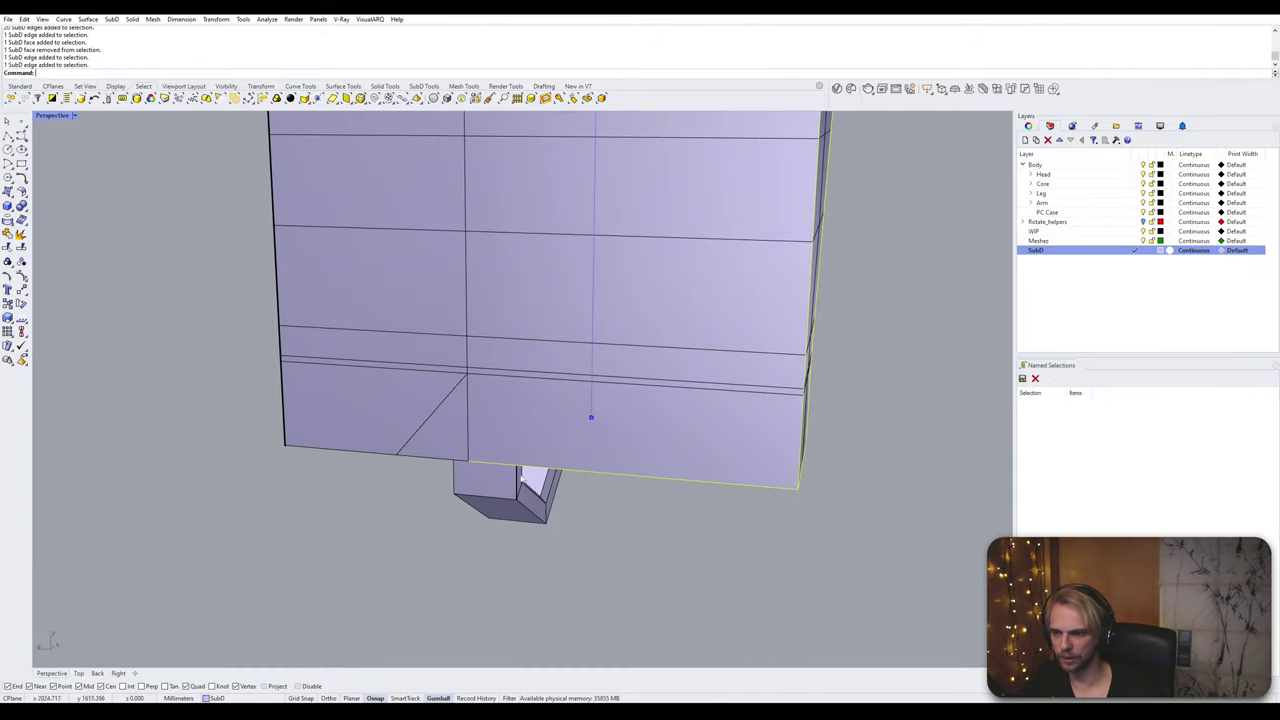
Step: Orbit around the lavender plate's underside and sides to inspect the selected edges
{"action": "scroll", "coordinate": [425, 462], "scroll_direction": "up", "scroll_amount": 2}
{"action": "scroll", "coordinate": [425, 457], "scroll_direction": "down", "scroll_amount": 3}
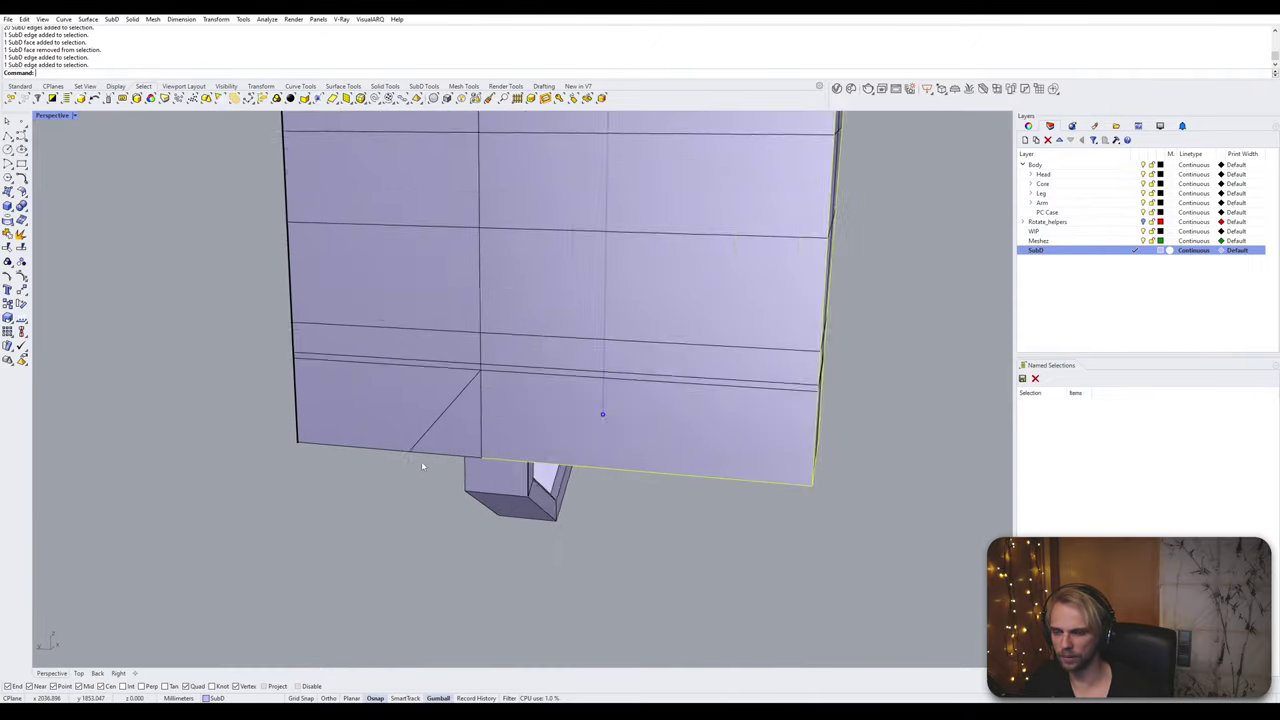
{"action": "scroll", "coordinate": [421, 461], "scroll_direction": "up", "scroll_amount": 3}
{"action": "scroll", "coordinate": [359, 447], "scroll_direction": "down", "scroll_amount": 4}
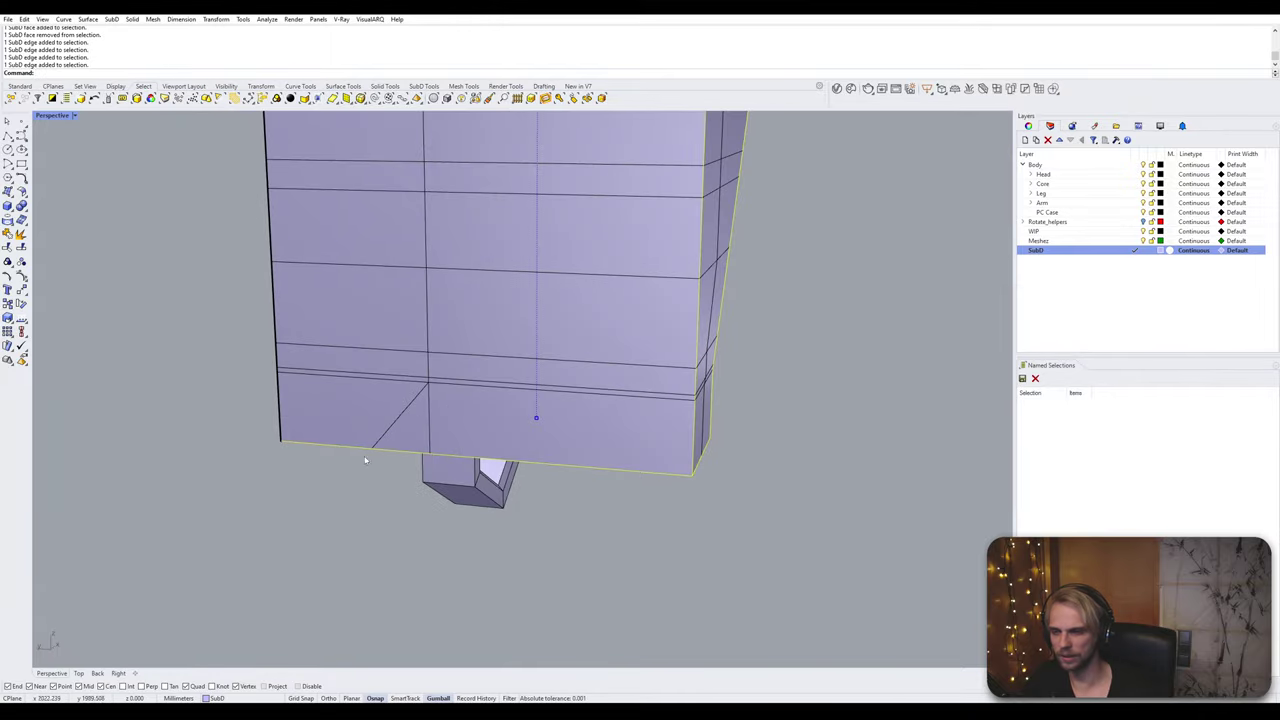
{"action": "right_click_drag", "start_coordinate": [366, 460], "coordinate": [215, 400]}
{"action": "right_click_drag", "start_coordinate": [588, 435], "coordinate": [499, 367]}
{"action": "left_click", "coordinate": [540, 322], "text": "ctrl+shift"}
{"action": "left_click", "coordinate": [568, 298], "text": "ctrl+shift"}
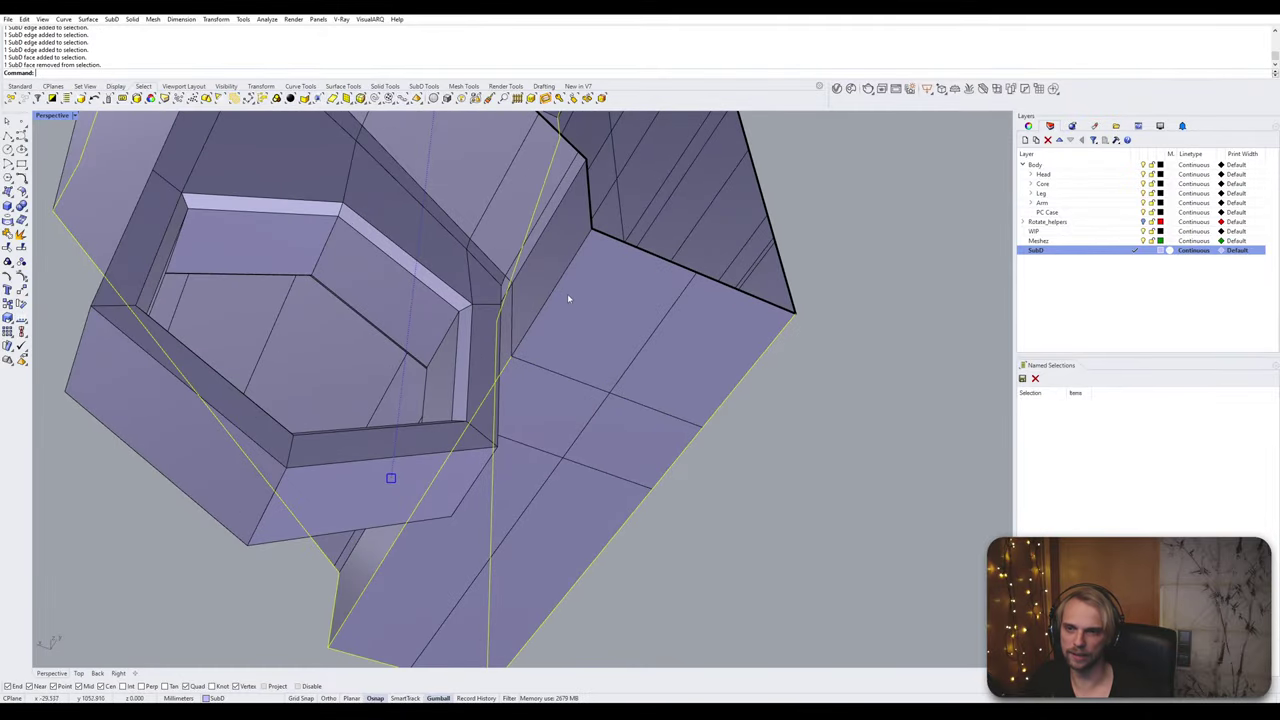
{"action": "scroll", "coordinate": [558, 287], "scroll_direction": "down", "scroll_amount": 6}
{"action": "right_click_drag", "start_coordinate": [558, 287], "coordinate": [478, 320]}
{"action": "scroll", "coordinate": [557, 315], "scroll_direction": "up", "scroll_amount": 3}
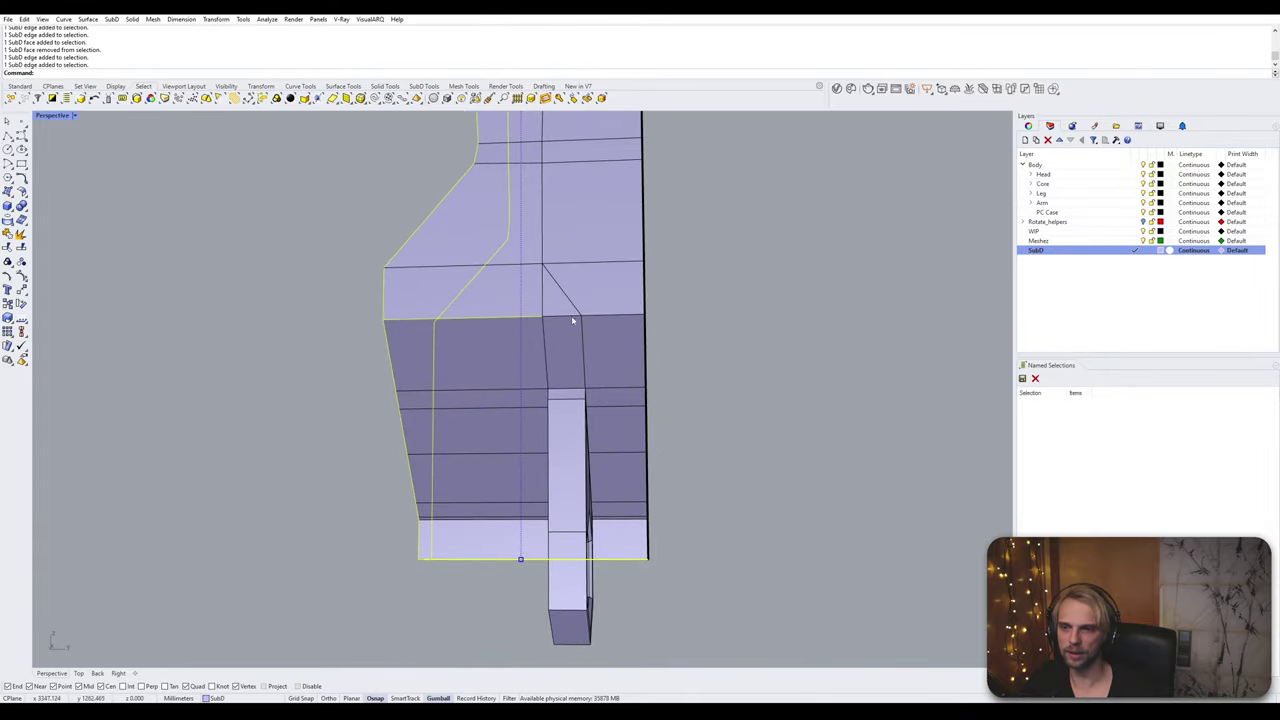
{"action": "scroll", "coordinate": [601, 320], "scroll_direction": "down", "scroll_amount": 6}
{"action": "right_click_drag", "start_coordinate": [601, 320], "coordinate": [613, 467], "text": "shift"}
{"action": "scroll", "coordinate": [500, 410], "scroll_direction": "up", "scroll_amount": 5}
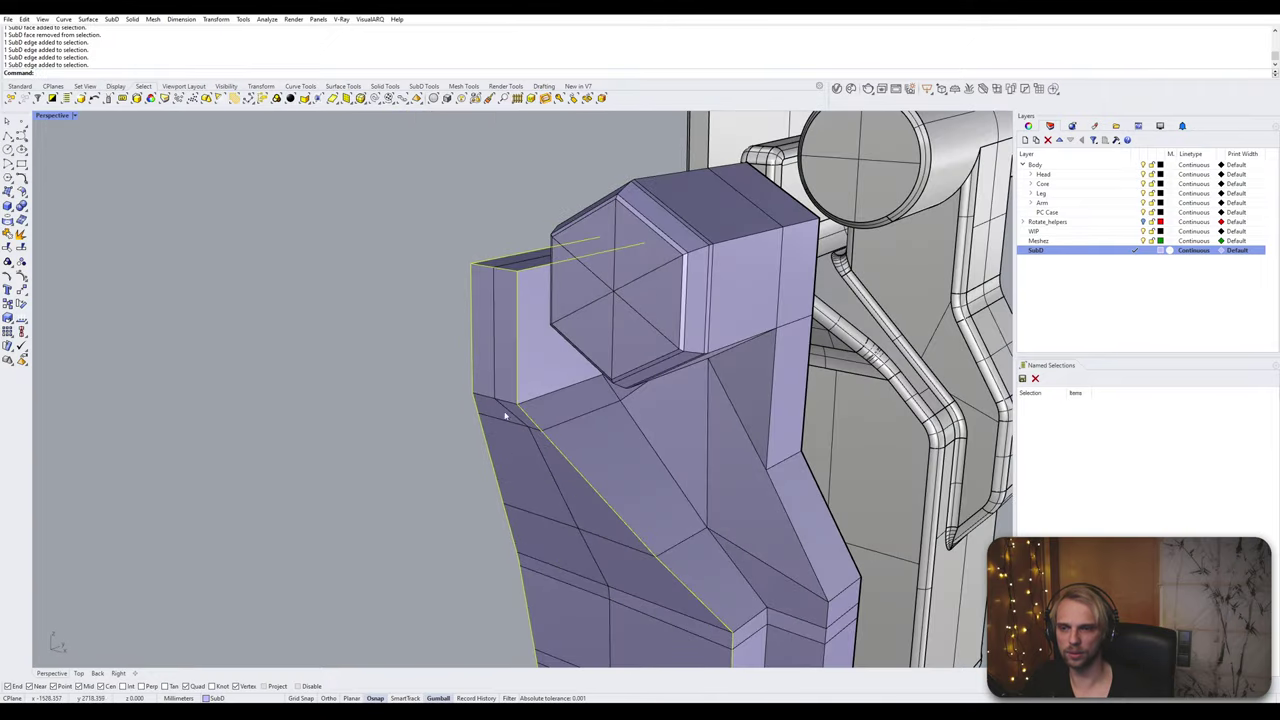
{"action": "right_click_drag", "start_coordinate": [506, 417], "coordinate": [545, 394]}
{"action": "scroll", "coordinate": [561, 396], "scroll_direction": "up", "scroll_amount": 4}
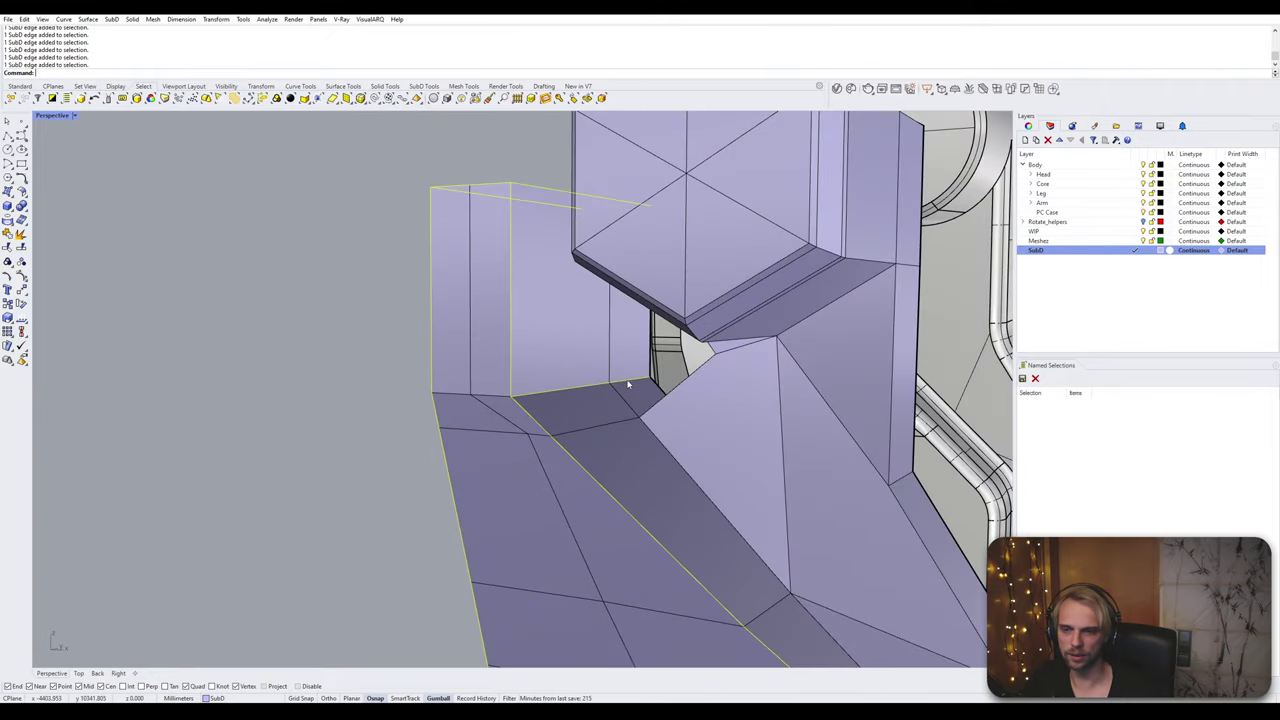
{"action": "right_click_drag", "start_coordinate": [628, 384], "coordinate": [466, 345]}
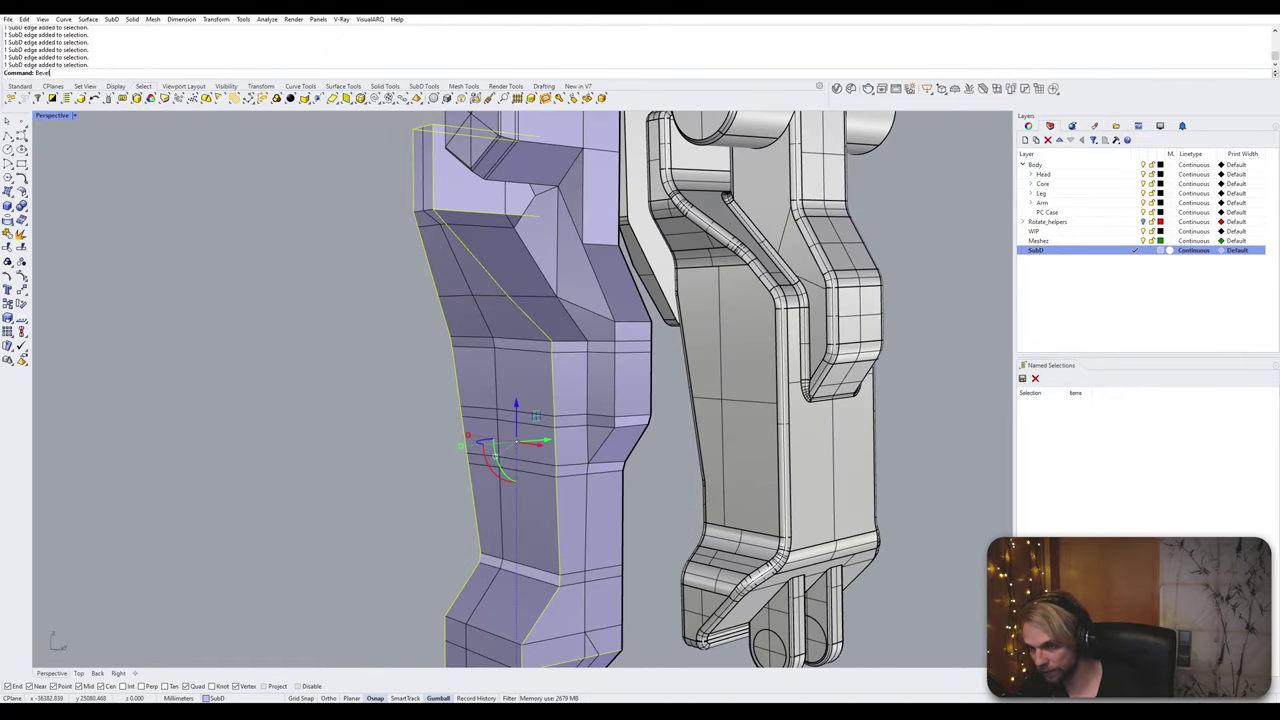
Step: Bevel the 59 reselected edges by 0.2
{"action": "key", "text": "Return"}
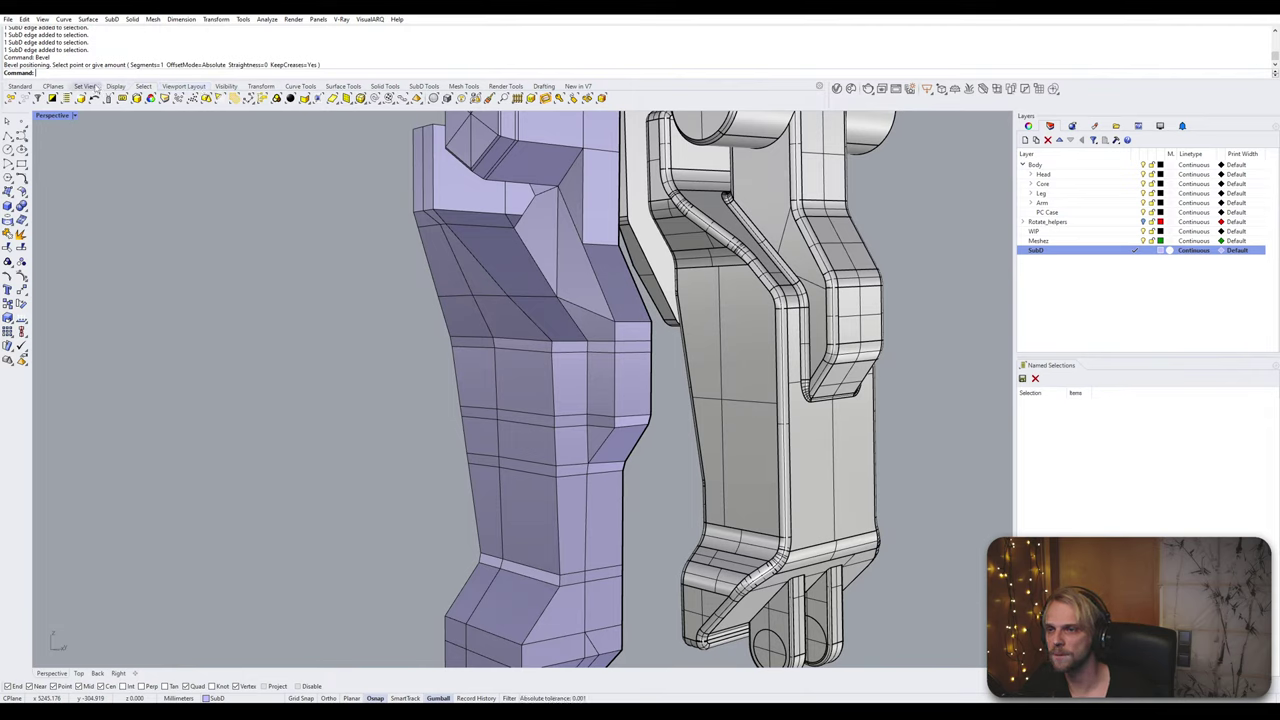
{"action": "left_click", "coordinate": [93, 98]}
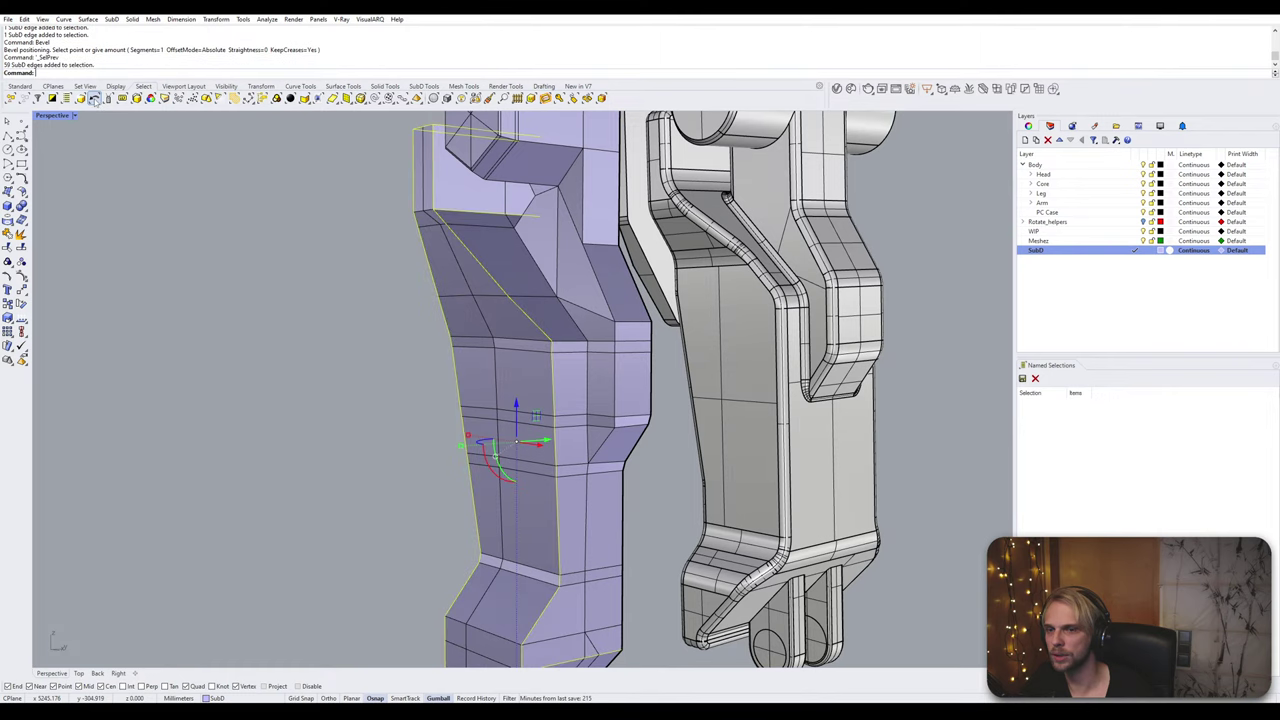
{"action": "key", "text": "Return"}
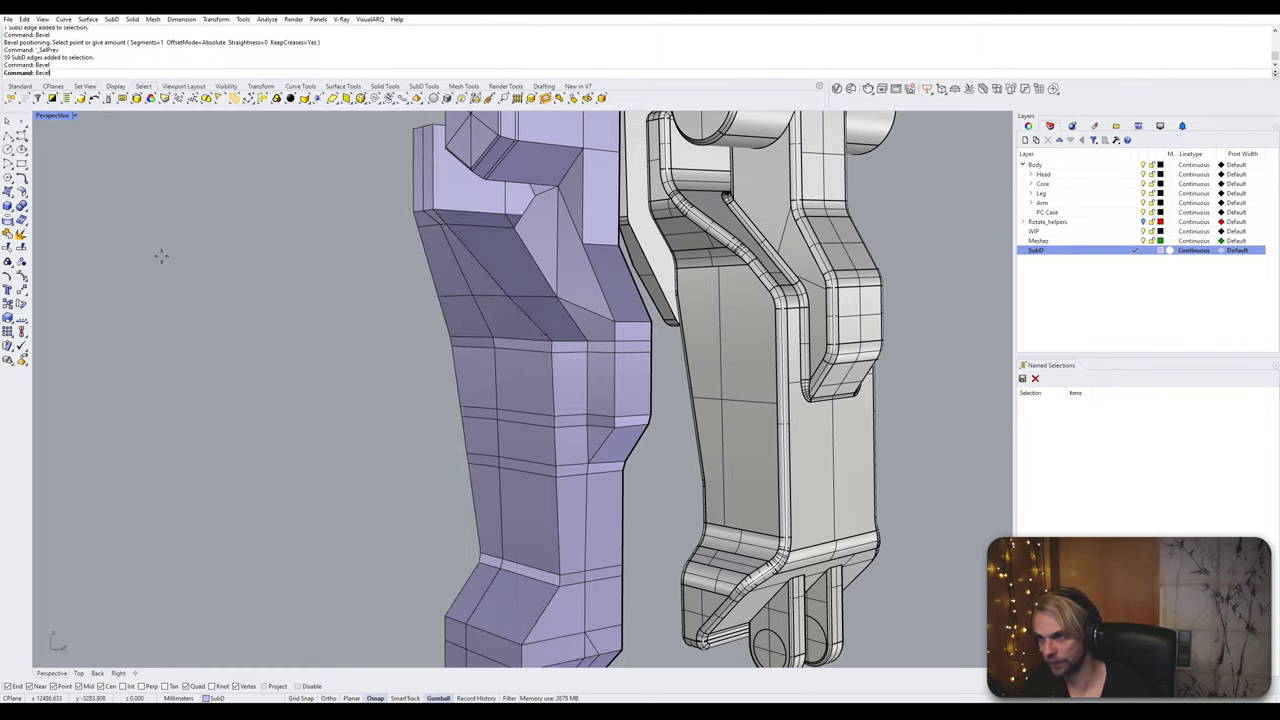
{"action": "type", "text": "0.2"}
{"action": "key", "text": "Return"}
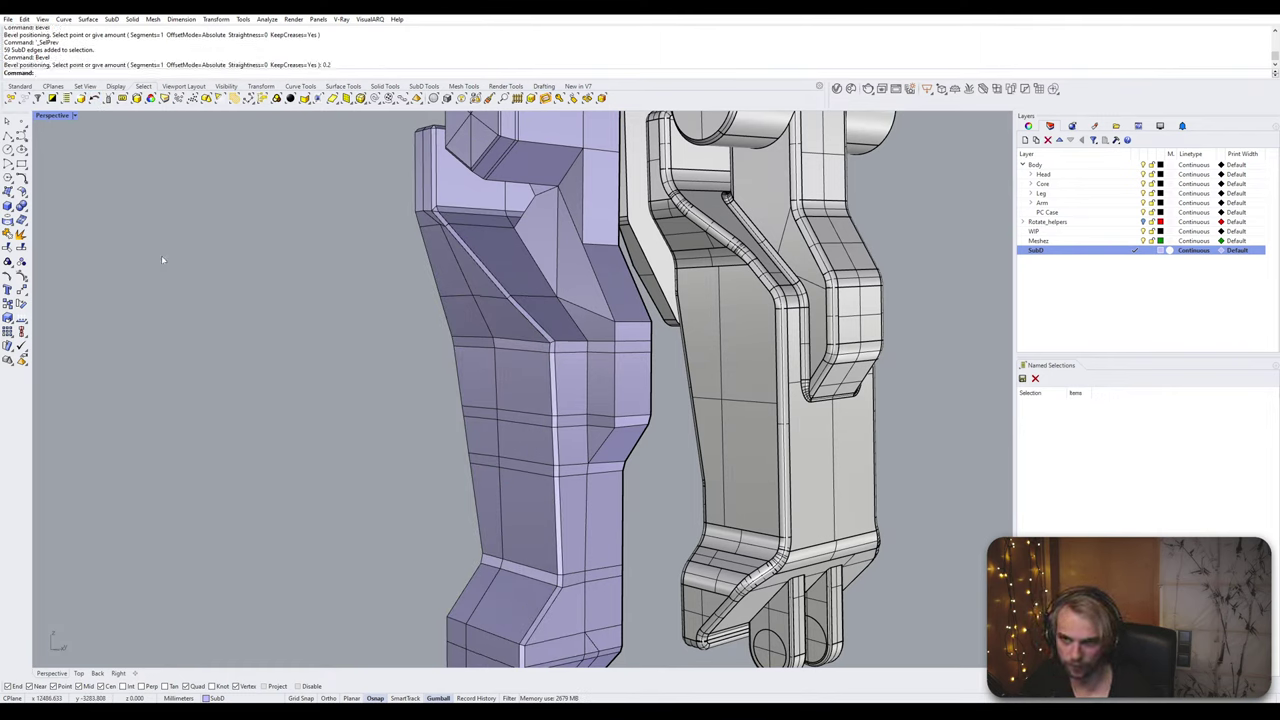
Step: Preview the beveled plate smoothed from several sides, then return to flat display
{"action": "right_click_drag", "start_coordinate": [162, 260], "coordinate": [283, 334]}
{"action": "key", "text": "Tab"}
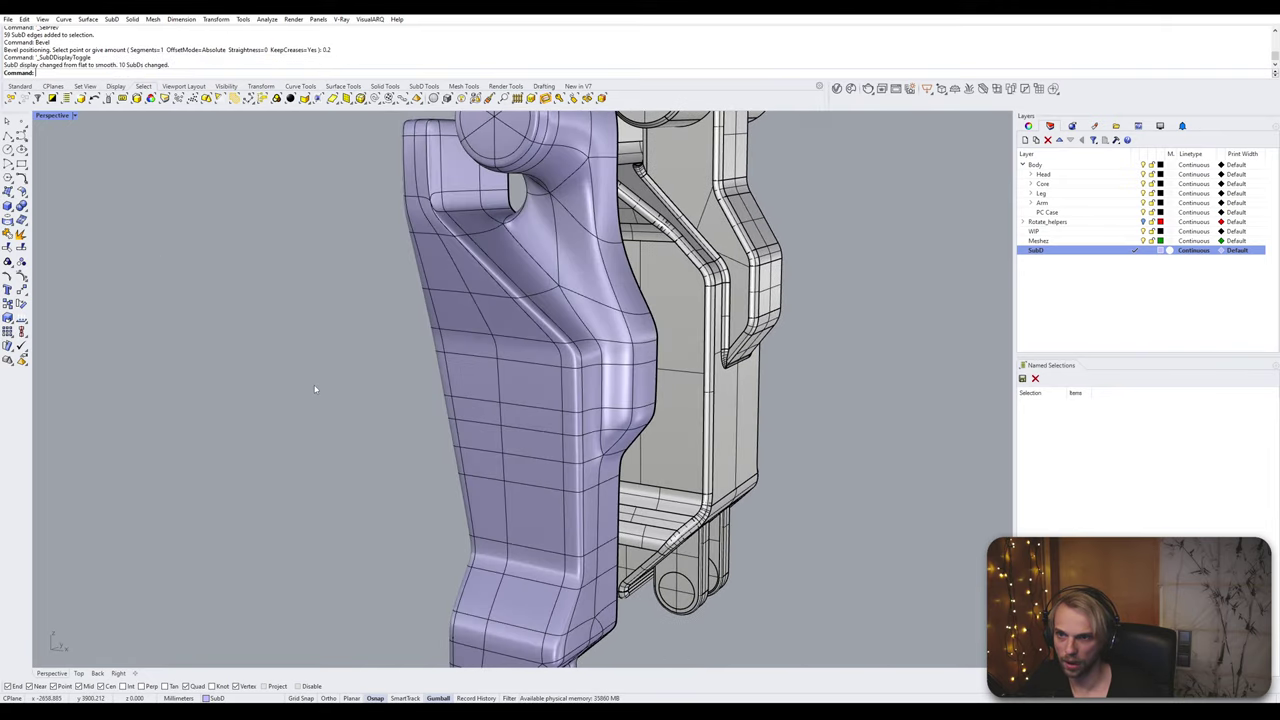
{"action": "scroll", "coordinate": [400, 211], "scroll_direction": "up", "scroll_amount": 2}
{"action": "scroll", "coordinate": [479, 223], "scroll_direction": "down", "scroll_amount": 5}
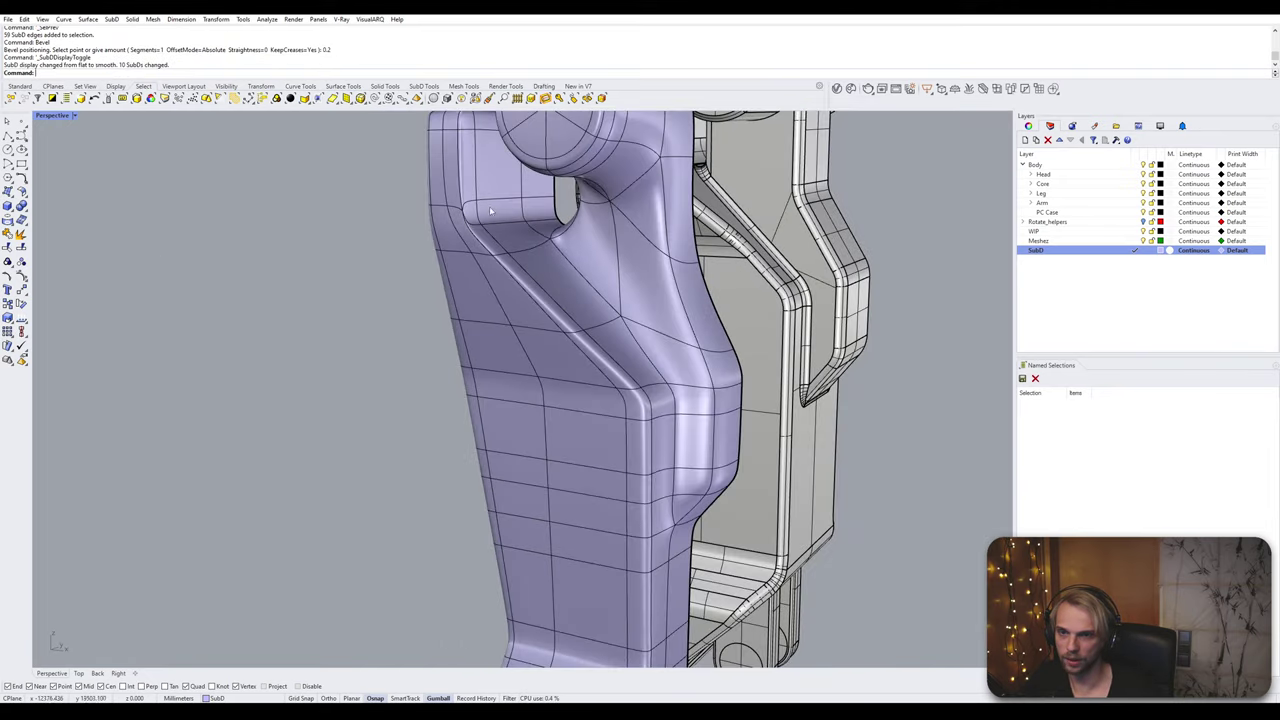
{"action": "right_click_drag", "start_coordinate": [458, 260], "coordinate": [401, 321]}
{"action": "scroll", "coordinate": [401, 321], "scroll_direction": "up", "scroll_amount": 5}
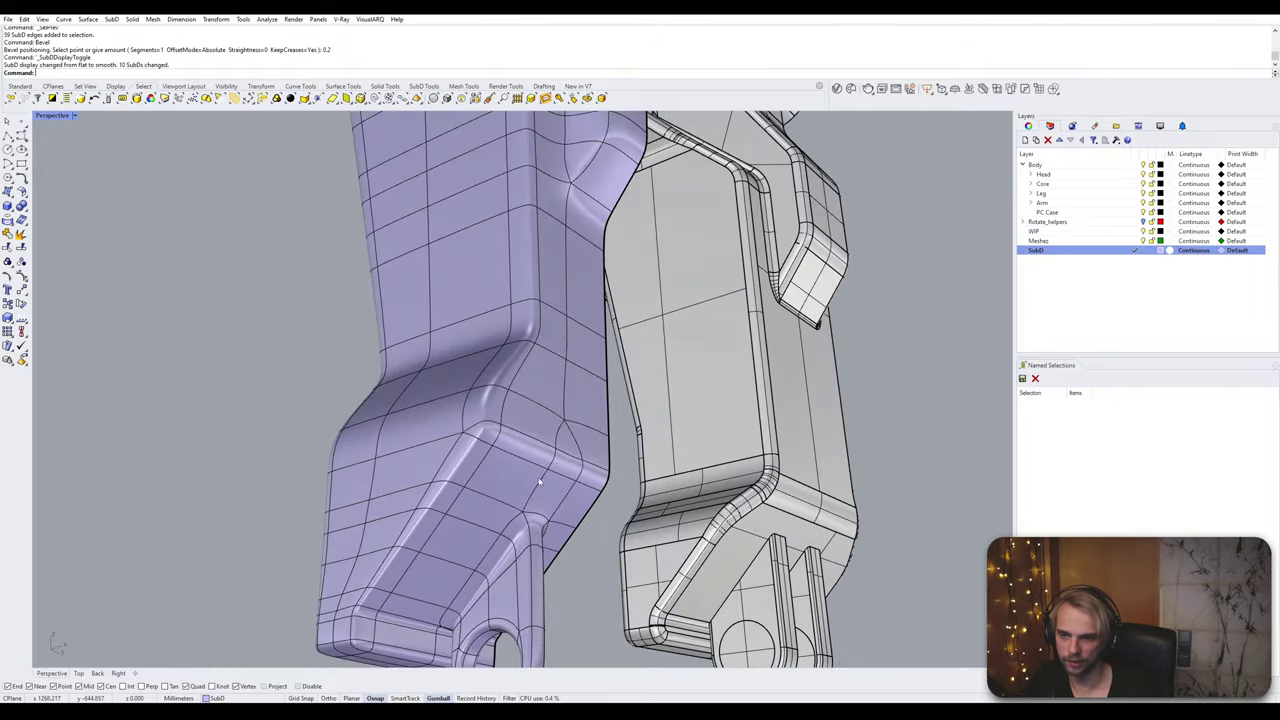
{"action": "scroll", "coordinate": [515, 305], "scroll_direction": "up", "scroll_amount": 1}
{"action": "scroll", "coordinate": [515, 305], "scroll_direction": "down", "scroll_amount": 4}
{"action": "scroll", "coordinate": [496, 376], "scroll_direction": "up", "scroll_amount": 4}
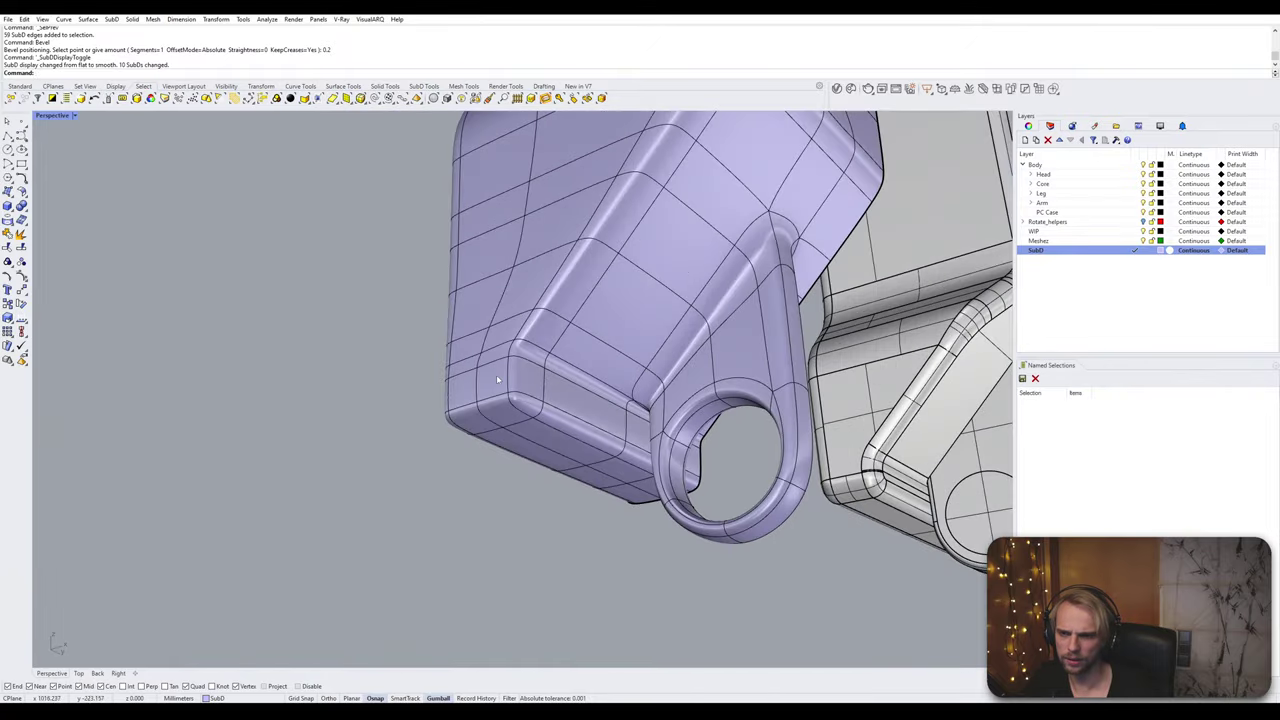
{"action": "scroll", "coordinate": [510, 362], "scroll_direction": "up", "scroll_amount": 3}
{"action": "scroll", "coordinate": [515, 359], "scroll_direction": "down", "scroll_amount": 3}
{"action": "scroll", "coordinate": [515, 359], "scroll_direction": "down", "scroll_amount": 4}
{"action": "right_click_drag", "start_coordinate": [515, 359], "coordinate": [610, 425]}
{"action": "scroll", "coordinate": [586, 428], "scroll_direction": "up", "scroll_amount": 2}
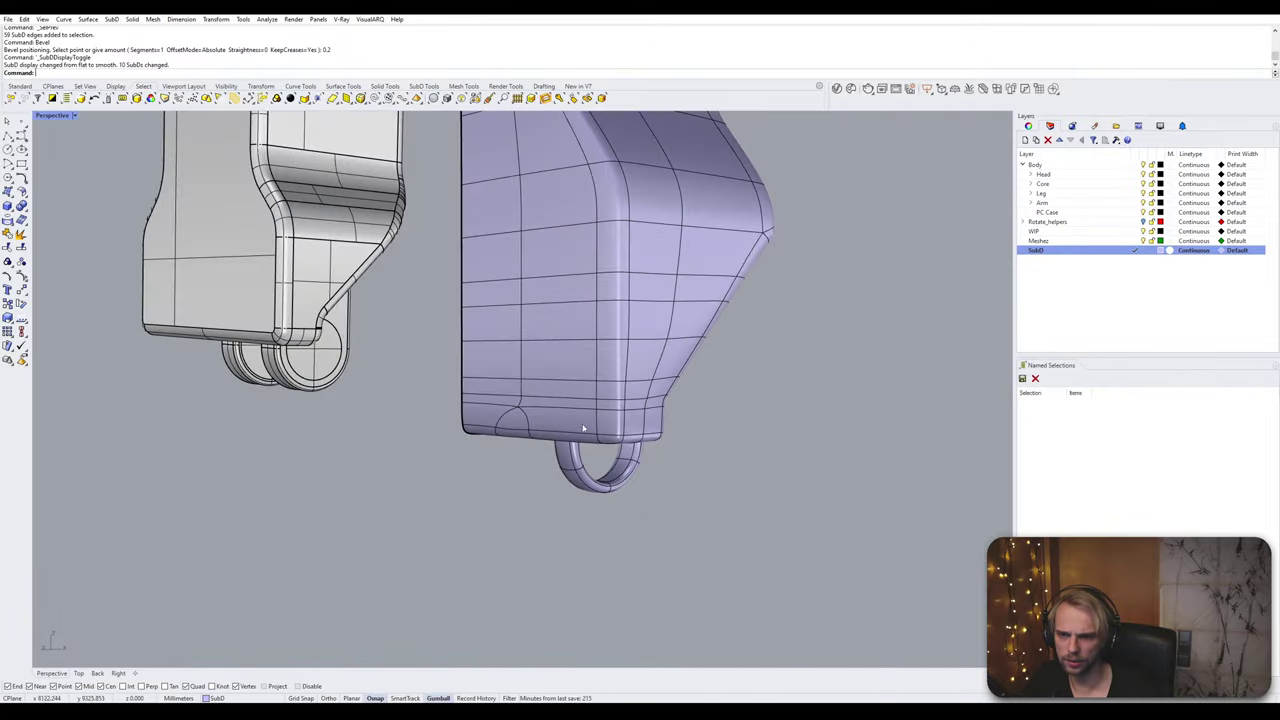
{"action": "scroll", "coordinate": [512, 430], "scroll_direction": "up", "scroll_amount": 4}
{"action": "scroll", "coordinate": [511, 430], "scroll_direction": "down", "scroll_amount": 3}
{"action": "right_click_drag", "start_coordinate": [511, 430], "coordinate": [533, 295]}
{"action": "scroll", "coordinate": [525, 250], "scroll_direction": "up", "scroll_amount": 2}
{"action": "right_click_drag", "start_coordinate": [541, 172], "coordinate": [624, 298]}
{"action": "scroll", "coordinate": [405, 226], "scroll_direction": "up", "scroll_amount": 6}
{"action": "key", "text": "Tab"}
Step: Bevel a single selected edge on the lavender plate
{"action": "left_click", "coordinate": [729, 290], "text": "ctrl+shift"}
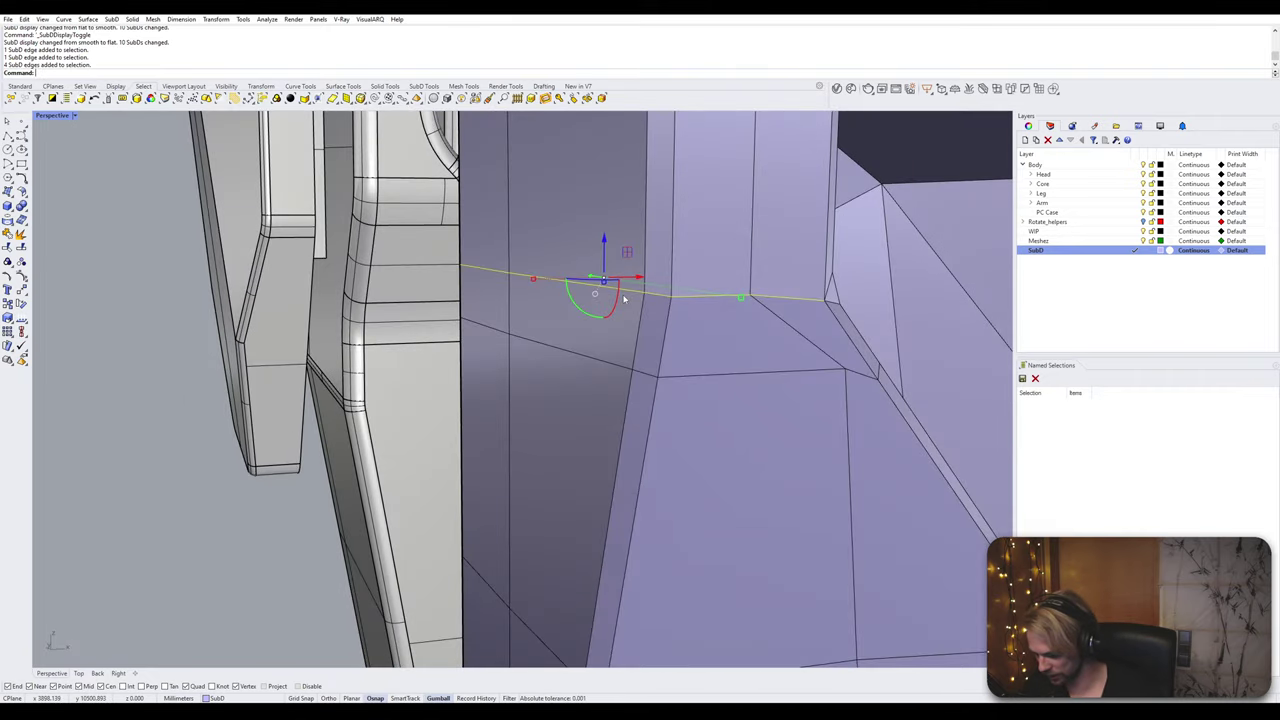
{"action": "type", "text": "el"}
{"action": "key", "text": "Return"}
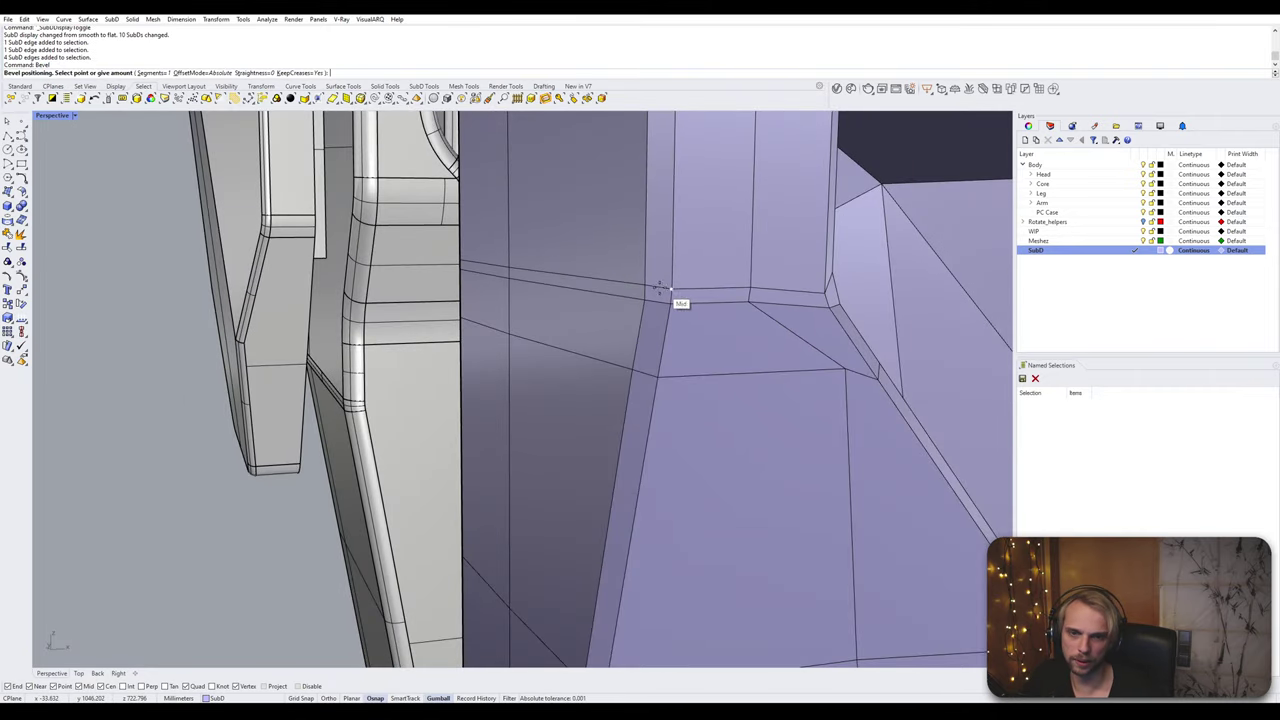
{"action": "left_click", "coordinate": [665, 279]}
Step: Check the bevel in smooth display and bring the plate's lower end and hook into view
{"action": "key", "text": "Tab"}
{"action": "scroll", "coordinate": [663, 280], "scroll_direction": "down", "scroll_amount": 3}
{"action": "right_click_drag", "start_coordinate": [660, 281], "coordinate": [710, 482]}
{"action": "scroll", "coordinate": [545, 299], "scroll_direction": "down", "scroll_amount": 4}
{"action": "scroll", "coordinate": [536, 558], "scroll_direction": "up", "scroll_amount": 5}
{"action": "right_click_drag", "start_coordinate": [545, 541], "coordinate": [646, 406]}
{"action": "scroll", "coordinate": [620, 372], "scroll_direction": "down", "scroll_amount": 6}
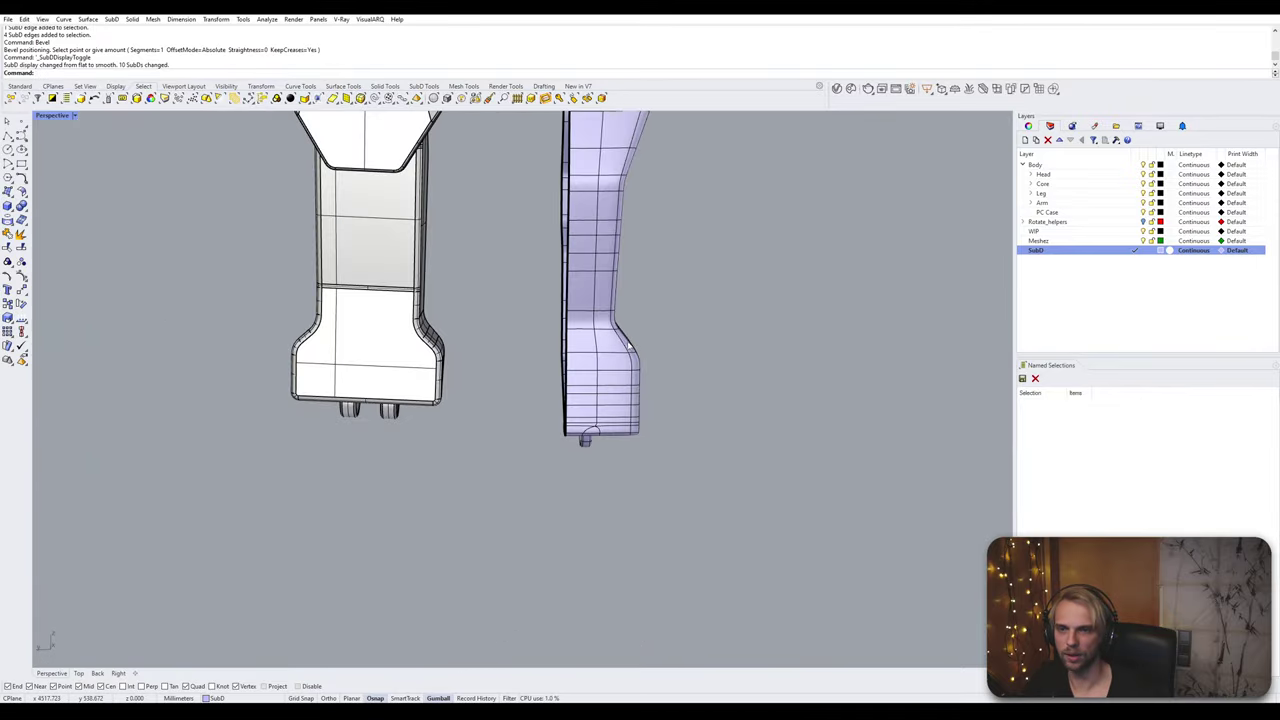
{"action": "right_click_drag", "start_coordinate": [623, 358], "coordinate": [586, 474], "text": "shift"}
{"action": "right_click_drag", "start_coordinate": [577, 650], "coordinate": [603, 510], "text": "shift"}
{"action": "scroll", "coordinate": [603, 512], "scroll_direction": "up", "scroll_amount": 7}
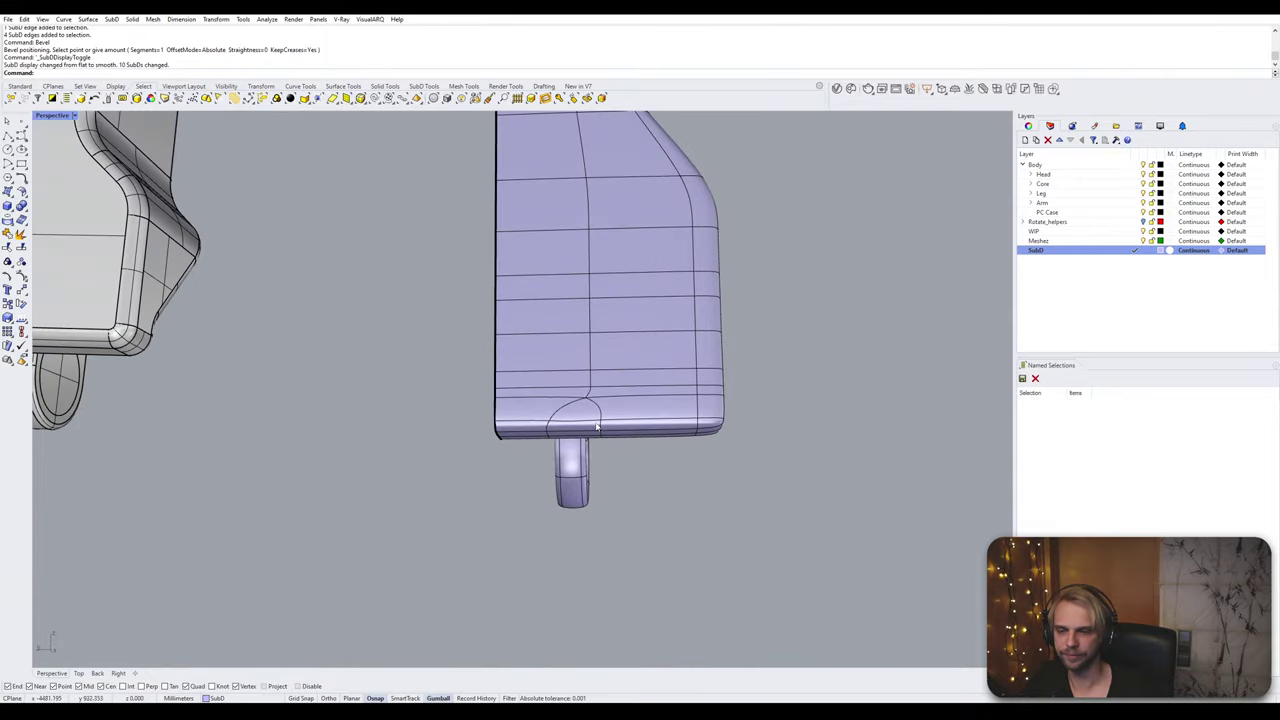
{"action": "scroll", "coordinate": [597, 384], "scroll_direction": "up", "scroll_amount": 5}
Step: Bevel the edge loop near the lower end plus a short vertical edge by 0.3
{"action": "double_click", "coordinate": [586, 377]}
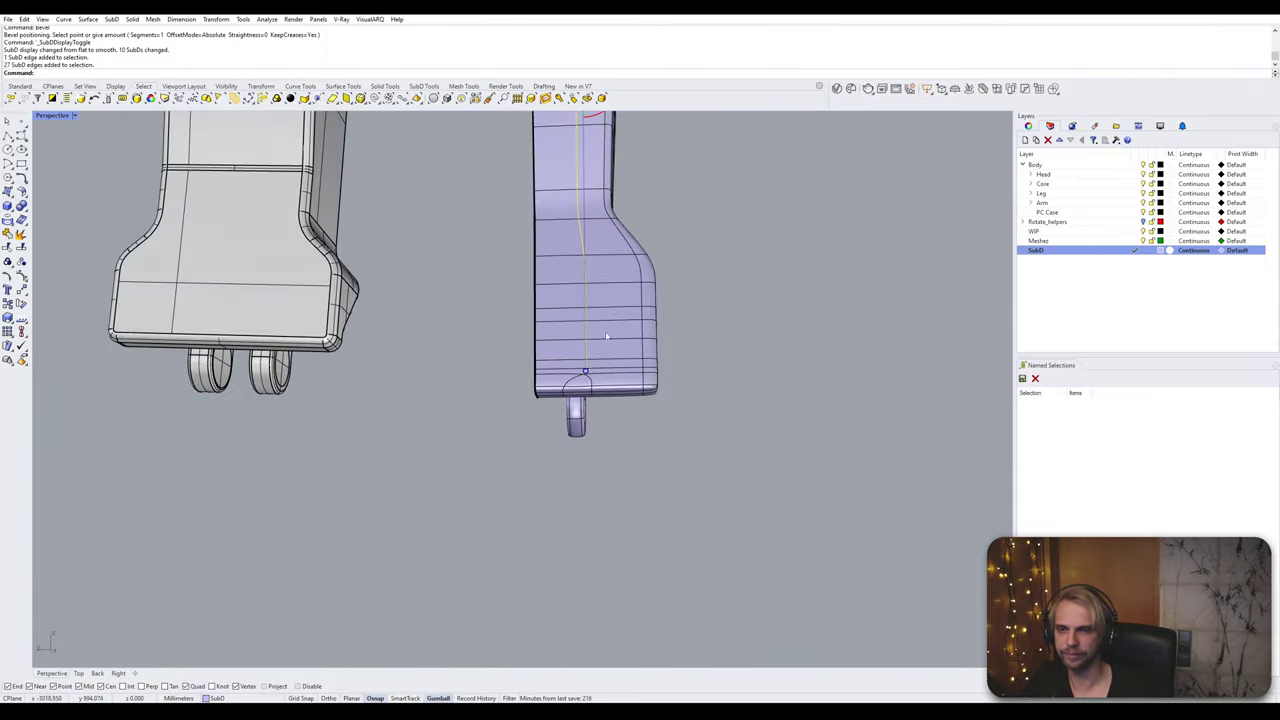
{"action": "scroll", "coordinate": [586, 377], "scroll_direction": "down", "scroll_amount": 6}
{"action": "right_click_drag", "start_coordinate": [586, 377], "coordinate": [451, 250]}
{"action": "scroll", "coordinate": [542, 364], "scroll_direction": "up", "scroll_amount": 8}
{"action": "key", "text": "Tab"}
{"action": "scroll", "coordinate": [572, 410], "scroll_direction": "up", "scroll_amount": 8}
{"action": "scroll", "coordinate": [571, 421], "scroll_direction": "down", "scroll_amount": 8}
{"action": "scroll", "coordinate": [551, 474], "scroll_direction": "down", "scroll_amount": 10}
{"action": "scroll", "coordinate": [510, 339], "scroll_direction": "up", "scroll_amount": 3}
{"action": "left_click", "coordinate": [558, 392], "text": "ctrl+shift"}
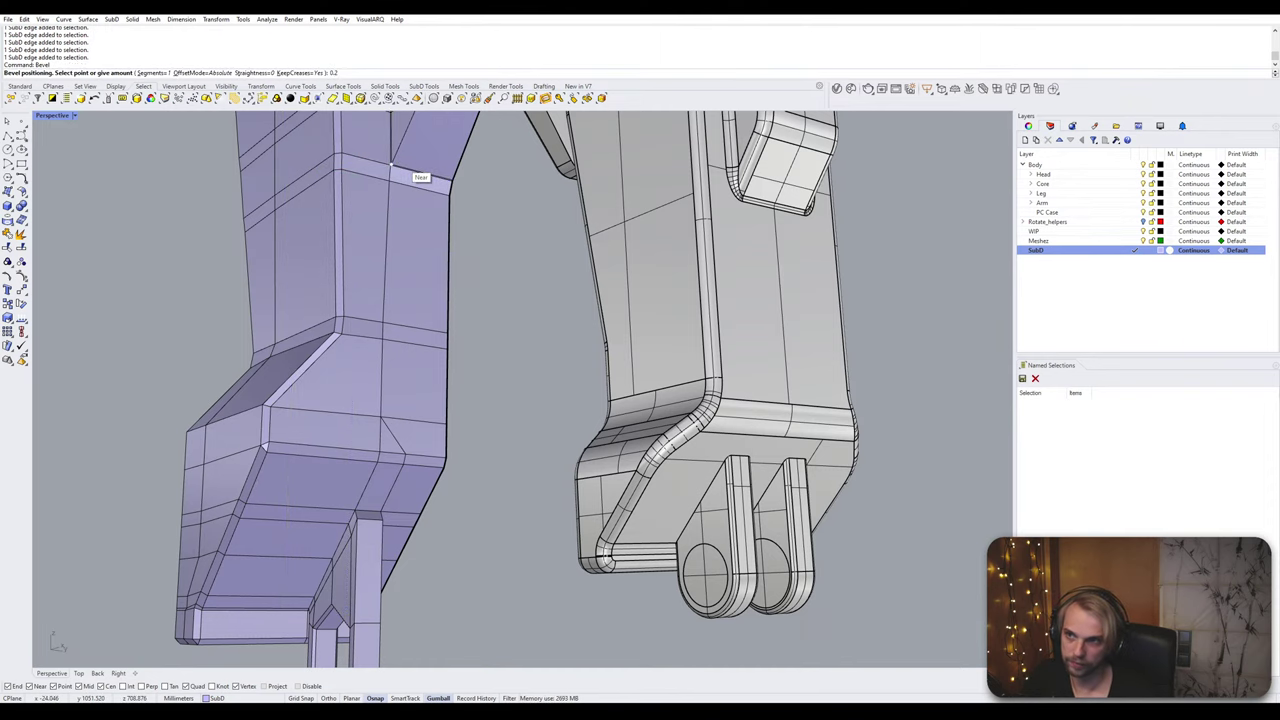
{"action": "key", "text": "BackSpace"}
{"action": "type", "text": "3"}
{"action": "key", "text": "Return"}
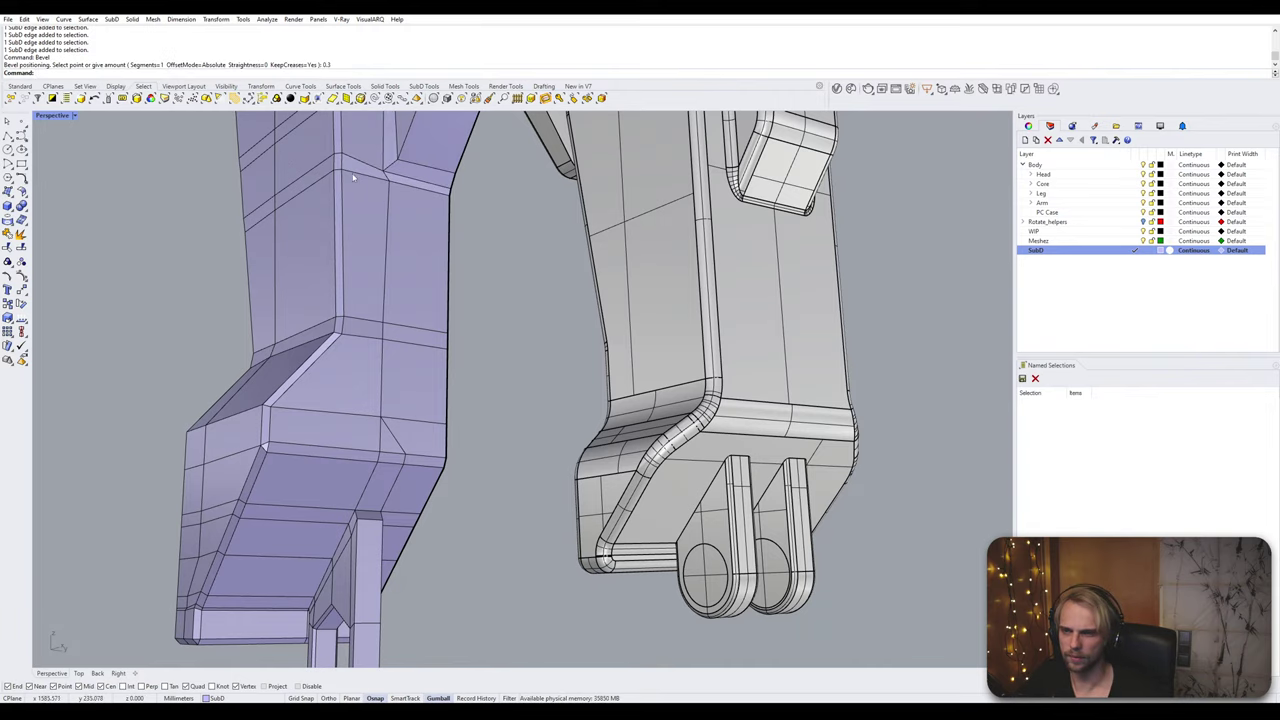
Step: Inspect the 0.3 bevel in smooth display from top and side views
{"action": "scroll", "coordinate": [353, 177], "scroll_direction": "down", "scroll_amount": 6}
{"action": "right_click_drag", "start_coordinate": [353, 177], "coordinate": [552, 554]}
{"action": "key", "text": "Tab"}
{"action": "scroll", "coordinate": [606, 322], "scroll_direction": "up", "scroll_amount": 2}
{"action": "scroll", "coordinate": [606, 330], "scroll_direction": "down", "scroll_amount": 2}
{"action": "right_click_drag", "start_coordinate": [606, 656], "coordinate": [626, 482], "text": "shift"}
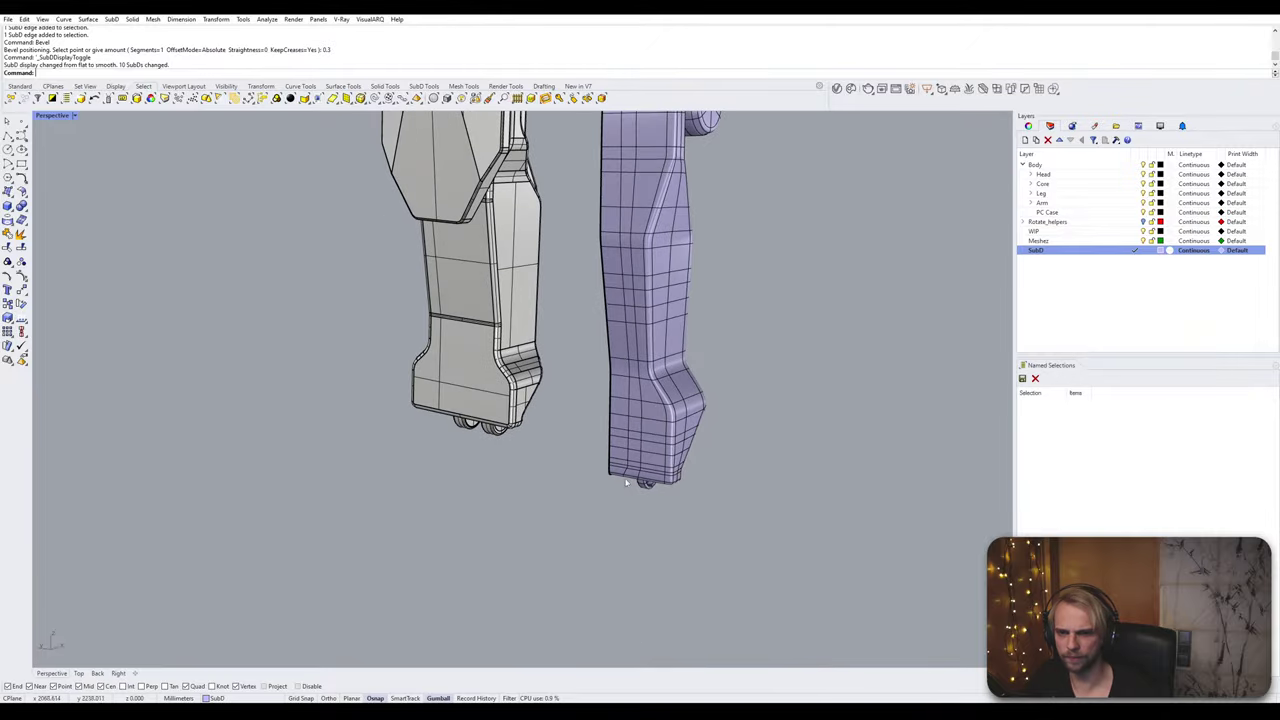
{"action": "right_click_drag", "start_coordinate": [643, 376], "coordinate": [540, 545]}
{"action": "scroll", "coordinate": [515, 309], "scroll_direction": "up", "scroll_amount": 6}
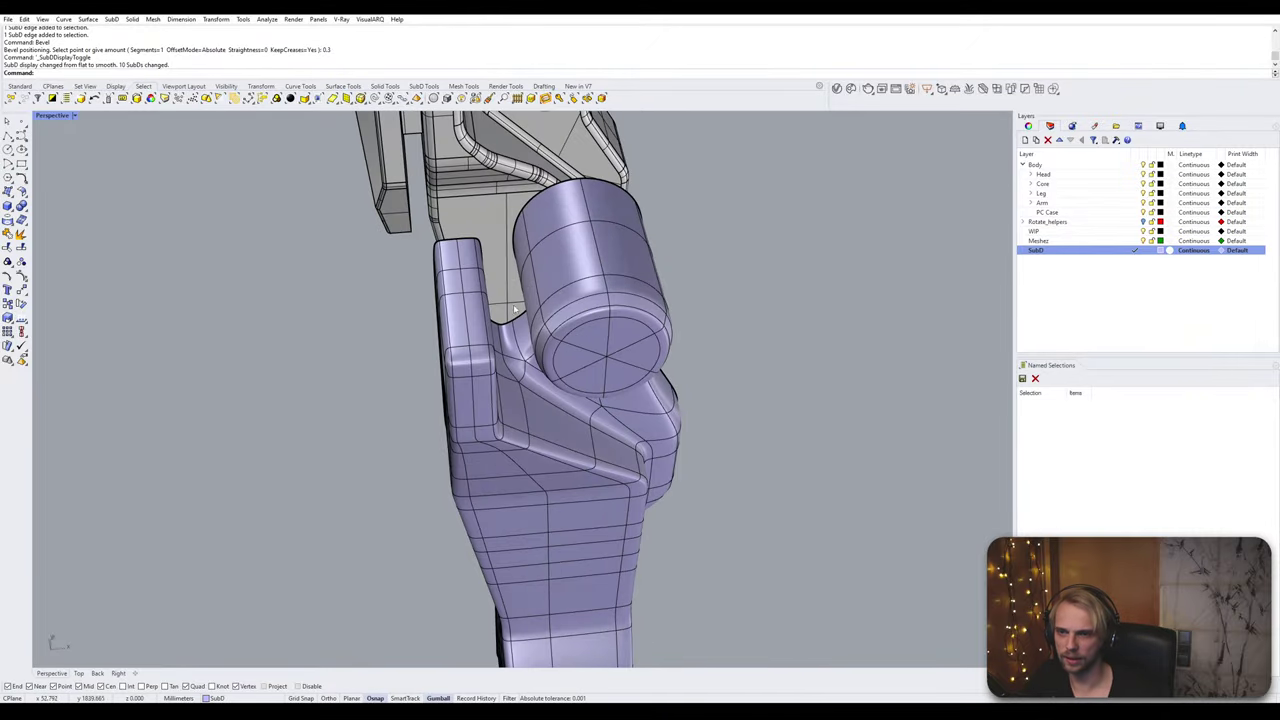
{"action": "right_click_drag", "start_coordinate": [494, 364], "coordinate": [402, 350]}
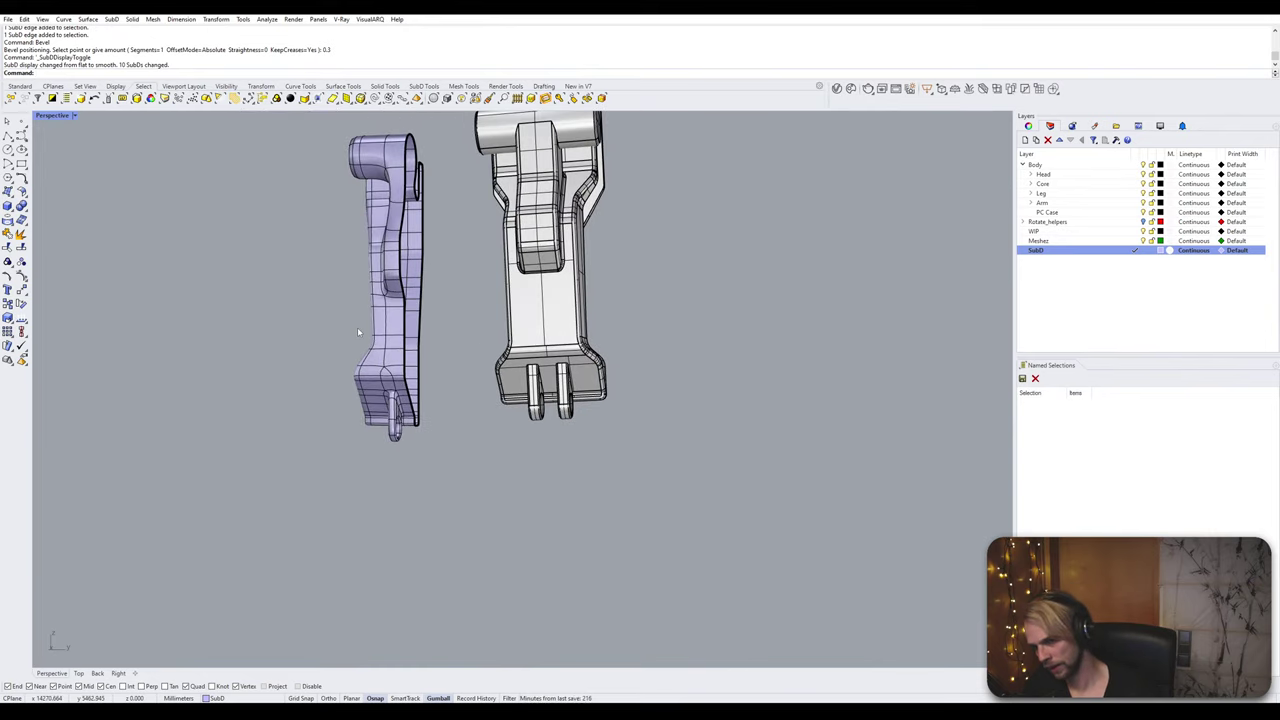
Step: Give the lavender SubD part reflect symmetry across a two-point mirror plane
{"action": "left_click", "coordinate": [385, 313]}
{"action": "key", "text": "Return"}
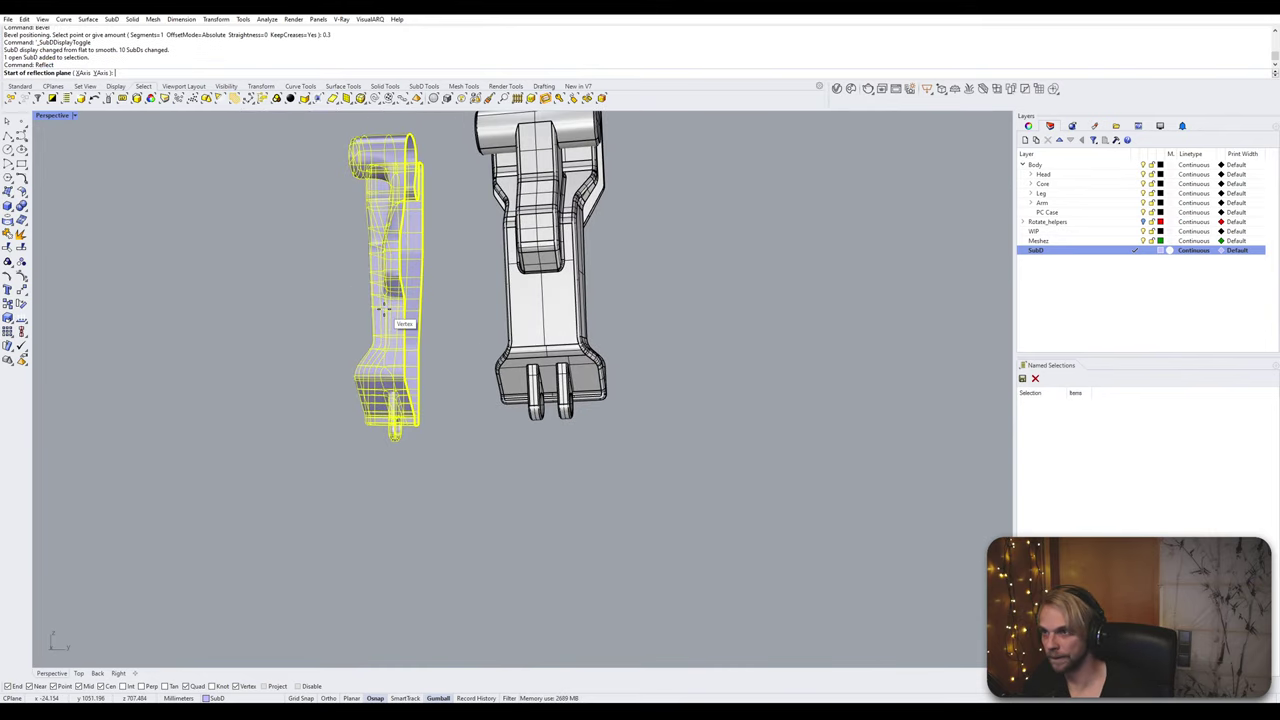
{"action": "right_click_drag", "start_coordinate": [398, 318], "coordinate": [430, 330]}
{"action": "scroll", "coordinate": [410, 265], "scroll_direction": "up", "scroll_amount": 3}
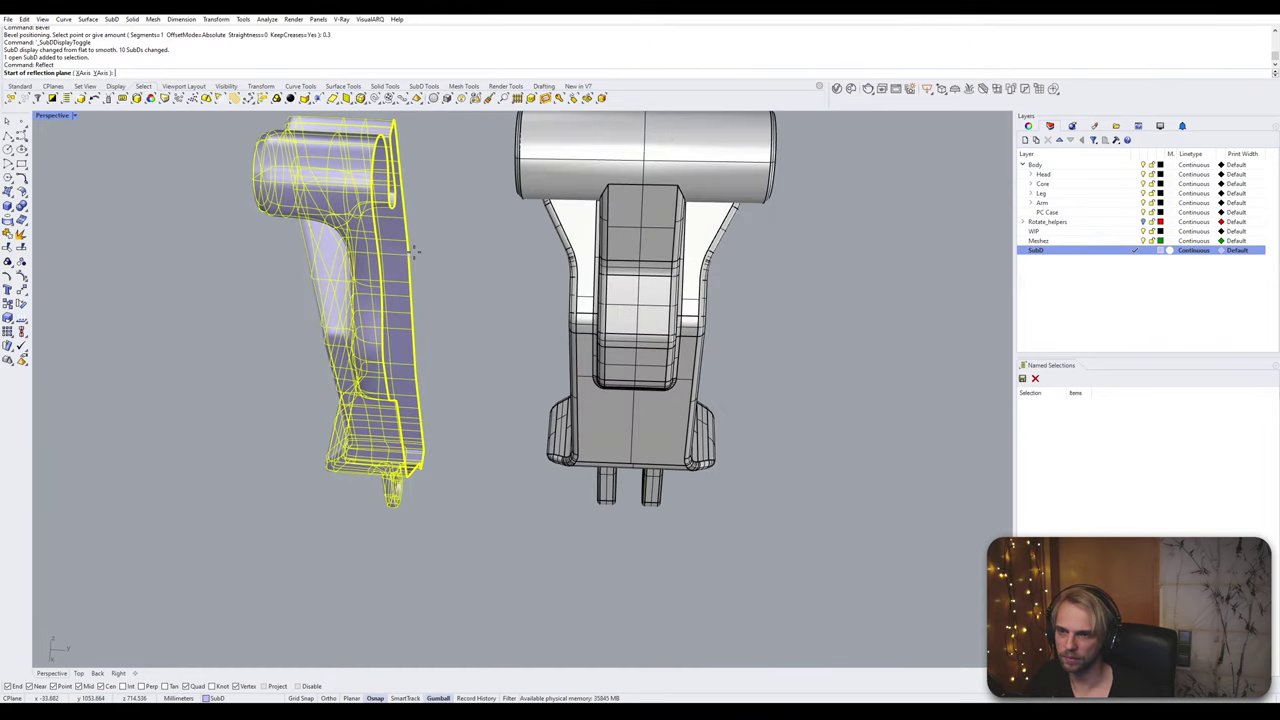
{"action": "left_click", "coordinate": [413, 251]}
{"action": "left_click", "coordinate": [267, 572]}
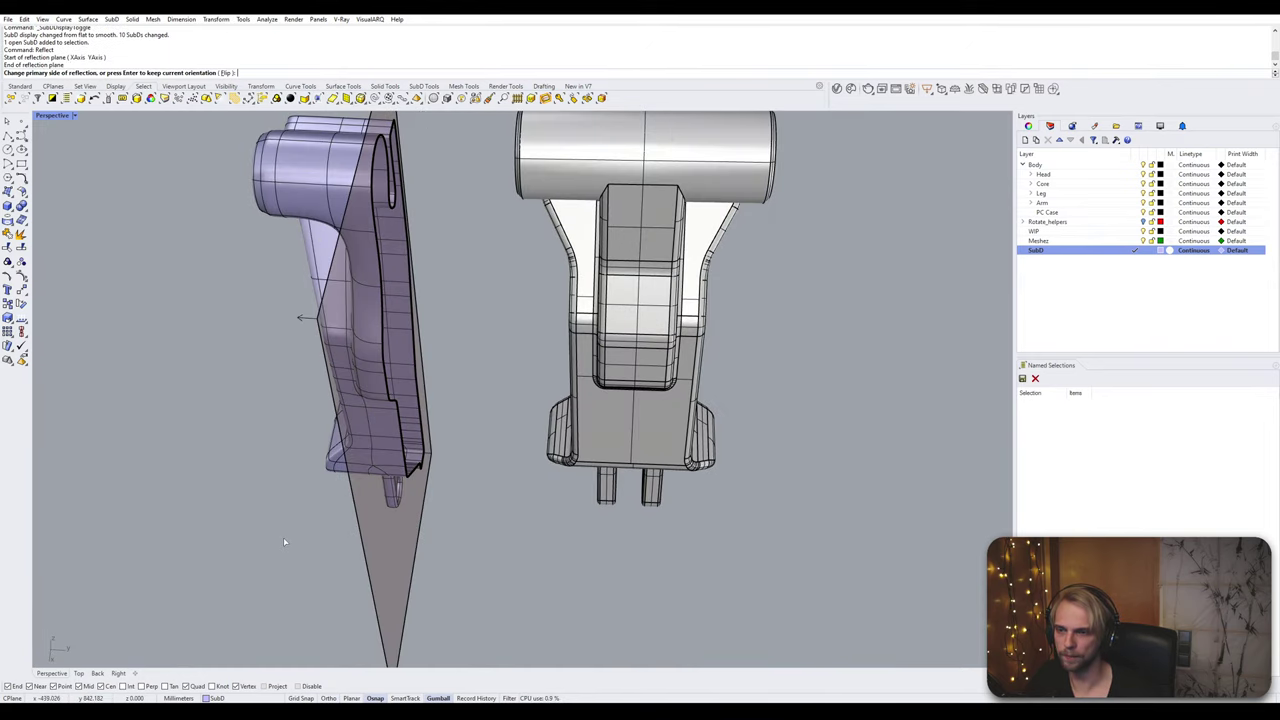
{"action": "key", "text": "Return"}
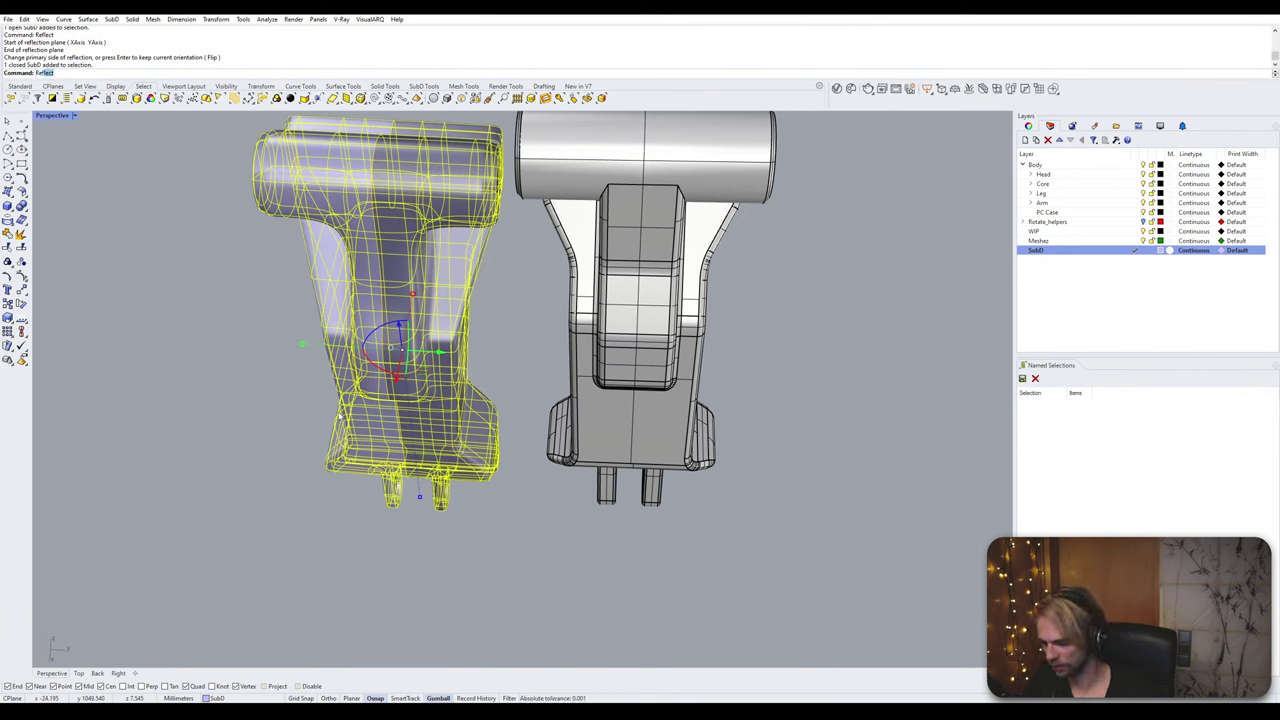
Step: Cancel a repeated Replace reflection and delete the edge loop around the SubD piece
{"action": "key", "text": "Return"}
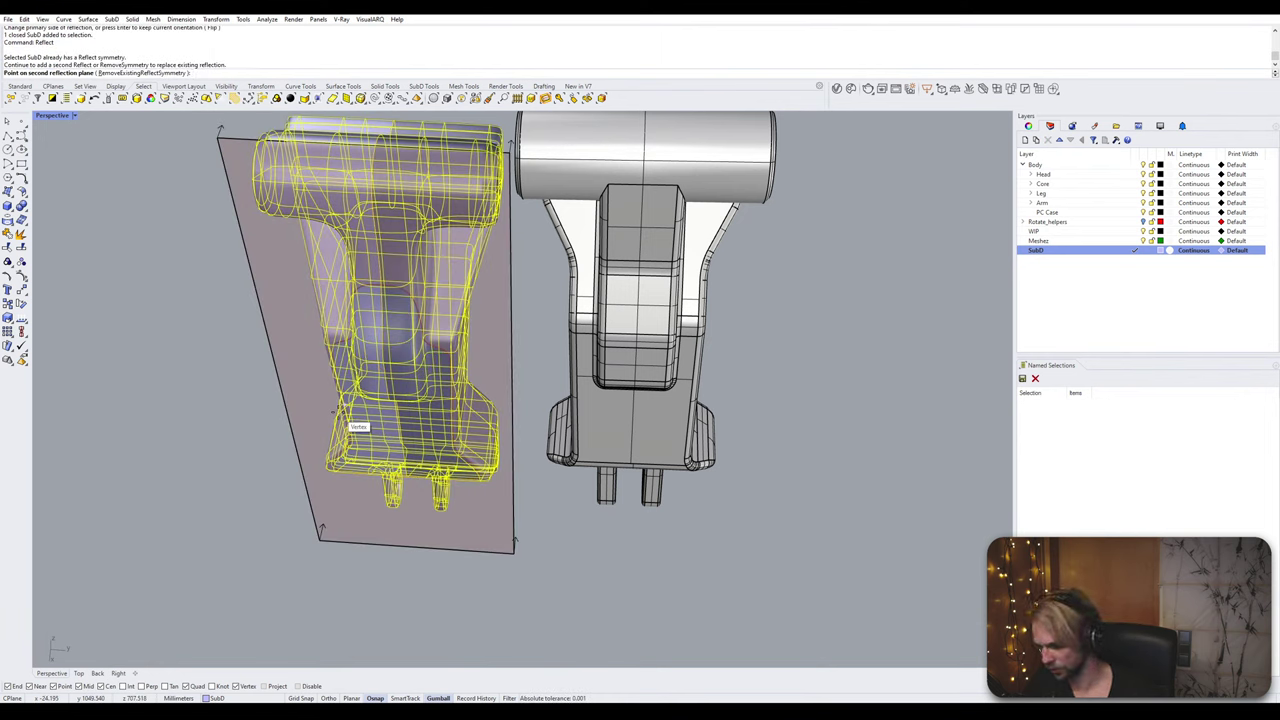
{"action": "type", "text": "R"}
{"action": "key", "text": "Return"}
{"action": "key", "text": "Escape"}
{"action": "key", "text": "Escape"}
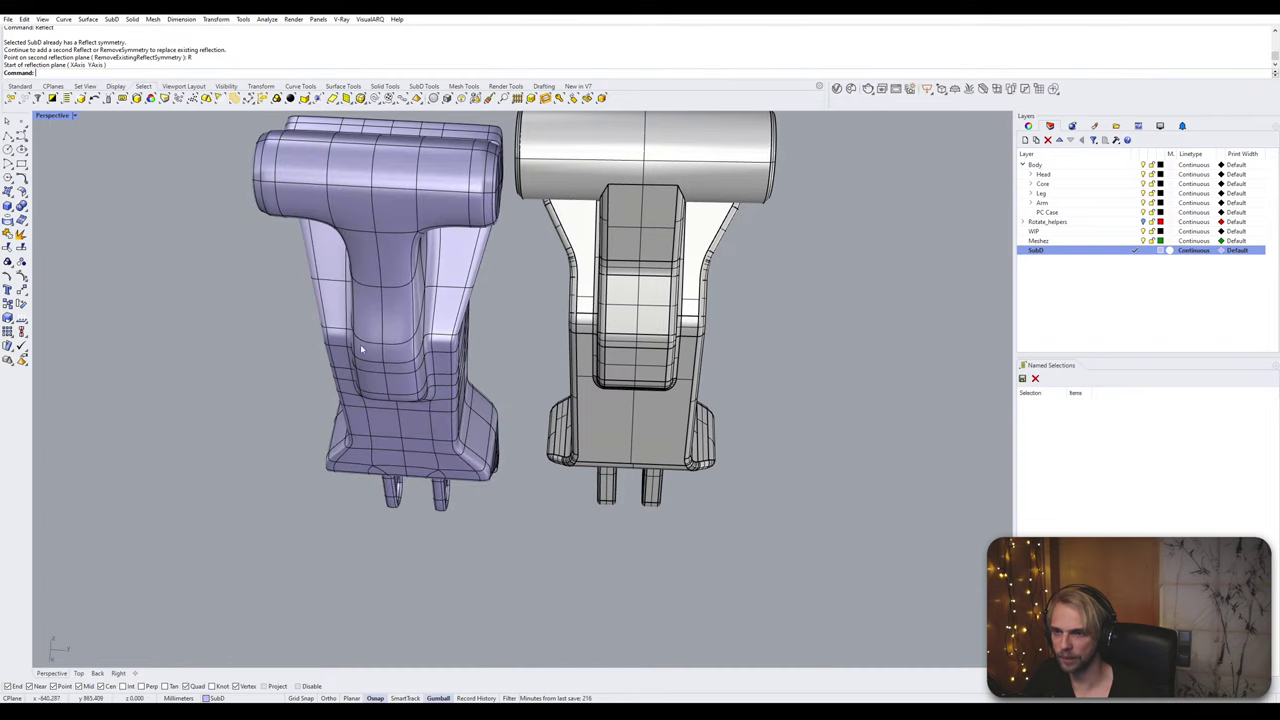
{"action": "scroll", "coordinate": [383, 320], "scroll_direction": "up", "scroll_amount": 3}
{"action": "double_click", "coordinate": [387, 318]}
{"action": "scroll", "coordinate": [387, 318], "scroll_direction": "down", "scroll_amount": 5}
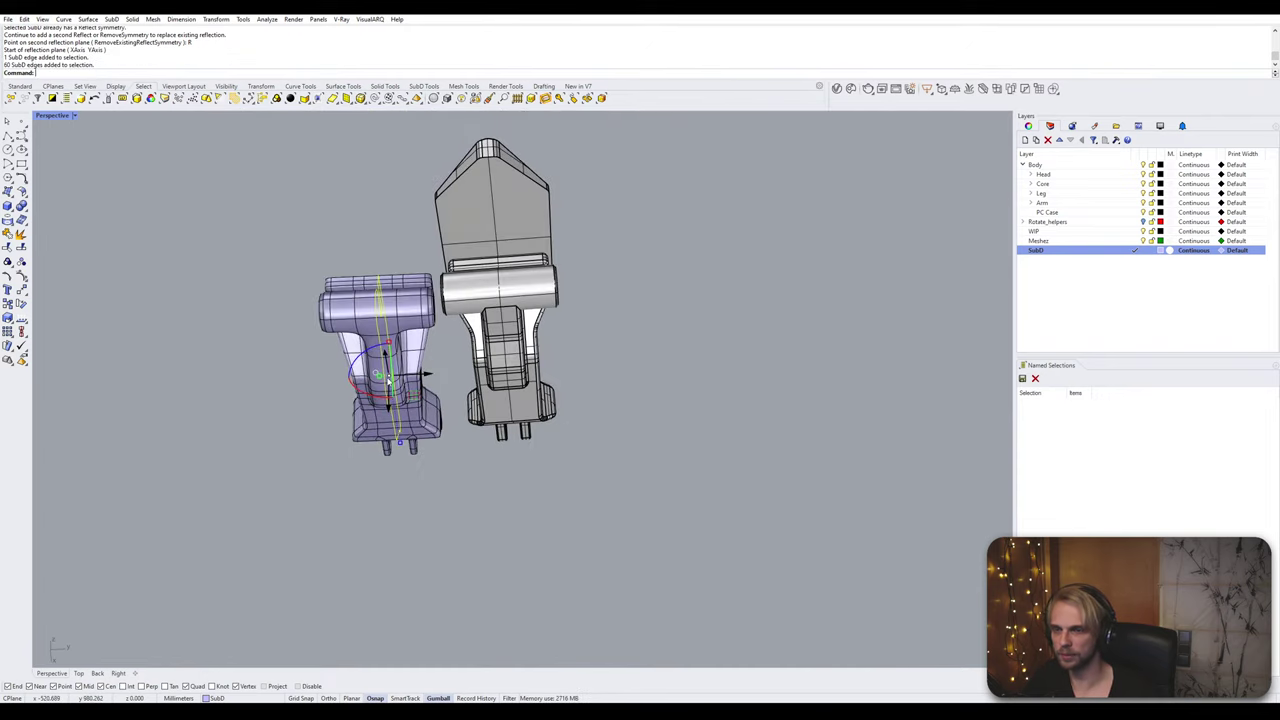
{"action": "key", "text": "Delete"}
{"action": "right_click_drag", "start_coordinate": [388, 381], "coordinate": [565, 303]}
Step: Reveal the hidden middle finger and fingertip parts with ShowSelected
{"action": "type", "text": "howSelected"}
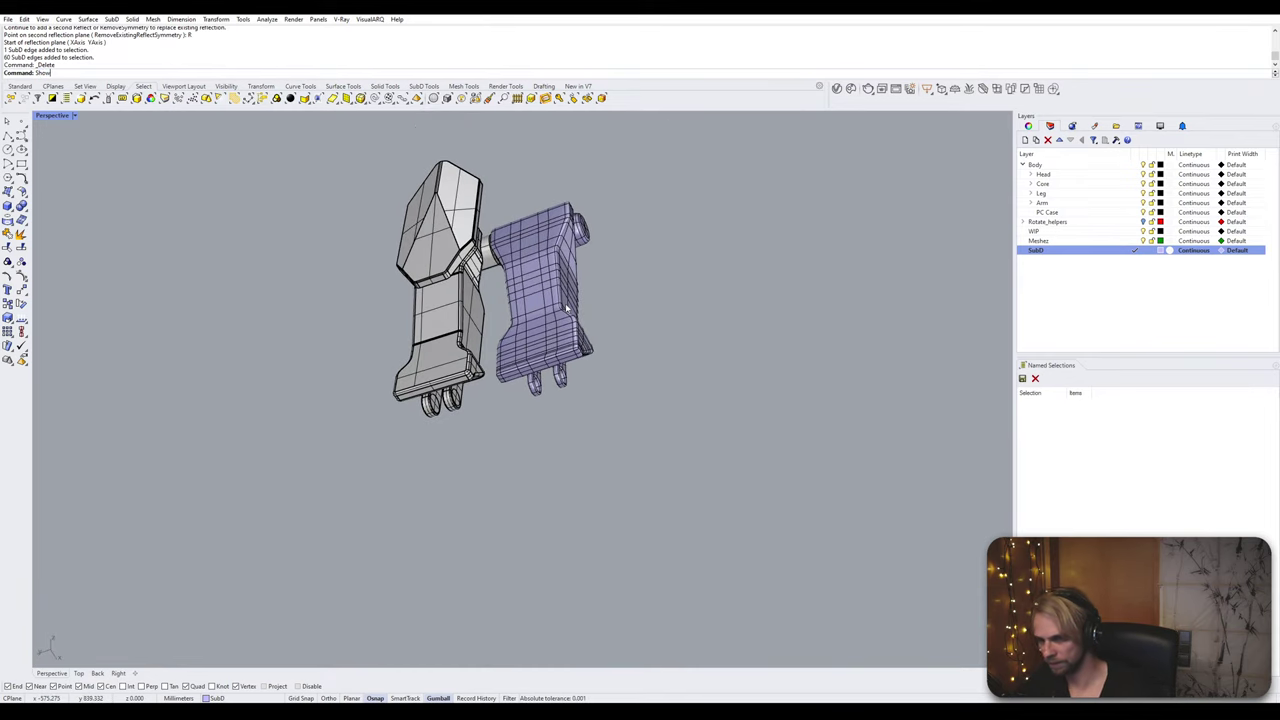
{"action": "key", "text": "Return"}
{"action": "left_click", "coordinate": [575, 424]}
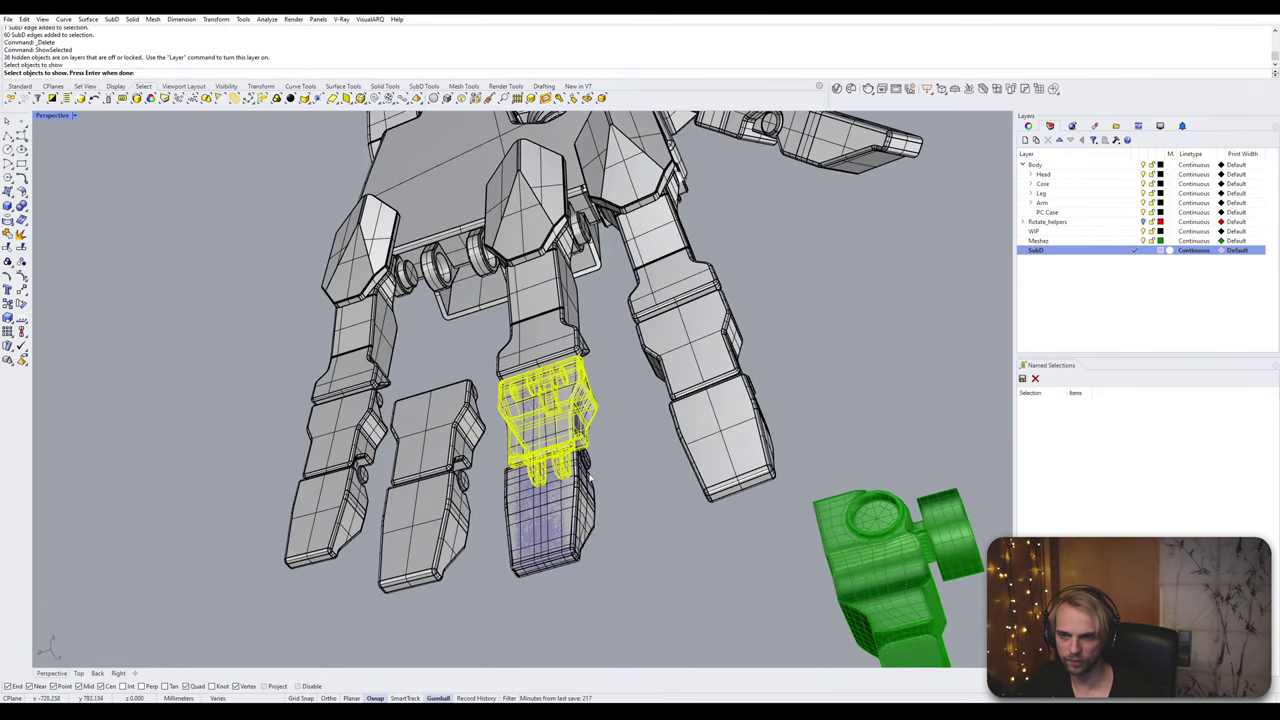
{"action": "left_click", "coordinate": [556, 522]}
{"action": "key", "text": "Return"}
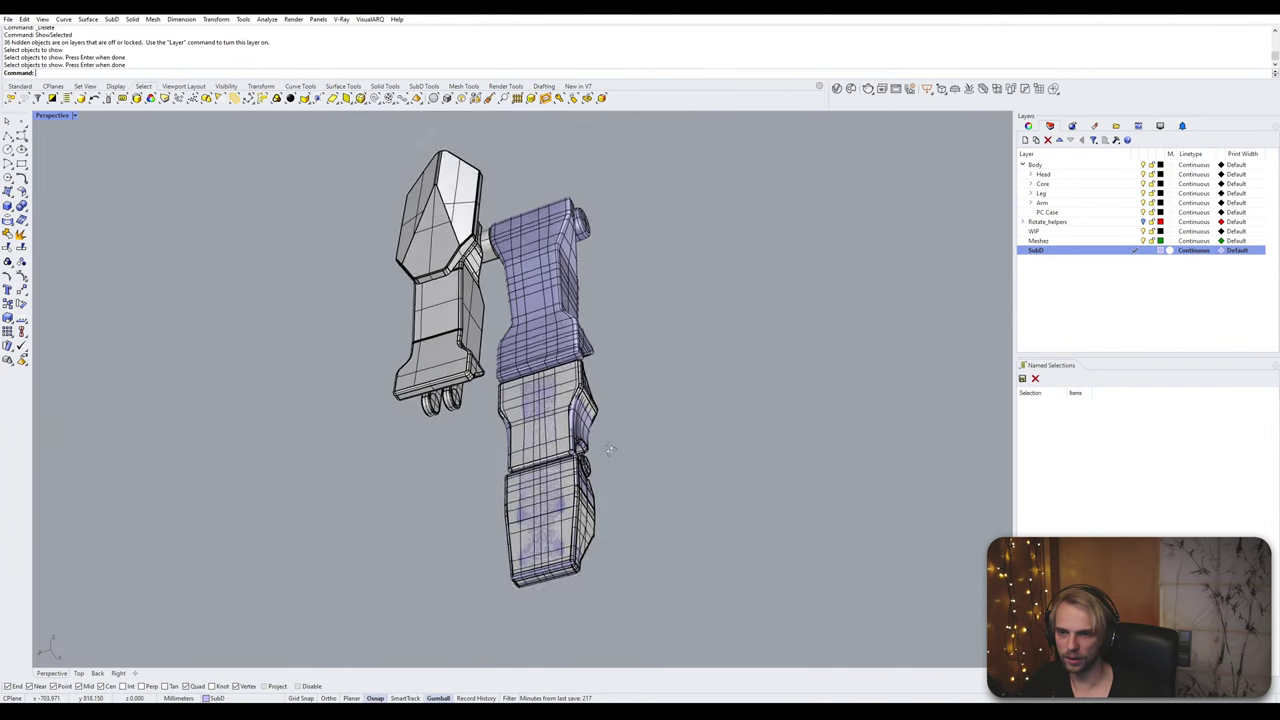
Step: Hide the white mechanical middle finger and fingertip segments
{"action": "right_click_drag", "start_coordinate": [606, 443], "coordinate": [394, 527]}
{"action": "scroll", "coordinate": [508, 454], "scroll_direction": "up", "scroll_amount": 6}
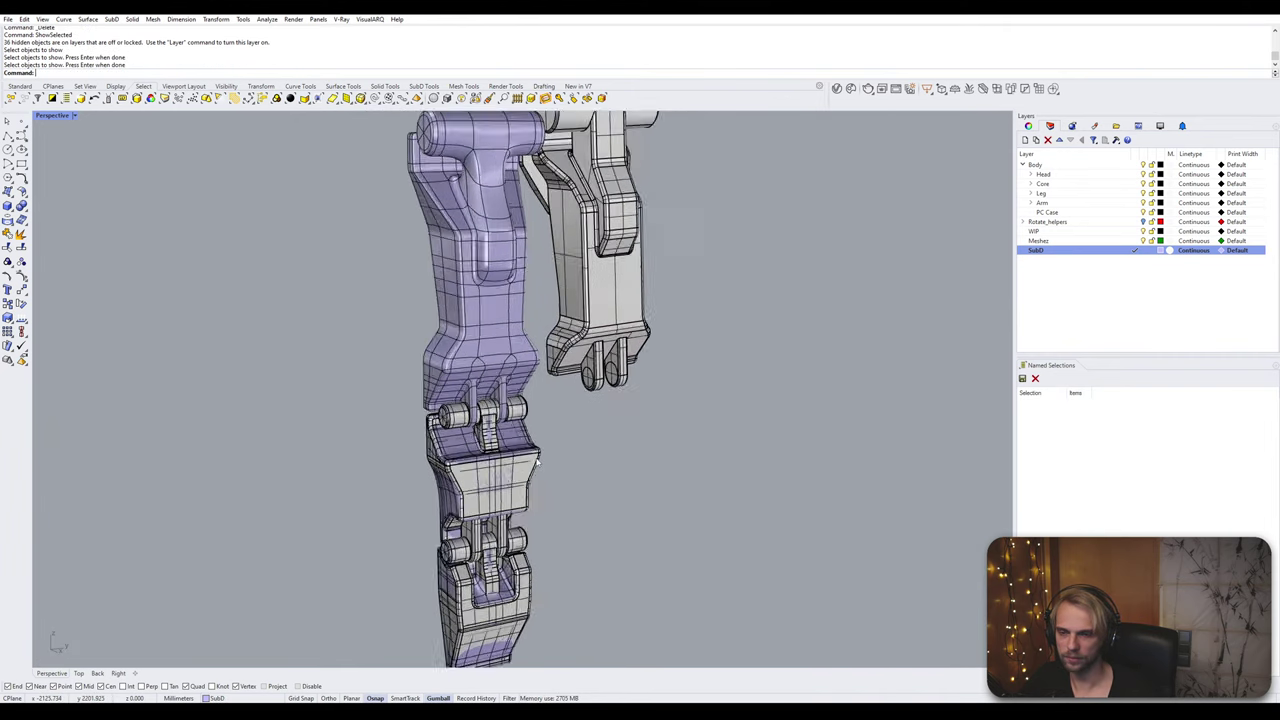
{"action": "left_click", "coordinate": [510, 468]}
{"action": "left_click", "coordinate": [516, 588], "text": "shift"}
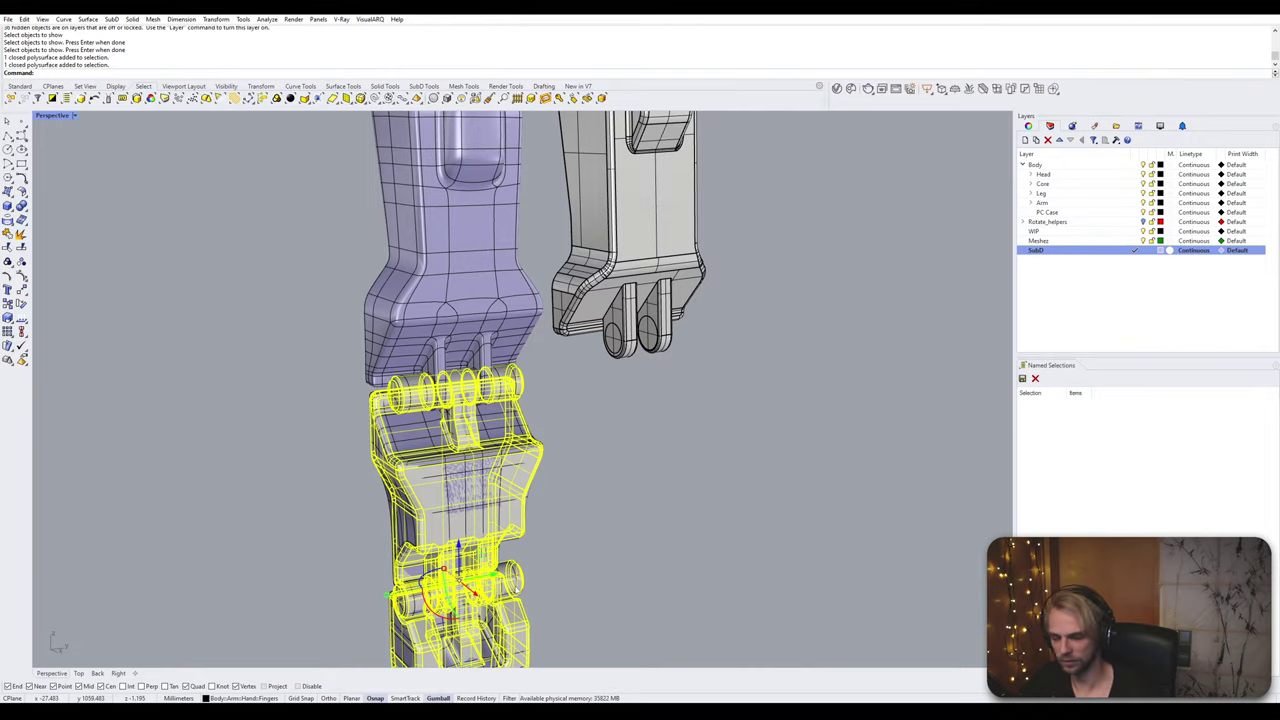
{"action": "key", "text": "ctrl+h"}
{"action": "scroll", "coordinate": [517, 590], "scroll_direction": "down", "scroll_amount": 7}
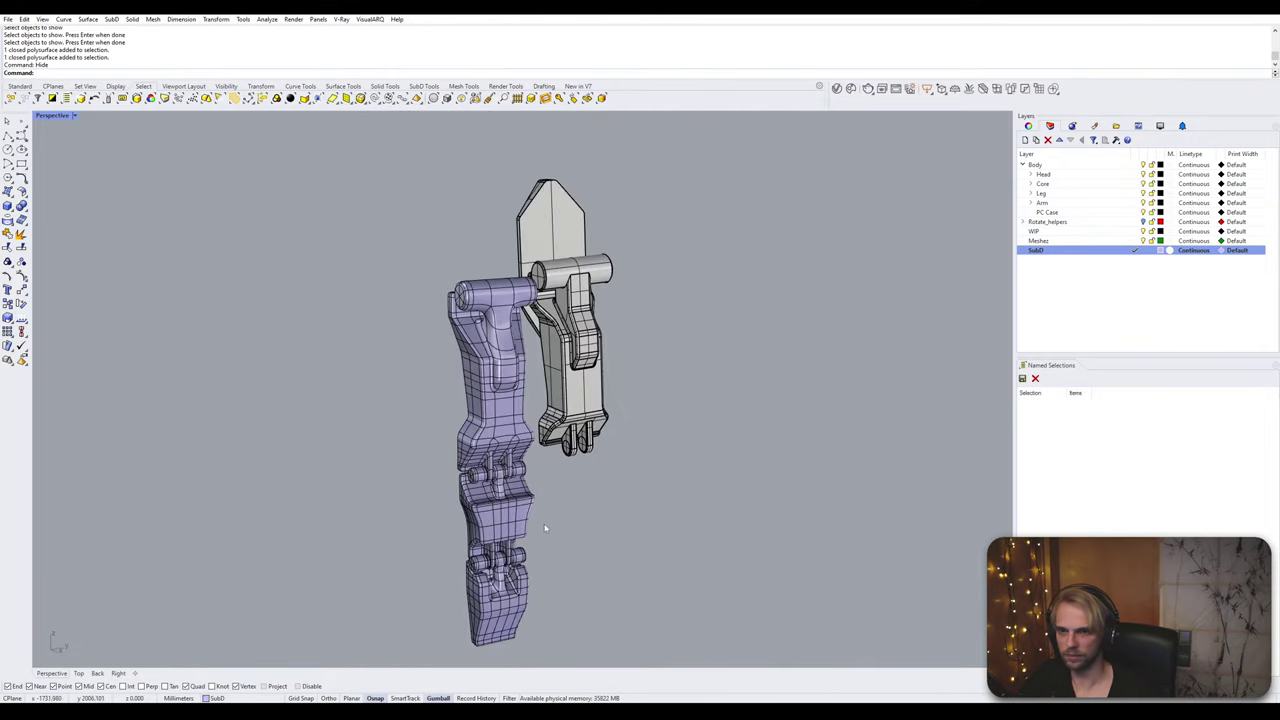
{"action": "right_click_drag", "start_coordinate": [543, 525], "coordinate": [463, 482], "text": "shift"}
{"action": "scroll", "coordinate": [463, 482], "scroll_direction": "up", "scroll_amount": 10}
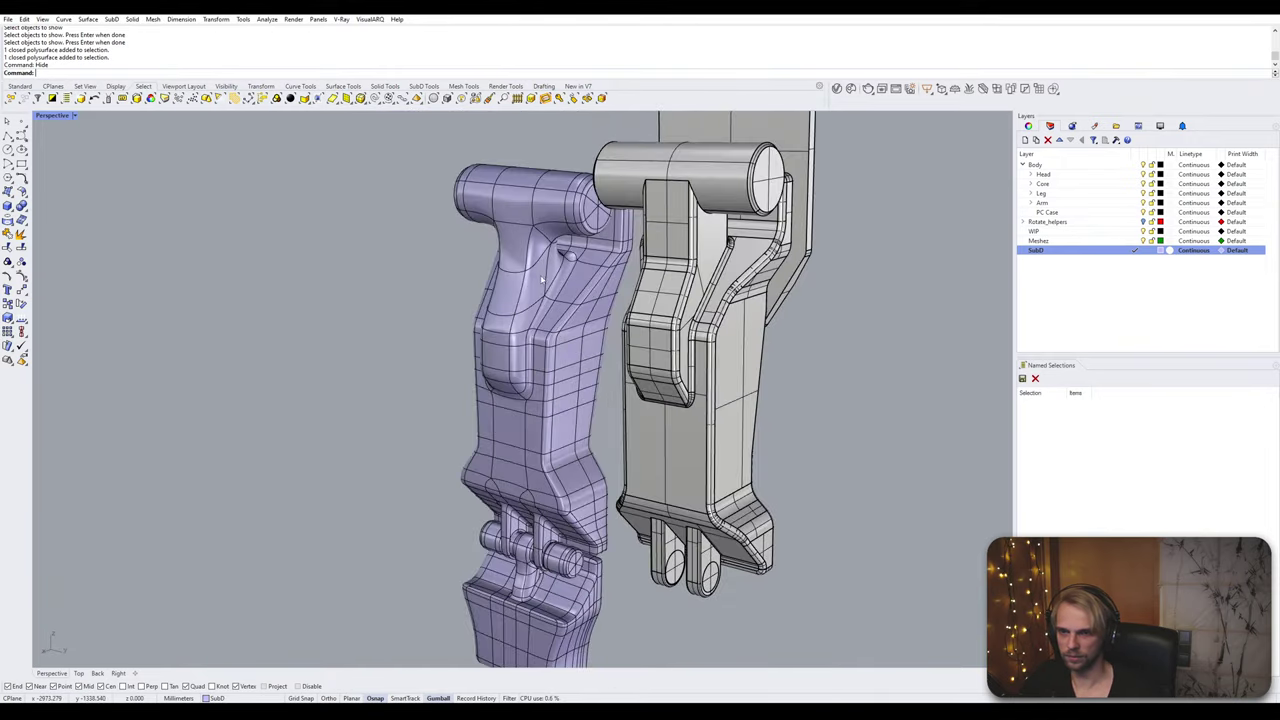
Step: Compare the SubD arm in flat and smooth display, then select two of its edges
{"action": "left_click", "coordinate": [538, 395]}
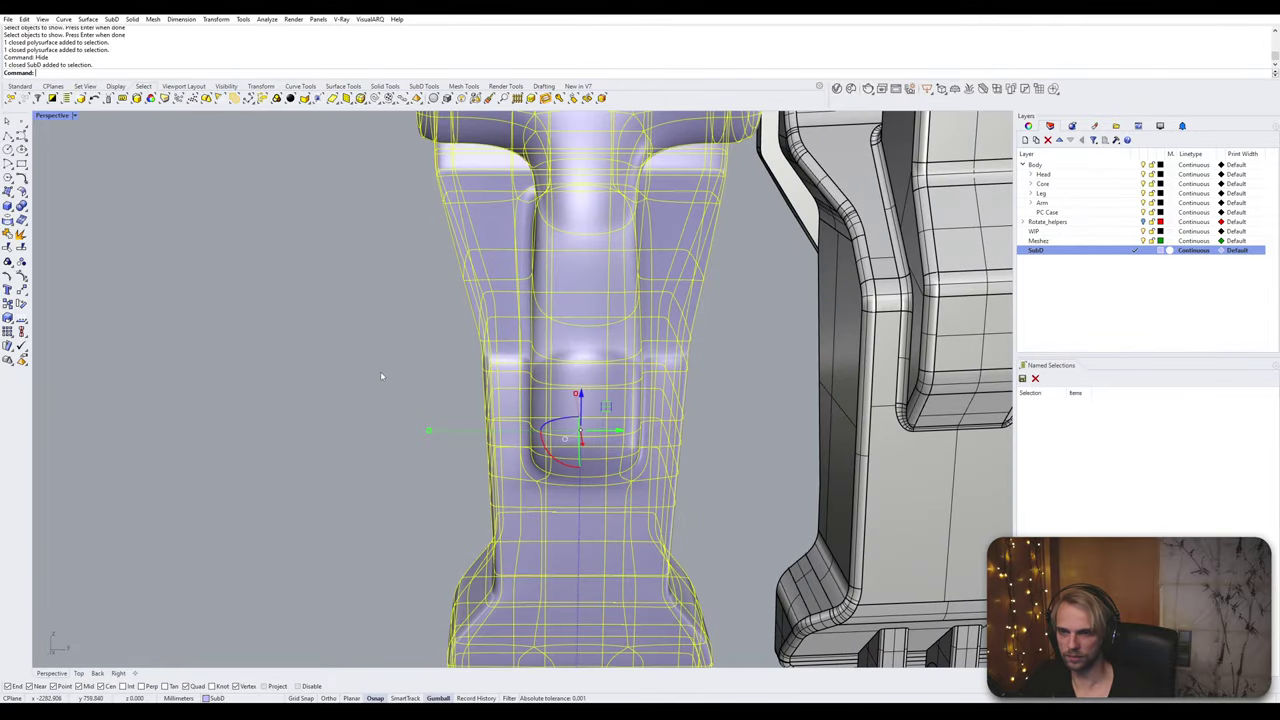
{"action": "left_click", "coordinate": [380, 371]}
{"action": "right_click_drag", "start_coordinate": [380, 371], "coordinate": [485, 348]}
{"action": "key", "text": "Tab"}
{"action": "key", "text": "Tab"}
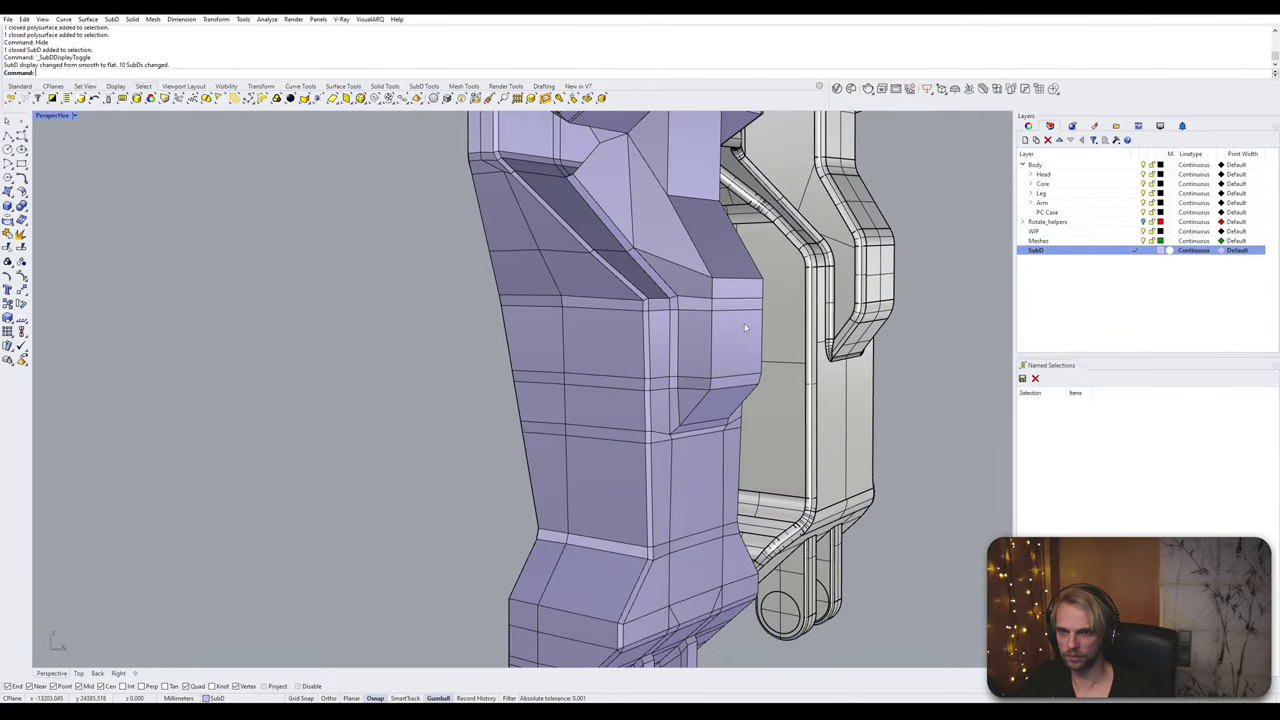
{"action": "right_click_drag", "start_coordinate": [690, 318], "coordinate": [643, 472]}
{"action": "key", "text": "Tab"}
{"action": "right_click_drag", "start_coordinate": [630, 287], "coordinate": [471, 398]}
{"action": "key", "text": "Tab"}
{"action": "key", "text": "Tab"}
{"action": "scroll", "coordinate": [560, 264], "scroll_direction": "up", "scroll_amount": 4}
{"action": "left_click", "coordinate": [590, 323], "text": "ctrl+shift"}
{"action": "left_click", "coordinate": [597, 343], "text": "ctrl+shift"}
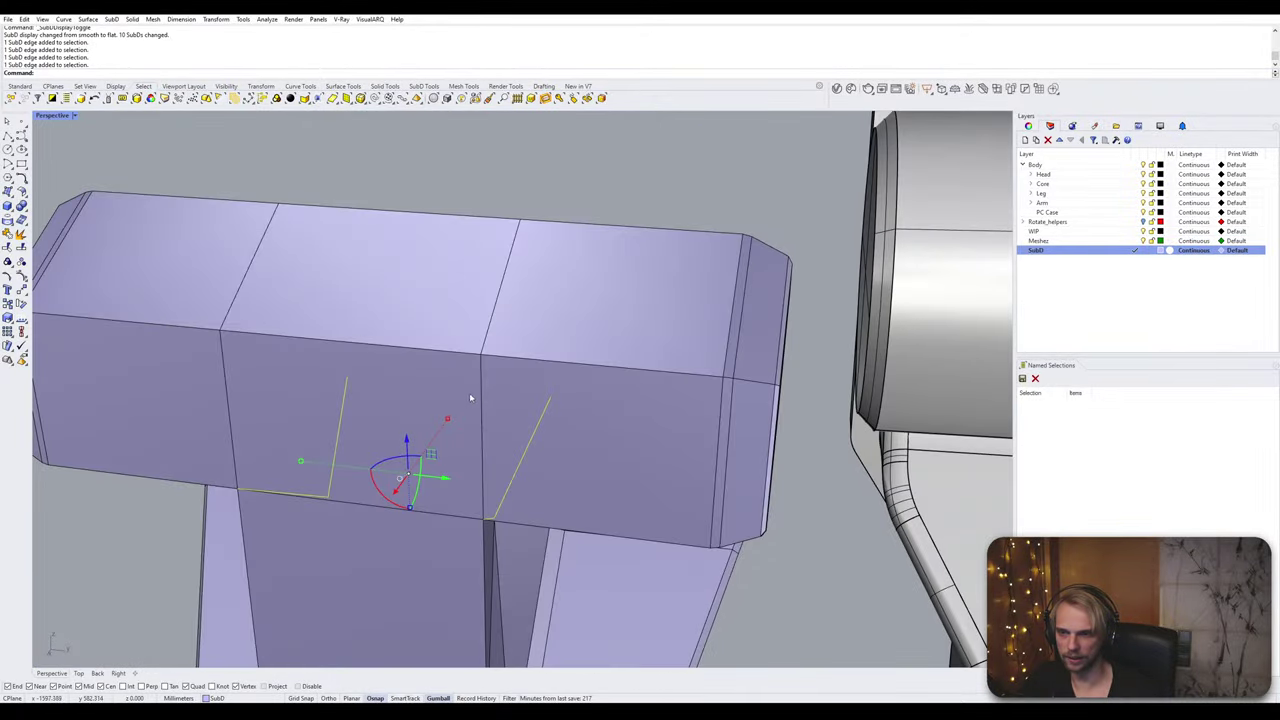
Step: Bevel the two selected SubD edges by 0.1 and view the smoothed result from the front
{"action": "right_click_drag", "start_coordinate": [224, 393], "coordinate": [330, 364]}
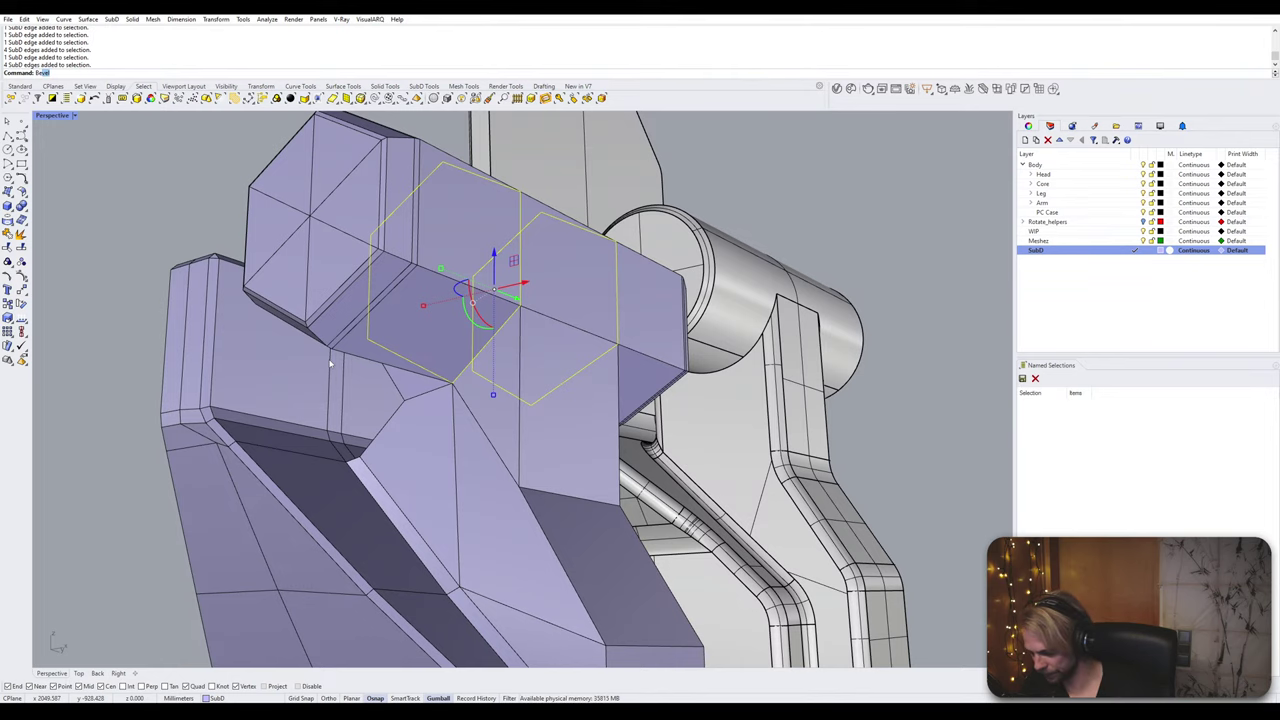
{"action": "type", "text": "0.1"}
{"action": "key", "text": "Return"}
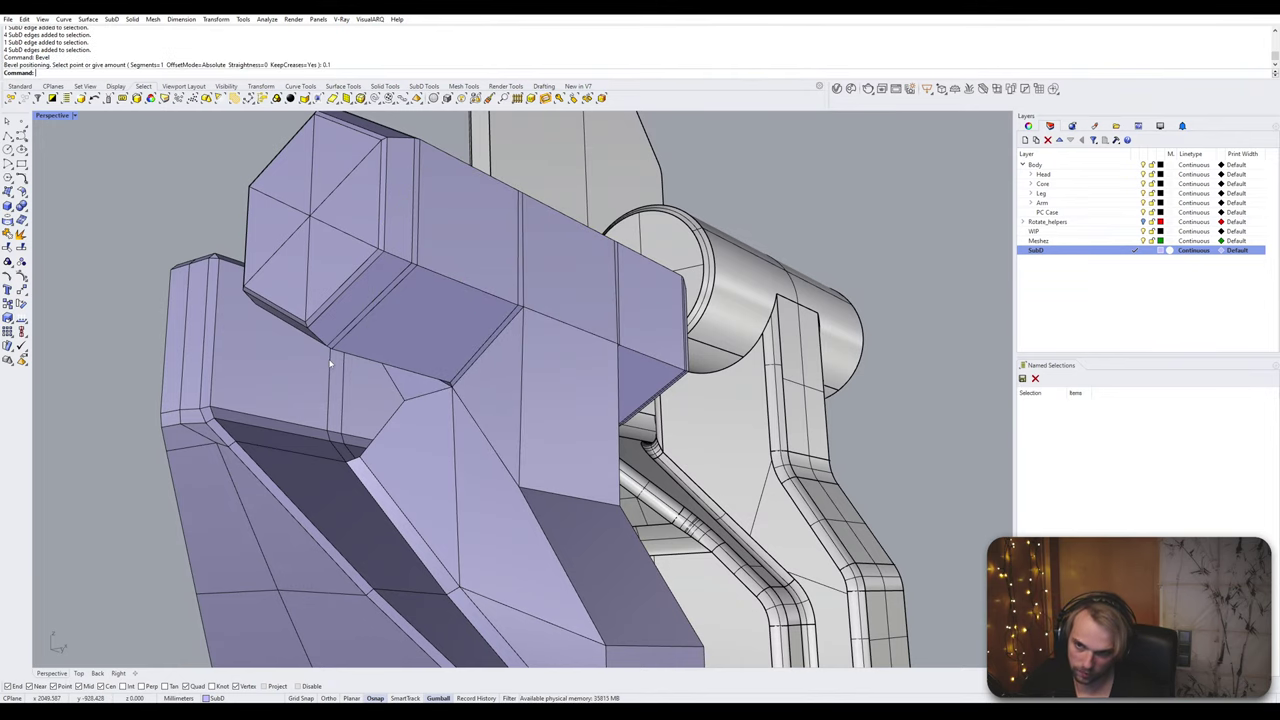
{"action": "key", "text": "Tab"}
{"action": "right_click_drag", "start_coordinate": [331, 363], "coordinate": [562, 331]}
{"action": "right_click_drag", "start_coordinate": [449, 361], "coordinate": [699, 375]}
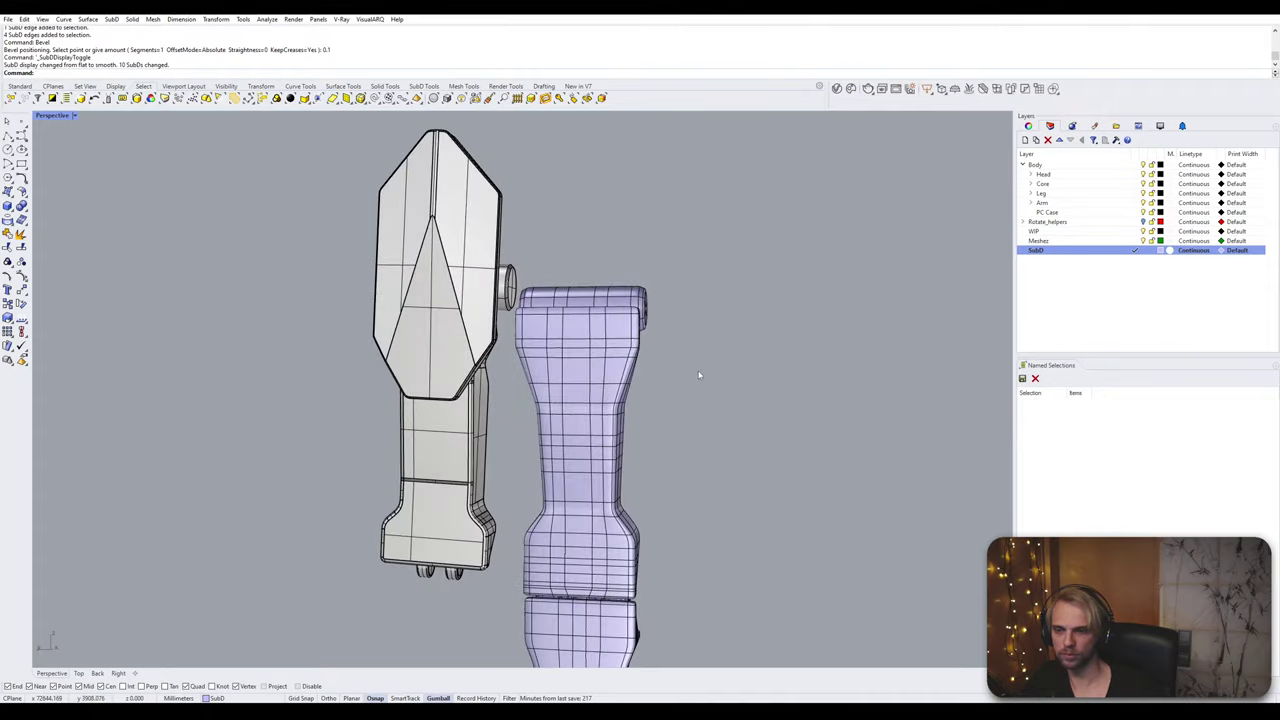
{"action": "scroll", "coordinate": [612, 433], "scroll_direction": "down", "scroll_amount": 5}
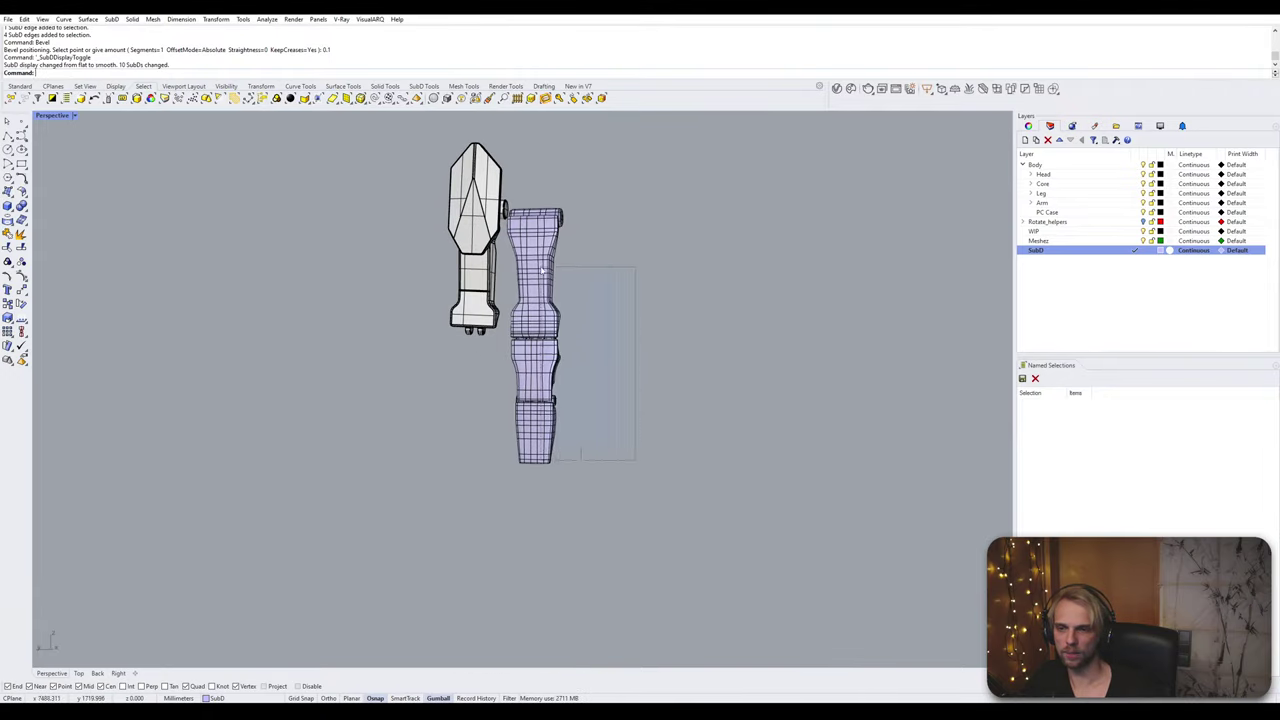
{"action": "left_click_drag", "start_coordinate": [542, 270], "coordinate": [545, 274]}
{"action": "key", "text": "Escape"}
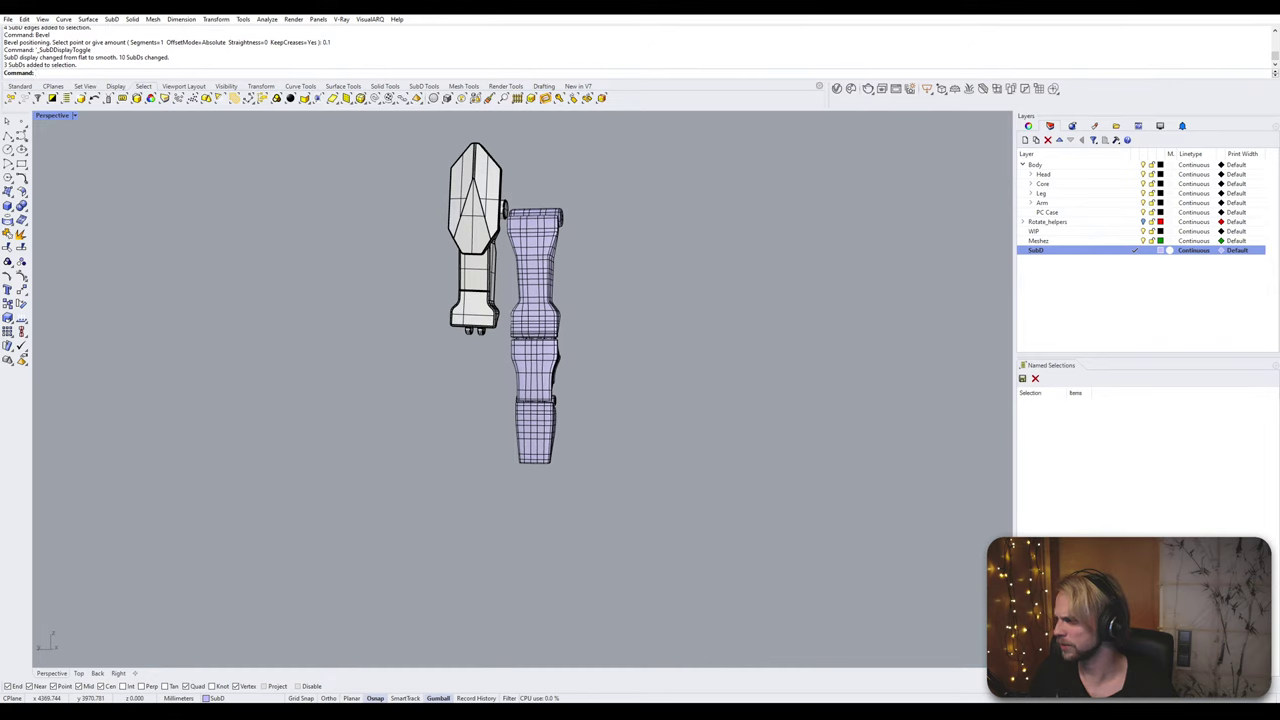
{"action": "mouse_move", "coordinate": [443, 357]}
{"action": "right_mouse_down"}
{"action": "mouse_move", "coordinate": [401, 357]}
{"action": "mouse_move", "coordinate": [482, 362]}
{"action": "mouse_move", "coordinate": [516, 293]}
{"action": "mouse_move", "coordinate": [720, 322]}
{"action": "right_mouse_up"}
{"action": "scroll", "coordinate": [516, 291], "scroll_direction": "up", "scroll_amount": 3}
Step: Pick the white arm's narrow bevel, corner and long vertical faces, then clear them
{"action": "right_click_drag", "start_coordinate": [397, 299], "coordinate": [548, 322]}
{"action": "left_click", "coordinate": [362, 312]}
{"action": "left_click", "coordinate": [286, 309]}
{"action": "right_click_drag", "start_coordinate": [284, 309], "coordinate": [203, 306]}
{"action": "left_click", "coordinate": [343, 301]}
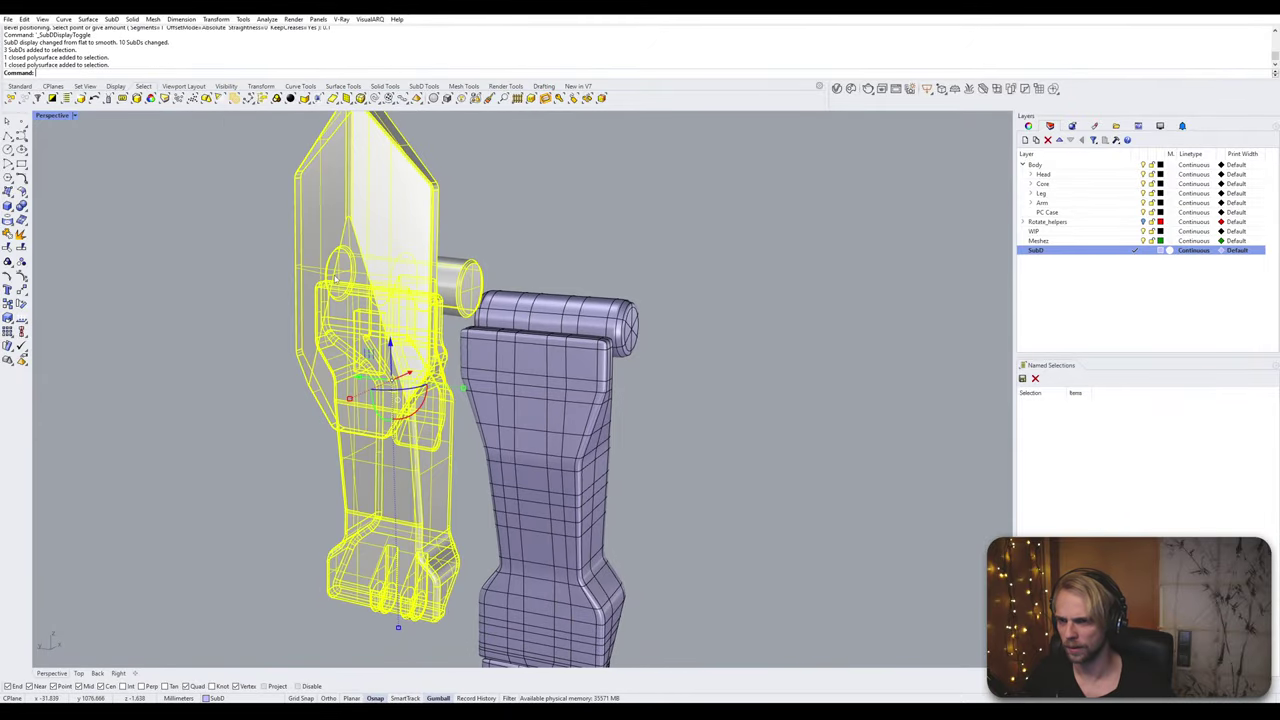
{"action": "left_click", "coordinate": [204, 289]}
{"action": "right_click_drag", "start_coordinate": [352, 296], "coordinate": [375, 258]}
{"action": "scroll", "coordinate": [400, 338], "scroll_direction": "up", "scroll_amount": 6}
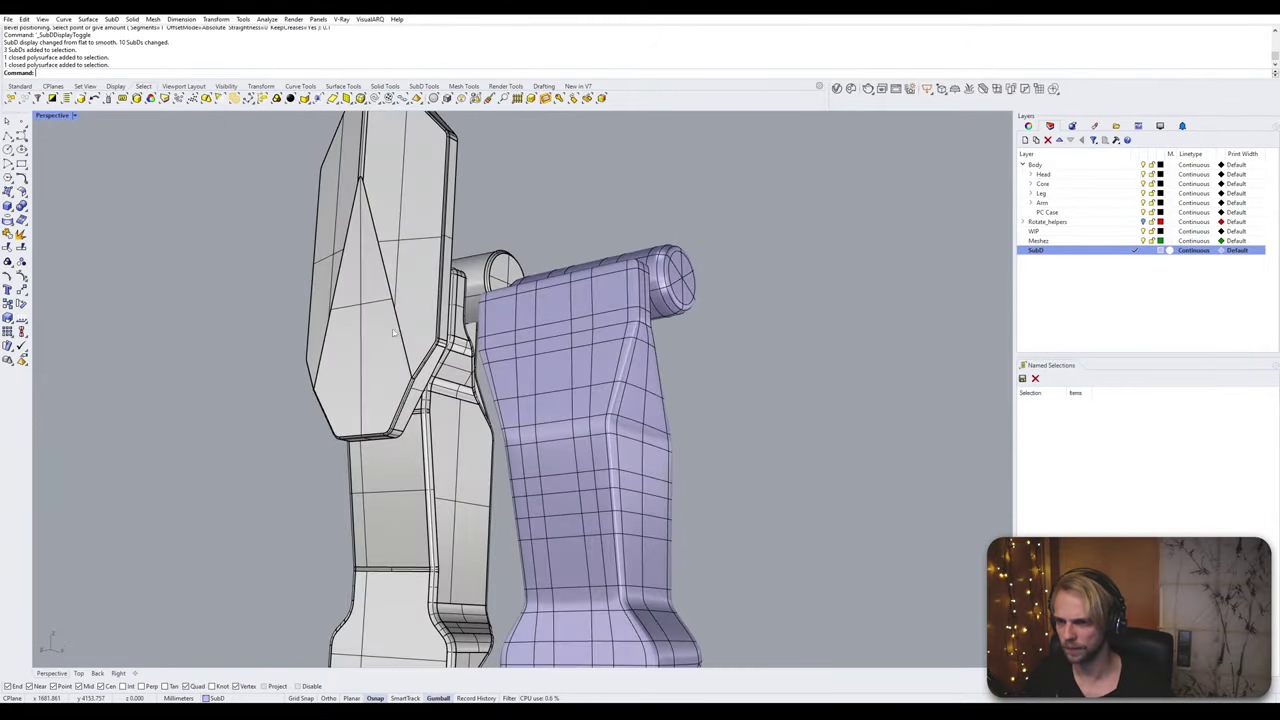
{"action": "left_click", "coordinate": [425, 402], "text": "ctrl+shift"}
{"action": "scroll", "coordinate": [457, 340], "scroll_direction": "up", "scroll_amount": 8}
{"action": "left_click", "coordinate": [458, 352], "text": "ctrl+shift"}
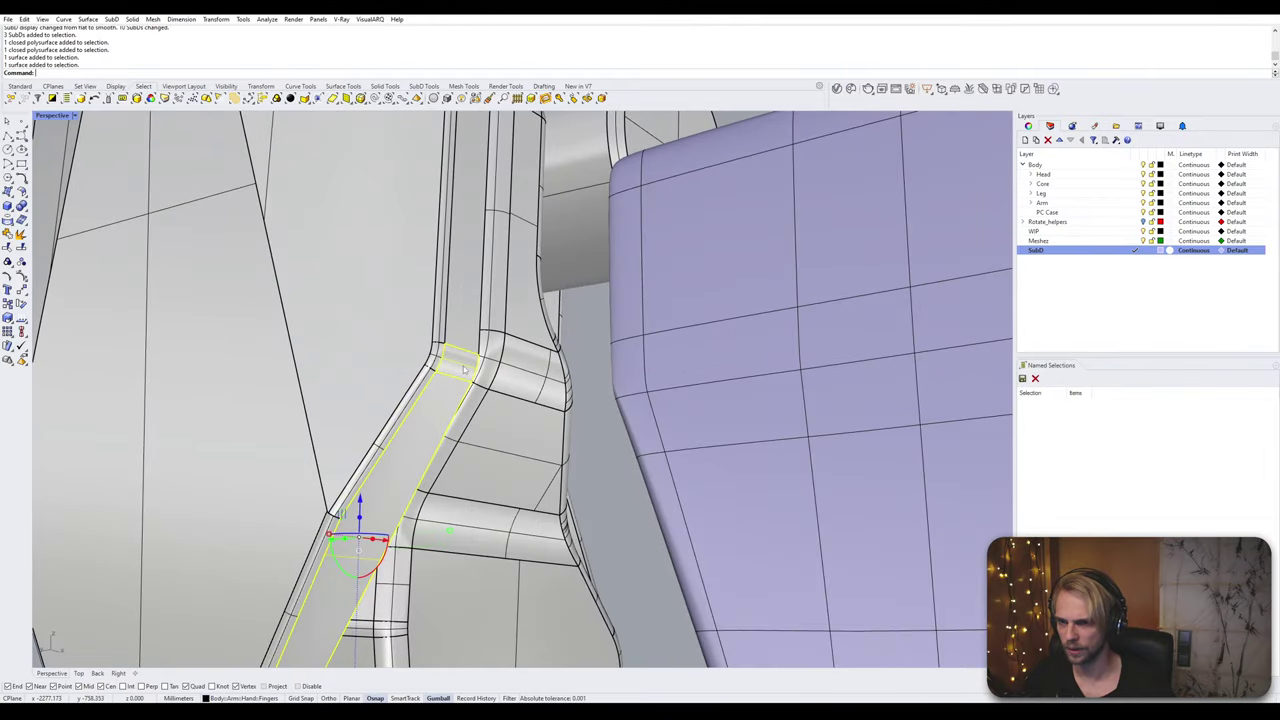
{"action": "left_click", "coordinate": [461, 331], "text": "ctrl+shift"}
{"action": "scroll", "coordinate": [461, 330], "scroll_direction": "down", "scroll_amount": 9}
{"action": "right_click_drag", "start_coordinate": [461, 330], "coordinate": [484, 373]}
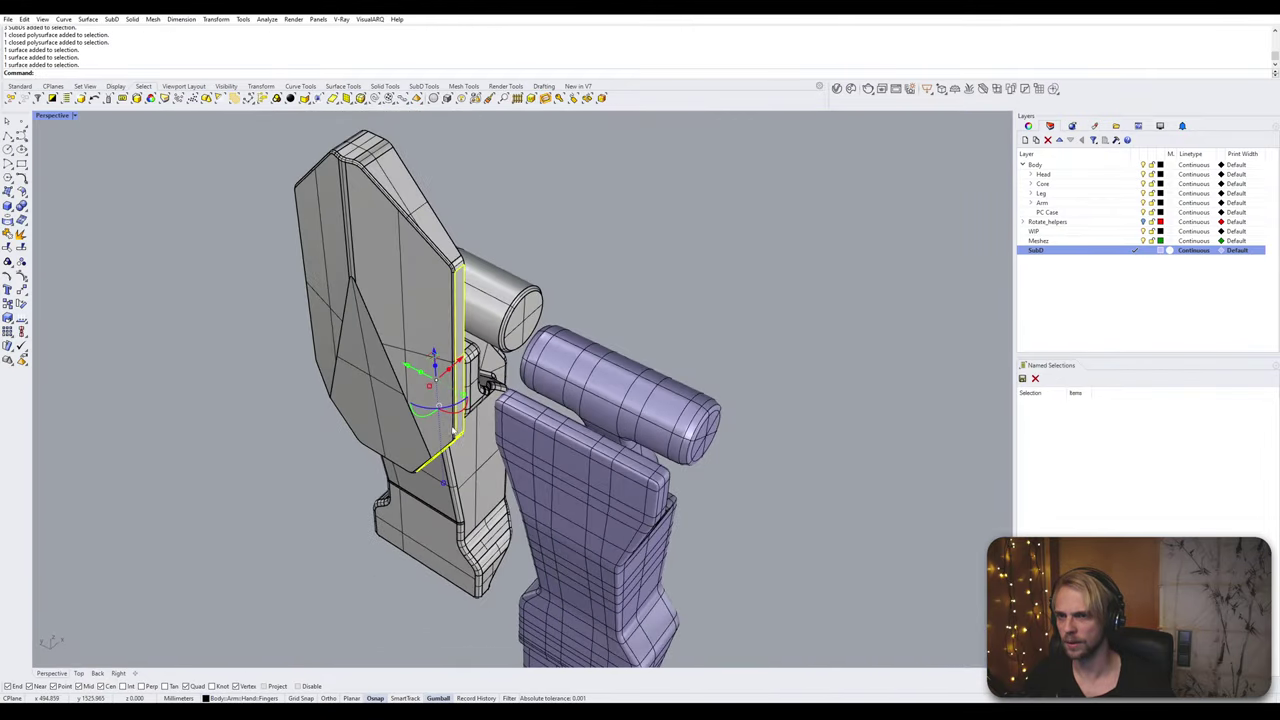
{"action": "scroll", "coordinate": [484, 373], "scroll_direction": "down", "scroll_amount": 3}
{"action": "left_click", "coordinate": [537, 266]}
Step: Box-select the top bevel parts of the plate from a side angle
{"action": "right_click_drag", "start_coordinate": [537, 266], "coordinate": [407, 200]}
{"action": "left_click_drag", "start_coordinate": [407, 200], "coordinate": [480, 228], "text": "ctrl+shift"}
{"action": "right_click_drag", "start_coordinate": [480, 300], "coordinate": [385, 280]}
{"action": "scroll", "coordinate": [378, 460], "scroll_direction": "up", "scroll_amount": 6}
{"action": "right_click_drag", "start_coordinate": [430, 335], "coordinate": [375, 365]}
{"action": "scroll", "coordinate": [400, 400], "scroll_direction": "down", "scroll_amount": 3}
{"action": "scroll", "coordinate": [408, 440], "scroll_direction": "up", "scroll_amount": 5}
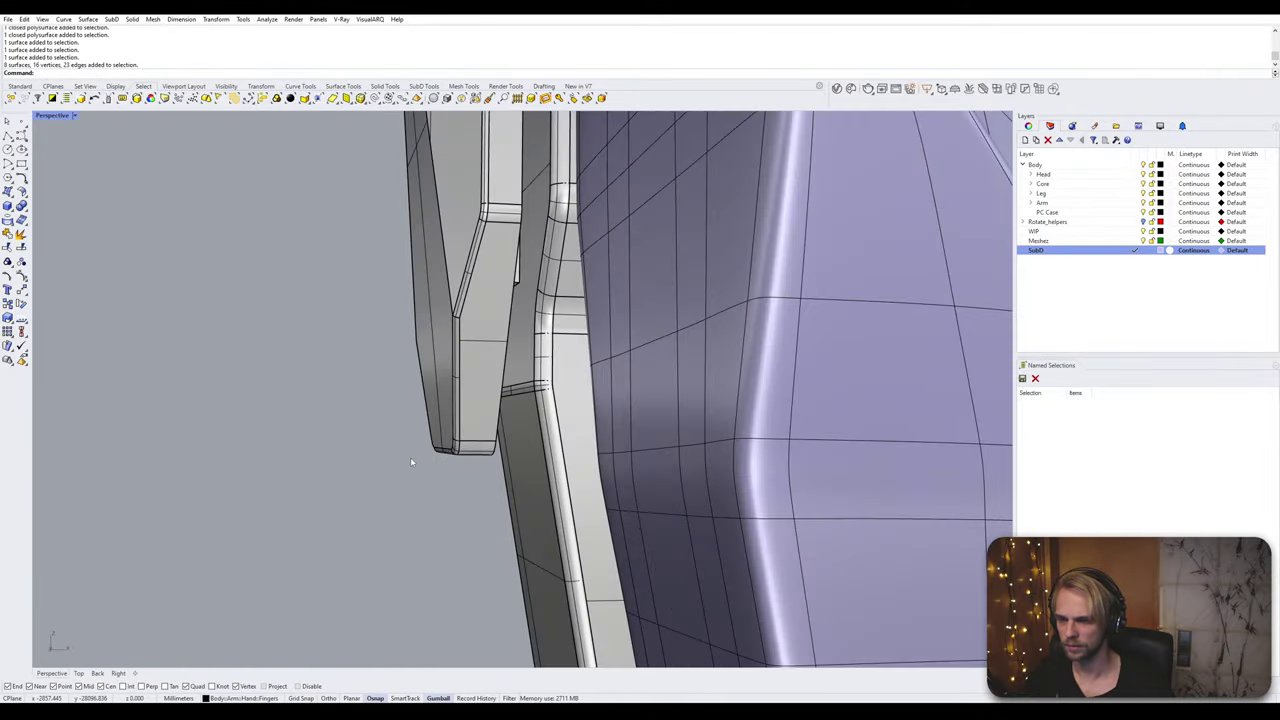
{"action": "right_click_drag", "start_coordinate": [410, 457], "coordinate": [401, 444]}
Step: Window-select the plate's lower-edge parts and narrow side surfaces, then clear the selection
{"action": "left_click_drag", "start_coordinate": [395, 418], "coordinate": [492, 487], "text": "ctrl+shift"}
{"action": "scroll", "coordinate": [481, 430], "scroll_direction": "down", "scroll_amount": 8}
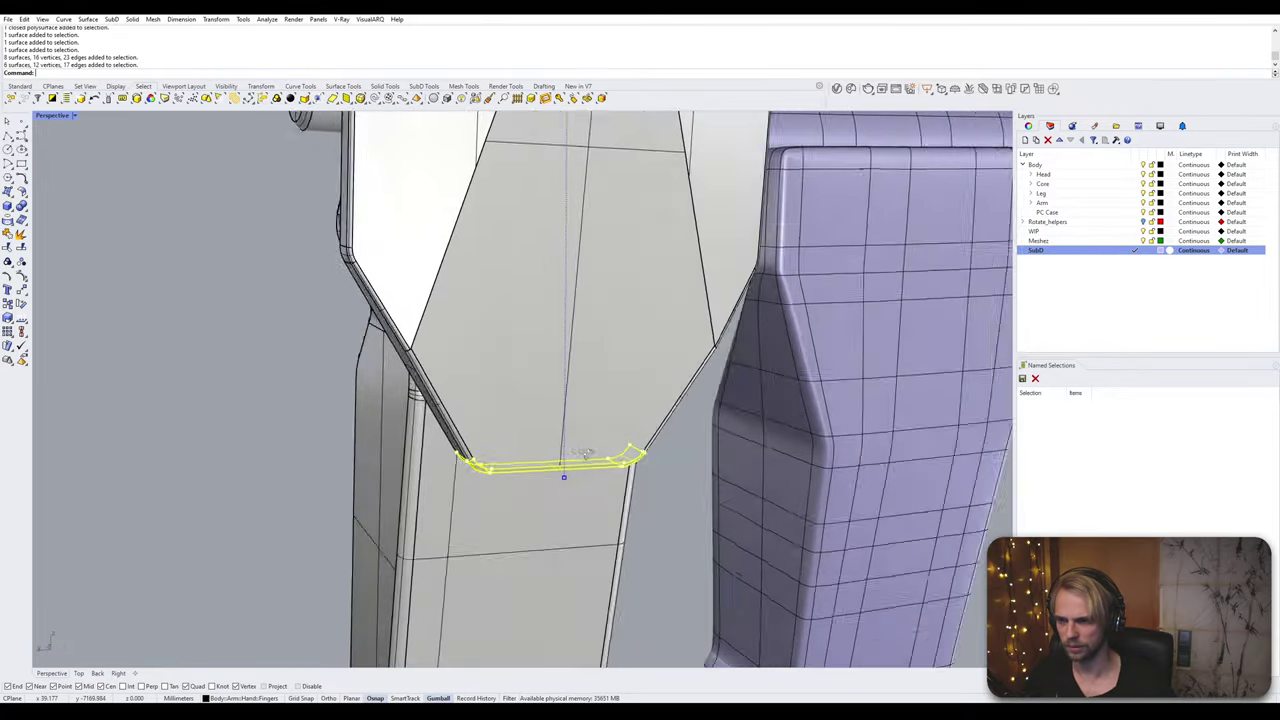
{"action": "right_click_drag", "start_coordinate": [481, 426], "coordinate": [450, 424]}
{"action": "left_click", "coordinate": [491, 436], "text": "ctrl+shift"}
{"action": "right_click_drag", "start_coordinate": [575, 402], "coordinate": [335, 402]}
{"action": "left_click", "coordinate": [508, 367], "text": "ctrl+shift"}
{"action": "scroll", "coordinate": [498, 426], "scroll_direction": "down", "scroll_amount": 5}
{"action": "right_click_drag", "start_coordinate": [440, 424], "coordinate": [790, 445]}
{"action": "type", "text": "ex"}
{"action": "key", "text": "Escape"}
{"action": "key", "text": "Escape"}
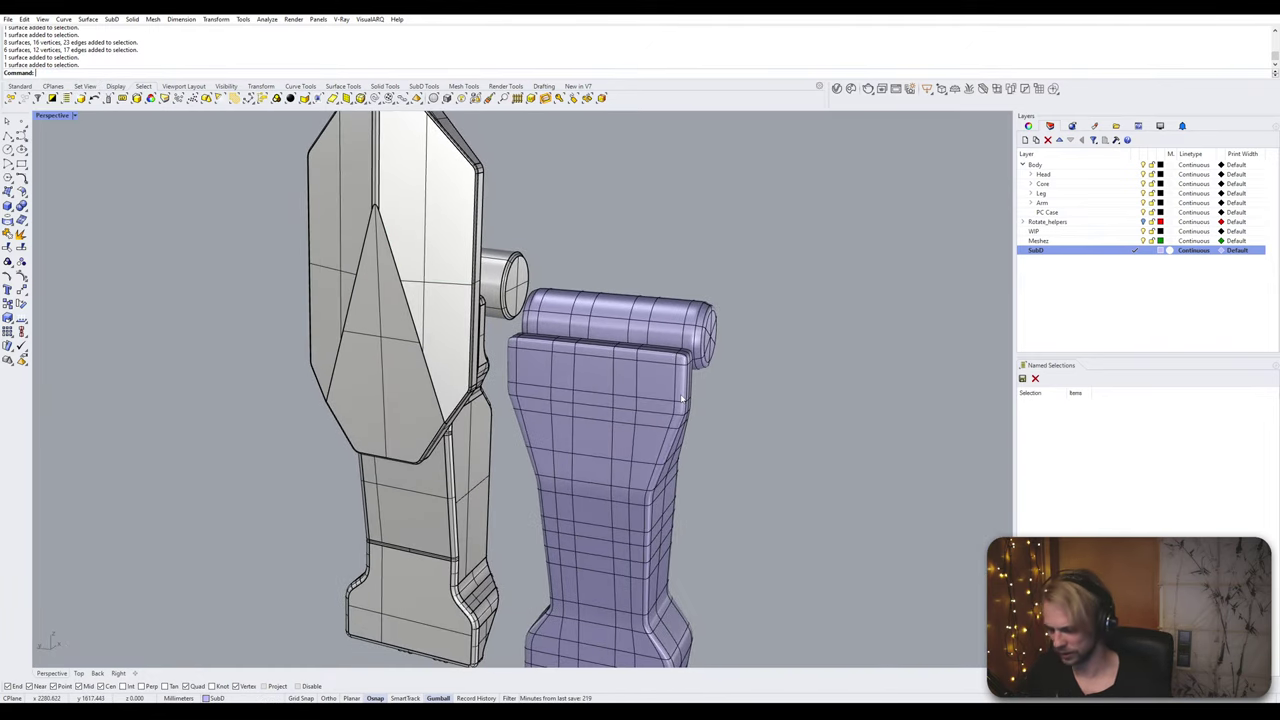
Step: Reveal the hidden arm assembly with its plate using ShowSelected
{"action": "type", "text": "ShowSelected"}
{"action": "key", "text": "Return"}
{"action": "left_click", "coordinate": [630, 350]}
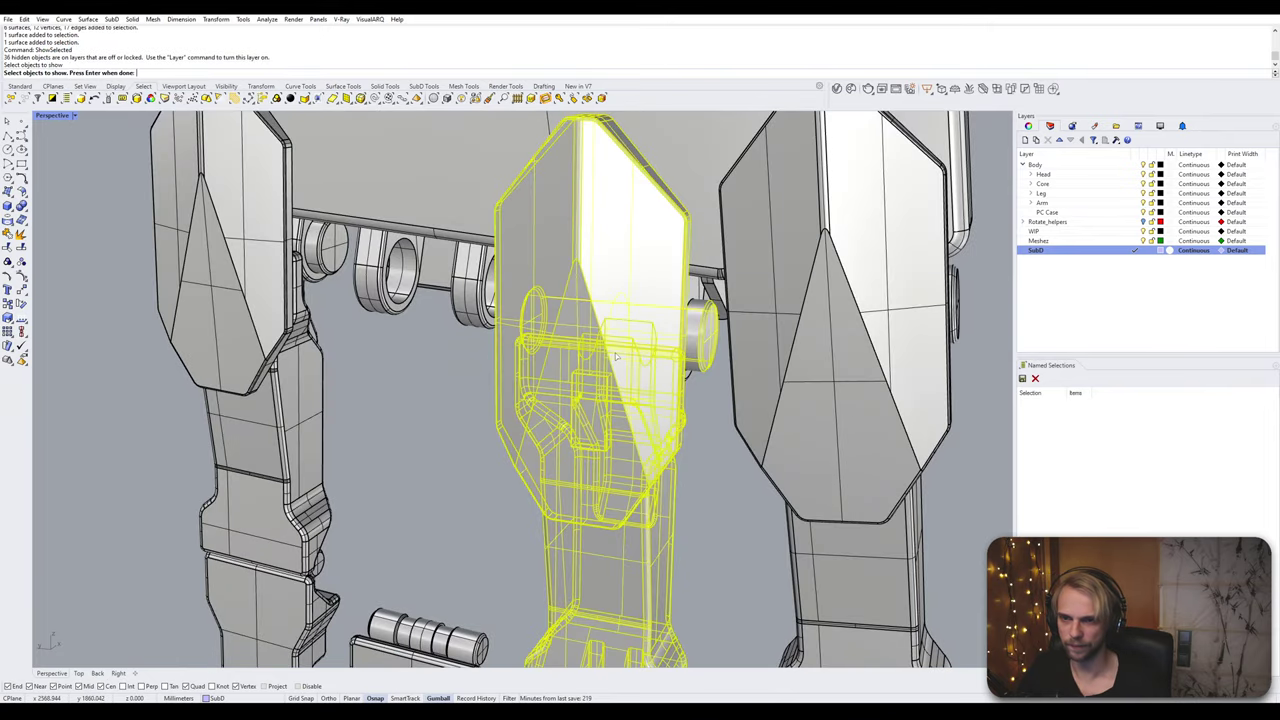
{"action": "key", "text": "Return"}
{"action": "right_click_drag", "start_coordinate": [650, 345], "coordinate": [384, 160]}
Step: Select the plate's edge loop and add its bevel strip and left edge
{"action": "double_click", "coordinate": [378, 257]}
{"action": "scroll", "coordinate": [390, 158], "scroll_direction": "up", "scroll_amount": 3}
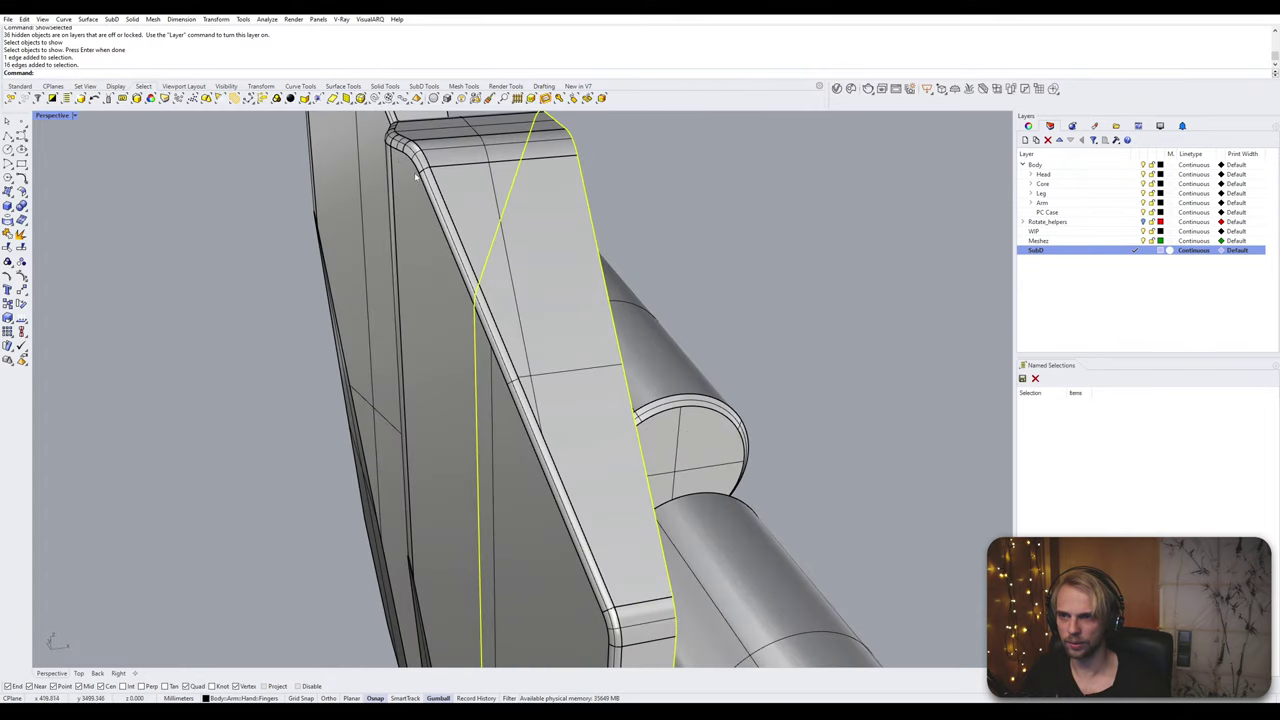
{"action": "left_click", "coordinate": [441, 203], "text": "shift"}
{"action": "left_click", "coordinate": [468, 225]}
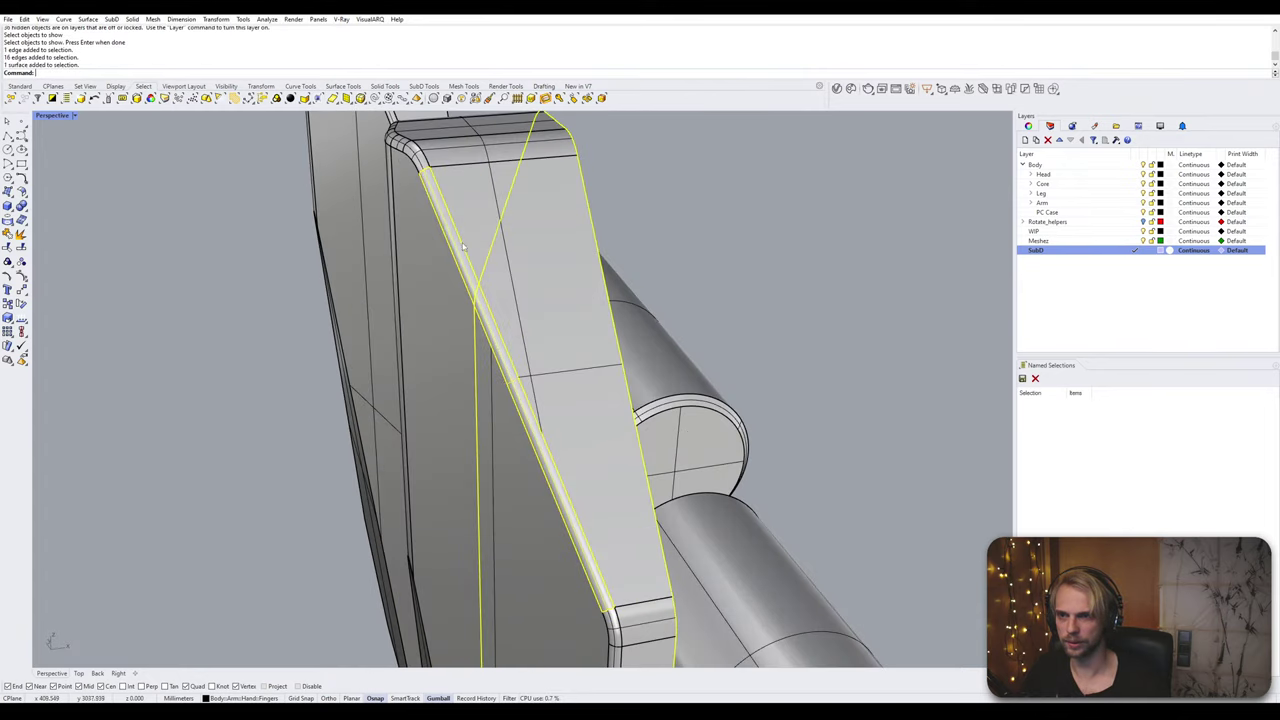
{"action": "left_click", "coordinate": [424, 187], "text": "ctrl+shift"}
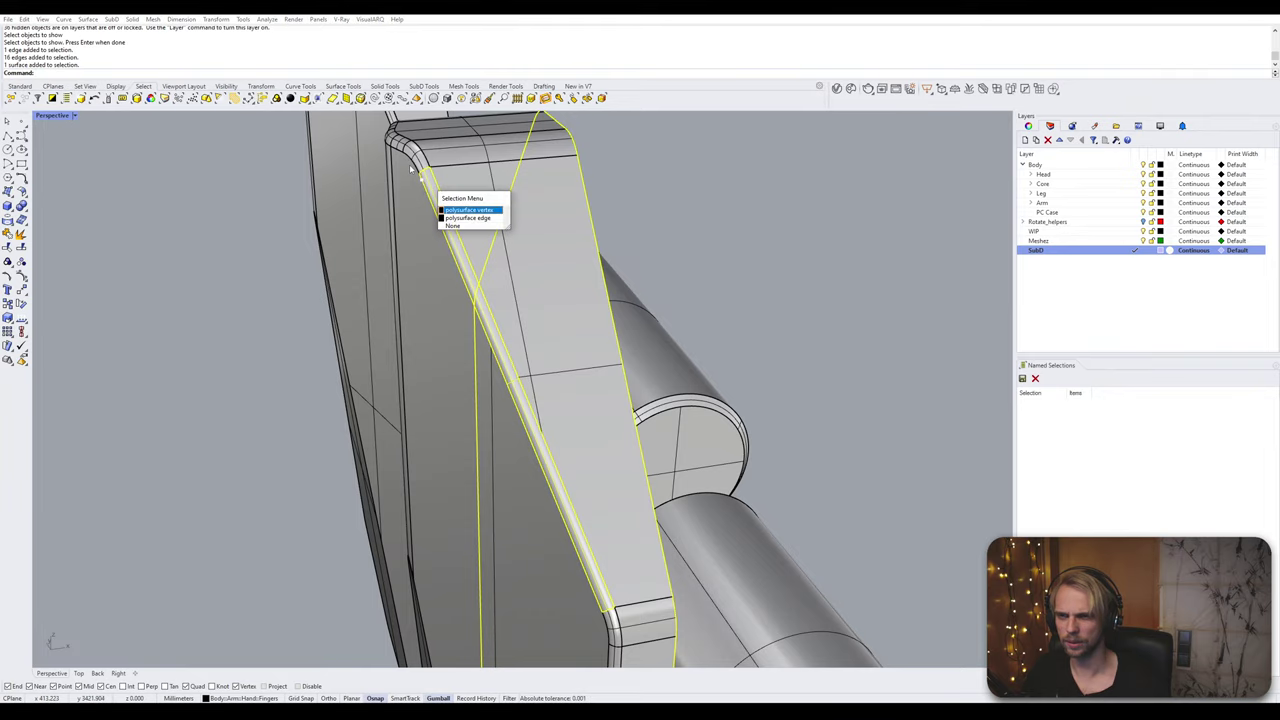
{"action": "left_click", "coordinate": [413, 164], "text": "ctrl+shift"}
{"action": "left_click", "coordinate": [389, 206], "text": "ctrl+shift"}
Step: Add a top surface of the plate to the selection
{"action": "right_click_drag", "start_coordinate": [405, 224], "coordinate": [560, 195]}
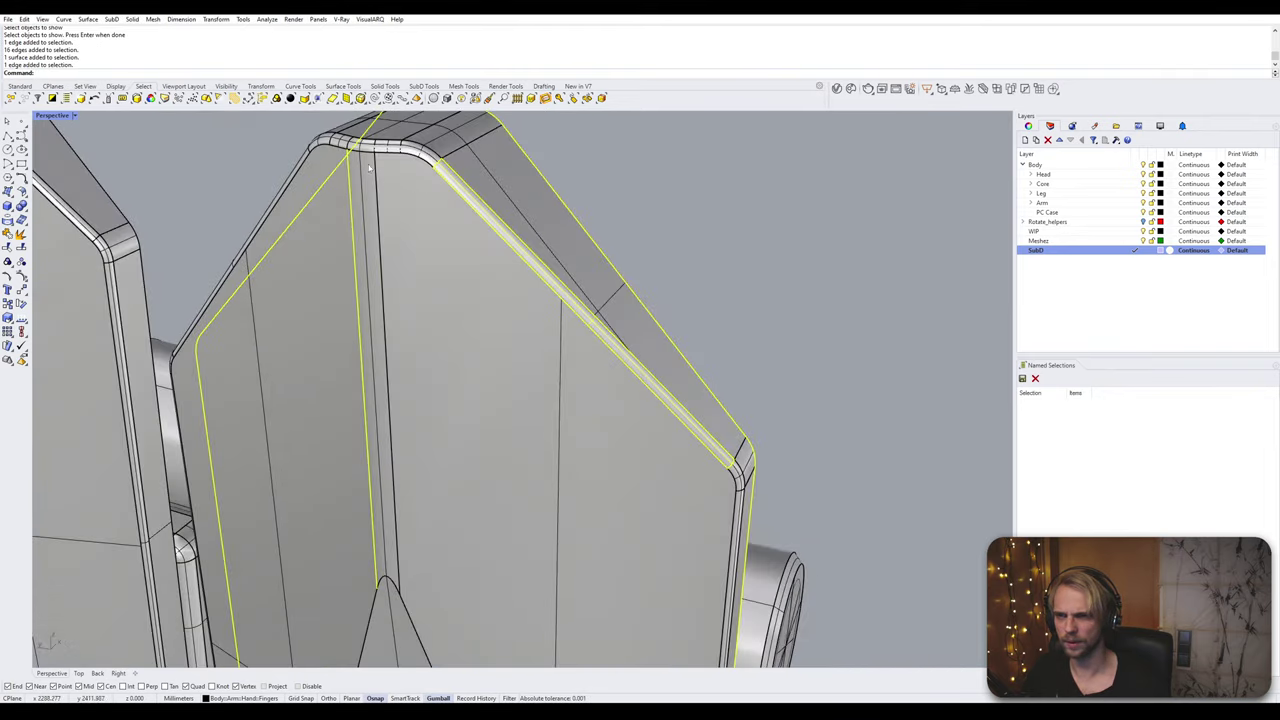
{"action": "scroll", "coordinate": [345, 145], "scroll_direction": "up", "scroll_amount": 4}
{"action": "left_click", "coordinate": [377, 127], "text": "ctrl+shift"}
{"action": "scroll", "coordinate": [440, 266], "scroll_direction": "down", "scroll_amount": 8}
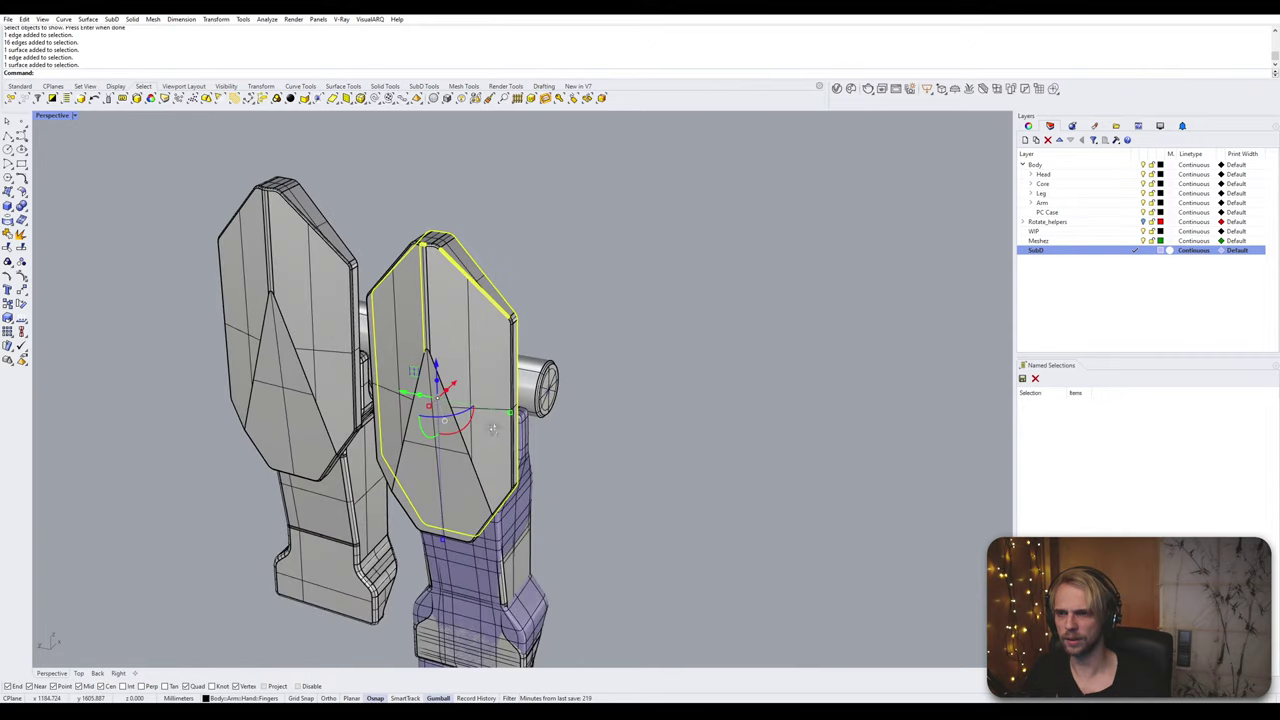
{"action": "right_click_drag", "start_coordinate": [494, 429], "coordinate": [436, 400]}
{"action": "scroll", "coordinate": [392, 463], "scroll_direction": "up", "scroll_amount": 7}
{"action": "scroll", "coordinate": [392, 463], "scroll_direction": "down", "scroll_amount": 6}
Step: Create a bounding box around the selected plate parts
{"action": "right_click_drag", "start_coordinate": [392, 463], "coordinate": [398, 508]}
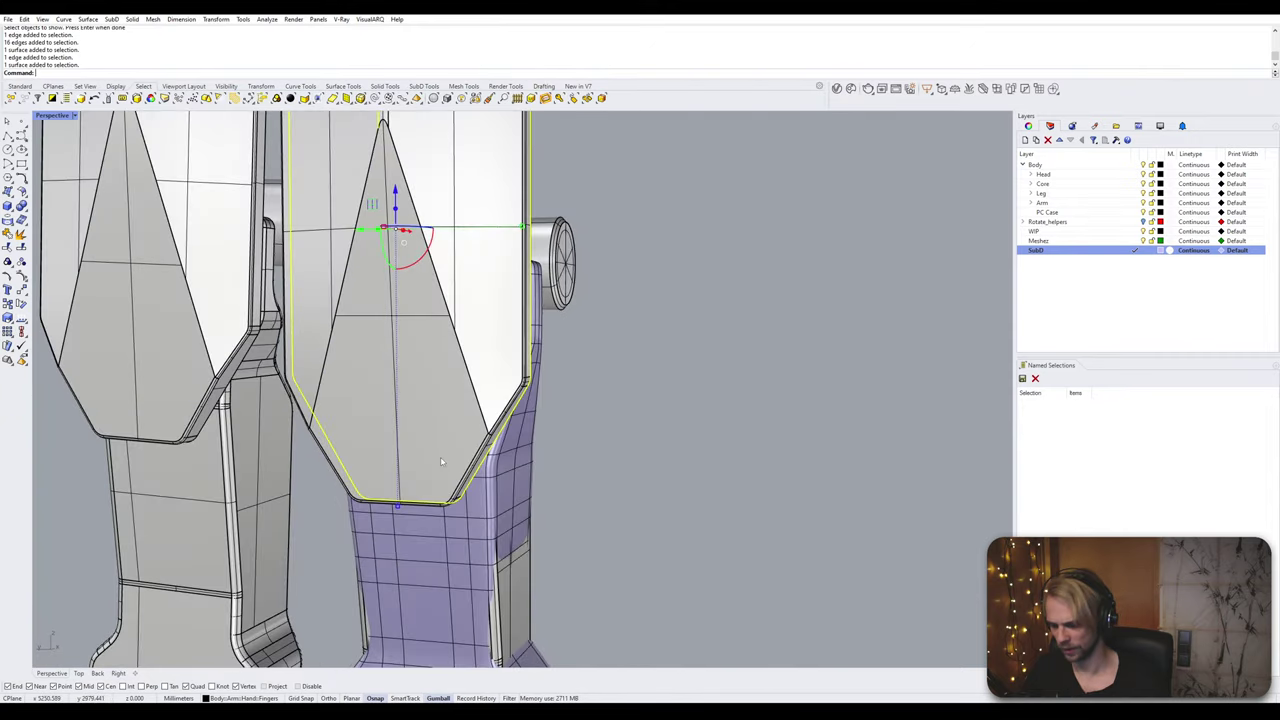
{"action": "type", "text": "Boun"}
{"action": "key", "text": "Return"}
{"action": "key", "text": "Return"}
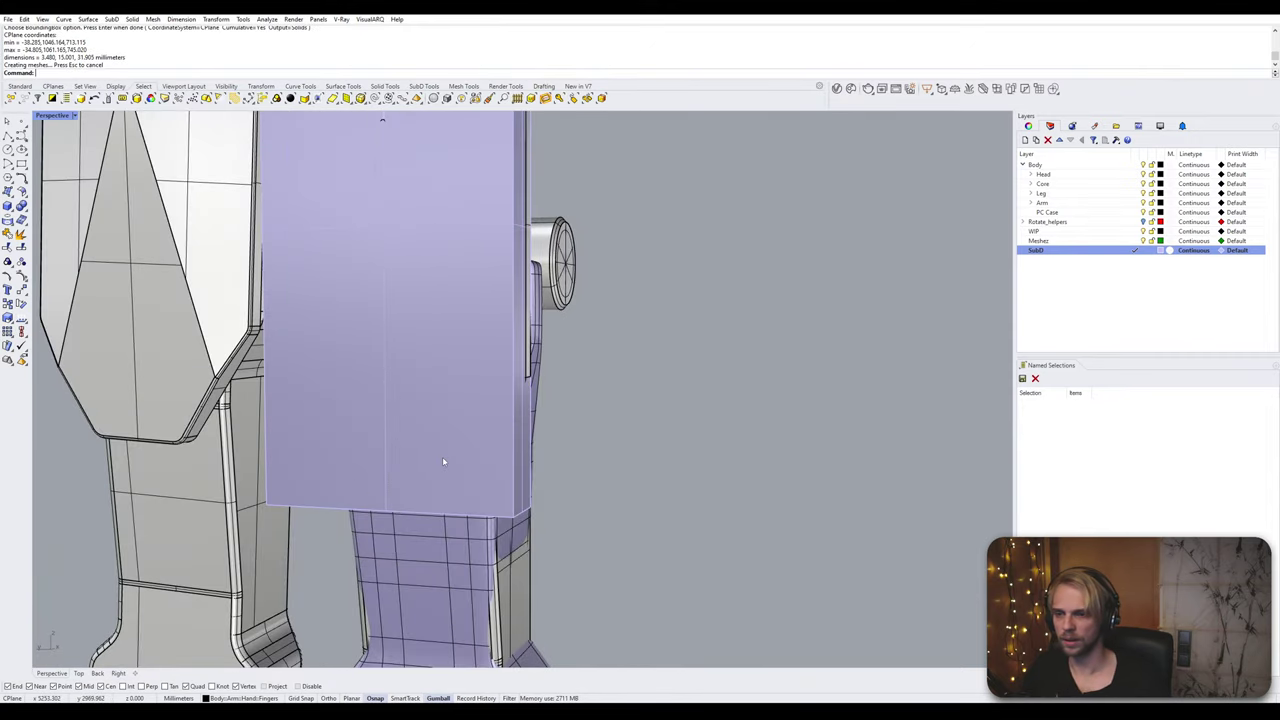
{"action": "scroll", "coordinate": [442, 456], "scroll_direction": "down", "scroll_amount": 5}
{"action": "right_click_drag", "start_coordinate": [442, 456], "coordinate": [445, 416]}
{"action": "scroll", "coordinate": [346, 447], "scroll_direction": "up", "scroll_amount": 2}
Step: Lock the arm part and replace the reference block with a SubD box snapped to its corners
{"action": "left_click", "coordinate": [538, 377]}
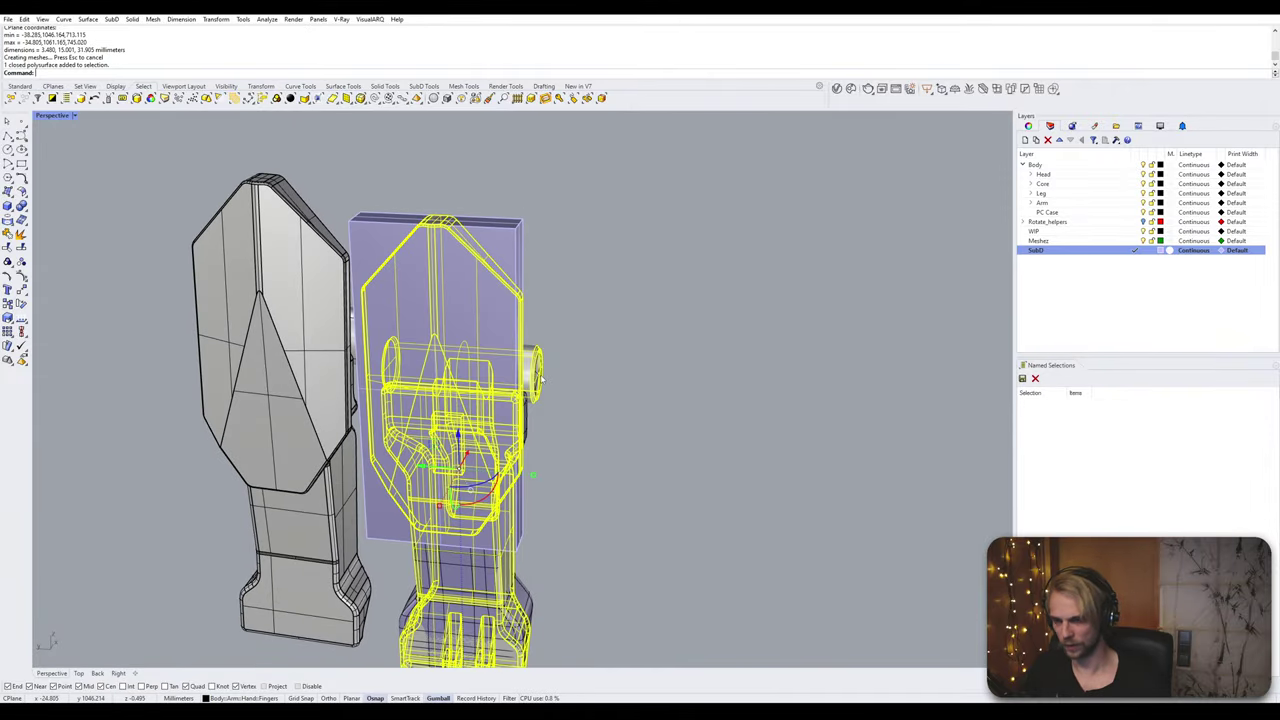
{"action": "key", "text": "ctrl+l"}
{"action": "left_click", "coordinate": [469, 278]}
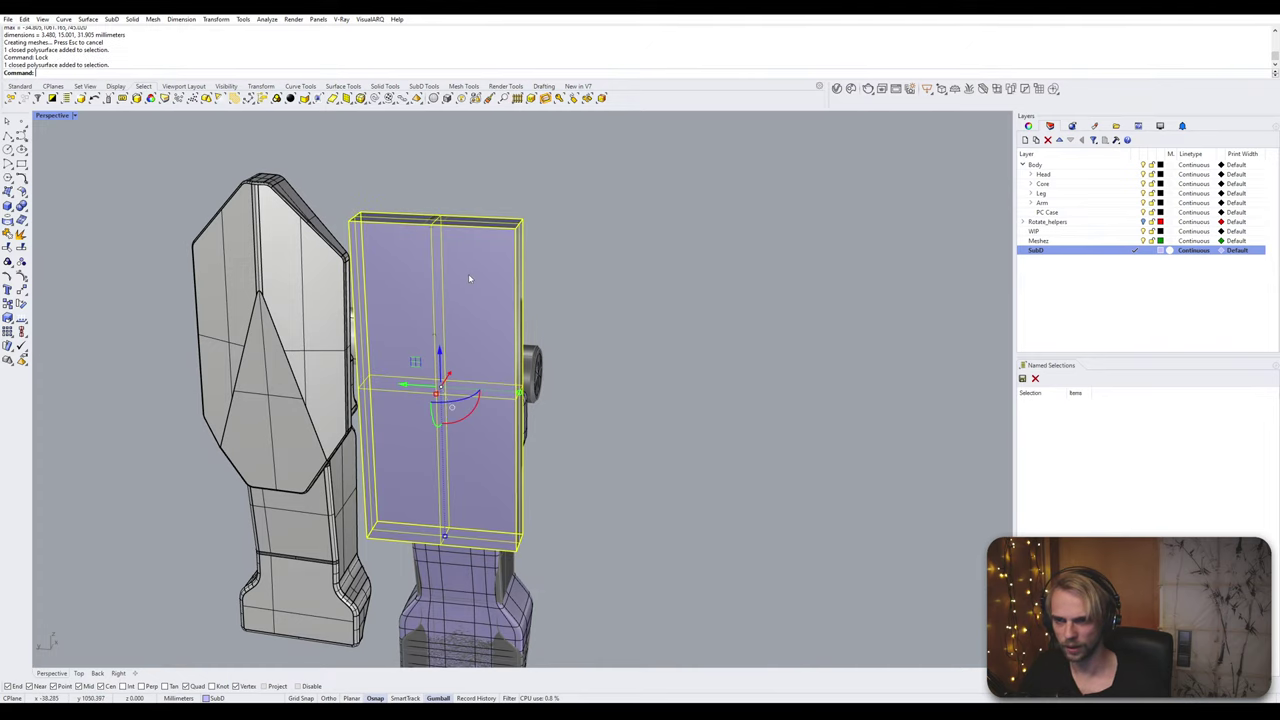
{"action": "type", "text": "sub"}
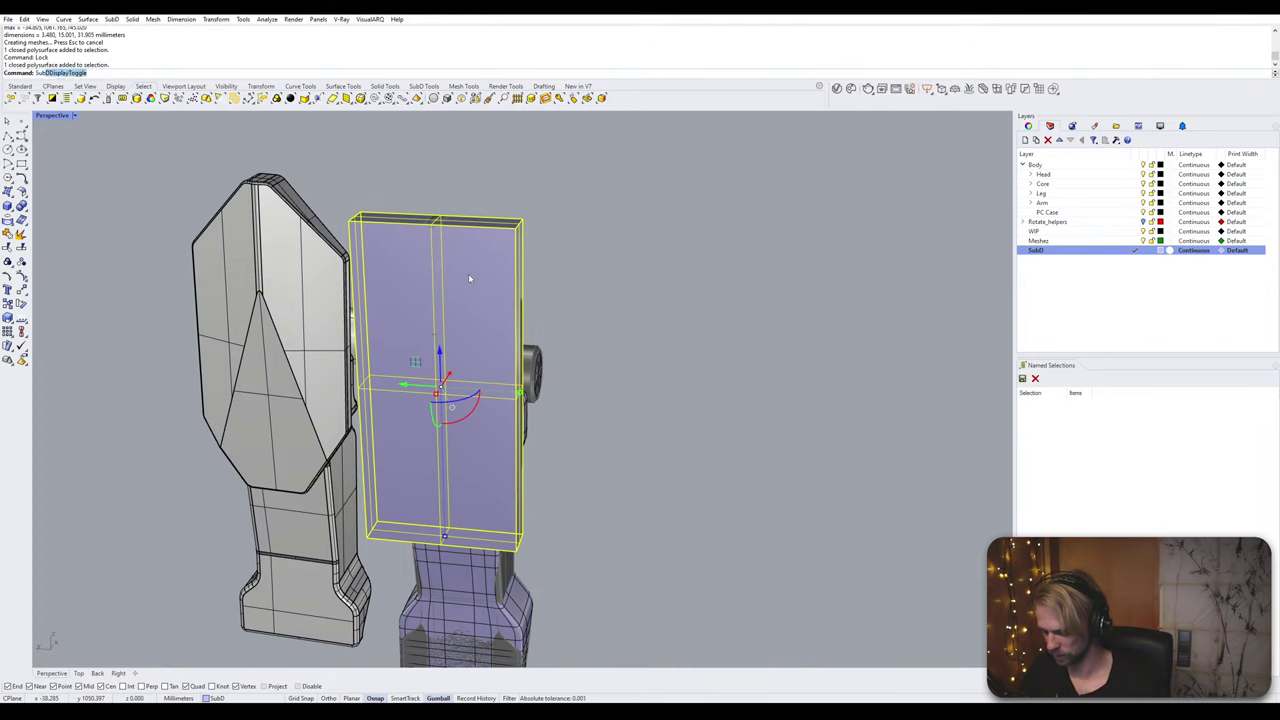
{"action": "type", "text": "dbox"}
{"action": "key", "text": "Return"}
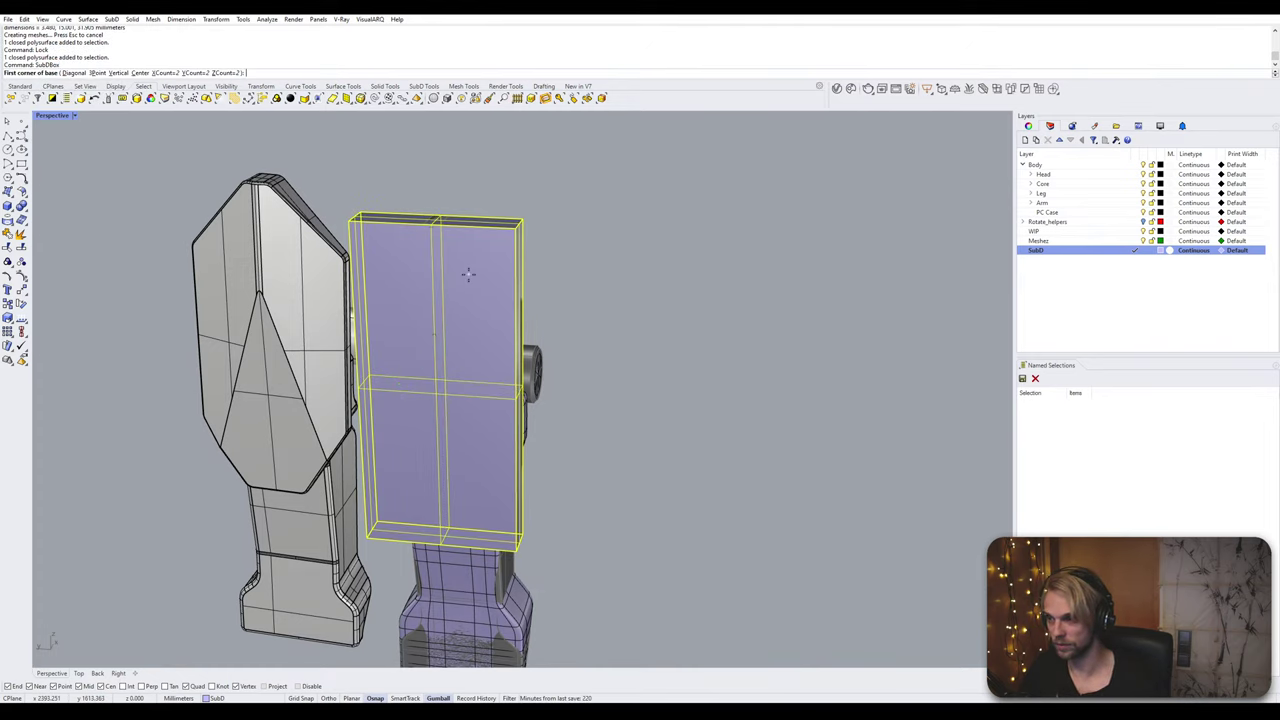
{"action": "left_click", "coordinate": [368, 538]}
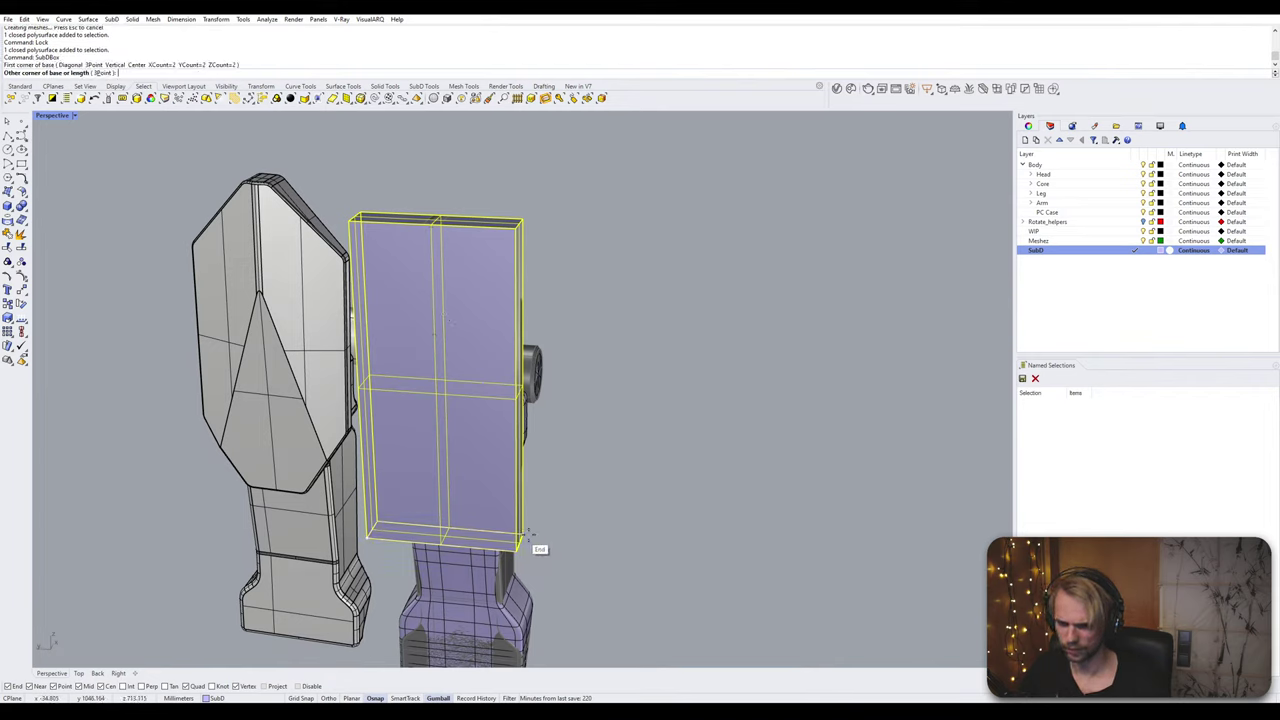
{"action": "left_click", "coordinate": [524, 537]}
{"action": "left_click", "coordinate": [522, 228]}
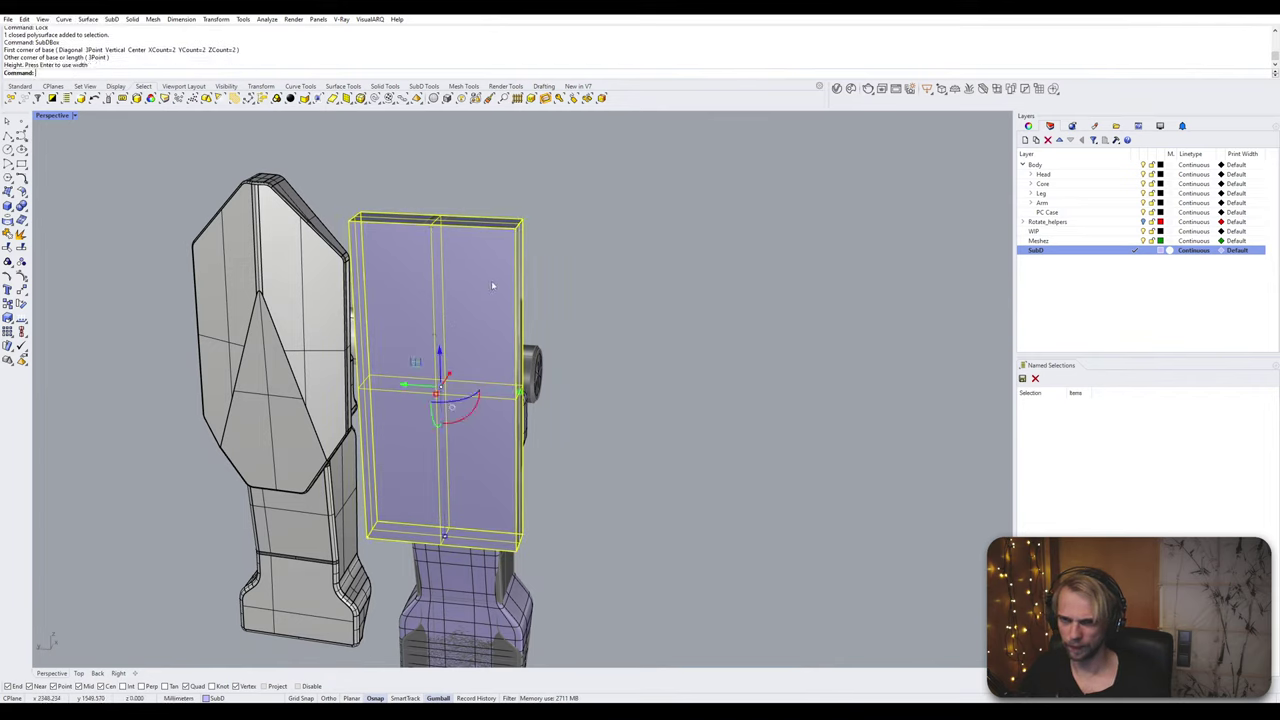
{"action": "key", "text": "Delete"}
Step: Hide the old grey armor plate and toggle the SubD display to flat
{"action": "key", "text": "Tab"}
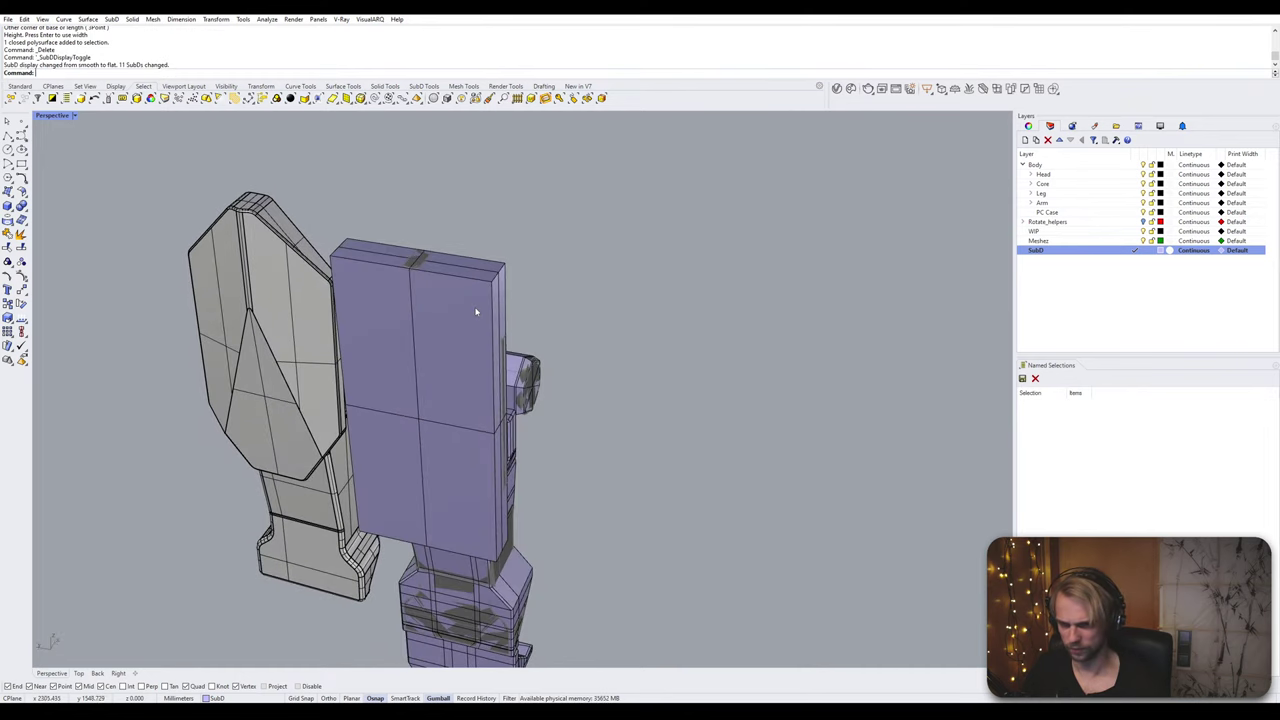
{"action": "key", "text": "Tab"}
{"action": "left_click", "coordinate": [300, 260]}
{"action": "type", "text": "hide"}
{"action": "key", "text": "Return"}
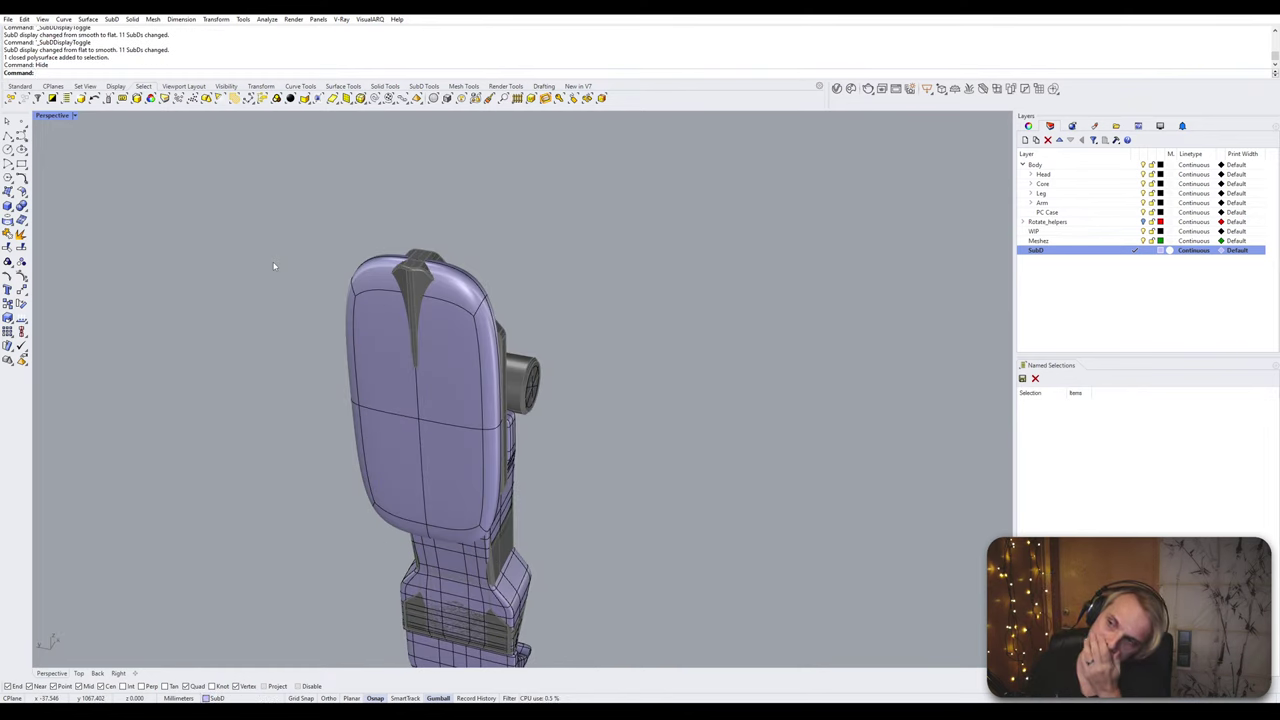
{"action": "key", "text": "Tab"}
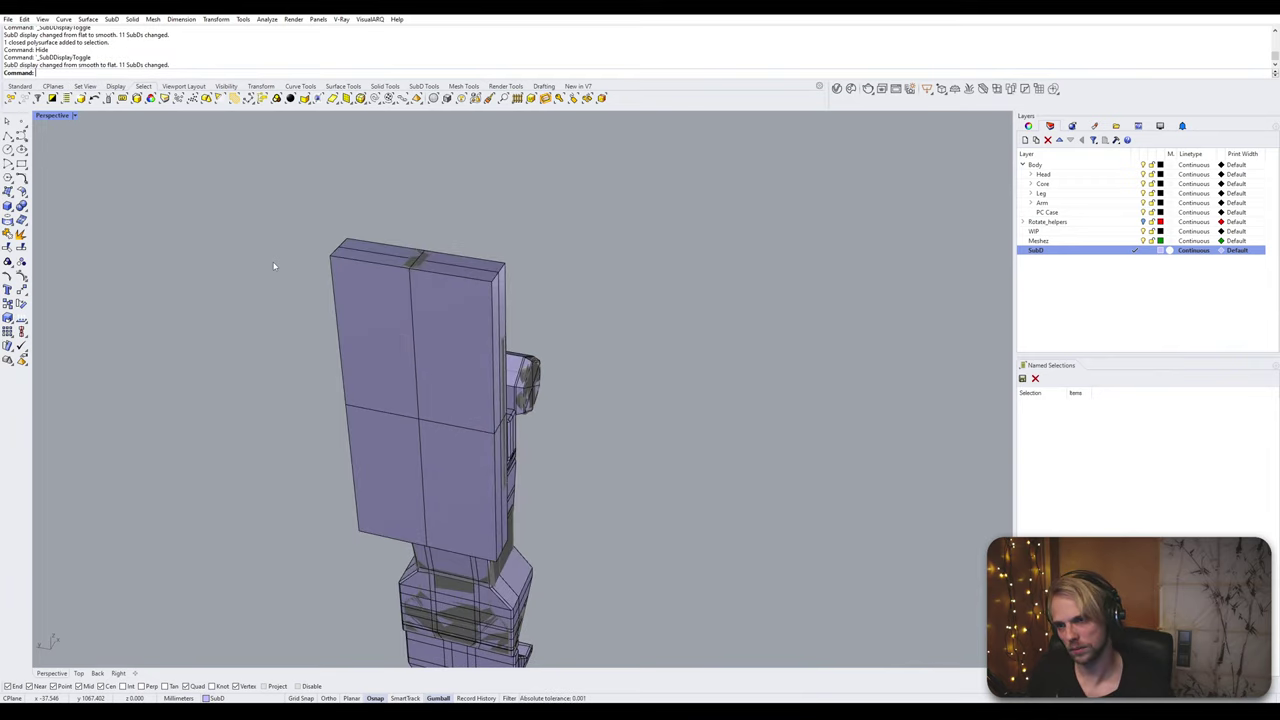
{"action": "right_click_drag", "start_coordinate": [274, 266], "coordinate": [391, 306]}
{"action": "key", "text": "Tab"}
{"action": "key", "text": "Tab"}
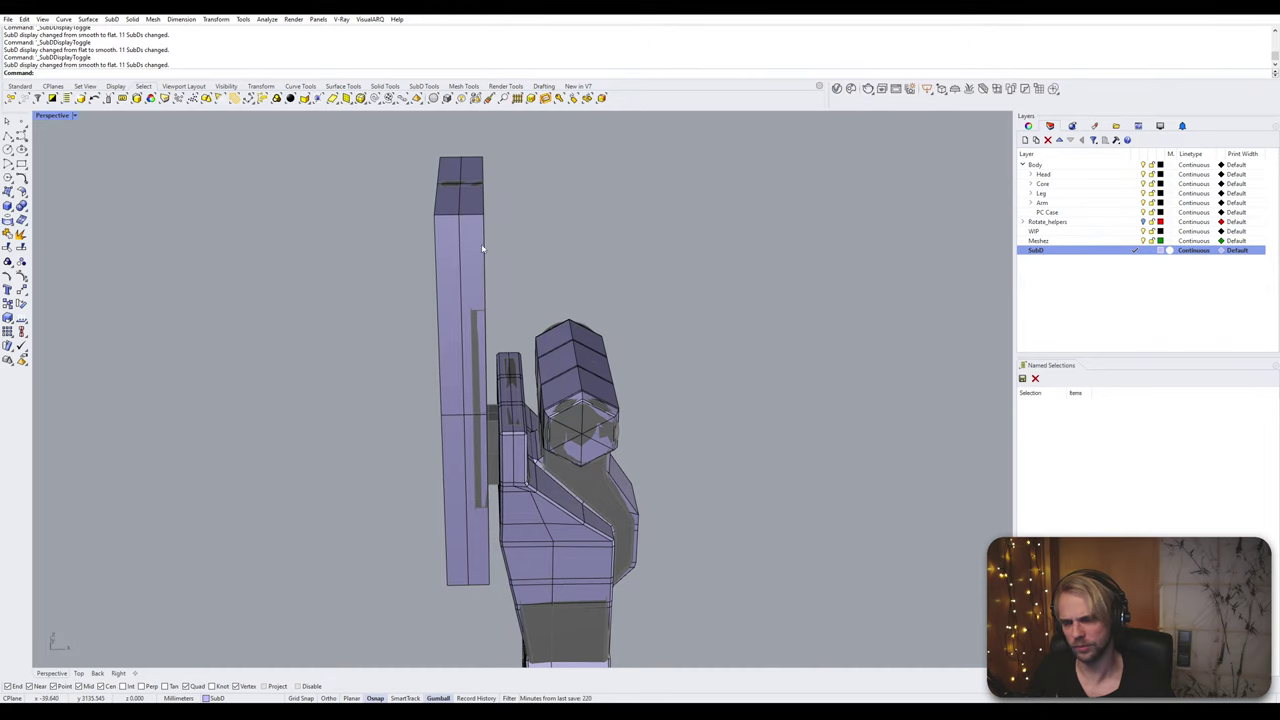
Step: Maximize the Right side viewport to fill the window
{"action": "right_click_drag", "start_coordinate": [482, 249], "coordinate": [277, 174]}
{"action": "left_click", "coordinate": [45, 116]}
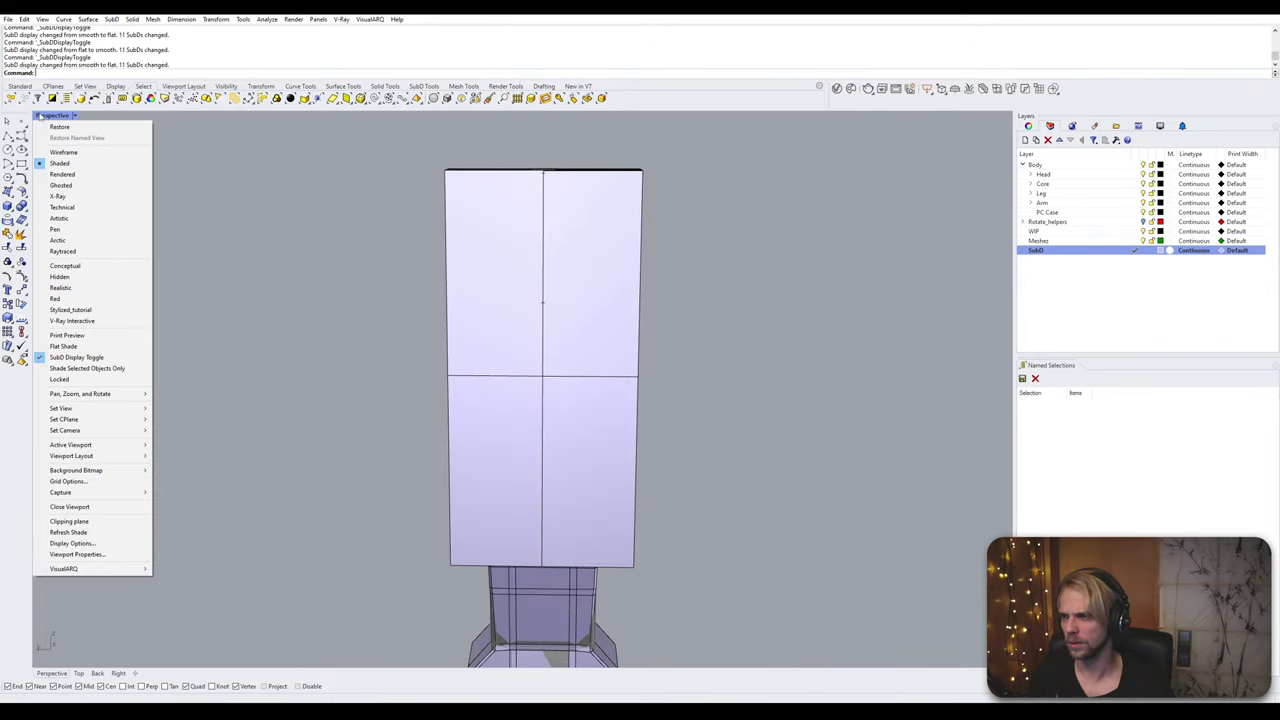
{"action": "left_click", "coordinate": [60, 127]}
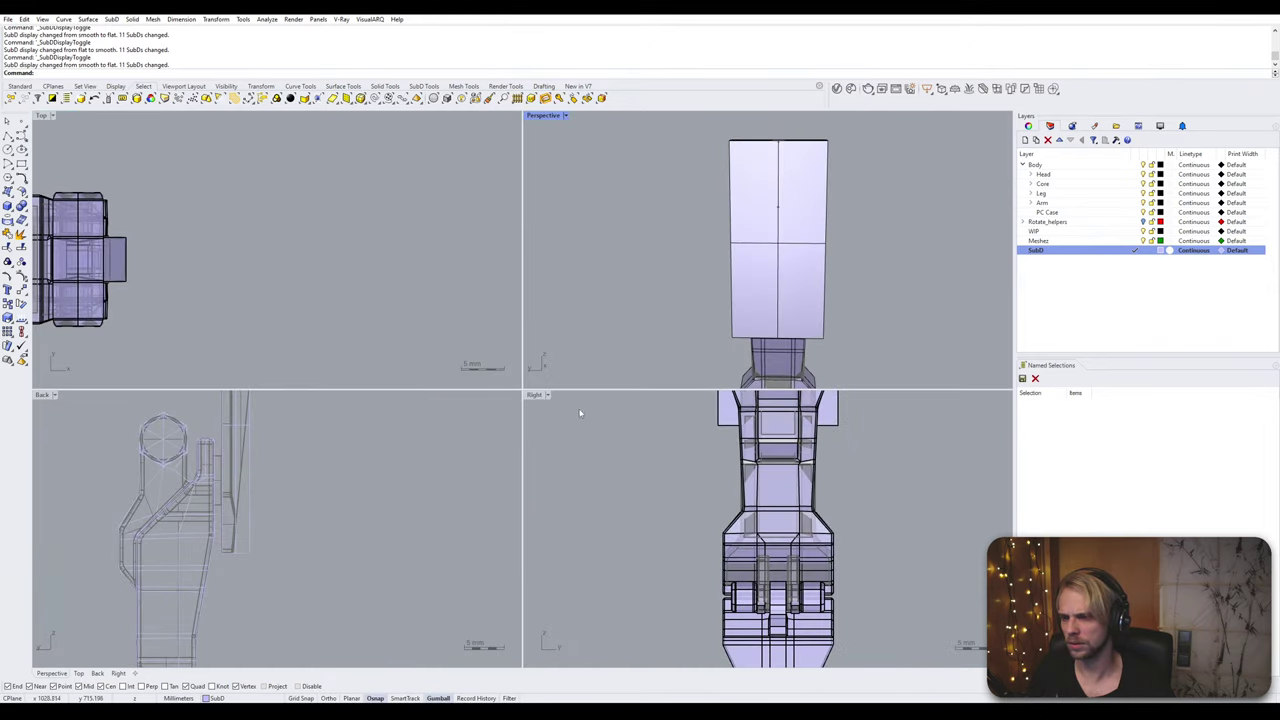
{"action": "double_click", "coordinate": [541, 397]}
{"action": "scroll", "coordinate": [669, 355], "scroll_direction": "down", "scroll_amount": 3}
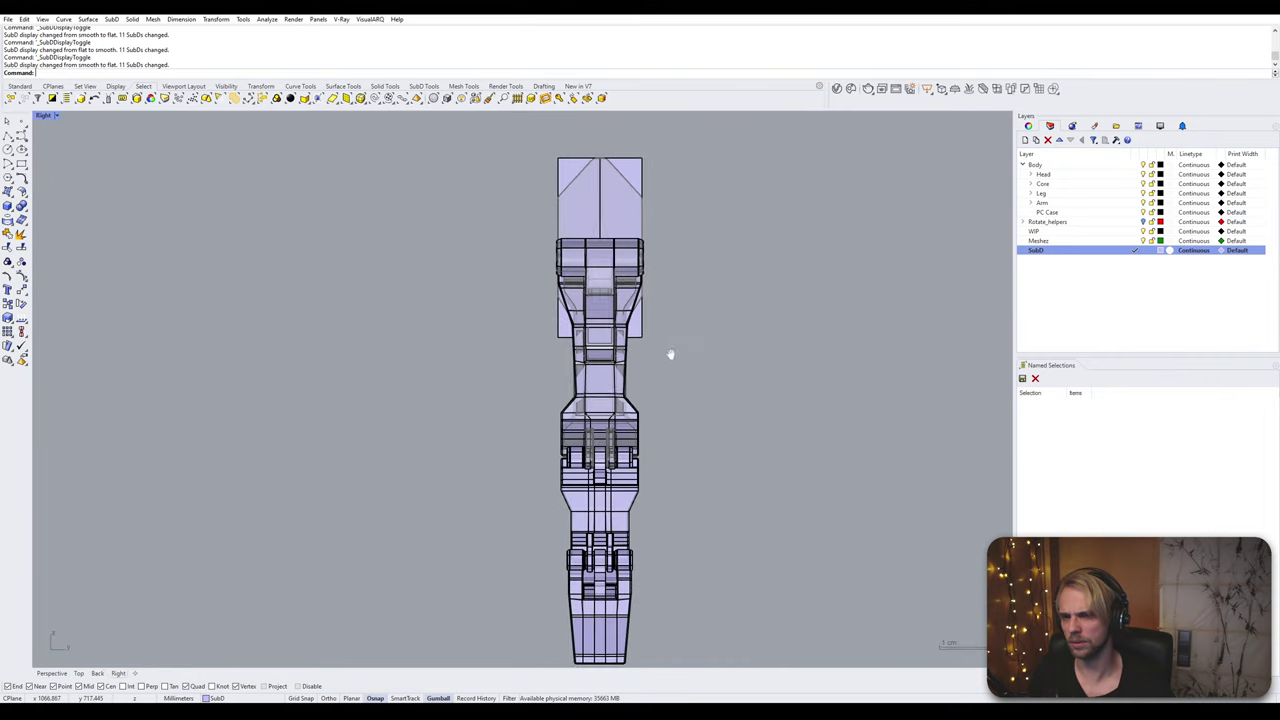
{"action": "scroll", "coordinate": [600, 362], "scroll_direction": "up", "scroll_amount": 4}
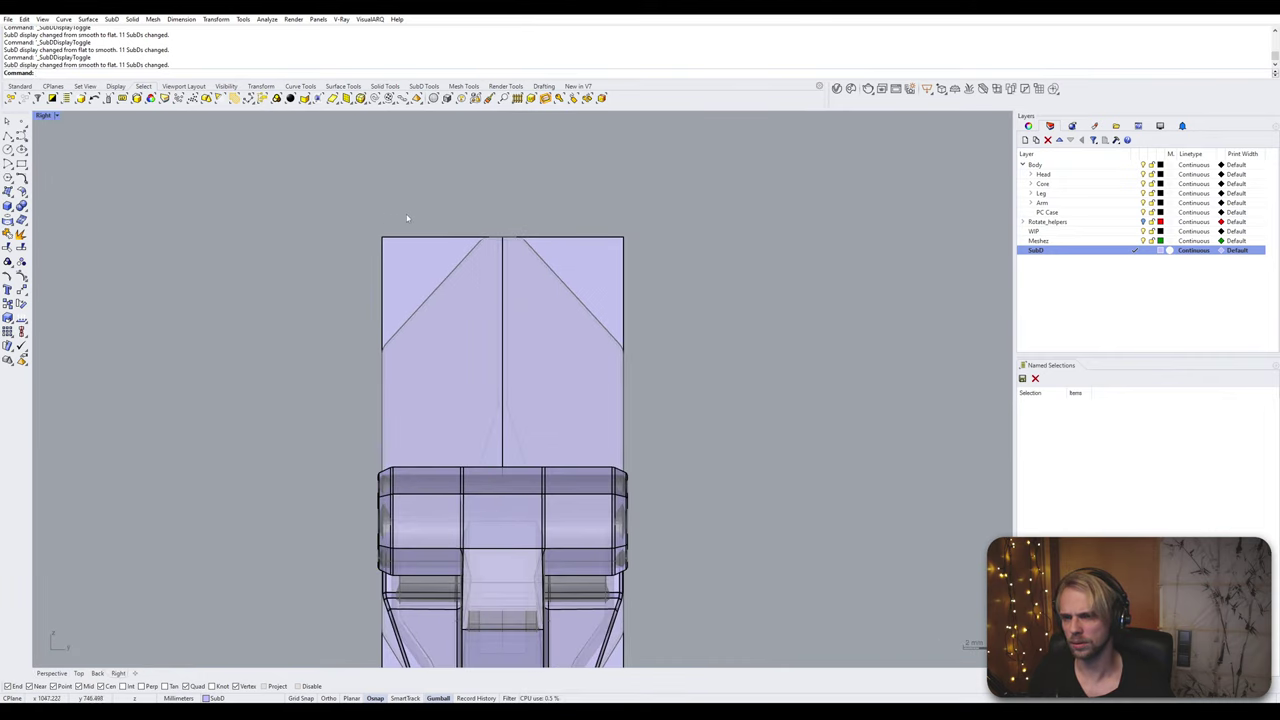
Step: Bevel the plate's centre edge loop into extra loops
{"action": "double_click", "coordinate": [505, 281], "text": "ctrl+shift"}
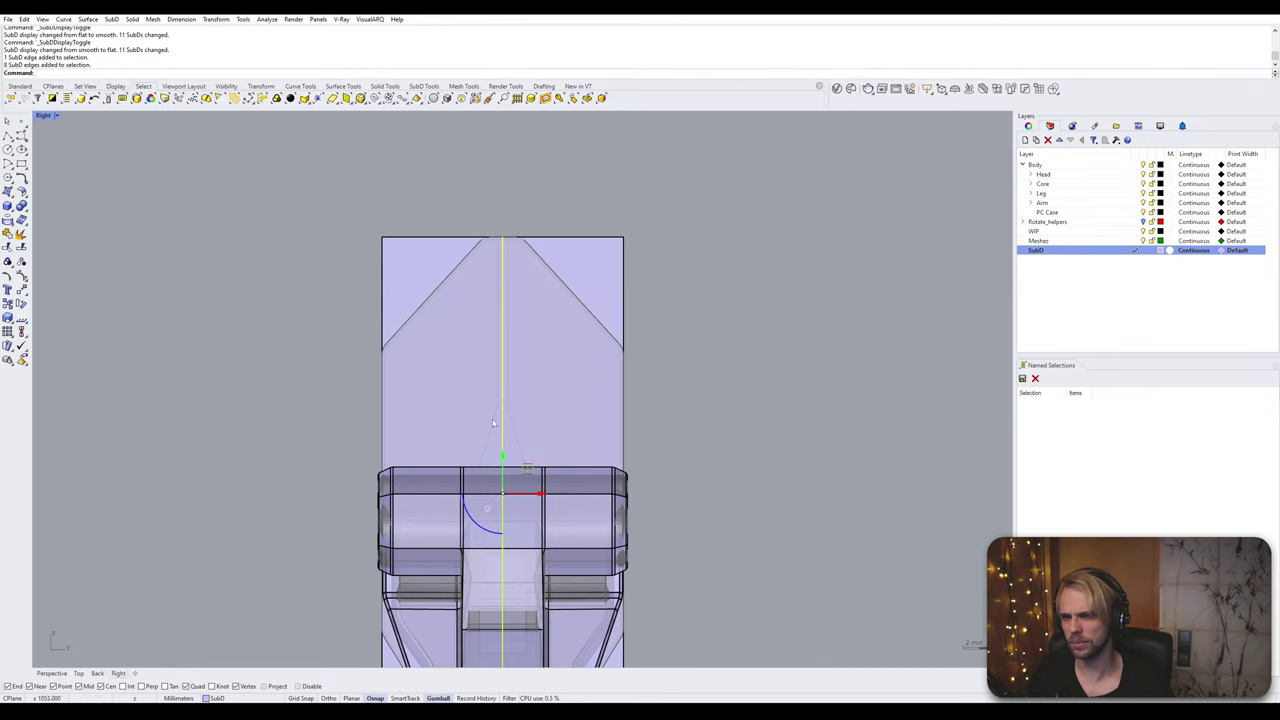
{"action": "right_click_drag", "start_coordinate": [525, 458], "coordinate": [525, 422]}
{"action": "type", "text": "bevel"}
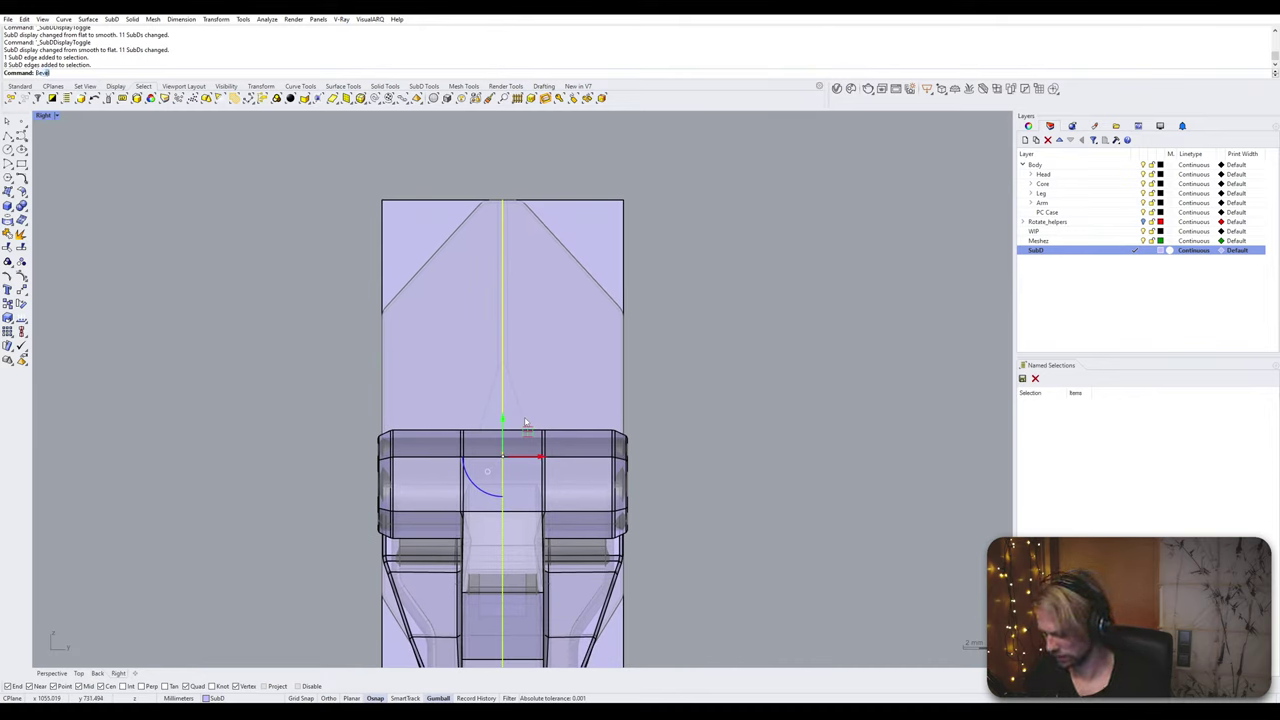
{"action": "key", "text": "Return"}
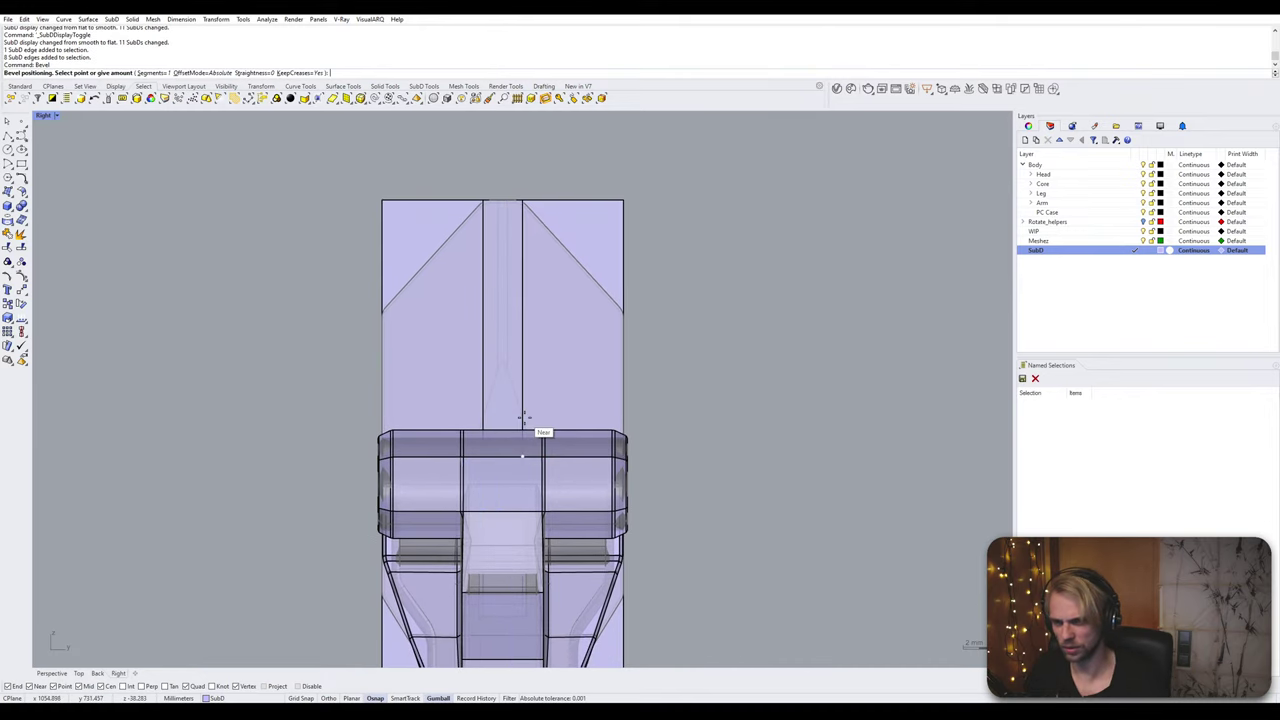
{"action": "left_click", "coordinate": [526, 264]}
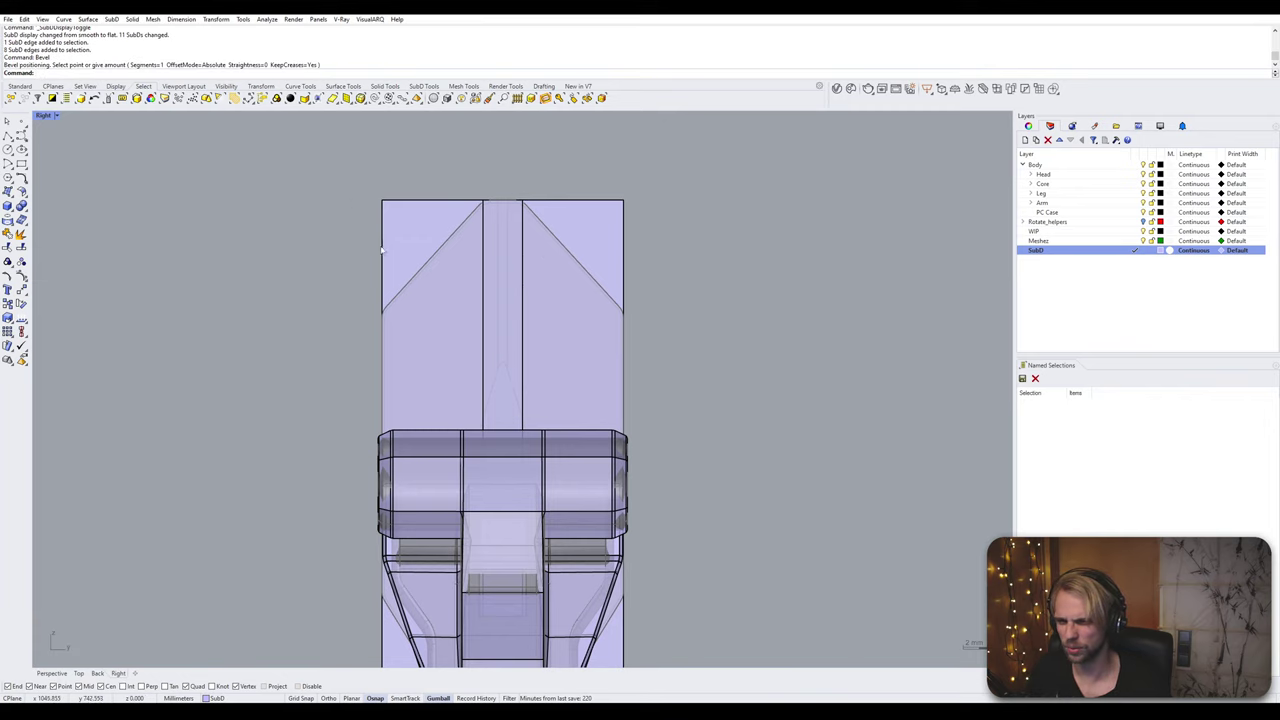
Step: Hide the lavender arm SubD to reveal the hand
{"action": "right_click_drag", "start_coordinate": [524, 352], "coordinate": [544, 178]}
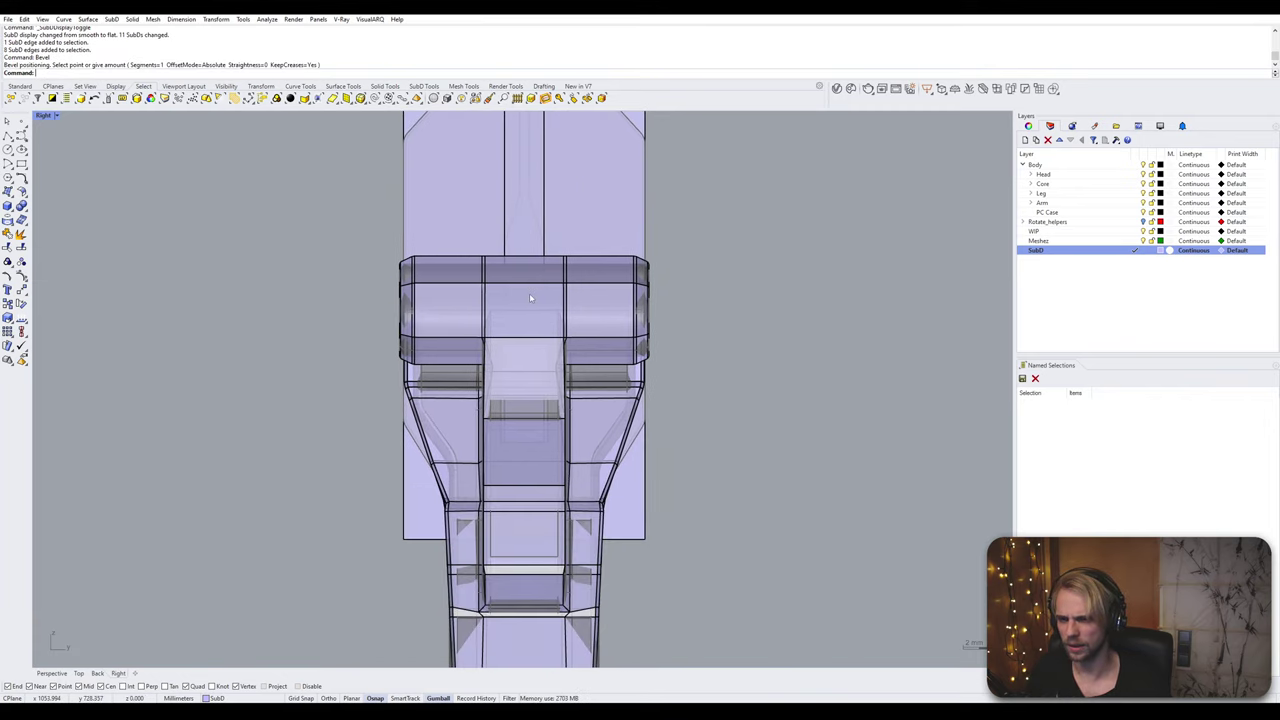
{"action": "left_click", "coordinate": [530, 297]}
{"action": "key", "text": "ctrl+h"}
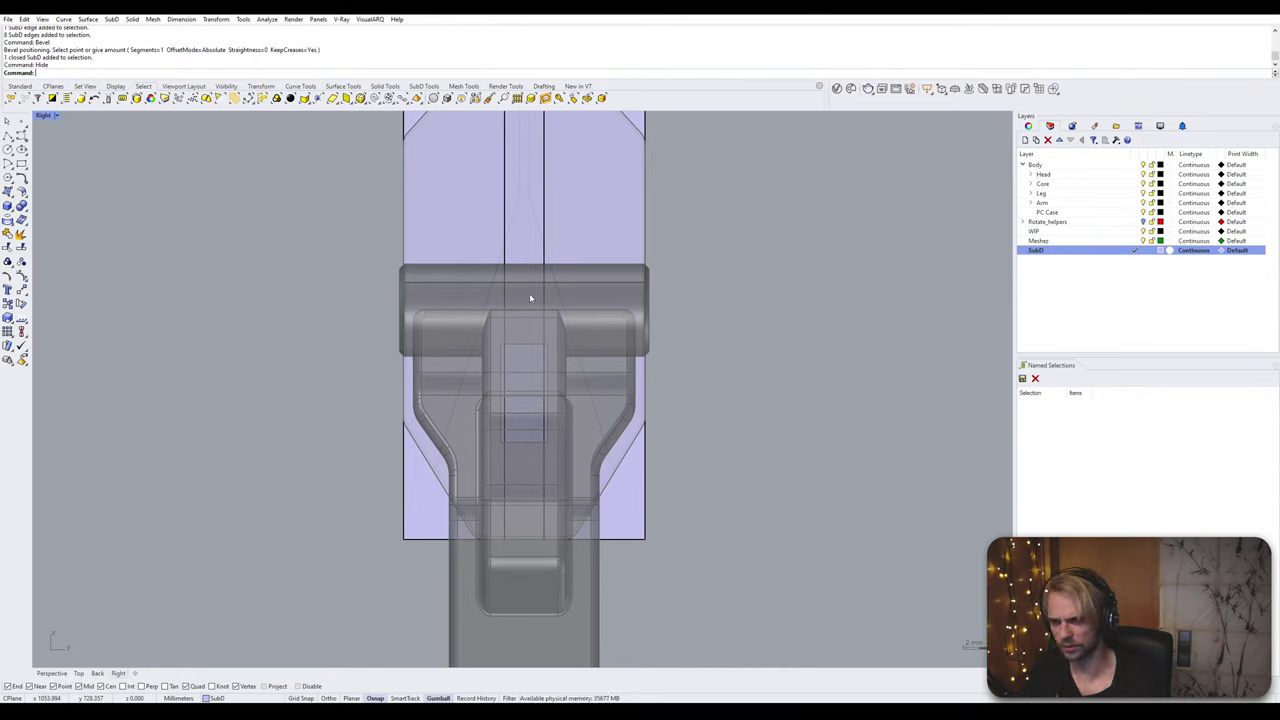
Step: Bevel the horizontal edge loop, placing the new loop near the top facets
{"action": "left_click_drag", "start_coordinate": [280, 259], "coordinate": [781, 392]}
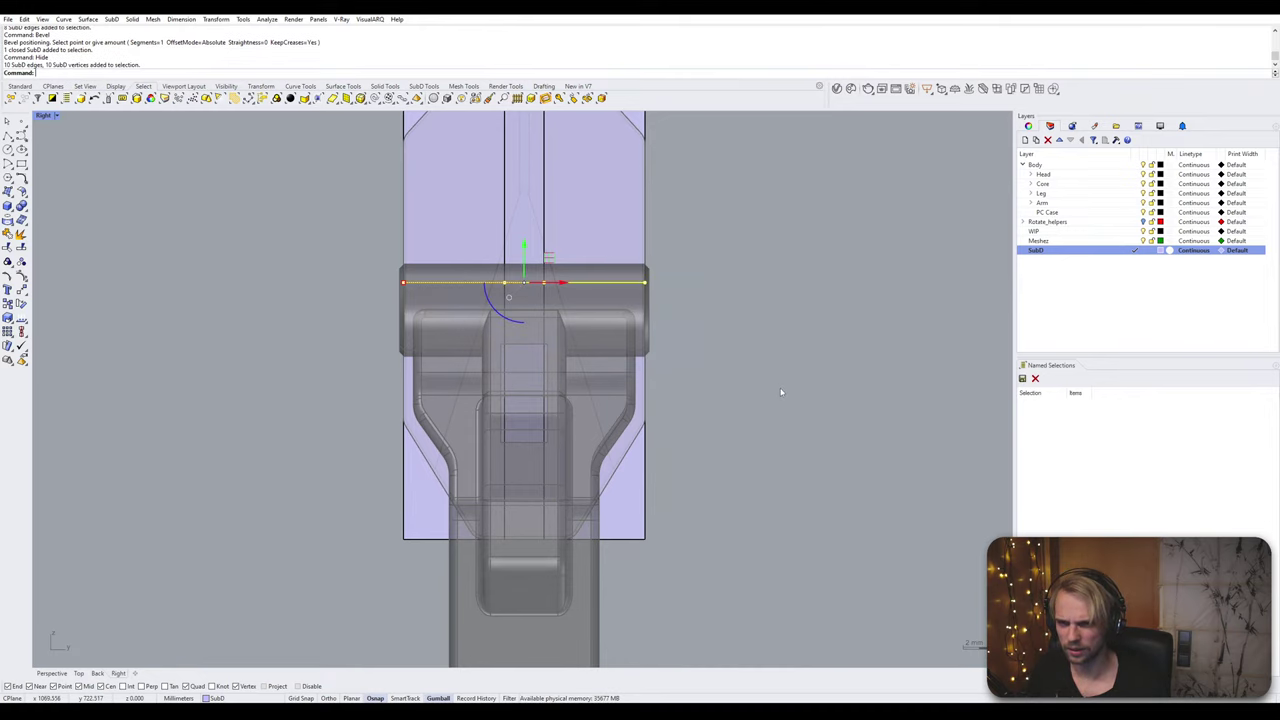
{"action": "key", "text": "Escape"}
{"action": "double_click", "coordinate": [441, 283], "text": "ctrl+shift"}
{"action": "right_click_drag", "start_coordinate": [470, 274], "coordinate": [445, 457]}
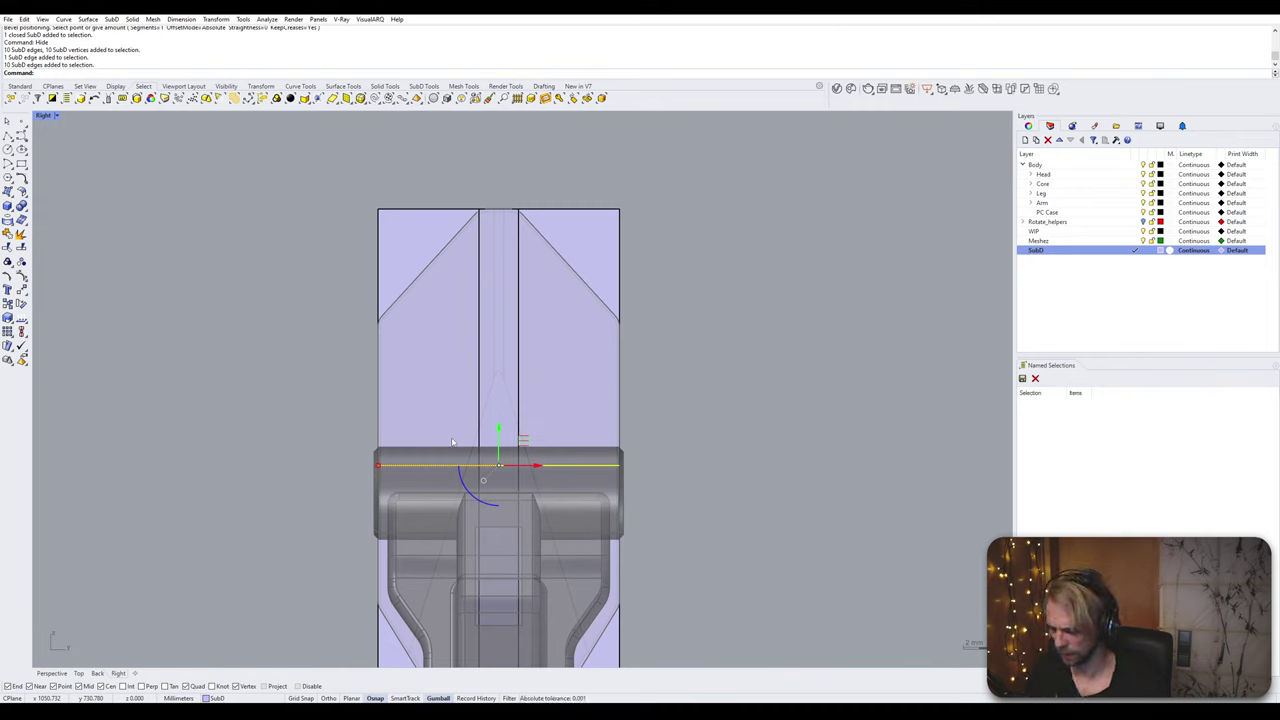
{"action": "type", "text": "bevel"}
{"action": "key", "text": "Return"}
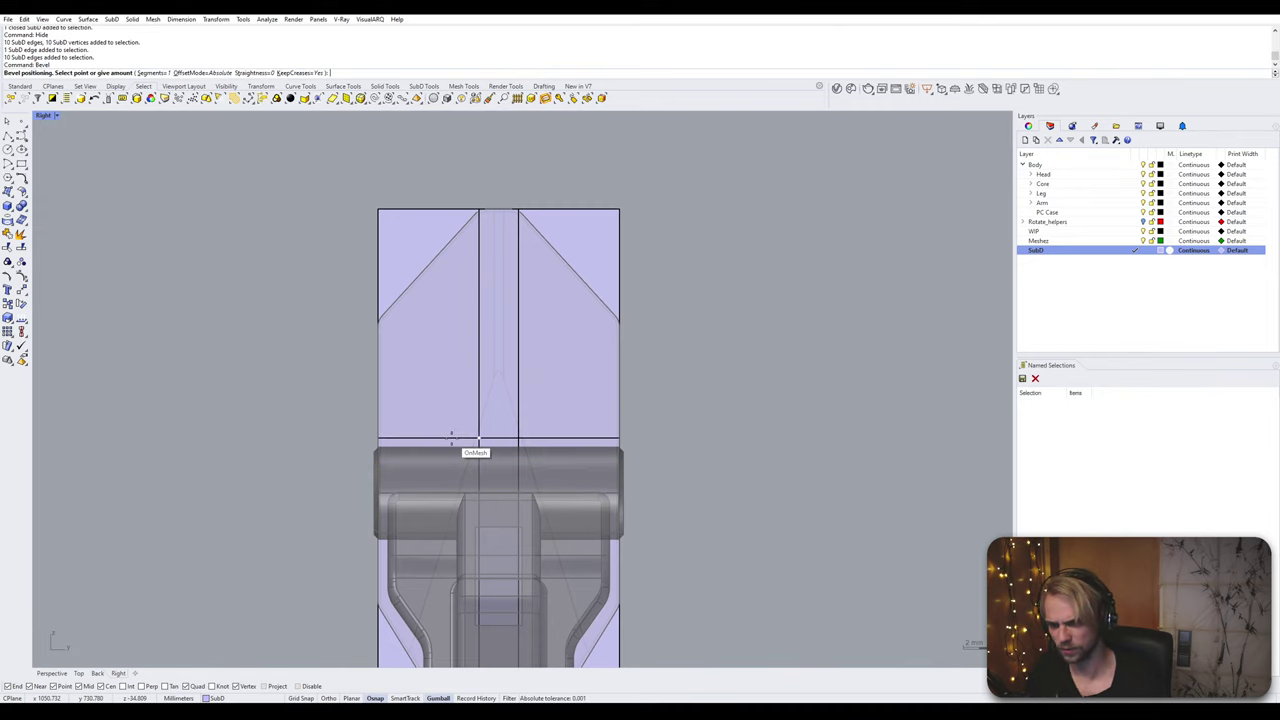
{"action": "left_click", "coordinate": [394, 319]}
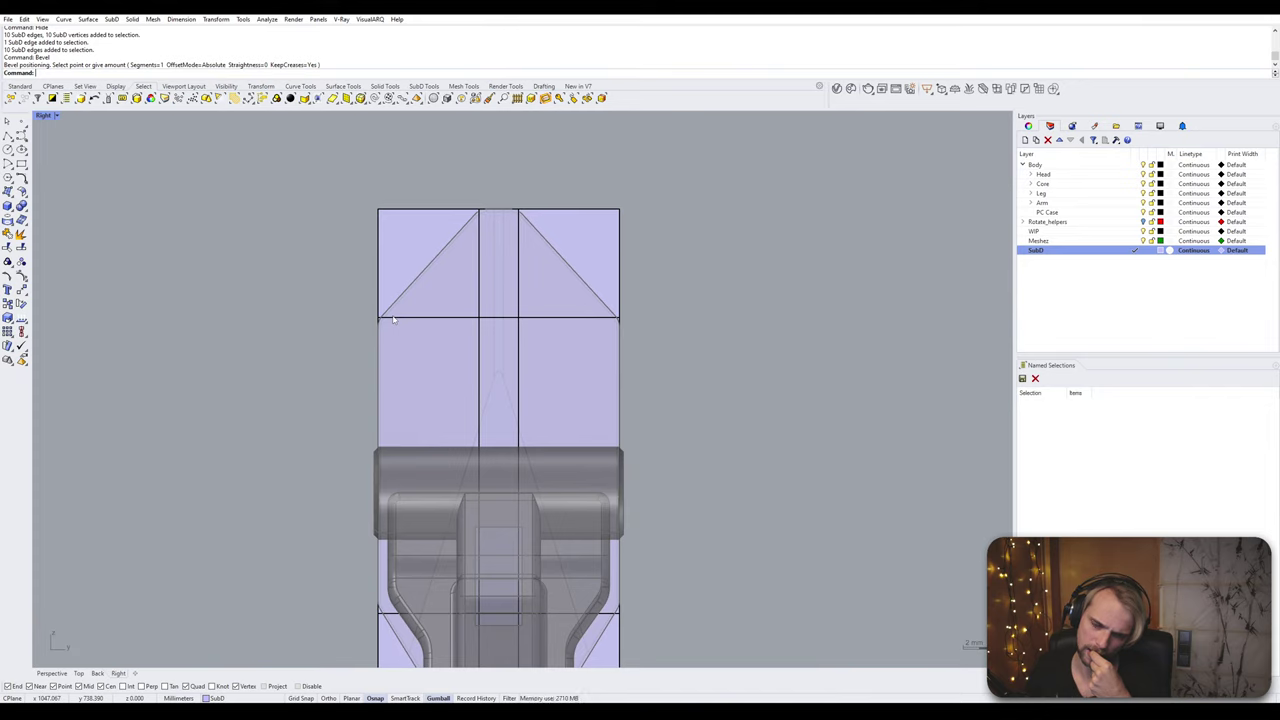
Step: Slide the centre vertical loop left and the right vertical loop outward
{"action": "double_click", "coordinate": [479, 281]}
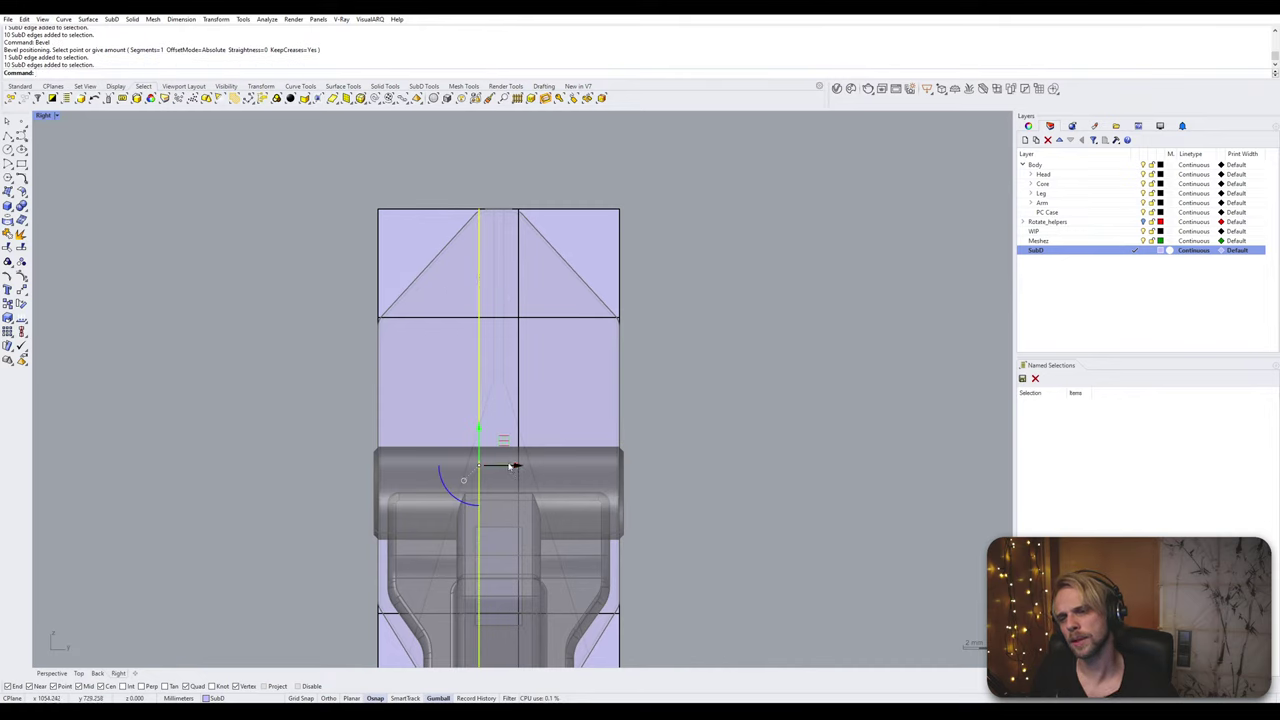
{"action": "left_click_drag", "start_coordinate": [509, 466], "coordinate": [430, 318]}
{"action": "key", "text": "Escape"}
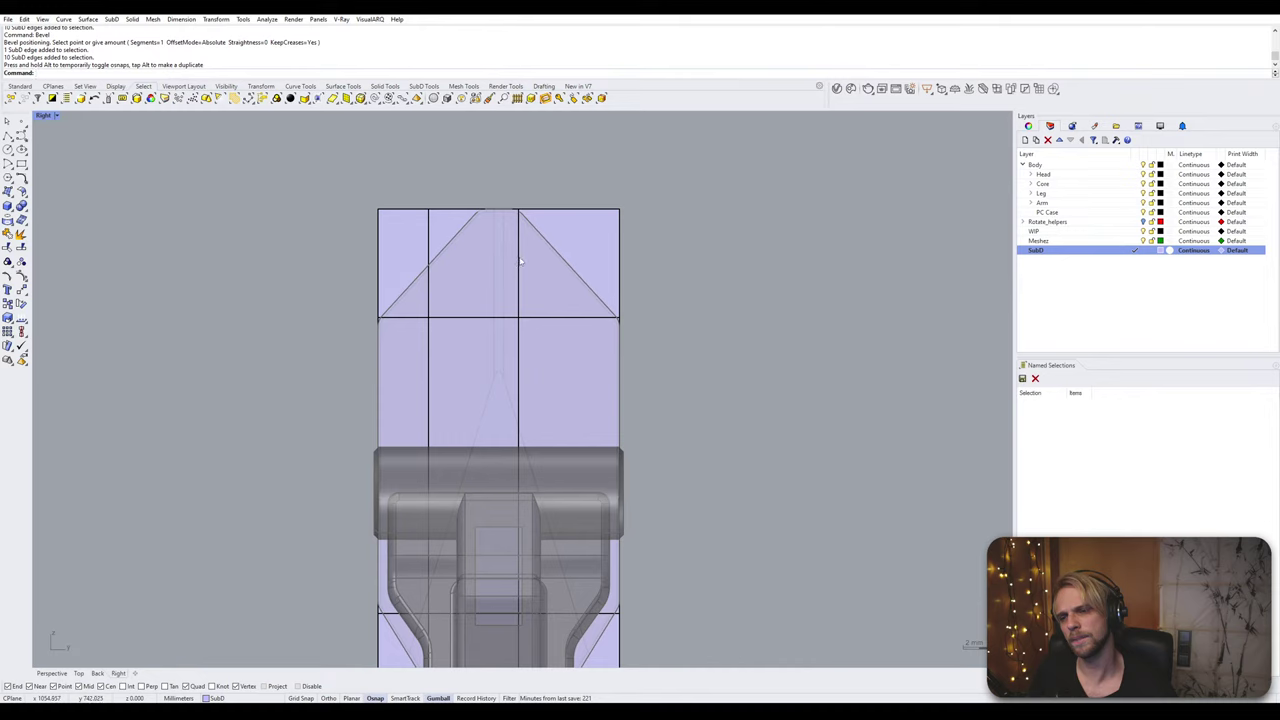
{"action": "double_click", "coordinate": [519, 262]}
{"action": "left_click_drag", "start_coordinate": [549, 466], "coordinate": [557, 302]}
{"action": "key", "text": "ctrl+z"}
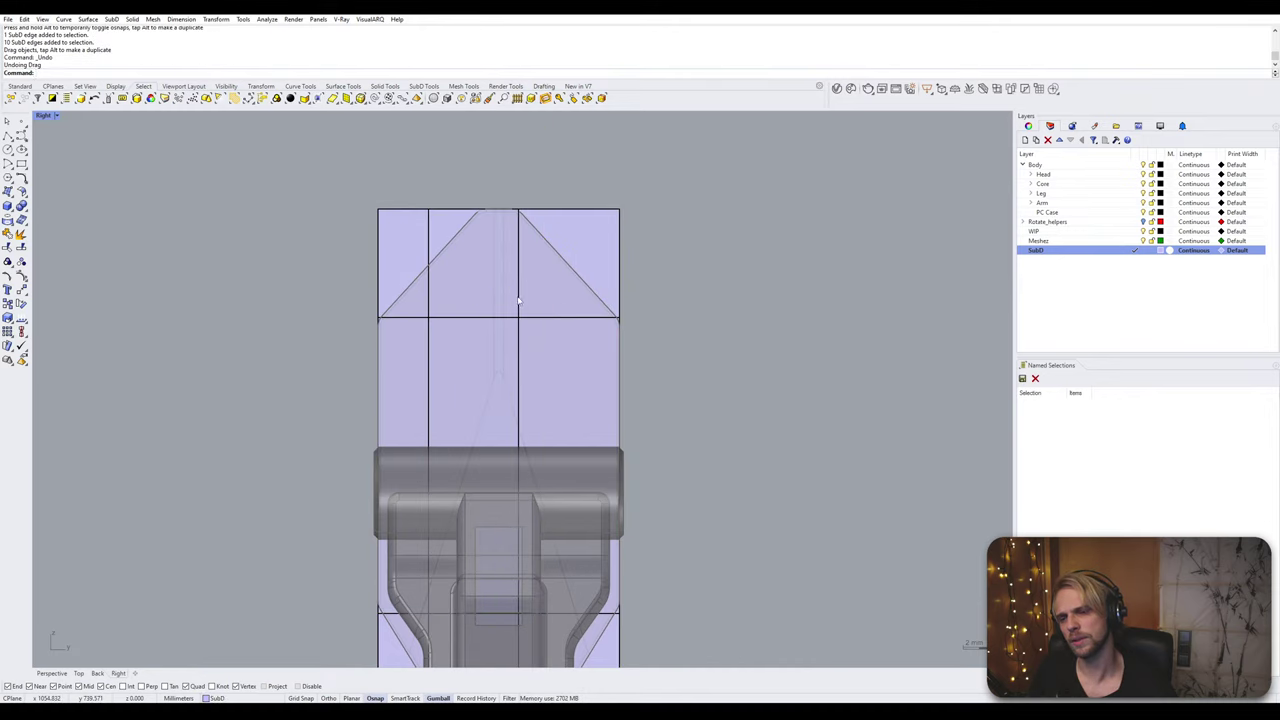
{"action": "double_click", "coordinate": [518, 306]}
{"action": "left_click_drag", "start_coordinate": [559, 470], "coordinate": [568, 316]}
{"action": "left_click", "coordinate": [724, 342]}
{"action": "right_click_drag", "start_coordinate": [674, 350], "coordinate": [684, 392]}
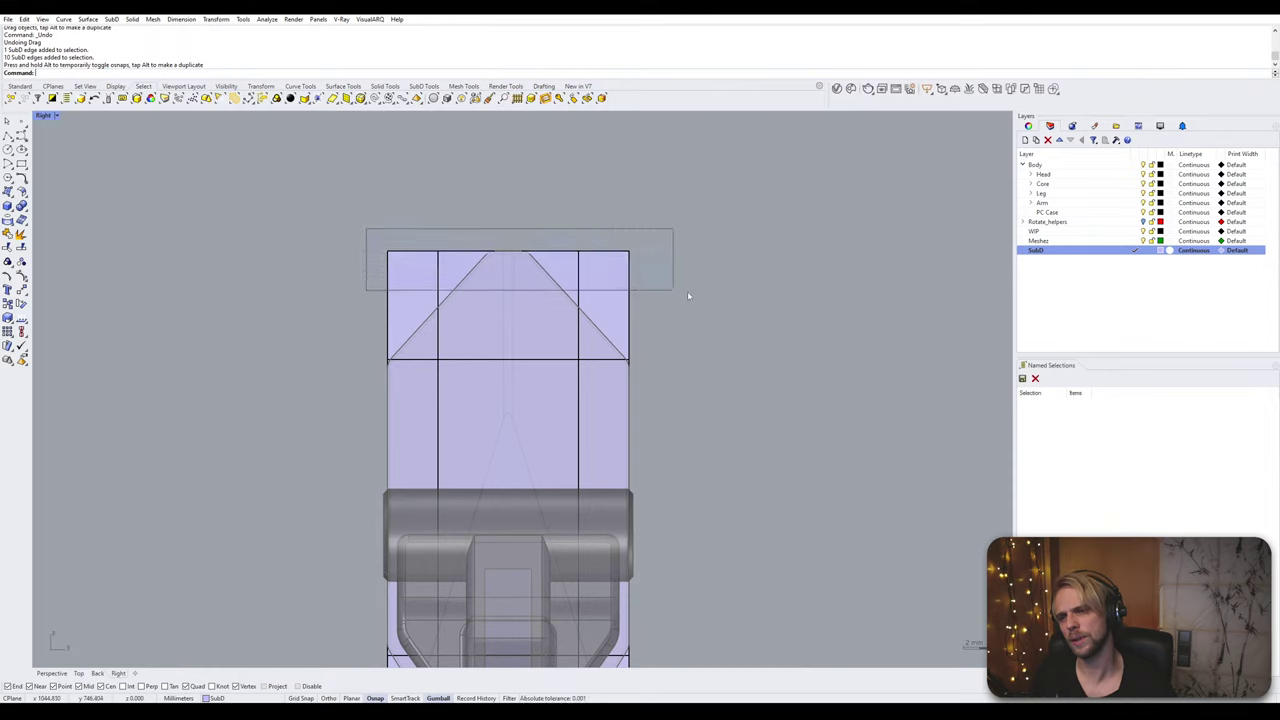
Step: Narrow the plate's top to a small tip and taper its bottom edges
{"action": "left_click_drag", "start_coordinate": [718, 289], "coordinate": [718, 289]}
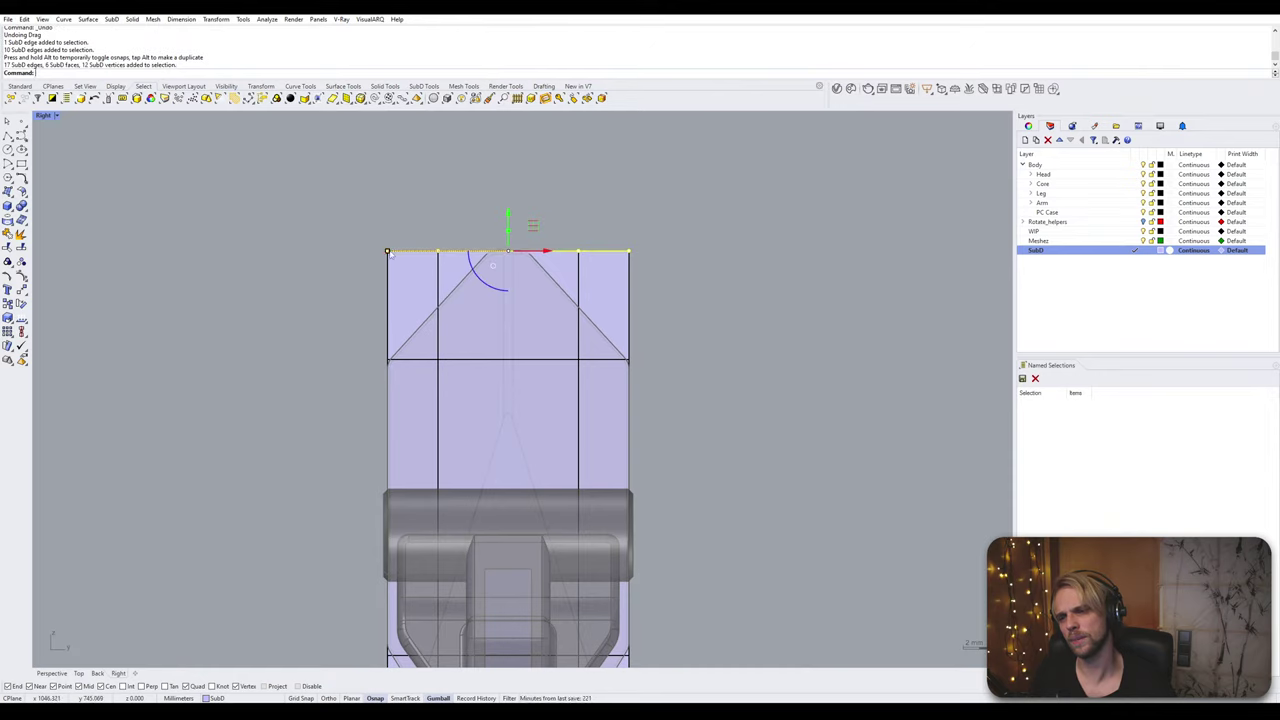
{"action": "left_click_drag", "start_coordinate": [389, 252], "coordinate": [490, 251]}
{"action": "left_click", "coordinate": [464, 221]}
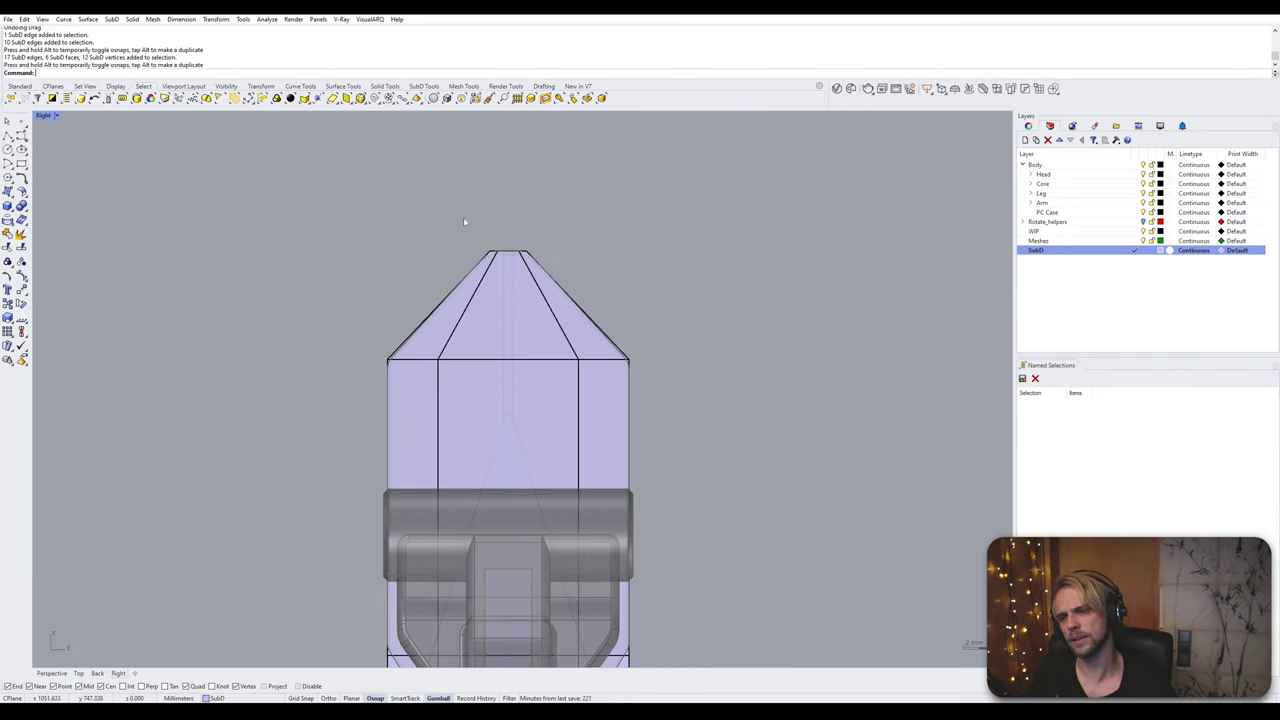
{"action": "scroll", "coordinate": [460, 216], "scroll_direction": "down", "scroll_amount": 4}
{"action": "right_click_drag", "start_coordinate": [447, 524], "coordinate": [461, 398]}
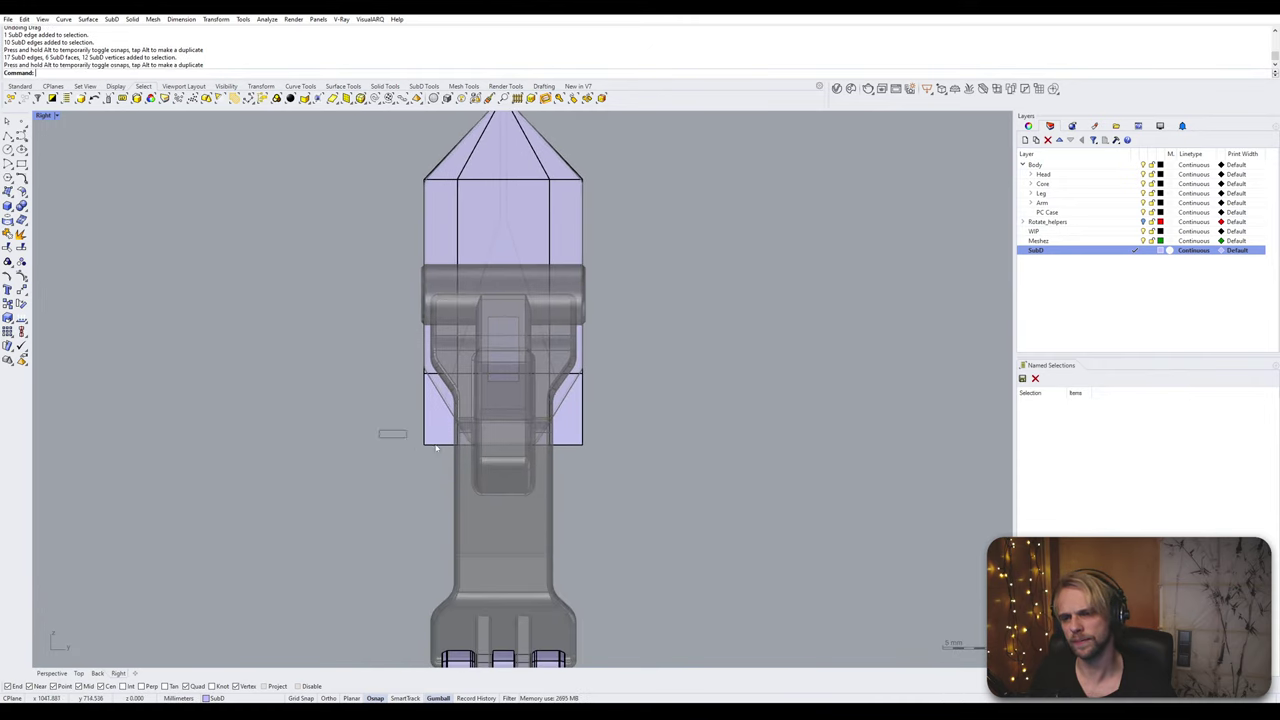
{"action": "mouse_move", "coordinate": [436, 449]}
{"action": "left_mouse_down"}
{"action": "mouse_move", "coordinate": [452, 441]}
{"action": "mouse_move", "coordinate": [459, 522]}
{"action": "left_mouse_up"}
{"action": "scroll", "coordinate": [433, 443], "scroll_direction": "up", "scroll_amount": 2}
{"action": "left_click", "coordinate": [736, 401]}
Step: Check the plate in Perspective, then maximize the Back view centred on the plate
{"action": "scroll", "coordinate": [700, 404], "scroll_direction": "down", "scroll_amount": 2}
{"action": "right_click_drag", "start_coordinate": [614, 416], "coordinate": [512, 492]}
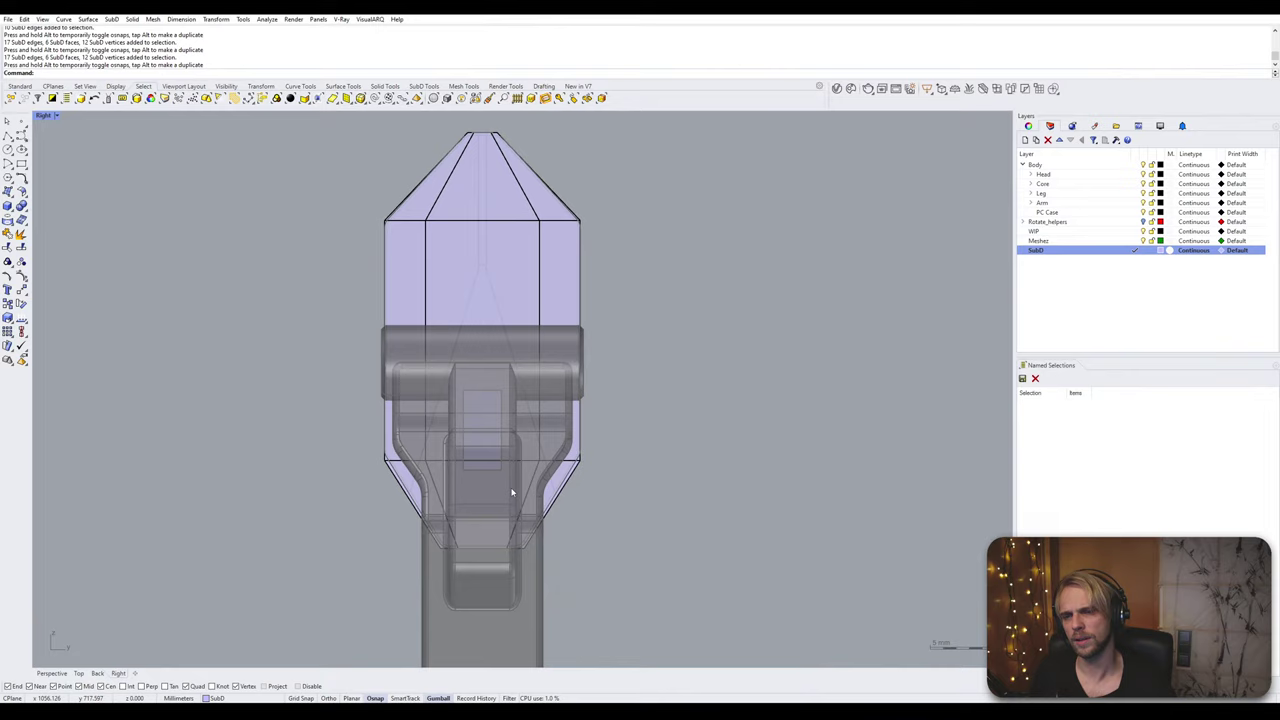
{"action": "double_click", "coordinate": [42, 116]}
{"action": "double_click", "coordinate": [534, 121]}
{"action": "right_click_drag", "start_coordinate": [538, 129], "coordinate": [563, 277]}
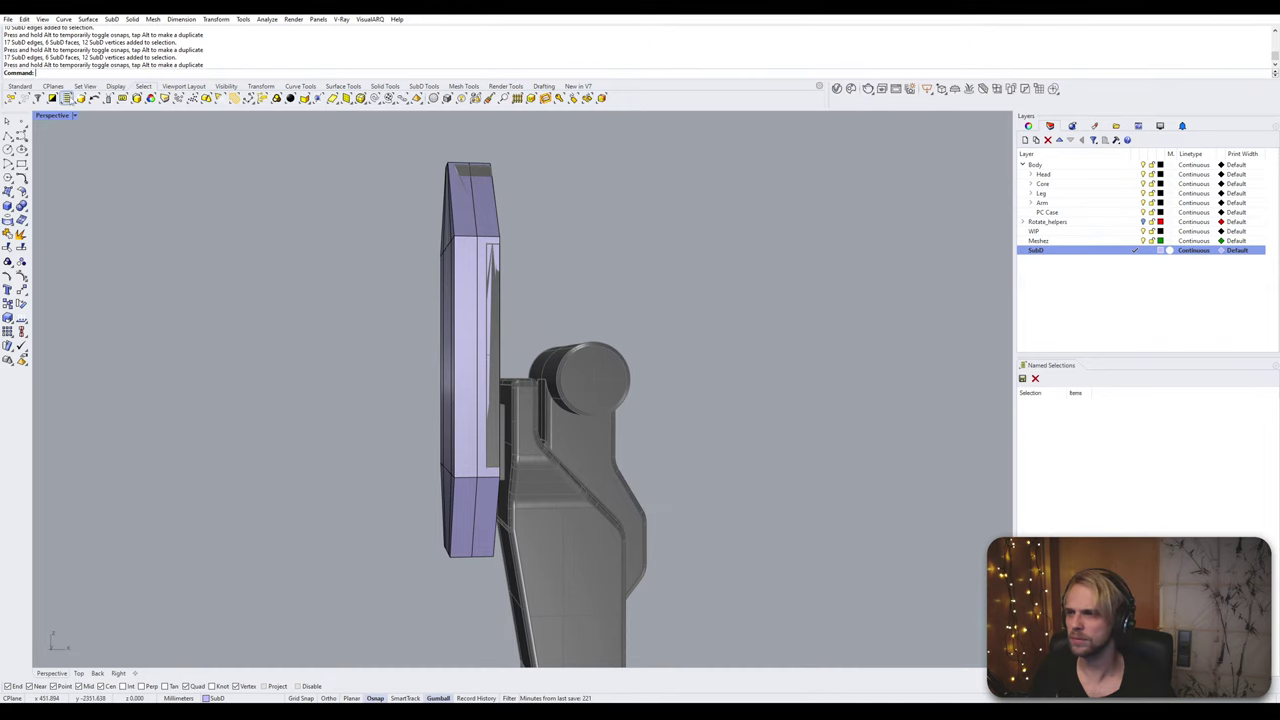
{"action": "double_click", "coordinate": [50, 116]}
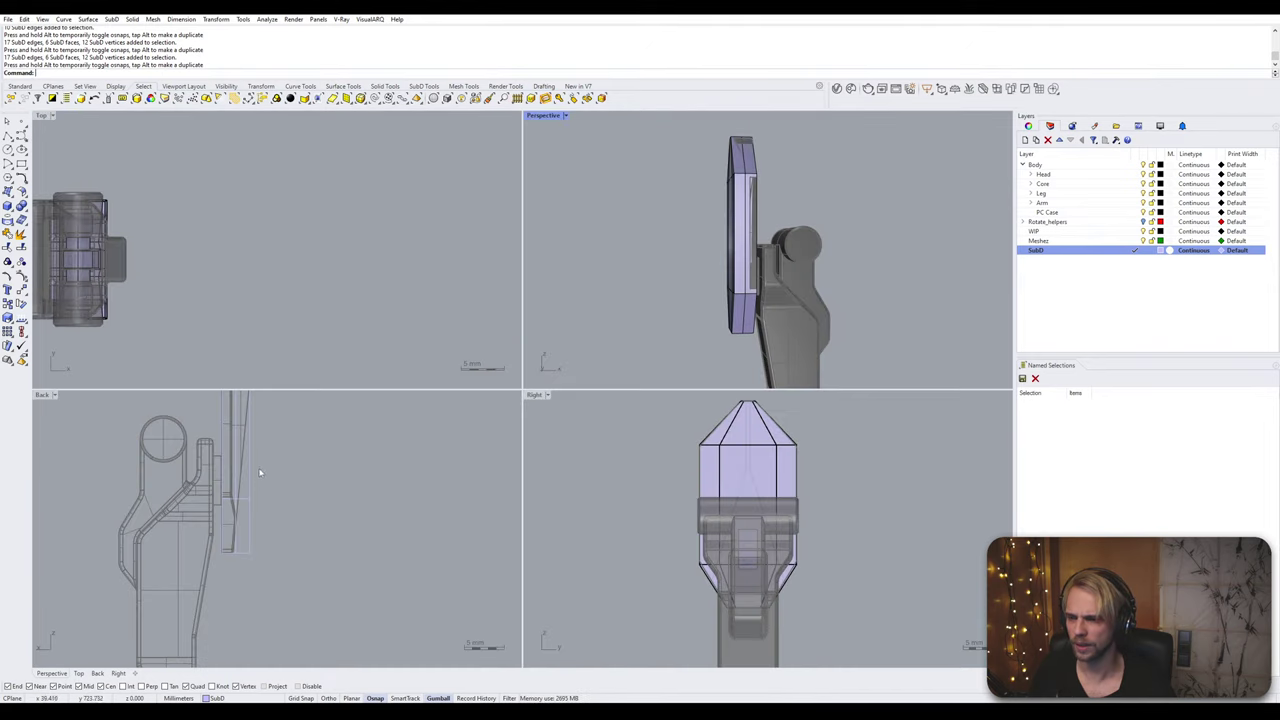
{"action": "double_click", "coordinate": [42, 394]}
{"action": "scroll", "coordinate": [370, 500], "scroll_direction": "down", "scroll_amount": 5}
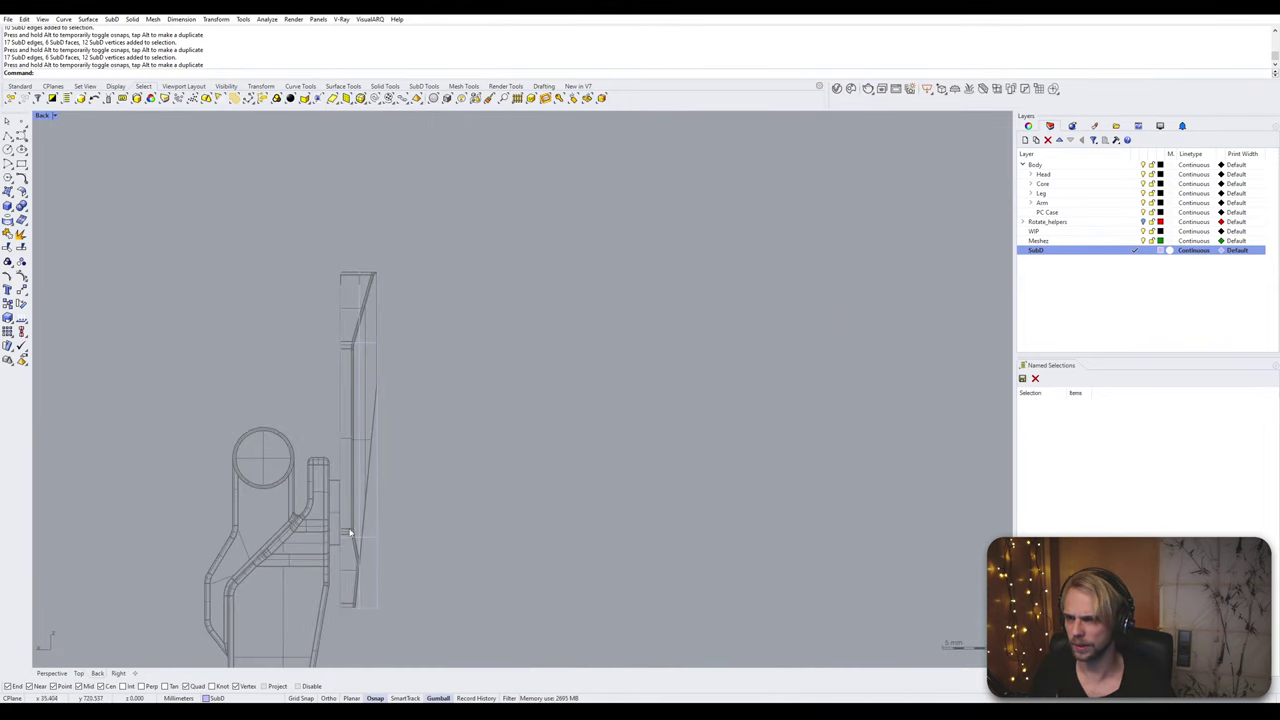
{"action": "right_click_drag", "start_coordinate": [374, 488], "coordinate": [403, 401]}
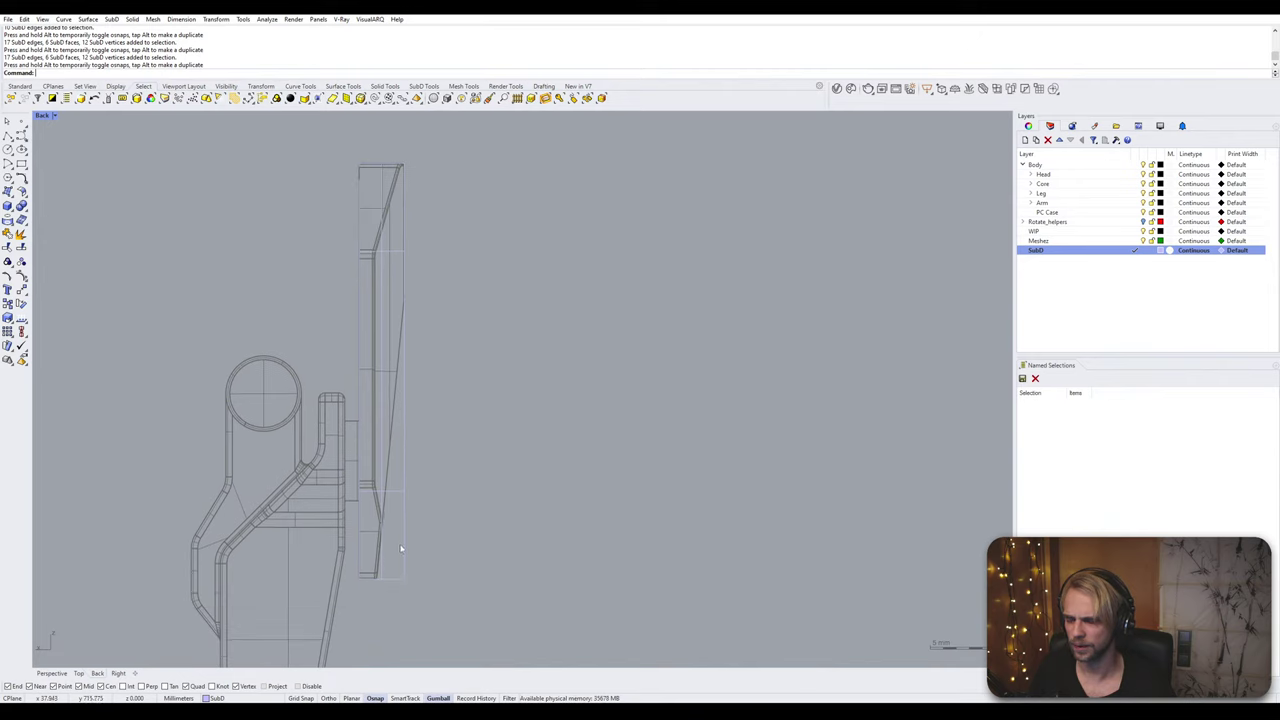
Step: Window-select the plate's lower section and slide it inward toward the arm
{"action": "left_click_drag", "start_coordinate": [433, 464], "coordinate": [425, 486]}
{"action": "scroll", "coordinate": [385, 540], "scroll_direction": "up", "scroll_amount": 4}
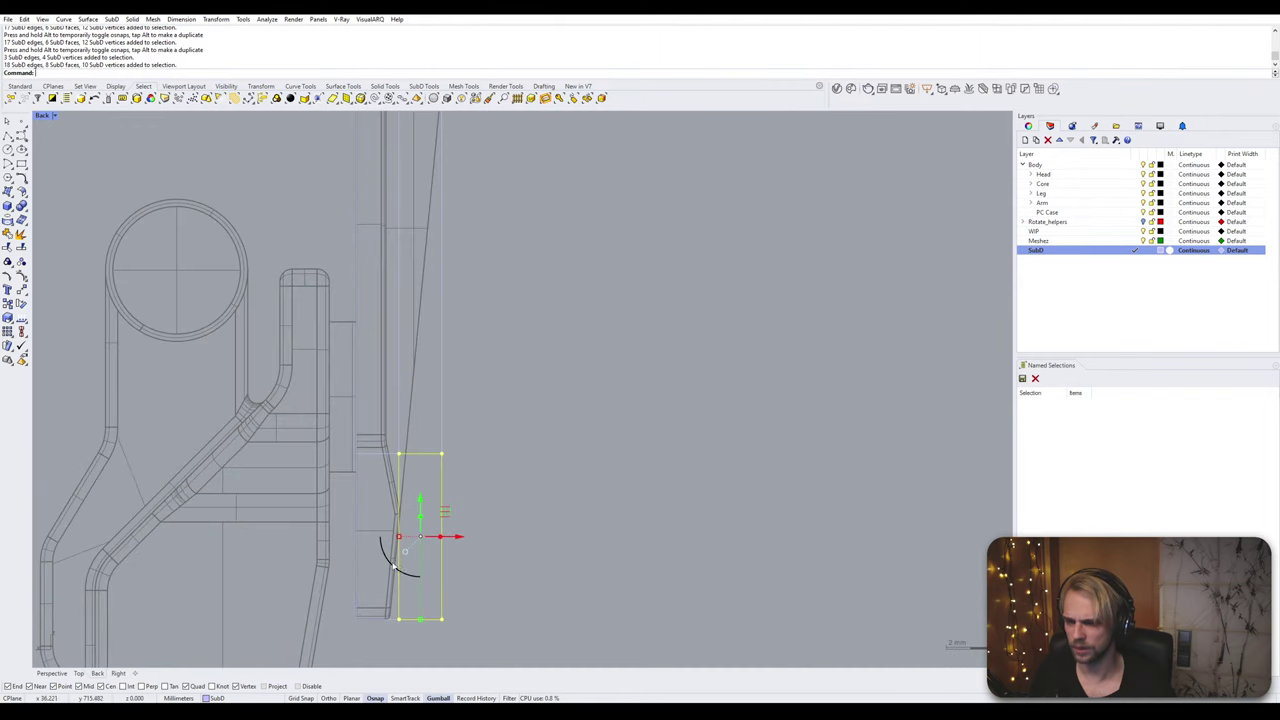
{"action": "left_click", "coordinate": [510, 635]}
{"action": "right_click_drag", "start_coordinate": [497, 586], "coordinate": [503, 498]}
{"action": "left_click_drag", "start_coordinate": [383, 588], "coordinate": [505, 335]}
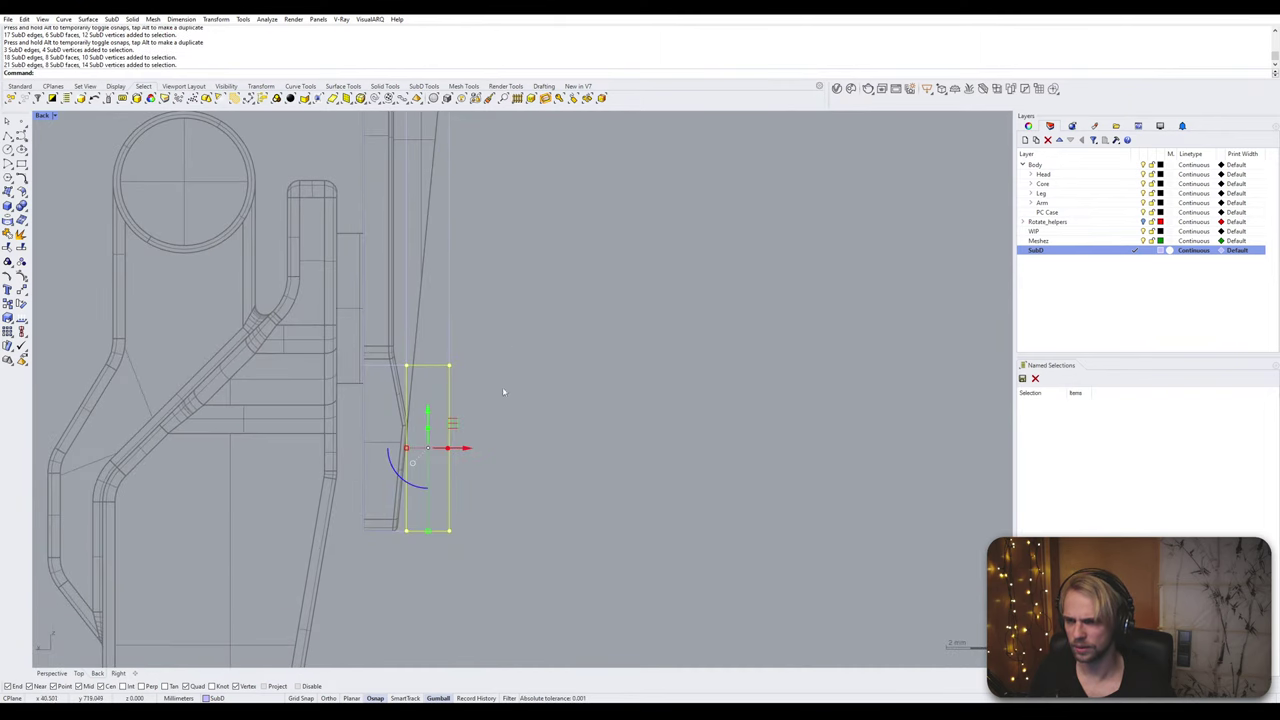
{"action": "left_click_drag", "start_coordinate": [464, 455], "coordinate": [440, 456]}
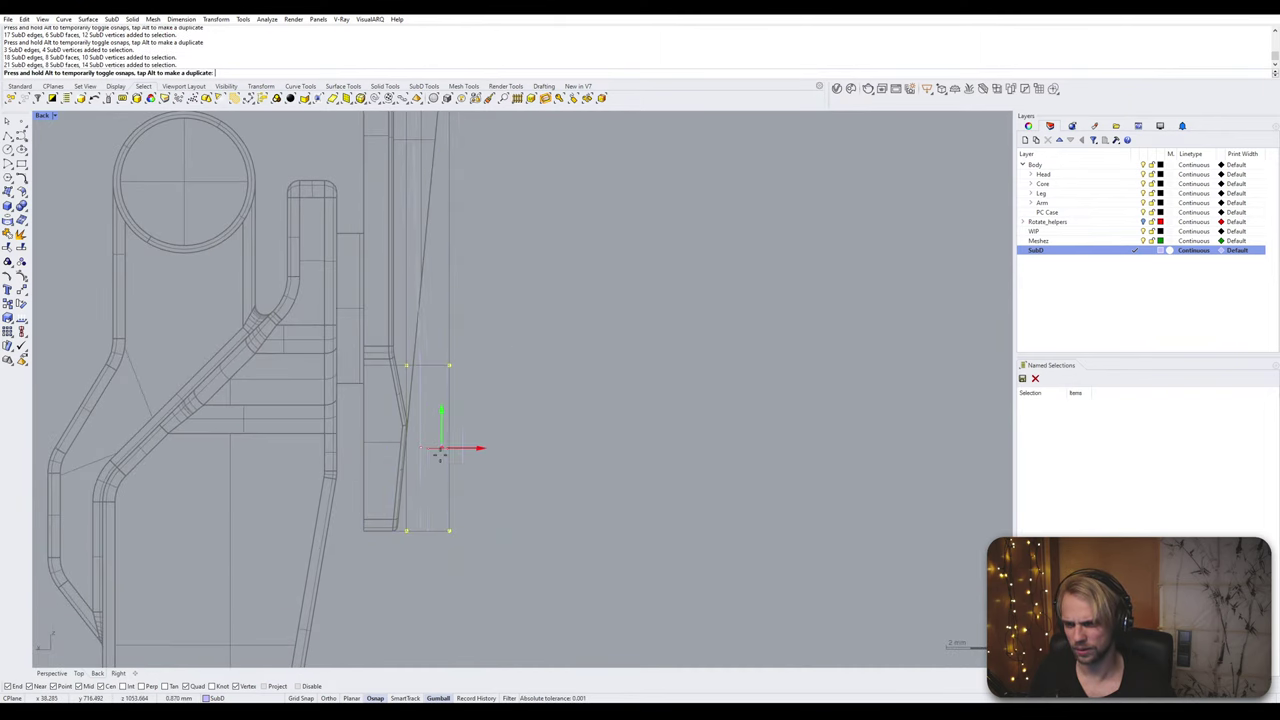
{"action": "left_click", "coordinate": [399, 577]}
{"action": "left_click_drag", "start_coordinate": [396, 573], "coordinate": [454, 350]}
{"action": "left_click_drag", "start_coordinate": [446, 447], "coordinate": [398, 567]}
{"action": "scroll", "coordinate": [500, 370], "scroll_direction": "down", "scroll_amount": 4}
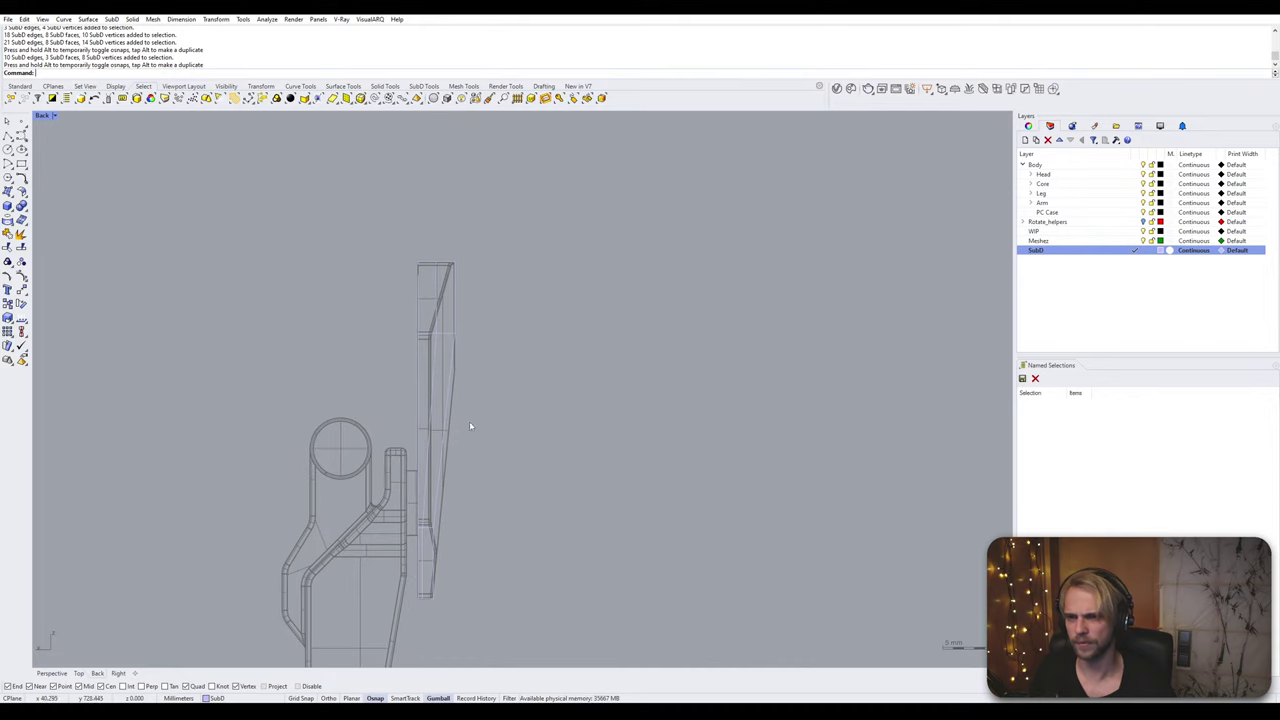
{"action": "double_click", "coordinate": [42, 116]}
Step: Maximize the Perspective view and drag an inner-facet edge to reshape that facet
{"action": "double_click", "coordinate": [540, 116]}
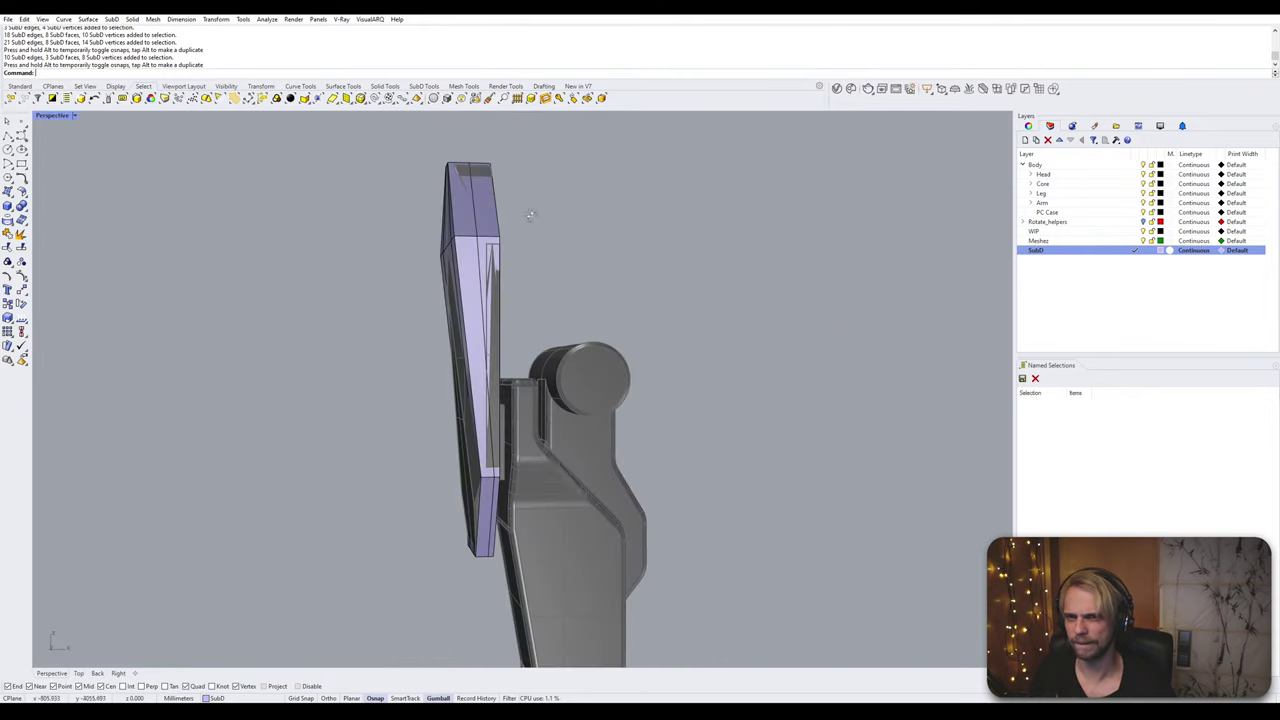
{"action": "right_click_drag", "start_coordinate": [531, 215], "coordinate": [620, 242]}
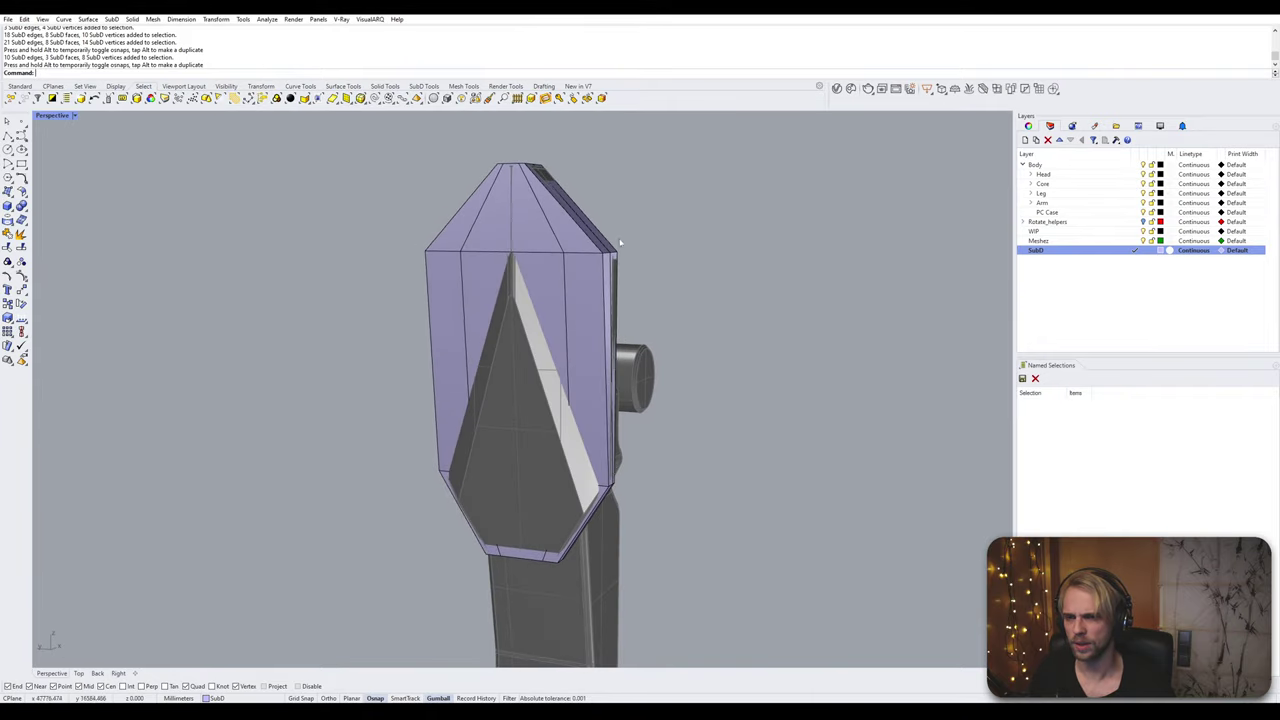
{"action": "scroll", "coordinate": [493, 515], "scroll_direction": "up", "scroll_amount": 3}
{"action": "left_click", "coordinate": [498, 483], "text": "ctrl+shift"}
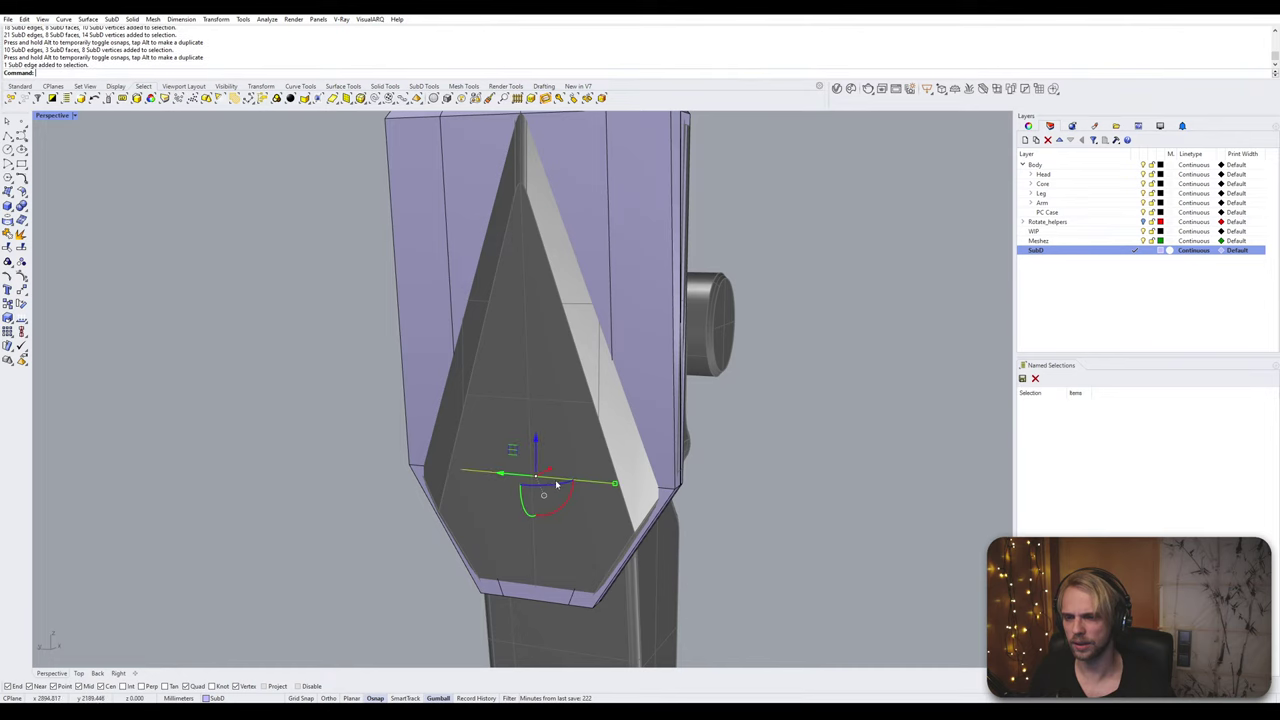
{"action": "scroll", "coordinate": [510, 486], "scroll_direction": "up", "scroll_amount": 1}
{"action": "right_click_drag", "start_coordinate": [512, 486], "coordinate": [527, 465]}
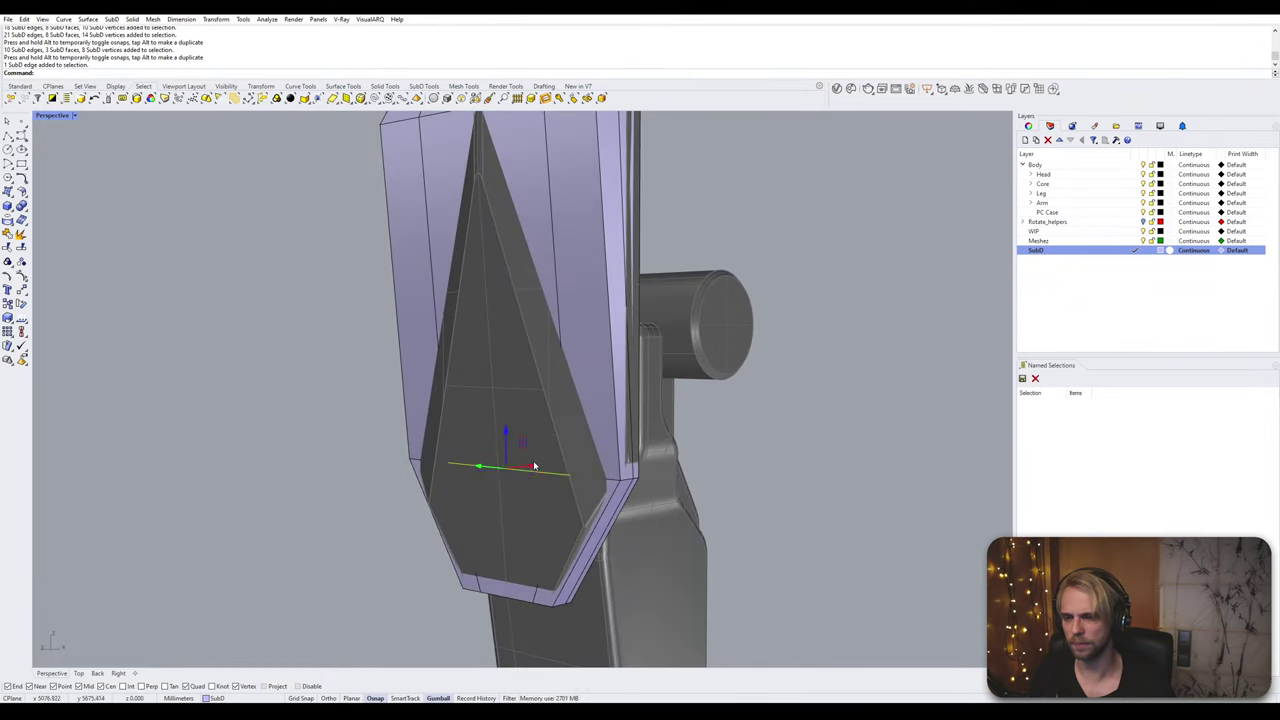
{"action": "left_click_drag", "start_coordinate": [535, 466], "coordinate": [496, 482]}
{"action": "left_click", "coordinate": [372, 484]}
Step: Move two edges at the plate's top corner to reshape the corner
{"action": "right_click_drag", "start_coordinate": [391, 443], "coordinate": [420, 546]}
{"action": "scroll", "coordinate": [605, 275], "scroll_direction": "up", "scroll_amount": 2}
{"action": "right_click_drag", "start_coordinate": [608, 280], "coordinate": [532, 382]}
{"action": "scroll", "coordinate": [531, 383], "scroll_direction": "up", "scroll_amount": 2}
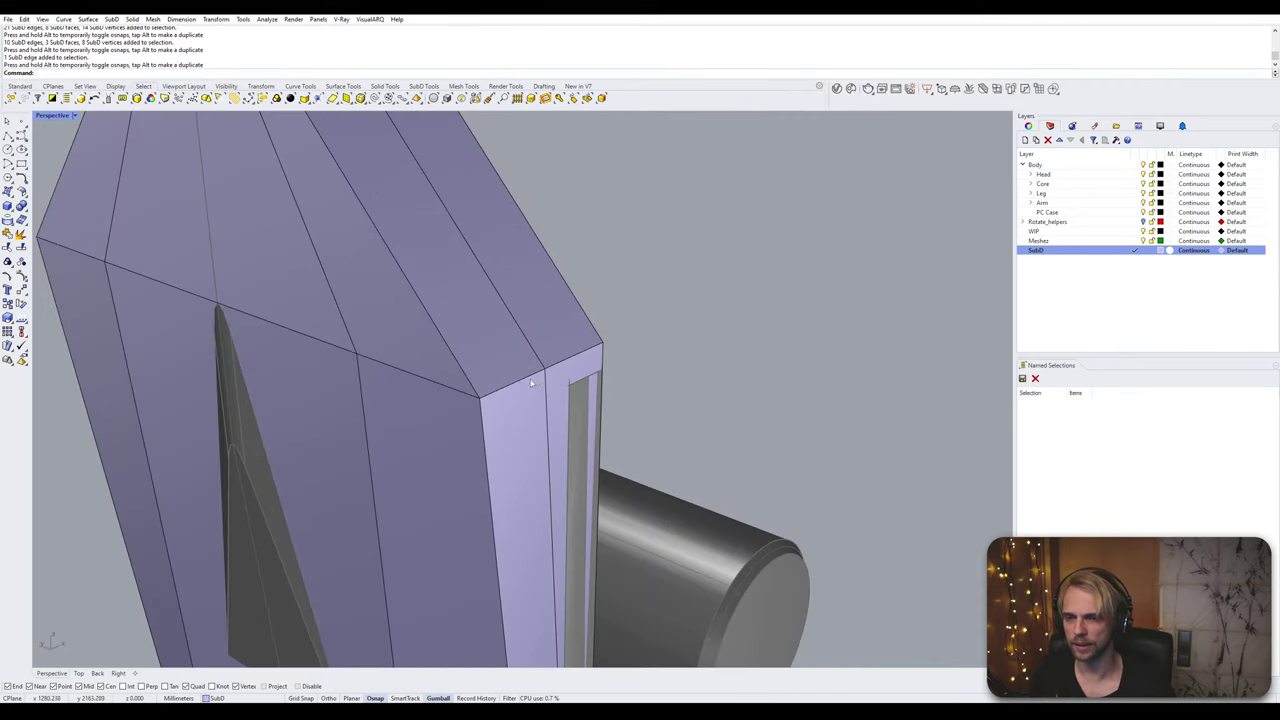
{"action": "left_click", "coordinate": [520, 387]}
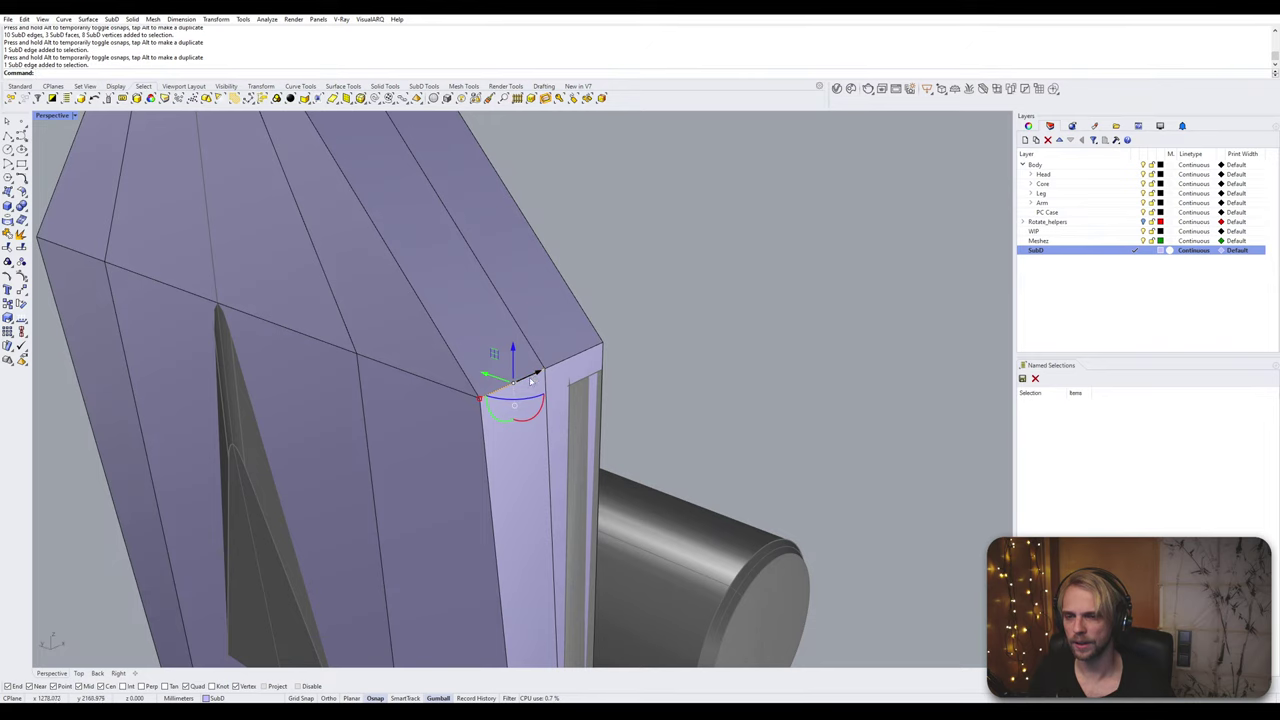
{"action": "right_click_drag", "start_coordinate": [286, 351], "coordinate": [474, 351]}
{"action": "left_click", "coordinate": [640, 346], "text": "shift"}
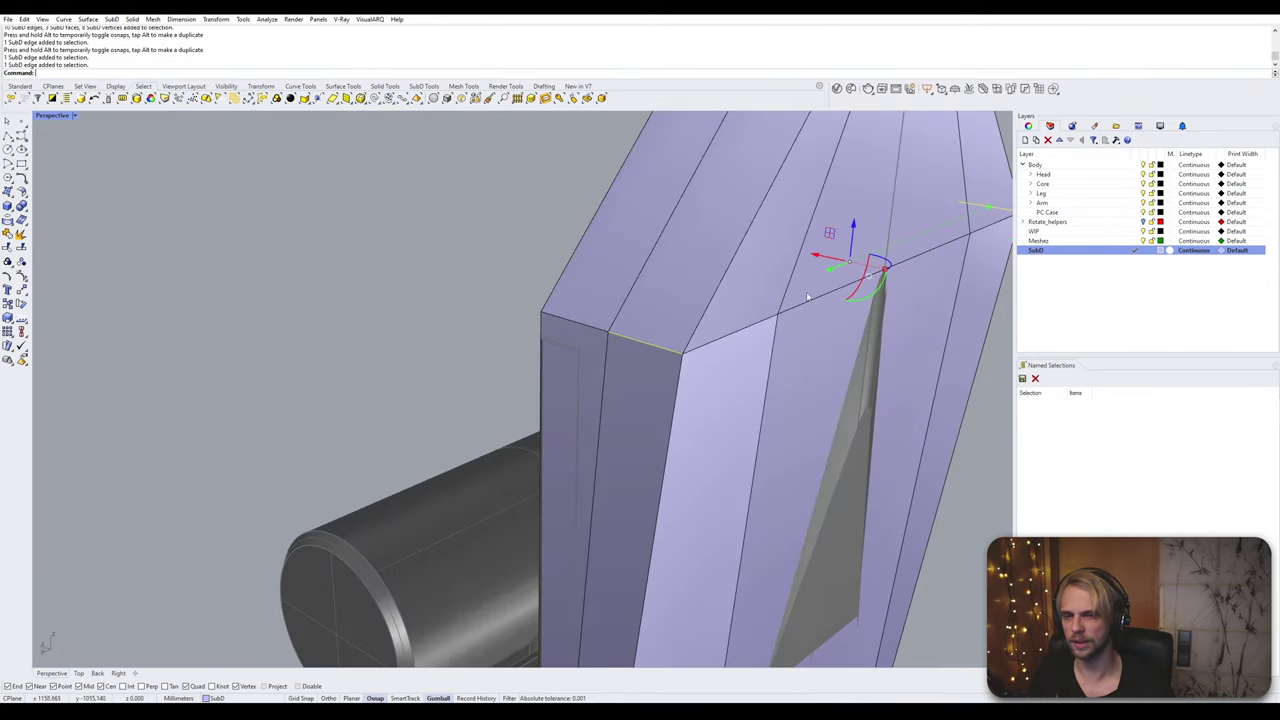
{"action": "right_click_drag", "start_coordinate": [640, 346], "coordinate": [703, 311]}
{"action": "left_click_drag", "start_coordinate": [690, 313], "coordinate": [645, 298]}
{"action": "left_click", "coordinate": [376, 288]}
Step: Move two top-corner vertices so the corner lines up
{"action": "left_click", "coordinate": [466, 408]}
{"action": "right_click_drag", "start_coordinate": [466, 408], "coordinate": [453, 314]}
{"action": "left_click", "coordinate": [857, 302], "text": "shift"}
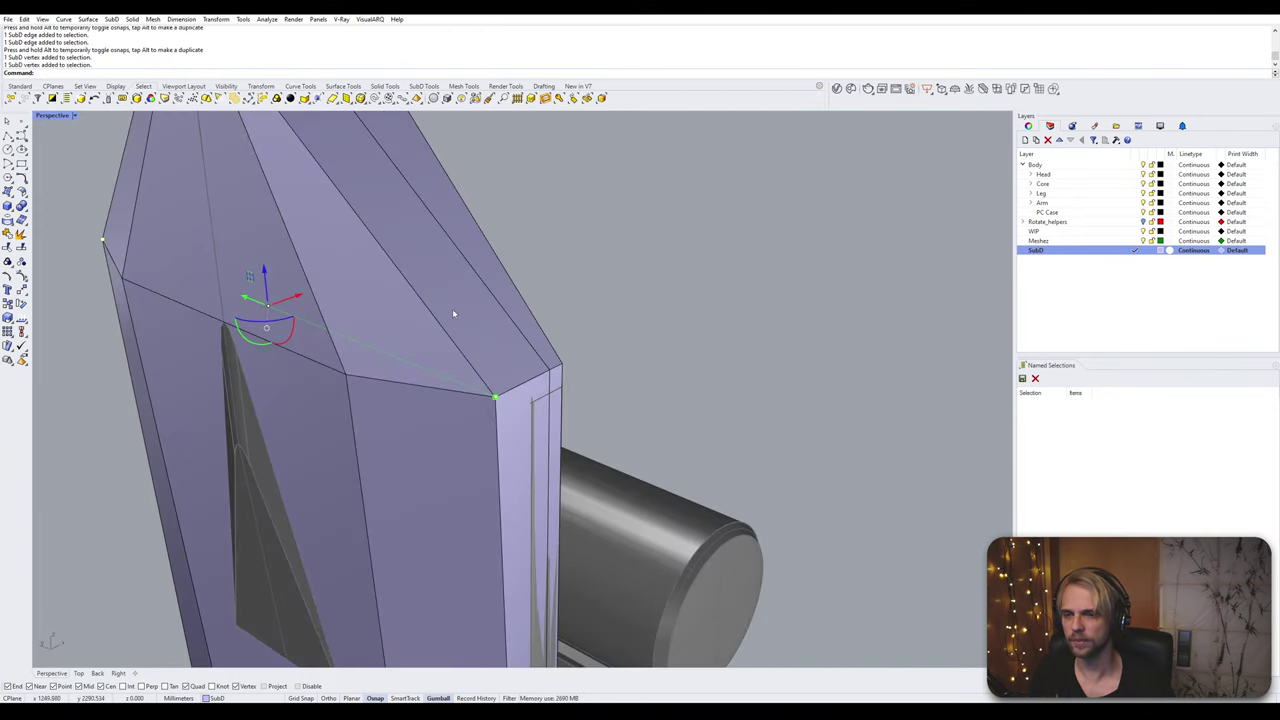
{"action": "left_click_drag", "start_coordinate": [303, 300], "coordinate": [518, 388]}
{"action": "left_click", "coordinate": [705, 306]}
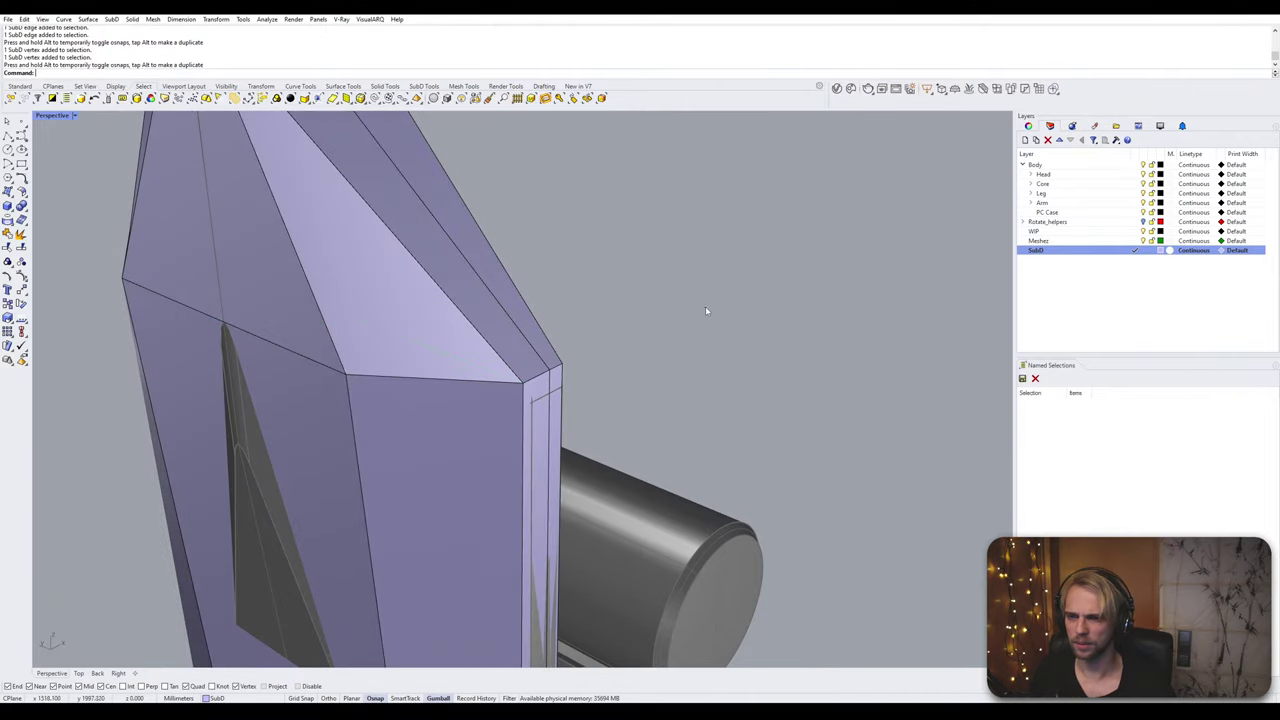
Step: Slide an edge along the plate's side, then undo that move
{"action": "scroll", "coordinate": [705, 306], "scroll_direction": "down", "scroll_amount": 3}
{"action": "right_click_drag", "start_coordinate": [520, 350], "coordinate": [397, 259]}
{"action": "key", "text": "Tab"}
{"action": "key", "text": "Tab"}
{"action": "scroll", "coordinate": [413, 273], "scroll_direction": "up", "scroll_amount": 4}
{"action": "left_click", "coordinate": [417, 275], "text": "ctrl+shift"}
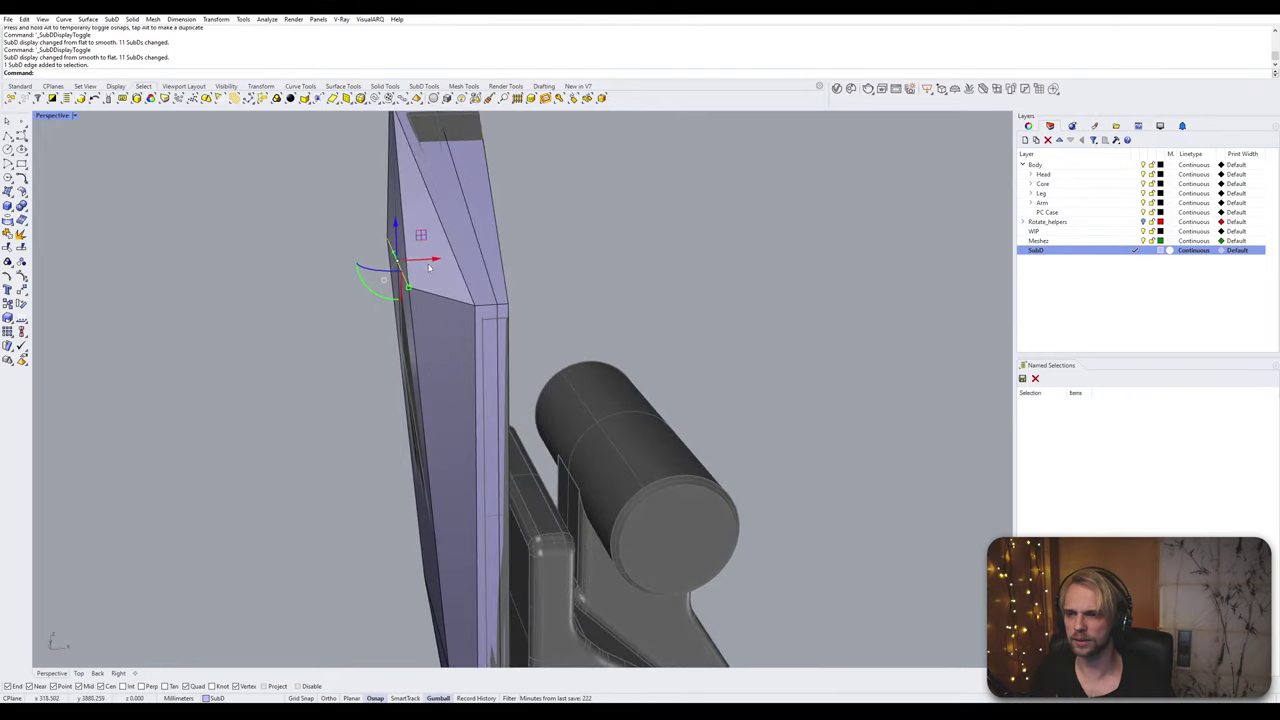
{"action": "left_click_drag", "start_coordinate": [412, 262], "coordinate": [397, 262]}
{"action": "key", "text": "Escape"}
{"action": "right_click_drag", "start_coordinate": [352, 371], "coordinate": [424, 246]}
{"action": "key", "text": "ctrl+z"}
Step: Insert a proportional vertical edge loop across the plate's face with InsertEdge
{"action": "double_click", "coordinate": [418, 242]}
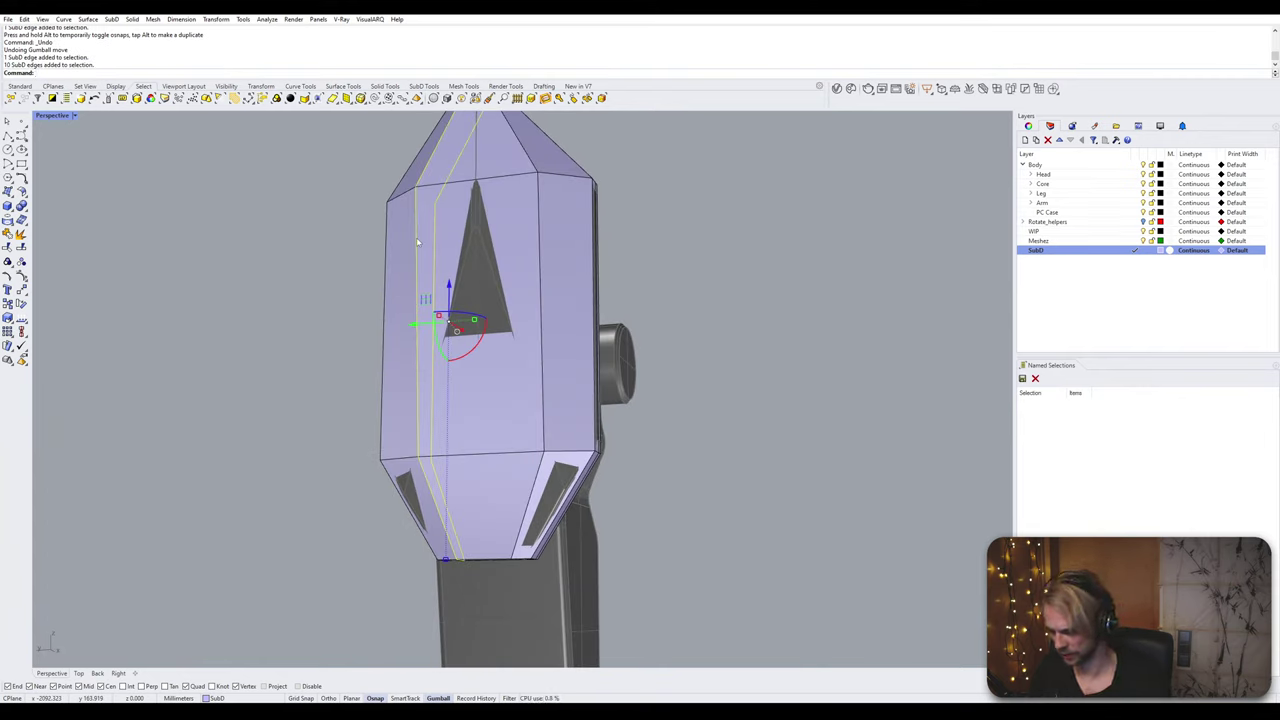
{"action": "type", "text": "InsertEdge"}
{"action": "key", "text": "Return"}
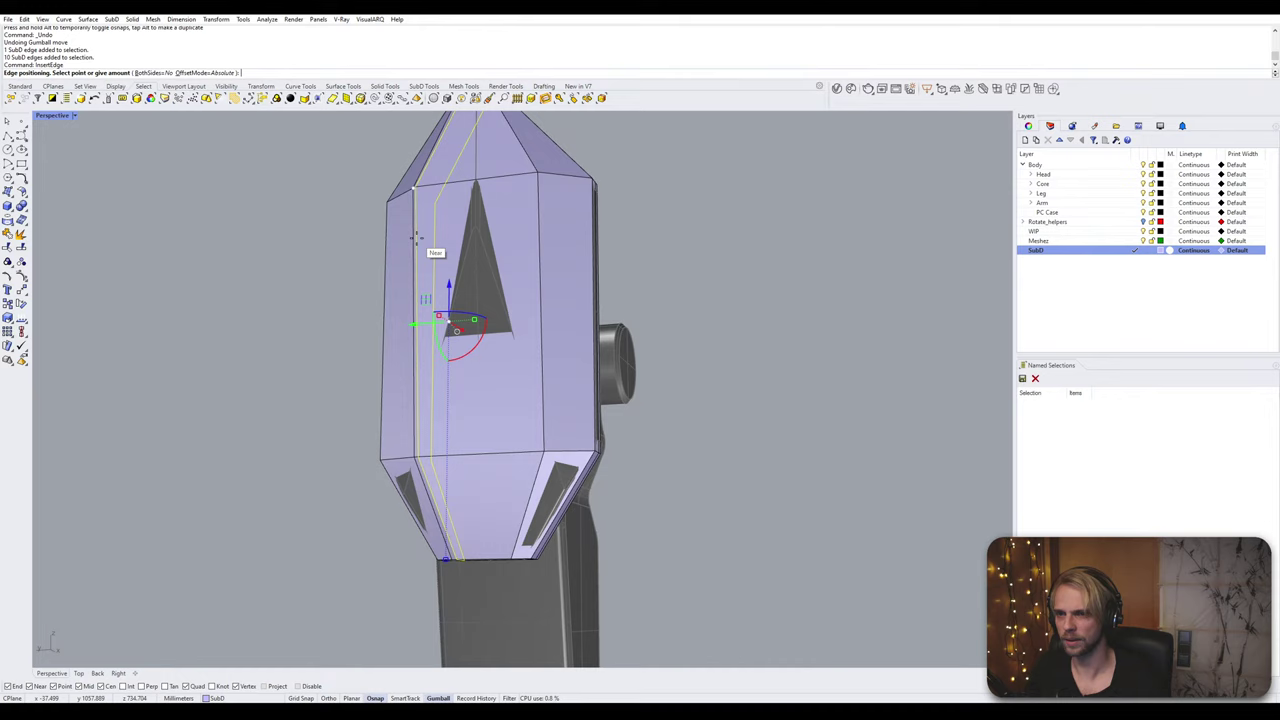
{"action": "left_click", "coordinate": [200, 76]}
{"action": "left_click", "coordinate": [474, 176]}
Step: Shift the plate's top vertex to reshape the tip, then check the shape
{"action": "right_click_drag", "start_coordinate": [506, 208], "coordinate": [440, 258]}
{"action": "left_click", "coordinate": [459, 192]}
{"action": "scroll", "coordinate": [455, 186], "scroll_direction": "up", "scroll_amount": 2}
{"action": "left_click", "coordinate": [465, 202]}
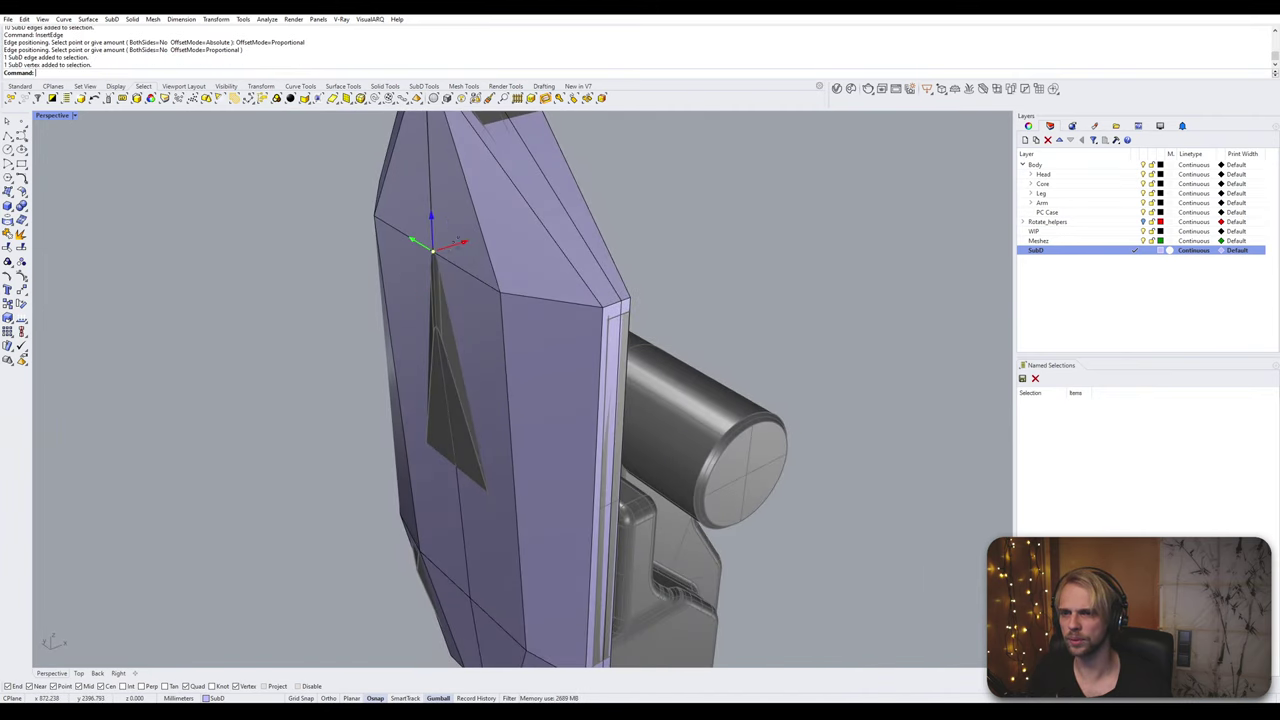
{"action": "mouse_move", "coordinate": [460, 243]}
{"action": "left_mouse_down"}
{"action": "mouse_move", "coordinate": [424, 262]}
{"action": "mouse_move", "coordinate": [444, 380]}
{"action": "mouse_move", "coordinate": [414, 314]}
{"action": "mouse_move", "coordinate": [412, 255]}
{"action": "mouse_move", "coordinate": [434, 251]}
{"action": "mouse_move", "coordinate": [408, 214]}
{"action": "left_mouse_up"}
{"action": "right_click_drag", "start_coordinate": [256, 272], "coordinate": [381, 492]}
Step: Unlock the lower arm part and hide it
{"action": "scroll", "coordinate": [508, 392], "scroll_direction": "down", "scroll_amount": 4}
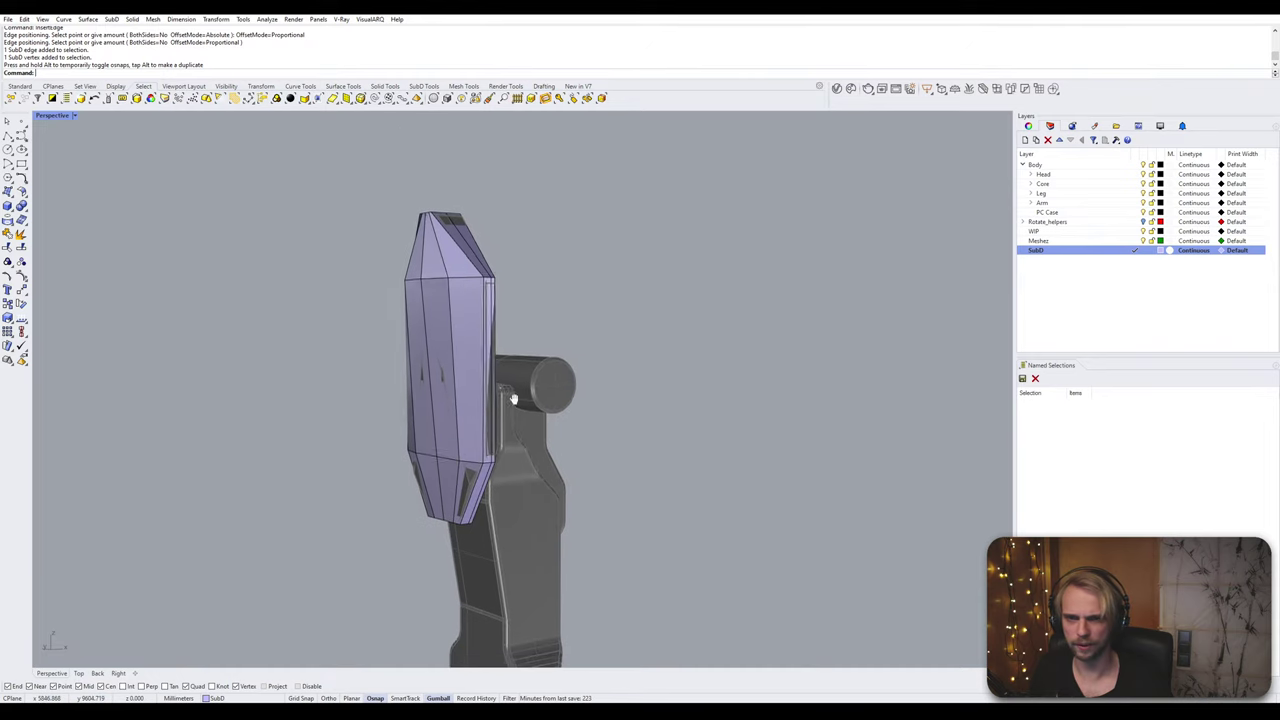
{"action": "right_click_drag", "start_coordinate": [514, 390], "coordinate": [496, 243], "text": "shift"}
{"action": "type", "text": "Unlock"}
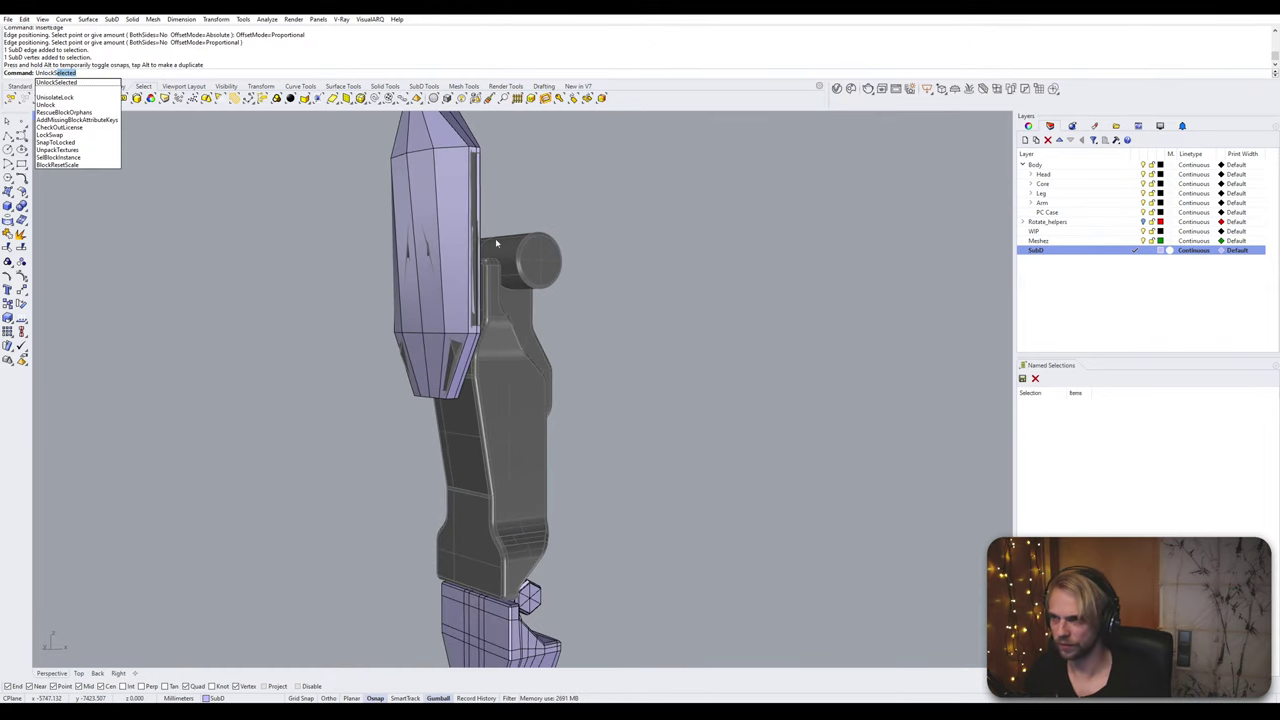
{"action": "key", "text": "Return"}
{"action": "left_click", "coordinate": [521, 248]}
{"action": "key", "text": "Return"}
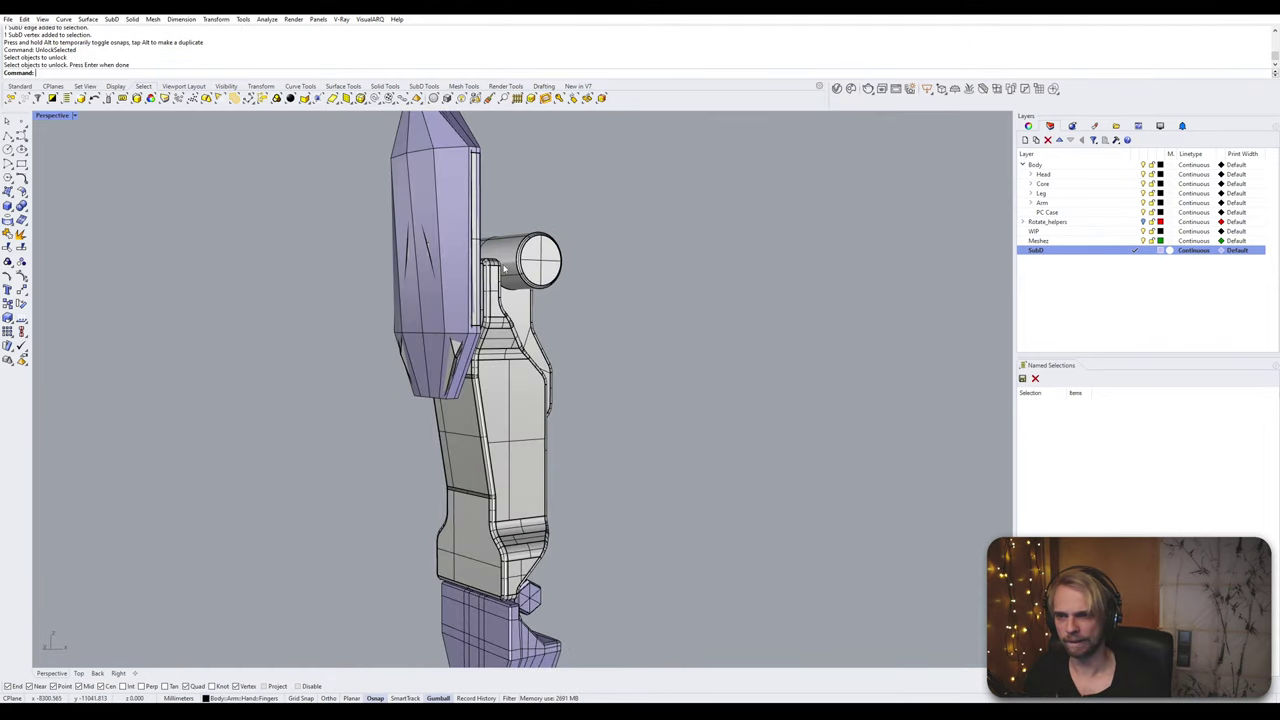
{"action": "left_click", "coordinate": [505, 268]}
{"action": "key", "text": "ctrl+h"}
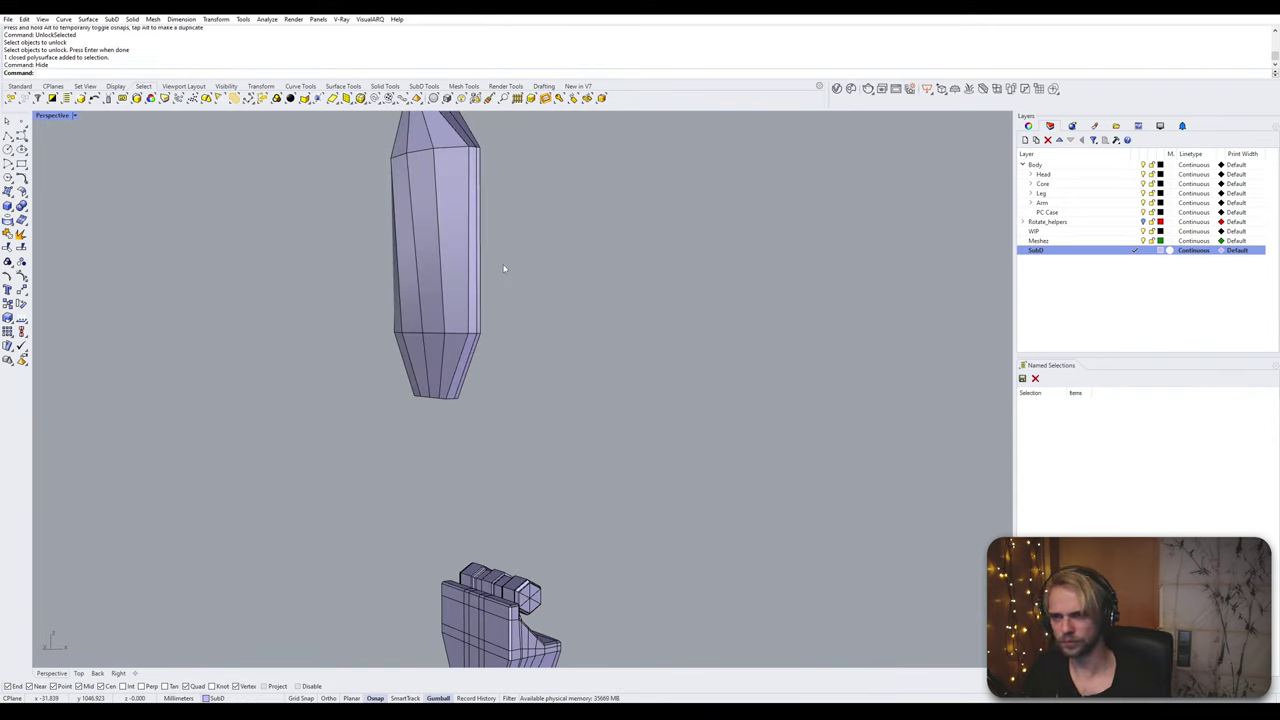
Step: Toggle the smoothed preview and bring the hidden finger plate back into view
{"action": "mouse_move", "coordinate": [504, 268]}
{"action": "right_mouse_down"}
{"action": "mouse_move", "coordinate": [520, 271]}
{"action": "mouse_move", "coordinate": [485, 270]}
{"action": "mouse_move", "coordinate": [477, 231]}
{"action": "mouse_move", "coordinate": [470, 250]}
{"action": "mouse_move", "coordinate": [502, 246]}
{"action": "right_mouse_up"}
{"action": "key", "text": "Tab"}
{"action": "key", "text": "Tab"}
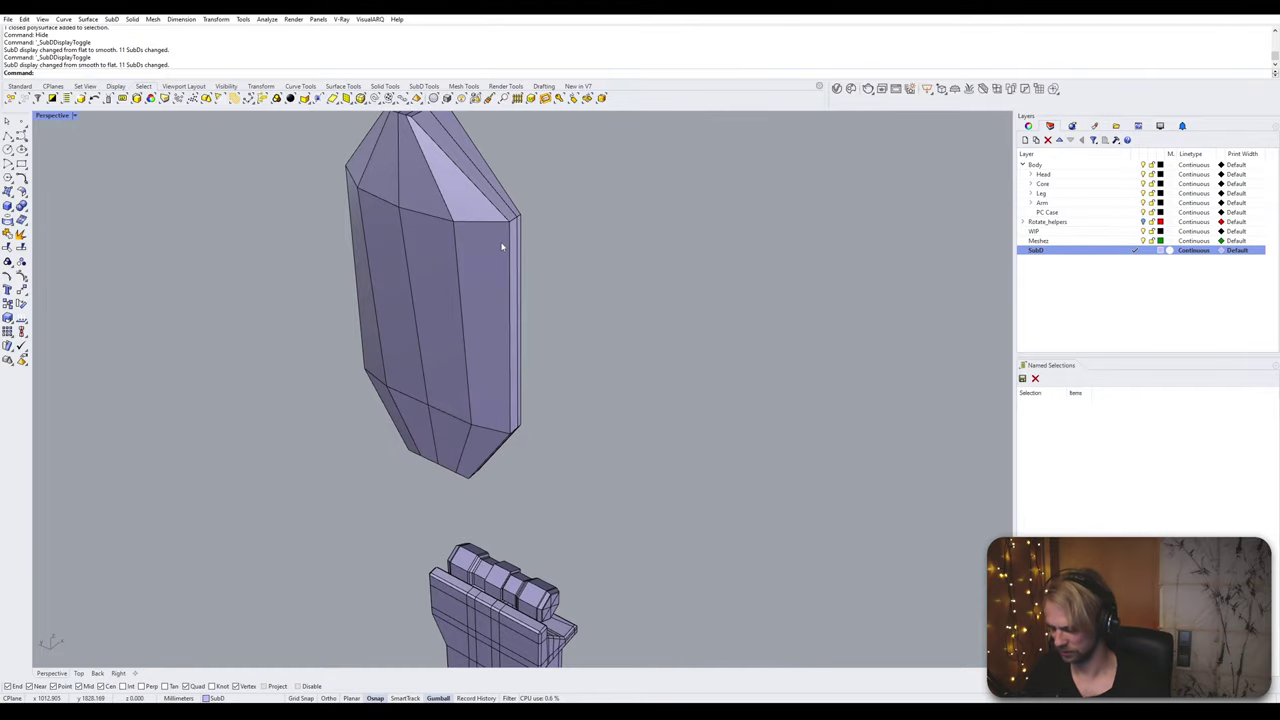
{"action": "key", "text": "Return"}
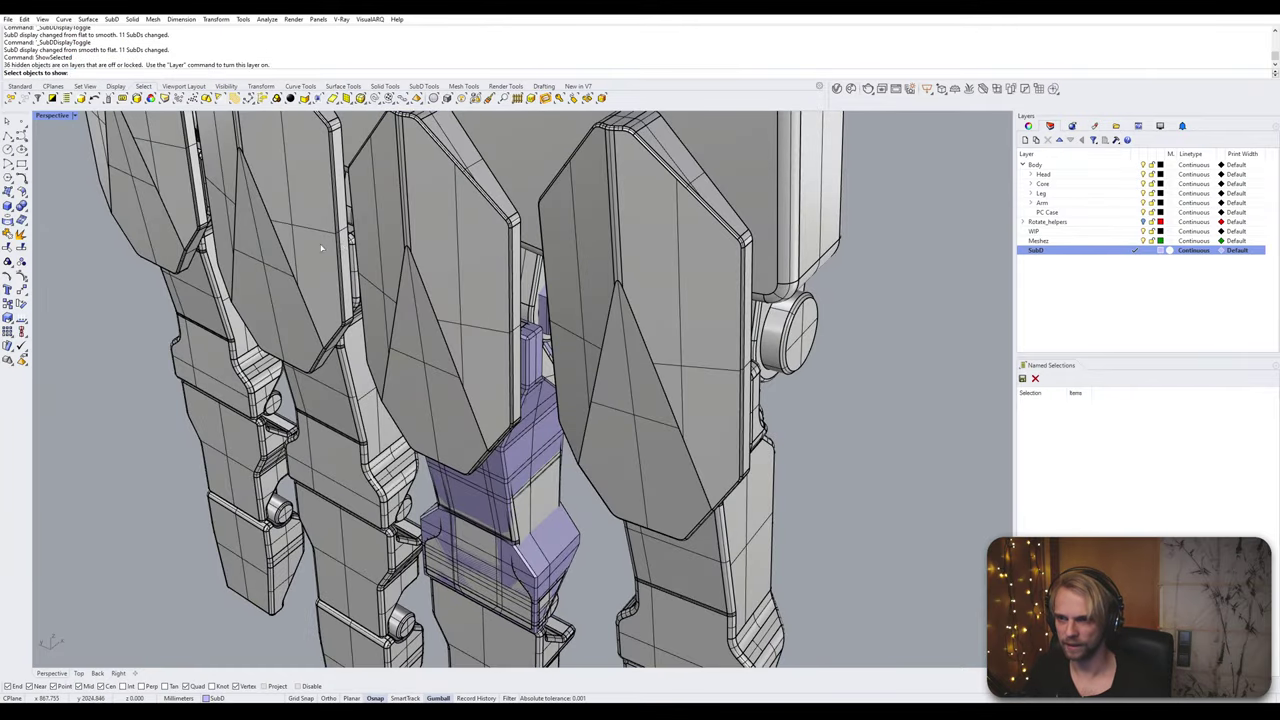
{"action": "left_click", "coordinate": [321, 248]}
{"action": "key", "text": "Return"}
{"action": "right_click_drag", "start_coordinate": [240, 460], "coordinate": [489, 241]}
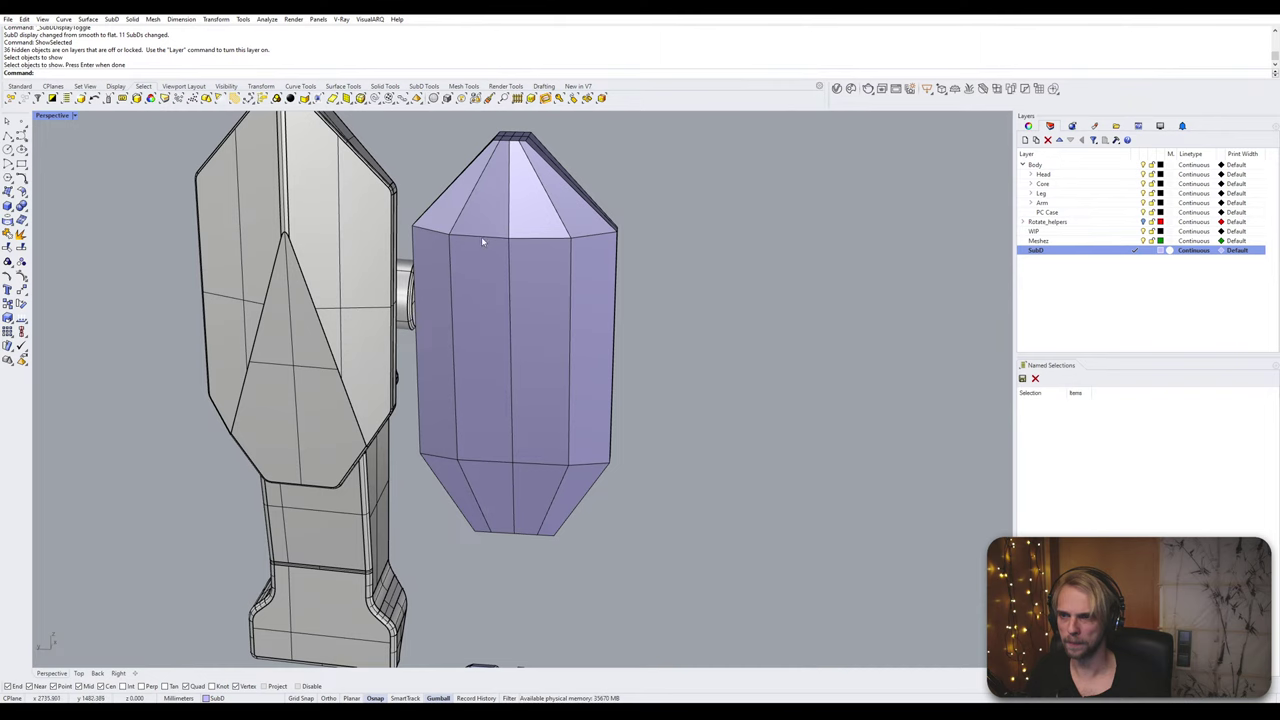
Step: Pull the plate's two top vertices inward
{"action": "scroll", "coordinate": [481, 240], "scroll_direction": "up", "scroll_amount": 2}
{"action": "left_click", "coordinate": [440, 237]}
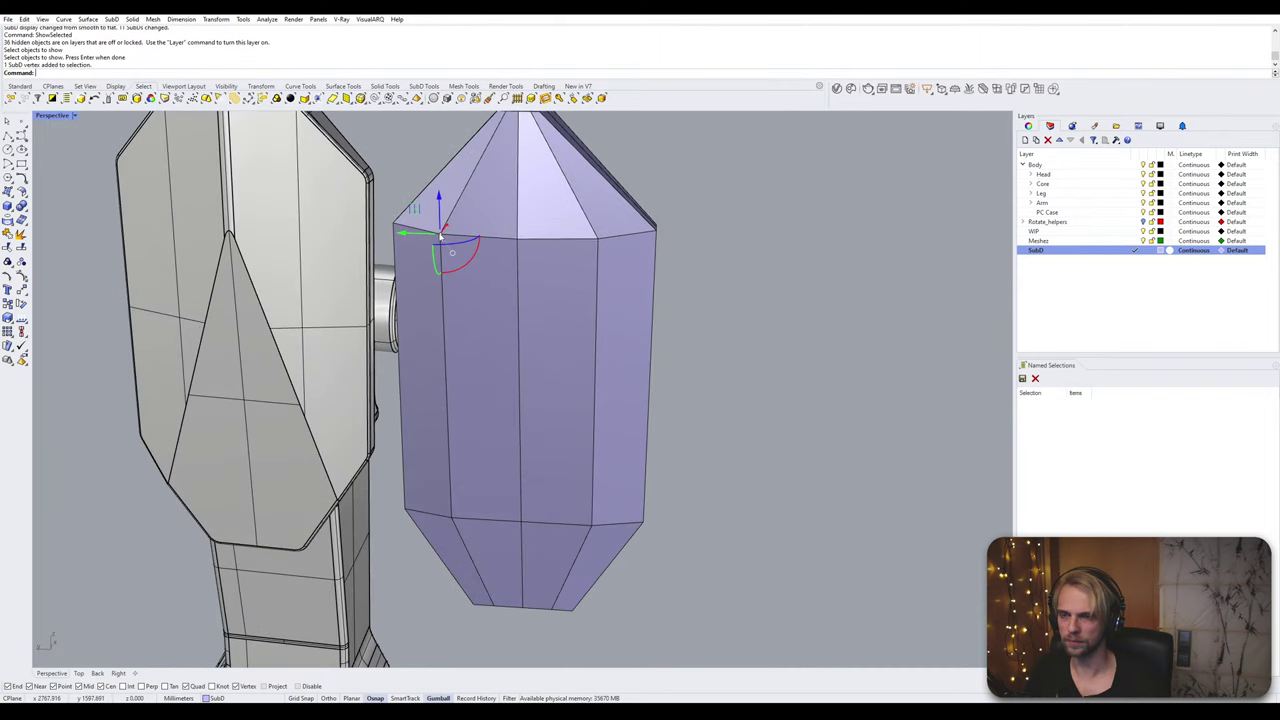
{"action": "left_click", "coordinate": [598, 240], "text": "shift"}
{"action": "right_click_drag", "start_coordinate": [598, 243], "coordinate": [606, 345]}
{"action": "left_click_drag", "start_coordinate": [598, 378], "coordinate": [538, 372]}
{"action": "left_click", "coordinate": [807, 413]}
Step: Spread two vertices on the lower facet line outward
{"action": "right_click_drag", "start_coordinate": [807, 413], "coordinate": [521, 467]}
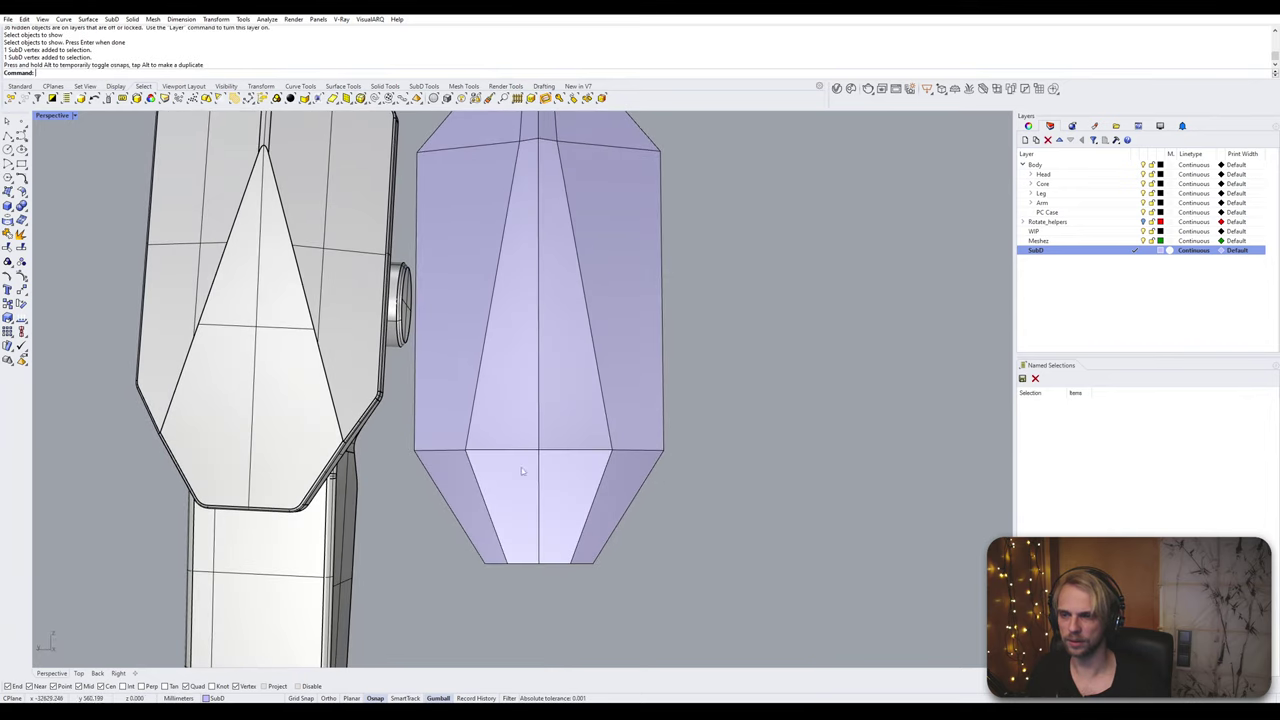
{"action": "left_click", "coordinate": [465, 453], "text": "ctrl+shift"}
{"action": "left_click", "coordinate": [613, 452], "text": "ctrl+shift"}
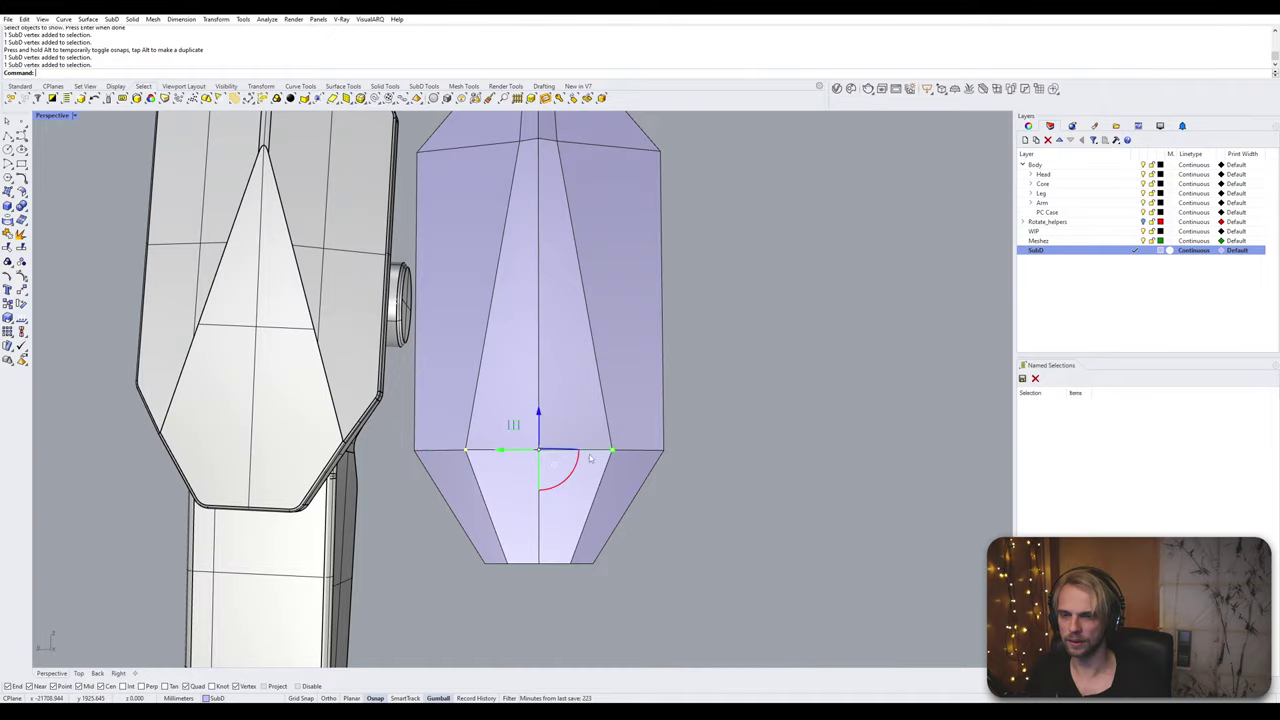
{"action": "left_click_drag", "start_coordinate": [616, 451], "coordinate": [636, 451]}
{"action": "left_click", "coordinate": [768, 457]}
Step: Select the four central front faces and run Inset with Mode=Group
{"action": "right_click_drag", "start_coordinate": [768, 457], "coordinate": [500, 383]}
{"action": "left_click", "coordinate": [478, 531], "text": "ctrl+shift"}
{"action": "left_click", "coordinate": [501, 382], "text": "ctrl+shift"}
{"action": "left_click", "coordinate": [602, 357], "text": "ctrl+shift"}
{"action": "left_click", "coordinate": [580, 470], "text": "ctrl+shift"}
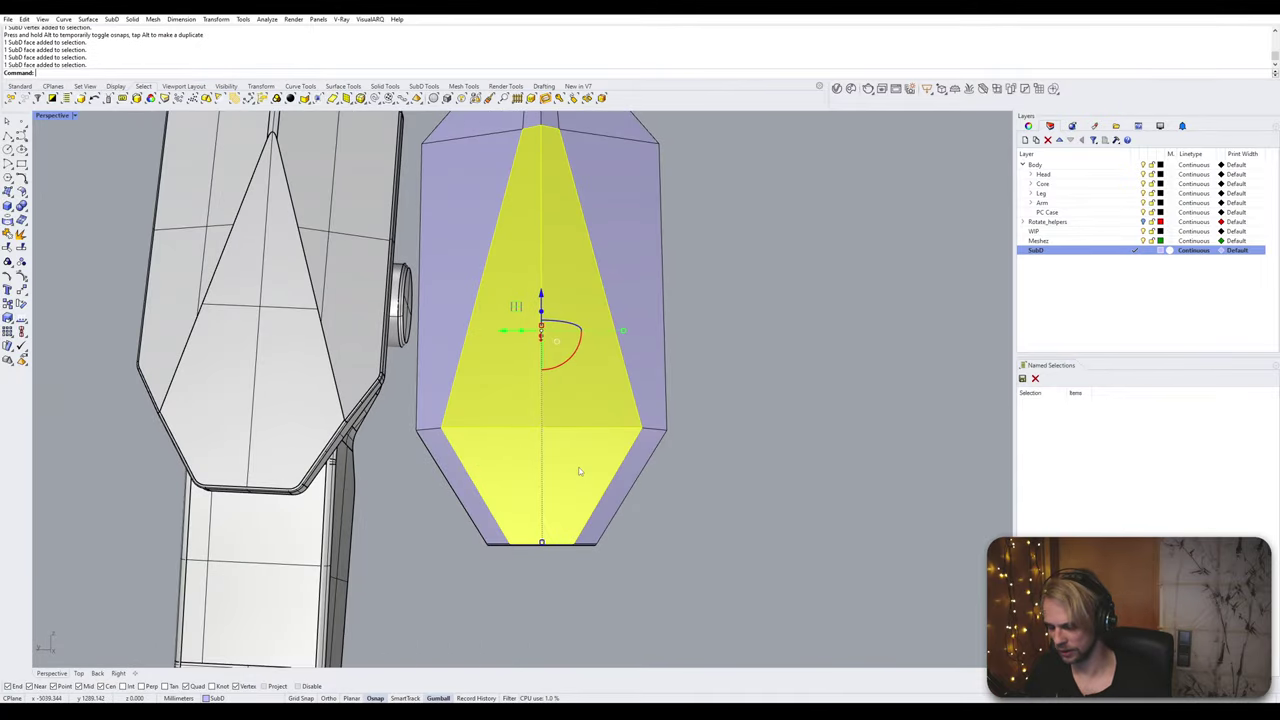
{"action": "type", "text": "In"}
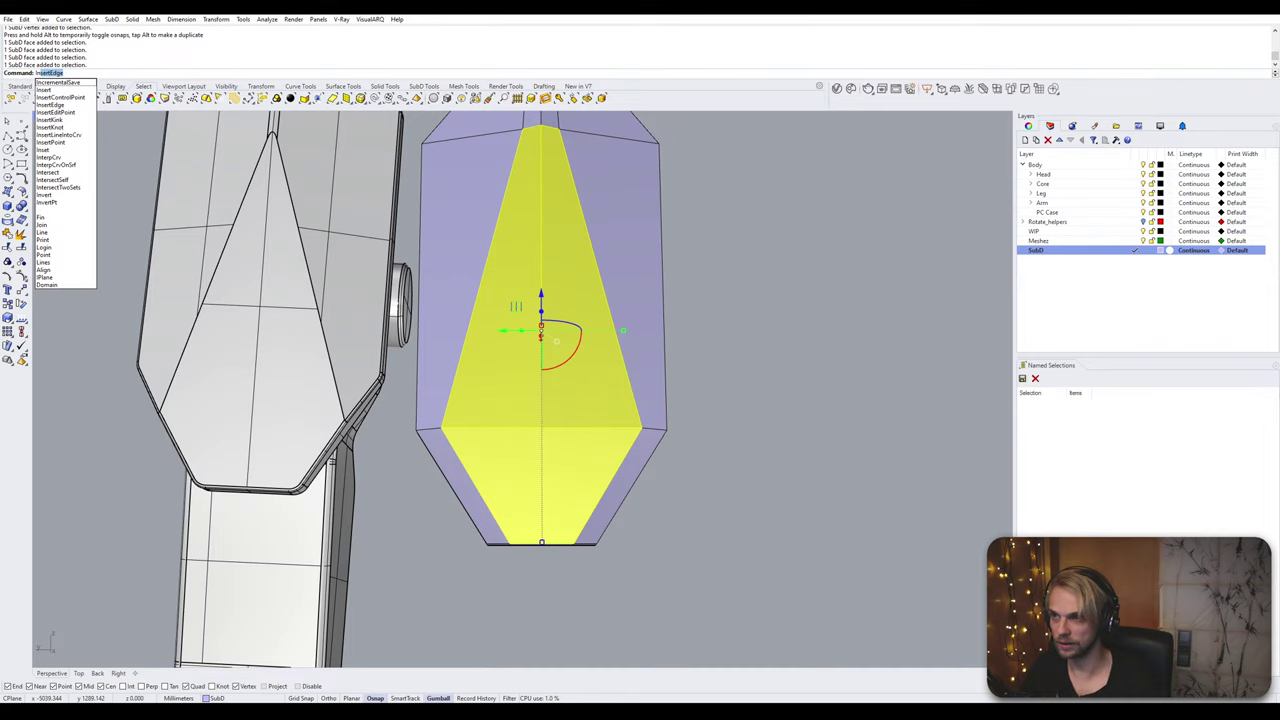
{"action": "type", "text": "set"}
{"action": "key", "text": "Return"}
{"action": "key", "text": "Return"}
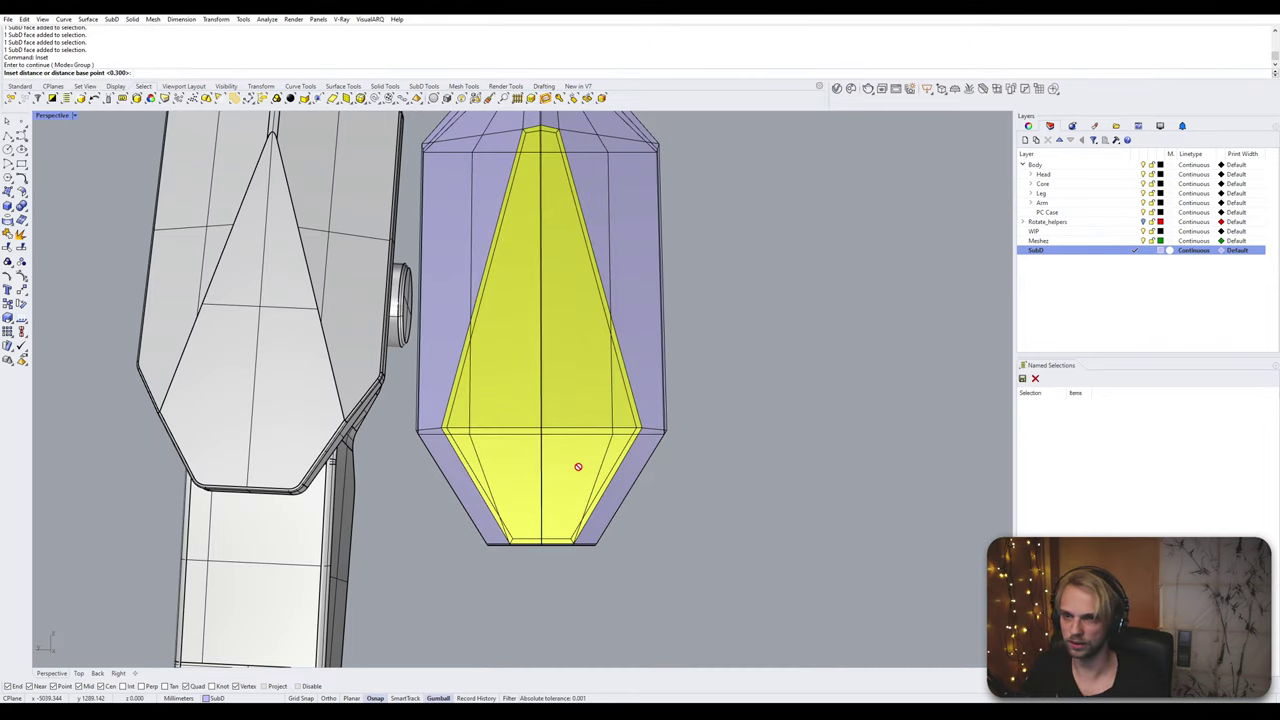
Step: Apply the 0.5 inset and check it in smooth, then faceted, display
{"action": "type", "text": "0.5"}
{"action": "key", "text": "Return"}
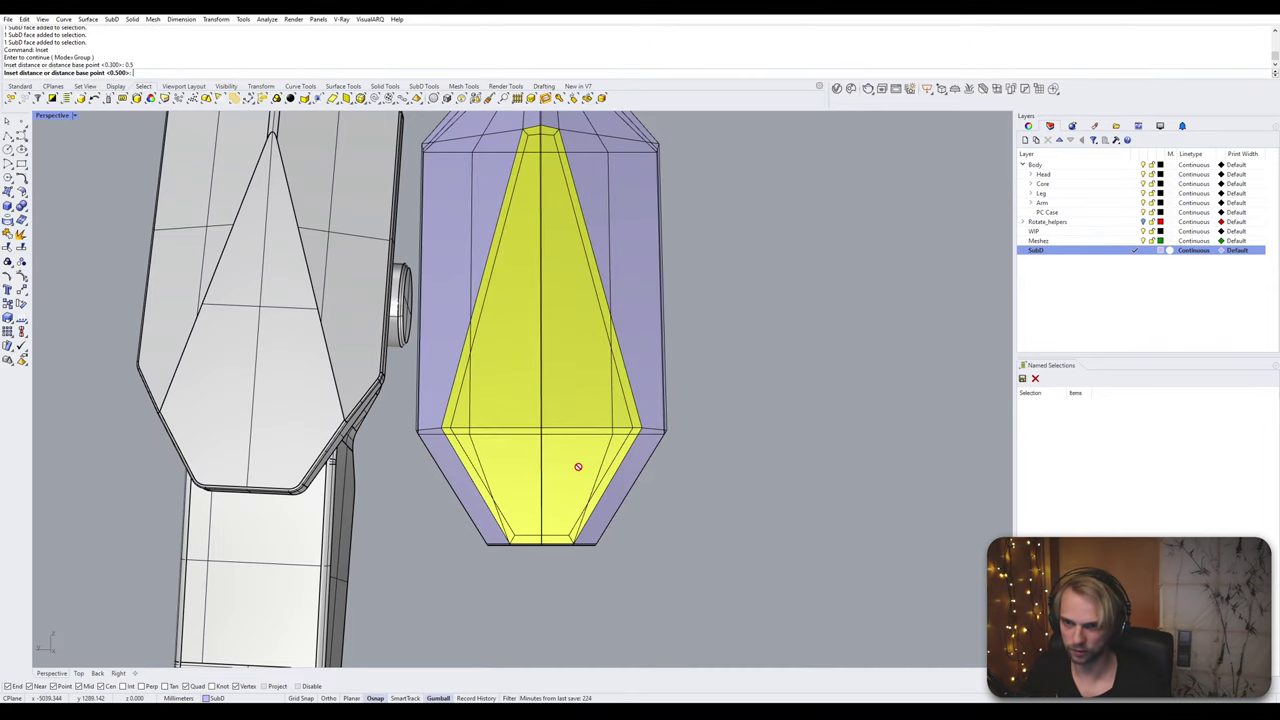
{"action": "key", "text": "Return"}
{"action": "key", "text": "Tab"}
{"action": "right_click_drag", "start_coordinate": [764, 442], "coordinate": [484, 434]}
{"action": "key", "text": "Tab"}
Step: Select the plate's main, top and left edge loops plus a bottom edge segment
{"action": "double_click", "coordinate": [453, 305], "text": "ctrl+shift"}
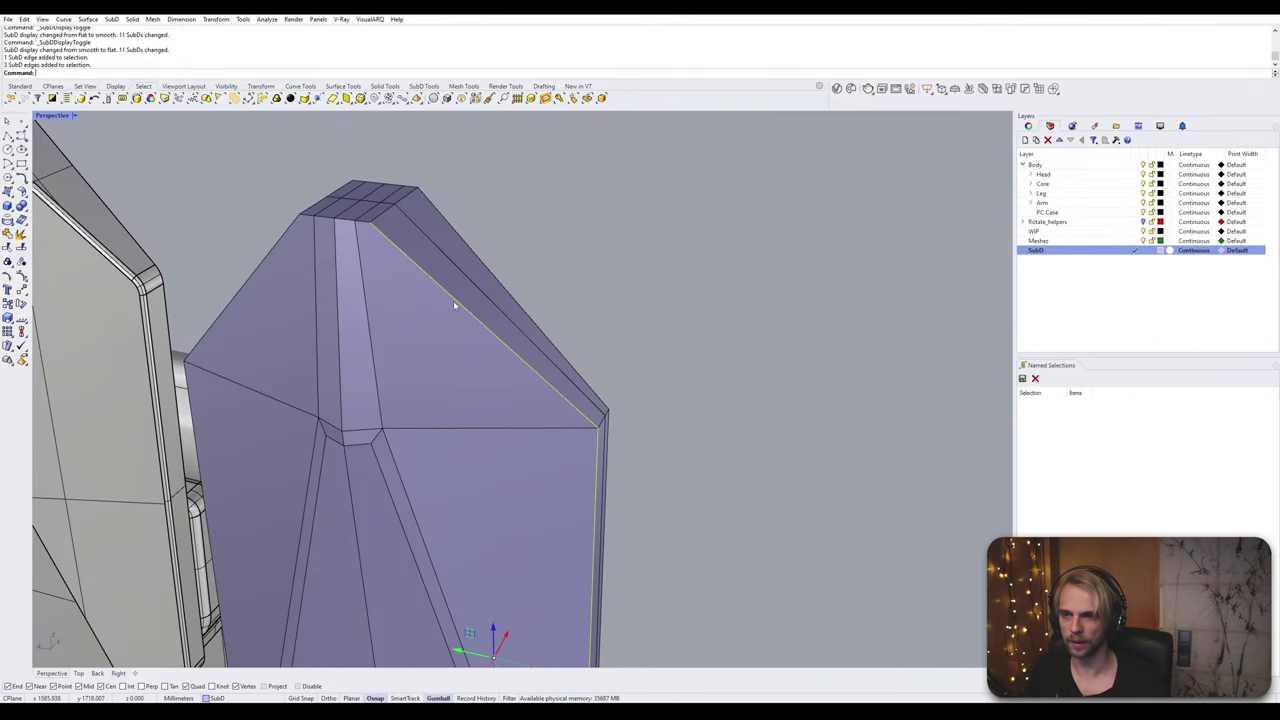
{"action": "double_click", "coordinate": [341, 222], "text": "ctrl+shift"}
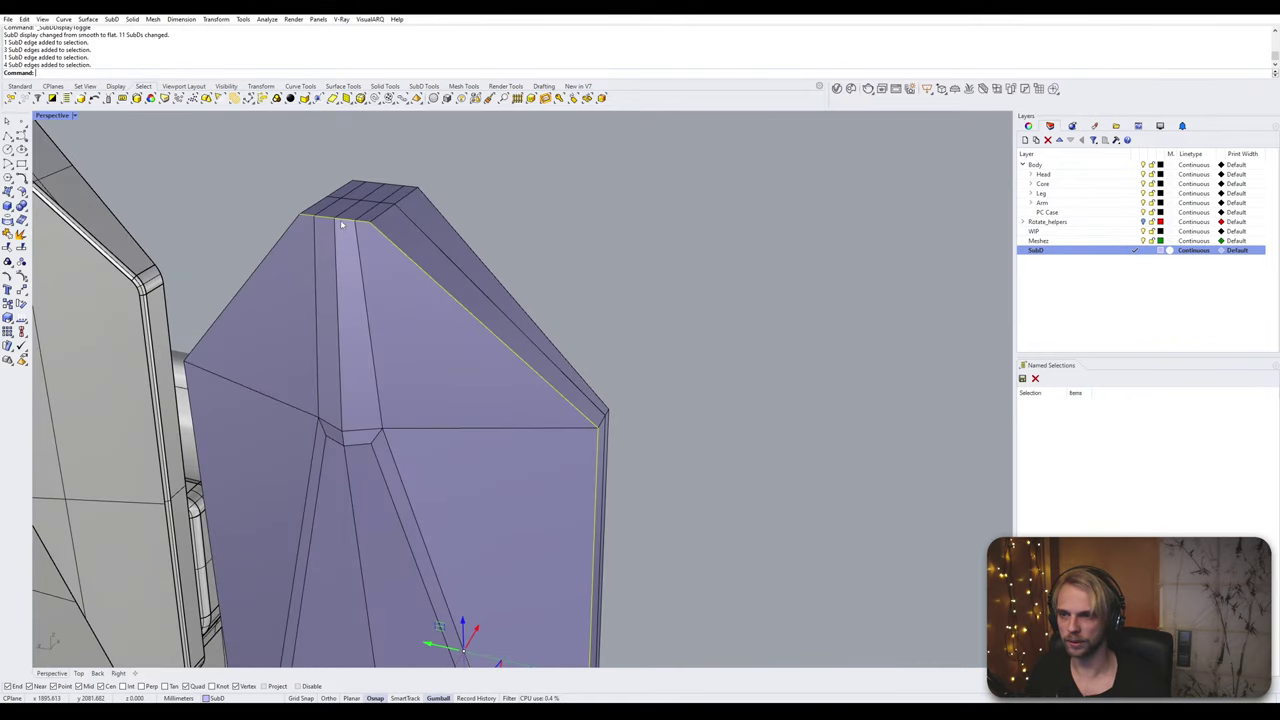
{"action": "double_click", "coordinate": [285, 236], "text": "ctrl+shift"}
{"action": "scroll", "coordinate": [284, 330], "scroll_direction": "down", "scroll_amount": 3}
{"action": "right_click_drag", "start_coordinate": [283, 334], "coordinate": [454, 354]}
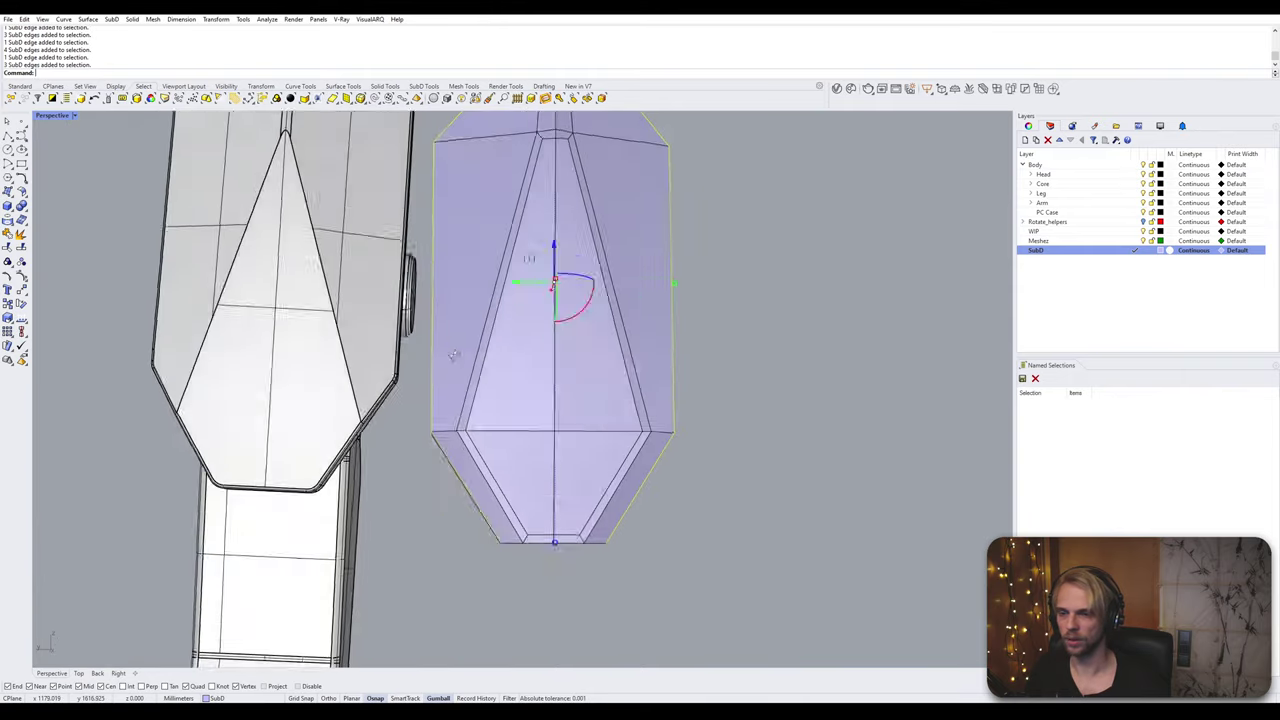
{"action": "scroll", "coordinate": [504, 555], "scroll_direction": "up", "scroll_amount": 6}
{"action": "right_click_drag", "start_coordinate": [504, 555], "coordinate": [489, 397]}
{"action": "scroll", "coordinate": [492, 436], "scroll_direction": "up", "scroll_amount": 5}
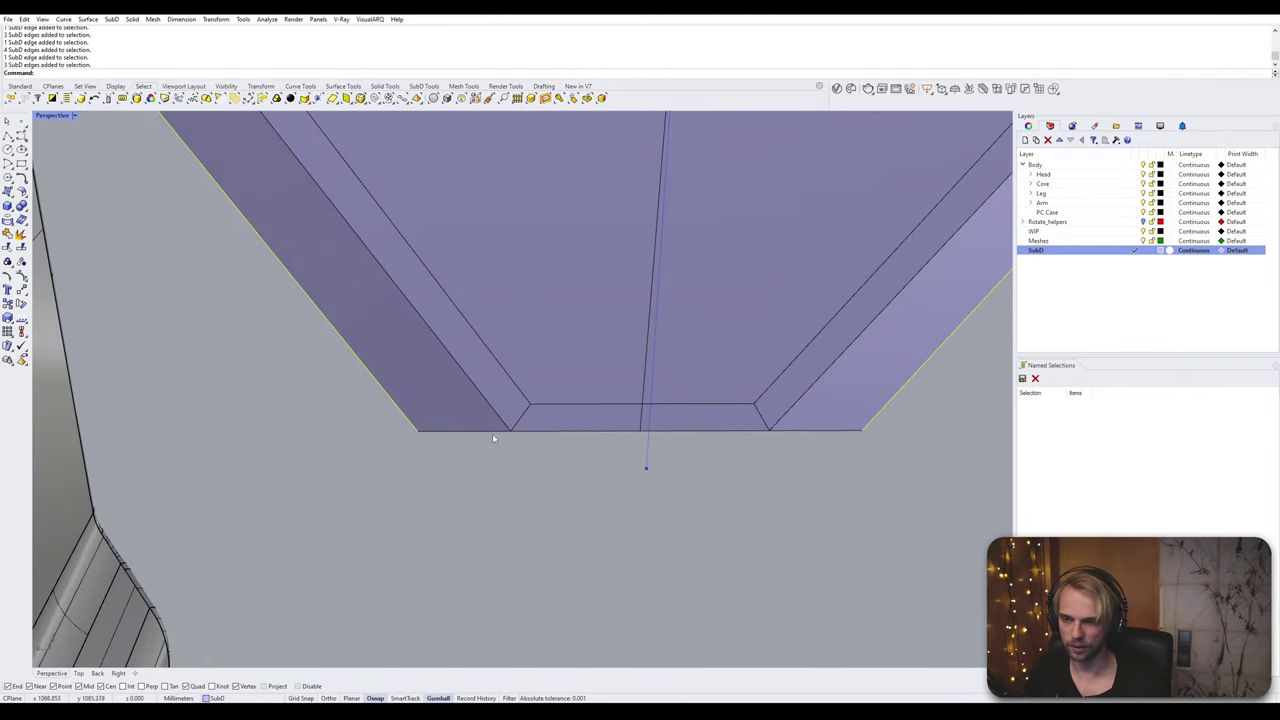
{"action": "left_click", "coordinate": [484, 432], "text": "ctrl+shift"}
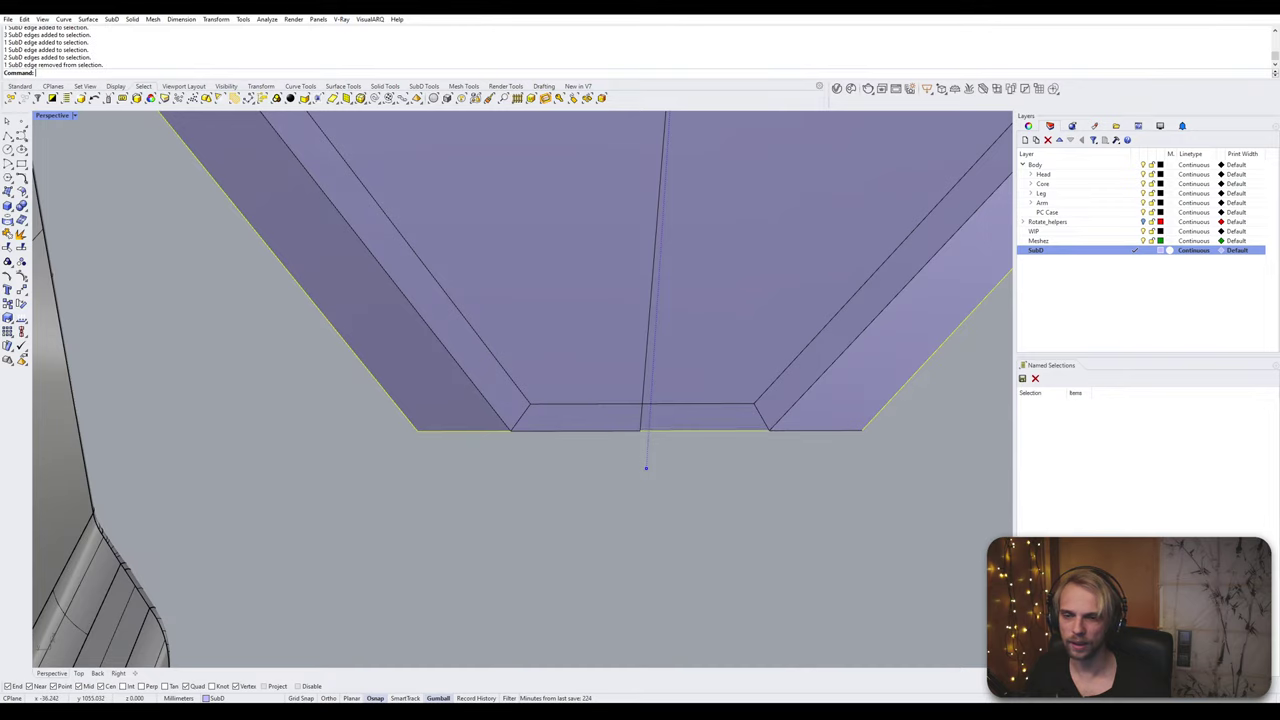
{"action": "scroll", "coordinate": [775, 430], "scroll_direction": "down", "scroll_amount": 6}
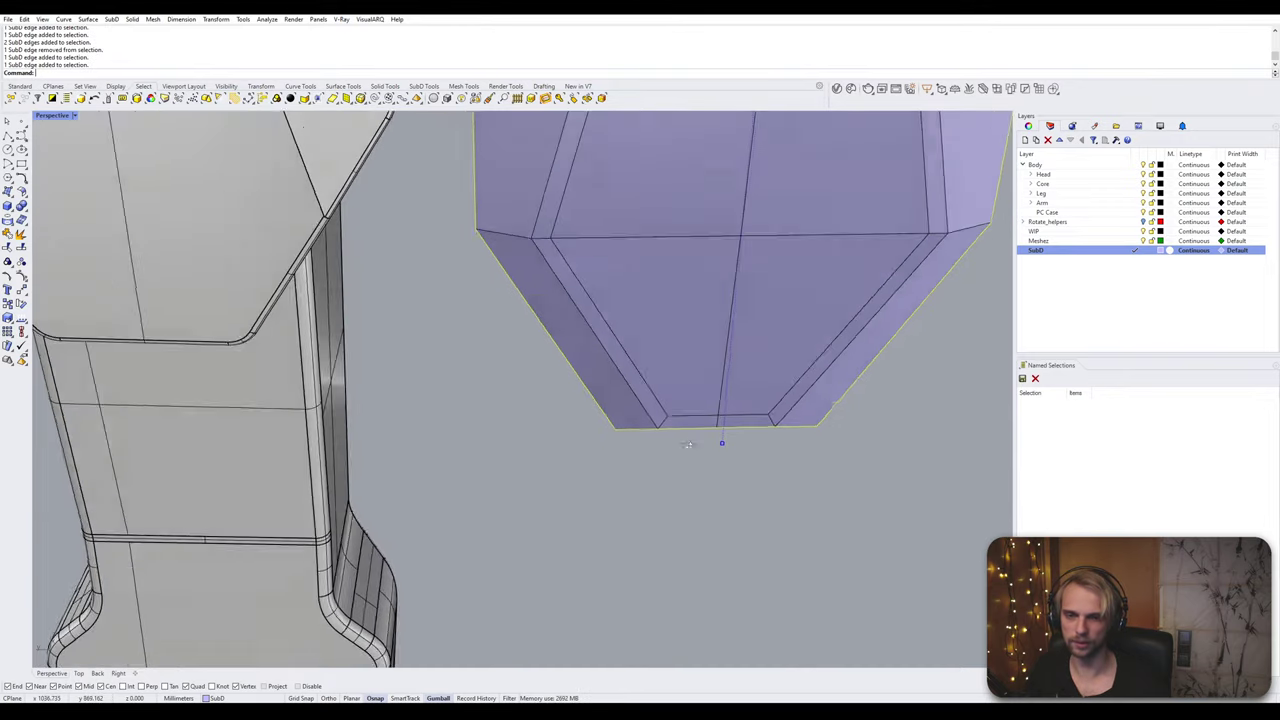
{"action": "right_click_drag", "start_coordinate": [686, 441], "coordinate": [652, 380]}
{"action": "scroll", "coordinate": [620, 434], "scroll_direction": "up", "scroll_amount": 5}
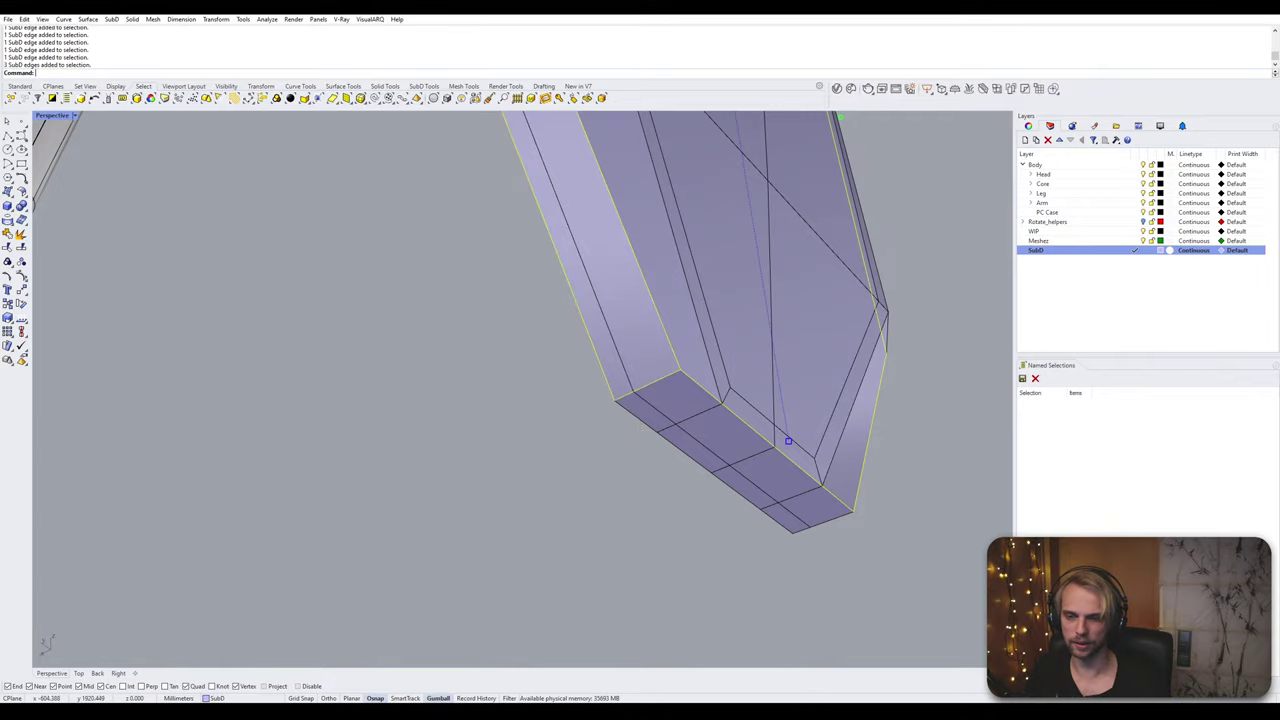
Step: Add the remaining side, top and corner outline edges to the selection
{"action": "right_click_drag", "start_coordinate": [740, 479], "coordinate": [808, 526]}
{"action": "scroll", "coordinate": [858, 490], "scroll_direction": "down", "scroll_amount": 5}
{"action": "scroll", "coordinate": [808, 526], "scroll_direction": "up", "scroll_amount": 4}
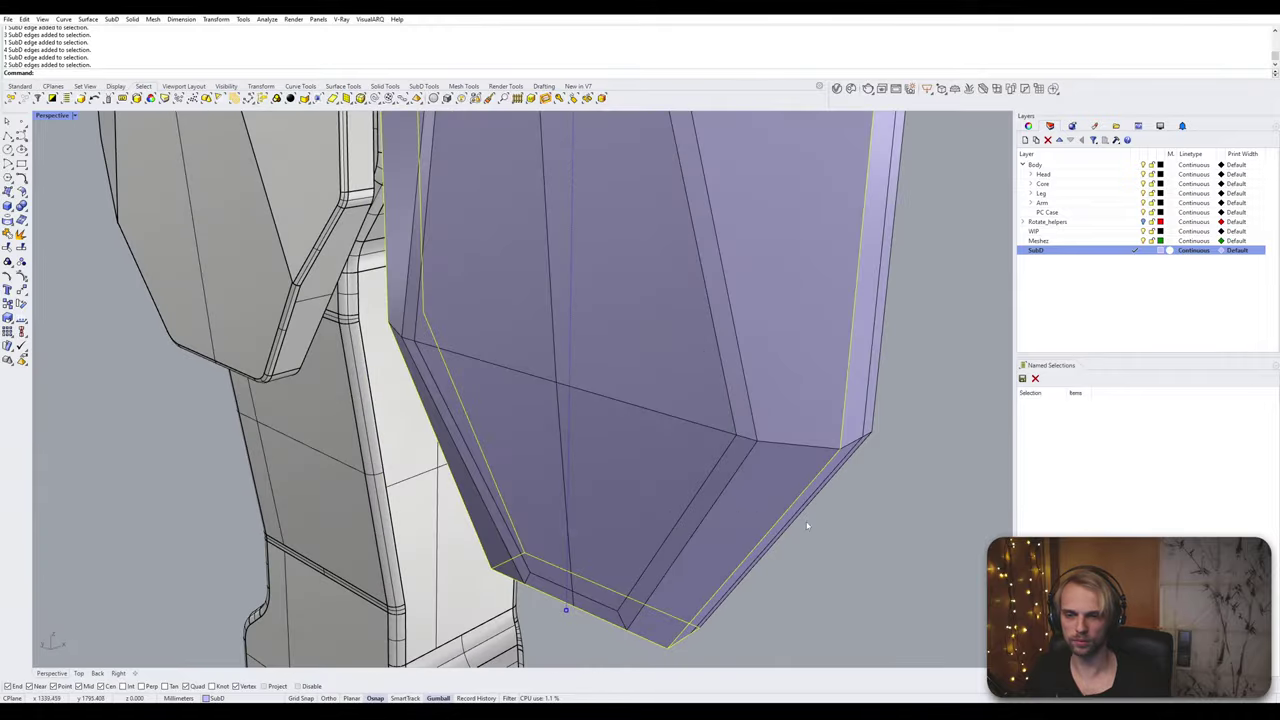
{"action": "right_click_drag", "start_coordinate": [853, 470], "coordinate": [737, 491]}
{"action": "double_click", "coordinate": [829, 402], "text": "ctrl+shift"}
{"action": "scroll", "coordinate": [828, 403], "scroll_direction": "down", "scroll_amount": 6}
{"action": "right_click_drag", "start_coordinate": [712, 211], "coordinate": [708, 265]}
{"action": "scroll", "coordinate": [759, 196], "scroll_direction": "up", "scroll_amount": 6}
{"action": "scroll", "coordinate": [735, 195], "scroll_direction": "up", "scroll_amount": 3}
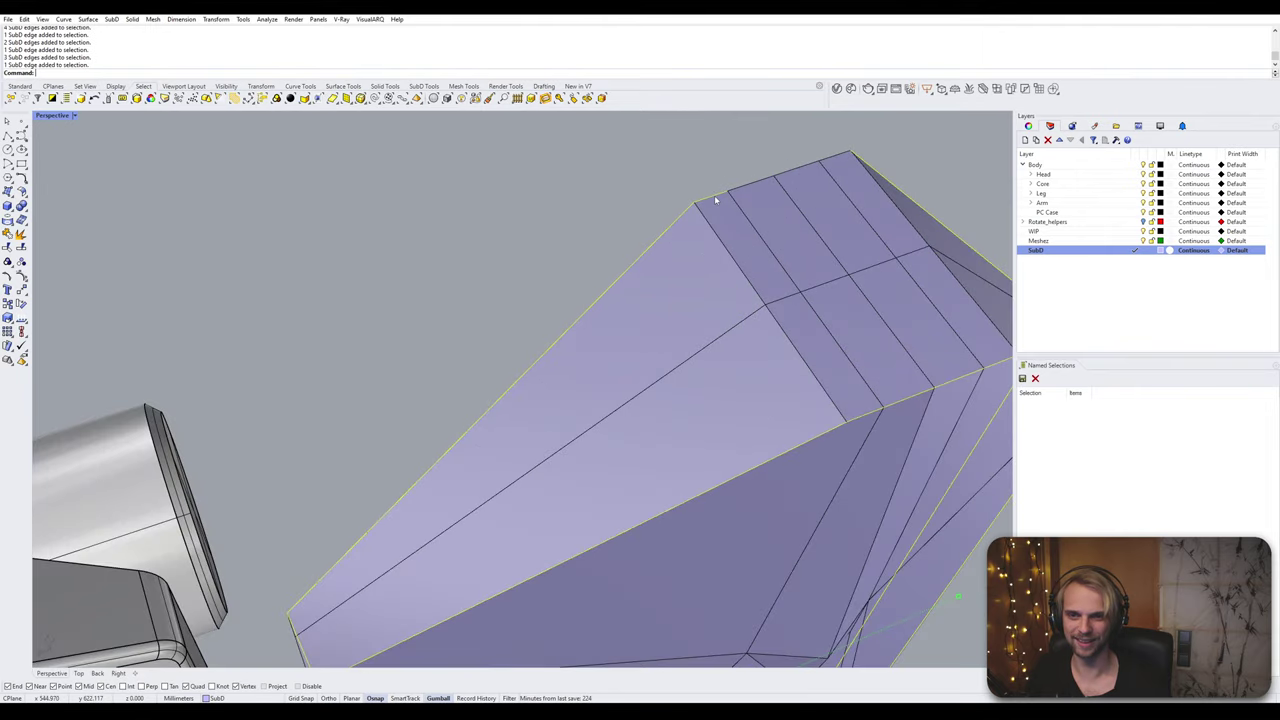
{"action": "double_click", "coordinate": [715, 199], "text": "ctrl+shift"}
{"action": "scroll", "coordinate": [715, 201], "scroll_direction": "down", "scroll_amount": 5}
{"action": "mouse_move", "coordinate": [714, 203]}
{"action": "right_mouse_down"}
{"action": "mouse_move", "coordinate": [696, 222]}
{"action": "mouse_move", "coordinate": [720, 272]}
{"action": "mouse_move", "coordinate": [726, 219]}
{"action": "right_mouse_up"}
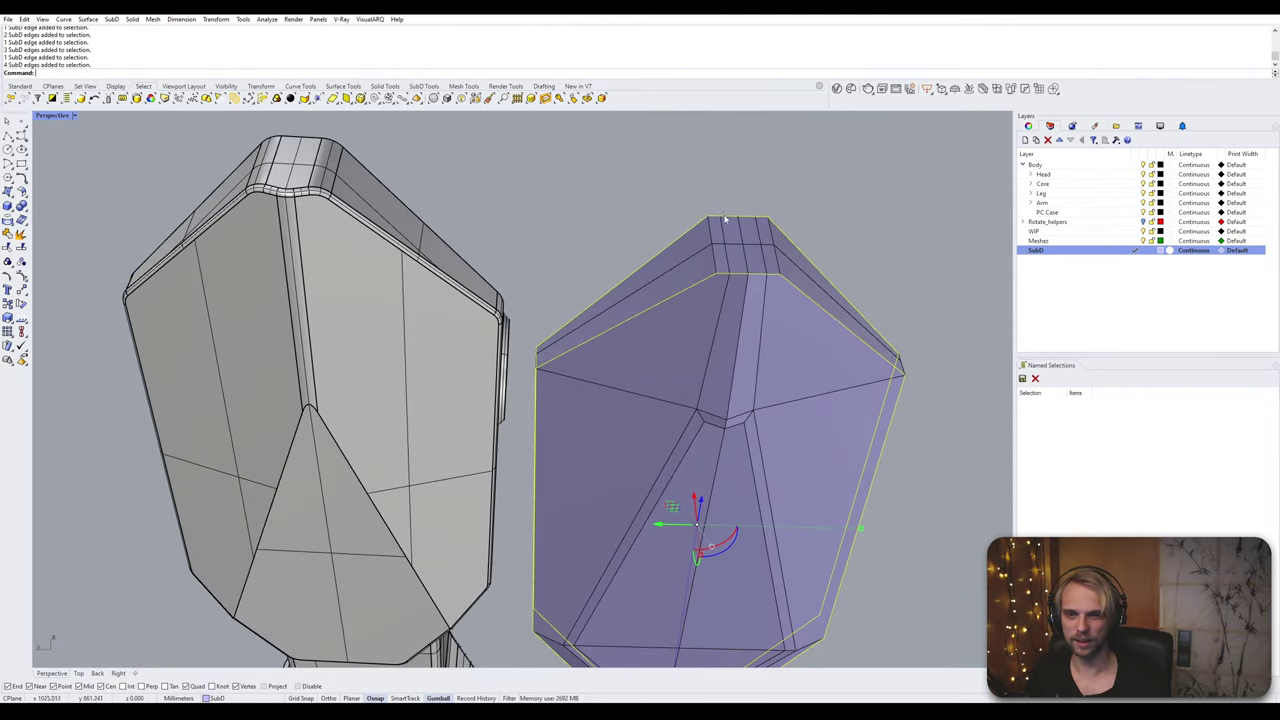
{"action": "scroll", "coordinate": [726, 218], "scroll_direction": "up", "scroll_amount": 5}
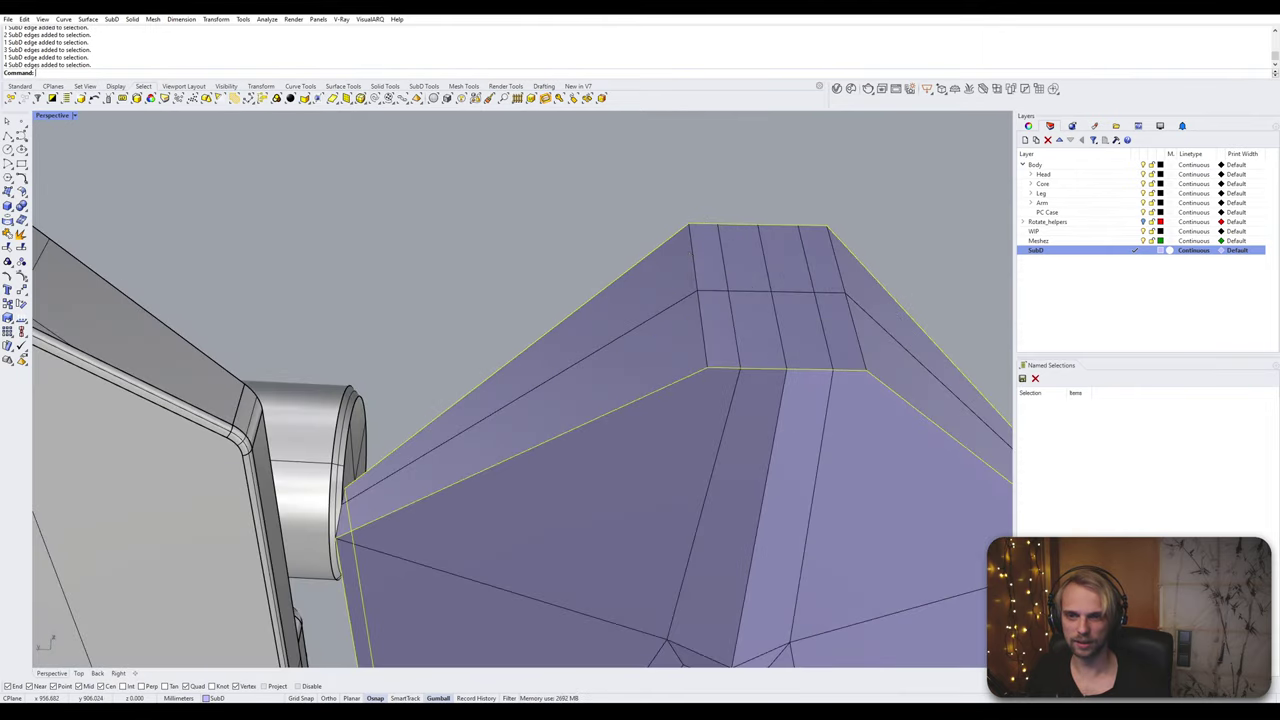
{"action": "left_click", "coordinate": [845, 267]}
Step: Orbit and zoom around the plate and arm to check the selected outline
{"action": "scroll", "coordinate": [742, 307], "scroll_direction": "down", "scroll_amount": 5}
{"action": "scroll", "coordinate": [660, 342], "scroll_direction": "up", "scroll_amount": 2}
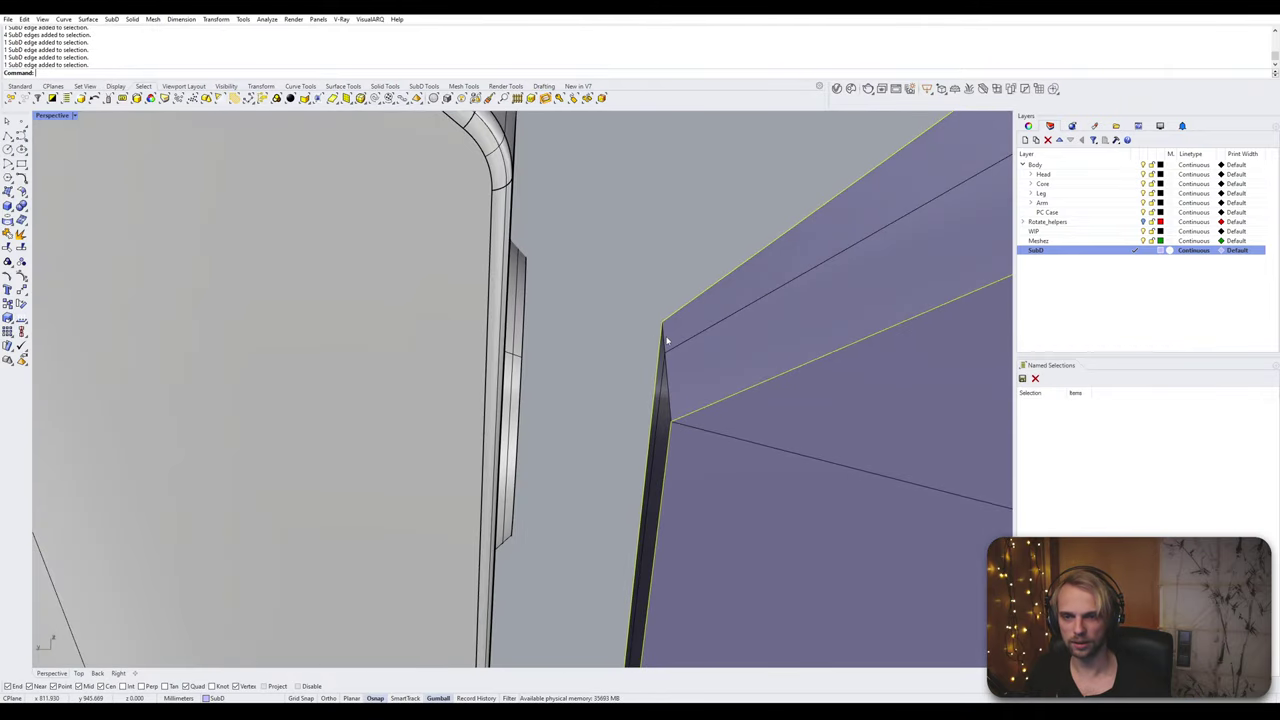
{"action": "scroll", "coordinate": [668, 390], "scroll_direction": "down", "scroll_amount": 5}
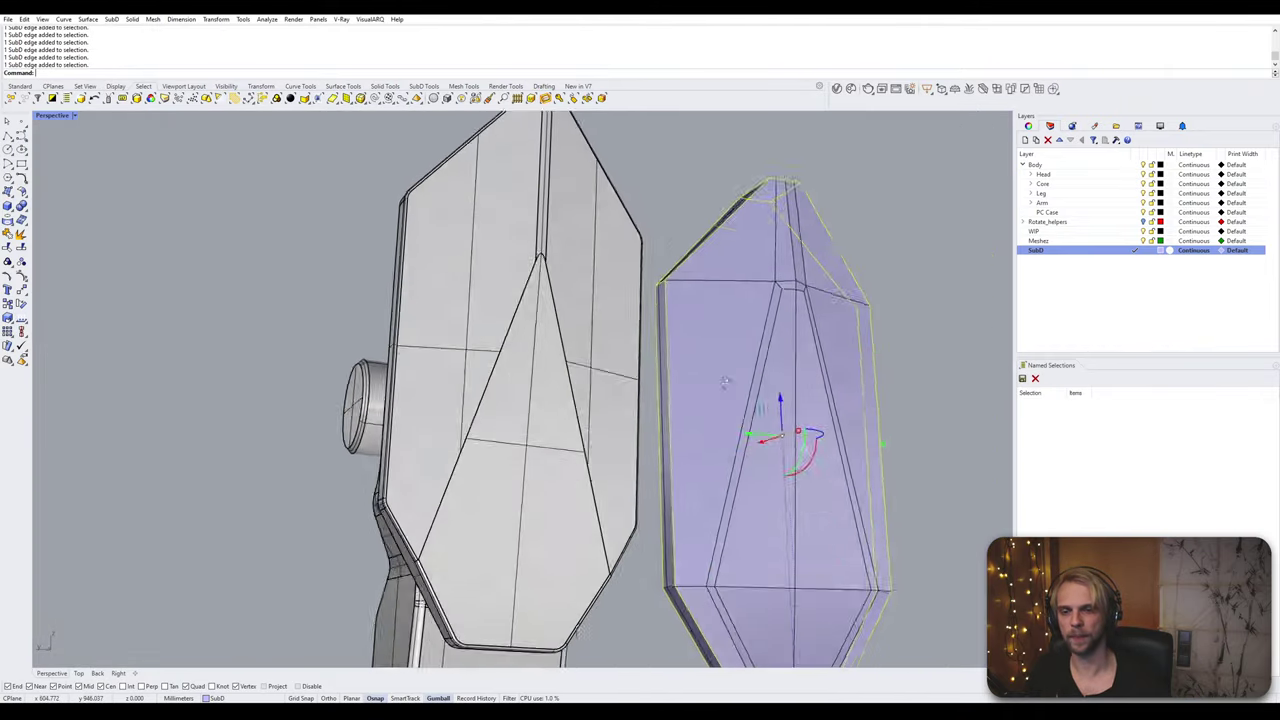
{"action": "scroll", "coordinate": [700, 370], "scroll_direction": "up", "scroll_amount": 5}
{"action": "scroll", "coordinate": [627, 366], "scroll_direction": "up", "scroll_amount": 2}
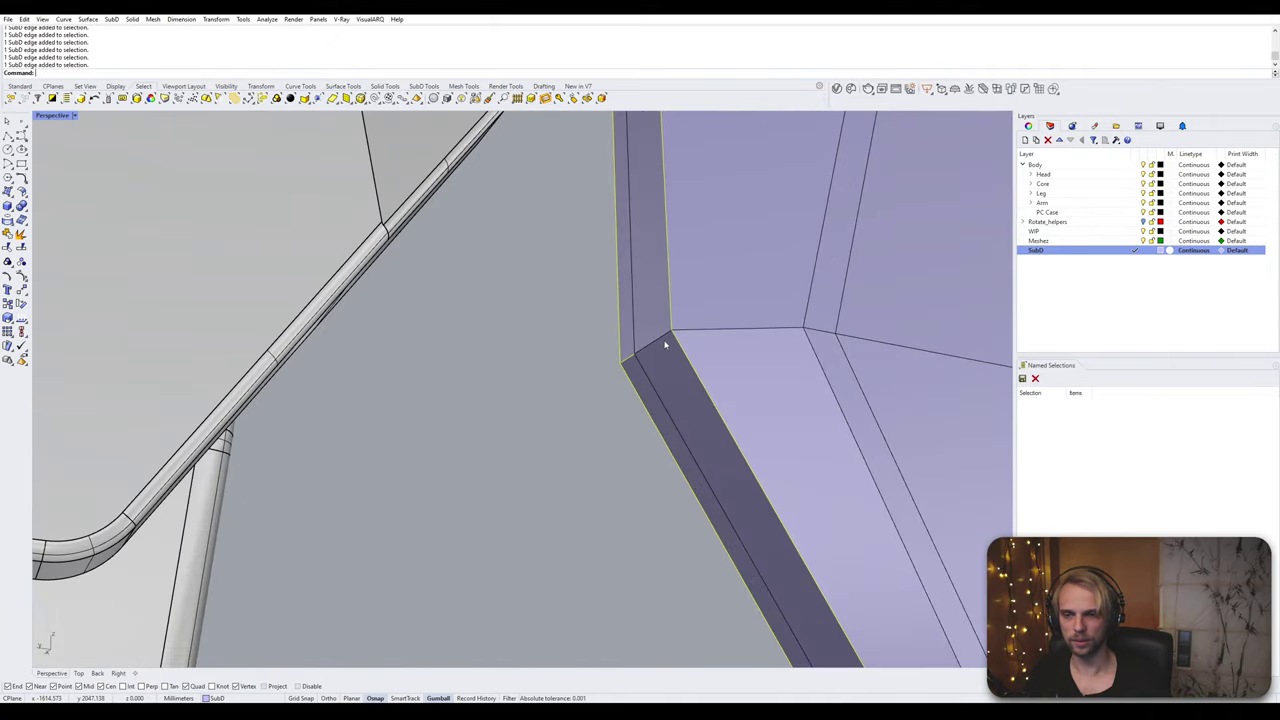
{"action": "scroll", "coordinate": [658, 344], "scroll_direction": "down", "scroll_amount": 7}
{"action": "right_click_drag", "start_coordinate": [811, 463], "coordinate": [686, 449]}
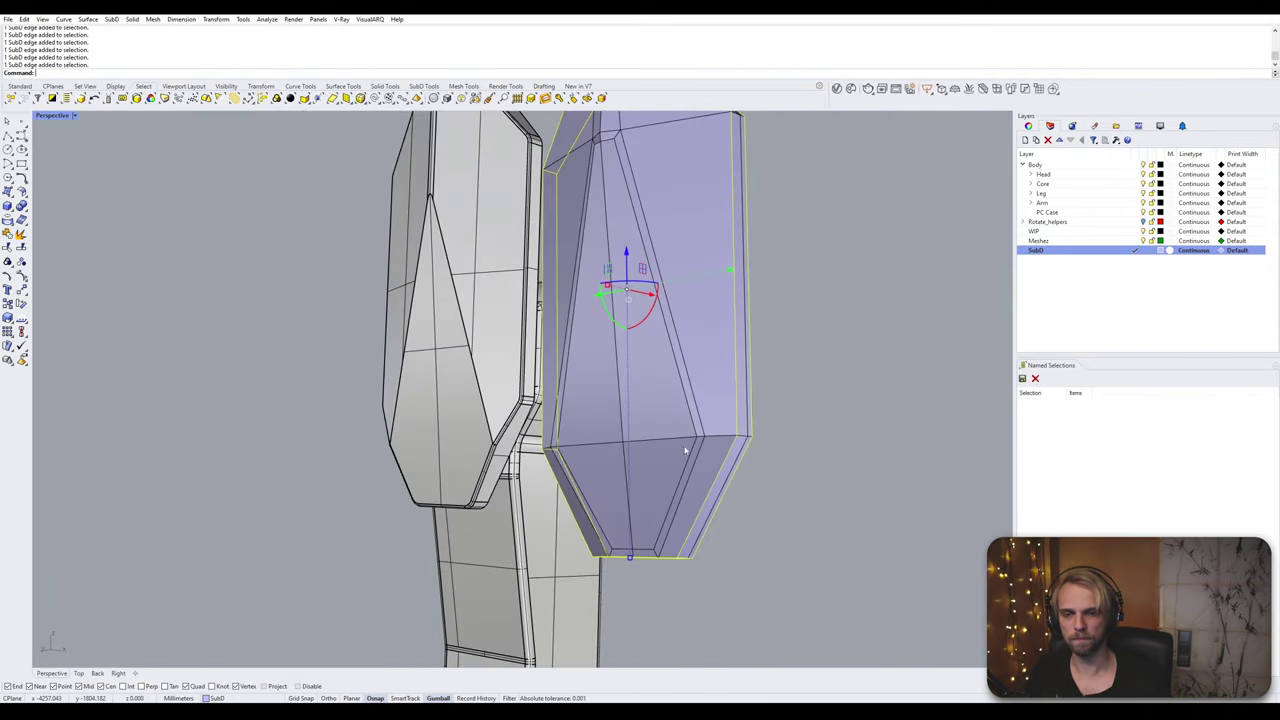
{"action": "scroll", "coordinate": [755, 436], "scroll_direction": "up", "scroll_amount": 5}
{"action": "scroll", "coordinate": [730, 450], "scroll_direction": "up", "scroll_amount": 2}
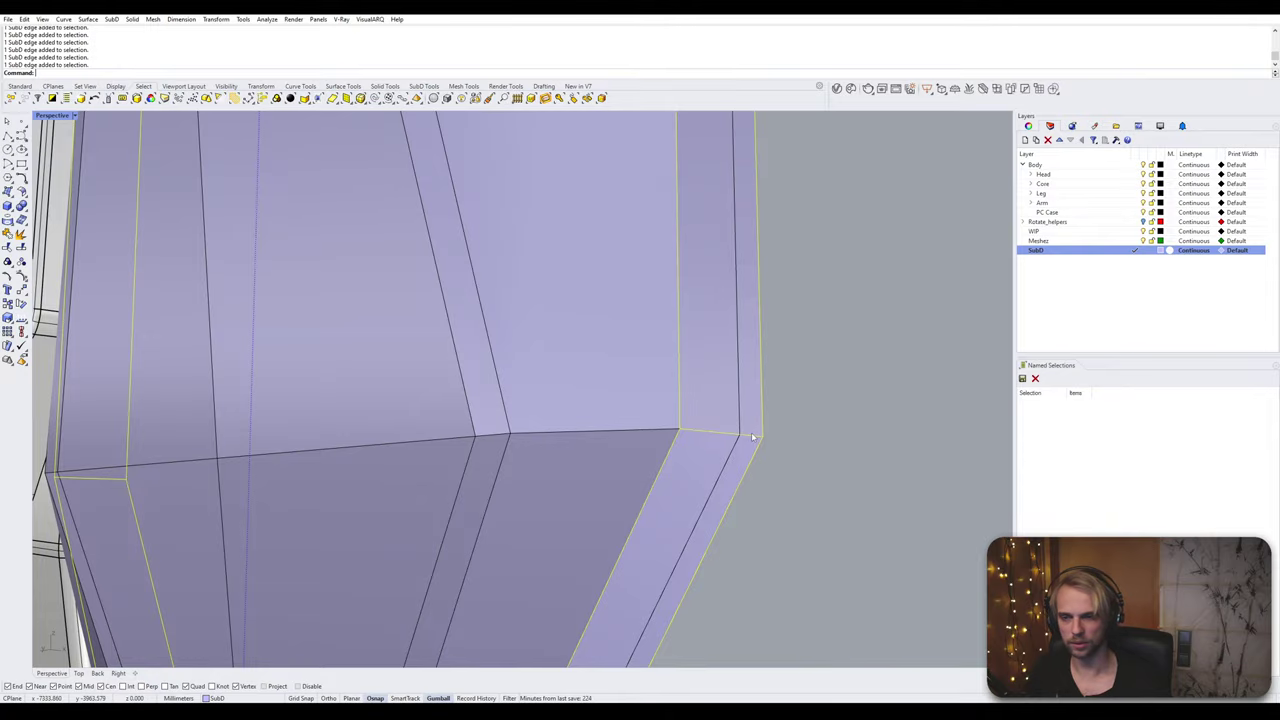
{"action": "scroll", "coordinate": [752, 436], "scroll_direction": "down", "scroll_amount": 6}
{"action": "scroll", "coordinate": [745, 417], "scroll_direction": "up", "scroll_amount": 6}
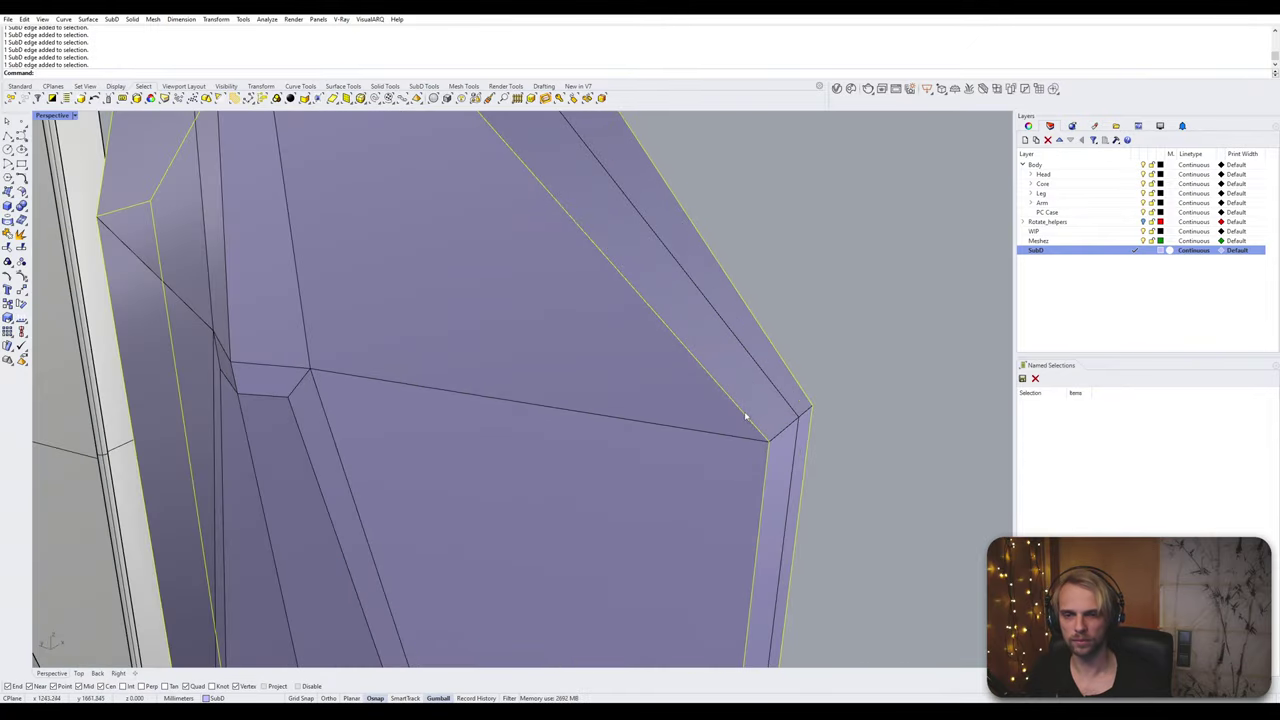
{"action": "scroll", "coordinate": [810, 413], "scroll_direction": "down", "scroll_amount": 7}
{"action": "right_click_drag", "start_coordinate": [748, 450], "coordinate": [740, 412]}
{"action": "scroll", "coordinate": [797, 440], "scroll_direction": "down", "scroll_amount": 3}
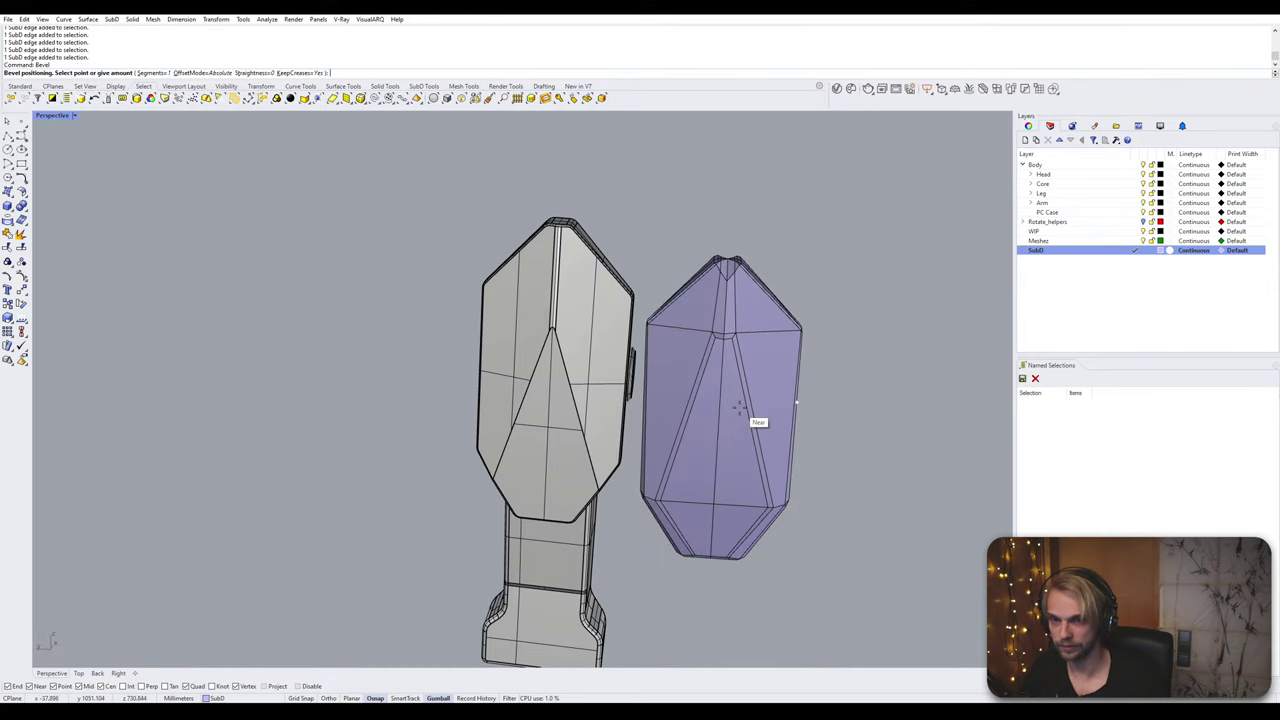
Step: Preview the 0.1-bevelled plate smoothed and apply a sunset environment map with EMap
{"action": "key", "text": "Tab"}
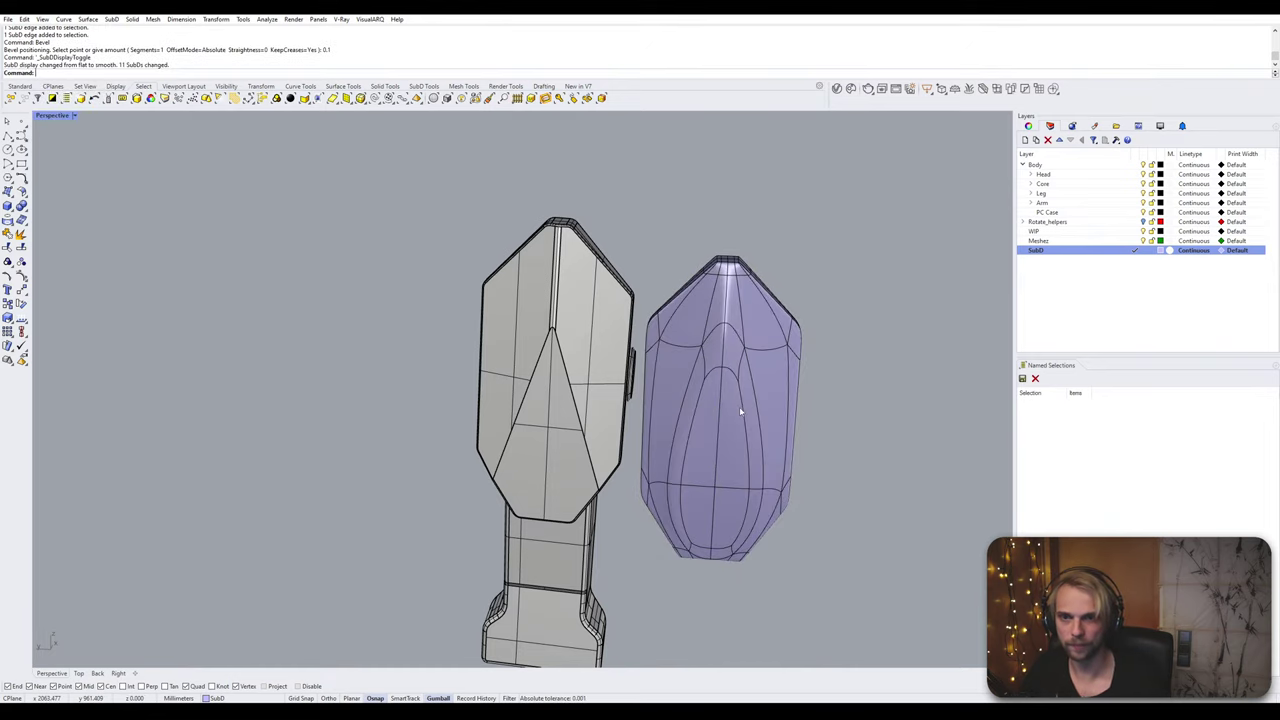
{"action": "right_click_drag", "start_coordinate": [739, 406], "coordinate": [668, 310]}
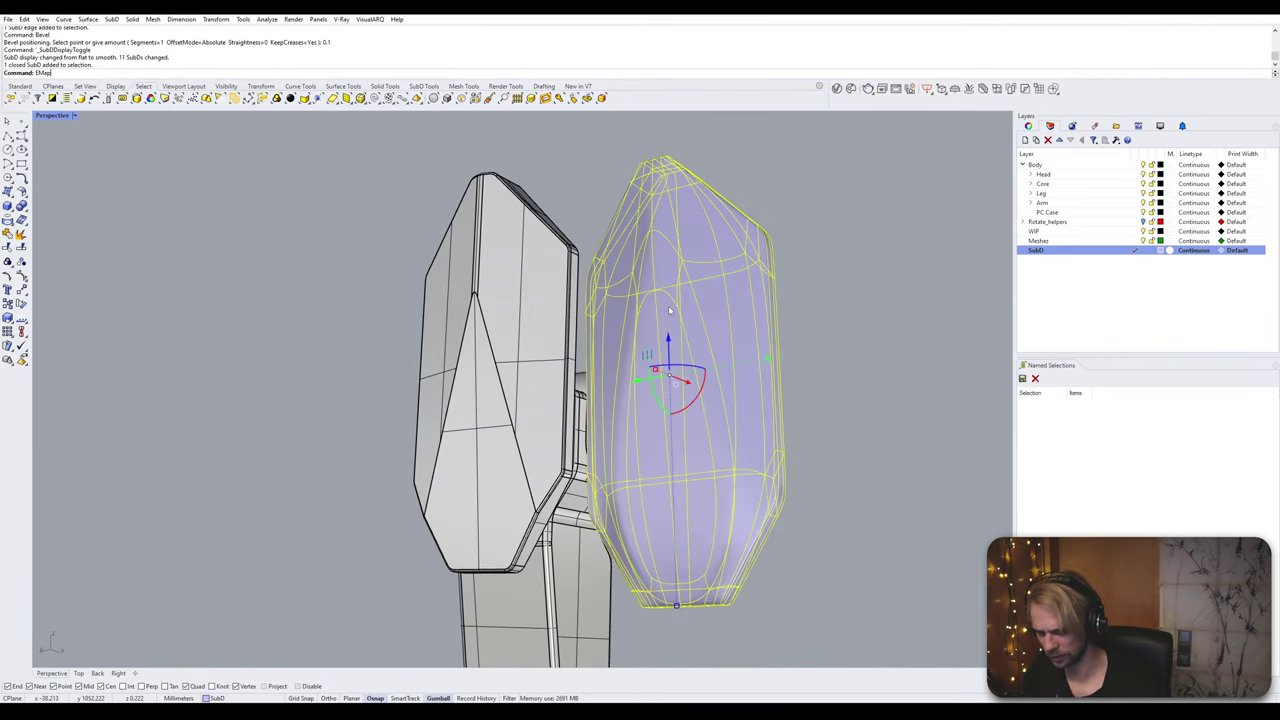
{"action": "key", "text": "Return"}
{"action": "mouse_move", "coordinate": [825, 342]}
{"action": "right_mouse_down"}
{"action": "mouse_move", "coordinate": [814, 374]}
{"action": "mouse_move", "coordinate": [775, 285]}
{"action": "mouse_move", "coordinate": [710, 315]}
{"action": "mouse_move", "coordinate": [300, 312]}
{"action": "mouse_move", "coordinate": [424, 238]}
{"action": "mouse_move", "coordinate": [588, 205]}
{"action": "mouse_move", "coordinate": [729, 357]}
{"action": "mouse_move", "coordinate": [709, 394]}
{"action": "mouse_move", "coordinate": [708, 374]}
{"action": "mouse_move", "coordinate": [680, 385]}
{"action": "mouse_move", "coordinate": [609, 471]}
{"action": "mouse_move", "coordinate": [590, 420]}
{"action": "mouse_move", "coordinate": [620, 470]}
{"action": "mouse_move", "coordinate": [638, 378]}
{"action": "mouse_move", "coordinate": [626, 454]}
{"action": "mouse_move", "coordinate": [637, 426]}
{"action": "mouse_move", "coordinate": [599, 444]}
{"action": "mouse_move", "coordinate": [619, 425]}
{"action": "right_mouse_up"}
Step: Inspect the plate's reflections, then reveal the hidden robot leg parts with ShowSelected
{"action": "scroll", "coordinate": [612, 403], "scroll_direction": "down", "scroll_amount": 5}
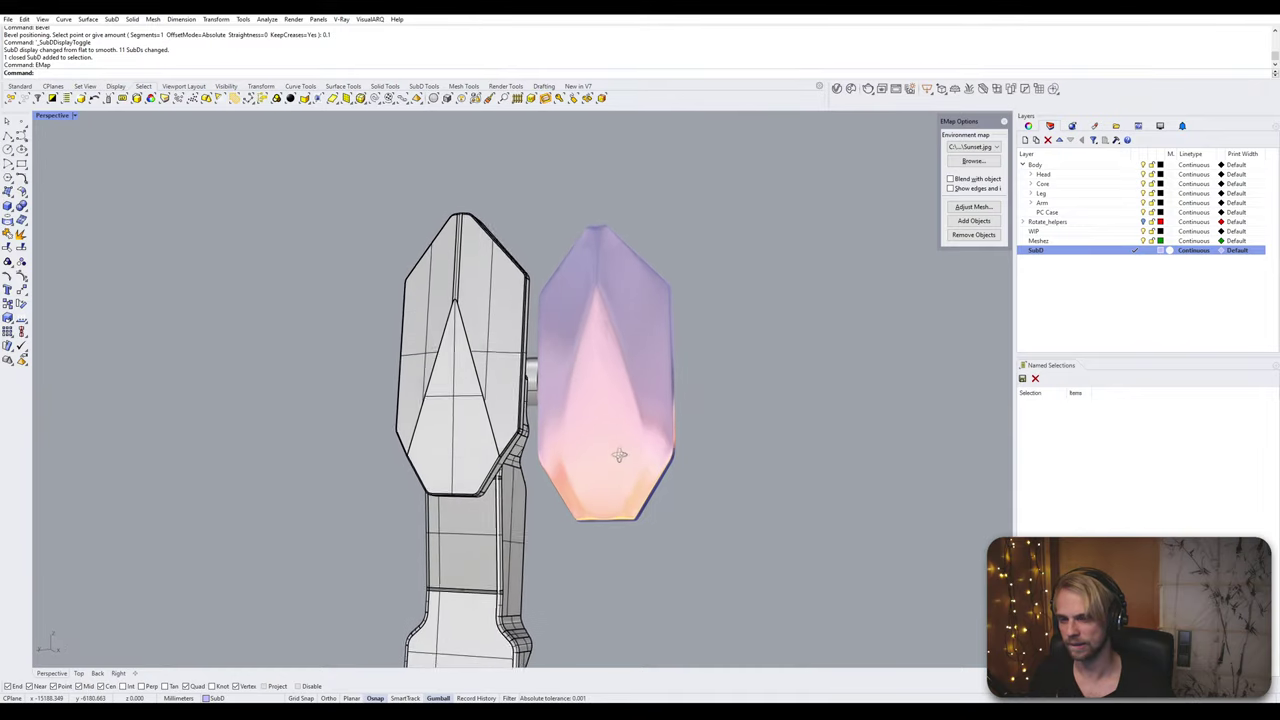
{"action": "mouse_move", "coordinate": [614, 470]}
{"action": "right_mouse_down"}
{"action": "mouse_move", "coordinate": [609, 505]}
{"action": "mouse_move", "coordinate": [617, 459]}
{"action": "right_mouse_up"}
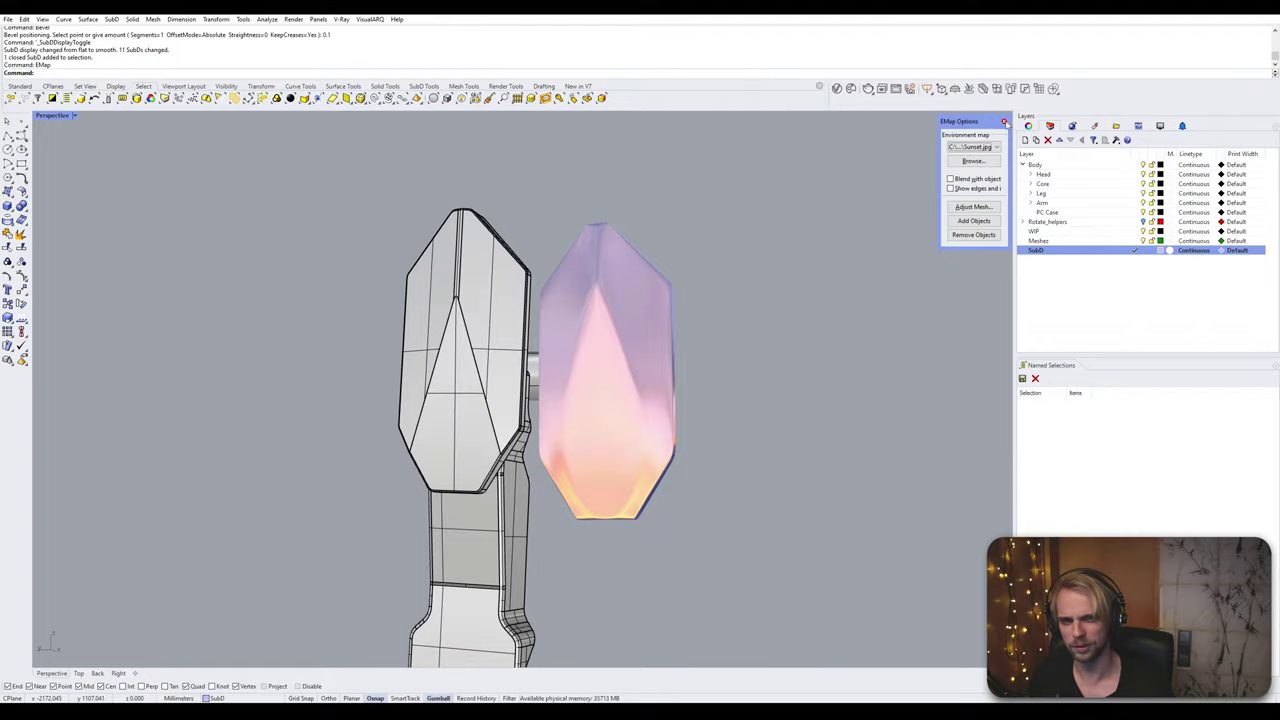
{"action": "right_click_drag", "start_coordinate": [630, 430], "coordinate": [570, 317]}
{"action": "key", "text": "Return"}
{"action": "key", "text": "Return"}
{"action": "scroll", "coordinate": [597, 290], "scroll_direction": "up", "scroll_amount": 2}
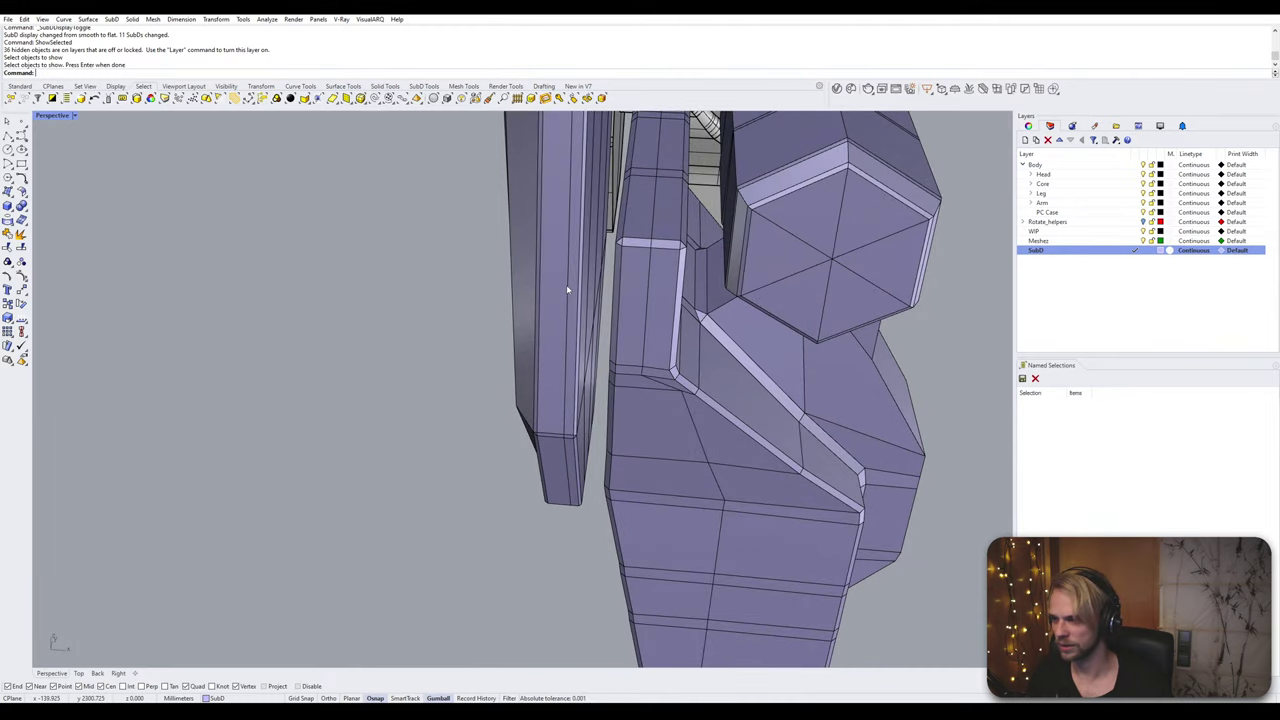
{"action": "scroll", "coordinate": [560, 300], "scroll_direction": "down", "scroll_amount": 3}
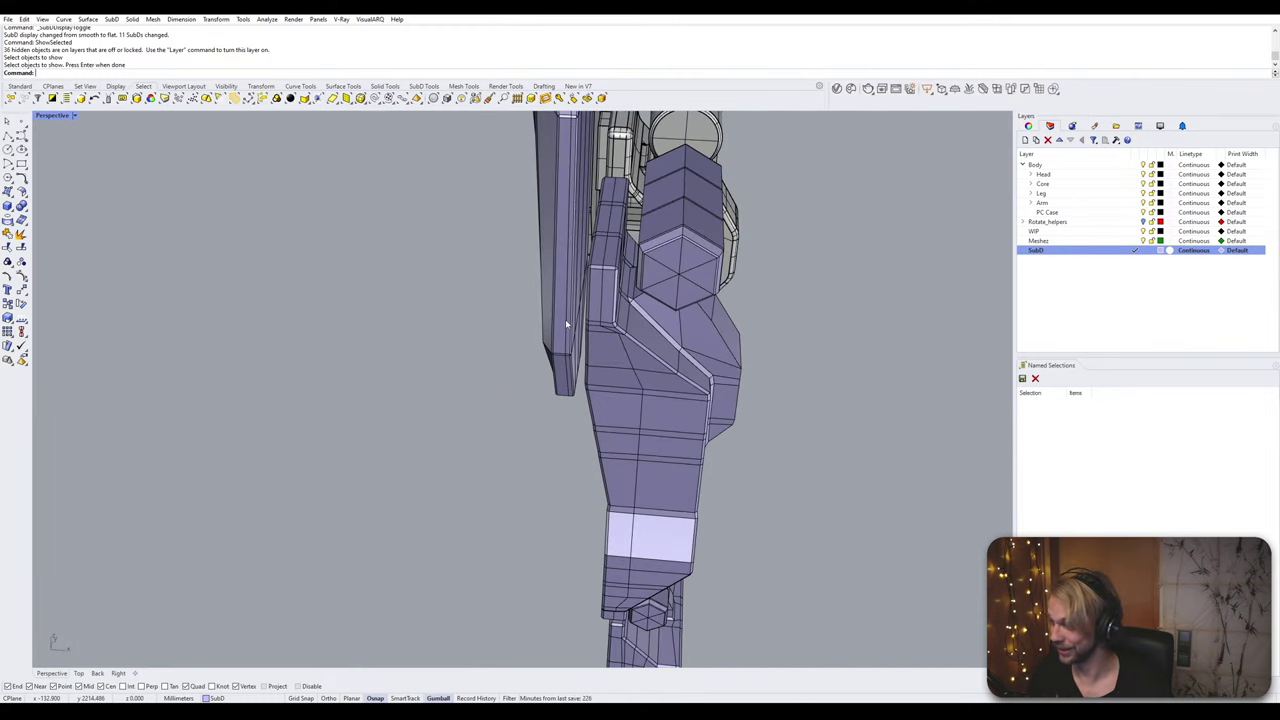
{"action": "left_click", "coordinate": [645, 377]}
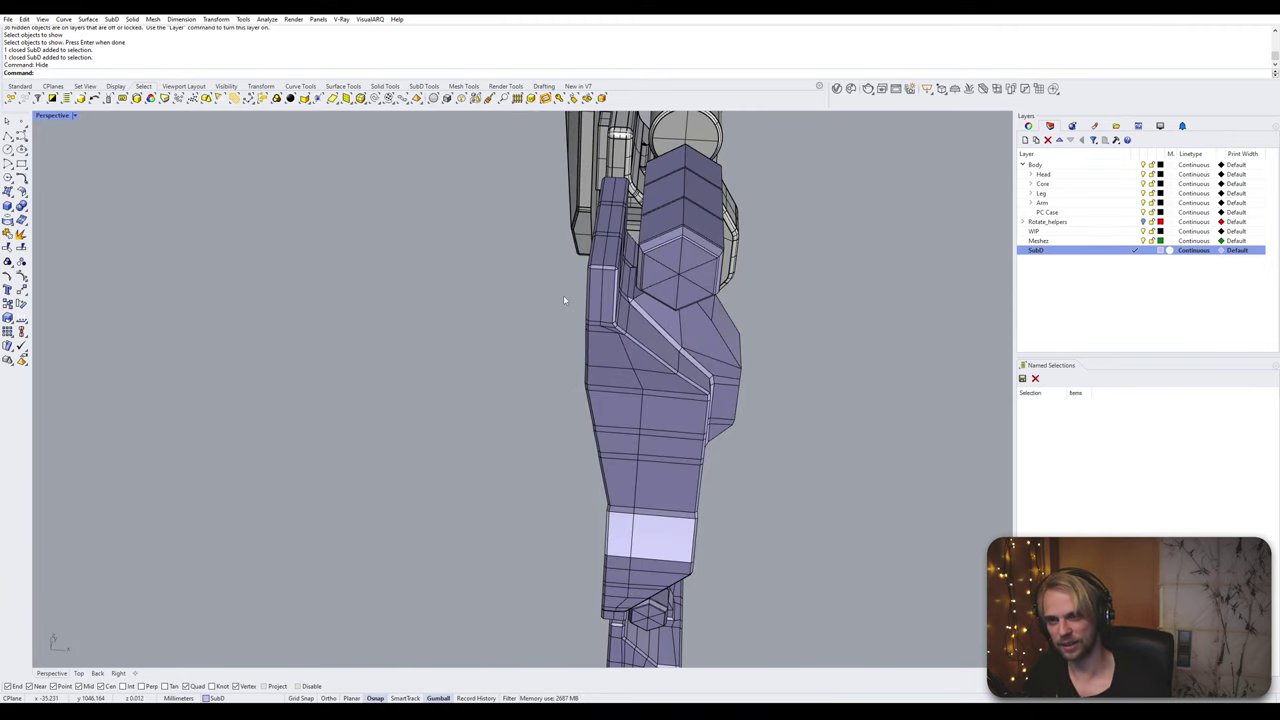
{"action": "right_click_drag", "start_coordinate": [563, 300], "coordinate": [588, 257]}
{"action": "scroll", "coordinate": [586, 260], "scroll_direction": "up", "scroll_amount": 4}
{"action": "right_click_drag", "start_coordinate": [580, 263], "coordinate": [600, 334], "text": "shift"}
{"action": "scroll", "coordinate": [600, 334], "scroll_direction": "up", "scroll_amount": 4}
{"action": "key", "text": "Tab"}
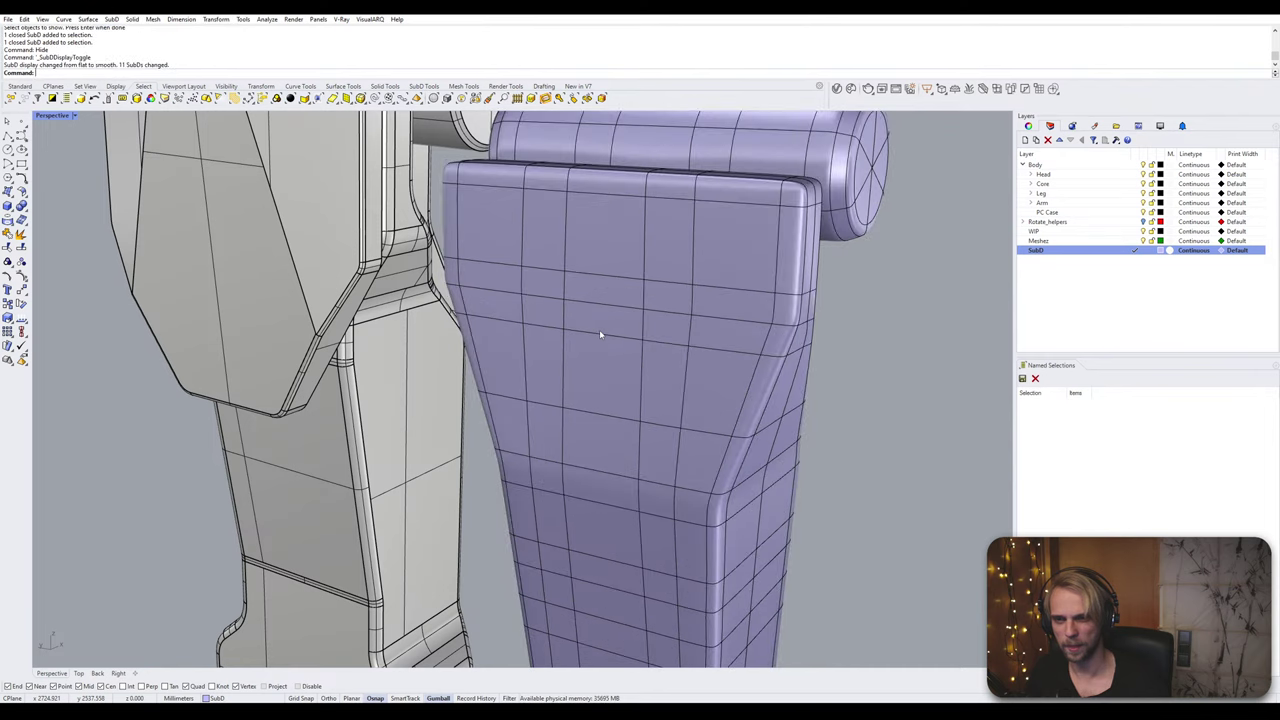
{"action": "scroll", "coordinate": [599, 333], "scroll_direction": "down", "scroll_amount": 3}
{"action": "key", "text": "Tab"}
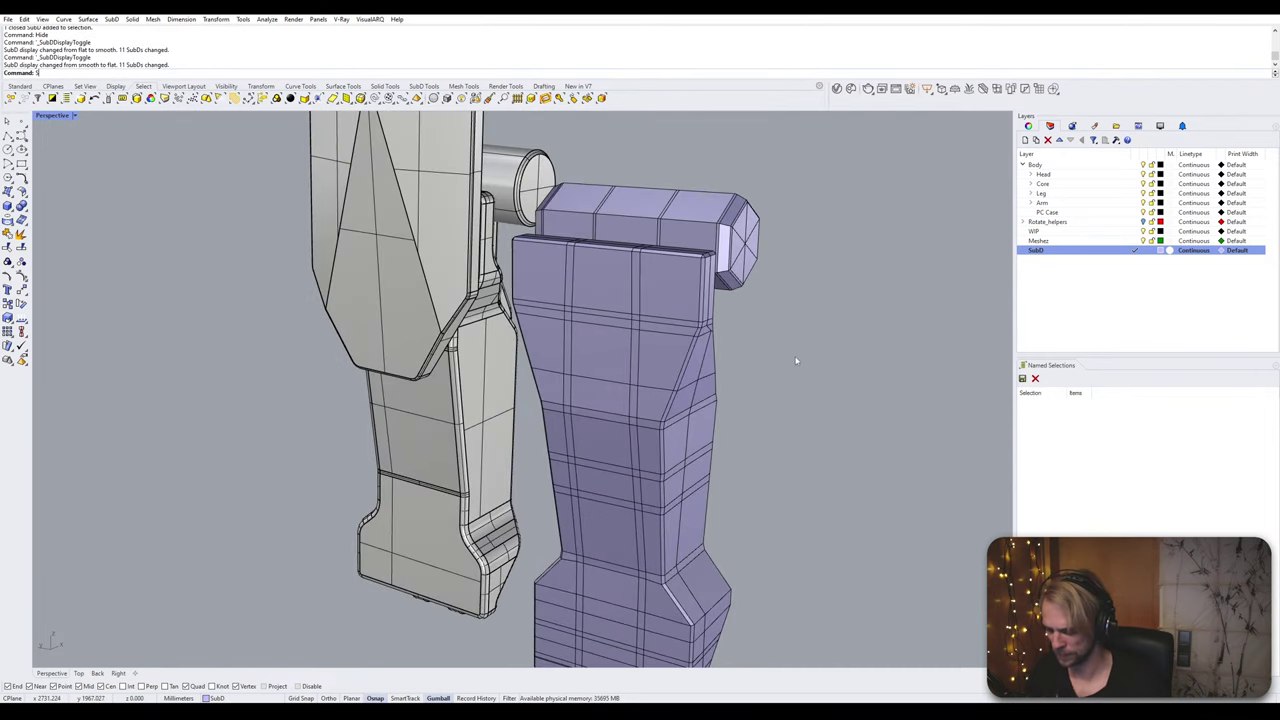
{"action": "type", "text": "ShowSelected"}
{"action": "key", "text": "Return"}
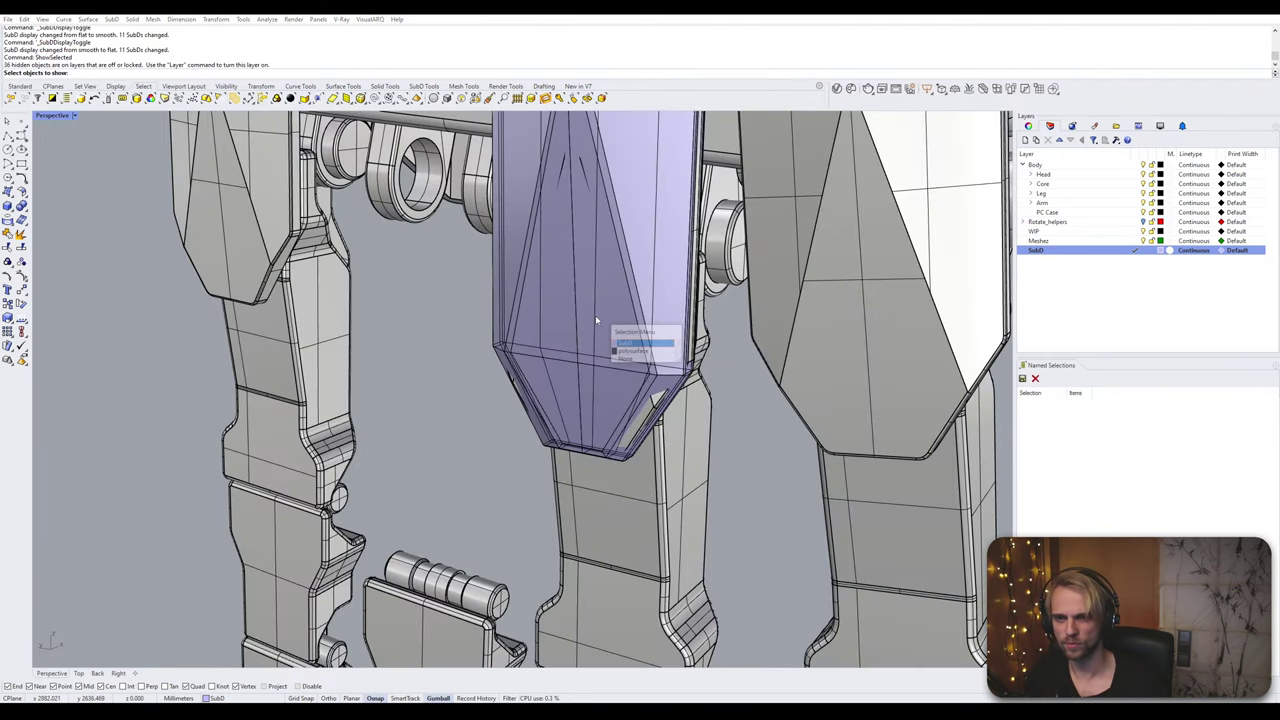
{"action": "key", "text": "Return"}
{"action": "right_click_drag", "start_coordinate": [633, 317], "coordinate": [431, 437]}
{"action": "scroll", "coordinate": [521, 382], "scroll_direction": "up", "scroll_amount": 4}
{"action": "scroll", "coordinate": [437, 483], "scroll_direction": "up", "scroll_amount": 5}
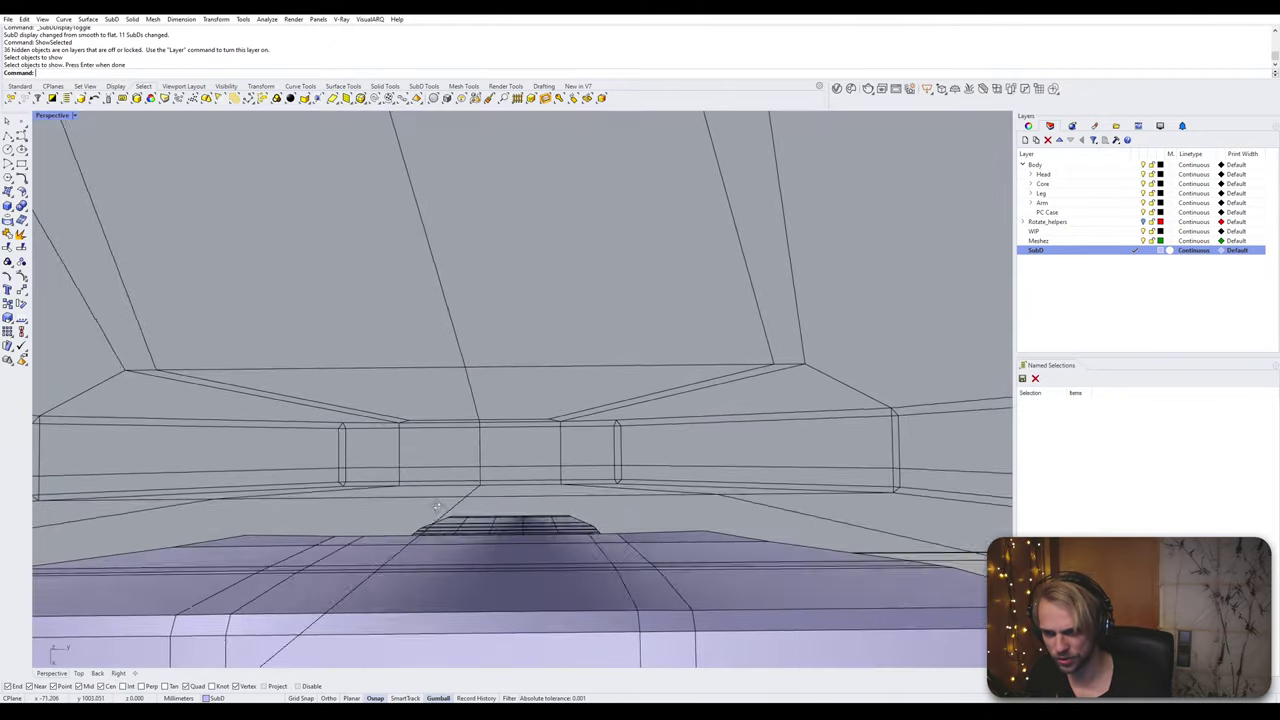
{"action": "scroll", "coordinate": [444, 498], "scroll_direction": "down", "scroll_amount": 1}
{"action": "mouse_move", "coordinate": [443, 498]}
{"action": "right_mouse_down"}
{"action": "mouse_move", "coordinate": [423, 500]}
{"action": "mouse_move", "coordinate": [516, 494]}
{"action": "mouse_move", "coordinate": [458, 503]}
{"action": "right_mouse_up"}
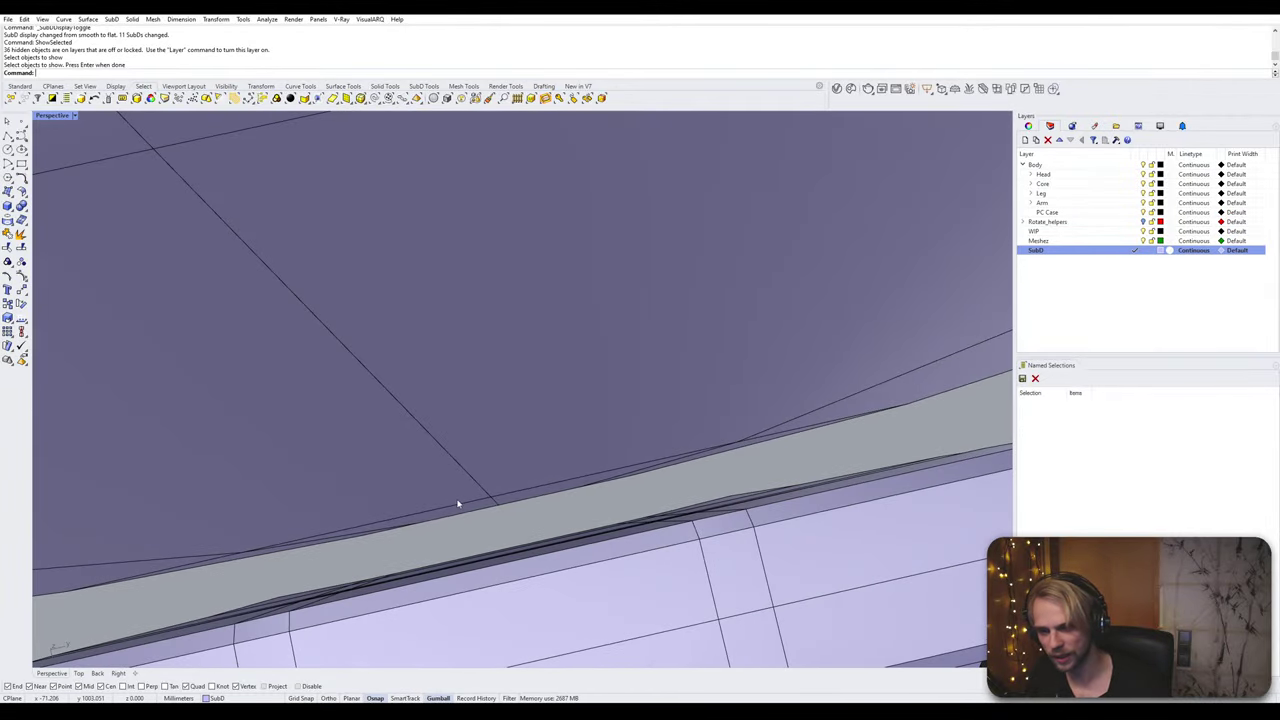
{"action": "scroll", "coordinate": [537, 476], "scroll_direction": "down", "scroll_amount": 3}
{"action": "right_click_drag", "start_coordinate": [537, 476], "coordinate": [508, 405]}
{"action": "scroll", "coordinate": [680, 351], "scroll_direction": "down", "scroll_amount": 3}
{"action": "scroll", "coordinate": [532, 338], "scroll_direction": "down", "scroll_amount": 6}
{"action": "scroll", "coordinate": [536, 388], "scroll_direction": "down", "scroll_amount": 5}
{"action": "right_click_drag", "start_coordinate": [403, 485], "coordinate": [363, 472]}
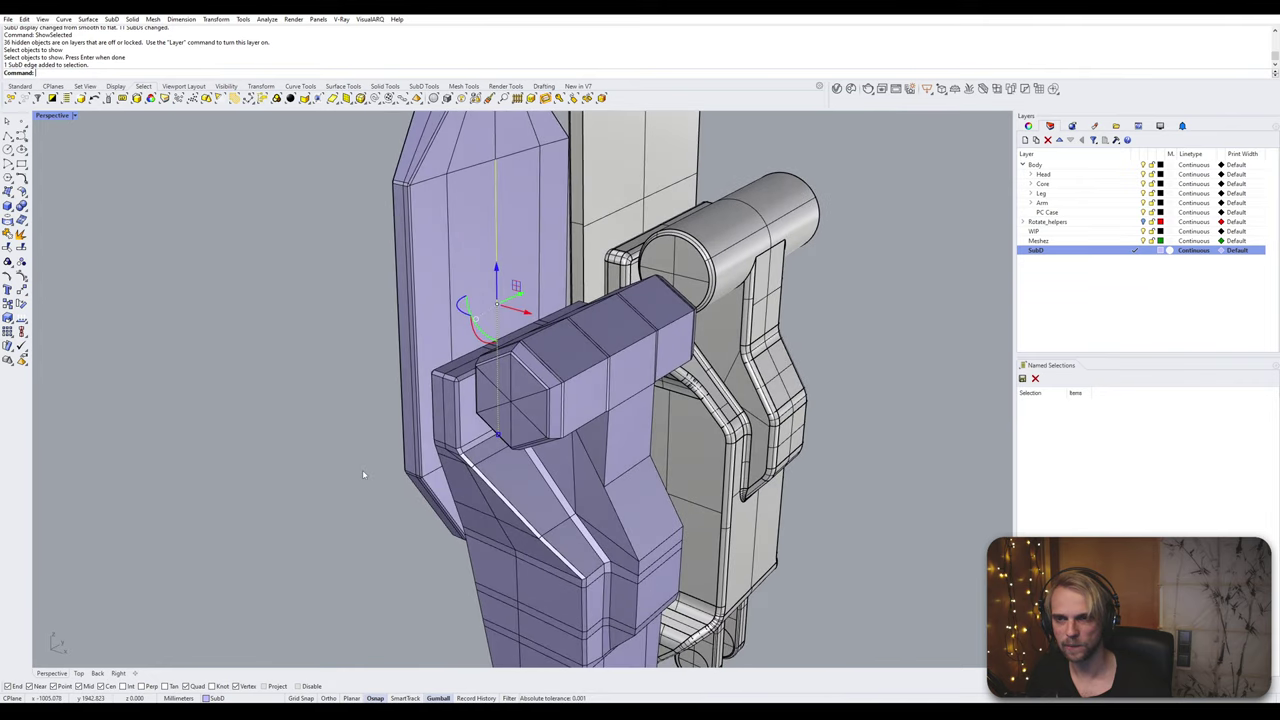
{"action": "type", "text": "bevel"}
{"action": "key", "text": "Return"}
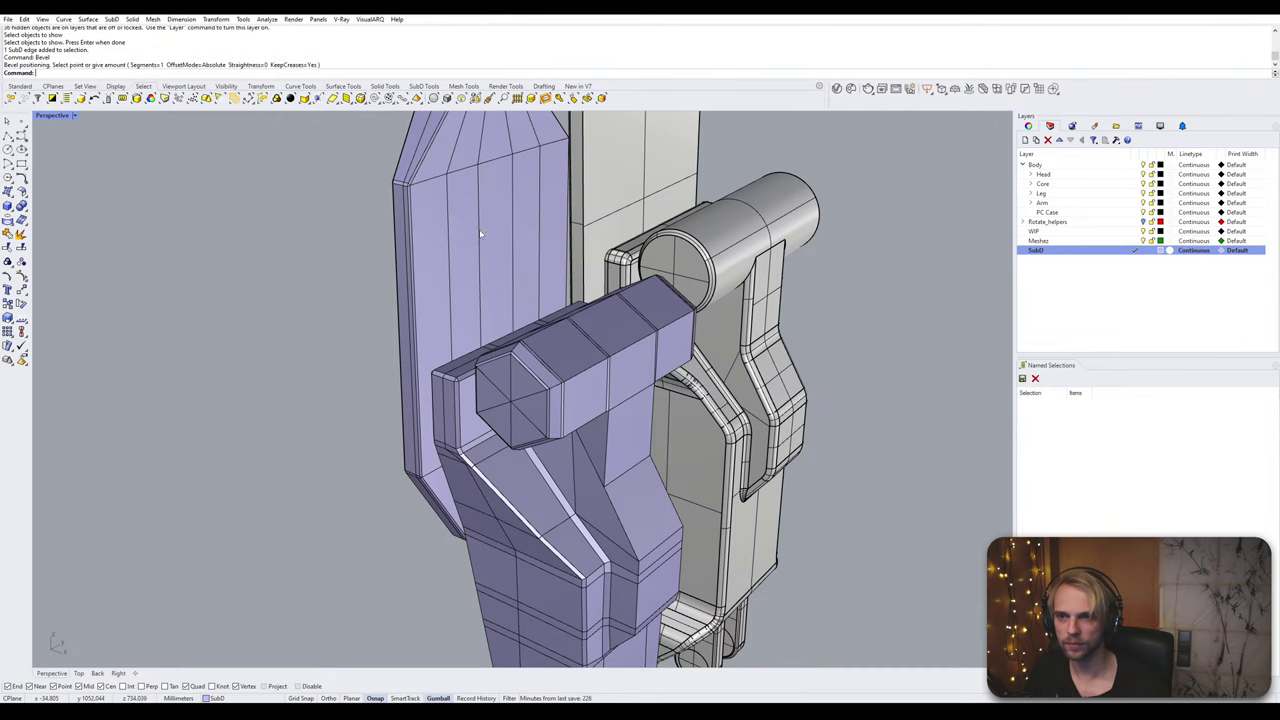
{"action": "left_click", "coordinate": [497, 158]}
{"action": "left_click_drag", "start_coordinate": [497, 158], "coordinate": [477, 232]}
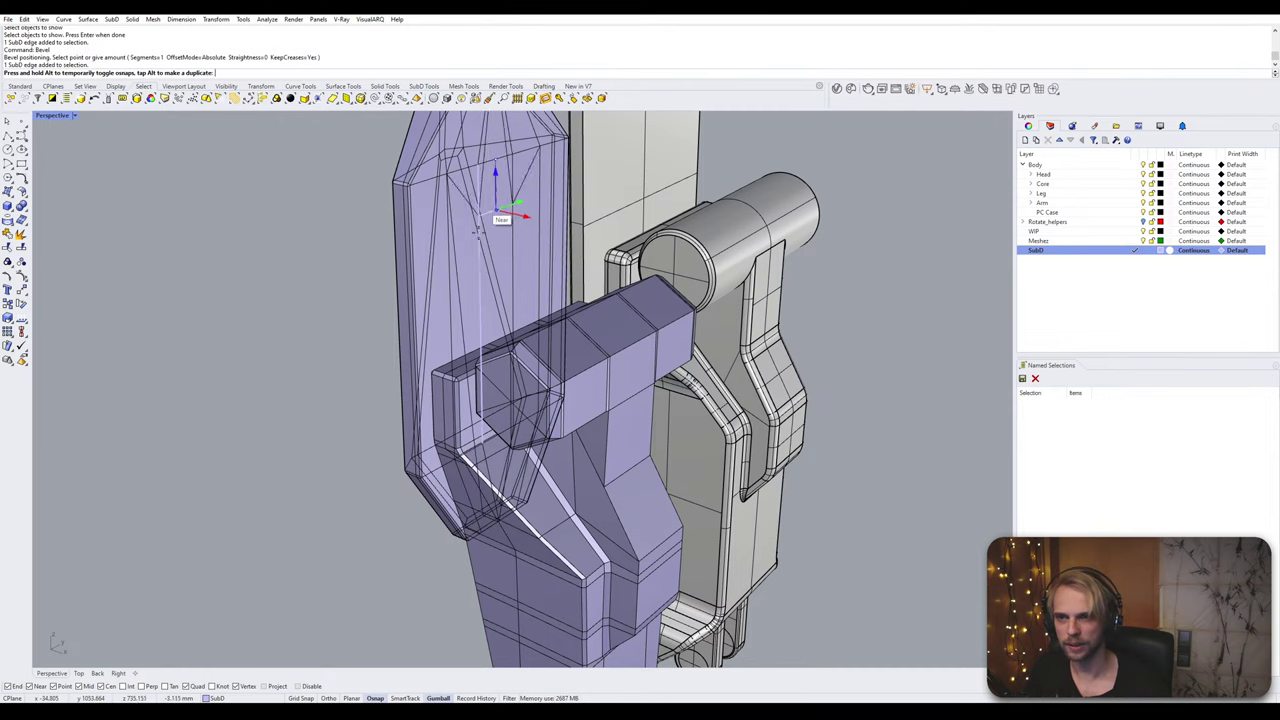
{"action": "right_click_drag", "start_coordinate": [468, 348], "coordinate": [461, 338]}
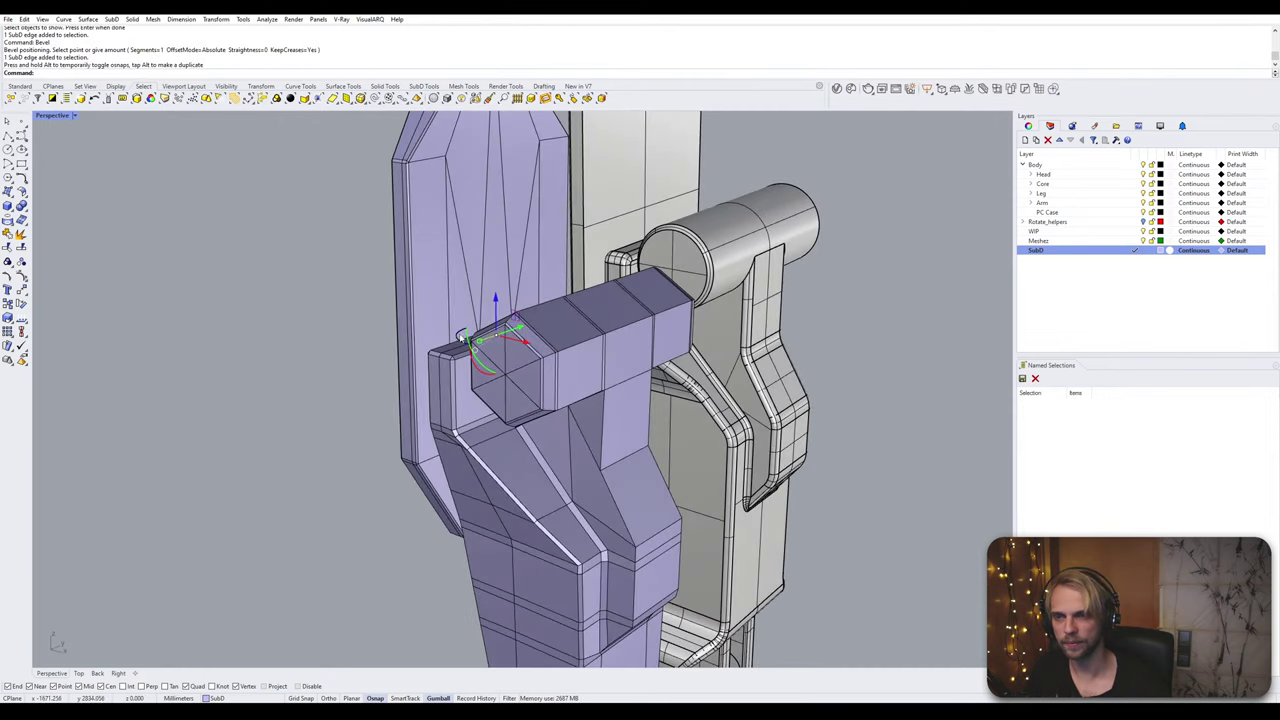
{"action": "key", "text": "Tab"}
{"action": "right_click_drag", "start_coordinate": [358, 196], "coordinate": [487, 242]}
{"action": "key", "text": "Tab"}
{"action": "key", "text": "ctrl+z"}
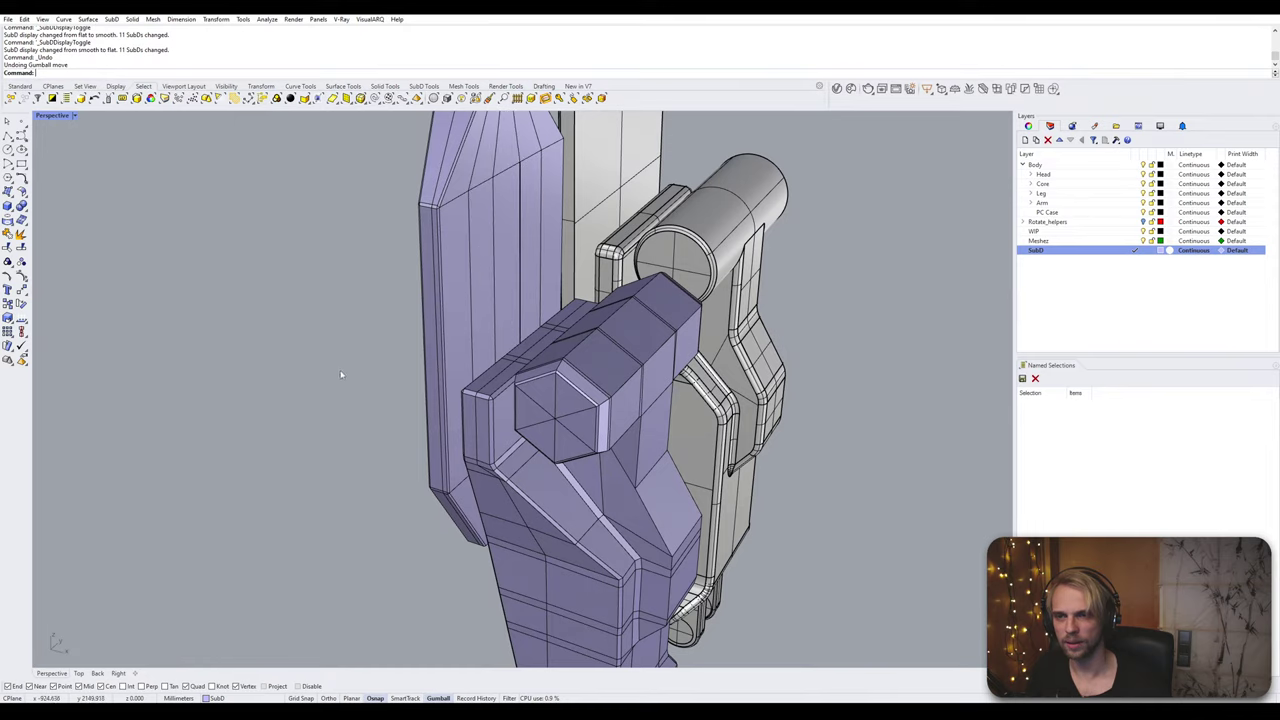
{"action": "right_click_drag", "start_coordinate": [331, 383], "coordinate": [423, 383]}
{"action": "left_click", "coordinate": [400, 417]}
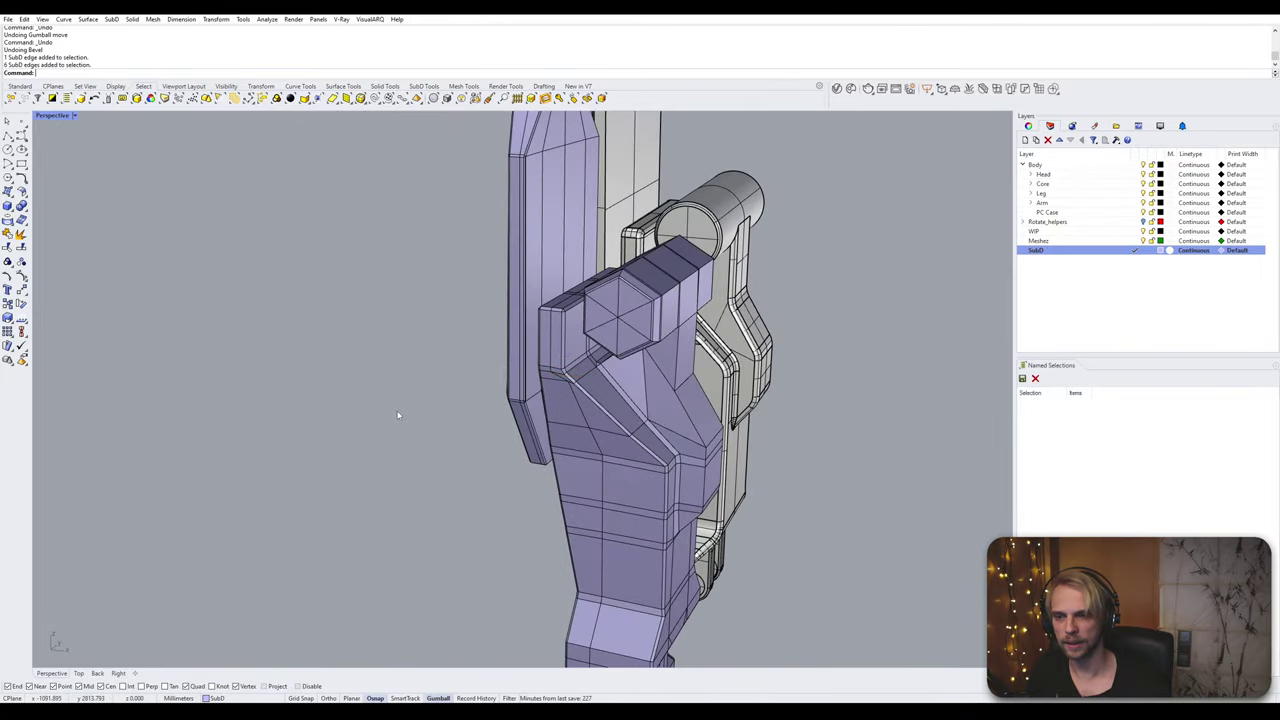
{"action": "scroll", "coordinate": [526, 393], "scroll_direction": "up", "scroll_amount": 6}
{"action": "scroll", "coordinate": [526, 393], "scroll_direction": "up", "scroll_amount": 4}
{"action": "right_click_drag", "start_coordinate": [526, 393], "coordinate": [619, 426]}
{"action": "scroll", "coordinate": [586, 386], "scroll_direction": "down", "scroll_amount": 4}
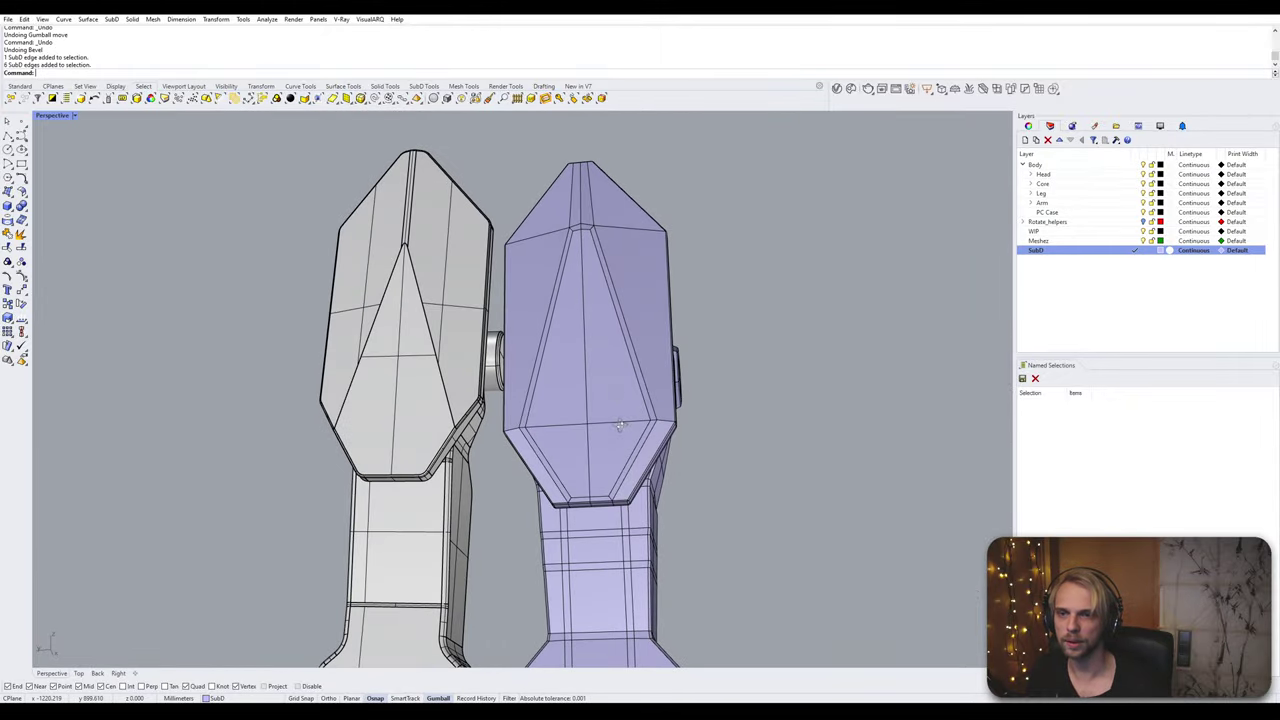
Step: Finish the bevel on the lavender plate's top rim edges and orbit to inspect it
{"action": "right_click_drag", "start_coordinate": [590, 354], "coordinate": [603, 470]}
{"action": "scroll", "coordinate": [603, 482], "scroll_direction": "up", "scroll_amount": 3}
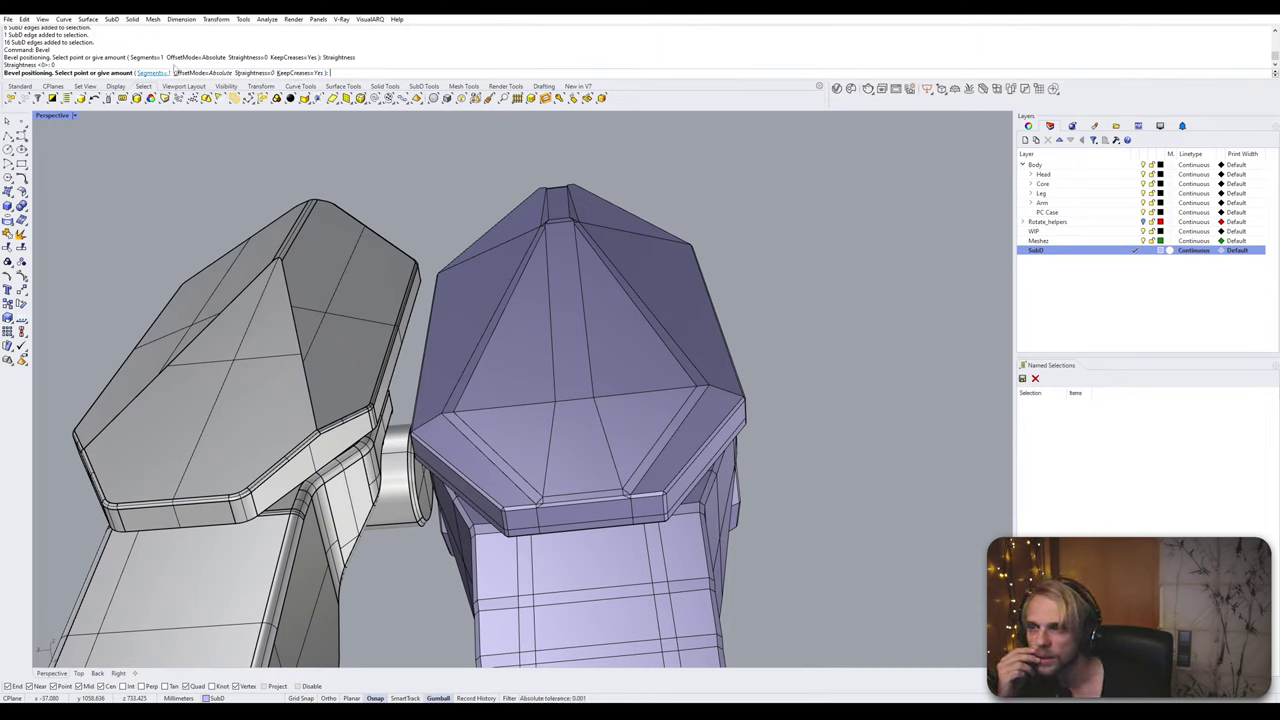
{"action": "left_click", "coordinate": [610, 394]}
{"action": "right_click_drag", "start_coordinate": [610, 394], "coordinate": [422, 357]}
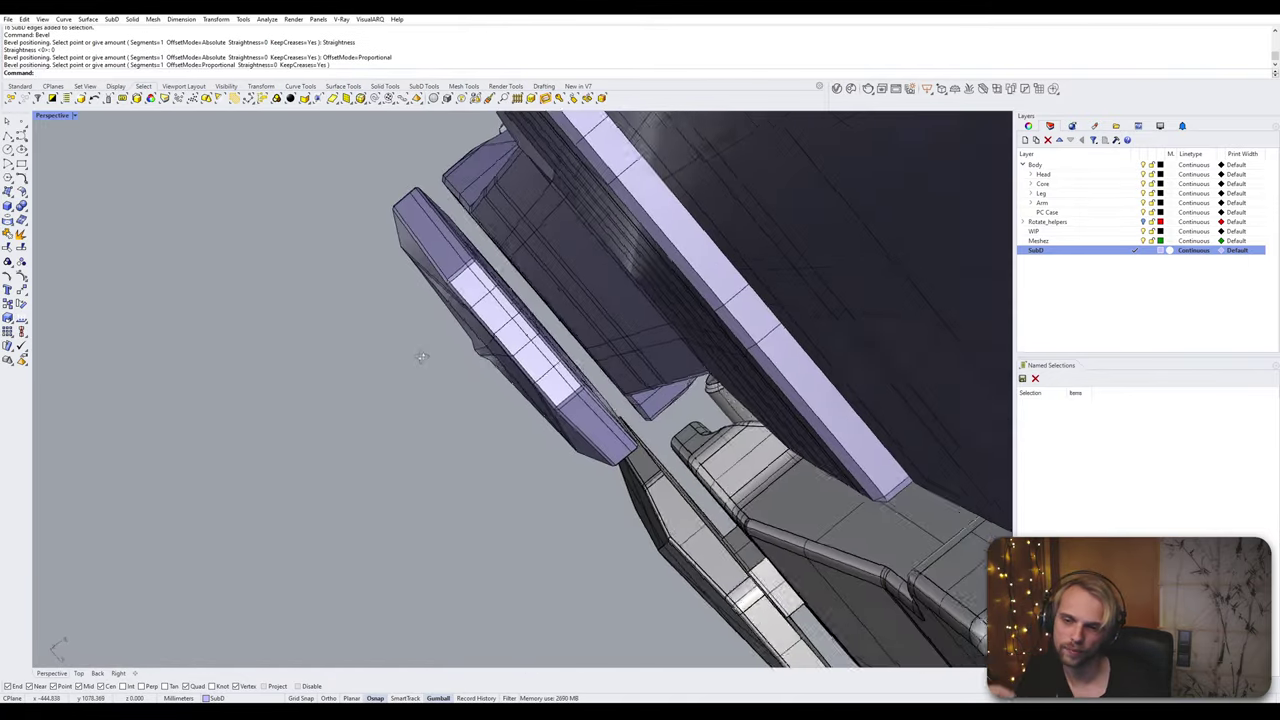
{"action": "scroll", "coordinate": [421, 356], "scroll_direction": "up", "scroll_amount": 10}
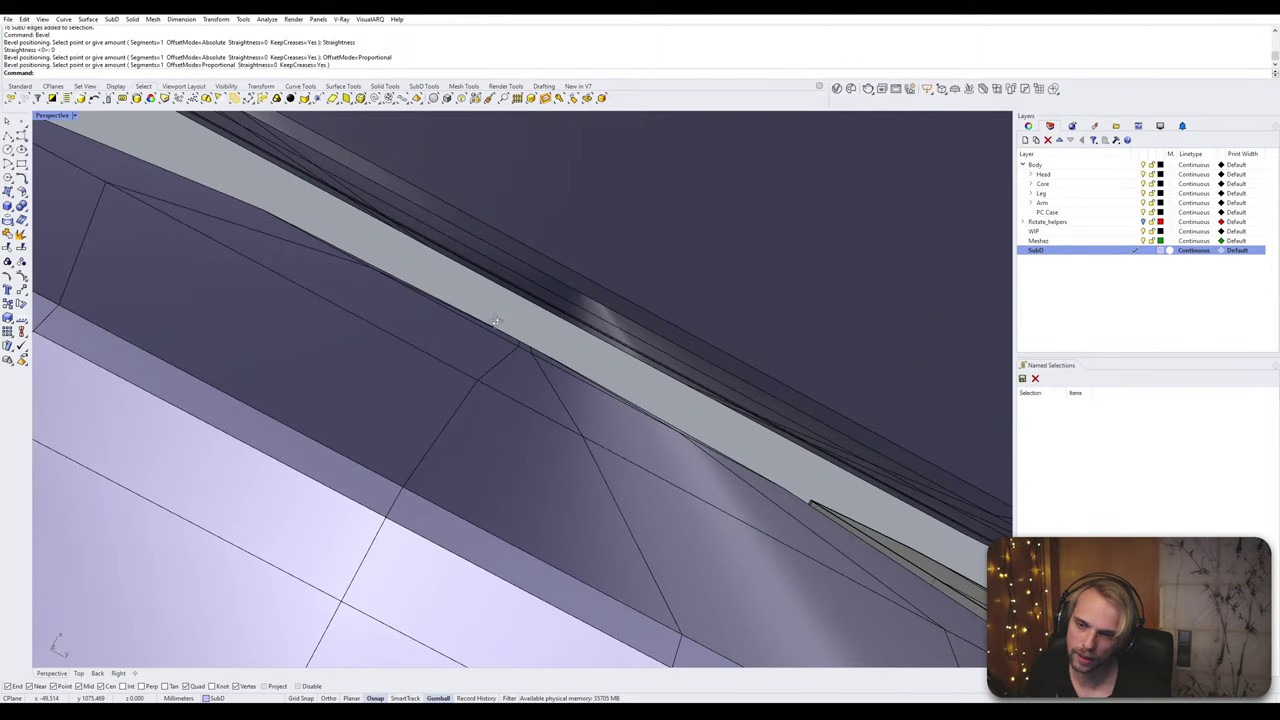
{"action": "right_click_drag", "start_coordinate": [495, 321], "coordinate": [447, 300]}
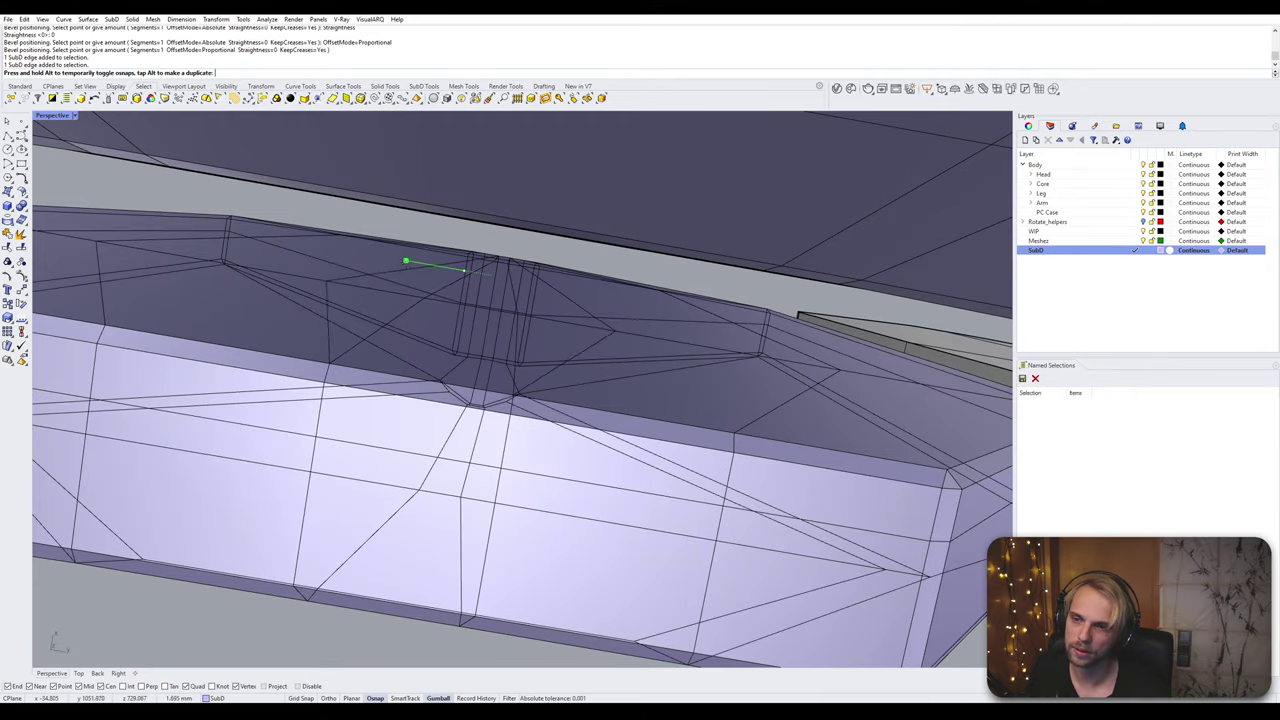
{"action": "right_click_drag", "start_coordinate": [359, 272], "coordinate": [480, 316]}
{"action": "key", "text": "Escape"}
Step: Hide the lavender piece in front of the plate, then pick an edge on the plate's face
{"action": "right_click_drag", "start_coordinate": [456, 265], "coordinate": [509, 503]}
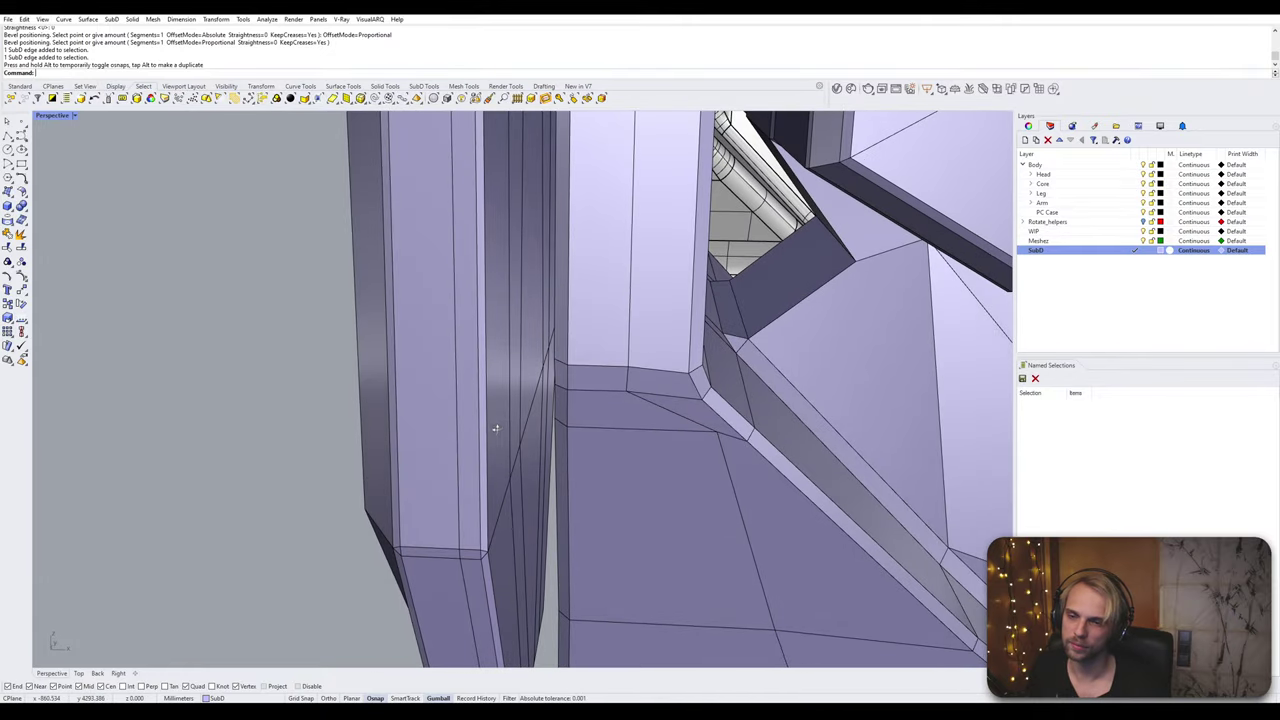
{"action": "right_click_drag", "start_coordinate": [496, 429], "coordinate": [506, 427]}
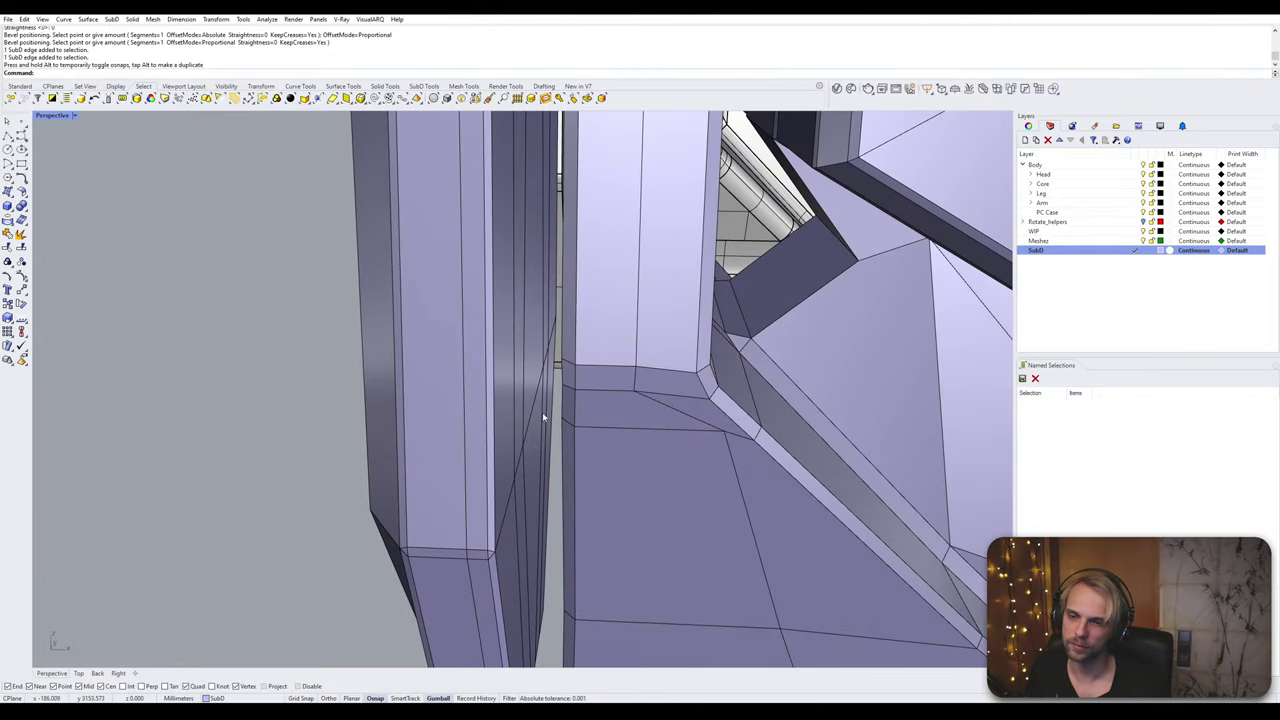
{"action": "left_click", "coordinate": [634, 390]}
{"action": "key", "text": "ctrl+h"}
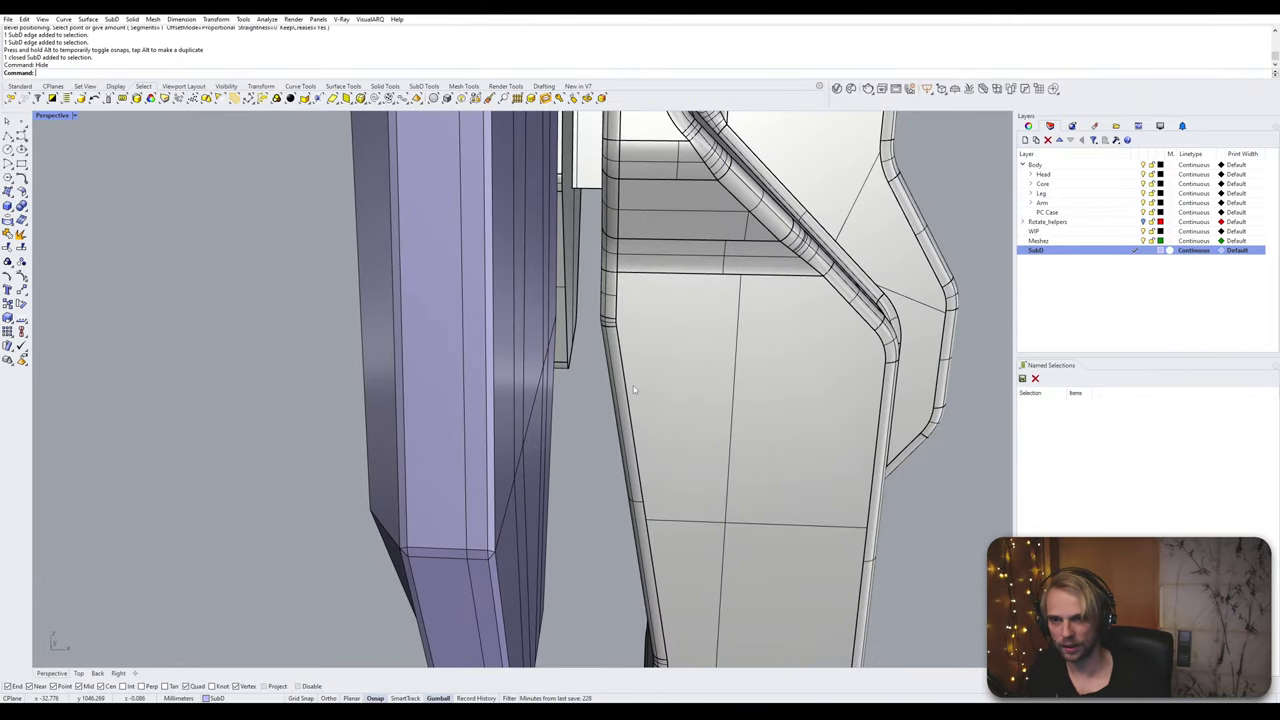
{"action": "right_click_drag", "start_coordinate": [634, 390], "coordinate": [474, 463]}
{"action": "scroll", "coordinate": [506, 363], "scroll_direction": "down", "scroll_amount": 4}
{"action": "left_click", "coordinate": [464, 478], "text": "ctrl+shift"}
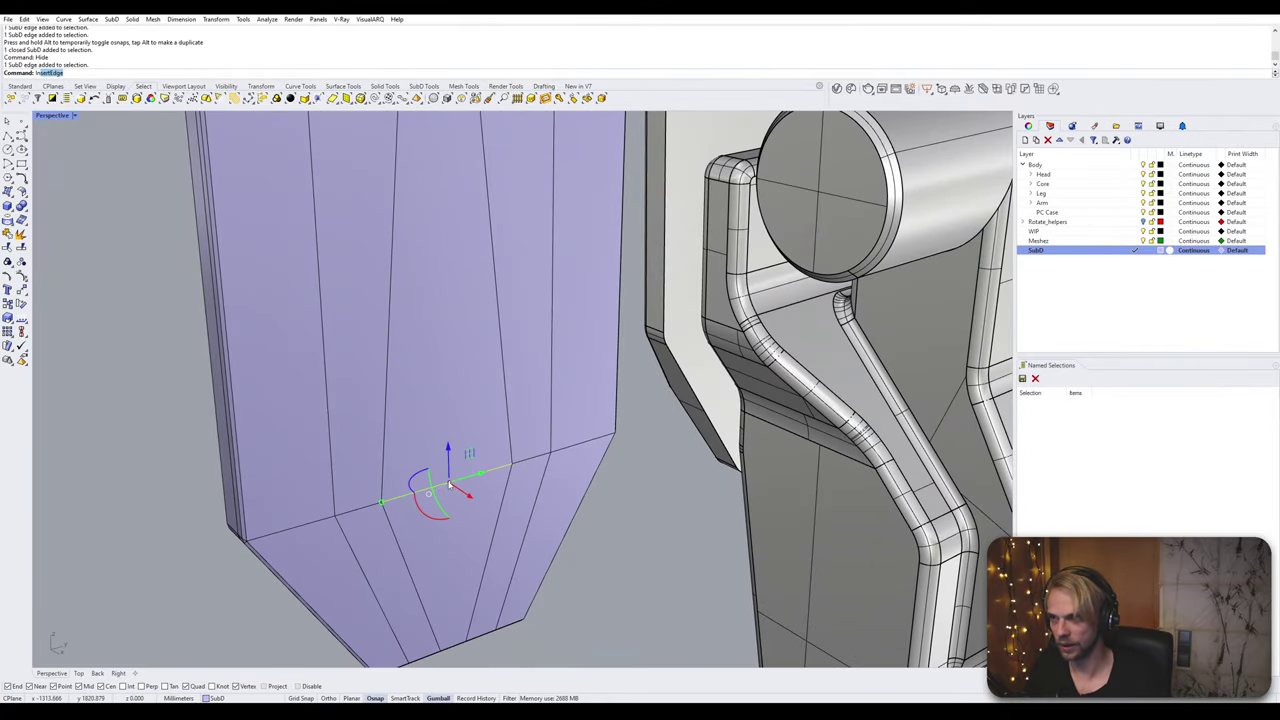
Step: Insert a new edge across the lavender plate's face near its lower end
{"action": "key", "text": "Return"}
{"action": "left_click", "coordinate": [387, 372]}
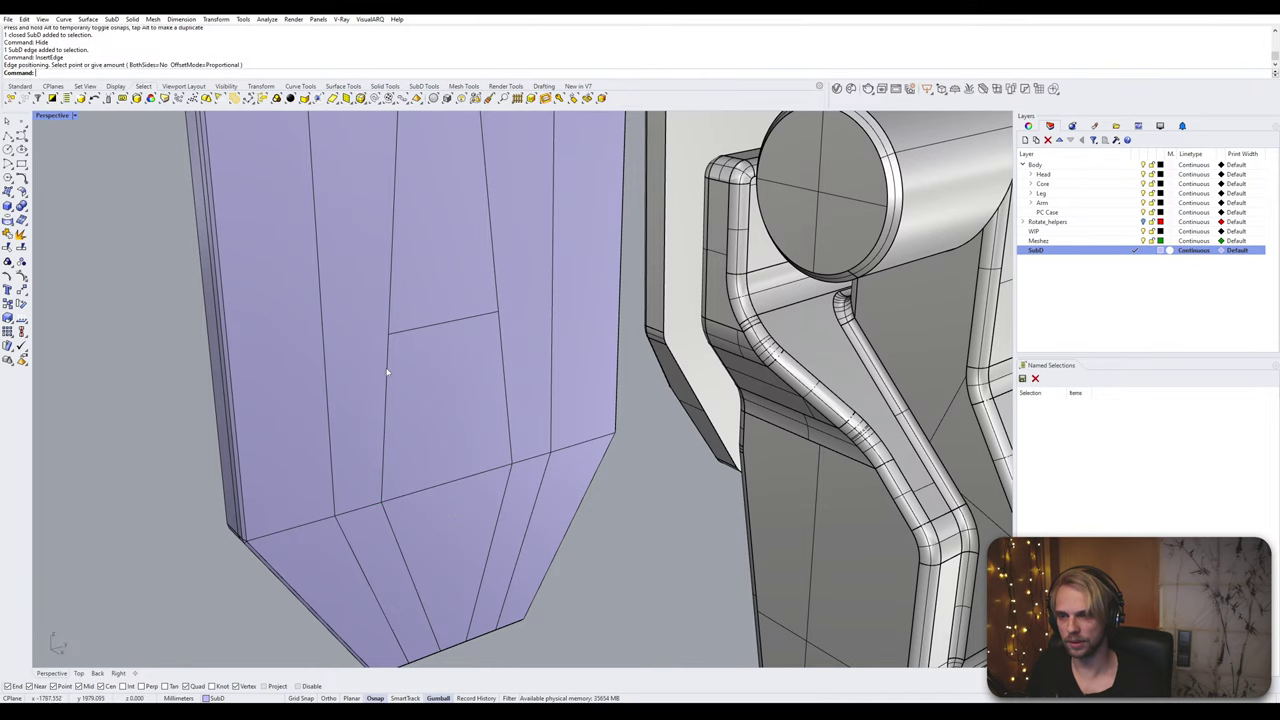
{"action": "key", "text": "ctrl+z"}
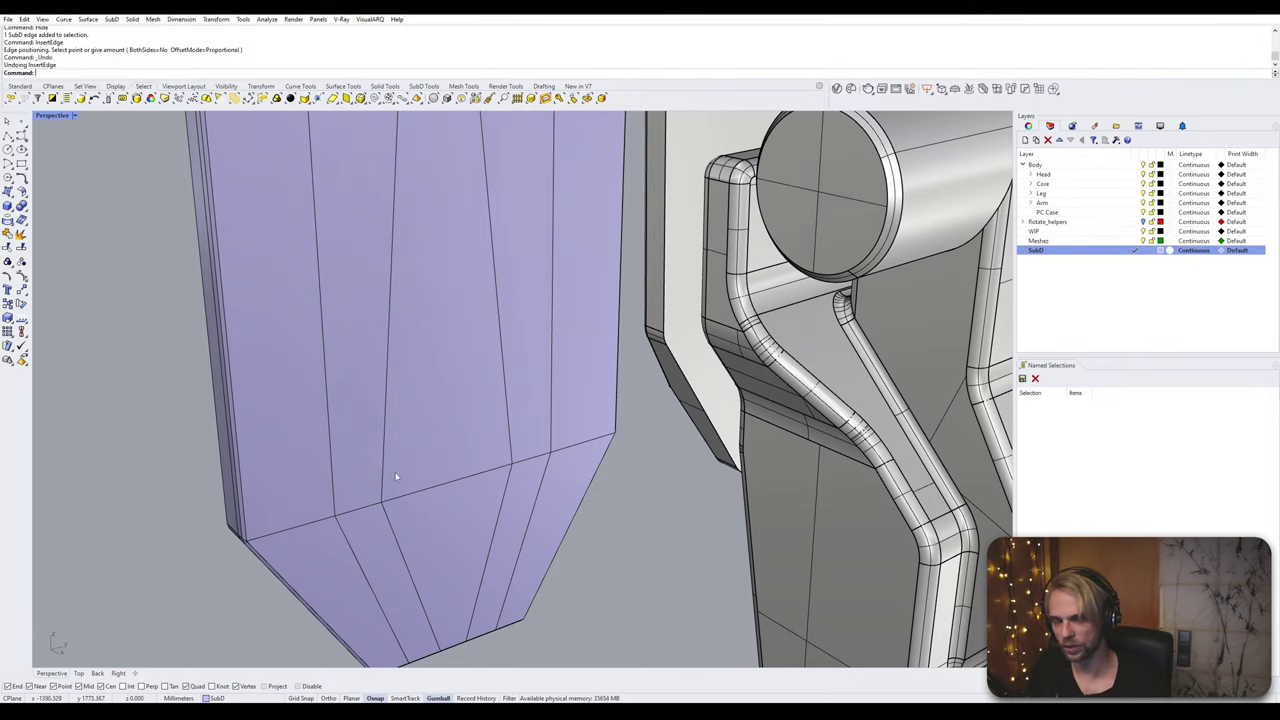
{"action": "left_click", "coordinate": [364, 511]}
{"action": "left_click", "coordinate": [495, 472], "text": "shift"}
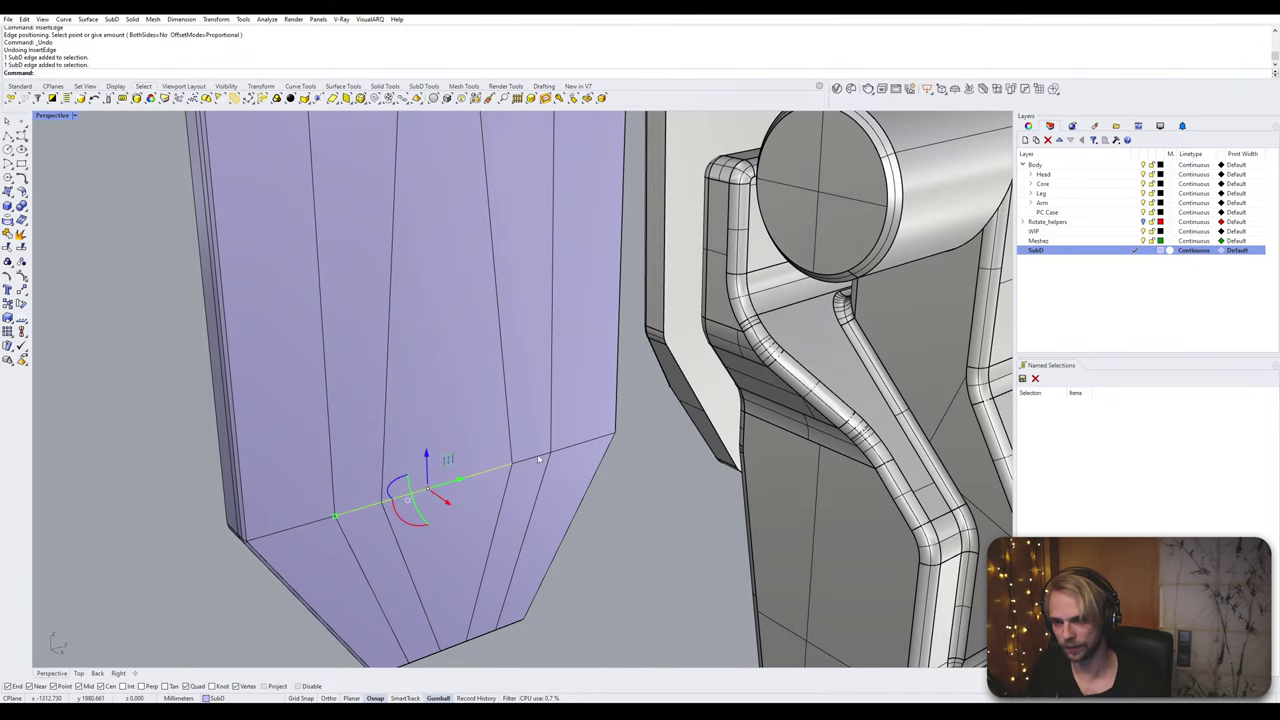
{"action": "key", "text": "Return"}
{"action": "left_click", "coordinate": [551, 342]}
Step: Stitch the new edge's end vertices to the lower corner vertices, forming a tapered panel
{"action": "left_click", "coordinate": [551, 336]}
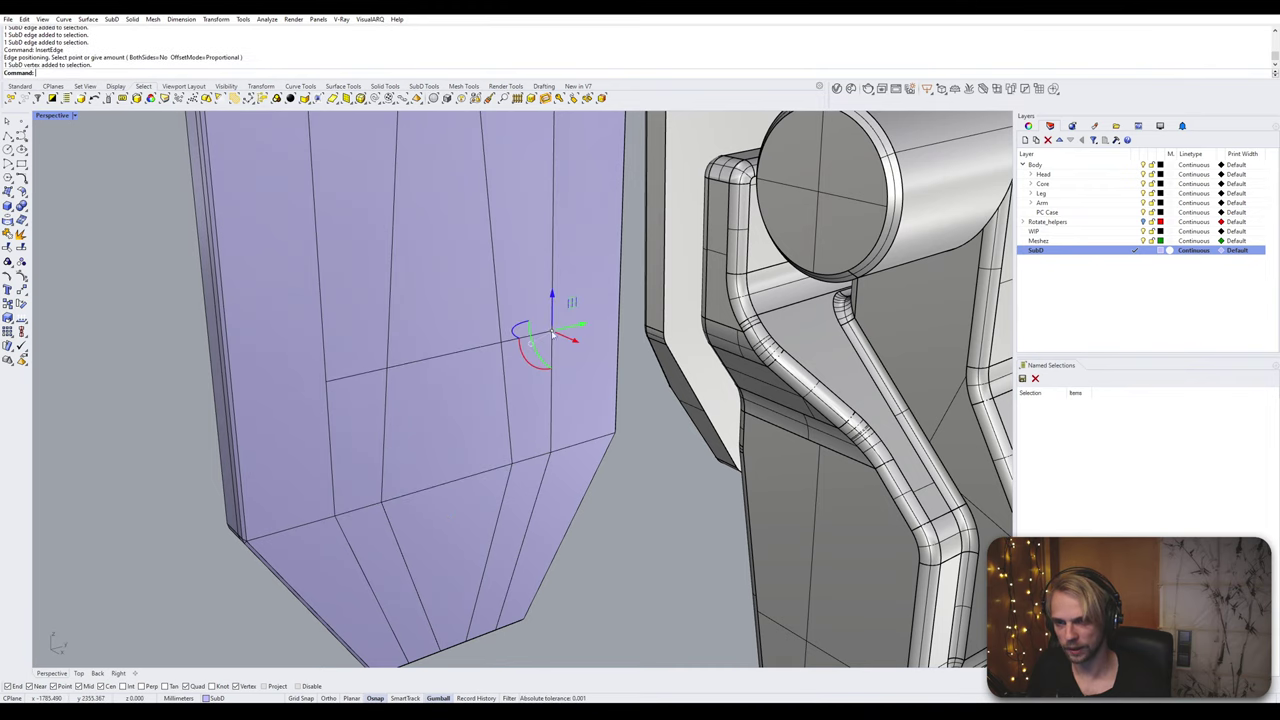
{"action": "left_click", "coordinate": [551, 455], "text": "shift"}
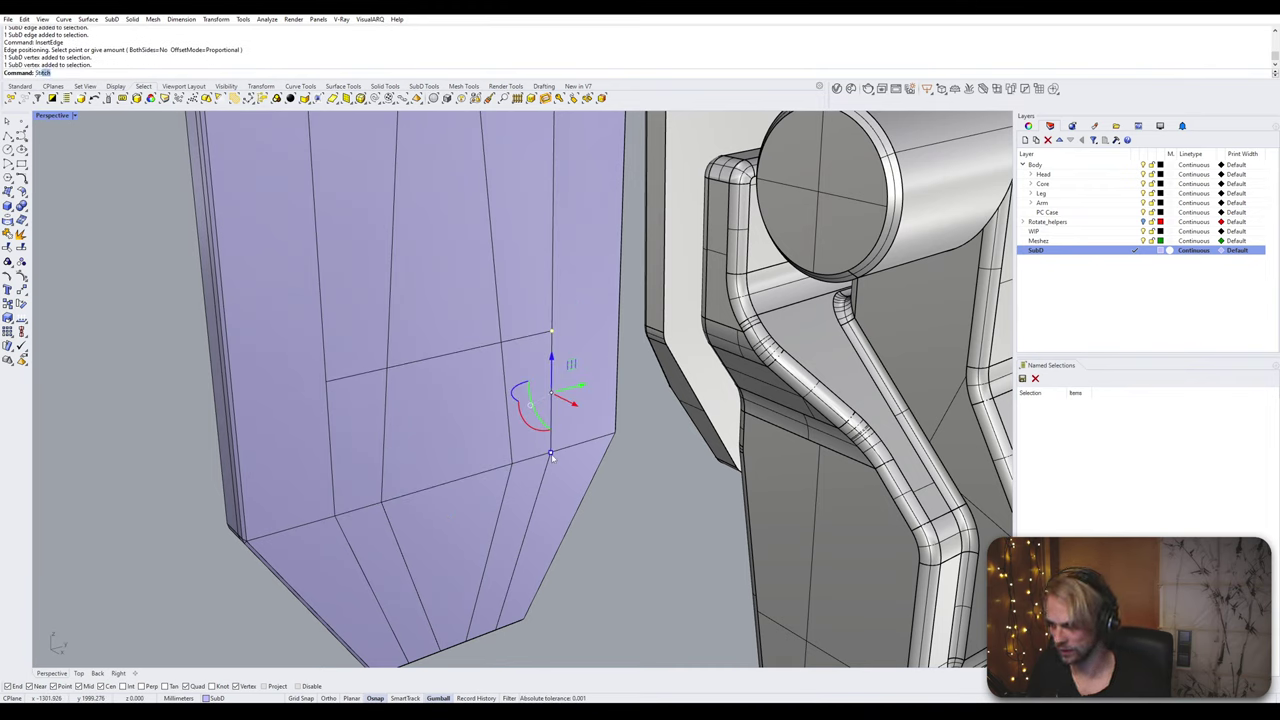
{"action": "key", "text": "Return"}
{"action": "key", "text": "Return"}
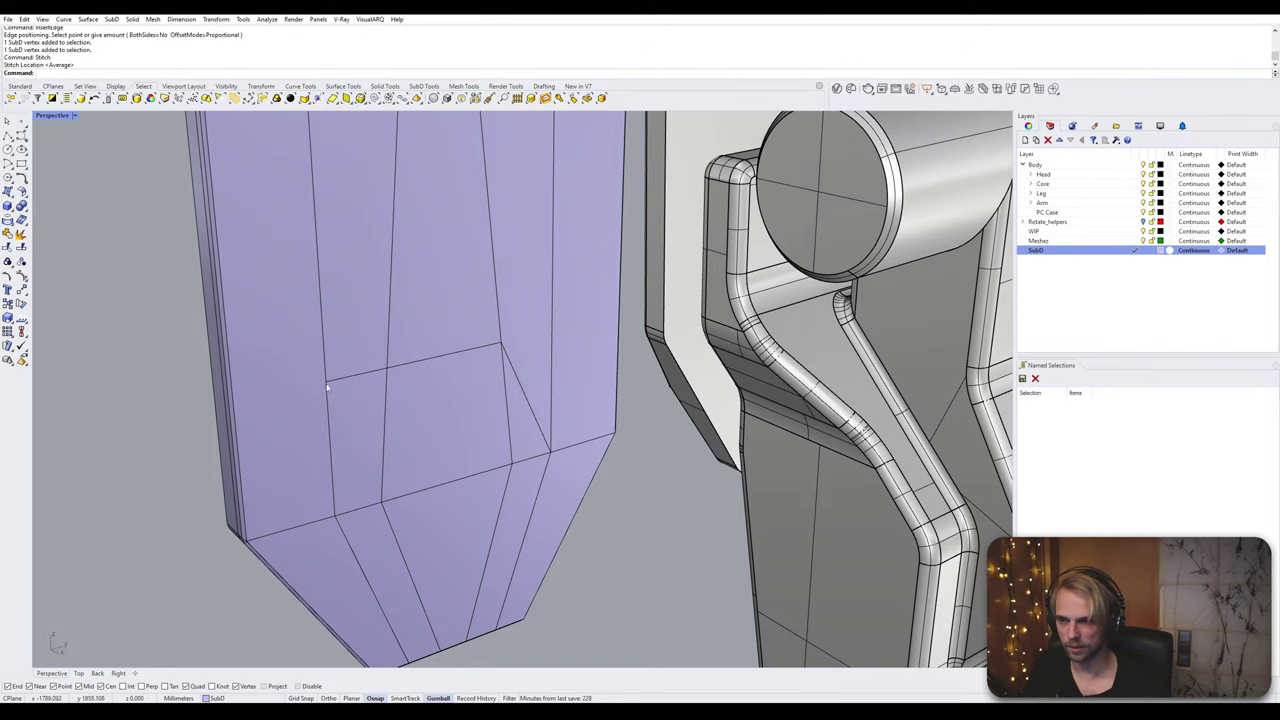
{"action": "left_click", "coordinate": [326, 387]}
{"action": "left_click", "coordinate": [335, 518], "text": "shift"}
{"action": "key", "text": "Return"}
{"action": "key", "text": "Return"}
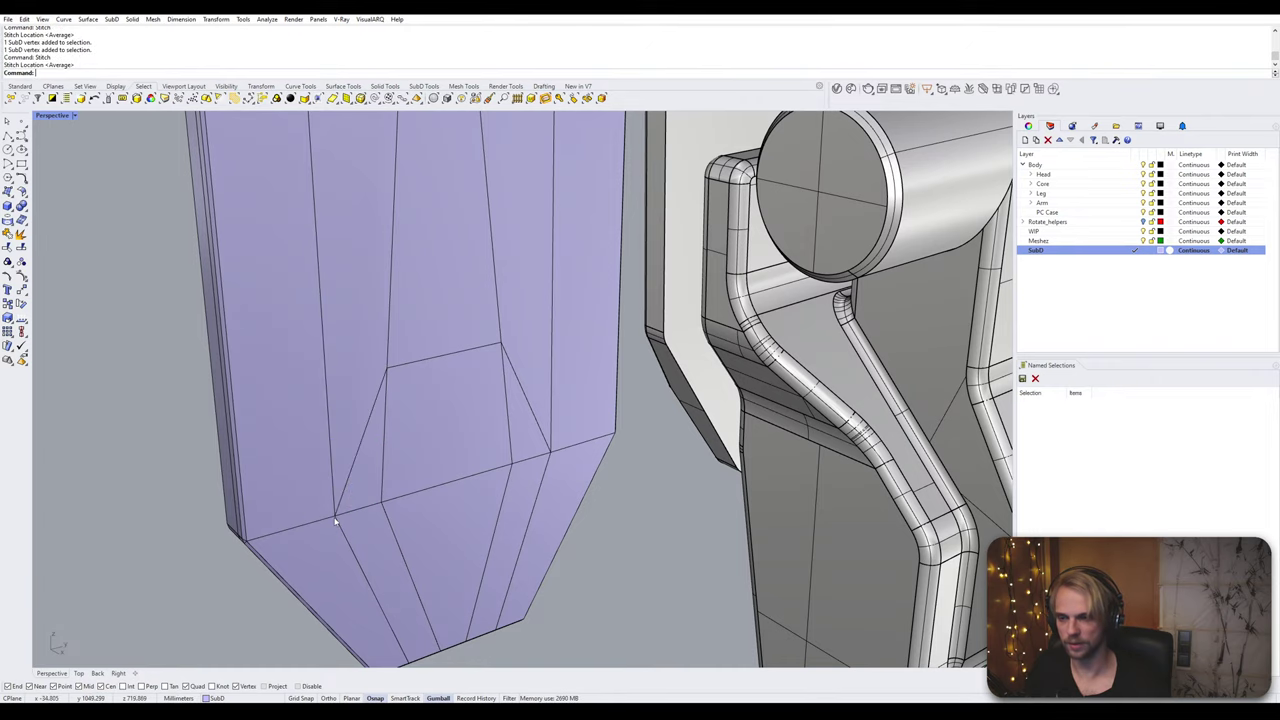
{"action": "type", "text": "Show"}
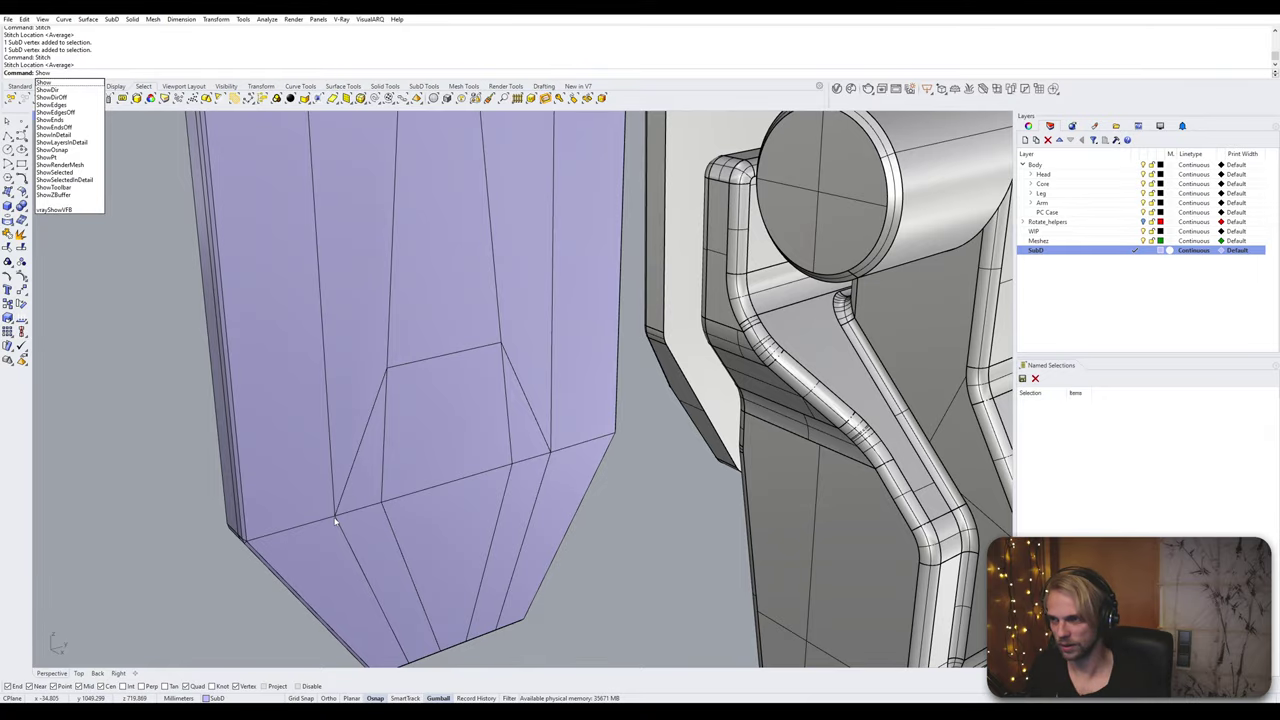
Step: Show all hidden objects and orbit around the arm
{"action": "key", "text": "Return"}
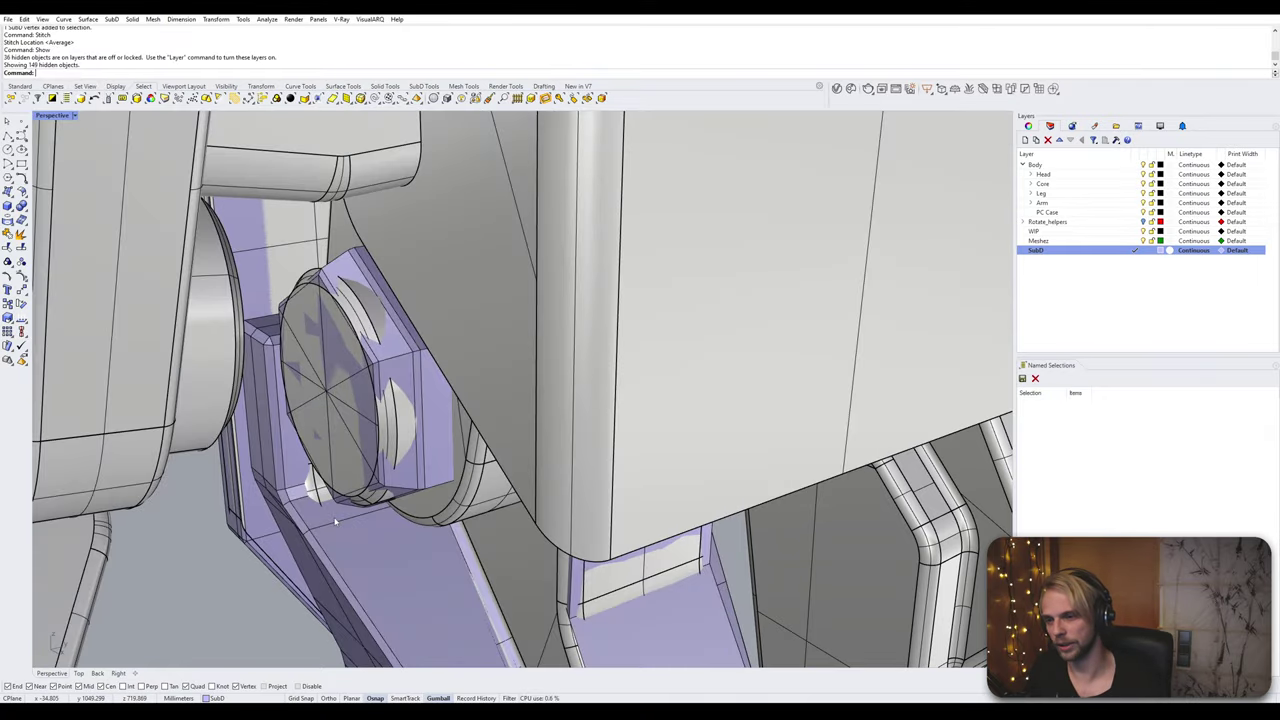
{"action": "scroll", "coordinate": [377, 487], "scroll_direction": "down", "scroll_amount": 6}
{"action": "right_click_drag", "start_coordinate": [377, 487], "coordinate": [487, 430]}
{"action": "scroll", "coordinate": [508, 501], "scroll_direction": "up", "scroll_amount": 4}
Step: Isolate the two lavender SubD pieces and orbit in on the joint between them
{"action": "left_click", "coordinate": [509, 505]}
{"action": "right_click", "coordinate": [509, 507]}
{"action": "key", "text": "Escape"}
{"action": "left_click", "coordinate": [486, 430]}
{"action": "left_click", "coordinate": [366, 512], "text": "shift"}
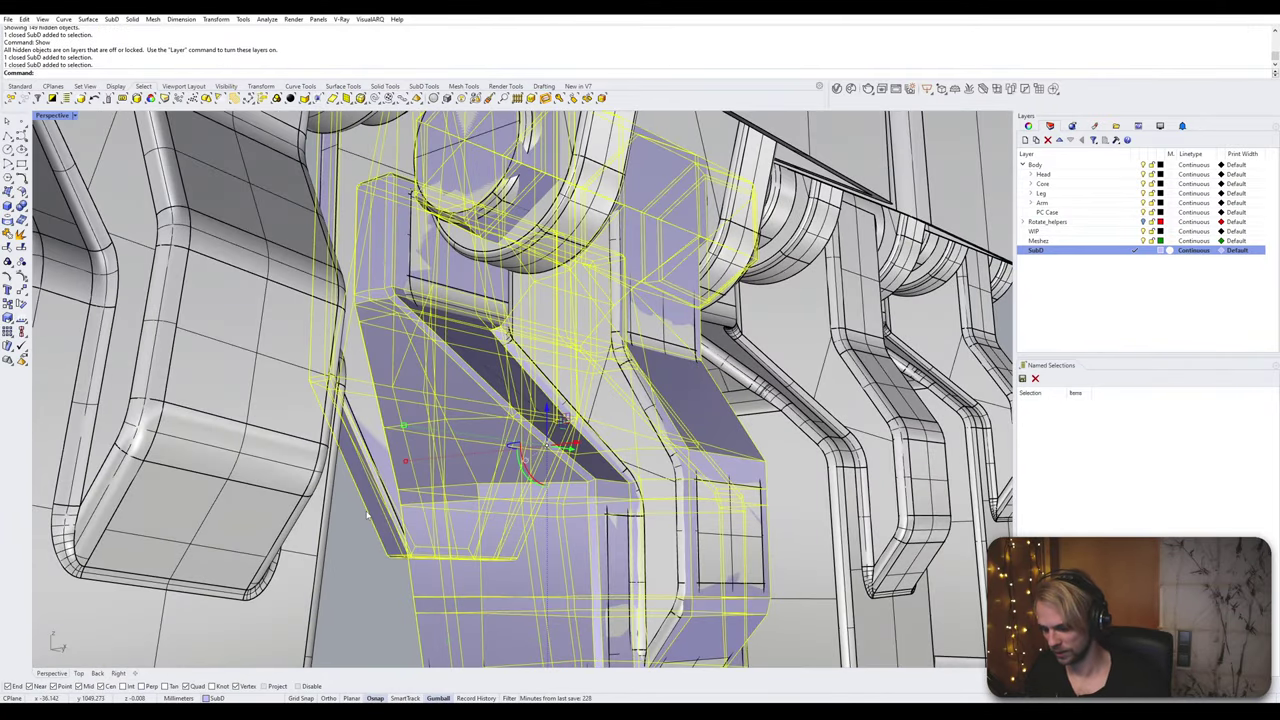
{"action": "key", "text": "Return"}
{"action": "key", "text": "Escape"}
{"action": "right_click_drag", "start_coordinate": [366, 512], "coordinate": [543, 370]}
{"action": "scroll", "coordinate": [519, 422], "scroll_direction": "up", "scroll_amount": 5}
{"action": "scroll", "coordinate": [588, 282], "scroll_direction": "up", "scroll_amount": 5}
{"action": "mouse_move", "coordinate": [588, 281]}
{"action": "right_mouse_down"}
{"action": "mouse_move", "coordinate": [554, 309]}
{"action": "mouse_move", "coordinate": [557, 327]}
{"action": "mouse_move", "coordinate": [549, 294]}
{"action": "mouse_move", "coordinate": [538, 313]}
{"action": "mouse_move", "coordinate": [492, 286]}
{"action": "mouse_move", "coordinate": [562, 301]}
{"action": "mouse_move", "coordinate": [563, 277]}
{"action": "right_mouse_up"}
Step: Isolate the lavender armor plate on its own and orbit around it
{"action": "left_click", "coordinate": [567, 276], "text": "ctrl+shift"}
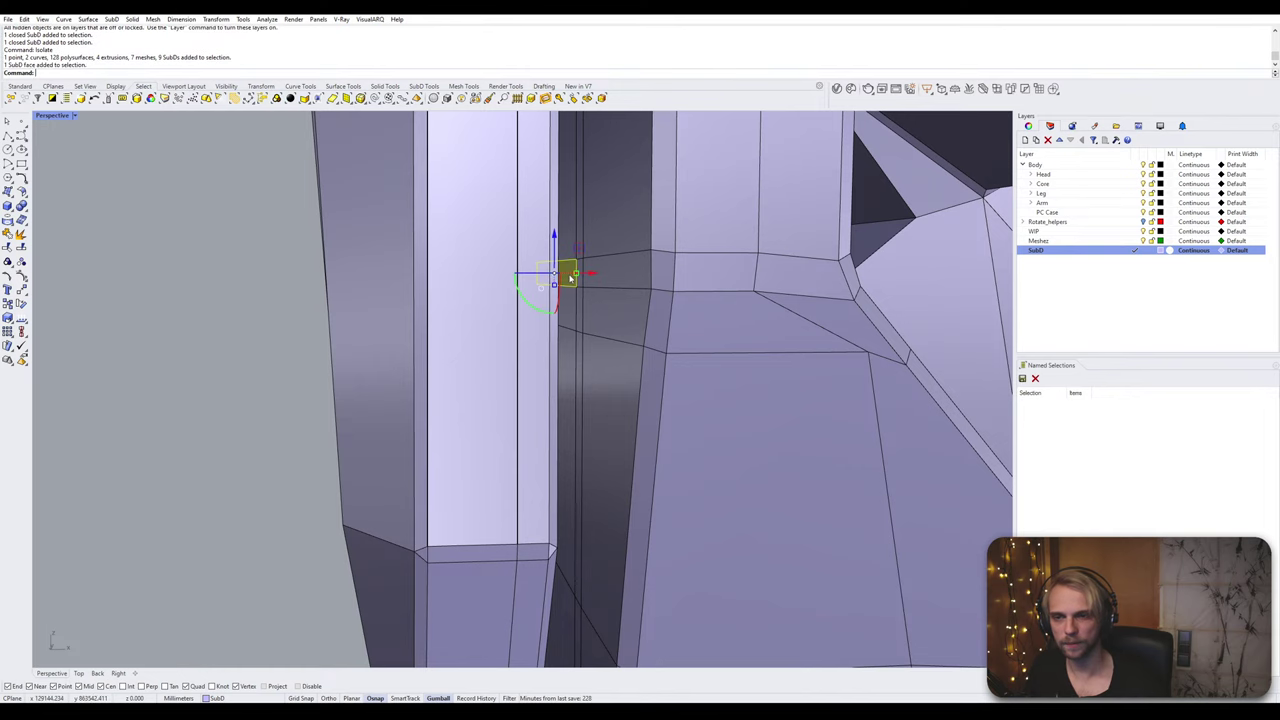
{"action": "key", "text": "Escape"}
{"action": "left_click", "coordinate": [570, 279]}
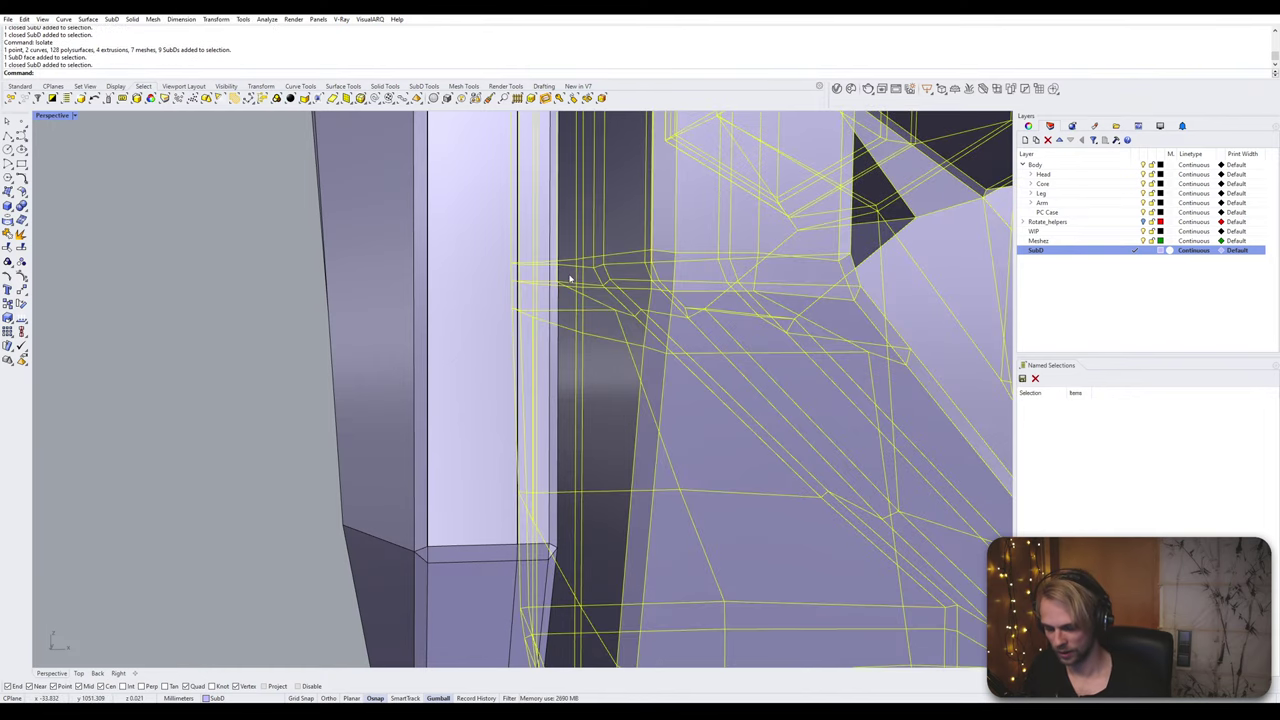
{"action": "type", "text": "Isolate"}
{"action": "key", "text": "Return"}
{"action": "right_click_drag", "start_coordinate": [571, 279], "coordinate": [692, 310]}
{"action": "scroll", "coordinate": [692, 310], "scroll_direction": "down", "scroll_amount": 3}
{"action": "right_click_drag", "start_coordinate": [692, 312], "coordinate": [611, 341], "text": "shift"}
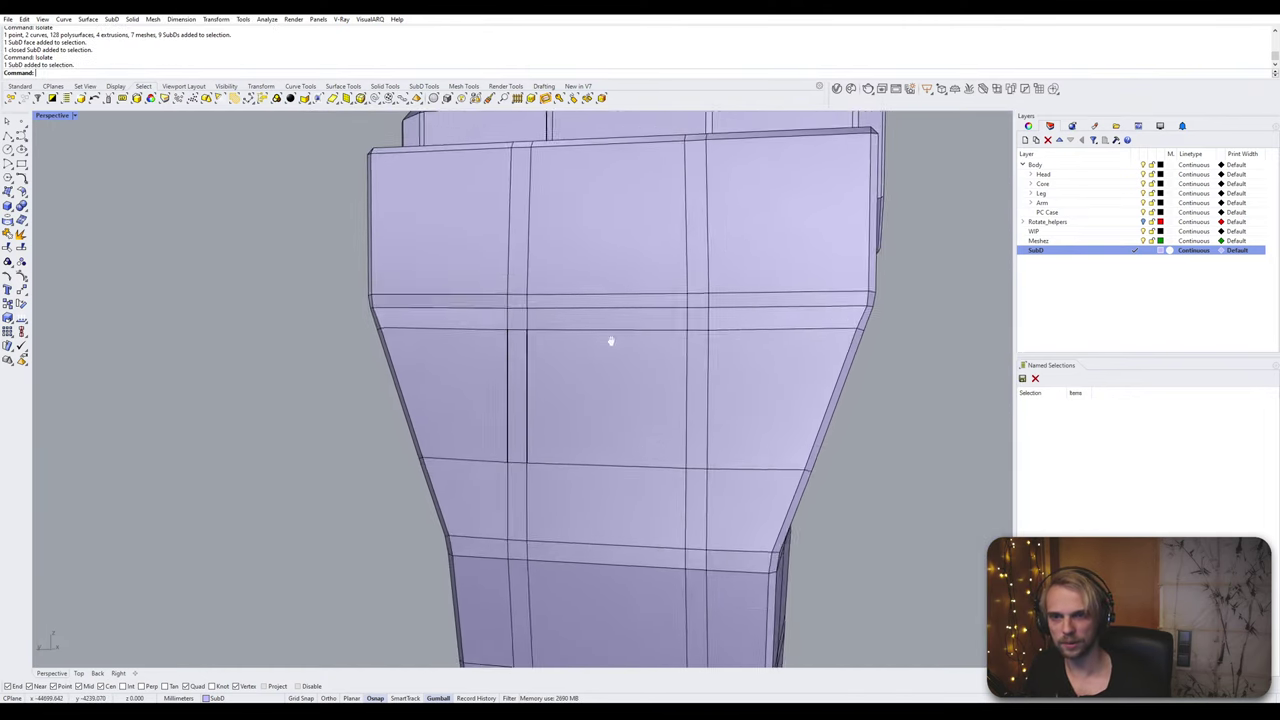
{"action": "scroll", "coordinate": [611, 341], "scroll_direction": "up", "scroll_amount": 2}
Step: Push a thin face down and raise an inset panel edge; undo a trial vertex move
{"action": "left_click", "coordinate": [583, 350], "text": "ctrl+shift"}
{"action": "left_click_drag", "start_coordinate": [583, 313], "coordinate": [583, 430]}
{"action": "key", "text": "Escape"}
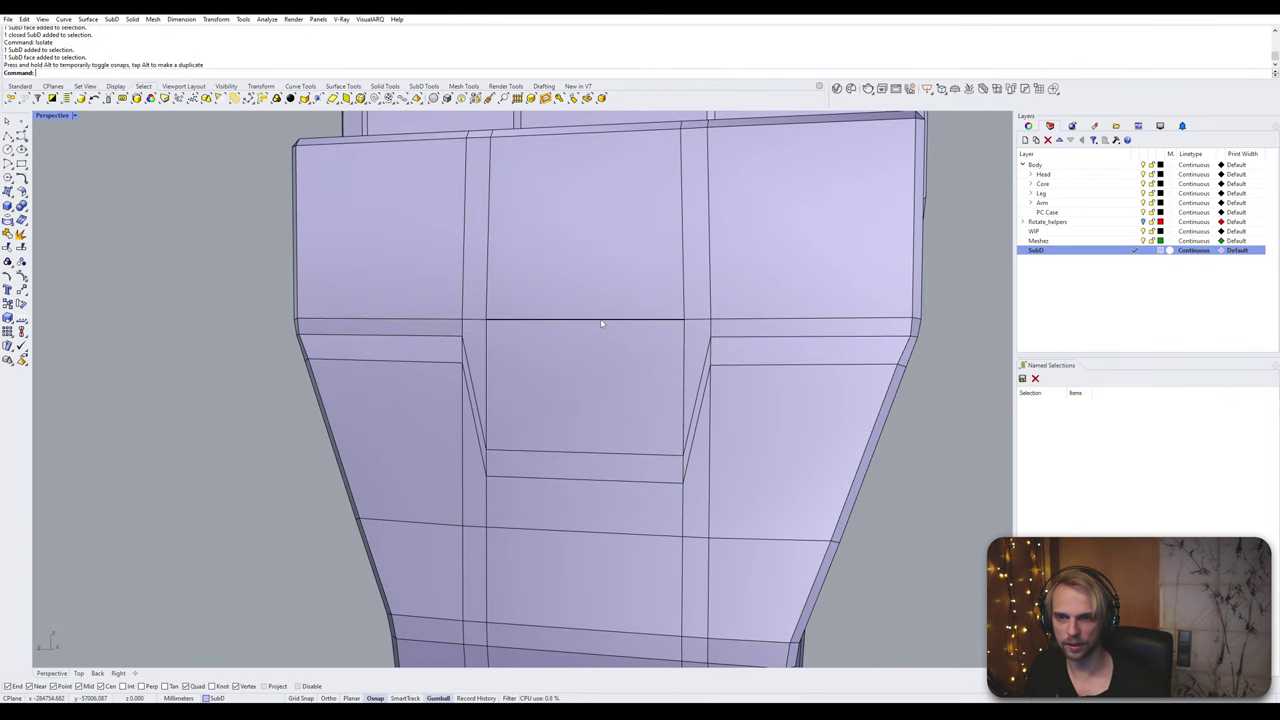
{"action": "left_click", "coordinate": [599, 323], "text": "ctrl+shift"}
{"action": "left_click_drag", "start_coordinate": [588, 296], "coordinate": [597, 253]}
{"action": "key", "text": "Escape"}
{"action": "scroll", "coordinate": [712, 367], "scroll_direction": "up", "scroll_amount": 2}
{"action": "left_click", "coordinate": [712, 366], "text": "ctrl+shift"}
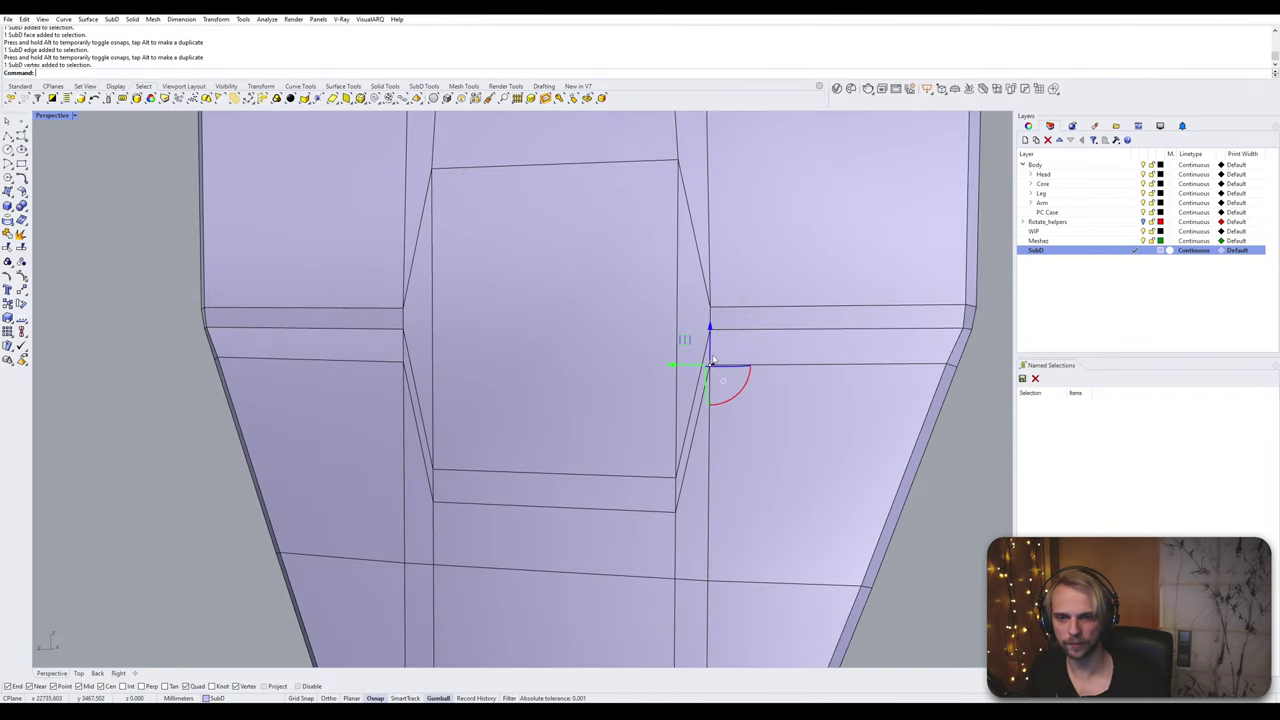
{"action": "left_click_drag", "start_coordinate": [711, 325], "coordinate": [698, 460]}
{"action": "key", "text": "ctrl+z"}
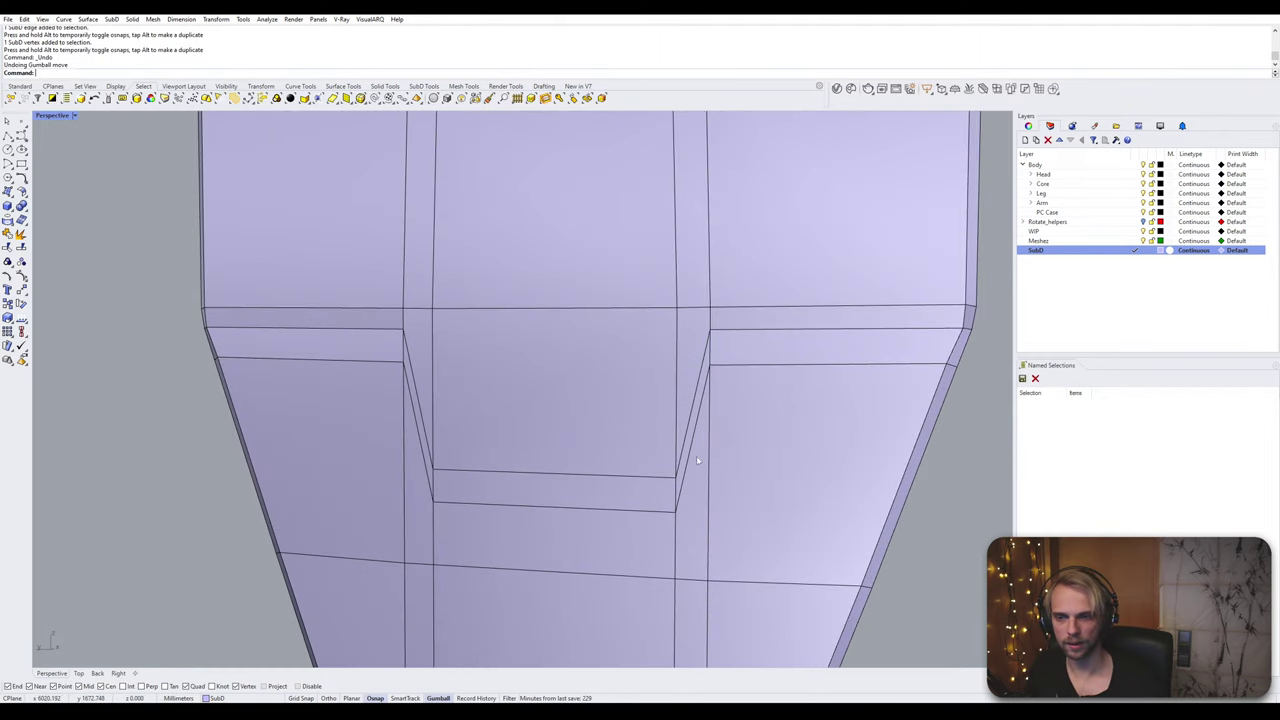
Step: Pull the two vertical notch edges downward, undoing a trial corner vertex move
{"action": "left_click", "coordinate": [710, 352], "text": "ctrl+shift"}
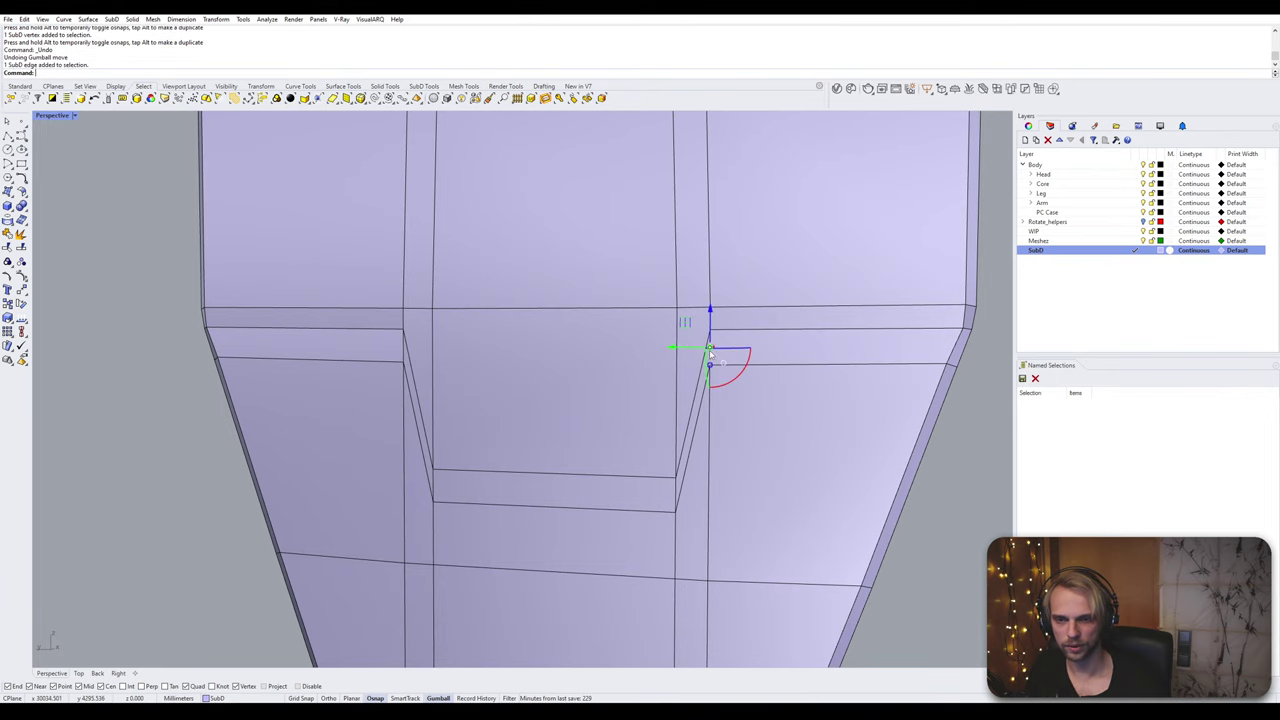
{"action": "left_click", "coordinate": [405, 348], "text": "ctrl+shift"}
{"action": "left_click_drag", "start_coordinate": [562, 318], "coordinate": [421, 443]}
{"action": "left_click", "coordinate": [69, 414]}
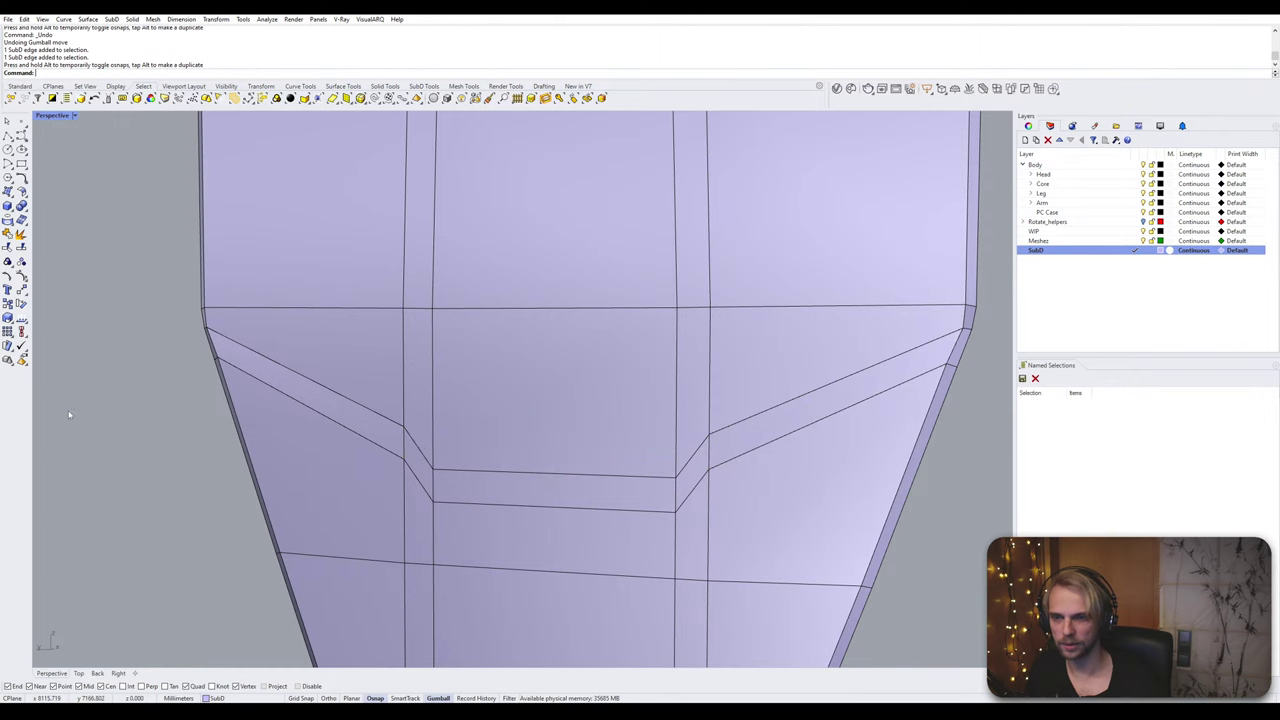
{"action": "scroll", "coordinate": [69, 414], "scroll_direction": "down", "scroll_amount": 2}
{"action": "right_click_drag", "start_coordinate": [362, 468], "coordinate": [323, 463]}
{"action": "scroll", "coordinate": [323, 463], "scroll_direction": "up", "scroll_amount": 6}
{"action": "left_click", "coordinate": [289, 418], "text": "ctrl+shift"}
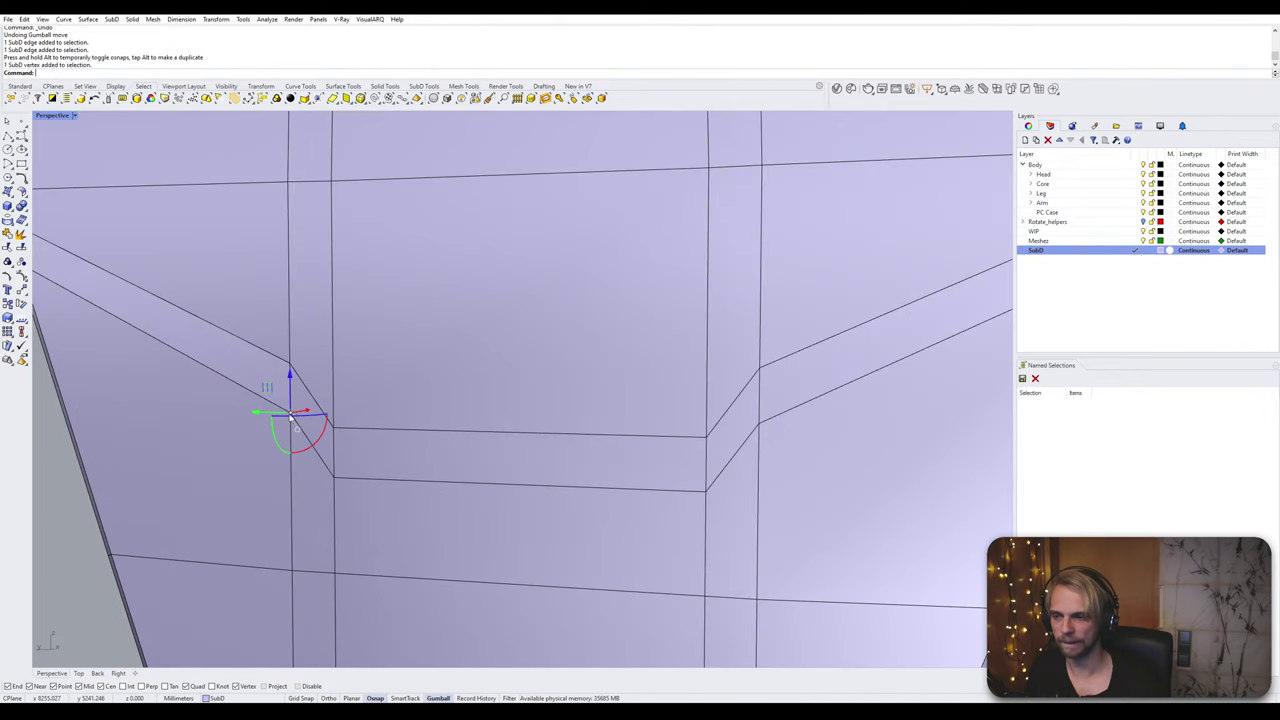
{"action": "left_click_drag", "start_coordinate": [290, 383], "coordinate": [292, 408]}
{"action": "scroll", "coordinate": [304, 432], "scroll_direction": "down", "scroll_amount": 2}
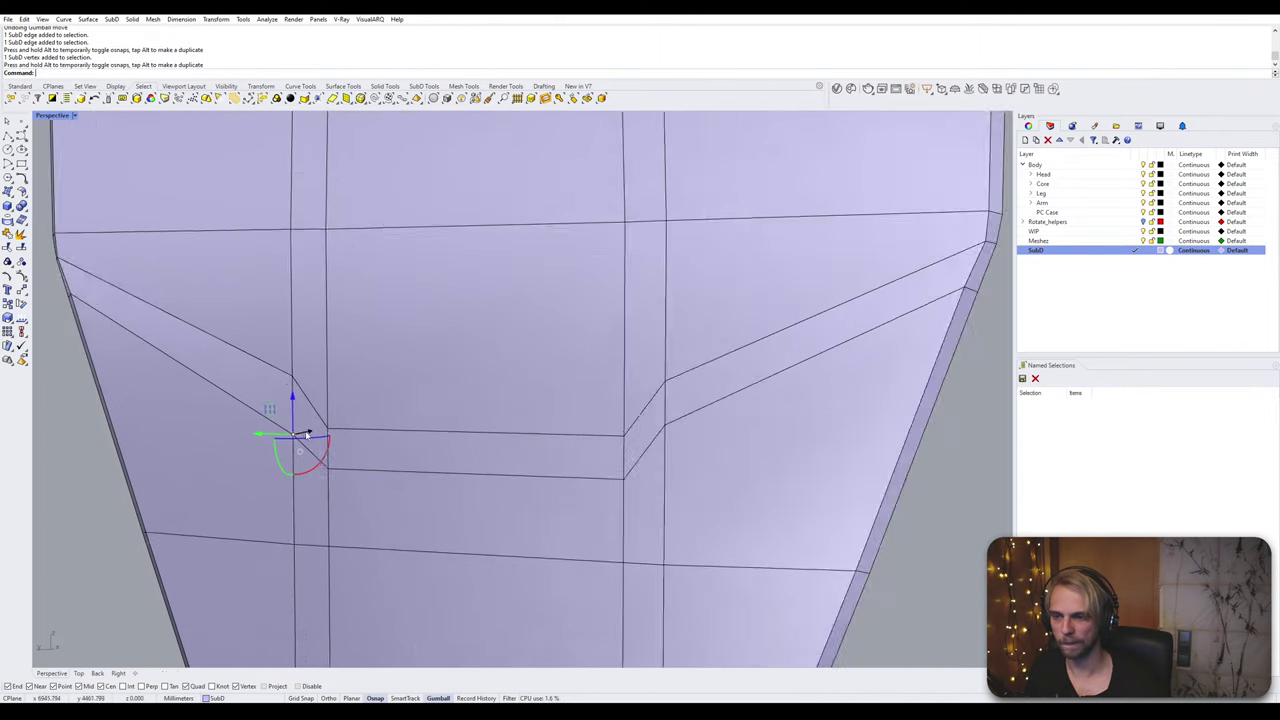
{"action": "left_click", "coordinate": [68, 408]}
{"action": "scroll", "coordinate": [68, 408], "scroll_direction": "down", "scroll_amount": 2}
{"action": "scroll", "coordinate": [544, 465], "scroll_direction": "up", "scroll_amount": 2}
{"action": "key", "text": "ctrl+z"}
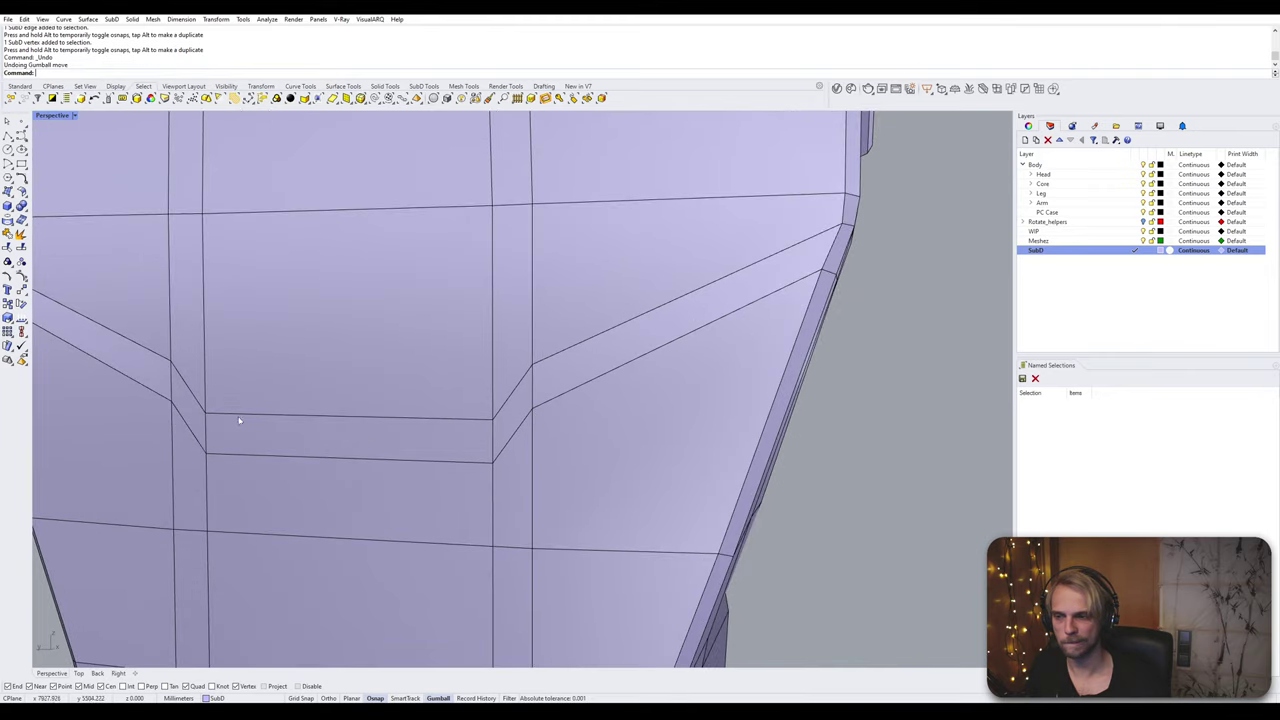
Step: Push the notch's left and right corner vertices down and toggle the SubD flat/smooth display
{"action": "left_click", "coordinate": [172, 404]}
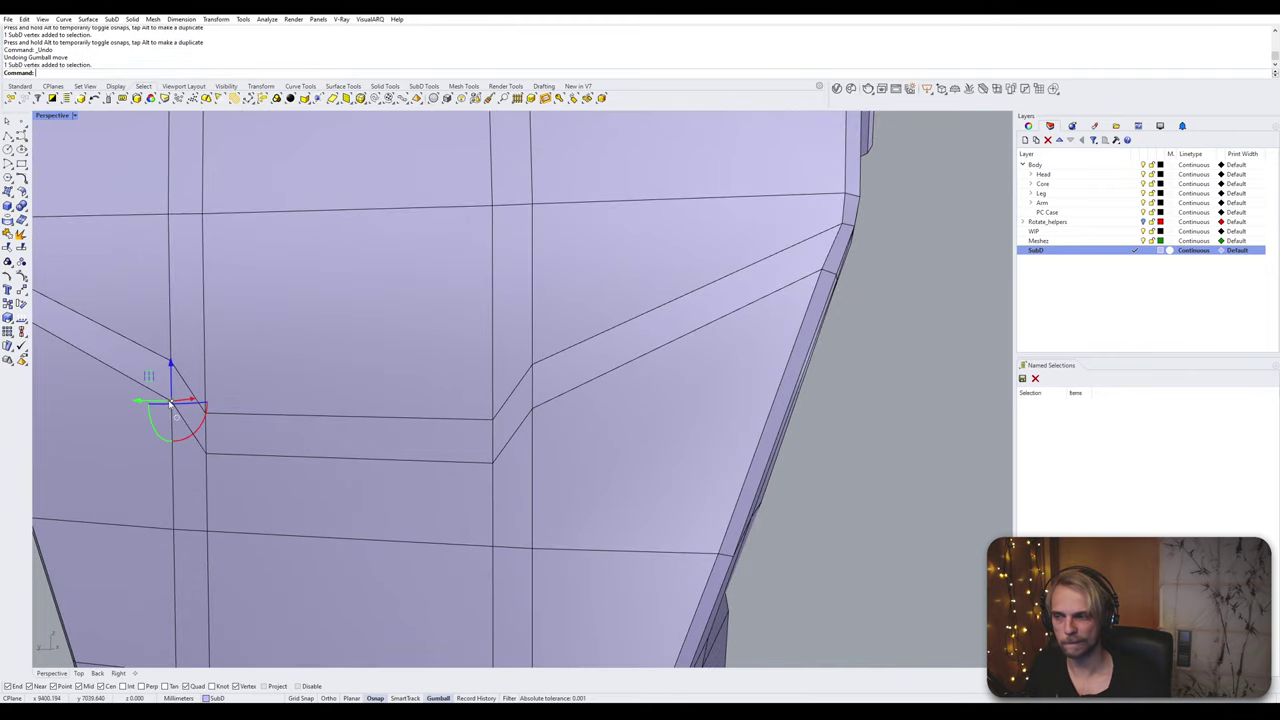
{"action": "left_click", "coordinate": [533, 409], "text": "shift"}
{"action": "left_click_drag", "start_coordinate": [343, 385], "coordinate": [306, 435]}
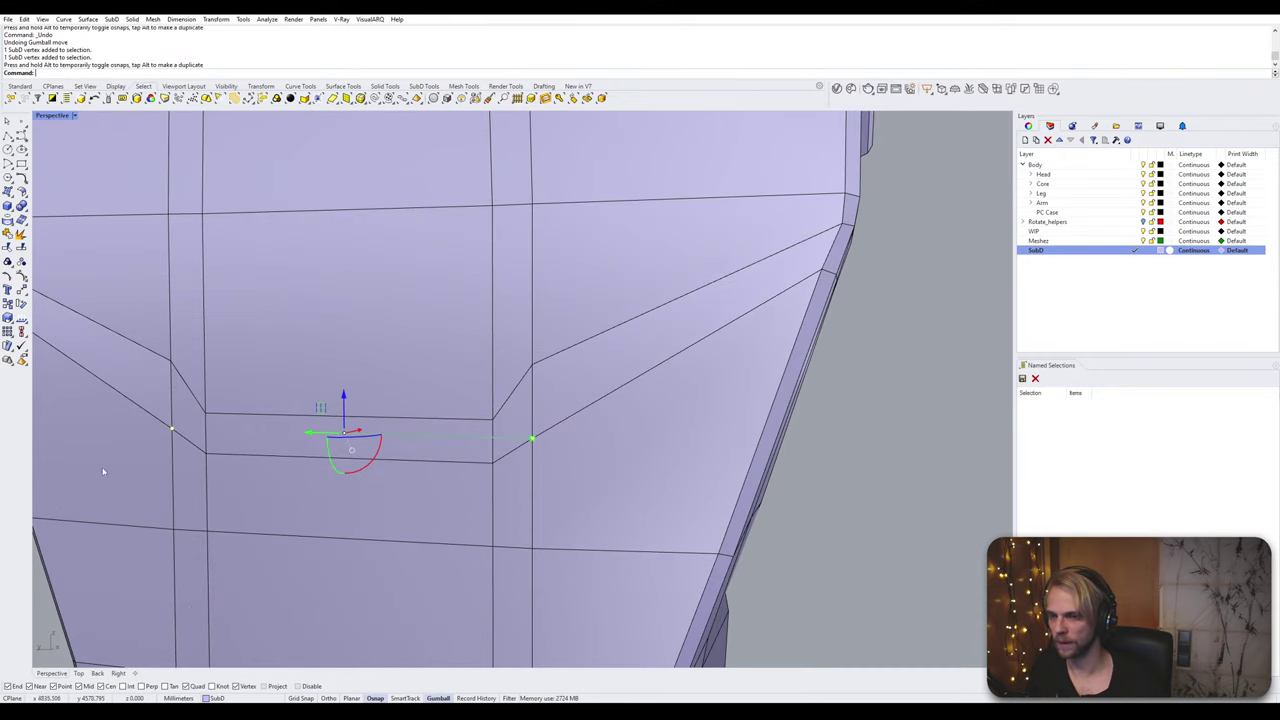
{"action": "scroll", "coordinate": [190, 463], "scroll_direction": "down", "scroll_amount": 6}
{"action": "right_click_drag", "start_coordinate": [205, 463], "coordinate": [582, 454]}
{"action": "left_click", "coordinate": [781, 426]}
{"action": "key", "text": "Tab"}
{"action": "key", "text": "Tab"}
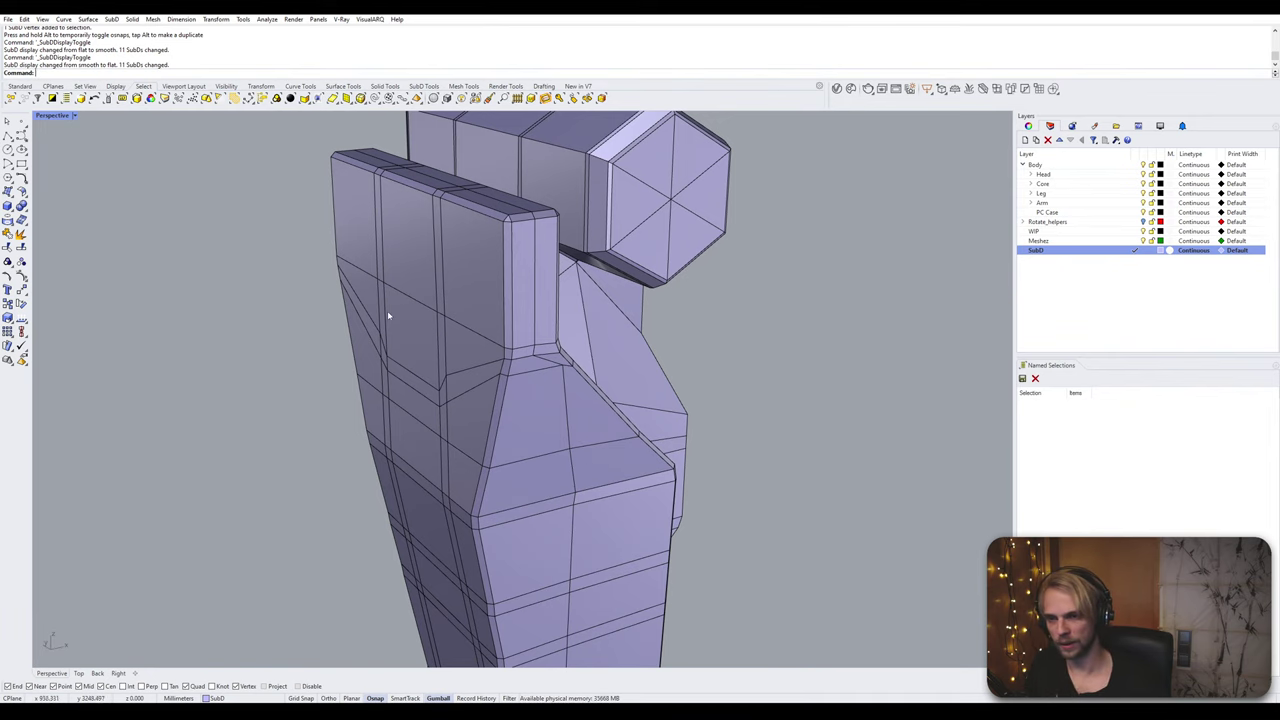
Step: Delete a face on the plate, run ShowSelected, and orbit toward the slot
{"action": "left_click", "coordinate": [414, 329], "text": "ctrl+shift"}
{"action": "key", "text": "Delete"}
{"action": "type", "text": "ShowSelected"}
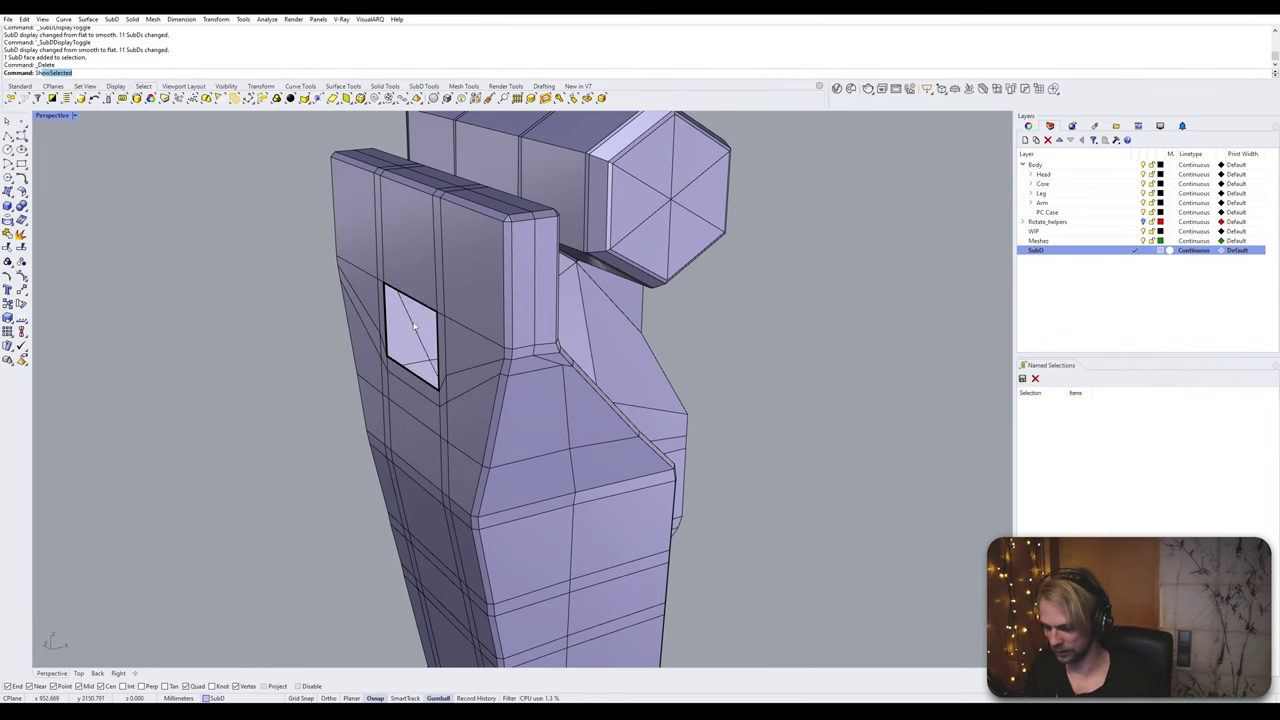
{"action": "key", "text": "Return"}
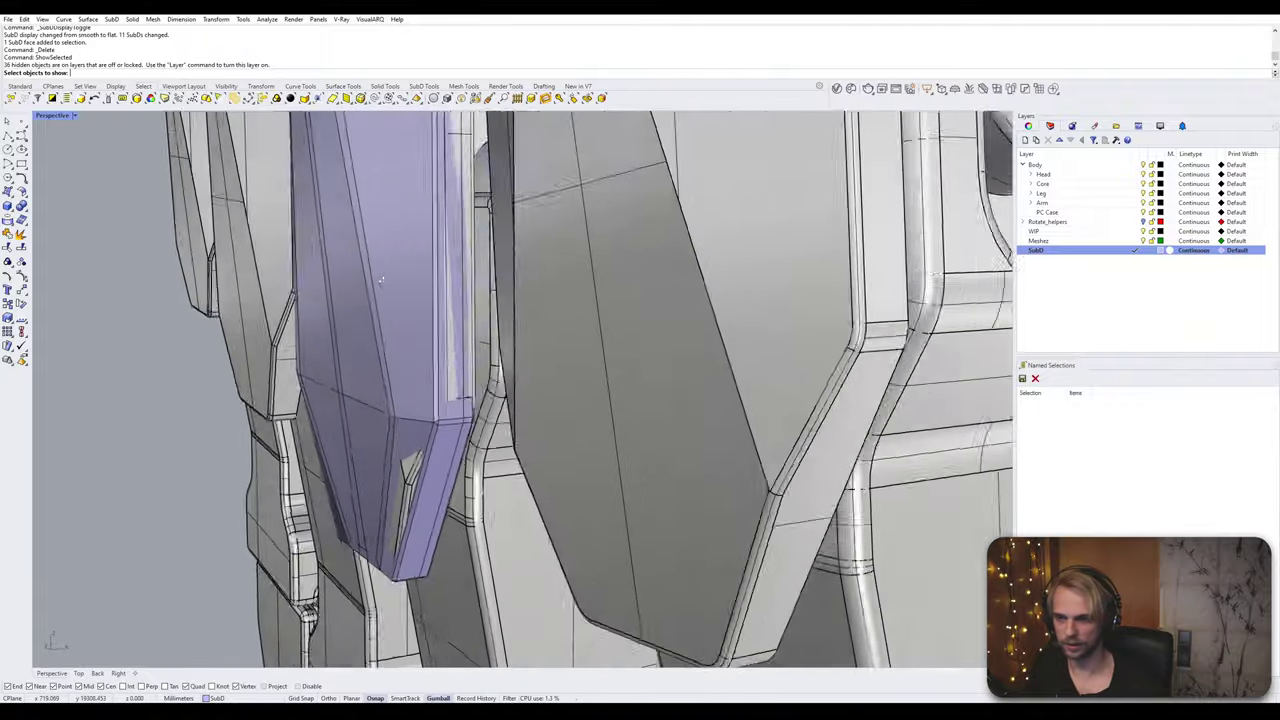
{"action": "key", "text": "Return"}
{"action": "right_click_drag", "start_coordinate": [404, 340], "coordinate": [430, 362]}
{"action": "scroll", "coordinate": [449, 414], "scroll_direction": "up", "scroll_amount": 5}
{"action": "right_click_drag", "start_coordinate": [449, 414], "coordinate": [485, 375]}
{"action": "scroll", "coordinate": [477, 376], "scroll_direction": "up", "scroll_amount": 2}
Step: Delete the slot face and bridge the two opposite edge loops with default Bridge options
{"action": "left_click", "coordinate": [462, 412], "text": "ctrl+shift"}
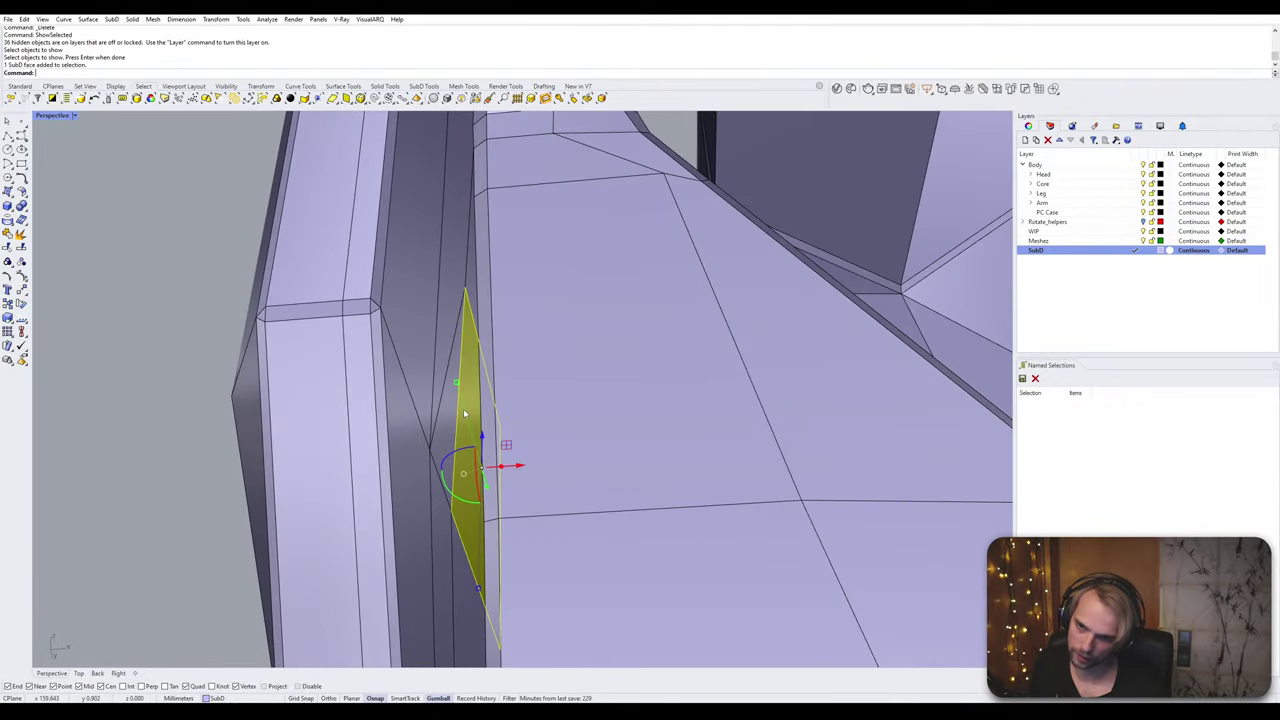
{"action": "key", "text": "Delete"}
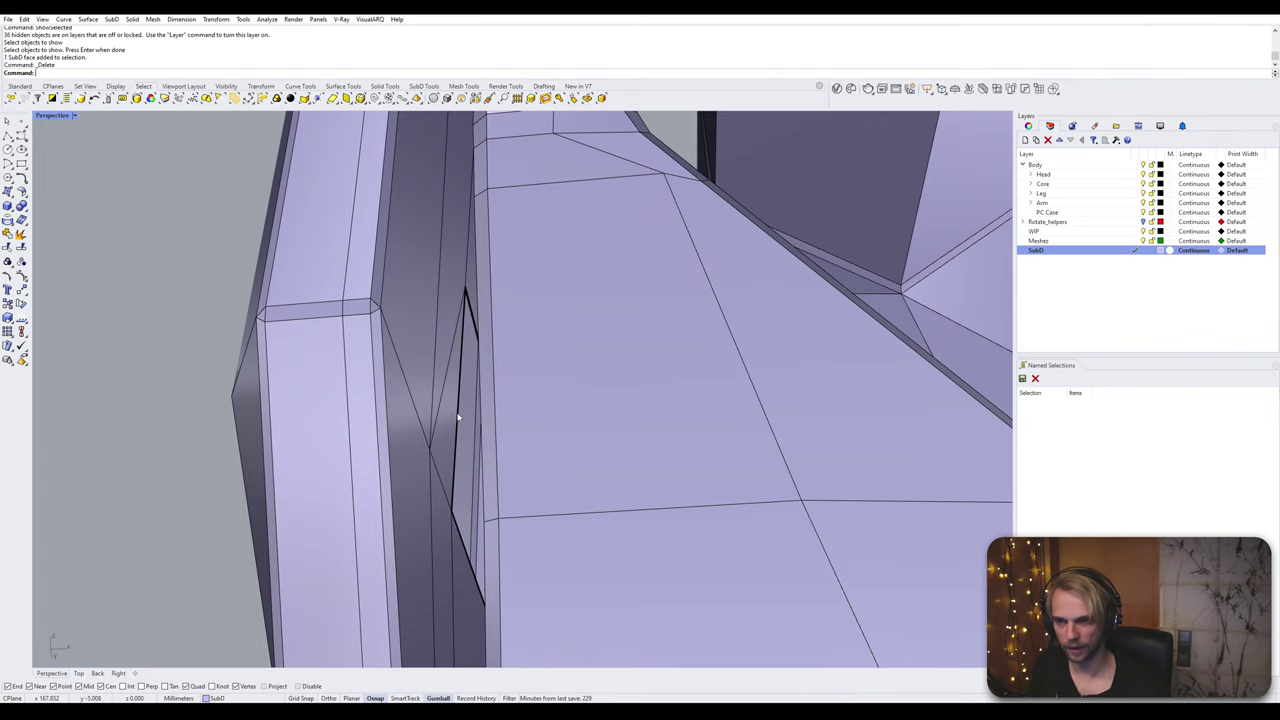
{"action": "double_click", "coordinate": [460, 415], "text": "ctrl+shift"}
{"action": "right_click_drag", "start_coordinate": [478, 430], "coordinate": [444, 364]}
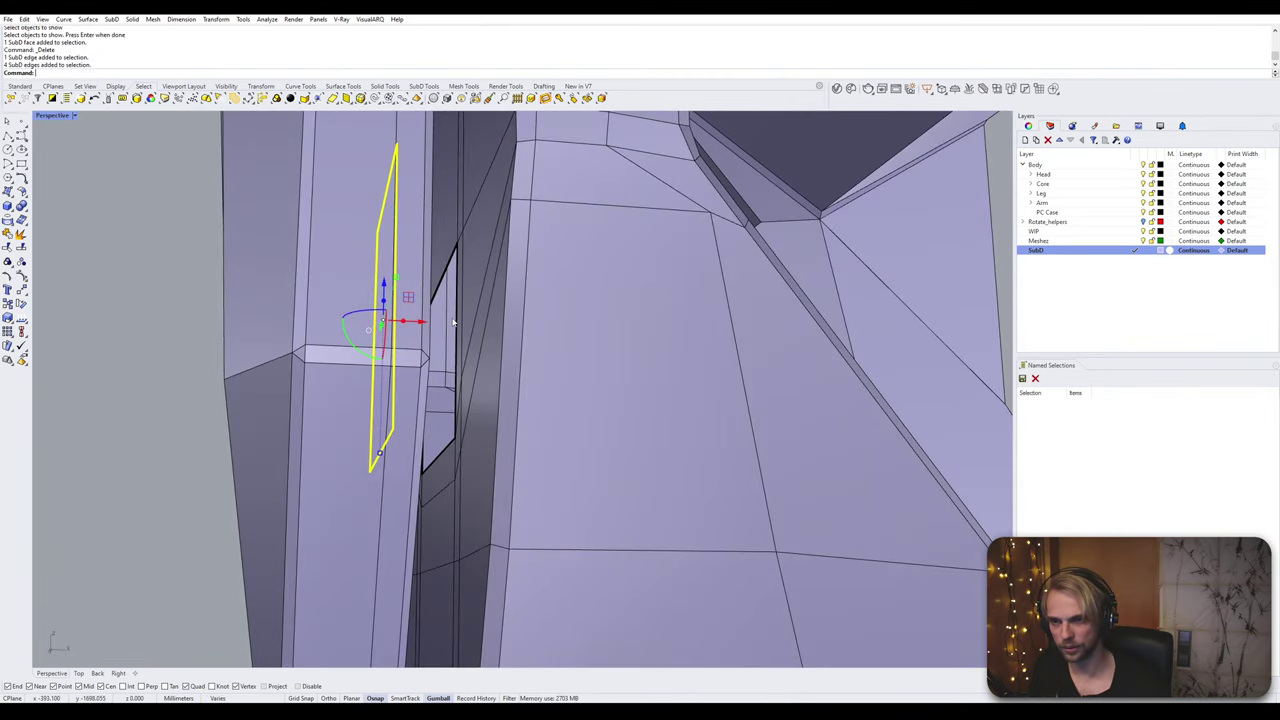
{"action": "double_click", "coordinate": [454, 322], "text": "ctrl+shift"}
{"action": "type", "text": "n"}
{"action": "key", "text": "BackSpace"}
{"action": "key", "text": "BackSpace"}
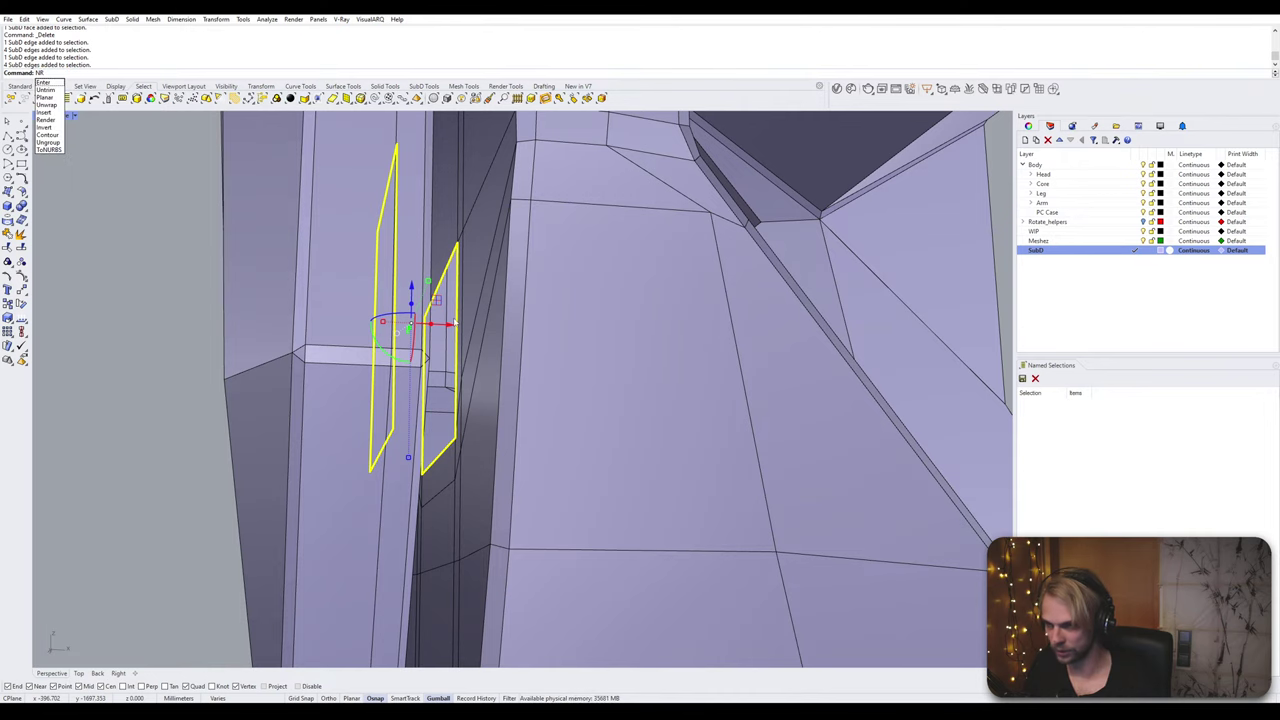
{"action": "type", "text": "b"}
{"action": "key", "text": "Return"}
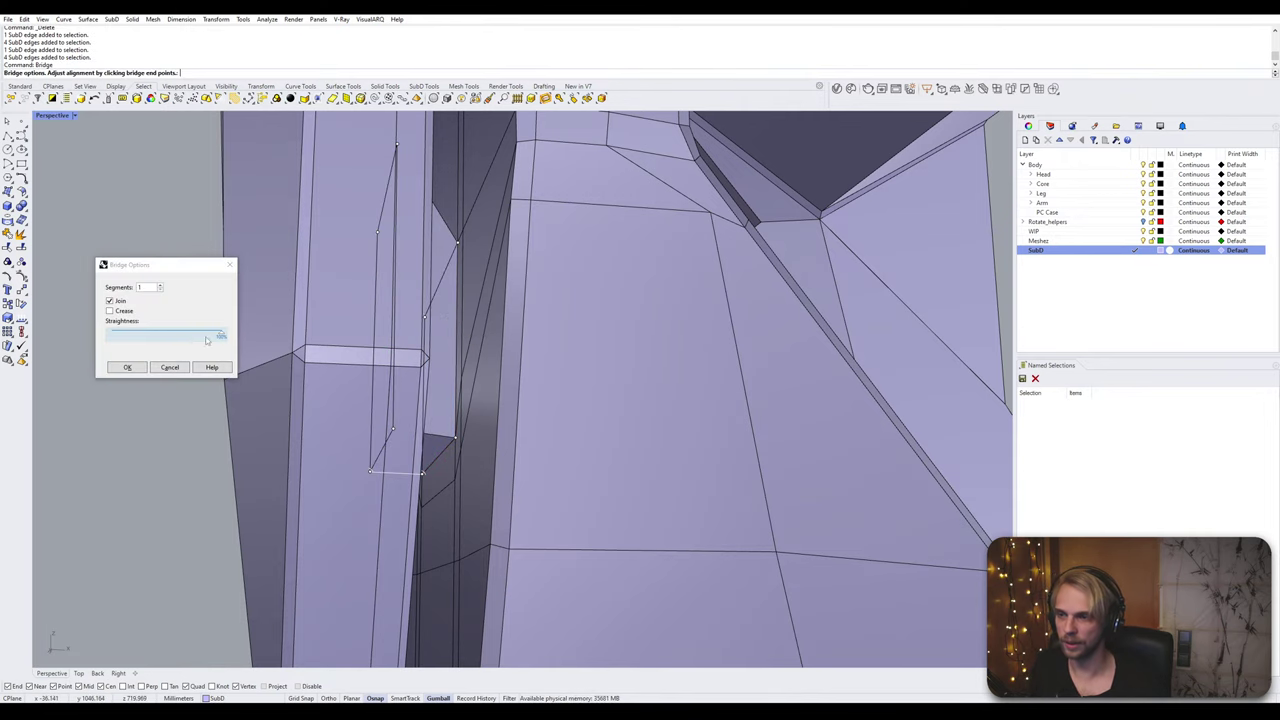
{"action": "left_click", "coordinate": [126, 366]}
Step: Switch the SubD to smooth display and orbit to inspect the bridged slot
{"action": "key", "text": "Tab"}
{"action": "scroll", "coordinate": [231, 443], "scroll_direction": "down", "scroll_amount": 5}
{"action": "right_click_drag", "start_coordinate": [231, 443], "coordinate": [258, 452]}
{"action": "scroll", "coordinate": [265, 448], "scroll_direction": "down", "scroll_amount": 4}
{"action": "right_click_drag", "start_coordinate": [365, 432], "coordinate": [363, 480]}
Step: Return the SubD to flat display and orbit to a side view of the arm
{"action": "scroll", "coordinate": [363, 266], "scroll_direction": "up", "scroll_amount": 6}
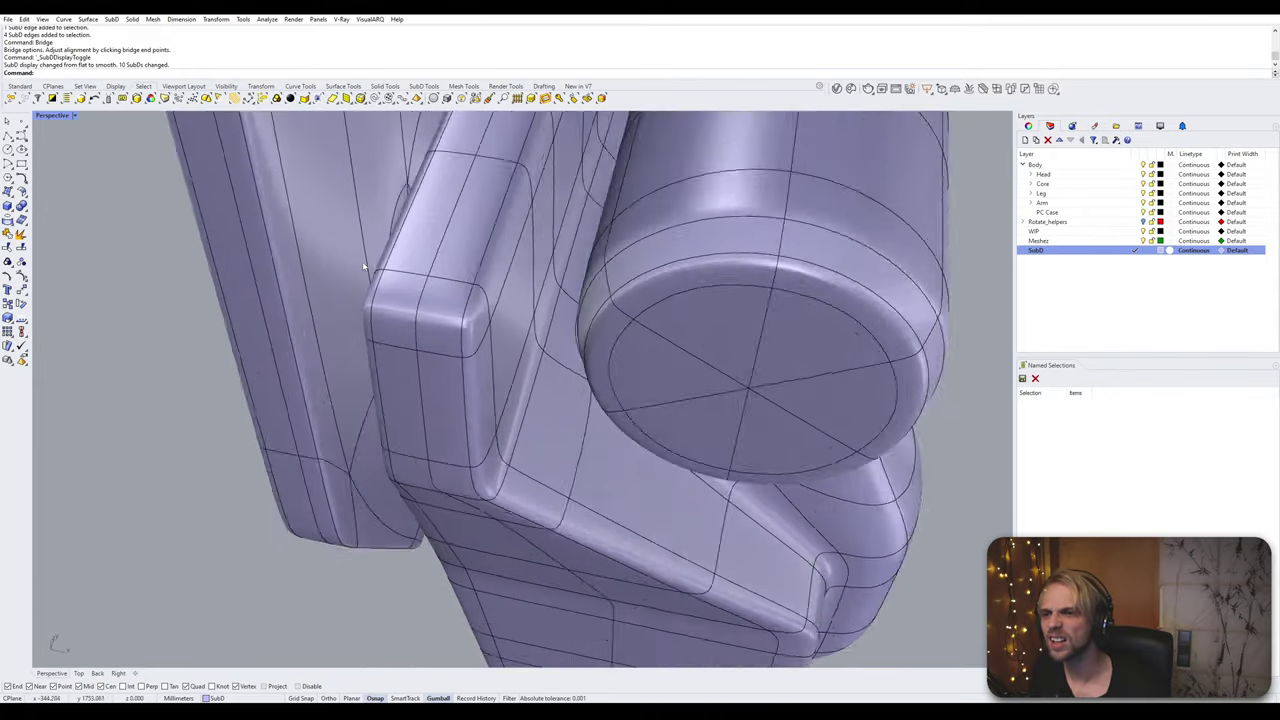
{"action": "right_click_drag", "start_coordinate": [363, 266], "coordinate": [518, 445]}
{"action": "scroll", "coordinate": [518, 445], "scroll_direction": "down", "scroll_amount": 8}
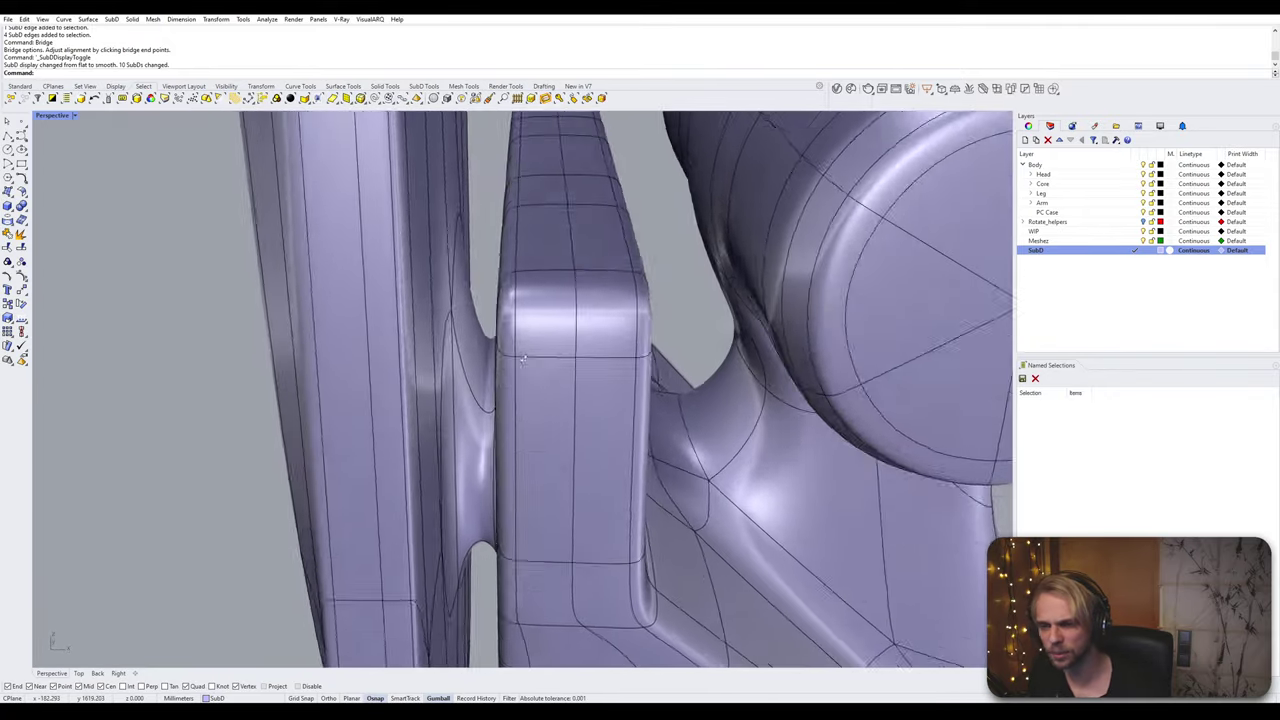
{"action": "key", "text": "Tab"}
{"action": "key", "text": "Tab"}
{"action": "scroll", "coordinate": [523, 338], "scroll_direction": "down", "scroll_amount": 6}
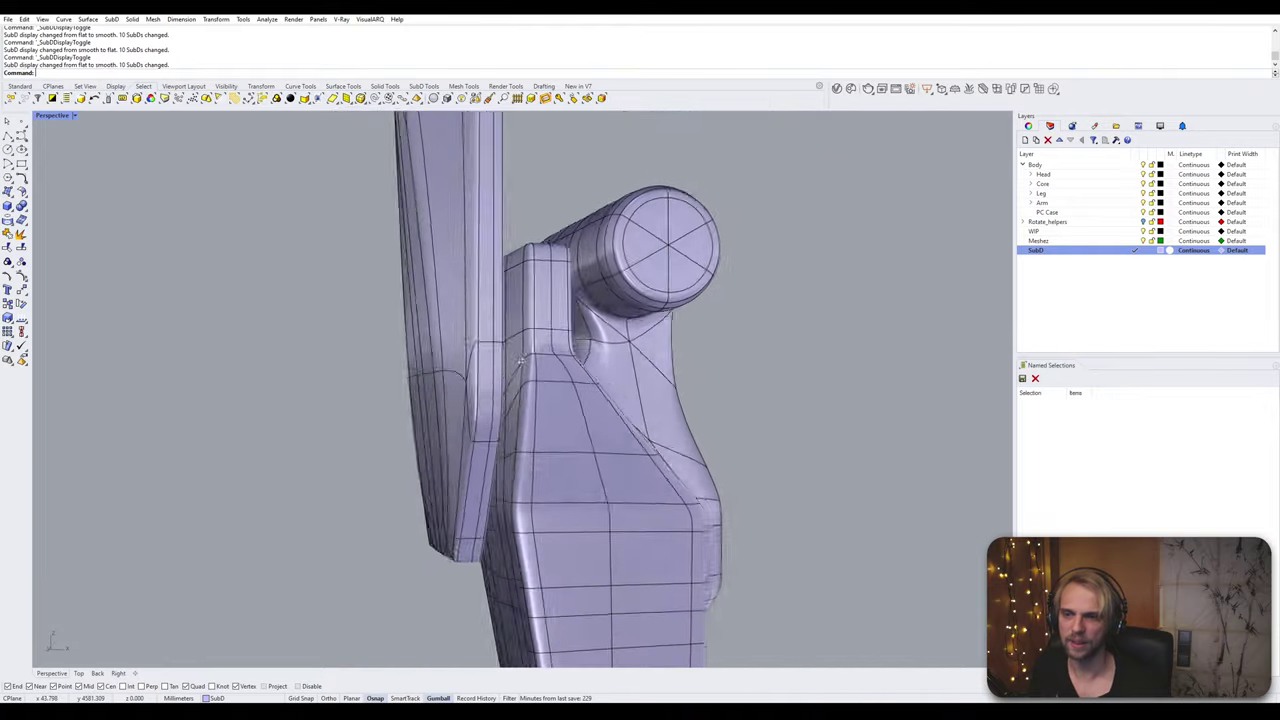
{"action": "right_click_drag", "start_coordinate": [325, 369], "coordinate": [631, 320]}
{"action": "scroll", "coordinate": [631, 320], "scroll_direction": "down", "scroll_amount": 4}
{"action": "right_click_drag", "start_coordinate": [536, 415], "coordinate": [731, 477]}
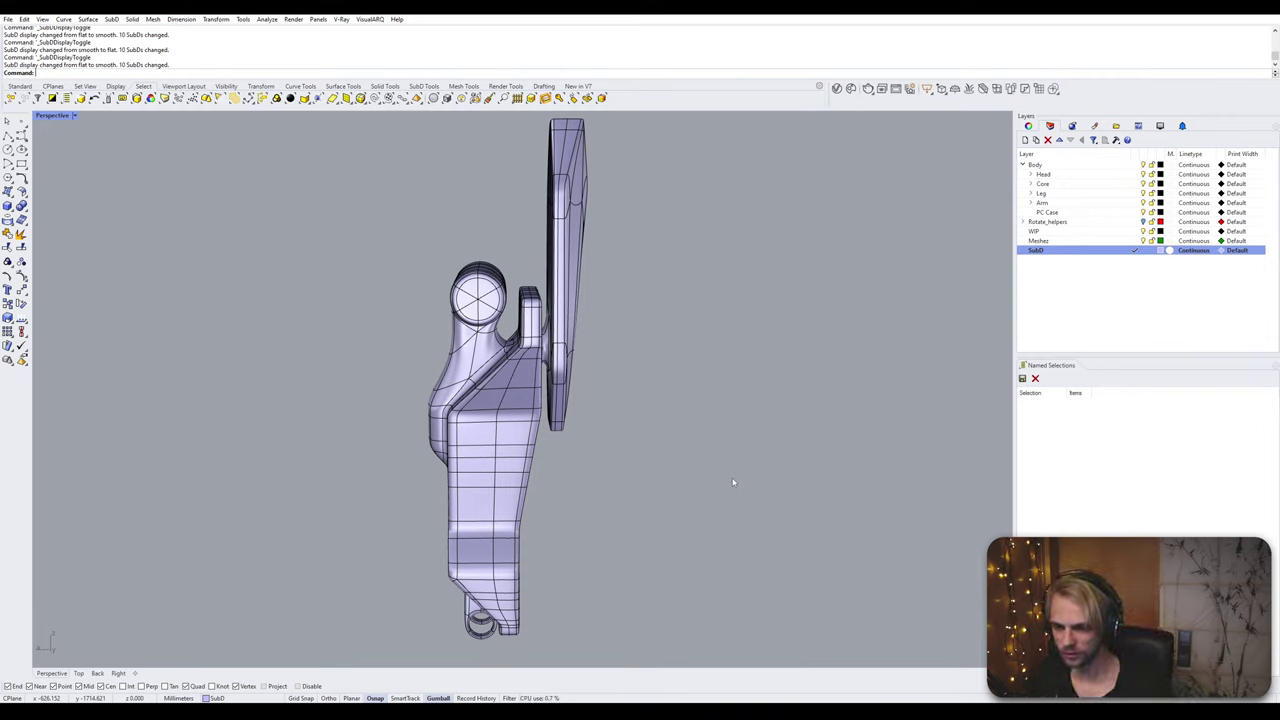
{"action": "right_click_drag", "start_coordinate": [731, 477], "coordinate": [602, 407]}
Step: Use ShowSelected to reveal the hidden SubD and polysurface finger pieces chosen from the selection menu
{"action": "type", "text": "ShowSelected"}
{"action": "key", "text": "Return"}
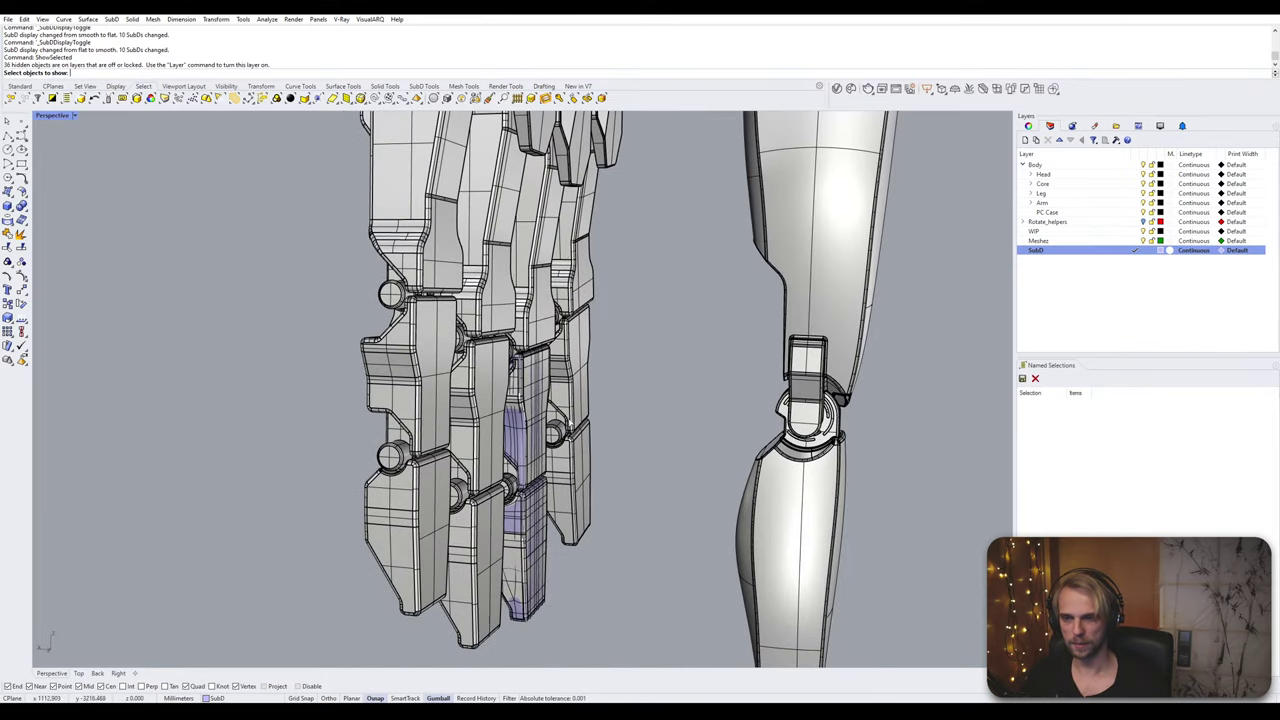
{"action": "scroll", "coordinate": [558, 535], "scroll_direction": "up", "scroll_amount": 5}
{"action": "left_click", "coordinate": [488, 350]}
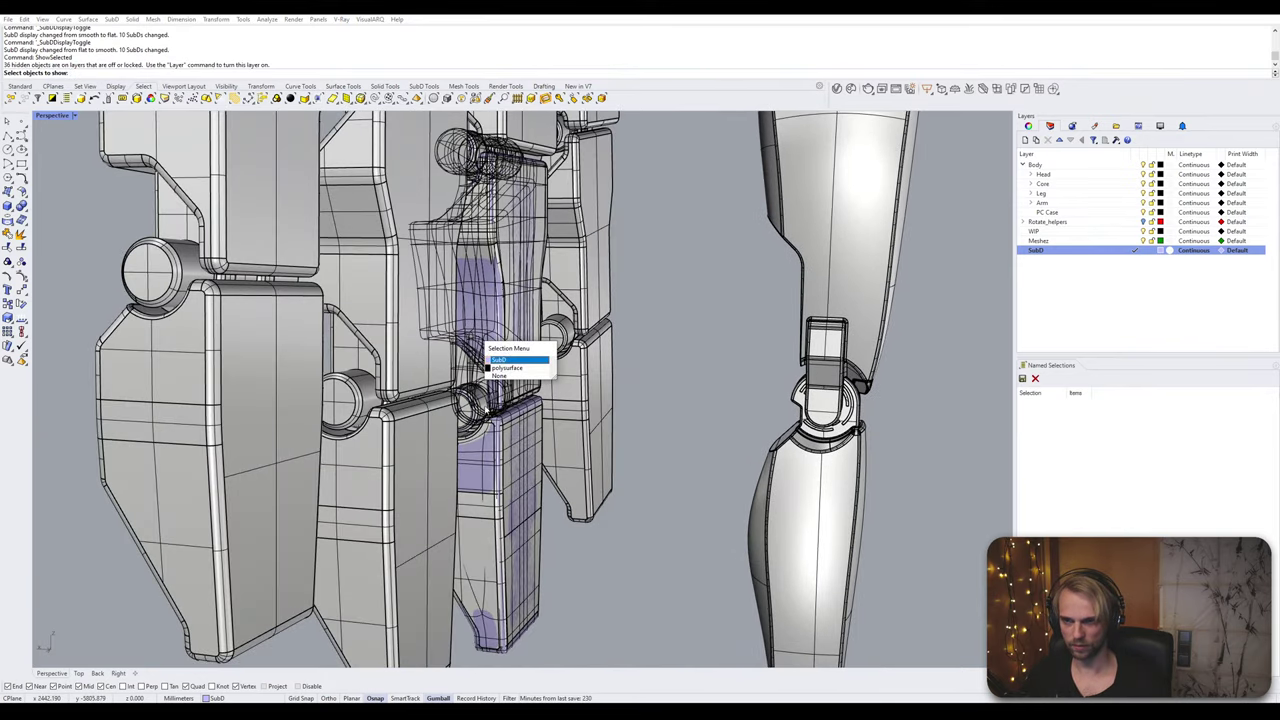
{"action": "left_click", "coordinate": [500, 360]}
{"action": "left_click", "coordinate": [481, 484]}
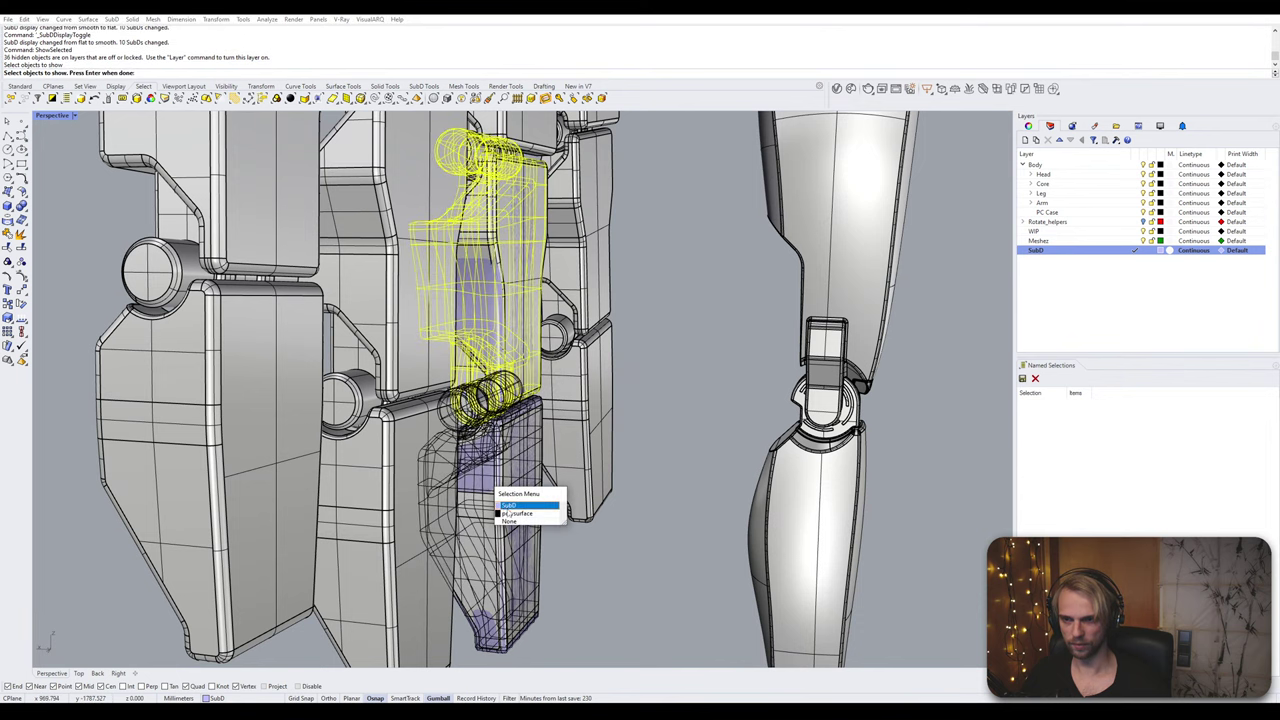
{"action": "left_click", "coordinate": [508, 513]}
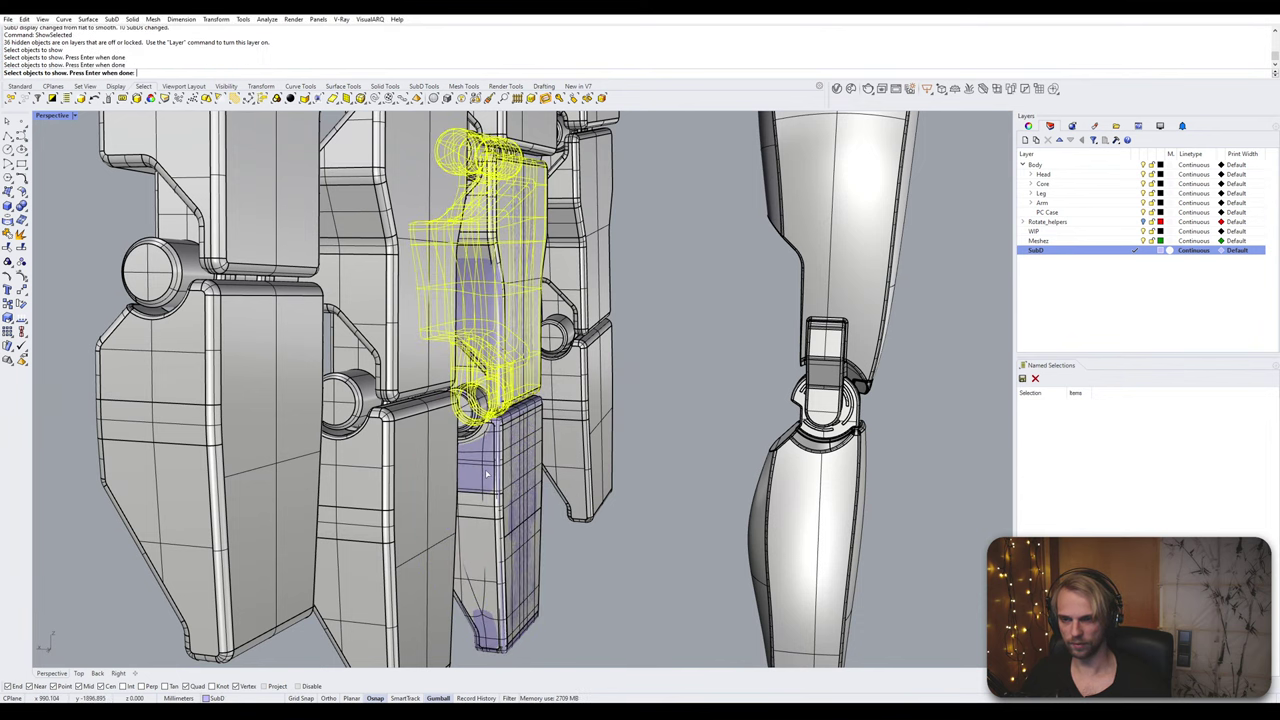
{"action": "left_click", "coordinate": [489, 476]}
{"action": "left_click", "coordinate": [510, 502]}
{"action": "key", "text": "Return"}
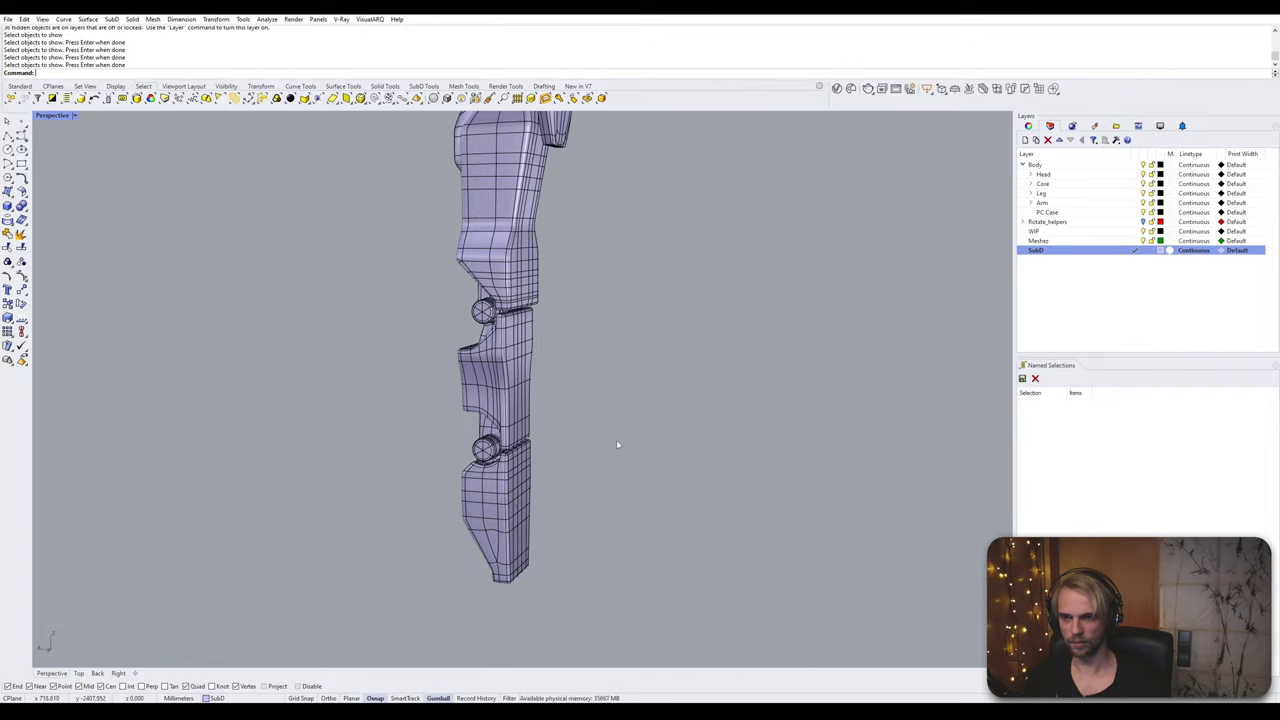
Step: Orbit around the finger parts, then Show all 149 hidden objects of the hand
{"action": "right_click_drag", "start_coordinate": [618, 444], "coordinate": [397, 471]}
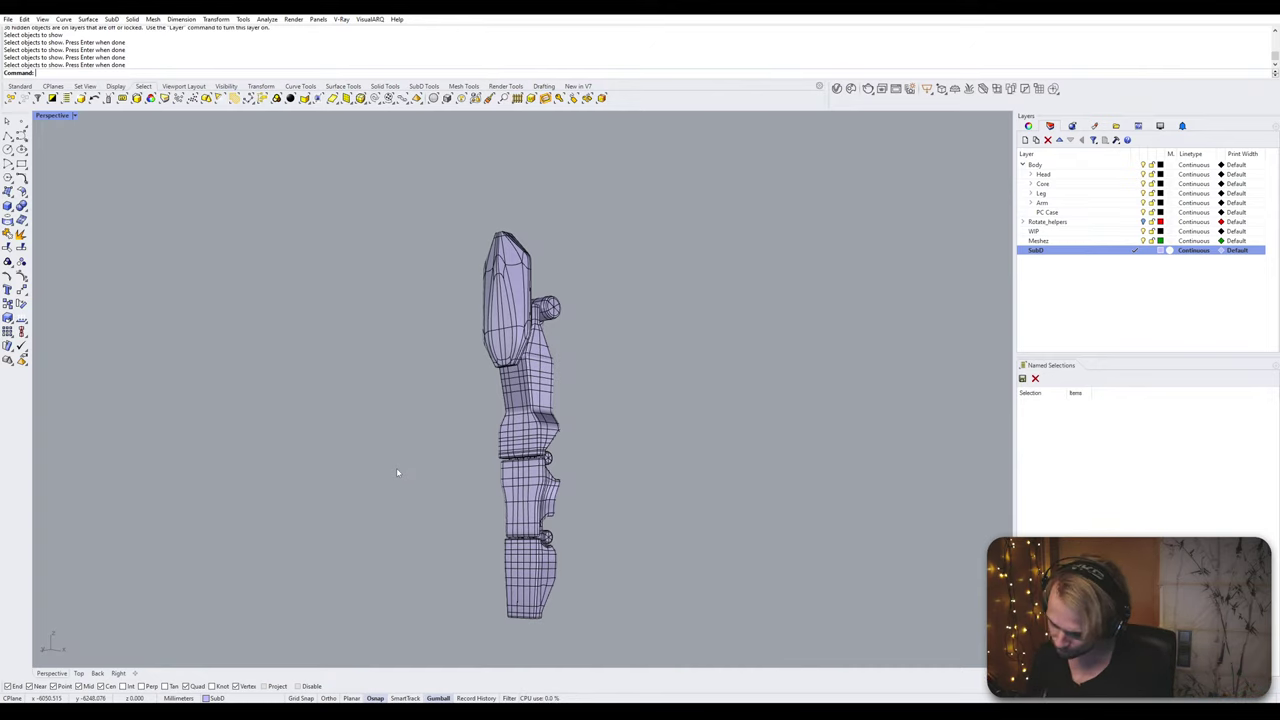
{"action": "type", "text": "show"}
{"action": "key", "text": "Return"}
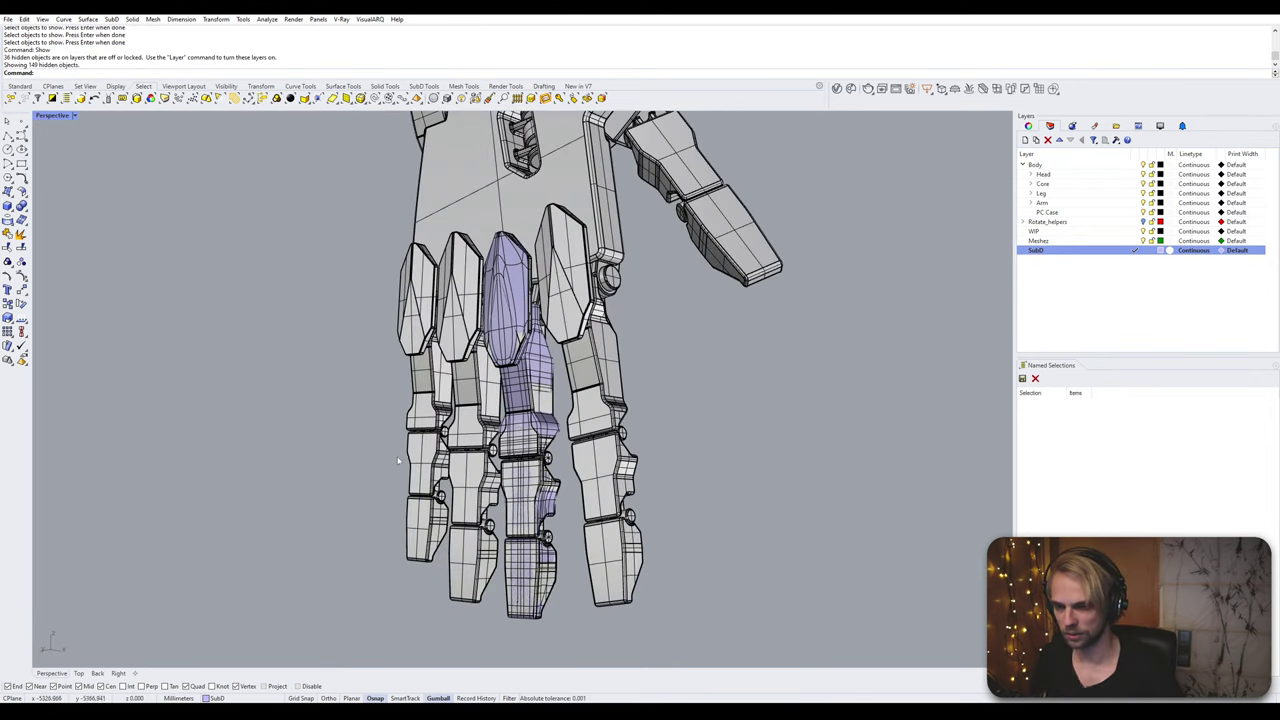
{"action": "scroll", "coordinate": [398, 460], "scroll_direction": "down", "scroll_amount": 5}
{"action": "right_click_drag", "start_coordinate": [569, 390], "coordinate": [607, 546]}
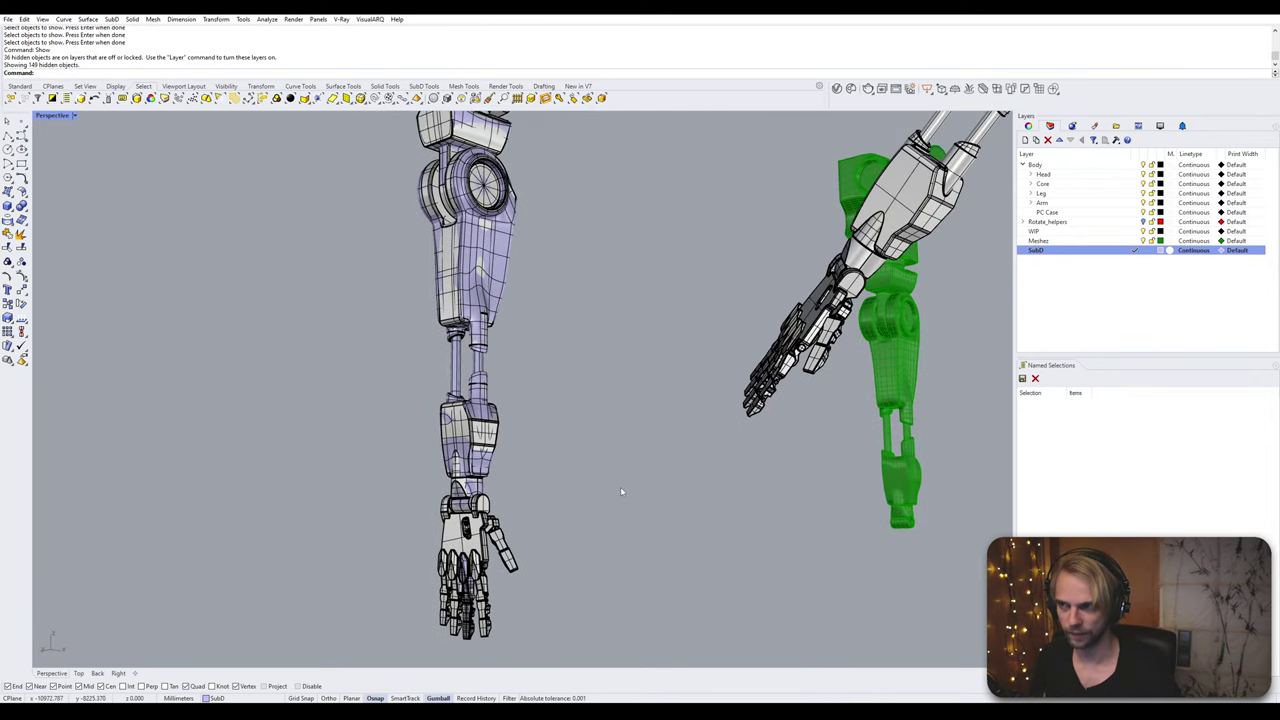
{"action": "type", "text": "Sel"}
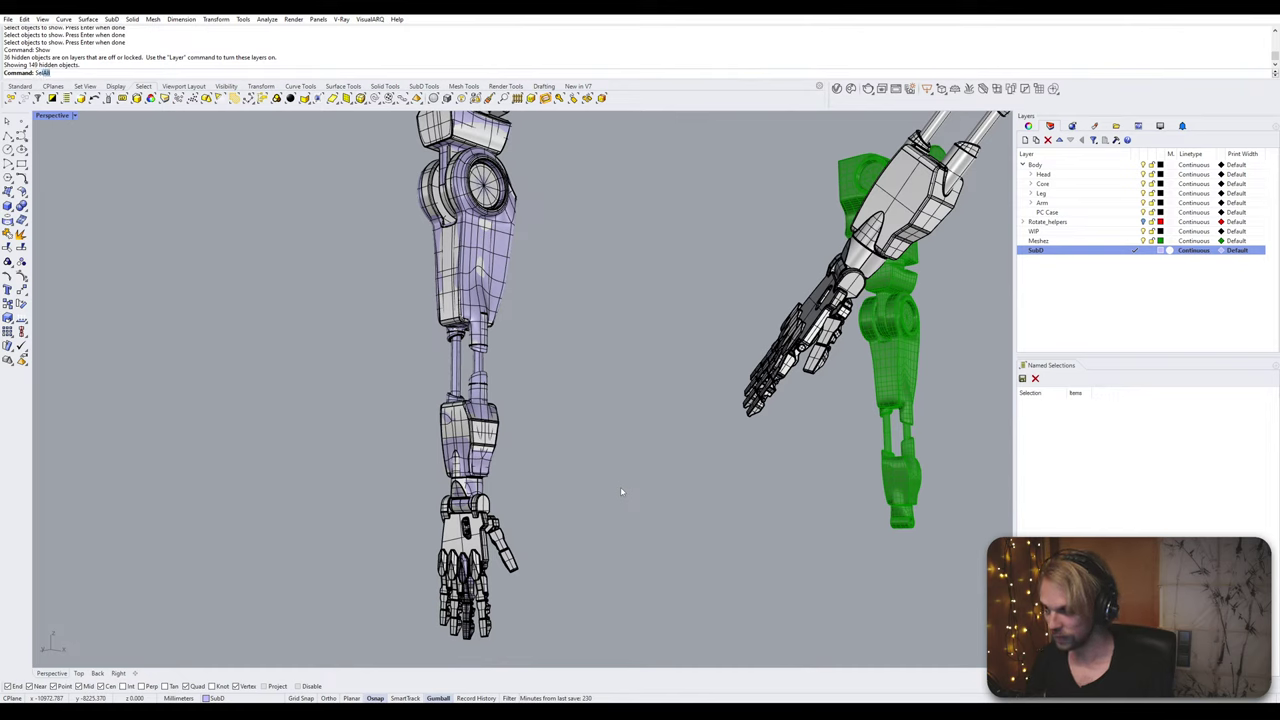
{"action": "type", "text": "SubD"}
{"action": "key", "text": "Return"}
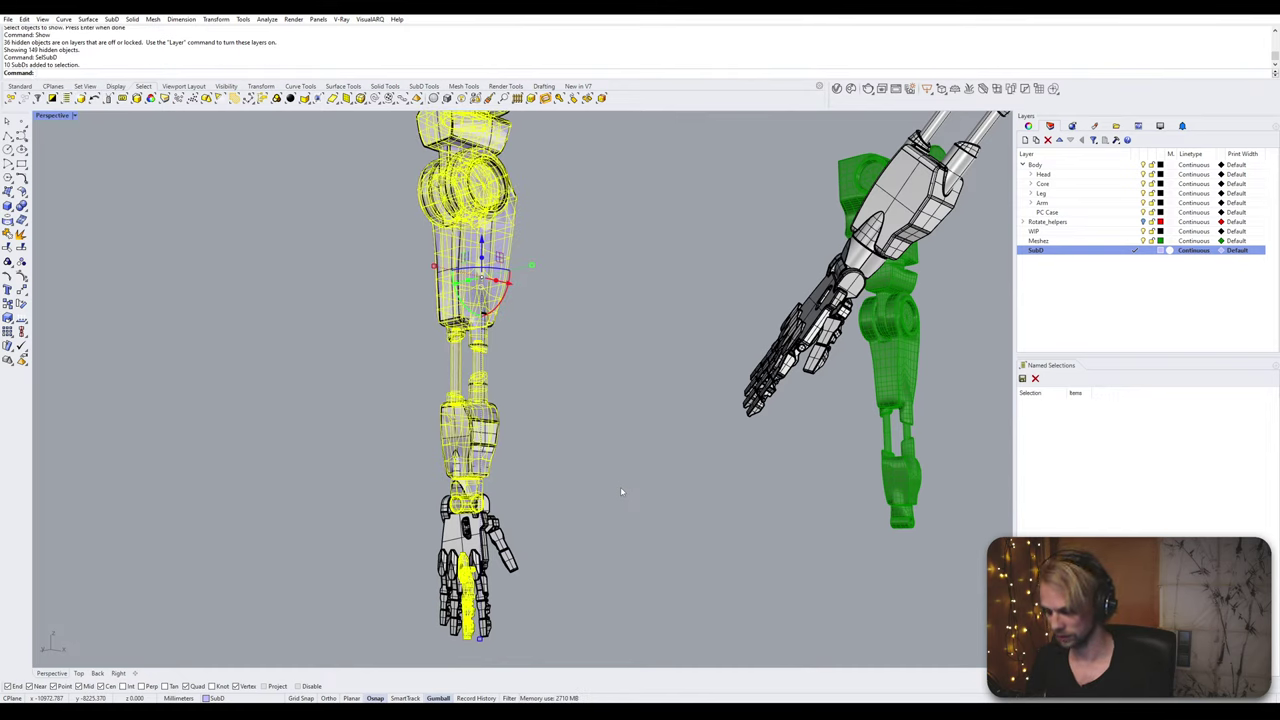
{"action": "type", "text": "Isolate"}
{"action": "key", "text": "Return"}
{"action": "key", "text": "Escape"}
{"action": "mouse_move", "coordinate": [618, 484]}
{"action": "right_mouse_down"}
{"action": "mouse_move", "coordinate": [540, 484]}
{"action": "mouse_move", "coordinate": [621, 484]}
{"action": "right_mouse_up"}
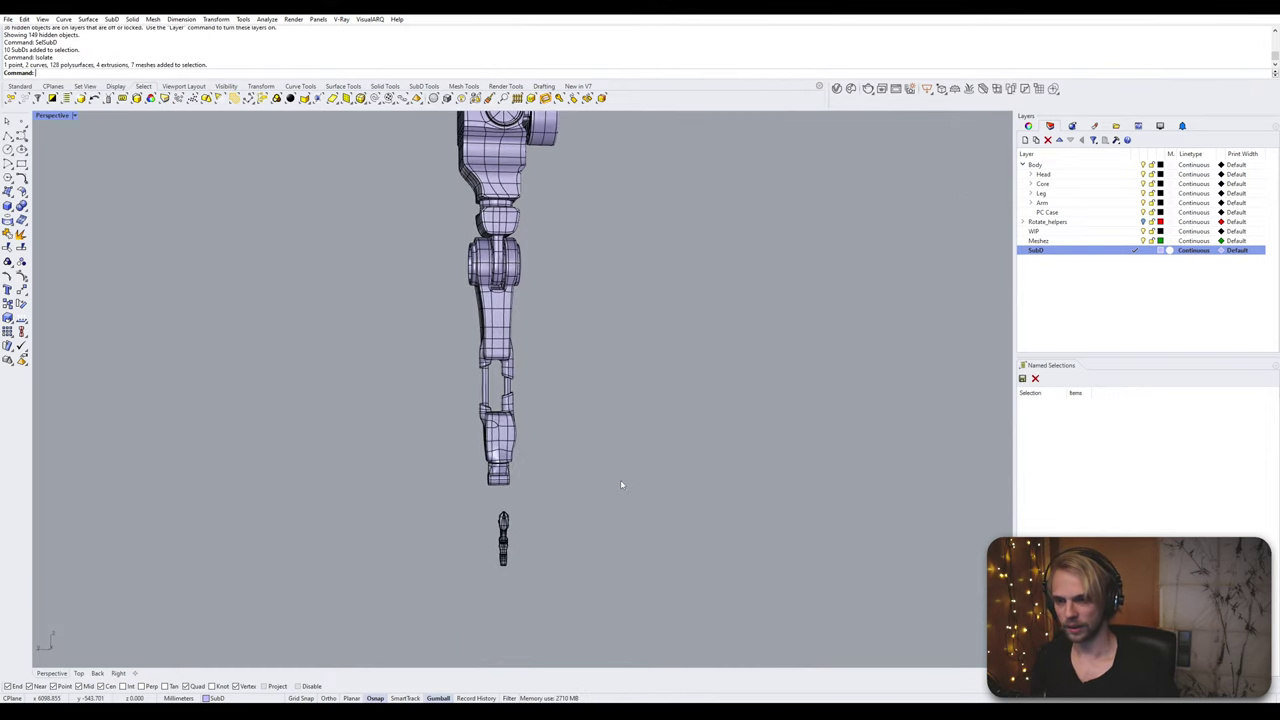
{"action": "scroll", "coordinate": [620, 485], "scroll_direction": "down", "scroll_amount": 5}
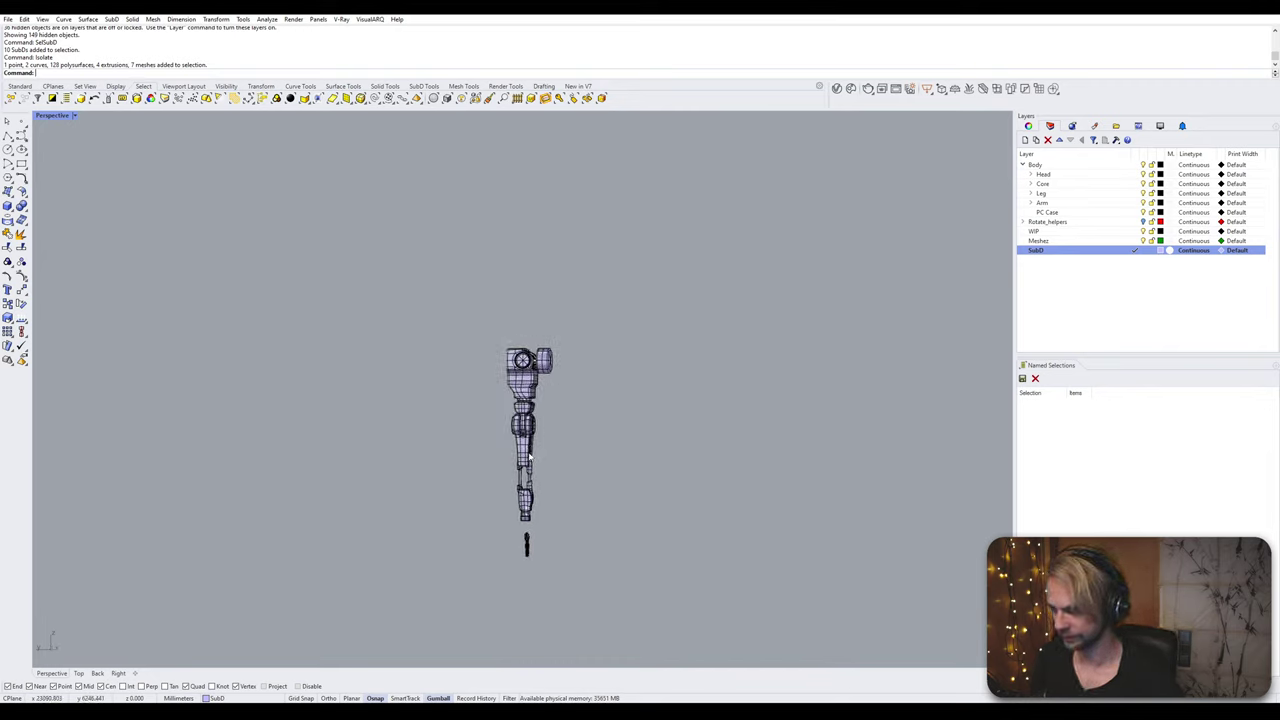
{"action": "left_click_drag", "start_coordinate": [423, 280], "coordinate": [650, 609]}
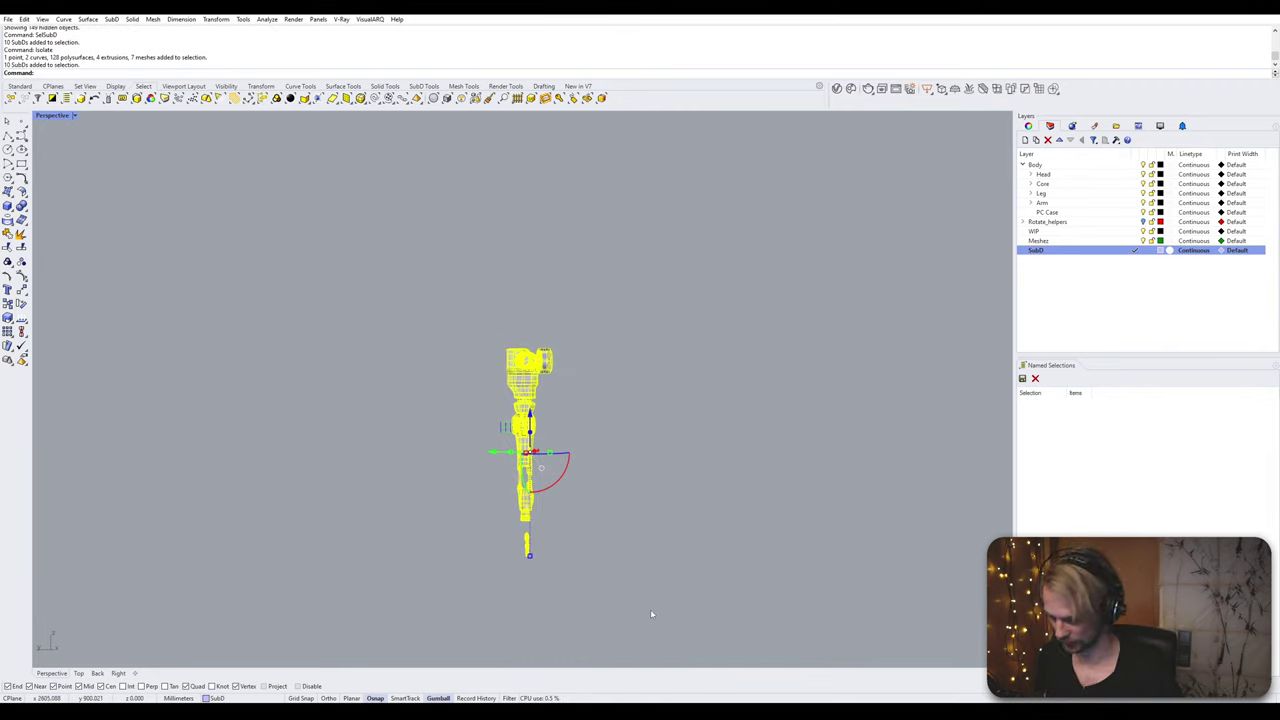
{"action": "type", "text": "Mirror"}
{"action": "key", "text": "Return"}
{"action": "left_click", "coordinate": [553, 649]}
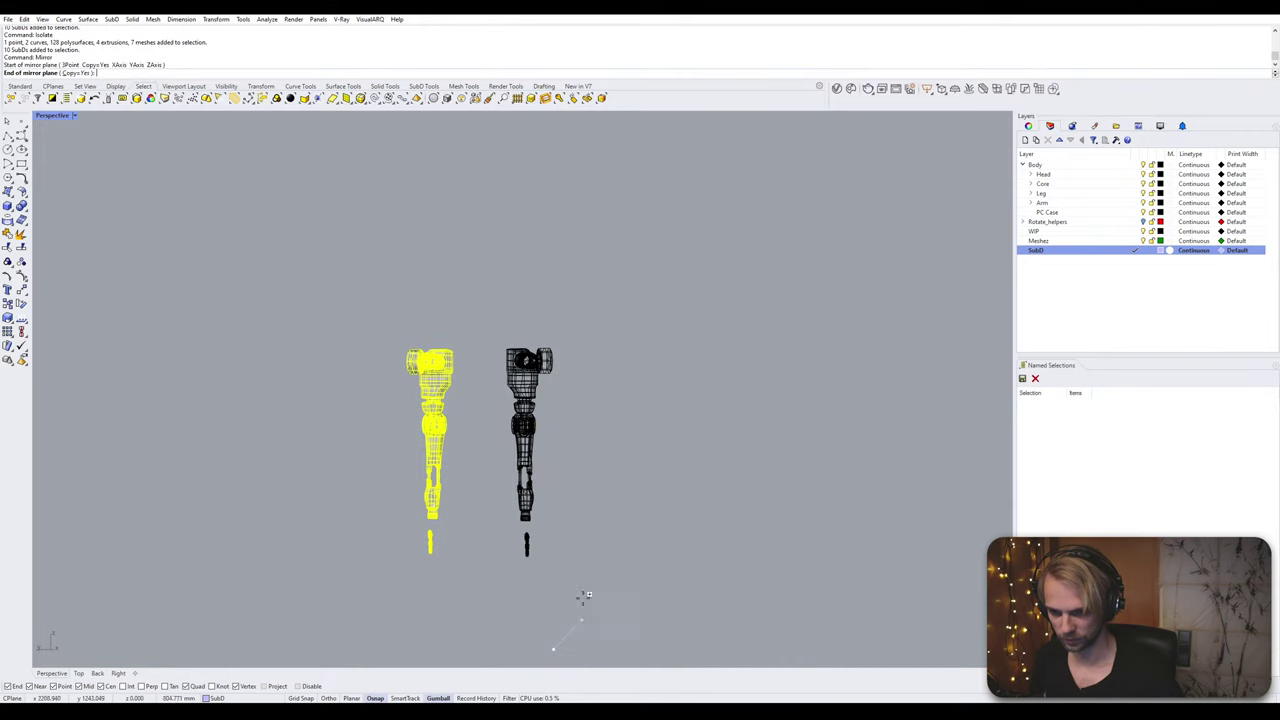
{"action": "left_click", "coordinate": [644, 527]}
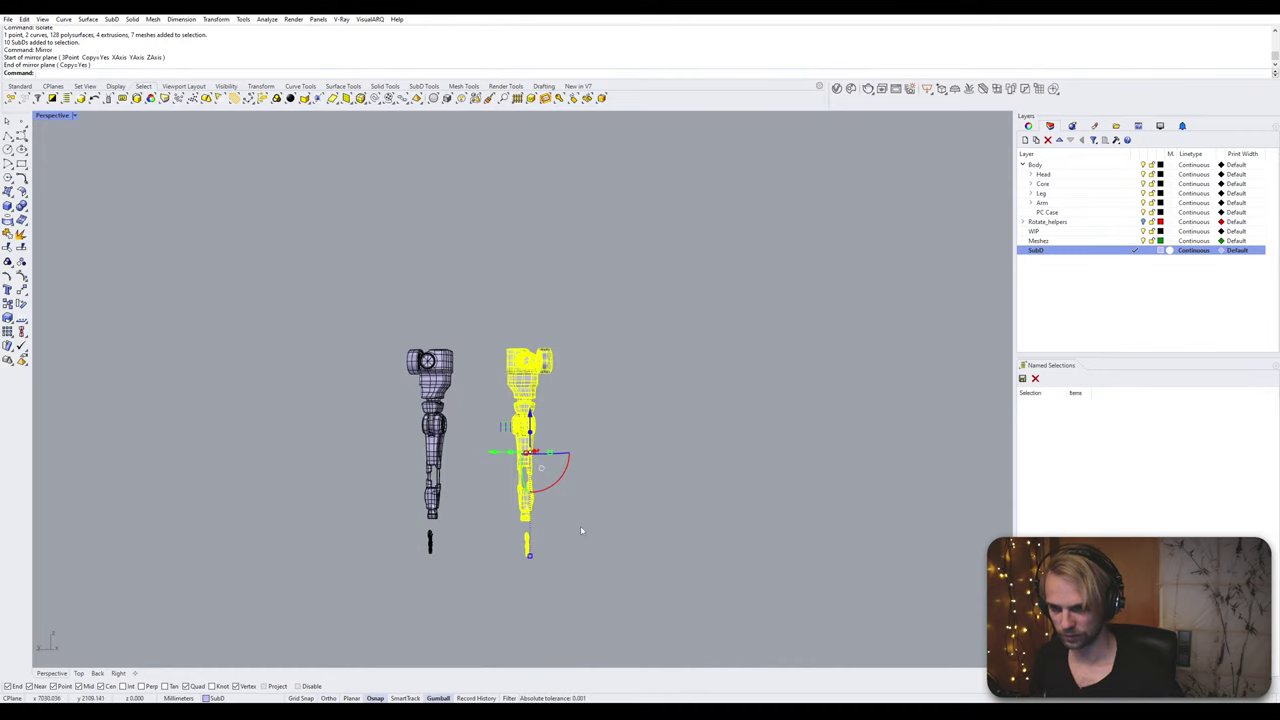
{"action": "left_click", "coordinate": [596, 537]}
{"action": "left_click", "coordinate": [438, 466]}
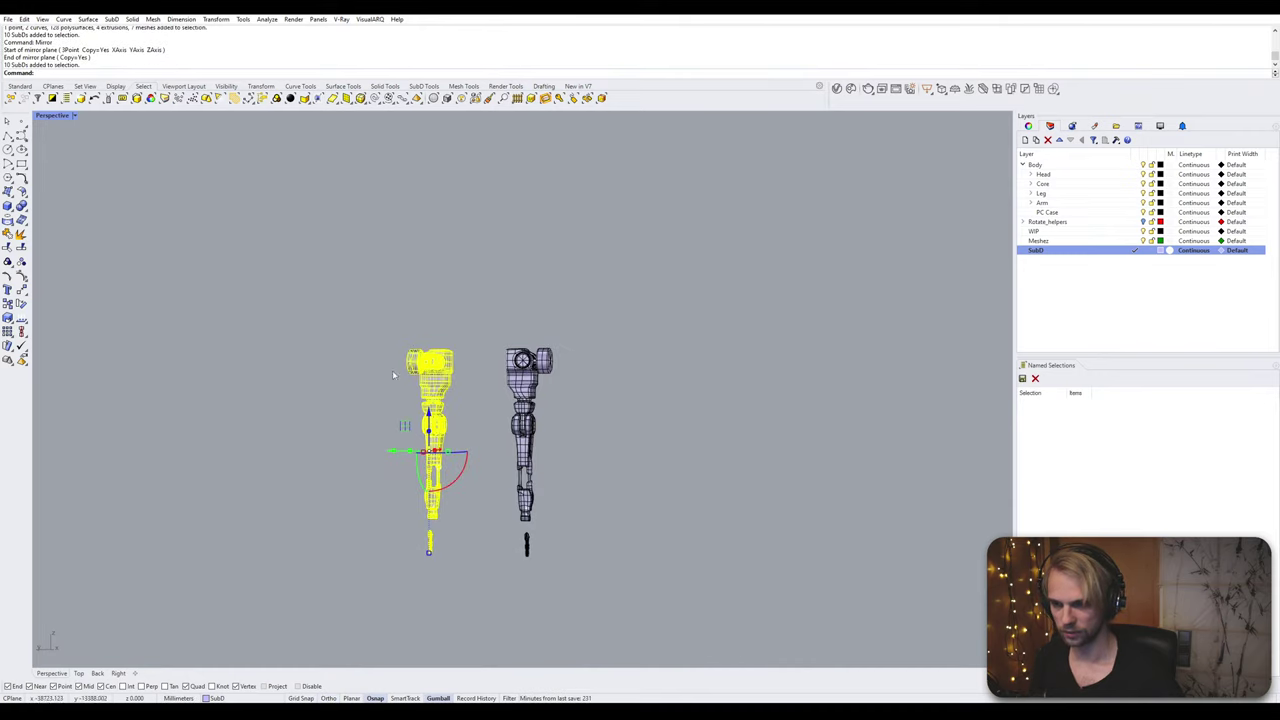
{"action": "key", "text": "alt"}
{"action": "left_click_drag", "start_coordinate": [440, 470], "coordinate": [642, 485]}
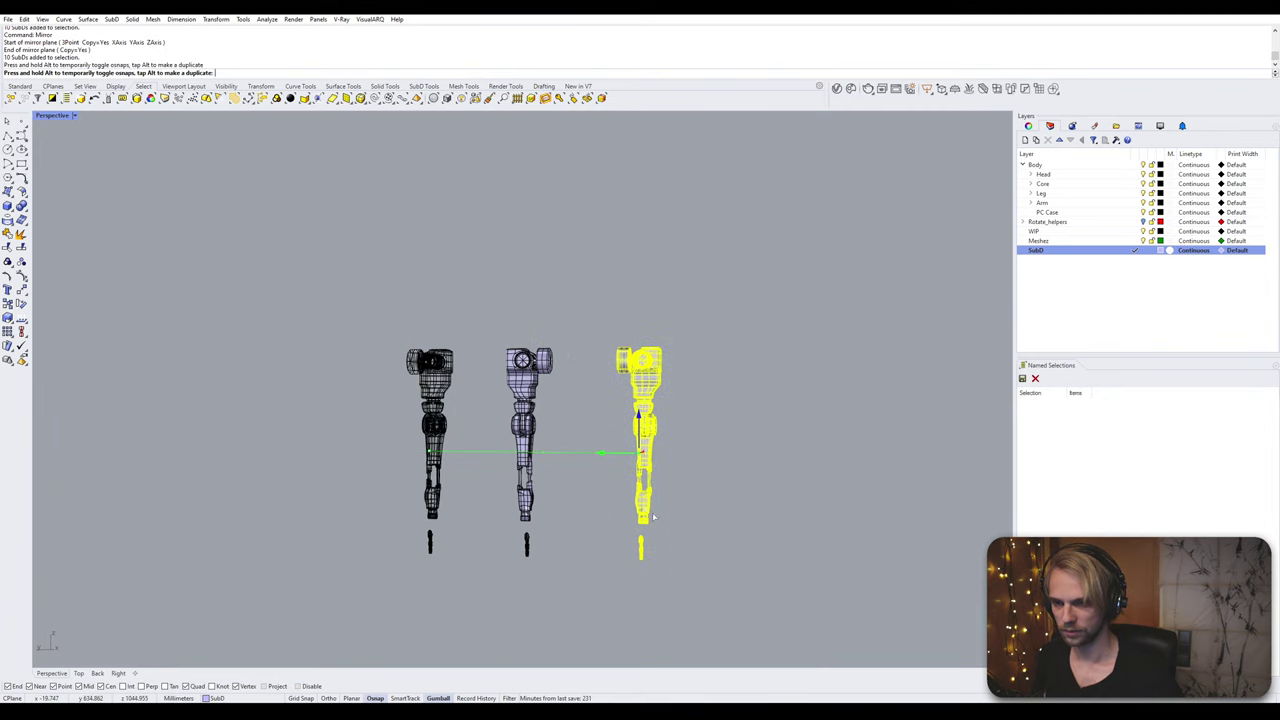
{"action": "left_click", "coordinate": [631, 553]}
{"action": "scroll", "coordinate": [630, 554], "scroll_direction": "up", "scroll_amount": 10}
{"action": "scroll", "coordinate": [552, 492], "scroll_direction": "down", "scroll_amount": 6}
{"action": "right_click_drag", "start_coordinate": [560, 468], "coordinate": [536, 497], "text": "shift"}
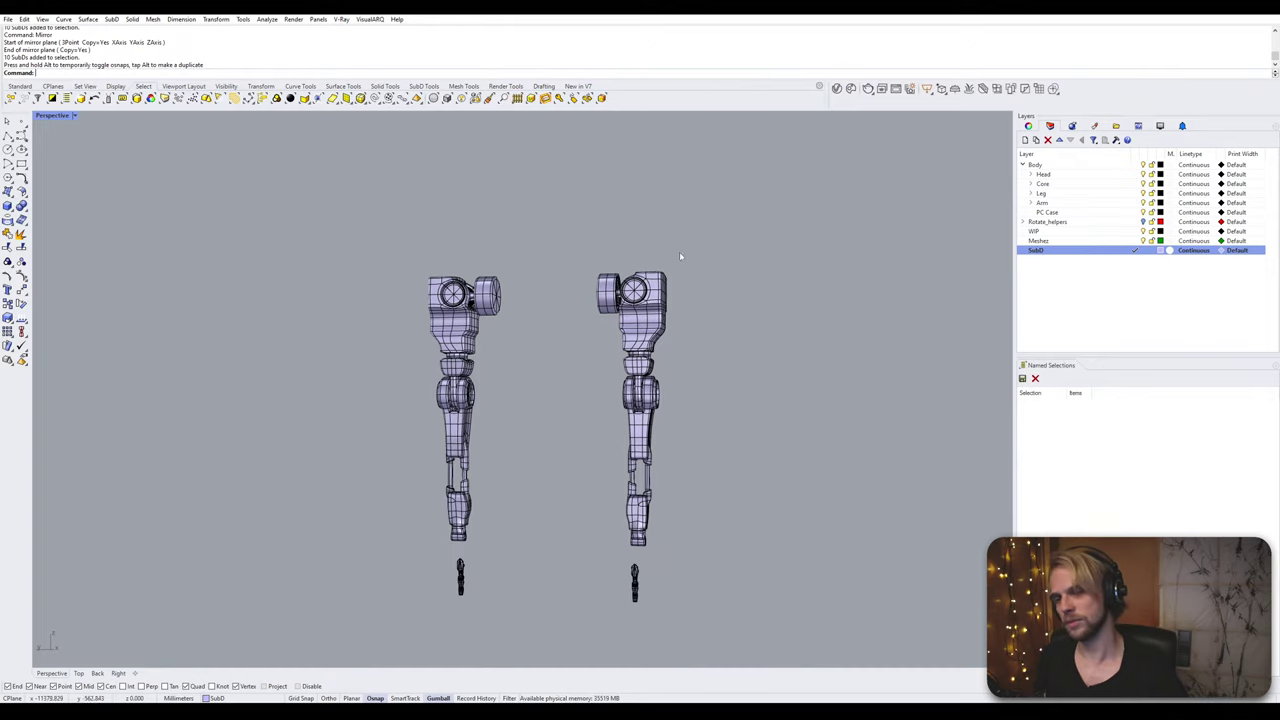
{"action": "scroll", "coordinate": [563, 306], "scroll_direction": "down", "scroll_amount": 3}
{"action": "key", "text": "ctrl+z"}
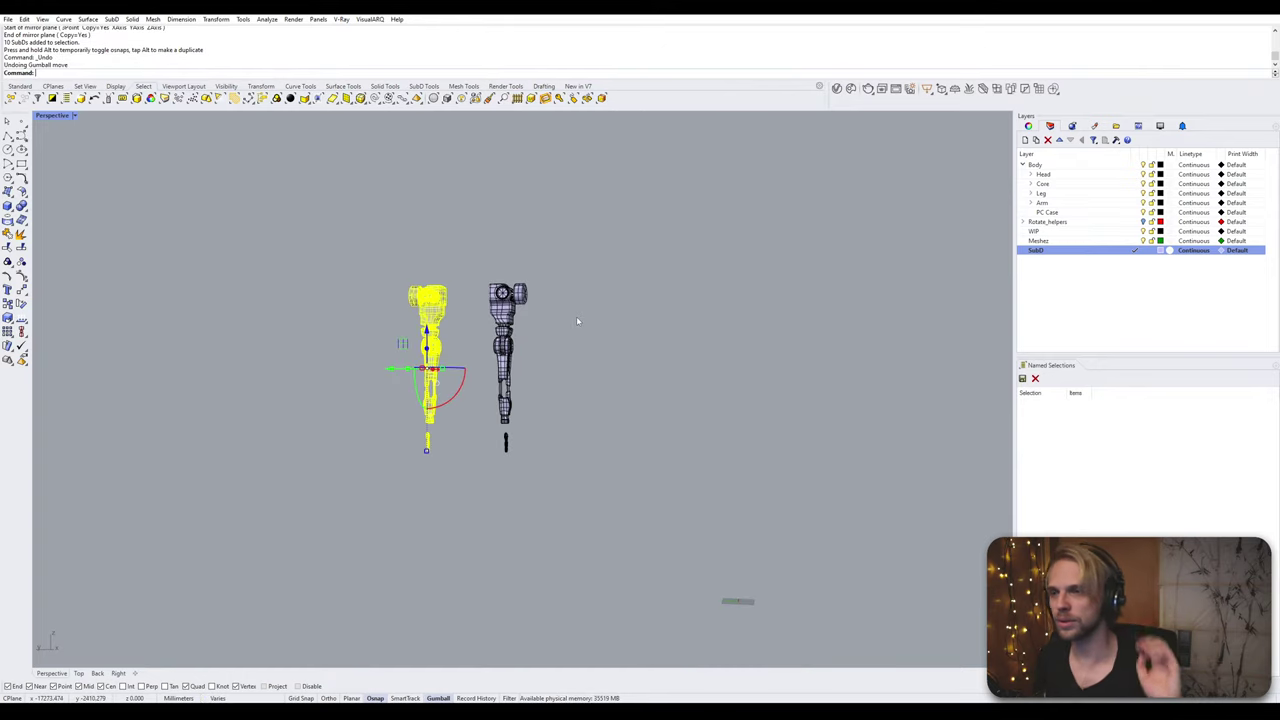
{"action": "key", "text": "ctrl+z"}
{"action": "right_click_drag", "start_coordinate": [567, 326], "coordinate": [559, 400]}
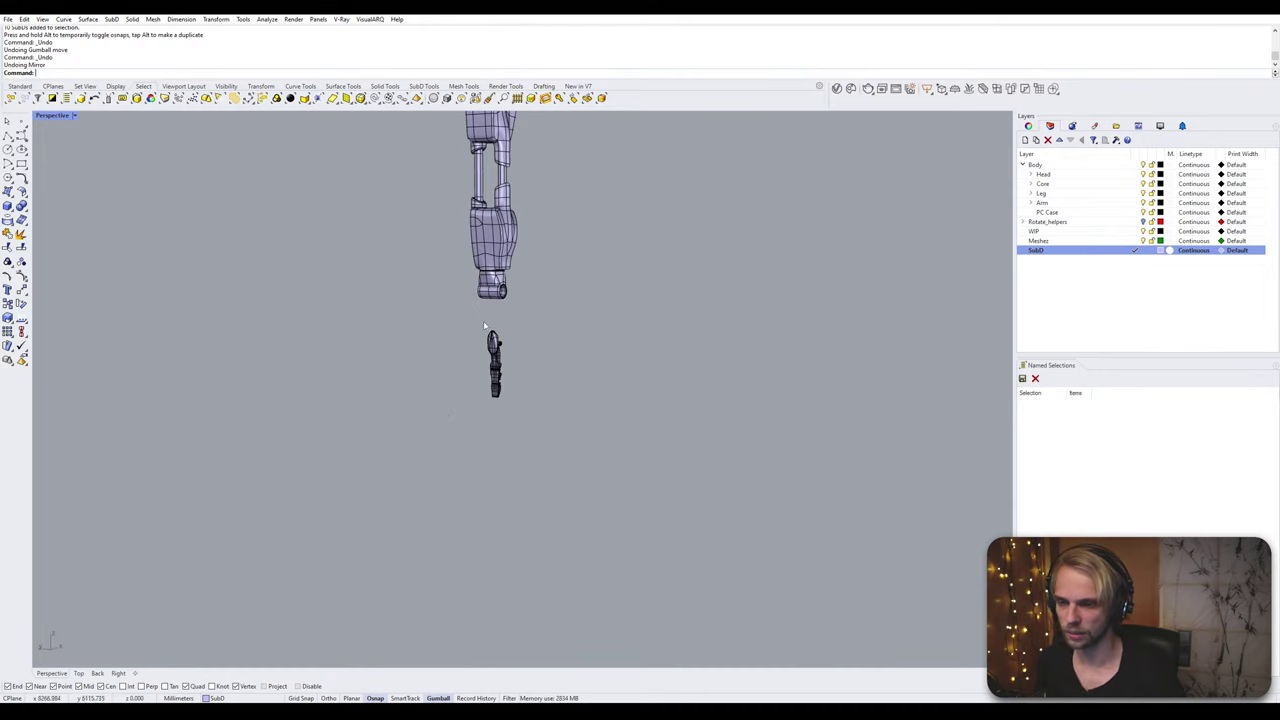
Step: Zoom to the small hand part, orbit to a front view of the arm, and save CRT_retopo.3dm
{"action": "left_click", "coordinate": [494, 365]}
{"action": "type", "text": "zs"}
{"action": "key", "text": "Return"}
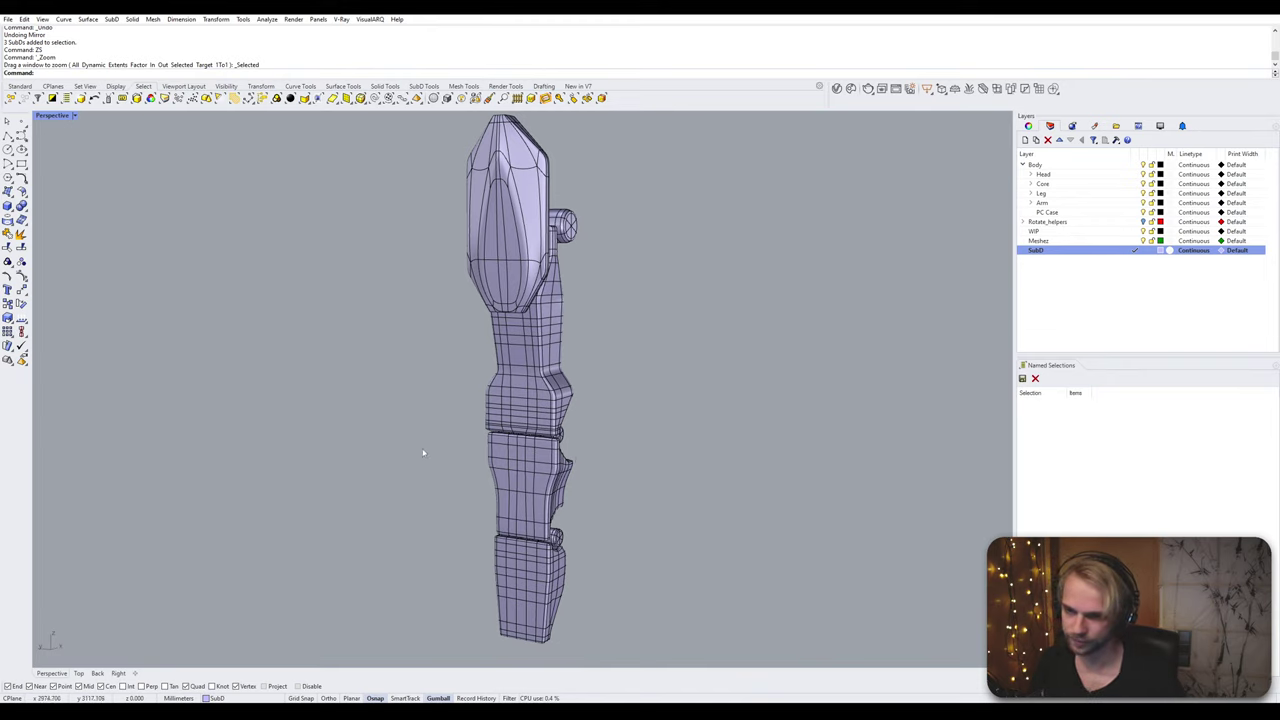
{"action": "right_click_drag", "start_coordinate": [423, 449], "coordinate": [372, 344]}
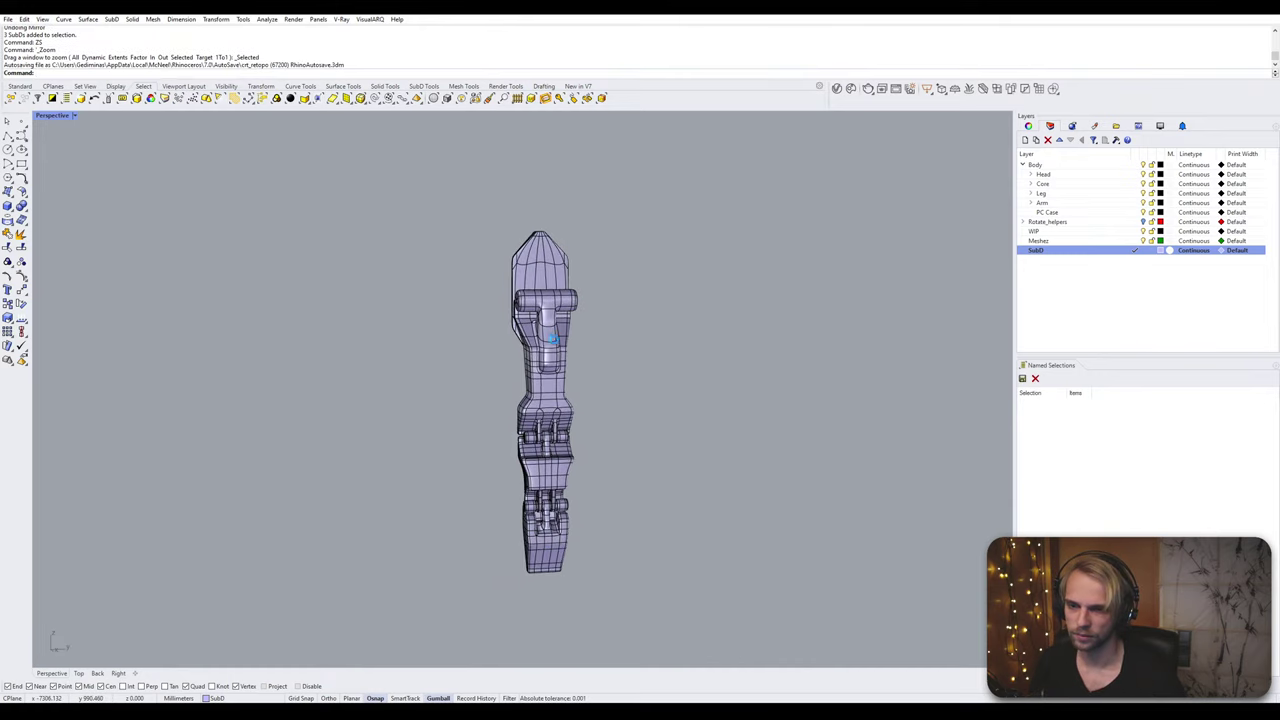
{"action": "right_click_drag", "start_coordinate": [552, 338], "coordinate": [522, 377]}
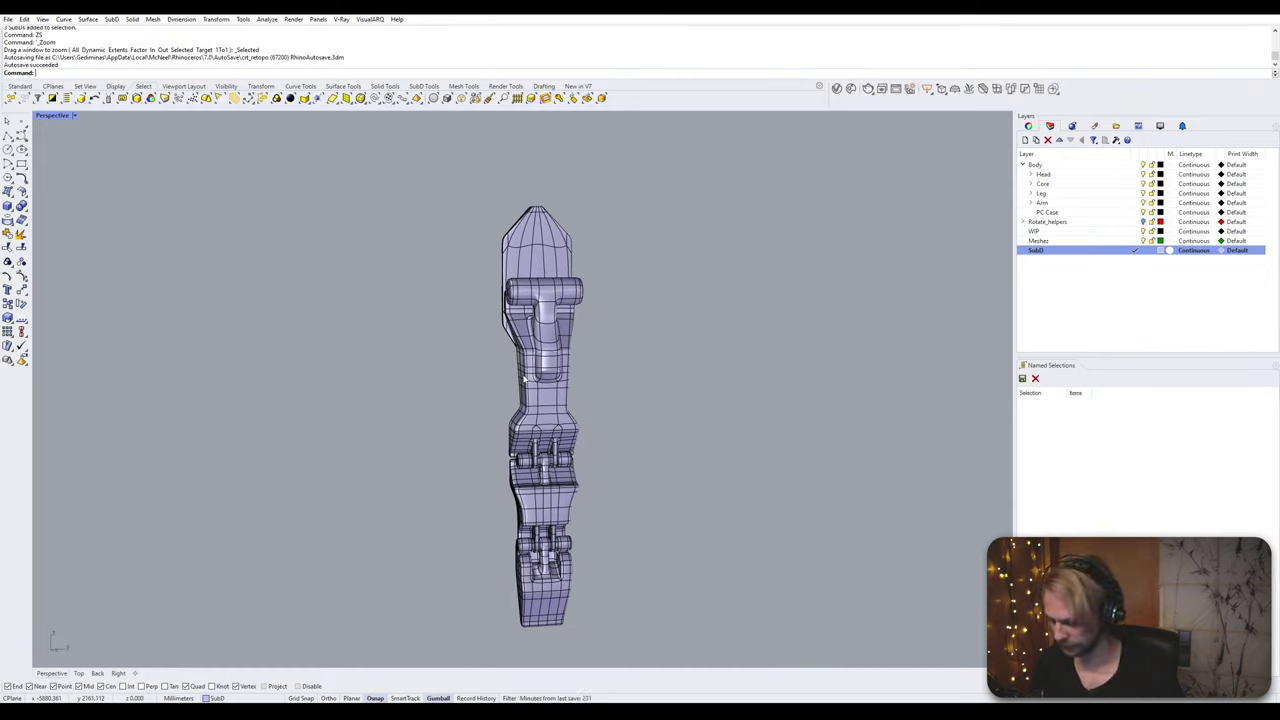
{"action": "key", "text": "ctrl+s"}
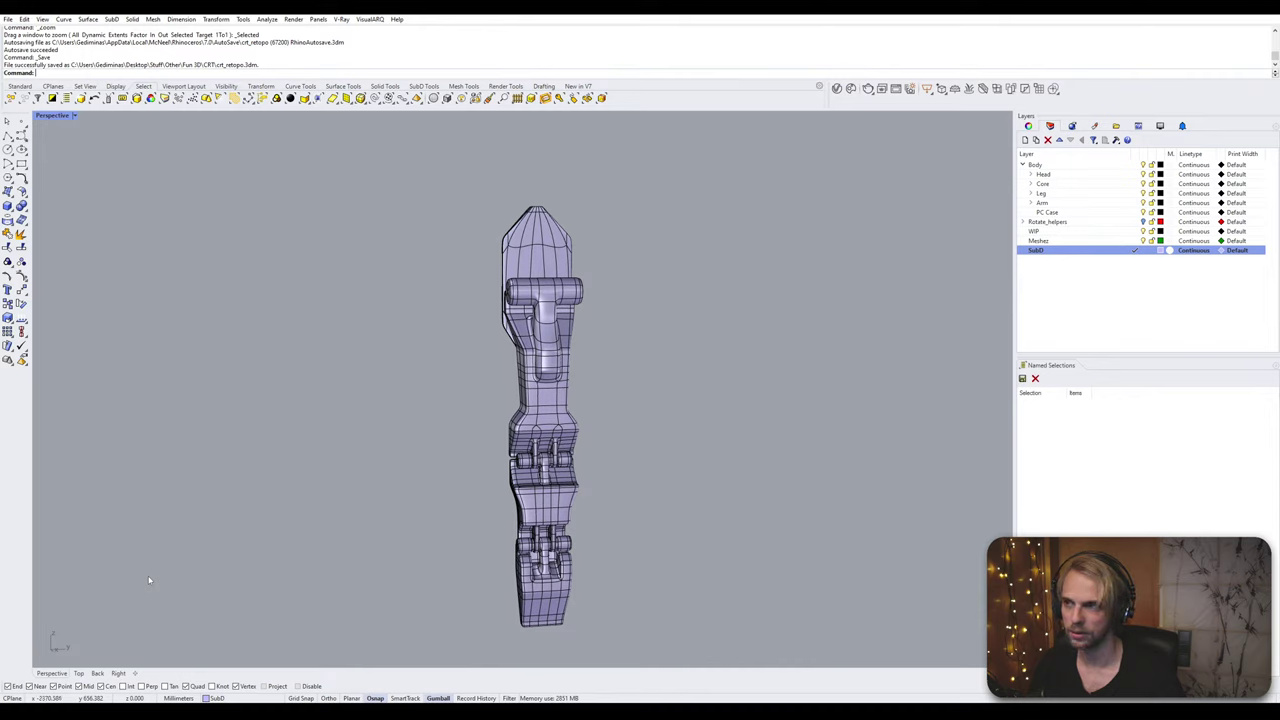
Step: Orbit around the lavender SubD arm to inspect it from the other side
{"action": "right_click_drag", "start_coordinate": [149, 580], "coordinate": [490, 542]}
{"action": "scroll", "coordinate": [492, 478], "scroll_direction": "up", "scroll_amount": 4}
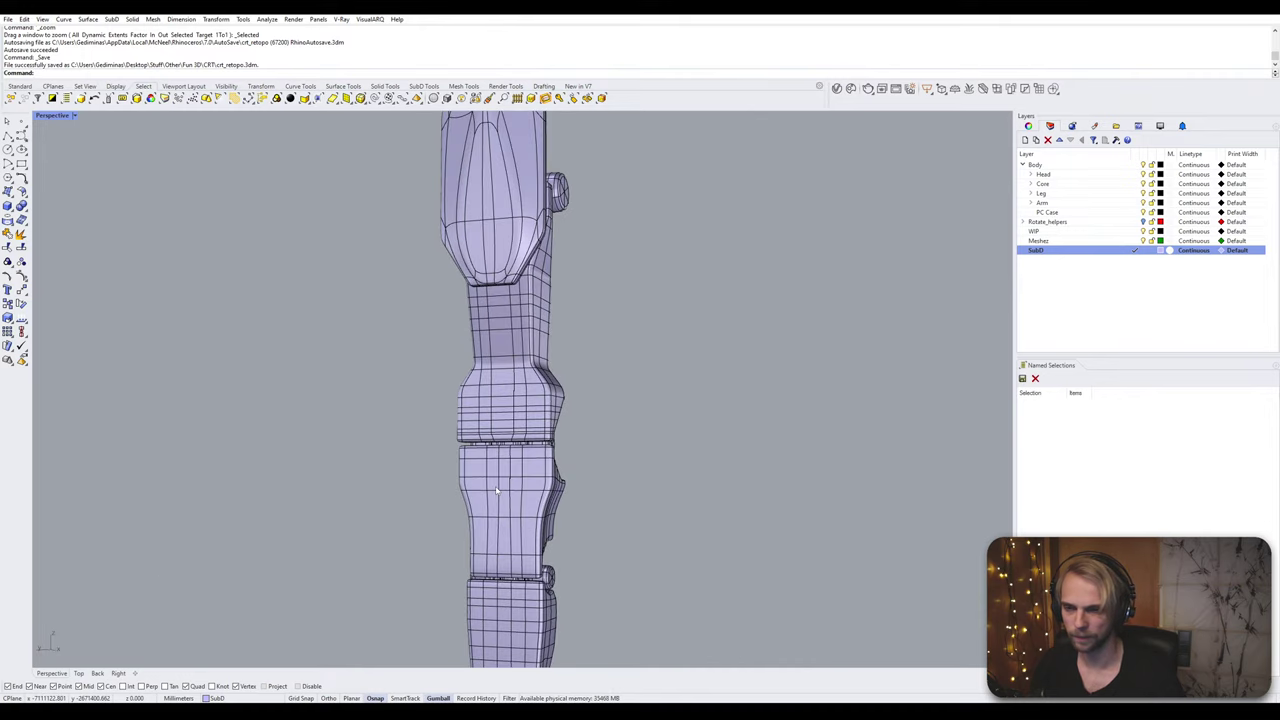
{"action": "scroll", "coordinate": [510, 362], "scroll_direction": "down", "scroll_amount": 7}
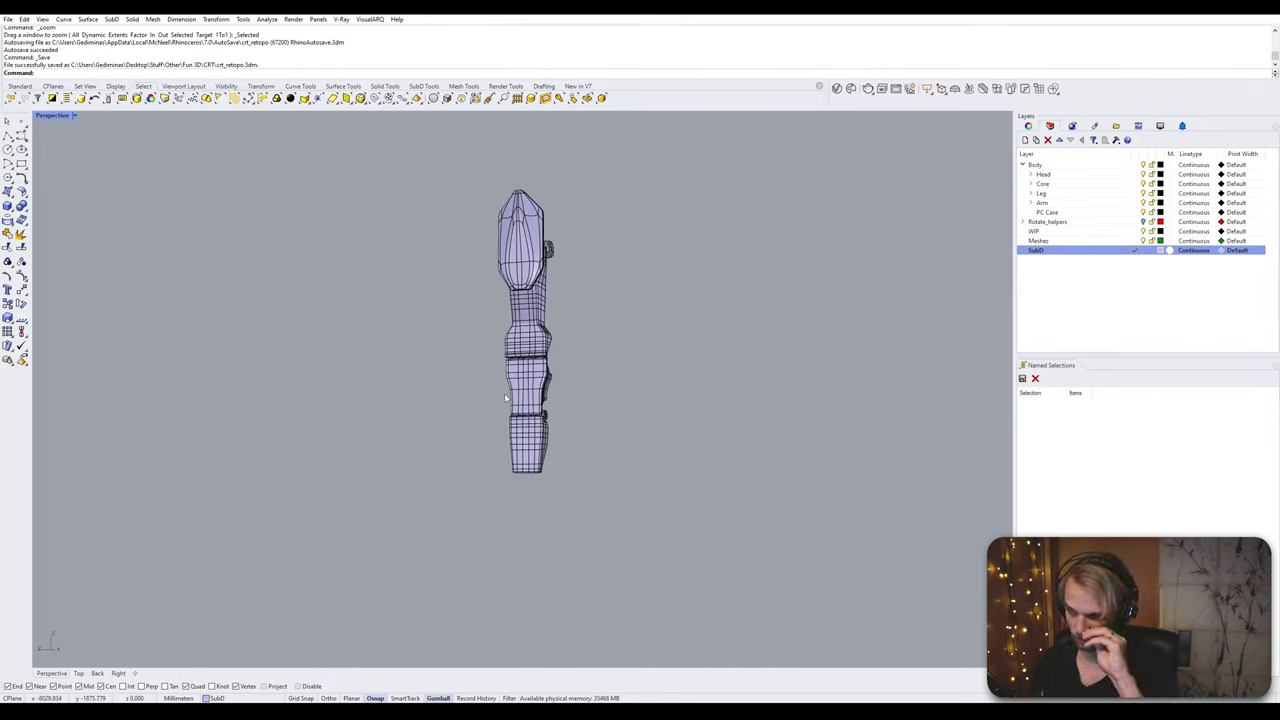
{"action": "right_click_drag", "start_coordinate": [504, 393], "coordinate": [507, 231]}
{"action": "scroll", "coordinate": [507, 231], "scroll_direction": "up", "scroll_amount": 2}
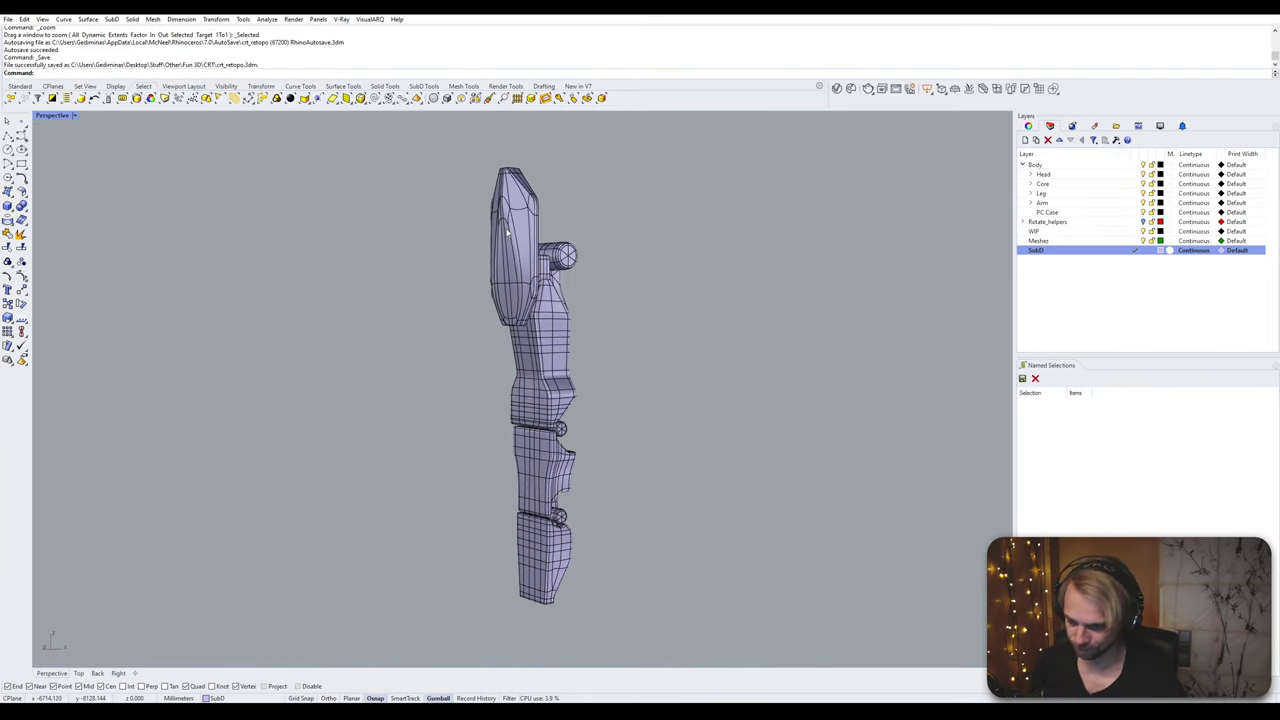
Step: Use ShowSelected to reveal the thumb's upper and lower segments and two finger segments
{"action": "type", "text": "ss"}
{"action": "key", "text": "Return"}
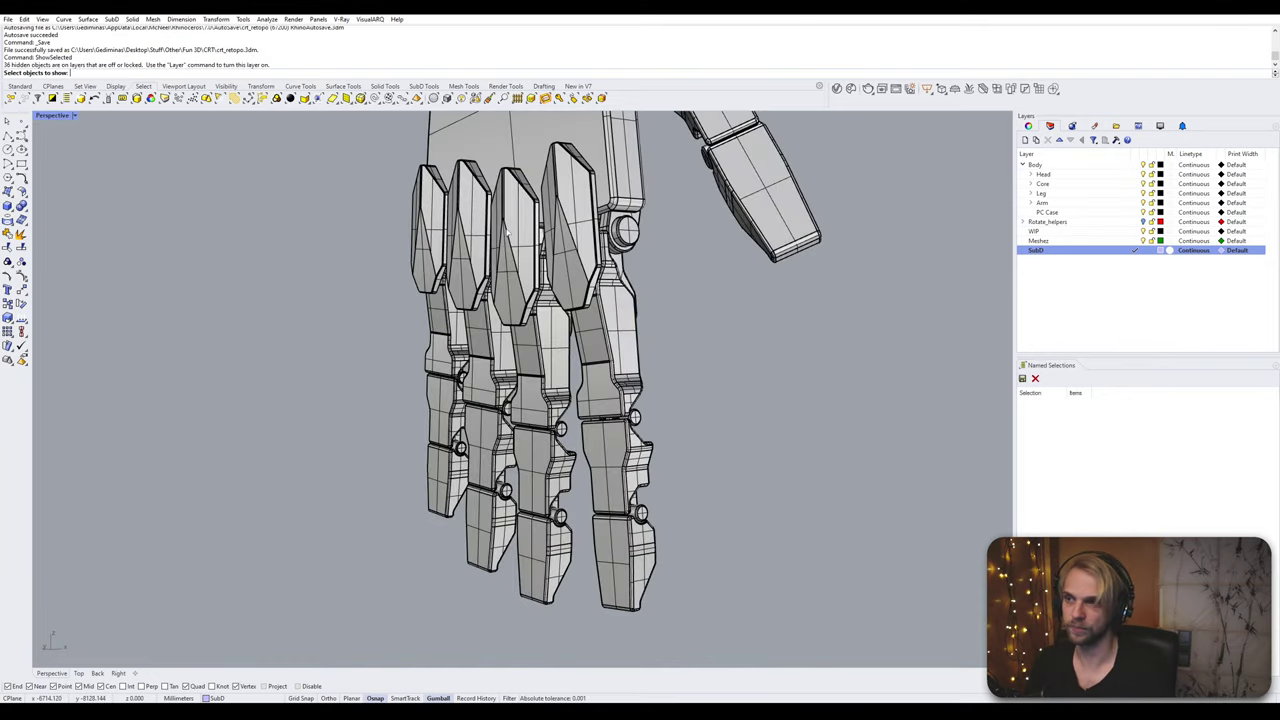
{"action": "right_click_drag", "start_coordinate": [507, 233], "coordinate": [451, 324]}
{"action": "scroll", "coordinate": [390, 300], "scroll_direction": "up", "scroll_amount": 4}
{"action": "right_click_drag", "start_coordinate": [389, 176], "coordinate": [417, 267], "text": "shift"}
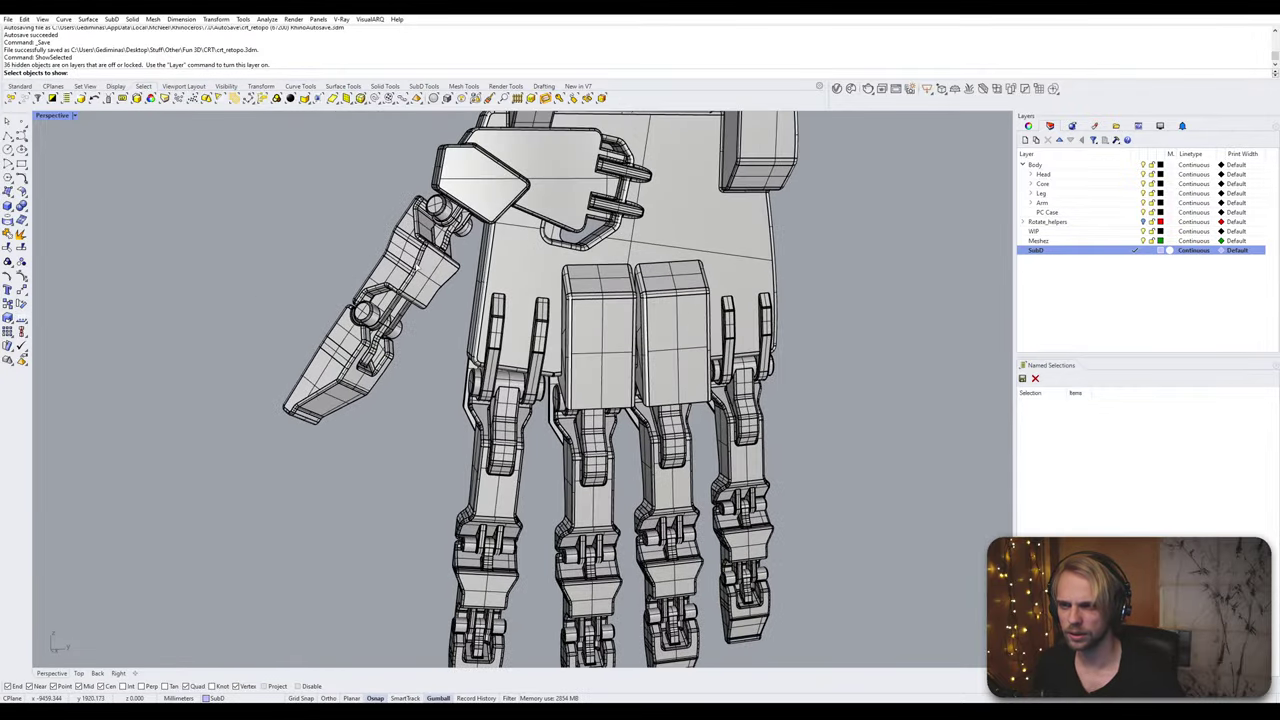
{"action": "left_click", "coordinate": [420, 260]}
{"action": "left_click", "coordinate": [372, 375]}
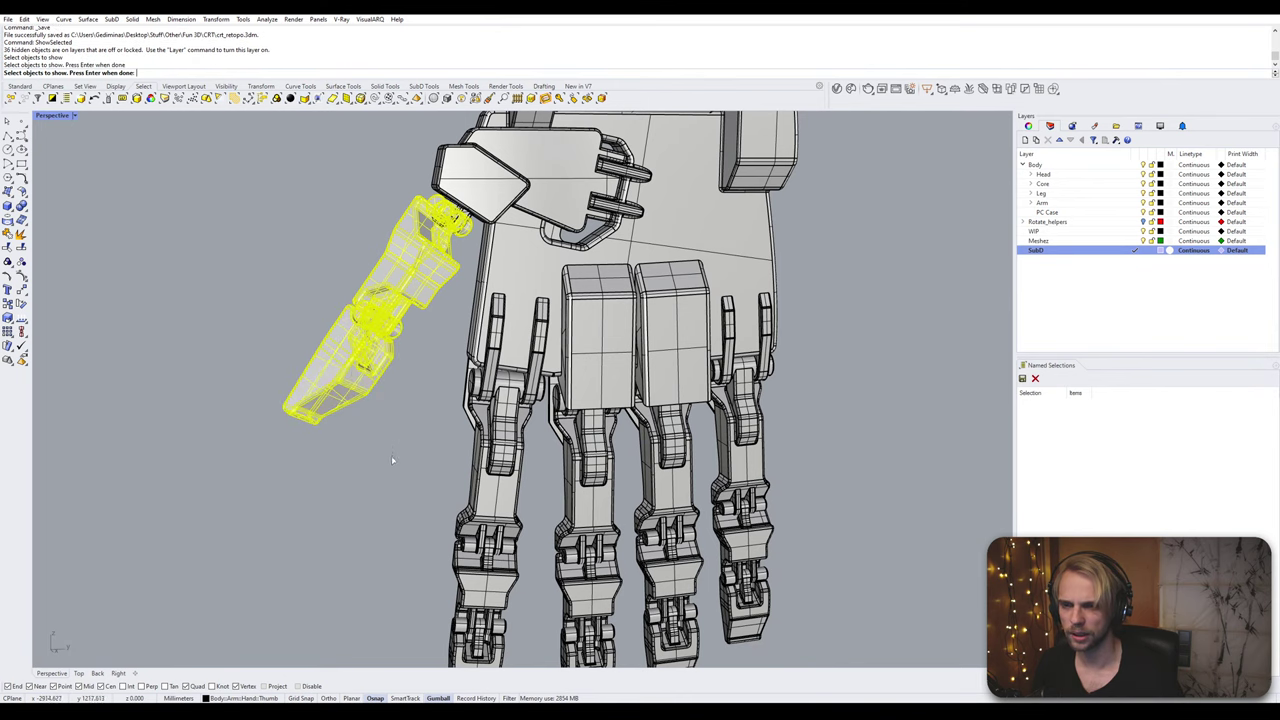
{"action": "right_click_drag", "start_coordinate": [392, 460], "coordinate": [440, 384], "text": "shift"}
{"action": "left_click", "coordinate": [462, 462]}
{"action": "left_click", "coordinate": [457, 540]}
{"action": "key", "text": "Return"}
Step: Undo the partial reveal and run Show to bring back all hidden hand parts
{"action": "left_click", "coordinate": [432, 342]}
{"action": "left_click", "coordinate": [472, 270]}
{"action": "left_click", "coordinate": [480, 416]}
{"action": "key", "text": "ctrl+z"}
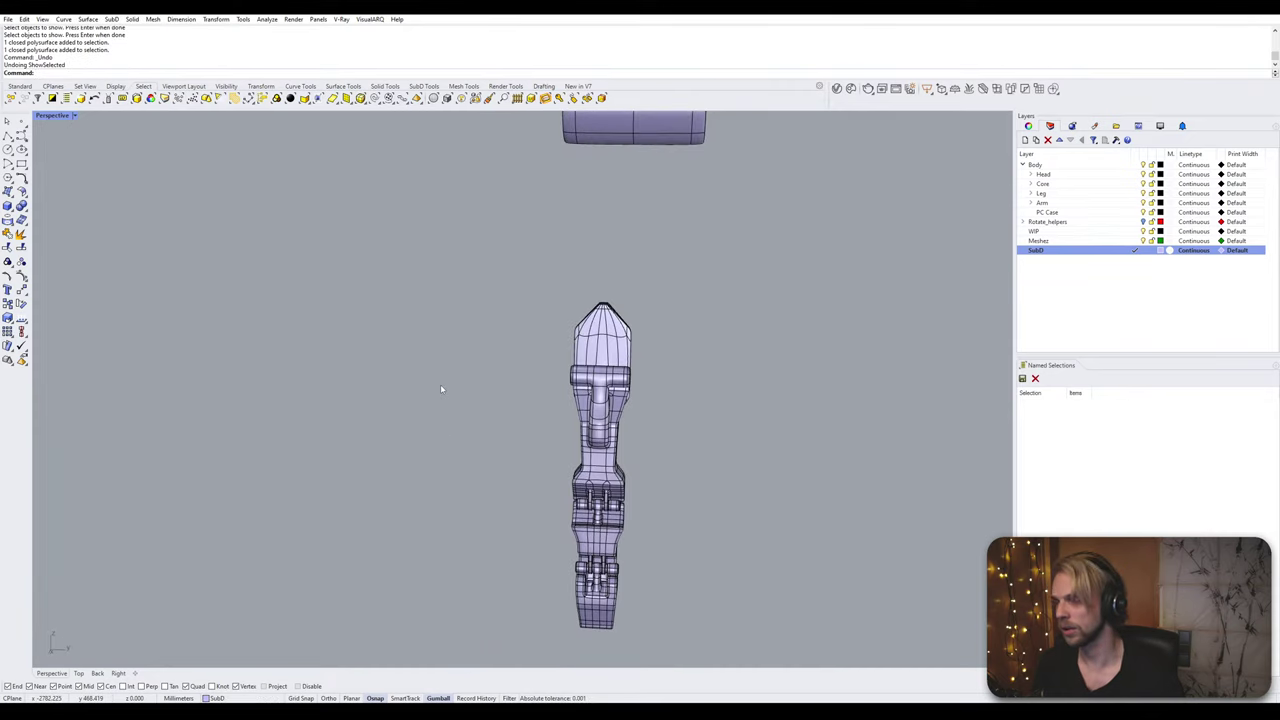
{"action": "type", "text": "Show"}
{"action": "key", "text": "Return"}
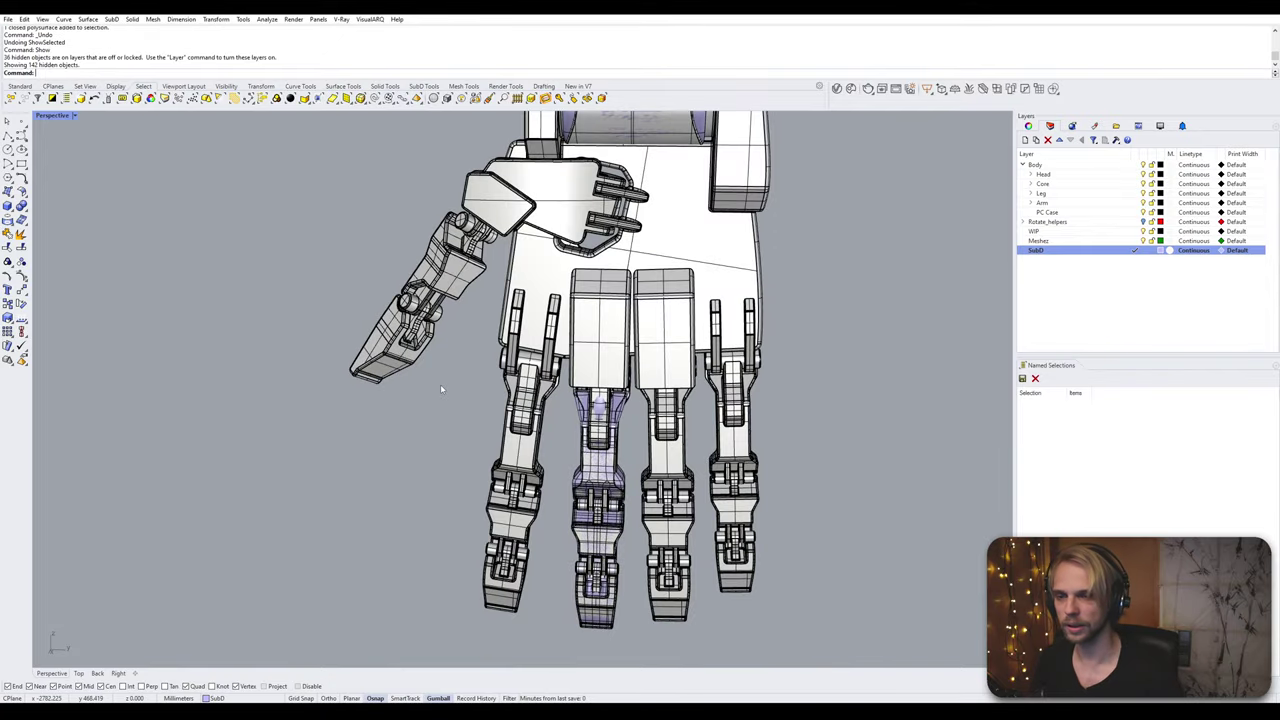
Step: Select the white mechanical palm block and Isolate it, leaving it the only visible part
{"action": "left_click", "coordinate": [604, 344]}
{"action": "key", "text": "Return"}
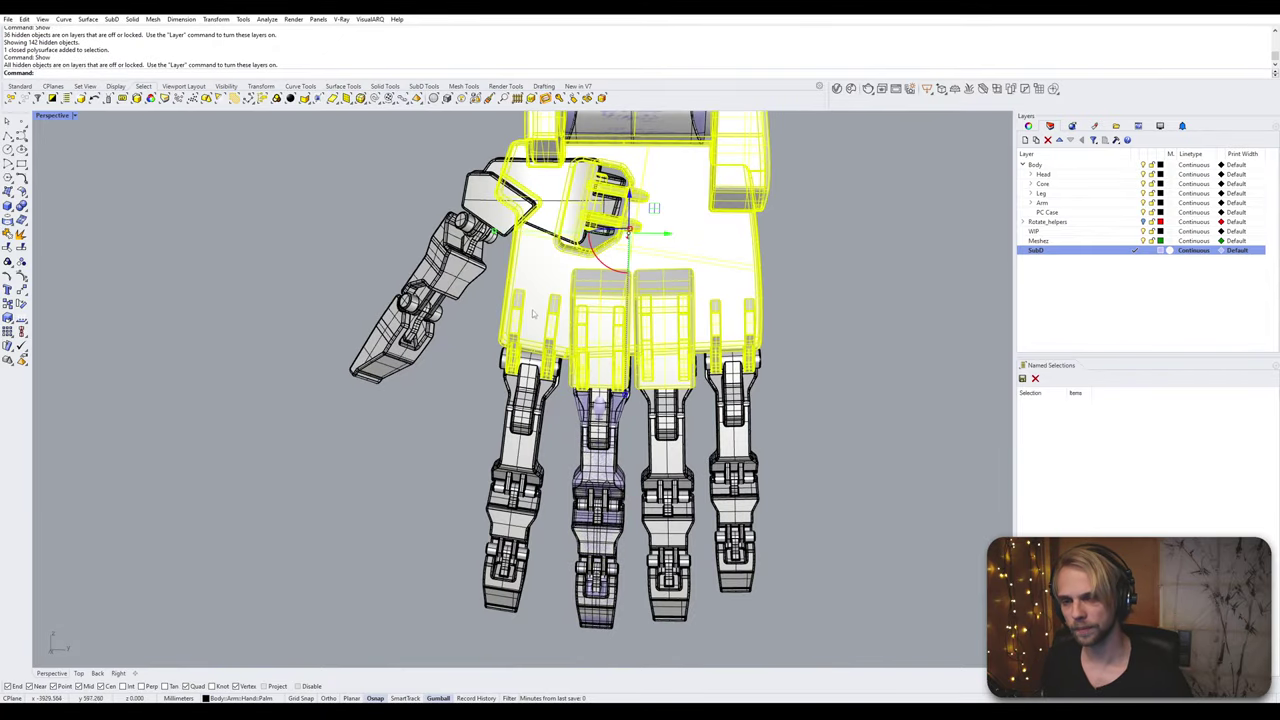
{"action": "key", "text": "Return"}
{"action": "right_click_drag", "start_coordinate": [371, 343], "coordinate": [584, 269]}
{"action": "key", "text": "Escape"}
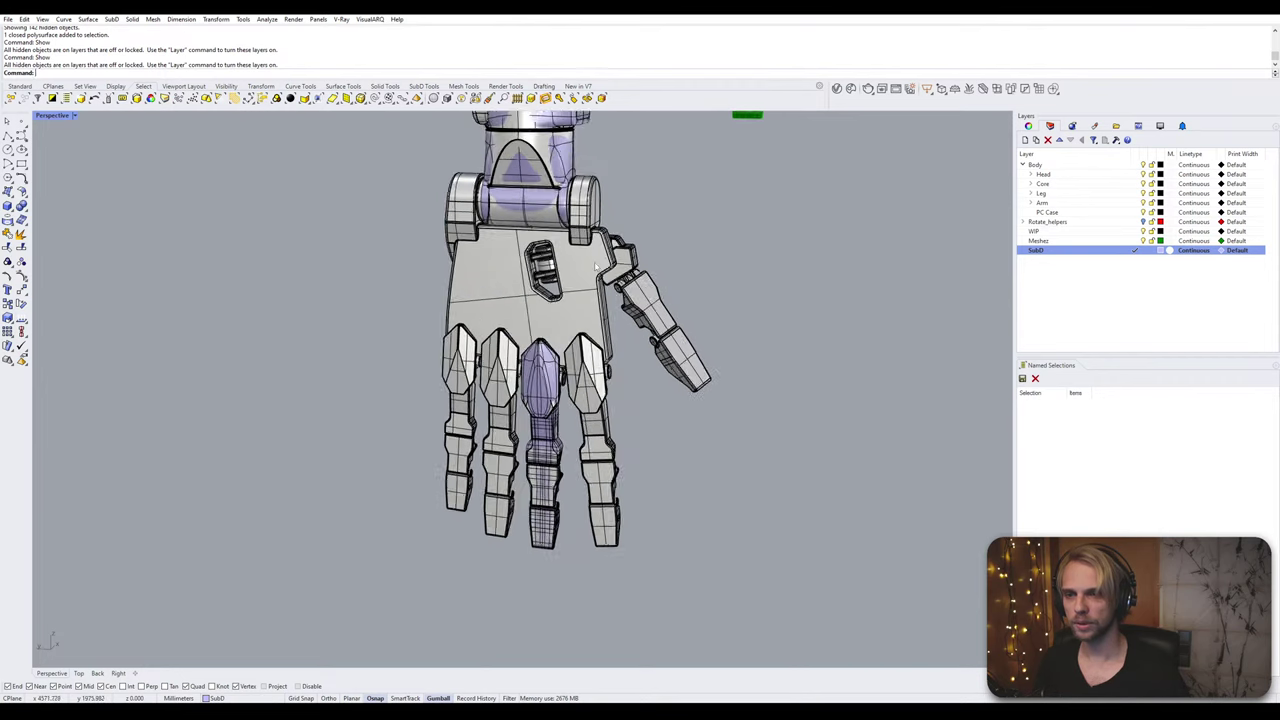
{"action": "scroll", "coordinate": [584, 269], "scroll_direction": "up", "scroll_amount": 2}
{"action": "left_click", "coordinate": [583, 267]}
{"action": "type", "text": "Isolate"}
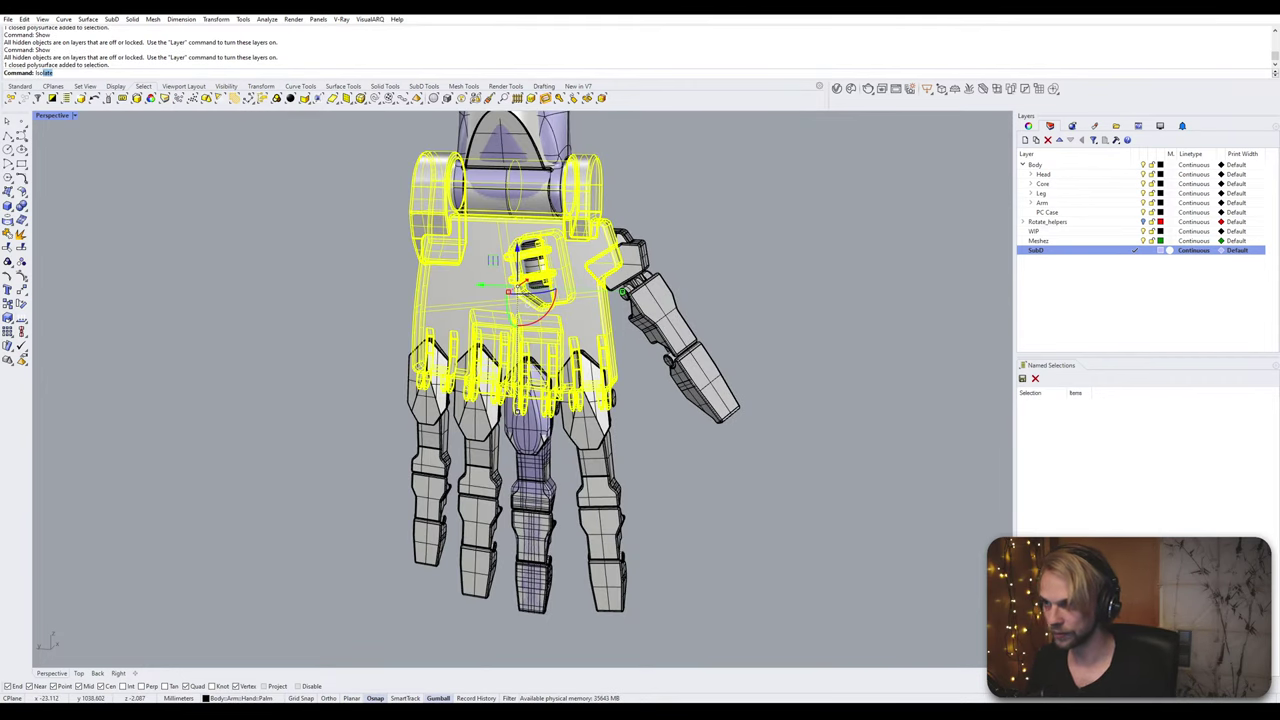
{"action": "key", "text": "Return"}
{"action": "key", "text": "Escape"}
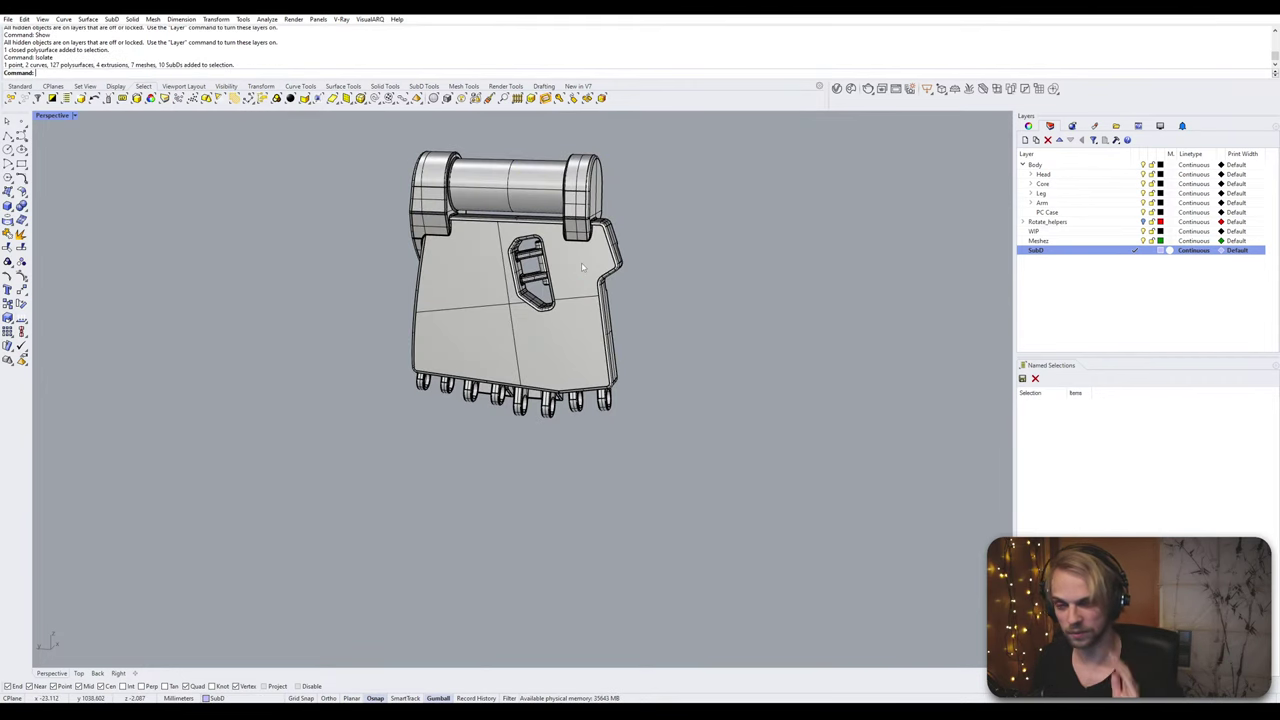
{"action": "right_click_drag", "start_coordinate": [556, 345], "coordinate": [277, 372]}
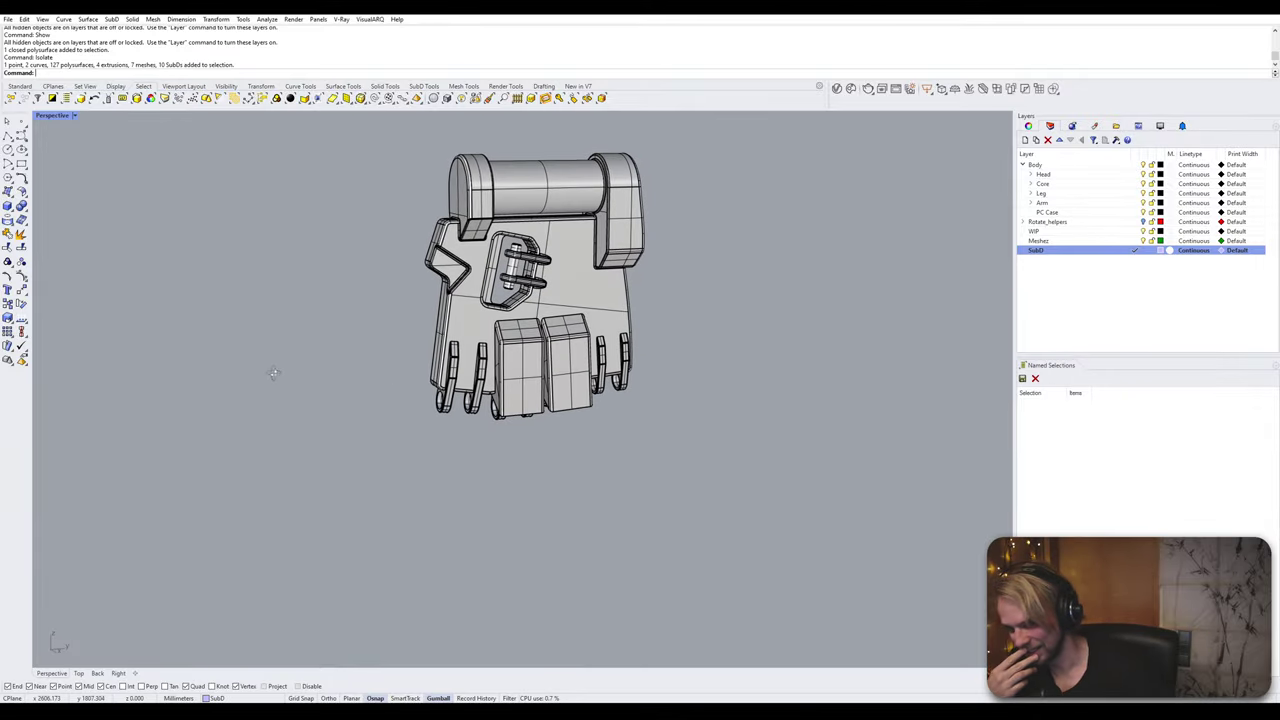
{"action": "scroll", "coordinate": [448, 392], "scroll_direction": "up", "scroll_amount": 4}
{"action": "mouse_move", "coordinate": [448, 392]}
{"action": "right_mouse_down"}
{"action": "mouse_move", "coordinate": [396, 380]}
{"action": "mouse_move", "coordinate": [446, 376]}
{"action": "right_mouse_up"}
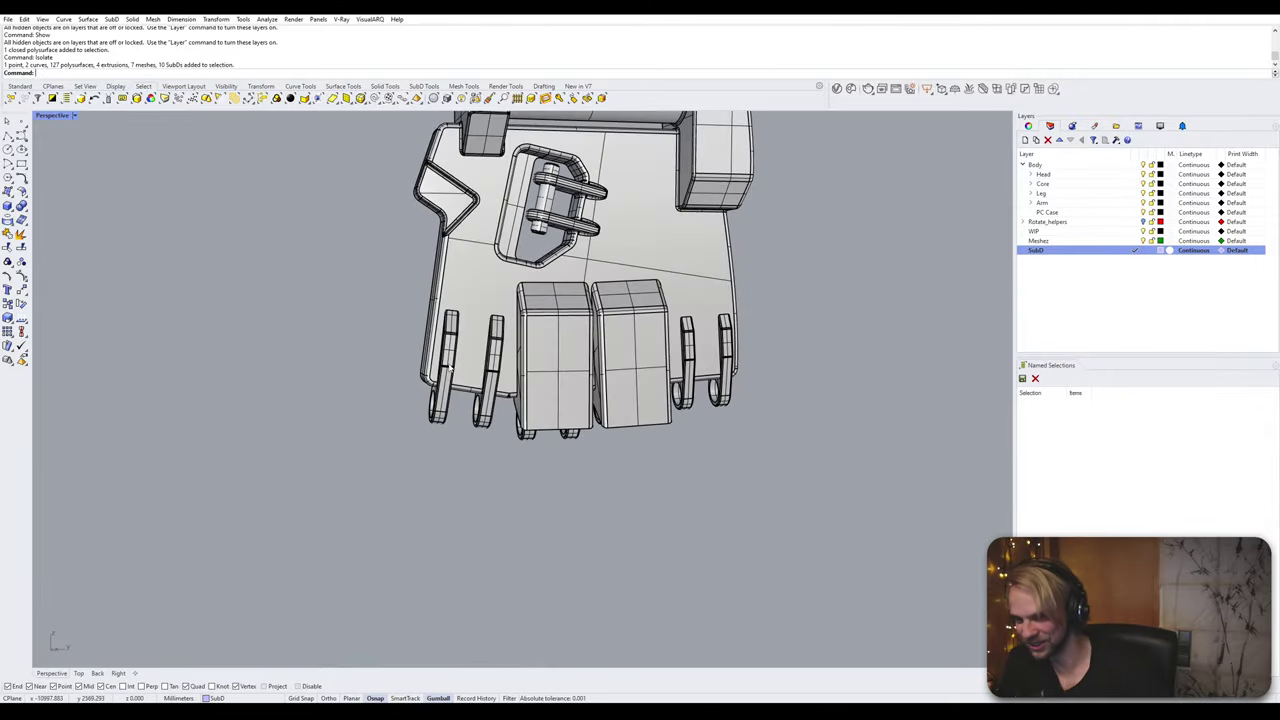
{"action": "scroll", "coordinate": [570, 345], "scroll_direction": "down", "scroll_amount": 4}
{"action": "right_click_drag", "start_coordinate": [578, 345], "coordinate": [830, 332]}
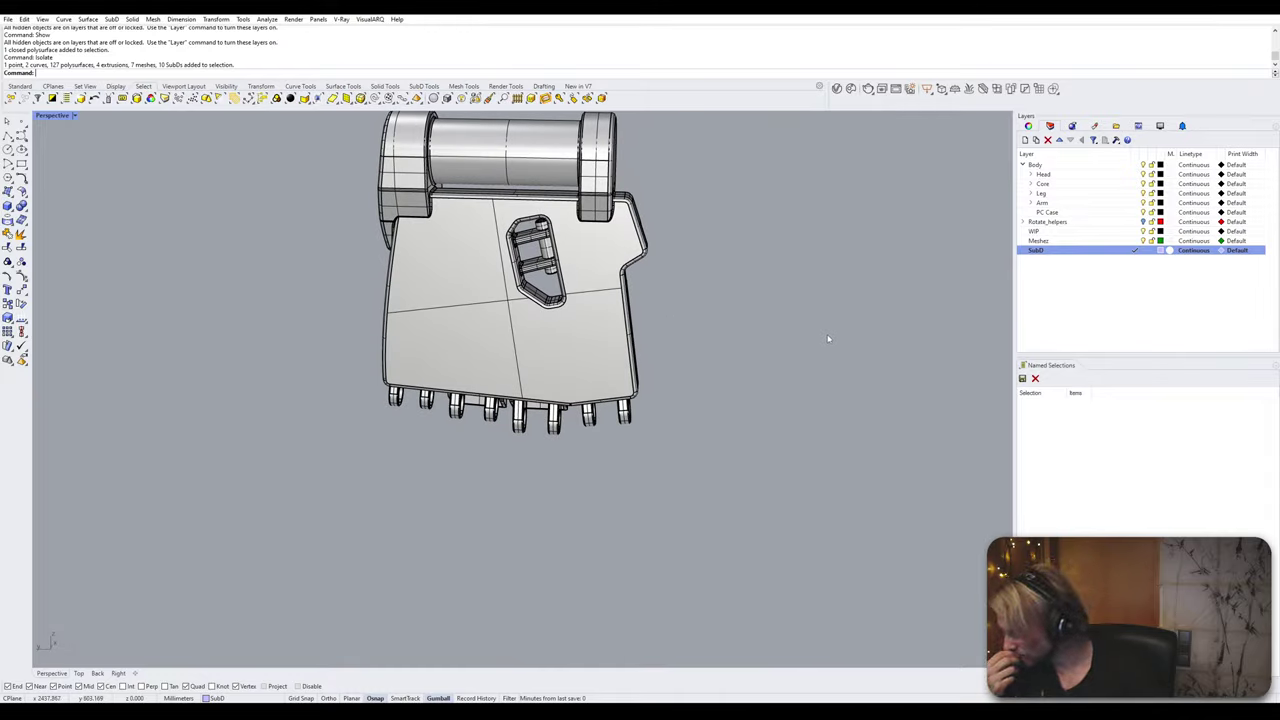
{"action": "right_click_drag", "start_coordinate": [823, 340], "coordinate": [425, 500]}
{"action": "scroll", "coordinate": [530, 225], "scroll_direction": "up", "scroll_amount": 4}
{"action": "scroll", "coordinate": [434, 304], "scroll_direction": "up", "scroll_amount": 3}
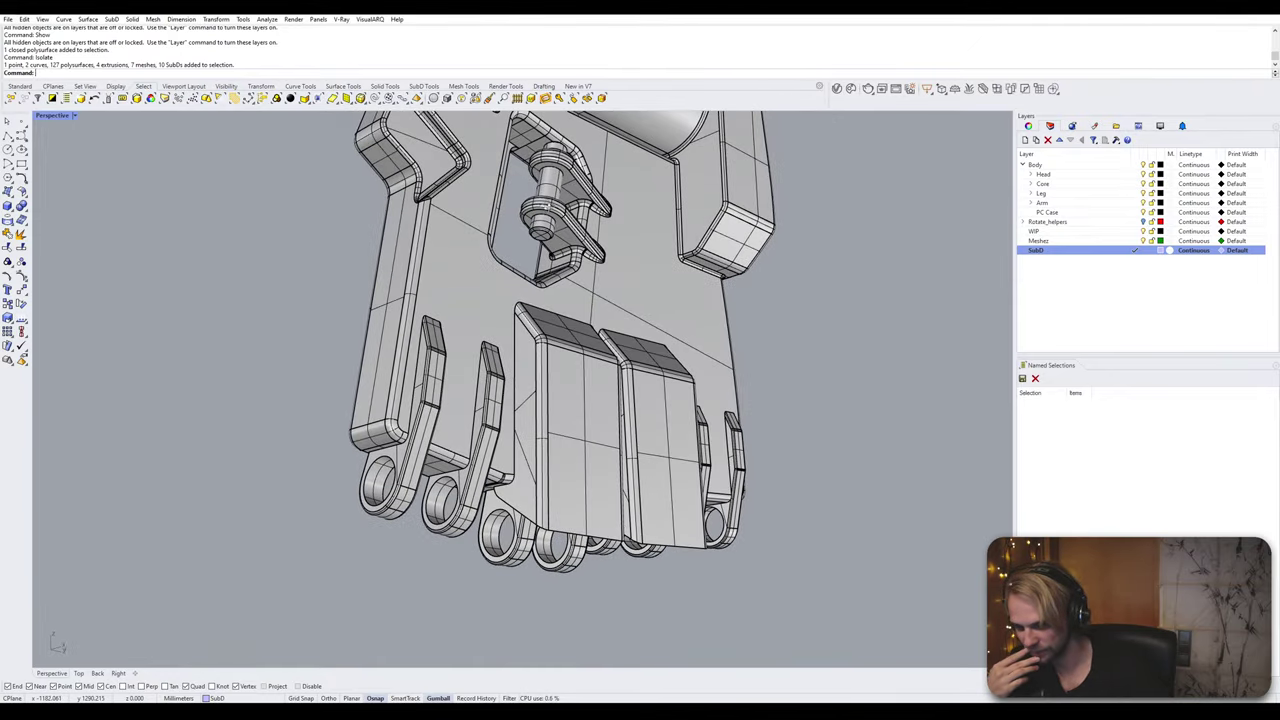
{"action": "right_click_drag", "start_coordinate": [552, 256], "coordinate": [484, 277]}
{"action": "right_click_drag", "start_coordinate": [436, 380], "coordinate": [444, 440]}
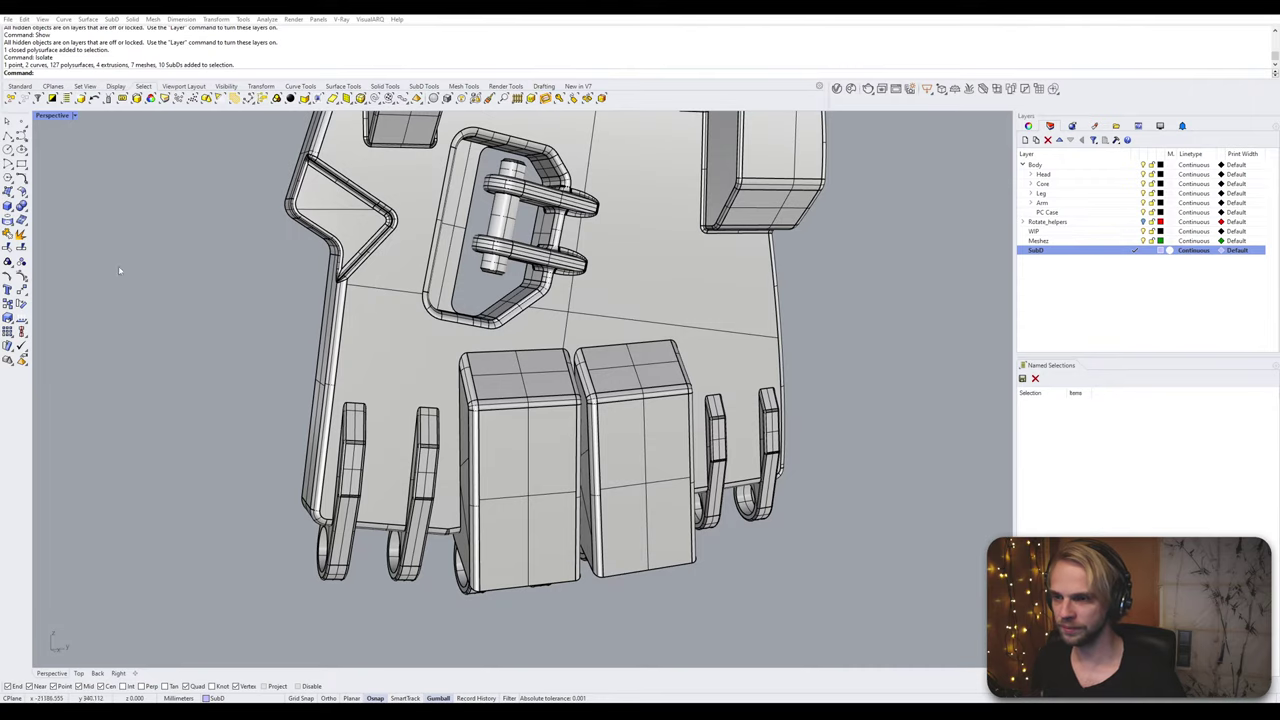
{"action": "scroll", "coordinate": [406, 315], "scroll_direction": "down", "scroll_amount": 4}
{"action": "right_click_drag", "start_coordinate": [406, 315], "coordinate": [388, 404], "text": "shift"}
{"action": "mouse_move", "coordinate": [388, 404]}
{"action": "right_mouse_down"}
{"action": "mouse_move", "coordinate": [441, 401]}
{"action": "mouse_move", "coordinate": [380, 410]}
{"action": "right_mouse_up"}
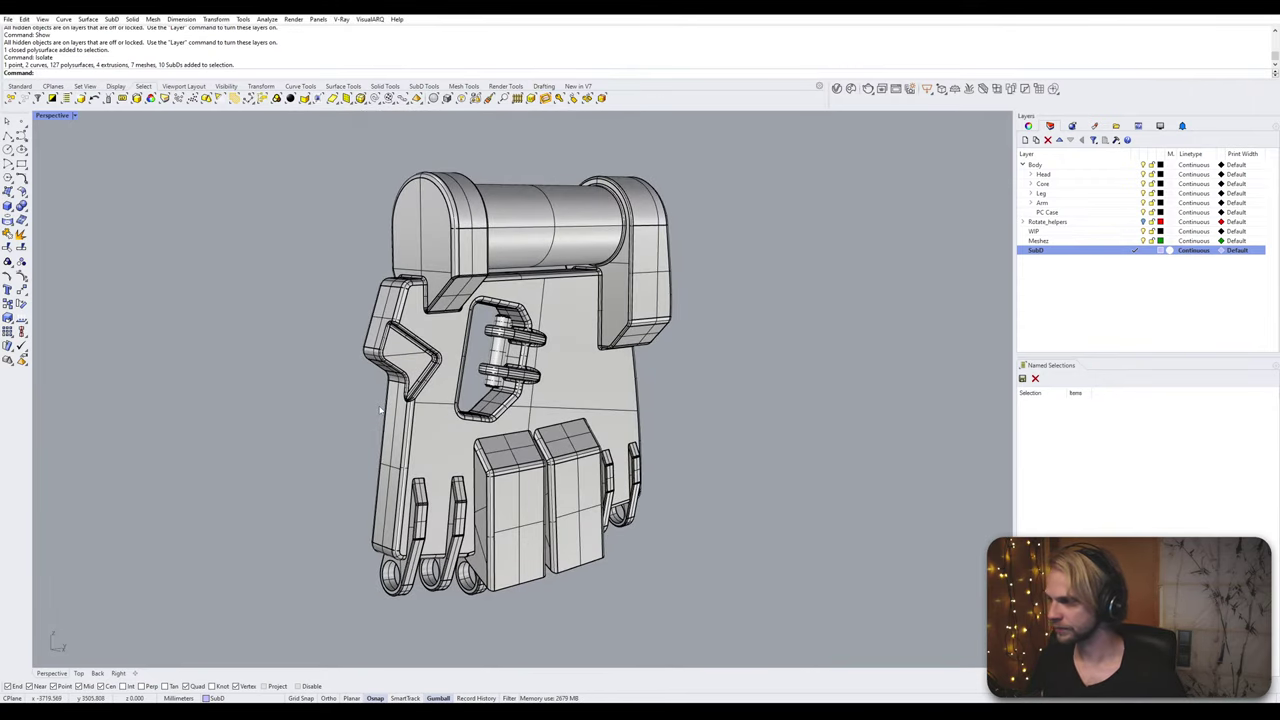
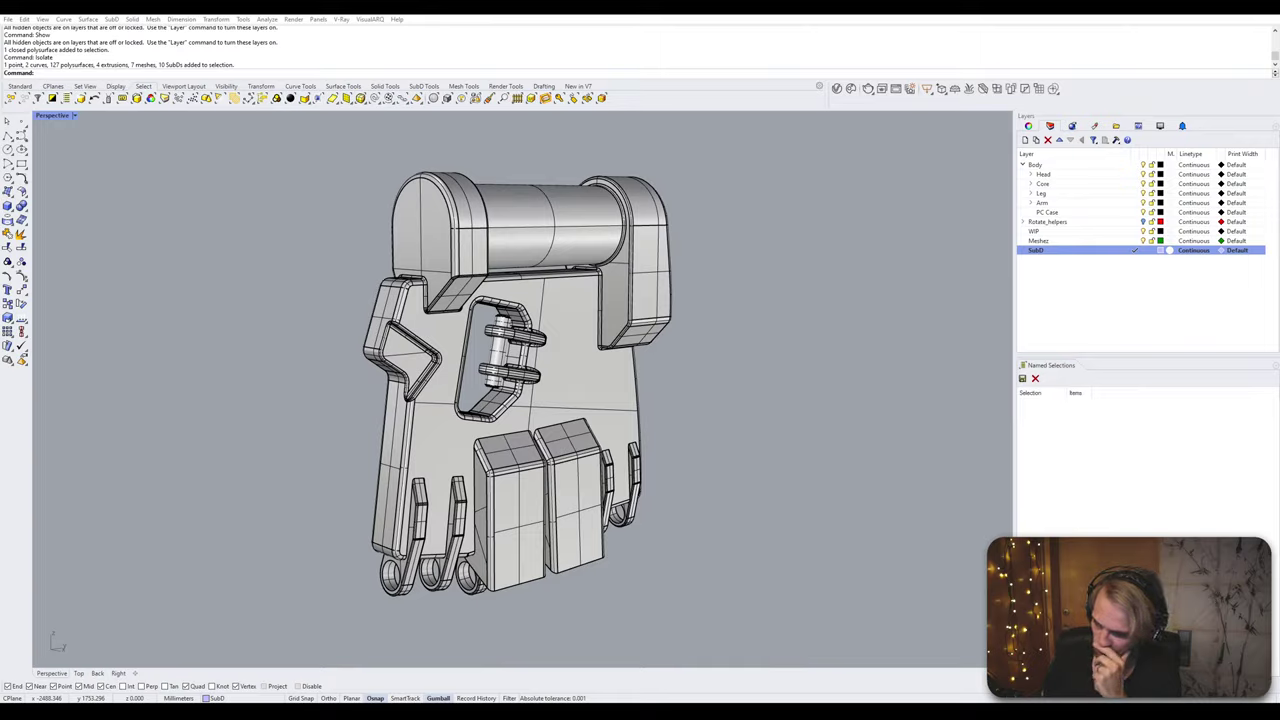
Step: Orbit the palm plate to a side view, deselect it, and run ShowSelected to display the hidden parts
{"action": "left_click", "coordinate": [420, 250]}
{"action": "mouse_move", "coordinate": [420, 250]}
{"action": "right_mouse_down"}
{"action": "mouse_move", "coordinate": [303, 241]}
{"action": "mouse_move", "coordinate": [446, 234]}
{"action": "mouse_move", "coordinate": [400, 348]}
{"action": "mouse_move", "coordinate": [529, 337]}
{"action": "mouse_move", "coordinate": [91, 337]}
{"action": "mouse_move", "coordinate": [362, 348]}
{"action": "right_mouse_up"}
{"action": "left_click", "coordinate": [400, 348]}
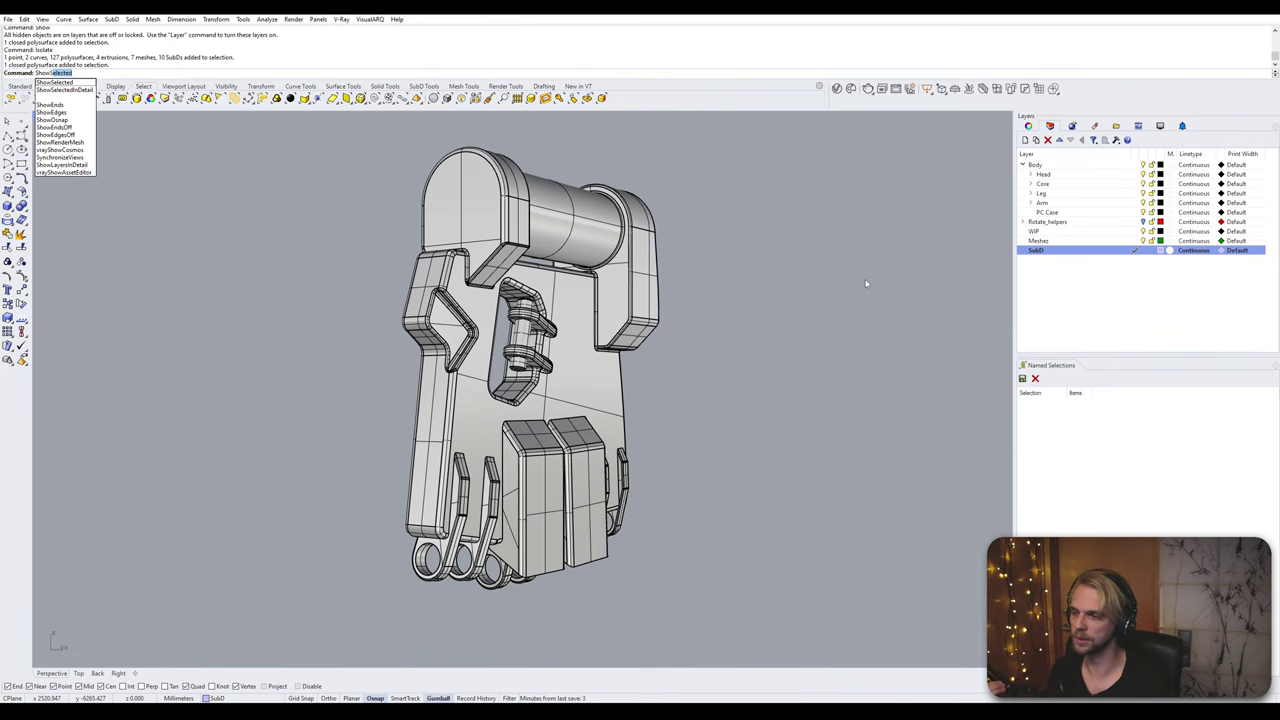
{"action": "key", "text": "Return"}
Step: Restore the purple arm SubD and orbit to a frontal view of the model
{"action": "left_click", "coordinate": [528, 205]}
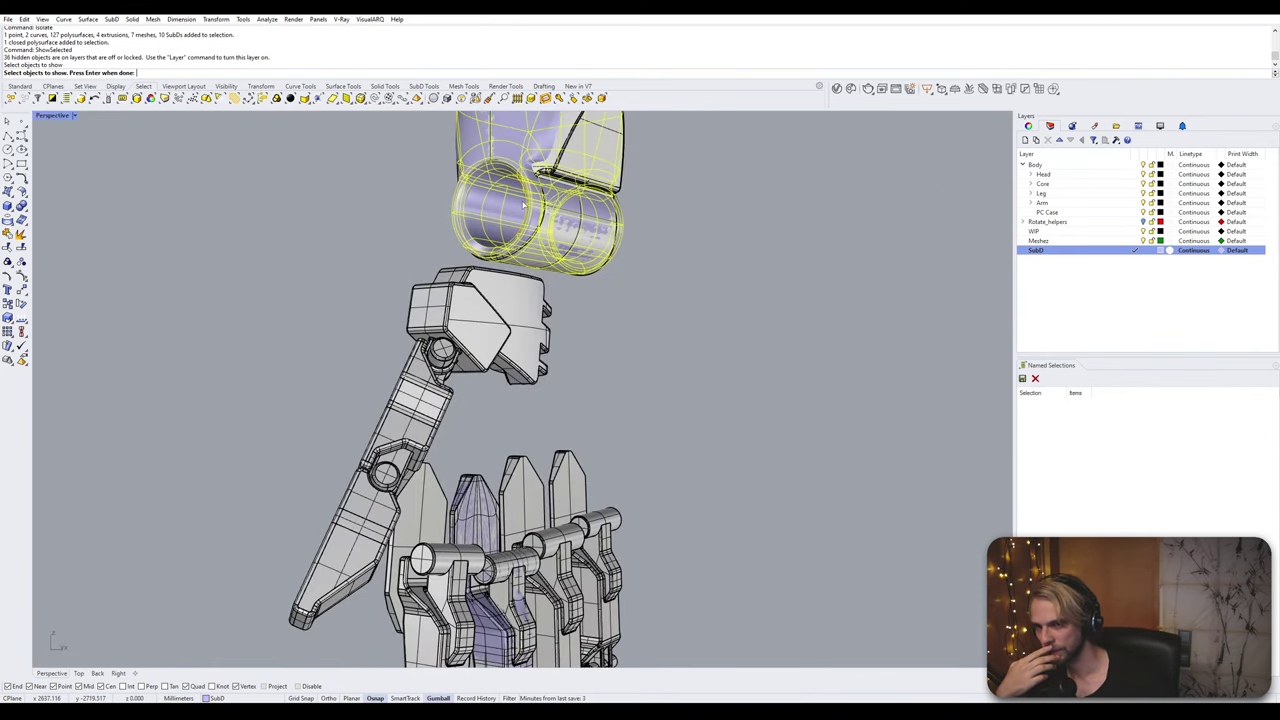
{"action": "key", "text": "Return"}
{"action": "right_click_drag", "start_coordinate": [744, 303], "coordinate": [645, 322]}
{"action": "scroll", "coordinate": [647, 321], "scroll_direction": "up", "scroll_amount": 5}
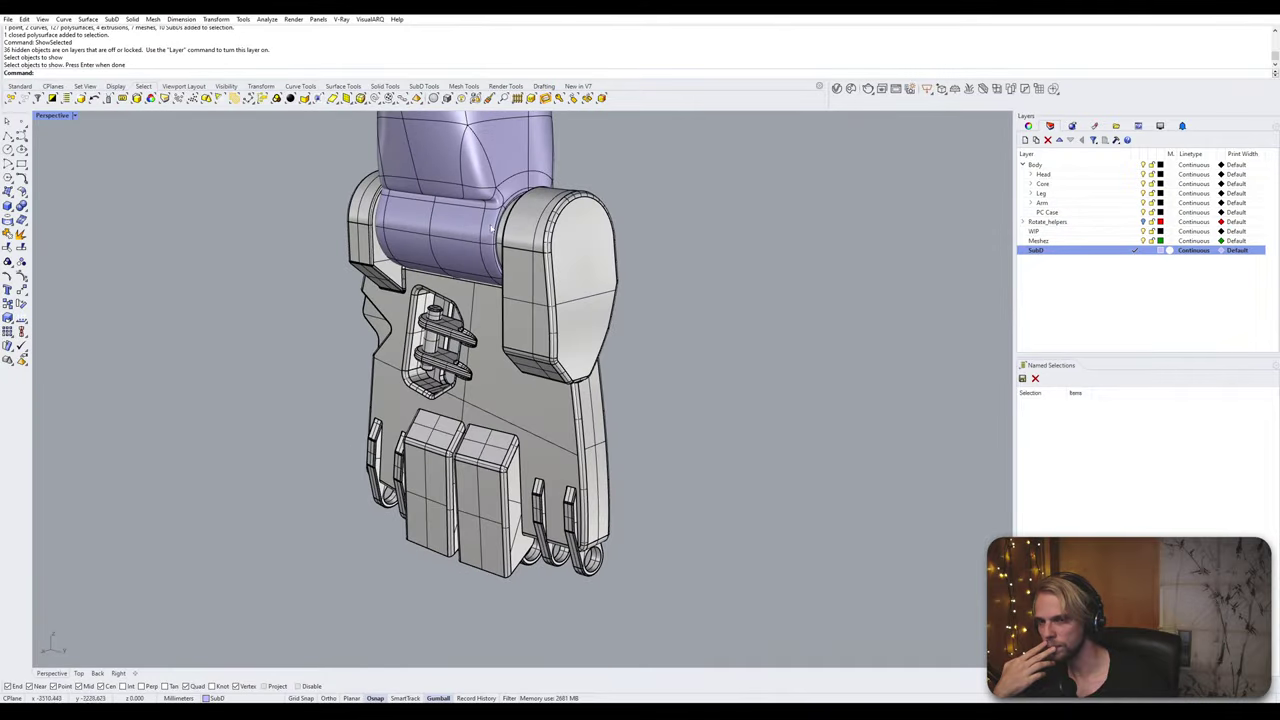
Step: Switch the SubDs to flat display and orbit around the model, including its underside, to inspect it
{"action": "key", "text": "Tab"}
{"action": "scroll", "coordinate": [579, 213], "scroll_direction": "up", "scroll_amount": 10}
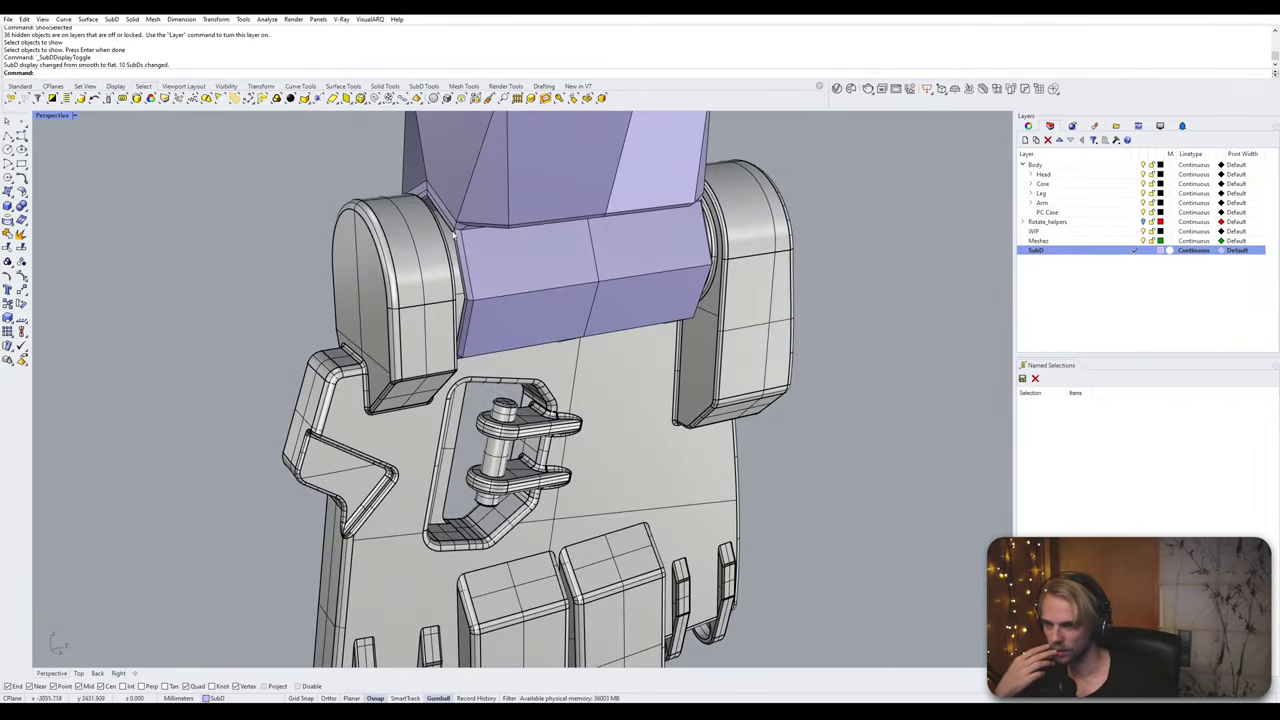
{"action": "scroll", "coordinate": [450, 222], "scroll_direction": "down", "scroll_amount": 10}
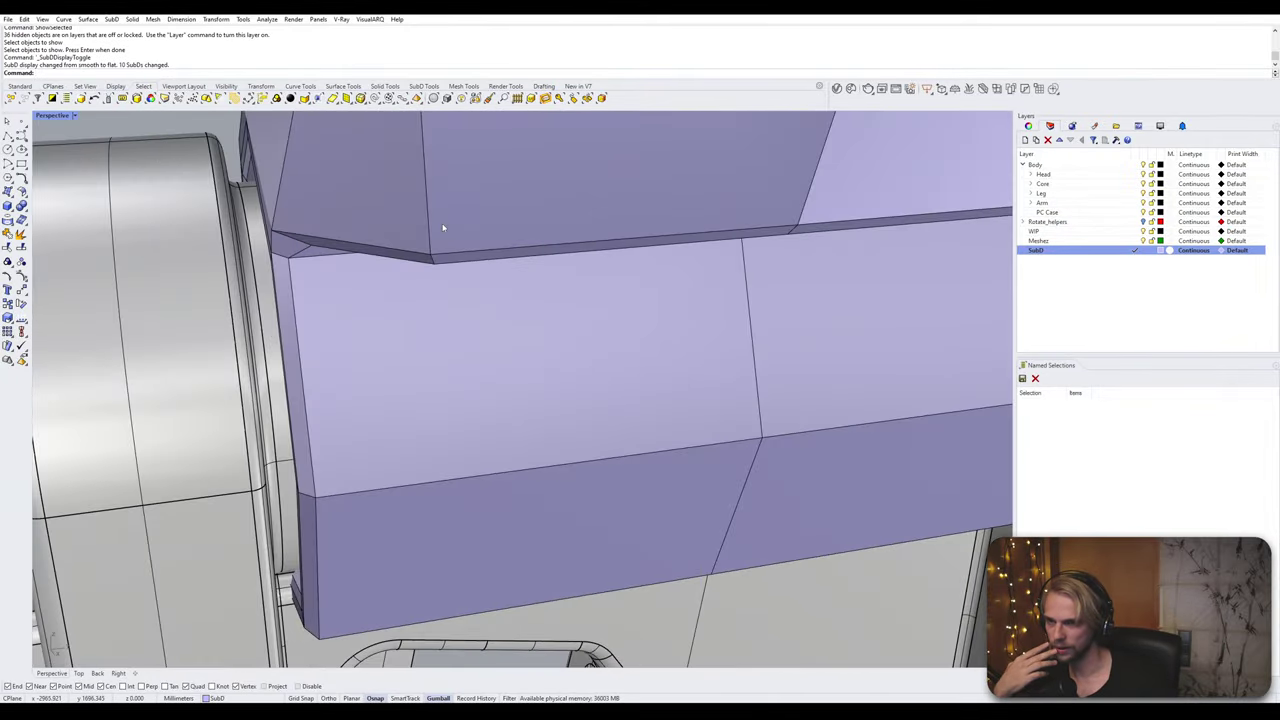
{"action": "scroll", "coordinate": [401, 211], "scroll_direction": "down", "scroll_amount": 6}
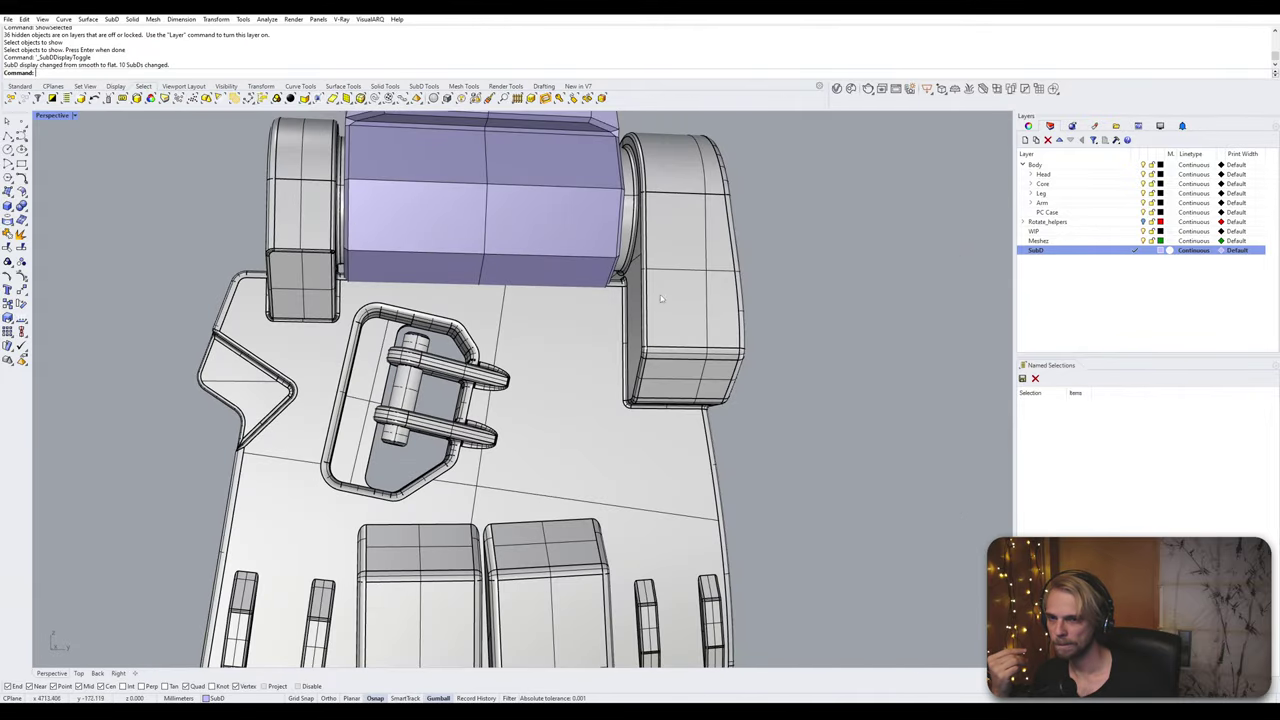
{"action": "scroll", "coordinate": [689, 530], "scroll_direction": "down", "scroll_amount": 5}
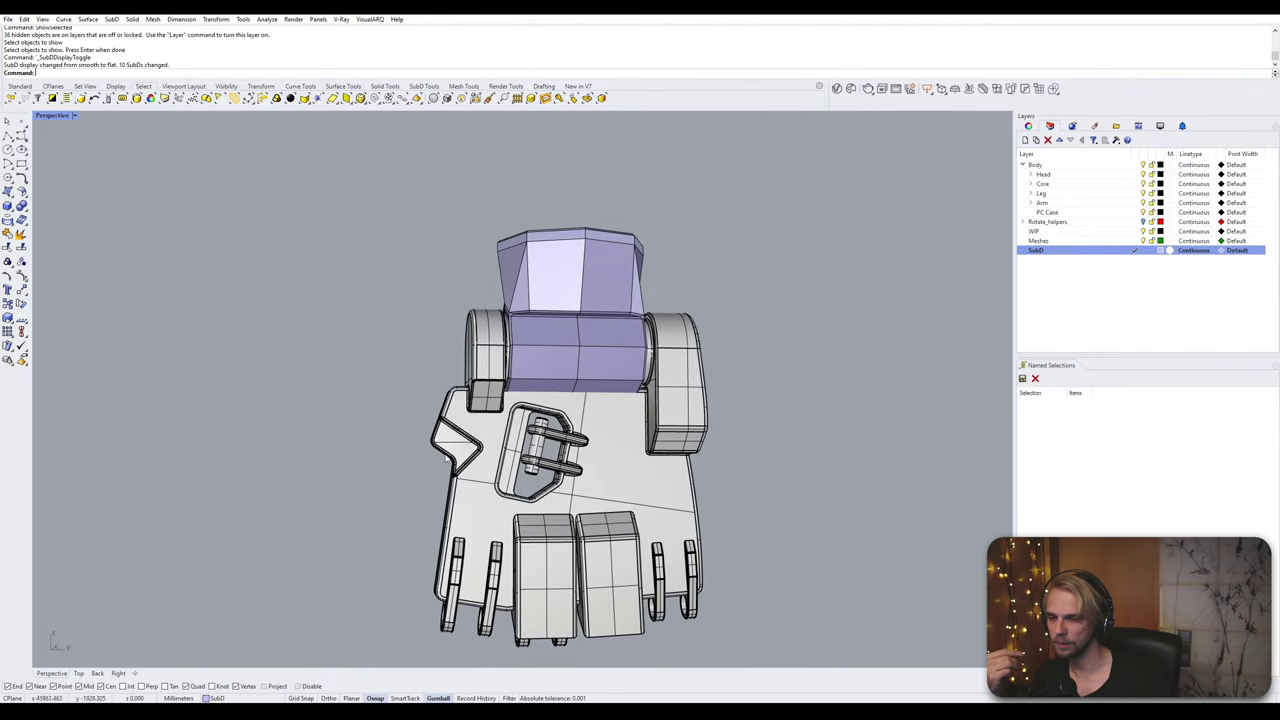
{"action": "right_click_drag", "start_coordinate": [446, 456], "coordinate": [500, 440]}
{"action": "scroll", "coordinate": [503, 437], "scroll_direction": "up", "scroll_amount": 5}
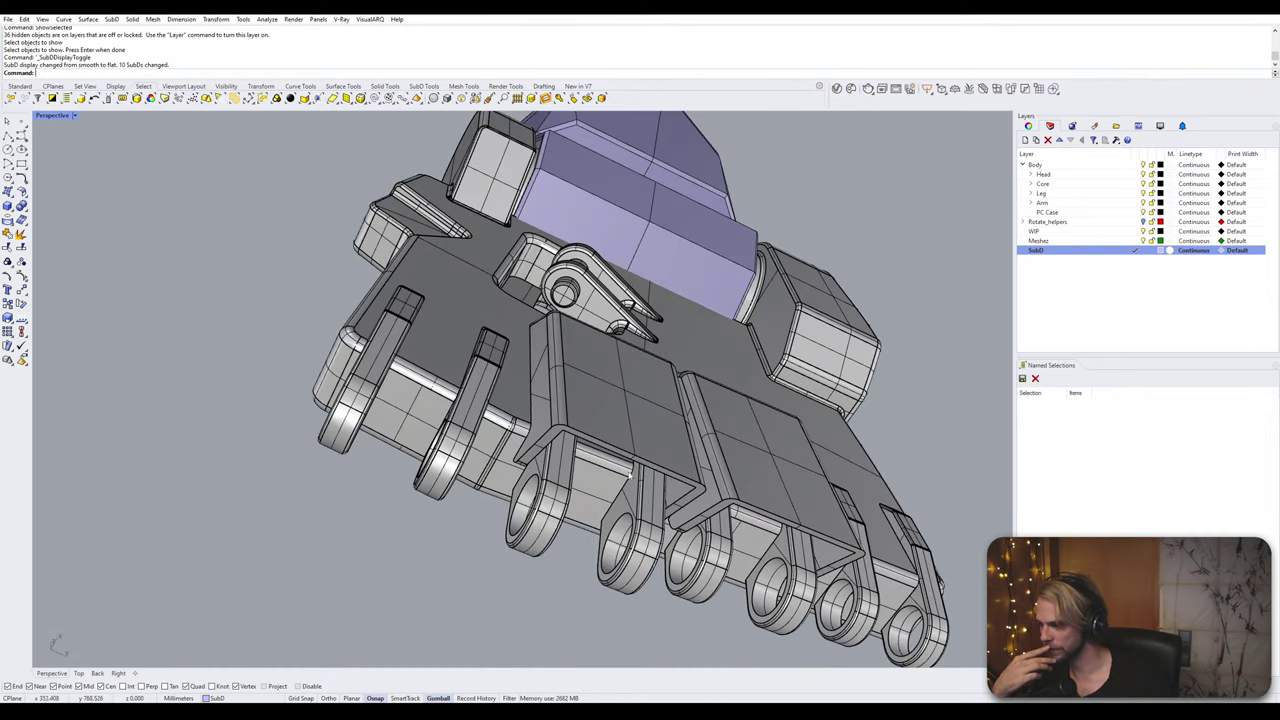
{"action": "right_click_drag", "start_coordinate": [630, 475], "coordinate": [441, 286]}
{"action": "scroll", "coordinate": [606, 345], "scroll_direction": "down", "scroll_amount": 6}
{"action": "scroll", "coordinate": [441, 286], "scroll_direction": "up", "scroll_amount": 6}
{"action": "scroll", "coordinate": [441, 286], "scroll_direction": "up", "scroll_amount": 5}
{"action": "scroll", "coordinate": [327, 342], "scroll_direction": "down", "scroll_amount": 6}
{"action": "mouse_move", "coordinate": [327, 342]}
{"action": "right_mouse_down"}
{"action": "mouse_move", "coordinate": [340, 322]}
{"action": "mouse_move", "coordinate": [311, 338]}
{"action": "right_mouse_up"}
{"action": "scroll", "coordinate": [311, 337], "scroll_direction": "down", "scroll_amount": 4}
{"action": "scroll", "coordinate": [436, 352], "scroll_direction": "up", "scroll_amount": 2}
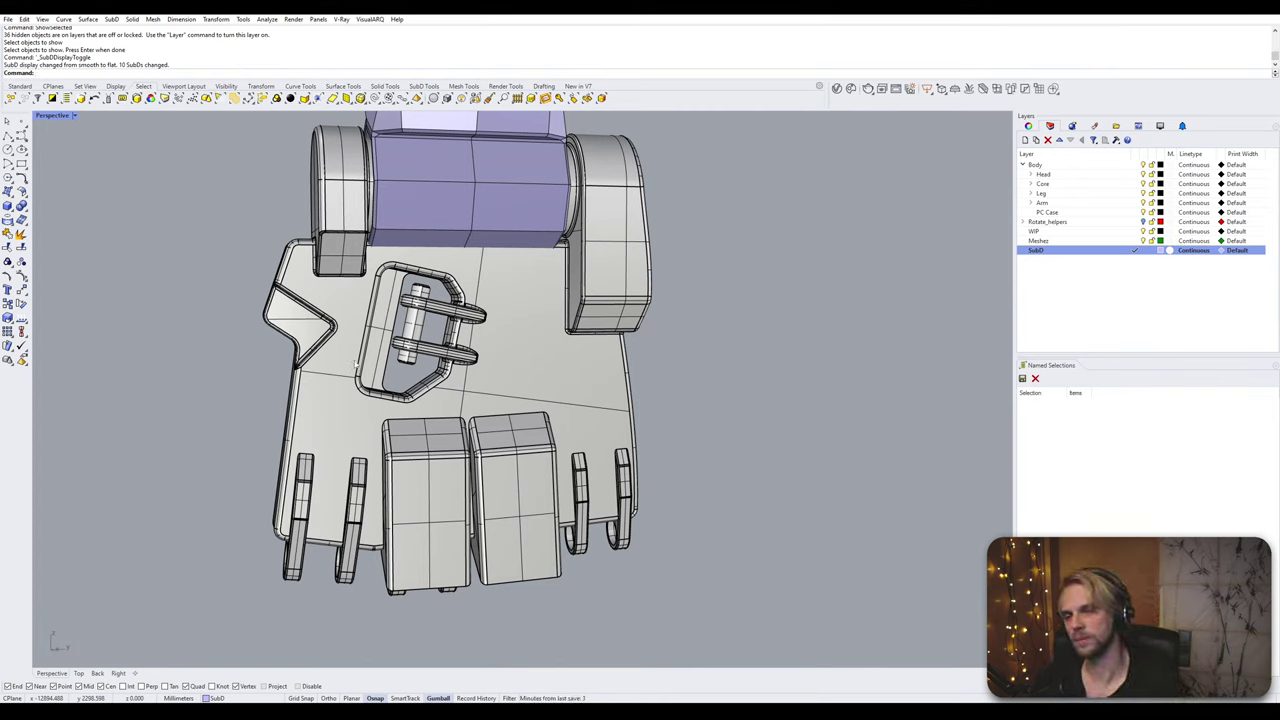
{"action": "right_click_drag", "start_coordinate": [355, 364], "coordinate": [487, 247]}
Step: Hide the palm plate
{"action": "left_click", "coordinate": [443, 242]}
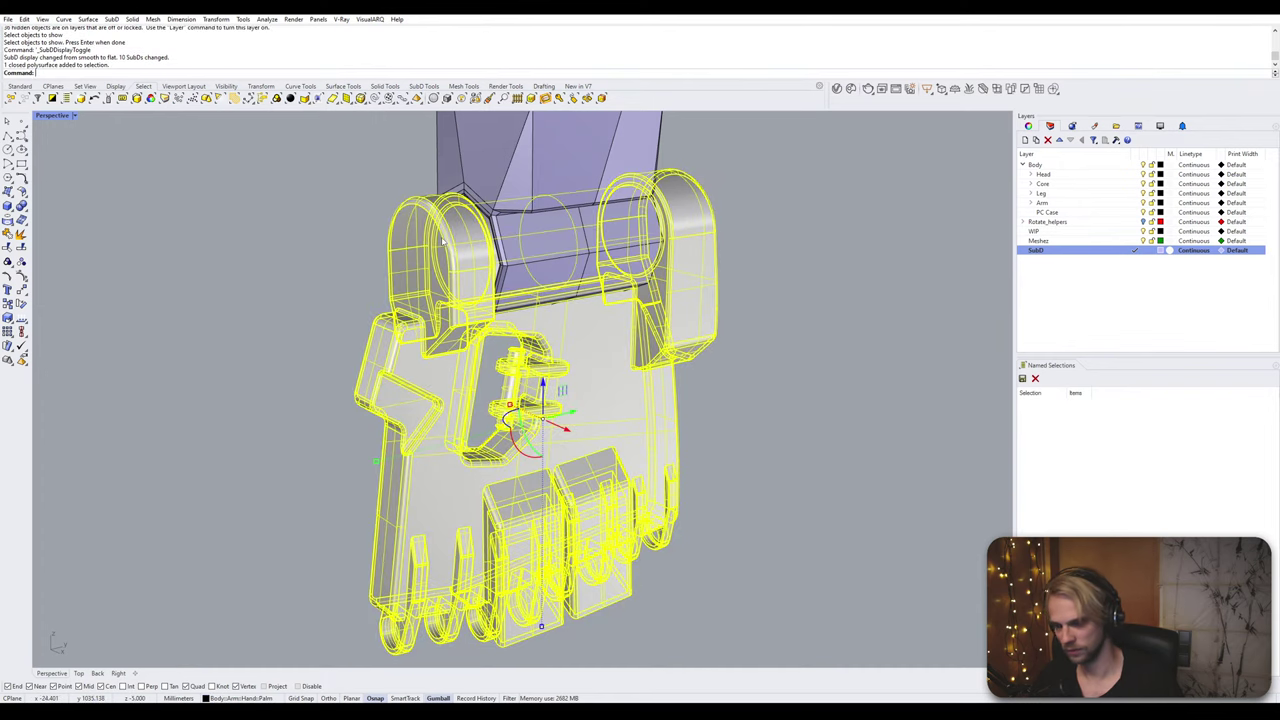
{"action": "key", "text": "Return"}
{"action": "scroll", "coordinate": [443, 242], "scroll_direction": "up", "scroll_amount": 3}
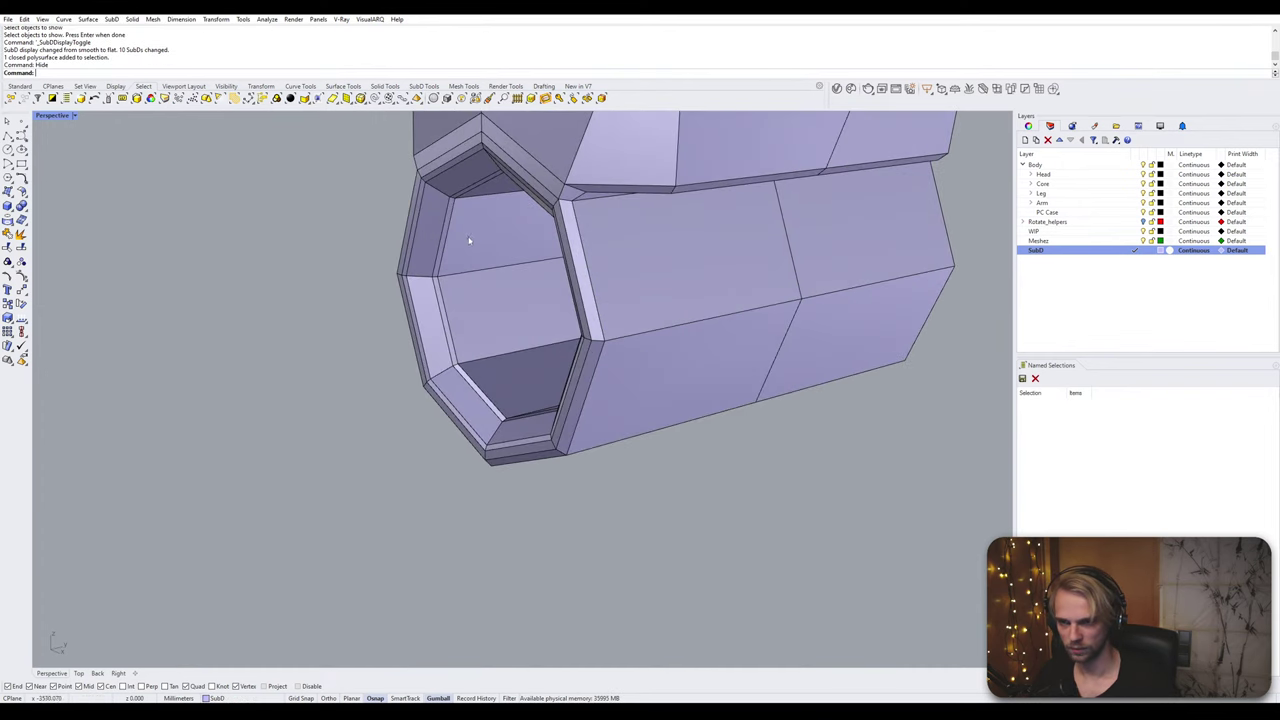
Step: Select the eight inner faces around the arm's octagonal end
{"action": "left_click", "coordinate": [480, 225], "text": "ctrl+shift"}
{"action": "left_click", "coordinate": [500, 310], "text": "ctrl+shift"}
{"action": "left_click", "coordinate": [520, 385], "text": "ctrl+shift"}
{"action": "right_click_drag", "start_coordinate": [520, 385], "coordinate": [420, 365]}
{"action": "left_click", "coordinate": [634, 463], "text": "ctrl+shift"}
{"action": "right_click_drag", "start_coordinate": [634, 463], "coordinate": [726, 438]}
{"action": "left_click", "coordinate": [768, 388], "text": "ctrl+shift"}
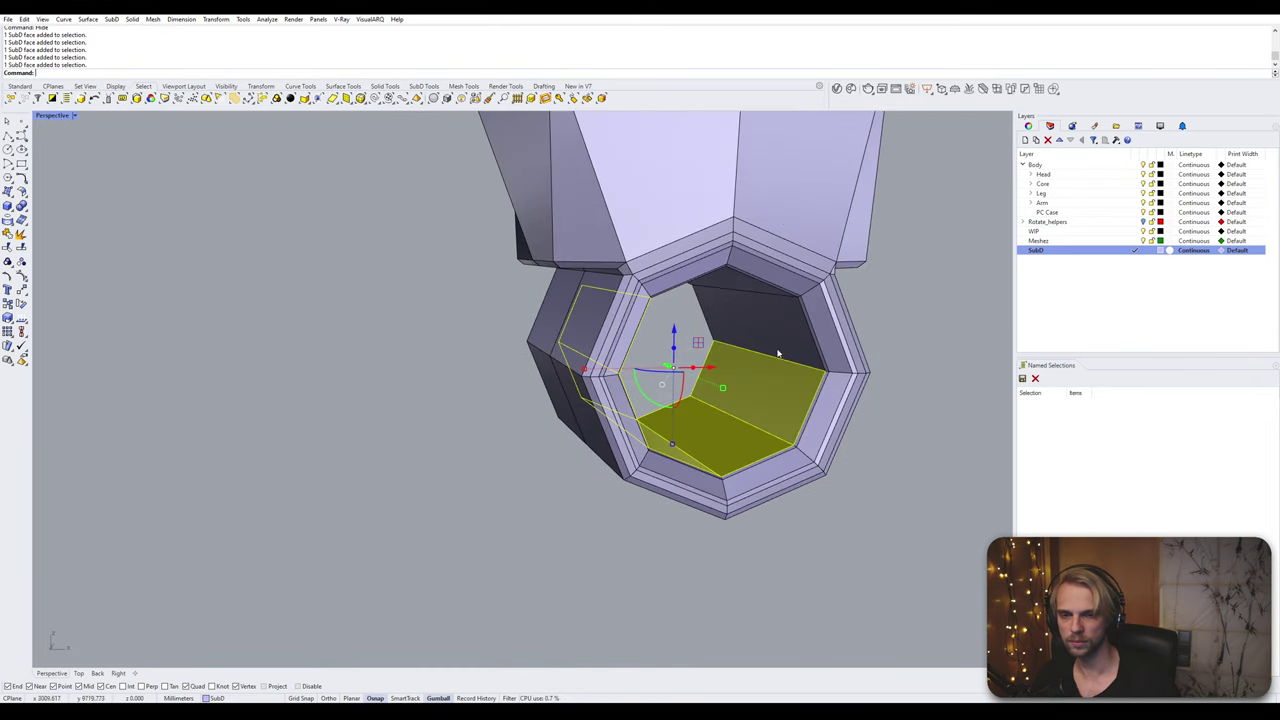
{"action": "left_click", "coordinate": [770, 330], "text": "ctrl+shift"}
{"action": "left_click", "coordinate": [746, 285], "text": "ctrl+shift"}
{"action": "right_click_drag", "start_coordinate": [746, 285], "coordinate": [423, 194]}
{"action": "left_click", "coordinate": [423, 194], "text": "ctrl+shift"}
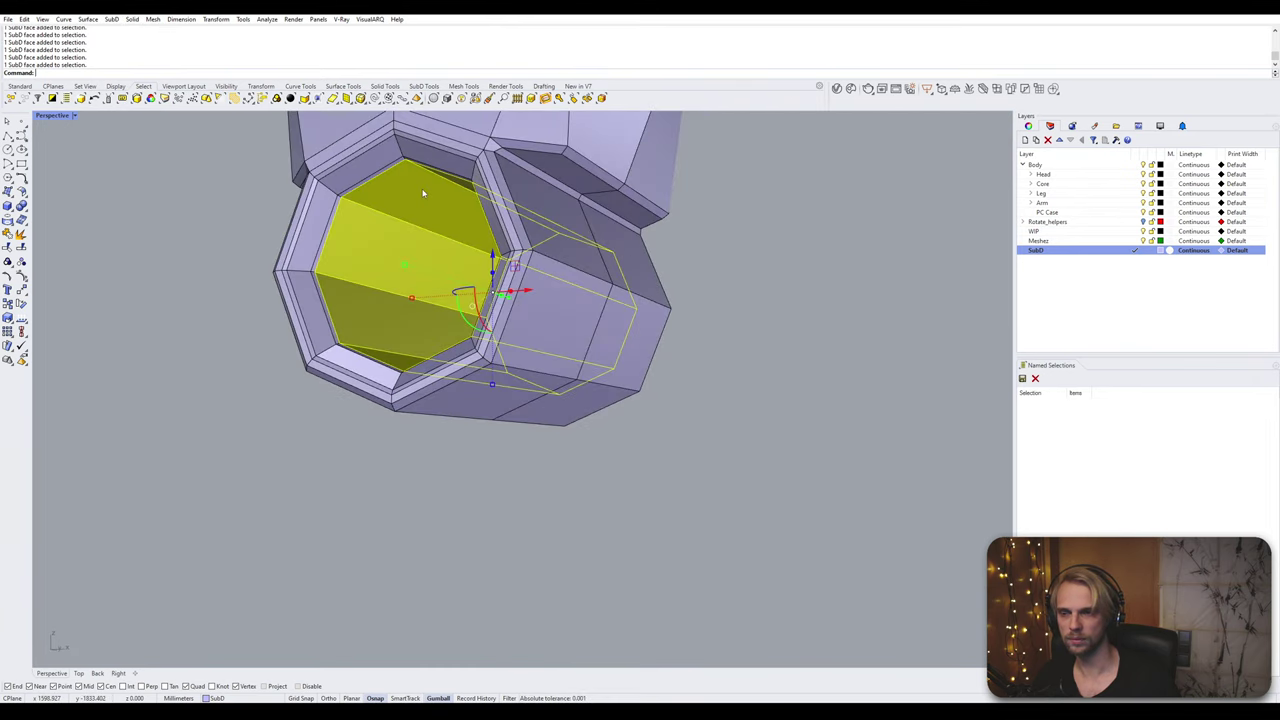
Step: Extract the selected faces as a separate SubD and hide the outer arm shell
{"action": "type", "text": "DupB"}
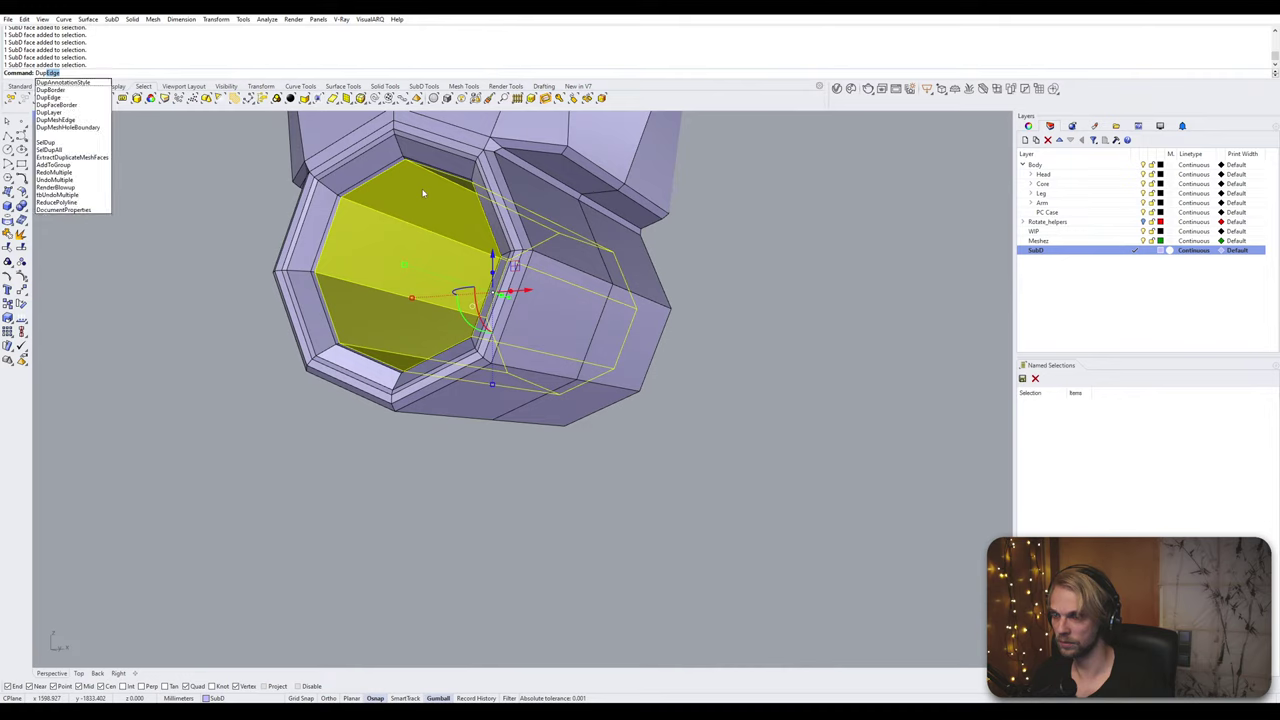
{"action": "key", "text": "BackSpace"}
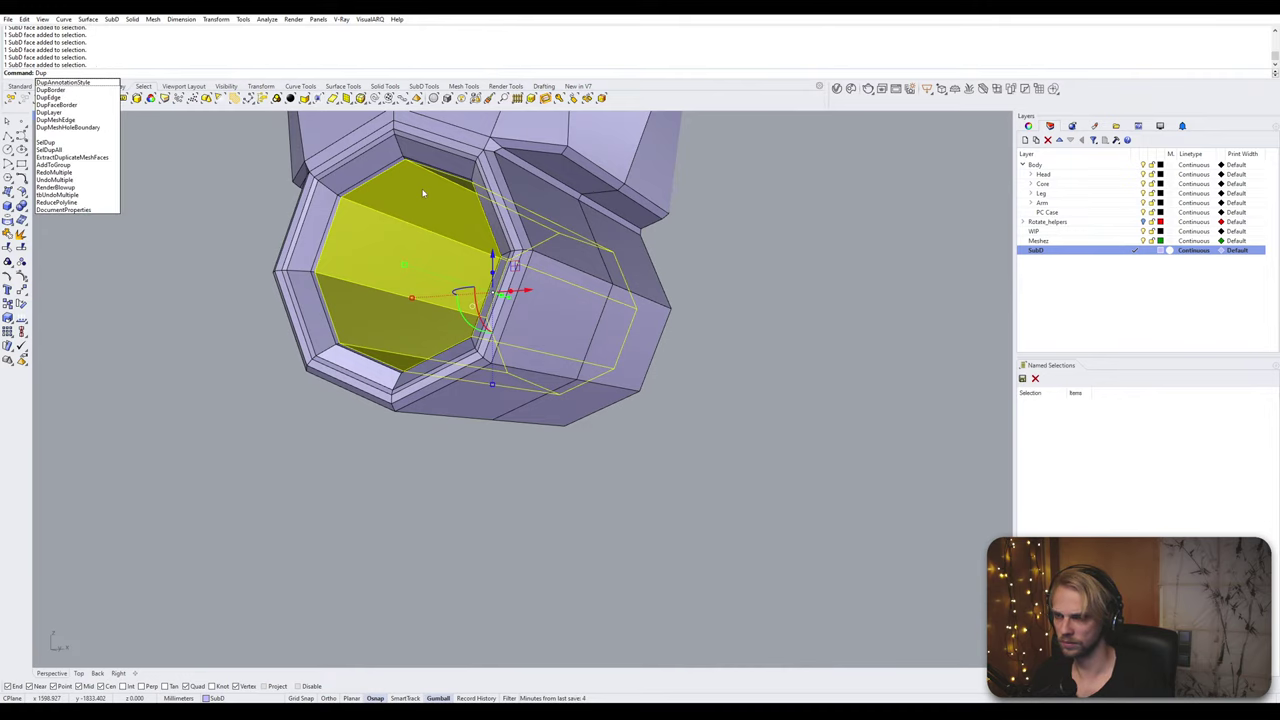
{"action": "key", "text": "BackSpace"}
{"action": "key", "text": "BackSpace"}
{"action": "key", "text": "BackSpace"}
{"action": "type", "text": "D"}
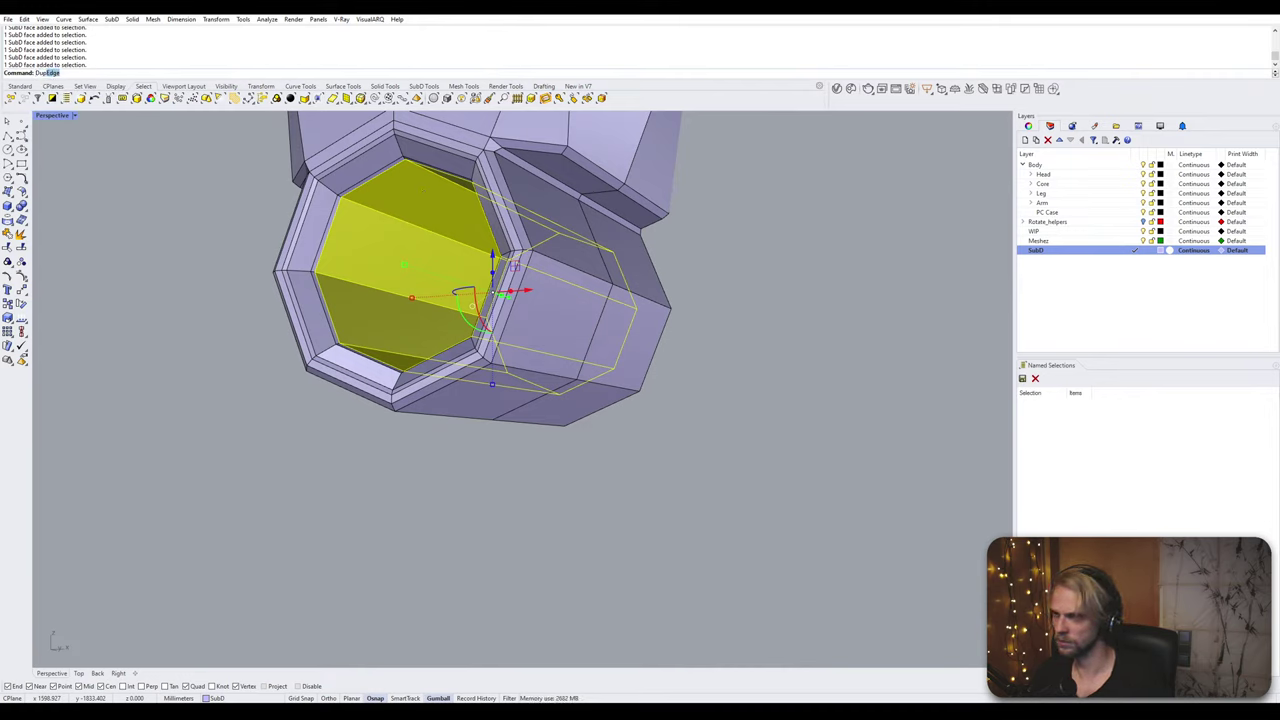
{"action": "key", "text": "BackSpace"}
{"action": "key", "text": "BackSpace"}
{"action": "key", "text": "BackSpace"}
{"action": "key", "text": "BackSpace"}
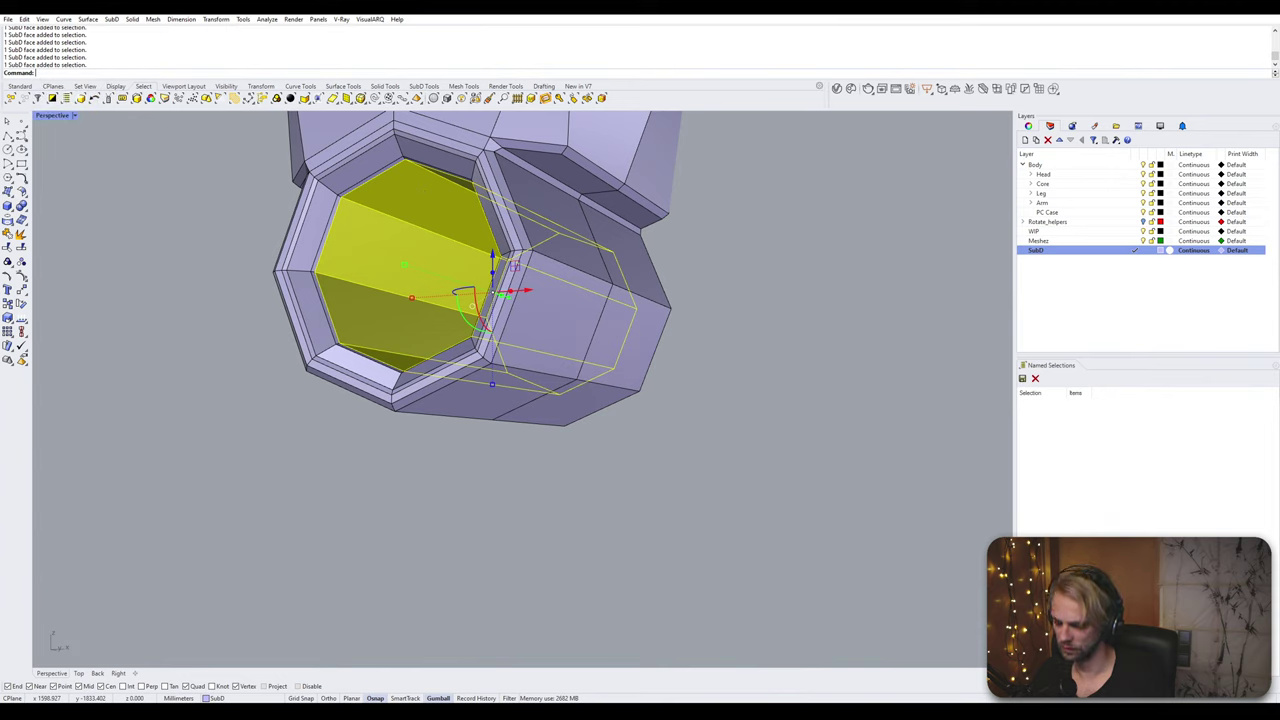
{"action": "key", "text": "Return"}
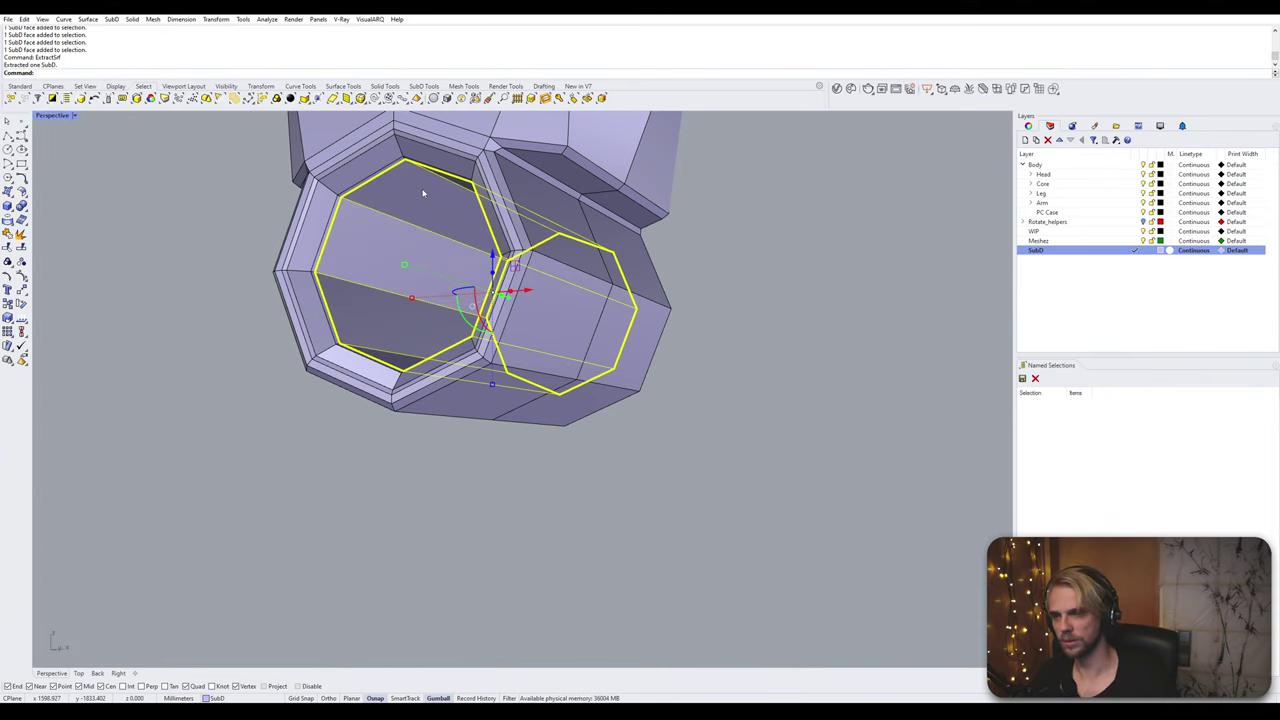
{"action": "left_click", "coordinate": [381, 152]}
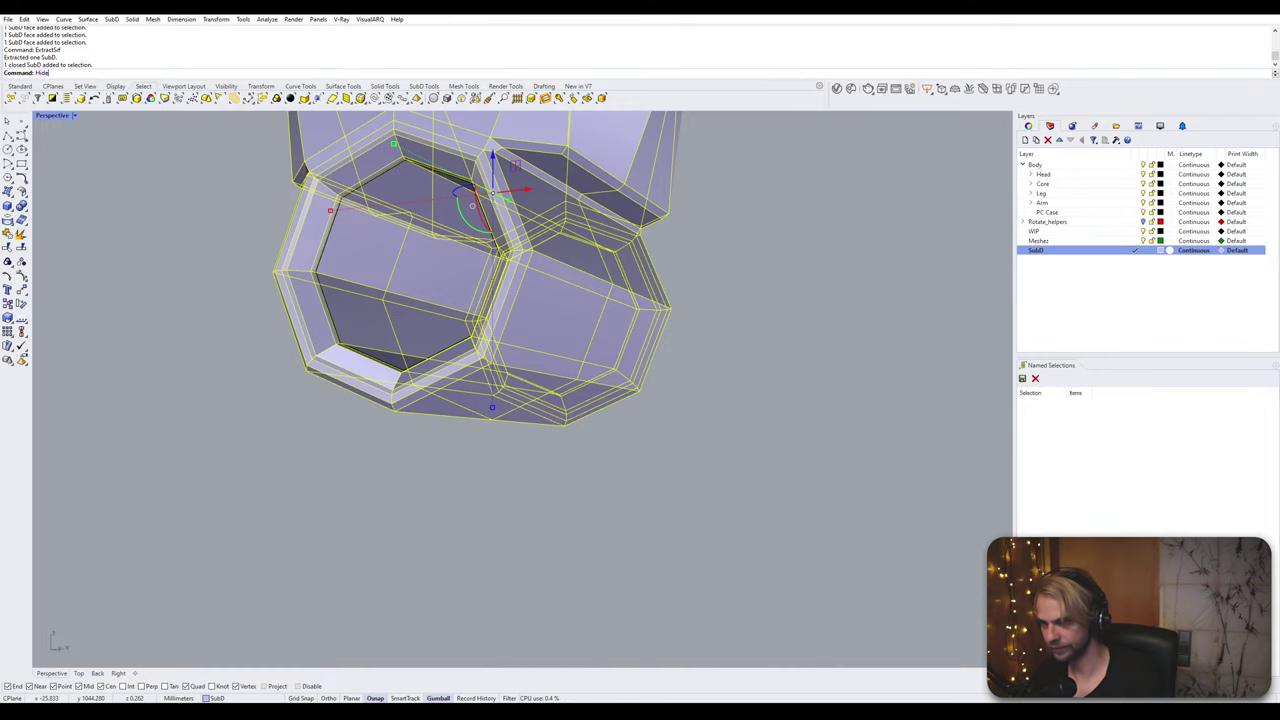
{"action": "key", "text": "ctrl+h"}
Step: Restore the palm parts with ShowSelected and keep the SubD display flat
{"action": "type", "text": "ShowSelected"}
{"action": "key", "text": "Return"}
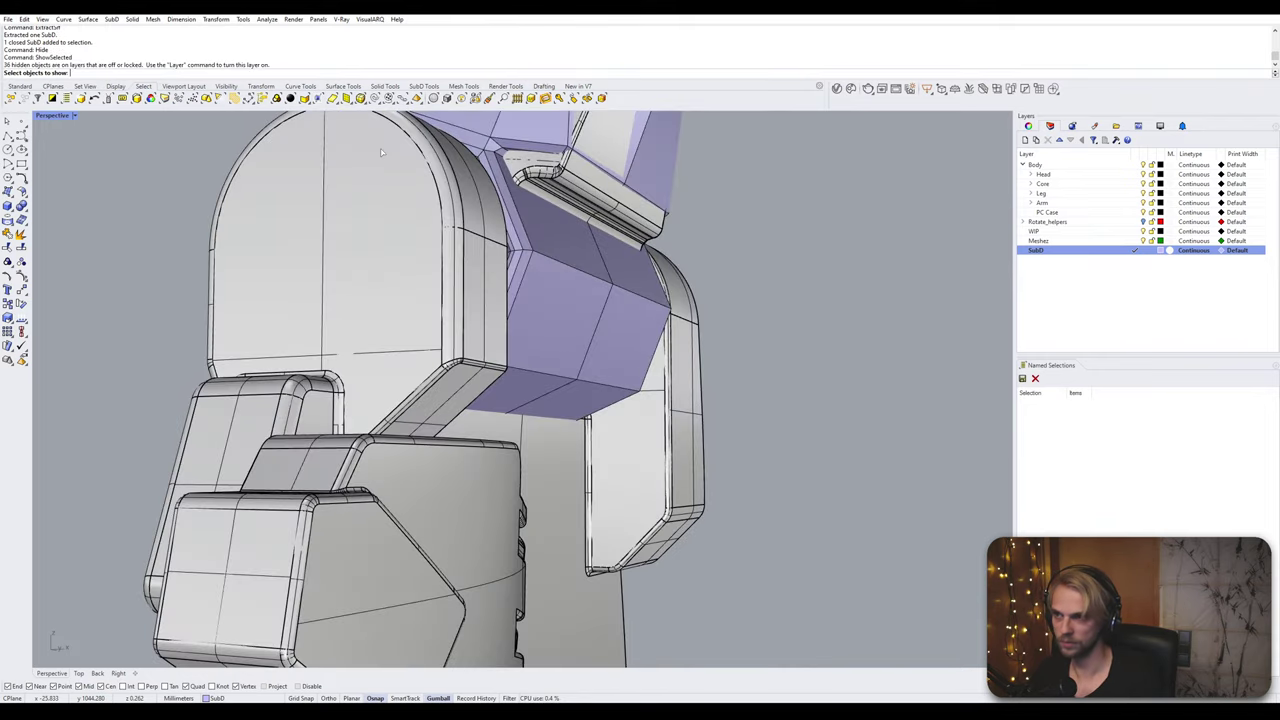
{"action": "left_click", "coordinate": [357, 231]}
{"action": "key", "text": "Return"}
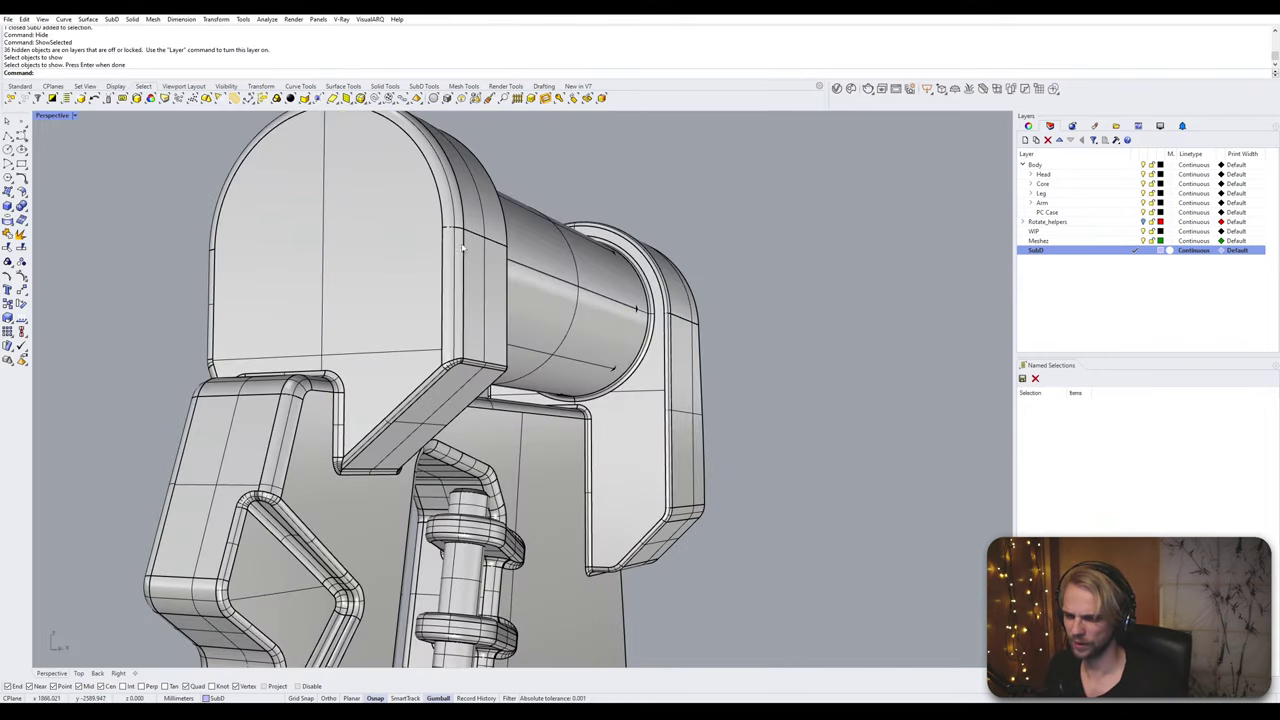
{"action": "right_click_drag", "start_coordinate": [463, 248], "coordinate": [86, 362]}
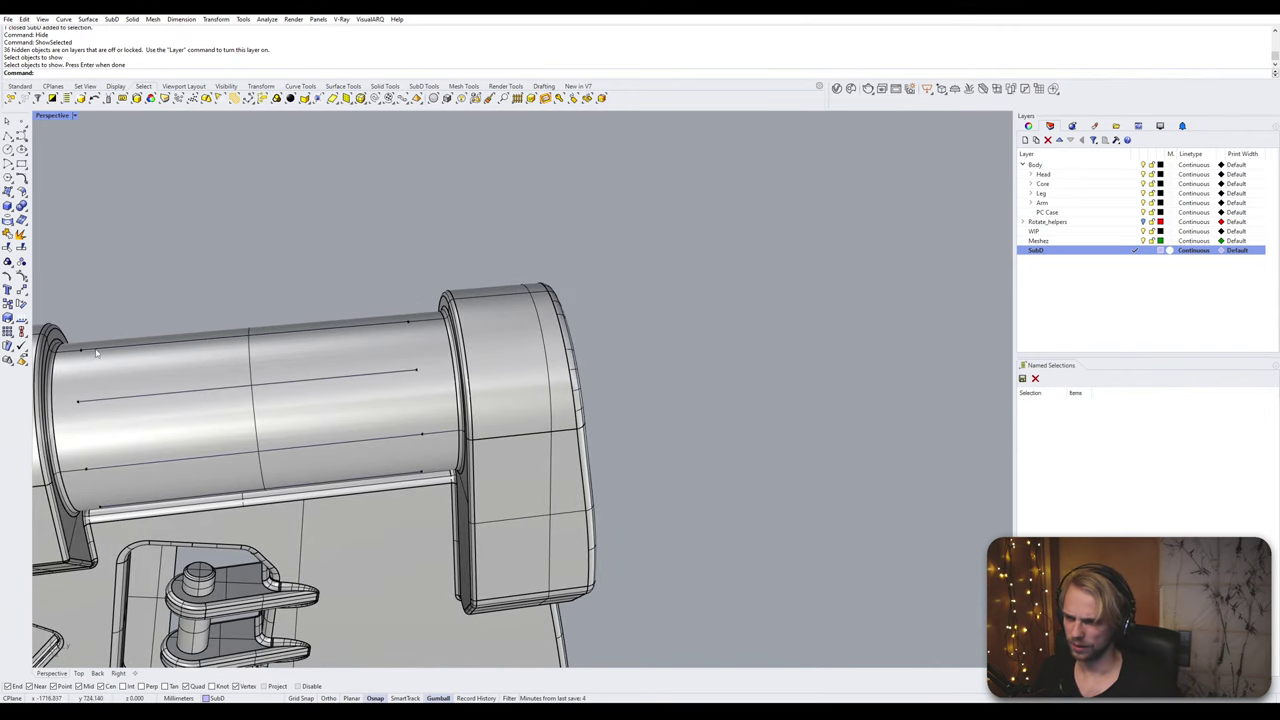
{"action": "left_click", "coordinate": [96, 351]}
{"action": "left_click", "coordinate": [129, 311]}
{"action": "key", "text": "Tab"}
{"action": "scroll", "coordinate": [129, 311], "scroll_direction": "down", "scroll_amount": 4}
{"action": "key", "text": "Tab"}
{"action": "right_click_drag", "start_coordinate": [114, 282], "coordinate": [238, 212], "text": "shift"}
Step: Stretch the purple octagonal prism lengthwise so it extends past both clamps
{"action": "left_click_drag", "start_coordinate": [144, 177], "coordinate": [536, 368]}
{"action": "right_click_drag", "start_coordinate": [400, 374], "coordinate": [514, 333], "text": "shift"}
{"action": "mouse_move", "coordinate": [399, 262]}
{"action": "left_mouse_down", "text": "ctrl"}
{"action": "mouse_move", "coordinate": [190, 274]}
{"action": "mouse_move", "coordinate": [206, 274]}
{"action": "left_mouse_up", "text": "ctrl"}
{"action": "key", "text": "Escape"}
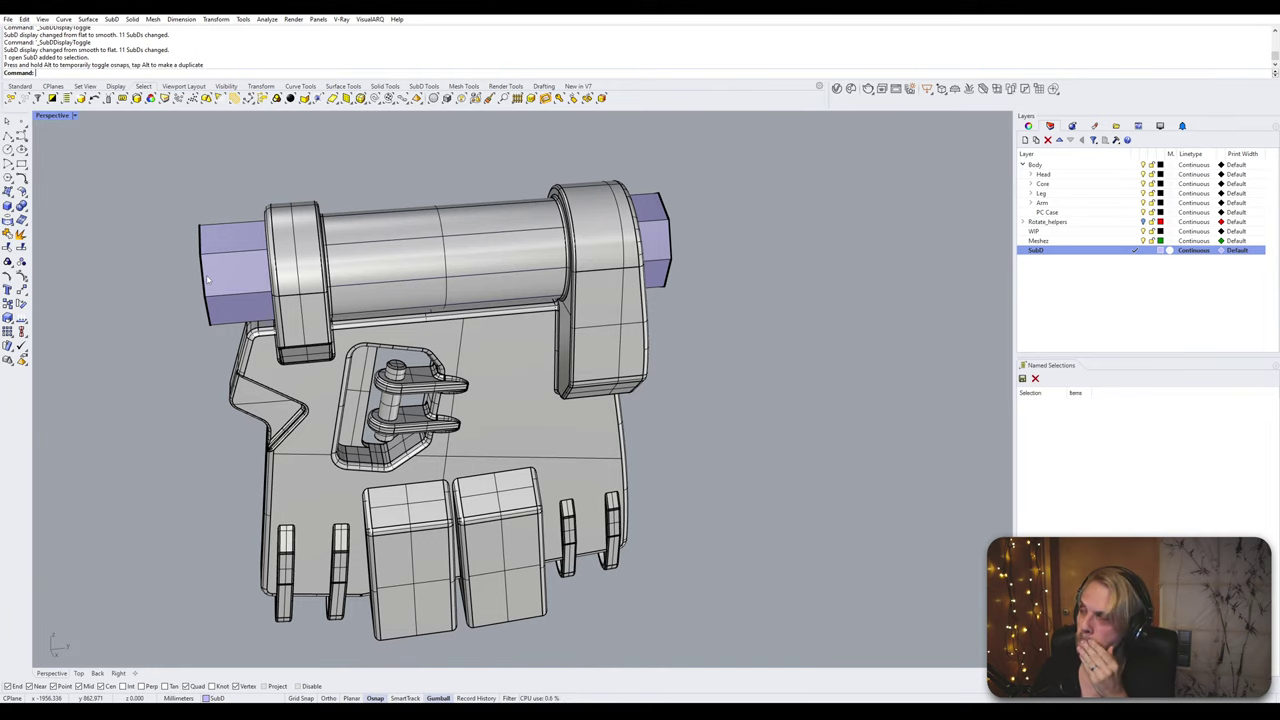
{"action": "right_click_drag", "start_coordinate": [214, 285], "coordinate": [386, 244]}
{"action": "scroll", "coordinate": [380, 284], "scroll_direction": "up", "scroll_amount": 2}
{"action": "scroll", "coordinate": [388, 242], "scroll_direction": "up", "scroll_amount": 1}
Step: Create a bounding box around the palm plate
{"action": "left_click", "coordinate": [391, 241]}
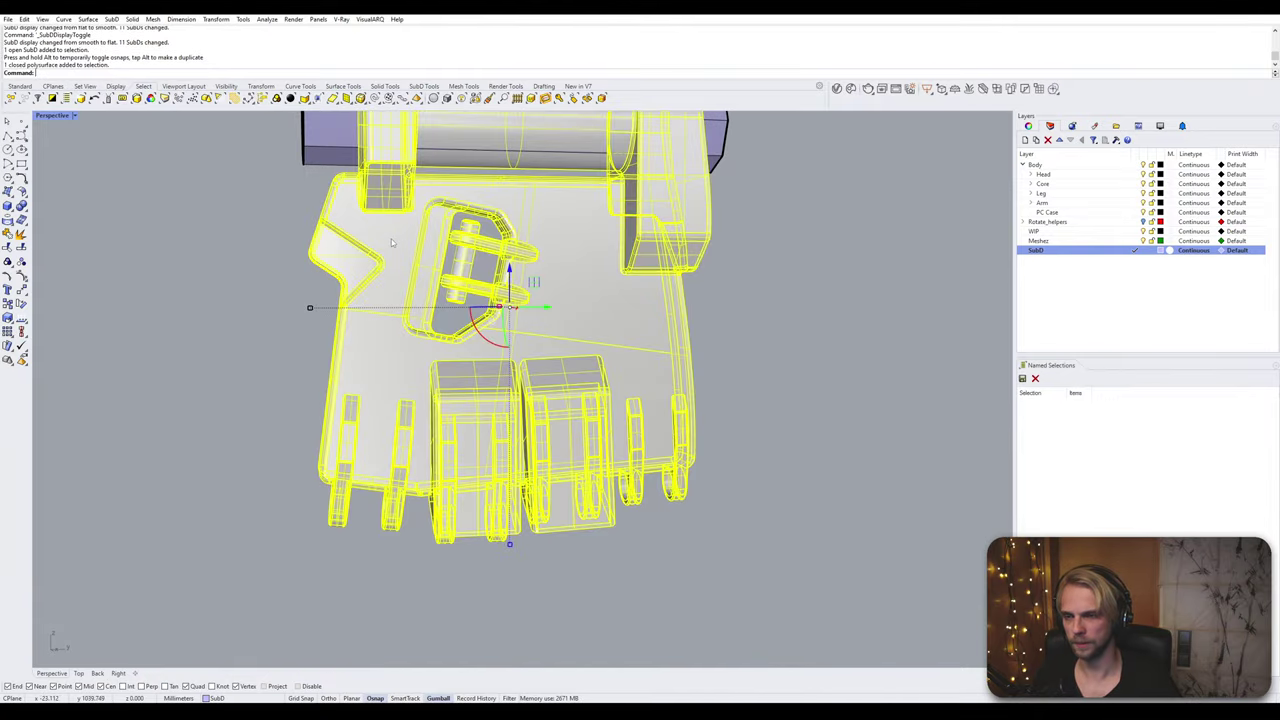
{"action": "key", "text": "Return"}
{"action": "key", "text": "Return"}
{"action": "key", "text": "Escape"}
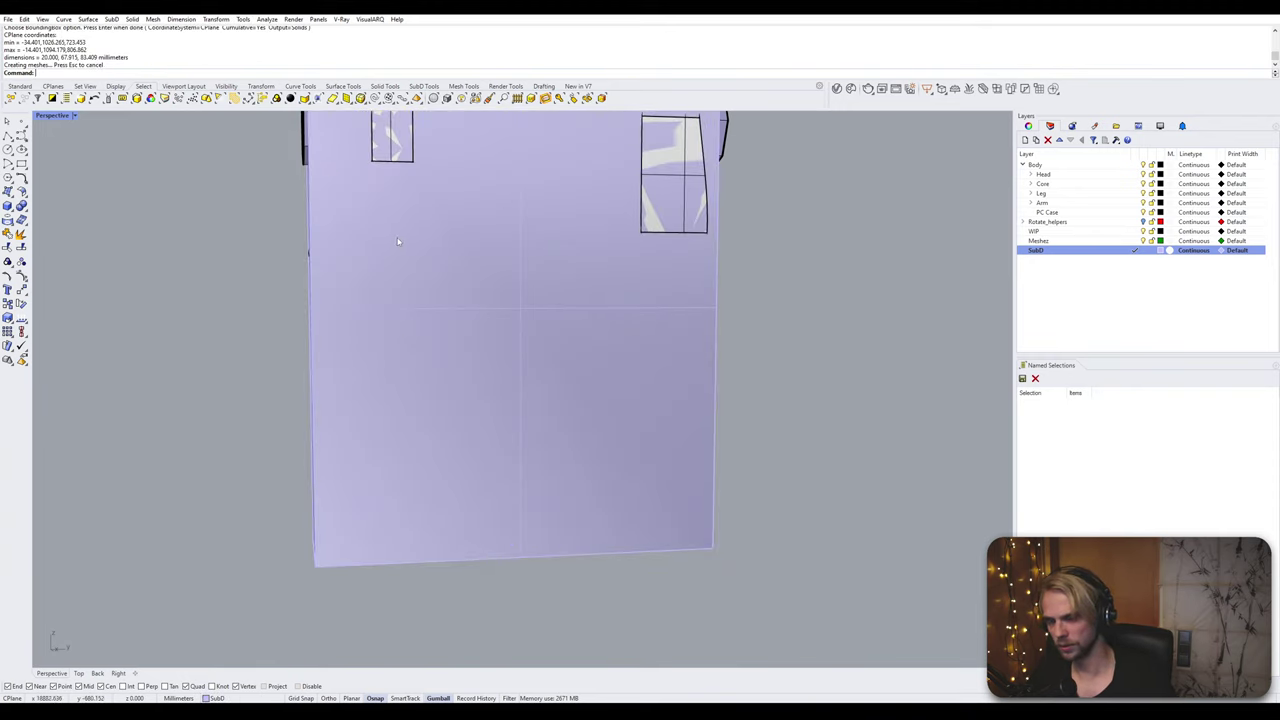
{"action": "scroll", "coordinate": [391, 243], "scroll_direction": "down", "scroll_amount": 4}
{"action": "right_click_drag", "start_coordinate": [391, 243], "coordinate": [460, 251]}
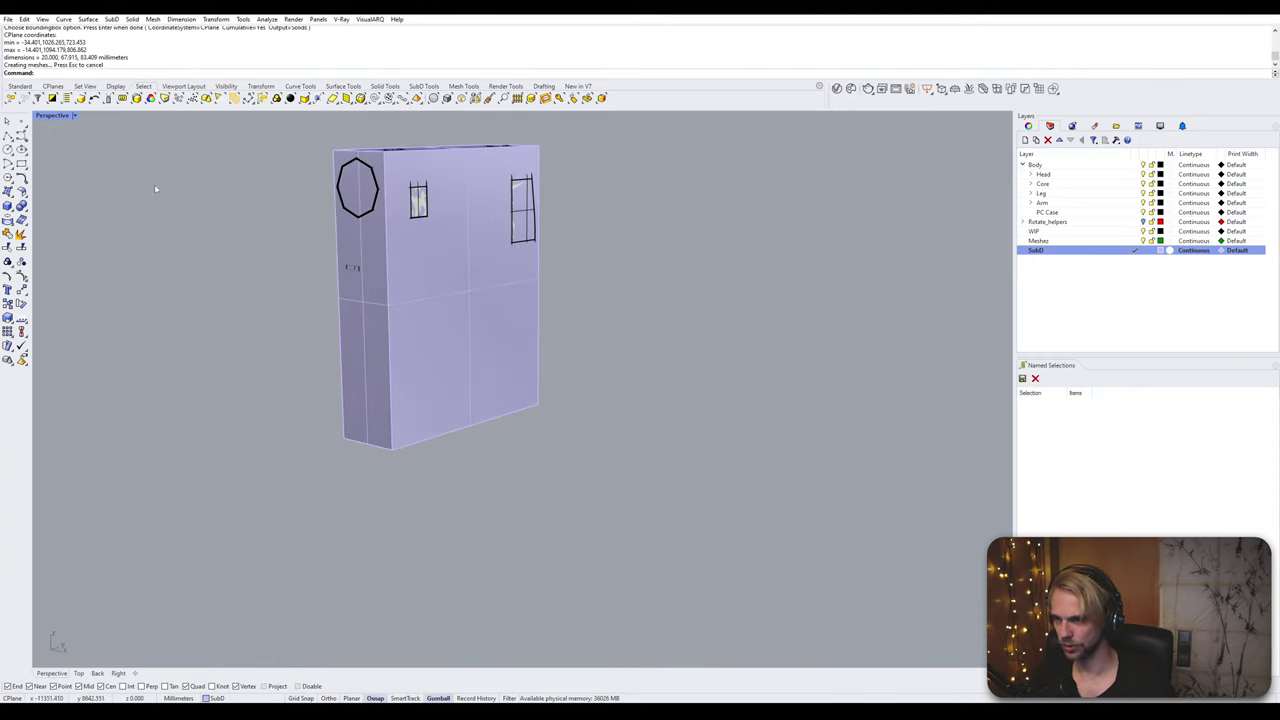
Step: Draw a two-by-two SubD box over the palm from two base corners and a height
{"action": "type", "text": "subd"}
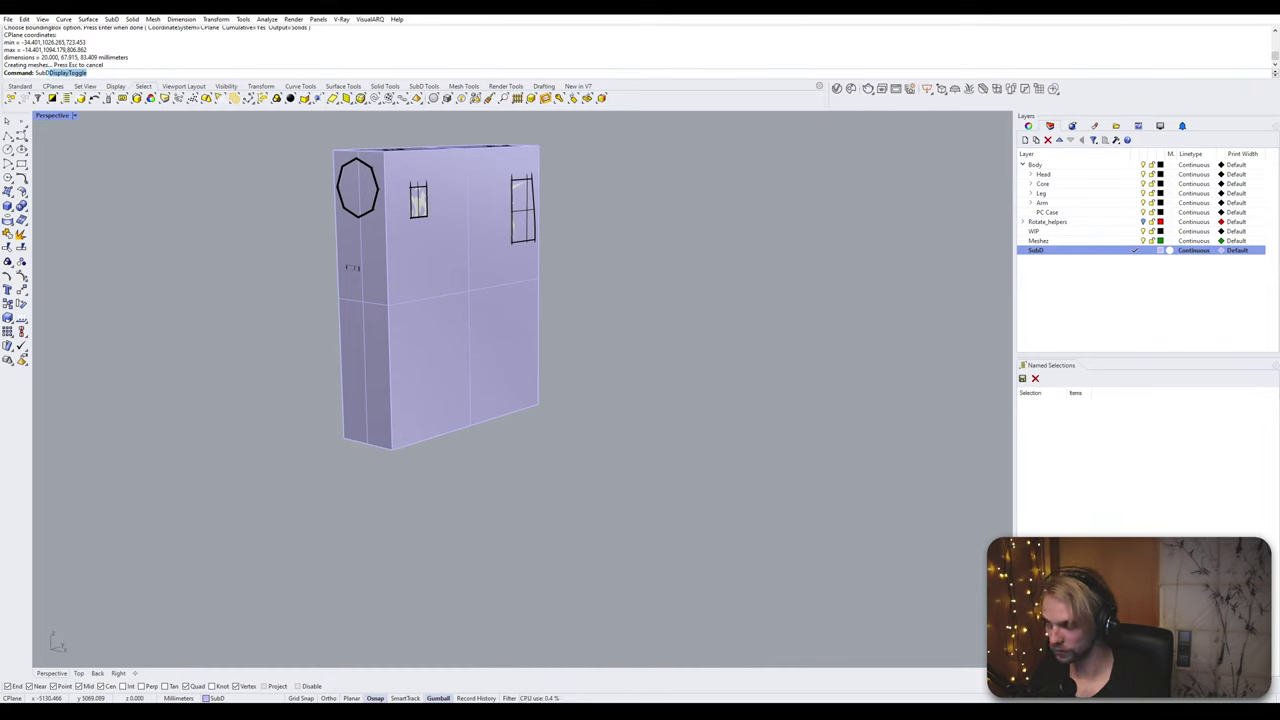
{"action": "key", "text": "Return"}
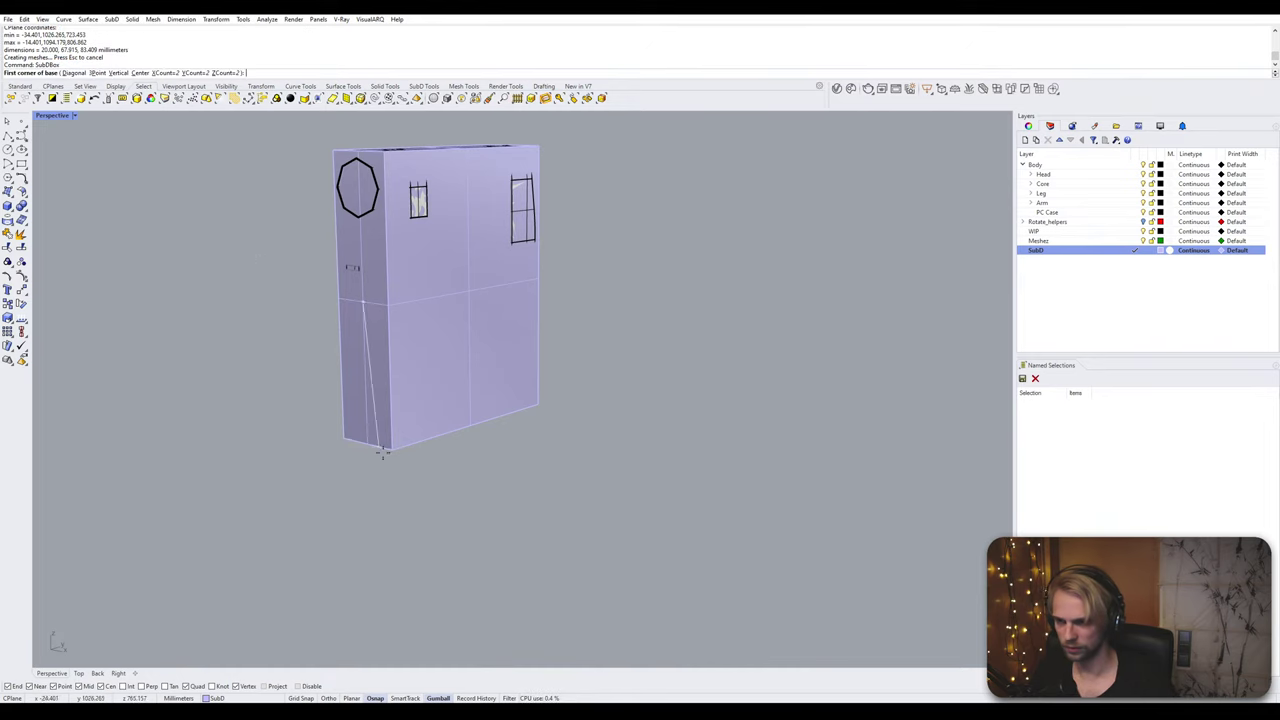
{"action": "left_click", "coordinate": [344, 438]}
{"action": "left_click", "coordinate": [533, 399]}
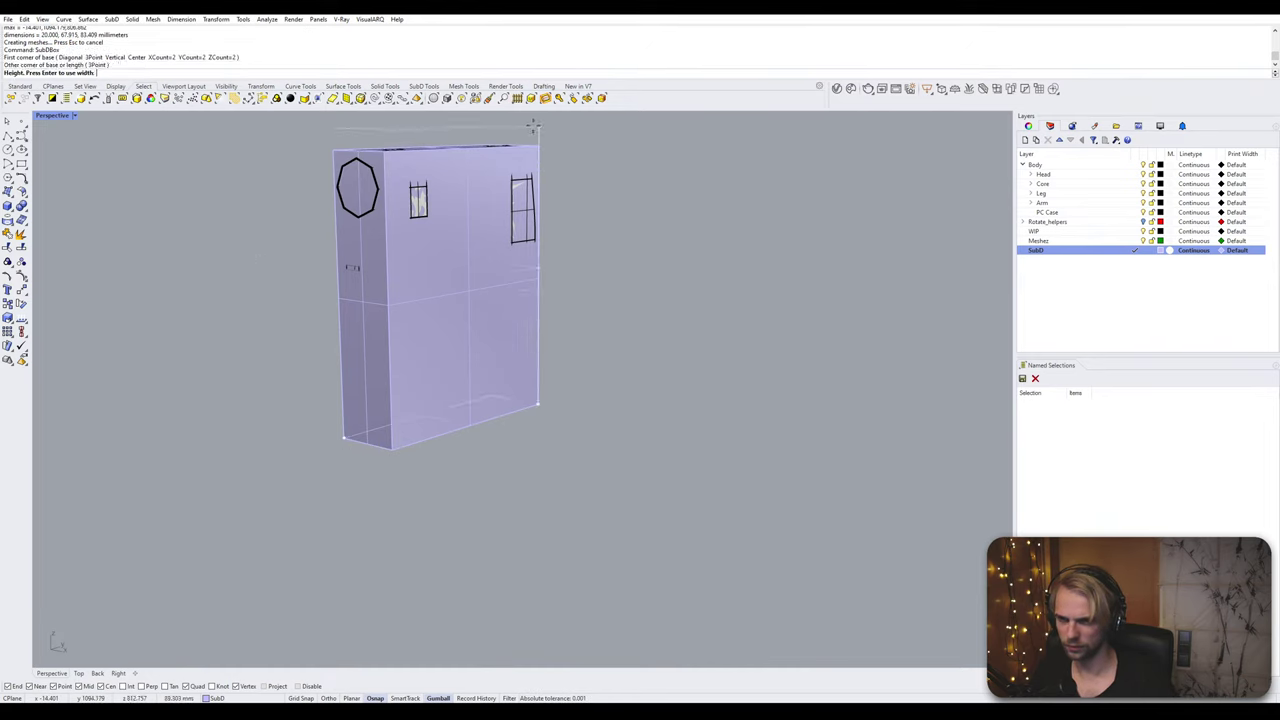
{"action": "left_click", "coordinate": [556, 163]}
Step: Delete the overlapping polysurface box, leaving only the SubD box
{"action": "left_click", "coordinate": [525, 161]}
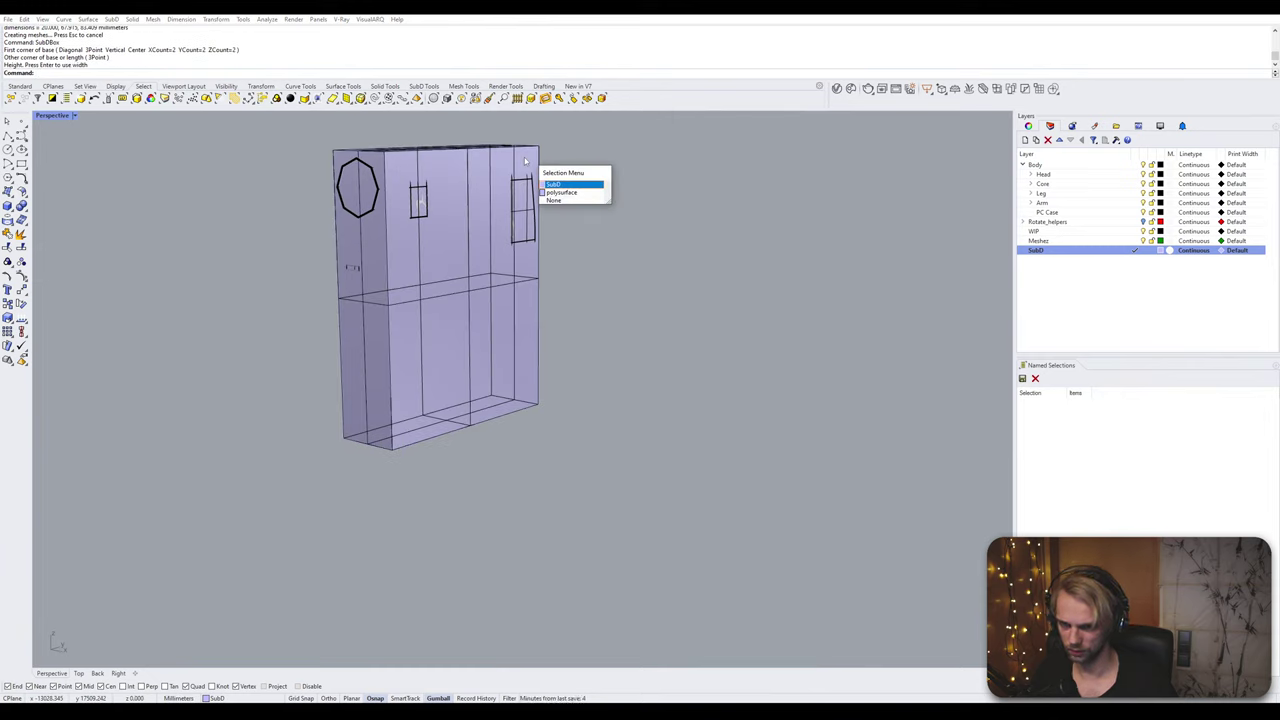
{"action": "left_click", "coordinate": [525, 161]}
{"action": "right_click", "coordinate": [525, 161]}
{"action": "key", "text": "Delete"}
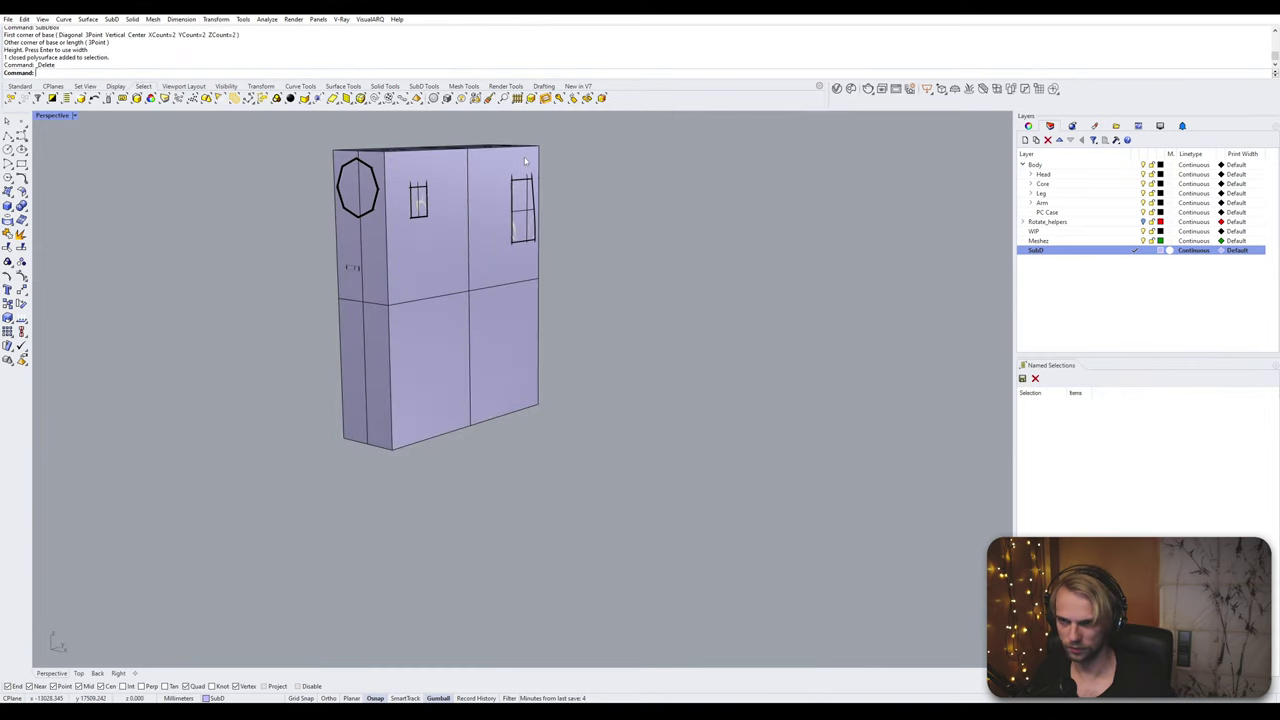
{"action": "left_click", "coordinate": [524, 160]}
{"action": "right_click_drag", "start_coordinate": [615, 184], "coordinate": [630, 213]}
{"action": "key", "text": "Escape"}
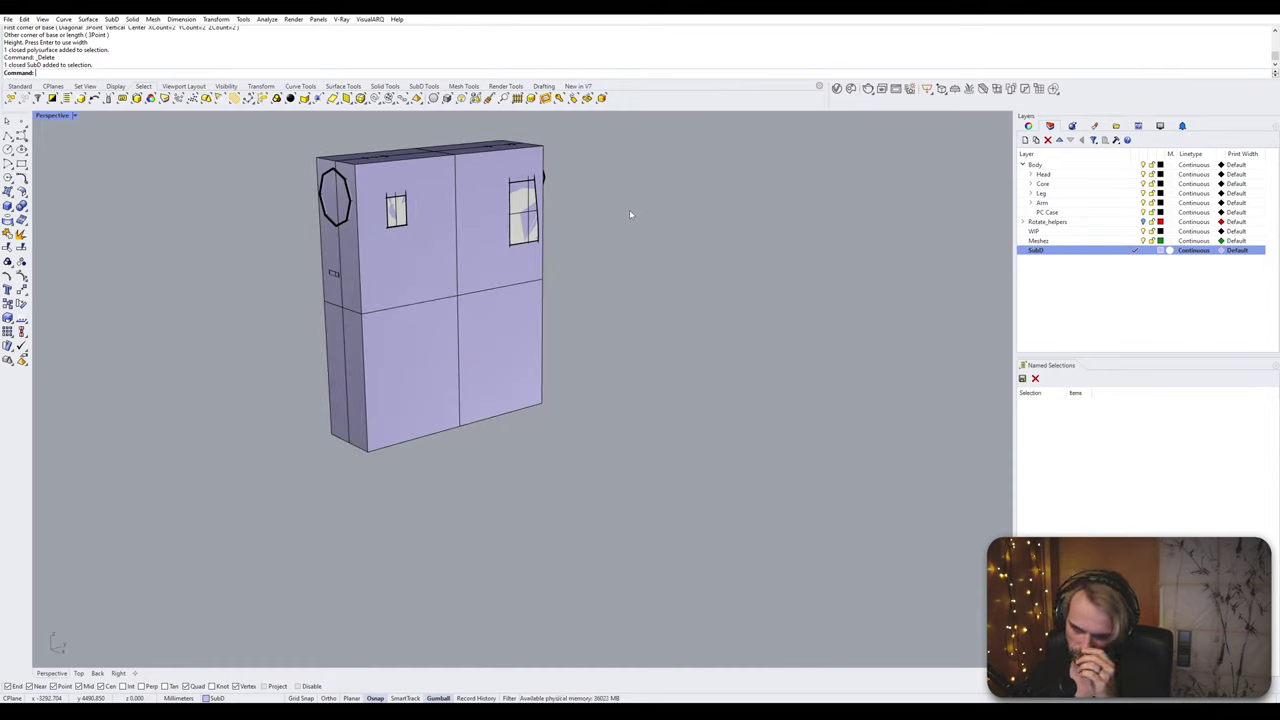
Step: Test-move two bottom-left edges of the SubD box, then undo the move
{"action": "right_click_drag", "start_coordinate": [657, 349], "coordinate": [447, 437]}
{"action": "left_click", "coordinate": [486, 414], "text": "ctrl+shift"}
{"action": "left_click", "coordinate": [525, 396], "text": "ctrl+shift"}
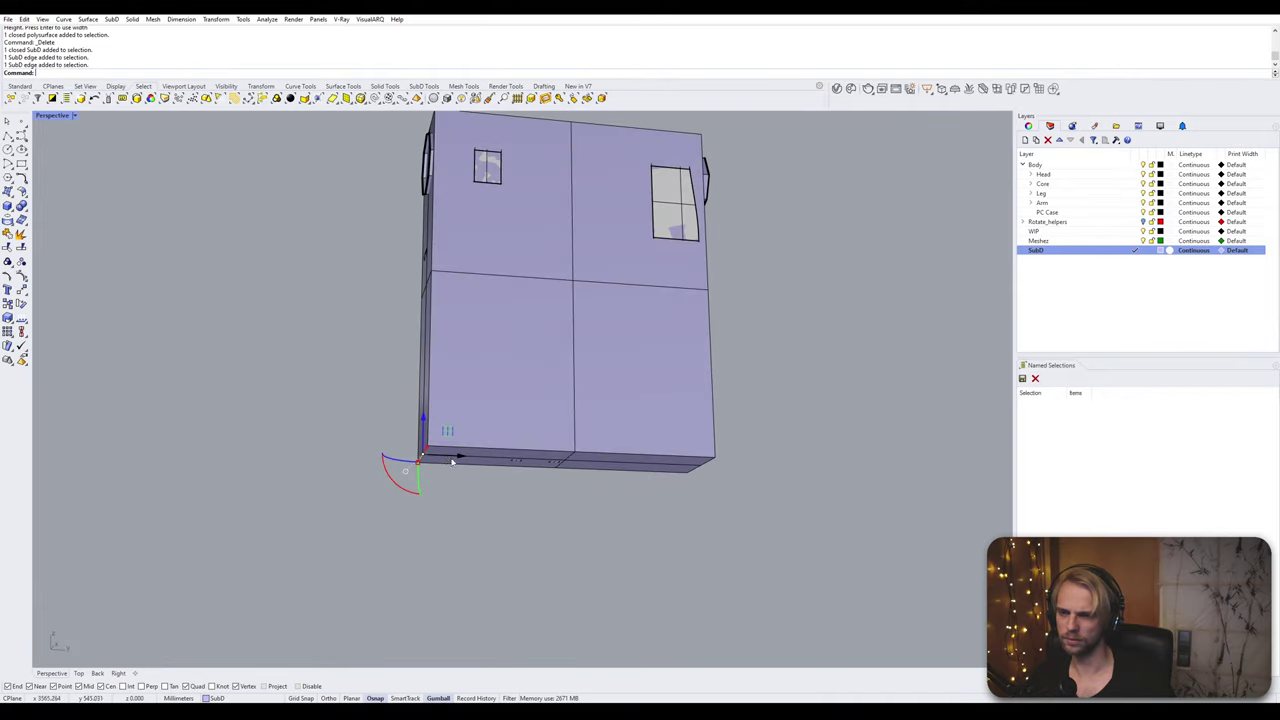
{"action": "left_click_drag", "start_coordinate": [453, 461], "coordinate": [427, 477]}
{"action": "key", "text": "ctrl+z"}
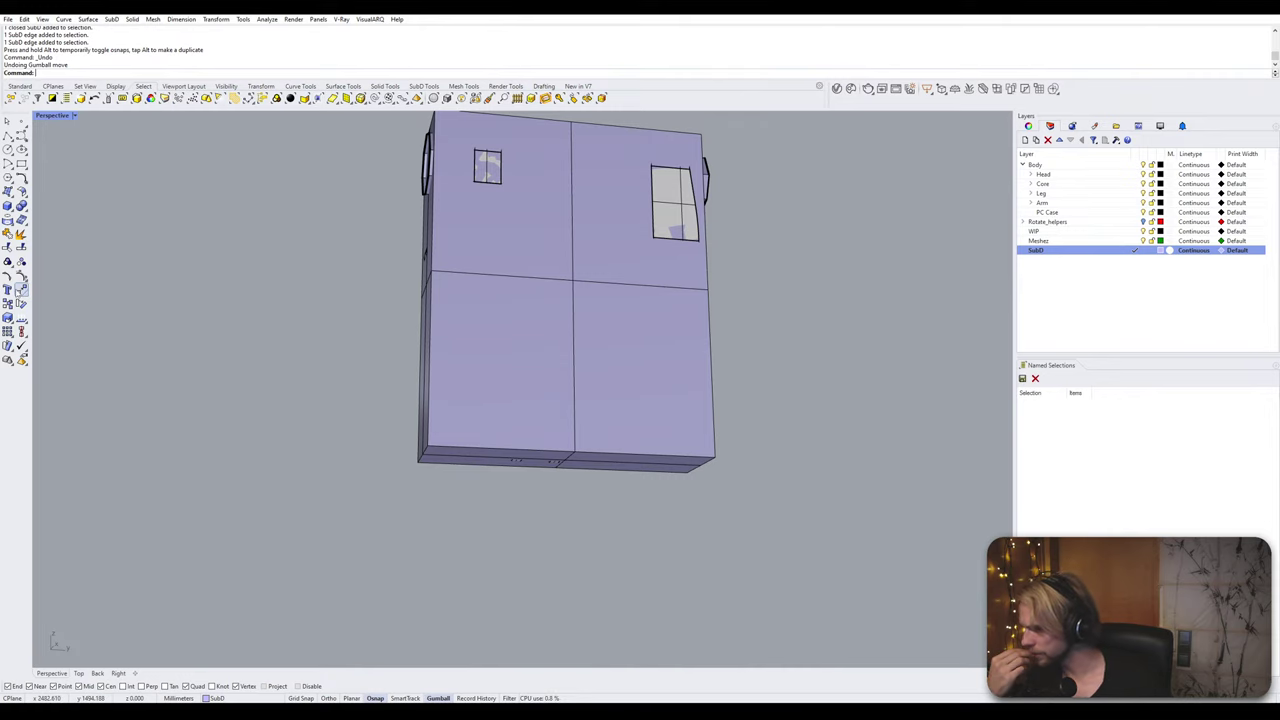
Step: Set the perspective view to Wireframe and maximize the Right side view
{"action": "right_click", "coordinate": [54, 126]}
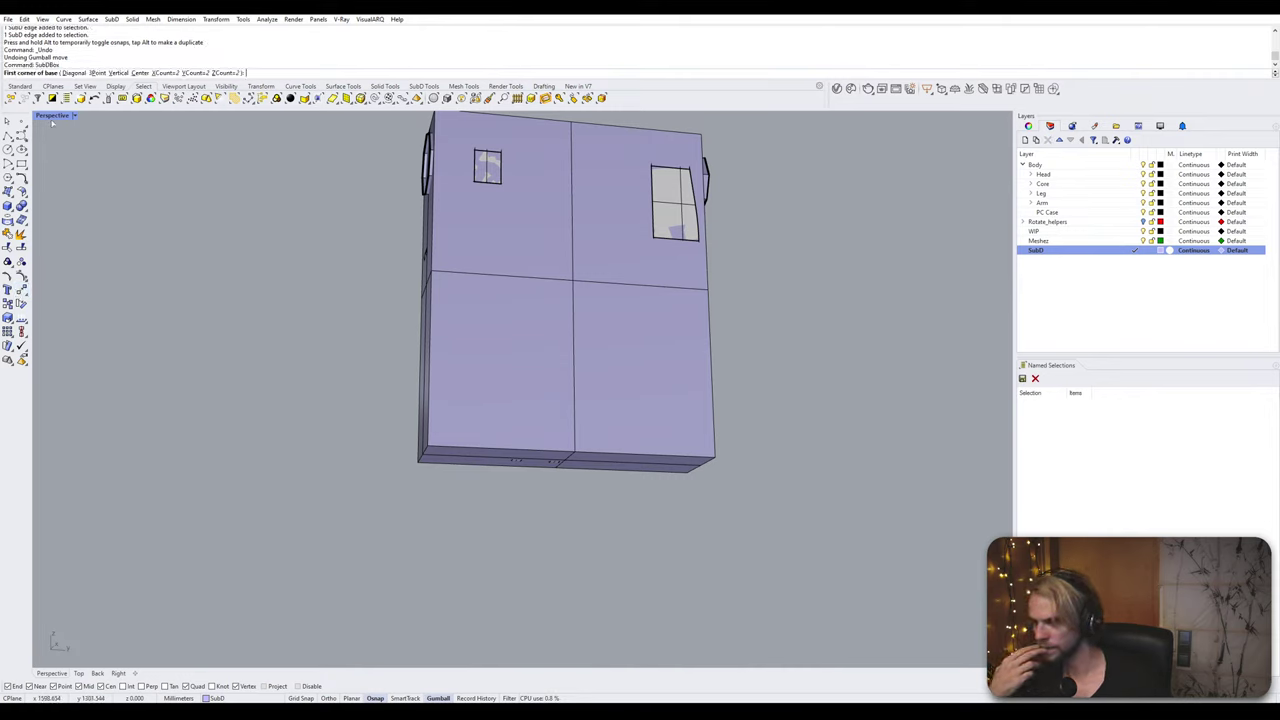
{"action": "key", "text": "Escape"}
{"action": "left_click", "coordinate": [52, 116]}
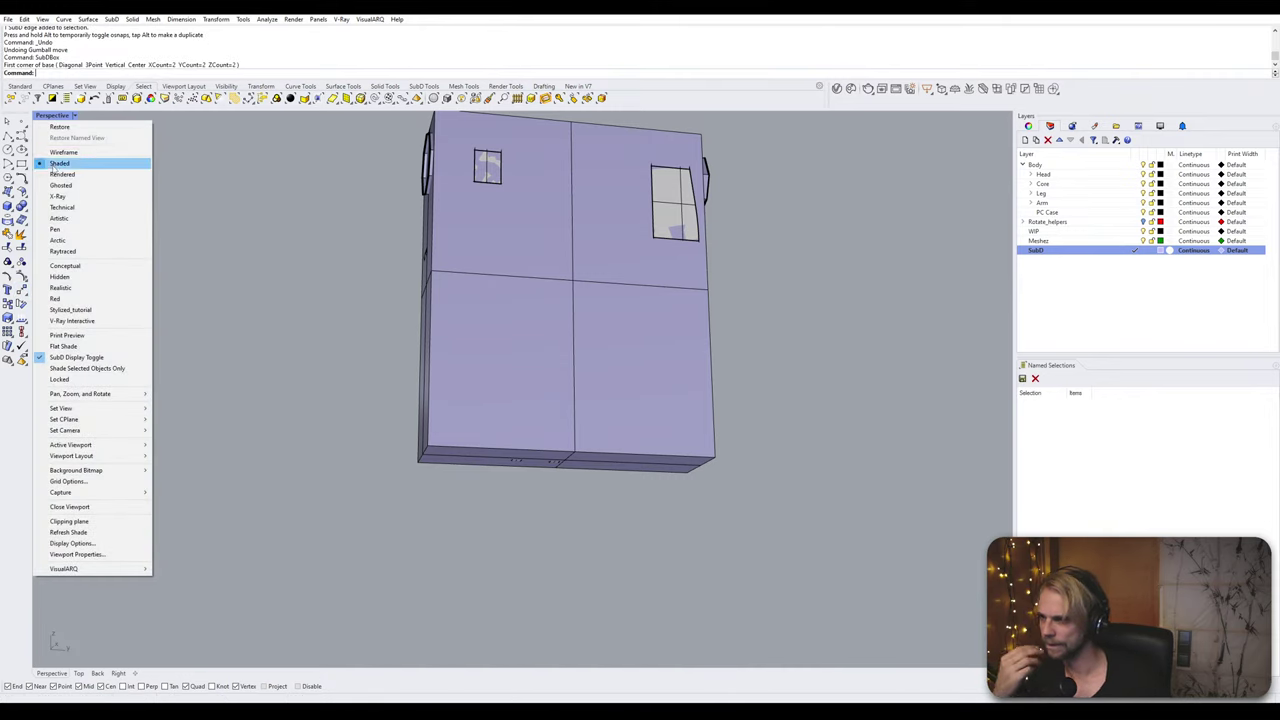
{"action": "left_click", "coordinate": [62, 152]}
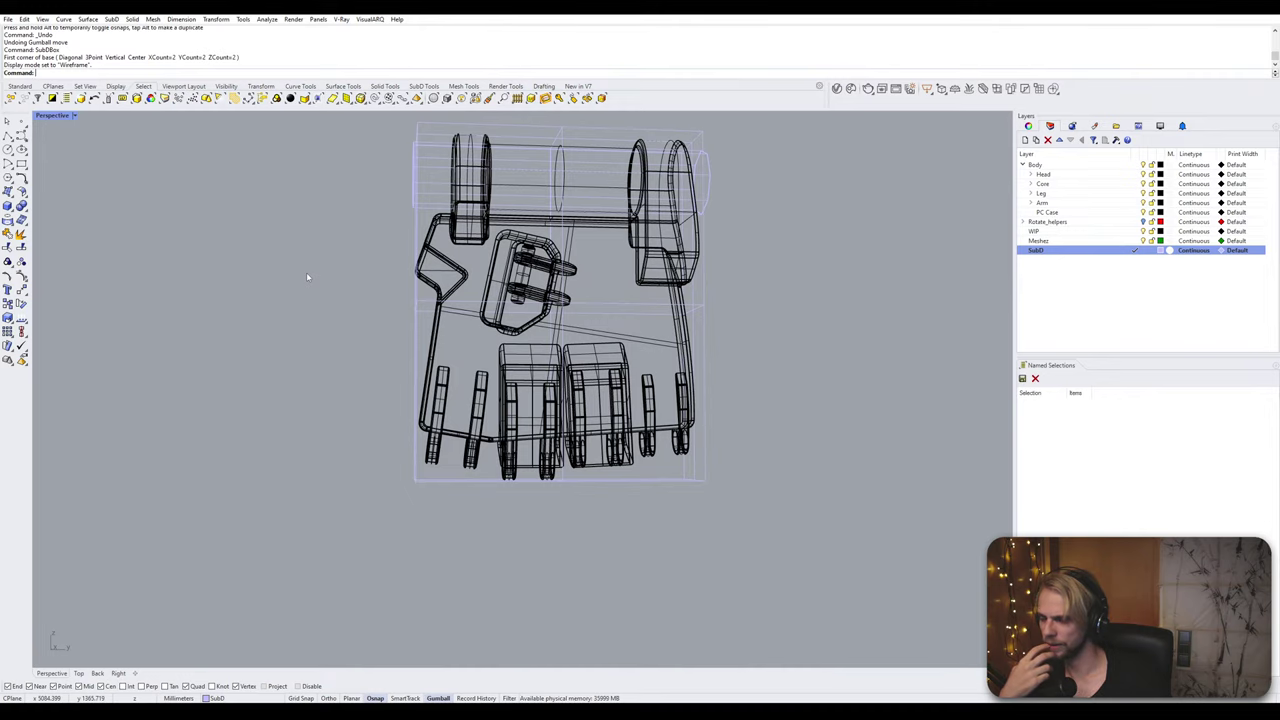
{"action": "double_click", "coordinate": [50, 115]}
{"action": "double_click", "coordinate": [533, 395]}
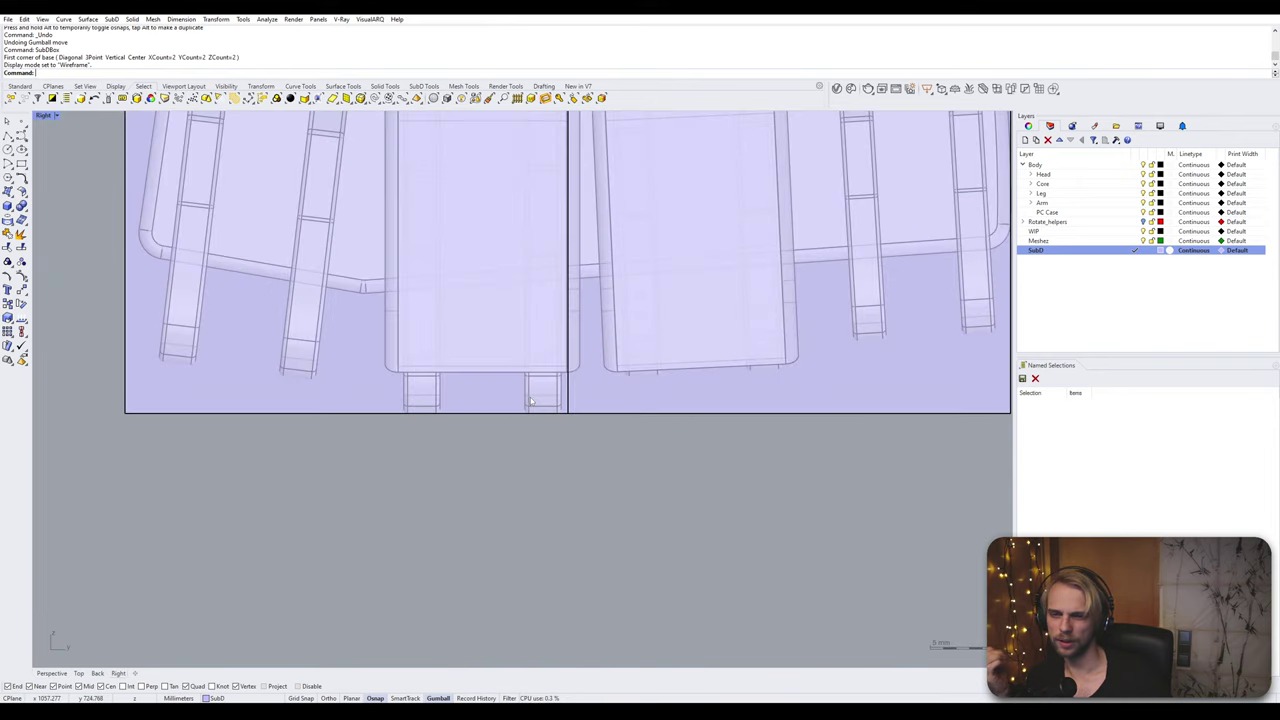
{"action": "scroll", "coordinate": [545, 466], "scroll_direction": "down", "scroll_amount": 3}
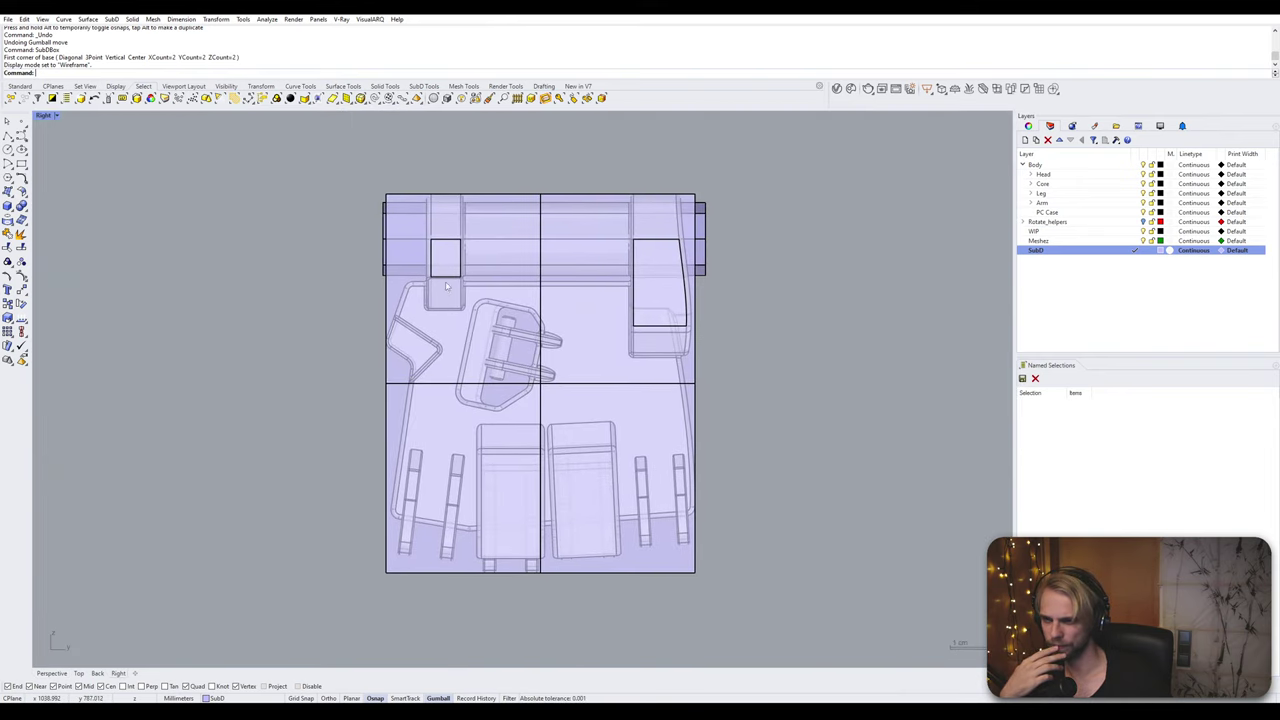
Step: Lock the robot hand polysurface and the open SubD hinge piece
{"action": "left_click", "coordinate": [448, 262]}
{"action": "left_click", "coordinate": [474, 303]}
{"action": "left_click", "coordinate": [448, 272]}
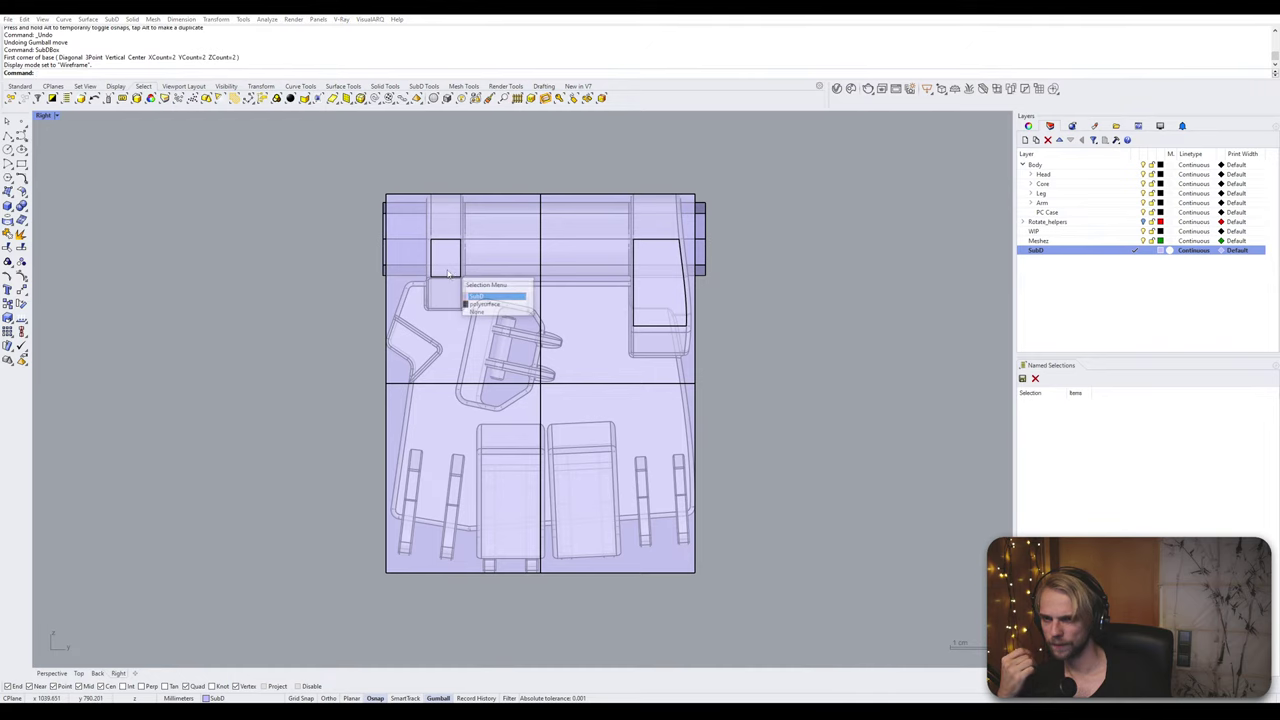
{"action": "left_click", "coordinate": [470, 304]}
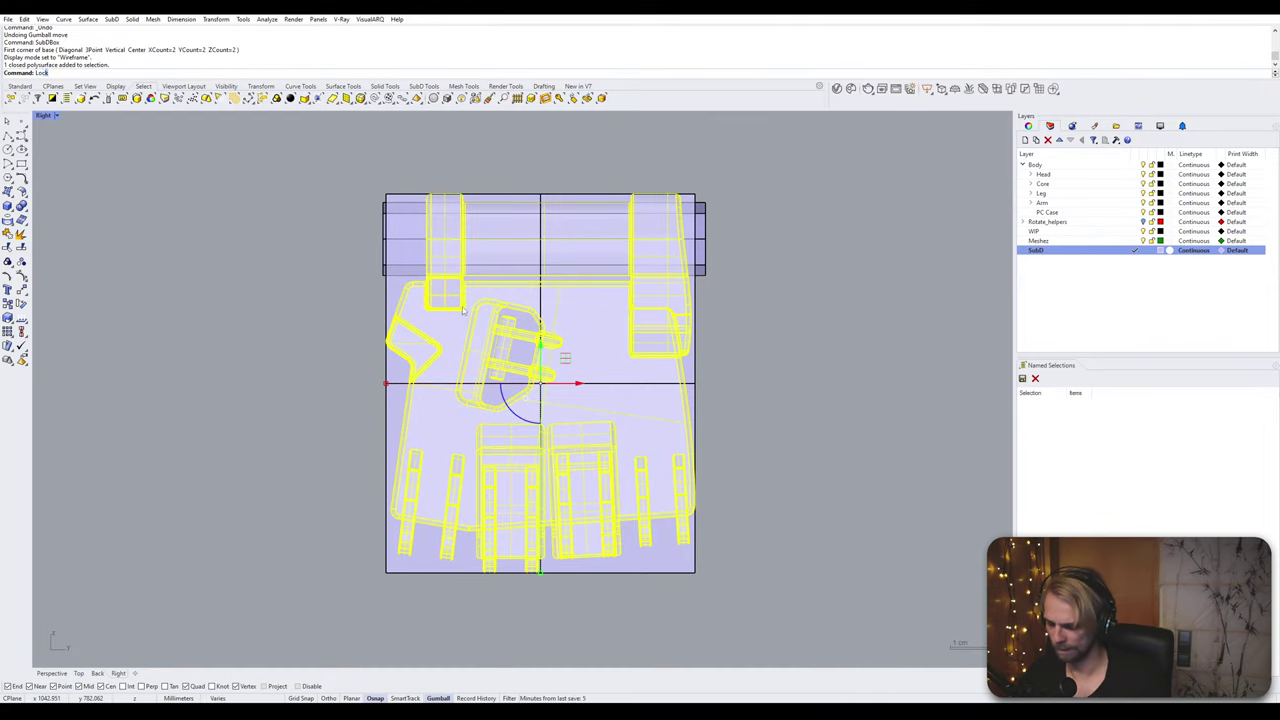
{"action": "key", "text": "Return"}
{"action": "right_click_drag", "start_coordinate": [463, 310], "coordinate": [414, 323]}
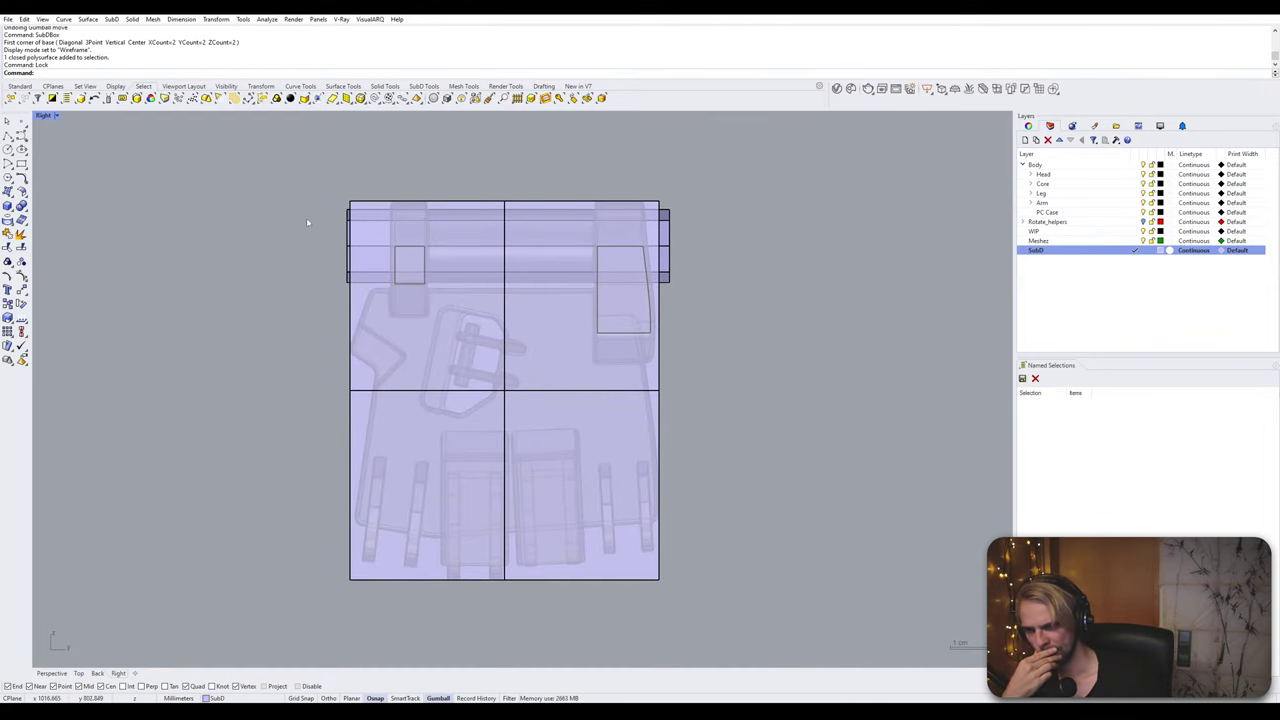
{"action": "left_click", "coordinate": [349, 225]}
{"action": "key", "text": "Return"}
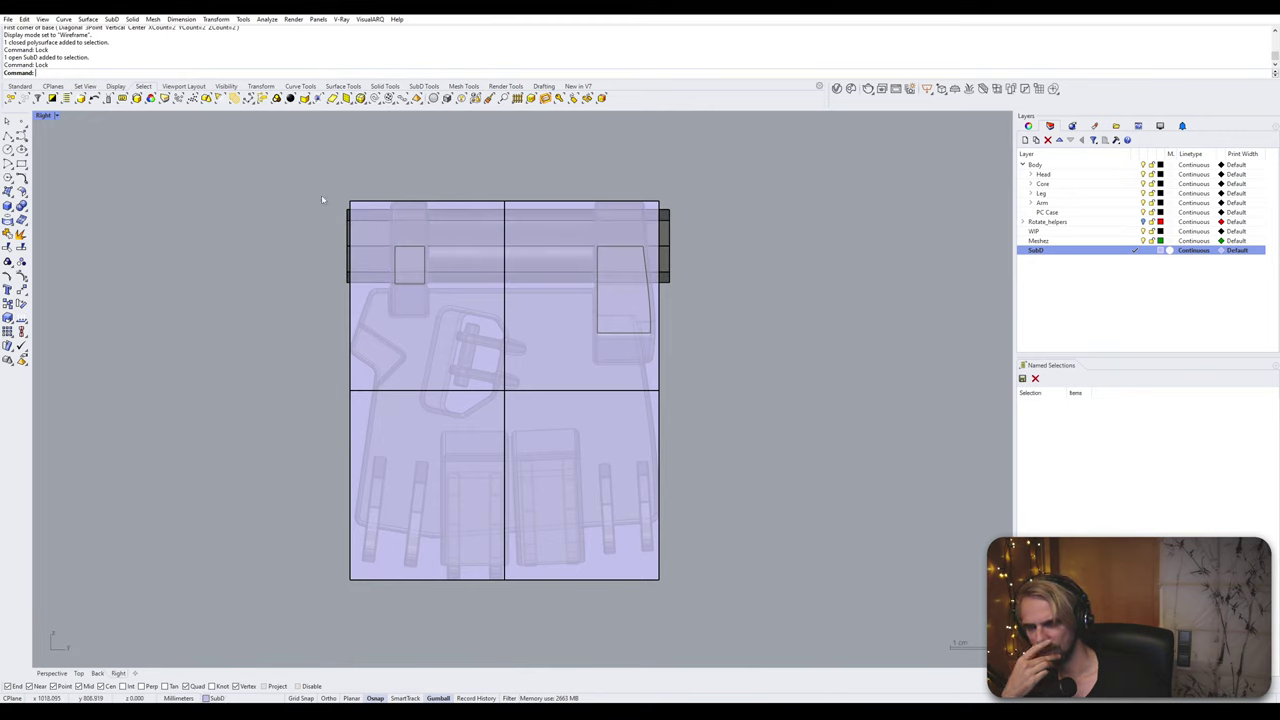
Step: Lower the SubD box's top edge below the hinge
{"action": "left_click_drag", "start_coordinate": [330, 164], "coordinate": [717, 210]}
{"action": "left_click_drag", "start_coordinate": [502, 166], "coordinate": [469, 289]}
{"action": "left_click", "coordinate": [225, 293]}
Step: Move the box's upper-right corner 4.895 mm inward
{"action": "right_click_drag", "start_coordinate": [314, 377], "coordinate": [322, 319]}
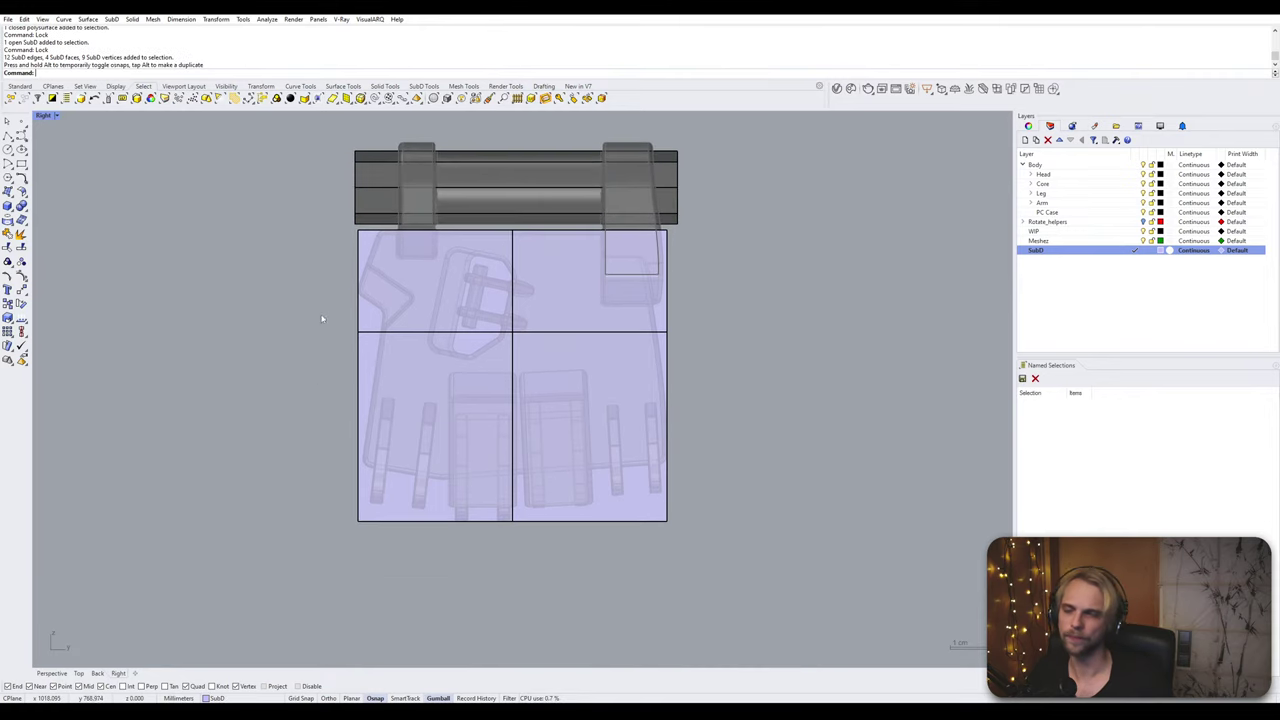
{"action": "right_click_drag", "start_coordinate": [364, 459], "coordinate": [260, 438]}
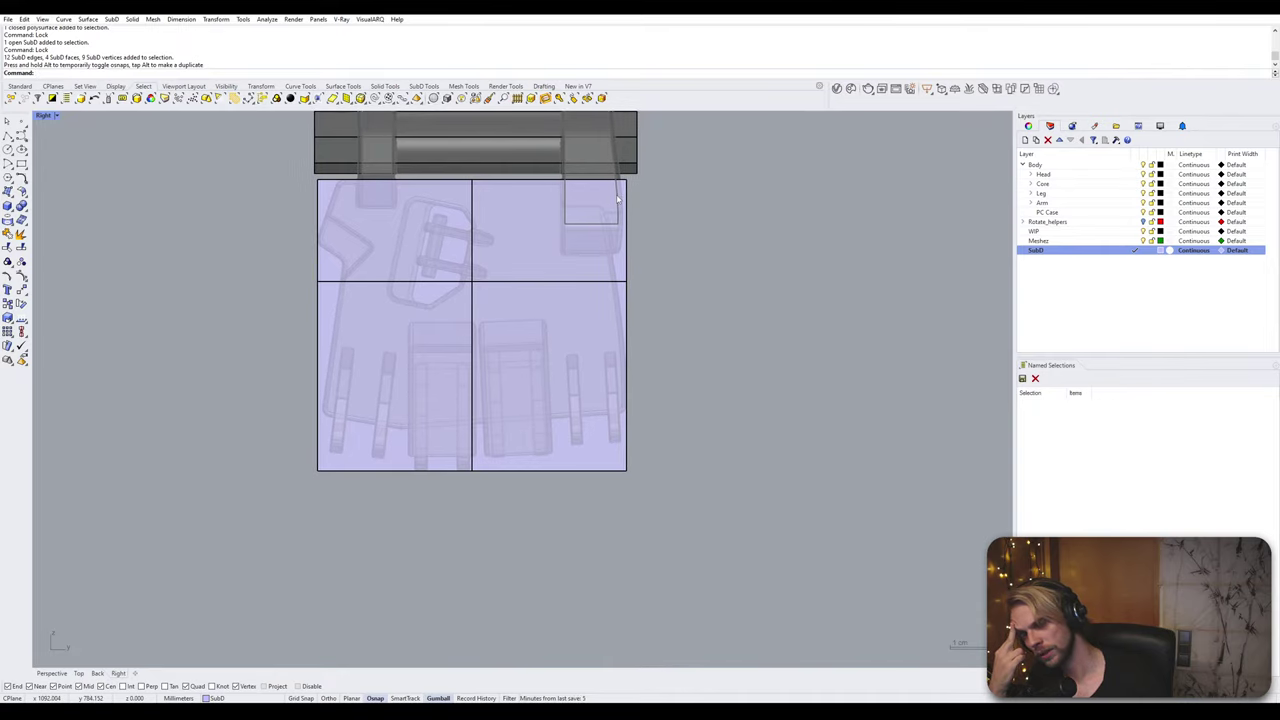
{"action": "right_click_drag", "start_coordinate": [617, 199], "coordinate": [524, 226]}
{"action": "scroll", "coordinate": [586, 200], "scroll_direction": "up", "scroll_amount": 3}
{"action": "scroll", "coordinate": [524, 184], "scroll_direction": "up", "scroll_amount": 1}
{"action": "left_click_drag", "start_coordinate": [520, 216], "coordinate": [490, 267], "text": "ctrl+shift"}
{"action": "left_click", "coordinate": [609, 436]}
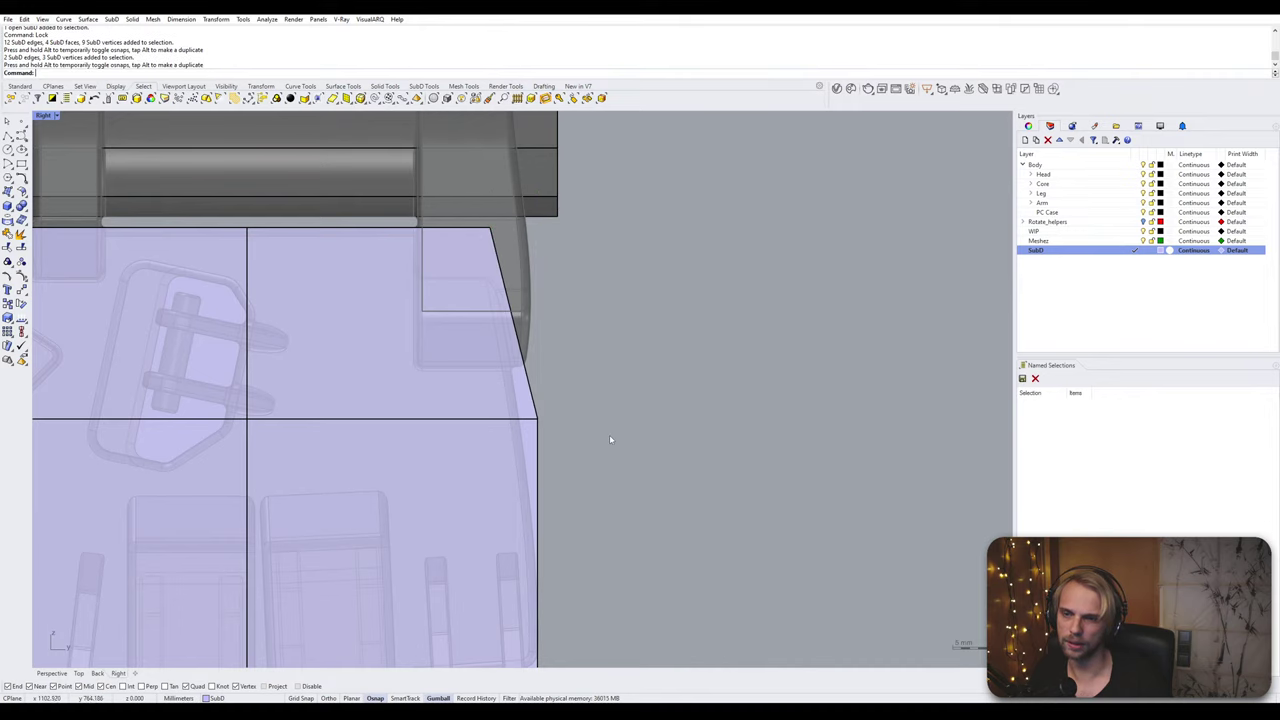
Step: Switch the side view to wireframe and align the right corner with the palm edge, nudging 1.506 mm
{"action": "scroll", "coordinate": [515, 415], "scroll_direction": "up", "scroll_amount": 4}
{"action": "right_click_drag", "start_coordinate": [515, 415], "coordinate": [484, 310]}
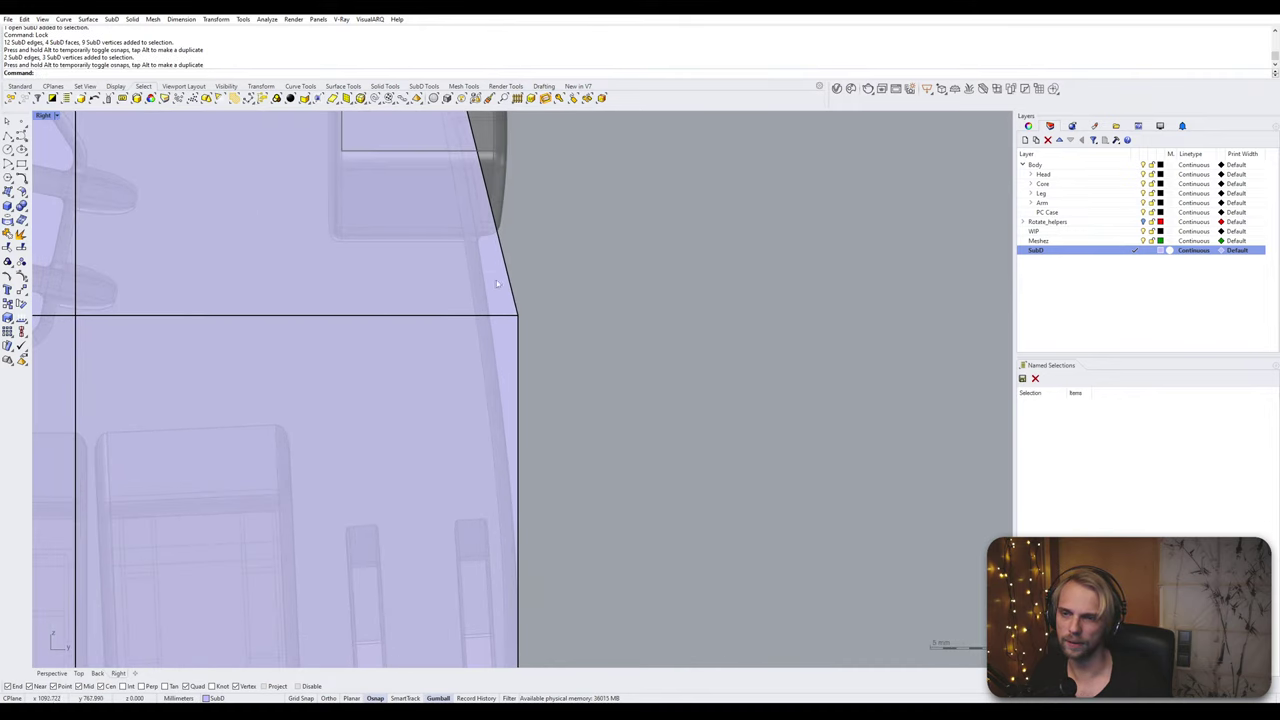
{"action": "left_click", "coordinate": [56, 115]}
{"action": "left_click", "coordinate": [85, 152]}
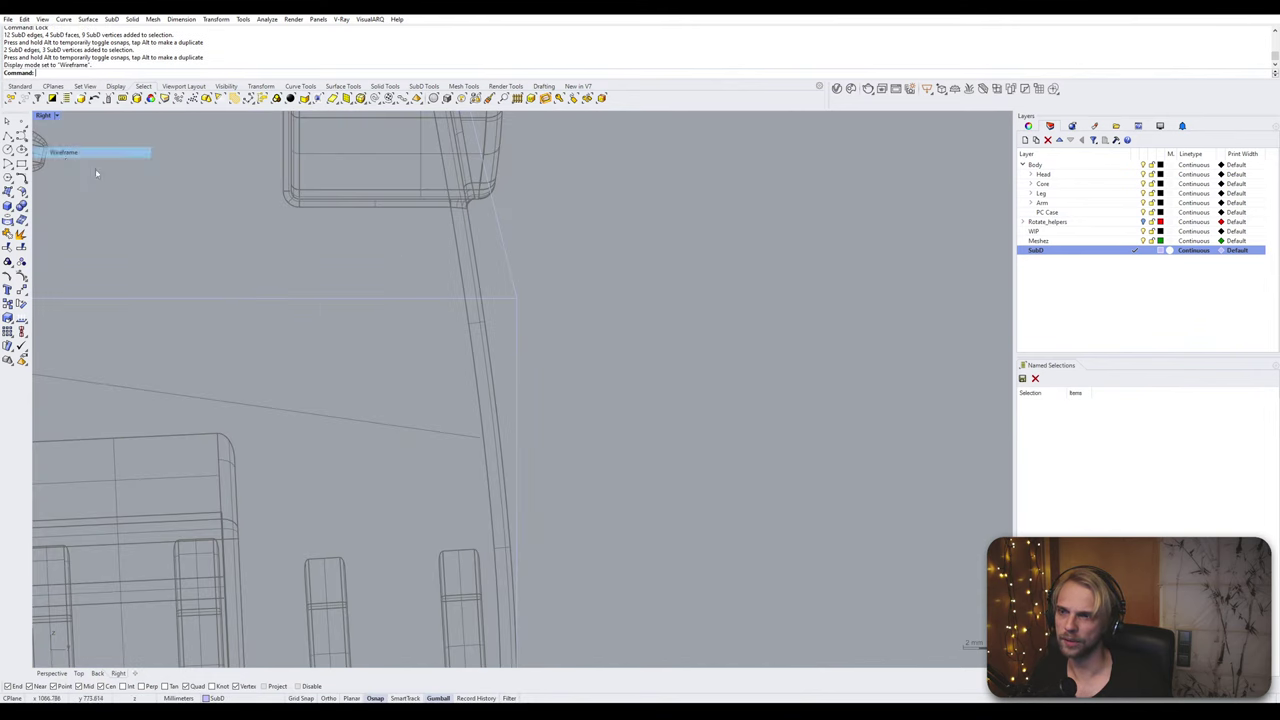
{"action": "left_click_drag", "start_coordinate": [488, 269], "coordinate": [575, 327], "text": "ctrl+shift"}
{"action": "scroll", "coordinate": [568, 330], "scroll_direction": "down", "scroll_amount": 5}
{"action": "right_click_drag", "start_coordinate": [568, 331], "coordinate": [618, 355]}
{"action": "left_click_drag", "start_coordinate": [612, 337], "coordinate": [577, 389]}
{"action": "left_click", "coordinate": [660, 448]}
Step: Raise the SubD box's bottom edges to the palm's lower outline
{"action": "scroll", "coordinate": [650, 448], "scroll_direction": "down", "scroll_amount": 4}
{"action": "right_click_drag", "start_coordinate": [649, 449], "coordinate": [645, 448]}
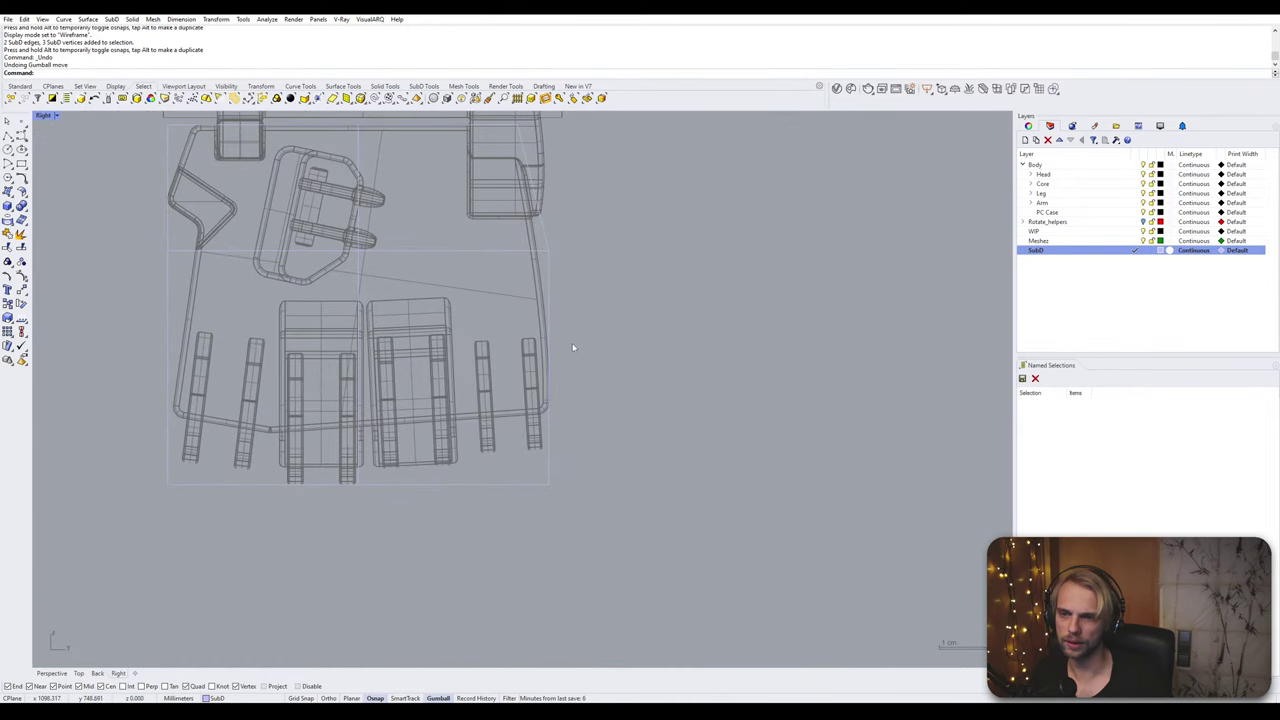
{"action": "scroll", "coordinate": [514, 256], "scroll_direction": "up", "scroll_amount": 3}
{"action": "scroll", "coordinate": [571, 320], "scroll_direction": "down", "scroll_amount": 4}
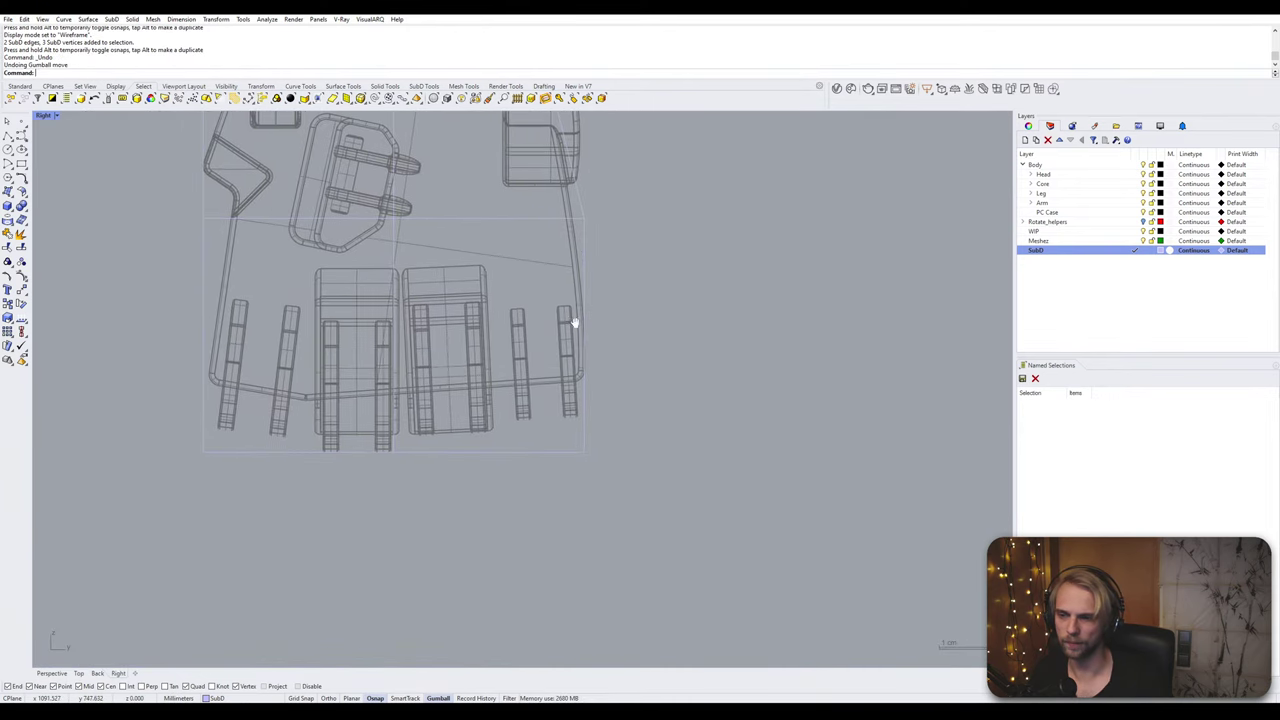
{"action": "left_click_drag", "start_coordinate": [91, 428], "coordinate": [744, 512]}
{"action": "scroll", "coordinate": [417, 466], "scroll_direction": "up", "scroll_amount": 1}
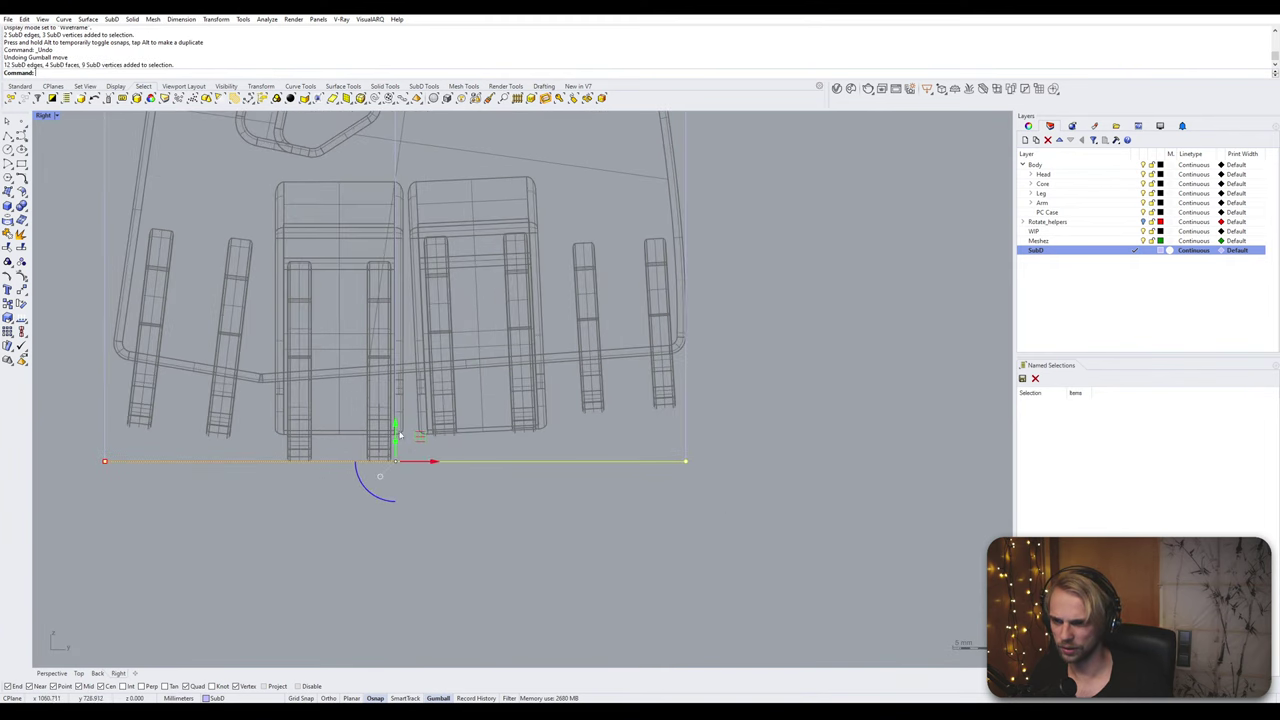
{"action": "left_click_drag", "start_coordinate": [397, 440], "coordinate": [557, 377]}
{"action": "key", "text": "Escape"}
Step: Select the vertical edge loop through the middle of the box
{"action": "scroll", "coordinate": [692, 300], "scroll_direction": "down", "scroll_amount": 3}
{"action": "scroll", "coordinate": [516, 285], "scroll_direction": "up", "scroll_amount": 2}
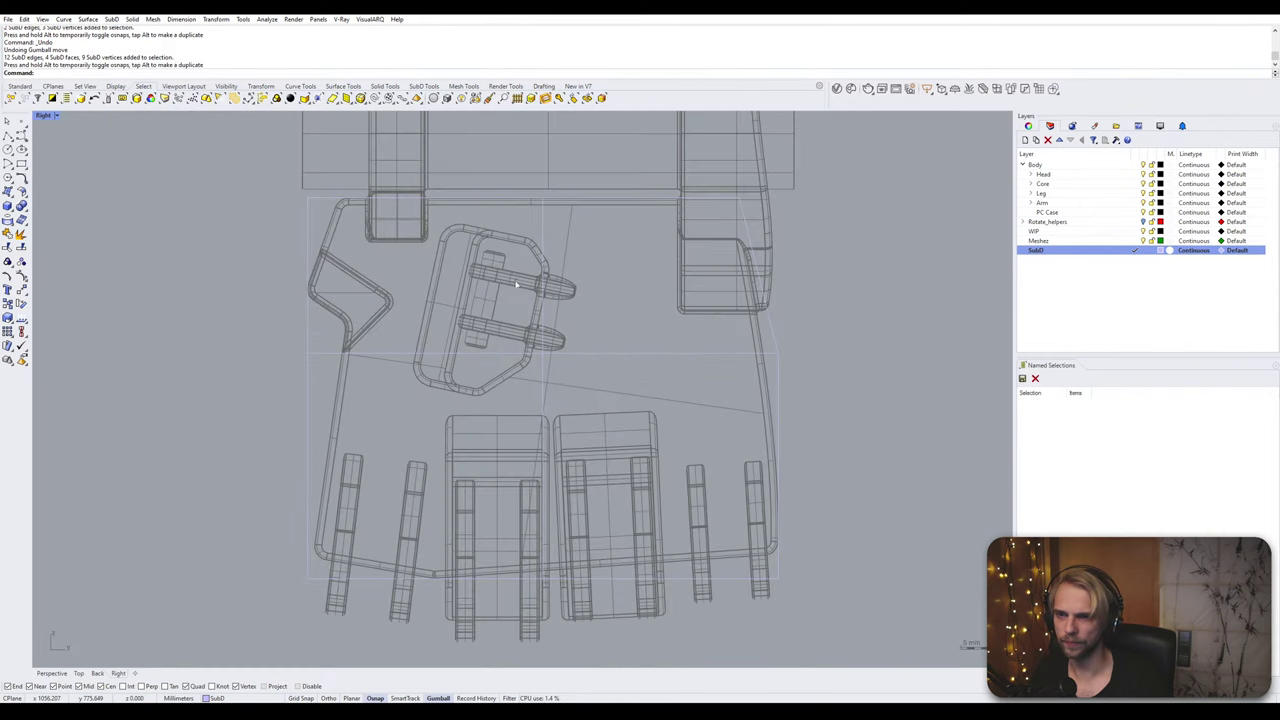
{"action": "double_click", "coordinate": [541, 220]}
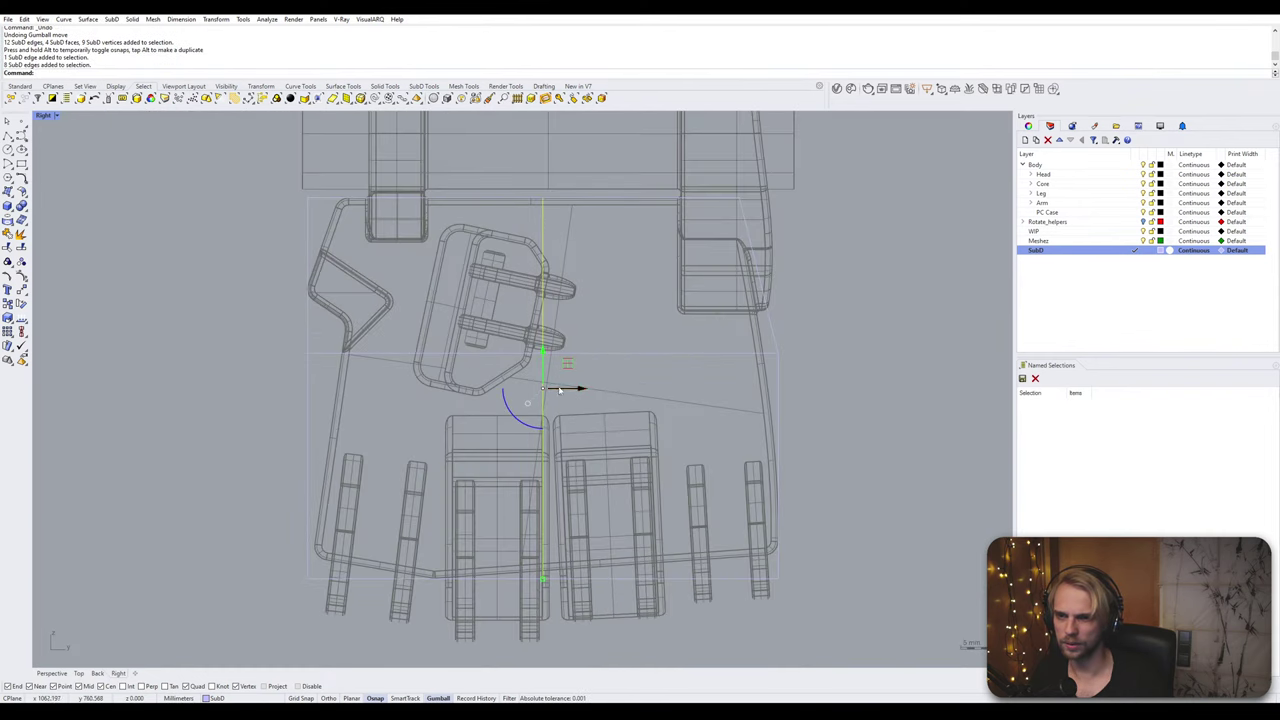
{"action": "right_click", "coordinate": [438, 698]}
{"action": "left_click", "coordinate": [477, 652]}
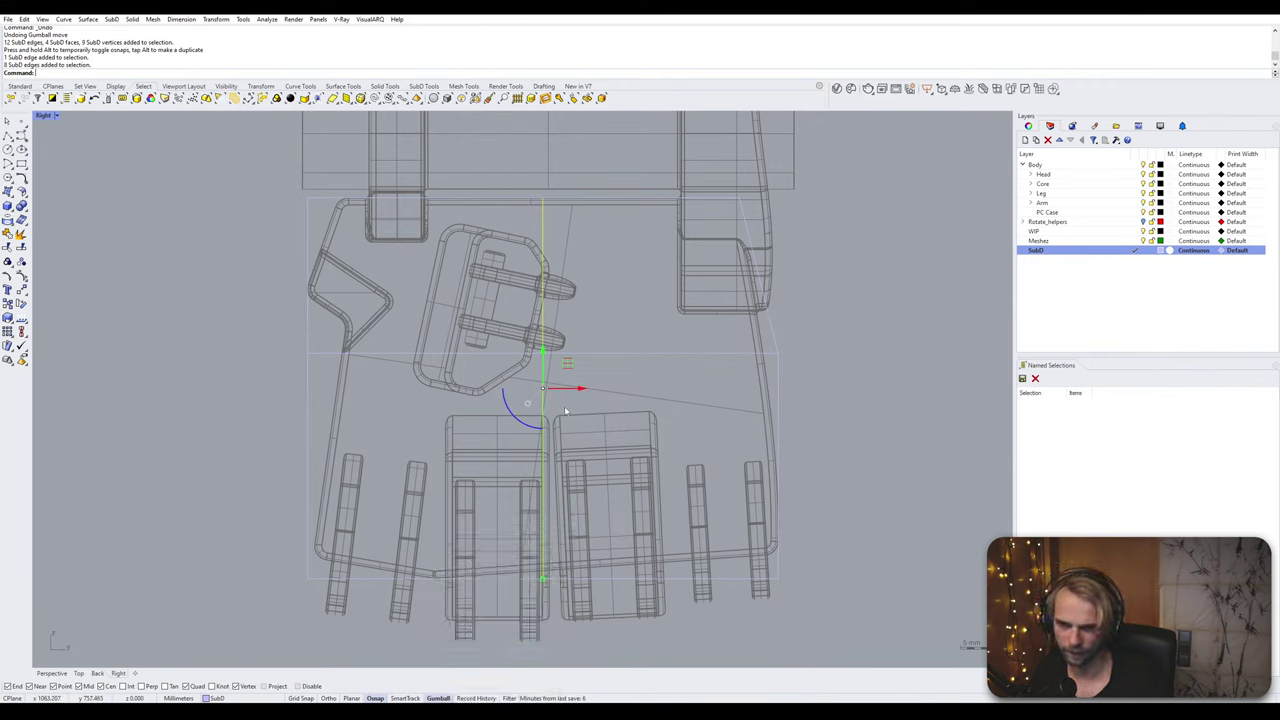
{"action": "left_click_drag", "start_coordinate": [578, 388], "coordinate": [469, 501]}
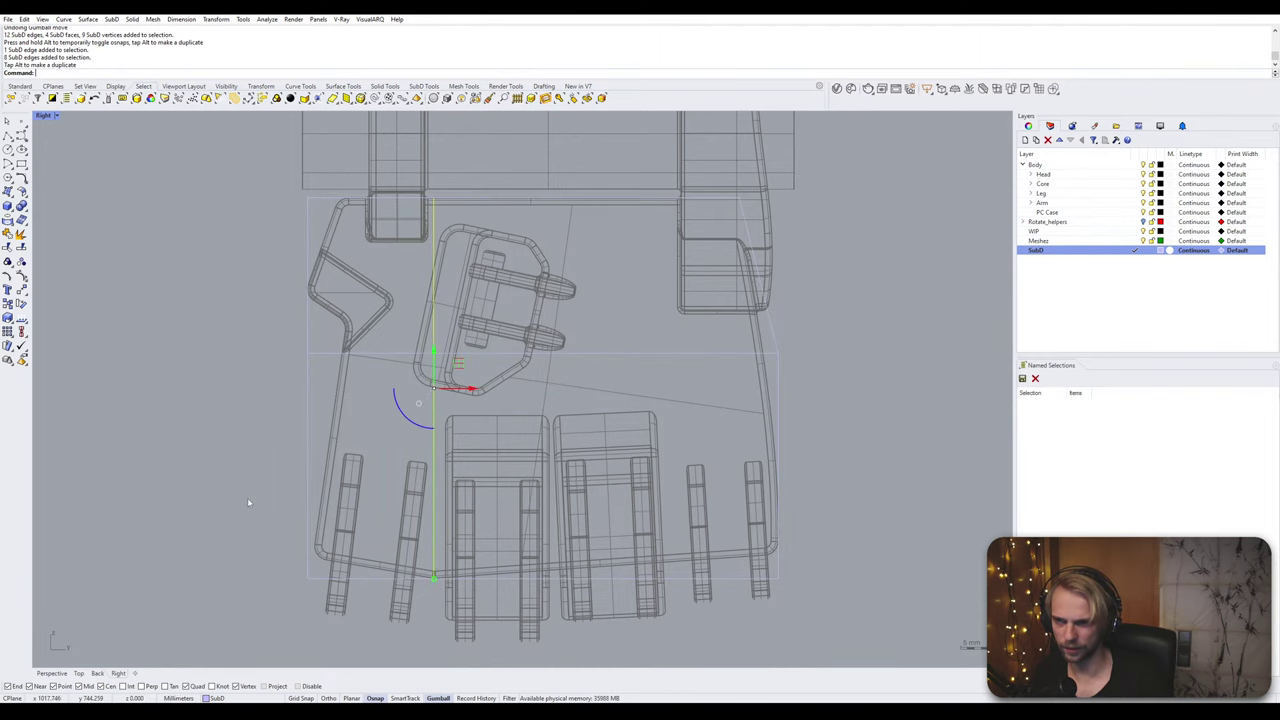
{"action": "left_click", "coordinate": [249, 505]}
{"action": "right_click_drag", "start_coordinate": [263, 610], "coordinate": [285, 527]}
{"action": "scroll", "coordinate": [285, 527], "scroll_direction": "up", "scroll_amount": 2}
{"action": "left_click_drag", "start_coordinate": [308, 469], "coordinate": [382, 519]}
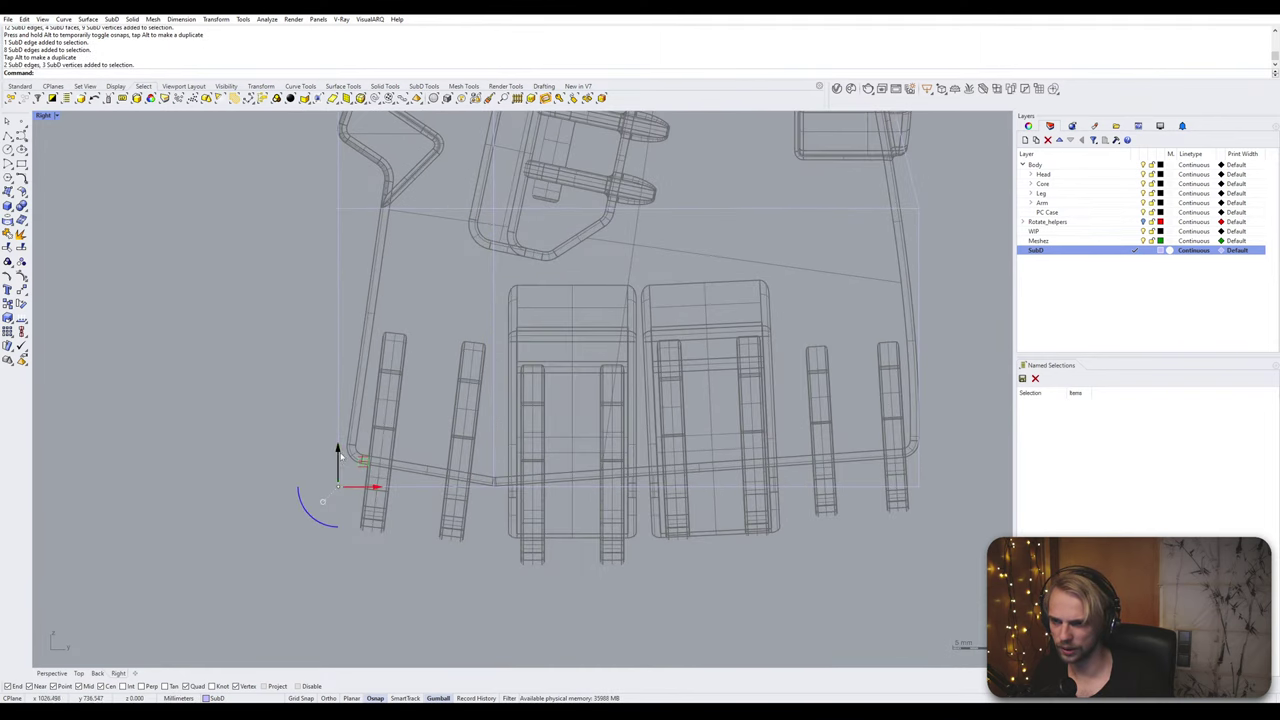
{"action": "left_click_drag", "start_coordinate": [343, 454], "coordinate": [344, 426]}
{"action": "left_click", "coordinate": [314, 408]}
{"action": "right_click_drag", "start_coordinate": [313, 370], "coordinate": [303, 470]}
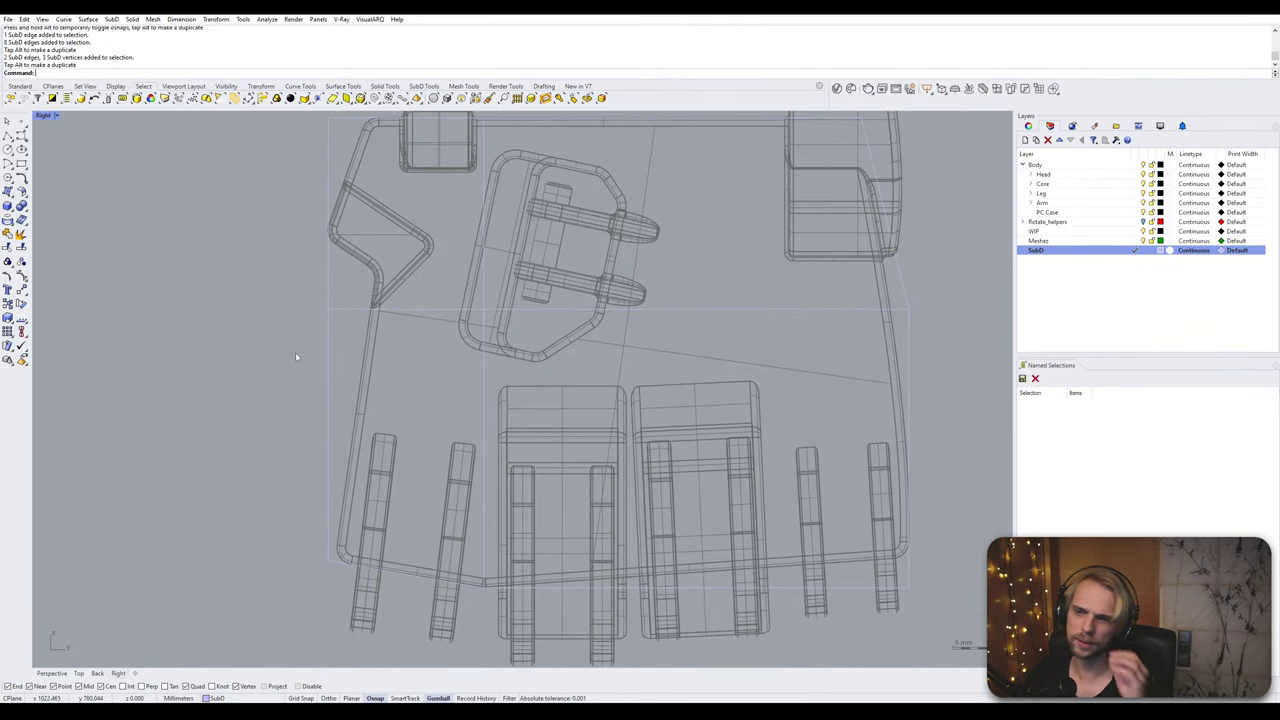
{"action": "scroll", "coordinate": [296, 307], "scroll_direction": "down", "scroll_amount": 2}
{"action": "scroll", "coordinate": [296, 307], "scroll_direction": "up", "scroll_amount": 3}
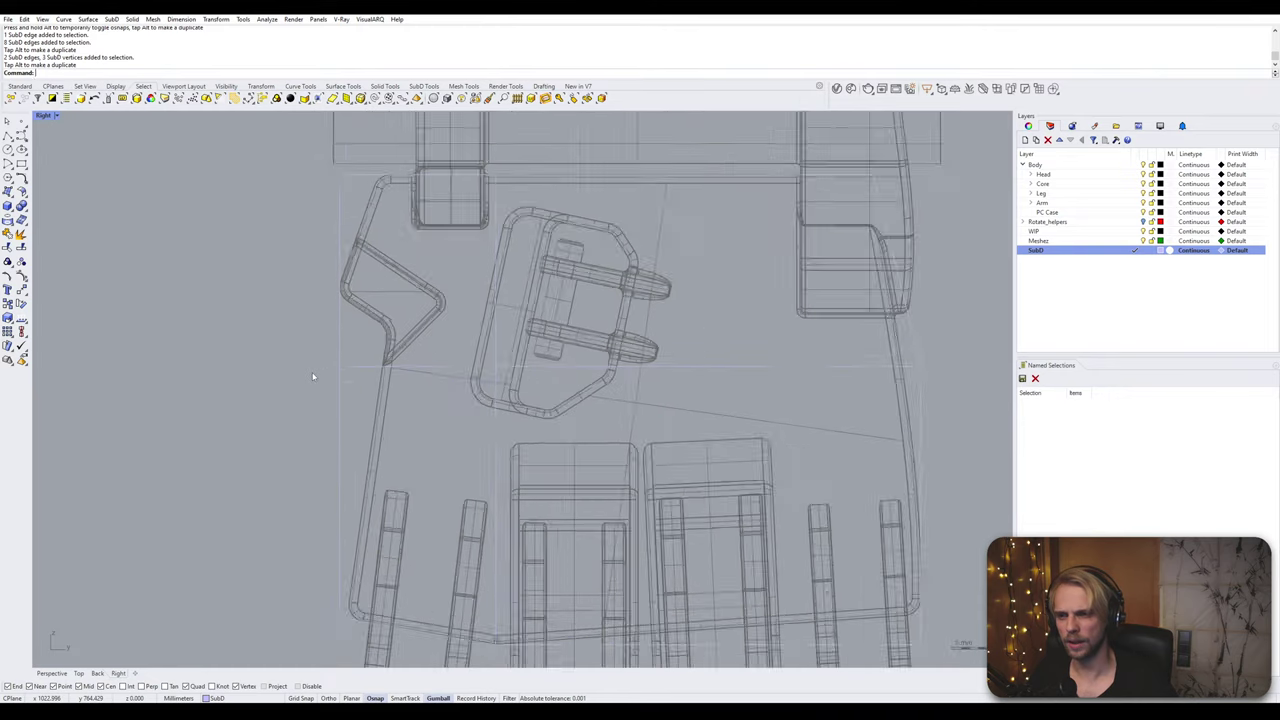
{"action": "left_click_drag", "start_coordinate": [408, 404], "coordinate": [430, 300]}
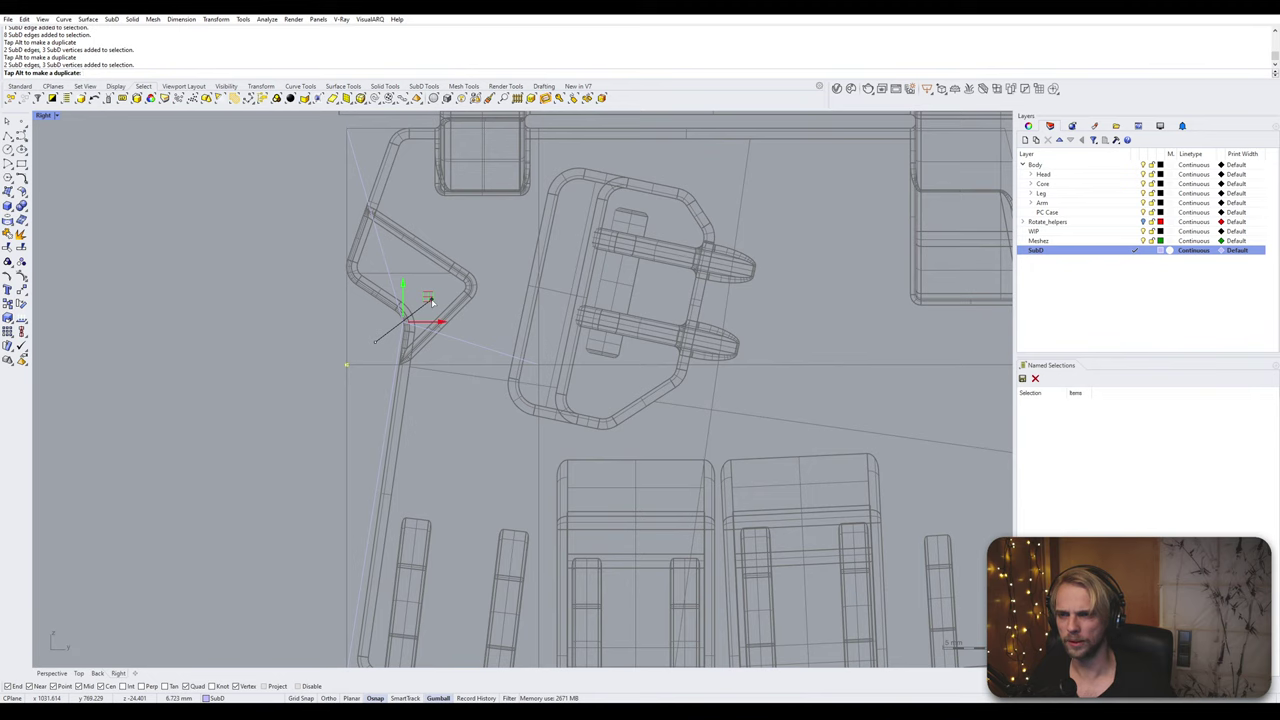
{"action": "left_click_drag", "start_coordinate": [430, 300], "coordinate": [430, 300]}
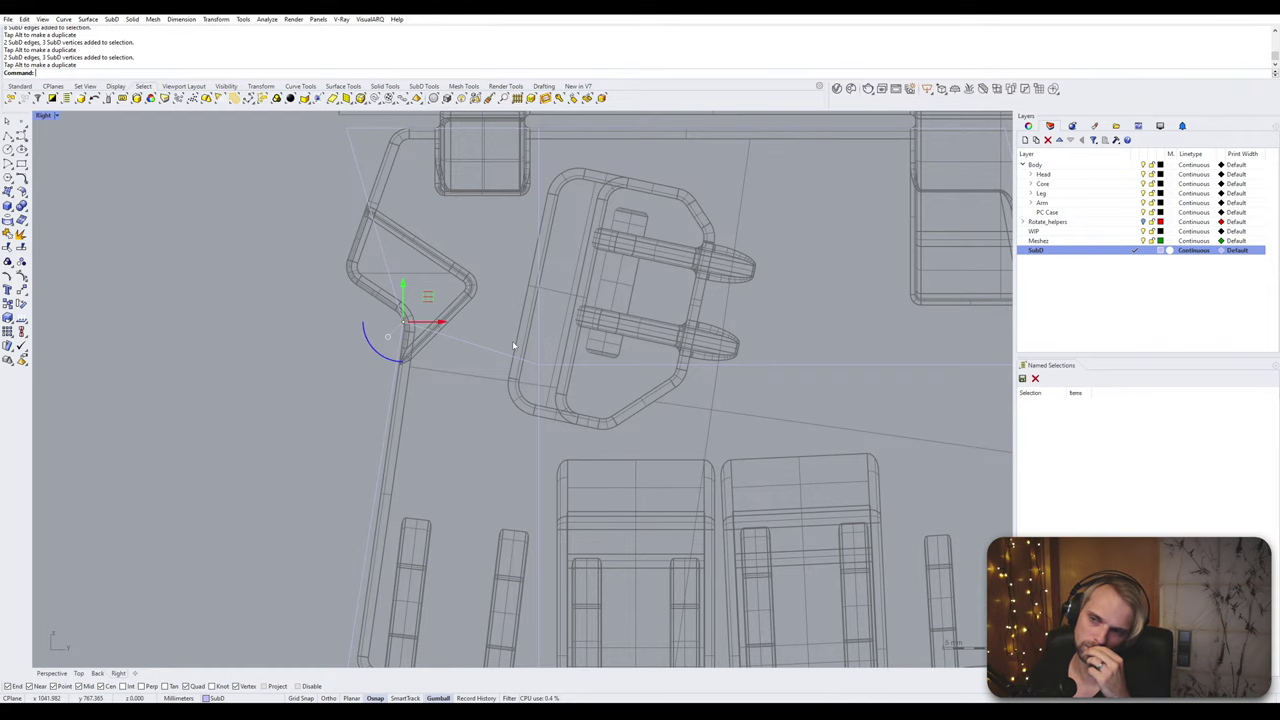
{"action": "key", "text": "ctrl+z"}
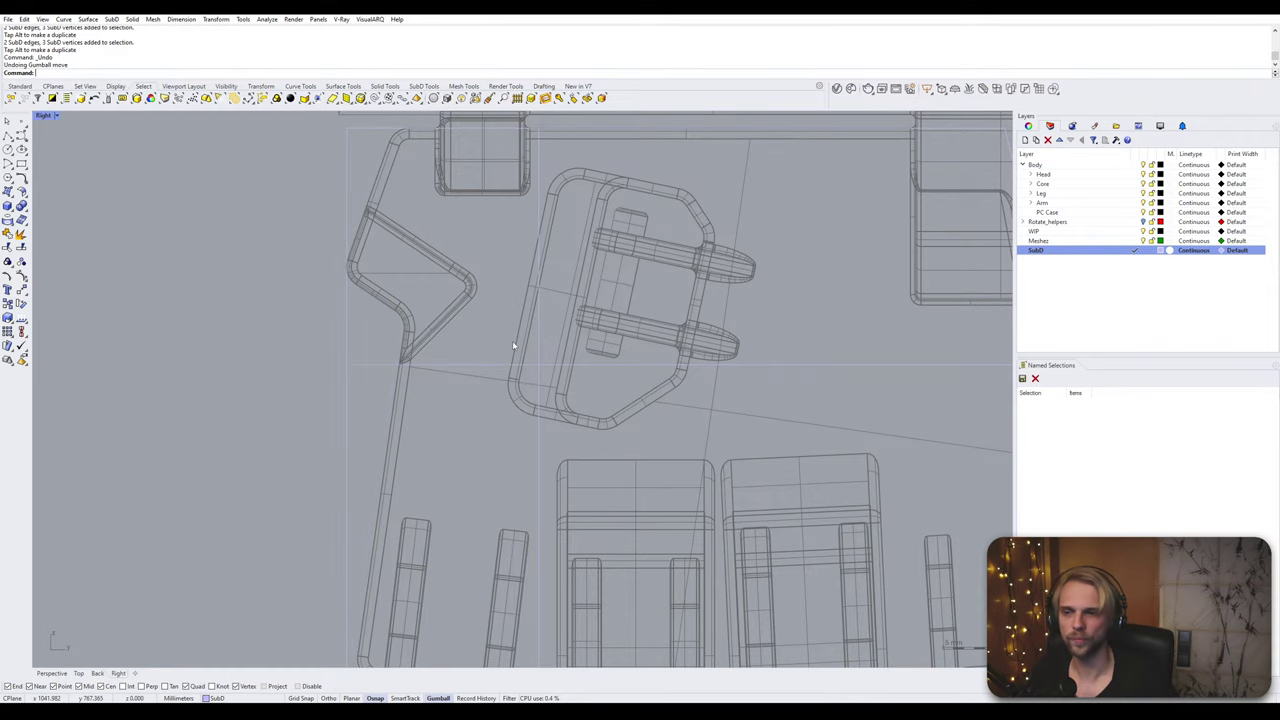
Step: Insert a new edge loop across the palm plate near the top of the notch
{"action": "double_click", "coordinate": [478, 365]}
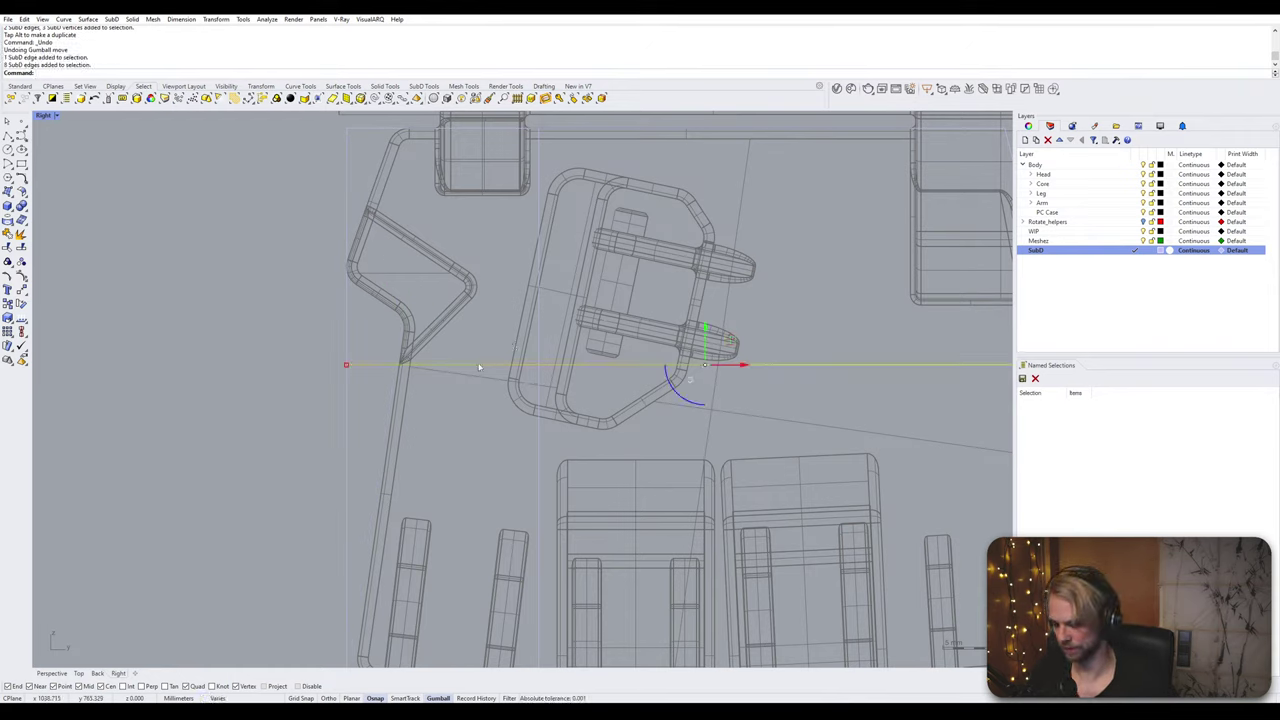
{"action": "type", "text": "InsertEdge"}
{"action": "key", "text": "Return"}
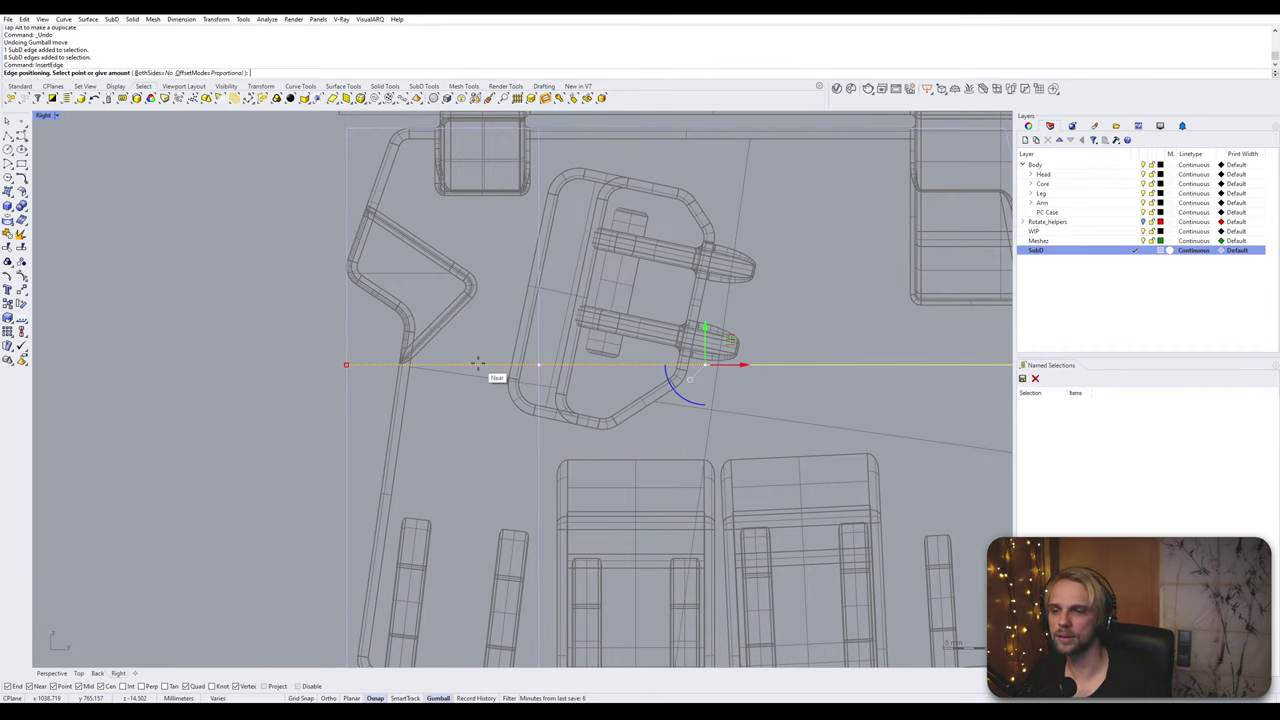
{"action": "left_click", "coordinate": [370, 271]}
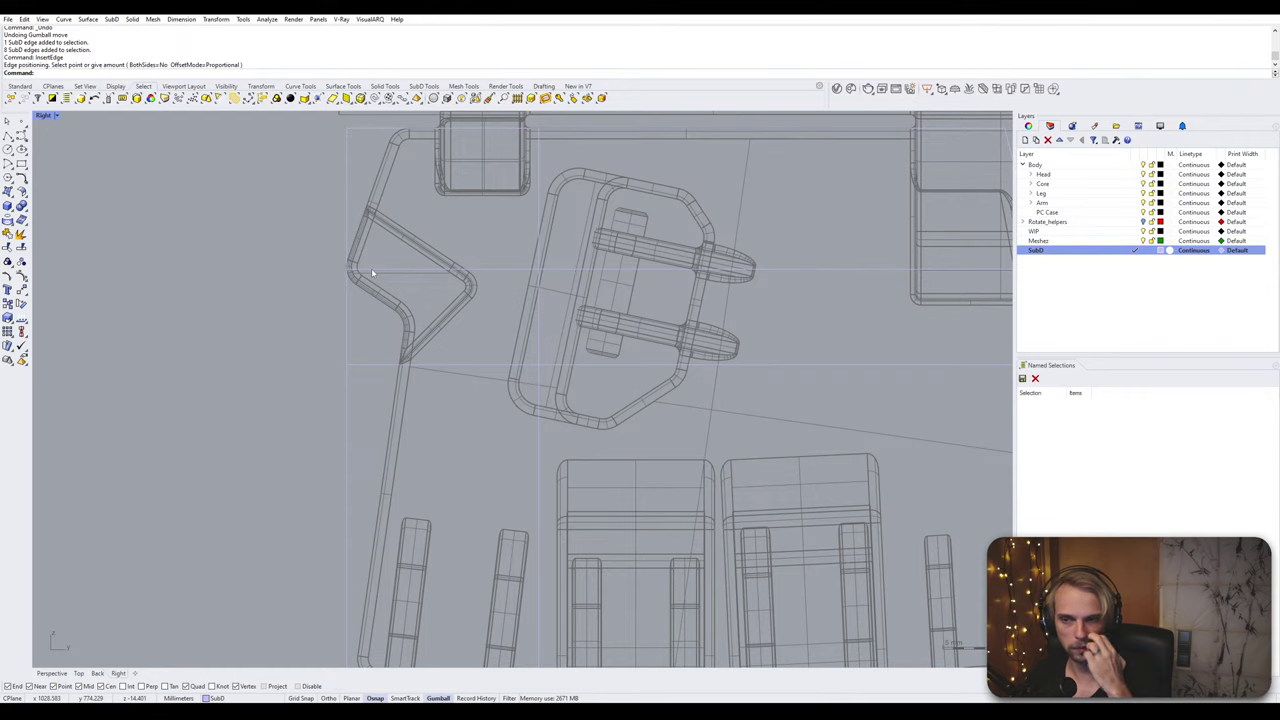
Step: Raise another horizontal edge loop across the plate upward
{"action": "left_click_drag", "start_coordinate": [322, 342], "coordinate": [389, 394]}
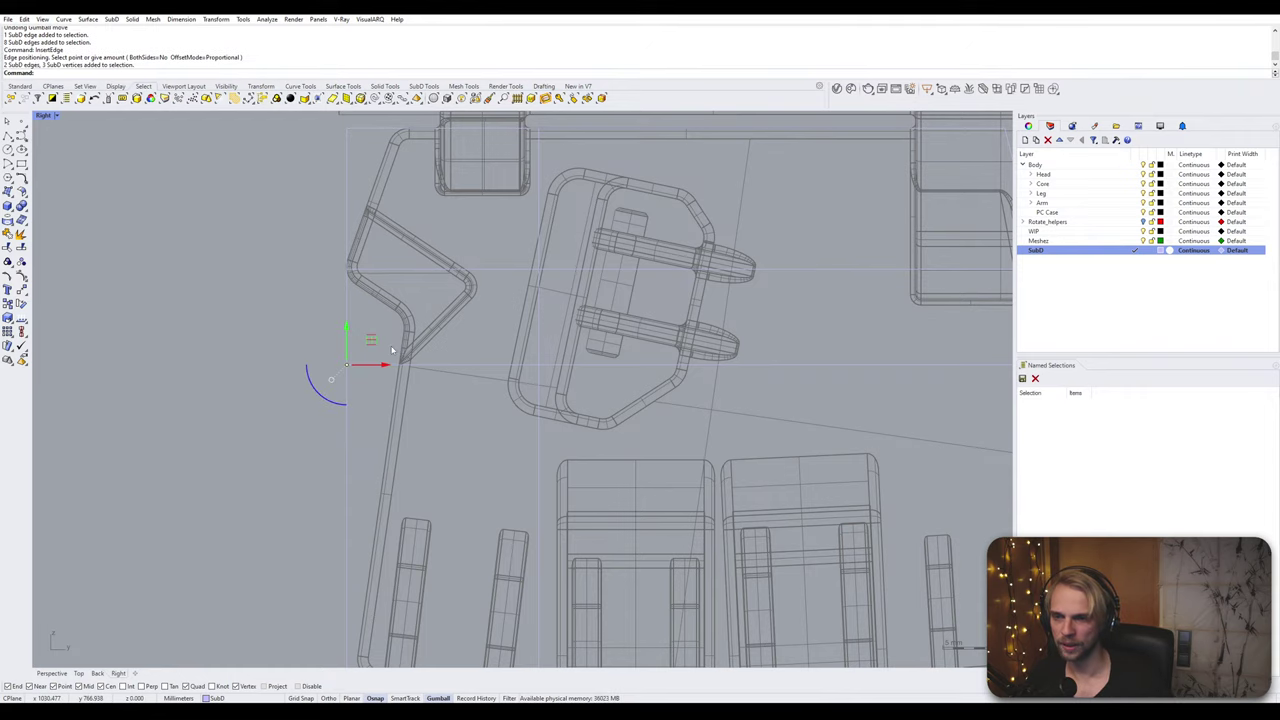
{"action": "scroll", "coordinate": [373, 345], "scroll_direction": "down", "scroll_amount": 5}
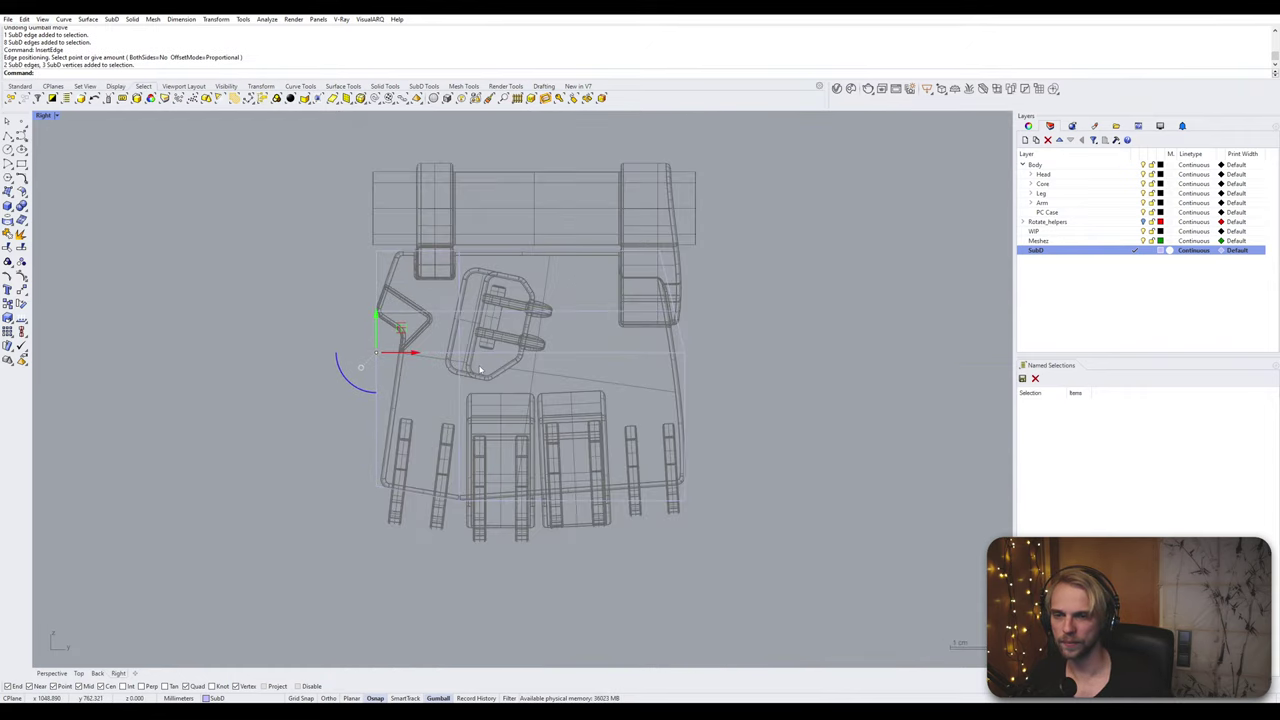
{"action": "key", "text": "Escape"}
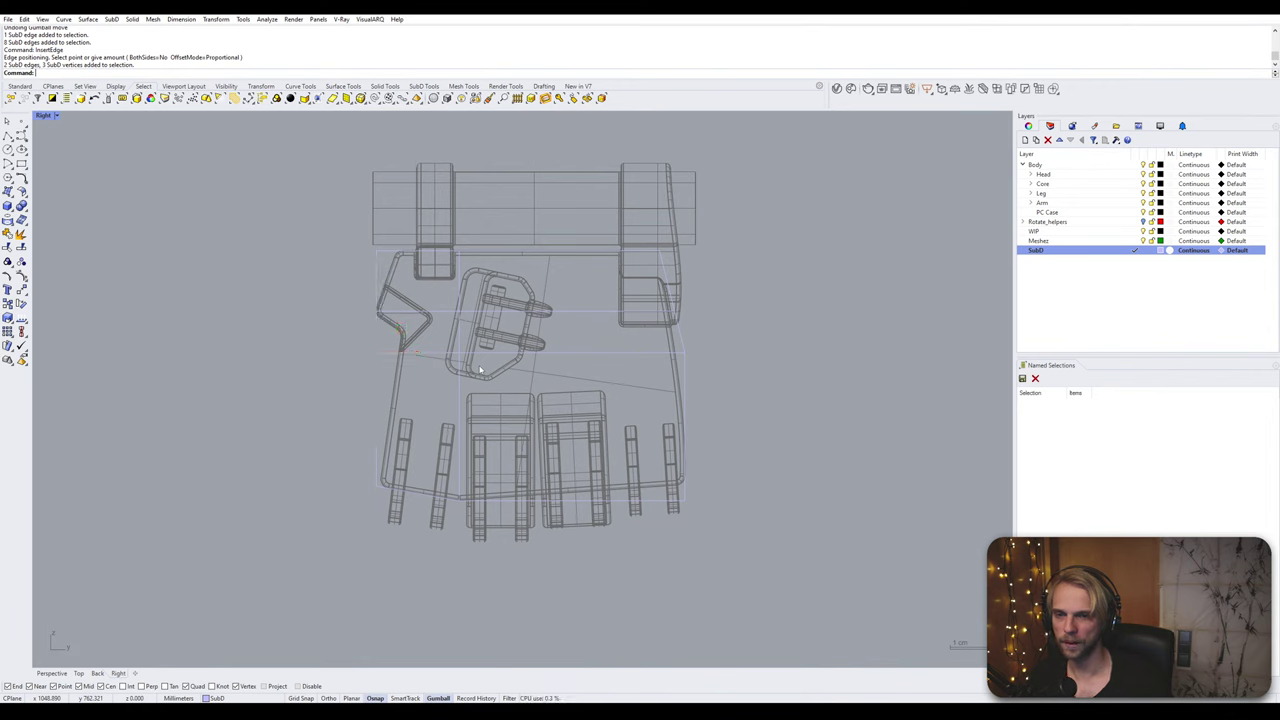
{"action": "scroll", "coordinate": [480, 370], "scroll_direction": "up", "scroll_amount": 4}
{"action": "double_click", "coordinate": [413, 348]}
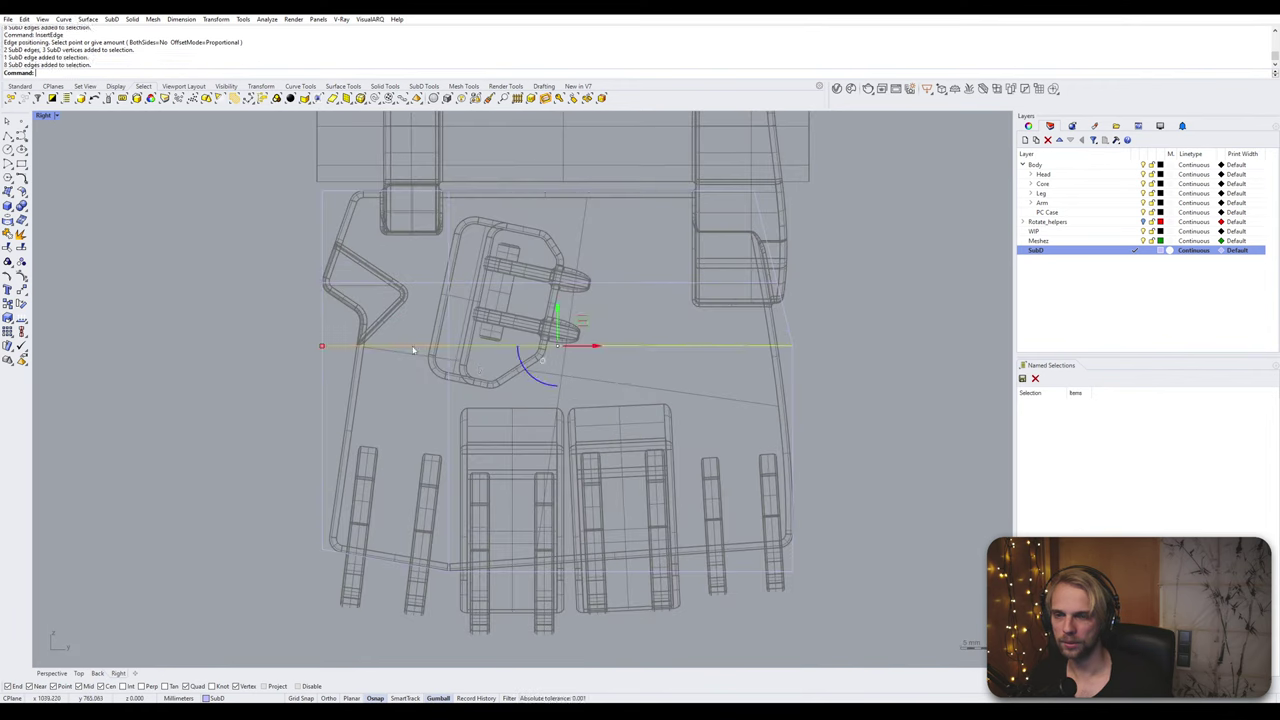
{"action": "left_click_drag", "start_coordinate": [552, 311], "coordinate": [577, 286]}
{"action": "key", "text": "Escape"}
Step: Pull the plate's right-side and lower-right corner points inward to the left
{"action": "left_click_drag", "start_coordinate": [264, 311], "coordinate": [399, 322]}
{"action": "left_click", "coordinate": [234, 306]}
{"action": "scroll", "coordinate": [600, 350], "scroll_direction": "up", "scroll_amount": 6}
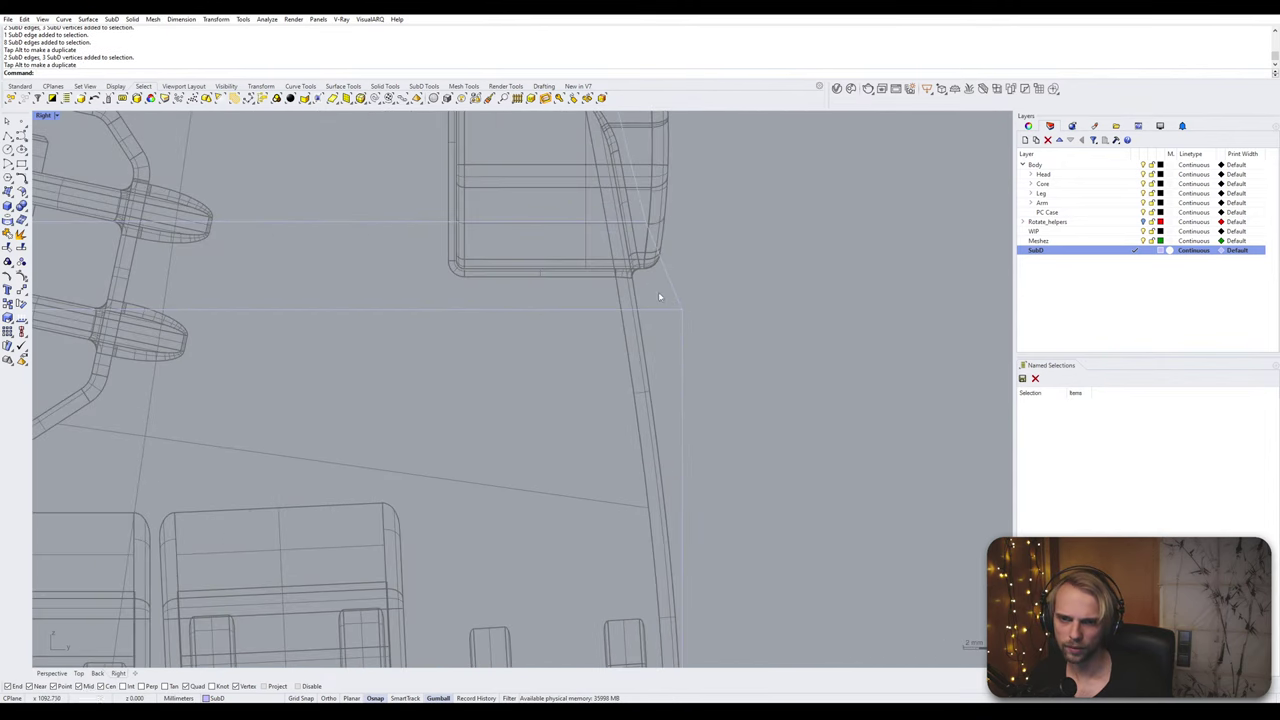
{"action": "mouse_move", "coordinate": [663, 320]}
{"action": "left_mouse_down", "text": "ctrl+shift"}
{"action": "mouse_move", "coordinate": [703, 298]}
{"action": "mouse_move", "coordinate": [670, 312]}
{"action": "left_mouse_up", "text": "ctrl+shift"}
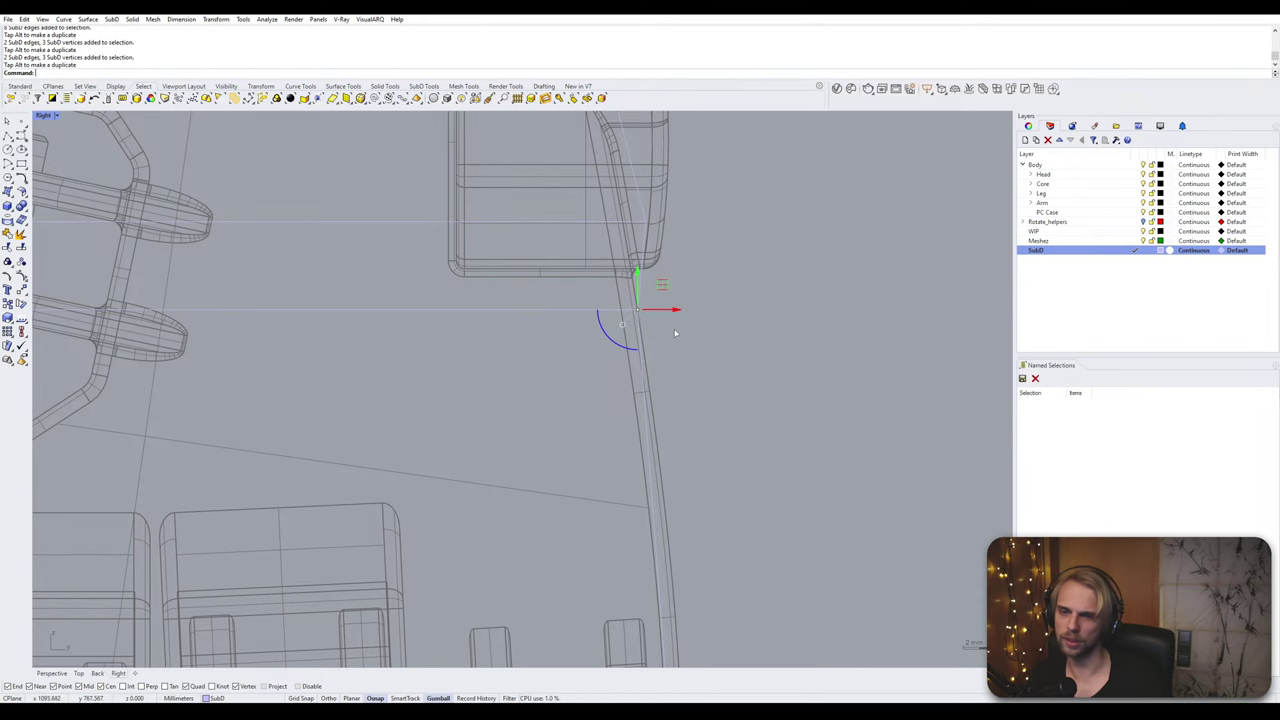
{"action": "left_click", "coordinate": [703, 355]}
{"action": "scroll", "coordinate": [738, 388], "scroll_direction": "down", "scroll_amount": 6}
{"action": "right_click_drag", "start_coordinate": [709, 552], "coordinate": [617, 437]}
{"action": "scroll", "coordinate": [621, 545], "scroll_direction": "up", "scroll_amount": 2}
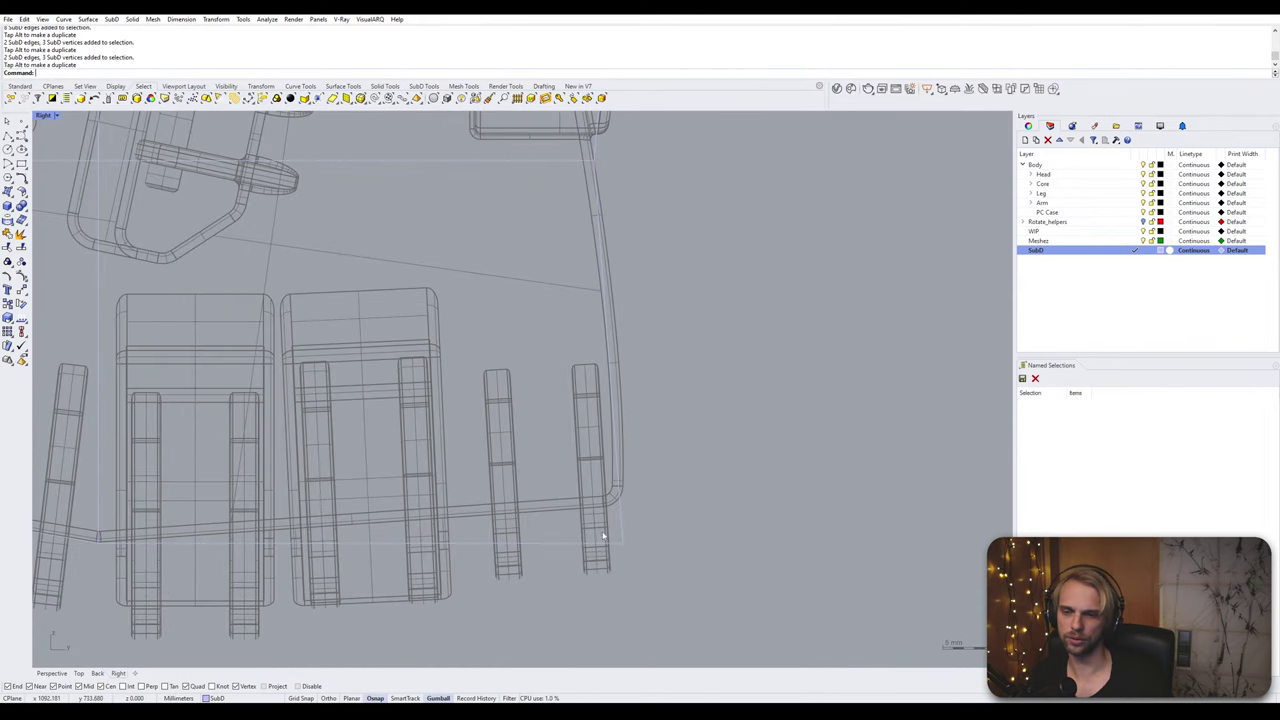
{"action": "scroll", "coordinate": [603, 537], "scroll_direction": "down", "scroll_amount": 2}
{"action": "left_click", "coordinate": [631, 560]}
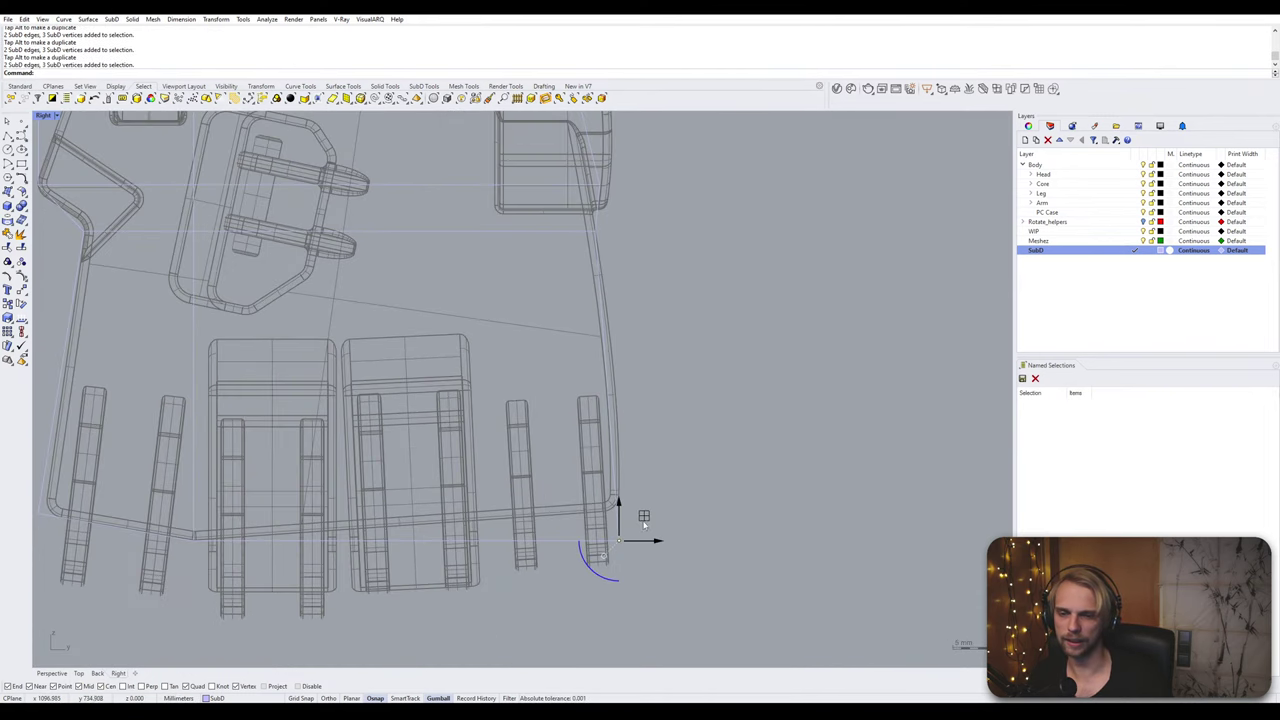
{"action": "left_click_drag", "start_coordinate": [664, 489], "coordinate": [647, 488]}
{"action": "left_click", "coordinate": [655, 458]}
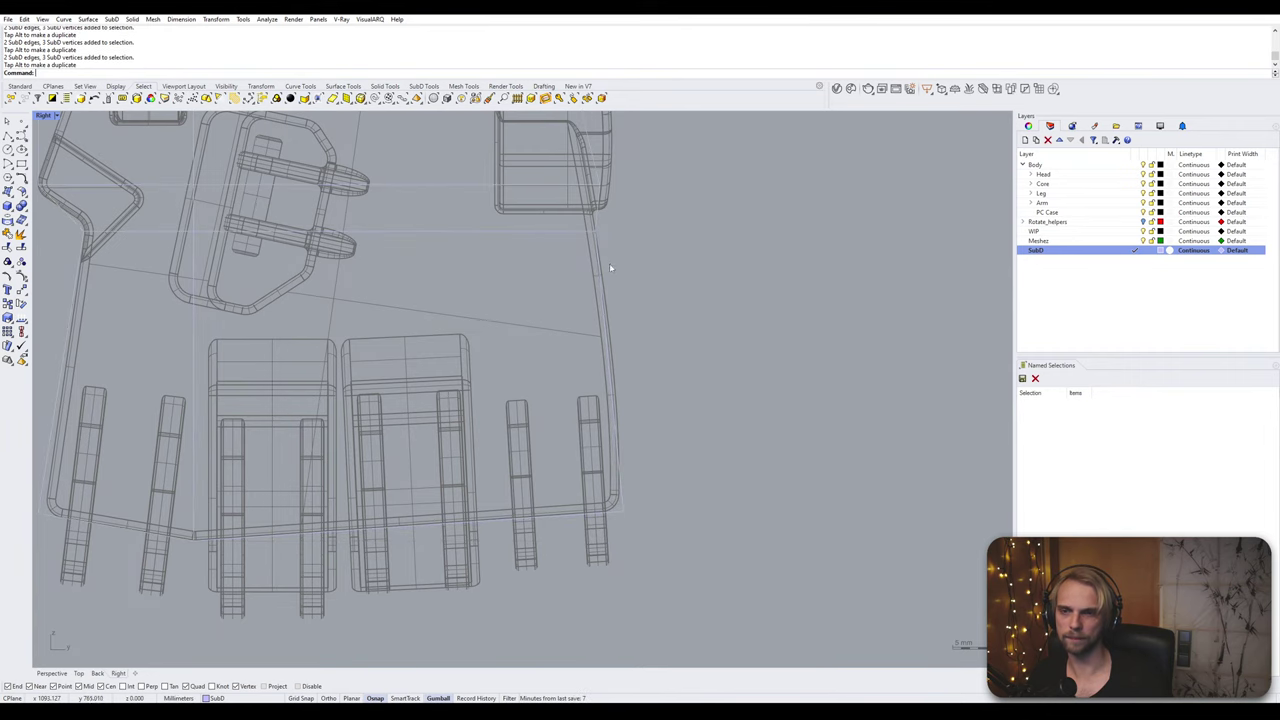
Step: Shift the right edge points left and nudge the upper and left corner vertices inward
{"action": "scroll", "coordinate": [609, 265], "scroll_direction": "up", "scroll_amount": 4}
{"action": "left_click", "coordinate": [549, 372]}
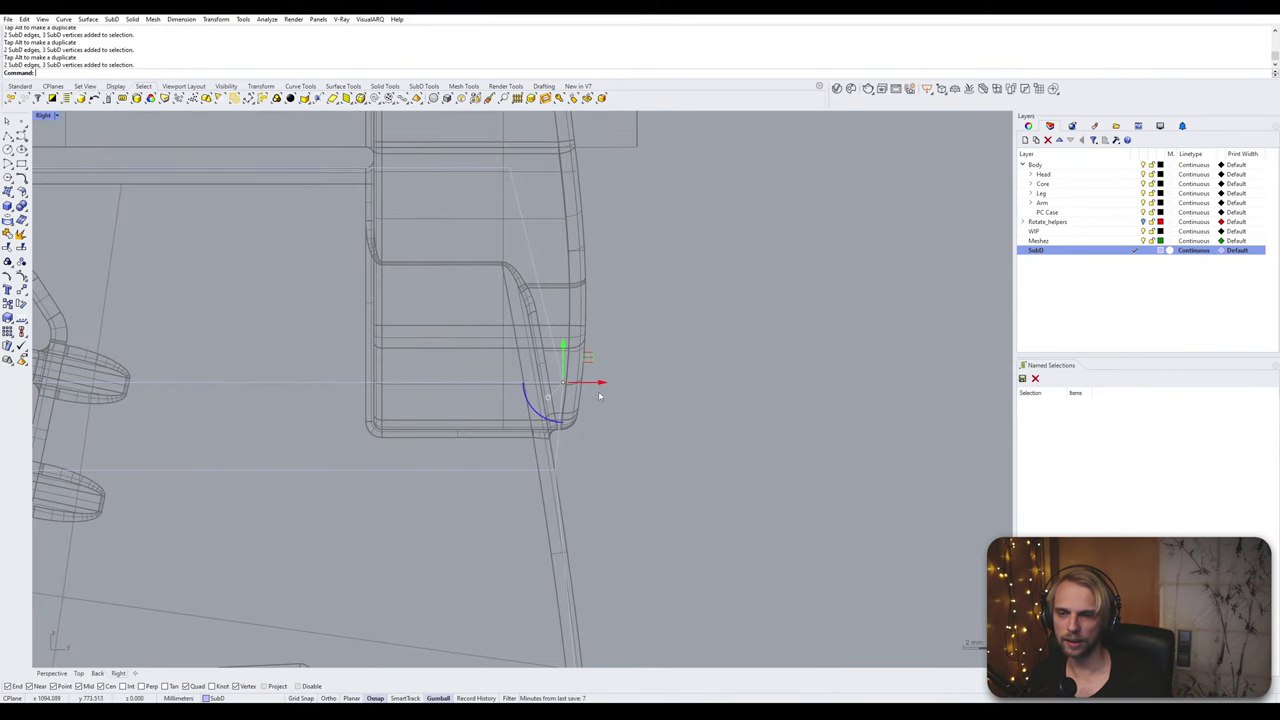
{"action": "left_click_drag", "start_coordinate": [600, 383], "coordinate": [580, 383]}
{"action": "left_click", "coordinate": [652, 366]}
{"action": "scroll", "coordinate": [653, 366], "scroll_direction": "down", "scroll_amount": 5}
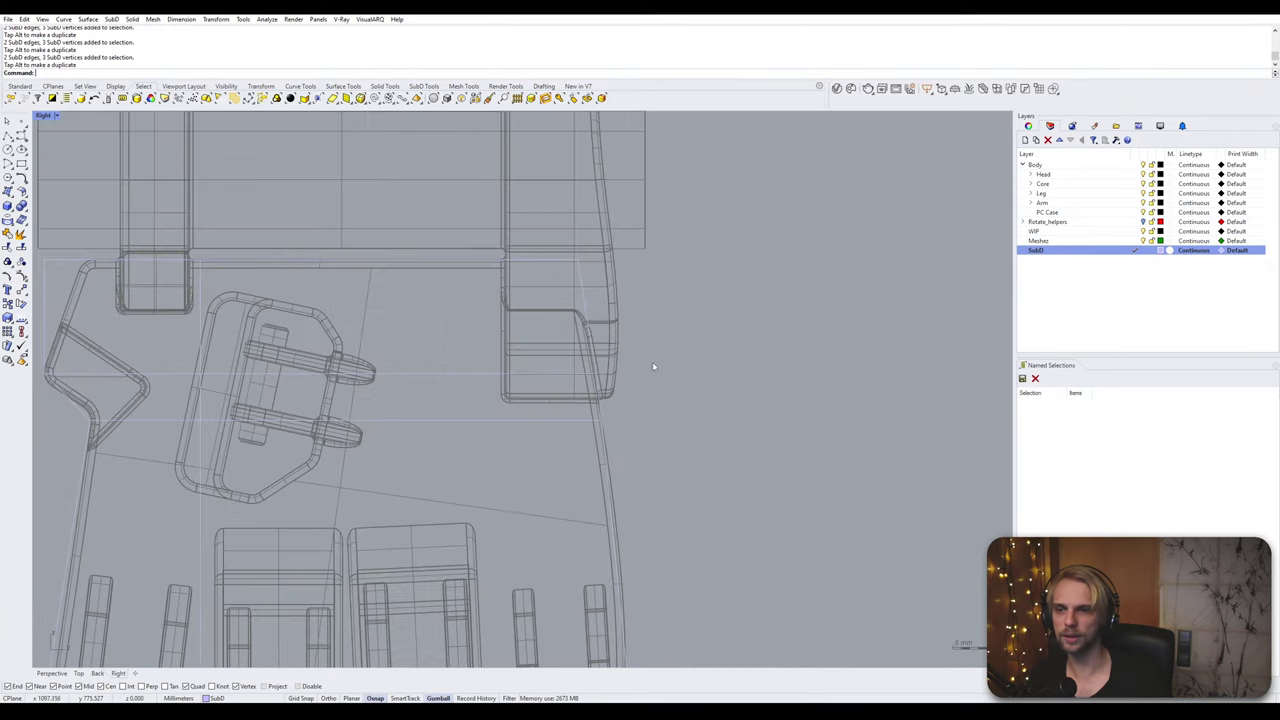
{"action": "scroll", "coordinate": [545, 332], "scroll_direction": "down", "scroll_amount": 4}
{"action": "right_click_drag", "start_coordinate": [541, 331], "coordinate": [547, 277]}
{"action": "scroll", "coordinate": [209, 225], "scroll_direction": "up", "scroll_amount": 6}
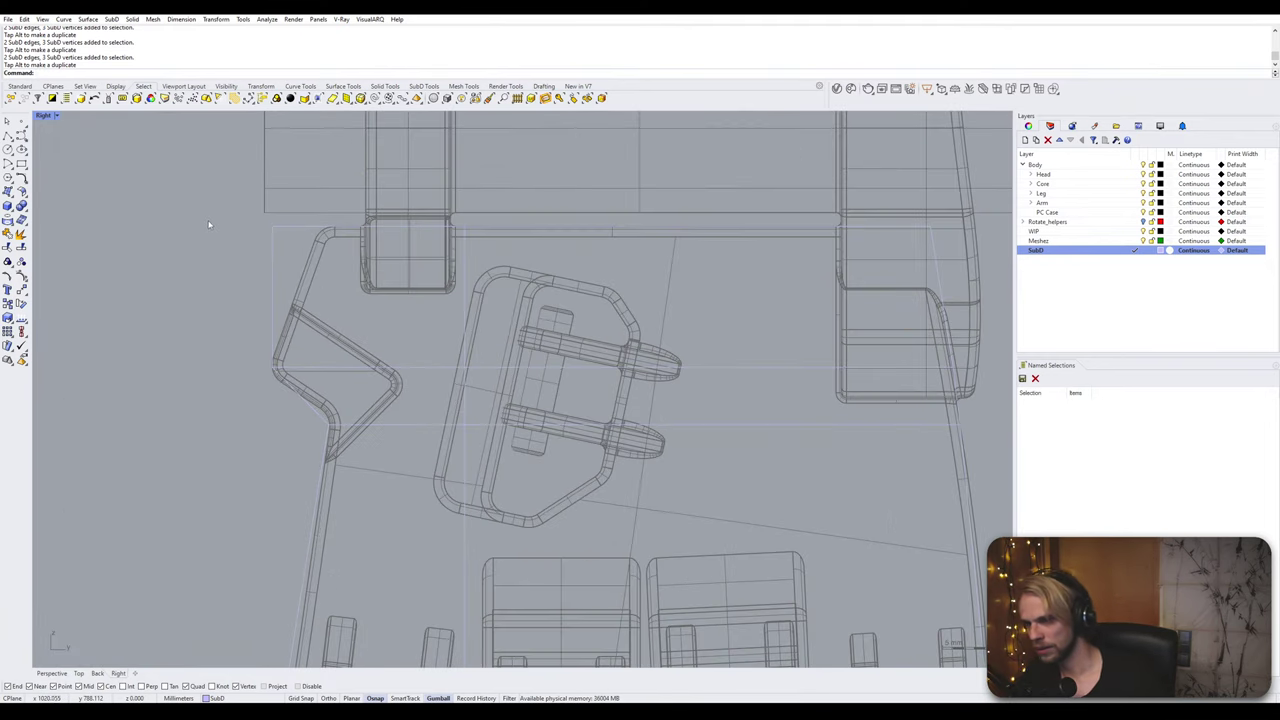
{"action": "left_click_drag", "start_coordinate": [220, 218], "coordinate": [310, 275]}
{"action": "left_click_drag", "start_coordinate": [300, 227], "coordinate": [354, 231]}
{"action": "left_click", "coordinate": [196, 357]}
{"action": "left_click_drag", "start_coordinate": [232, 343], "coordinate": [305, 369]}
{"action": "left_click", "coordinate": [174, 374]}
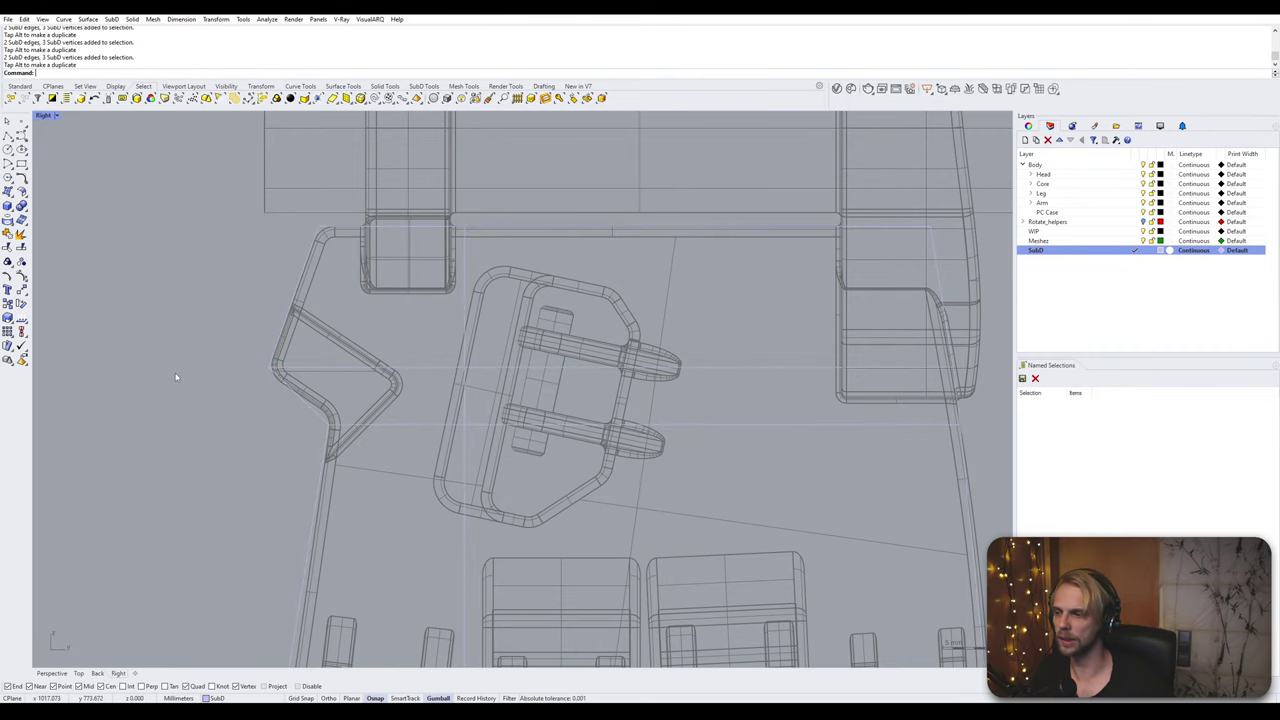
{"action": "scroll", "coordinate": [174, 374], "scroll_direction": "down", "scroll_amount": 7}
{"action": "scroll", "coordinate": [314, 260], "scroll_direction": "up", "scroll_amount": 3}
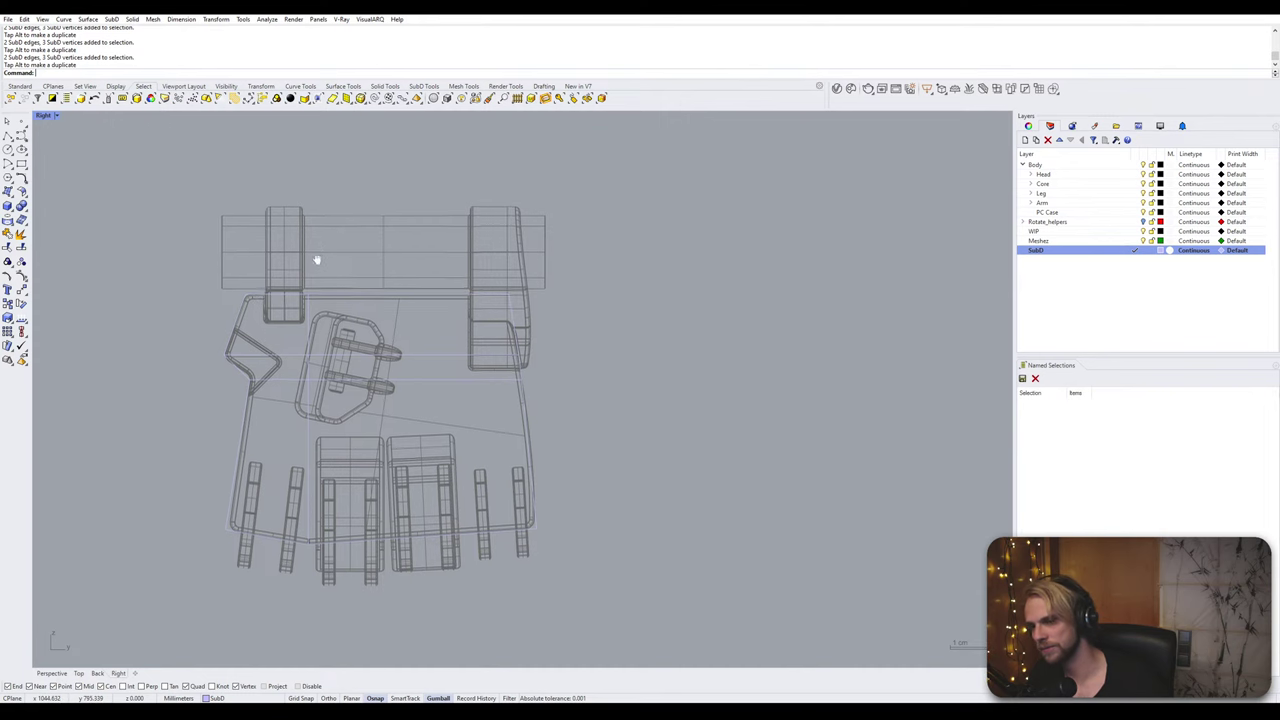
{"action": "scroll", "coordinate": [366, 279], "scroll_direction": "up", "scroll_amount": 2}
{"action": "left_click", "coordinate": [258, 268]}
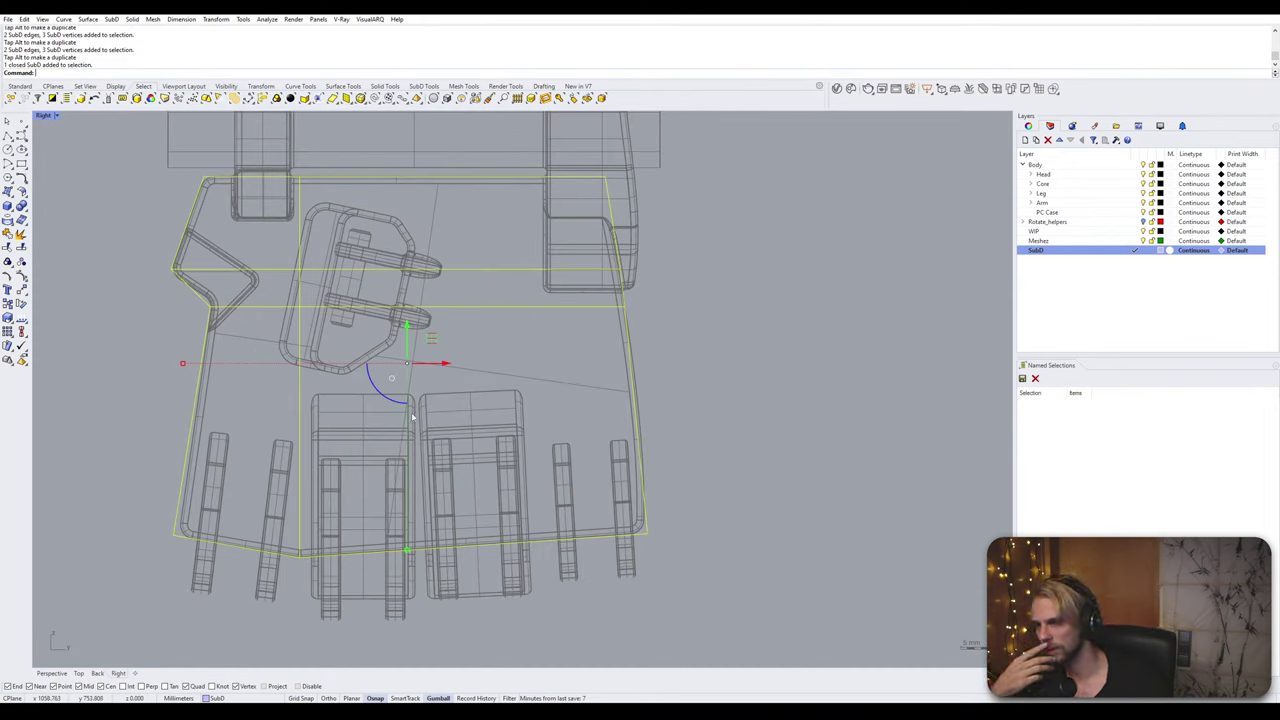
Step: Insert a new vertical edge loop beside the pocket with InsertEdge
{"action": "left_click", "coordinate": [542, 401]}
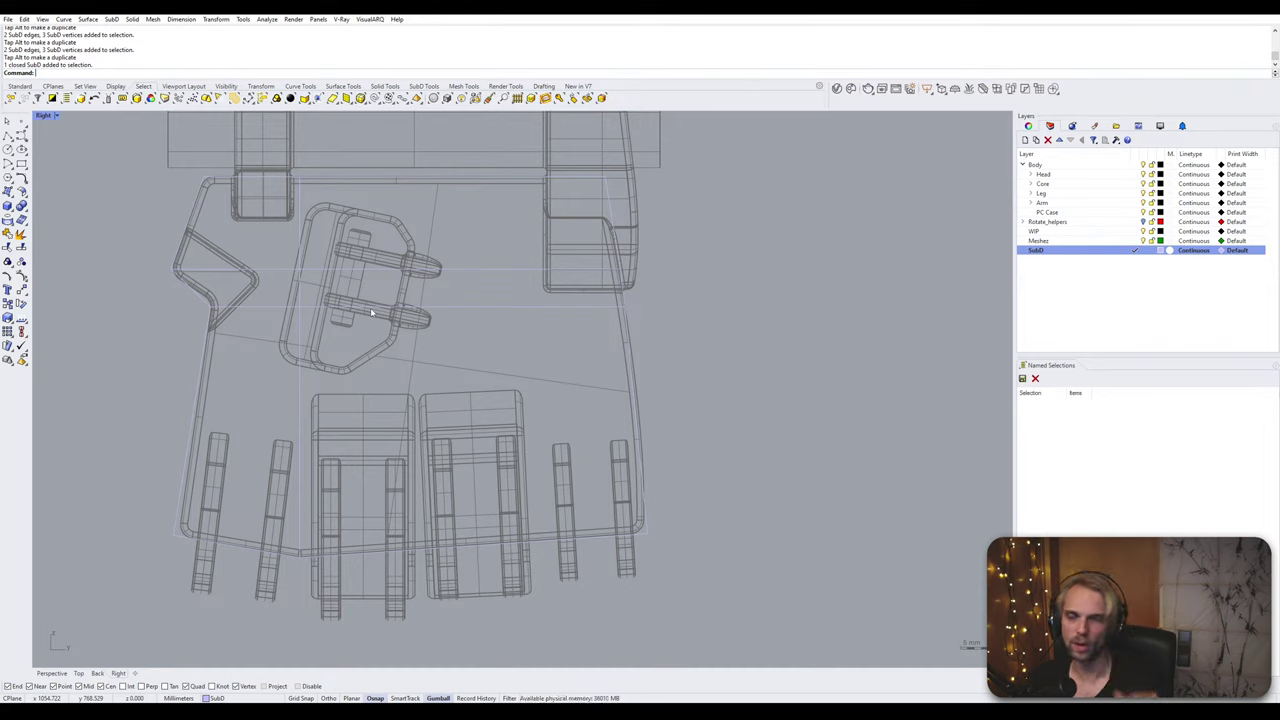
{"action": "scroll", "coordinate": [353, 276], "scroll_direction": "up", "scroll_amount": 3}
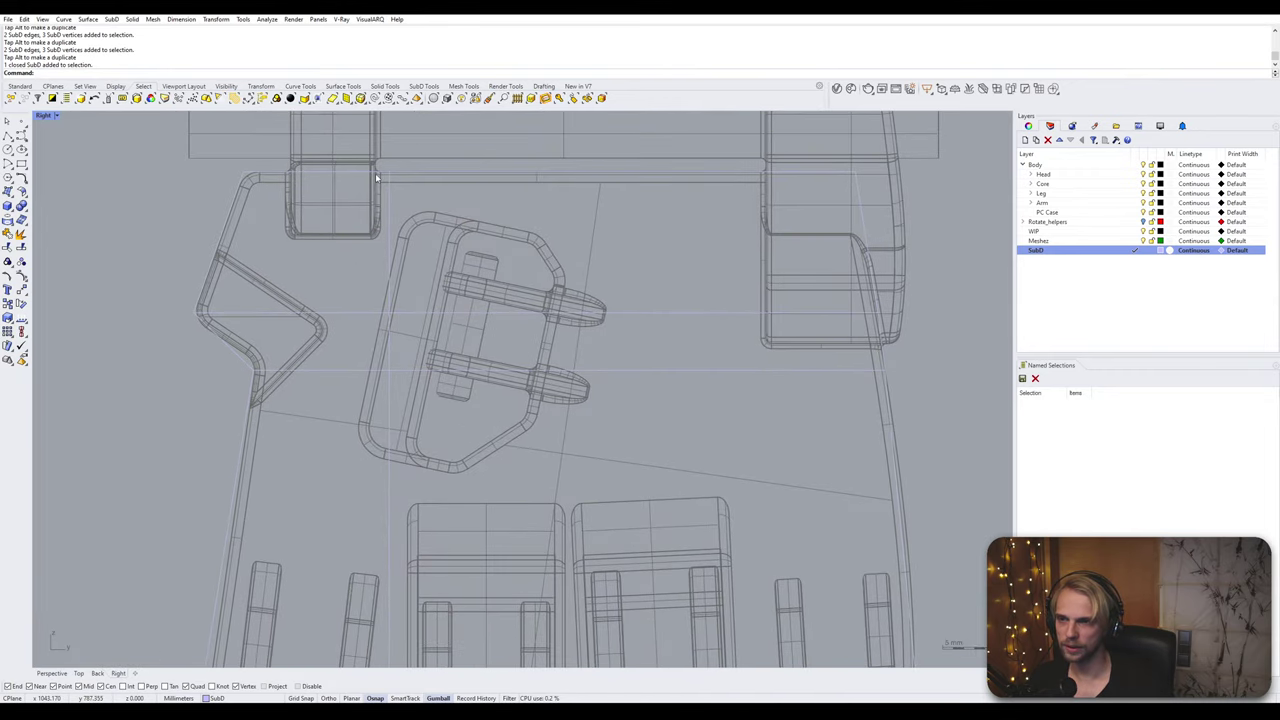
{"action": "scroll", "coordinate": [381, 350], "scroll_direction": "down", "scroll_amount": 4}
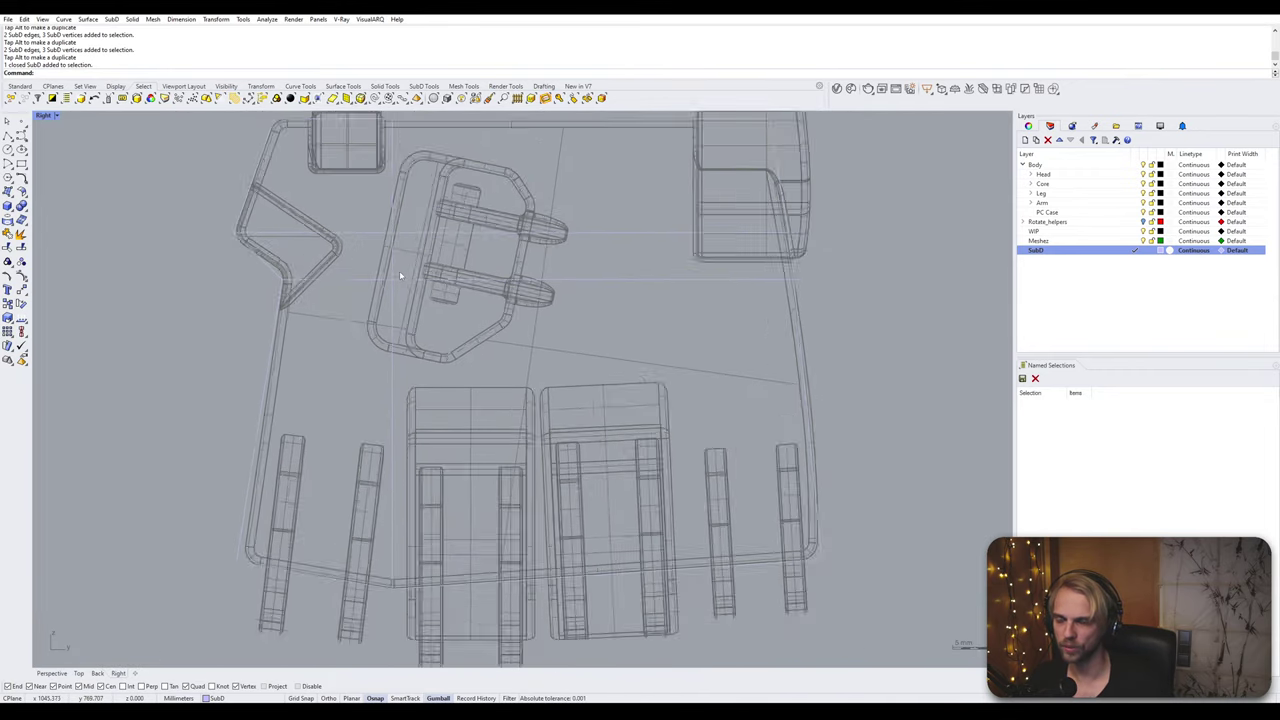
{"action": "double_click", "coordinate": [393, 298]}
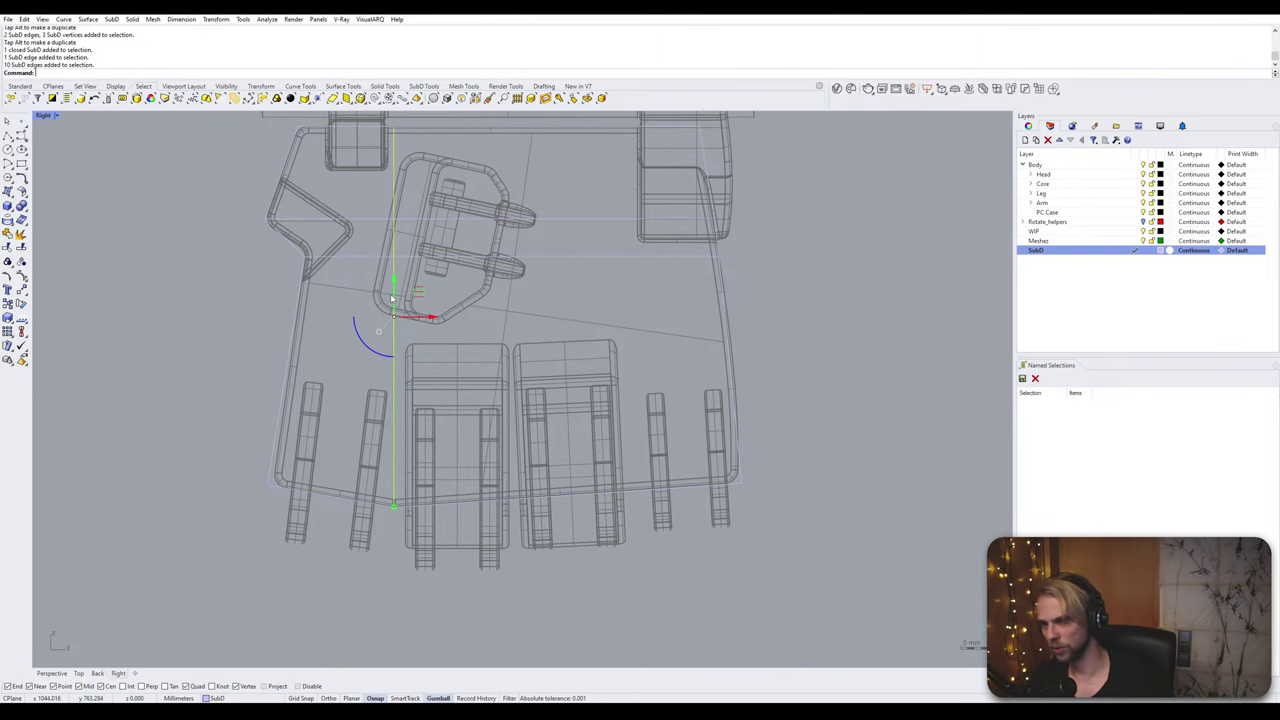
{"action": "type", "text": "InsertEdge"}
{"action": "key", "text": "Return"}
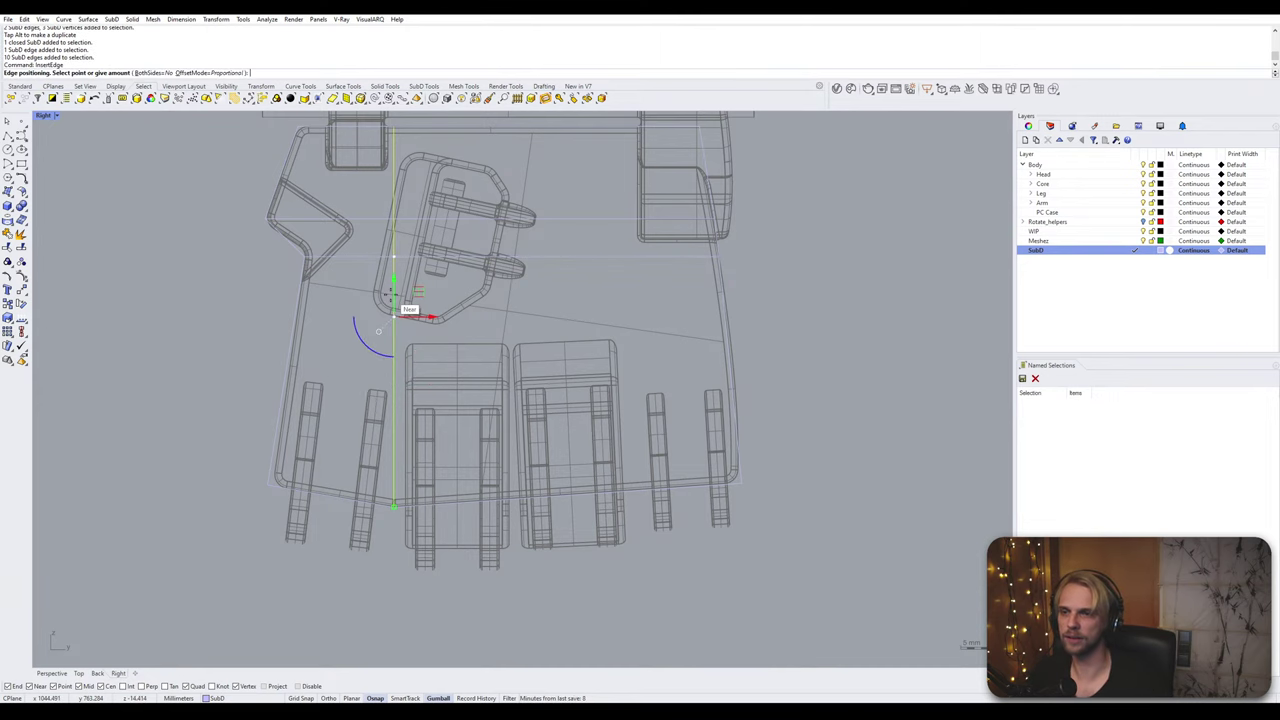
{"action": "scroll", "coordinate": [513, 183], "scroll_direction": "up", "scroll_amount": 2}
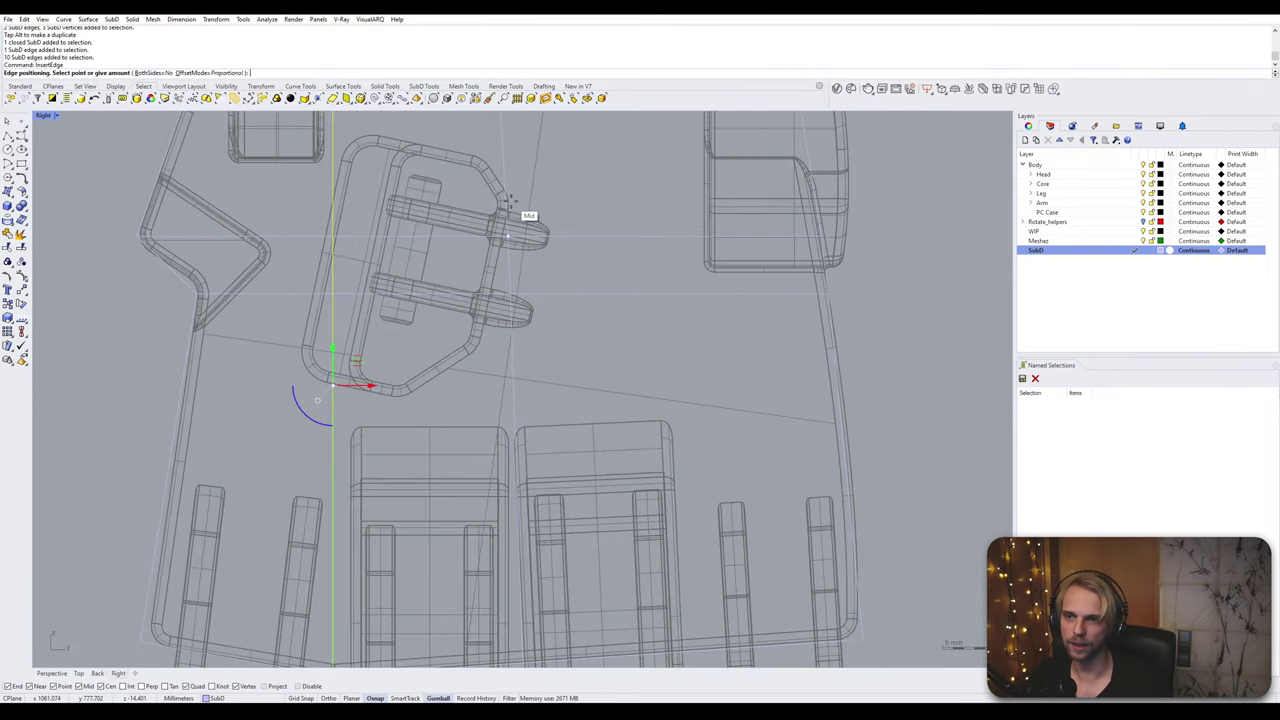
{"action": "left_click", "coordinate": [509, 232]}
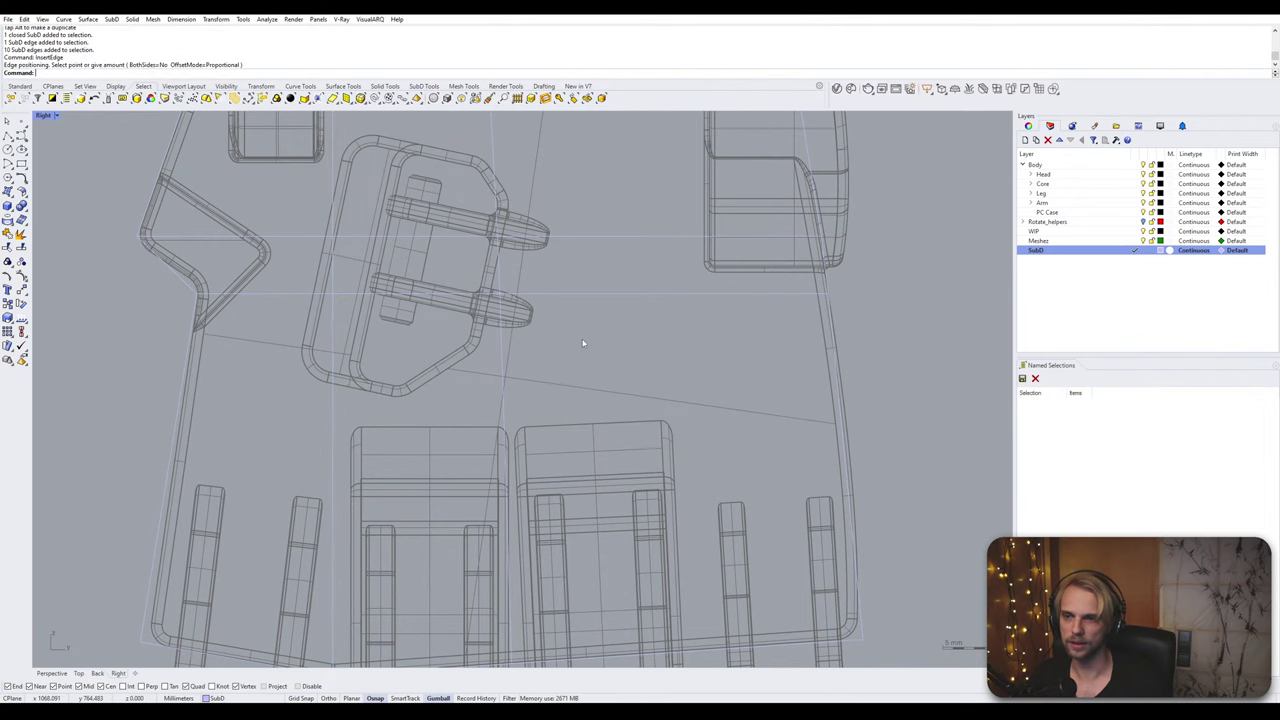
Step: Move two pairs of cage vertices beside the finger-joint buckle to reshape the frame
{"action": "right_click_drag", "start_coordinate": [591, 315], "coordinate": [611, 287]}
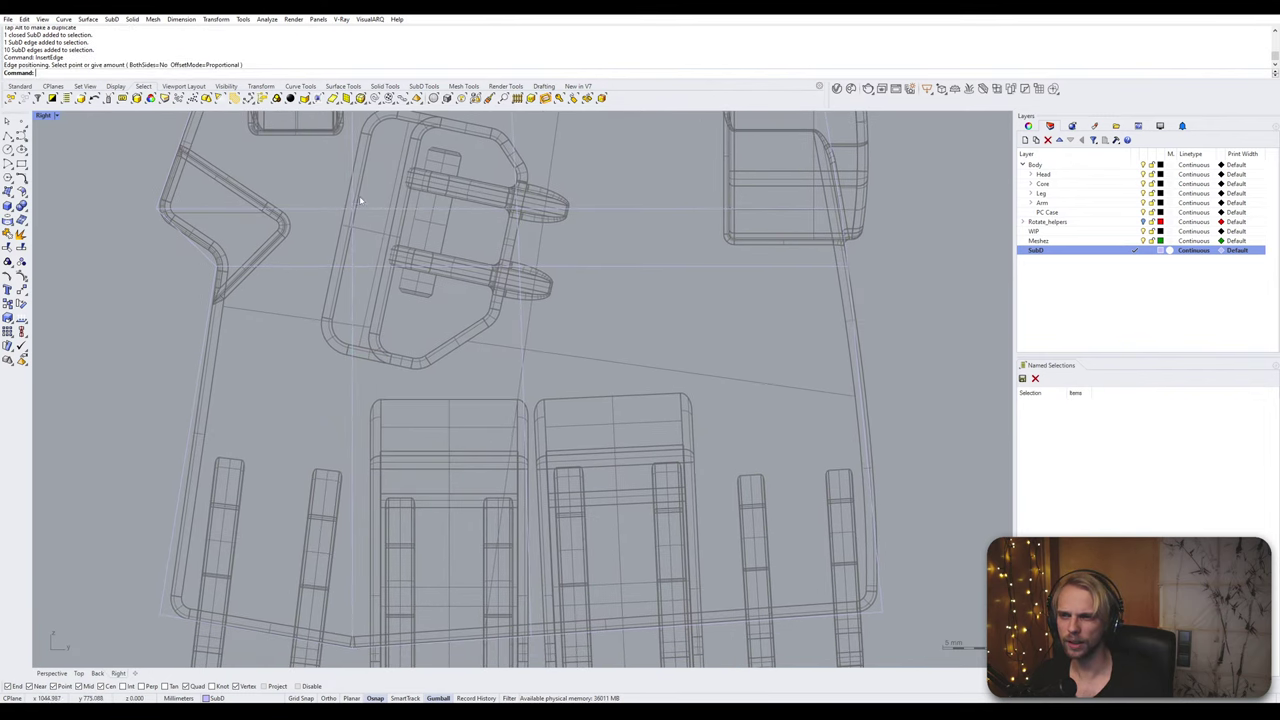
{"action": "right_click_drag", "start_coordinate": [412, 130], "coordinate": [398, 225]}
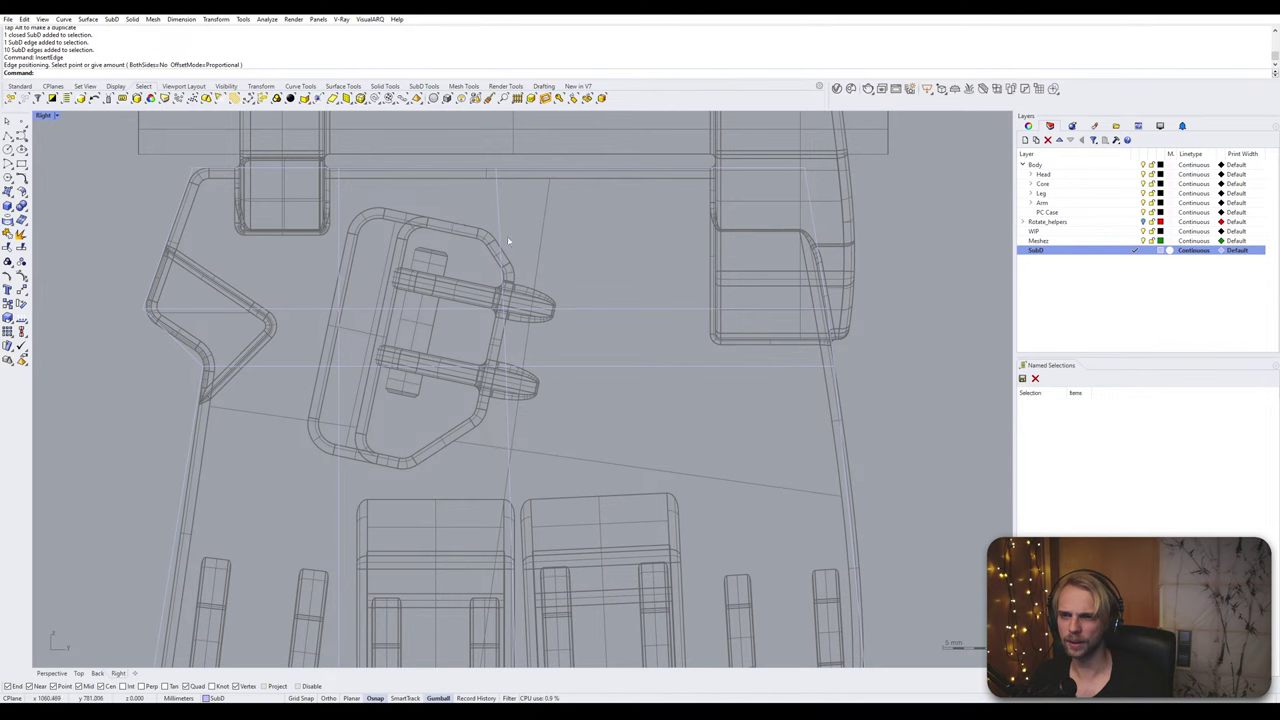
{"action": "scroll", "coordinate": [519, 290], "scroll_direction": "up", "scroll_amount": 3}
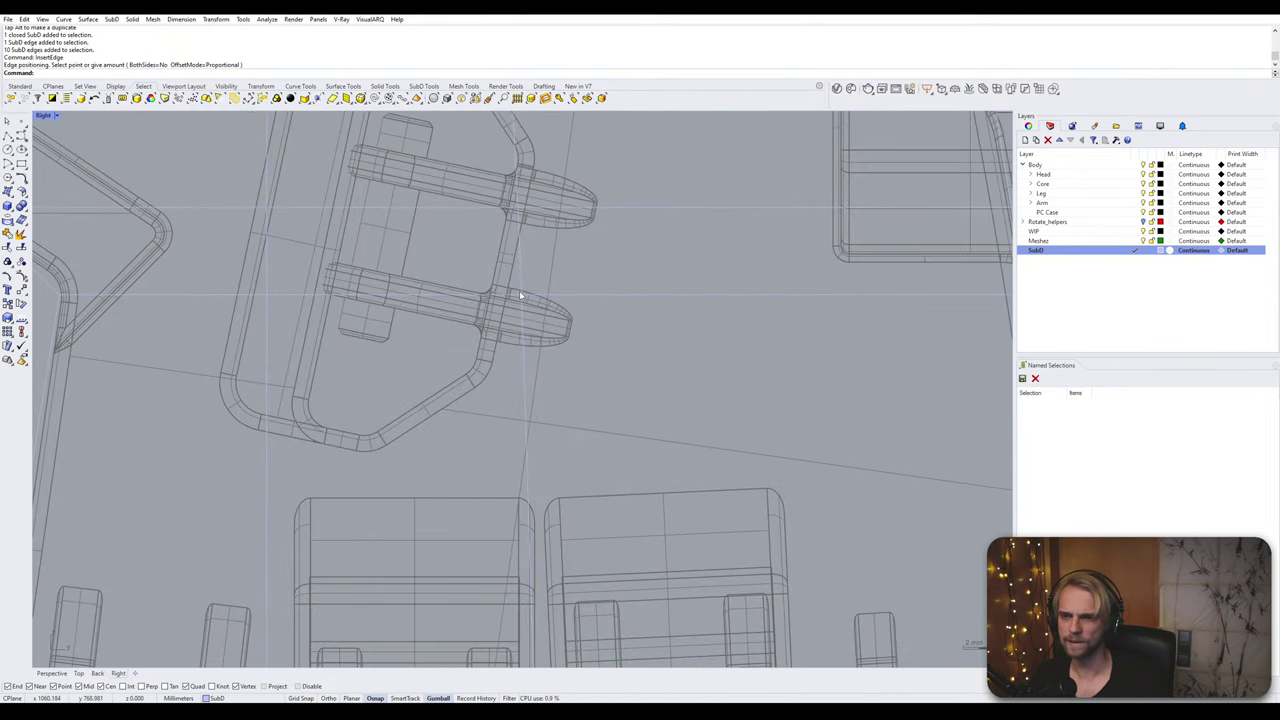
{"action": "left_click_drag", "start_coordinate": [464, 258], "coordinate": [587, 334], "text": "ctrl+shift"}
{"action": "scroll", "coordinate": [577, 322], "scroll_direction": "down", "scroll_amount": 4}
{"action": "left_click_drag", "start_coordinate": [561, 277], "coordinate": [534, 329]}
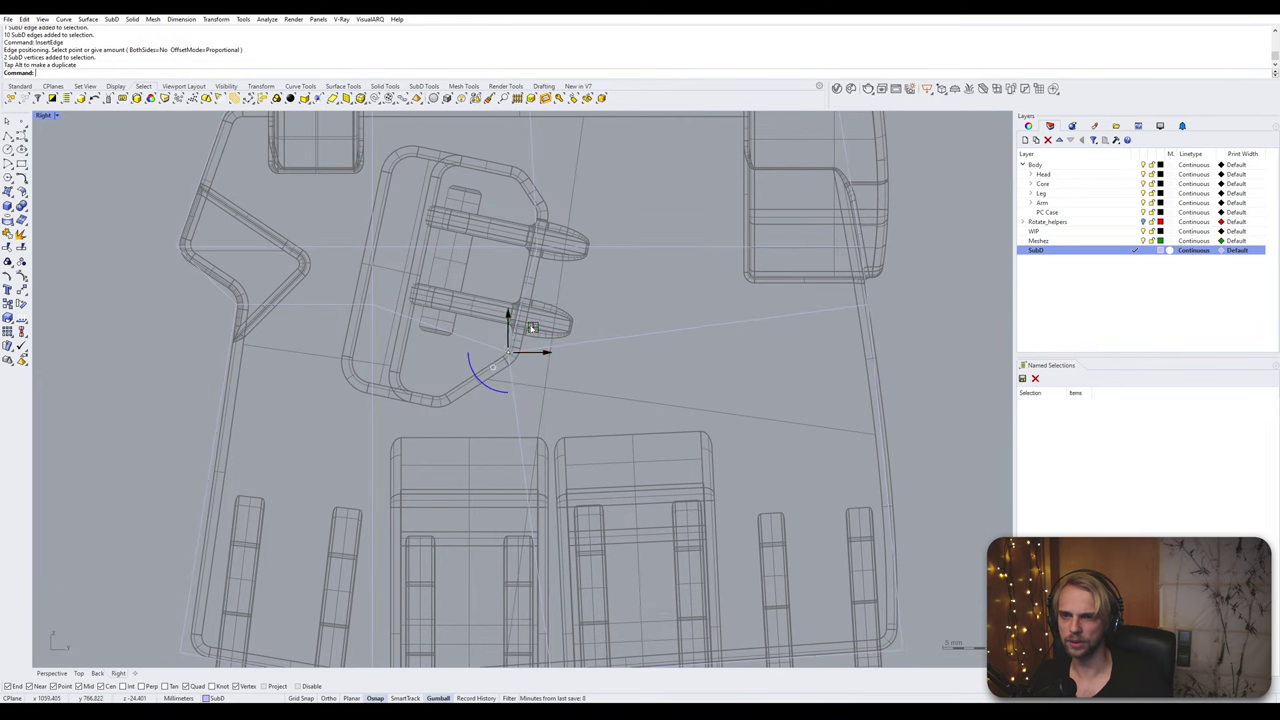
{"action": "left_click", "coordinate": [590, 168]}
{"action": "right_click_drag", "start_coordinate": [579, 186], "coordinate": [545, 226]}
{"action": "left_click_drag", "start_coordinate": [477, 270], "coordinate": [524, 230], "text": "ctrl+shift"}
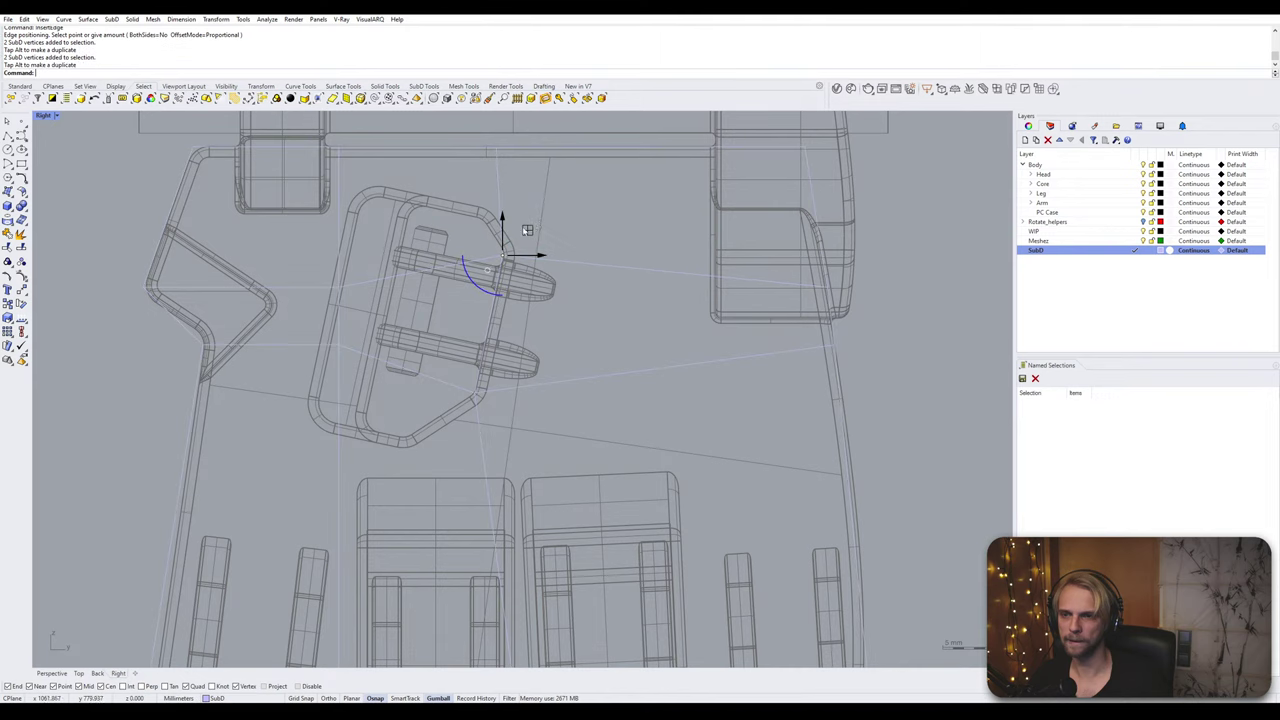
{"action": "left_click", "coordinate": [435, 227]}
Step: Pull the frame corner up and right, then lower the vertices near the upper corner
{"action": "left_click", "coordinate": [339, 288]}
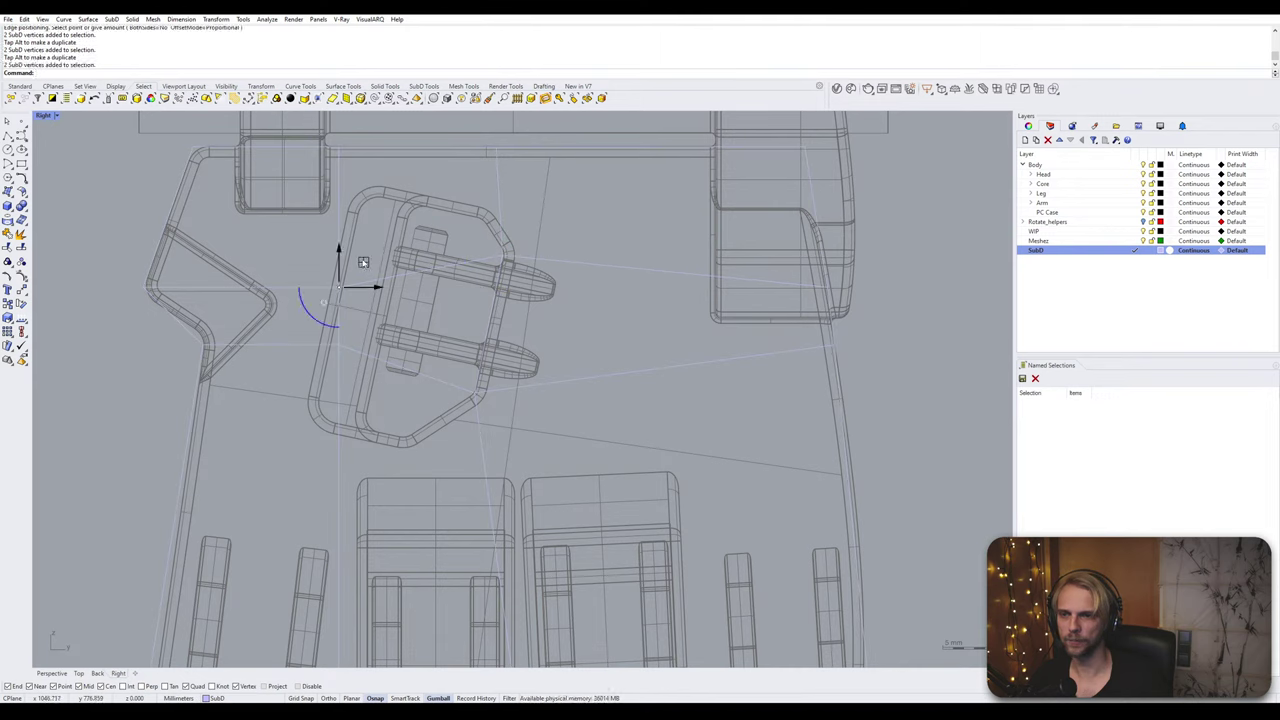
{"action": "left_click_drag", "start_coordinate": [361, 257], "coordinate": [390, 178]}
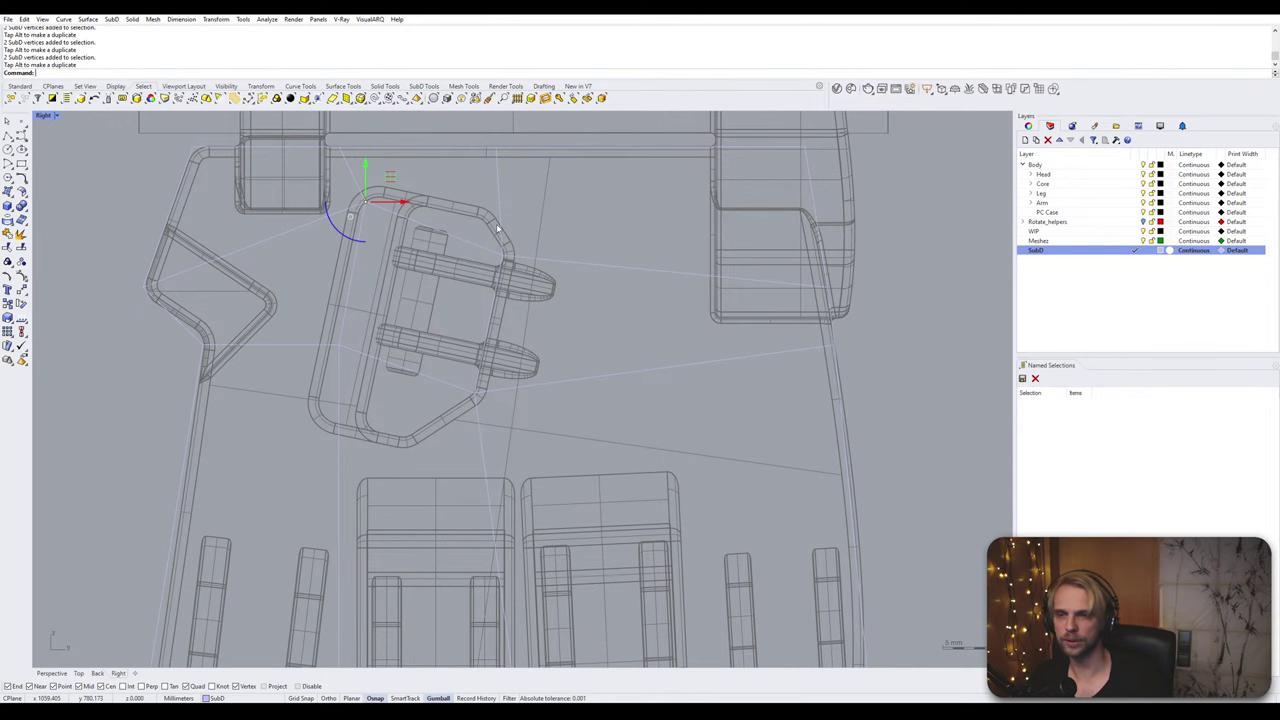
{"action": "scroll", "coordinate": [497, 229], "scroll_direction": "down", "scroll_amount": 2}
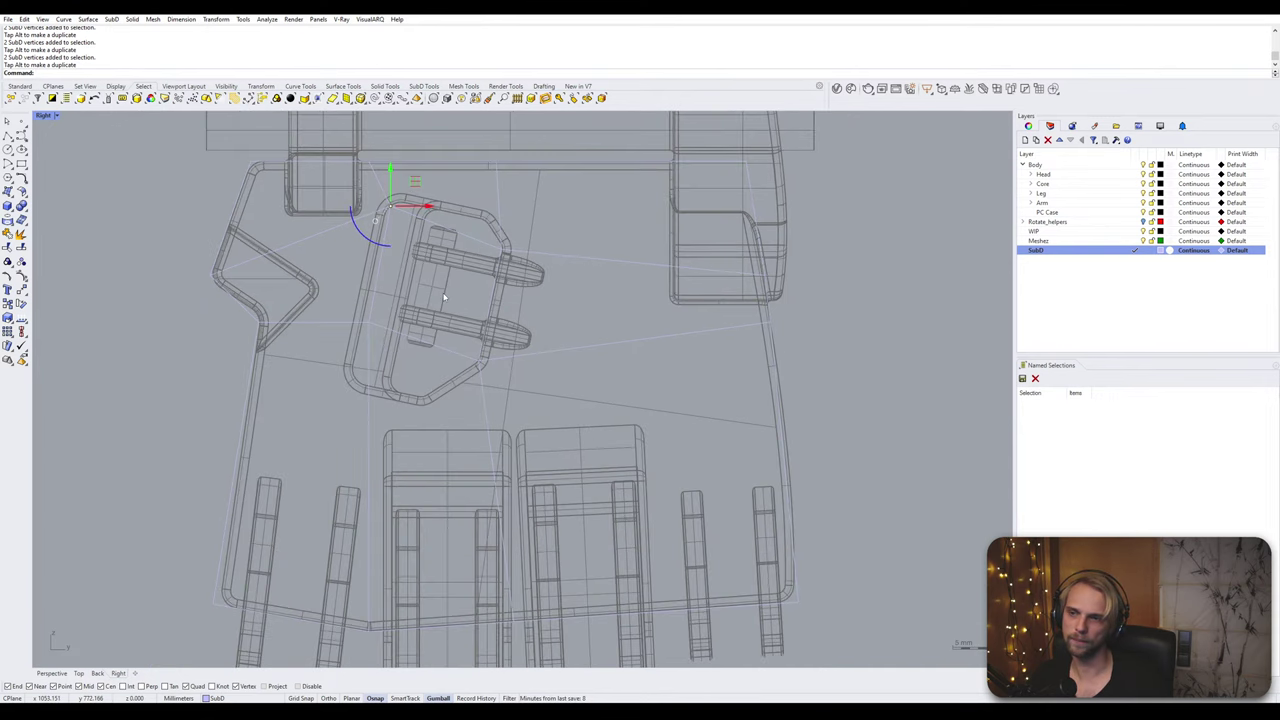
{"action": "key", "text": "Escape"}
{"action": "left_click_drag", "start_coordinate": [343, 303], "coordinate": [405, 361]}
{"action": "left_click_drag", "start_coordinate": [393, 298], "coordinate": [380, 358]}
{"action": "key", "text": "Escape"}
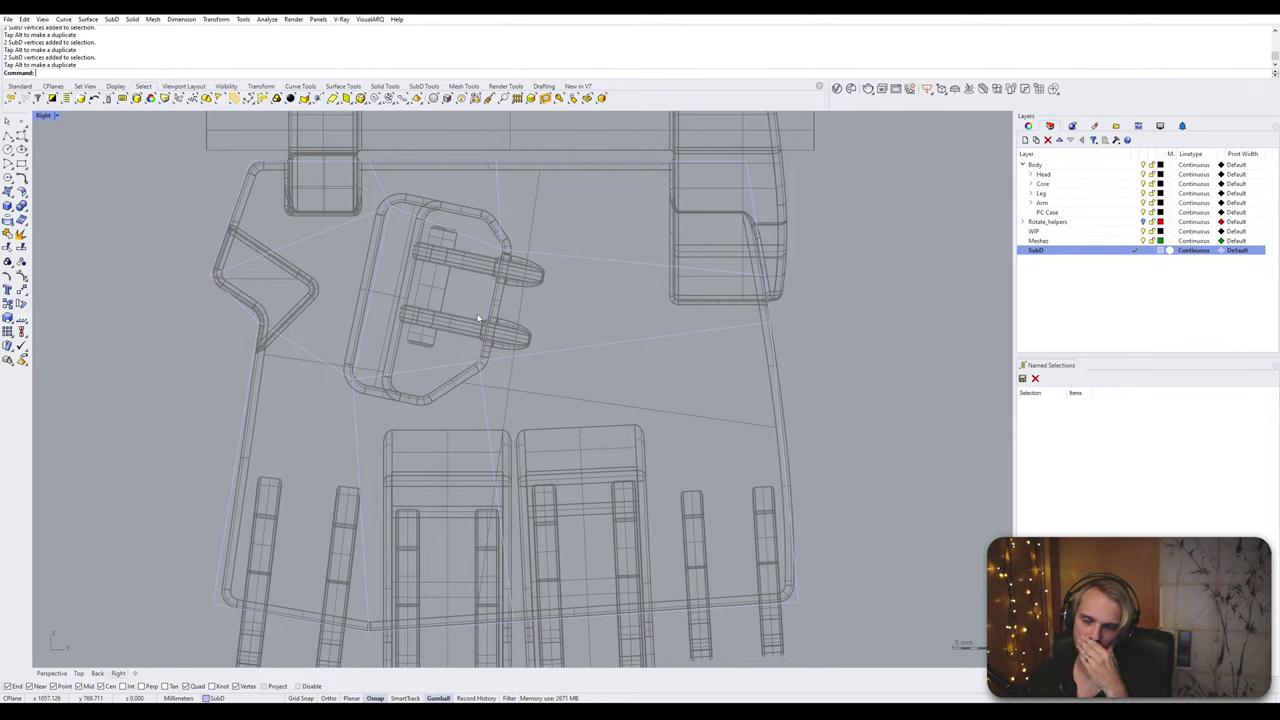
{"action": "left_click", "coordinate": [538, 259]}
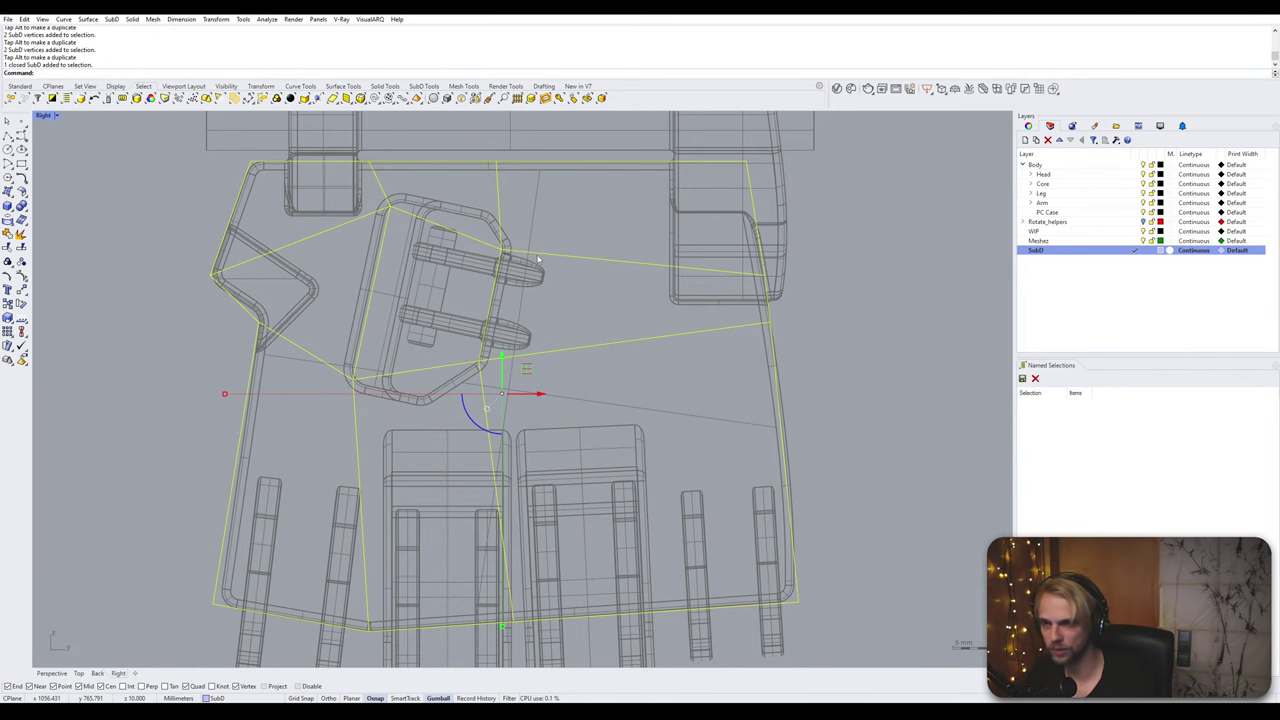
{"action": "key", "text": "Escape"}
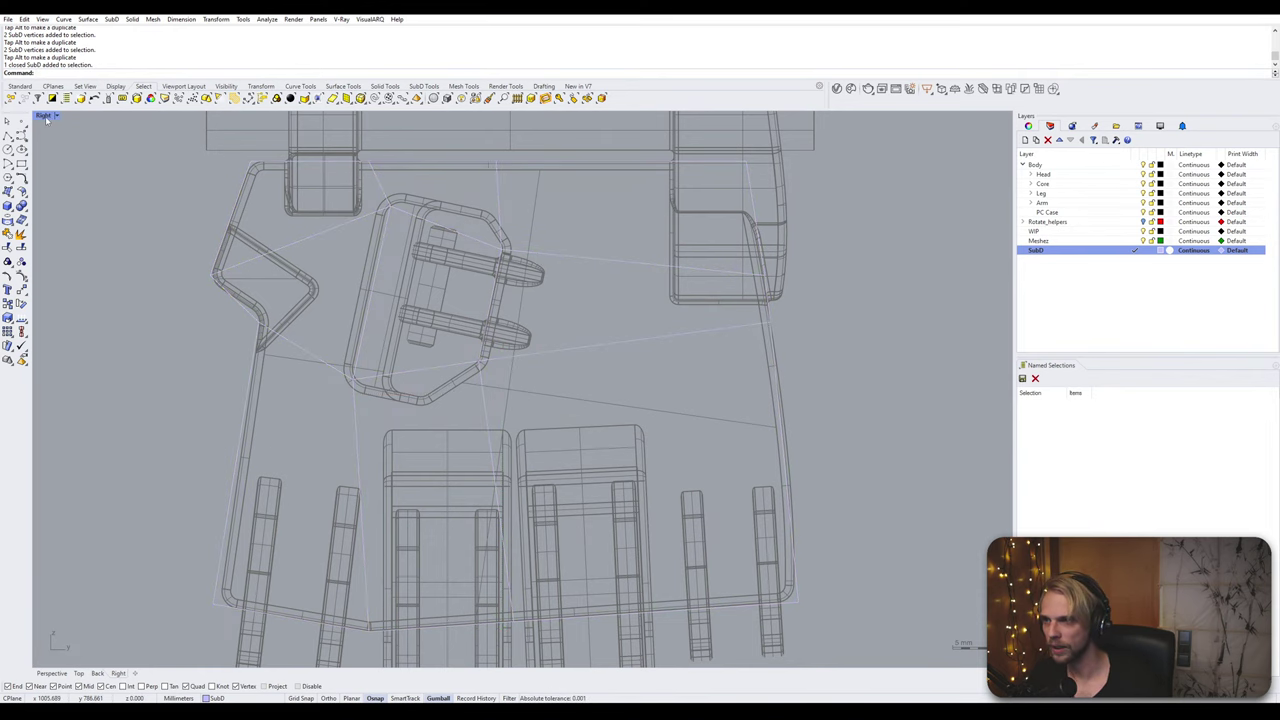
{"action": "left_click", "coordinate": [57, 116]}
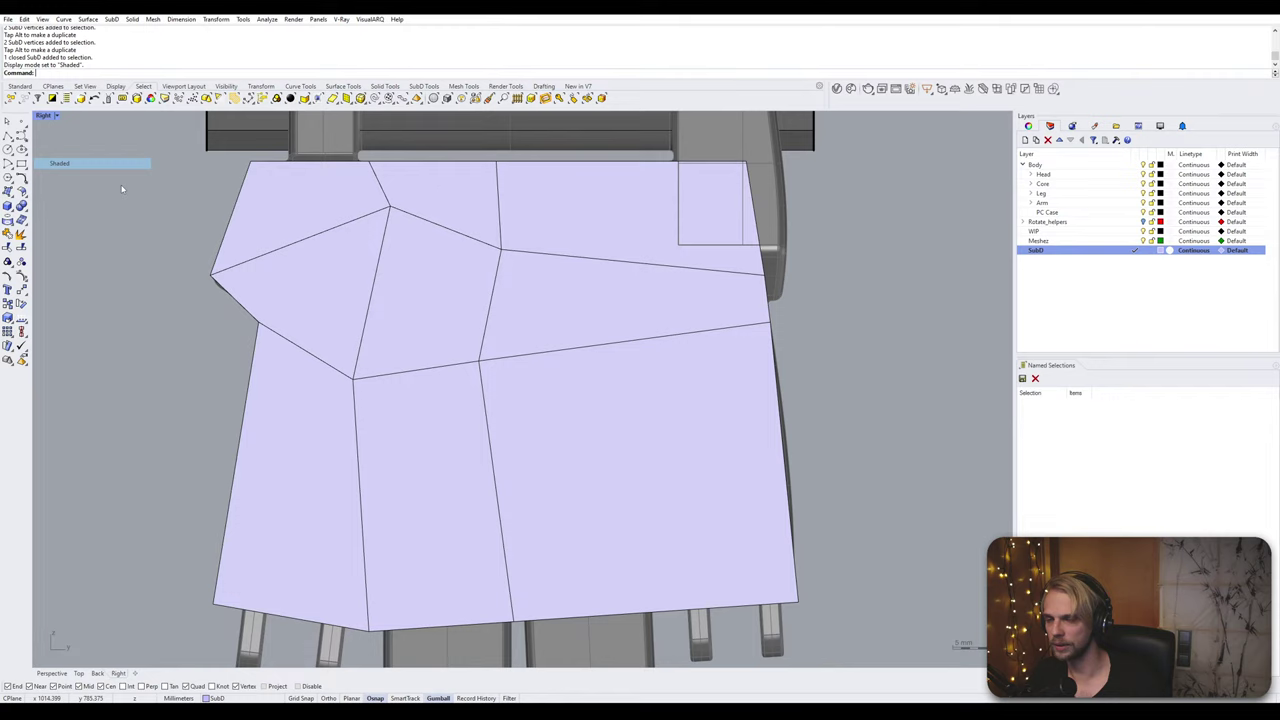
Step: Switch the view to Shaded, delete two faces over the buckle, then undo the deletion
{"action": "left_click", "coordinate": [60, 163]}
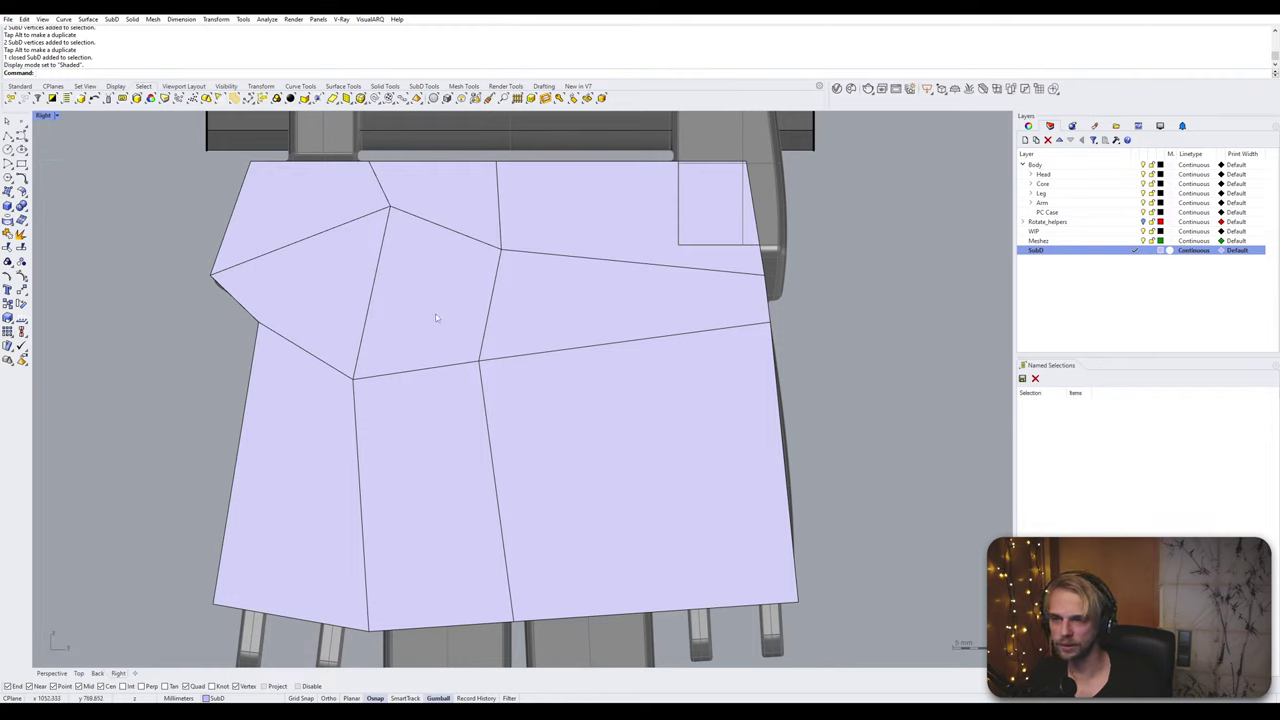
{"action": "left_click", "coordinate": [433, 314], "text": "ctrl+shift"}
{"action": "key", "text": "Delete"}
{"action": "left_click", "coordinate": [433, 314], "text": "ctrl+shift"}
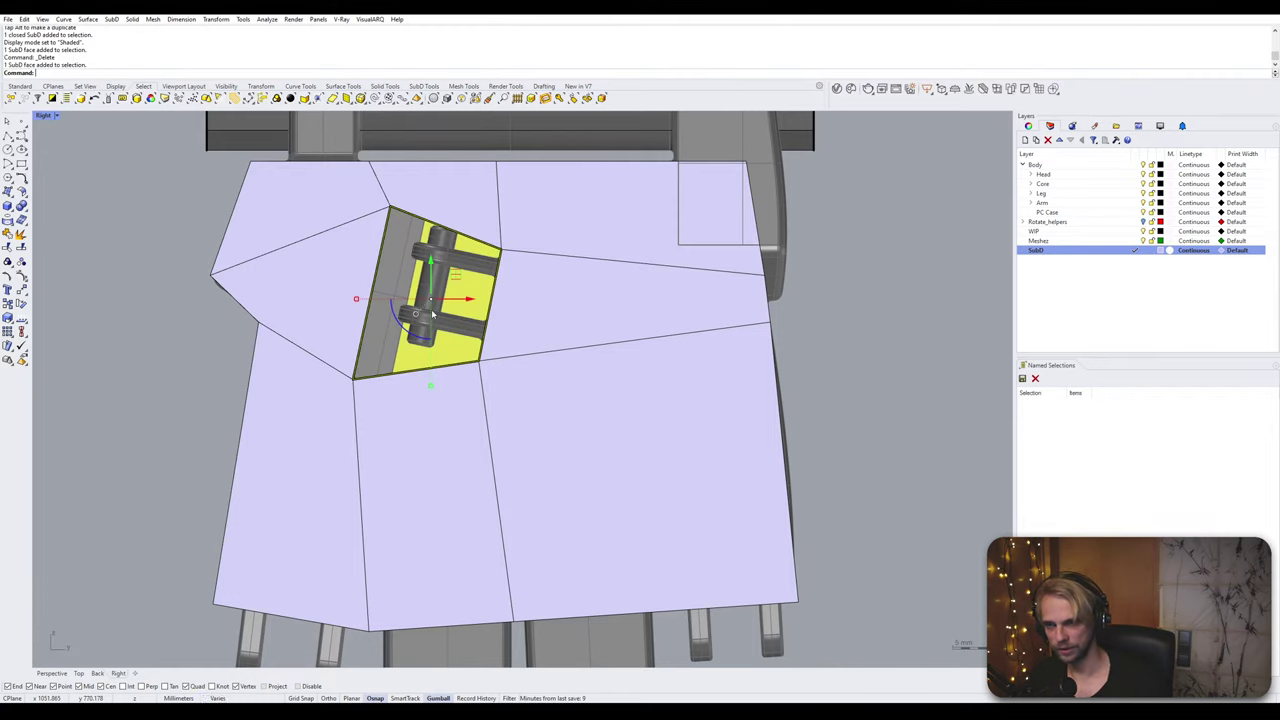
{"action": "key", "text": "Delete"}
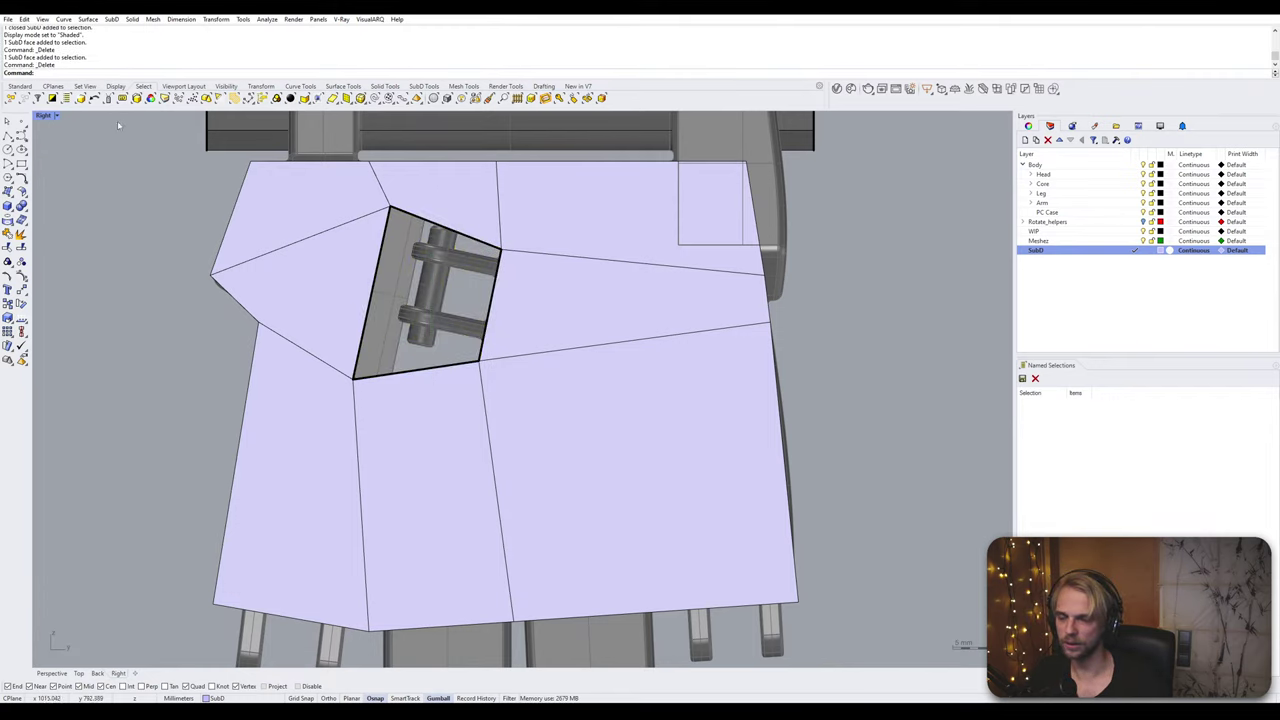
{"action": "key", "text": "ctrl+z"}
{"action": "key", "text": "ctrl+z"}
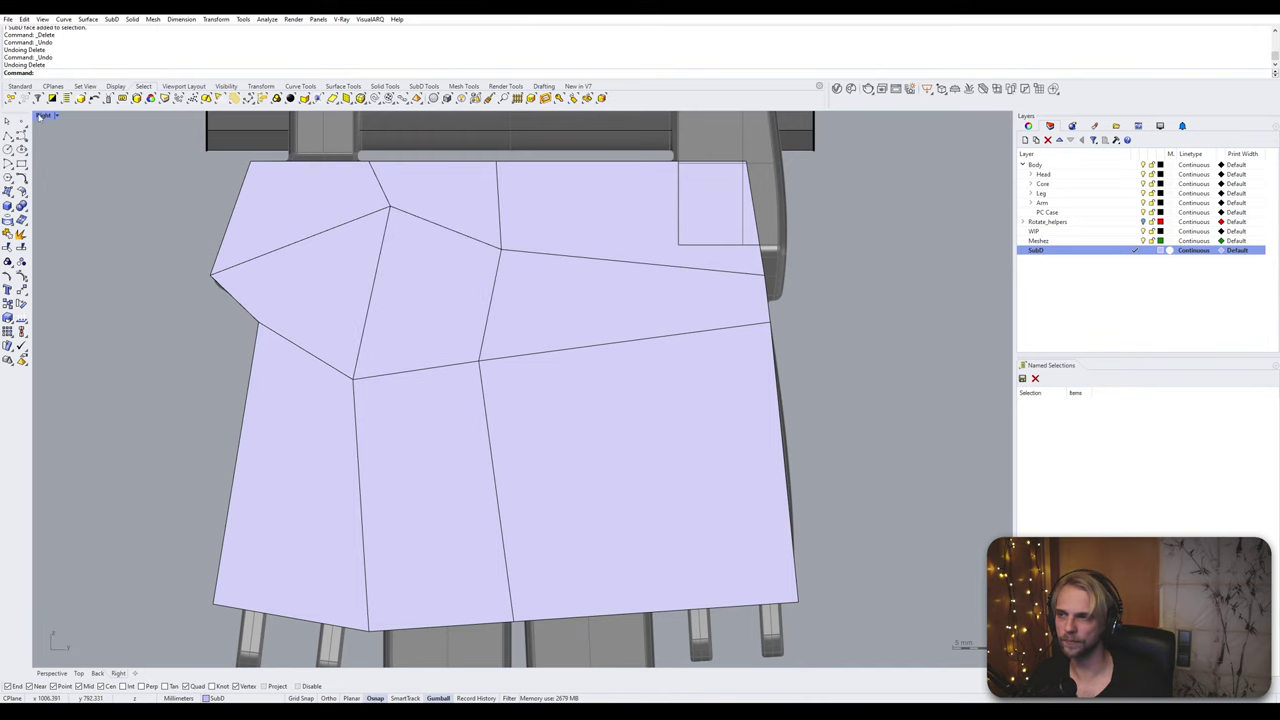
Step: Maximize the Back view and shift the plate's left-side components to the right
{"action": "double_click", "coordinate": [42, 116]}
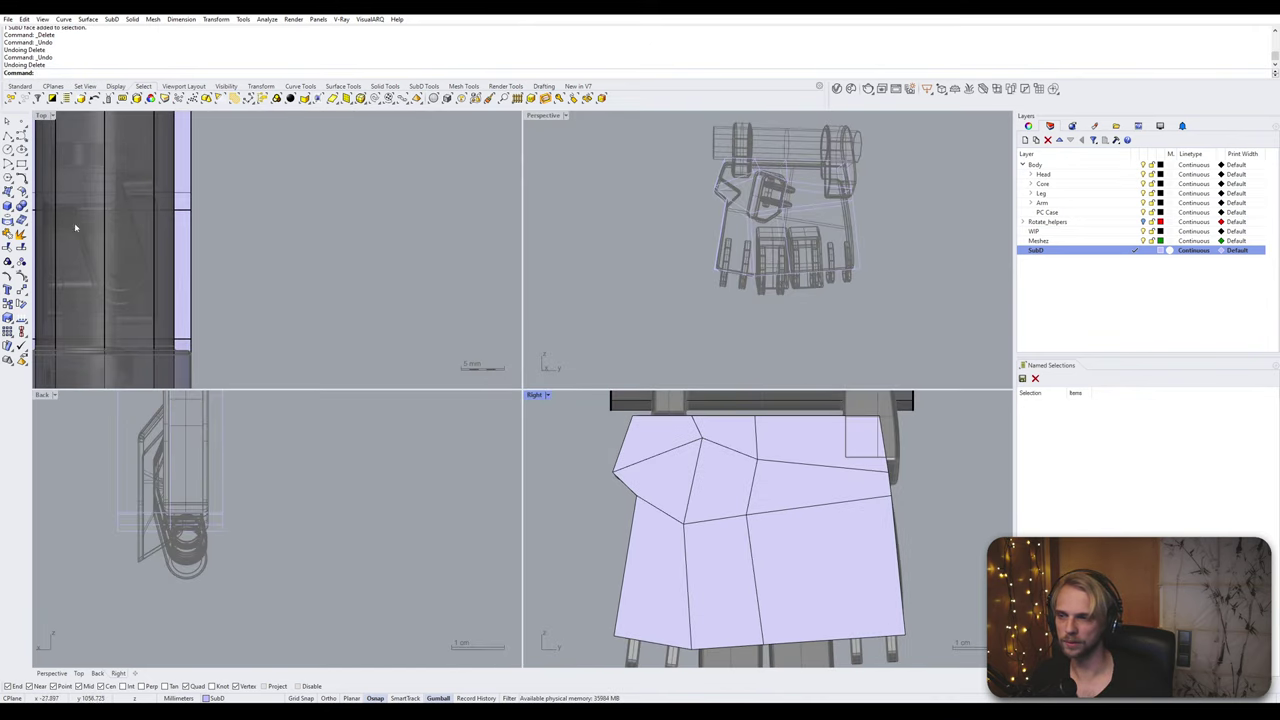
{"action": "double_click", "coordinate": [46, 395]}
{"action": "right_click_drag", "start_coordinate": [380, 343], "coordinate": [403, 514]}
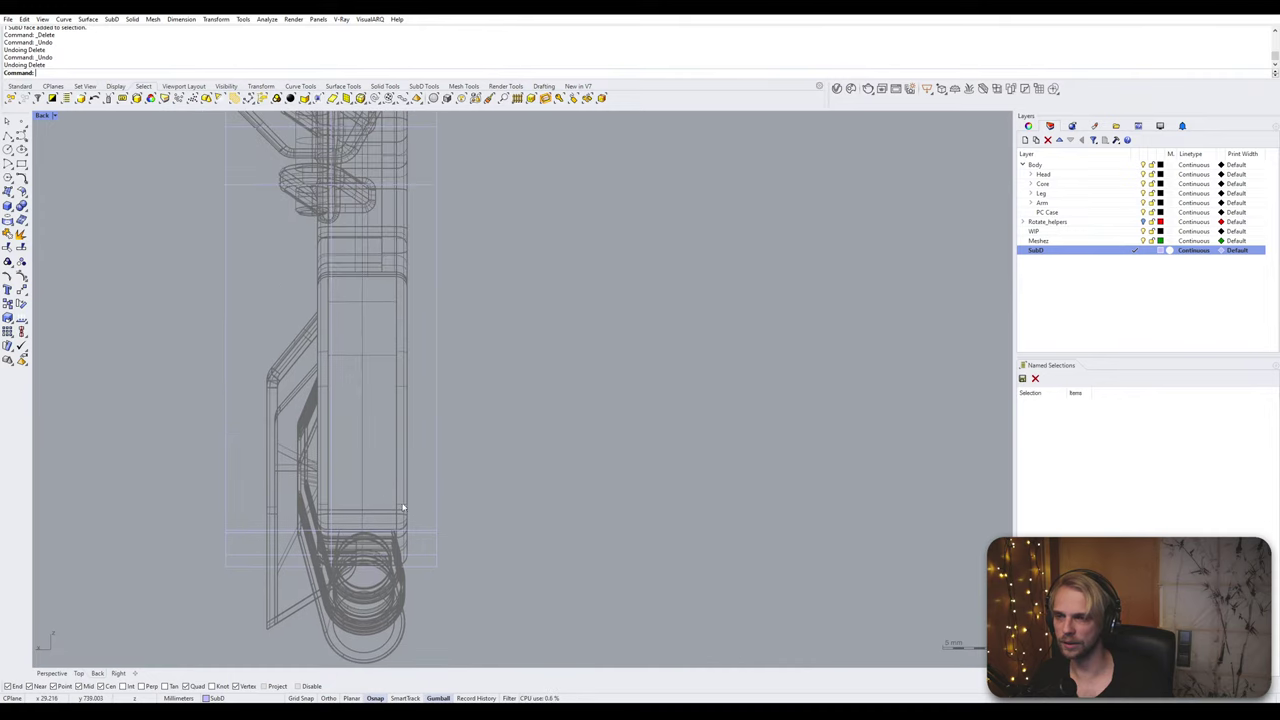
{"action": "scroll", "coordinate": [403, 514], "scroll_direction": "down", "scroll_amount": 4}
{"action": "scroll", "coordinate": [380, 235], "scroll_direction": "up", "scroll_amount": 2}
{"action": "scroll", "coordinate": [400, 260], "scroll_direction": "down", "scroll_amount": 3}
{"action": "scroll", "coordinate": [378, 322], "scroll_direction": "up", "scroll_amount": 1}
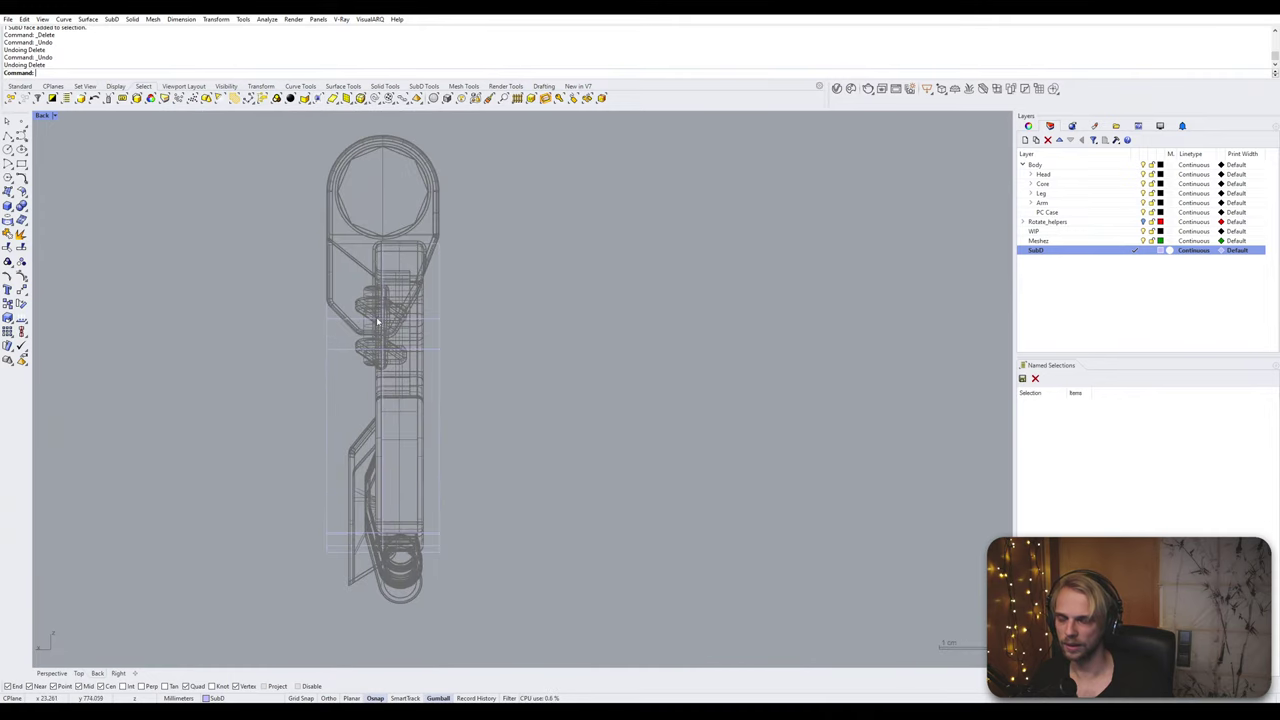
{"action": "left_click_drag", "start_coordinate": [291, 207], "coordinate": [390, 585]}
{"action": "scroll", "coordinate": [400, 480], "scroll_direction": "up", "scroll_amount": 1}
{"action": "left_click_drag", "start_coordinate": [388, 370], "coordinate": [414, 371]}
{"action": "left_click", "coordinate": [271, 289]}
Step: Move the left edge components and pull the plate's vertical edge strip to the left
{"action": "left_click_drag", "start_coordinate": [272, 134], "coordinate": [336, 598]}
{"action": "left_click_drag", "start_coordinate": [386, 372], "coordinate": [414, 418]}
{"action": "left_click_drag", "start_coordinate": [432, 128], "coordinate": [498, 562]}
{"action": "scroll", "coordinate": [484, 383], "scroll_direction": "up", "scroll_amount": 2}
{"action": "left_click_drag", "start_coordinate": [484, 363], "coordinate": [465, 374]}
{"action": "left_click", "coordinate": [508, 369]}
Step: Maximize the Perspective view and orbit to an angled look at the plate
{"action": "double_click", "coordinate": [50, 117]}
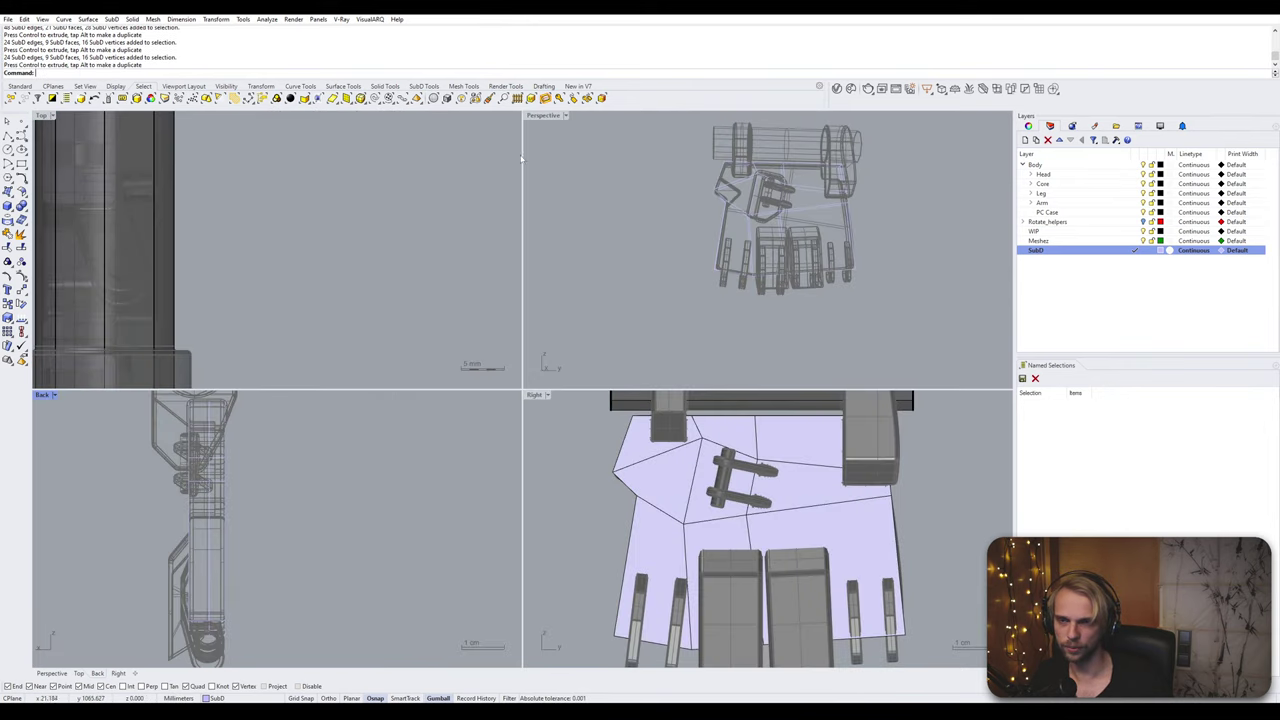
{"action": "double_click", "coordinate": [541, 119]}
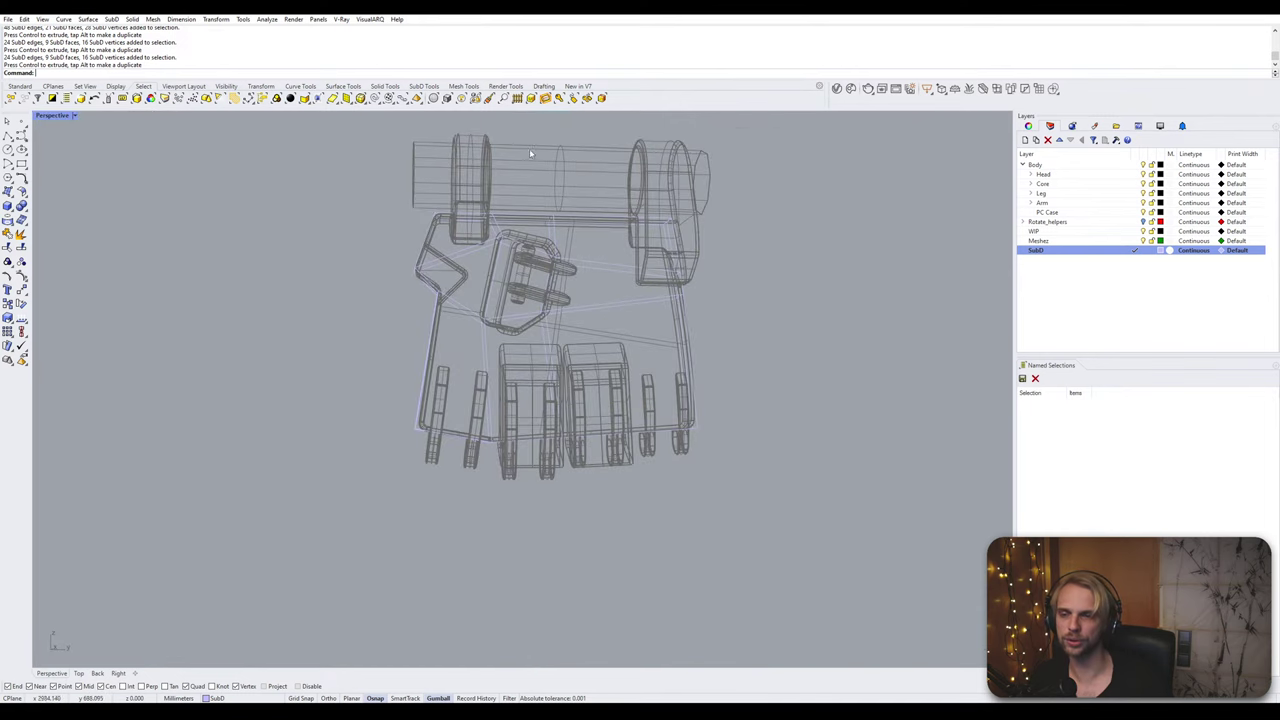
{"action": "right_click_drag", "start_coordinate": [529, 148], "coordinate": [475, 165]}
Step: Shade the Perspective view and delete the buckle face plus the inner face behind it
{"action": "left_click", "coordinate": [55, 115]}
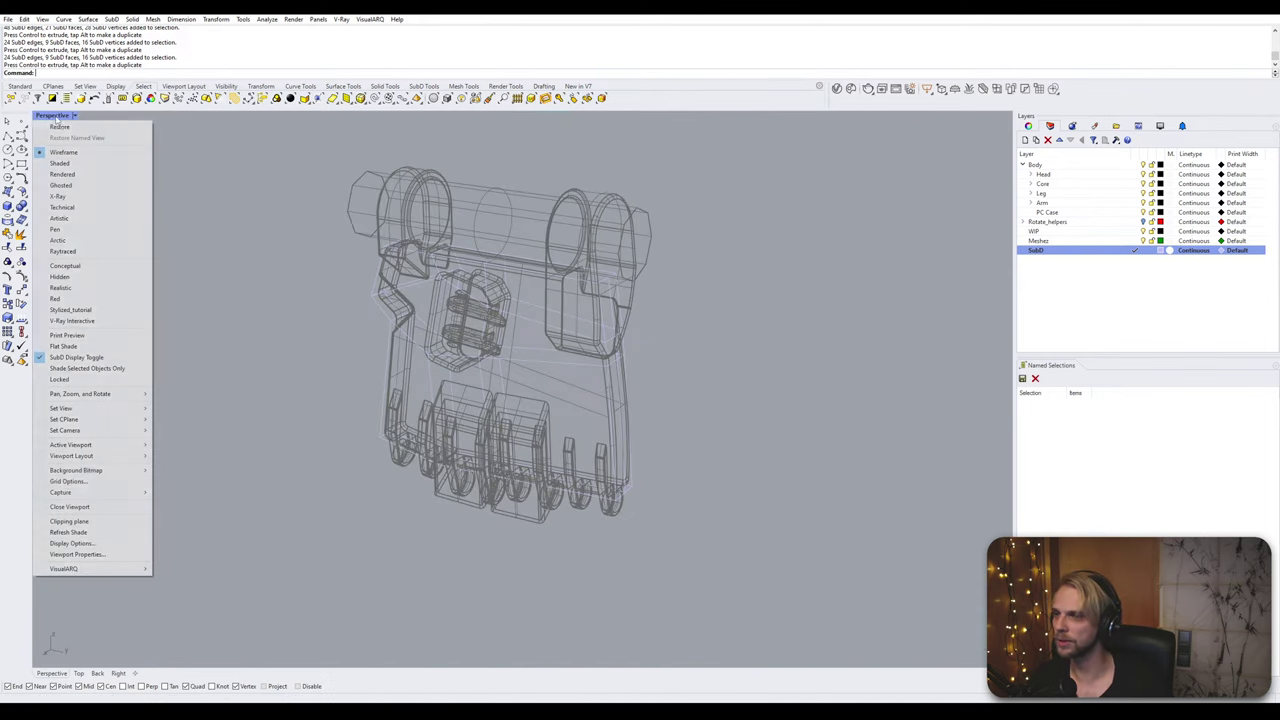
{"action": "left_click", "coordinate": [70, 163]}
{"action": "scroll", "coordinate": [520, 380], "scroll_direction": "up", "scroll_amount": 3}
{"action": "left_click", "coordinate": [492, 325], "text": "ctrl+shift"}
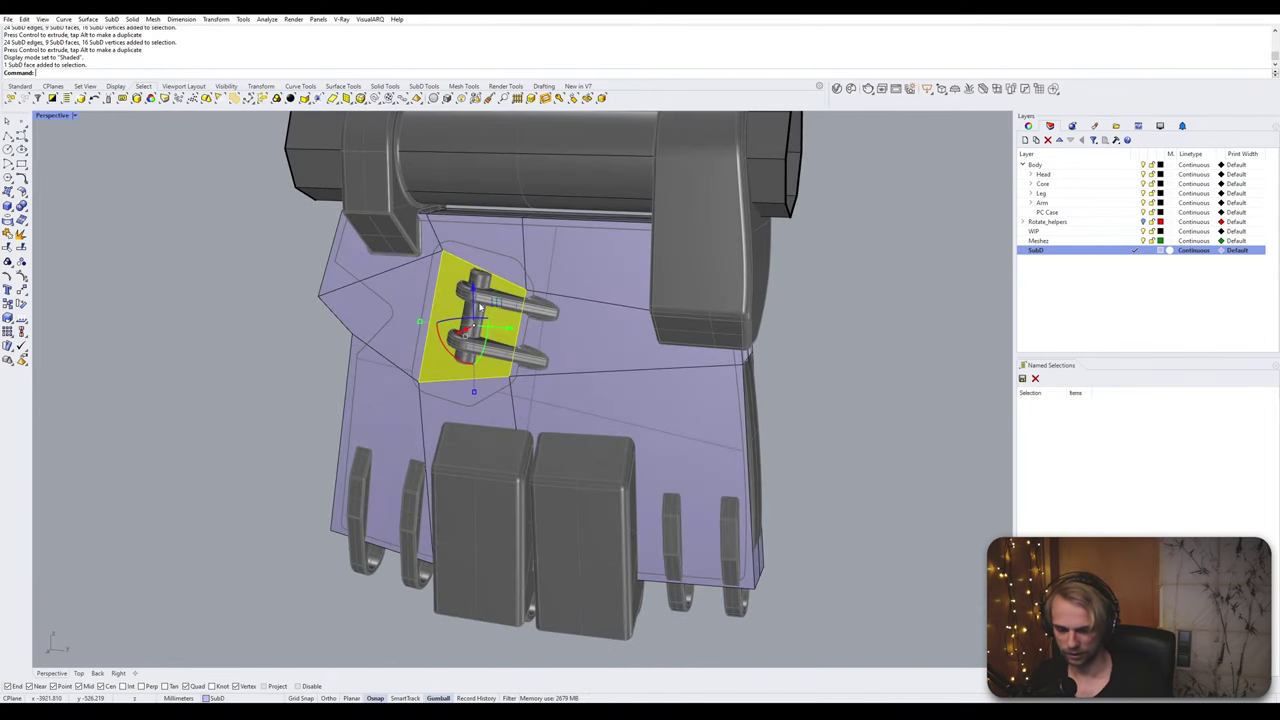
{"action": "key", "text": "Delete"}
{"action": "right_click_drag", "start_coordinate": [485, 322], "coordinate": [545, 303]}
{"action": "left_click", "coordinate": [545, 303], "text": "ctrl+shift"}
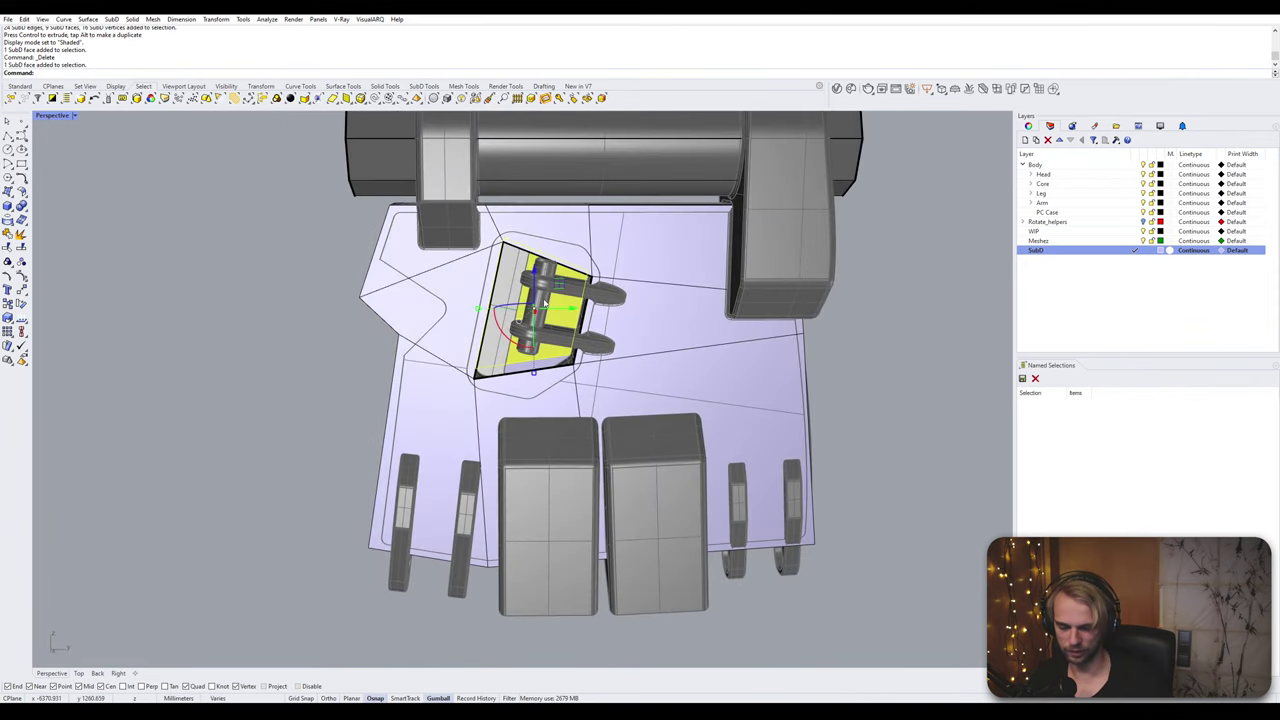
{"action": "key", "text": "Delete"}
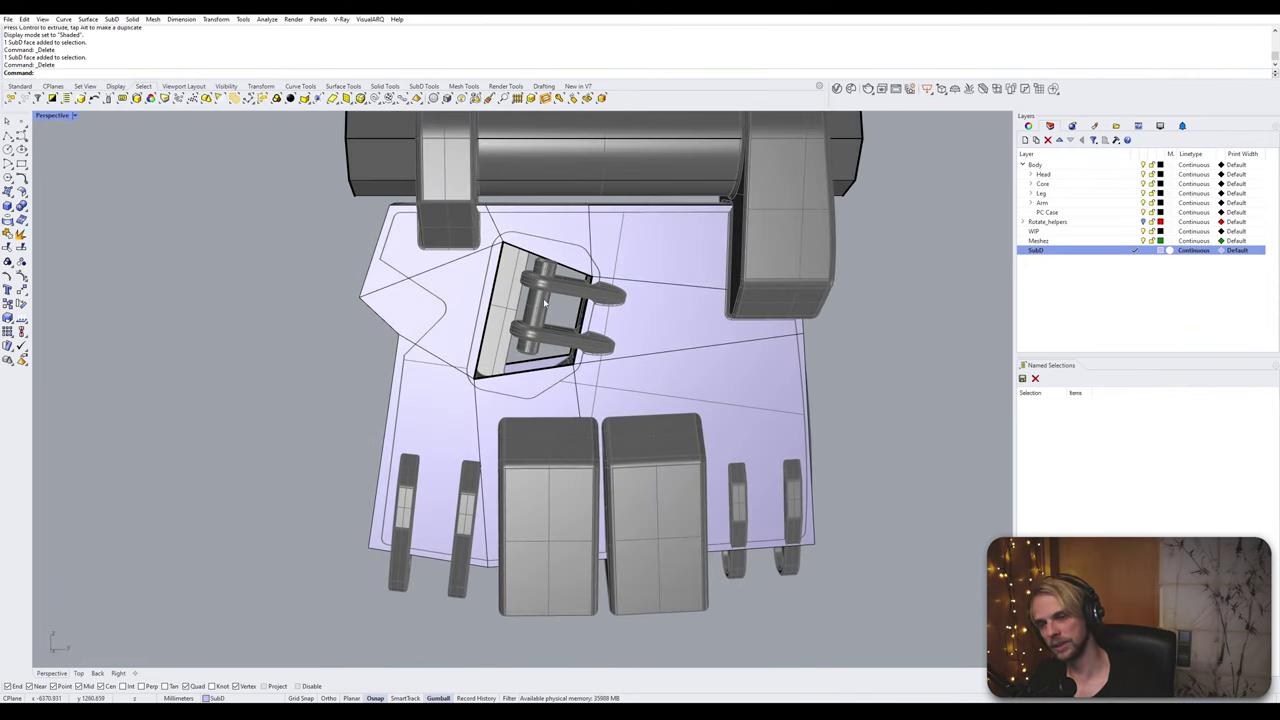
Step: Bridge the hole's boundary edge loop into a recessed wall and preview it smoothed, then flat
{"action": "double_click", "coordinate": [547, 364]}
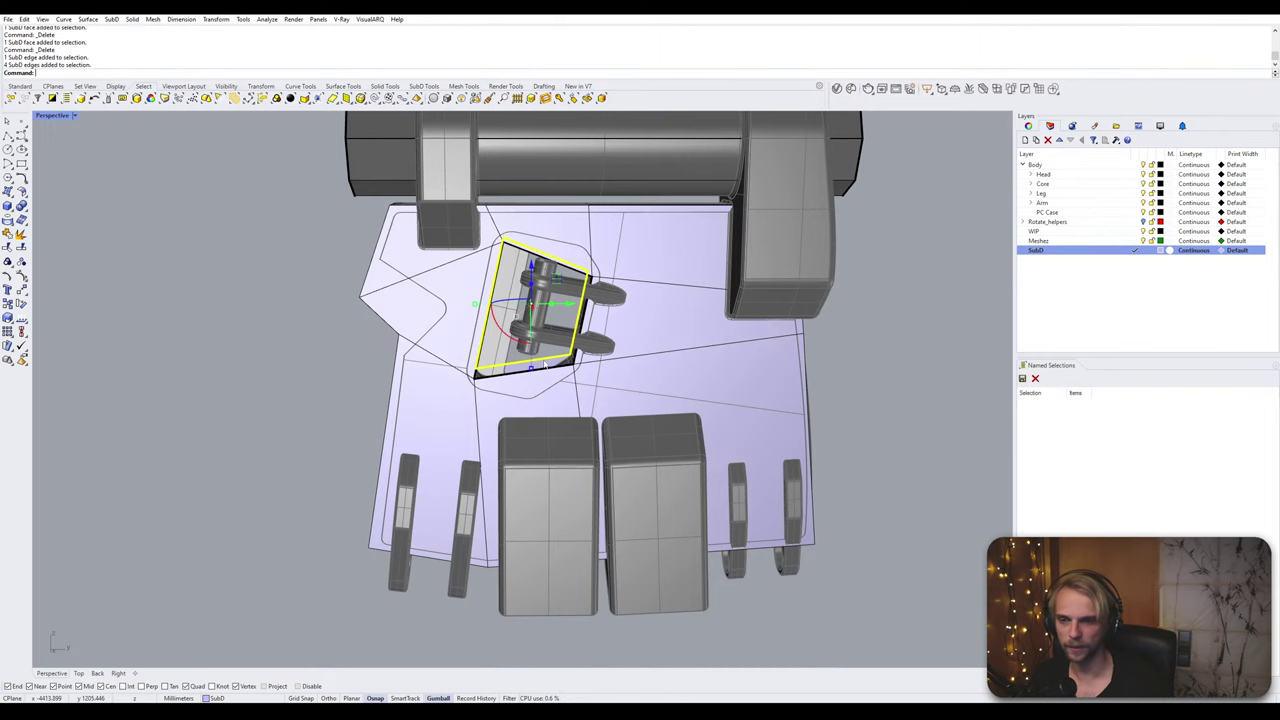
{"action": "key", "text": "Escape"}
{"action": "scroll", "coordinate": [542, 369], "scroll_direction": "up", "scroll_amount": 3}
{"action": "left_click", "coordinate": [548, 372]}
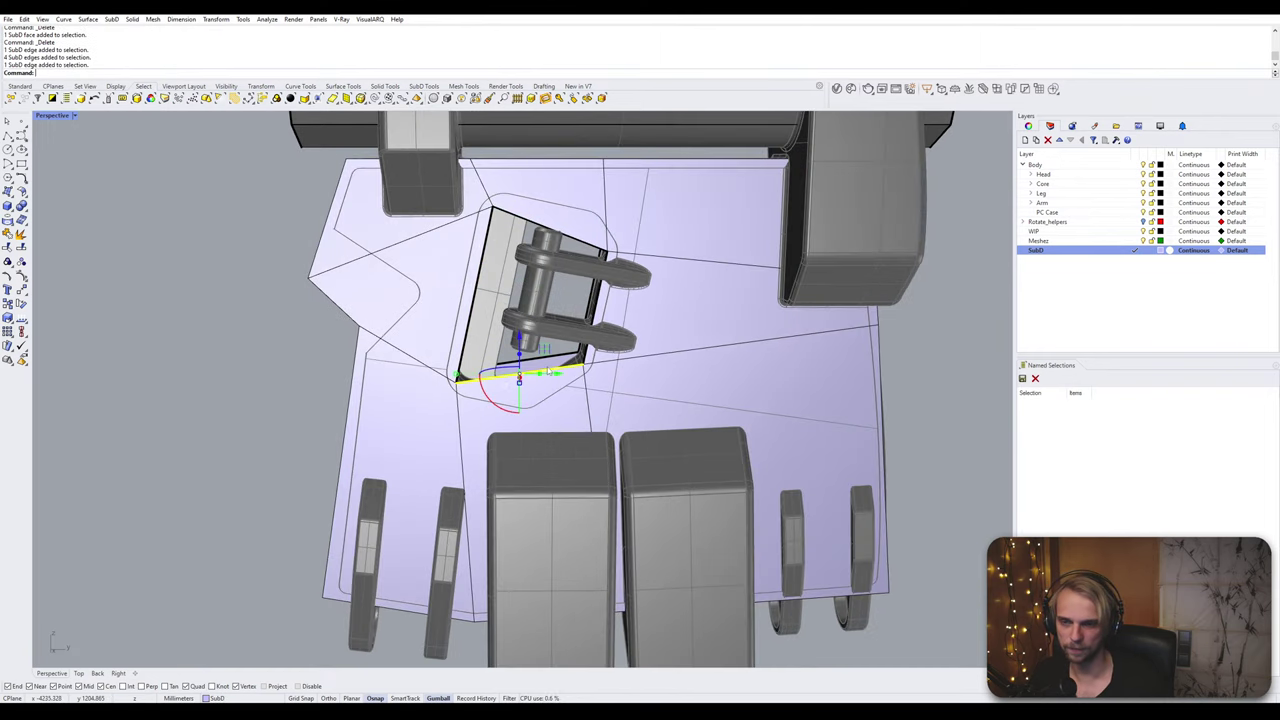
{"action": "left_click", "coordinate": [548, 371]}
{"action": "scroll", "coordinate": [537, 370], "scroll_direction": "up", "scroll_amount": 3}
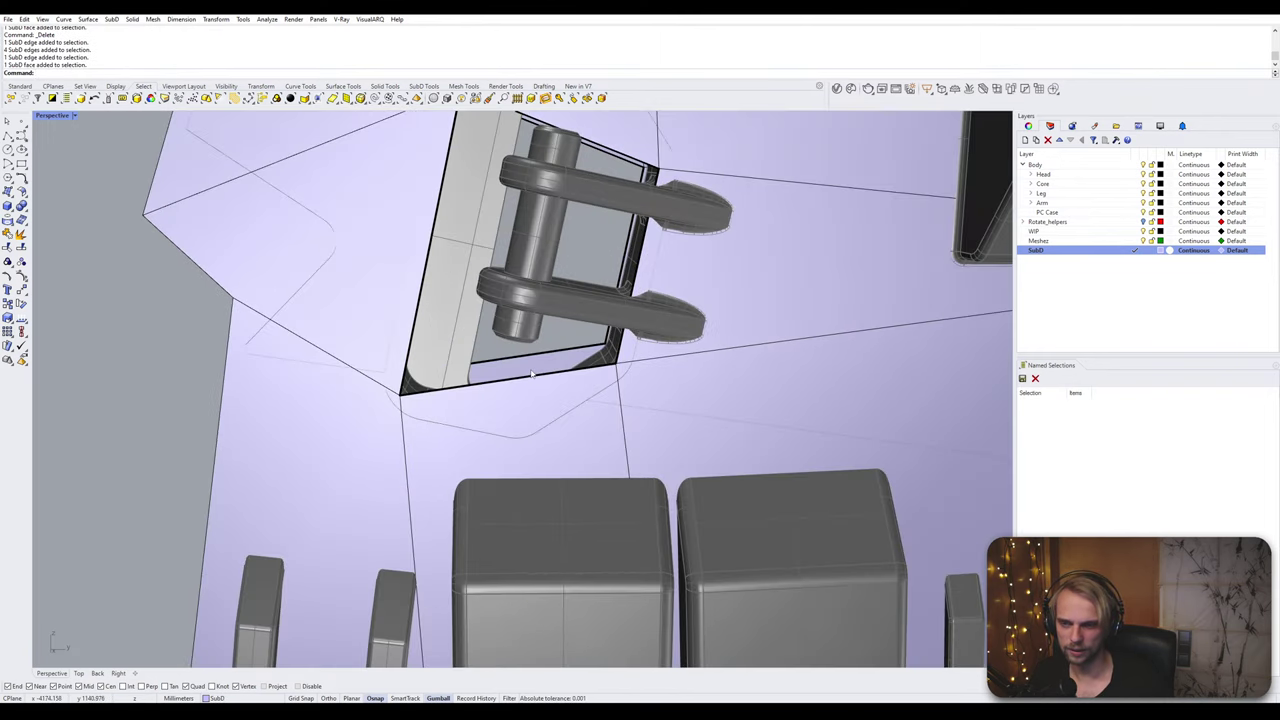
{"action": "double_click", "coordinate": [533, 378]}
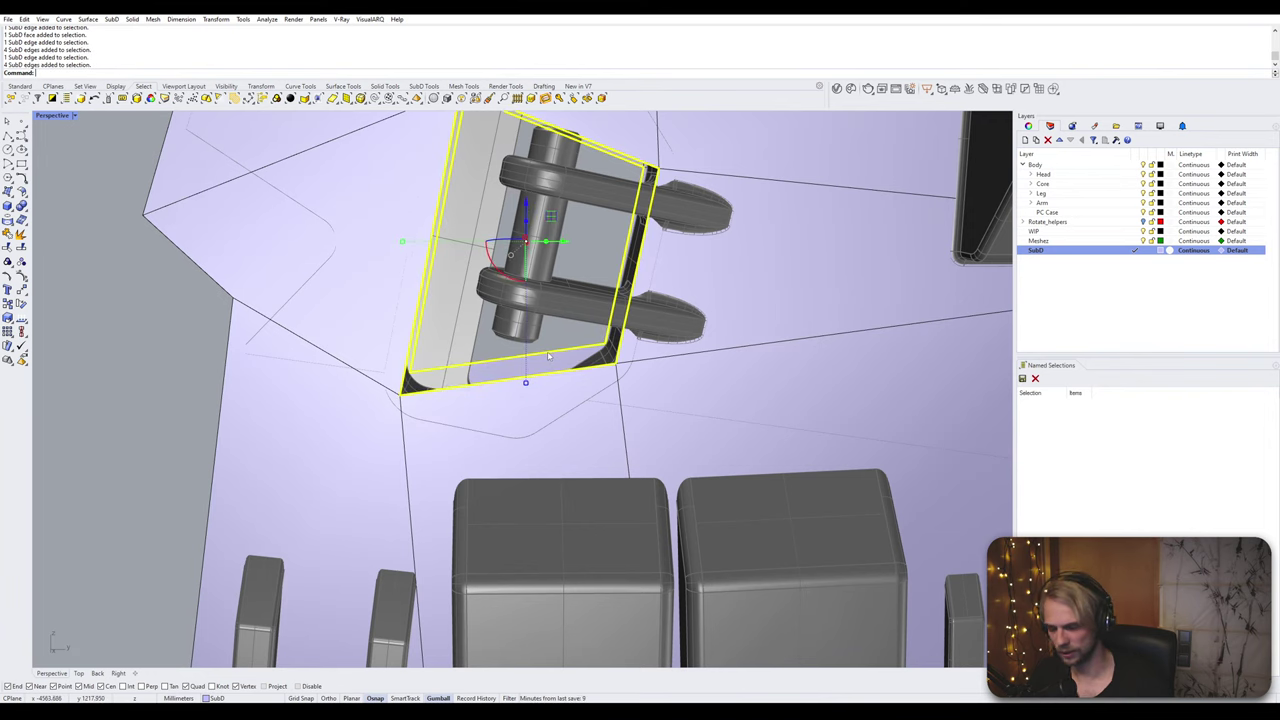
{"action": "key", "text": "Return"}
{"action": "key", "text": "Return"}
{"action": "key", "text": "Tab"}
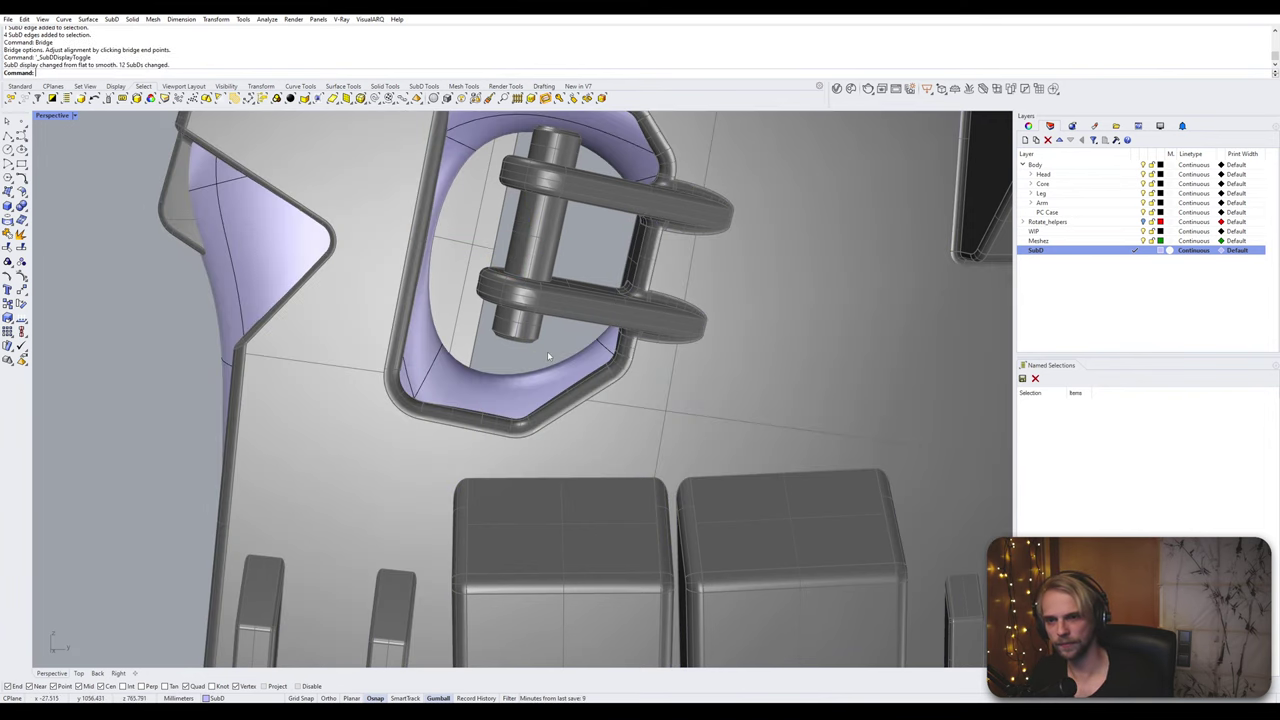
{"action": "scroll", "coordinate": [550, 331], "scroll_direction": "down", "scroll_amount": 2}
{"action": "key", "text": "Tab"}
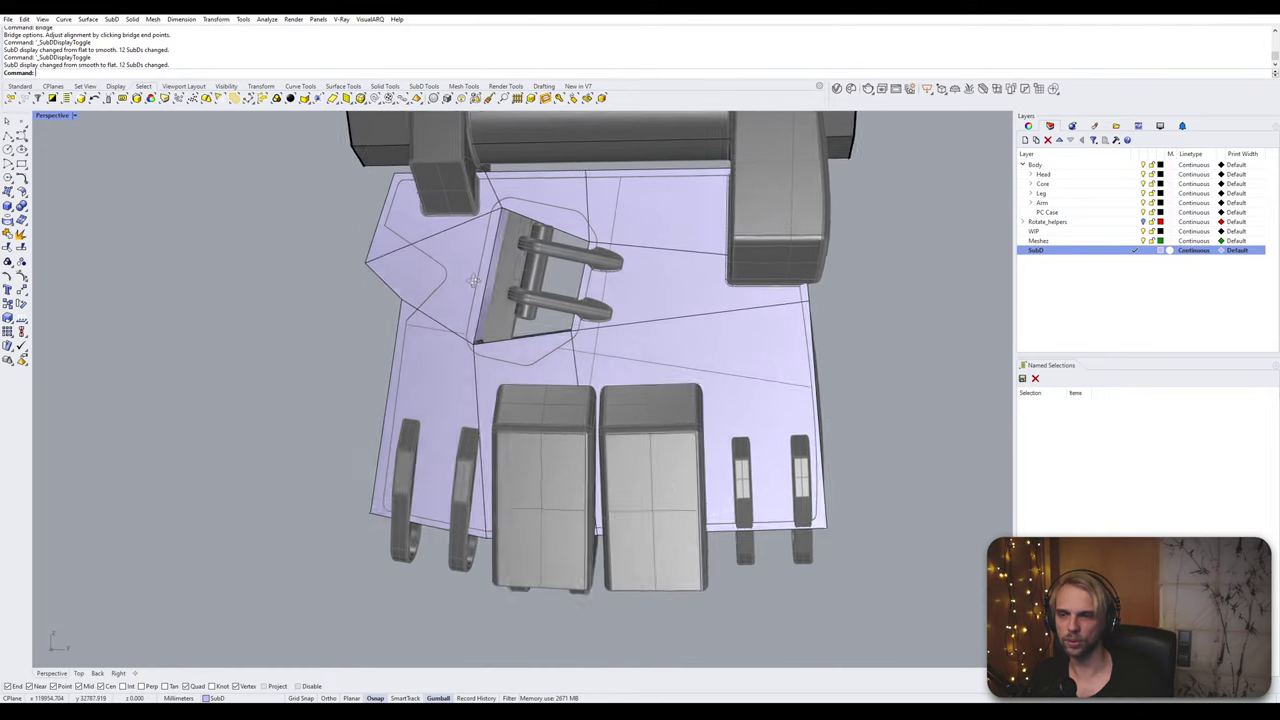
Step: Frame the plate in the side view and set that viewport to Wireframe
{"action": "double_click", "coordinate": [46, 116]}
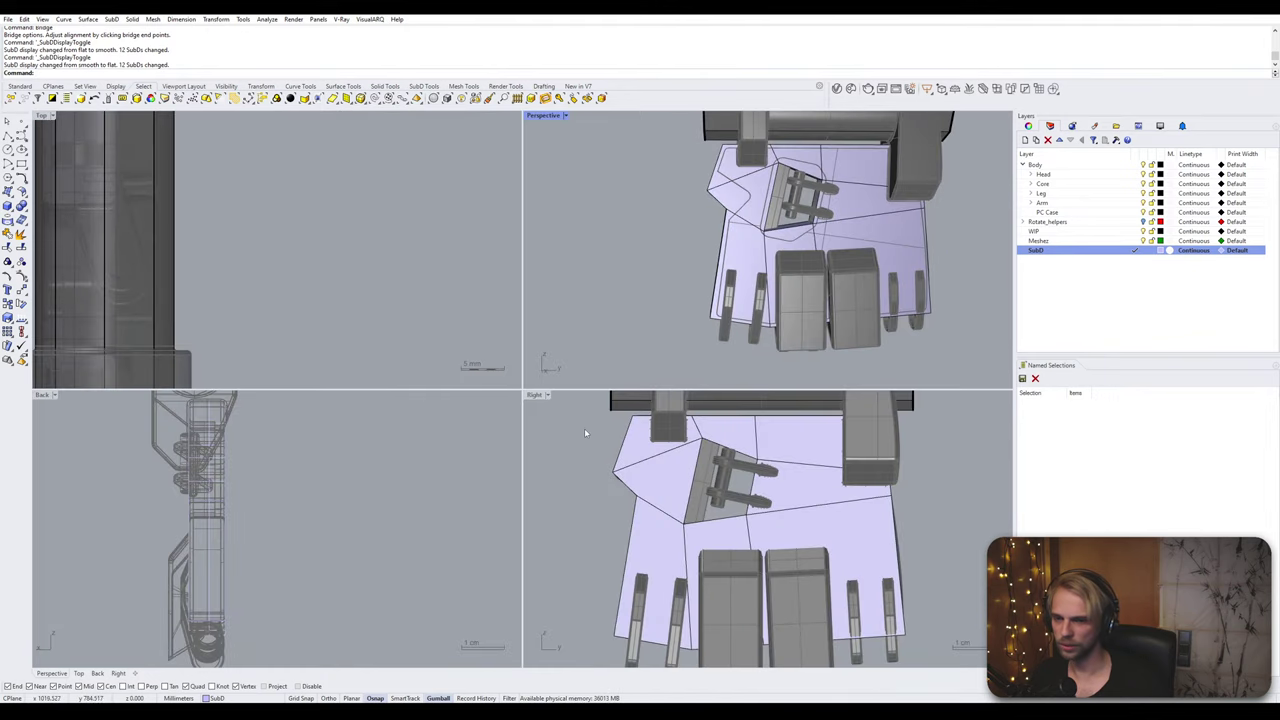
{"action": "double_click", "coordinate": [537, 398]}
{"action": "right_click_drag", "start_coordinate": [540, 409], "coordinate": [478, 384]}
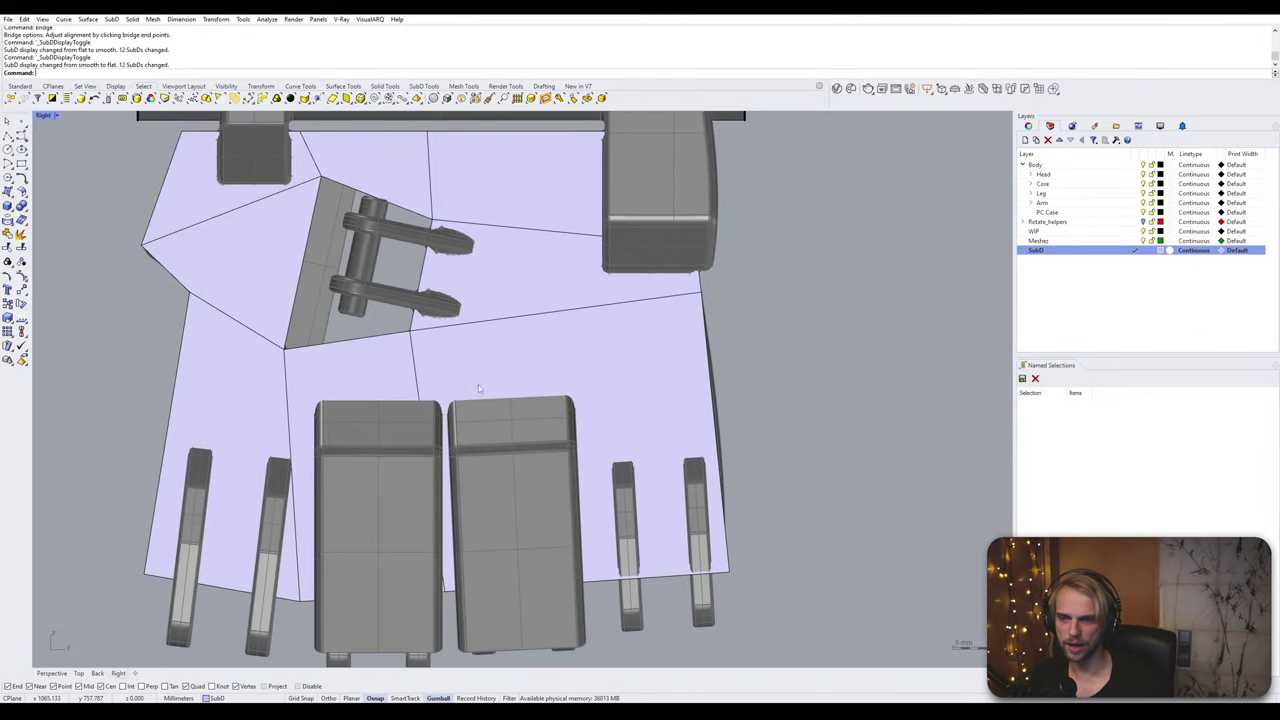
{"action": "double_click", "coordinate": [44, 115]}
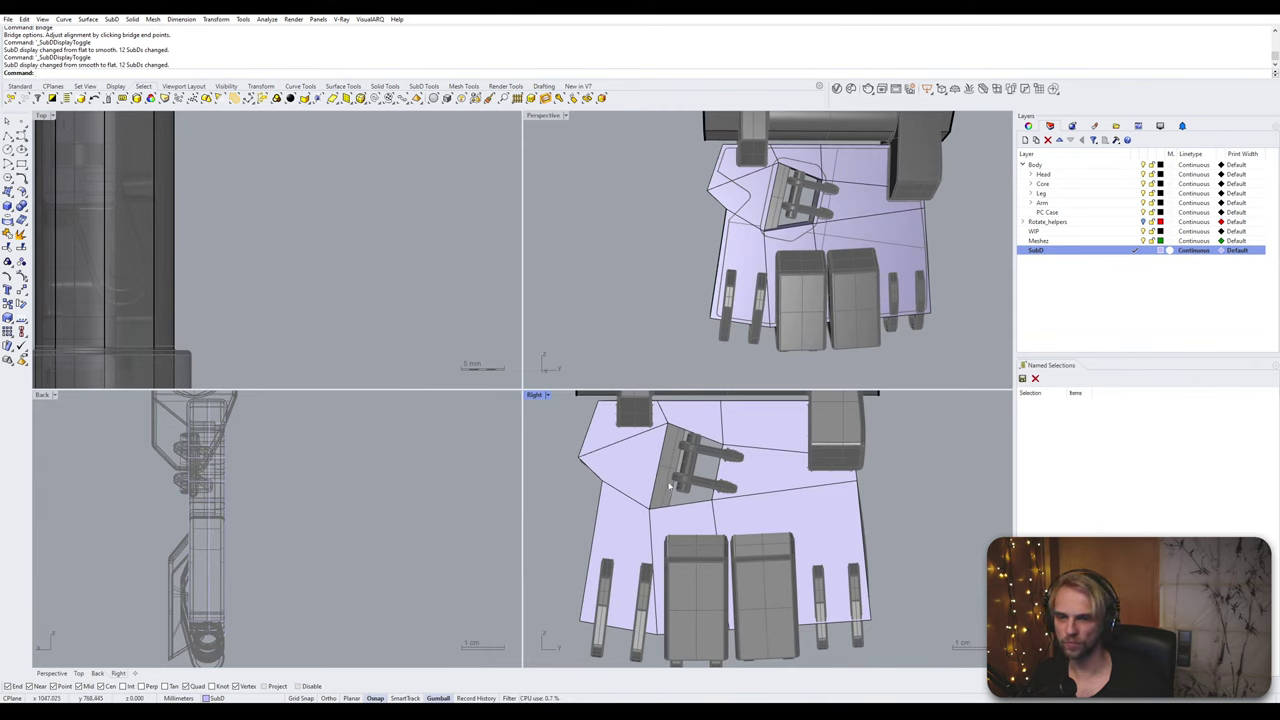
{"action": "right_click_drag", "start_coordinate": [670, 486], "coordinate": [673, 489]}
{"action": "left_click", "coordinate": [547, 396]}
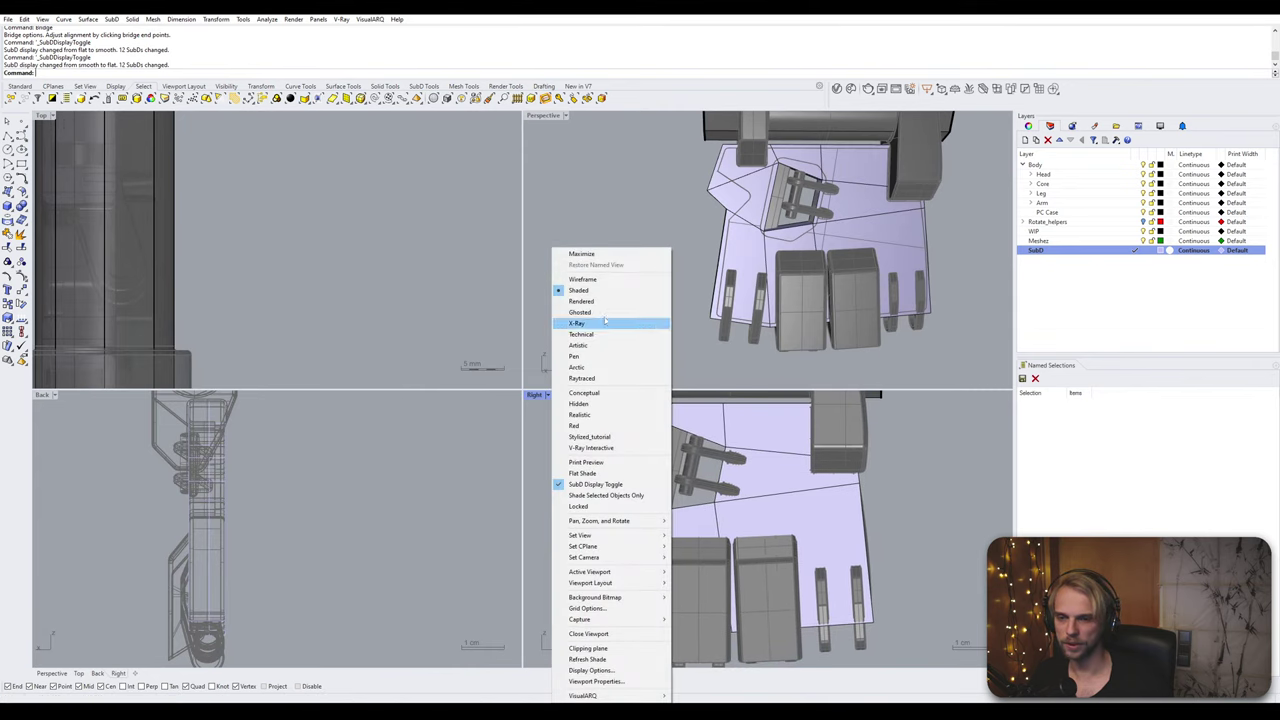
{"action": "left_click", "coordinate": [590, 279]}
Step: In the enlarged side view, select the edge loops across the plate and beside the pocket
{"action": "double_click", "coordinate": [538, 395]}
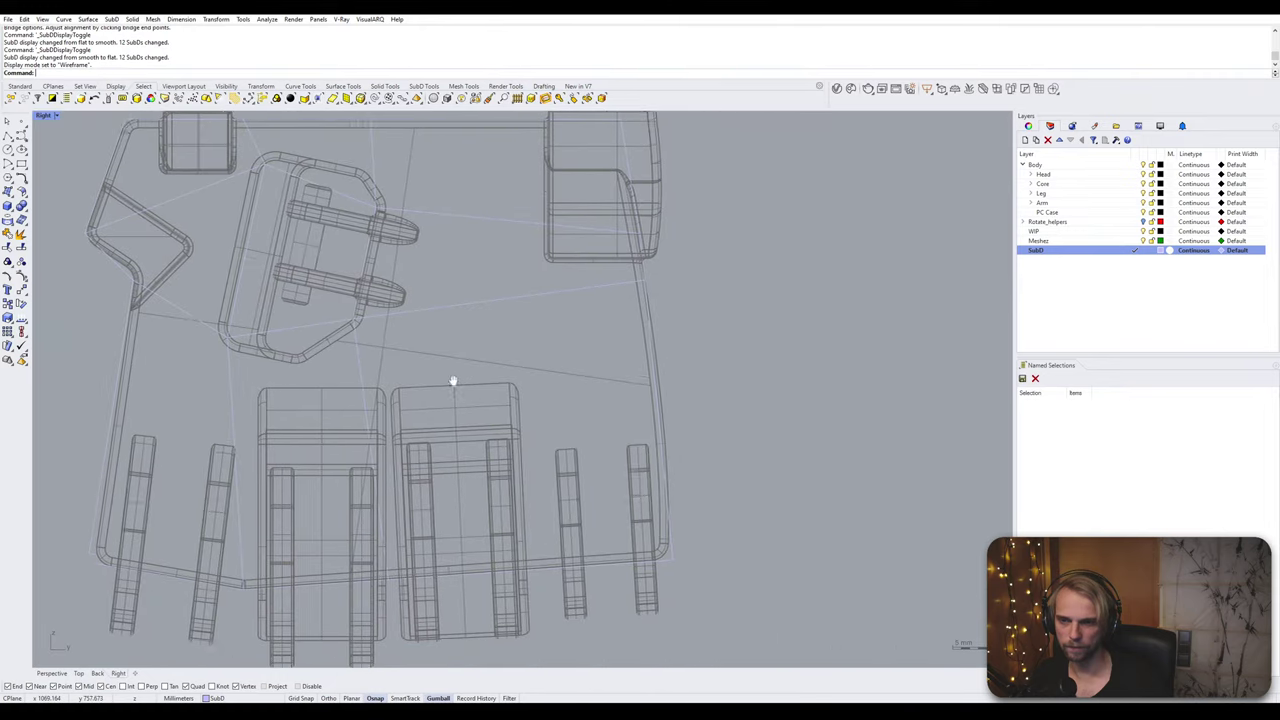
{"action": "scroll", "coordinate": [451, 377], "scroll_direction": "up", "scroll_amount": 5}
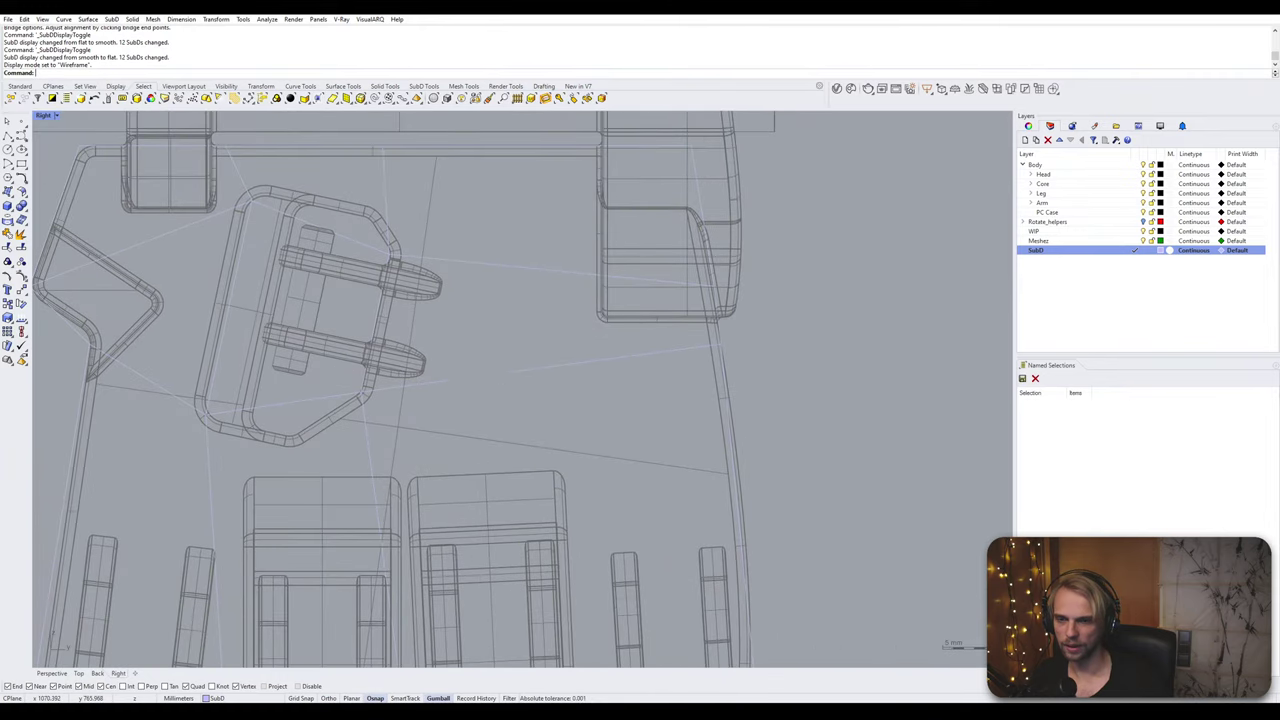
{"action": "double_click", "coordinate": [501, 375]}
{"action": "double_click", "coordinate": [439, 384]}
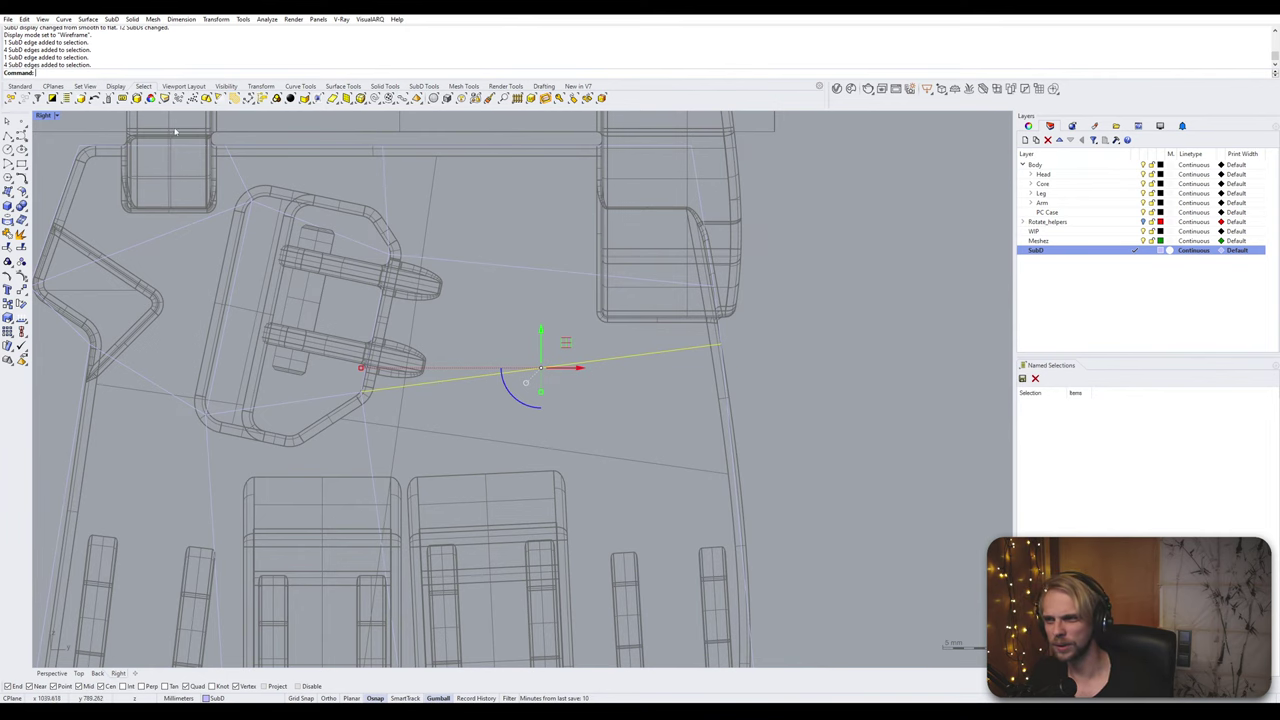
{"action": "double_click", "coordinate": [41, 116]}
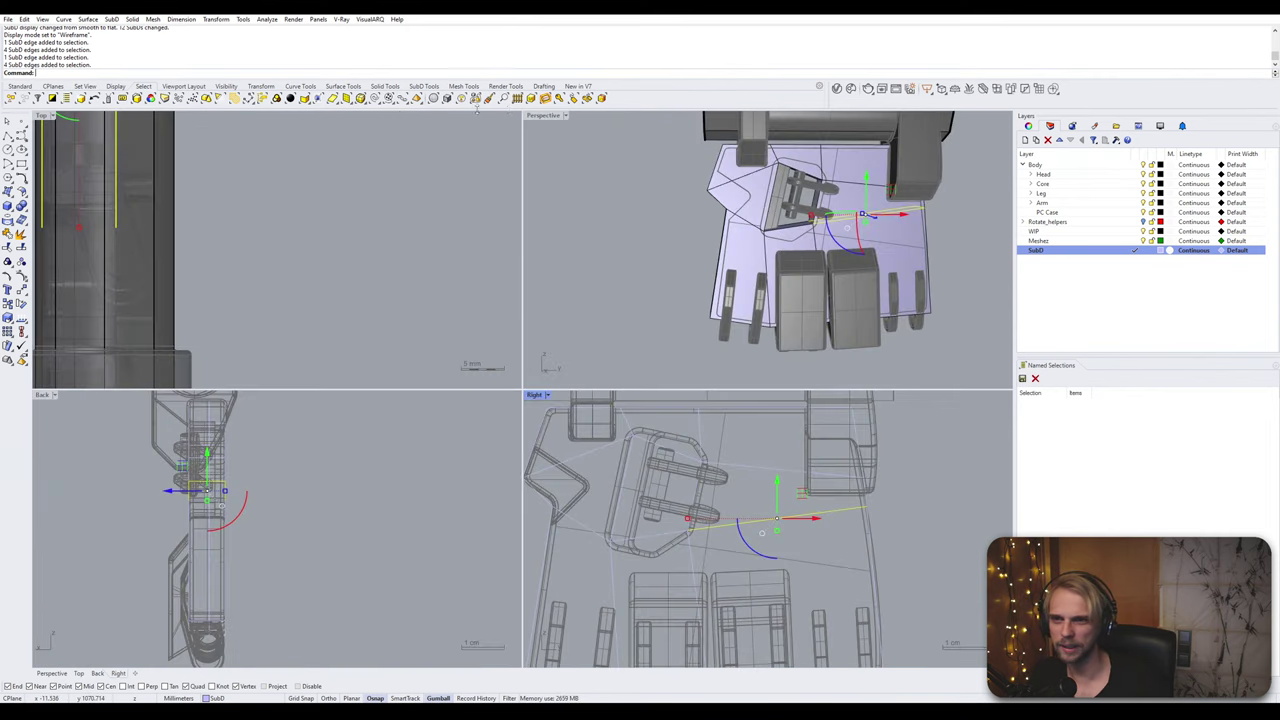
Step: In the enlarged 3D view, add the short pocket corner edge to the selection; the edge insertion is cancelled
{"action": "double_click", "coordinate": [543, 115]}
{"action": "scroll", "coordinate": [615, 385], "scroll_direction": "up", "scroll_amount": 5}
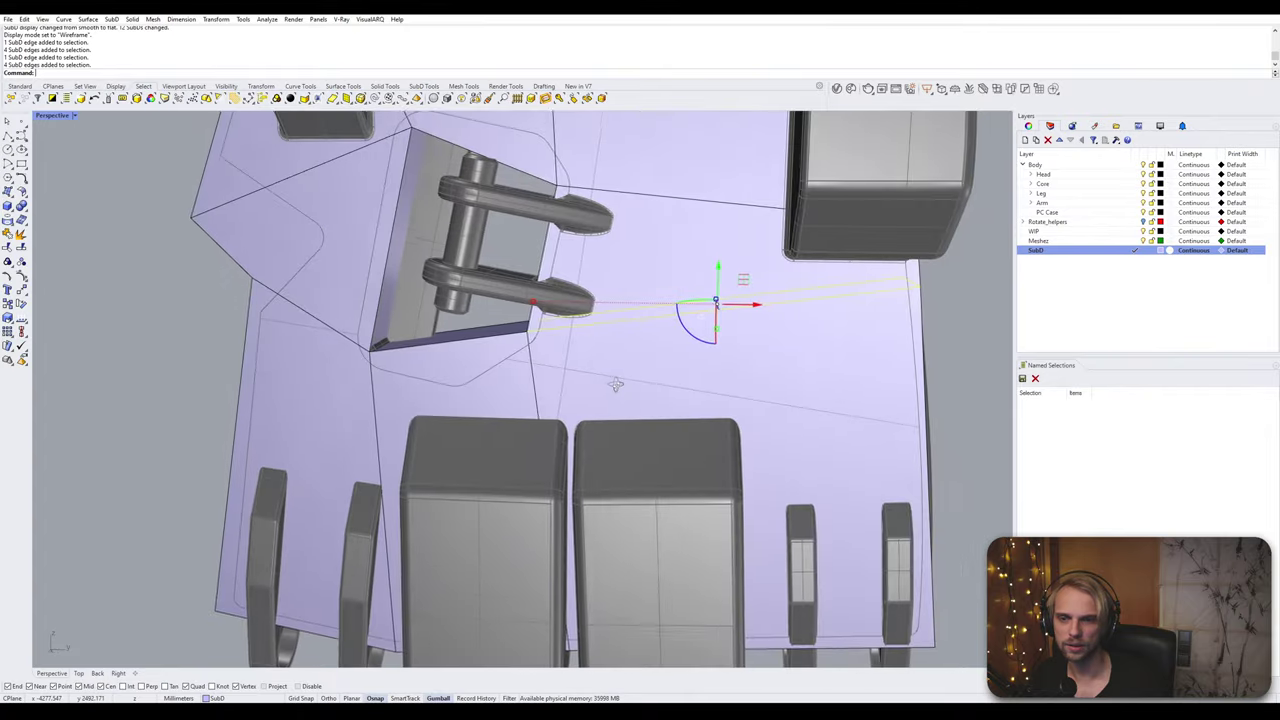
{"action": "right_click_drag", "start_coordinate": [615, 385], "coordinate": [514, 349]}
{"action": "scroll", "coordinate": [663, 400], "scroll_direction": "up", "scroll_amount": 3}
{"action": "scroll", "coordinate": [503, 287], "scroll_direction": "up", "scroll_amount": 5}
{"action": "left_click", "coordinate": [502, 290], "text": "ctrl+shift"}
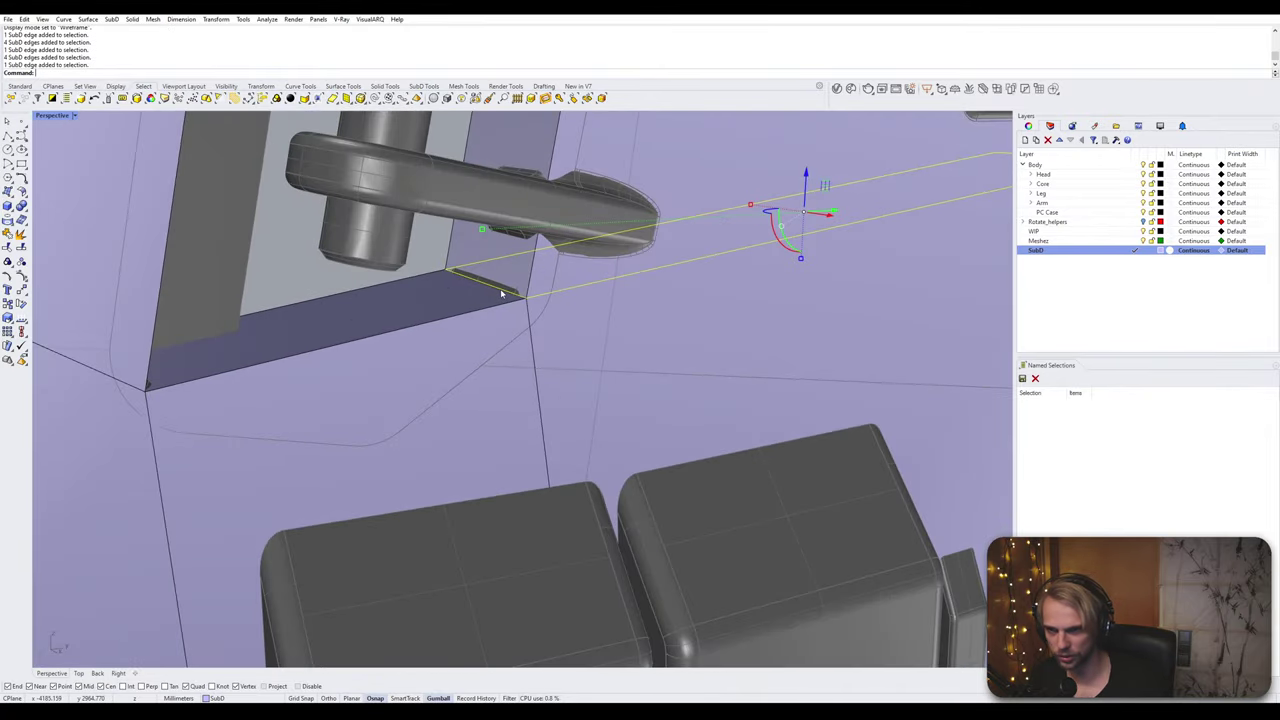
{"action": "key", "text": "Return"}
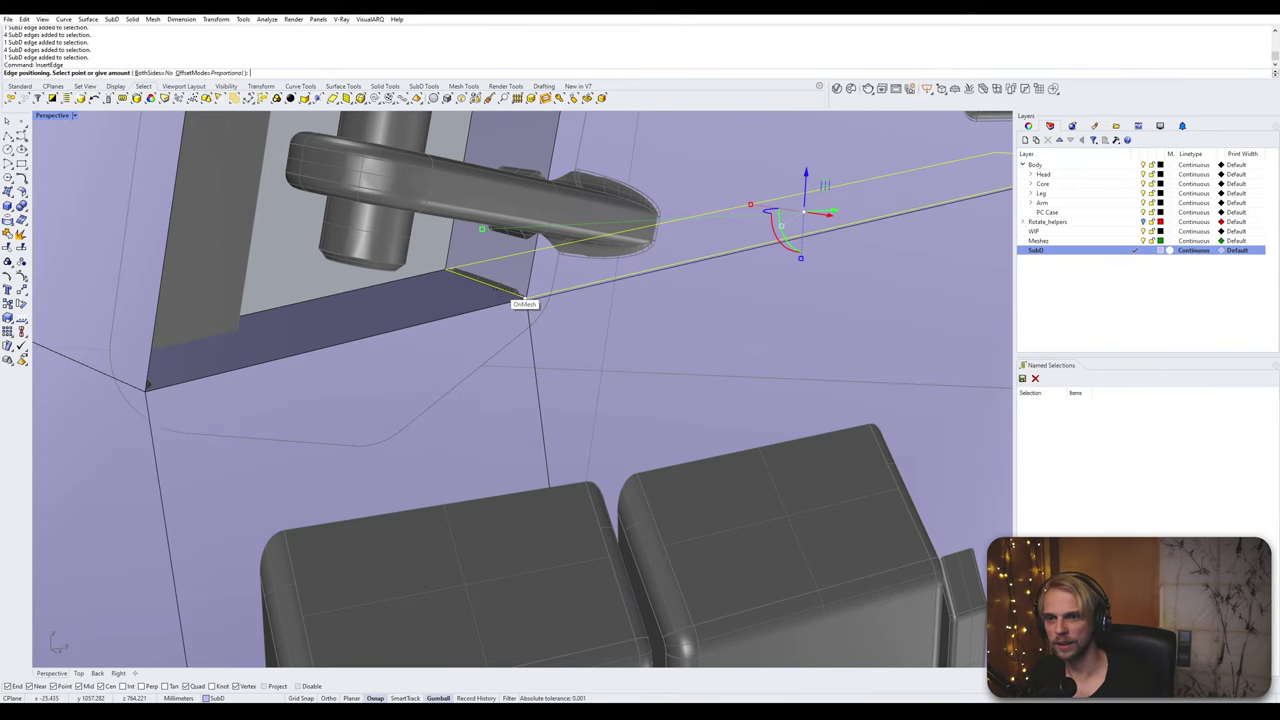
{"action": "key", "text": "Escape"}
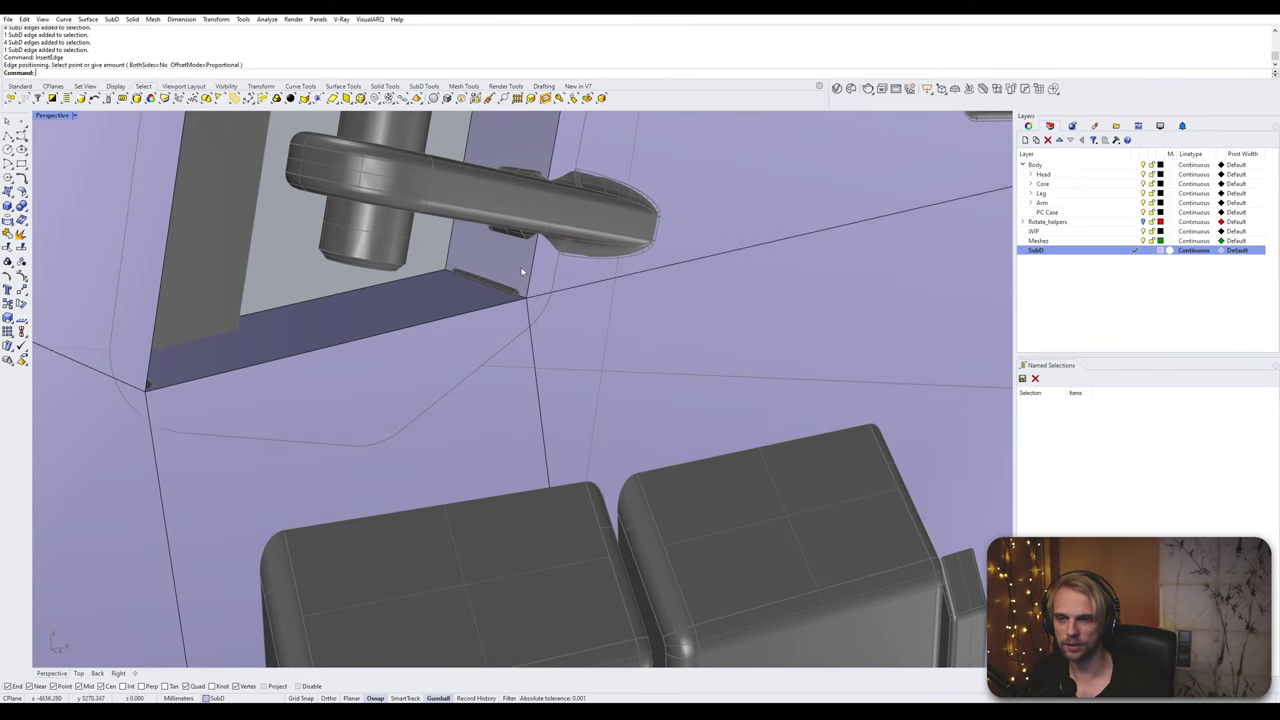
Step: Delete the recess's inner ring of faces, check the hole's edge loops, then undo the deletion
{"action": "scroll", "coordinate": [561, 326], "scroll_direction": "down", "scroll_amount": 6}
{"action": "right_click_drag", "start_coordinate": [561, 326], "coordinate": [547, 283]}
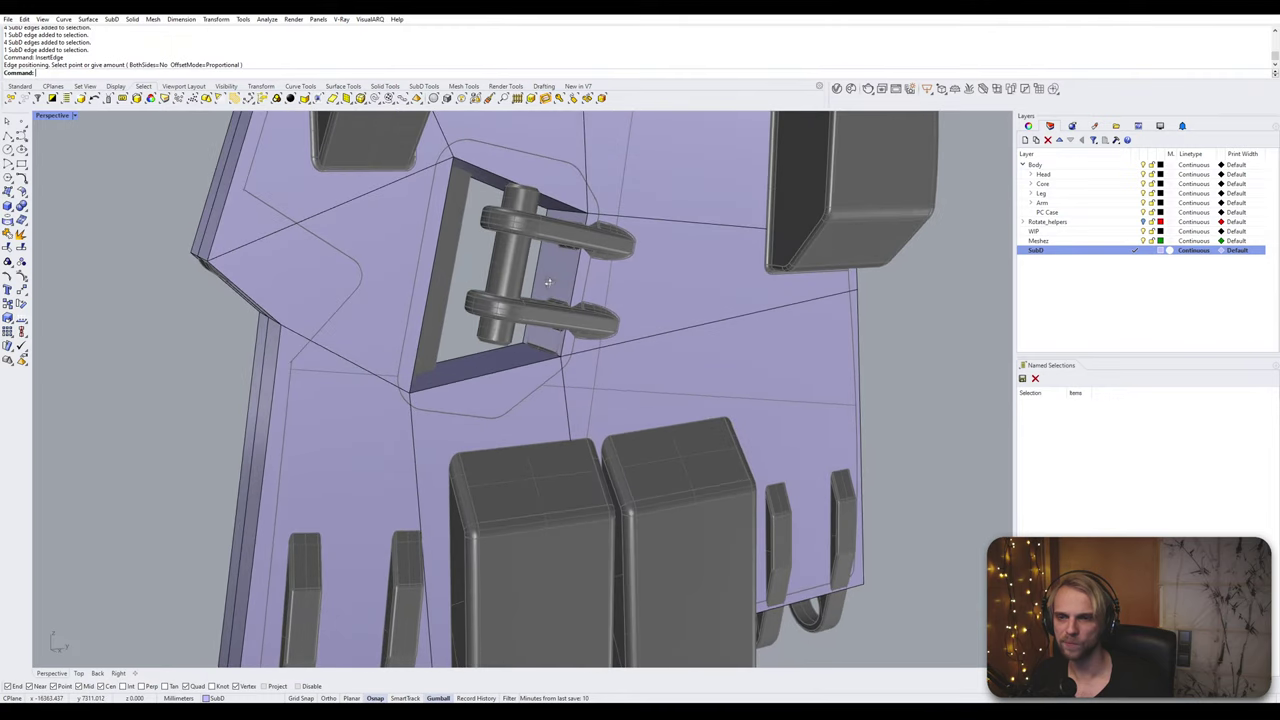
{"action": "left_click", "coordinate": [551, 282], "text": "ctrl+shift"}
{"action": "double_click", "coordinate": [485, 368], "text": "ctrl+shift"}
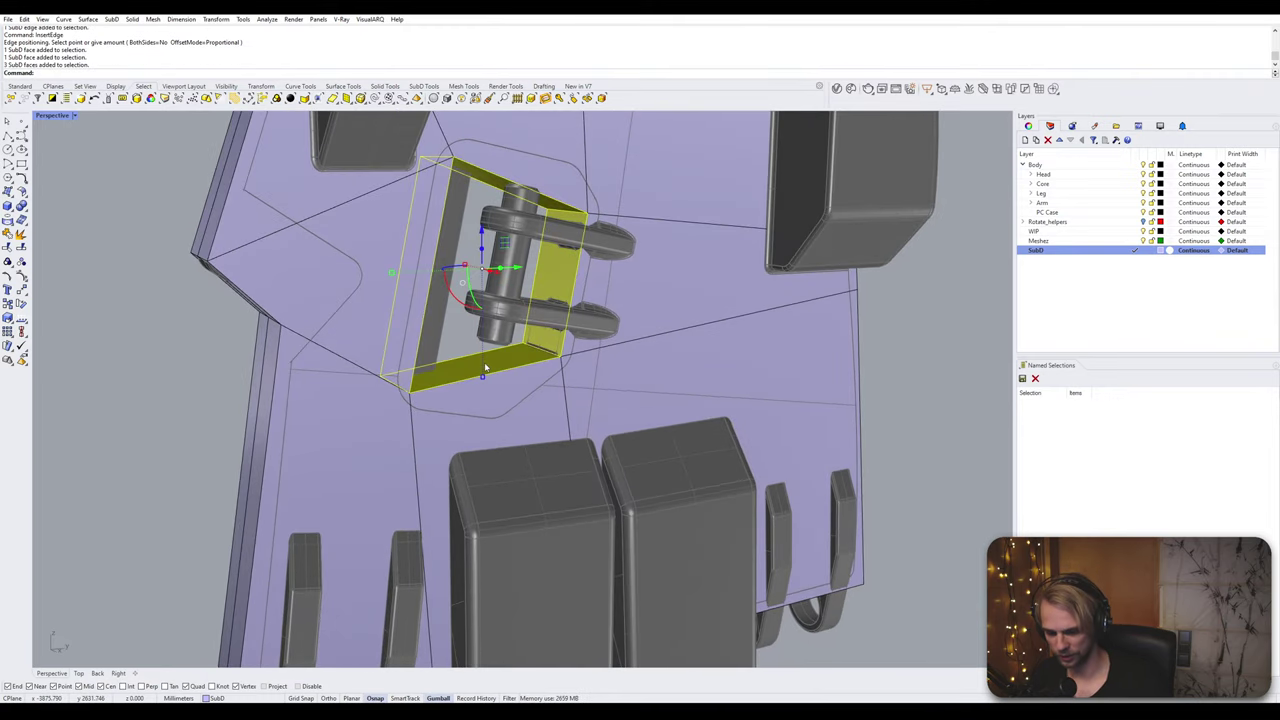
{"action": "key", "text": "Delete"}
{"action": "double_click", "coordinate": [614, 348], "text": "ctrl+shift"}
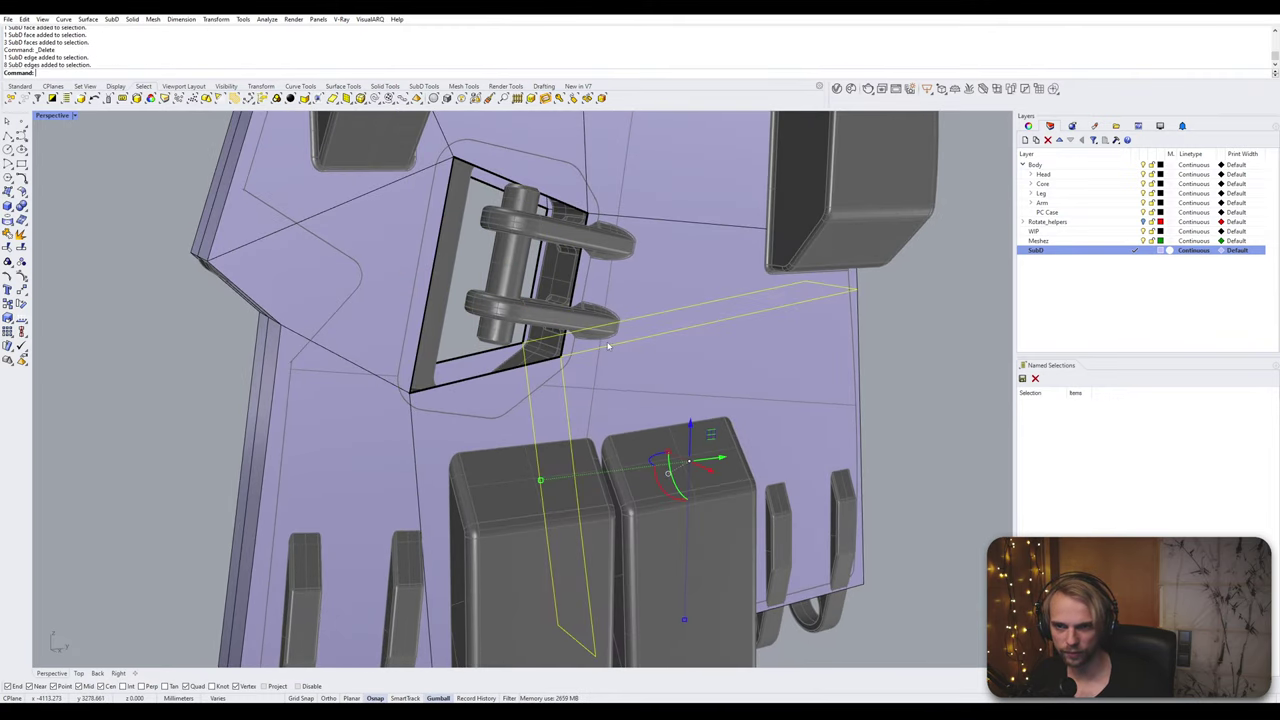
{"action": "key", "text": "Escape"}
{"action": "left_click", "coordinate": [607, 346], "text": "ctrl+shift"}
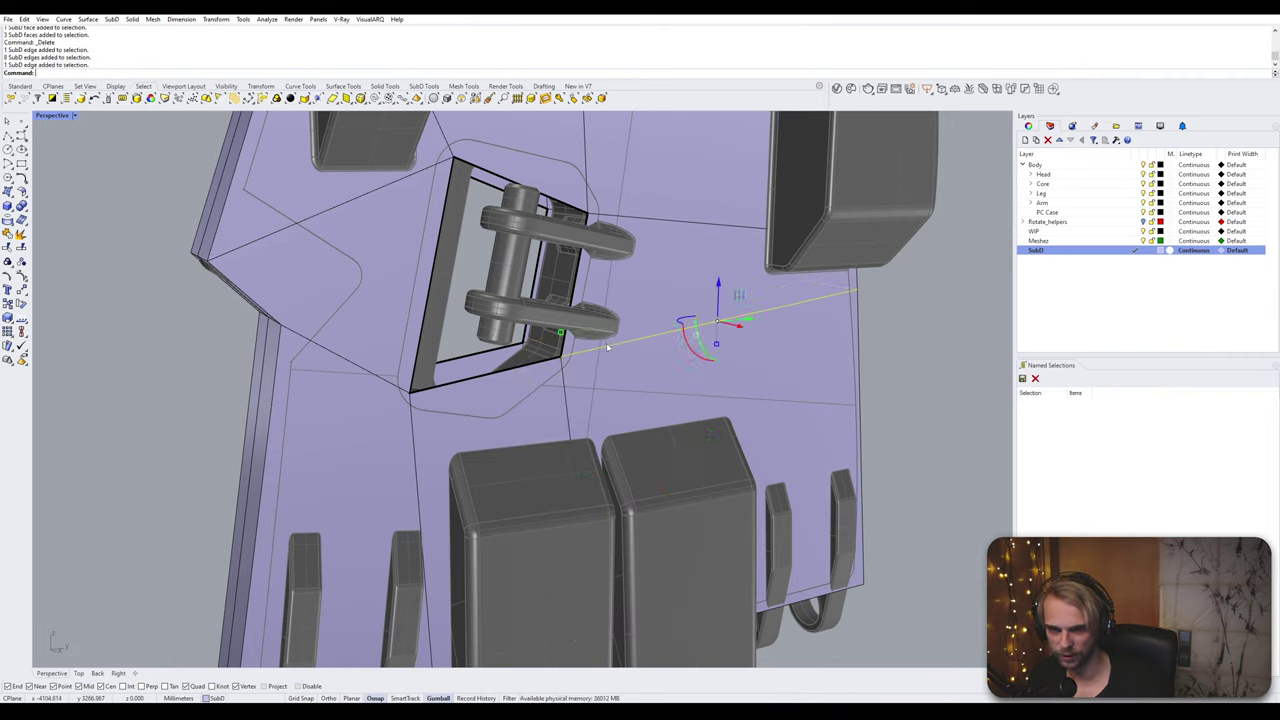
{"action": "double_click", "coordinate": [541, 345], "text": "ctrl+shift"}
{"action": "key", "text": "Escape"}
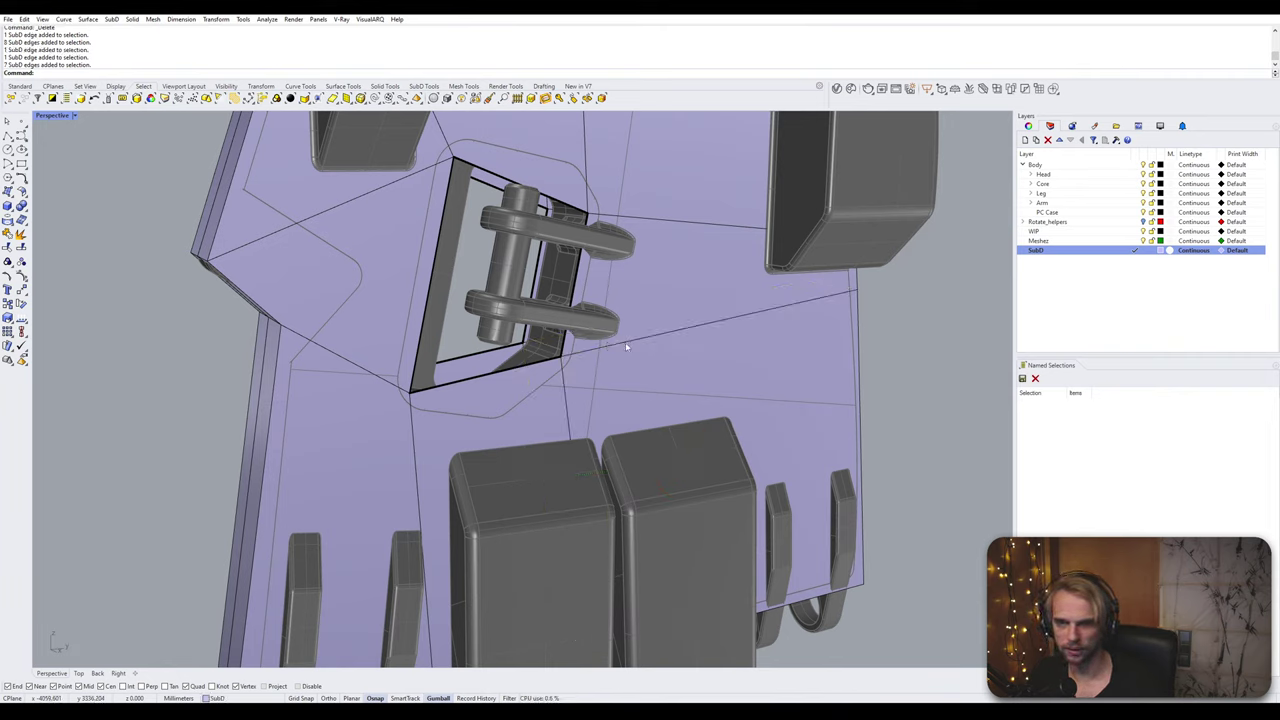
{"action": "key", "text": "ctrl+z"}
Step: Insert a new edge along the loop beside the pocket corner with the Ins command
{"action": "left_click", "coordinate": [590, 355], "text": "ctrl+shift"}
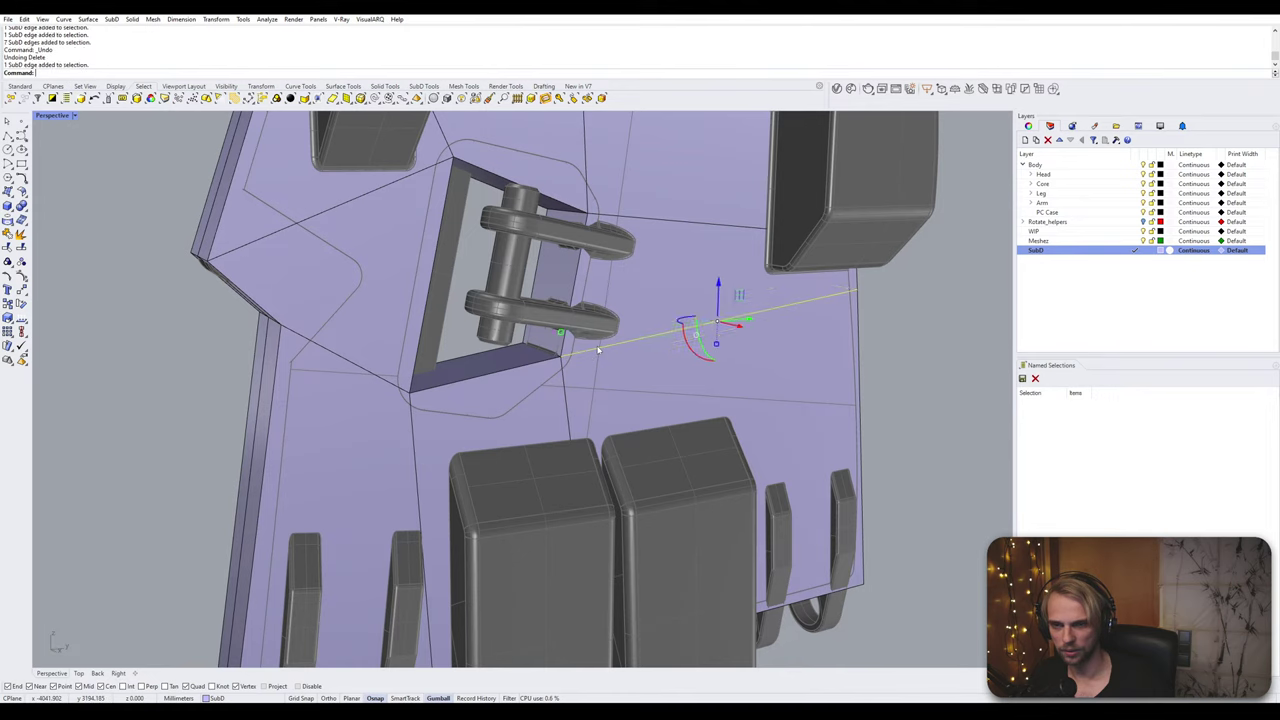
{"action": "double_click", "coordinate": [570, 355], "text": "ctrl+shift"}
{"action": "left_click", "coordinate": [549, 355], "text": "ctrl+shift"}
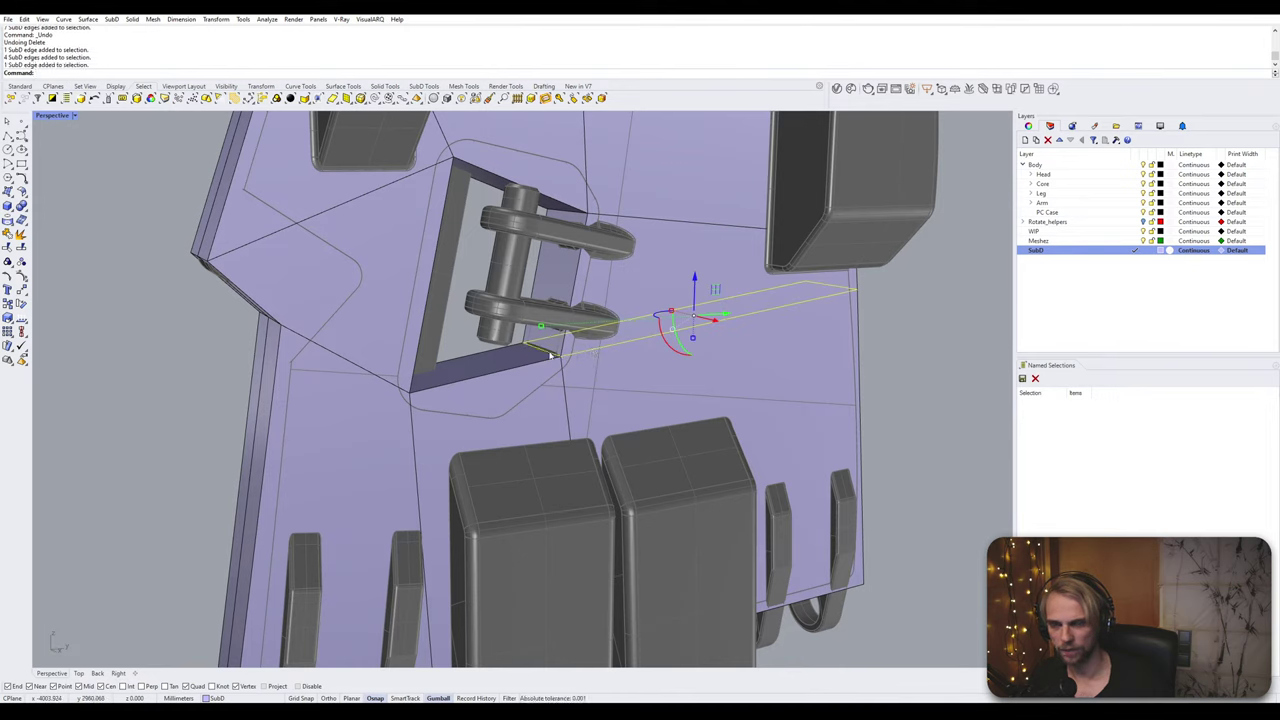
{"action": "left_click", "coordinate": [553, 355], "text": "ctrl"}
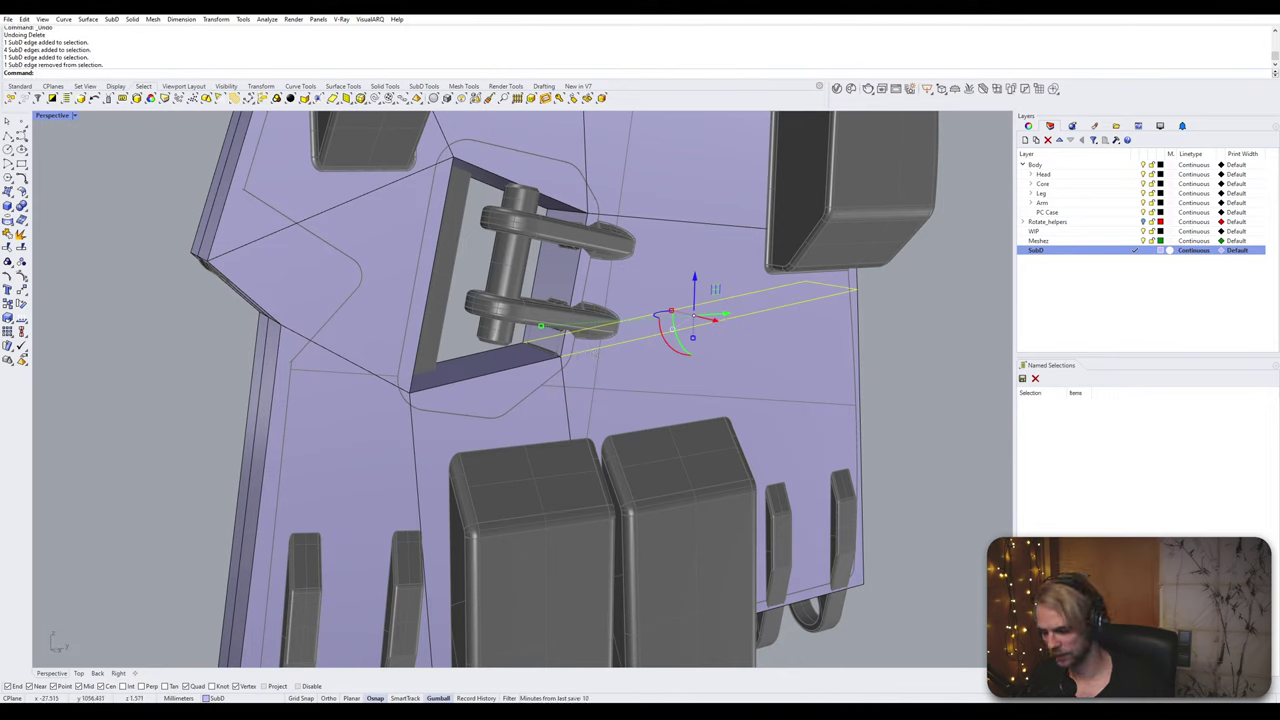
{"action": "key", "text": "Return"}
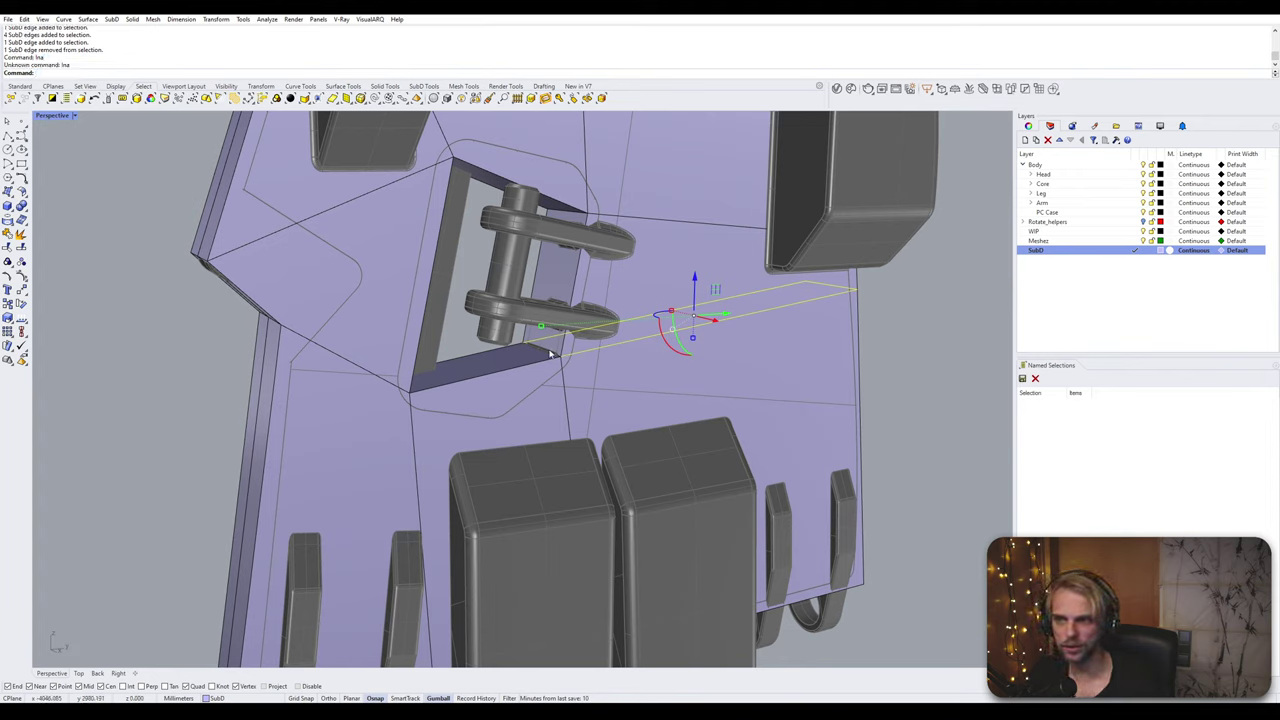
{"action": "type", "text": "Insert"}
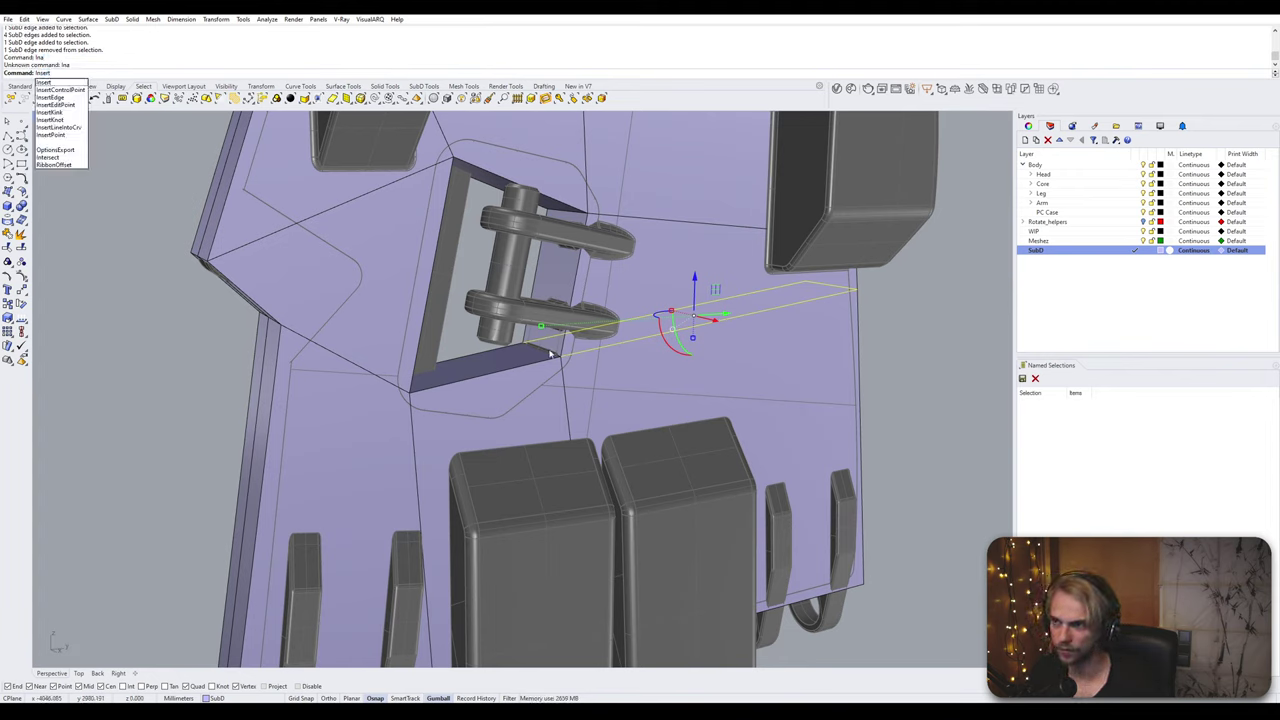
{"action": "key", "text": "Return"}
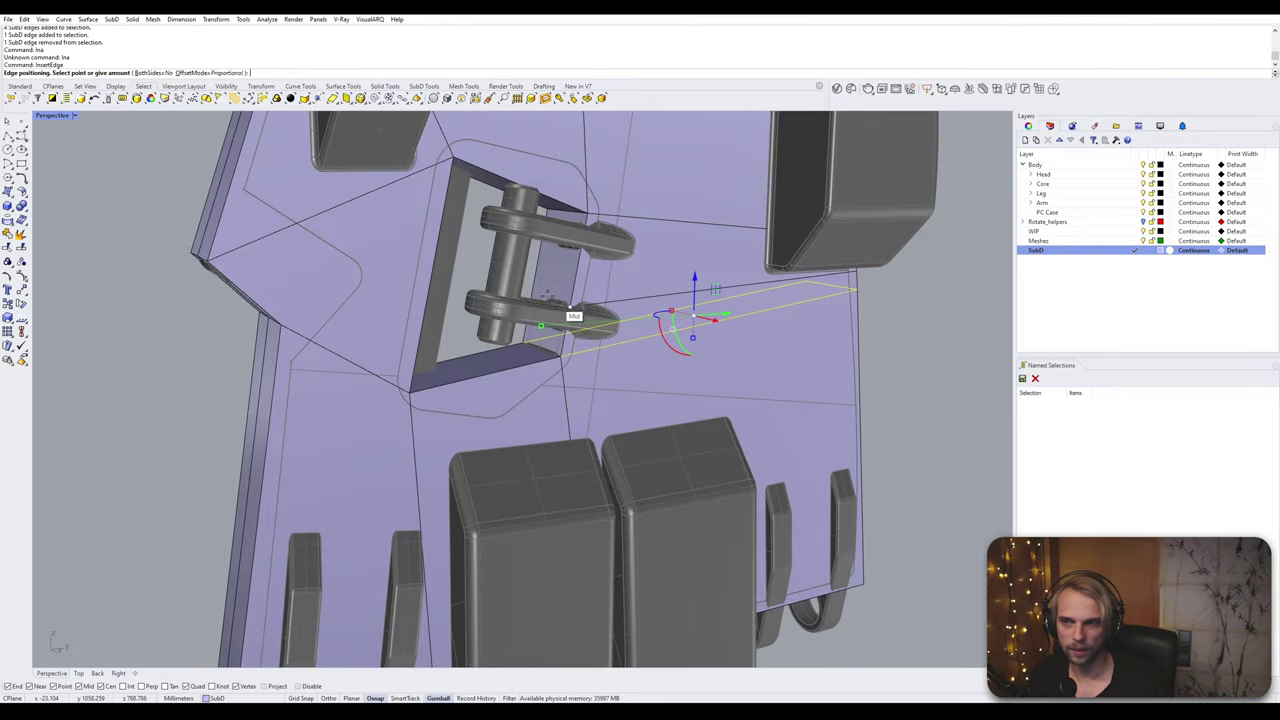
{"action": "right_click_drag", "start_coordinate": [662, 332], "coordinate": [612, 308]}
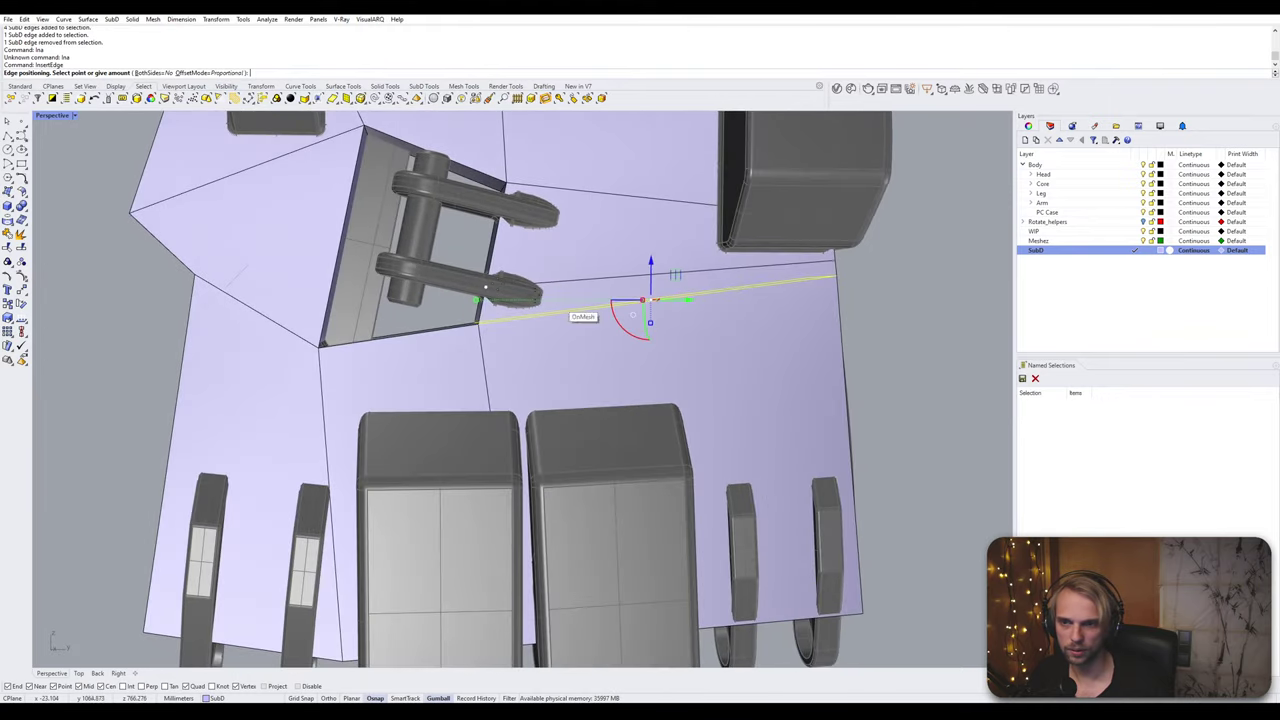
{"action": "scroll", "coordinate": [488, 288], "scroll_direction": "up", "scroll_amount": 5}
{"action": "left_click", "coordinate": [483, 291]}
Step: Insert a second edge loop below the first, beside the pocket
{"action": "right_click_drag", "start_coordinate": [530, 250], "coordinate": [570, 256]}
{"action": "scroll", "coordinate": [592, 237], "scroll_direction": "down", "scroll_amount": 5}
{"action": "double_click", "coordinate": [571, 254], "text": "ctrl+shift"}
{"action": "key", "text": "space"}
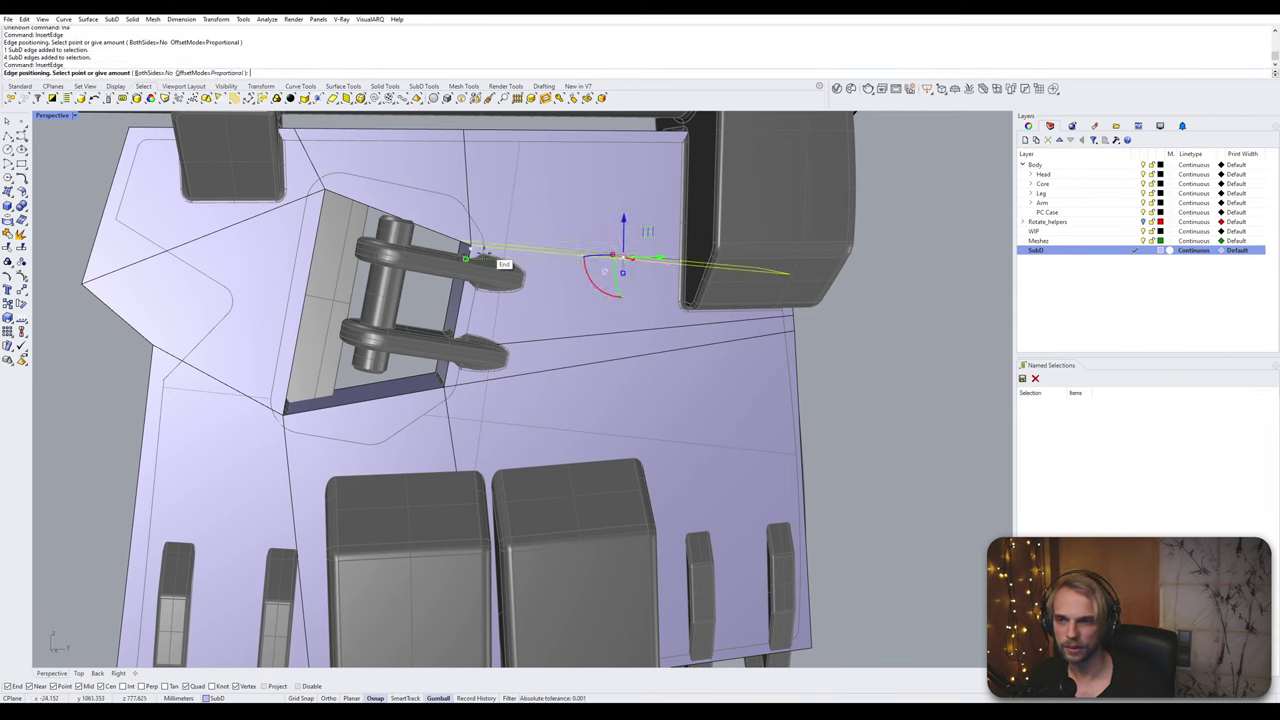
{"action": "left_click", "coordinate": [468, 293]}
Step: Delete the pocket's bottom faces and select the hole's boundary edges
{"action": "left_click", "coordinate": [456, 322], "text": "ctrl+shift"}
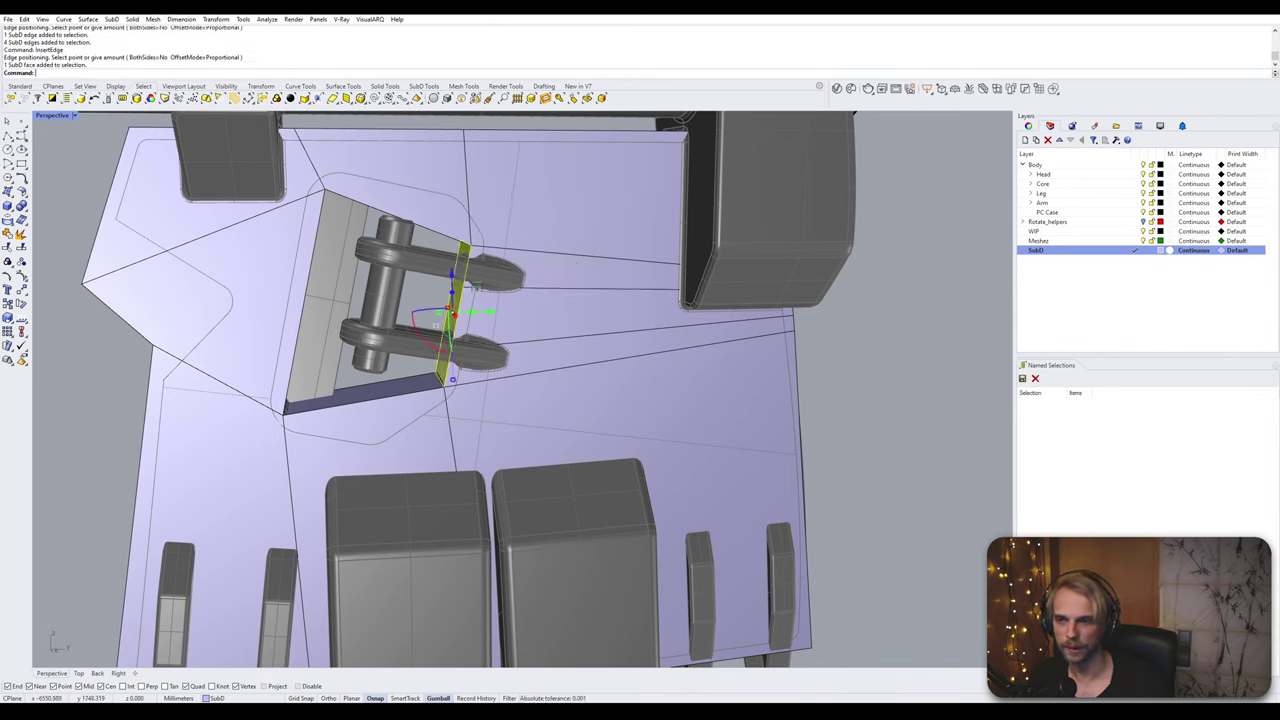
{"action": "double_click", "coordinate": [391, 392]}
{"action": "key", "text": "Delete"}
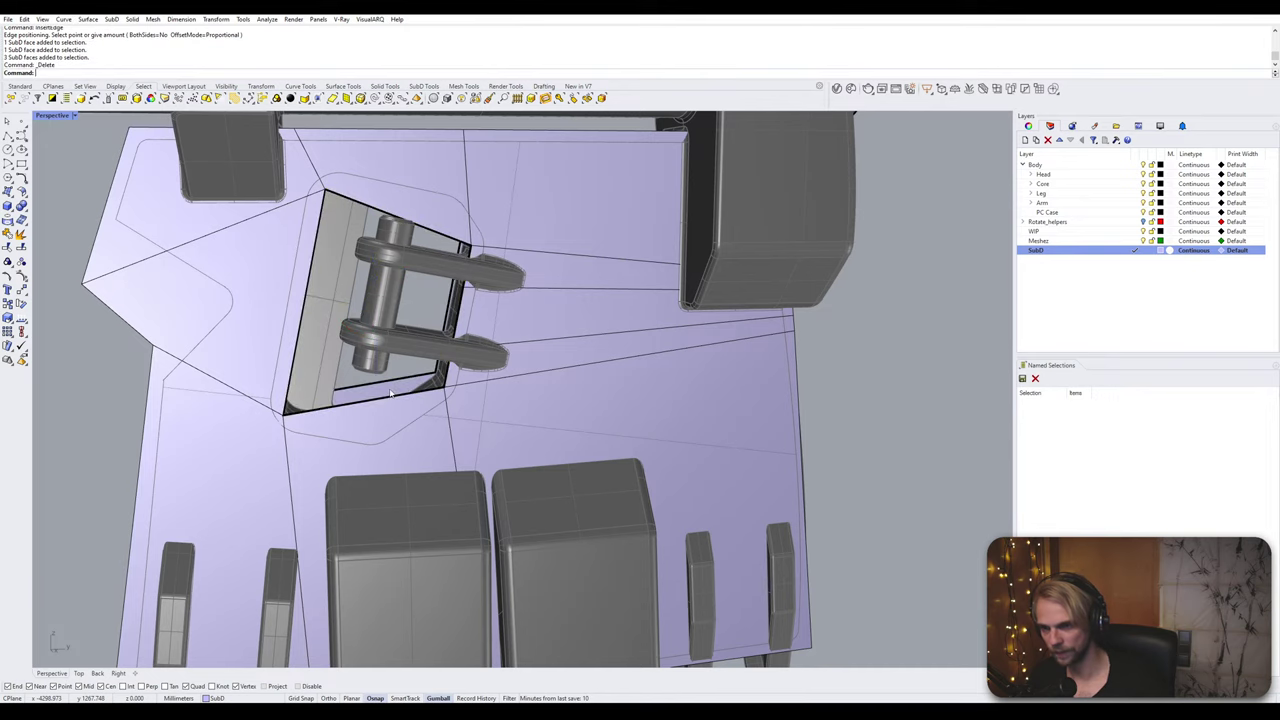
{"action": "double_click", "coordinate": [391, 384]}
{"action": "double_click", "coordinate": [396, 398]}
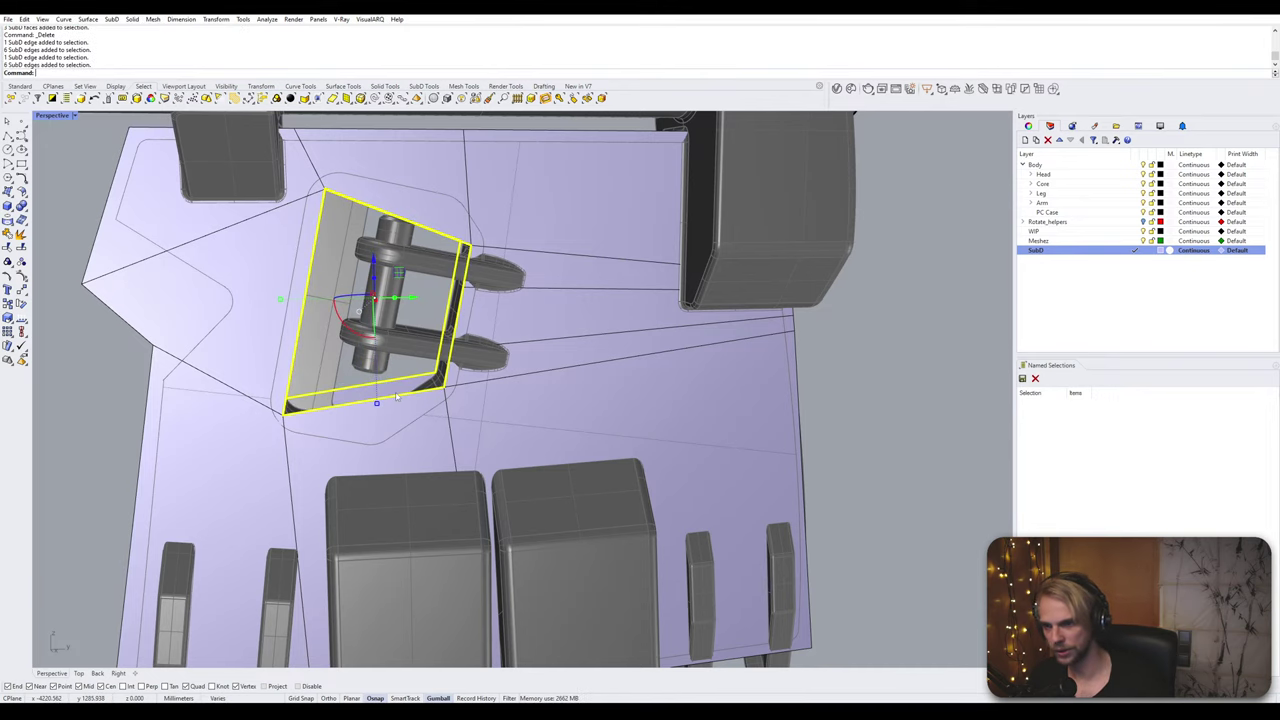
Step: Bridge the hole's edge strings with new SubD faces and show Perspective in wireframe
{"action": "type", "text": "Bridge"}
{"action": "key", "text": "Return"}
{"action": "key", "text": "Return"}
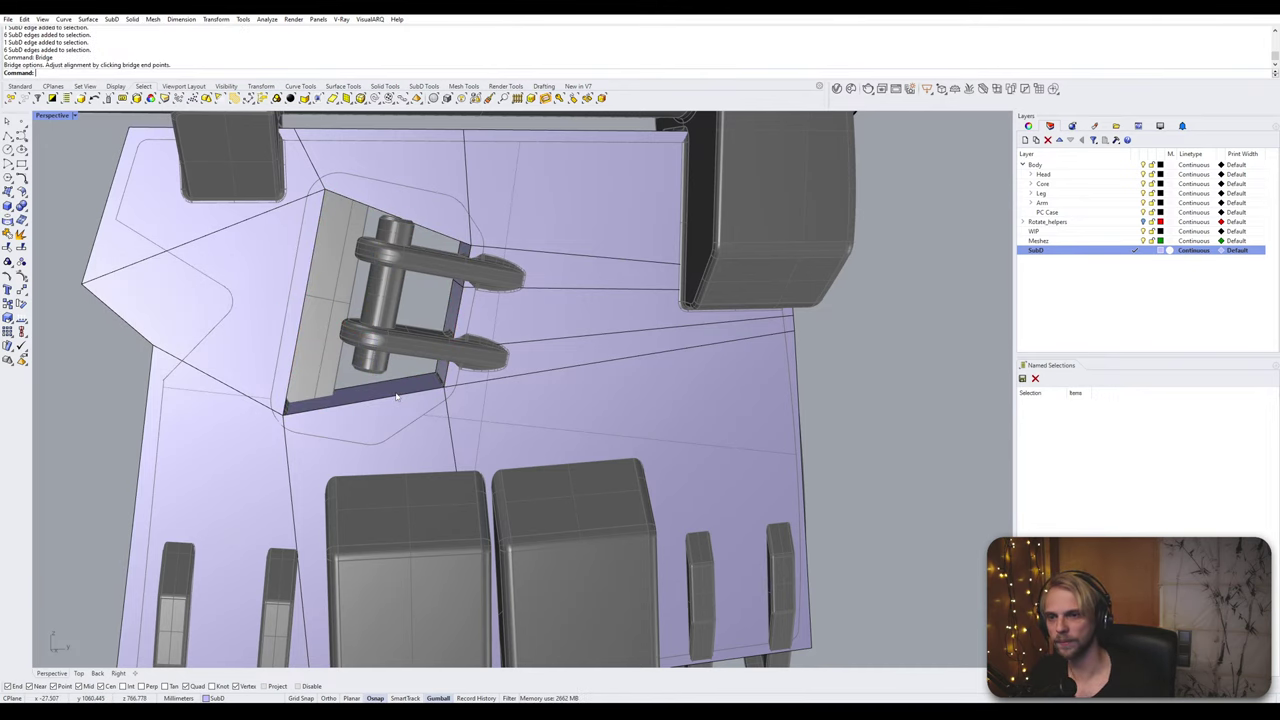
{"action": "key", "text": "Tab"}
{"action": "scroll", "coordinate": [396, 397], "scroll_direction": "down", "scroll_amount": 2}
{"action": "key", "text": "Tab"}
{"action": "left_click", "coordinate": [60, 116]}
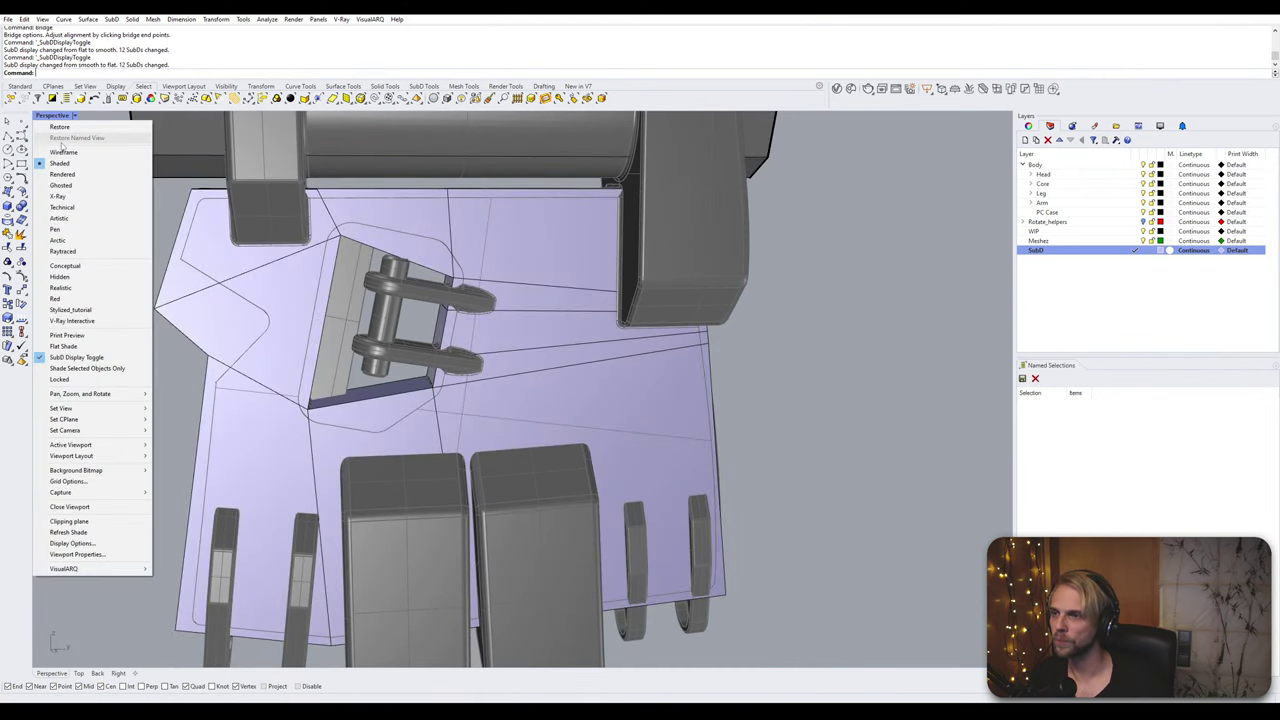
{"action": "left_click", "coordinate": [52, 128]}
Step: Set Perspective back to Shaded, maximize the side view, and move a pocket edge down-left
{"action": "double_click", "coordinate": [52, 116]}
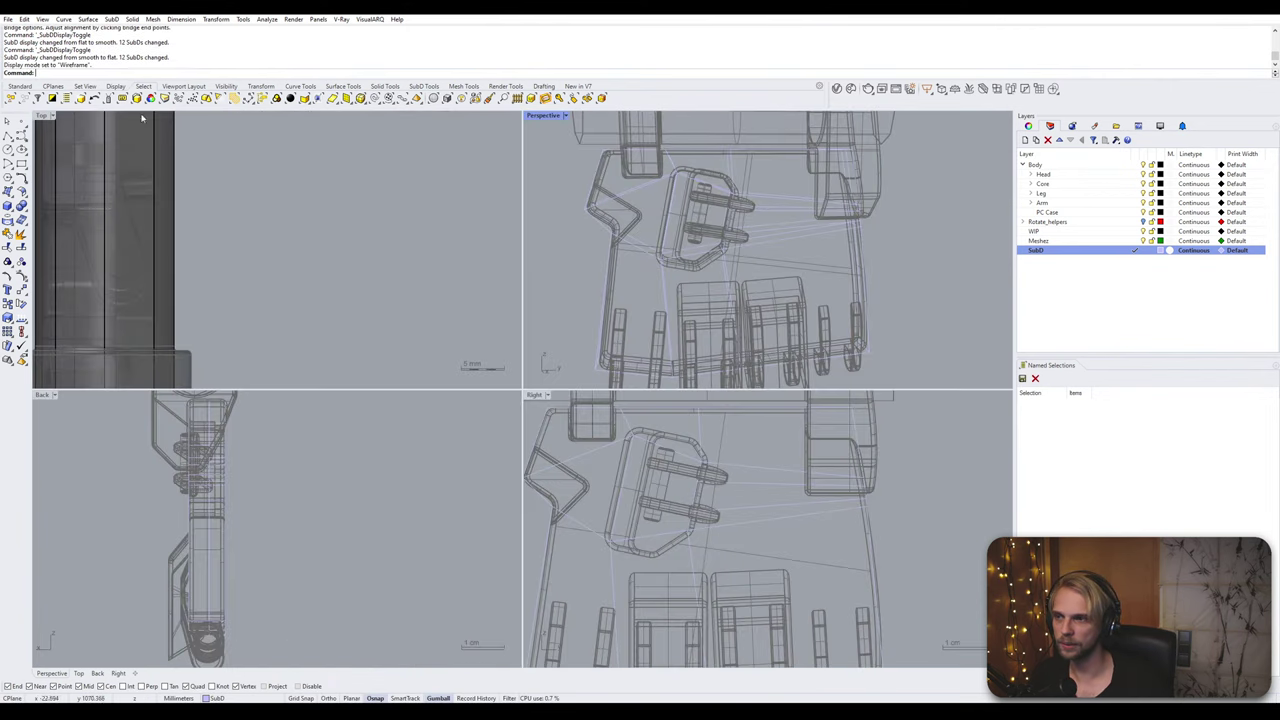
{"action": "left_click", "coordinate": [541, 116]}
{"action": "left_click", "coordinate": [555, 165]}
{"action": "double_click", "coordinate": [534, 395]}
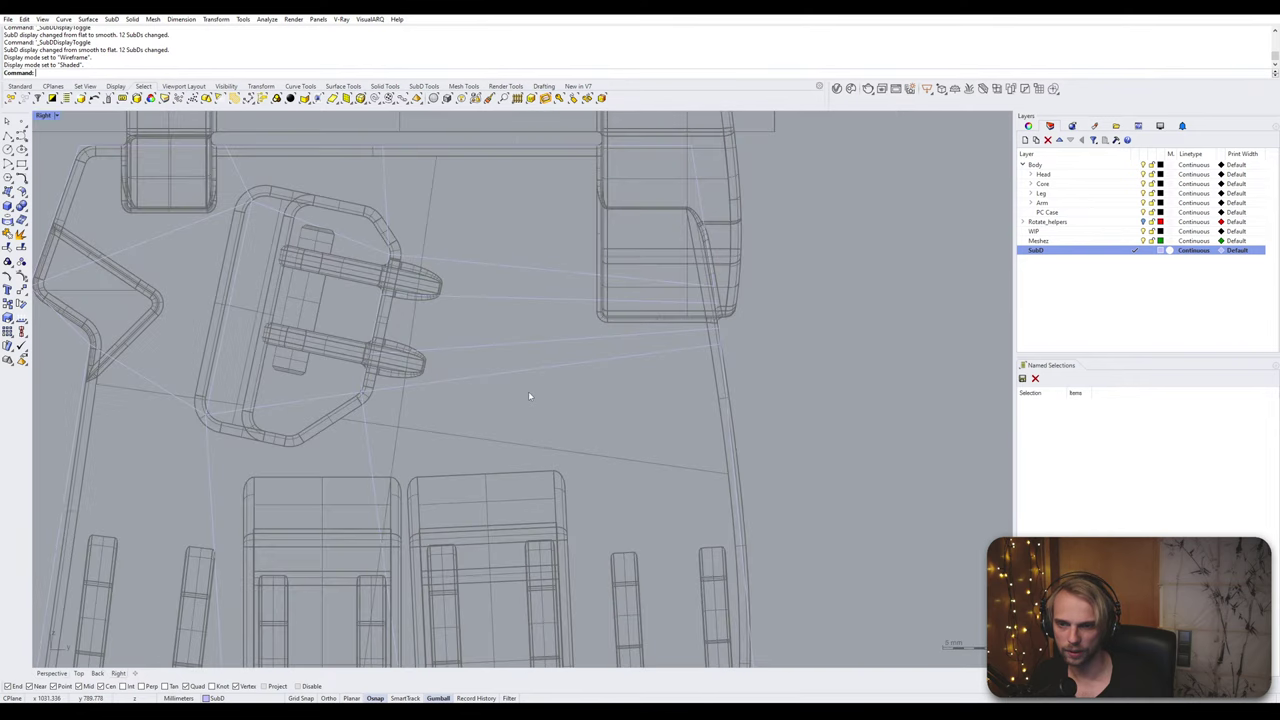
{"action": "right_click_drag", "start_coordinate": [528, 391], "coordinate": [522, 350]}
{"action": "scroll", "coordinate": [522, 355], "scroll_direction": "up", "scroll_amount": 6}
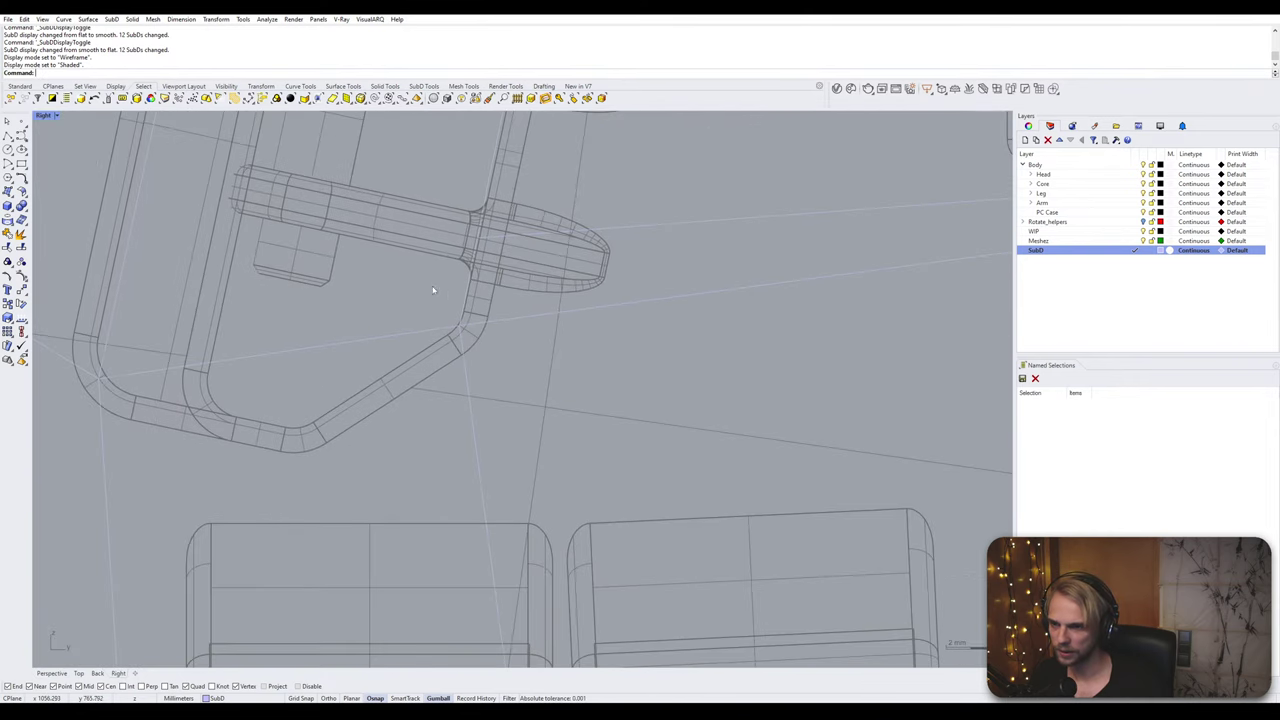
{"action": "left_click", "coordinate": [436, 352], "text": "ctrl+shift"}
{"action": "scroll", "coordinate": [436, 352], "scroll_direction": "down", "scroll_amount": 4}
{"action": "left_click_drag", "start_coordinate": [448, 322], "coordinate": [372, 369]}
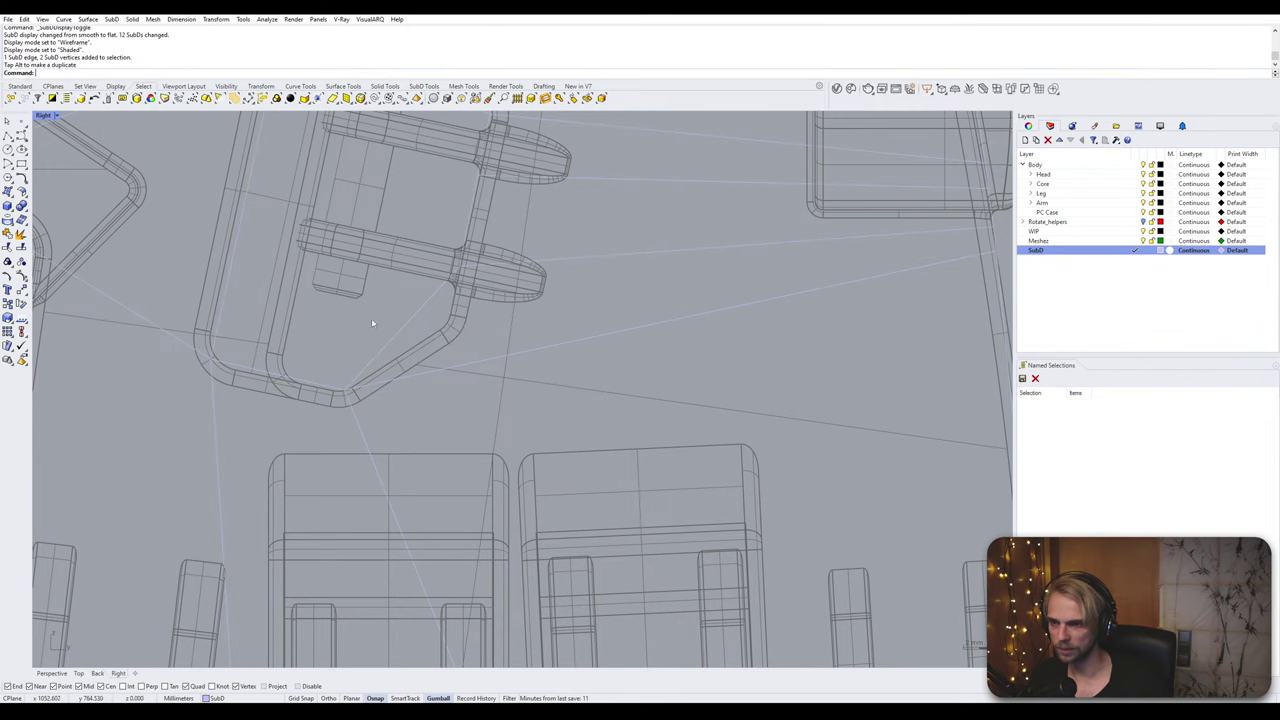
{"action": "scroll", "coordinate": [356, 268], "scroll_direction": "down", "scroll_amount": 2}
{"action": "right_click_drag", "start_coordinate": [383, 260], "coordinate": [346, 402]}
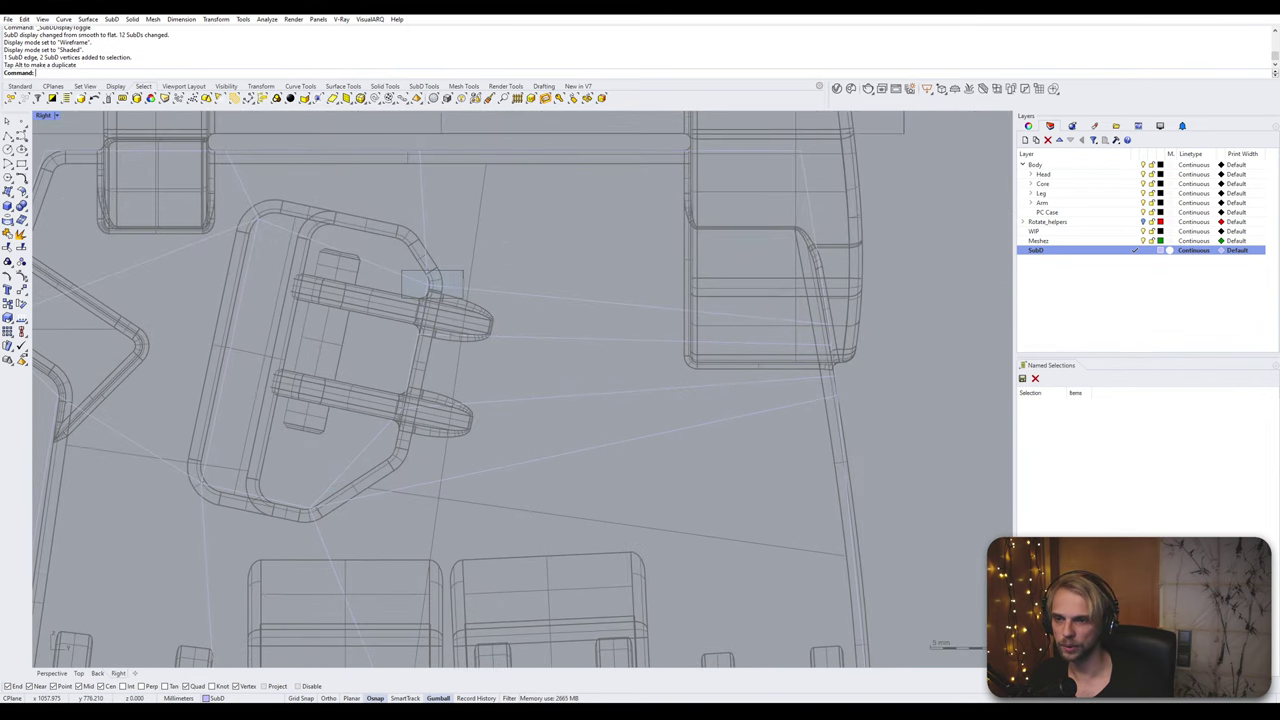
Step: Move a pocket corner up-left and raise the pocket edge beside the hinge knob
{"action": "left_click_drag", "start_coordinate": [401, 270], "coordinate": [426, 219]}
{"action": "left_click_drag", "start_coordinate": [233, 207], "coordinate": [289, 190]}
{"action": "left_click", "coordinate": [449, 188]}
{"action": "right_click_drag", "start_coordinate": [469, 347], "coordinate": [465, 315]}
{"action": "left_click_drag", "start_coordinate": [367, 279], "coordinate": [443, 325]}
{"action": "left_click_drag", "start_coordinate": [440, 281], "coordinate": [452, 228]}
{"action": "left_click", "coordinate": [489, 183]}
Step: Move another pocket outline edge downward
{"action": "scroll", "coordinate": [489, 185], "scroll_direction": "down", "scroll_amount": 2}
{"action": "right_click_drag", "start_coordinate": [490, 192], "coordinate": [504, 146]}
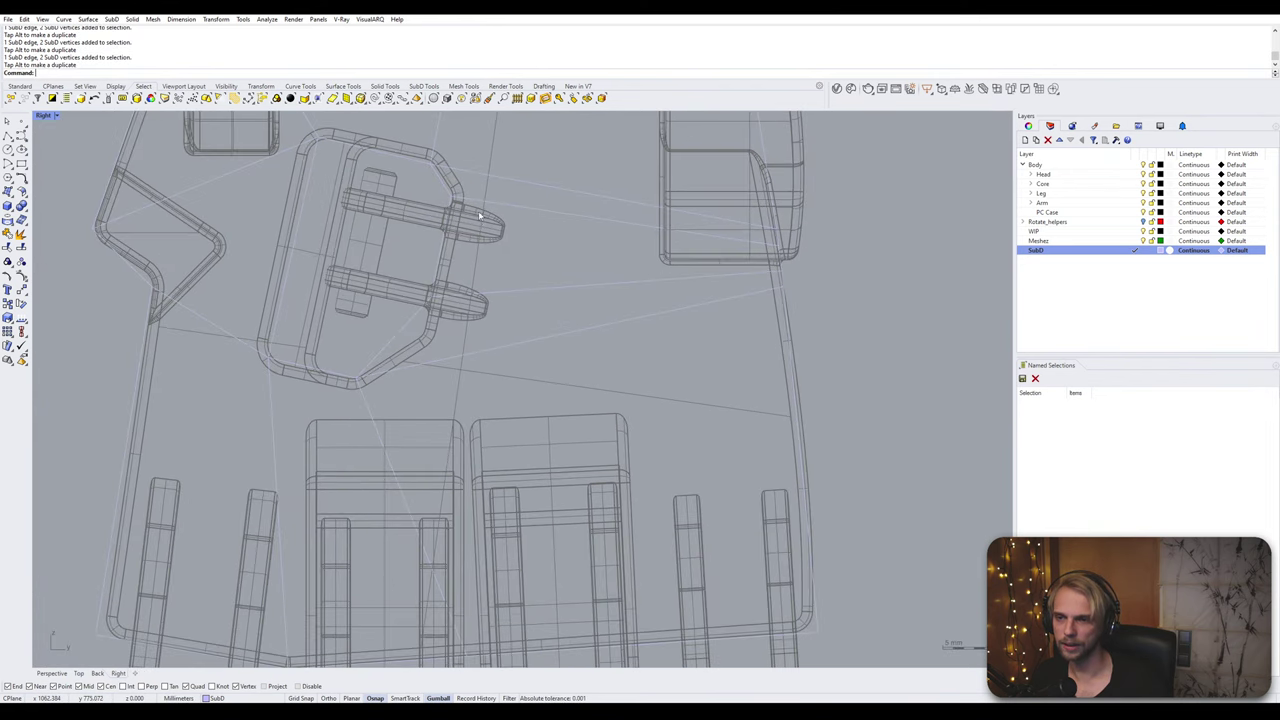
{"action": "scroll", "coordinate": [424, 280], "scroll_direction": "up", "scroll_amount": 4}
{"action": "left_click_drag", "start_coordinate": [412, 271], "coordinate": [459, 327]}
{"action": "left_click_drag", "start_coordinate": [467, 284], "coordinate": [456, 339]}
{"action": "left_click", "coordinate": [385, 243]}
{"action": "scroll", "coordinate": [384, 244], "scroll_direction": "down", "scroll_amount": 4}
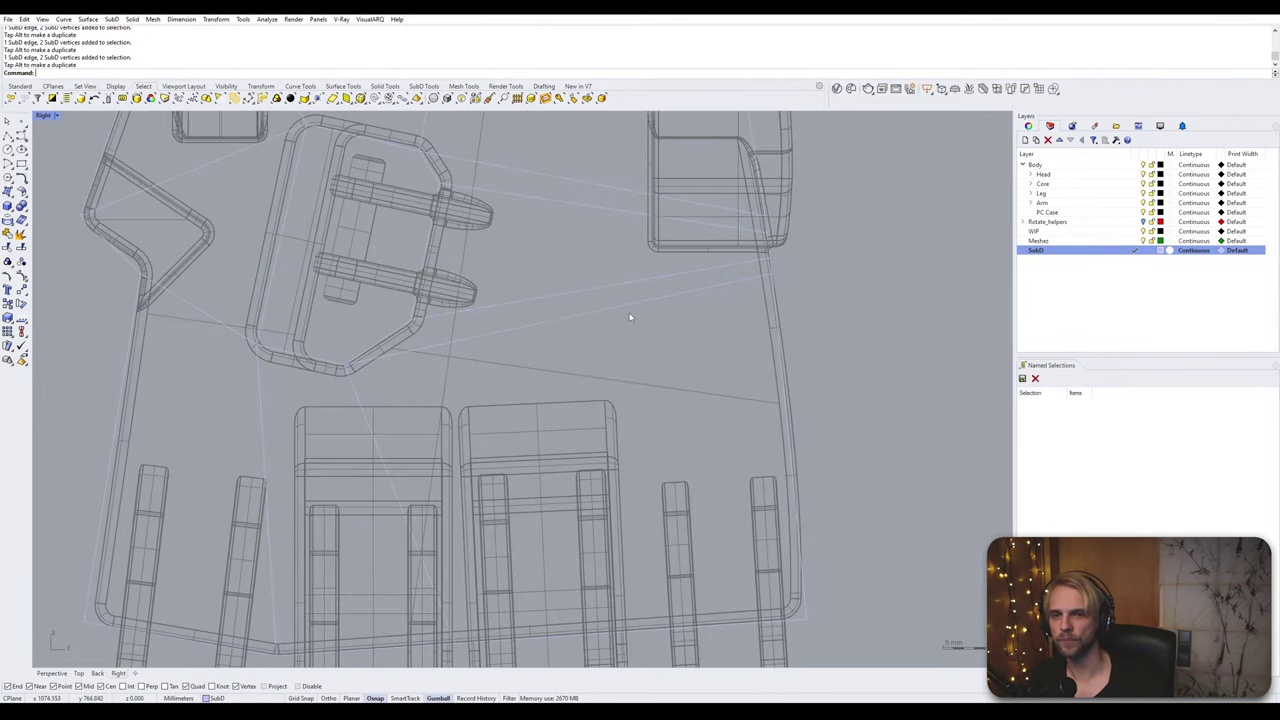
Step: Pull the plate's right-edge points downward; a single extra vertex move is undone
{"action": "right_click_drag", "start_coordinate": [684, 312], "coordinate": [534, 324]}
{"action": "scroll", "coordinate": [575, 299], "scroll_direction": "up", "scroll_amount": 2}
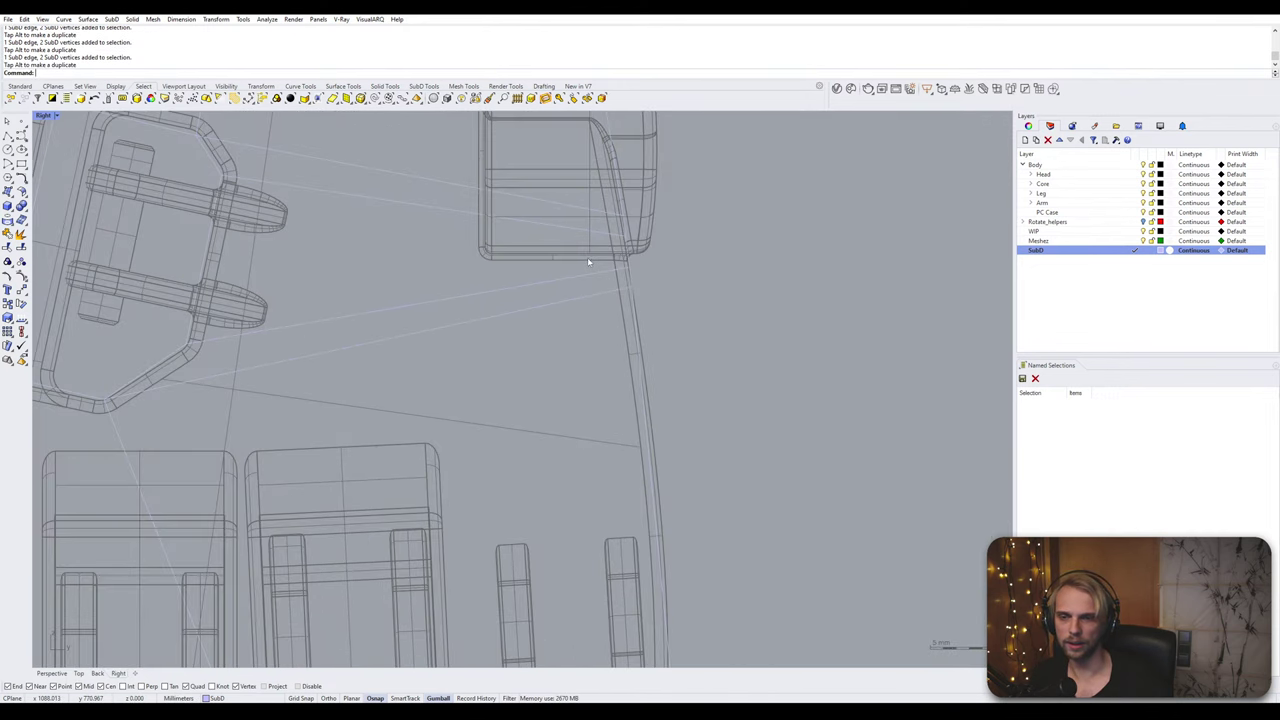
{"action": "left_click_drag", "start_coordinate": [588, 262], "coordinate": [677, 325]}
{"action": "scroll", "coordinate": [670, 304], "scroll_direction": "down", "scroll_amount": 4}
{"action": "right_click_drag", "start_coordinate": [664, 280], "coordinate": [625, 236]}
{"action": "scroll", "coordinate": [594, 236], "scroll_direction": "up", "scroll_amount": 2}
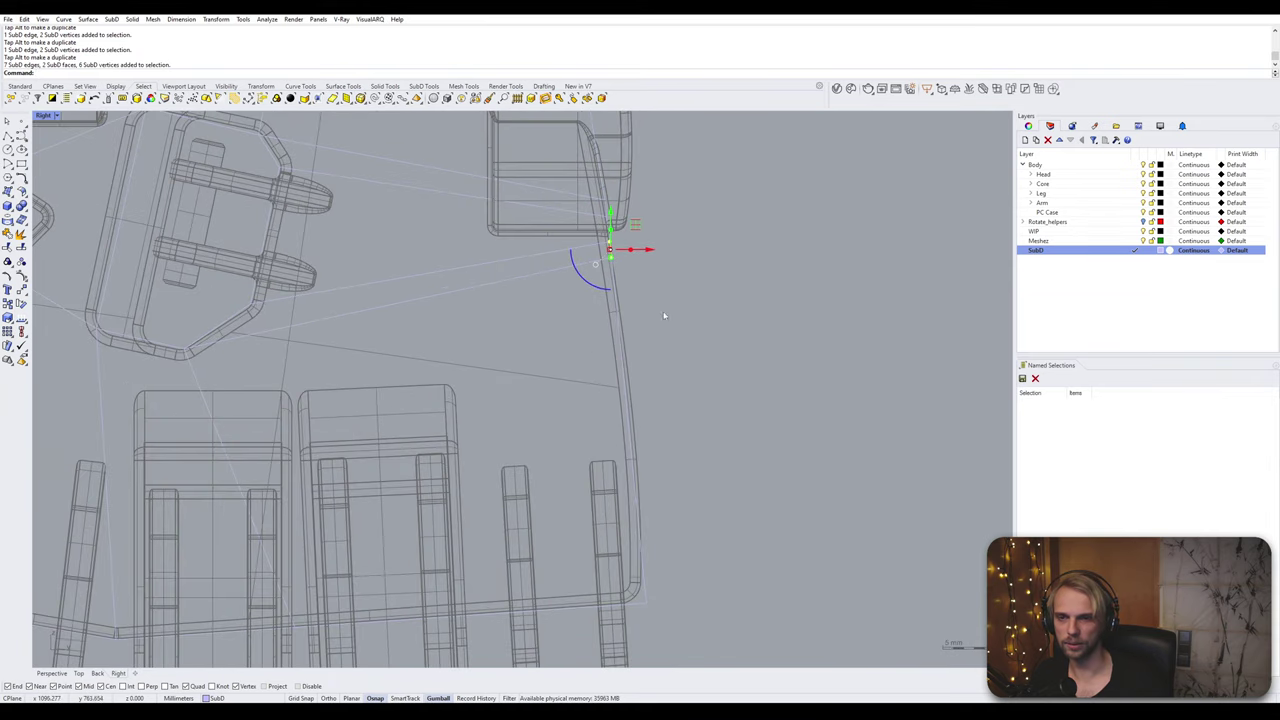
{"action": "left_click_drag", "start_coordinate": [632, 225], "coordinate": [643, 306]}
{"action": "key", "text": "Escape"}
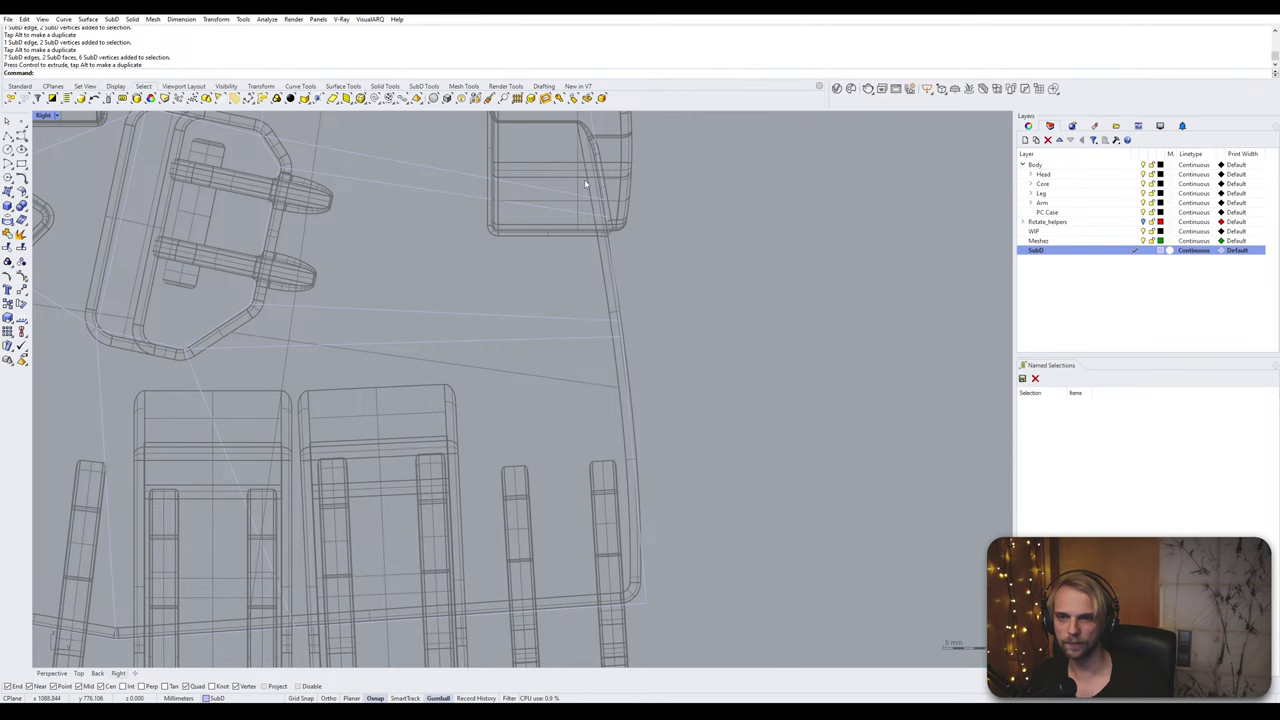
{"action": "right_click_drag", "start_coordinate": [591, 189], "coordinate": [603, 267]}
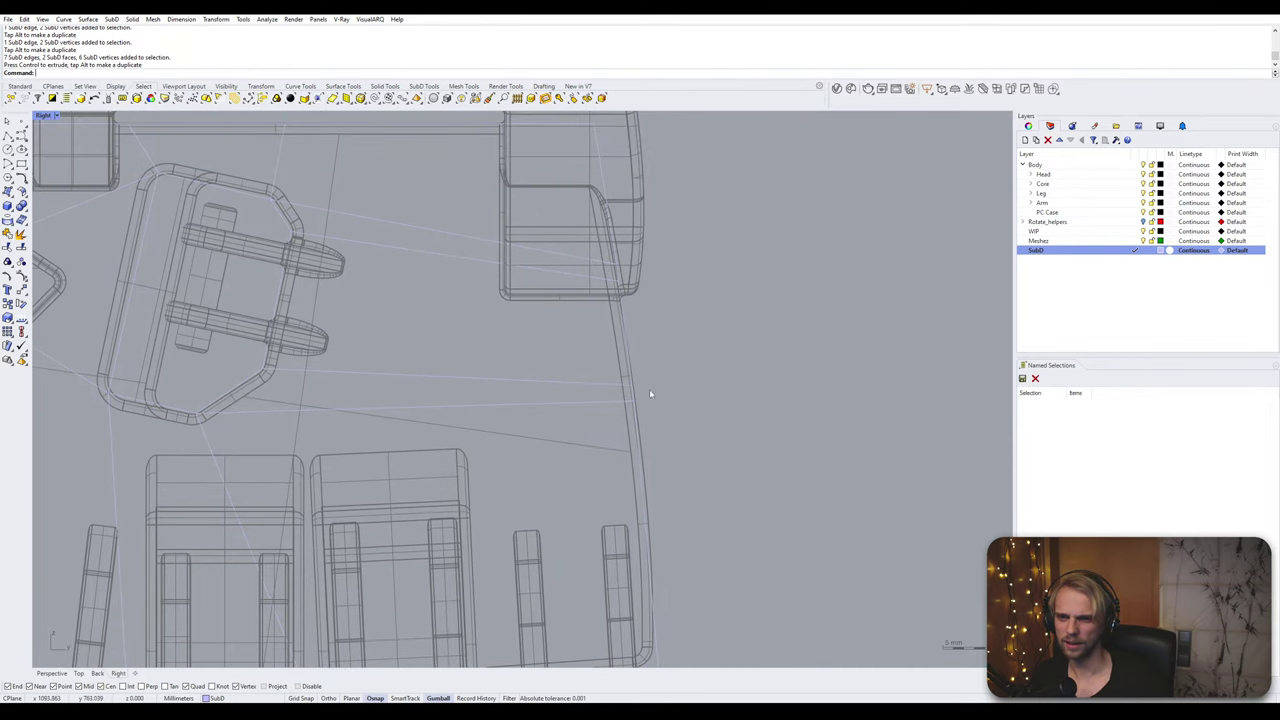
{"action": "right_click_drag", "start_coordinate": [650, 393], "coordinate": [622, 287]}
{"action": "left_click", "coordinate": [632, 288], "text": "ctrl+shift"}
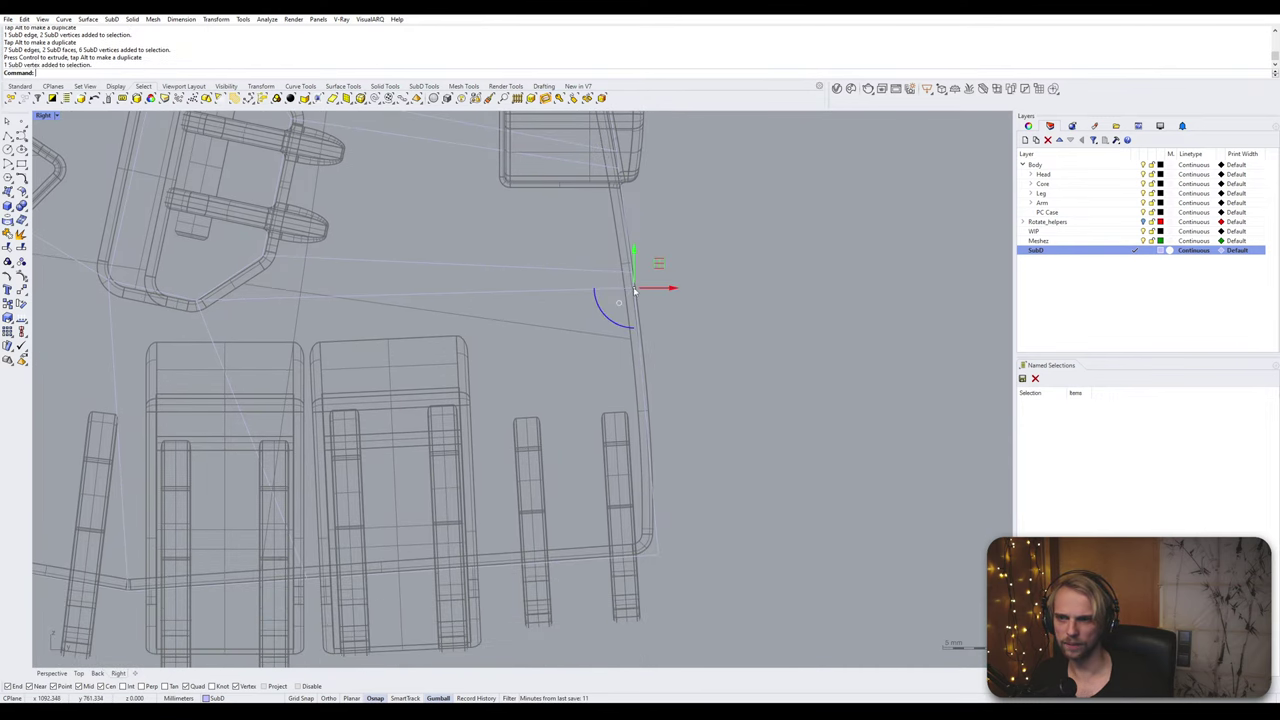
{"action": "left_click_drag", "start_coordinate": [659, 268], "coordinate": [648, 296]}
{"action": "key", "text": "Escape"}
{"action": "key", "text": "ctrl+z"}
{"action": "key", "text": "Escape"}
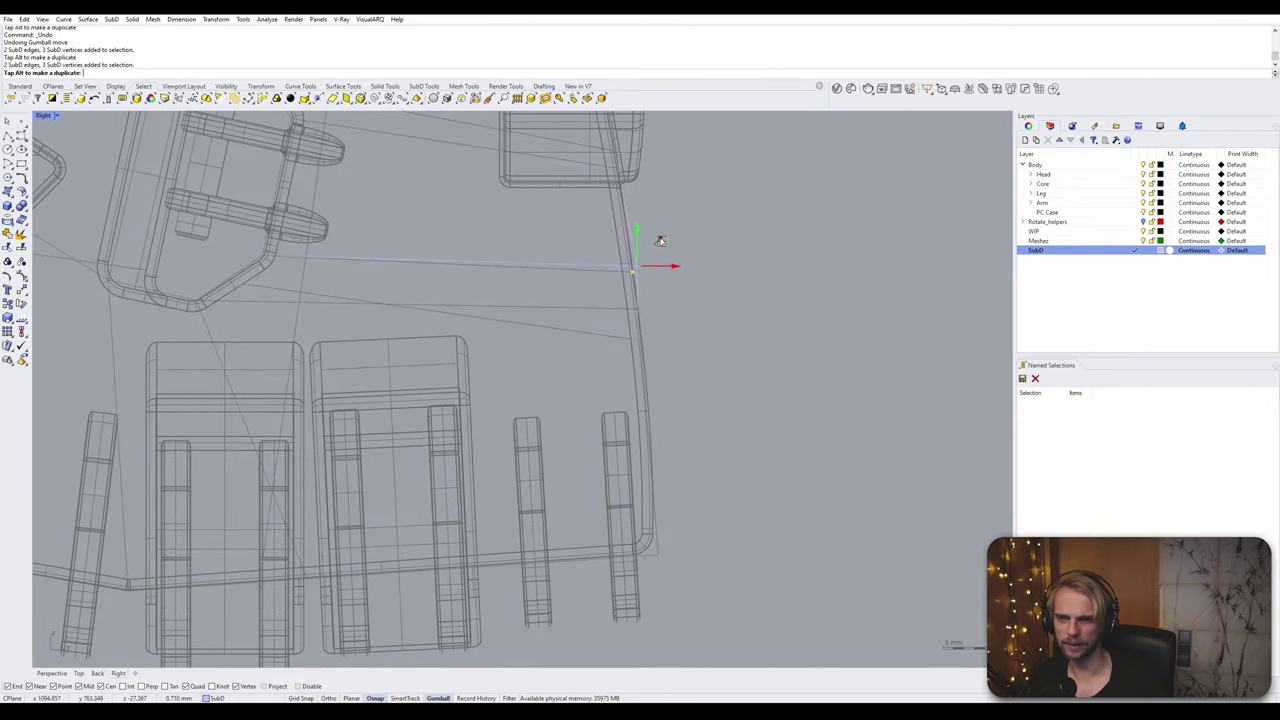
Step: Move the notch points up-left, nudge its upper corner up-right, and restore four viewports
{"action": "left_click_drag", "start_coordinate": [656, 240], "coordinate": [655, 236]}
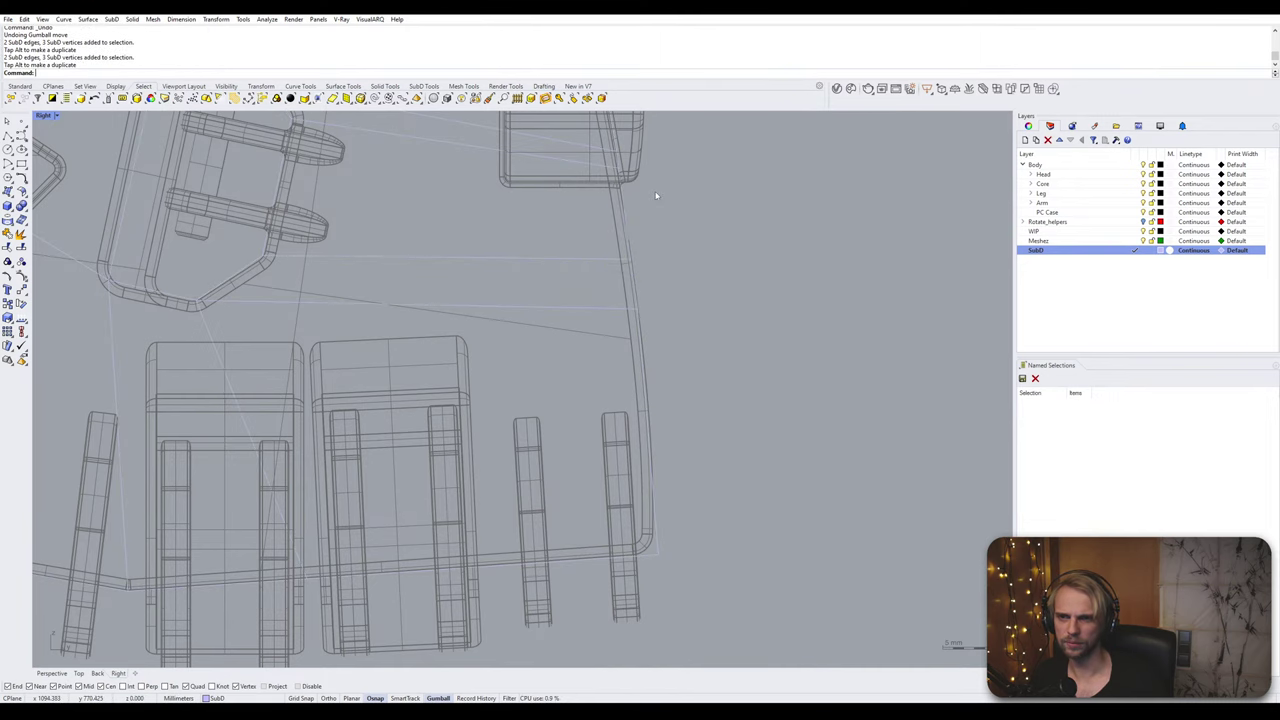
{"action": "scroll", "coordinate": [593, 239], "scroll_direction": "up", "scroll_amount": 5}
{"action": "right_click_drag", "start_coordinate": [572, 243], "coordinate": [587, 363]}
{"action": "left_click_drag", "start_coordinate": [619, 393], "coordinate": [620, 394]}
{"action": "left_click_drag", "start_coordinate": [630, 350], "coordinate": [604, 268]}
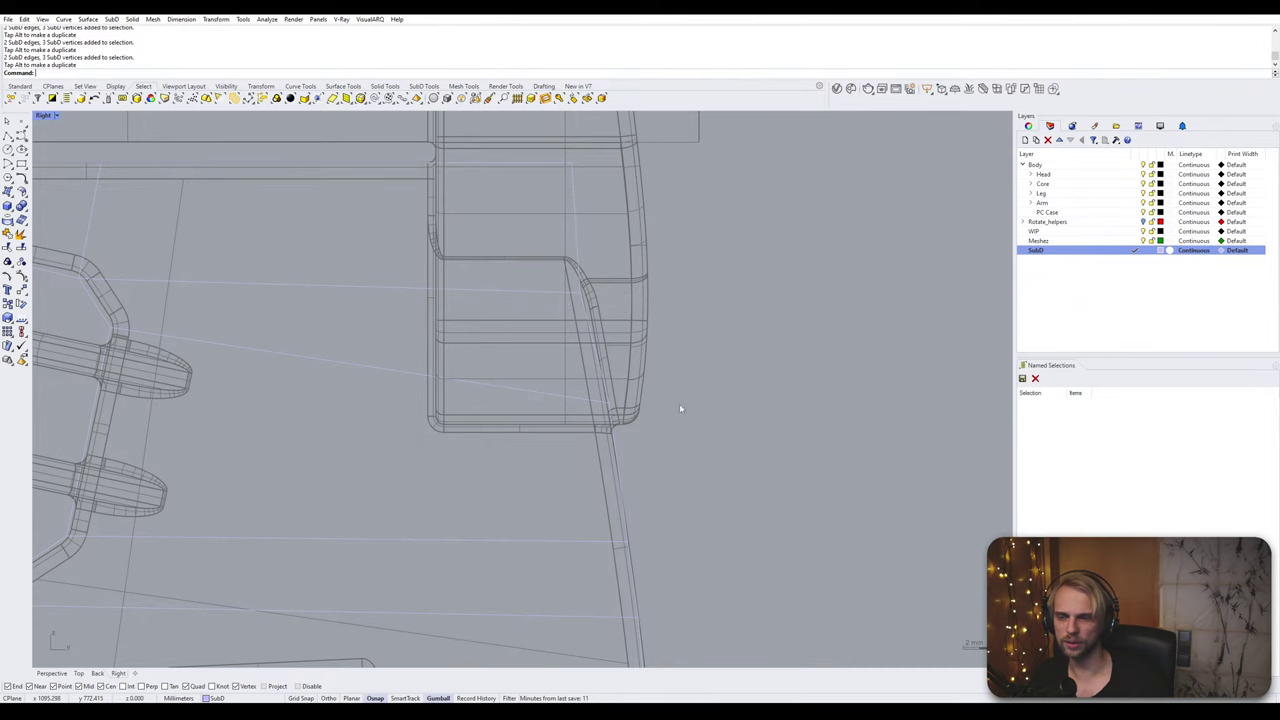
{"action": "right_click_drag", "start_coordinate": [681, 408], "coordinate": [687, 334]}
{"action": "left_click_drag", "start_coordinate": [621, 350], "coordinate": [623, 351]}
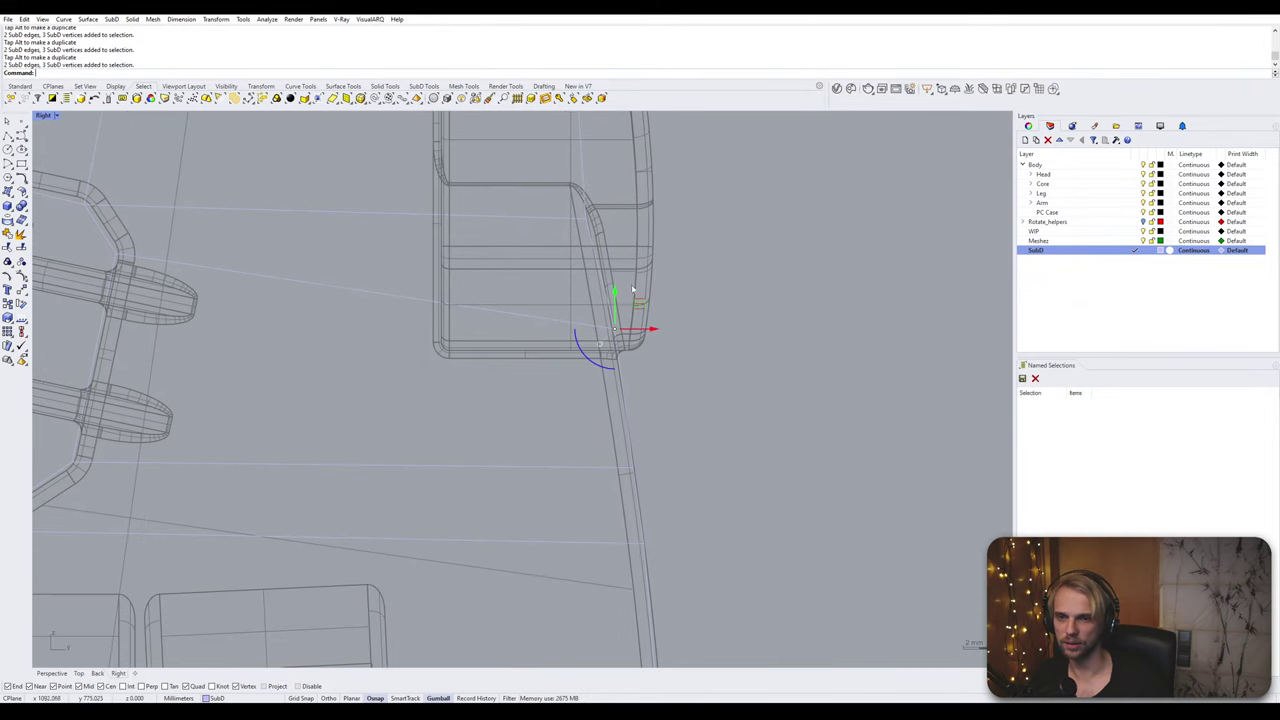
{"action": "left_click_drag", "start_coordinate": [559, 200], "coordinate": [616, 191]}
{"action": "left_click", "coordinate": [720, 234]}
{"action": "scroll", "coordinate": [727, 238], "scroll_direction": "down", "scroll_amount": 8}
{"action": "right_click_drag", "start_coordinate": [666, 277], "coordinate": [660, 313]}
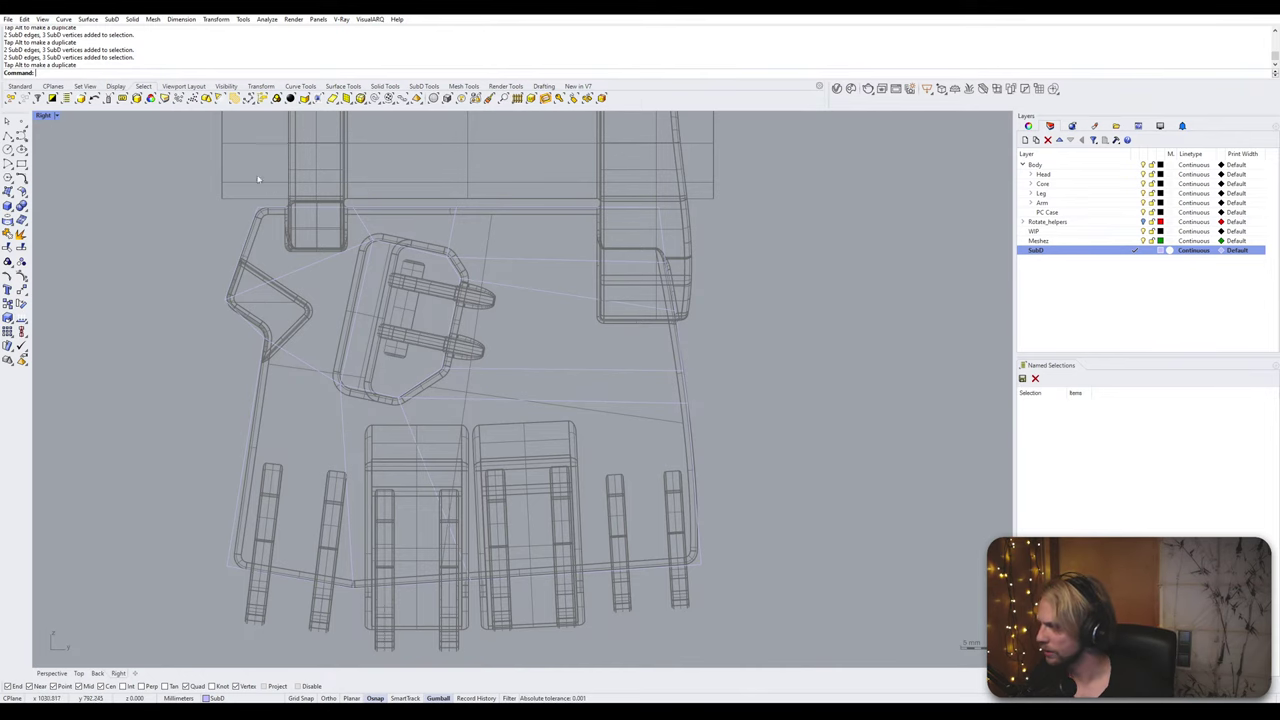
{"action": "double_click", "coordinate": [42, 117]}
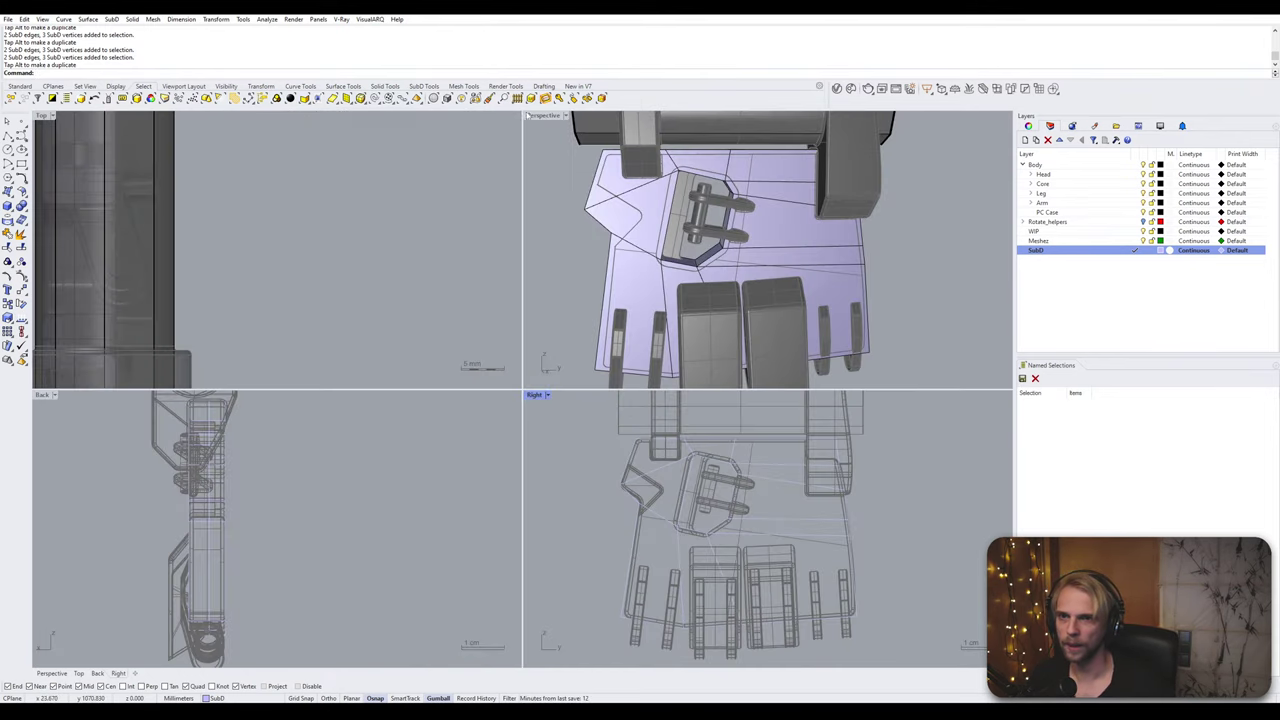
Step: In maximized Perspective, move the pocket's inner wall edge onto the opening's corner using End snaps
{"action": "double_click", "coordinate": [546, 118]}
{"action": "right_click_drag", "start_coordinate": [525, 163], "coordinate": [553, 581]}
{"action": "scroll", "coordinate": [503, 240], "scroll_direction": "up", "scroll_amount": 10}
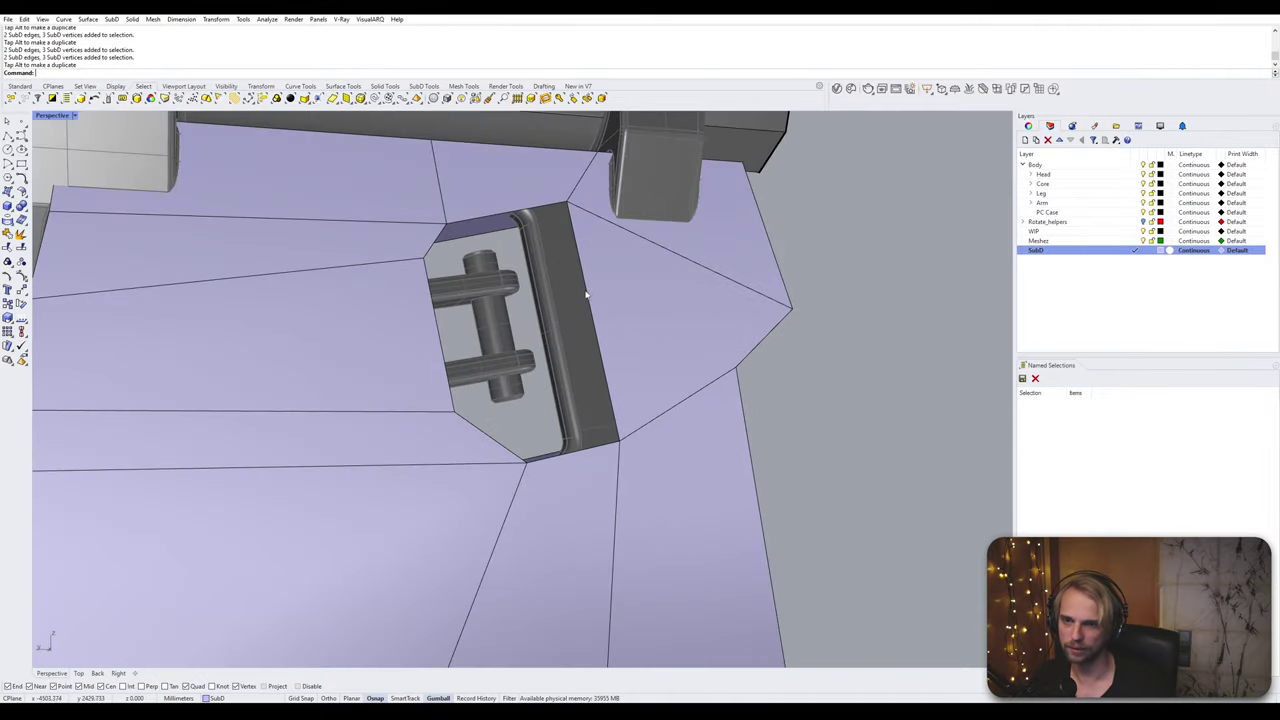
{"action": "left_click", "coordinate": [586, 295]}
{"action": "right_click_drag", "start_coordinate": [586, 298], "coordinate": [573, 375]}
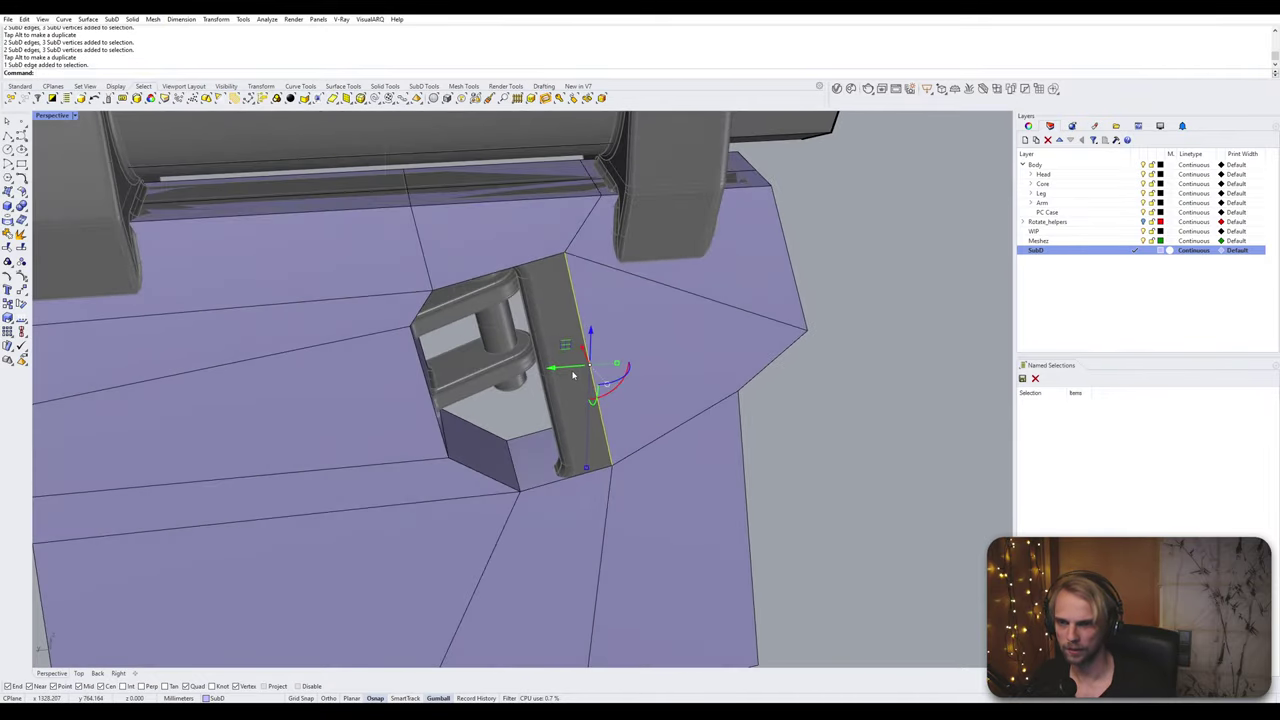
{"action": "type", "text": "M"}
{"action": "key", "text": "Return"}
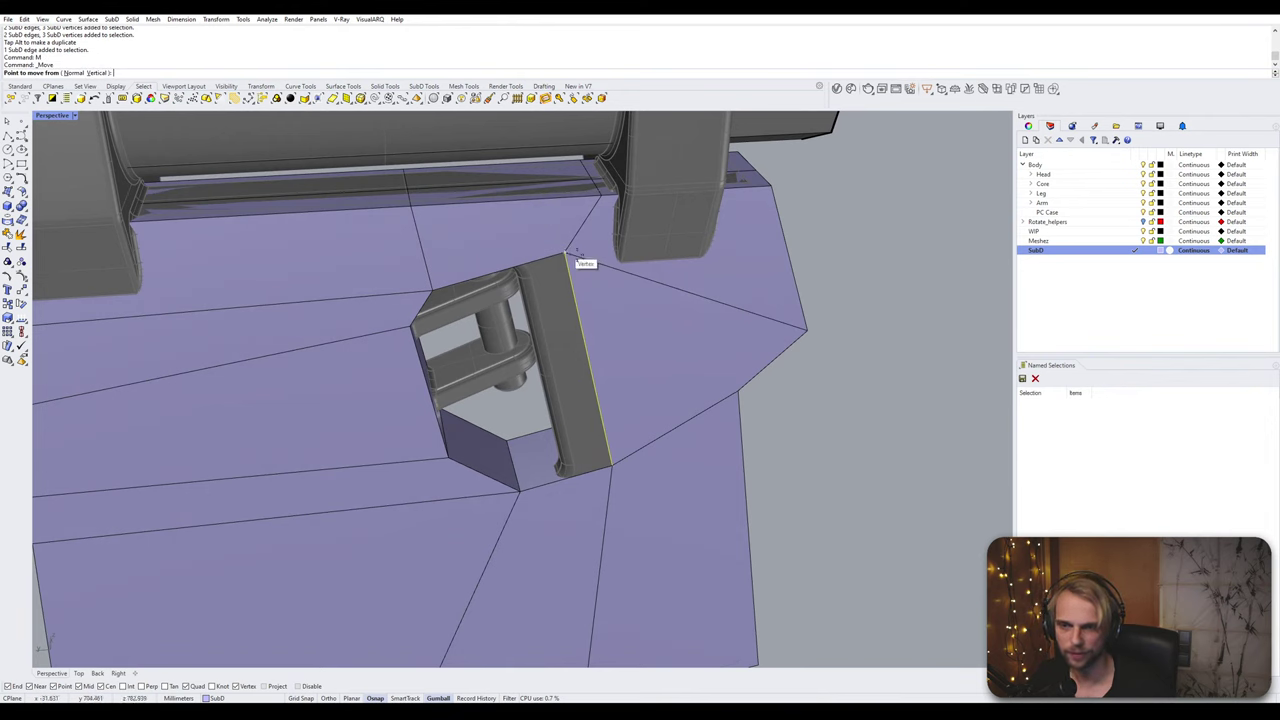
{"action": "left_click", "coordinate": [565, 254]}
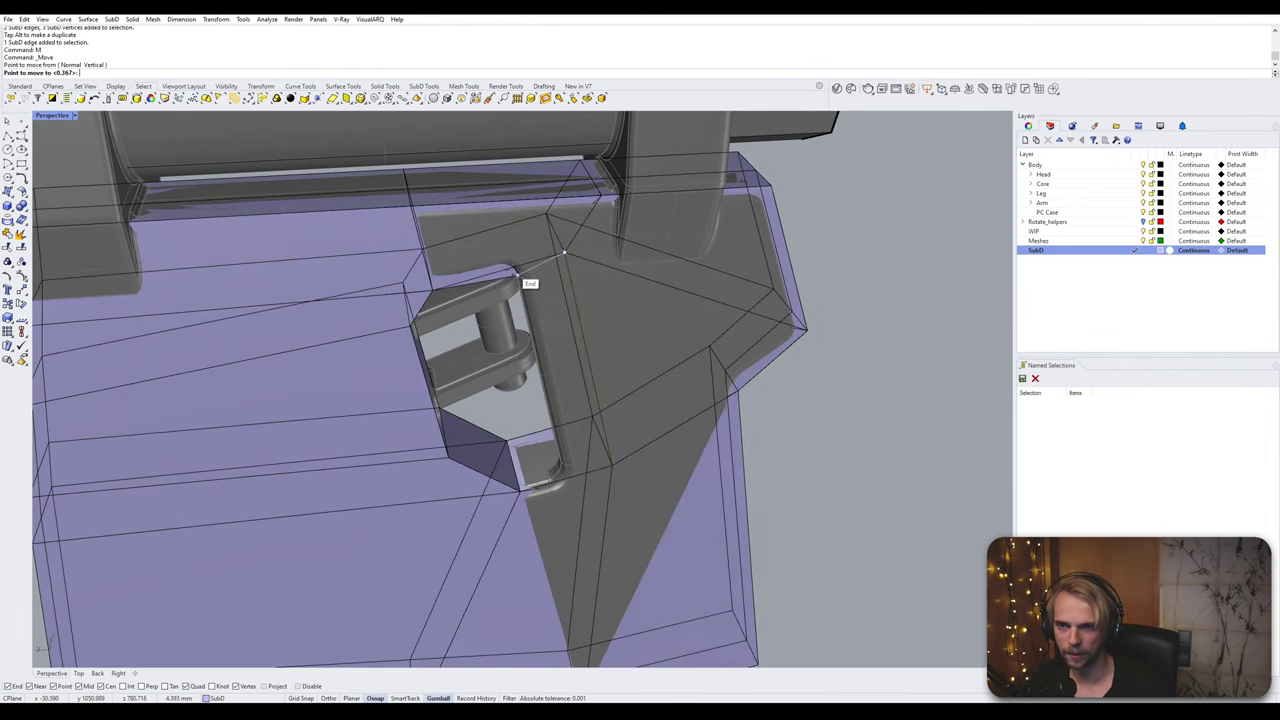
{"action": "left_click", "coordinate": [516, 271]}
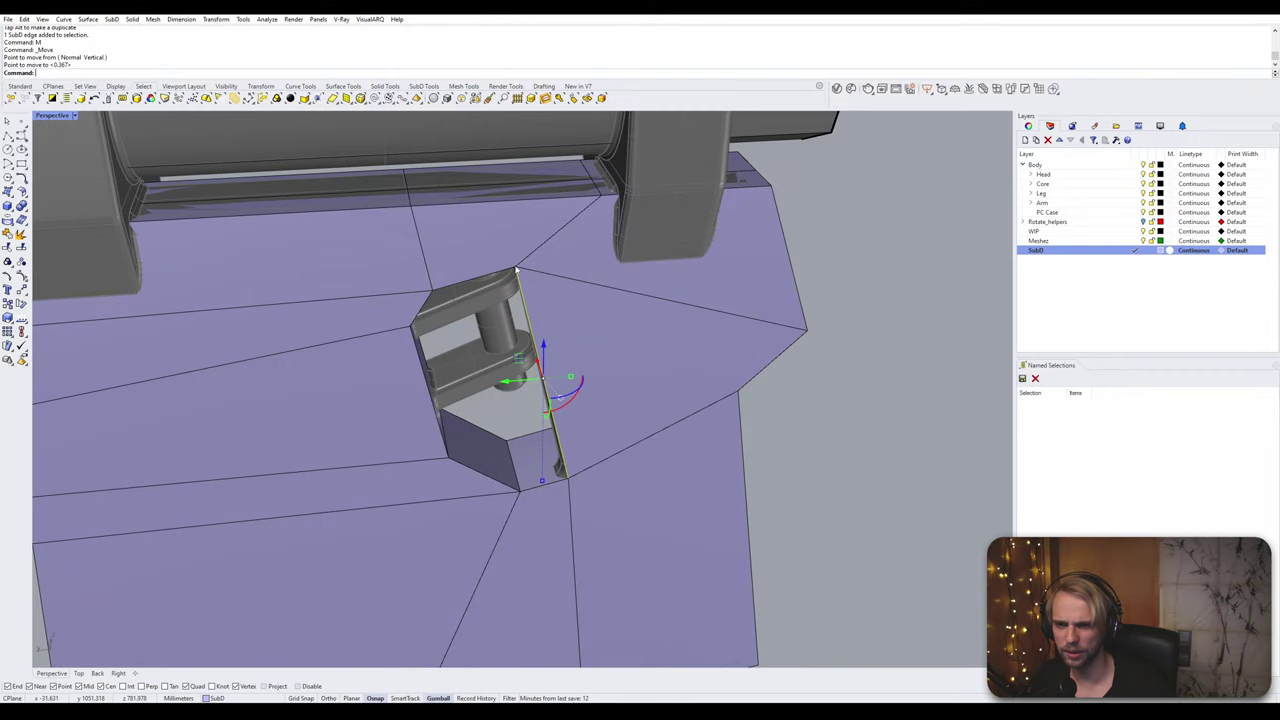
Step: Move the wall edge again, 4.088 to the left, snapping to the end point
{"action": "right_click_drag", "start_coordinate": [516, 270], "coordinate": [575, 245]}
{"action": "scroll", "coordinate": [545, 237], "scroll_direction": "up", "scroll_amount": 4}
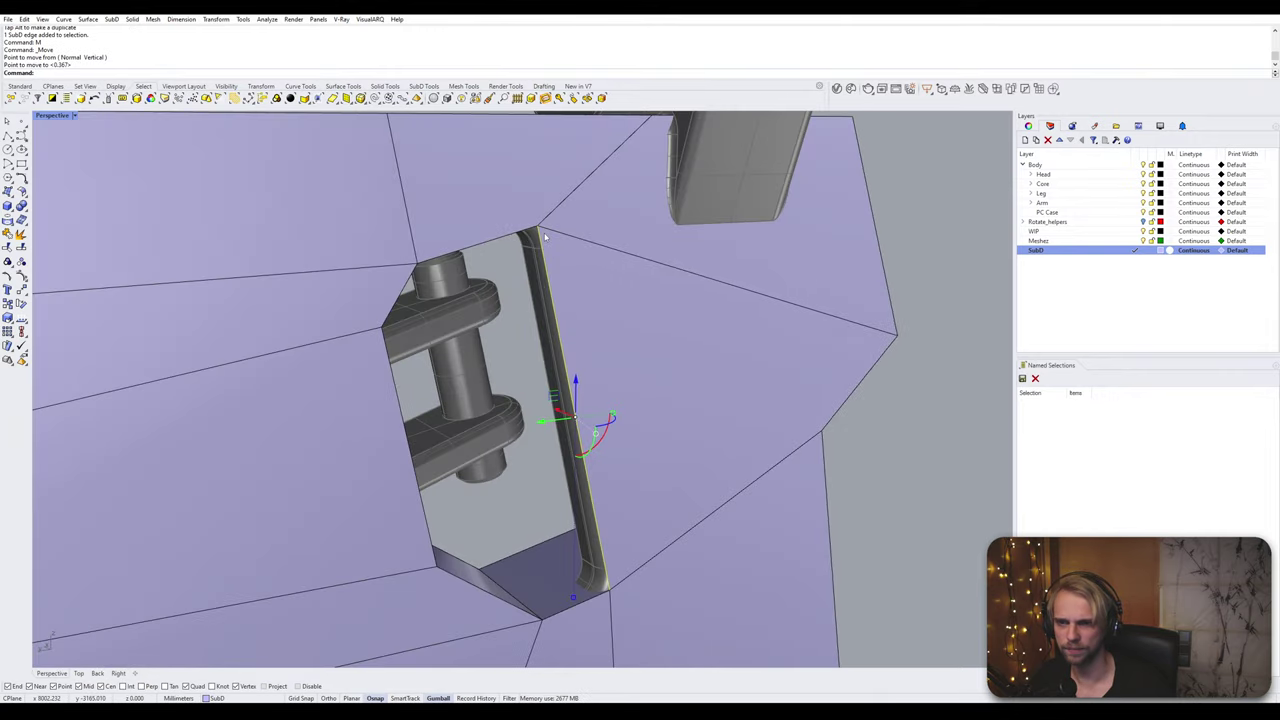
{"action": "type", "text": "m"}
{"action": "key", "text": "Return"}
{"action": "left_click", "coordinate": [540, 227]}
{"action": "left_click", "coordinate": [524, 231]}
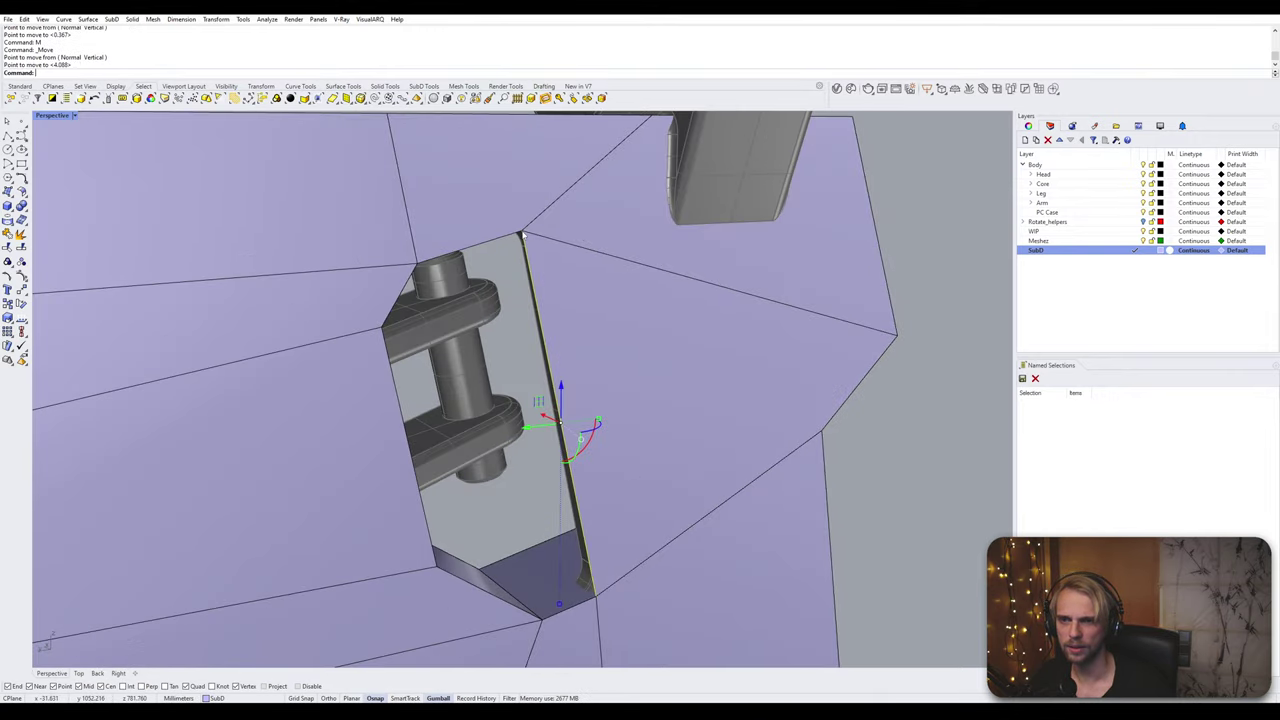
{"action": "key", "text": "Escape"}
Step: Toggle the SubD's smooth display and orbit around the plate to inspect the pocket
{"action": "scroll", "coordinate": [591, 262], "scroll_direction": "down", "scroll_amount": 2}
{"action": "right_click_drag", "start_coordinate": [590, 263], "coordinate": [284, 275]}
{"action": "key", "text": "Tab"}
{"action": "key", "text": "Tab"}
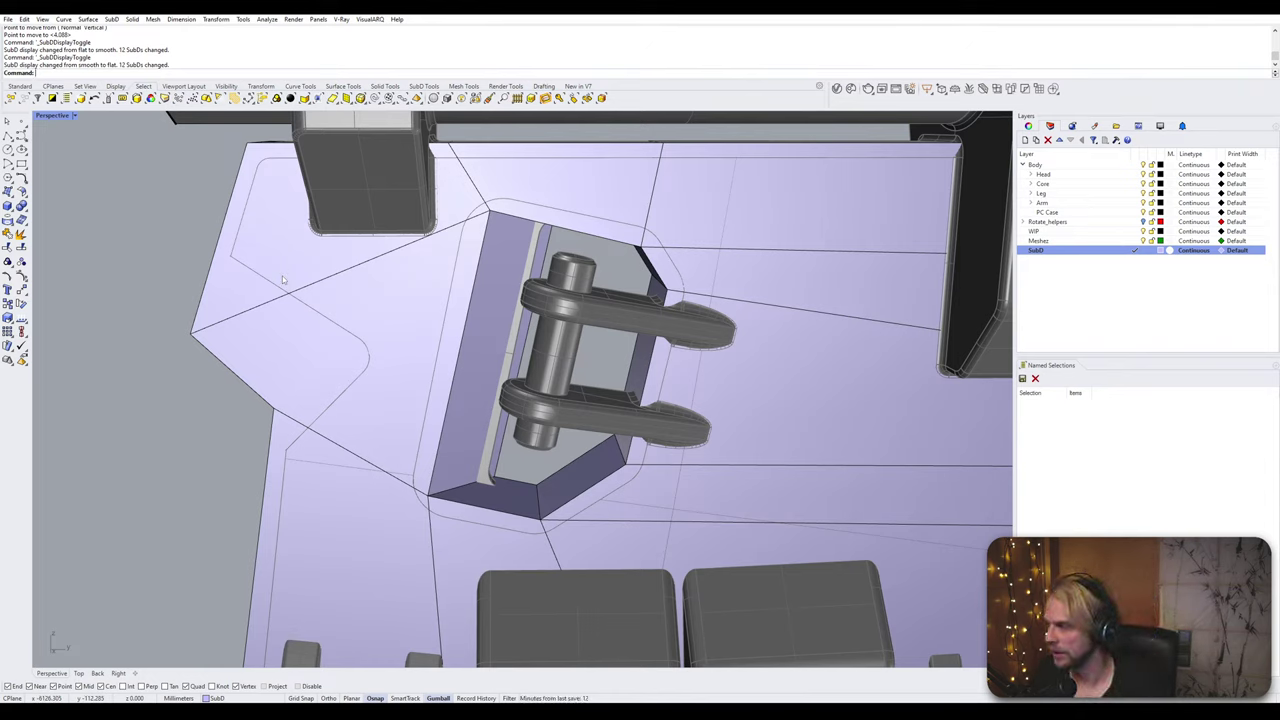
{"action": "scroll", "coordinate": [554, 296], "scroll_direction": "down", "scroll_amount": 6}
{"action": "right_click_drag", "start_coordinate": [554, 296], "coordinate": [487, 345], "text": "shift"}
{"action": "scroll", "coordinate": [568, 220], "scroll_direction": "up", "scroll_amount": 4}
{"action": "scroll", "coordinate": [534, 308], "scroll_direction": "down", "scroll_amount": 5}
{"action": "right_click_drag", "start_coordinate": [552, 342], "coordinate": [581, 346]}
{"action": "left_click", "coordinate": [66, 119]}
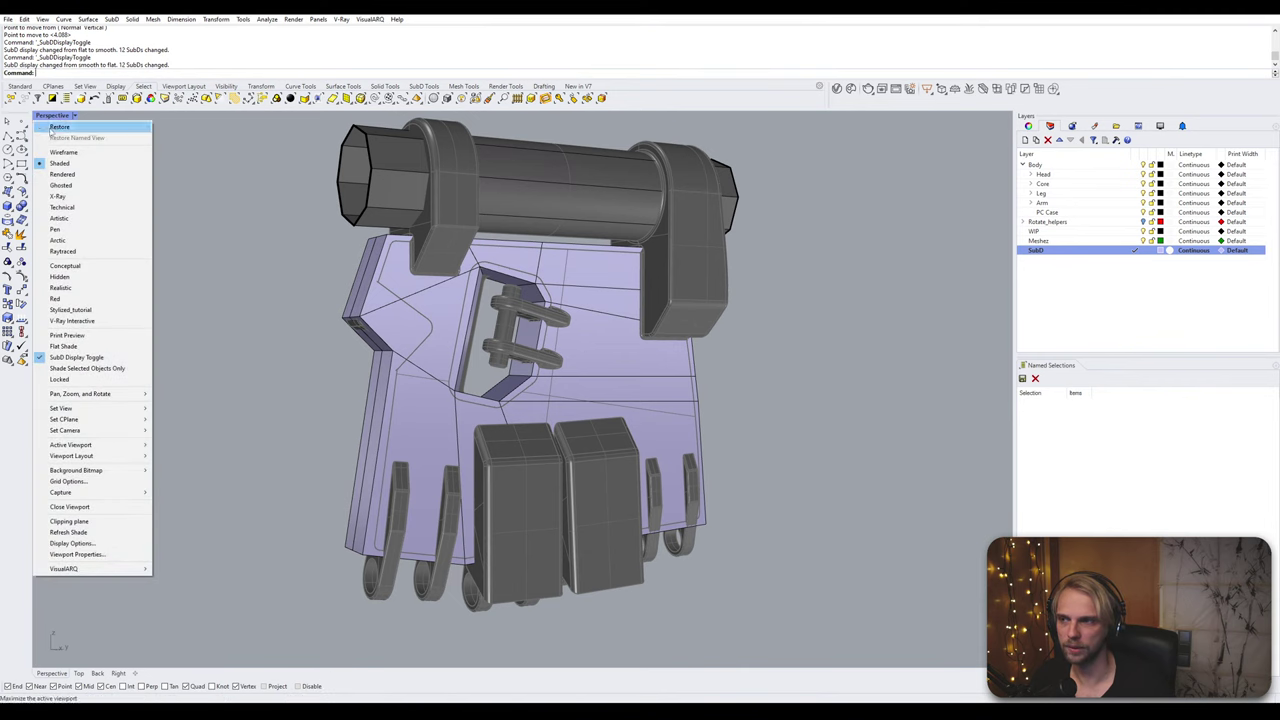
{"action": "left_click", "coordinate": [264, 296]}
{"action": "scroll", "coordinate": [378, 299], "scroll_direction": "up", "scroll_amount": 3}
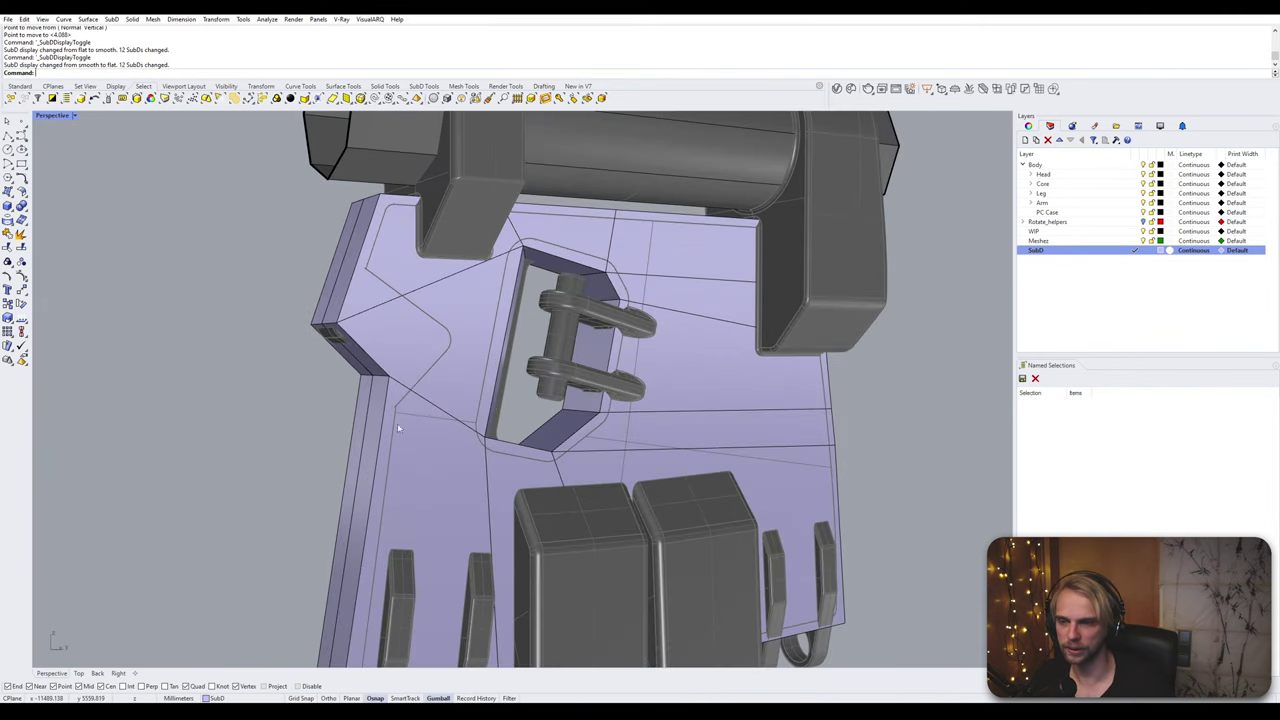
{"action": "right_click_drag", "start_coordinate": [358, 322], "coordinate": [449, 290]}
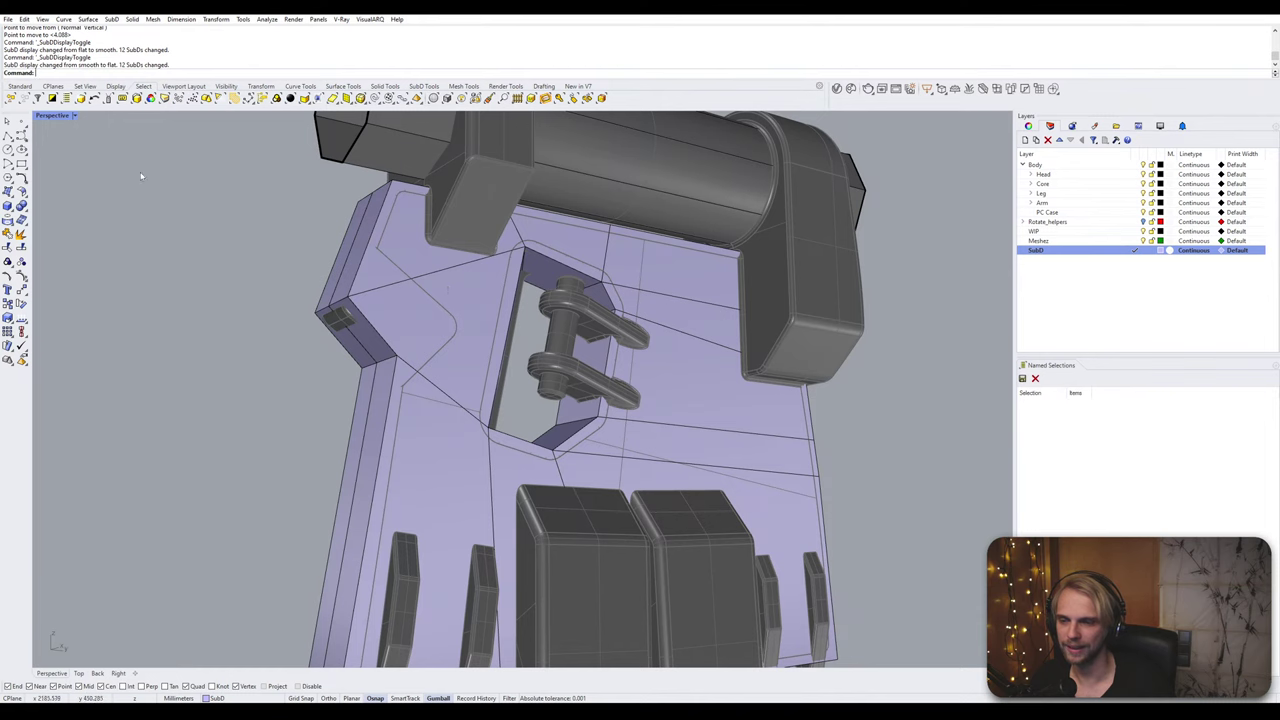
{"action": "double_click", "coordinate": [50, 116]}
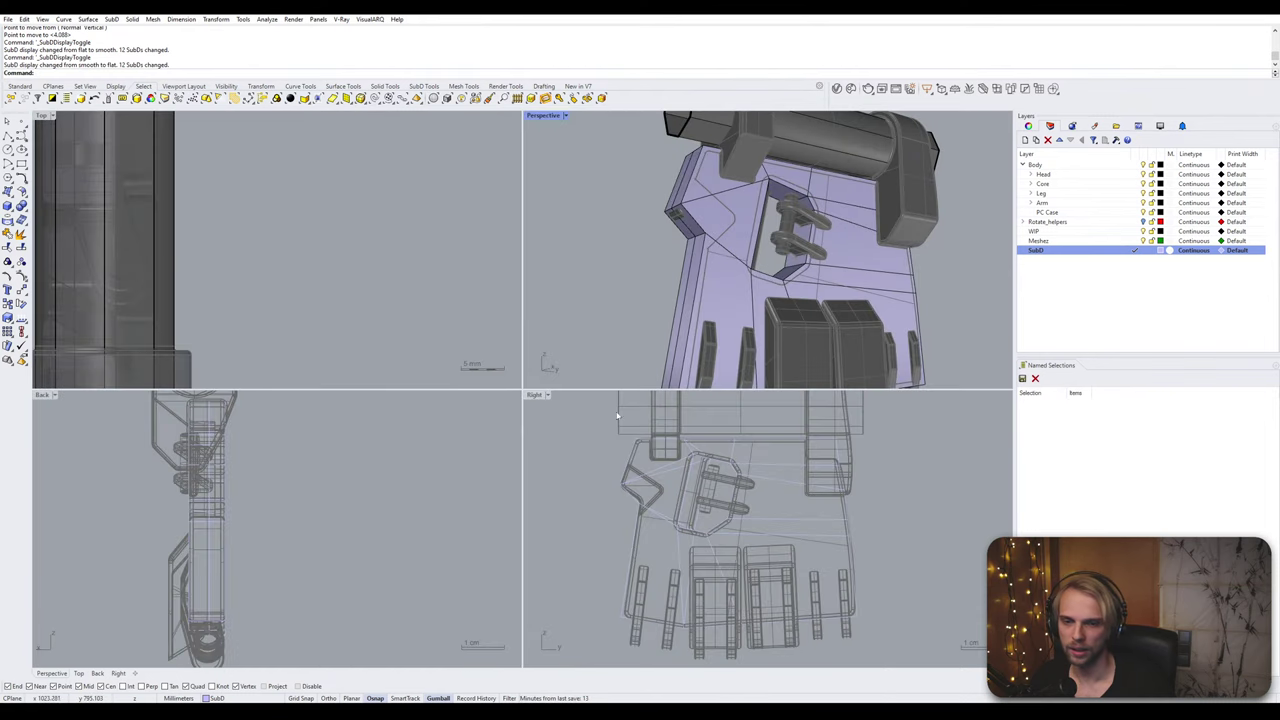
{"action": "double_click", "coordinate": [540, 395]}
{"action": "scroll", "coordinate": [200, 363], "scroll_direction": "up", "scroll_amount": 4}
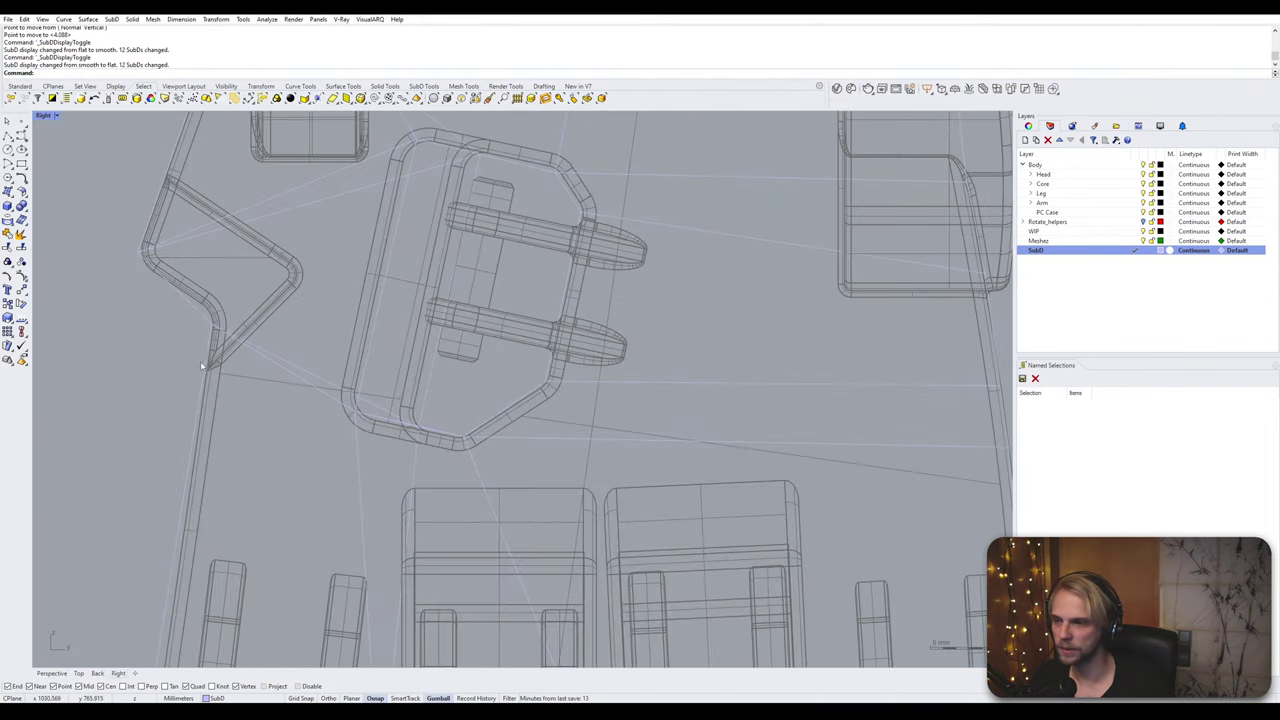
{"action": "right_click_drag", "start_coordinate": [247, 259], "coordinate": [400, 289]}
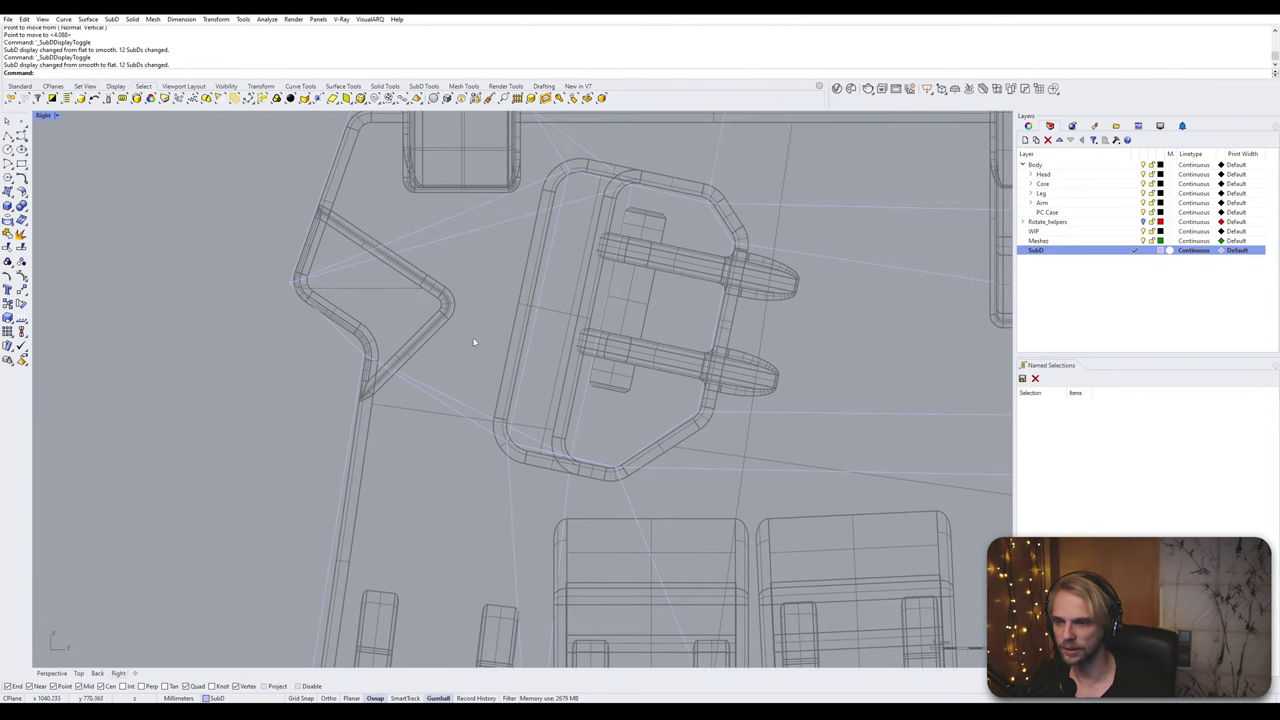
{"action": "scroll", "coordinate": [369, 435], "scroll_direction": "down", "scroll_amount": 2}
{"action": "scroll", "coordinate": [369, 431], "scroll_direction": "down", "scroll_amount": 1}
{"action": "scroll", "coordinate": [451, 371], "scroll_direction": "up", "scroll_amount": 3}
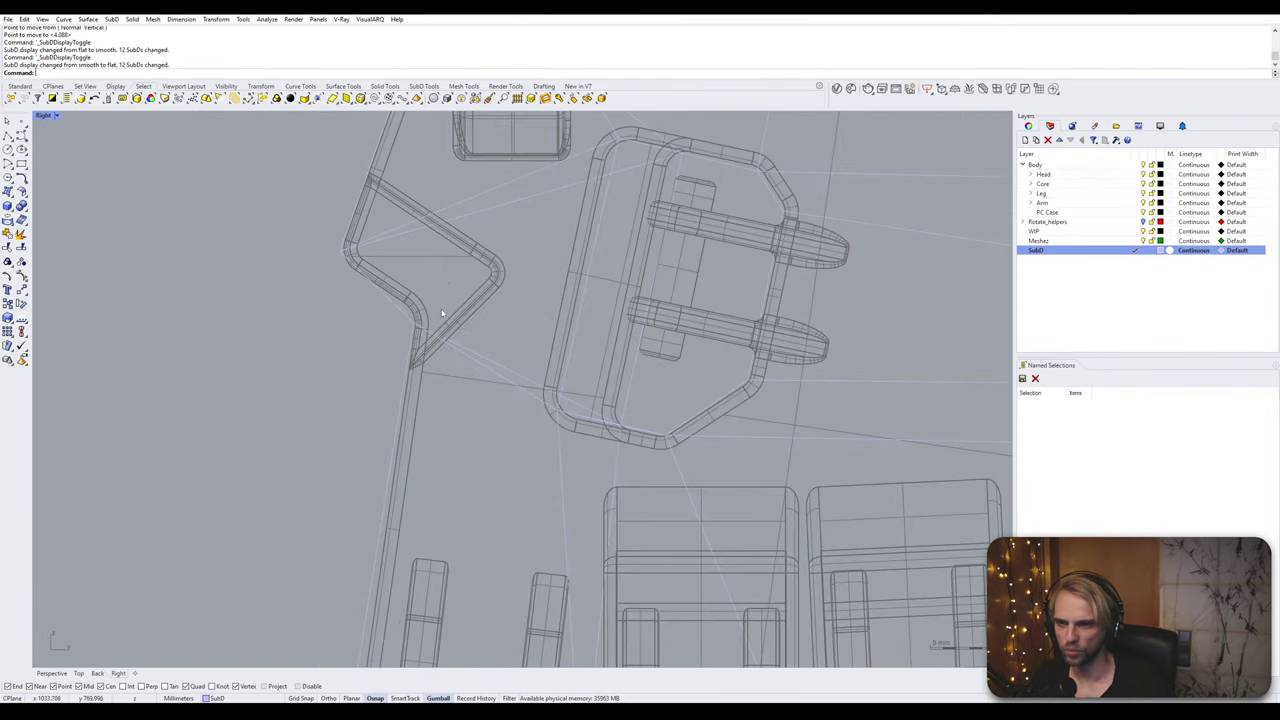
{"action": "scroll", "coordinate": [430, 340], "scroll_direction": "up", "scroll_amount": 2}
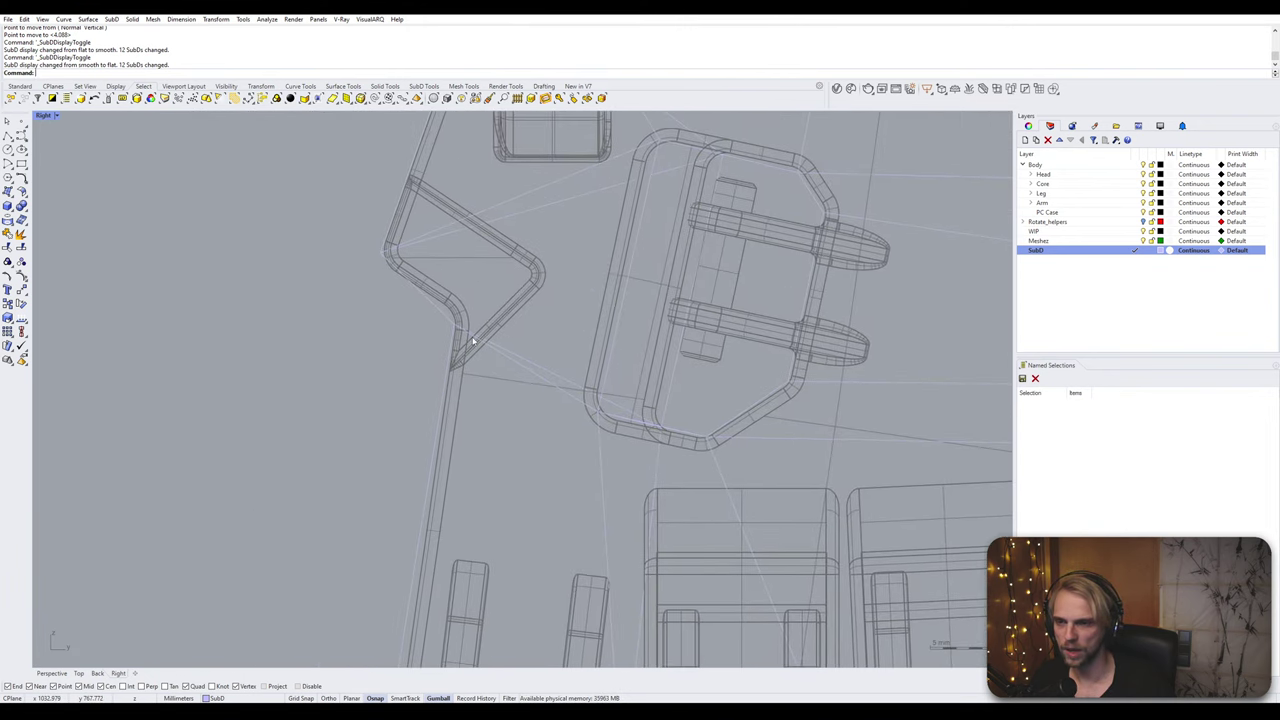
{"action": "double_click", "coordinate": [43, 115]}
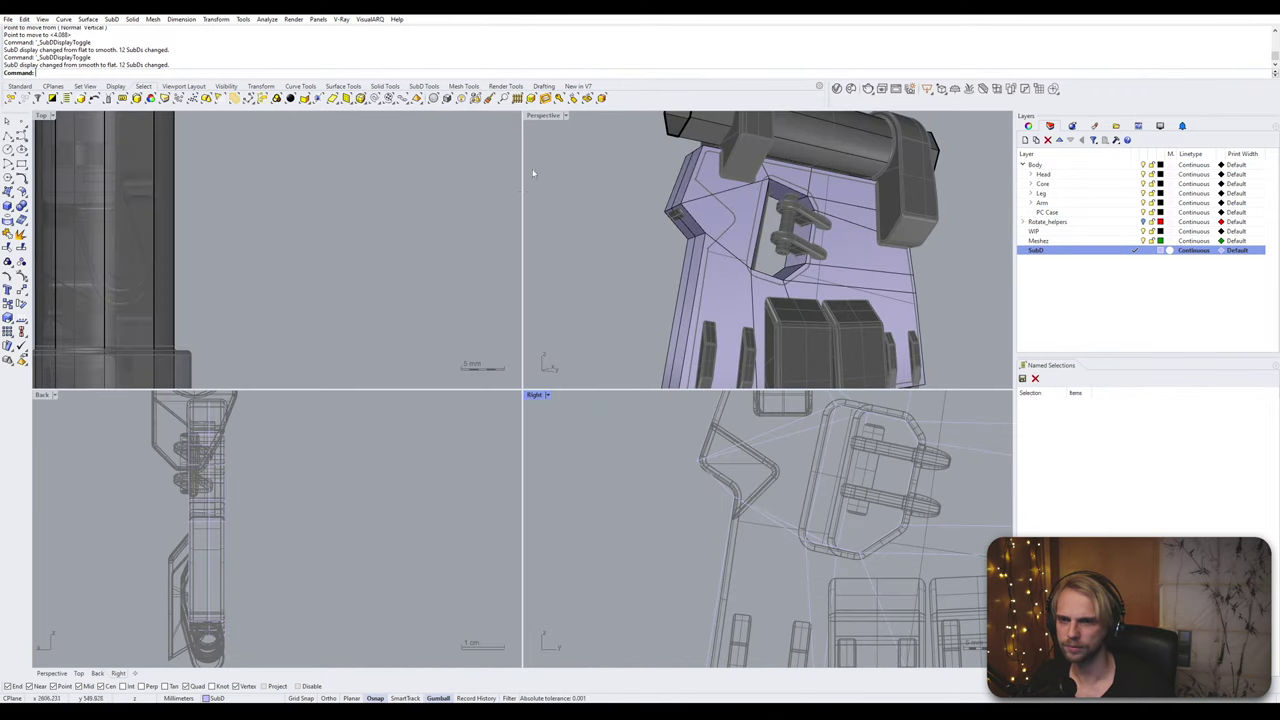
{"action": "double_click", "coordinate": [540, 116]}
{"action": "right_click_drag", "start_coordinate": [491, 231], "coordinate": [440, 260]}
{"action": "scroll", "coordinate": [441, 260], "scroll_direction": "up", "scroll_amount": 2}
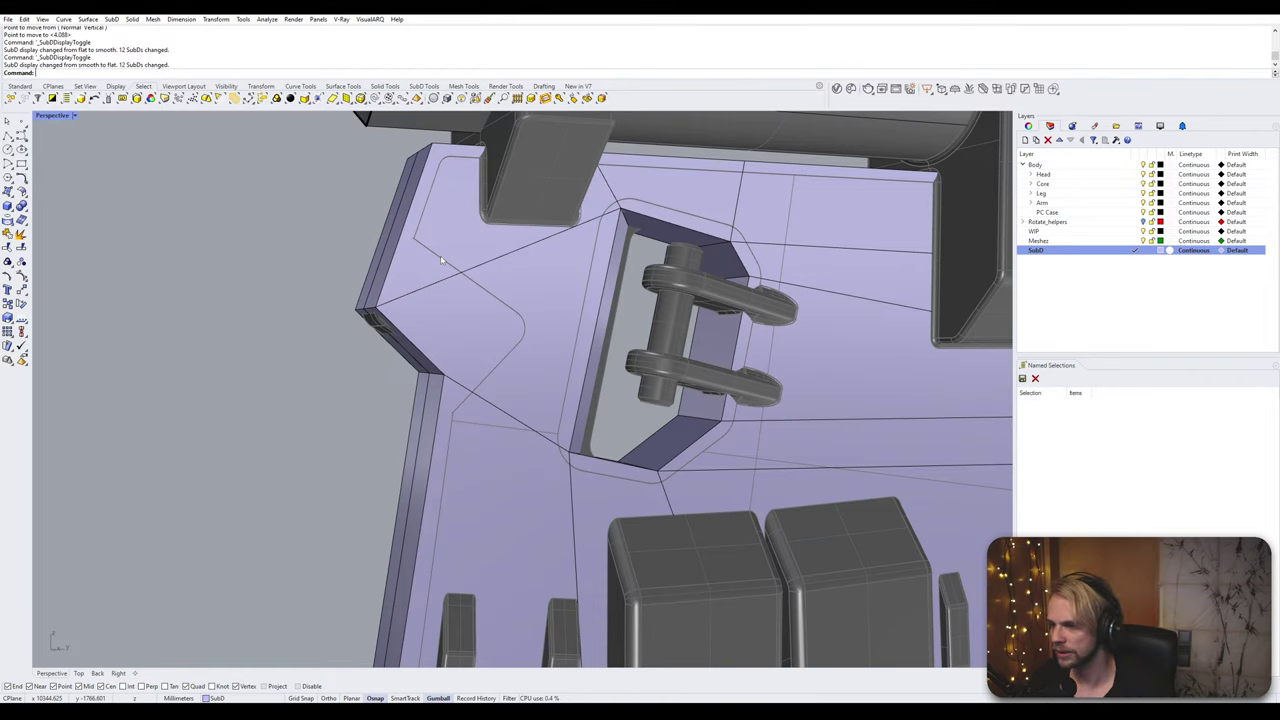
{"action": "right_click_drag", "start_coordinate": [440, 255], "coordinate": [477, 265]}
{"action": "key", "text": "Tab"}
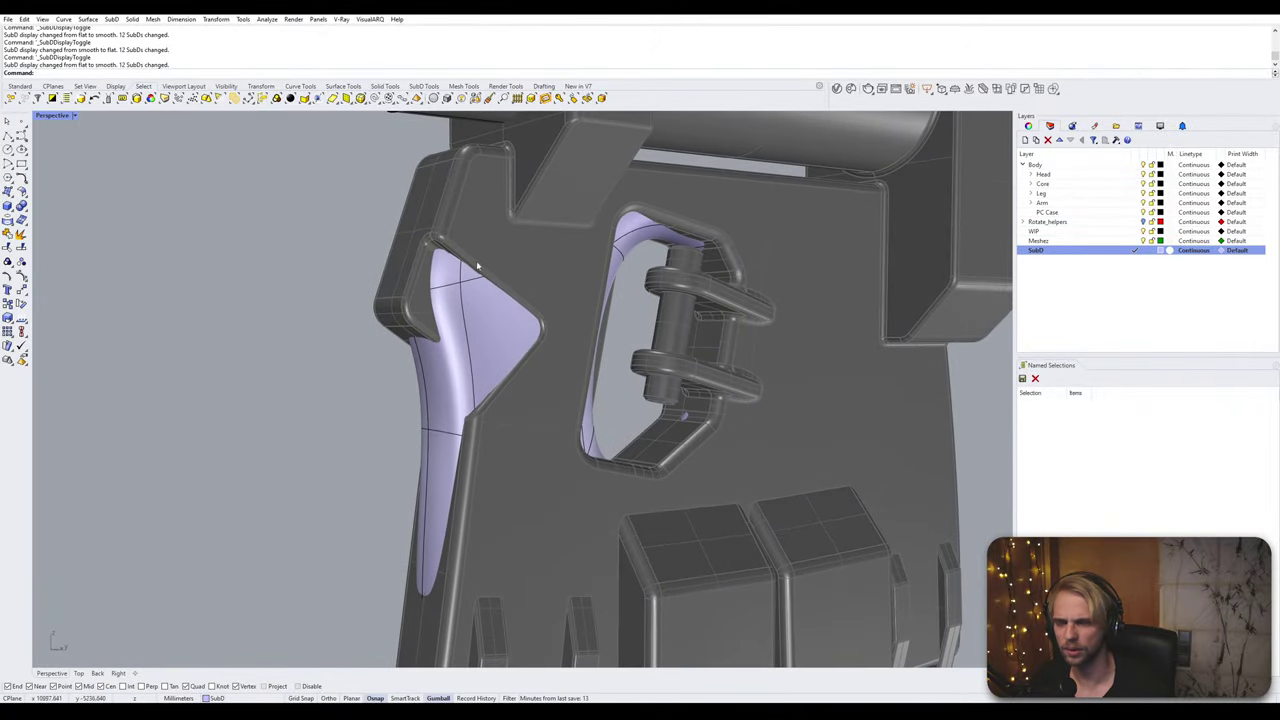
{"action": "key", "text": "Tab"}
{"action": "right_click_drag", "start_coordinate": [520, 318], "coordinate": [479, 214]}
{"action": "right_click_drag", "start_coordinate": [447, 294], "coordinate": [385, 203]}
{"action": "scroll", "coordinate": [422, 273], "scroll_direction": "down", "scroll_amount": 4}
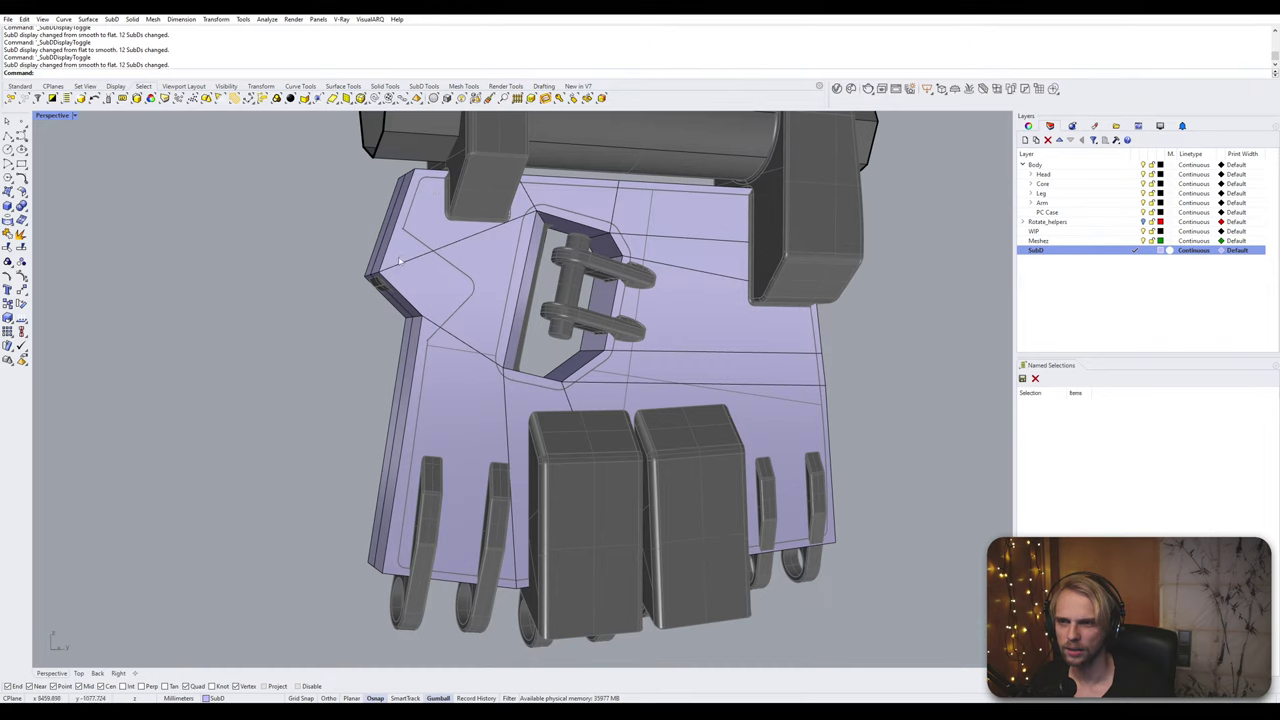
Step: Insert an edge loop through two upper-left corner edges, splitting off a triangular face beside the pocket
{"action": "left_click", "coordinate": [432, 172]}
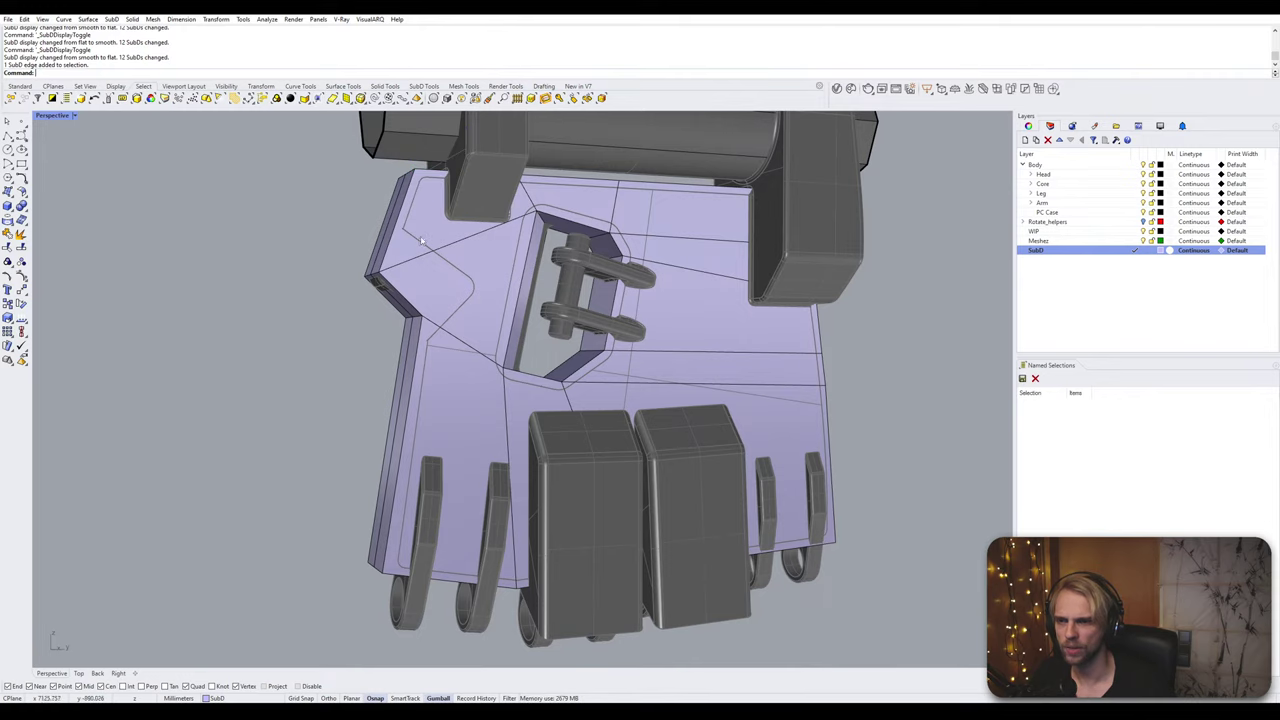
{"action": "left_click", "coordinate": [527, 205]}
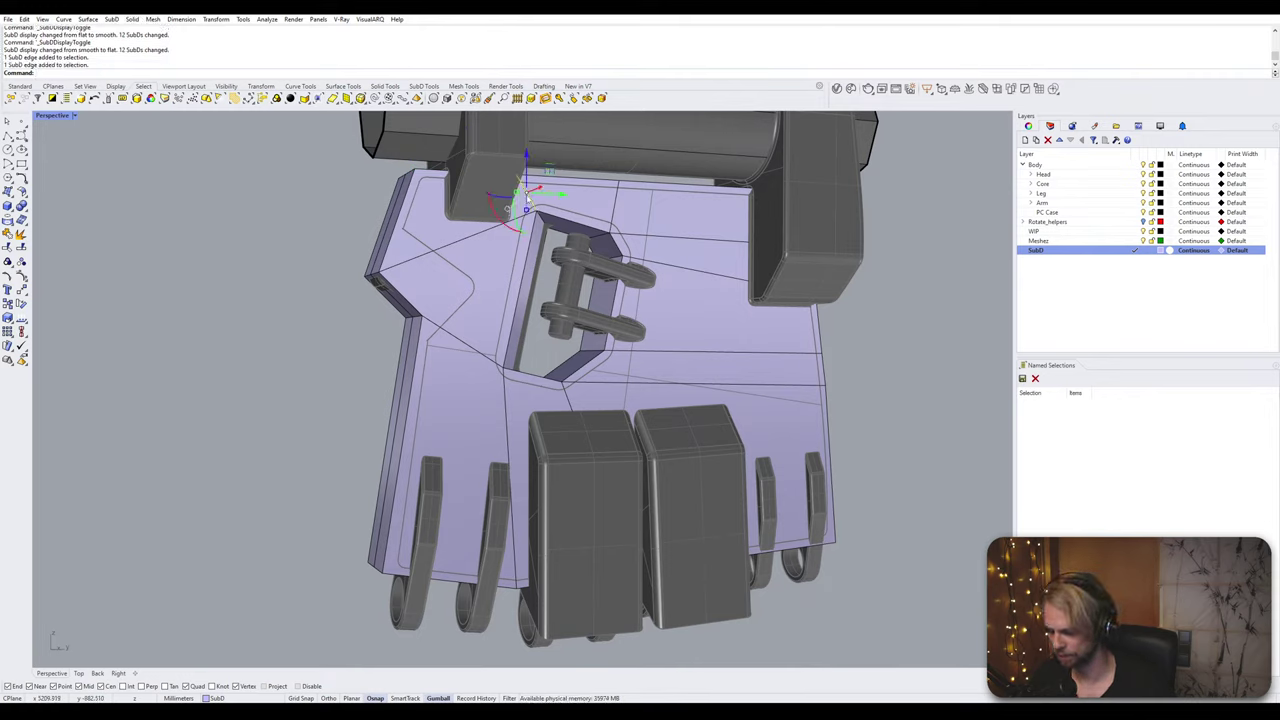
{"action": "type", "text": "InsertEdge"}
{"action": "key", "text": "Return"}
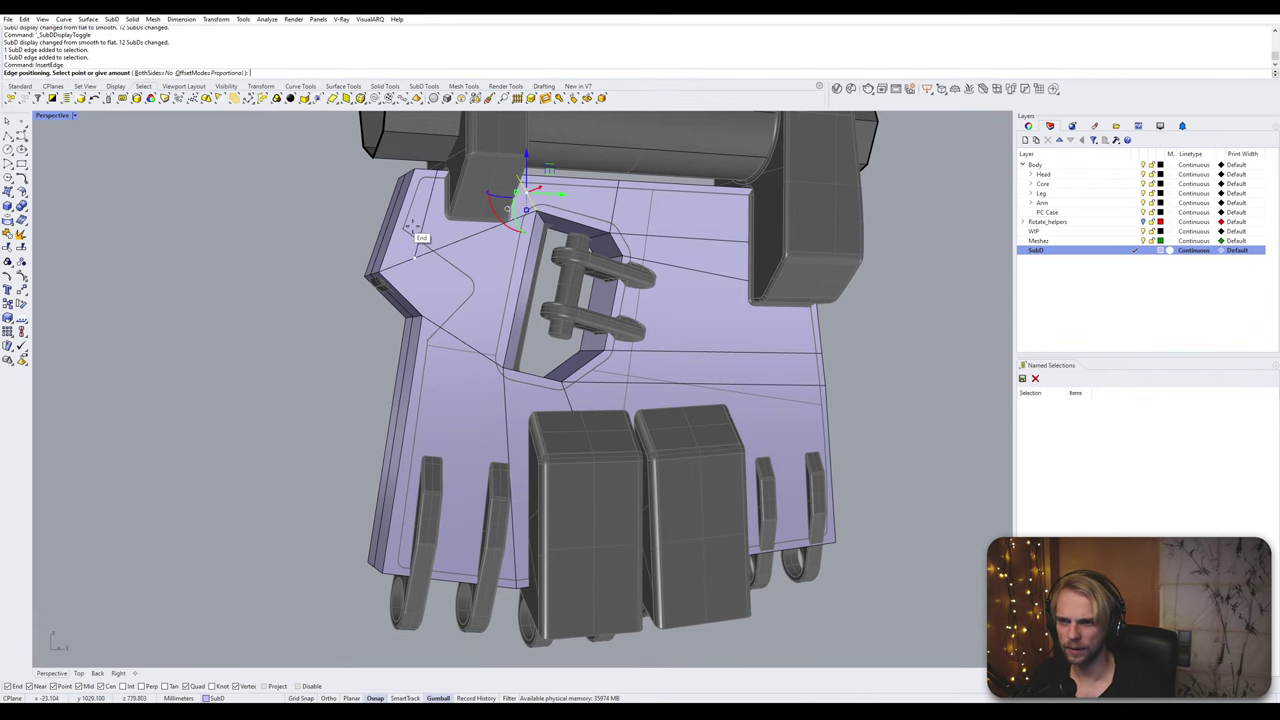
{"action": "scroll", "coordinate": [415, 243], "scroll_direction": "up", "scroll_amount": 2}
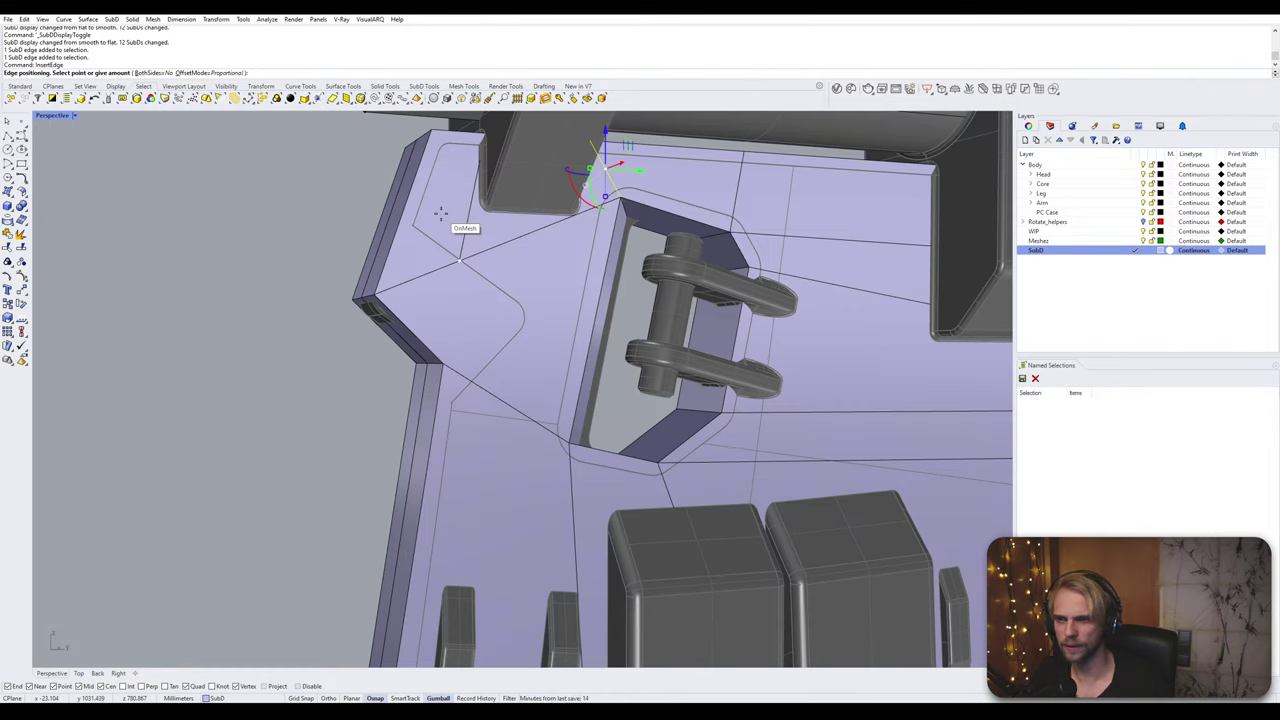
{"action": "left_click", "coordinate": [440, 213]}
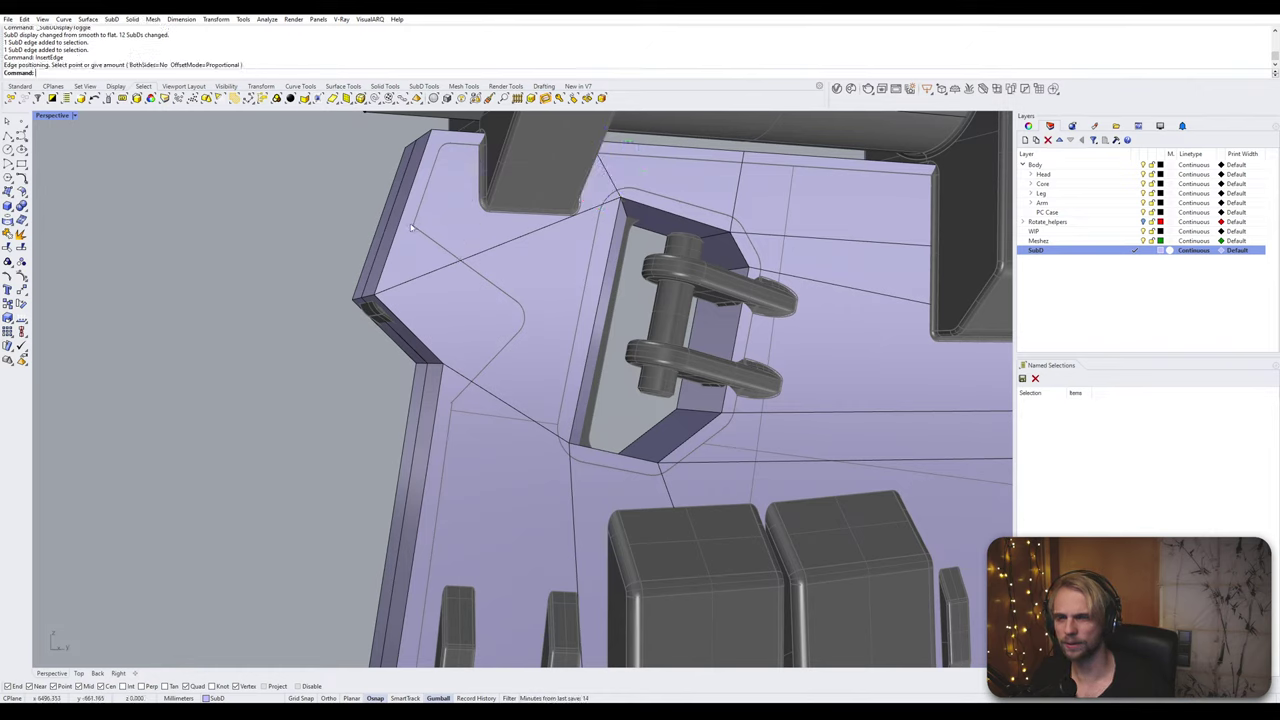
{"action": "mouse_move", "coordinate": [413, 228]}
{"action": "right_mouse_down"}
{"action": "mouse_move", "coordinate": [410, 198]}
{"action": "mouse_move", "coordinate": [424, 205]}
{"action": "right_mouse_up"}
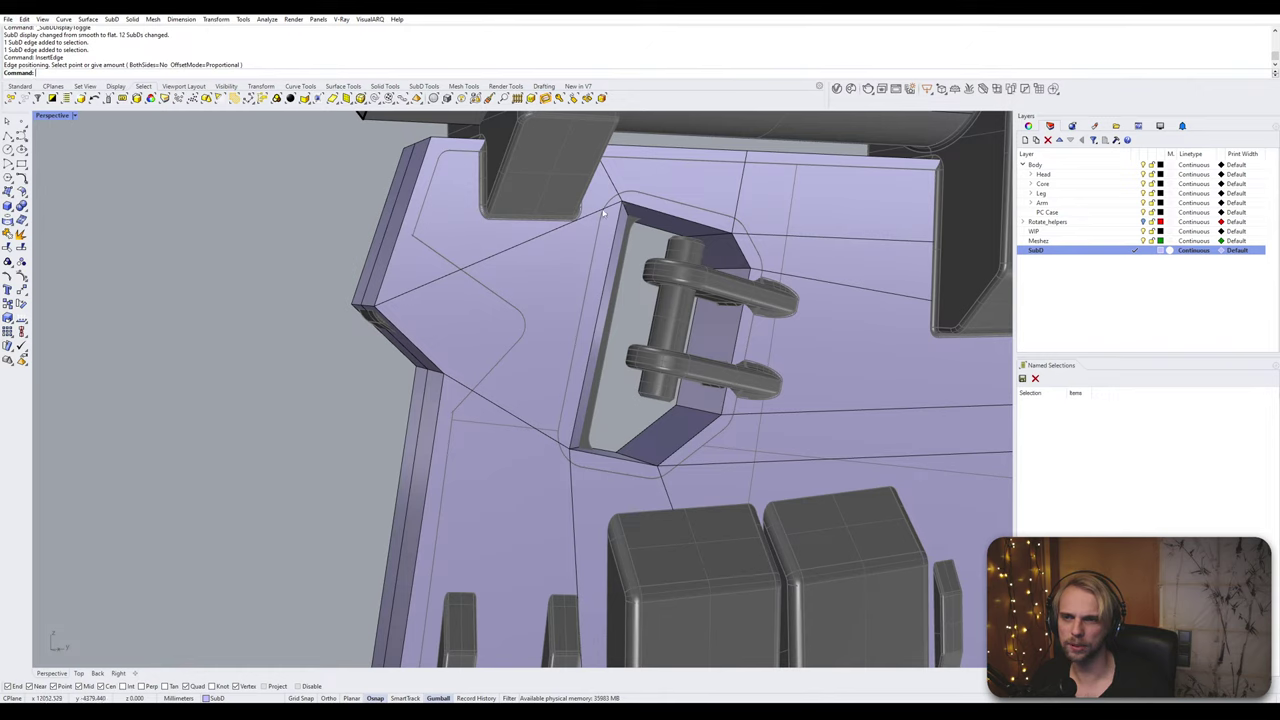
{"action": "right_click_drag", "start_coordinate": [420, 218], "coordinate": [410, 250]}
Step: Delete the corner face and the triangular face beside the pocket on the lavender plate
{"action": "left_click", "coordinate": [410, 250], "text": "ctrl+shift"}
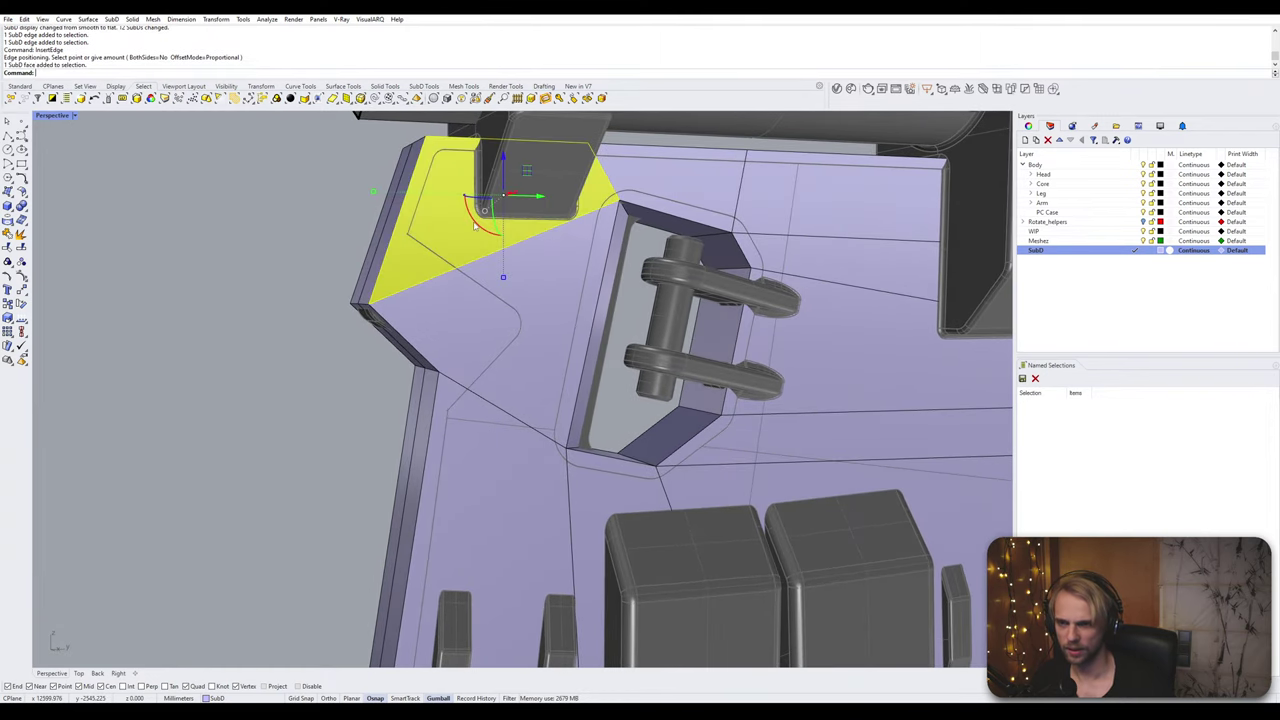
{"action": "key", "text": "Delete"}
{"action": "left_click", "coordinate": [544, 282], "text": "ctrl+shift"}
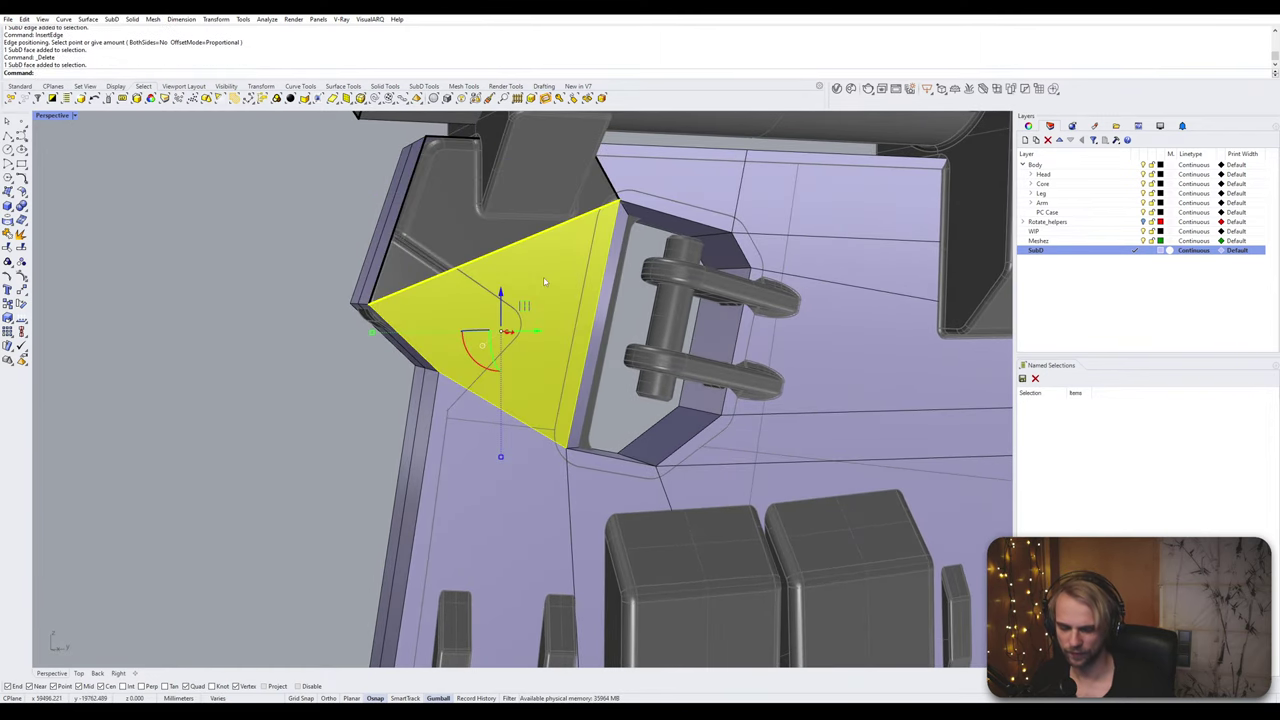
{"action": "key", "text": "Delete"}
{"action": "right_click_drag", "start_coordinate": [543, 276], "coordinate": [514, 258]}
{"action": "scroll", "coordinate": [560, 203], "scroll_direction": "down", "scroll_amount": 4}
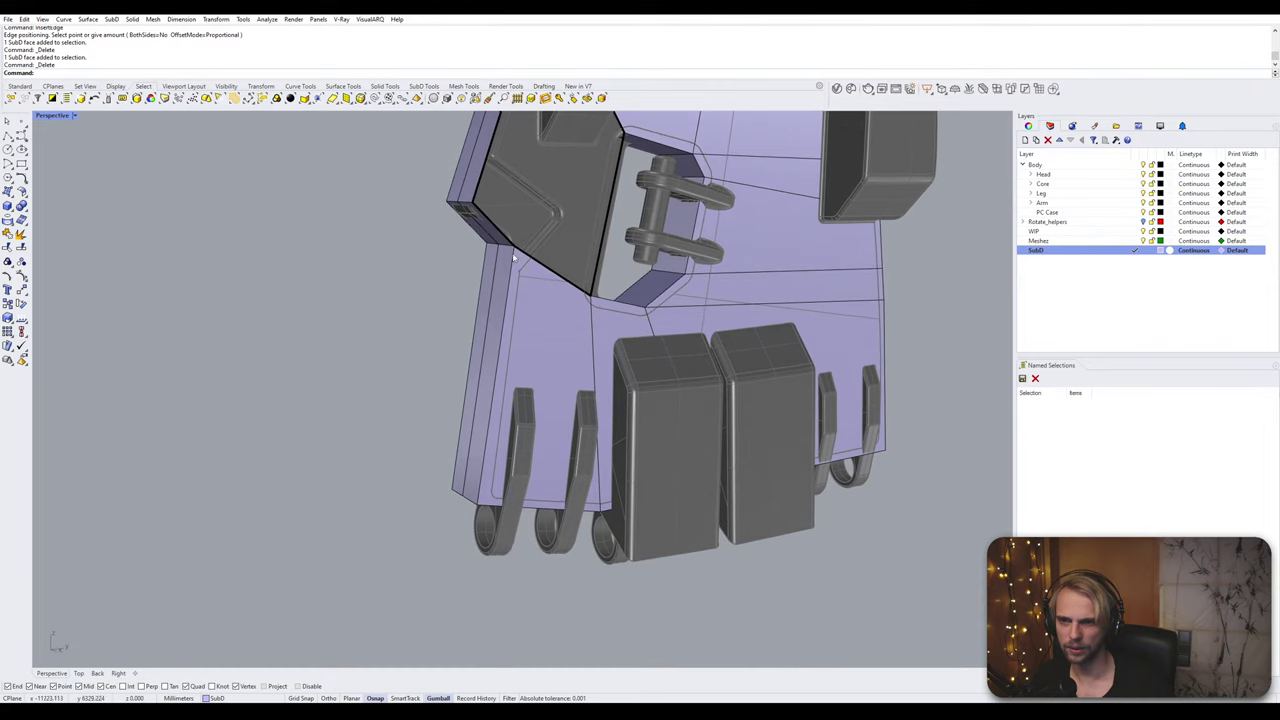
Step: Try a vertex and crease-edge selection at the hole, then undo to restore the deleted faces
{"action": "left_click", "coordinate": [504, 248]}
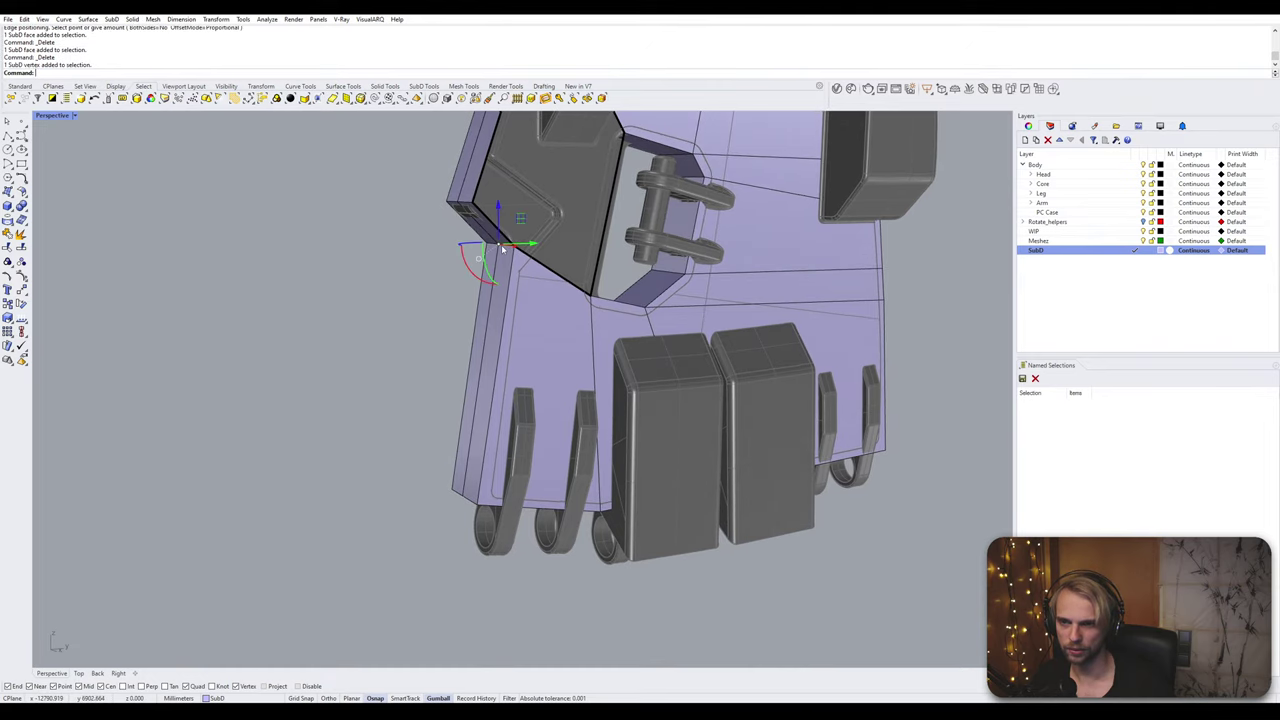
{"action": "left_click", "coordinate": [582, 294], "text": "shift"}
{"action": "left_click", "coordinate": [604, 302], "text": "shift"}
{"action": "left_click", "coordinate": [701, 306], "text": "shift"}
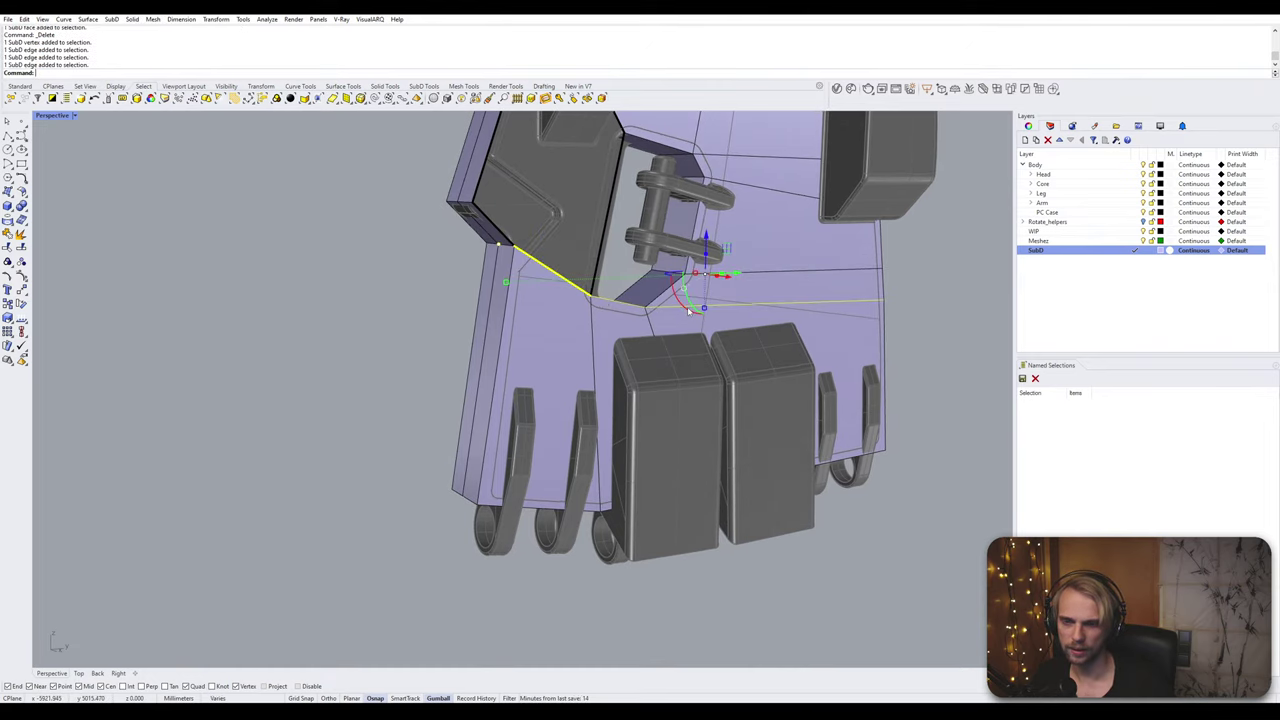
{"action": "right_click_drag", "start_coordinate": [703, 308], "coordinate": [684, 306]}
{"action": "key", "text": "Escape"}
{"action": "key", "text": "ctrl+z"}
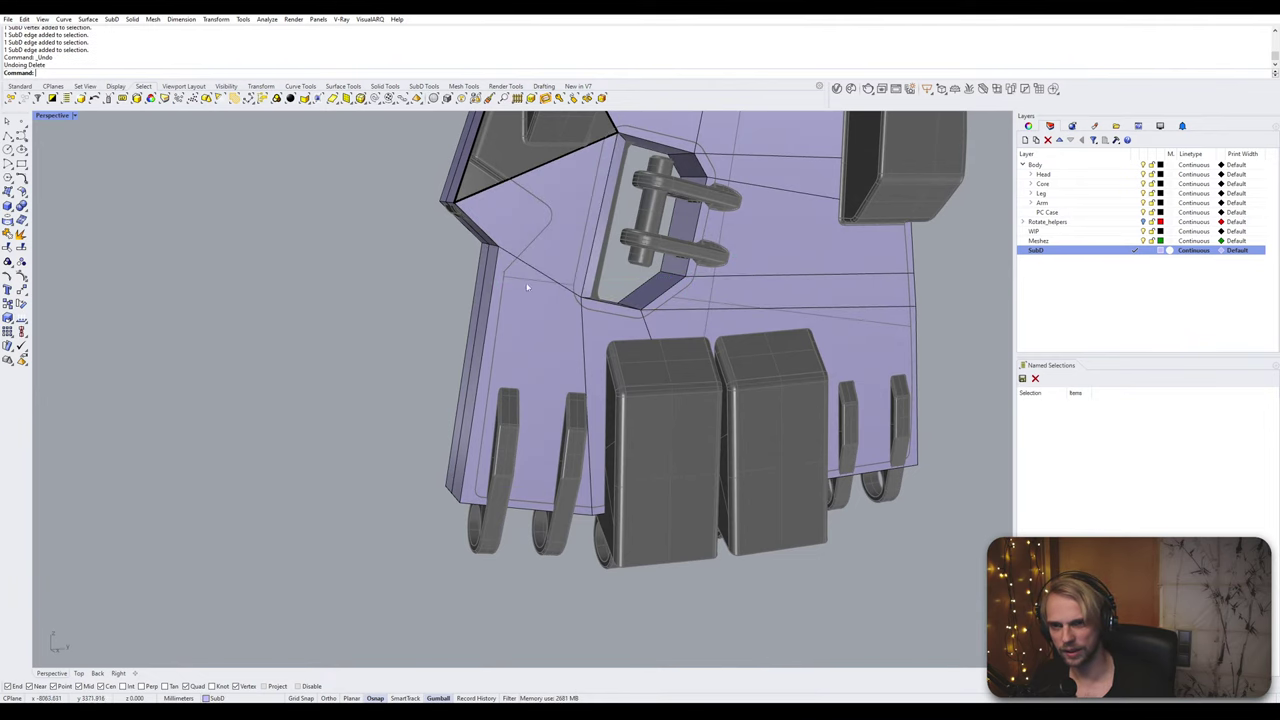
{"action": "right_click_drag", "start_coordinate": [652, 316], "coordinate": [680, 314]}
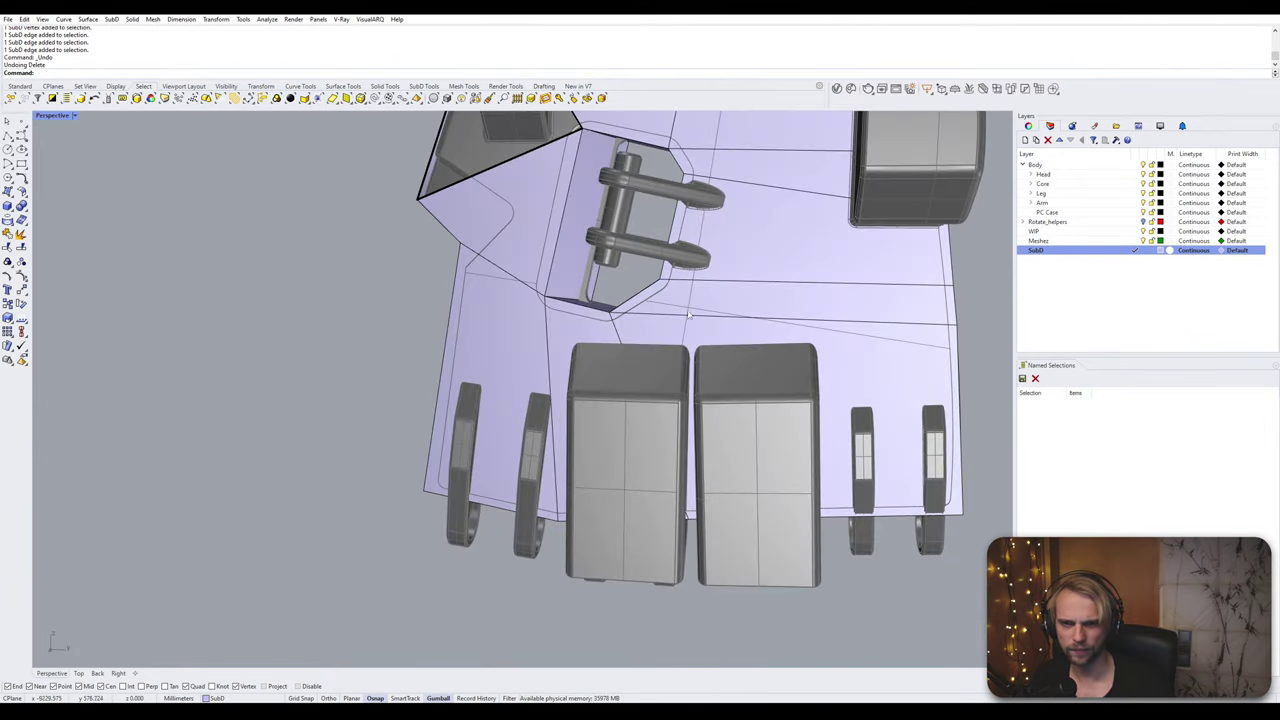
Step: Insert an edge loop beside the horizontal loop below the pocket with InsertEdge
{"action": "left_click", "coordinate": [684, 320]}
{"action": "key", "text": "Escape"}
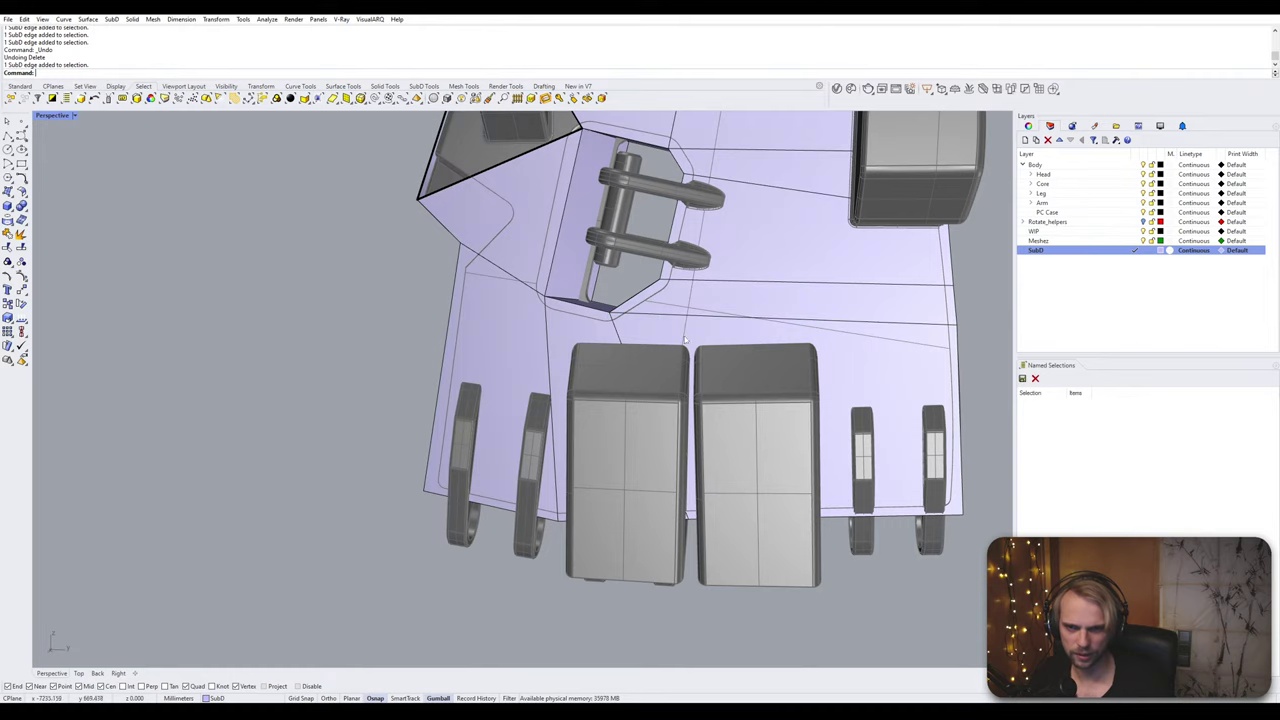
{"action": "double_click", "coordinate": [697, 322]}
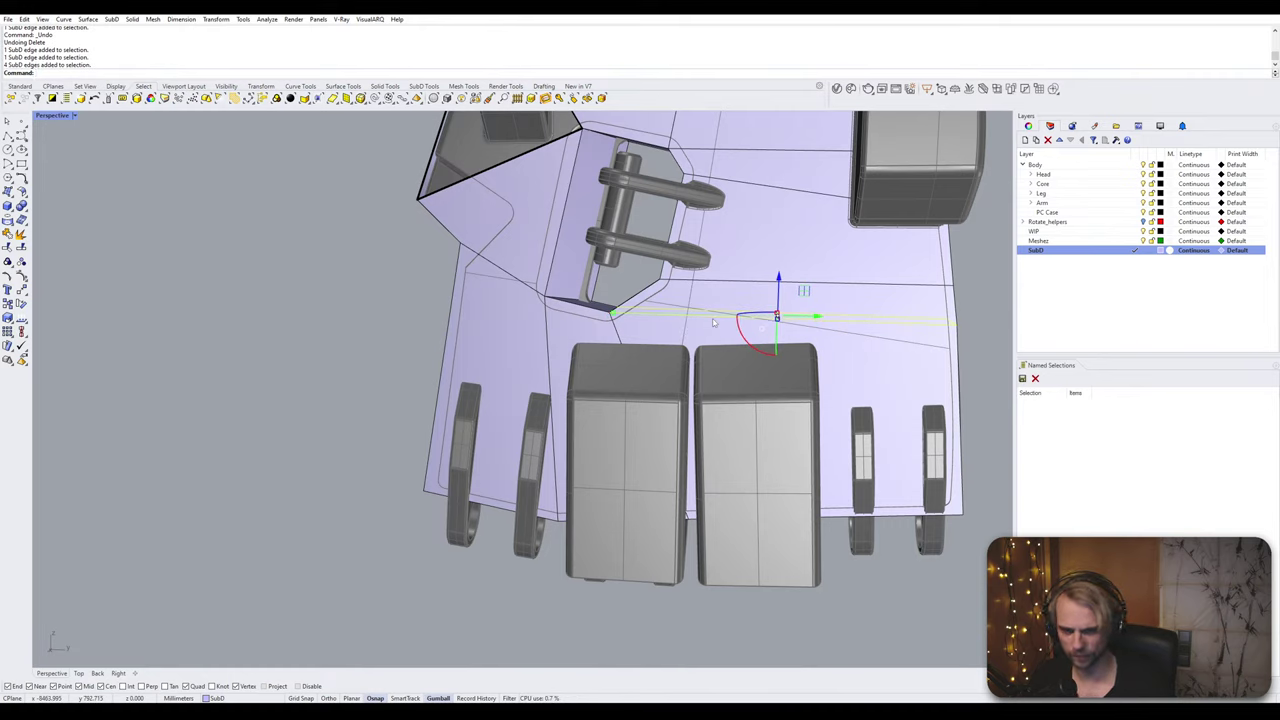
{"action": "type", "text": "insertedge"}
{"action": "key", "text": "Return"}
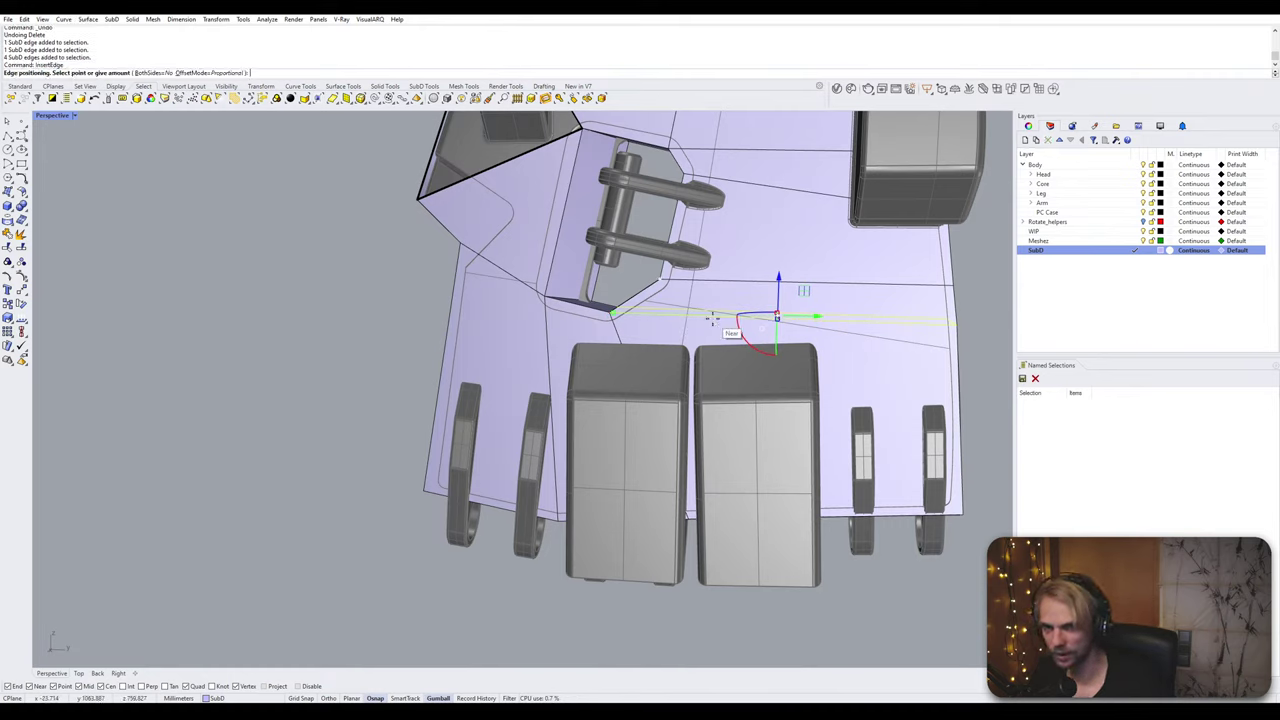
{"action": "left_click", "coordinate": [612, 330]}
{"action": "scroll", "coordinate": [600, 320], "scroll_direction": "up", "scroll_amount": 4}
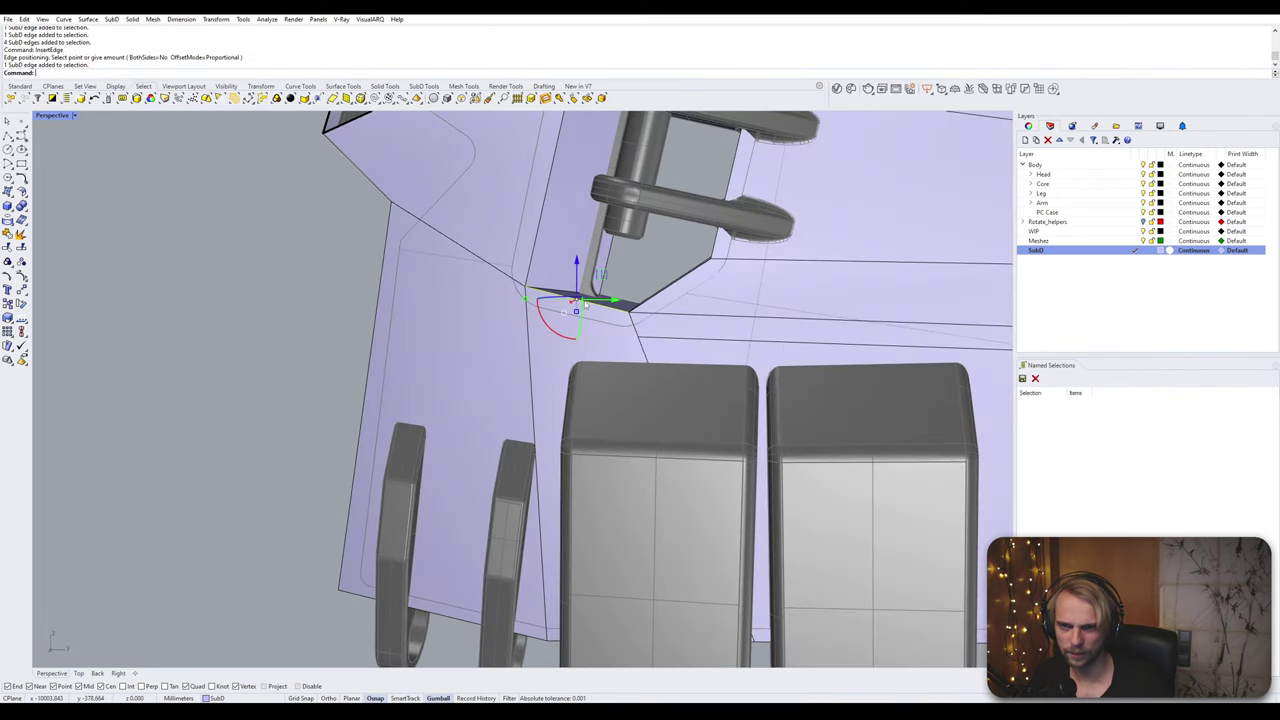
Step: Insert two more edge loops on the plate using OffsetMode=Absolute
{"action": "key", "text": "Return"}
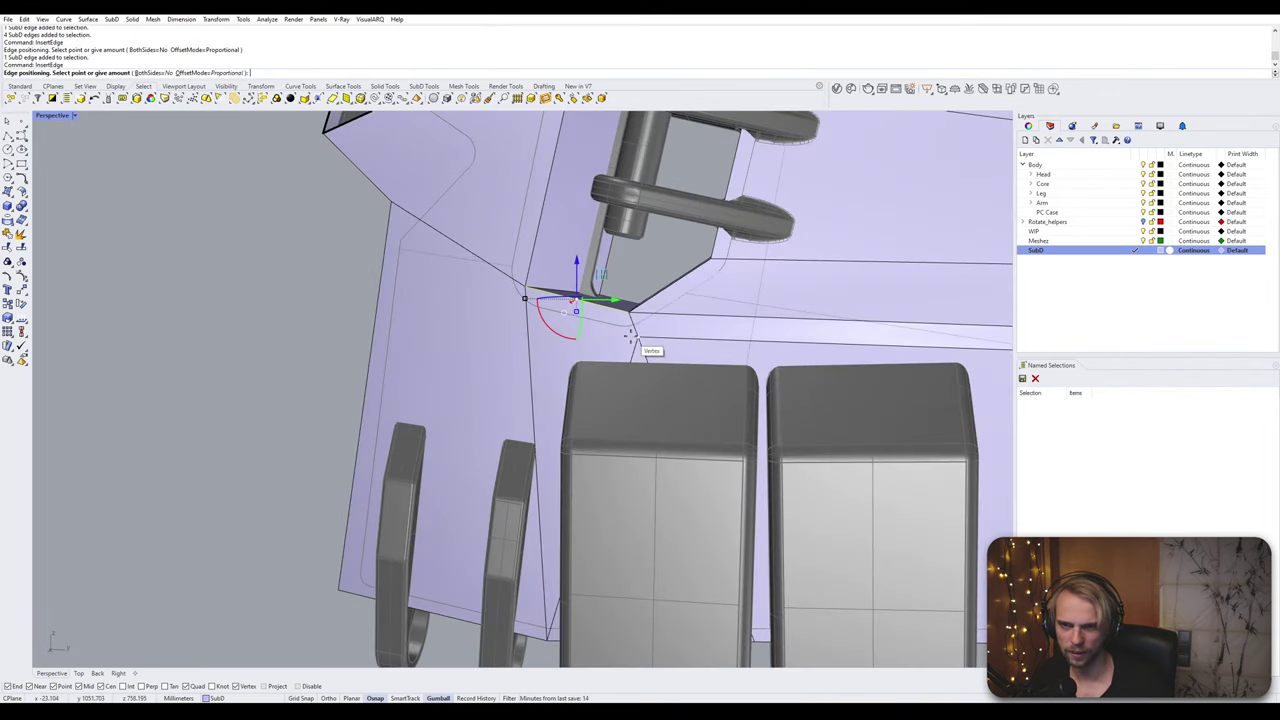
{"action": "left_click", "coordinate": [213, 72]}
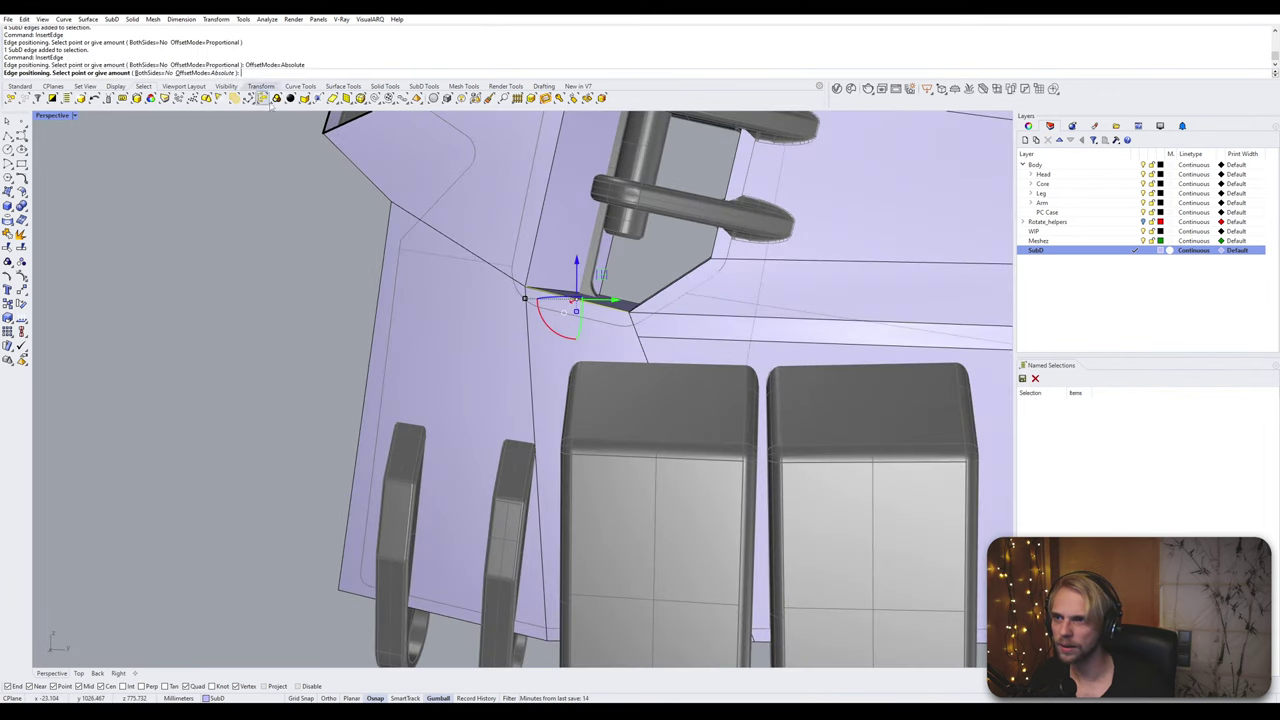
{"action": "left_click", "coordinate": [648, 350]}
{"action": "double_click", "coordinate": [463, 249]}
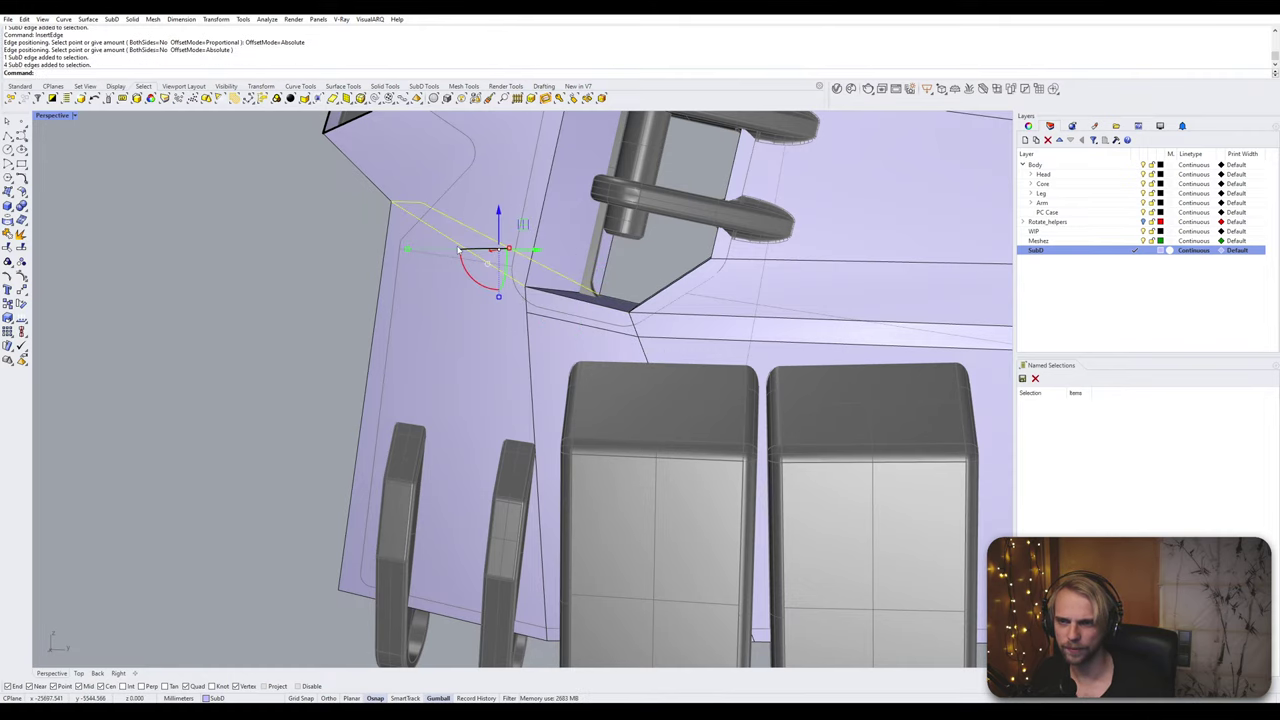
{"action": "key", "text": "Return"}
{"action": "left_click", "coordinate": [525, 317]}
{"action": "right_click_drag", "start_coordinate": [525, 318], "coordinate": [731, 341]}
Step: Insert an edge across the short edge near the joint, connecting the two edge lines
{"action": "left_click", "coordinate": [443, 283], "text": "ctrl+shift"}
{"action": "key", "text": "Return"}
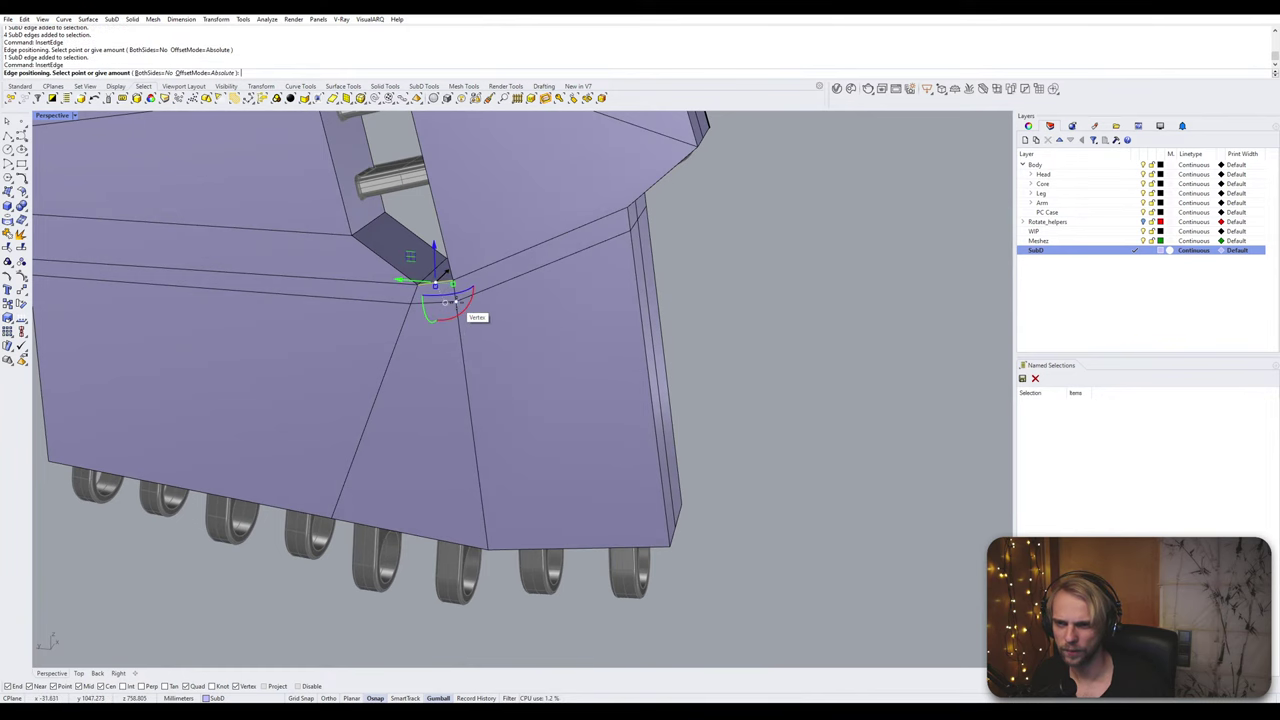
{"action": "left_click", "coordinate": [456, 301]}
{"action": "scroll", "coordinate": [398, 304], "scroll_direction": "up", "scroll_amount": 2}
{"action": "left_click", "coordinate": [52, 115]}
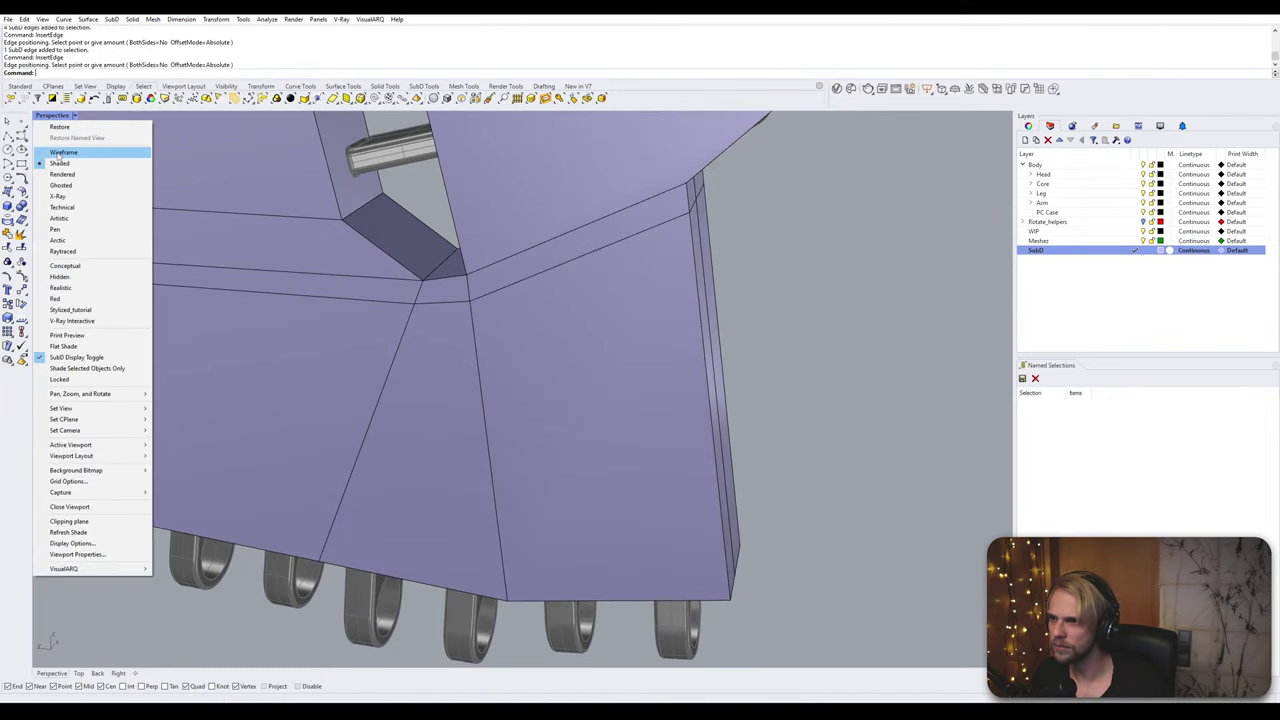
Step: Switch the viewport to Wireframe, then back to Shaded with the SubD shown smooth
{"action": "left_click", "coordinate": [60, 127]}
{"action": "left_click_drag", "start_coordinate": [420, 316], "coordinate": [420, 318]}
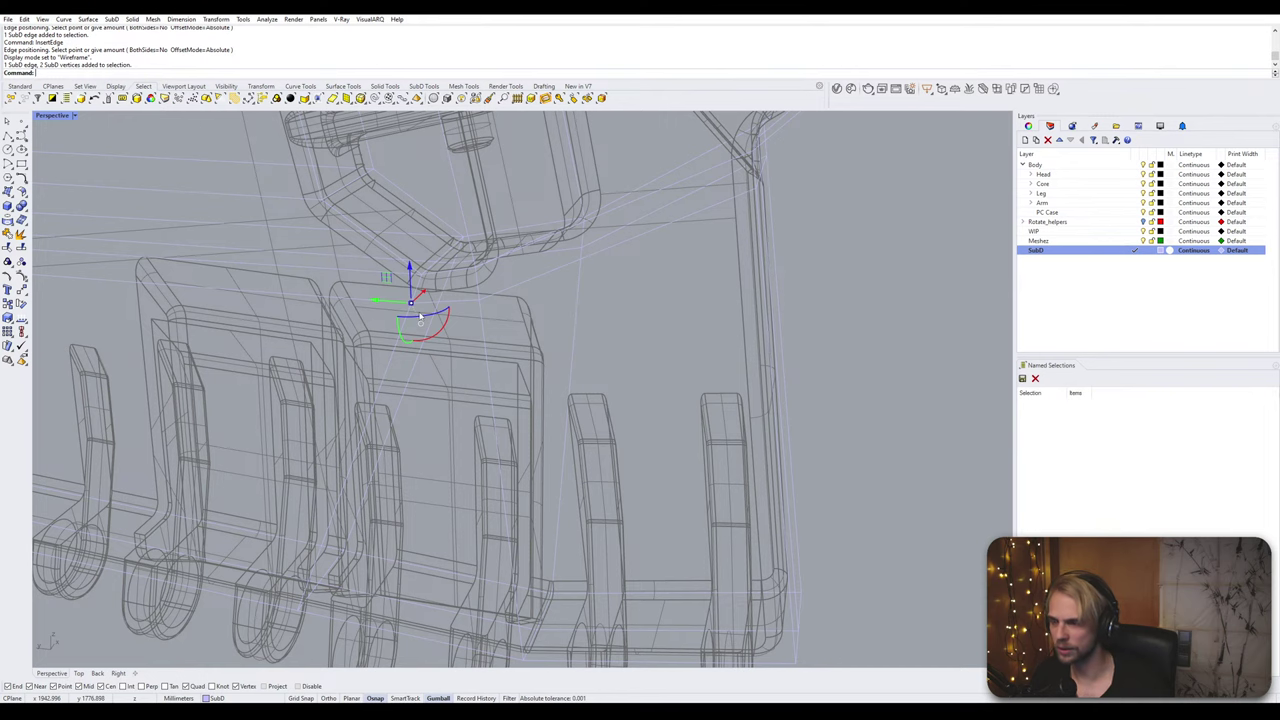
{"action": "key", "text": "Escape"}
{"action": "key", "text": "Tab"}
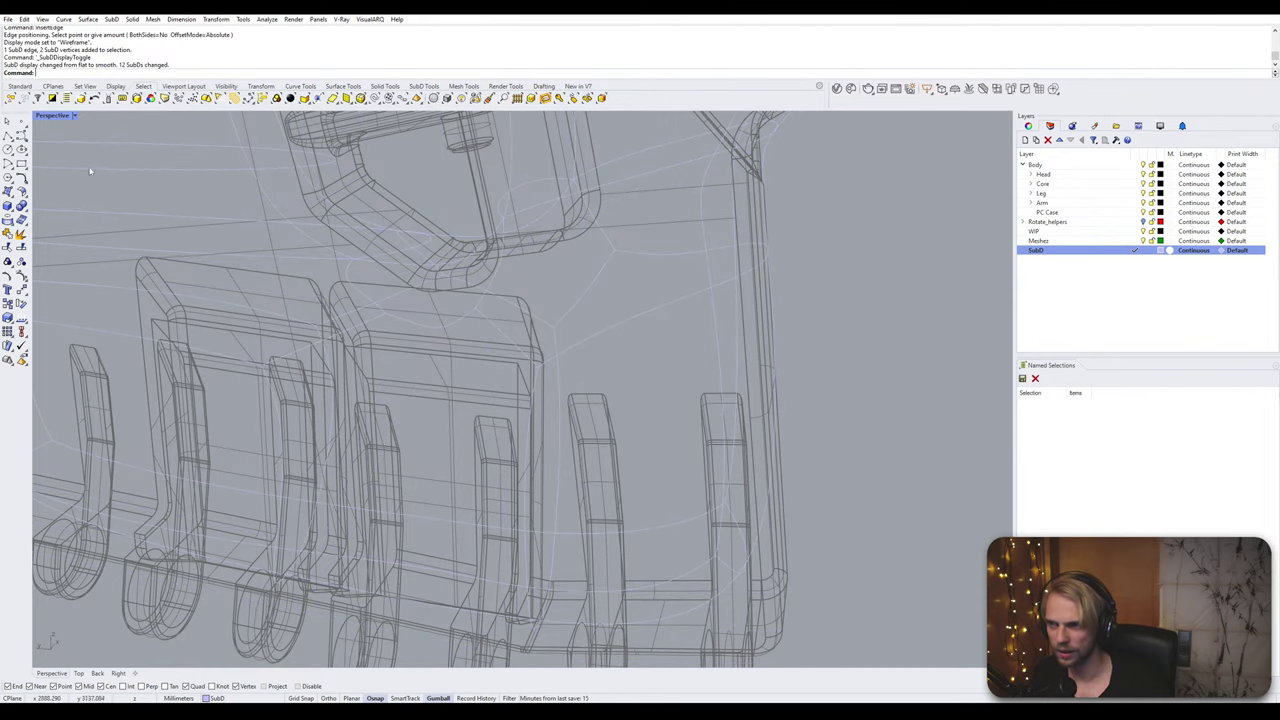
{"action": "left_click", "coordinate": [47, 116]}
{"action": "left_click", "coordinate": [70, 163]}
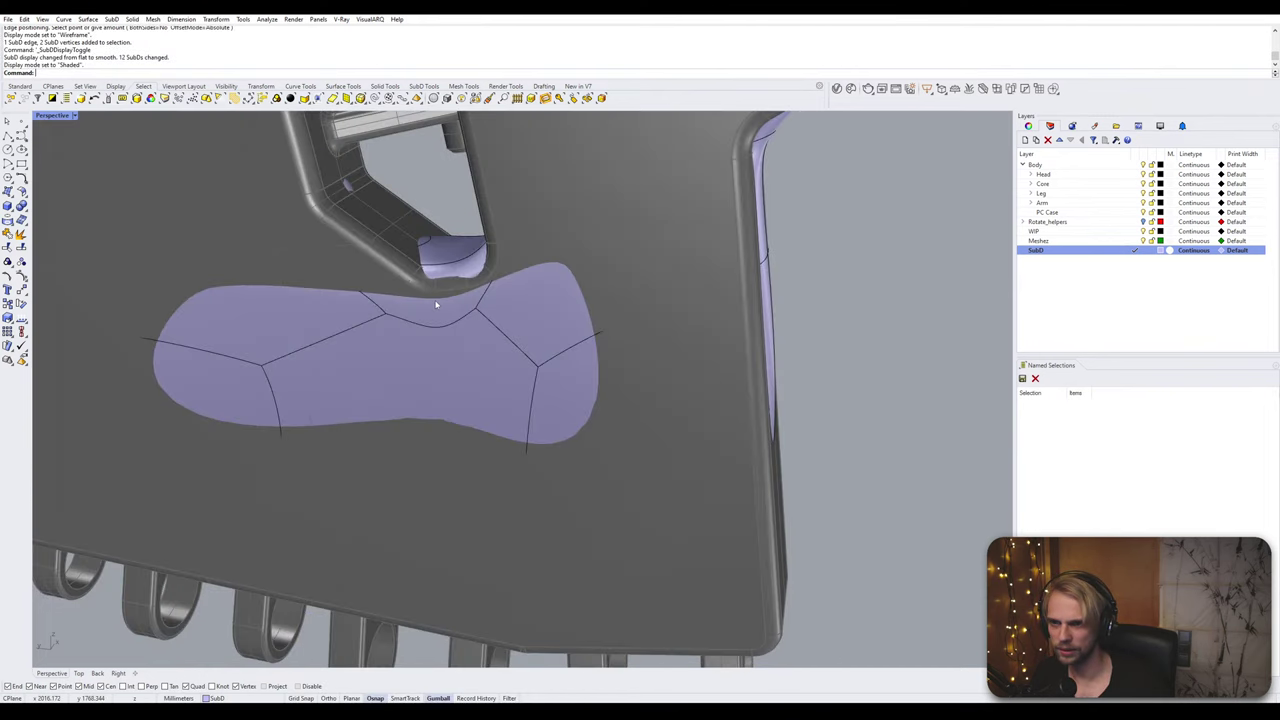
Step: Stitch a pair of vertices at the pocket's top edge, checking the flat cage
{"action": "left_click", "coordinate": [385, 317], "text": "ctrl+shift"}
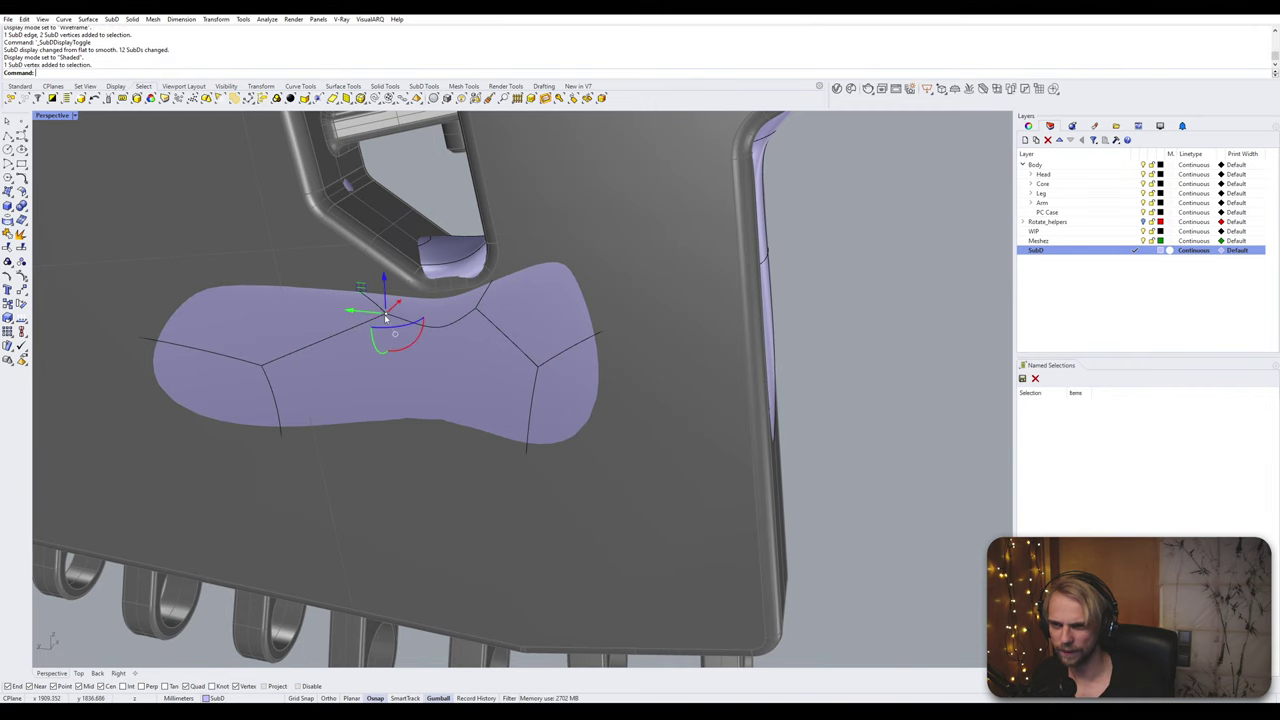
{"action": "left_click", "coordinate": [475, 315], "text": "ctrl+shift"}
{"action": "key", "text": "Tab"}
{"action": "key", "text": "Tab"}
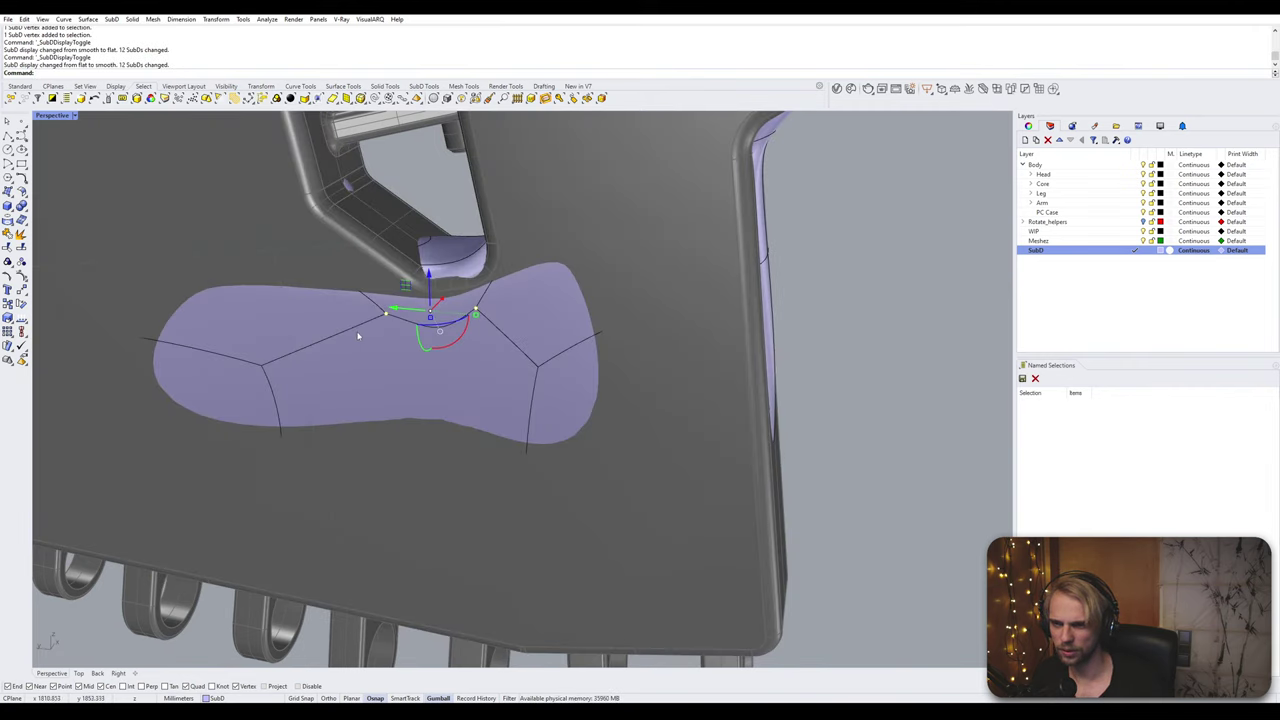
{"action": "key", "text": "Escape"}
{"action": "left_click", "coordinate": [263, 373], "text": "ctrl+shift"}
{"action": "left_click", "coordinate": [378, 320], "text": "ctrl+shift"}
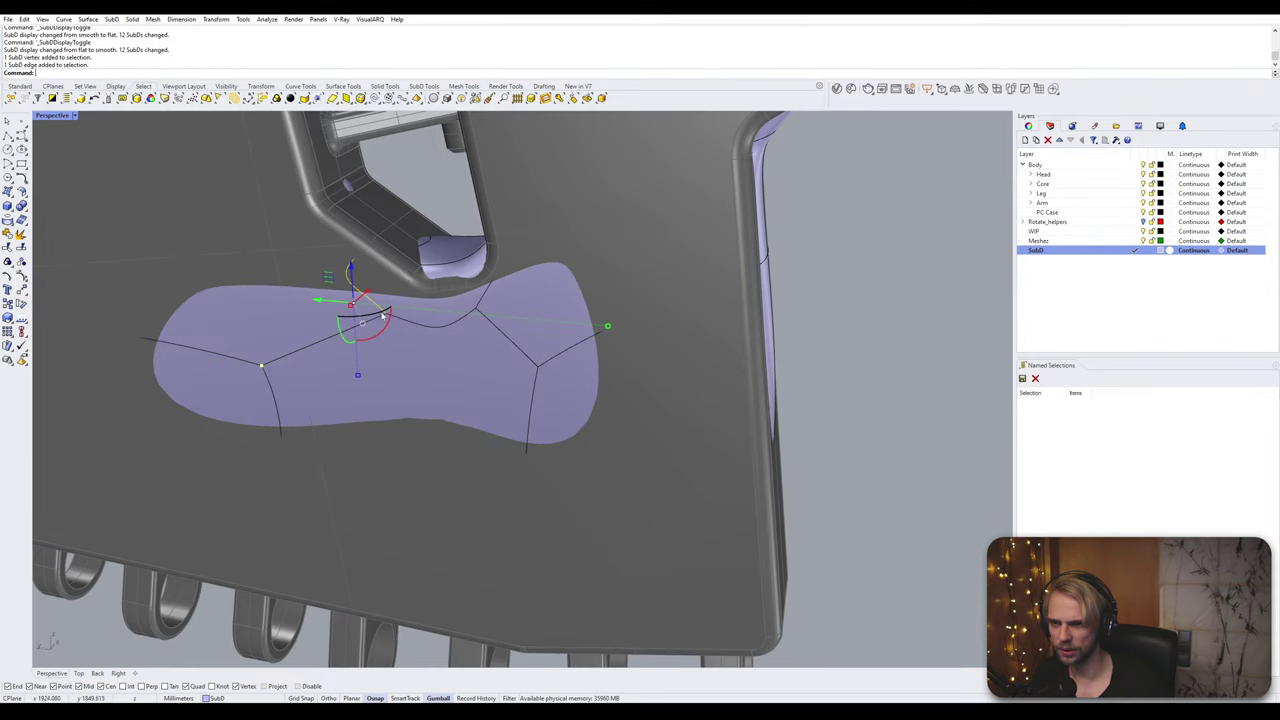
{"action": "left_click", "coordinate": [382, 316], "text": "ctrl+shift"}
{"action": "left_click", "coordinate": [388, 318], "text": "ctrl+shift"}
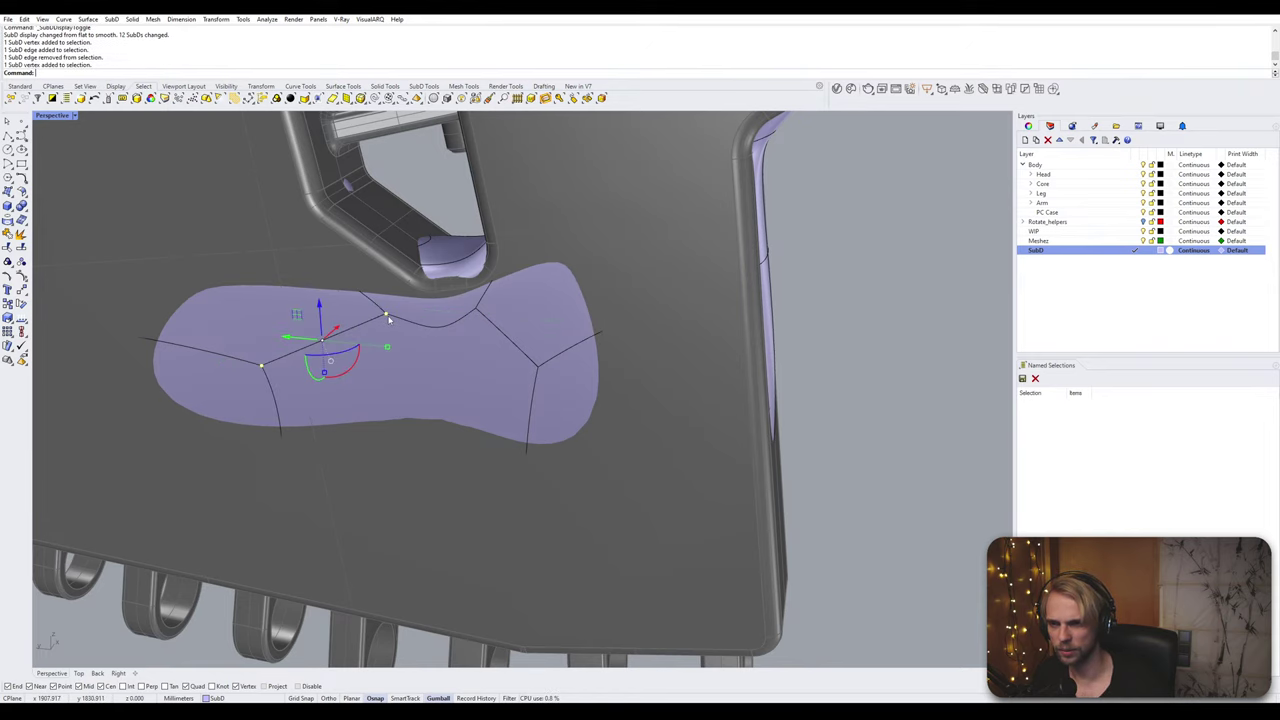
{"action": "key", "text": "Tab"}
{"action": "key", "text": "Tab"}
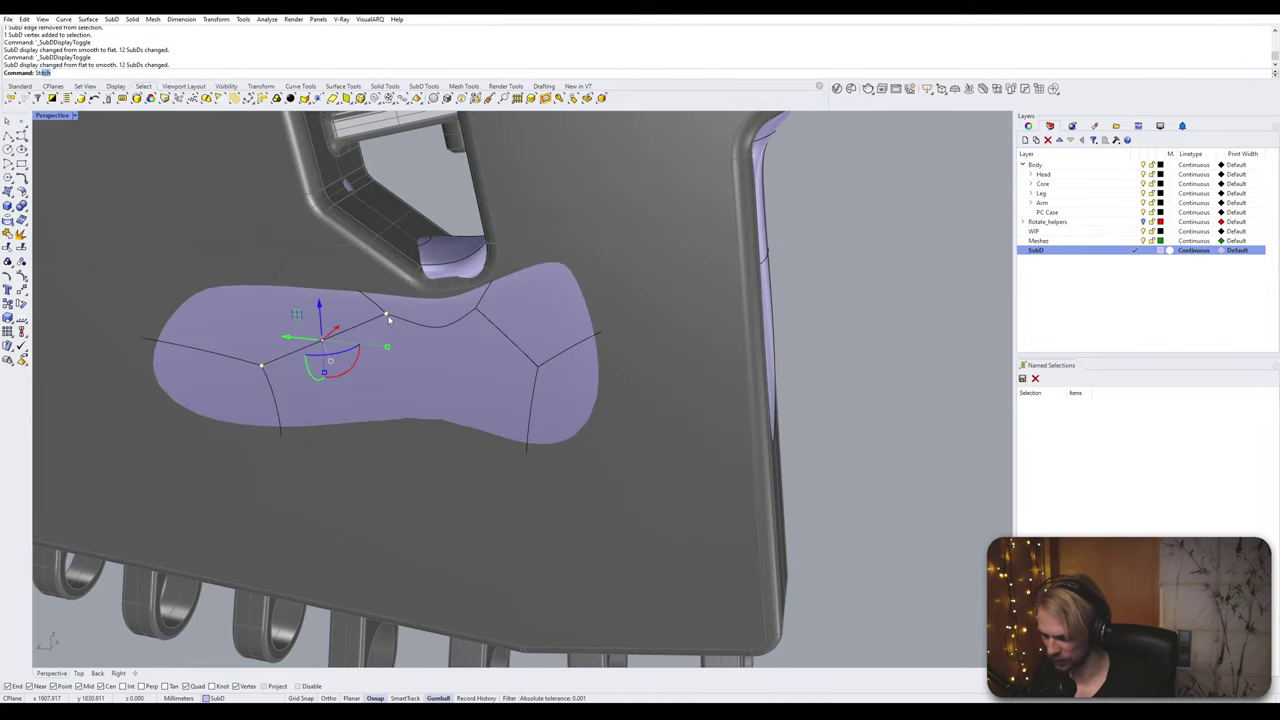
{"action": "key", "text": "Return"}
{"action": "key", "text": "Return"}
{"action": "key", "text": "Escape"}
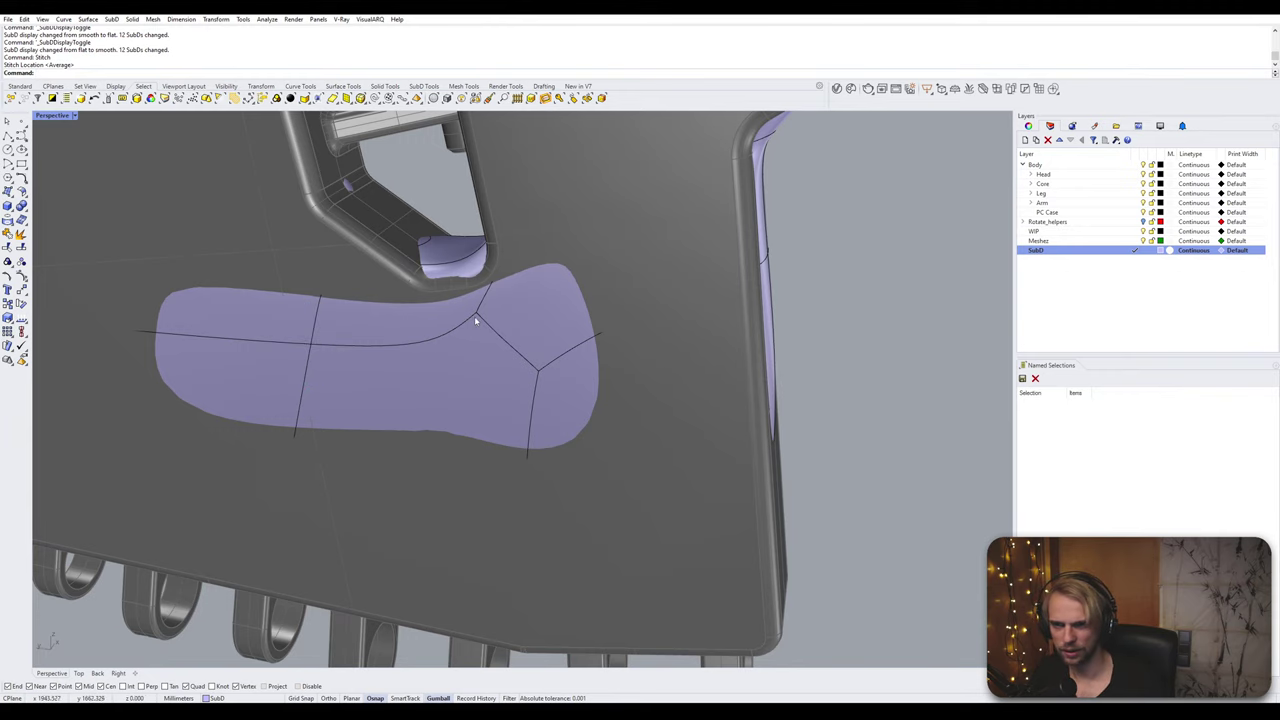
Step: Stitch a second vertex pair on the pocket at their average location, then show smooth
{"action": "left_click", "coordinate": [476, 316], "text": "ctrl+shift"}
{"action": "left_click", "coordinate": [537, 369], "text": "ctrl+shift"}
{"action": "key", "text": "Return"}
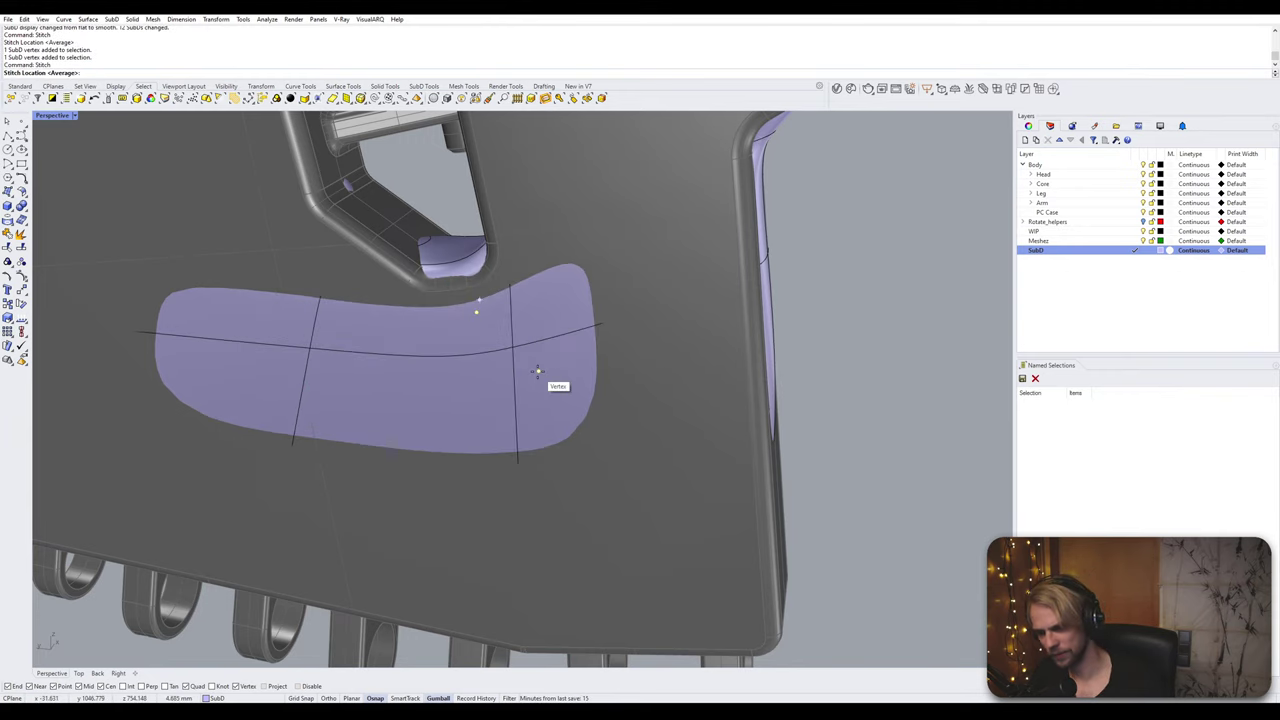
{"action": "key", "text": "Return"}
{"action": "key", "text": "Tab"}
{"action": "right_click_drag", "start_coordinate": [537, 371], "coordinate": [348, 386]}
{"action": "key", "text": "Escape"}
{"action": "key", "text": "Tab"}
{"action": "scroll", "coordinate": [427, 383], "scroll_direction": "up", "scroll_amount": 2}
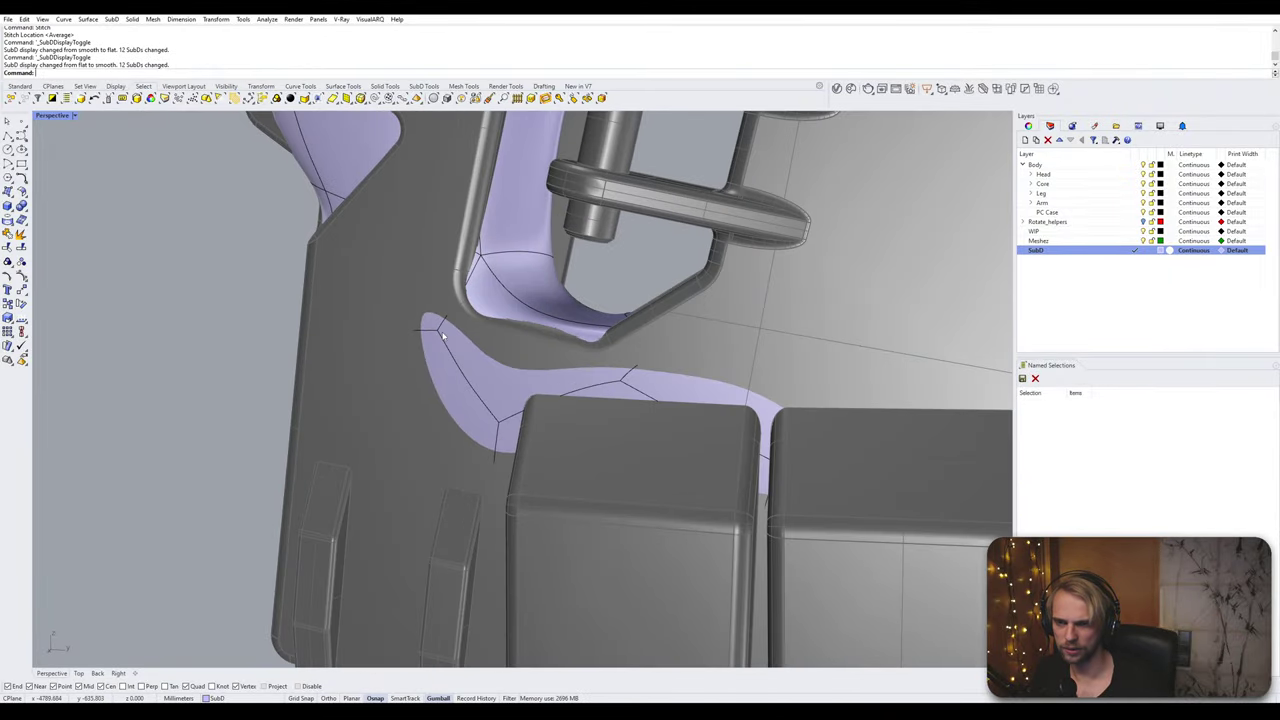
Step: Stitch two vertices near the finger joint at their average location
{"action": "left_click", "coordinate": [443, 337], "text": "ctrl+shift"}
{"action": "left_click", "coordinate": [445, 340], "text": "ctrl+shift"}
{"action": "key", "text": "Tab"}
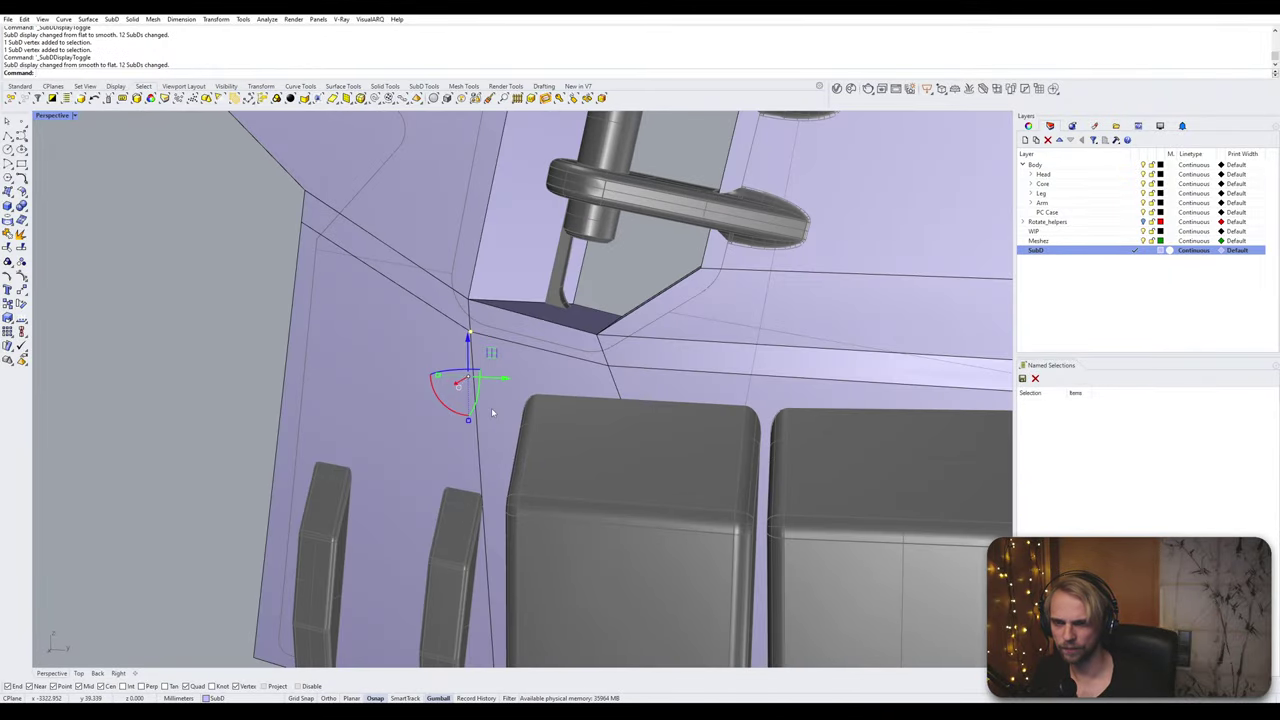
{"action": "key", "text": "Return"}
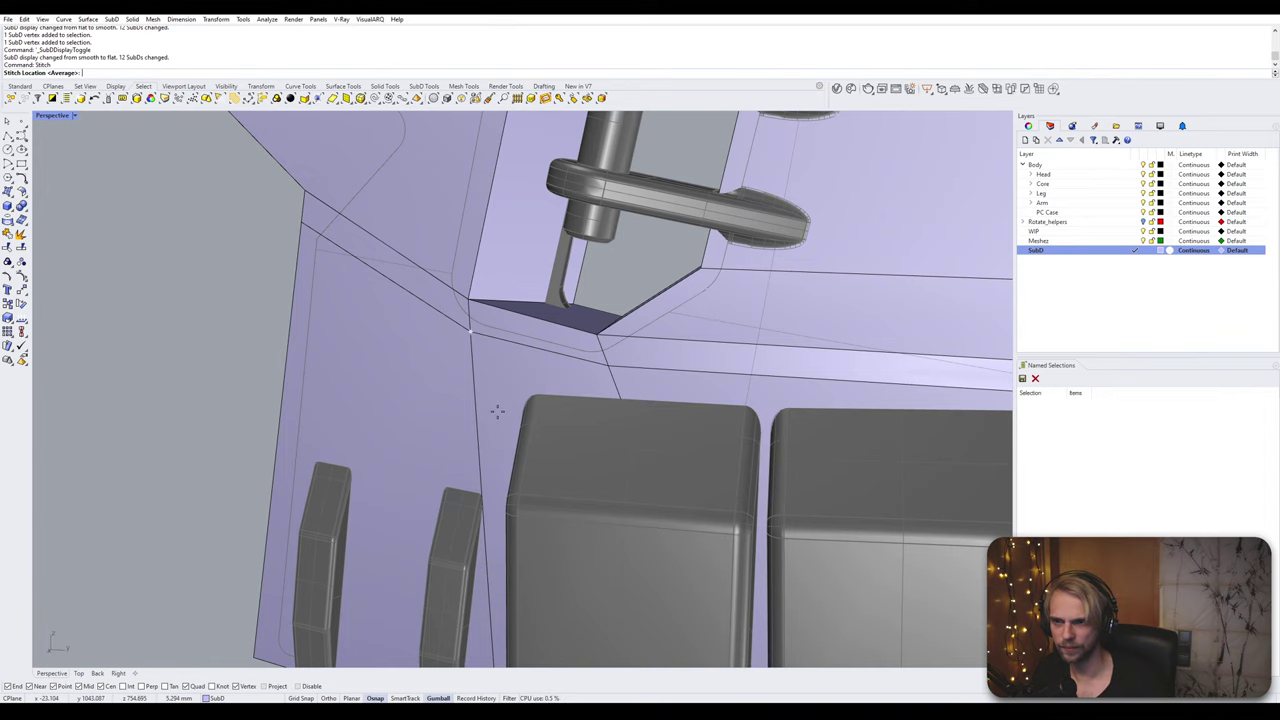
{"action": "key", "text": "Return"}
{"action": "key", "text": "Escape"}
Step: Stitch the plate's corner vertices beside the finger blocks at their average location
{"action": "left_click", "coordinate": [611, 373], "text": "ctrl+shift"}
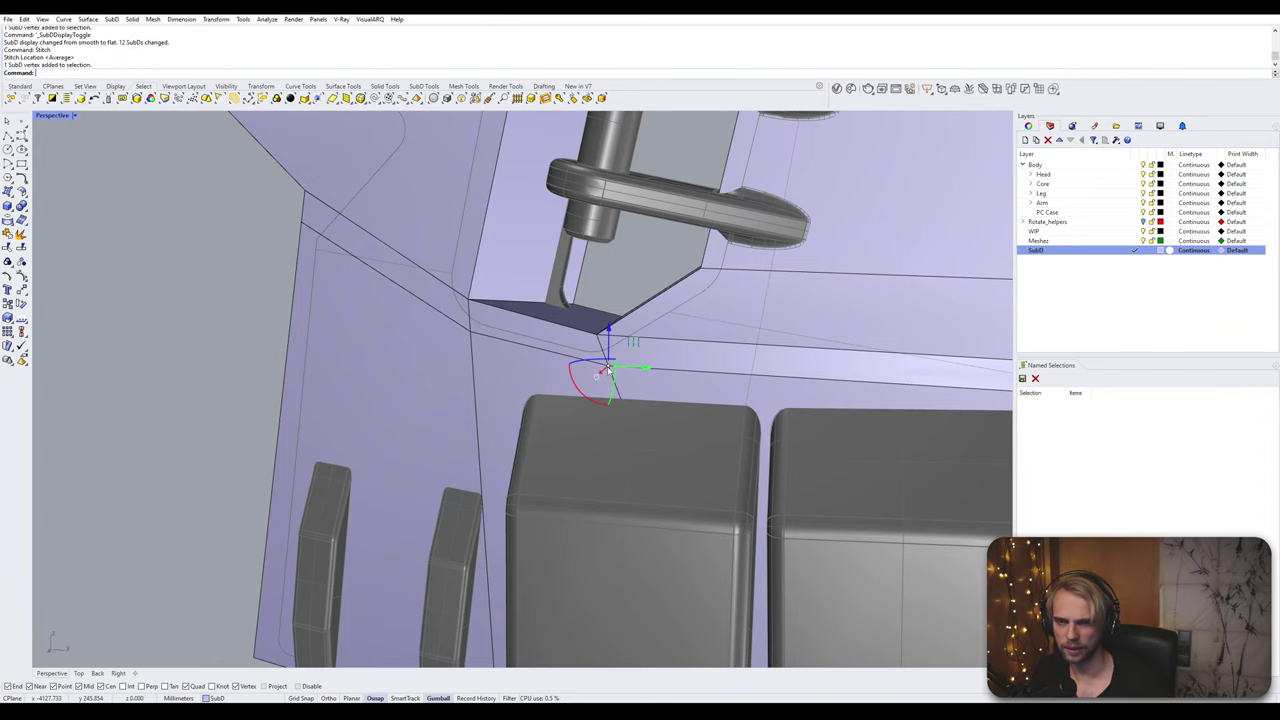
{"action": "key", "text": "Tab"}
{"action": "right_click_drag", "start_coordinate": [613, 374], "coordinate": [674, 444]}
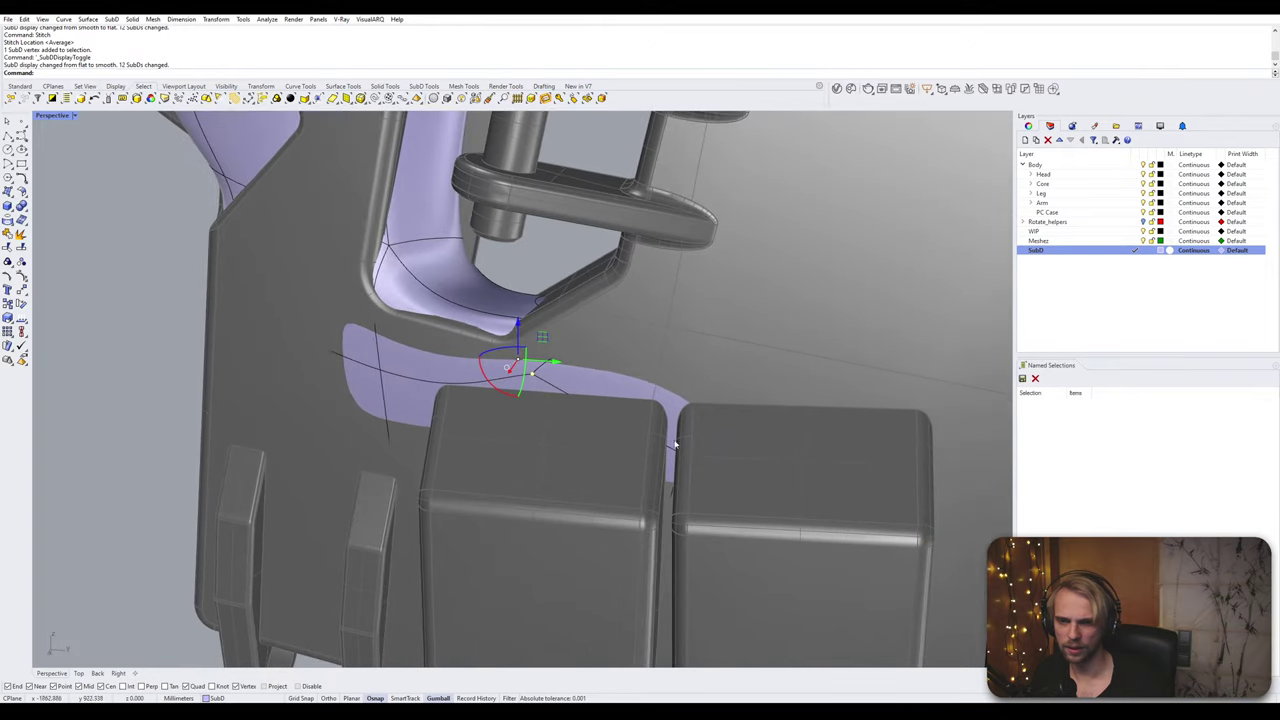
{"action": "left_click", "coordinate": [791, 540], "text": "ctrl+shift"}
{"action": "left_click", "coordinate": [690, 461], "text": "ctrl+shift"}
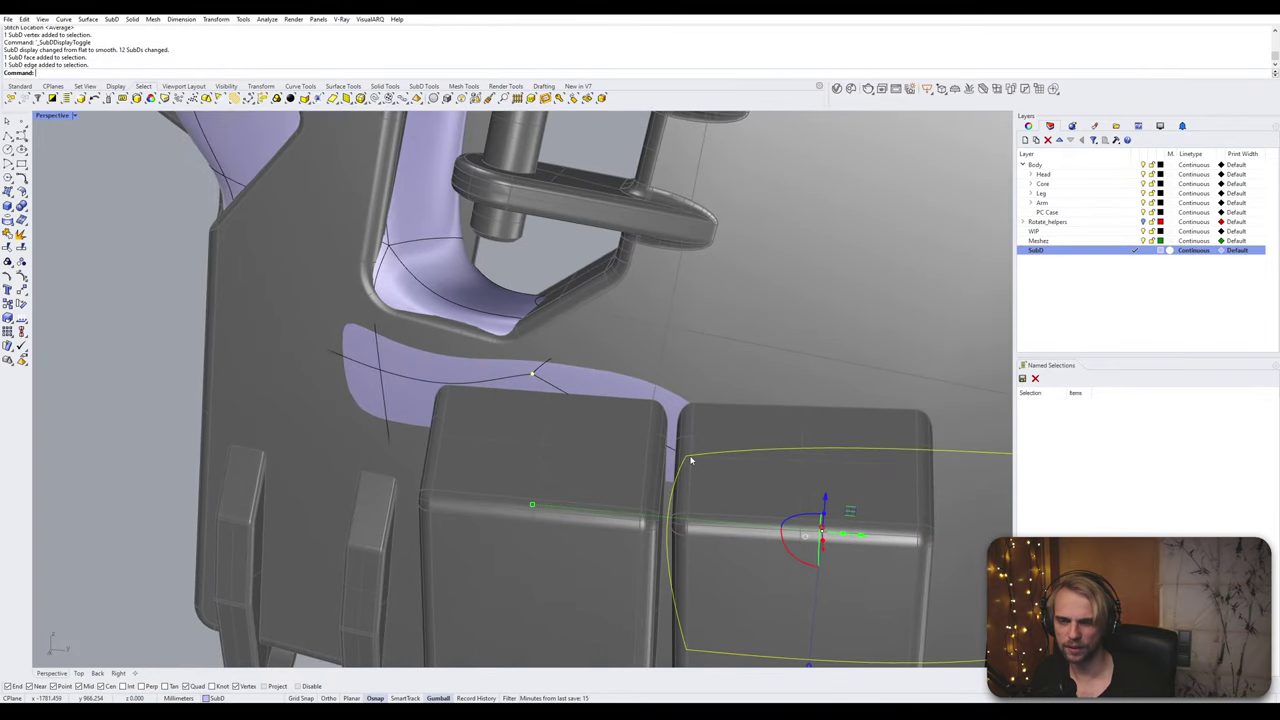
{"action": "left_click", "coordinate": [687, 457], "text": "ctrl+shift"}
{"action": "left_click", "coordinate": [722, 457], "text": "ctrl"}
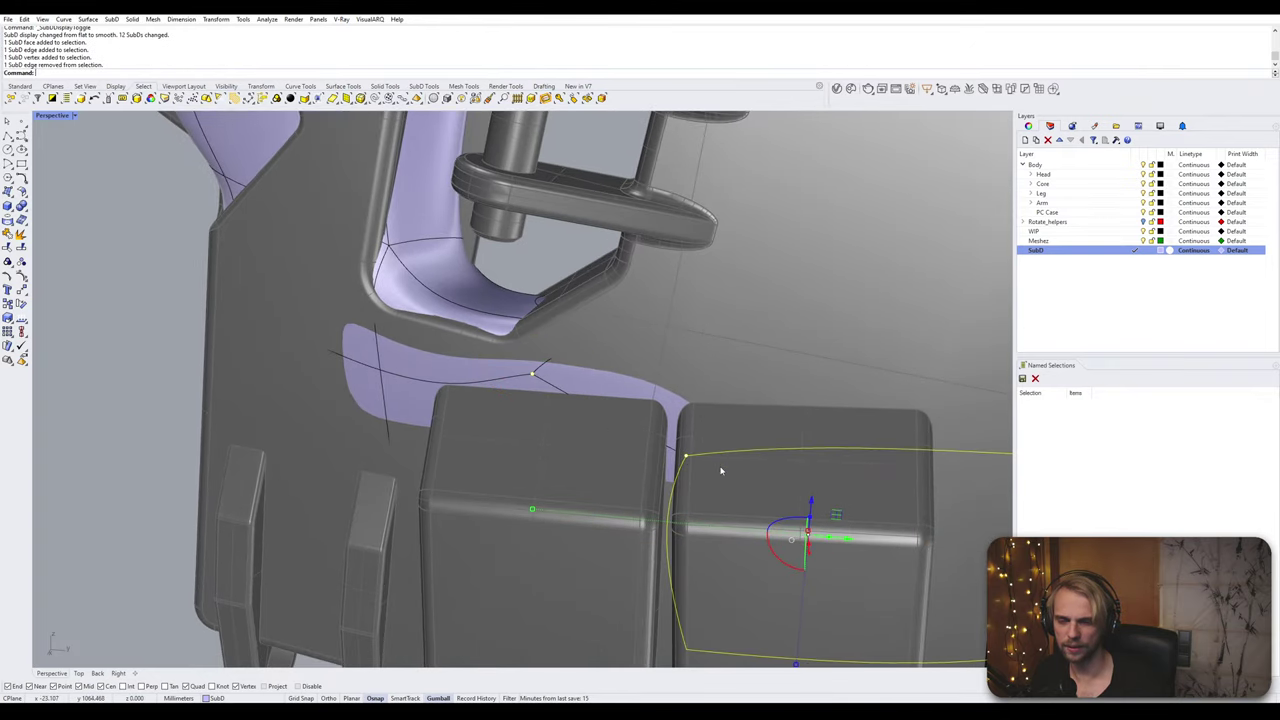
{"action": "left_click", "coordinate": [720, 466], "text": "ctrl"}
{"action": "type", "text": "Stitch"}
{"action": "key", "text": "Return"}
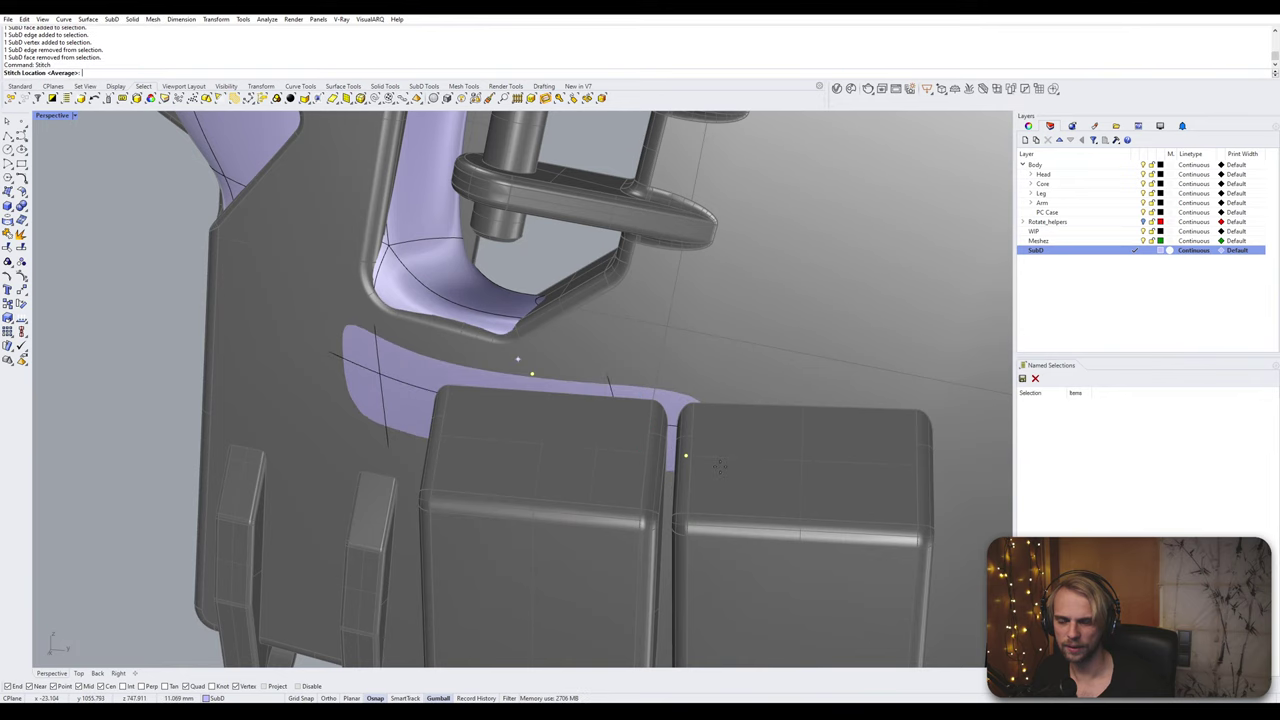
{"action": "key", "text": "Tab"}
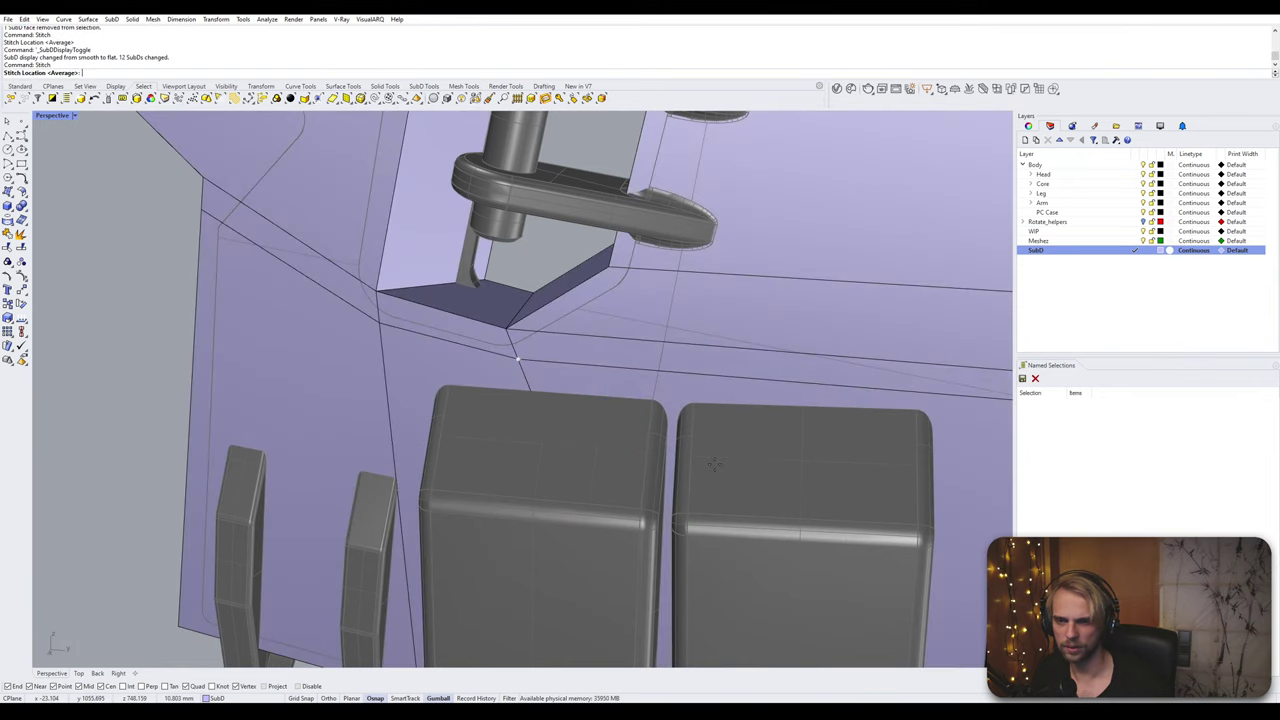
{"action": "key", "text": "Return"}
{"action": "left_click", "coordinate": [126, 333]}
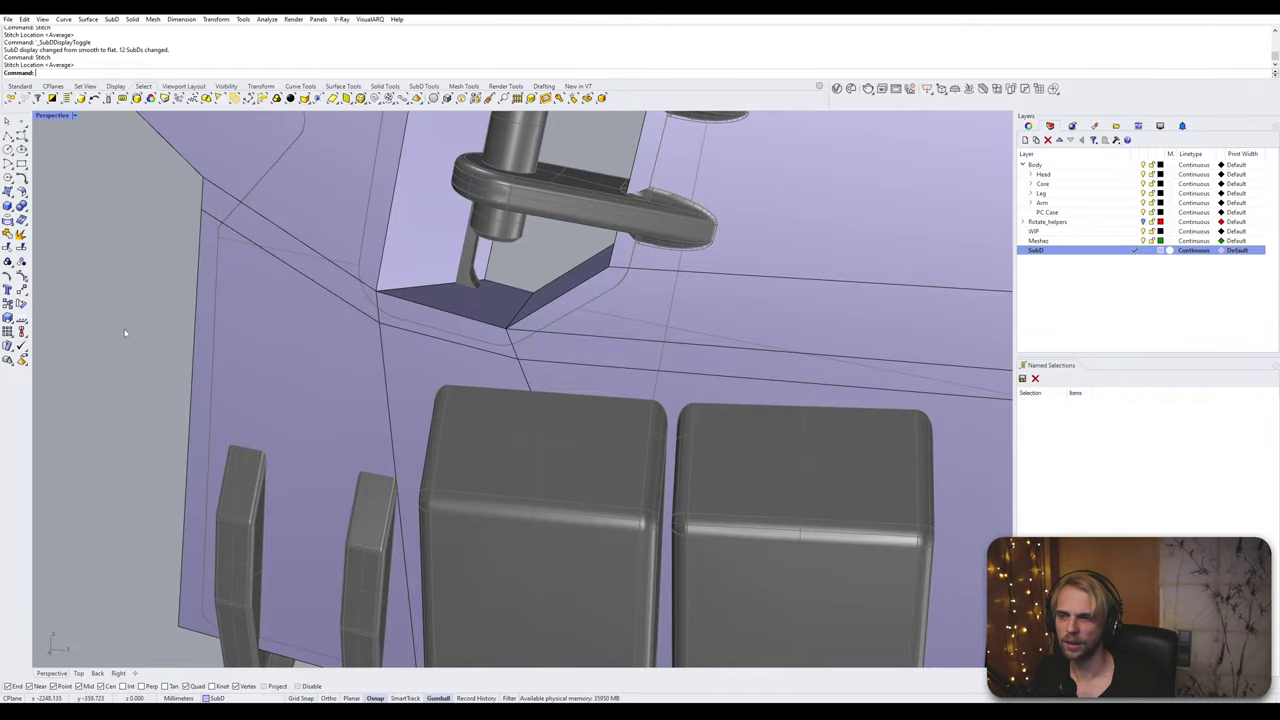
Step: Orbit to inspect the plate's left side, leaving SubDs displayed flat
{"action": "scroll", "coordinate": [124, 331], "scroll_direction": "down", "scroll_amount": 4}
{"action": "key", "text": "Tab"}
{"action": "right_click_drag", "start_coordinate": [175, 328], "coordinate": [211, 321]}
{"action": "key", "text": "Tab"}
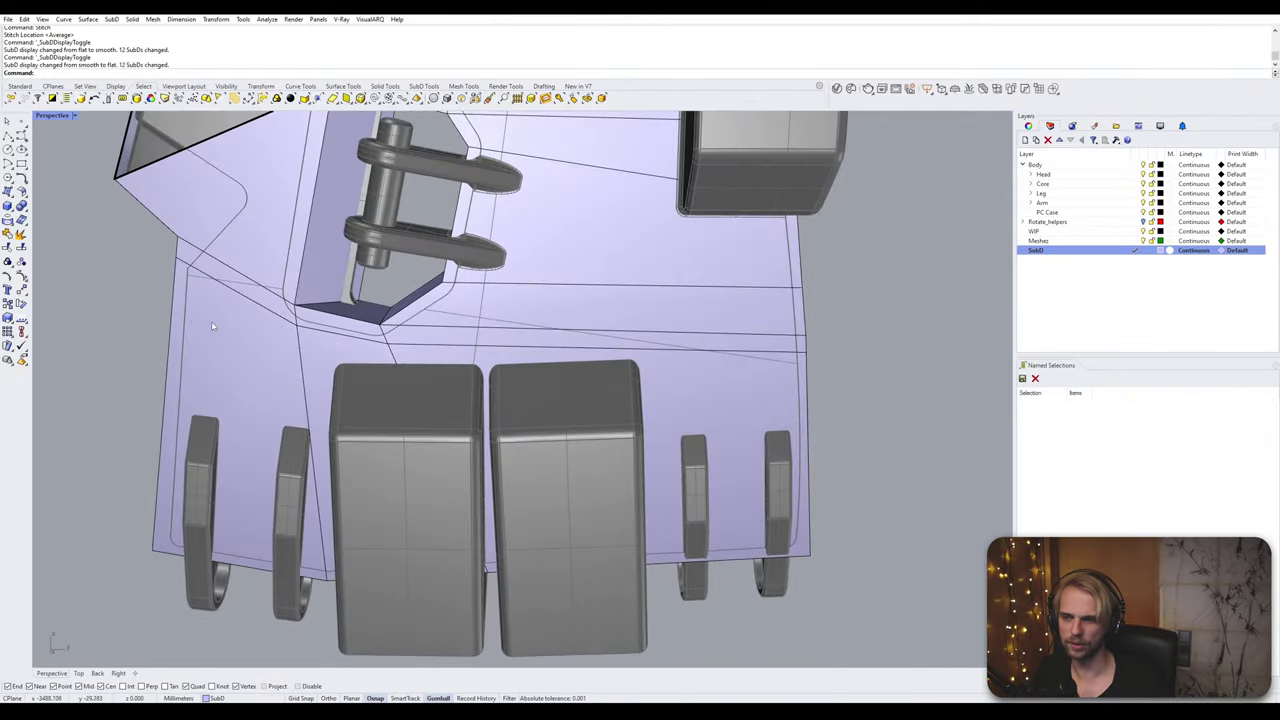
{"action": "right_click_drag", "start_coordinate": [340, 352], "coordinate": [516, 372], "text": "shift"}
{"action": "scroll", "coordinate": [416, 285], "scroll_direction": "up", "scroll_amount": 3}
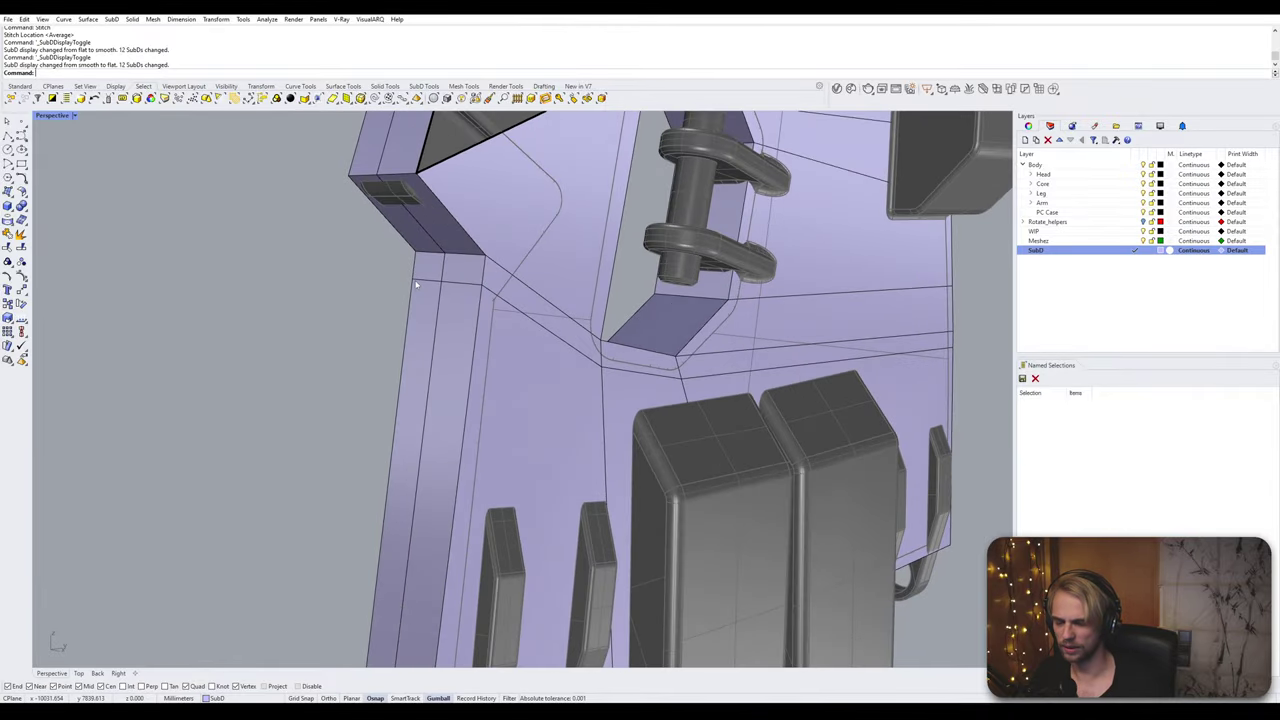
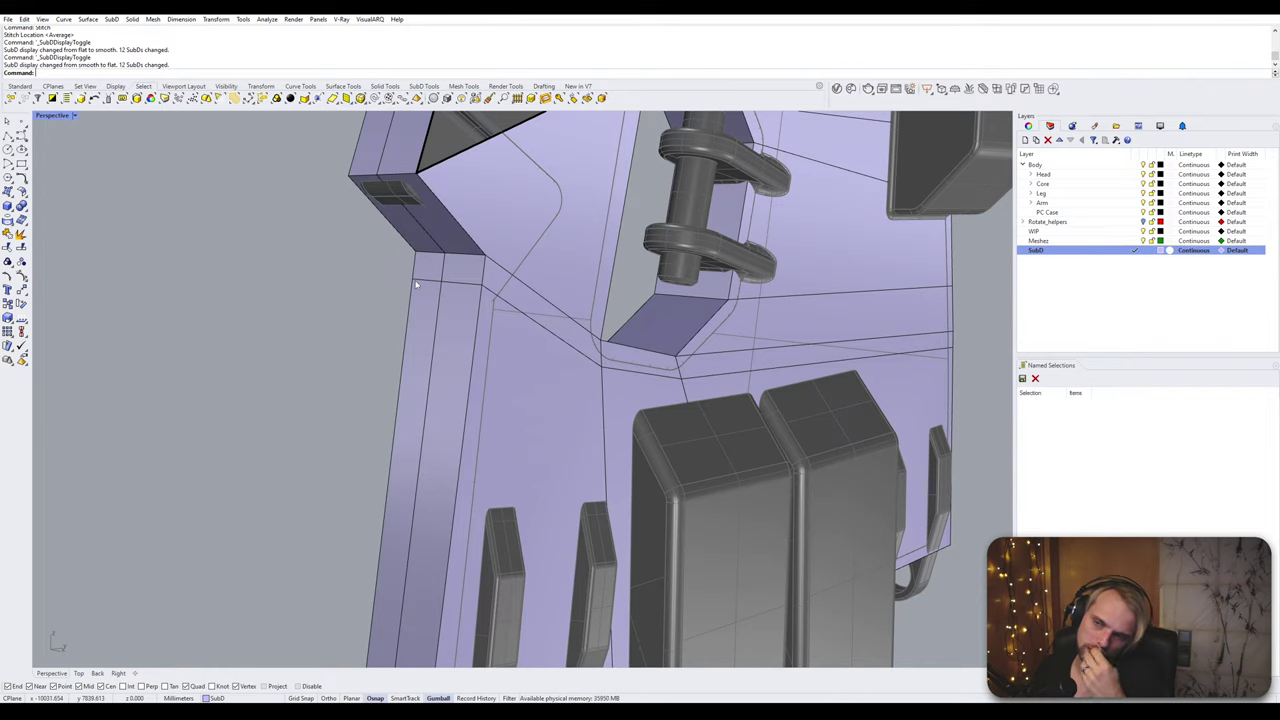
Step: Select two edges on the side block and start a stitch, then cancel it
{"action": "right_click_drag", "start_coordinate": [417, 285], "coordinate": [424, 236]}
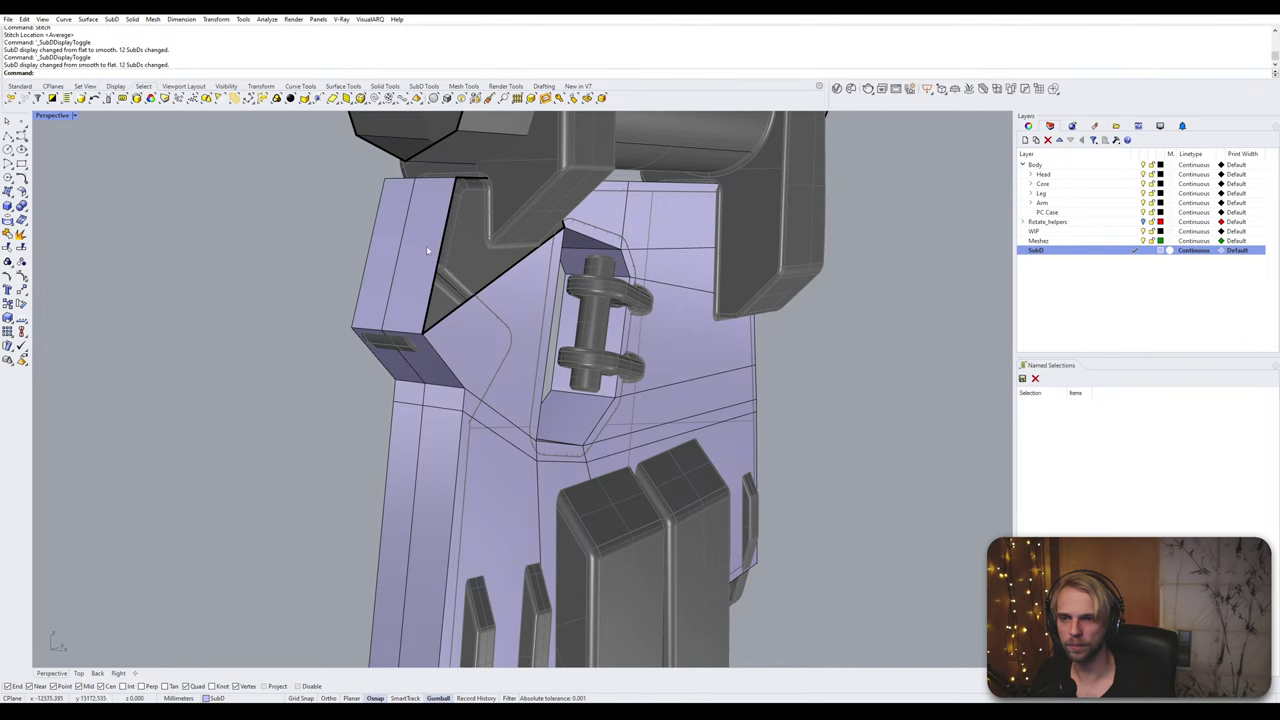
{"action": "scroll", "coordinate": [409, 220], "scroll_direction": "up", "scroll_amount": 3}
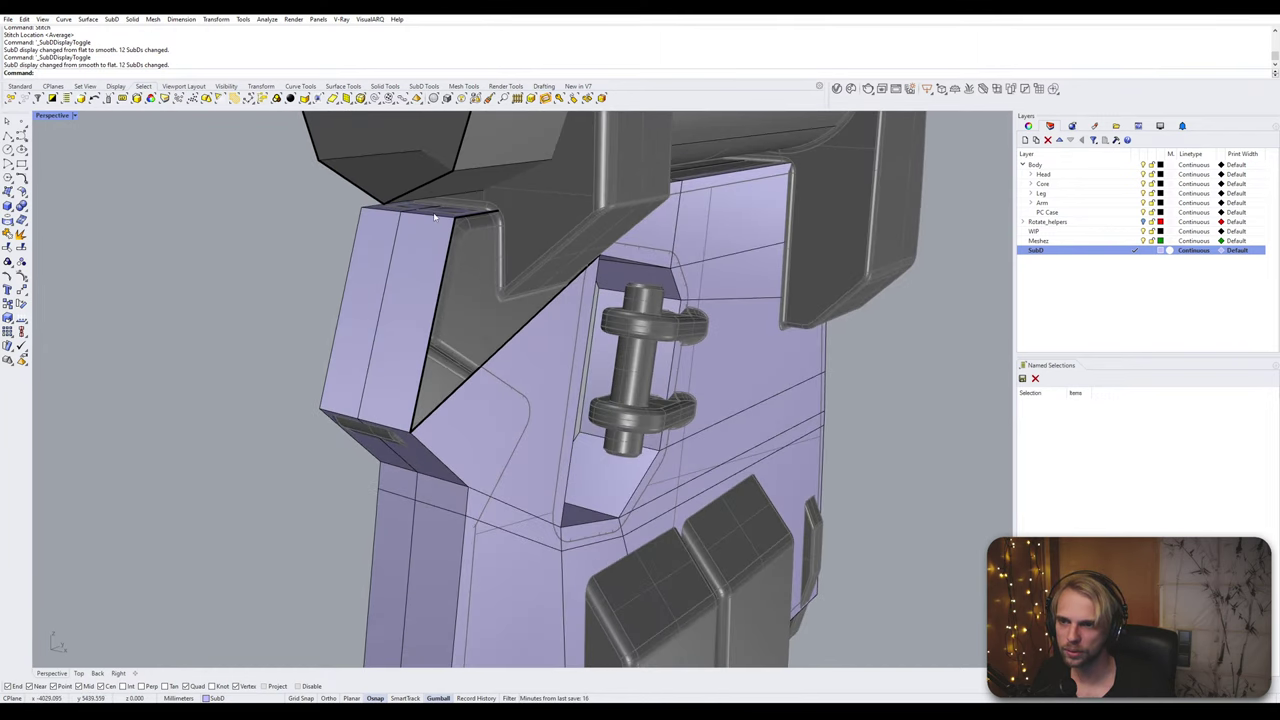
{"action": "left_click", "coordinate": [374, 215], "text": "ctrl+shift"}
{"action": "left_click", "coordinate": [376, 211], "text": "ctrl+shift"}
{"action": "right_click", "coordinate": [424, 248]}
{"action": "key", "text": "Escape"}
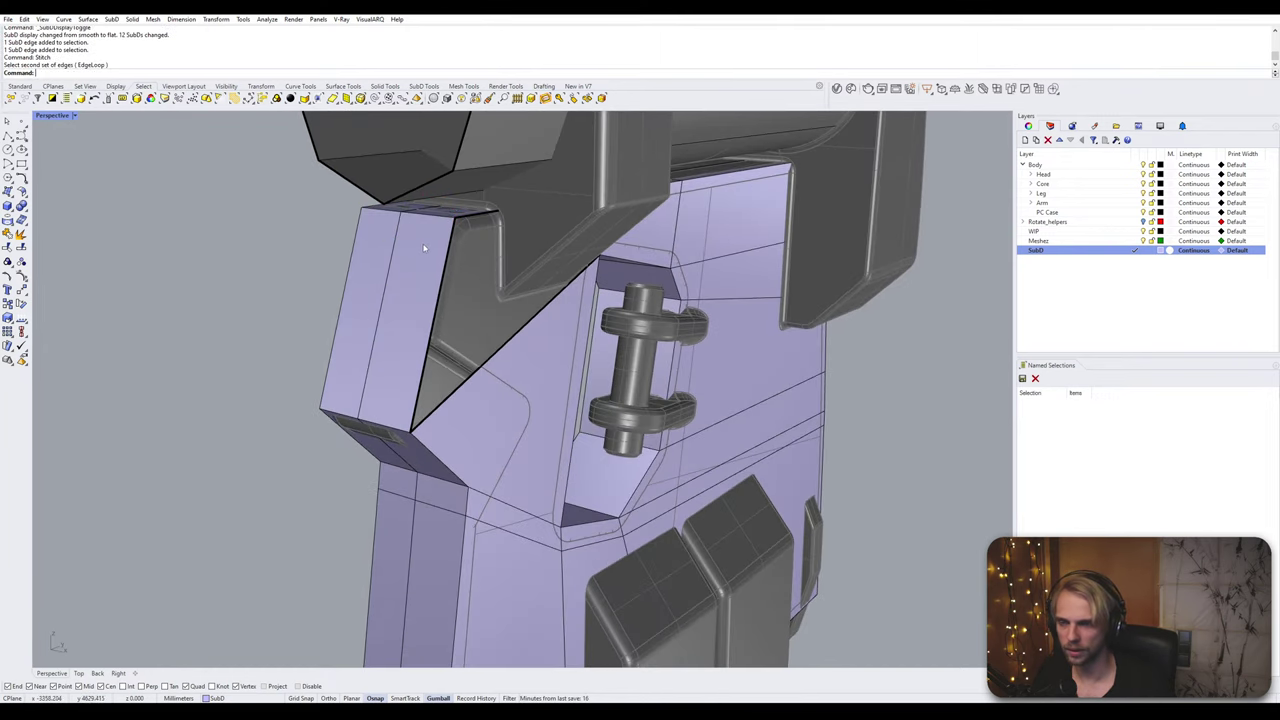
Step: Pick two top-rim edges and use InsertEdge to add a new edge across the block's face
{"action": "left_click", "coordinate": [427, 215], "text": "ctrl+shift"}
{"action": "left_click", "coordinate": [378, 211], "text": "ctrl+shift"}
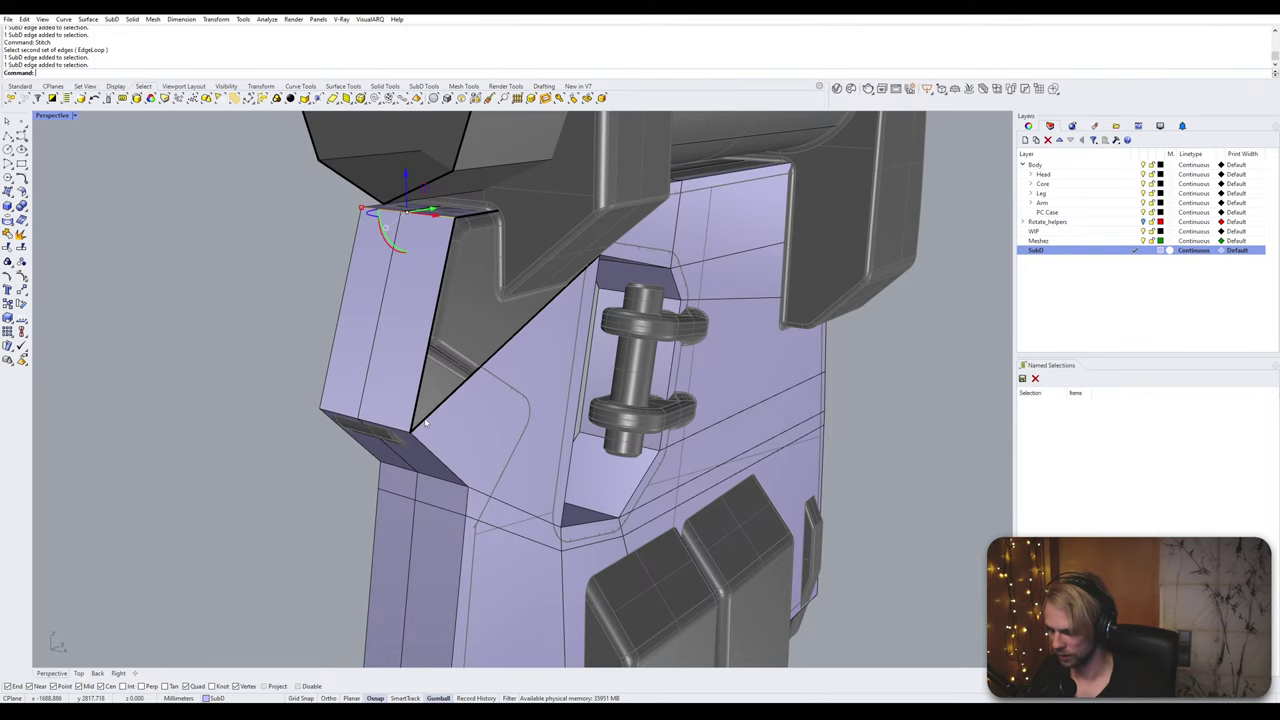
{"action": "type", "text": "InsertEdge"}
{"action": "key", "text": "Return"}
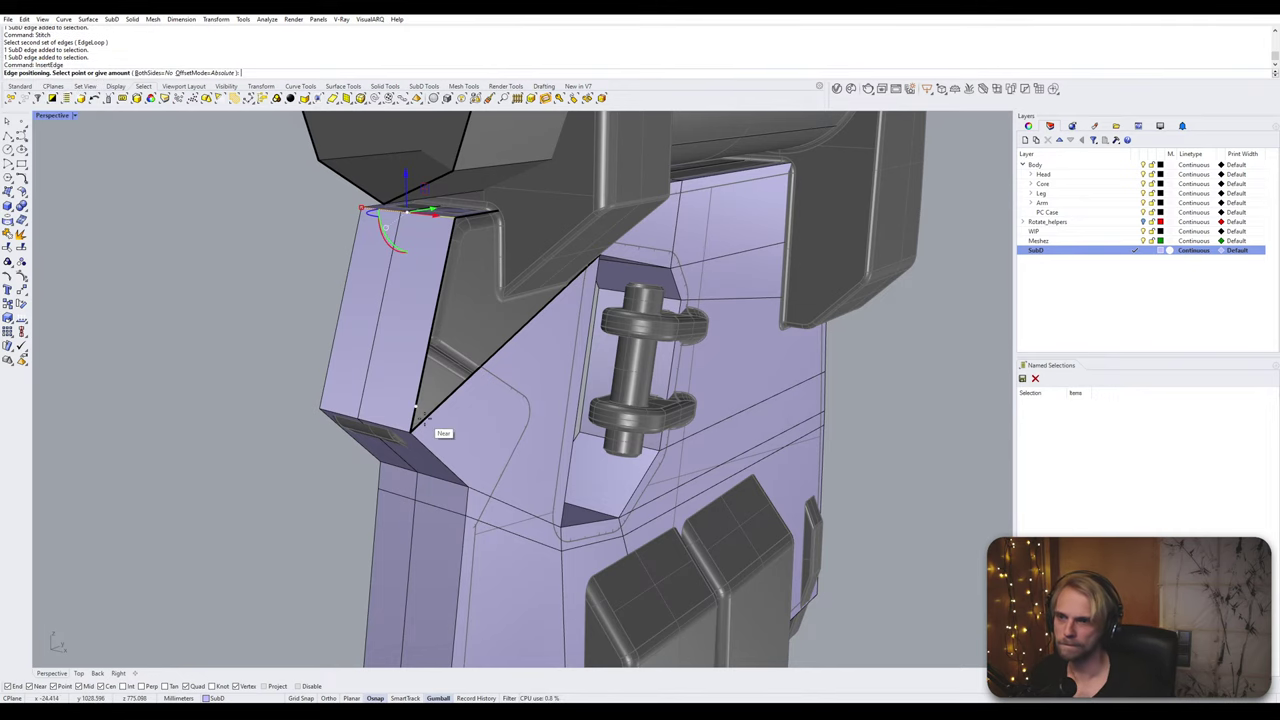
{"action": "left_click", "coordinate": [452, 360]}
{"action": "right_click_drag", "start_coordinate": [460, 380], "coordinate": [633, 317]}
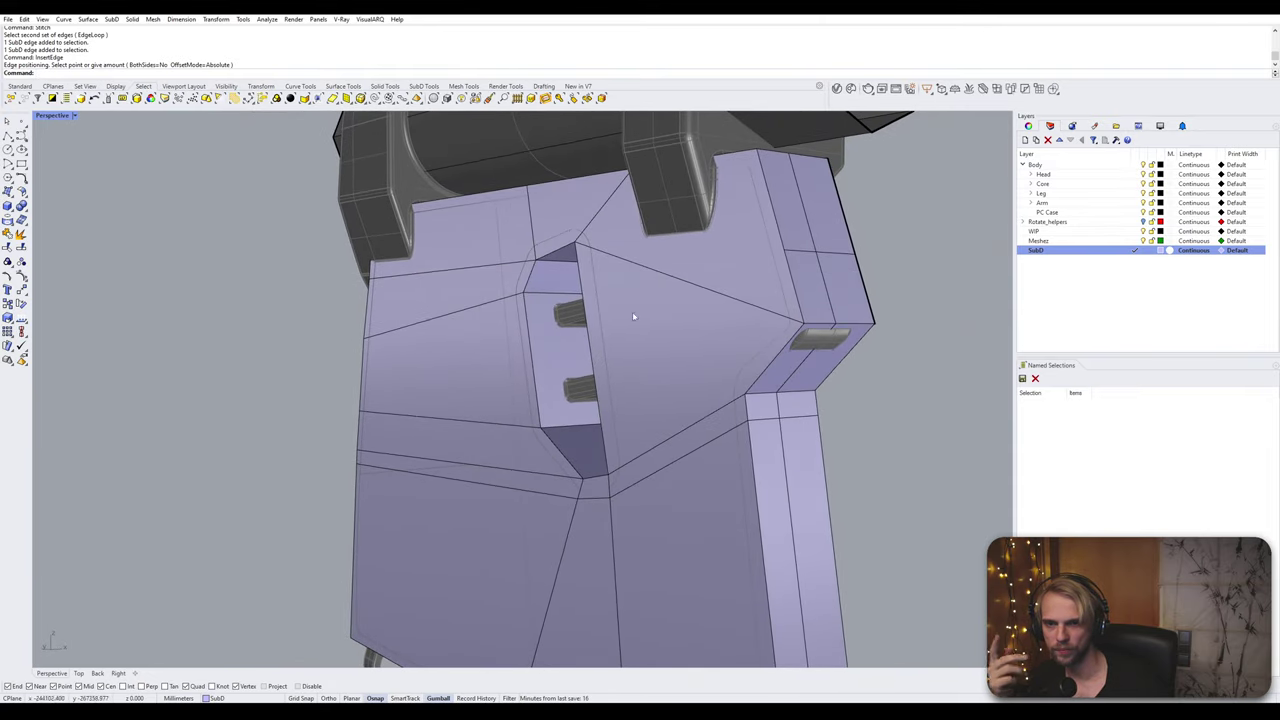
{"action": "right_click_drag", "start_coordinate": [757, 291], "coordinate": [418, 352]}
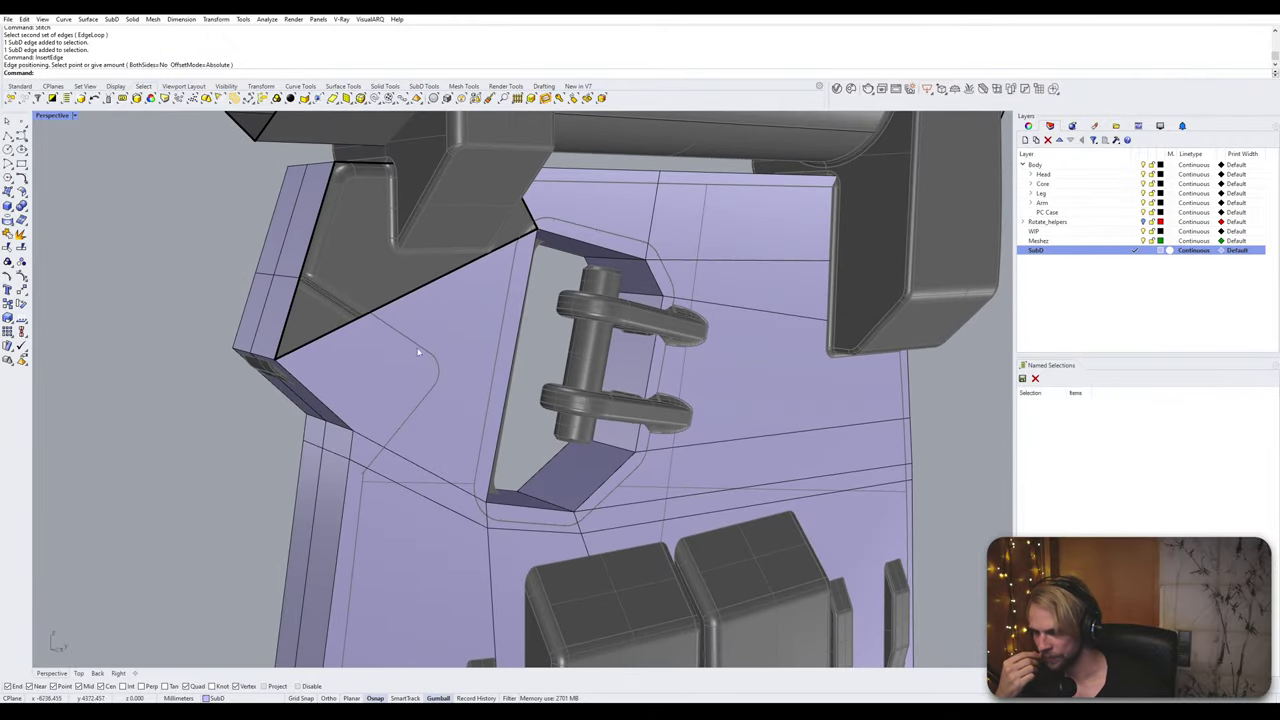
Step: Delete the triangular SubD face beside the hinge opening
{"action": "left_click", "coordinate": [355, 357], "text": "ctrl+shift"}
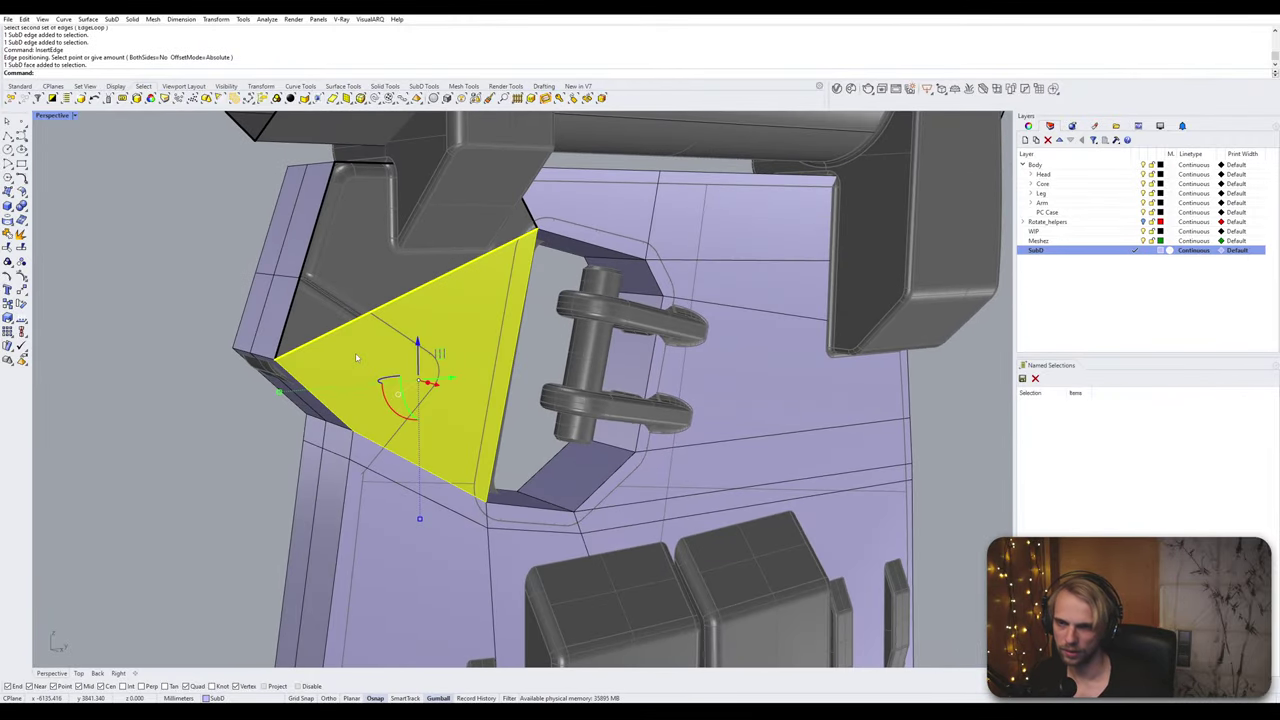
{"action": "key", "text": "Delete"}
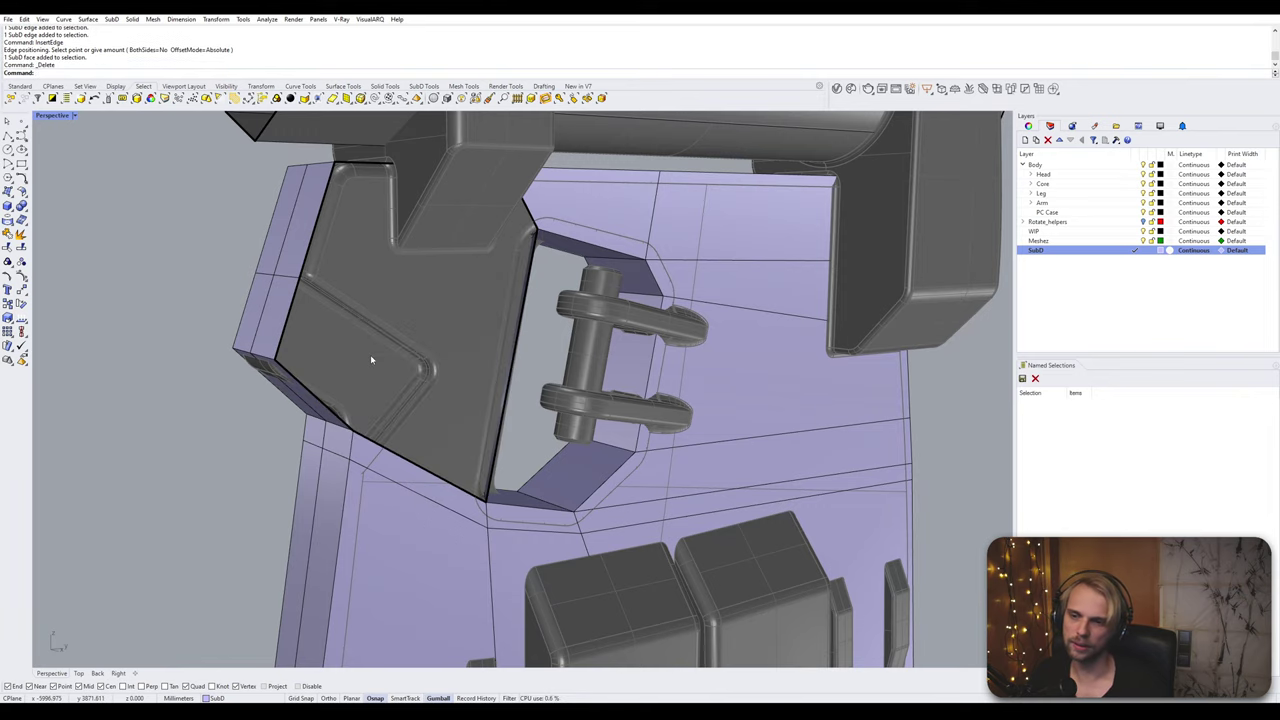
{"action": "mouse_move", "coordinate": [370, 354]}
{"action": "right_mouse_down"}
{"action": "mouse_move", "coordinate": [397, 346]}
{"action": "mouse_move", "coordinate": [366, 297]}
{"action": "mouse_move", "coordinate": [389, 339]}
{"action": "right_mouse_up"}
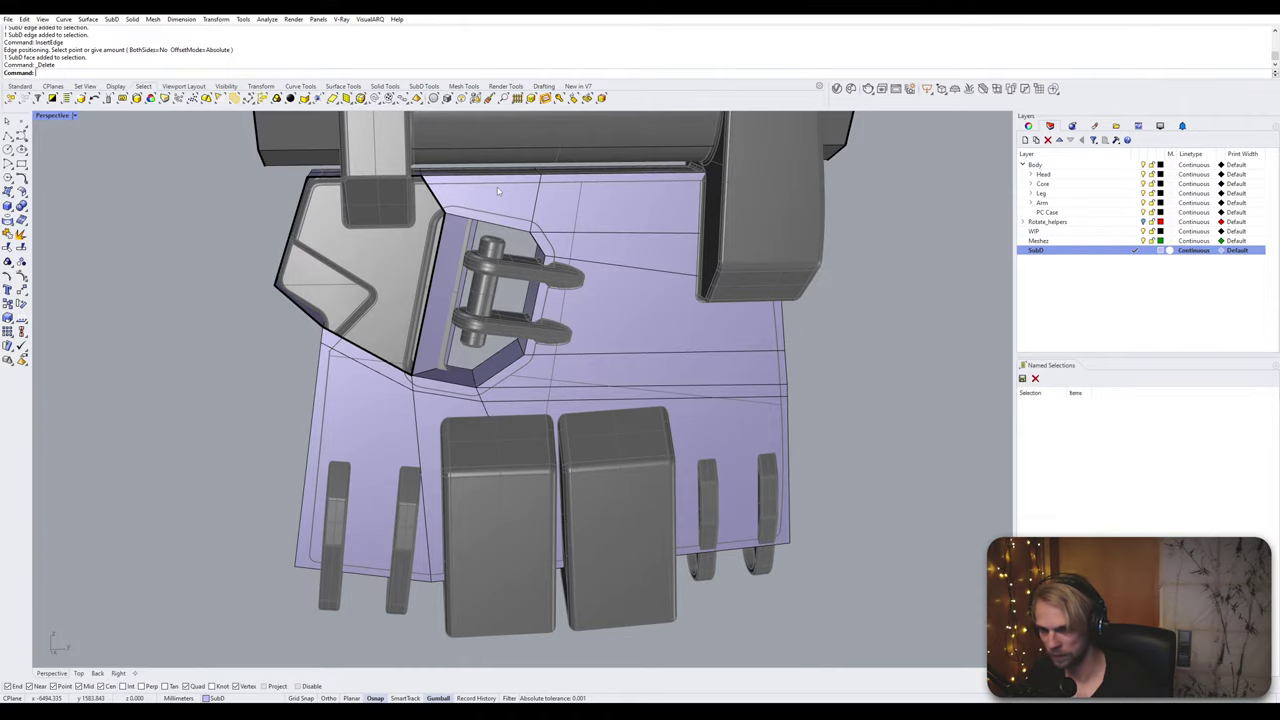
{"action": "mouse_move", "coordinate": [497, 187]}
{"action": "right_mouse_down"}
{"action": "mouse_move", "coordinate": [482, 235]}
{"action": "mouse_move", "coordinate": [465, 190]}
{"action": "mouse_move", "coordinate": [484, 190]}
{"action": "right_mouse_up"}
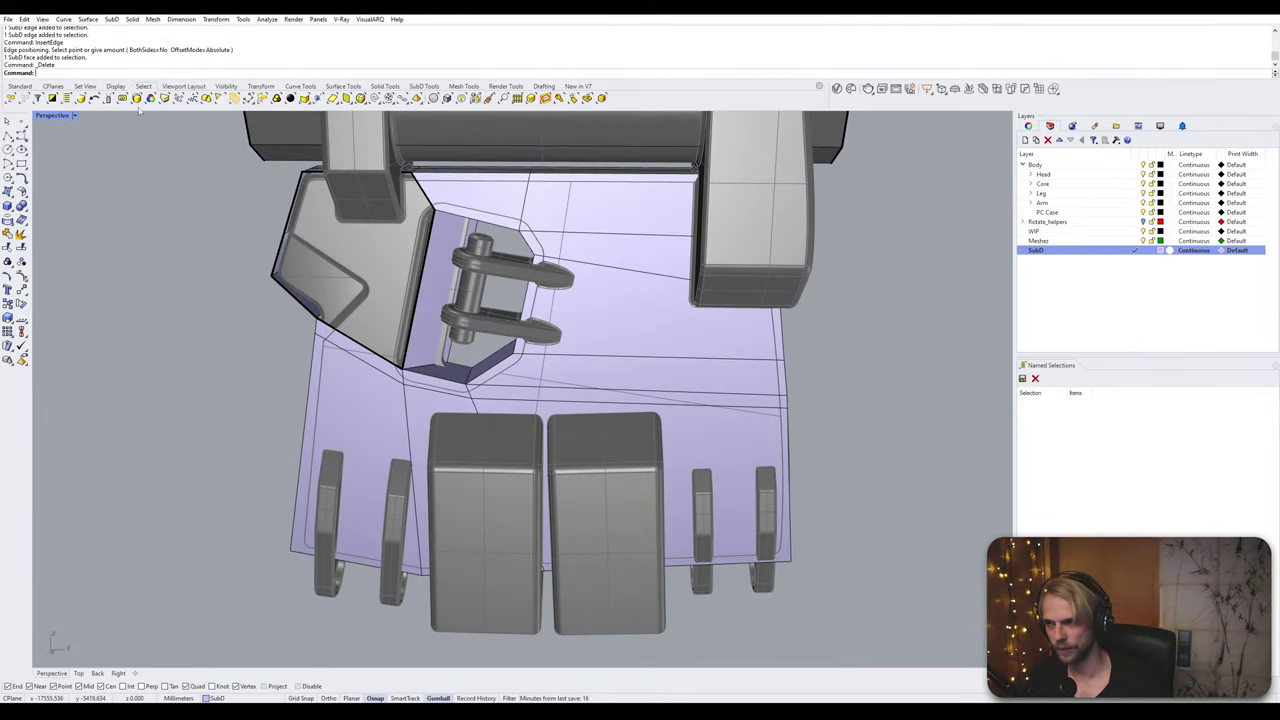
Step: Switch the Perspective viewport to Ghosted display mode
{"action": "left_click", "coordinate": [53, 116]}
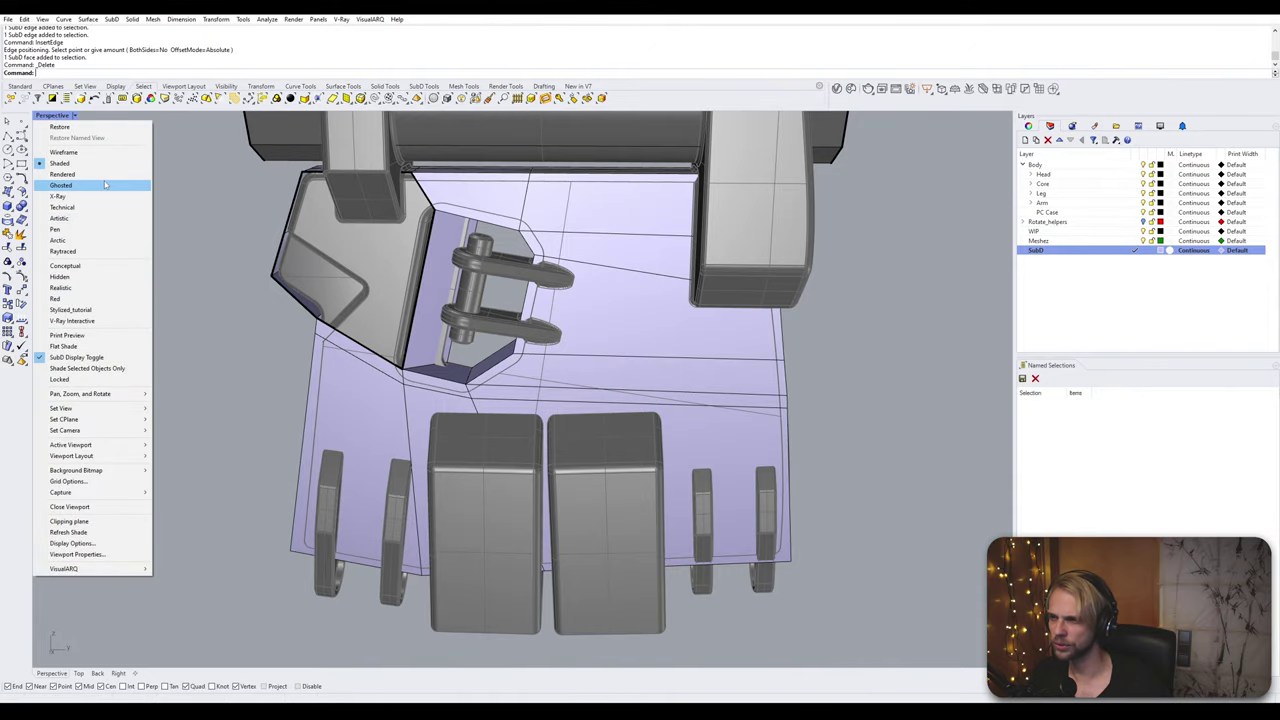
{"action": "left_click", "coordinate": [61, 185]}
{"action": "right_click_drag", "start_coordinate": [380, 300], "coordinate": [400, 433]}
{"action": "scroll", "coordinate": [372, 402], "scroll_direction": "up", "scroll_amount": 4}
{"action": "scroll", "coordinate": [399, 432], "scroll_direction": "down", "scroll_amount": 5}
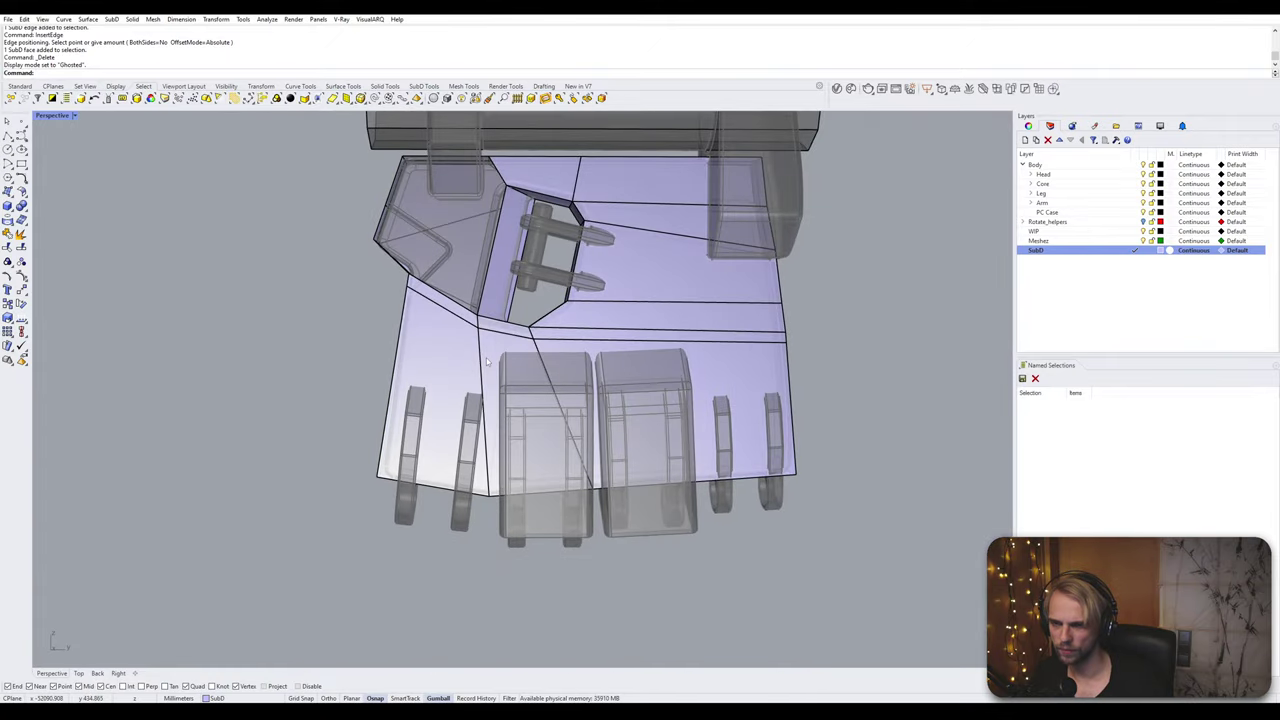
Step: Insert a proportional edge loop at the midpoint of the six-edge loop on the lower palm
{"action": "double_click", "coordinate": [485, 363]}
{"action": "mouse_move", "coordinate": [485, 363]}
{"action": "right_mouse_down"}
{"action": "mouse_move", "coordinate": [482, 352]}
{"action": "mouse_move", "coordinate": [483, 380]}
{"action": "right_mouse_up"}
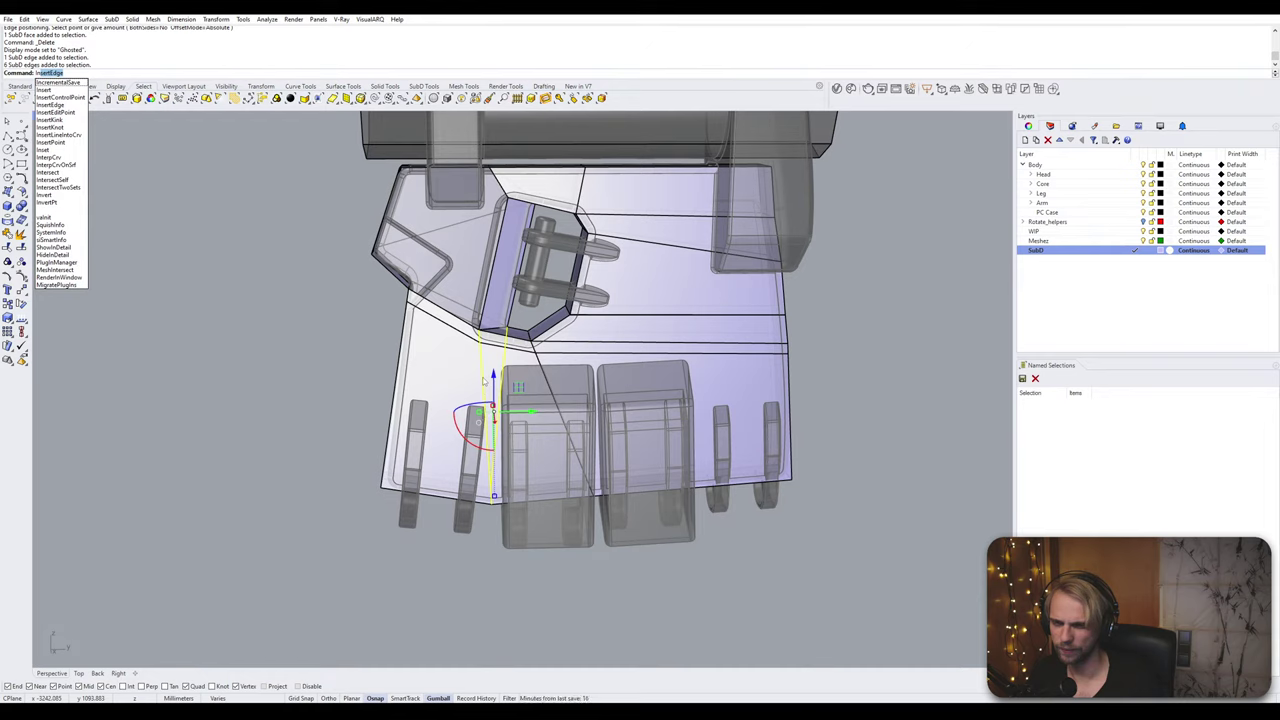
{"action": "key", "text": "Return"}
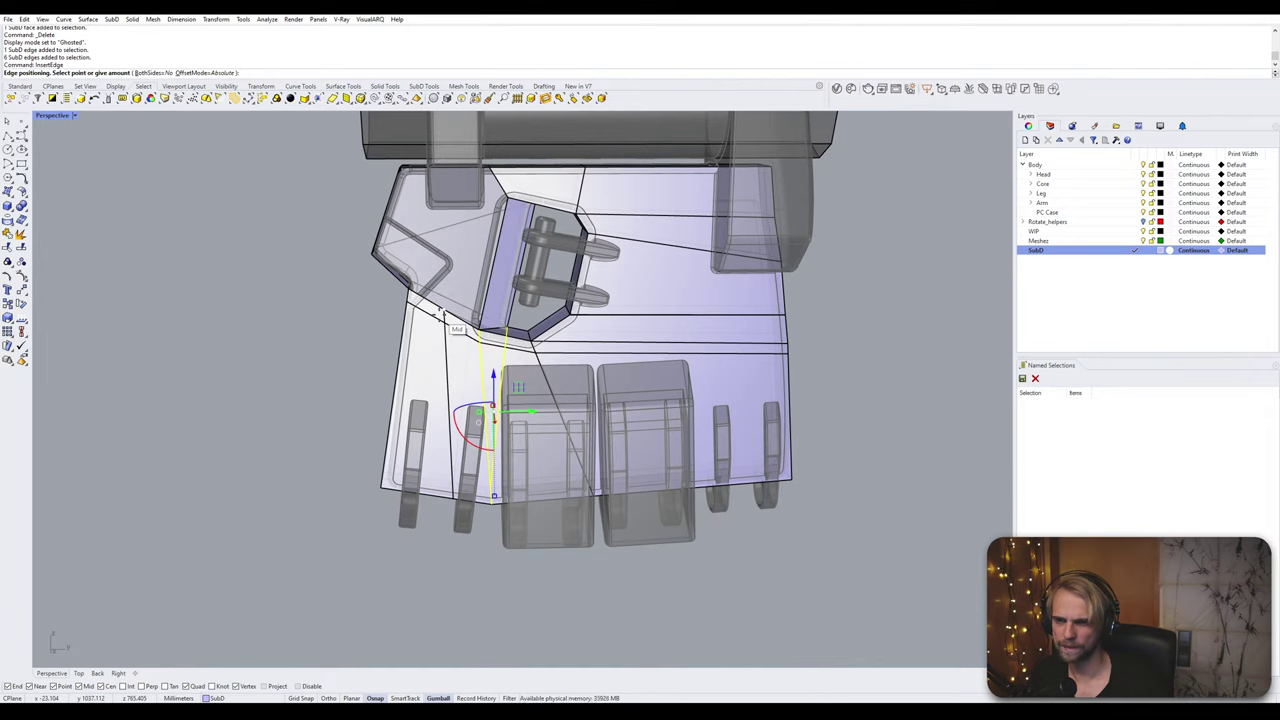
{"action": "left_click", "coordinate": [205, 72]}
{"action": "left_click", "coordinate": [437, 312]}
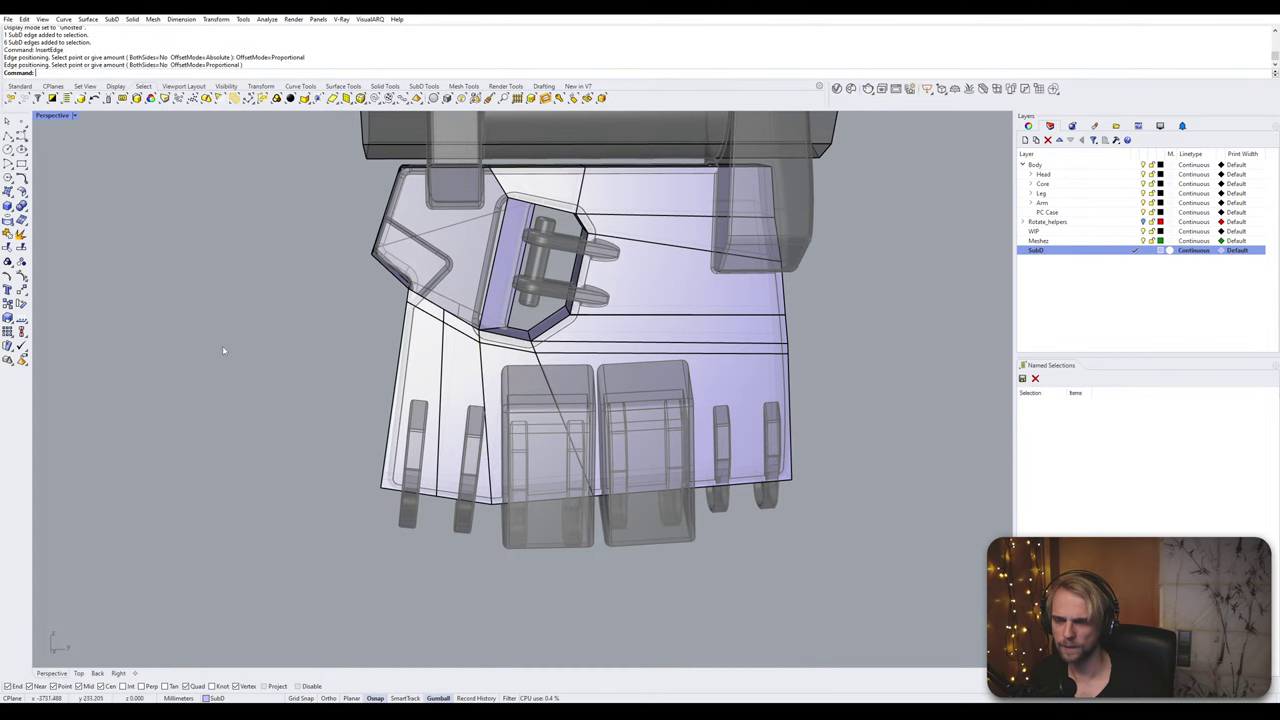
{"action": "right_click_drag", "start_coordinate": [241, 337], "coordinate": [248, 322]}
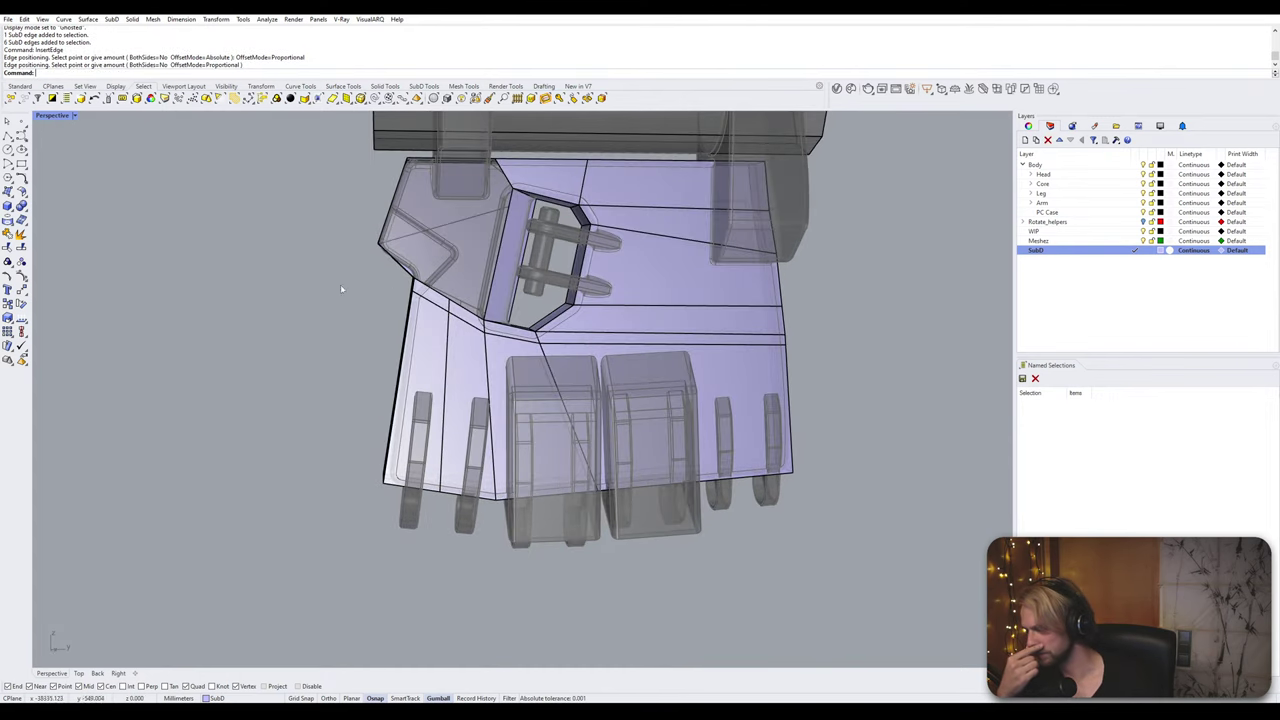
{"action": "scroll", "coordinate": [425, 297], "scroll_direction": "up", "scroll_amount": 3}
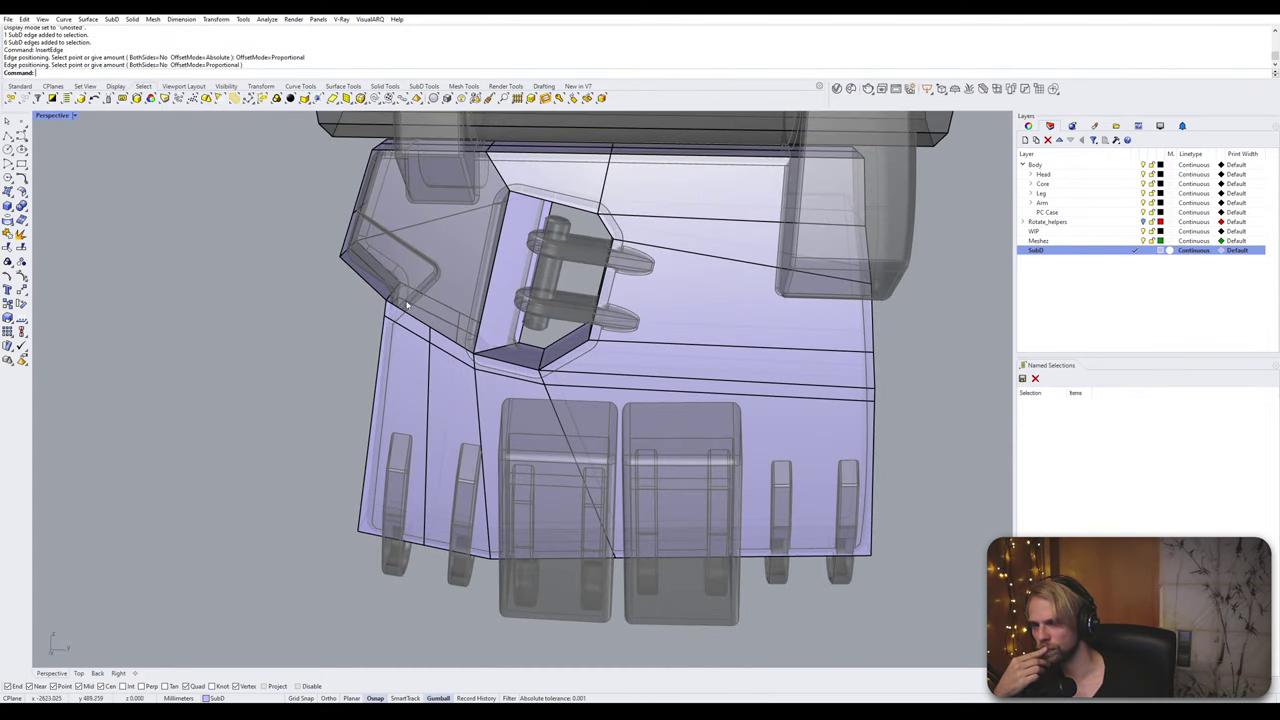
{"action": "right_click_drag", "start_coordinate": [406, 304], "coordinate": [559, 297]}
{"action": "scroll", "coordinate": [500, 267], "scroll_direction": "up", "scroll_amount": 4}
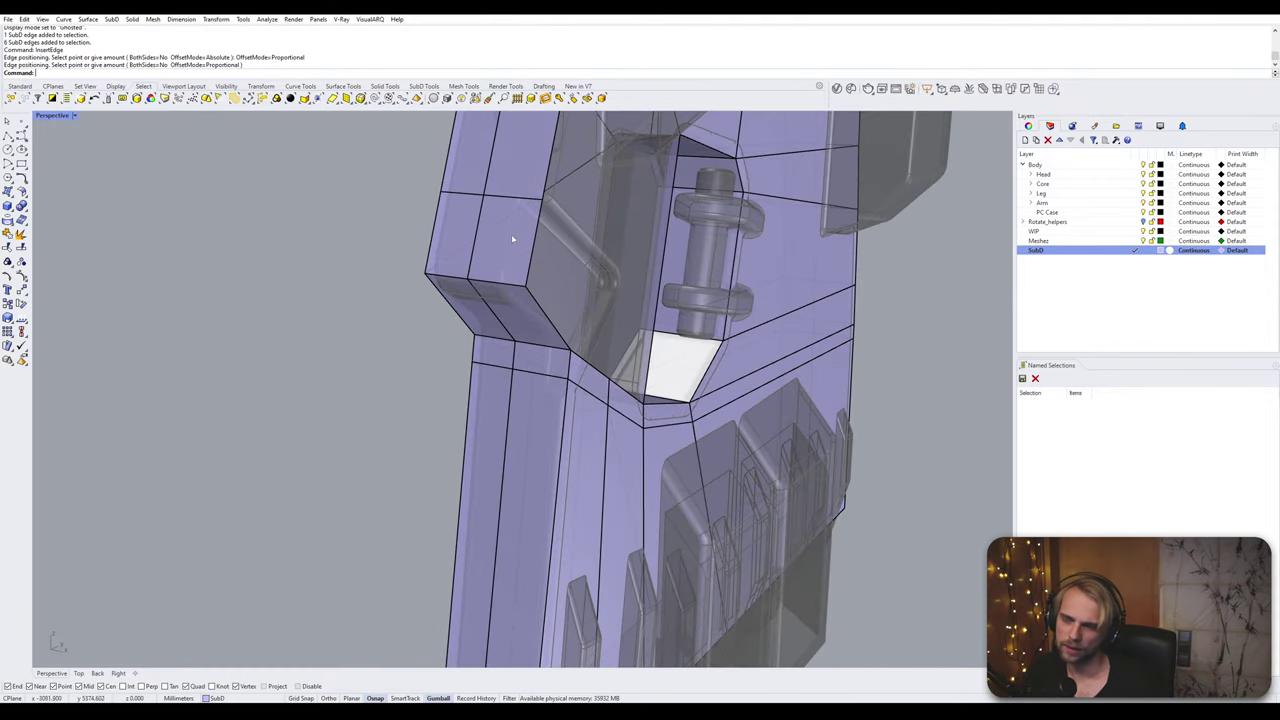
Step: Delete two faces from the armor panel
{"action": "left_click", "coordinate": [511, 238], "text": "ctrl+shift"}
{"action": "left_click", "coordinate": [520, 320], "text": "ctrl+shift"}
{"action": "key", "text": "Delete"}
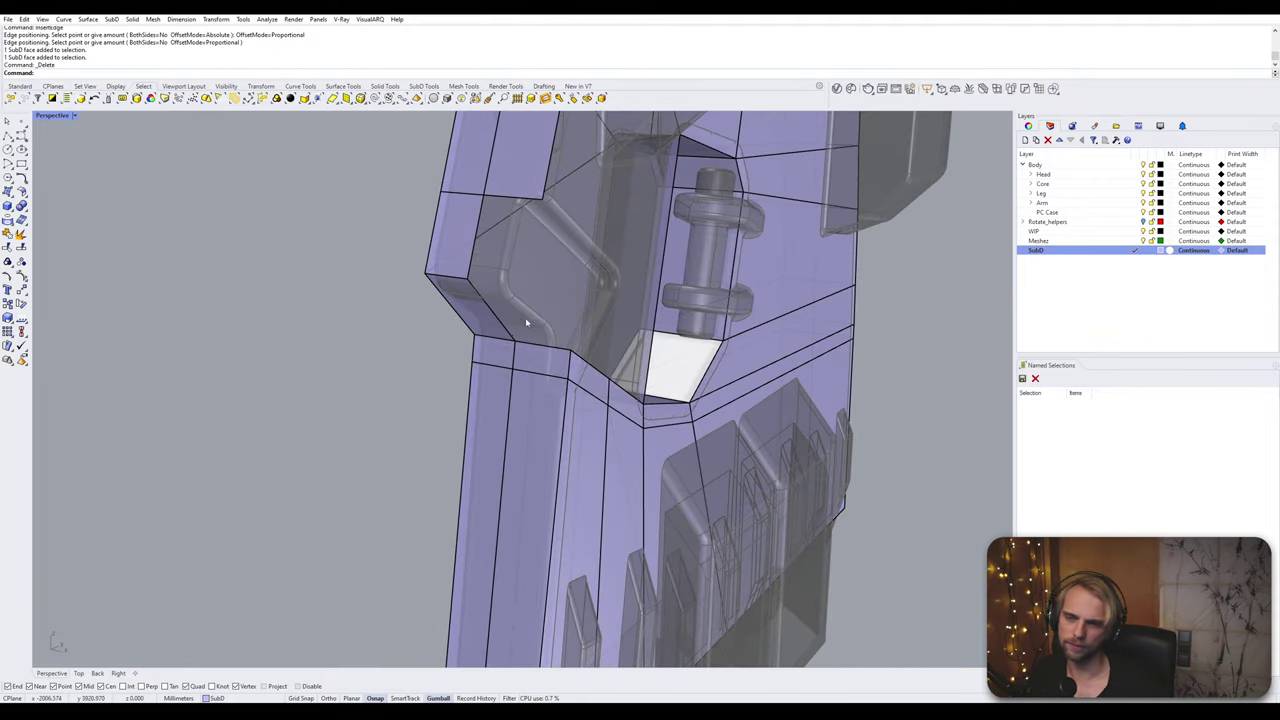
{"action": "right_click_drag", "start_coordinate": [526, 322], "coordinate": [595, 242]}
Step: Select the vertical crease edges and slide them sideways along the X axis
{"action": "left_click", "coordinate": [587, 214], "text": "ctrl+shift"}
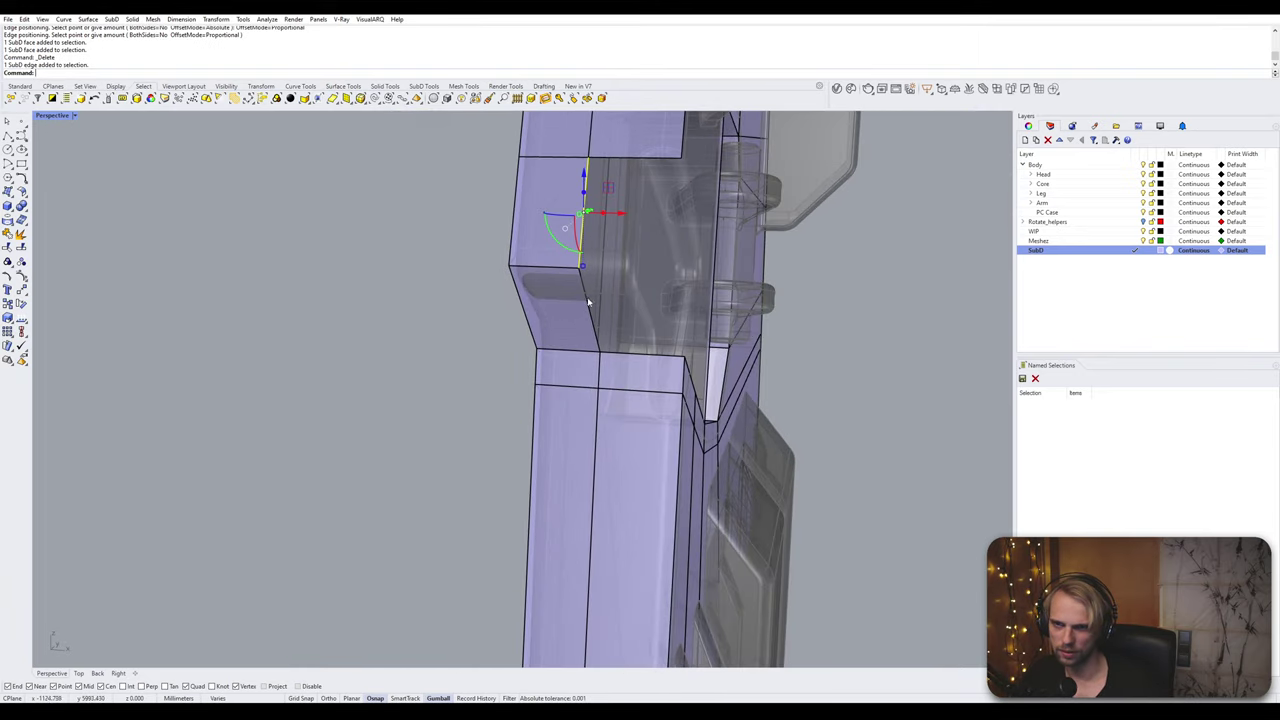
{"action": "left_click", "coordinate": [591, 304], "text": "ctrl+shift"}
{"action": "left_click", "coordinate": [603, 375], "text": "ctrl+shift"}
{"action": "right_click_drag", "start_coordinate": [603, 375], "coordinate": [575, 278]}
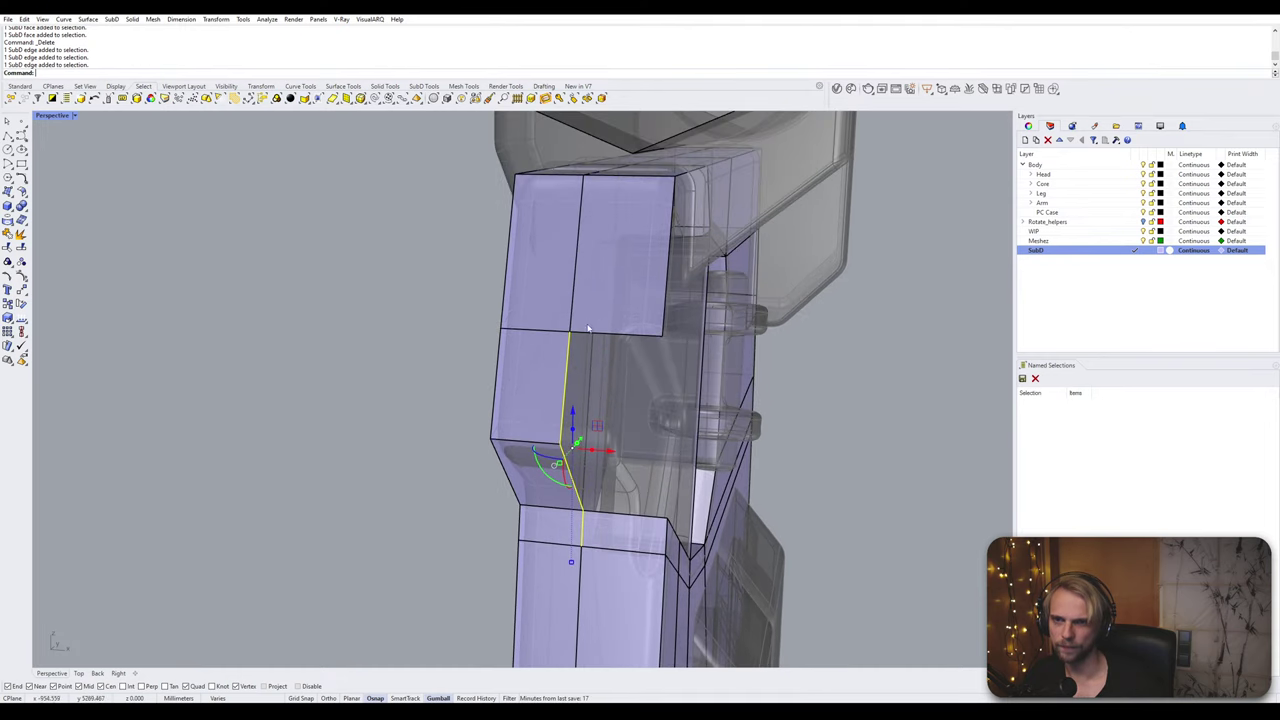
{"action": "left_click", "coordinate": [575, 278], "text": "ctrl+shift"}
{"action": "right_click_drag", "start_coordinate": [601, 413], "coordinate": [591, 387]}
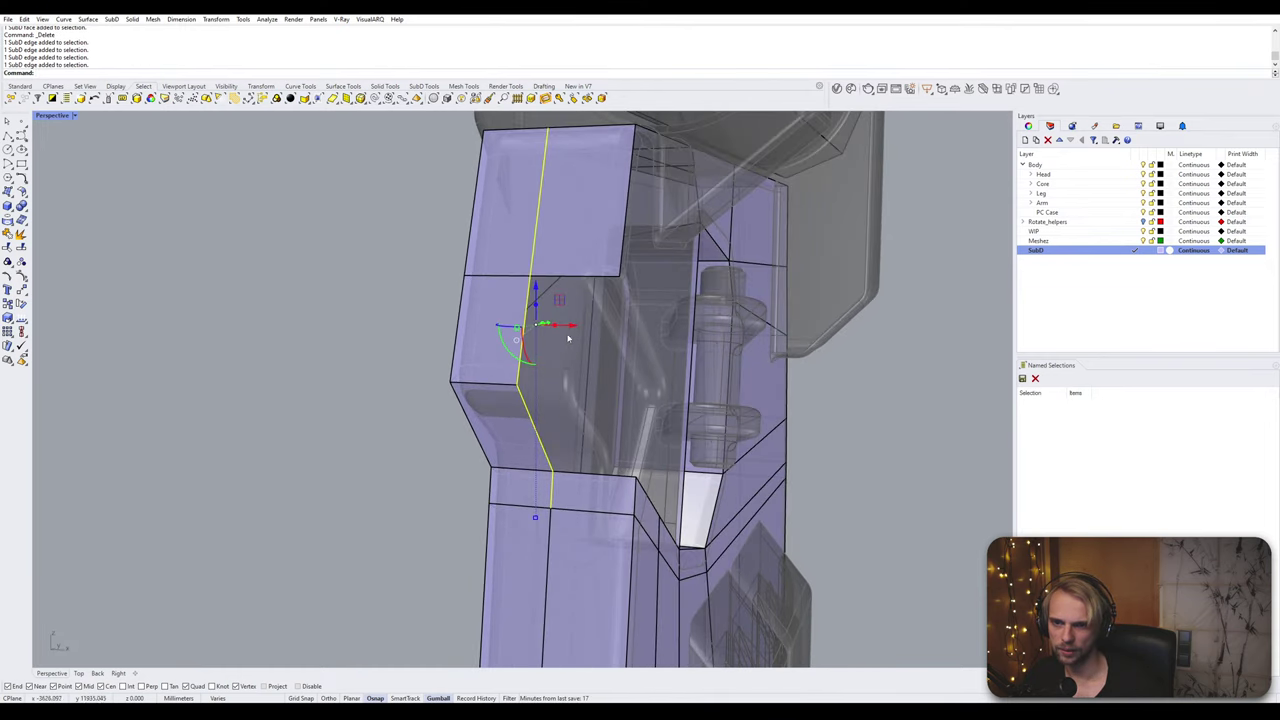
{"action": "left_click_drag", "start_coordinate": [571, 326], "coordinate": [598, 394]}
{"action": "right_click_drag", "start_coordinate": [598, 394], "coordinate": [673, 338]}
{"action": "left_click_drag", "start_coordinate": [714, 303], "coordinate": [735, 308]}
{"action": "left_click", "coordinate": [790, 396]}
Step: Delete a face inside the hinge opening
{"action": "right_click_drag", "start_coordinate": [790, 396], "coordinate": [483, 386]}
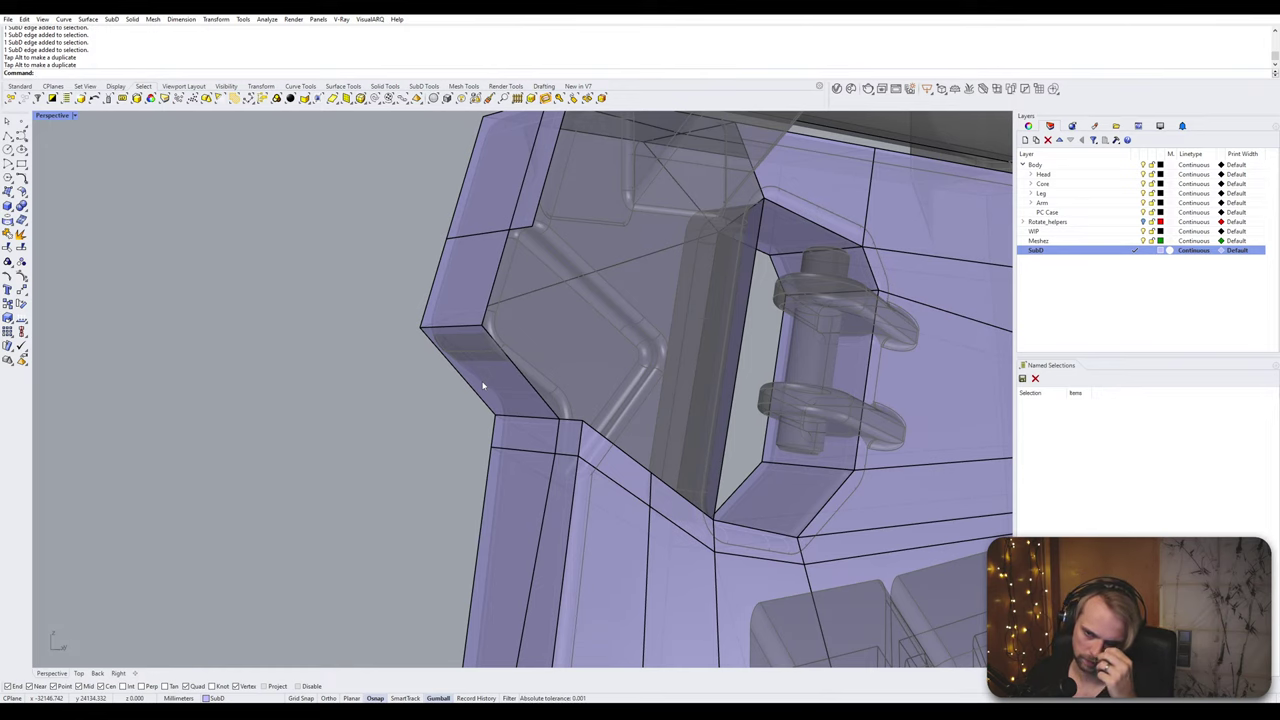
{"action": "right_click_drag", "start_coordinate": [478, 387], "coordinate": [470, 346]}
{"action": "scroll", "coordinate": [621, 409], "scroll_direction": "up", "scroll_amount": 6}
{"action": "left_click", "coordinate": [548, 385]}
{"action": "key", "text": "Delete"}
Step: Pull the corner vertex to the right
{"action": "left_click", "coordinate": [409, 313]}
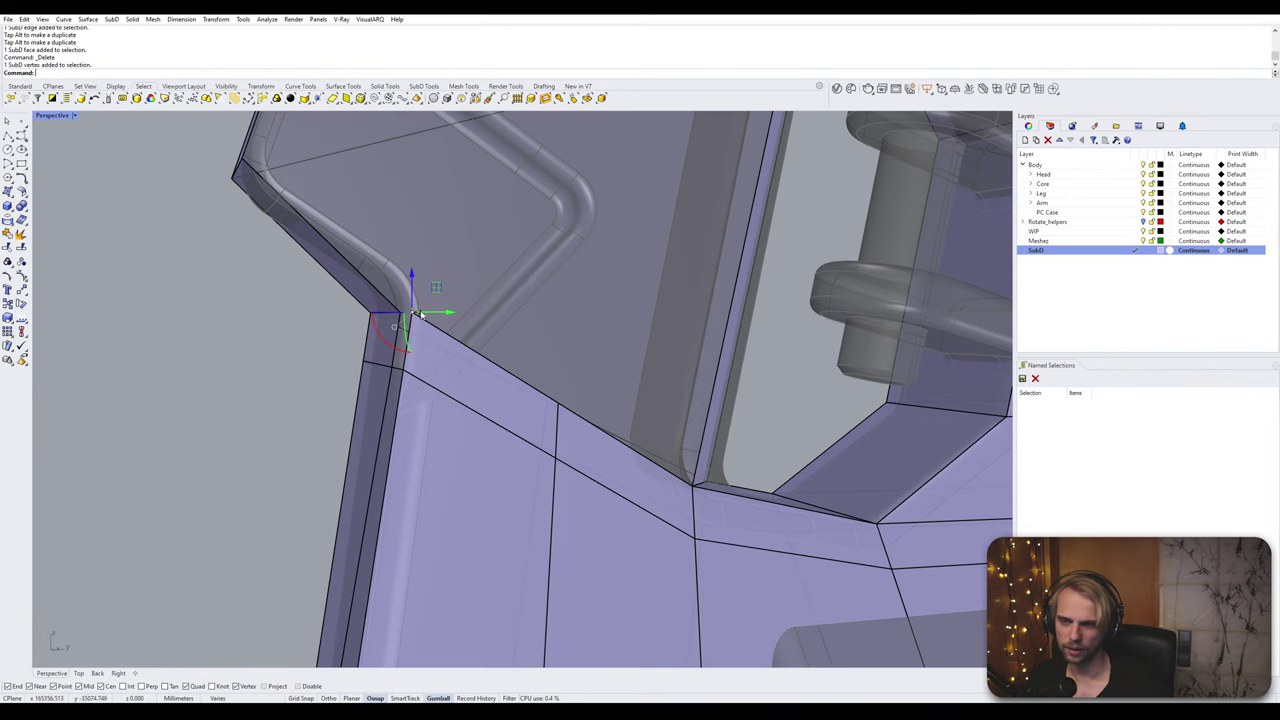
{"action": "left_click_drag", "start_coordinate": [447, 316], "coordinate": [527, 336]}
{"action": "right_click_drag", "start_coordinate": [527, 336], "coordinate": [622, 418]}
{"action": "key", "text": "Escape"}
Step: Move an edge at the corner to reshape it
{"action": "left_click", "coordinate": [570, 373]}
{"action": "left_click_drag", "start_coordinate": [626, 427], "coordinate": [599, 426]}
{"action": "right_click_drag", "start_coordinate": [599, 426], "coordinate": [577, 461]}
{"action": "key", "text": "Escape"}
{"action": "scroll", "coordinate": [582, 455], "scroll_direction": "up", "scroll_amount": 4}
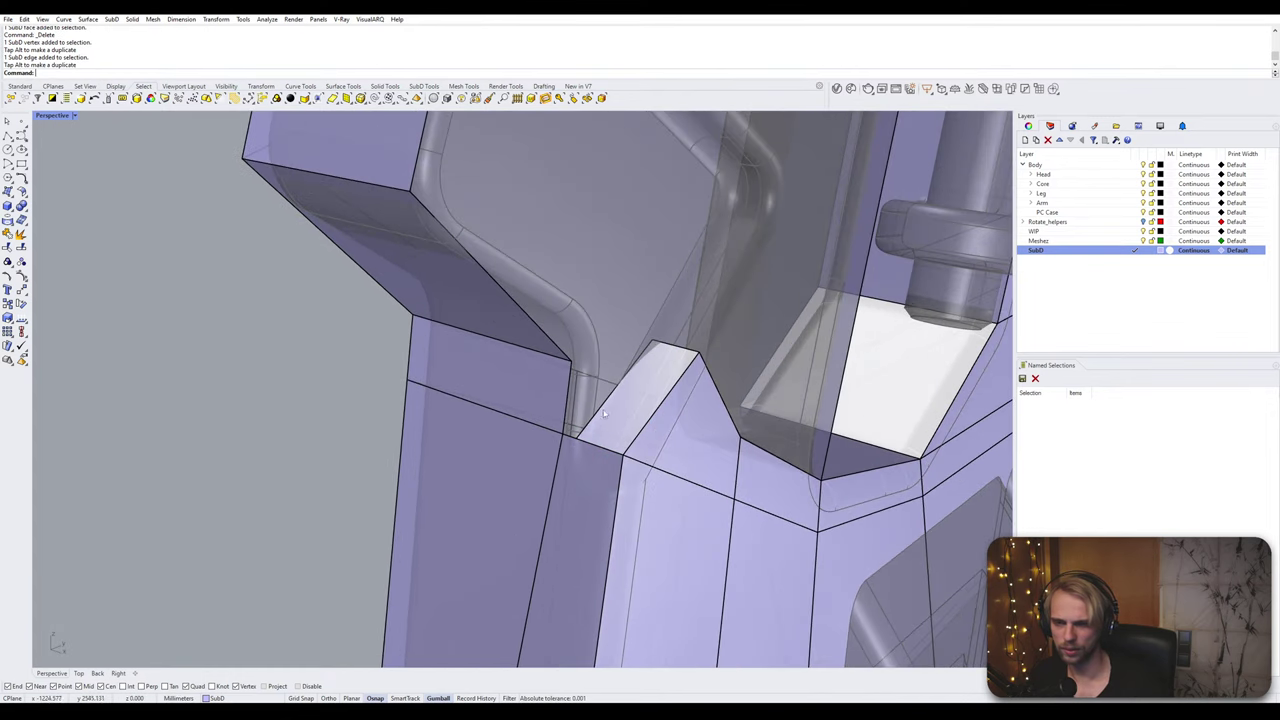
Step: Turn on snappy dragging and slide another corner edge onto the nearby vertex
{"action": "left_click", "coordinate": [605, 408]}
{"action": "right_click", "coordinate": [433, 698]}
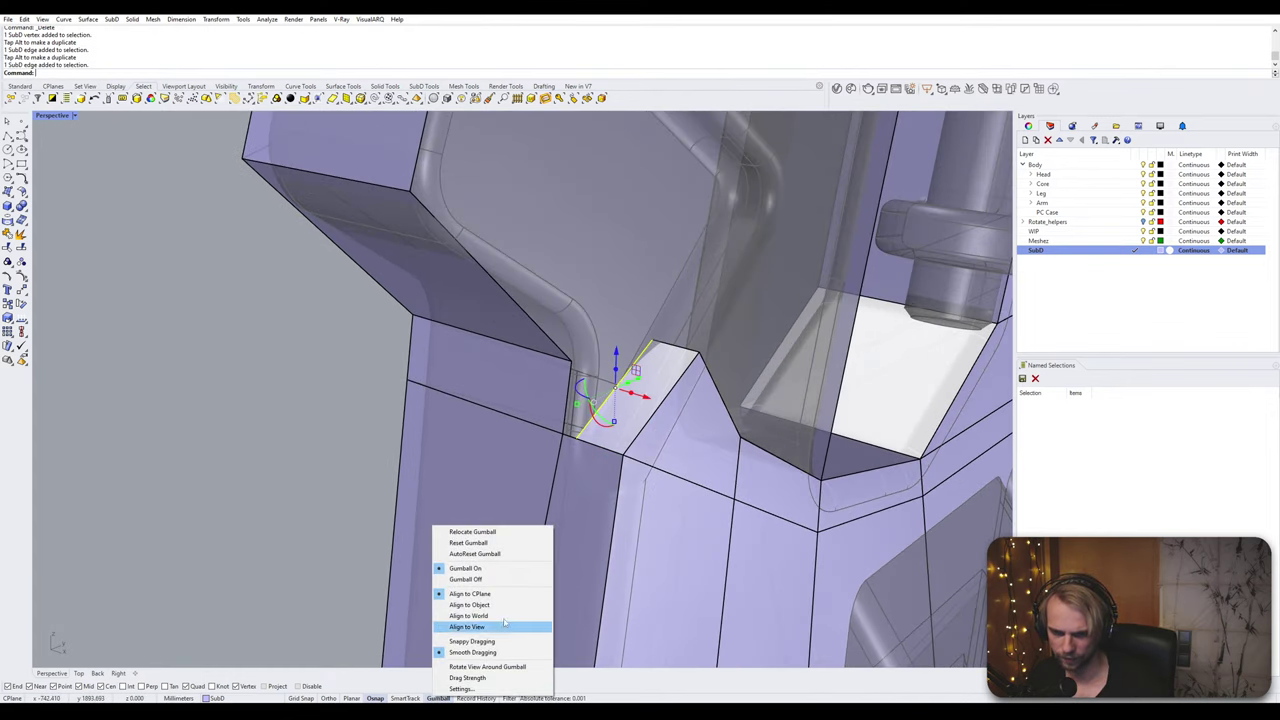
{"action": "left_click", "coordinate": [488, 643]}
{"action": "left_click_drag", "start_coordinate": [645, 398], "coordinate": [565, 432]}
{"action": "scroll", "coordinate": [565, 432], "scroll_direction": "down", "scroll_amount": 4}
{"action": "key", "text": "Escape"}
{"action": "right_click_drag", "start_coordinate": [565, 432], "coordinate": [445, 340]}
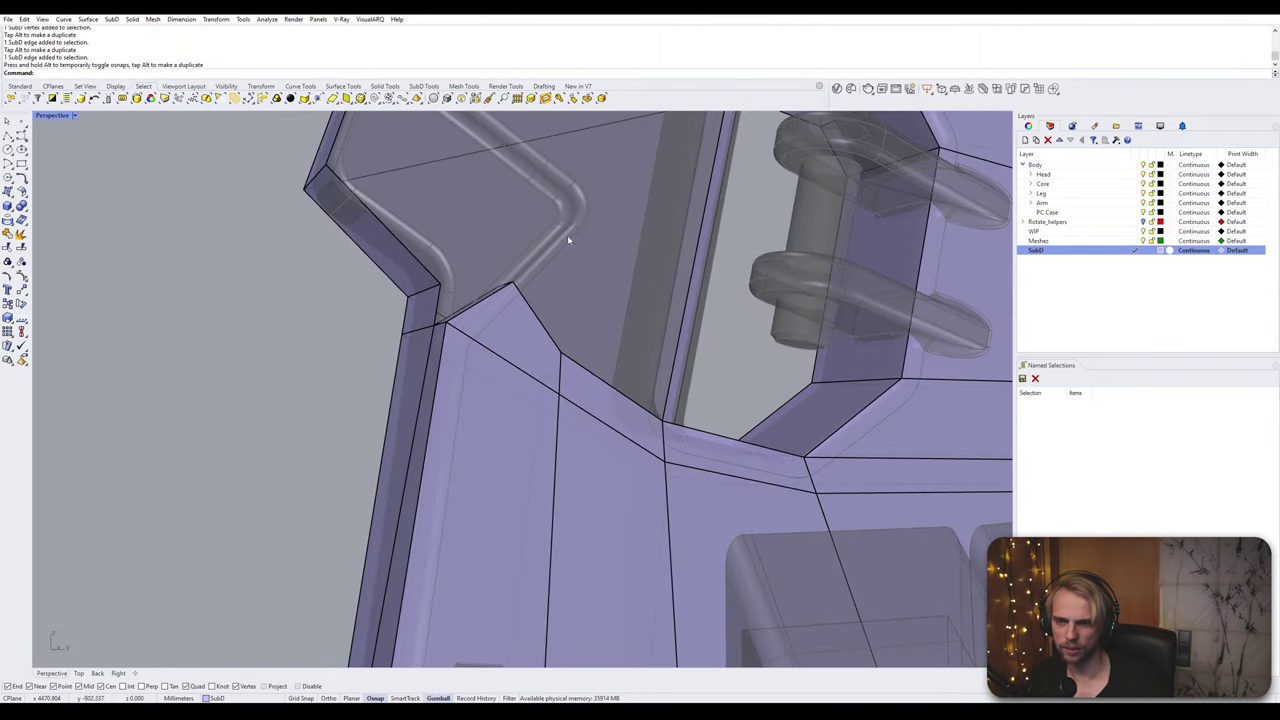
Step: Move the panel's corner edge right, then down in the side view of the four-view layout
{"action": "right_click_drag", "start_coordinate": [585, 200], "coordinate": [586, 389], "text": "shift"}
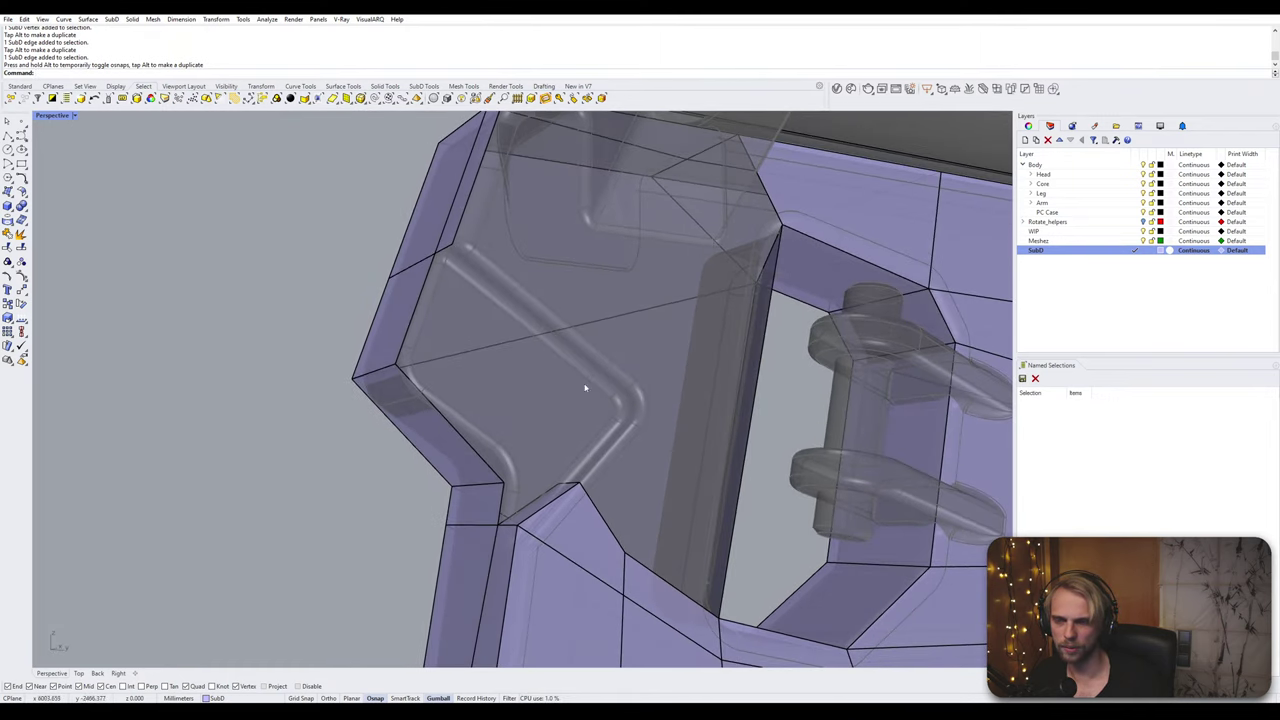
{"action": "scroll", "coordinate": [455, 252], "scroll_direction": "up", "scroll_amount": 3}
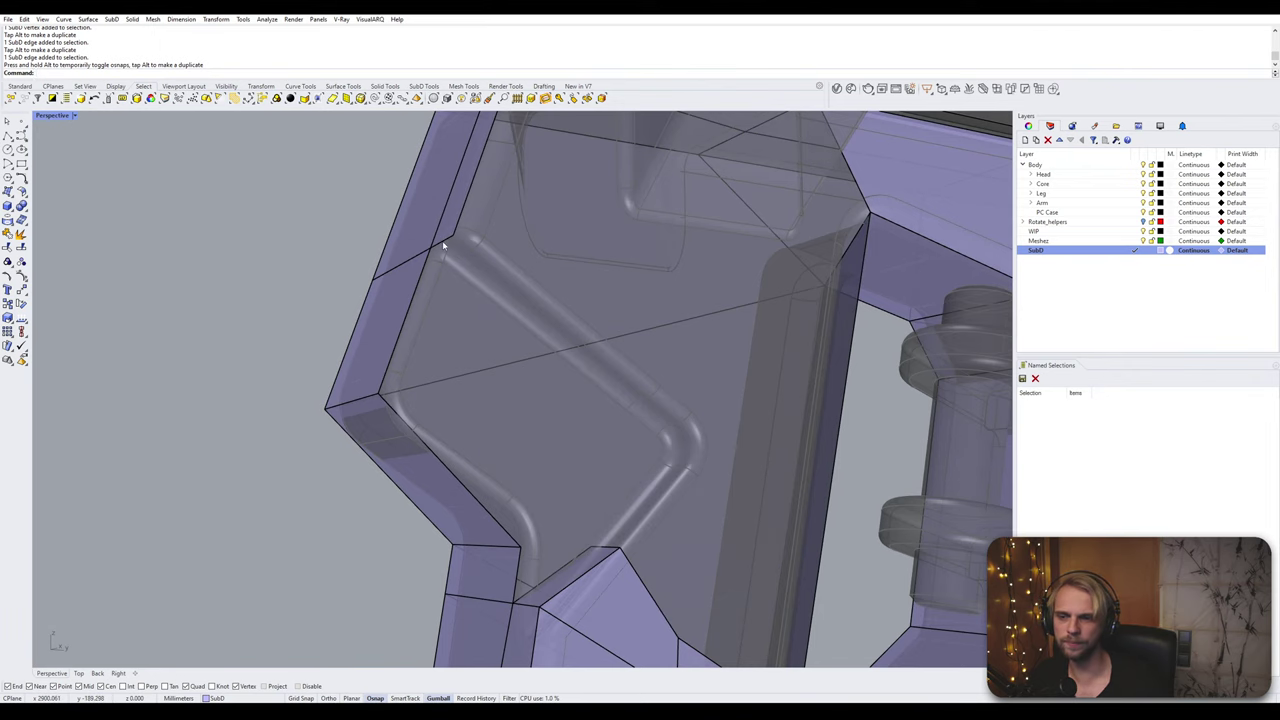
{"action": "left_click", "coordinate": [443, 244]}
{"action": "left_click_drag", "start_coordinate": [462, 250], "coordinate": [650, 306]}
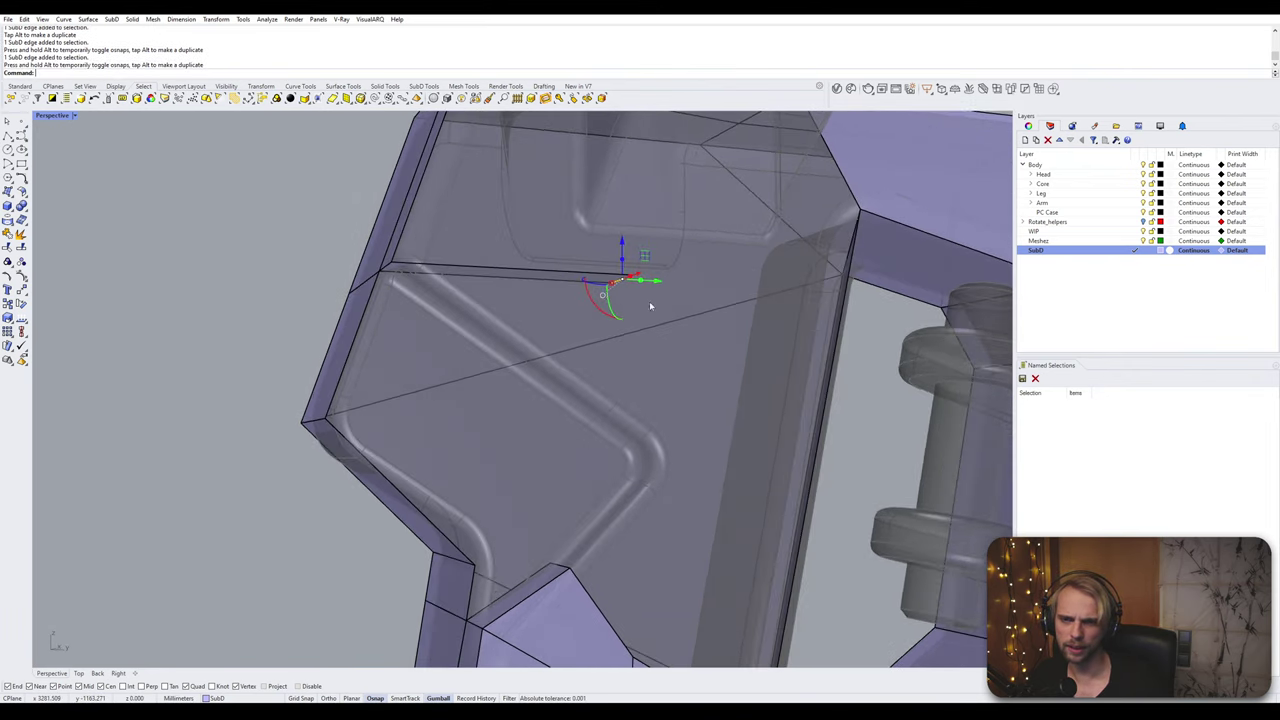
{"action": "double_click", "coordinate": [48, 116]}
{"action": "right_click_drag", "start_coordinate": [799, 448], "coordinate": [702, 500]}
{"action": "scroll", "coordinate": [700, 498], "scroll_direction": "up", "scroll_amount": 2}
{"action": "left_click_drag", "start_coordinate": [665, 438], "coordinate": [673, 528]}
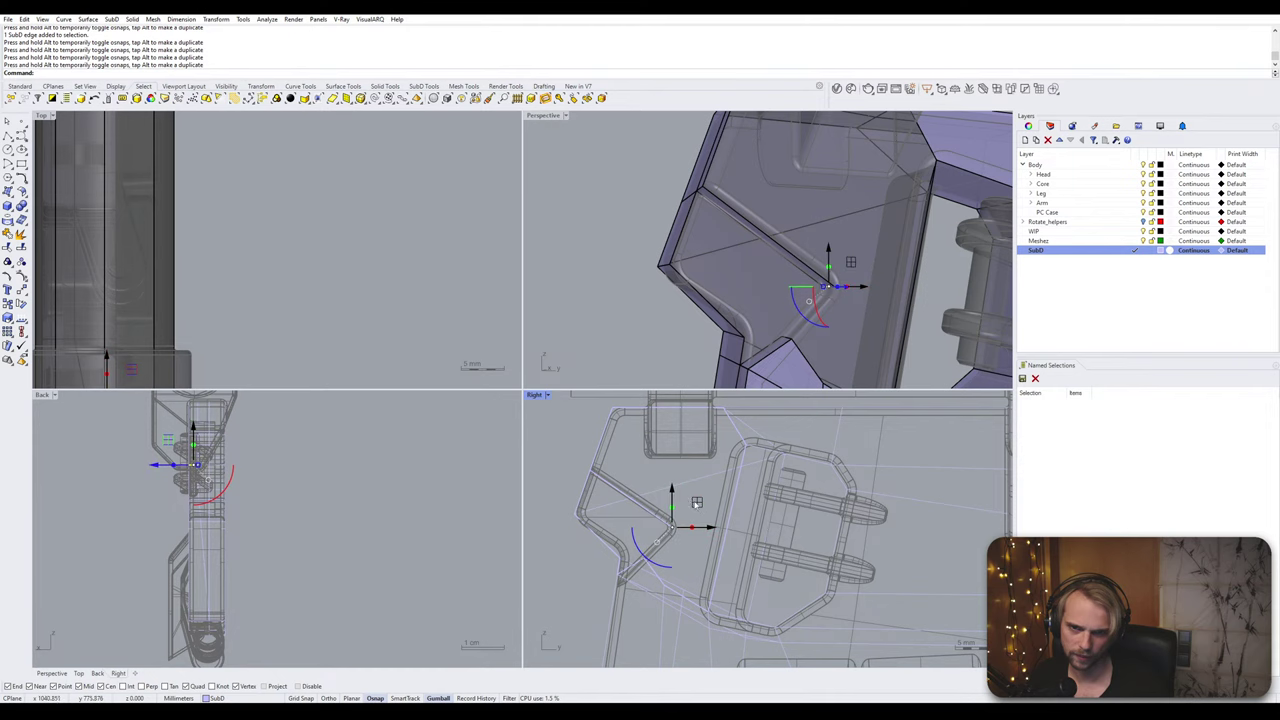
Step: Maximize the Perspective view and bridge the two edges at the panel's lower corner
{"action": "key", "text": "Escape"}
{"action": "scroll", "coordinate": [655, 547], "scroll_direction": "up", "scroll_amount": 3}
{"action": "double_click", "coordinate": [547, 117]}
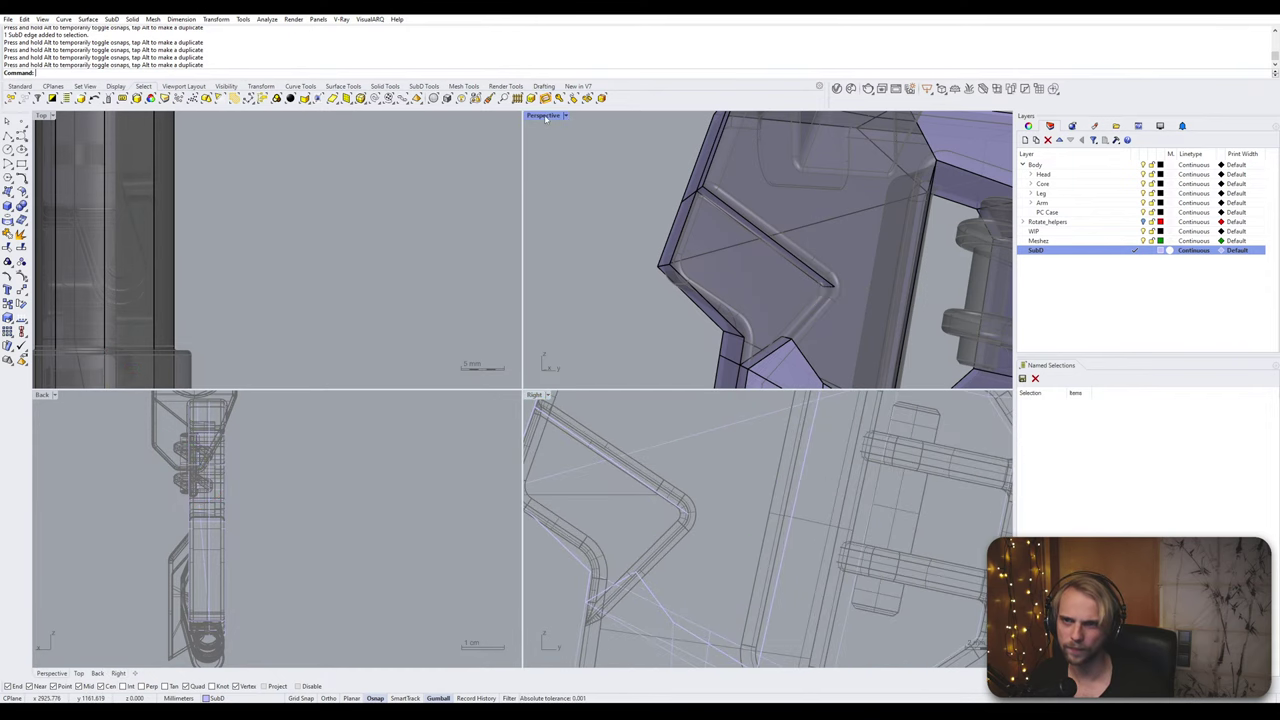
{"action": "right_click_drag", "start_coordinate": [508, 342], "coordinate": [613, 423]}
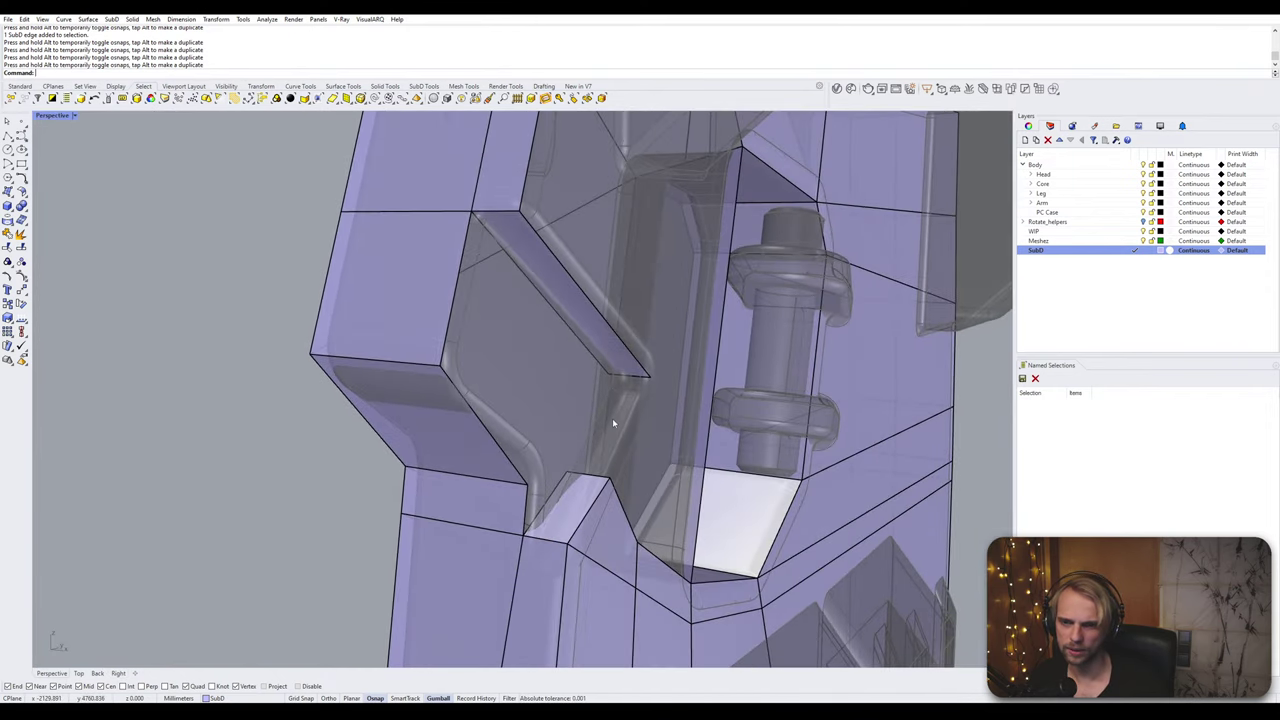
{"action": "left_click", "coordinate": [633, 380]}
{"action": "left_click", "coordinate": [592, 476], "text": "shift"}
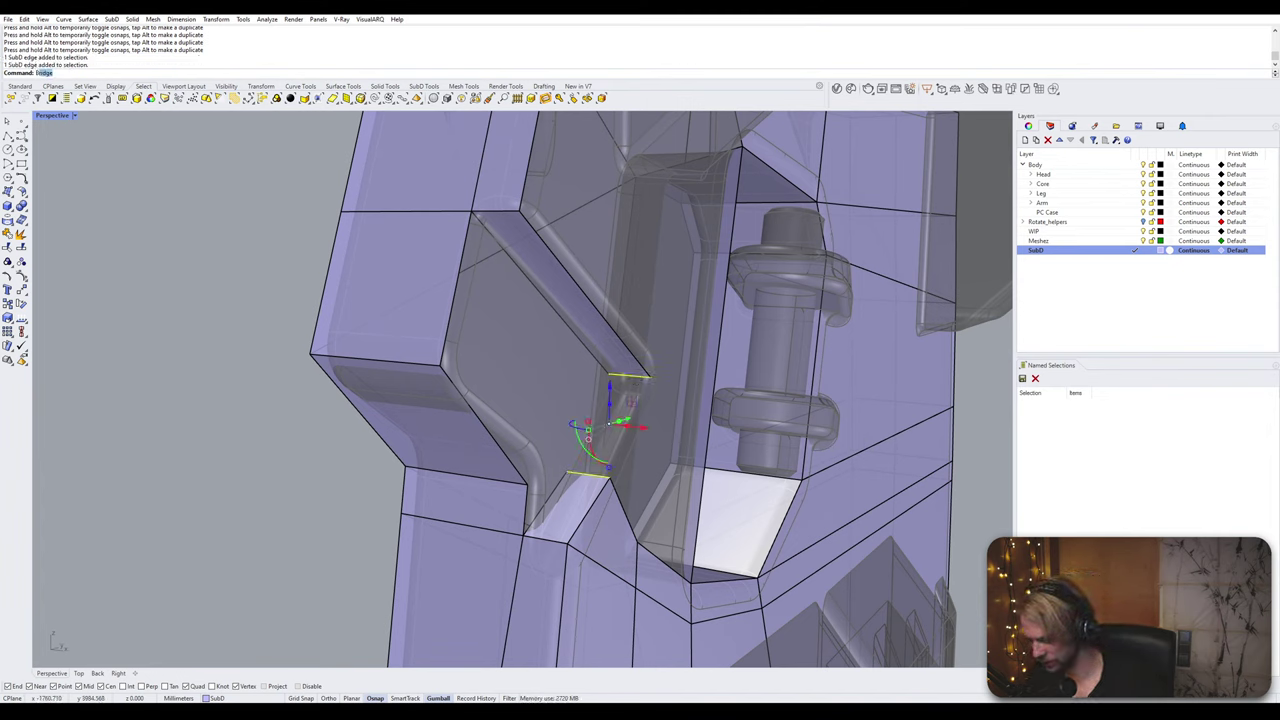
{"action": "key", "text": "Return"}
{"action": "key", "text": "Return"}
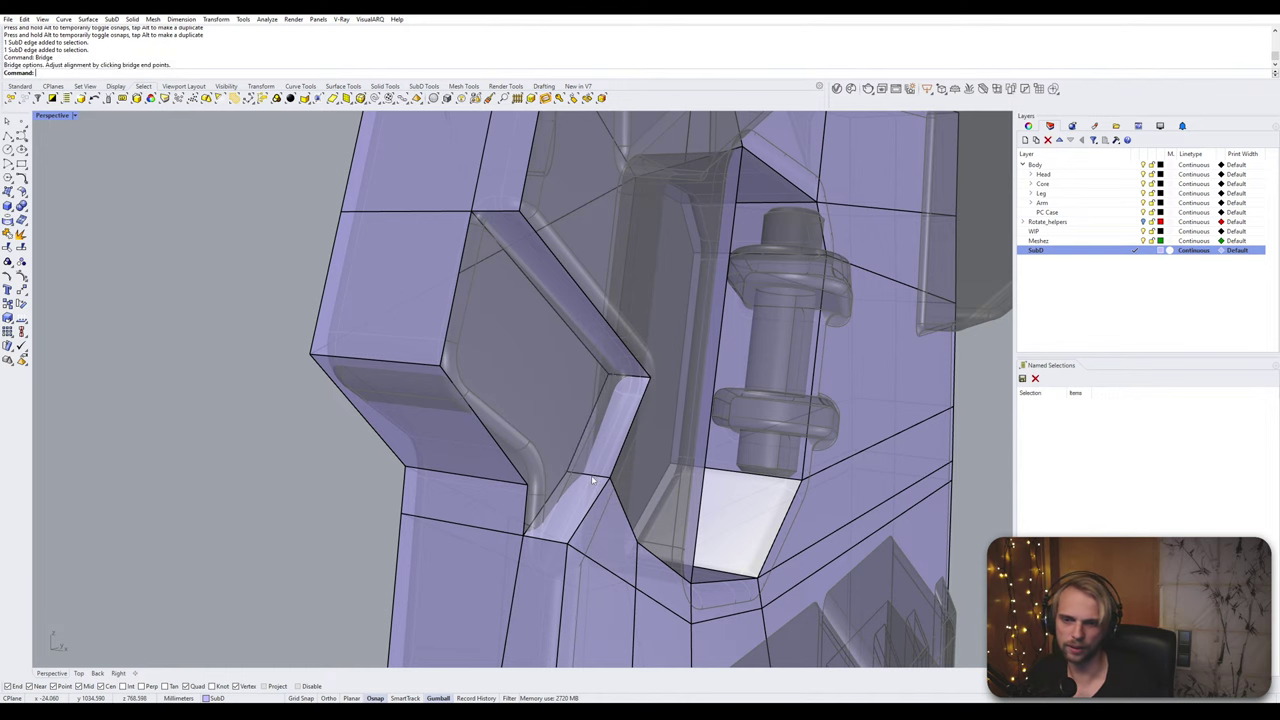
Step: Bridge two more gaps by pairing their opposite edges and accepting the Bridge Options
{"action": "right_click_drag", "start_coordinate": [592, 480], "coordinate": [520, 472]}
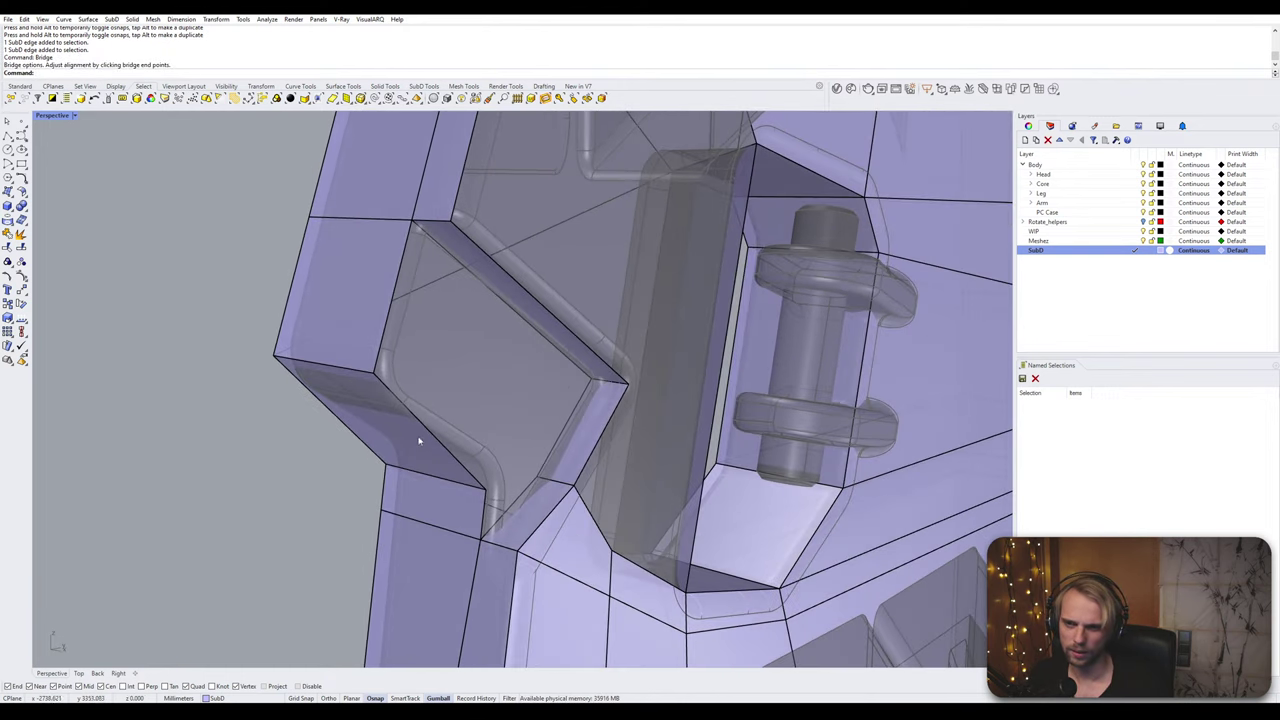
{"action": "left_click", "coordinate": [423, 425]}
{"action": "left_click", "coordinate": [495, 286], "text": "shift"}
{"action": "key", "text": "Return"}
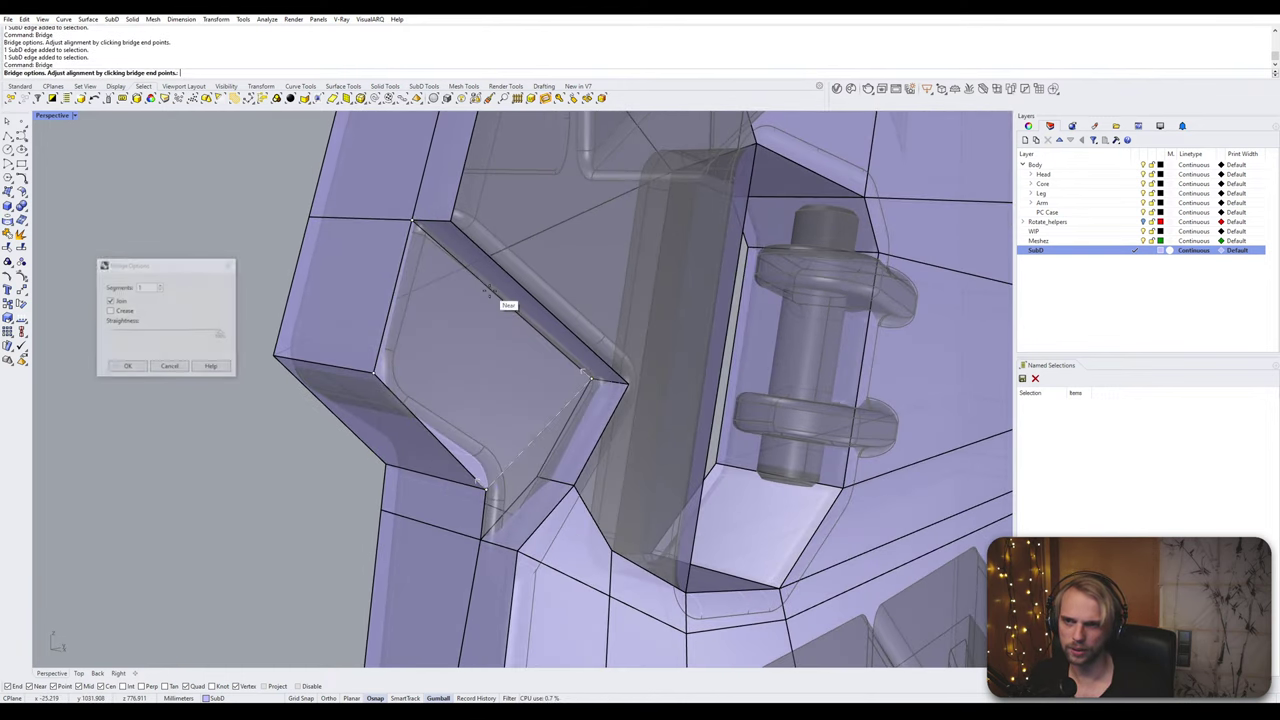
{"action": "key", "text": "Return"}
{"action": "left_click", "coordinate": [488, 522]}
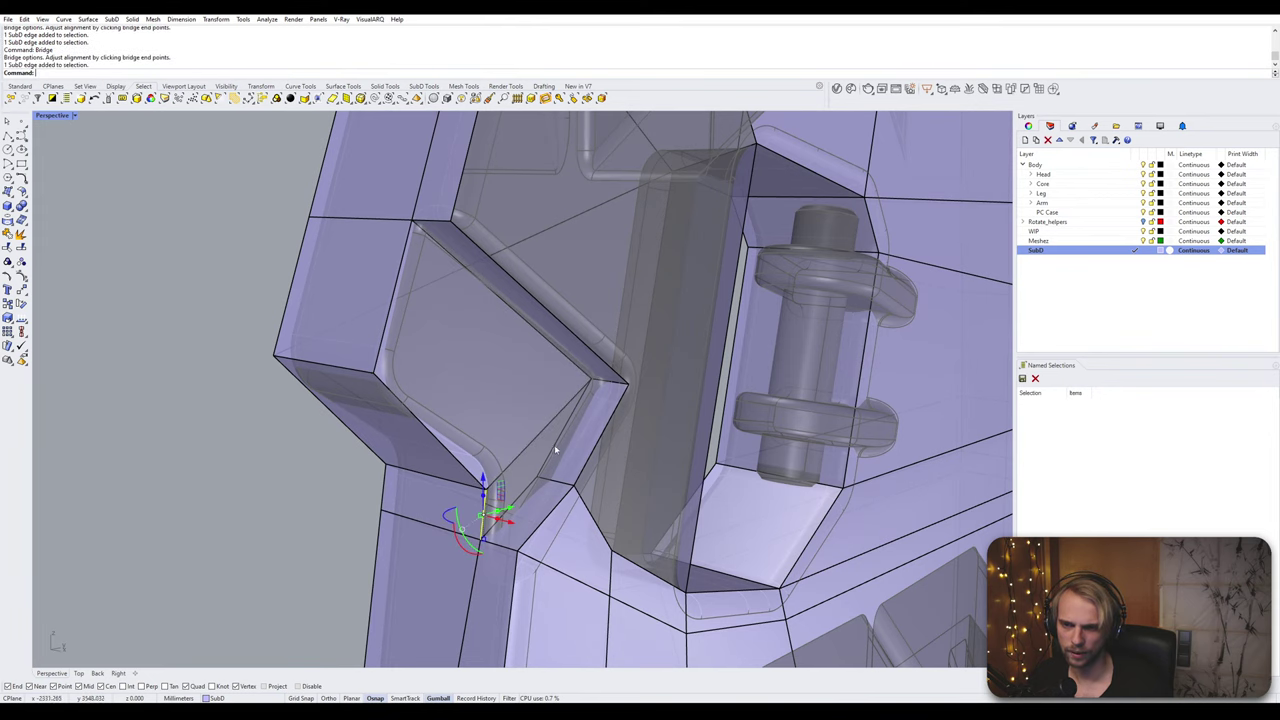
{"action": "left_click", "coordinate": [566, 438], "text": "shift"}
{"action": "key", "text": "Return"}
{"action": "key", "text": "Return"}
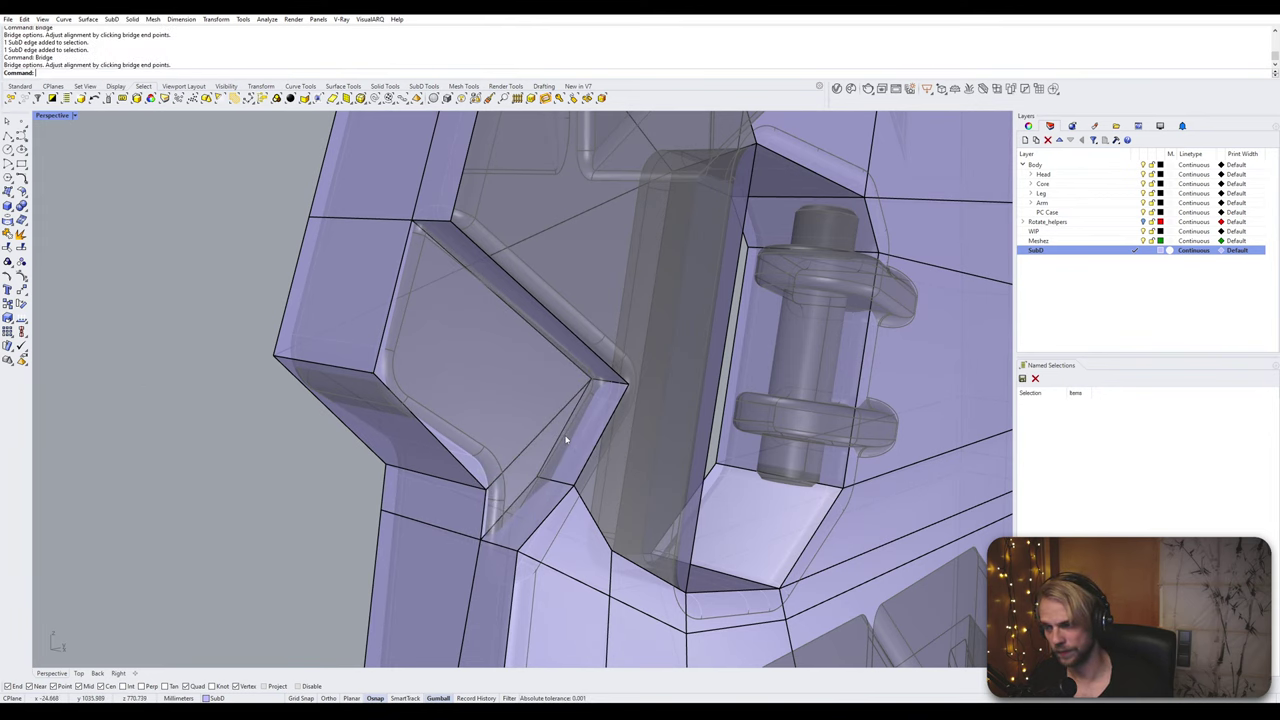
Step: Compare smooth and flat display of the bridged corner and inspect it
{"action": "scroll", "coordinate": [566, 440], "scroll_direction": "down", "scroll_amount": 6}
{"action": "key", "text": "Tab"}
{"action": "right_click_drag", "start_coordinate": [566, 440], "coordinate": [593, 478]}
{"action": "key", "text": "Tab"}
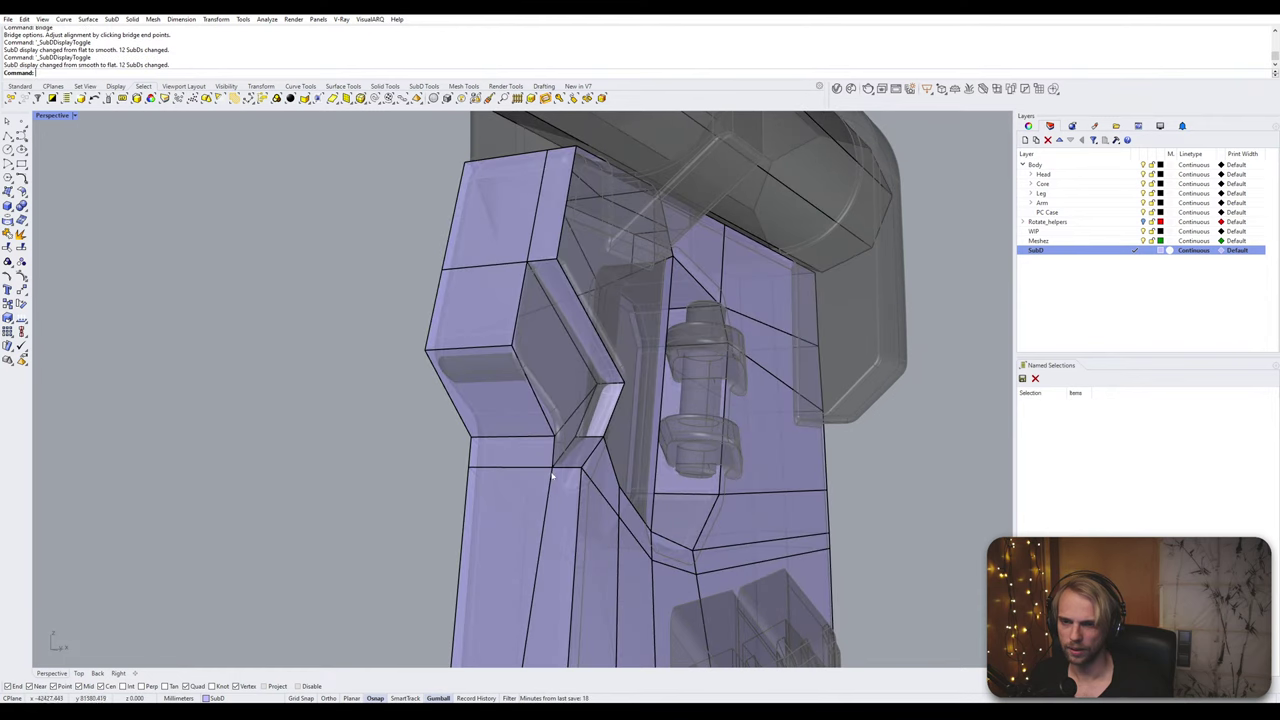
{"action": "key", "text": "Tab"}
{"action": "scroll", "coordinate": [592, 479], "scroll_direction": "up", "scroll_amount": 3}
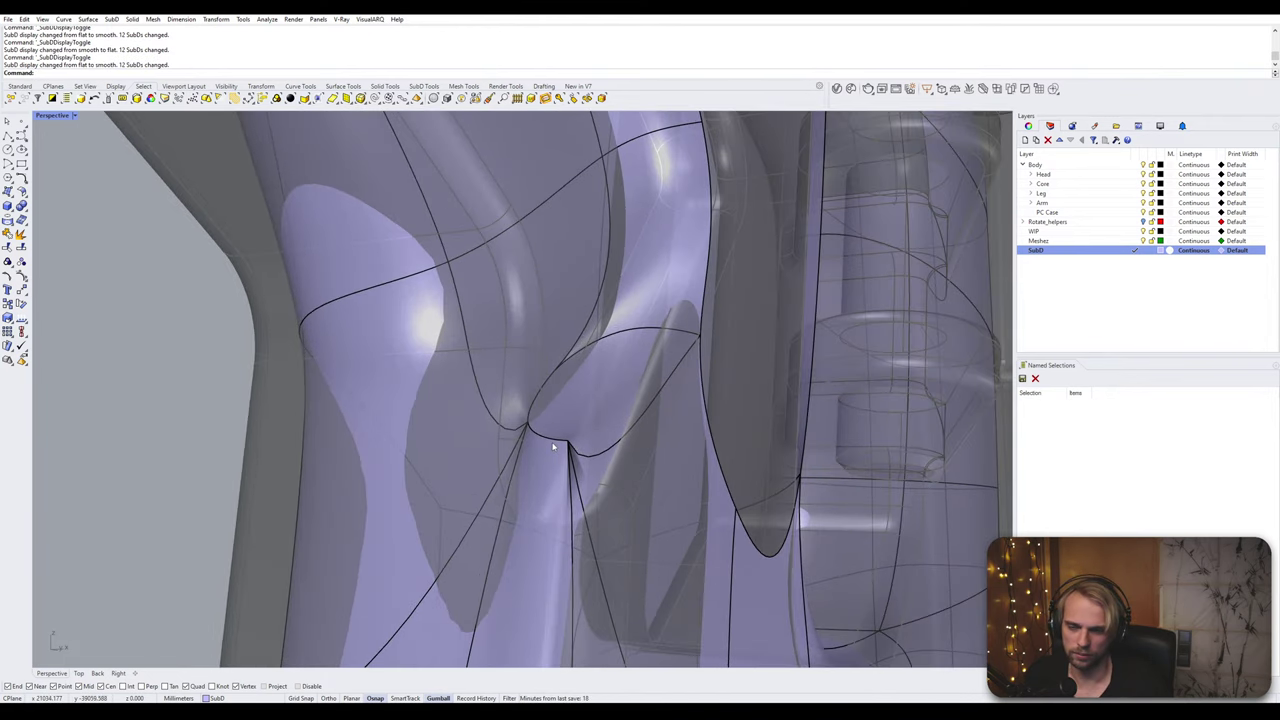
{"action": "left_click", "coordinate": [566, 443], "text": "ctrl+shift"}
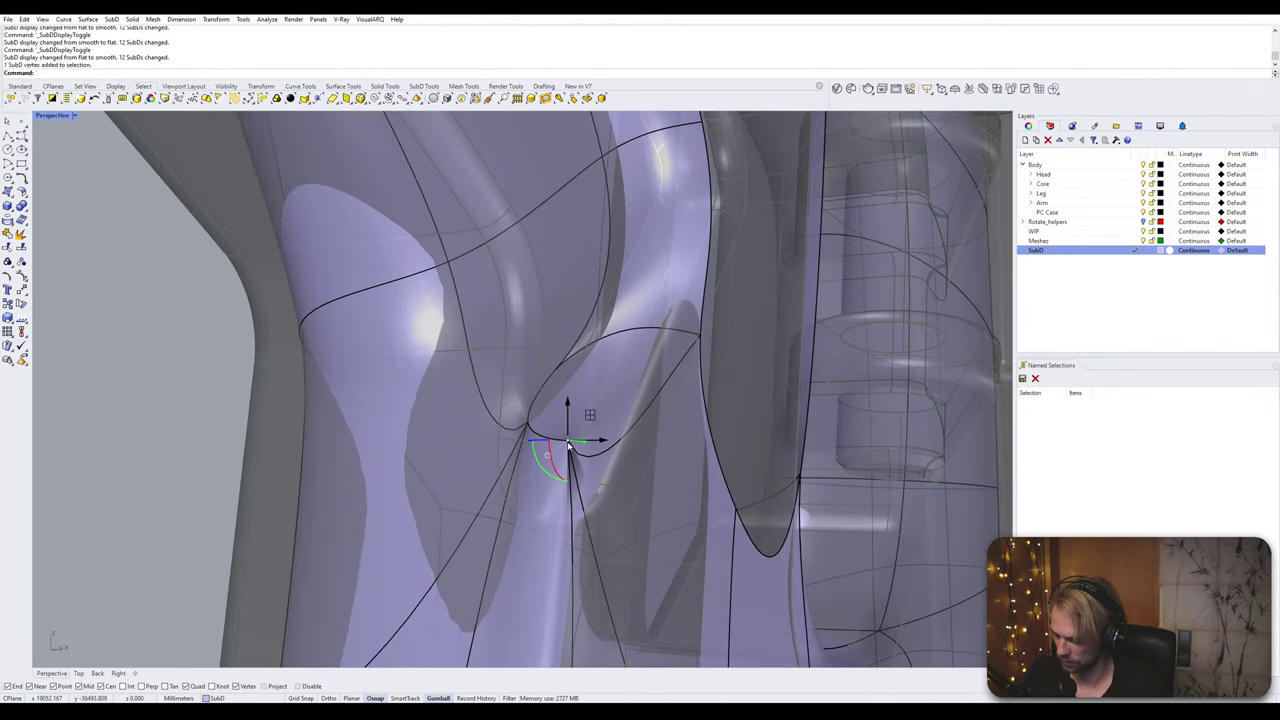
{"action": "key", "text": "Tab"}
{"action": "key", "text": "Tab"}
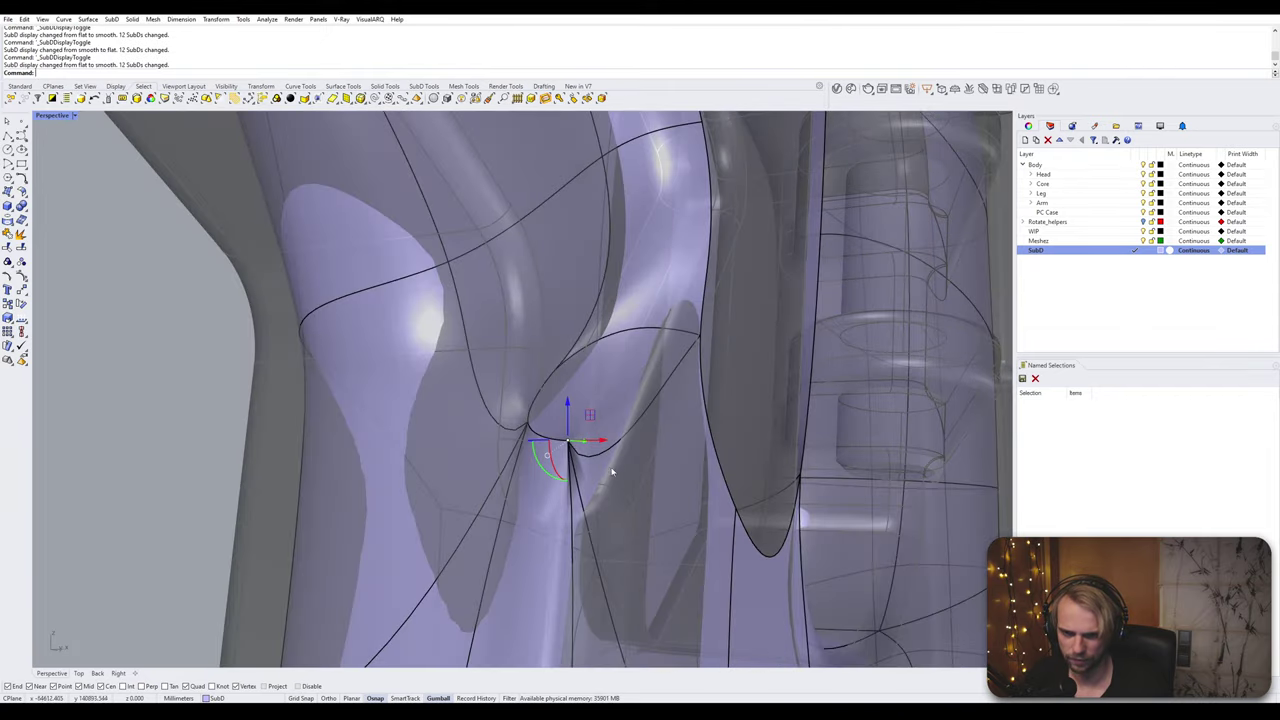
{"action": "right_click_drag", "start_coordinate": [610, 472], "coordinate": [234, 416]}
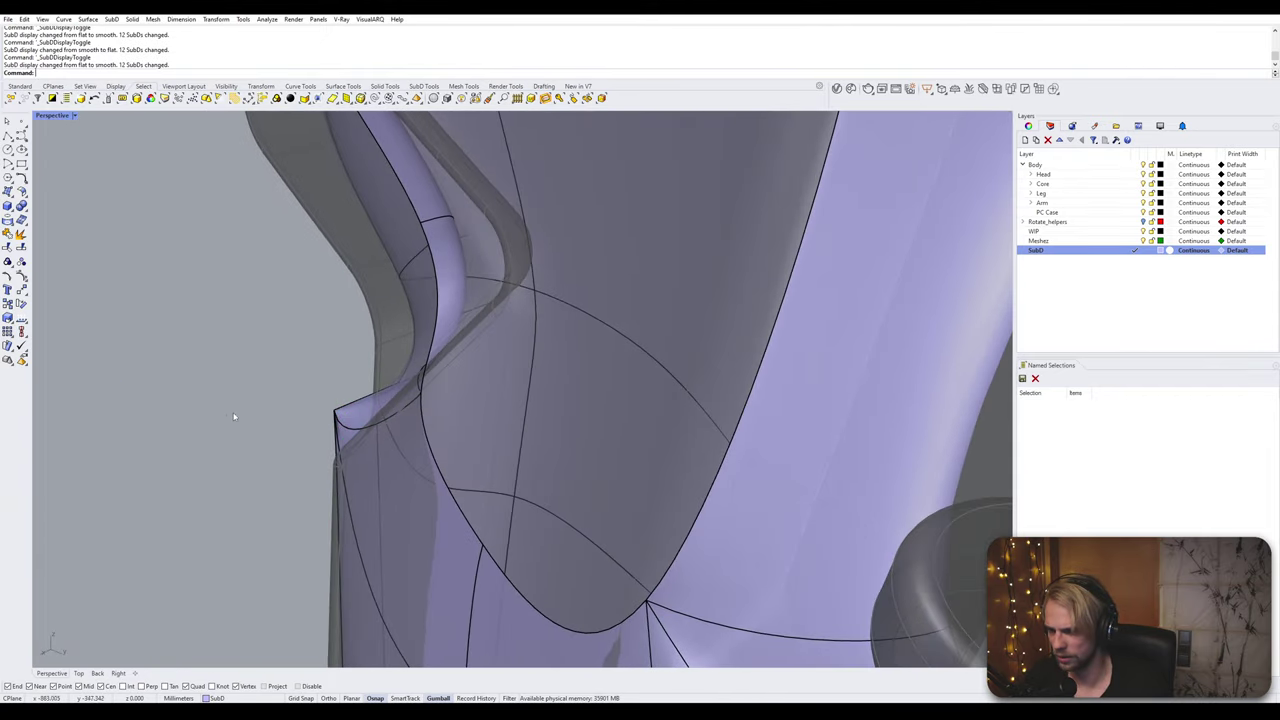
Step: Remove the crease from the sharp corner vertex, then undo a trial move of it
{"action": "left_click_drag", "start_coordinate": [305, 405], "coordinate": [348, 440]}
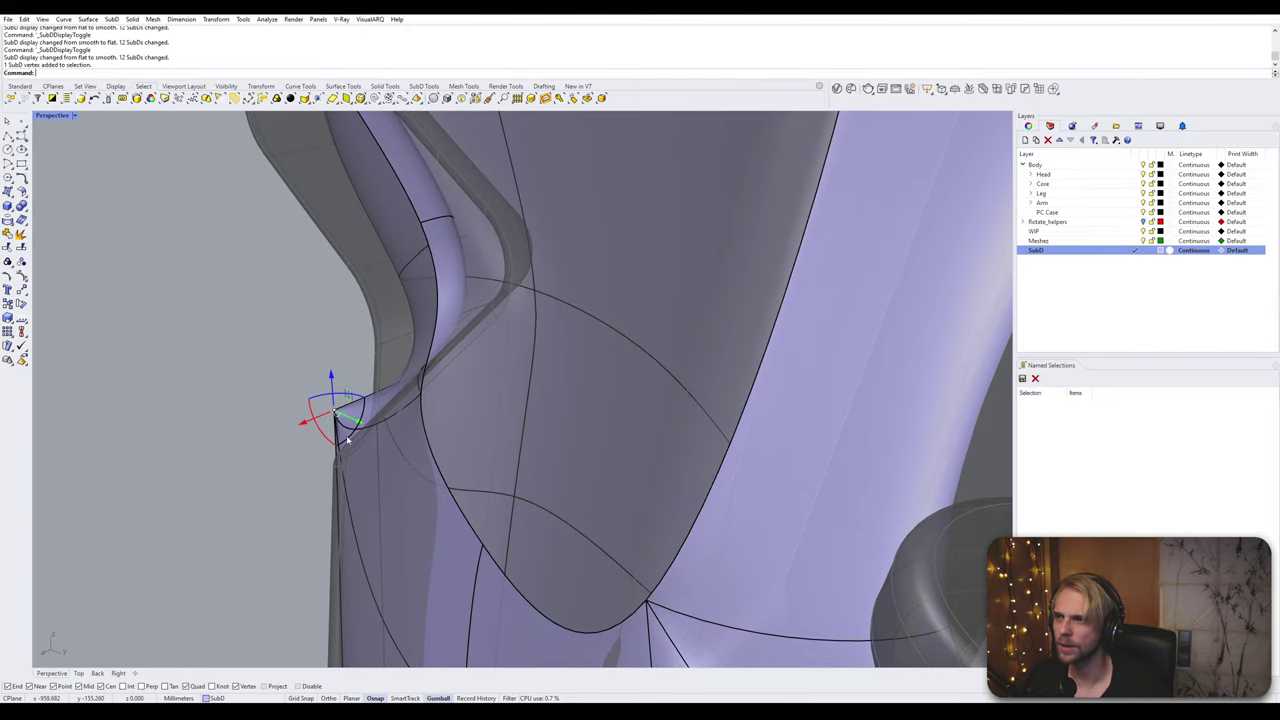
{"action": "right_click_drag", "start_coordinate": [237, 435], "coordinate": [284, 416]}
{"action": "key", "text": "Tab"}
{"action": "key", "text": "Tab"}
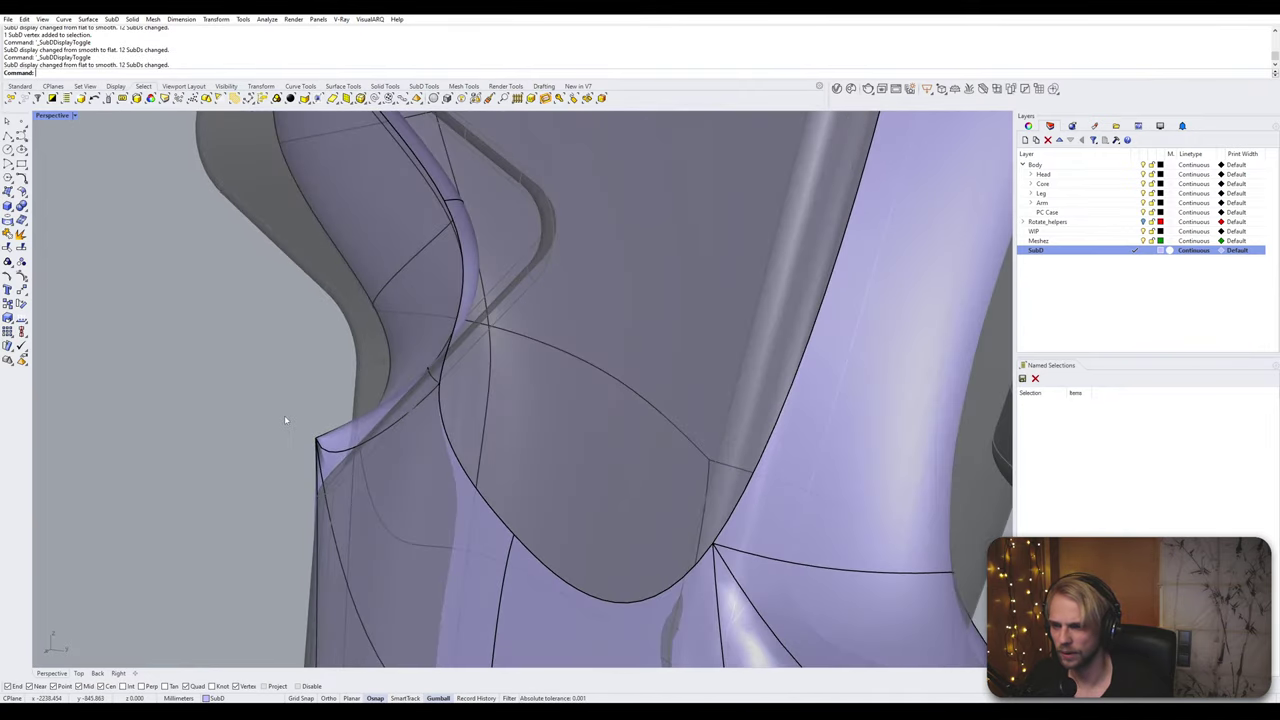
{"action": "left_click_drag", "start_coordinate": [285, 416], "coordinate": [334, 474]}
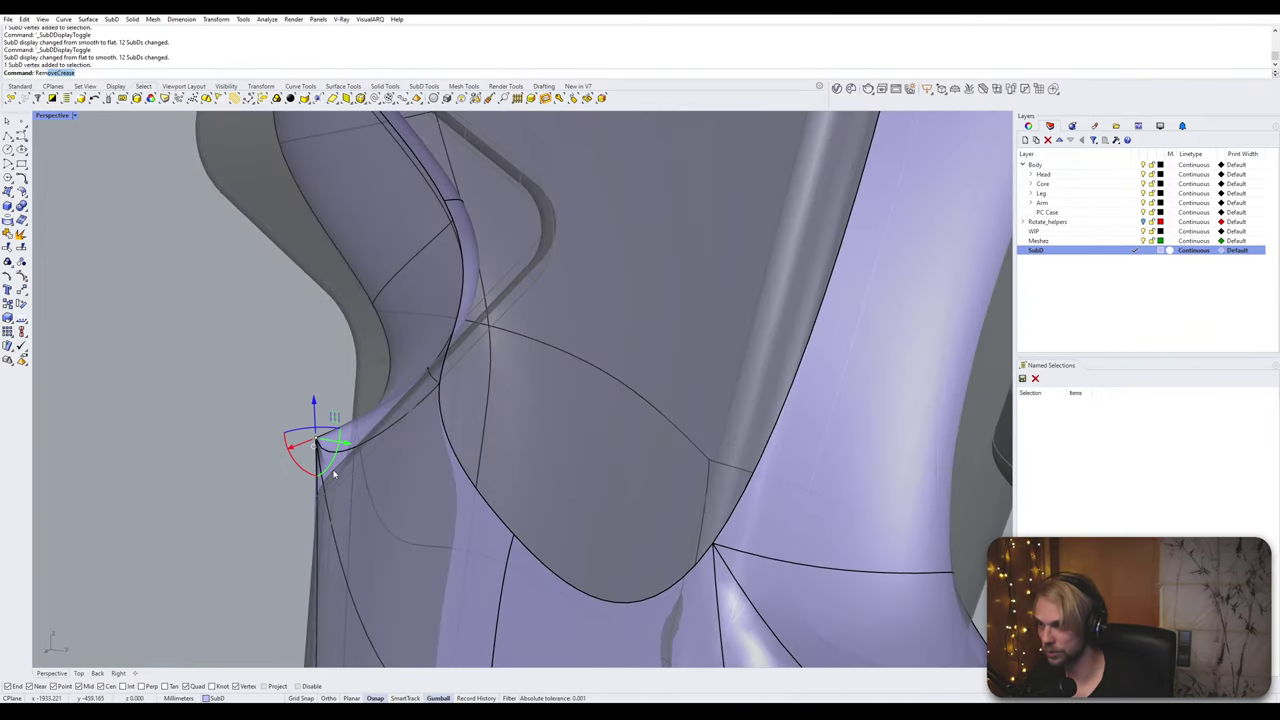
{"action": "key", "text": "Return"}
{"action": "left_click_drag", "start_coordinate": [334, 475], "coordinate": [281, 471]}
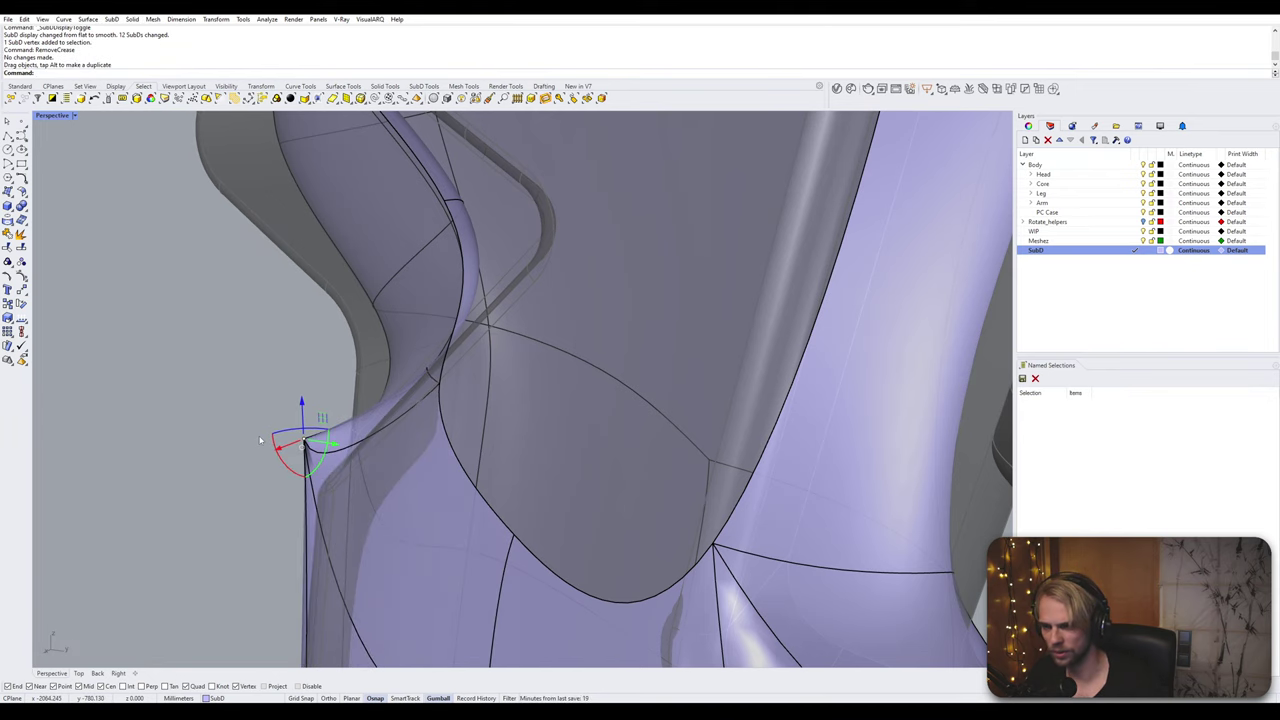
{"action": "key", "text": "ctrl+z"}
Step: Select the whole SubD model and run RemoveCrease on it
{"action": "left_click_drag", "start_coordinate": [225, 424], "coordinate": [483, 601]}
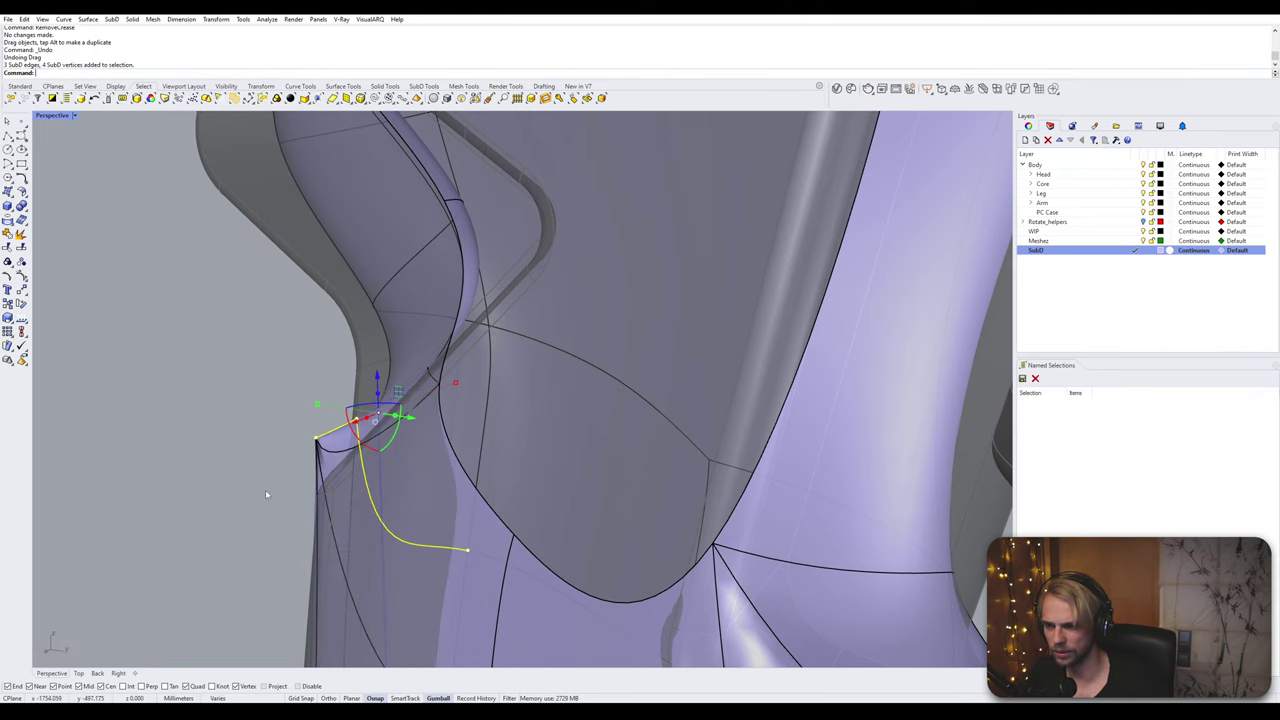
{"action": "scroll", "coordinate": [256, 476], "scroll_direction": "down", "scroll_amount": 2}
{"action": "key", "text": "ctrl+a"}
{"action": "type", "text": "RemoveCrease"}
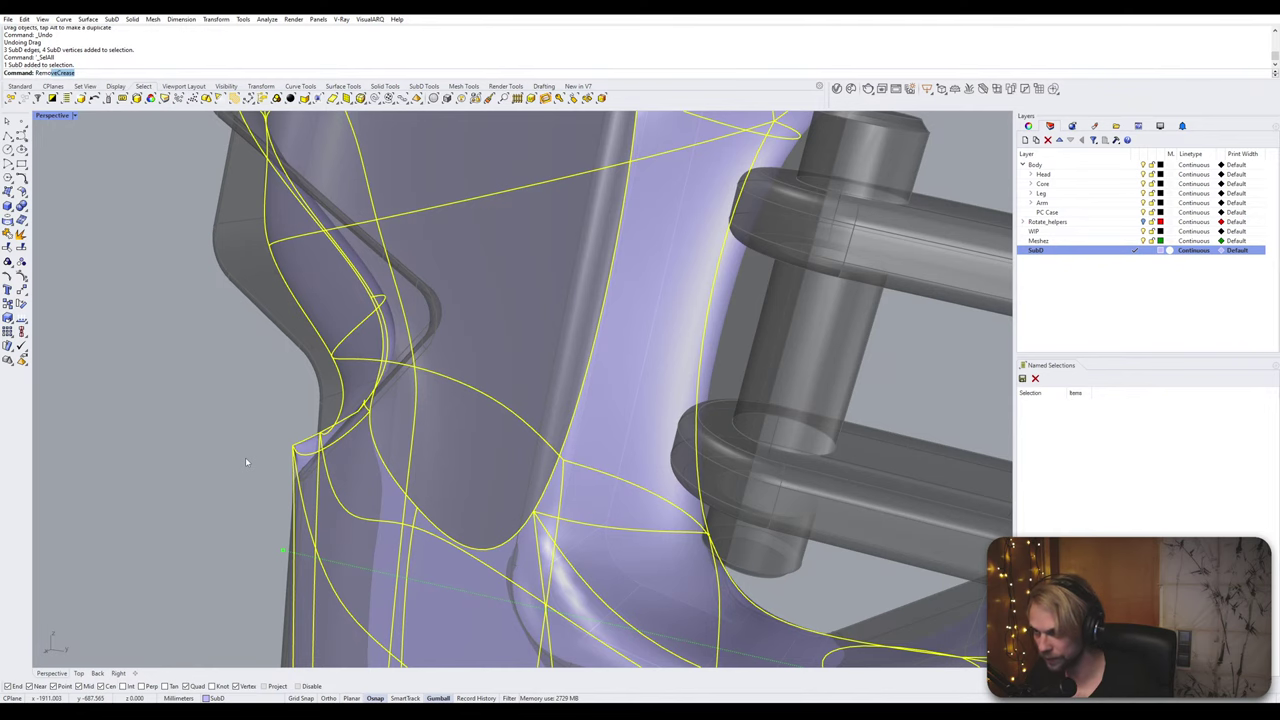
{"action": "key", "text": "Return"}
{"action": "right_click_drag", "start_coordinate": [249, 460], "coordinate": [325, 456]}
{"action": "key", "text": "Escape"}
{"action": "scroll", "coordinate": [325, 455], "scroll_direction": "up", "scroll_amount": 4}
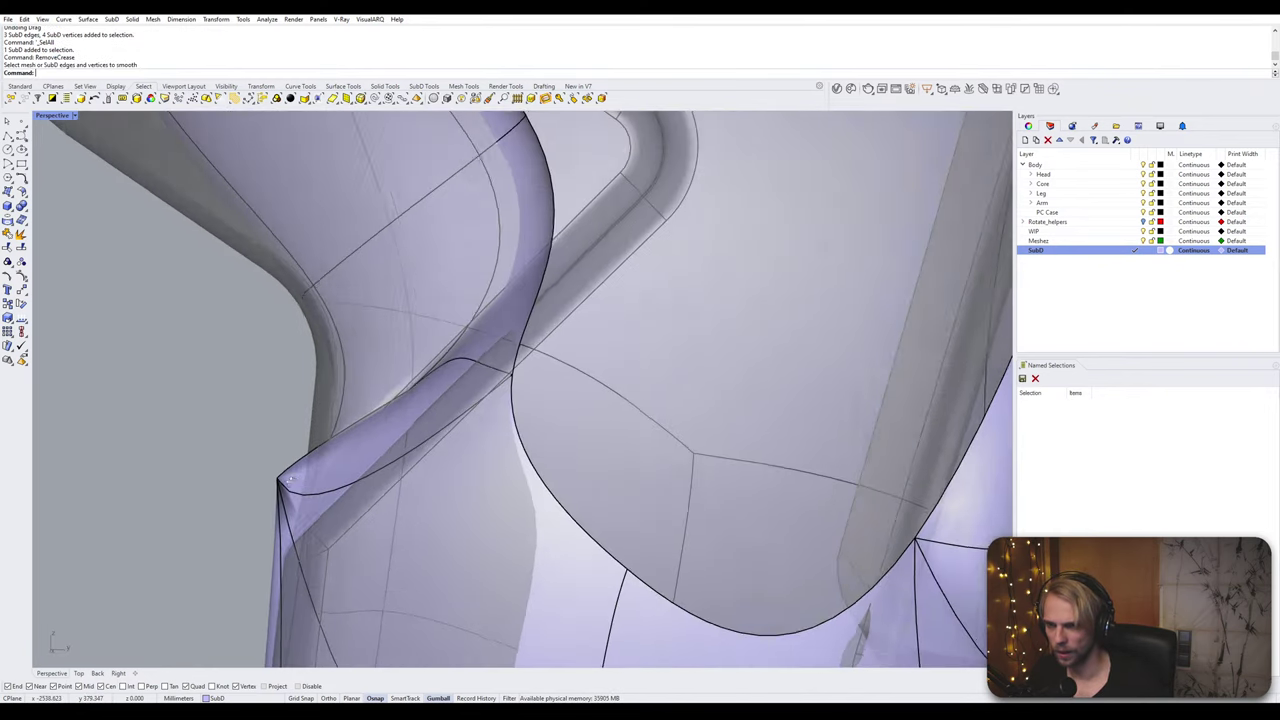
Step: Try pulling the corner vertex down and left, preview it smoothed, and undo
{"action": "left_click", "coordinate": [270, 442], "text": "ctrl+shift"}
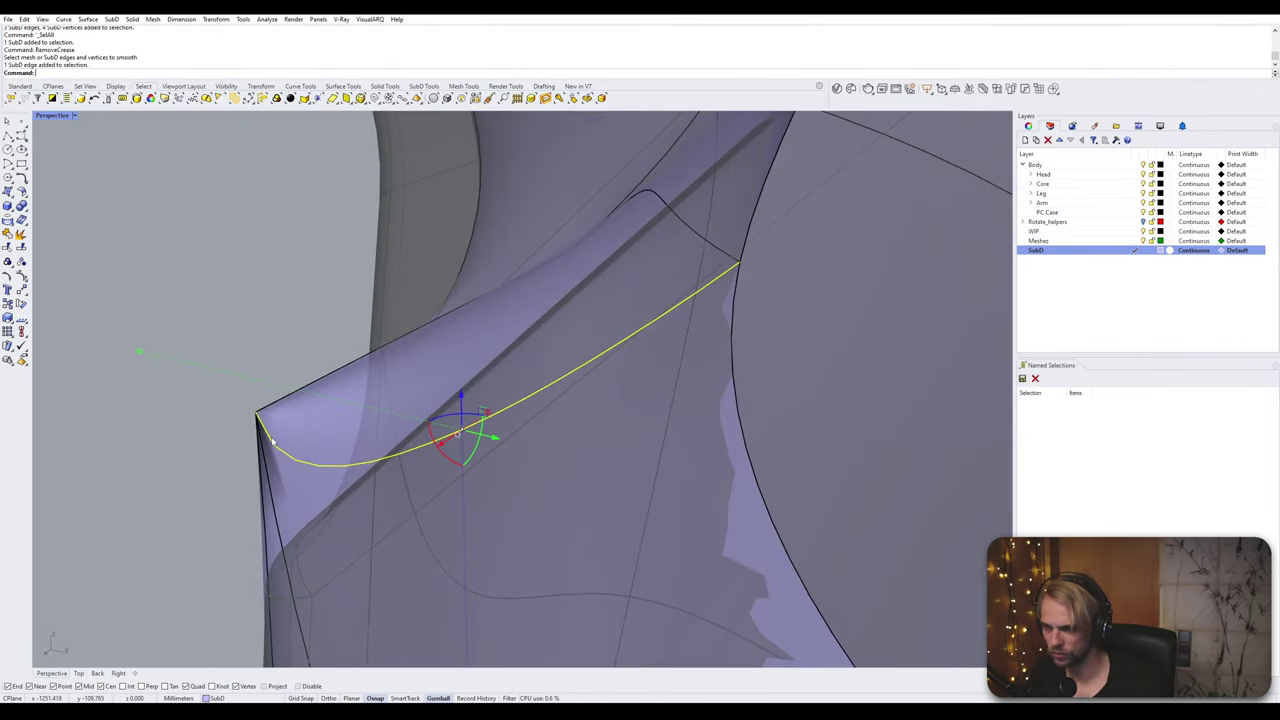
{"action": "key", "text": "Tab"}
{"action": "right_click_drag", "start_coordinate": [264, 457], "coordinate": [283, 256]}
{"action": "key", "text": "Tab"}
{"action": "key", "text": "Tab"}
{"action": "key", "text": "Tab"}
{"action": "key", "text": "Tab"}
{"action": "left_click", "coordinate": [352, 281]}
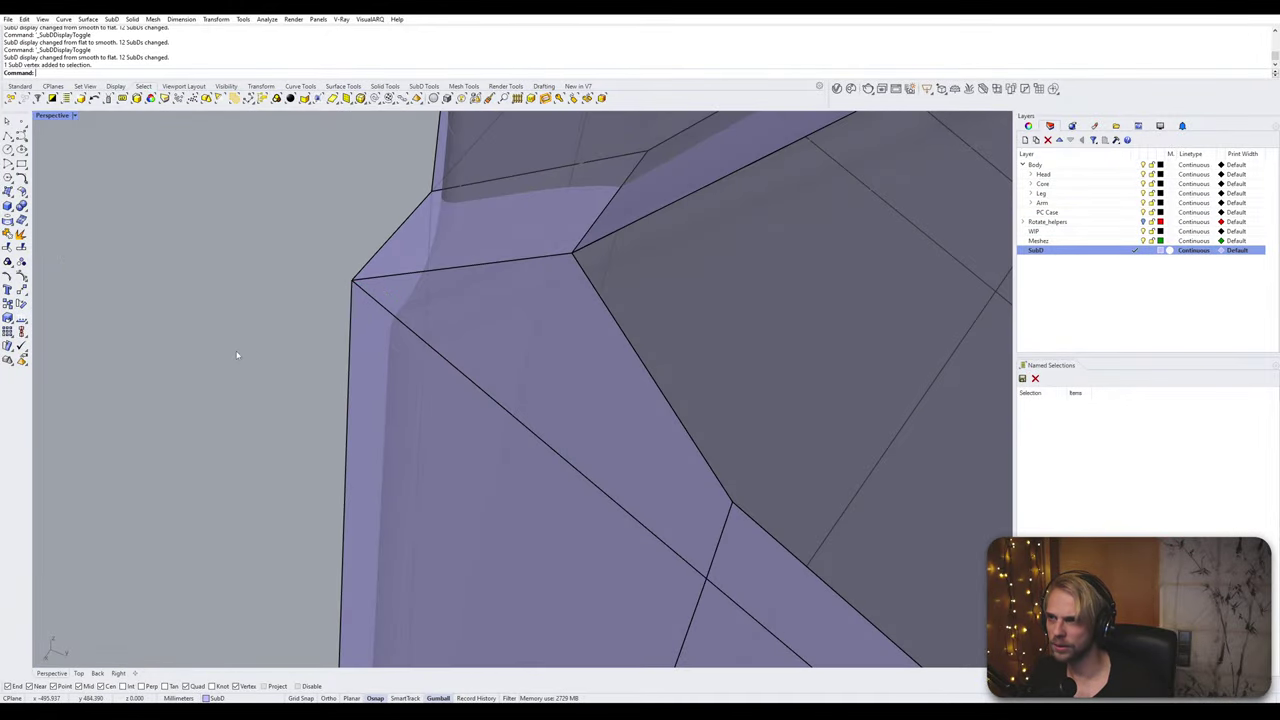
{"action": "left_click", "coordinate": [352, 281]}
{"action": "left_click_drag", "start_coordinate": [346, 299], "coordinate": [145, 486]}
{"action": "key", "text": "Tab"}
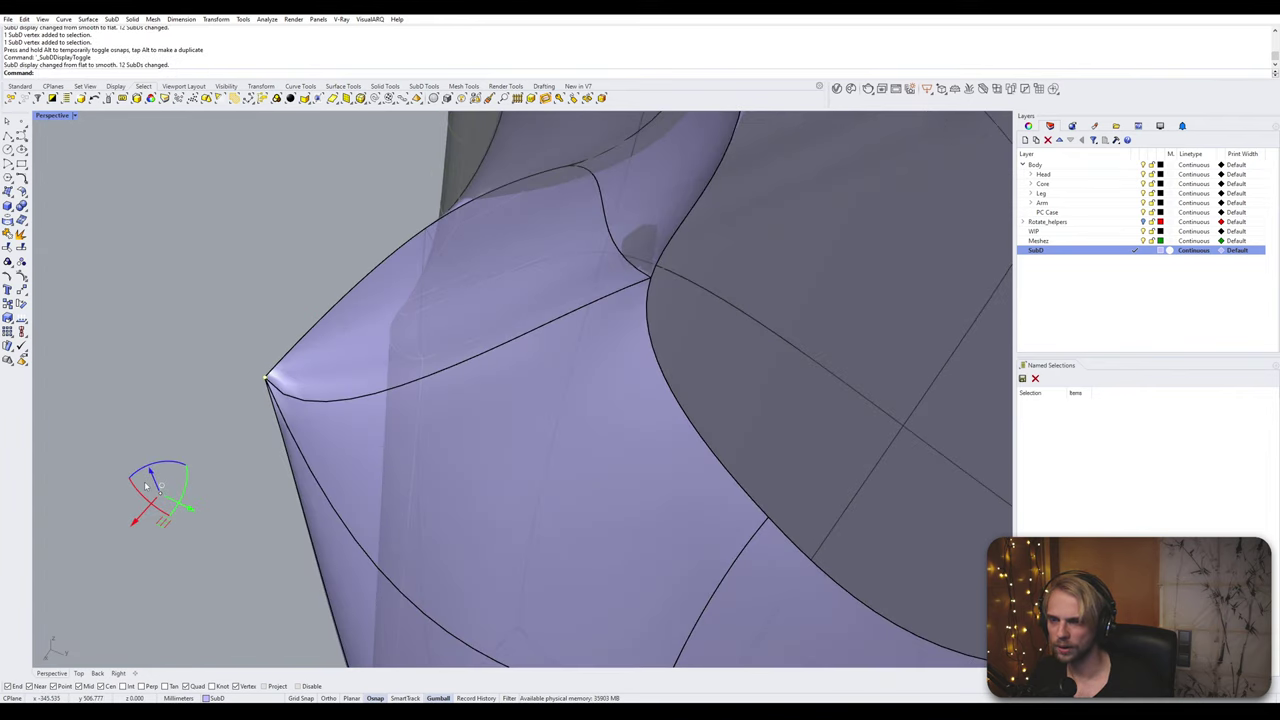
{"action": "key", "text": "ctrl+z"}
Step: Delete the face beside the panel corner and check the opening in smooth display
{"action": "right_click_drag", "start_coordinate": [187, 484], "coordinate": [244, 420]}
{"action": "right_click_drag", "start_coordinate": [173, 441], "coordinate": [380, 362]}
{"action": "key", "text": "Tab"}
{"action": "left_click", "coordinate": [383, 343], "text": "ctrl+shift"}
{"action": "key", "text": "Delete"}
{"action": "key", "text": "Tab"}
{"action": "key", "text": "Tab"}
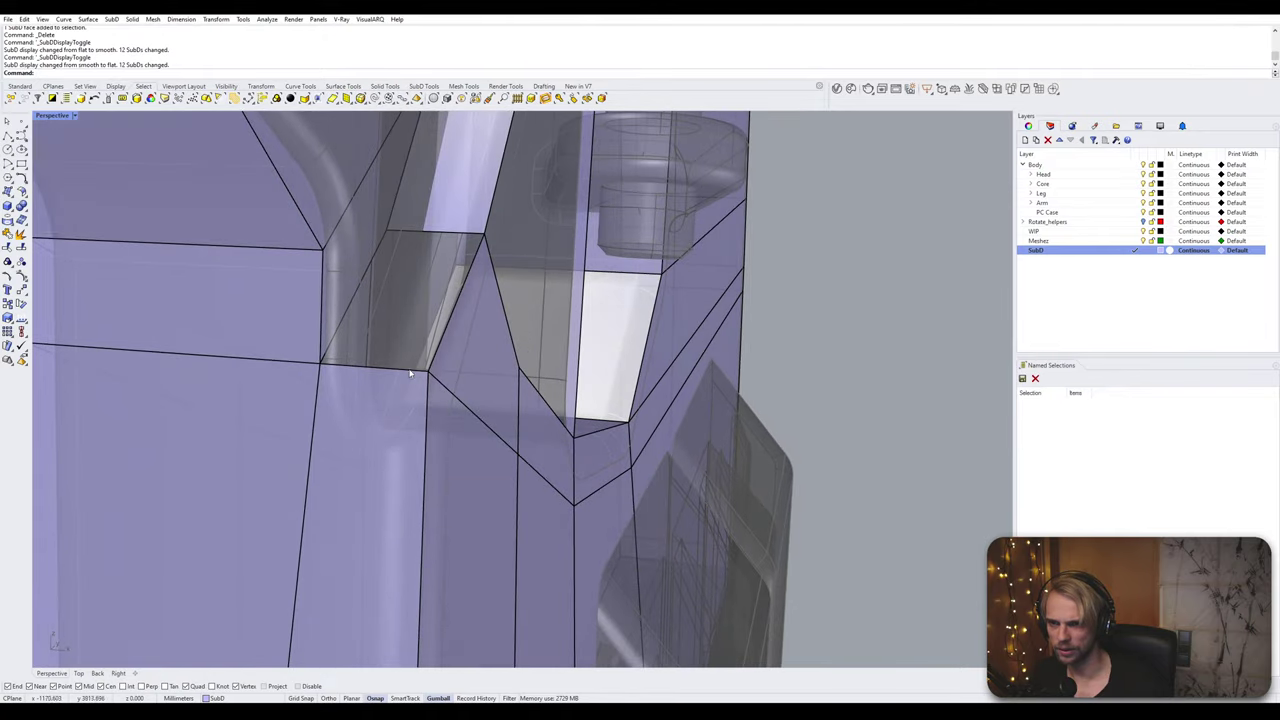
Step: Bridge the opening's bottom and top edges with a new SubD face and check it smoothed
{"action": "left_click", "coordinate": [375, 368], "text": "ctrl+shift"}
{"action": "left_click", "coordinate": [462, 236], "text": "ctrl+shift"}
{"action": "type", "text": "bridge"}
{"action": "key", "text": "Return"}
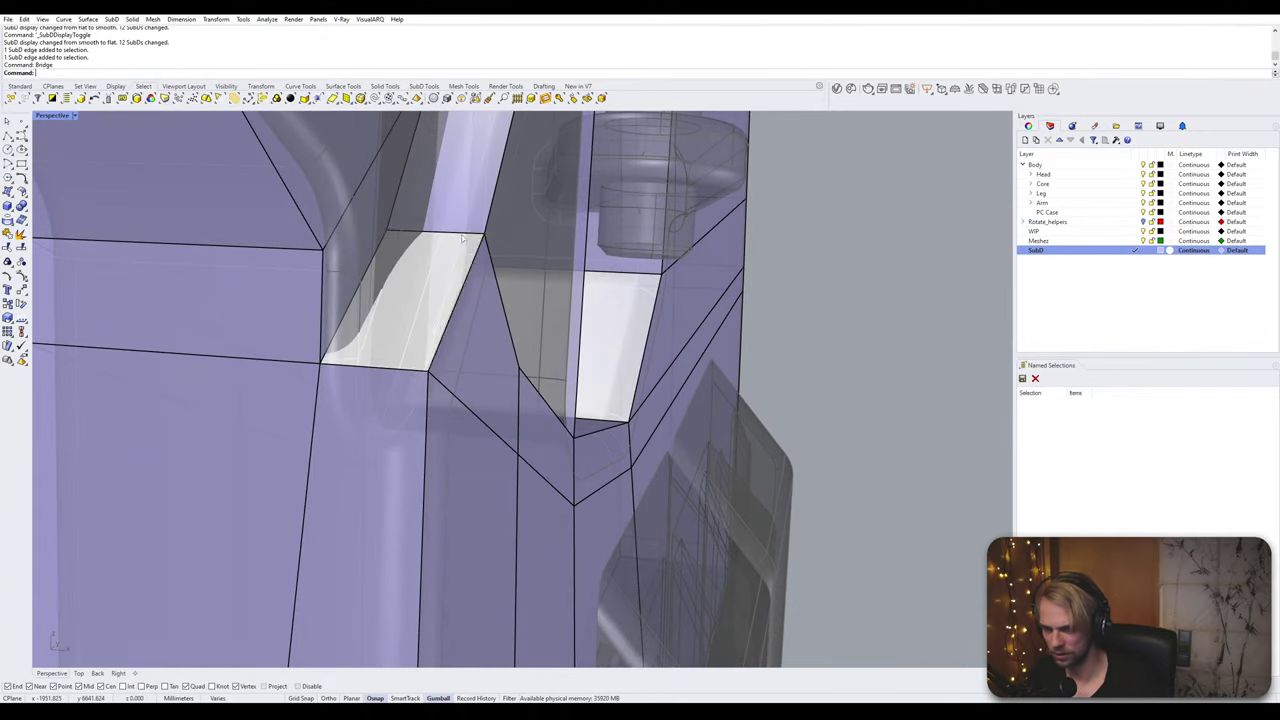
{"action": "key", "text": "Return"}
{"action": "key", "text": "Tab"}
{"action": "right_click_drag", "start_coordinate": [462, 238], "coordinate": [435, 238]}
{"action": "scroll", "coordinate": [435, 238], "scroll_direction": "down", "scroll_amount": 4}
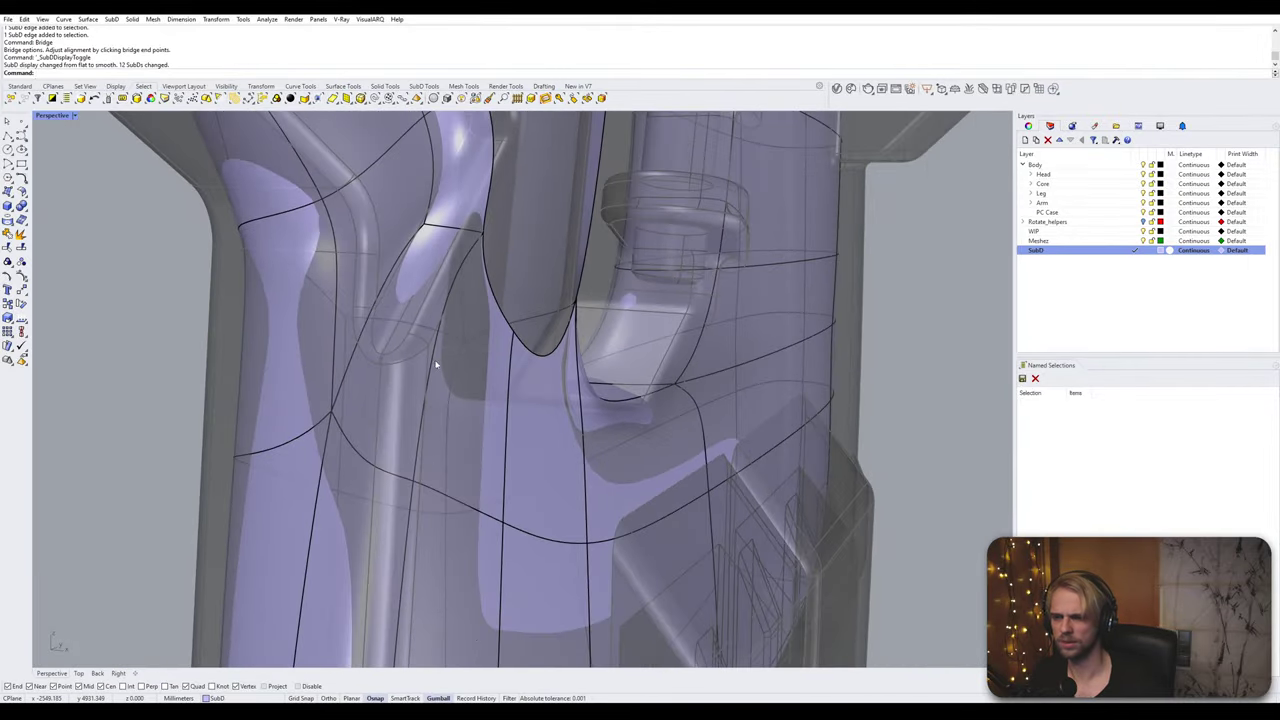
{"action": "key", "text": "Tab"}
{"action": "right_click_drag", "start_coordinate": [437, 363], "coordinate": [469, 496]}
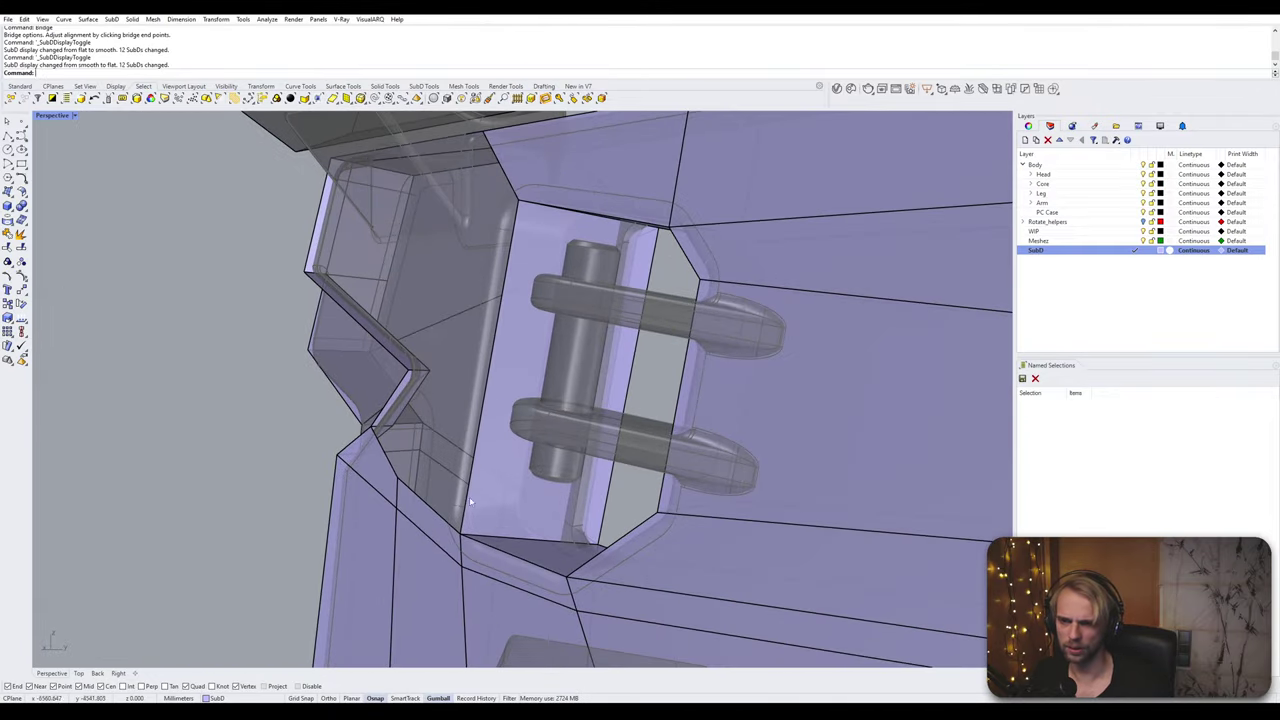
Step: Insert a new SubD edge at the panel's corner vertex
{"action": "left_click", "coordinate": [496, 540]}
{"action": "right_click_drag", "start_coordinate": [496, 540], "coordinate": [462, 490]}
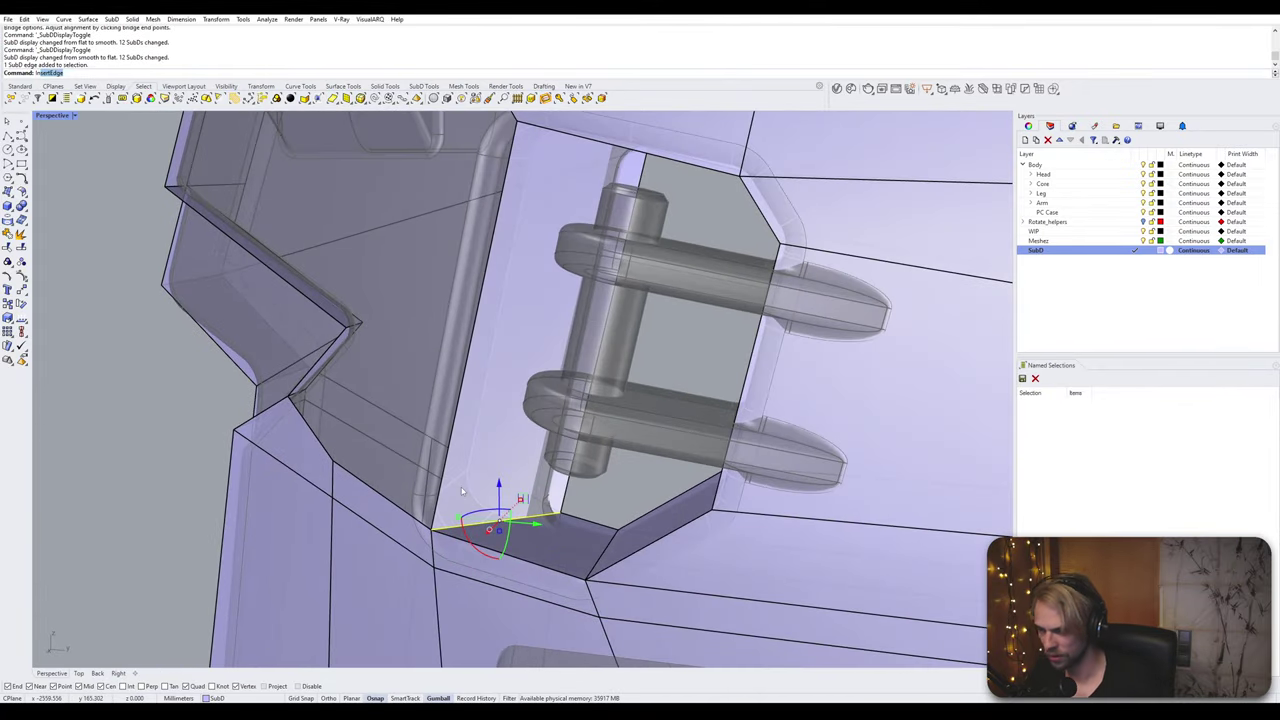
{"action": "key", "text": "Return"}
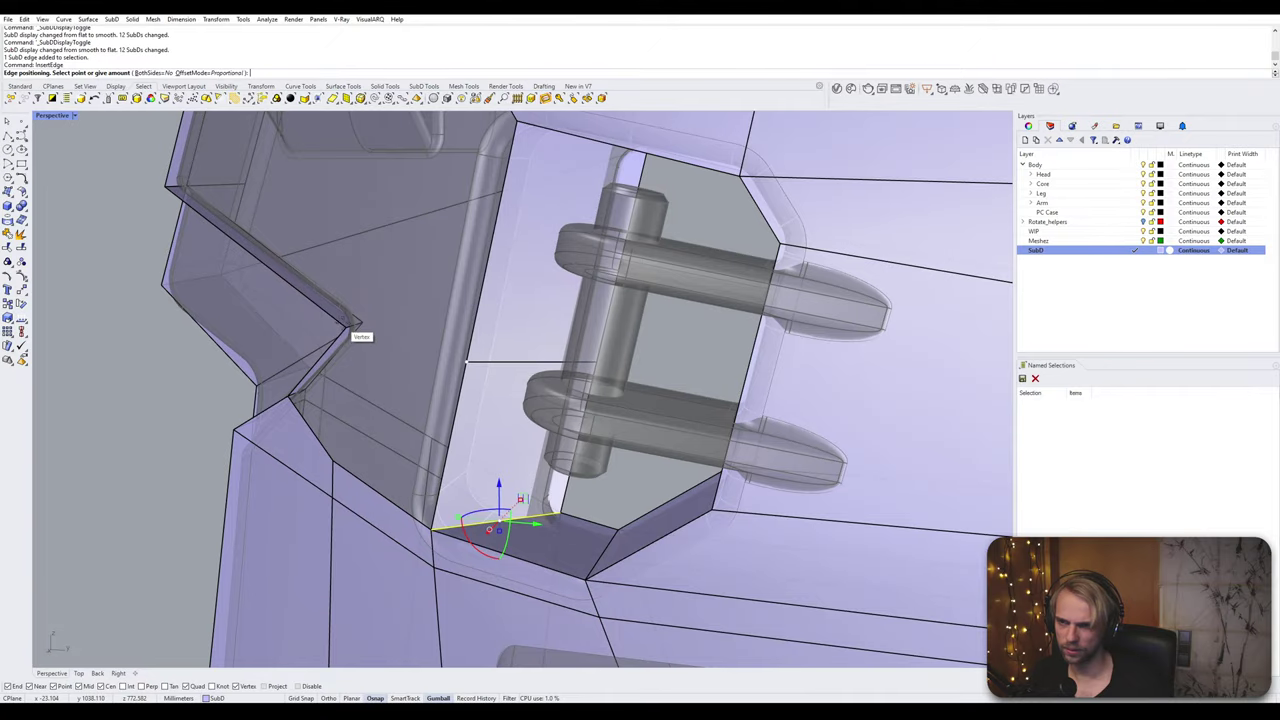
{"action": "left_click", "coordinate": [352, 328]}
{"action": "right_click_drag", "start_coordinate": [352, 328], "coordinate": [299, 393]}
Step: Bridge the two chosen edges with a two-segment SubD strip
{"action": "left_click", "coordinate": [300, 394]}
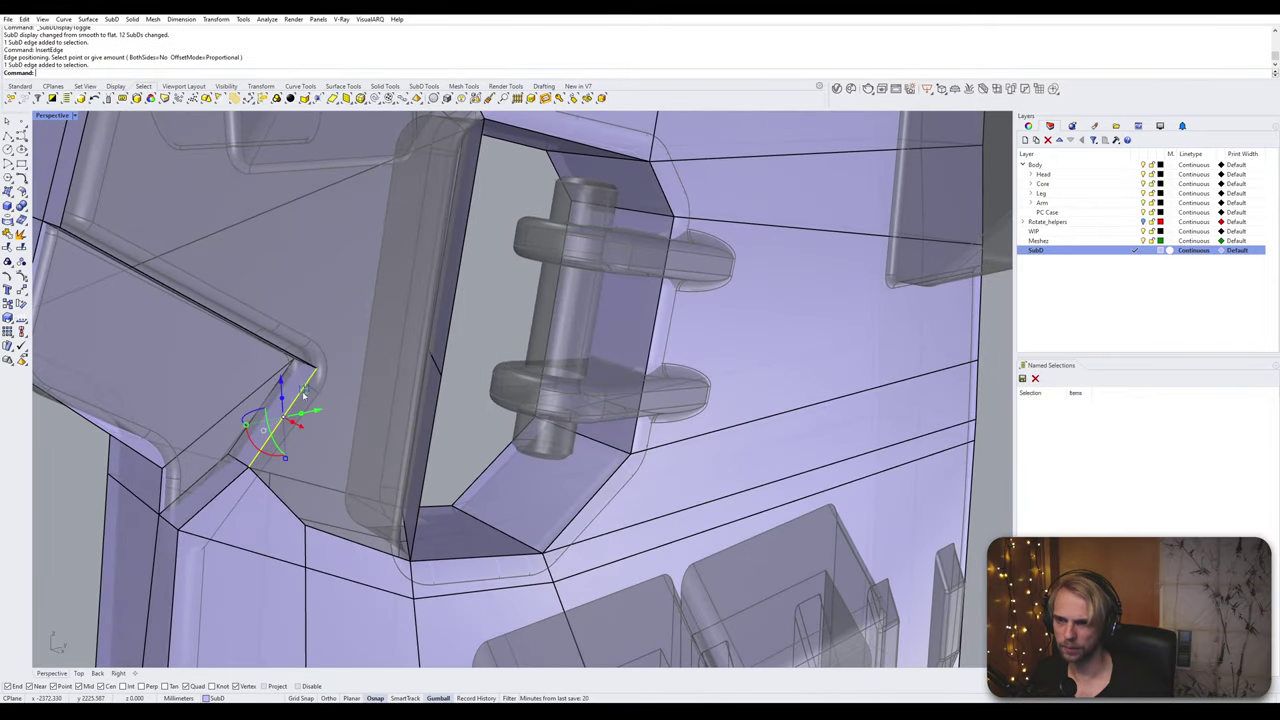
{"action": "left_click", "coordinate": [437, 404], "text": "shift"}
{"action": "key", "text": "Return"}
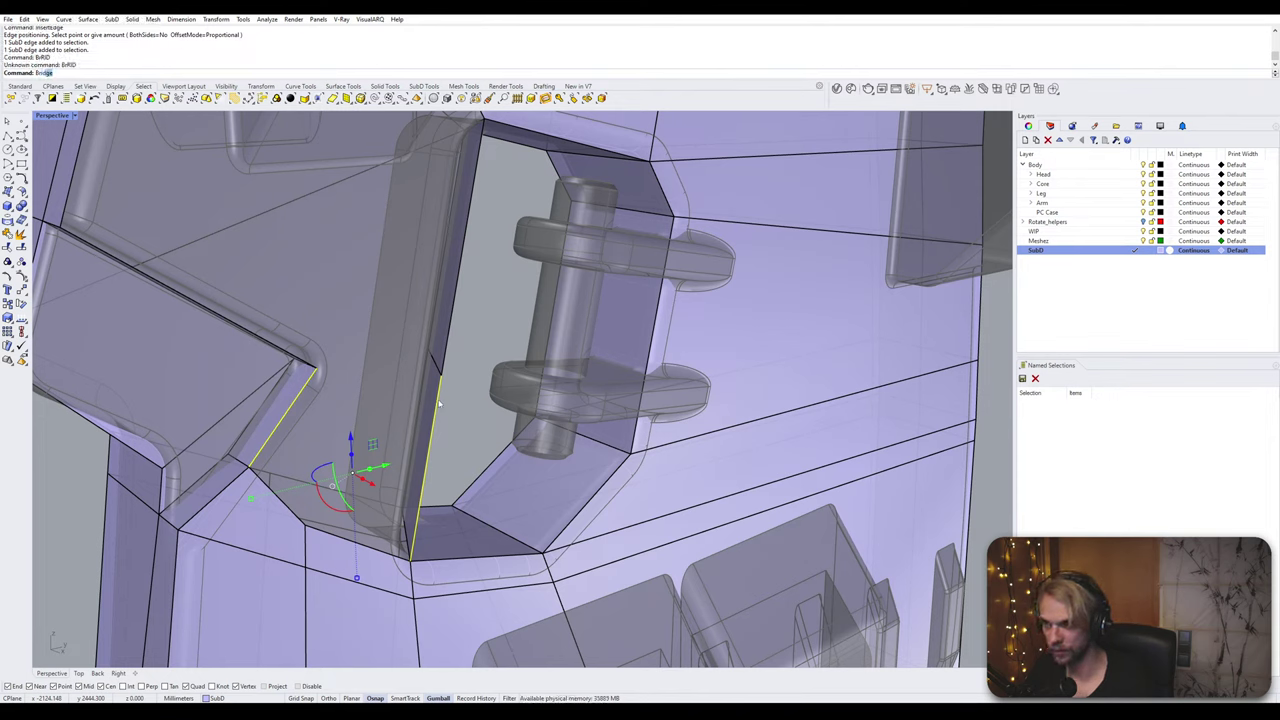
{"action": "type", "text": "Bridge"}
{"action": "key", "text": "Return"}
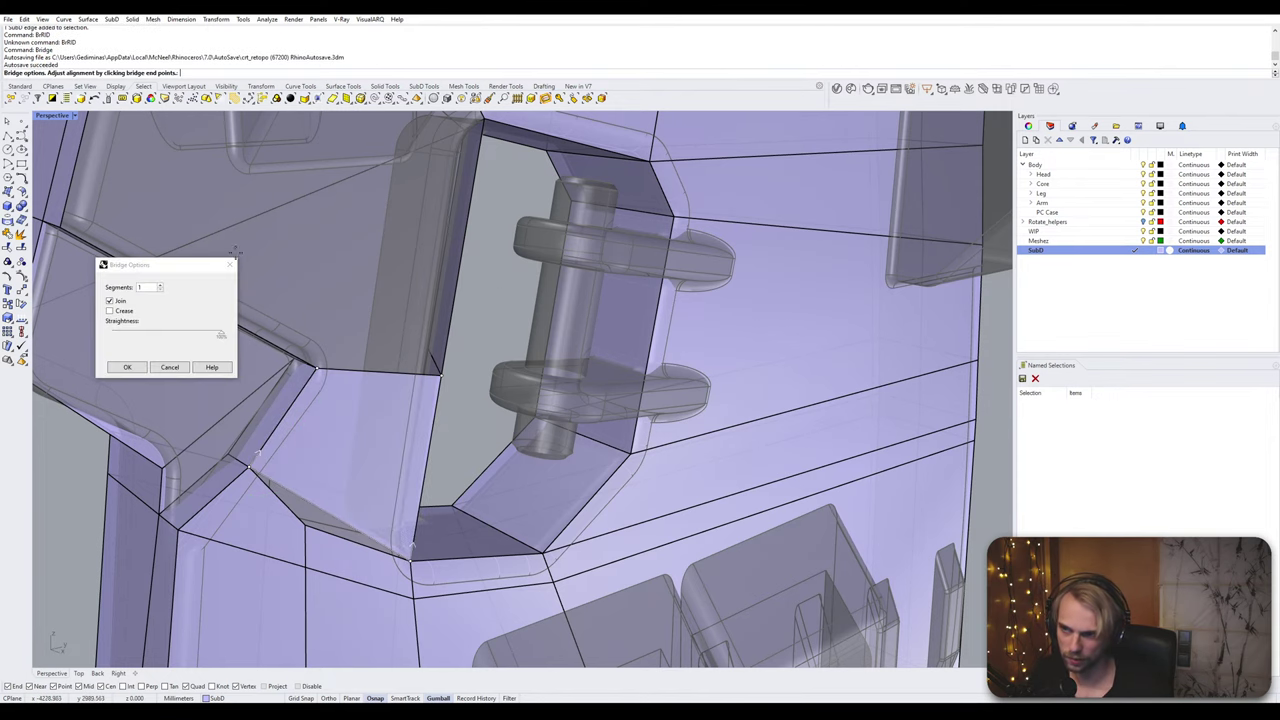
{"action": "left_click", "coordinate": [161, 285]}
{"action": "left_click", "coordinate": [129, 366]}
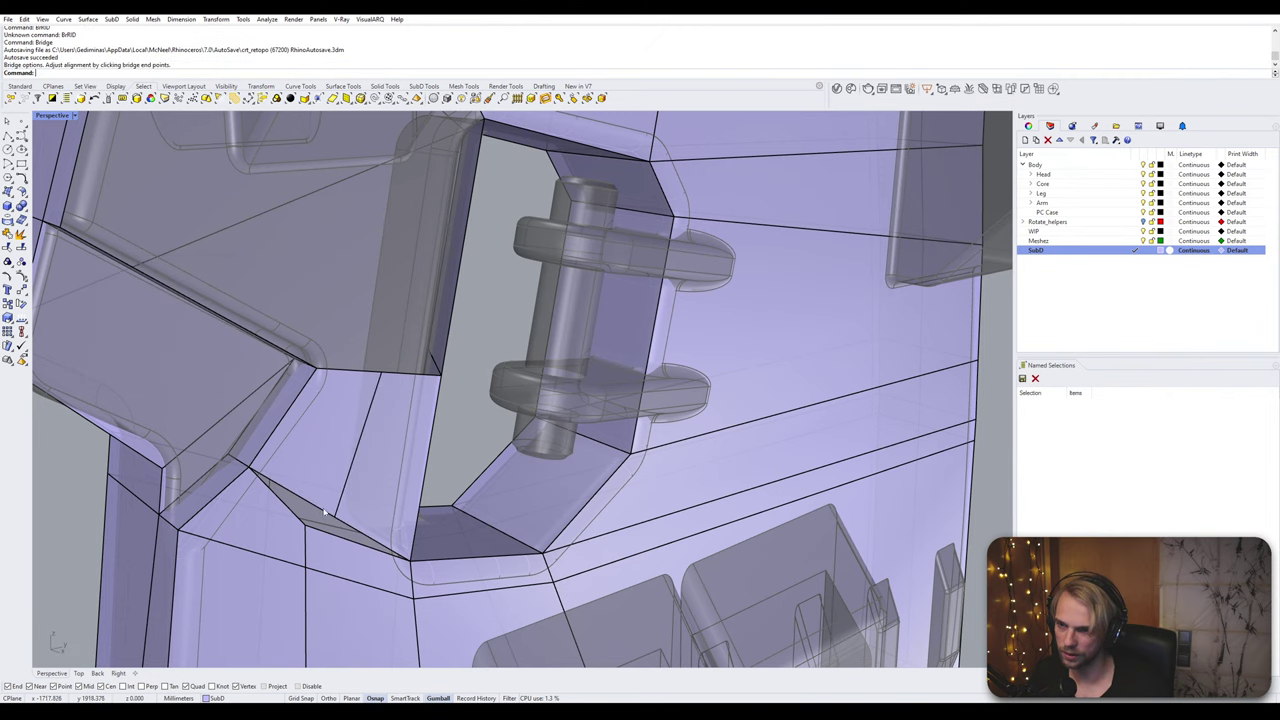
Step: Stitch the strip's two loose corner vertices at their average location and check the result
{"action": "left_click", "coordinate": [336, 519], "text": "ctrl+shift"}
{"action": "left_click", "coordinate": [306, 527], "text": "ctrl+shift"}
{"action": "type", "text": "S"}
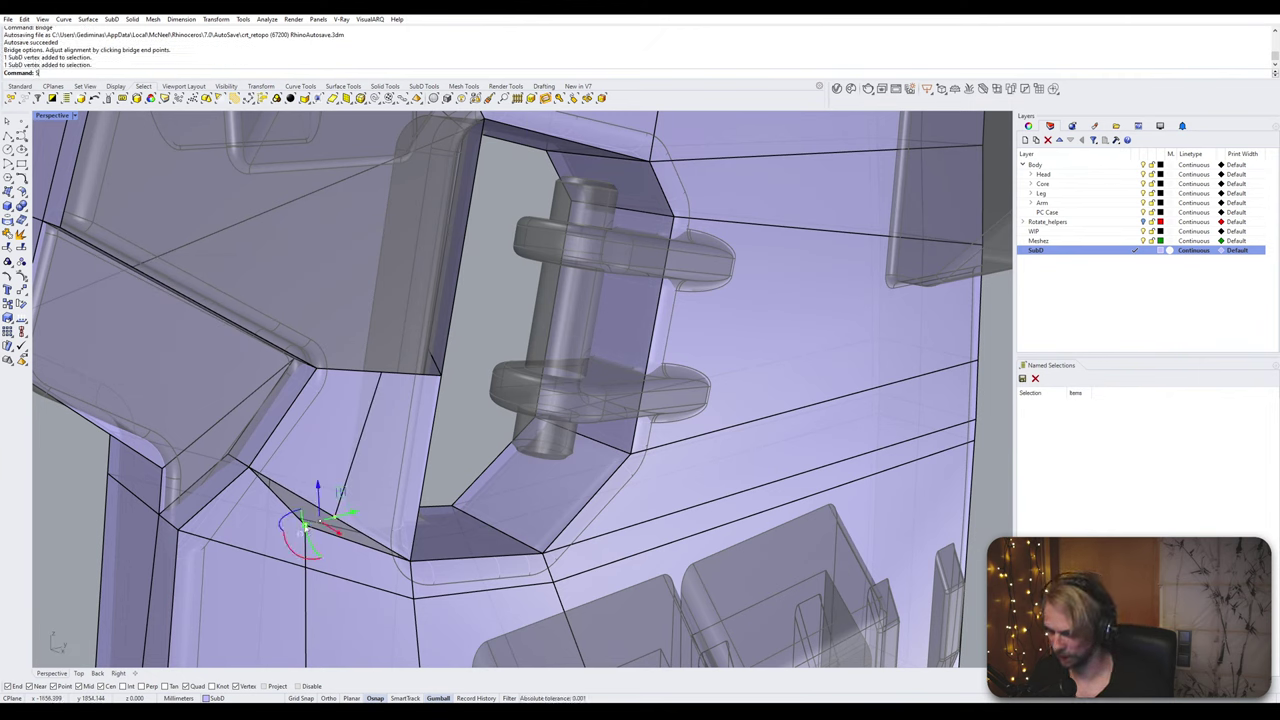
{"action": "type", "text": "titch"}
{"action": "key", "text": "Return"}
{"action": "left_click", "coordinate": [305, 522]}
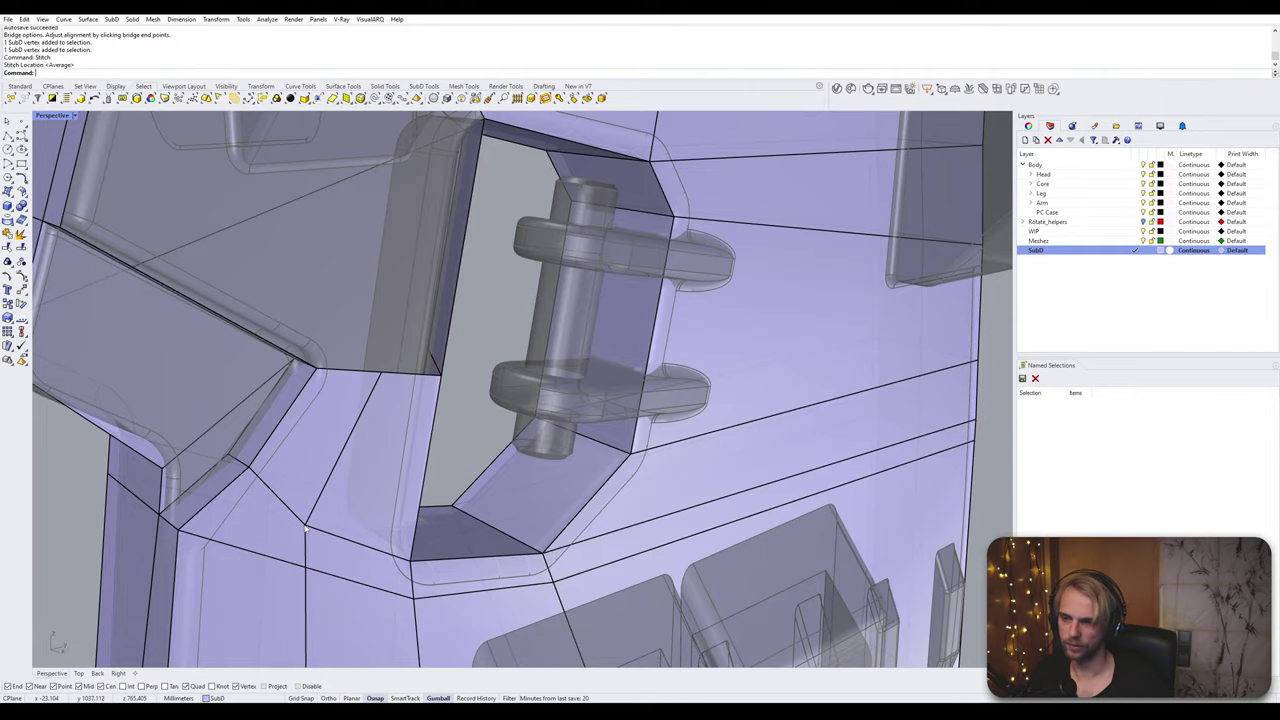
{"action": "scroll", "coordinate": [287, 532], "scroll_direction": "down", "scroll_amount": 2}
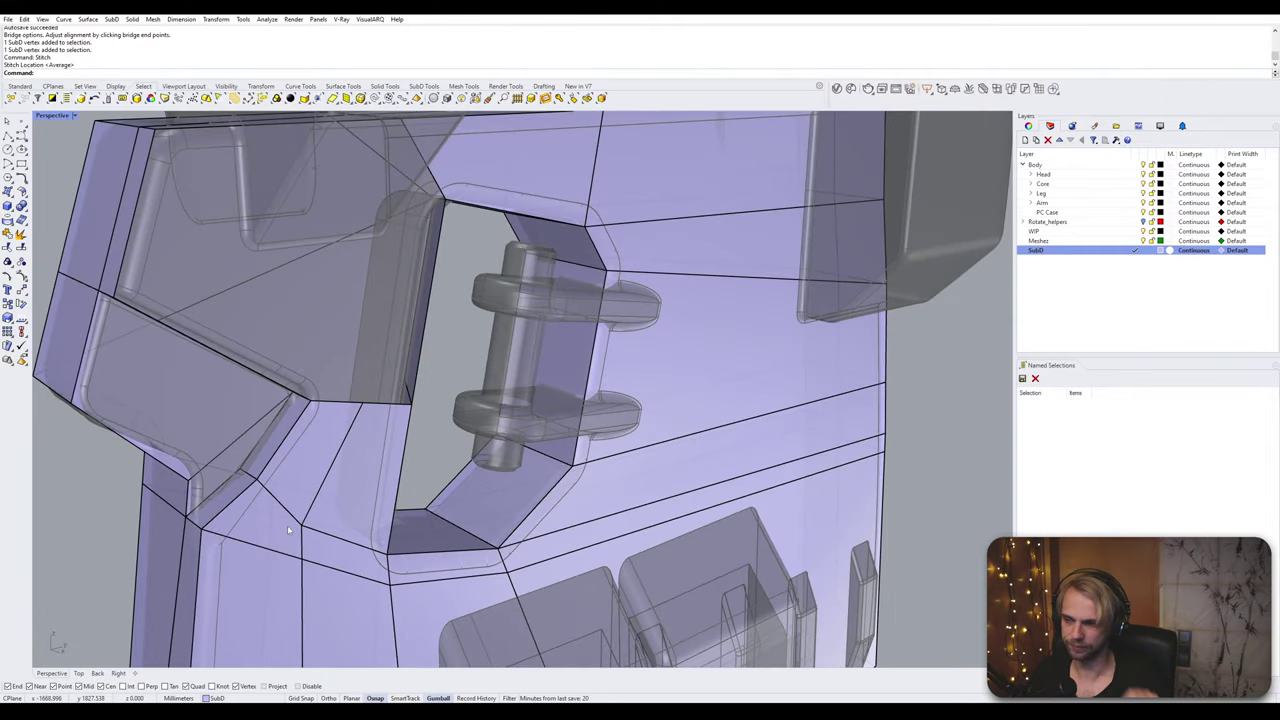
{"action": "key", "text": "Tab"}
{"action": "scroll", "coordinate": [293, 509], "scroll_direction": "down", "scroll_amount": 5}
{"action": "right_click_drag", "start_coordinate": [293, 505], "coordinate": [443, 410]}
{"action": "key", "text": "Tab"}
{"action": "scroll", "coordinate": [394, 340], "scroll_direction": "up", "scroll_amount": 5}
Step: Insert an edge loop at the panel corner using InsertEdge
{"action": "left_click", "coordinate": [486, 267], "text": "ctrl+shift"}
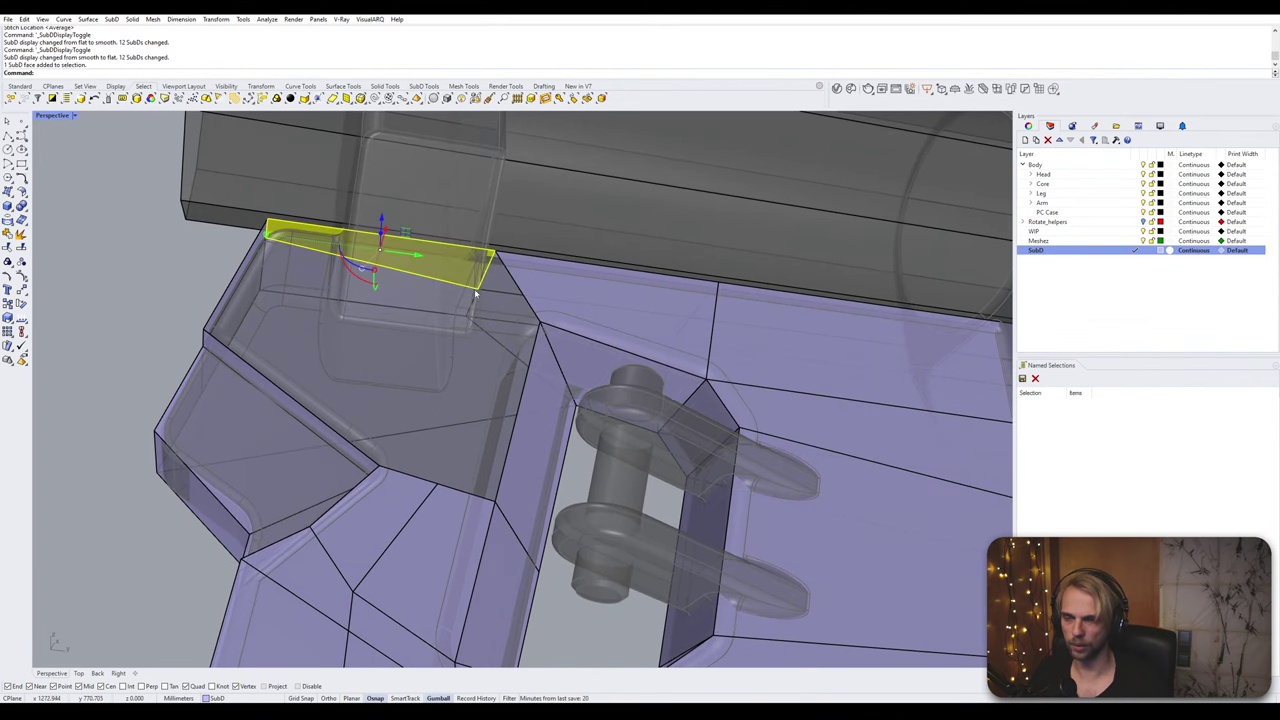
{"action": "key", "text": "Escape"}
{"action": "left_click", "coordinate": [484, 274], "text": "ctrl+shift"}
{"action": "left_click", "coordinate": [498, 301], "text": "ctrl+shift"}
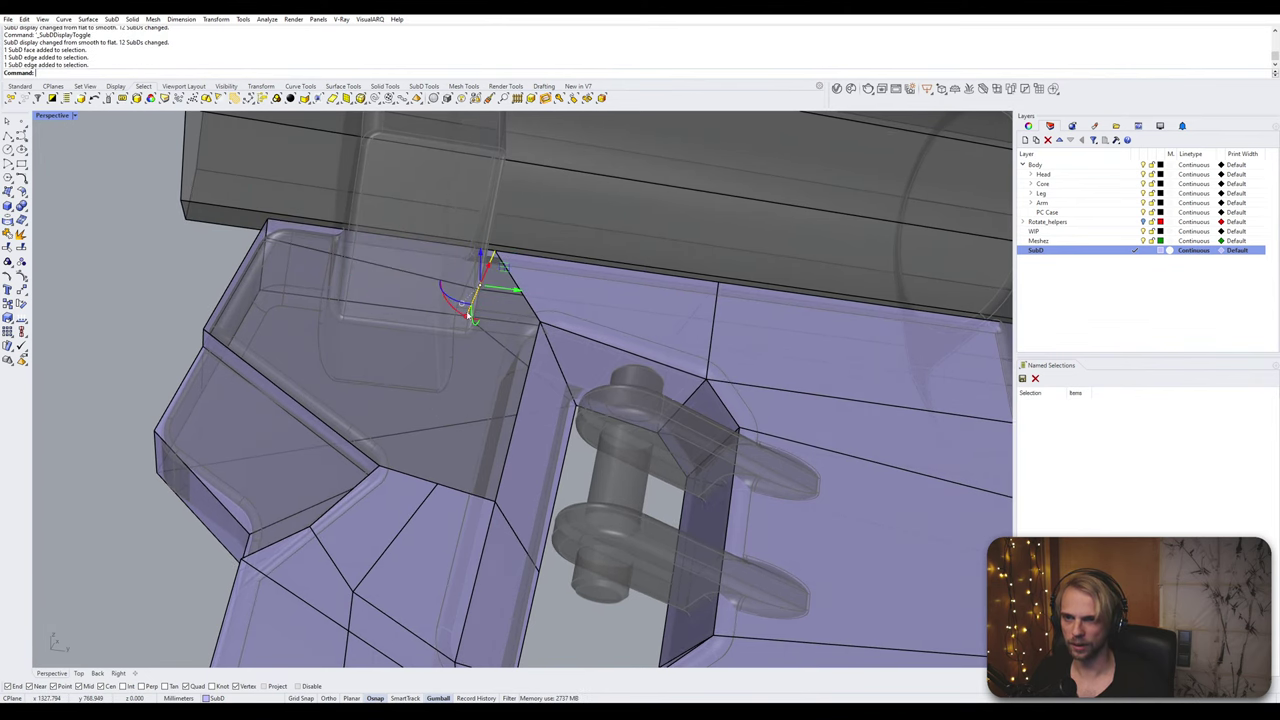
{"action": "type", "text": "InsertEdge"}
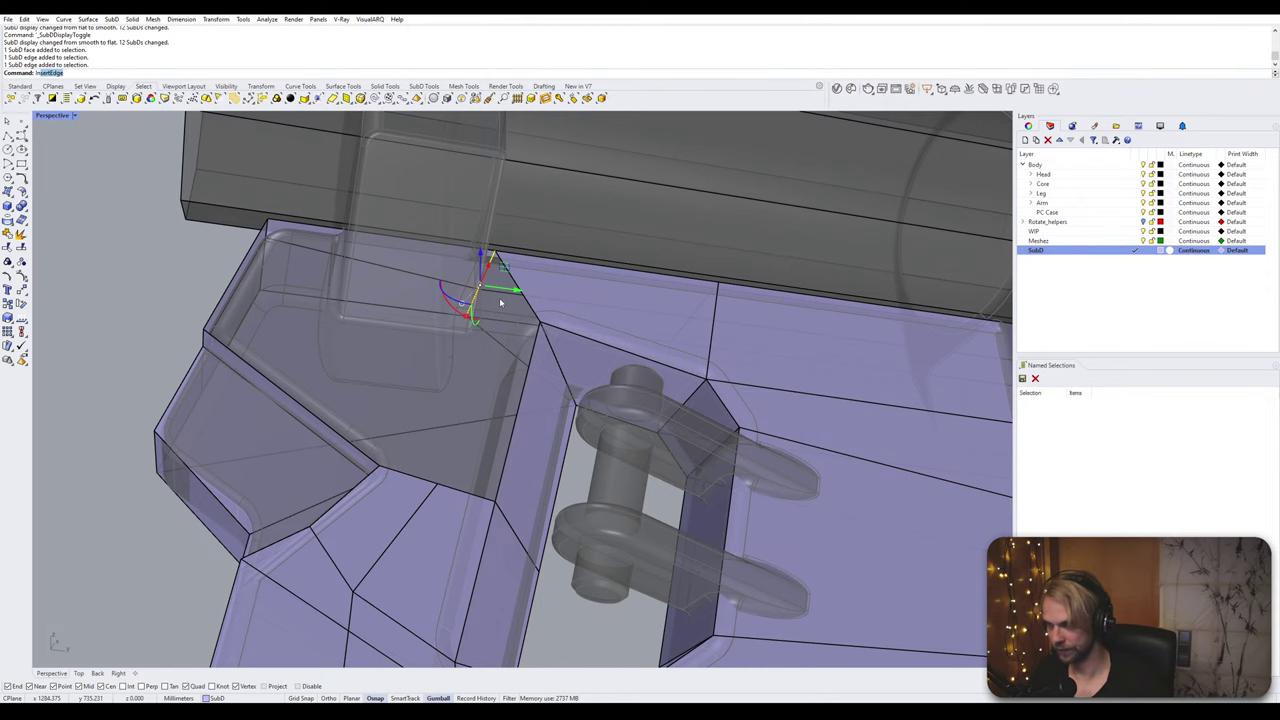
{"action": "key", "text": "Return"}
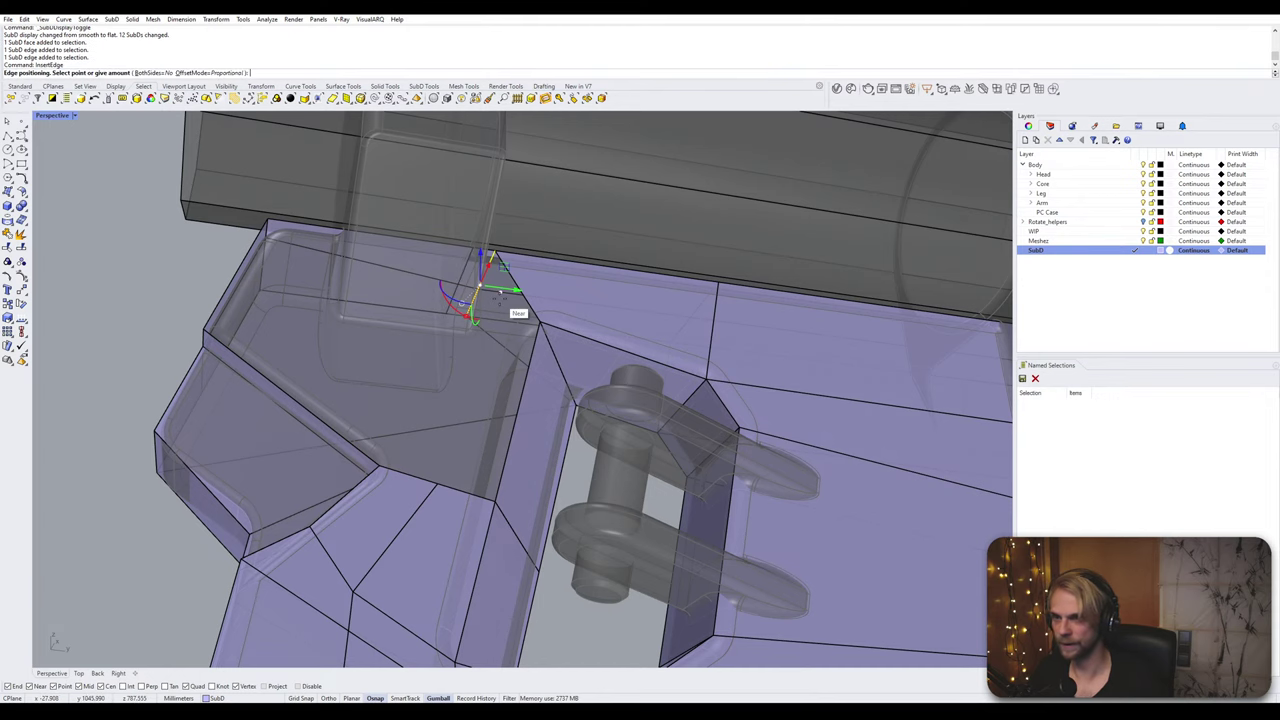
{"action": "left_click", "coordinate": [335, 232]}
{"action": "right_click_drag", "start_coordinate": [340, 257], "coordinate": [303, 269]}
Step: Insert another edge loop on the top rim, starting from an edge near the lower pin
{"action": "scroll", "coordinate": [503, 253], "scroll_direction": "up", "scroll_amount": 4}
{"action": "scroll", "coordinate": [478, 284], "scroll_direction": "down", "scroll_amount": 2}
{"action": "right_click_drag", "start_coordinate": [478, 284], "coordinate": [476, 408]}
{"action": "scroll", "coordinate": [503, 301], "scroll_direction": "down", "scroll_amount": 4}
{"action": "scroll", "coordinate": [476, 406], "scroll_direction": "up", "scroll_amount": 5}
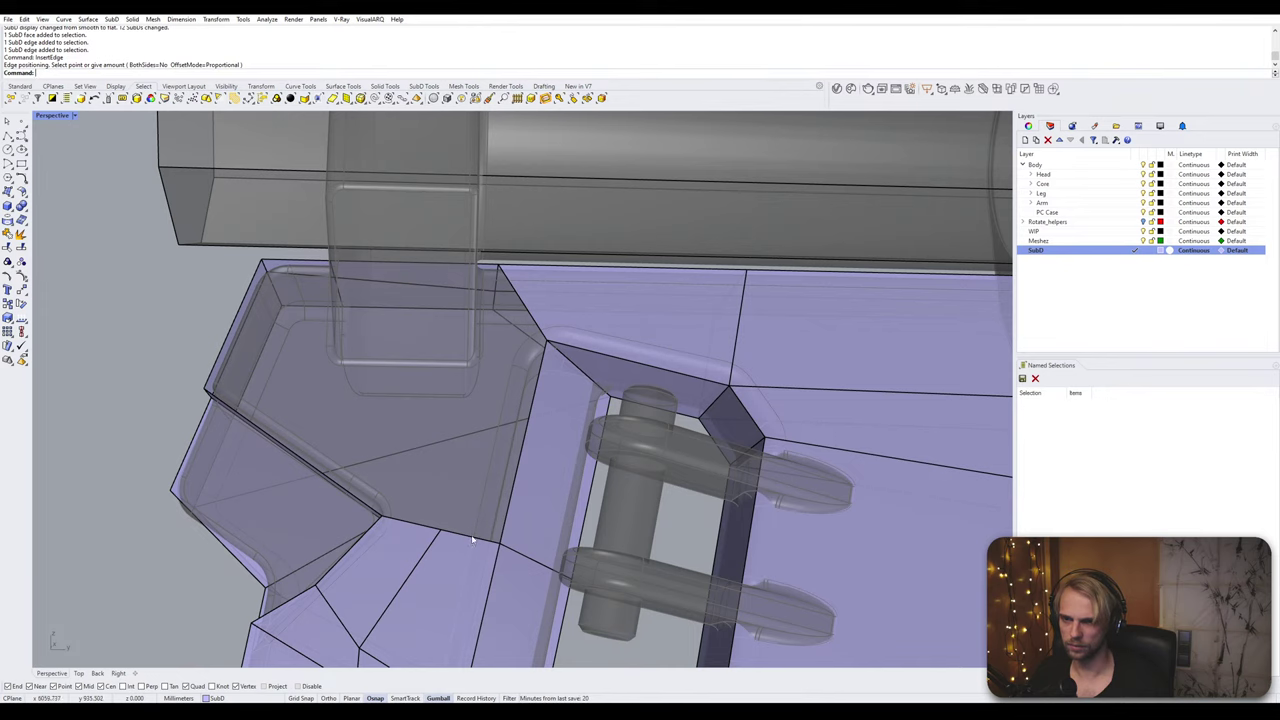
{"action": "left_click", "coordinate": [472, 540]}
{"action": "key", "text": "Escape"}
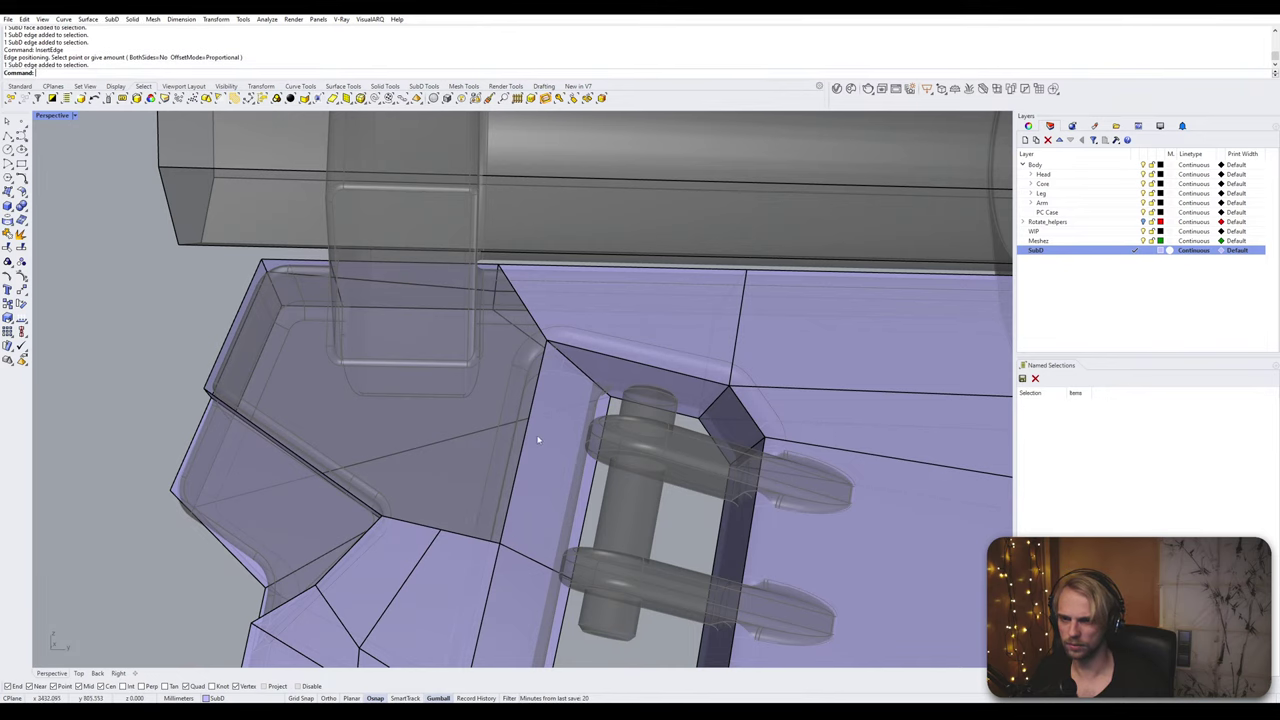
{"action": "double_click", "coordinate": [534, 560]}
{"action": "key", "text": "Escape"}
{"action": "scroll", "coordinate": [534, 563], "scroll_direction": "down", "scroll_amount": 2}
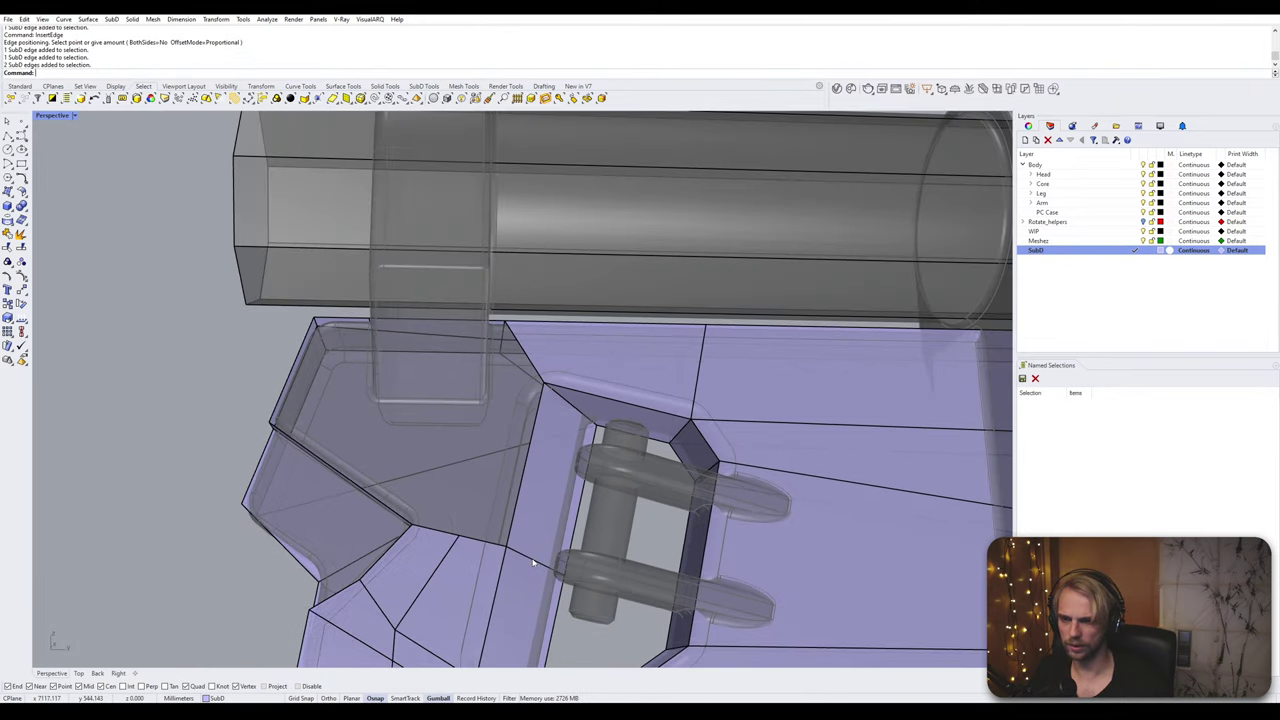
{"action": "left_click", "coordinate": [534, 565]}
{"action": "right_click_drag", "start_coordinate": [535, 565], "coordinate": [545, 584]}
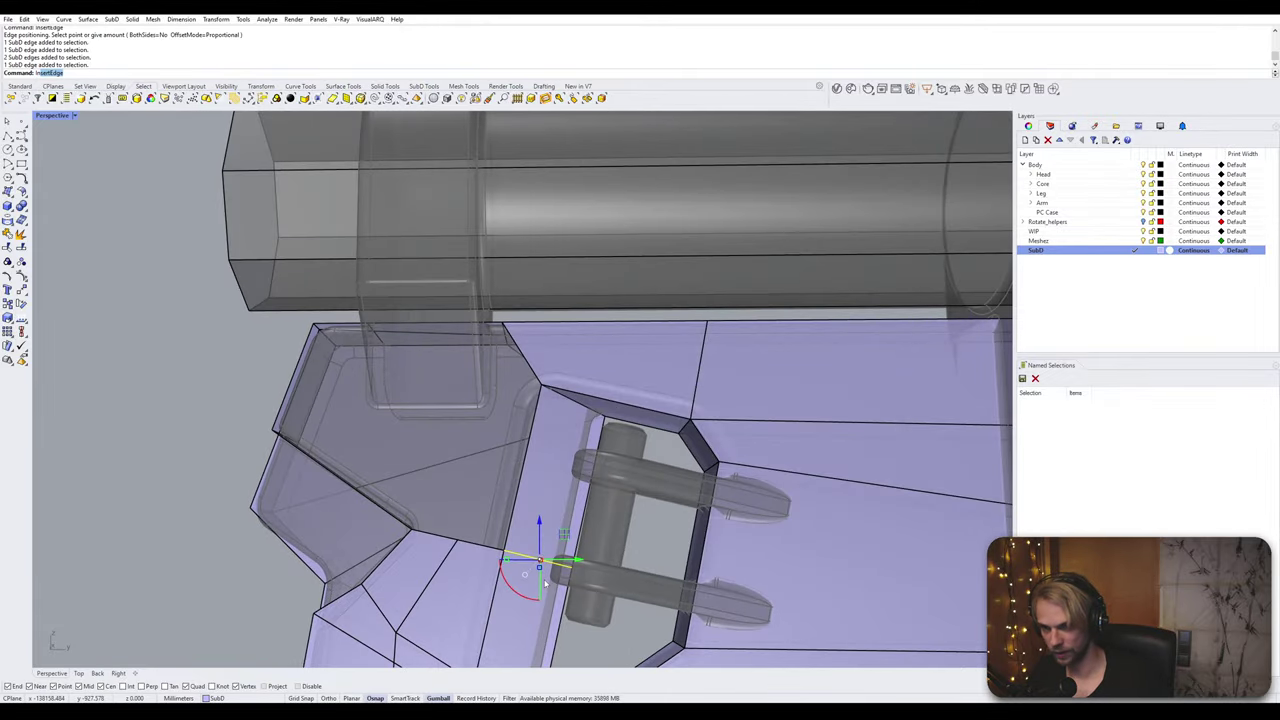
{"action": "key", "text": "Return"}
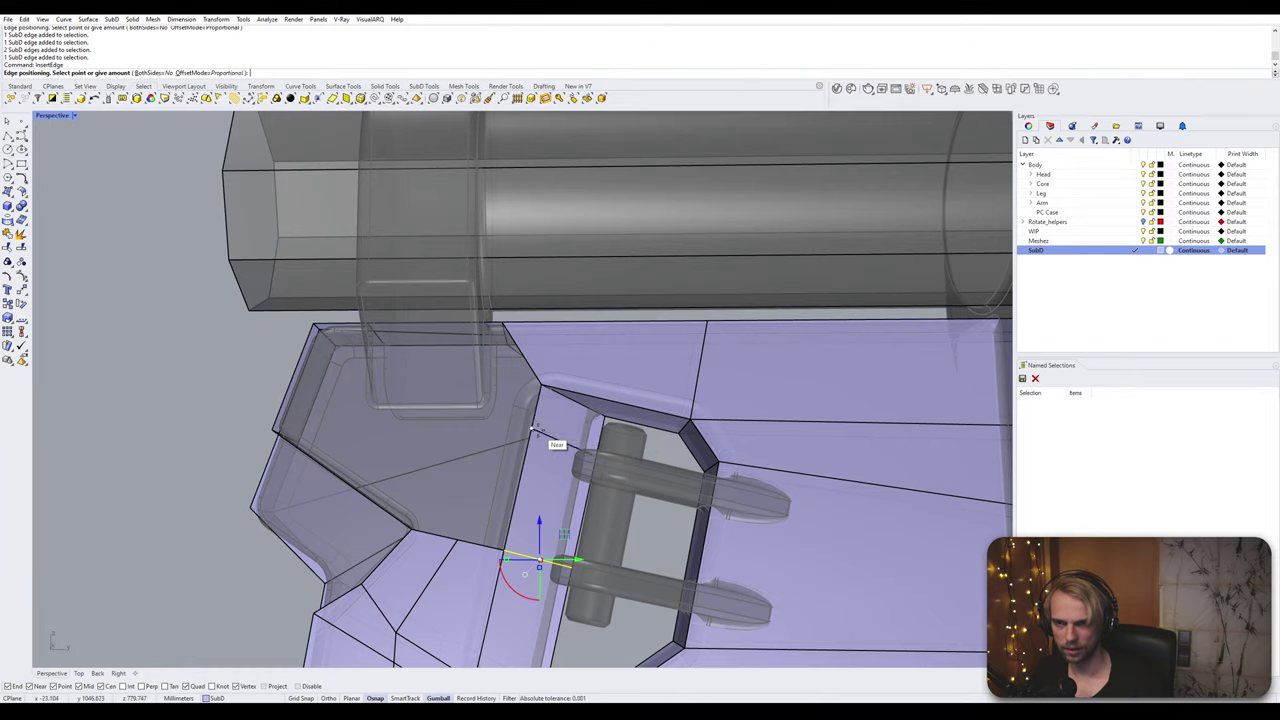
{"action": "left_click", "coordinate": [533, 430]}
Step: Slide two top-rim edges sideways
{"action": "scroll", "coordinate": [478, 363], "scroll_direction": "up", "scroll_amount": 6}
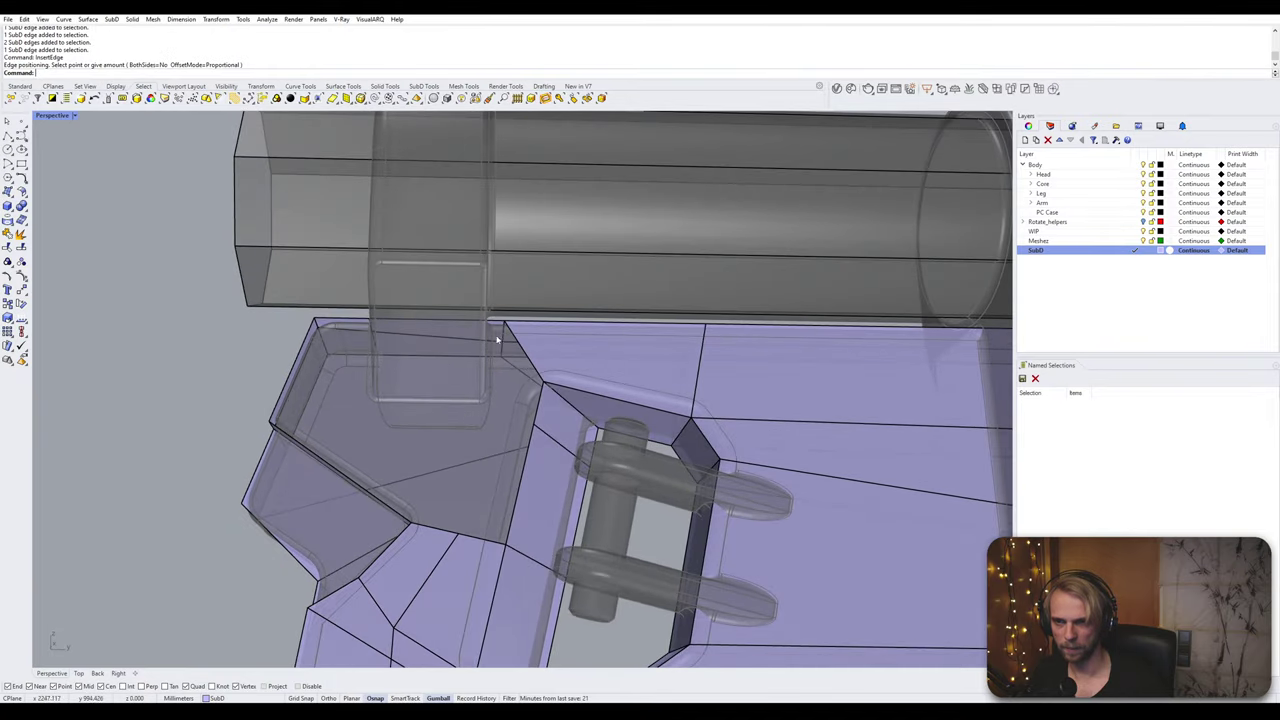
{"action": "scroll", "coordinate": [493, 358], "scroll_direction": "up", "scroll_amount": 2}
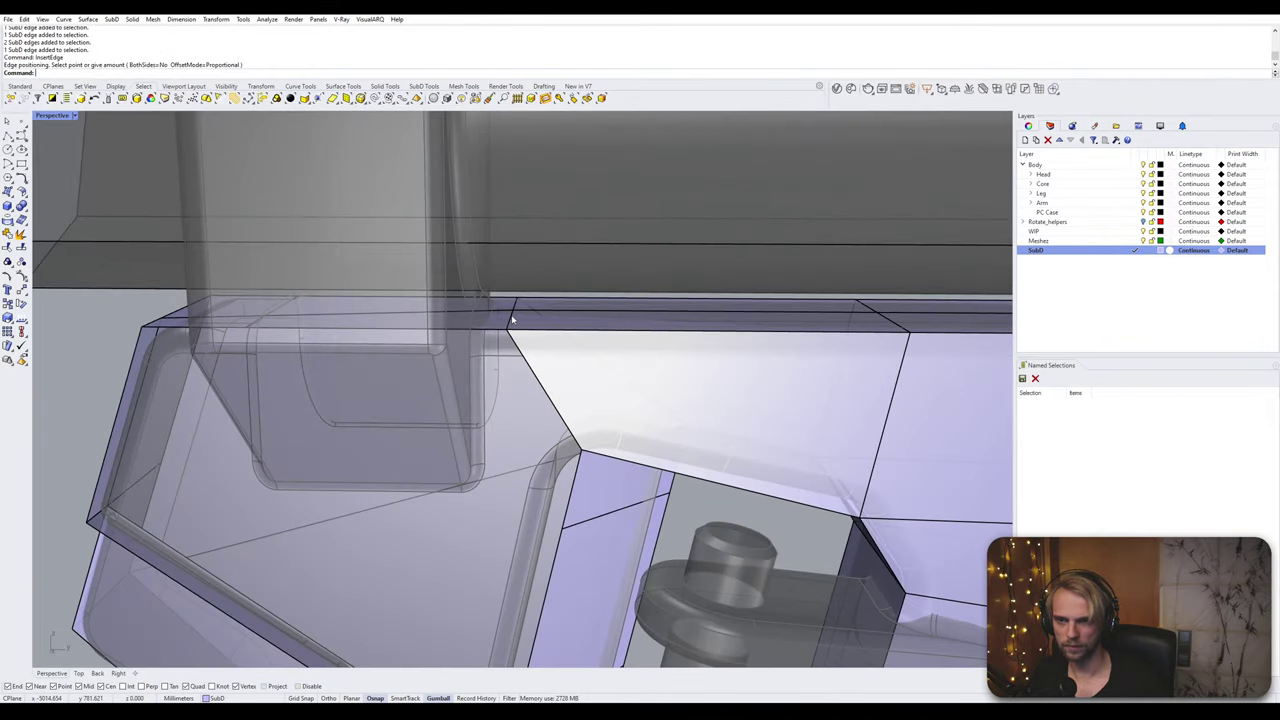
{"action": "left_click", "coordinate": [517, 303]}
{"action": "scroll", "coordinate": [525, 292], "scroll_direction": "up", "scroll_amount": 6}
{"action": "left_click", "coordinate": [503, 328], "text": "ctrl+shift"}
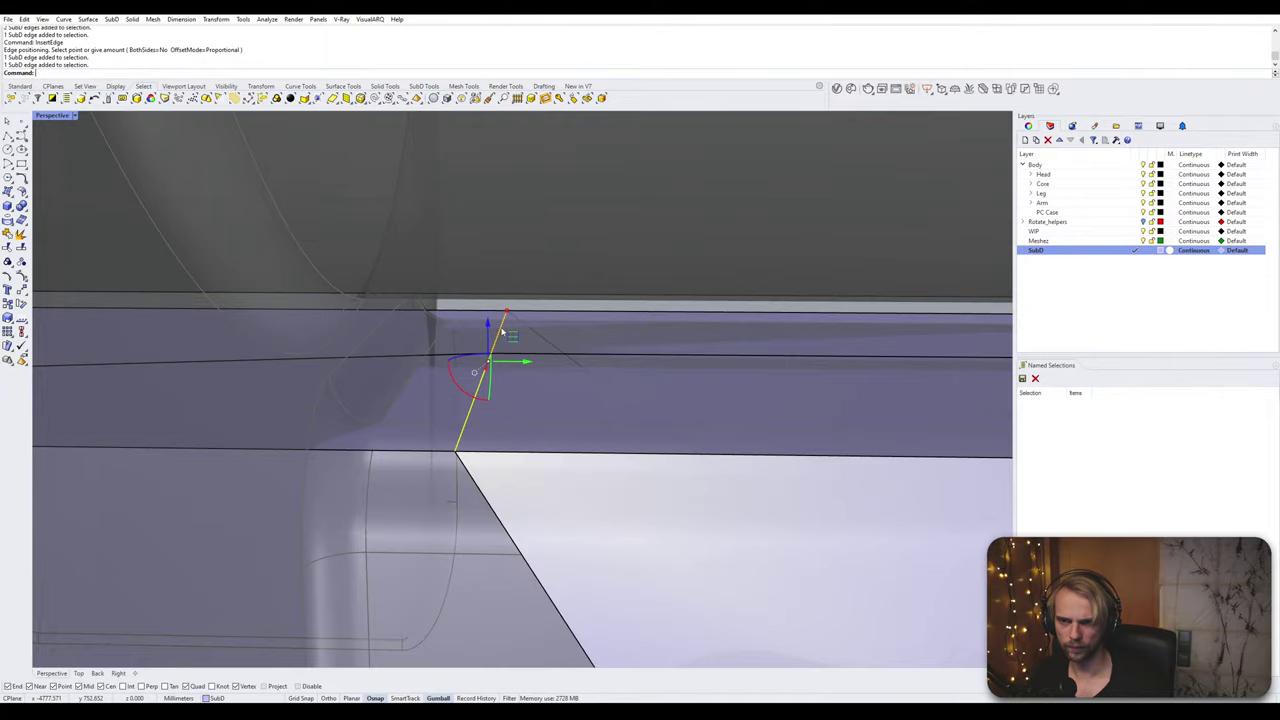
{"action": "scroll", "coordinate": [502, 329], "scroll_direction": "down", "scroll_amount": 4}
{"action": "left_click_drag", "start_coordinate": [528, 348], "coordinate": [626, 392]}
{"action": "scroll", "coordinate": [624, 388], "scroll_direction": "down", "scroll_amount": 5}
{"action": "right_click_drag", "start_coordinate": [624, 388], "coordinate": [607, 353]}
{"action": "key", "text": "Escape"}
Step: Insert a further edge loop along the rim from two adjoining rim edges
{"action": "scroll", "coordinate": [607, 353], "scroll_direction": "up", "scroll_amount": 3}
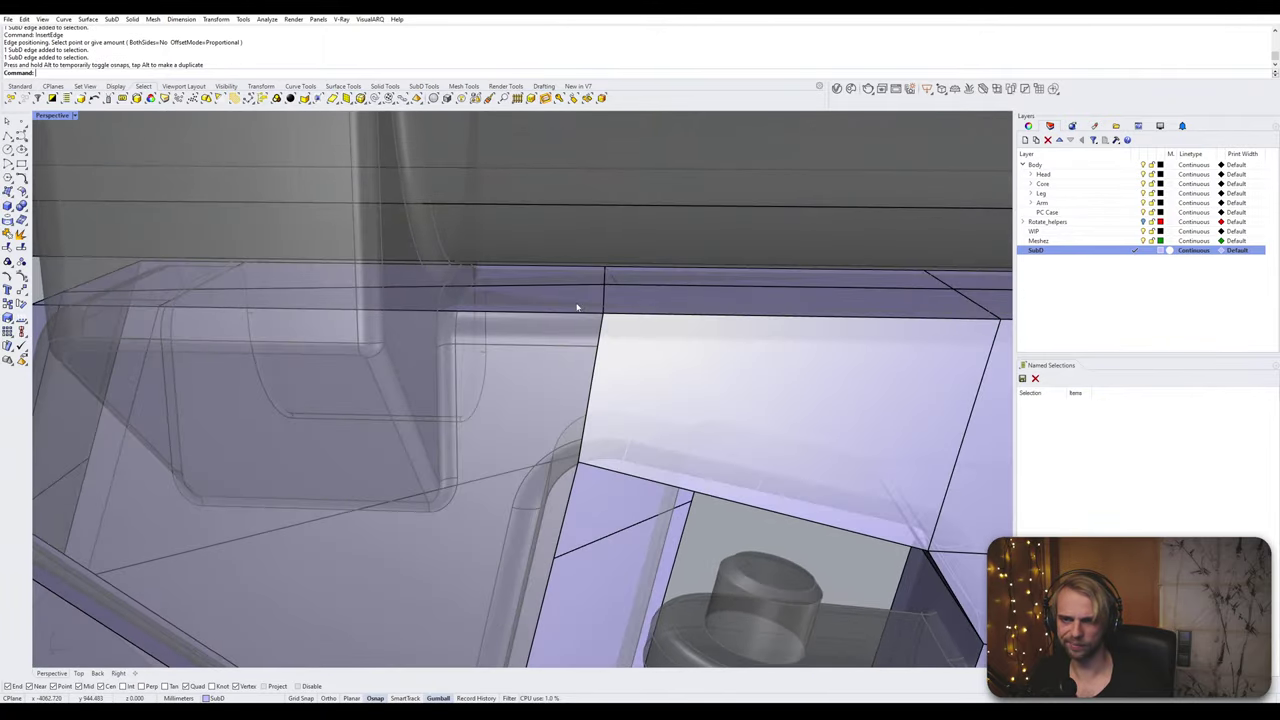
{"action": "left_click", "coordinate": [603, 299], "text": "ctrl+shift"}
{"action": "right_click_drag", "start_coordinate": [601, 289], "coordinate": [650, 315]}
{"action": "left_click", "coordinate": [649, 293], "text": "ctrl+shift"}
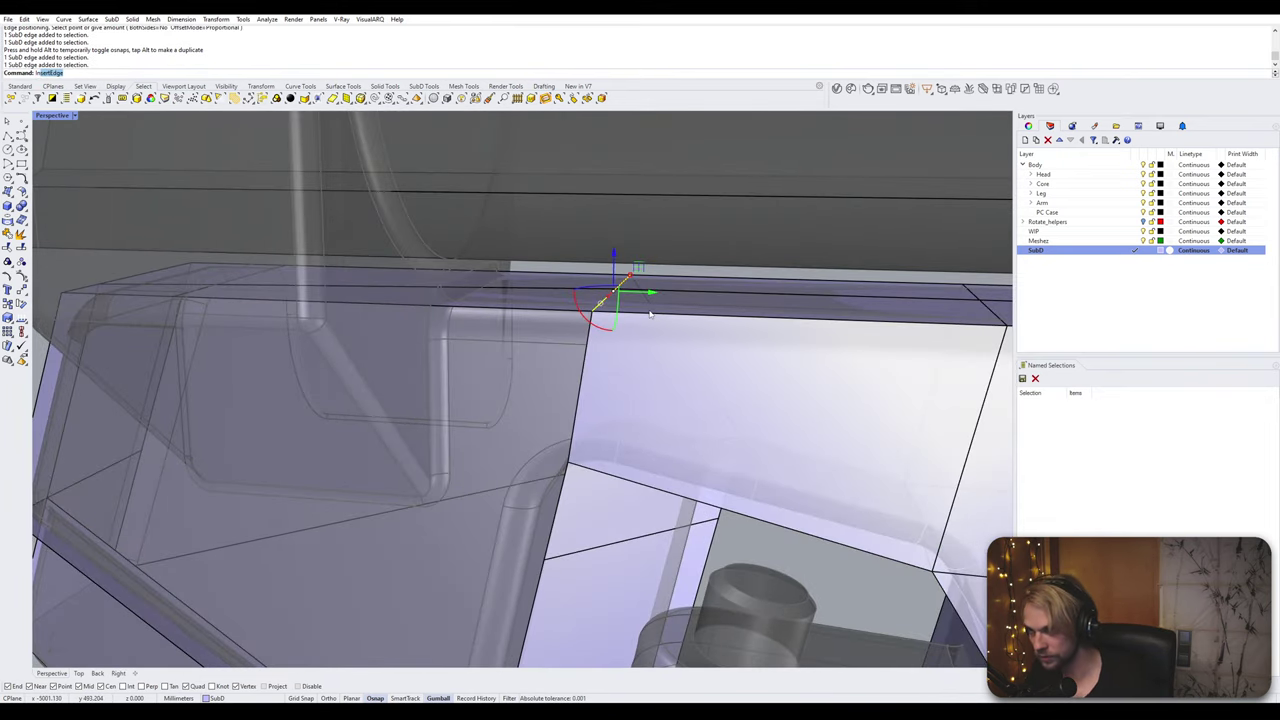
{"action": "key", "text": "Return"}
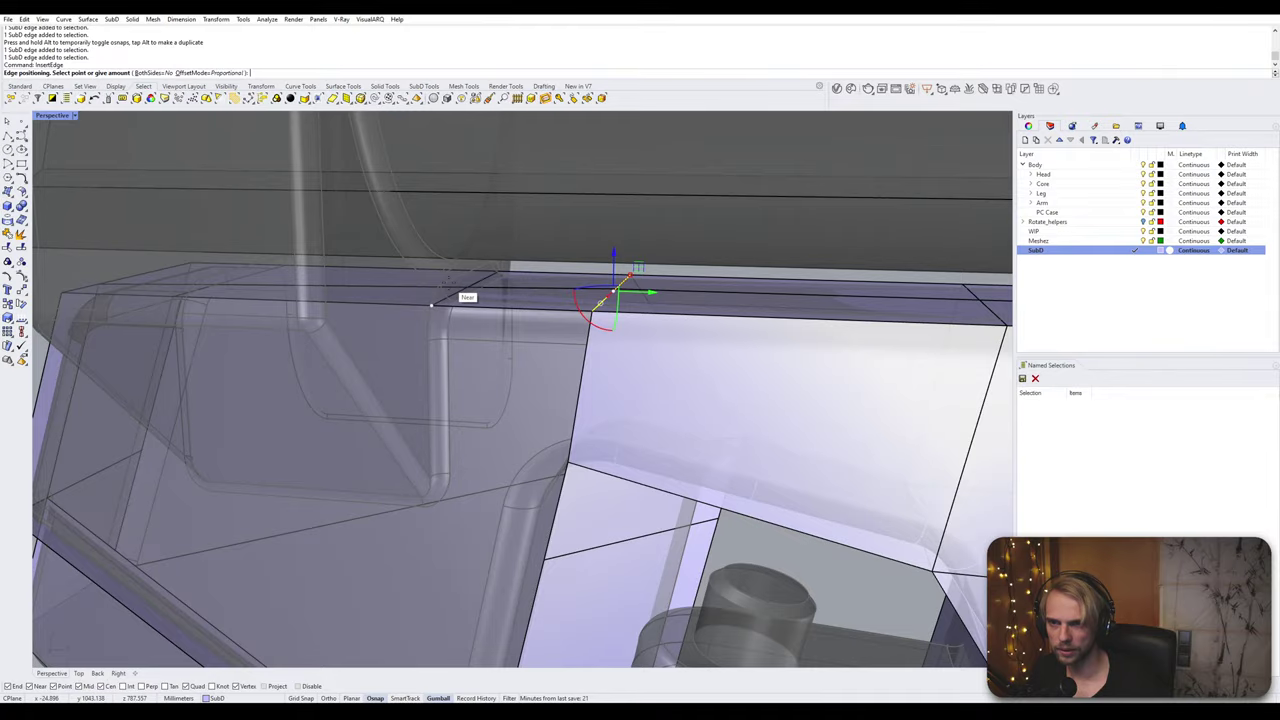
{"action": "left_click", "coordinate": [431, 304]}
Step: Shift two more adjoining rim edges sideways to align them
{"action": "right_click_drag", "start_coordinate": [449, 286], "coordinate": [585, 321]}
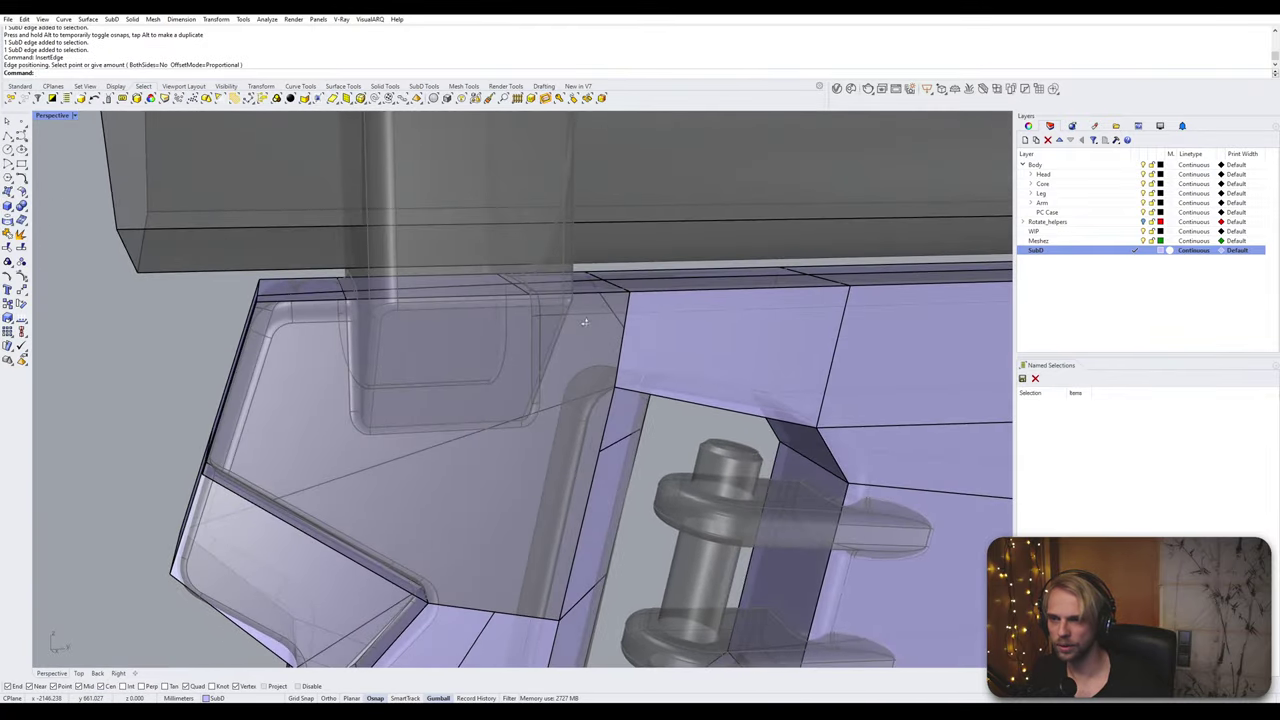
{"action": "scroll", "coordinate": [324, 280], "scroll_direction": "up", "scroll_amount": 6}
{"action": "right_click_drag", "start_coordinate": [325, 281], "coordinate": [352, 290]}
{"action": "left_click", "coordinate": [358, 286]}
{"action": "left_click", "coordinate": [374, 312], "text": "shift"}
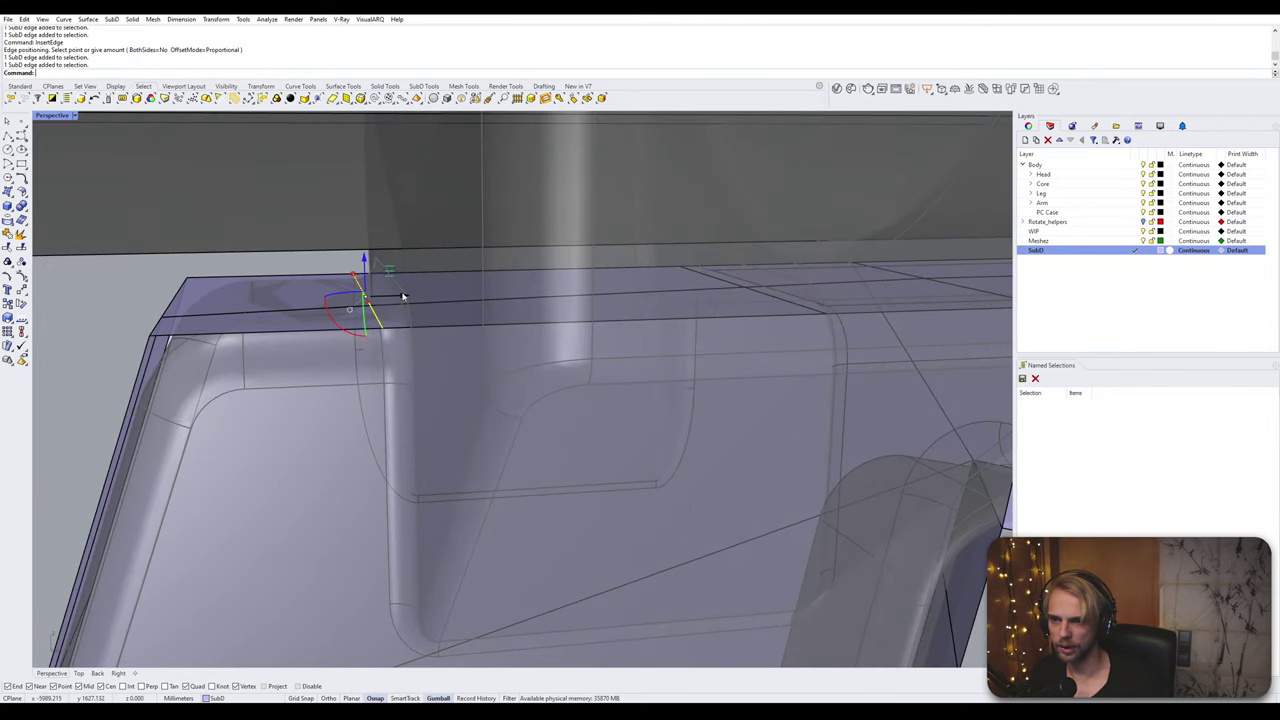
{"action": "mouse_move", "coordinate": [403, 296]}
{"action": "left_mouse_down"}
{"action": "mouse_move", "coordinate": [582, 282]}
{"action": "mouse_move", "coordinate": [395, 281]}
{"action": "left_mouse_up"}
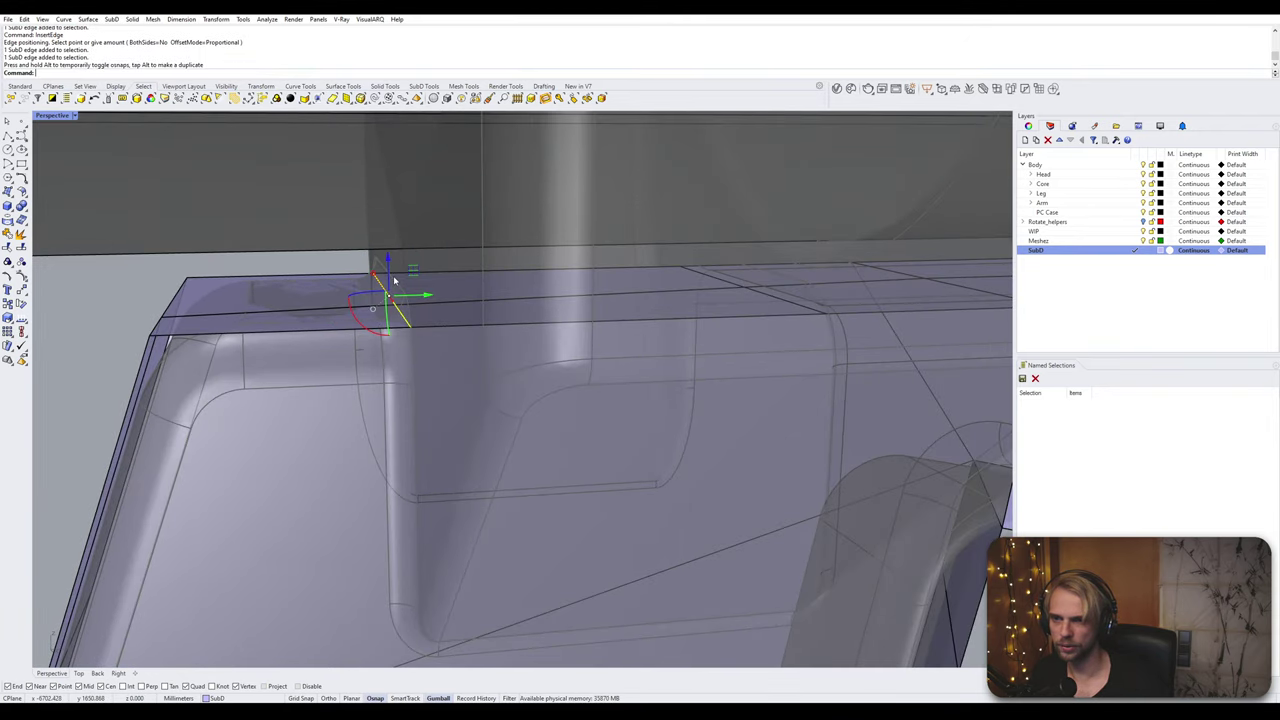
{"action": "right_click_drag", "start_coordinate": [395, 281], "coordinate": [417, 313]}
{"action": "right_click_drag", "start_coordinate": [532, 384], "coordinate": [430, 216]}
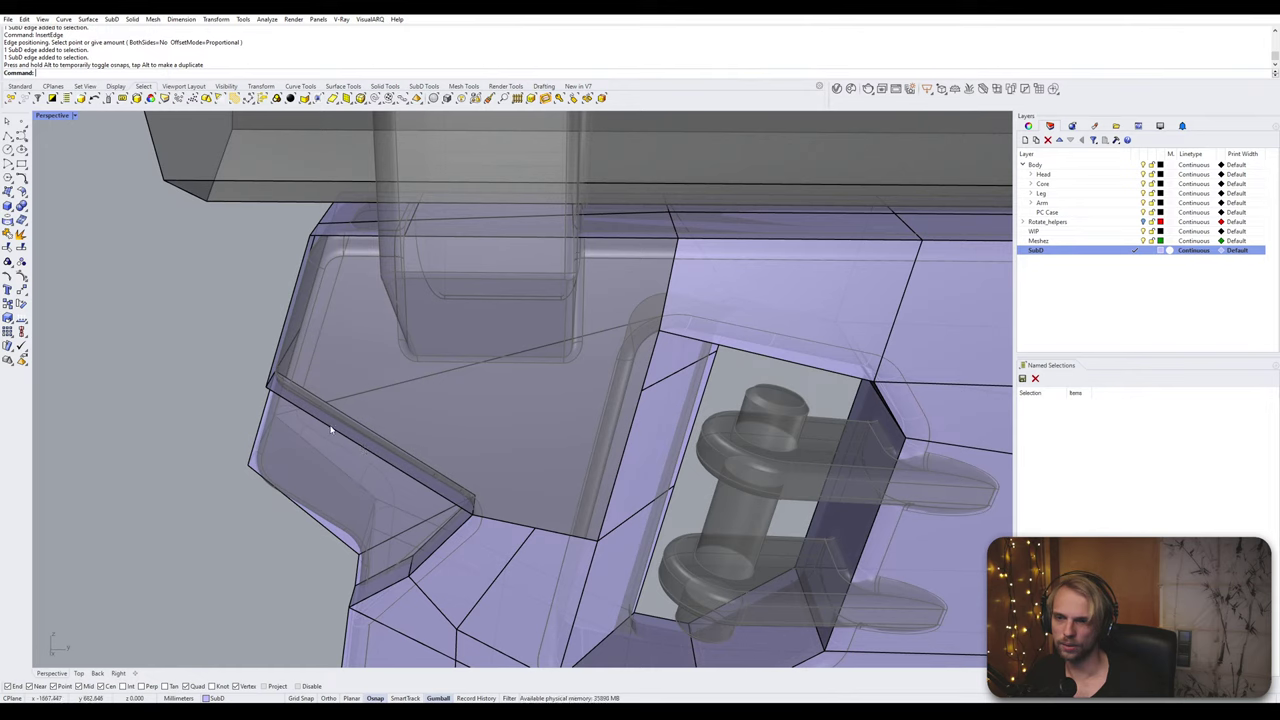
Step: Bridge the top rim edge and the diagonal edge with a three-segment strip
{"action": "left_click", "coordinate": [348, 241]}
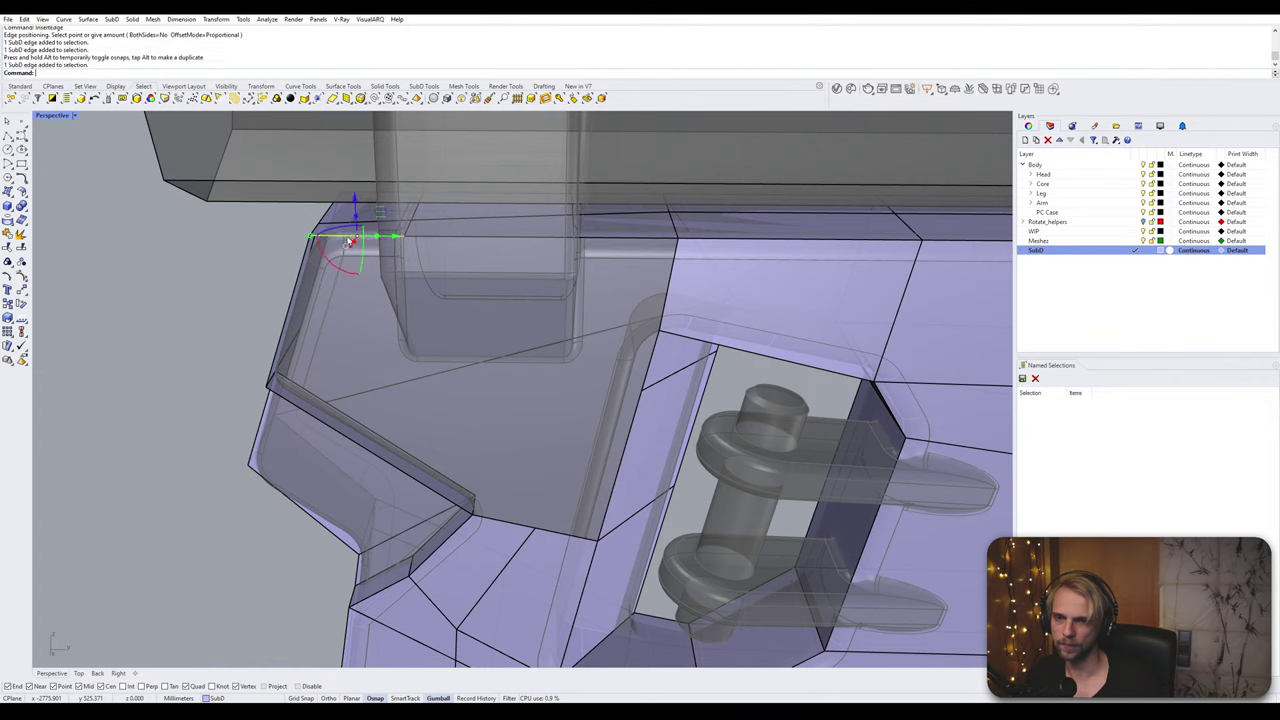
{"action": "left_click", "coordinate": [389, 464], "text": "shift"}
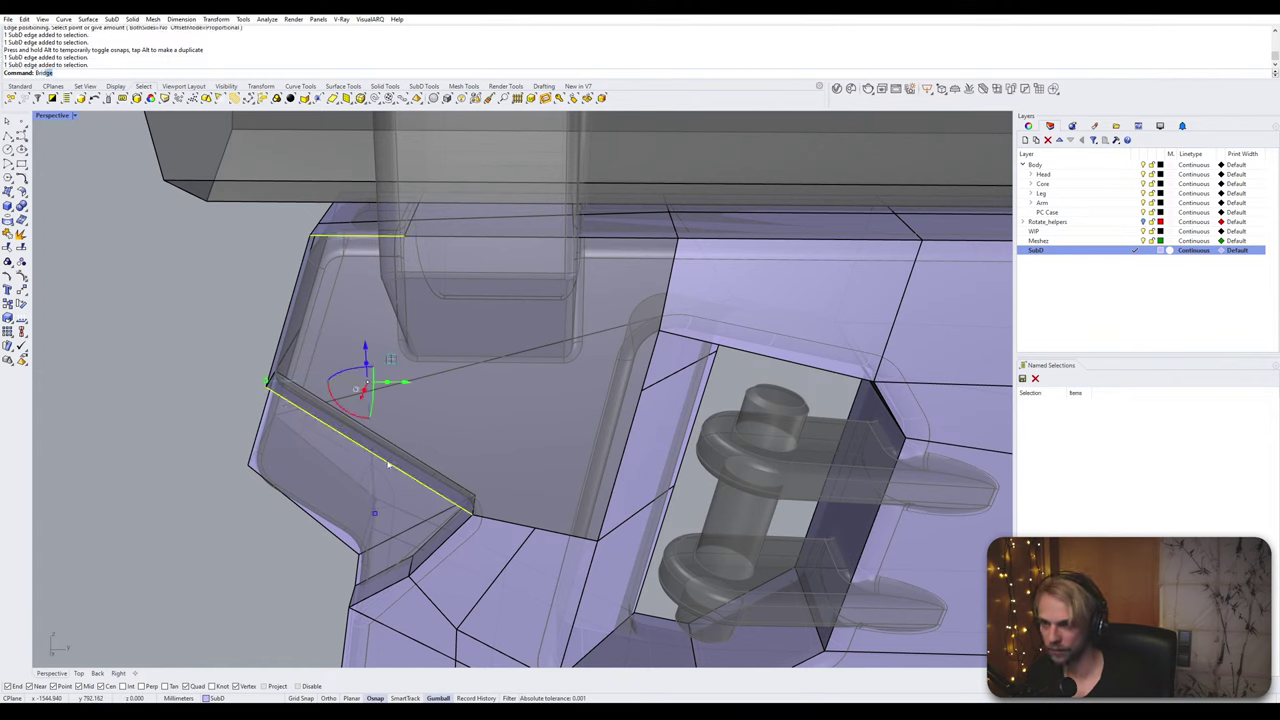
{"action": "key", "text": "Return"}
{"action": "right_click_drag", "start_coordinate": [756, 341], "coordinate": [700, 325]}
{"action": "left_click", "coordinate": [160, 285]}
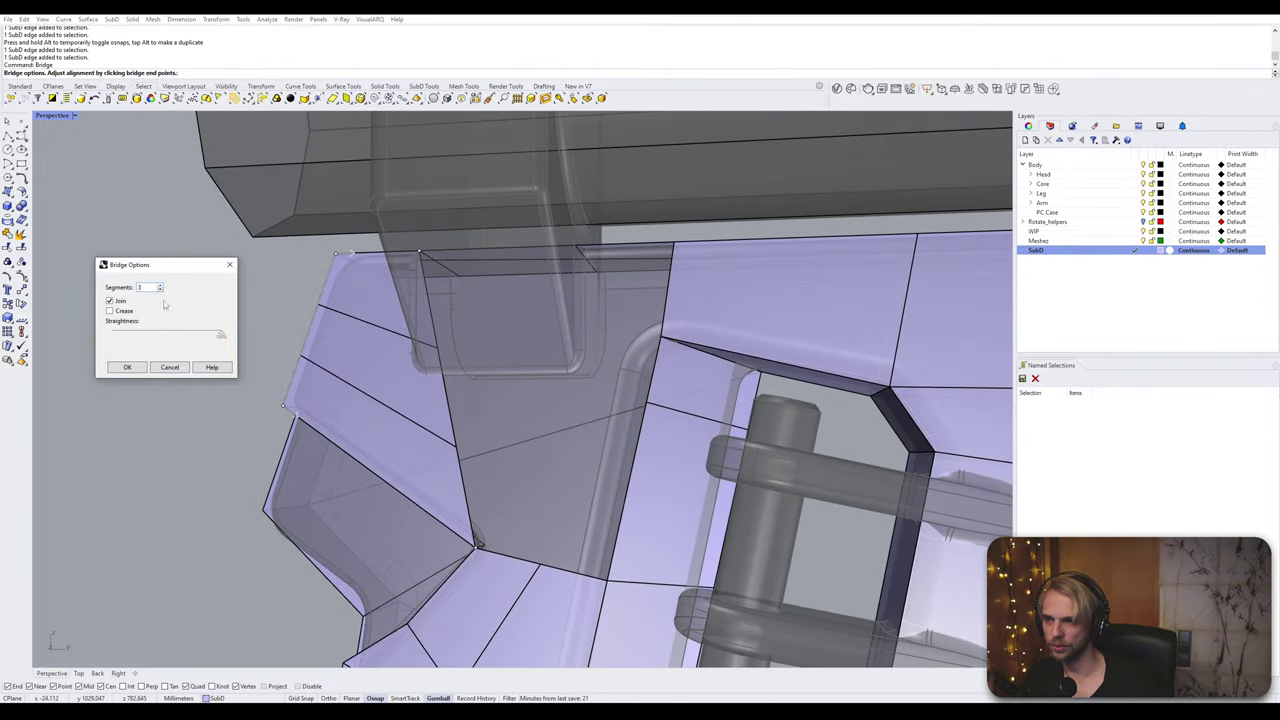
{"action": "left_click", "coordinate": [128, 368]}
{"action": "right_click_drag", "start_coordinate": [177, 373], "coordinate": [306, 343]}
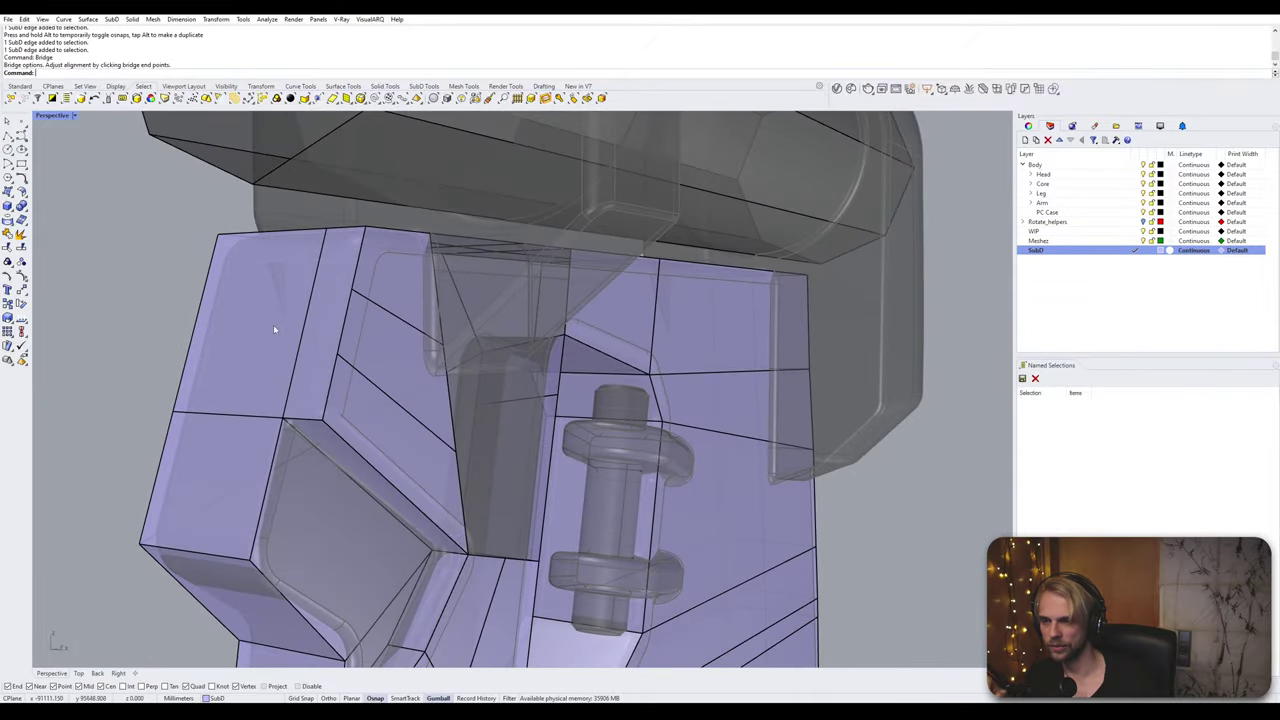
{"action": "right_click_drag", "start_coordinate": [421, 366], "coordinate": [342, 373]}
Step: Delete the narrow strip face and the large corner face
{"action": "left_click", "coordinate": [325, 357], "text": "ctrl+shift"}
{"action": "left_click", "coordinate": [237, 353], "text": "ctrl+shift"}
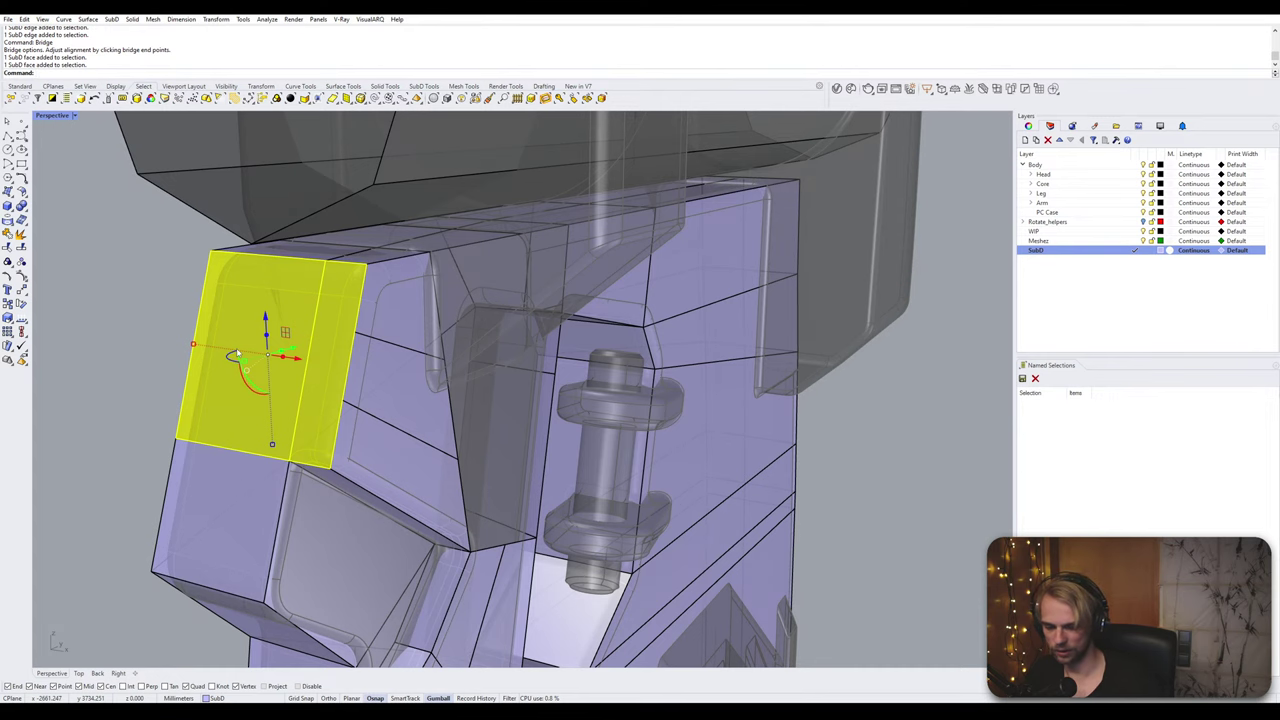
{"action": "key", "text": "Delete"}
{"action": "right_click_drag", "start_coordinate": [236, 347], "coordinate": [228, 386]}
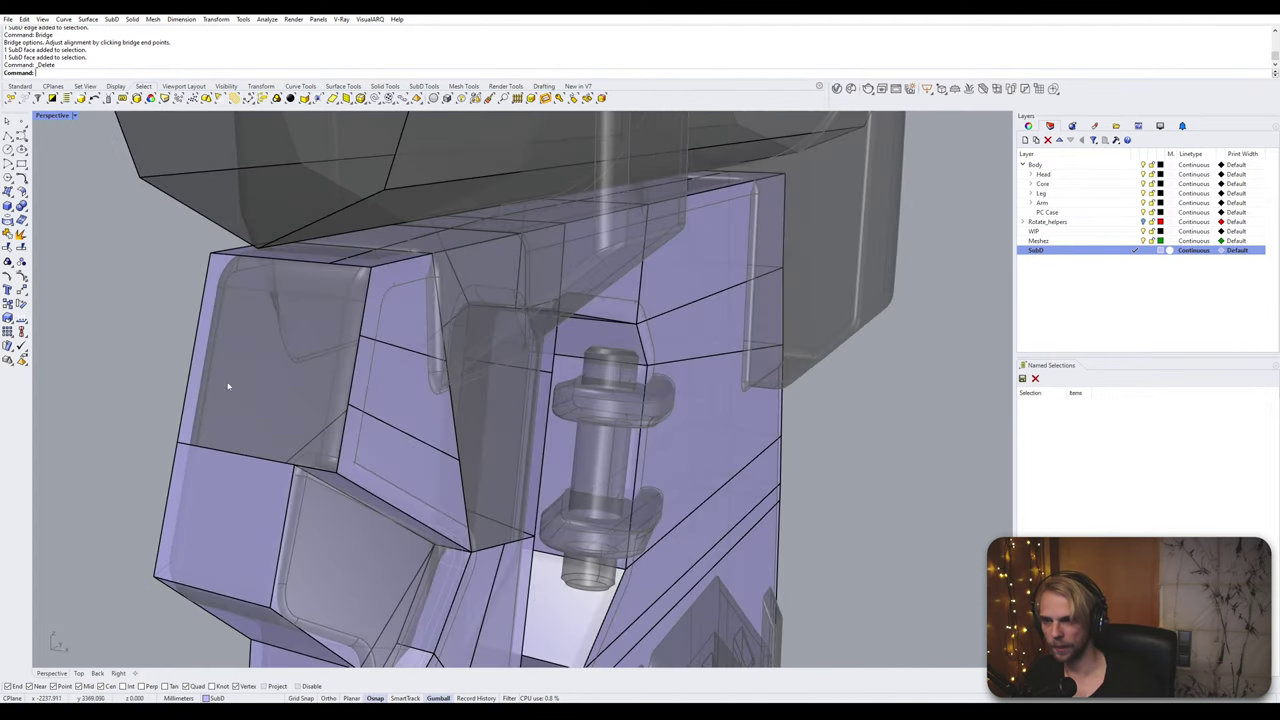
Step: Bridge the four edges of the new opening and toggle the SubD display
{"action": "left_click", "coordinate": [312, 469], "text": "ctrl+shift"}
{"action": "left_click", "coordinate": [282, 463], "text": "ctrl+shift"}
{"action": "left_click", "coordinate": [342, 265], "text": "ctrl+shift"}
{"action": "left_click", "coordinate": [304, 262], "text": "ctrl+shift"}
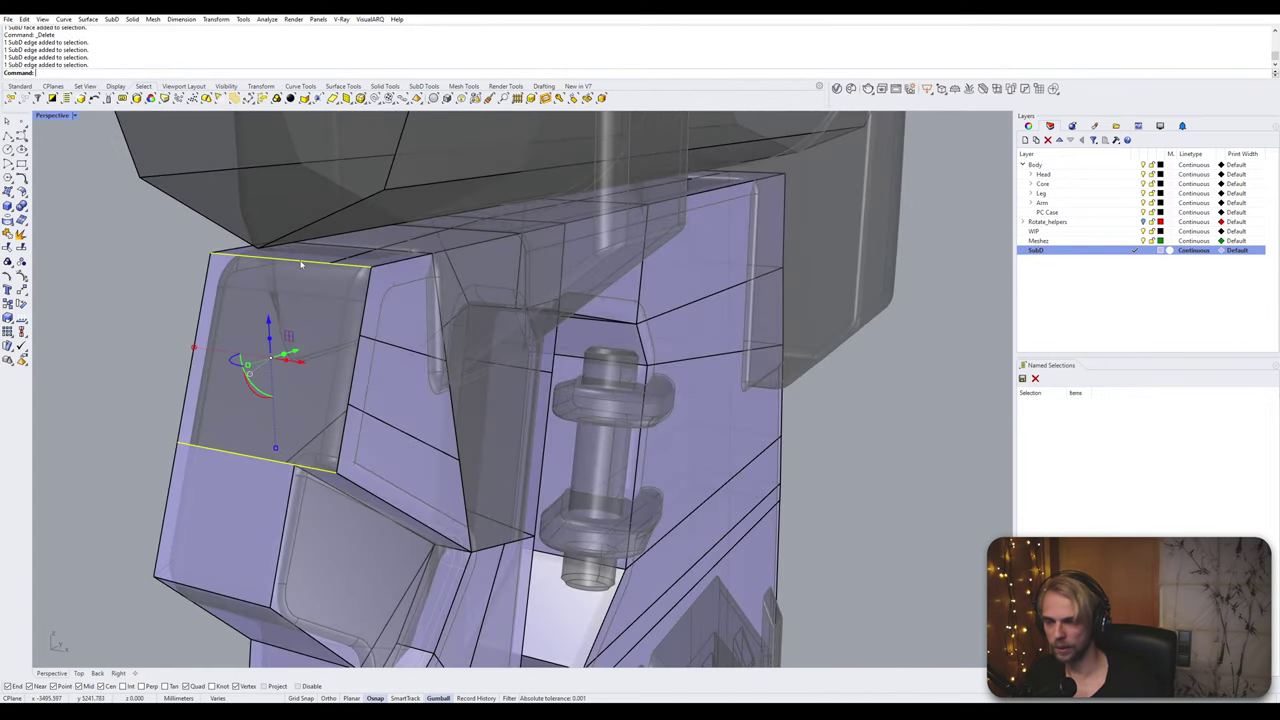
{"action": "key", "text": "Return"}
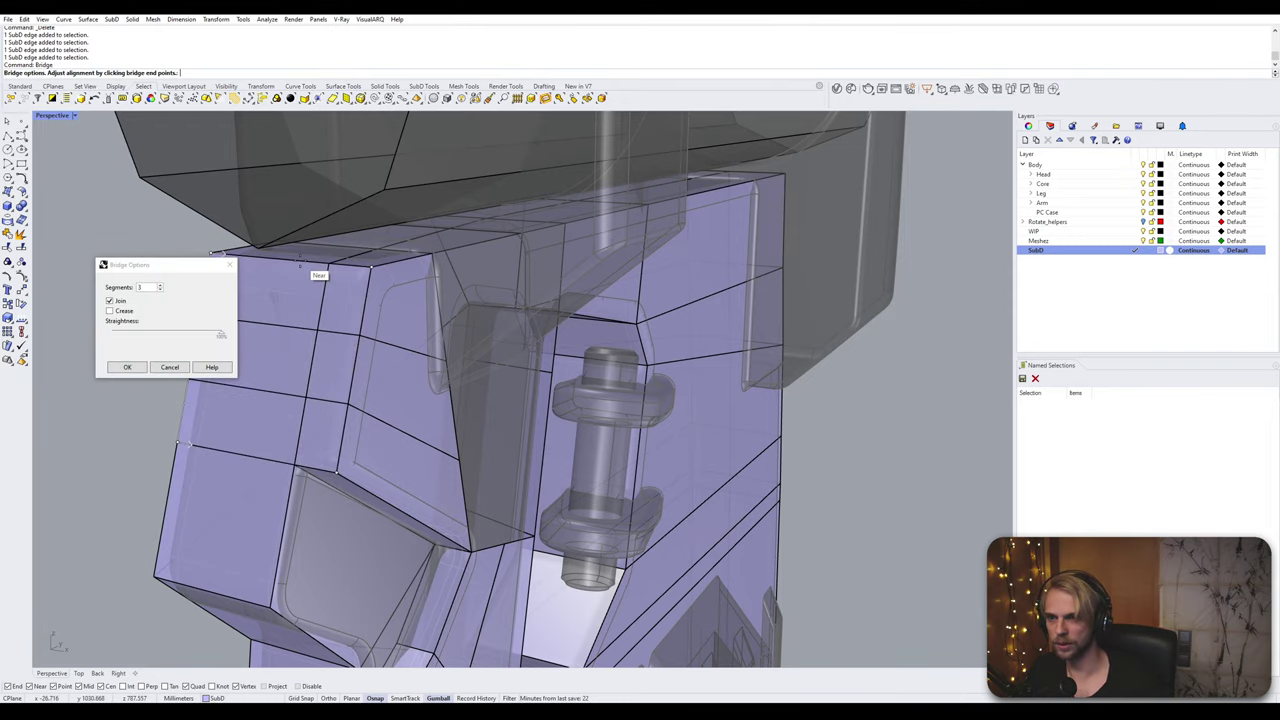
{"action": "left_click", "coordinate": [129, 369]}
{"action": "mouse_move", "coordinate": [250, 370]}
{"action": "right_mouse_down"}
{"action": "mouse_move", "coordinate": [305, 347]}
{"action": "mouse_move", "coordinate": [415, 362]}
{"action": "mouse_move", "coordinate": [320, 351]}
{"action": "mouse_move", "coordinate": [522, 433]}
{"action": "right_mouse_up"}
{"action": "key", "text": "Tab"}
{"action": "key", "text": "Tab"}
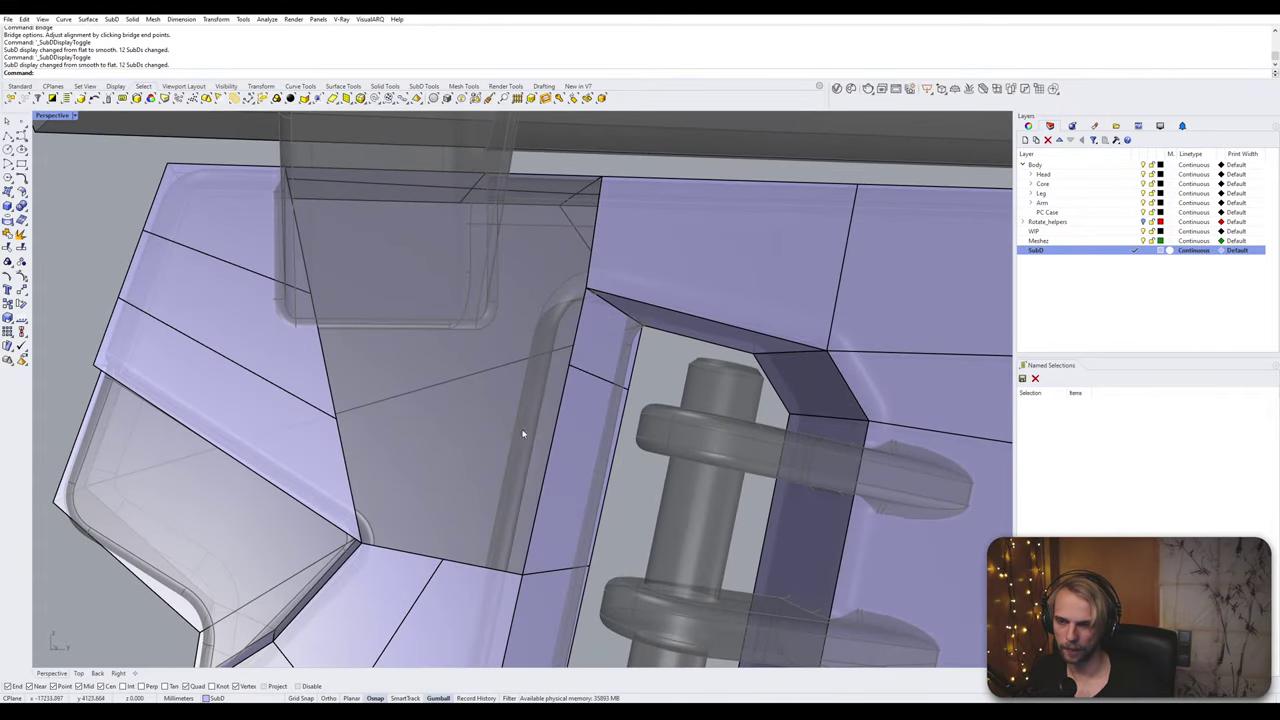
Step: Bridge the six edges around the gap with a two-segment strip
{"action": "left_click", "coordinate": [352, 478]}
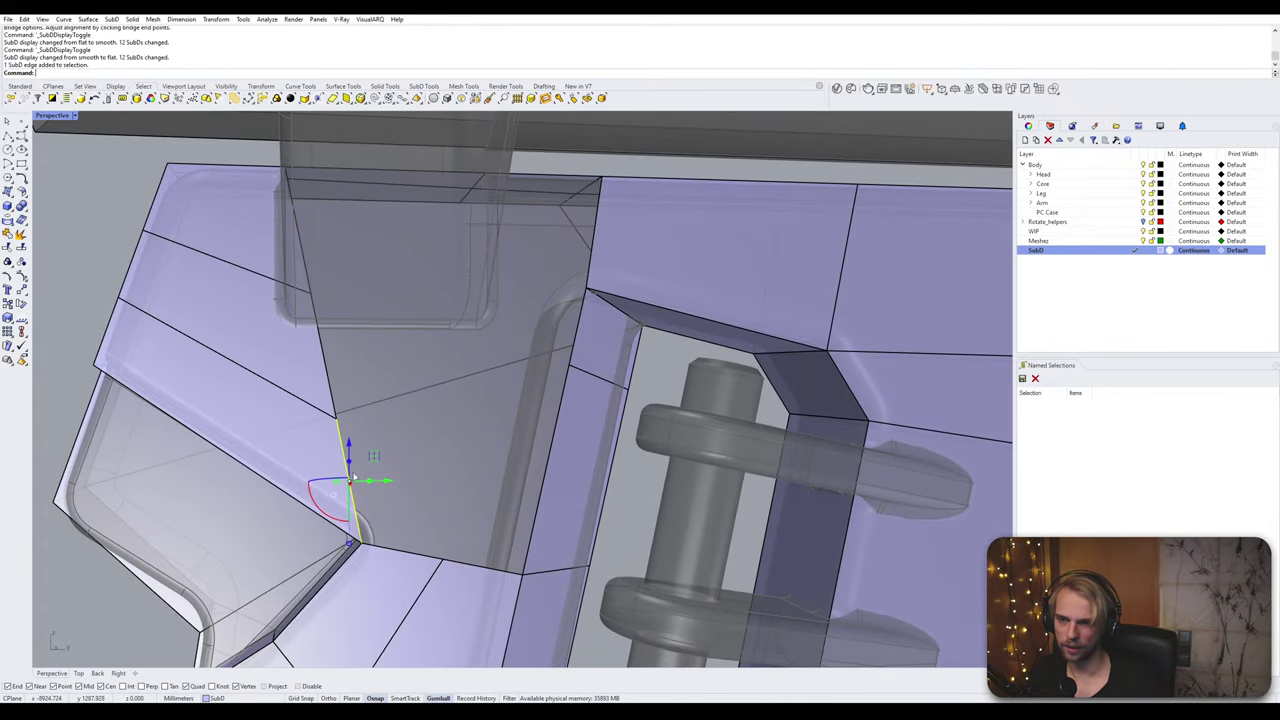
{"action": "left_click", "coordinate": [553, 443], "text": "shift"}
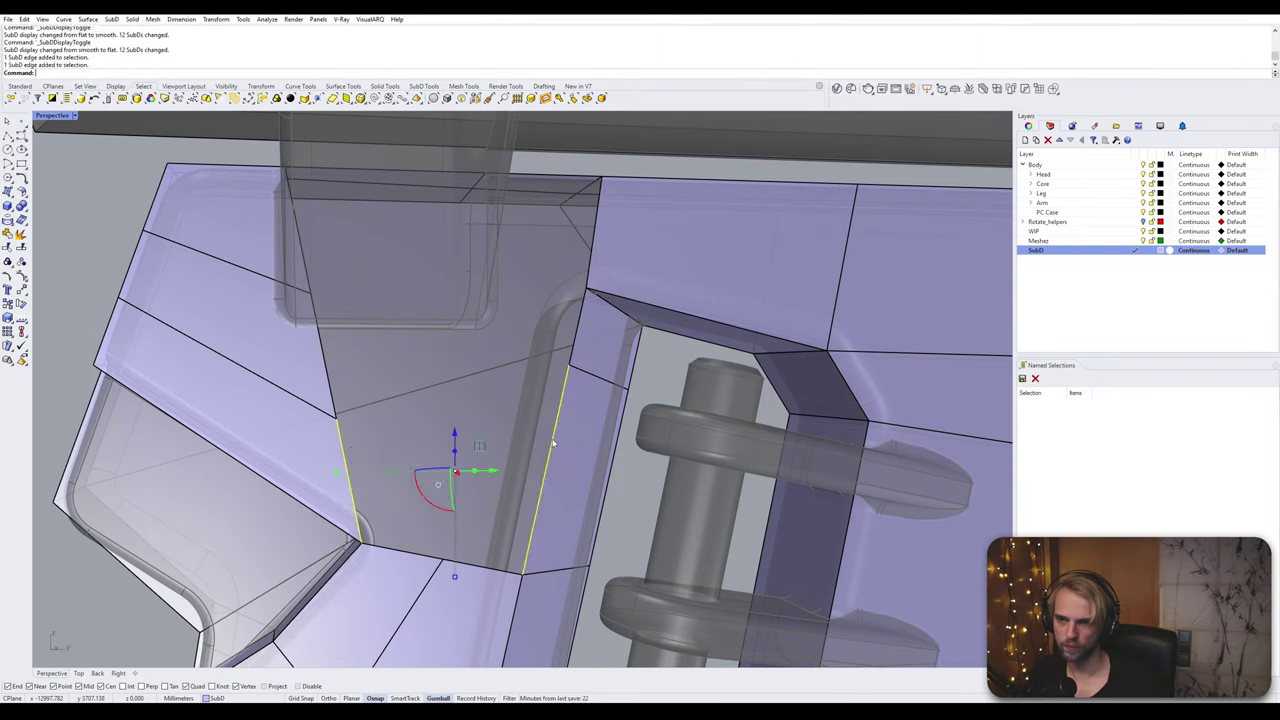
{"action": "left_click", "coordinate": [327, 359], "text": "shift"}
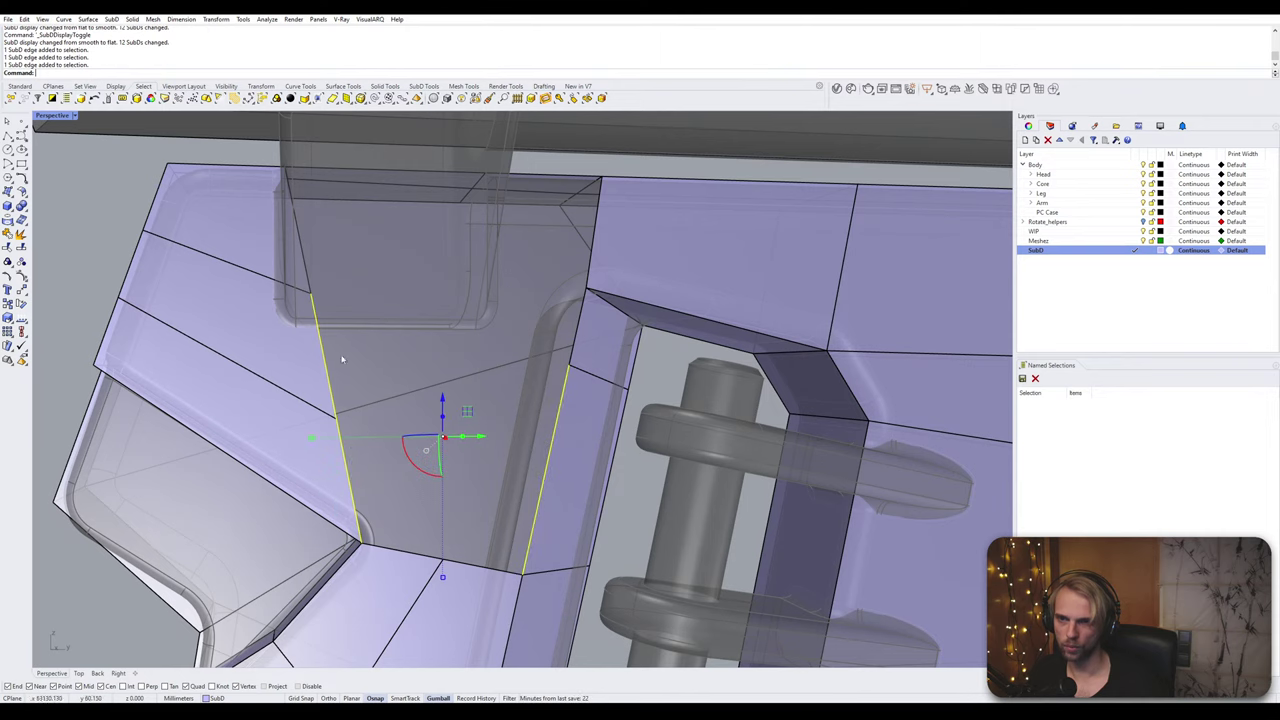
{"action": "left_click", "coordinate": [566, 341], "text": "shift"}
{"action": "left_click", "coordinate": [308, 245], "text": "shift"}
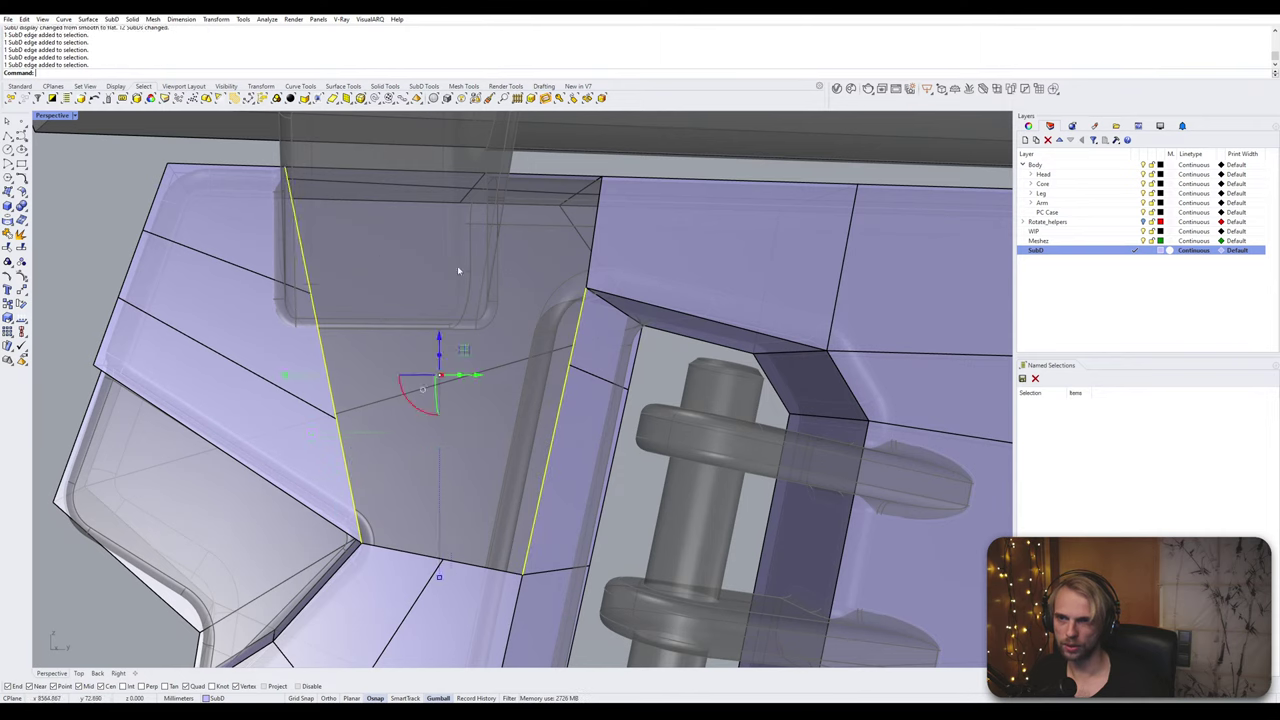
{"action": "mouse_move", "coordinate": [465, 280]}
{"action": "right_mouse_down"}
{"action": "mouse_move", "coordinate": [520, 290]}
{"action": "mouse_move", "coordinate": [451, 294]}
{"action": "right_mouse_up"}
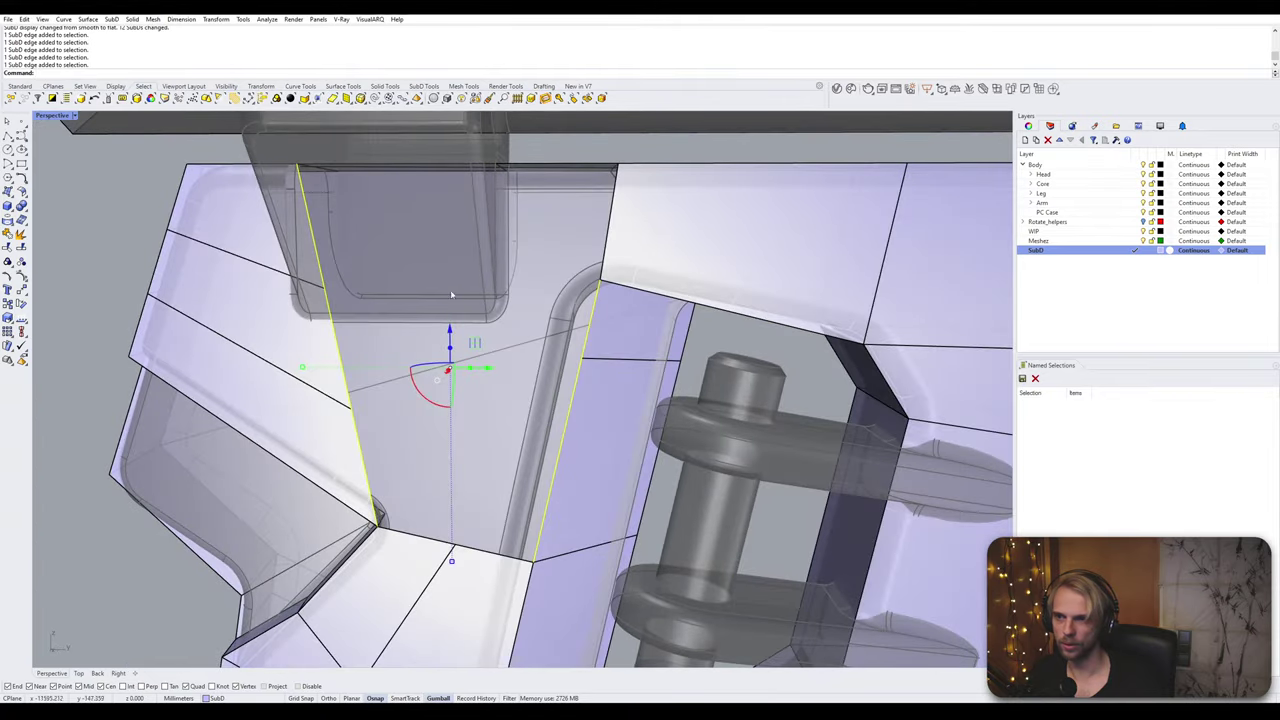
{"action": "left_click", "coordinate": [608, 250], "text": "shift"}
{"action": "right_click", "coordinate": [608, 250]}
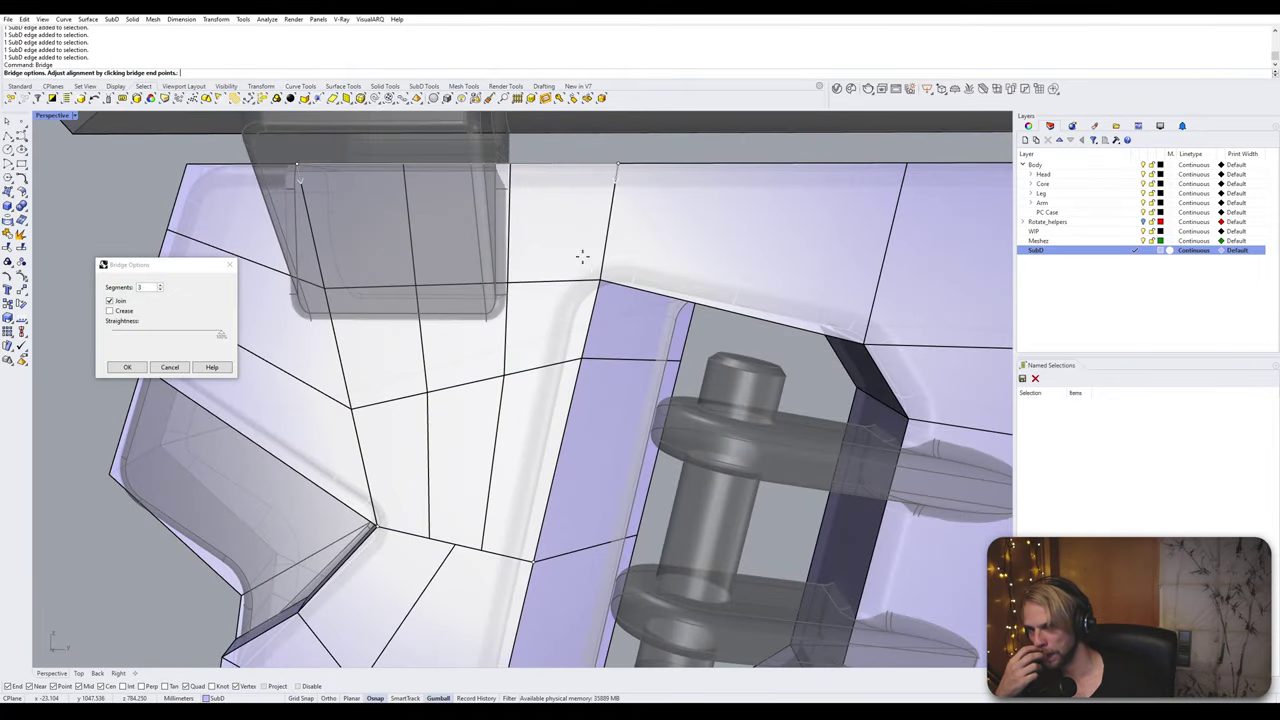
{"action": "right_click_drag", "start_coordinate": [581, 257], "coordinate": [508, 291]}
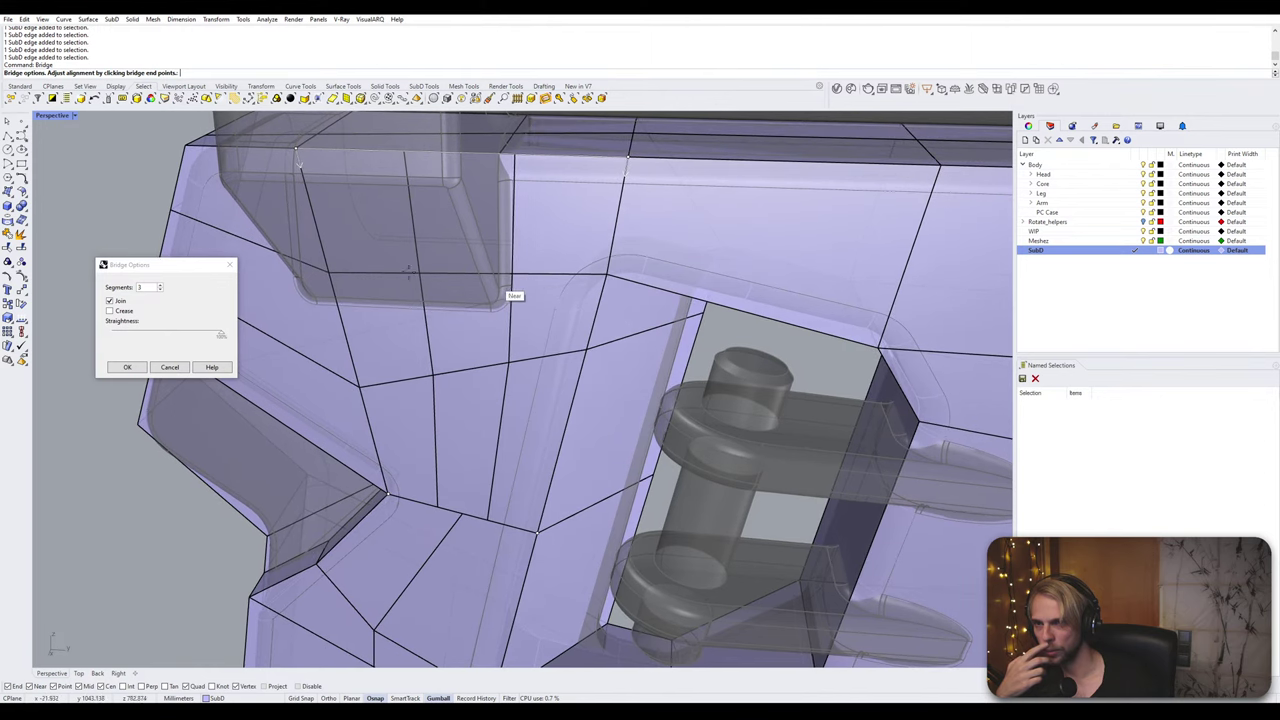
{"action": "left_click", "coordinate": [160, 291]}
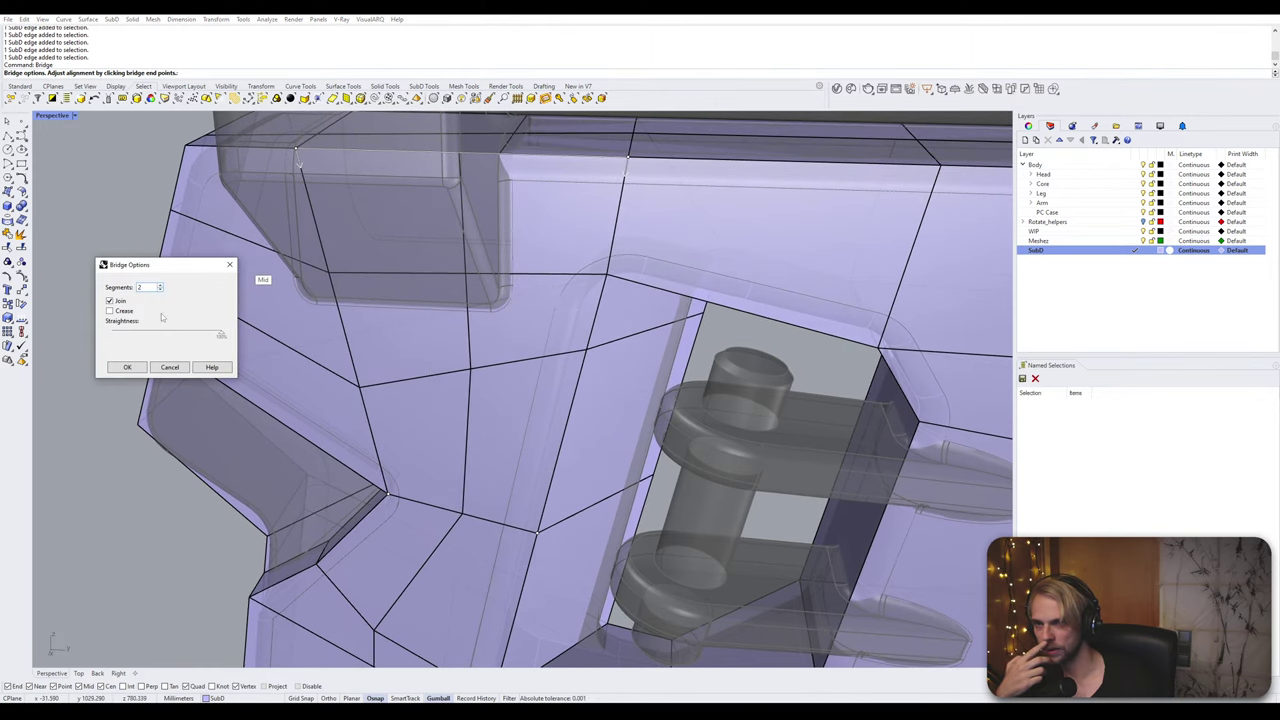
{"action": "left_click", "coordinate": [127, 367]}
Step: Stitch the short edge's two vertices together at the second vertex
{"action": "scroll", "coordinate": [476, 160], "scroll_direction": "up", "scroll_amount": 3}
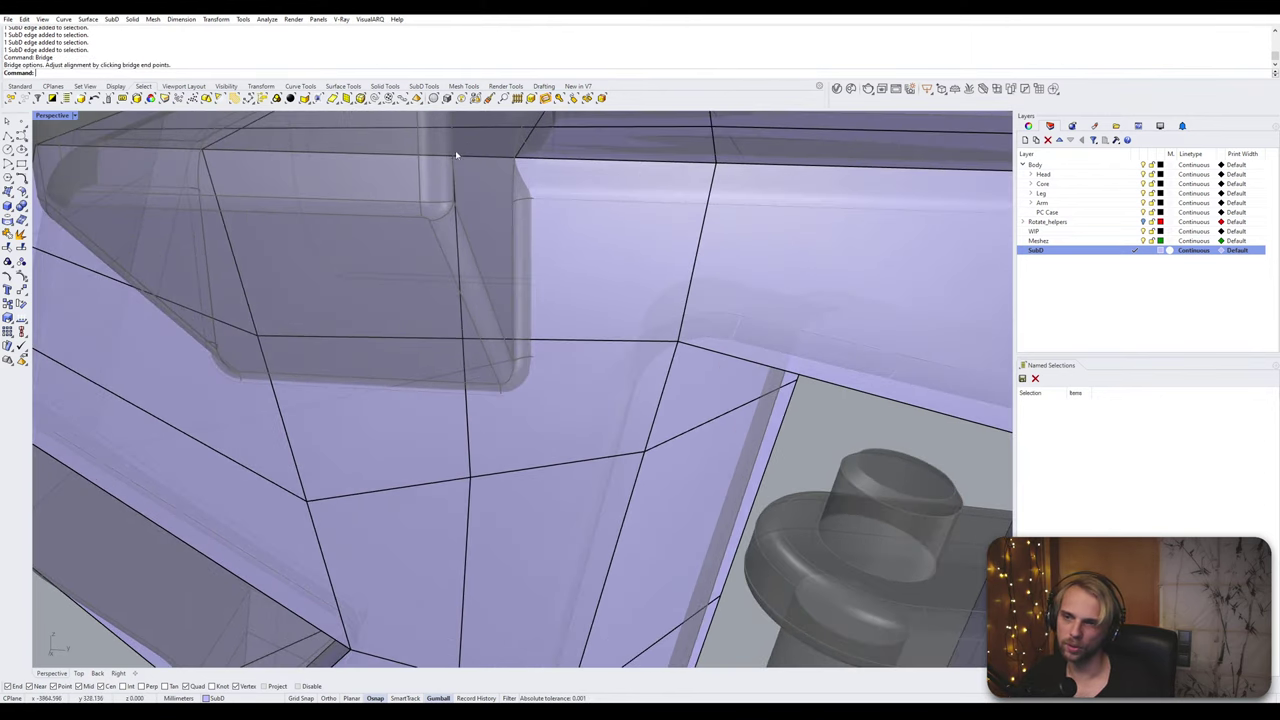
{"action": "left_click", "coordinate": [451, 158]}
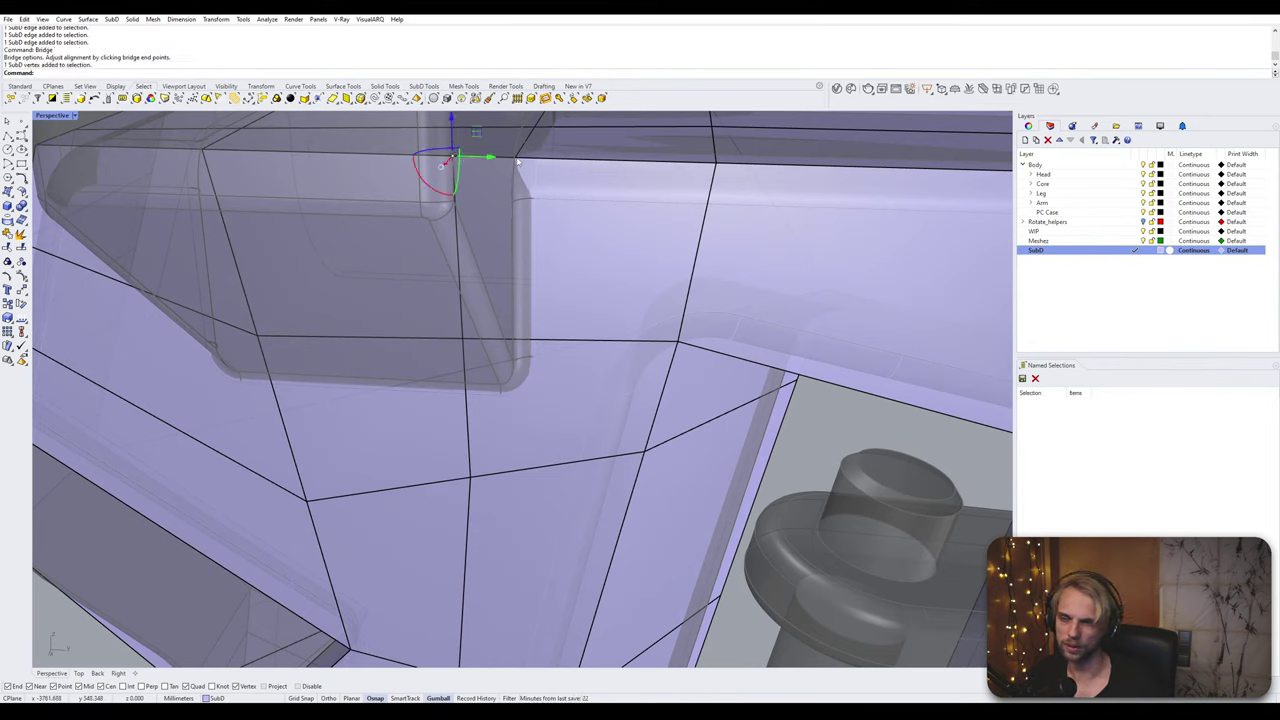
{"action": "left_click", "coordinate": [518, 159], "text": "shift"}
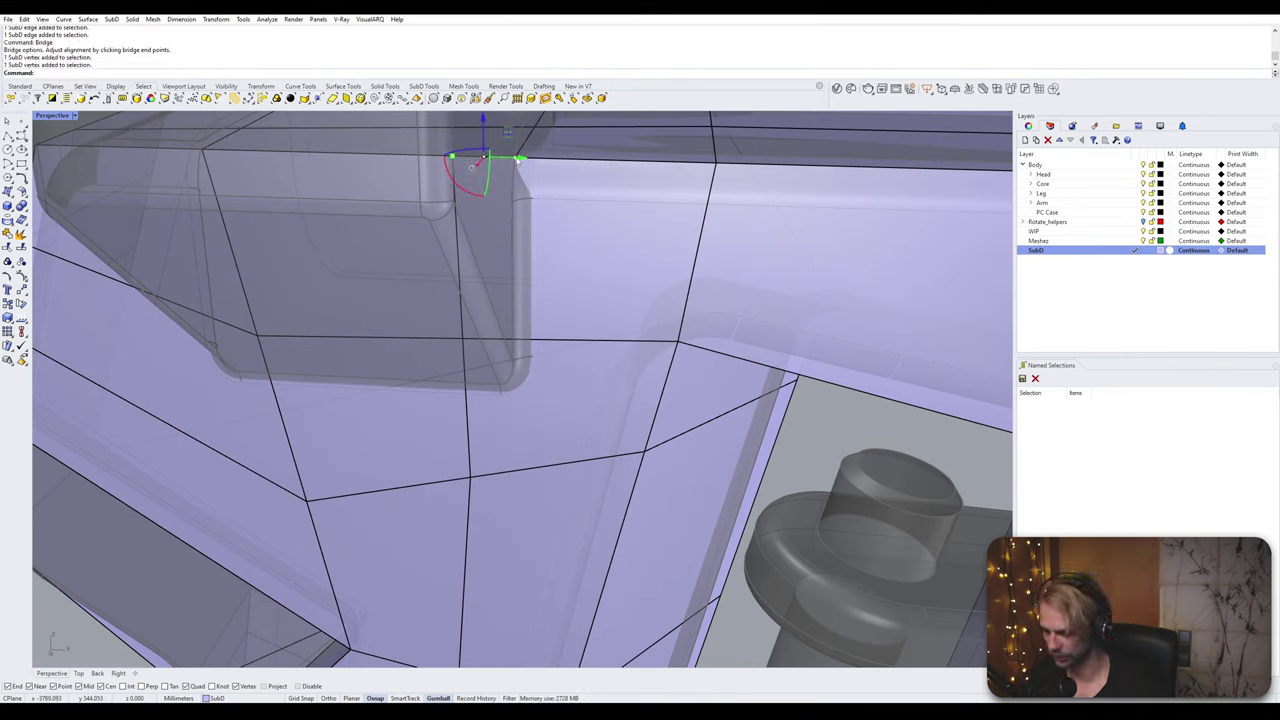
{"action": "key", "text": "Return"}
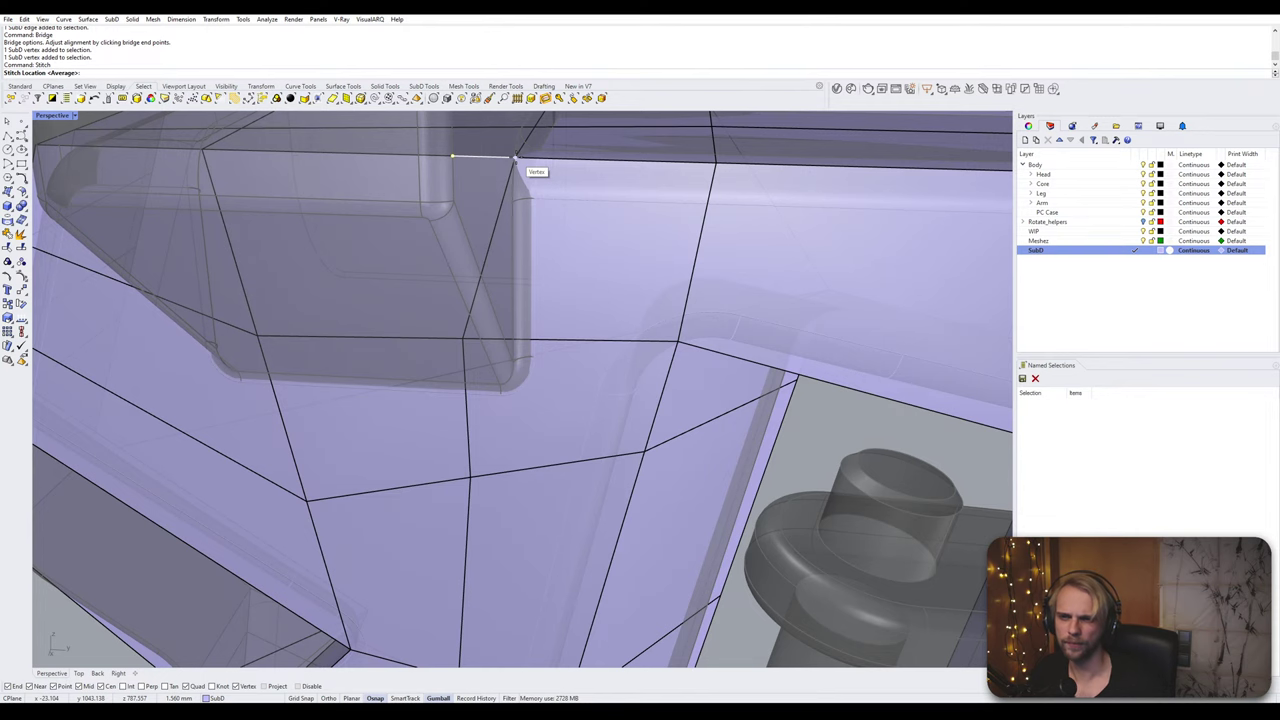
{"action": "left_click", "coordinate": [515, 158]}
{"action": "right_click_drag", "start_coordinate": [435, 385], "coordinate": [488, 349]}
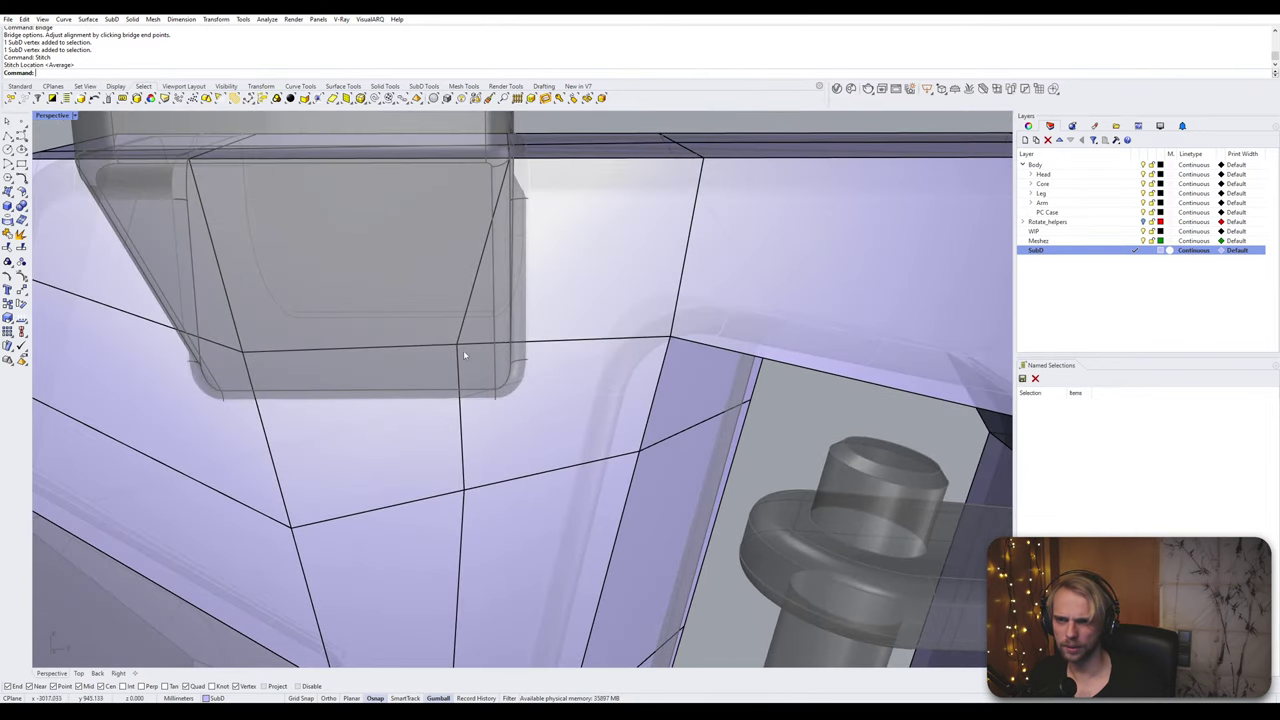
Step: Slide two vertices onto the edge crossings so they line up vertically
{"action": "left_click", "coordinate": [460, 347]}
{"action": "left_click_drag", "start_coordinate": [460, 347], "coordinate": [511, 347]}
{"action": "right_click_drag", "start_coordinate": [511, 347], "coordinate": [505, 378]}
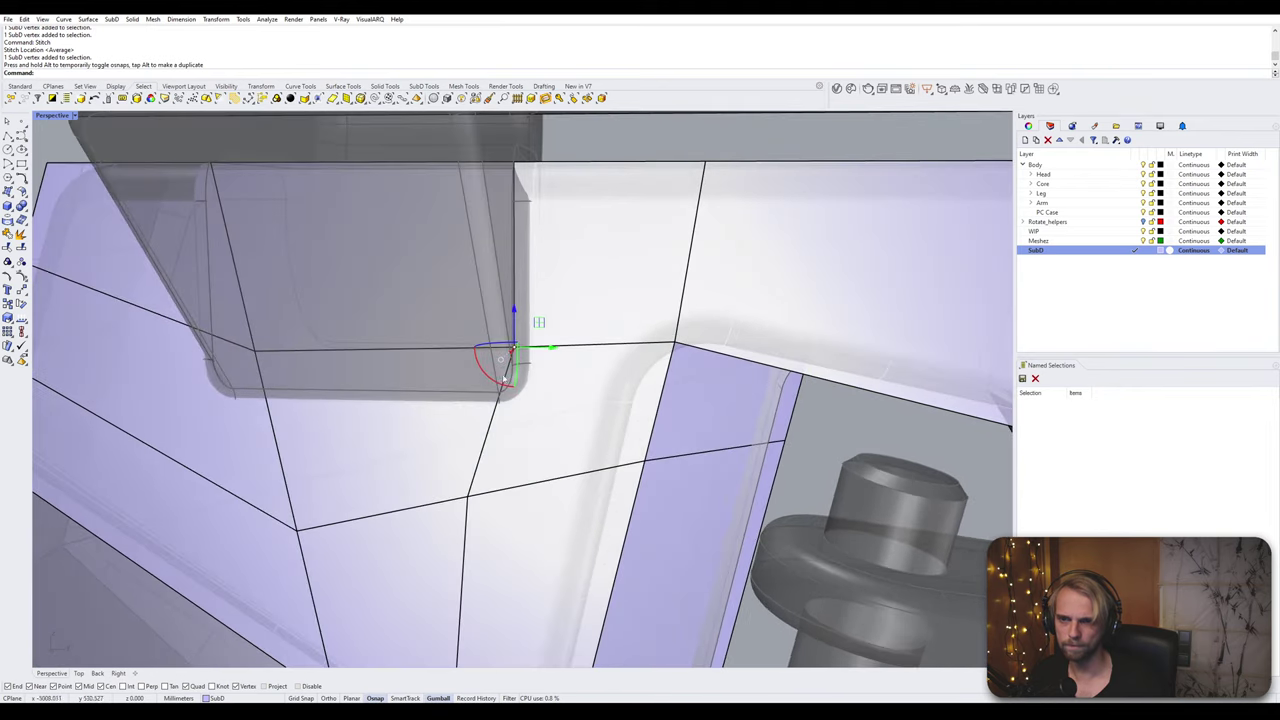
{"action": "left_click", "coordinate": [468, 497]}
{"action": "left_click_drag", "start_coordinate": [506, 497], "coordinate": [519, 356]}
{"action": "key", "text": "Escape"}
Step: Move the box-corner vertex to the midpoint of its edge
{"action": "scroll", "coordinate": [482, 373], "scroll_direction": "down", "scroll_amount": 2}
{"action": "right_click_drag", "start_coordinate": [427, 414], "coordinate": [386, 375]}
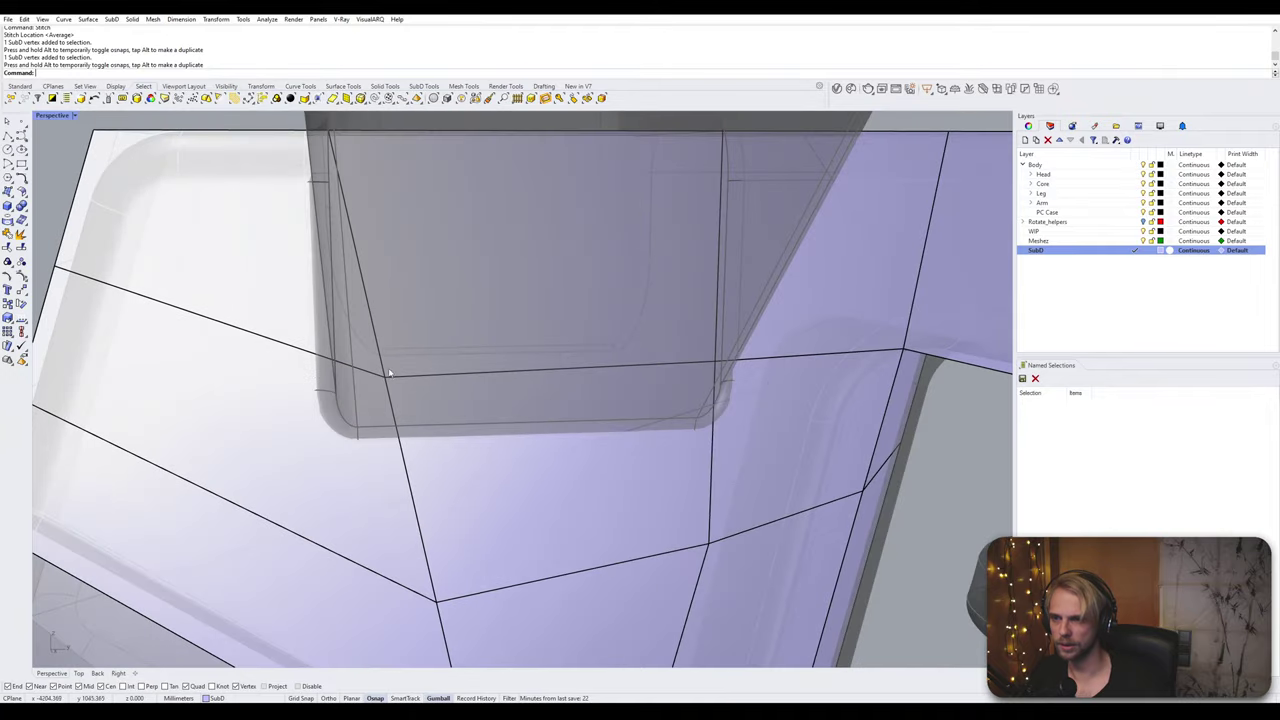
{"action": "left_click", "coordinate": [385, 380]}
{"action": "left_click_drag", "start_coordinate": [330, 143], "coordinate": [338, 133]}
{"action": "right_click_drag", "start_coordinate": [346, 244], "coordinate": [411, 291]}
{"action": "scroll", "coordinate": [411, 291], "scroll_direction": "down", "scroll_amount": 3}
{"action": "key", "text": "Escape"}
Step: Nudge the vertex beside the bridged faces, undo that move, and review the armor from the side
{"action": "right_click_drag", "start_coordinate": [446, 449], "coordinate": [399, 398]}
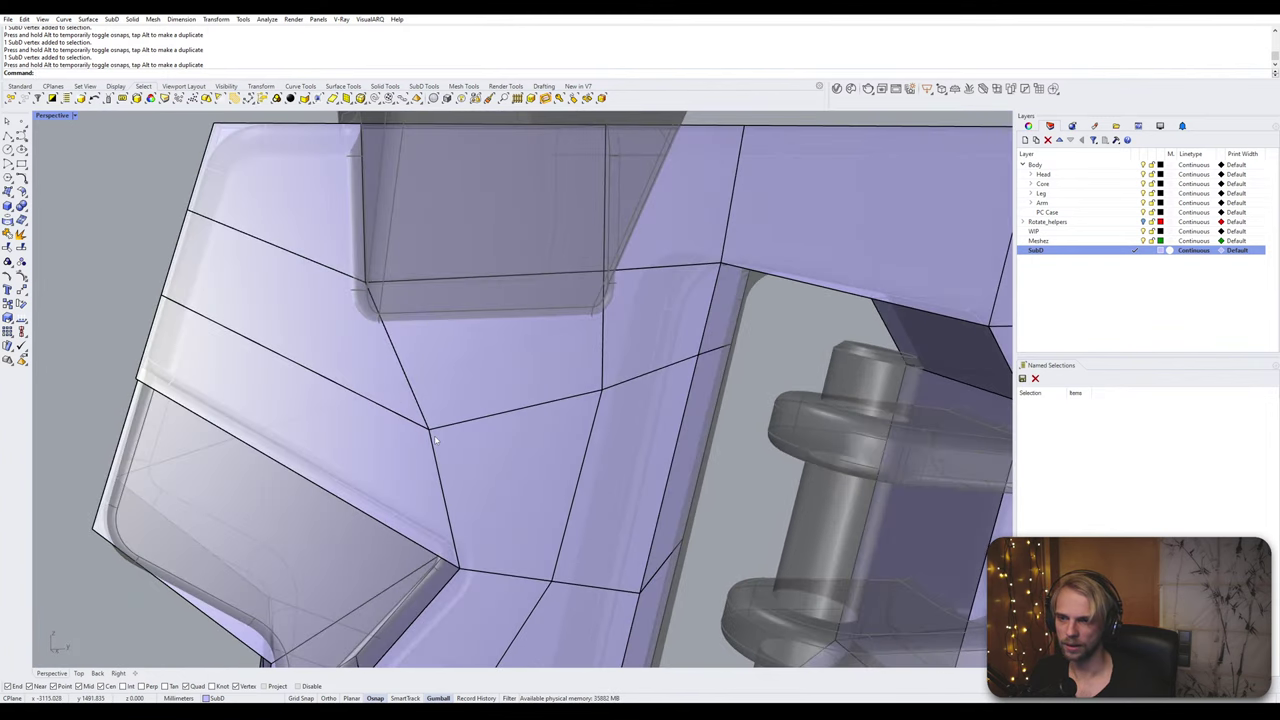
{"action": "left_click", "coordinate": [431, 431]}
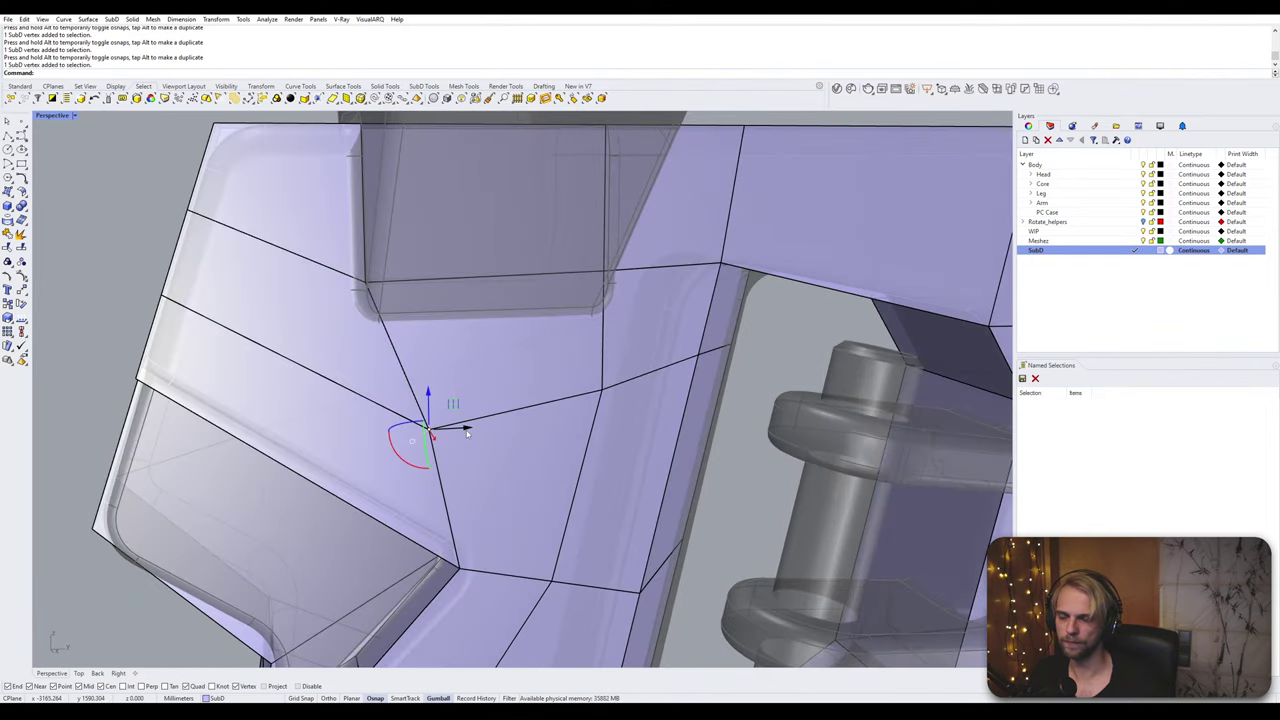
{"action": "left_click_drag", "start_coordinate": [427, 430], "coordinate": [455, 430]}
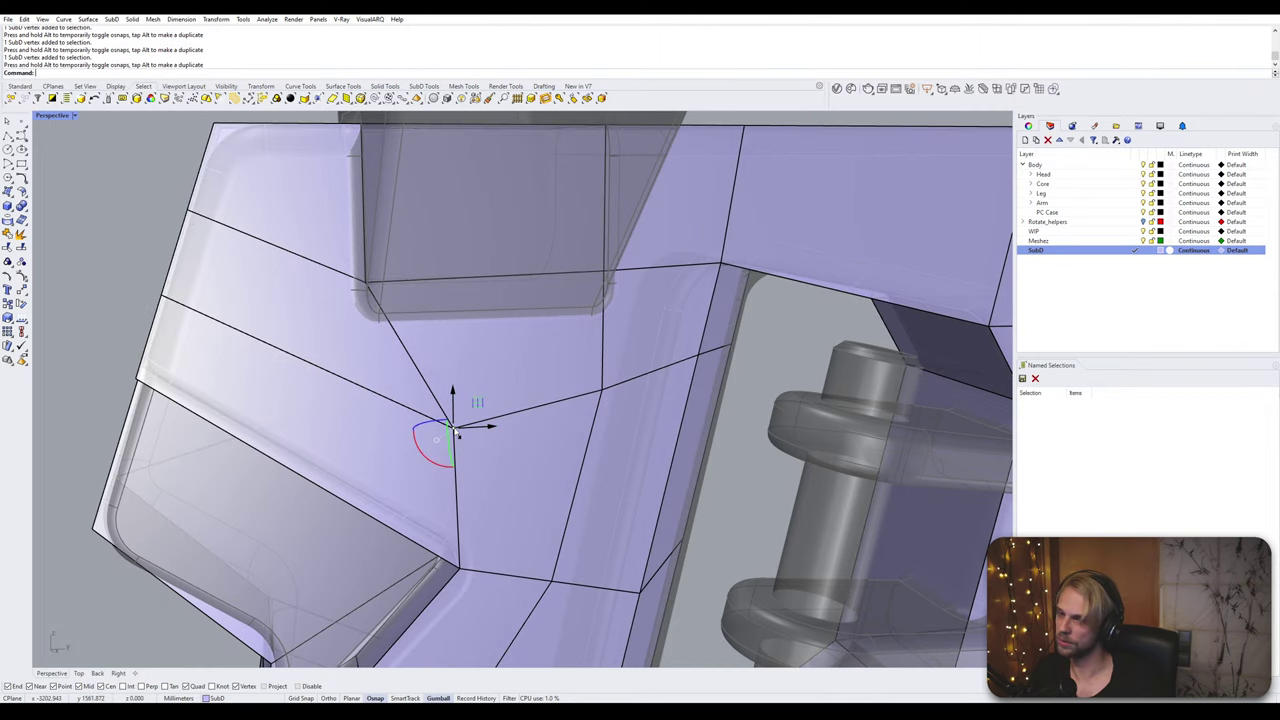
{"action": "key", "text": "ctrl+z"}
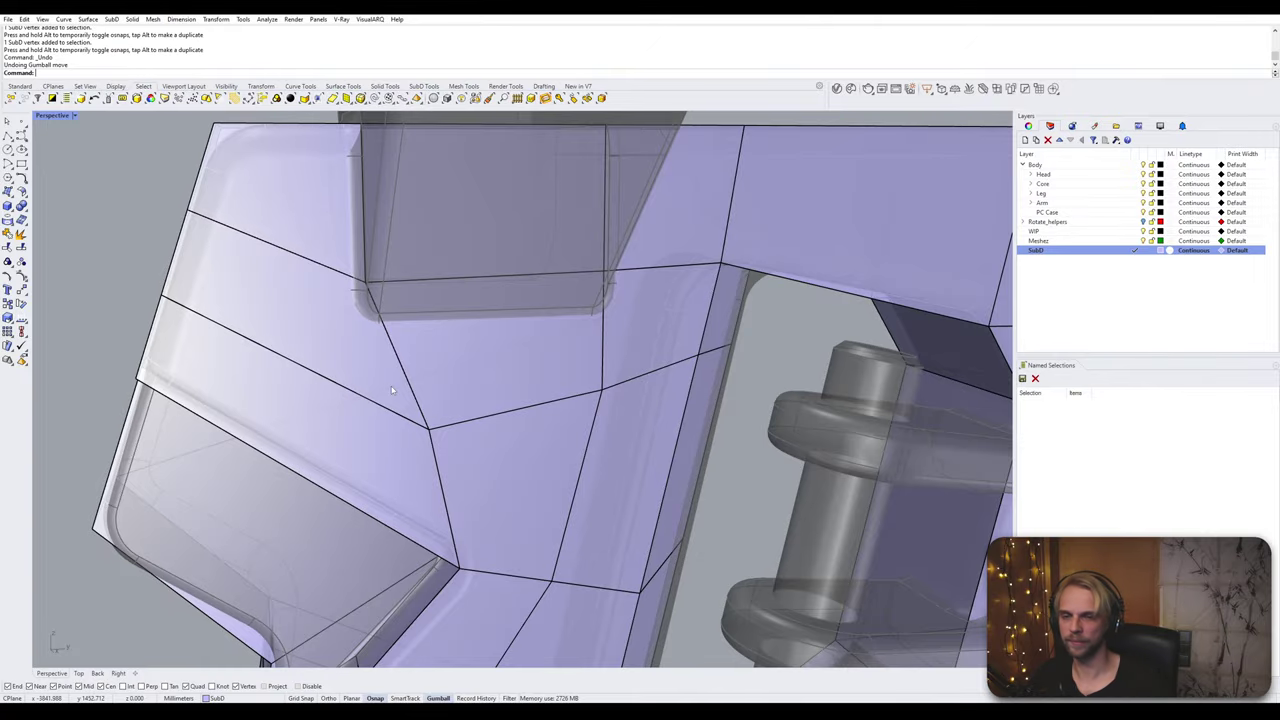
{"action": "scroll", "coordinate": [393, 390], "scroll_direction": "down", "scroll_amount": 6}
{"action": "right_click_drag", "start_coordinate": [393, 390], "coordinate": [625, 360], "text": "shift"}
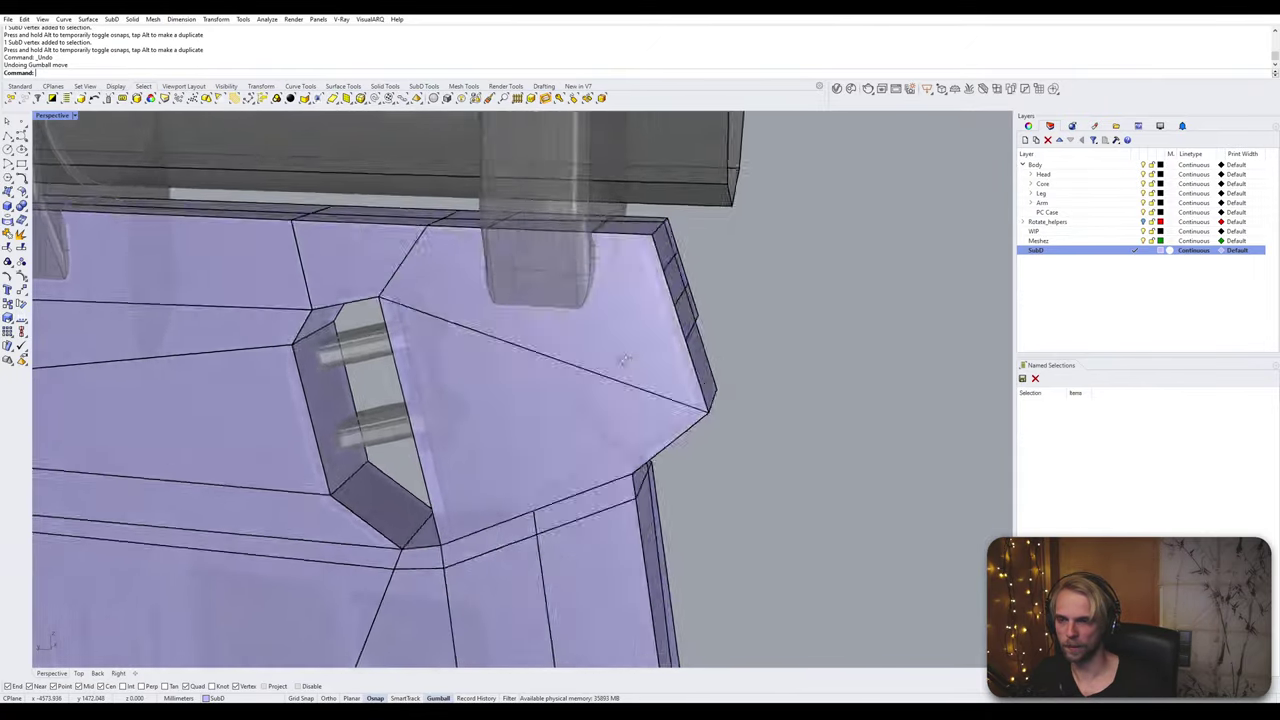
{"action": "scroll", "coordinate": [624, 360], "scroll_direction": "down", "scroll_amount": 5}
{"action": "right_click_drag", "start_coordinate": [358, 383], "coordinate": [163, 351]}
{"action": "scroll", "coordinate": [482, 357], "scroll_direction": "up", "scroll_amount": 3}
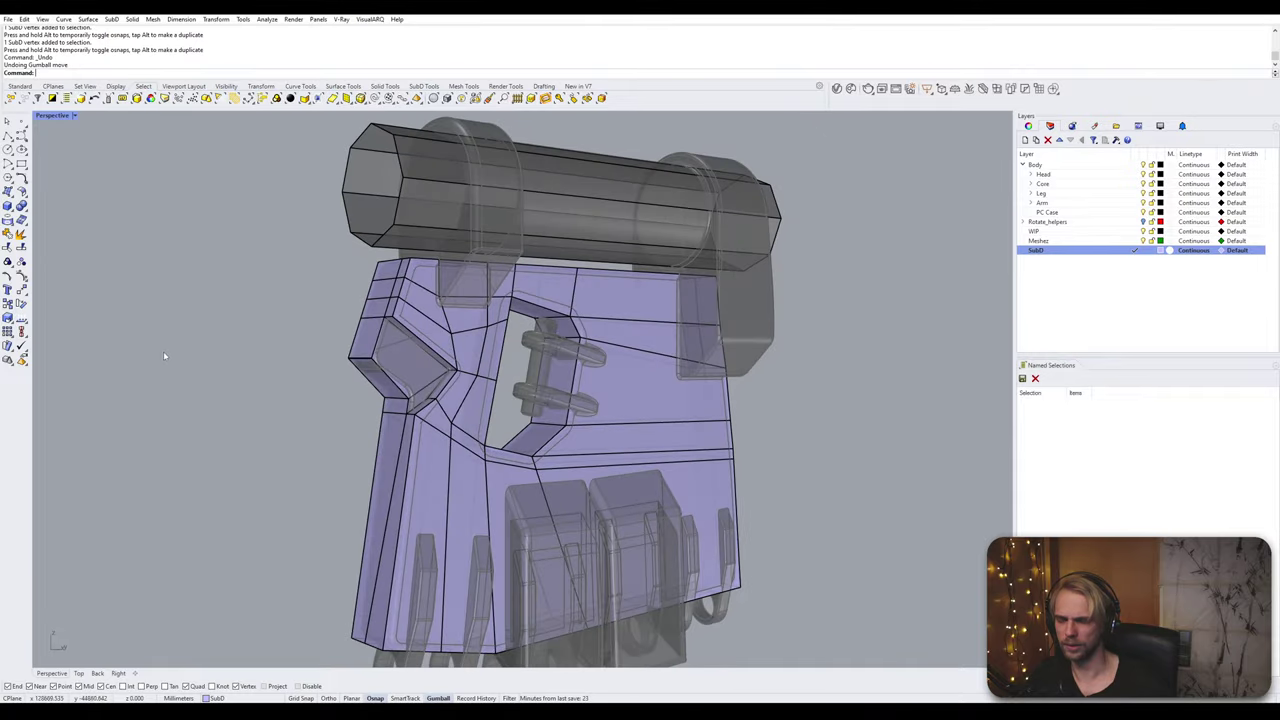
Step: In flat display, delete the two faces beside the slot to open a hole
{"action": "key", "text": "Tab"}
{"action": "key", "text": "Tab"}
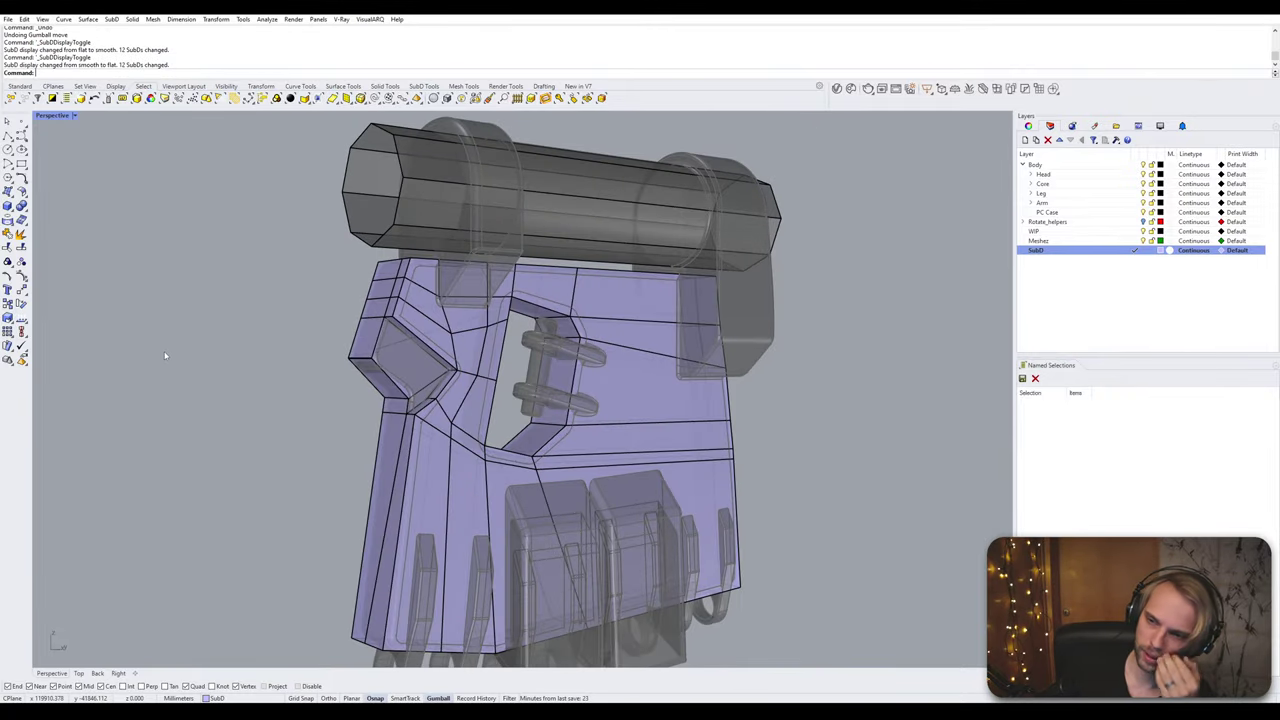
{"action": "right_click_drag", "start_coordinate": [169, 348], "coordinate": [575, 422]}
{"action": "scroll", "coordinate": [473, 340], "scroll_direction": "up", "scroll_amount": 3}
{"action": "left_click", "coordinate": [563, 426], "text": "ctrl+shift"}
{"action": "left_click", "coordinate": [649, 306], "text": "ctrl+shift"}
{"action": "right_click_drag", "start_coordinate": [649, 308], "coordinate": [462, 288]}
{"action": "key", "text": "Delete"}
Step: Bridge the six pocket edges across the opening with 3 segments
{"action": "left_click", "coordinate": [433, 289], "text": "ctrl+shift"}
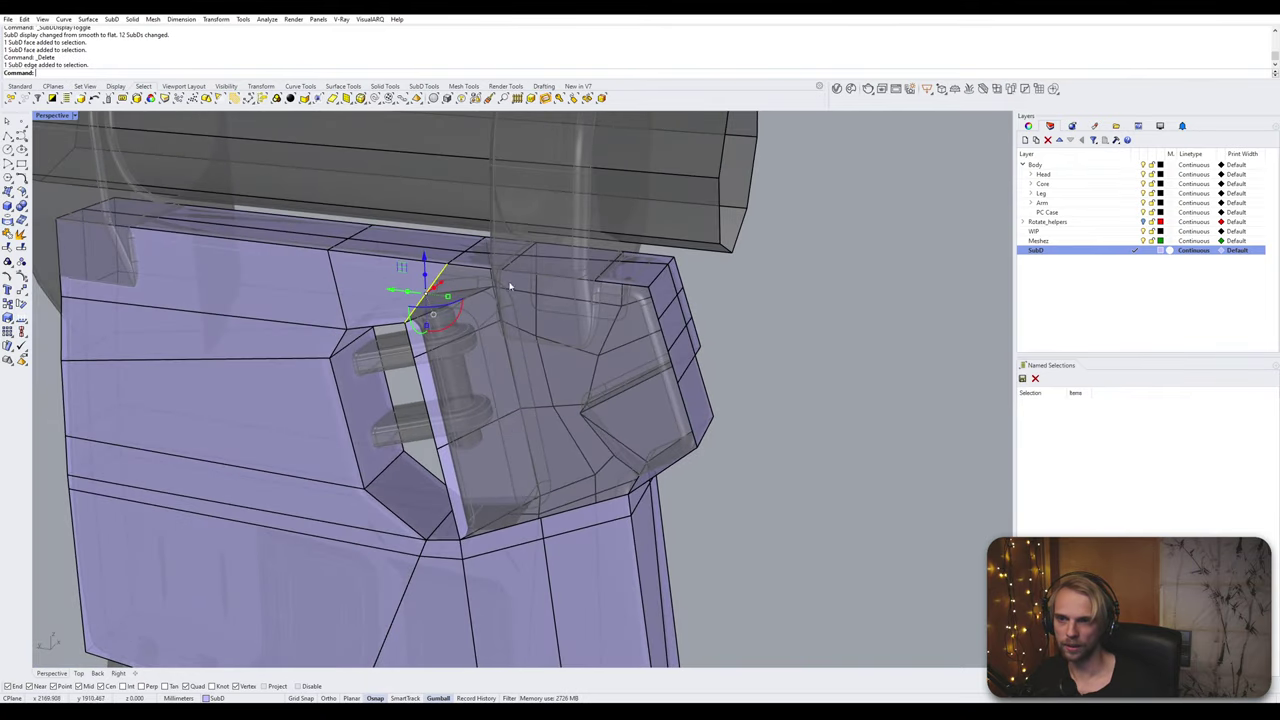
{"action": "left_click", "coordinate": [418, 346], "text": "ctrl+shift"}
{"action": "left_click", "coordinate": [429, 413], "text": "ctrl+shift"}
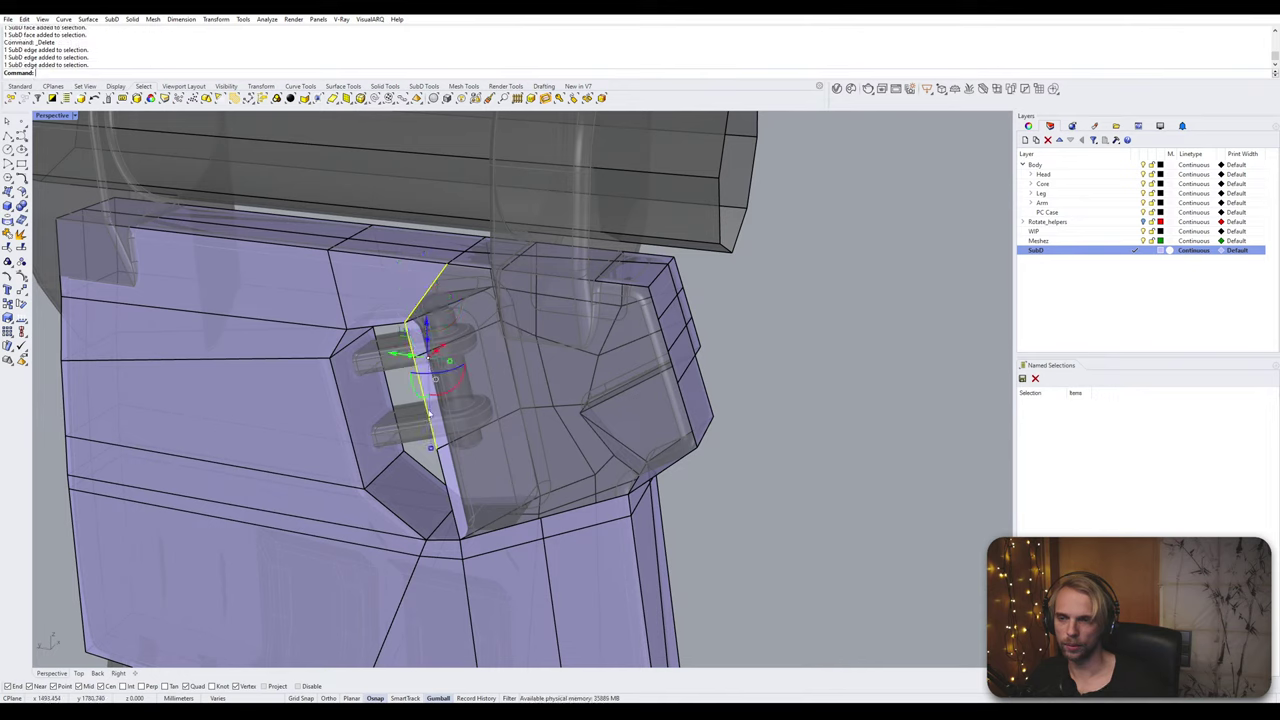
{"action": "left_click", "coordinate": [446, 484], "text": "ctrl+shift"}
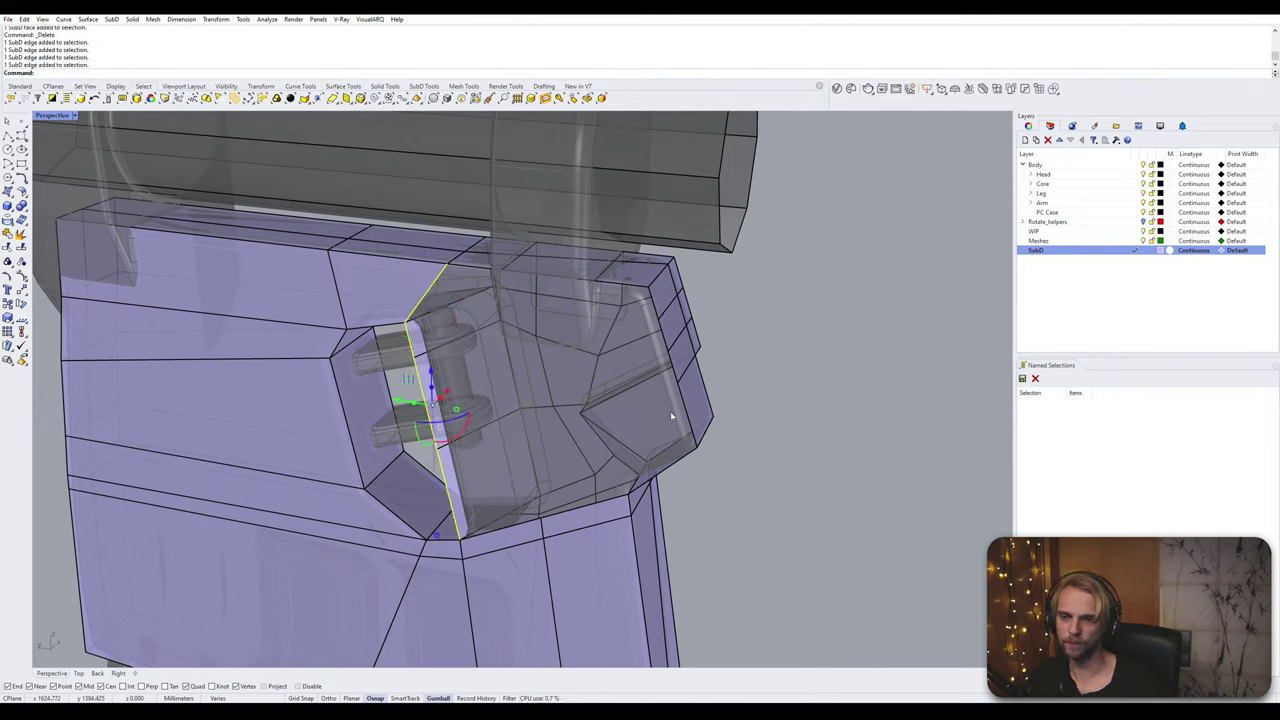
{"action": "left_click", "coordinate": [656, 303], "text": "ctrl+shift"}
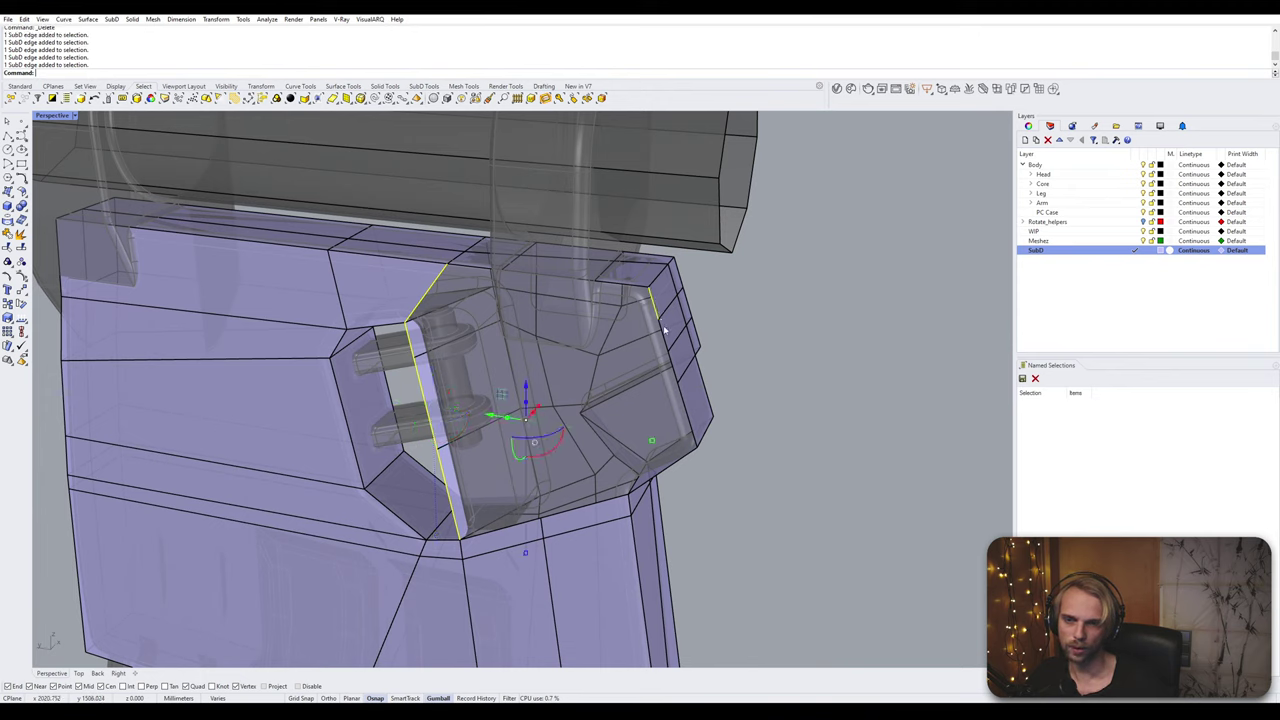
{"action": "left_click", "coordinate": [686, 406], "text": "ctrl+shift"}
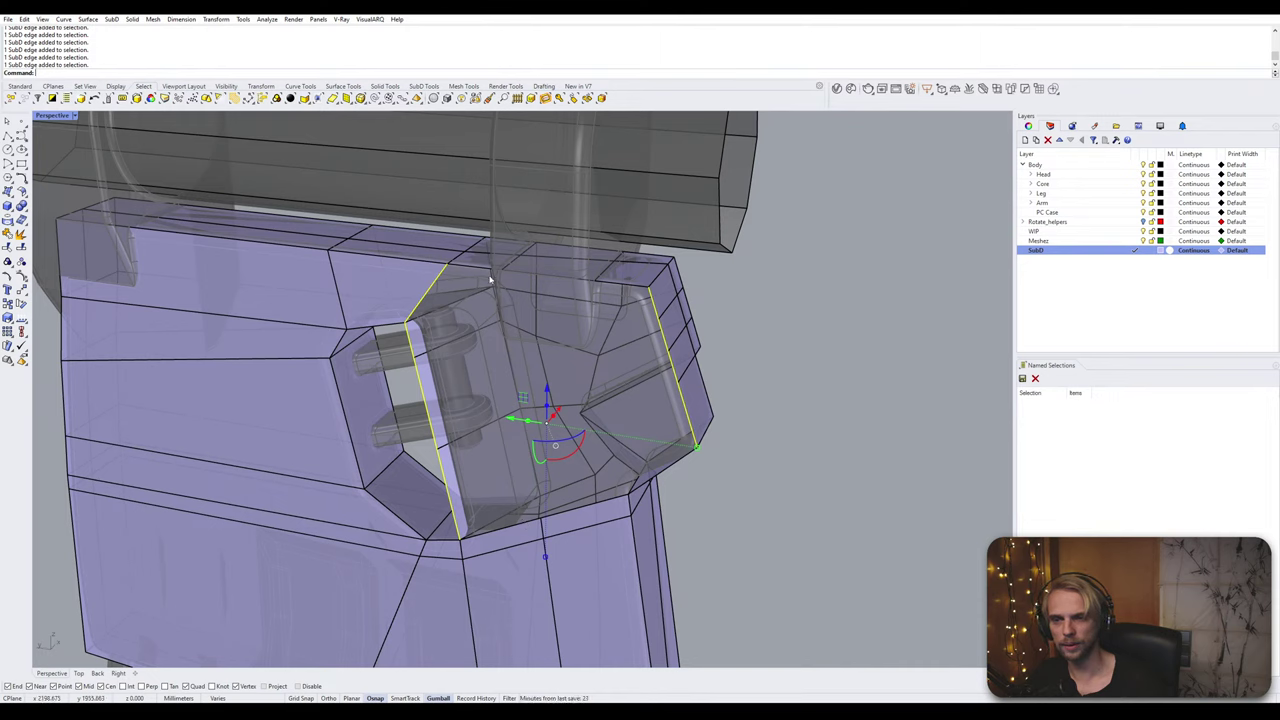
{"action": "key", "text": "Return"}
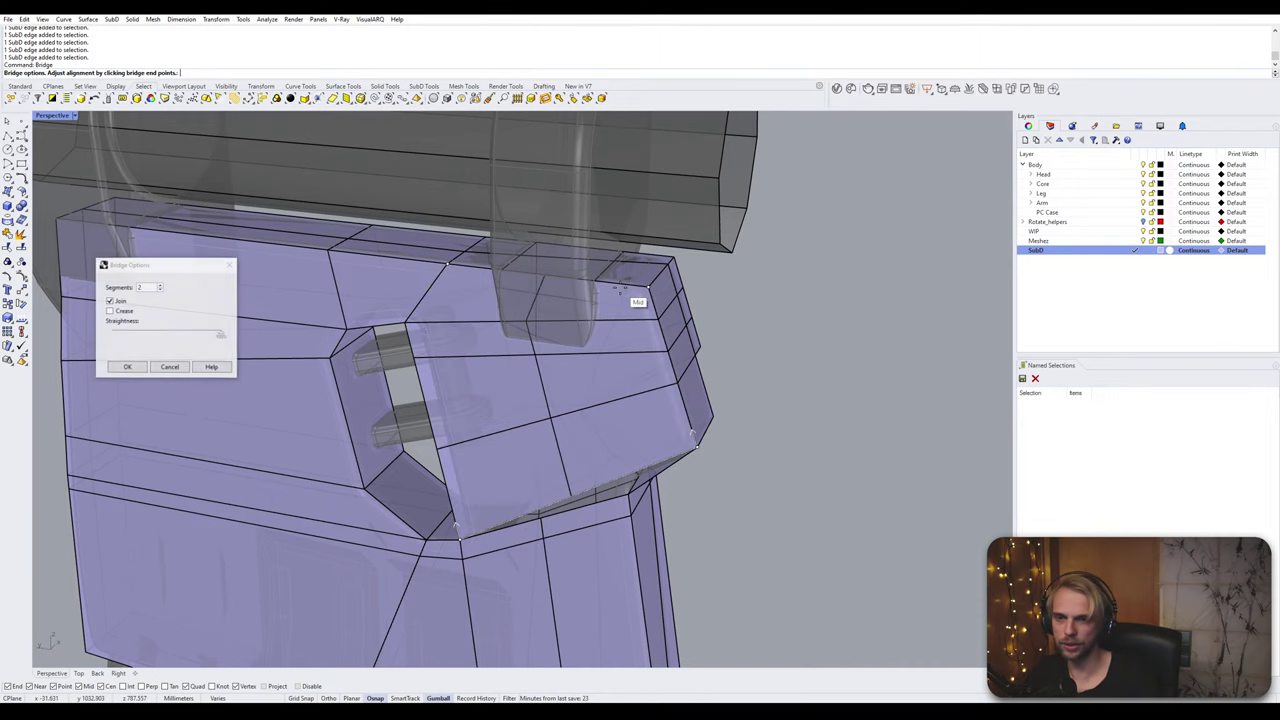
{"action": "left_click", "coordinate": [160, 285]}
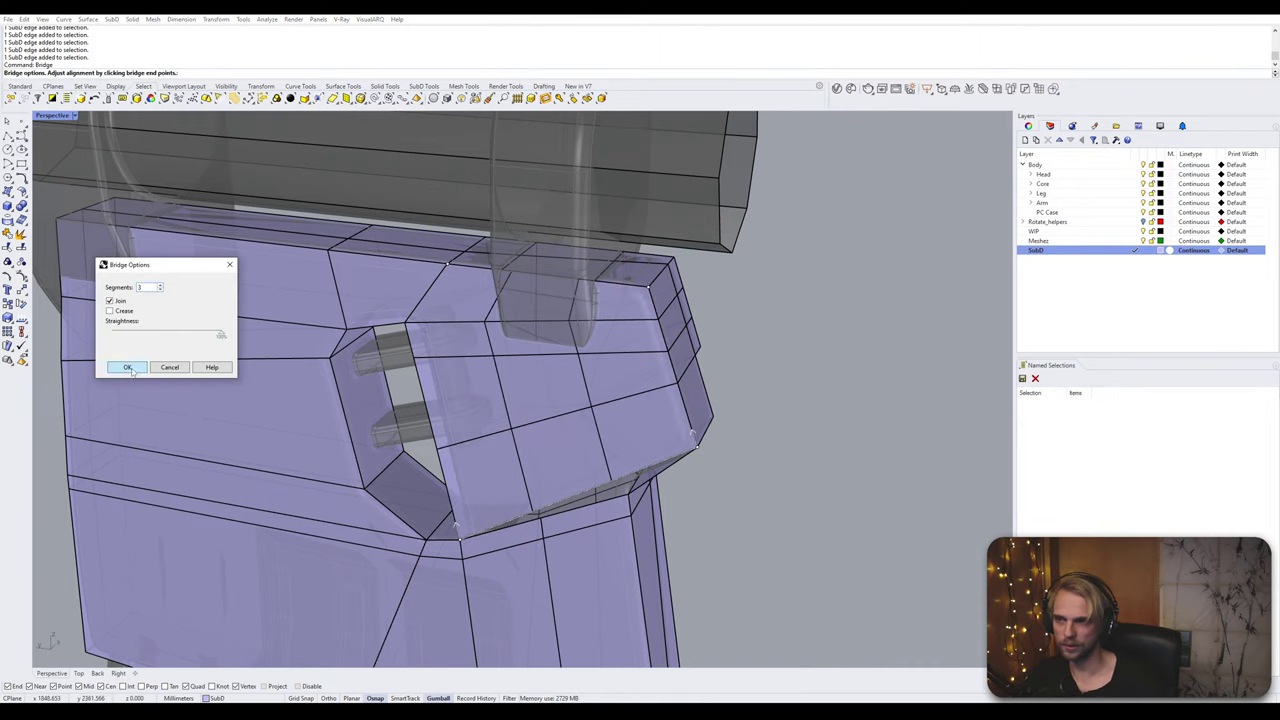
{"action": "left_click", "coordinate": [128, 367]}
Step: Stitch the bridge's open corner vertices together at their average location
{"action": "scroll", "coordinate": [500, 305], "scroll_direction": "up", "scroll_amount": 5}
{"action": "left_click", "coordinate": [520, 250], "text": "ctrl+shift"}
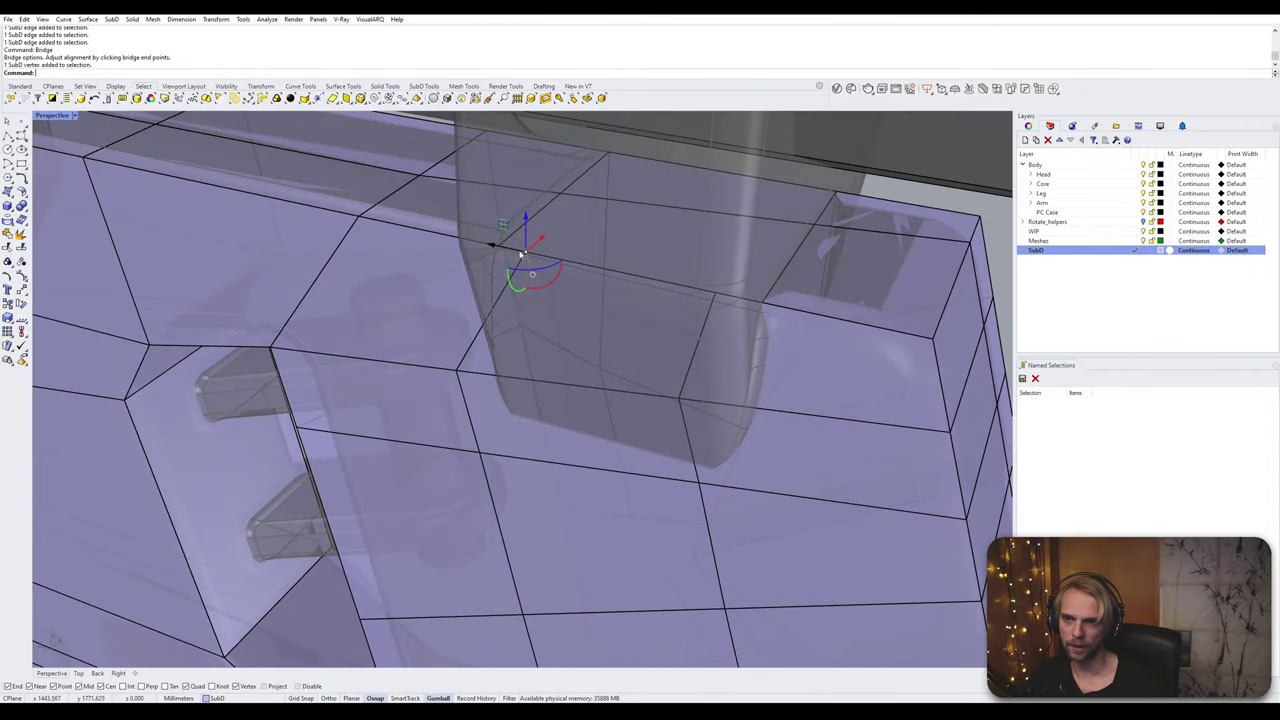
{"action": "scroll", "coordinate": [499, 246], "scroll_direction": "up", "scroll_amount": 5}
{"action": "left_click", "coordinate": [496, 299], "text": "ctrl+shift"}
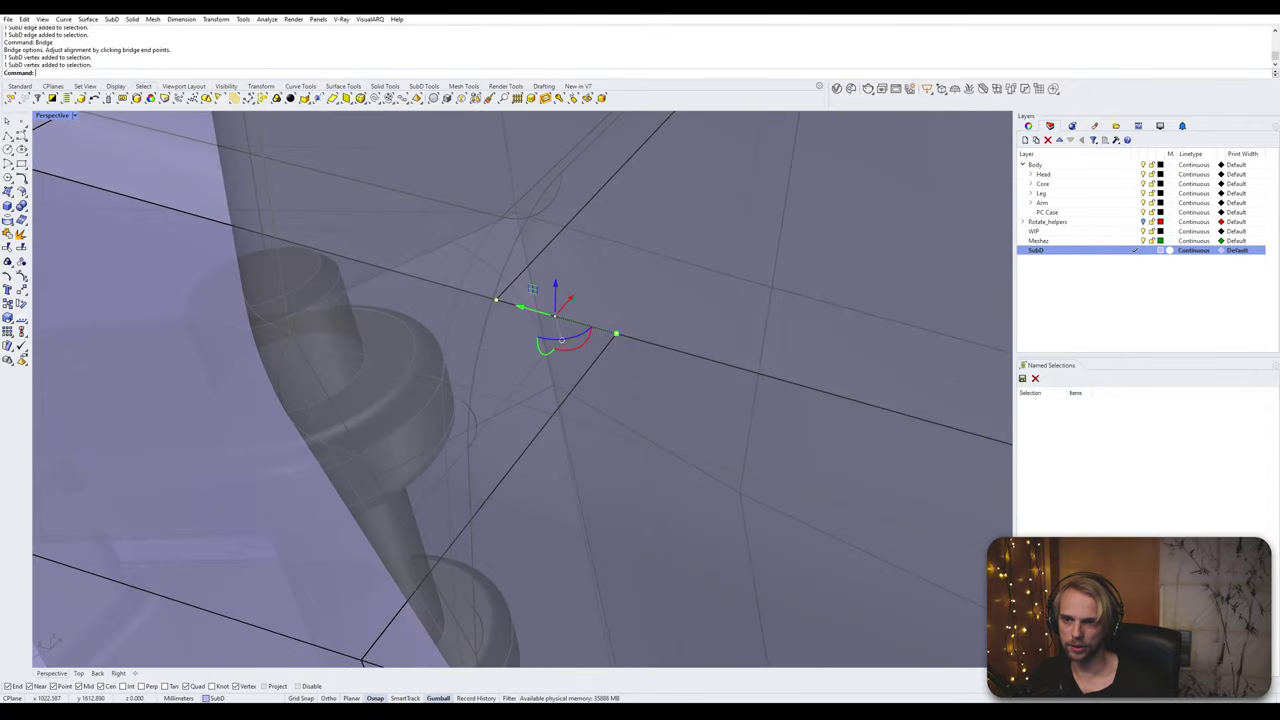
{"action": "type", "text": "Stitch"}
{"action": "key", "text": "Return"}
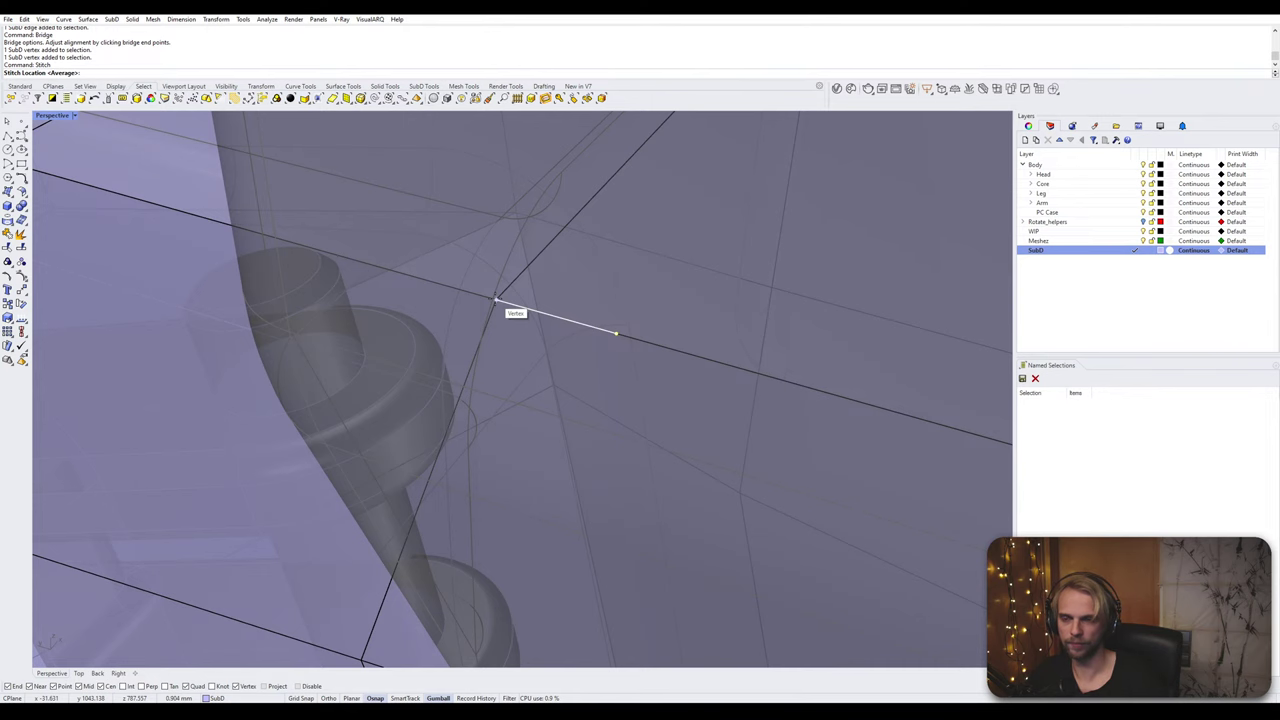
{"action": "left_click", "coordinate": [496, 299]}
{"action": "scroll", "coordinate": [600, 330], "scroll_direction": "down", "scroll_amount": 5}
{"action": "scroll", "coordinate": [700, 356], "scroll_direction": "up", "scroll_amount": 3}
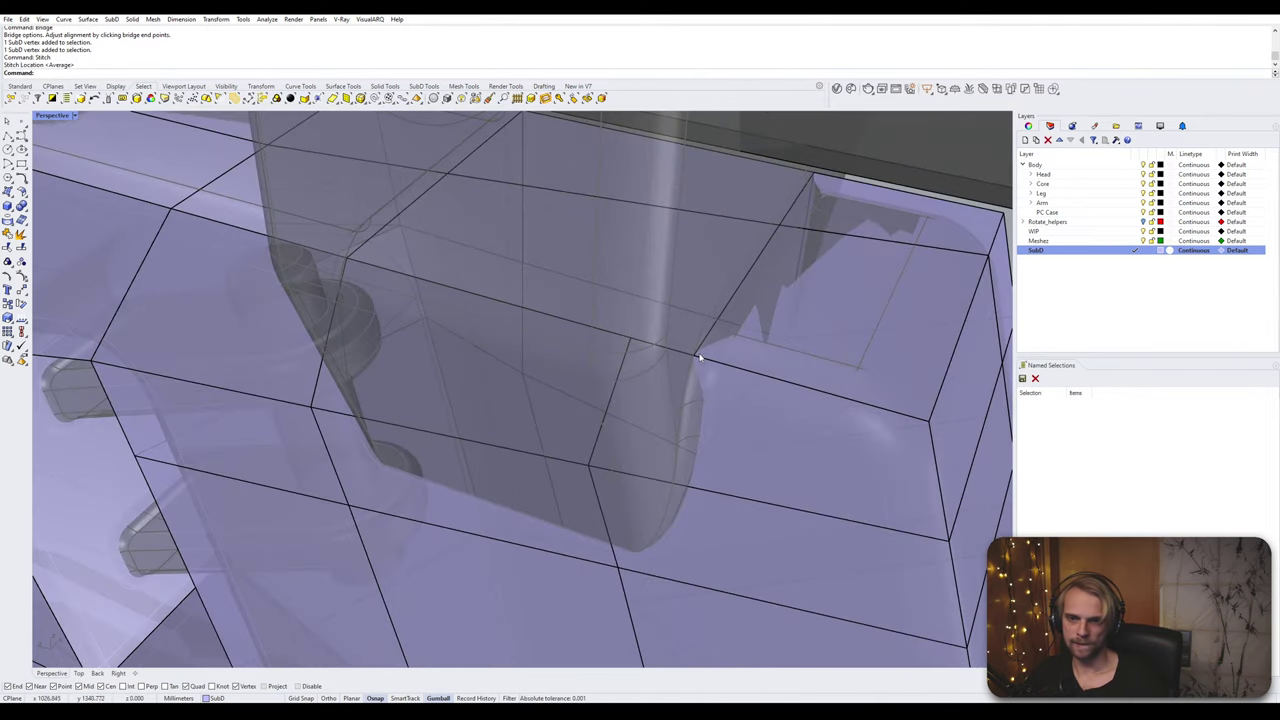
{"action": "left_click", "coordinate": [696, 362], "text": "ctrl+shift"}
{"action": "key", "text": "Escape"}
Step: Stitch the next gap's vertex pair closed at the average location
{"action": "left_click", "coordinate": [632, 339], "text": "ctrl+shift"}
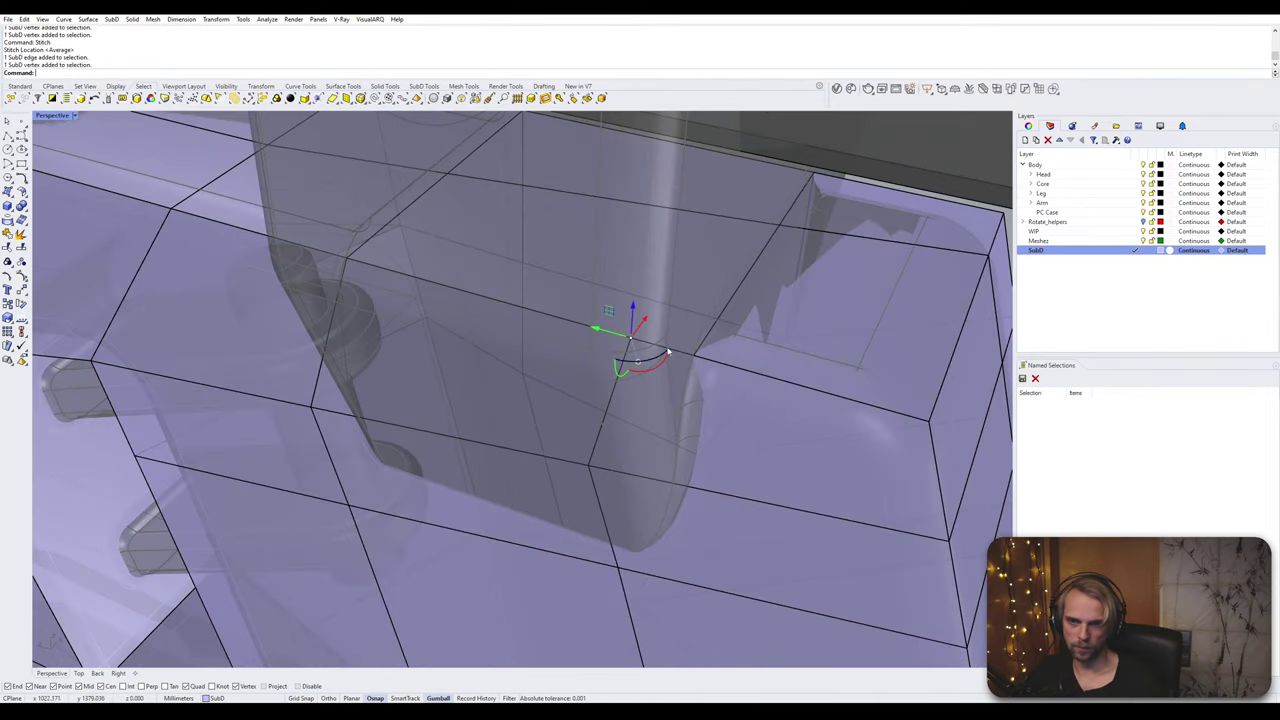
{"action": "left_click", "coordinate": [694, 356], "text": "ctrl+shift"}
{"action": "key", "text": "space"}
{"action": "left_click", "coordinate": [694, 356]}
{"action": "key", "text": "Escape"}
Step: Close the lower gap by stitching its two vertices onto the lower one
{"action": "scroll", "coordinate": [694, 358], "scroll_direction": "down", "scroll_amount": 8}
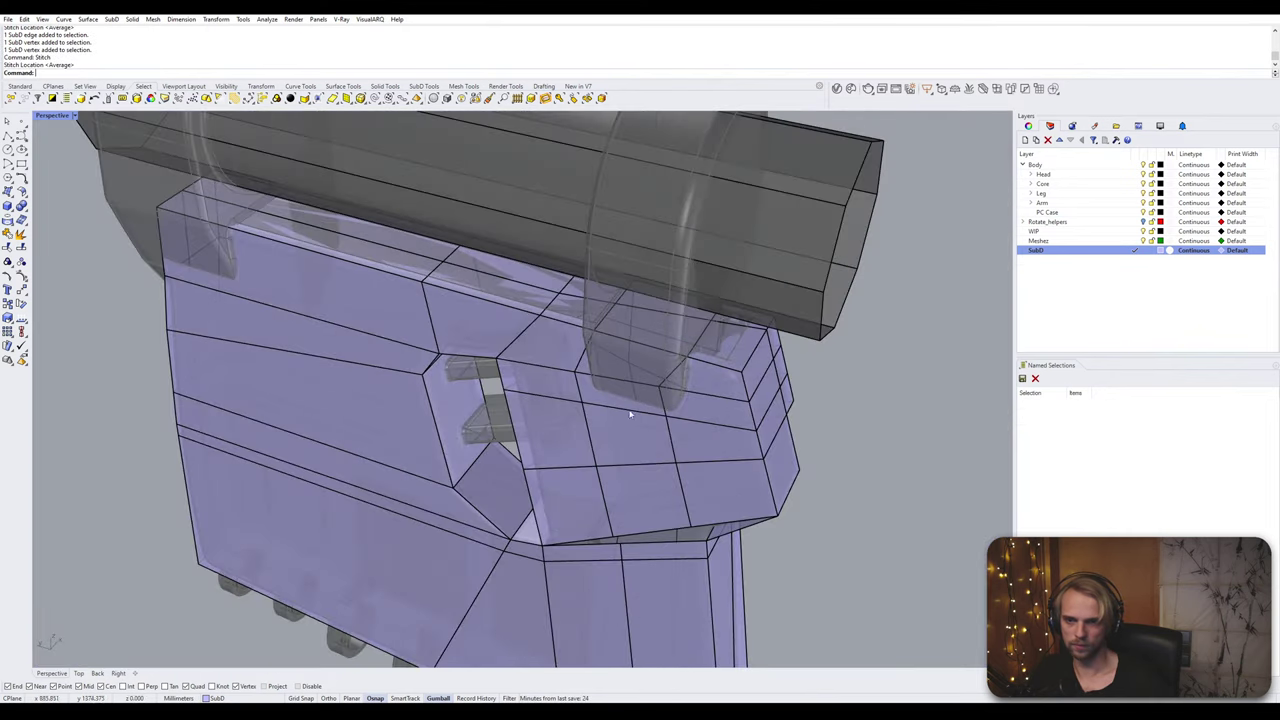
{"action": "right_click_drag", "start_coordinate": [631, 414], "coordinate": [626, 483]}
{"action": "scroll", "coordinate": [634, 544], "scroll_direction": "up", "scroll_amount": 5}
{"action": "left_click", "coordinate": [630, 486], "text": "ctrl+shift"}
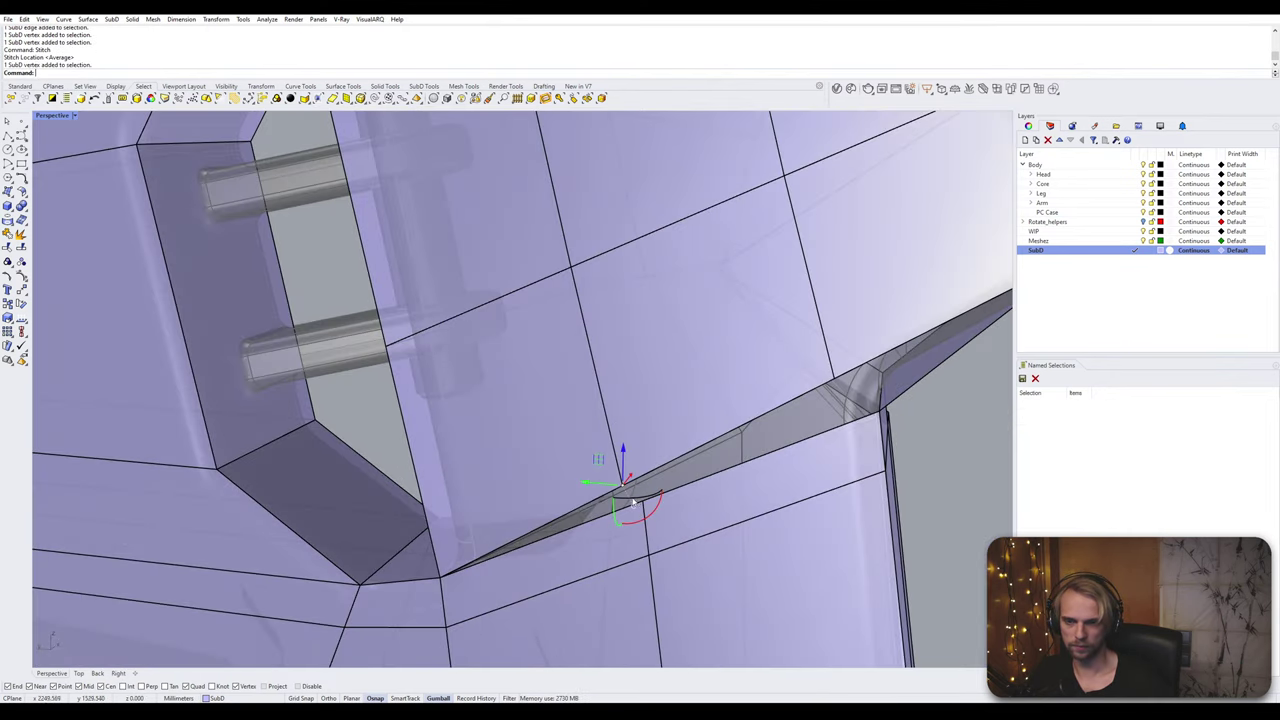
{"action": "left_click", "coordinate": [643, 505], "text": "ctrl+shift"}
{"action": "key", "text": "space"}
{"action": "left_click", "coordinate": [643, 503]}
{"action": "key", "text": "Escape"}
Step: Stitch the last remaining gap's vertex pair shut
{"action": "scroll", "coordinate": [640, 498], "scroll_direction": "down", "scroll_amount": 6}
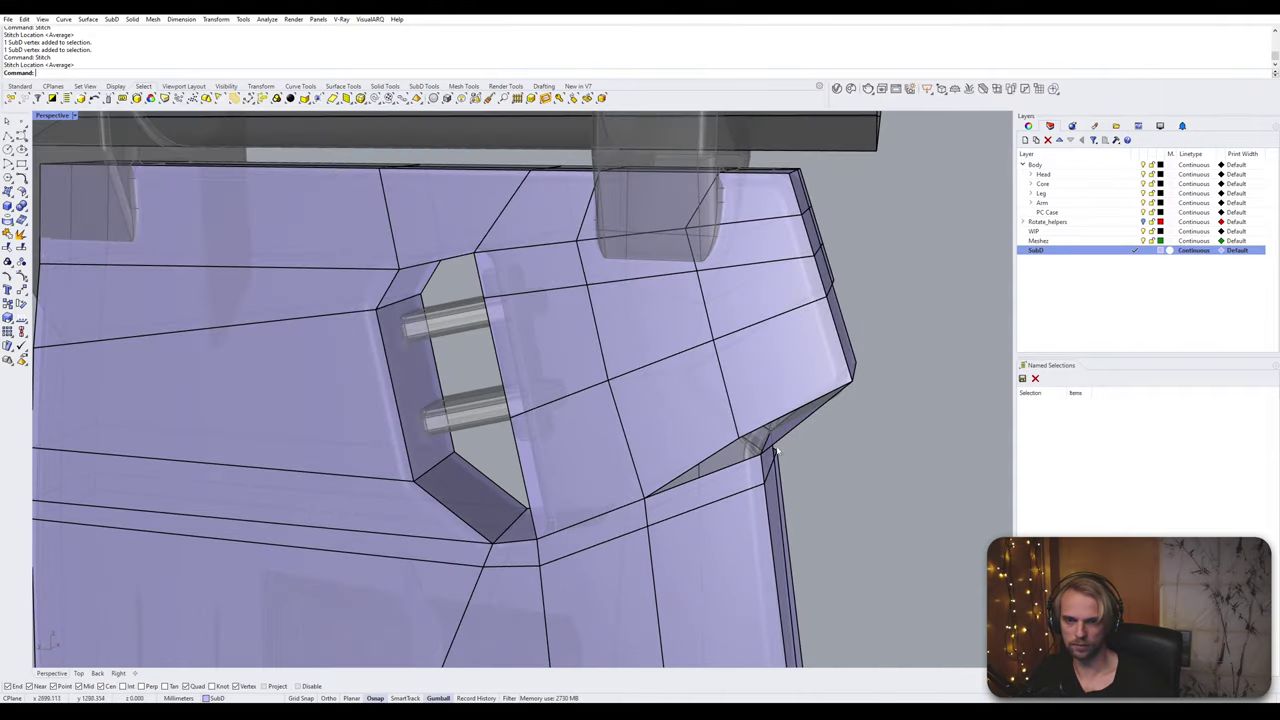
{"action": "scroll", "coordinate": [780, 434], "scroll_direction": "up", "scroll_amount": 6}
{"action": "left_click", "coordinate": [682, 441], "text": "ctrl+shift"}
{"action": "left_click", "coordinate": [727, 477], "text": "ctrl+shift"}
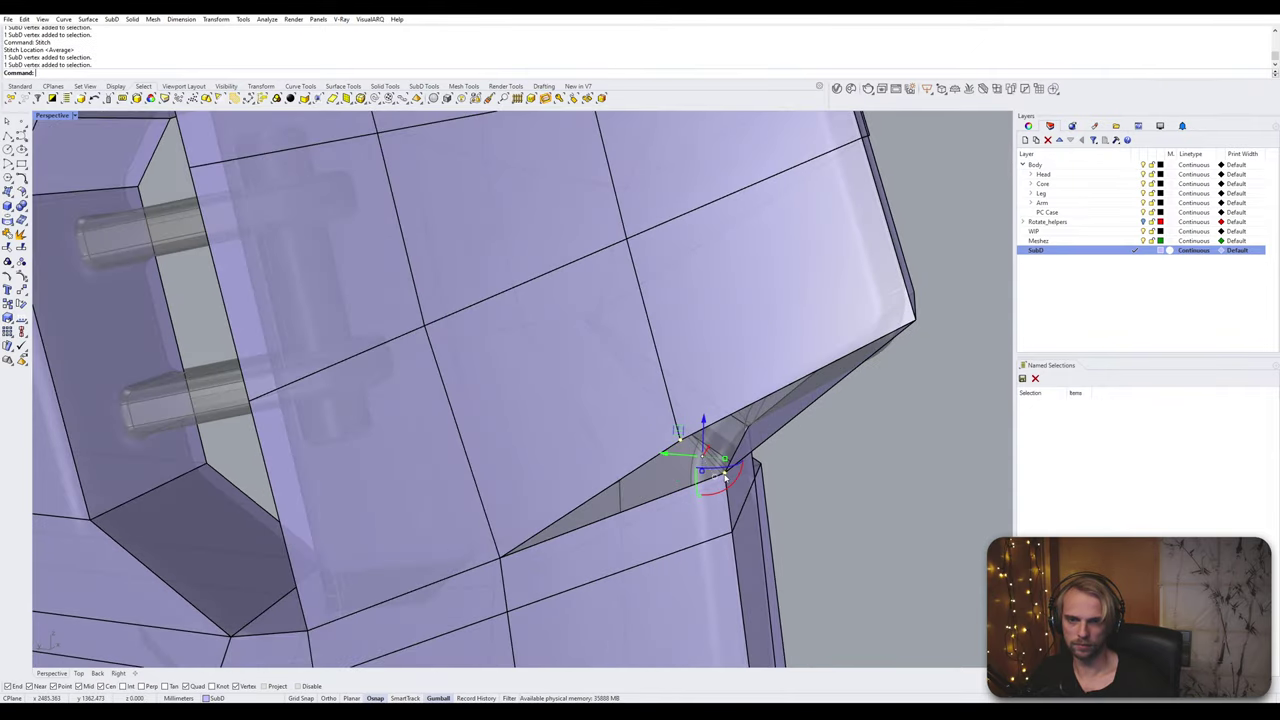
{"action": "key", "text": "Return"}
{"action": "key", "text": "Return"}
Step: Toggle smooth/flat display and orbit around the palm piece to check the closed pocket
{"action": "scroll", "coordinate": [800, 477], "scroll_direction": "down", "scroll_amount": 4}
{"action": "right_click_drag", "start_coordinate": [826, 478], "coordinate": [605, 428]}
{"action": "key", "text": "Tab"}
{"action": "key", "text": "Tab"}
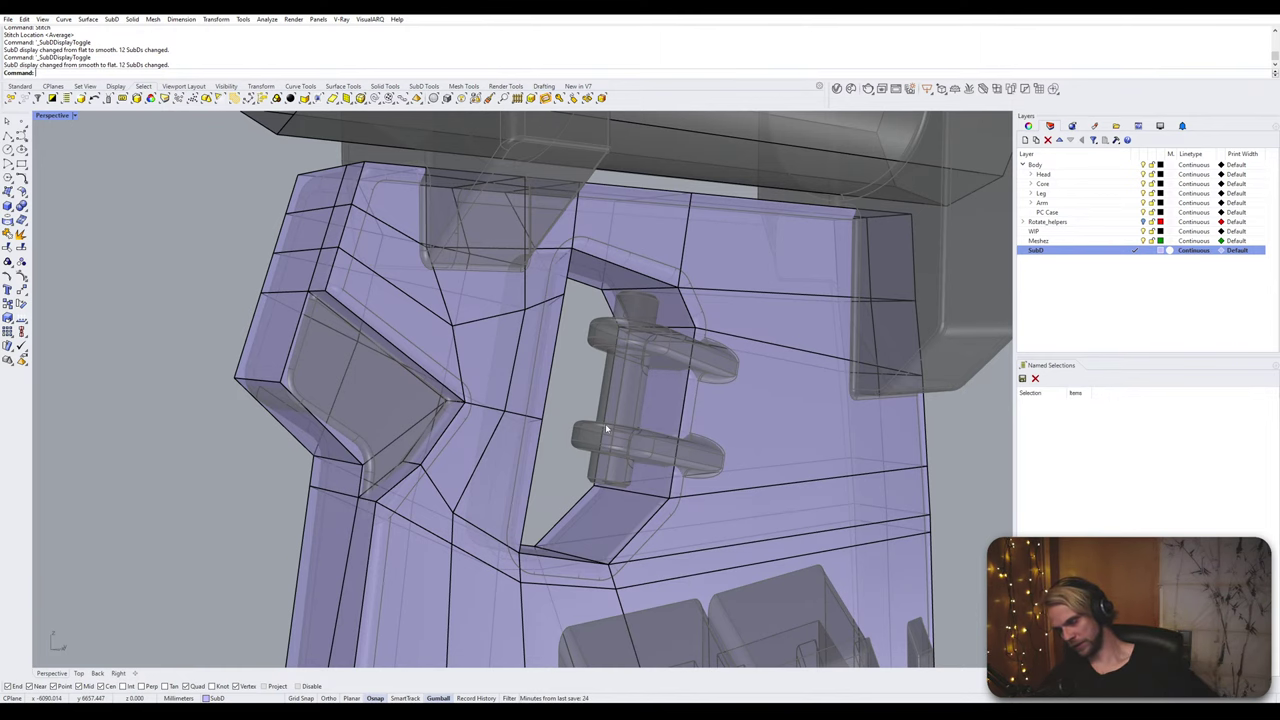
{"action": "right_click_drag", "start_coordinate": [605, 423], "coordinate": [524, 385]}
{"action": "right_click_drag", "start_coordinate": [422, 360], "coordinate": [459, 374]}
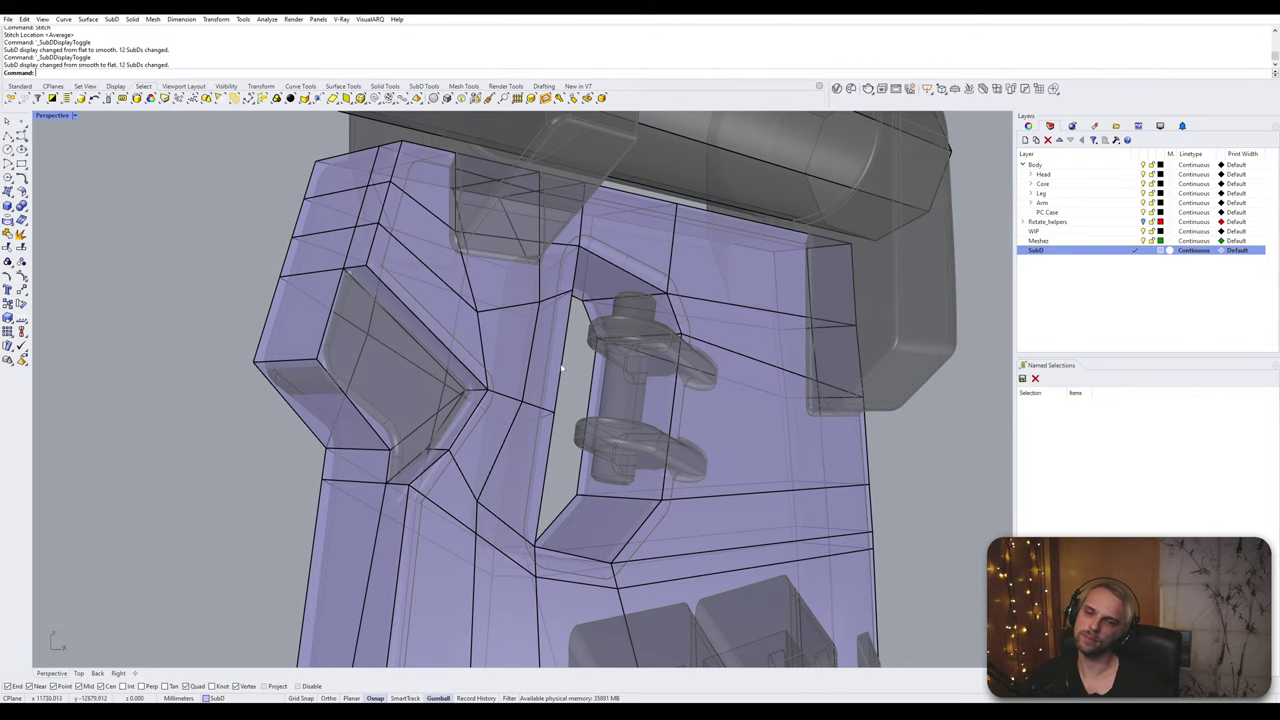
{"action": "right_click_drag", "start_coordinate": [561, 368], "coordinate": [512, 390]}
{"action": "scroll", "coordinate": [500, 385], "scroll_direction": "down", "scroll_amount": 3}
Step: Use ShowSelected to reveal the hidden SubD at the bolt joint, picking SubD among overlapping parts
{"action": "right_click_drag", "start_coordinate": [480, 493], "coordinate": [578, 447]}
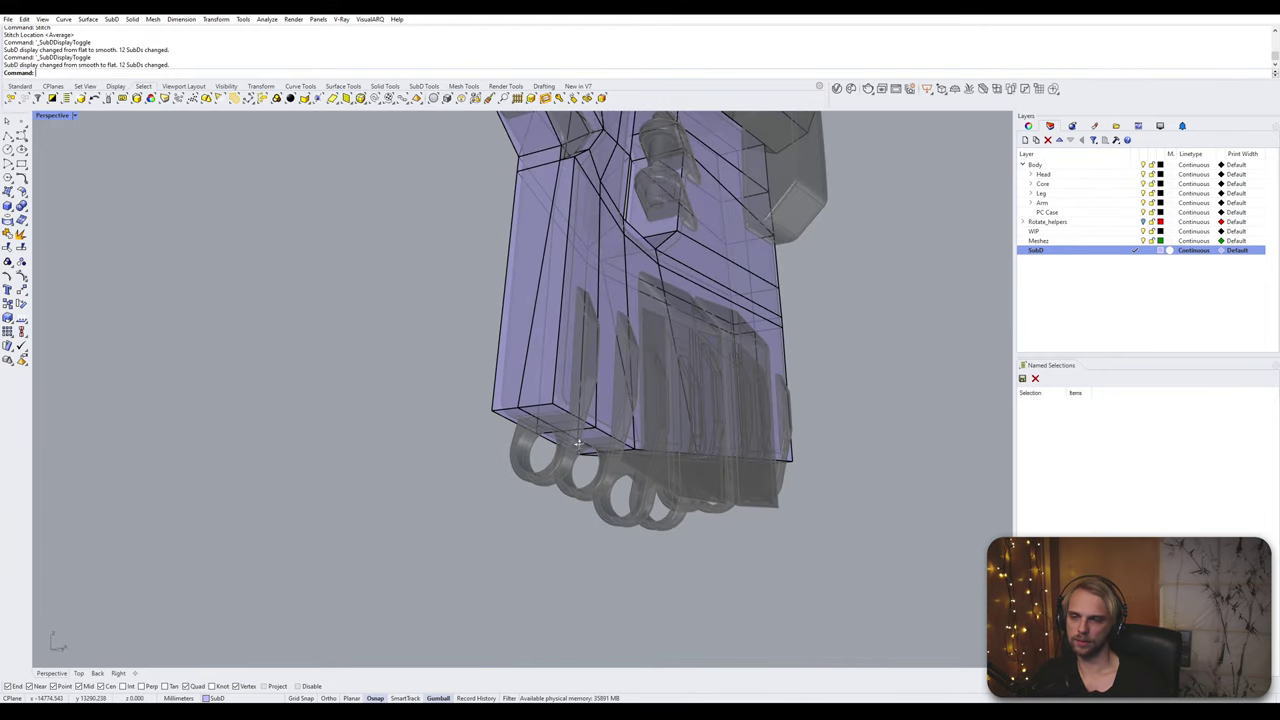
{"action": "type", "text": "ShowSelected"}
{"action": "key", "text": "Return"}
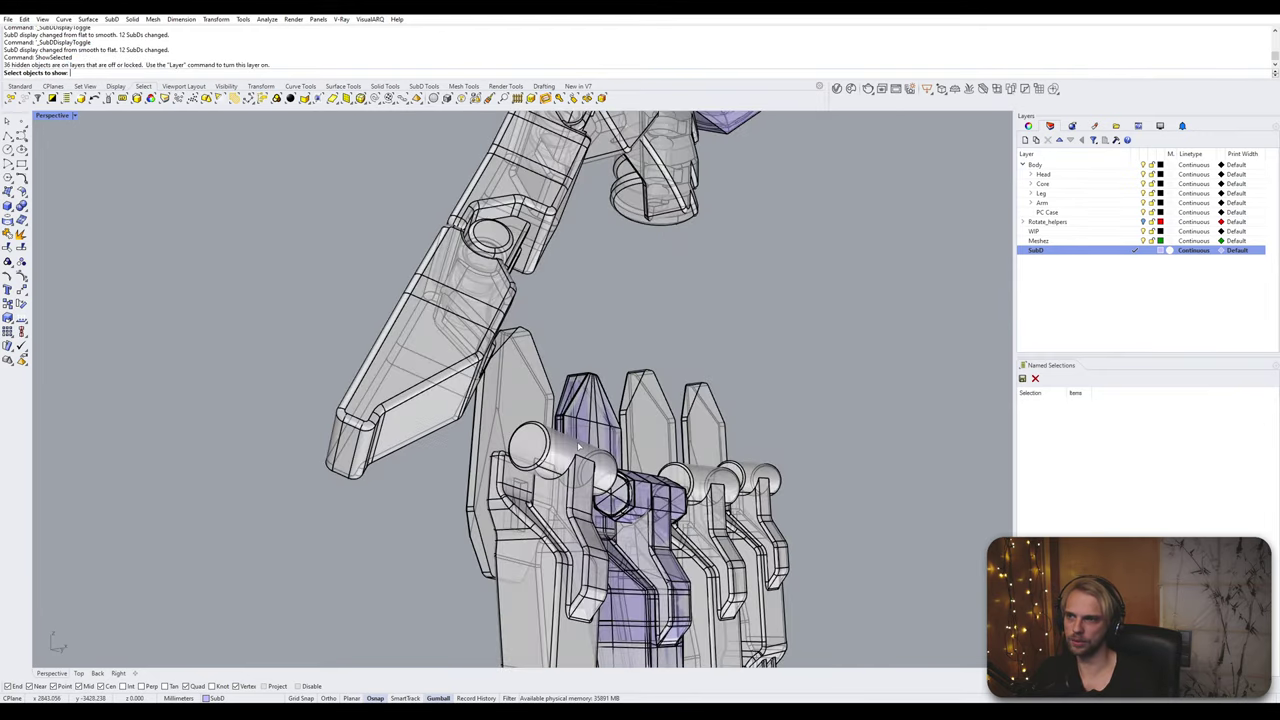
{"action": "right_click_drag", "start_coordinate": [578, 447], "coordinate": [617, 370]}
{"action": "scroll", "coordinate": [617, 370], "scroll_direction": "up", "scroll_amount": 10}
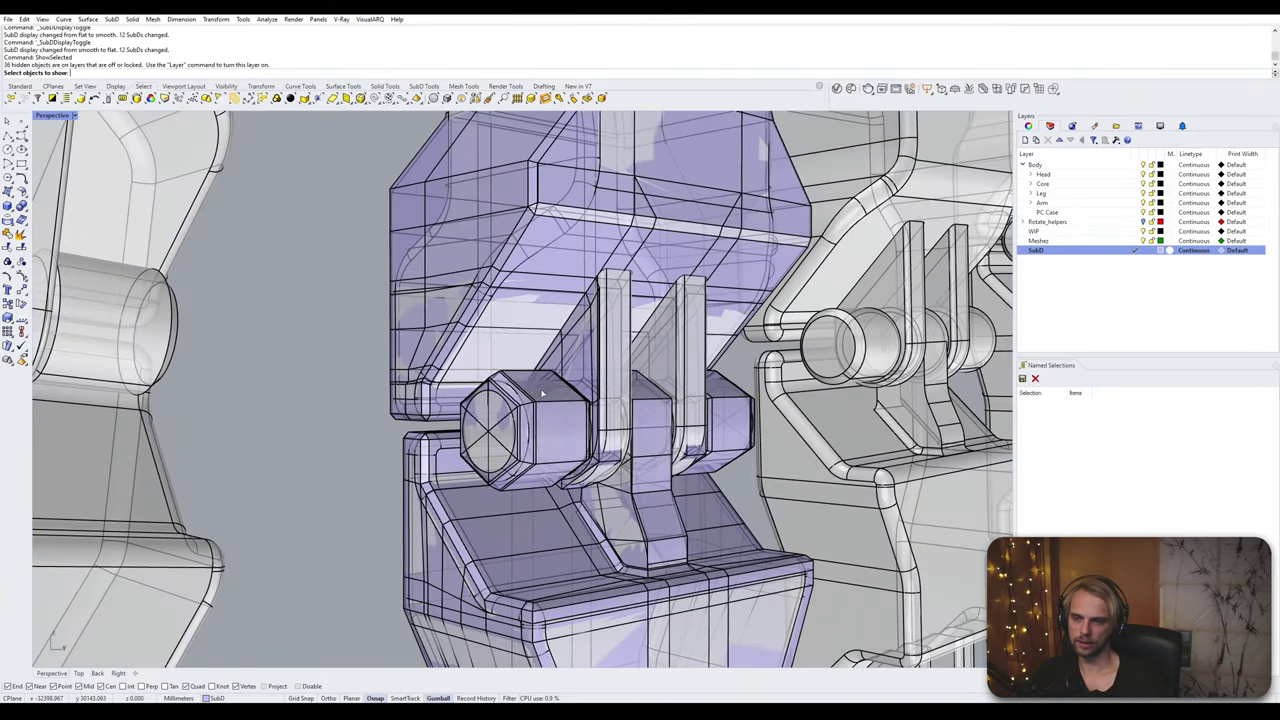
{"action": "left_click", "coordinate": [550, 397]}
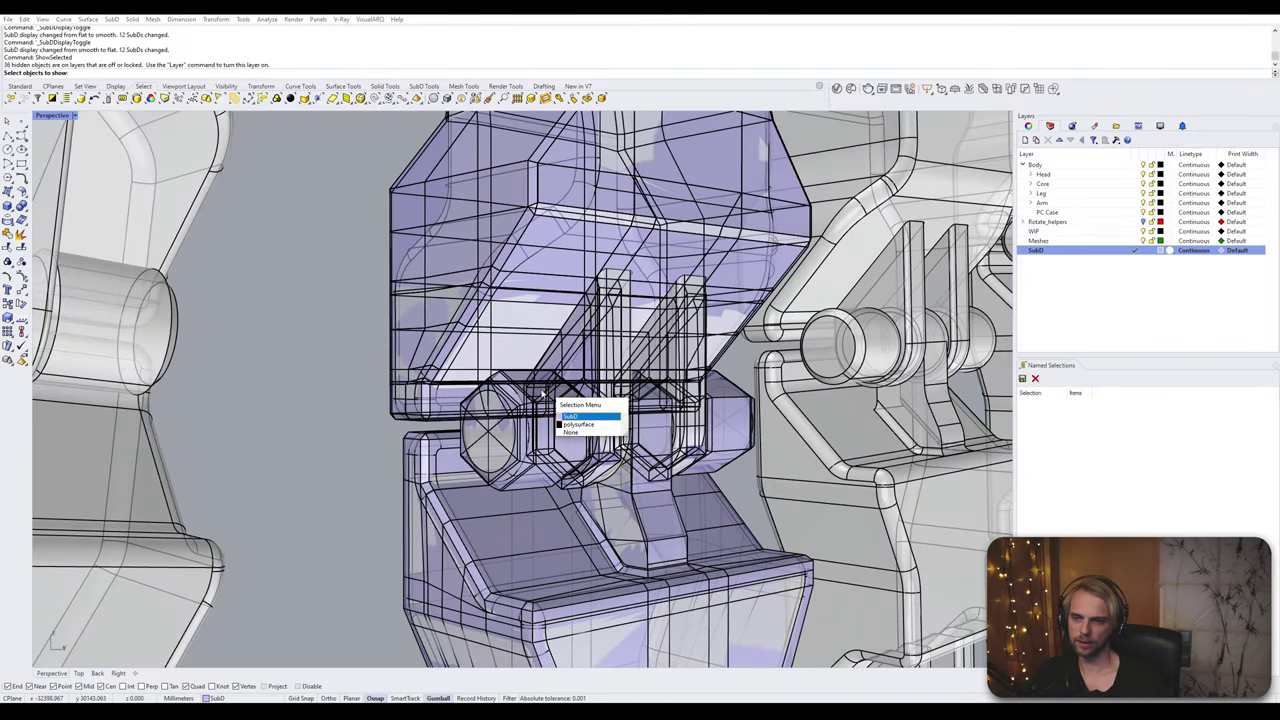
{"action": "left_click", "coordinate": [588, 414]}
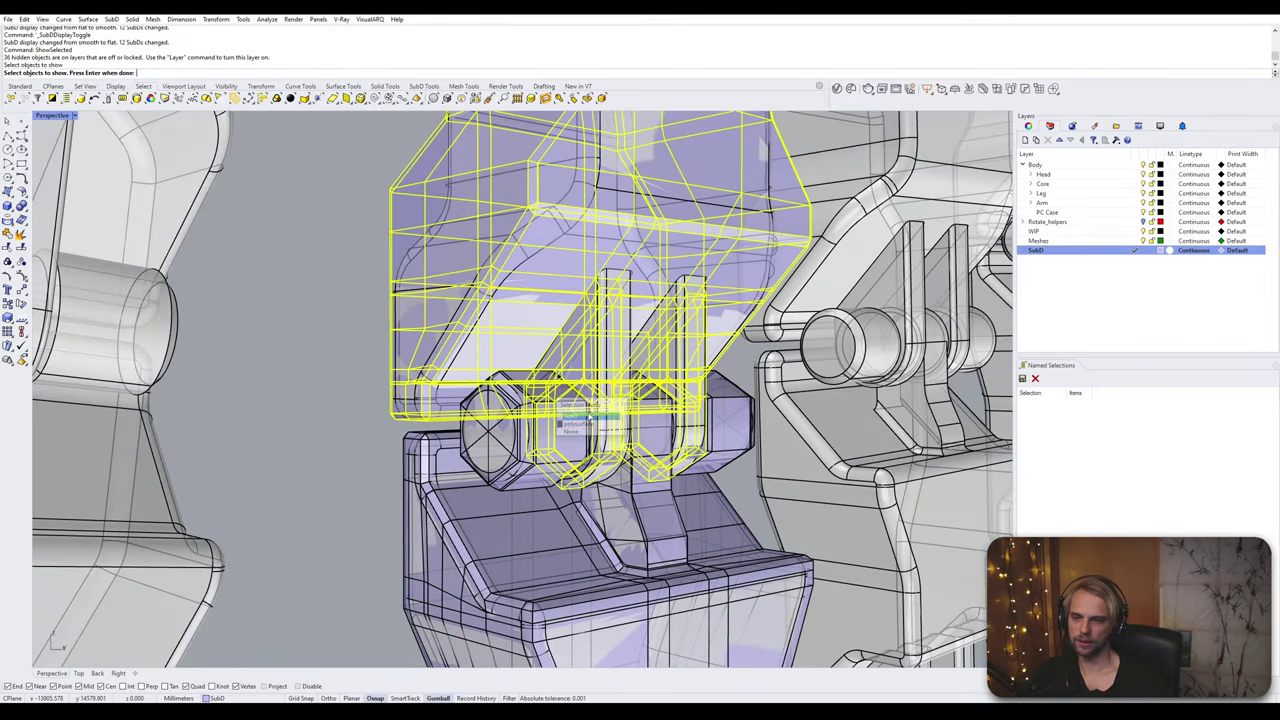
{"action": "scroll", "coordinate": [562, 392], "scroll_direction": "down", "scroll_amount": 8}
{"action": "key", "text": "Return"}
Step: Reveal the hidden finger armour piece too and orbit to view it under the palm
{"action": "scroll", "coordinate": [561, 394], "scroll_direction": "up", "scroll_amount": 10}
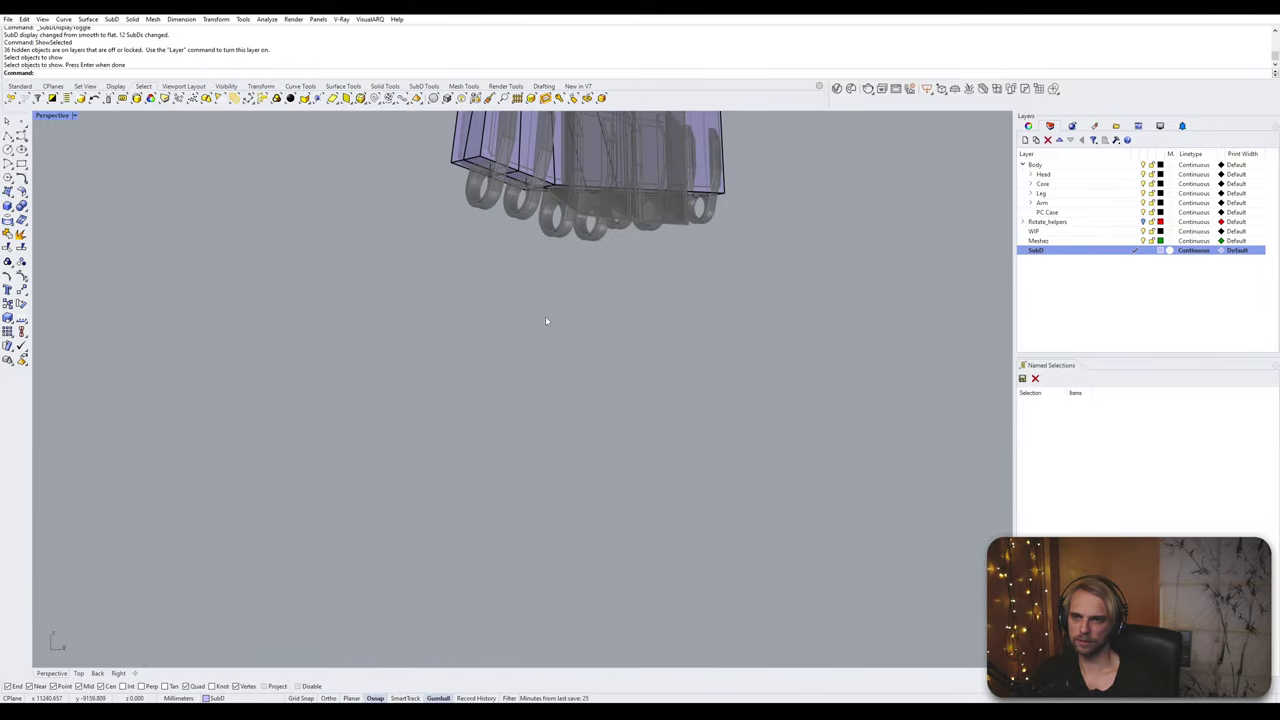
{"action": "scroll", "coordinate": [486, 277], "scroll_direction": "up", "scroll_amount": 3}
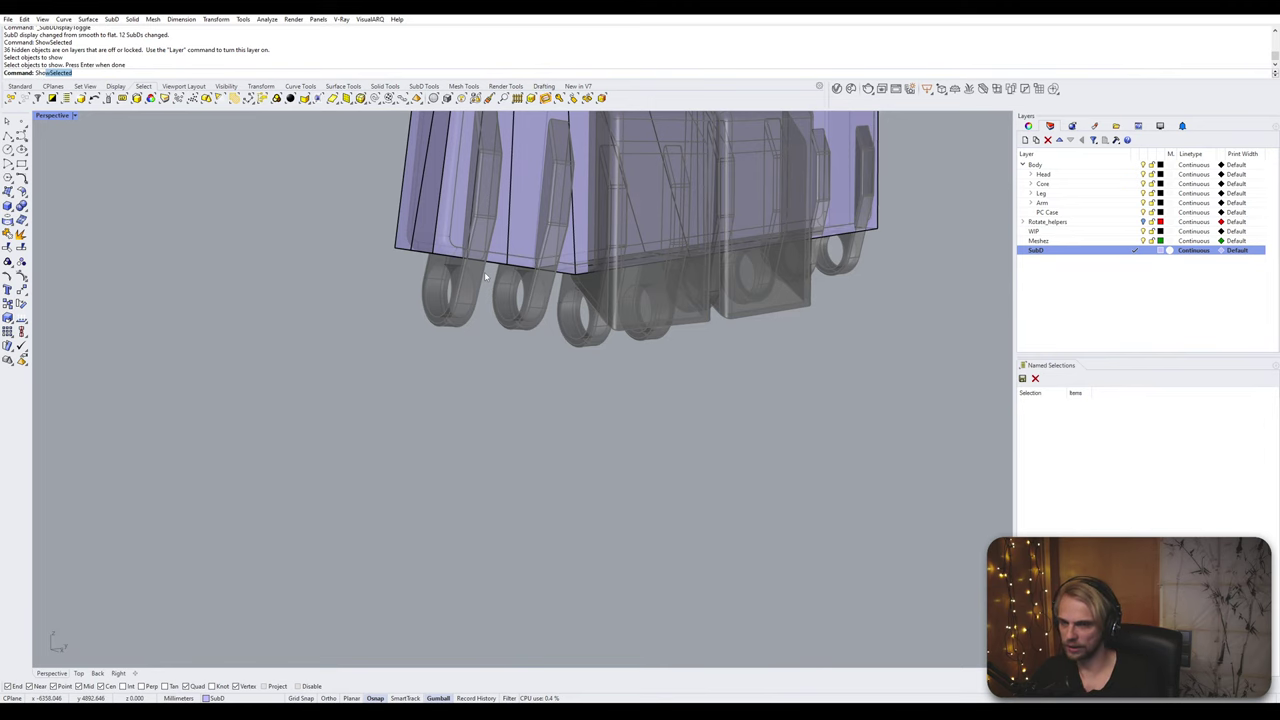
{"action": "key", "text": "Return"}
{"action": "scroll", "coordinate": [485, 276], "scroll_direction": "up", "scroll_amount": 5}
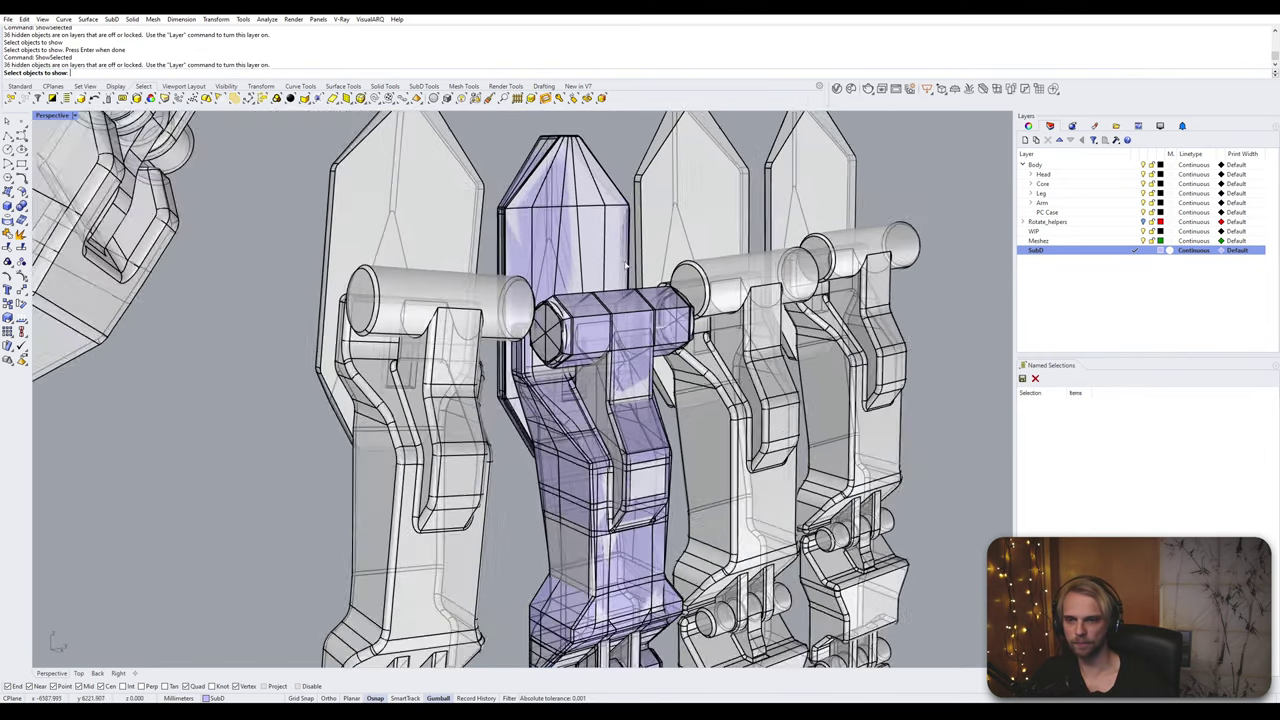
{"action": "left_click", "coordinate": [504, 324]}
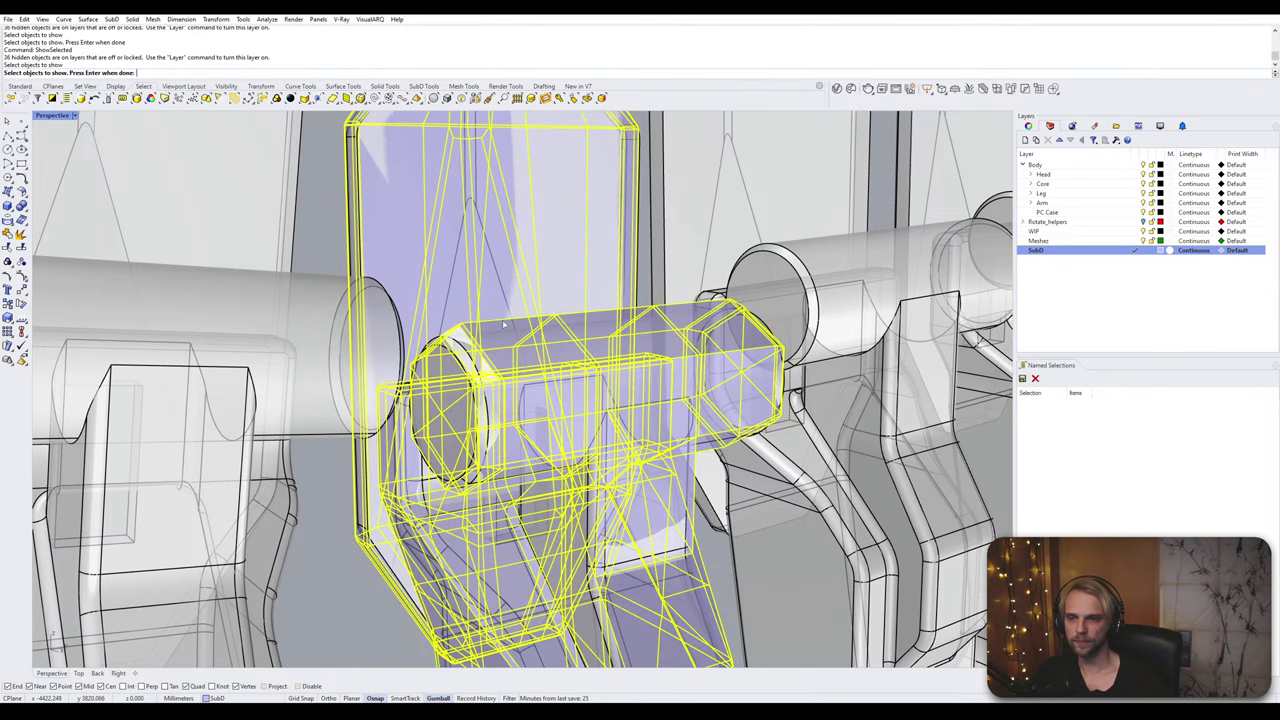
{"action": "key", "text": "Return"}
{"action": "scroll", "coordinate": [504, 324], "scroll_direction": "down", "scroll_amount": 6}
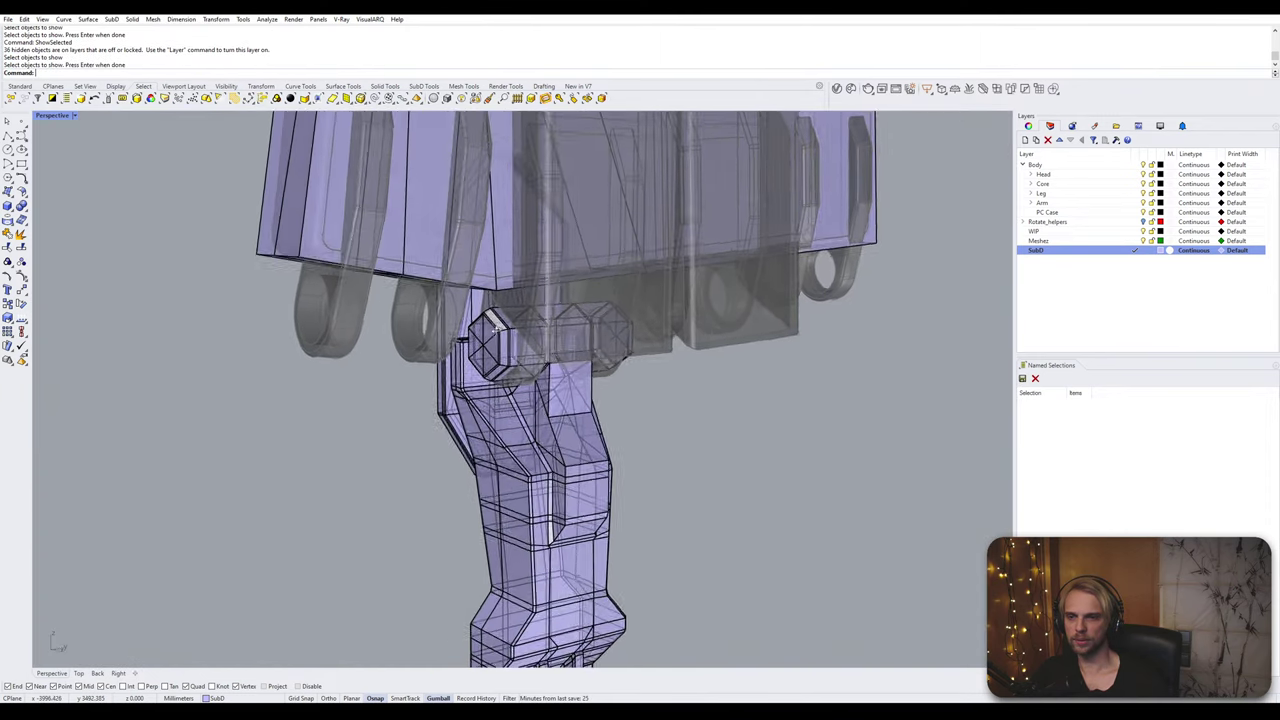
{"action": "right_click_drag", "start_coordinate": [504, 324], "coordinate": [571, 233]}
{"action": "right_click_drag", "start_coordinate": [554, 316], "coordinate": [563, 325]}
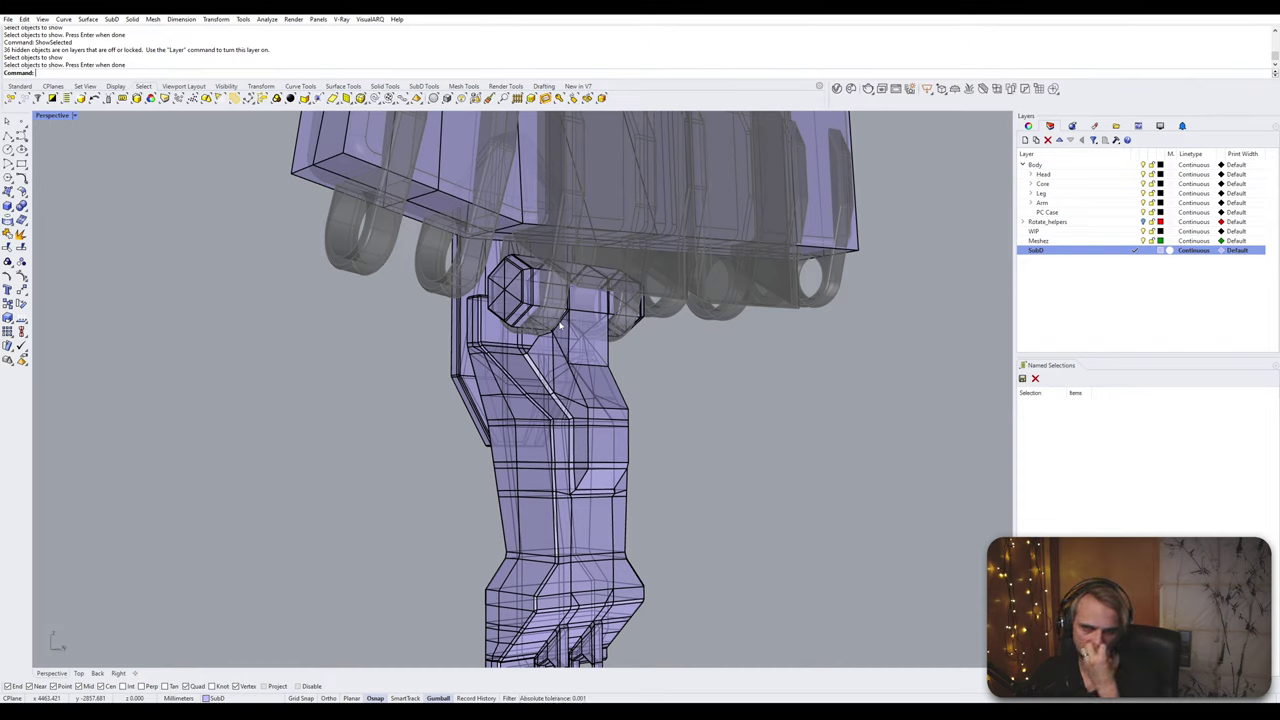
{"action": "scroll", "coordinate": [560, 325], "scroll_direction": "up", "scroll_amount": 3}
Step: Set the viewport to Shaded display and the SubD to flat display
{"action": "key", "text": "Tab"}
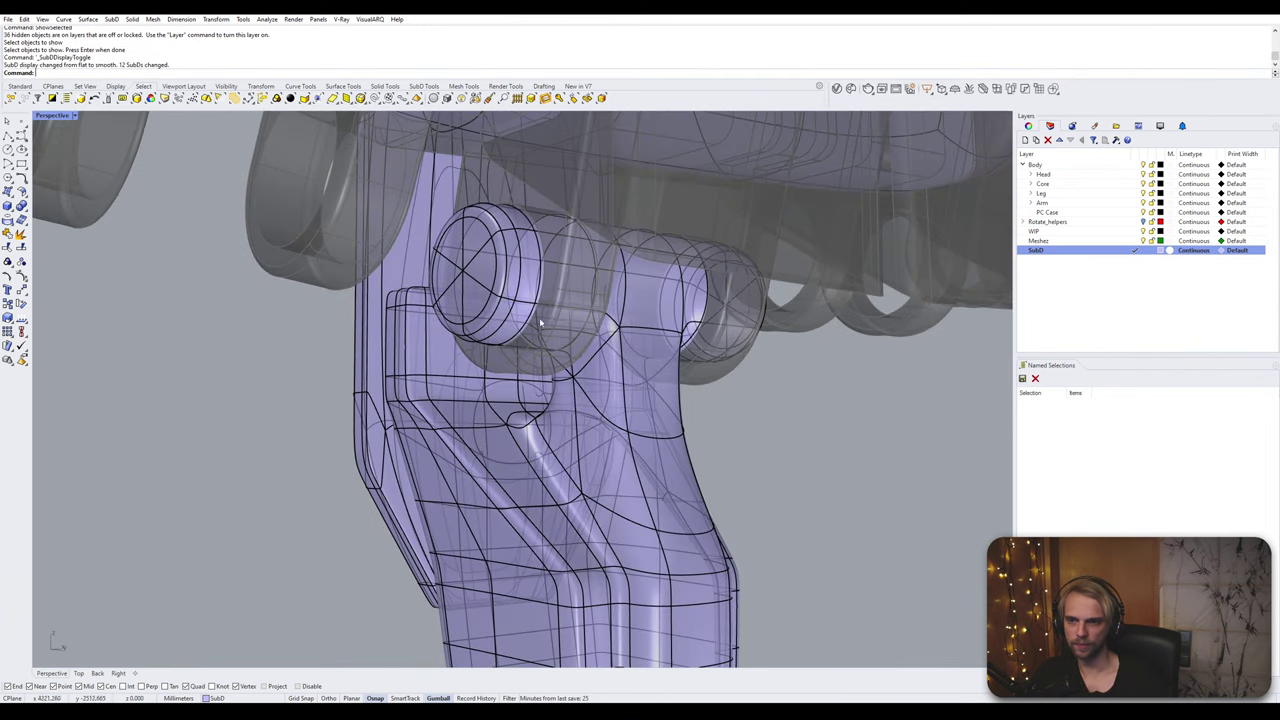
{"action": "right_click_drag", "start_coordinate": [563, 317], "coordinate": [570, 330]}
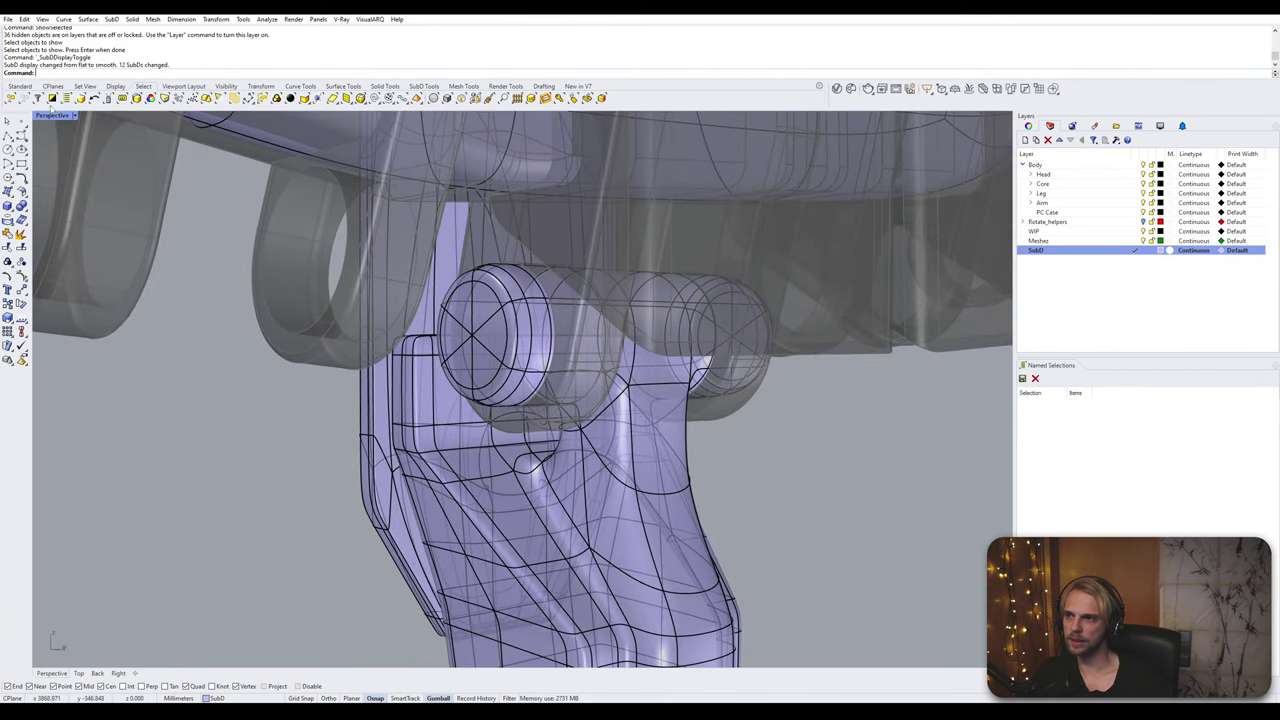
{"action": "right_click", "coordinate": [40, 117]}
{"action": "left_click", "coordinate": [60, 163]}
{"action": "mouse_move", "coordinate": [470, 340]}
{"action": "right_mouse_down"}
{"action": "mouse_move", "coordinate": [498, 366]}
{"action": "mouse_move", "coordinate": [447, 338]}
{"action": "mouse_move", "coordinate": [514, 414]}
{"action": "mouse_move", "coordinate": [482, 477]}
{"action": "mouse_move", "coordinate": [429, 462]}
{"action": "mouse_move", "coordinate": [486, 410]}
{"action": "right_mouse_up"}
{"action": "key", "text": "Tab"}
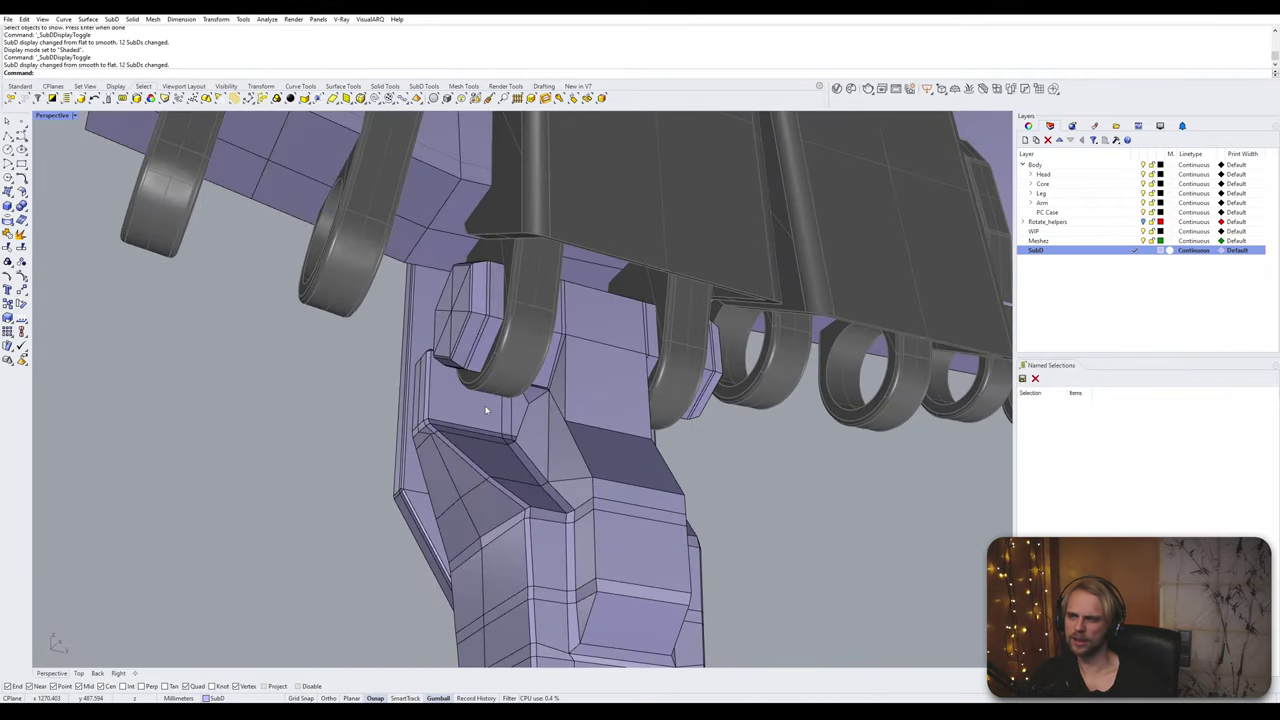
{"action": "scroll", "coordinate": [538, 314], "scroll_direction": "up", "scroll_amount": 3}
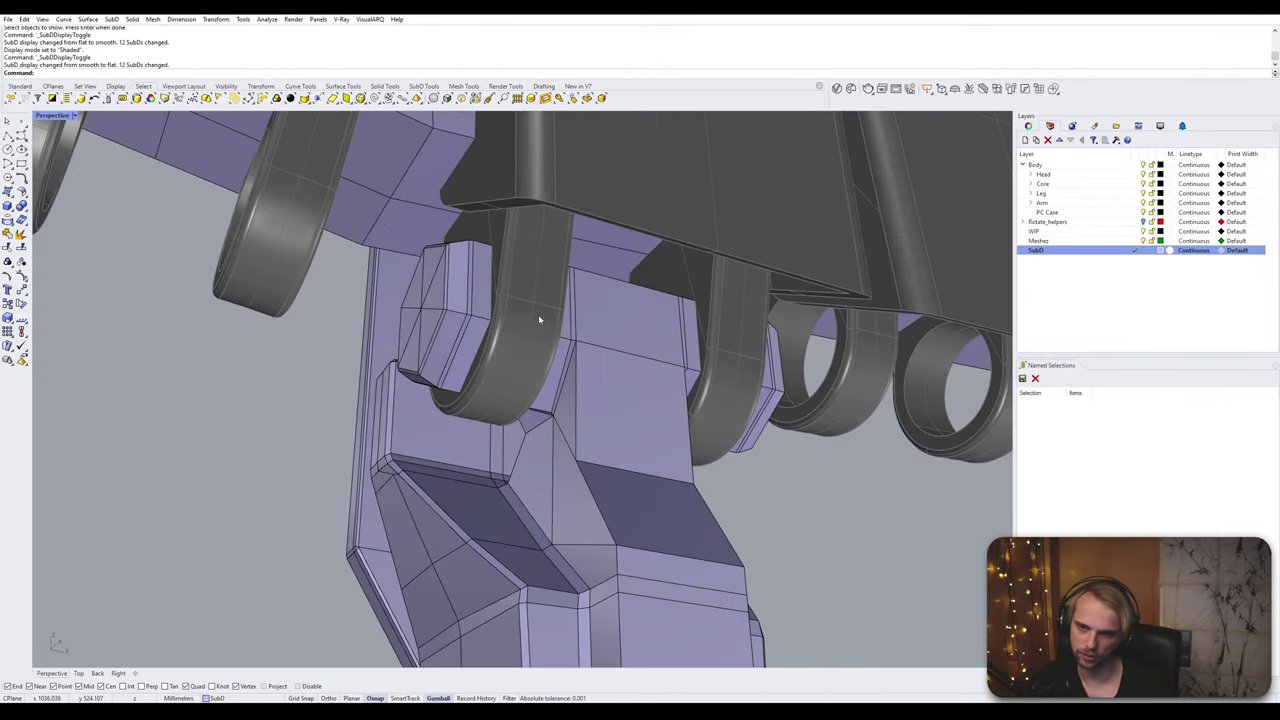
{"action": "right_click_drag", "start_coordinate": [538, 319], "coordinate": [491, 339]}
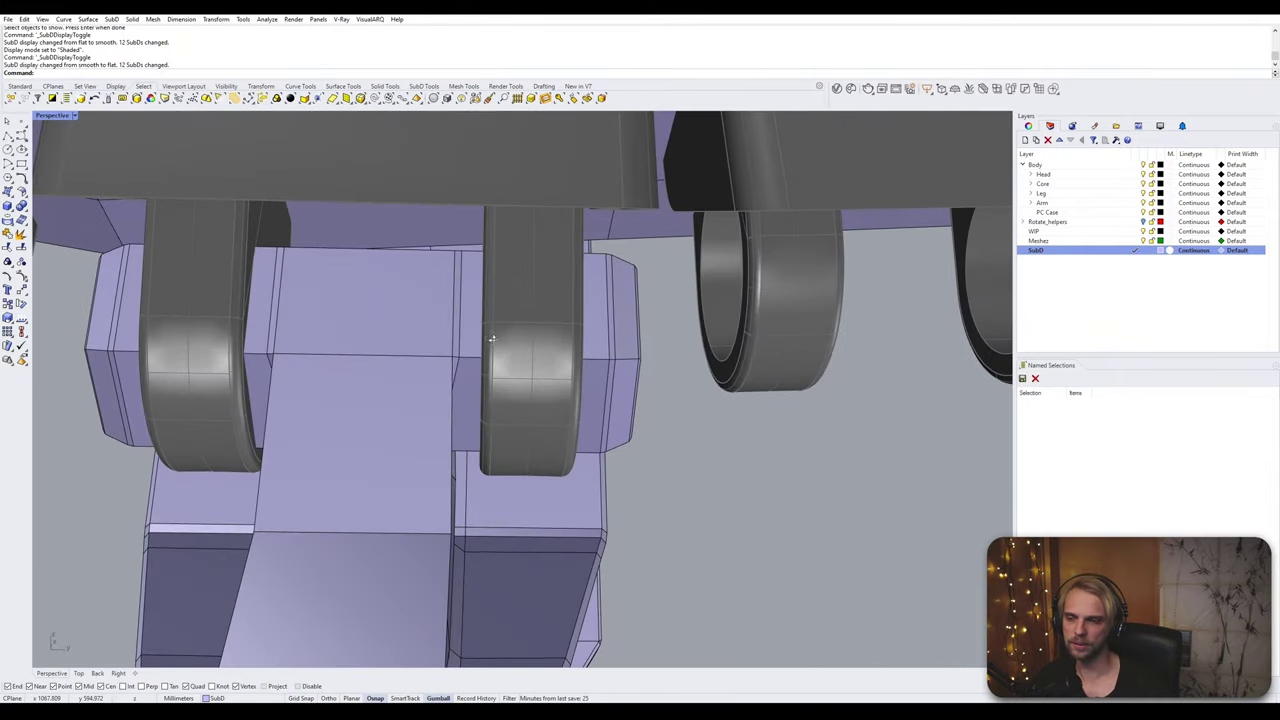
Step: Select the six faces of the hexagonal nut housing around the leg block
{"action": "left_click", "coordinate": [256, 380], "text": "ctrl+shift"}
{"action": "left_click", "coordinate": [262, 324], "text": "ctrl+shift"}
{"action": "right_click_drag", "start_coordinate": [262, 316], "coordinate": [488, 372]}
{"action": "scroll", "coordinate": [525, 416], "scroll_direction": "up", "scroll_amount": 5}
{"action": "left_click", "coordinate": [525, 417], "text": "ctrl+shift"}
{"action": "scroll", "coordinate": [527, 418], "scroll_direction": "down", "scroll_amount": 5}
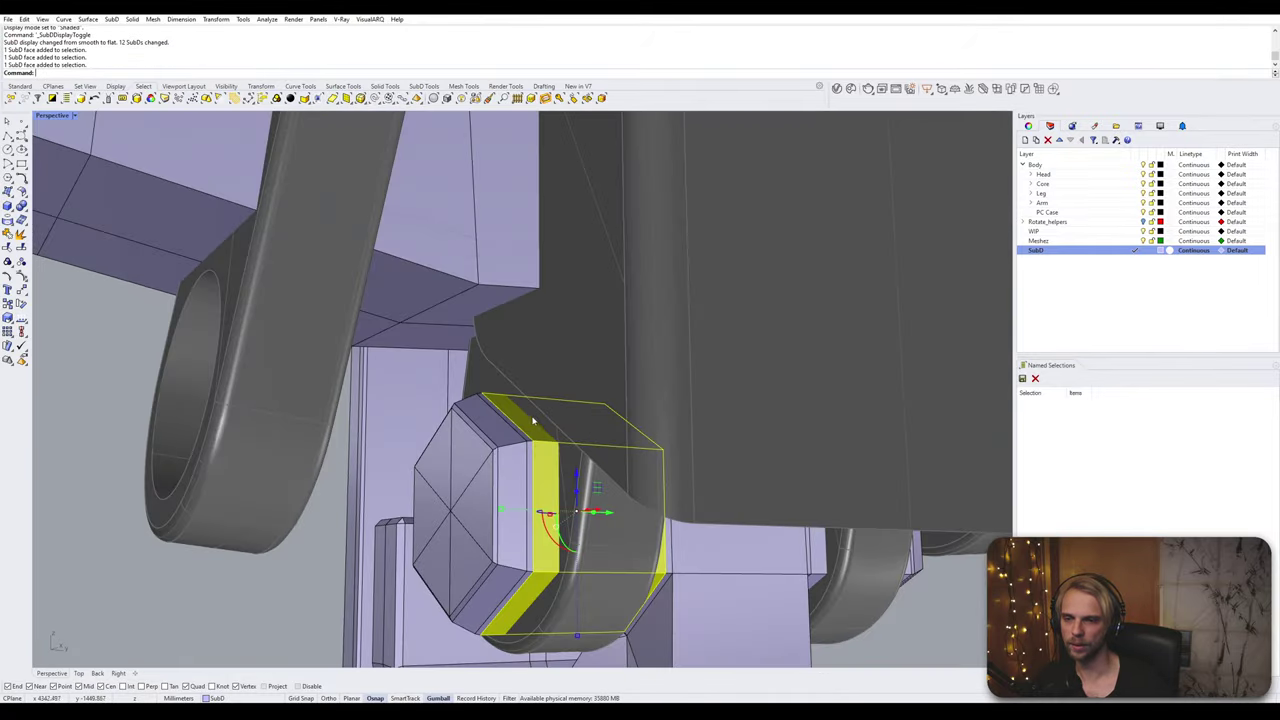
{"action": "right_click_drag", "start_coordinate": [533, 421], "coordinate": [633, 416]}
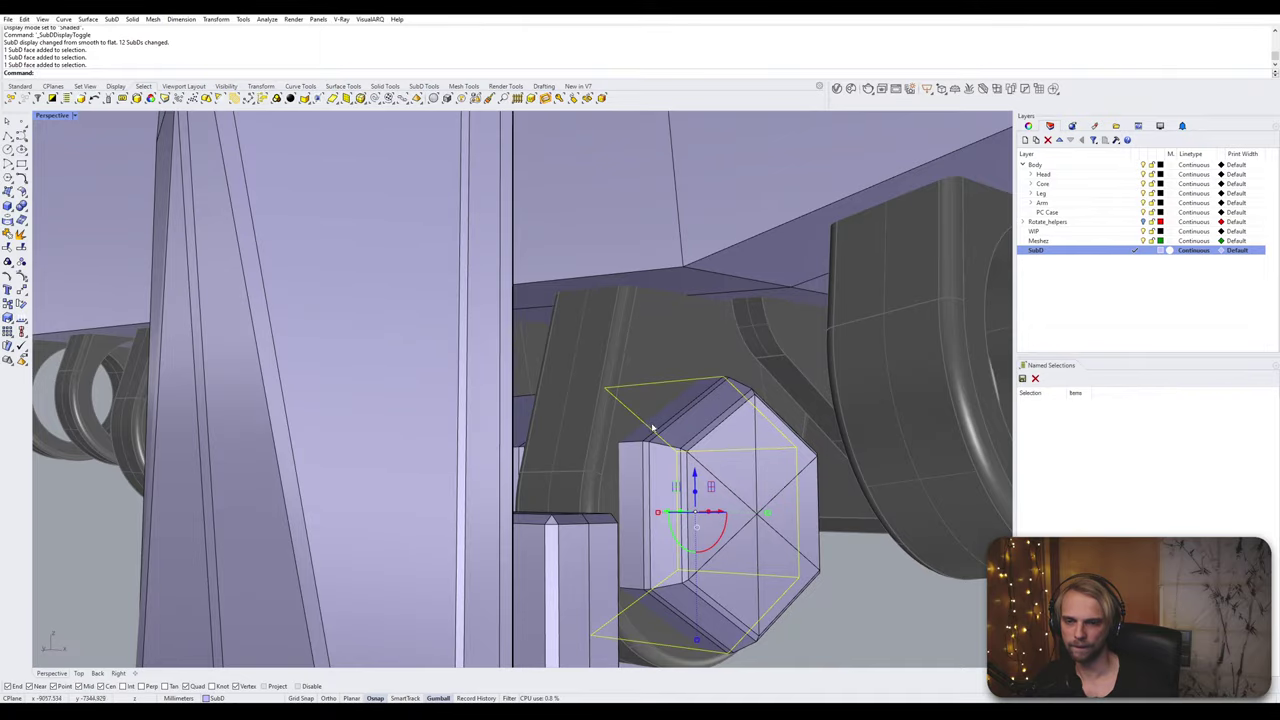
{"action": "left_click", "coordinate": [652, 428], "text": "ctrl+shift"}
{"action": "left_click", "coordinate": [632, 500], "text": "ctrl+shift"}
{"action": "right_click_drag", "start_coordinate": [632, 500], "coordinate": [502, 390]}
{"action": "left_click", "coordinate": [647, 453], "text": "ctrl+shift"}
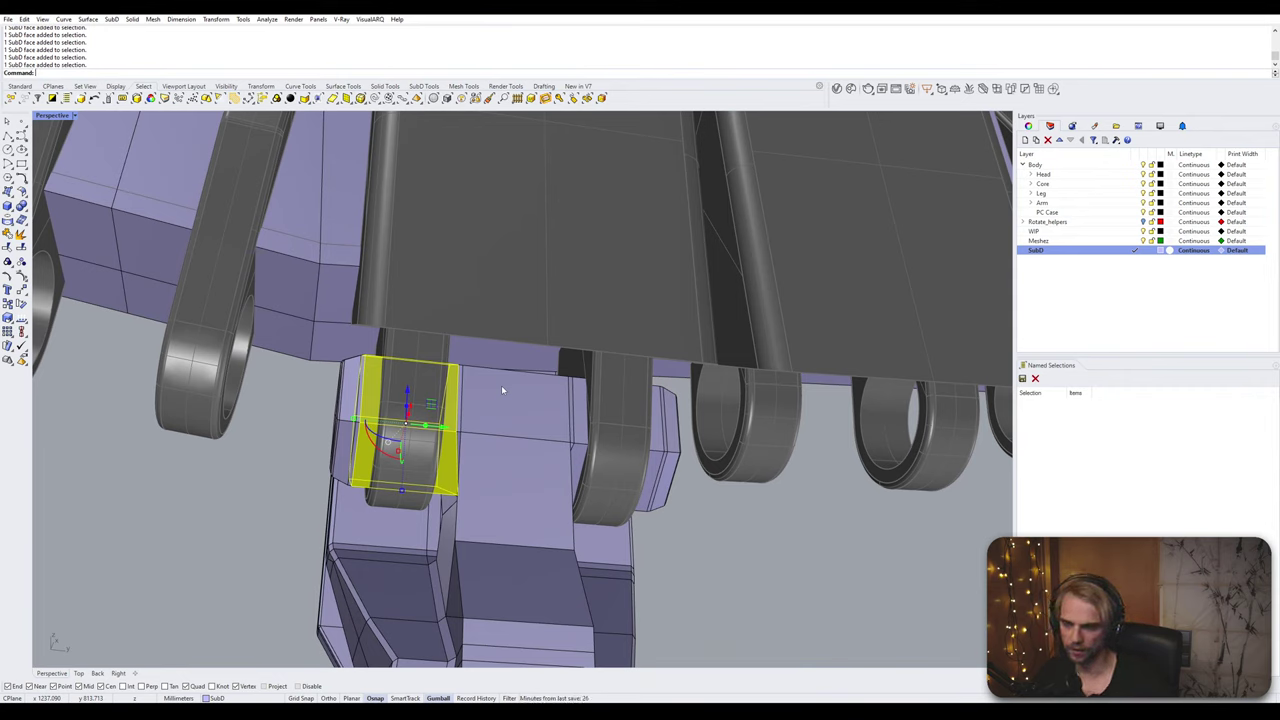
Step: Extract the selected housing faces as their own SubD and hide the remaining block body
{"action": "type", "text": "tractSrf"}
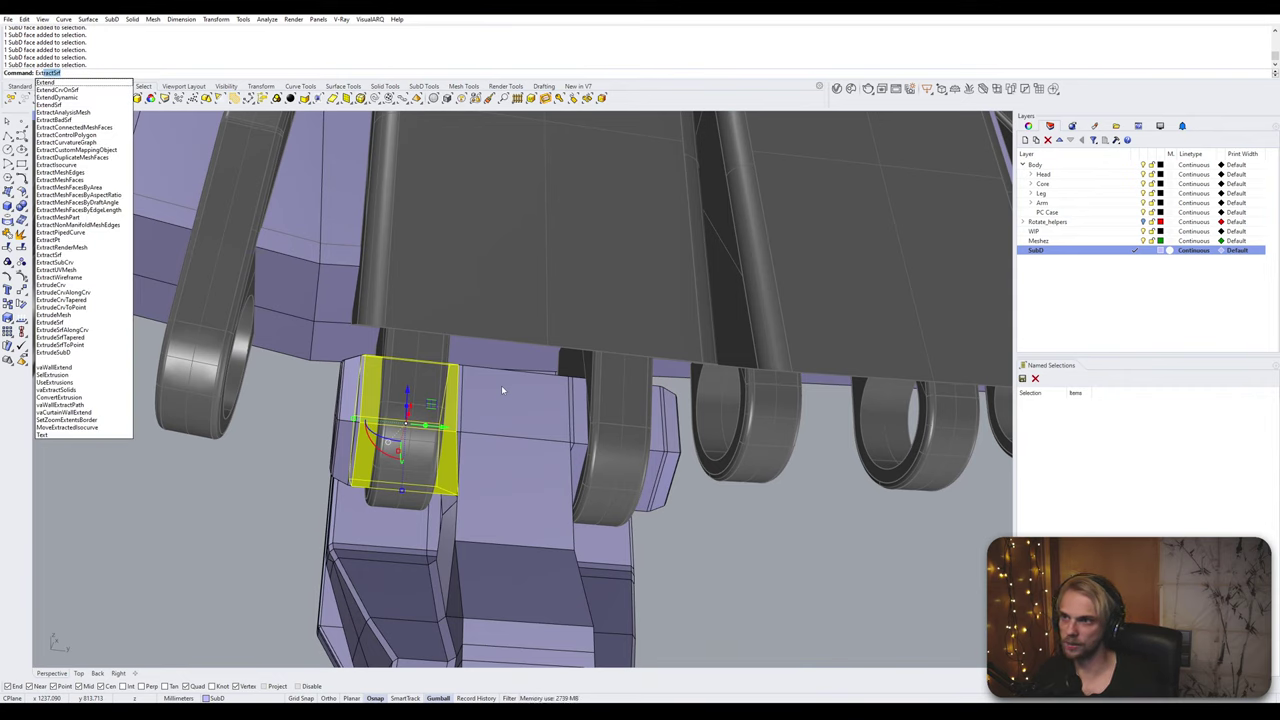
{"action": "key", "text": "Return"}
{"action": "left_click", "coordinate": [510, 411]}
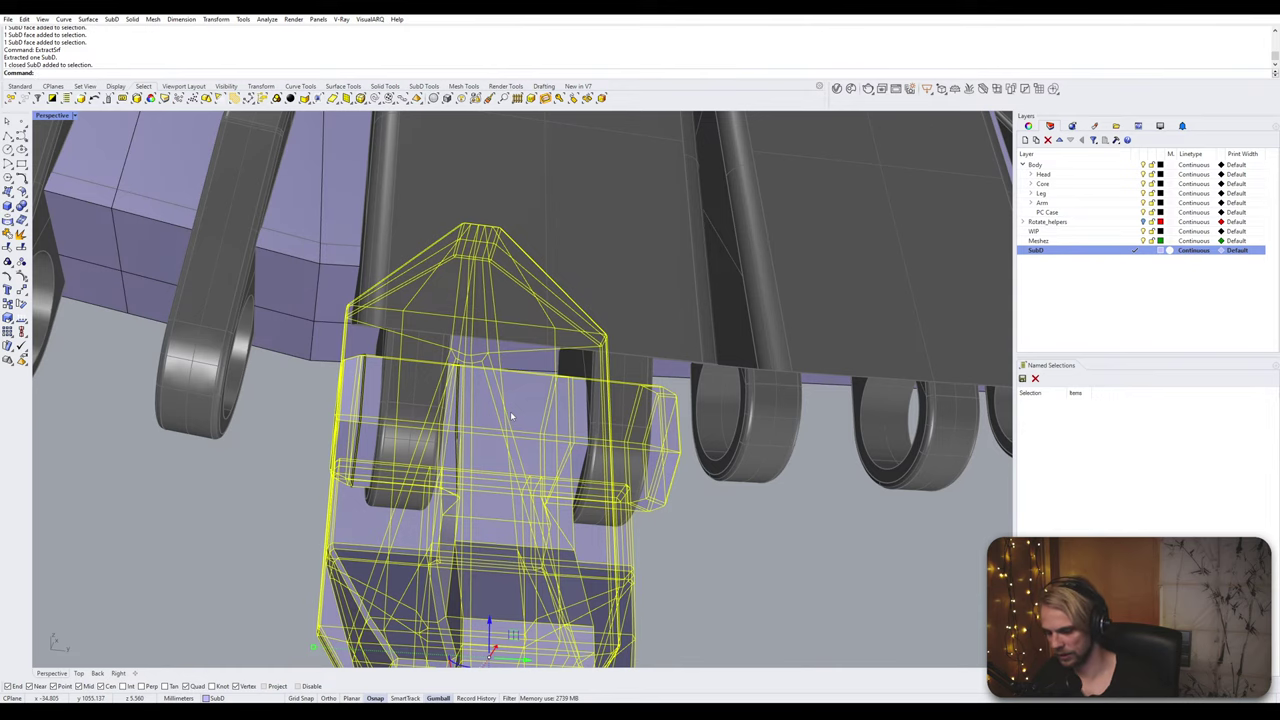
{"action": "type", "text": "hide"}
{"action": "key", "text": "Return"}
Step: Scale the hexagon's edge loop to 0 to flatten it
{"action": "right_click_drag", "start_coordinate": [616, 382], "coordinate": [491, 471]}
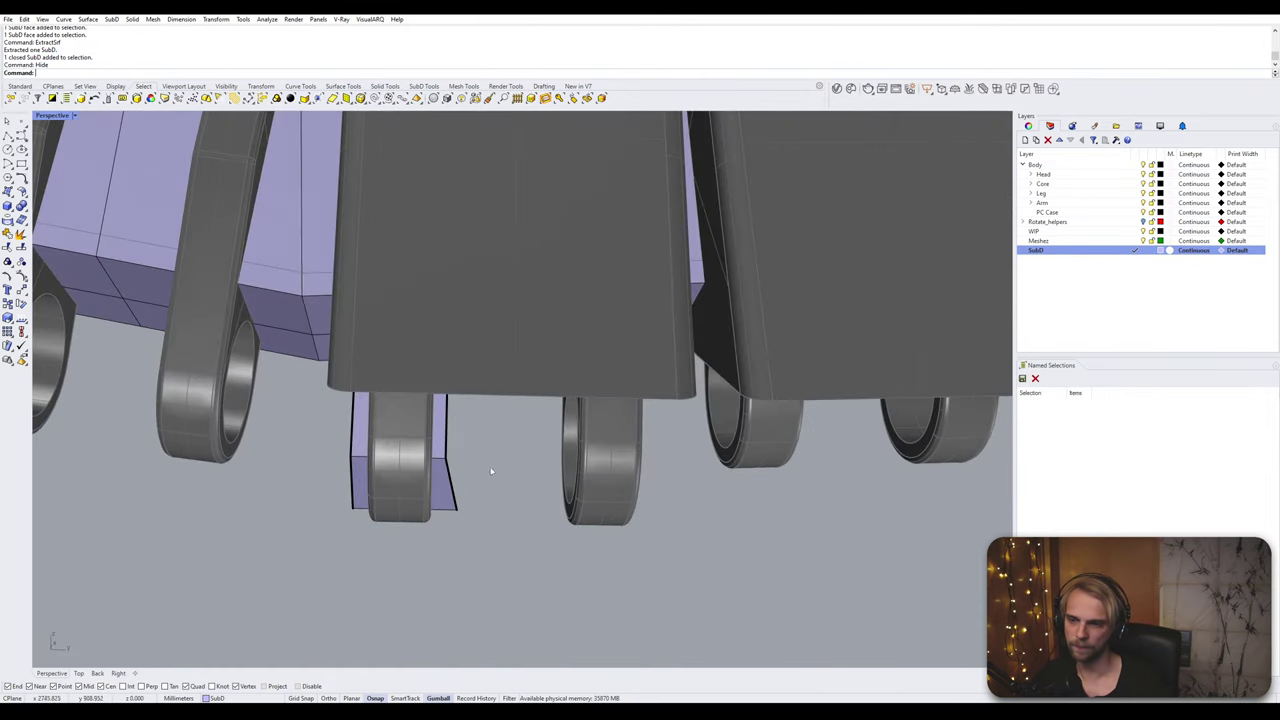
{"action": "scroll", "coordinate": [484, 478], "scroll_direction": "up", "scroll_amount": 5}
{"action": "double_click", "coordinate": [436, 489], "text": "ctrl+shift"}
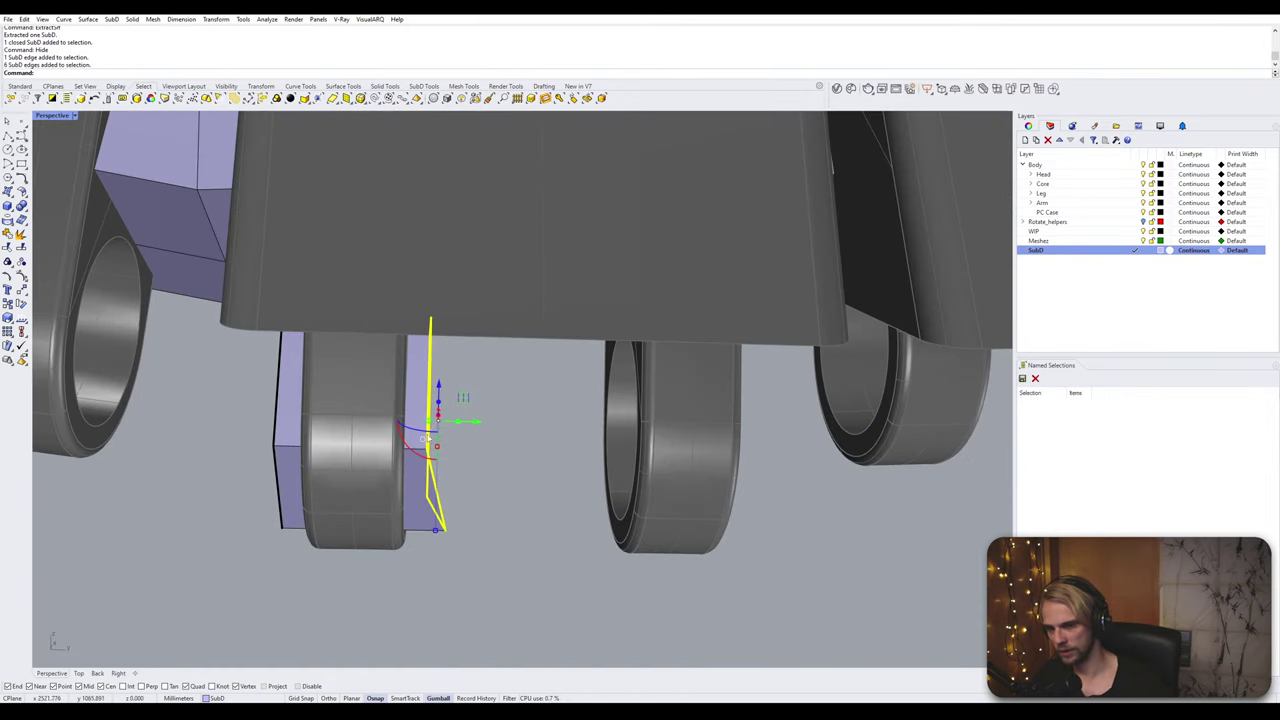
{"action": "left_click", "coordinate": [429, 422]}
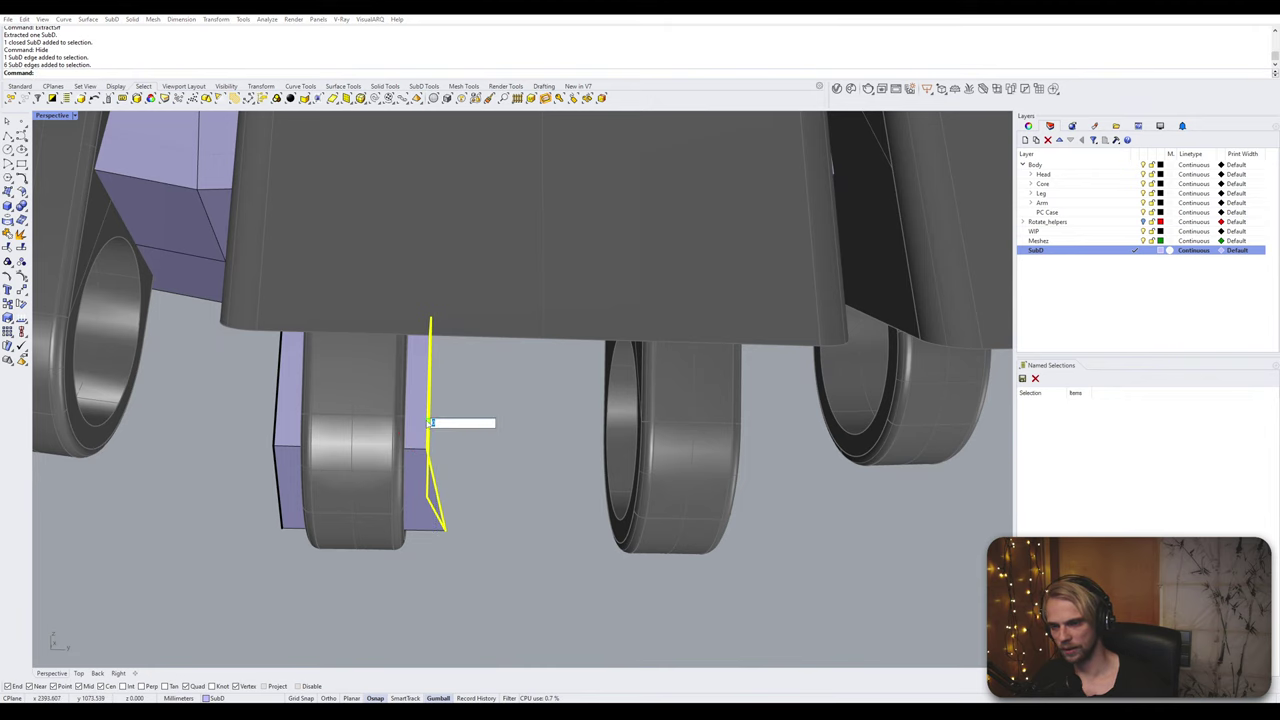
{"action": "type", "text": "0"}
{"action": "key", "text": "Return"}
Step: Move the flattened edge loop to a new position, then undo the move
{"action": "right_click_drag", "start_coordinate": [429, 422], "coordinate": [419, 404]}
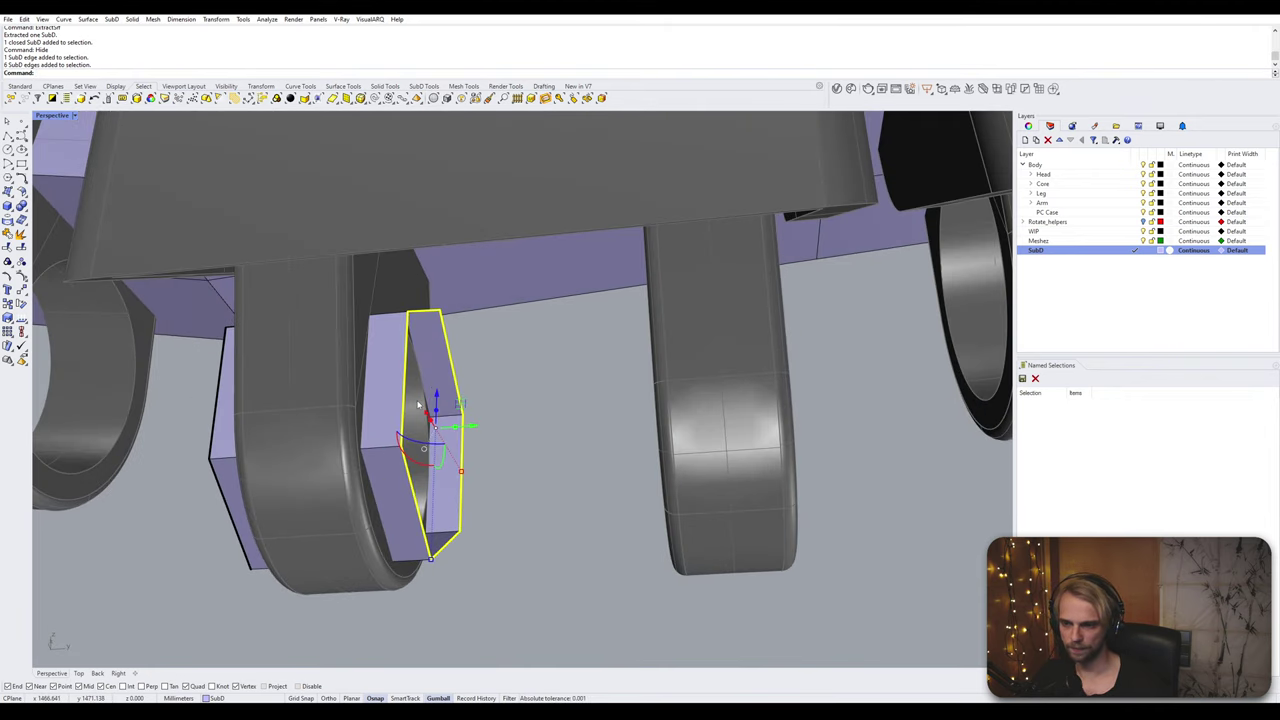
{"action": "type", "text": "M"}
{"action": "key", "text": "Return"}
{"action": "left_click", "coordinate": [428, 430]}
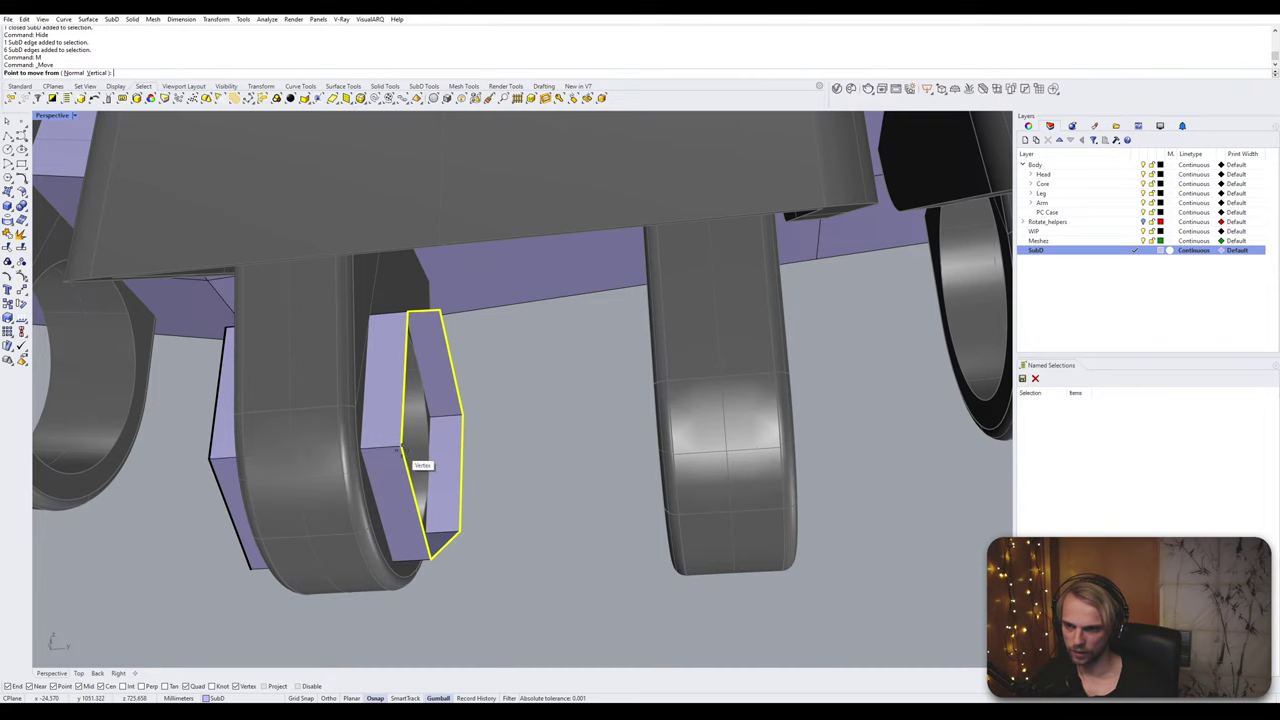
{"action": "left_click", "coordinate": [362, 450]}
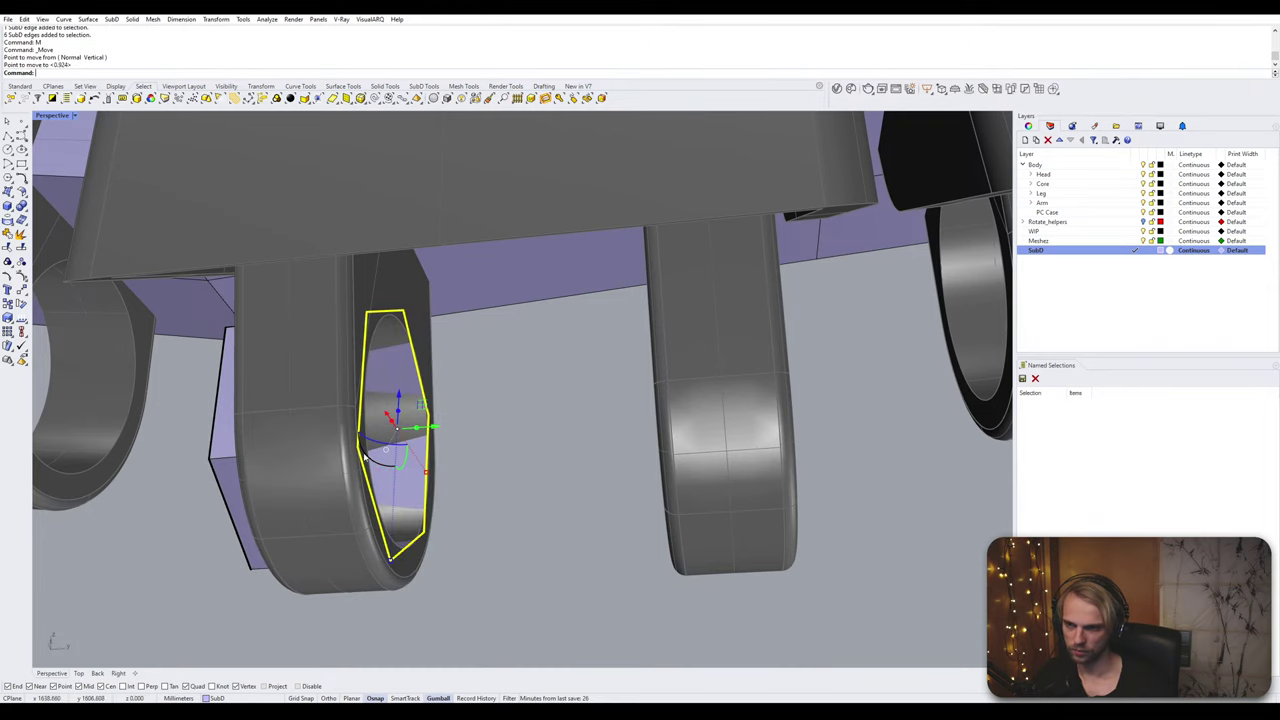
{"action": "double_click", "coordinate": [222, 487]}
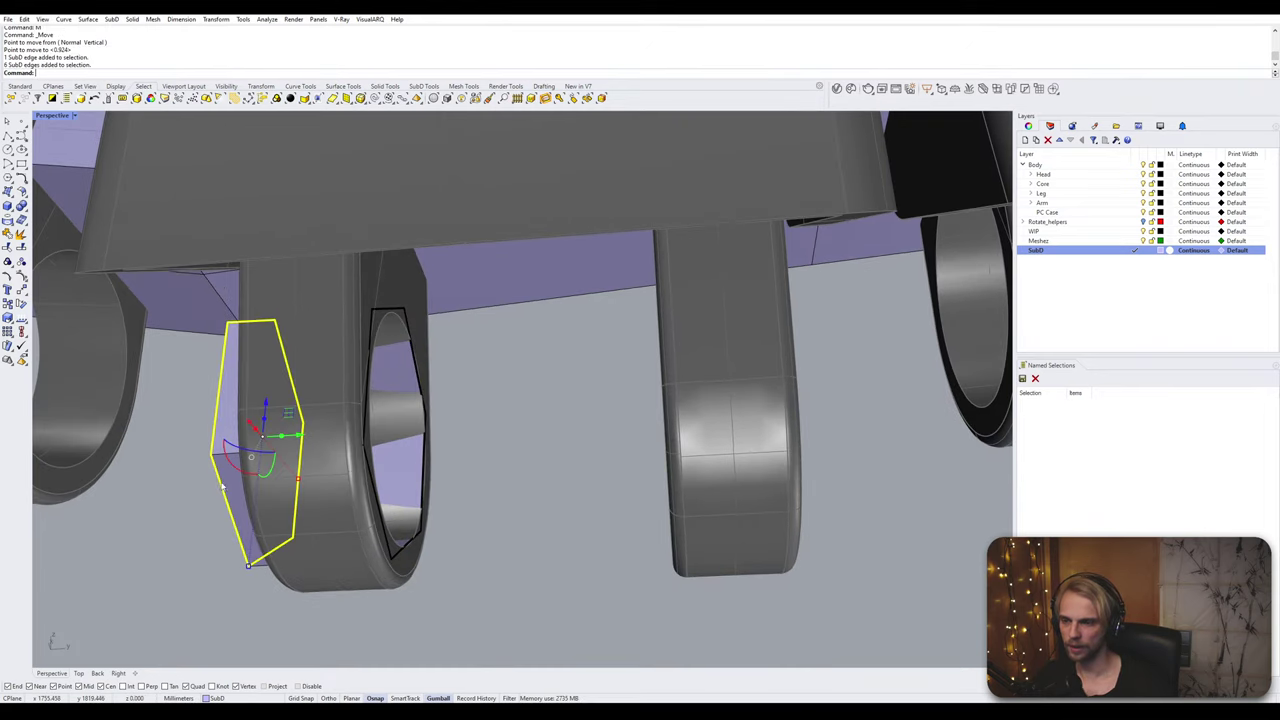
{"action": "right_click_drag", "start_coordinate": [305, 452], "coordinate": [222, 608]}
{"action": "key", "text": "Escape"}
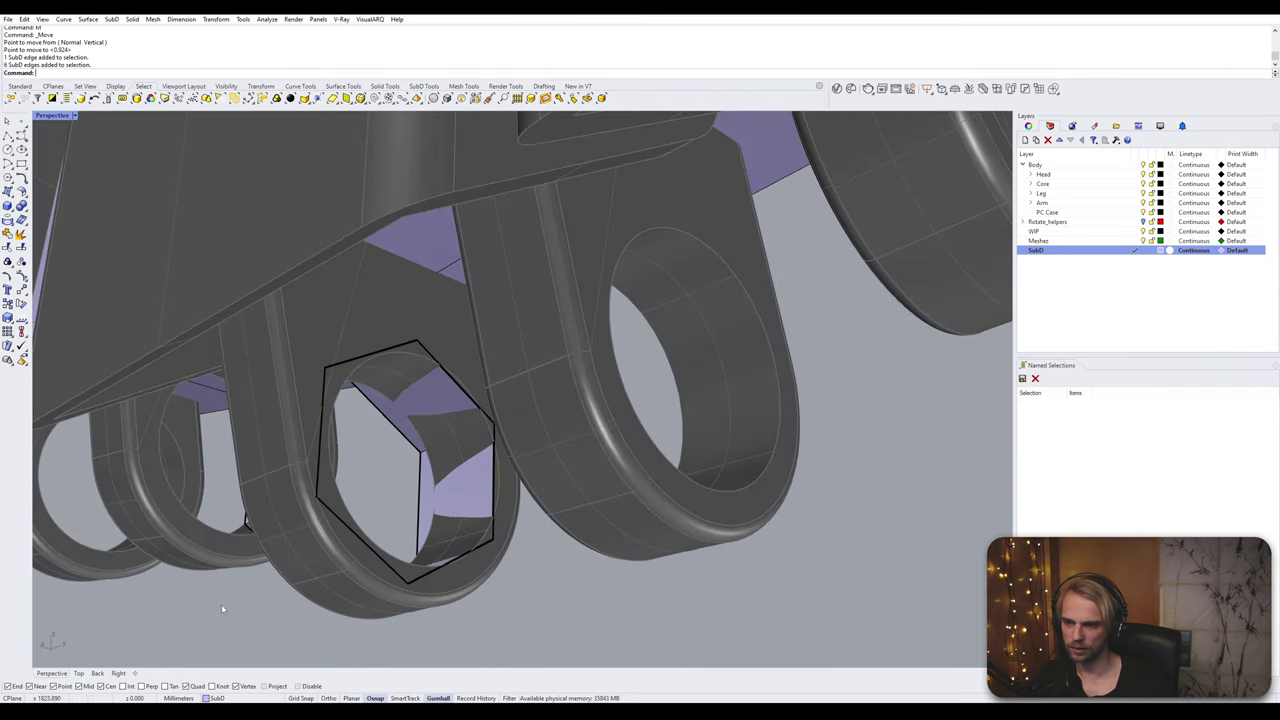
{"action": "key", "text": "ctrl+z"}
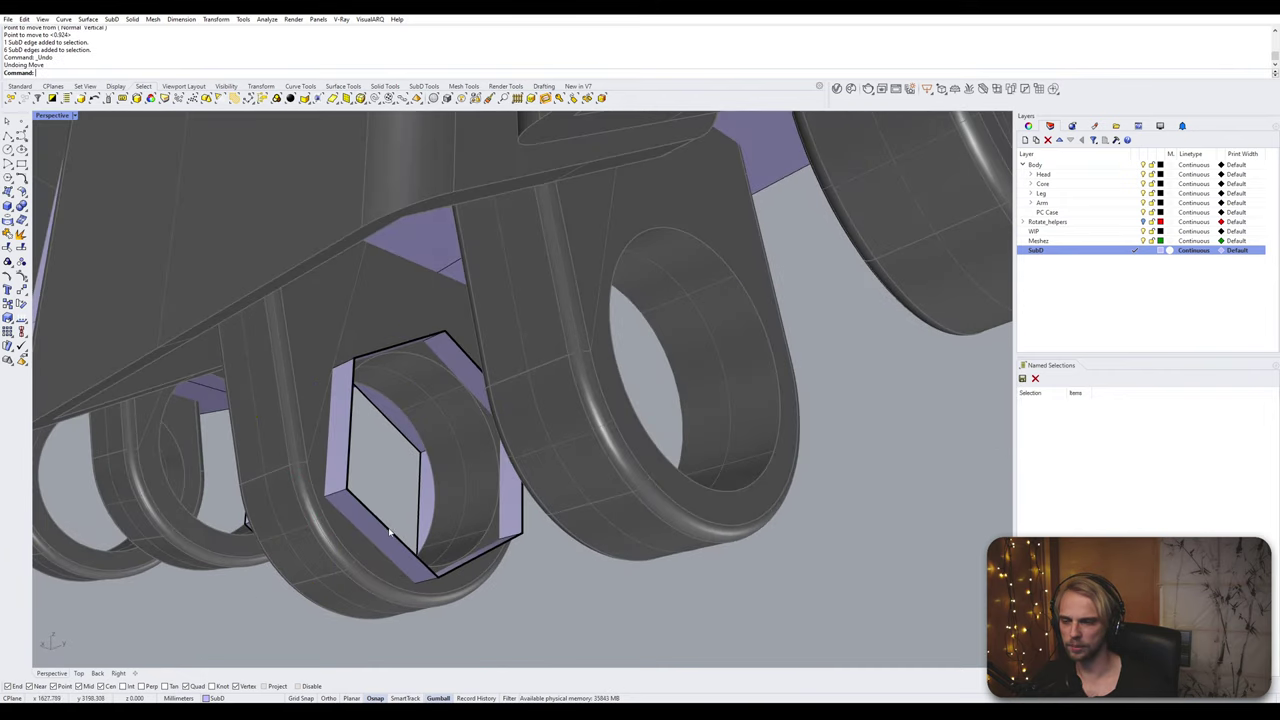
Step: Slide the hexagon loop left, then right along the gumball until it wraps the lug's hole
{"action": "double_click", "coordinate": [389, 532]}
{"action": "left_click_drag", "start_coordinate": [471, 448], "coordinate": [233, 533]}
{"action": "key", "text": "Escape"}
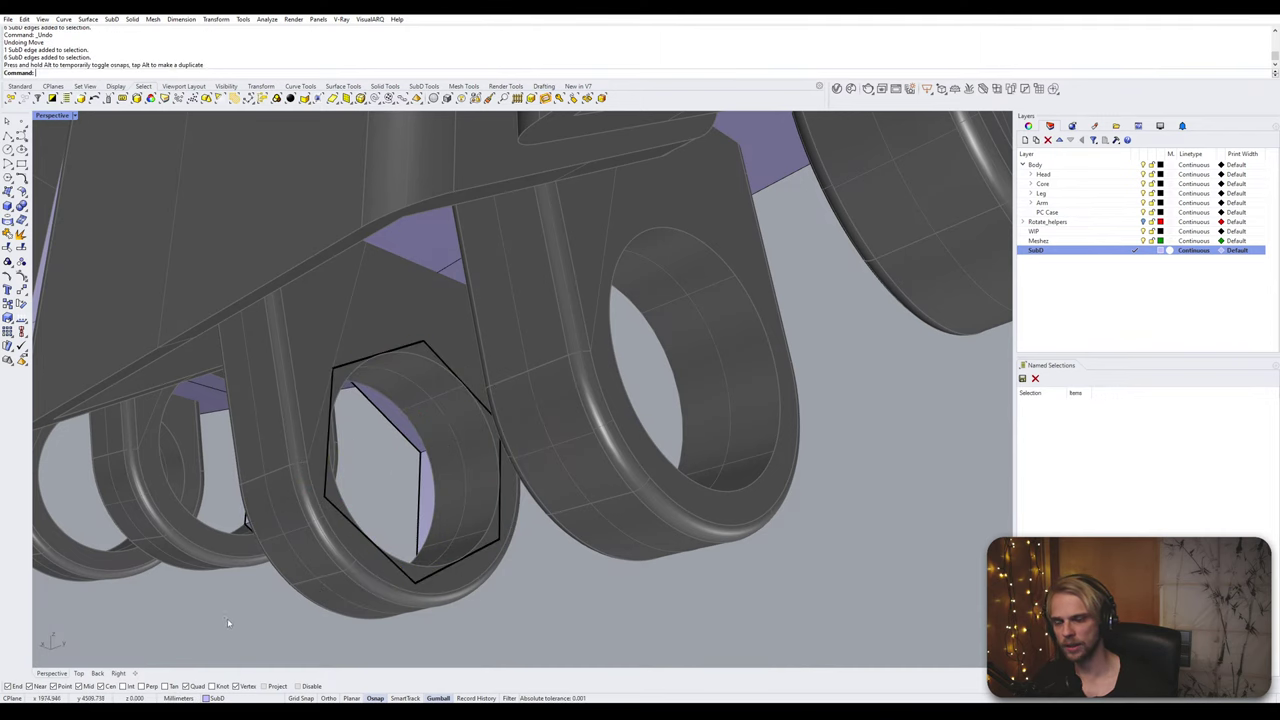
{"action": "right_click_drag", "start_coordinate": [227, 618], "coordinate": [340, 488]}
{"action": "double_click", "coordinate": [326, 470]}
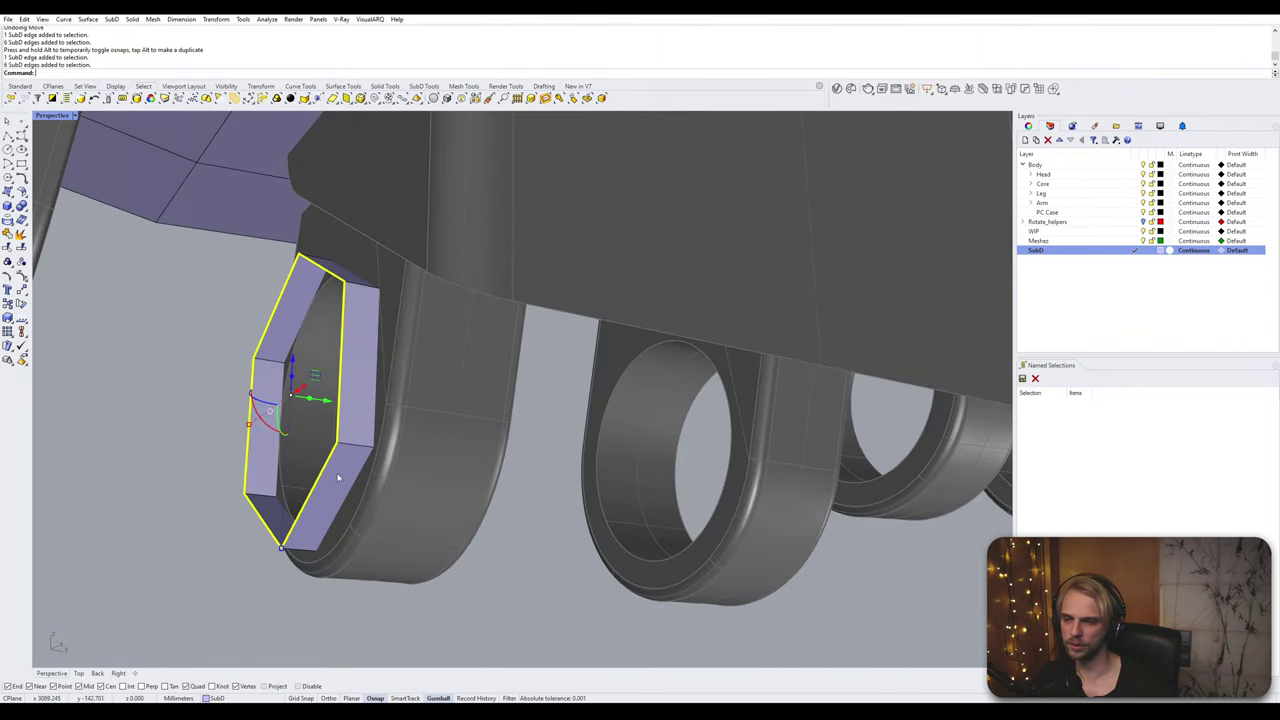
{"action": "left_click_drag", "start_coordinate": [335, 403], "coordinate": [388, 404]}
{"action": "scroll", "coordinate": [335, 420], "scroll_direction": "down", "scroll_amount": 5}
{"action": "key", "text": "Escape"}
{"action": "right_click_drag", "start_coordinate": [240, 484], "coordinate": [428, 487]}
{"action": "scroll", "coordinate": [433, 411], "scroll_direction": "up", "scroll_amount": 3}
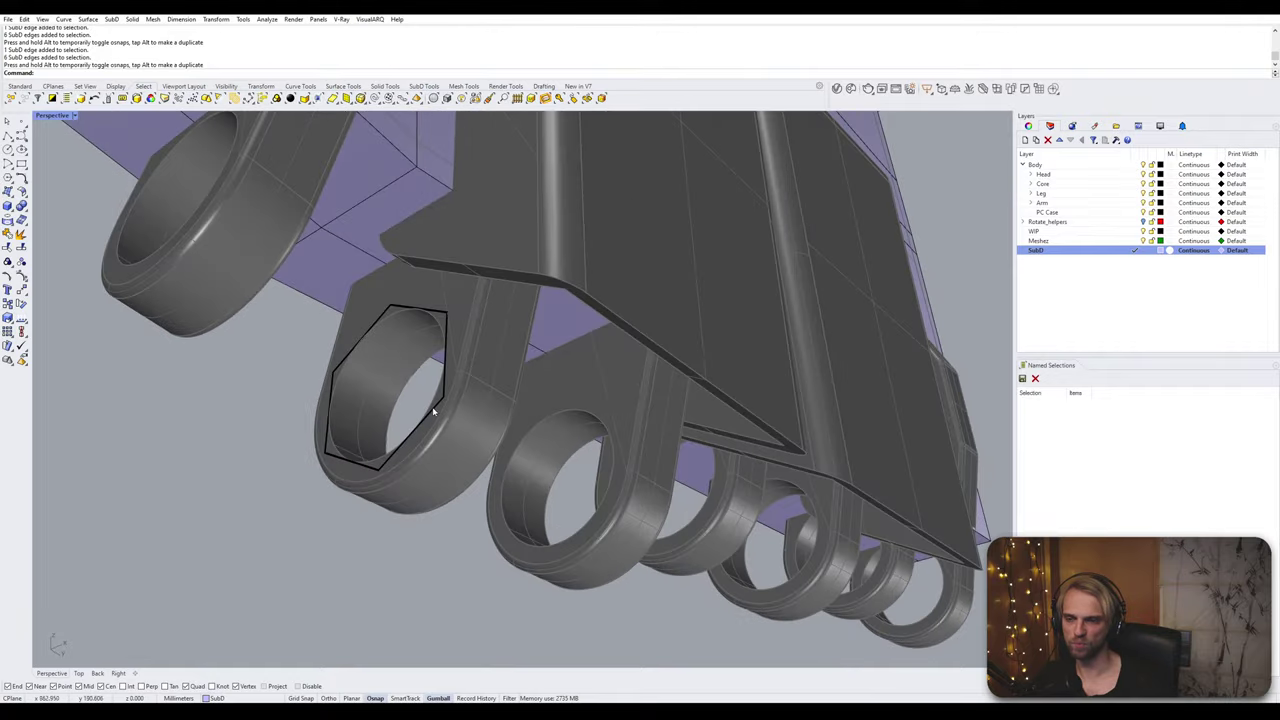
{"action": "left_click", "coordinate": [433, 411]}
{"action": "right_click_drag", "start_coordinate": [433, 411], "coordinate": [362, 312]}
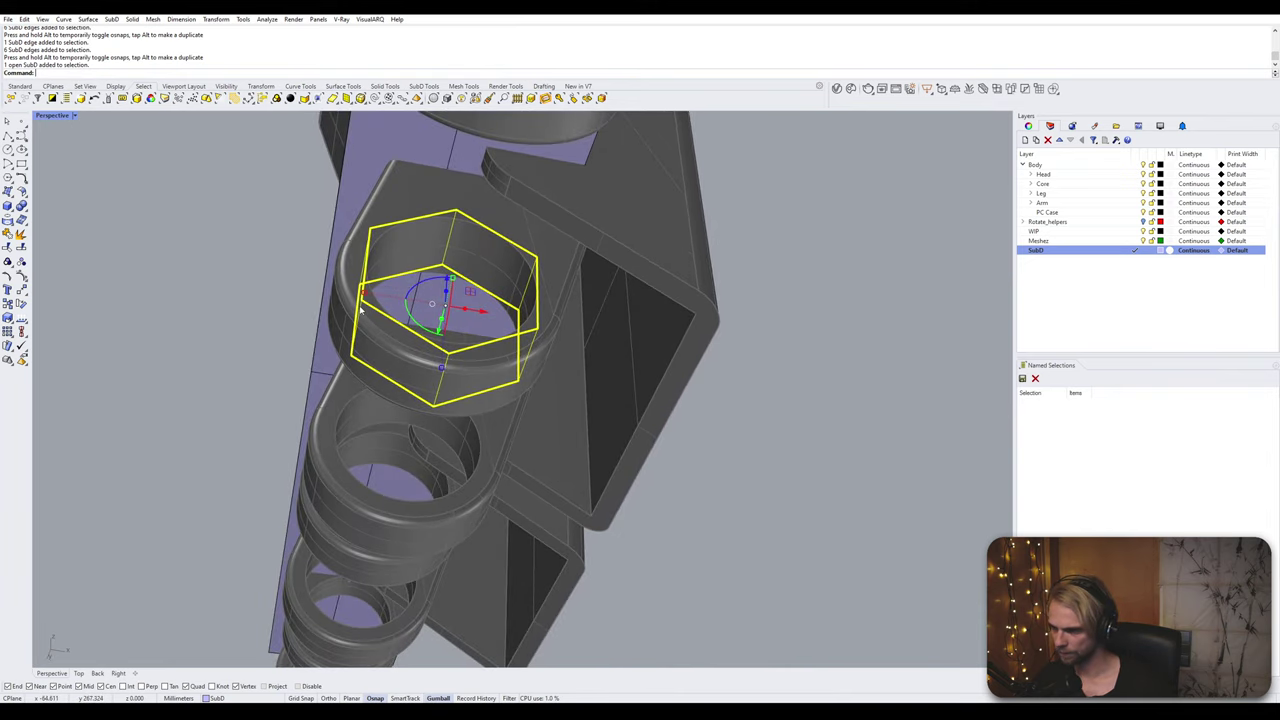
Step: Undo the stray hexagon resize, select the whole hexagonal SubD and switch it to smooth display
{"action": "left_click_drag", "start_coordinate": [364, 294], "coordinate": [362, 295]}
{"action": "key", "text": "ctrl+z"}
{"action": "left_click", "coordinate": [365, 290]}
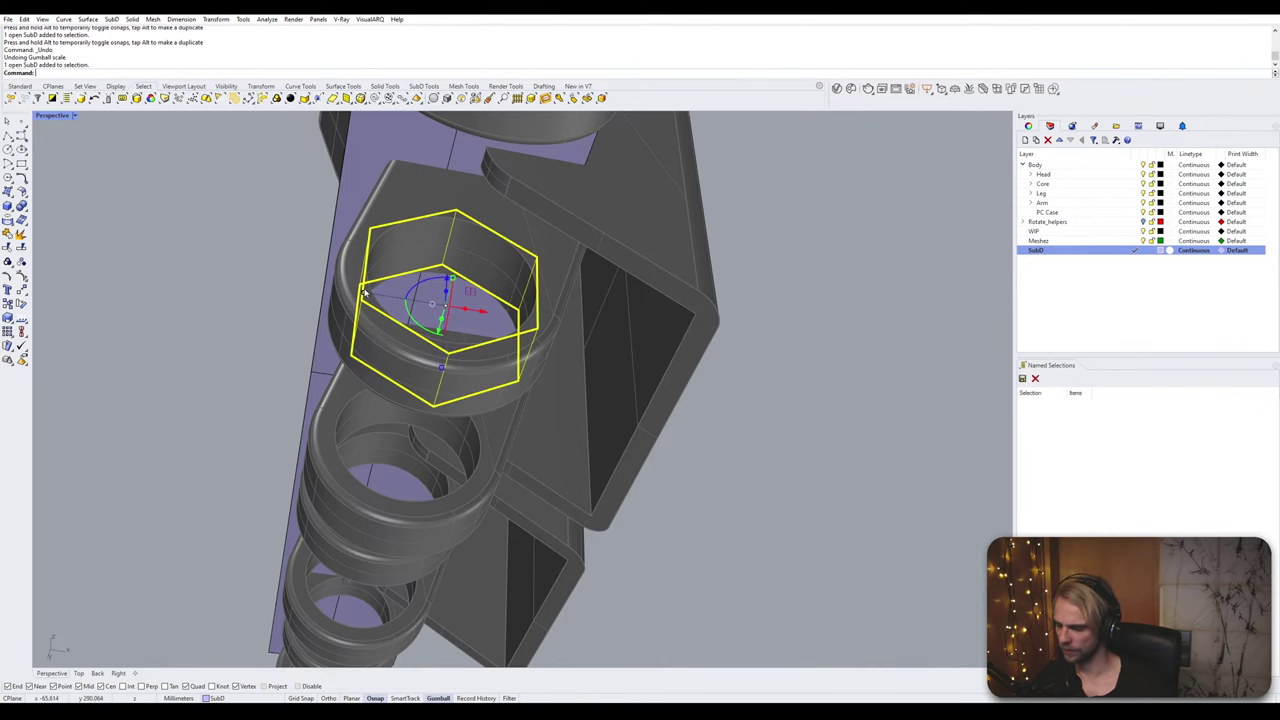
{"action": "key", "text": "Tab"}
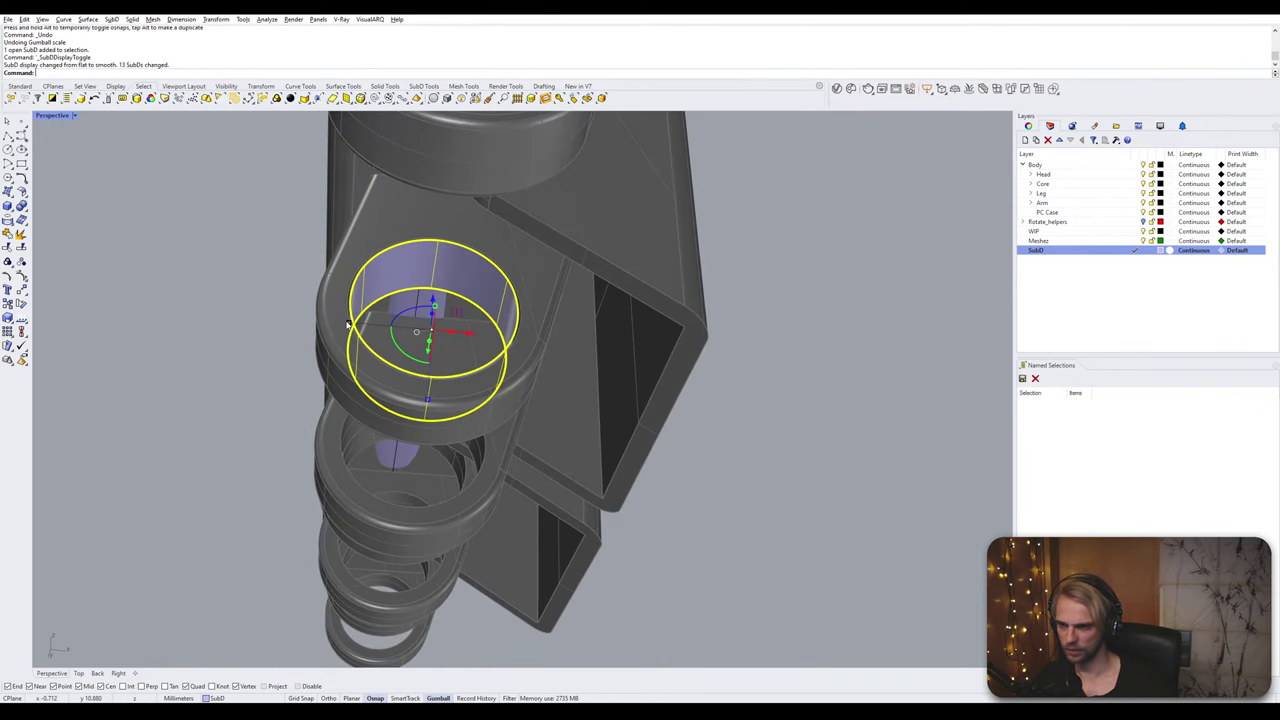
Step: Try widening the ring around the lug hole with the gumball, undoing each attempt
{"action": "left_click_drag", "start_coordinate": [347, 325], "coordinate": [313, 318]}
{"action": "left_click", "coordinate": [236, 348]}
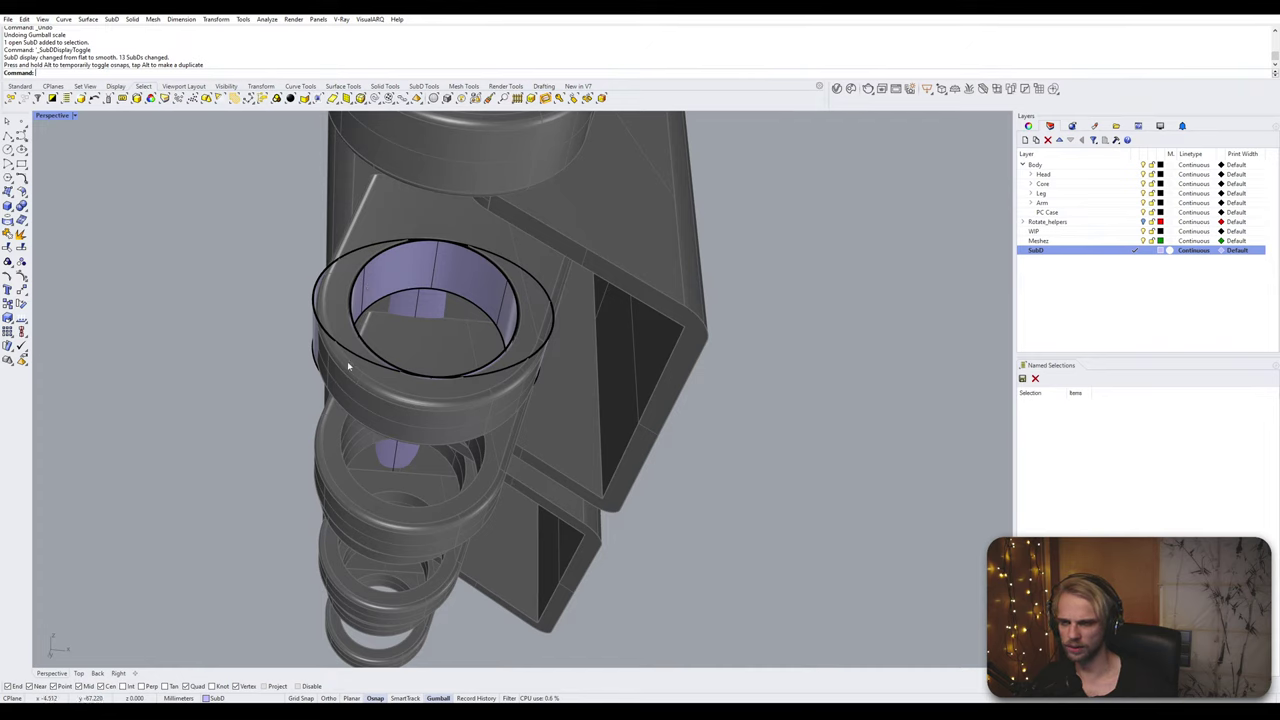
{"action": "key", "text": "ctrl+z"}
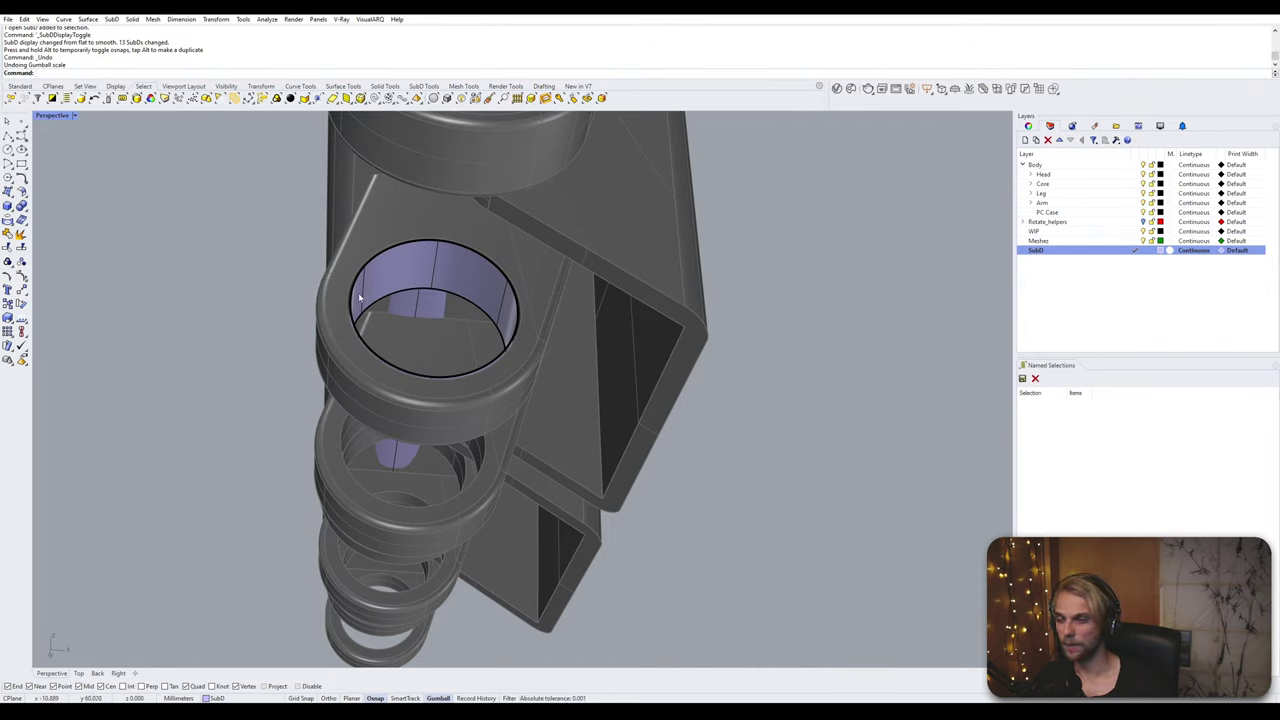
{"action": "left_click", "coordinate": [368, 294]}
{"action": "left_click", "coordinate": [348, 323]}
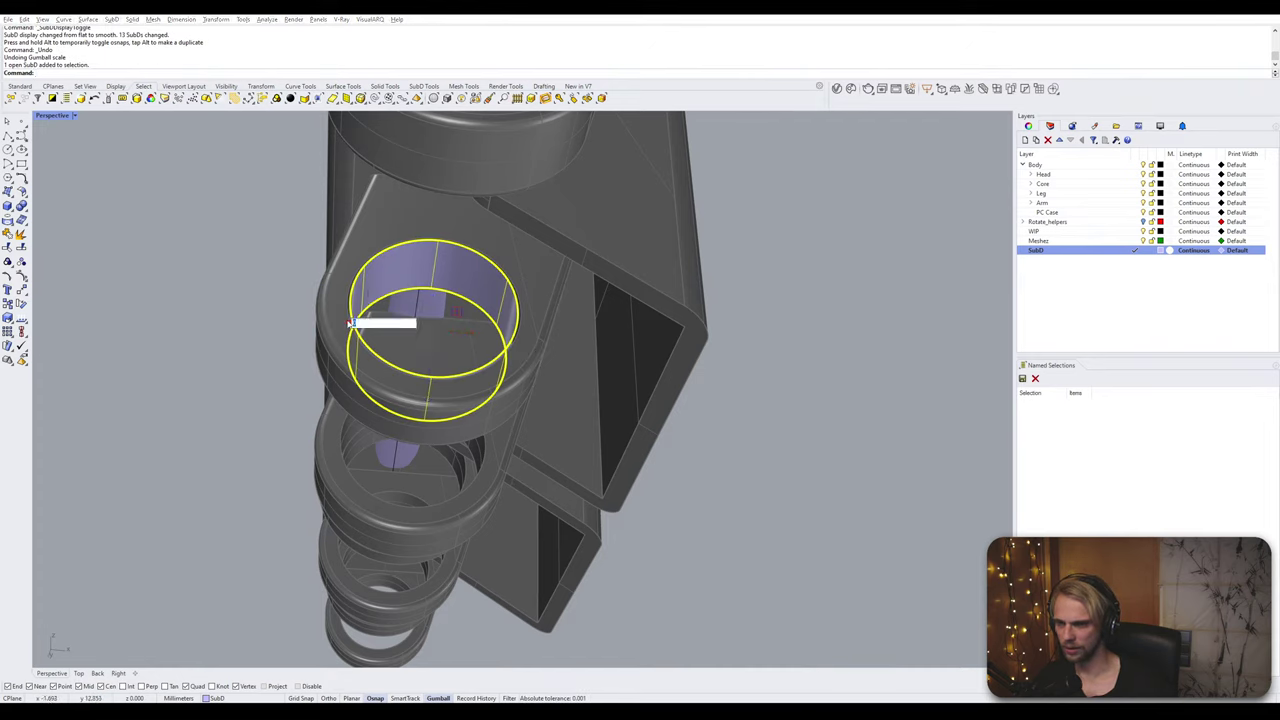
{"action": "left_click_drag", "start_coordinate": [352, 322], "coordinate": [351, 331]}
{"action": "key", "text": "ctrl+z"}
{"action": "key", "text": "ctrl+z"}
{"action": "left_click", "coordinate": [381, 289]}
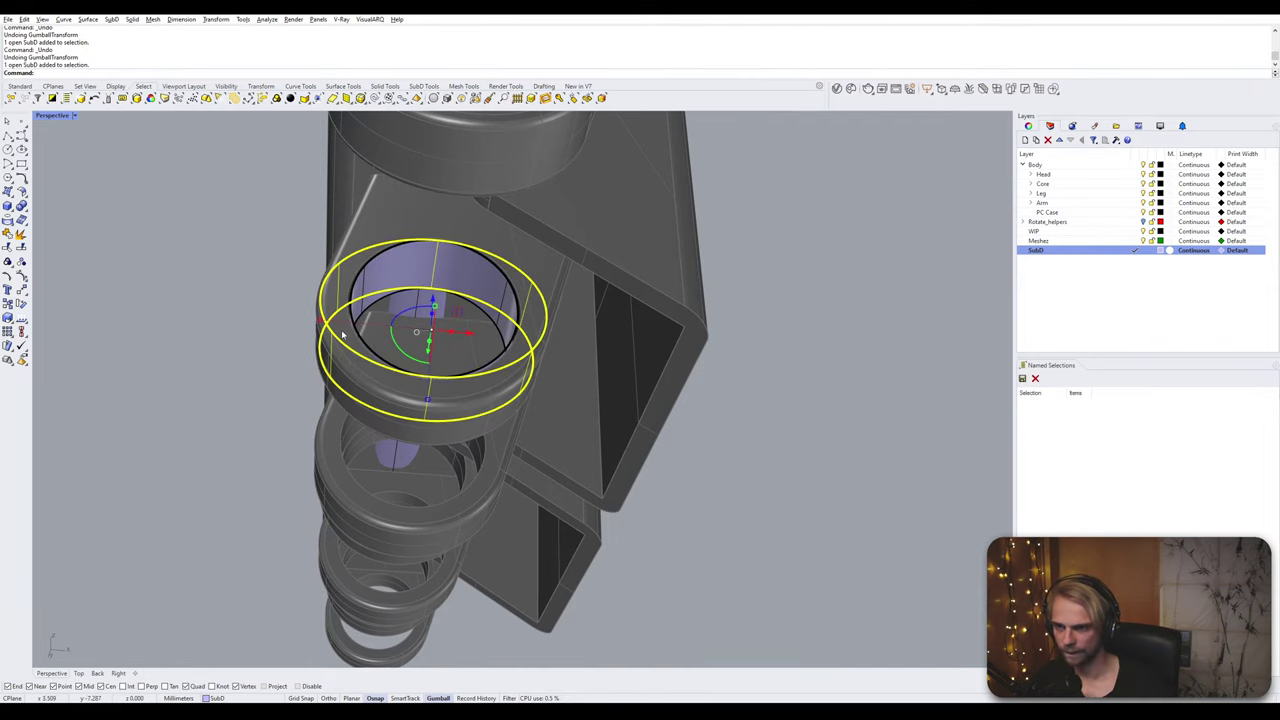
{"action": "right_click_drag", "start_coordinate": [342, 335], "coordinate": [350, 297]}
{"action": "scroll", "coordinate": [360, 351], "scroll_direction": "up", "scroll_amount": 4}
{"action": "key", "text": "ctrl+z"}
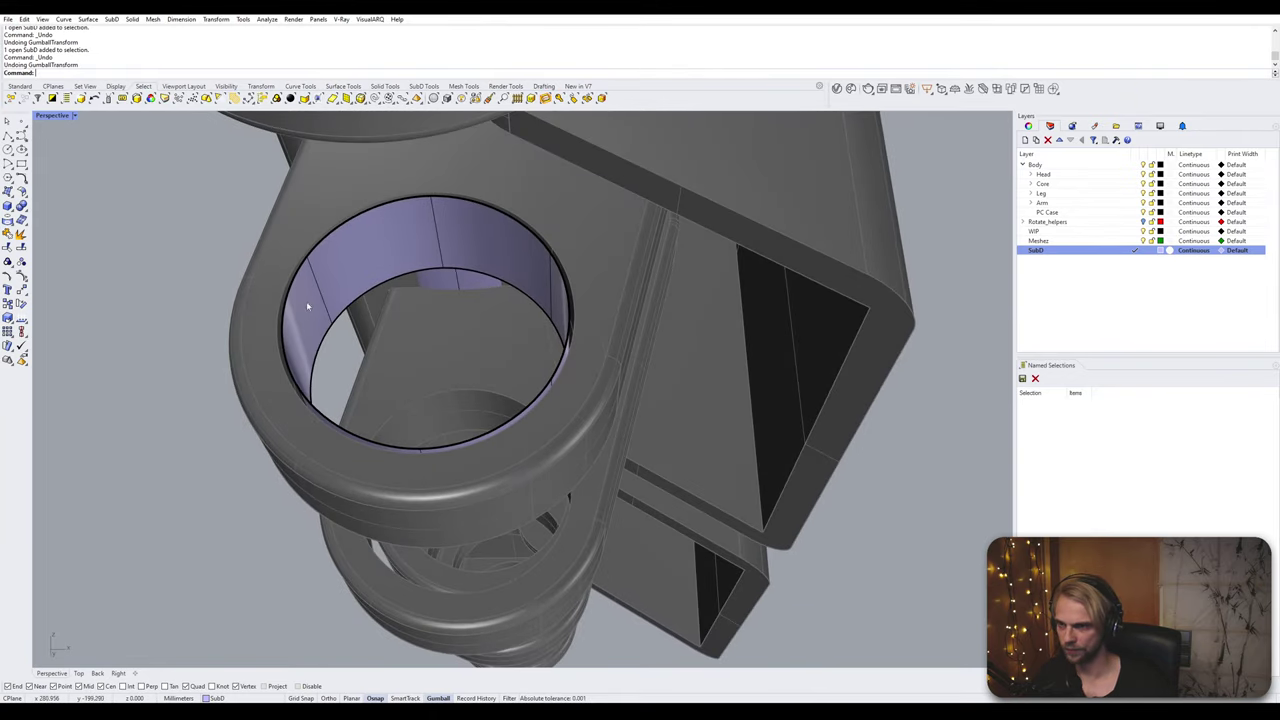
Step: Scale the ring 1.4 times around the lug hole and confirm the new width
{"action": "left_click", "coordinate": [321, 283]}
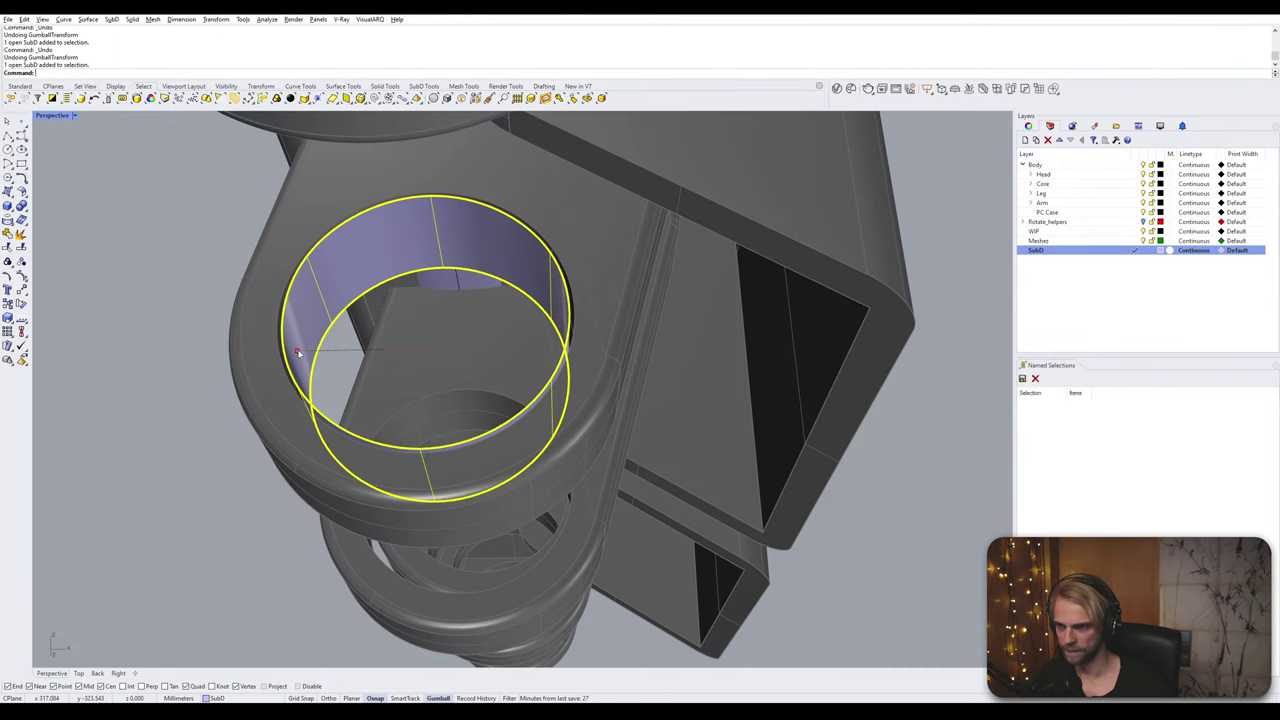
{"action": "left_click", "coordinate": [298, 352]}
{"action": "type", "text": "1.4"}
{"action": "key", "text": "Return"}
{"action": "right_click_drag", "start_coordinate": [297, 352], "coordinate": [273, 314]}
{"action": "left_click", "coordinate": [243, 406]}
{"action": "left_click", "coordinate": [273, 315]}
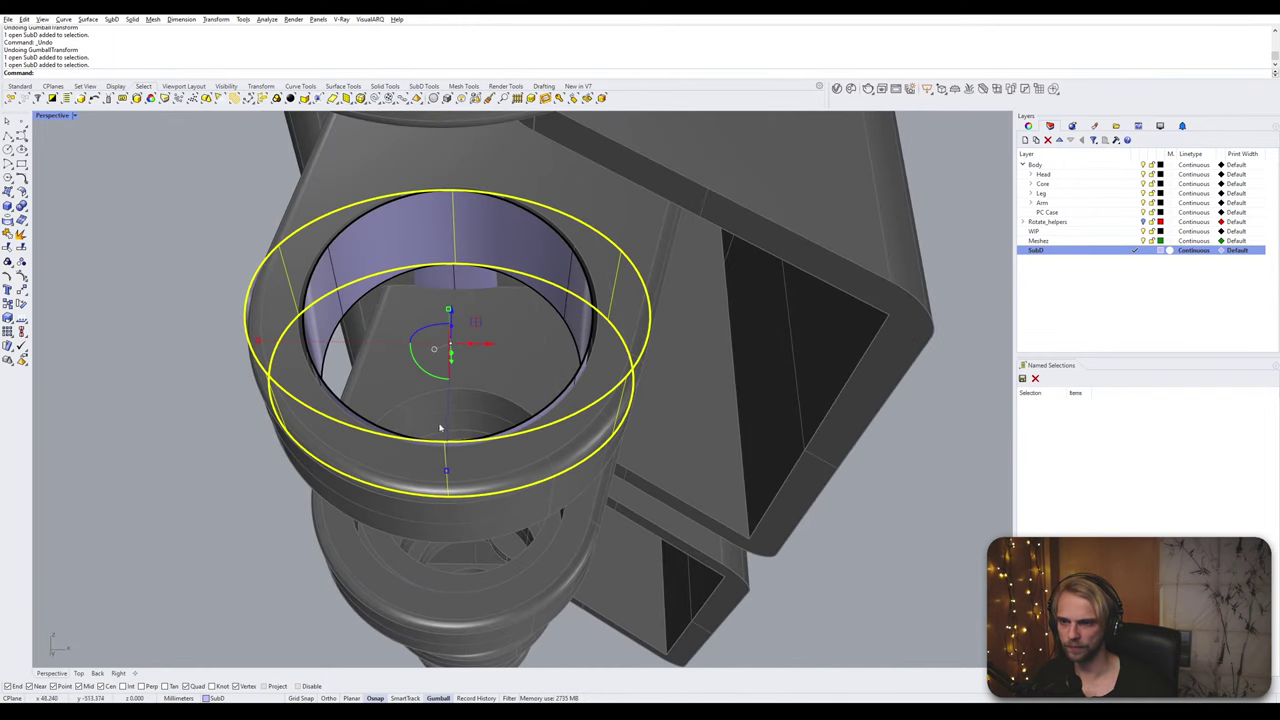
{"action": "left_click", "coordinate": [447, 473]}
{"action": "key", "text": "Return"}
Step: Show SubD objects flat and select both the inner and outer hexagonal rings
{"action": "key", "text": "Escape"}
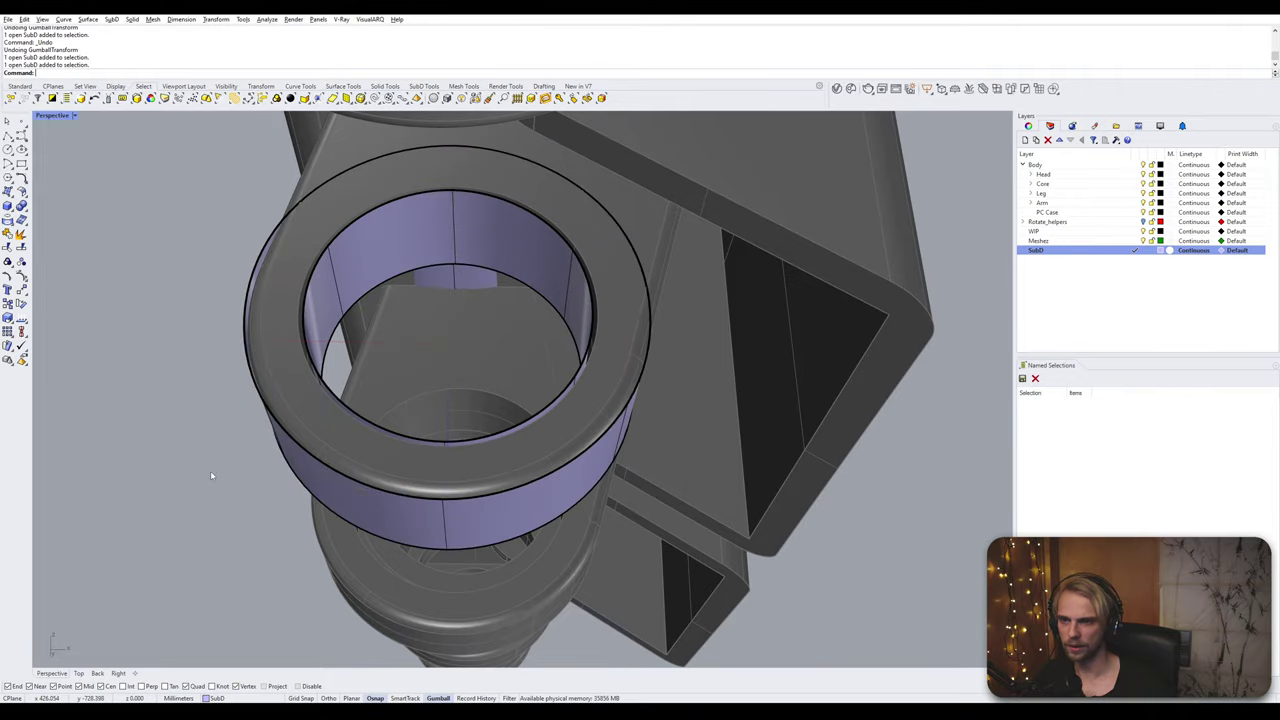
{"action": "right_click_drag", "start_coordinate": [210, 470], "coordinate": [438, 427]}
{"action": "key", "text": "Tab"}
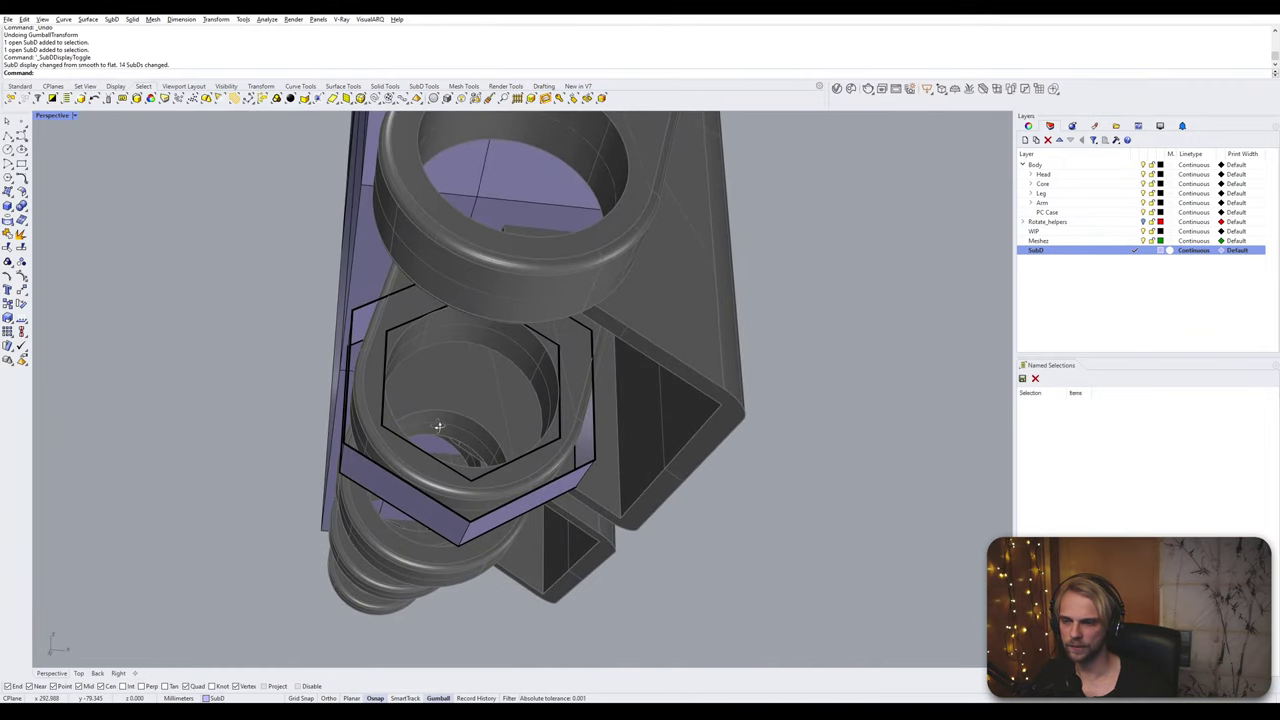
{"action": "left_click", "coordinate": [476, 482]}
{"action": "left_click", "coordinate": [470, 515], "text": "shift"}
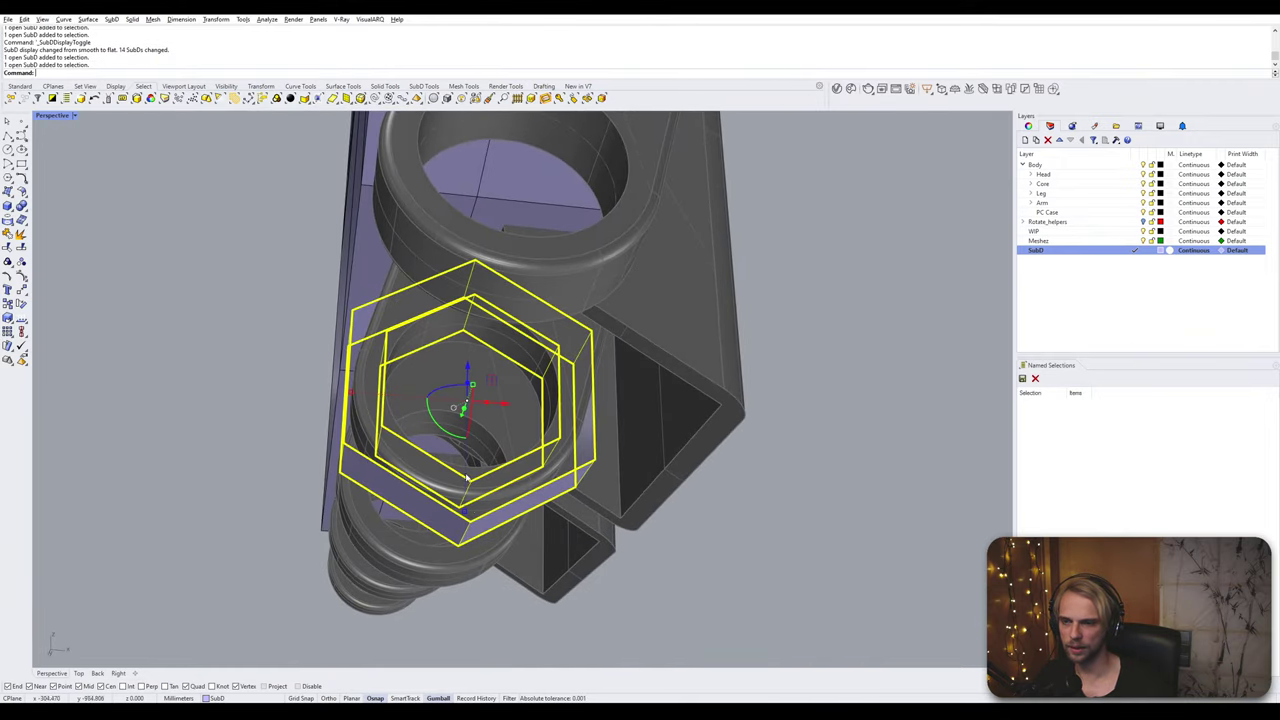
Step: Rotate the two hexagonal rings around the hole to stand pointy-top, then view from below
{"action": "right_click_drag", "start_coordinate": [470, 515], "coordinate": [425, 478]}
{"action": "scroll", "coordinate": [425, 480], "scroll_direction": "up", "scroll_amount": 2}
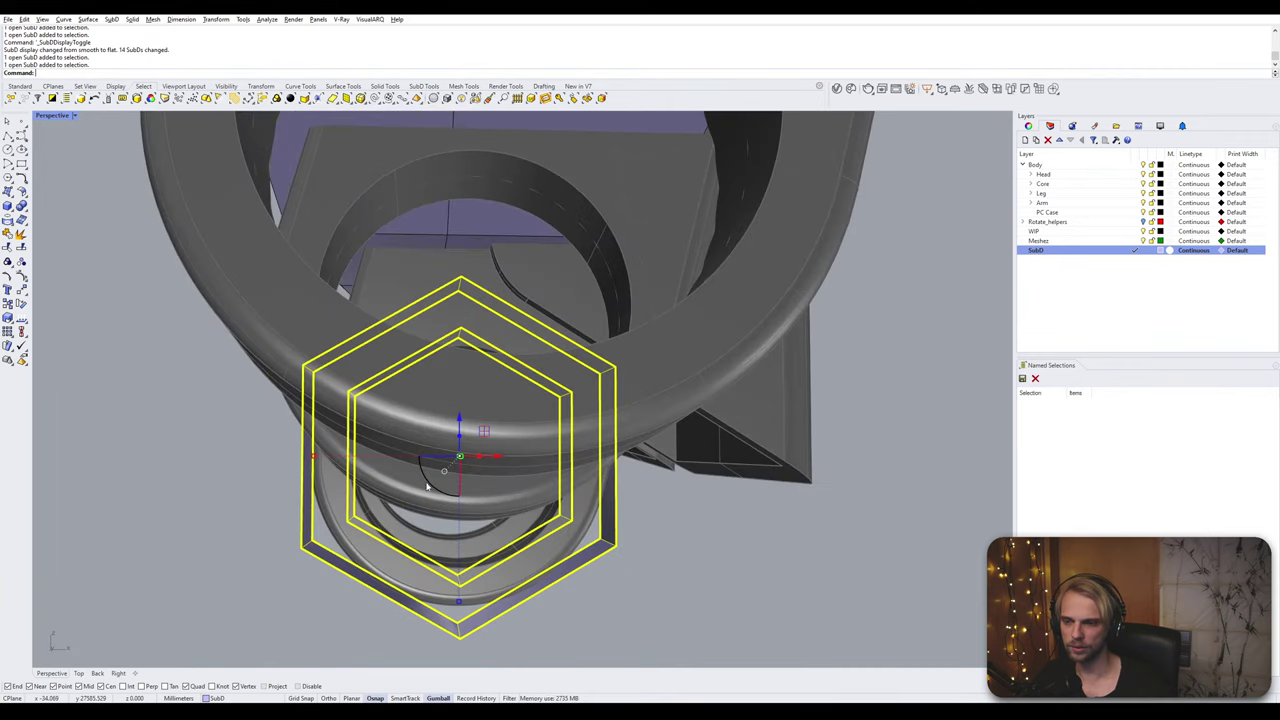
{"action": "left_click_drag", "start_coordinate": [432, 487], "coordinate": [388, 614]}
{"action": "left_click_drag", "start_coordinate": [324, 590], "coordinate": [179, 492], "text": "shift"}
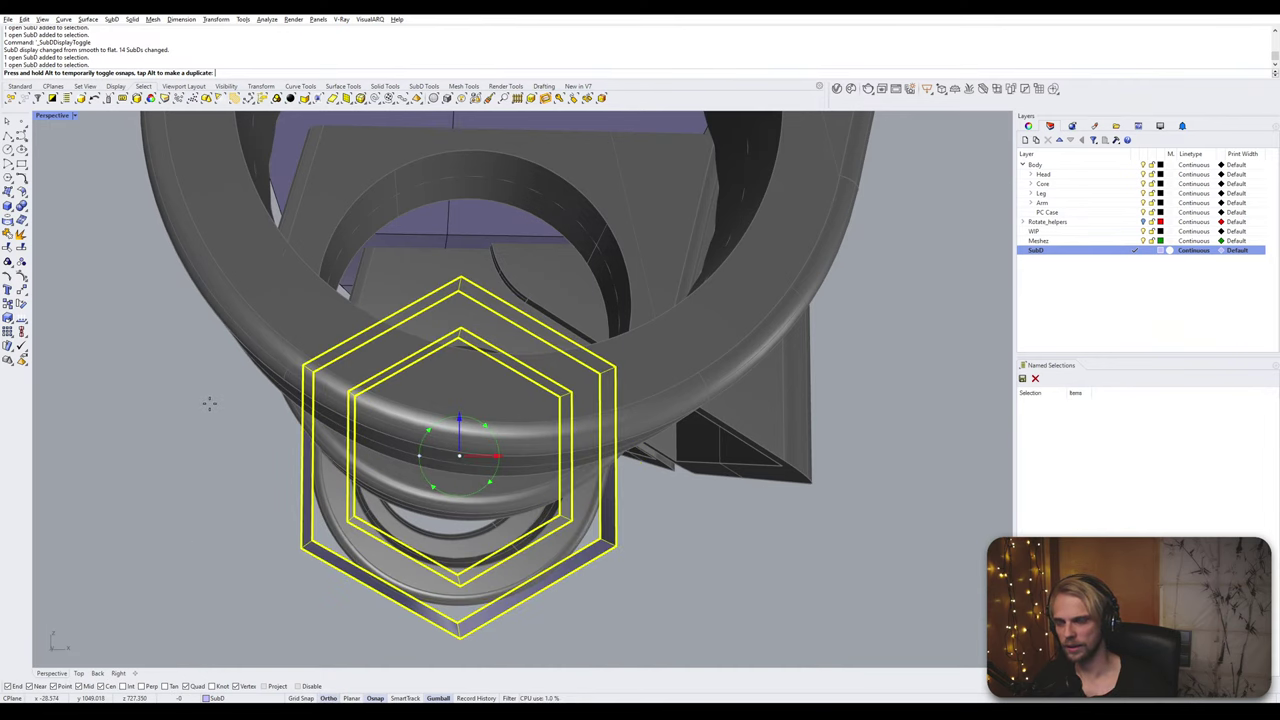
{"action": "left_click_drag", "start_coordinate": [210, 403], "coordinate": [236, 405], "text": "shift"}
{"action": "right_click_drag", "start_coordinate": [253, 420], "coordinate": [283, 446]}
{"action": "left_click", "coordinate": [792, 548]}
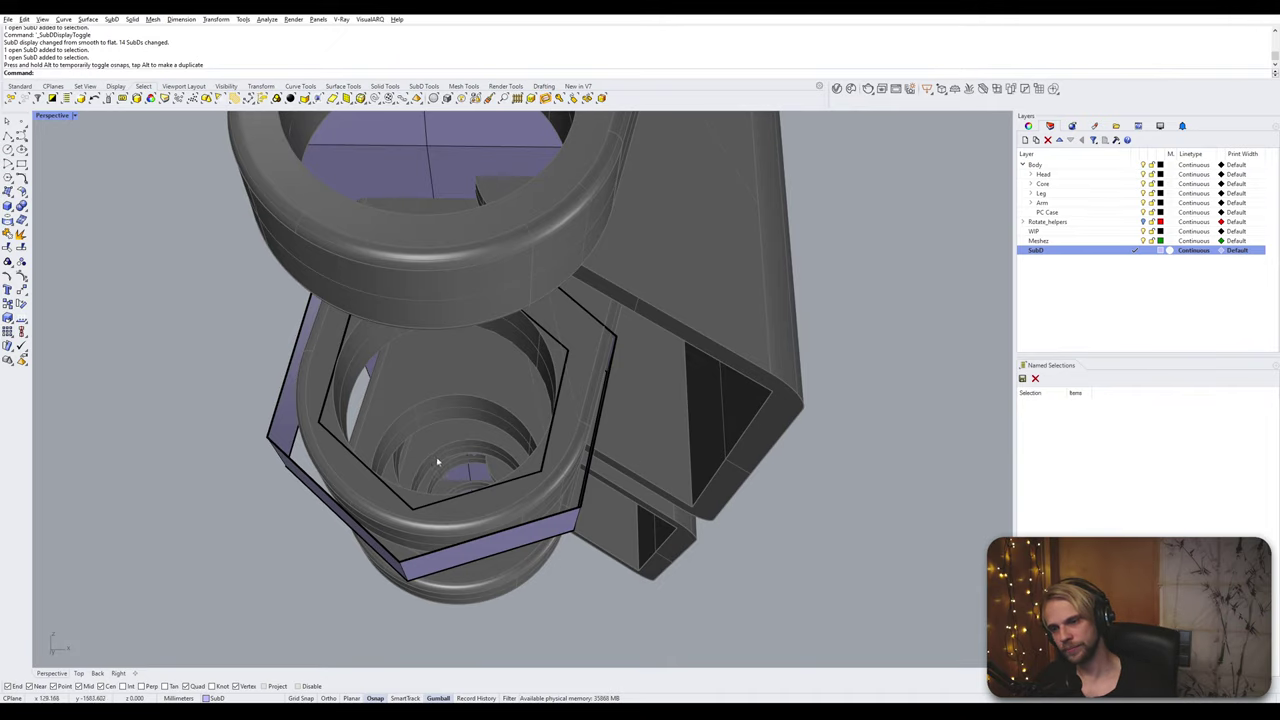
{"action": "right_click_drag", "start_coordinate": [437, 461], "coordinate": [549, 466]}
{"action": "scroll", "coordinate": [541, 354], "scroll_direction": "up", "scroll_amount": 5}
Step: Delete two faces of the hexagon housing, leaving an opening
{"action": "right_click_drag", "start_coordinate": [541, 354], "coordinate": [555, 317]}
{"action": "left_click", "coordinate": [576, 392], "text": "ctrl+shift"}
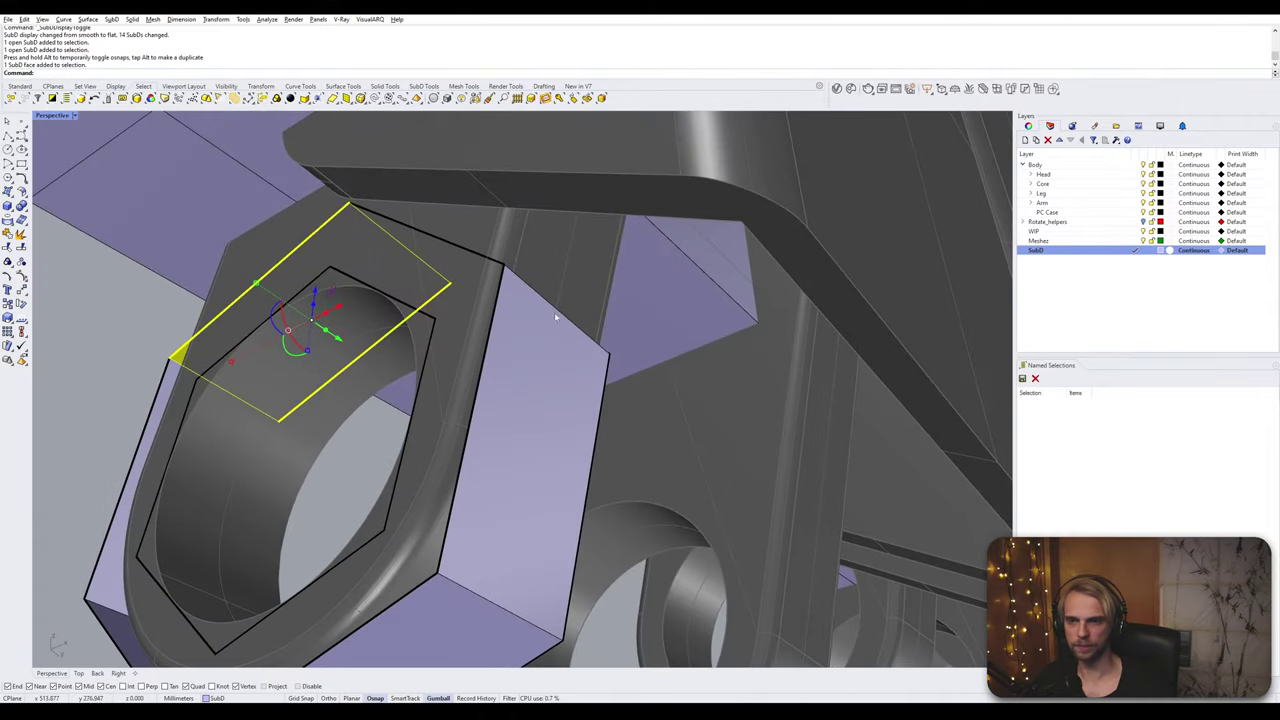
{"action": "left_click", "coordinate": [462, 259], "text": "ctrl+shift"}
{"action": "key", "text": "Escape"}
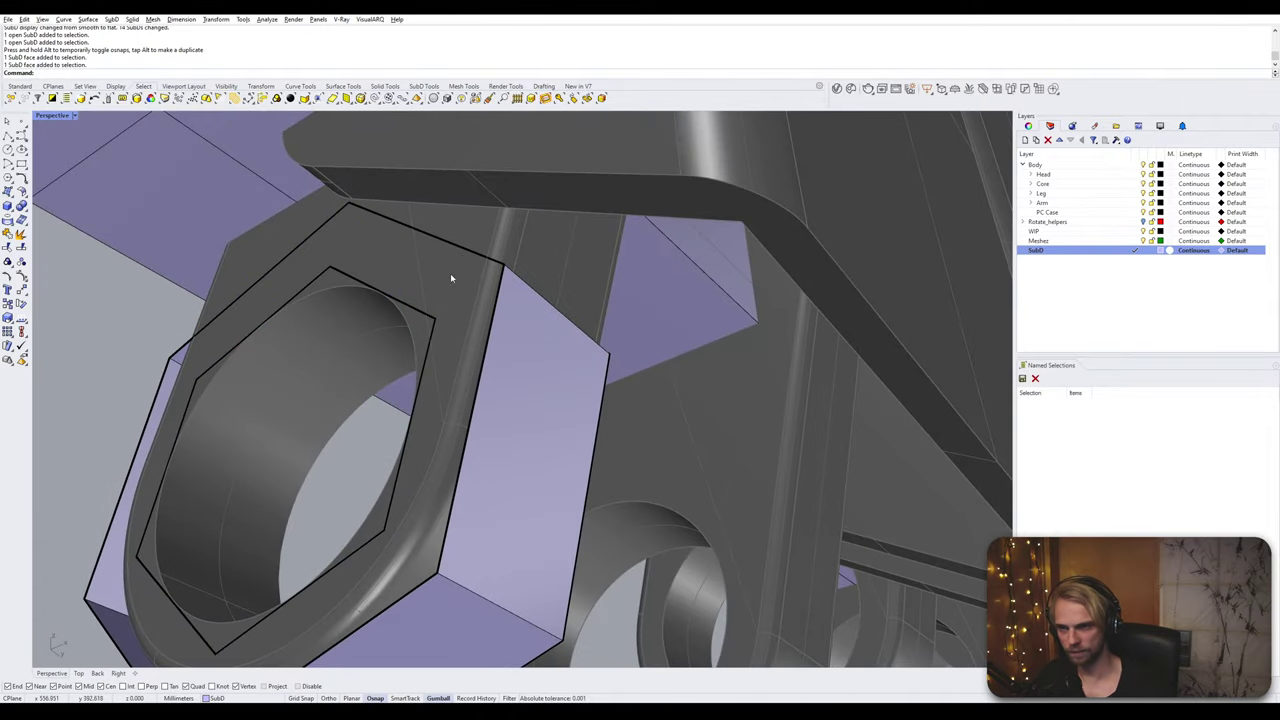
{"action": "left_click", "coordinate": [450, 273], "text": "ctrl+shift"}
{"action": "left_click", "coordinate": [351, 224], "text": "ctrl+shift"}
{"action": "key", "text": "Delete"}
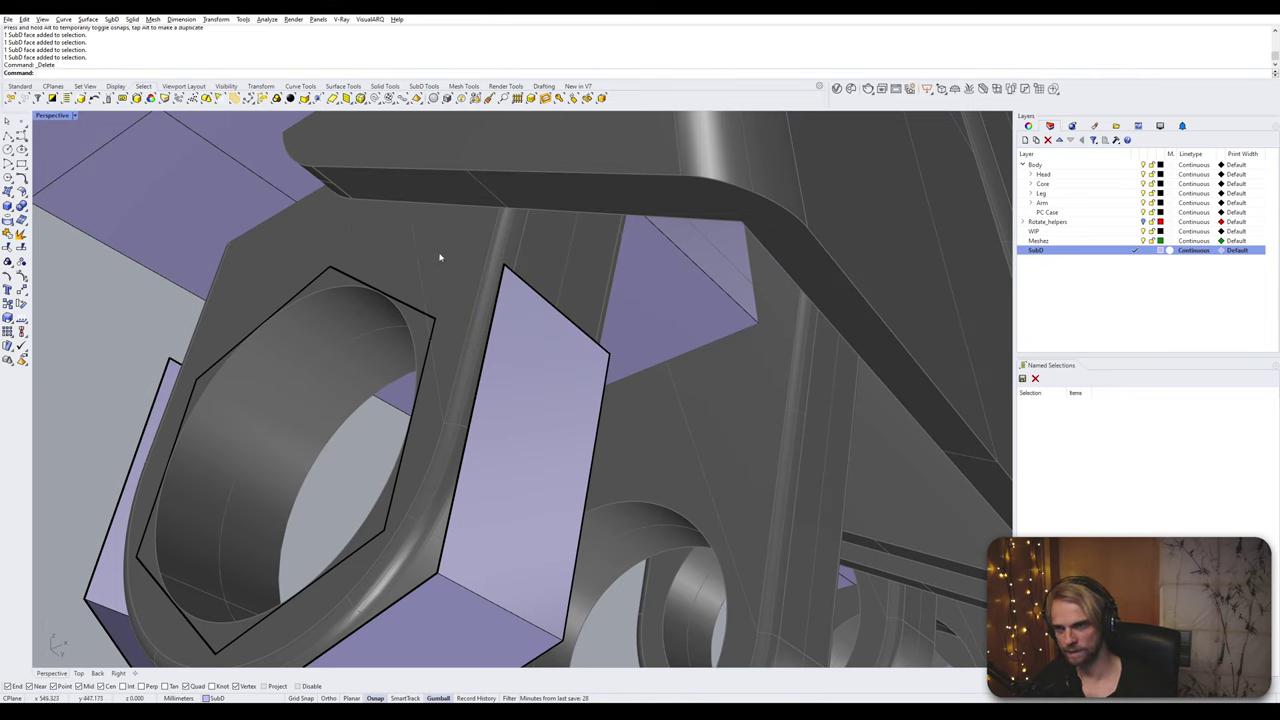
Step: Bridge the hexagon opening's edges to the nut's outer edges with a single segment
{"action": "left_click", "coordinate": [428, 347], "text": "ctrl+shift"}
{"action": "key", "text": "Escape"}
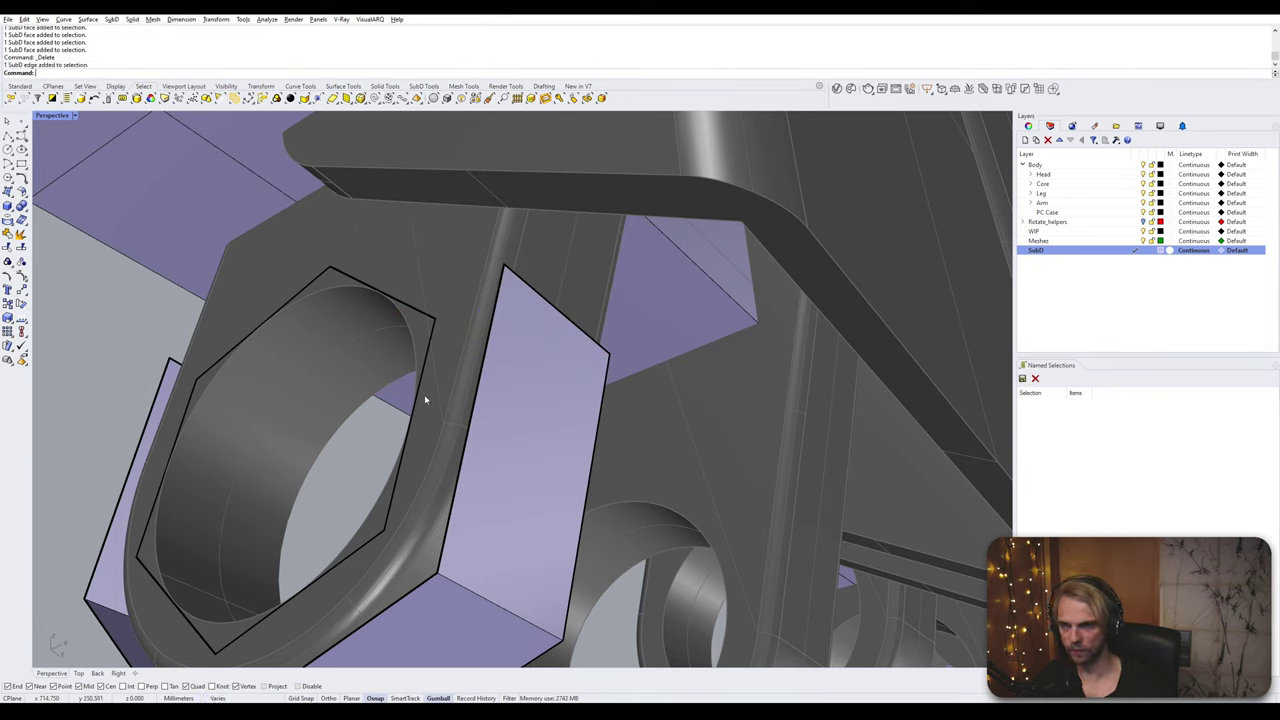
{"action": "left_click", "coordinate": [418, 404], "text": "ctrl+shift"}
{"action": "left_click", "coordinate": [177, 440], "text": "ctrl+shift"}
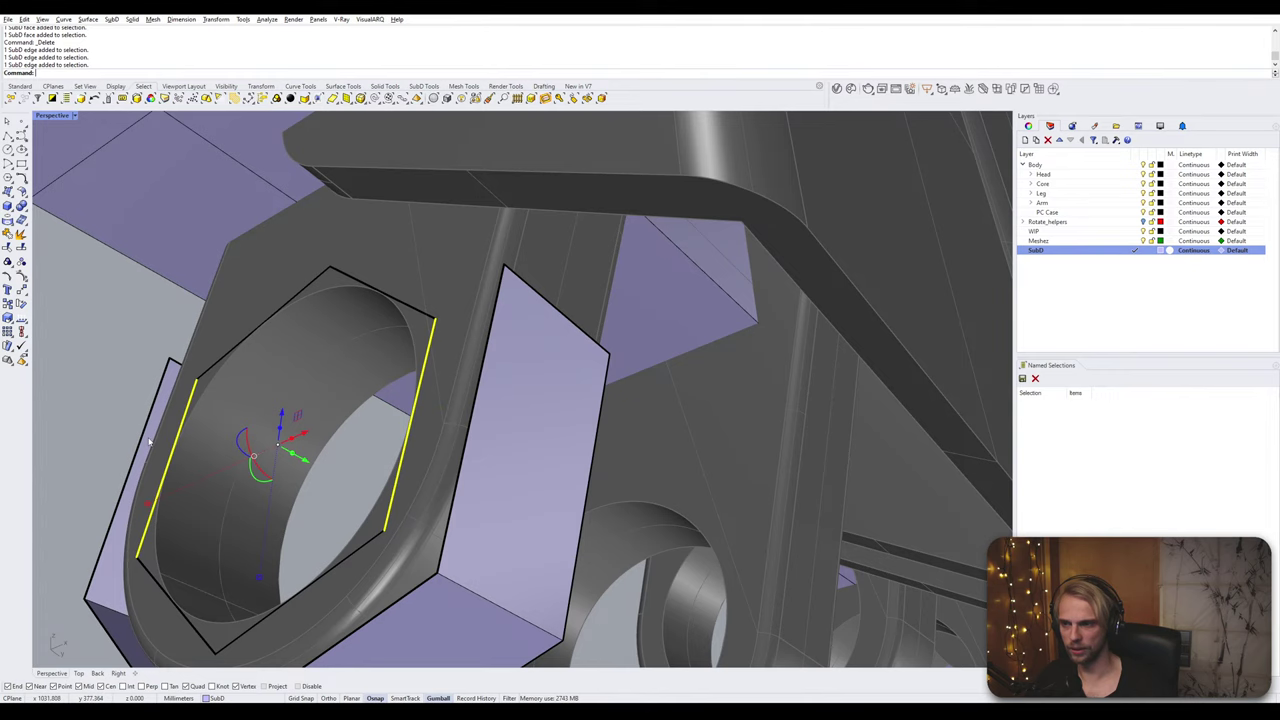
{"action": "left_click", "coordinate": [172, 592], "text": "ctrl+shift"}
{"action": "left_click", "coordinate": [300, 592], "text": "ctrl+shift"}
{"action": "left_click", "coordinate": [118, 538], "text": "ctrl+shift"}
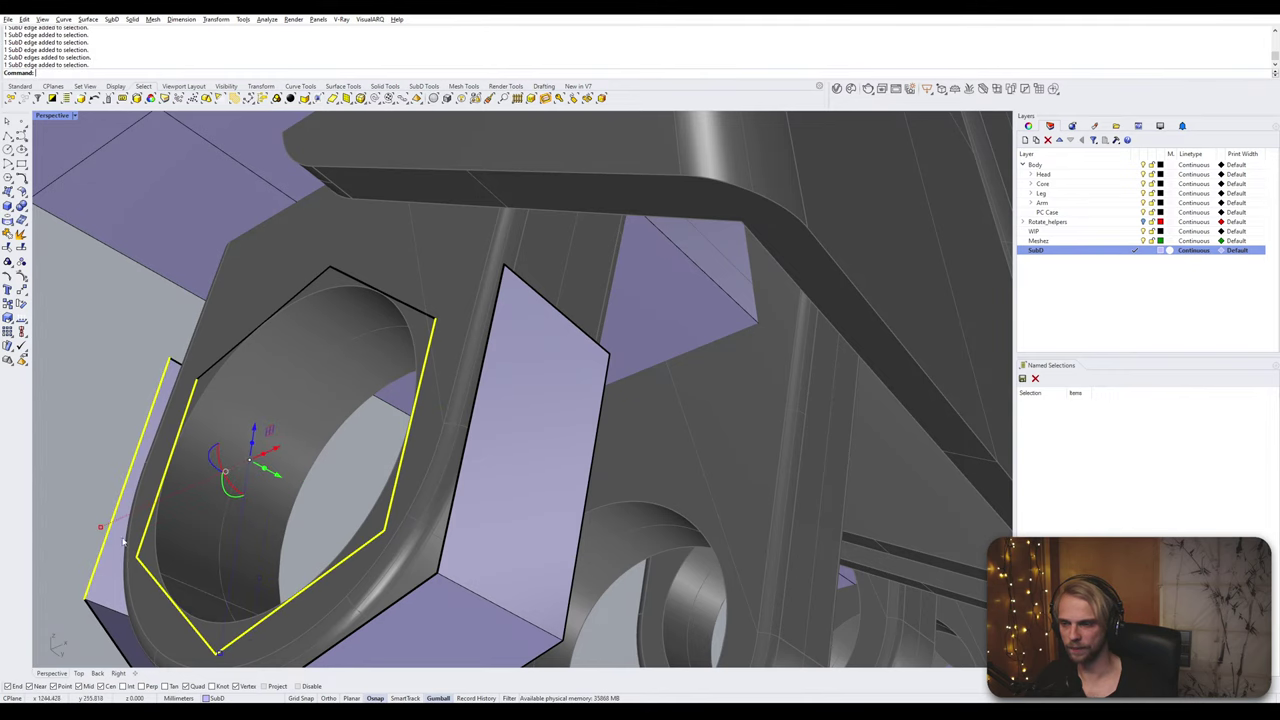
{"action": "left_click", "coordinate": [491, 335], "text": "ctrl+shift"}
{"action": "right_click_drag", "start_coordinate": [491, 335], "coordinate": [475, 453]}
{"action": "left_click", "coordinate": [475, 453], "text": "ctrl+shift"}
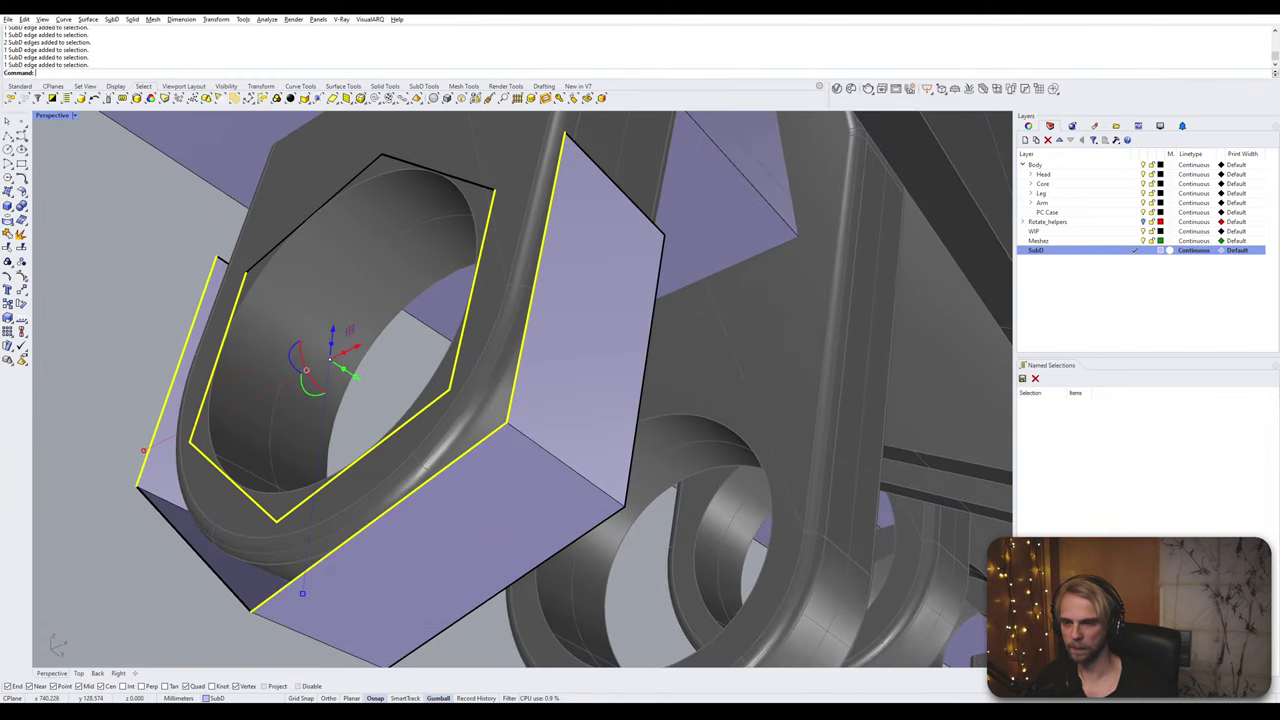
{"action": "key", "text": "Return"}
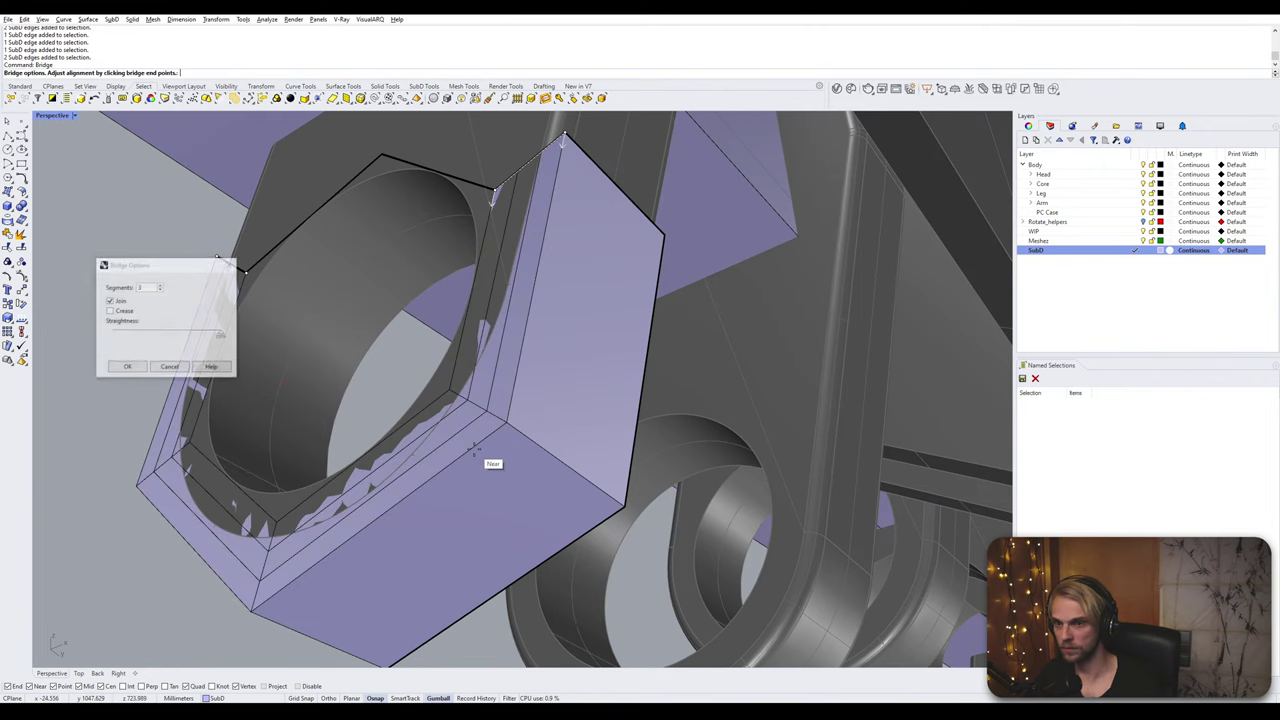
{"action": "left_click", "coordinate": [159, 290]}
{"action": "left_click", "coordinate": [159, 290]}
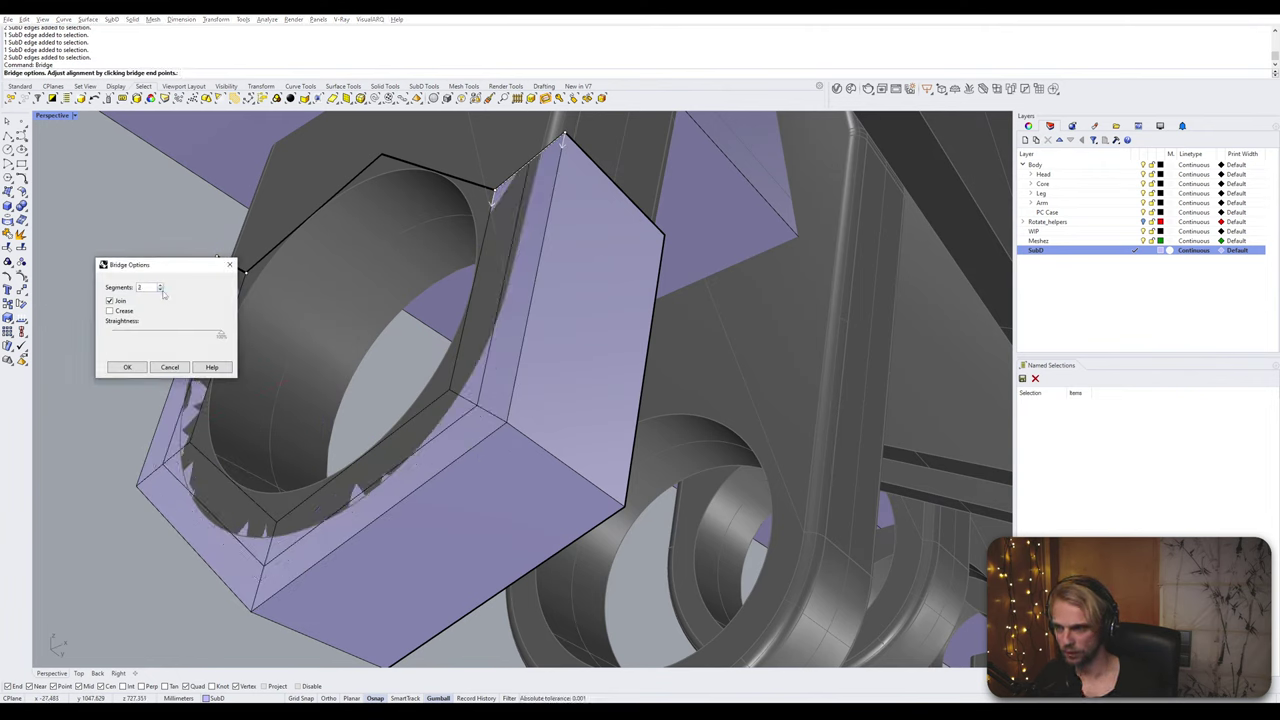
{"action": "left_click", "coordinate": [127, 368]}
Step: Bridge the other side's opening edges to the lavender plate's edges and inspect the result
{"action": "right_click_drag", "start_coordinate": [204, 427], "coordinate": [286, 371]}
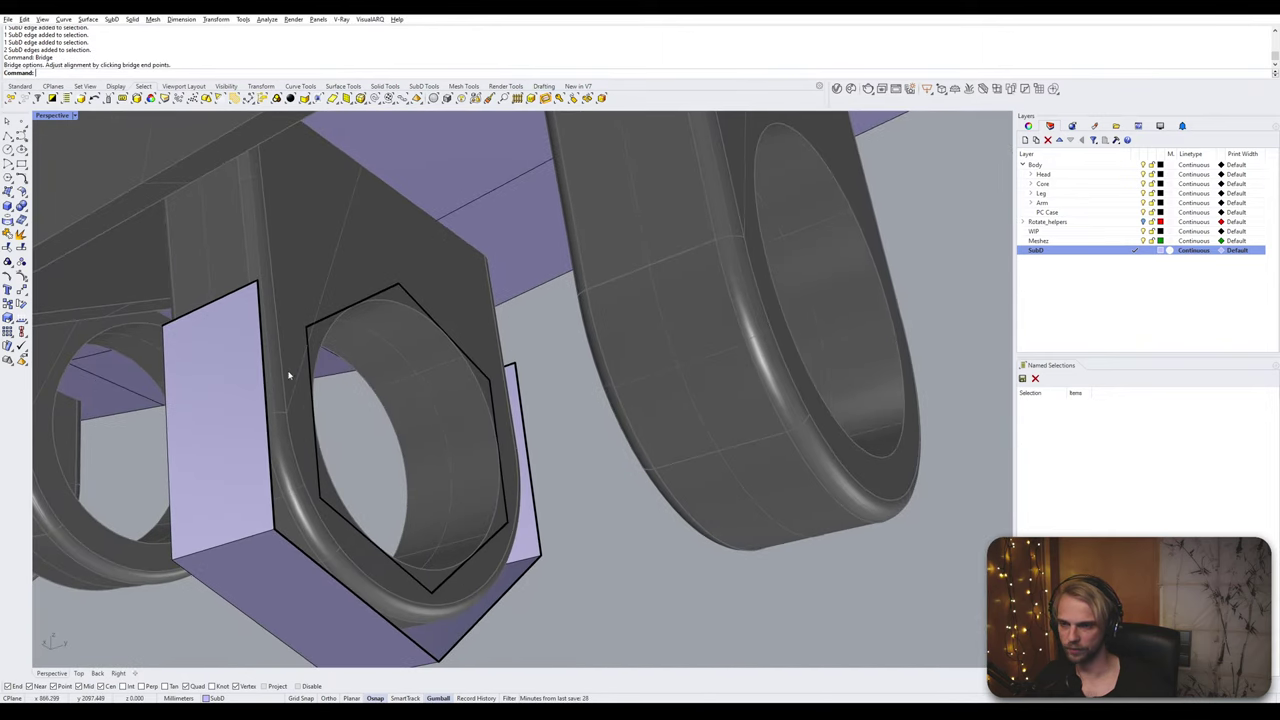
{"action": "left_click", "coordinate": [307, 365]}
{"action": "left_click", "coordinate": [497, 418], "text": "shift"}
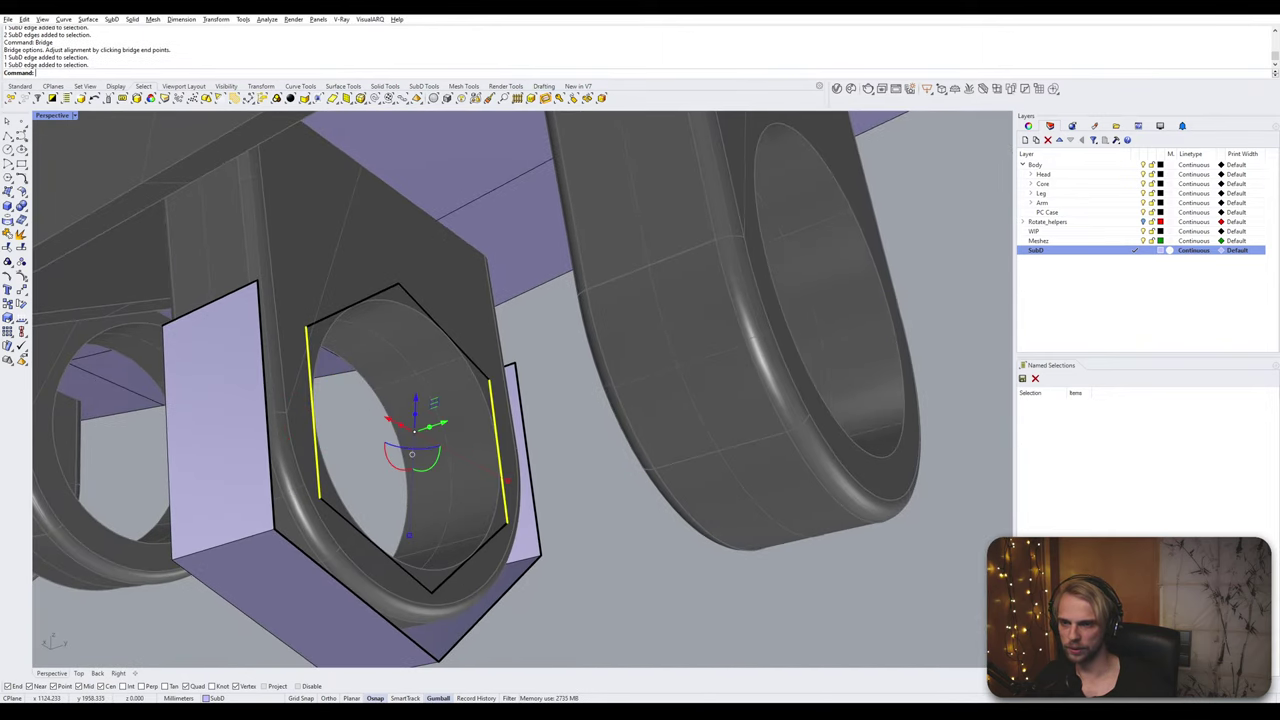
{"action": "double_click", "coordinate": [485, 544], "text": "shift"}
{"action": "left_click", "coordinate": [264, 378], "text": "shift"}
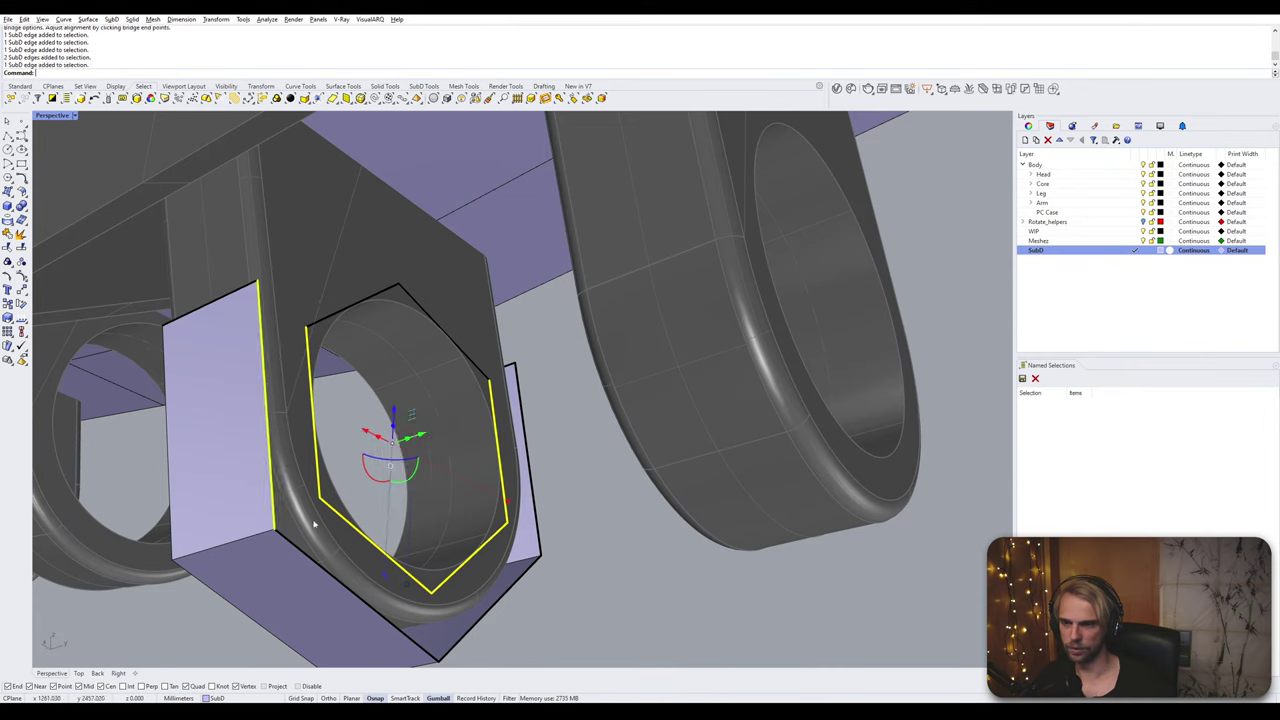
{"action": "left_click", "coordinate": [535, 466], "text": "shift"}
{"action": "double_click", "coordinate": [531, 578], "text": "shift"}
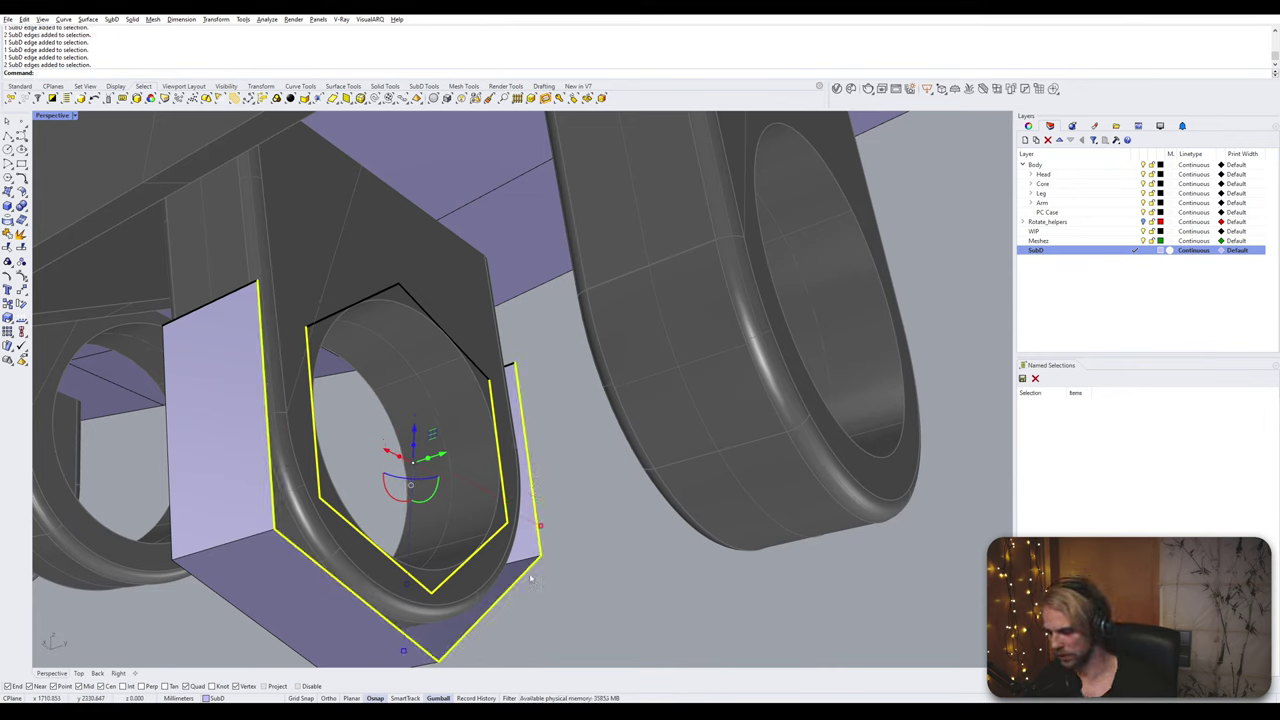
{"action": "key", "text": "Return"}
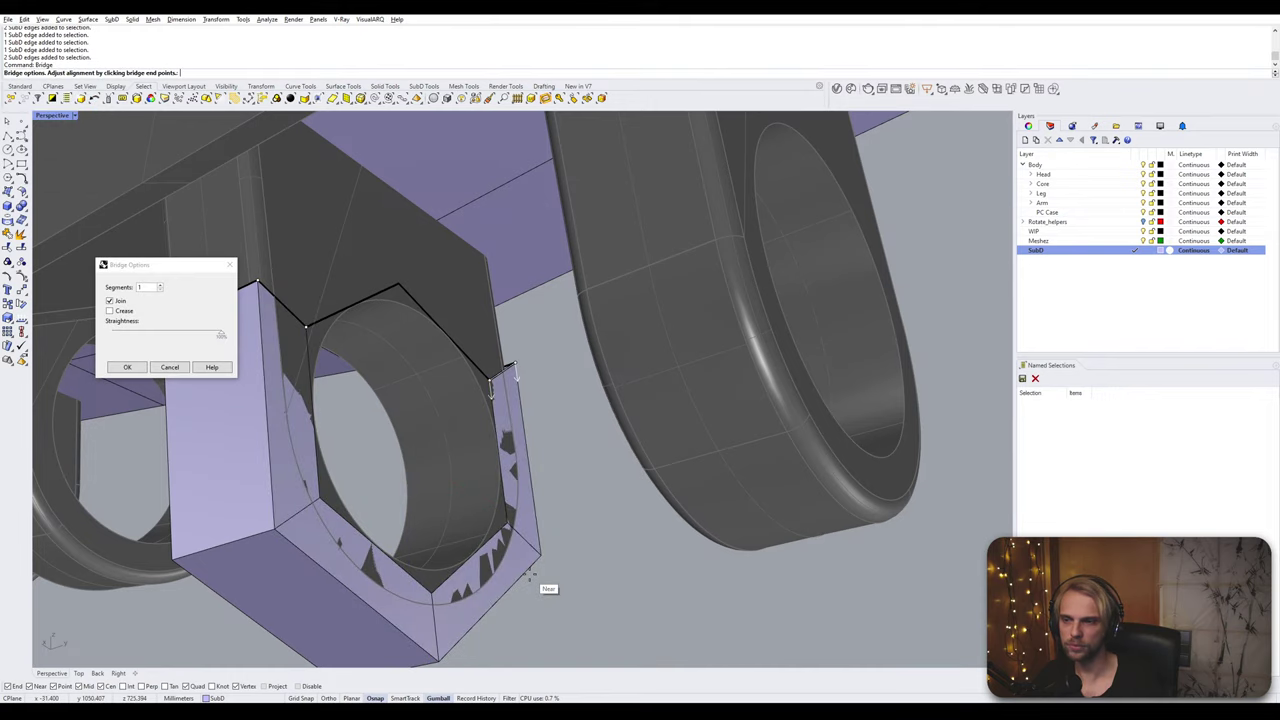
{"action": "key", "text": "Return"}
{"action": "right_click_drag", "start_coordinate": [529, 573], "coordinate": [337, 405]}
{"action": "double_click", "coordinate": [351, 414]}
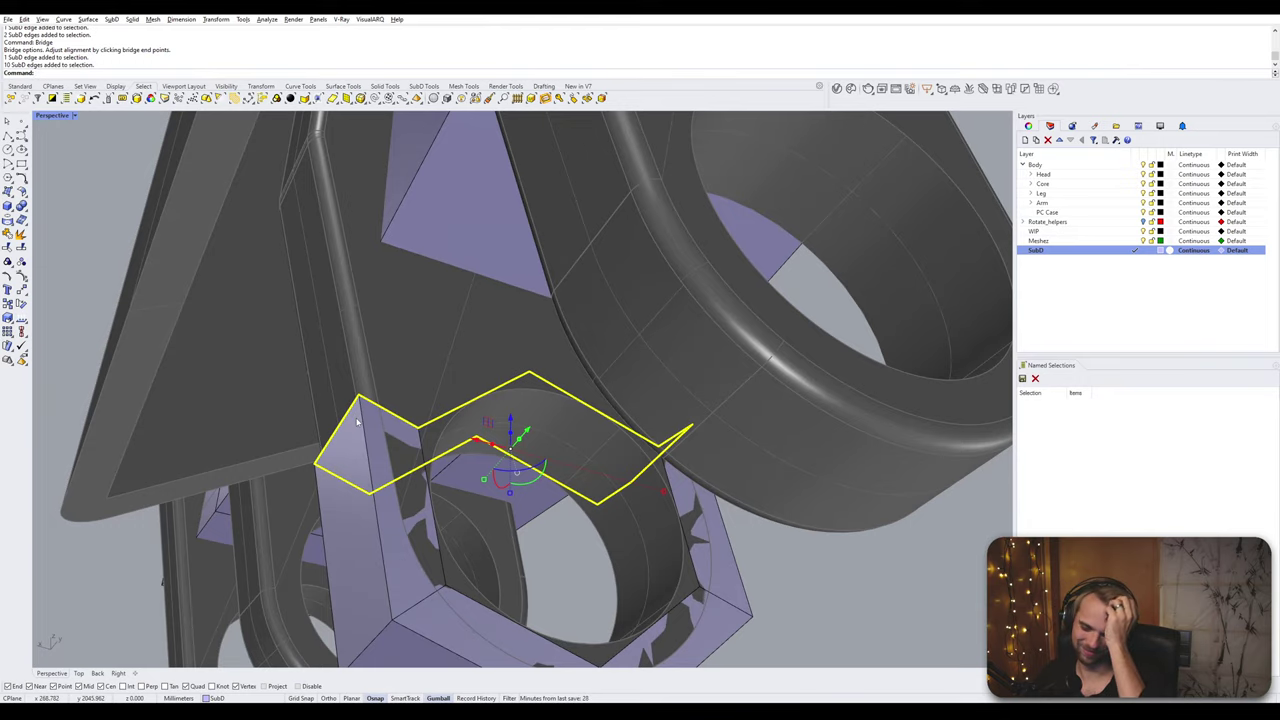
{"action": "key", "text": "Escape"}
{"action": "right_click_drag", "start_coordinate": [357, 422], "coordinate": [436, 381]}
Step: Orient the construction plane to the nut's side face using CPlane Surface
{"action": "type", "text": "CPlane"}
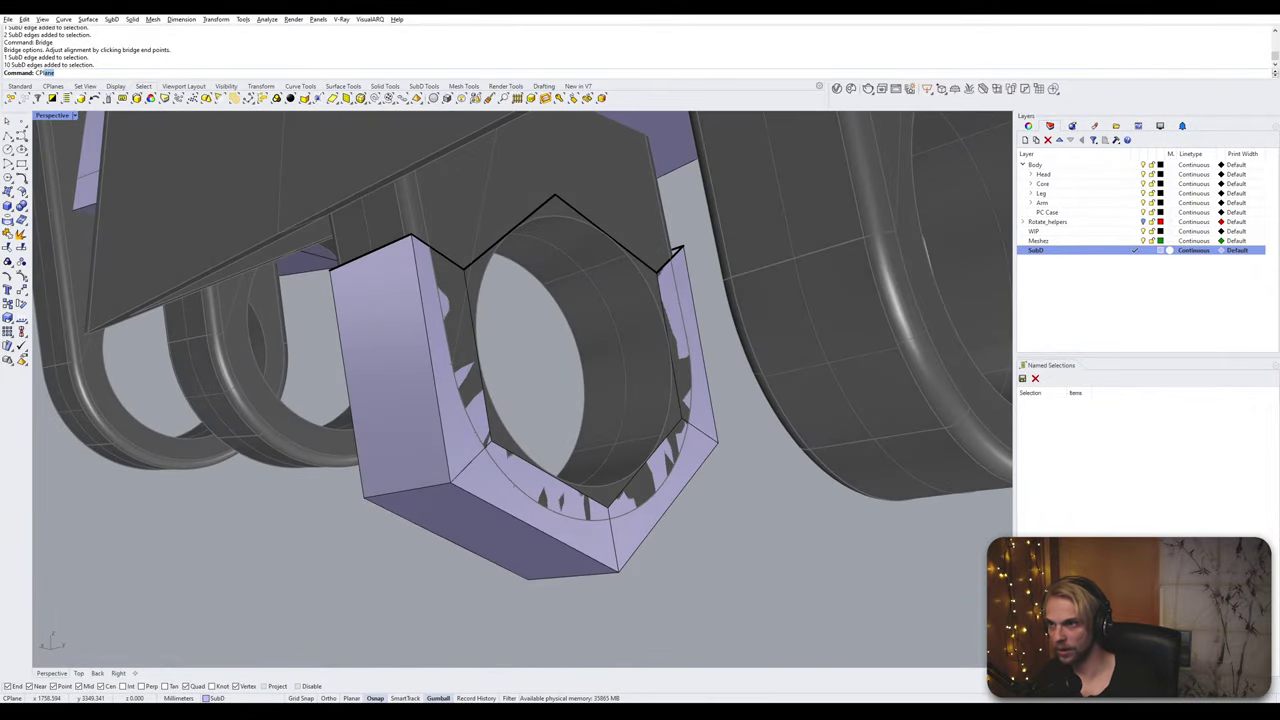
{"action": "key", "text": "Return"}
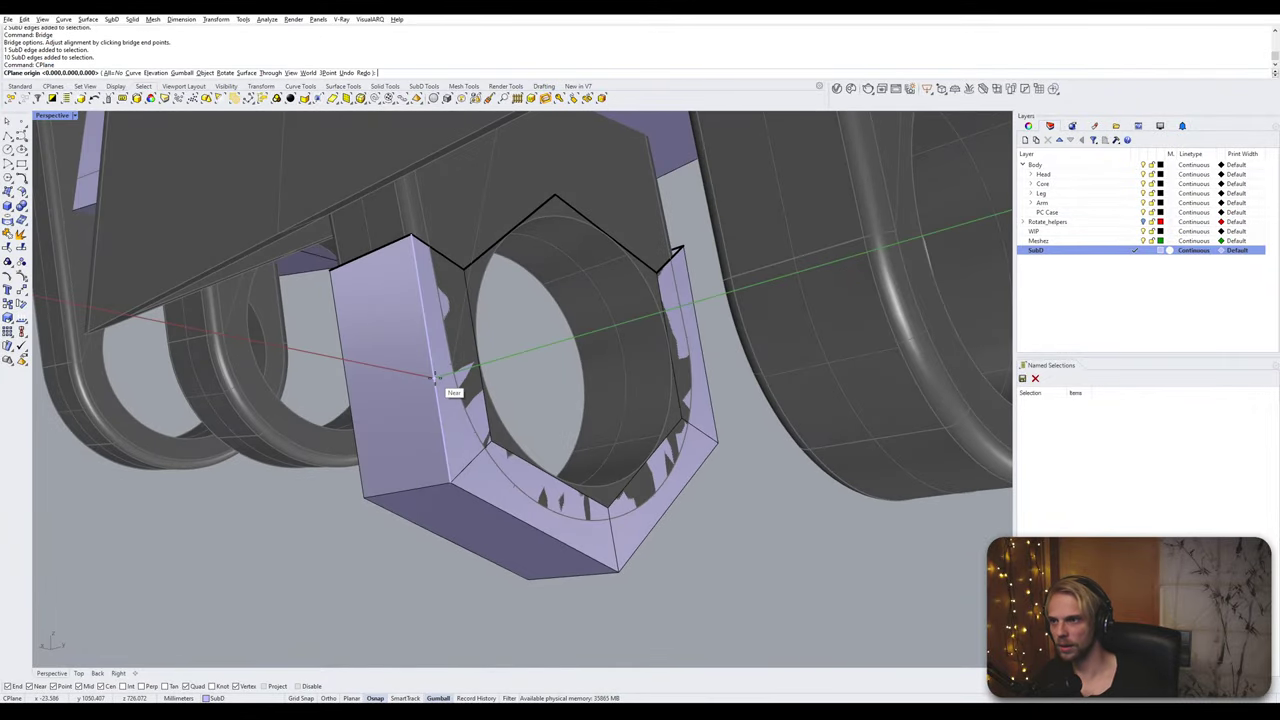
{"action": "left_click", "coordinate": [365, 494]}
{"action": "key", "text": "Return"}
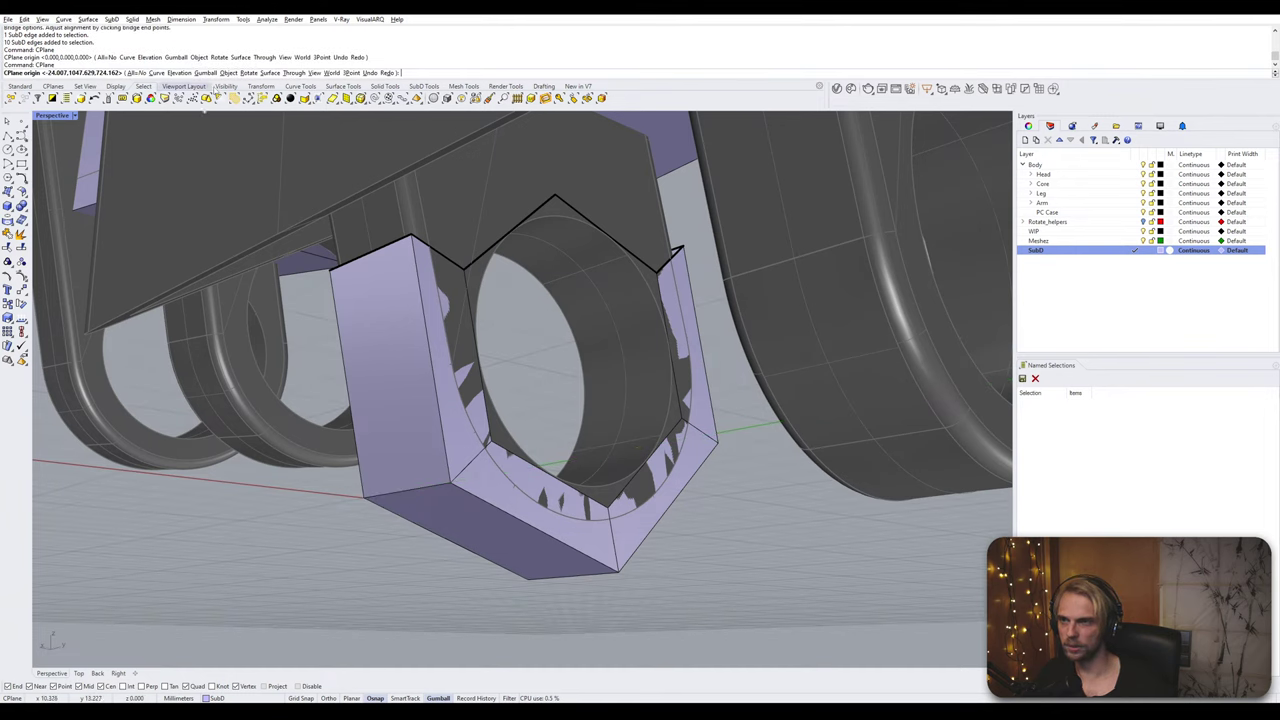
{"action": "left_click", "coordinate": [272, 73]}
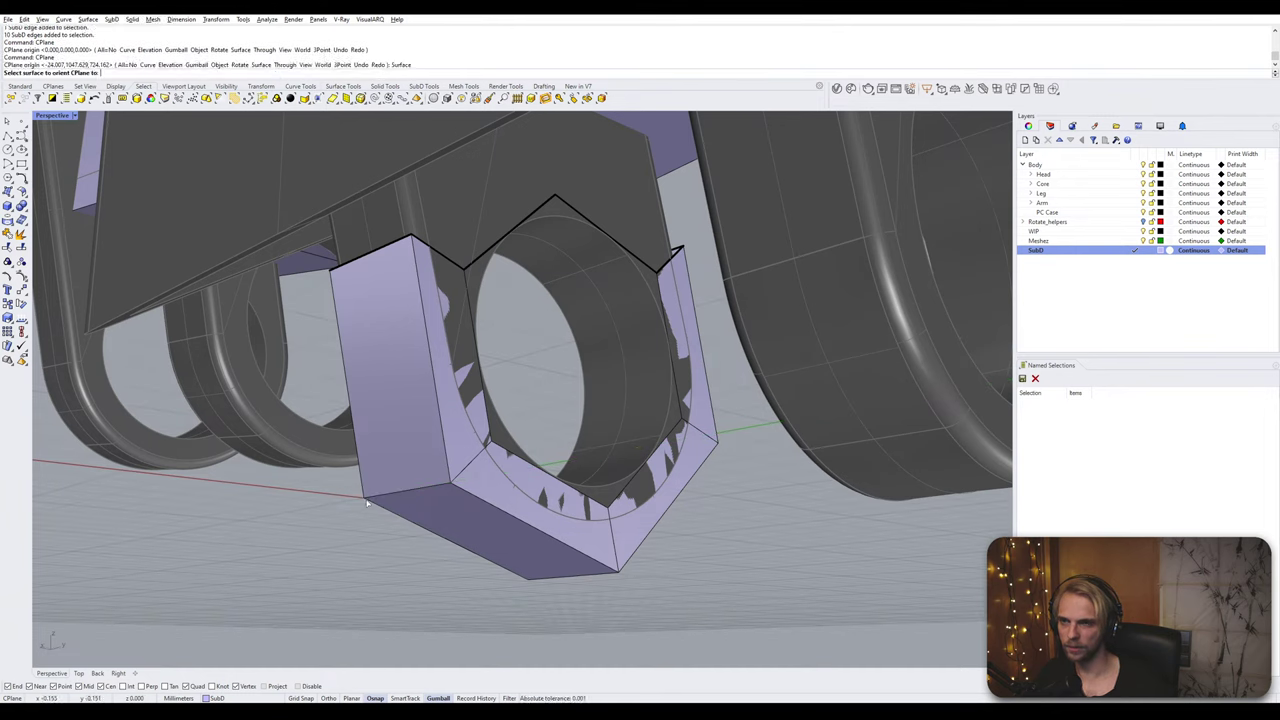
{"action": "left_click", "coordinate": [373, 456]}
{"action": "key", "text": "Return"}
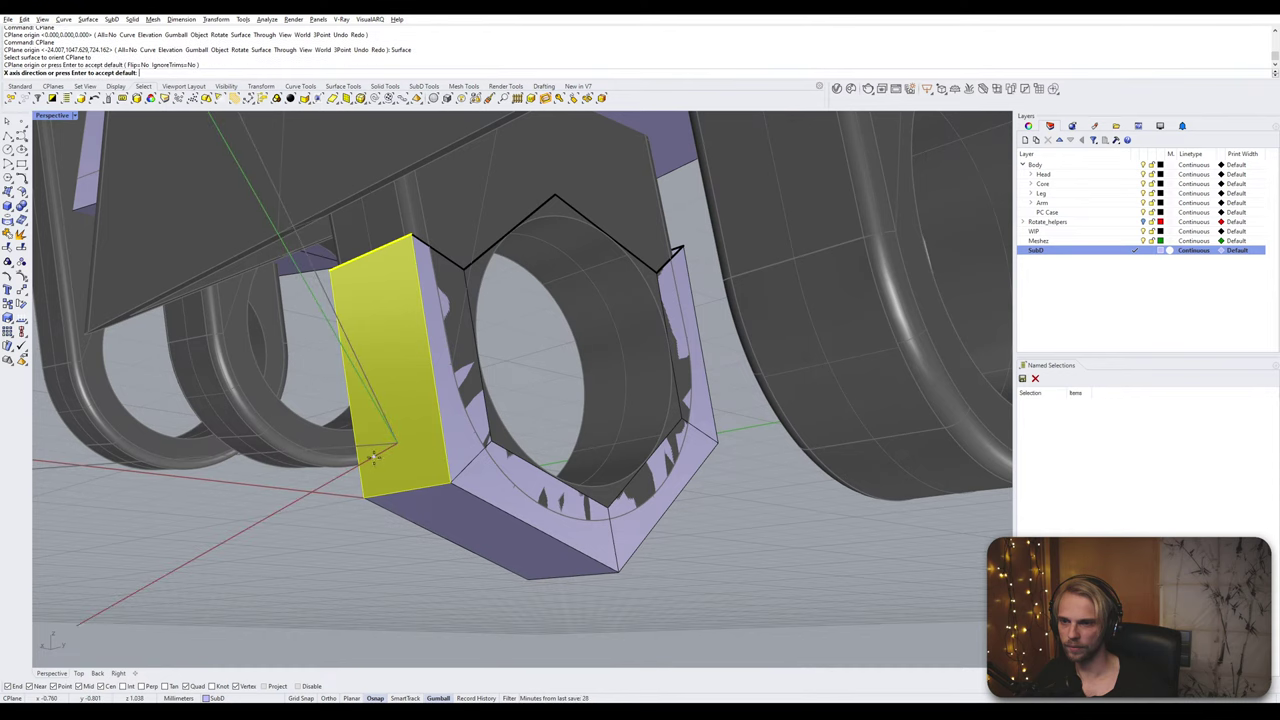
{"action": "key", "text": "shift"}
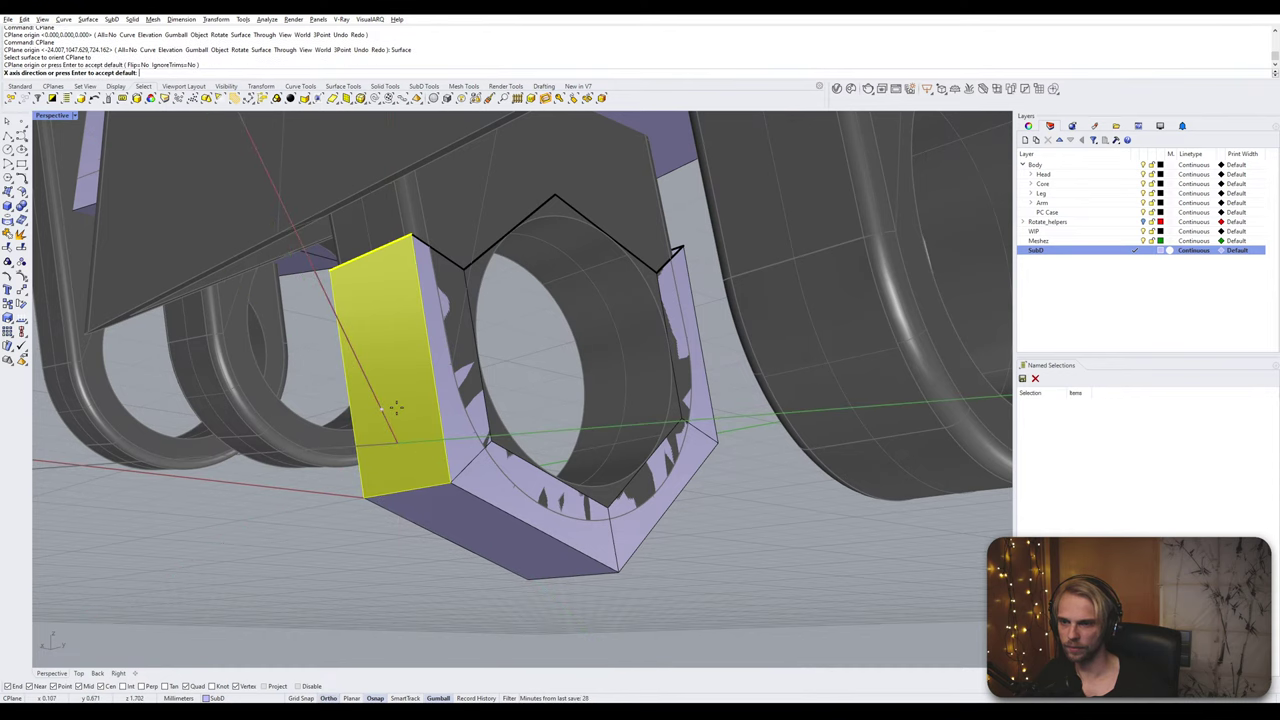
{"action": "left_click", "coordinate": [396, 407], "text": "shift"}
{"action": "mouse_move", "coordinate": [396, 407]}
{"action": "right_mouse_down"}
{"action": "mouse_move", "coordinate": [440, 417]}
{"action": "mouse_move", "coordinate": [360, 384]}
{"action": "mouse_move", "coordinate": [425, 404]}
{"action": "mouse_move", "coordinate": [376, 421]}
{"action": "right_mouse_up"}
Step: Redefine the construction plane by 3 points from the housing's lower-left corner along its edges
{"action": "key", "text": "Return"}
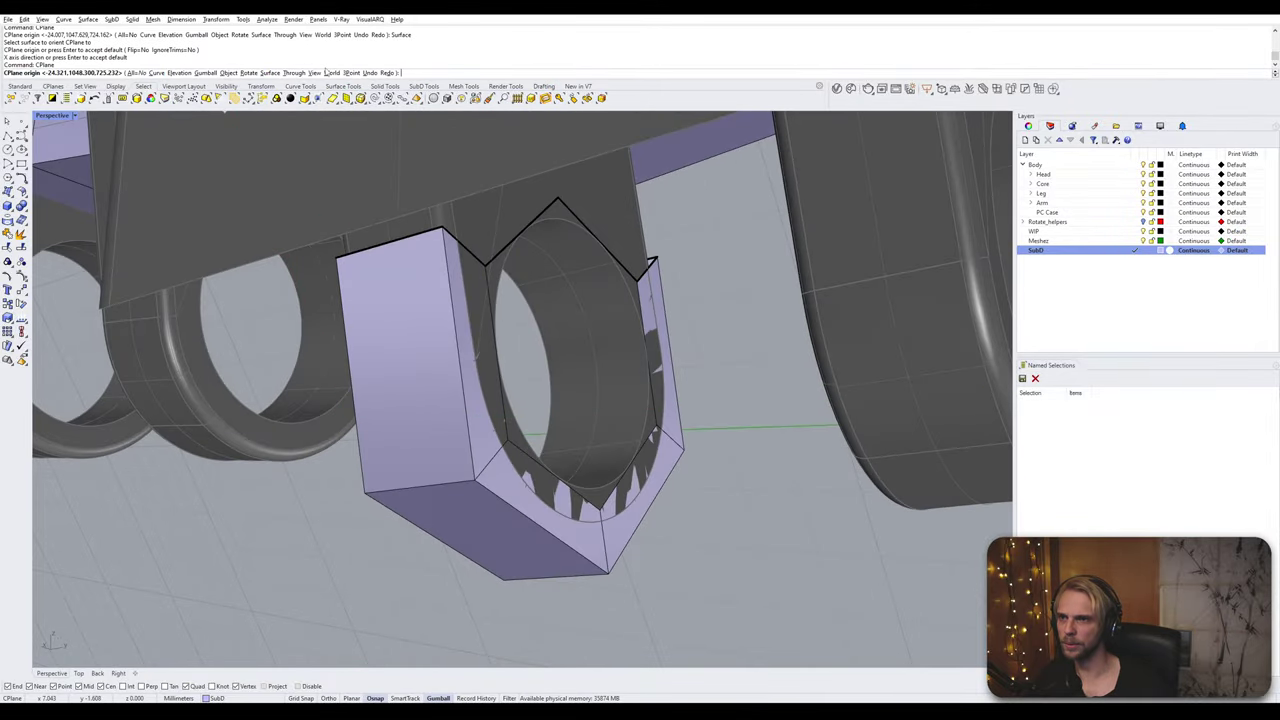
{"action": "left_click", "coordinate": [351, 73]}
{"action": "left_click", "coordinate": [366, 493]}
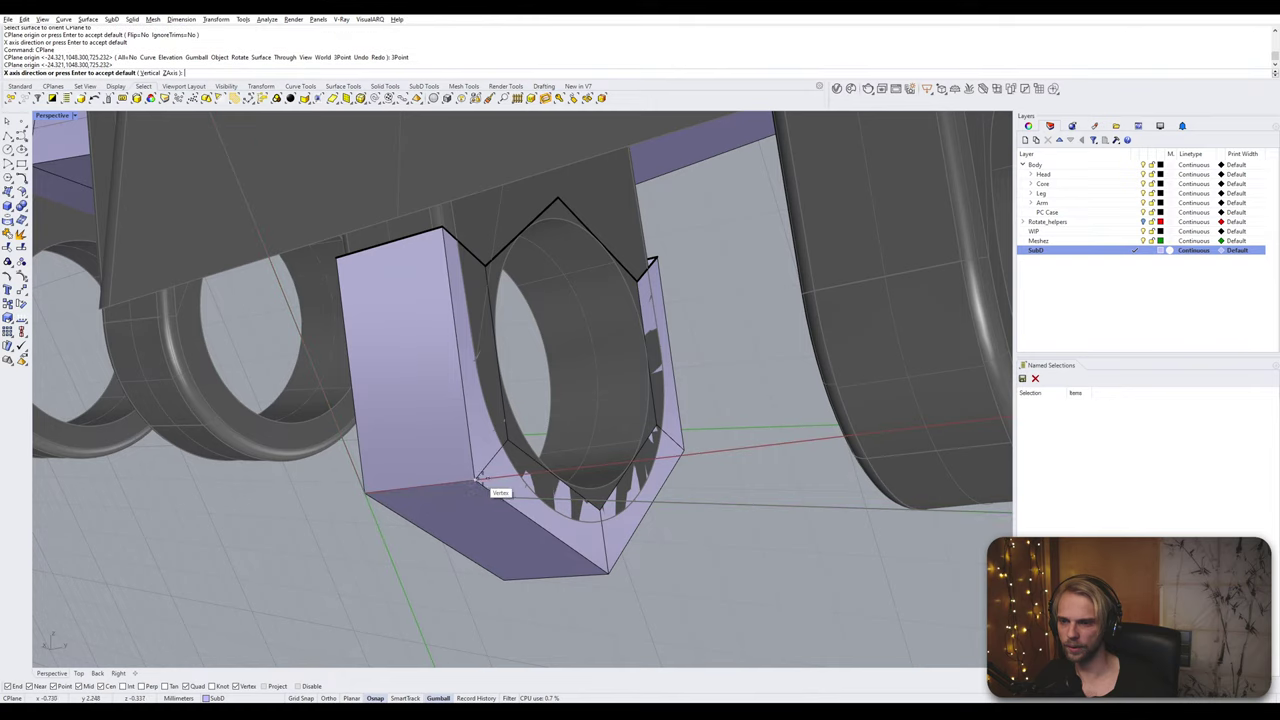
{"action": "left_click", "coordinate": [475, 479]}
{"action": "left_click", "coordinate": [343, 312]}
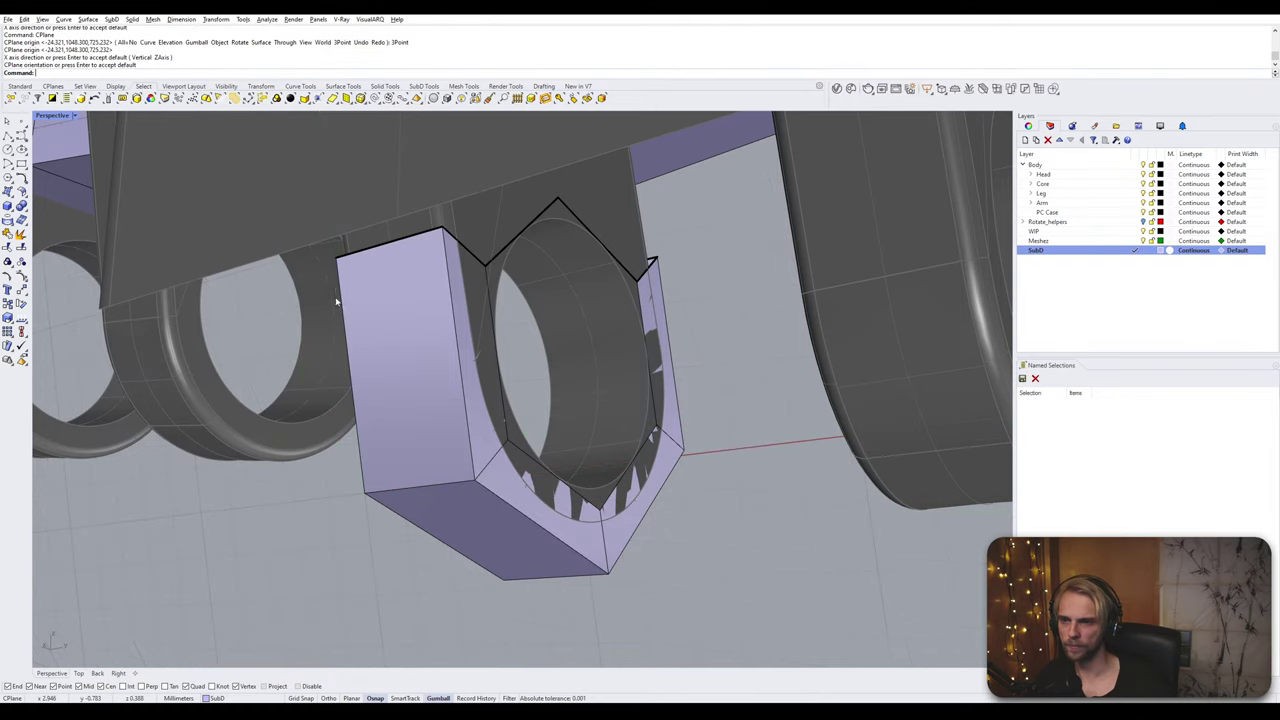
{"action": "right_click_drag", "start_coordinate": [342, 375], "coordinate": [421, 402]}
{"action": "double_click", "coordinate": [428, 262]}
Step: Scale the zigzag edge loop to 0 to flatten it, then check the smooth preview
{"action": "left_click_drag", "start_coordinate": [520, 398], "coordinate": [494, 286]}
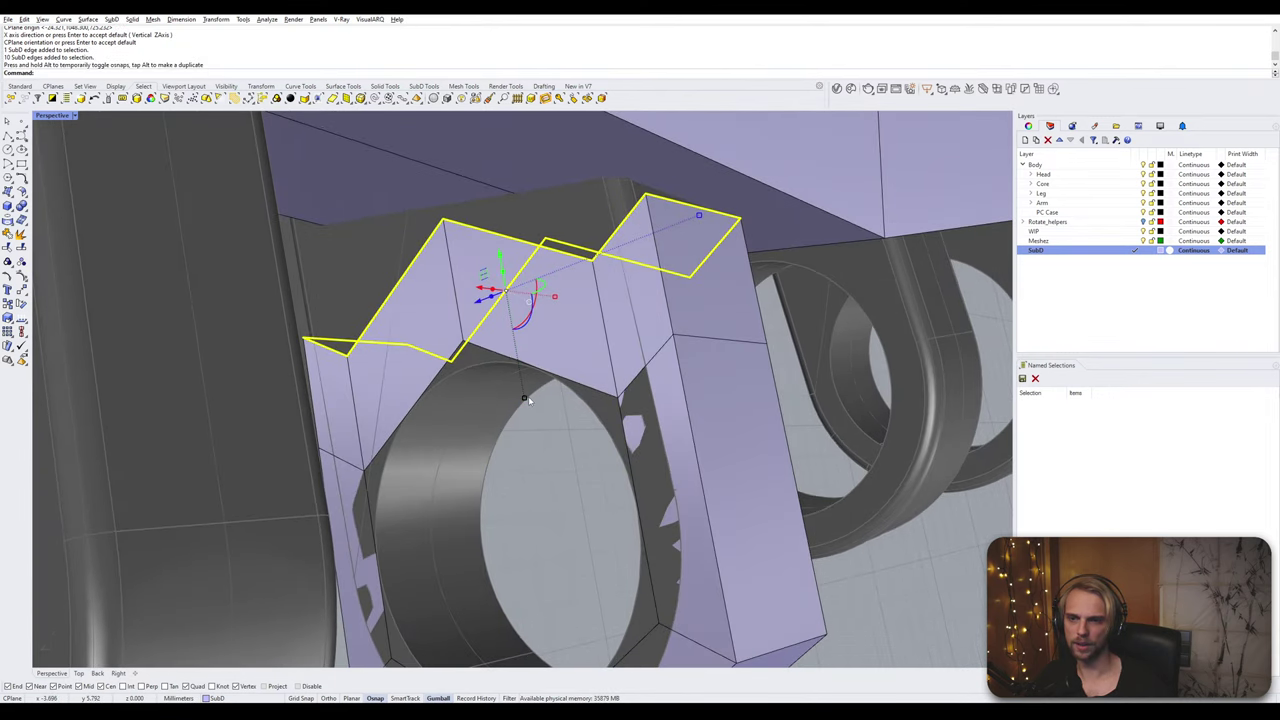
{"action": "left_click", "coordinate": [527, 398]}
{"action": "key", "text": "Return"}
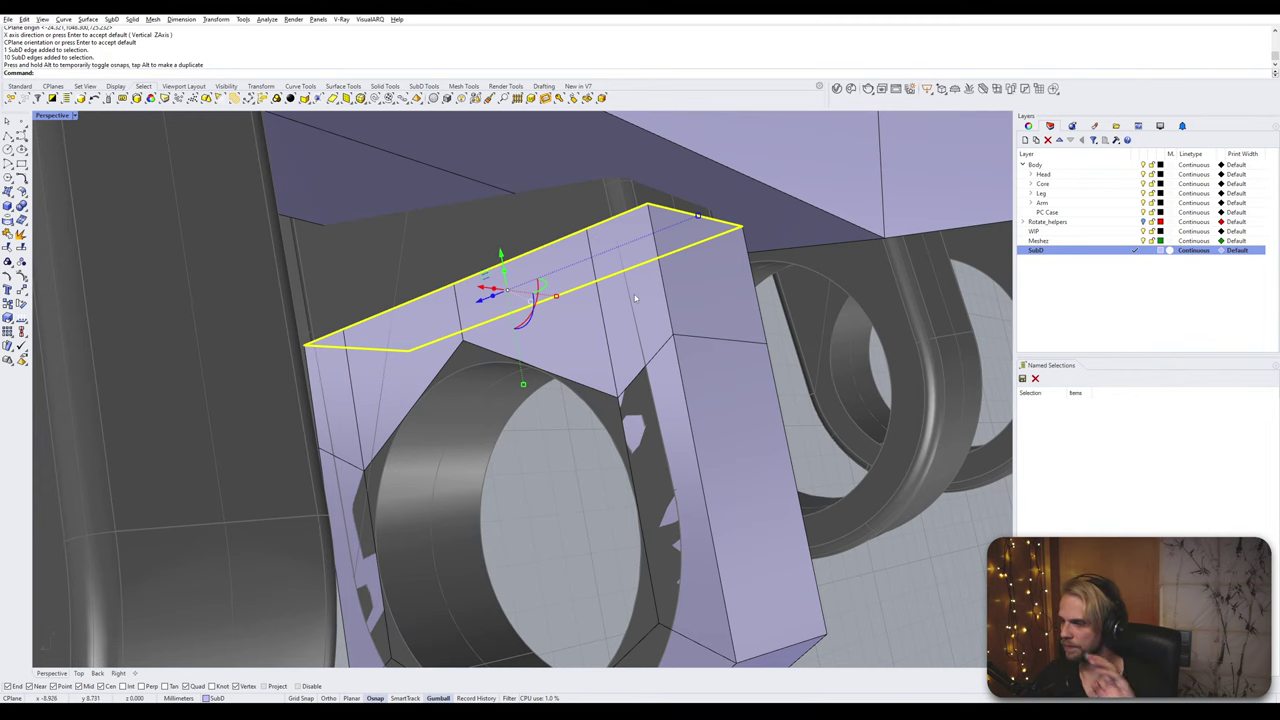
{"action": "key", "text": "Tab"}
{"action": "key", "text": "Tab"}
{"action": "scroll", "coordinate": [635, 298], "scroll_direction": "down", "scroll_amount": 4}
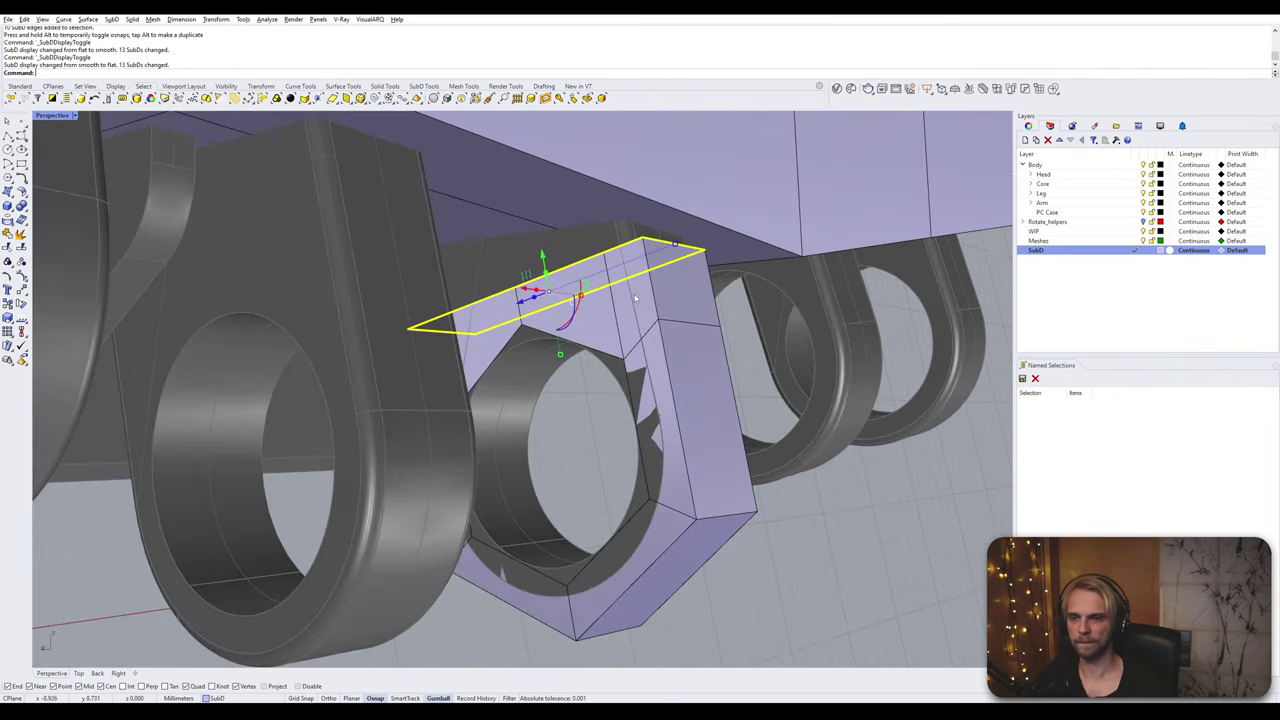
{"action": "right_click_drag", "start_coordinate": [635, 298], "coordinate": [588, 311]}
{"action": "scroll", "coordinate": [588, 311], "scroll_direction": "down", "scroll_amount": 4}
{"action": "left_click", "coordinate": [750, 512]}
{"action": "right_click_drag", "start_coordinate": [750, 512], "coordinate": [440, 317]}
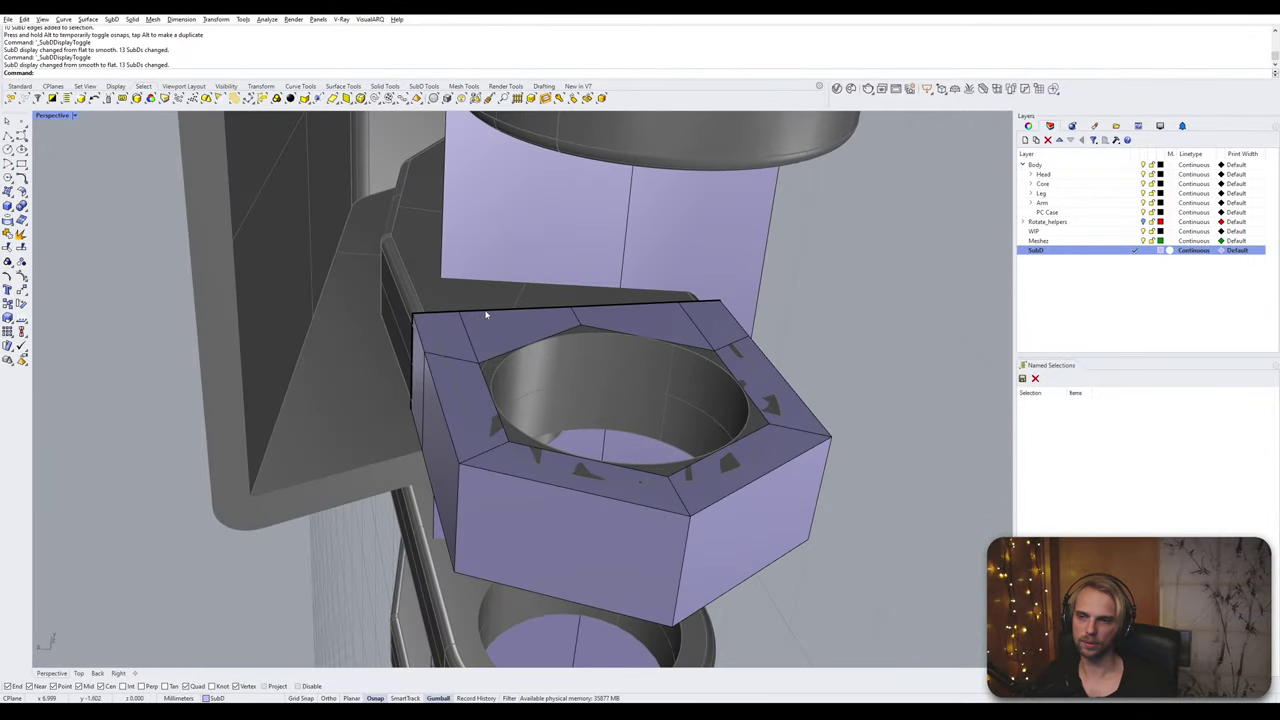
Step: Extrude the housing's top edge loop upward in stages toward the lug
{"action": "double_click", "coordinate": [487, 315]}
{"action": "left_click_drag", "start_coordinate": [560, 343], "coordinate": [525, 235]}
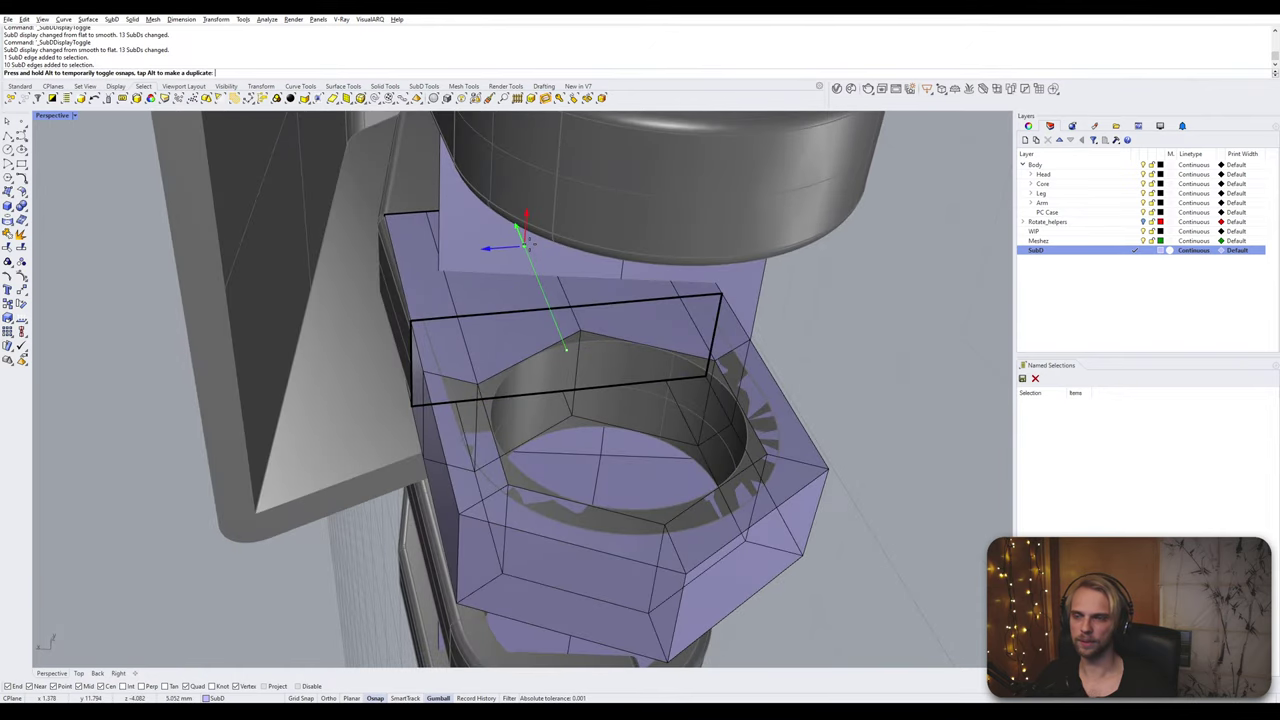
{"action": "left_click_drag", "start_coordinate": [530, 243], "coordinate": [530, 243]}
{"action": "right_click_drag", "start_coordinate": [530, 243], "coordinate": [508, 395]}
{"action": "scroll", "coordinate": [511, 272], "scroll_direction": "down", "scroll_amount": 2}
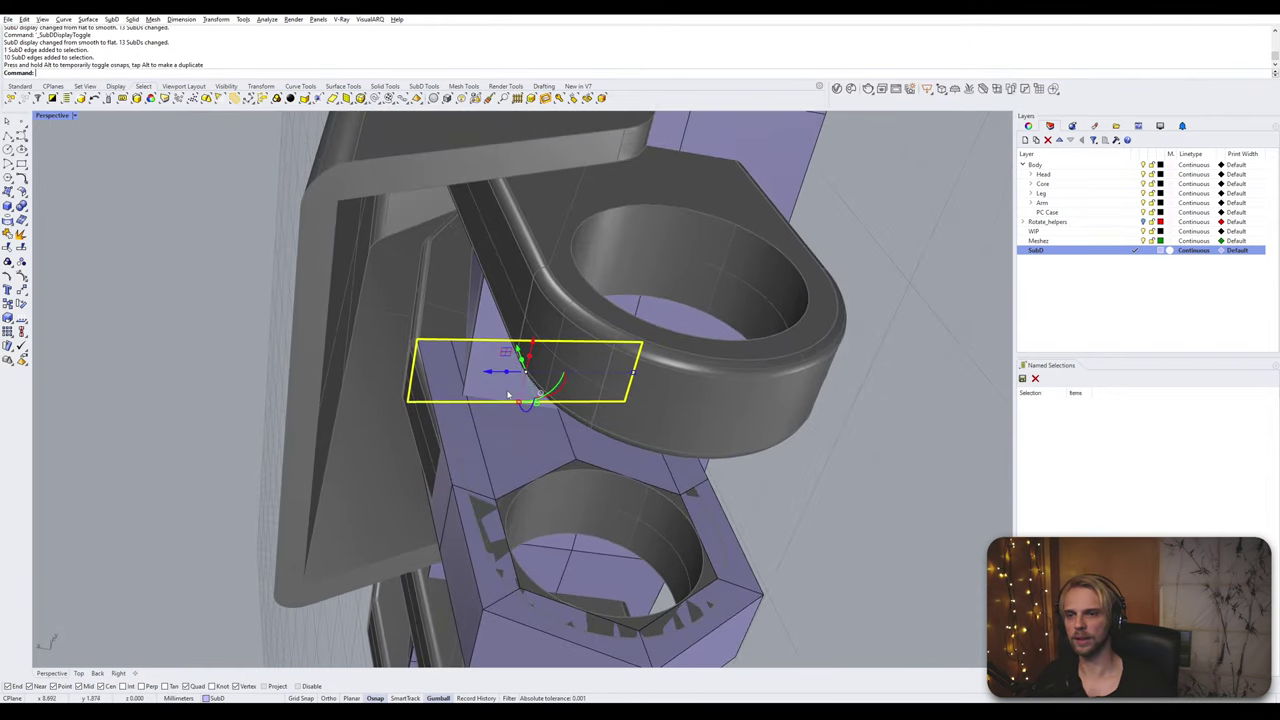
{"action": "scroll", "coordinate": [508, 395], "scroll_direction": "up", "scroll_amount": 2}
{"action": "left_click_drag", "start_coordinate": [521, 366], "coordinate": [481, 243]}
{"action": "right_click_drag", "start_coordinate": [481, 243], "coordinate": [504, 380]}
{"action": "scroll", "coordinate": [505, 380], "scroll_direction": "up", "scroll_amount": 3}
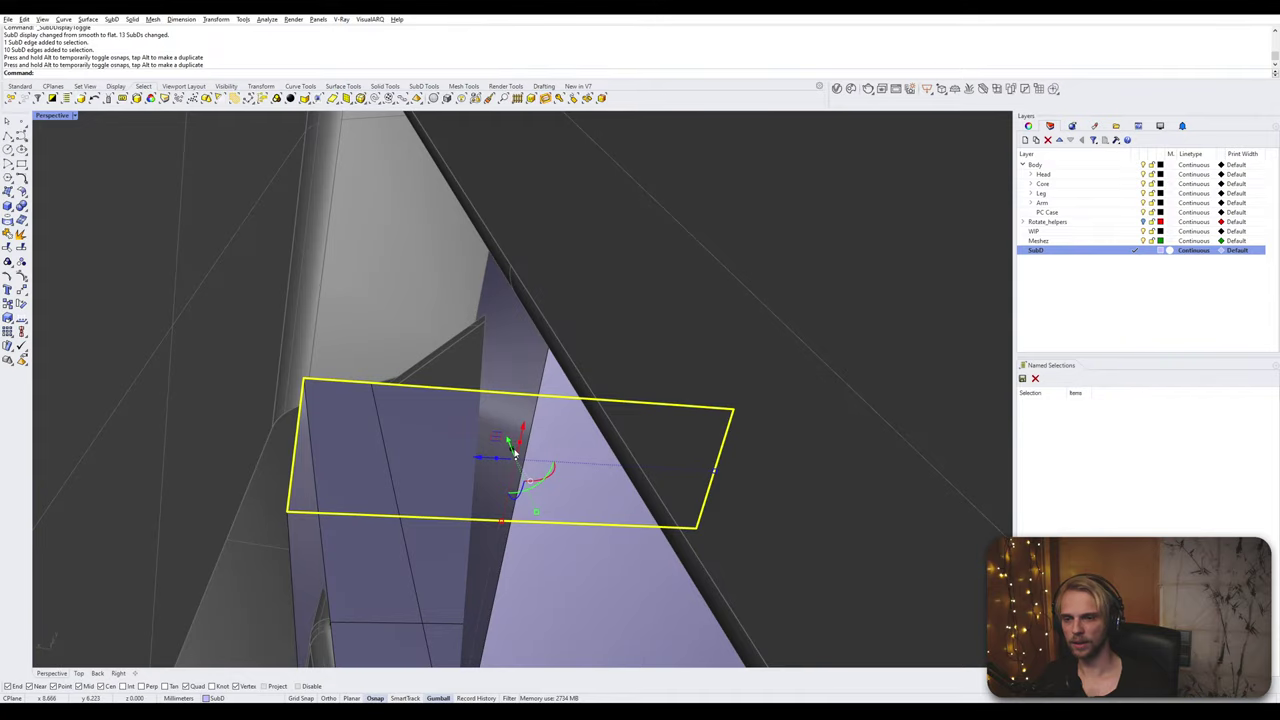
{"action": "left_click_drag", "start_coordinate": [513, 452], "coordinate": [493, 351]}
{"action": "scroll", "coordinate": [490, 353], "scroll_direction": "down", "scroll_amount": 2}
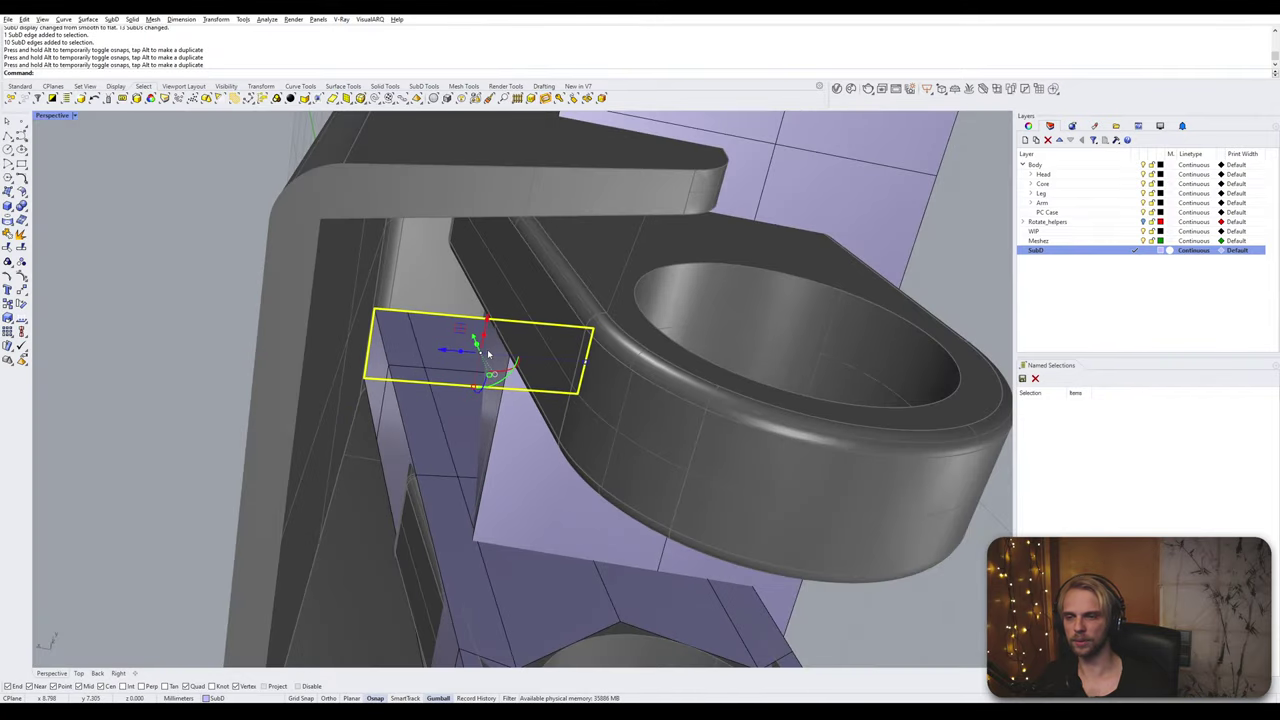
{"action": "right_click_drag", "start_coordinate": [489, 353], "coordinate": [444, 441]}
{"action": "scroll", "coordinate": [427, 340], "scroll_direction": "up", "scroll_amount": 5}
{"action": "scroll", "coordinate": [434, 368], "scroll_direction": "up", "scroll_amount": 3}
Step: Inspect the narrow extension faces and reset the construction plane to world Top
{"action": "left_click", "coordinate": [432, 366], "text": "ctrl+shift"}
{"action": "left_click", "coordinate": [451, 428], "text": "ctrl+shift"}
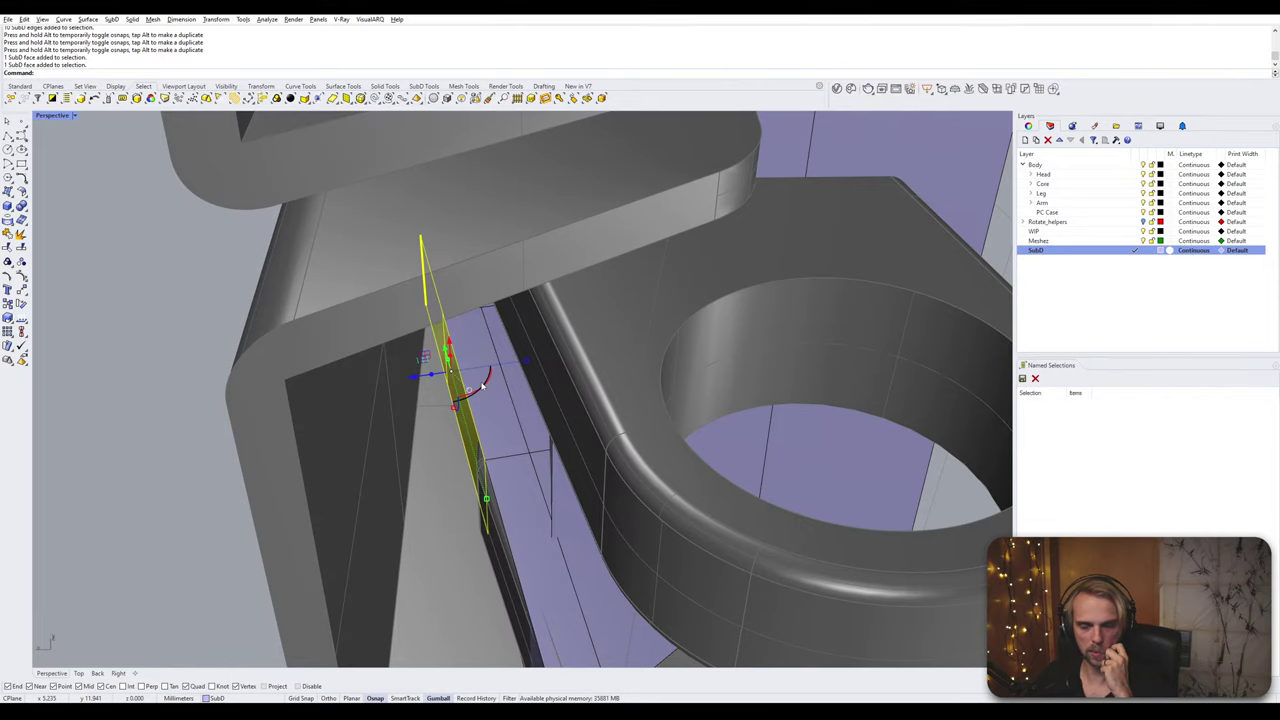
{"action": "right_click_drag", "start_coordinate": [483, 386], "coordinate": [217, 420]}
{"action": "key", "text": "Escape"}
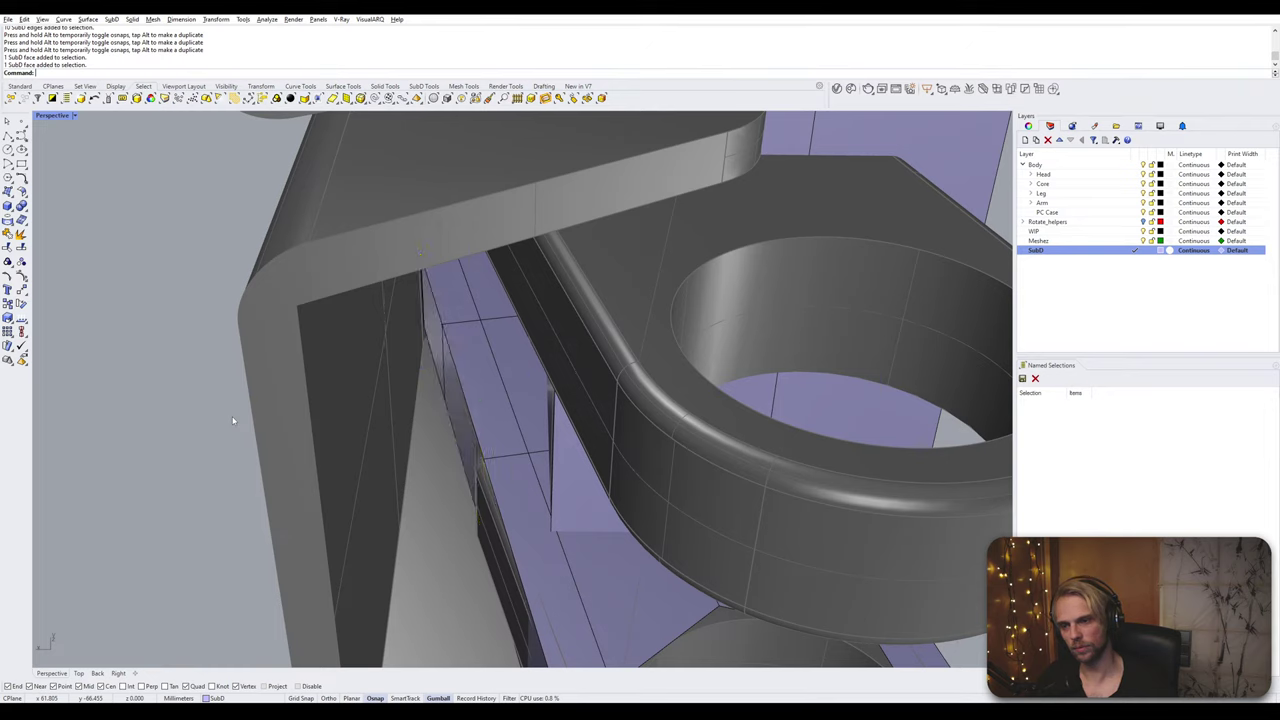
{"action": "key", "text": "Return"}
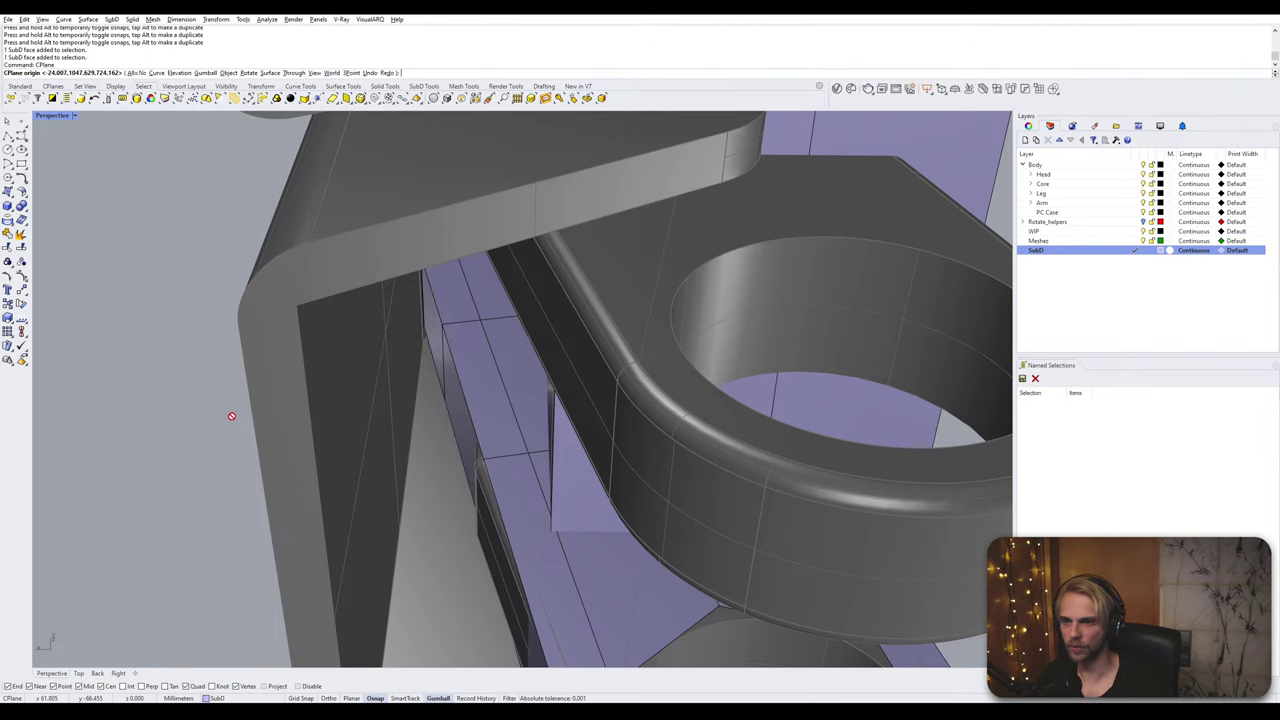
{"action": "type", "text": "w"}
{"action": "key", "text": "Return"}
{"action": "type", "text": "t"}
{"action": "key", "text": "Return"}
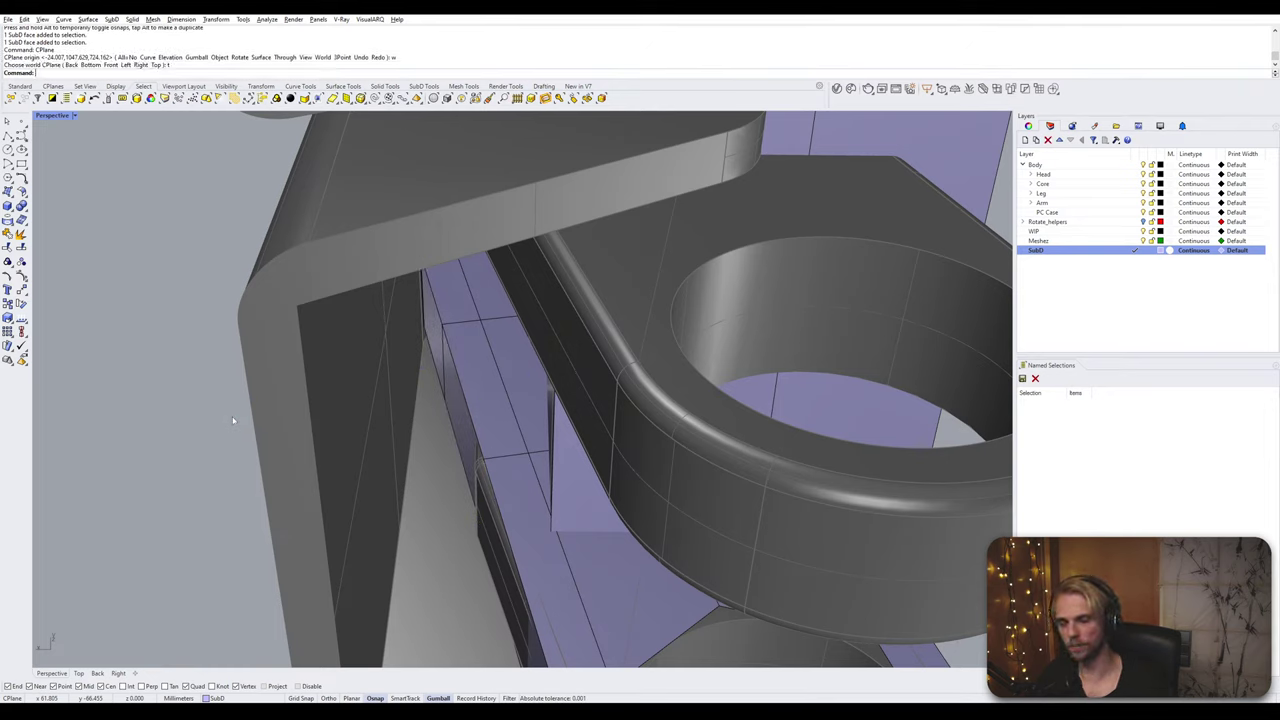
Step: Replace a narrow face by extruding the open edge and snapping the new face onto a vertex
{"action": "left_click", "coordinate": [436, 416], "text": "ctrl+shift"}
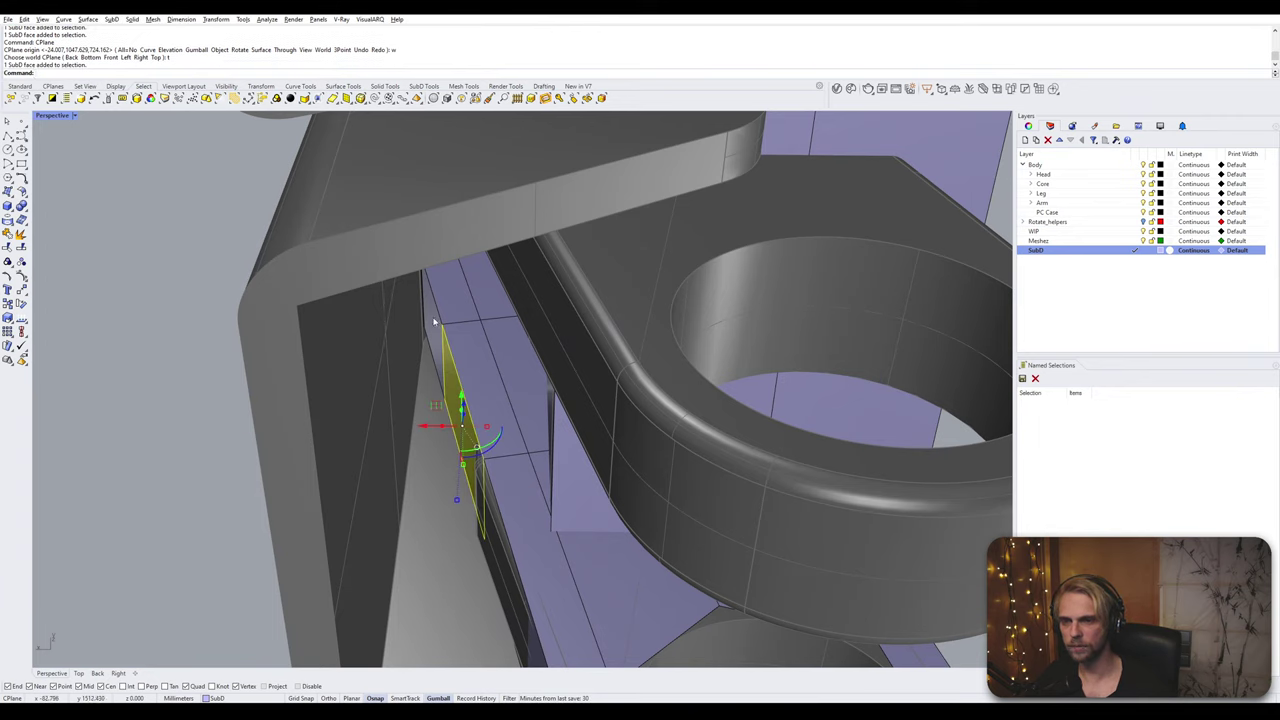
{"action": "key", "text": "Delete"}
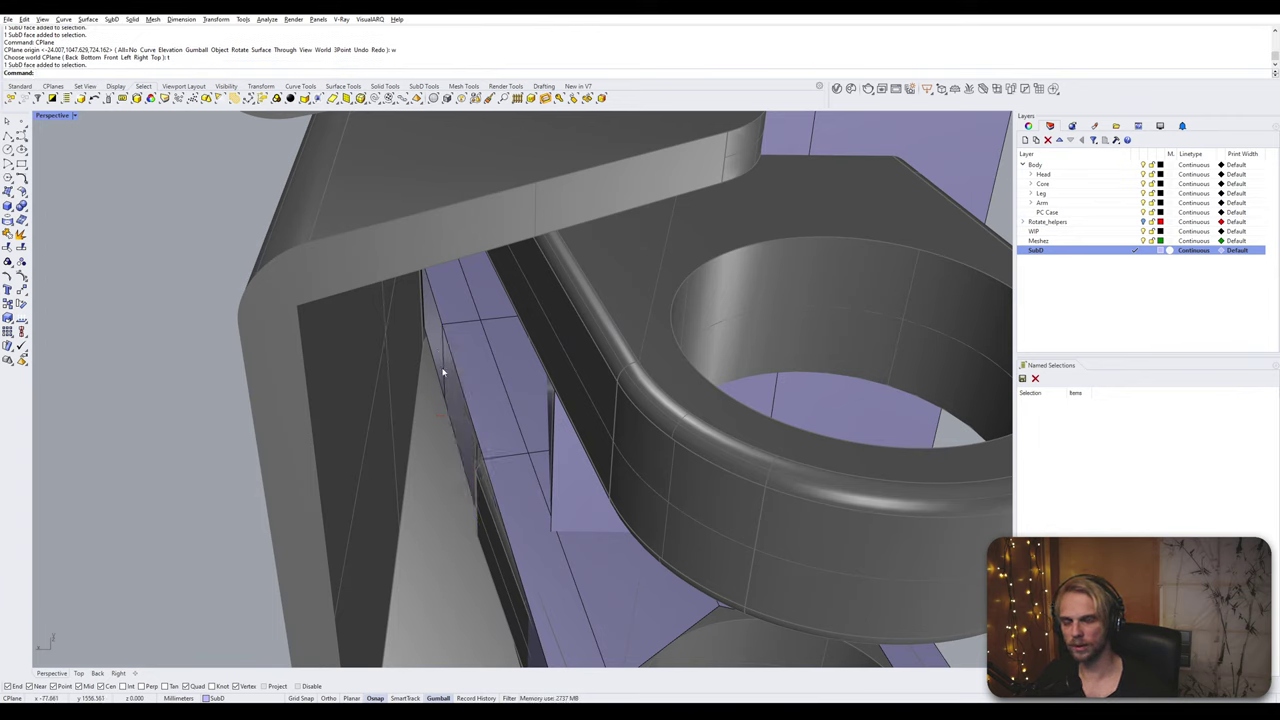
{"action": "left_click", "coordinate": [443, 362], "text": "ctrl+shift"}
{"action": "left_click_drag", "start_coordinate": [417, 370], "coordinate": [486, 458]}
{"action": "right_click_drag", "start_coordinate": [486, 458], "coordinate": [516, 414]}
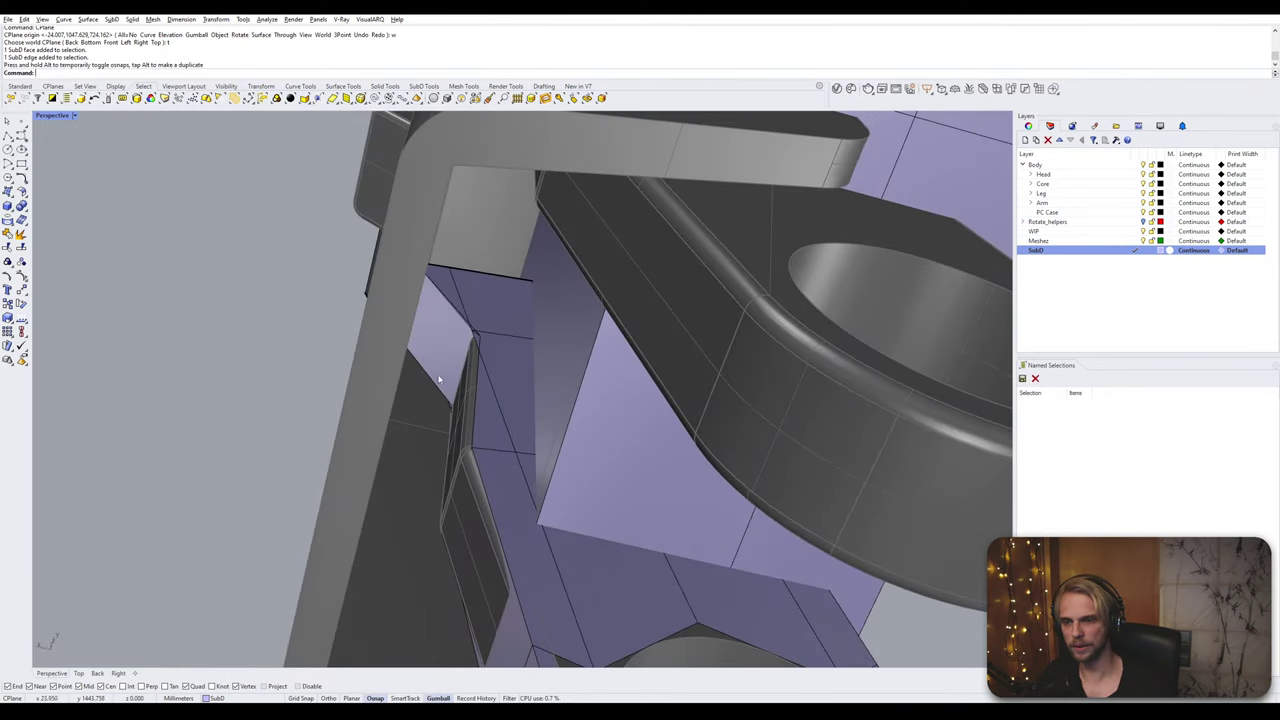
{"action": "right_click_drag", "start_coordinate": [438, 379], "coordinate": [500, 457]}
{"action": "left_click", "coordinate": [515, 447], "text": "ctrl+shift"}
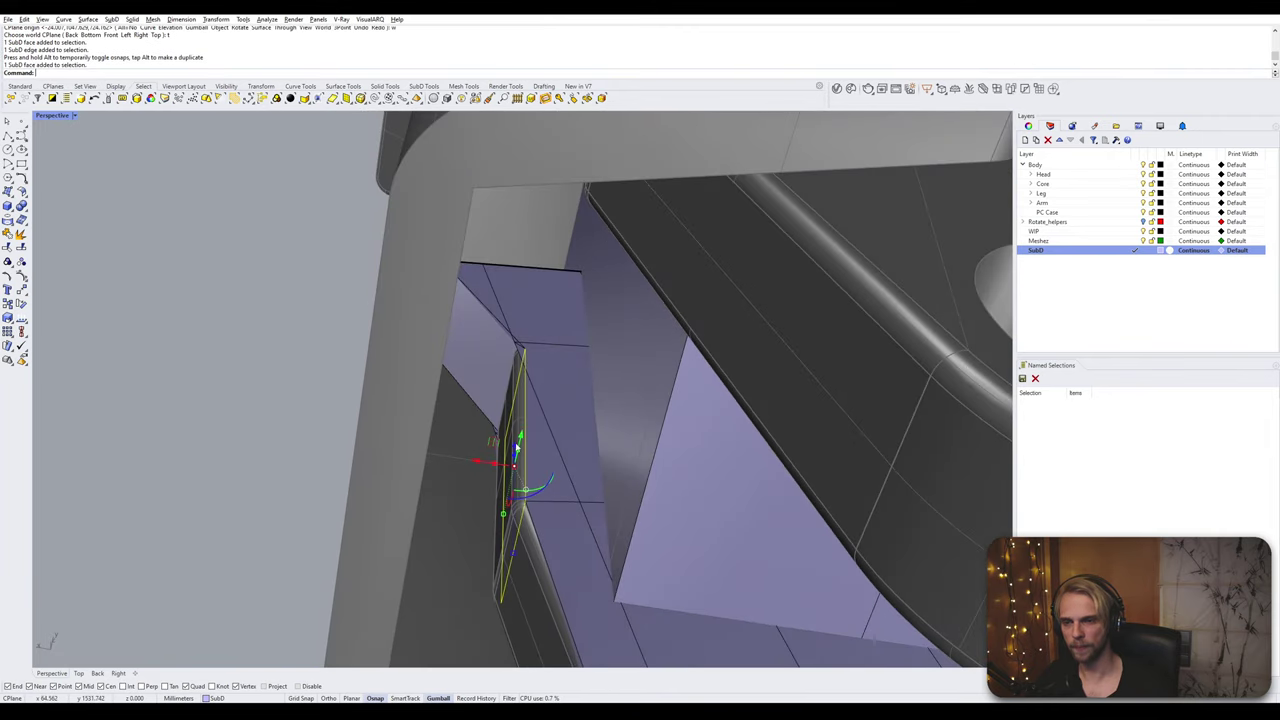
{"action": "left_click_drag", "start_coordinate": [481, 465], "coordinate": [522, 496]}
{"action": "key", "text": "Escape"}
{"action": "right_click_drag", "start_coordinate": [478, 350], "coordinate": [460, 320]}
{"action": "left_click", "coordinate": [450, 321], "text": "ctrl+shift"}
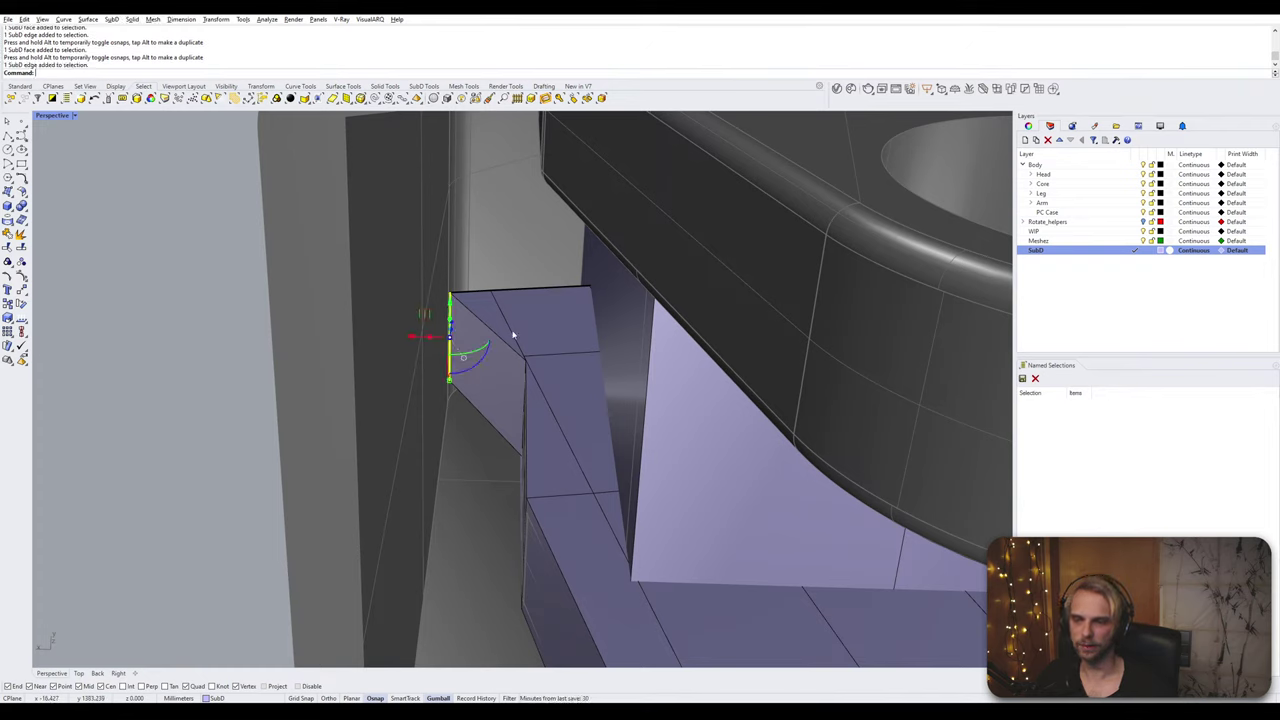
{"action": "left_click", "coordinate": [526, 356], "text": "ctrl+shift"}
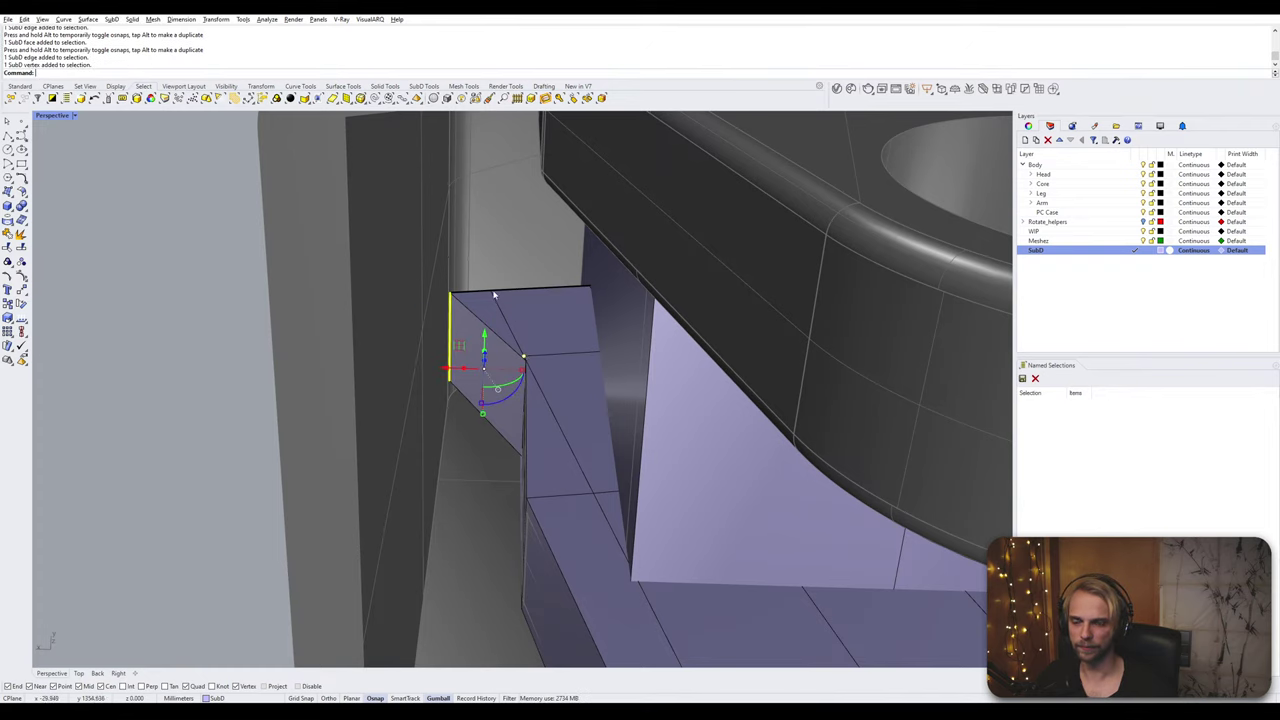
Step: Unlock the grey bracket with the UnlockSelected command
{"action": "scroll", "coordinate": [435, 321], "scroll_direction": "down", "scroll_amount": 5}
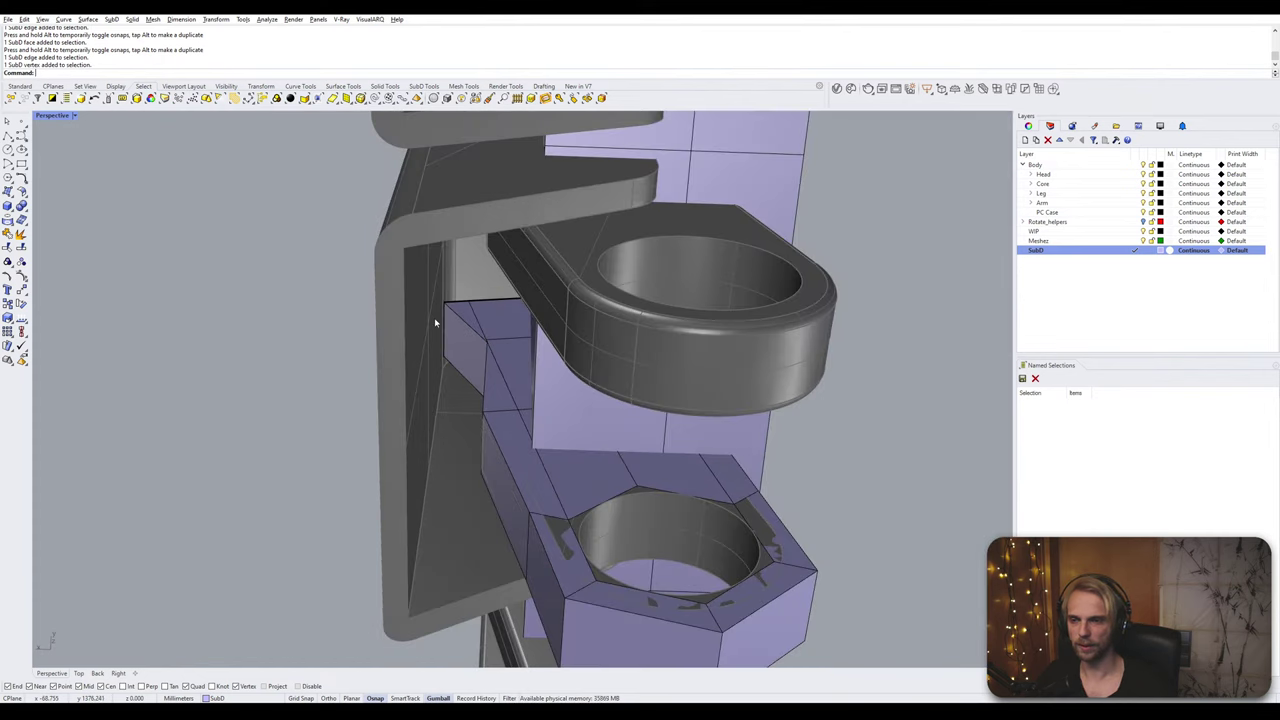
{"action": "type", "text": "UnlockSelected"}
{"action": "key", "text": "Return"}
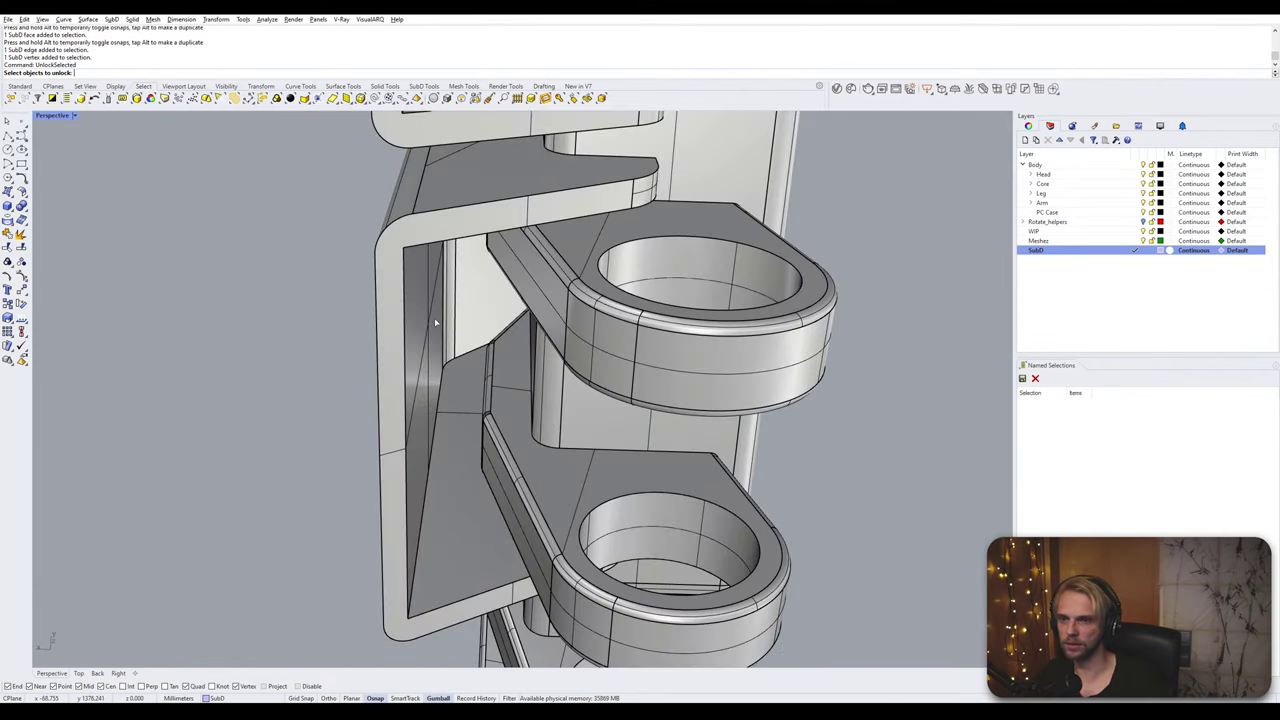
{"action": "left_click", "coordinate": [435, 322]}
{"action": "key", "text": "Return"}
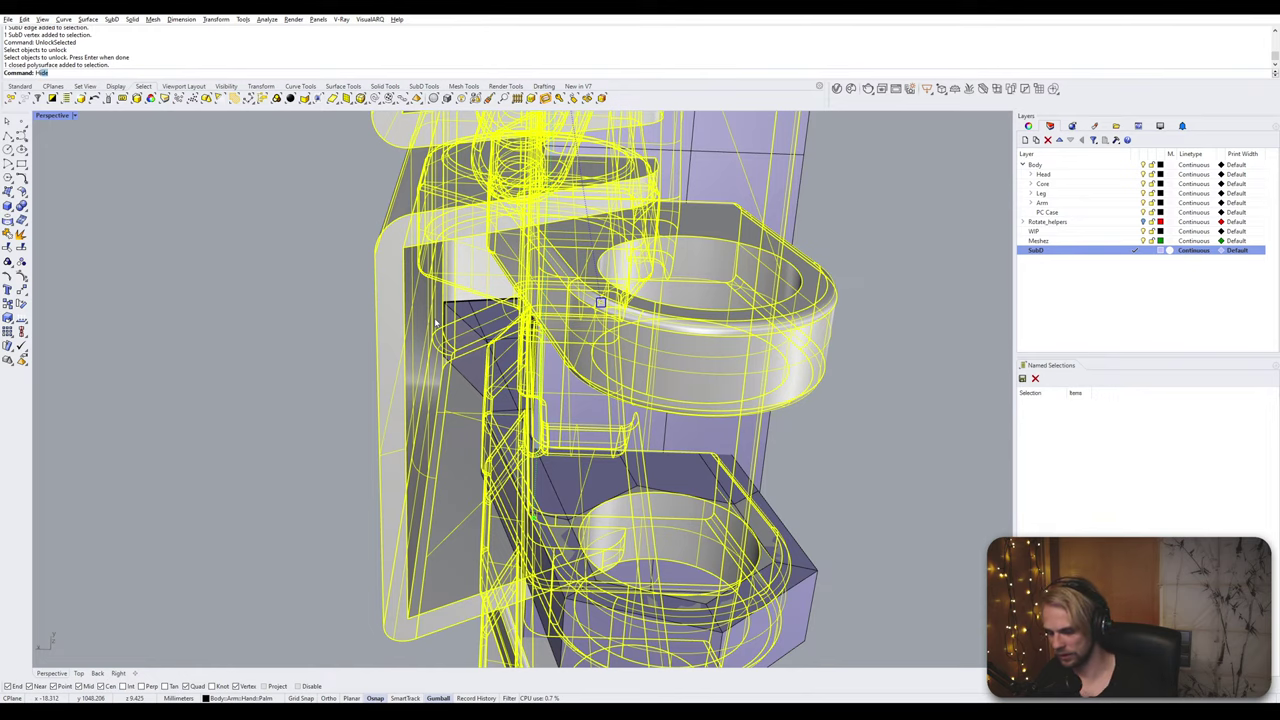
Step: Hide the grey bracket and select three vertices at the top of the bridging column
{"action": "key", "text": "ctrl+h"}
{"action": "right_click_drag", "start_coordinate": [433, 322], "coordinate": [571, 373]}
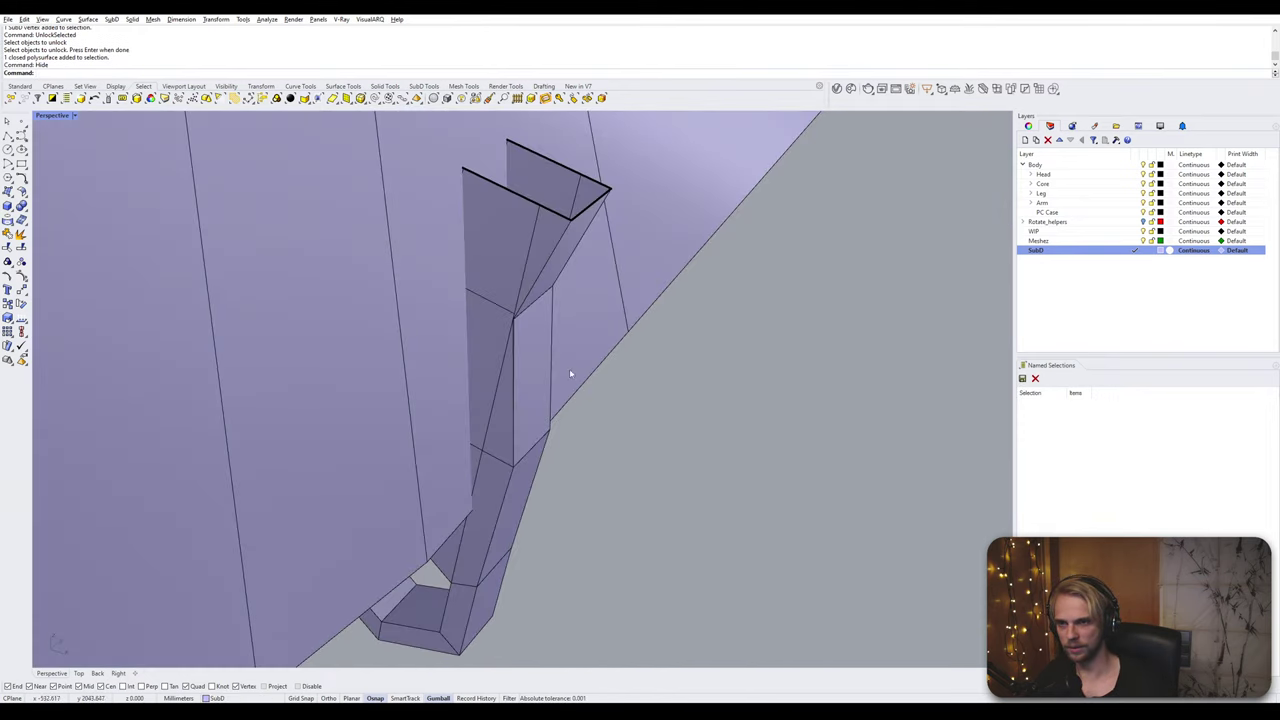
{"action": "scroll", "coordinate": [552, 388], "scroll_direction": "up", "scroll_amount": 5}
{"action": "scroll", "coordinate": [551, 355], "scroll_direction": "up", "scroll_amount": 2}
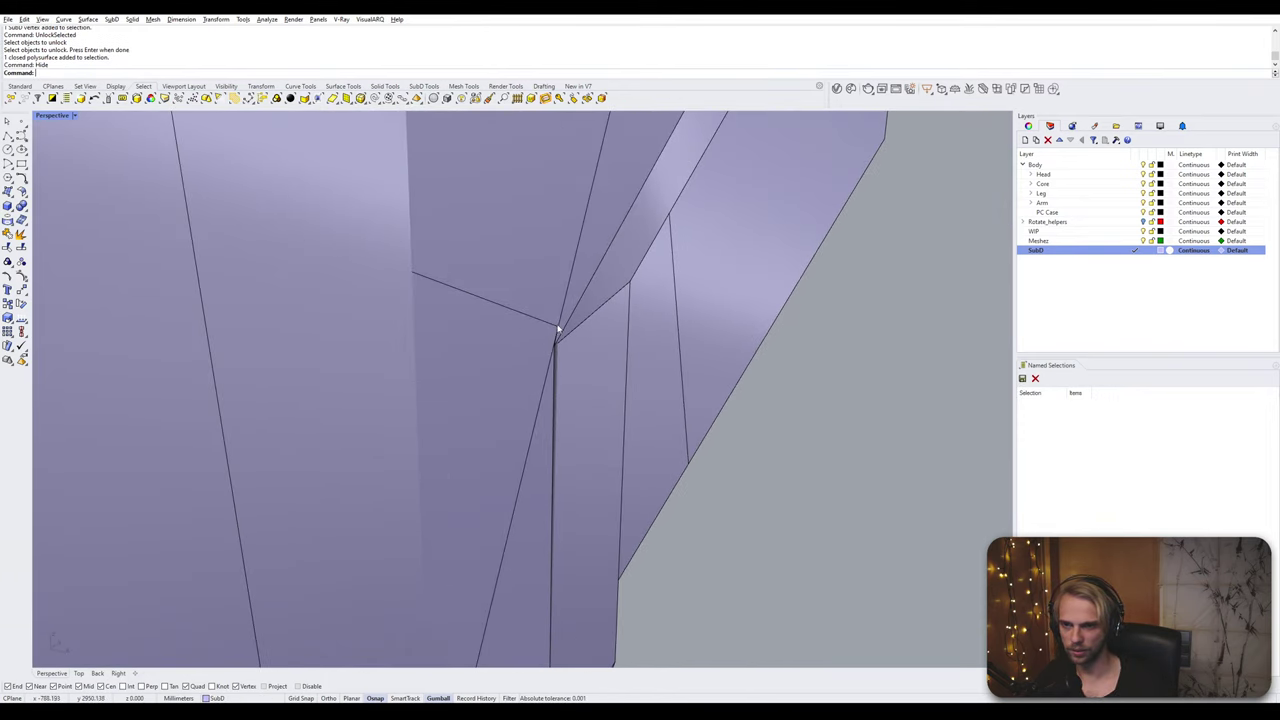
{"action": "left_click", "coordinate": [557, 328]}
{"action": "scroll", "coordinate": [610, 340], "scroll_direction": "down", "scroll_amount": 4}
{"action": "left_click", "coordinate": [601, 270], "text": "shift"}
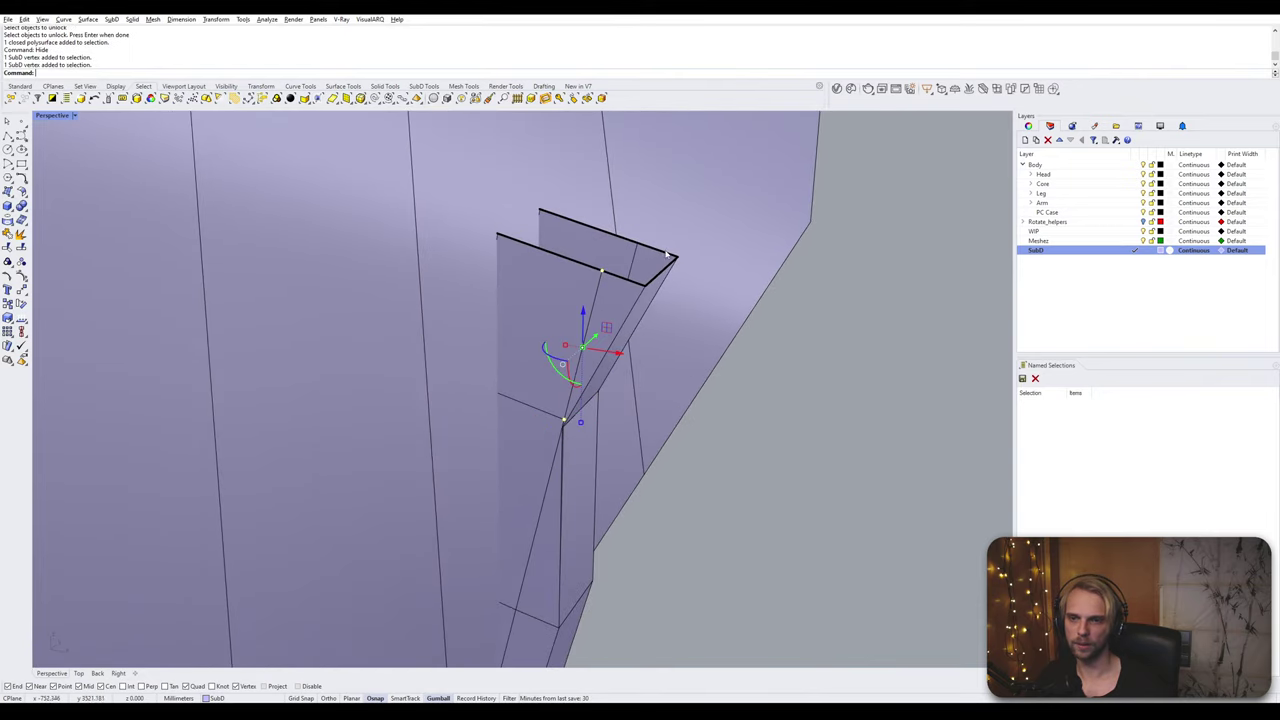
{"action": "left_click", "coordinate": [641, 246], "text": "shift"}
Step: Add a fourth top vertex and the top-left edge, then gumball-move them up and right
{"action": "right_click_drag", "start_coordinate": [641, 246], "coordinate": [408, 347]}
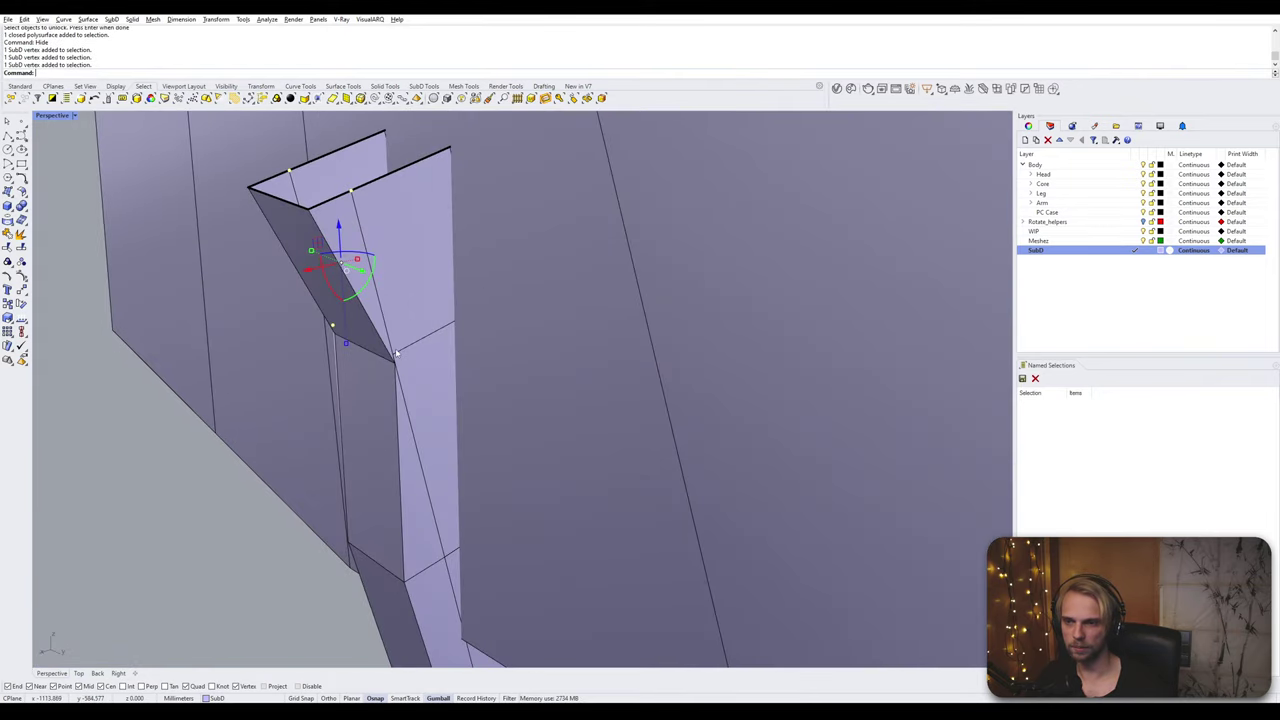
{"action": "left_click", "coordinate": [397, 353], "text": "shift"}
{"action": "left_click", "coordinate": [284, 205], "text": "shift"}
{"action": "left_click_drag", "start_coordinate": [300, 290], "coordinate": [377, 270]}
{"action": "mouse_move", "coordinate": [382, 270]}
{"action": "right_mouse_down"}
{"action": "mouse_move", "coordinate": [515, 290]}
{"action": "mouse_move", "coordinate": [491, 302]}
{"action": "mouse_move", "coordinate": [392, 285]}
{"action": "right_mouse_up"}
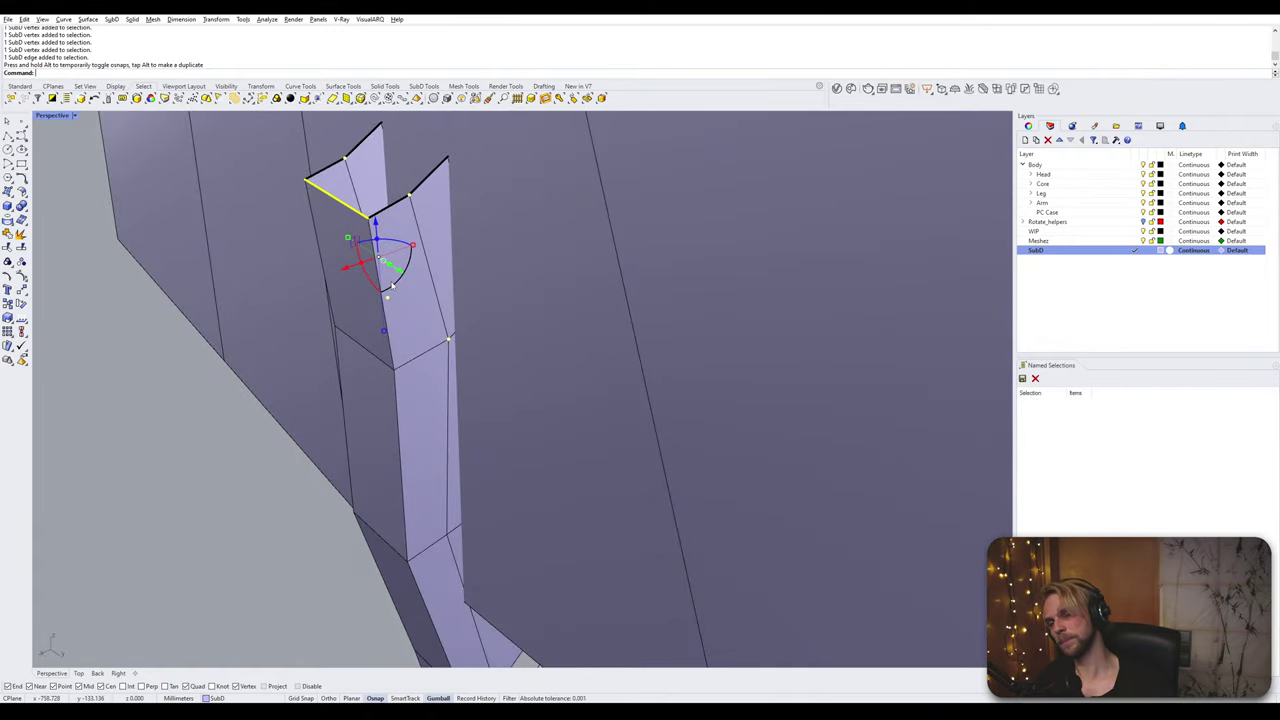
Step: Inspect the column from below, briefly selecting its two top faces before clearing them
{"action": "mouse_move", "coordinate": [392, 286]}
{"action": "right_mouse_down"}
{"action": "mouse_move", "coordinate": [425, 393]}
{"action": "mouse_move", "coordinate": [431, 372]}
{"action": "mouse_move", "coordinate": [436, 337]}
{"action": "mouse_move", "coordinate": [417, 370]}
{"action": "mouse_move", "coordinate": [401, 342]}
{"action": "mouse_move", "coordinate": [358, 490]}
{"action": "mouse_move", "coordinate": [325, 390]}
{"action": "mouse_move", "coordinate": [345, 397]}
{"action": "right_mouse_up"}
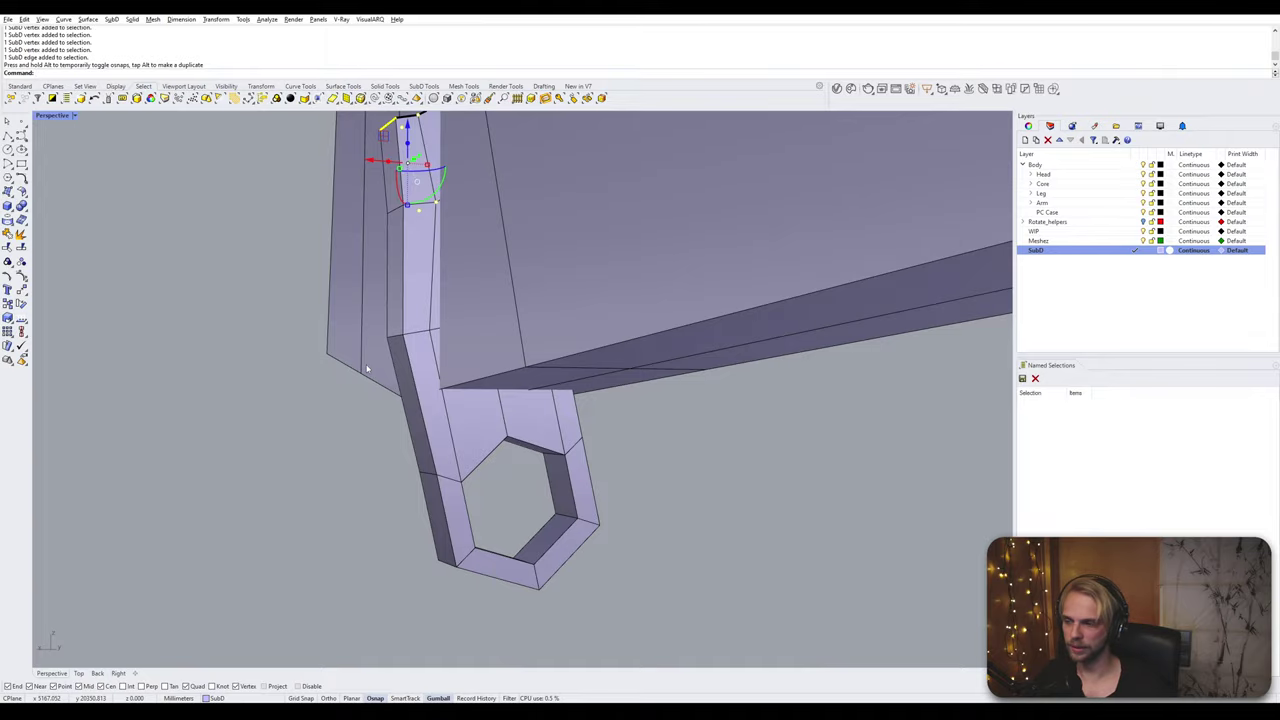
{"action": "right_click_drag", "start_coordinate": [354, 374], "coordinate": [340, 346]}
{"action": "left_click", "coordinate": [343, 346], "text": "ctrl+shift"}
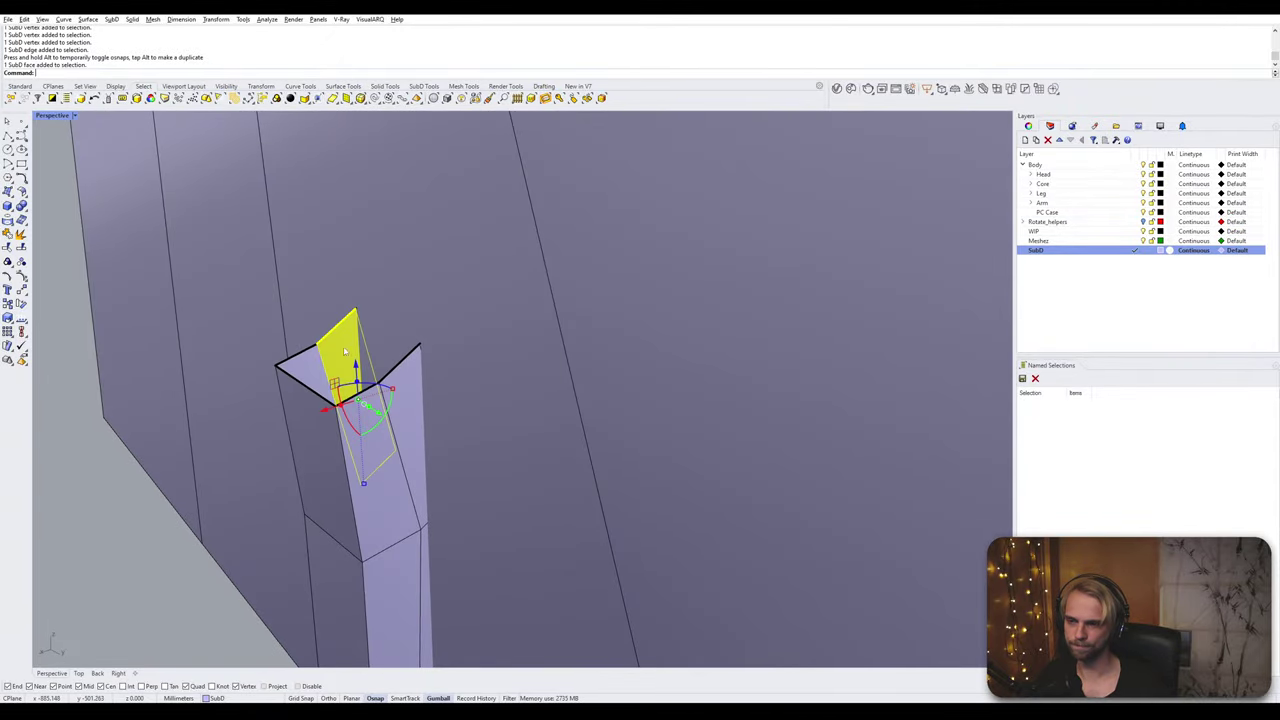
{"action": "left_click", "coordinate": [418, 387], "text": "ctrl+shift"}
{"action": "key", "text": "Escape"}
Step: Lock the large background SubD body and switch the viewport to Wireframe
{"action": "left_click", "coordinate": [514, 312]}
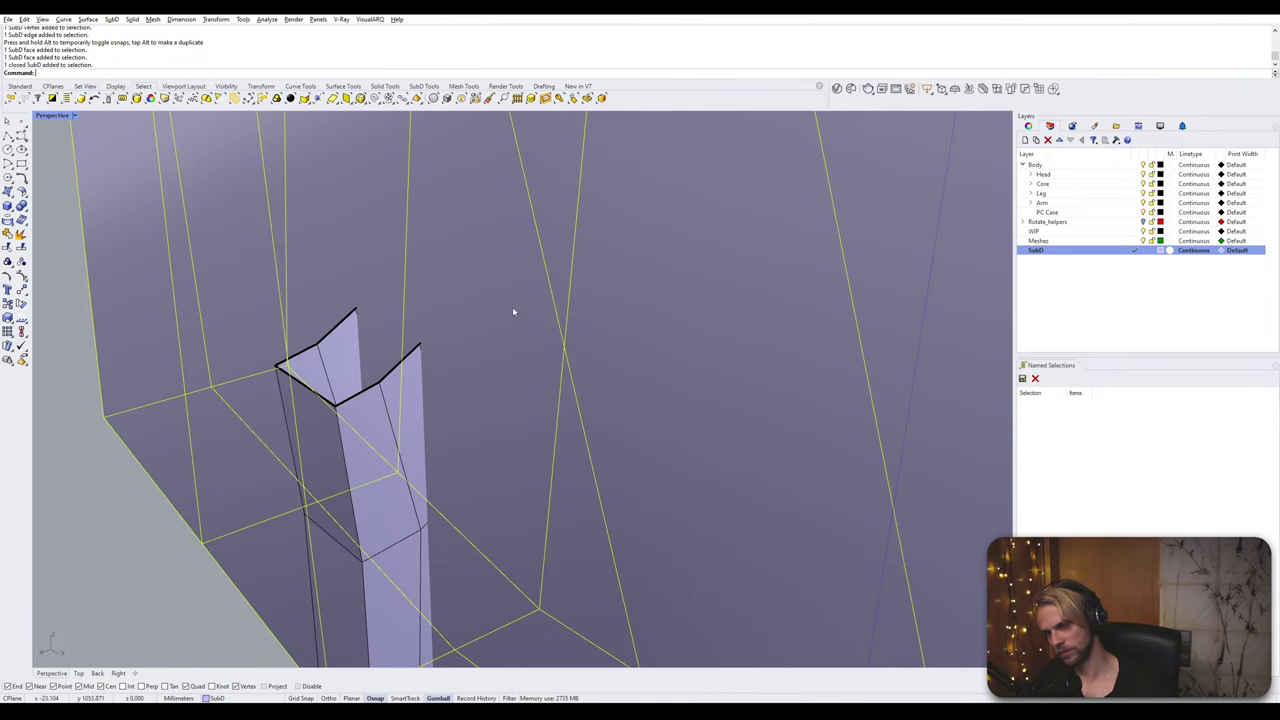
{"action": "key", "text": "ctrl+l"}
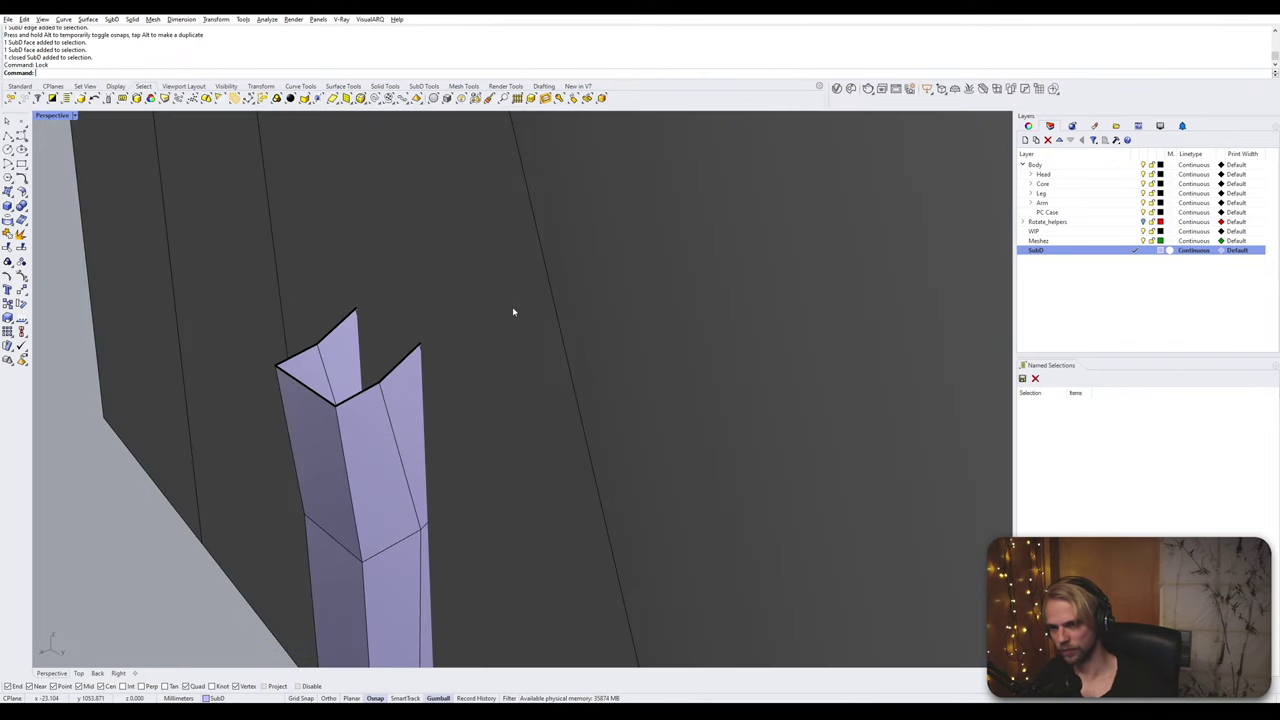
{"action": "right_click", "coordinate": [58, 117]}
{"action": "left_click", "coordinate": [78, 152]}
{"action": "right_click_drag", "start_coordinate": [320, 322], "coordinate": [368, 308]}
Step: Window-select and delete the unwanted faces from the lavender strut
{"action": "scroll", "coordinate": [372, 318], "scroll_direction": "down", "scroll_amount": 4}
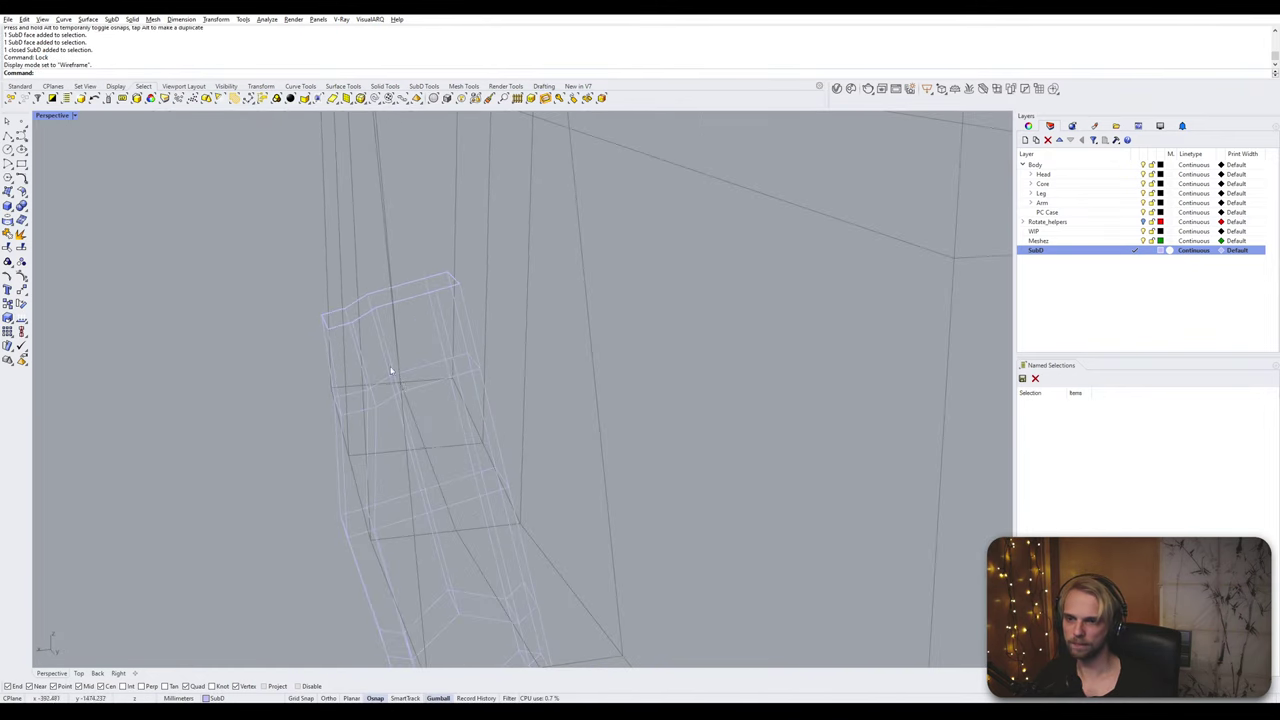
{"action": "right_click_drag", "start_coordinate": [391, 371], "coordinate": [525, 345]}
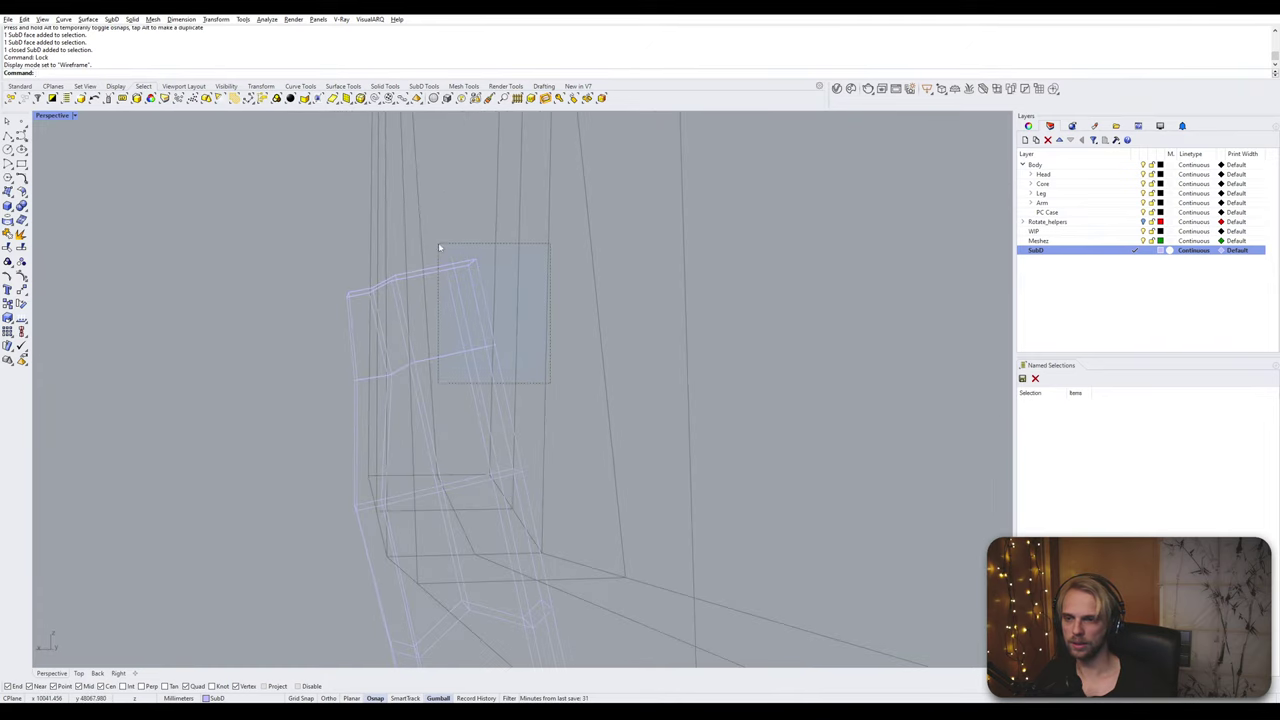
{"action": "left_click_drag", "start_coordinate": [438, 246], "coordinate": [439, 247]}
{"action": "key", "text": "Delete"}
Step: Move the three loose edges from their vertex onto the snapped target corner
{"action": "right_click_drag", "start_coordinate": [448, 355], "coordinate": [471, 366]}
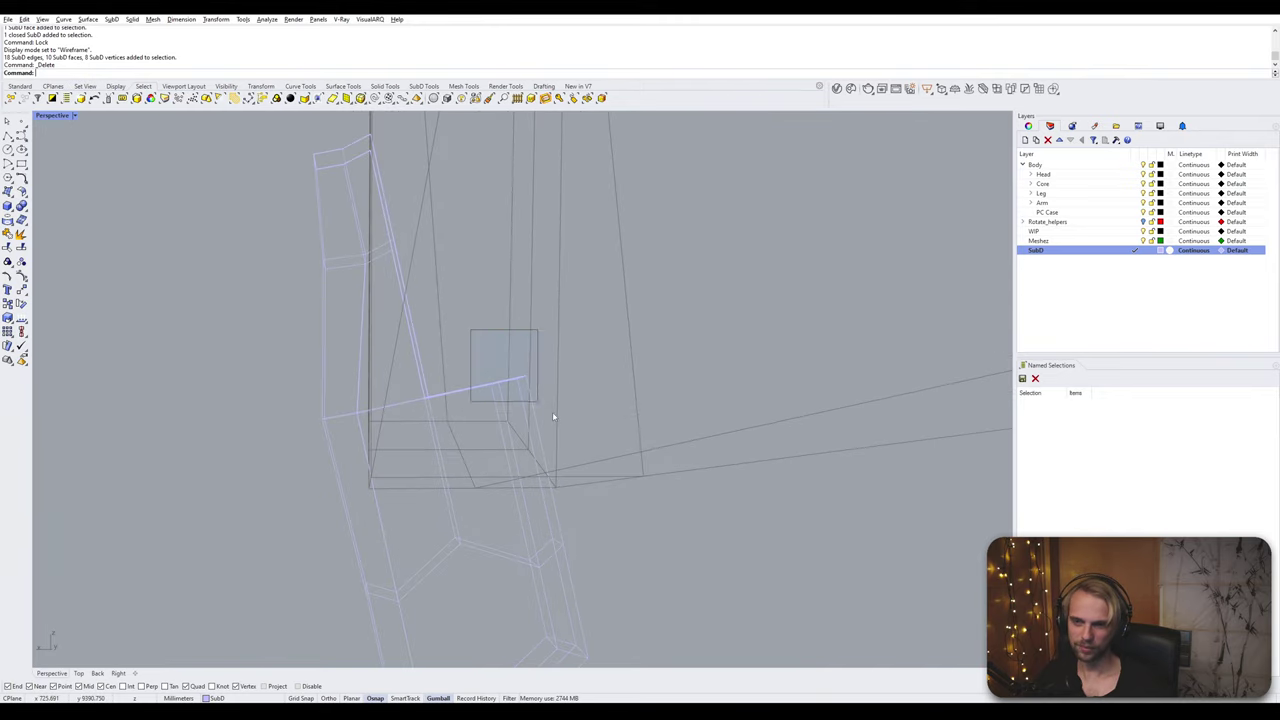
{"action": "left_click_drag", "start_coordinate": [552, 416], "coordinate": [556, 419]}
{"action": "type", "text": "m"}
{"action": "key", "text": "Return"}
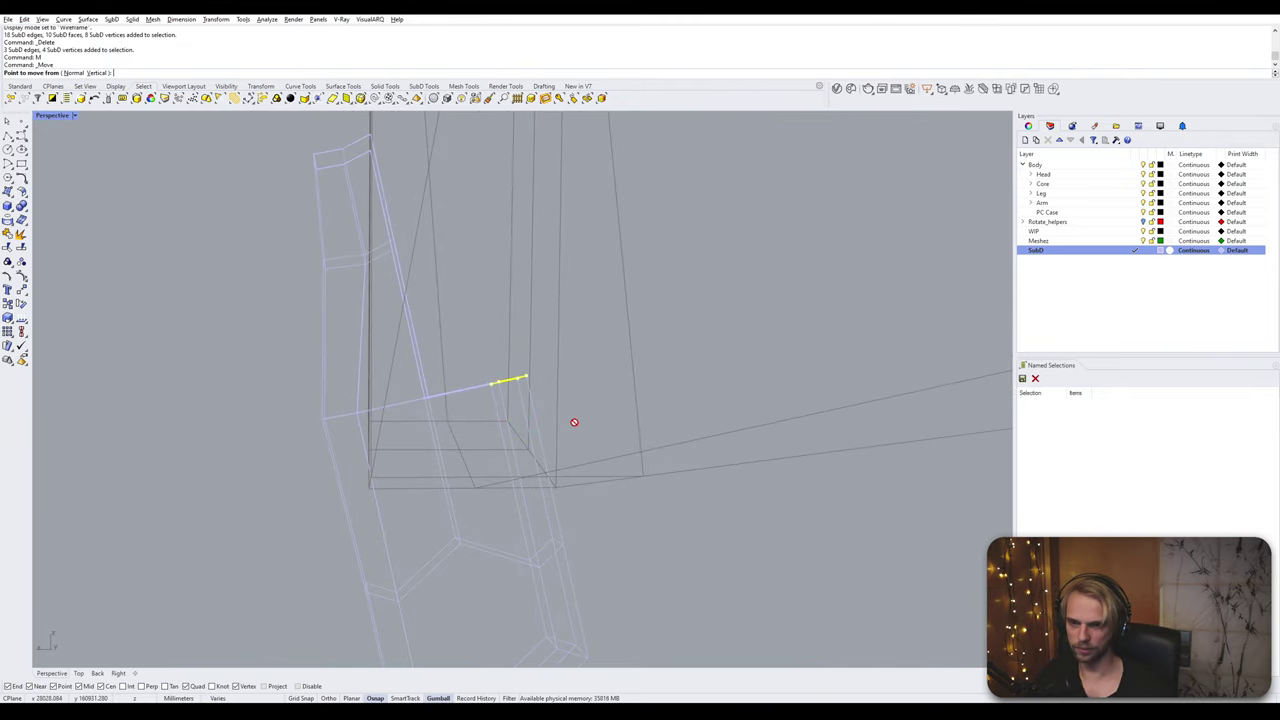
{"action": "left_click", "coordinate": [528, 376]}
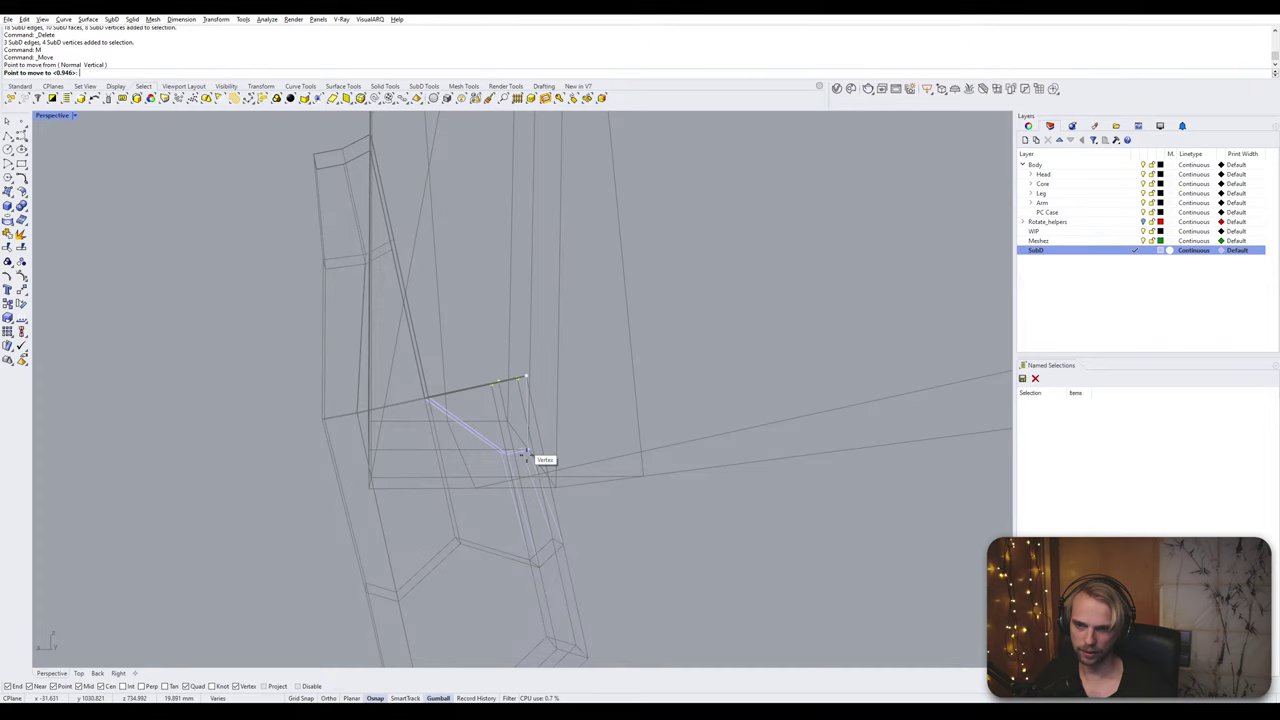
{"action": "right_click_drag", "start_coordinate": [553, 502], "coordinate": [452, 413]}
{"action": "scroll", "coordinate": [546, 502], "scroll_direction": "up", "scroll_amount": 4}
{"action": "left_click", "coordinate": [571, 492]}
{"action": "key", "text": "Escape"}
Step: Move two SubD vertices onto the nearby edge with object snaps
{"action": "left_click_drag", "start_coordinate": [504, 424], "coordinate": [514, 429]}
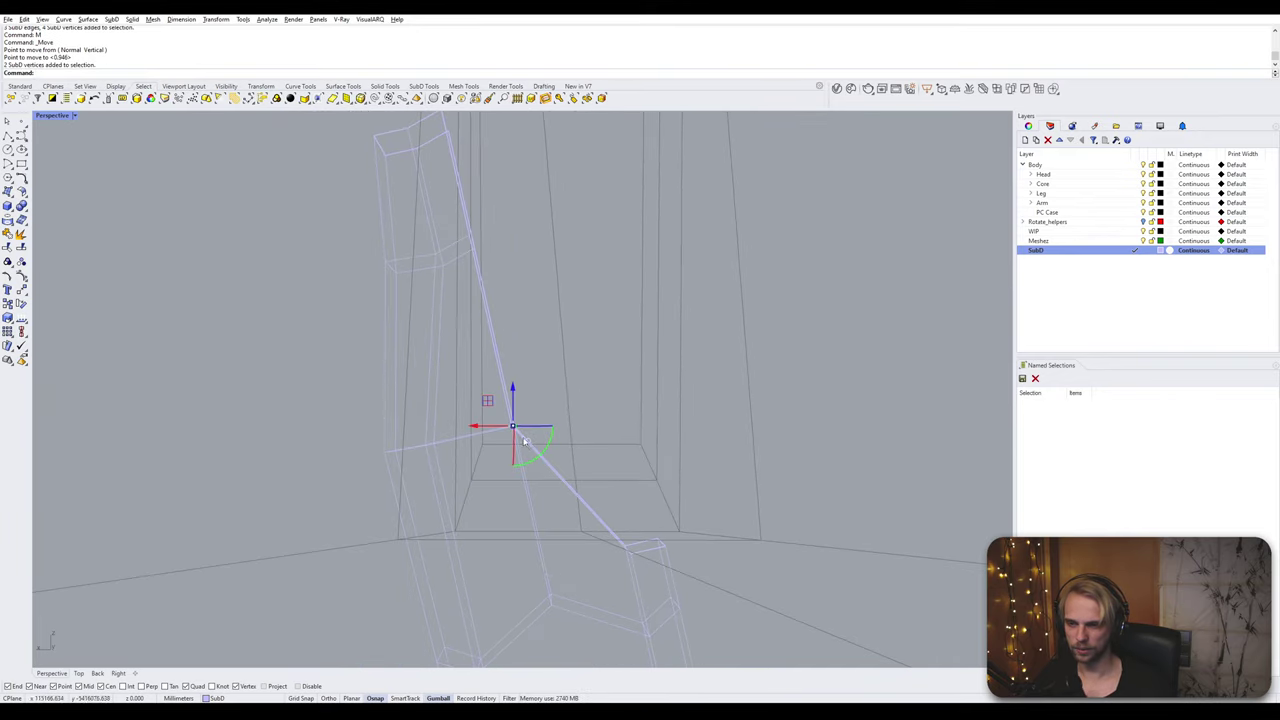
{"action": "type", "text": "M"}
{"action": "key", "text": "Return"}
{"action": "right_click_drag", "start_coordinate": [517, 429], "coordinate": [541, 421]}
{"action": "left_click", "coordinate": [541, 421]}
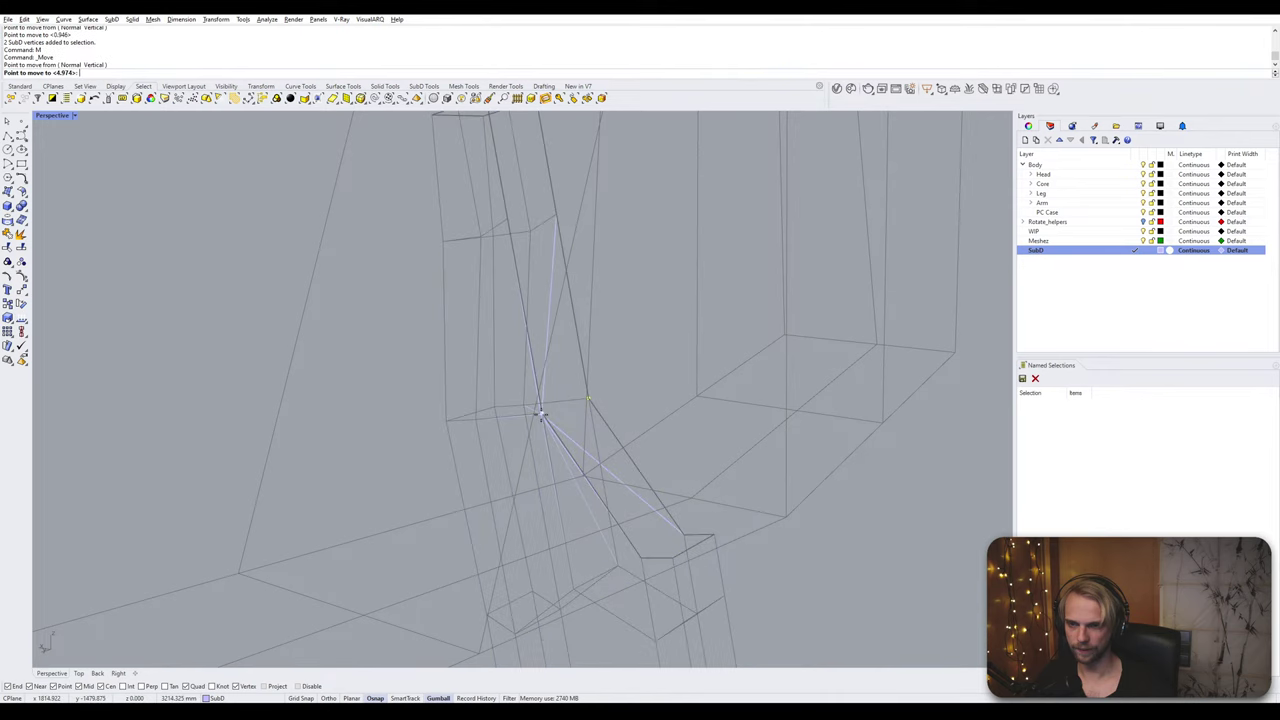
{"action": "right_click_drag", "start_coordinate": [567, 565], "coordinate": [512, 476]}
{"action": "left_click", "coordinate": [538, 556]}
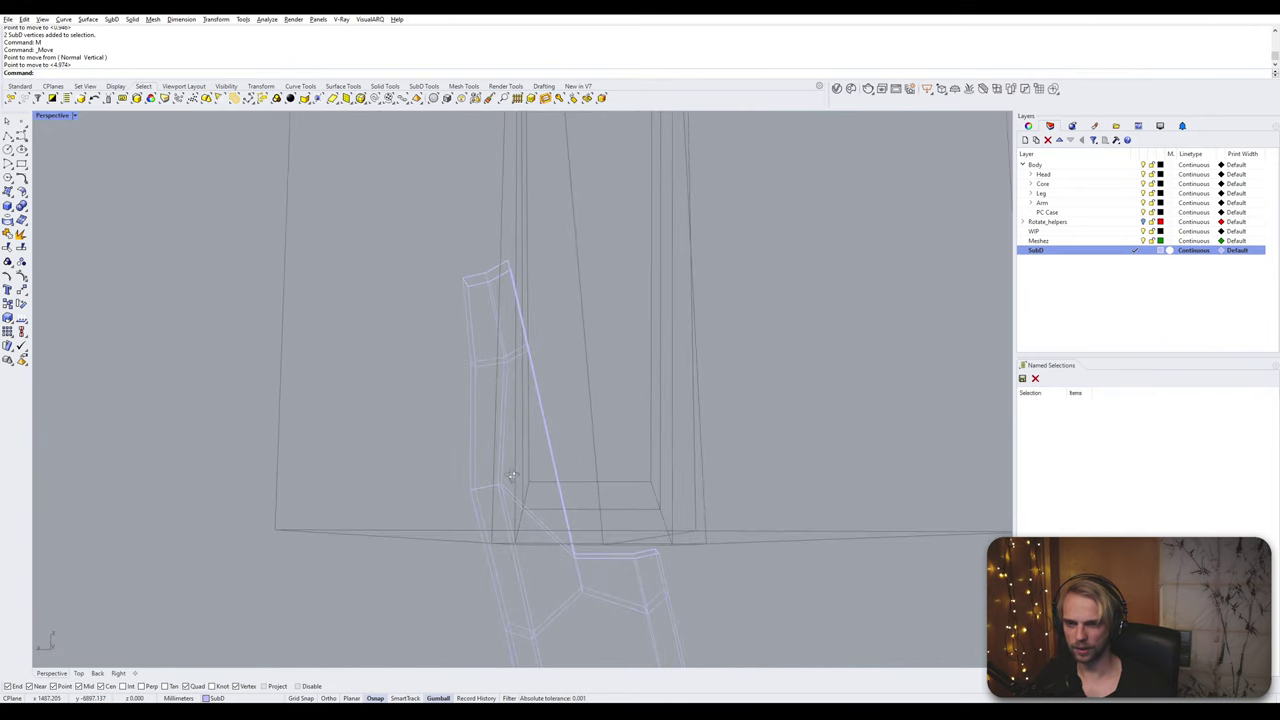
Step: Delete the leftover edges and faces along the column's slanted side
{"action": "left_click_drag", "start_coordinate": [510, 308], "coordinate": [511, 309]}
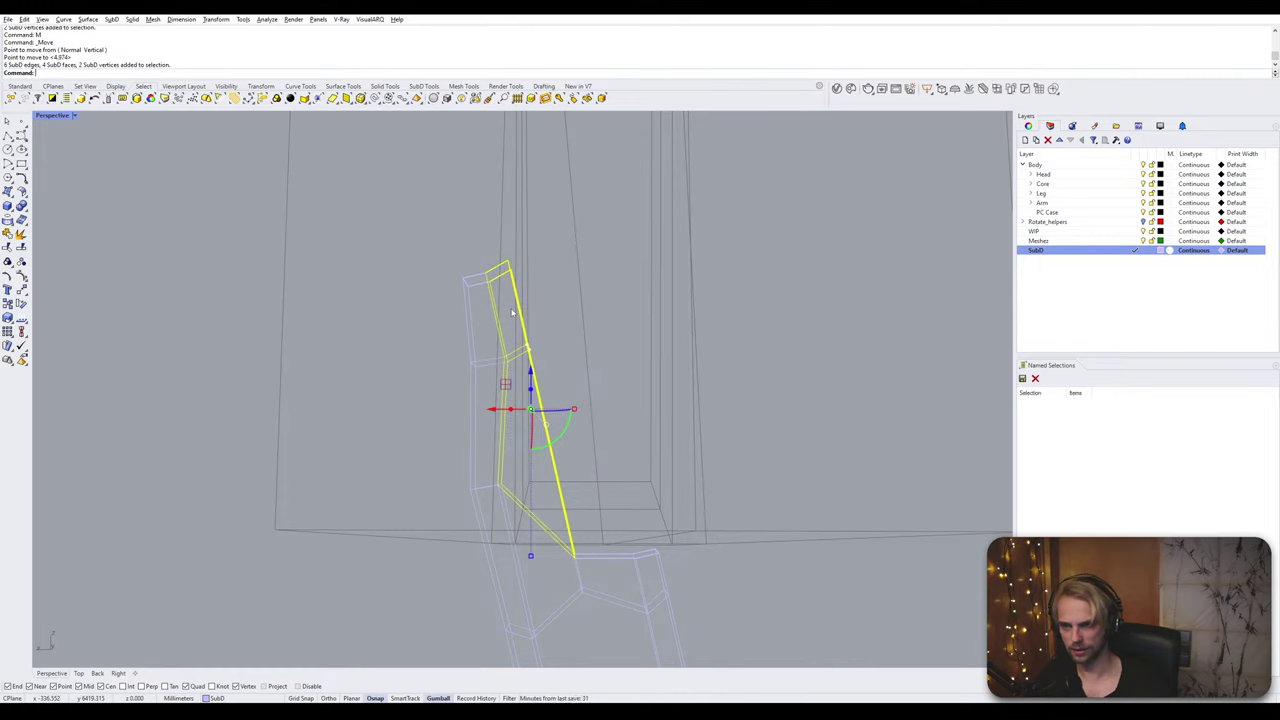
{"action": "key", "text": "Delete"}
{"action": "right_click_drag", "start_coordinate": [511, 309], "coordinate": [480, 260]}
{"action": "left_click", "coordinate": [45, 115]}
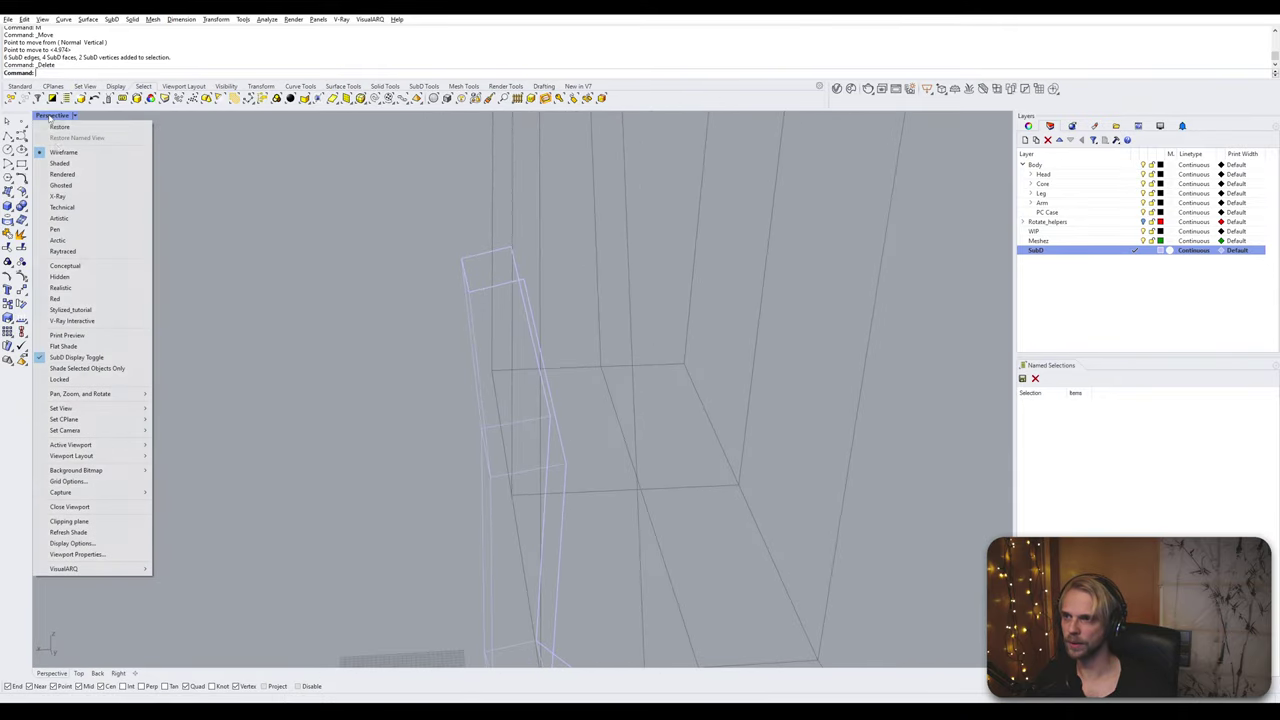
Step: Switch to Shaded and stitch two top corner vertices of the strut at the top-right
{"action": "left_click", "coordinate": [60, 164]}
{"action": "right_click_drag", "start_coordinate": [499, 299], "coordinate": [482, 287]}
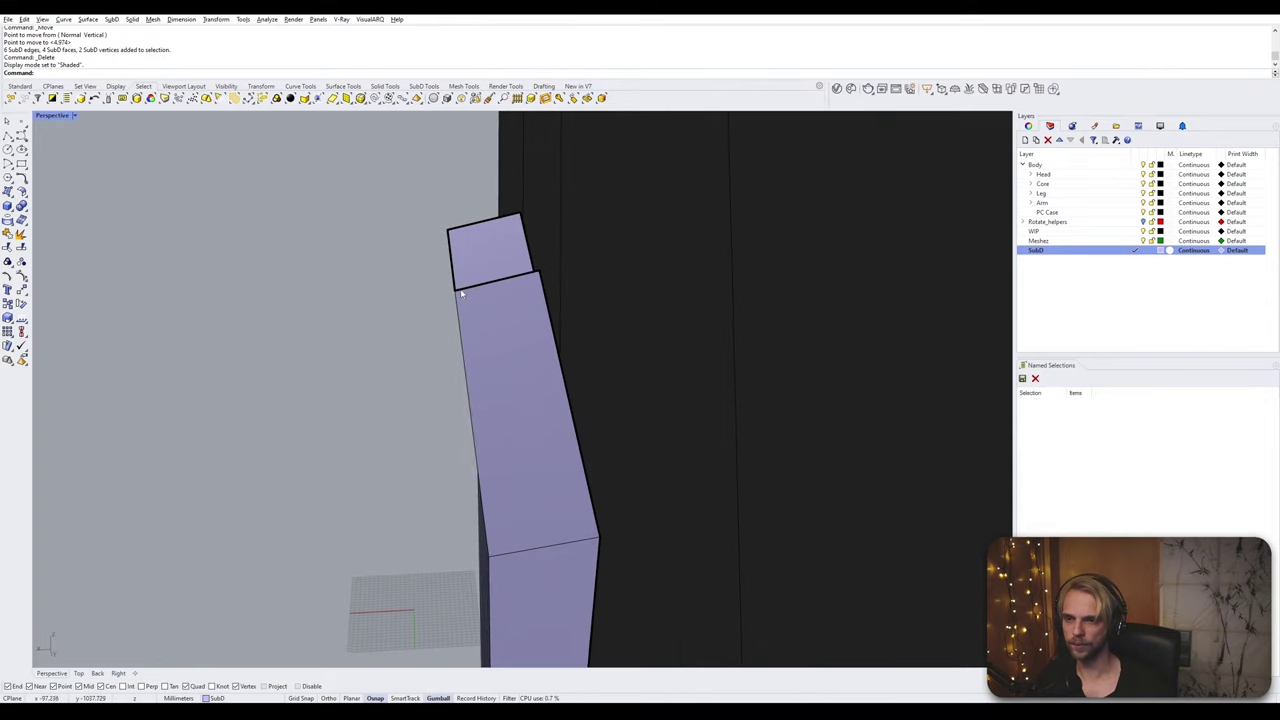
{"action": "left_click", "coordinate": [460, 288], "text": "ctrl+shift"}
{"action": "left_click", "coordinate": [540, 274], "text": "ctrl+shift"}
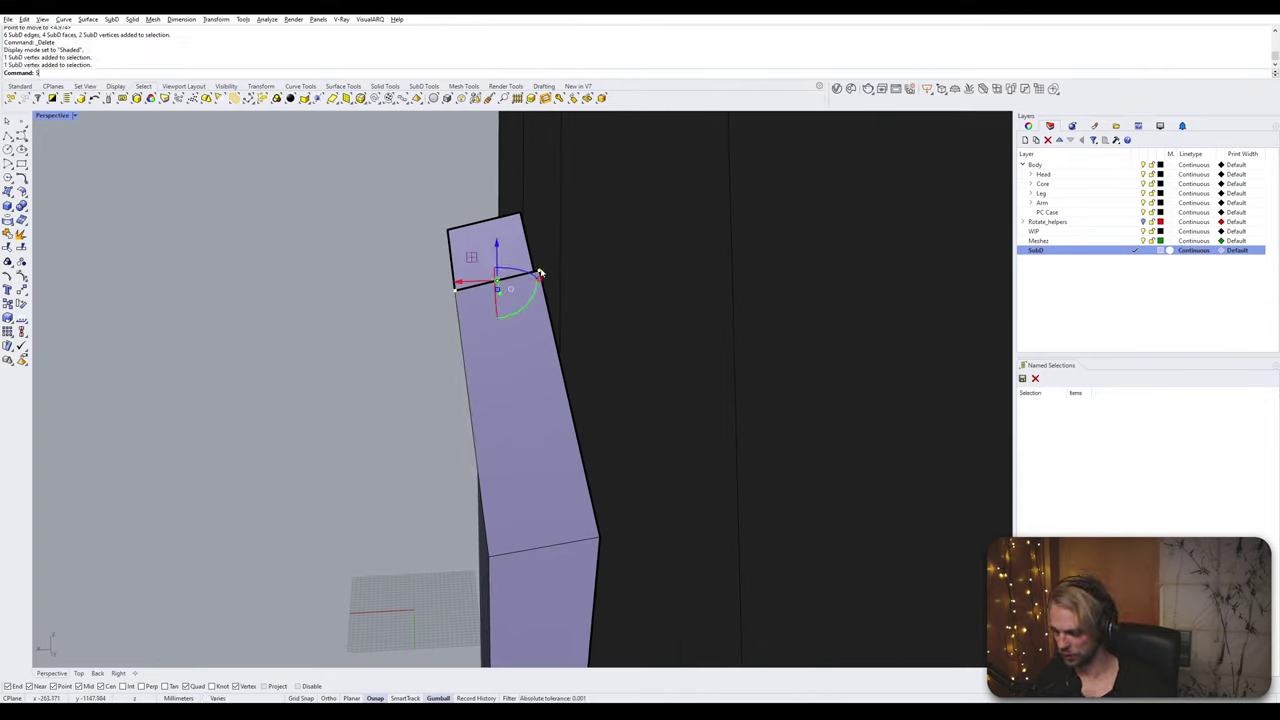
{"action": "type", "text": "titch"}
{"action": "key", "text": "Return"}
{"action": "left_click", "coordinate": [539, 270]}
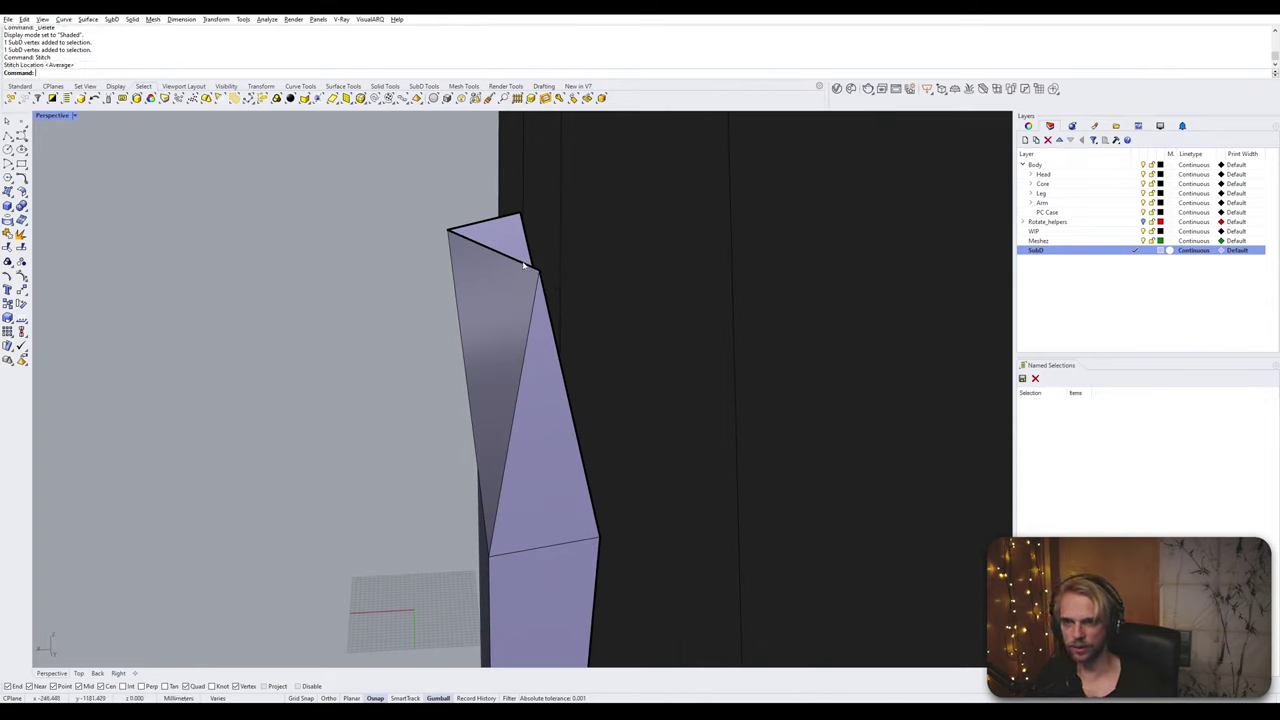
Step: Stitch the remaining top-left vertex onto the top-right vertex
{"action": "left_click", "coordinate": [446, 233], "text": "ctrl+shift"}
{"action": "left_click", "coordinate": [520, 215], "text": "ctrl+shift"}
{"action": "right_click", "coordinate": [520, 215]}
{"action": "left_click", "coordinate": [520, 214]}
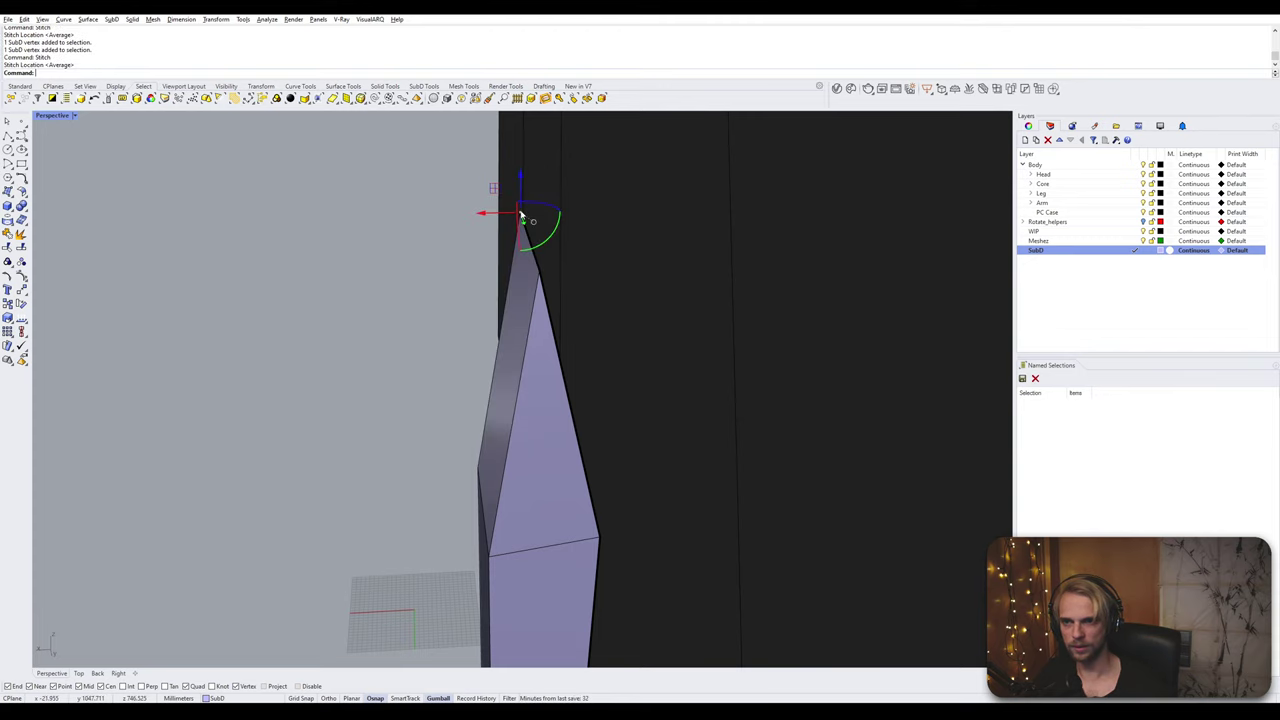
{"action": "key", "text": "Escape"}
{"action": "right_click_drag", "start_coordinate": [520, 216], "coordinate": [483, 300]}
{"action": "scroll", "coordinate": [483, 300], "scroll_direction": "down", "scroll_amount": 4}
{"action": "right_click_drag", "start_coordinate": [507, 412], "coordinate": [514, 330], "text": "shift"}
{"action": "scroll", "coordinate": [514, 330], "scroll_direction": "down", "scroll_amount": 4}
{"action": "right_click_drag", "start_coordinate": [590, 345], "coordinate": [236, 325]}
{"action": "scroll", "coordinate": [495, 382], "scroll_direction": "up", "scroll_amount": 4}
{"action": "scroll", "coordinate": [547, 375], "scroll_direction": "up", "scroll_amount": 4}
Step: Slide two strut vertices along their edges to snapped vertex positions
{"action": "left_click", "coordinate": [527, 338], "text": "ctrl+shift"}
{"action": "left_click", "coordinate": [496, 338], "text": "ctrl+shift"}
{"action": "type", "text": "Sli"}
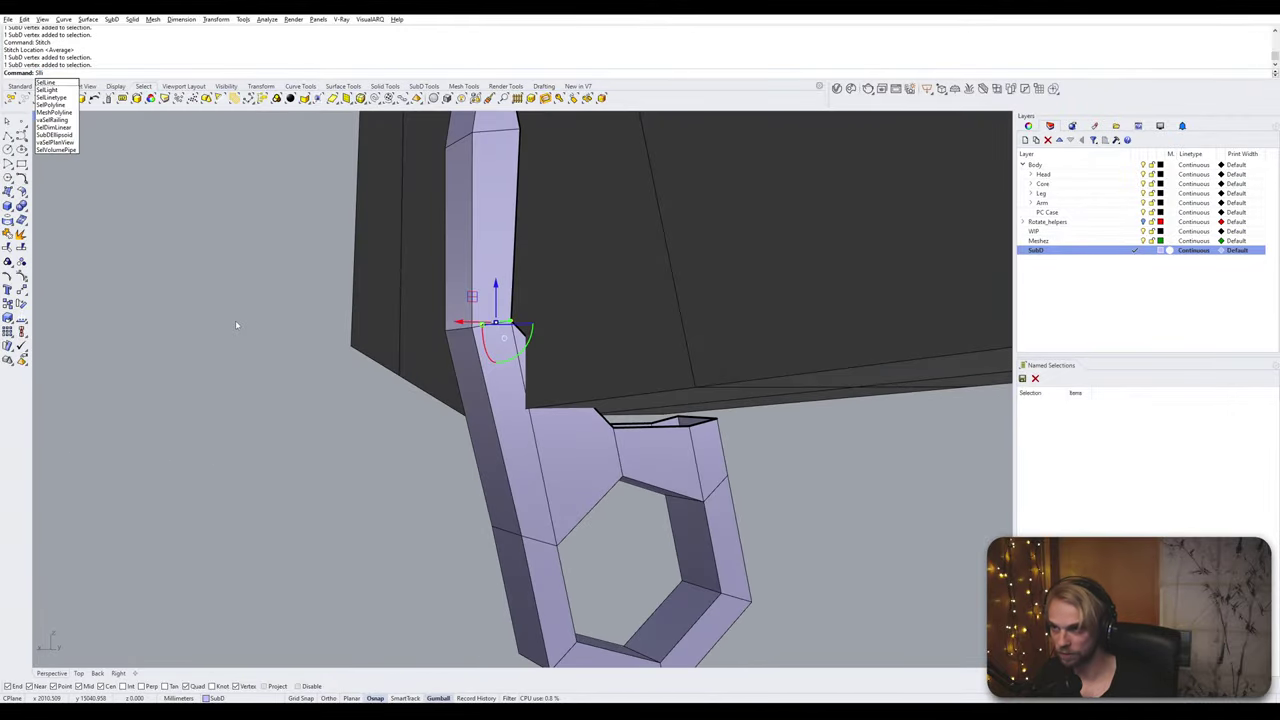
{"action": "key", "text": "BackSpace"}
{"action": "key", "text": "BackSpace"}
{"action": "key", "text": "BackSpace"}
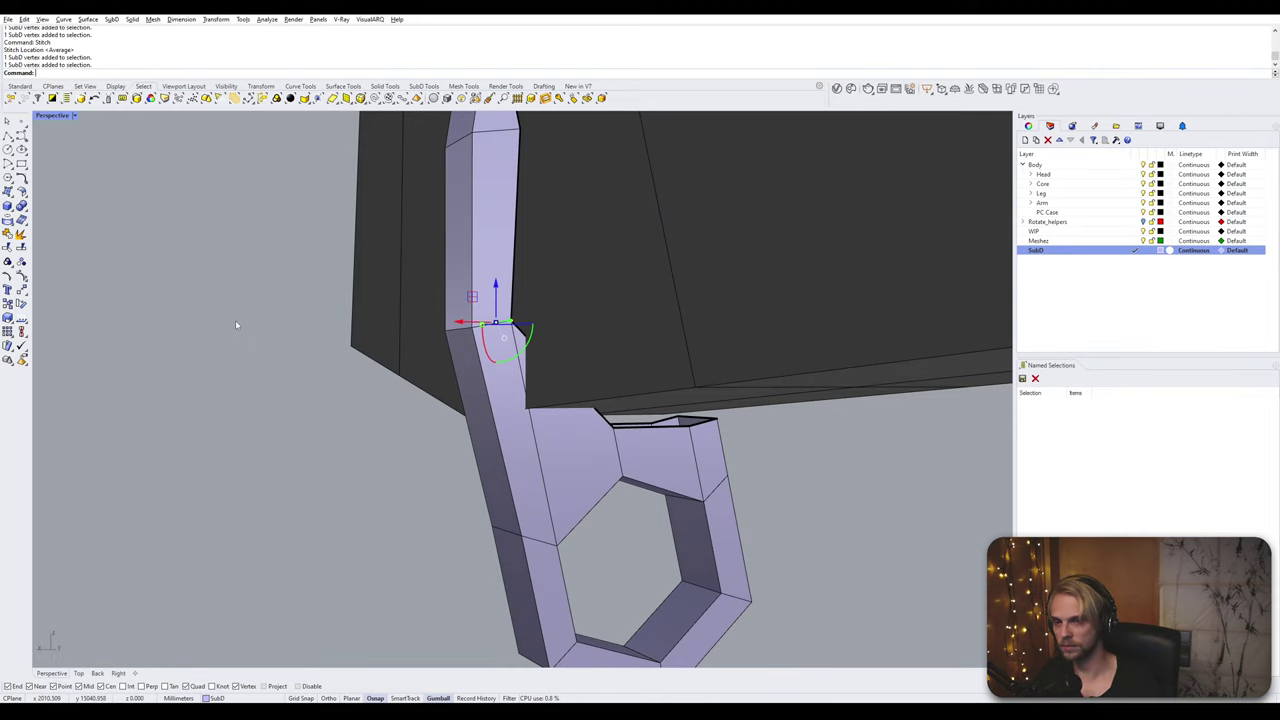
{"action": "key", "text": "Return"}
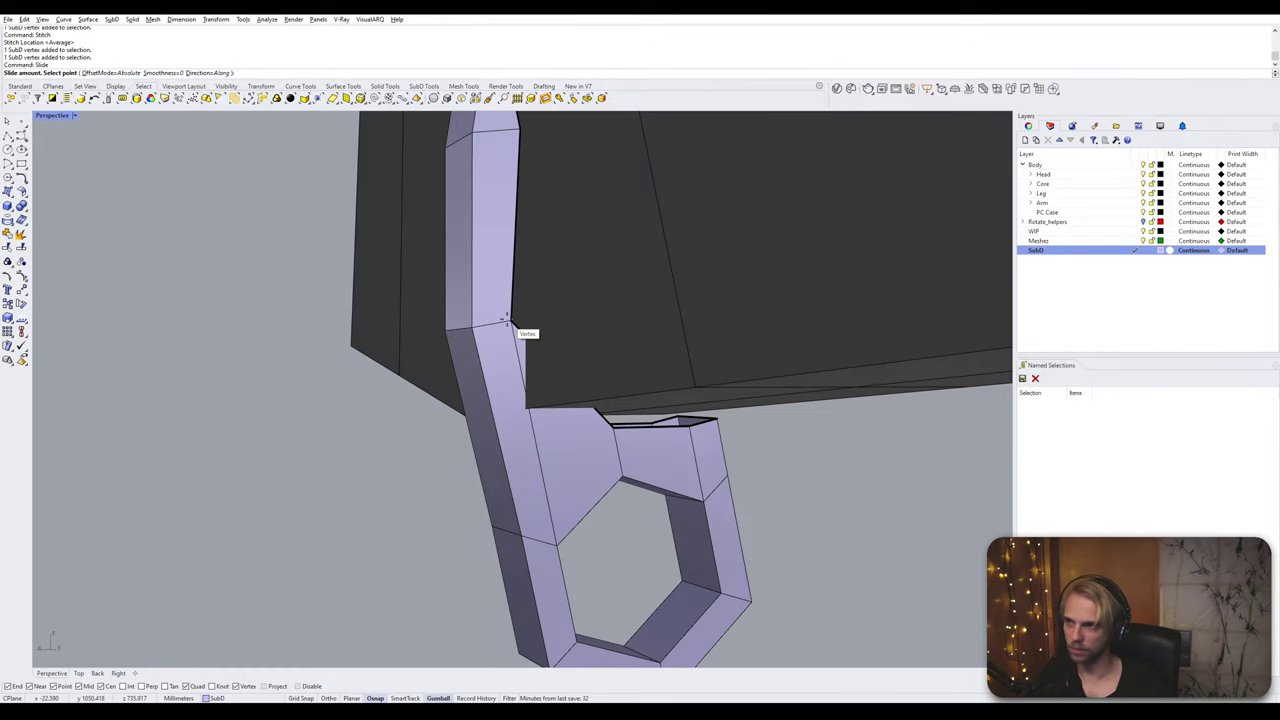
{"action": "left_click", "coordinate": [508, 320]}
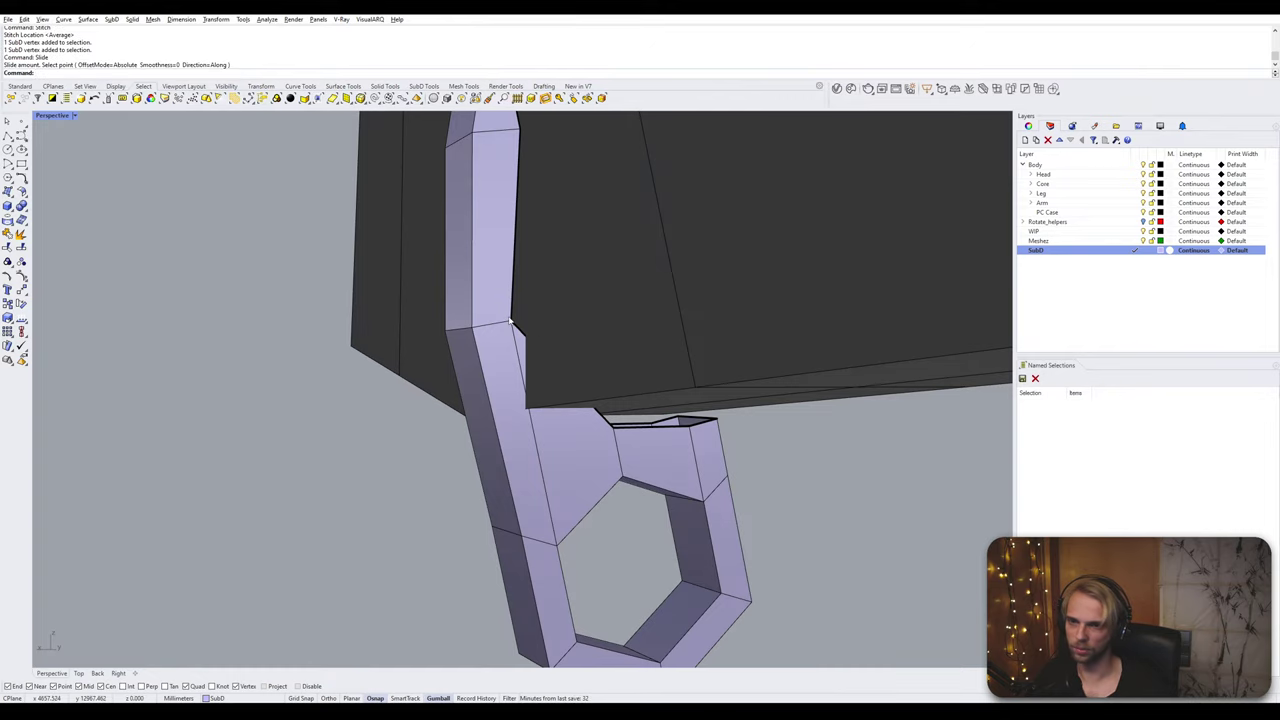
{"action": "left_click", "coordinate": [510, 322]}
{"action": "key", "text": "Return"}
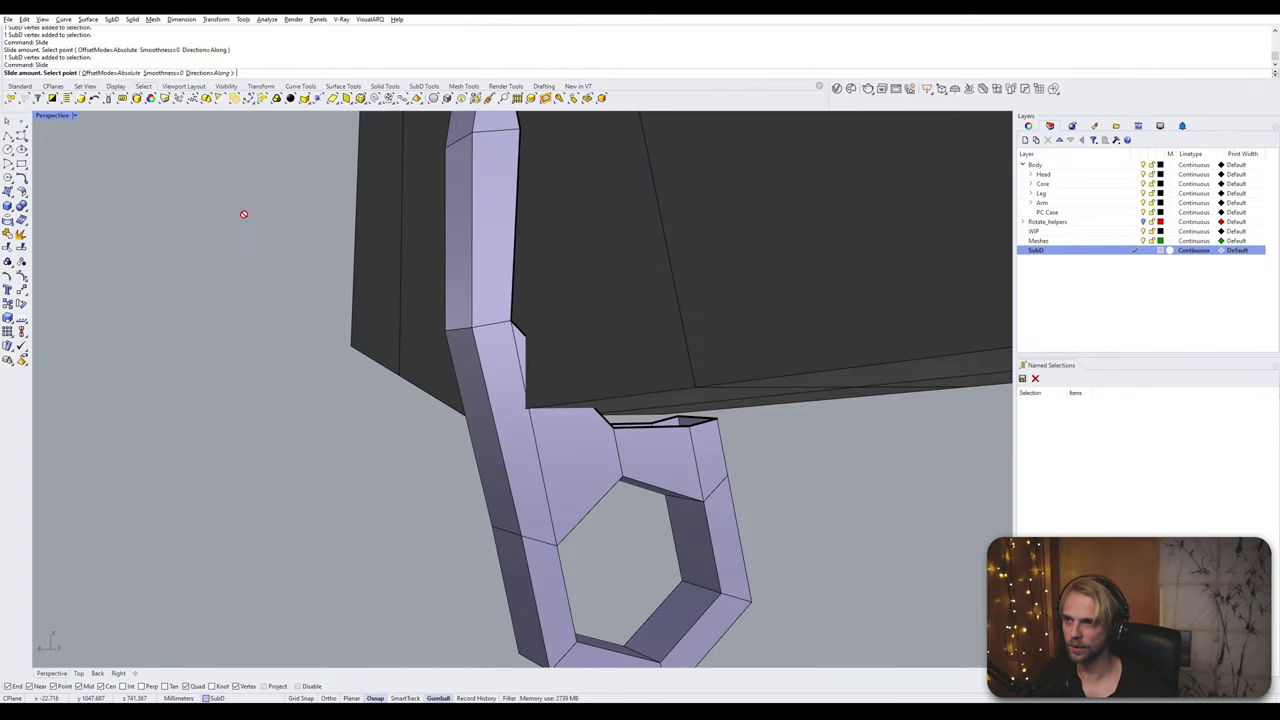
{"action": "scroll", "coordinate": [514, 326], "scroll_direction": "down", "scroll_amount": 1}
{"action": "left_click", "coordinate": [518, 330]}
{"action": "scroll", "coordinate": [541, 339], "scroll_direction": "up", "scroll_amount": 5}
Step: Move the strut's corner vertex down onto the grey wall's lower edge at the palm corner
{"action": "left_click", "coordinate": [538, 346]}
{"action": "scroll", "coordinate": [538, 347], "scroll_direction": "up", "scroll_amount": 3}
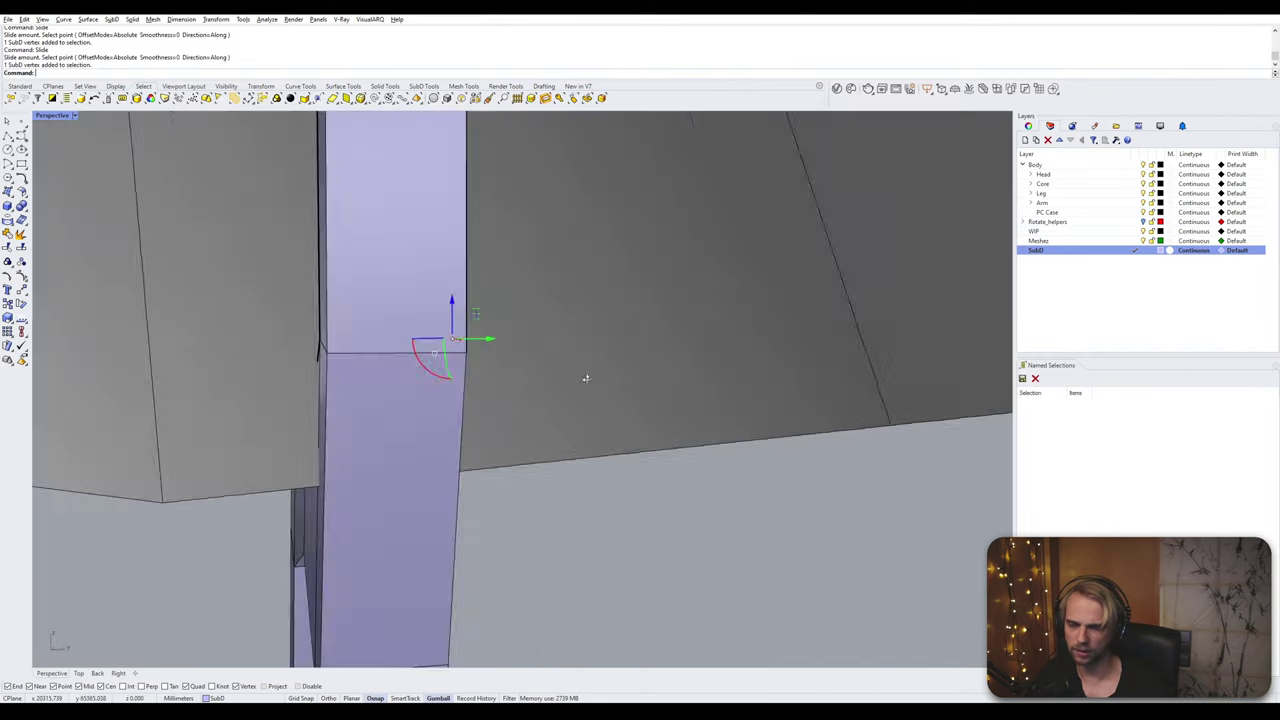
{"action": "type", "text": "M"}
{"action": "key", "text": "Return"}
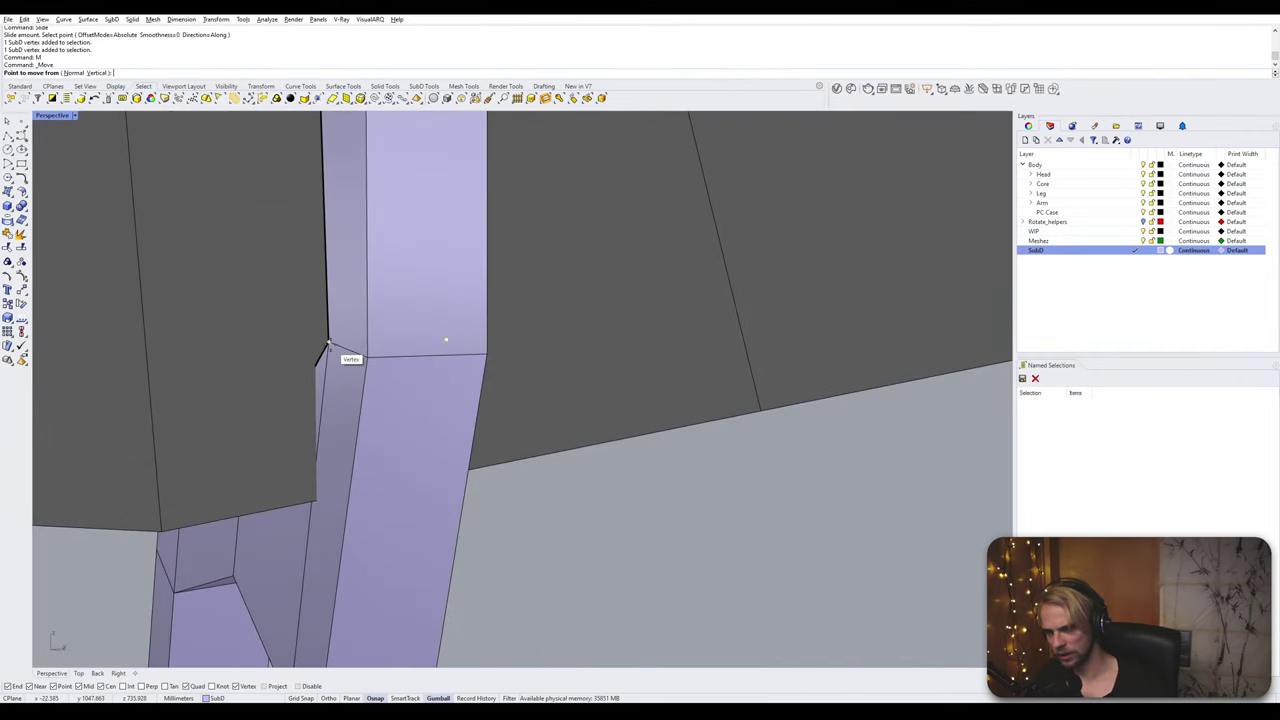
{"action": "left_click", "coordinate": [330, 346]}
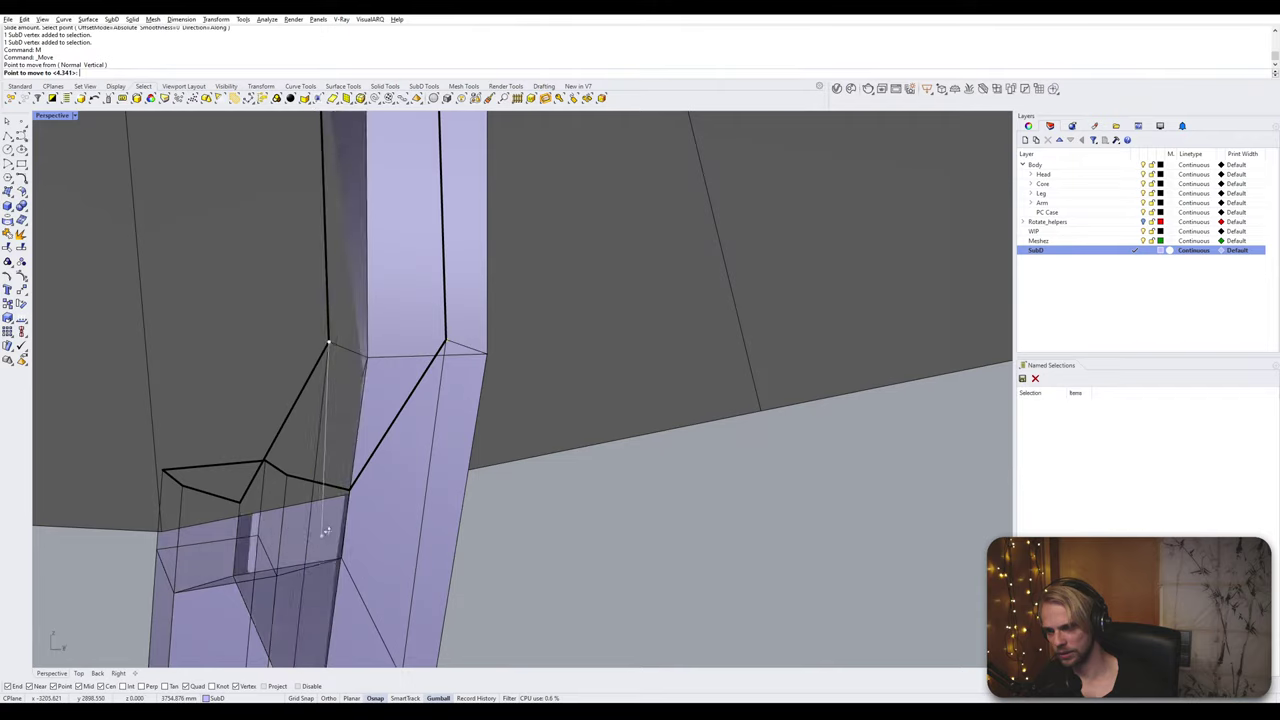
{"action": "right_click_drag", "start_coordinate": [324, 534], "coordinate": [368, 449]}
{"action": "left_click", "coordinate": [424, 502]}
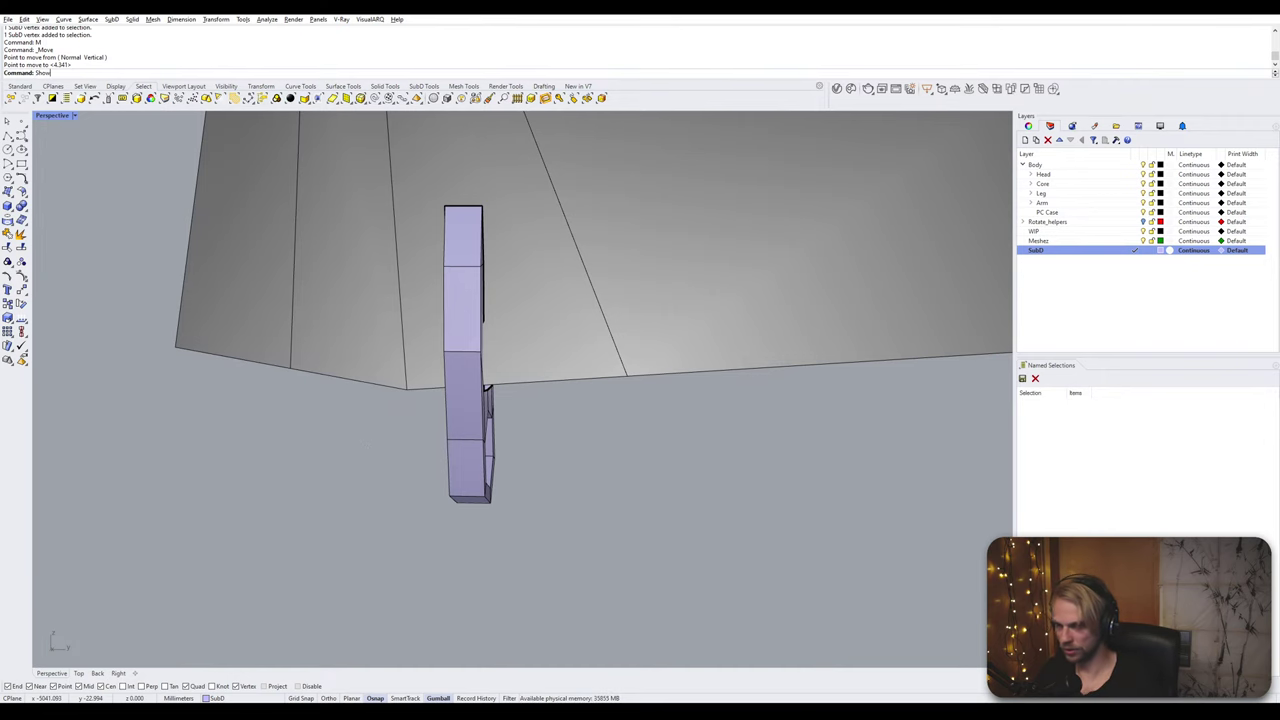
Step: Reveal the hidden hand parts with ShowSelected
{"action": "type", "text": "Selected"}
{"action": "key", "text": "Return"}
{"action": "left_click", "coordinate": [568, 444]}
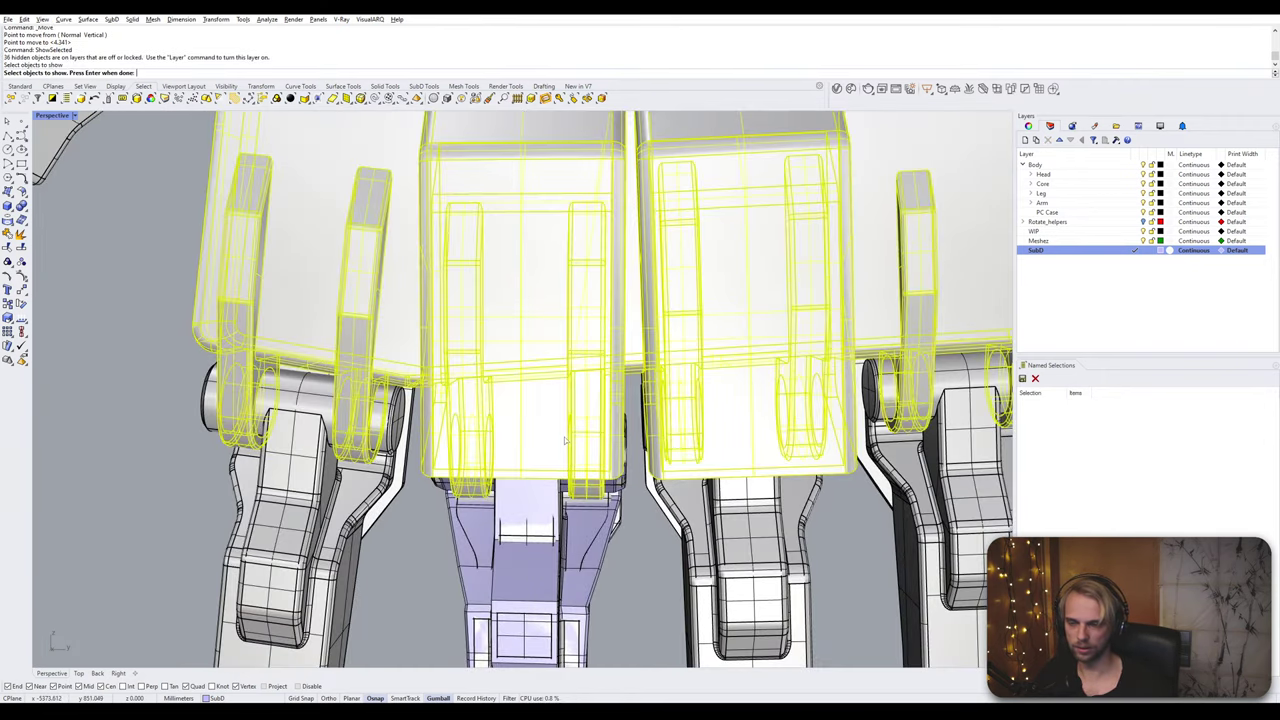
{"action": "key", "text": "Return"}
Step: Copy the hexagonal nut housing from the bushing centre to the next lug's centre
{"action": "right_click_drag", "start_coordinate": [566, 446], "coordinate": [500, 395]}
{"action": "right_click_drag", "start_coordinate": [537, 549], "coordinate": [449, 455], "text": "shift"}
{"action": "scroll", "coordinate": [449, 455], "scroll_direction": "up", "scroll_amount": 4}
{"action": "left_click", "coordinate": [448, 453]}
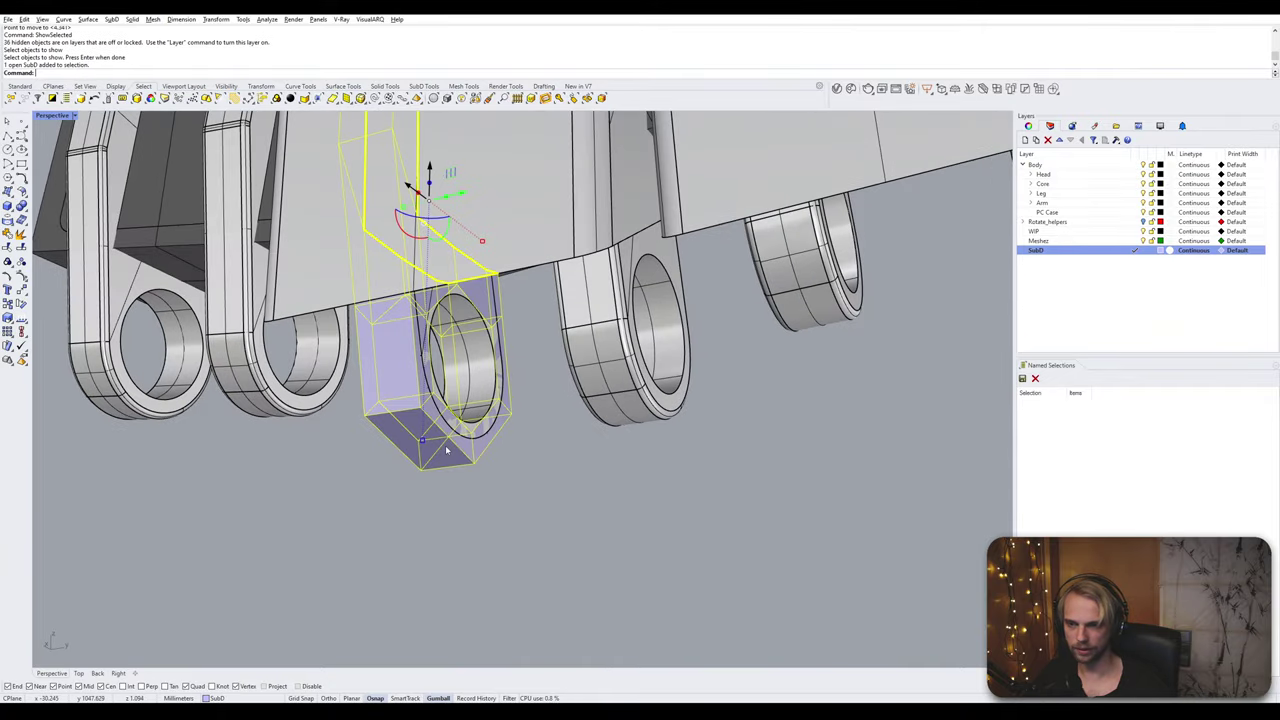
{"action": "key", "text": "Return"}
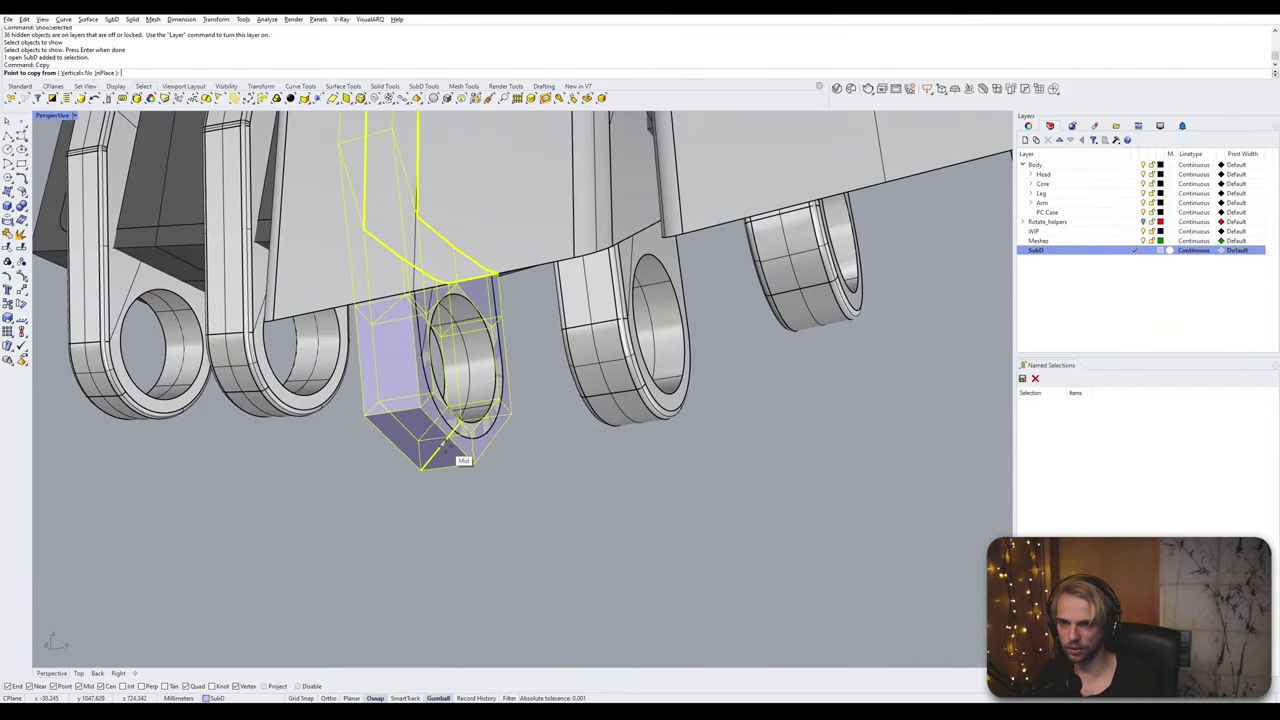
{"action": "scroll", "coordinate": [461, 452], "scroll_direction": "up", "scroll_amount": 5}
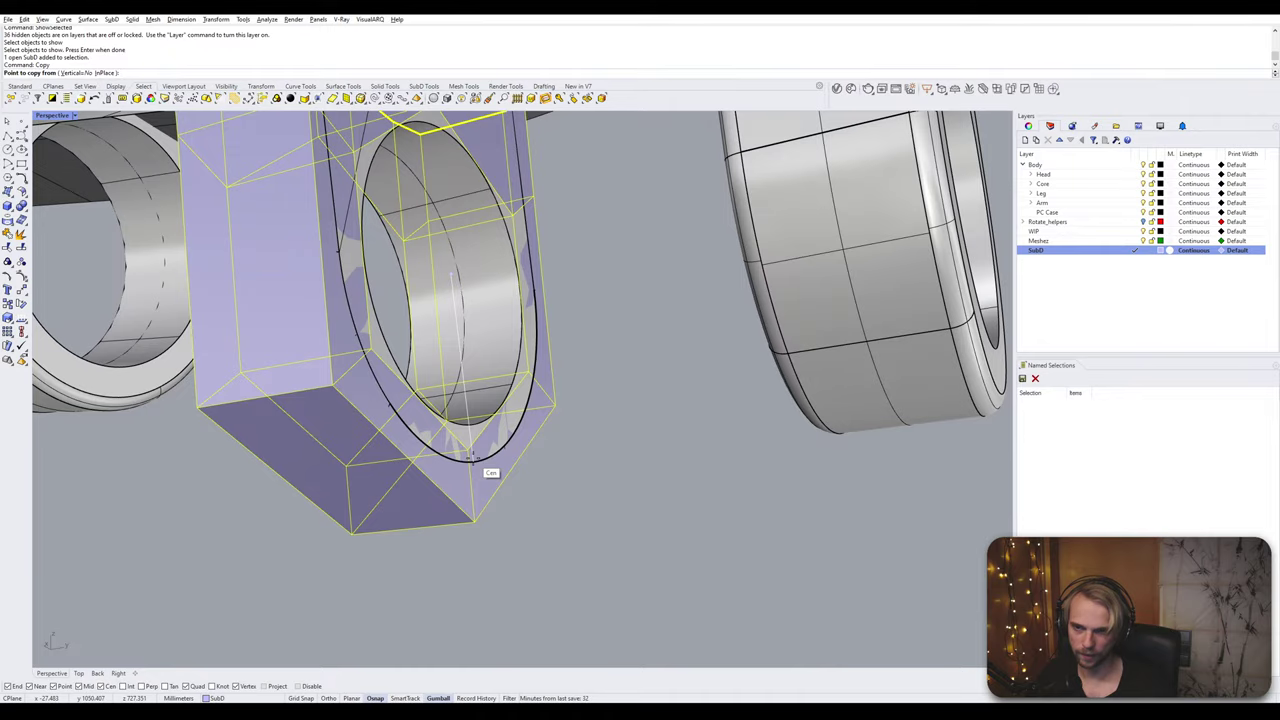
{"action": "left_click", "coordinate": [470, 458]}
{"action": "scroll", "coordinate": [470, 458], "scroll_direction": "down", "scroll_amount": 5}
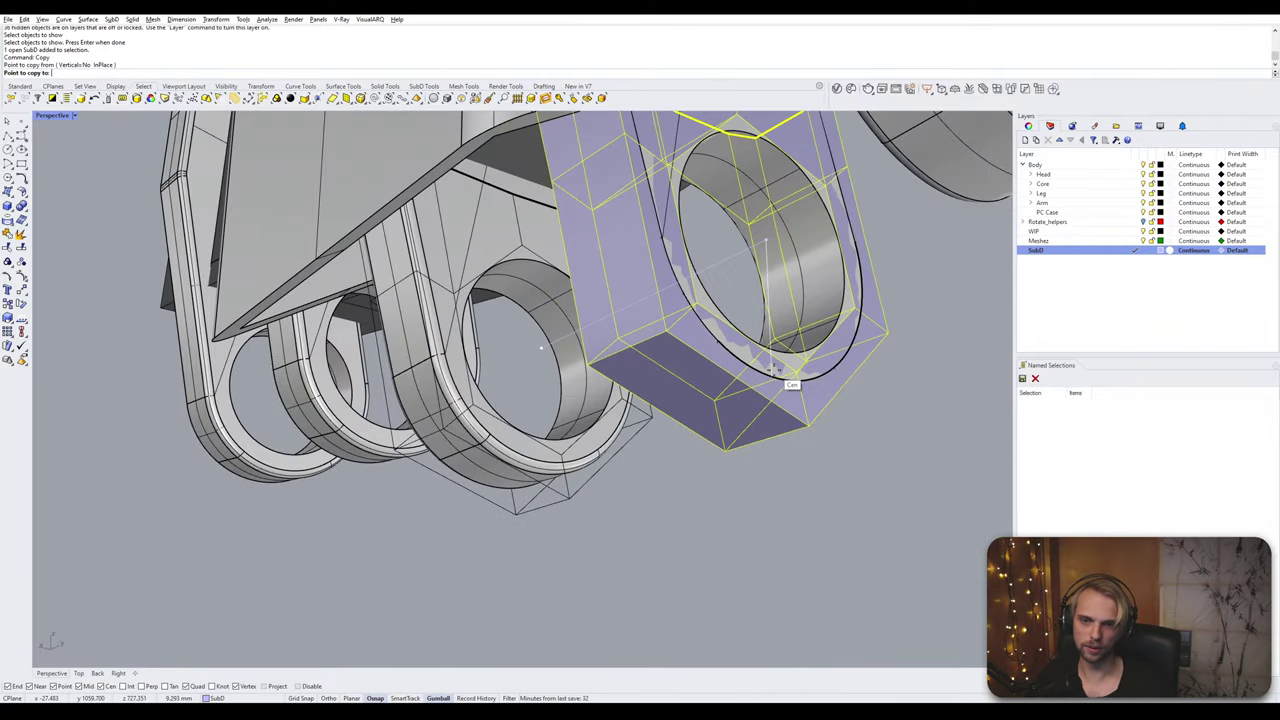
{"action": "left_click", "coordinate": [765, 378]}
{"action": "scroll", "coordinate": [750, 420], "scroll_direction": "down", "scroll_amount": 5}
{"action": "key", "text": "Return"}
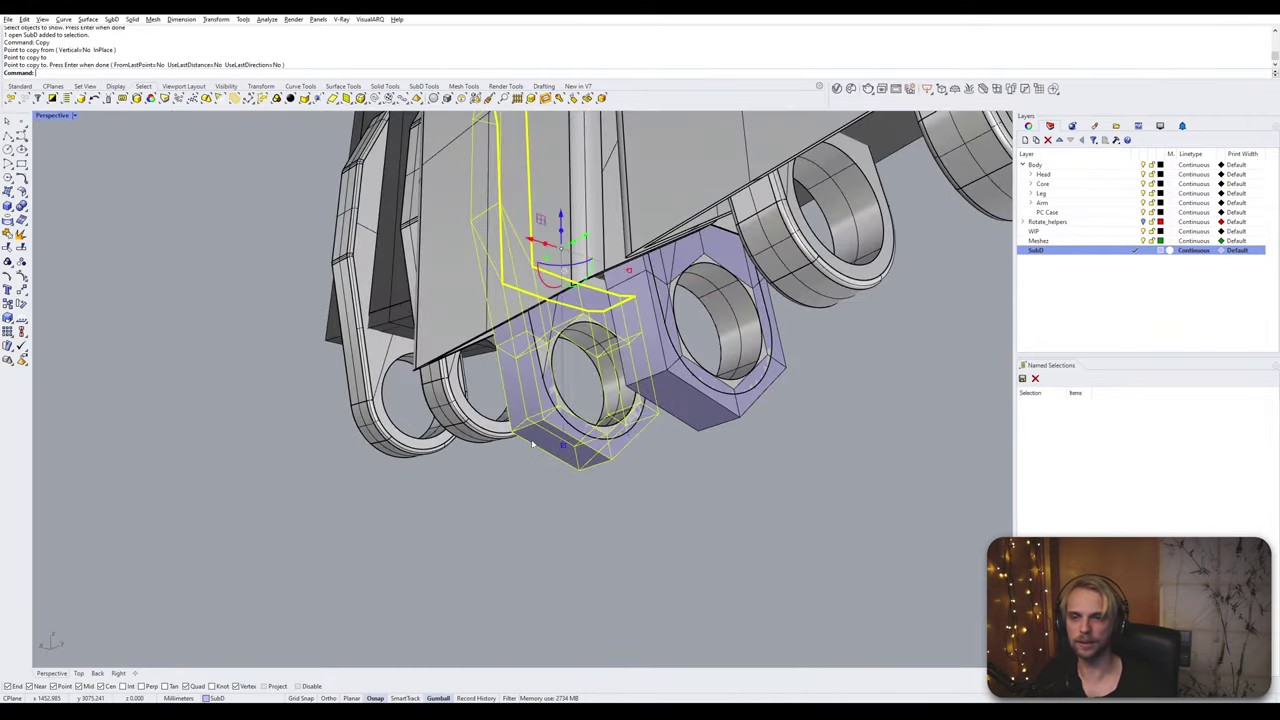
Step: Deselect the housings and orbit to view the two lugs from below
{"action": "left_click", "coordinate": [740, 460]}
{"action": "right_click_drag", "start_coordinate": [740, 460], "coordinate": [676, 528]}
{"action": "right_click_drag", "start_coordinate": [576, 289], "coordinate": [618, 560]}
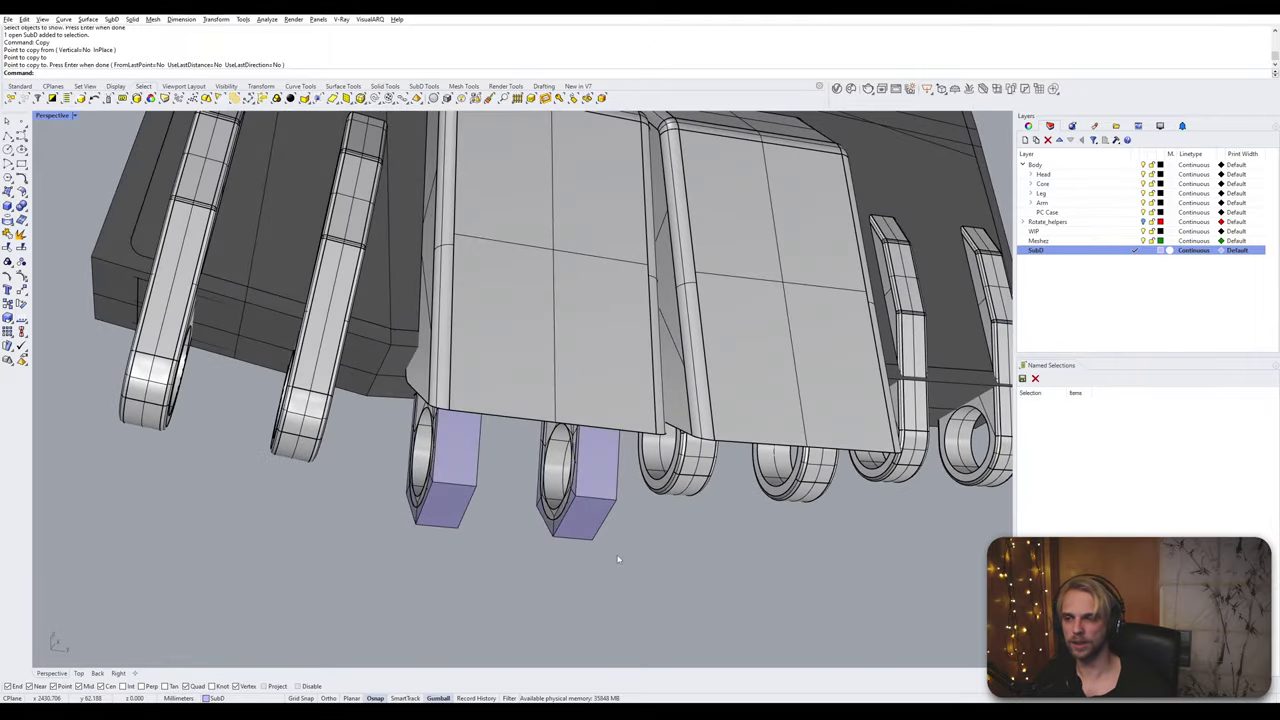
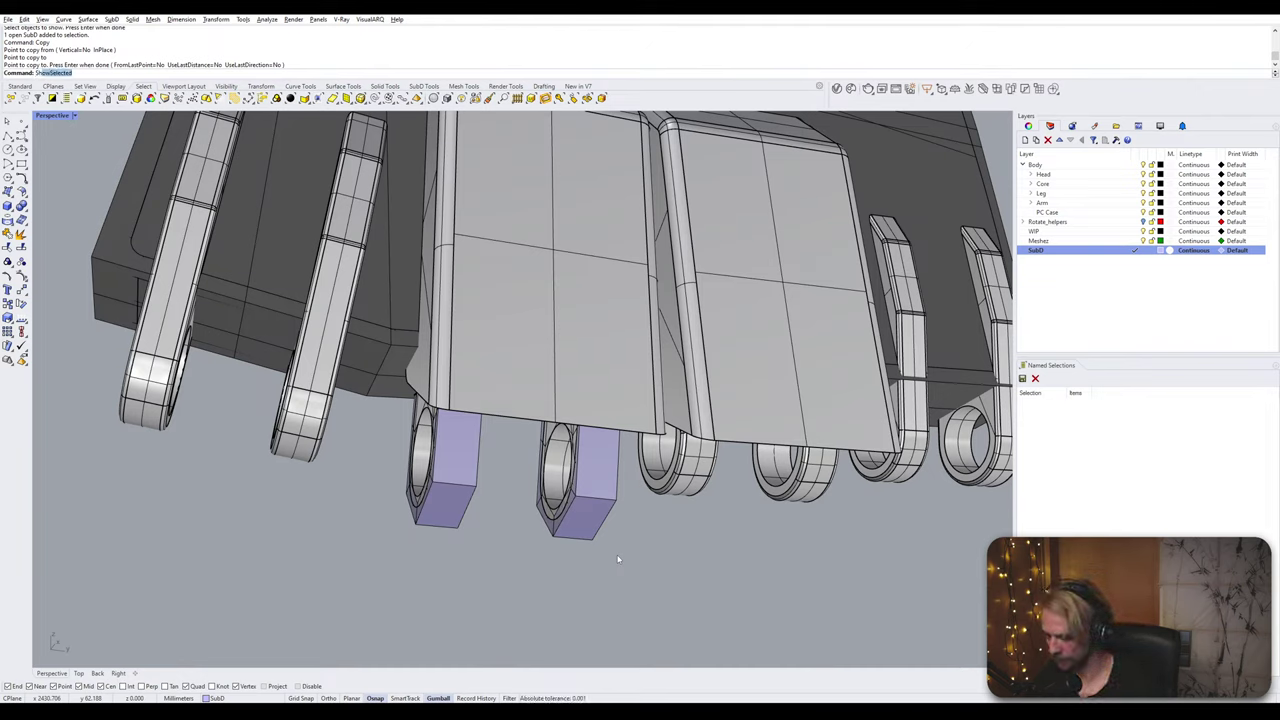
Step: Show the hidden rightmost finger, the second finger's tip parts and both arm parts
{"action": "key", "text": "Return"}
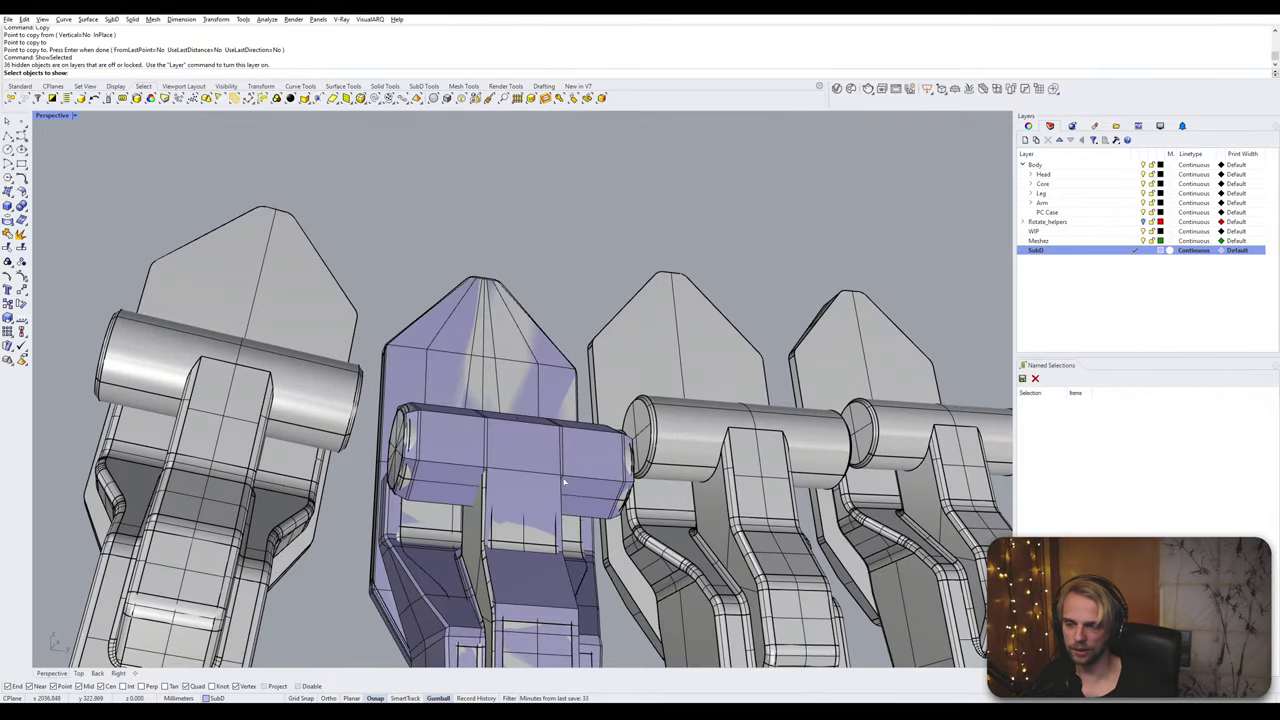
{"action": "scroll", "coordinate": [303, 465], "scroll_direction": "down", "scroll_amount": 4}
{"action": "right_click_drag", "start_coordinate": [303, 465], "coordinate": [492, 318]}
{"action": "scroll", "coordinate": [525, 382], "scroll_direction": "down", "scroll_amount": 2}
{"action": "left_click", "coordinate": [640, 318]}
{"action": "scroll", "coordinate": [643, 443], "scroll_direction": "up", "scroll_amount": 5}
{"action": "left_click", "coordinate": [600, 486]}
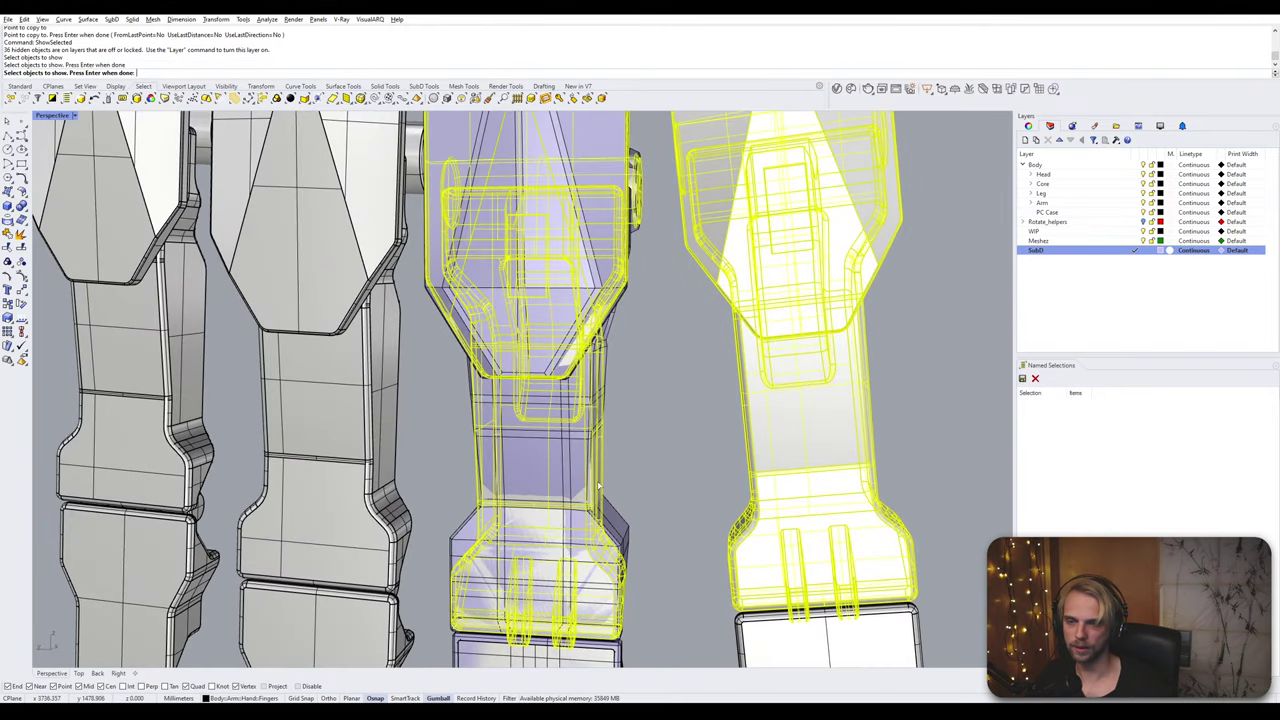
{"action": "left_click", "coordinate": [346, 421]}
{"action": "left_click", "coordinate": [140, 420]}
{"action": "scroll", "coordinate": [140, 420], "scroll_direction": "down", "scroll_amount": 4}
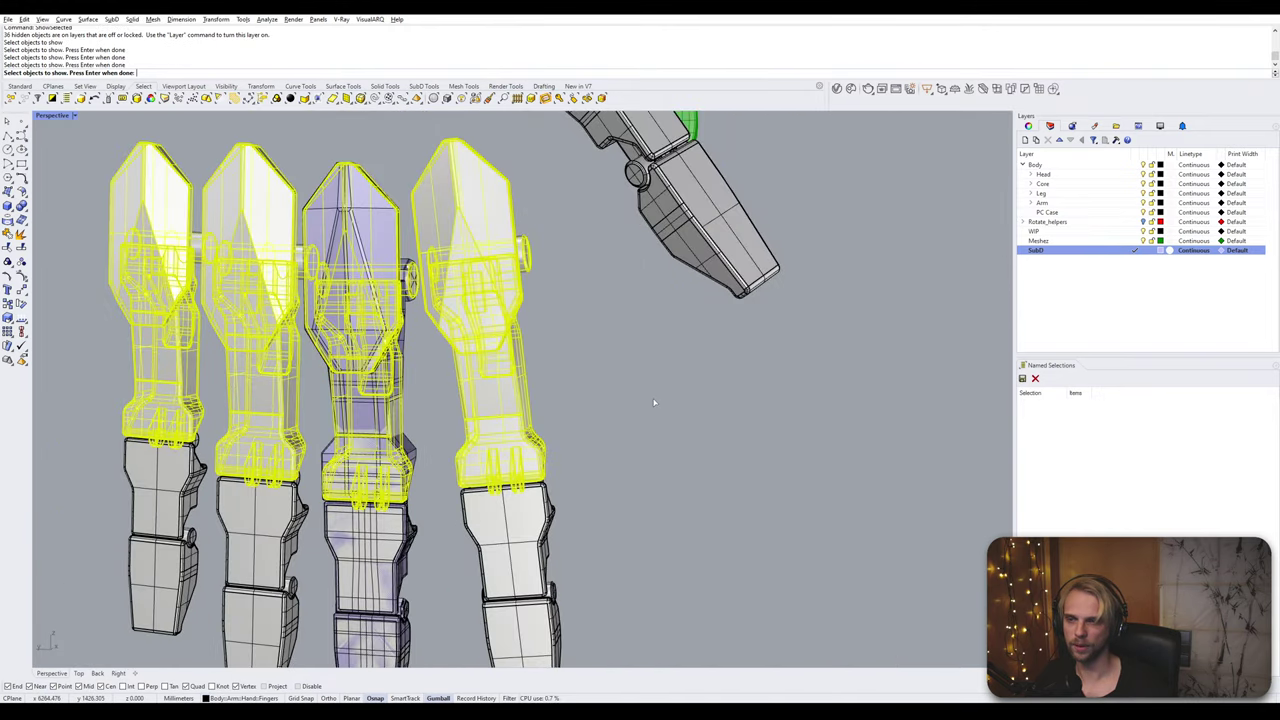
{"action": "right_click_drag", "start_coordinate": [655, 402], "coordinate": [757, 561], "text": "shift"}
{"action": "scroll", "coordinate": [757, 561], "scroll_direction": "down", "scroll_amount": 4}
{"action": "key", "text": "Return"}
Step: Turn the view to the palm side and select the left lug-slot block
{"action": "right_click_drag", "start_coordinate": [717, 523], "coordinate": [722, 426], "text": "shift"}
{"action": "right_click_drag", "start_coordinate": [722, 426], "coordinate": [496, 388]}
{"action": "scroll", "coordinate": [496, 387], "scroll_direction": "up", "scroll_amount": 7}
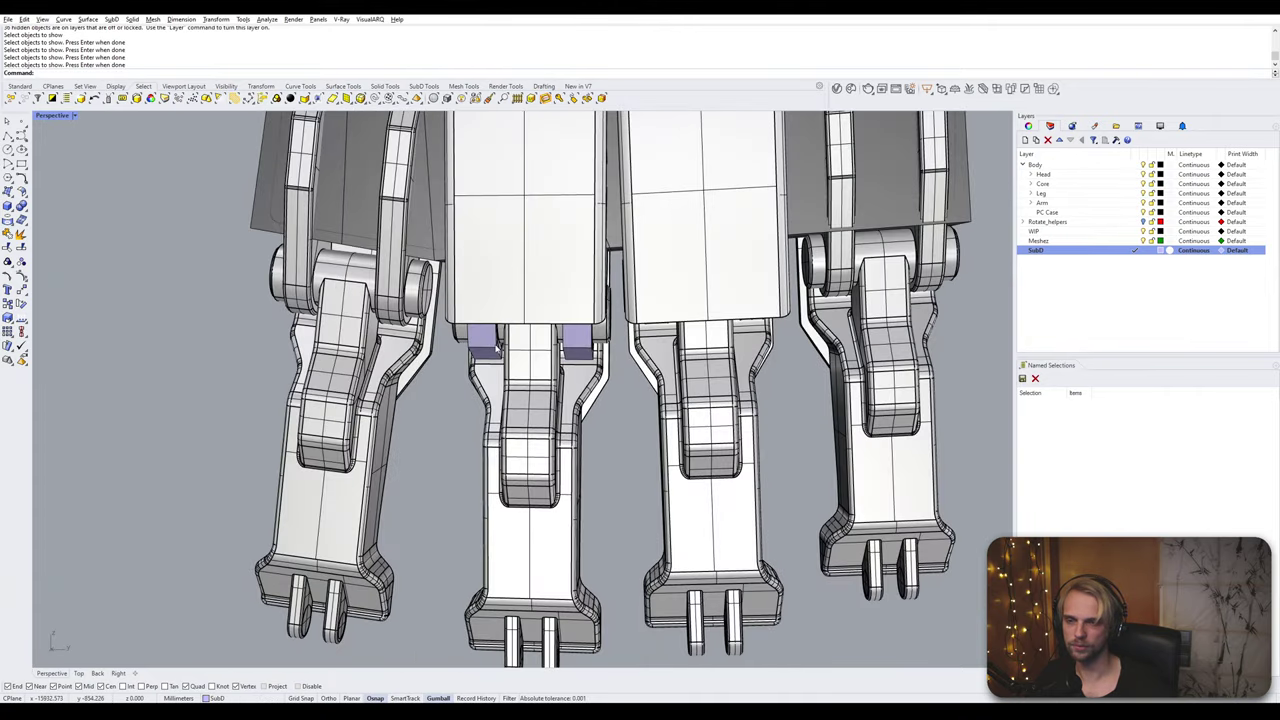
{"action": "left_click", "coordinate": [483, 340]}
Step: Select both lug-slot blocks and pick three Orient3Pt reference points on the middle knuckle edge
{"action": "left_click", "coordinate": [575, 340], "text": "shift"}
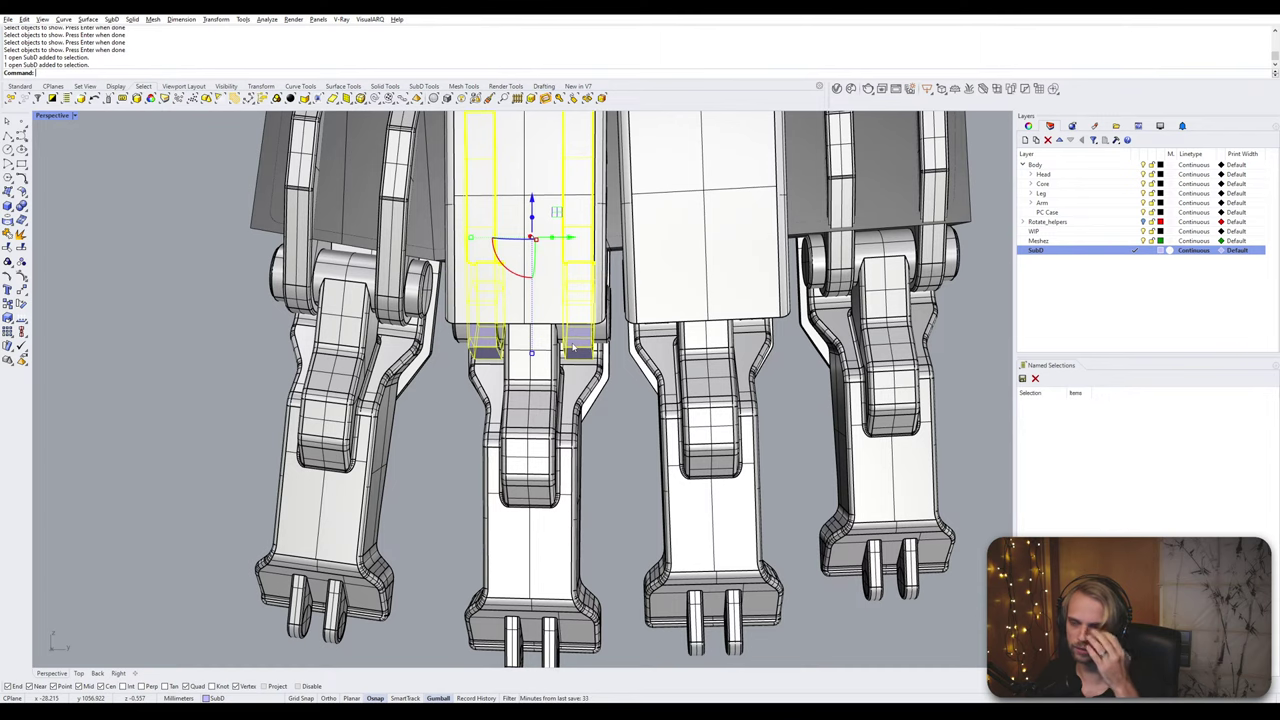
{"action": "type", "text": "Copy"}
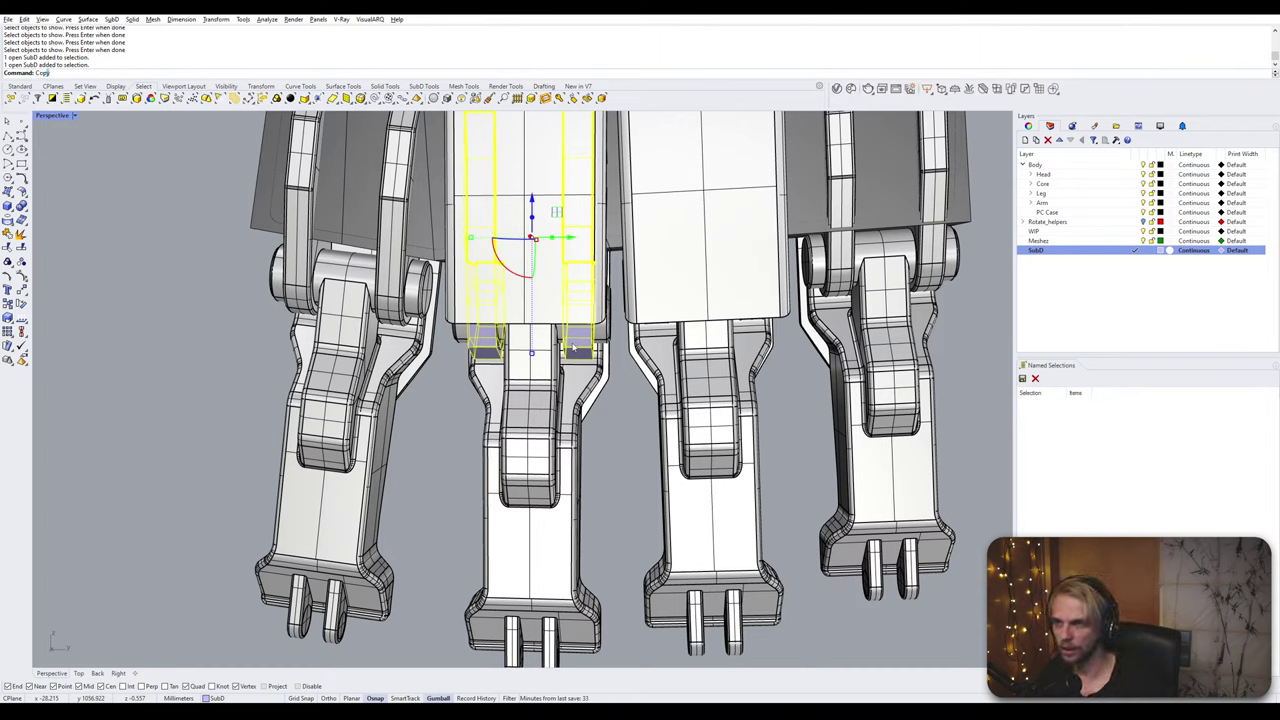
{"action": "key", "text": "BackSpace"}
{"action": "key", "text": "BackSpace"}
{"action": "key", "text": "BackSpace"}
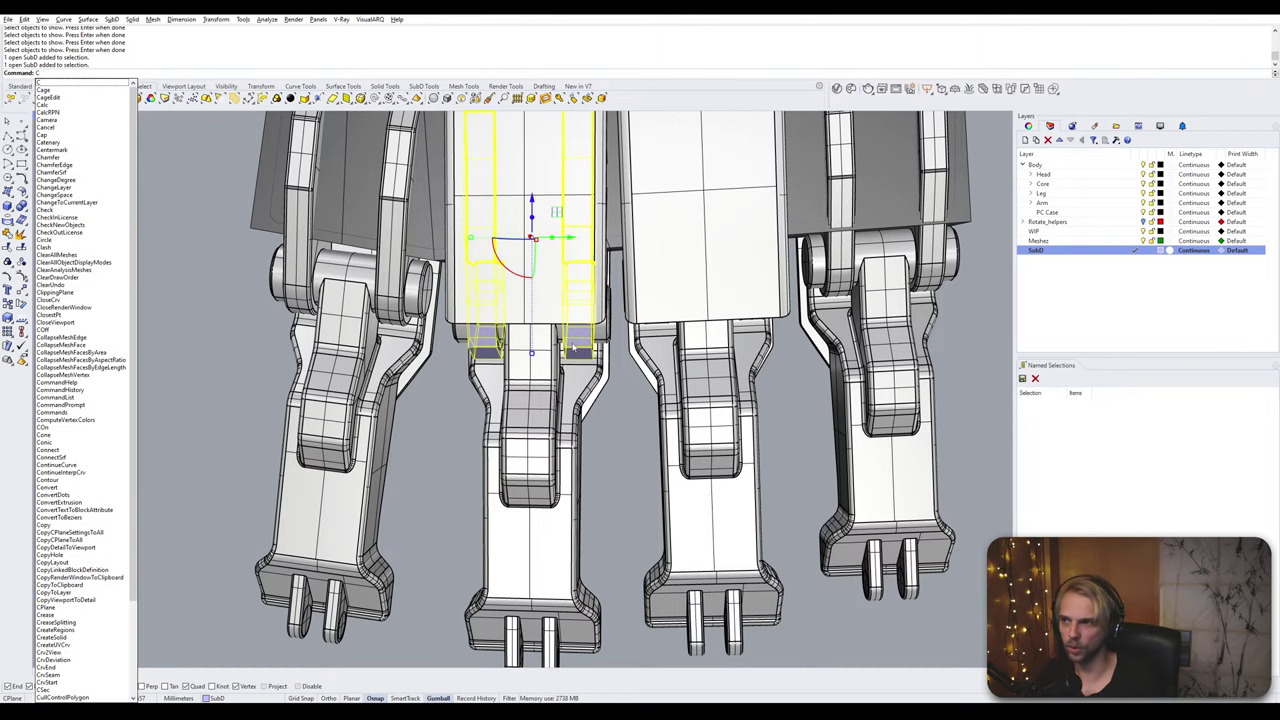
{"action": "type", "text": "Orient3Pt"}
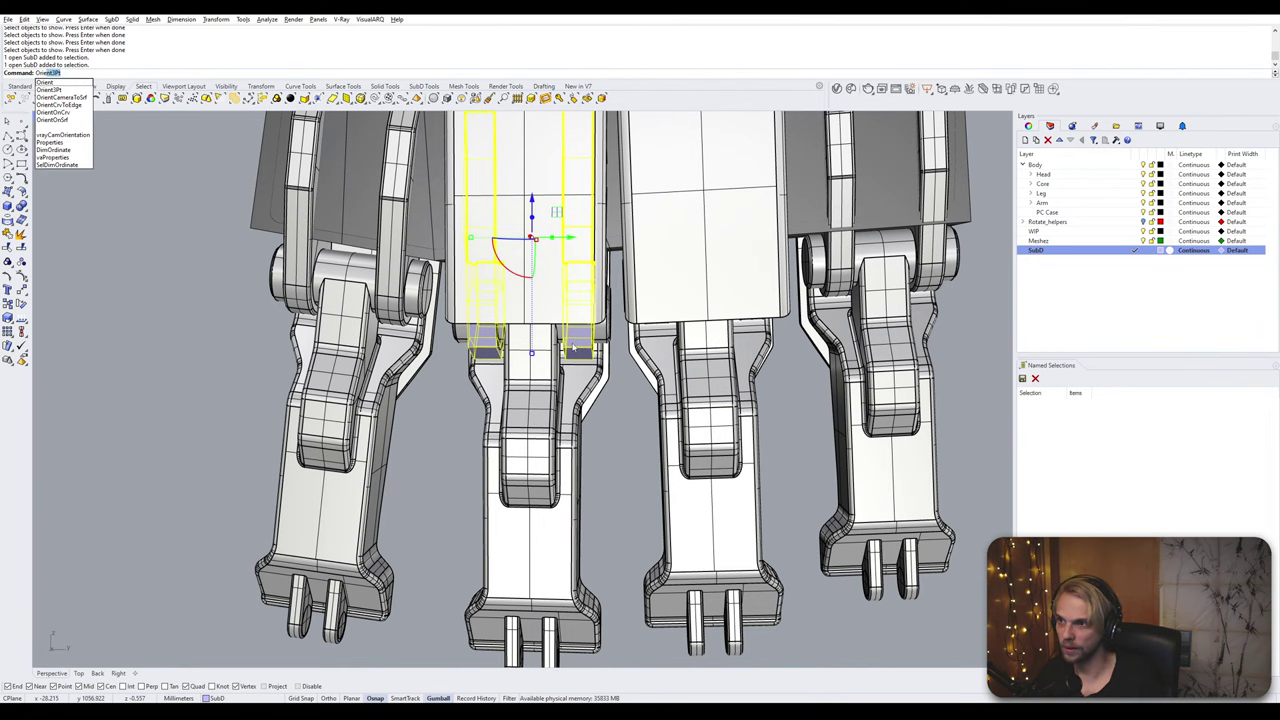
{"action": "key", "text": "Return"}
{"action": "scroll", "coordinate": [528, 500], "scroll_direction": "up", "scroll_amount": 3}
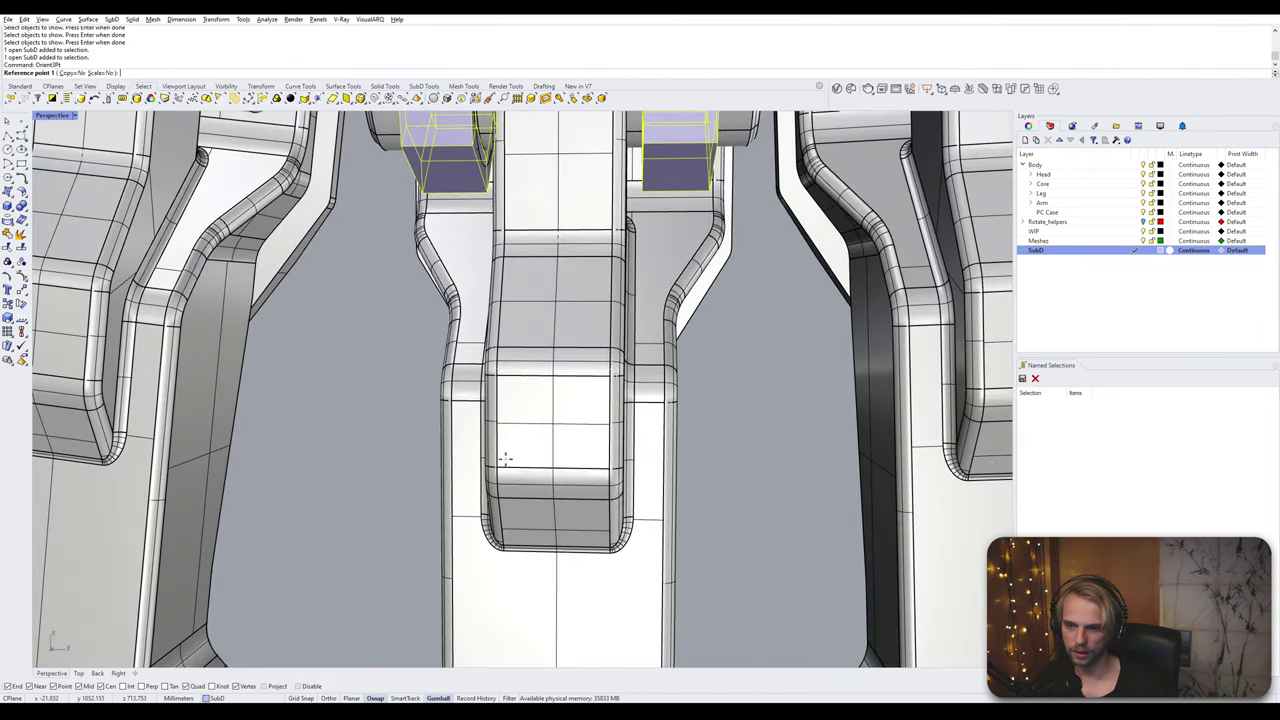
{"action": "left_click", "coordinate": [495, 467]}
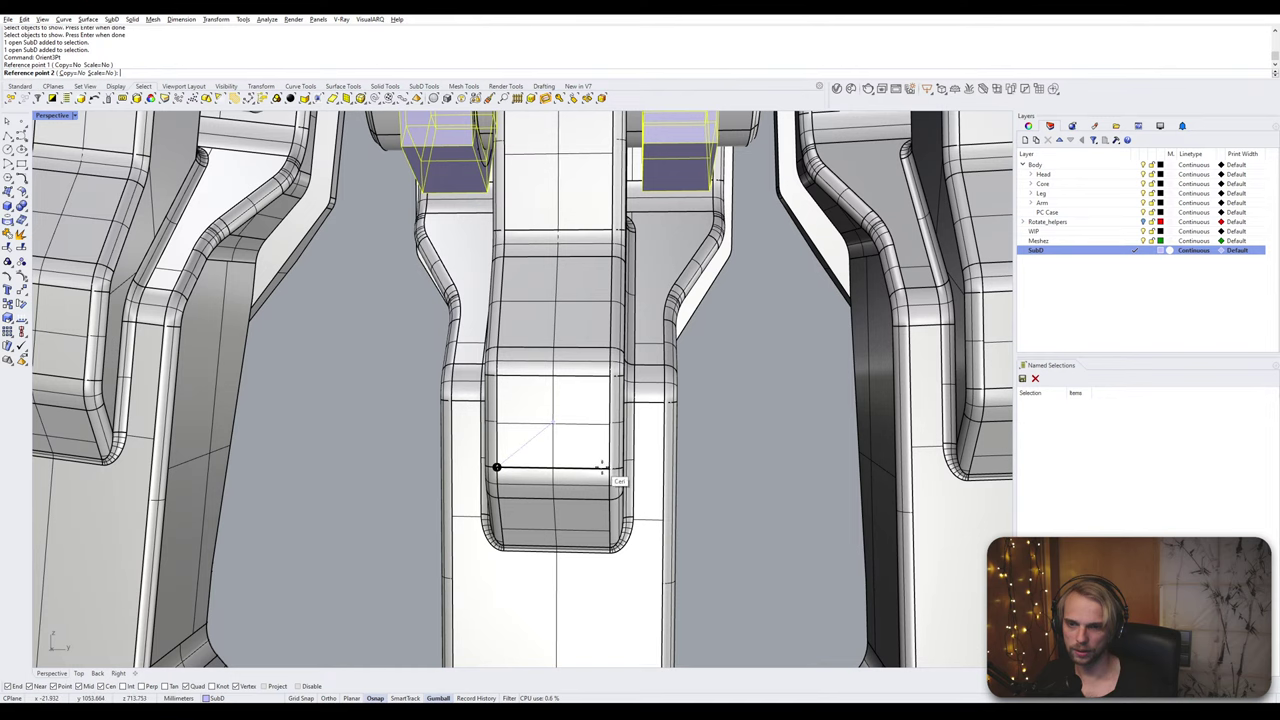
{"action": "left_click", "coordinate": [609, 467]}
{"action": "left_click", "coordinate": [503, 379]}
{"action": "scroll", "coordinate": [520, 391], "scroll_direction": "down", "scroll_amount": 2}
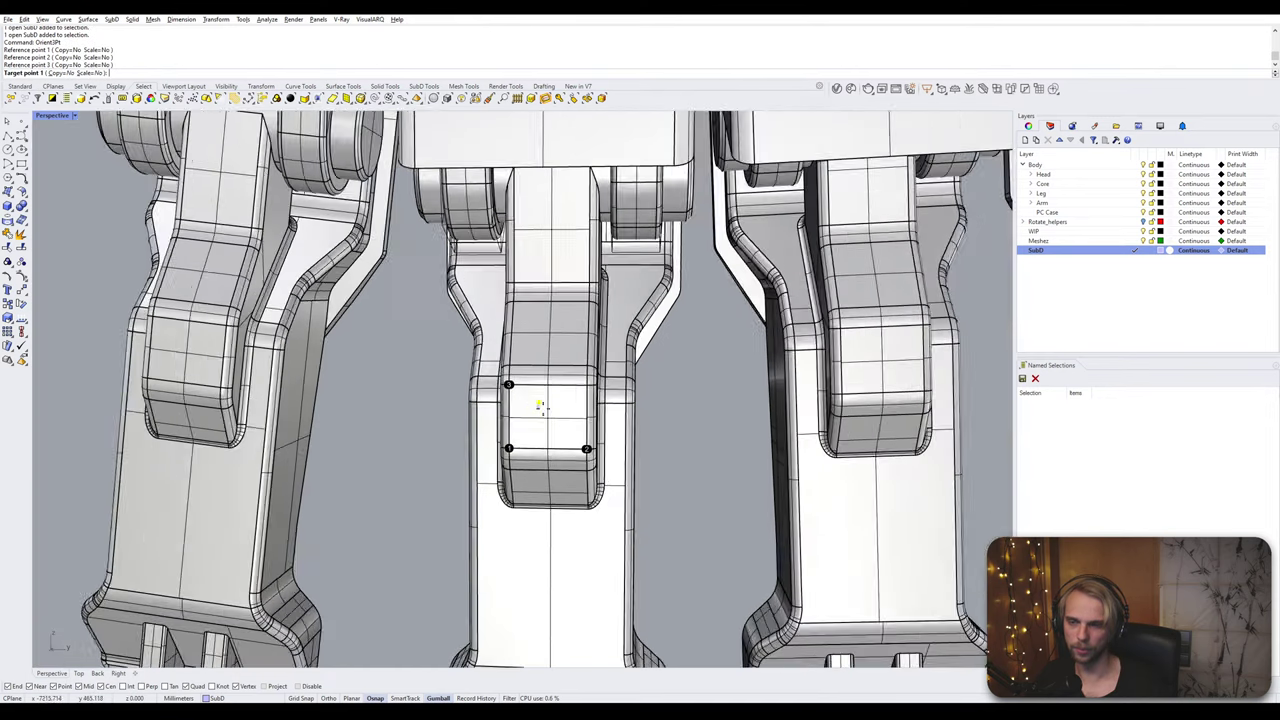
{"action": "scroll", "coordinate": [198, 406], "scroll_direction": "up", "scroll_amount": 3}
Step: Orient the blocks onto the left finger's knuckle with three target points
{"action": "left_click", "coordinate": [202, 365]}
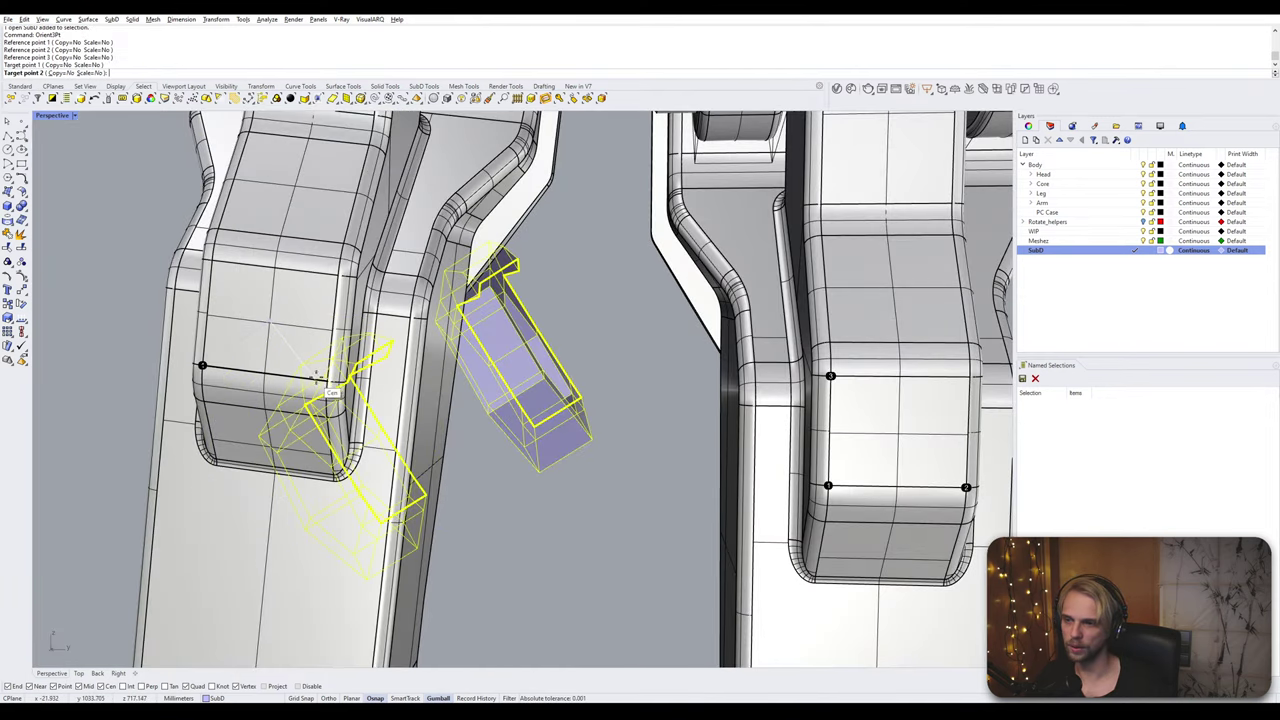
{"action": "left_click", "coordinate": [329, 380]}
{"action": "left_click", "coordinate": [225, 275]}
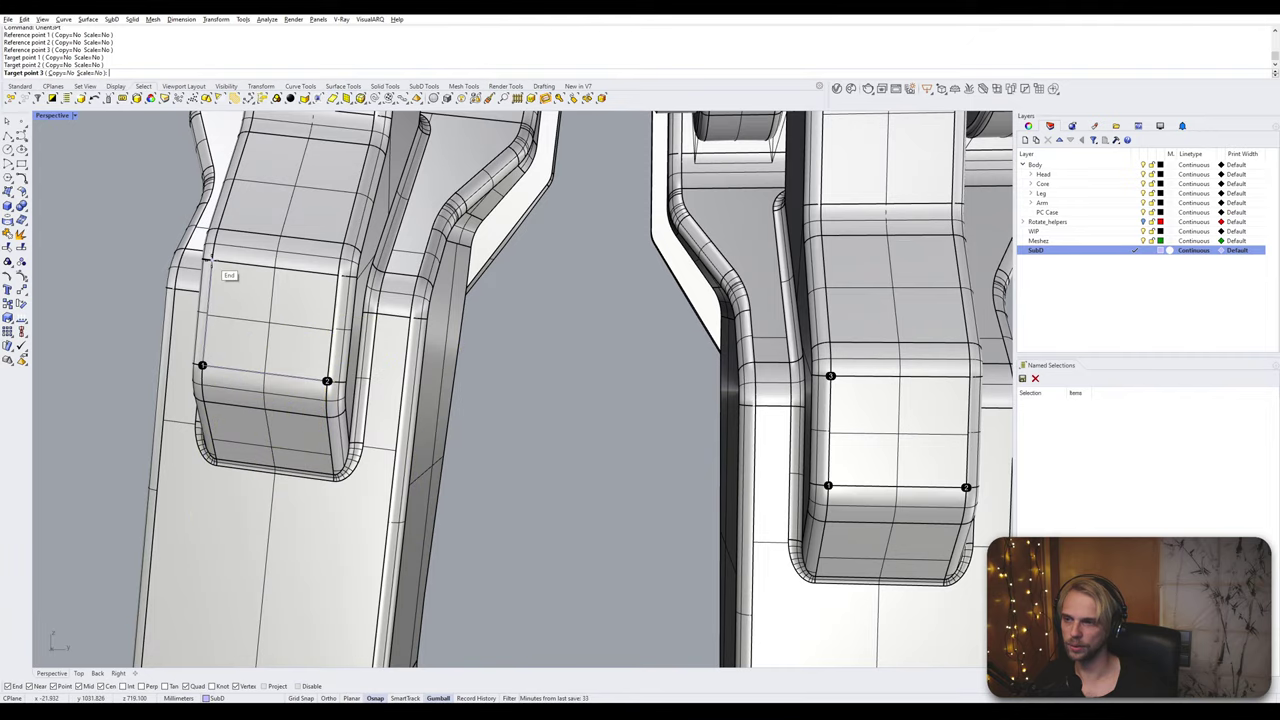
{"action": "scroll", "coordinate": [282, 300], "scroll_direction": "down", "scroll_amount": 1}
{"action": "scroll", "coordinate": [282, 300], "scroll_direction": "down", "scroll_amount": 6}
{"action": "right_click_drag", "start_coordinate": [360, 220], "coordinate": [387, 299]}
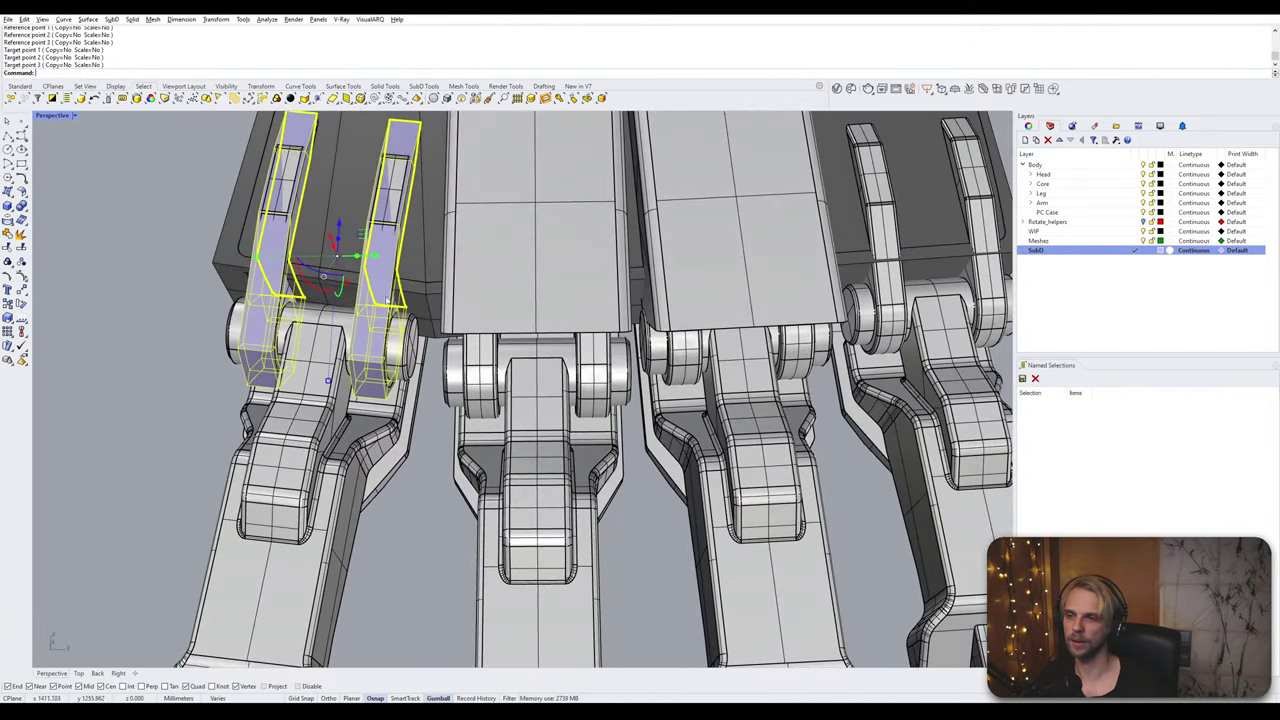
Step: Undo the misplaced orient and restart Orient3Pt with Copy=Yes from the middle knuckle's reference points
{"action": "key", "text": "ctrl+z"}
{"action": "key", "text": "Return"}
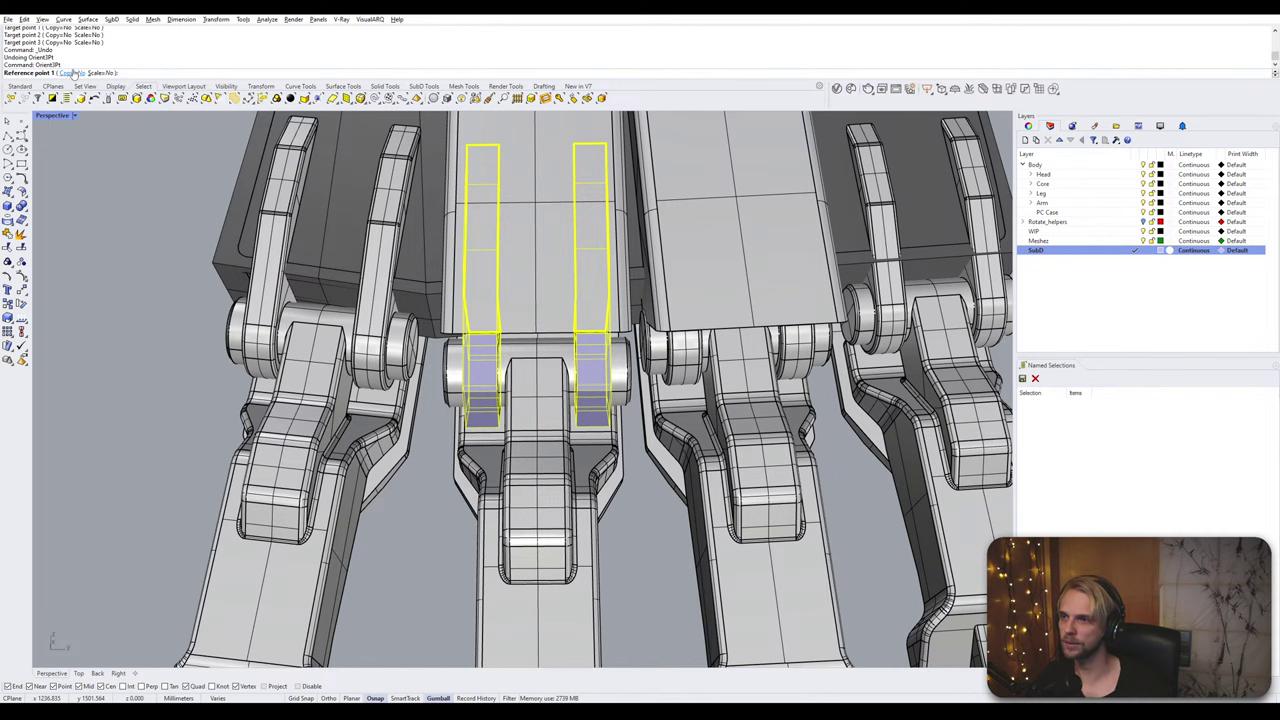
{"action": "left_click", "coordinate": [73, 74]}
{"action": "scroll", "coordinate": [523, 560], "scroll_direction": "up", "scroll_amount": 5}
{"action": "left_click", "coordinate": [508, 549]}
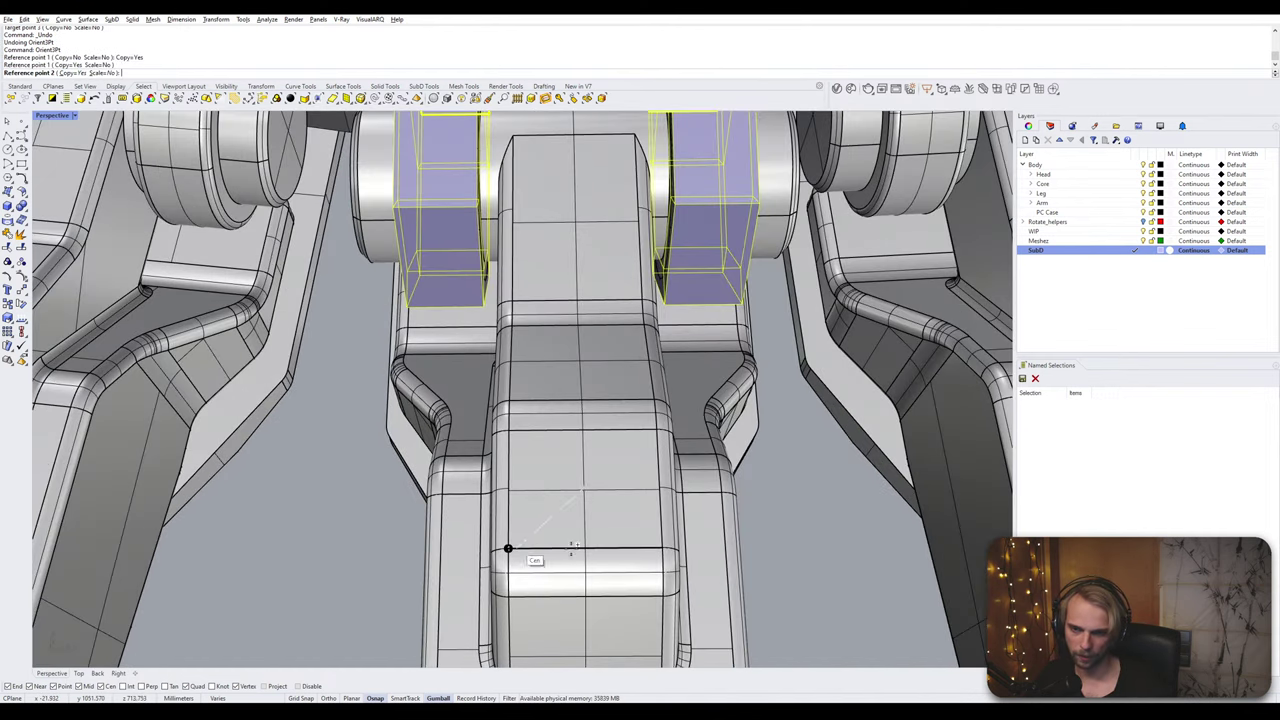
{"action": "left_click", "coordinate": [662, 549]}
{"action": "left_click", "coordinate": [508, 430]}
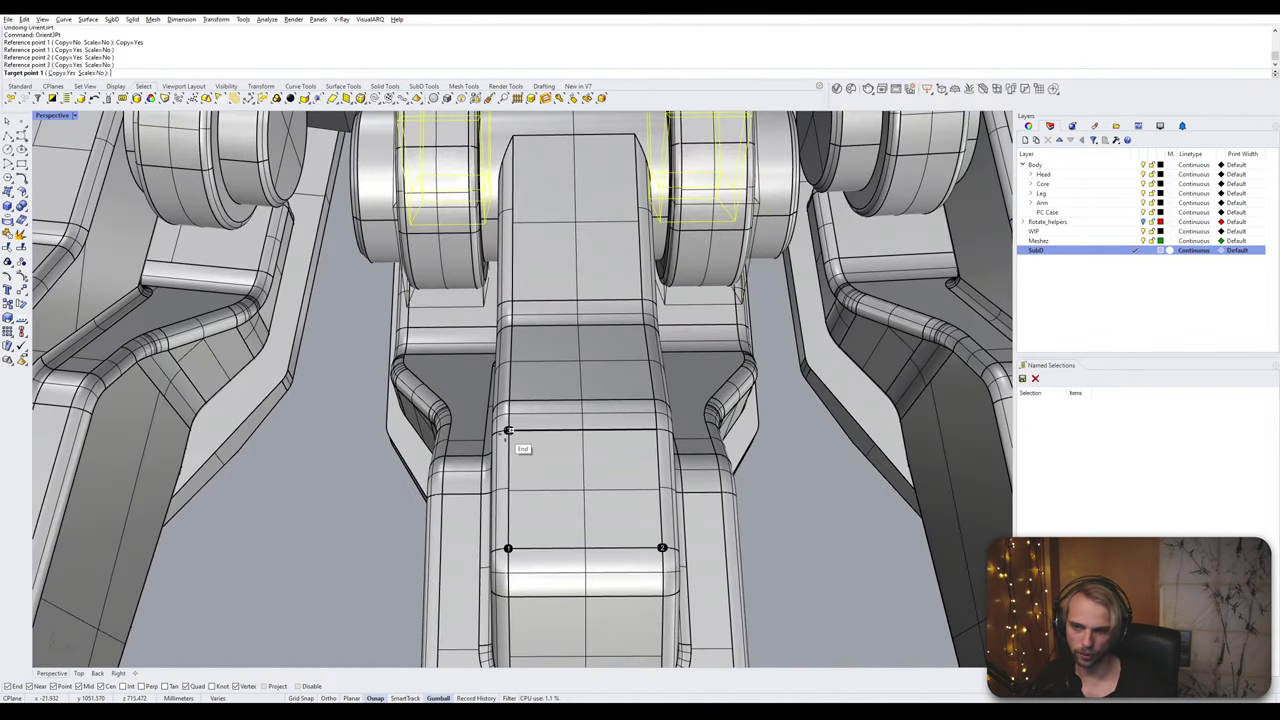
{"action": "scroll", "coordinate": [508, 431], "scroll_direction": "down", "scroll_amount": 5}
Step: Place a copy of the lug-slot blocks on the left finger's knuckle
{"action": "right_click_drag", "start_coordinate": [508, 431], "coordinate": [685, 404], "text": "shift"}
{"action": "scroll", "coordinate": [298, 410], "scroll_direction": "up", "scroll_amount": 2}
{"action": "left_click", "coordinate": [300, 399]}
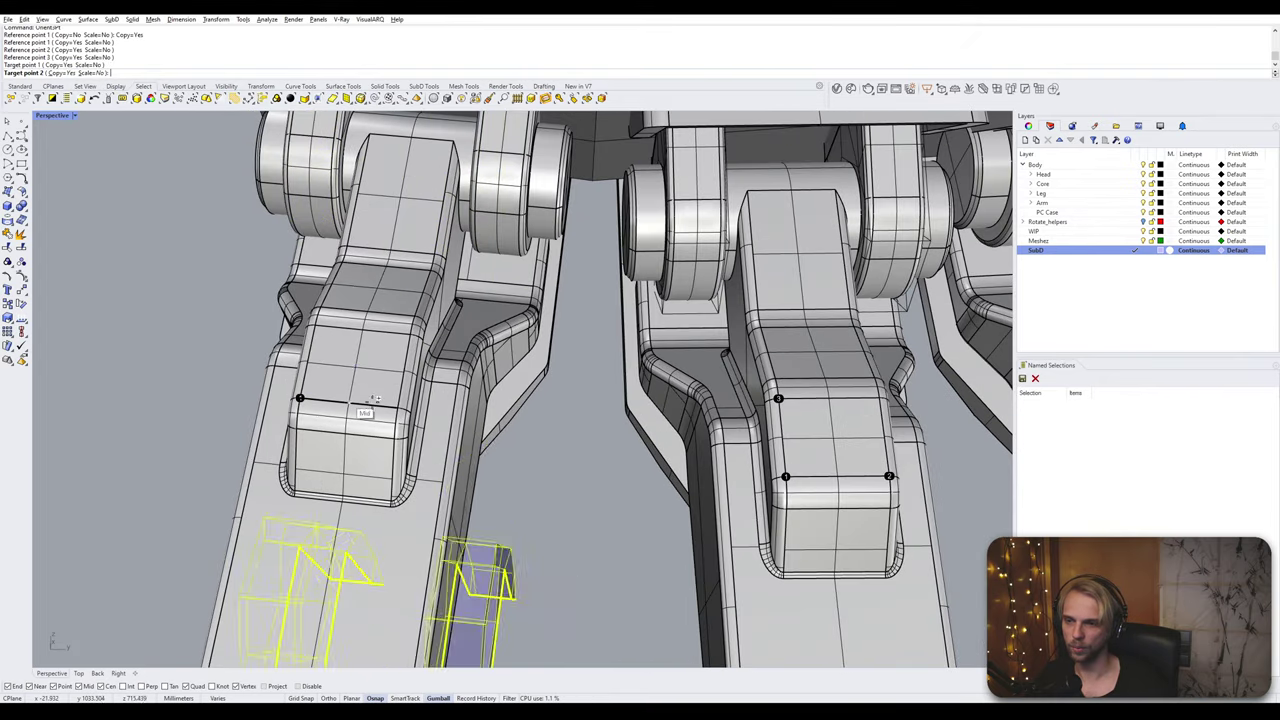
{"action": "left_click", "coordinate": [408, 422]}
{"action": "left_click", "coordinate": [340, 334]}
{"action": "scroll", "coordinate": [352, 337], "scroll_direction": "down", "scroll_amount": 2}
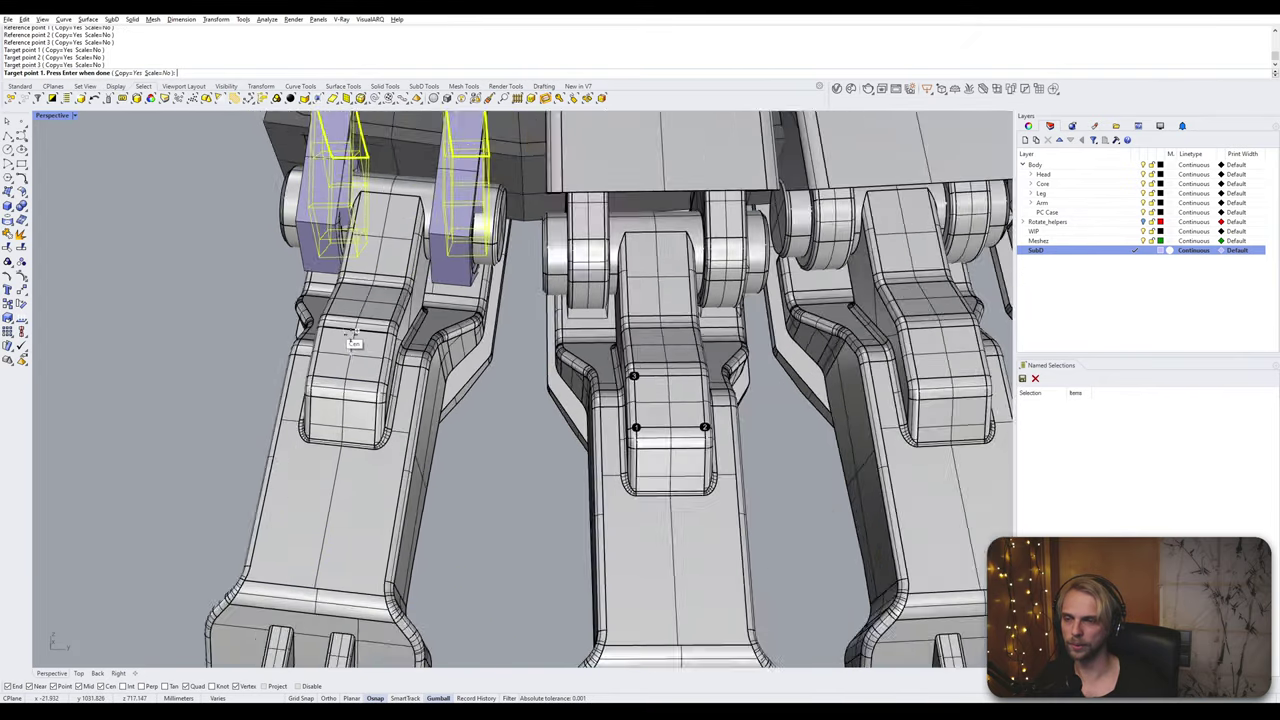
Step: Place another copy of the blocks on the third finger's knuckle
{"action": "scroll", "coordinate": [354, 338], "scroll_direction": "down", "scroll_amount": 5}
{"action": "right_click_drag", "start_coordinate": [460, 325], "coordinate": [370, 410], "text": "shift"}
{"action": "right_click_drag", "start_coordinate": [600, 455], "coordinate": [480, 495], "text": "shift"}
{"action": "scroll", "coordinate": [604, 540], "scroll_direction": "up", "scroll_amount": 8}
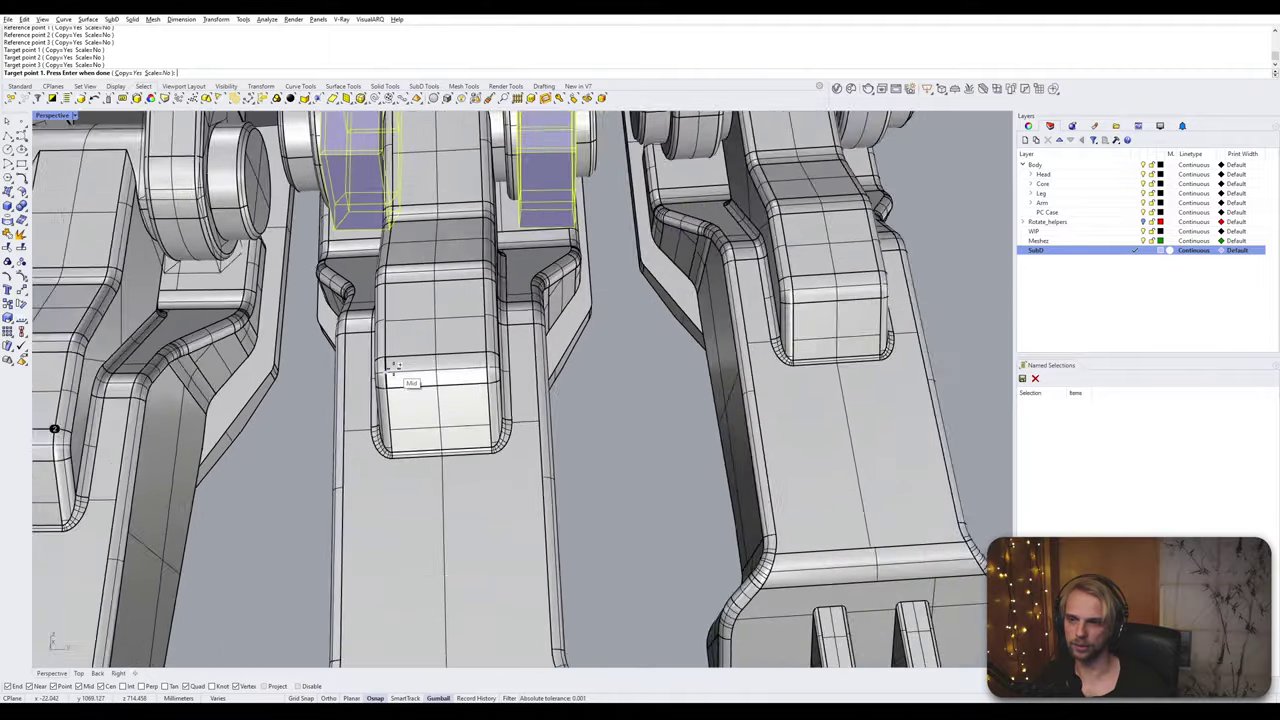
{"action": "scroll", "coordinate": [395, 365], "scroll_direction": "up", "scroll_amount": 2}
{"action": "left_click", "coordinate": [380, 351]}
{"action": "left_click", "coordinate": [530, 343]}
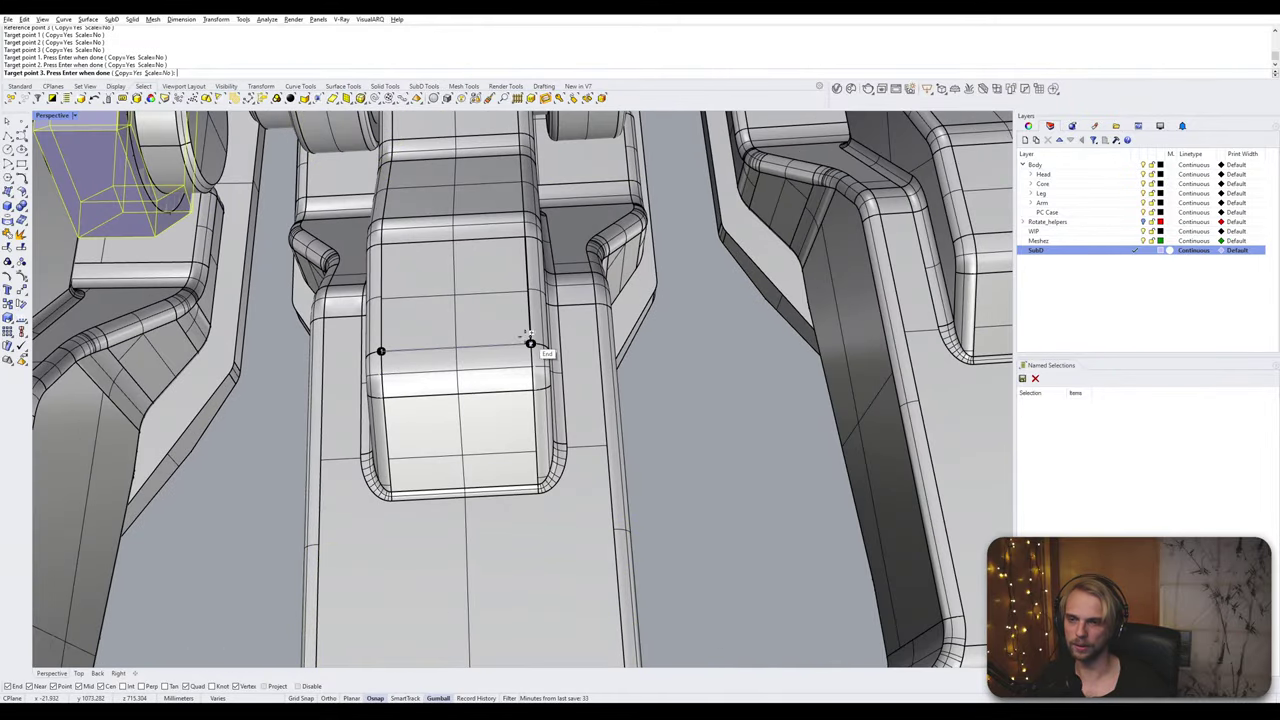
{"action": "left_click", "coordinate": [381, 243]}
Step: Place the last copy on the right finger's knuckle and finish the command
{"action": "scroll", "coordinate": [430, 254], "scroll_direction": "down", "scroll_amount": 6}
{"action": "right_click_drag", "start_coordinate": [557, 349], "coordinate": [399, 478], "text": "shift"}
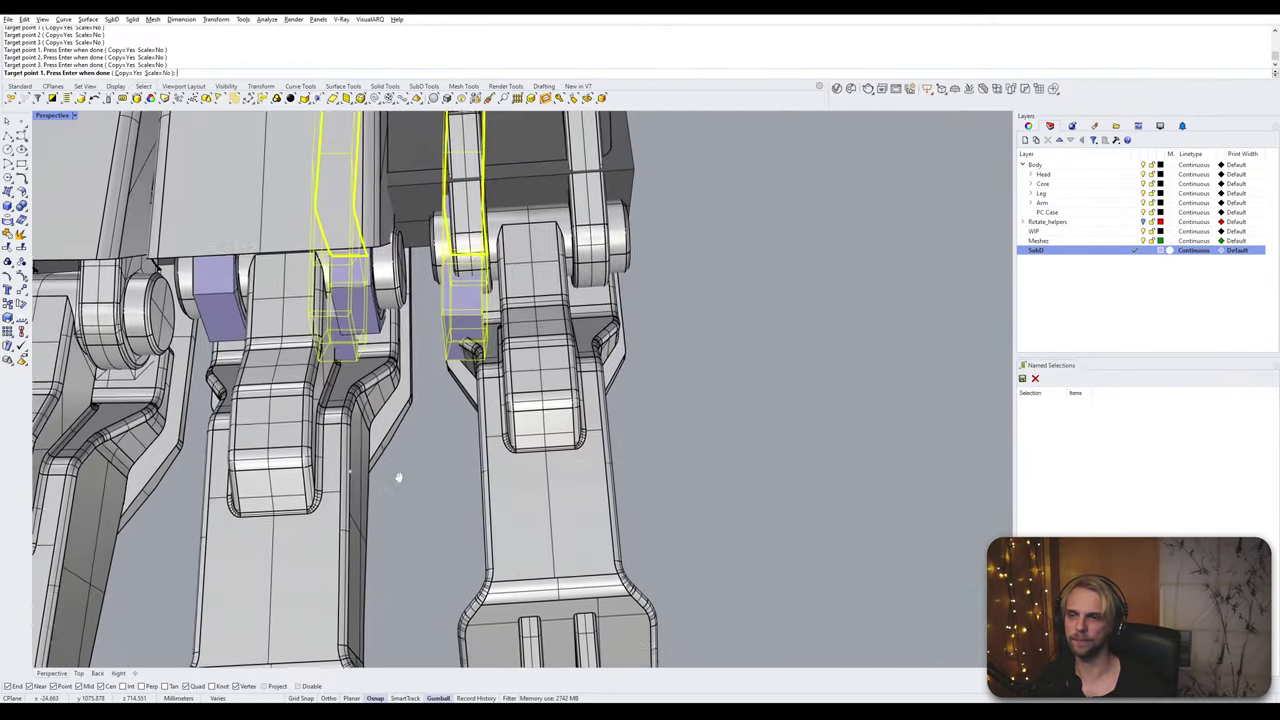
{"action": "scroll", "coordinate": [398, 477], "scroll_direction": "up", "scroll_amount": 4}
{"action": "left_click", "coordinate": [470, 398]}
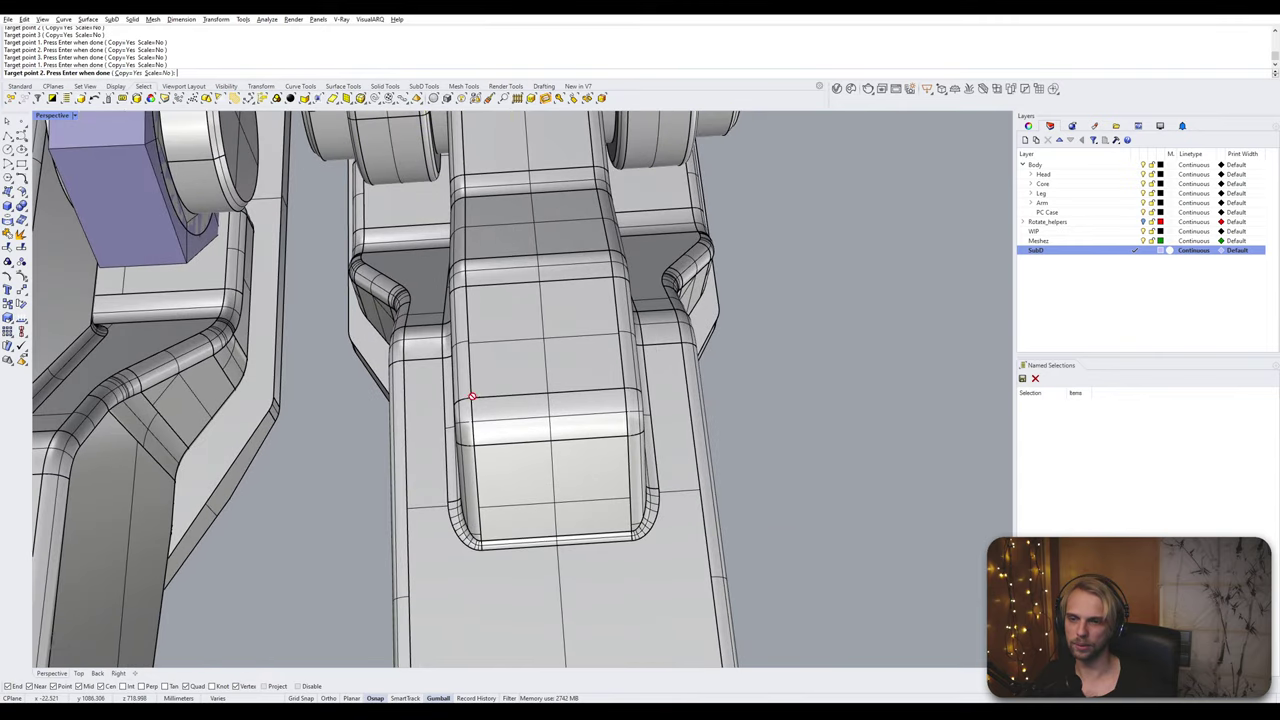
{"action": "left_click", "coordinate": [622, 388]}
{"action": "left_click", "coordinate": [477, 294]}
{"action": "scroll", "coordinate": [477, 300], "scroll_direction": "down", "scroll_amount": 3}
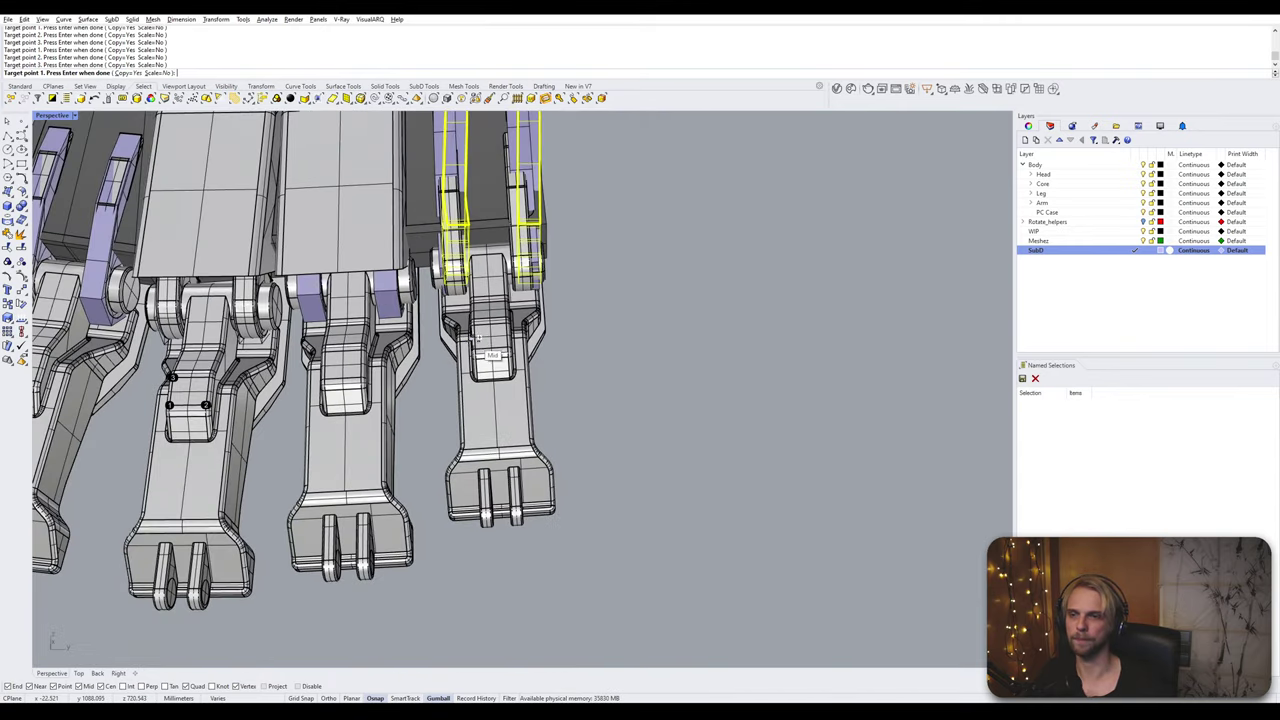
{"action": "key", "text": "Return"}
Step: Deselect the original blocks and select a right-hand finger assembly
{"action": "key", "text": "Escape"}
{"action": "scroll", "coordinate": [474, 341], "scroll_direction": "down", "scroll_amount": 5}
{"action": "left_click", "coordinate": [483, 396]}
Step: Hide the four finger assemblies and inspect the slot blocks from below and the side
{"action": "left_click", "coordinate": [407, 405], "text": "shift"}
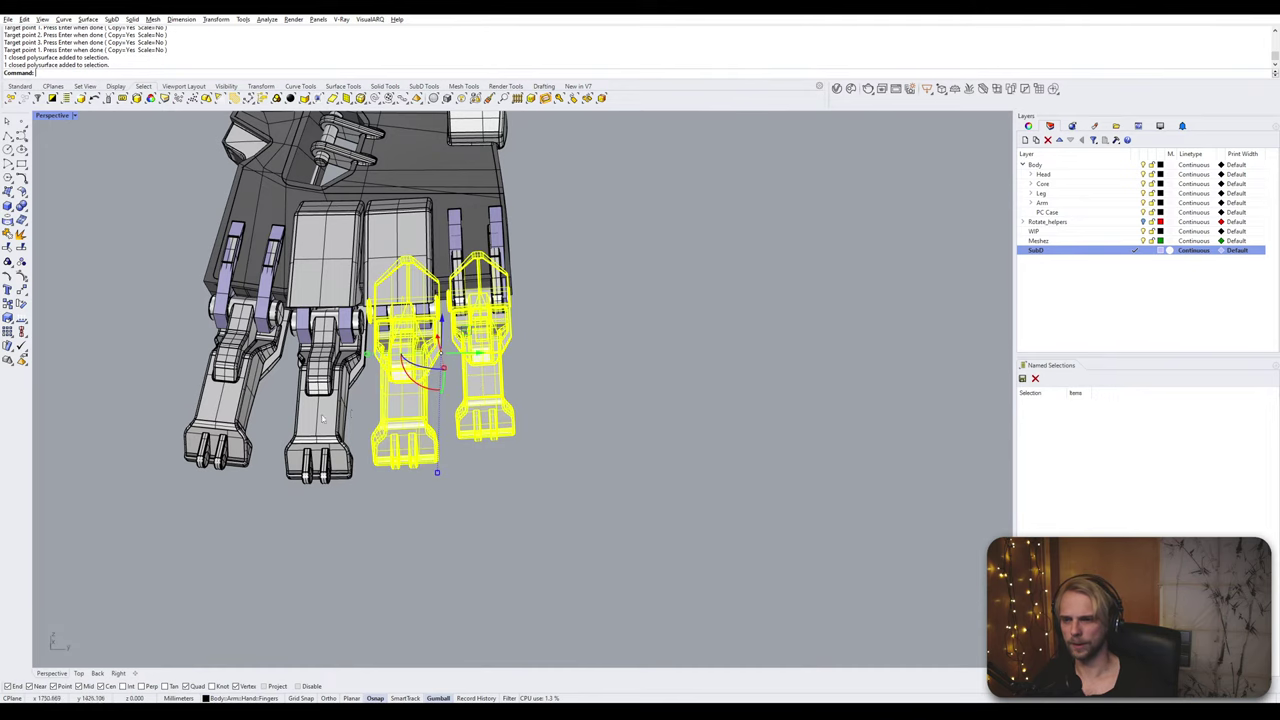
{"action": "left_click", "coordinate": [322, 418], "text": "shift"}
{"action": "left_click", "coordinate": [222, 412], "text": "shift"}
{"action": "type", "text": "Hide"}
{"action": "key", "text": "Return"}
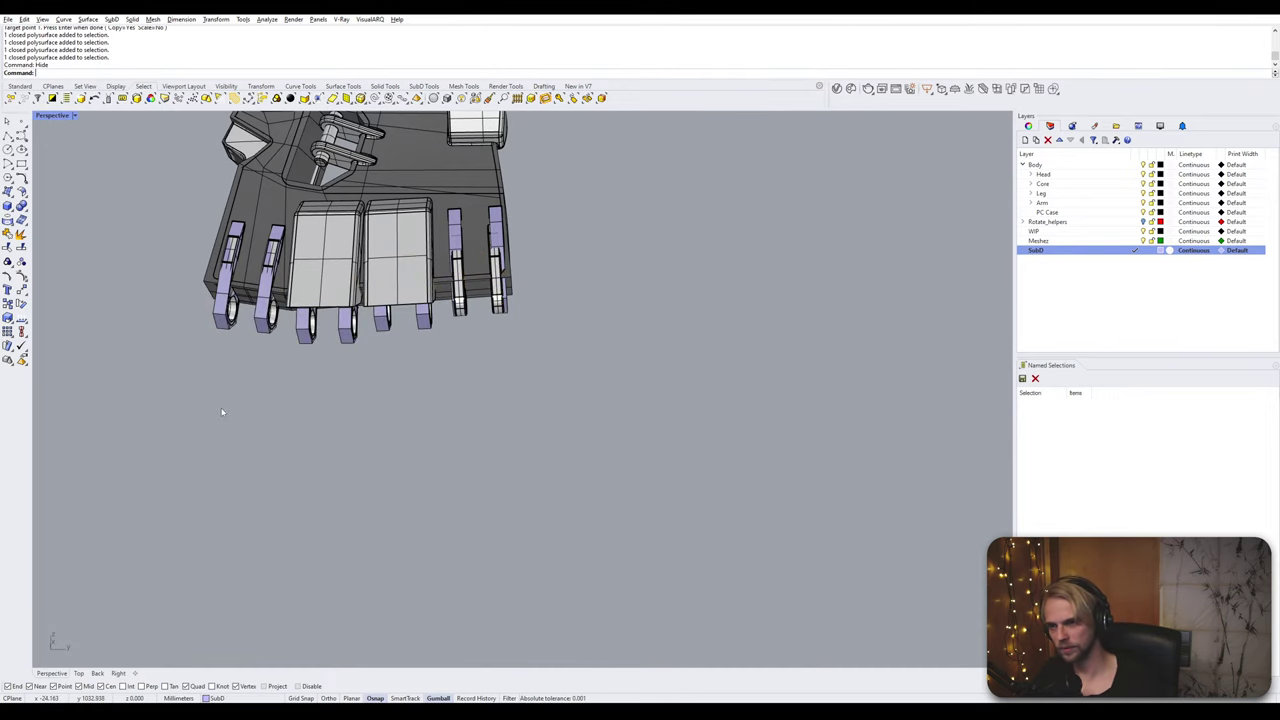
{"action": "mouse_move", "coordinate": [320, 250]}
{"action": "right_mouse_down"}
{"action": "mouse_move", "coordinate": [475, 392]}
{"action": "mouse_move", "coordinate": [520, 484]}
{"action": "mouse_move", "coordinate": [323, 378]}
{"action": "mouse_move", "coordinate": [458, 222]}
{"action": "mouse_move", "coordinate": [453, 250]}
{"action": "mouse_move", "coordinate": [516, 449]}
{"action": "mouse_move", "coordinate": [551, 422]}
{"action": "mouse_move", "coordinate": [405, 275]}
{"action": "right_mouse_up"}
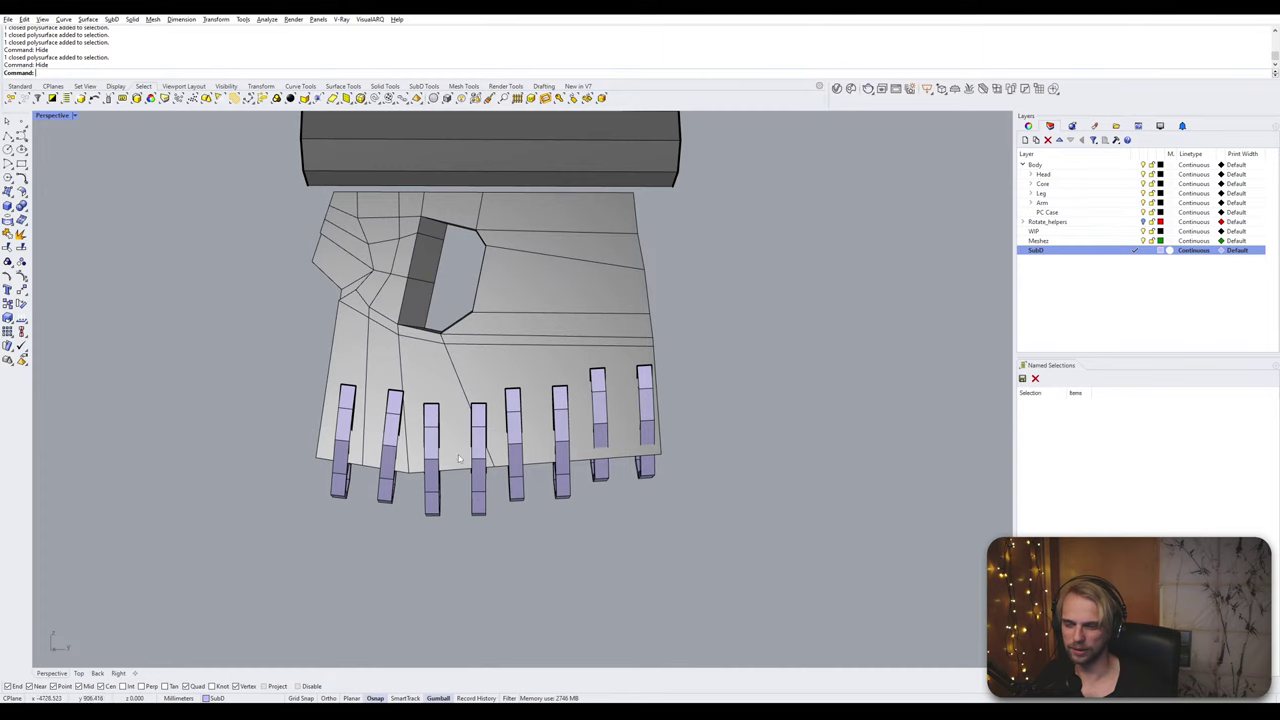
{"action": "right_click_drag", "start_coordinate": [459, 458], "coordinate": [489, 430]}
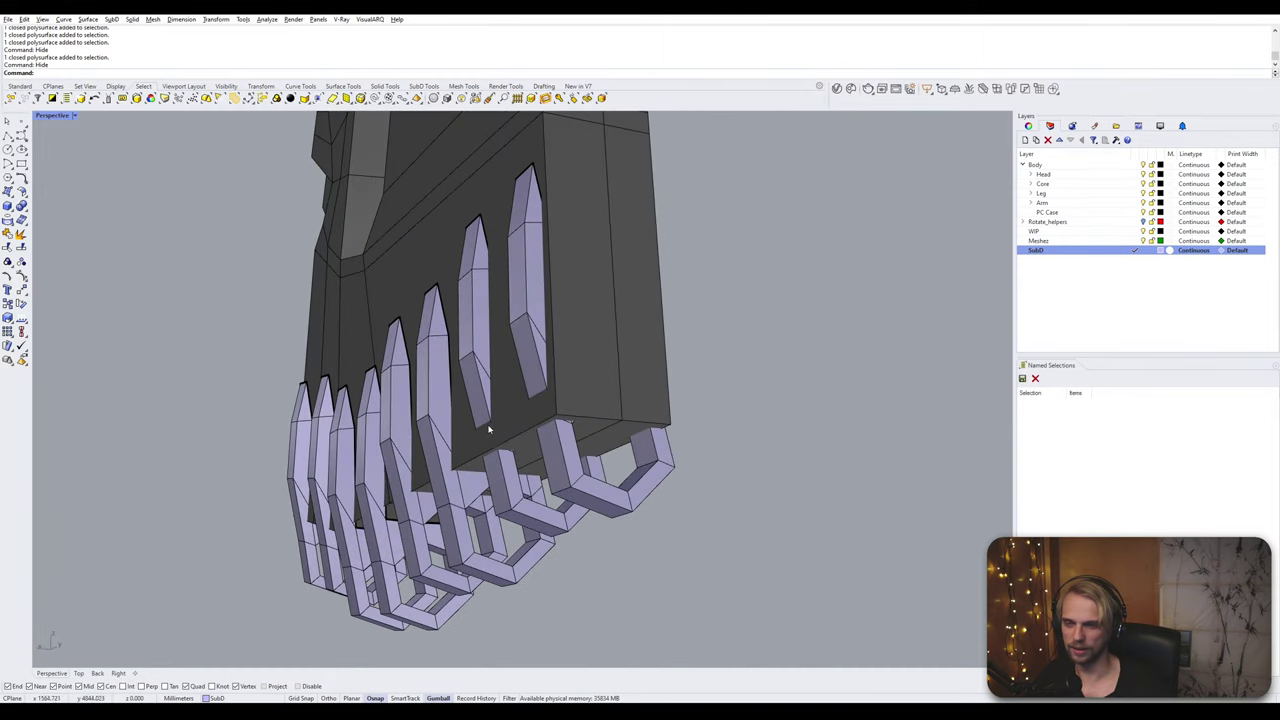
{"action": "right_click_drag", "start_coordinate": [591, 436], "coordinate": [482, 410]}
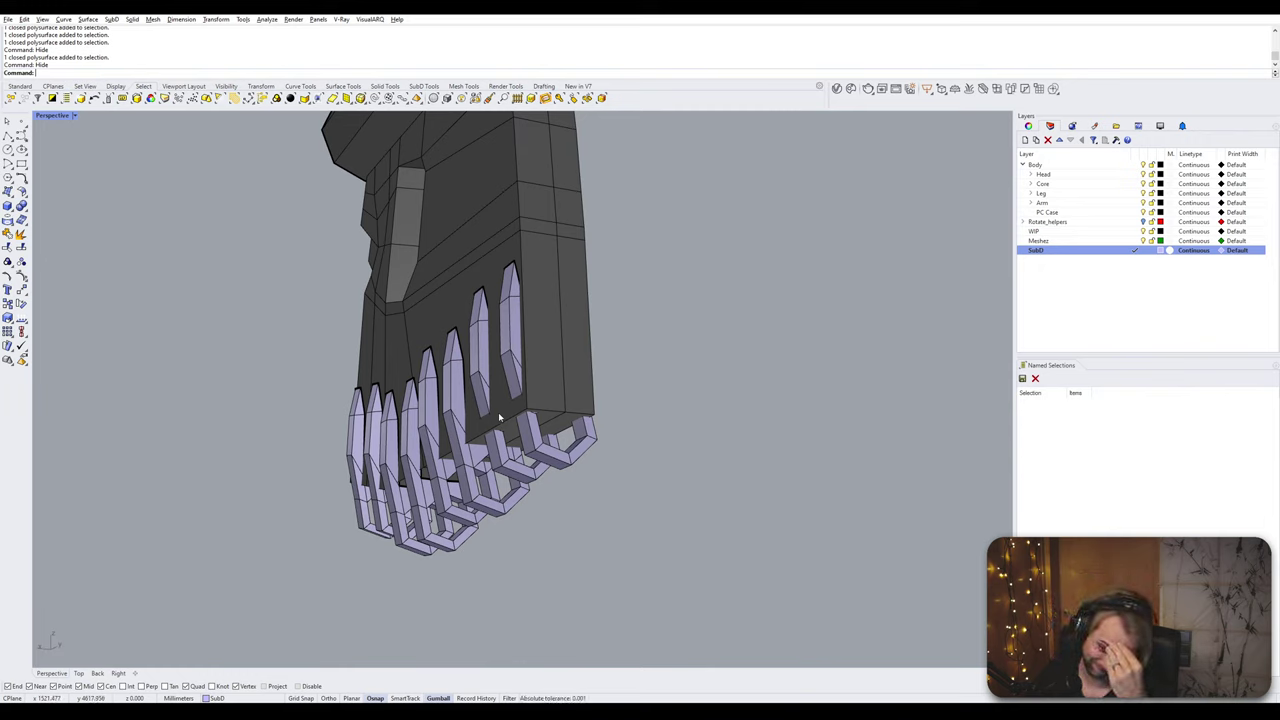
Step: Show the hidden palm armor pieces and inspect the hinge loops in smooth and flat display
{"action": "key", "text": "Return"}
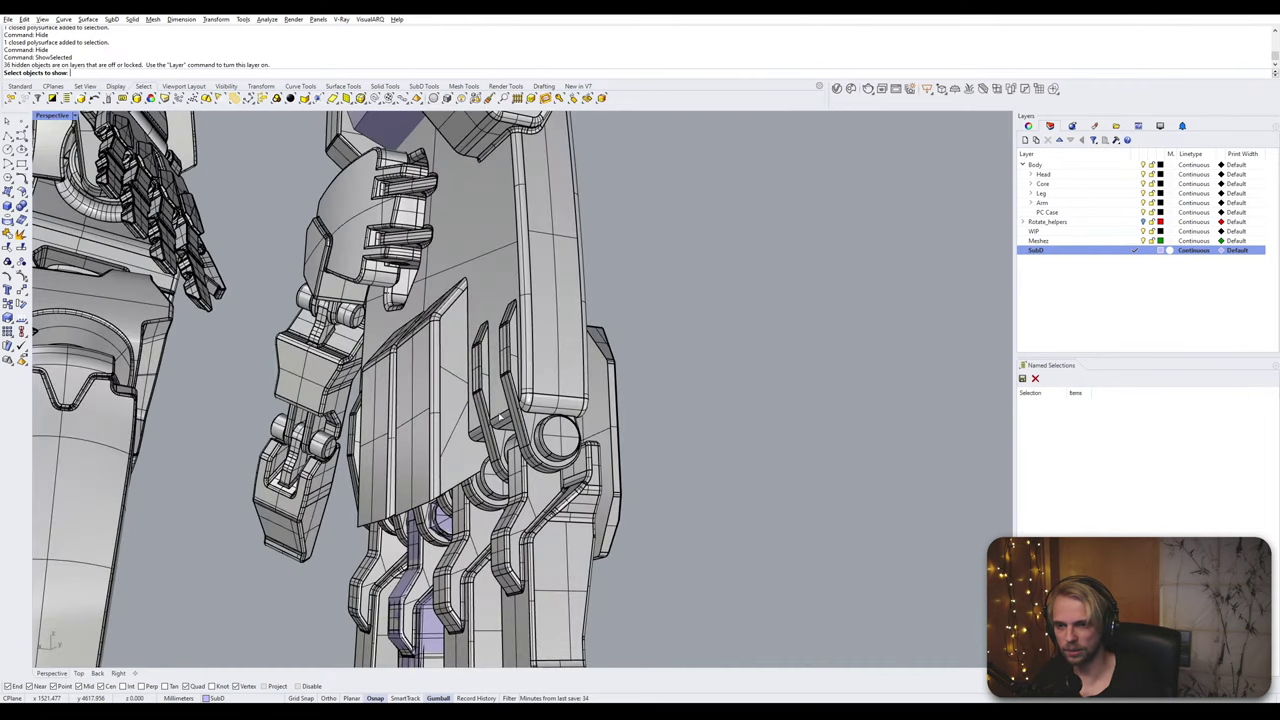
{"action": "left_click", "coordinate": [562, 400]}
{"action": "key", "text": "Return"}
{"action": "right_click_drag", "start_coordinate": [601, 400], "coordinate": [585, 388]}
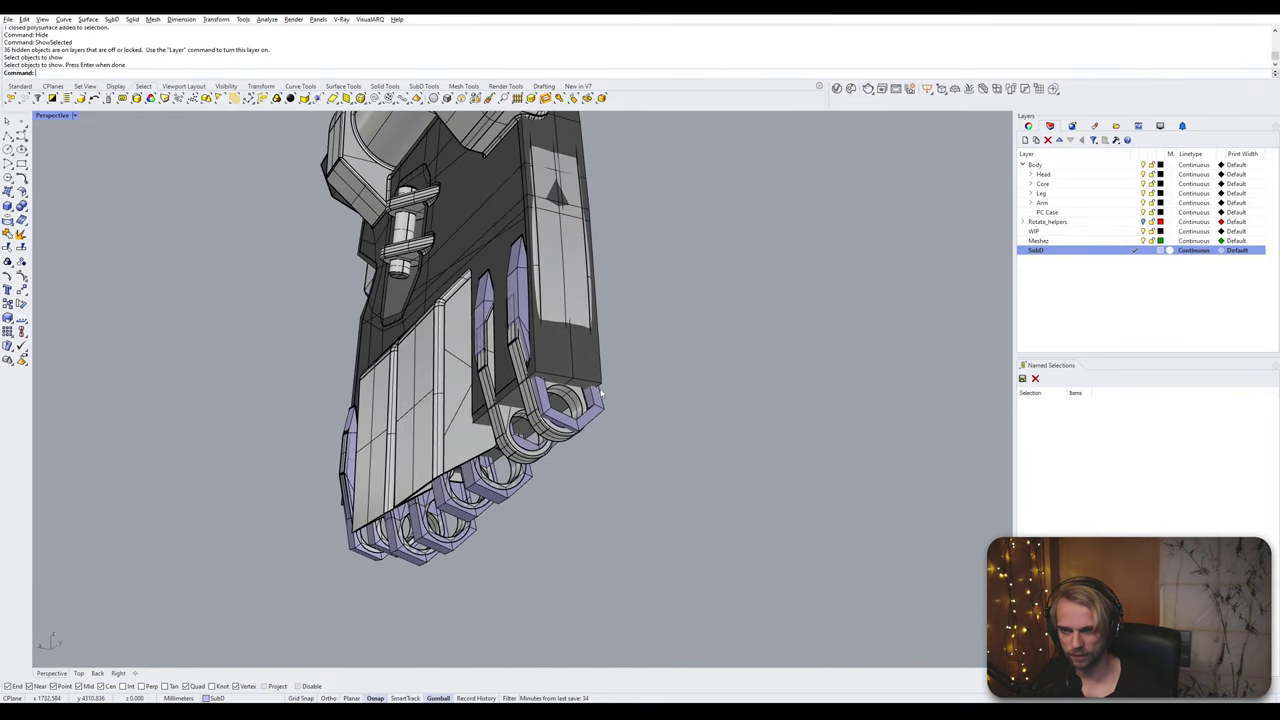
{"action": "scroll", "coordinate": [585, 388], "scroll_direction": "up", "scroll_amount": 4}
{"action": "key", "text": "Tab"}
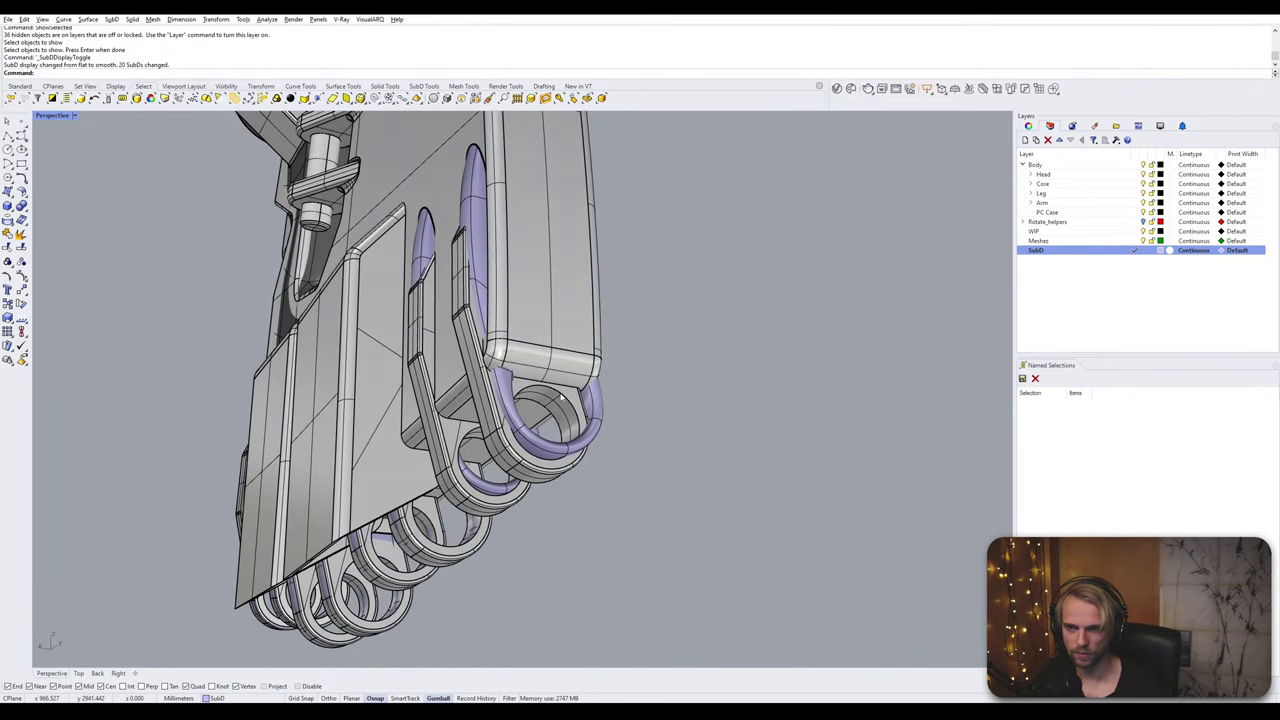
{"action": "key", "text": "Tab"}
{"action": "key", "text": "Tab"}
{"action": "right_click_drag", "start_coordinate": [565, 398], "coordinate": [534, 441]}
{"action": "scroll", "coordinate": [687, 403], "scroll_direction": "up", "scroll_amount": 4}
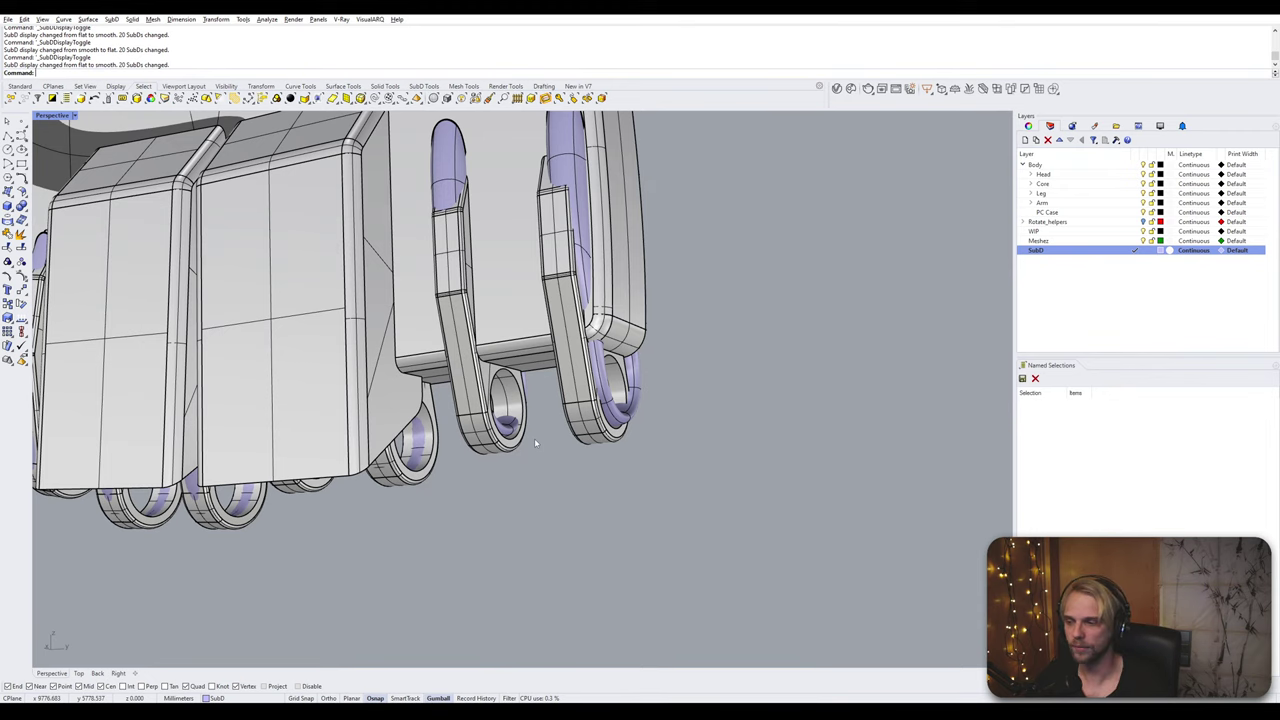
Step: Delete the right and left hinge links, then inspect the remaining purple links in flat display
{"action": "left_click", "coordinate": [559, 222]}
{"action": "left_click", "coordinate": [437, 177], "text": "shift"}
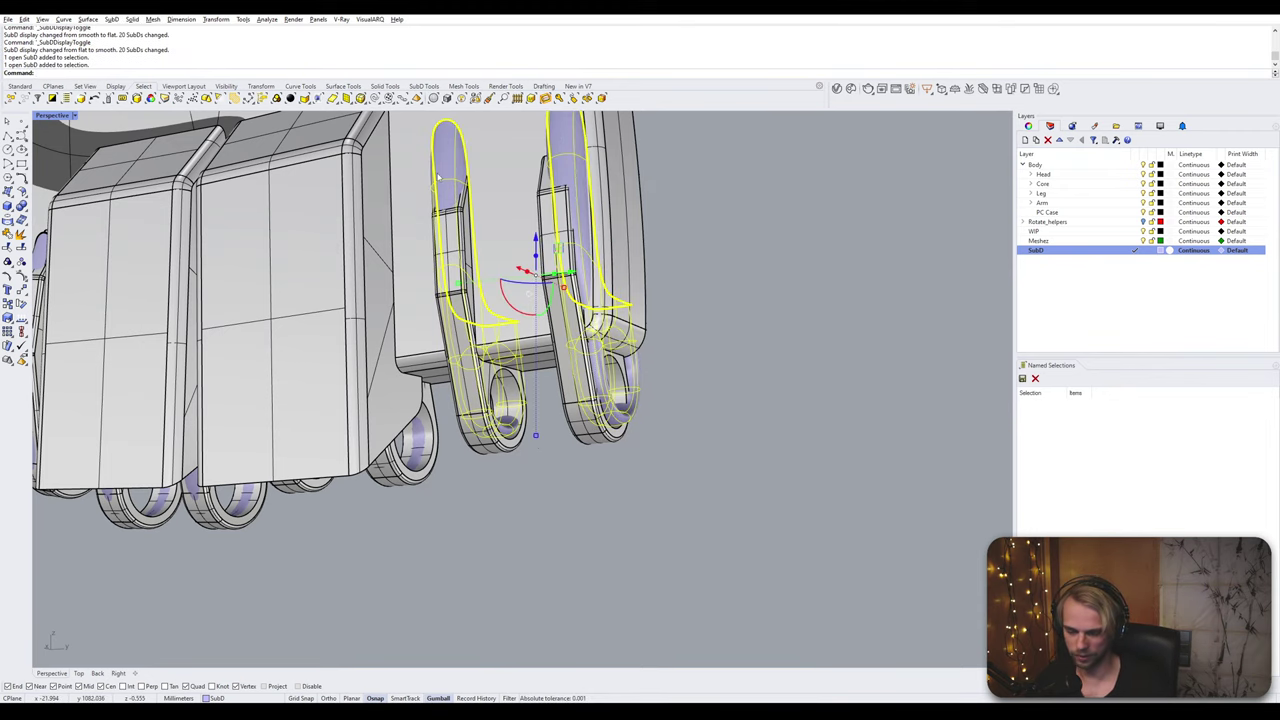
{"action": "key", "text": "Delete"}
{"action": "scroll", "coordinate": [437, 177], "scroll_direction": "down", "scroll_amount": 6}
{"action": "right_click_drag", "start_coordinate": [398, 308], "coordinate": [455, 285]}
{"action": "scroll", "coordinate": [450, 309], "scroll_direction": "up", "scroll_amount": 4}
{"action": "scroll", "coordinate": [455, 285], "scroll_direction": "up", "scroll_amount": 3}
{"action": "key", "text": "Tab"}
{"action": "left_click", "coordinate": [650, 260]}
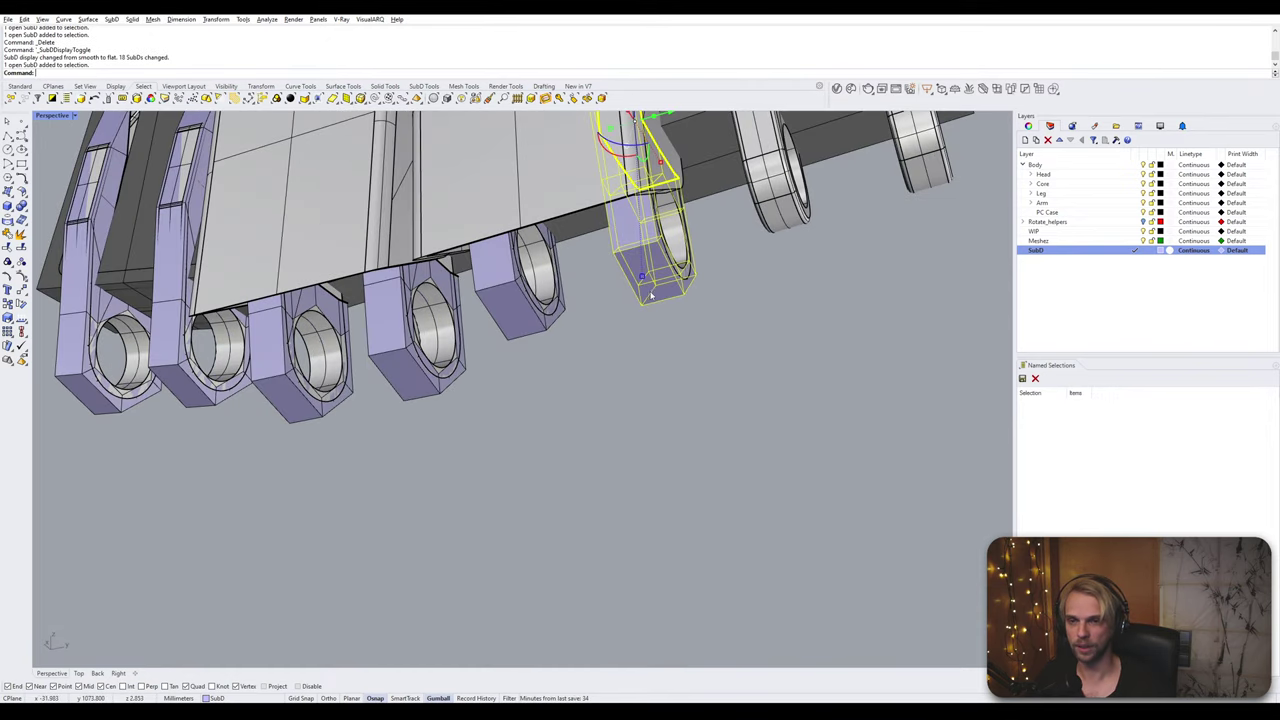
{"action": "left_click", "coordinate": [522, 328], "text": "shift"}
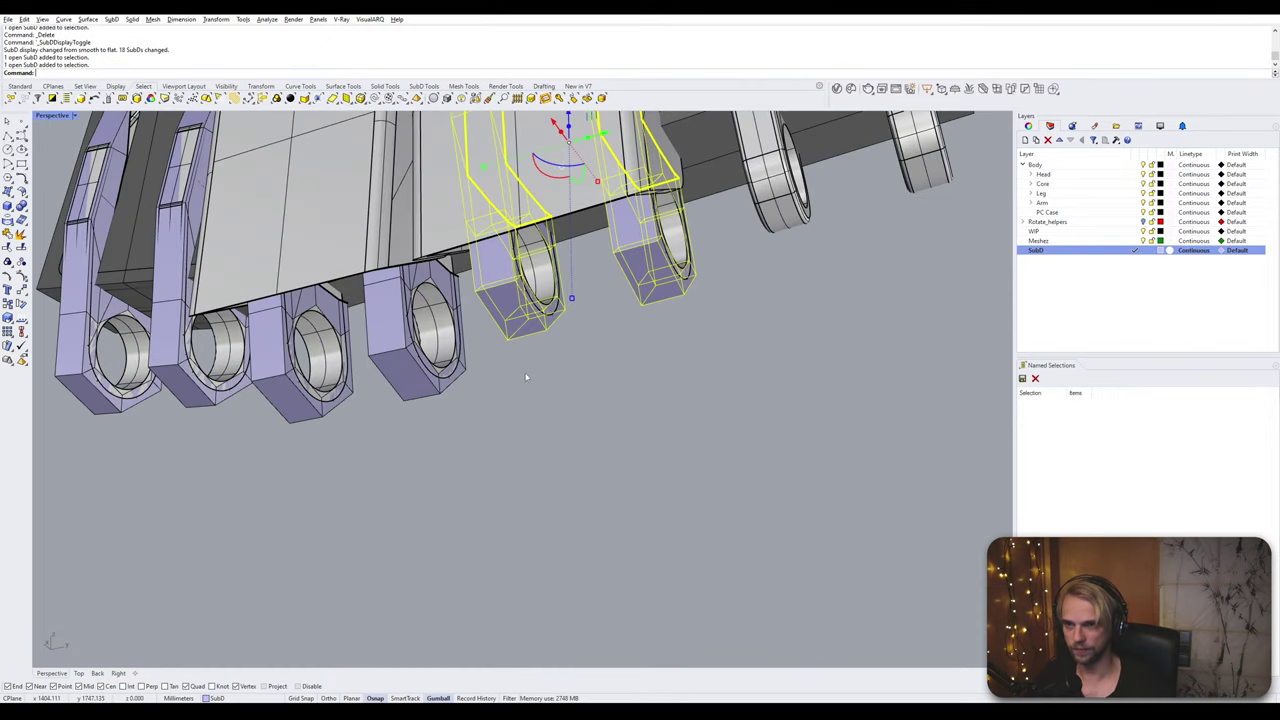
{"action": "key", "text": "Escape"}
Step: Show the two hidden finger assemblies below the palm with ShowSelected
{"action": "type", "text": "ShowSelected"}
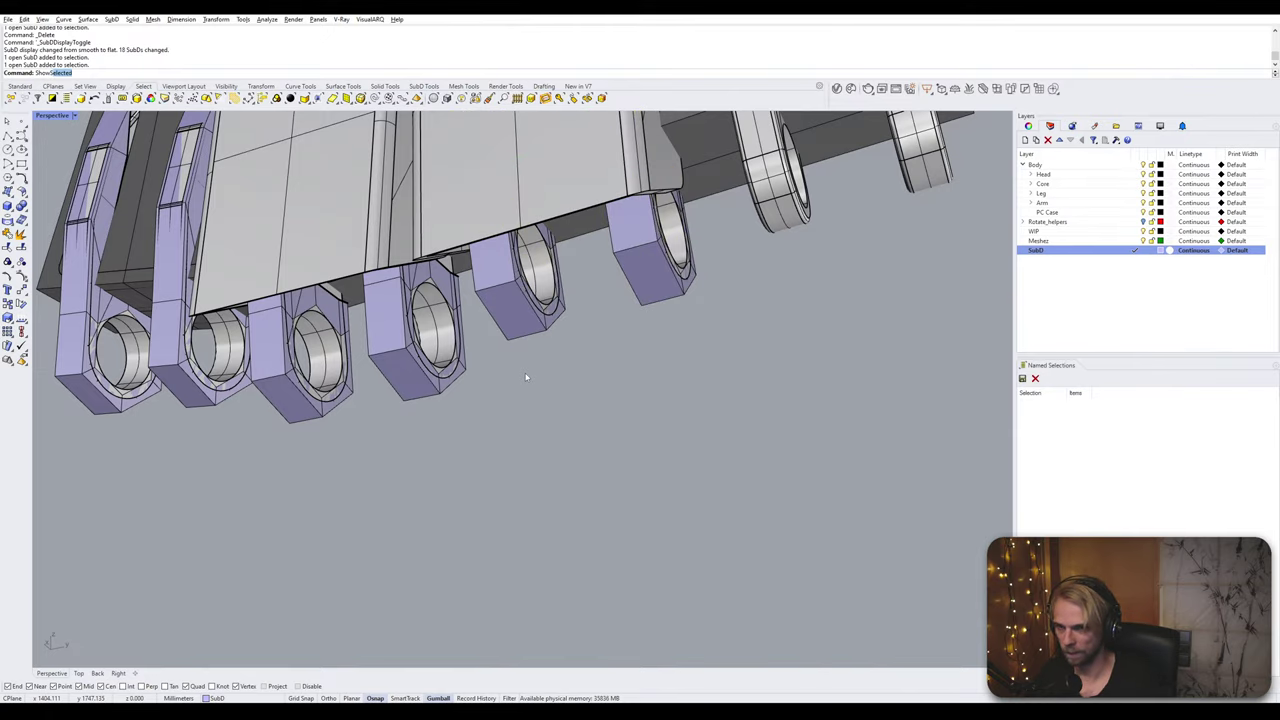
{"action": "key", "text": "Return"}
{"action": "left_click", "coordinate": [600, 420]}
{"action": "left_click", "coordinate": [870, 400]}
{"action": "key", "text": "Return"}
{"action": "scroll", "coordinate": [640, 390], "scroll_direction": "down", "scroll_amount": 6}
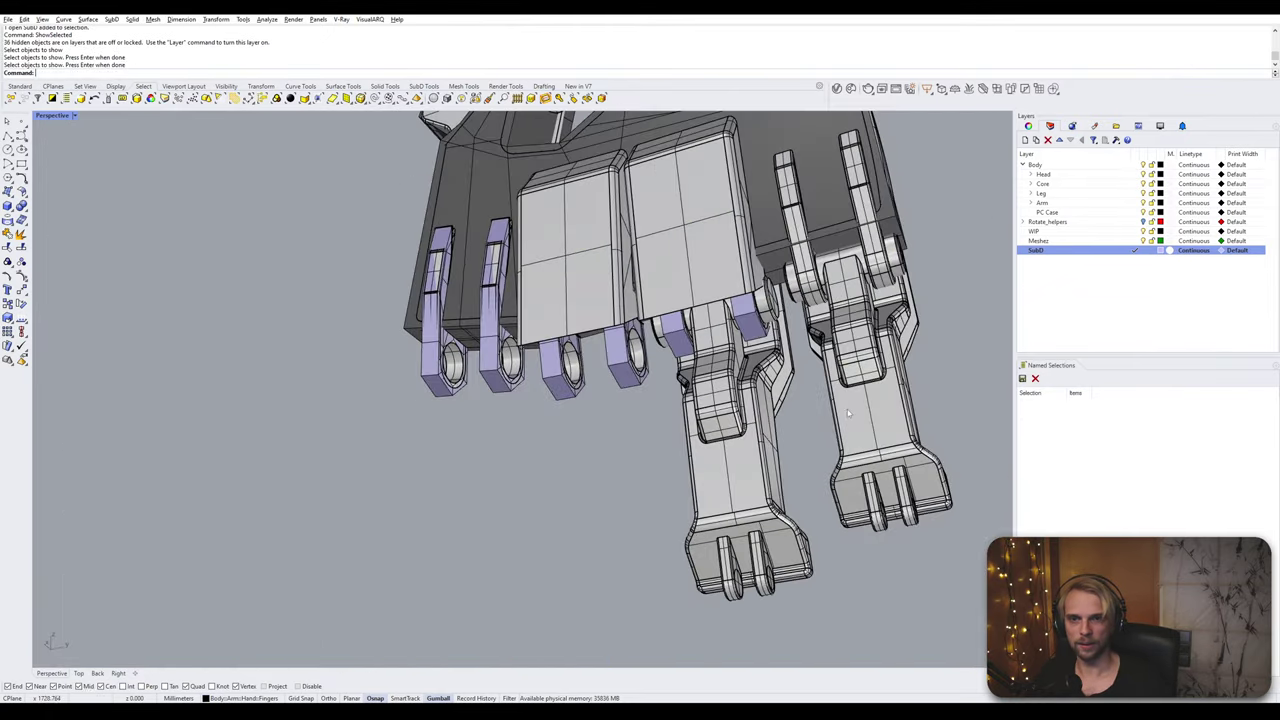
{"action": "right_click_drag", "start_coordinate": [640, 390], "coordinate": [550, 400]}
{"action": "right_click_drag", "start_coordinate": [683, 381], "coordinate": [600, 335]}
{"action": "scroll", "coordinate": [600, 335], "scroll_direction": "up", "scroll_amount": 7}
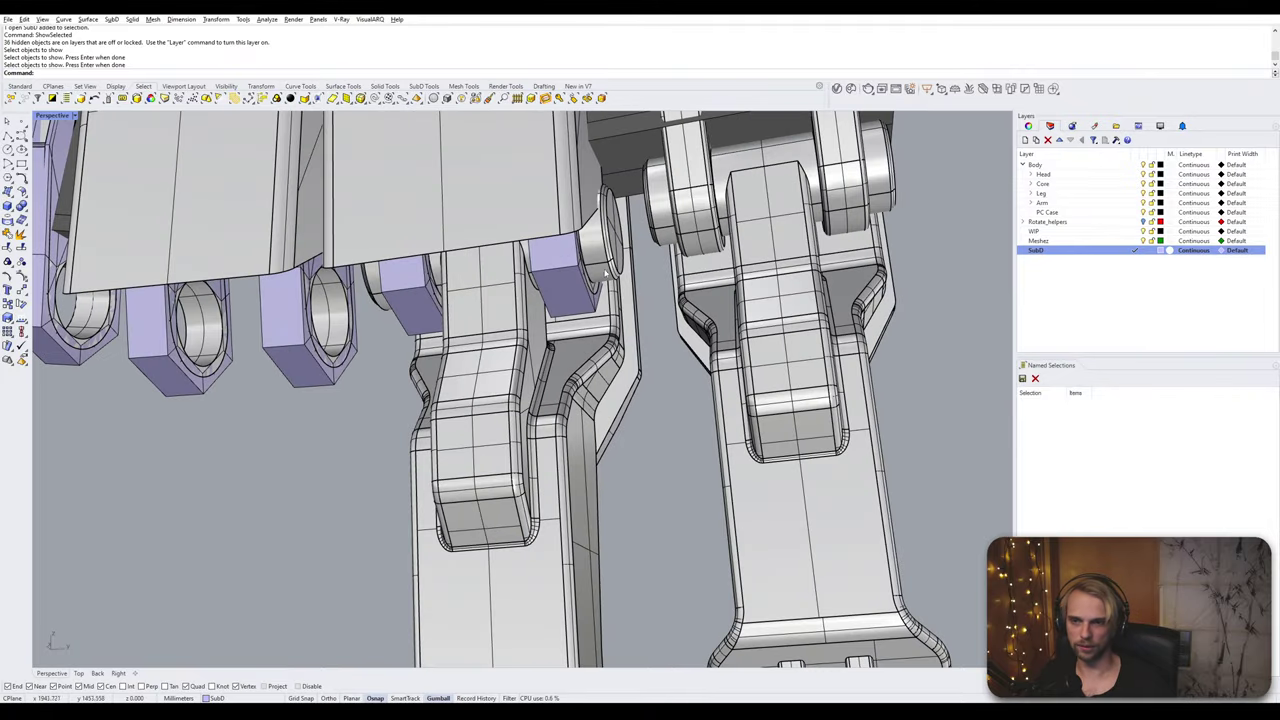
Step: Select the two purple links and pick Orient3Pt reference points on the finger joint
{"action": "left_click", "coordinate": [551, 281]}
{"action": "left_click", "coordinate": [407, 293], "text": "shift"}
{"action": "type", "text": "Or"}
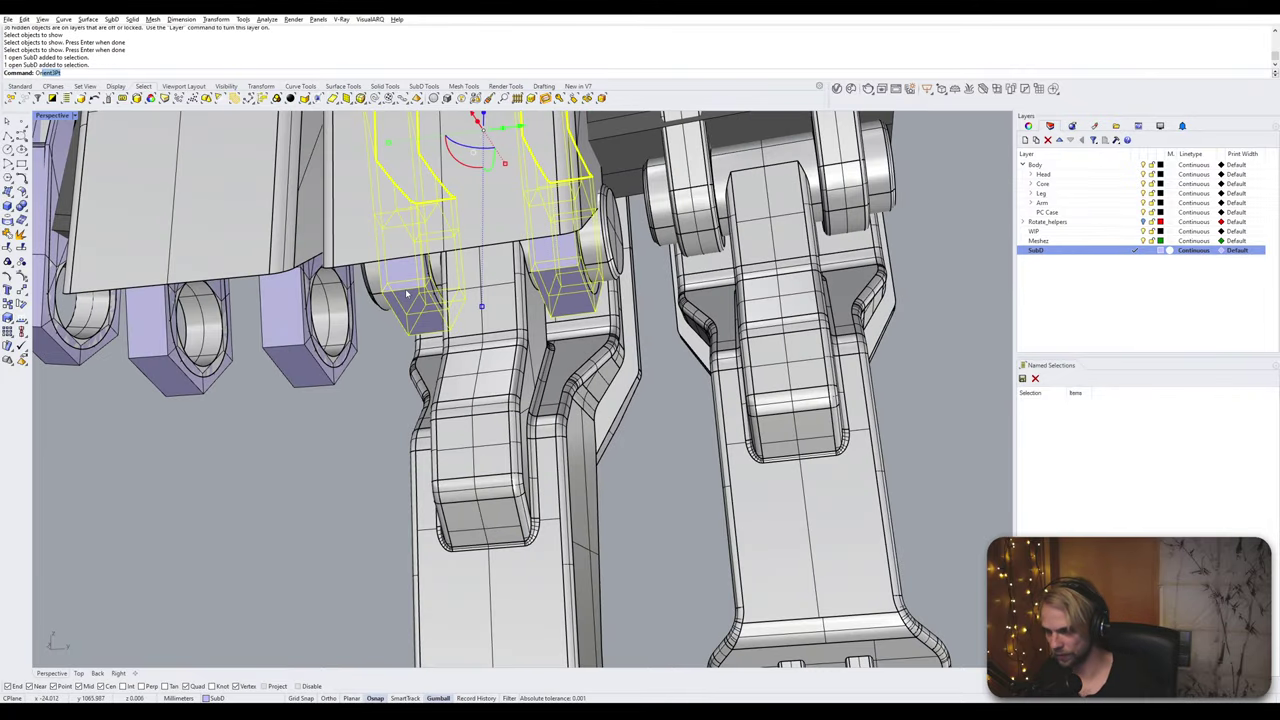
{"action": "key", "text": "Return"}
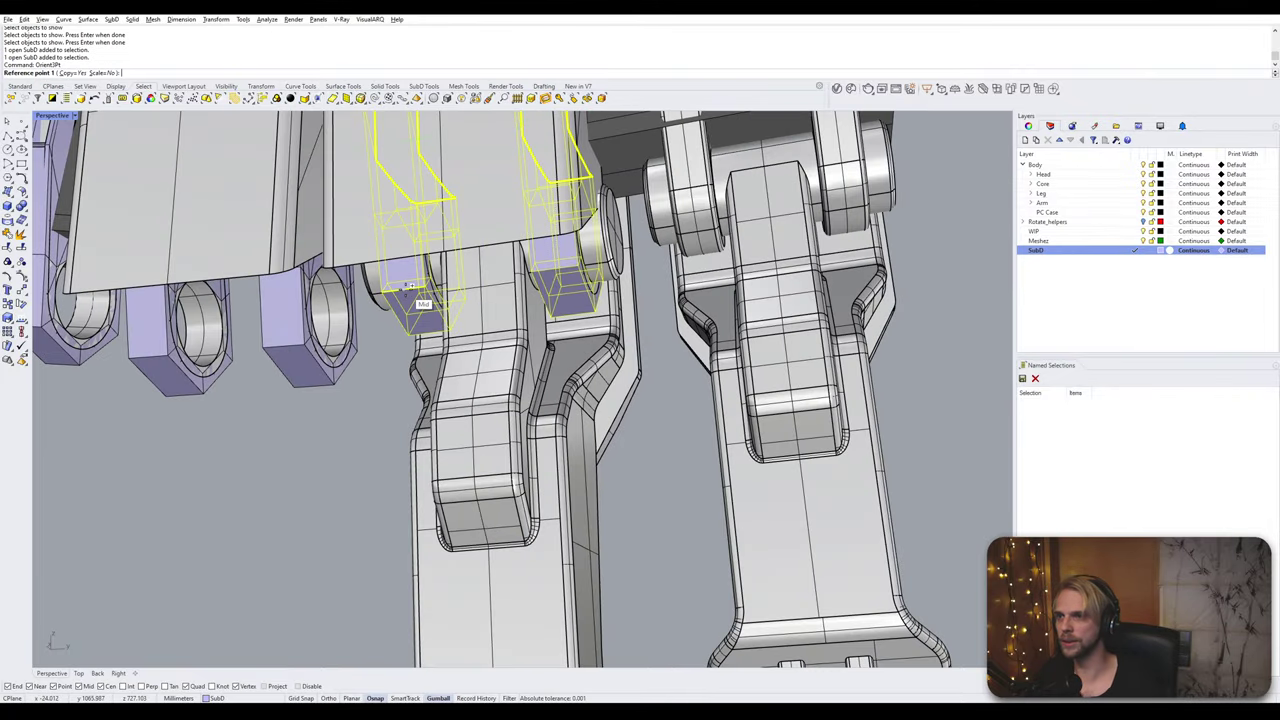
{"action": "left_click", "coordinate": [105, 73]}
{"action": "scroll", "coordinate": [445, 400], "scroll_direction": "up", "scroll_amount": 3}
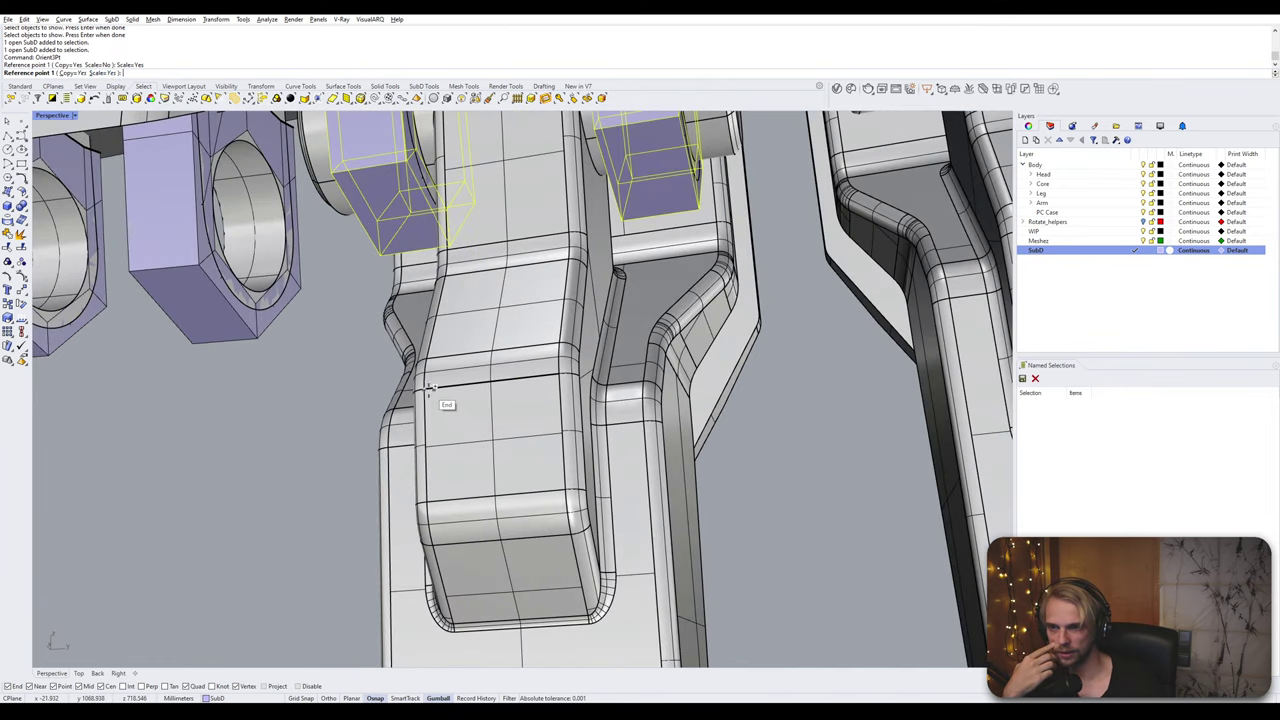
{"action": "left_click", "coordinate": [427, 502]}
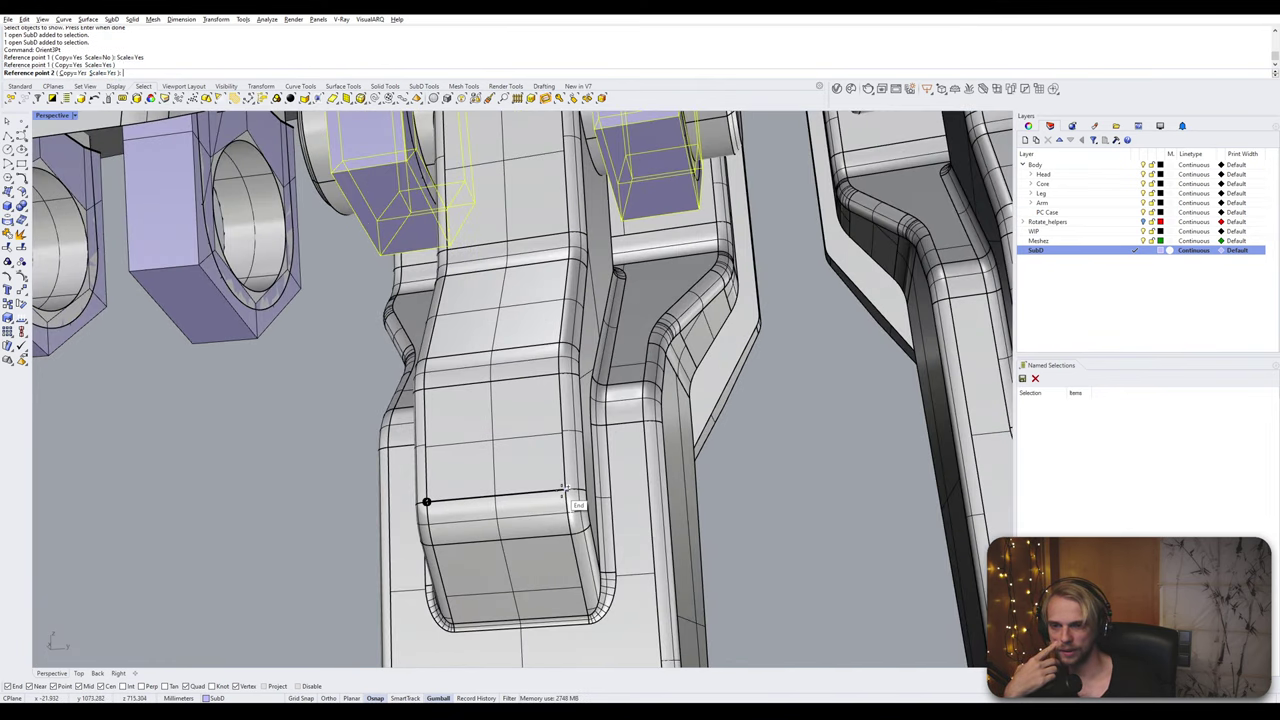
{"action": "left_click", "coordinate": [565, 490]}
{"action": "left_click", "coordinate": [425, 387]}
Step: Place the link copy on the other finger's joint and check it smoothed and flat
{"action": "scroll", "coordinate": [526, 402], "scroll_direction": "down", "scroll_amount": 6}
{"action": "scroll", "coordinate": [700, 385], "scroll_direction": "up", "scroll_amount": 3}
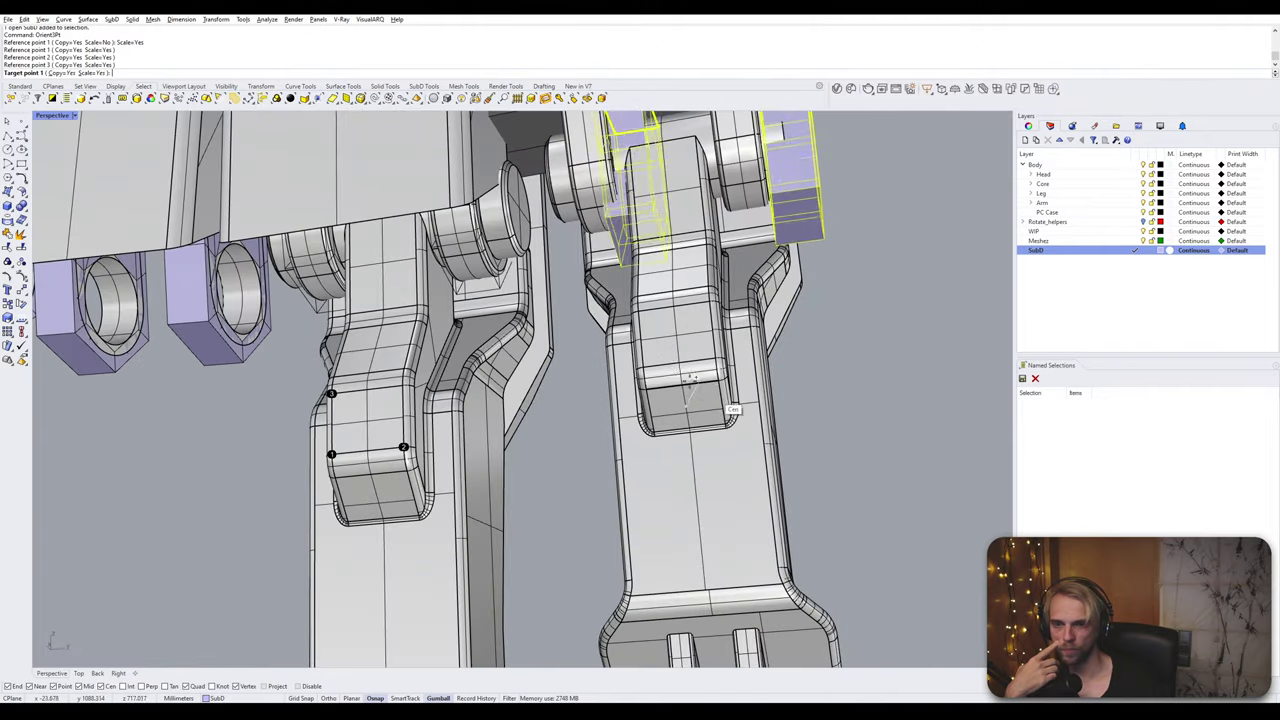
{"action": "left_click", "coordinate": [643, 368]}
{"action": "left_click", "coordinate": [715, 357]}
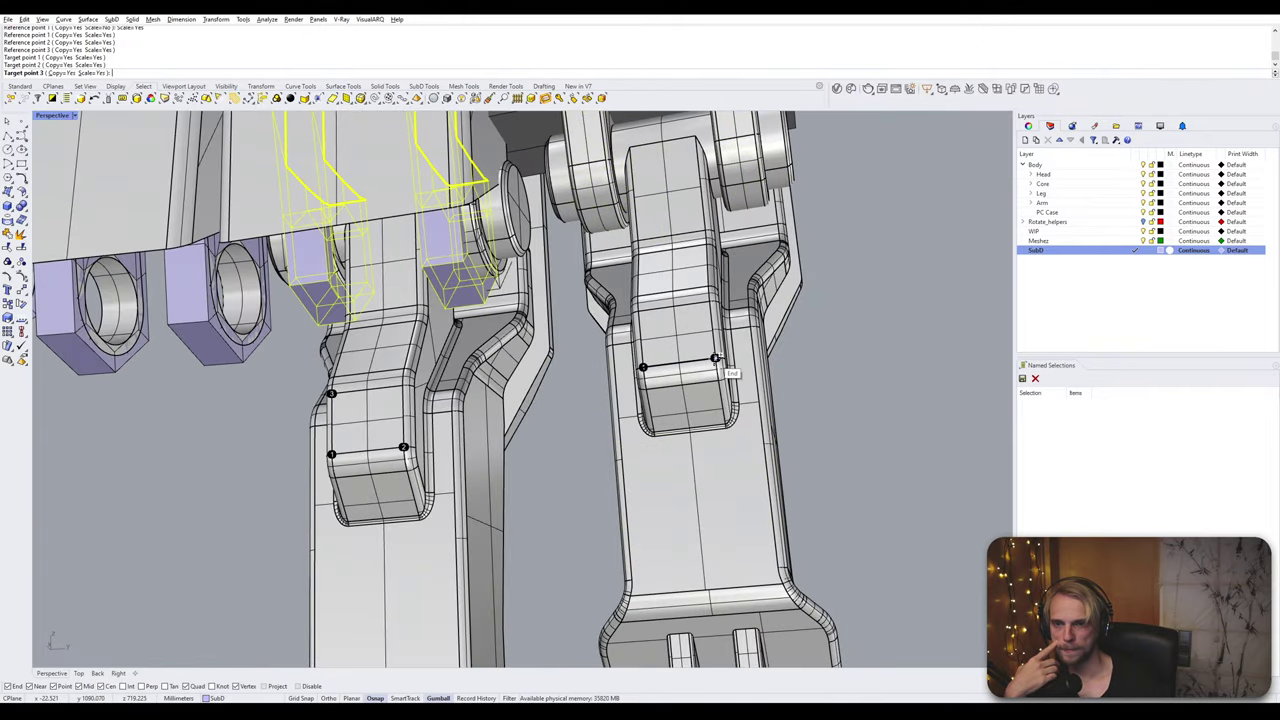
{"action": "left_click", "coordinate": [643, 312]}
{"action": "scroll", "coordinate": [648, 314], "scroll_direction": "down", "scroll_amount": 4}
{"action": "right_click_drag", "start_coordinate": [648, 314], "coordinate": [548, 322]}
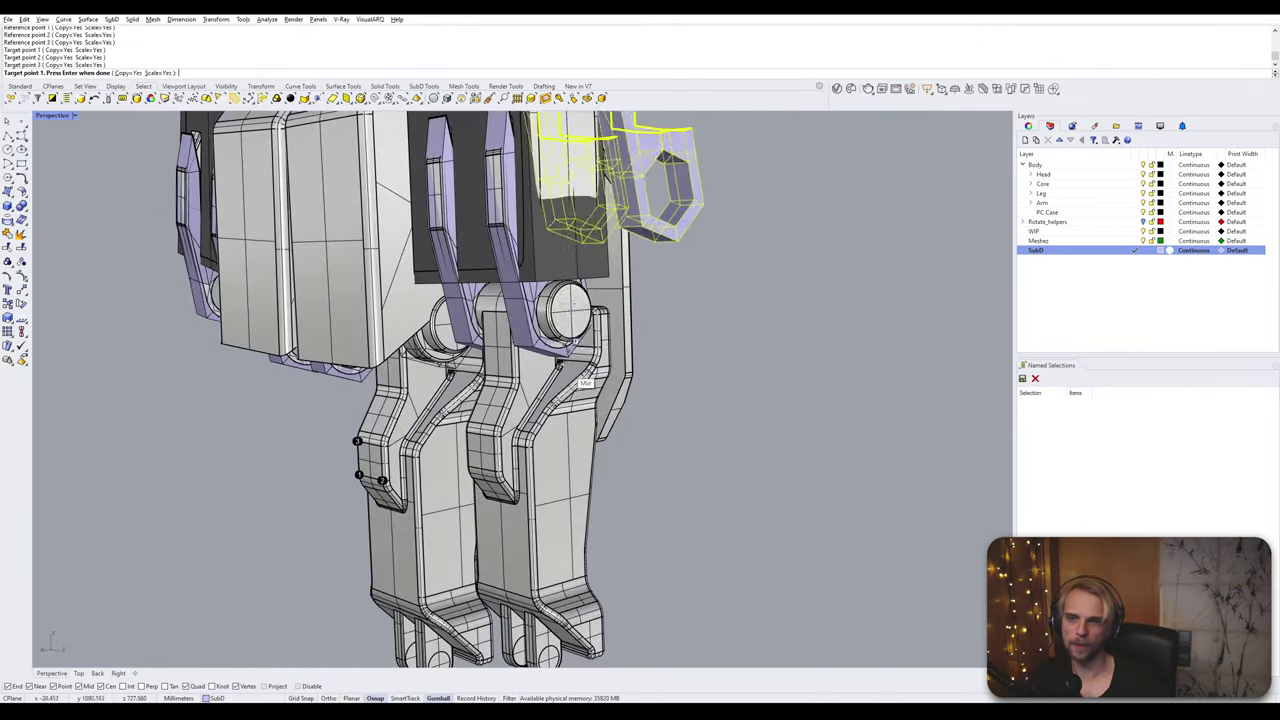
{"action": "scroll", "coordinate": [541, 300], "scroll_direction": "up", "scroll_amount": 5}
{"action": "key", "text": "Return"}
{"action": "scroll", "coordinate": [455, 351], "scroll_direction": "up", "scroll_amount": 2}
{"action": "key", "text": "Tab"}
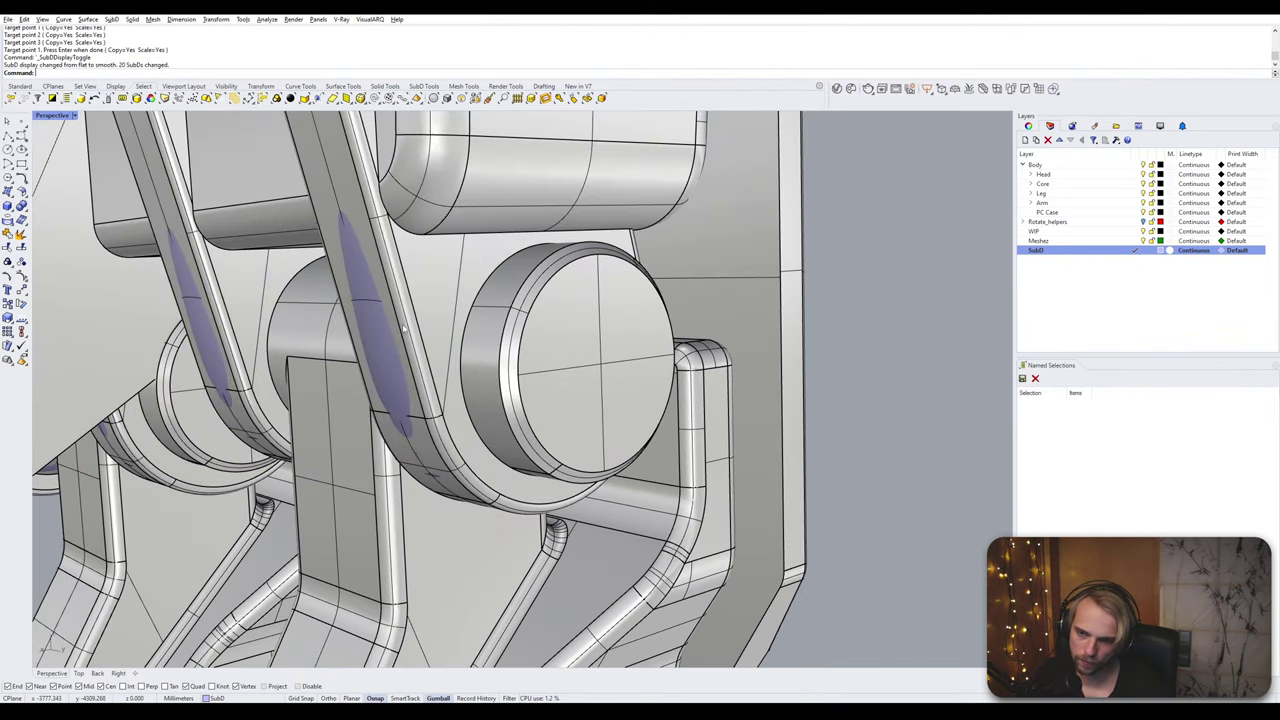
{"action": "scroll", "coordinate": [405, 330], "scroll_direction": "down", "scroll_amount": 5}
{"action": "key", "text": "Tab"}
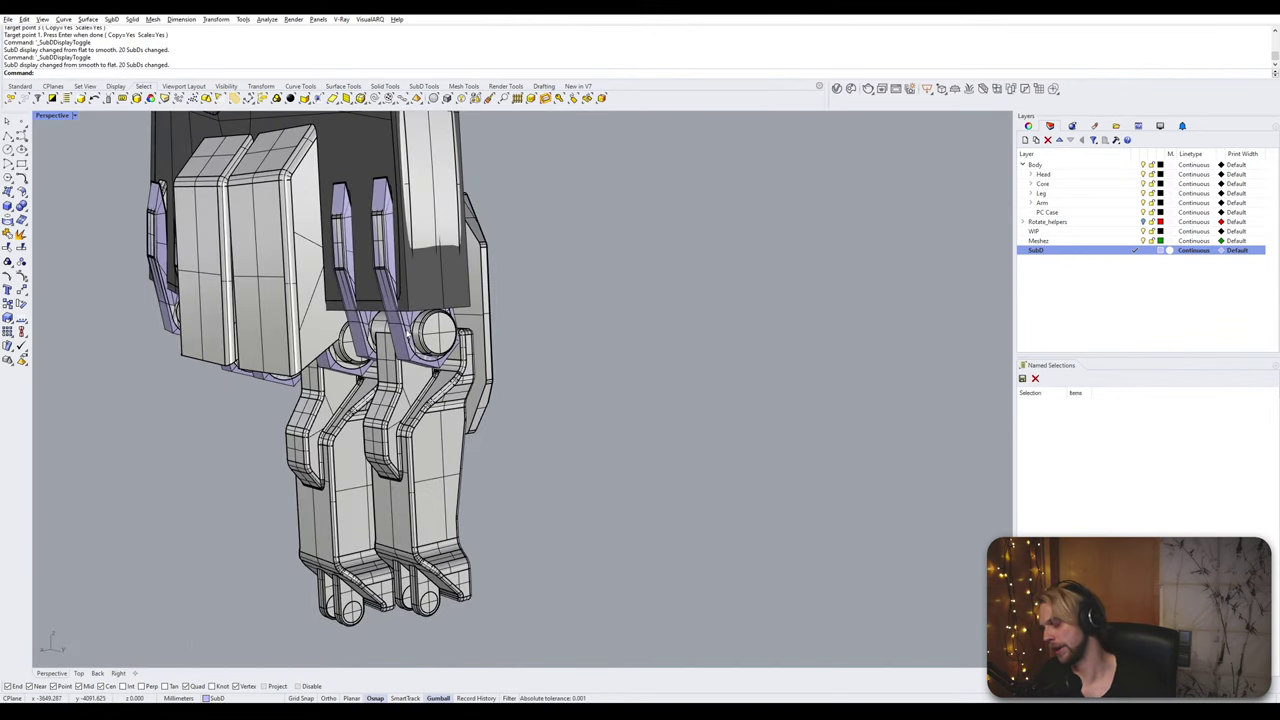
Step: Hide both finger assemblies and the white palm plate group
{"action": "left_click", "coordinate": [440, 470]}
{"action": "left_click", "coordinate": [325, 487], "text": "shift"}
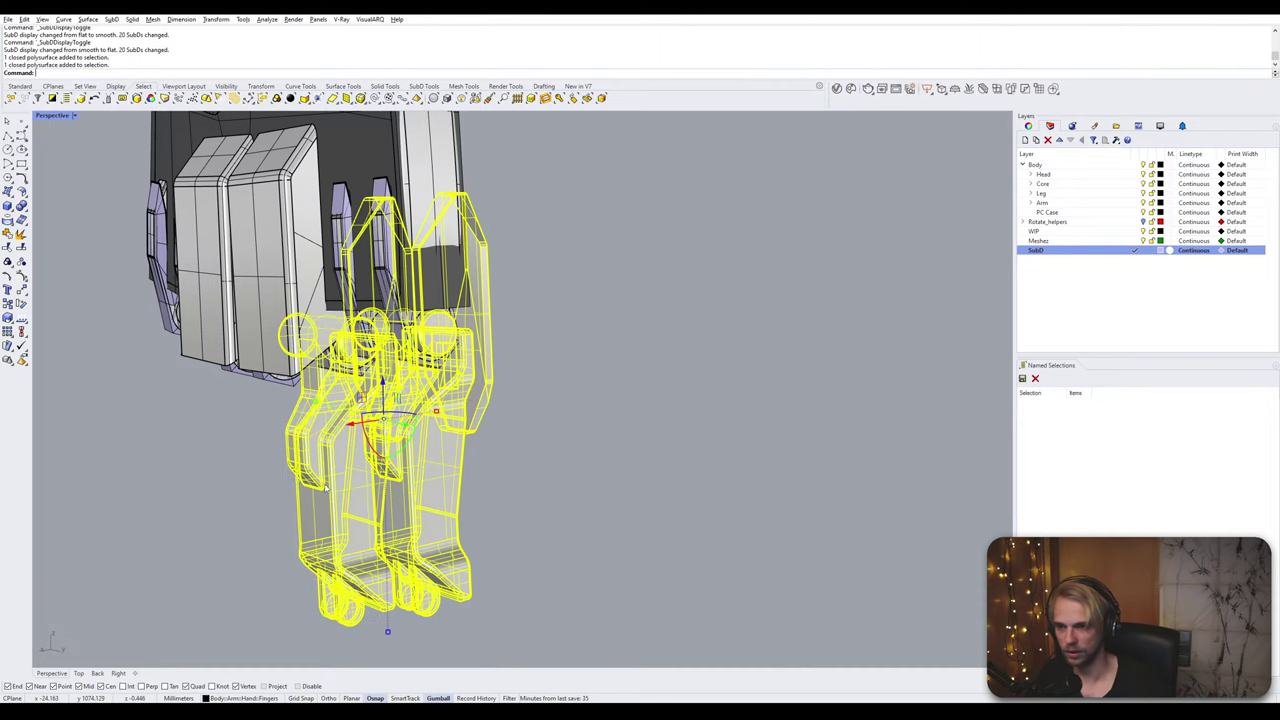
{"action": "type", "text": "Hide"}
{"action": "key", "text": "Return"}
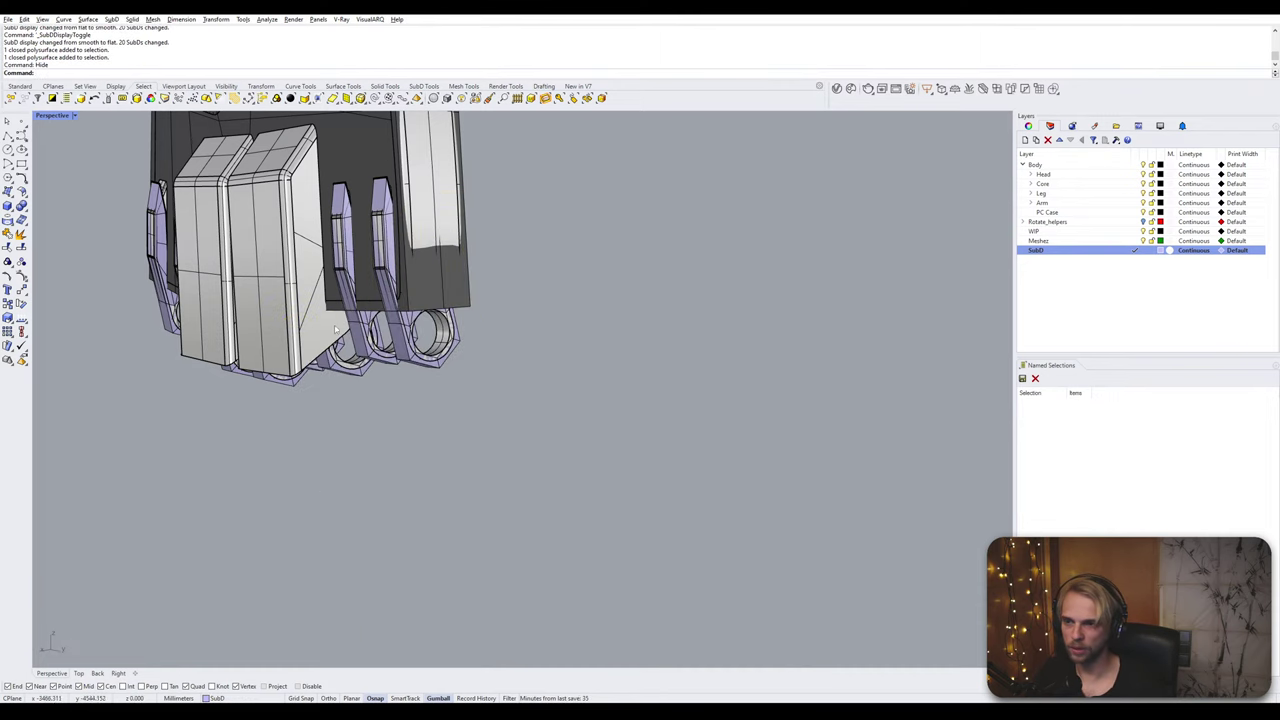
{"action": "left_click", "coordinate": [295, 325]}
{"action": "key", "text": "Return"}
Step: Inspect the remaining lavender lug cages in smoothed preview, ending on a front view
{"action": "right_click_drag", "start_coordinate": [334, 334], "coordinate": [448, 252]}
{"action": "key", "text": "Tab"}
{"action": "key", "text": "Tab"}
{"action": "key", "text": "Tab"}
{"action": "key", "text": "Tab"}
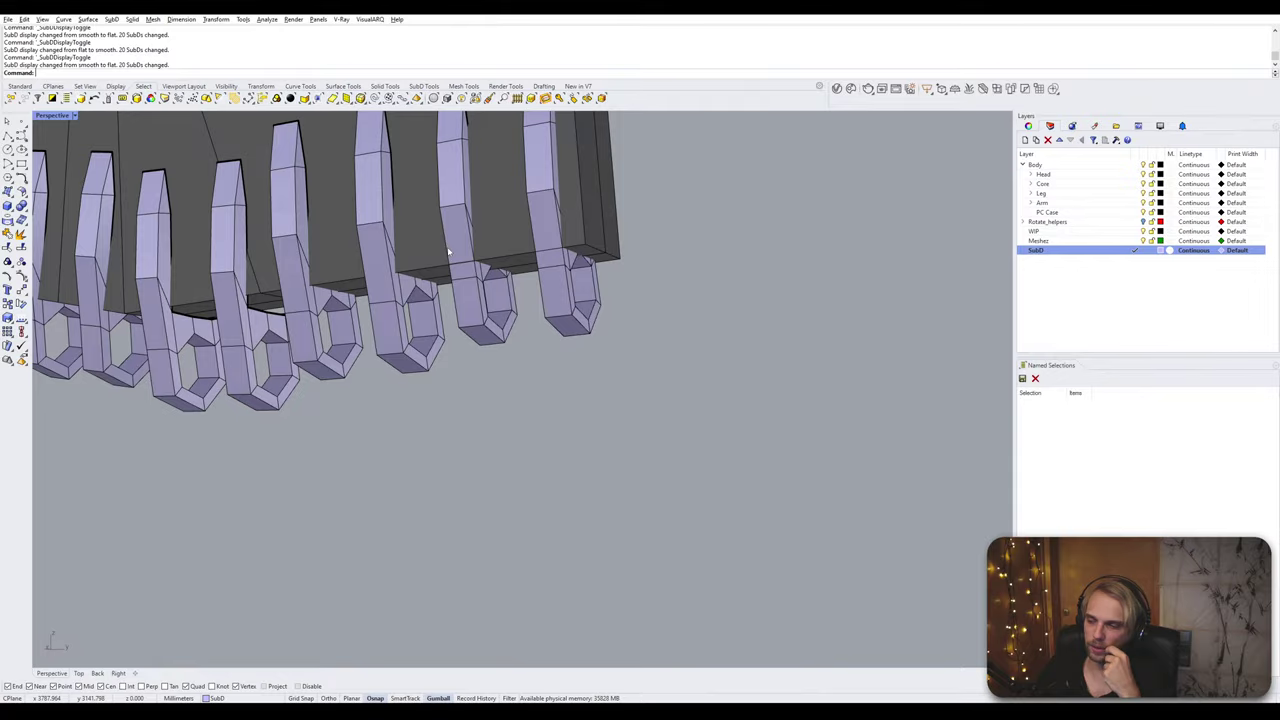
{"action": "right_click_drag", "start_coordinate": [449, 252], "coordinate": [449, 313]}
{"action": "scroll", "coordinate": [520, 451], "scroll_direction": "down", "scroll_amount": 9}
{"action": "scroll", "coordinate": [560, 337], "scroll_direction": "up", "scroll_amount": 5}
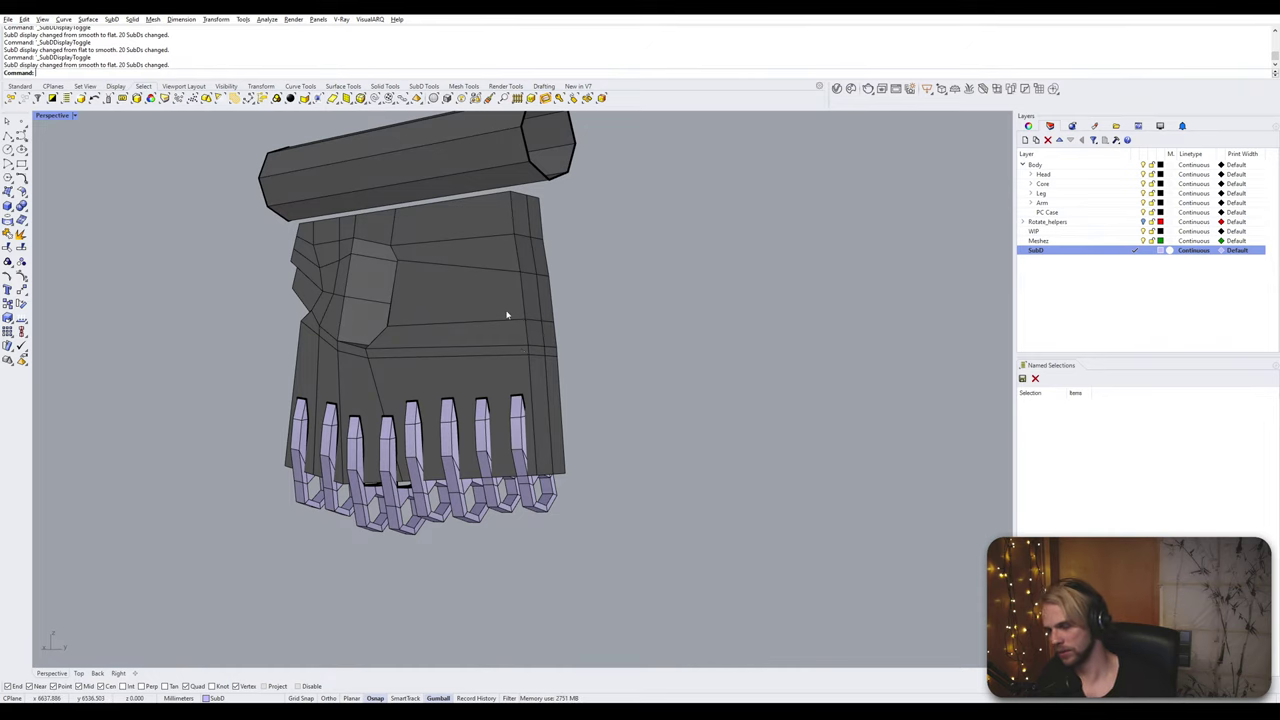
Step: Unlock the locked lavender palm armor with UnlockSelected
{"action": "key", "text": "Return"}
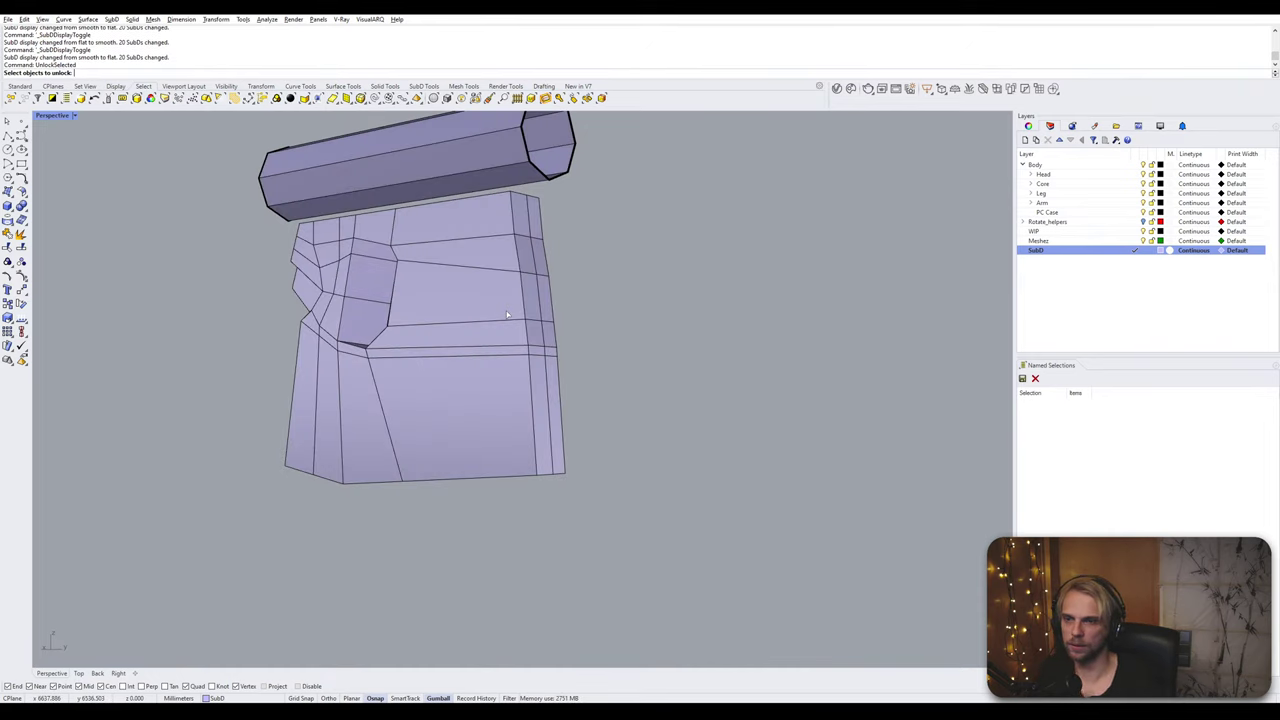
{"action": "left_click", "coordinate": [512, 221]}
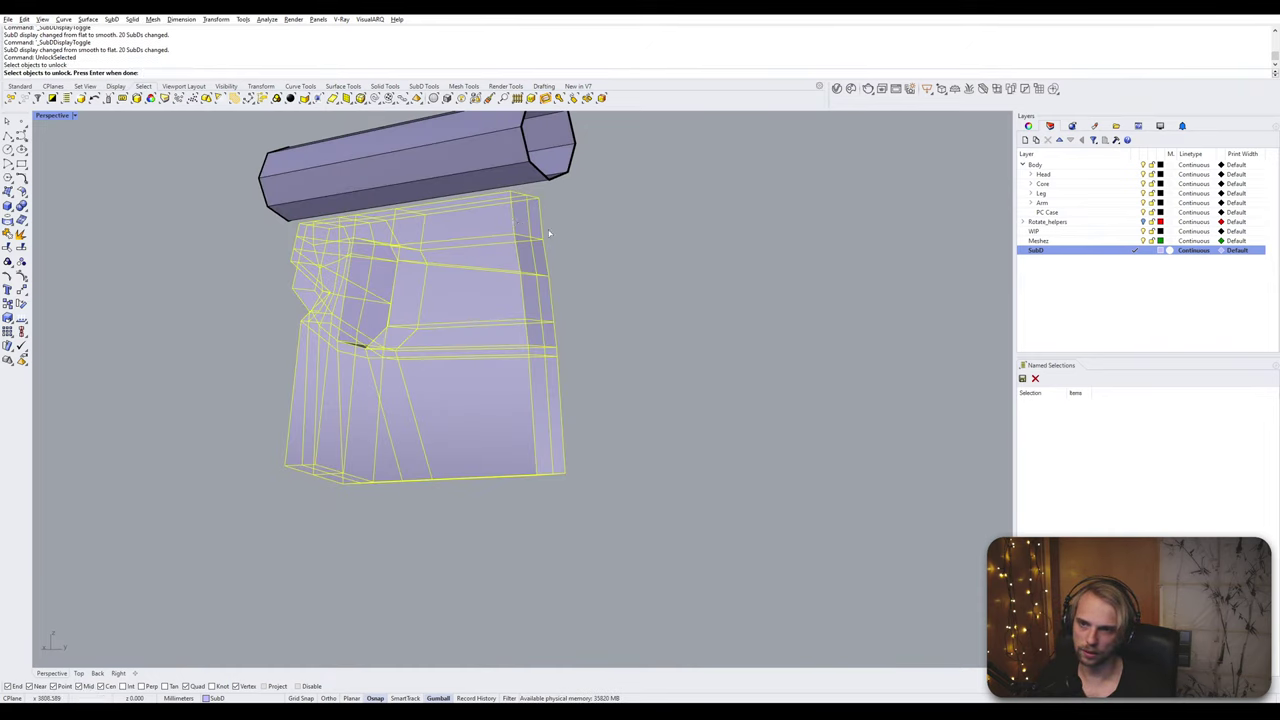
{"action": "key", "text": "Return"}
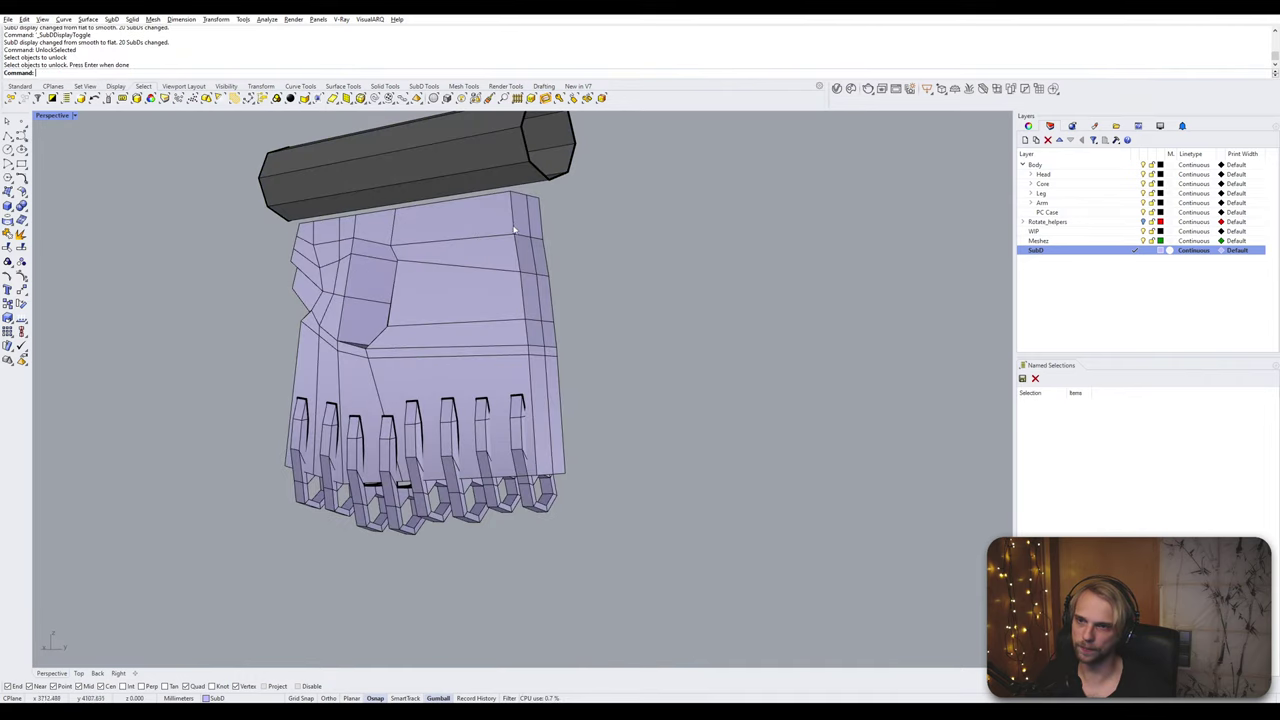
Step: Select the right-side vertical edge loop and both bottom corner edges
{"action": "double_click", "coordinate": [515, 226]}
{"action": "right_click_drag", "start_coordinate": [596, 311], "coordinate": [529, 323]}
{"action": "scroll", "coordinate": [503, 400], "scroll_direction": "up", "scroll_amount": 5}
{"action": "scroll", "coordinate": [565, 410], "scroll_direction": "down", "scroll_amount": 5}
{"action": "scroll", "coordinate": [529, 323], "scroll_direction": "up", "scroll_amount": 3}
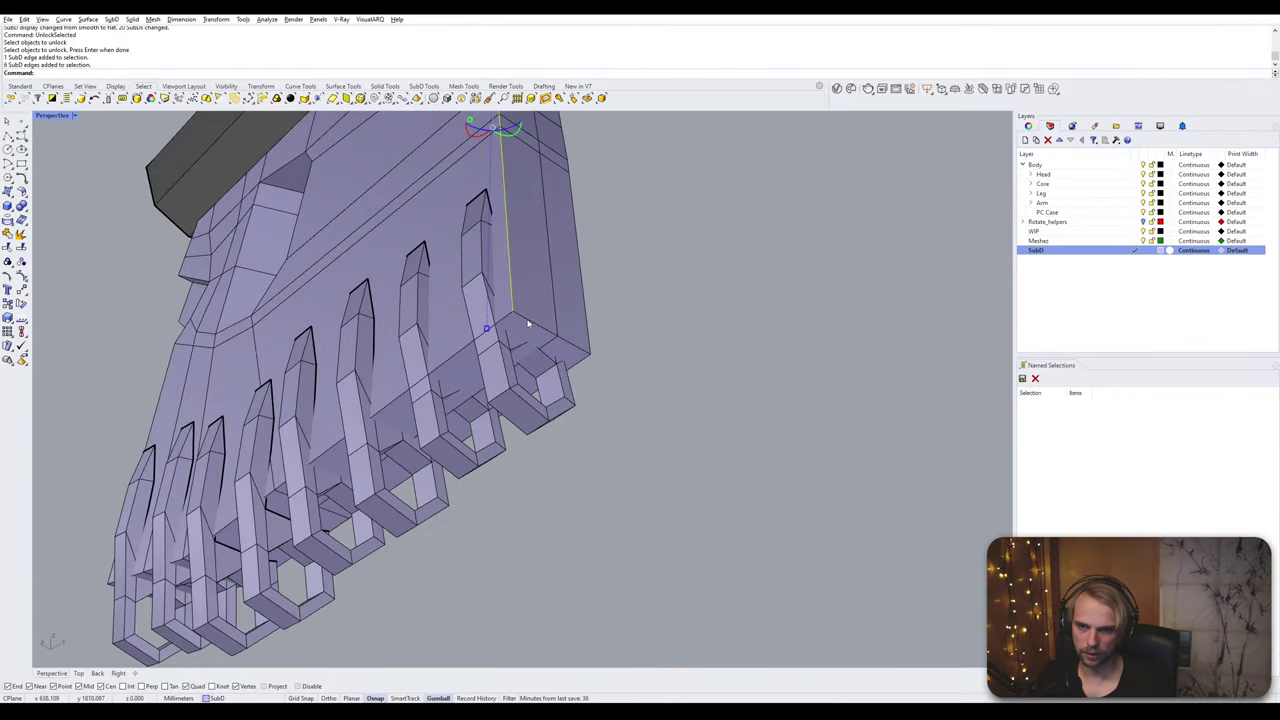
{"action": "left_click", "coordinate": [533, 324], "text": "shift"}
{"action": "left_click", "coordinate": [574, 345], "text": "shift"}
Step: Add the lower-right edge and another side edge to the edge selection
{"action": "right_click_drag", "start_coordinate": [600, 340], "coordinate": [446, 354]}
{"action": "left_click", "coordinate": [429, 308], "text": "shift"}
{"action": "scroll", "coordinate": [448, 354], "scroll_direction": "up", "scroll_amount": 2}
{"action": "left_click", "coordinate": [449, 410], "text": "shift"}
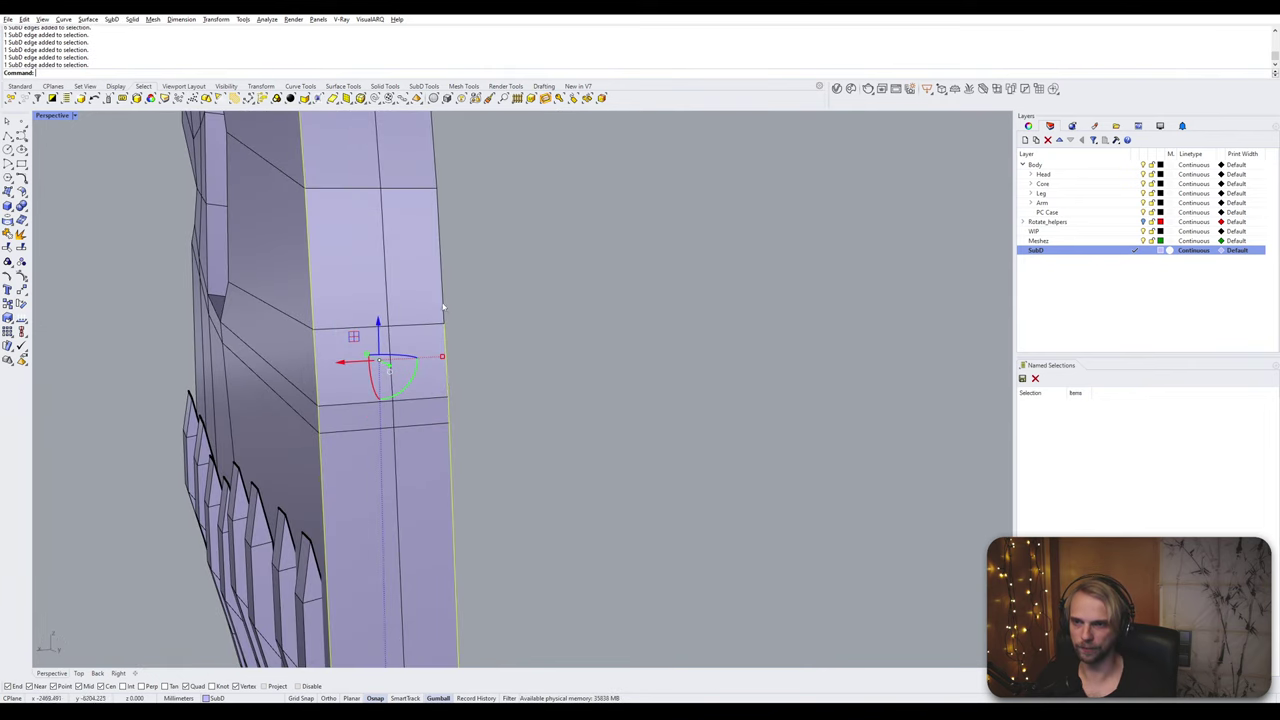
{"action": "scroll", "coordinate": [435, 150], "scroll_direction": "down", "scroll_amount": 5}
{"action": "scroll", "coordinate": [450, 230], "scroll_direction": "up", "scroll_amount": 3}
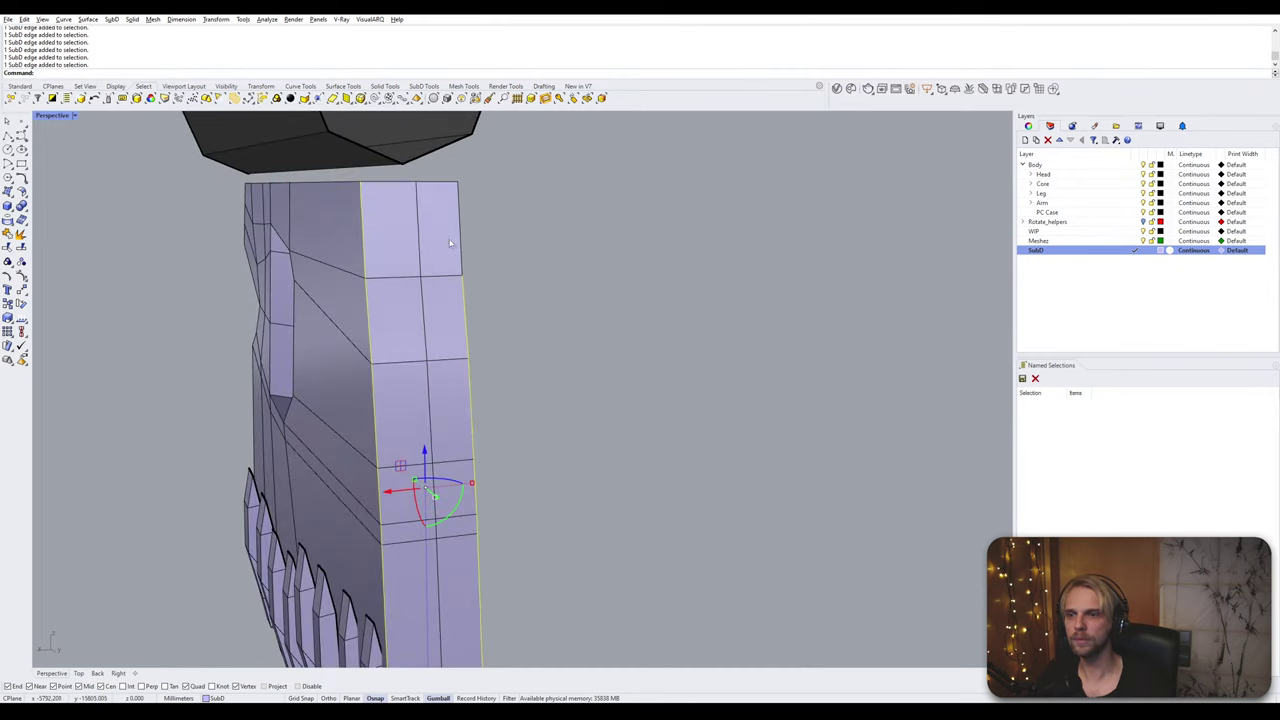
{"action": "left_click", "coordinate": [455, 235], "text": "shift"}
{"action": "left_click", "coordinate": [456, 236], "text": "ctrl"}
{"action": "right_click_drag", "start_coordinate": [452, 251], "coordinate": [480, 284]}
{"action": "scroll", "coordinate": [476, 235], "scroll_direction": "up", "scroll_amount": 3}
{"action": "scroll", "coordinate": [535, 217], "scroll_direction": "down", "scroll_amount": 8}
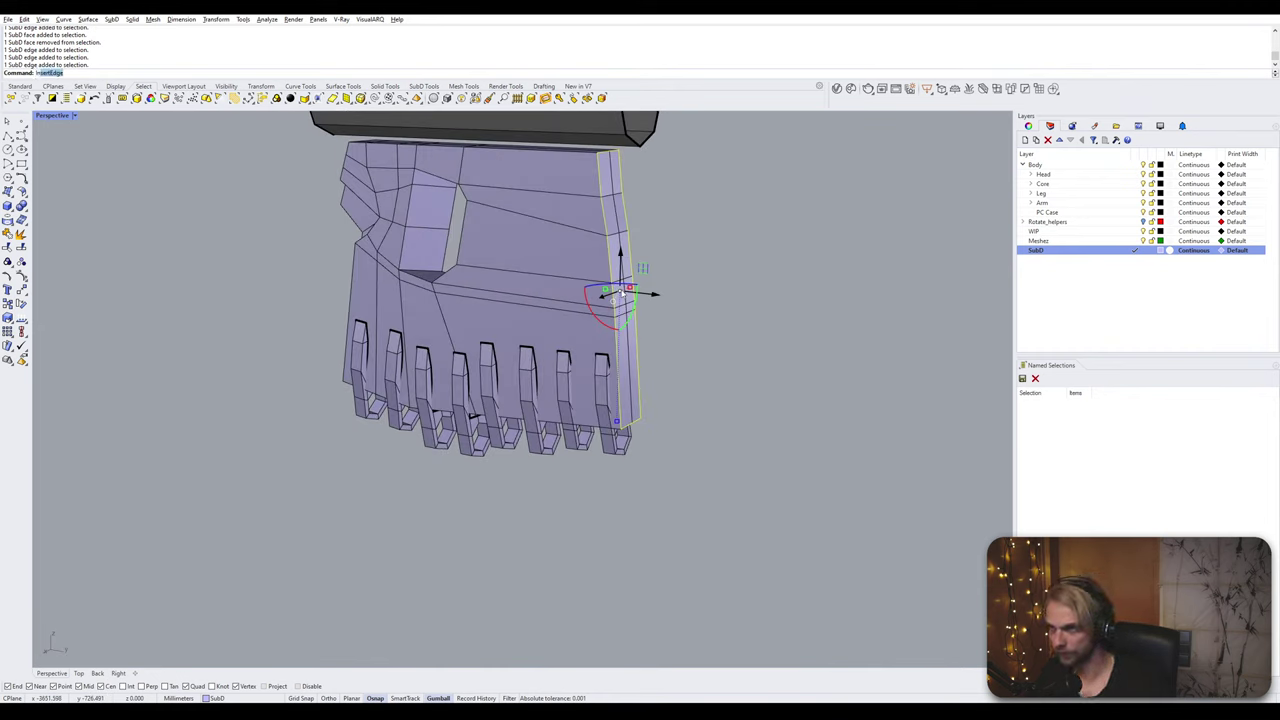
Step: Insert a first edge loop on the armor and select the vertical and short corner edges
{"action": "key", "text": "Return"}
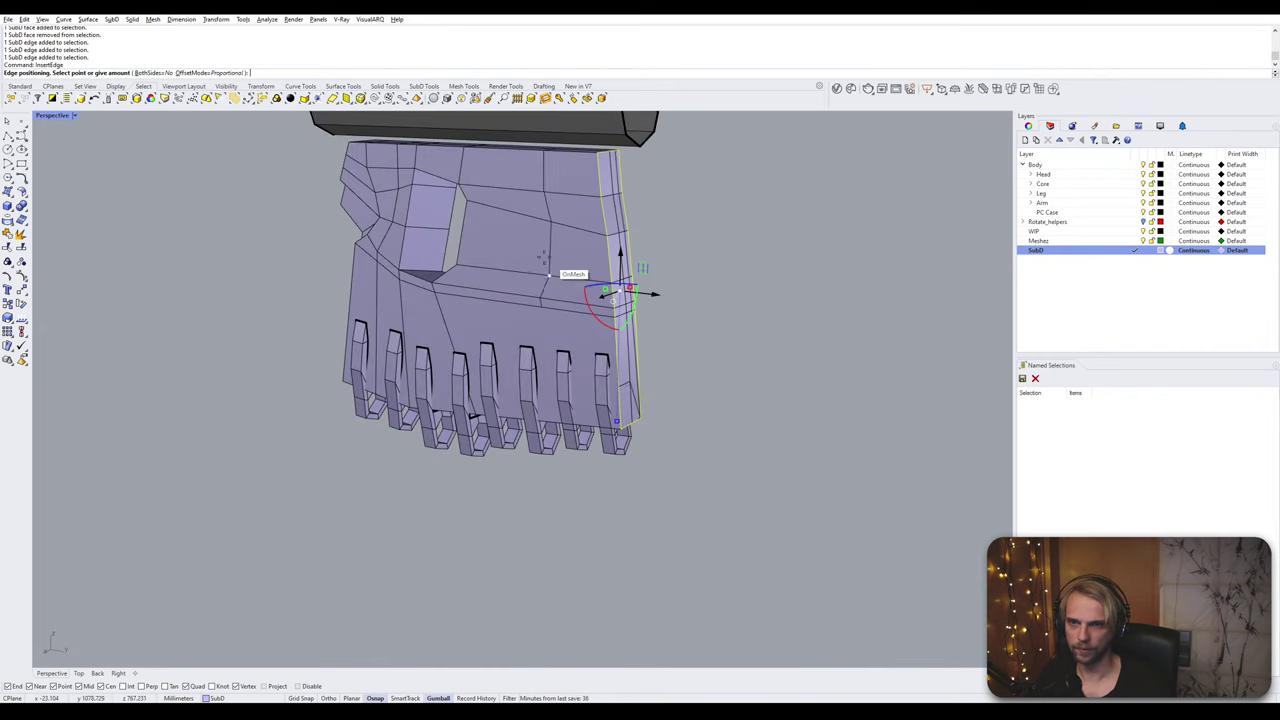
{"action": "left_click", "coordinate": [553, 277]}
{"action": "scroll", "coordinate": [633, 318], "scroll_direction": "up", "scroll_amount": 2}
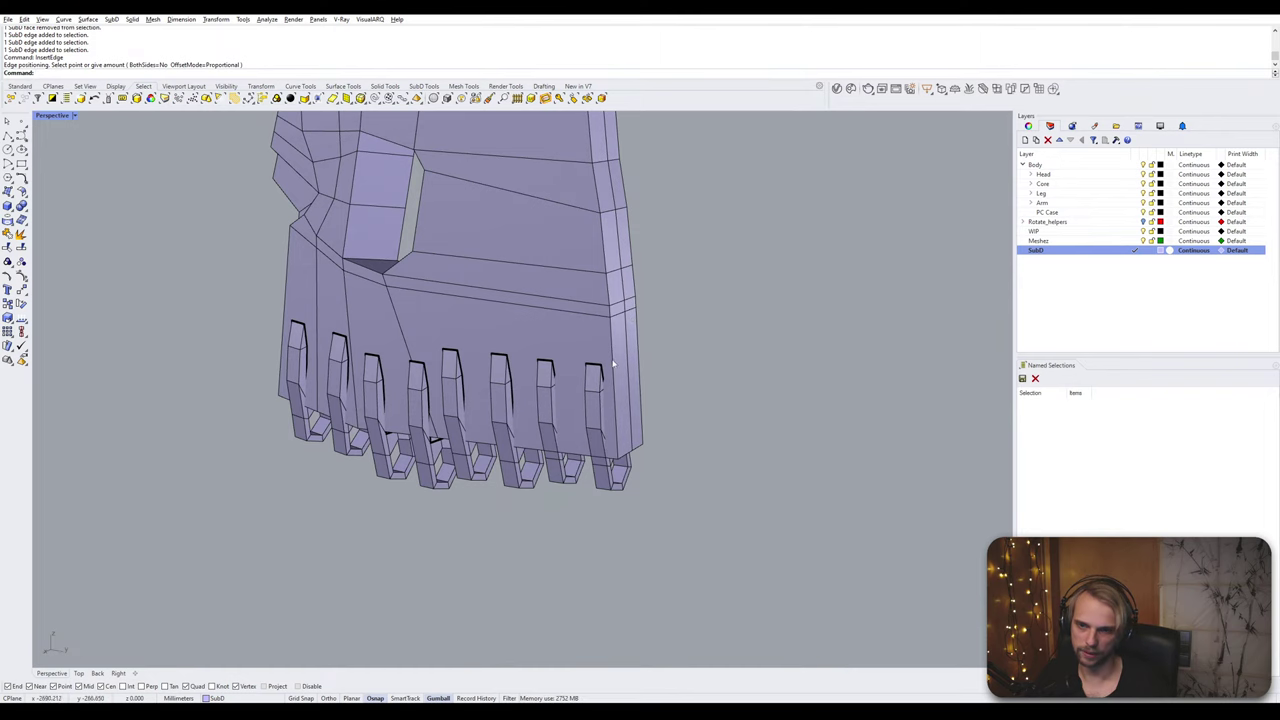
{"action": "left_click", "coordinate": [613, 364], "text": "ctrl+shift"}
{"action": "scroll", "coordinate": [611, 303], "scroll_direction": "up", "scroll_amount": 5}
{"action": "left_click", "coordinate": [608, 323], "text": "ctrl+shift"}
{"action": "left_click", "coordinate": [603, 279], "text": "ctrl+shift"}
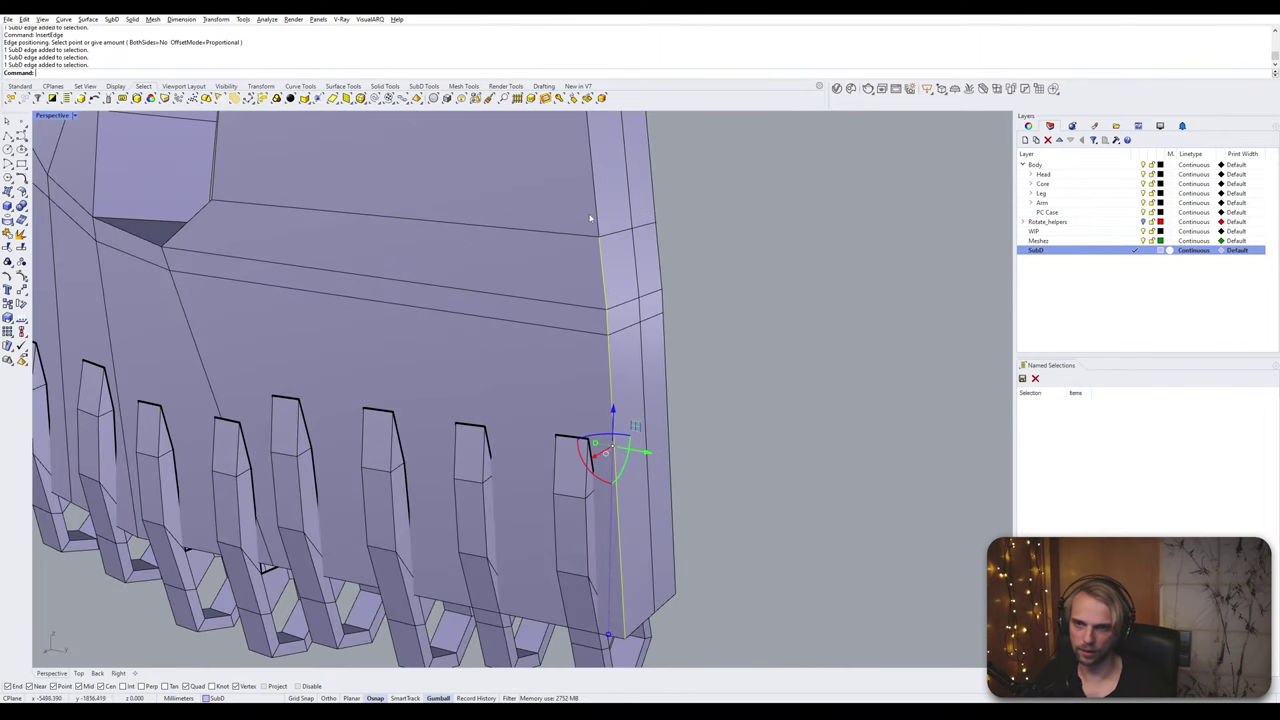
{"action": "left_click", "coordinate": [599, 207], "text": "ctrl+shift"}
{"action": "scroll", "coordinate": [600, 207], "scroll_direction": "down", "scroll_amount": 5}
{"action": "left_click", "coordinate": [646, 243]}
{"action": "left_click", "coordinate": [599, 241], "text": "ctrl+shift"}
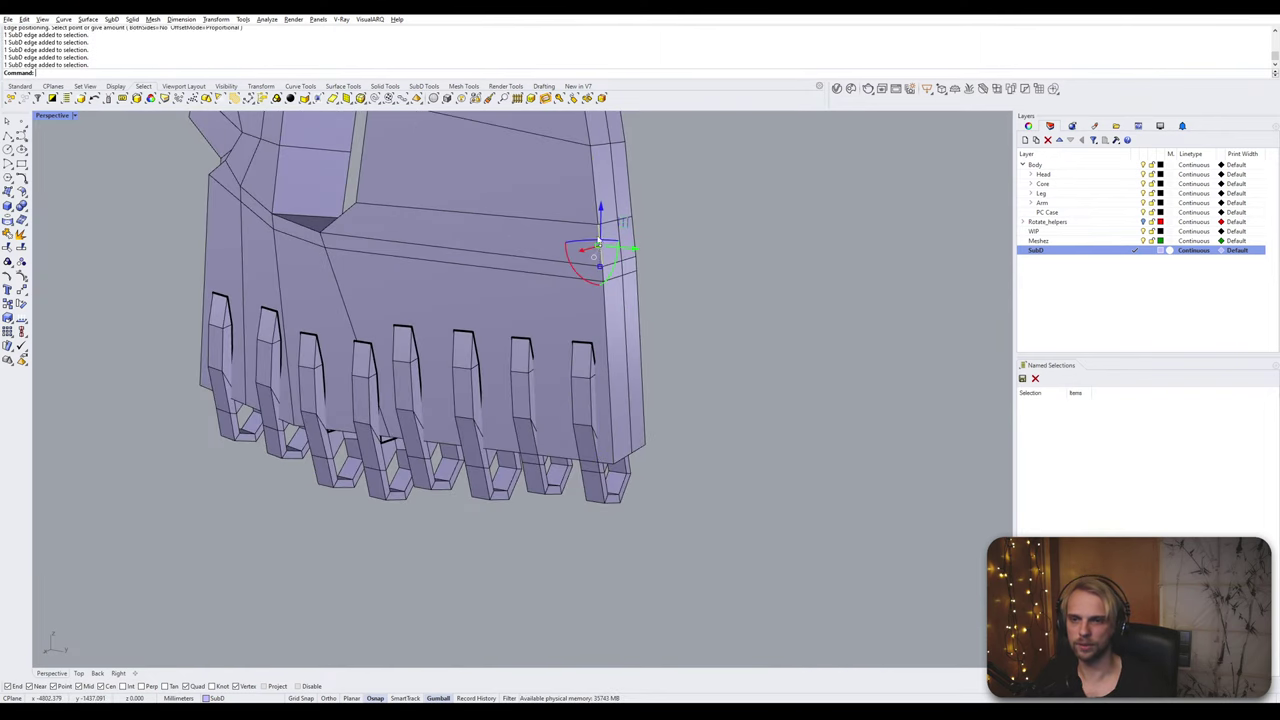
Step: Insert an edge loop on those corner edges with OffsetMode=Absolute beside the last slot
{"action": "key", "text": "Return"}
{"action": "scroll", "coordinate": [595, 295], "scroll_direction": "up", "scroll_amount": 4}
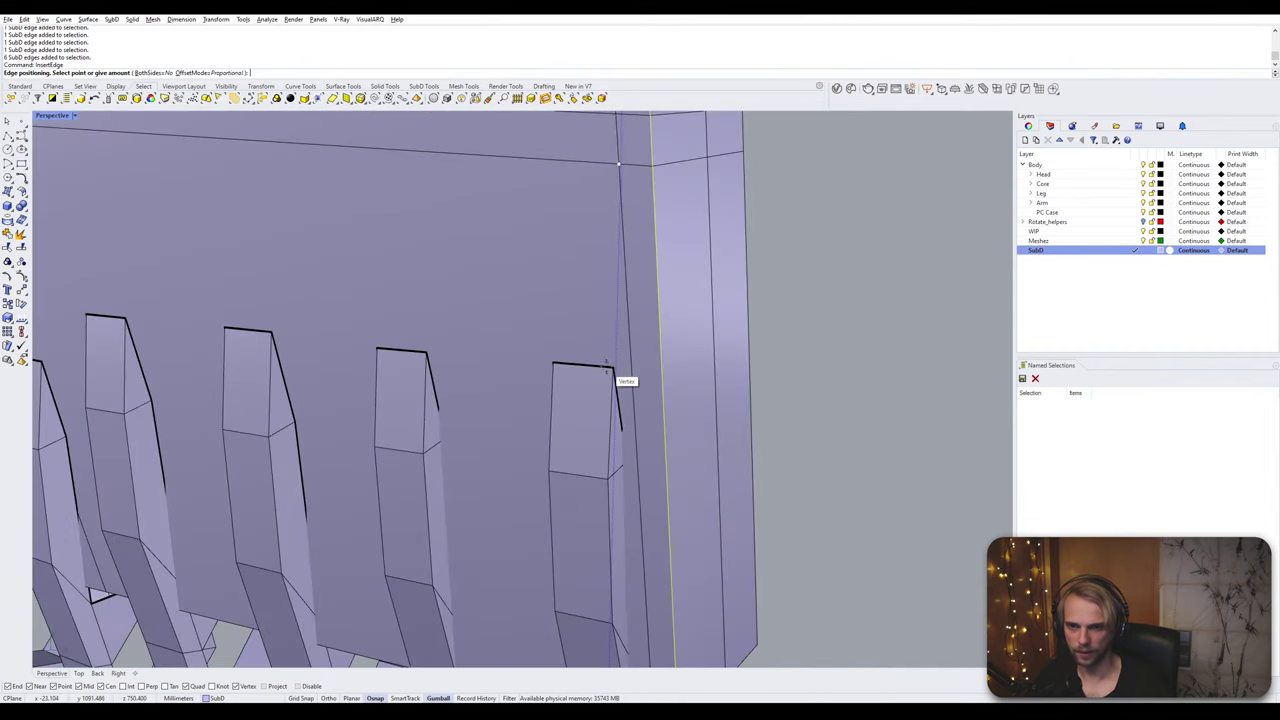
{"action": "mouse_move", "coordinate": [626, 370]}
{"action": "right_mouse_down"}
{"action": "mouse_move", "coordinate": [731, 360]}
{"action": "mouse_move", "coordinate": [642, 354]}
{"action": "right_mouse_up"}
{"action": "scroll", "coordinate": [731, 360], "scroll_direction": "down", "scroll_amount": 2}
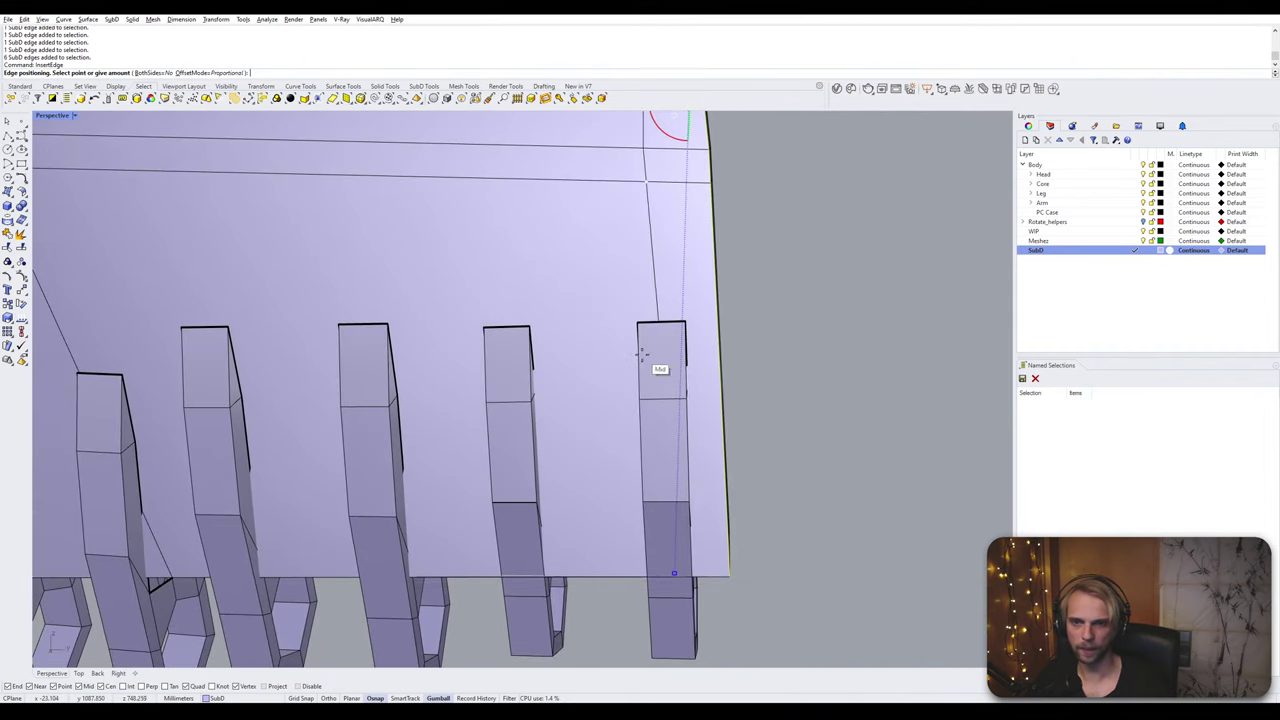
{"action": "left_click", "coordinate": [210, 72]}
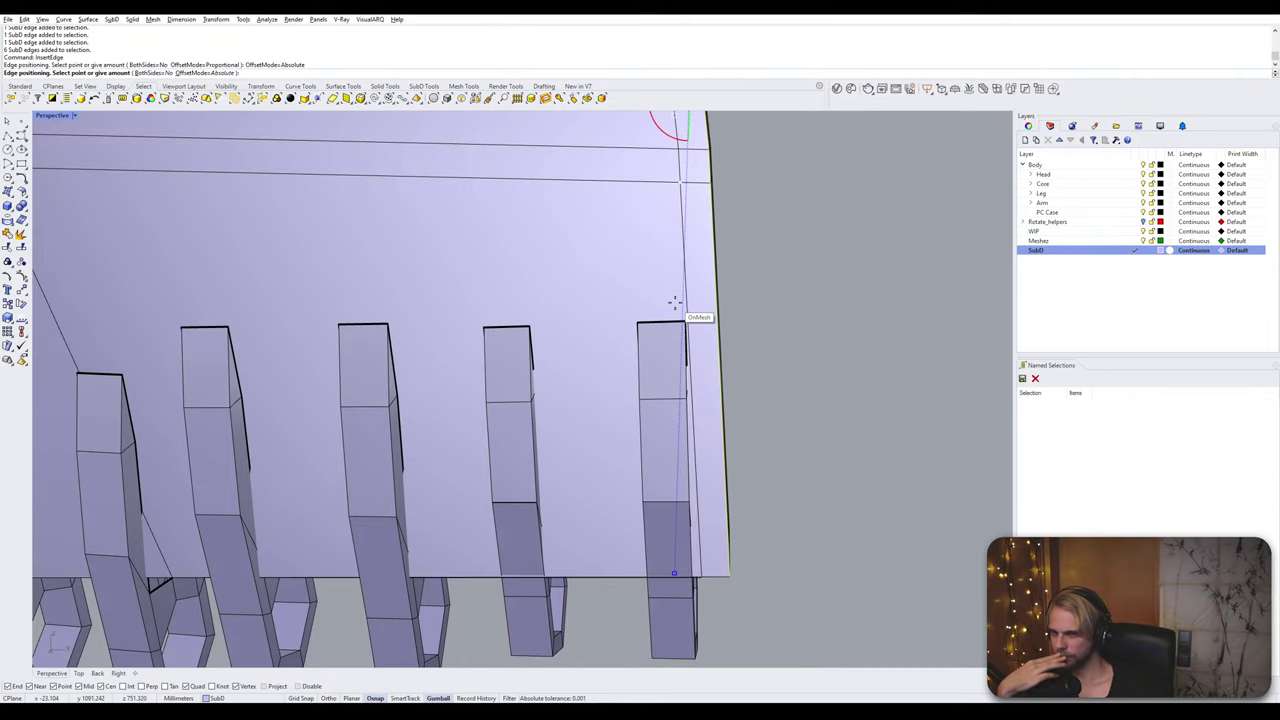
{"action": "left_click", "coordinate": [677, 303]}
{"action": "scroll", "coordinate": [724, 340], "scroll_direction": "down", "scroll_amount": 8}
{"action": "right_click_drag", "start_coordinate": [723, 341], "coordinate": [572, 421]}
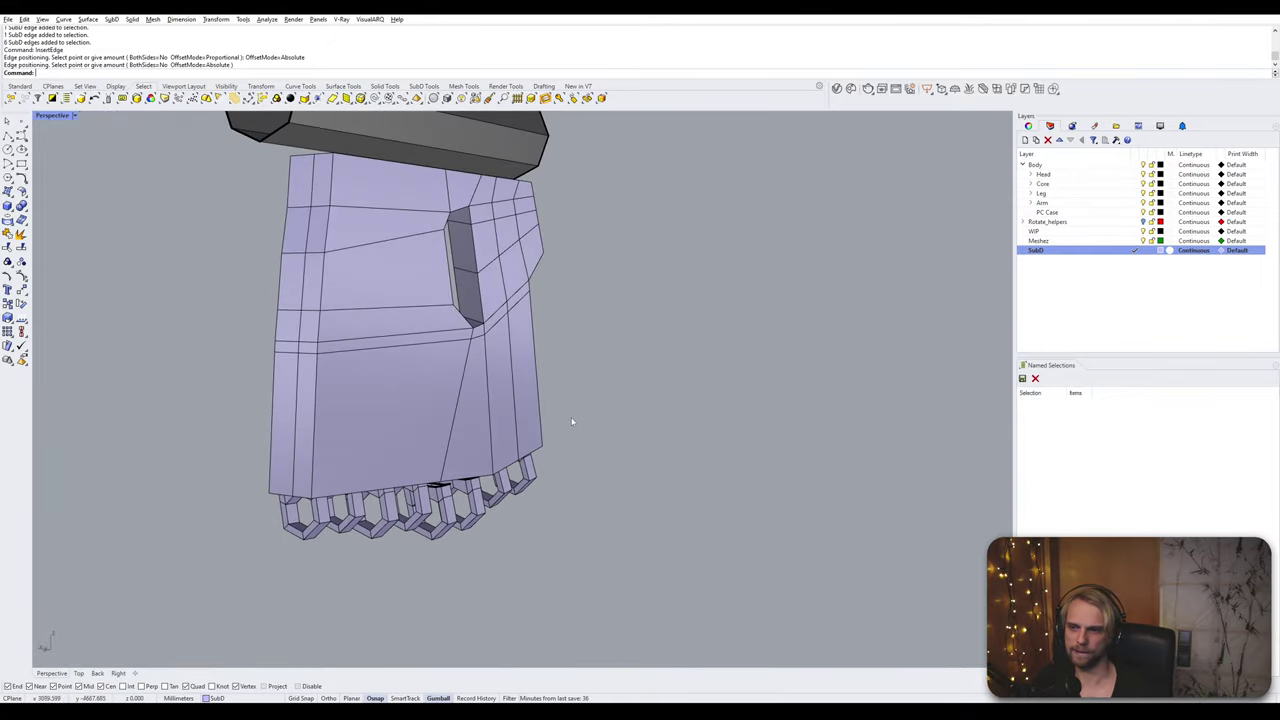
{"action": "left_click", "coordinate": [308, 395]}
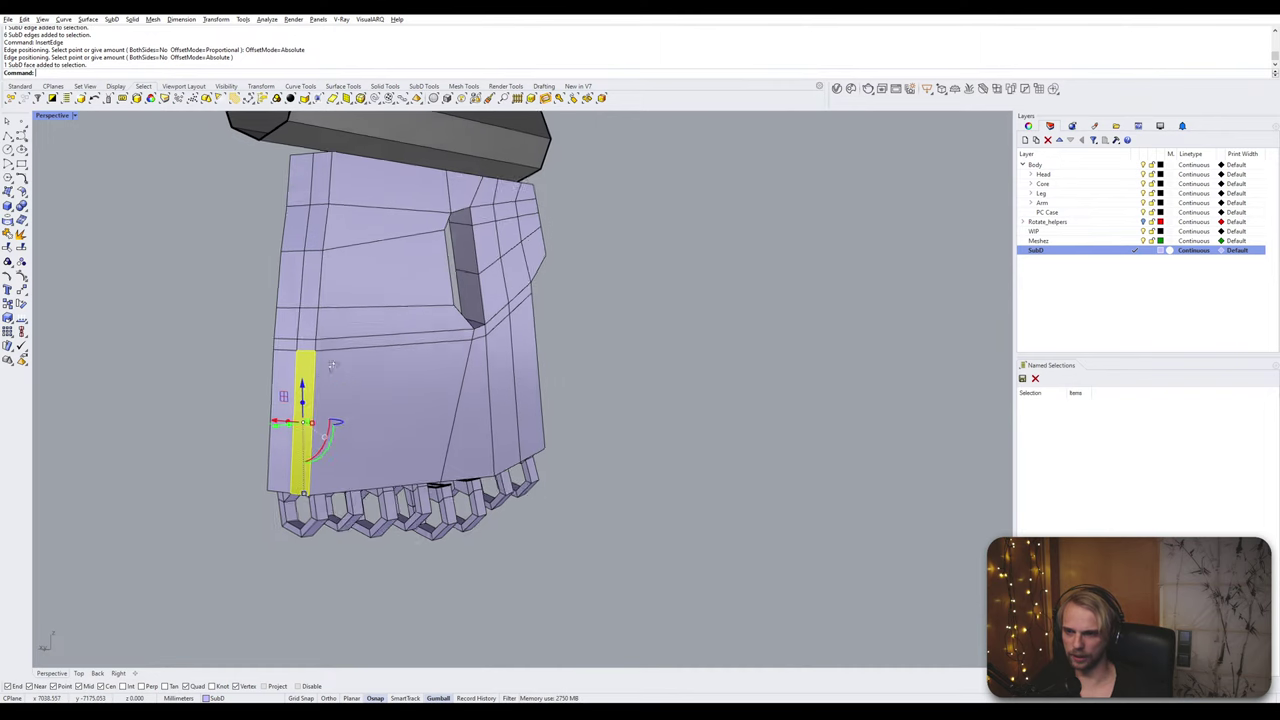
Step: Insert a support edge loop along the armor's left vertical edge loop
{"action": "scroll", "coordinate": [293, 392], "scroll_direction": "up", "scroll_amount": 3}
{"action": "left_click", "coordinate": [282, 399]}
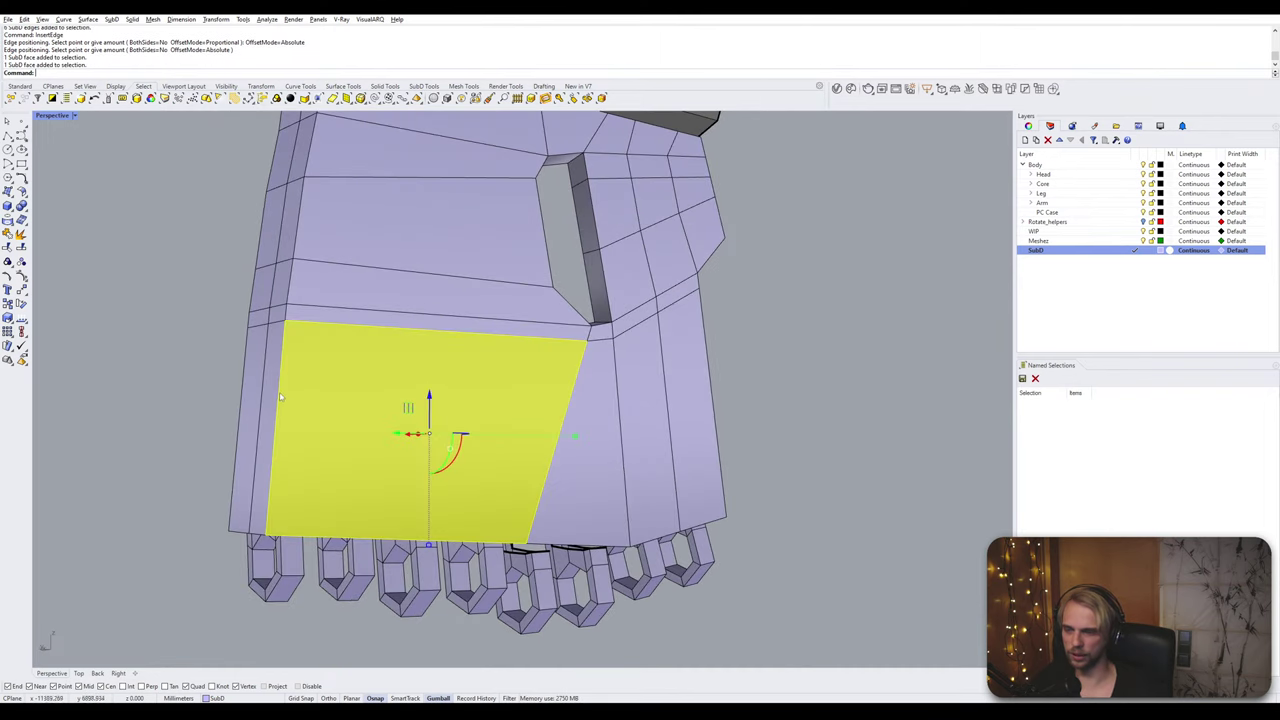
{"action": "double_click", "coordinate": [281, 380]}
{"action": "right_click", "coordinate": [281, 381]}
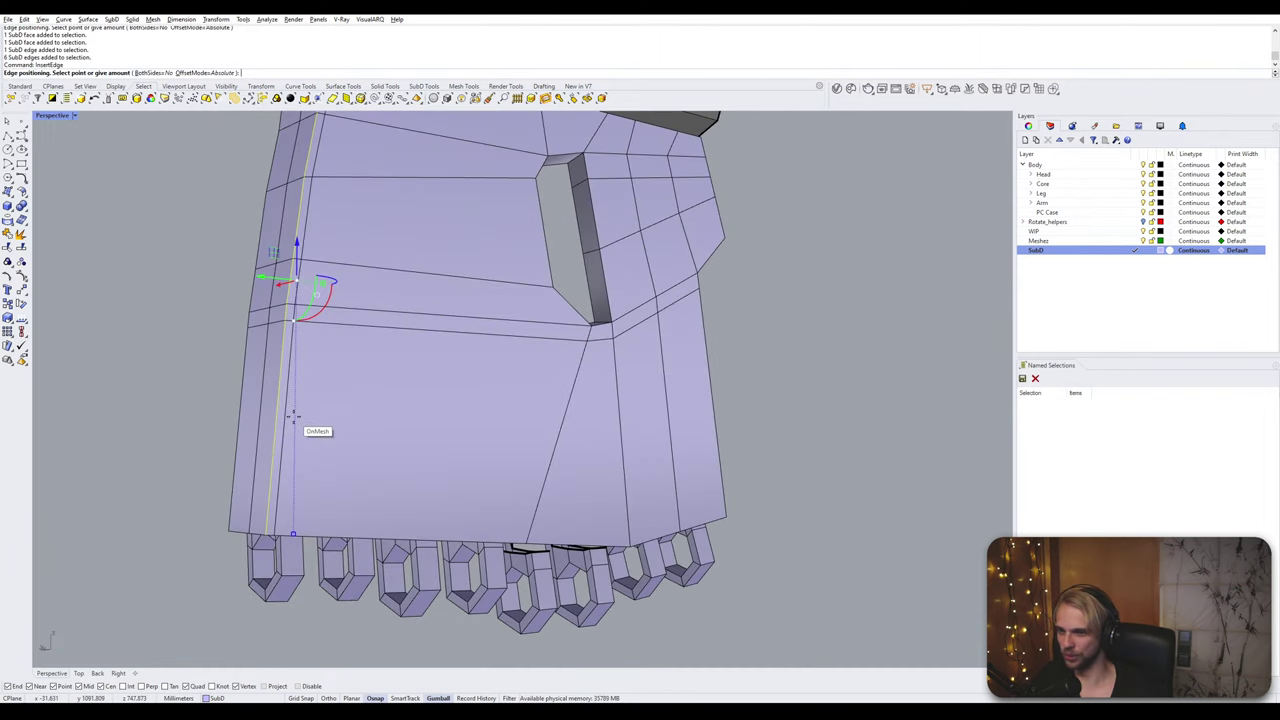
{"action": "right_click_drag", "start_coordinate": [305, 408], "coordinate": [276, 389]}
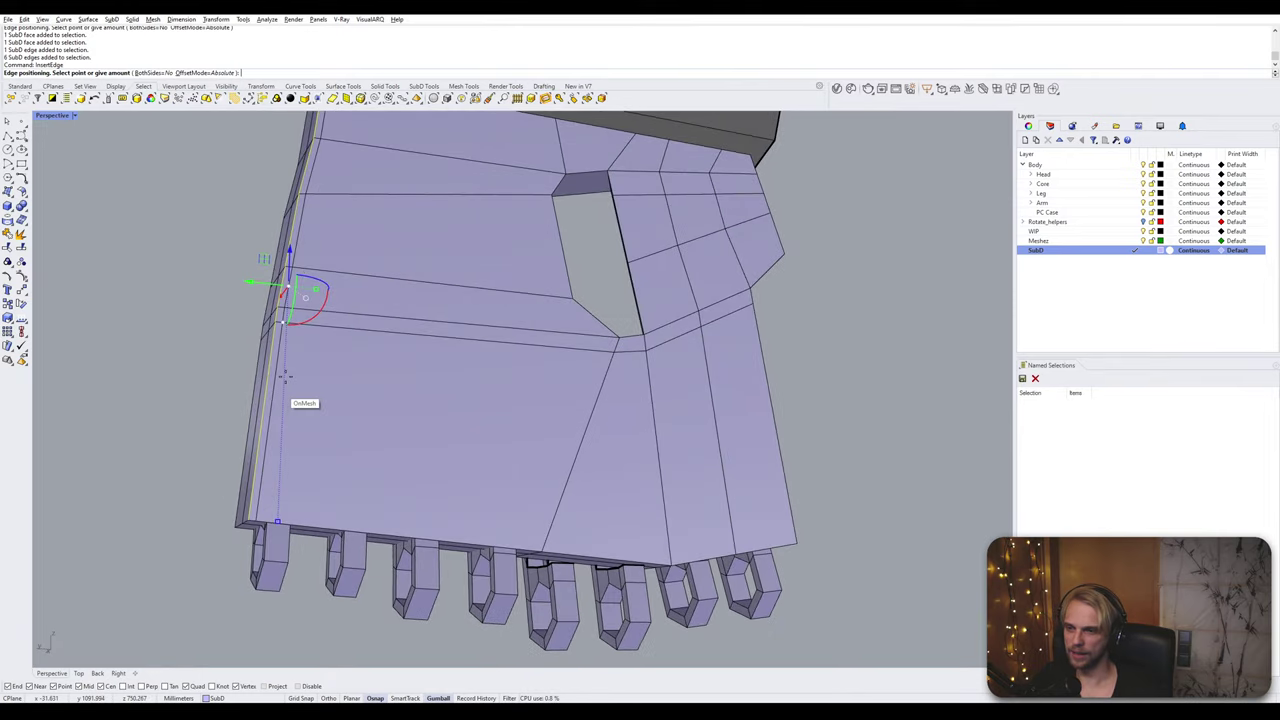
{"action": "left_click", "coordinate": [293, 326]}
Step: Insert a support edge loop on two edges at the armor's top corner
{"action": "right_click_drag", "start_coordinate": [293, 326], "coordinate": [634, 354]}
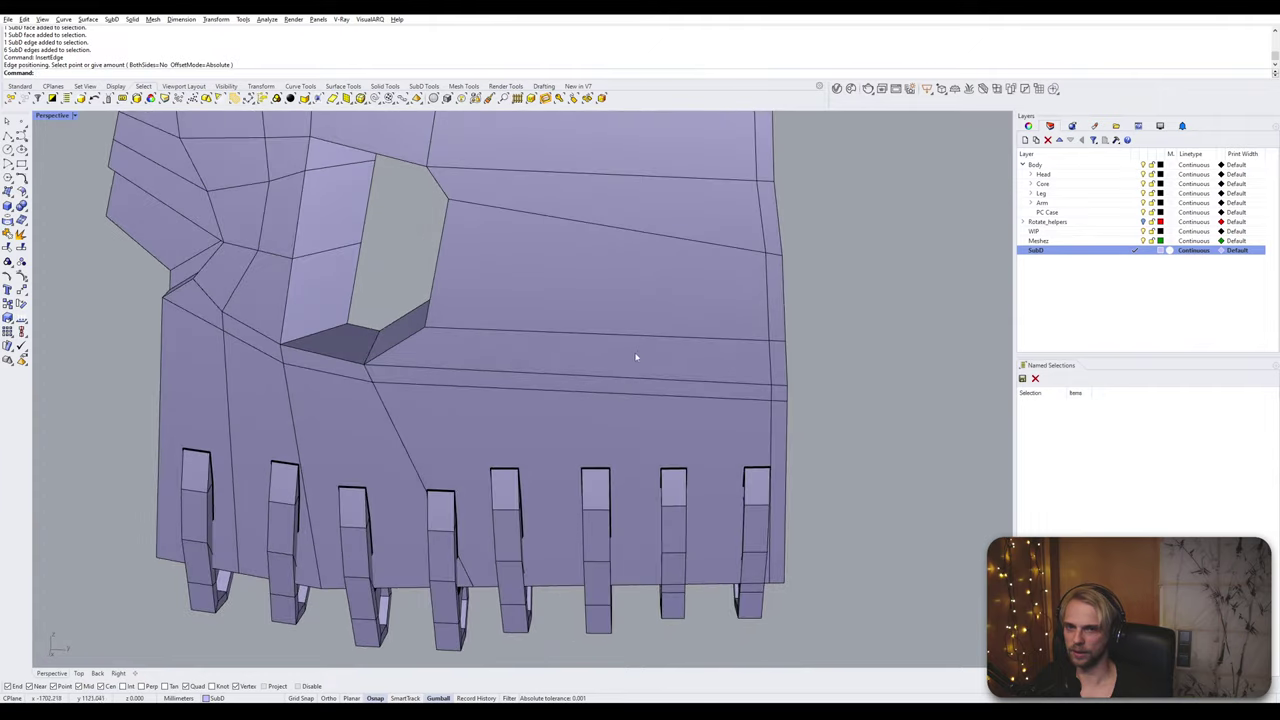
{"action": "scroll", "coordinate": [606, 348], "scroll_direction": "up", "scroll_amount": 6}
{"action": "left_click", "coordinate": [603, 309], "text": "ctrl+shift"}
{"action": "right_click_drag", "start_coordinate": [603, 309], "coordinate": [362, 266]}
{"action": "left_click", "coordinate": [310, 245], "text": "ctrl+shift"}
{"action": "key", "text": "space"}
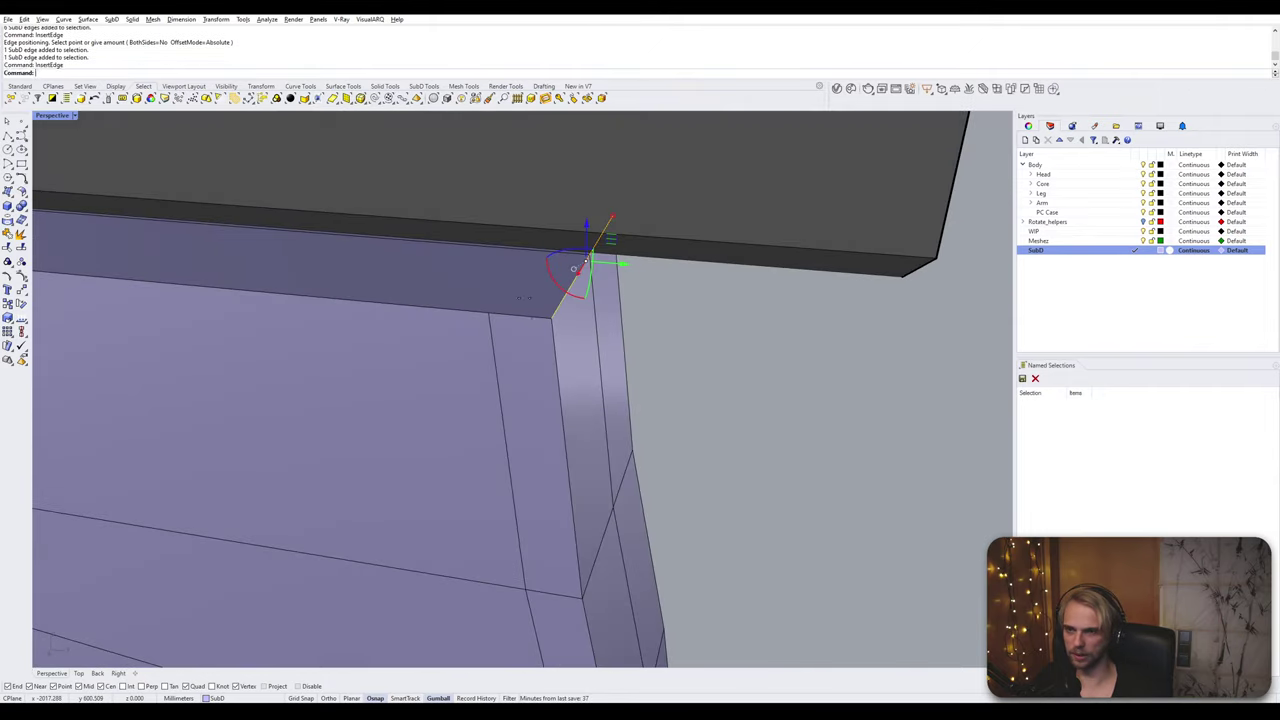
{"action": "left_click", "coordinate": [488, 315]}
Step: Insert a support edge loop on the fingertip and bottom corner edges
{"action": "scroll", "coordinate": [485, 318], "scroll_direction": "down", "scroll_amount": 6}
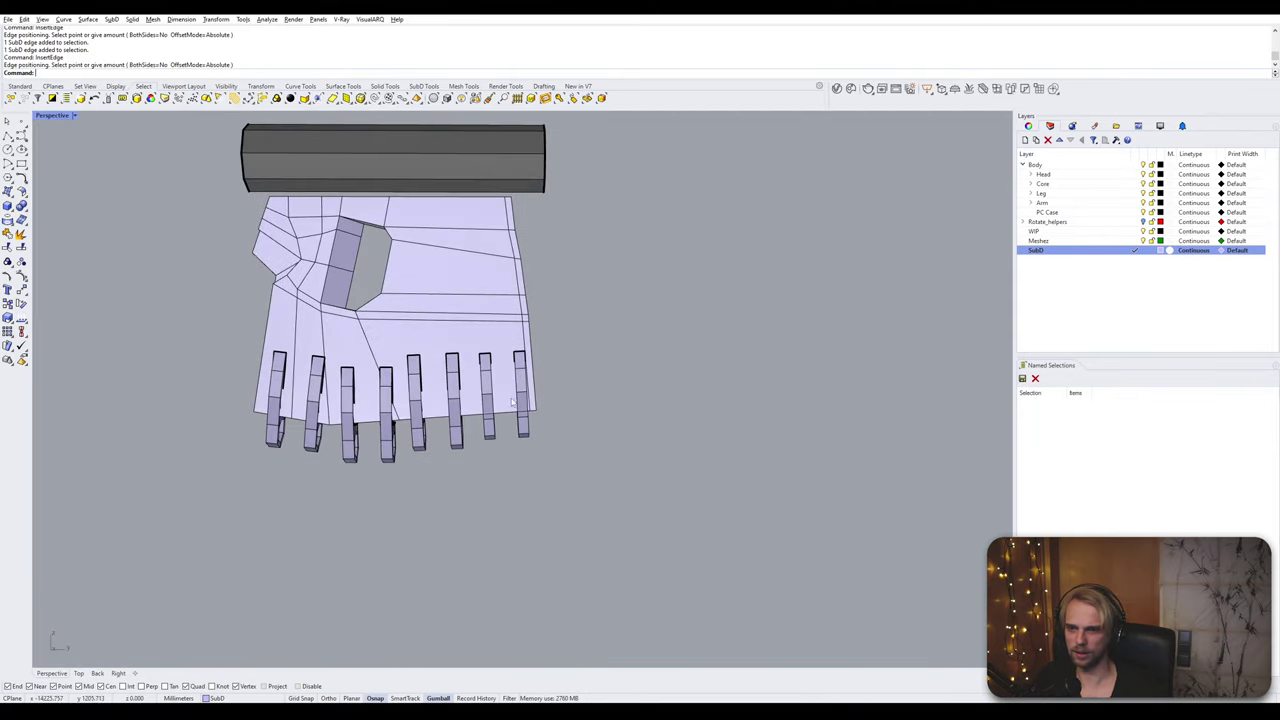
{"action": "scroll", "coordinate": [505, 336], "scroll_direction": "up", "scroll_amount": 6}
{"action": "left_click", "coordinate": [500, 300]}
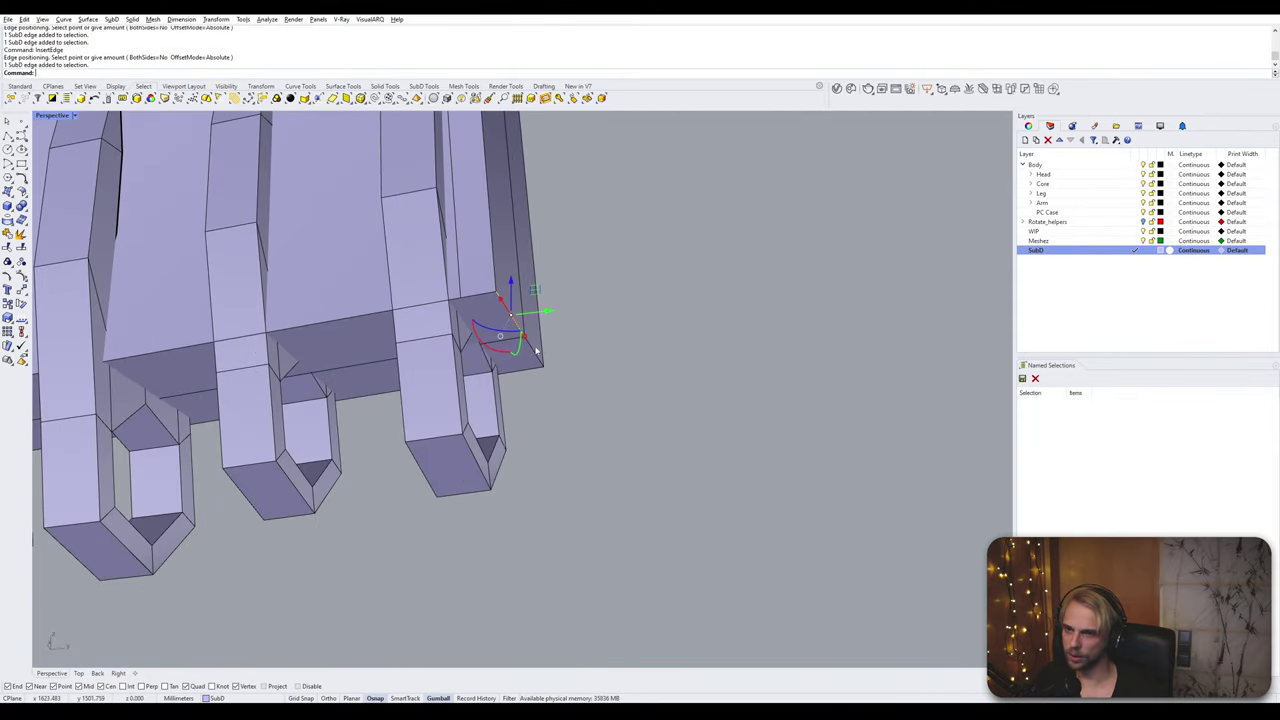
{"action": "left_click", "coordinate": [540, 356], "text": "shift"}
{"action": "left_click", "coordinate": [543, 349], "text": "ctrl+shift"}
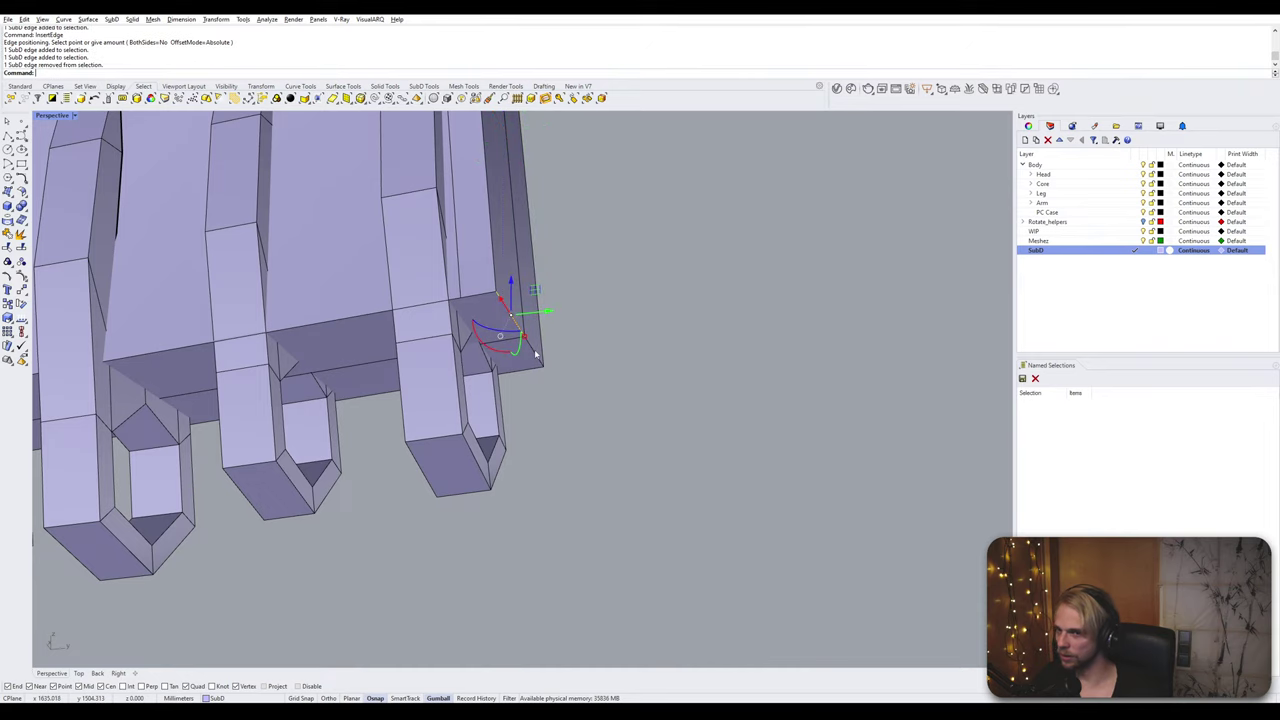
{"action": "left_click", "coordinate": [535, 353], "text": "ctrl+shift"}
{"action": "key", "text": "space"}
{"action": "left_click", "coordinate": [462, 303]}
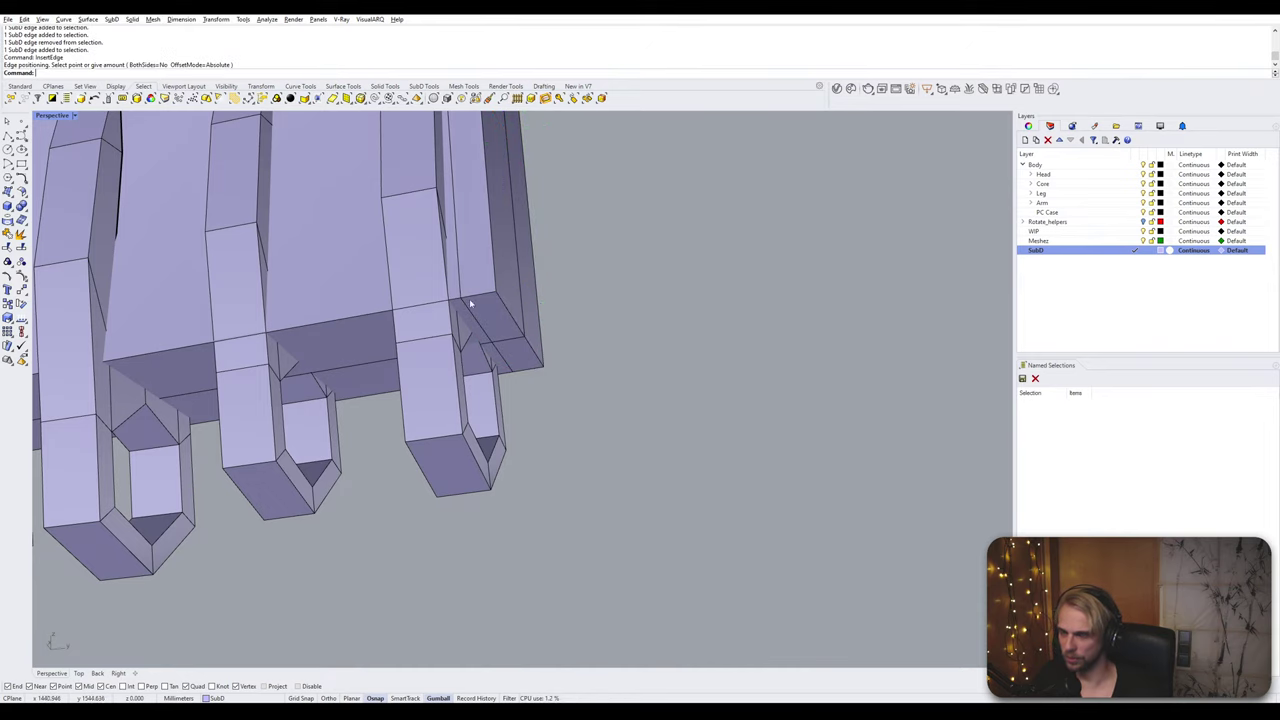
Step: Switch the viewport to Wireframe display with the SubD shown smooth
{"action": "key", "text": "Tab"}
{"action": "key", "text": "Tab"}
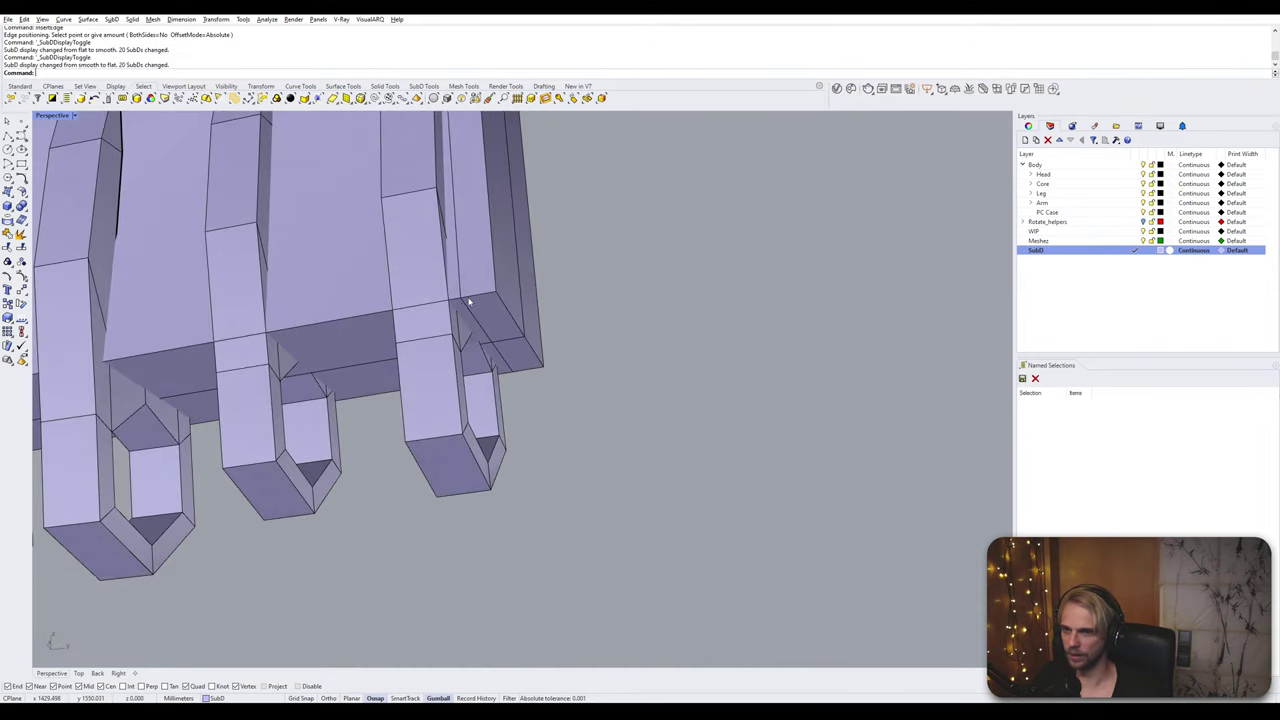
{"action": "scroll", "coordinate": [458, 300], "scroll_direction": "up", "scroll_amount": 1}
{"action": "left_click", "coordinate": [57, 117]}
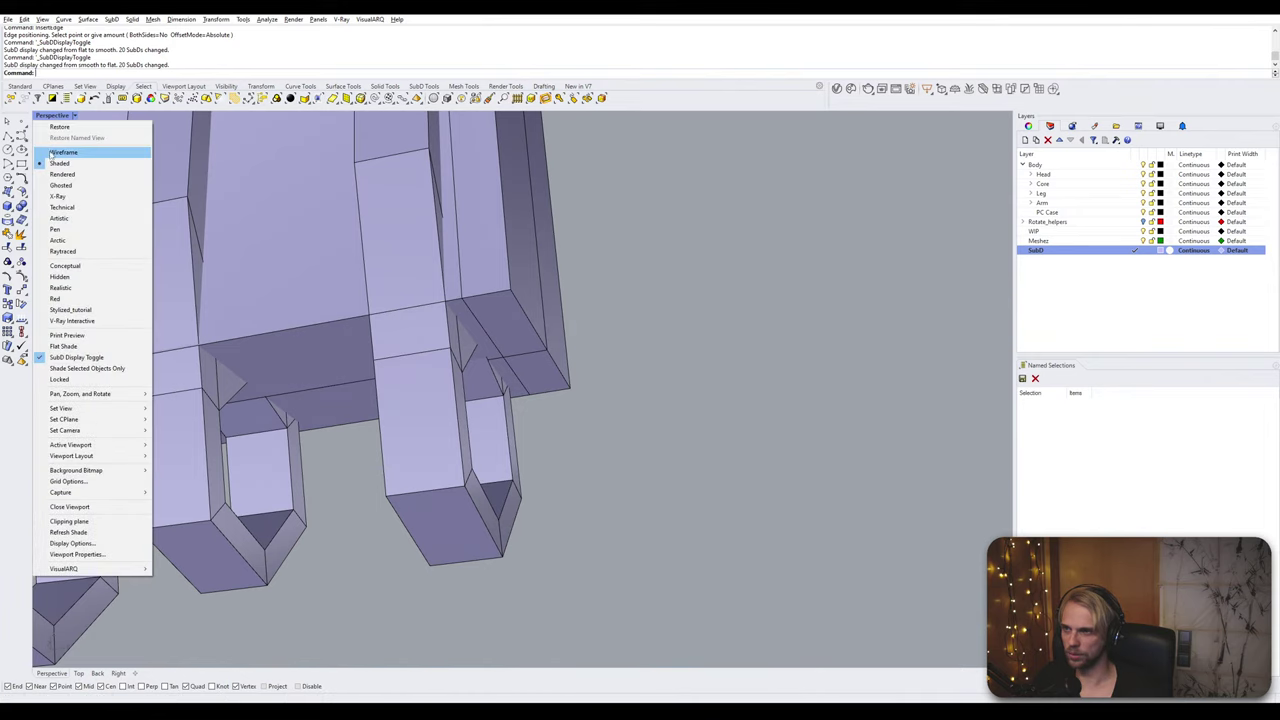
{"action": "left_click", "coordinate": [62, 154]}
{"action": "key", "text": "Tab"}
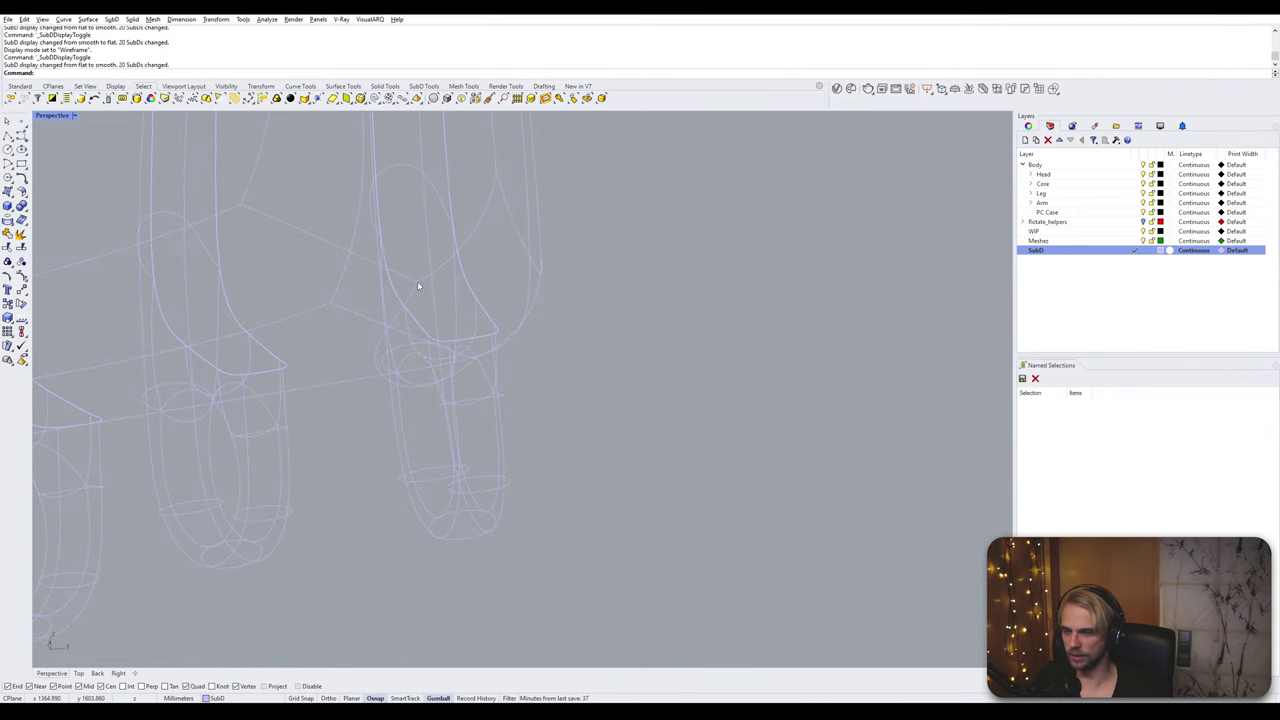
Step: Stitch the first slot-corner vertex pair together at their average point
{"action": "left_click", "coordinate": [417, 282]}
{"action": "left_click", "coordinate": [240, 206], "text": "shift"}
{"action": "key", "text": "Tab"}
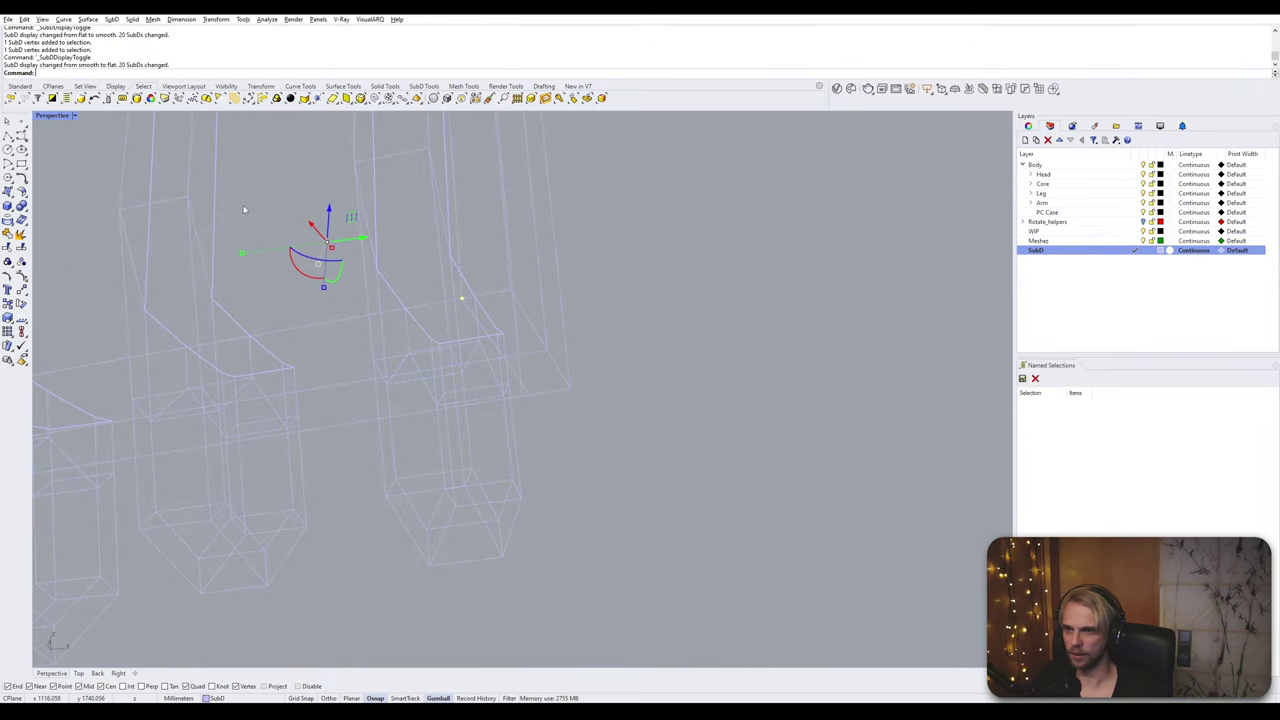
{"action": "type", "text": "Stitch"}
{"action": "key", "text": "Return"}
{"action": "key", "text": "Return"}
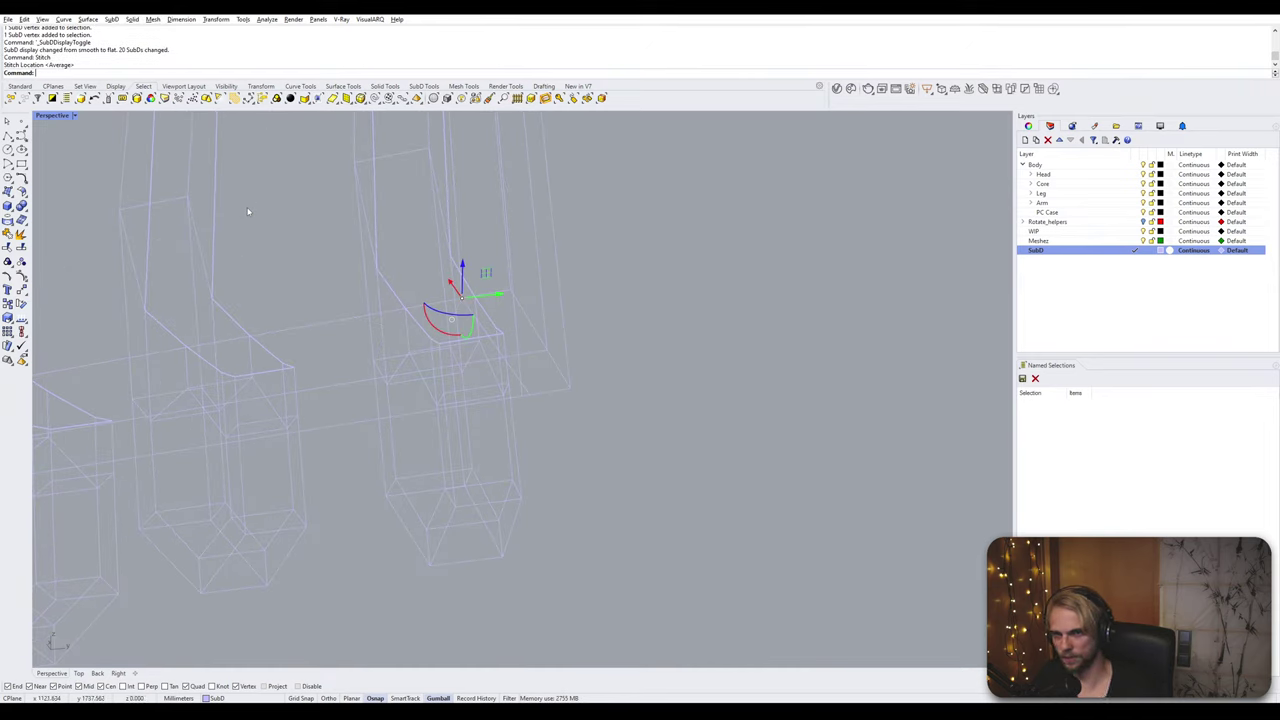
Step: Stitch the next slot-corner vertex pair at their average position
{"action": "left_click", "coordinate": [528, 395]}
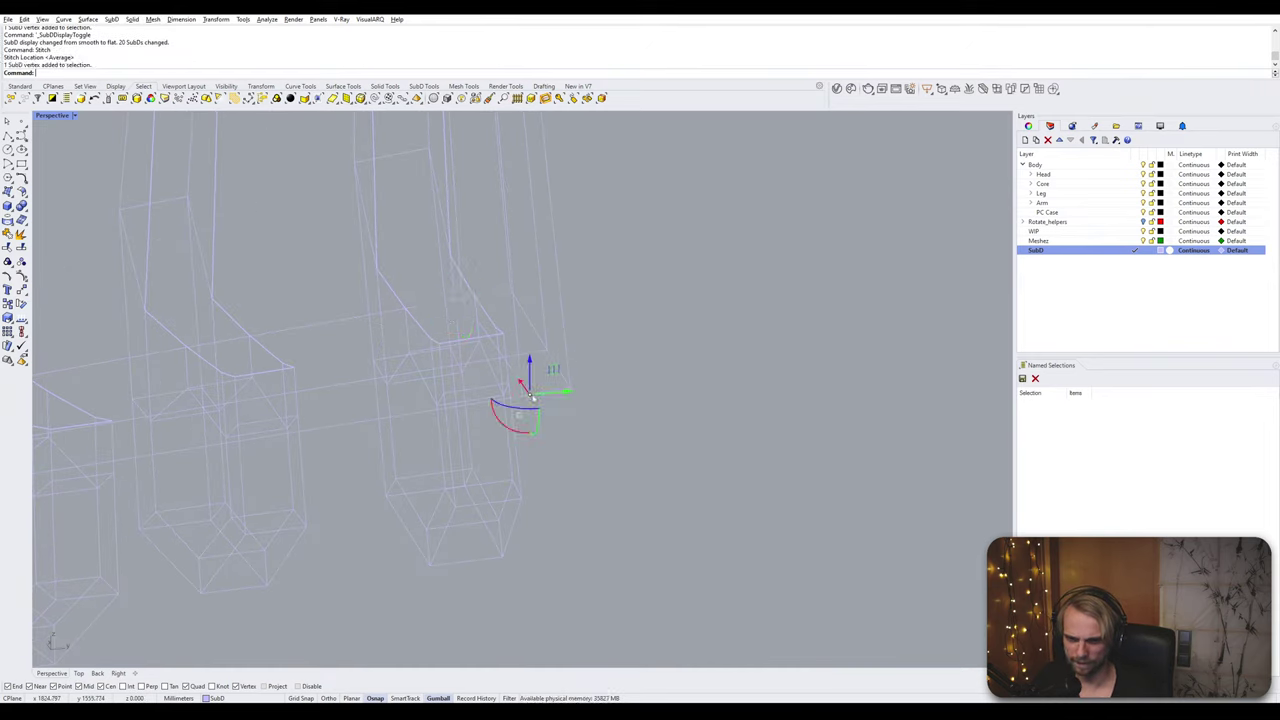
{"action": "key", "text": "Tab"}
{"action": "left_click", "coordinate": [330, 304], "text": "shift"}
{"action": "key", "text": "Return"}
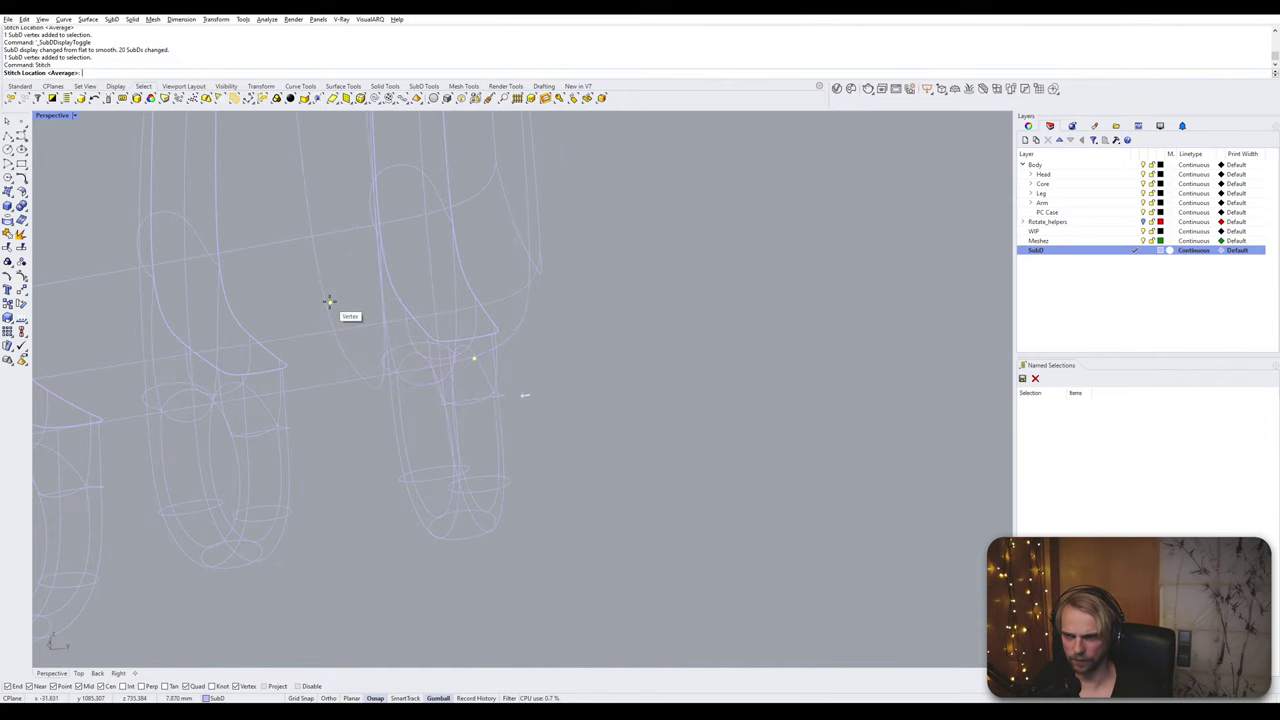
{"action": "key", "text": "Return"}
{"action": "left_click", "coordinate": [609, 387]}
{"action": "key", "text": "Tab"}
Step: Stitch the vertex pair at the armor's top corner with Stitch
{"action": "scroll", "coordinate": [609, 386], "scroll_direction": "down", "scroll_amount": 10}
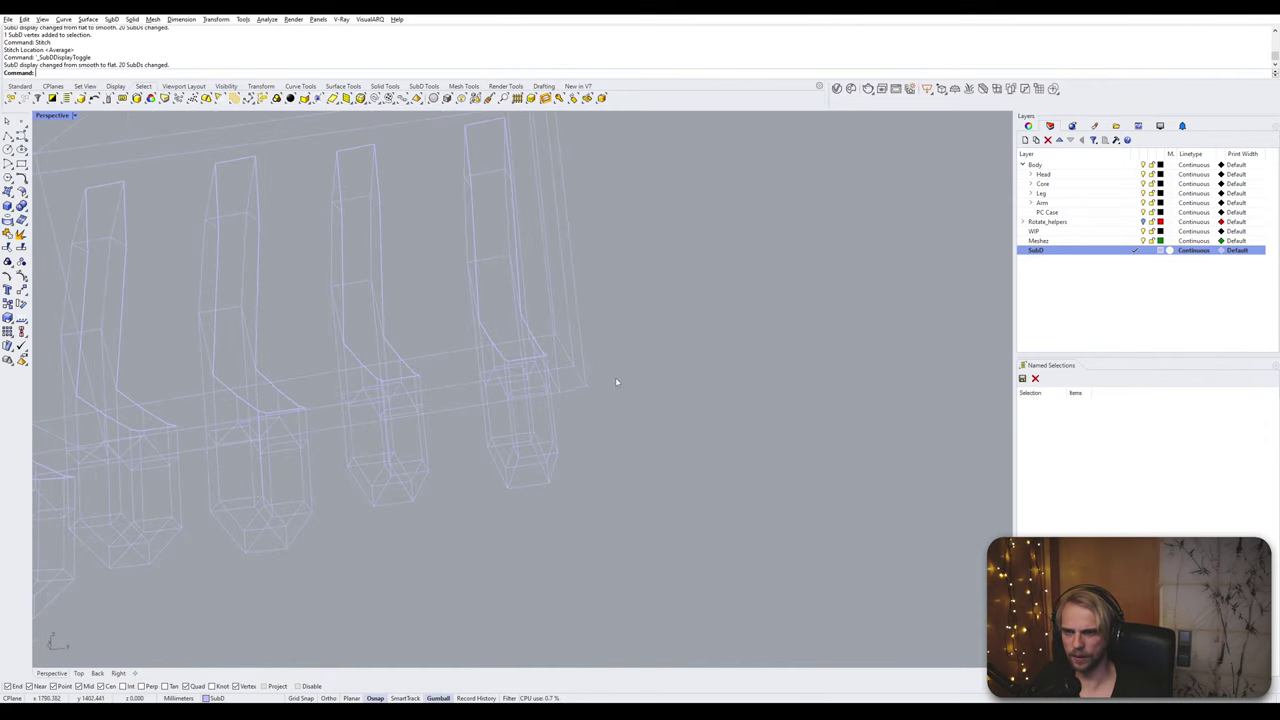
{"action": "right_click_drag", "start_coordinate": [615, 377], "coordinate": [590, 367]}
{"action": "scroll", "coordinate": [589, 366], "scroll_direction": "up", "scroll_amount": 5}
{"action": "key", "text": "Tab"}
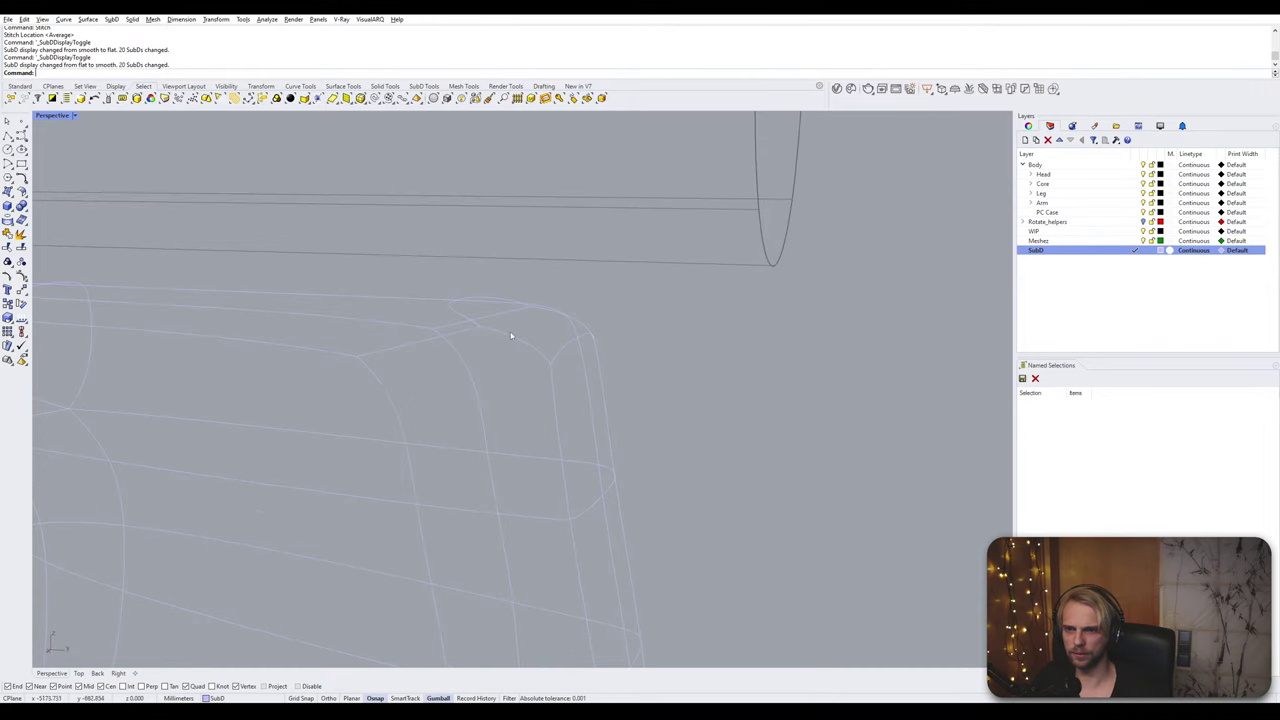
{"action": "left_click", "coordinate": [356, 359]}
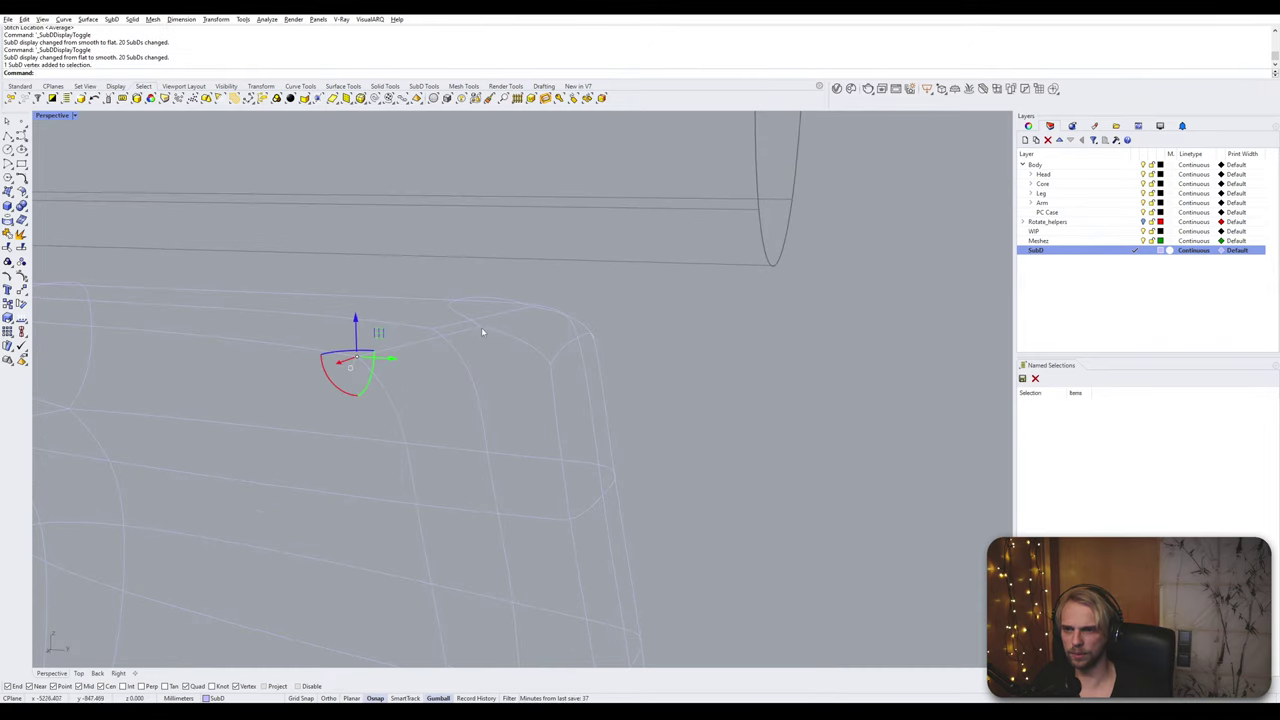
{"action": "left_click", "coordinate": [481, 331], "text": "shift"}
{"action": "type", "text": "Stitch"}
{"action": "key", "text": "Return"}
{"action": "key", "text": "Return"}
Step: Inspect the stitched top corner and return the viewport to Shaded display
{"action": "right_click_drag", "start_coordinate": [481, 331], "coordinate": [457, 304]}
{"action": "left_click", "coordinate": [425, 387]}
{"action": "left_click", "coordinate": [443, 326]}
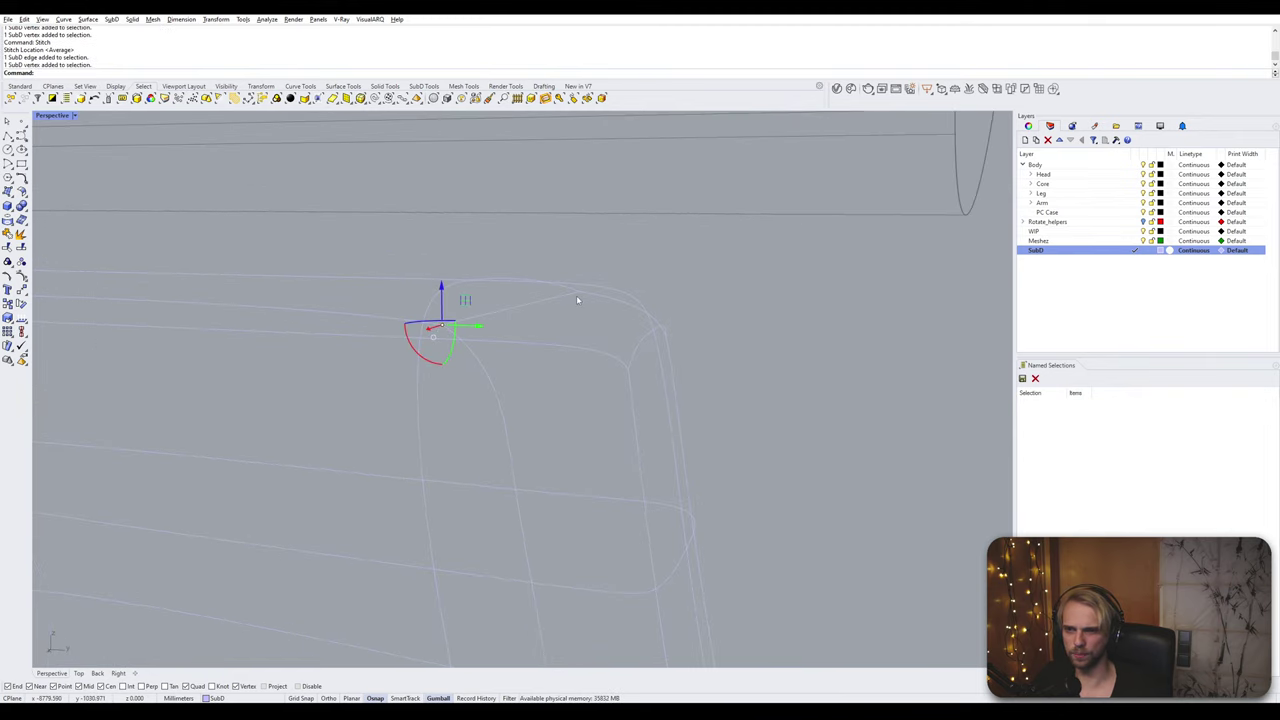
{"action": "key", "text": "Tab"}
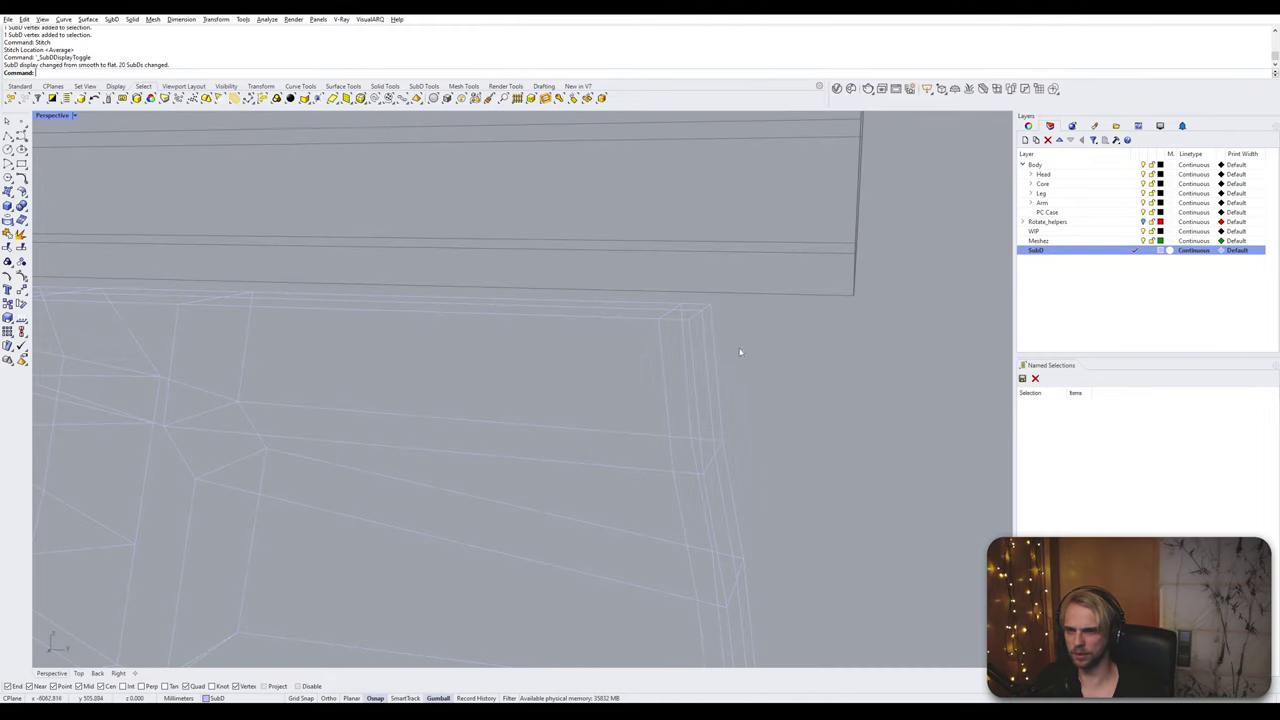
{"action": "scroll", "coordinate": [695, 402], "scroll_direction": "down", "scroll_amount": 6}
{"action": "right_click_drag", "start_coordinate": [691, 411], "coordinate": [591, 309], "text": "shift"}
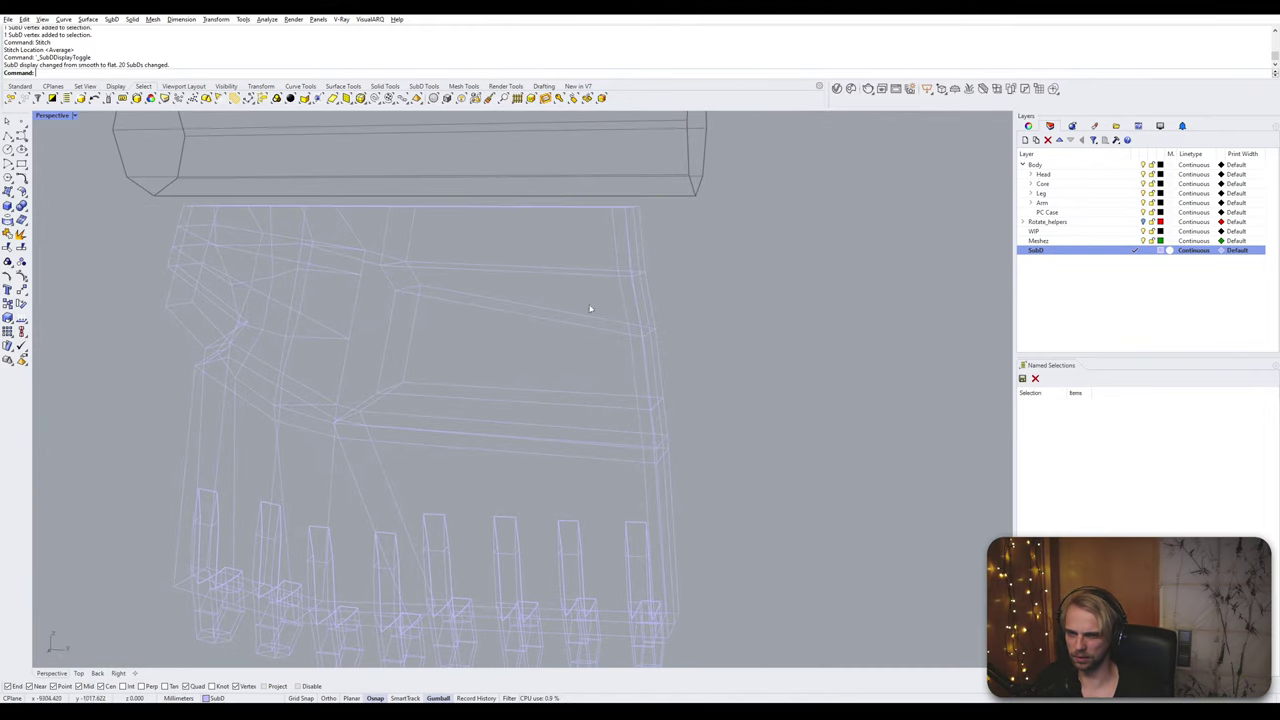
{"action": "left_click", "coordinate": [51, 117]}
{"action": "left_click", "coordinate": [62, 167]}
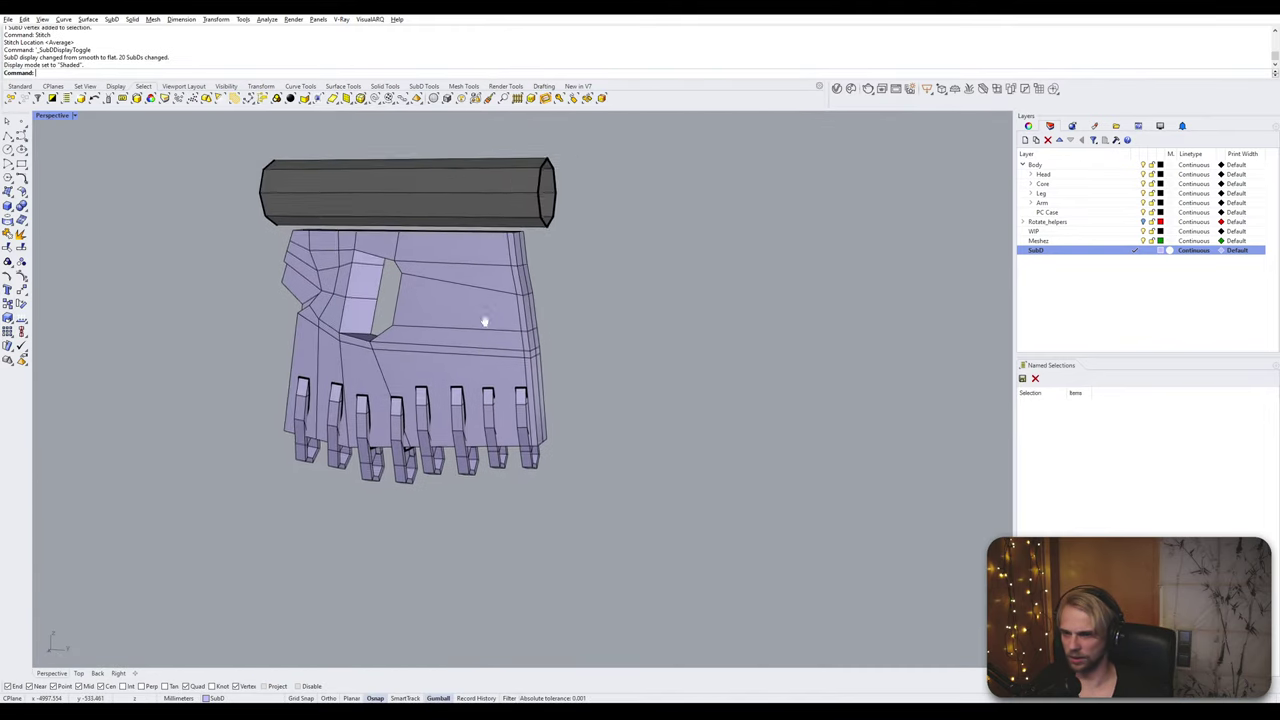
Step: Insert a vertical edge loop beside the rightmost finger lug
{"action": "scroll", "coordinate": [484, 321], "scroll_direction": "up", "scroll_amount": 5}
{"action": "double_click", "coordinate": [513, 264]}
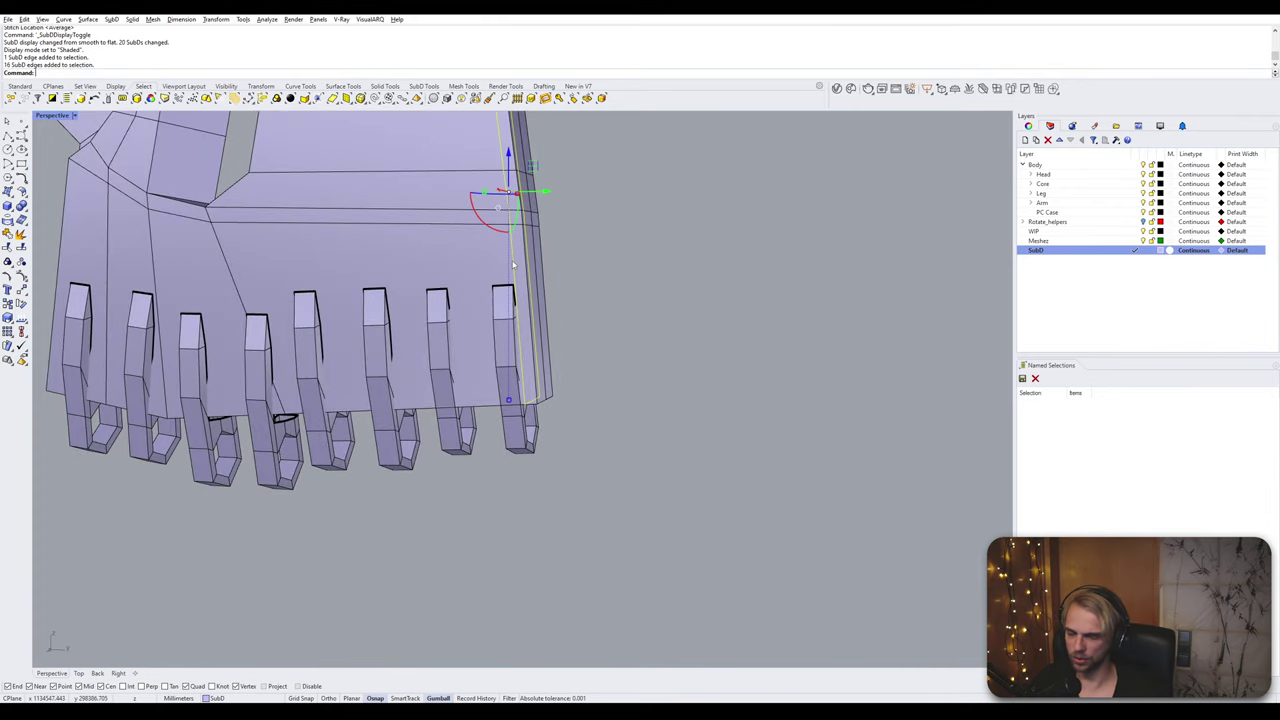
{"action": "right_click_drag", "start_coordinate": [513, 264], "coordinate": [563, 333]}
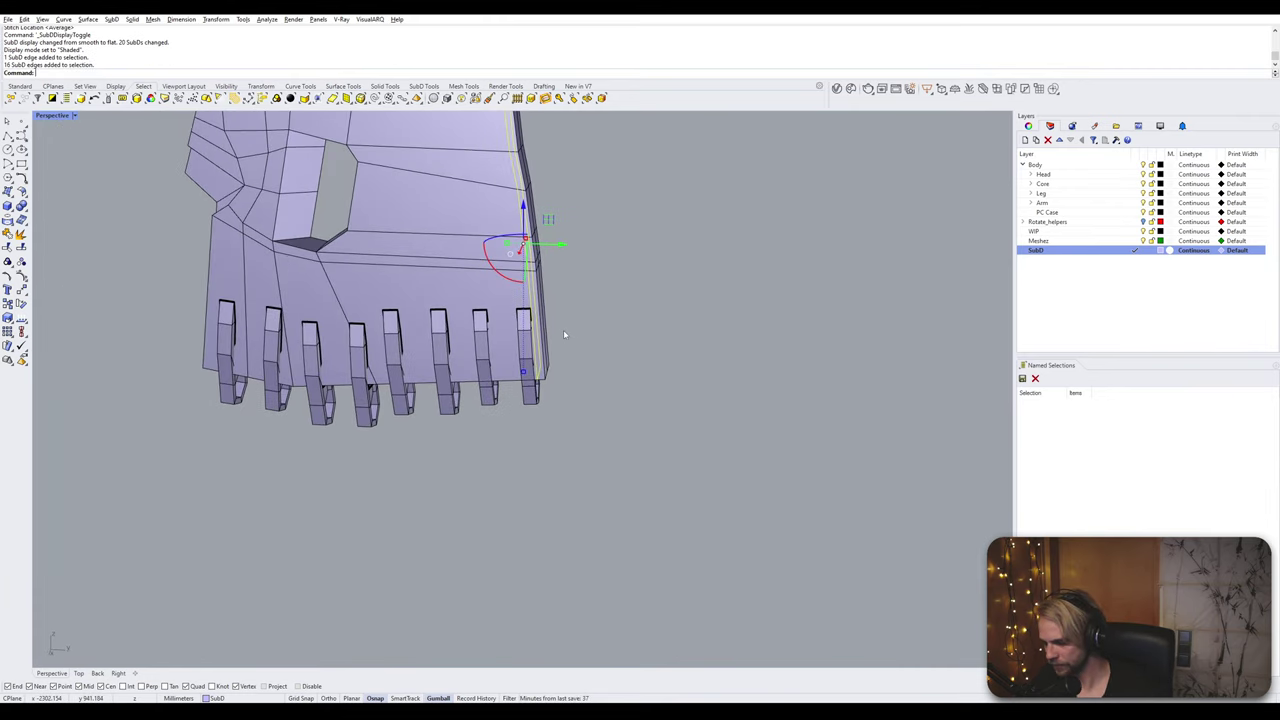
{"action": "key", "text": "Return"}
{"action": "scroll", "coordinate": [560, 316], "scroll_direction": "up", "scroll_amount": 5}
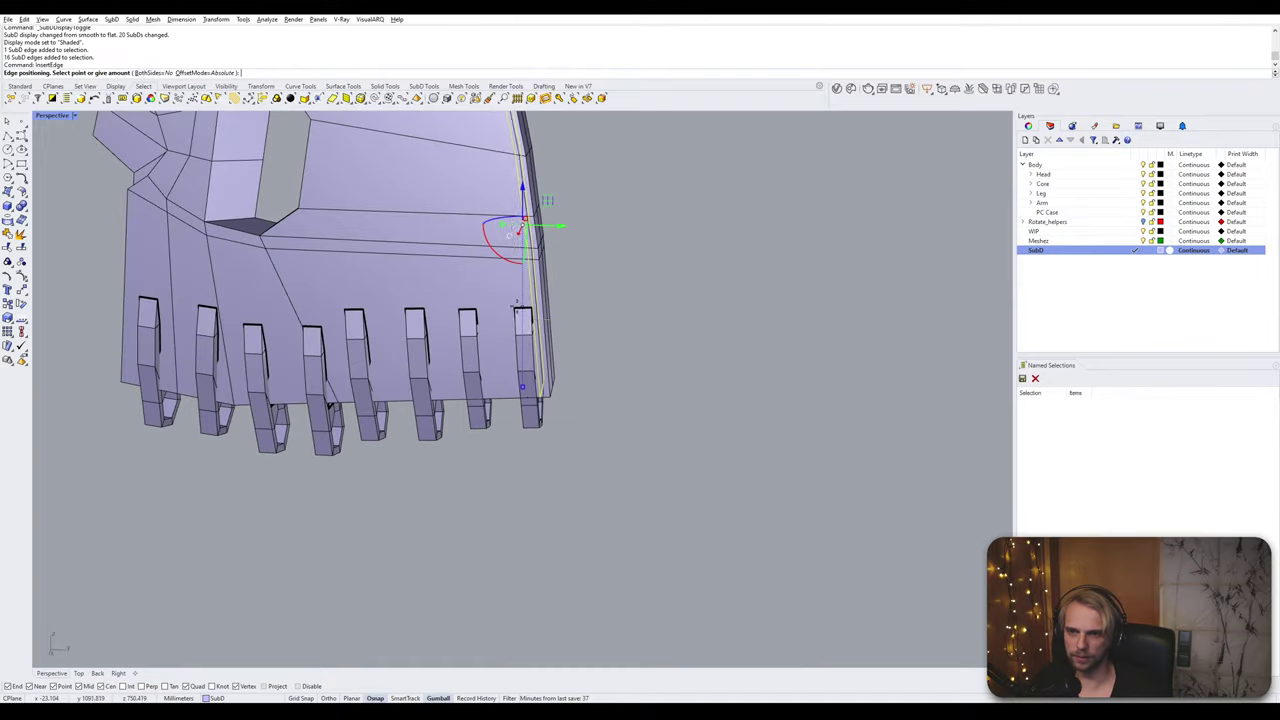
{"action": "right_click_drag", "start_coordinate": [560, 314], "coordinate": [588, 247]}
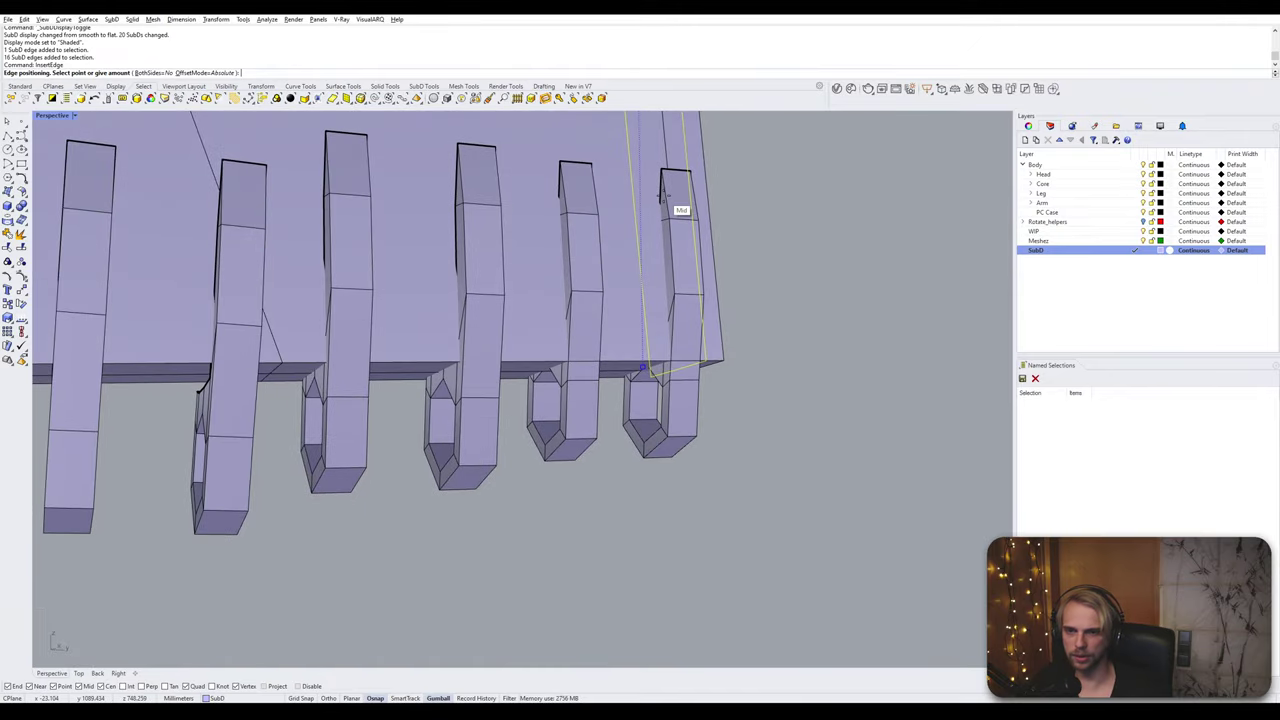
{"action": "right_click_drag", "start_coordinate": [663, 197], "coordinate": [548, 262]}
{"action": "scroll", "coordinate": [618, 188], "scroll_direction": "up", "scroll_amount": 5}
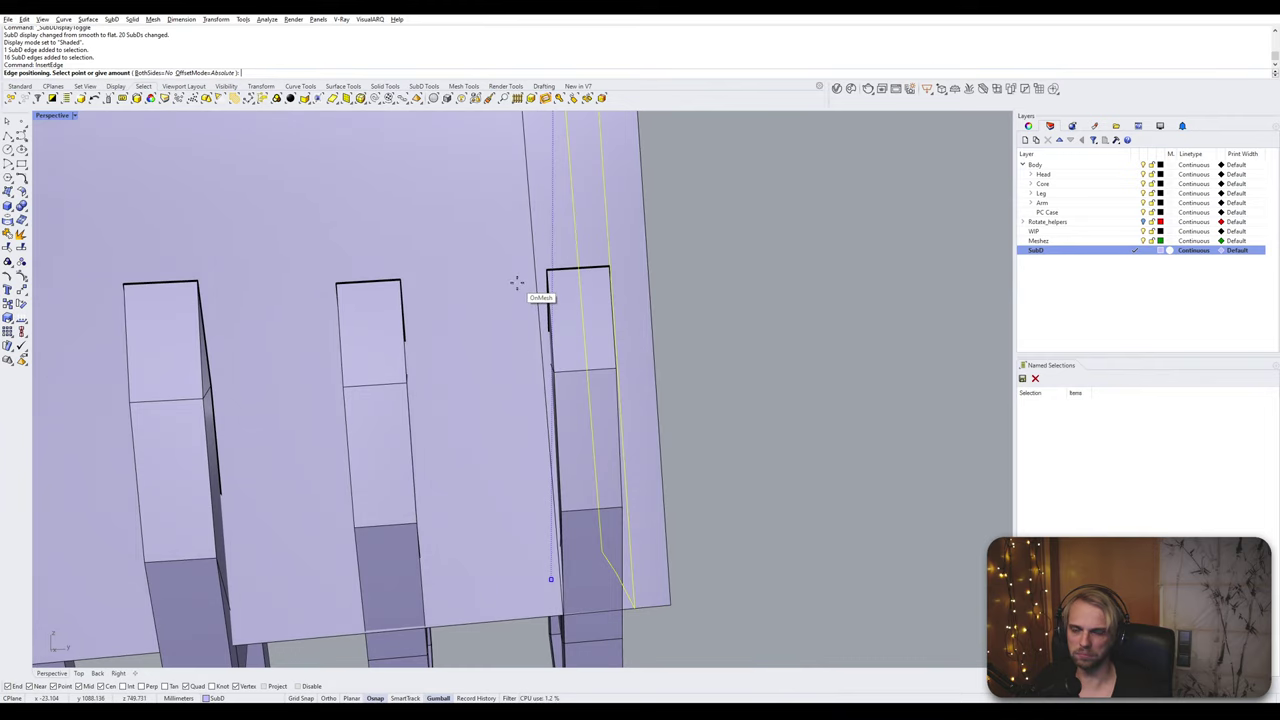
{"action": "left_click", "coordinate": [518, 283]}
Step: Insert three more vertical edge loops progressing leftward across the palm plate
{"action": "scroll", "coordinate": [520, 282], "scroll_direction": "down", "scroll_amount": 7}
{"action": "mouse_move", "coordinate": [524, 282]}
{"action": "right_mouse_down"}
{"action": "mouse_move", "coordinate": [563, 295]}
{"action": "mouse_move", "coordinate": [543, 271]}
{"action": "right_mouse_up"}
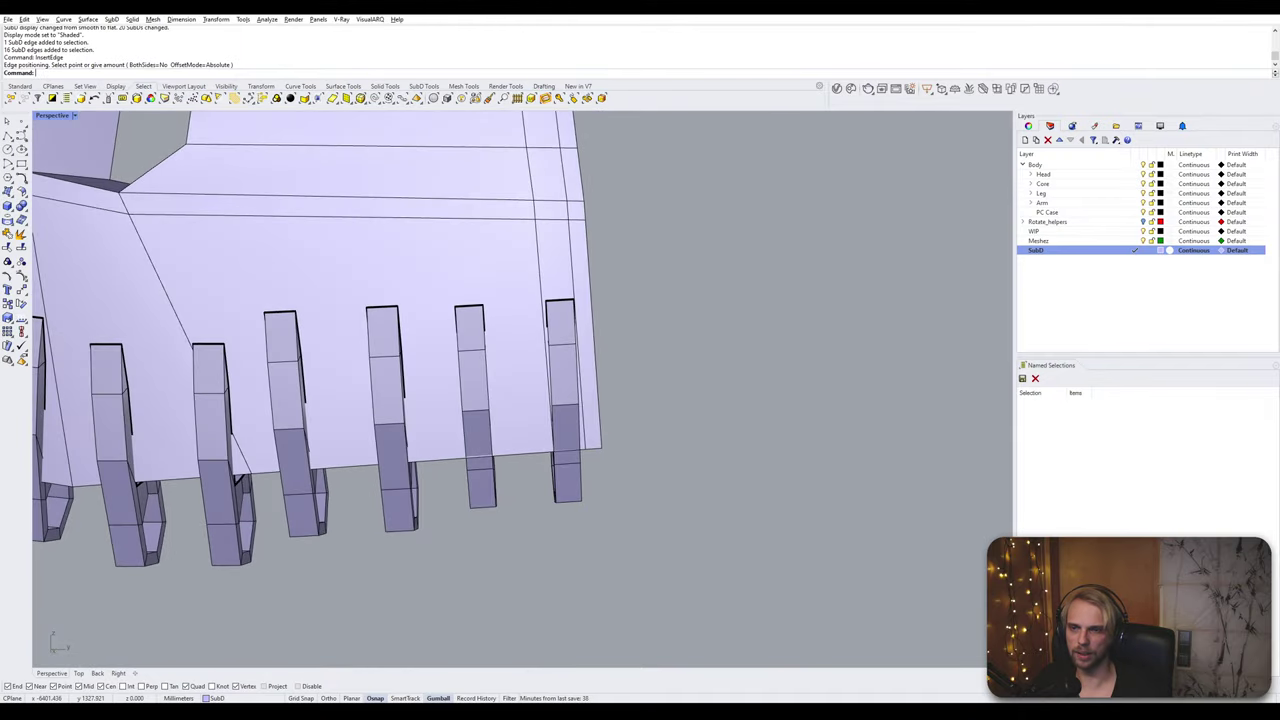
{"action": "double_click", "coordinate": [540, 271]}
{"action": "right_click", "coordinate": [536, 270]}
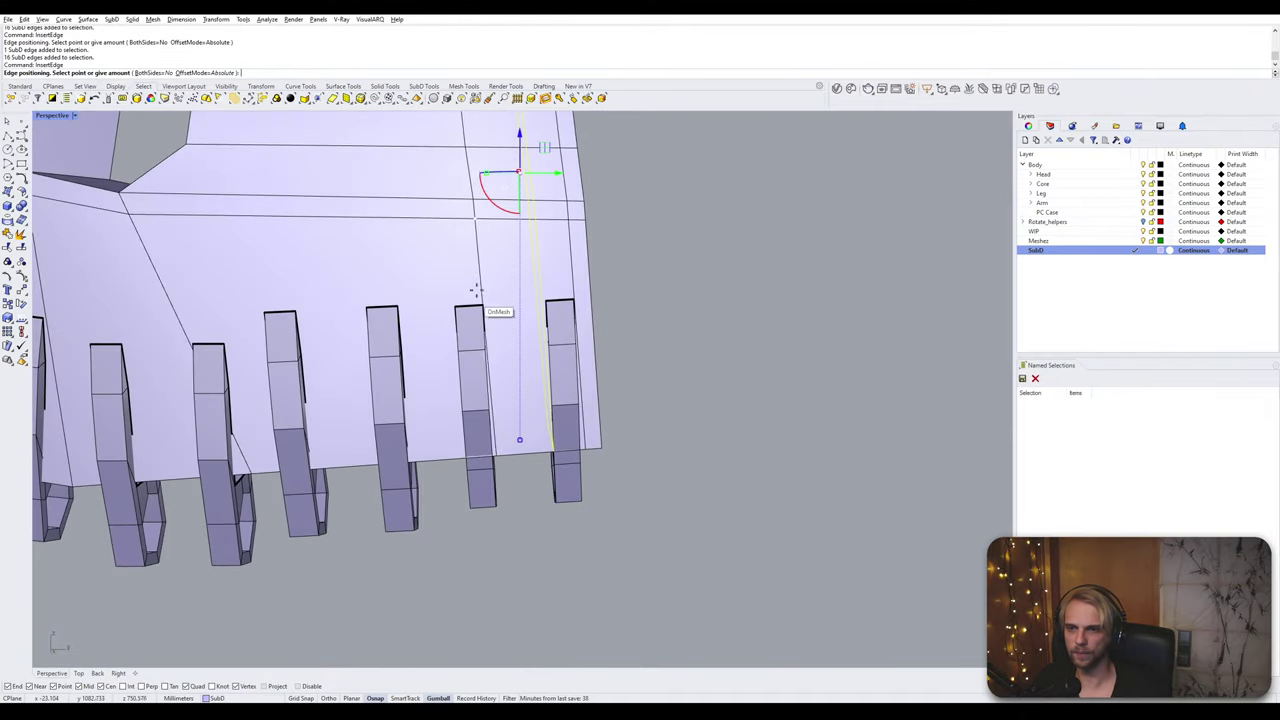
{"action": "left_click", "coordinate": [477, 234]}
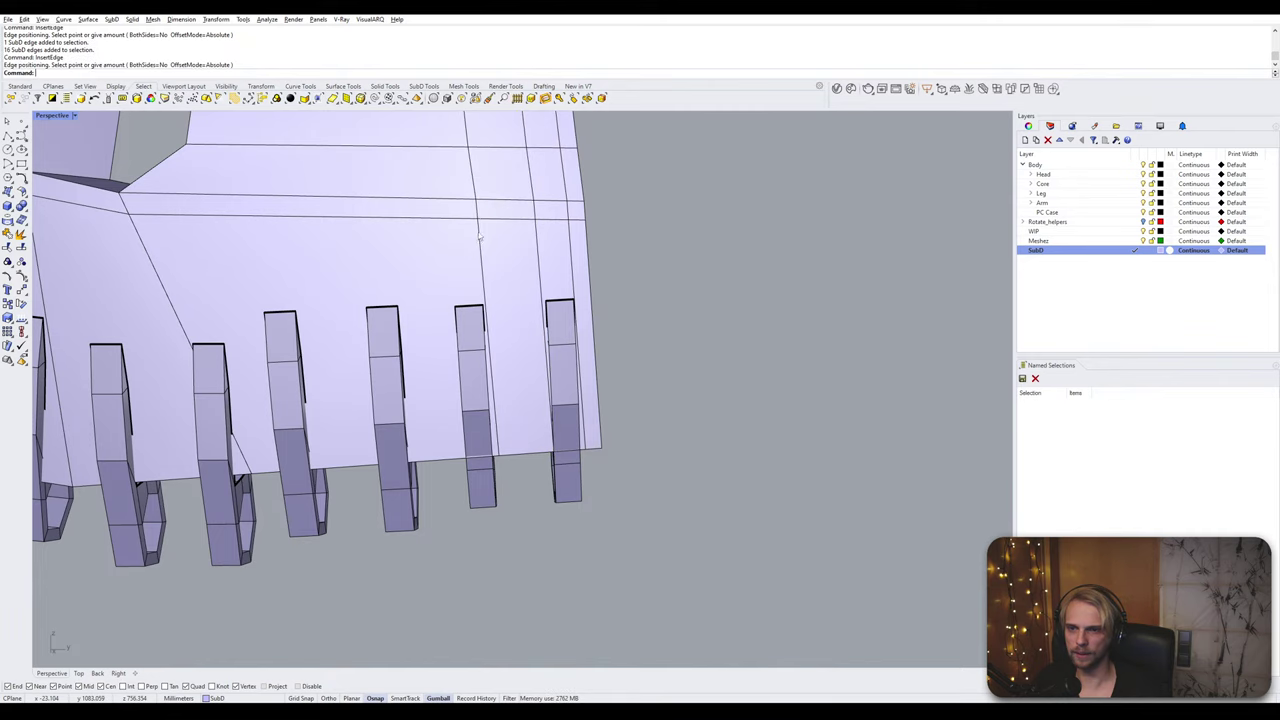
{"action": "key", "text": "Return"}
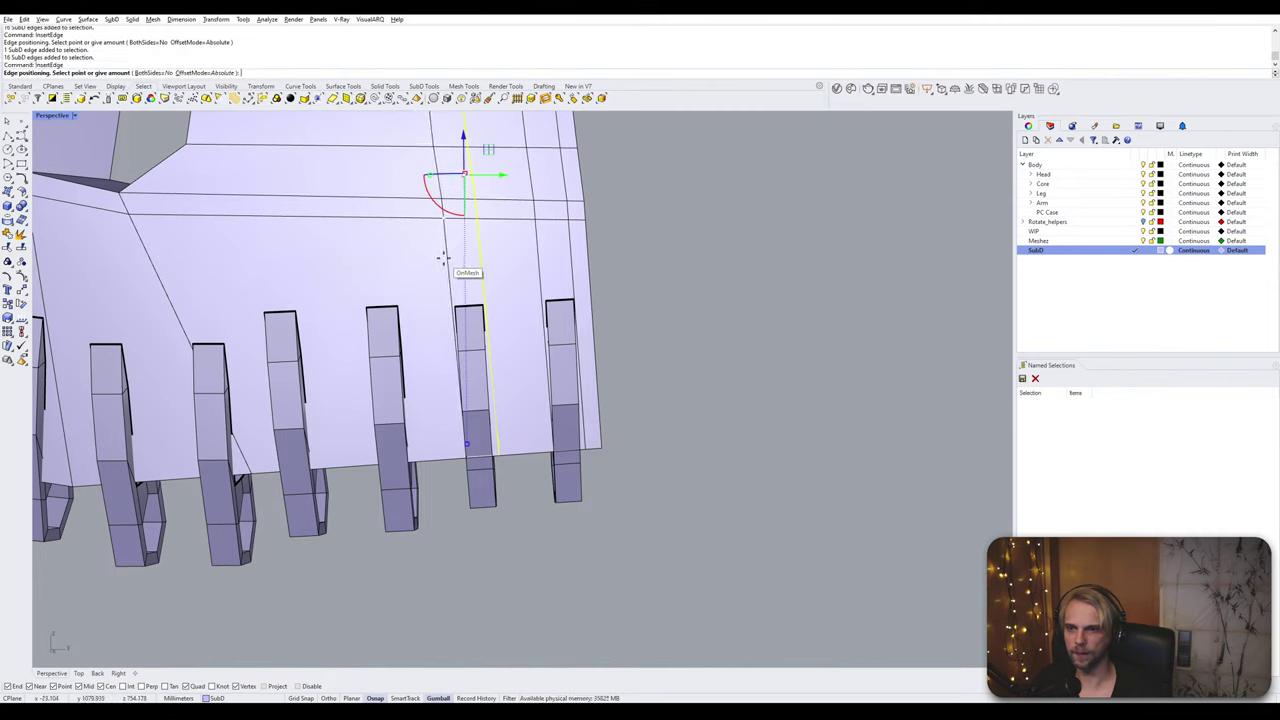
{"action": "left_click", "coordinate": [443, 258]}
{"action": "left_click", "coordinate": [446, 257]}
{"action": "key", "text": "Return"}
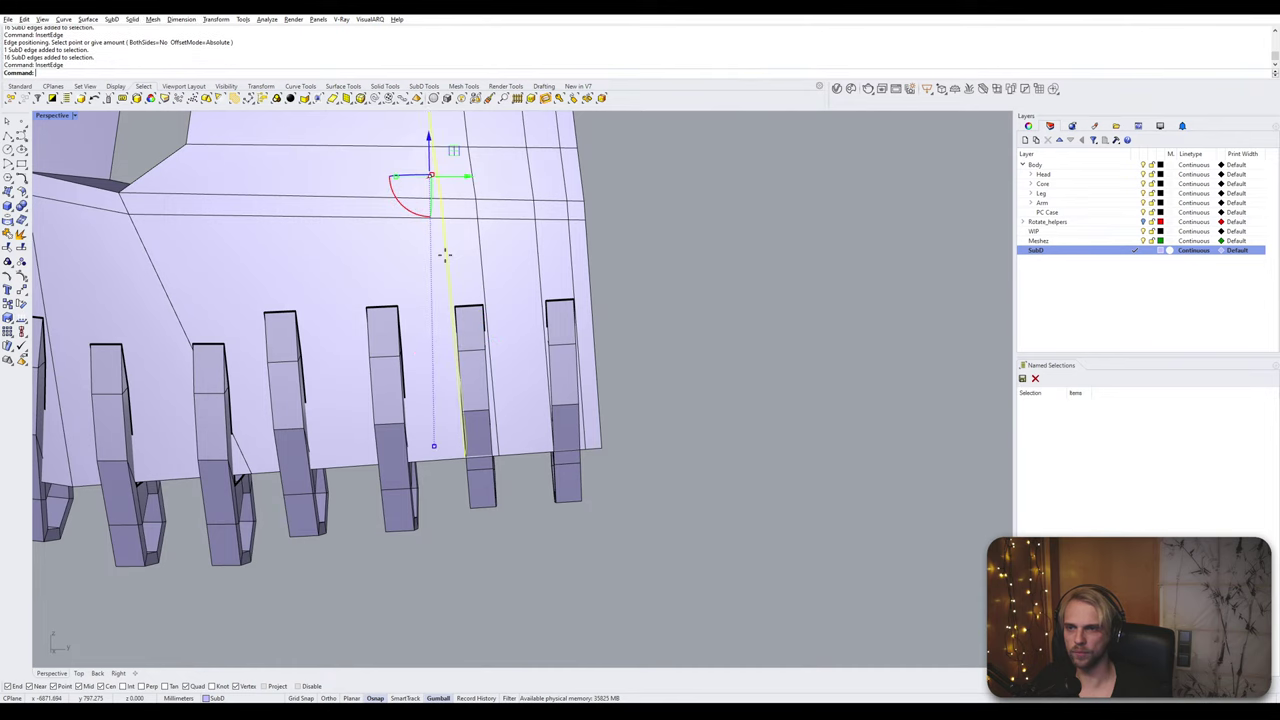
{"action": "left_click", "coordinate": [394, 268]}
Step: Select two lug-base edges on the palm plate for sliding
{"action": "scroll", "coordinate": [393, 272], "scroll_direction": "down", "scroll_amount": 6}
{"action": "right_click_drag", "start_coordinate": [394, 273], "coordinate": [438, 413], "text": "shift"}
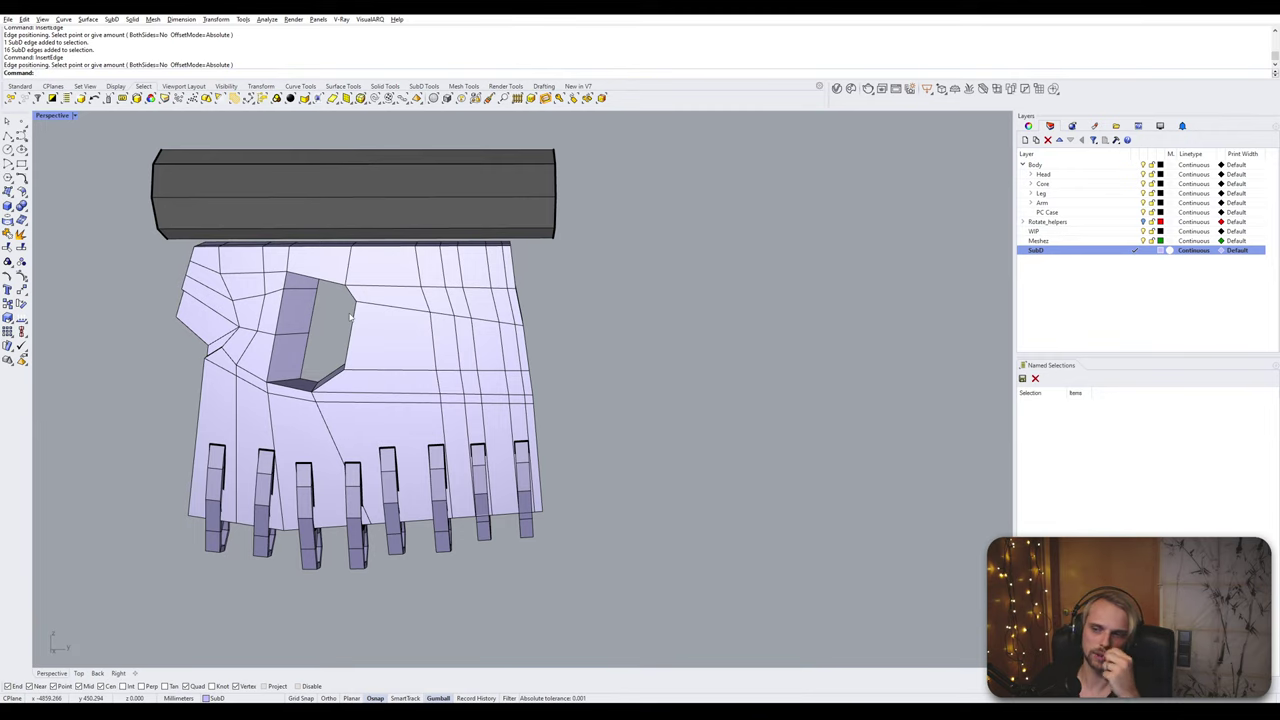
{"action": "scroll", "coordinate": [358, 440], "scroll_direction": "up", "scroll_amount": 6}
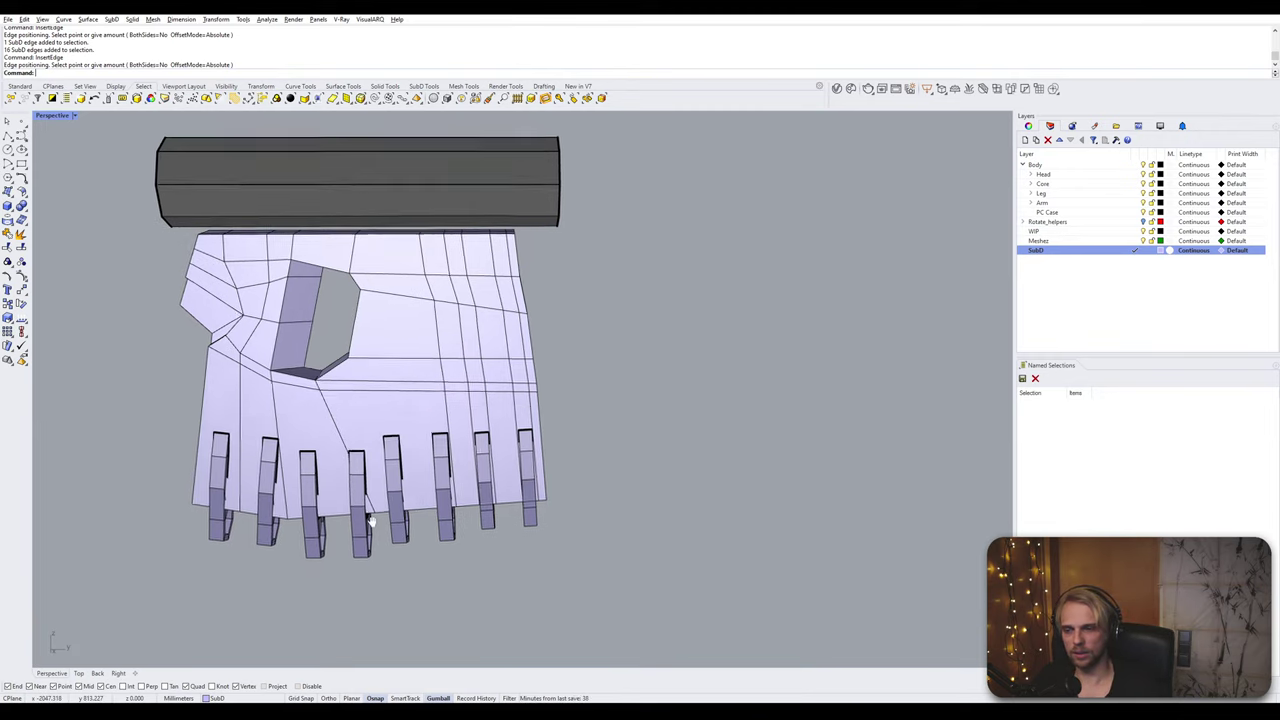
{"action": "left_click", "coordinate": [405, 346]}
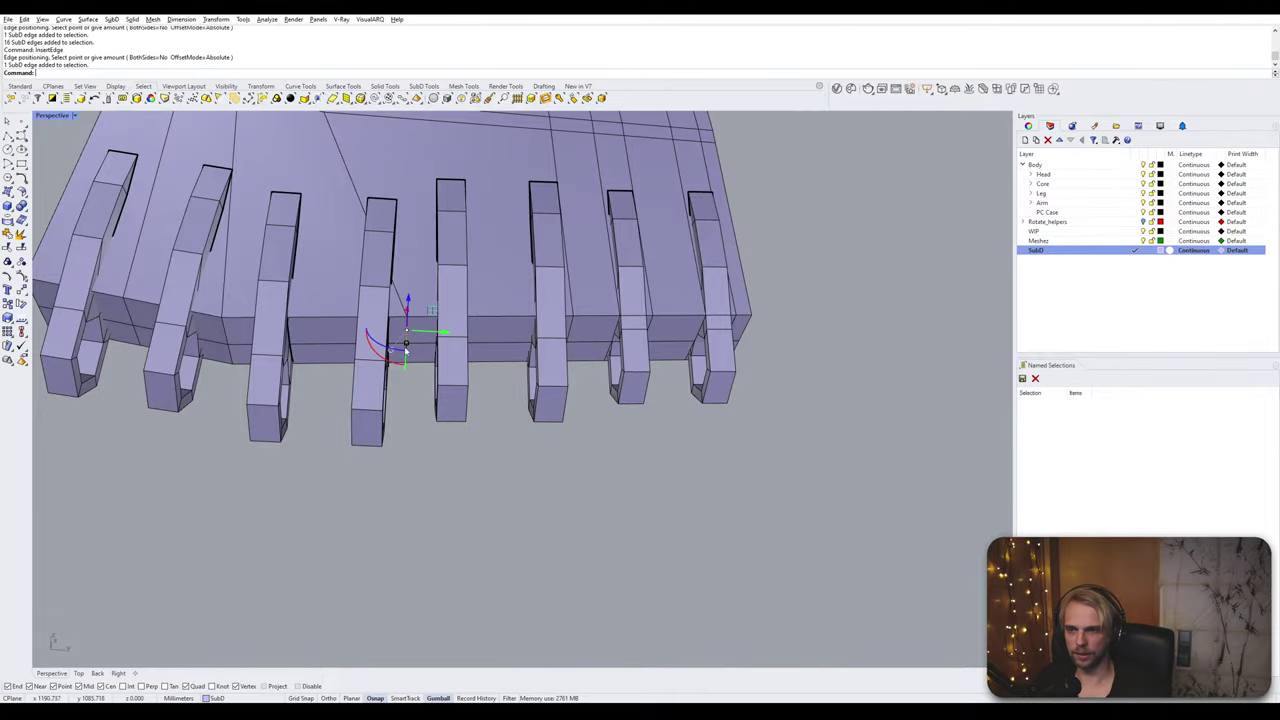
{"action": "right_click_drag", "start_coordinate": [413, 343], "coordinate": [406, 243]}
{"action": "scroll", "coordinate": [406, 243], "scroll_direction": "up", "scroll_amount": 4}
{"action": "left_click", "coordinate": [402, 320], "text": "ctrl+shift"}
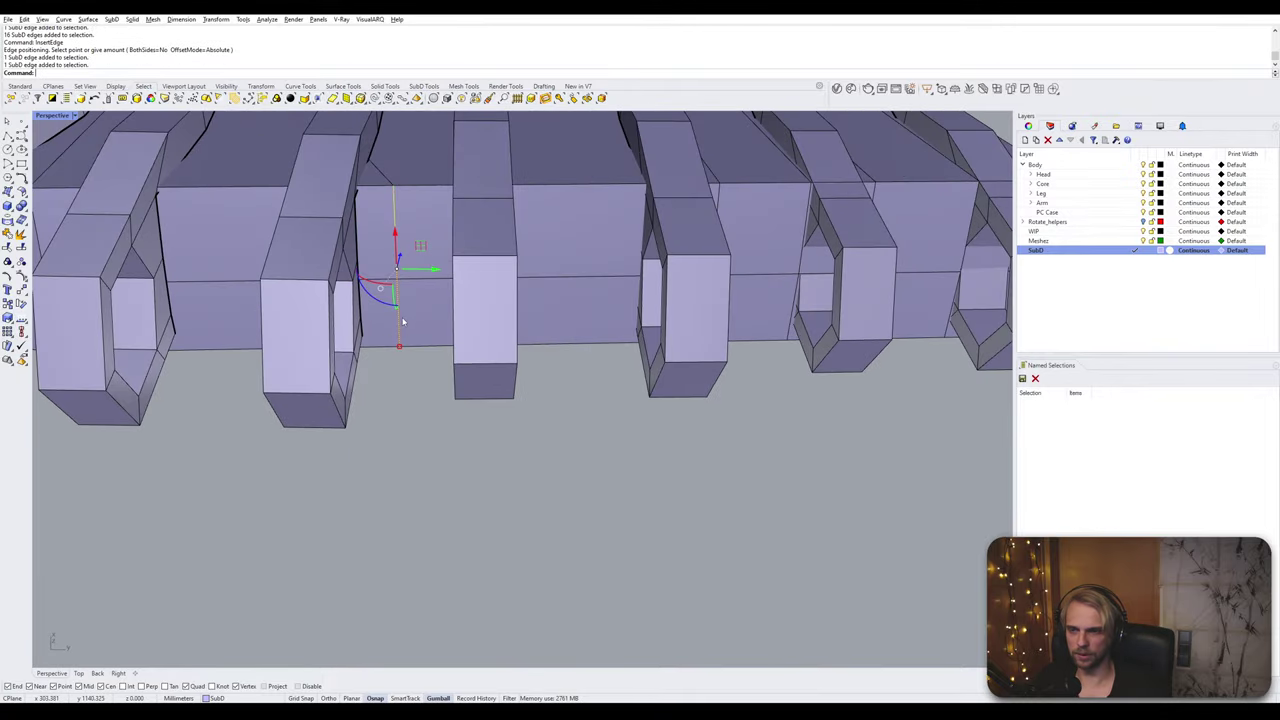
{"action": "scroll", "coordinate": [403, 320], "scroll_direction": "down", "scroll_amount": 6}
{"action": "right_click_drag", "start_coordinate": [403, 320], "coordinate": [349, 454]}
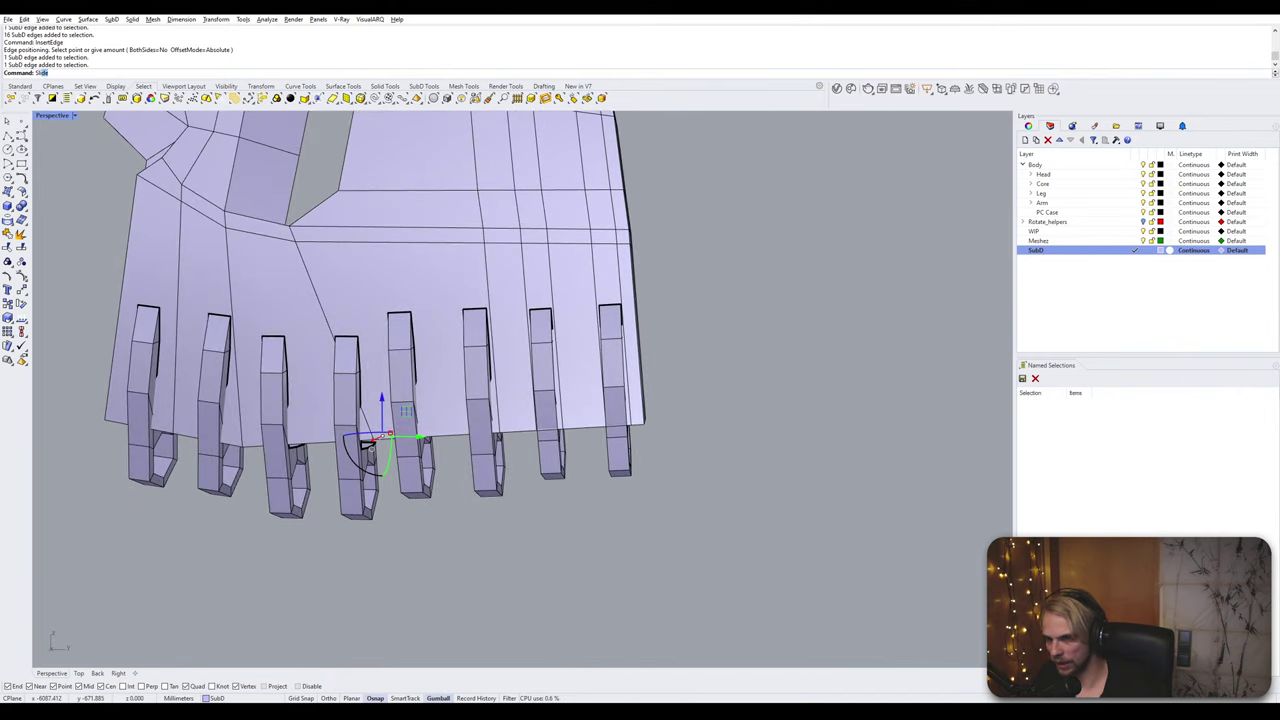
Step: Slide the selected edges across the plate by the picked distance
{"action": "key", "text": "Return"}
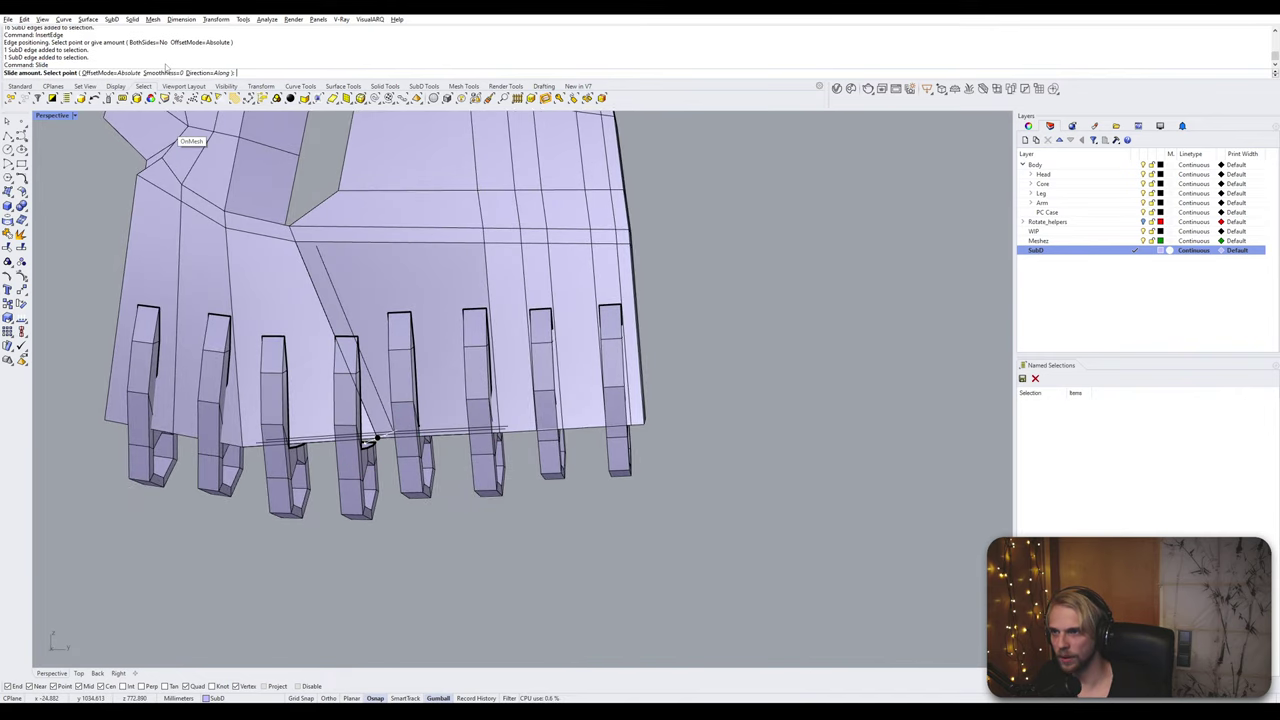
{"action": "left_click", "coordinate": [188, 73]}
{"action": "right_click_drag", "start_coordinate": [323, 457], "coordinate": [330, 437]}
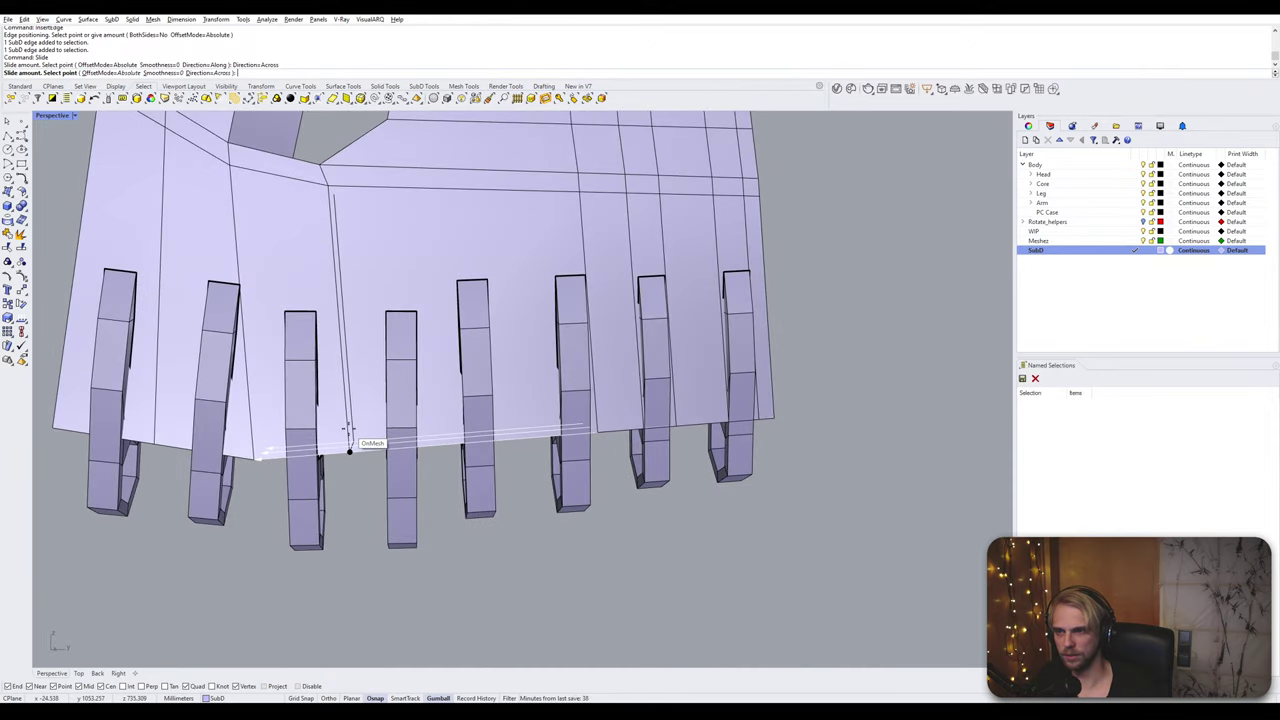
{"action": "left_click", "coordinate": [349, 430]}
{"action": "right_click_drag", "start_coordinate": [349, 430], "coordinate": [425, 337]}
Step: Insert two vertical edge loops beside the plate's vertical loops near the left finger lugs
{"action": "double_click", "coordinate": [425, 337]}
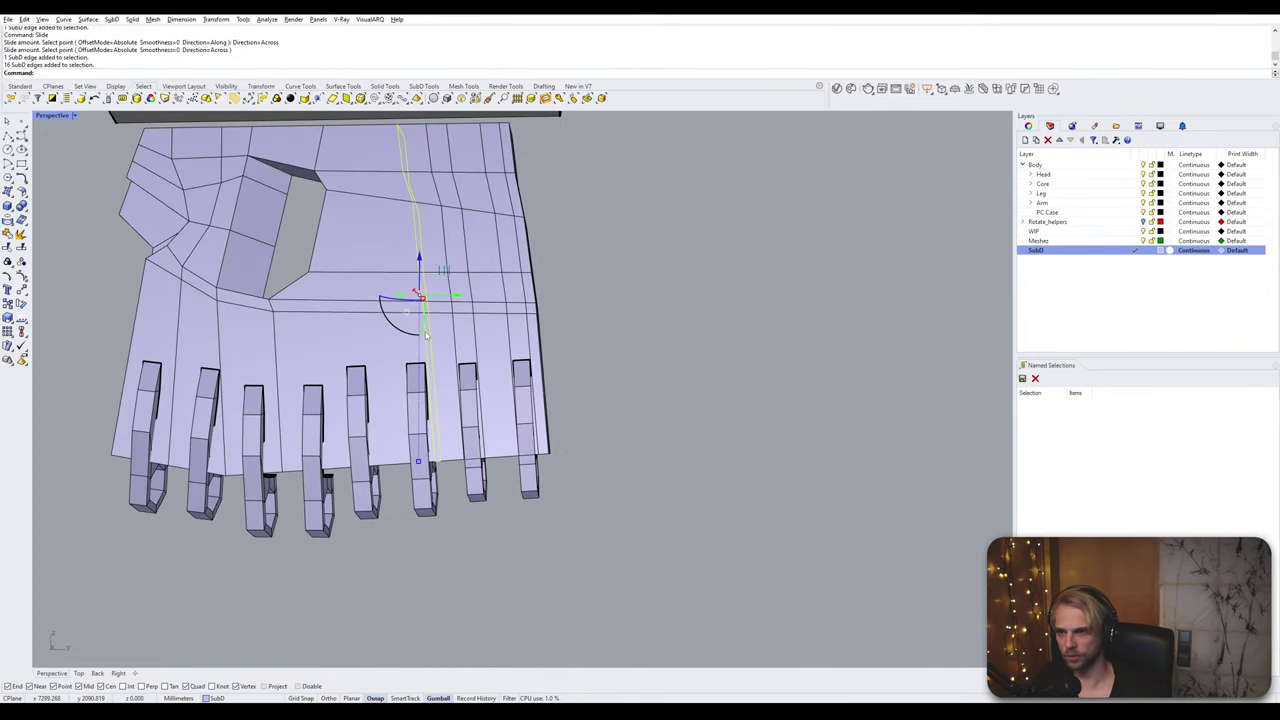
{"action": "key", "text": "Return"}
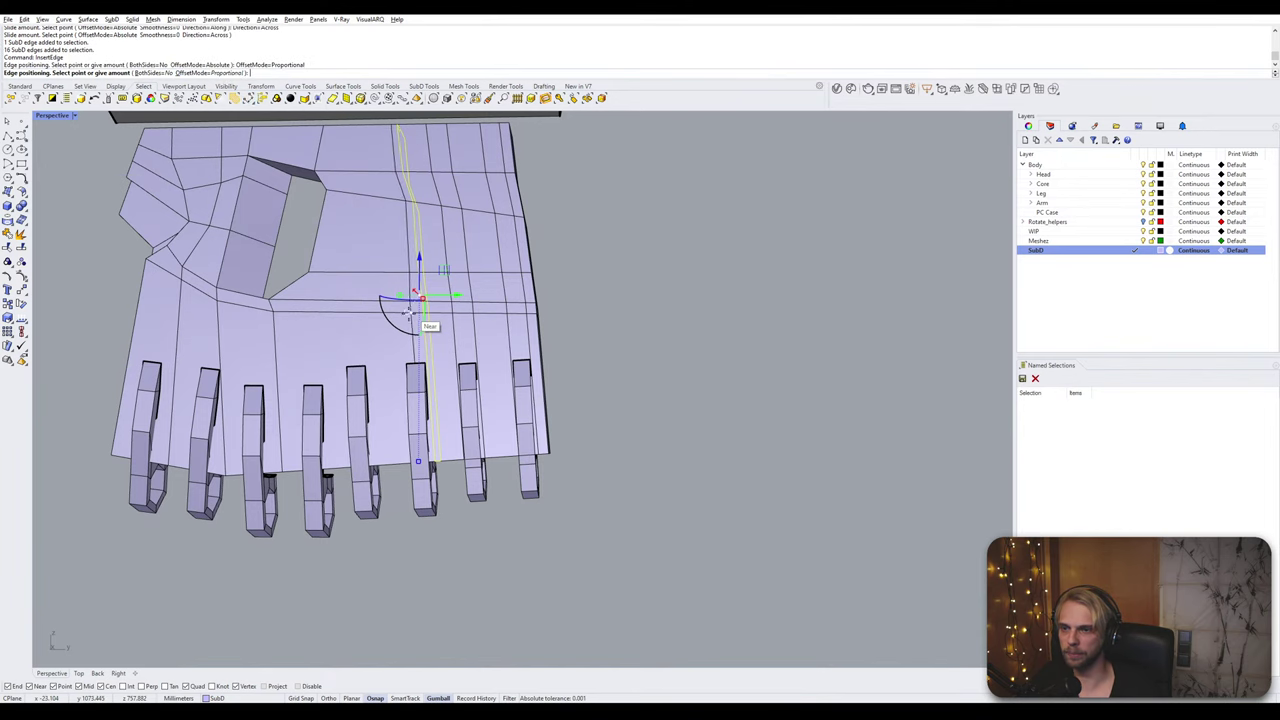
{"action": "right_click_drag", "start_coordinate": [399, 320], "coordinate": [413, 329]}
{"action": "scroll", "coordinate": [410, 326], "scroll_direction": "up", "scroll_amount": 2}
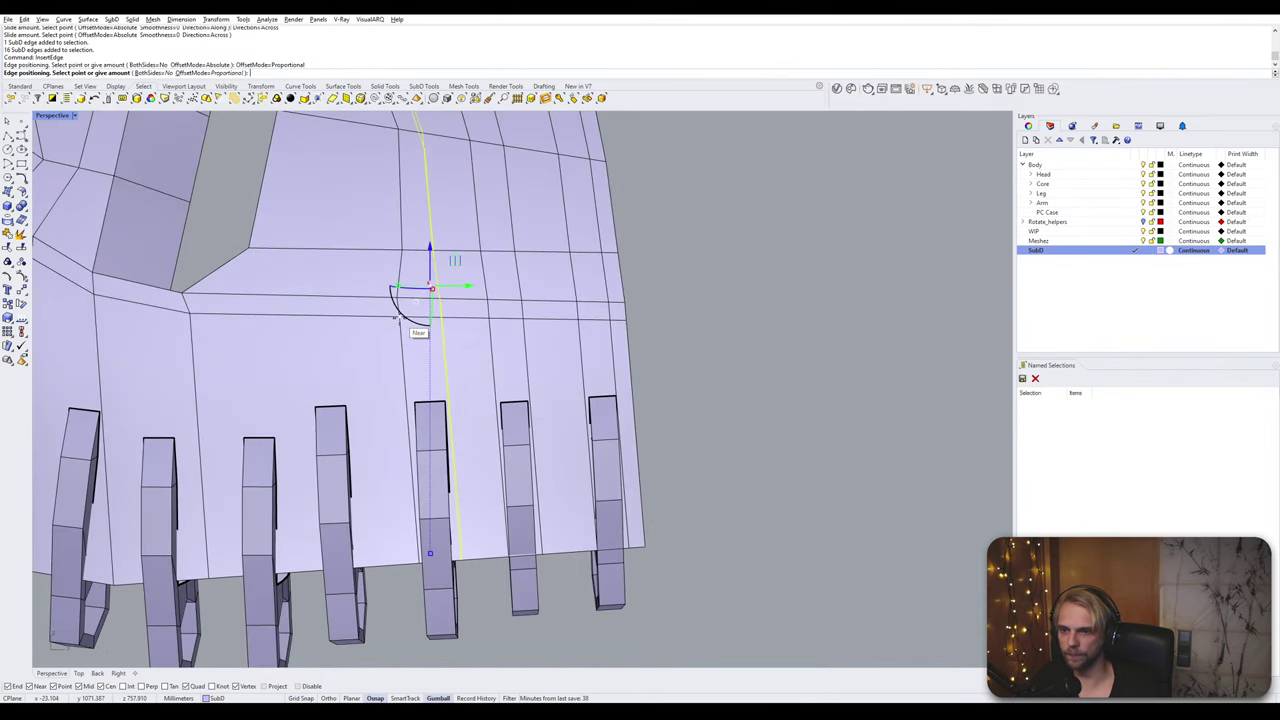
{"action": "left_click", "coordinate": [403, 322]}
{"action": "double_click", "coordinate": [402, 312]}
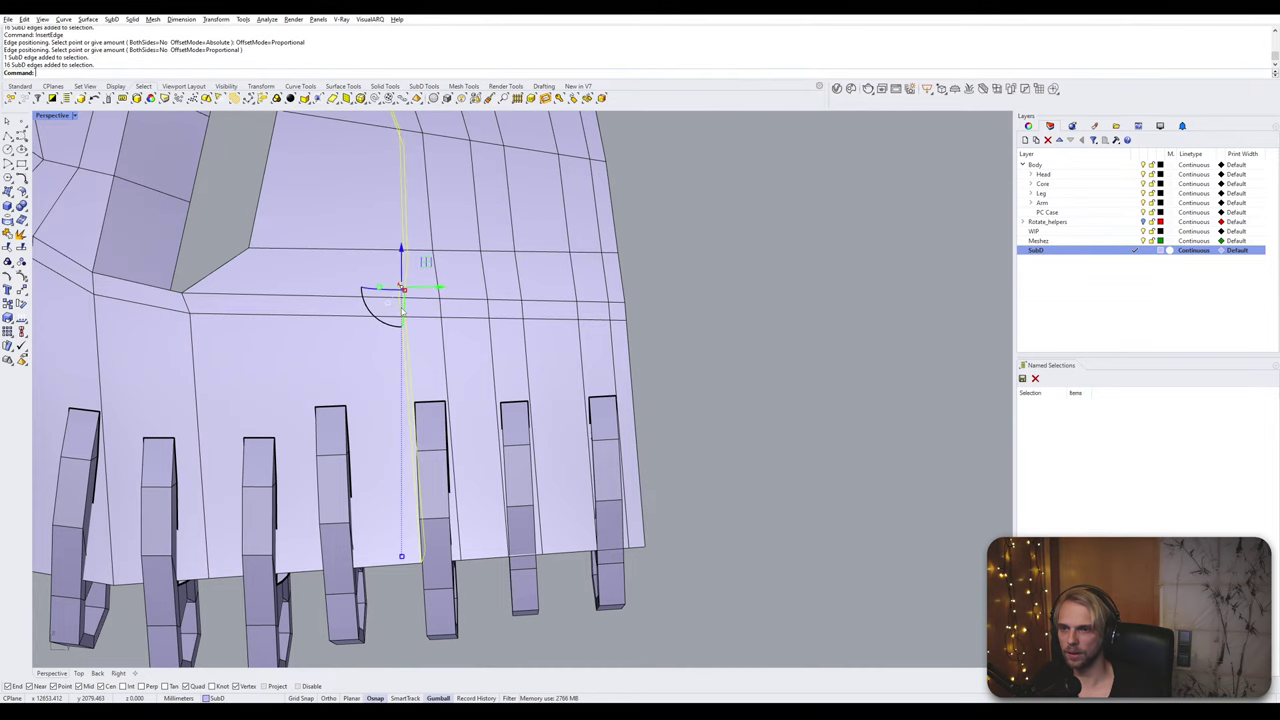
{"action": "key", "text": "Return"}
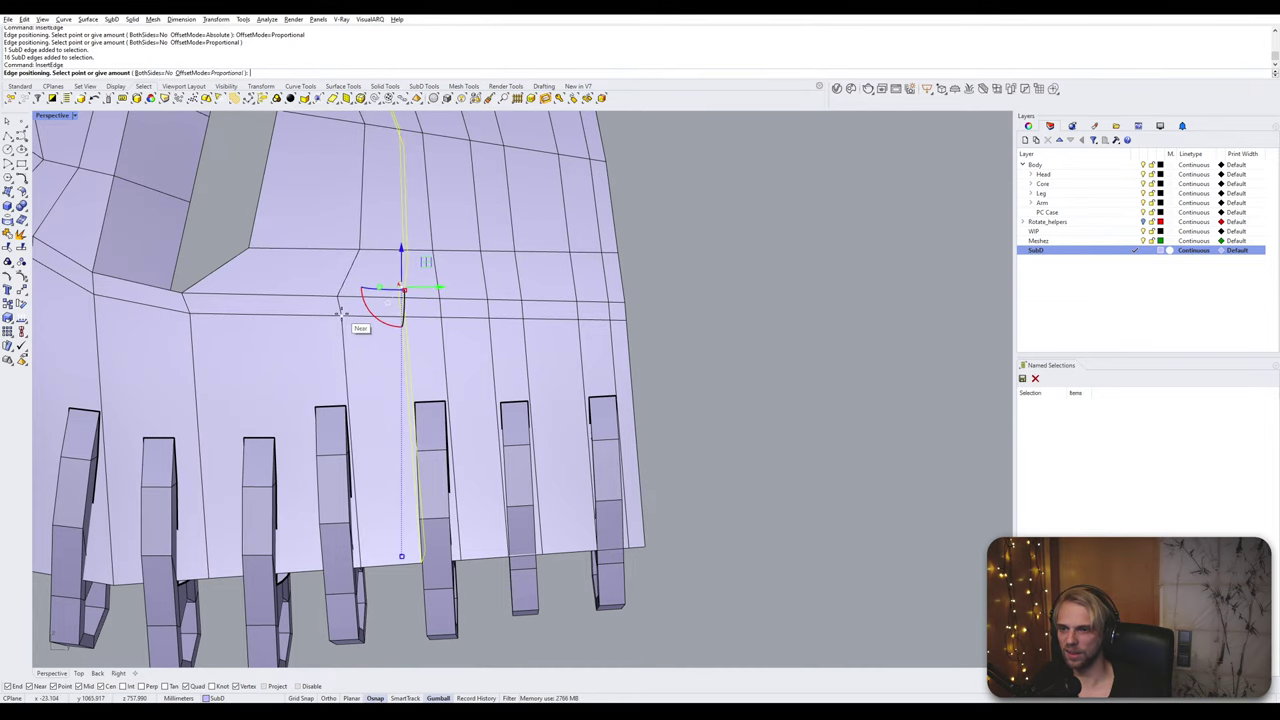
{"action": "left_click", "coordinate": [341, 313]}
{"action": "scroll", "coordinate": [402, 255], "scroll_direction": "down", "scroll_amount": 3}
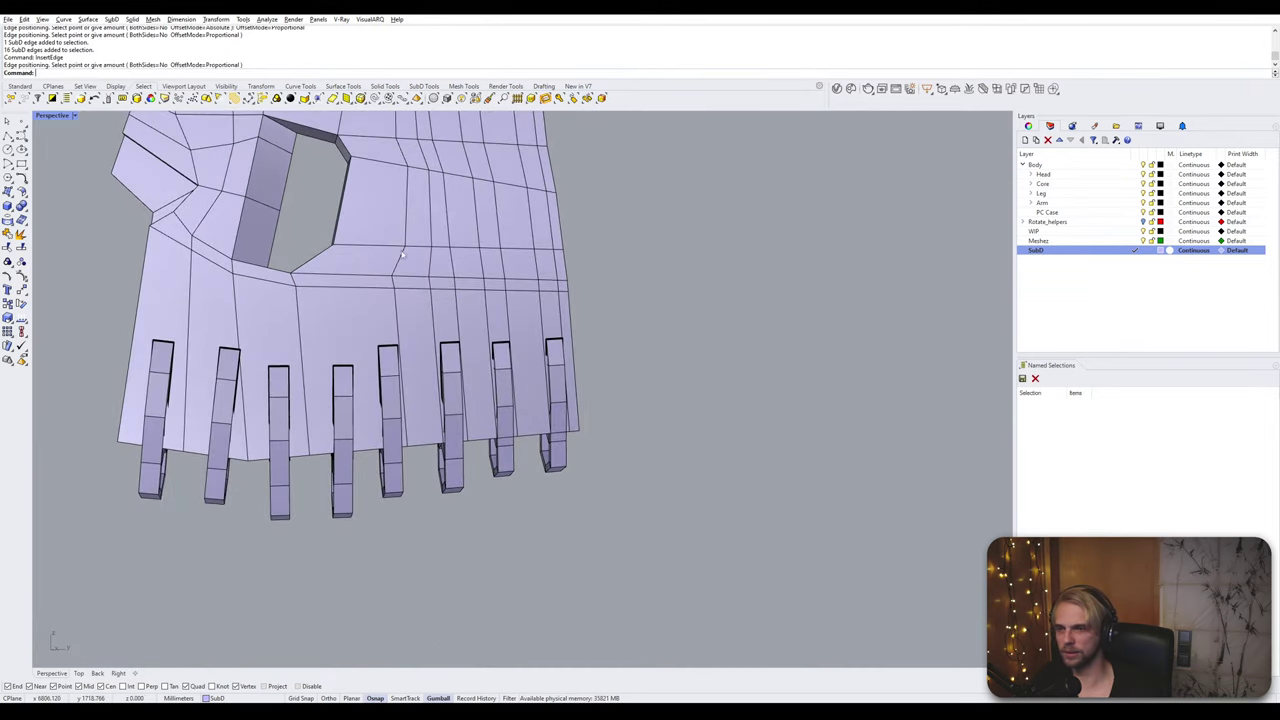
{"action": "scroll", "coordinate": [402, 255], "scroll_direction": "up", "scroll_amount": 3}
Step: Insert three more vertical edge loops, including two above a middle lug
{"action": "double_click", "coordinate": [408, 314]}
{"action": "key", "text": "Return"}
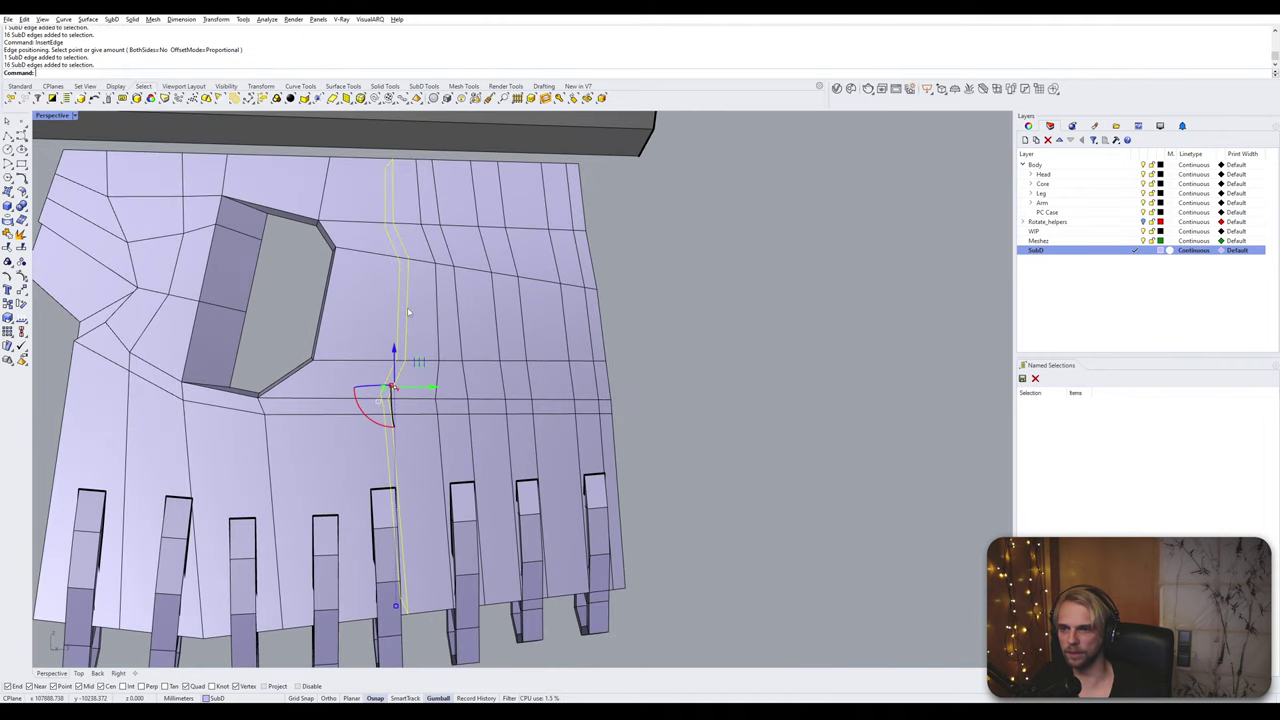
{"action": "left_click", "coordinate": [355, 407]}
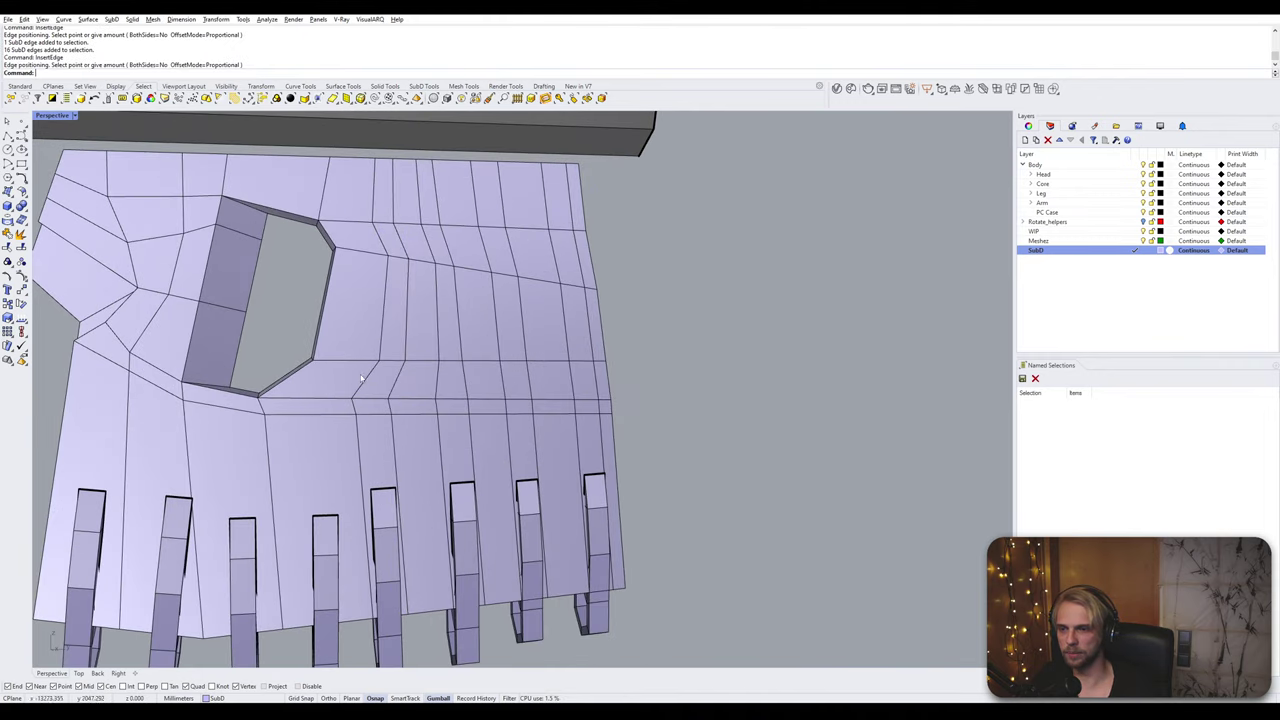
{"action": "scroll", "coordinate": [268, 412], "scroll_direction": "down", "scroll_amount": 2}
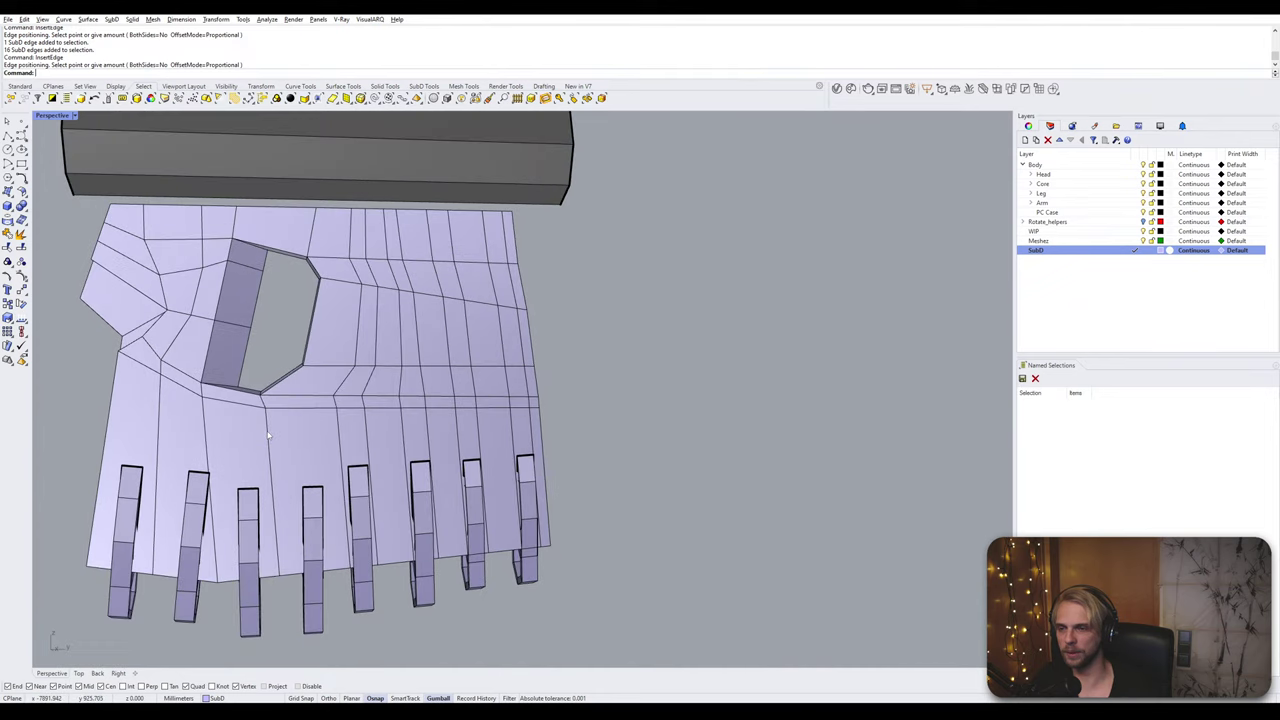
{"action": "scroll", "coordinate": [384, 384], "scroll_direction": "up", "scroll_amount": 2}
{"action": "right_click_drag", "start_coordinate": [290, 432], "coordinate": [373, 371]}
{"action": "double_click", "coordinate": [389, 352]}
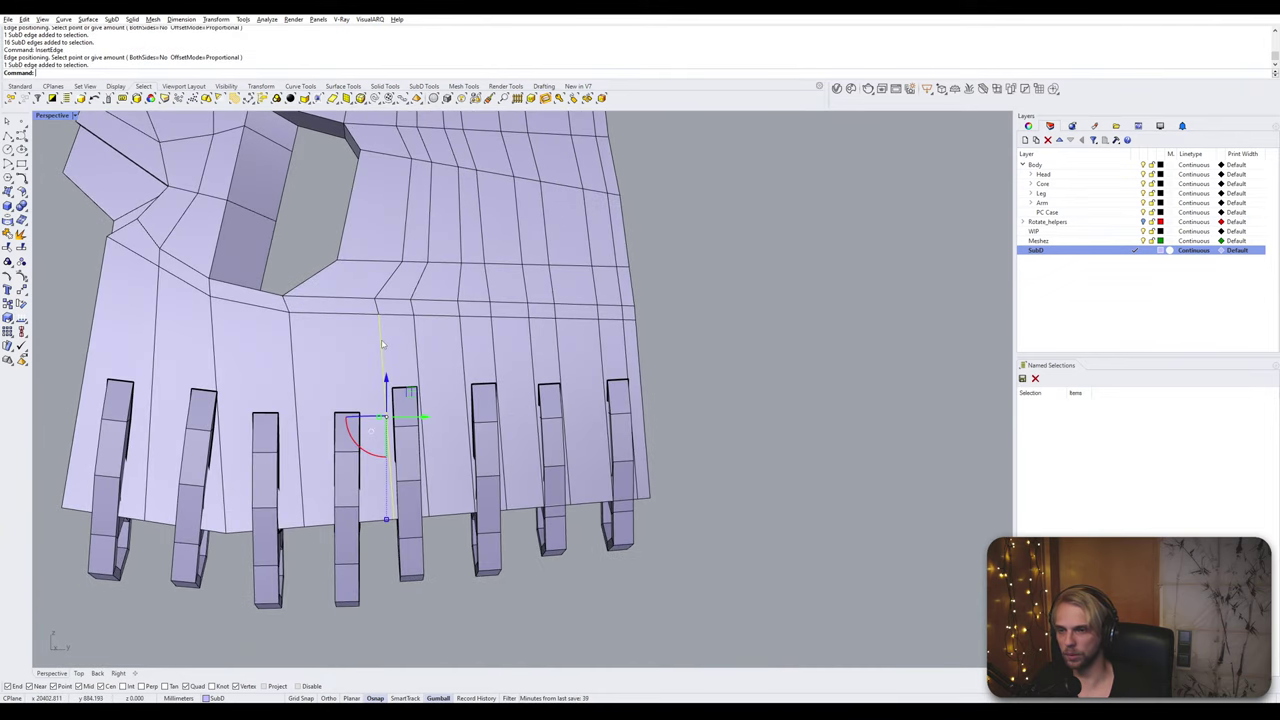
{"action": "key", "text": "Return"}
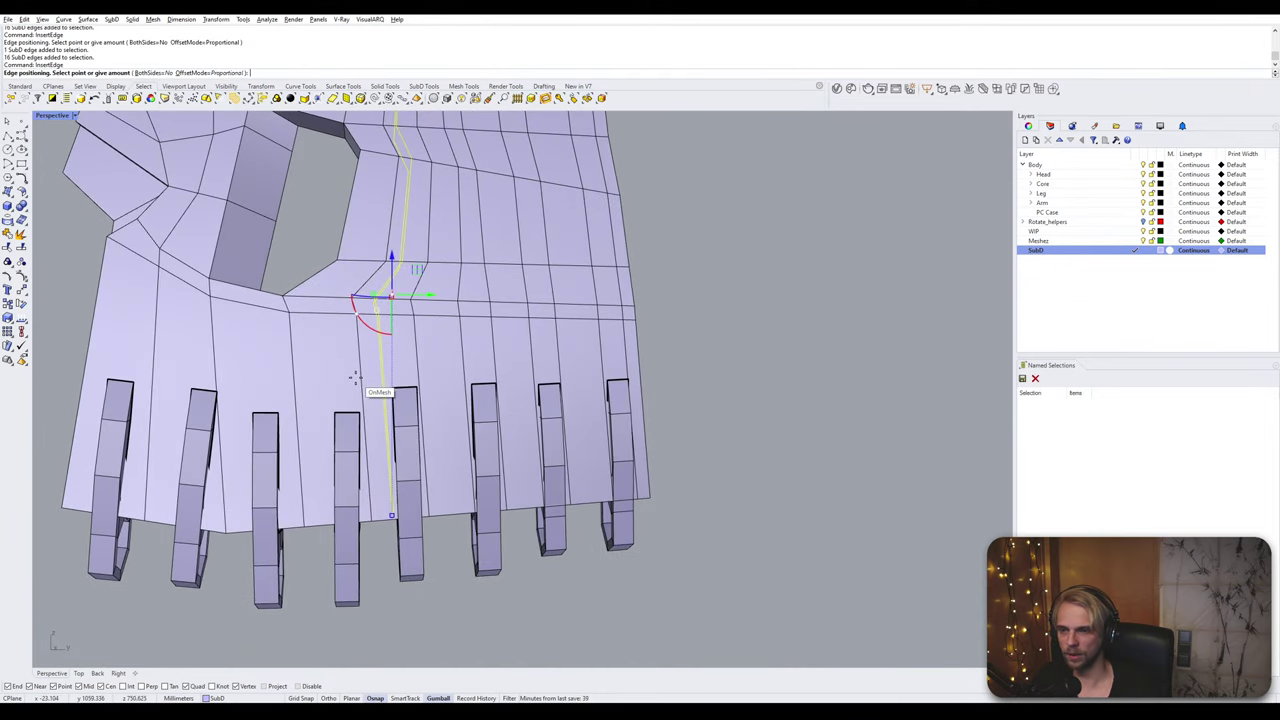
{"action": "left_click", "coordinate": [354, 379]}
{"action": "double_click", "coordinate": [356, 348]}
{"action": "key", "text": "Return"}
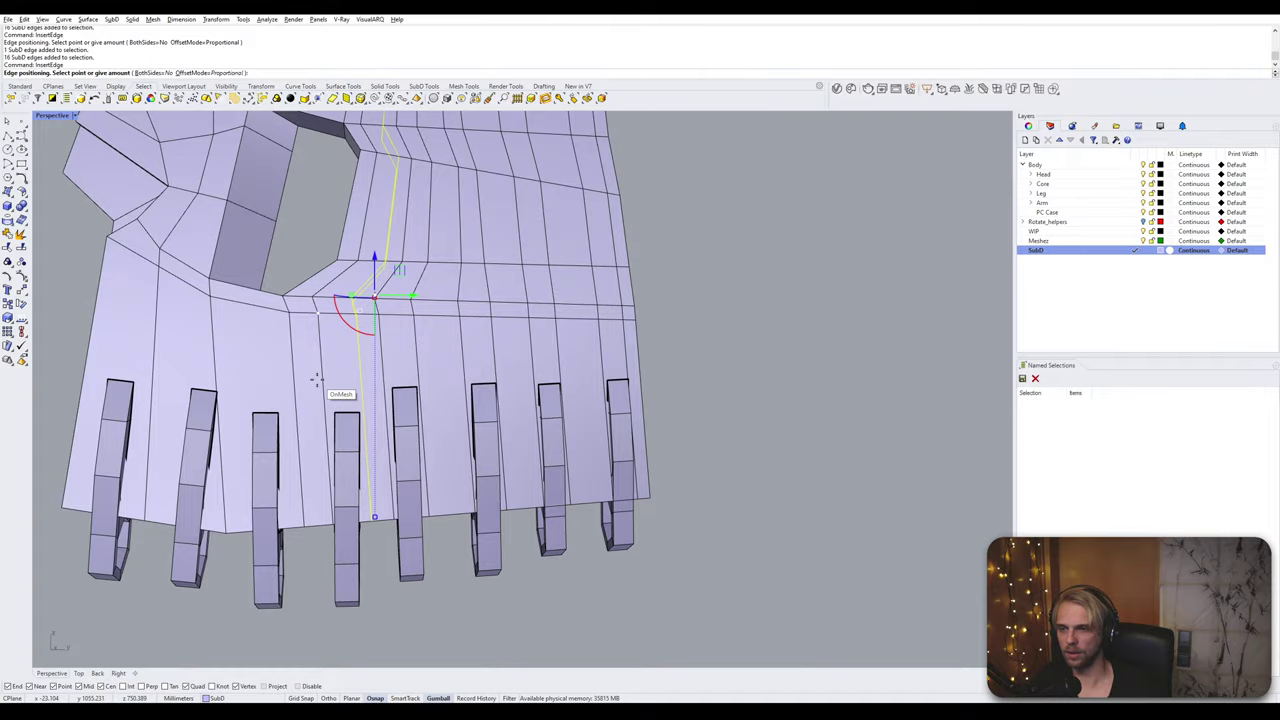
{"action": "left_click", "coordinate": [316, 379]}
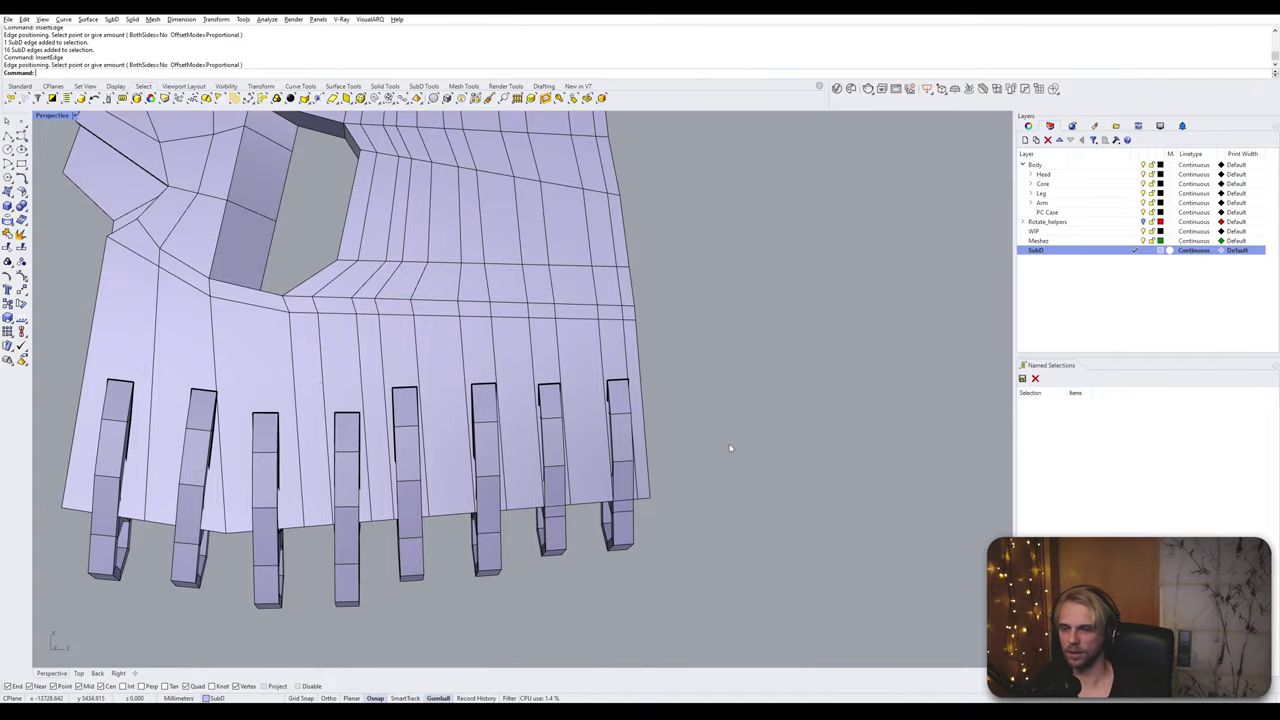
Step: Add vertical edge loops below the hole and beside the lug
{"action": "right_click_drag", "start_coordinate": [730, 448], "coordinate": [561, 342]}
{"action": "double_click", "coordinate": [497, 378]}
{"action": "scroll", "coordinate": [561, 342], "scroll_direction": "up", "scroll_amount": 4}
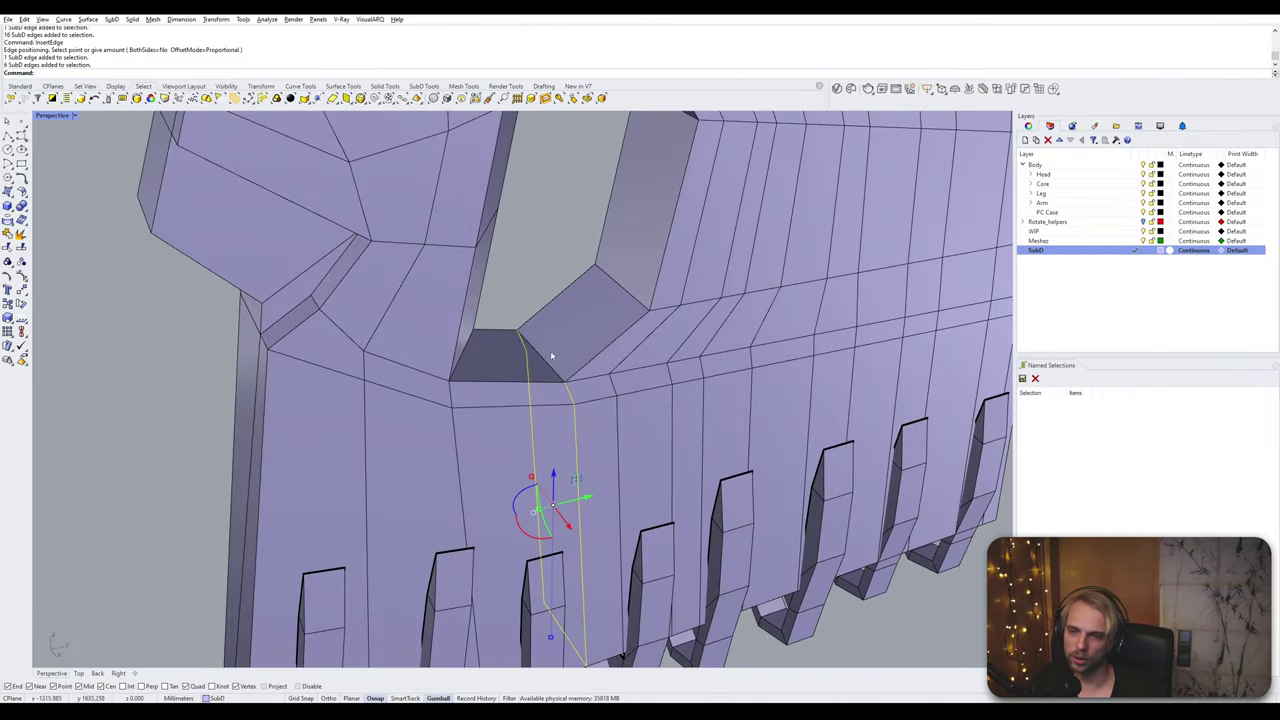
{"action": "right_click_drag", "start_coordinate": [577, 440], "coordinate": [562, 358]}
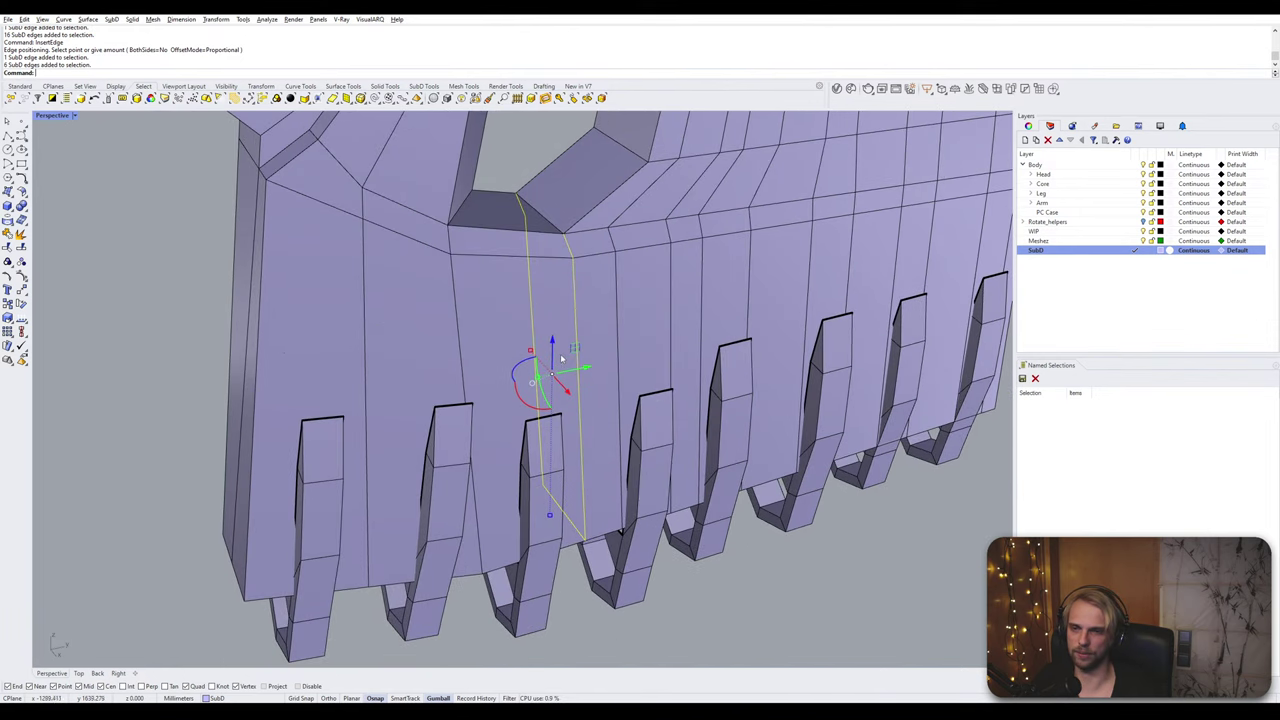
{"action": "right_click", "coordinate": [548, 293]}
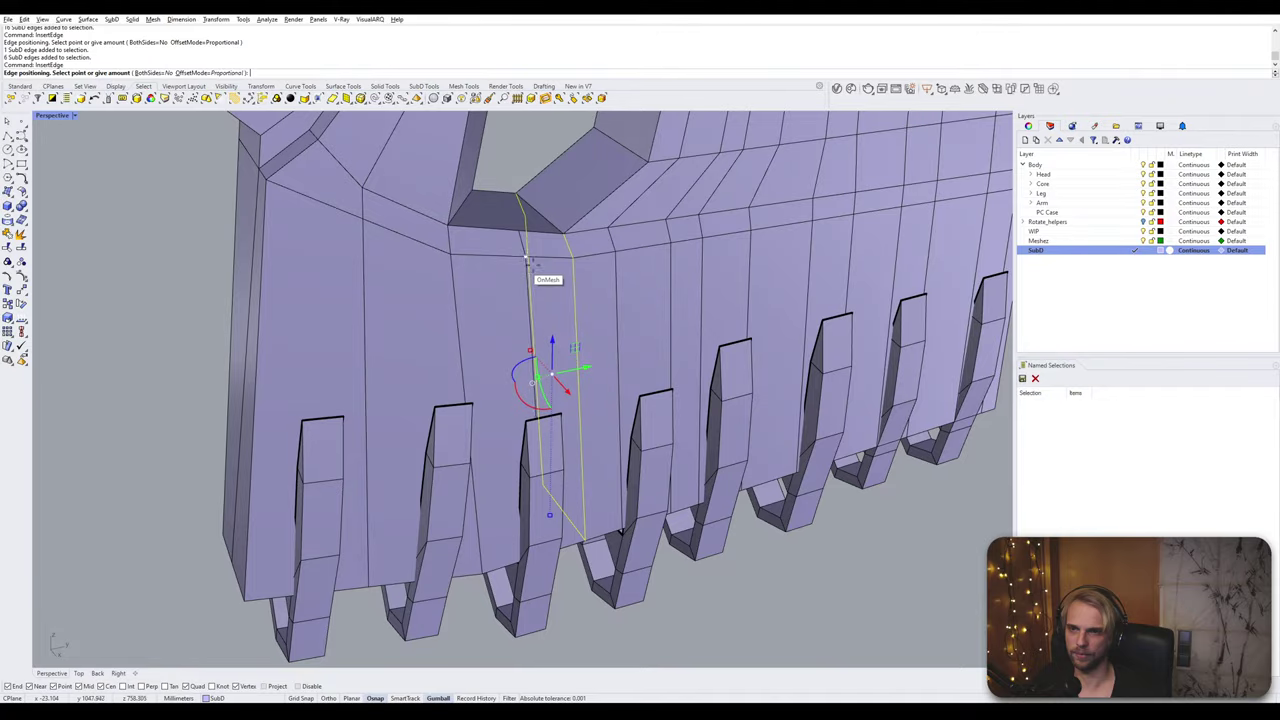
{"action": "right_click_drag", "start_coordinate": [527, 262], "coordinate": [606, 265]}
{"action": "right_click_drag", "start_coordinate": [520, 250], "coordinate": [495, 241]}
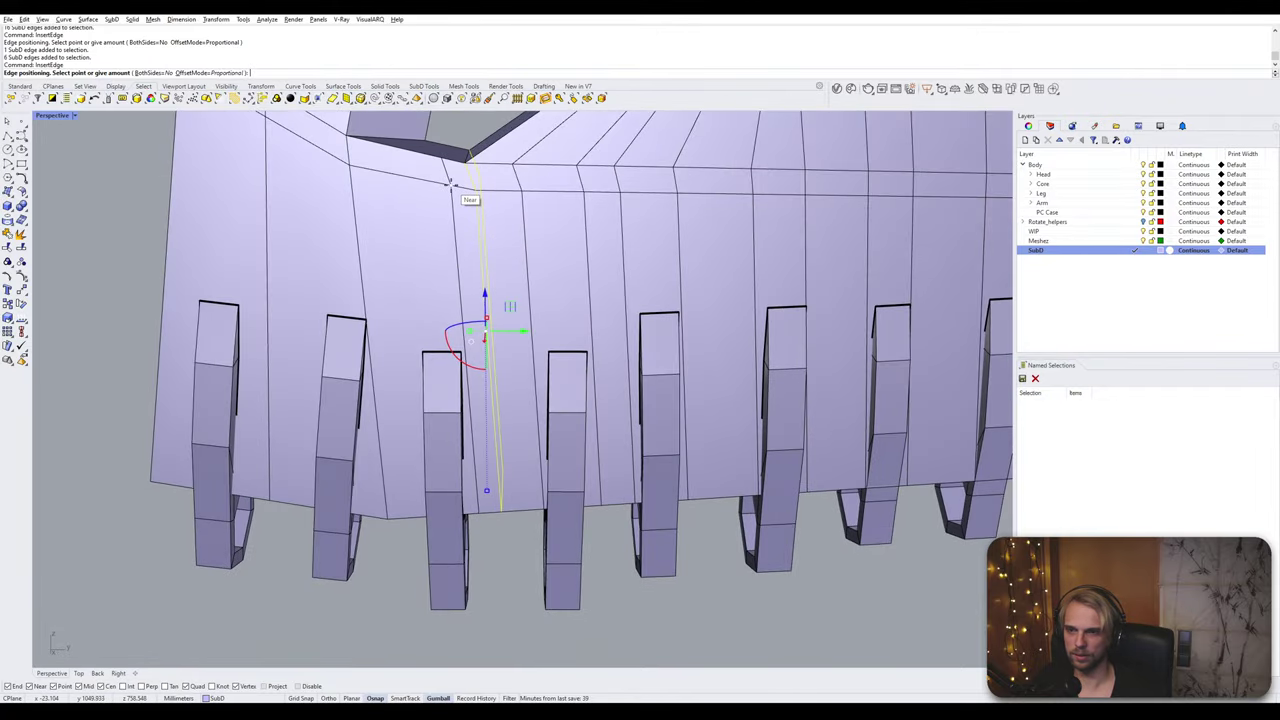
{"action": "left_click", "coordinate": [453, 190]}
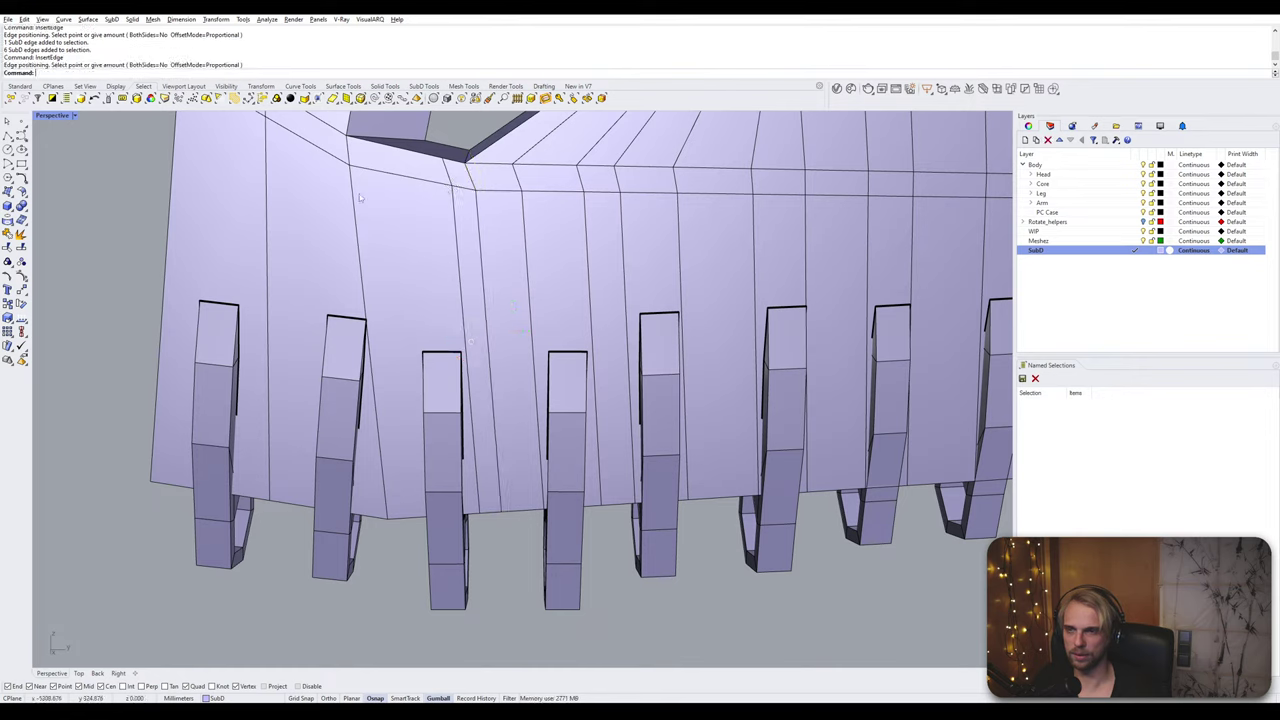
{"action": "double_click", "coordinate": [349, 158]}
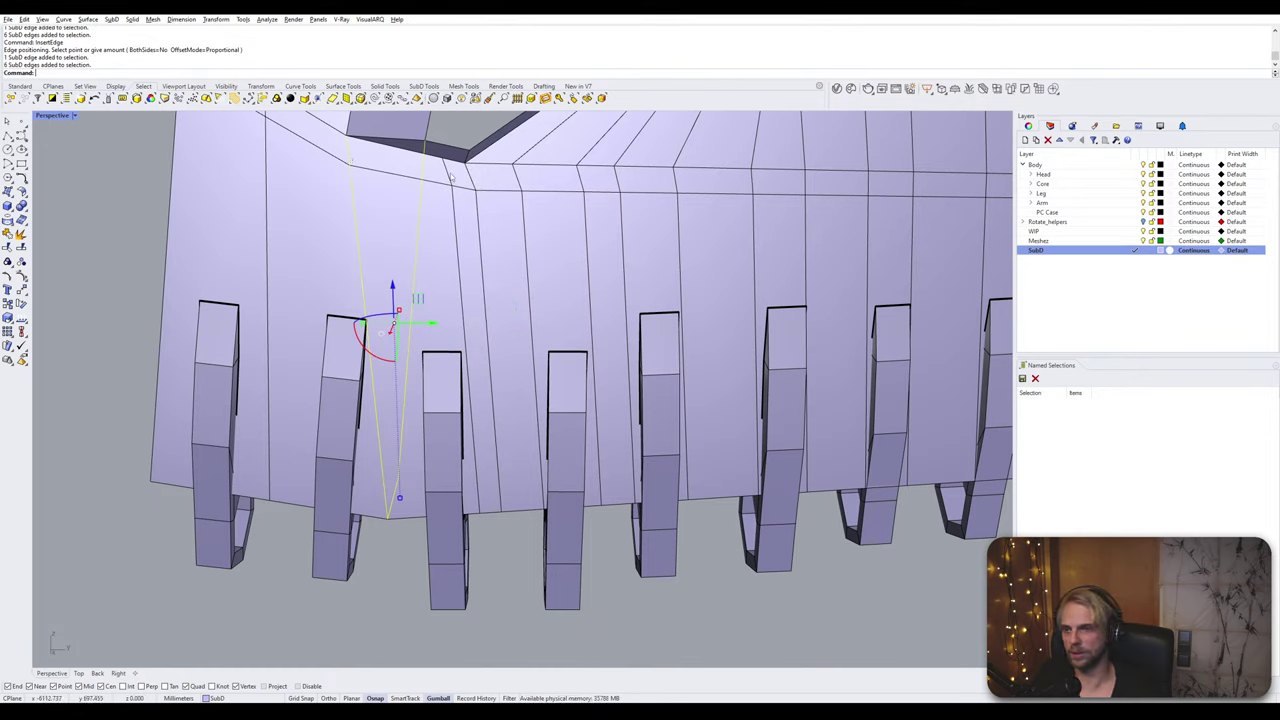
{"action": "key", "text": "Return"}
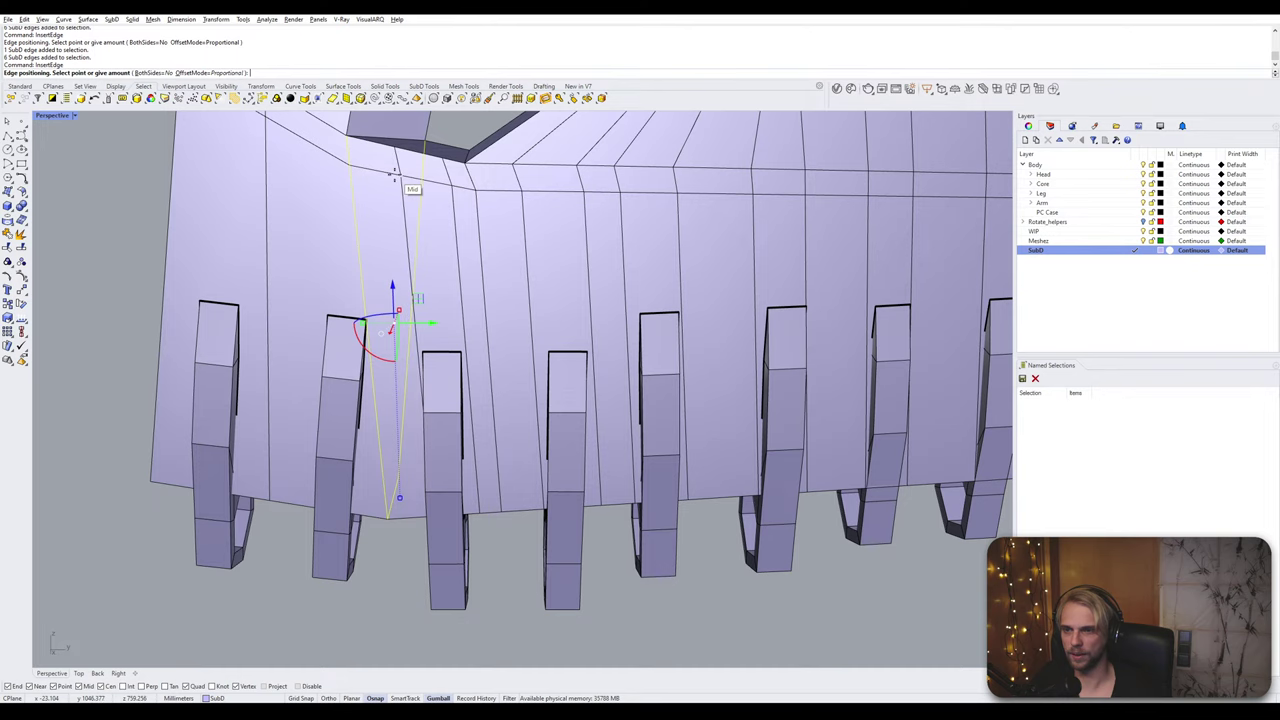
{"action": "left_click", "coordinate": [390, 179]}
Step: Move an edge on the palm's lower rim left and then upward
{"action": "right_click_drag", "start_coordinate": [390, 179], "coordinate": [362, 356]}
{"action": "left_click", "coordinate": [375, 374], "text": "ctrl+shift"}
{"action": "left_click", "coordinate": [381, 426], "text": "ctrl+shift"}
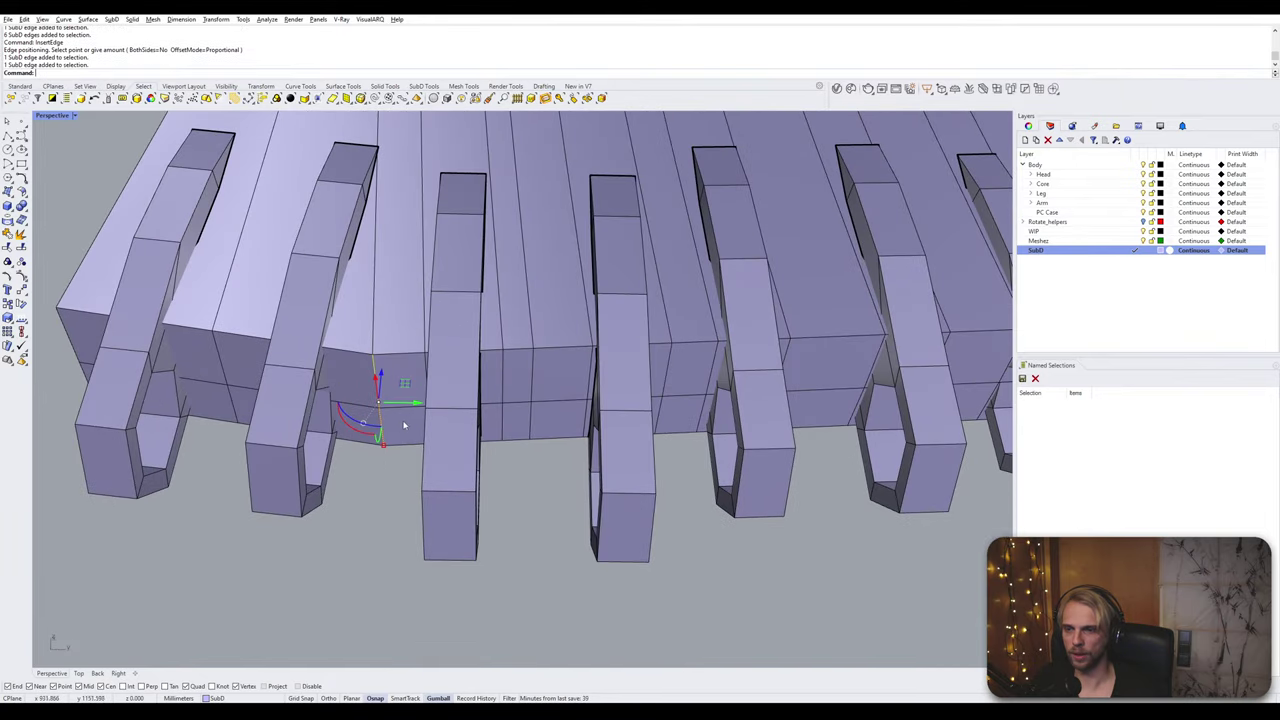
{"action": "left_click_drag", "start_coordinate": [414, 405], "coordinate": [362, 410]}
{"action": "right_click_drag", "start_coordinate": [362, 410], "coordinate": [359, 474]}
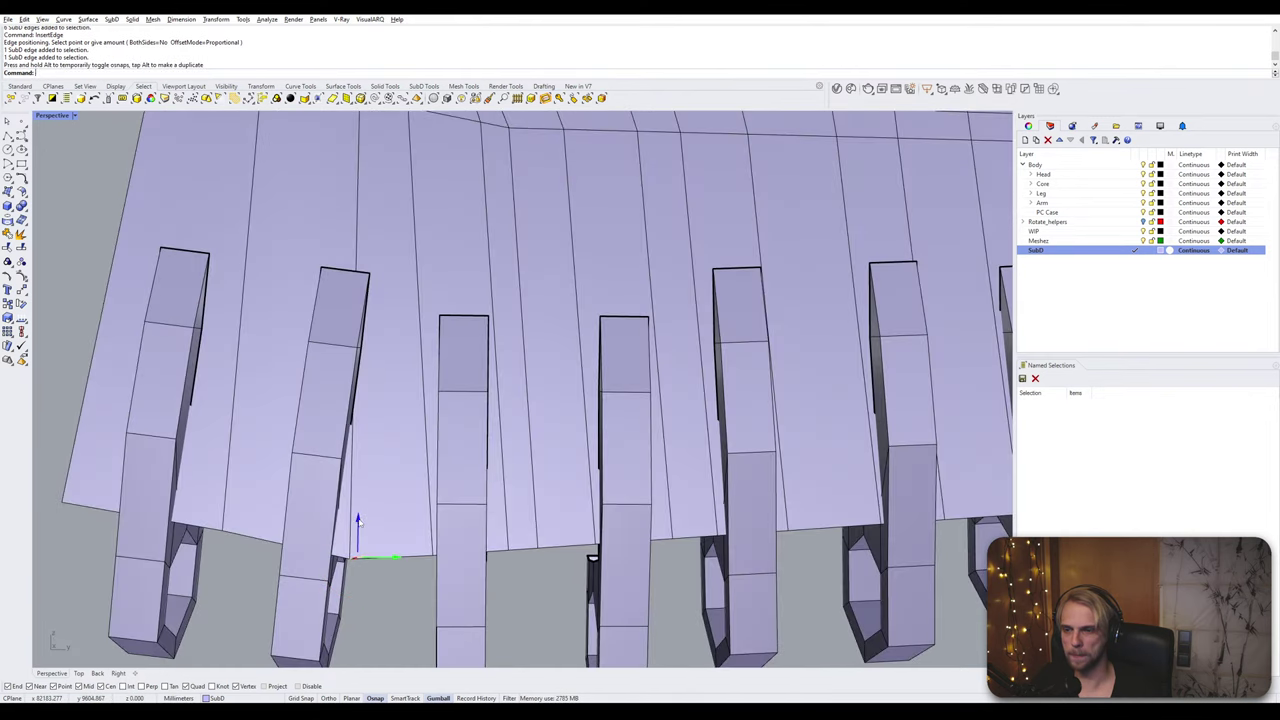
{"action": "left_click_drag", "start_coordinate": [357, 520], "coordinate": [363, 546]}
Step: Shift the vertex at the opening's lower corner to the right
{"action": "left_click", "coordinate": [409, 630]}
{"action": "scroll", "coordinate": [392, 540], "scroll_direction": "down", "scroll_amount": 7}
{"action": "scroll", "coordinate": [365, 338], "scroll_direction": "up", "scroll_amount": 7}
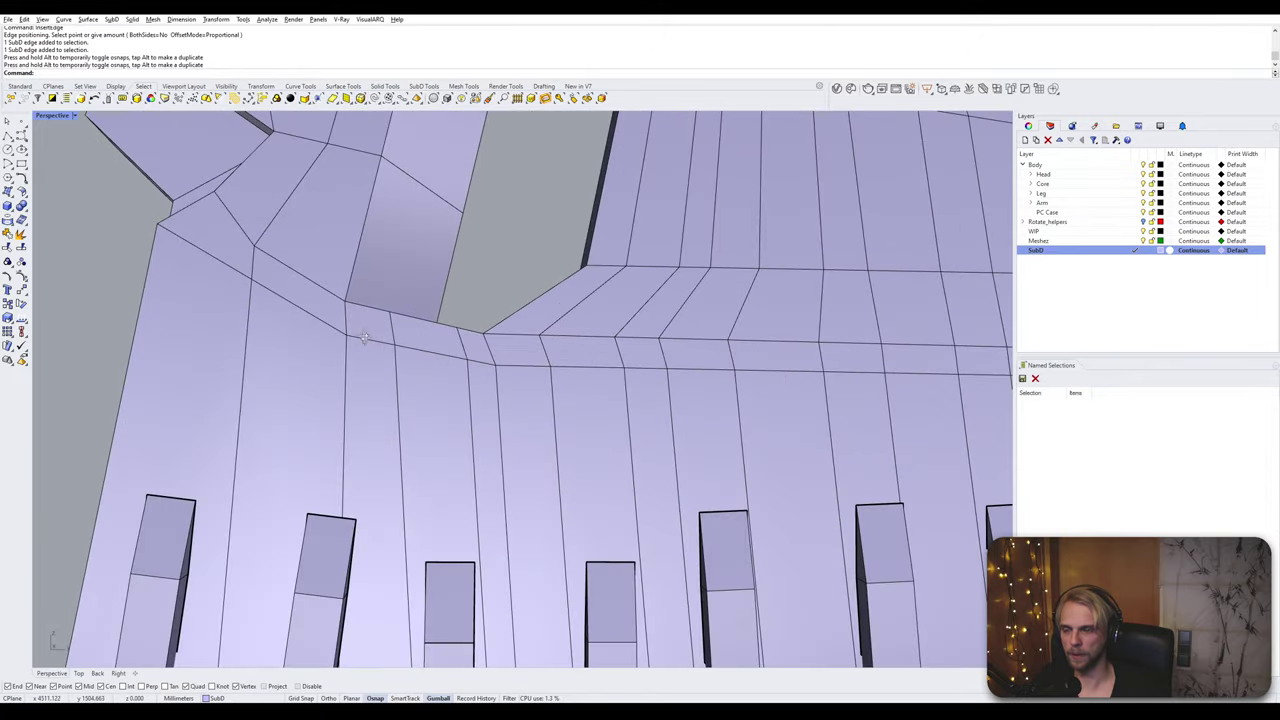
{"action": "right_click_drag", "start_coordinate": [363, 338], "coordinate": [368, 376]}
{"action": "left_click", "coordinate": [355, 327]}
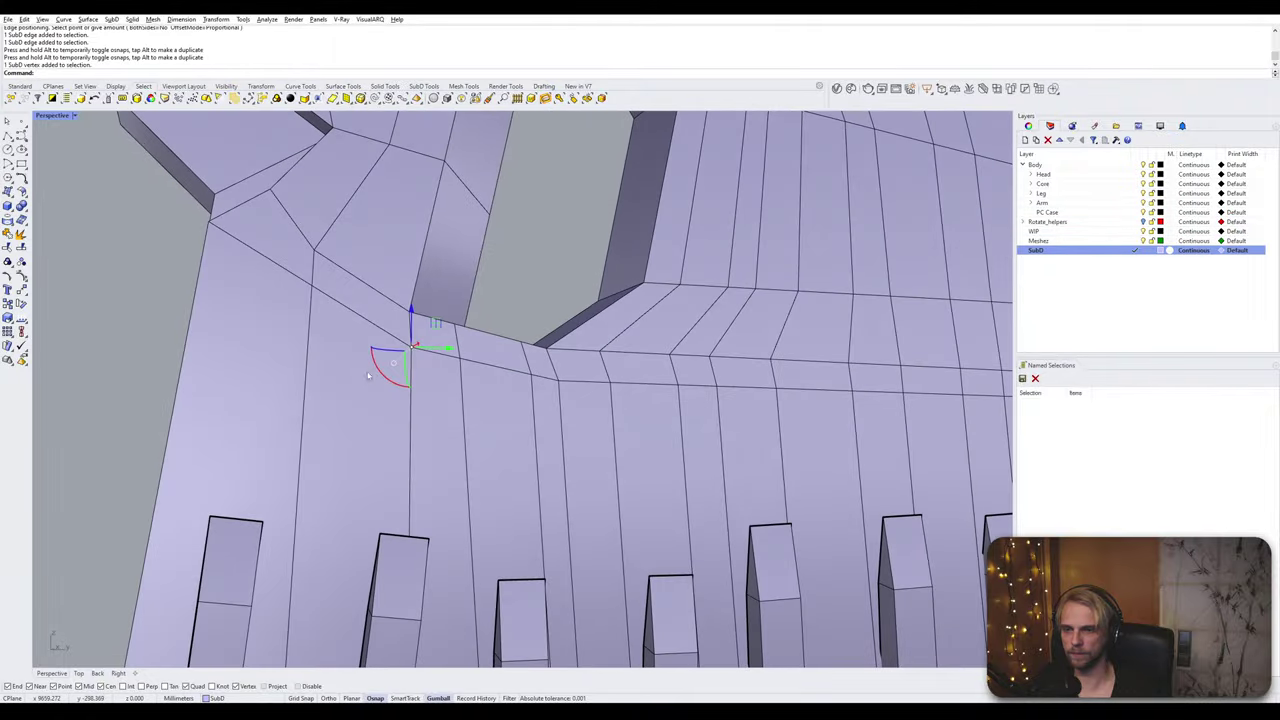
{"action": "right_click_drag", "start_coordinate": [486, 418], "coordinate": [367, 295], "text": "shift"}
{"action": "left_click_drag", "start_coordinate": [320, 225], "coordinate": [332, 233]}
{"action": "scroll", "coordinate": [331, 236], "scroll_direction": "down", "scroll_amount": 3}
{"action": "right_click_drag", "start_coordinate": [318, 335], "coordinate": [290, 216]}
{"action": "key", "text": "Escape"}
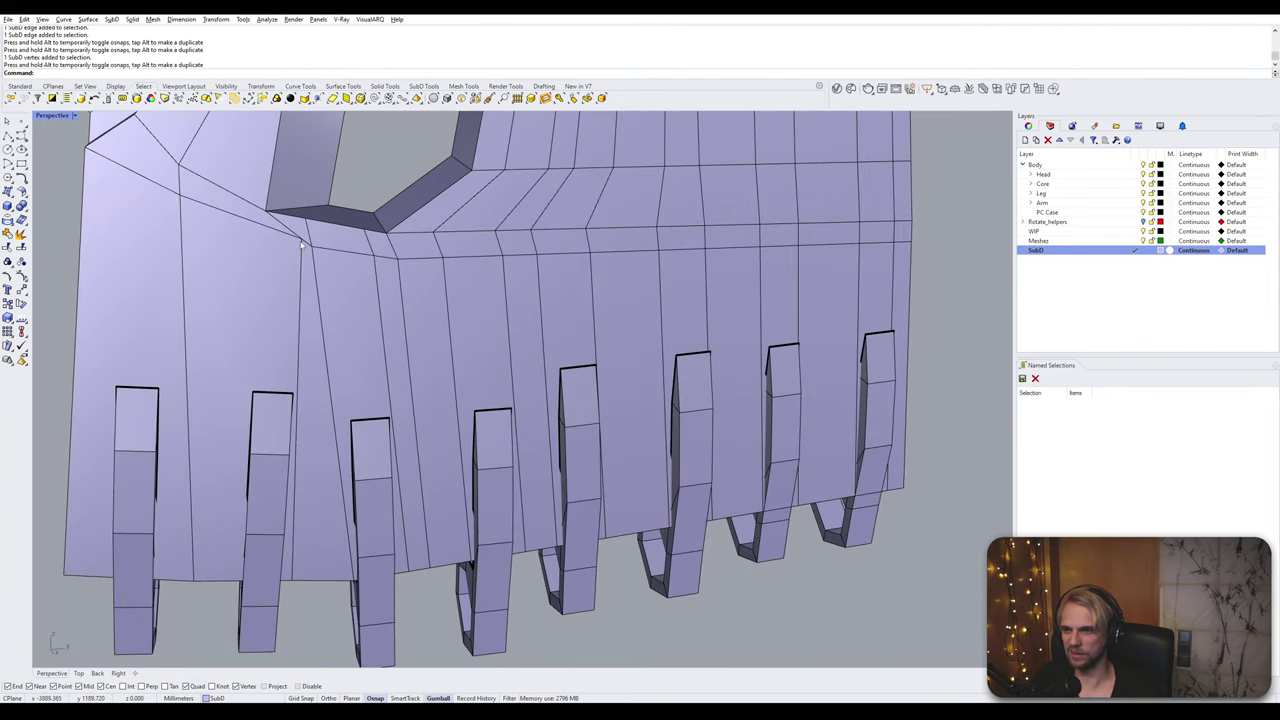
Step: Pull the corner vertices below the opening down and down-right
{"action": "left_click", "coordinate": [301, 243]}
{"action": "left_click_drag", "start_coordinate": [301, 205], "coordinate": [313, 287]}
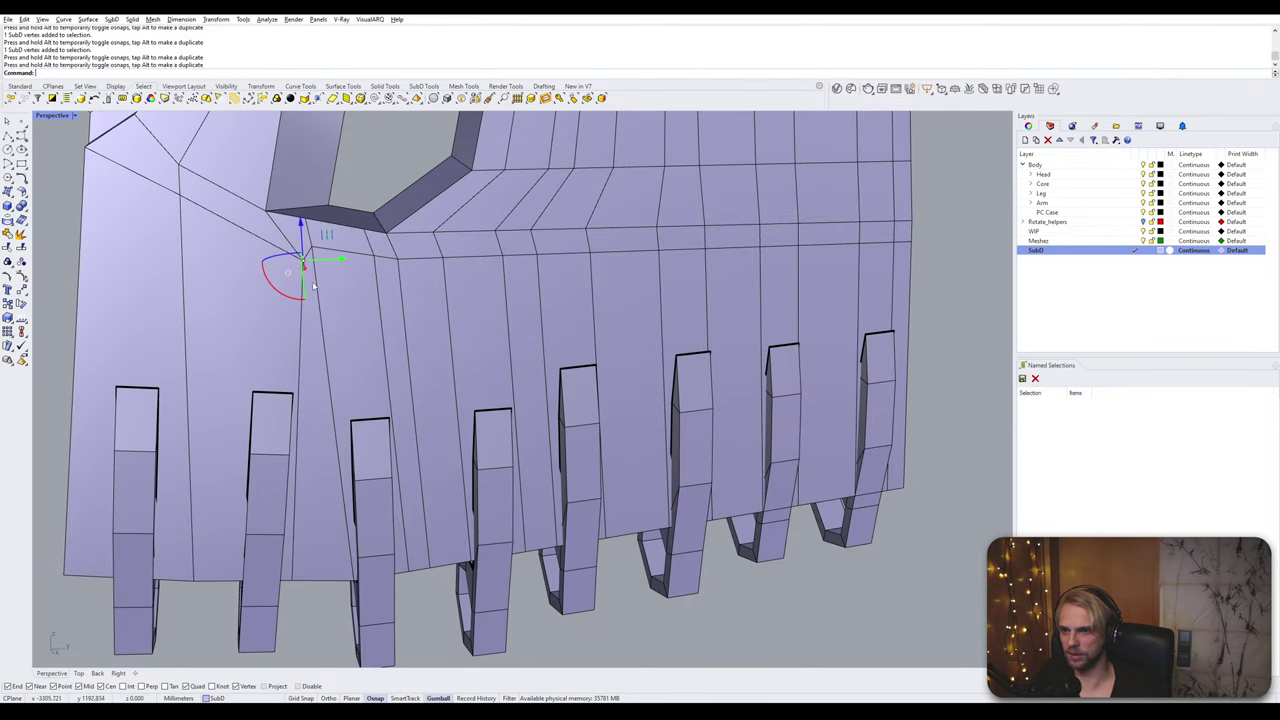
{"action": "key", "text": "Escape"}
{"action": "scroll", "coordinate": [333, 316], "scroll_direction": "up", "scroll_amount": 4}
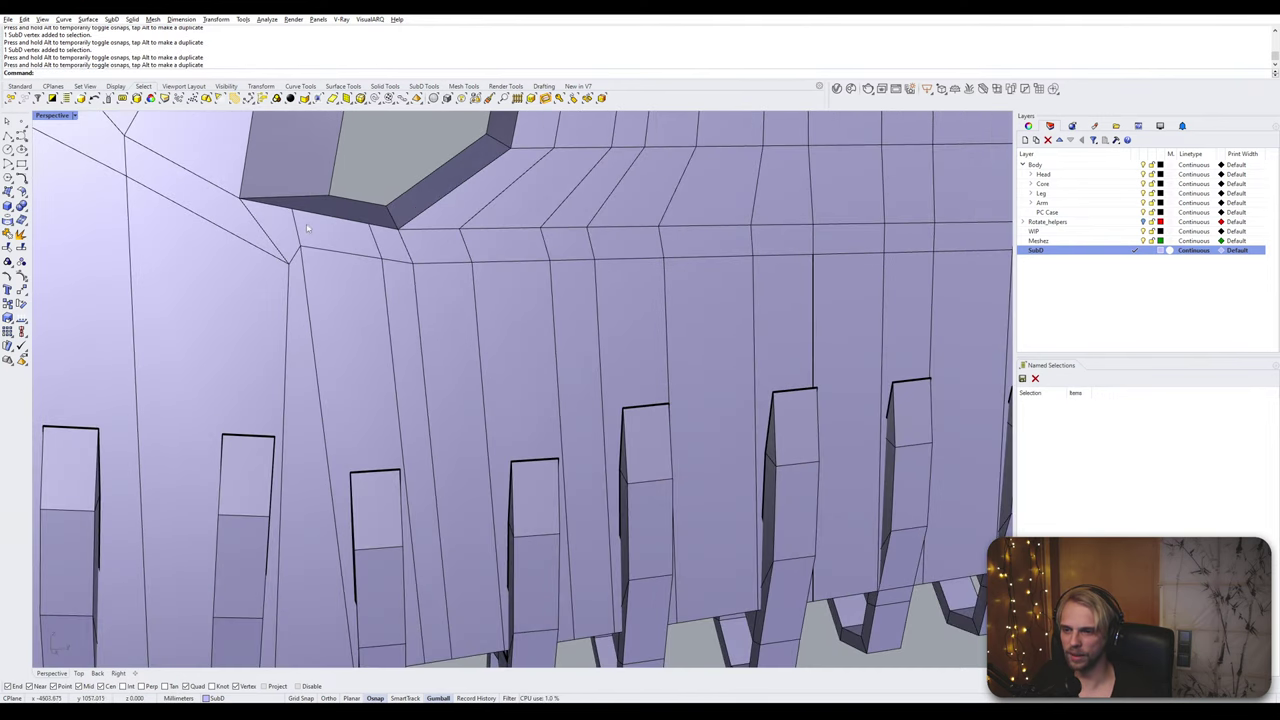
{"action": "left_click", "coordinate": [300, 246]}
{"action": "left_click_drag", "start_coordinate": [325, 222], "coordinate": [376, 318]}
{"action": "scroll", "coordinate": [376, 318], "scroll_direction": "down", "scroll_amount": 5}
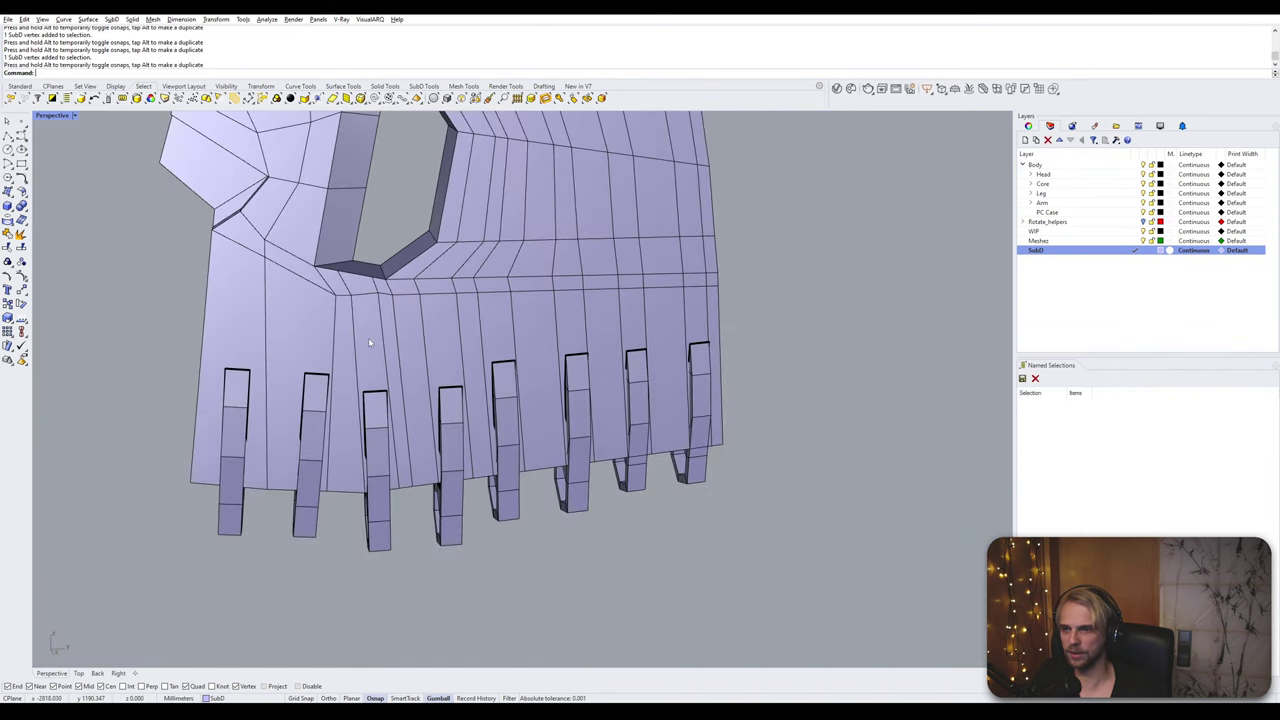
{"action": "right_click_drag", "start_coordinate": [347, 324], "coordinate": [364, 438]}
{"action": "scroll", "coordinate": [279, 337], "scroll_direction": "down", "scroll_amount": 2}
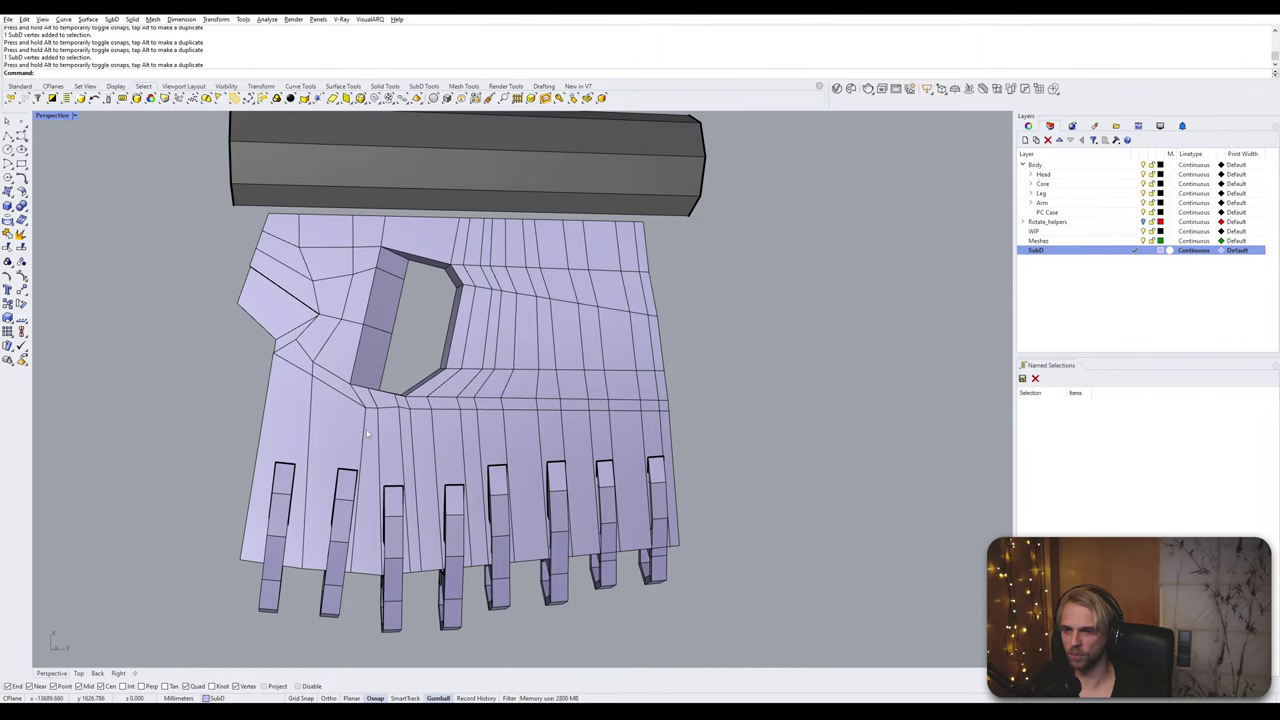
Step: Slide the vertical edge loop left of the opening with the Slide command
{"action": "double_click", "coordinate": [311, 413]}
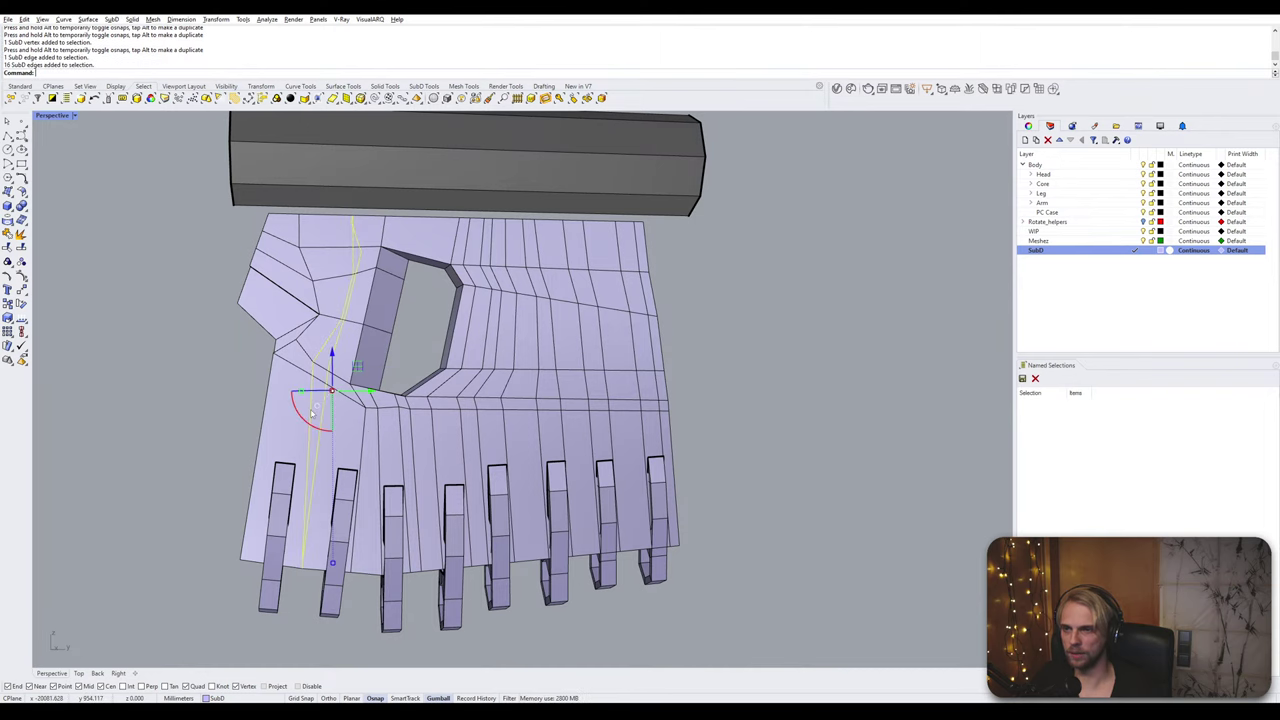
{"action": "right_click_drag", "start_coordinate": [311, 413], "coordinate": [304, 466]}
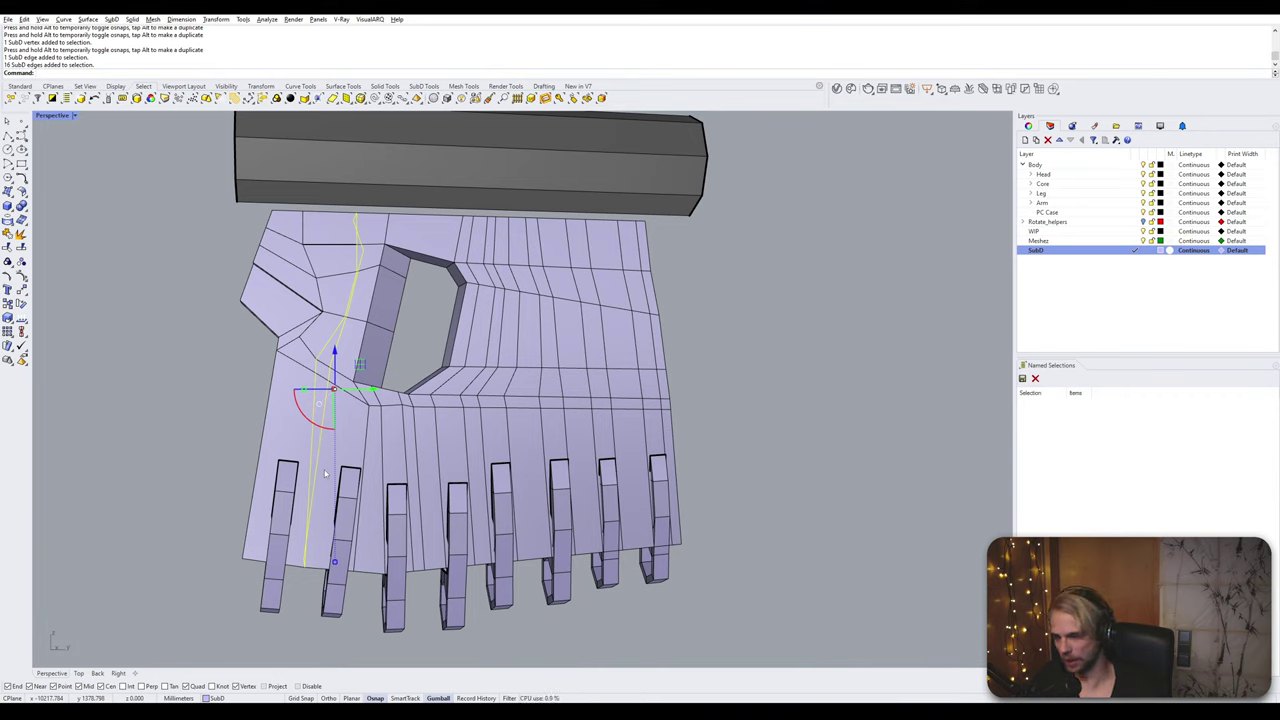
{"action": "type", "text": "Slide"}
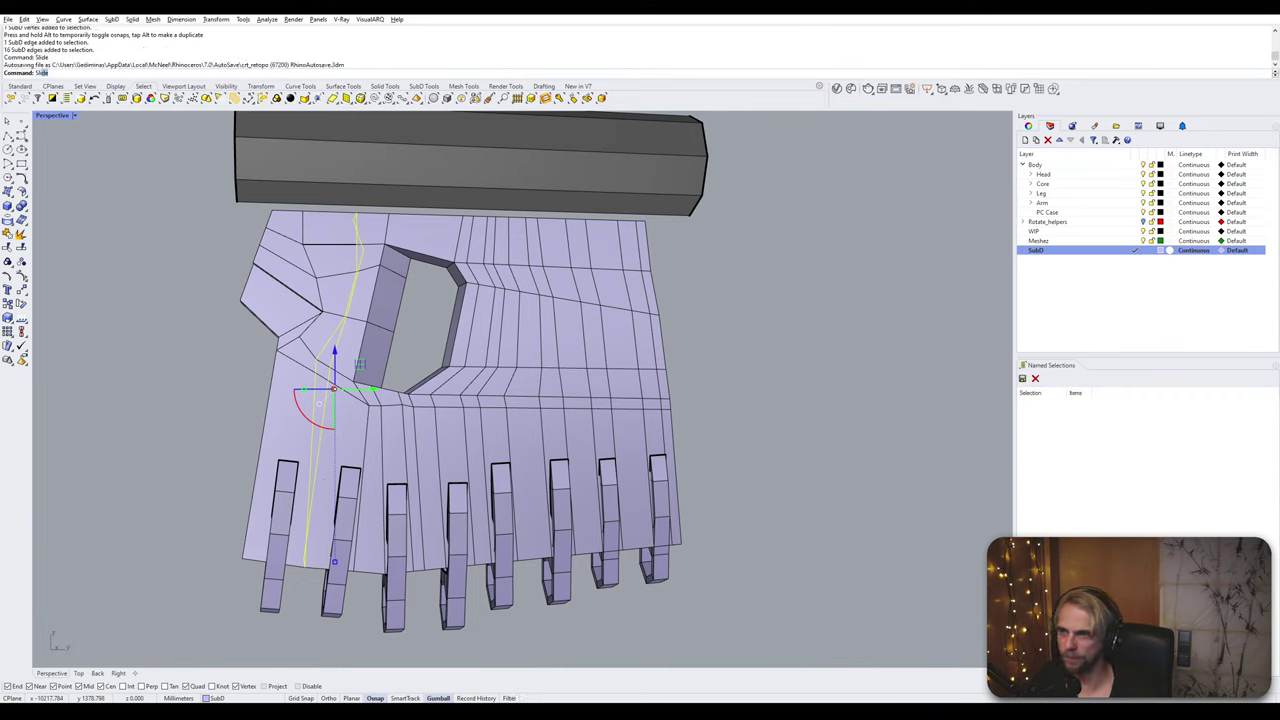
{"action": "key", "text": "Return"}
{"action": "scroll", "coordinate": [294, 556], "scroll_direction": "up", "scroll_amount": 2}
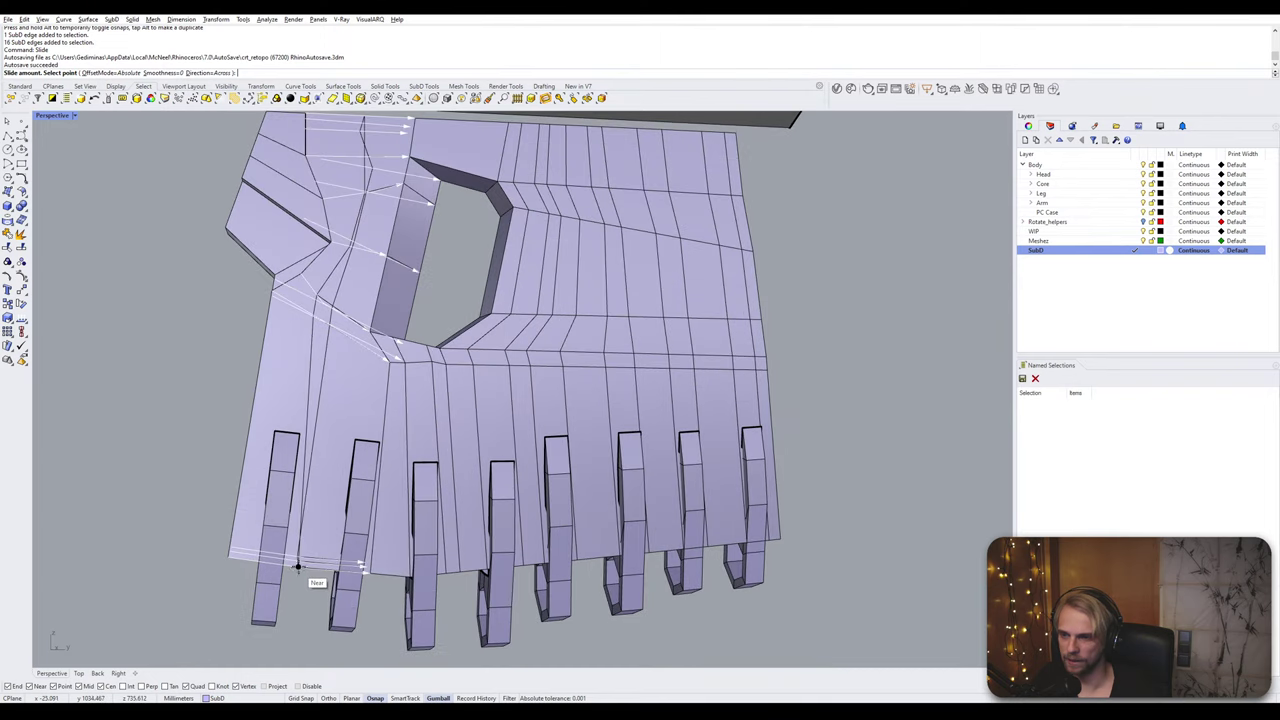
{"action": "left_click", "coordinate": [297, 566]}
{"action": "scroll", "coordinate": [315, 413], "scroll_direction": "down", "scroll_amount": 2}
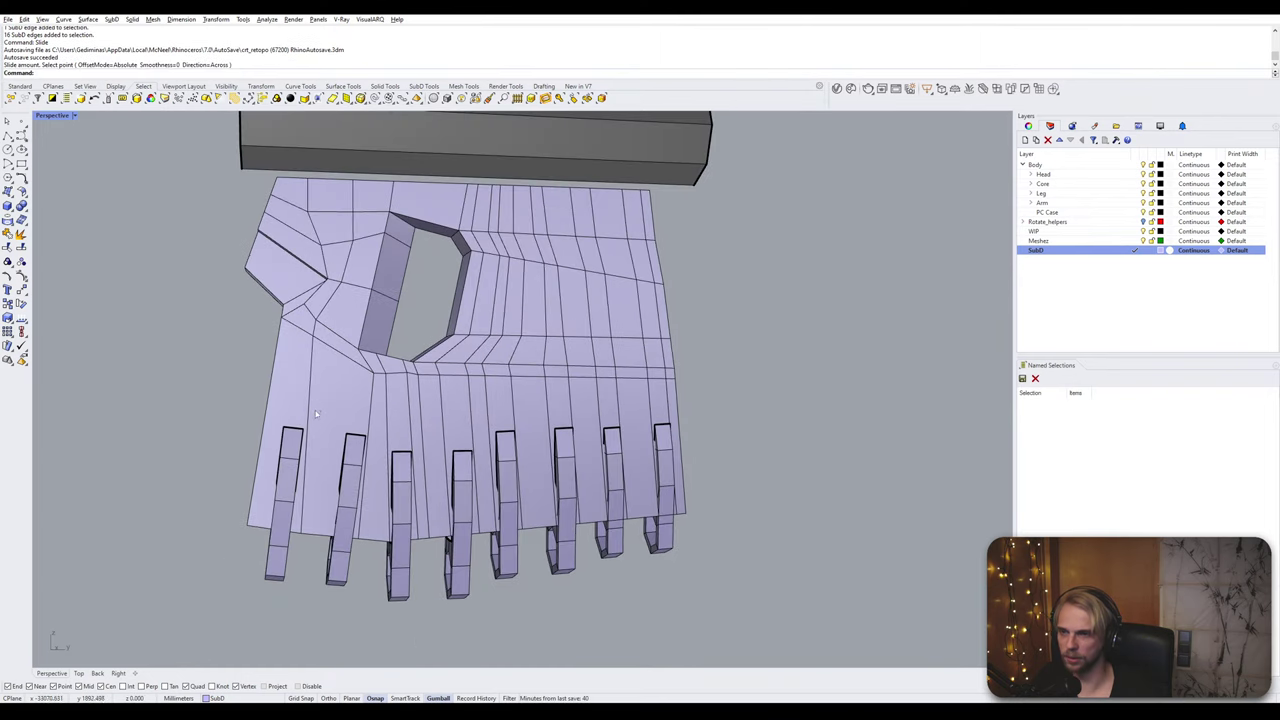
Step: Insert two parallel vertical loops beside it with InsertEdge and preview the armor smoothed
{"action": "double_click", "coordinate": [312, 369]}
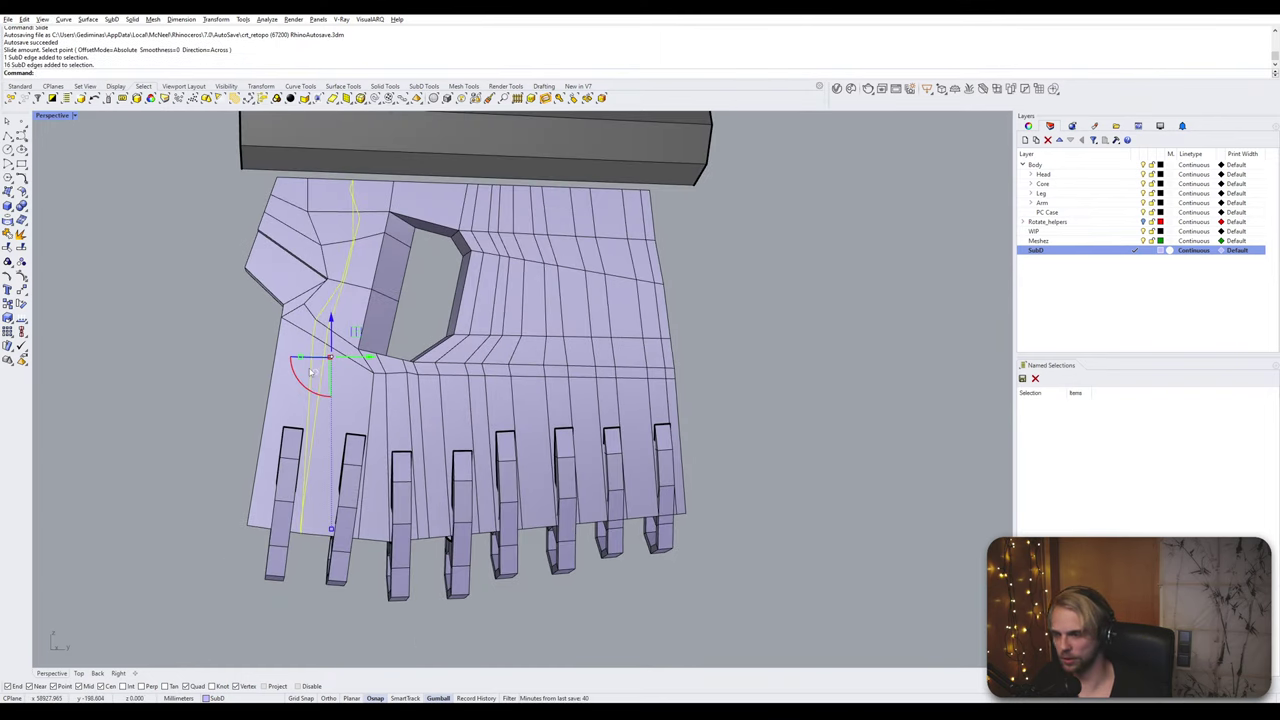
{"action": "type", "text": "InsertEdge"}
{"action": "key", "text": "Return"}
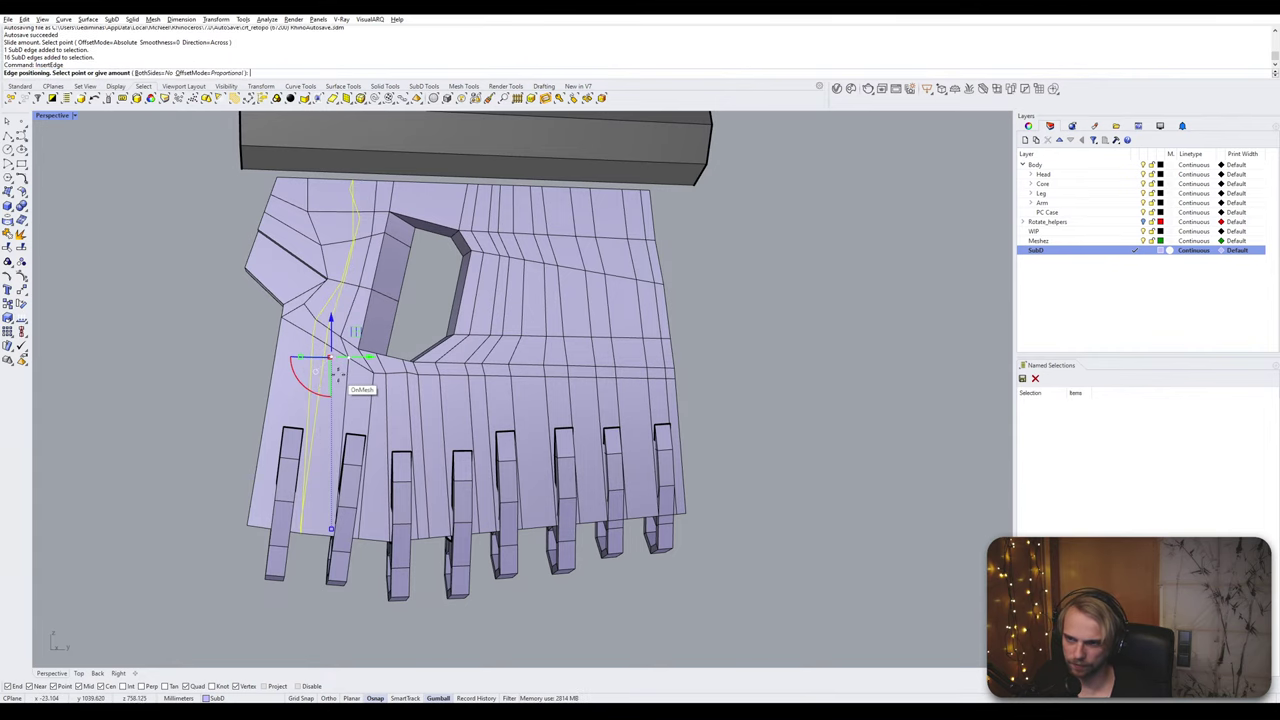
{"action": "left_click", "coordinate": [338, 366]}
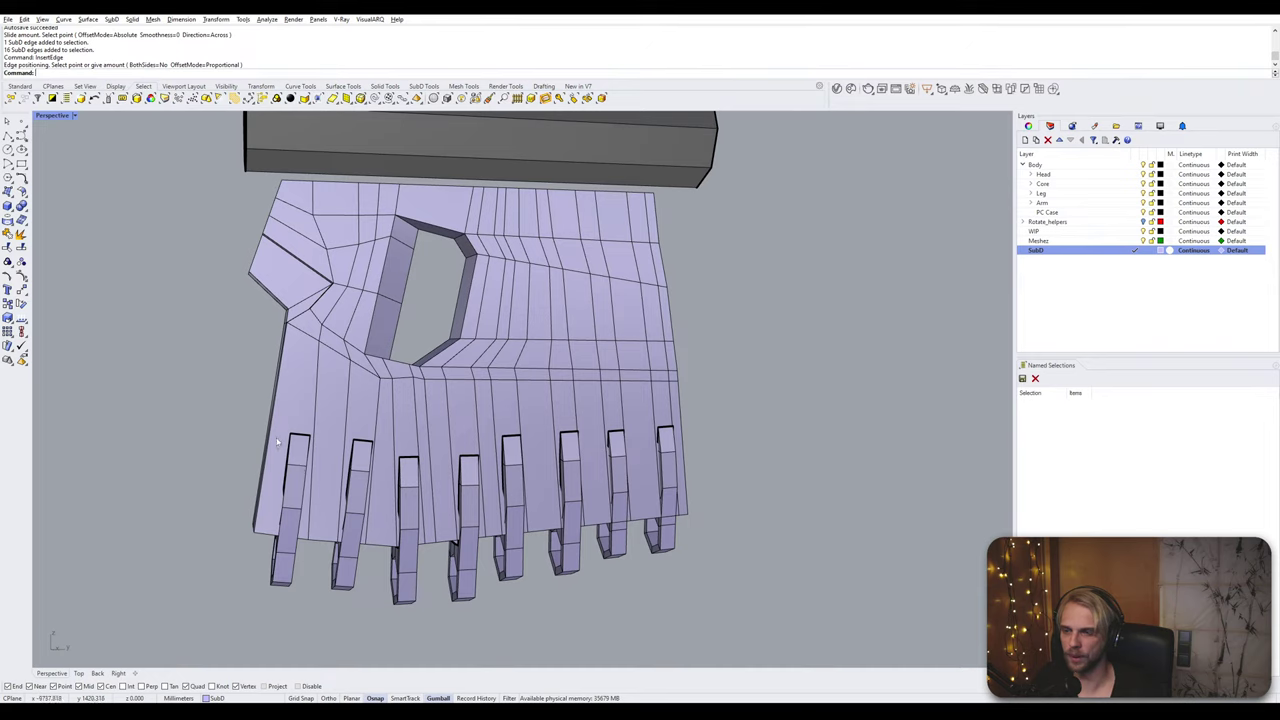
{"action": "double_click", "coordinate": [320, 363]}
{"action": "key", "text": "Return"}
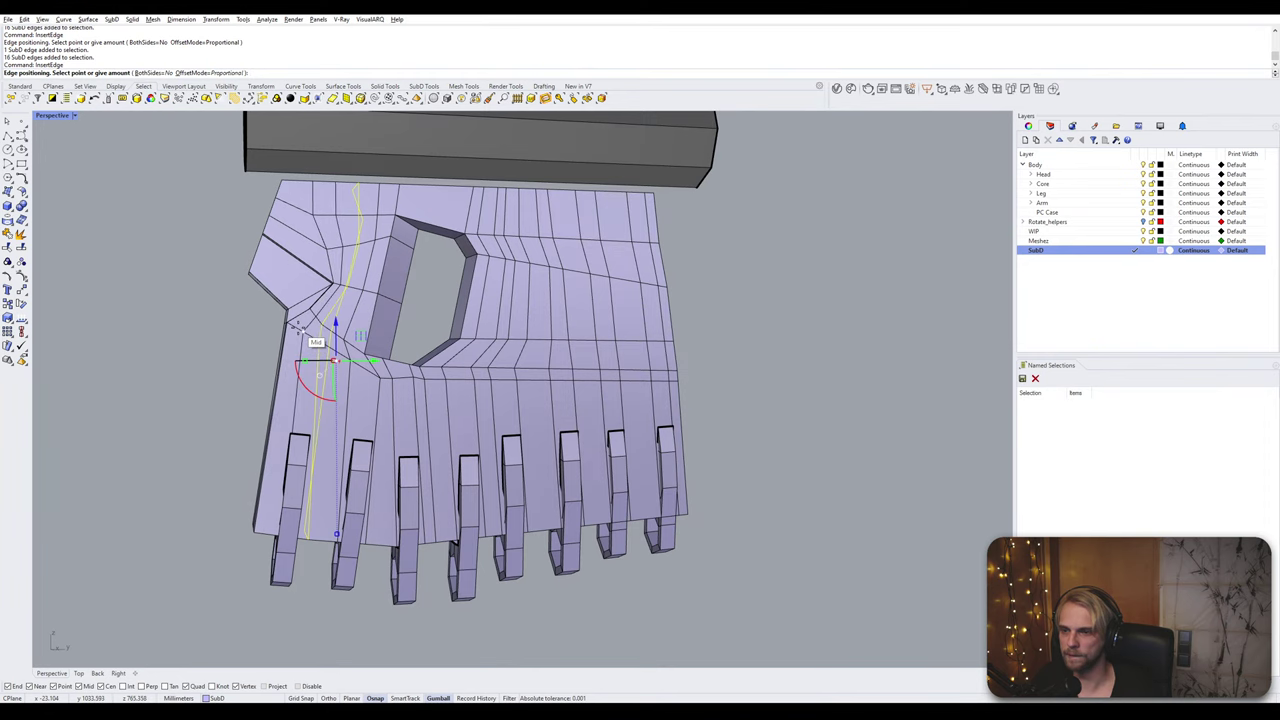
{"action": "scroll", "coordinate": [310, 340], "scroll_direction": "up", "scroll_amount": 2}
{"action": "left_click", "coordinate": [302, 320]}
{"action": "scroll", "coordinate": [290, 345], "scroll_direction": "down", "scroll_amount": 3}
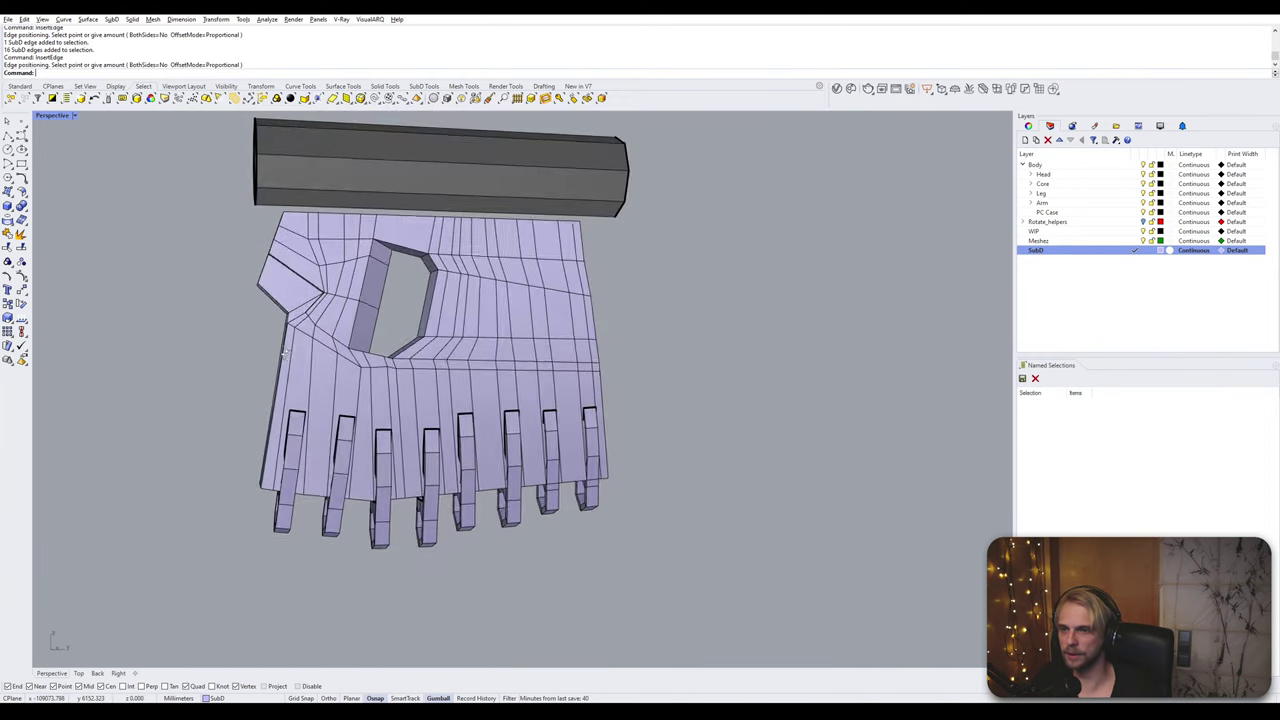
{"action": "right_click_drag", "start_coordinate": [285, 352], "coordinate": [267, 422]}
{"action": "key", "text": "Tab"}
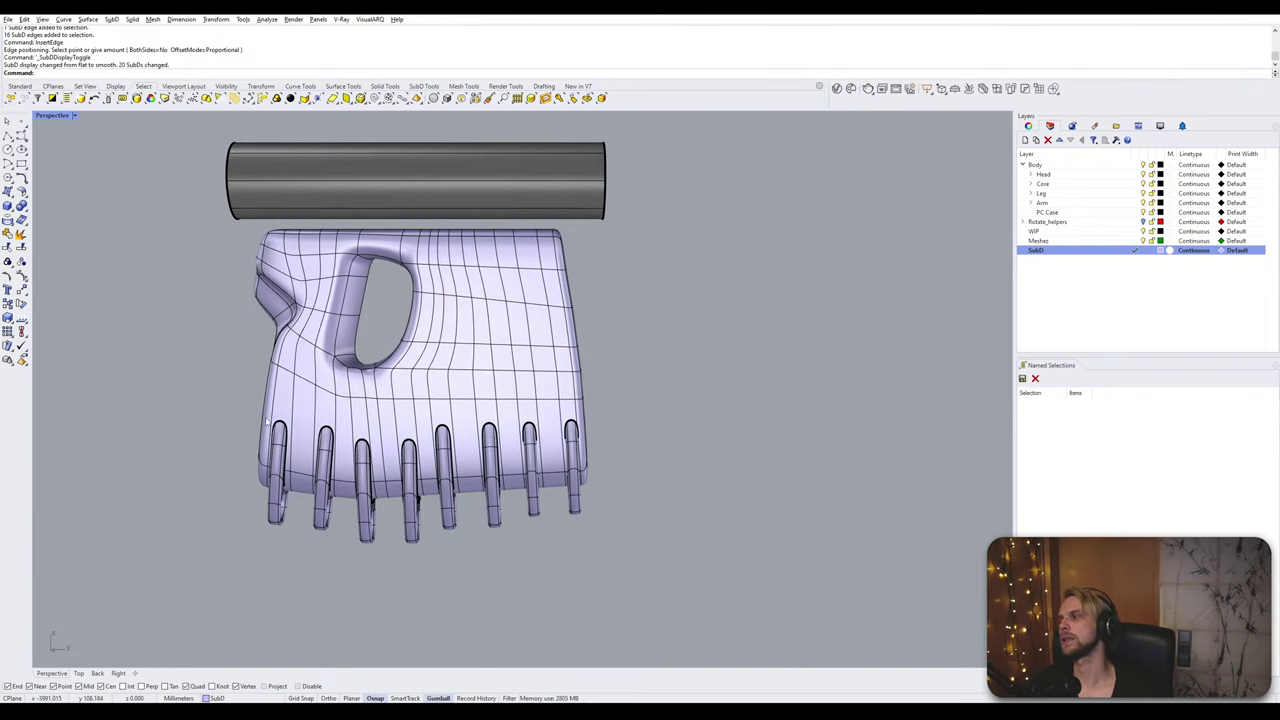
Step: Back in flat display, insert a horizontal loop around the palm just above the finger lugs
{"action": "key", "text": "Tab"}
{"action": "right_click_drag", "start_coordinate": [267, 422], "coordinate": [351, 469]}
{"action": "right_click_drag", "start_coordinate": [445, 410], "coordinate": [426, 398]}
{"action": "scroll", "coordinate": [480, 350], "scroll_direction": "up", "scroll_amount": 5}
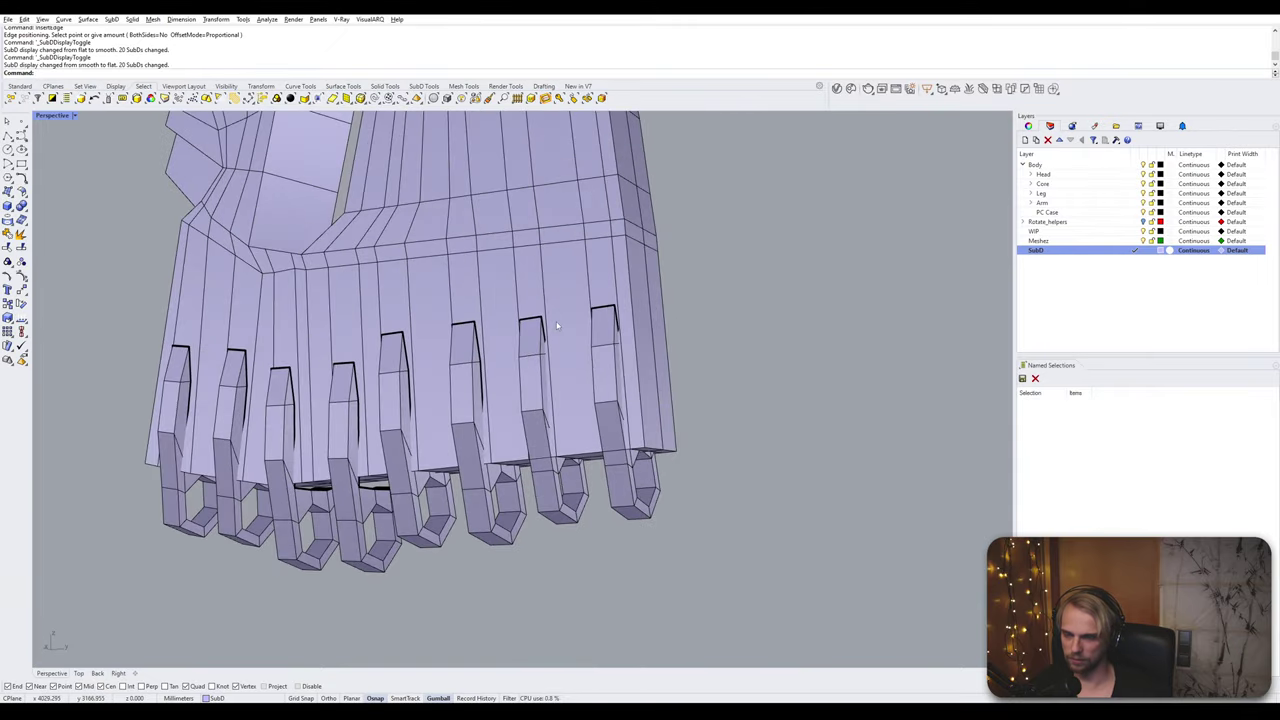
{"action": "right_click_drag", "start_coordinate": [465, 350], "coordinate": [542, 309]}
{"action": "scroll", "coordinate": [521, 350], "scroll_direction": "up", "scroll_amount": 2}
{"action": "scroll", "coordinate": [511, 352], "scroll_direction": "up", "scroll_amount": 2}
{"action": "scroll", "coordinate": [533, 354], "scroll_direction": "down", "scroll_amount": 2}
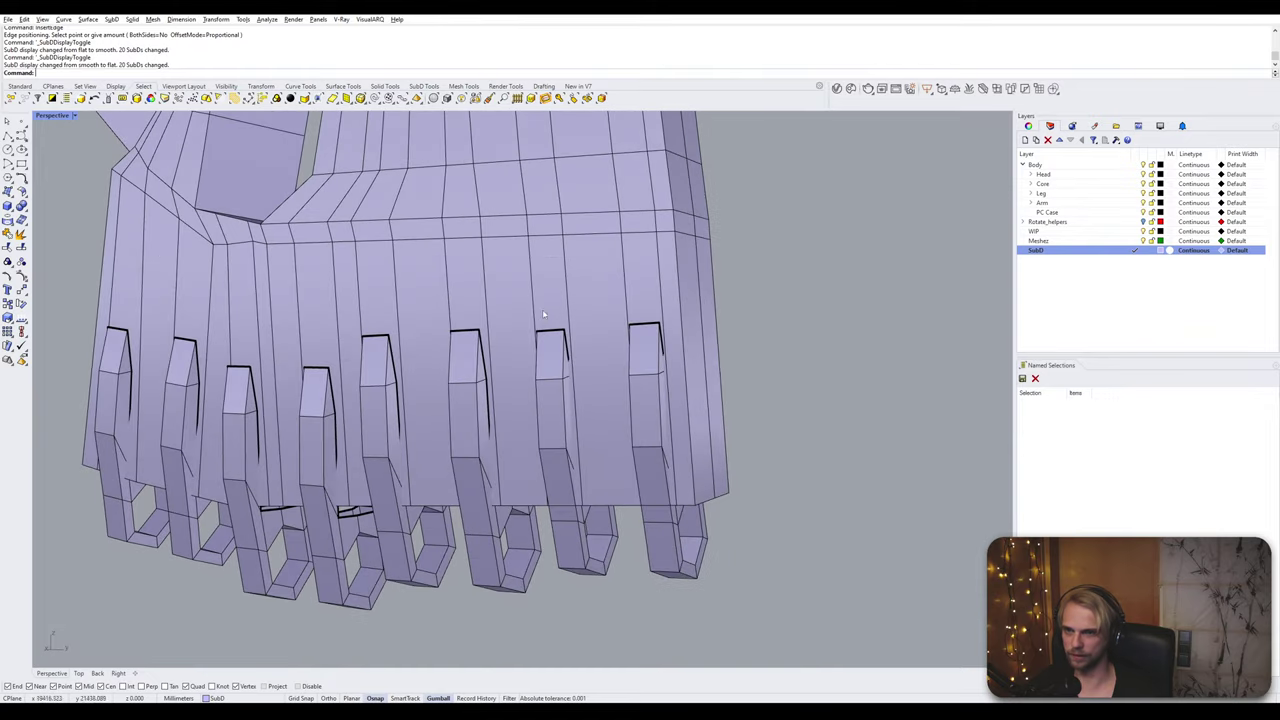
{"action": "double_click", "coordinate": [602, 233], "text": "ctrl+shift"}
{"action": "right_click", "coordinate": [602, 236]}
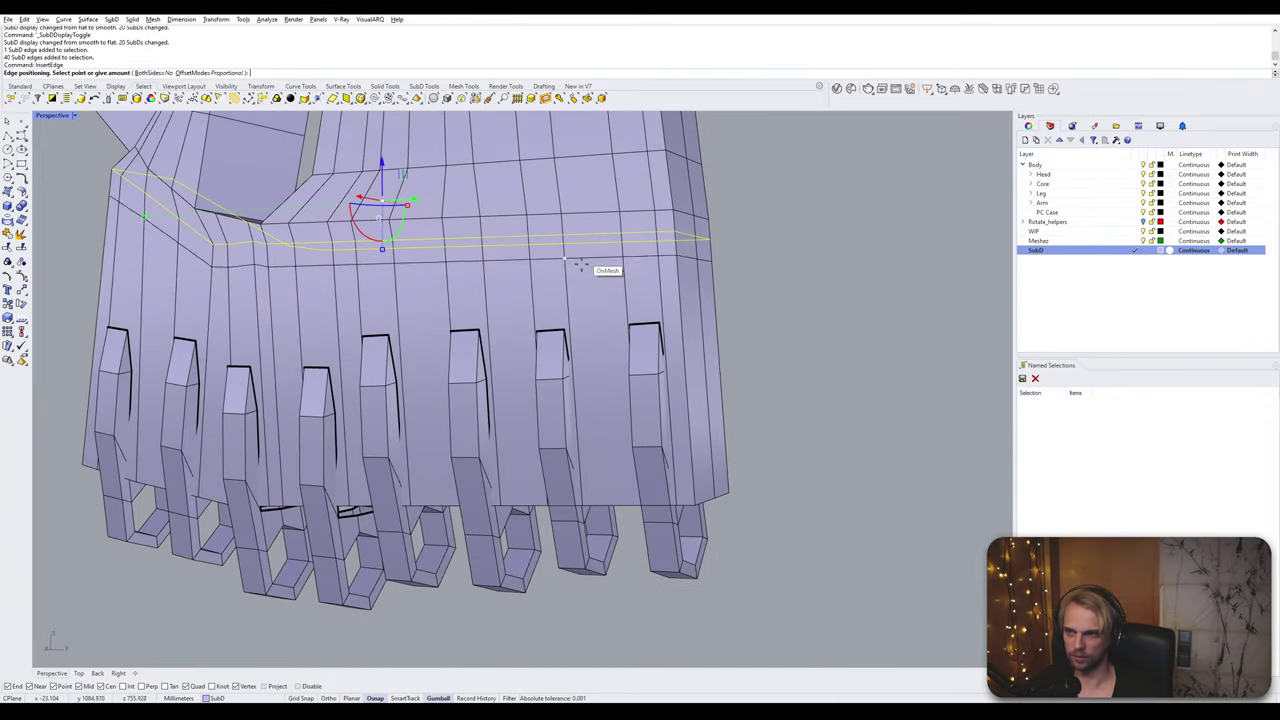
{"action": "left_click", "coordinate": [699, 321]}
Step: Orbit around the finger lugs to check the new loop and preview it smoothed
{"action": "right_click_drag", "start_coordinate": [392, 306], "coordinate": [266, 344]}
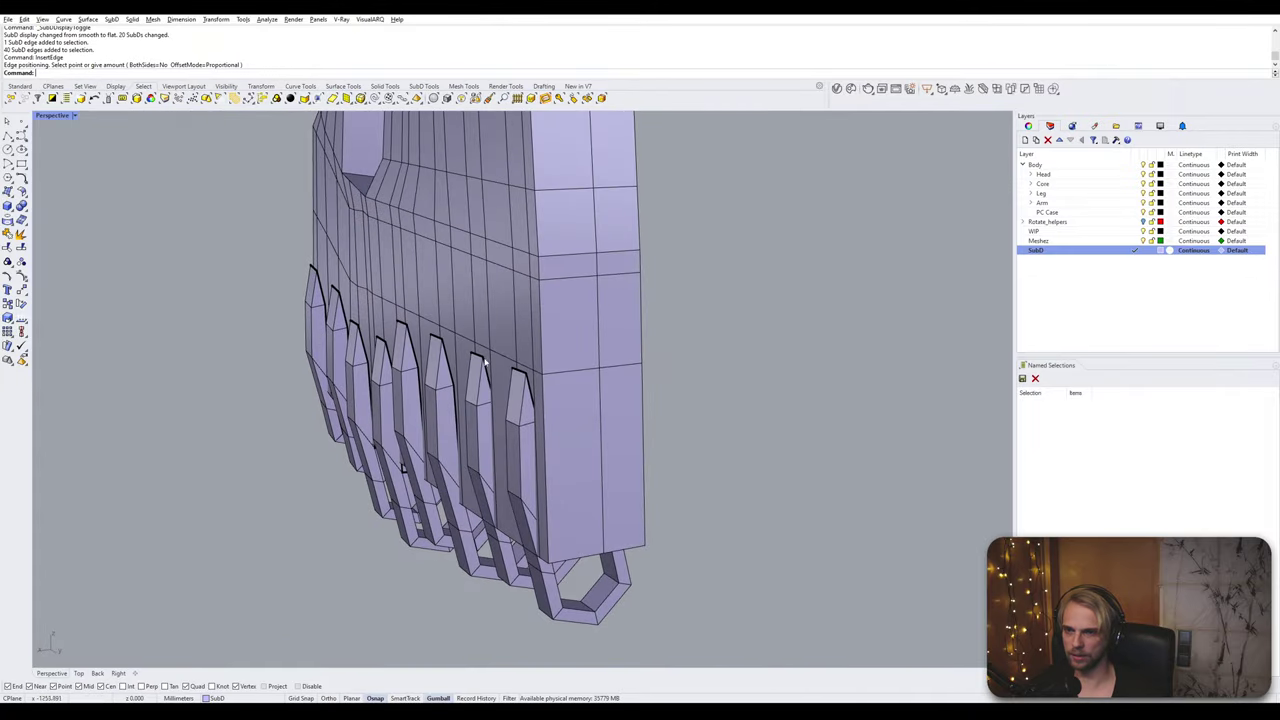
{"action": "right_click_drag", "start_coordinate": [486, 362], "coordinate": [589, 382]}
{"action": "scroll", "coordinate": [588, 421], "scroll_direction": "up", "scroll_amount": 2}
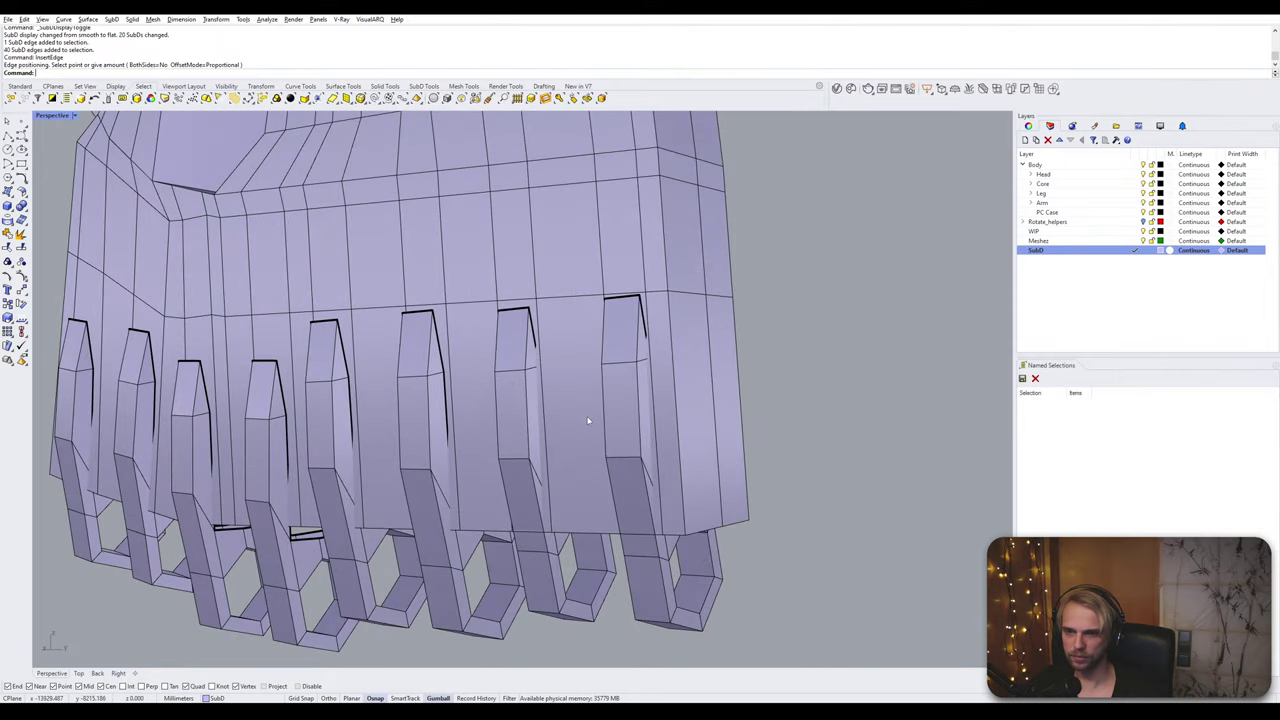
{"action": "right_click_drag", "start_coordinate": [399, 491], "coordinate": [541, 459]}
{"action": "key", "text": "Tab"}
{"action": "key", "text": "Tab"}
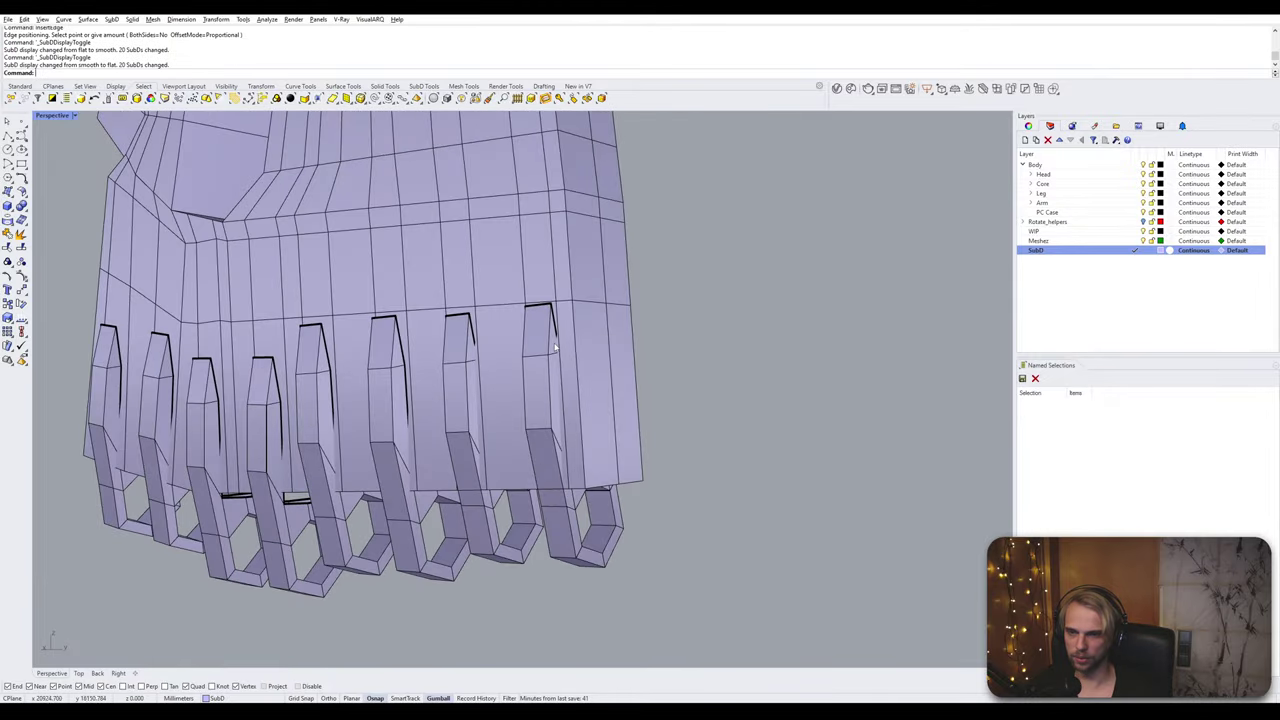
Step: Insert a horizontal edge loop below the one above the slots
{"action": "key", "text": "Tab"}
{"action": "key", "text": "Tab"}
{"action": "scroll", "coordinate": [550, 350], "scroll_direction": "up", "scroll_amount": 3}
{"action": "left_click", "coordinate": [522, 372]}
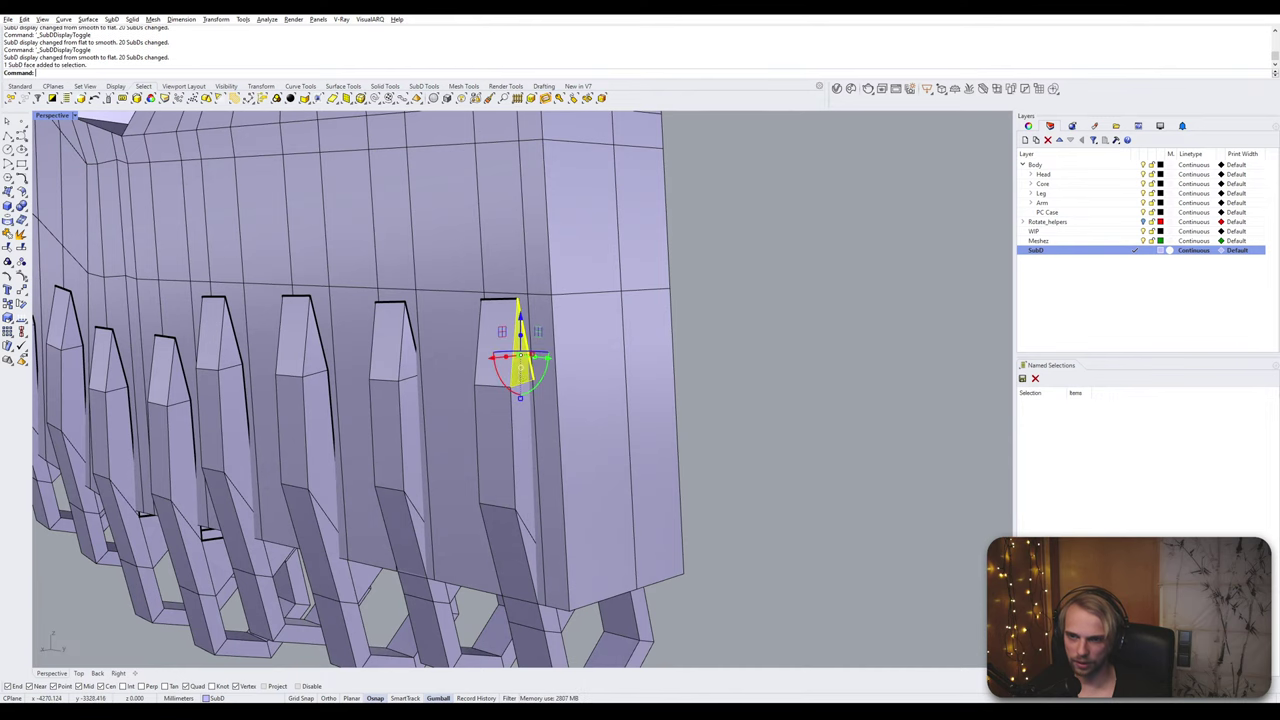
{"action": "scroll", "coordinate": [527, 378], "scroll_direction": "down", "scroll_amount": 3}
{"action": "right_click_drag", "start_coordinate": [527, 378], "coordinate": [498, 342]}
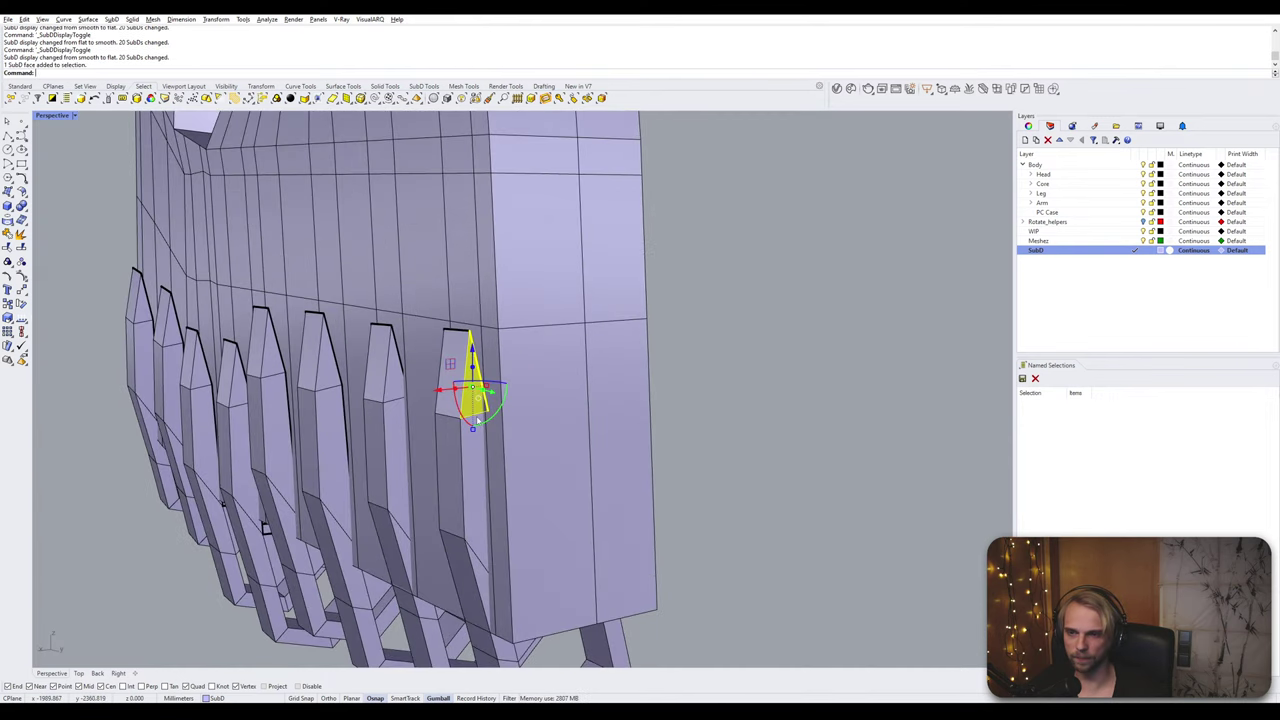
{"action": "right_click_drag", "start_coordinate": [478, 421], "coordinate": [550, 340]}
{"action": "double_click", "coordinate": [558, 327]}
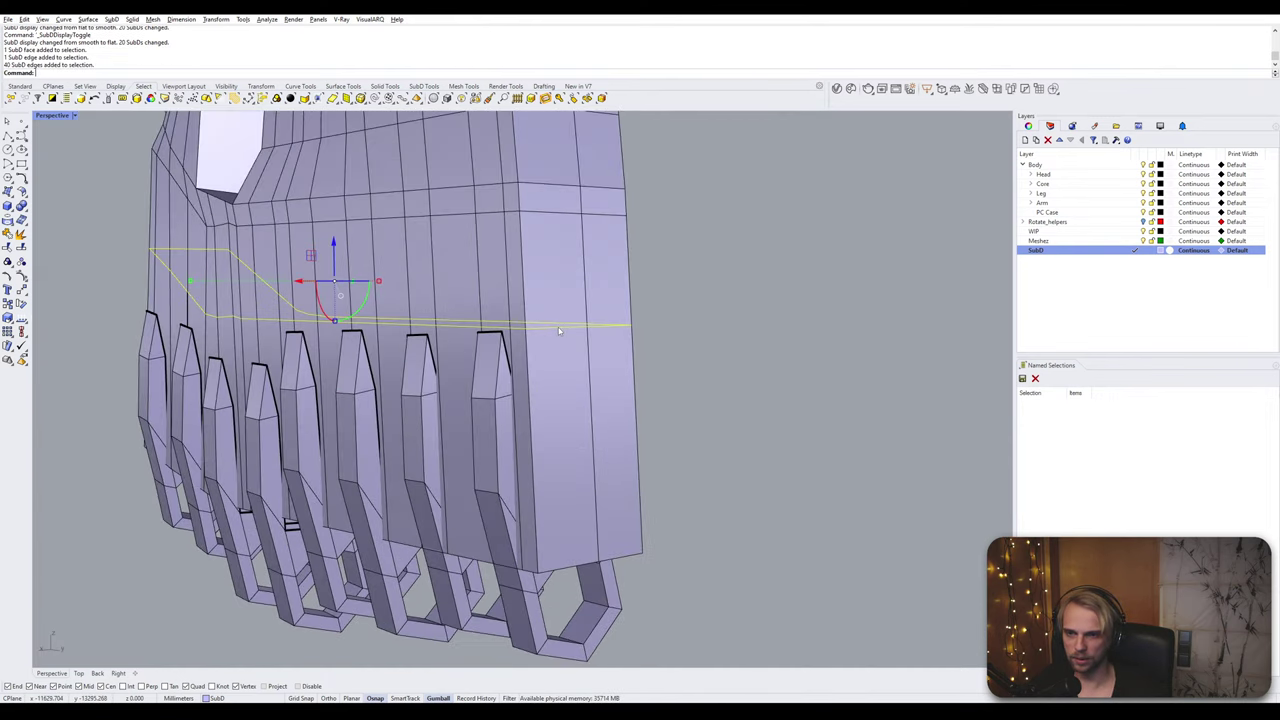
{"action": "right_click", "coordinate": [558, 327]}
{"action": "left_click", "coordinate": [554, 393]}
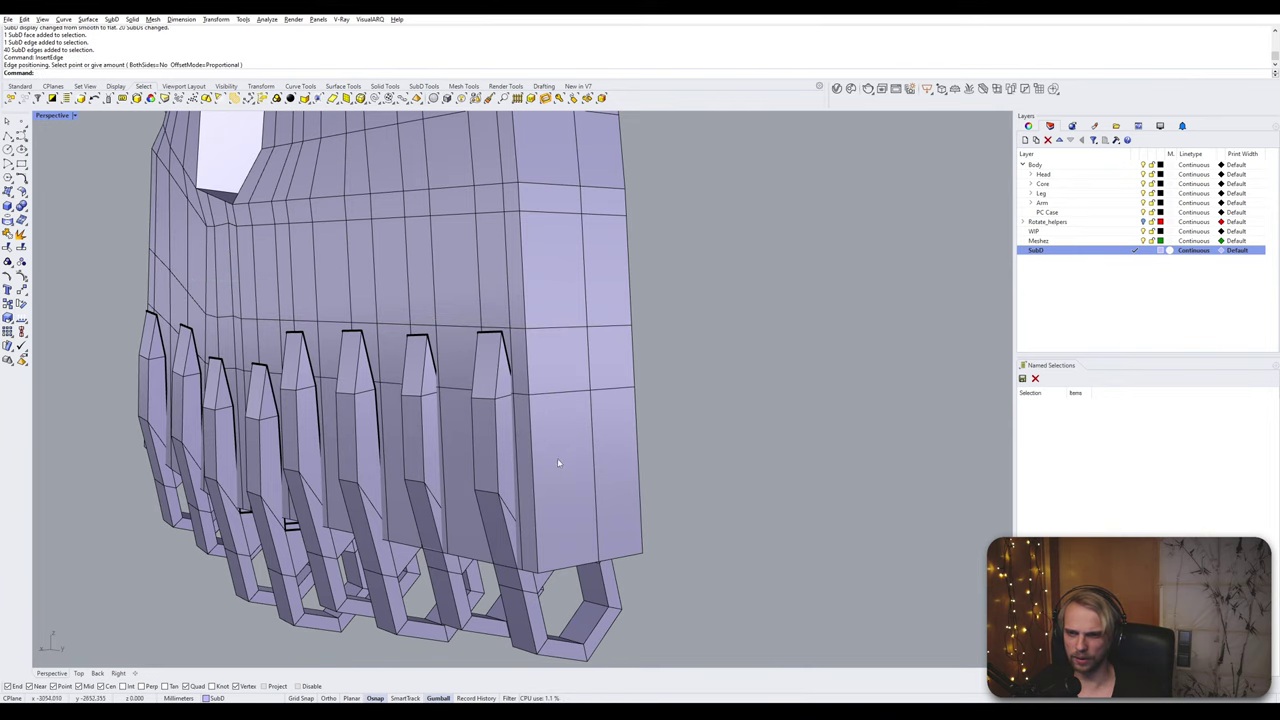
Step: Insert a second horizontal edge loop across the slot fronts
{"action": "right_click_drag", "start_coordinate": [558, 463], "coordinate": [549, 432]}
{"action": "left_click", "coordinate": [509, 390]}
{"action": "double_click", "coordinate": [566, 267]}
{"action": "key", "text": "Return"}
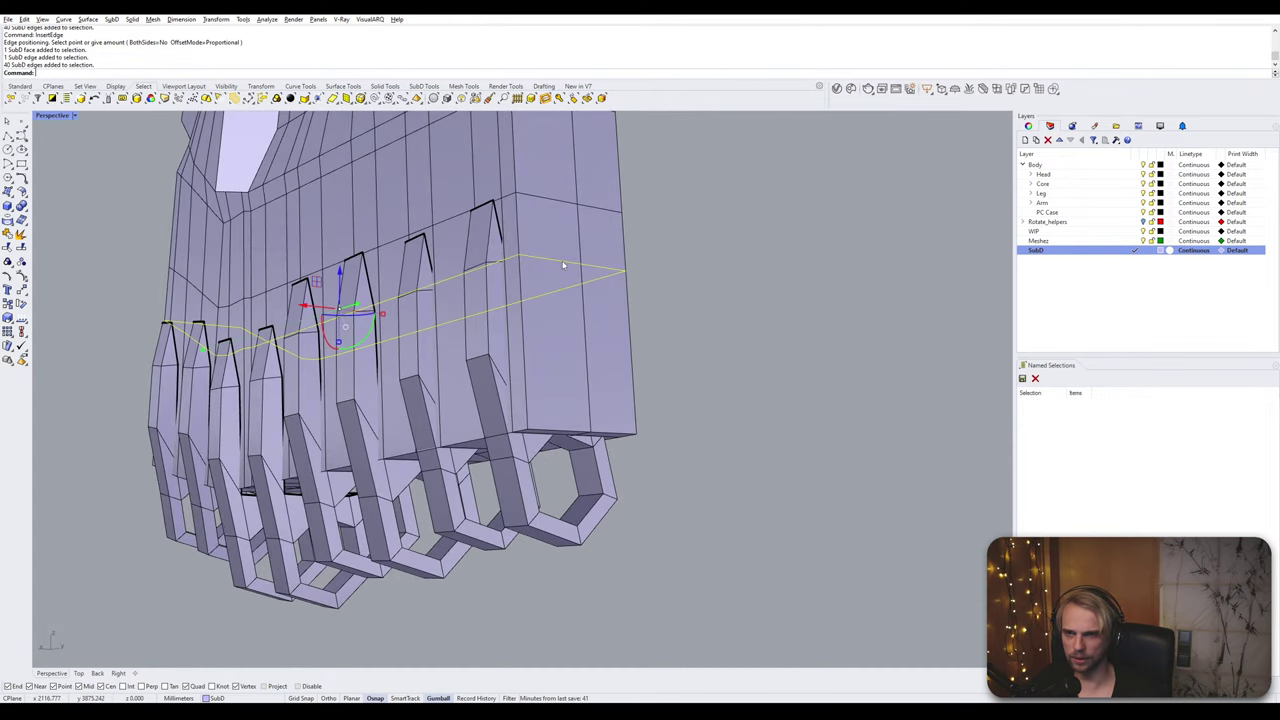
{"action": "left_click", "coordinate": [586, 392]}
Step: Select faces on and beside the end finger slot to inspect them, then deselect
{"action": "right_click_drag", "start_coordinate": [590, 390], "coordinate": [756, 404]}
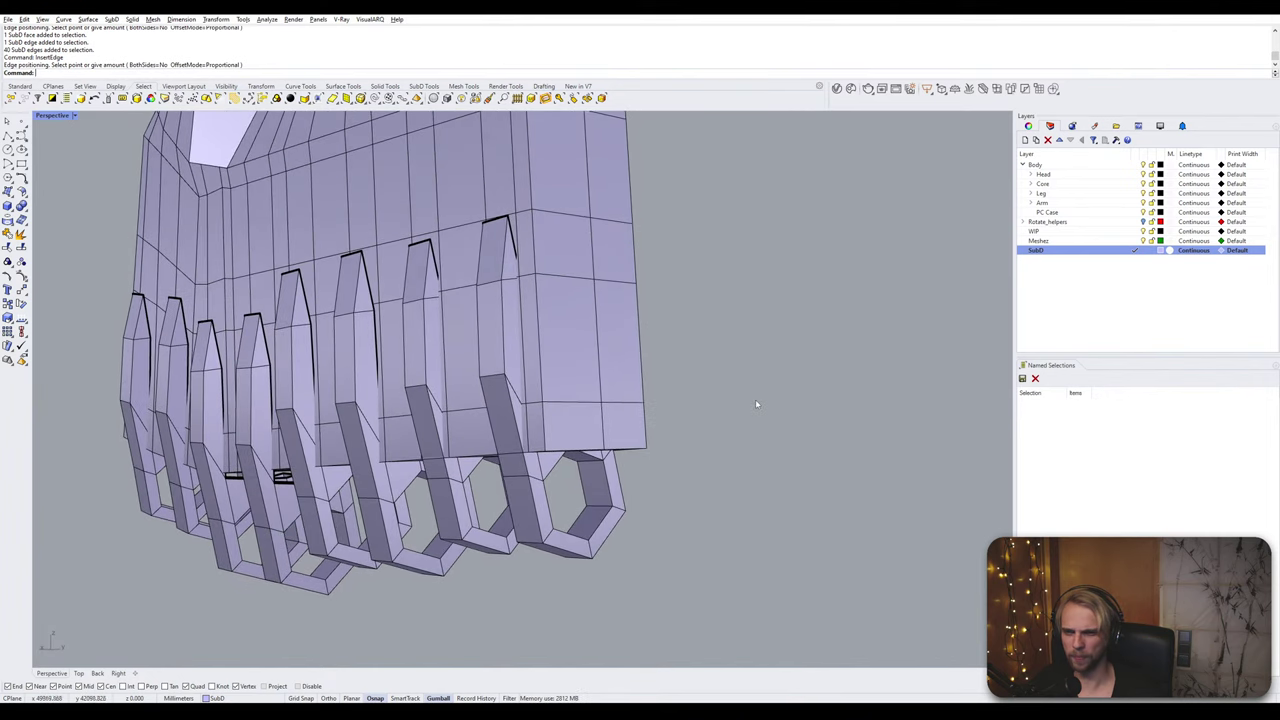
{"action": "right_click_drag", "start_coordinate": [532, 456], "coordinate": [452, 428]}
{"action": "left_click", "coordinate": [510, 328], "text": "ctrl+shift"}
{"action": "scroll", "coordinate": [489, 403], "scroll_direction": "up", "scroll_amount": 4}
{"action": "left_click", "coordinate": [495, 393], "text": "ctrl+shift"}
{"action": "key", "text": "Escape"}
{"action": "scroll", "coordinate": [440, 390], "scroll_direction": "up", "scroll_amount": 3}
{"action": "left_click", "coordinate": [420, 436], "text": "ctrl+shift"}
{"action": "left_click", "coordinate": [398, 346], "text": "ctrl+shift"}
{"action": "scroll", "coordinate": [396, 348], "scroll_direction": "down", "scroll_amount": 5}
{"action": "left_click", "coordinate": [428, 408], "text": "ctrl+shift"}
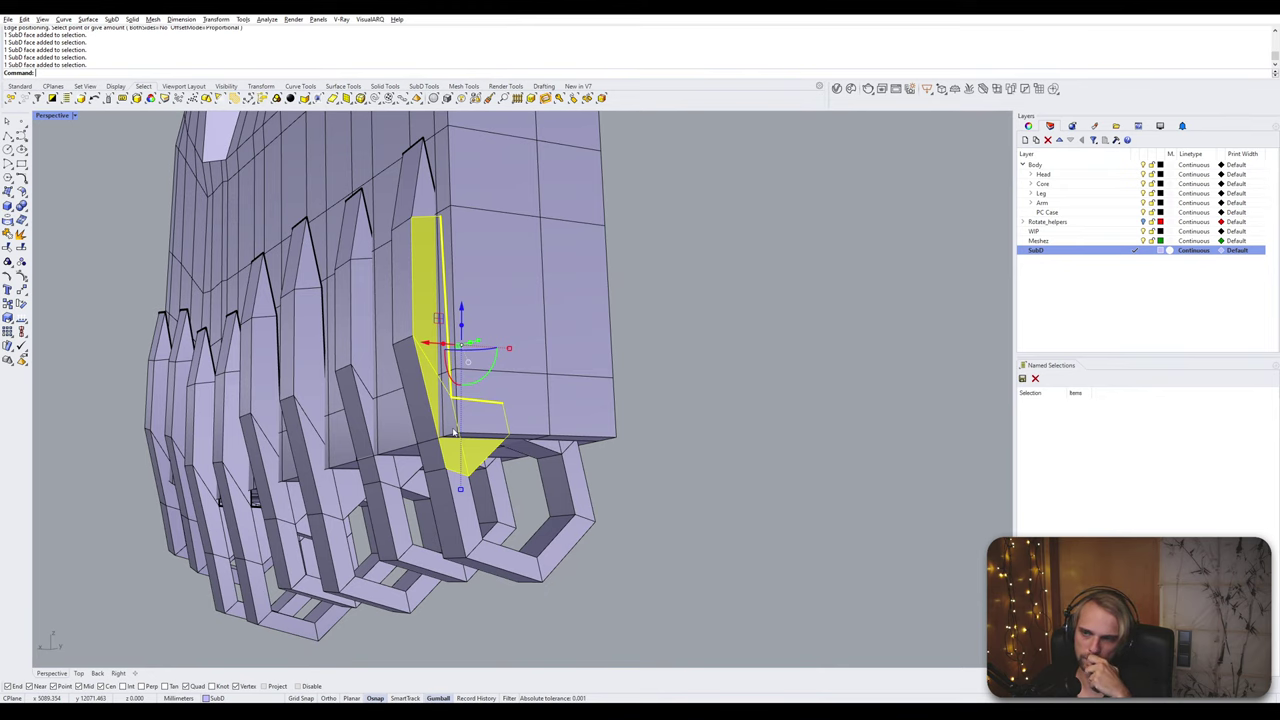
{"action": "key", "text": "Escape"}
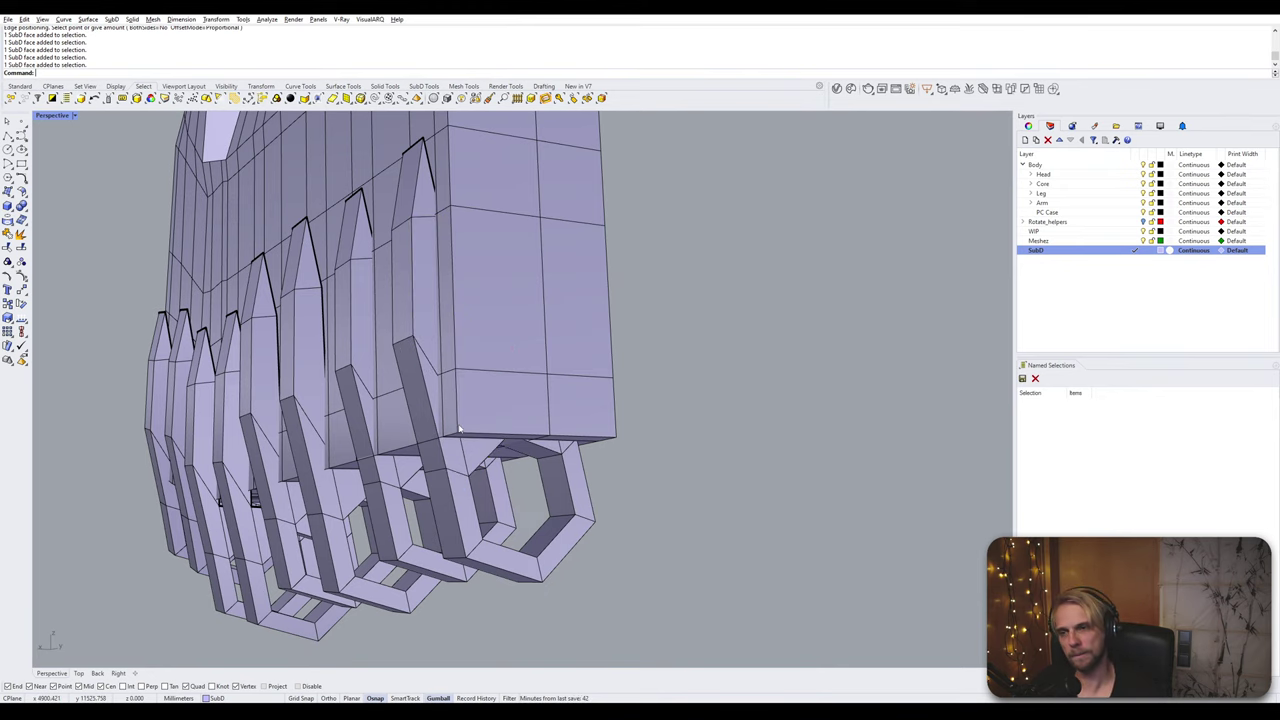
Step: From a level view, select the end slot's side and underside faces, then clear them
{"action": "right_click_drag", "start_coordinate": [453, 432], "coordinate": [491, 458]}
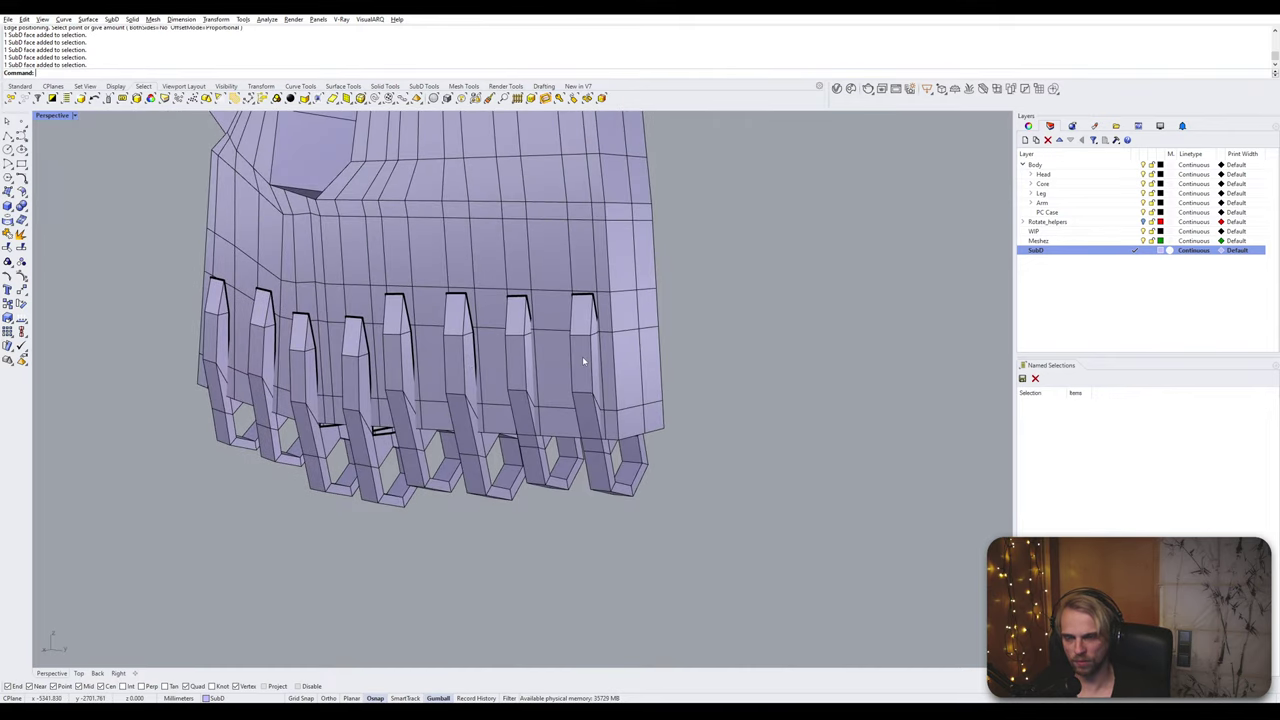
{"action": "scroll", "coordinate": [582, 356], "scroll_direction": "up", "scroll_amount": 5}
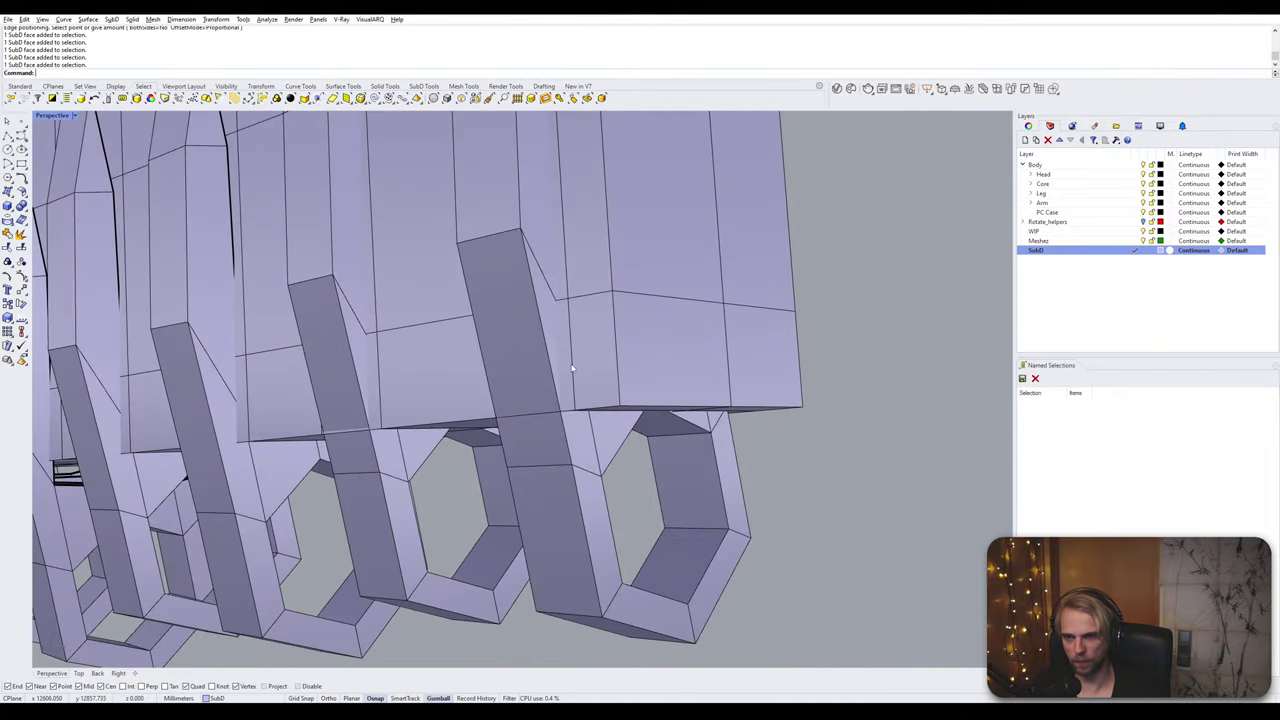
{"action": "right_click_drag", "start_coordinate": [571, 363], "coordinate": [573, 373]}
{"action": "scroll", "coordinate": [573, 373], "scroll_direction": "down", "scroll_amount": 4}
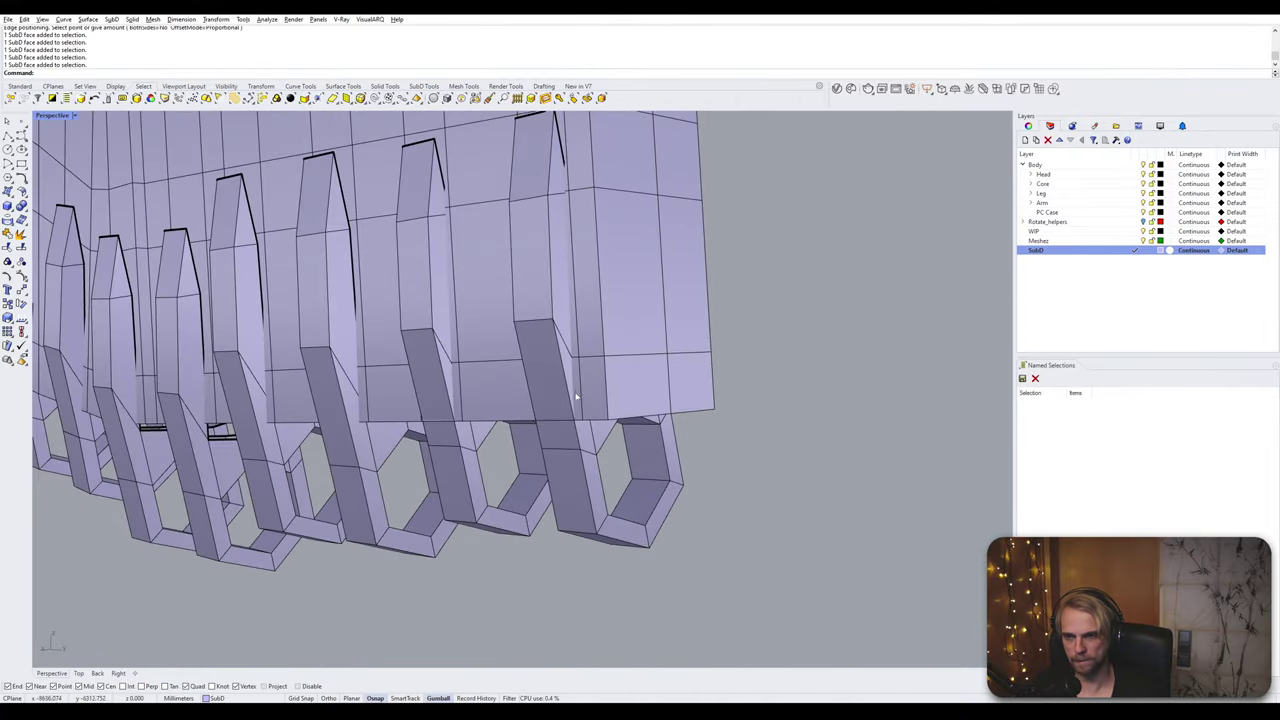
{"action": "scroll", "coordinate": [515, 348], "scroll_direction": "up", "scroll_amount": 3}
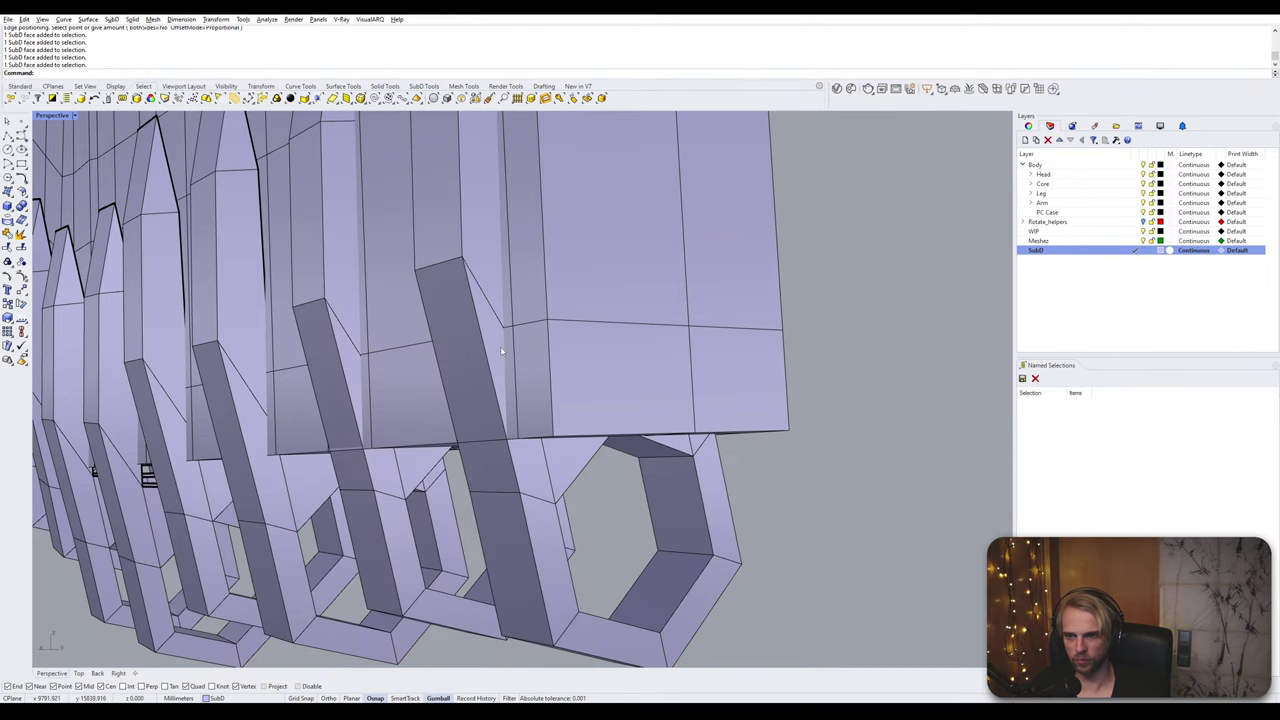
{"action": "left_click", "coordinate": [495, 347], "text": "ctrl+shift"}
{"action": "right_click_drag", "start_coordinate": [528, 376], "coordinate": [442, 322]}
{"action": "left_click", "coordinate": [497, 354], "text": "ctrl+shift"}
{"action": "scroll", "coordinate": [442, 322], "scroll_direction": "up", "scroll_amount": 2}
{"action": "scroll", "coordinate": [492, 357], "scroll_direction": "up", "scroll_amount": 2}
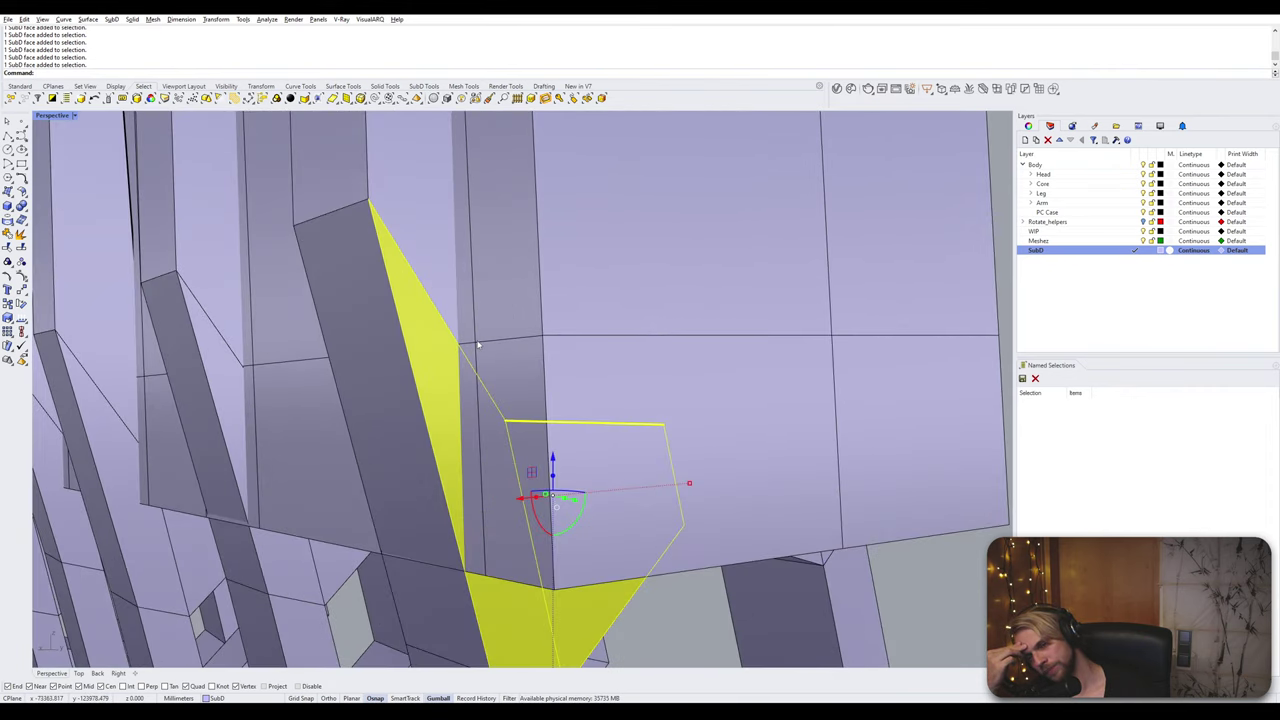
{"action": "scroll", "coordinate": [478, 345], "scroll_direction": "down", "scroll_amount": 2}
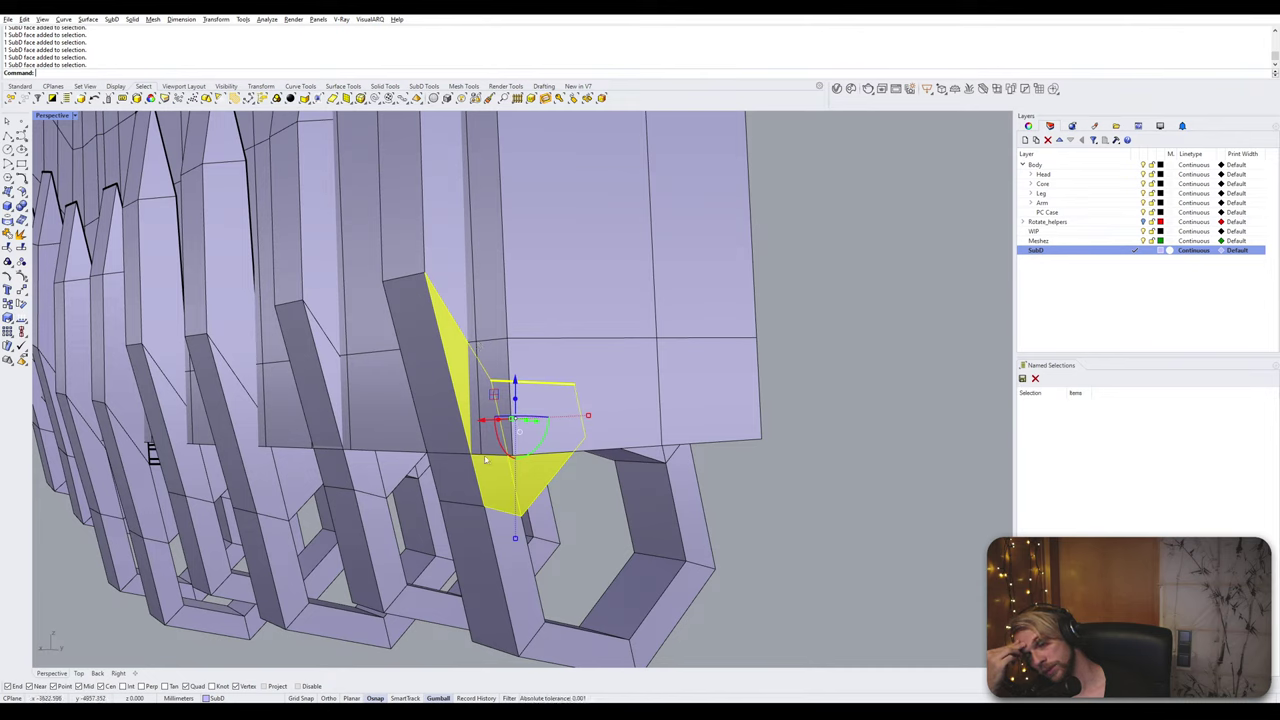
{"action": "scroll", "coordinate": [485, 460], "scroll_direction": "down", "scroll_amount": 2}
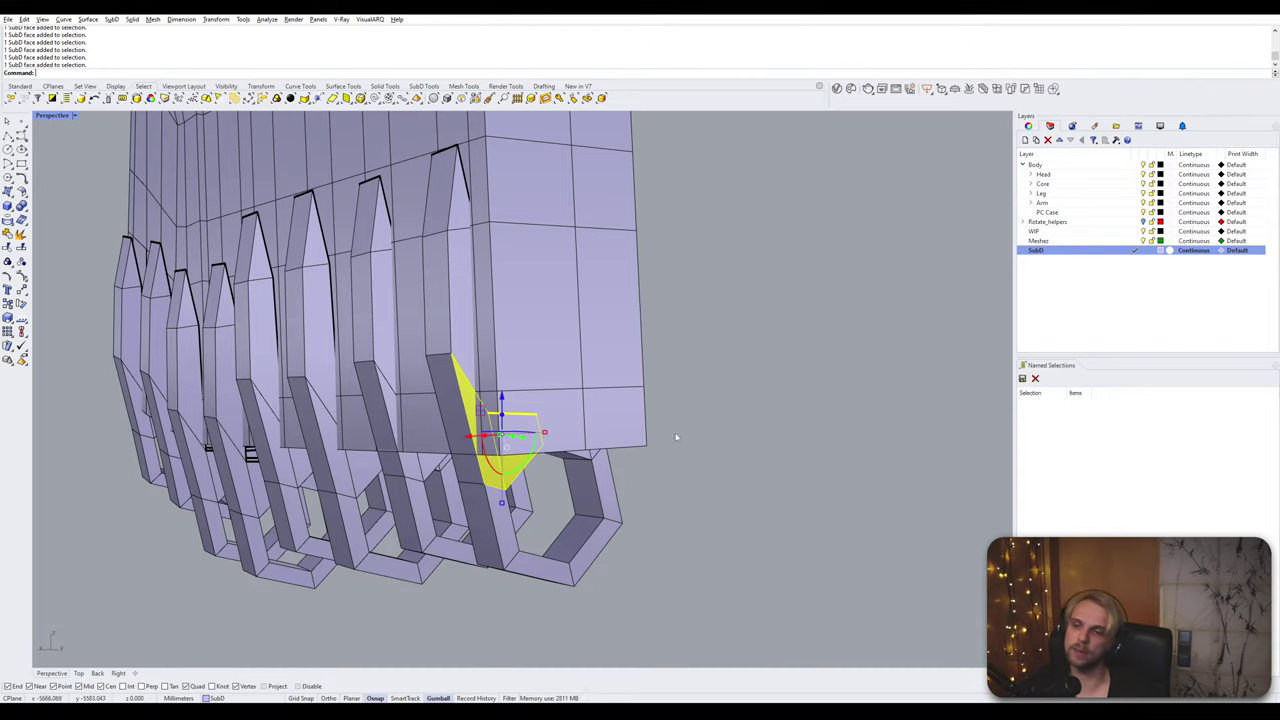
{"action": "key", "text": "Escape"}
Step: Remove the horizontal edge loop running across the palm armor
{"action": "double_click", "coordinate": [543, 390]}
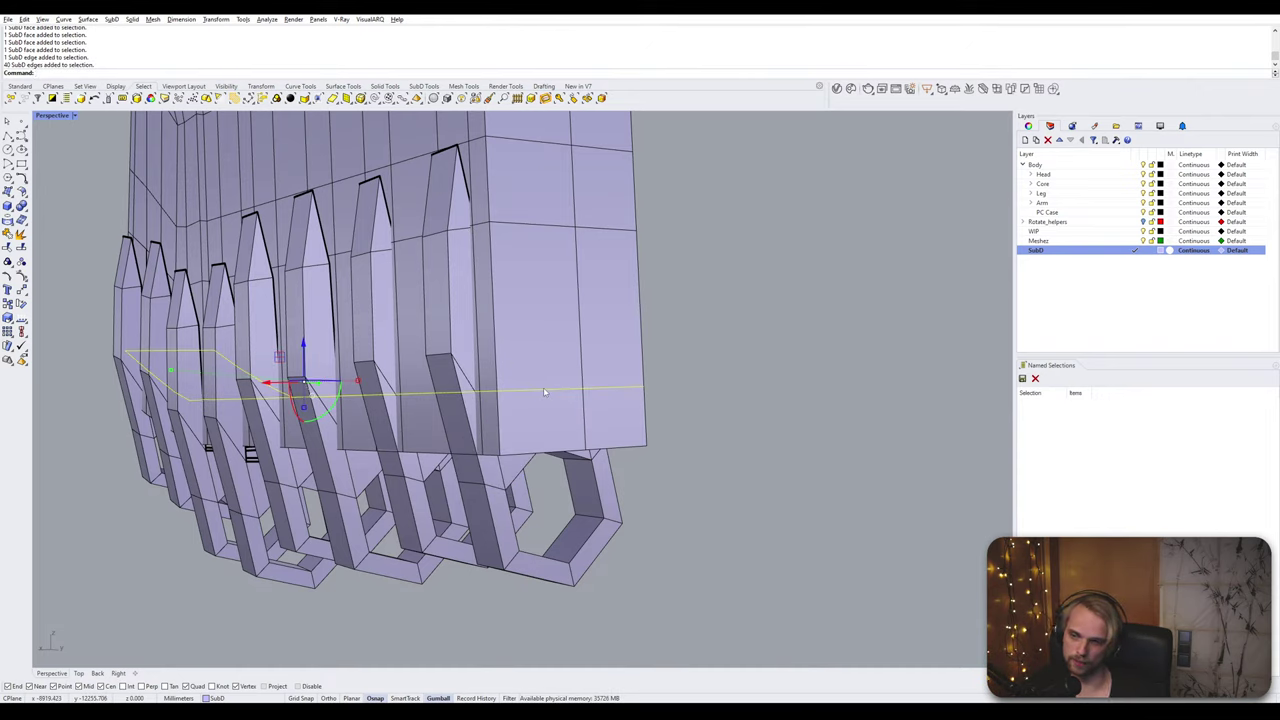
{"action": "key", "text": "Delete"}
{"action": "mouse_move", "coordinate": [545, 390]}
{"action": "right_mouse_down"}
{"action": "mouse_move", "coordinate": [557, 391]}
{"action": "mouse_move", "coordinate": [512, 413]}
{"action": "mouse_move", "coordinate": [528, 414]}
{"action": "mouse_move", "coordinate": [538, 373]}
{"action": "right_mouse_up"}
{"action": "scroll", "coordinate": [512, 413], "scroll_direction": "up", "scroll_amount": 5}
{"action": "scroll", "coordinate": [525, 423], "scroll_direction": "up", "scroll_amount": 3}
{"action": "scroll", "coordinate": [526, 423], "scroll_direction": "down", "scroll_amount": 6}
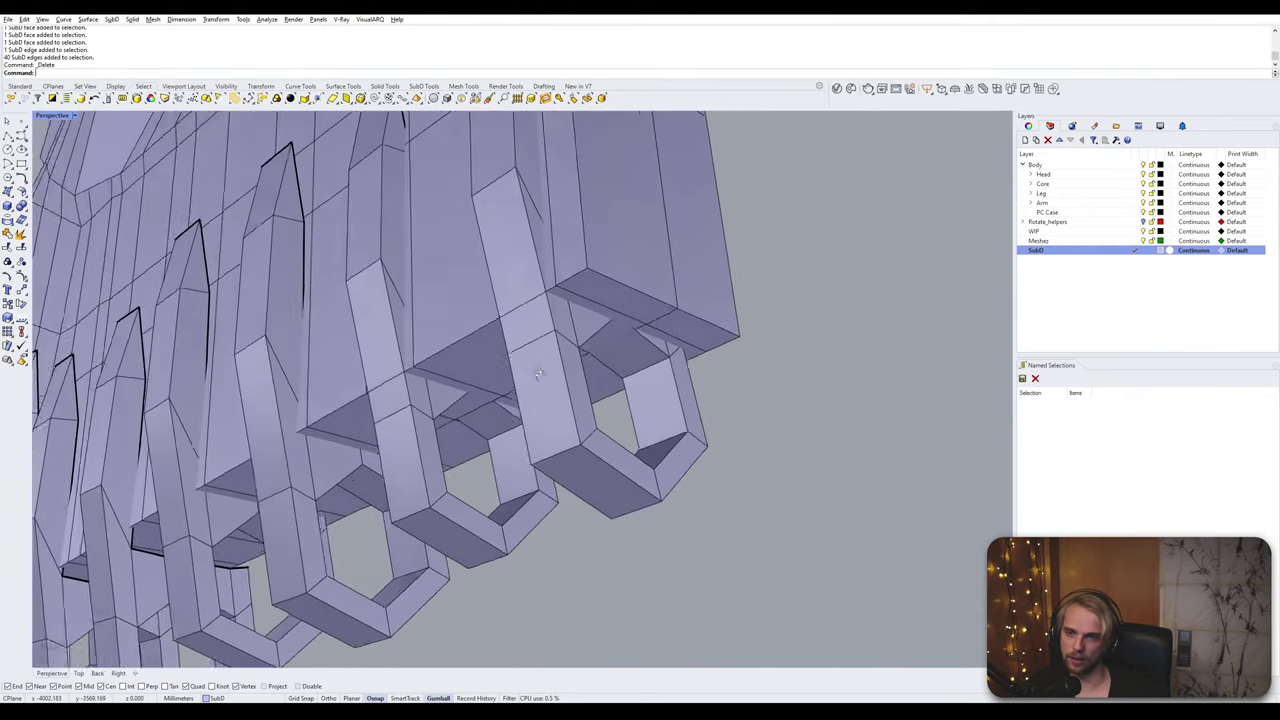
{"action": "scroll", "coordinate": [538, 374], "scroll_direction": "up", "scroll_amount": 5}
Step: Delete the L-shaped face and the vertical strip face beside the end finger slot
{"action": "left_click", "coordinate": [617, 296]}
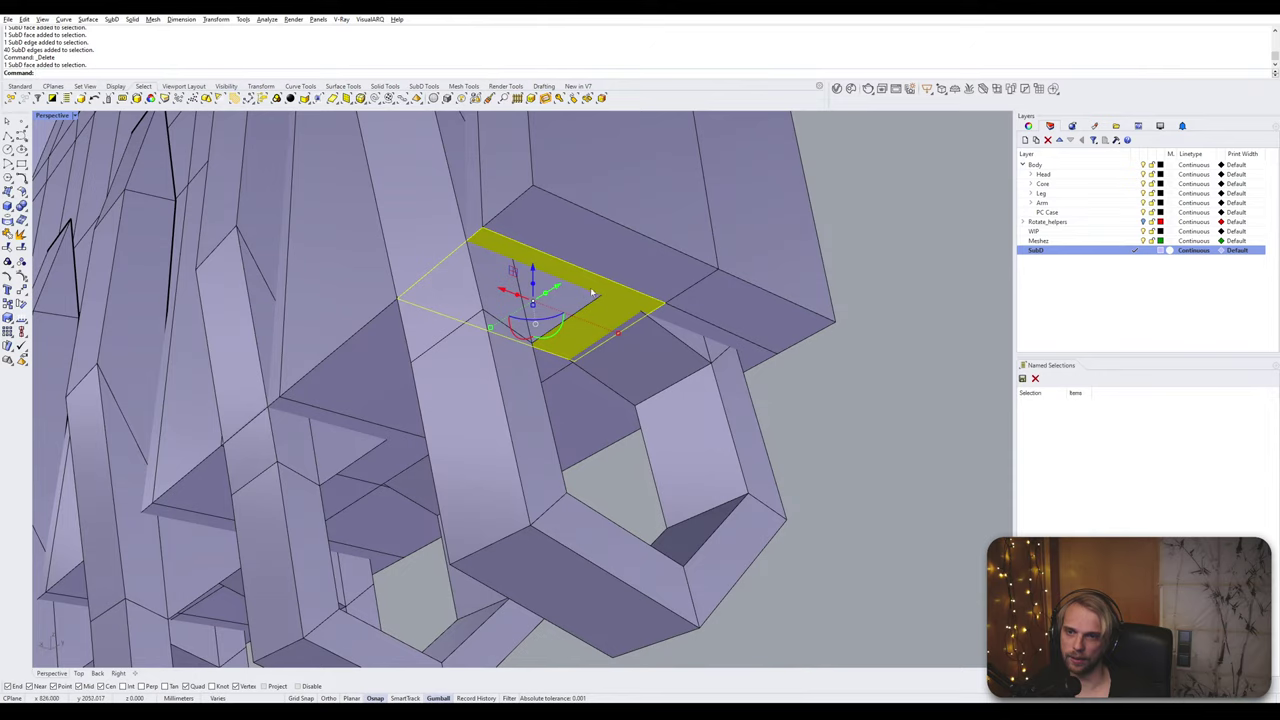
{"action": "right_click_drag", "start_coordinate": [592, 292], "coordinate": [514, 305]}
{"action": "left_click", "coordinate": [514, 304], "text": "shift"}
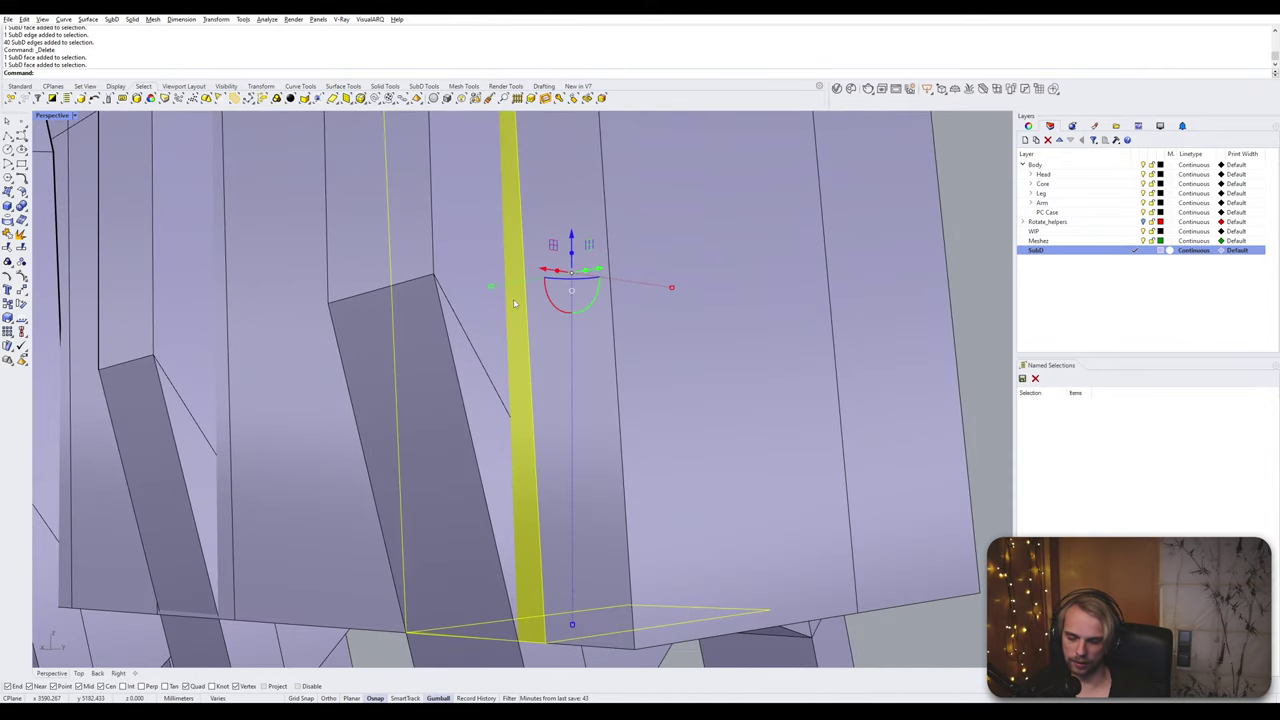
{"action": "key", "text": "Delete"}
Step: Orbit around the hexagonal slot rings and select a corner vertex of the slot cage
{"action": "scroll", "coordinate": [514, 303], "scroll_direction": "down", "scroll_amount": 7}
{"action": "mouse_move", "coordinate": [537, 347]}
{"action": "right_mouse_down"}
{"action": "mouse_move", "coordinate": [539, 330]}
{"action": "mouse_move", "coordinate": [552, 337]}
{"action": "right_mouse_up"}
{"action": "right_click_drag", "start_coordinate": [626, 360], "coordinate": [535, 281]}
{"action": "scroll", "coordinate": [540, 280], "scroll_direction": "up", "scroll_amount": 6}
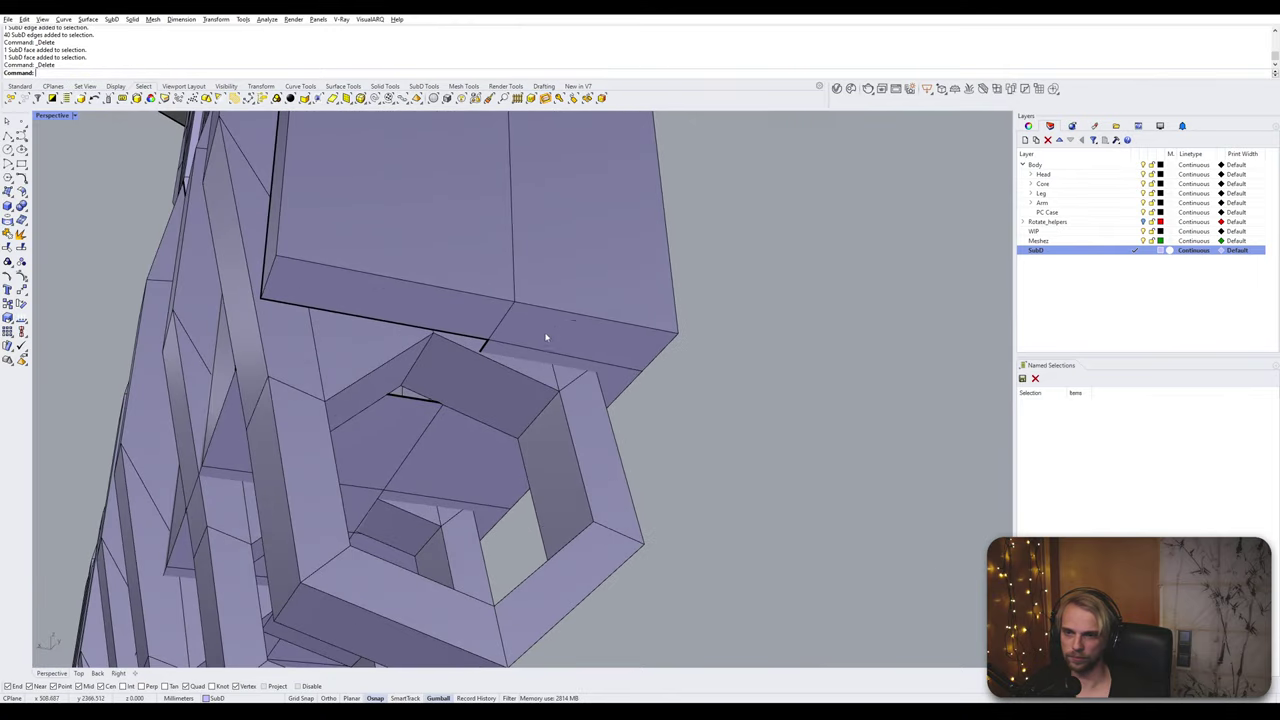
{"action": "right_click_drag", "start_coordinate": [546, 337], "coordinate": [465, 330]}
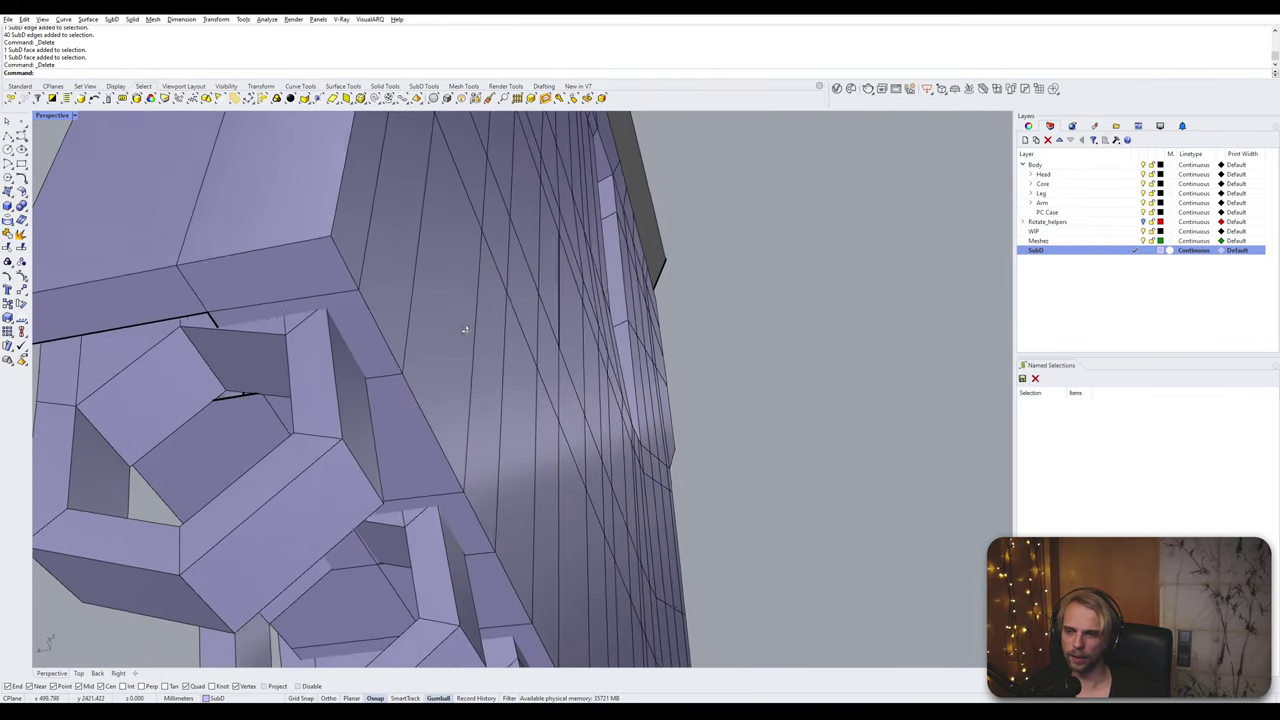
{"action": "scroll", "coordinate": [364, 314], "scroll_direction": "down", "scroll_amount": 4}
{"action": "right_click_drag", "start_coordinate": [364, 314], "coordinate": [356, 280]}
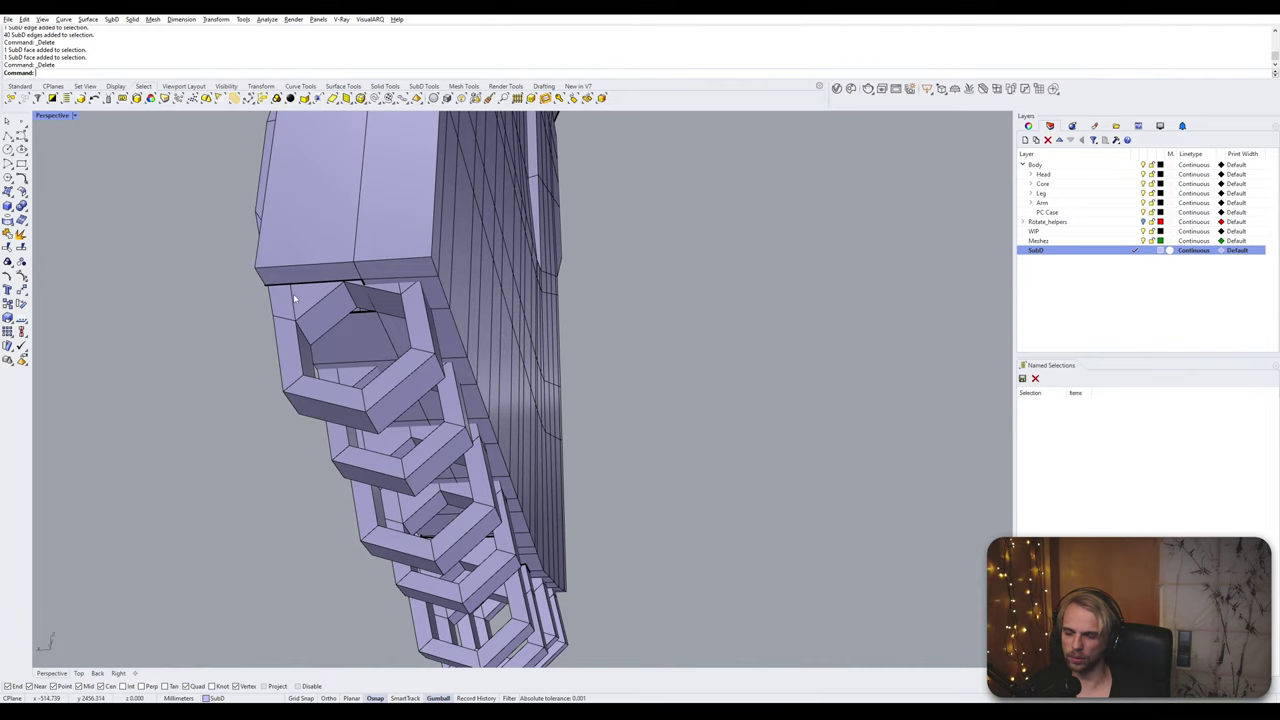
{"action": "scroll", "coordinate": [294, 298], "scroll_direction": "up", "scroll_amount": 2}
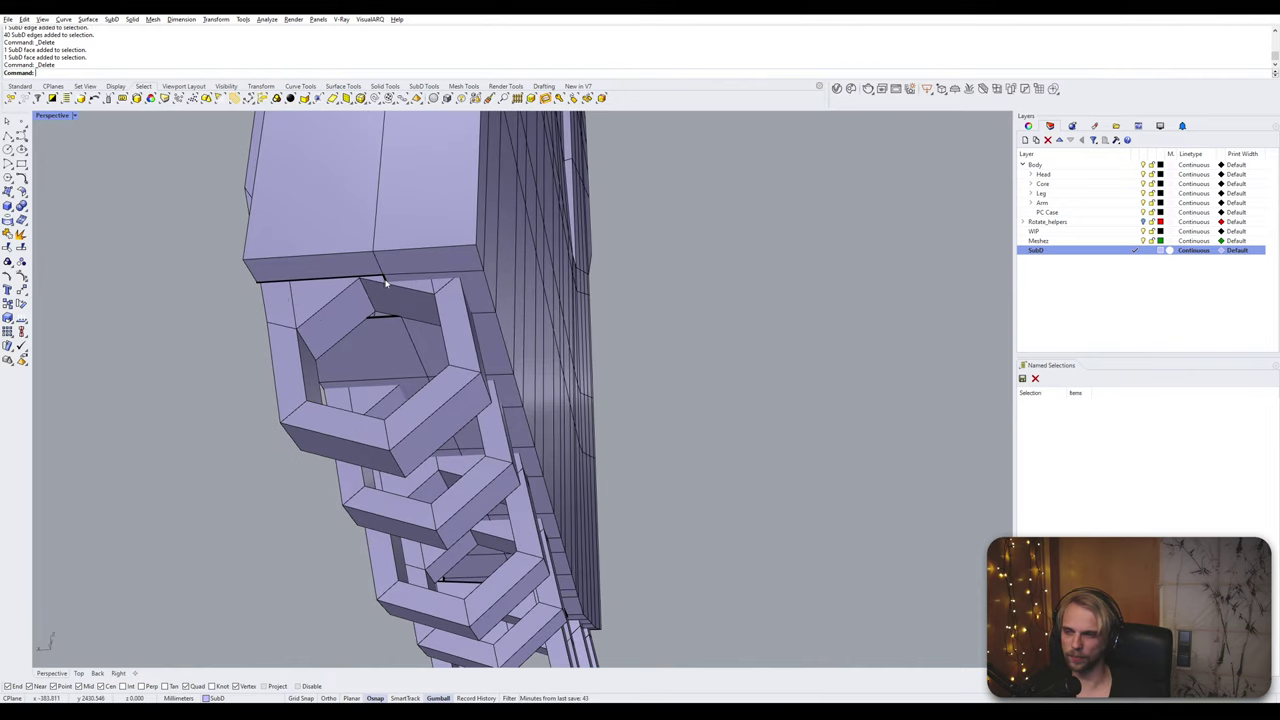
{"action": "right_click_drag", "start_coordinate": [385, 284], "coordinate": [438, 263]}
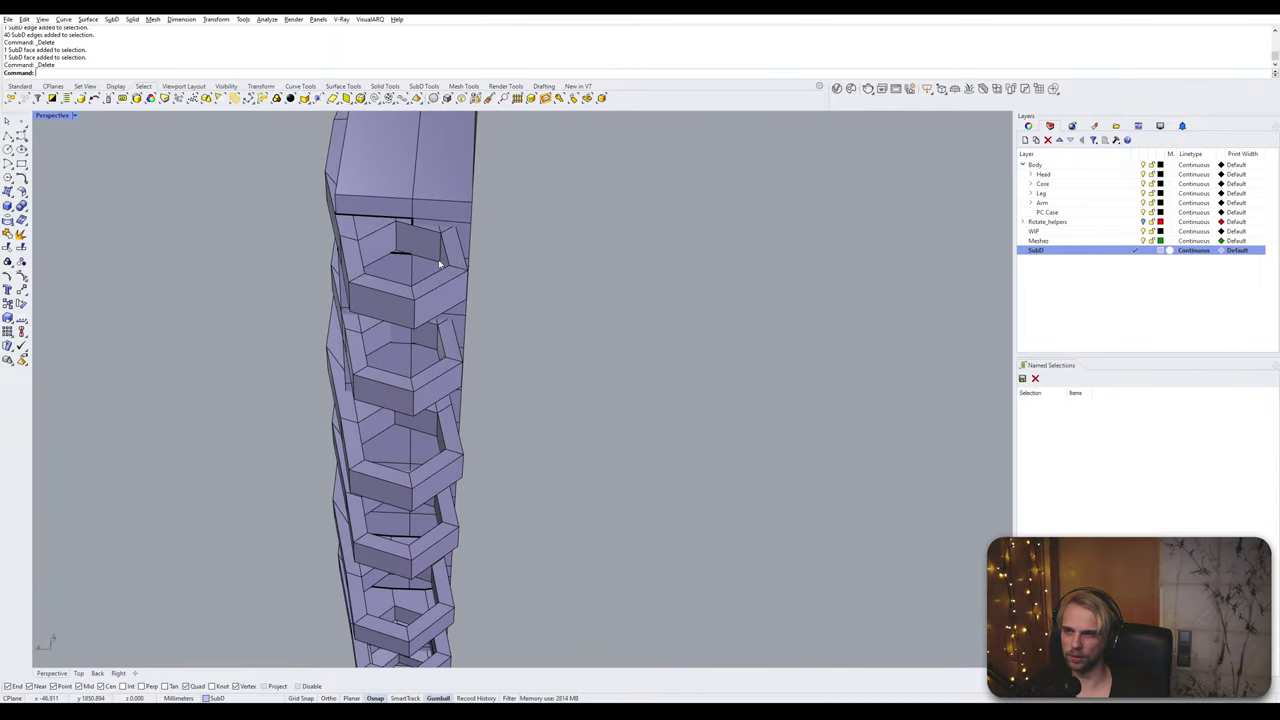
{"action": "right_click_drag", "start_coordinate": [579, 353], "coordinate": [534, 334]}
{"action": "scroll", "coordinate": [423, 277], "scroll_direction": "up", "scroll_amount": 5}
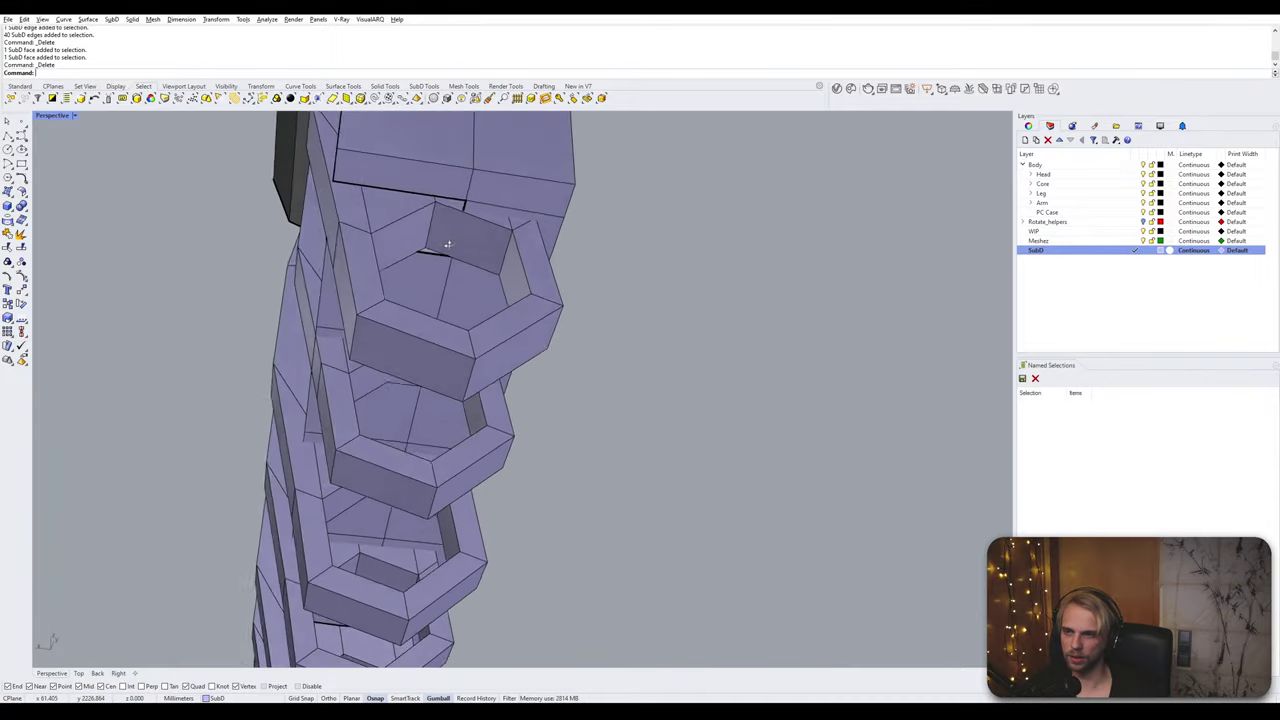
{"action": "scroll", "coordinate": [470, 300], "scroll_direction": "down", "scroll_amount": 6}
{"action": "right_click_drag", "start_coordinate": [471, 302], "coordinate": [366, 262]}
{"action": "scroll", "coordinate": [452, 294], "scroll_direction": "up", "scroll_amount": 5}
{"action": "scroll", "coordinate": [367, 331], "scroll_direction": "up", "scroll_amount": 2}
{"action": "left_click", "coordinate": [357, 338]}
{"action": "scroll", "coordinate": [334, 251], "scroll_direction": "up", "scroll_amount": 5}
Step: Stitch two slot-cage corner vertices together at their average position
{"action": "left_click", "coordinate": [331, 242], "text": "ctrl+shift"}
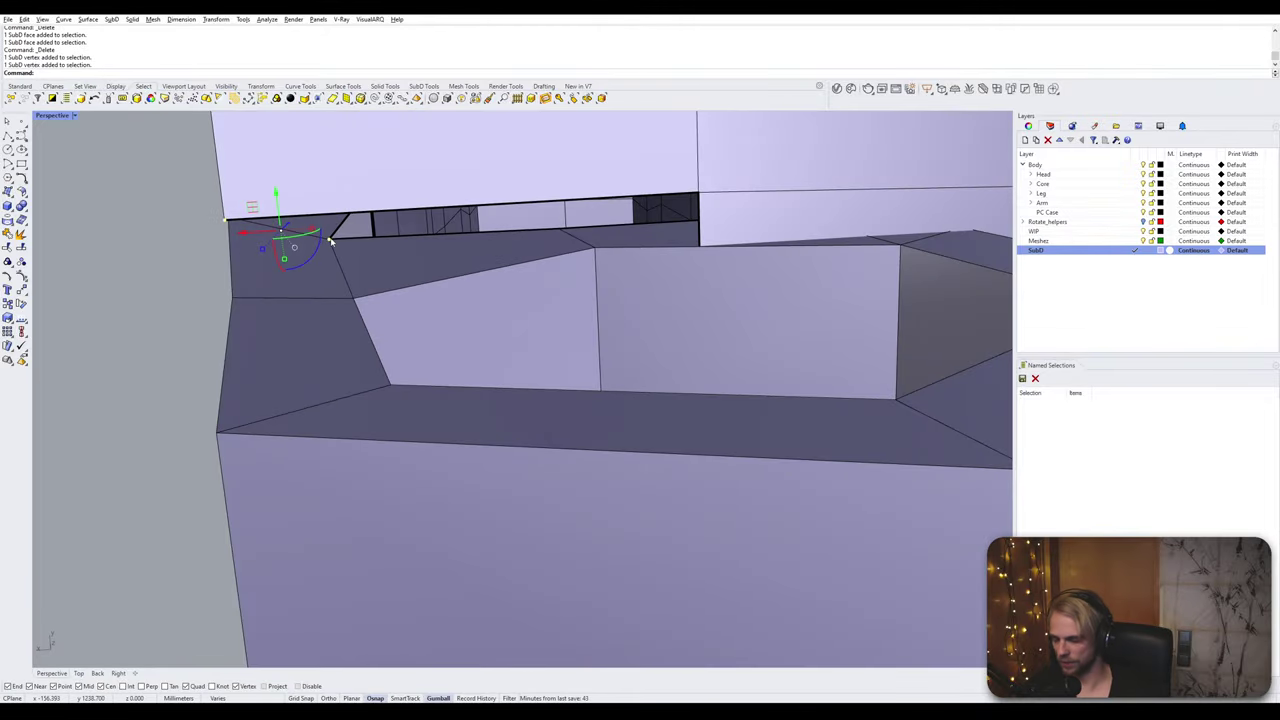
{"action": "key", "text": "Return"}
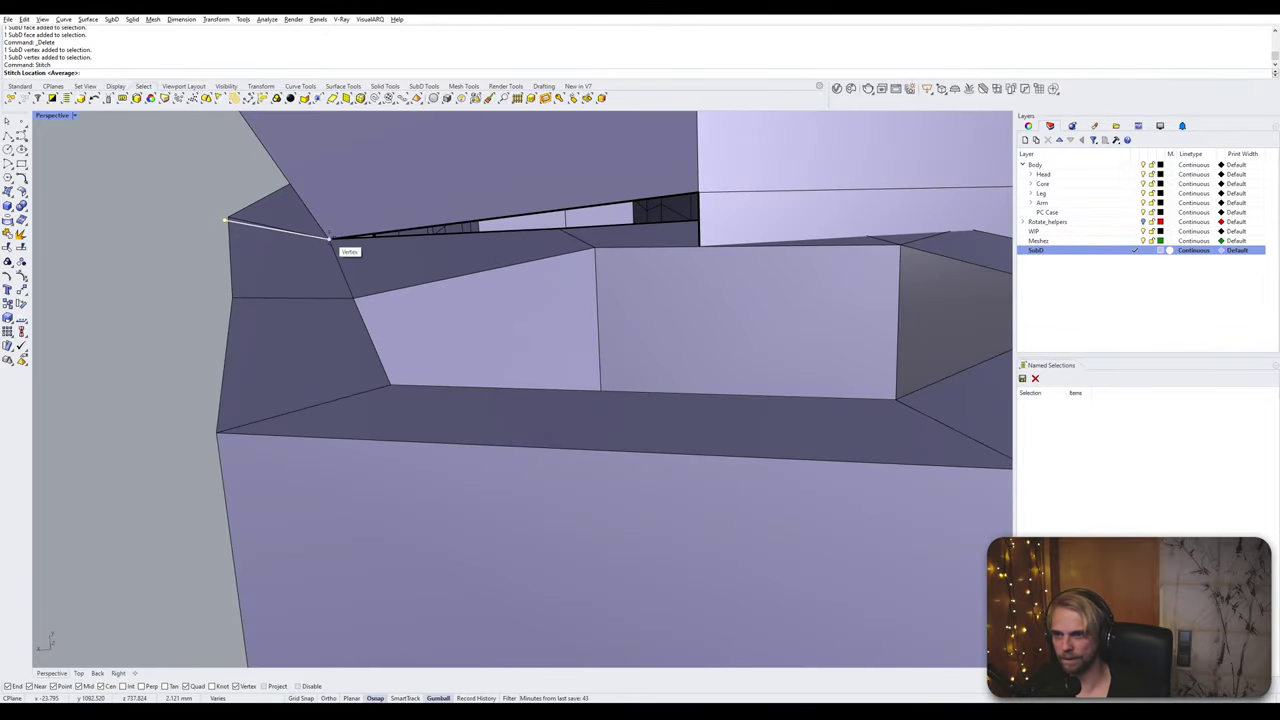
{"action": "left_click", "coordinate": [330, 237]}
{"action": "right_click_drag", "start_coordinate": [330, 237], "coordinate": [413, 397]}
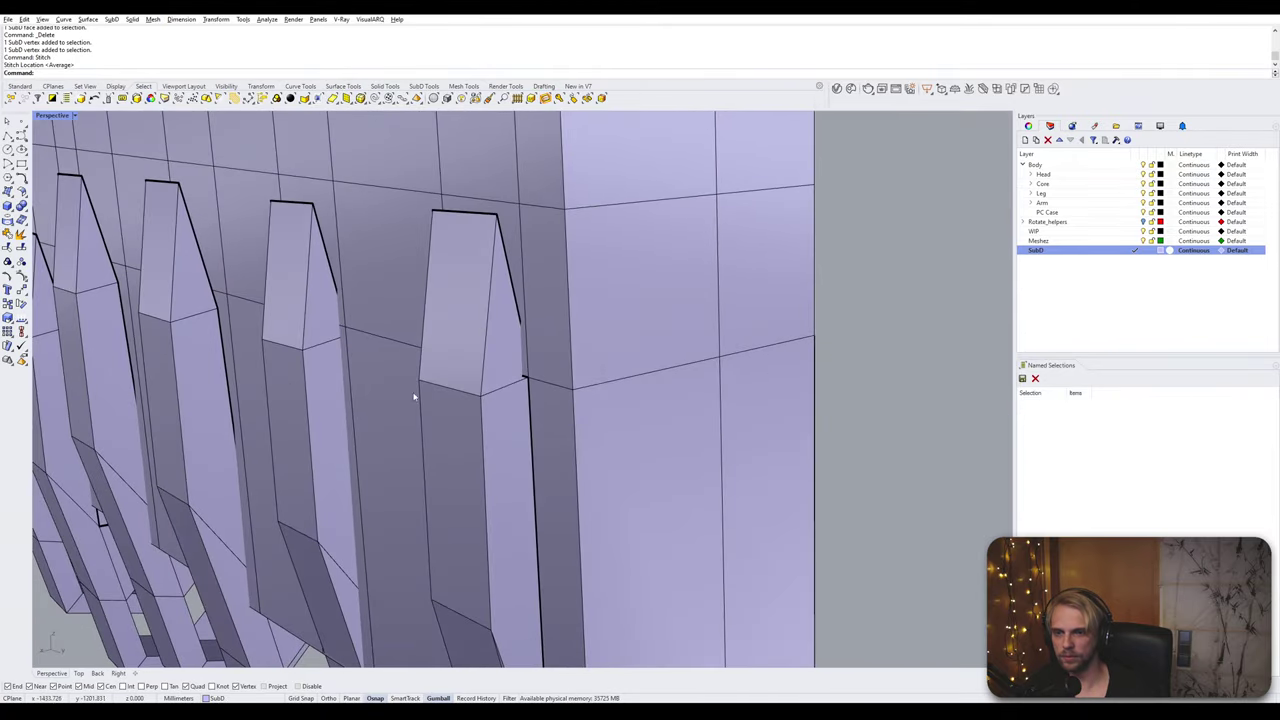
Step: Switch the Perspective viewport to Wireframe to pick a vertex, then back to Shaded
{"action": "left_click", "coordinate": [55, 115]}
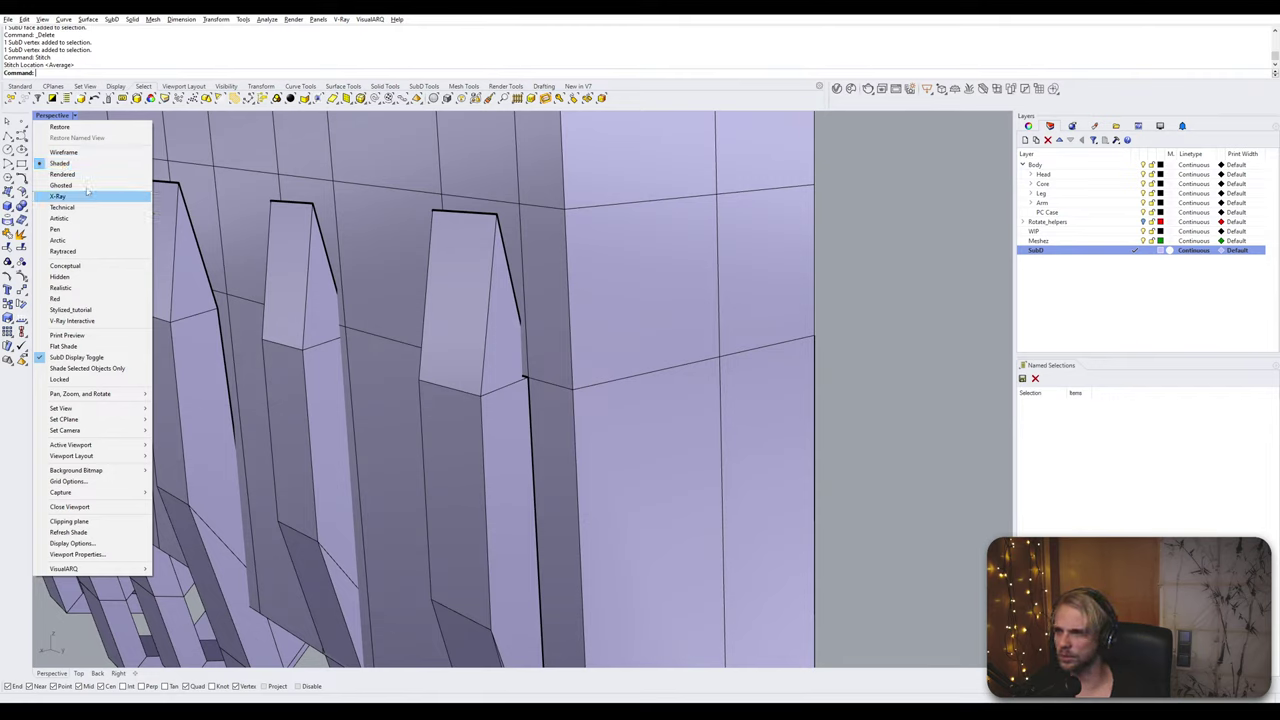
{"action": "left_click", "coordinate": [64, 152]}
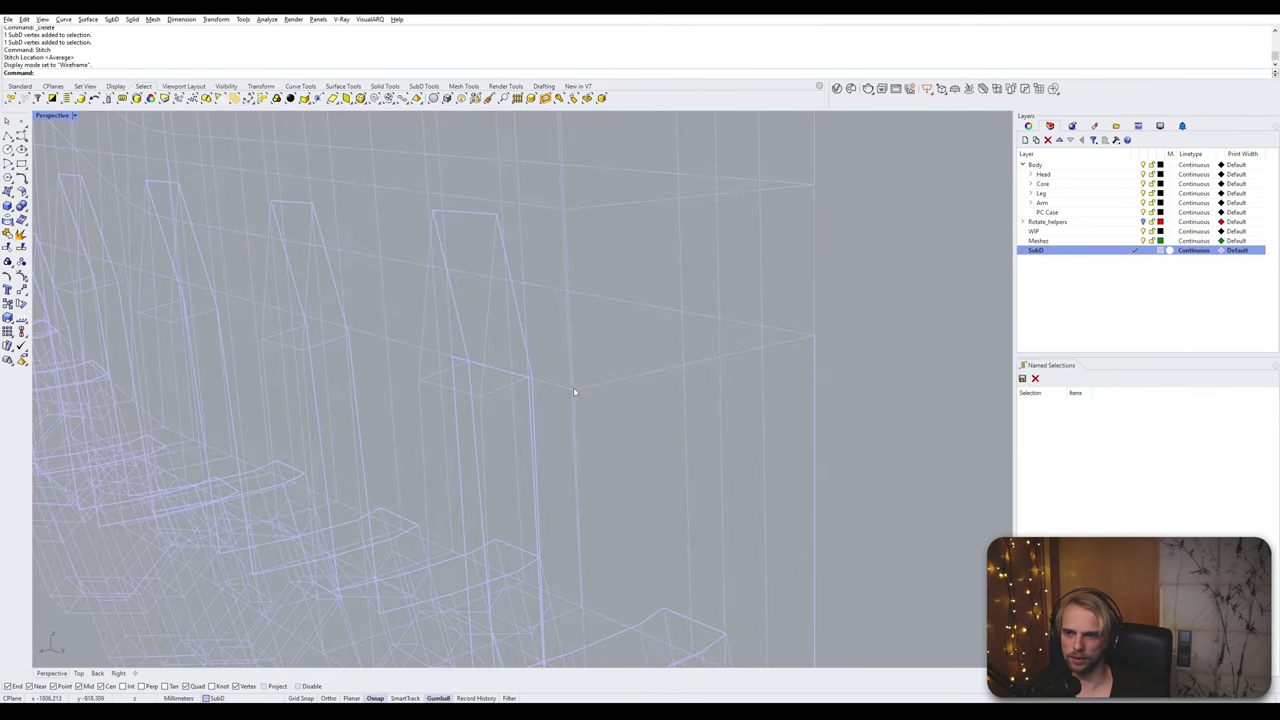
{"action": "scroll", "coordinate": [502, 370], "scroll_direction": "up", "scroll_amount": 2}
{"action": "left_click", "coordinate": [525, 376]}
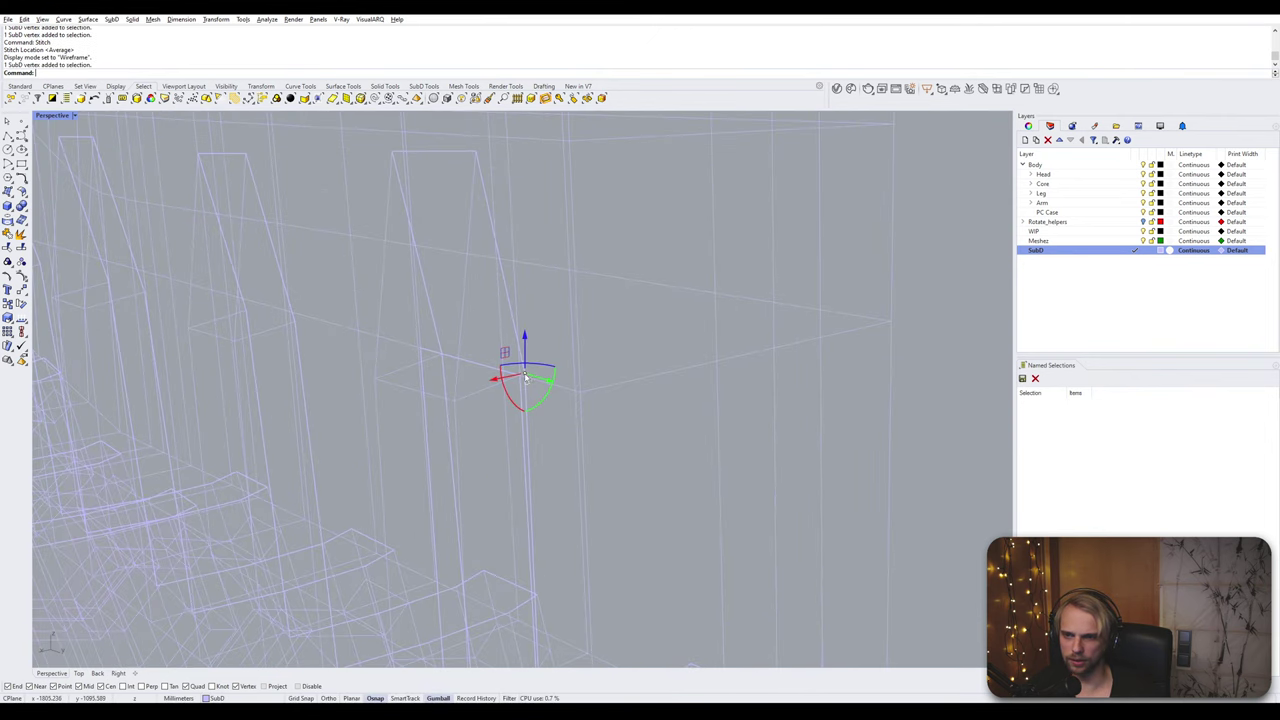
{"action": "left_click", "coordinate": [73, 115]}
{"action": "left_click", "coordinate": [64, 162]}
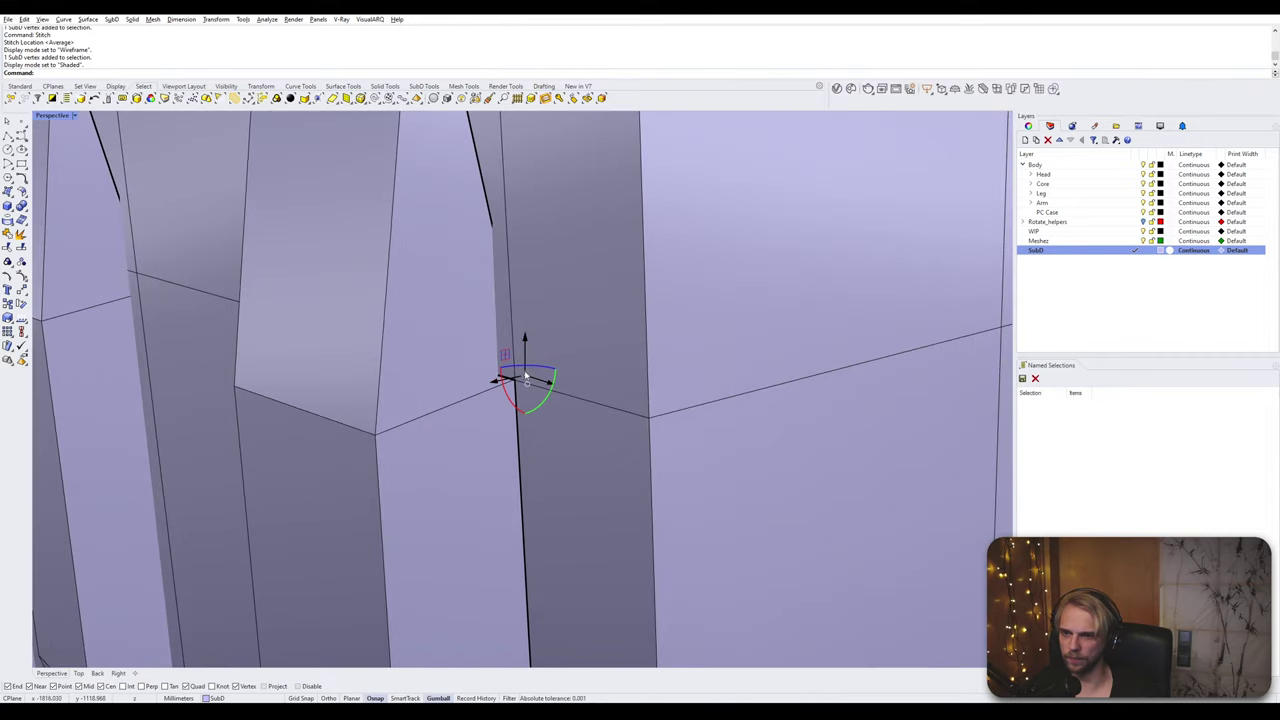
{"action": "scroll", "coordinate": [520, 383], "scroll_direction": "up", "scroll_amount": 3}
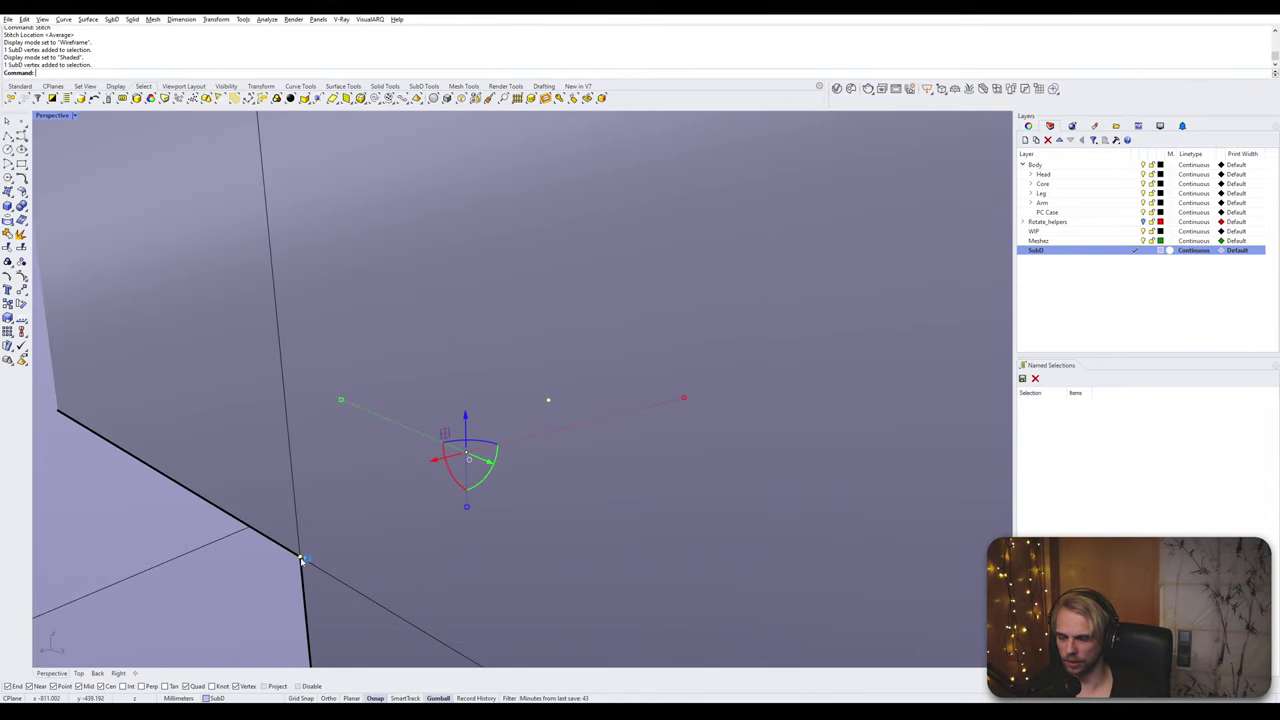
{"action": "key", "text": "ctrl+alt+s"}
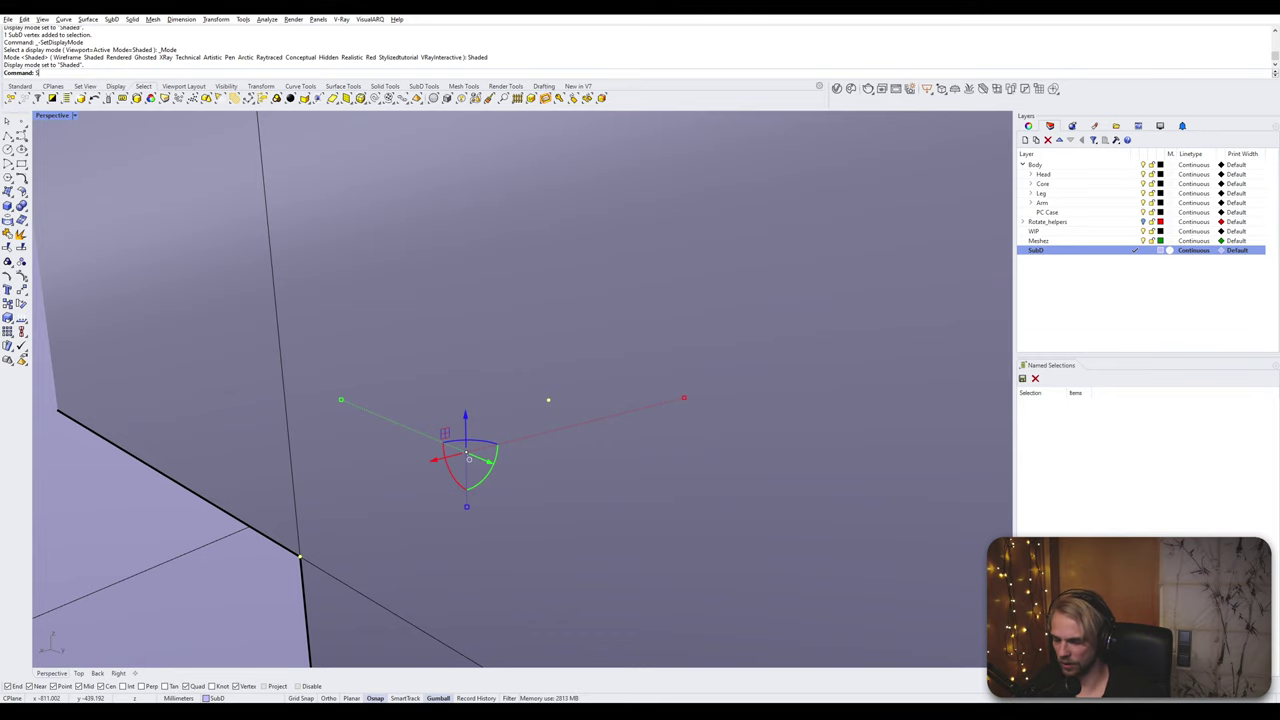
Step: Stitch the selected vertex onto its neighbouring vertex with Stitch
{"action": "type", "text": "titch"}
{"action": "key", "text": "Return"}
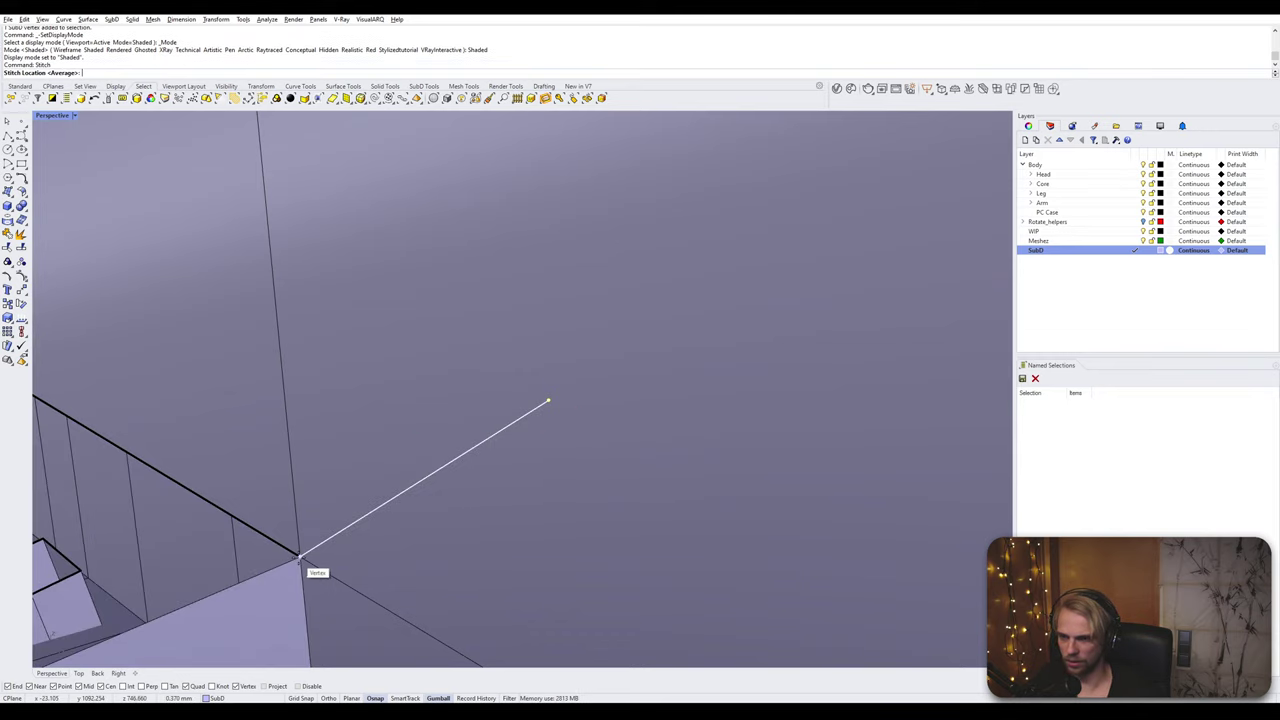
{"action": "scroll", "coordinate": [300, 557], "scroll_direction": "down", "scroll_amount": 5}
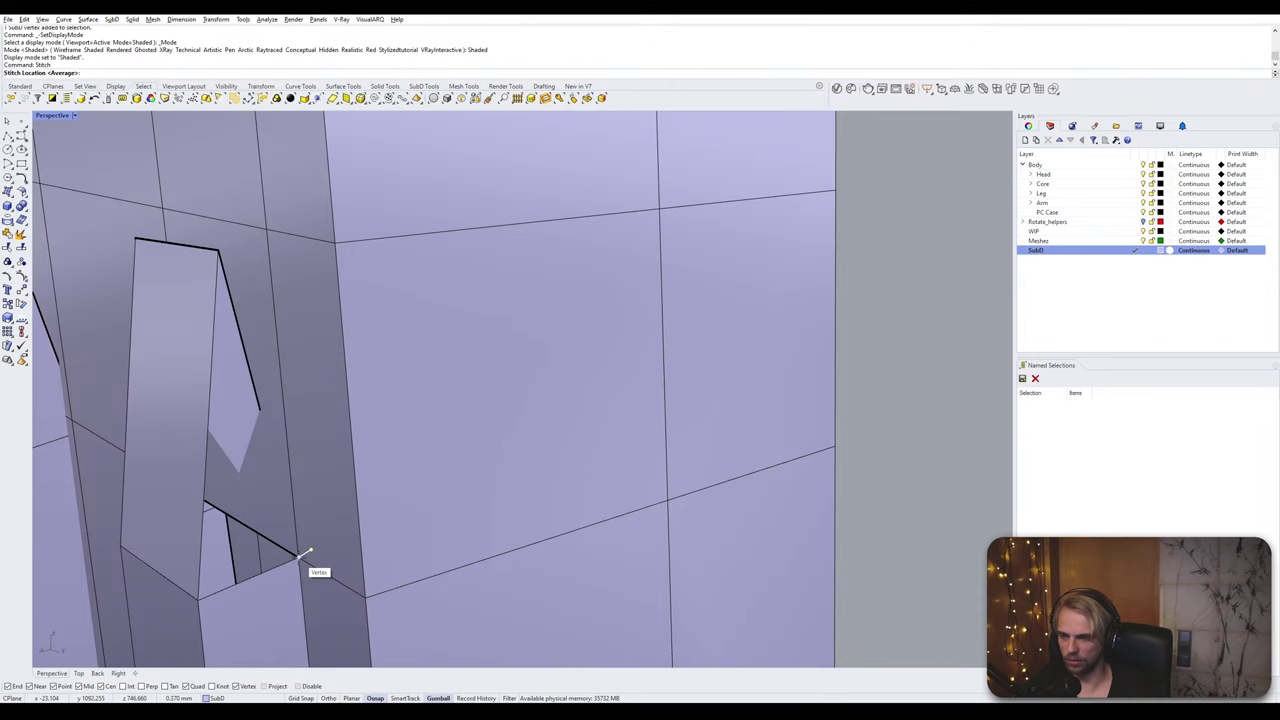
{"action": "left_click", "coordinate": [299, 557]}
{"action": "right_click_drag", "start_coordinate": [303, 555], "coordinate": [322, 510]}
Step: Delete the quad face and the small leftover face in the slot, opening a hole
{"action": "scroll", "coordinate": [323, 505], "scroll_direction": "down", "scroll_amount": 4}
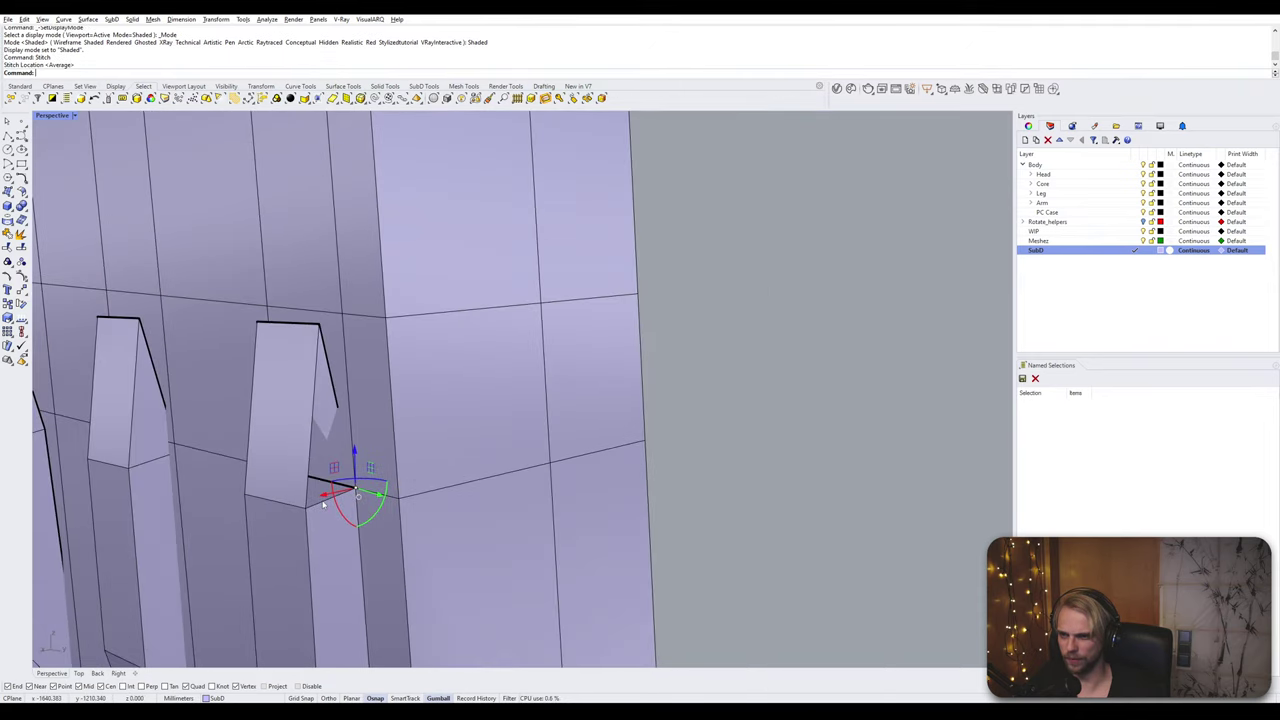
{"action": "key", "text": "Escape"}
{"action": "scroll", "coordinate": [343, 488], "scroll_direction": "up", "scroll_amount": 2}
{"action": "left_click", "coordinate": [320, 368]}
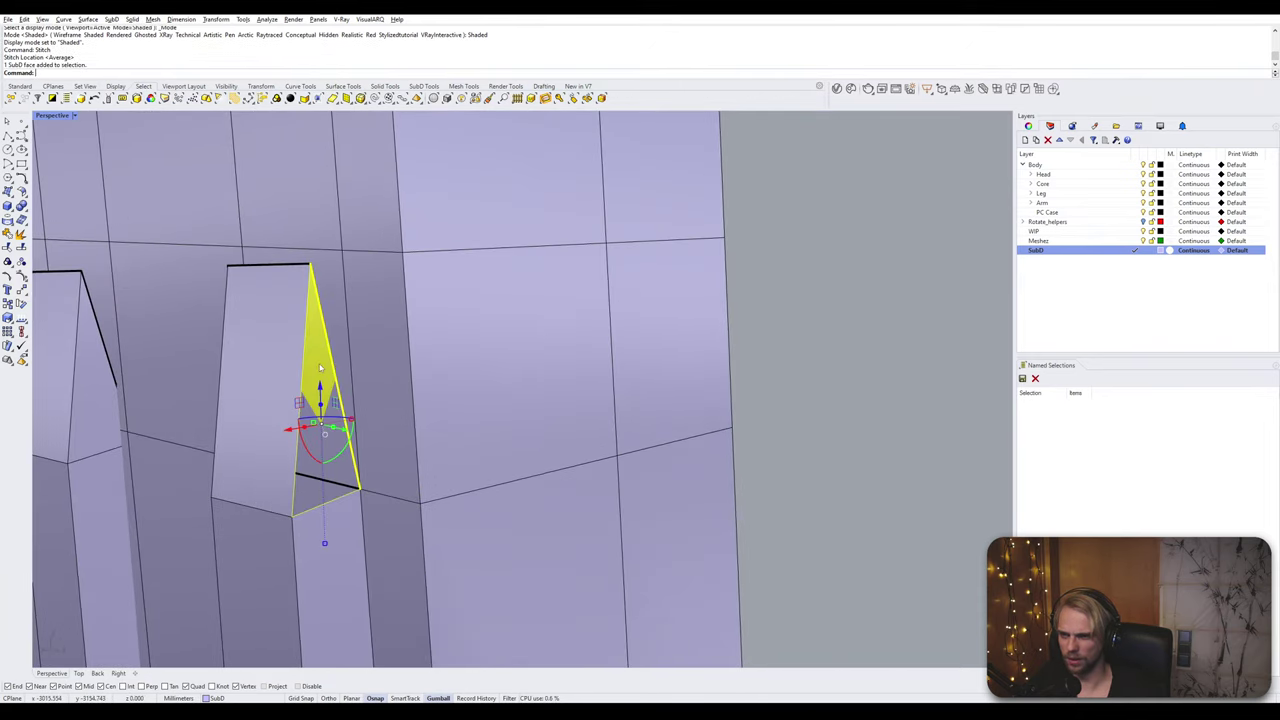
{"action": "scroll", "coordinate": [320, 368], "scroll_direction": "down", "scroll_amount": 3}
{"action": "scroll", "coordinate": [320, 368], "scroll_direction": "up", "scroll_amount": 3}
{"action": "key", "text": "Escape"}
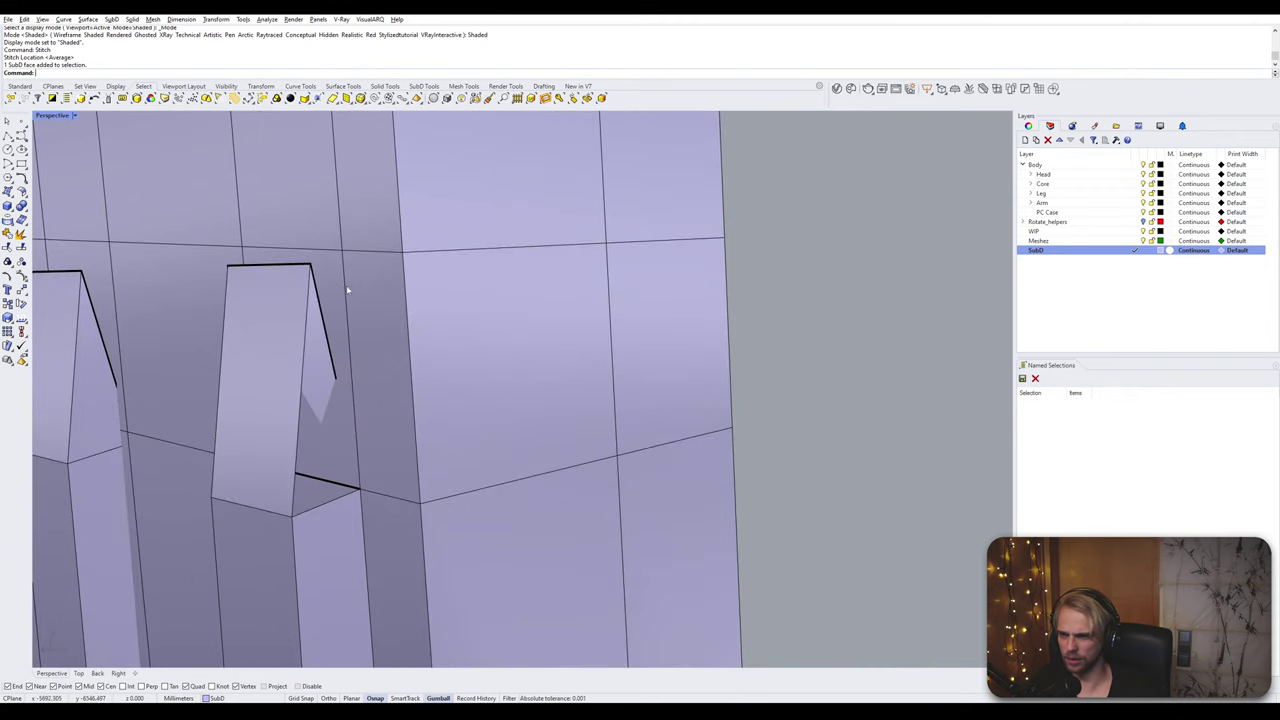
{"action": "left_click", "coordinate": [339, 291], "text": "ctrl+shift"}
{"action": "key", "text": "Delete"}
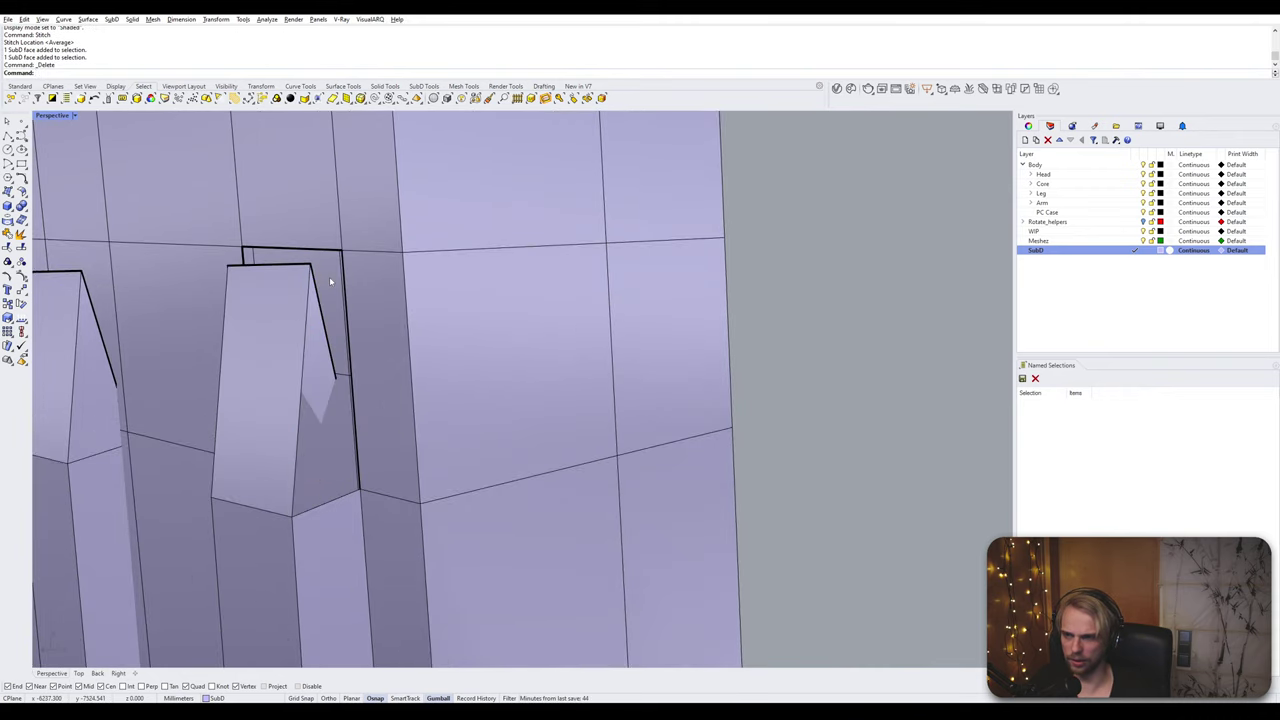
{"action": "right_click_drag", "start_coordinate": [319, 281], "coordinate": [231, 335]}
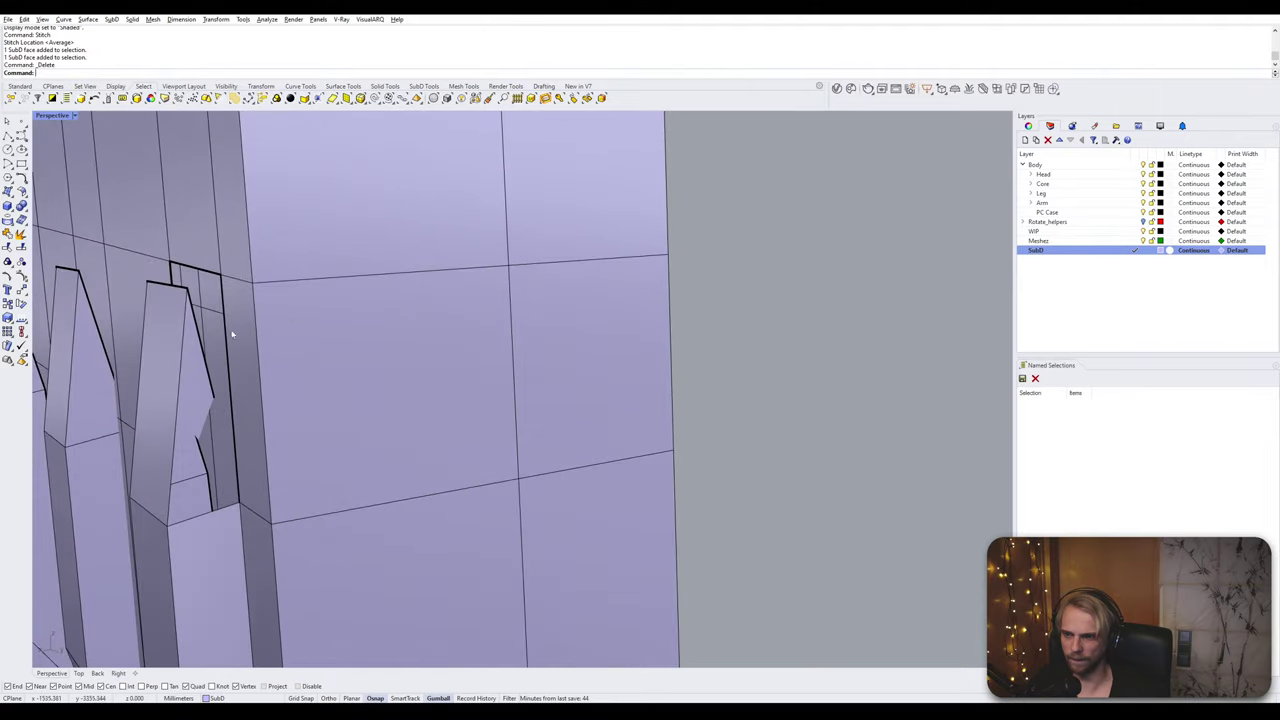
{"action": "left_click", "coordinate": [194, 392]}
{"action": "key", "text": "Delete"}
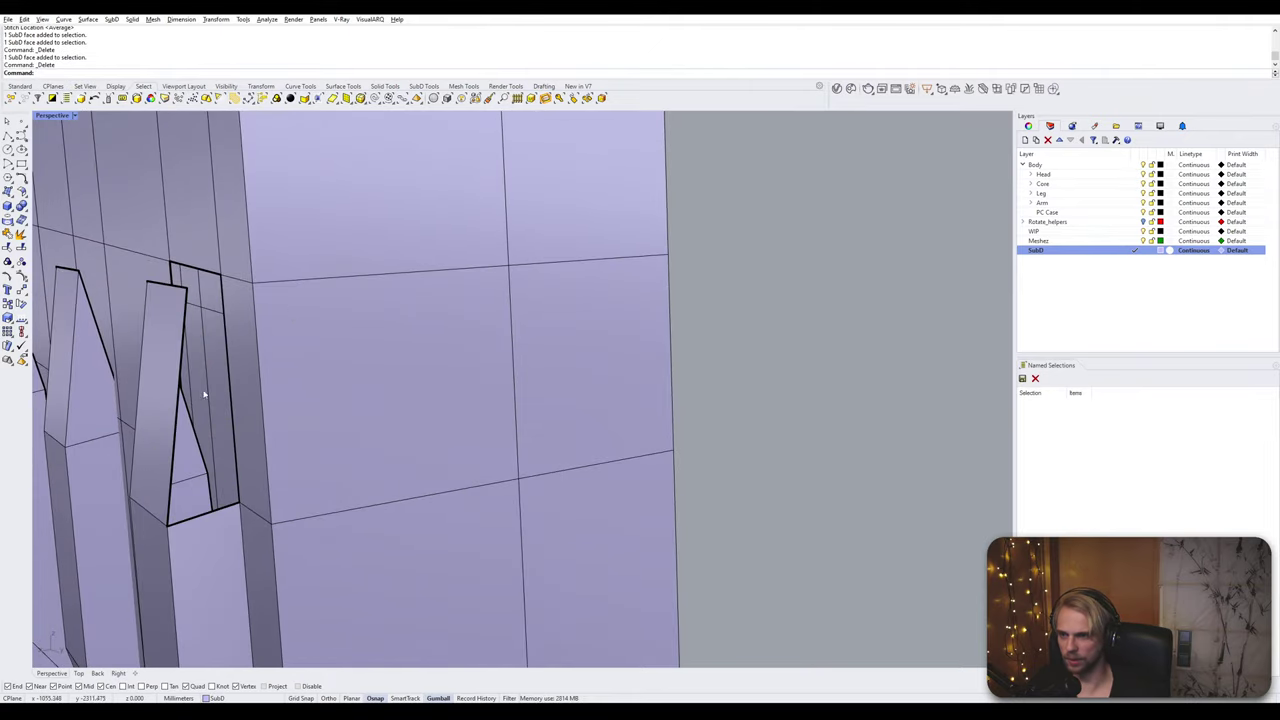
Step: Stitch the lower and upper edges of the gap together at the corner vertex
{"action": "right_click_drag", "start_coordinate": [206, 391], "coordinate": [224, 395]}
{"action": "left_click", "coordinate": [274, 355]}
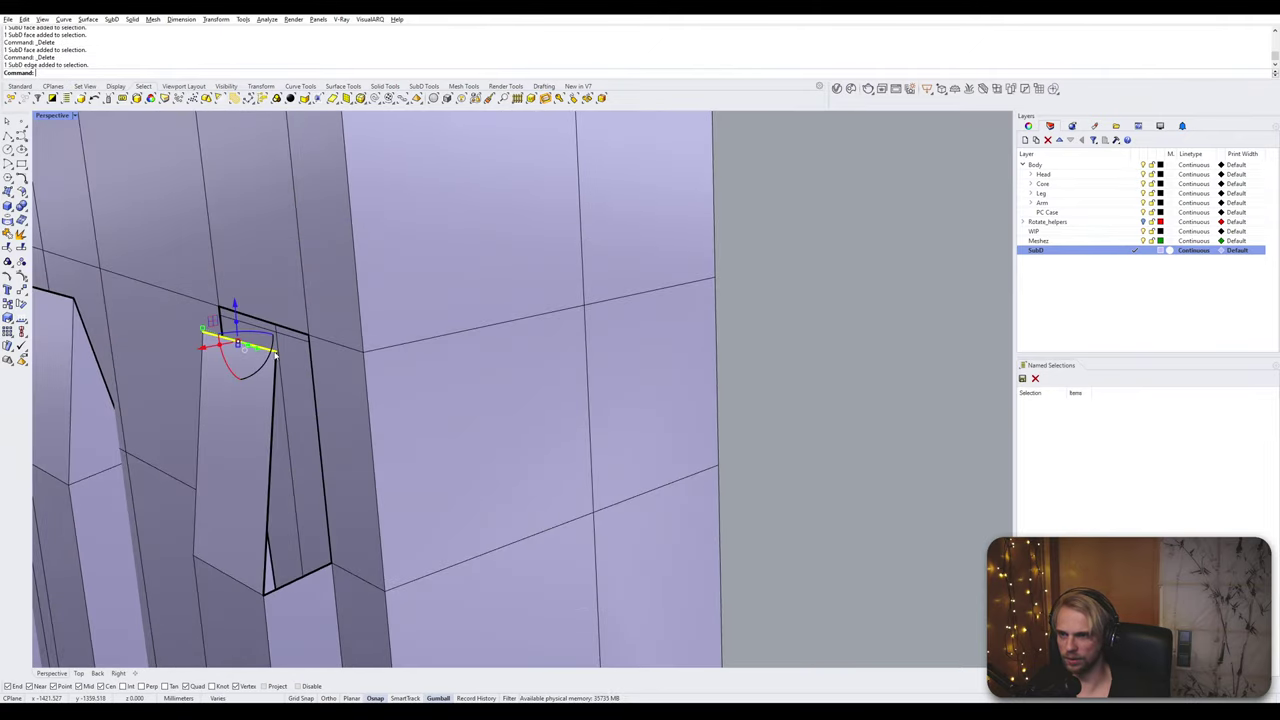
{"action": "left_click", "coordinate": [297, 335], "text": "shift"}
{"action": "type", "text": "titch"}
{"action": "key", "text": "Return"}
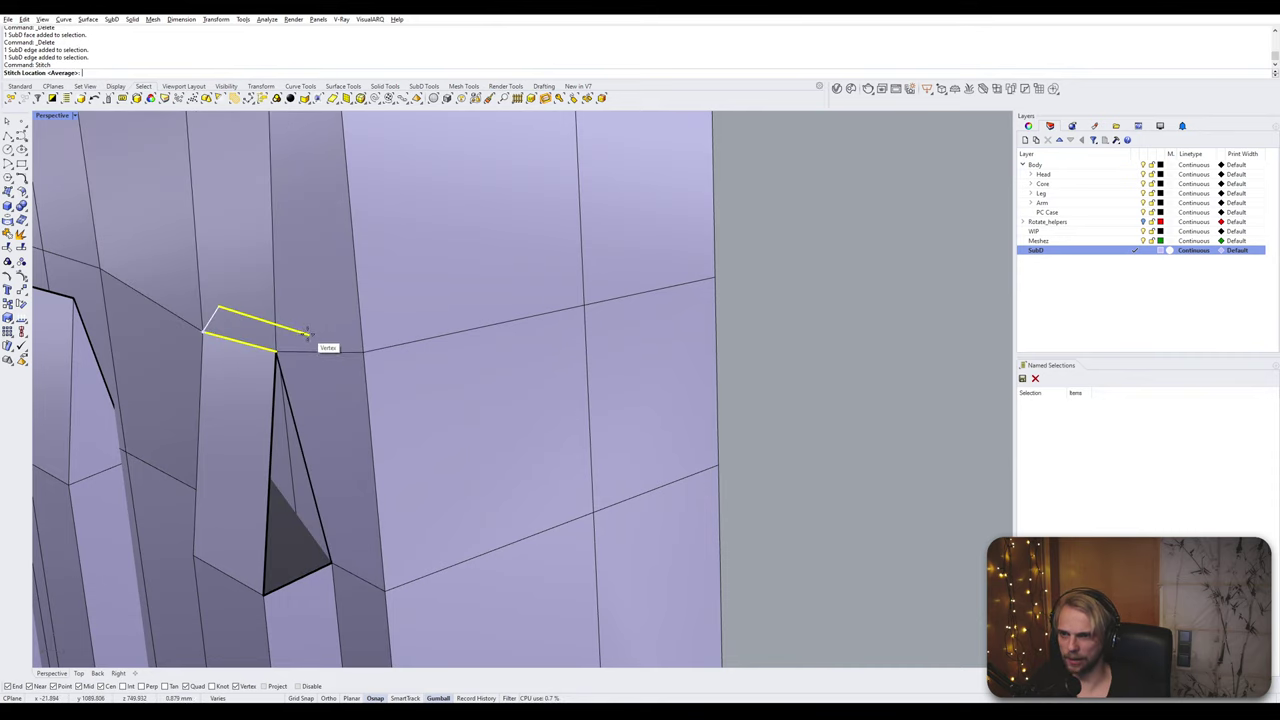
{"action": "left_click", "coordinate": [307, 334]}
{"action": "left_click", "coordinate": [216, 305]}
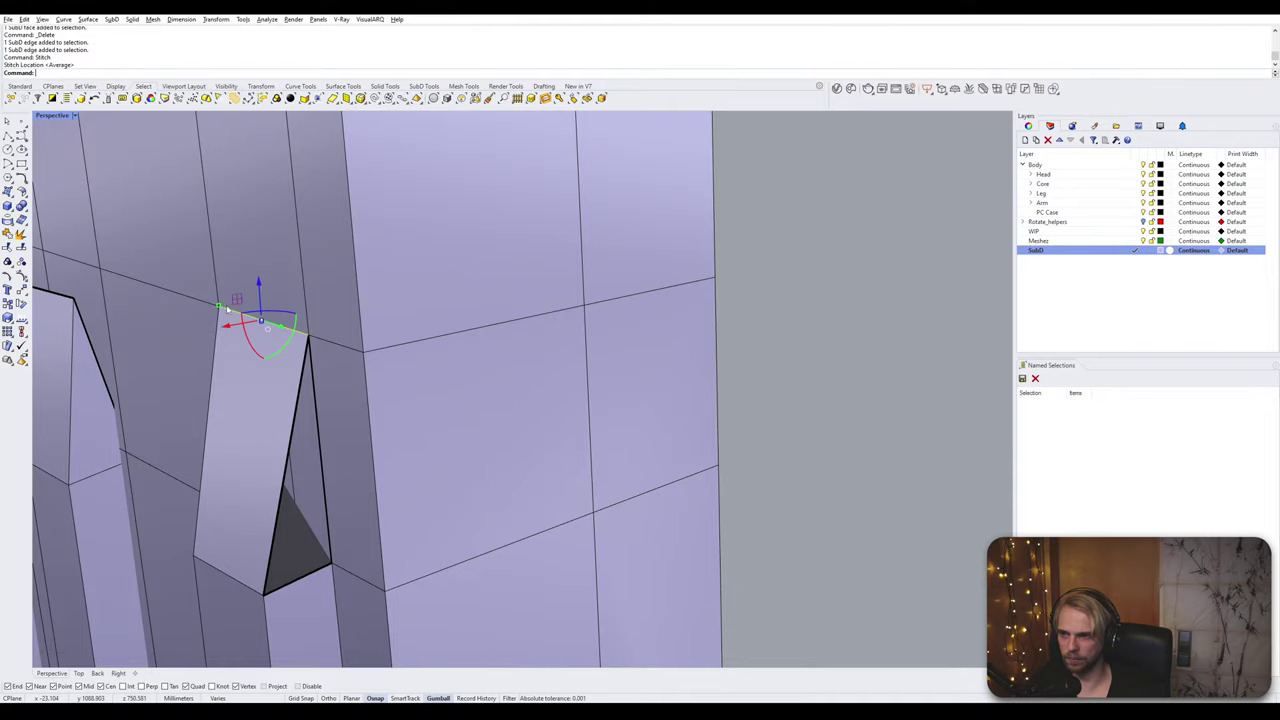
{"action": "right_click_drag", "start_coordinate": [220, 305], "coordinate": [303, 300]}
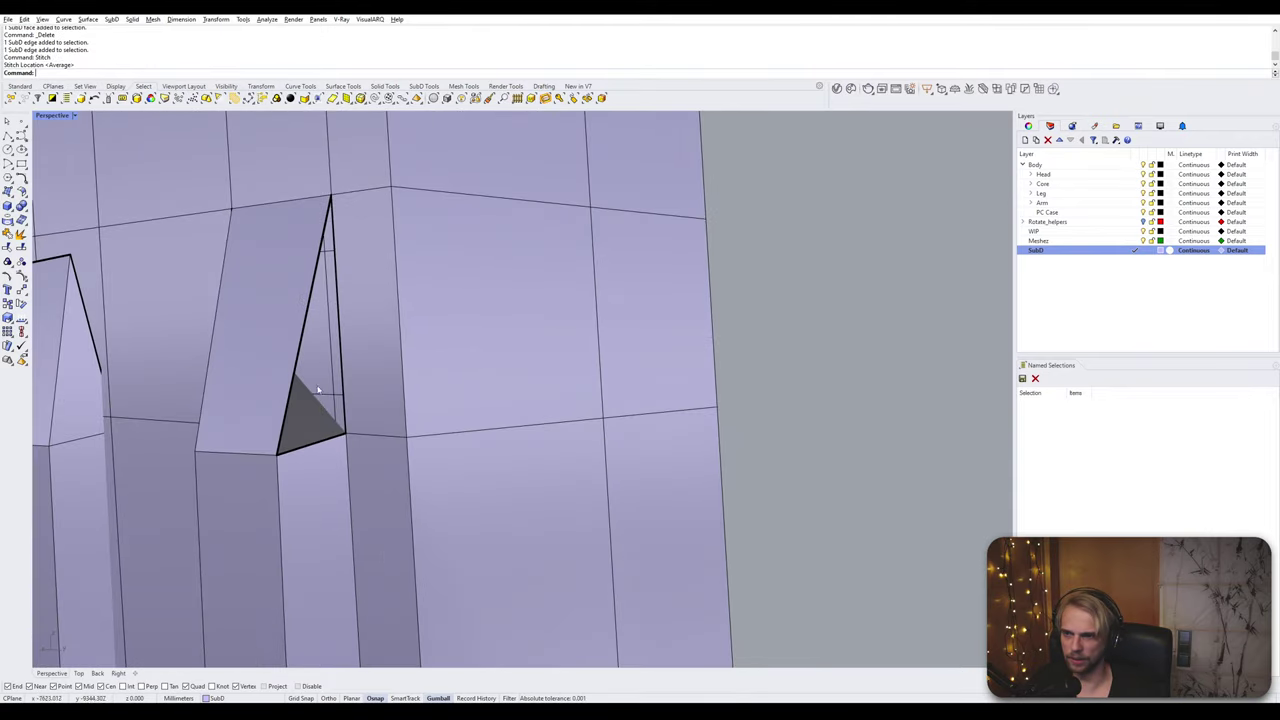
Step: Orbit around the triangular gap and past the other slot gaps to inspect them
{"action": "right_click_drag", "start_coordinate": [318, 390], "coordinate": [295, 436], "text": "shift"}
{"action": "scroll", "coordinate": [249, 437], "scroll_direction": "up", "scroll_amount": 7}
{"action": "left_click", "coordinate": [266, 448]}
{"action": "key", "text": "Escape"}
{"action": "scroll", "coordinate": [268, 448], "scroll_direction": "down", "scroll_amount": 9}
{"action": "scroll", "coordinate": [300, 308], "scroll_direction": "up", "scroll_amount": 8}
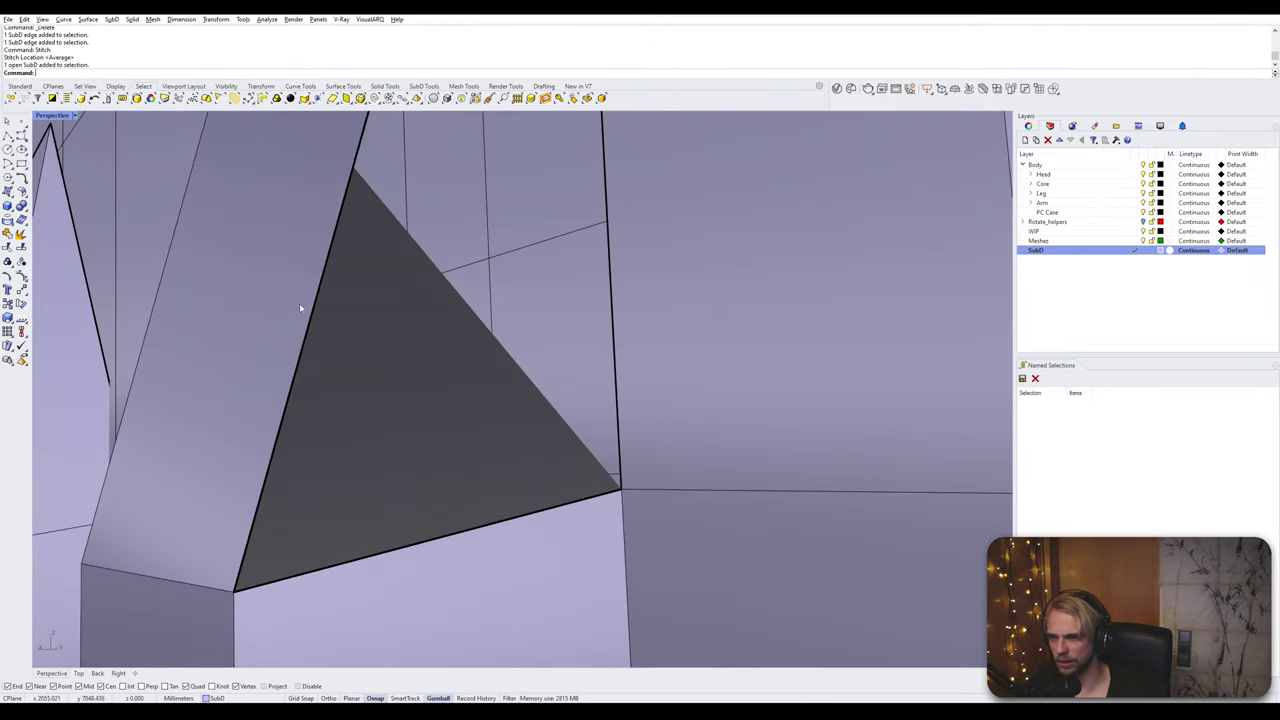
{"action": "right_click_drag", "start_coordinate": [299, 308], "coordinate": [332, 352]}
{"action": "left_click", "coordinate": [304, 432], "text": "ctrl+shift"}
{"action": "key", "text": "Escape"}
{"action": "scroll", "coordinate": [305, 432], "scroll_direction": "down", "scroll_amount": 8}
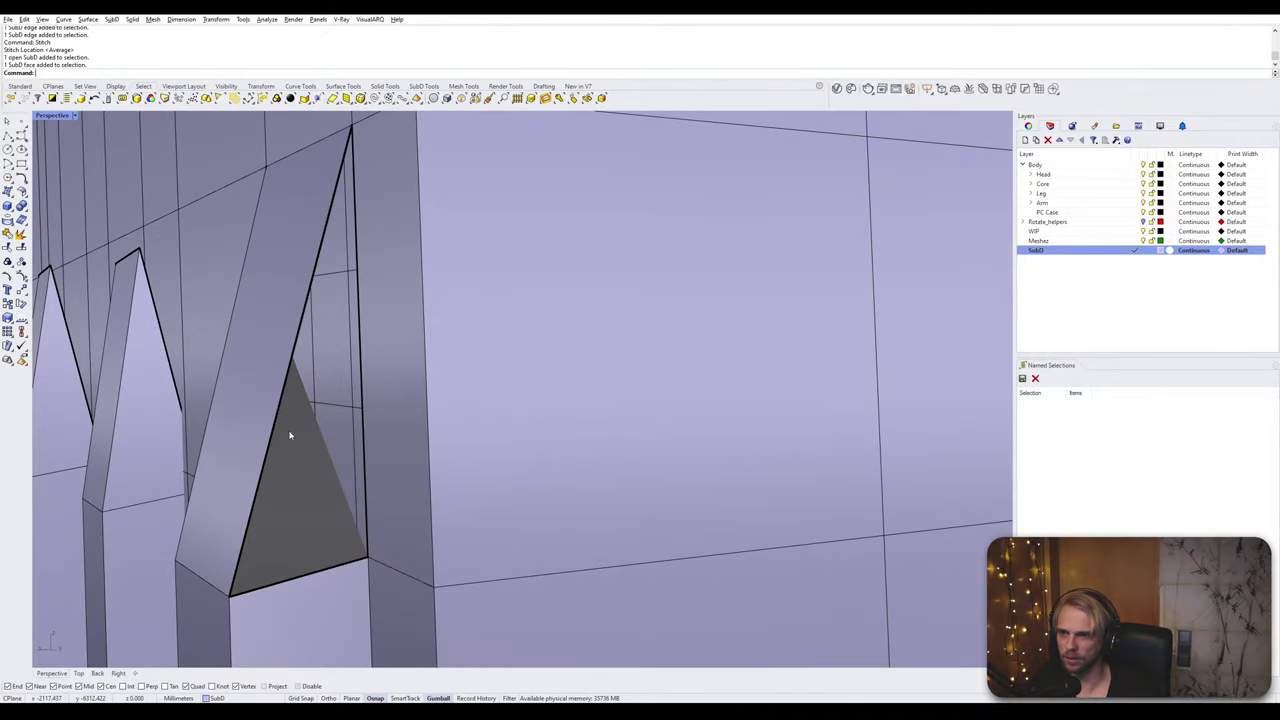
{"action": "right_click_drag", "start_coordinate": [289, 434], "coordinate": [264, 433]}
{"action": "right_click_drag", "start_coordinate": [171, 408], "coordinate": [581, 386]}
{"action": "scroll", "coordinate": [530, 402], "scroll_direction": "up", "scroll_amount": 6}
Step: Delete the face in the slot corner opening and stitch its vertex pair at the left vertex
{"action": "left_click", "coordinate": [478, 491], "text": "ctrl+shift"}
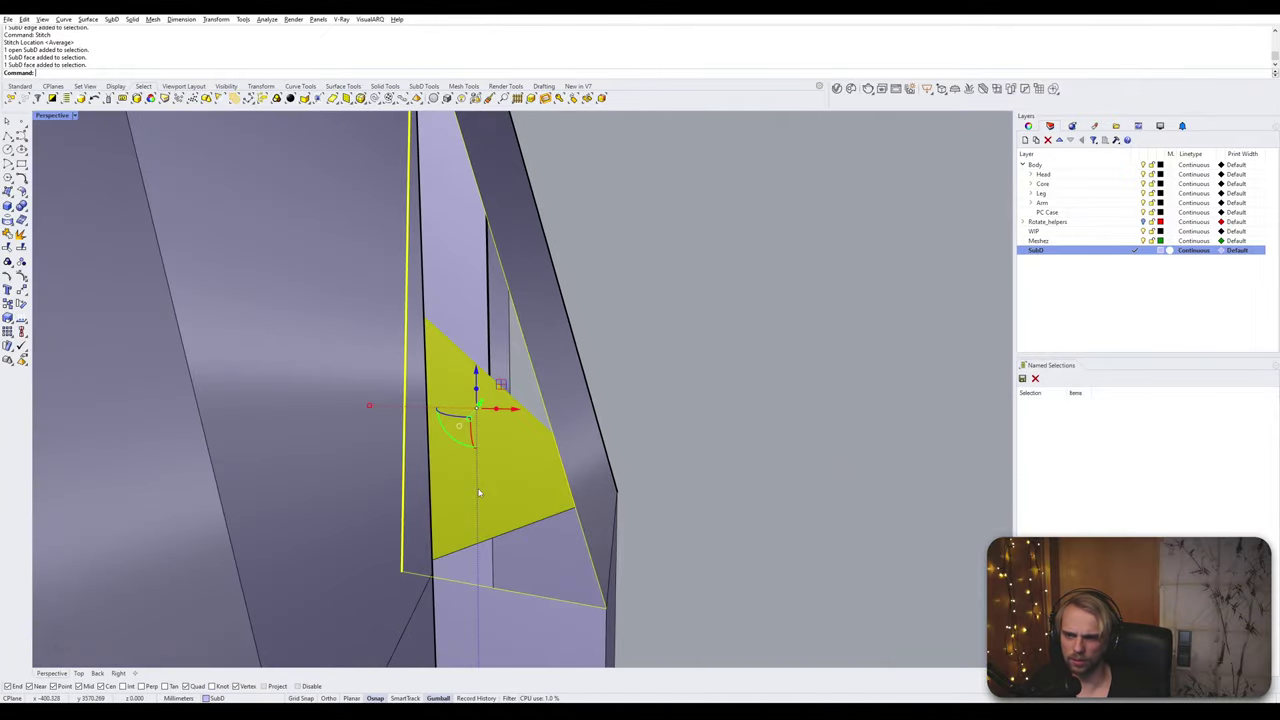
{"action": "key", "text": "Delete"}
{"action": "right_click_drag", "start_coordinate": [479, 492], "coordinate": [409, 416]}
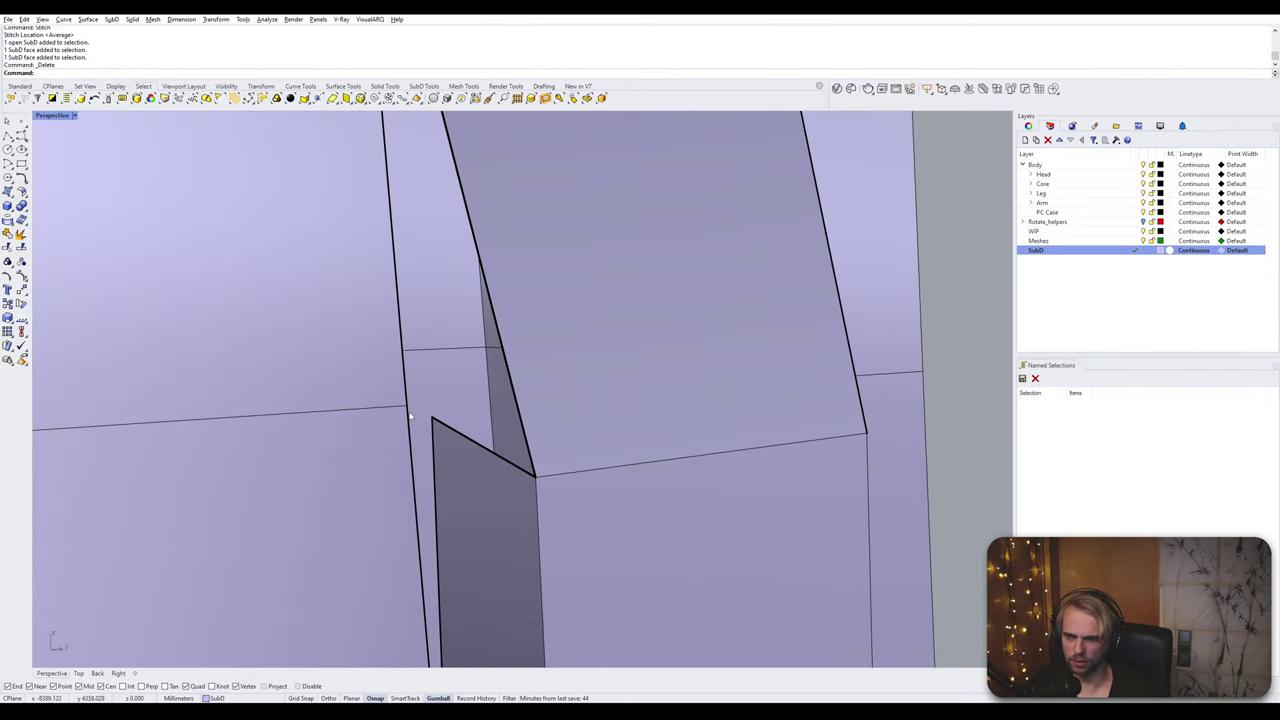
{"action": "left_click", "coordinate": [432, 418], "text": "ctrl+shift"}
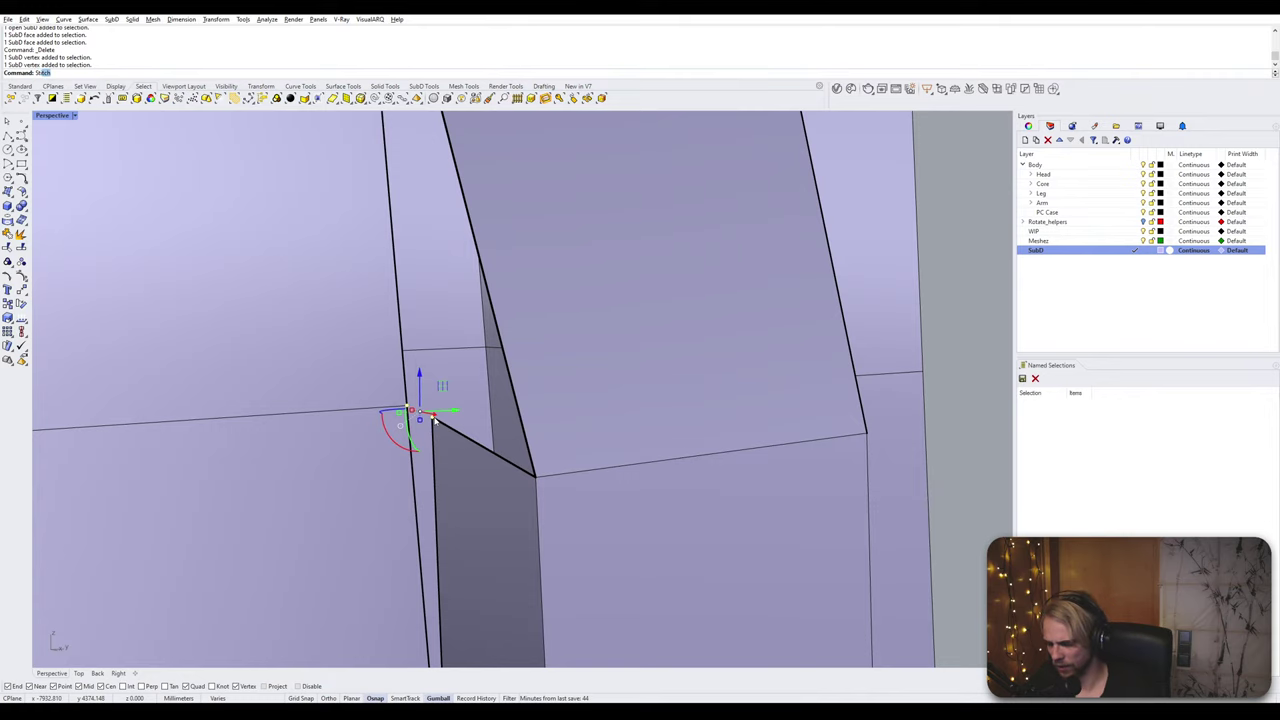
{"action": "key", "text": "Return"}
{"action": "left_click", "coordinate": [408, 405]}
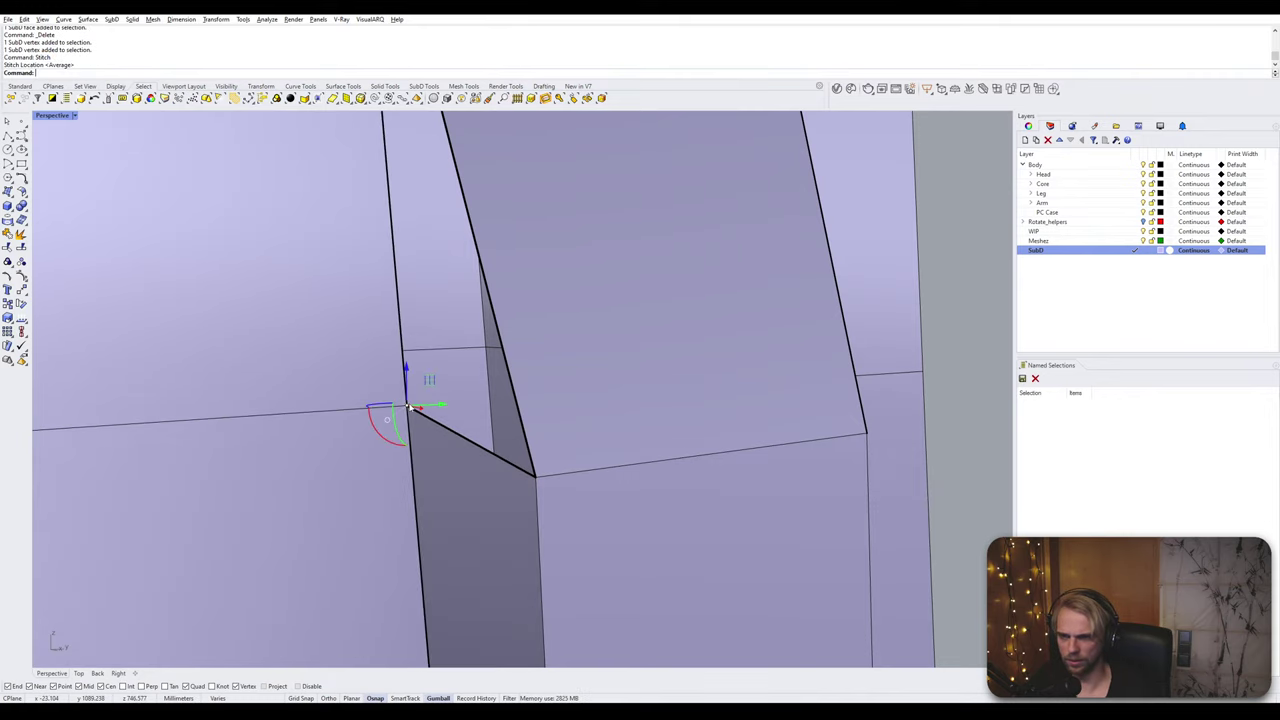
{"action": "key", "text": "Escape"}
{"action": "right_click_drag", "start_coordinate": [418, 406], "coordinate": [491, 406]}
Step: Undo that vertex stitch and redo it, merging the two vertices at their averaged location
{"action": "scroll", "coordinate": [478, 409], "scroll_direction": "down", "scroll_amount": 5}
{"action": "scroll", "coordinate": [437, 424], "scroll_direction": "down", "scroll_amount": 3}
{"action": "key", "text": "ctrl+z"}
{"action": "scroll", "coordinate": [330, 440], "scroll_direction": "up", "scroll_amount": 6}
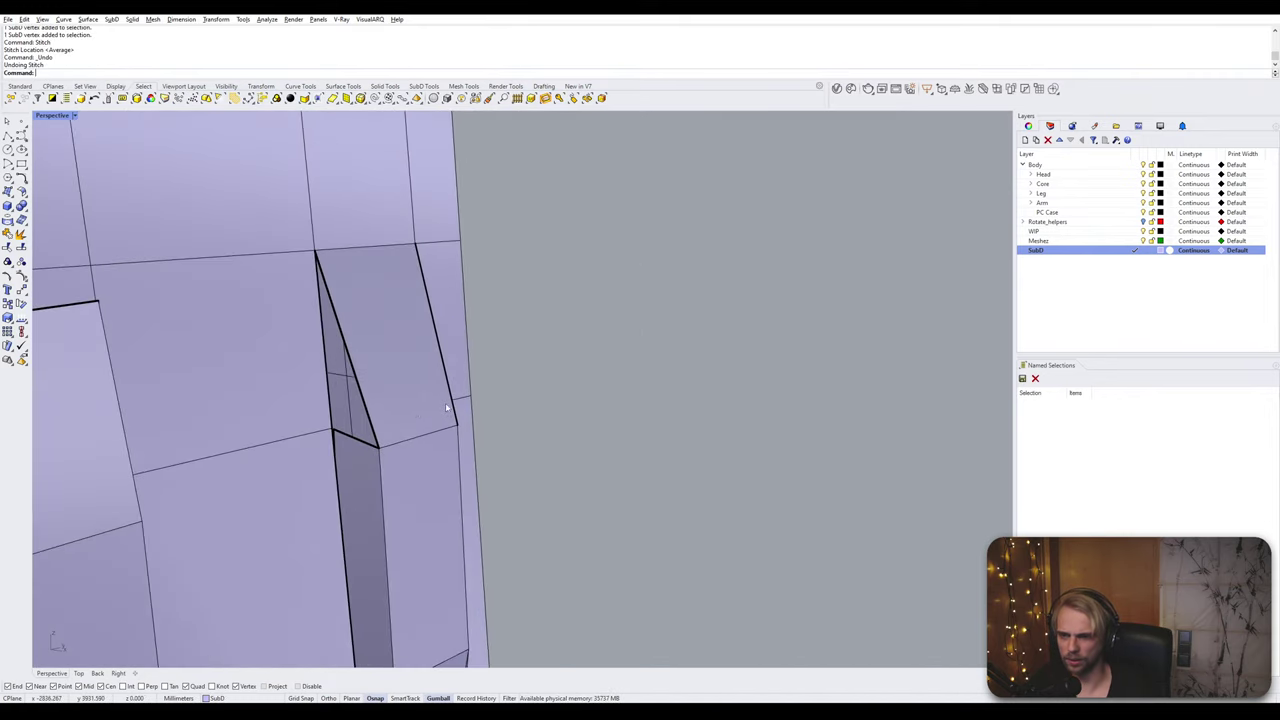
{"action": "left_click", "coordinate": [299, 433]}
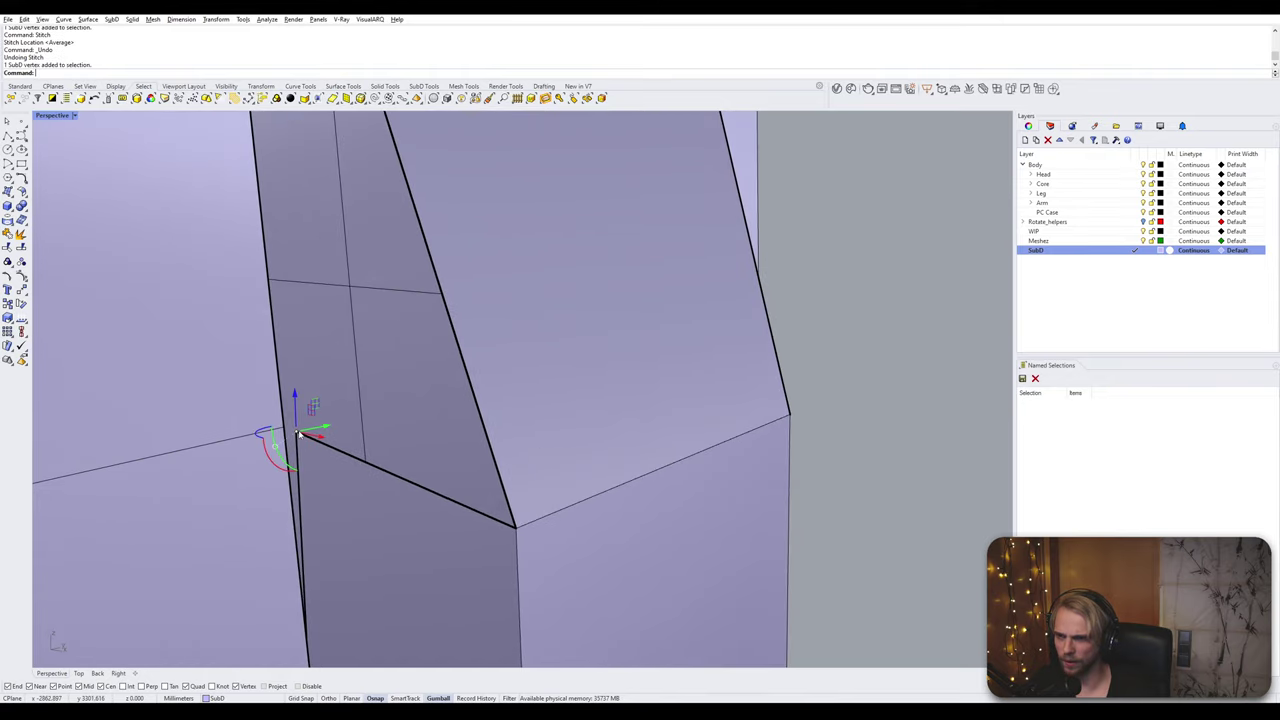
{"action": "left_click", "coordinate": [285, 430], "text": "shift"}
{"action": "key", "text": "Return"}
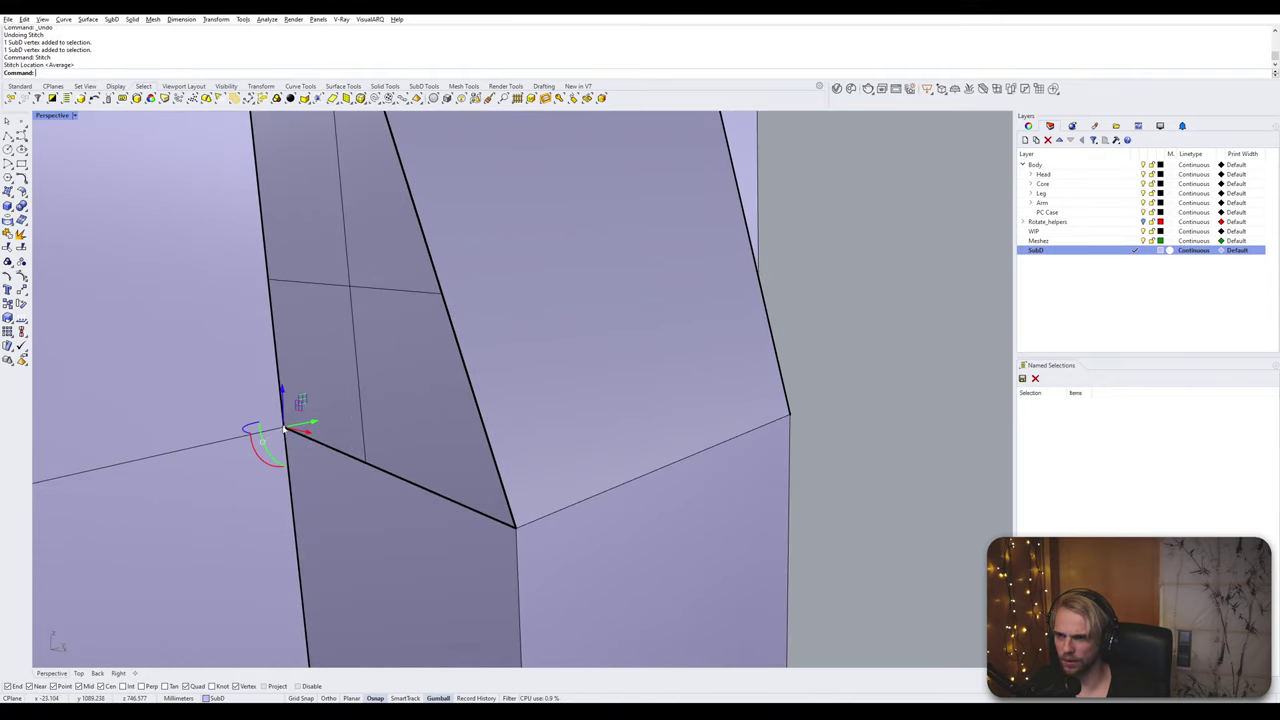
{"action": "key", "text": "Escape"}
{"action": "scroll", "coordinate": [286, 429], "scroll_direction": "down", "scroll_amount": 10}
{"action": "scroll", "coordinate": [338, 483], "scroll_direction": "up", "scroll_amount": 6}
Step: Delete the face above a finger slot on the model's lower part
{"action": "right_click_drag", "start_coordinate": [330, 612], "coordinate": [521, 479], "text": "shift"}
{"action": "scroll", "coordinate": [340, 488], "scroll_direction": "down", "scroll_amount": 7}
{"action": "scroll", "coordinate": [554, 395], "scroll_direction": "up", "scroll_amount": 4}
{"action": "scroll", "coordinate": [521, 479], "scroll_direction": "down", "scroll_amount": 9}
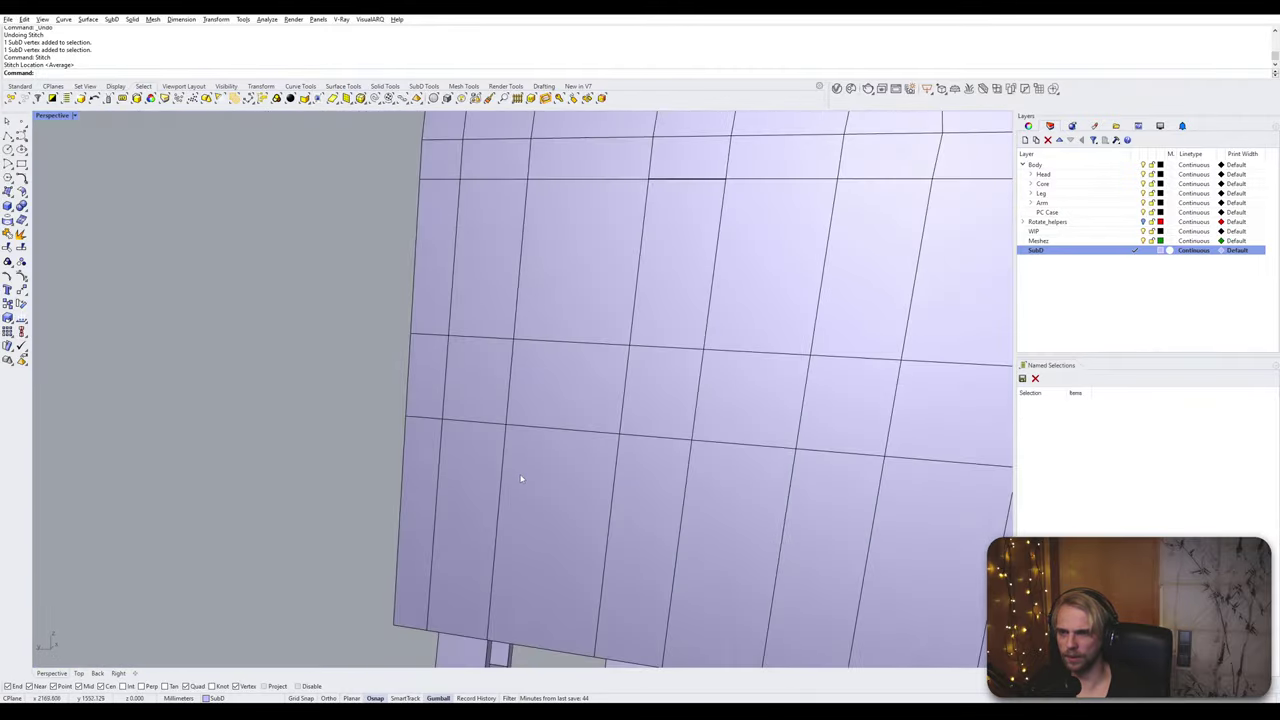
{"action": "scroll", "coordinate": [510, 420], "scroll_direction": "down", "scroll_amount": 2}
{"action": "left_click", "coordinate": [485, 390], "text": "ctrl+shift"}
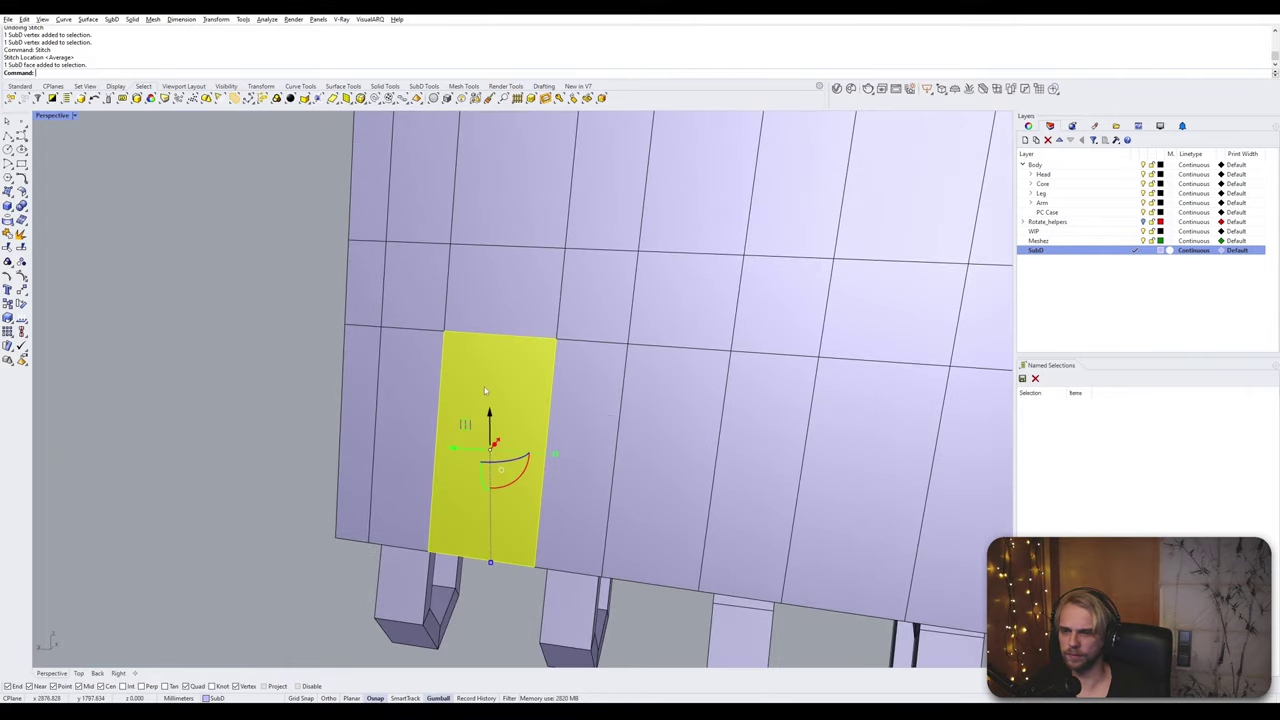
{"action": "key", "text": "Delete"}
Step: Stitch the pair of vertices inside the new hole together
{"action": "right_click_drag", "start_coordinate": [485, 390], "coordinate": [430, 420]}
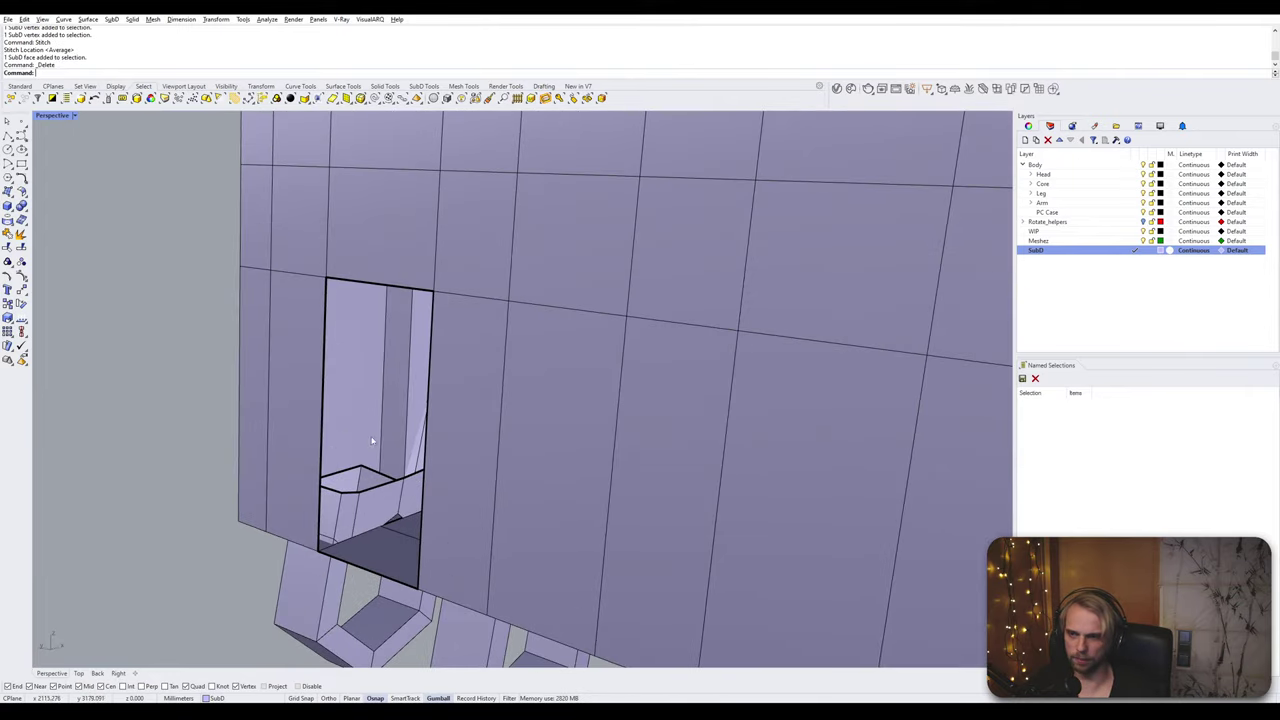
{"action": "scroll", "coordinate": [409, 435], "scroll_direction": "up", "scroll_amount": 2}
{"action": "scroll", "coordinate": [409, 435], "scroll_direction": "up", "scroll_amount": 4}
{"action": "scroll", "coordinate": [517, 460], "scroll_direction": "down", "scroll_amount": 2}
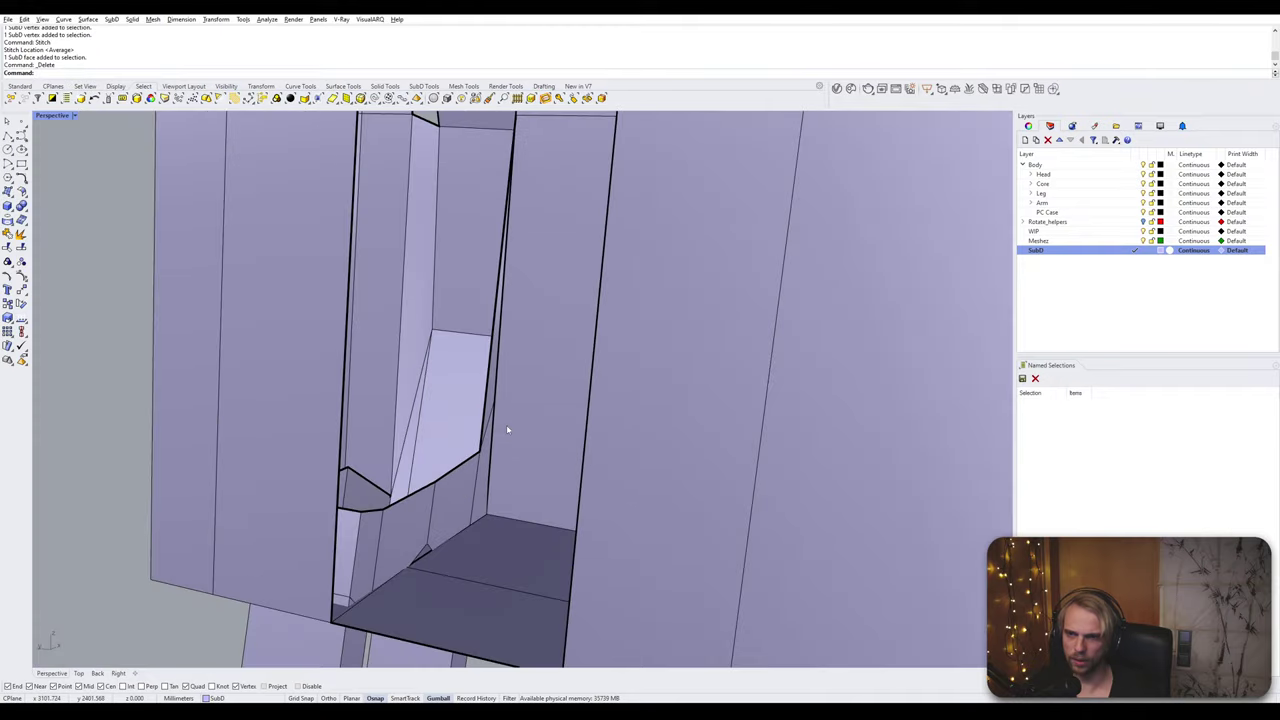
{"action": "scroll", "coordinate": [508, 429], "scroll_direction": "up", "scroll_amount": 1}
{"action": "right_click_drag", "start_coordinate": [512, 393], "coordinate": [449, 427]}
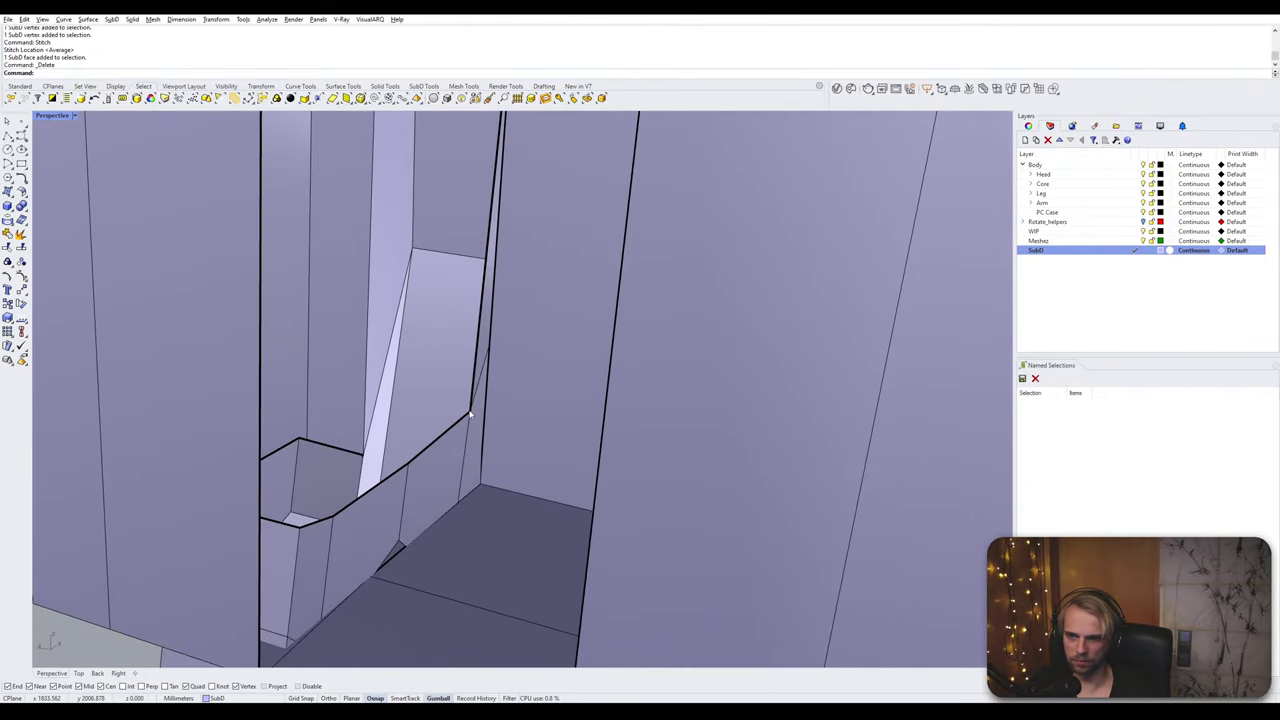
{"action": "left_click", "coordinate": [470, 413]}
{"action": "left_click", "coordinate": [483, 486], "text": "ctrl+shift"}
{"action": "key", "text": "space"}
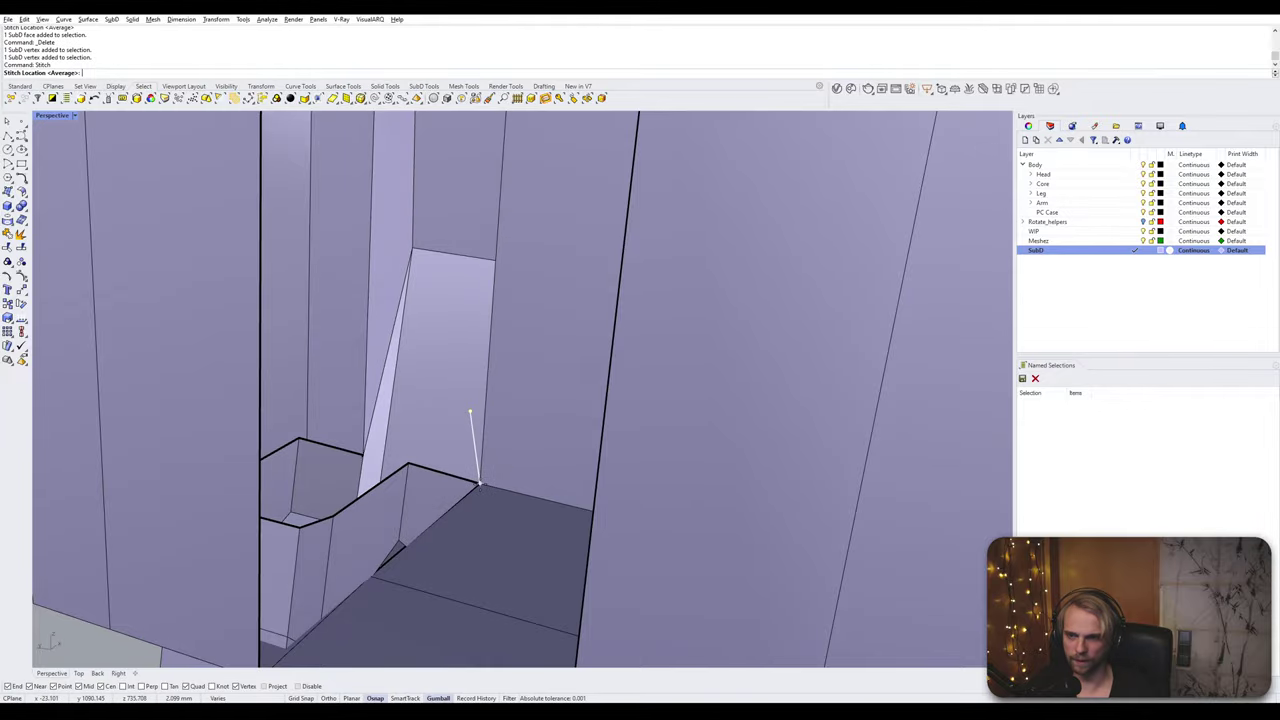
{"action": "key", "text": "space"}
{"action": "scroll", "coordinate": [484, 484], "scroll_direction": "down", "scroll_amount": 5}
{"action": "key", "text": "Escape"}
{"action": "right_click_drag", "start_coordinate": [486, 484], "coordinate": [480, 381]}
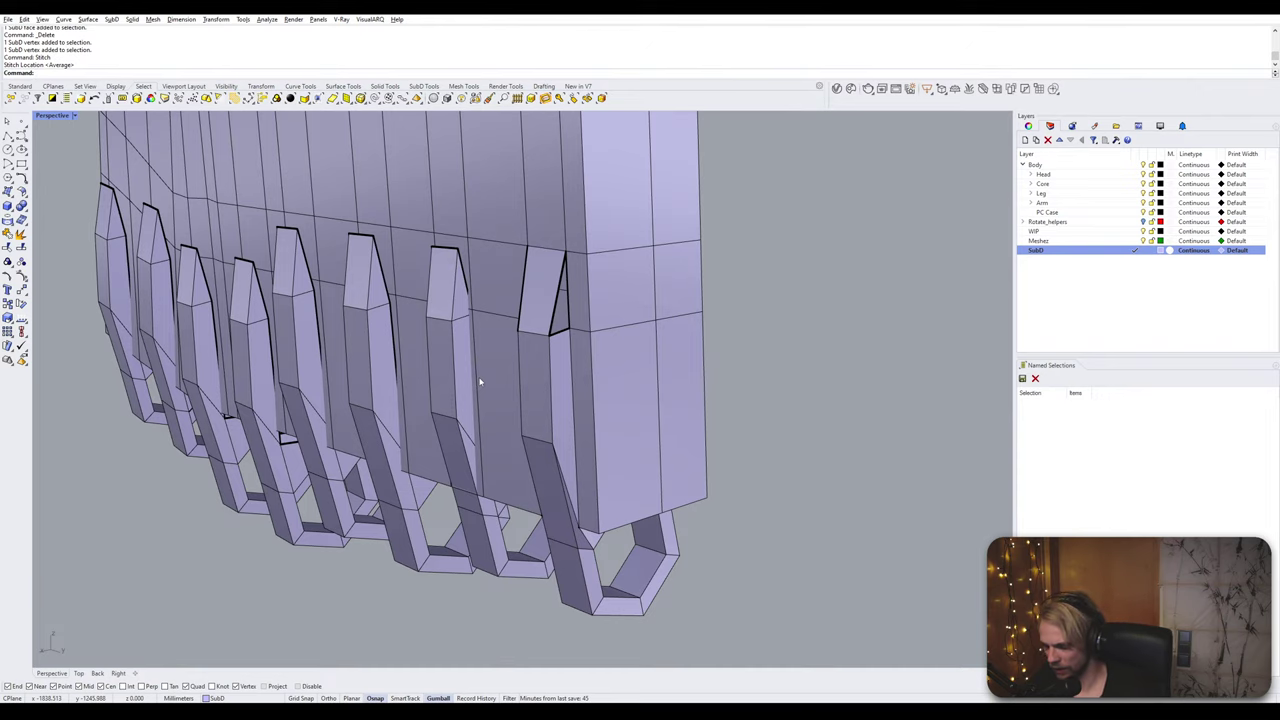
Step: Run Fill on the open SubD boundary and confirm it to seal the hole
{"action": "type", "text": "Fill"}
{"action": "key", "text": "Return"}
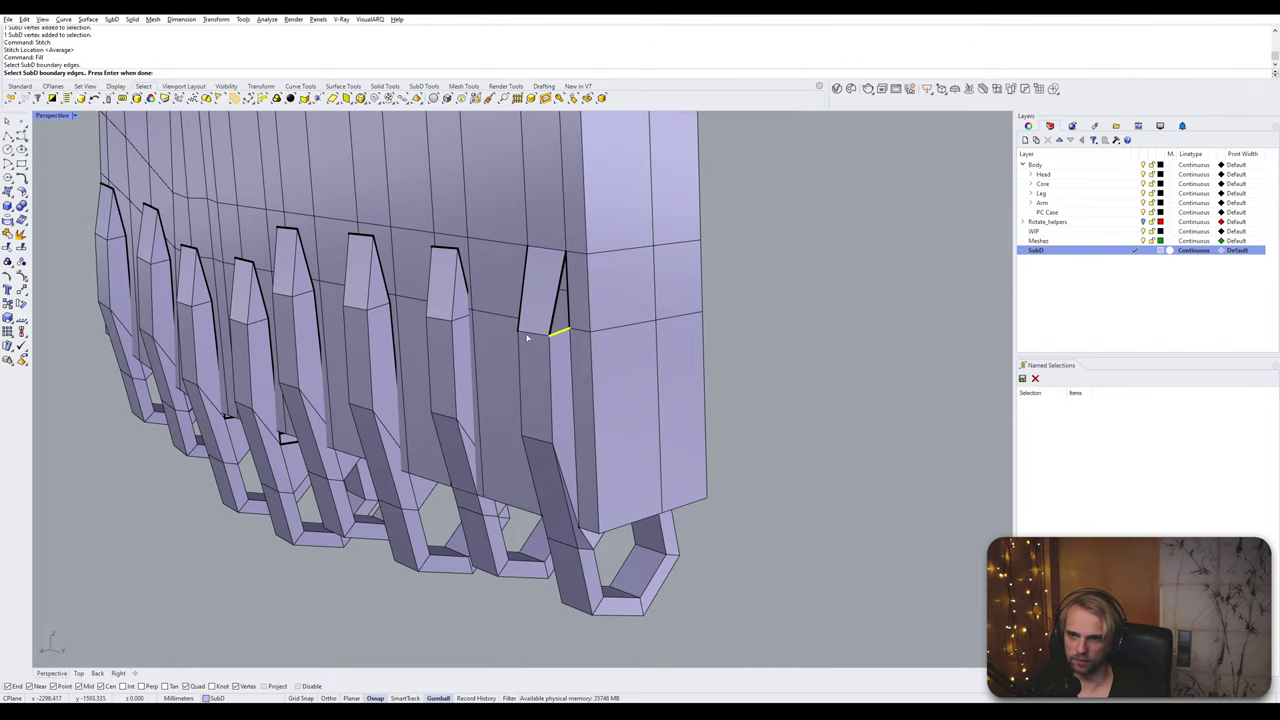
{"action": "scroll", "coordinate": [527, 338], "scroll_direction": "up", "scroll_amount": 3}
{"action": "key", "text": "Return"}
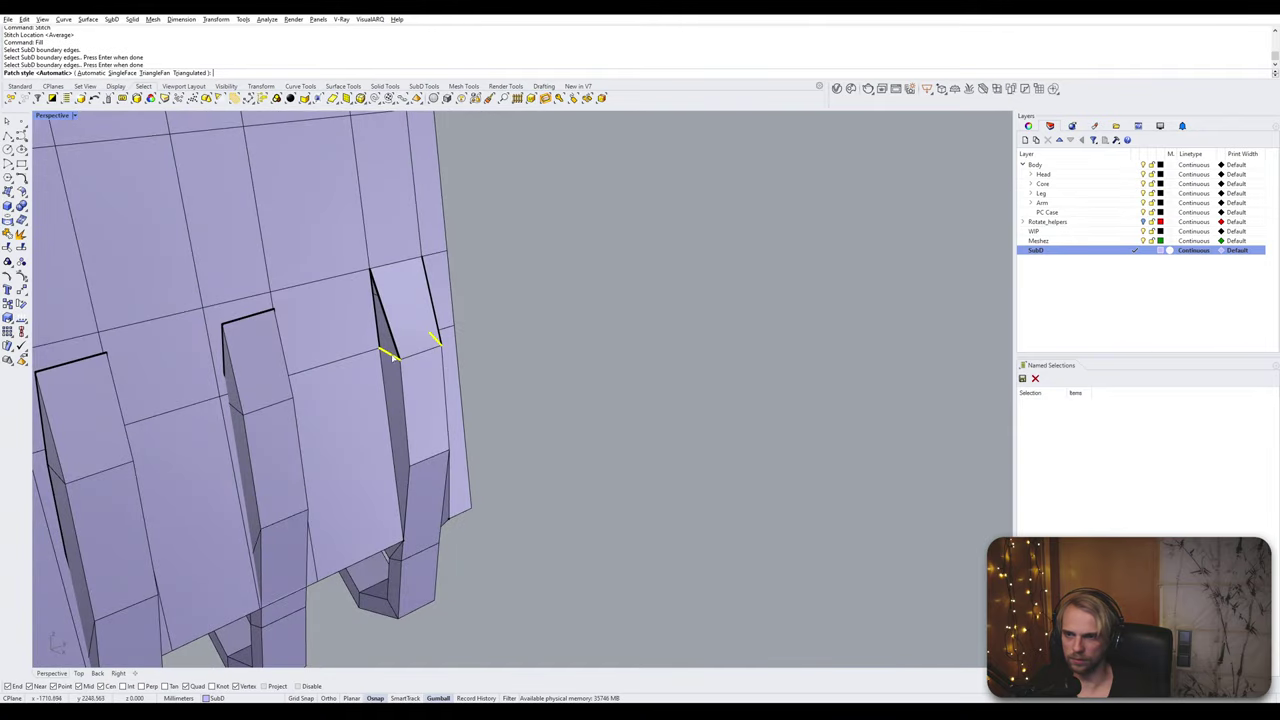
{"action": "scroll", "coordinate": [430, 387], "scroll_direction": "down", "scroll_amount": 3}
Step: Toggle between smooth and flat SubD display and orbit to inspect the filled gap
{"action": "key", "text": "Tab"}
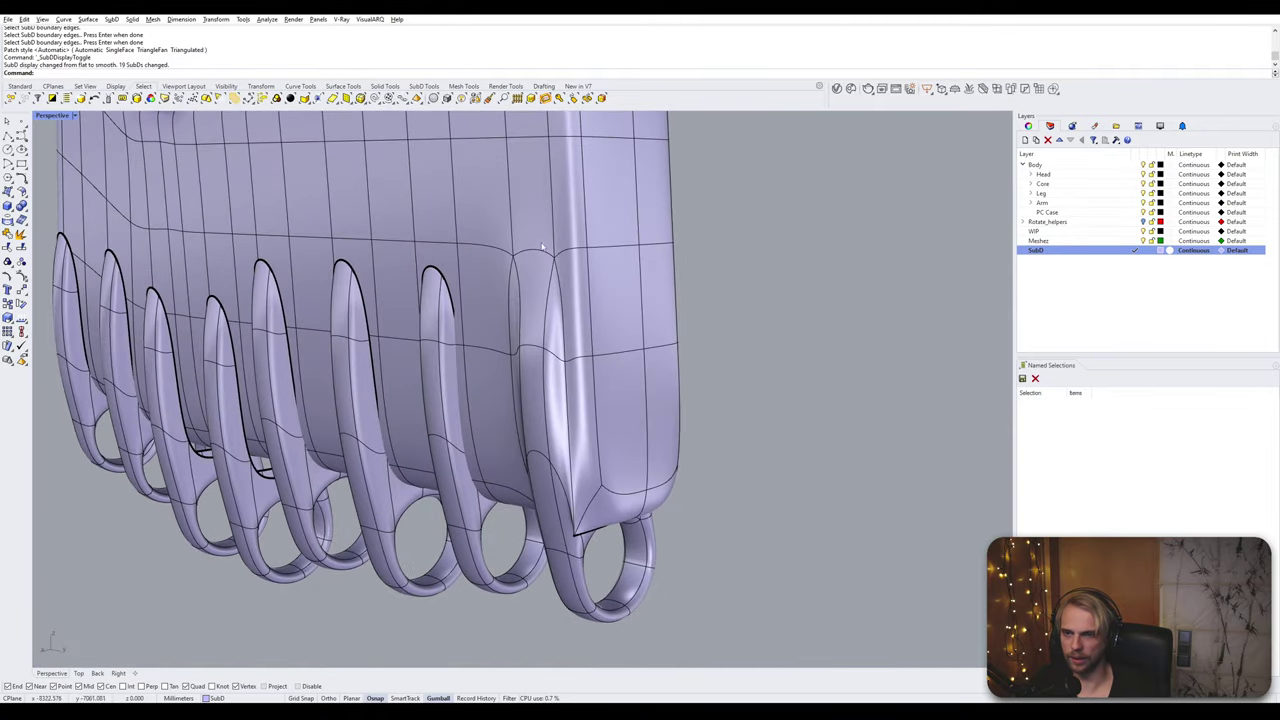
{"action": "right_click_drag", "start_coordinate": [543, 246], "coordinate": [243, 457]}
{"action": "scroll", "coordinate": [473, 273], "scroll_direction": "up", "scroll_amount": 3}
{"action": "scroll", "coordinate": [562, 291], "scroll_direction": "down", "scroll_amount": 3}
{"action": "scroll", "coordinate": [501, 246], "scroll_direction": "up", "scroll_amount": 2}
{"action": "scroll", "coordinate": [487, 416], "scroll_direction": "up", "scroll_amount": 4}
{"action": "key", "text": "Tab"}
{"action": "scroll", "coordinate": [604, 355], "scroll_direction": "down", "scroll_amount": 4}
{"action": "scroll", "coordinate": [450, 252], "scroll_direction": "up", "scroll_amount": 2}
{"action": "scroll", "coordinate": [537, 323], "scroll_direction": "up", "scroll_amount": 4}
{"action": "scroll", "coordinate": [523, 340], "scroll_direction": "up", "scroll_amount": 4}
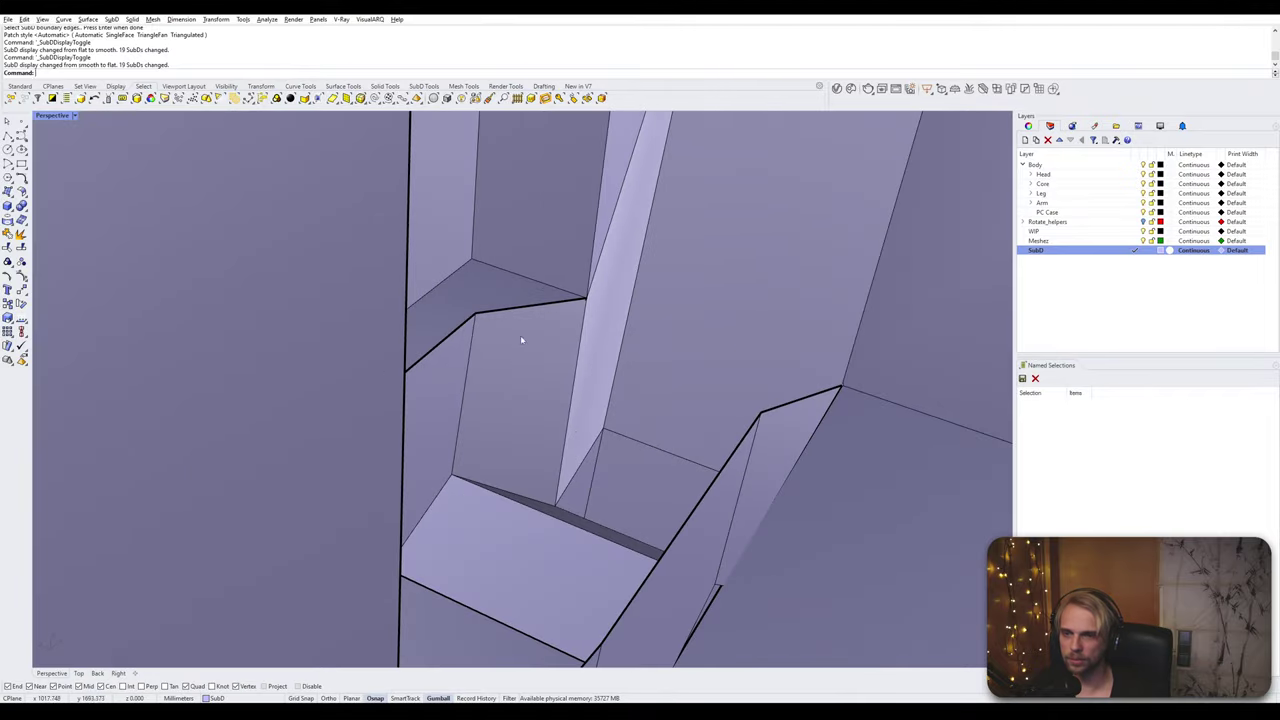
{"action": "right_click_drag", "start_coordinate": [523, 340], "coordinate": [547, 368]}
{"action": "key", "text": "Tab"}
{"action": "key", "text": "Tab"}
{"action": "scroll", "coordinate": [575, 362], "scroll_direction": "down", "scroll_amount": 4}
{"action": "scroll", "coordinate": [507, 370], "scroll_direction": "down", "scroll_amount": 4}
{"action": "scroll", "coordinate": [508, 366], "scroll_direction": "down", "scroll_amount": 3}
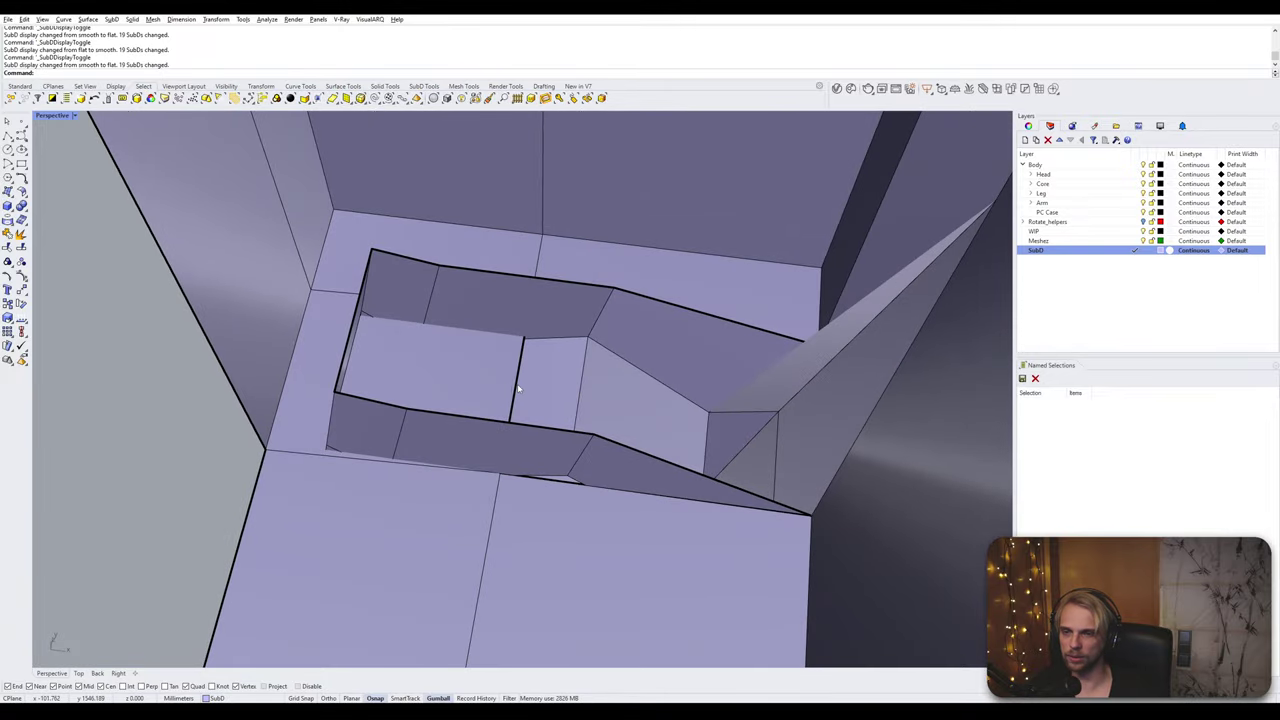
Step: Try selecting pocket-rim edges, the edge loop and the part's 18-edge loop
{"action": "left_click", "coordinate": [519, 388], "text": "ctrl+shift"}
{"action": "double_click", "coordinate": [519, 388], "text": "ctrl+shift"}
{"action": "key", "text": "Escape"}
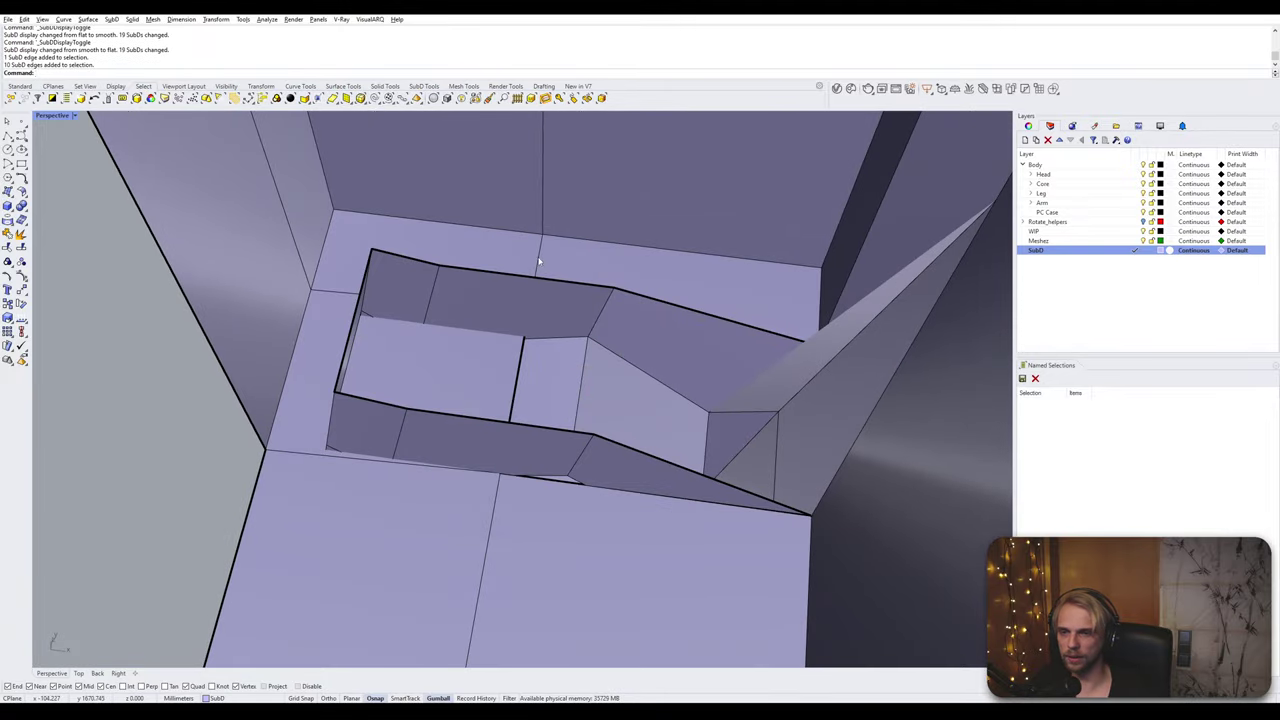
{"action": "left_click", "coordinate": [539, 262], "text": "ctrl+shift"}
{"action": "mouse_move", "coordinate": [539, 262]}
{"action": "right_mouse_down"}
{"action": "mouse_move", "coordinate": [507, 382]}
{"action": "mouse_move", "coordinate": [520, 280]}
{"action": "mouse_move", "coordinate": [507, 343]}
{"action": "mouse_move", "coordinate": [540, 250]}
{"action": "right_mouse_up"}
{"action": "scroll", "coordinate": [507, 343], "scroll_direction": "down", "scroll_amount": 6}
{"action": "left_click", "coordinate": [545, 187], "text": "ctrl+shift"}
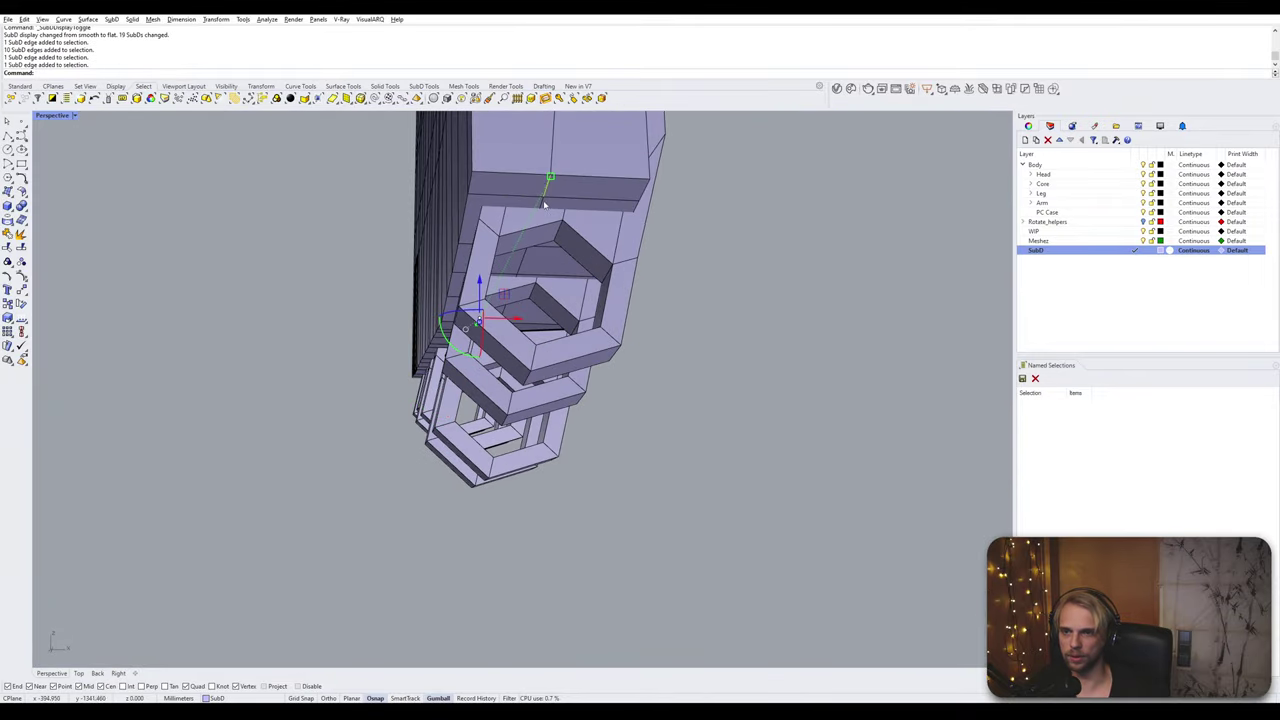
{"action": "scroll", "coordinate": [545, 204], "scroll_direction": "up", "scroll_amount": 10}
{"action": "double_click", "coordinate": [530, 206], "text": "ctrl+shift"}
{"action": "scroll", "coordinate": [529, 206], "scroll_direction": "down", "scroll_amount": 10}
Step: Bring the pocket into view and narrow the selection to its single side edge
{"action": "right_click_drag", "start_coordinate": [529, 215], "coordinate": [503, 352]}
{"action": "scroll", "coordinate": [503, 352], "scroll_direction": "up", "scroll_amount": 8}
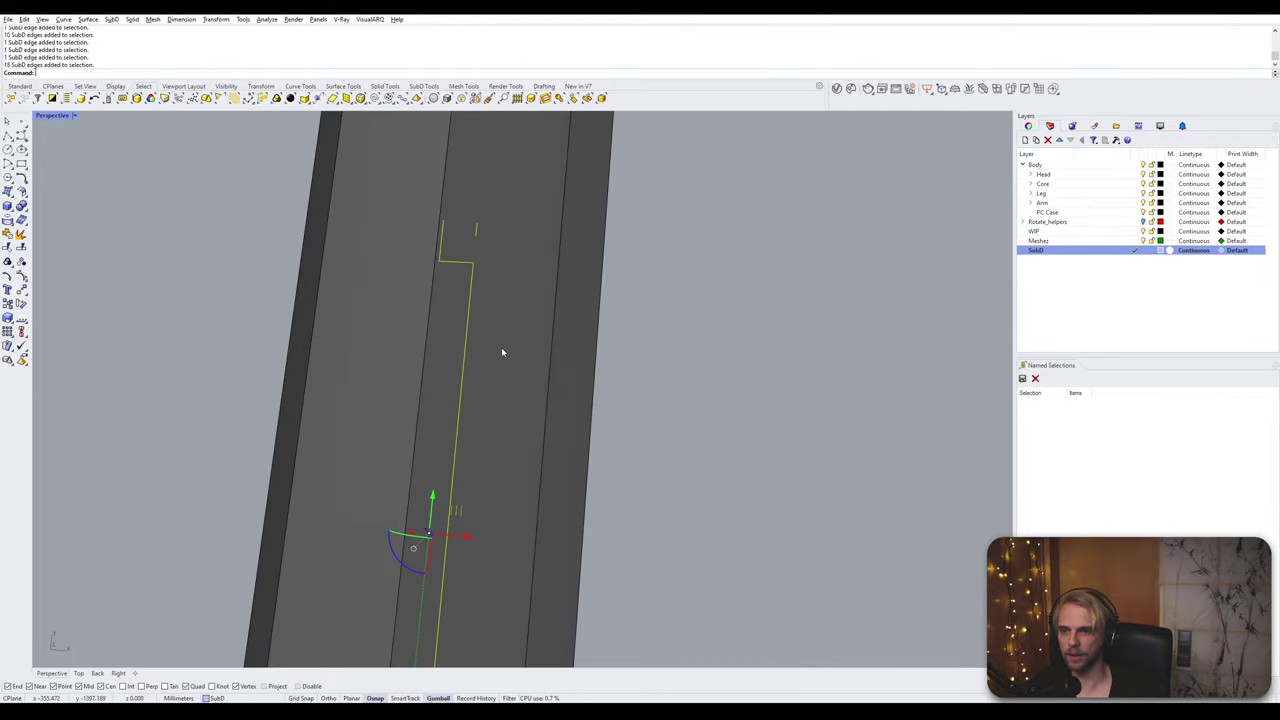
{"action": "scroll", "coordinate": [503, 352], "scroll_direction": "up", "scroll_amount": 6}
{"action": "right_click_drag", "start_coordinate": [468, 190], "coordinate": [469, 347], "text": "shift"}
{"action": "scroll", "coordinate": [505, 345], "scroll_direction": "up", "scroll_amount": 4}
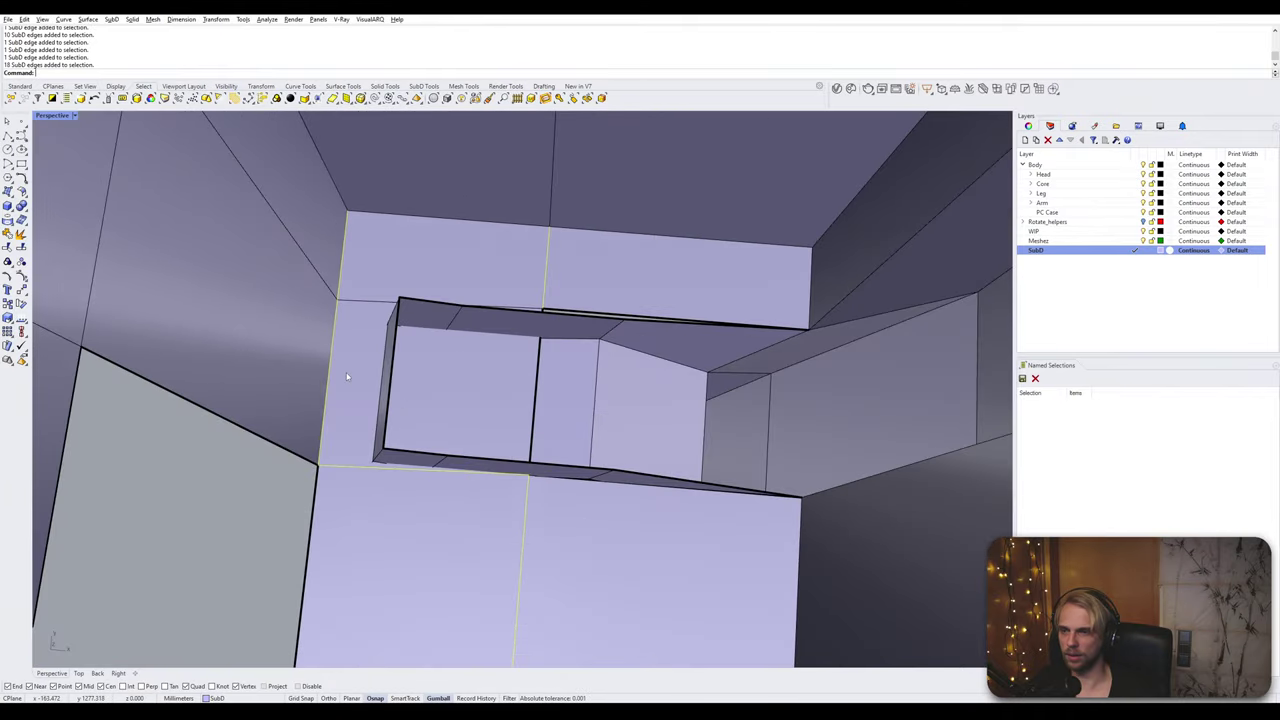
{"action": "left_click", "coordinate": [351, 465], "text": "ctrl+shift"}
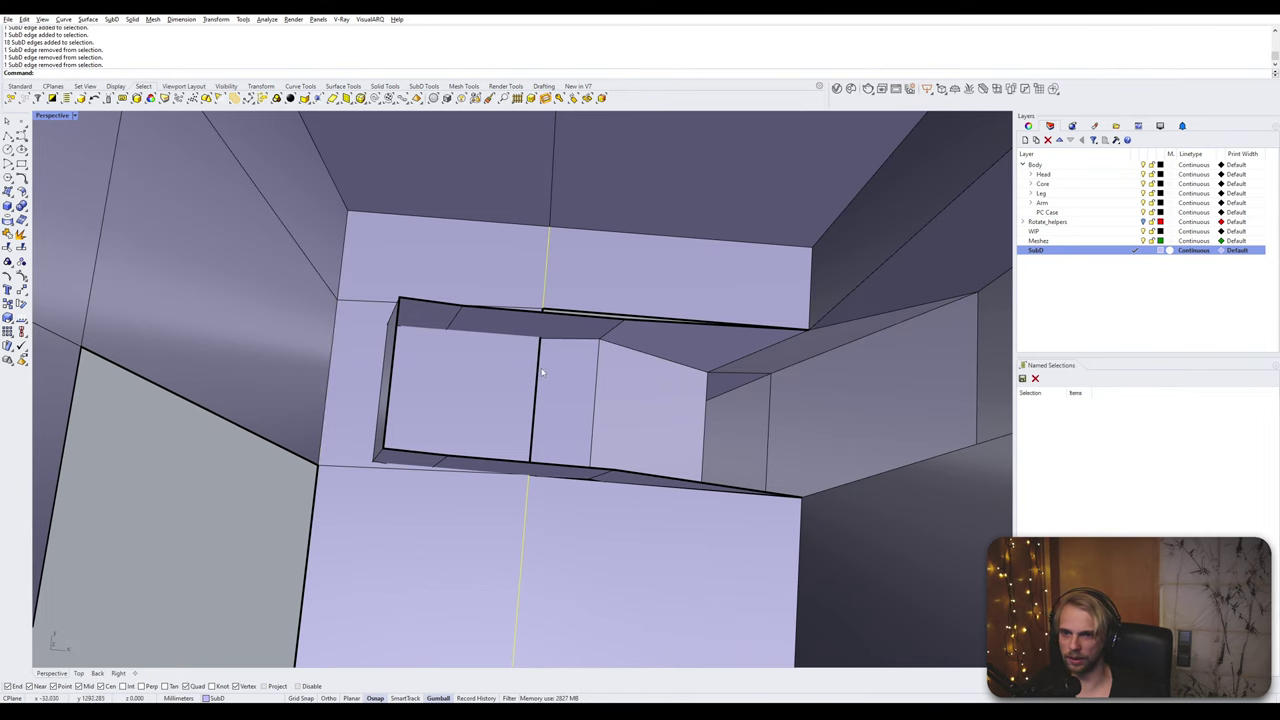
{"action": "right_click_drag", "start_coordinate": [541, 373], "coordinate": [570, 282]}
{"action": "left_click", "coordinate": [526, 406], "text": "ctrl+shift"}
{"action": "left_click", "coordinate": [543, 406], "text": "ctrl+shift"}
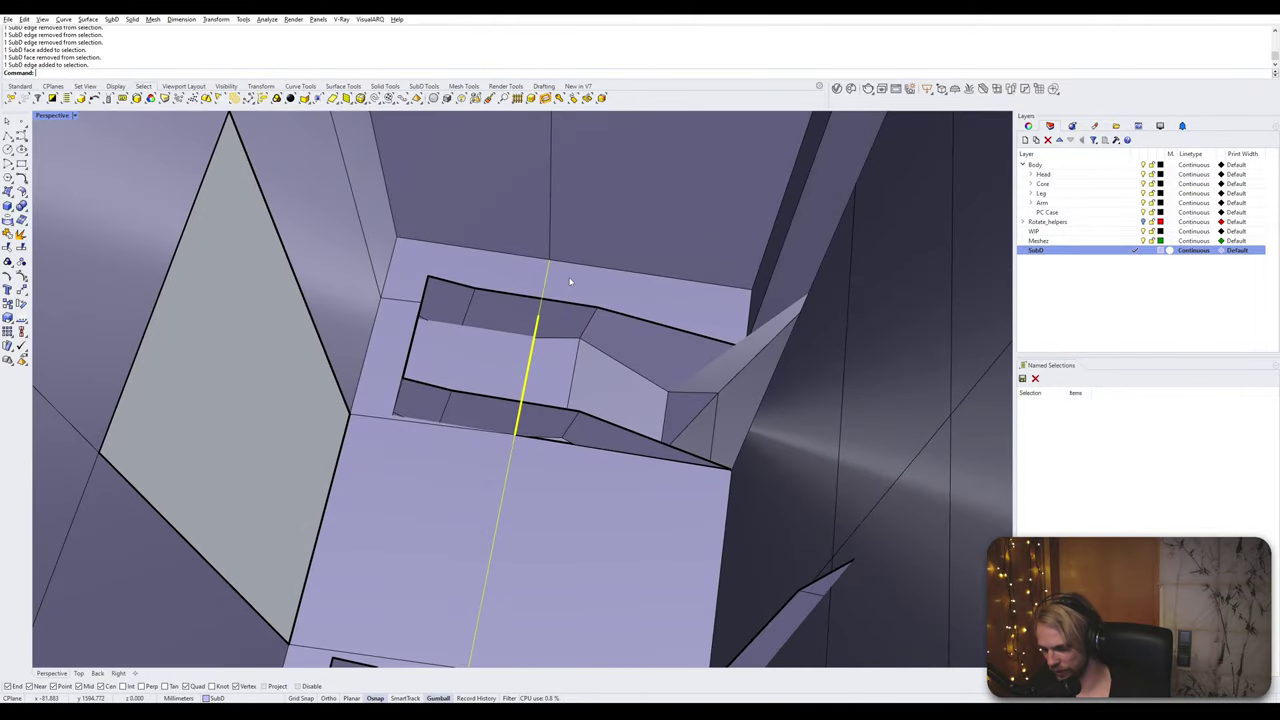
Step: Check the list of saved named views with NamedView, then dismiss it
{"action": "type", "text": "NamedView"}
{"action": "key", "text": "Return"}
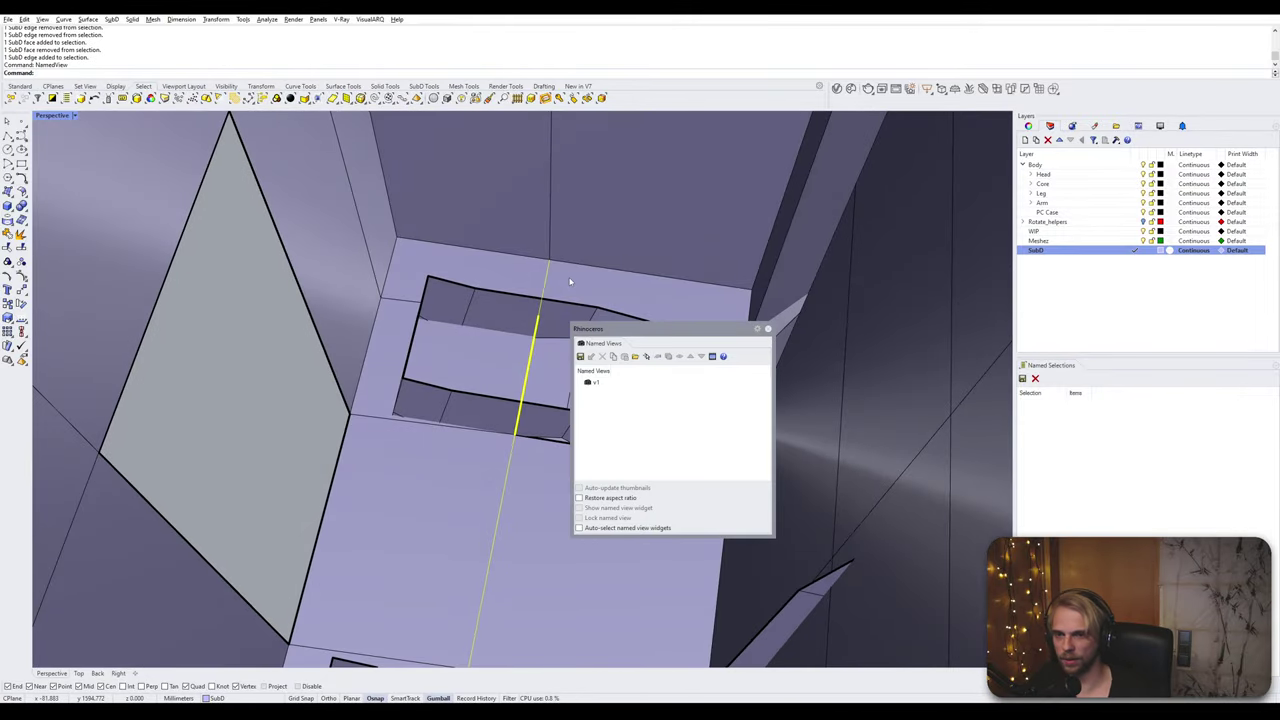
{"action": "left_click", "coordinate": [768, 330]}
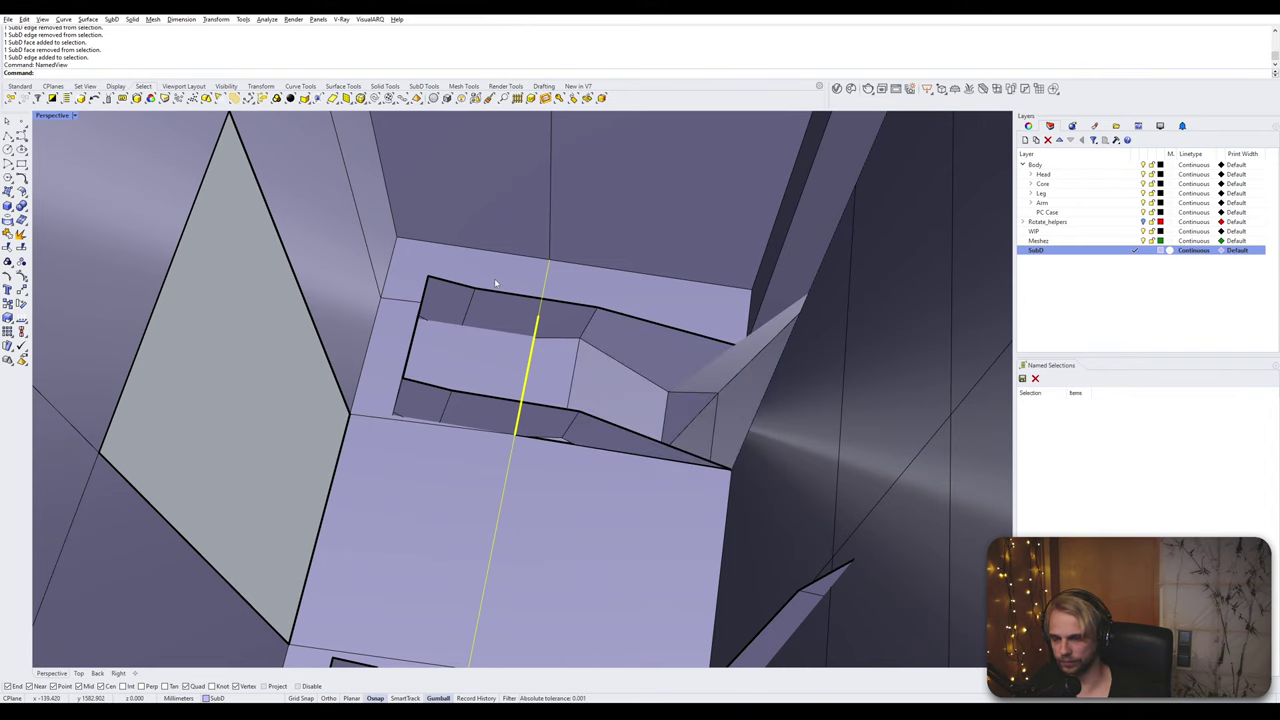
Step: Move the edge 3.502 mm from its top end to a Near point on the outer rim
{"action": "type", "text": "M"}
{"action": "key", "text": "Return"}
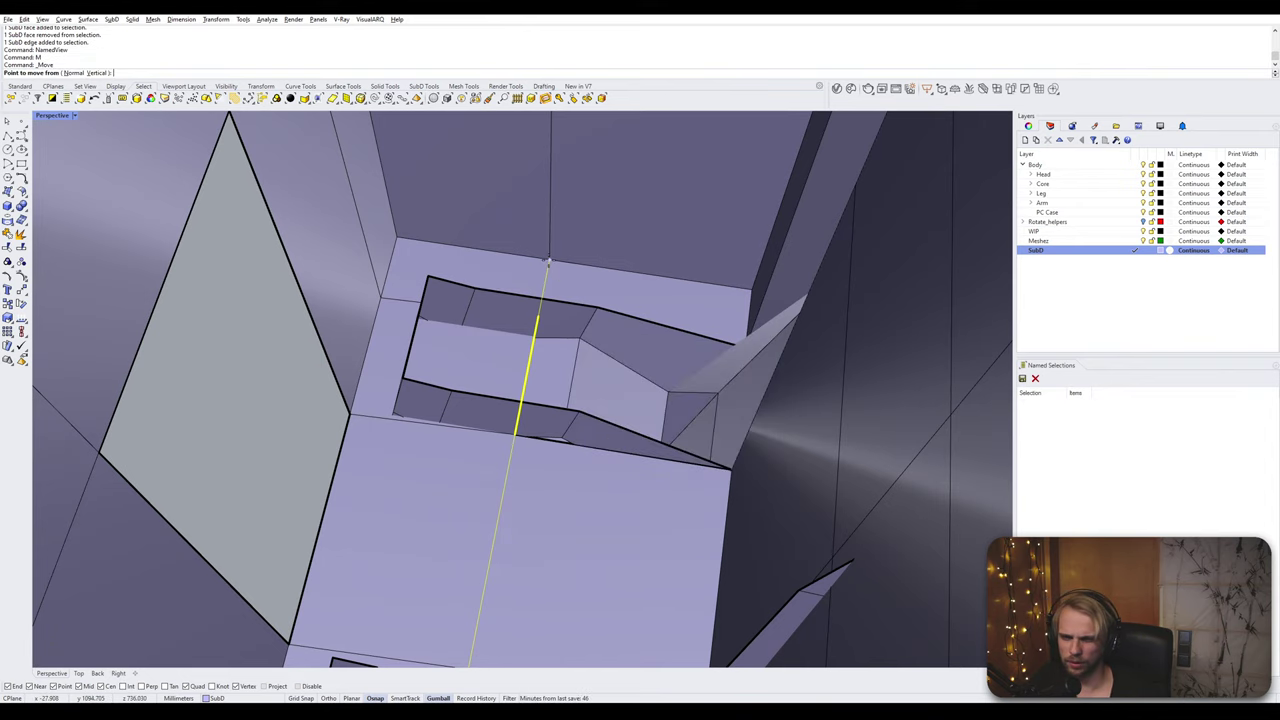
{"action": "left_click", "coordinate": [548, 261]}
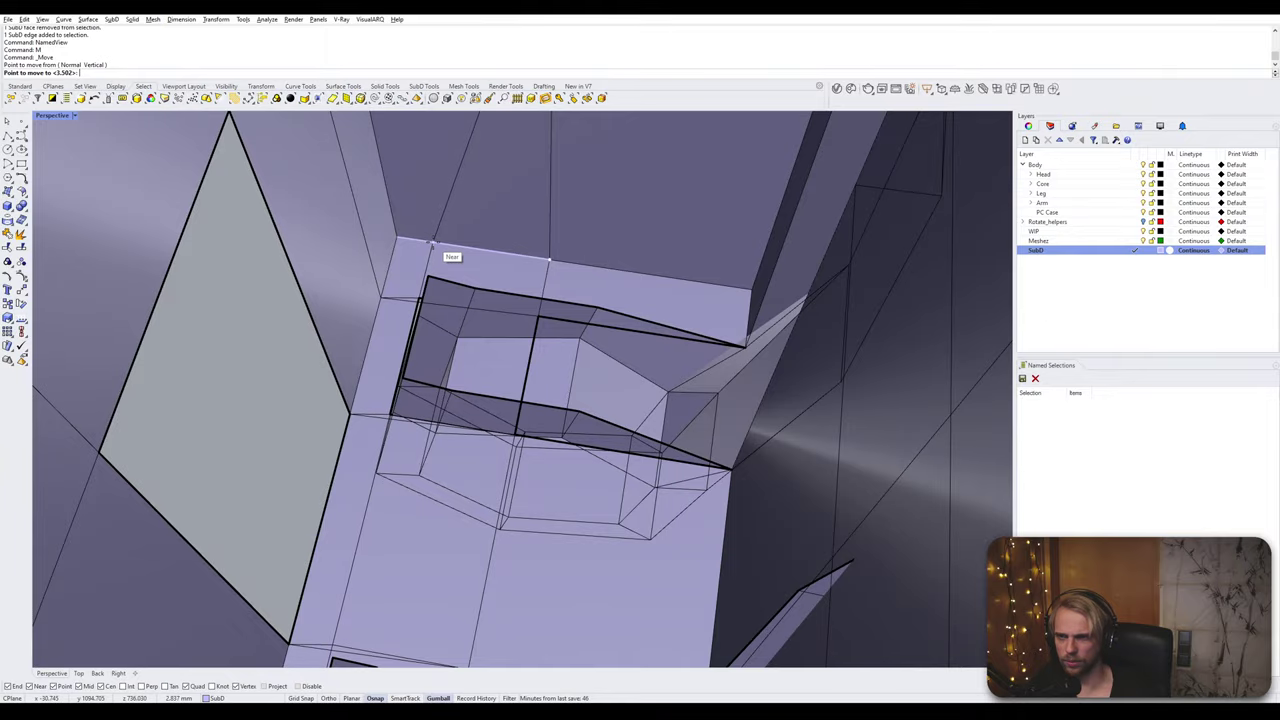
{"action": "left_click", "coordinate": [433, 243]}
{"action": "right_click_drag", "start_coordinate": [433, 243], "coordinate": [437, 258]}
{"action": "scroll", "coordinate": [434, 296], "scroll_direction": "up", "scroll_amount": 4}
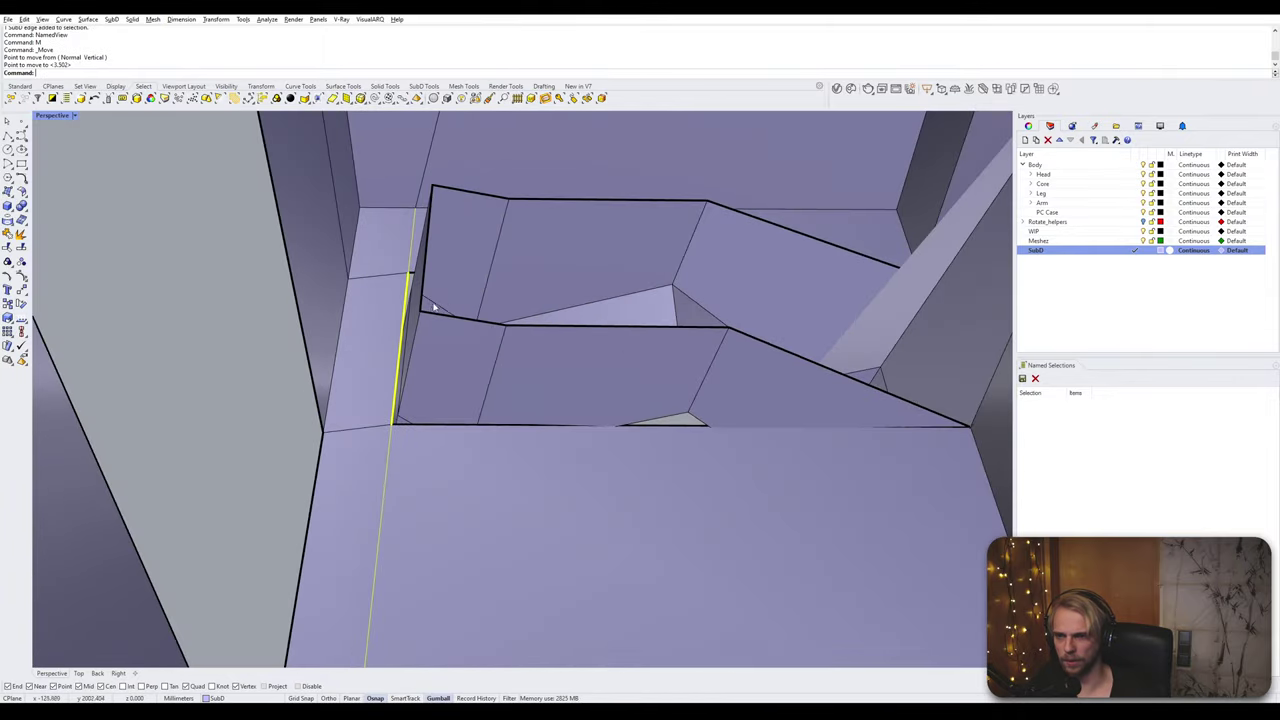
{"action": "key", "text": "Escape"}
{"action": "right_click_drag", "start_coordinate": [431, 305], "coordinate": [578, 373]}
Step: Delete the recess face above the rings, then undo to restore it
{"action": "scroll", "coordinate": [450, 301], "scroll_direction": "up", "scroll_amount": 6}
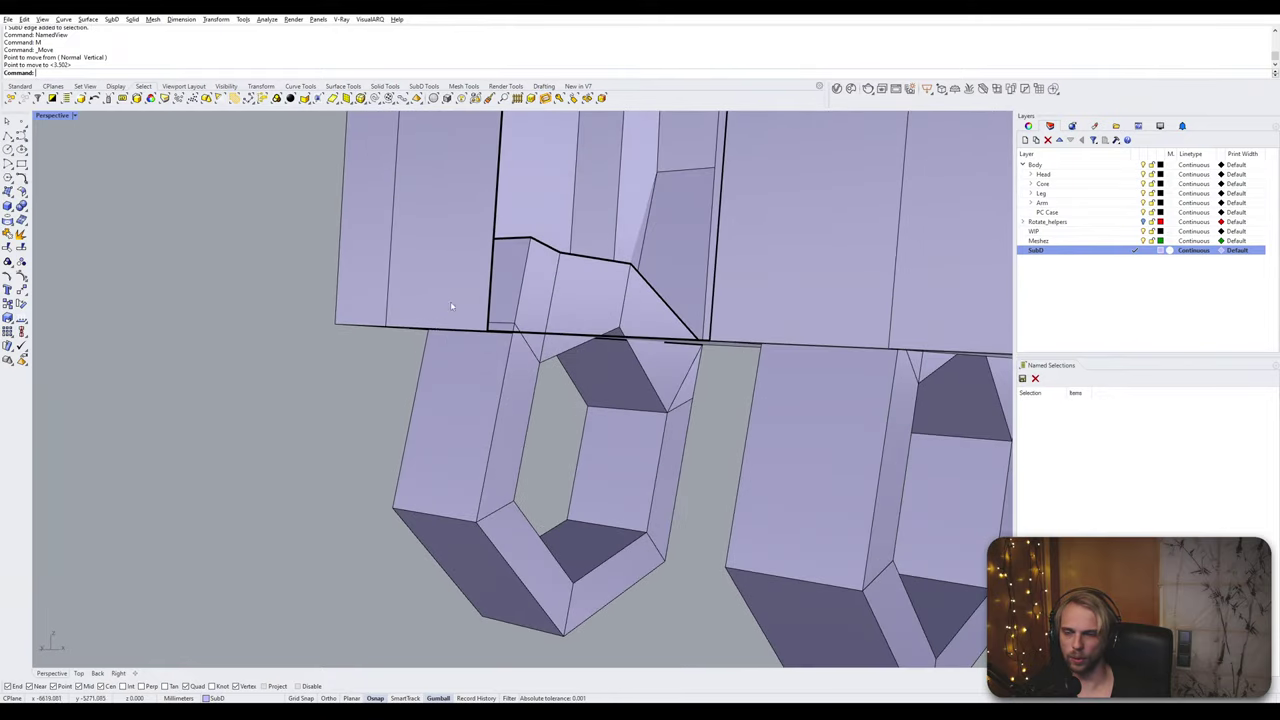
{"action": "left_click", "coordinate": [505, 330], "text": "ctrl+shift"}
{"action": "key", "text": "Delete"}
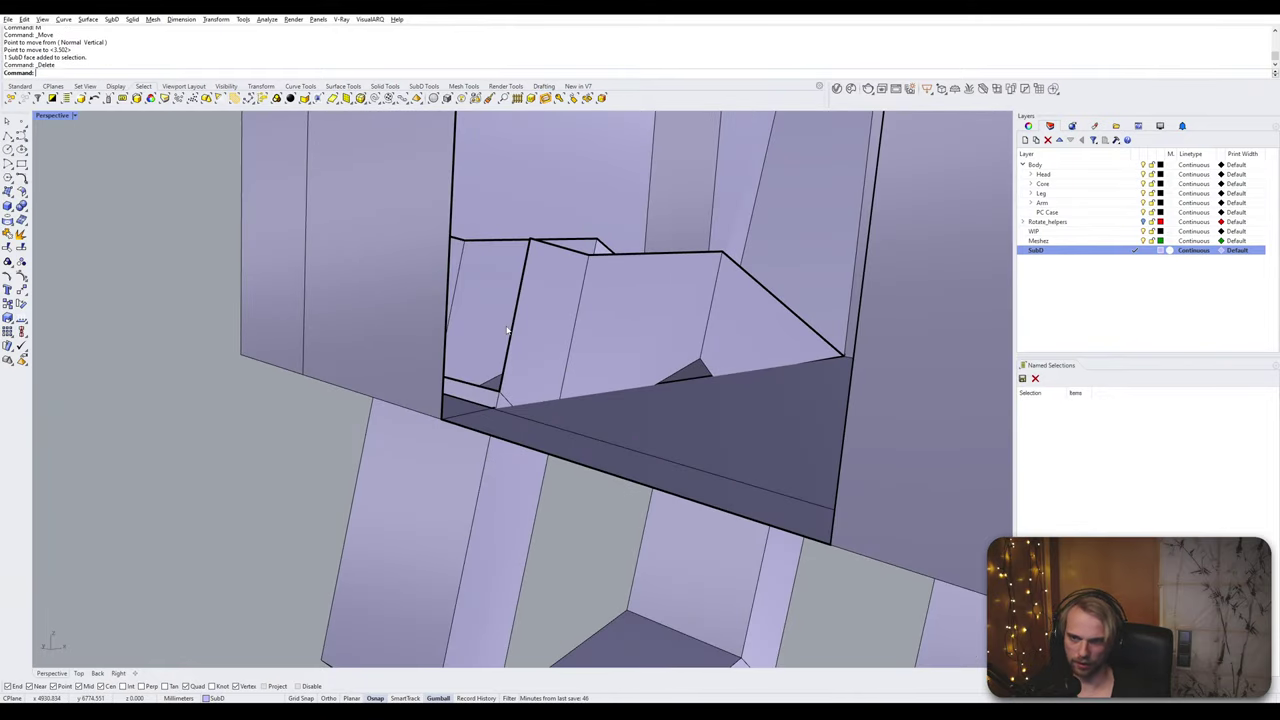
{"action": "mouse_move", "coordinate": [507, 330]}
{"action": "right_mouse_down"}
{"action": "mouse_move", "coordinate": [520, 297]}
{"action": "mouse_move", "coordinate": [537, 302]}
{"action": "mouse_move", "coordinate": [544, 319]}
{"action": "mouse_move", "coordinate": [520, 320]}
{"action": "right_mouse_up"}
{"action": "key", "text": "ctrl+z"}
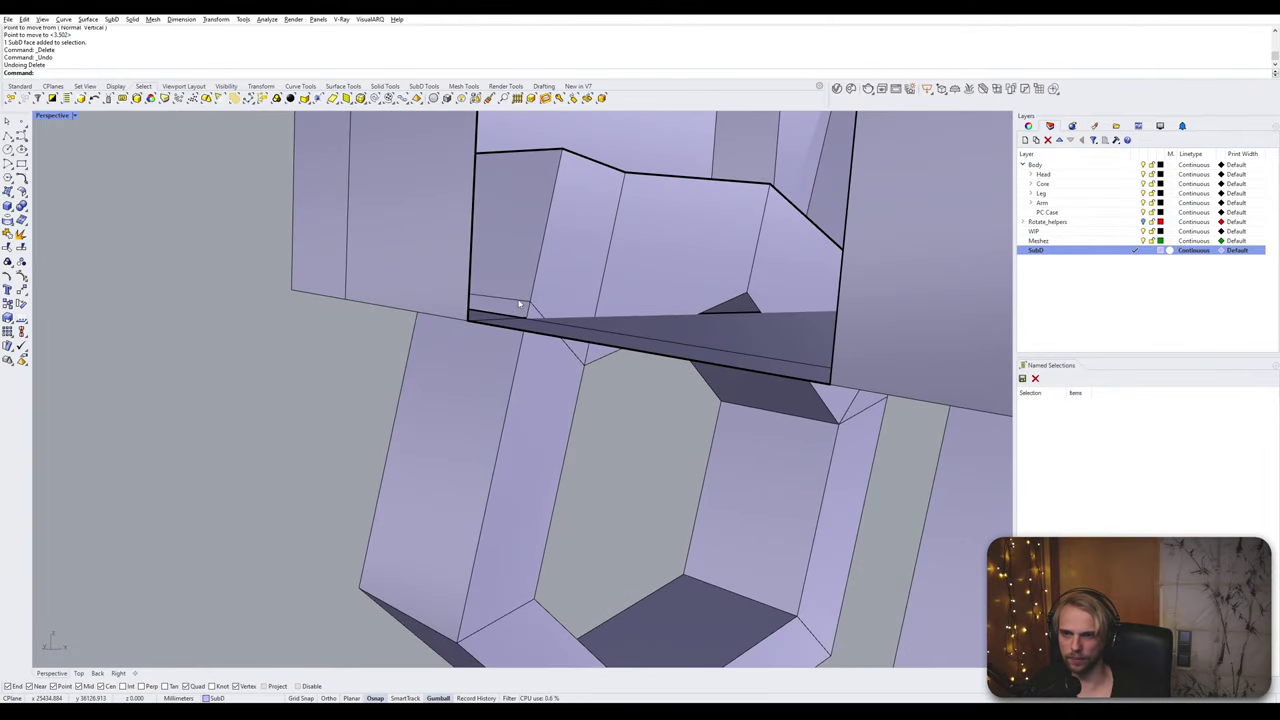
Step: Slide the recess's lower-corner edge along the mesh toward the finger ring below
{"action": "left_click", "coordinate": [520, 305]}
{"action": "type", "text": "Slide"}
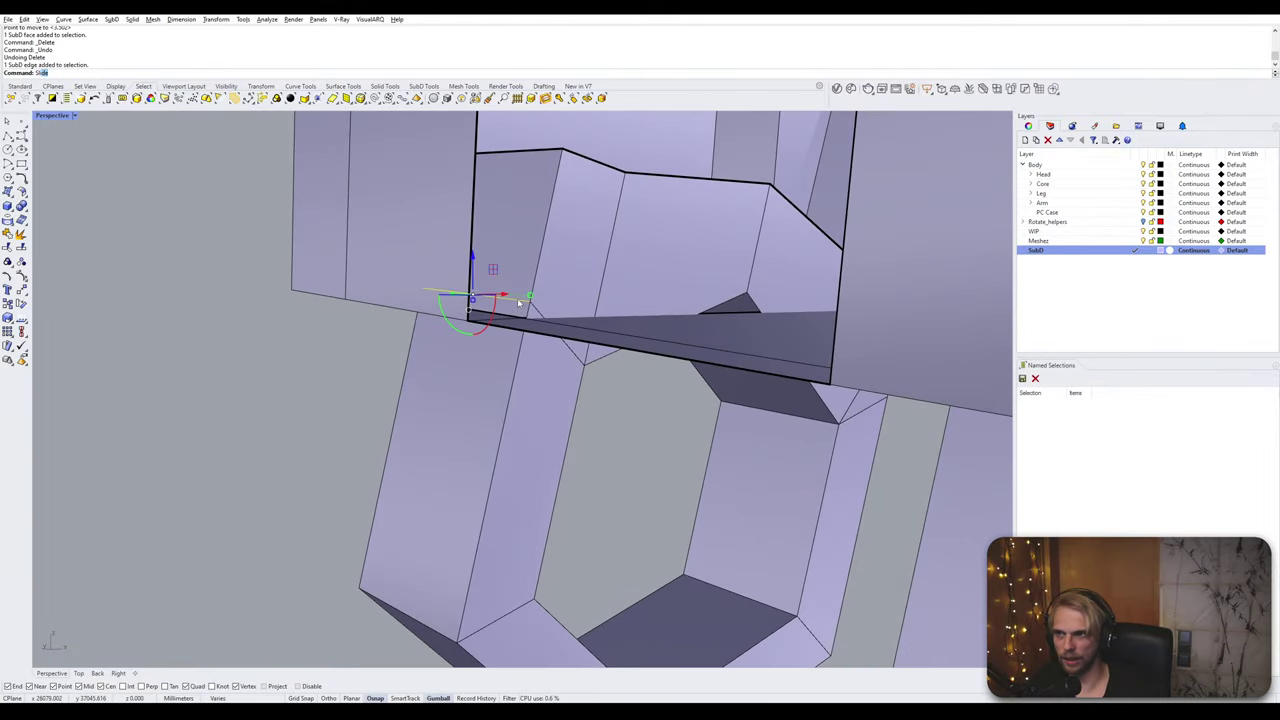
{"action": "key", "text": "Return"}
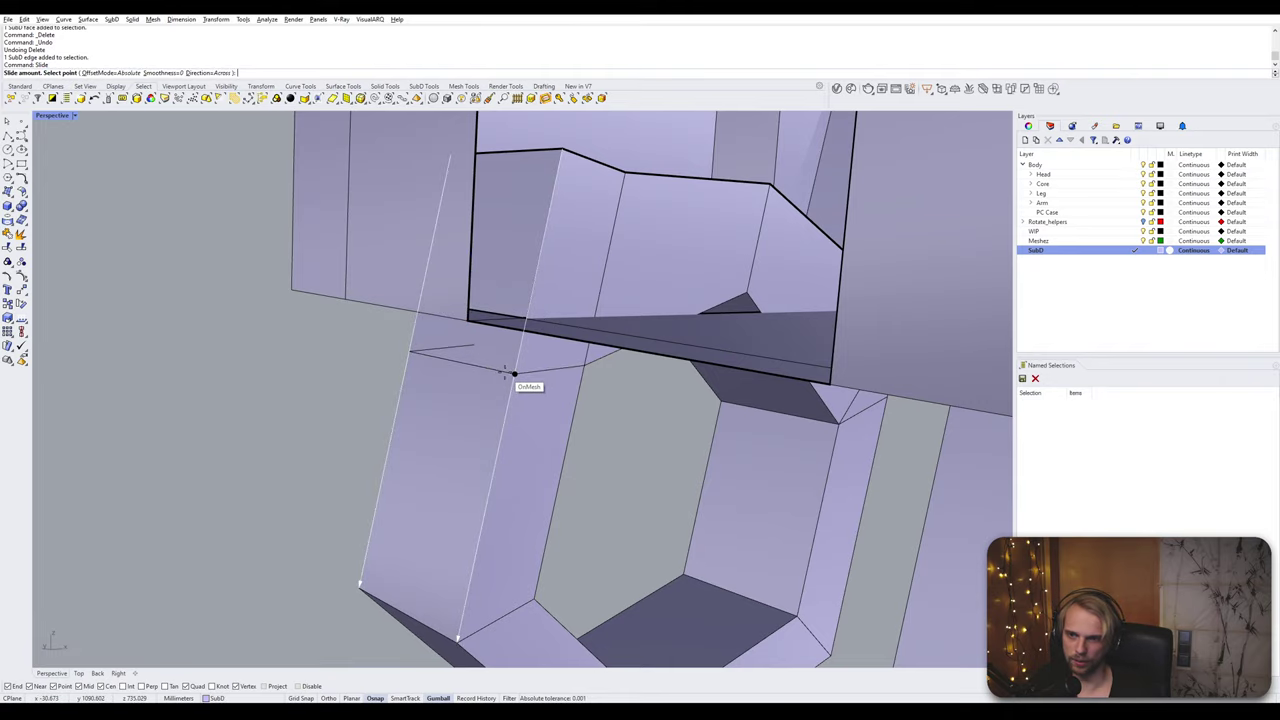
{"action": "left_click", "coordinate": [497, 357]}
{"action": "mouse_move", "coordinate": [486, 346]}
{"action": "right_mouse_down"}
{"action": "mouse_move", "coordinate": [455, 322]}
{"action": "mouse_move", "coordinate": [486, 290]}
{"action": "mouse_move", "coordinate": [477, 333]}
{"action": "mouse_move", "coordinate": [626, 349]}
{"action": "mouse_move", "coordinate": [508, 337]}
{"action": "right_mouse_up"}
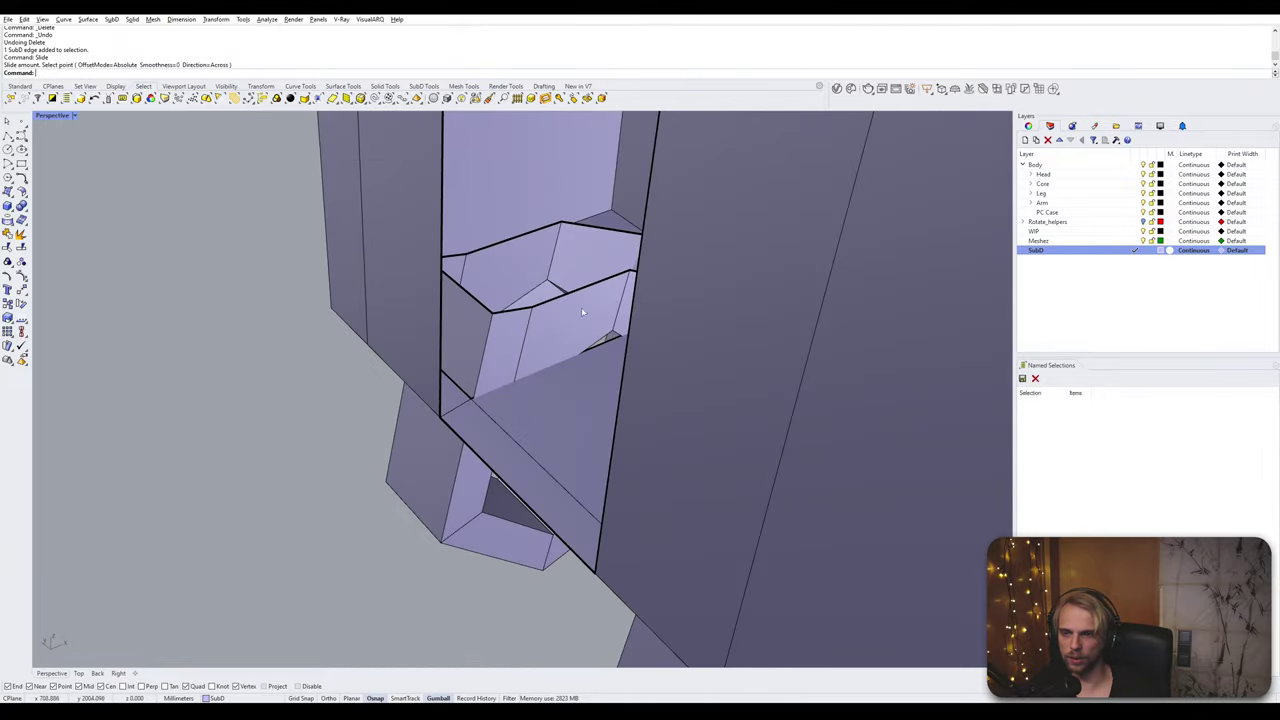
{"action": "mouse_move", "coordinate": [583, 312]}
{"action": "right_mouse_down"}
{"action": "mouse_move", "coordinate": [663, 274]}
{"action": "mouse_move", "coordinate": [591, 297]}
{"action": "right_mouse_up"}
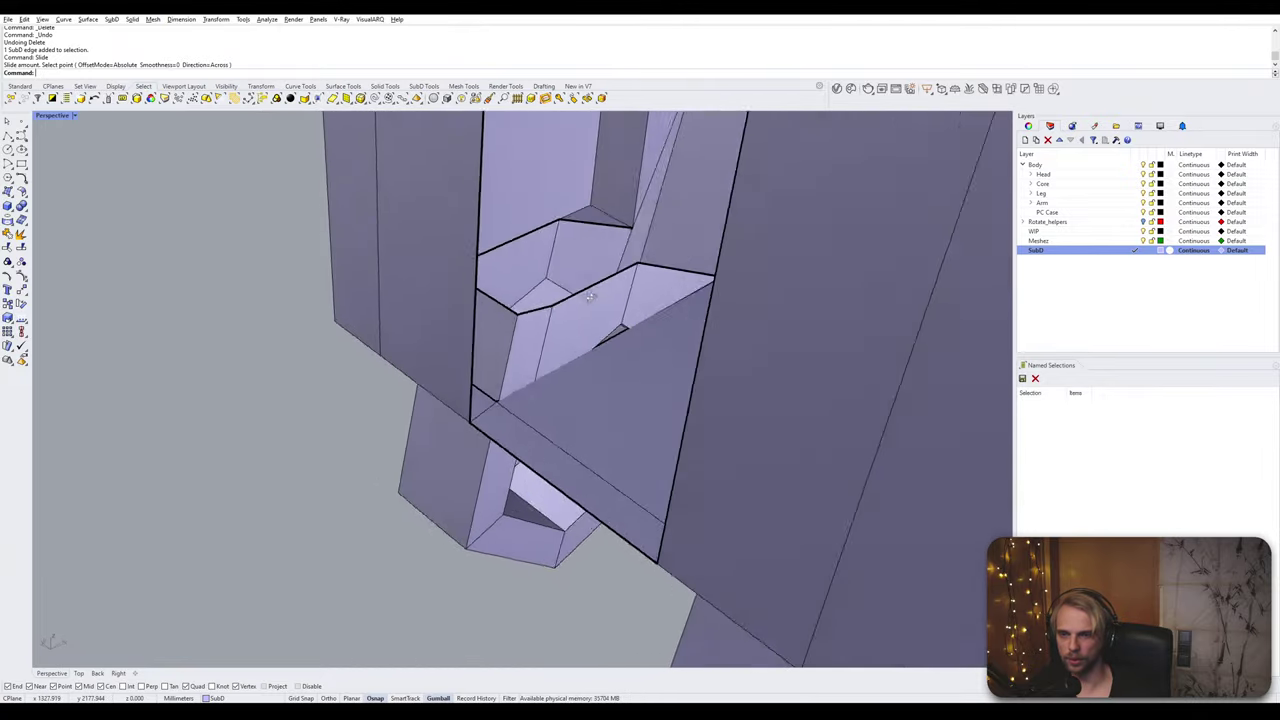
{"action": "scroll", "coordinate": [590, 296], "scroll_direction": "up", "scroll_amount": 4}
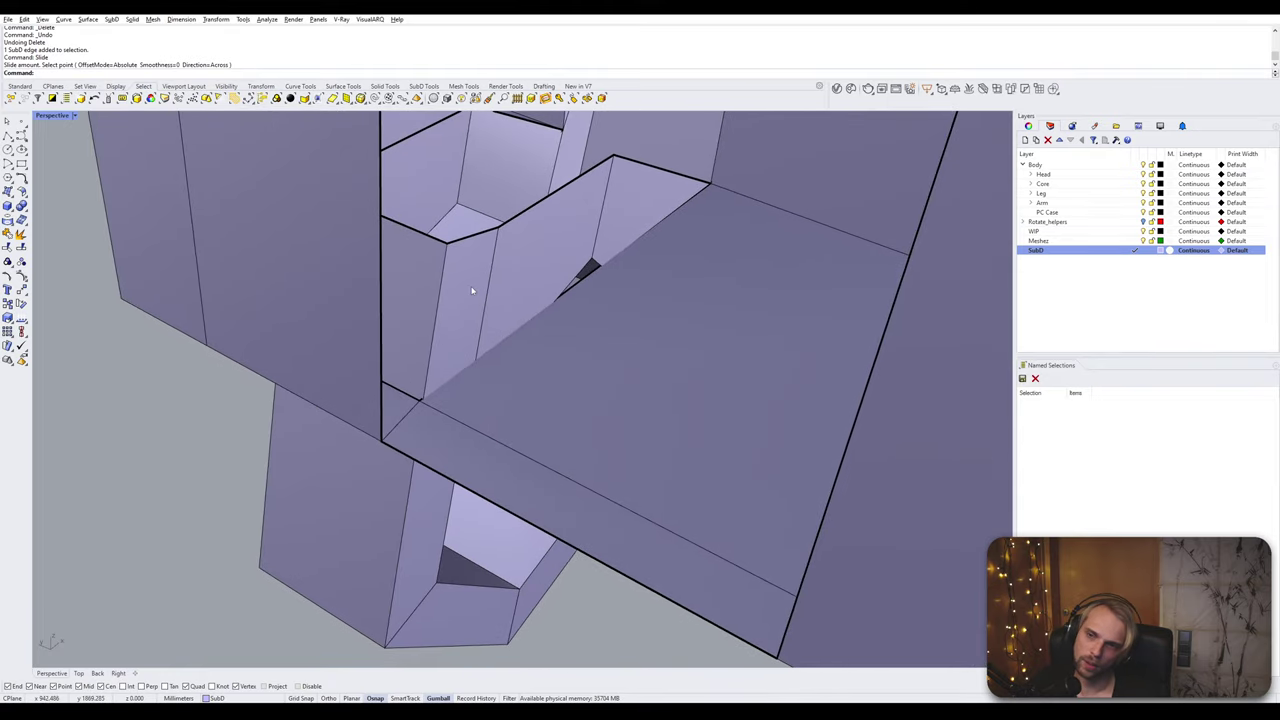
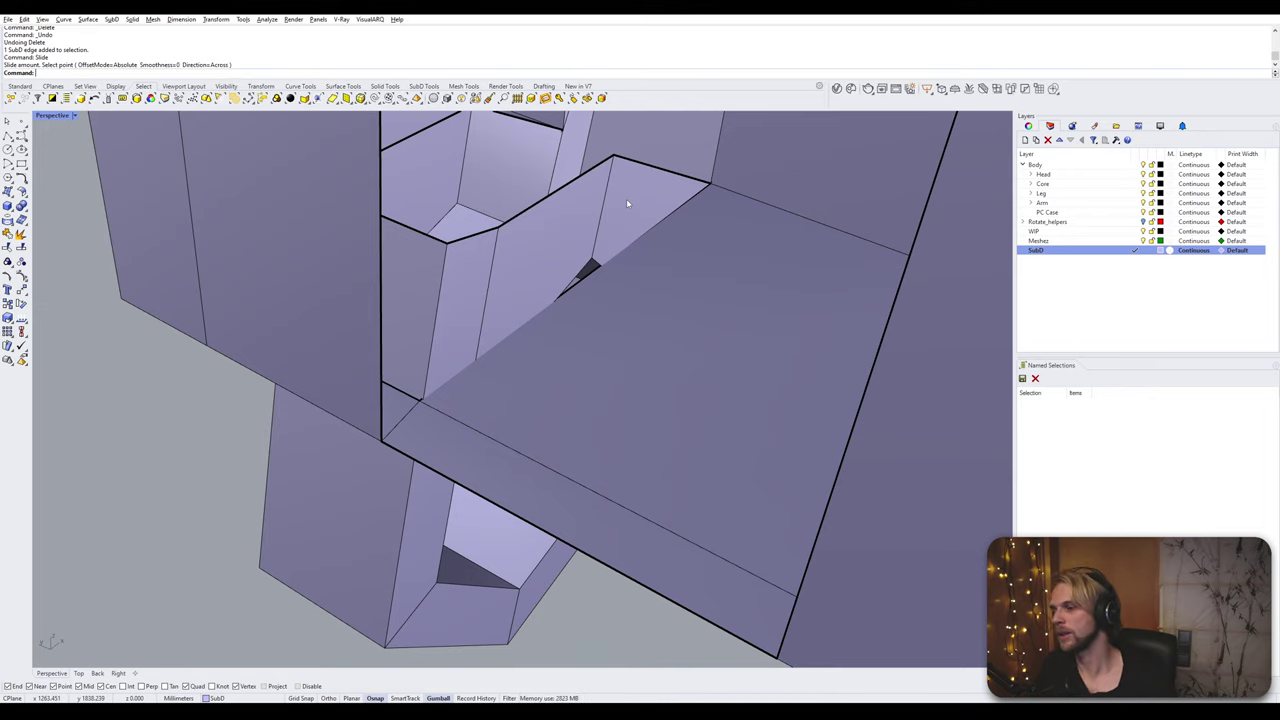
Step: Select the 22-edge loop along the palm armor's toothed front, viewing it from below
{"action": "right_click_drag", "start_coordinate": [521, 271], "coordinate": [621, 320]}
{"action": "double_click", "coordinate": [564, 440]}
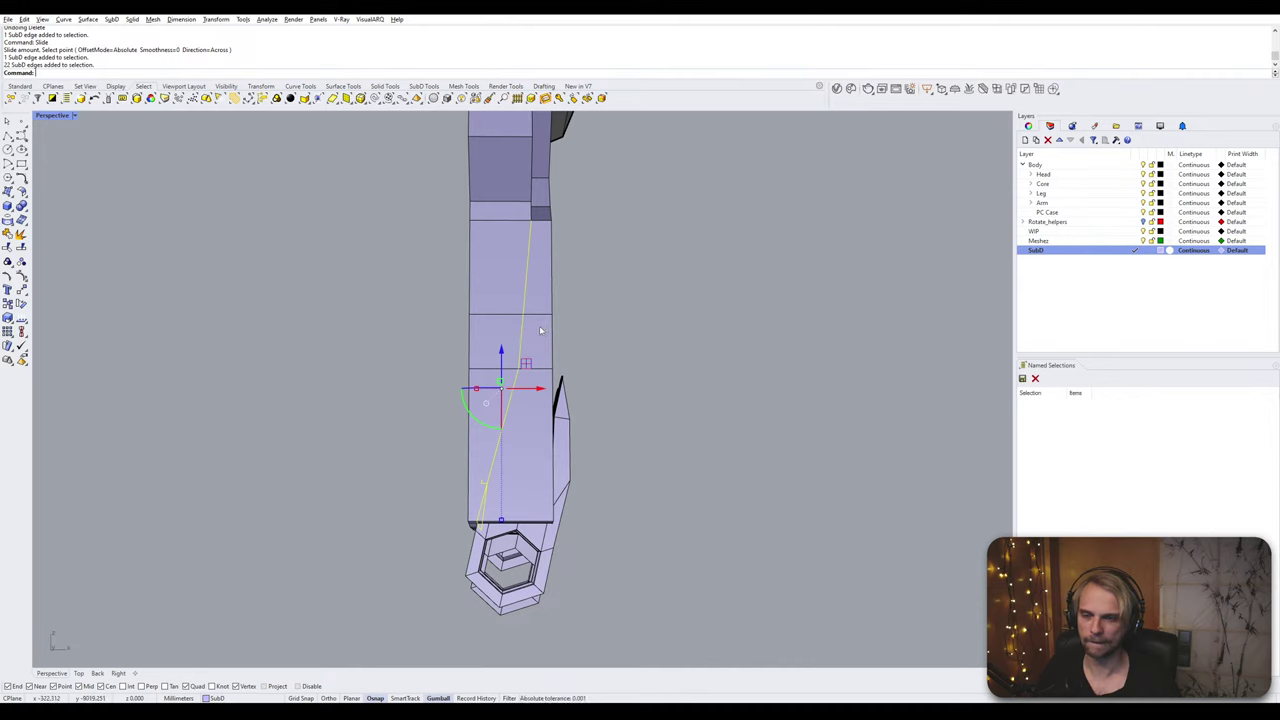
{"action": "mouse_move", "coordinate": [540, 330]}
{"action": "right_mouse_down"}
{"action": "mouse_move", "coordinate": [550, 324]}
{"action": "mouse_move", "coordinate": [536, 313]}
{"action": "mouse_move", "coordinate": [530, 324]}
{"action": "right_mouse_up"}
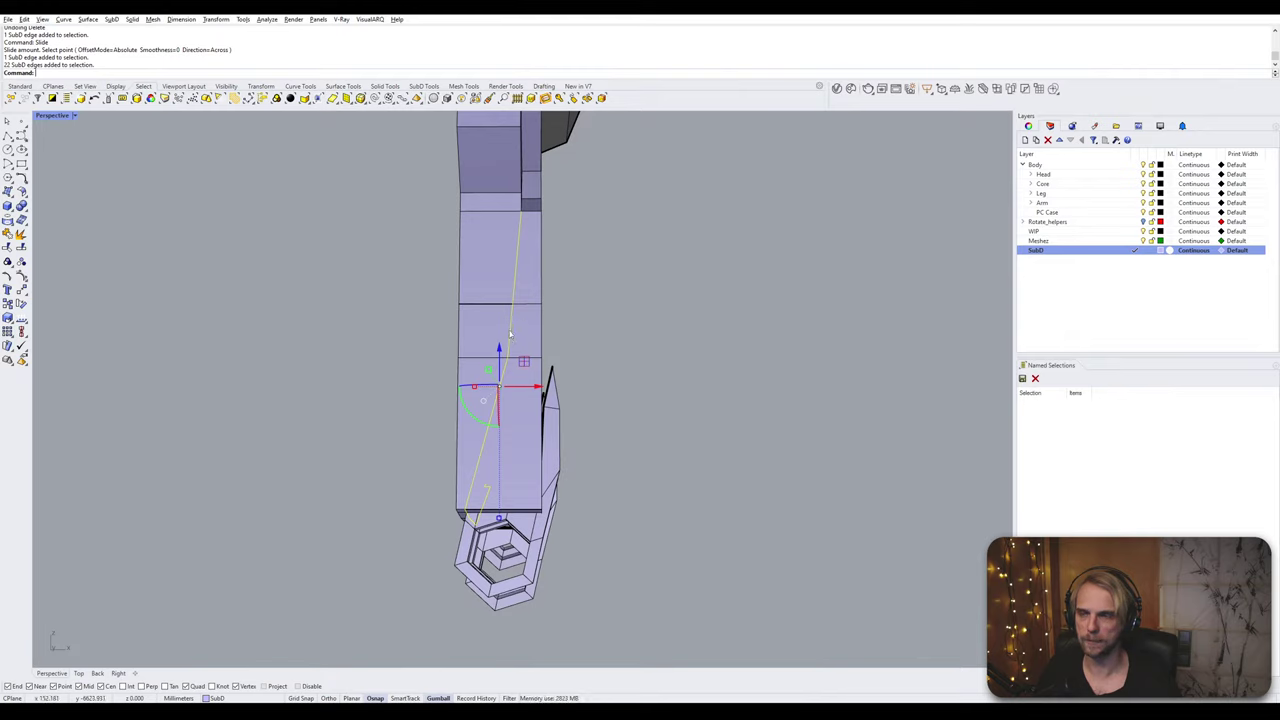
{"action": "mouse_move", "coordinate": [509, 336]}
{"action": "right_mouse_down"}
{"action": "mouse_move", "coordinate": [488, 351]}
{"action": "mouse_move", "coordinate": [509, 250]}
{"action": "mouse_move", "coordinate": [500, 270]}
{"action": "mouse_move", "coordinate": [541, 290]}
{"action": "mouse_move", "coordinate": [520, 346]}
{"action": "right_mouse_up"}
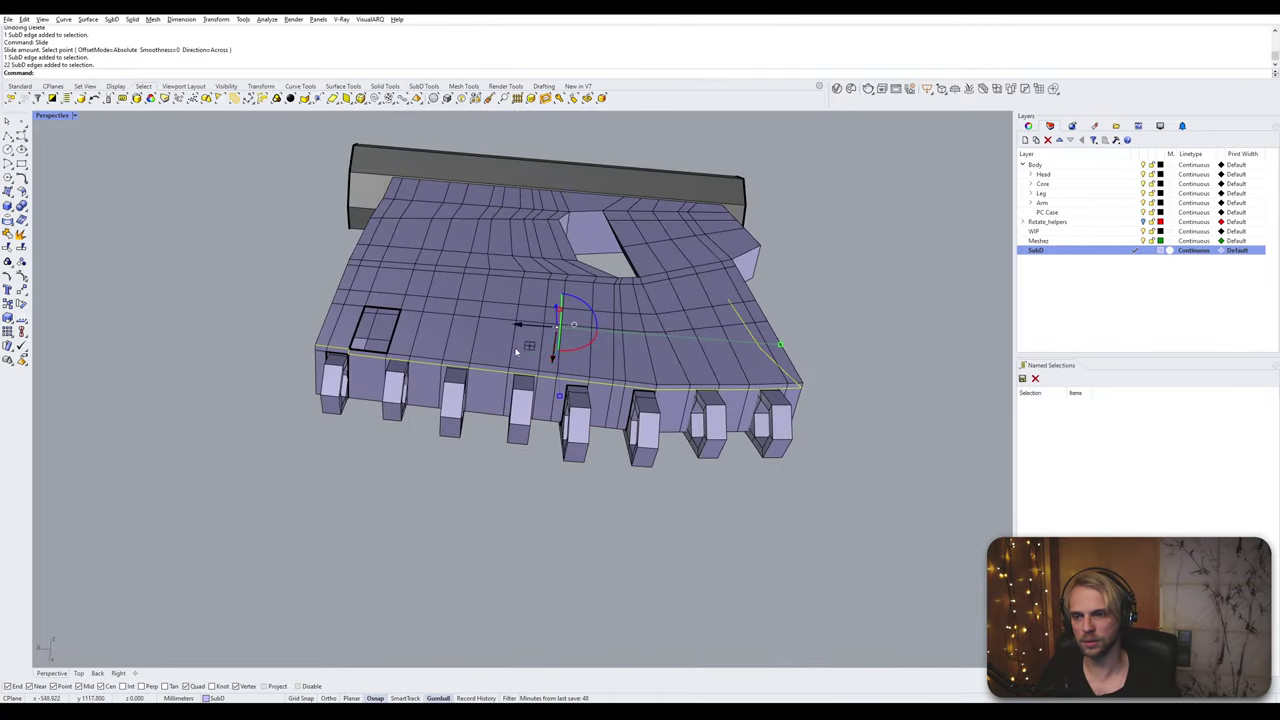
Step: Remove three stray edges from the toothed-front edge selection
{"action": "scroll", "coordinate": [370, 355], "scroll_direction": "up", "scroll_amount": 9}
{"action": "left_click", "coordinate": [235, 376], "text": "ctrl"}
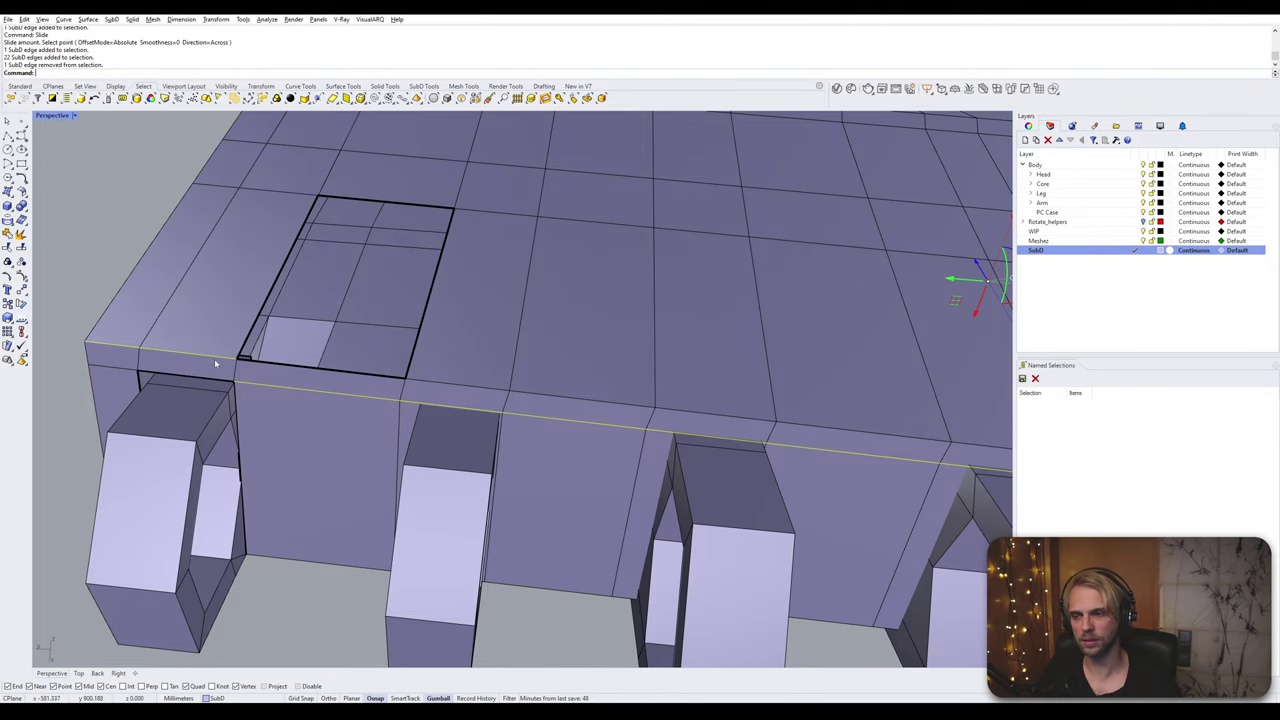
{"action": "left_click", "coordinate": [171, 354], "text": "ctrl"}
{"action": "left_click", "coordinate": [115, 347], "text": "ctrl"}
{"action": "right_click_drag", "start_coordinate": [115, 347], "coordinate": [437, 425]}
Step: Add a left-face edge and the vertical edge loop up the side to the selection
{"action": "double_click", "coordinate": [441, 422], "text": "shift"}
{"action": "scroll", "coordinate": [441, 422], "scroll_direction": "down", "scroll_amount": 5}
{"action": "double_click", "coordinate": [439, 425], "text": "ctrl"}
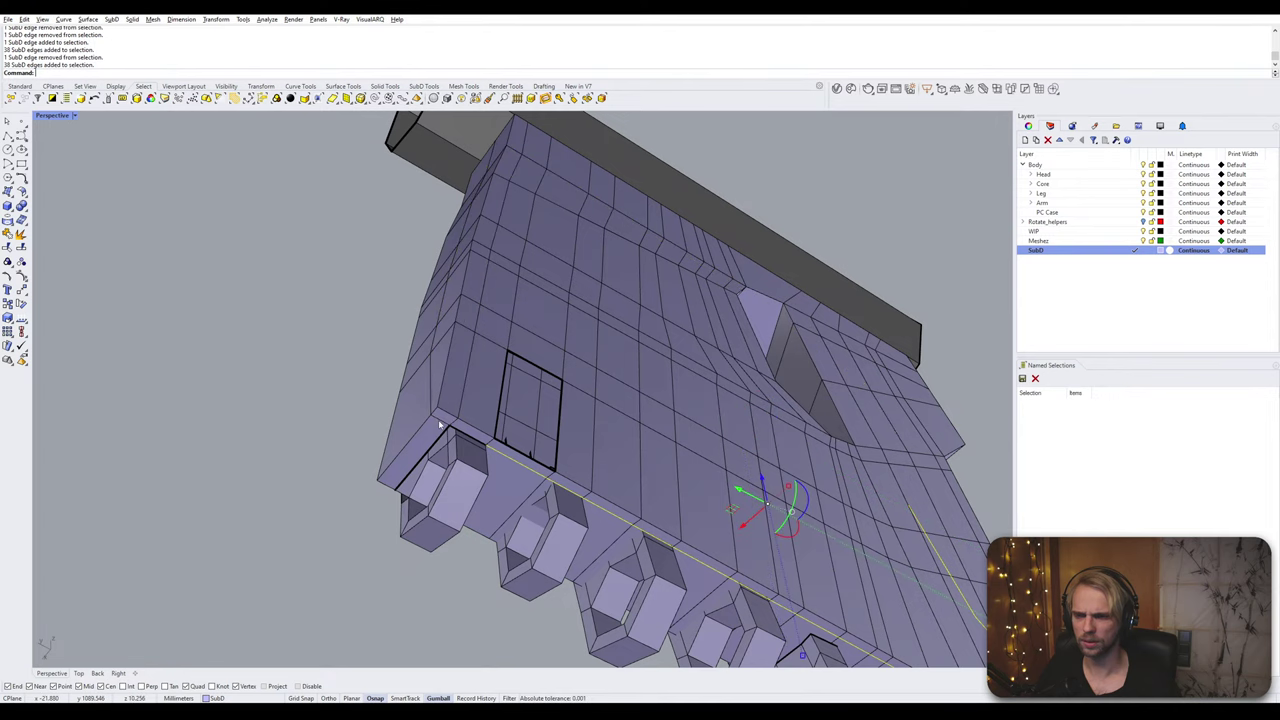
{"action": "left_click", "coordinate": [439, 425], "text": "shift"}
{"action": "right_click_drag", "start_coordinate": [447, 418], "coordinate": [462, 402]}
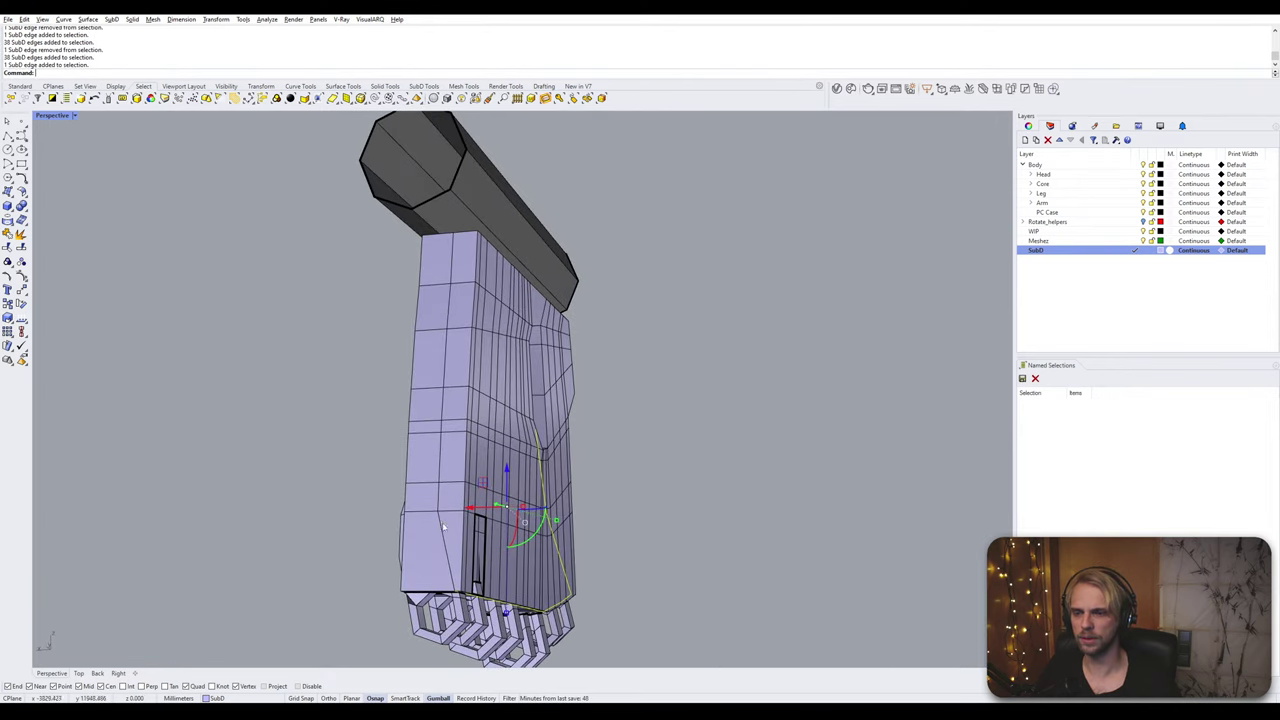
{"action": "scroll", "coordinate": [440, 520], "scroll_direction": "up", "scroll_amount": 2}
{"action": "left_click", "coordinate": [441, 358], "text": "shift"}
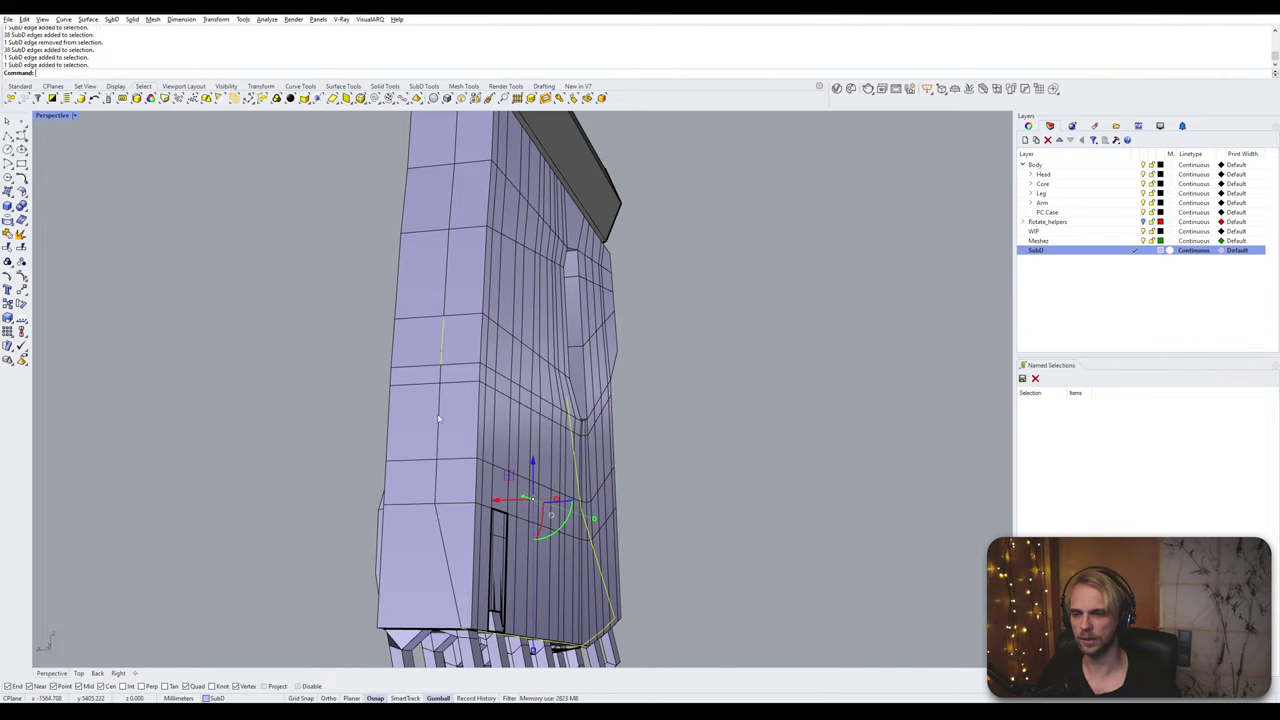
{"action": "double_click", "coordinate": [441, 378], "text": "shift"}
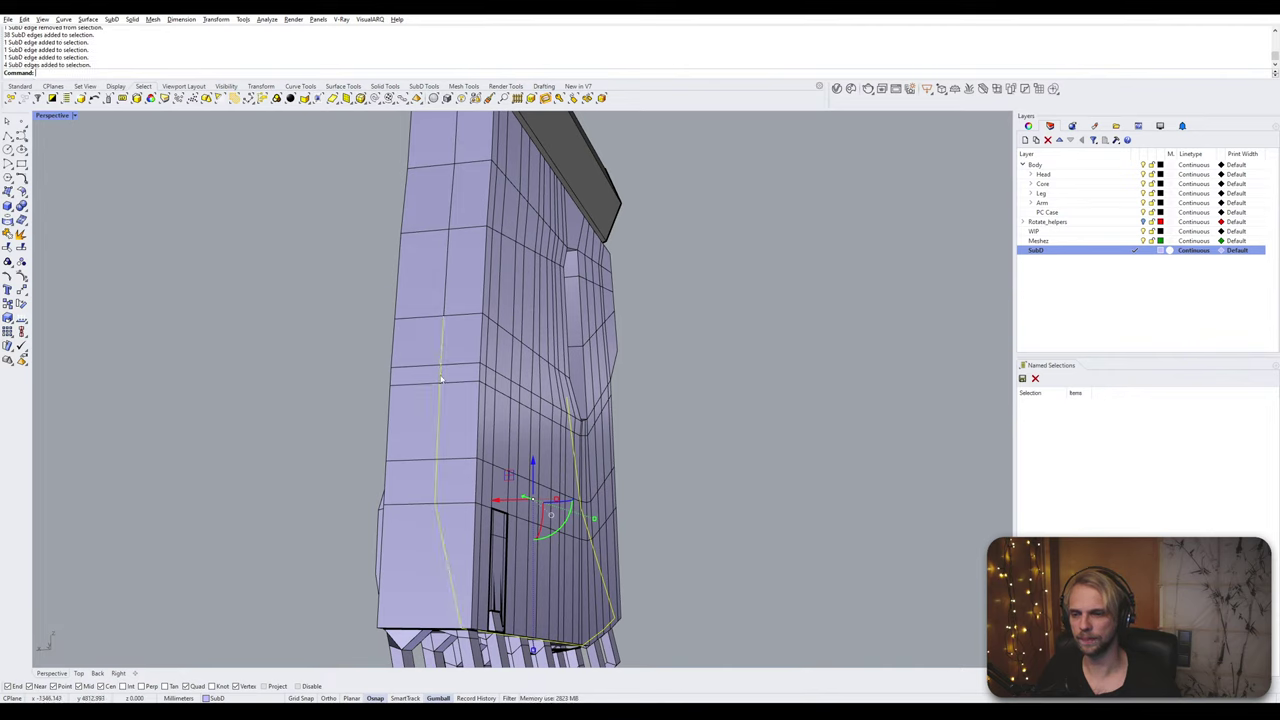
{"action": "right_click_drag", "start_coordinate": [441, 378], "coordinate": [342, 366]}
Step: Insert a trial edge loop along the armor's front with InsertEdge, then undo it
{"action": "type", "text": "InsertEdge"}
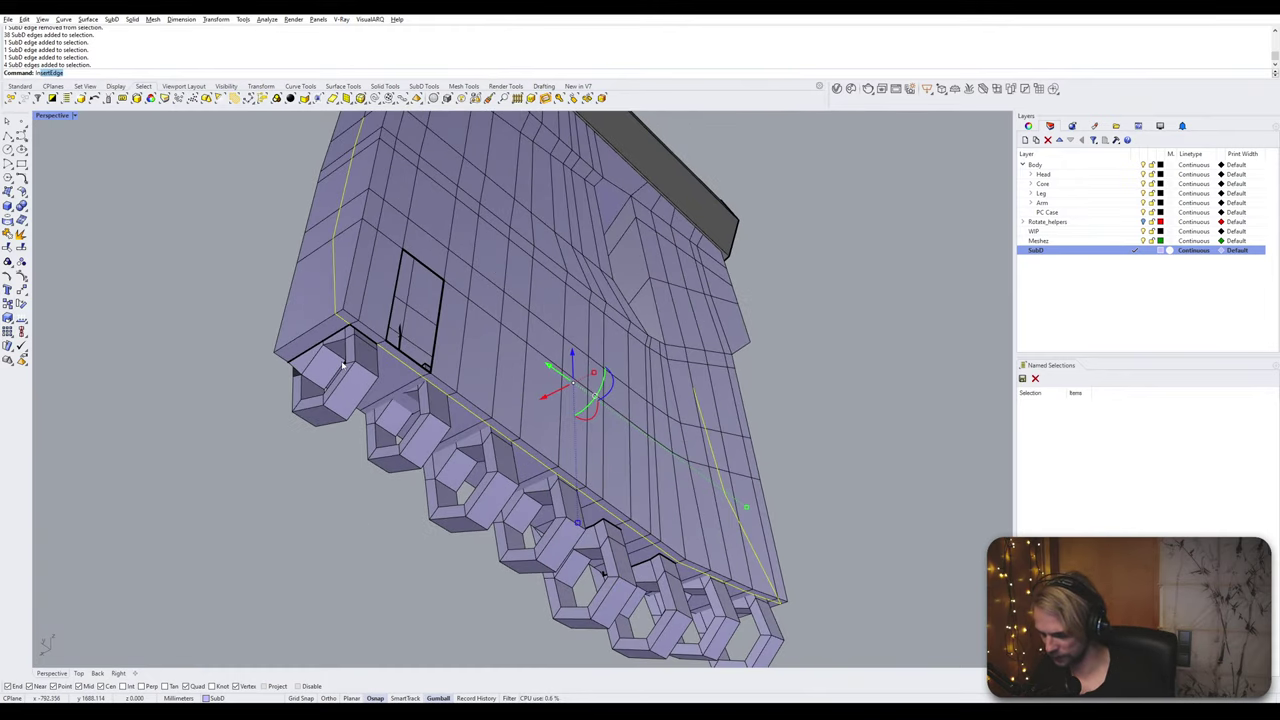
{"action": "key", "text": "Return"}
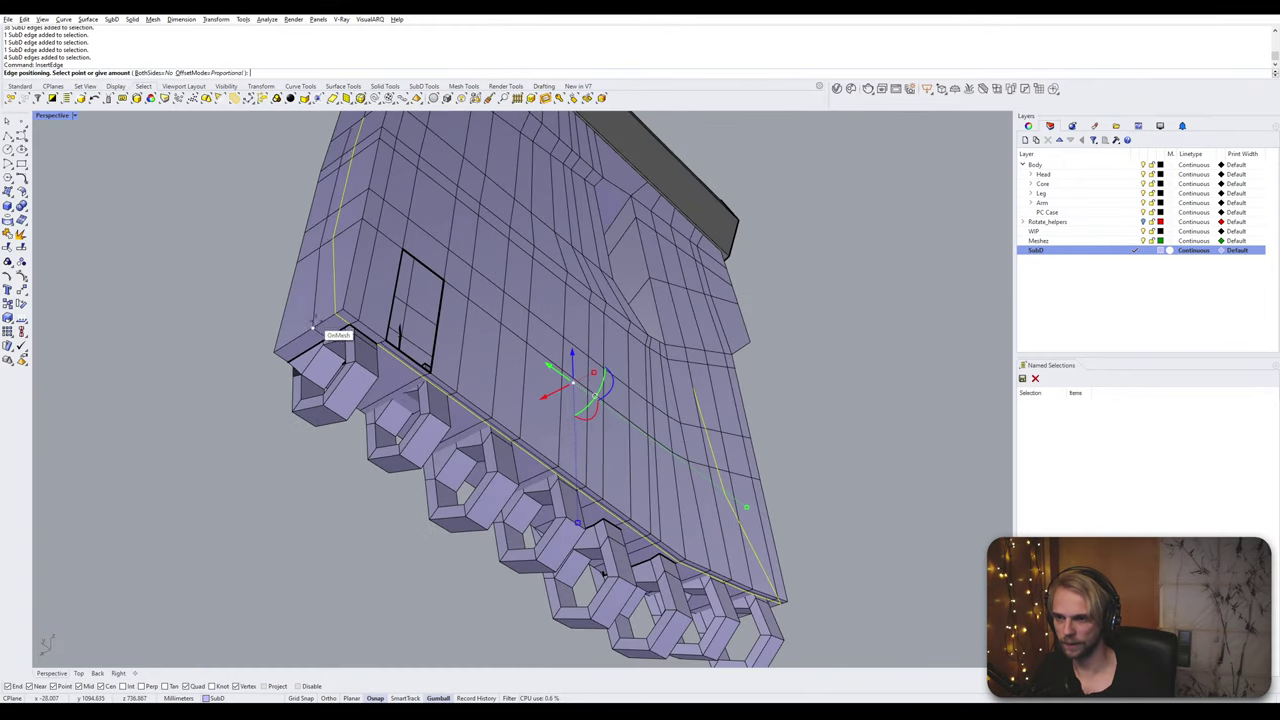
{"action": "right_click_drag", "start_coordinate": [320, 322], "coordinate": [373, 303]}
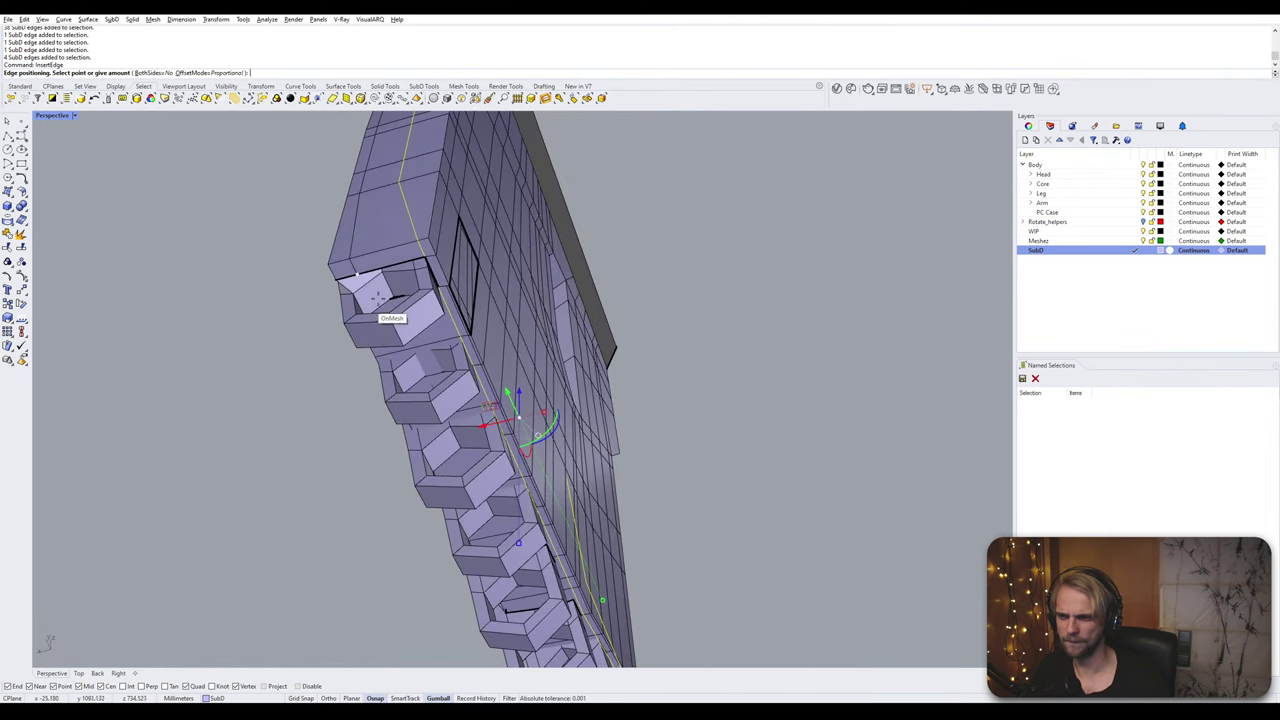
{"action": "left_click", "coordinate": [391, 244]}
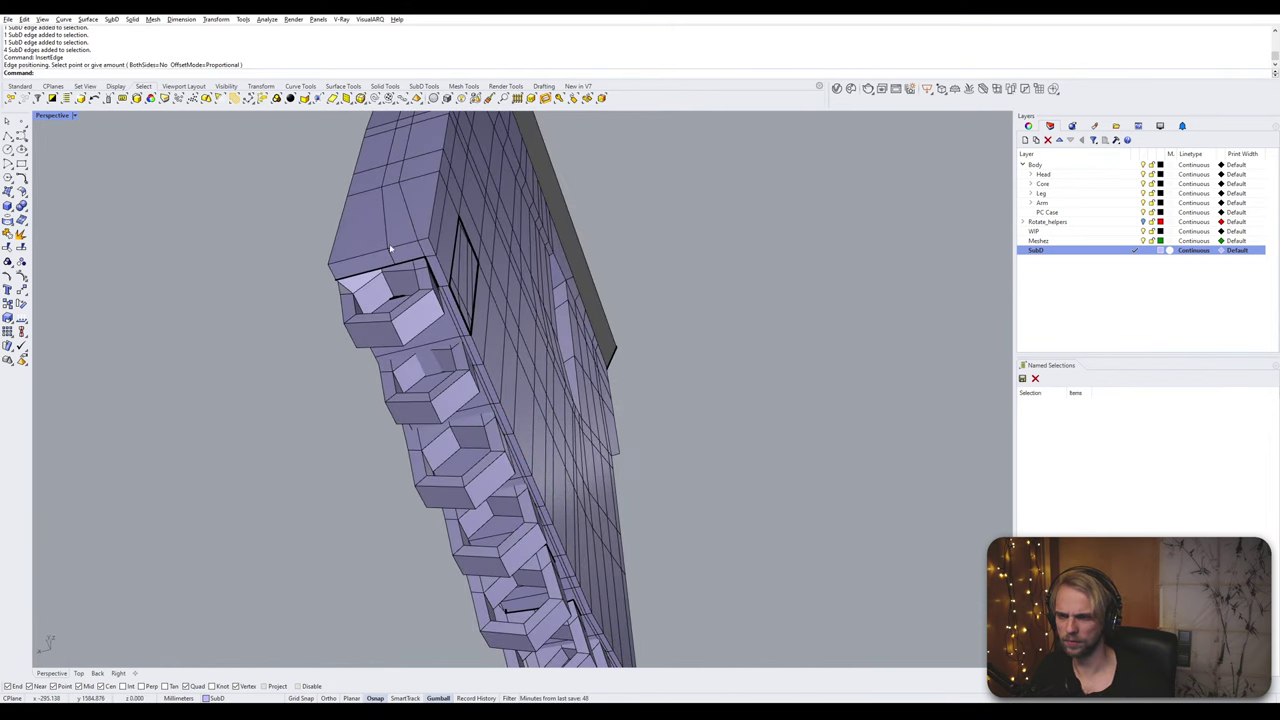
{"action": "double_click", "coordinate": [389, 240]}
{"action": "scroll", "coordinate": [435, 336], "scroll_direction": "up", "scroll_amount": 5}
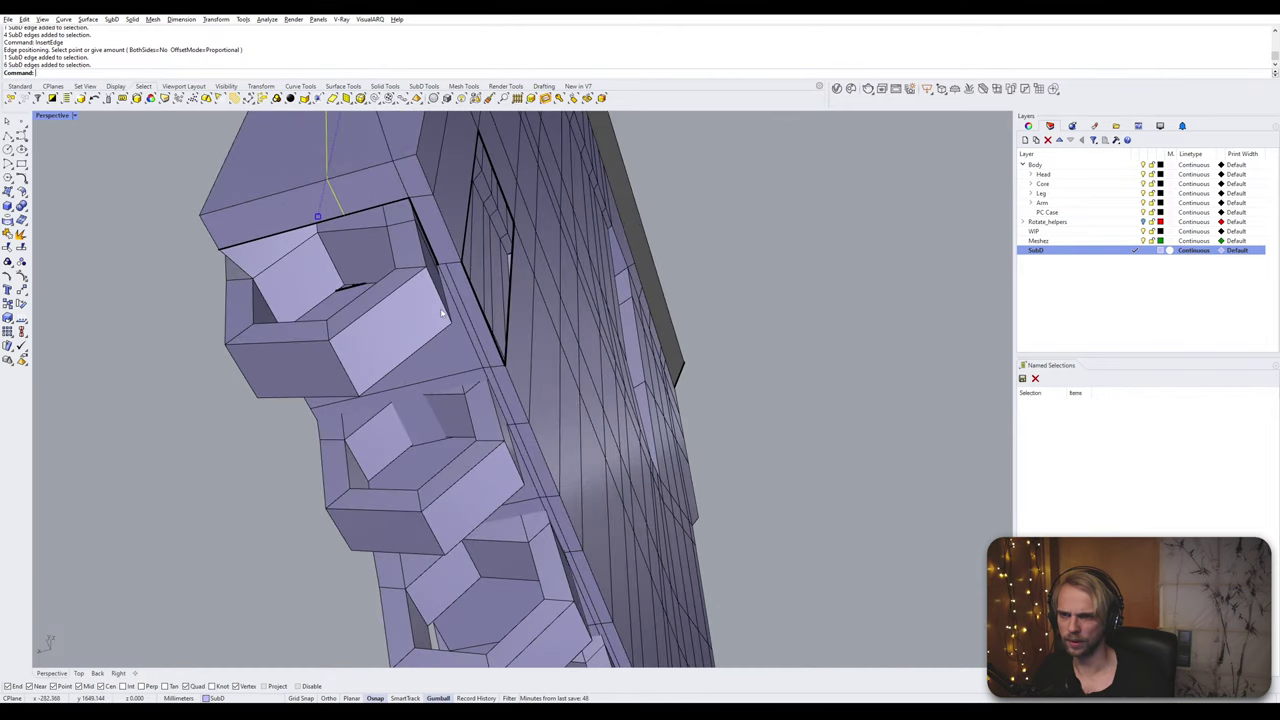
{"action": "right_click_drag", "start_coordinate": [435, 336], "coordinate": [429, 283]}
{"action": "scroll", "coordinate": [434, 259], "scroll_direction": "down", "scroll_amount": 4}
{"action": "scroll", "coordinate": [434, 259], "scroll_direction": "up", "scroll_amount": 3}
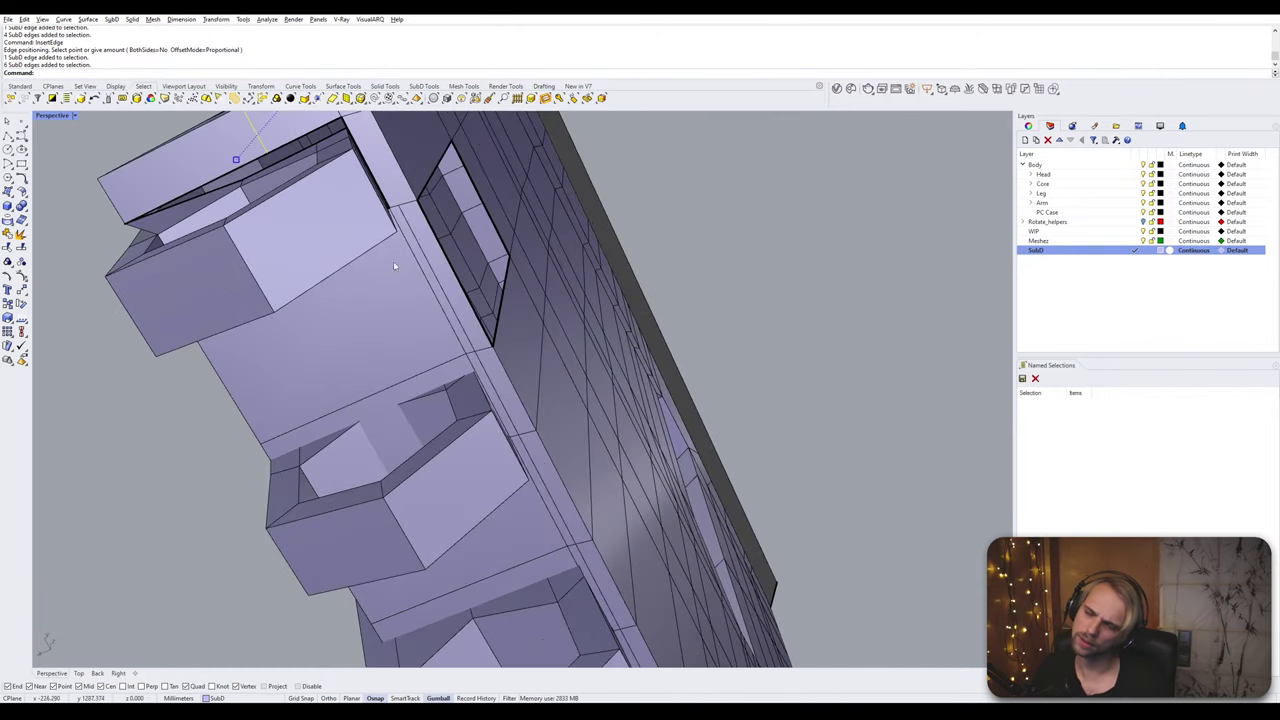
{"action": "key", "text": "ctrl+z"}
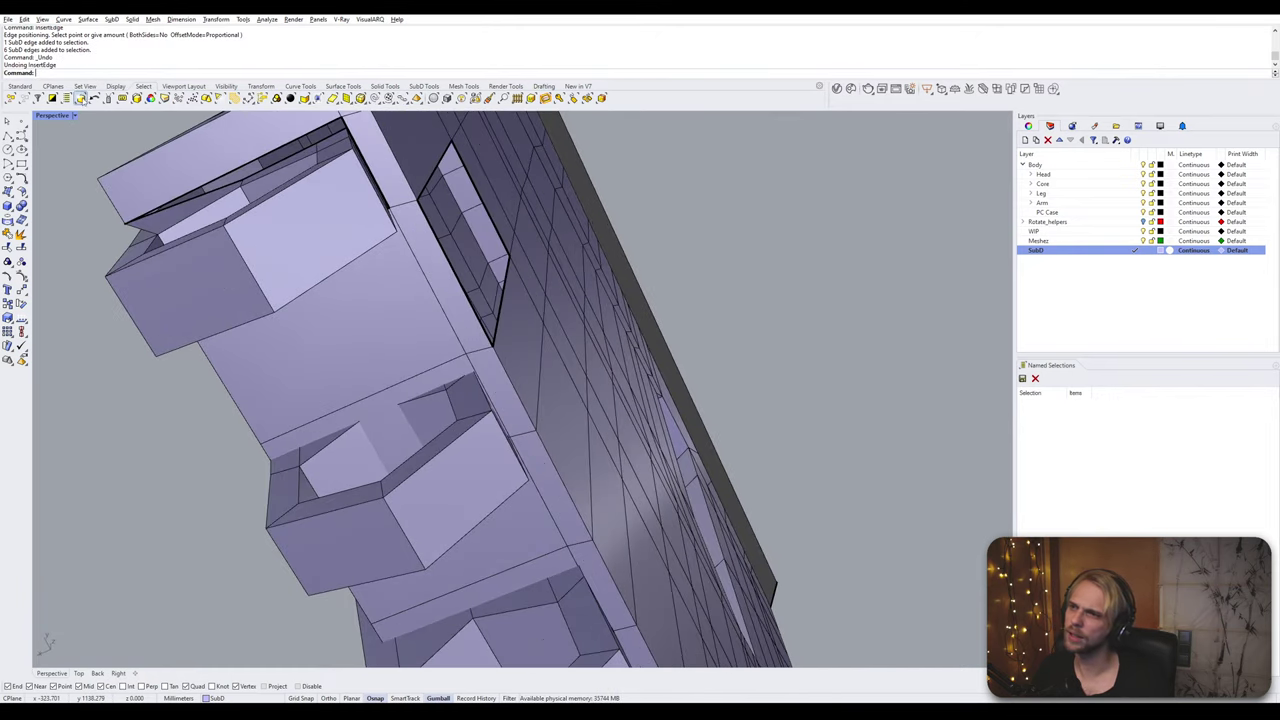
Step: Restore the previous 60-edge selection and remove one loop and three stray edges from it
{"action": "left_click", "coordinate": [93, 98]}
{"action": "scroll", "coordinate": [406, 306], "scroll_direction": "down", "scroll_amount": 4}
{"action": "right_click_drag", "start_coordinate": [409, 278], "coordinate": [323, 368]}
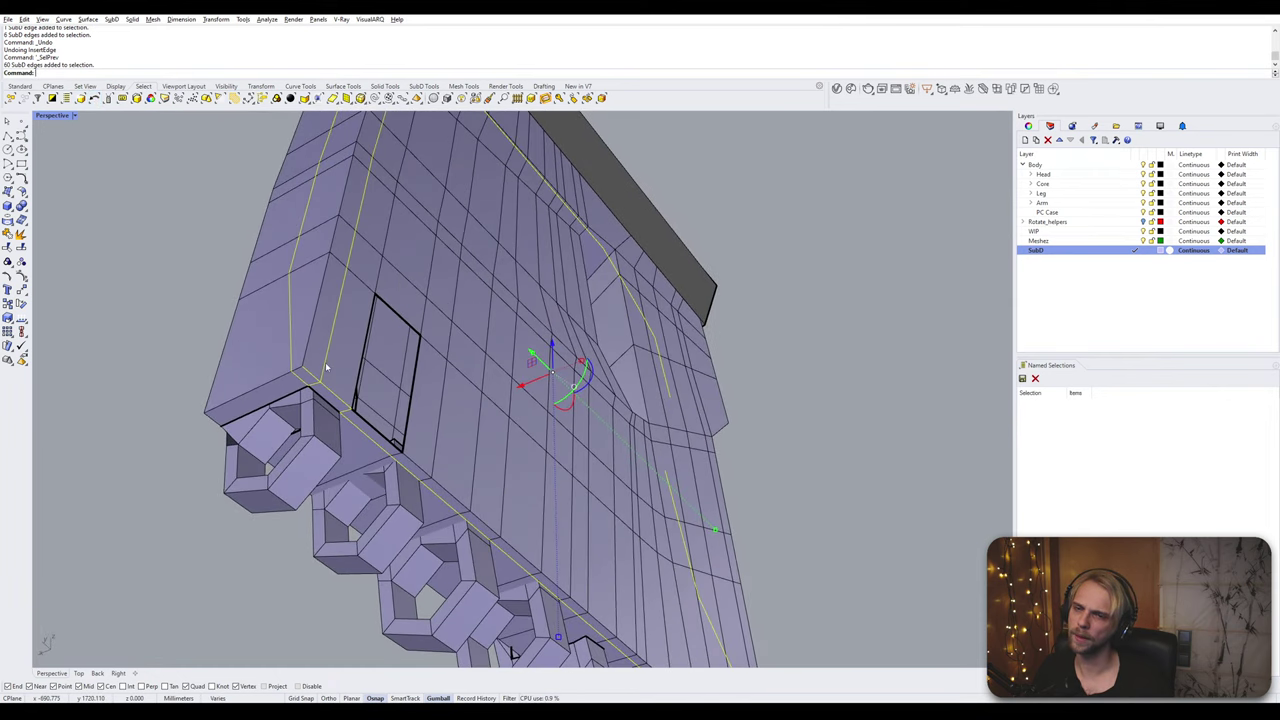
{"action": "double_click", "coordinate": [326, 365], "text": "ctrl"}
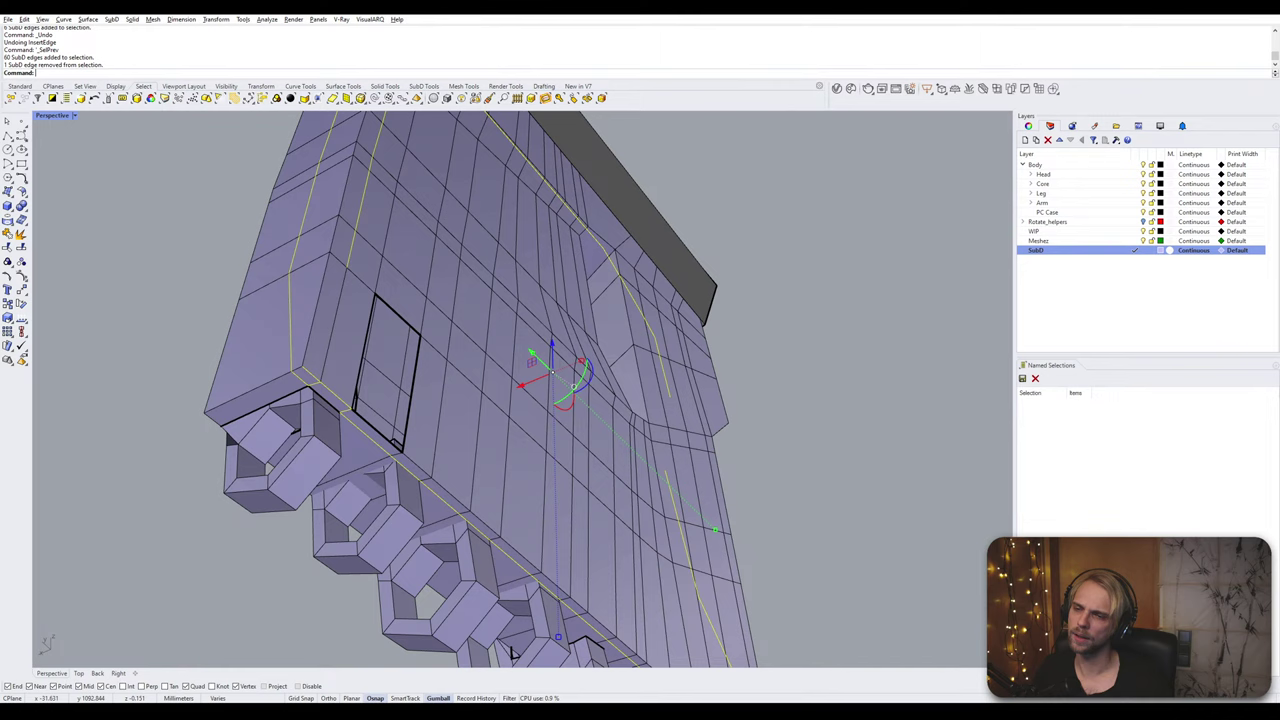
{"action": "left_click", "coordinate": [324, 387], "text": "ctrl"}
{"action": "left_click", "coordinate": [300, 383], "text": "ctrl"}
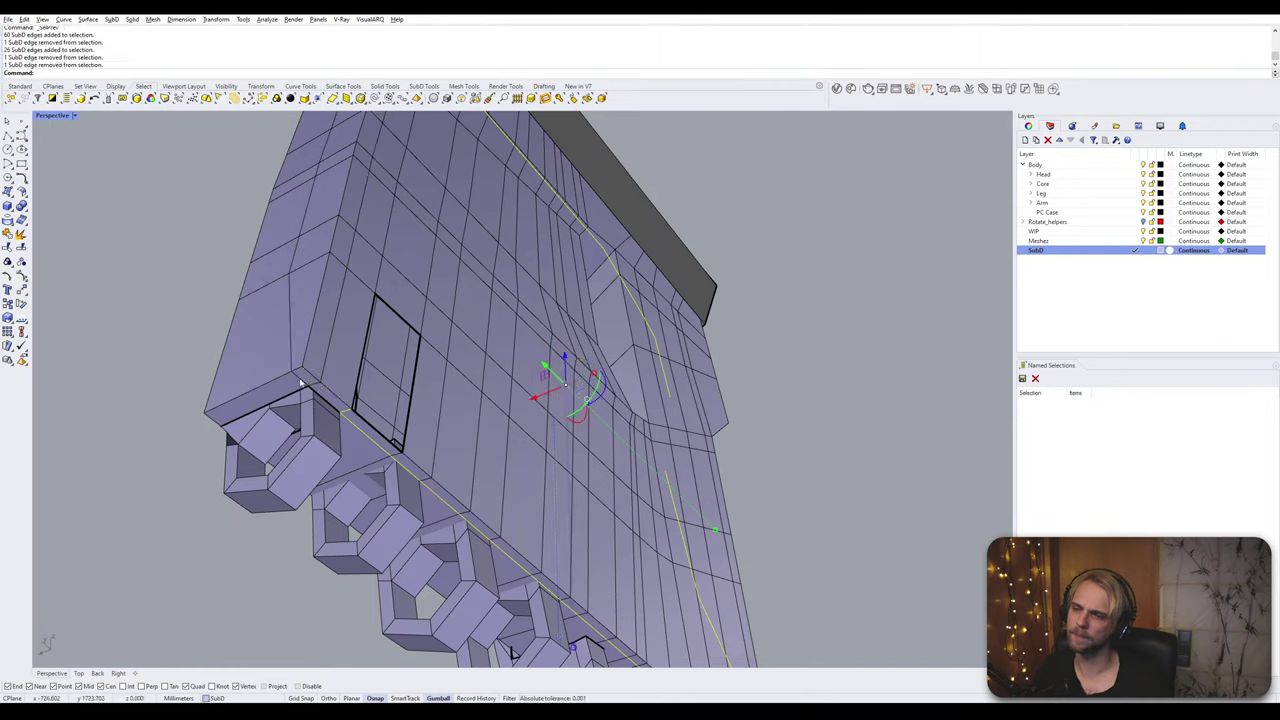
{"action": "left_click", "coordinate": [350, 416], "text": "ctrl"}
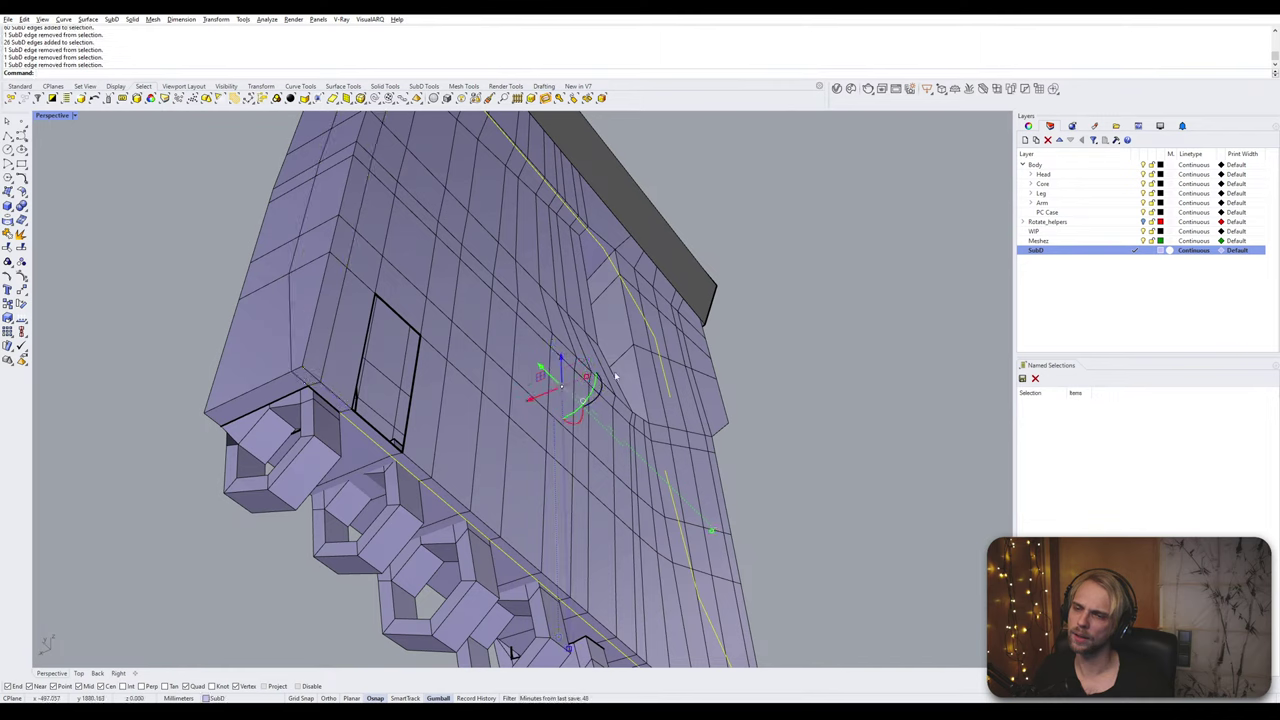
{"action": "left_click", "coordinate": [666, 380], "text": "shift"}
{"action": "left_click", "coordinate": [666, 378], "text": "ctrl"}
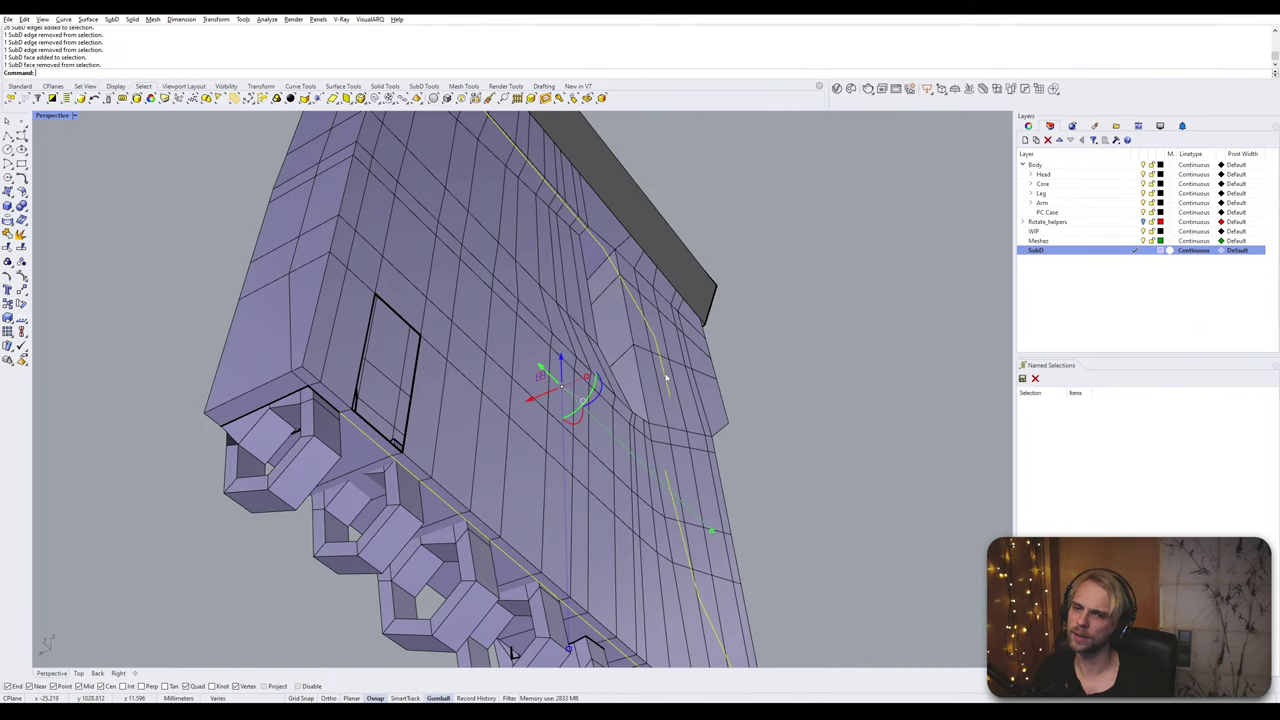
{"action": "left_click", "coordinate": [666, 384], "text": "shift"}
{"action": "left_click", "coordinate": [666, 384], "text": "ctrl"}
Step: Add a 20-edge loop across the top corner and a 38-edge loop to the selection
{"action": "right_click_drag", "start_coordinate": [666, 384], "coordinate": [369, 281]}
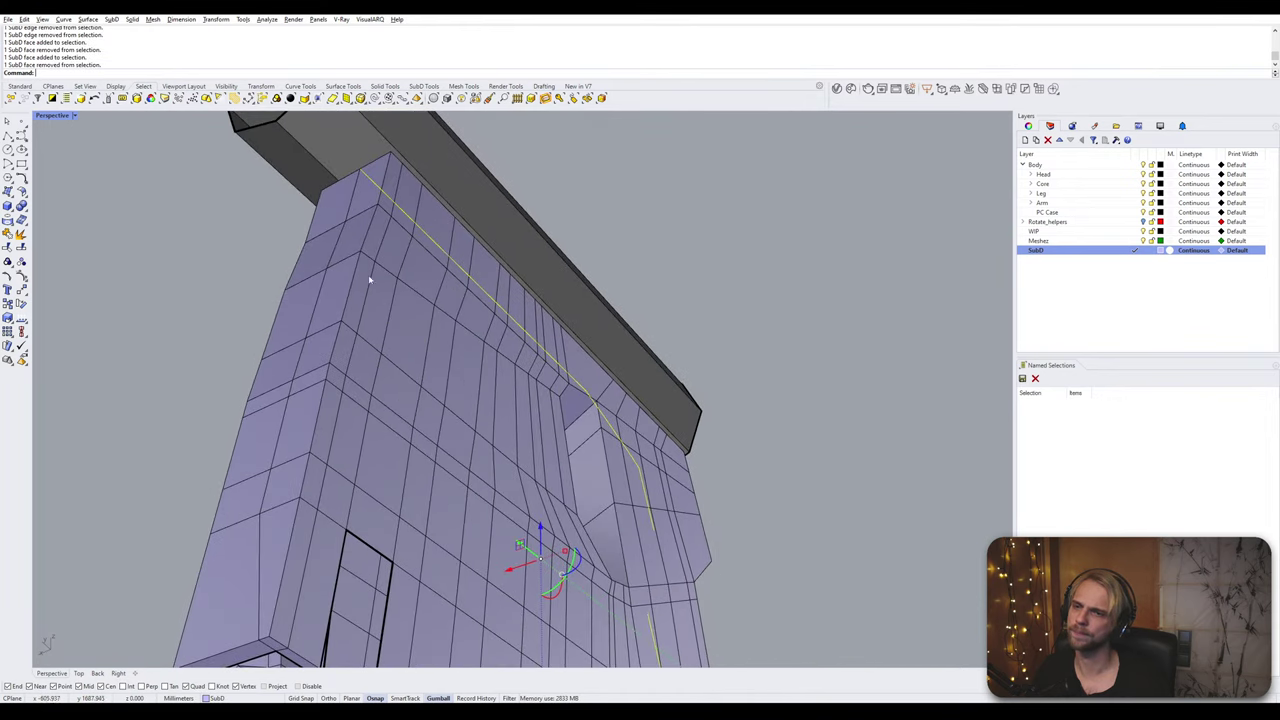
{"action": "scroll", "coordinate": [362, 182], "scroll_direction": "down", "scroll_amount": 4}
{"action": "right_click_drag", "start_coordinate": [362, 182], "coordinate": [278, 235]}
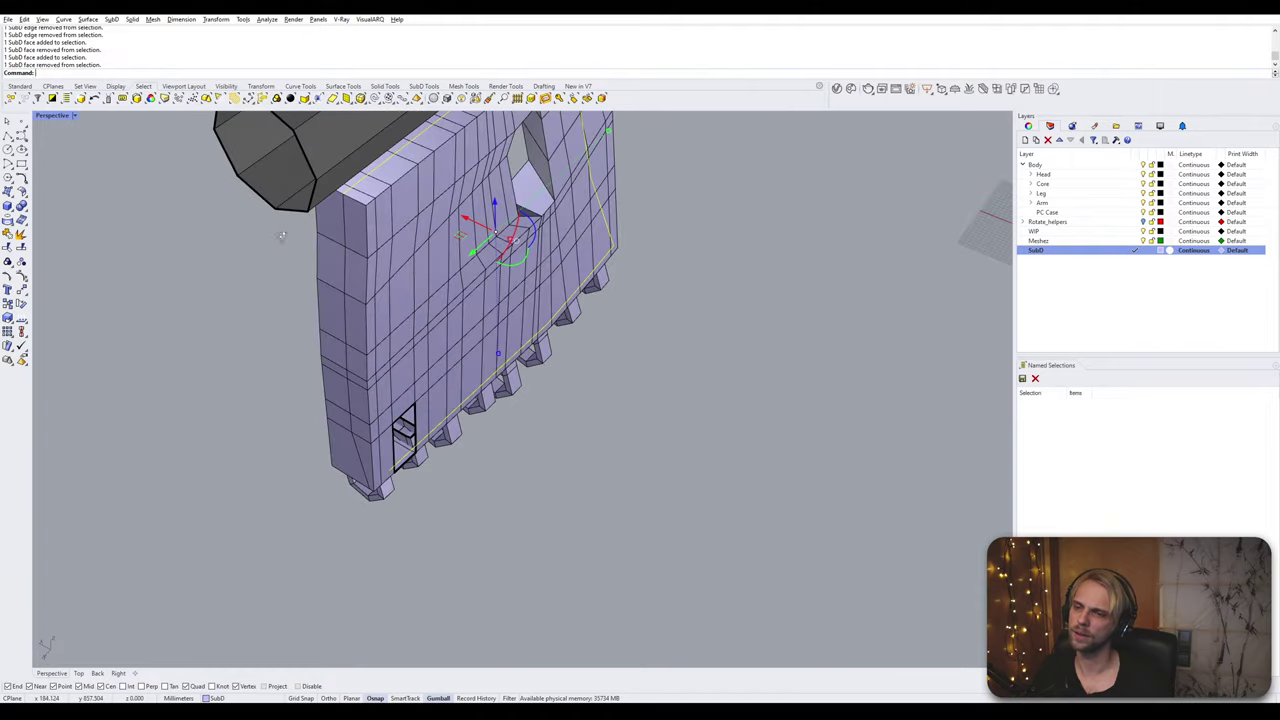
{"action": "scroll", "coordinate": [372, 176], "scroll_direction": "up", "scroll_amount": 4}
{"action": "double_click", "coordinate": [376, 188], "text": "ctrl+shift"}
{"action": "scroll", "coordinate": [384, 196], "scroll_direction": "down", "scroll_amount": 5}
{"action": "scroll", "coordinate": [404, 213], "scroll_direction": "up", "scroll_amount": 4}
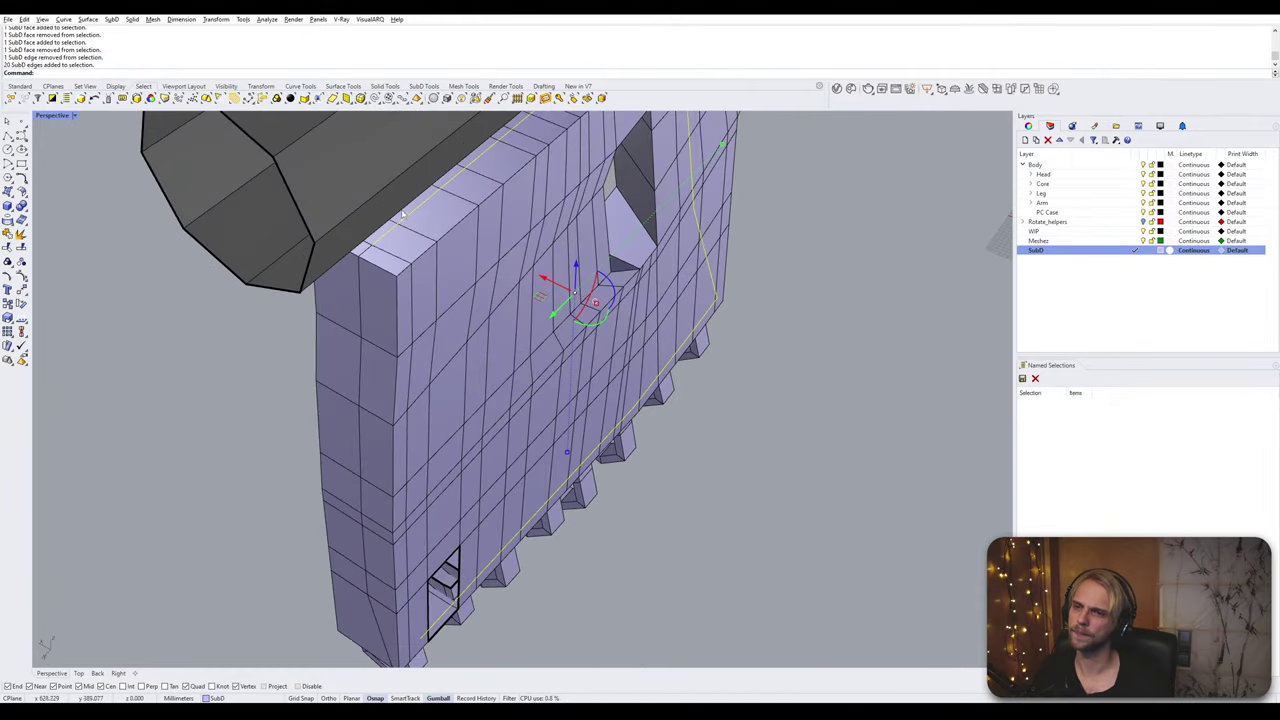
{"action": "double_click", "coordinate": [384, 239], "text": "ctrl+shift"}
{"action": "scroll", "coordinate": [390, 243], "scroll_direction": "down", "scroll_amount": 5}
{"action": "right_click_drag", "start_coordinate": [540, 262], "coordinate": [348, 270]}
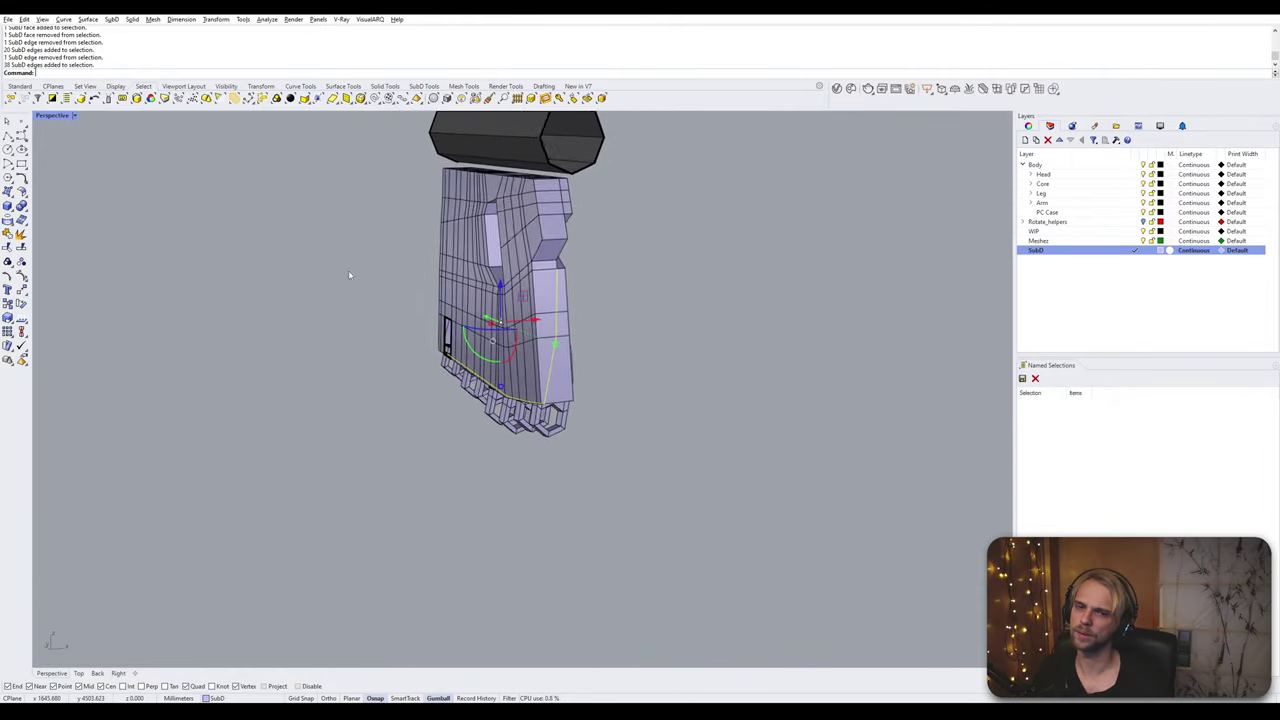
{"action": "scroll", "coordinate": [553, 314], "scroll_direction": "up", "scroll_amount": 5}
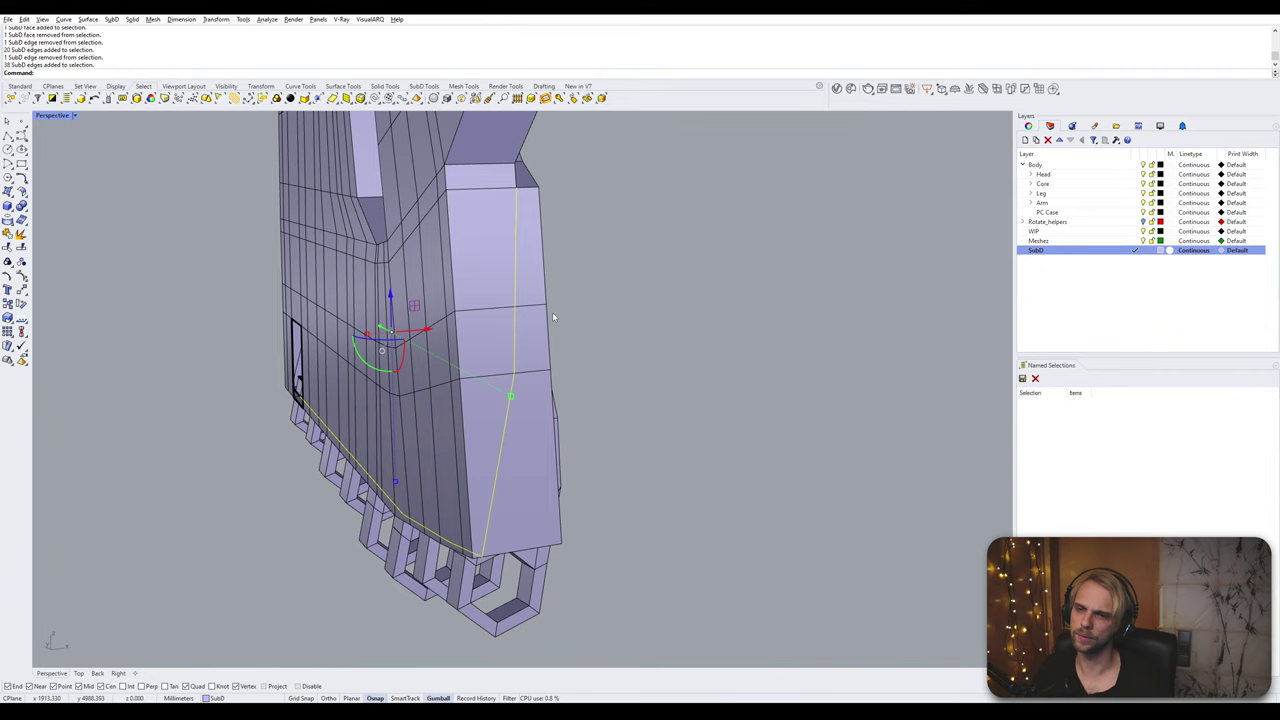
Step: Deselect one edge and insert an edge loop beside the selected edges
{"action": "left_click", "coordinate": [518, 215], "text": "ctrl"}
{"action": "right_click_drag", "start_coordinate": [518, 215], "coordinate": [441, 226]}
{"action": "scroll", "coordinate": [442, 223], "scroll_direction": "up", "scroll_amount": 2}
{"action": "type", "text": "InsertEdge"}
{"action": "key", "text": "Return"}
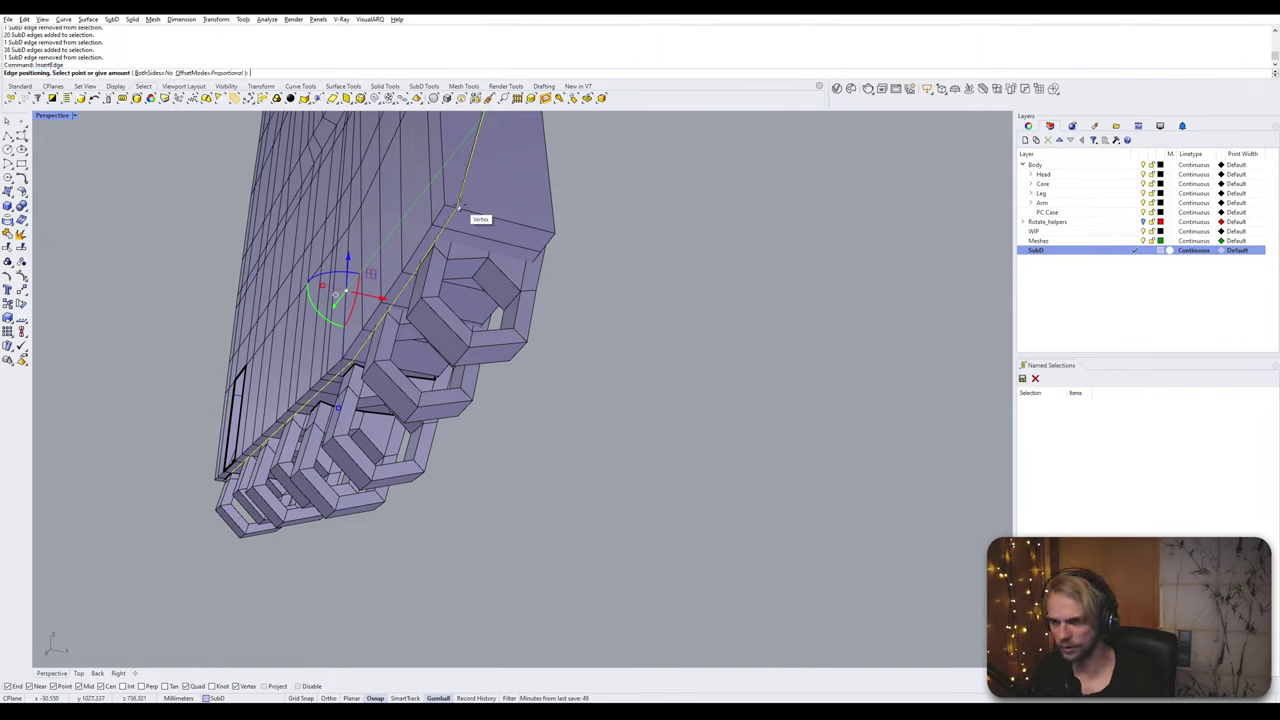
{"action": "right_click_drag", "start_coordinate": [478, 214], "coordinate": [451, 211]}
{"action": "scroll", "coordinate": [434, 208], "scroll_direction": "up", "scroll_amount": 2}
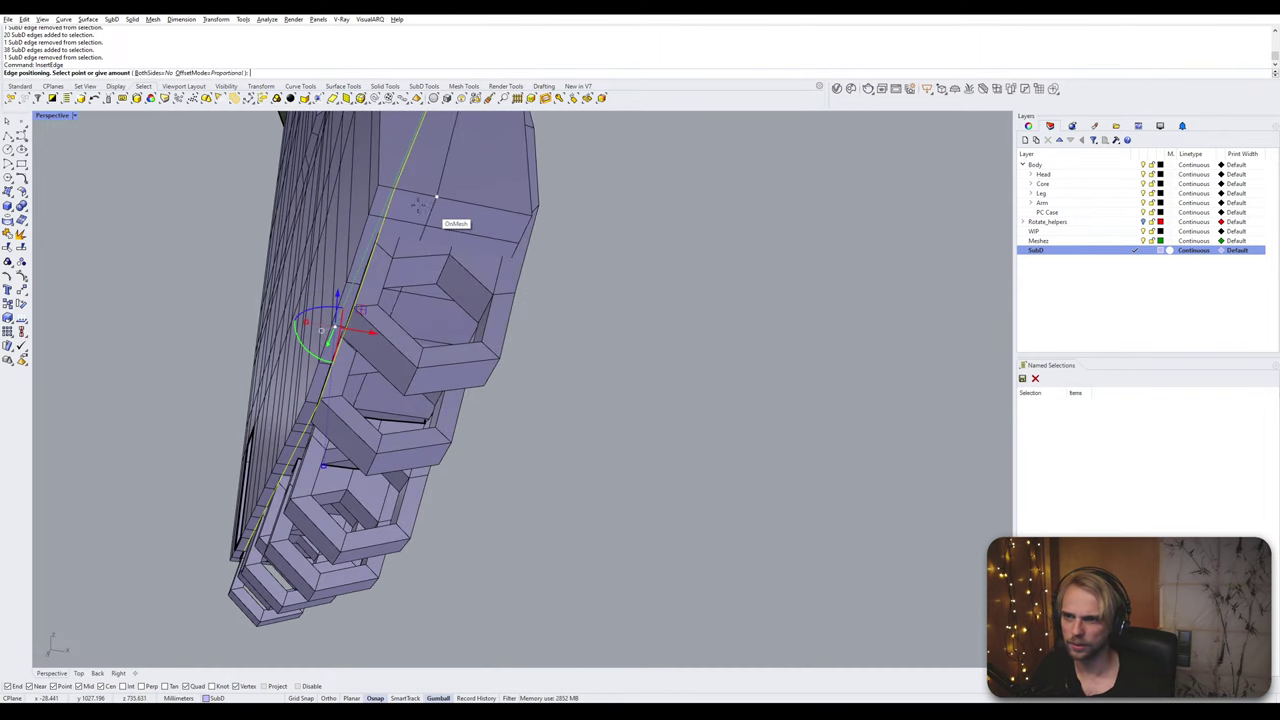
{"action": "left_click", "coordinate": [417, 192]}
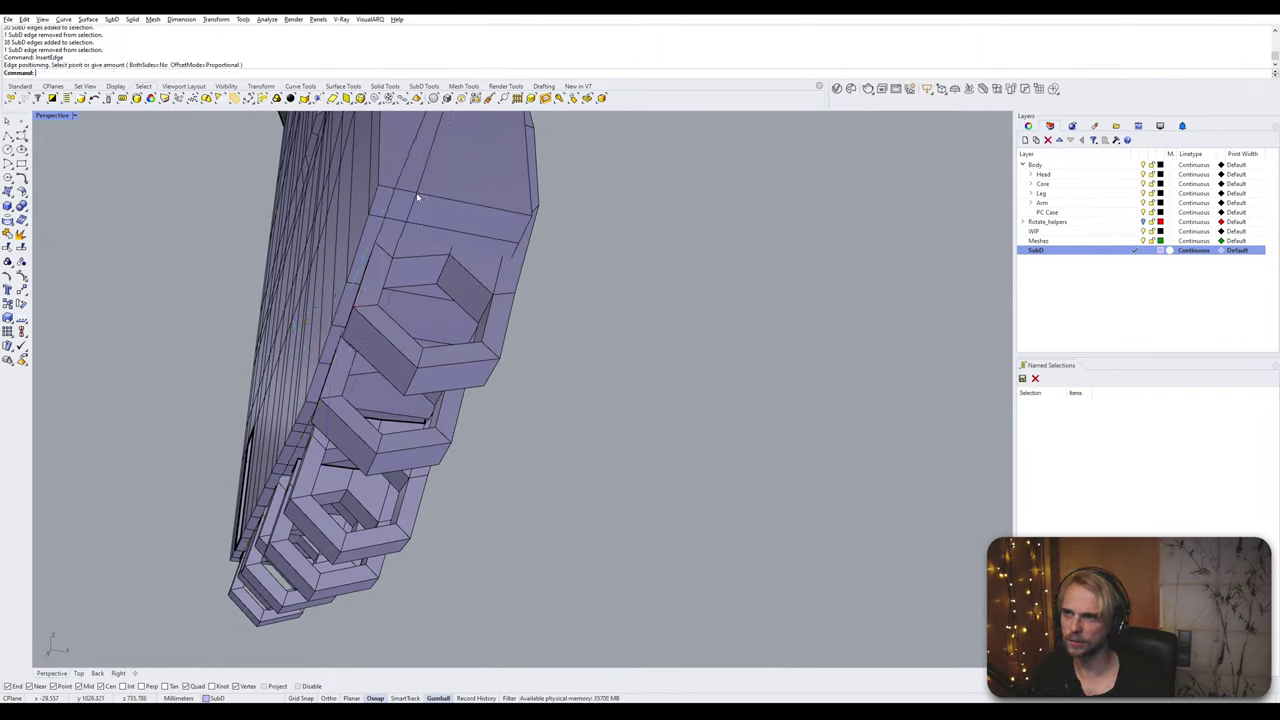
{"action": "scroll", "coordinate": [418, 193], "scroll_direction": "down", "scroll_amount": 3}
Step: Insert a second edge loop next to another chosen edge loop
{"action": "key", "text": "Return"}
{"action": "left_click", "coordinate": [424, 178]}
{"action": "key", "text": "Return"}
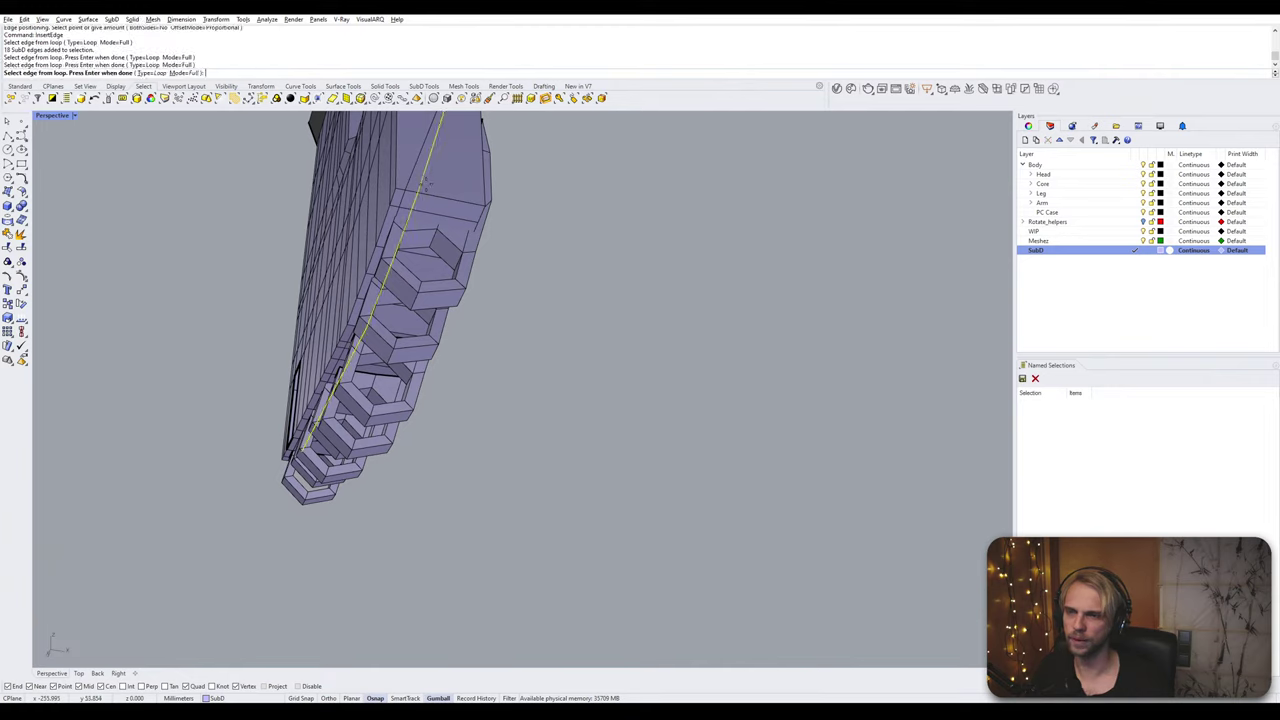
{"action": "left_click", "coordinate": [447, 200]}
{"action": "right_click_drag", "start_coordinate": [447, 200], "coordinate": [390, 182]}
Step: Select an 18-edge loop on the armor, then clear the selection
{"action": "left_click", "coordinate": [393, 220]}
{"action": "double_click", "coordinate": [393, 219]}
{"action": "scroll", "coordinate": [411, 259], "scroll_direction": "up", "scroll_amount": 3}
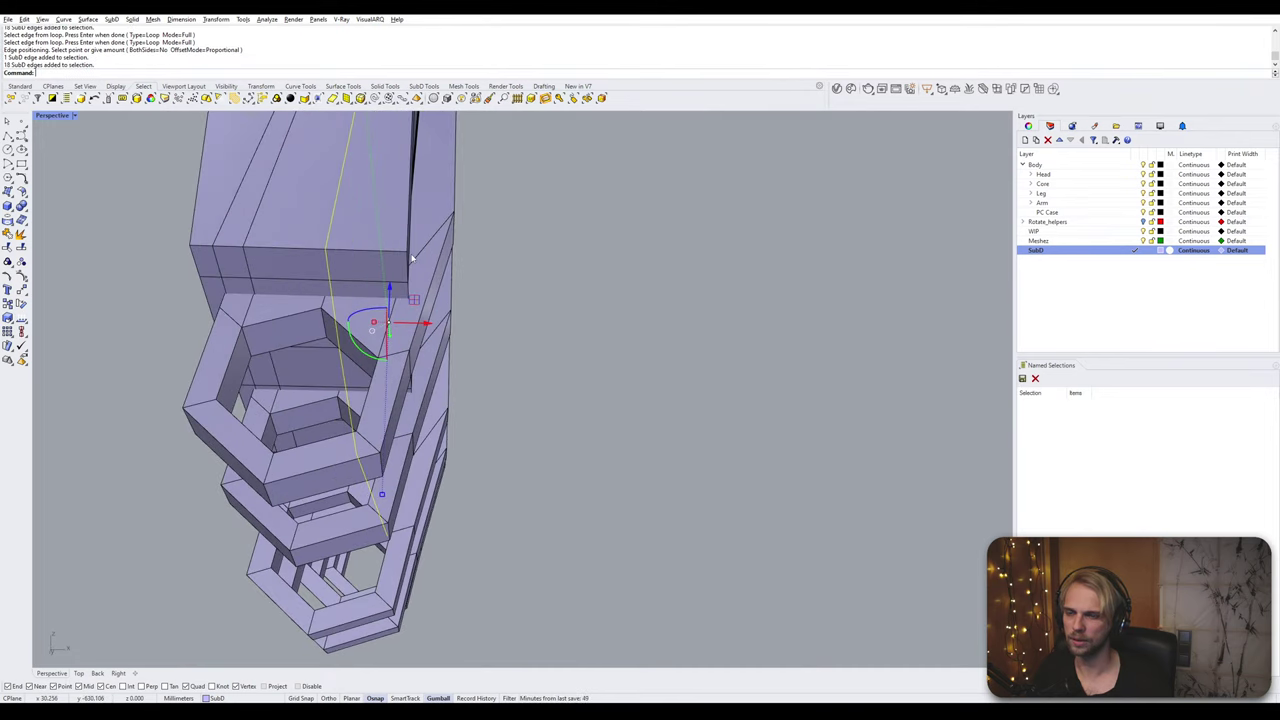
{"action": "scroll", "coordinate": [411, 259], "scroll_direction": "down", "scroll_amount": 4}
{"action": "key", "text": "Escape"}
Step: Select the six vertical edges running up the tall side block
{"action": "right_click_drag", "start_coordinate": [413, 260], "coordinate": [283, 291]}
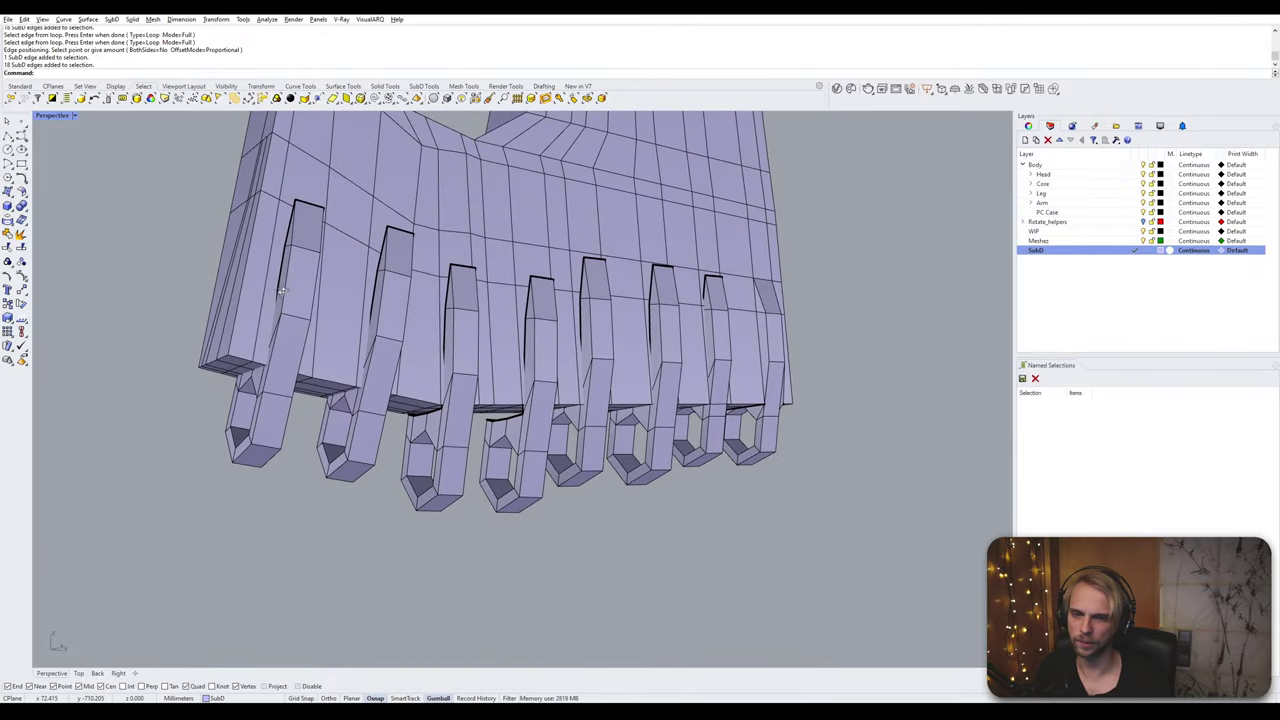
{"action": "right_click_drag", "start_coordinate": [671, 370], "coordinate": [320, 352], "text": "shift"}
{"action": "right_click_drag", "start_coordinate": [690, 310], "coordinate": [454, 332], "text": "shift"}
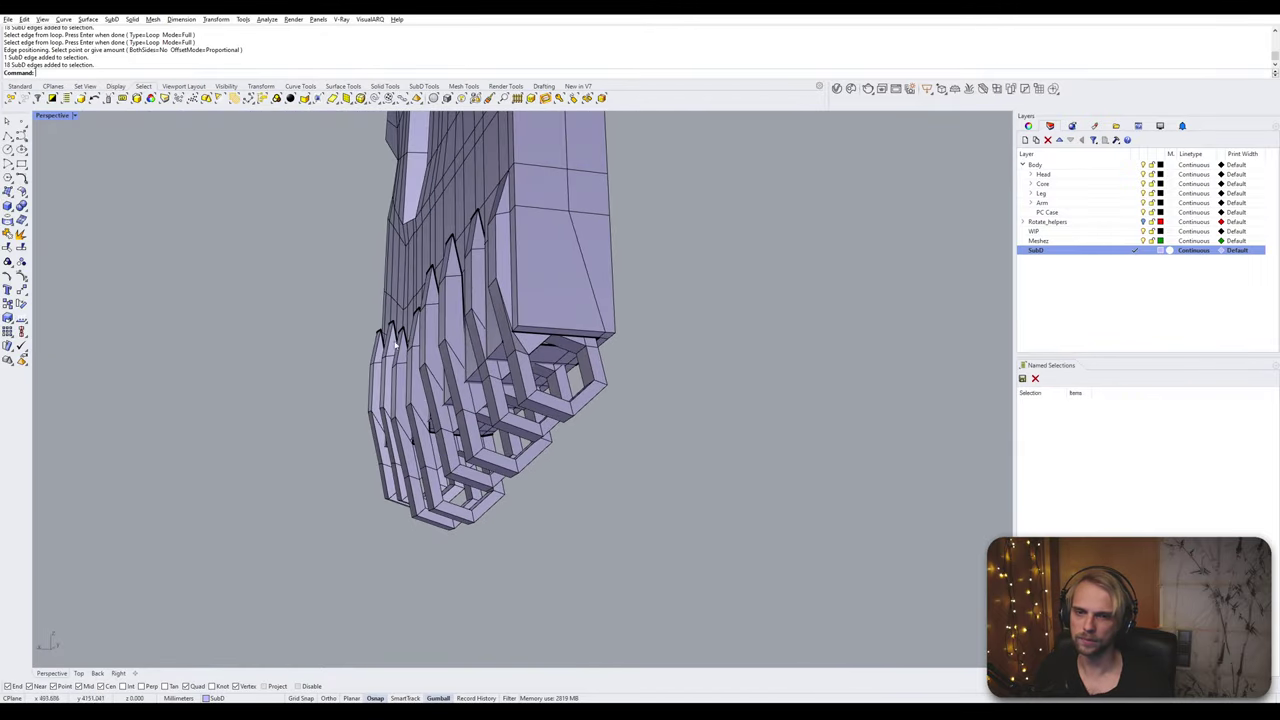
{"action": "scroll", "coordinate": [505, 329], "scroll_direction": "up", "scroll_amount": 7}
{"action": "scroll", "coordinate": [506, 330], "scroll_direction": "up", "scroll_amount": 2}
{"action": "scroll", "coordinate": [500, 340], "scroll_direction": "down", "scroll_amount": 3}
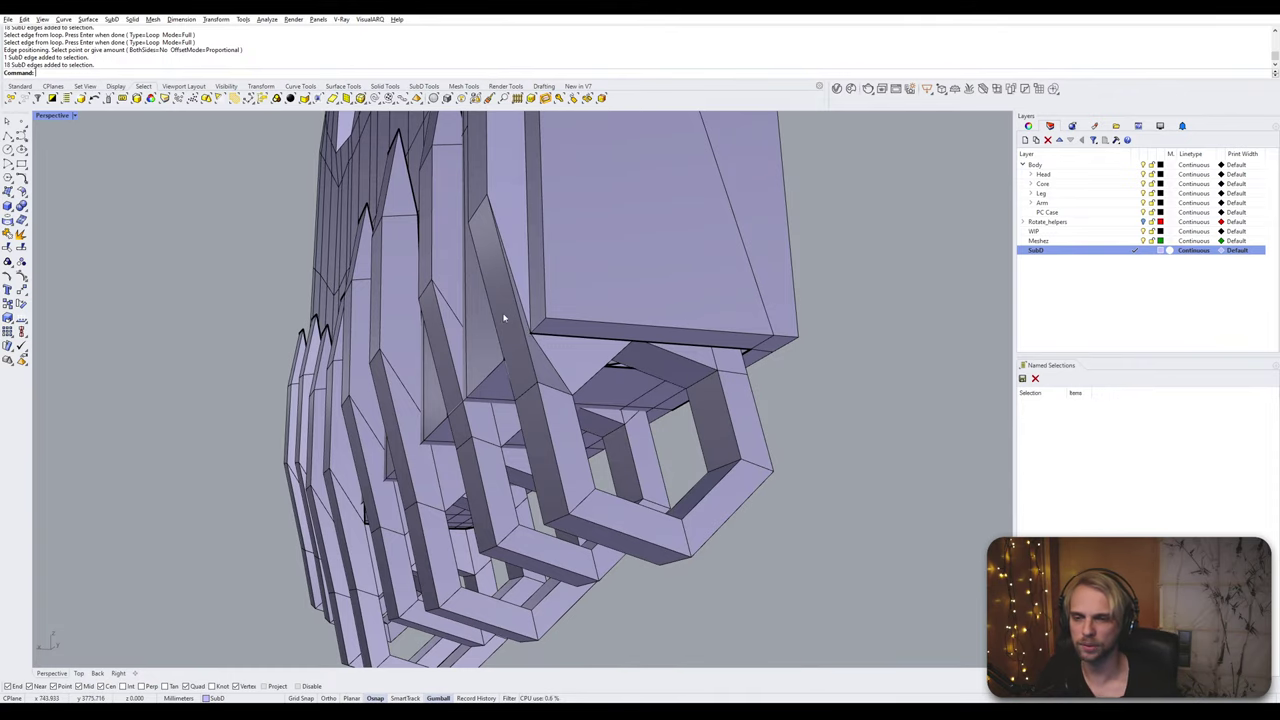
{"action": "right_click_drag", "start_coordinate": [504, 318], "coordinate": [489, 423]}
{"action": "scroll", "coordinate": [505, 243], "scroll_direction": "up", "scroll_amount": 4}
{"action": "left_click", "coordinate": [465, 252], "text": "ctrl+shift"}
{"action": "scroll", "coordinate": [466, 252], "scroll_direction": "down", "scroll_amount": 9}
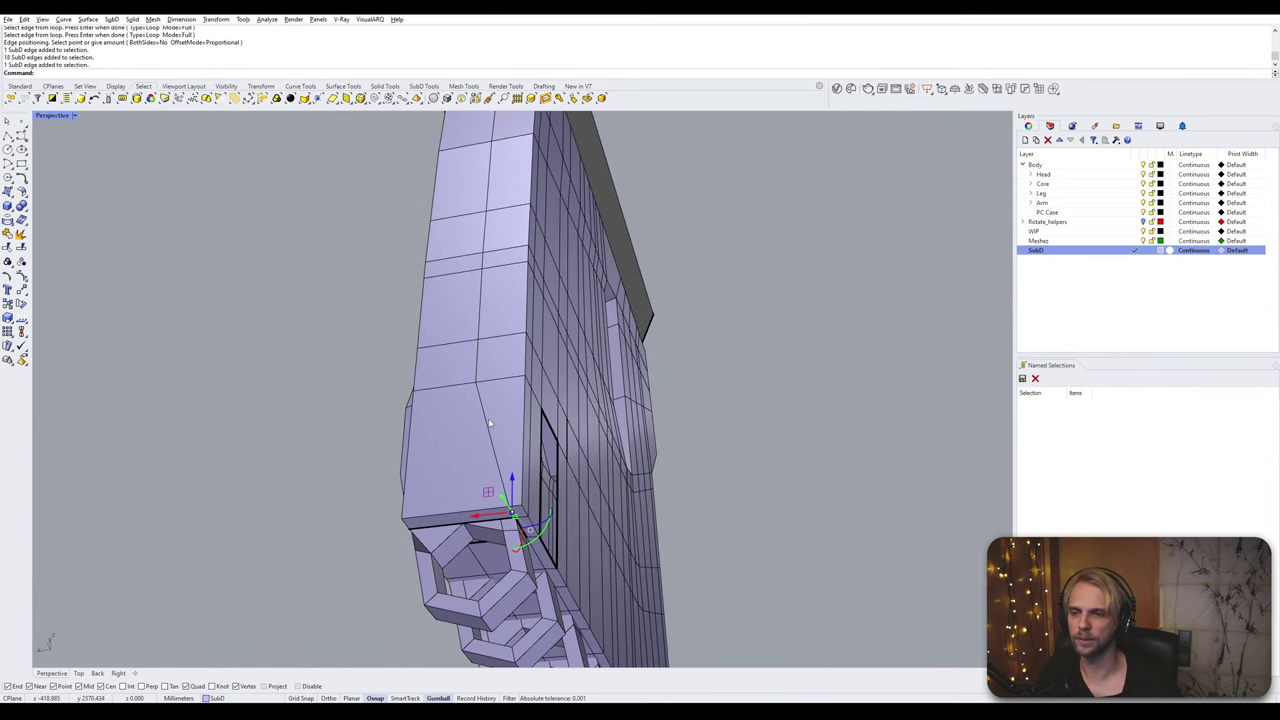
{"action": "left_click", "coordinate": [490, 425], "text": "shift"}
{"action": "left_click", "coordinate": [478, 365], "text": "shift"}
{"action": "left_click", "coordinate": [480, 322], "text": "shift"}
{"action": "left_click", "coordinate": [483, 258], "text": "shift"}
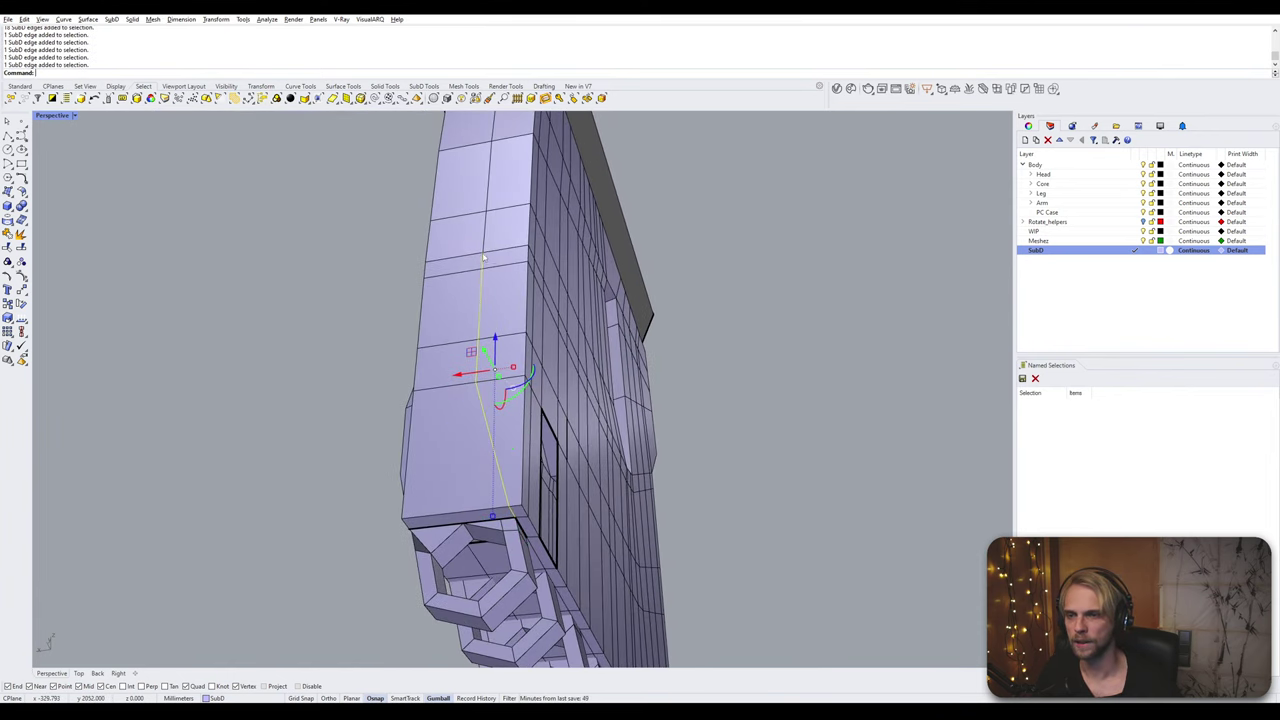
{"action": "left_click", "coordinate": [485, 203], "text": "shift"}
Step: Insert a new edge loop beside the selected vertical edges
{"action": "right_click_drag", "start_coordinate": [491, 183], "coordinate": [490, 376]}
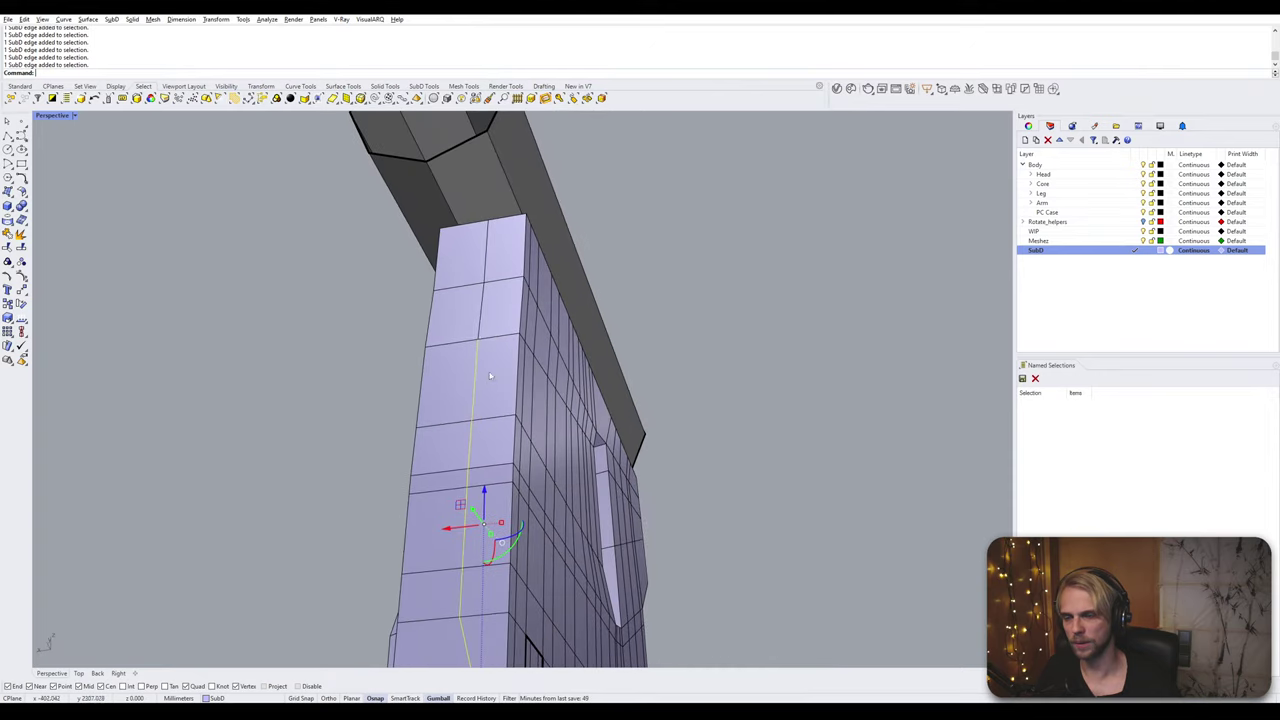
{"action": "right_click_drag", "start_coordinate": [480, 332], "coordinate": [538, 418]}
{"action": "right_click", "coordinate": [546, 391]}
{"action": "left_click", "coordinate": [517, 424]}
Step: Insert another edge loop on the side block
{"action": "double_click", "coordinate": [522, 430]}
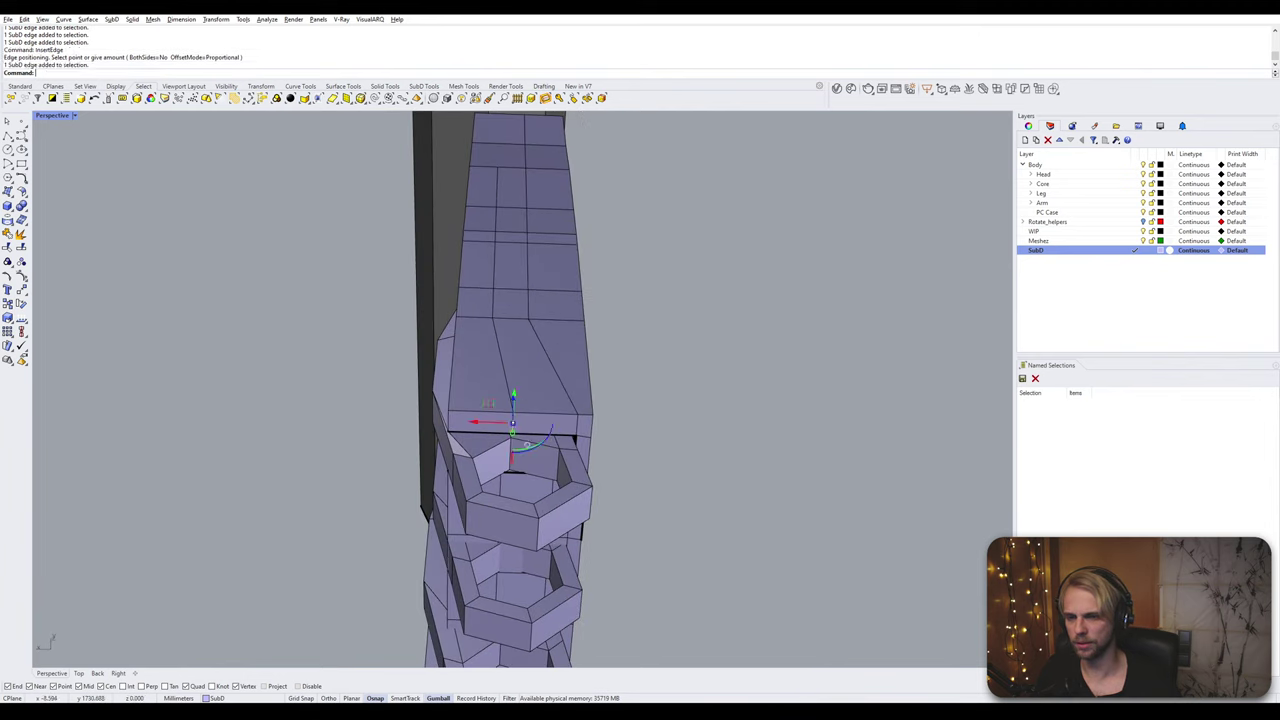
{"action": "key", "text": "Return"}
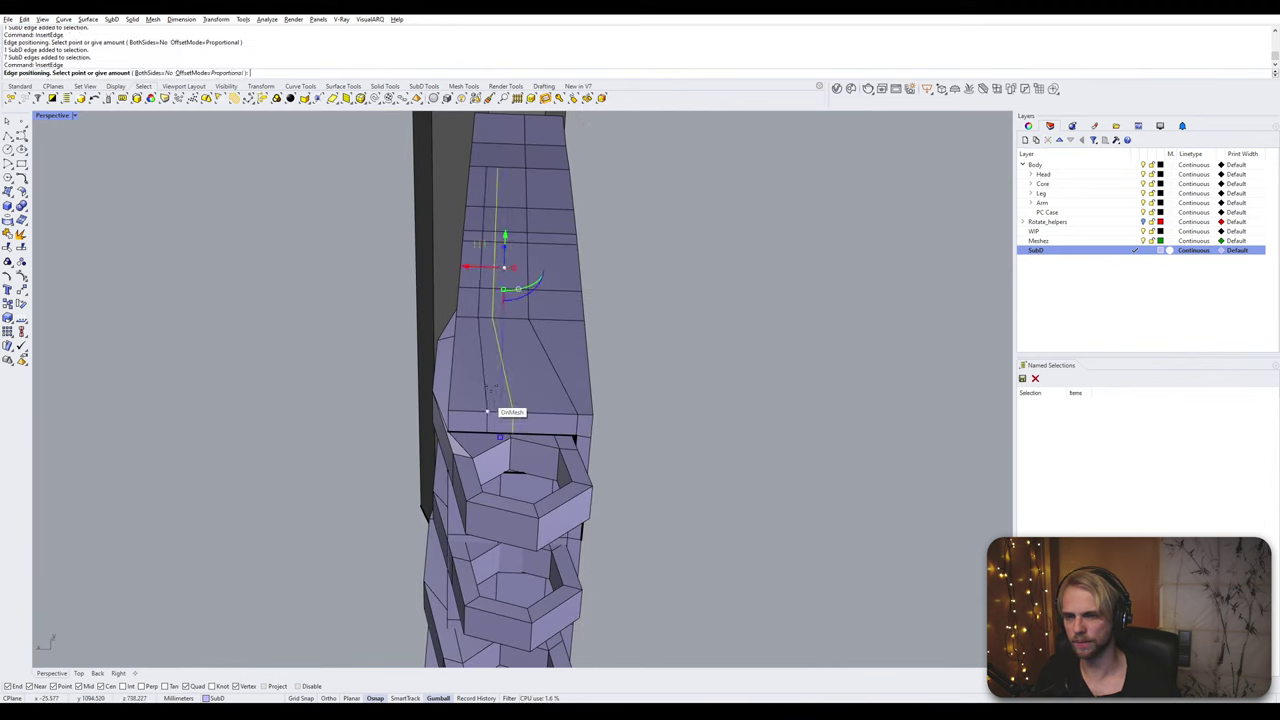
{"action": "left_click", "coordinate": [551, 407]}
{"action": "right_click_drag", "start_coordinate": [541, 413], "coordinate": [413, 536]}
{"action": "scroll", "coordinate": [413, 536], "scroll_direction": "up", "scroll_amount": 8}
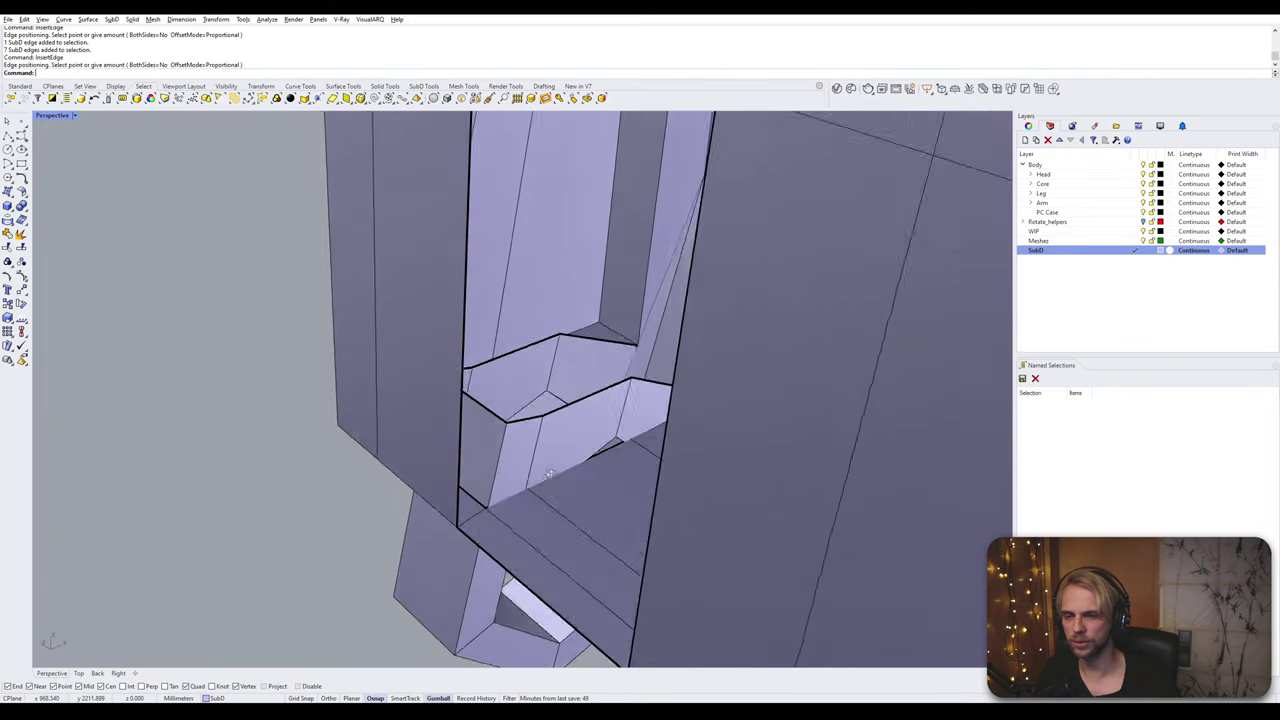
{"action": "right_click_drag", "start_coordinate": [548, 474], "coordinate": [476, 346]}
Step: Stitch the pocket's upper and lower gap edges at their Average location
{"action": "left_click", "coordinate": [479, 331], "text": "ctrl+shift"}
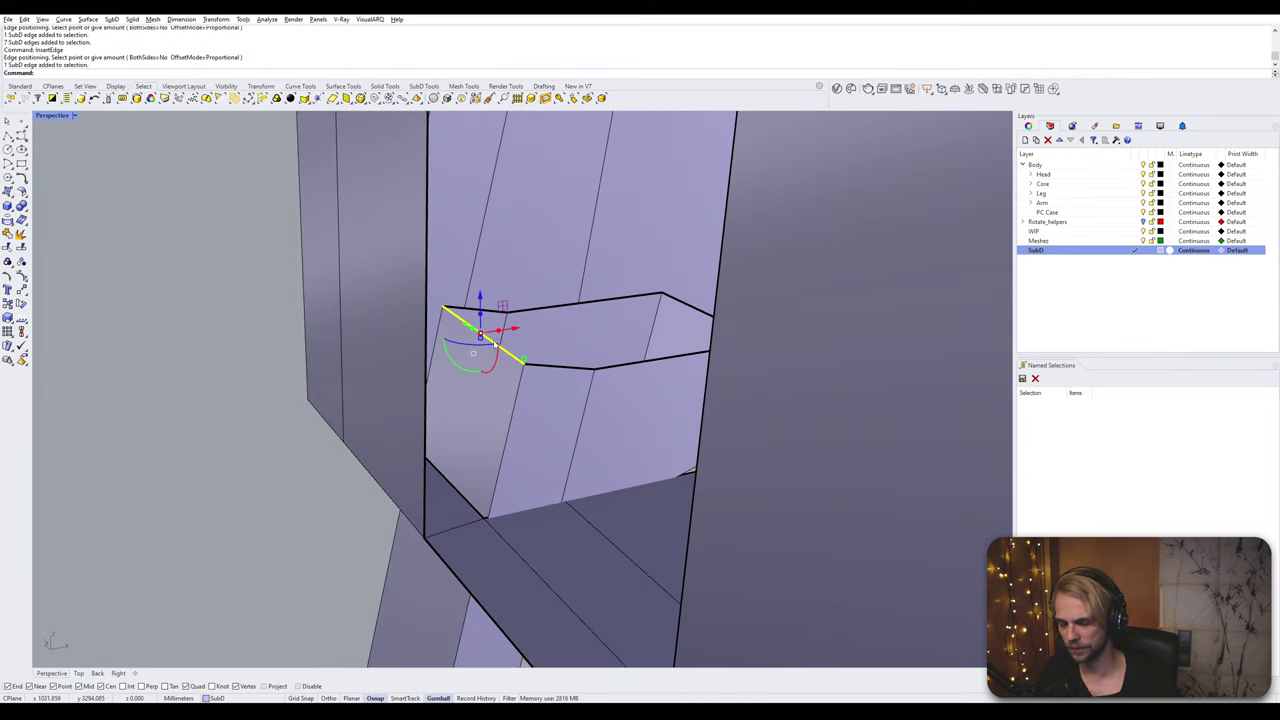
{"action": "left_click", "coordinate": [460, 496], "text": "ctrl+shift"}
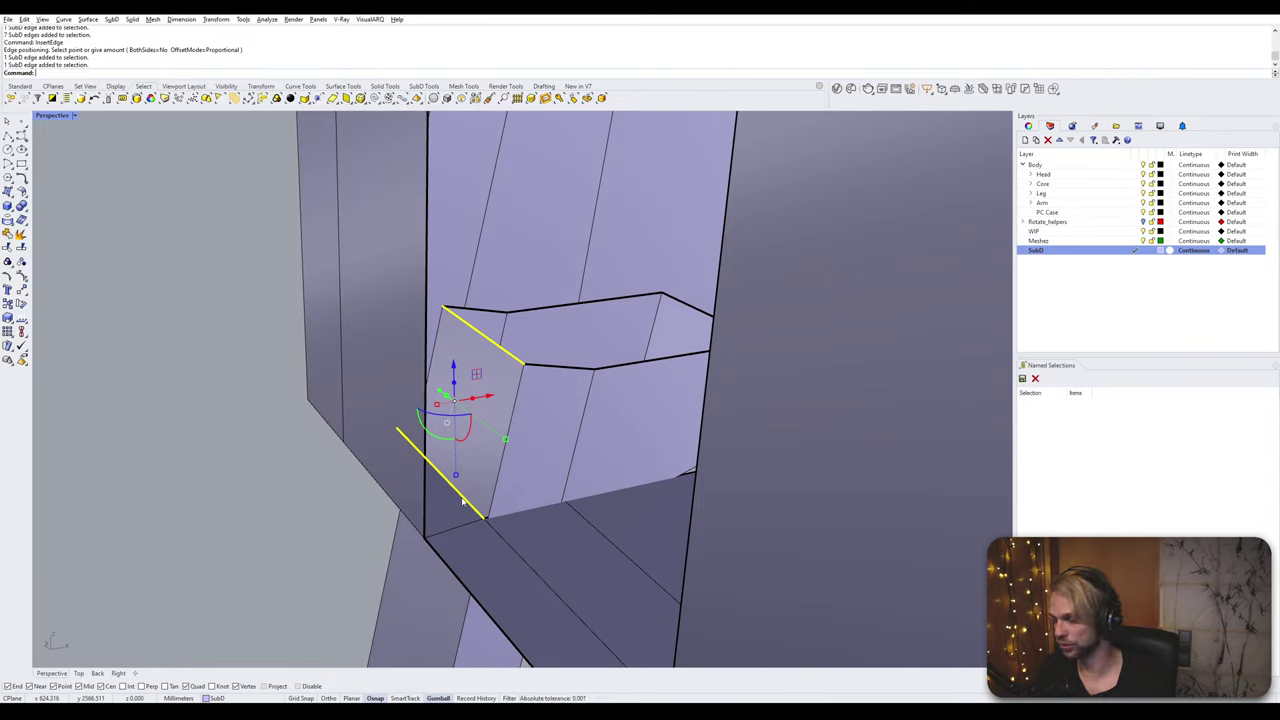
{"action": "key", "text": "Return"}
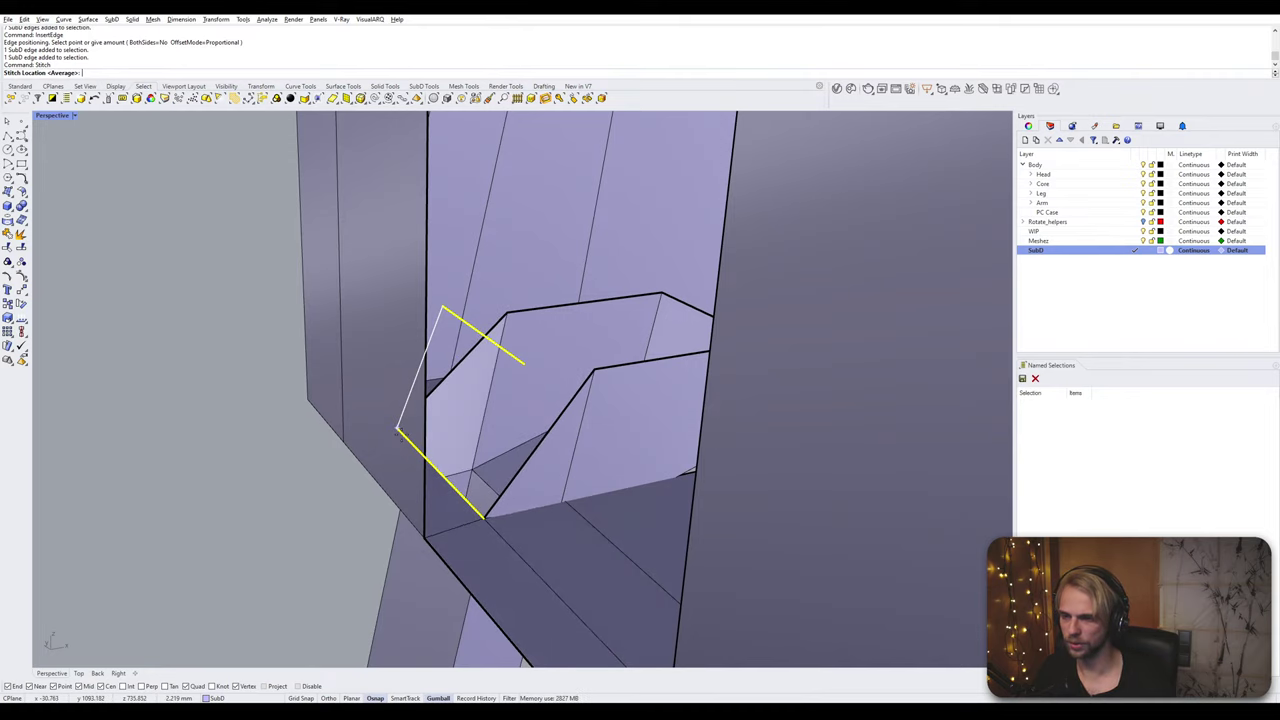
{"action": "key", "text": "Return"}
{"action": "right_click_drag", "start_coordinate": [402, 438], "coordinate": [673, 420]}
{"action": "key", "text": "Escape"}
Step: Stitch two corner vertices across the finger slot pocket together
{"action": "left_click", "coordinate": [664, 392]}
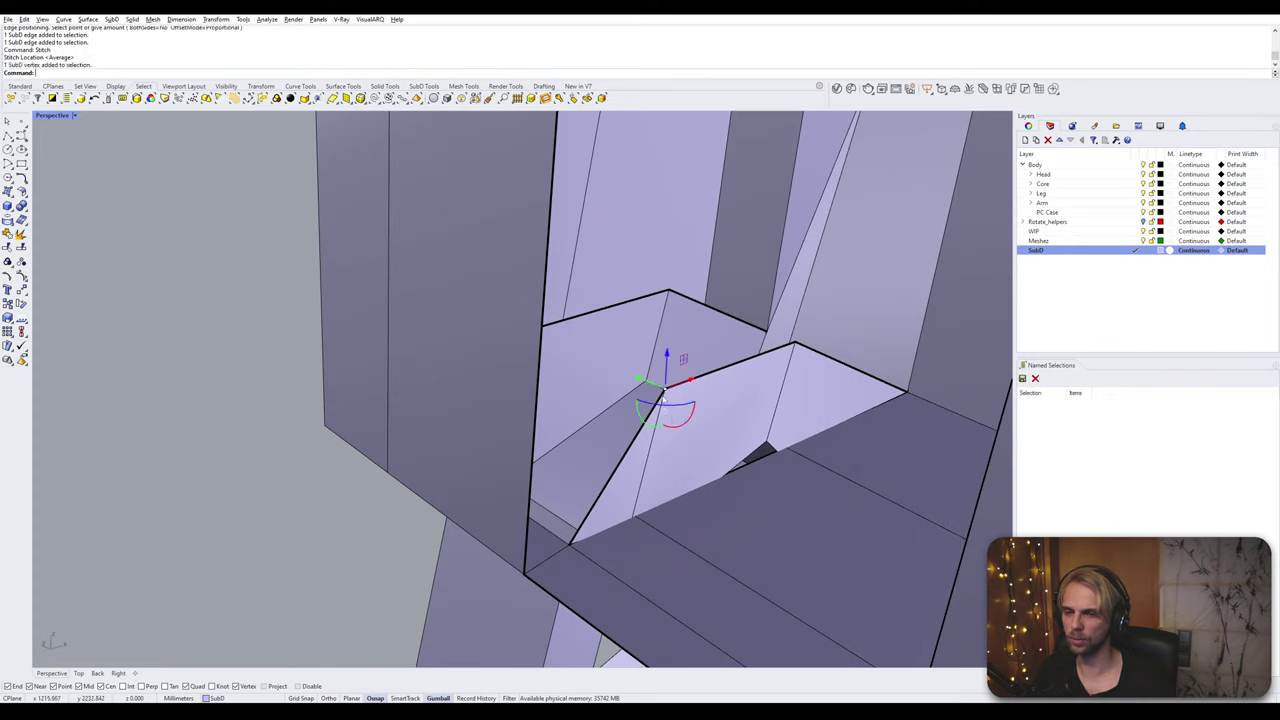
{"action": "left_click", "coordinate": [637, 518], "text": "shift"}
{"action": "key", "text": "Return"}
{"action": "key", "text": "Return"}
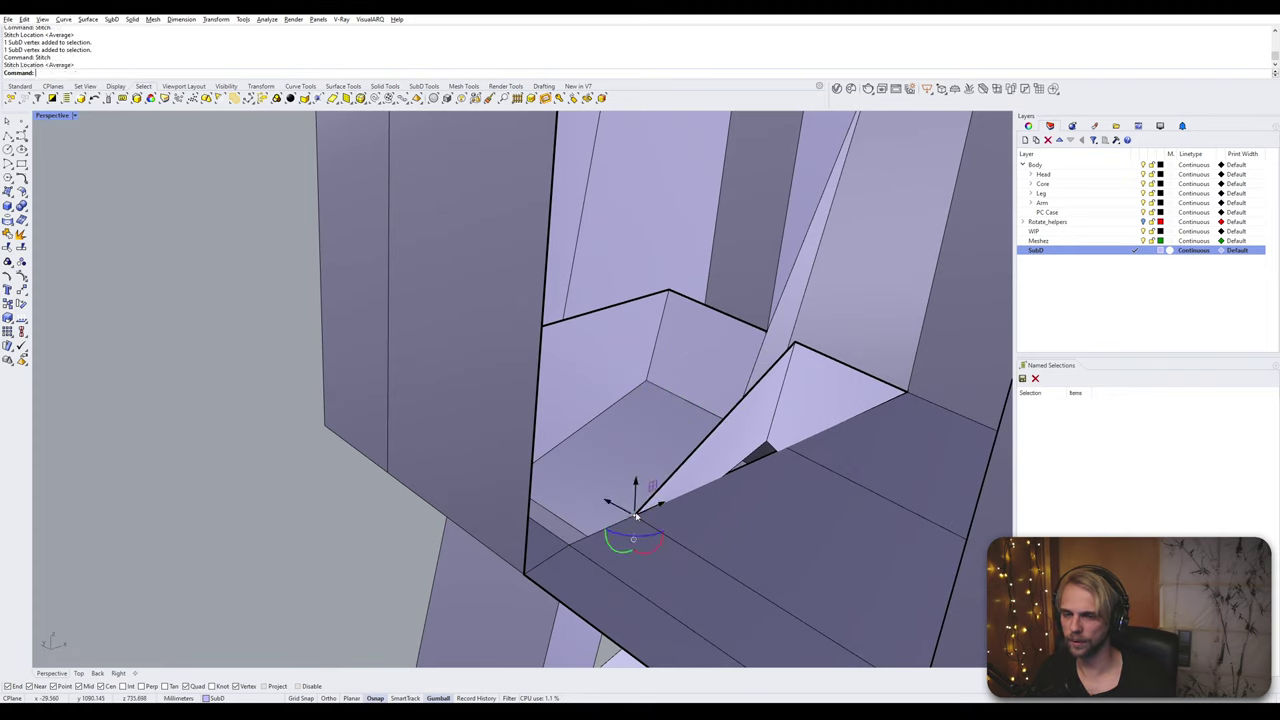
{"action": "right_click_drag", "start_coordinate": [781, 426], "coordinate": [674, 533]}
{"action": "scroll", "coordinate": [755, 522], "scroll_direction": "up", "scroll_amount": 2}
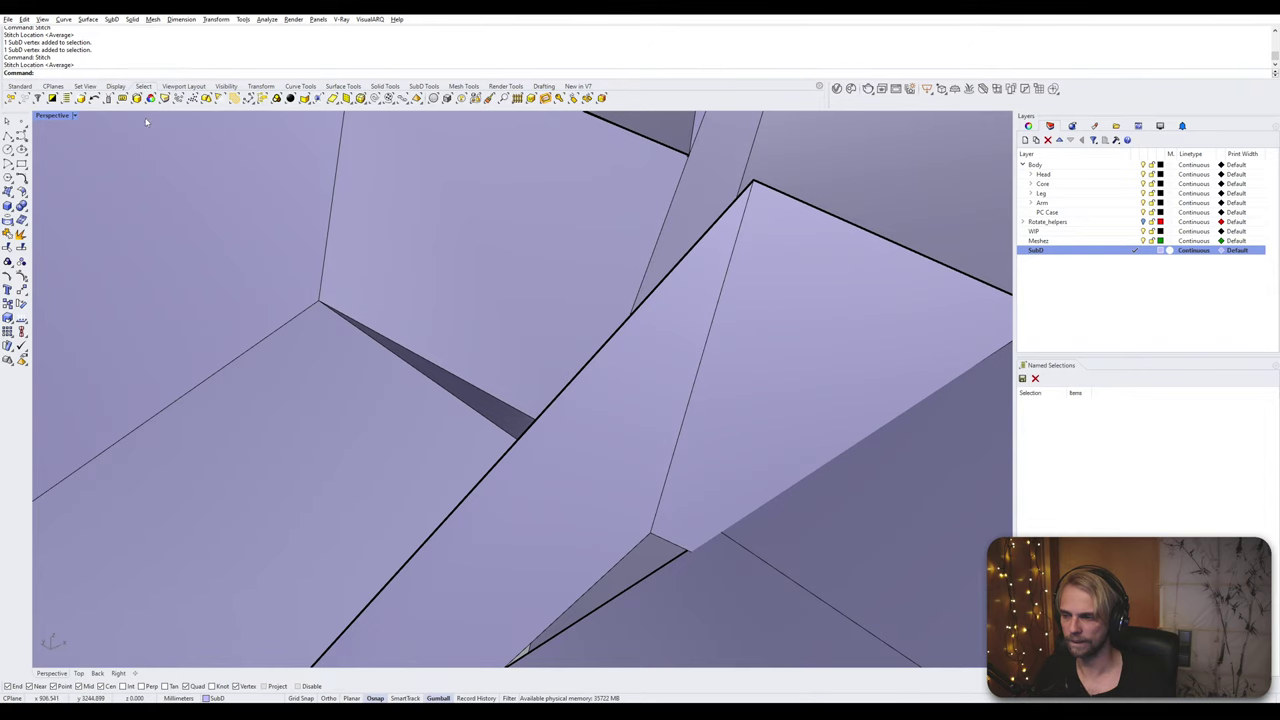
Step: Select a hidden vertex in Wireframe view, then stitch it at a picked vertex back in Shaded view
{"action": "left_click", "coordinate": [73, 115]}
{"action": "left_click", "coordinate": [80, 152]}
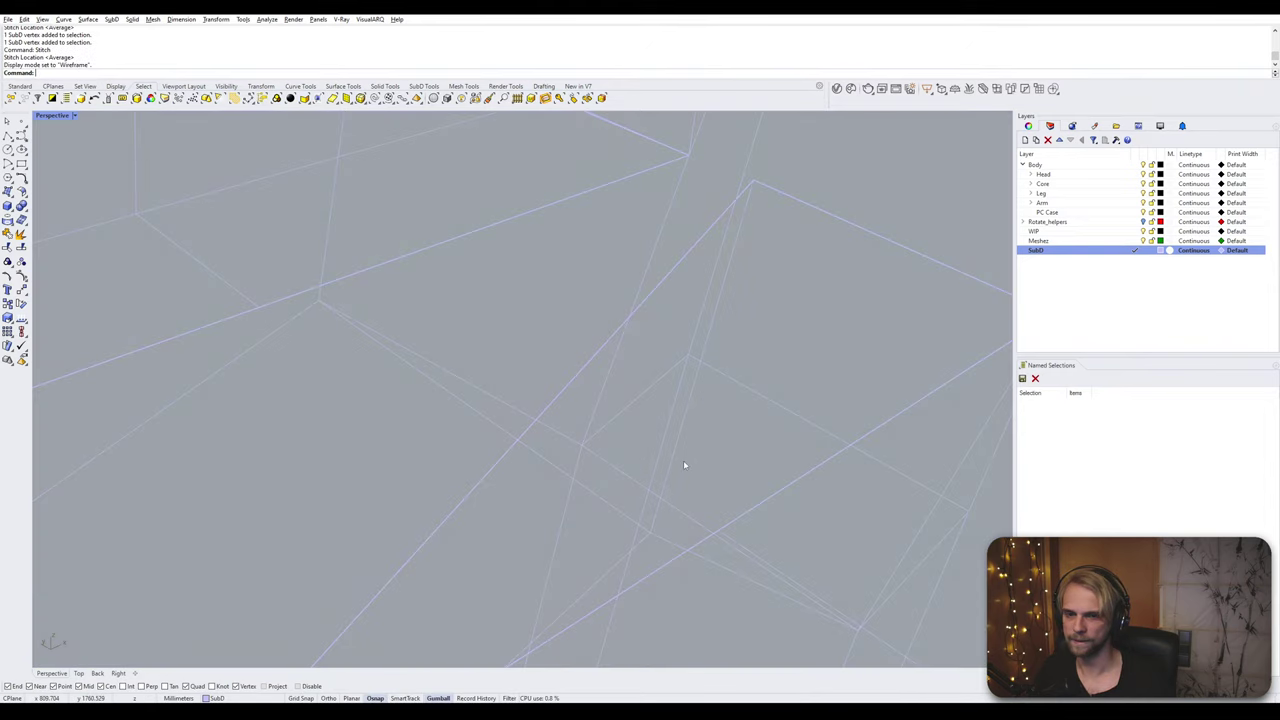
{"action": "left_click", "coordinate": [718, 529]}
{"action": "left_click", "coordinate": [754, 186], "text": "shift"}
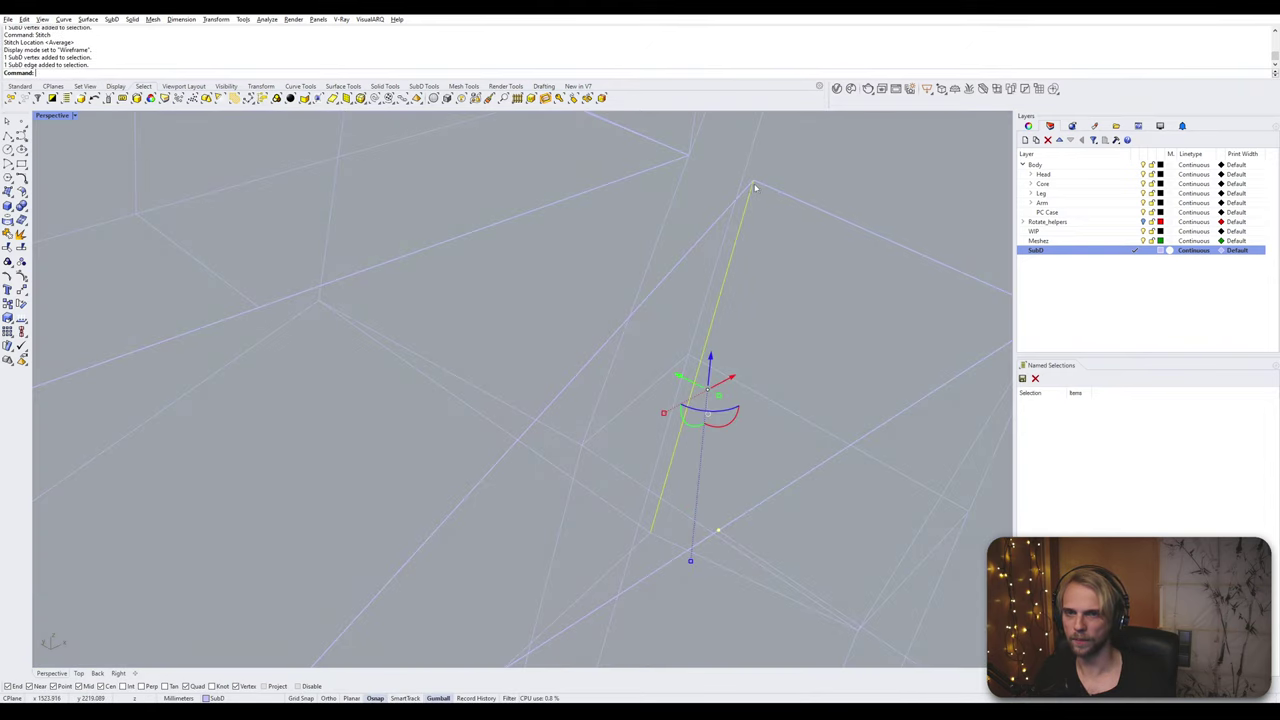
{"action": "left_click", "coordinate": [752, 184], "text": "ctrl"}
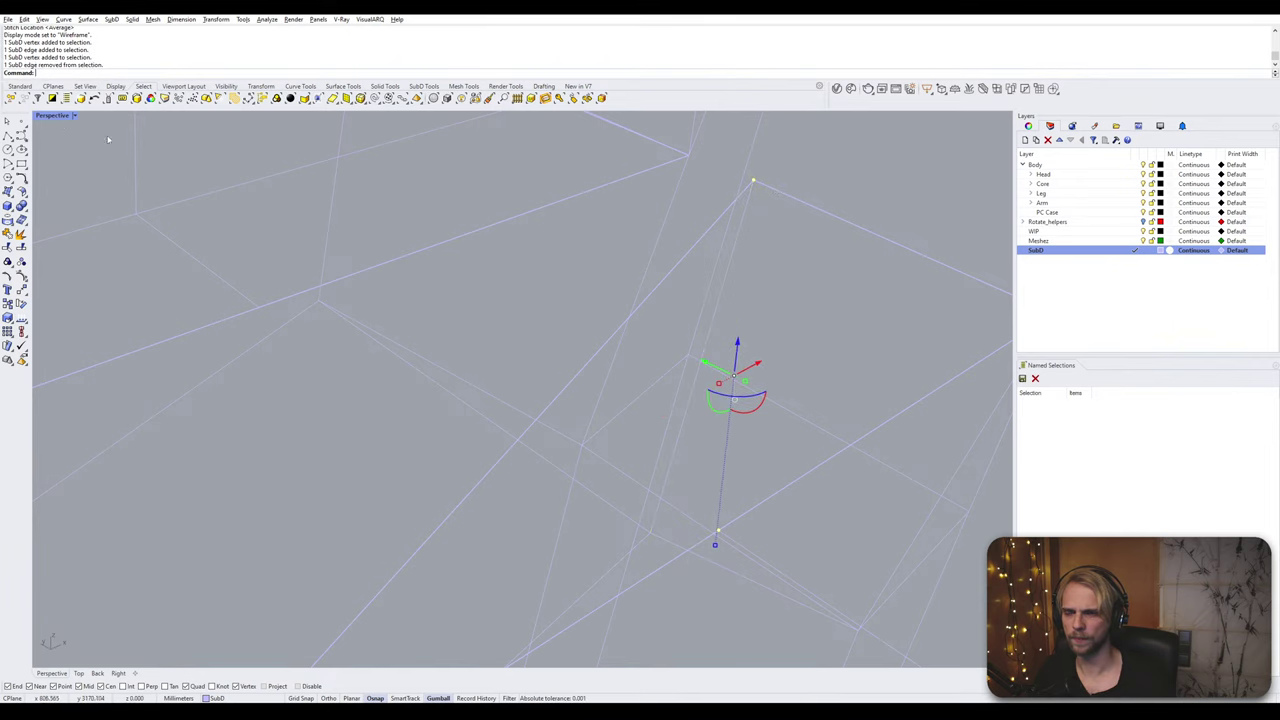
{"action": "left_click", "coordinate": [73, 115]}
{"action": "left_click", "coordinate": [58, 163]}
{"action": "mouse_move", "coordinate": [651, 306]}
{"action": "right_mouse_down"}
{"action": "mouse_move", "coordinate": [634, 326]}
{"action": "mouse_move", "coordinate": [531, 313]}
{"action": "right_mouse_up"}
{"action": "key", "text": "Return"}
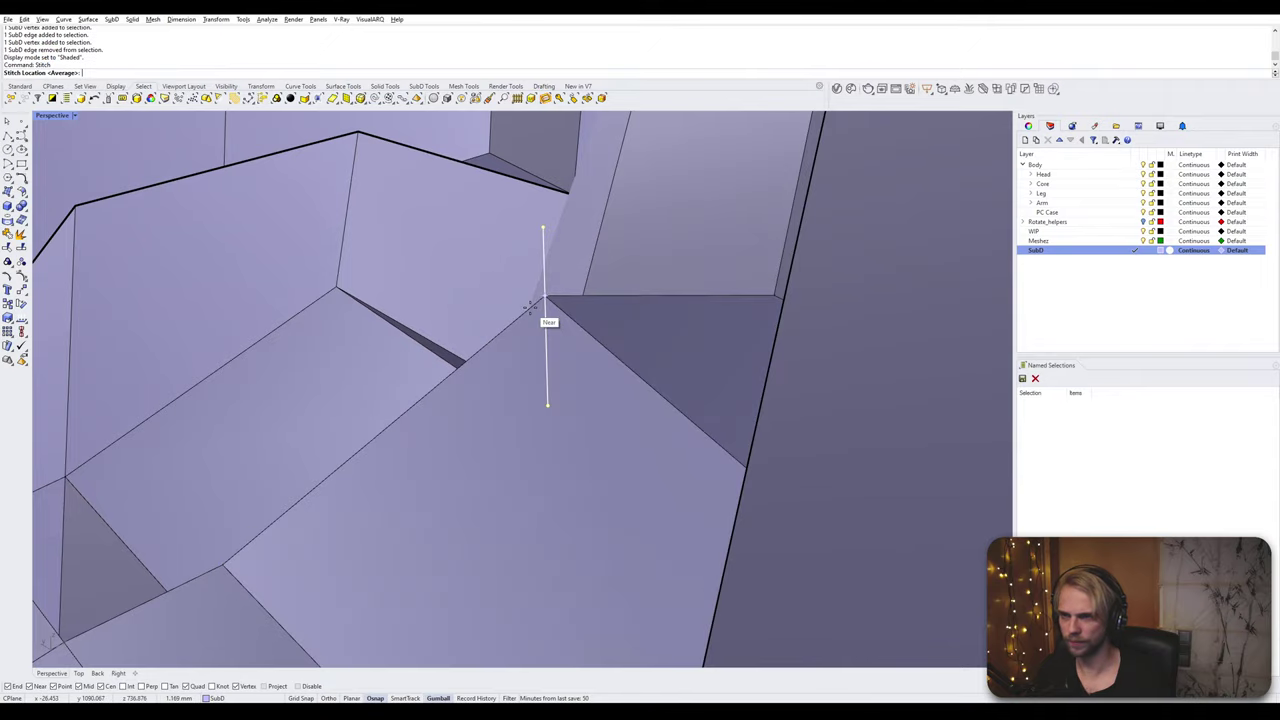
{"action": "left_click", "coordinate": [541, 228]}
Step: Toggle the SubD between smooth and flat display to check the stitched corner
{"action": "mouse_move", "coordinate": [541, 230]}
{"action": "right_mouse_down"}
{"action": "mouse_move", "coordinate": [543, 191]}
{"action": "mouse_move", "coordinate": [556, 238]}
{"action": "right_mouse_up"}
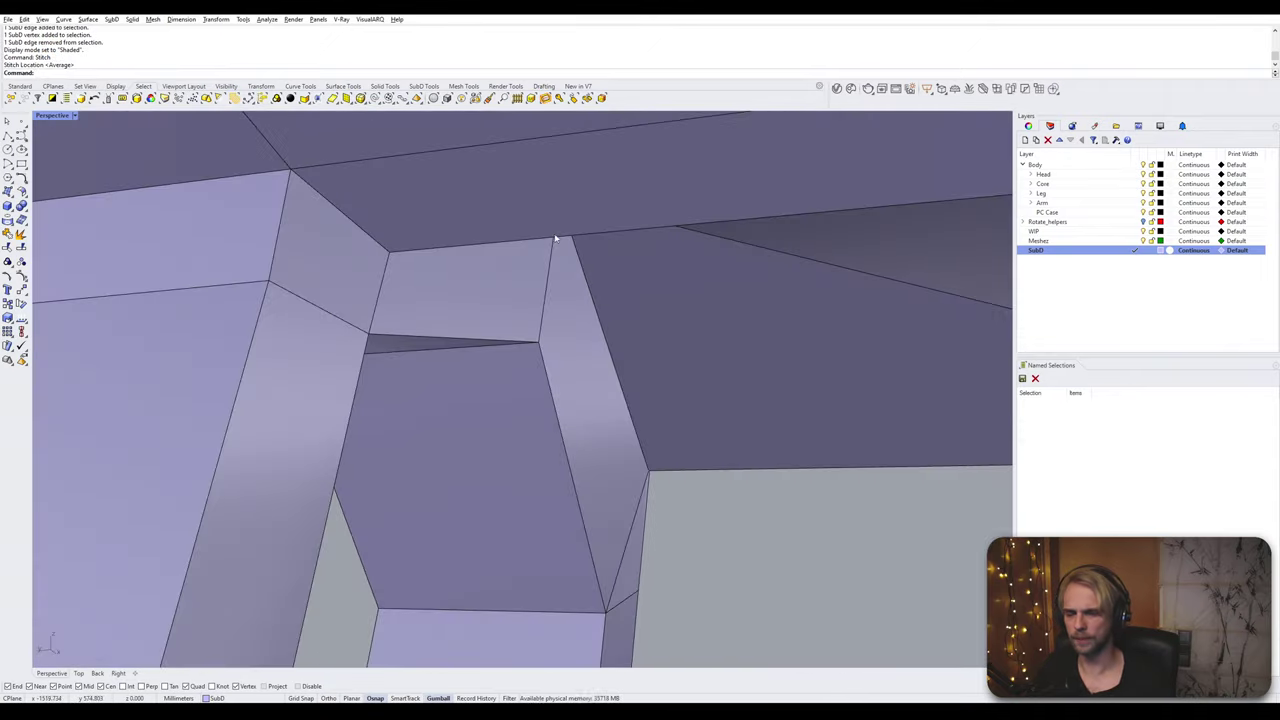
{"action": "scroll", "coordinate": [554, 240], "scroll_direction": "down", "scroll_amount": 6}
{"action": "key", "text": "Tab"}
{"action": "right_click_drag", "start_coordinate": [536, 300], "coordinate": [612, 349]}
{"action": "key", "text": "Tab"}
Step: Stitch the sliver's first pair of lower and upper corner vertices together
{"action": "left_click", "coordinate": [563, 381], "text": "ctrl+shift"}
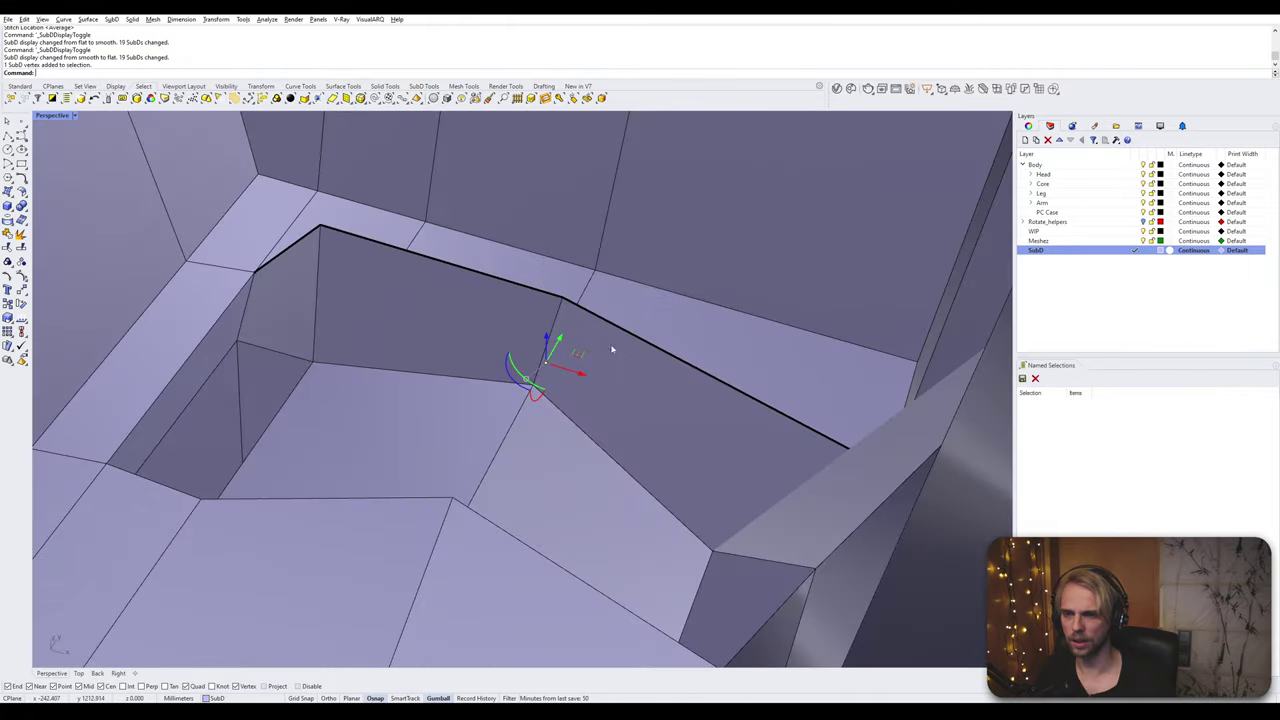
{"action": "left_click", "coordinate": [561, 299], "text": "ctrl+shift"}
{"action": "right_click", "coordinate": [562, 300]}
{"action": "left_click", "coordinate": [563, 300]}
{"action": "right_click_drag", "start_coordinate": [431, 283], "coordinate": [520, 314]}
{"action": "scroll", "coordinate": [332, 484], "scroll_direction": "up", "scroll_amount": 4}
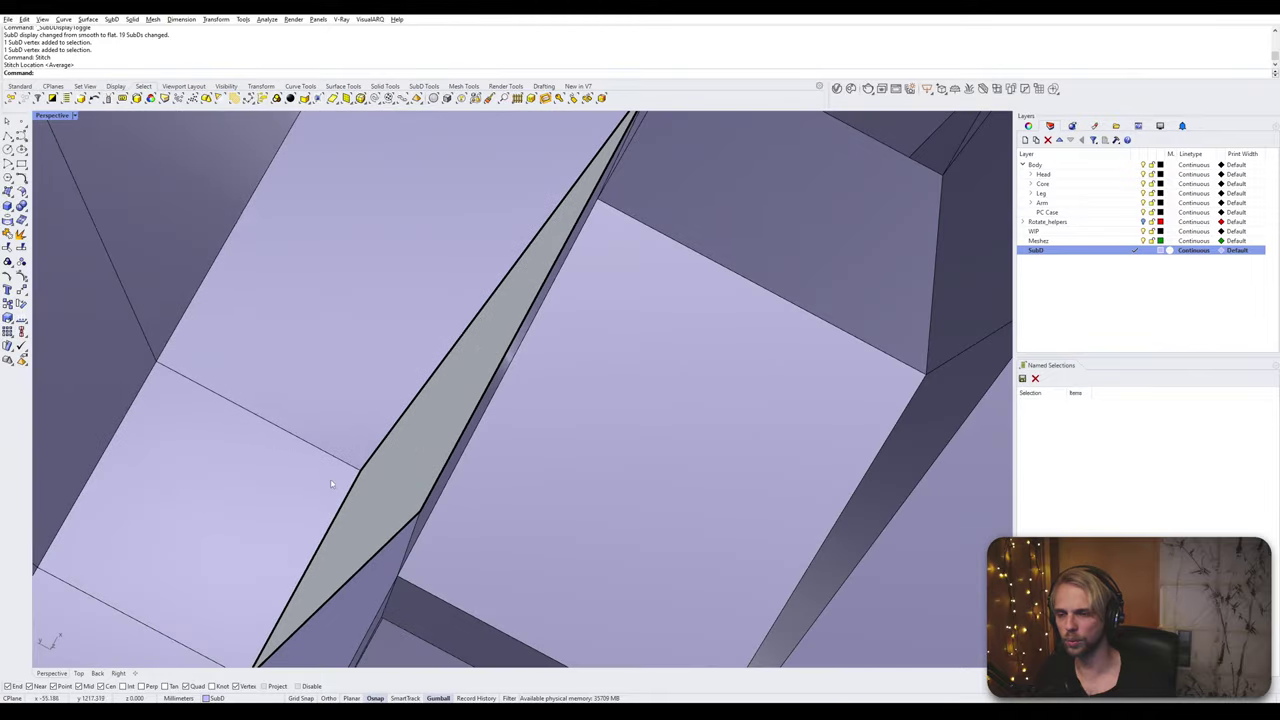
Step: Stitch the sliver's opposite corner vertex pair and switch the SubD to smooth display
{"action": "left_click", "coordinate": [366, 474], "text": "ctrl+shift"}
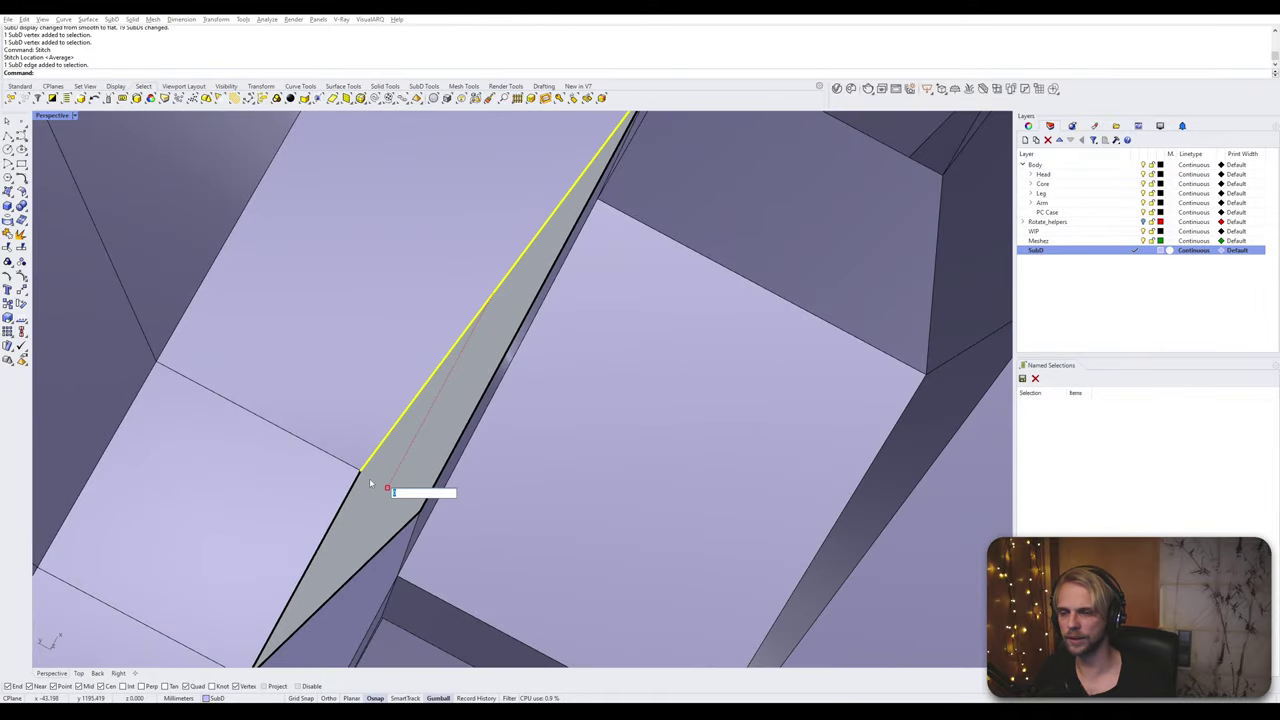
{"action": "key", "text": "Escape"}
{"action": "left_click", "coordinate": [361, 471], "text": "ctrl+shift"}
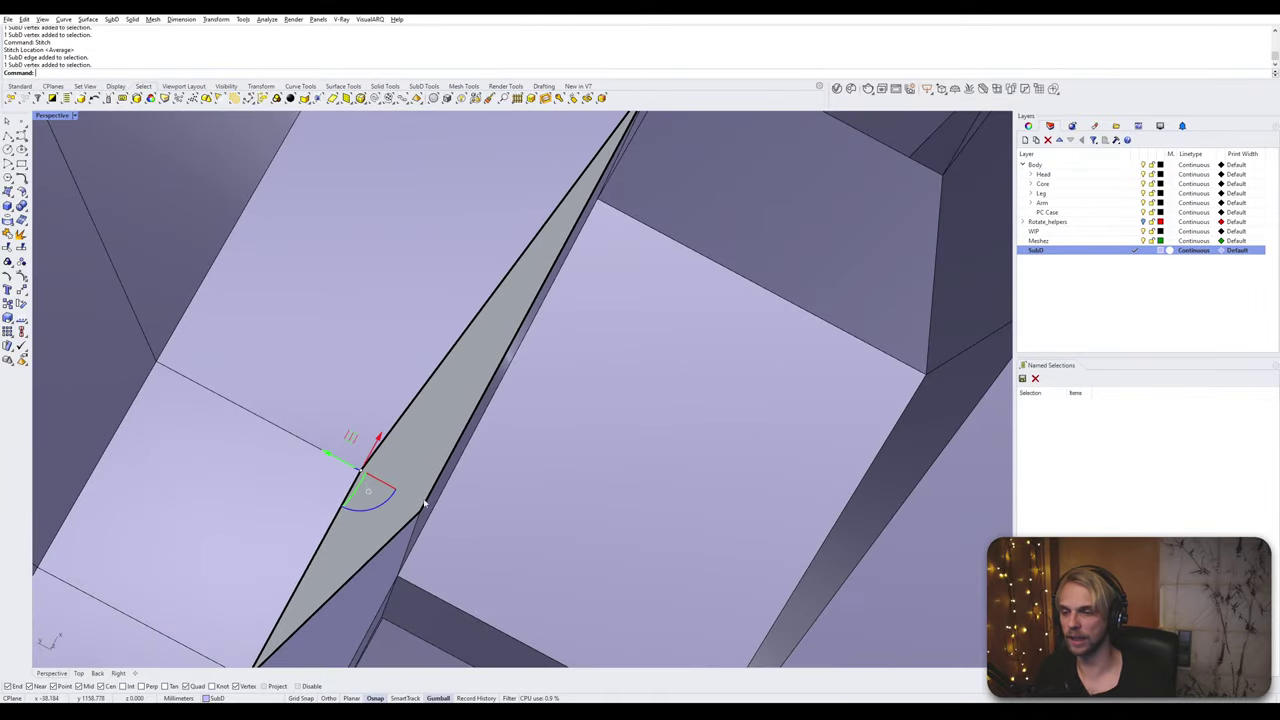
{"action": "right_click_drag", "start_coordinate": [361, 471], "coordinate": [440, 370]}
{"action": "left_click", "coordinate": [379, 365], "text": "ctrl+shift"}
{"action": "right_click", "coordinate": [378, 362]}
{"action": "left_click", "coordinate": [378, 361]}
{"action": "scroll", "coordinate": [388, 364], "scroll_direction": "down", "scroll_amount": 3}
{"action": "key", "text": "Escape"}
{"action": "key", "text": "Tab"}
{"action": "key", "text": "Tab"}
Step: Stitch the two edges of the narrow slit together at their averaged position
{"action": "scroll", "coordinate": [438, 359], "scroll_direction": "up", "scroll_amount": 6}
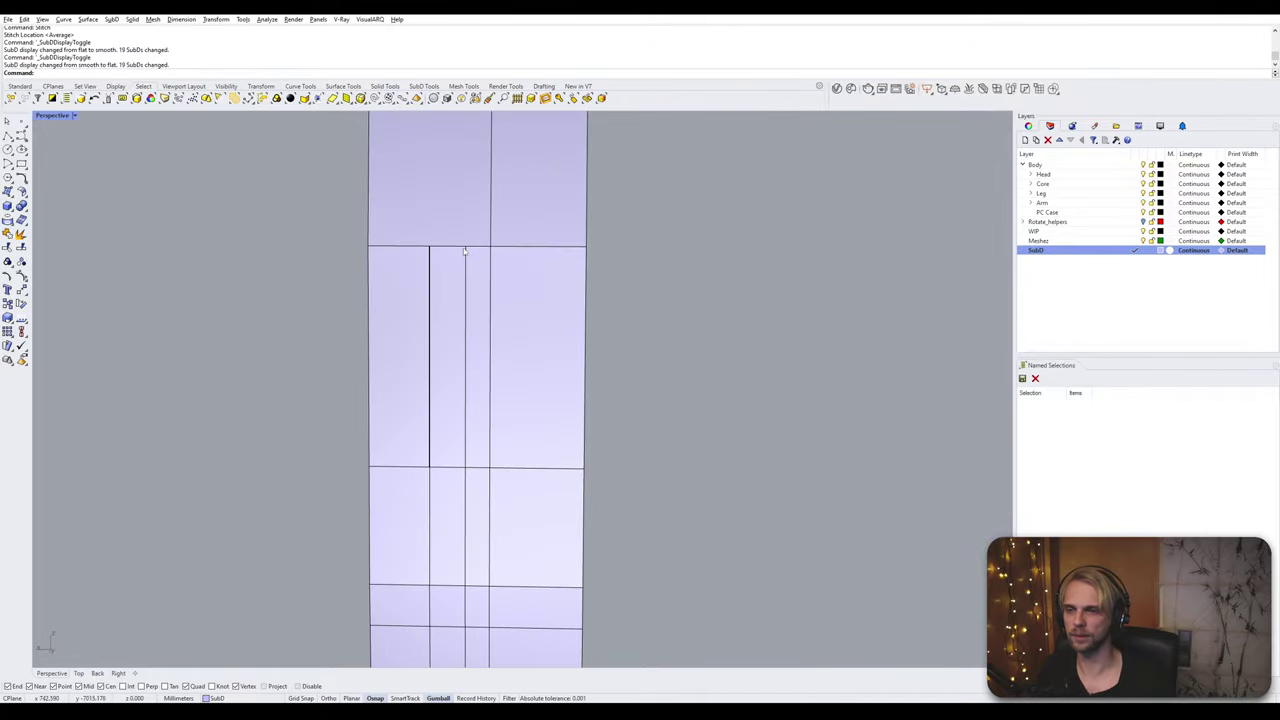
{"action": "left_click", "coordinate": [465, 264], "text": "ctrl+shift"}
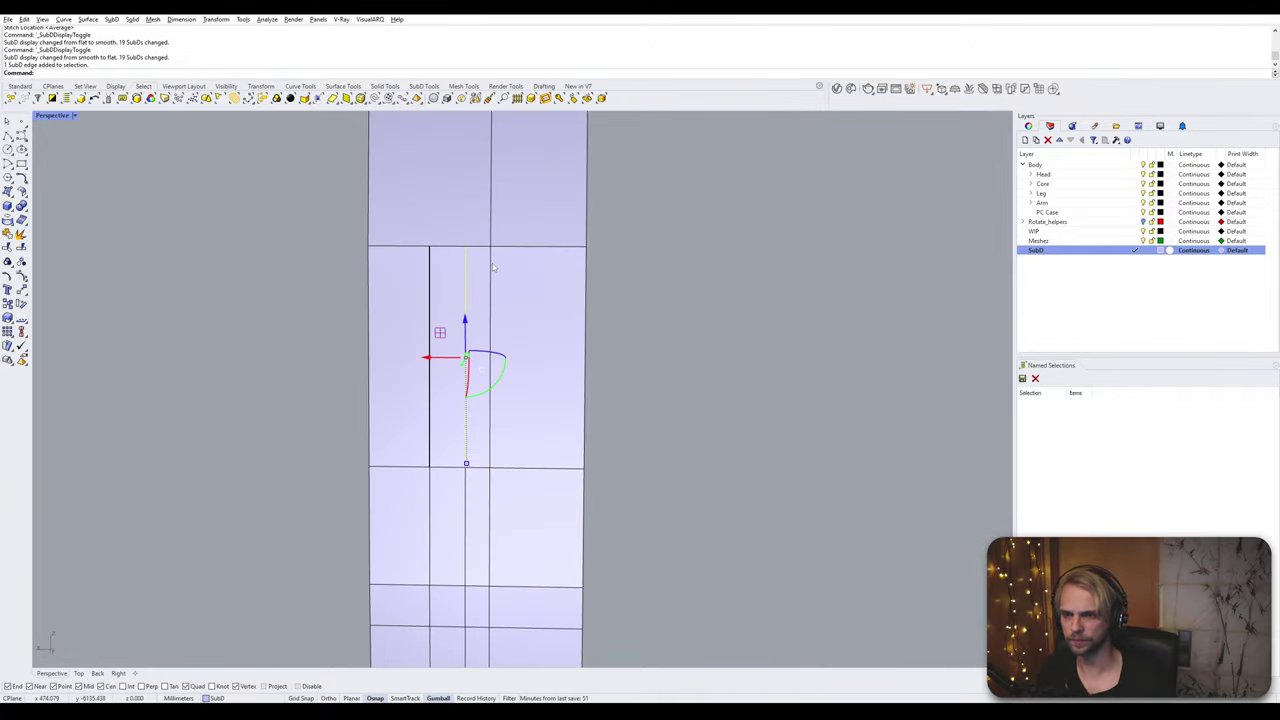
{"action": "left_click", "coordinate": [431, 290], "text": "ctrl+shift"}
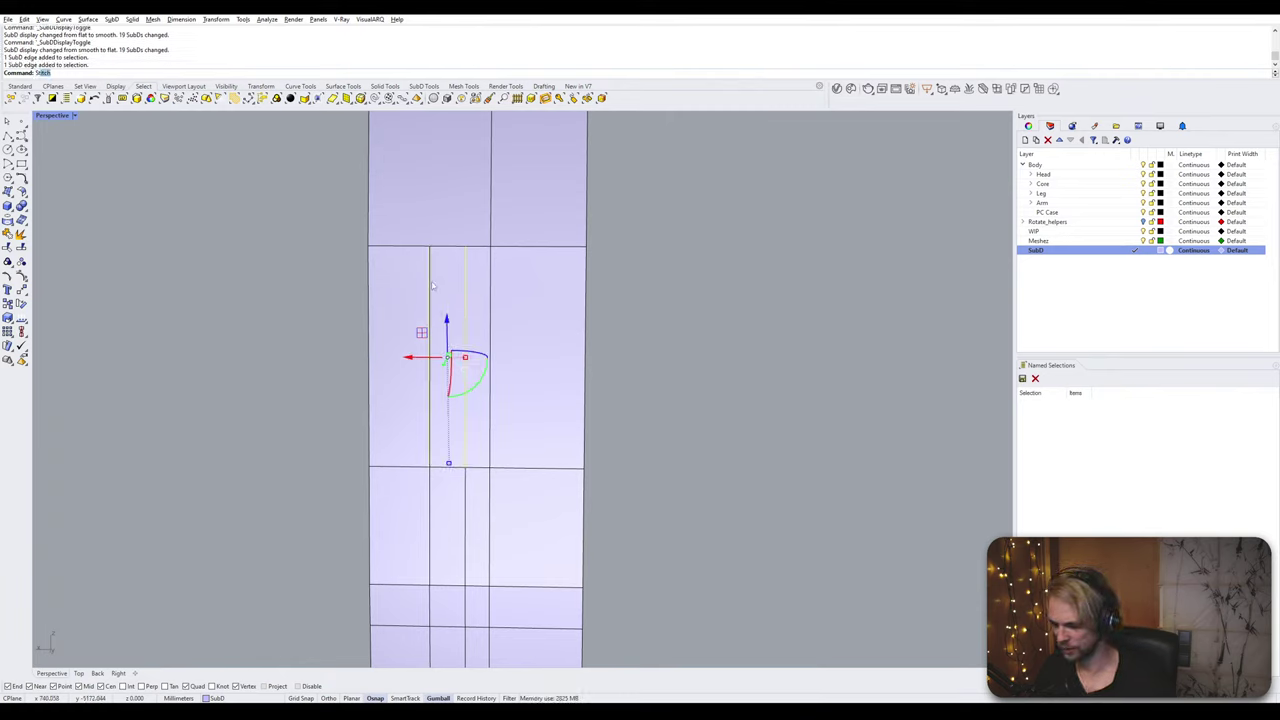
{"action": "key", "text": "Return"}
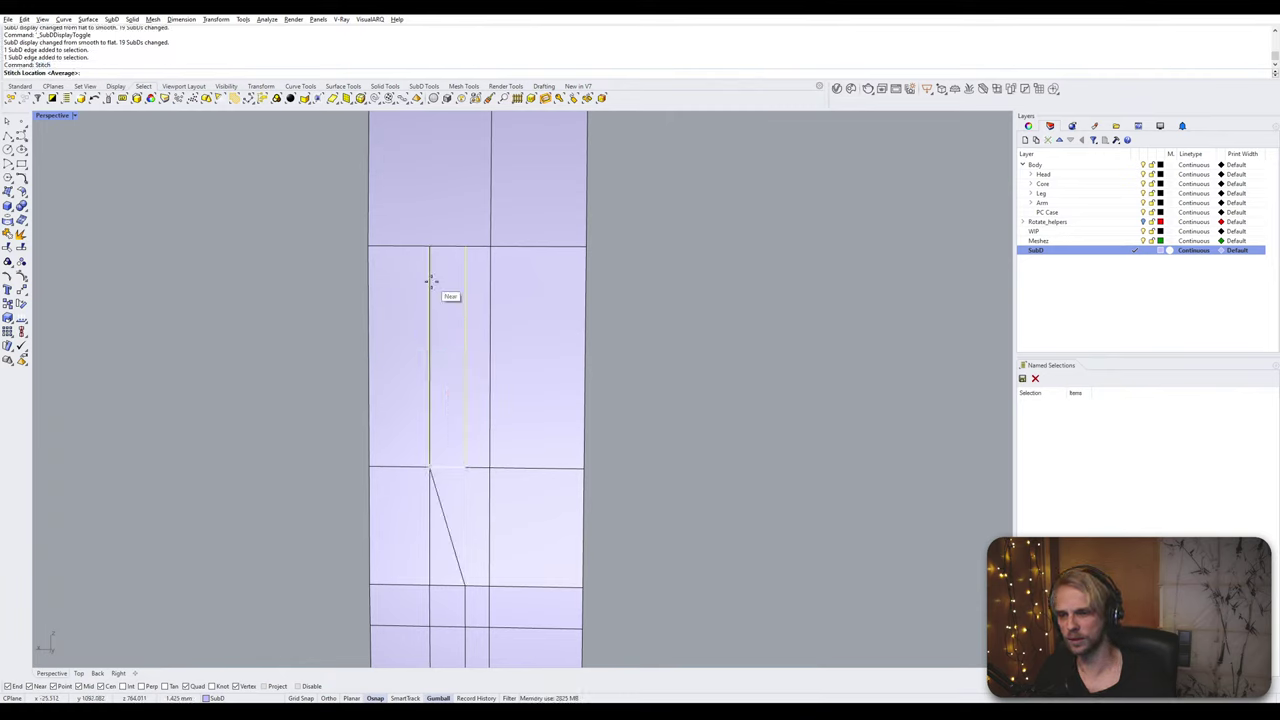
{"action": "key", "text": "Return"}
Step: Stitch the vertex at the edge junction to a second vertex at the snapped point
{"action": "right_click_drag", "start_coordinate": [463, 516], "coordinate": [455, 402], "text": "shift"}
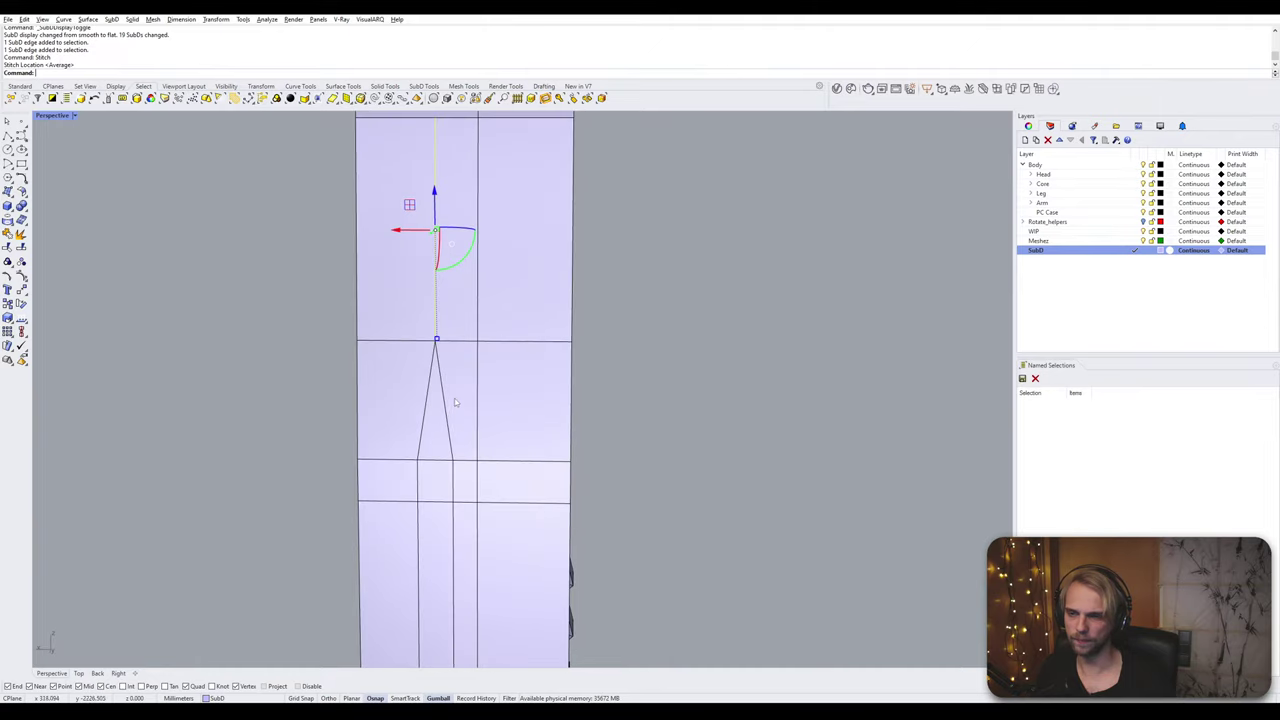
{"action": "key", "text": "Escape"}
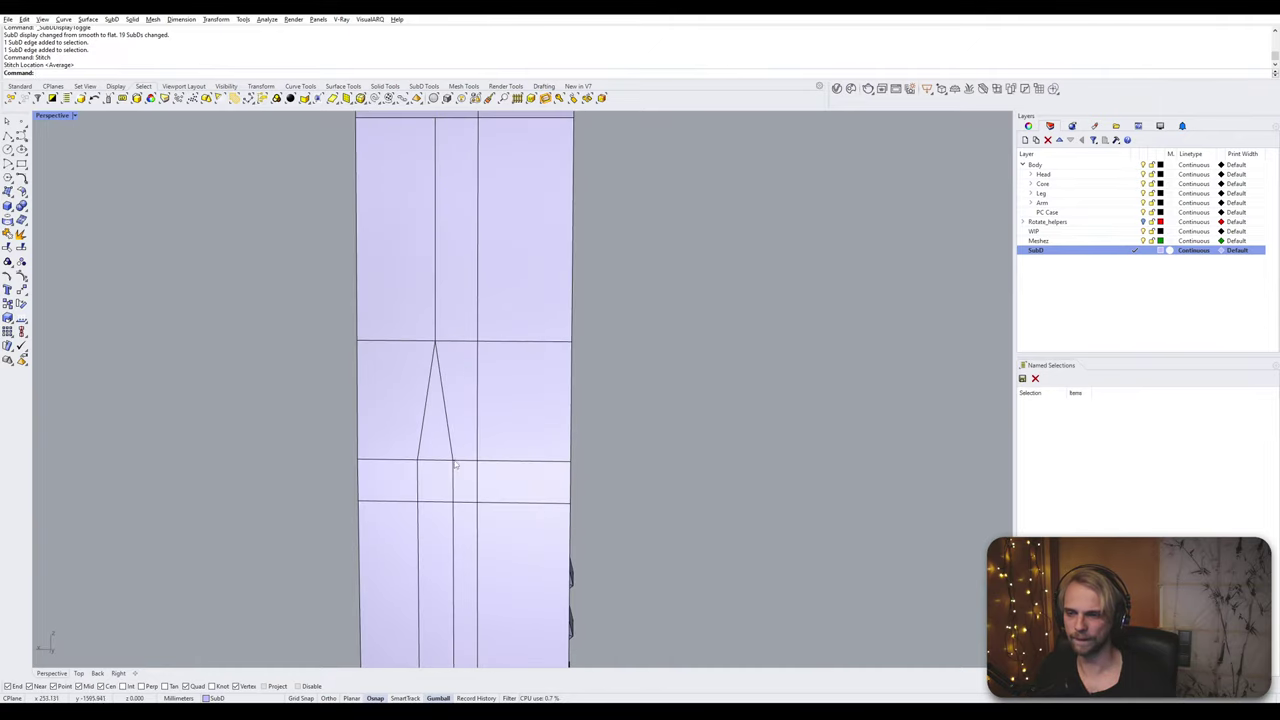
{"action": "left_click", "coordinate": [454, 462]}
{"action": "scroll", "coordinate": [417, 472], "scroll_direction": "up", "scroll_amount": 6}
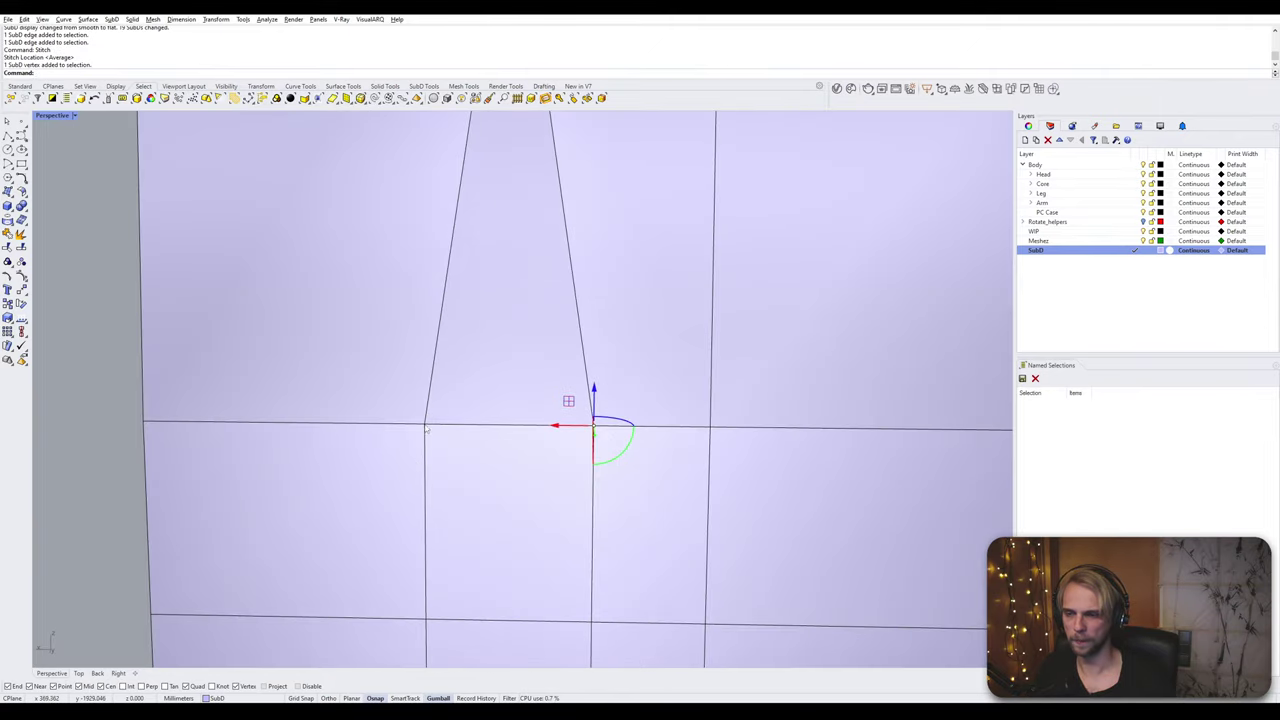
{"action": "key", "text": "Return"}
{"action": "left_click", "coordinate": [425, 426]}
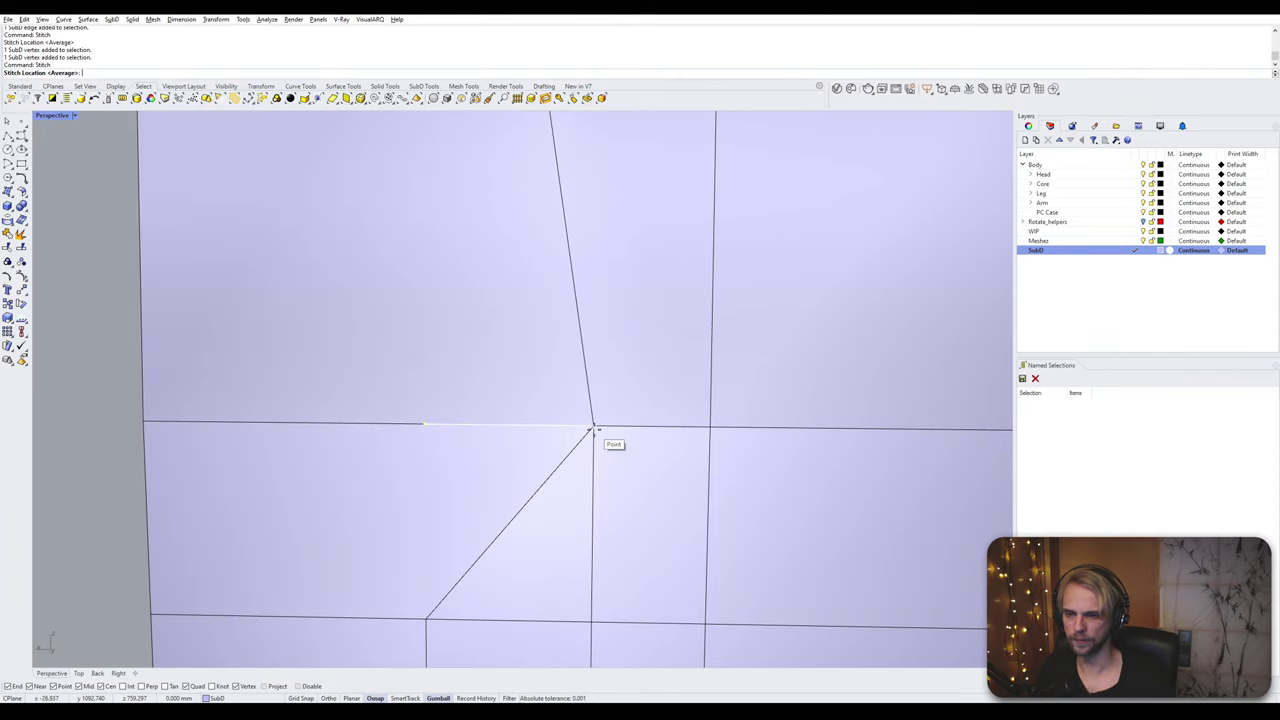
{"action": "left_click", "coordinate": [593, 430]}
{"action": "scroll", "coordinate": [560, 430], "scroll_direction": "down", "scroll_amount": 6}
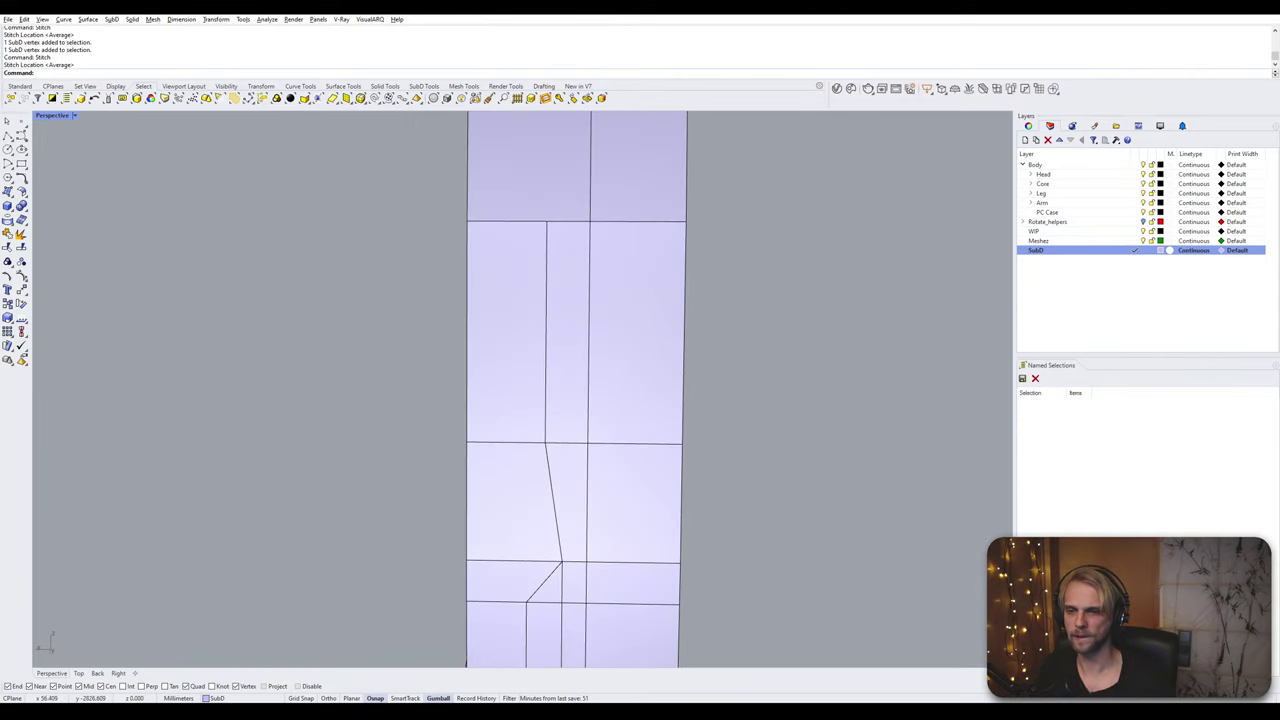
Step: Stitch the next pair of edges onto the right-hand edge
{"action": "left_click", "coordinate": [546, 368], "text": "ctrl+shift"}
{"action": "left_click", "coordinate": [589, 367], "text": "ctrl+shift"}
{"action": "key", "text": "Return"}
{"action": "left_click", "coordinate": [588, 370]}
{"action": "key", "text": "Escape"}
{"action": "scroll", "coordinate": [585, 370], "scroll_direction": "down", "scroll_amount": 8}
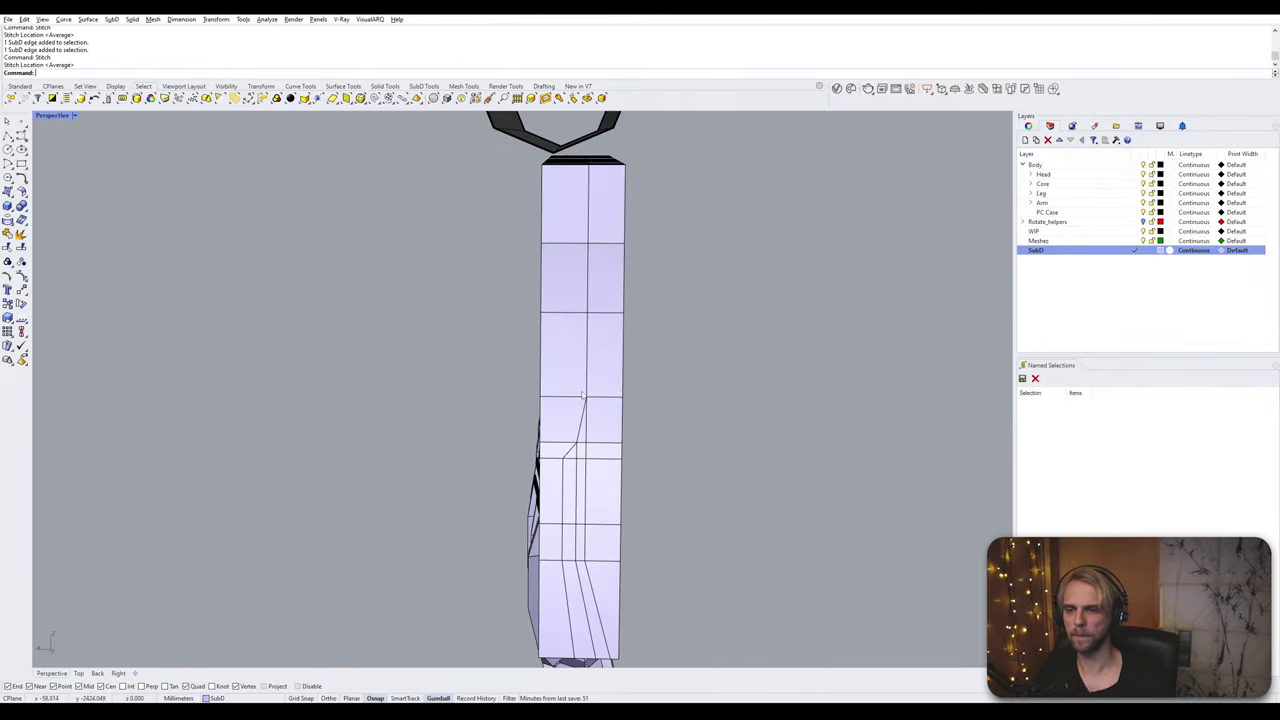
Step: Check the strip's broad side in smooth display, then go back to flat display
{"action": "key", "text": "Tab"}
{"action": "right_click_drag", "start_coordinate": [757, 494], "coordinate": [325, 378]}
{"action": "scroll", "coordinate": [666, 509], "scroll_direction": "down", "scroll_amount": 3}
{"action": "key", "text": "Tab"}
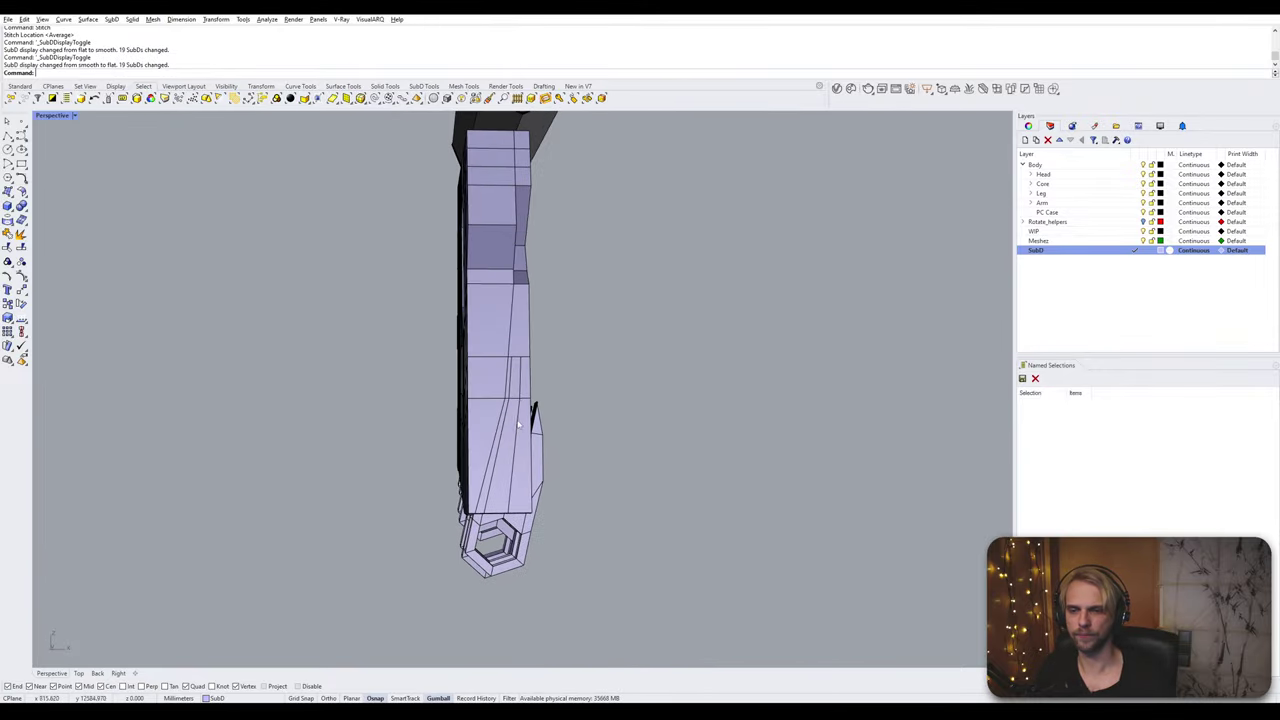
{"action": "scroll", "coordinate": [514, 355], "scroll_direction": "up", "scroll_amount": 7}
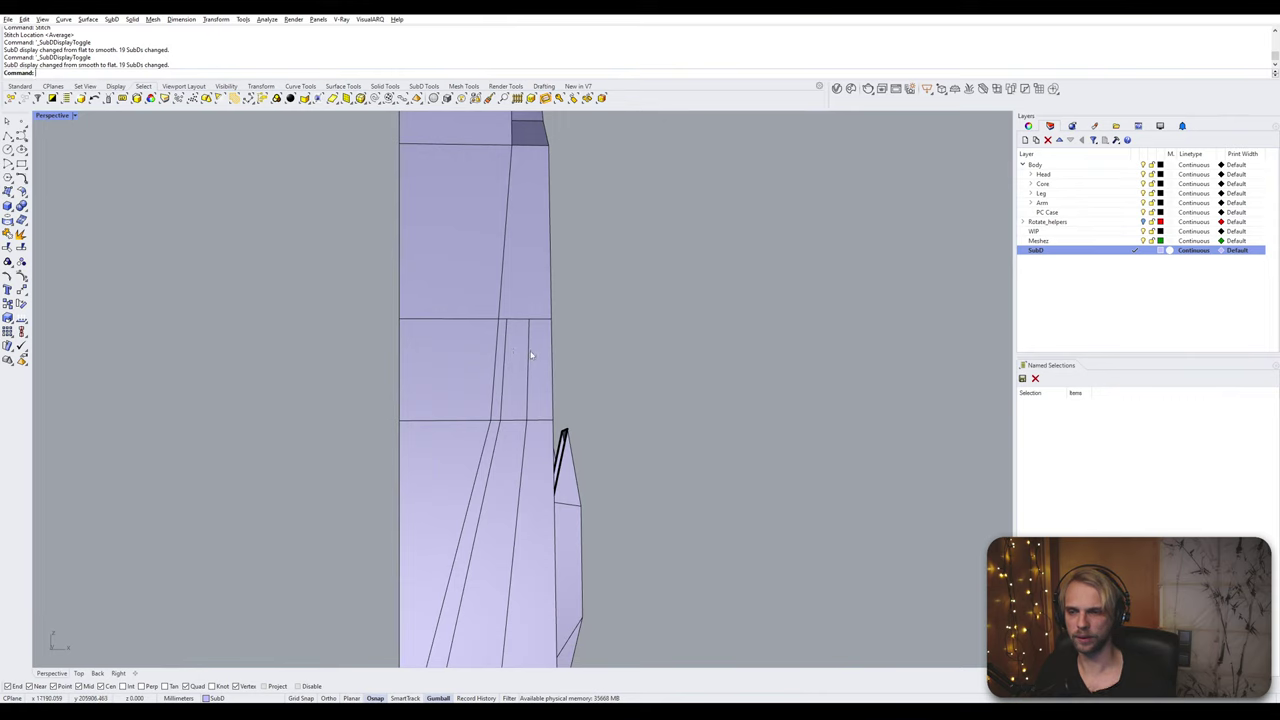
Step: Try merging the two neighbouring vertical edges at their average, then undo it
{"action": "left_click", "coordinate": [529, 352], "text": "ctrl+shift"}
{"action": "left_click", "coordinate": [505, 345], "text": "ctrl+shift"}
{"action": "key", "text": "Return"}
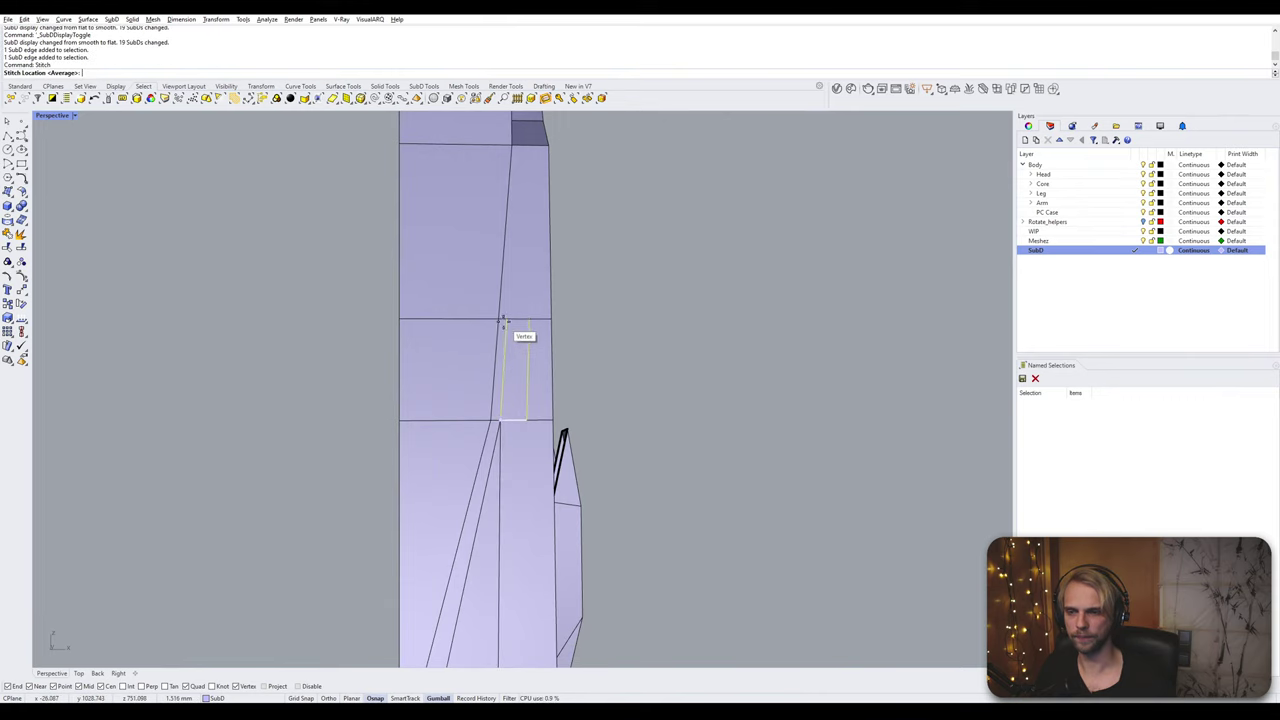
{"action": "key", "text": "Return"}
{"action": "right_click_drag", "start_coordinate": [508, 454], "coordinate": [520, 354], "text": "shift"}
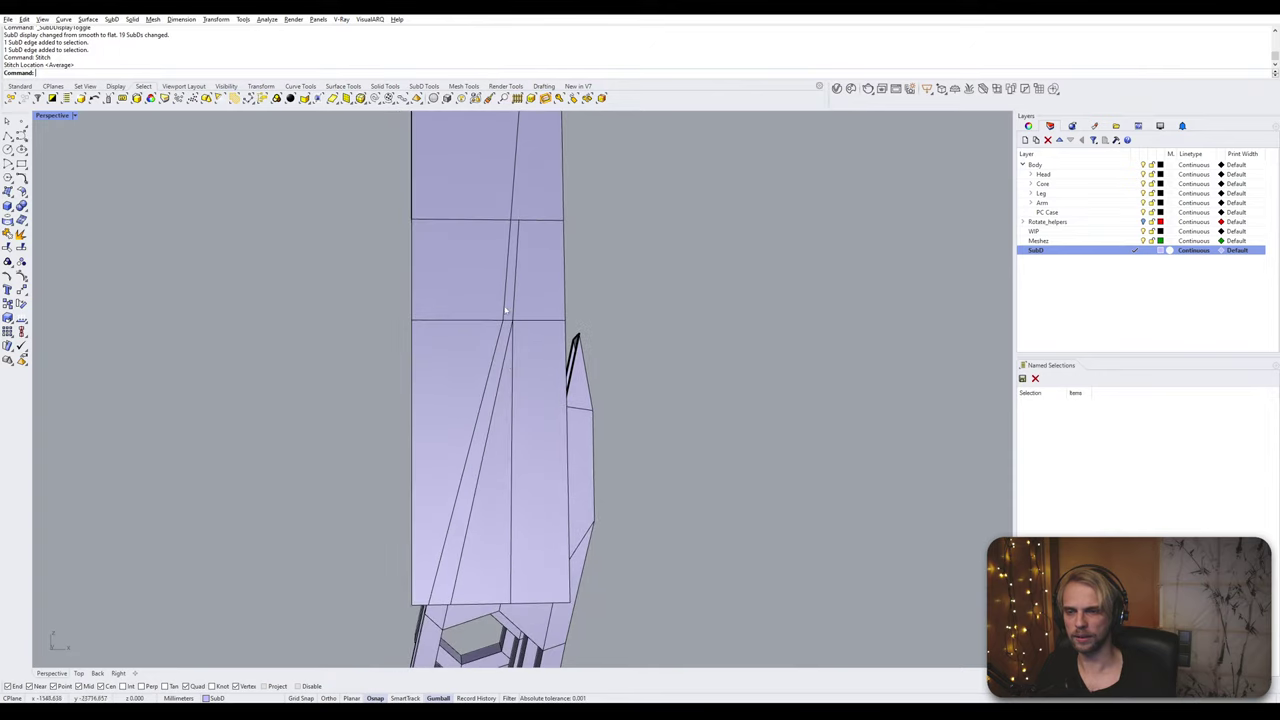
{"action": "key", "text": "ctrl+z"}
Step: Try stitching the two intersection vertices at their average location, then undo it
{"action": "right_click_drag", "start_coordinate": [518, 210], "coordinate": [516, 327], "text": "shift"}
{"action": "scroll", "coordinate": [522, 410], "scroll_direction": "up", "scroll_amount": 4}
{"action": "scroll", "coordinate": [516, 322], "scroll_direction": "down", "scroll_amount": 6}
{"action": "scroll", "coordinate": [515, 284], "scroll_direction": "up", "scroll_amount": 5}
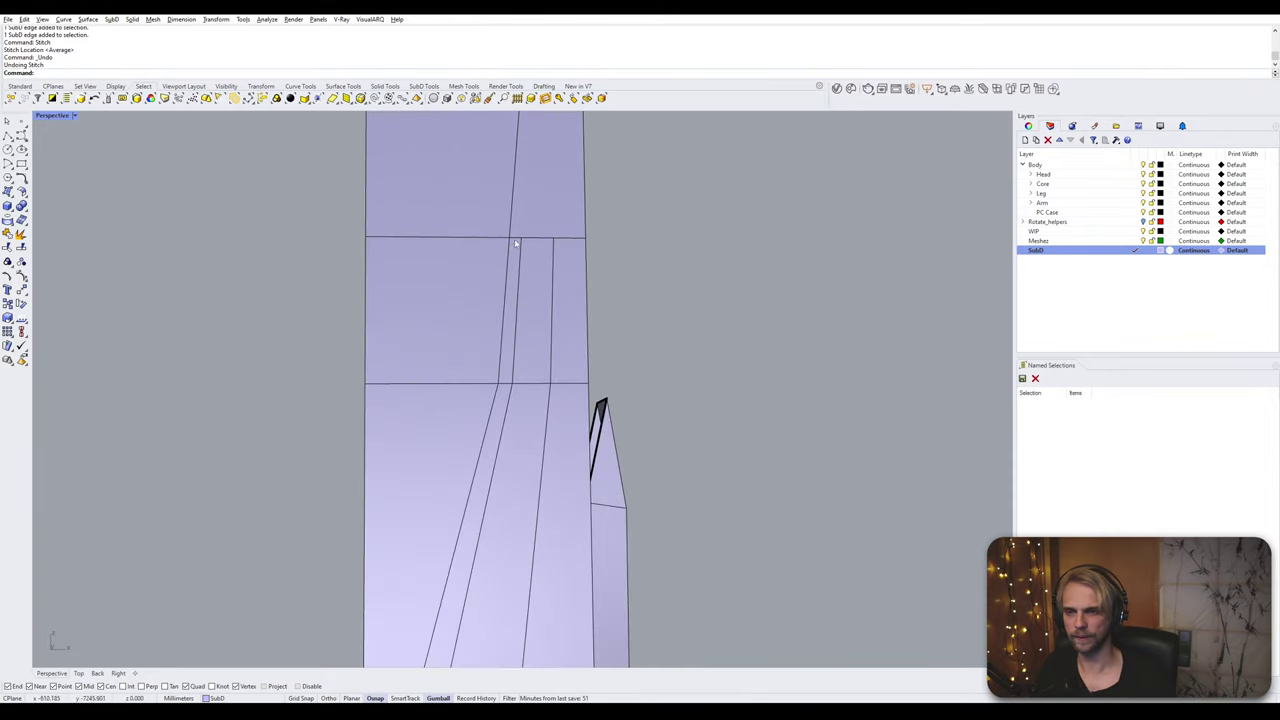
{"action": "left_click", "coordinate": [516, 240]}
{"action": "left_click", "coordinate": [509, 241], "text": "shift"}
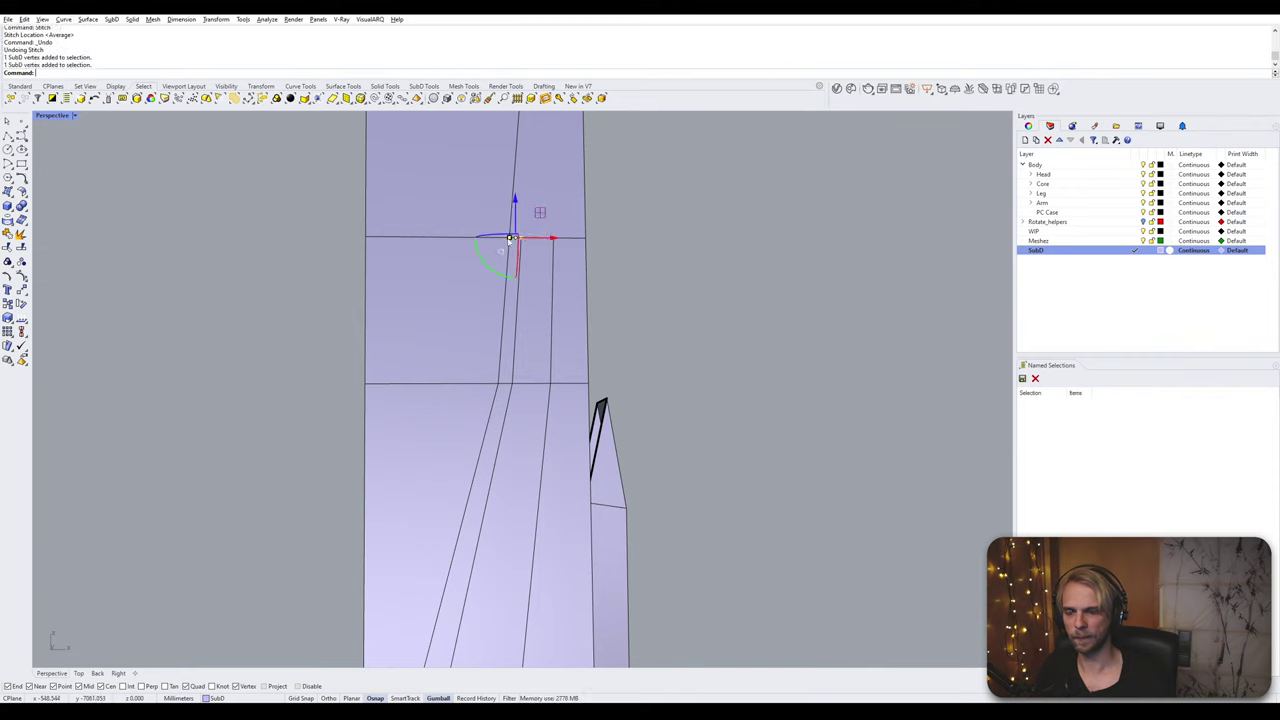
{"action": "key", "text": "space"}
{"action": "left_click", "coordinate": [510, 239]}
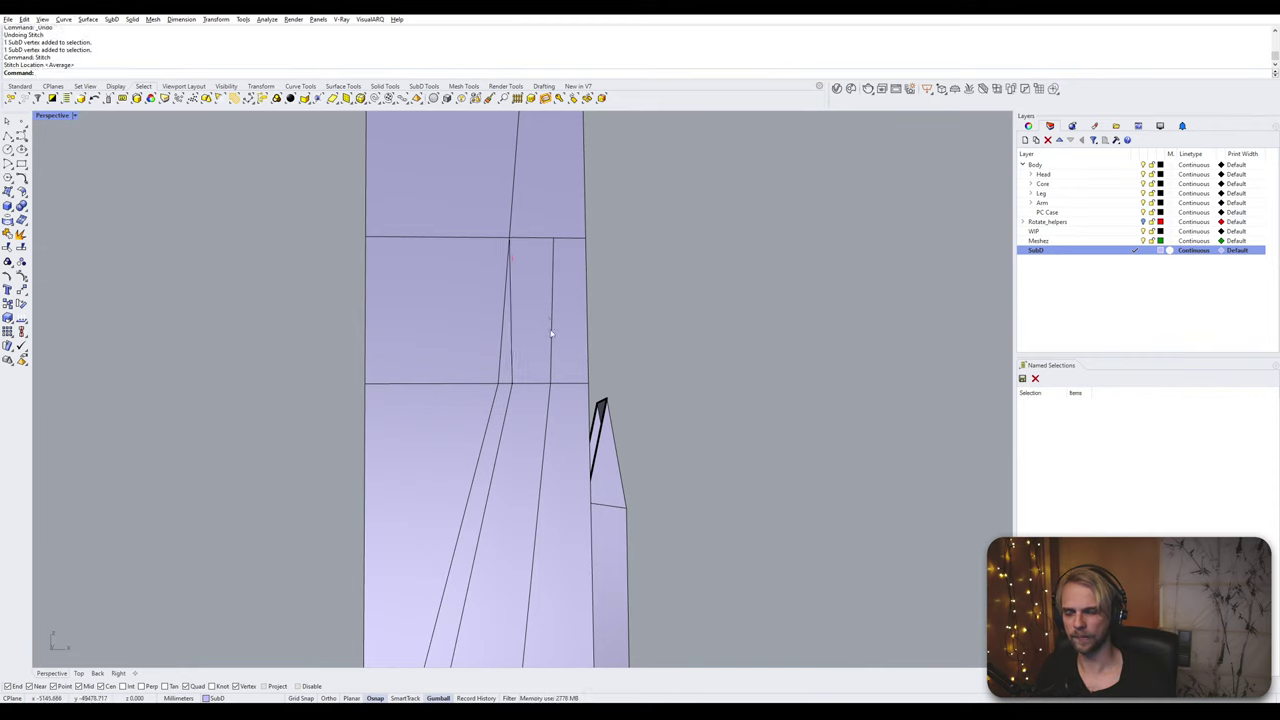
{"action": "key", "text": "ctrl+z"}
Step: Stitch the two edges so they meet at the intersection vertex
{"action": "left_click", "coordinate": [552, 292]}
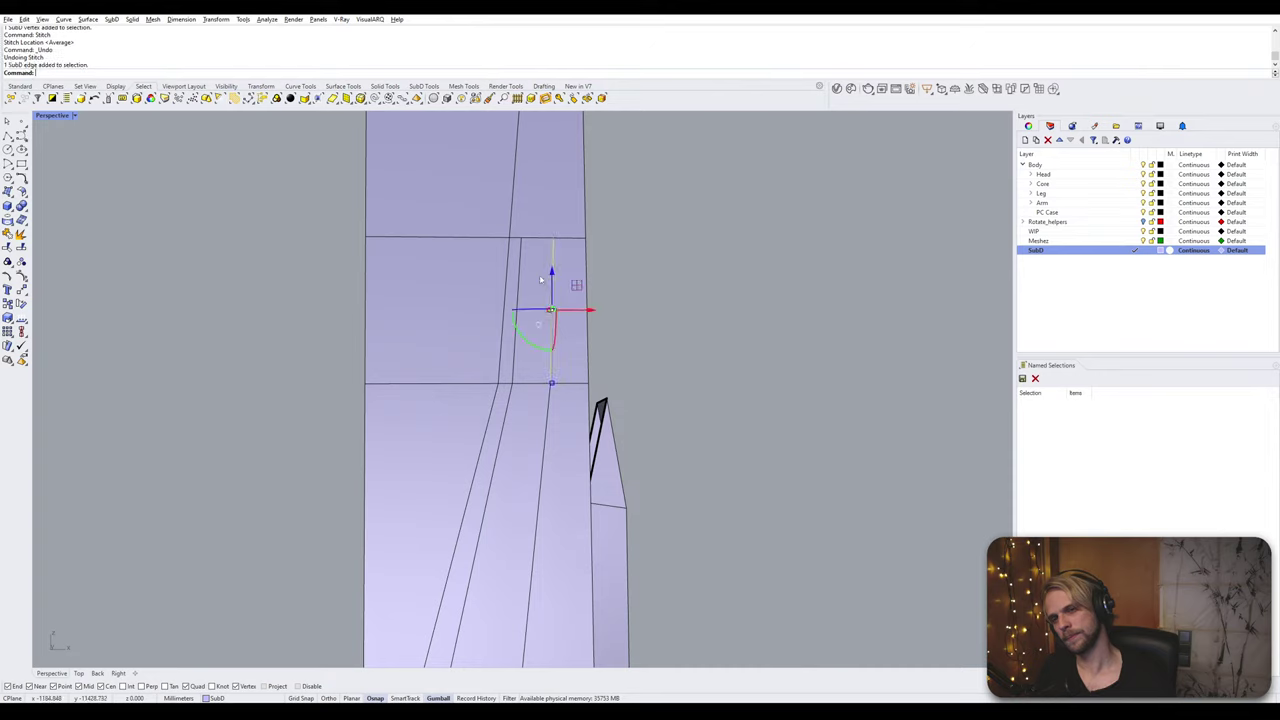
{"action": "left_click", "coordinate": [517, 300], "text": "shift"}
{"action": "key", "text": "Return"}
{"action": "left_click", "coordinate": [515, 241]}
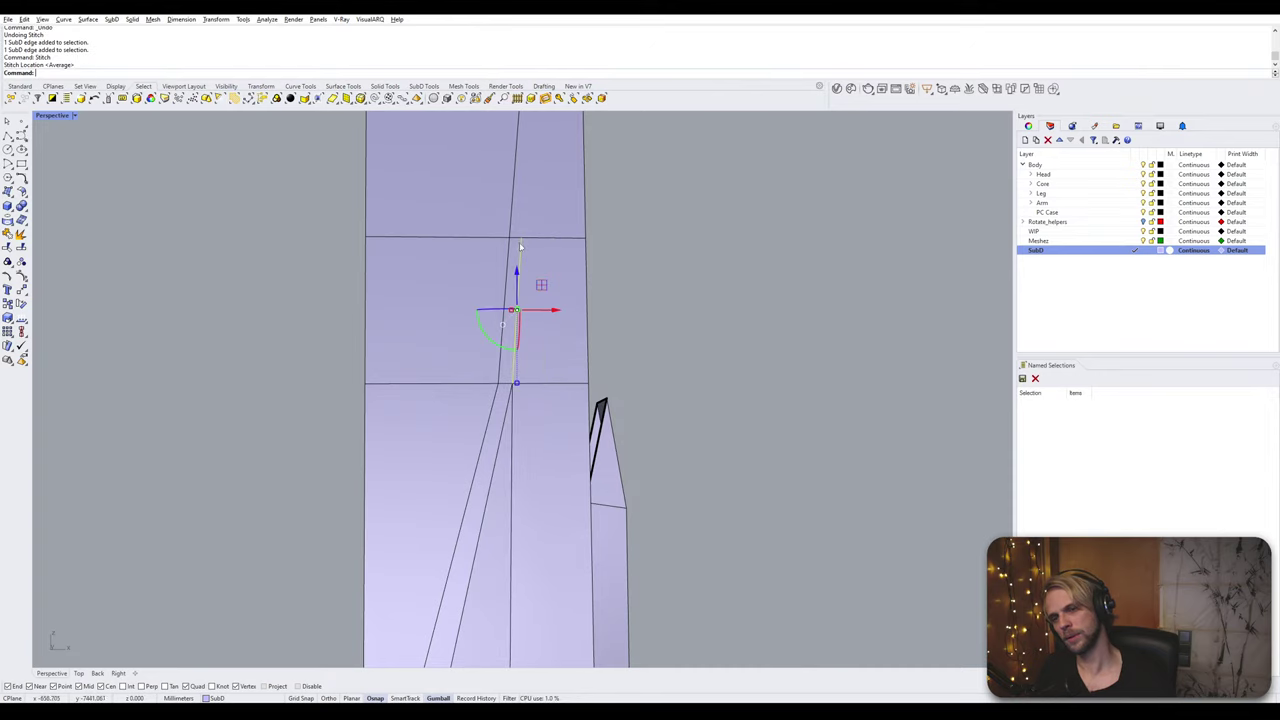
Step: Merge the next vertex pair at the left vertex's position
{"action": "left_click", "coordinate": [520, 240]}
{"action": "left_click", "coordinate": [511, 239], "text": "shift"}
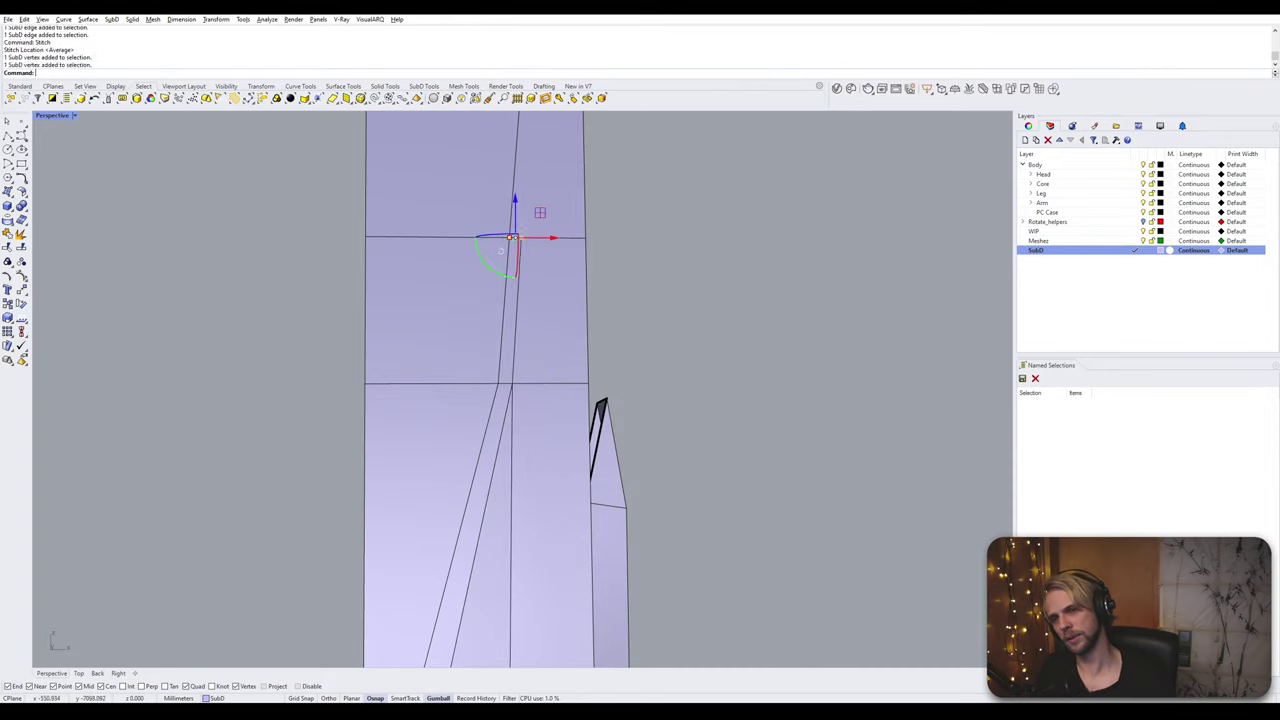
{"action": "key", "text": "Return"}
{"action": "left_click", "coordinate": [512, 238]}
{"action": "key", "text": "Escape"}
{"action": "scroll", "coordinate": [525, 291], "scroll_direction": "down", "scroll_amount": 6}
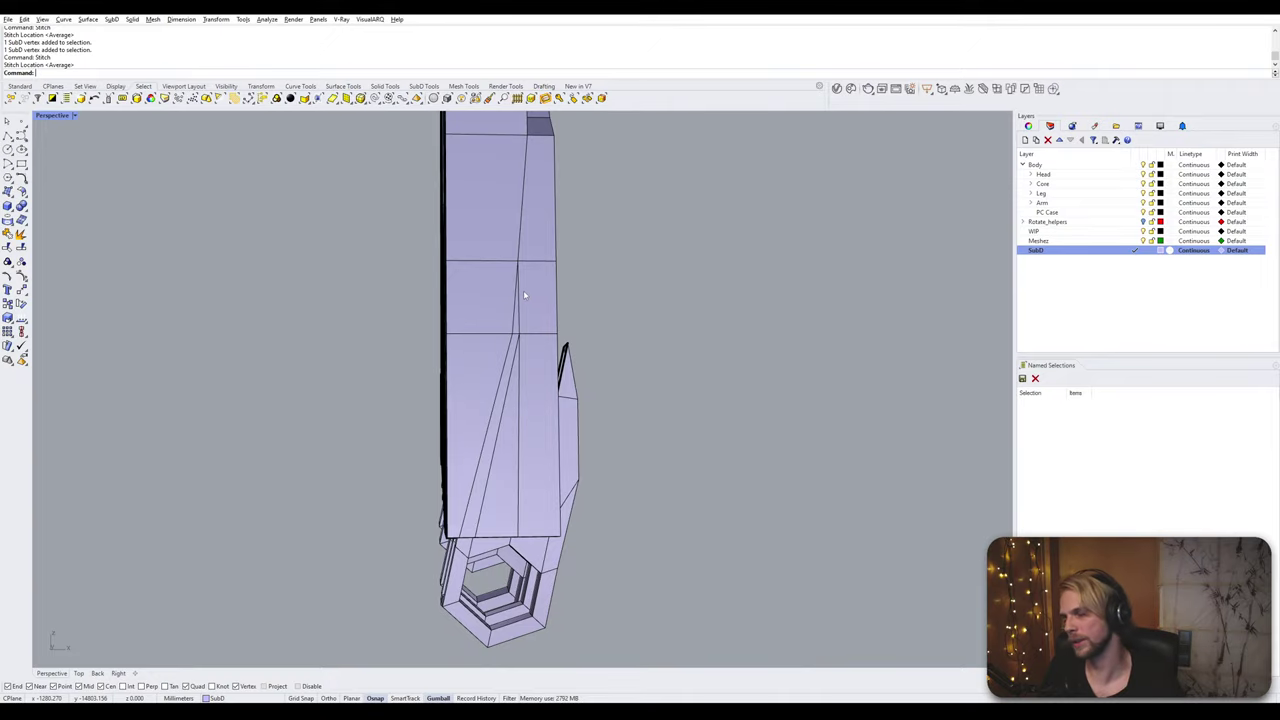
Step: Check the hand from the front in smooth display, then delete one face to leave a hole
{"action": "right_click_drag", "start_coordinate": [628, 320], "coordinate": [517, 355]}
{"action": "scroll", "coordinate": [560, 330], "scroll_direction": "up", "scroll_amount": 4}
{"action": "key", "text": "Tab"}
{"action": "scroll", "coordinate": [400, 339], "scroll_direction": "up", "scroll_amount": 5}
{"action": "key", "text": "Tab"}
{"action": "left_click", "coordinate": [446, 351], "text": "ctrl+shift"}
{"action": "key", "text": "Delete"}
Step: Select the hole's three bottom edge segments and its top edge, then run Bridge
{"action": "scroll", "coordinate": [394, 338], "scroll_direction": "up", "scroll_amount": 6}
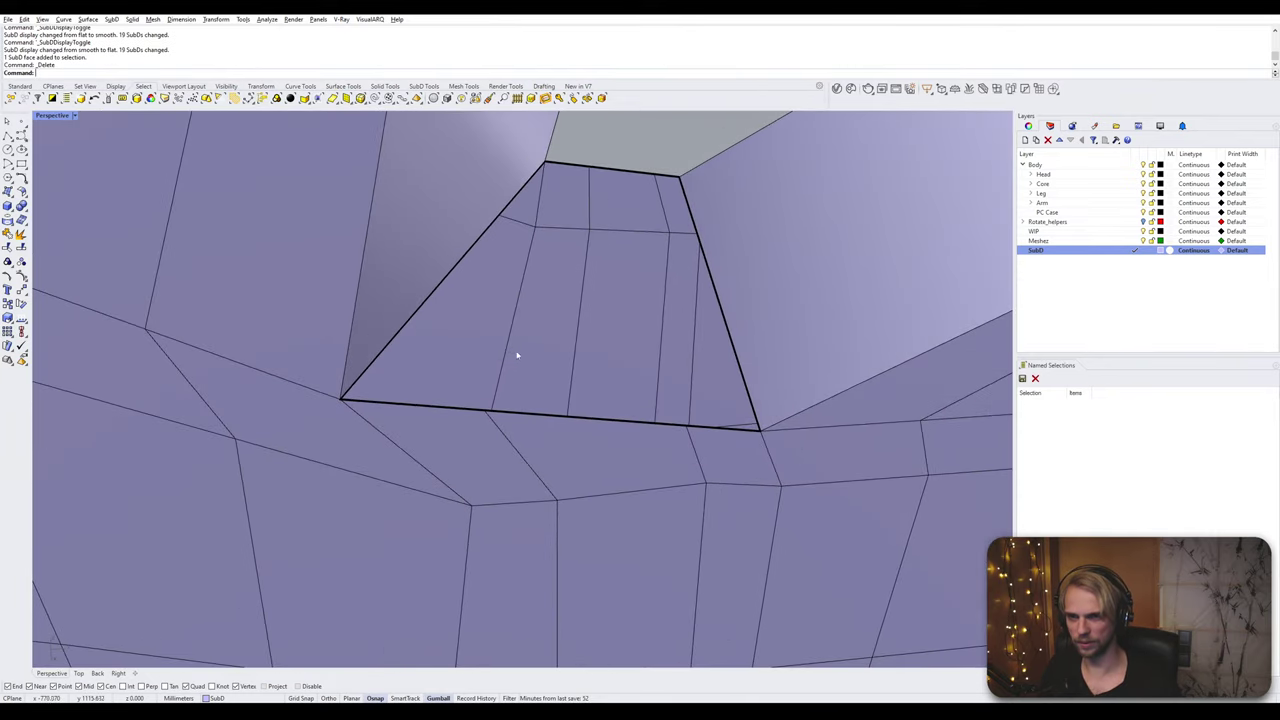
{"action": "left_click", "coordinate": [713, 430], "text": "ctrl+shift"}
{"action": "left_click", "coordinate": [628, 420], "text": "ctrl+shift"}
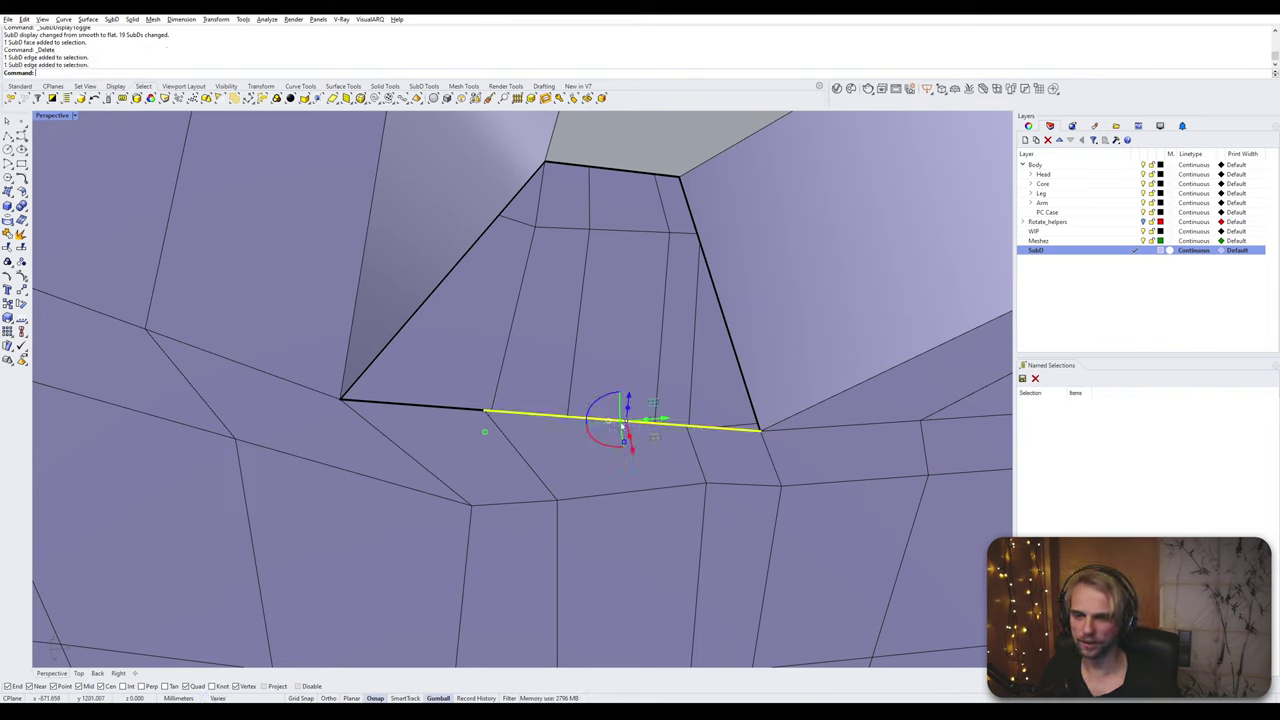
{"action": "left_click", "coordinate": [417, 405], "text": "ctrl+shift"}
{"action": "left_click", "coordinate": [572, 166], "text": "ctrl+shift"}
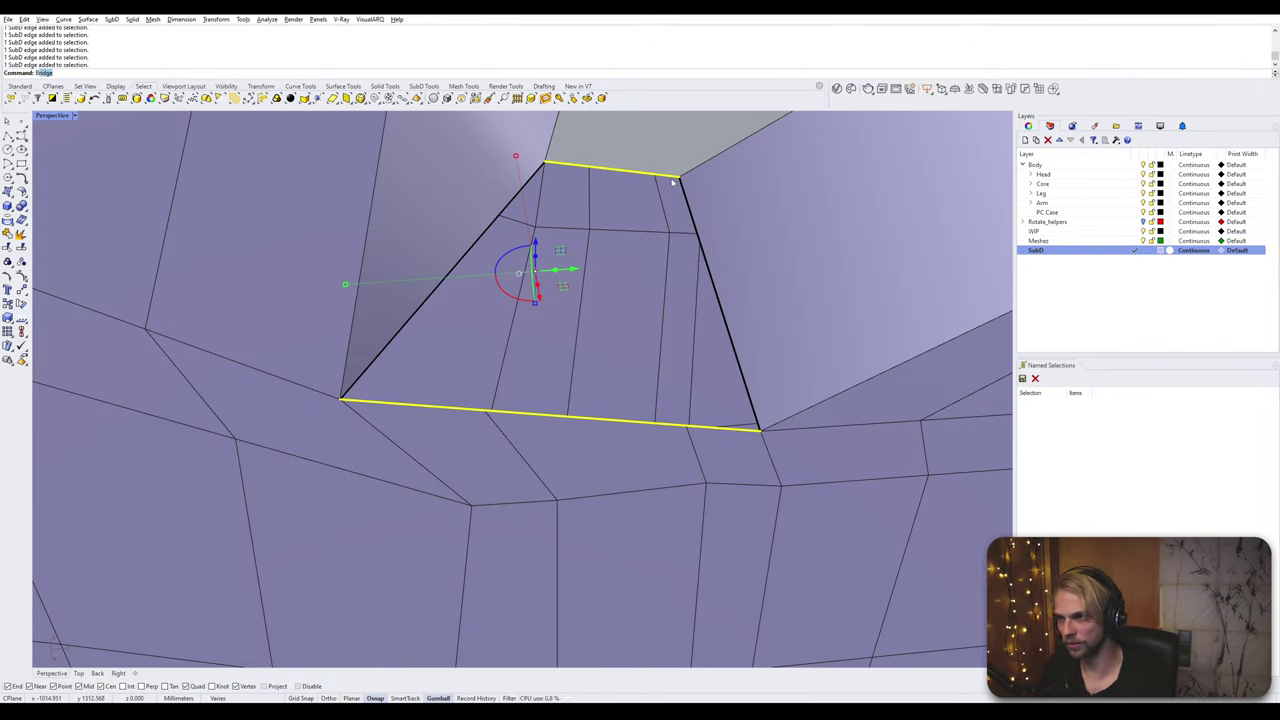
{"action": "type", "text": "b"}
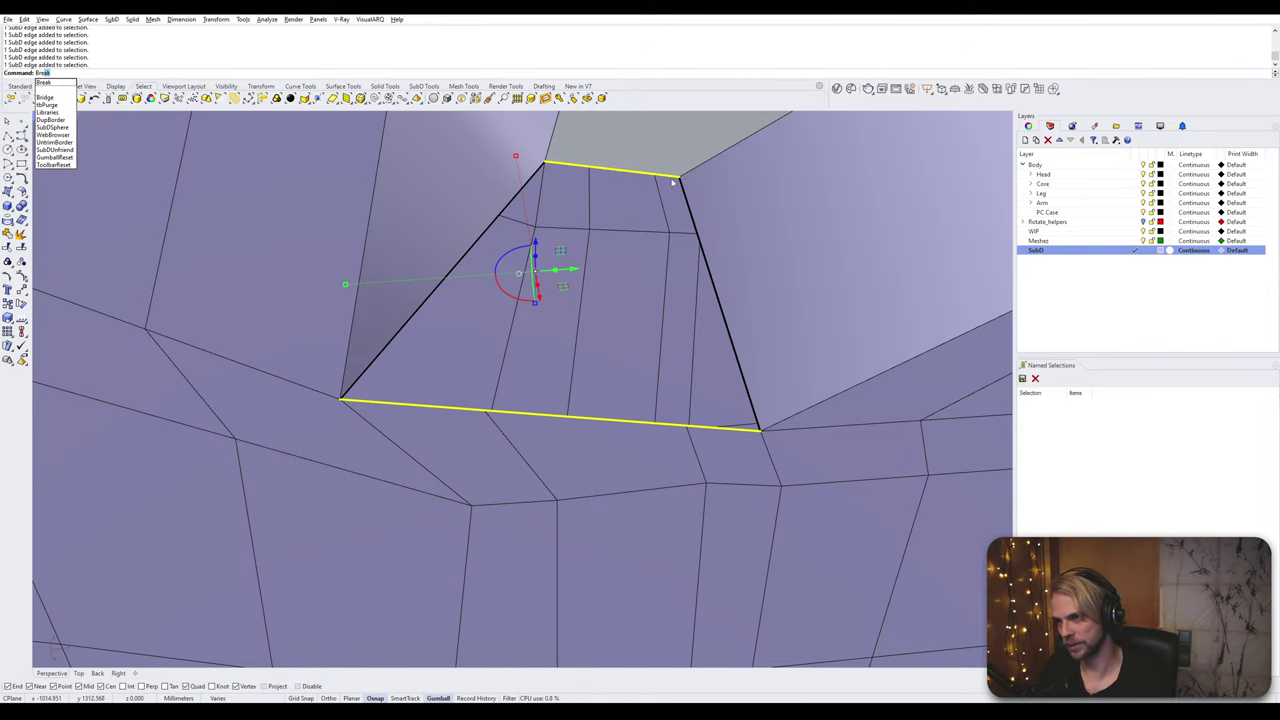
{"action": "type", "text": "ridg"}
{"action": "key", "text": "Return"}
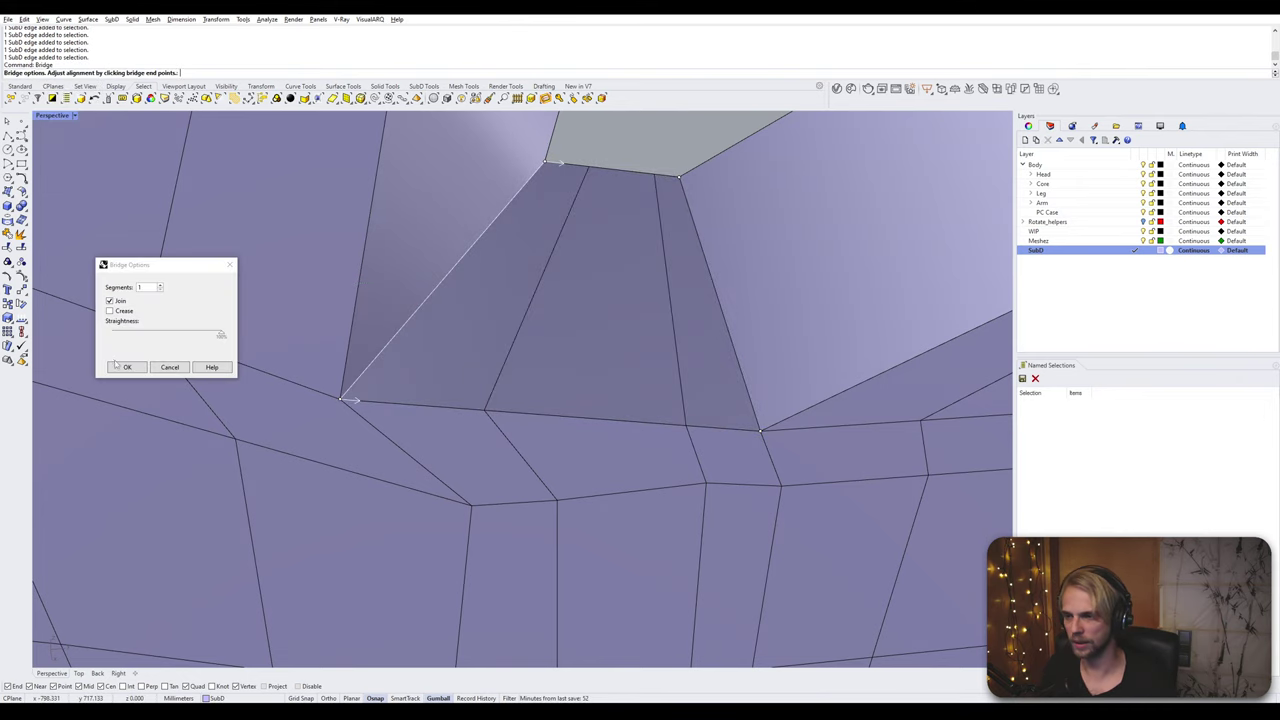
Step: Accept the 1-segment joined bridge and inspect the filled gap from several angles, including from below
{"action": "left_click", "coordinate": [128, 368]}
{"action": "scroll", "coordinate": [638, 173], "scroll_direction": "down", "scroll_amount": 5}
{"action": "right_click_drag", "start_coordinate": [612, 225], "coordinate": [444, 330]}
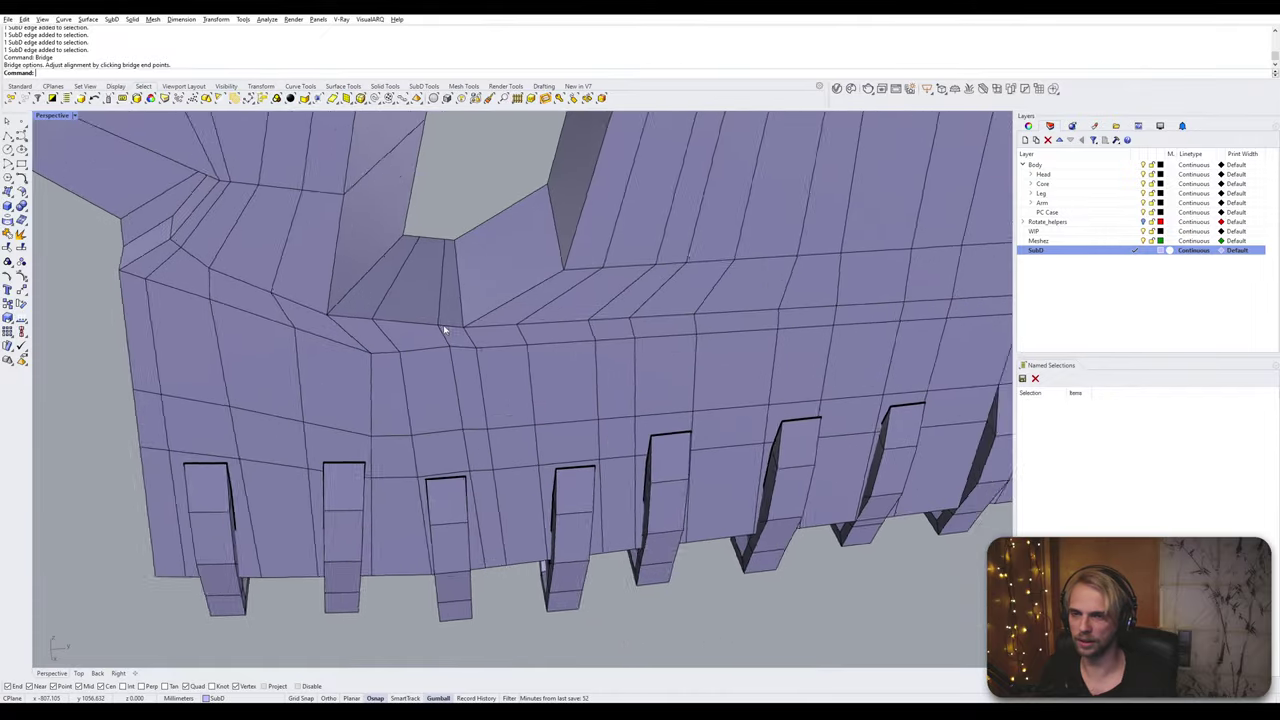
{"action": "scroll", "coordinate": [445, 330], "scroll_direction": "down", "scroll_amount": 2}
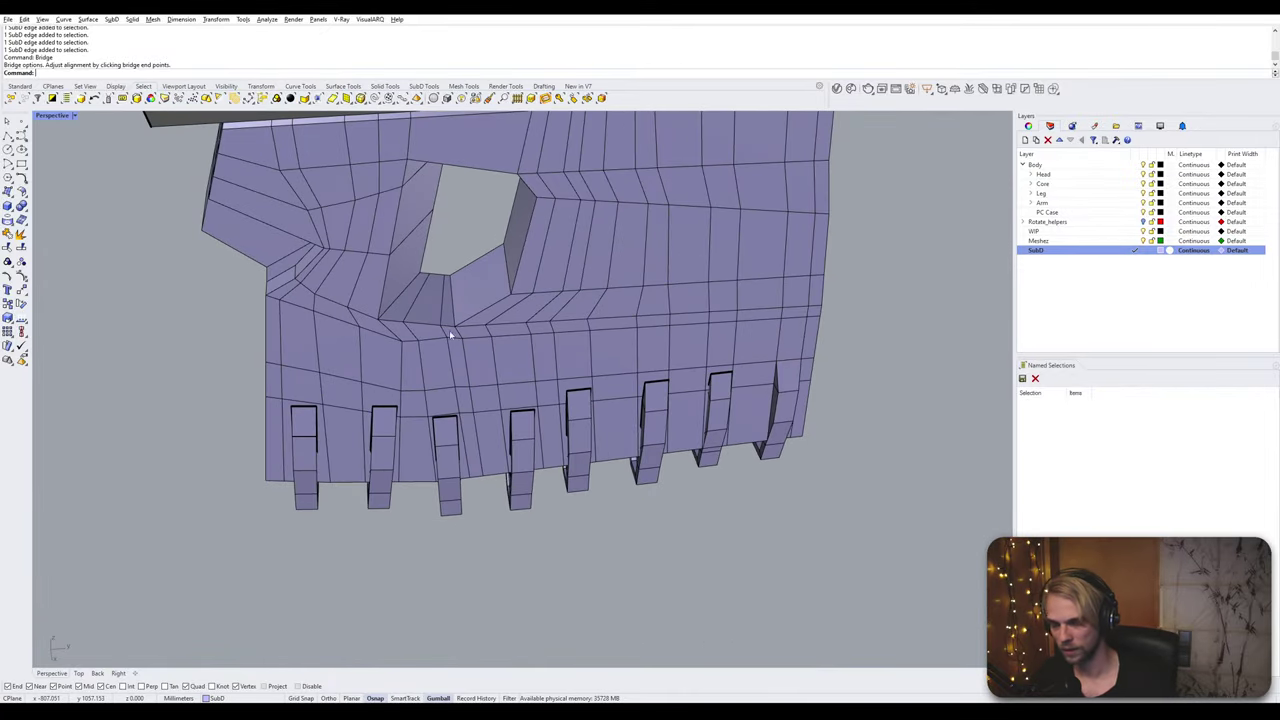
{"action": "right_click_drag", "start_coordinate": [450, 335], "coordinate": [488, 390]}
{"action": "key", "text": "Tab"}
{"action": "key", "text": "Tab"}
{"action": "right_click_drag", "start_coordinate": [533, 392], "coordinate": [560, 207]}
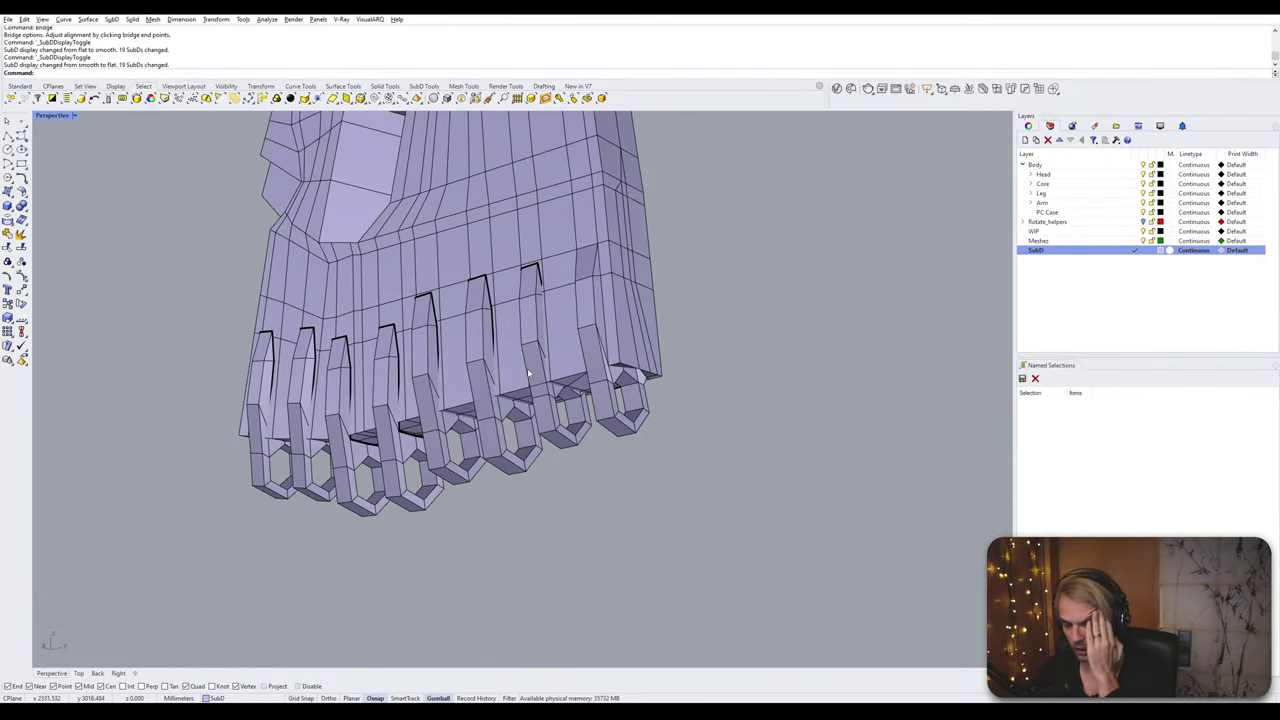
{"action": "right_click_drag", "start_coordinate": [551, 358], "coordinate": [510, 368]}
{"action": "scroll", "coordinate": [466, 318], "scroll_direction": "up", "scroll_amount": 4}
{"action": "right_click_drag", "start_coordinate": [480, 322], "coordinate": [388, 302]}
{"action": "scroll", "coordinate": [549, 234], "scroll_direction": "up", "scroll_amount": 2}
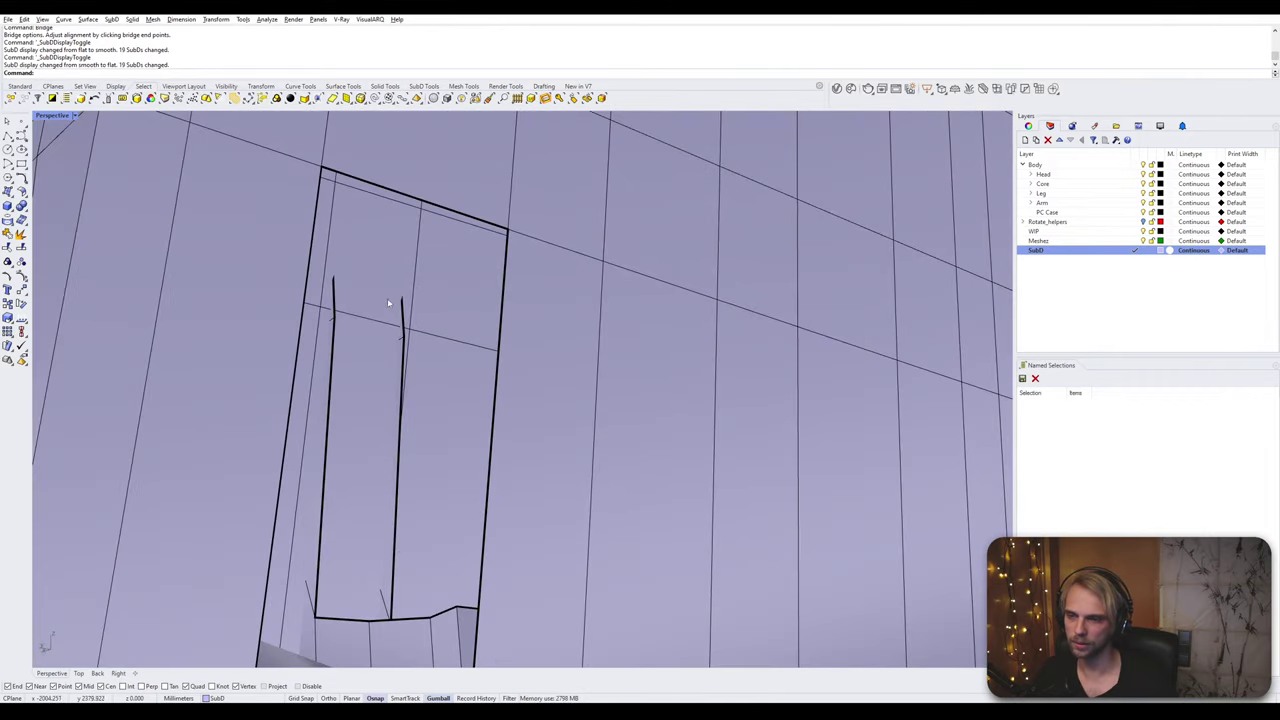
Step: Delete the two strip faces over the first finger slot, then the two faces above the next slot
{"action": "left_click", "coordinate": [356, 281], "text": "ctrl+shift"}
{"action": "left_click", "coordinate": [355, 440], "text": "ctrl+shift"}
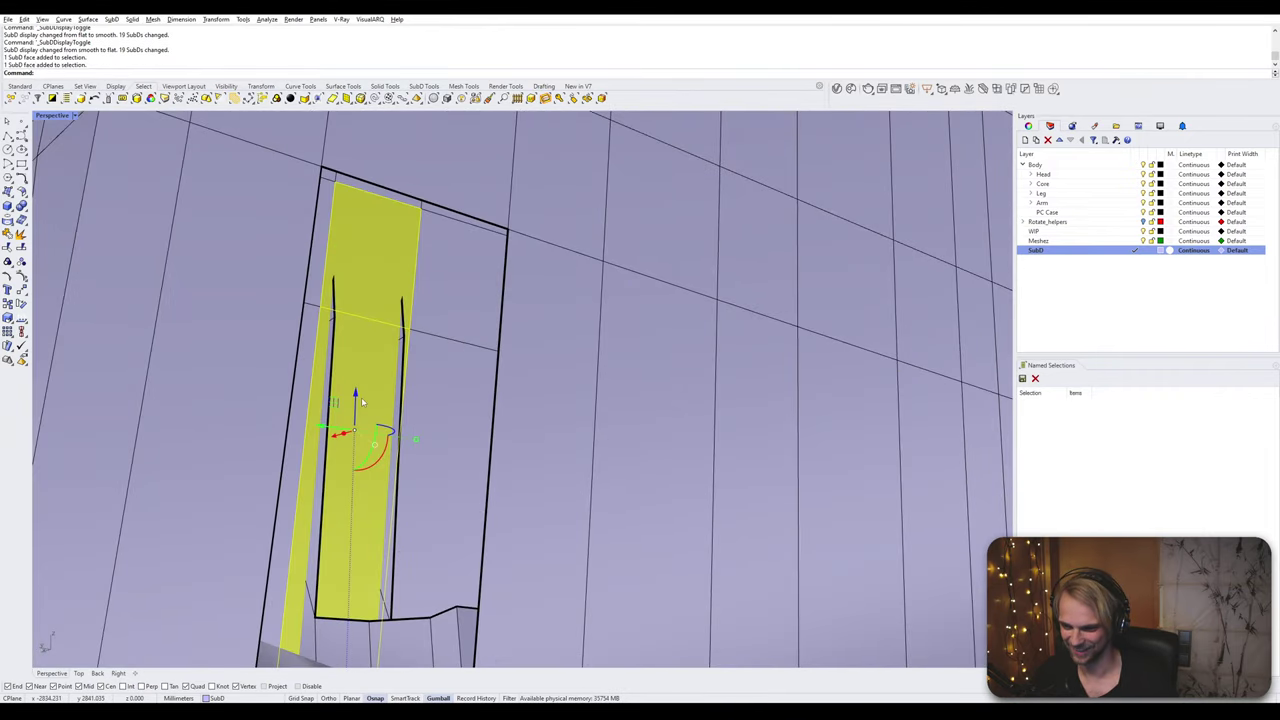
{"action": "key", "text": "Delete"}
{"action": "scroll", "coordinate": [361, 397], "scroll_direction": "down", "scroll_amount": 5}
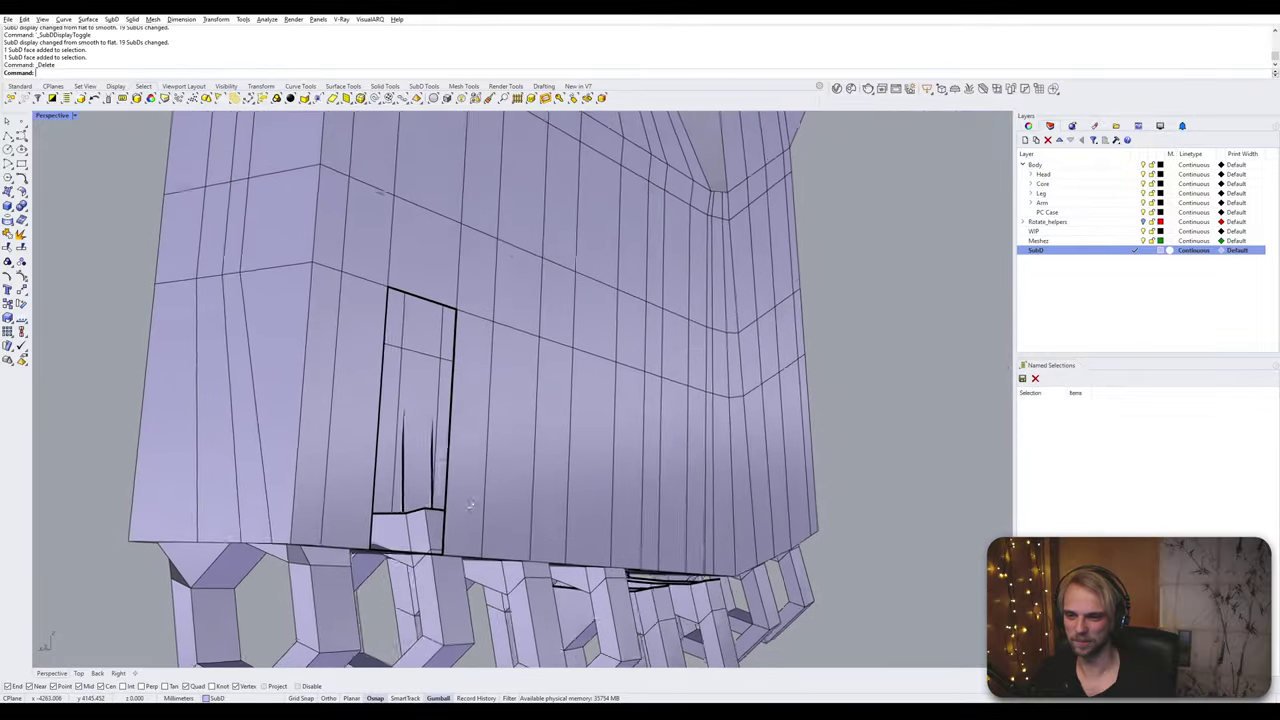
{"action": "scroll", "coordinate": [470, 505], "scroll_direction": "up", "scroll_amount": 8}
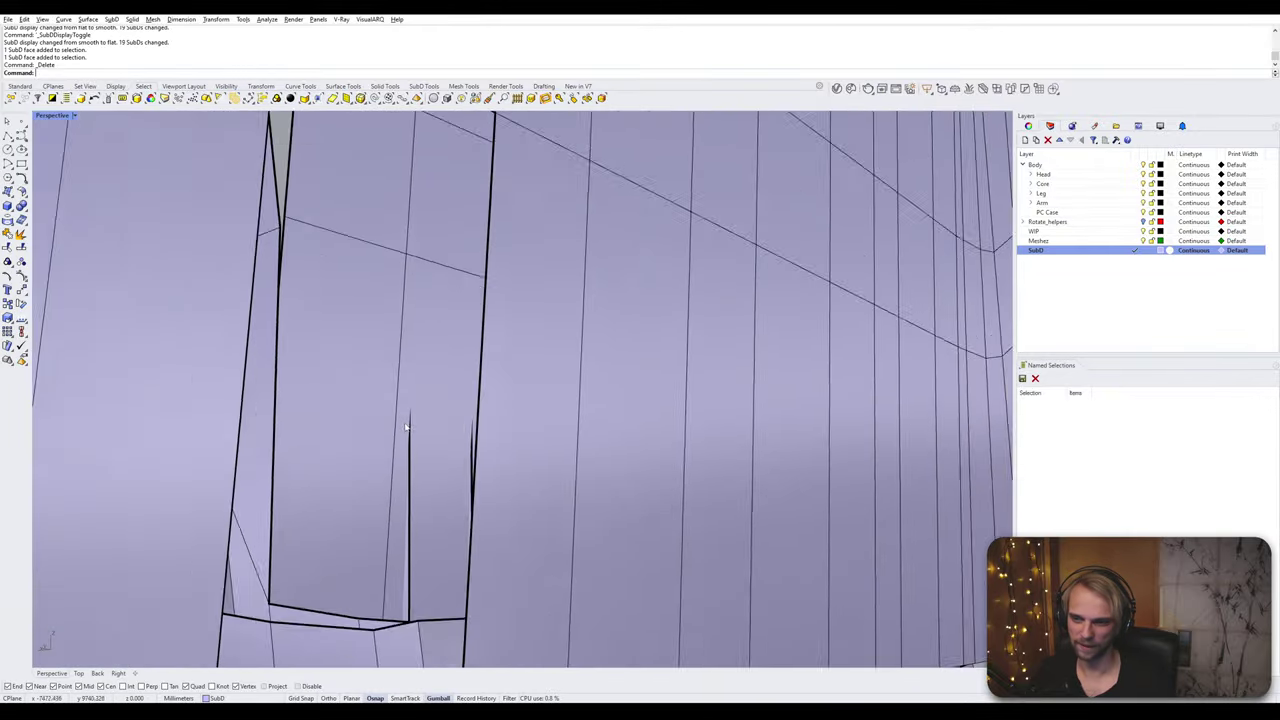
{"action": "left_click", "coordinate": [434, 393], "text": "ctrl+shift"}
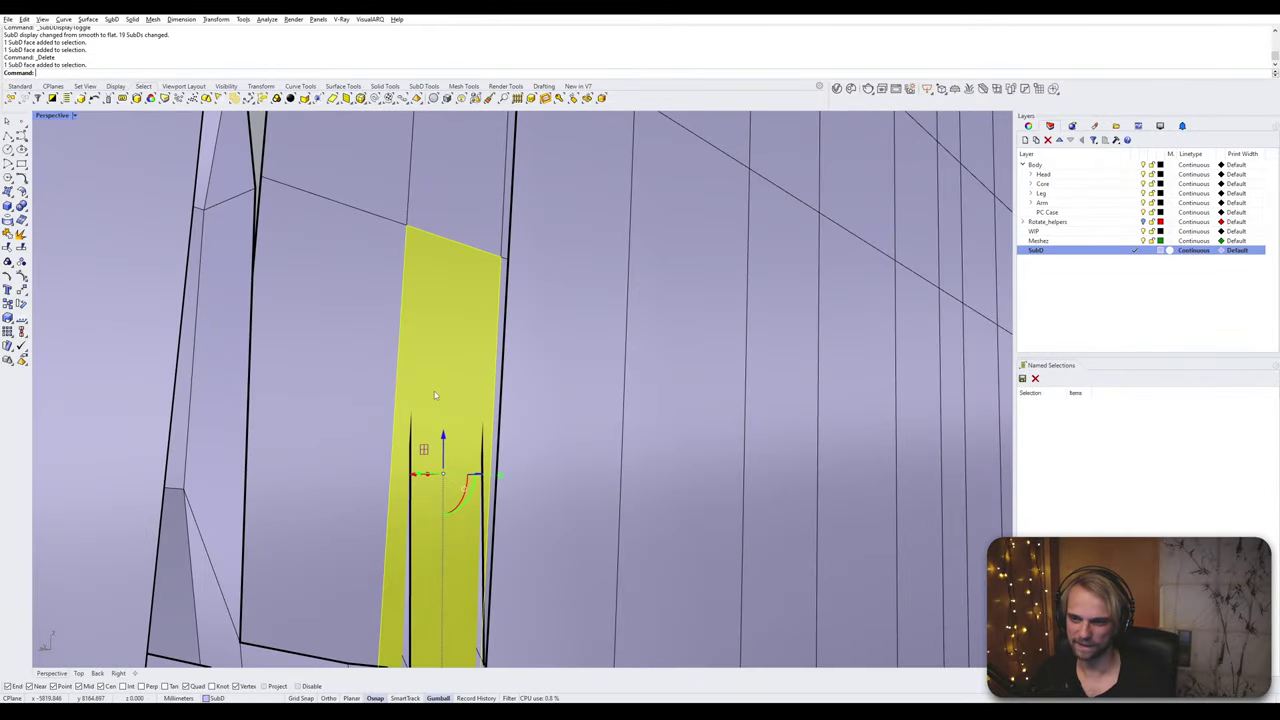
{"action": "scroll", "coordinate": [380, 335], "scroll_direction": "down", "scroll_amount": 4}
{"action": "mouse_move", "coordinate": [374, 353]}
{"action": "right_mouse_down"}
{"action": "mouse_move", "coordinate": [174, 397]}
{"action": "mouse_move", "coordinate": [389, 355]}
{"action": "mouse_move", "coordinate": [436, 303]}
{"action": "mouse_move", "coordinate": [460, 330]}
{"action": "mouse_move", "coordinate": [600, 343]}
{"action": "mouse_move", "coordinate": [500, 372]}
{"action": "mouse_move", "coordinate": [529, 303]}
{"action": "mouse_move", "coordinate": [312, 212]}
{"action": "mouse_move", "coordinate": [375, 332]}
{"action": "right_mouse_up"}
{"action": "left_click", "coordinate": [436, 303], "text": "ctrl+shift"}
{"action": "key", "text": "Delete"}
Step: For the next three finger slots, delete the top face and the tall face below it
{"action": "left_click", "coordinate": [312, 212], "text": "ctrl+shift"}
{"action": "left_click", "coordinate": [330, 400], "text": "ctrl+shift"}
{"action": "key", "text": "Delete"}
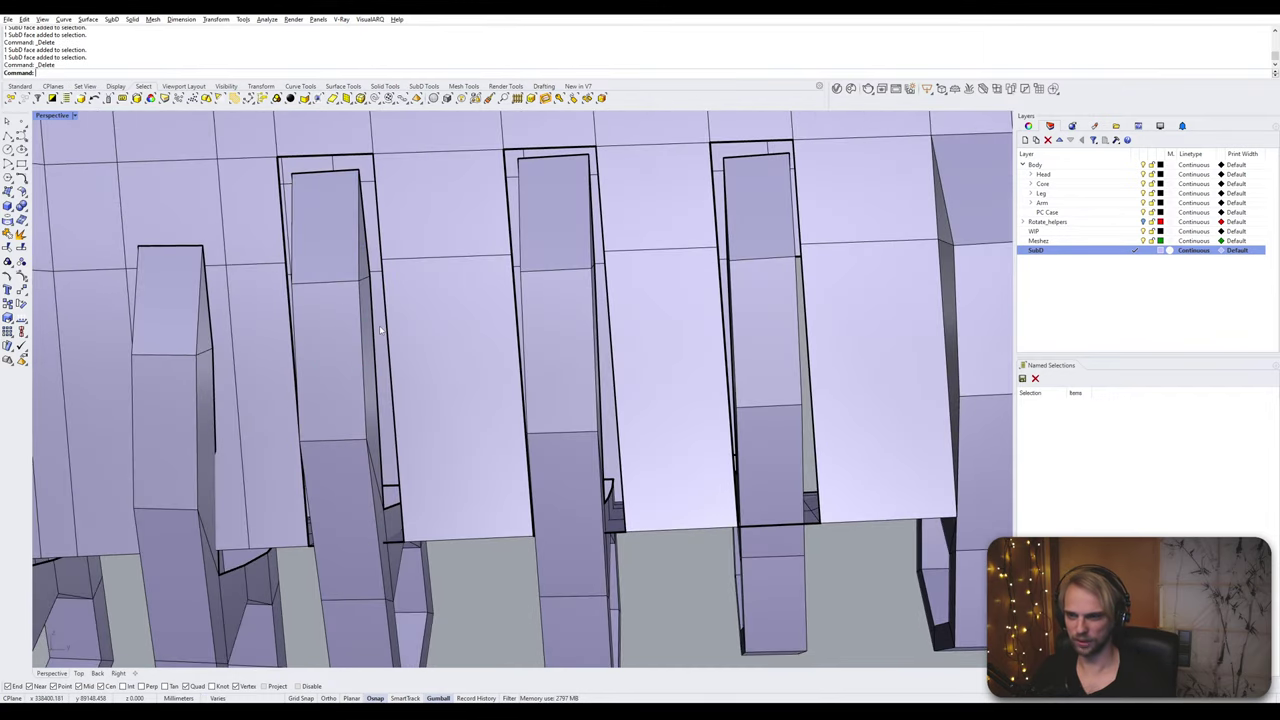
{"action": "right_click_drag", "start_coordinate": [330, 400], "coordinate": [402, 361]}
{"action": "scroll", "coordinate": [388, 308], "scroll_direction": "up", "scroll_amount": 5}
{"action": "left_click", "coordinate": [392, 232], "text": "ctrl+shift"}
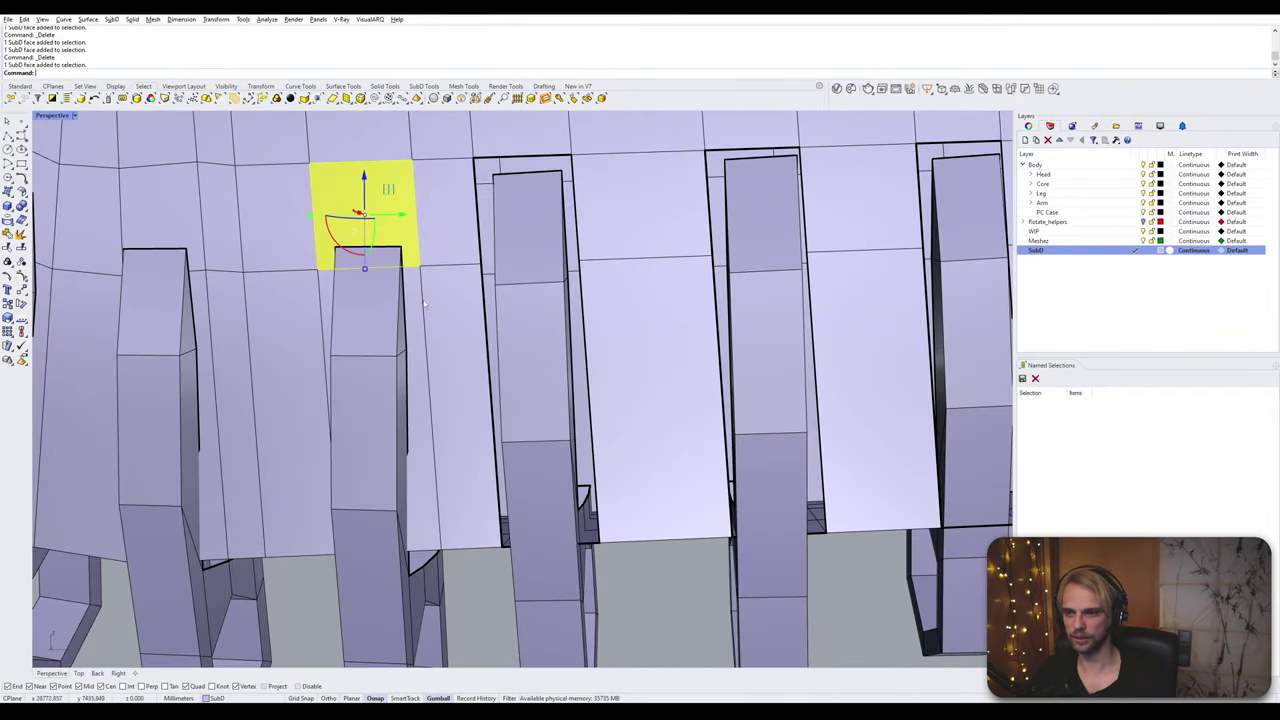
{"action": "left_click", "coordinate": [419, 314], "text": "ctrl+shift"}
{"action": "key", "text": "Delete"}
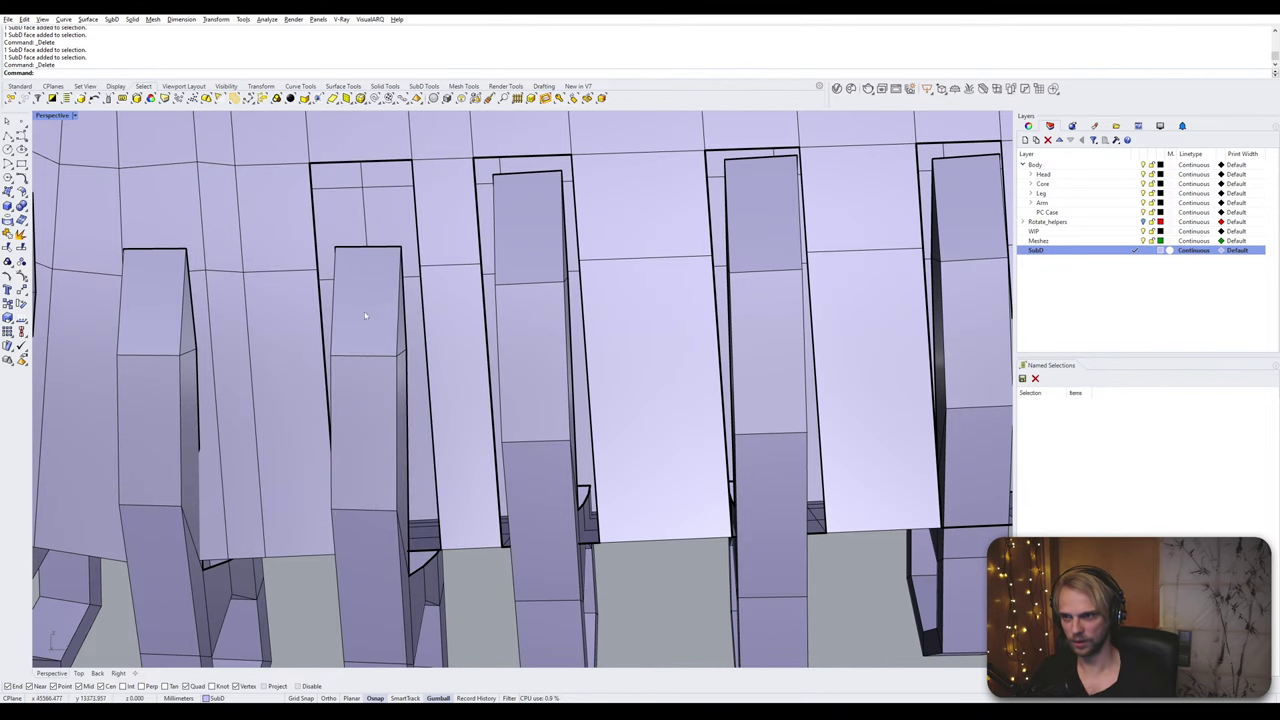
{"action": "right_click_drag", "start_coordinate": [365, 316], "coordinate": [605, 346], "text": "shift"}
{"action": "left_click", "coordinate": [400, 243], "text": "ctrl+shift"}
{"action": "left_click", "coordinate": [437, 349], "text": "ctrl+shift"}
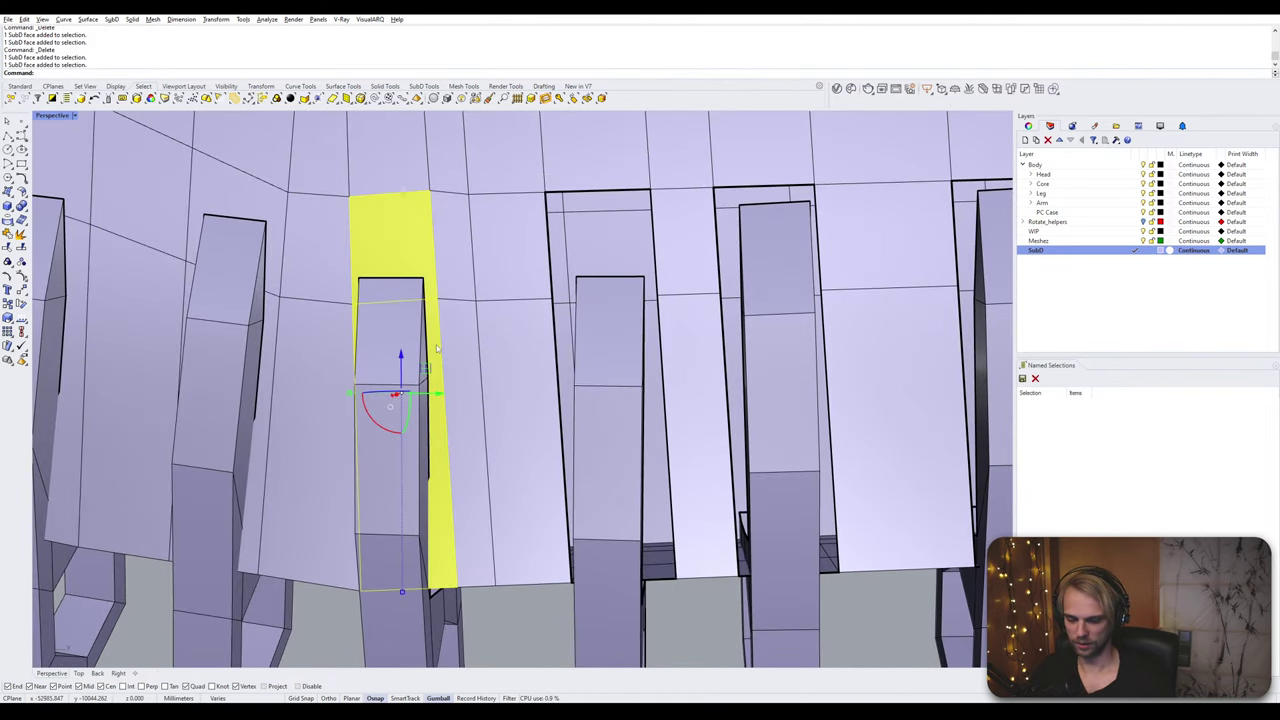
{"action": "key", "text": "Delete"}
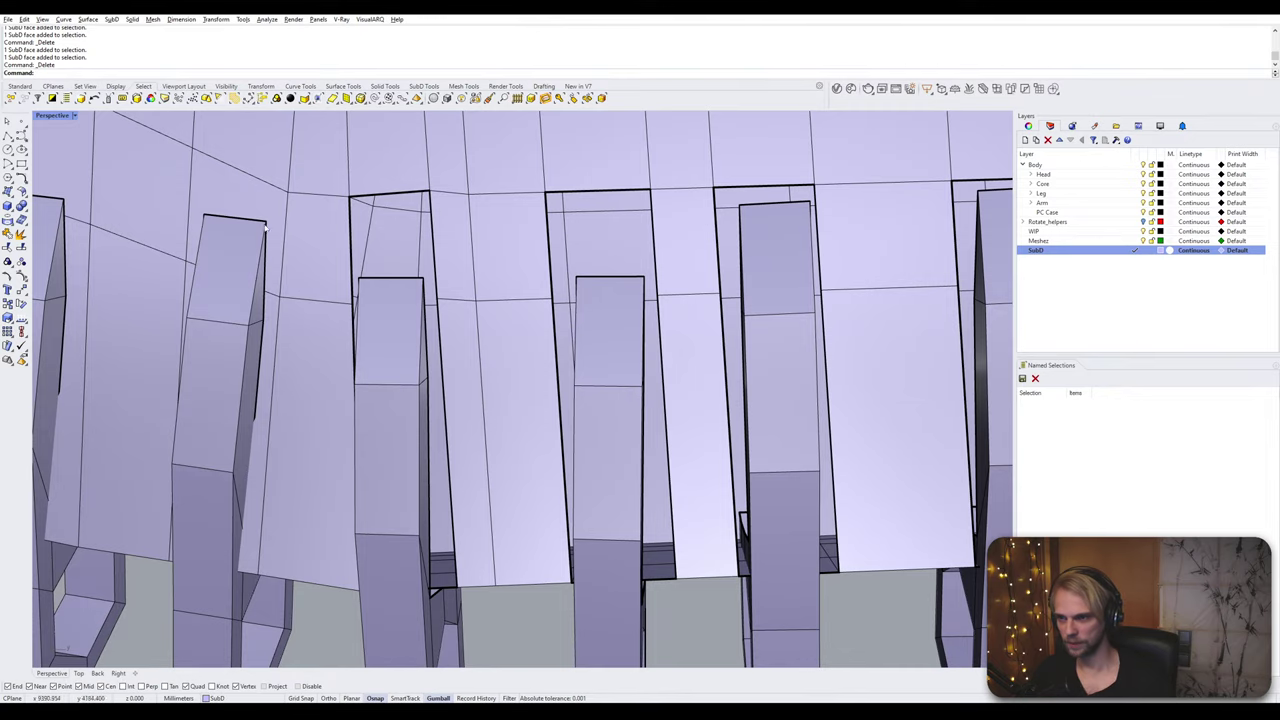
Step: Delete the two faces behind the left finger, plus that slot's top and side faces
{"action": "left_click", "coordinate": [251, 212], "text": "ctrl+shift"}
{"action": "scroll", "coordinate": [263, 333], "scroll_direction": "up", "scroll_amount": 5}
{"action": "left_click", "coordinate": [280, 314], "text": "ctrl+shift"}
{"action": "key", "text": "Delete"}
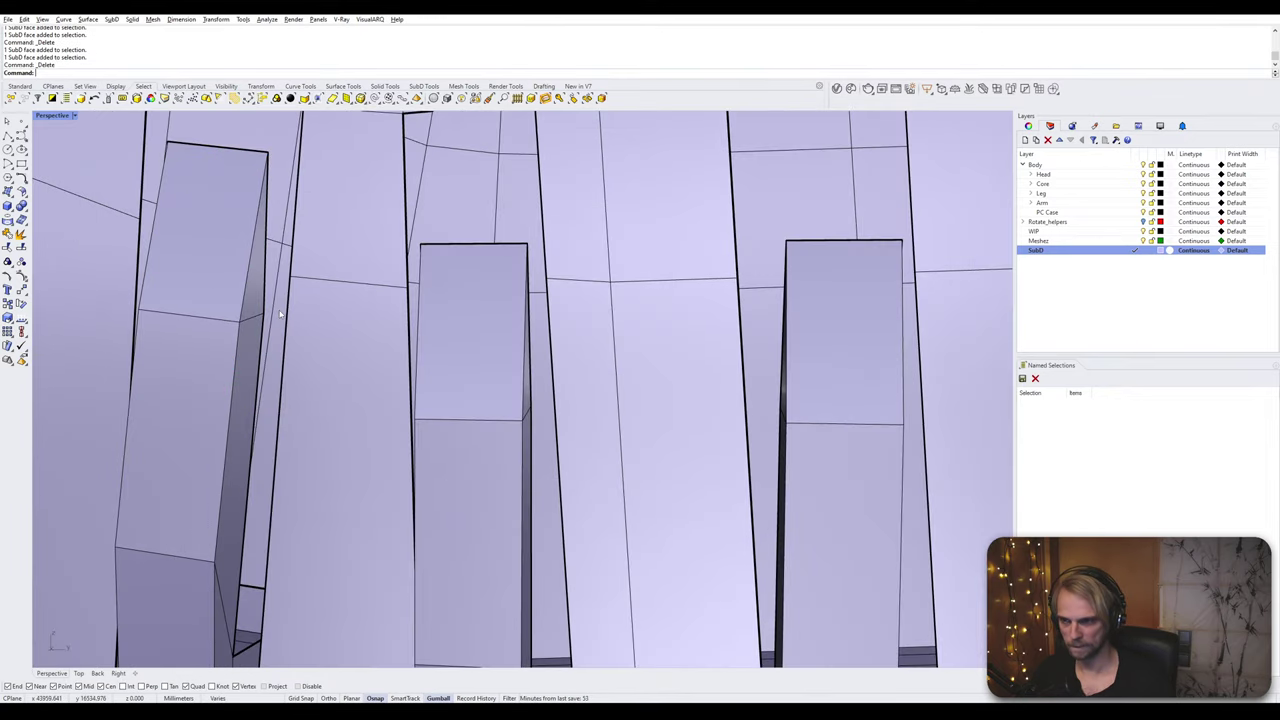
{"action": "scroll", "coordinate": [281, 315], "scroll_direction": "down", "scroll_amount": 6}
{"action": "scroll", "coordinate": [259, 224], "scroll_direction": "up", "scroll_amount": 3}
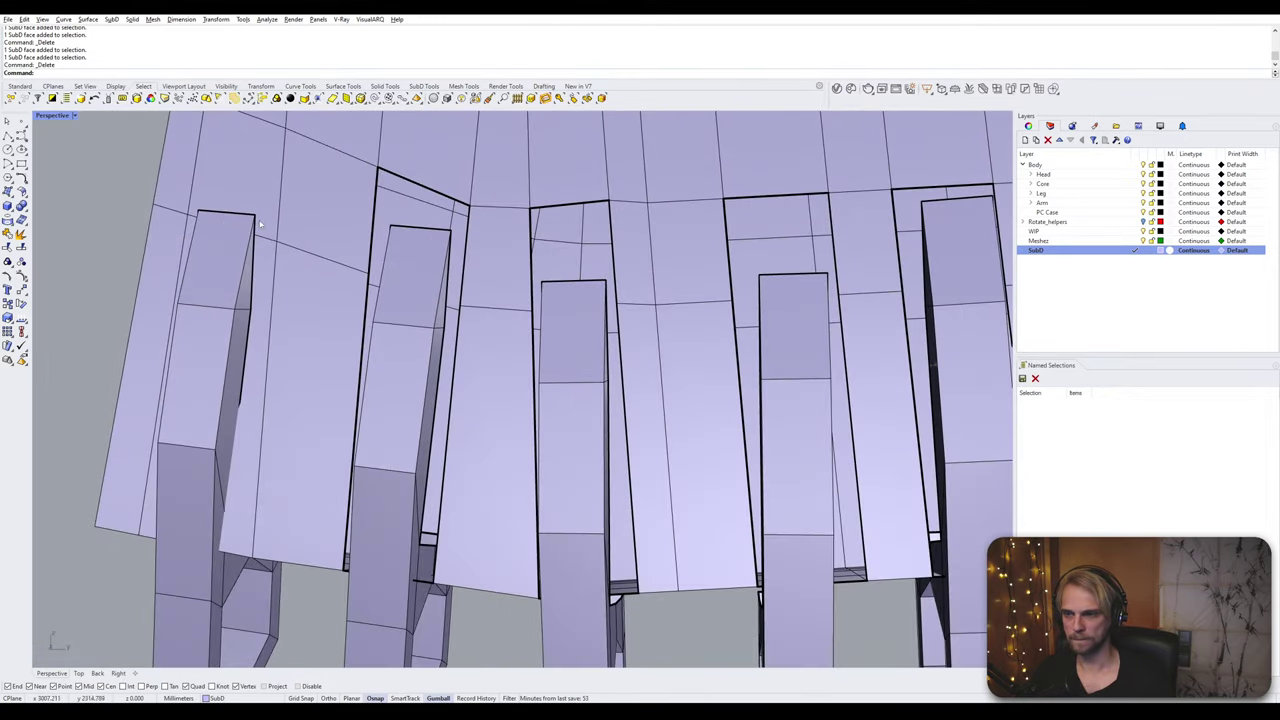
{"action": "left_click", "coordinate": [259, 224], "text": "ctrl+shift"}
{"action": "left_click", "coordinate": [261, 271], "text": "ctrl+shift"}
{"action": "key", "text": "Delete"}
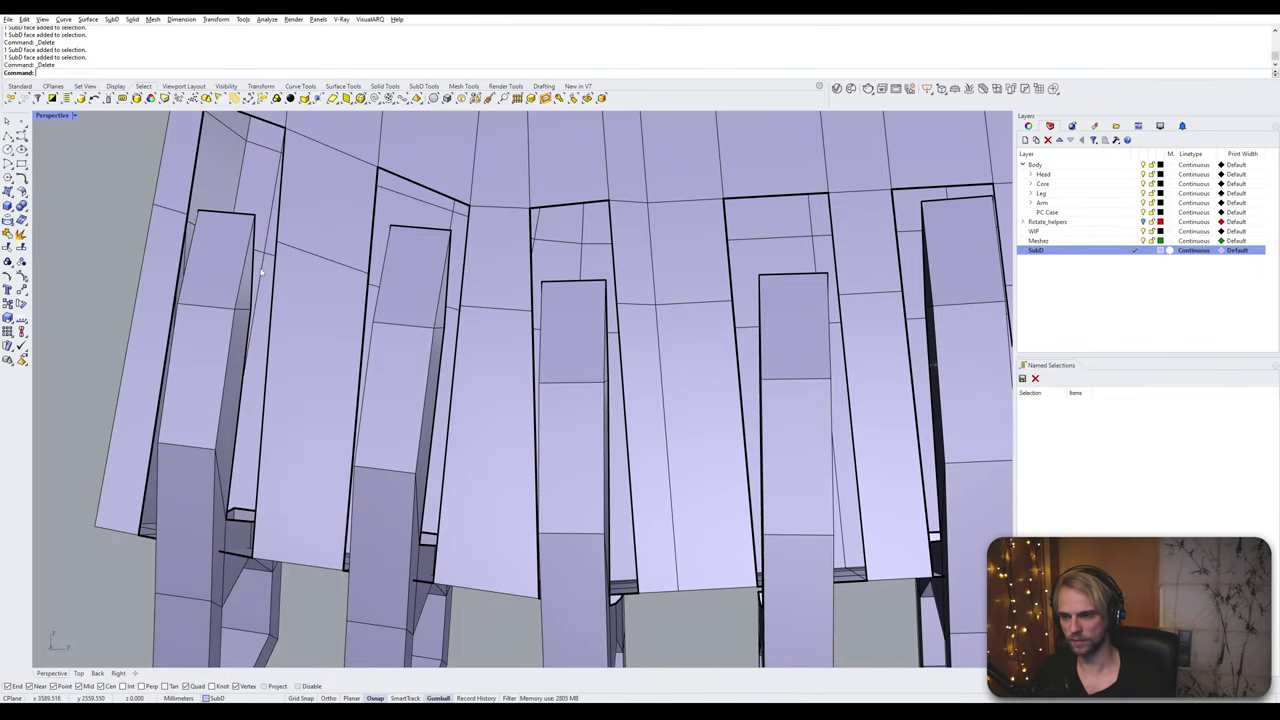
{"action": "scroll", "coordinate": [260, 271], "scroll_direction": "down", "scroll_amount": 6}
Step: Delete three faces along the upper edge of the first leg opening
{"action": "scroll", "coordinate": [424, 292], "scroll_direction": "up", "scroll_amount": 6}
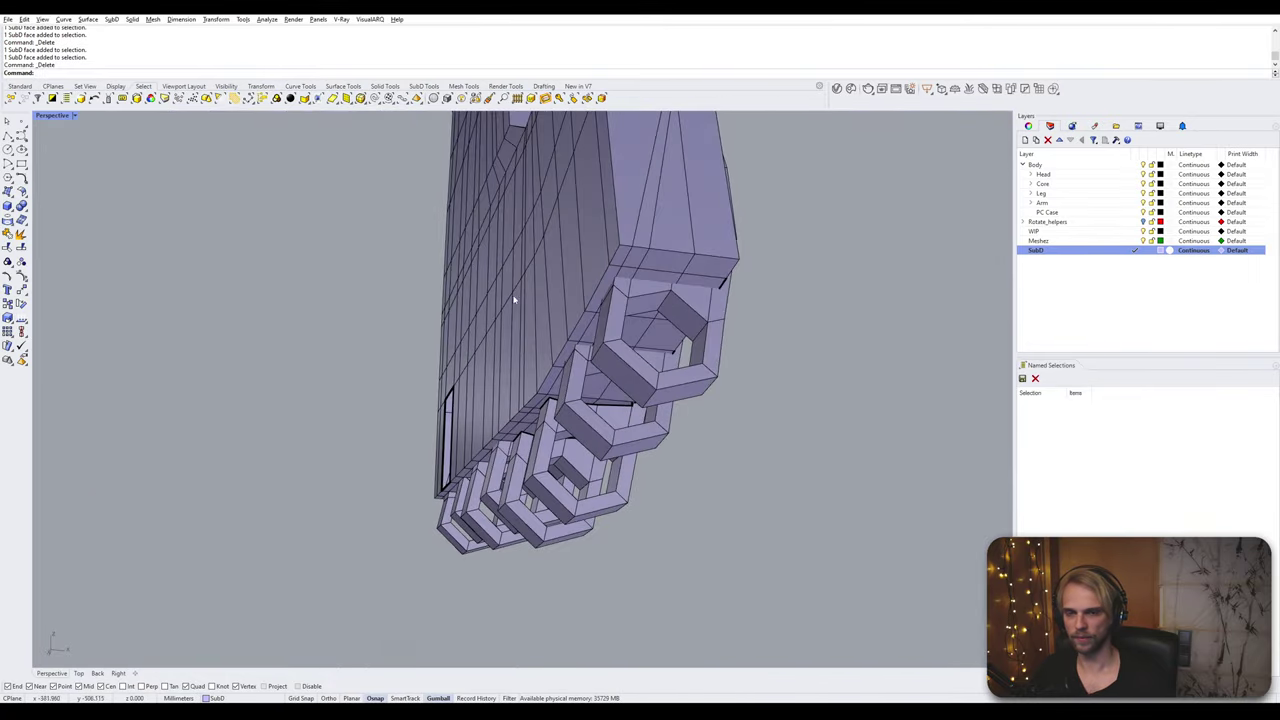
{"action": "left_click", "coordinate": [452, 218], "text": "ctrl+shift"}
{"action": "left_click", "coordinate": [540, 216], "text": "ctrl+shift"}
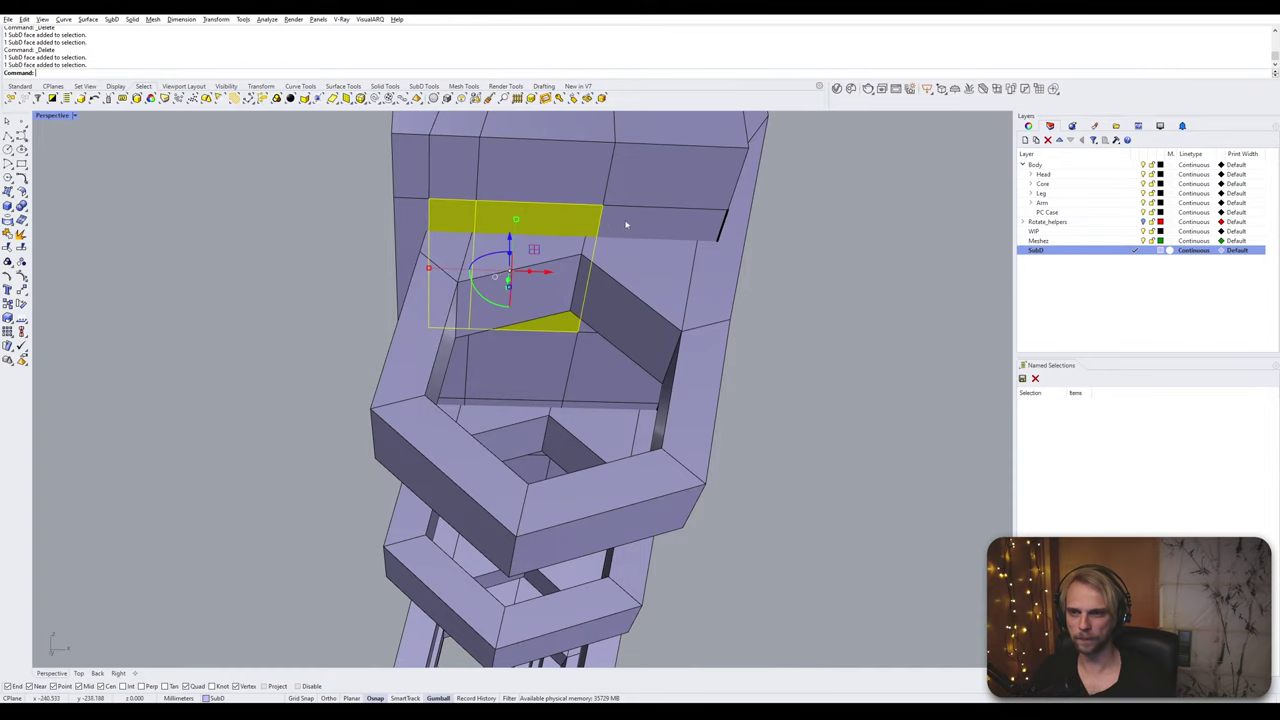
{"action": "left_click", "coordinate": [636, 222], "text": "ctrl+shift"}
{"action": "key", "text": "Delete"}
Step: Delete three more faces along the upper edge of the next opening
{"action": "scroll", "coordinate": [633, 210], "scroll_direction": "down", "scroll_amount": 3}
{"action": "right_click_drag", "start_coordinate": [600, 270], "coordinate": [697, 226]}
{"action": "scroll", "coordinate": [704, 208], "scroll_direction": "up", "scroll_amount": 5}
{"action": "left_click", "coordinate": [674, 212], "text": "ctrl+shift"}
{"action": "left_click", "coordinate": [737, 233], "text": "ctrl+shift"}
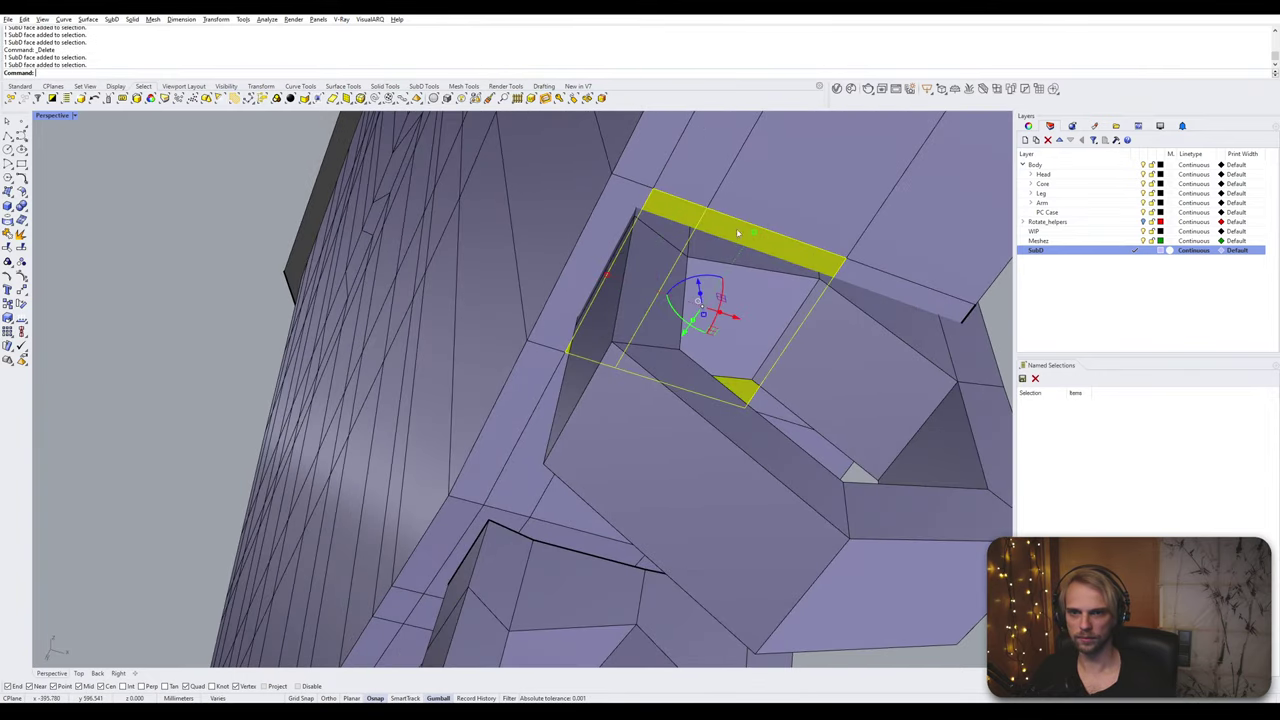
{"action": "left_click", "coordinate": [868, 280], "text": "ctrl+shift"}
{"action": "key", "text": "Delete"}
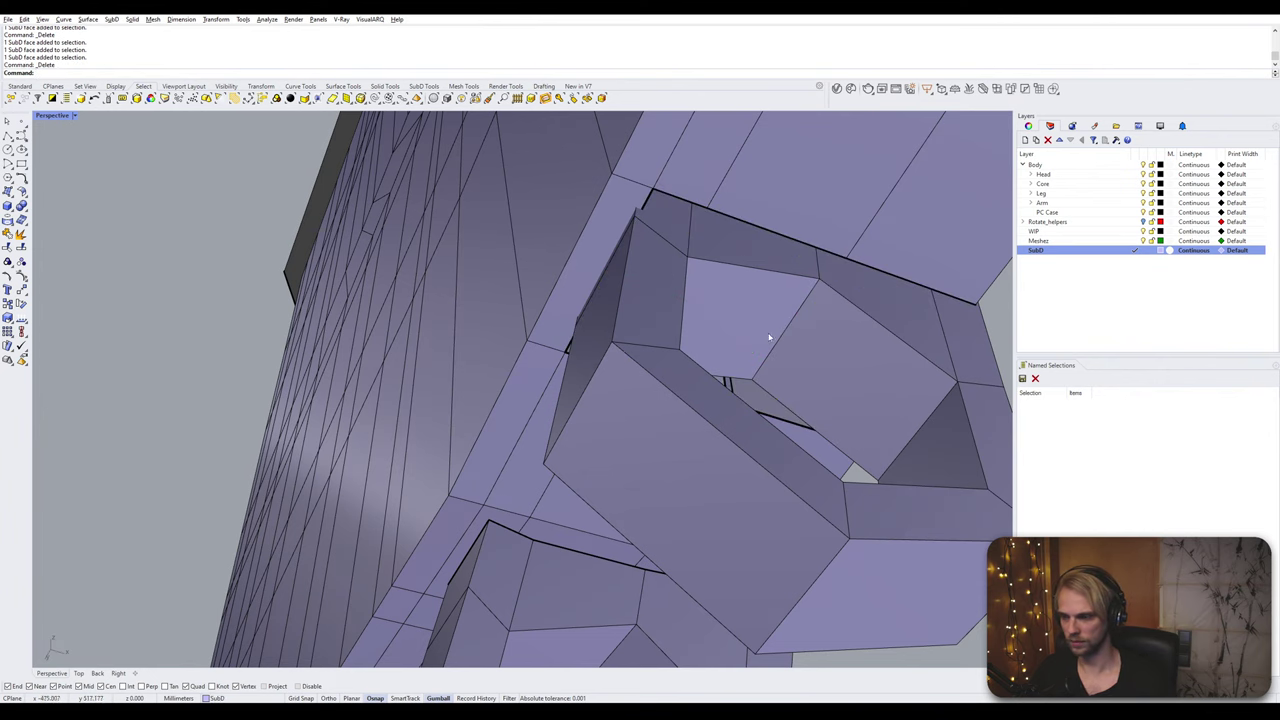
Step: Remove five further upper-edge faces around the leg opening in two passes
{"action": "right_click_drag", "start_coordinate": [769, 337], "coordinate": [575, 363]}
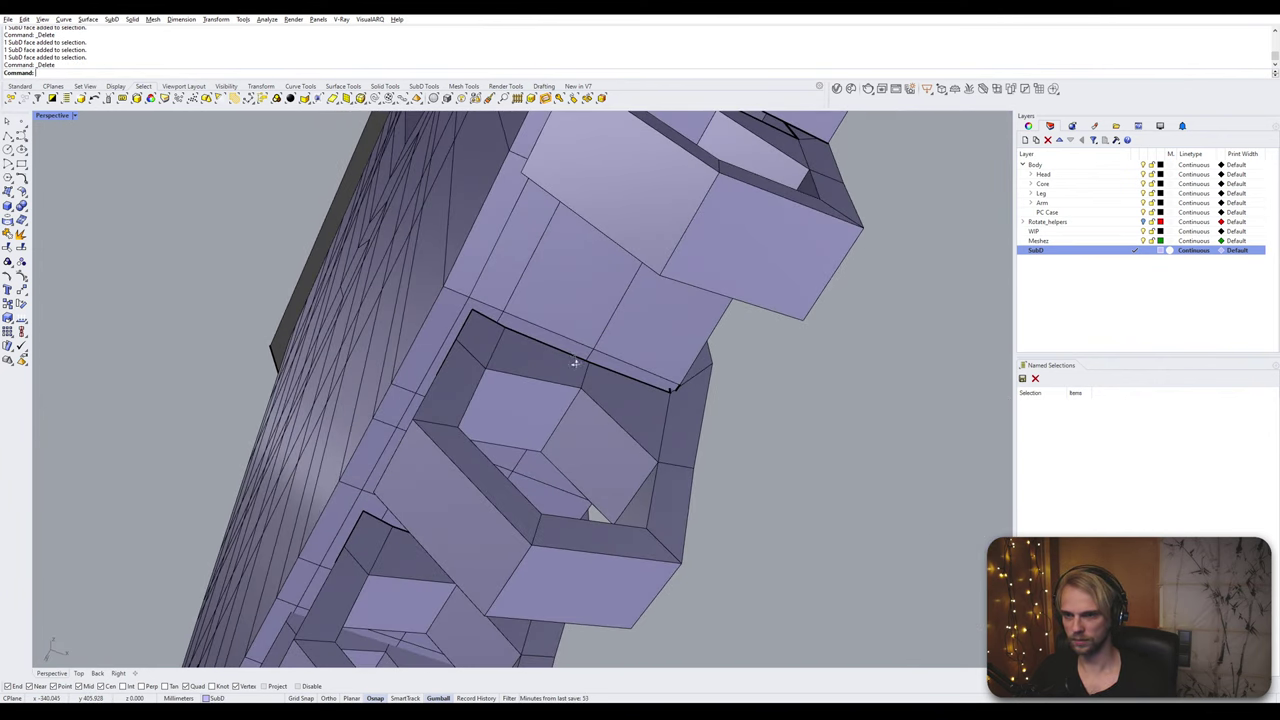
{"action": "scroll", "coordinate": [540, 335], "scroll_direction": "up", "scroll_amount": 6}
{"action": "left_click", "coordinate": [463, 315], "text": "ctrl+shift"}
{"action": "left_click", "coordinate": [507, 329], "text": "ctrl+shift"}
{"action": "left_click", "coordinate": [702, 410], "text": "ctrl+shift"}
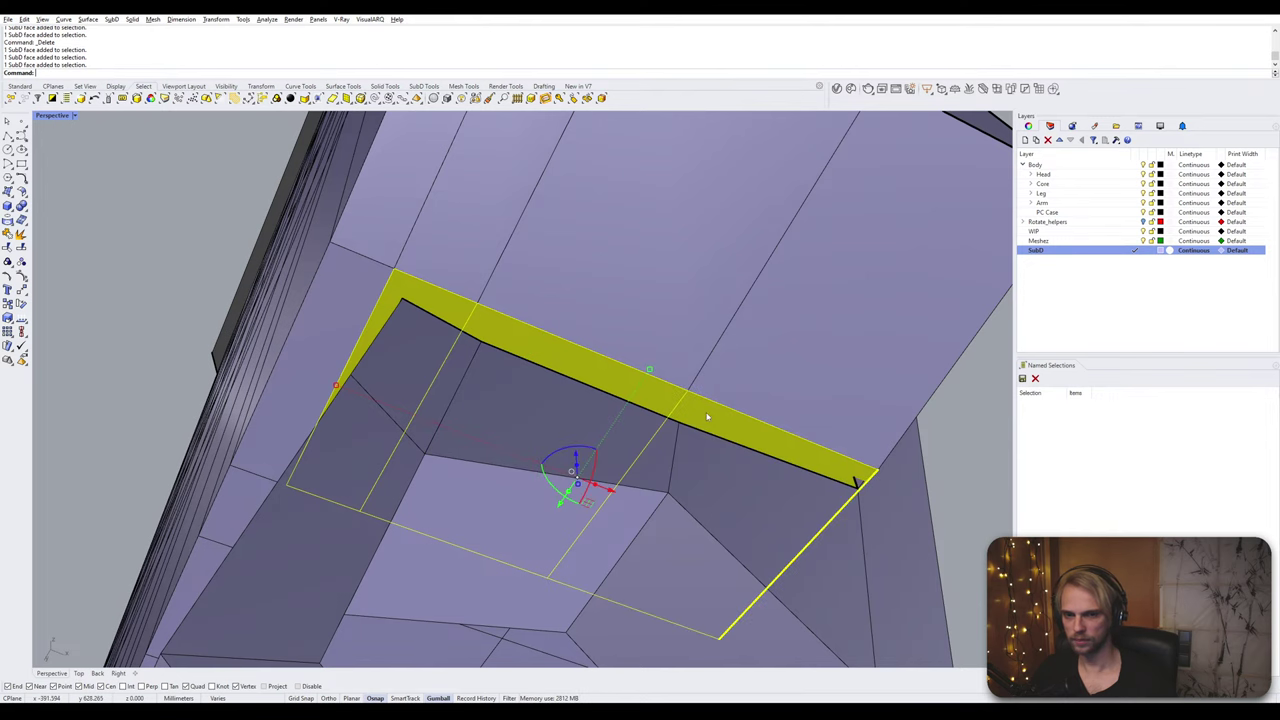
{"action": "key", "text": "Delete"}
{"action": "right_click_drag", "start_coordinate": [706, 416], "coordinate": [433, 336]}
{"action": "left_click", "coordinate": [530, 390], "text": "ctrl+shift"}
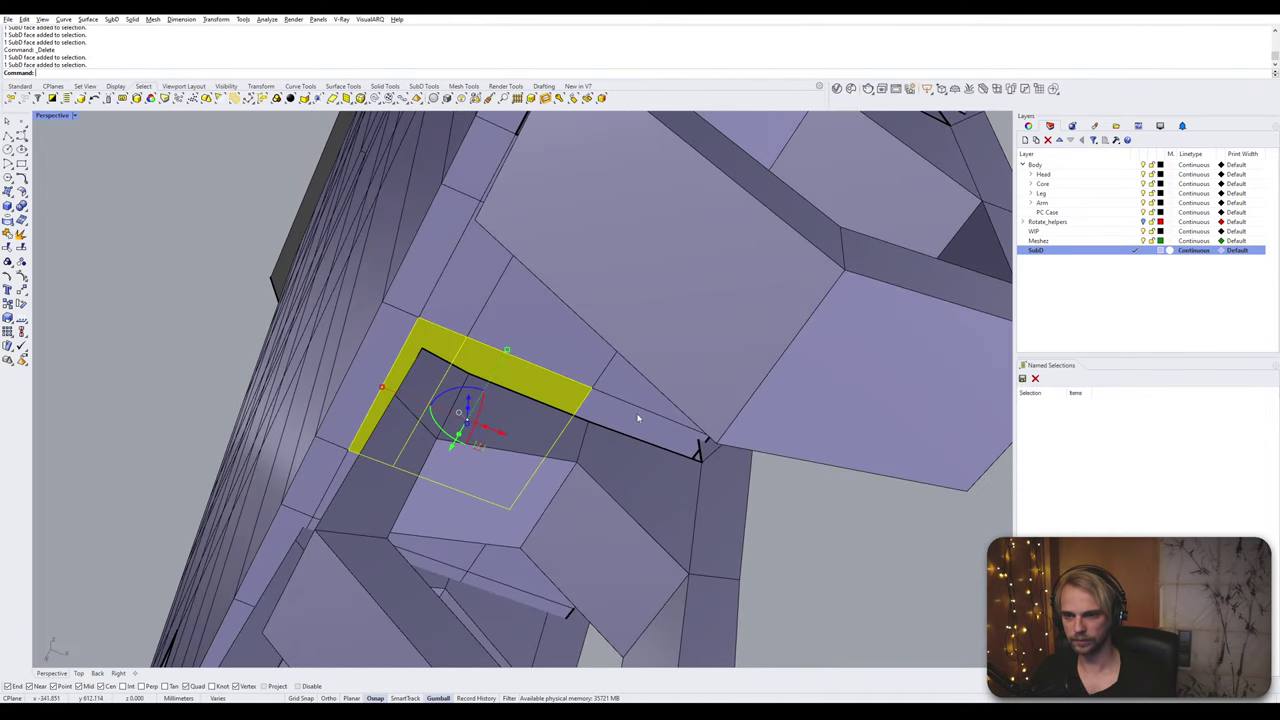
{"action": "left_click", "coordinate": [640, 425], "text": "ctrl+shift"}
{"action": "key", "text": "Delete"}
Step: Delete three faces along another stretch of the leg's upper edge
{"action": "right_click_drag", "start_coordinate": [640, 425], "coordinate": [523, 367]}
{"action": "scroll", "coordinate": [452, 352], "scroll_direction": "up", "scroll_amount": 8}
{"action": "left_click", "coordinate": [497, 332], "text": "ctrl+shift"}
{"action": "left_click", "coordinate": [578, 396], "text": "ctrl+shift"}
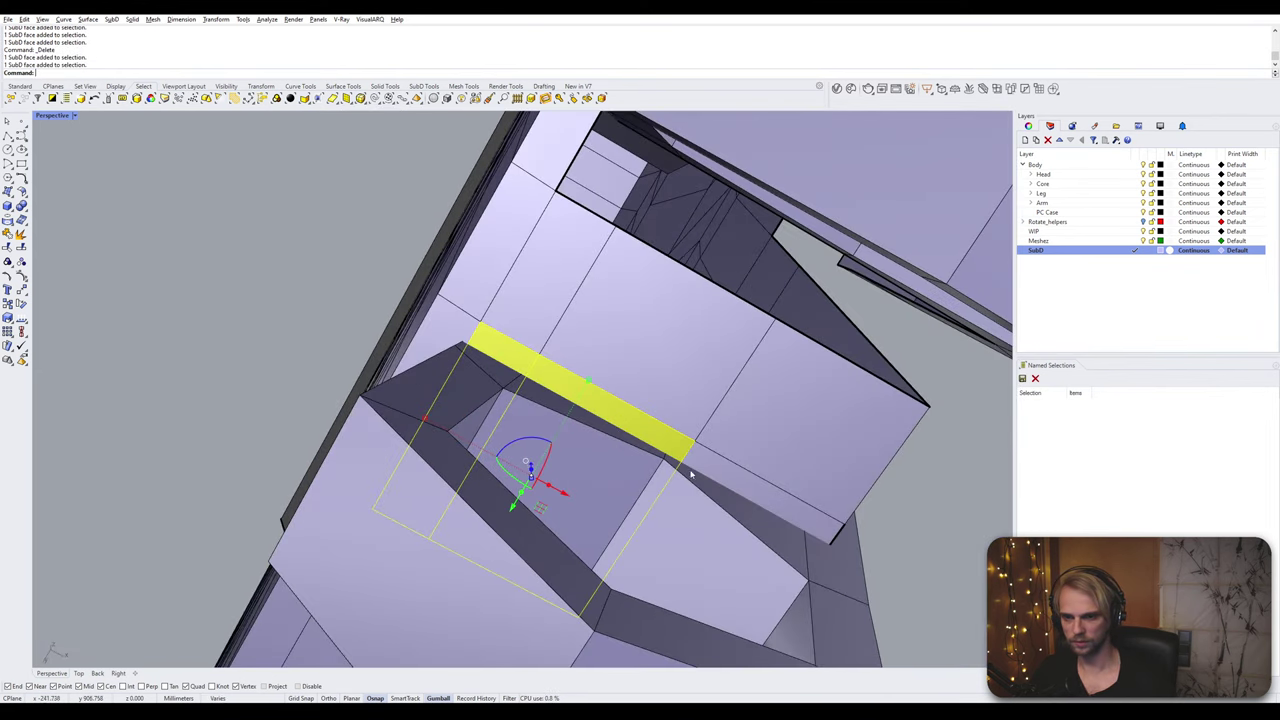
{"action": "left_click", "coordinate": [725, 476], "text": "ctrl+shift"}
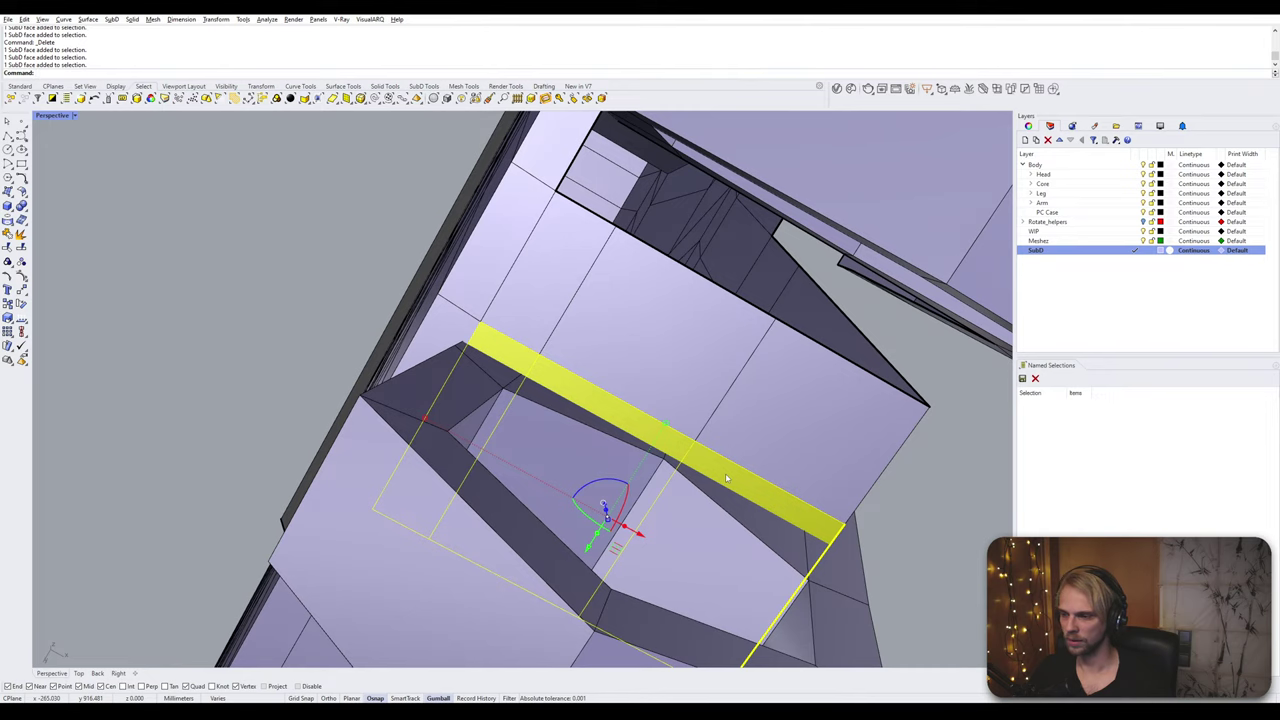
{"action": "key", "text": "Delete"}
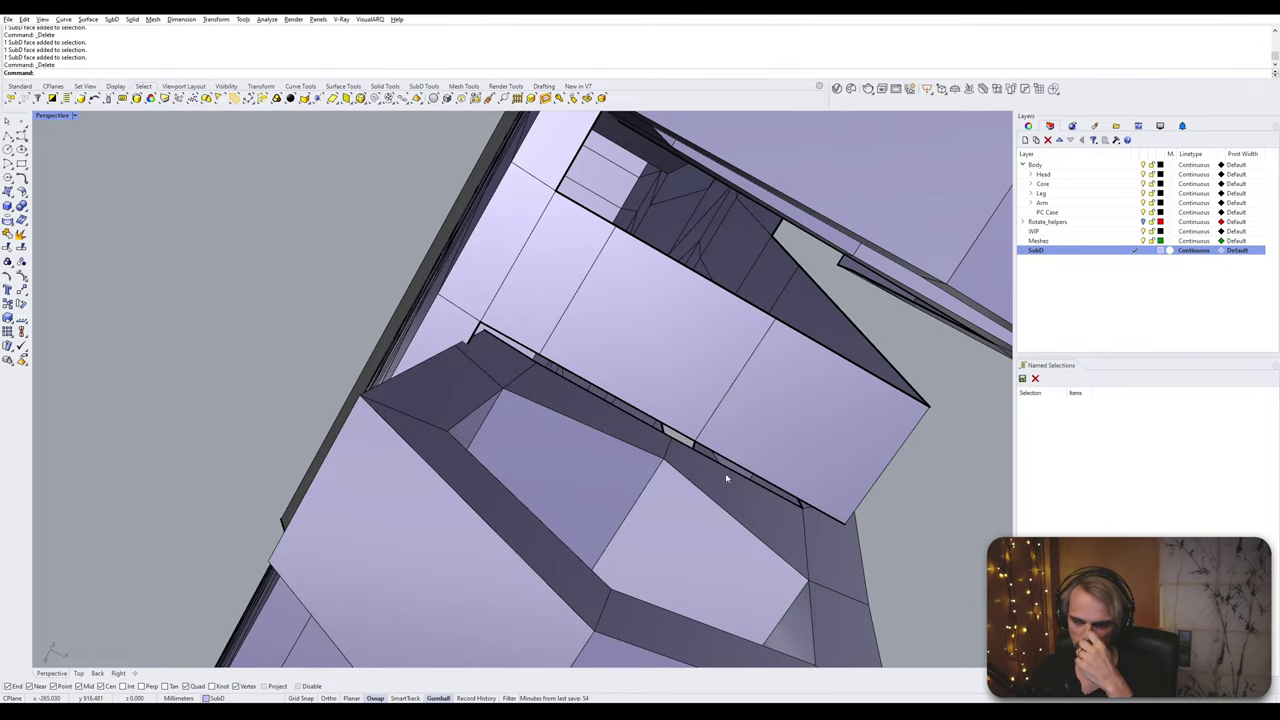
Step: Delete three faces along the upper edge of the hexagonal cuff
{"action": "right_click_drag", "start_coordinate": [414, 499], "coordinate": [474, 435]}
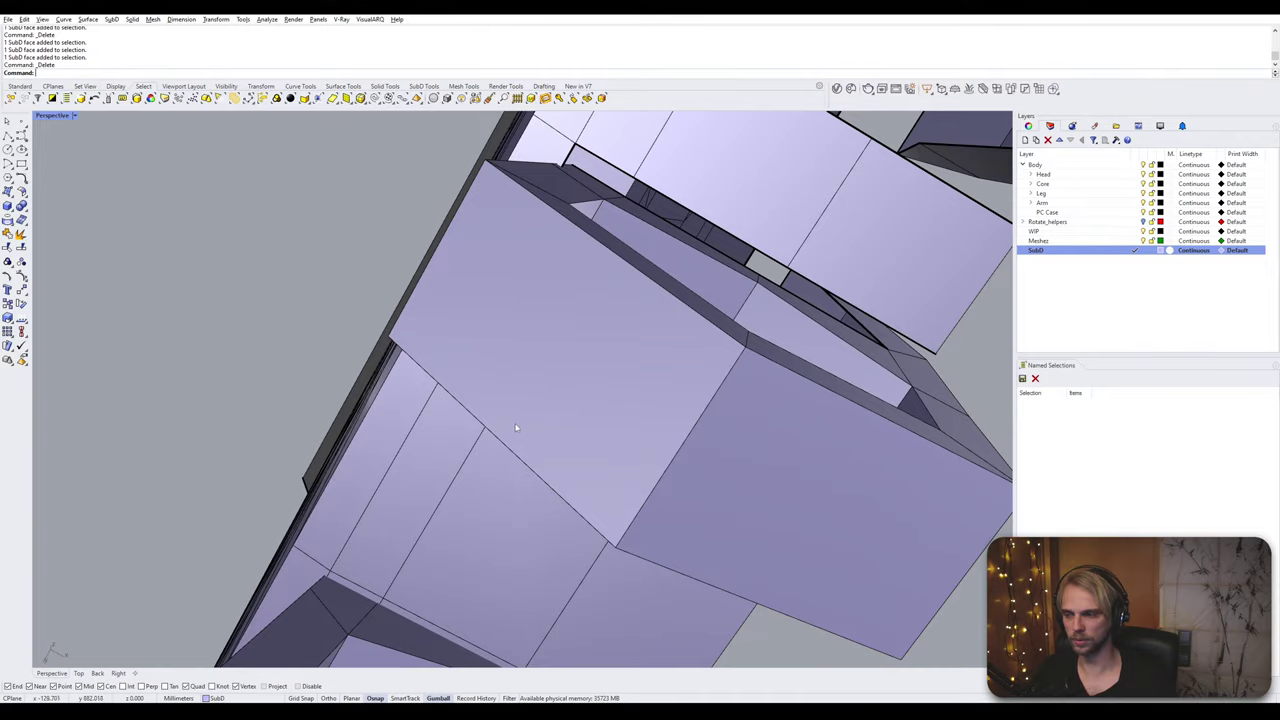
{"action": "right_click_drag", "start_coordinate": [514, 418], "coordinate": [517, 359]}
{"action": "scroll", "coordinate": [517, 359], "scroll_direction": "up", "scroll_amount": 10}
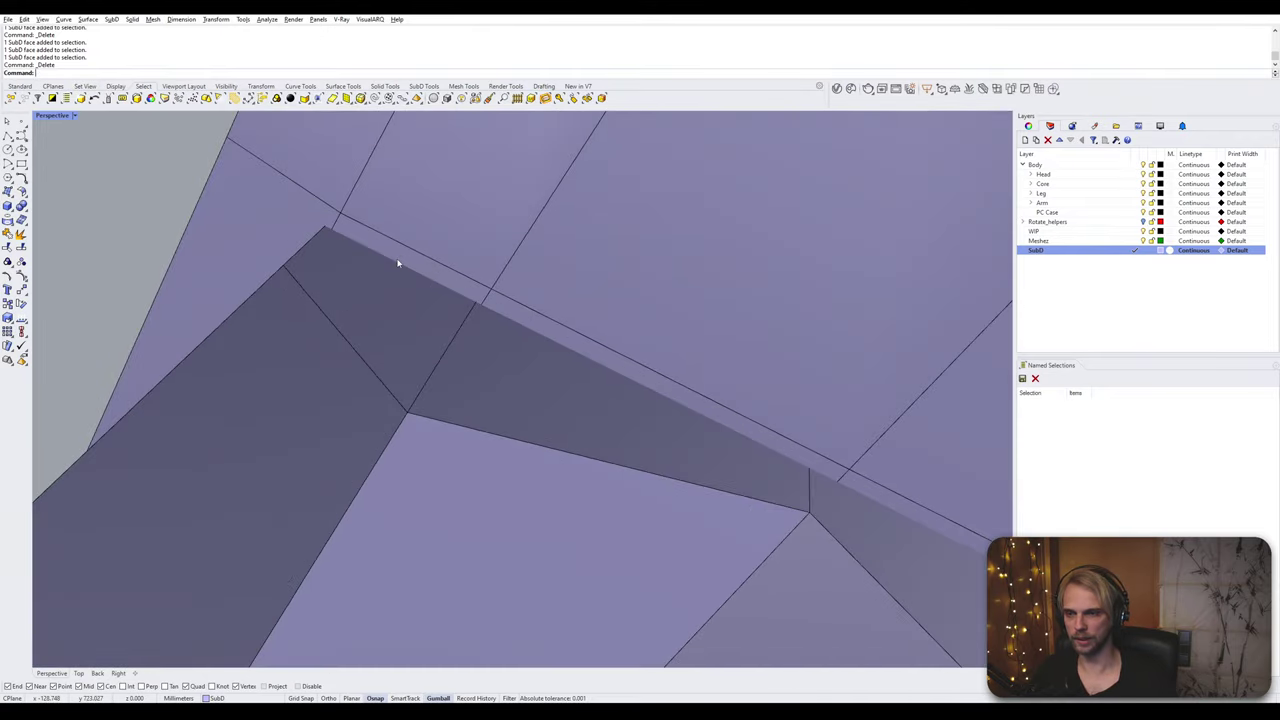
{"action": "left_click", "coordinate": [449, 295], "text": "ctrl+shift"}
{"action": "left_click", "coordinate": [543, 327], "text": "ctrl+shift"}
{"action": "scroll", "coordinate": [562, 350], "scroll_direction": "down", "scroll_amount": 4}
{"action": "right_click_drag", "start_coordinate": [770, 431], "coordinate": [577, 326], "text": "shift"}
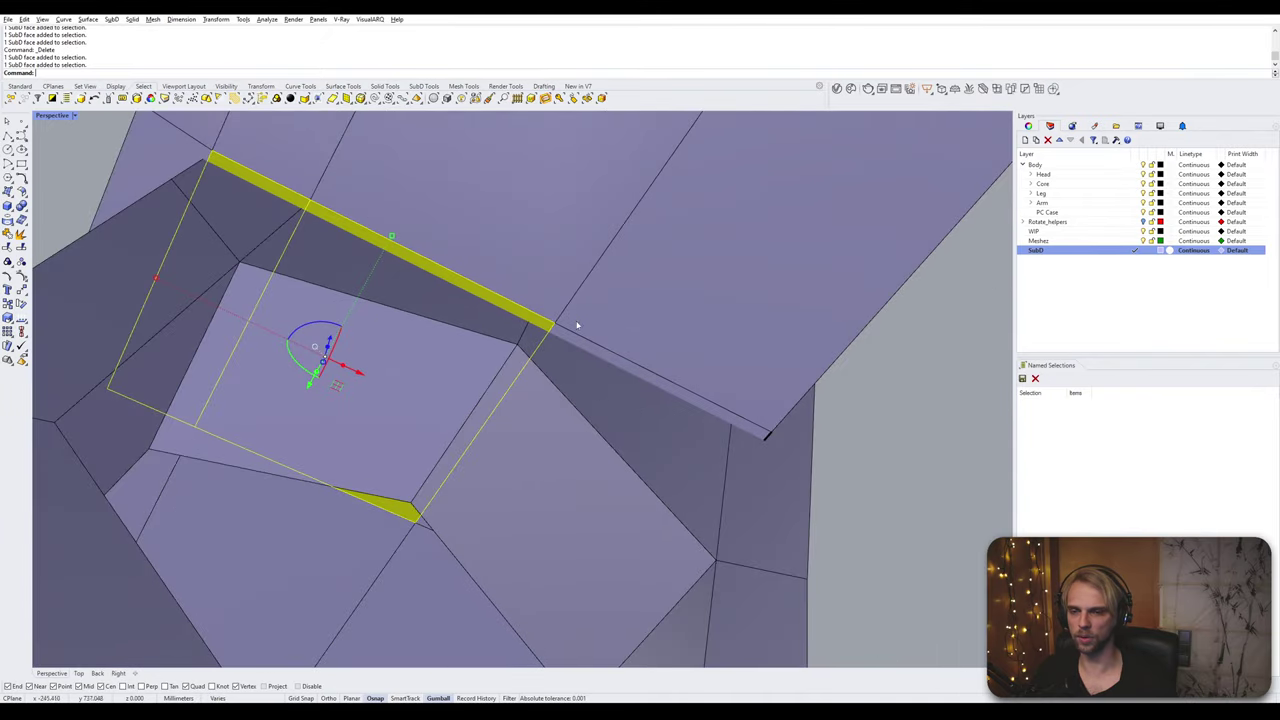
{"action": "scroll", "coordinate": [579, 330], "scroll_direction": "up", "scroll_amount": 4}
{"action": "left_click", "coordinate": [584, 358], "text": "ctrl+shift"}
{"action": "key", "text": "Delete"}
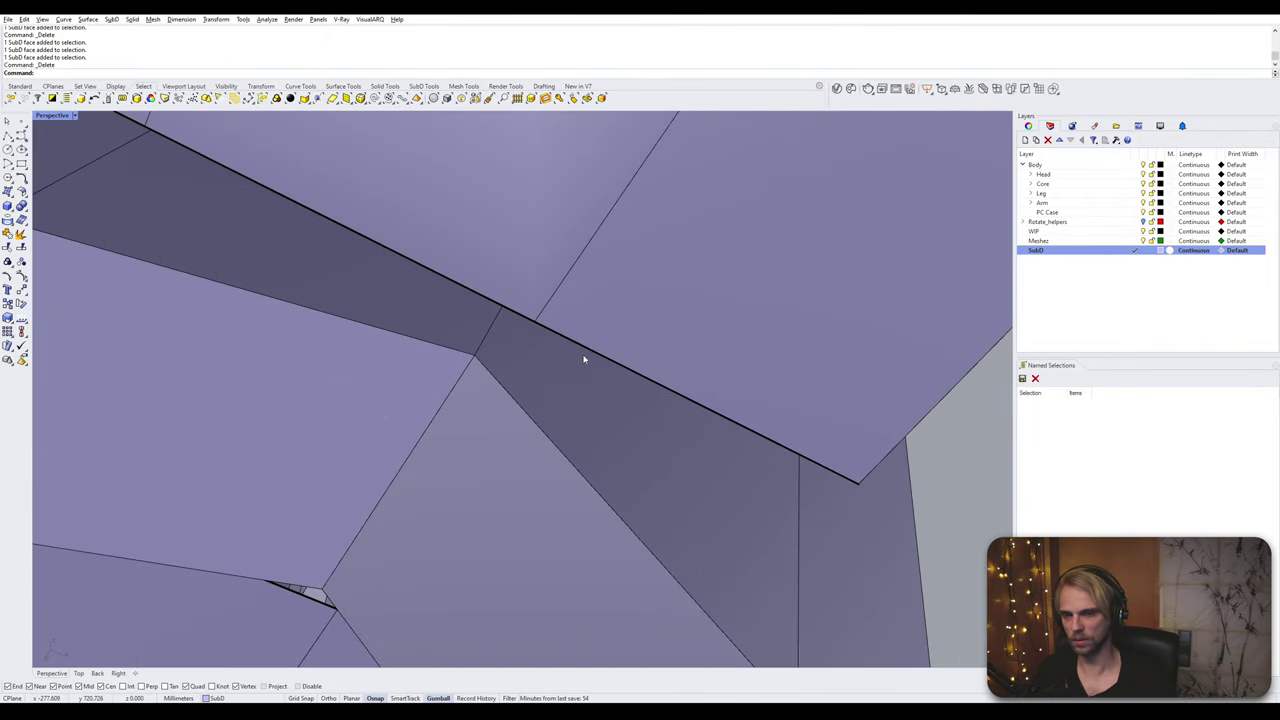
Step: Select two more faces along the cuff edge for removal
{"action": "scroll", "coordinate": [584, 358], "scroll_direction": "down", "scroll_amount": 6}
{"action": "right_click_drag", "start_coordinate": [634, 423], "coordinate": [521, 412]}
{"action": "scroll", "coordinate": [537, 394], "scroll_direction": "down", "scroll_amount": 5}
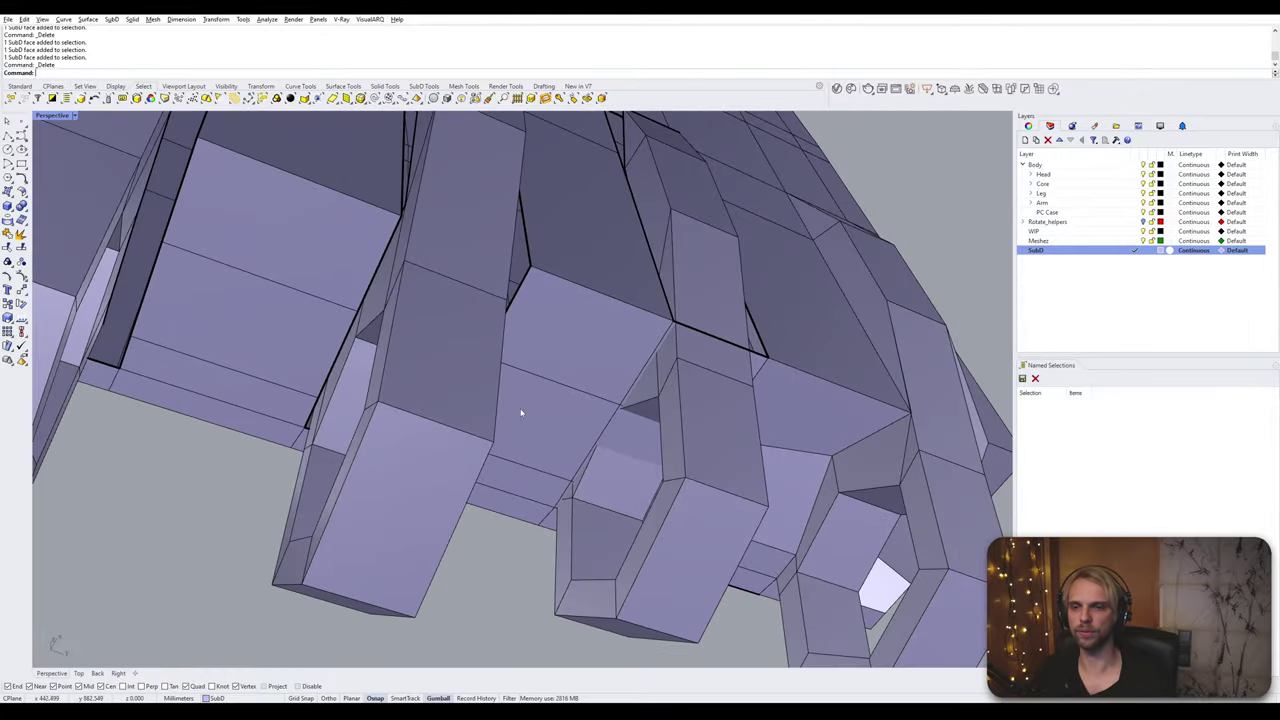
{"action": "scroll", "coordinate": [697, 355], "scroll_direction": "up", "scroll_amount": 6}
{"action": "right_click_drag", "start_coordinate": [762, 354], "coordinate": [490, 273], "text": "shift"}
{"action": "left_click", "coordinate": [551, 304], "text": "ctrl+shift"}
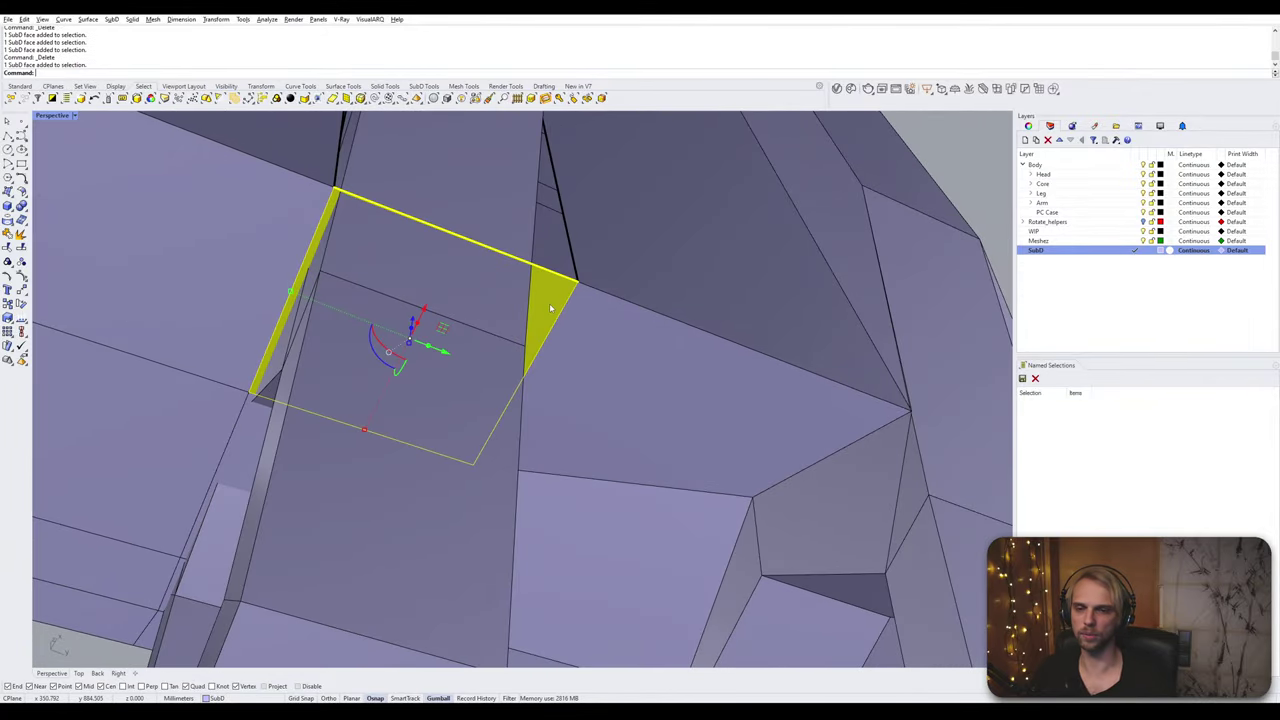
{"action": "scroll", "coordinate": [551, 308], "scroll_direction": "down", "scroll_amount": 6}
{"action": "right_click_drag", "start_coordinate": [551, 308], "coordinate": [655, 348]}
{"action": "scroll", "coordinate": [655, 348], "scroll_direction": "up", "scroll_amount": 4}
{"action": "left_click", "coordinate": [684, 343], "text": "ctrl+shift"}
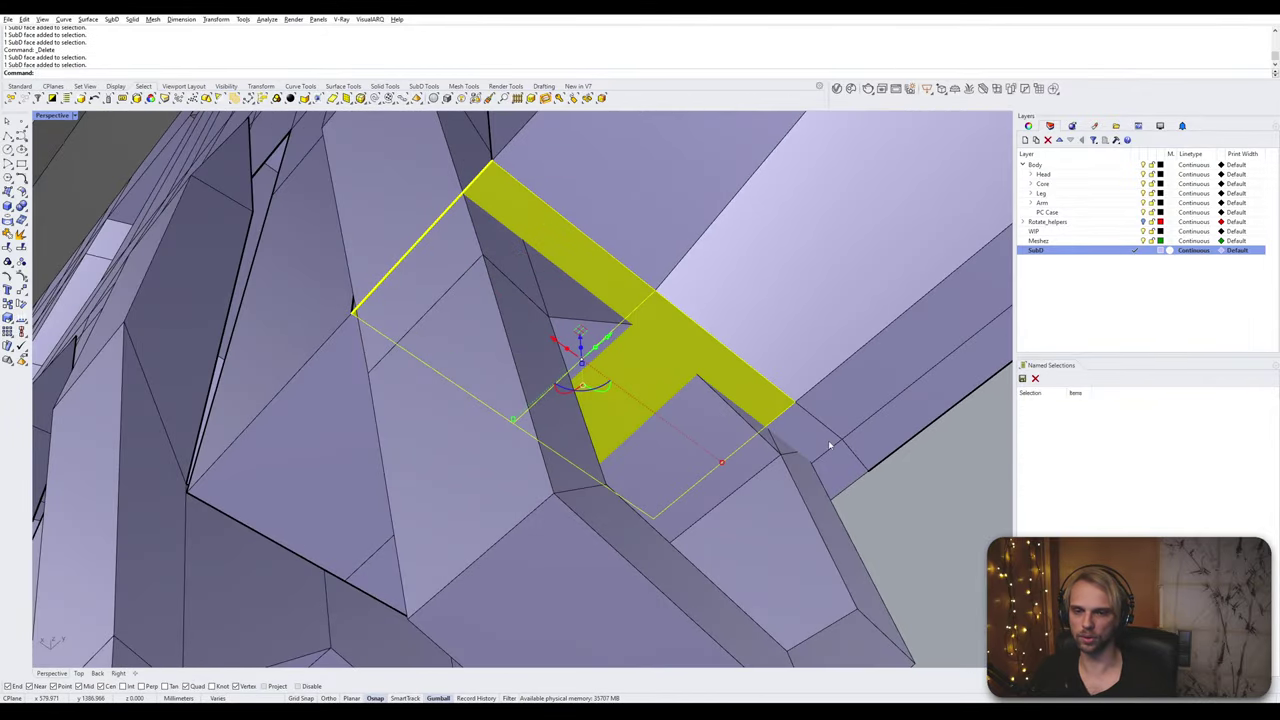
{"action": "right_click_drag", "start_coordinate": [809, 437], "coordinate": [596, 340]}
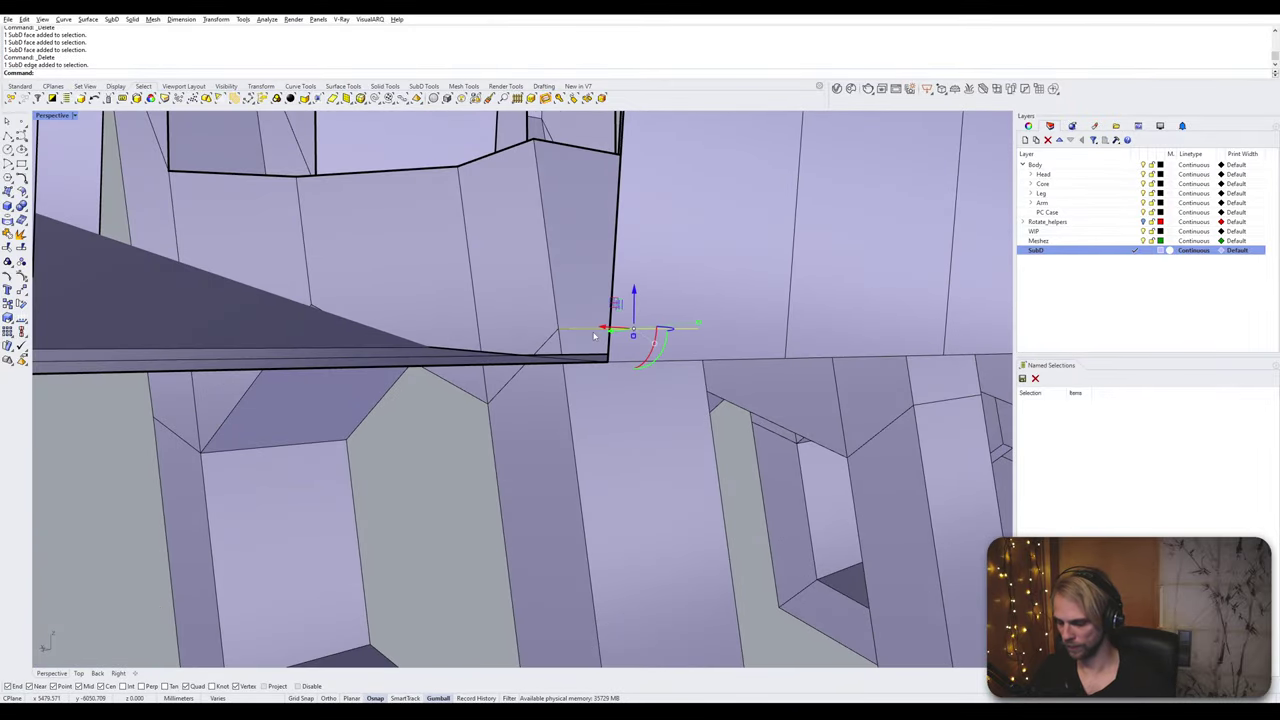
Step: Finish sliding the selected edge to the snapped point
{"action": "key", "text": "Return"}
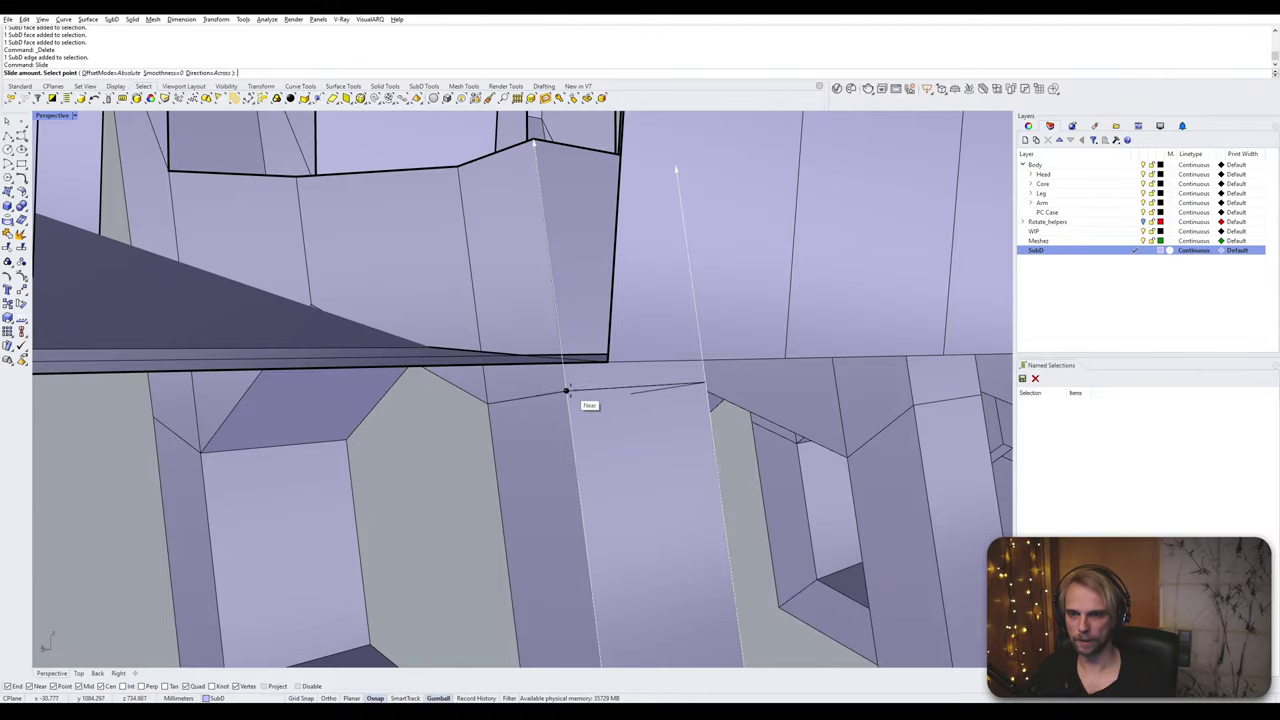
{"action": "left_click", "coordinate": [567, 390]}
{"action": "mouse_move", "coordinate": [552, 392]}
{"action": "right_mouse_down"}
{"action": "mouse_move", "coordinate": [640, 397]}
{"action": "mouse_move", "coordinate": [545, 372]}
{"action": "right_mouse_up"}
{"action": "scroll", "coordinate": [500, 345], "scroll_direction": "up", "scroll_amount": 4}
{"action": "right_click_drag", "start_coordinate": [480, 335], "coordinate": [353, 290]}
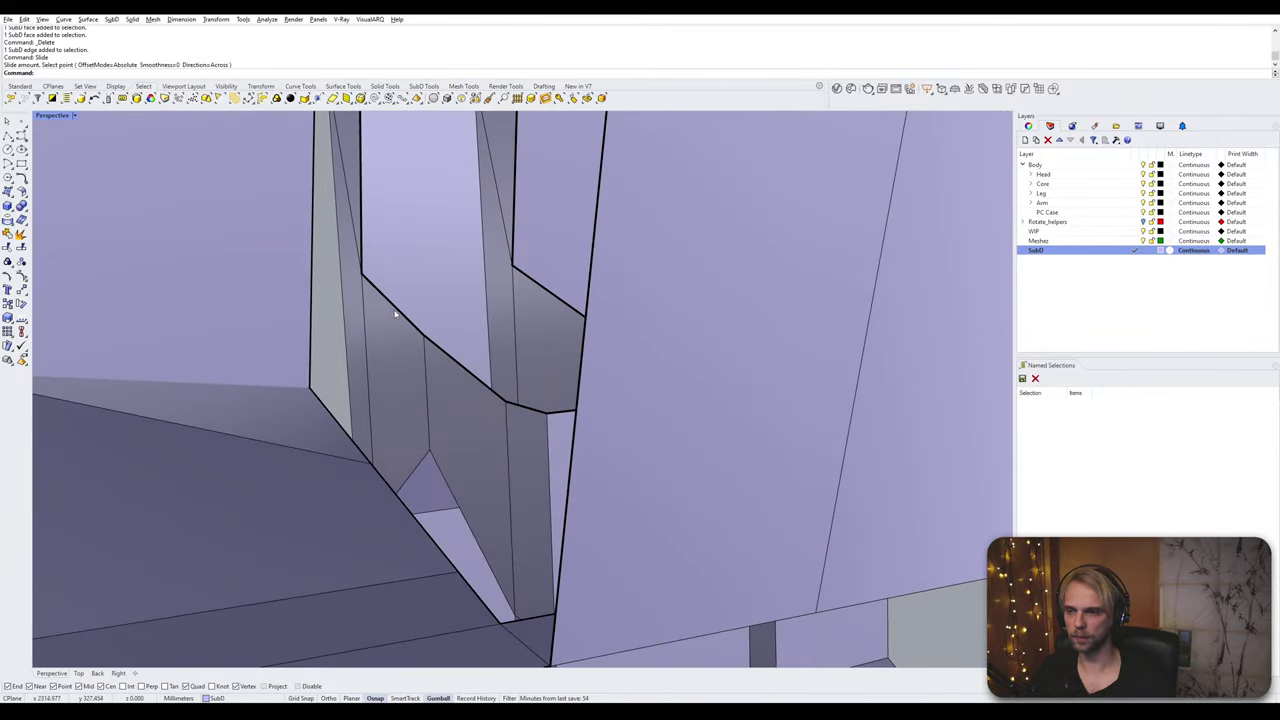
Step: Stitch the two edges across the opening, then close the next gap at the upper corner
{"action": "left_click", "coordinate": [395, 314]}
{"action": "left_click", "coordinate": [329, 420], "text": "shift"}
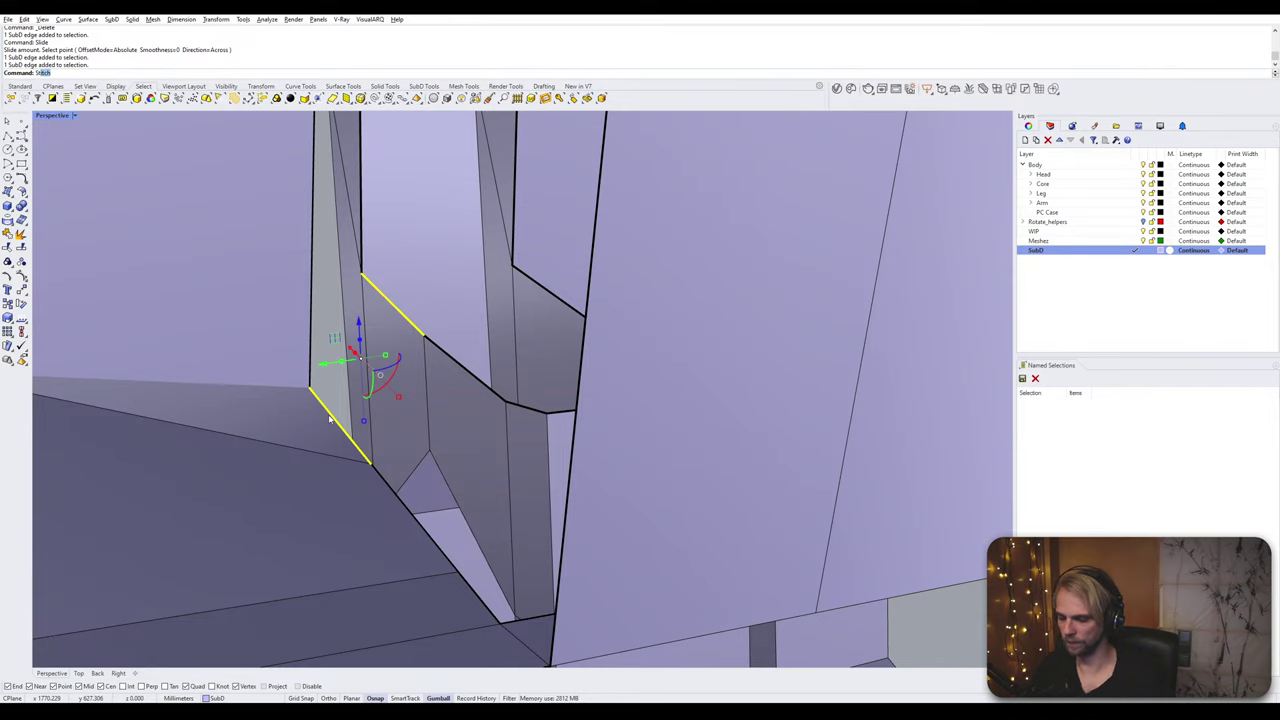
{"action": "key", "text": "Return"}
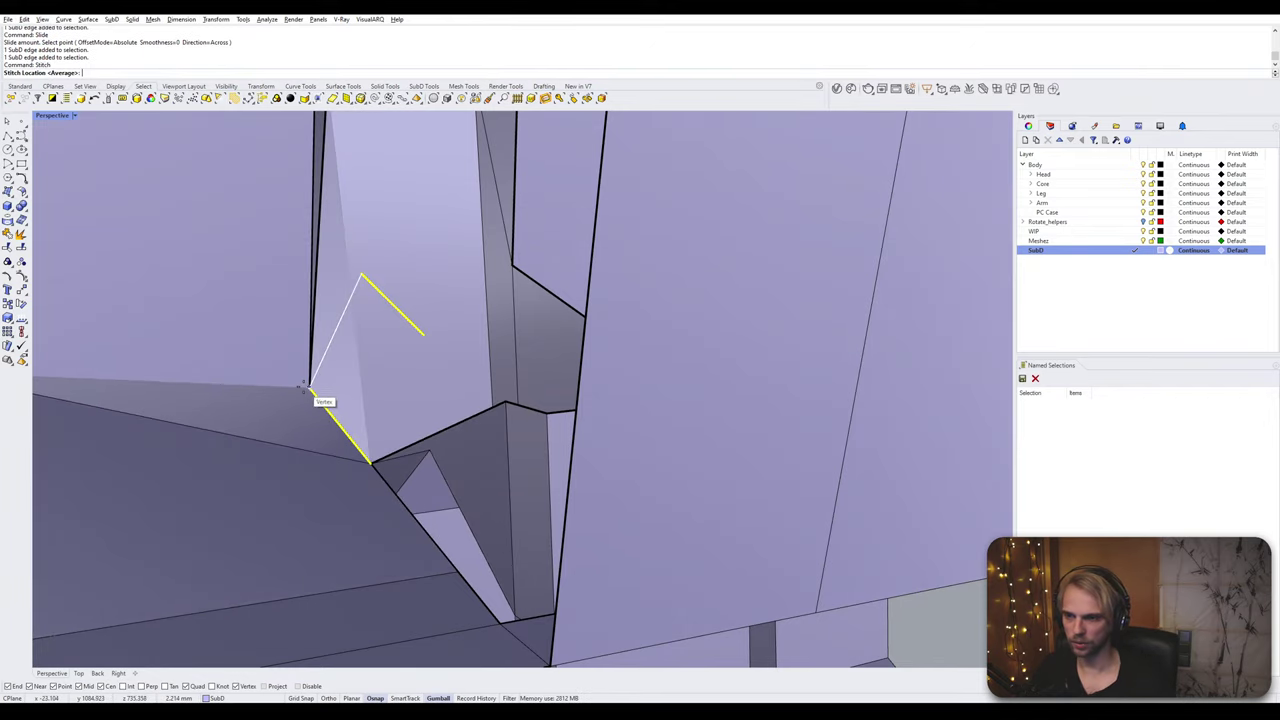
{"action": "scroll", "coordinate": [303, 388], "scroll_direction": "down", "scroll_amount": 10}
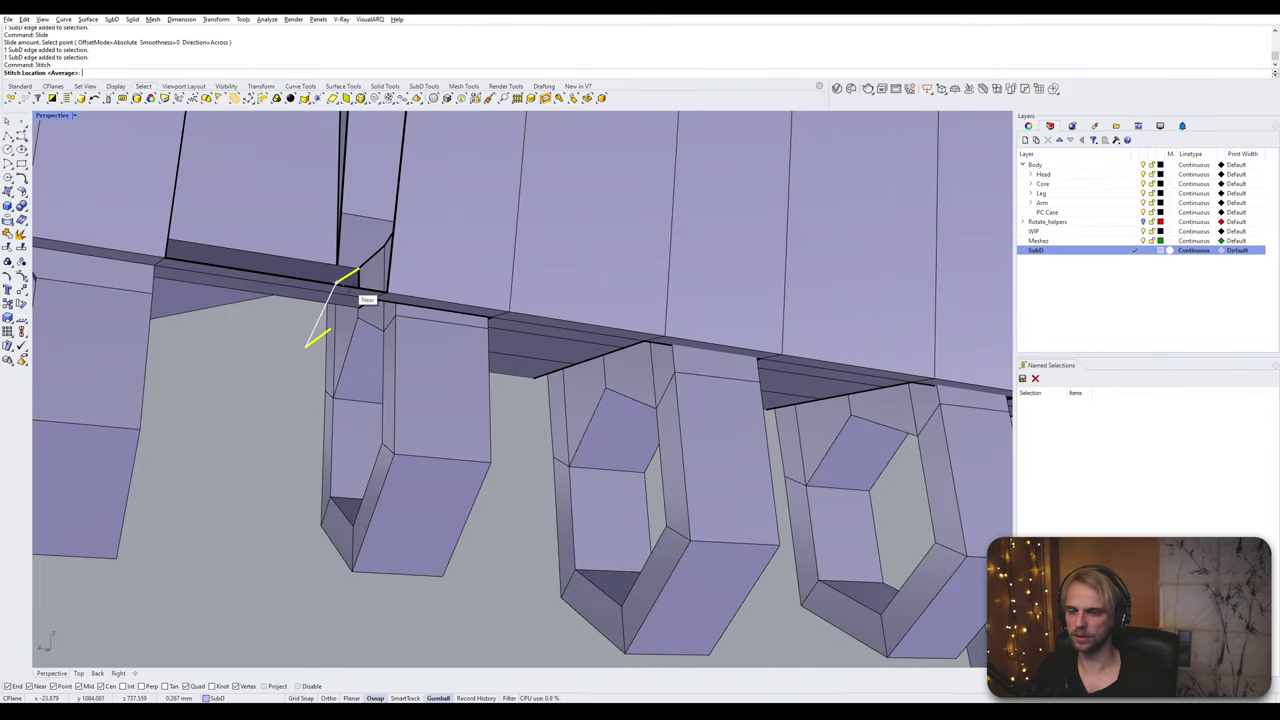
{"action": "left_click", "coordinate": [280, 368]}
{"action": "right_click_drag", "start_coordinate": [268, 373], "coordinate": [581, 564]}
{"action": "scroll", "coordinate": [576, 237], "scroll_direction": "up", "scroll_amount": 4}
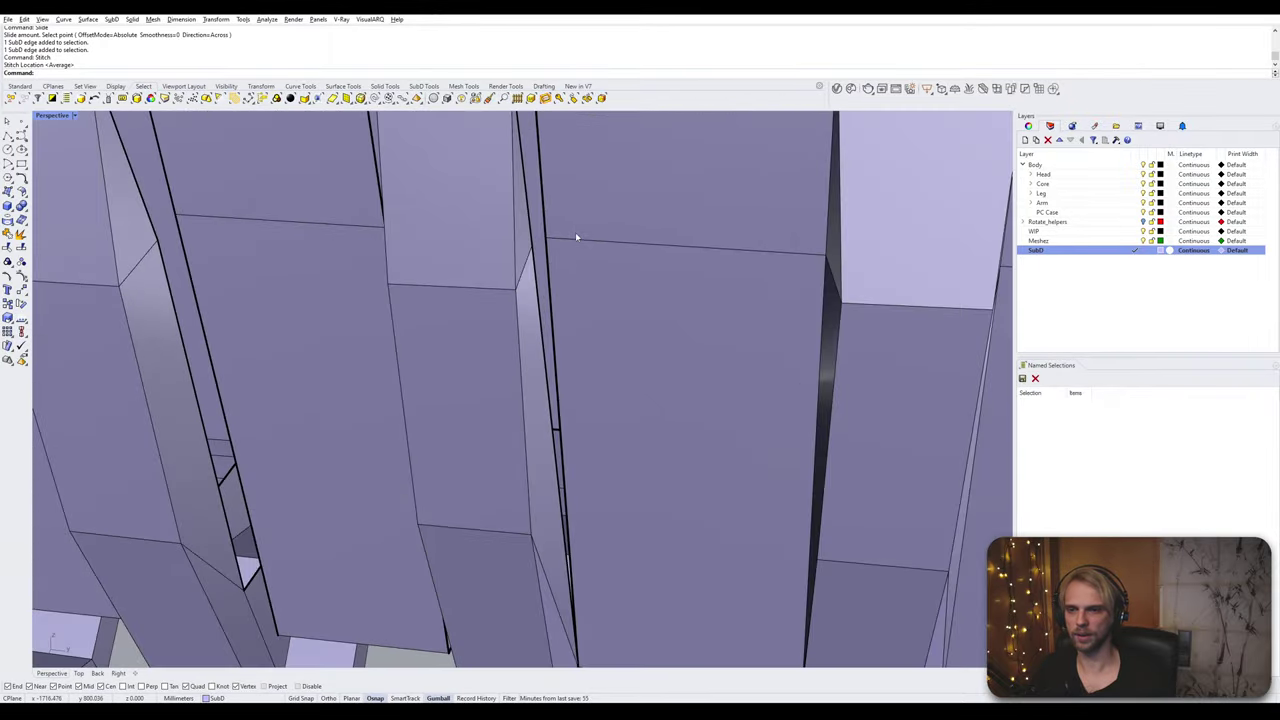
{"action": "right_click_drag", "start_coordinate": [547, 268], "coordinate": [504, 383]}
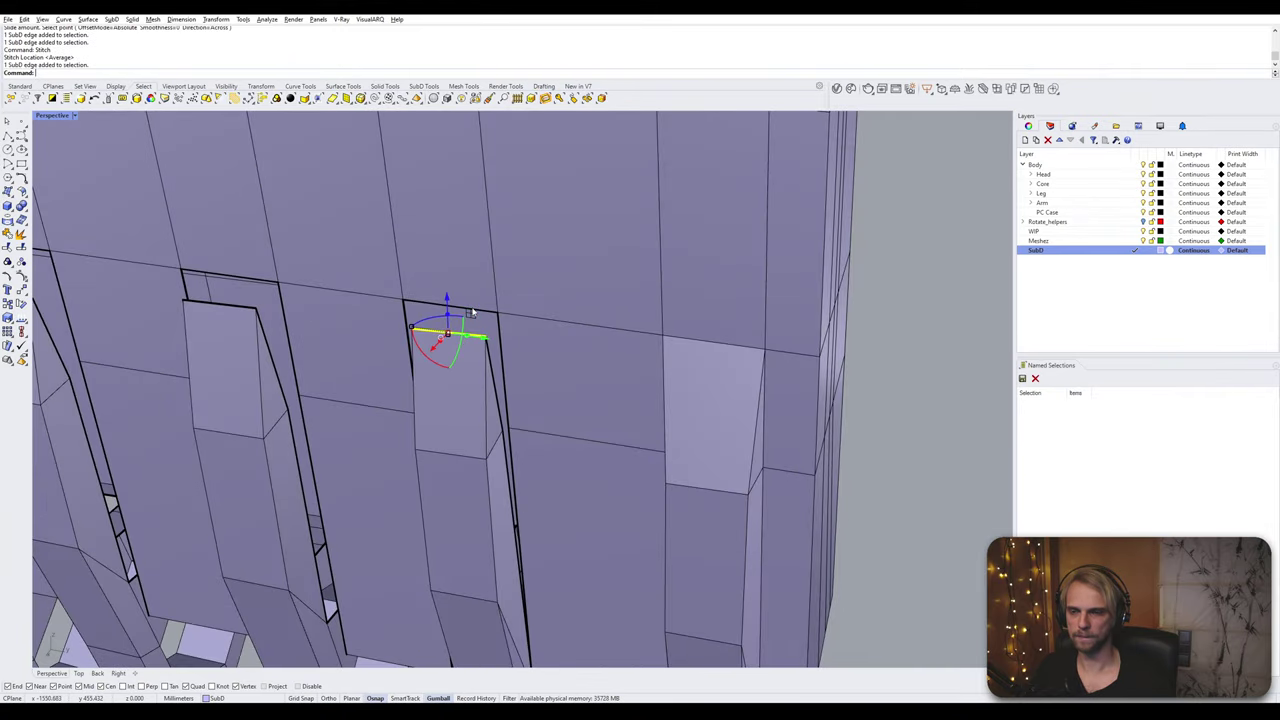
{"action": "key", "text": "Return"}
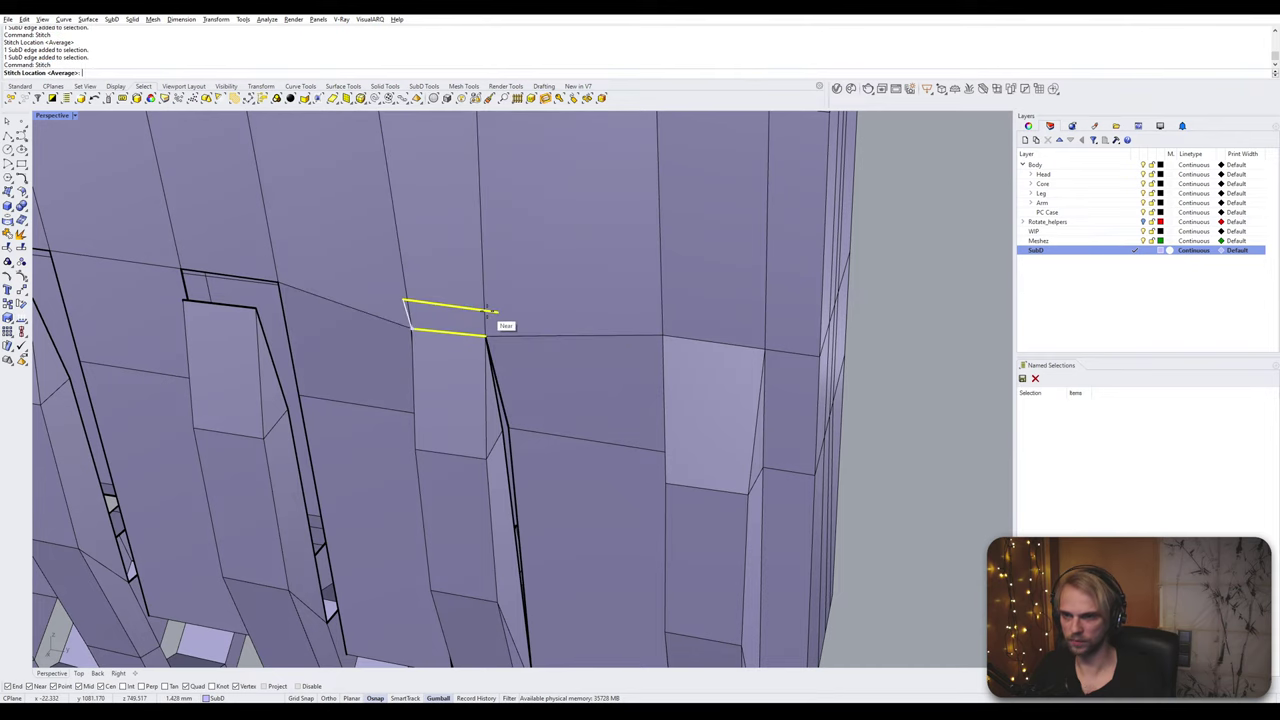
{"action": "left_click", "coordinate": [490, 312]}
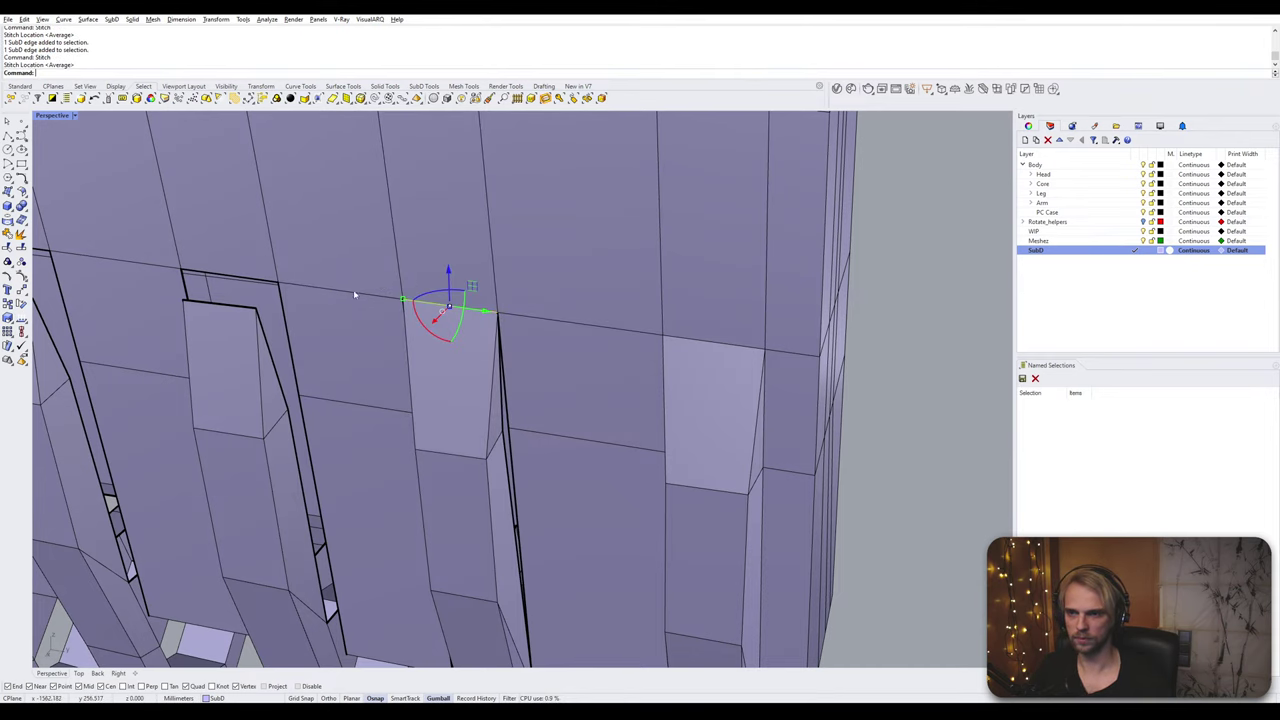
Step: Stitch the edges of the next finger slot together at its upper corner
{"action": "right_click_drag", "start_coordinate": [256, 308], "coordinate": [395, 358], "text": "shift"}
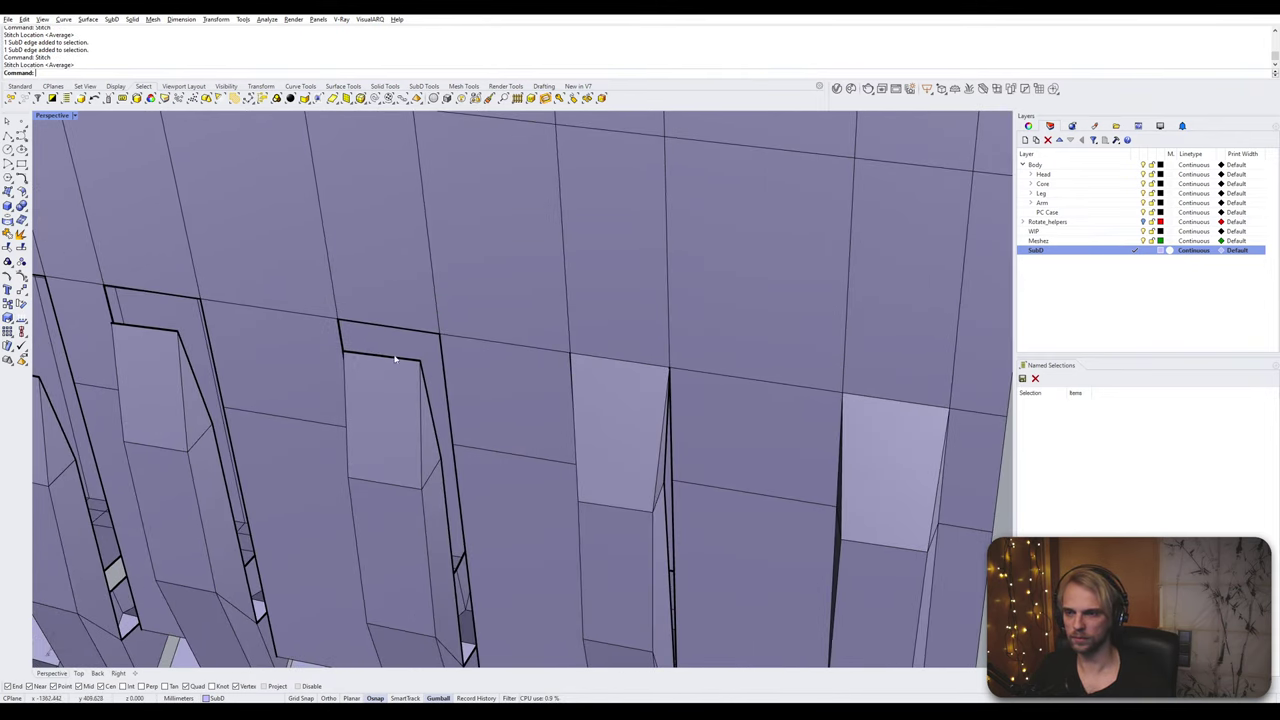
{"action": "key", "text": "Return"}
{"action": "left_click", "coordinate": [346, 321]}
{"action": "scroll", "coordinate": [346, 321], "scroll_direction": "down", "scroll_amount": 3}
{"action": "right_click_drag", "start_coordinate": [264, 349], "coordinate": [414, 370], "text": "shift"}
{"action": "scroll", "coordinate": [415, 371], "scroll_direction": "up", "scroll_amount": 6}
{"action": "left_click", "coordinate": [405, 304], "text": "ctrl+shift"}
{"action": "key", "text": "Return"}
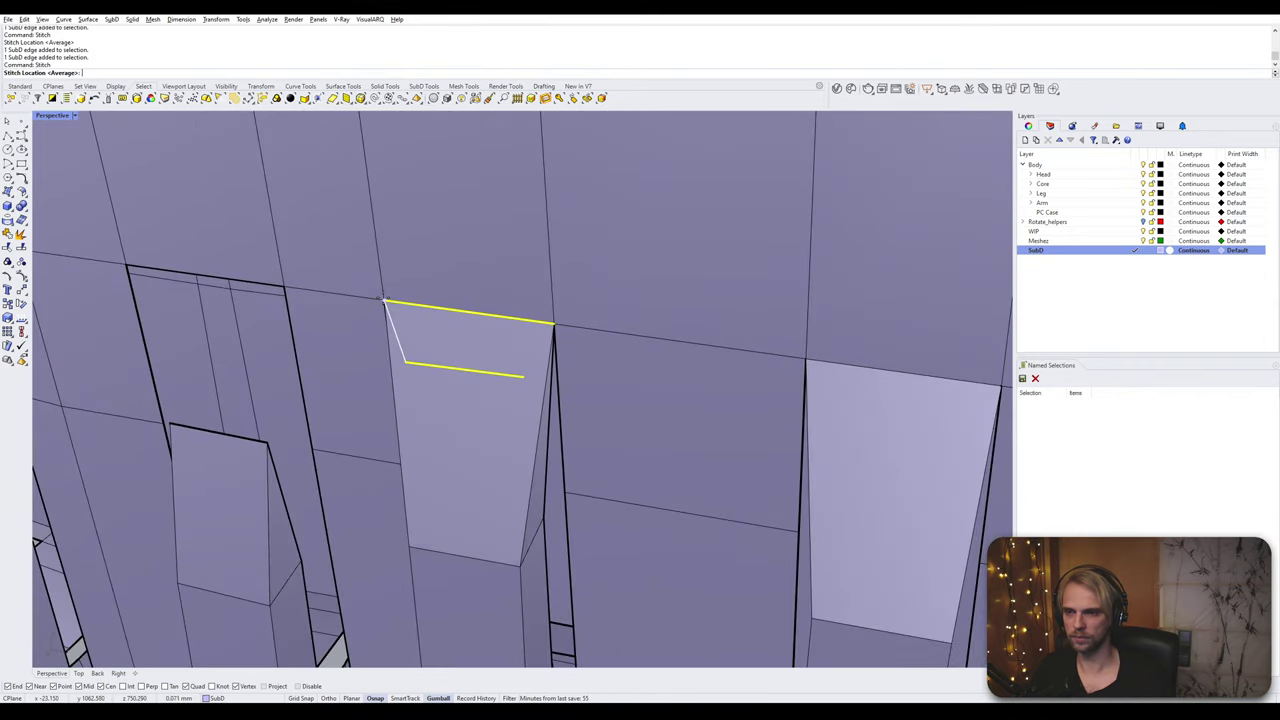
{"action": "left_click", "coordinate": [386, 301]}
{"action": "key", "text": "Escape"}
Step: Close two more finger-slot gaps by stitching them at their upper corners
{"action": "scroll", "coordinate": [386, 302], "scroll_direction": "down", "scroll_amount": 4}
{"action": "right_click_drag", "start_coordinate": [292, 372], "coordinate": [373, 410]}
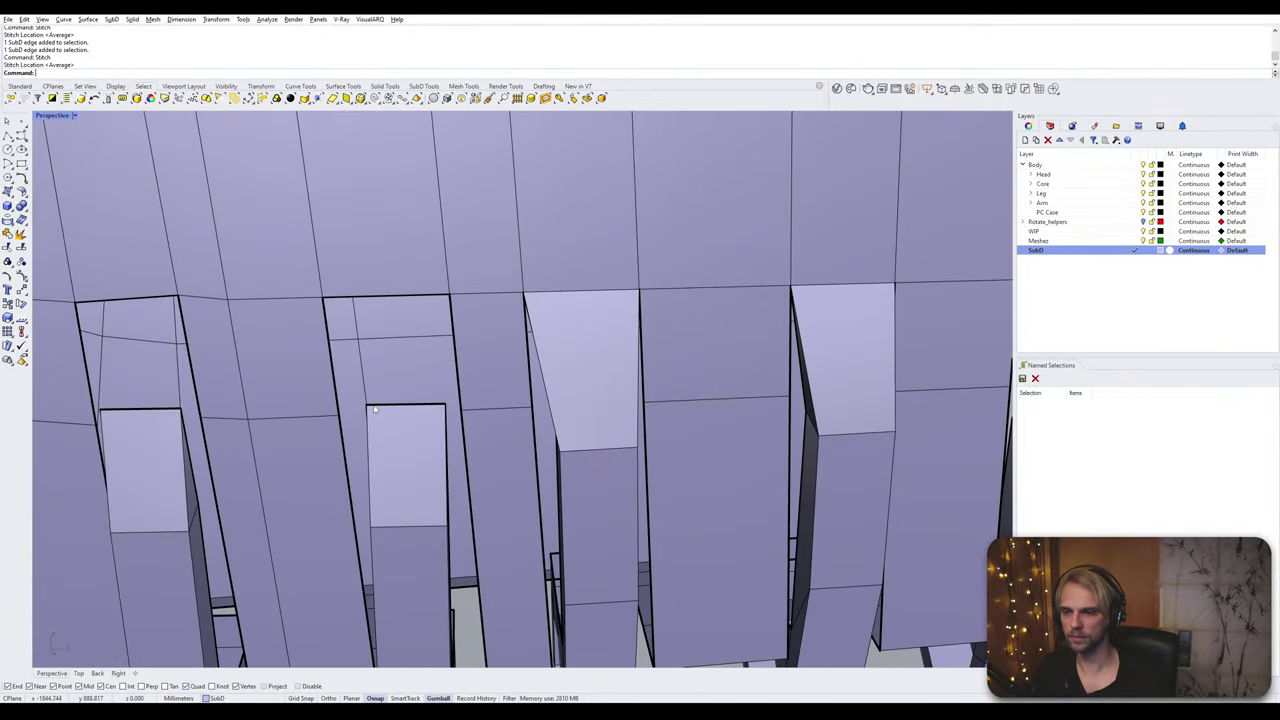
{"action": "key", "text": "Return"}
{"action": "left_click", "coordinate": [322, 294]}
{"action": "key", "text": "Escape"}
{"action": "scroll", "coordinate": [304, 330], "scroll_direction": "down", "scroll_amount": 5}
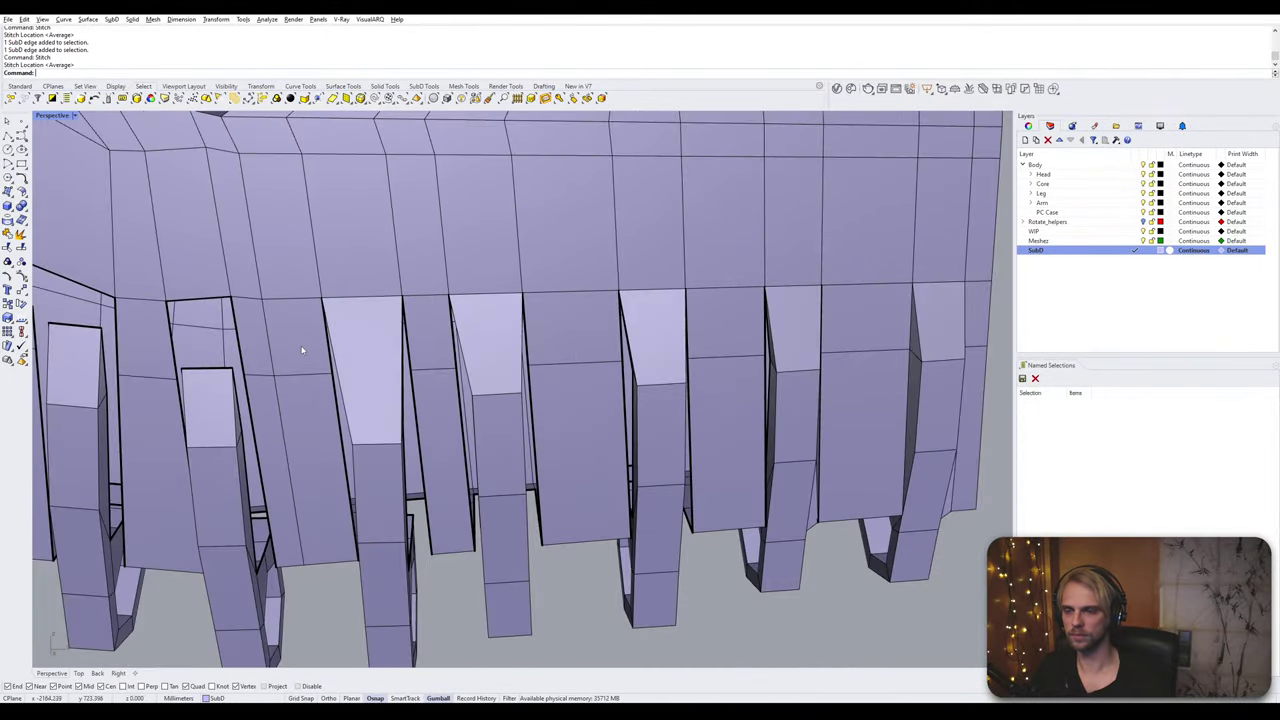
{"action": "right_click_drag", "start_coordinate": [302, 350], "coordinate": [499, 332], "text": "shift"}
{"action": "scroll", "coordinate": [390, 350], "scroll_direction": "up", "scroll_amount": 6}
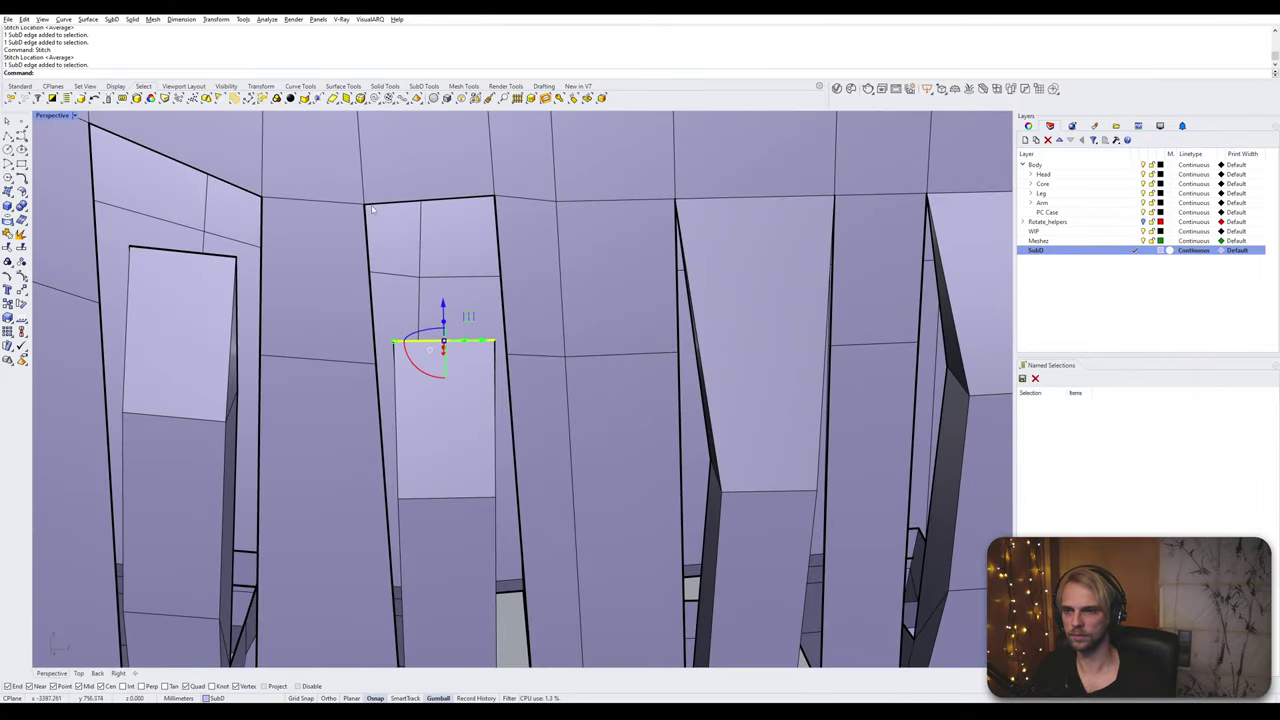
{"action": "key", "text": "Return"}
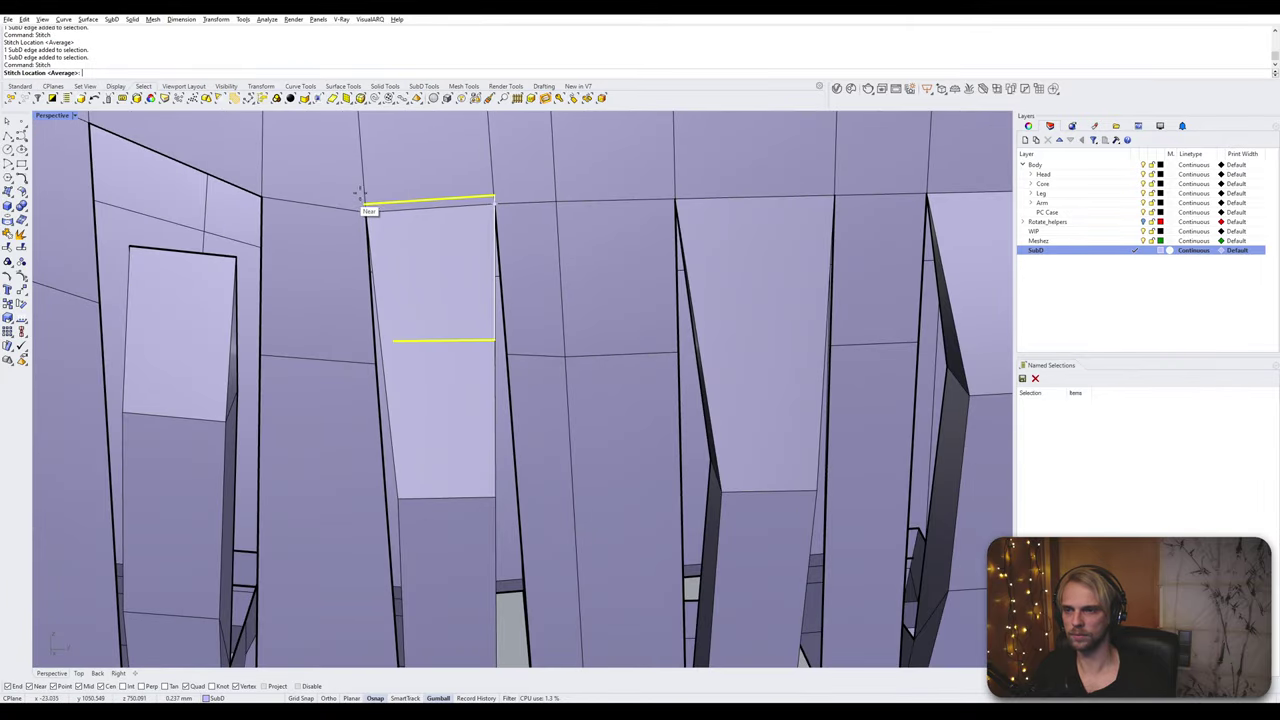
{"action": "left_click", "coordinate": [373, 190]}
Step: Stitch the gaps of the next two finger slots shut at their top corners
{"action": "scroll", "coordinate": [373, 190], "scroll_direction": "down", "scroll_amount": 3}
{"action": "right_click_drag", "start_coordinate": [373, 190], "coordinate": [414, 266]}
{"action": "scroll", "coordinate": [394, 286], "scroll_direction": "up", "scroll_amount": 3}
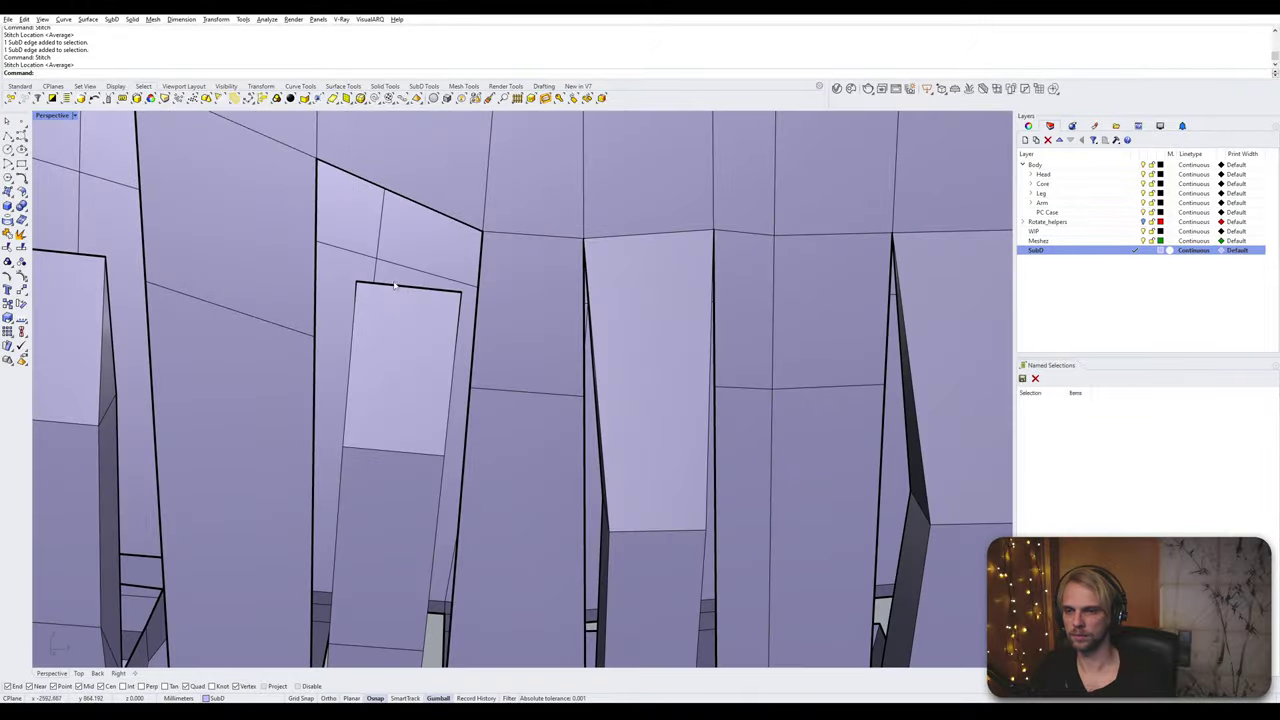
{"action": "key", "text": "Return"}
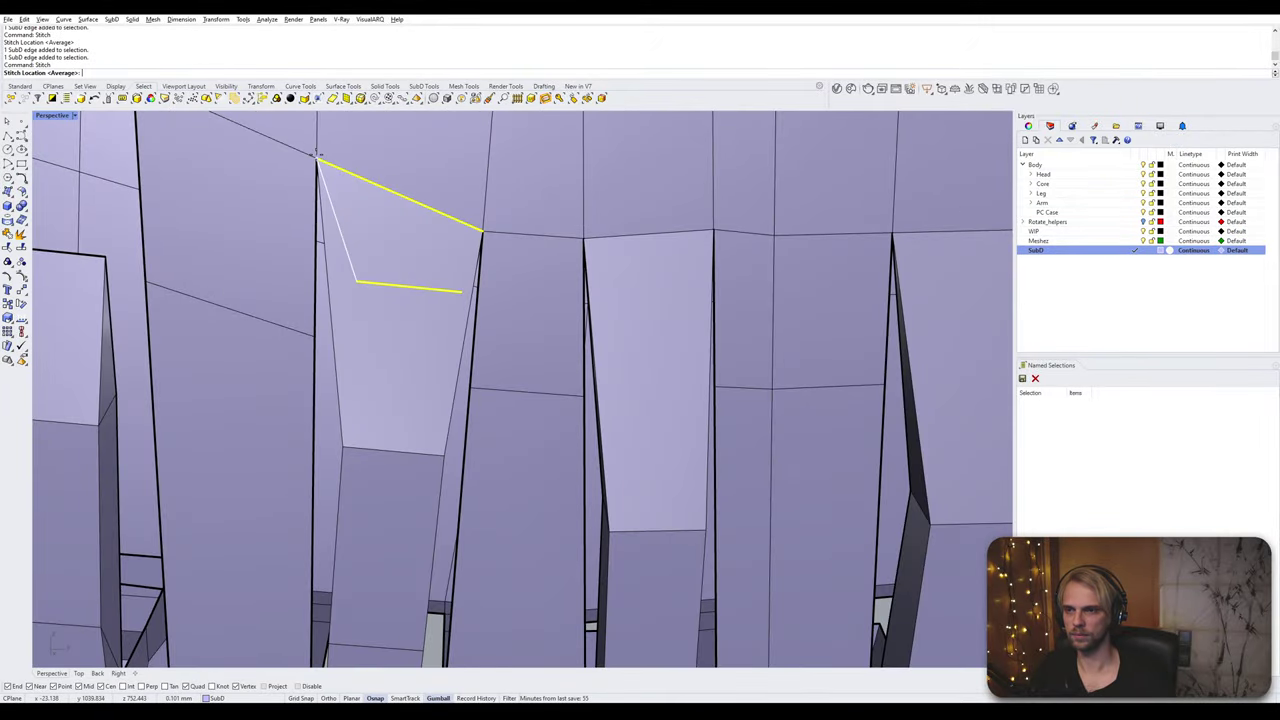
{"action": "left_click", "coordinate": [315, 160]}
{"action": "scroll", "coordinate": [329, 240], "scroll_direction": "down", "scroll_amount": 6}
{"action": "right_click_drag", "start_coordinate": [329, 266], "coordinate": [480, 348], "text": "shift"}
{"action": "scroll", "coordinate": [332, 353], "scroll_direction": "up", "scroll_amount": 6}
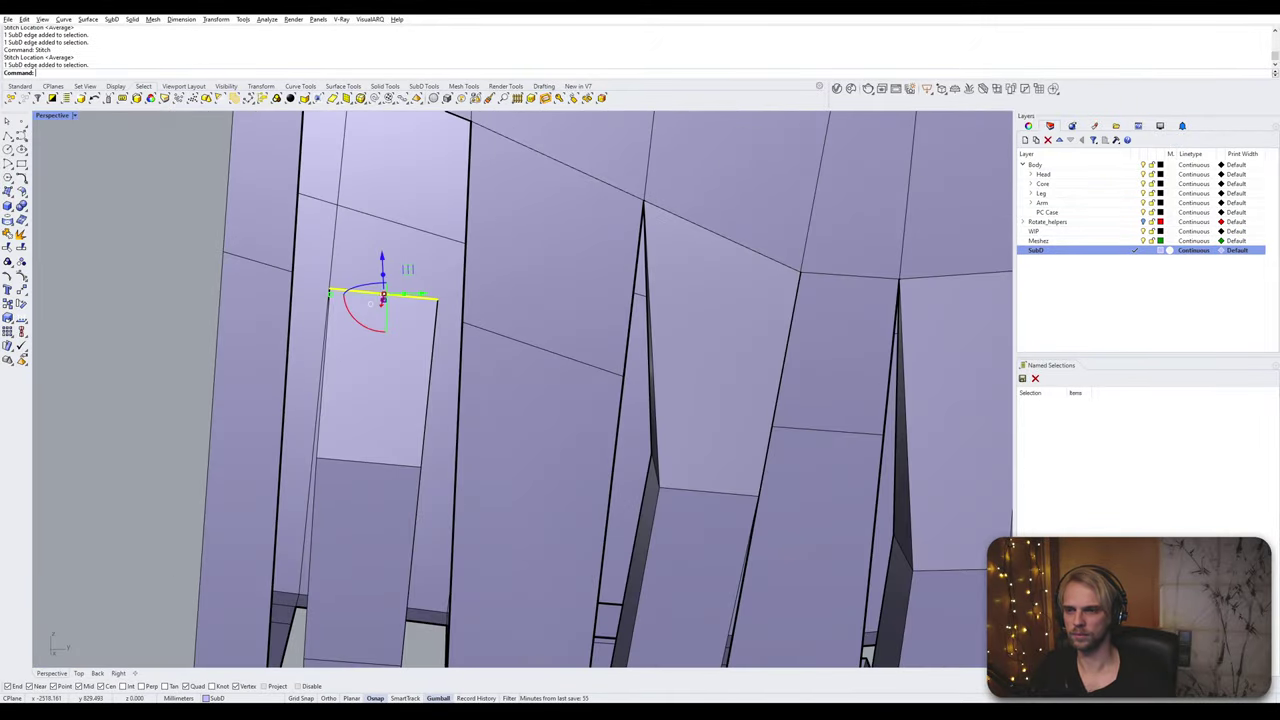
{"action": "scroll", "coordinate": [380, 250], "scroll_direction": "down", "scroll_amount": 3}
{"action": "scroll", "coordinate": [372, 275], "scroll_direction": "up", "scroll_amount": 3}
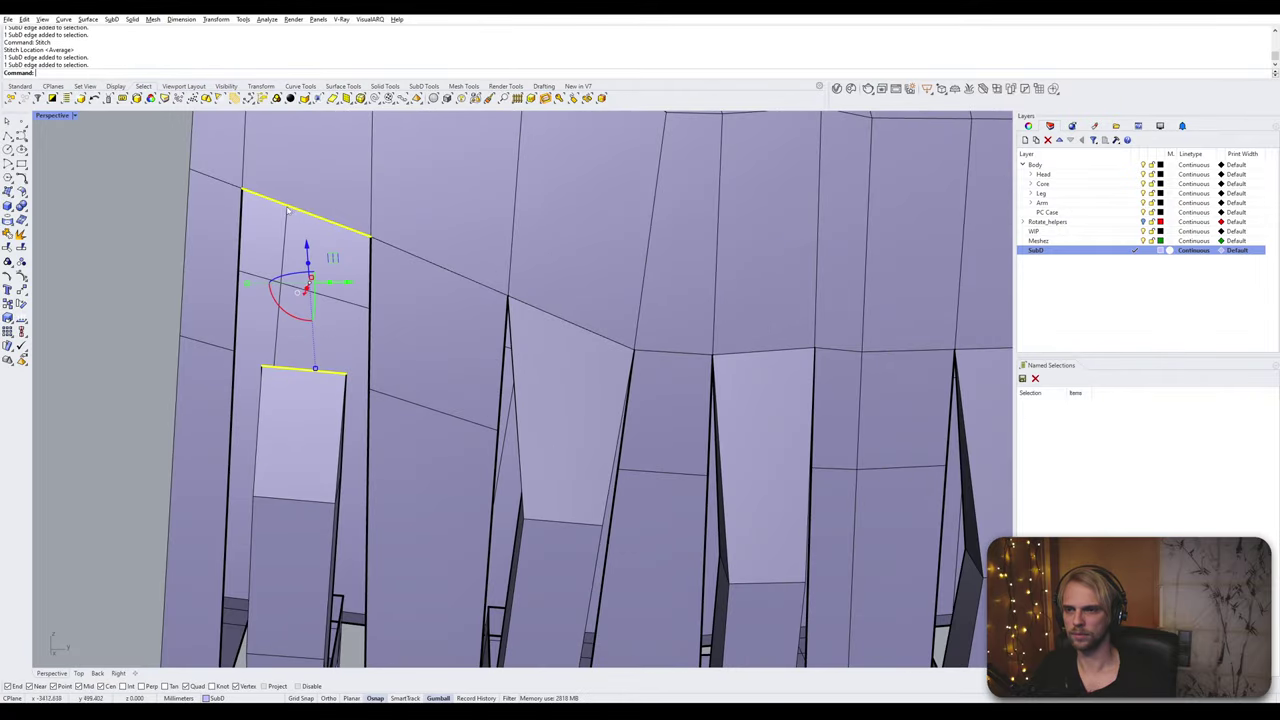
{"action": "key", "text": "Return"}
{"action": "left_click", "coordinate": [235, 175]}
Step: Stitch the side-finger gap edges together at the upper corner and top vertex
{"action": "scroll", "coordinate": [235, 178], "scroll_direction": "down", "scroll_amount": 6}
{"action": "left_click", "coordinate": [174, 300]}
{"action": "right_click_drag", "start_coordinate": [174, 300], "coordinate": [368, 376]}
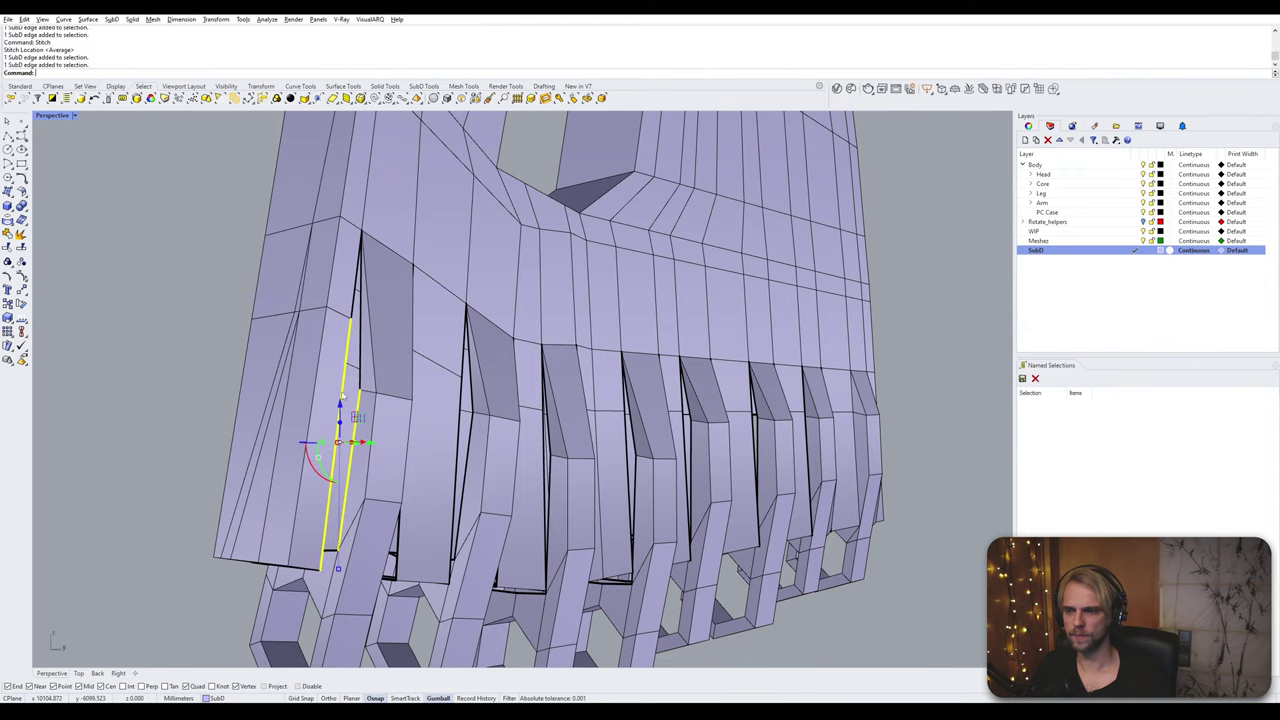
{"action": "key", "text": "Return"}
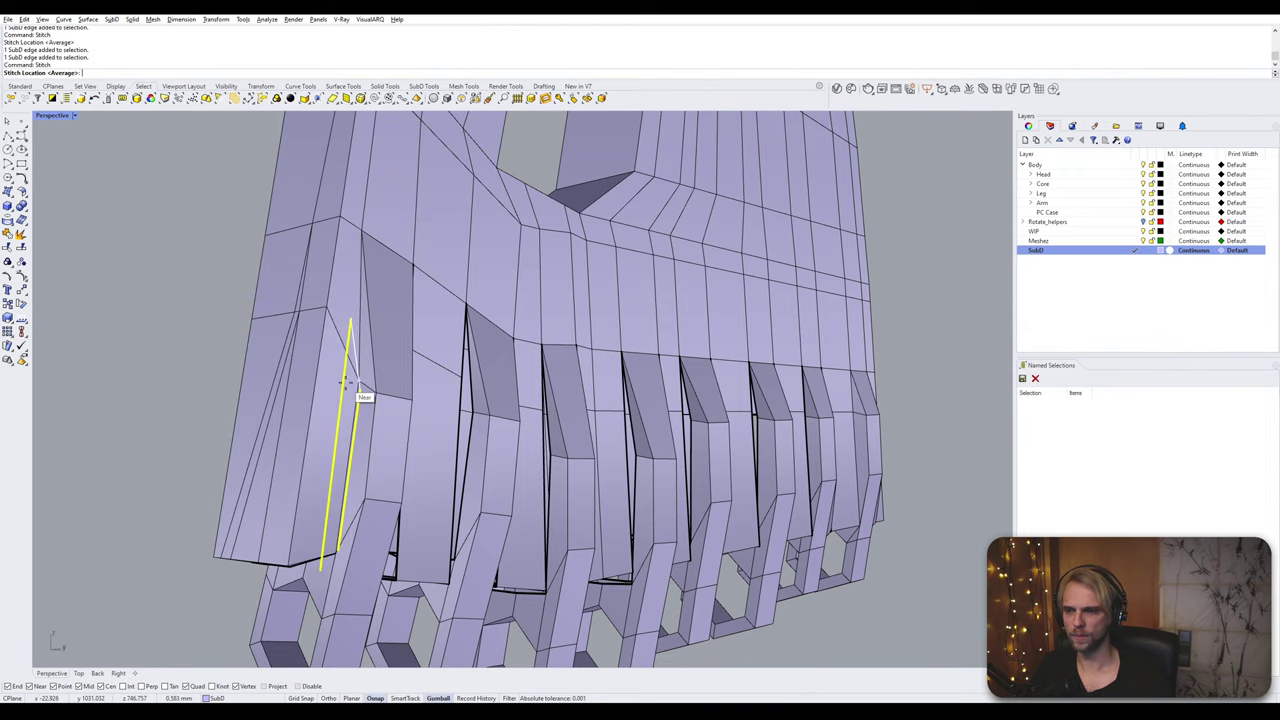
{"action": "left_click", "coordinate": [350, 310]}
{"action": "scroll", "coordinate": [300, 380], "scroll_direction": "up", "scroll_amount": 5}
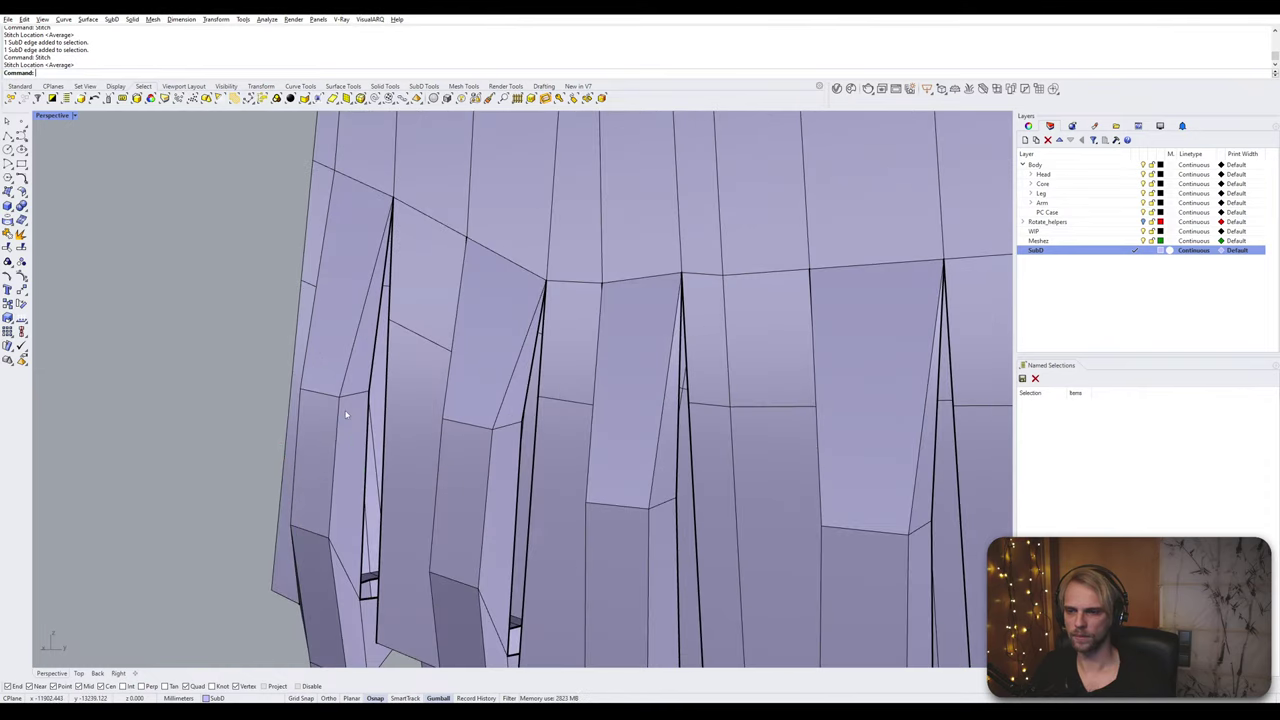
{"action": "scroll", "coordinate": [384, 390], "scroll_direction": "up", "scroll_amount": 3}
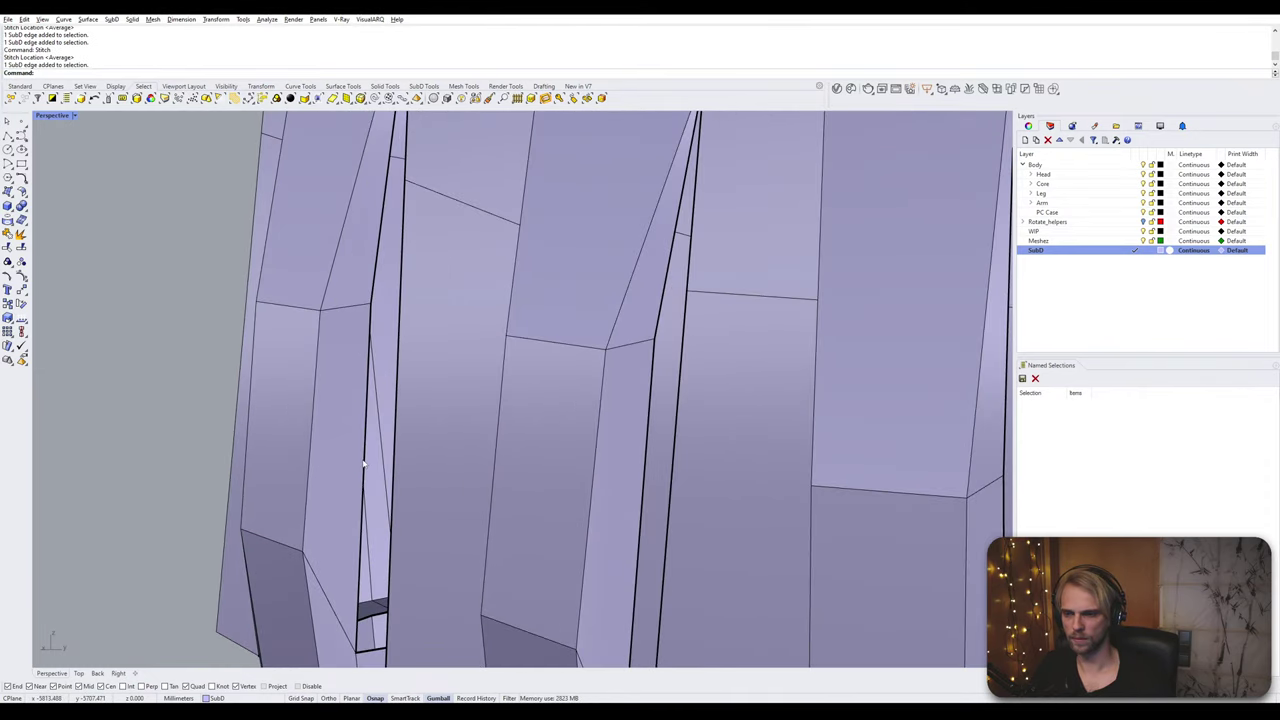
{"action": "left_click", "coordinate": [398, 342], "text": "ctrl+shift"}
{"action": "key", "text": "Return"}
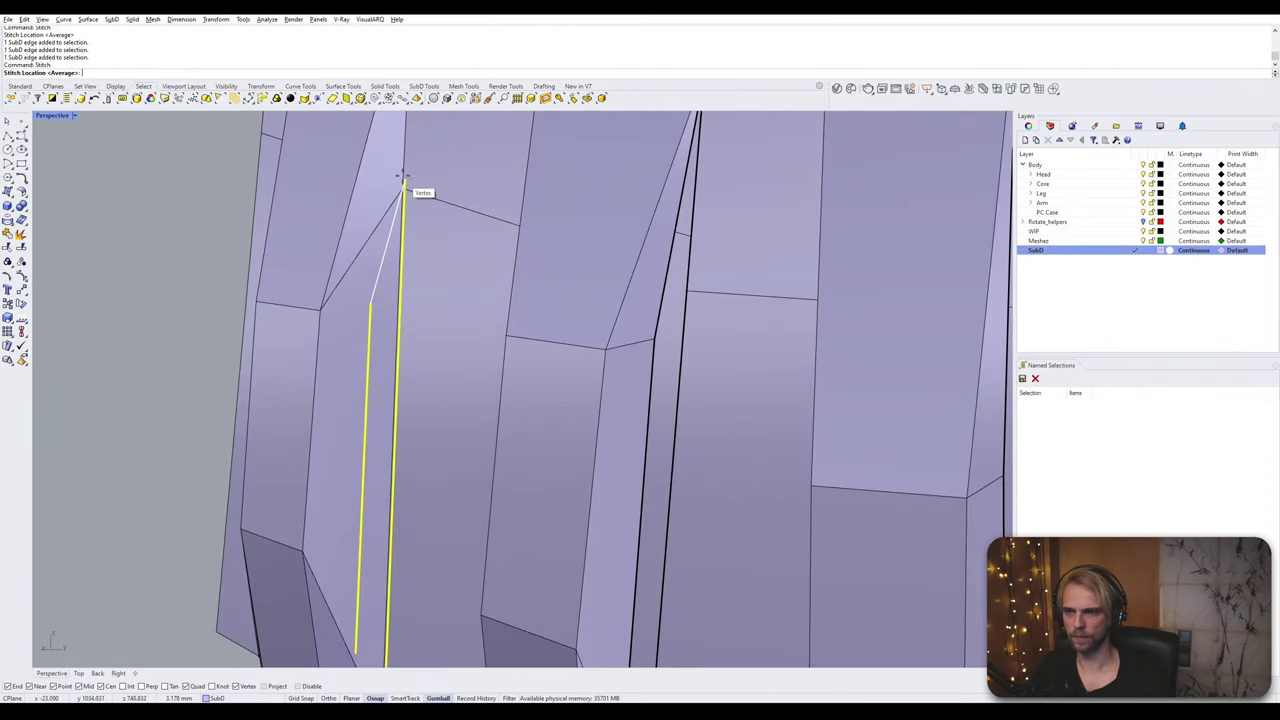
{"action": "left_click", "coordinate": [404, 180]}
Step: Stitch the narrow gap's two edges at the default average location
{"action": "scroll", "coordinate": [408, 228], "scroll_direction": "down", "scroll_amount": 4}
{"action": "scroll", "coordinate": [544, 315], "scroll_direction": "up", "scroll_amount": 2}
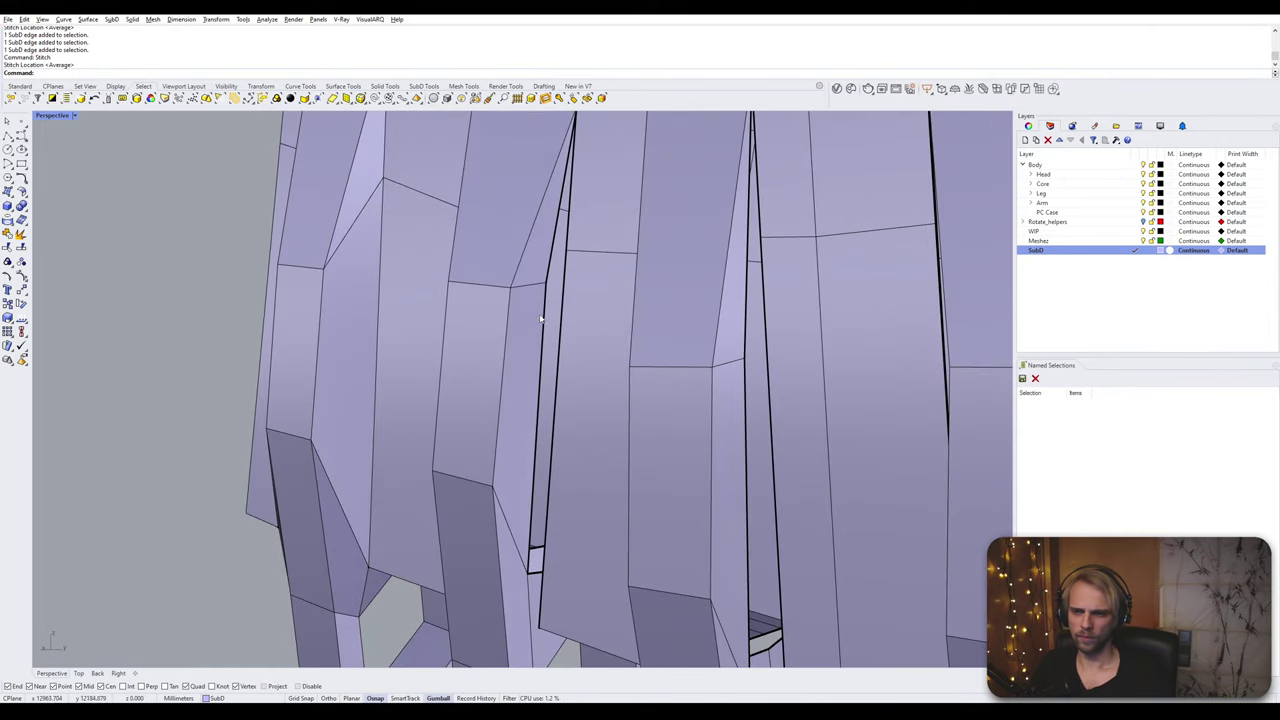
{"action": "left_click", "coordinate": [542, 310], "text": "ctrl+shift"}
{"action": "key", "text": "Escape"}
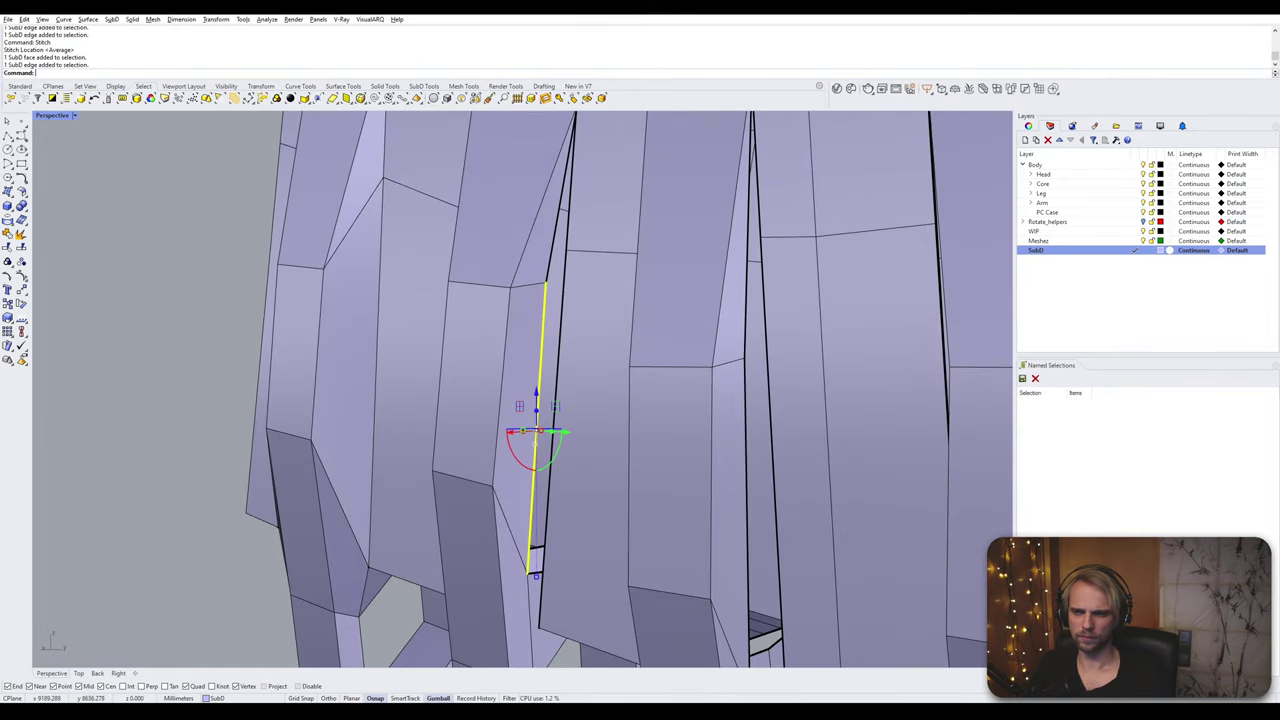
{"action": "left_click", "coordinate": [559, 350], "text": "ctrl+shift"}
{"action": "key", "text": "Return"}
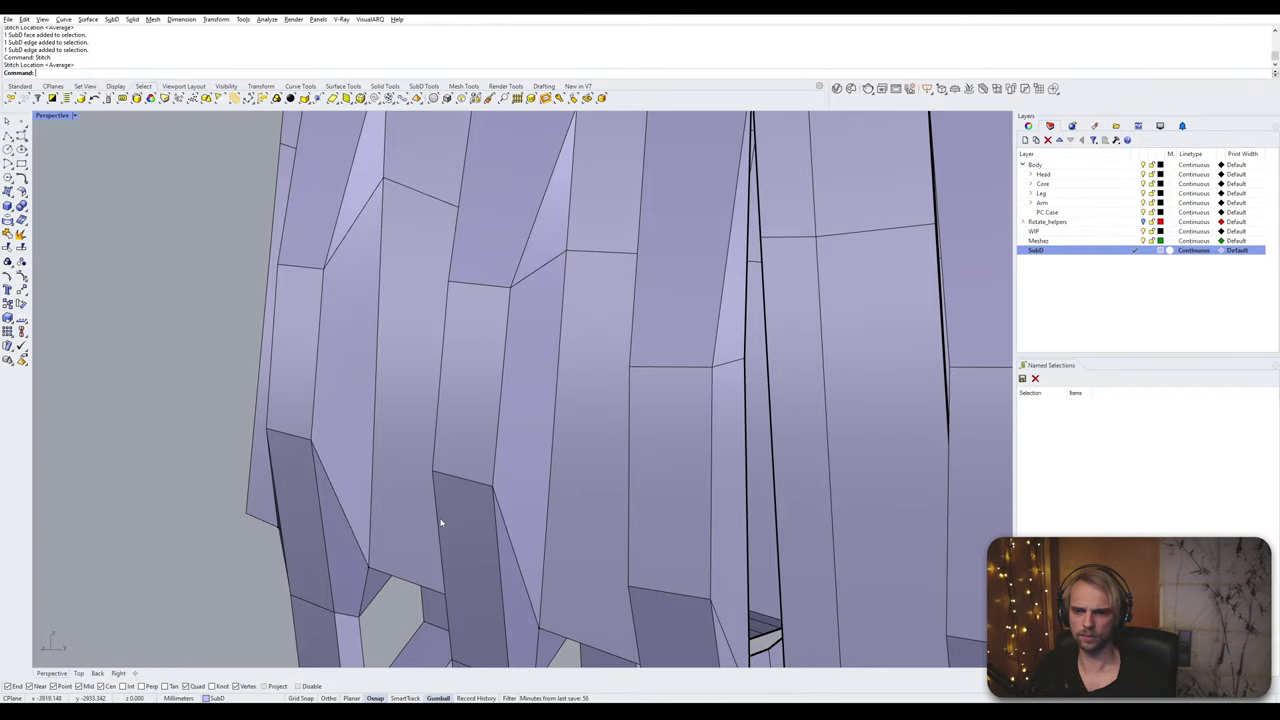
{"action": "right_click_drag", "start_coordinate": [440, 522], "coordinate": [430, 332]}
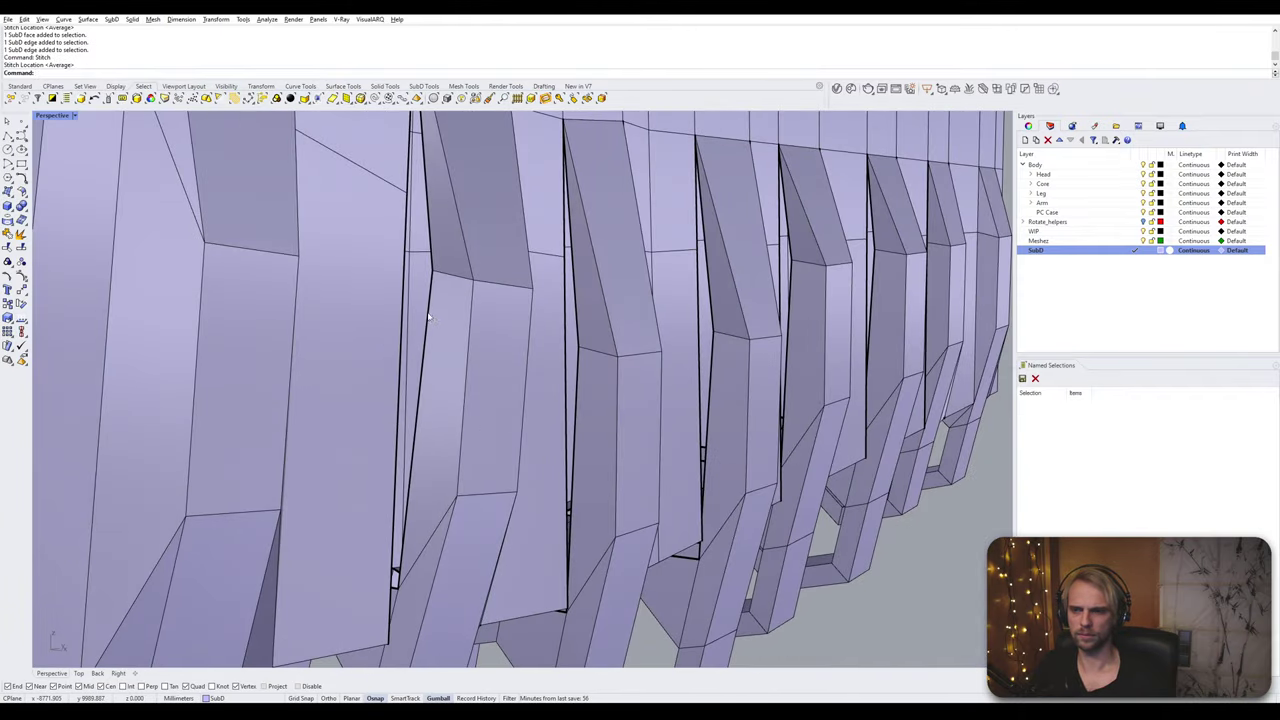
{"action": "key", "text": "Return"}
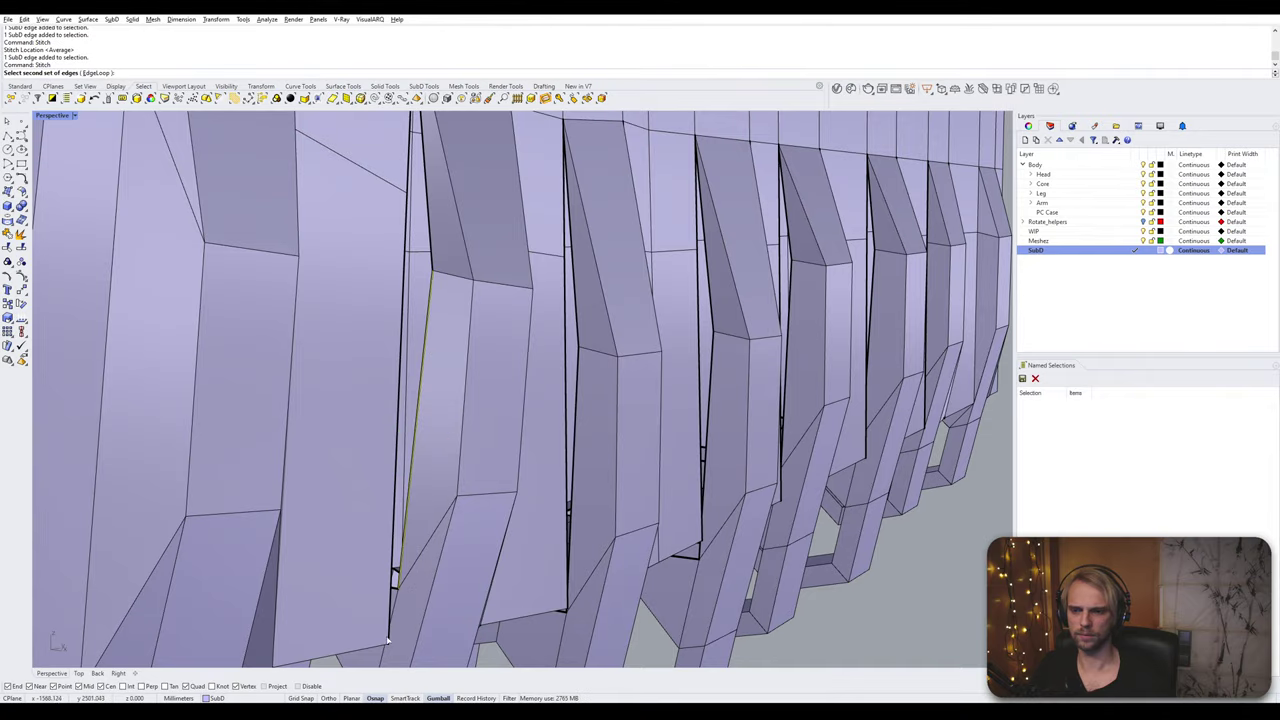
{"action": "right_click_drag", "start_coordinate": [405, 413], "coordinate": [435, 378]}
{"action": "scroll", "coordinate": [403, 395], "scroll_direction": "up", "scroll_amount": 5}
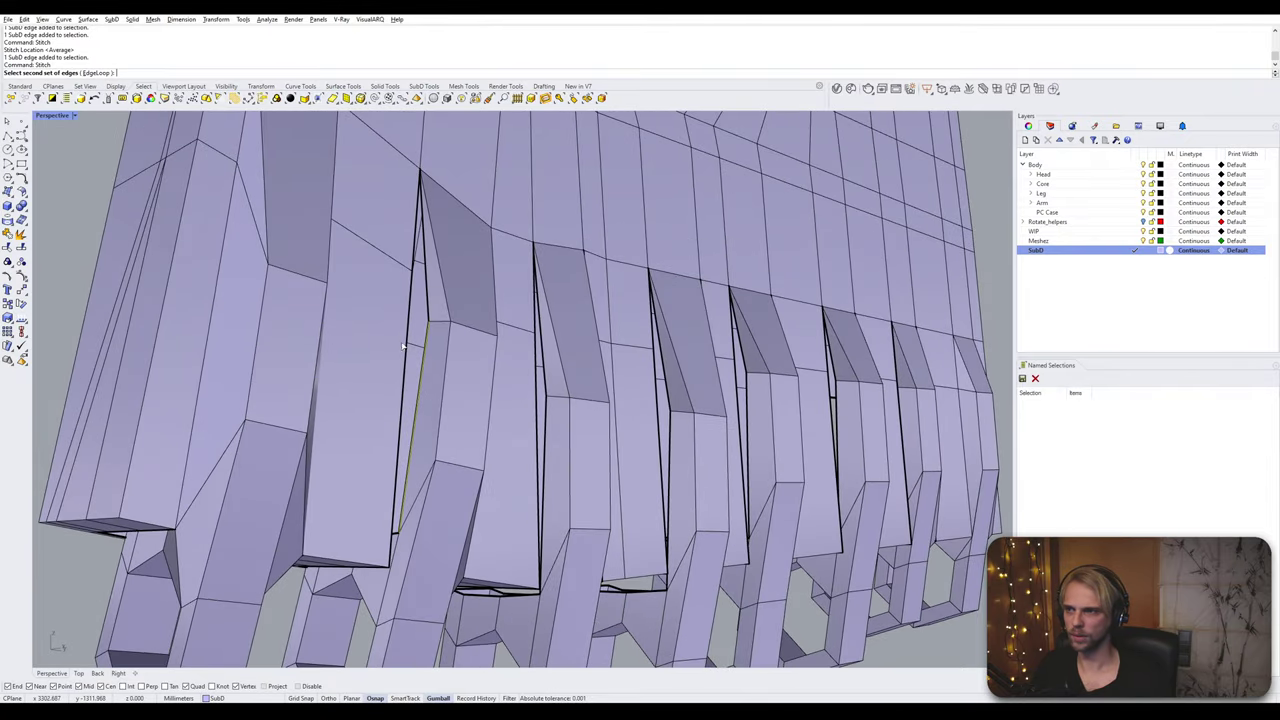
{"action": "left_click", "coordinate": [405, 343]}
{"action": "left_click", "coordinate": [412, 303]}
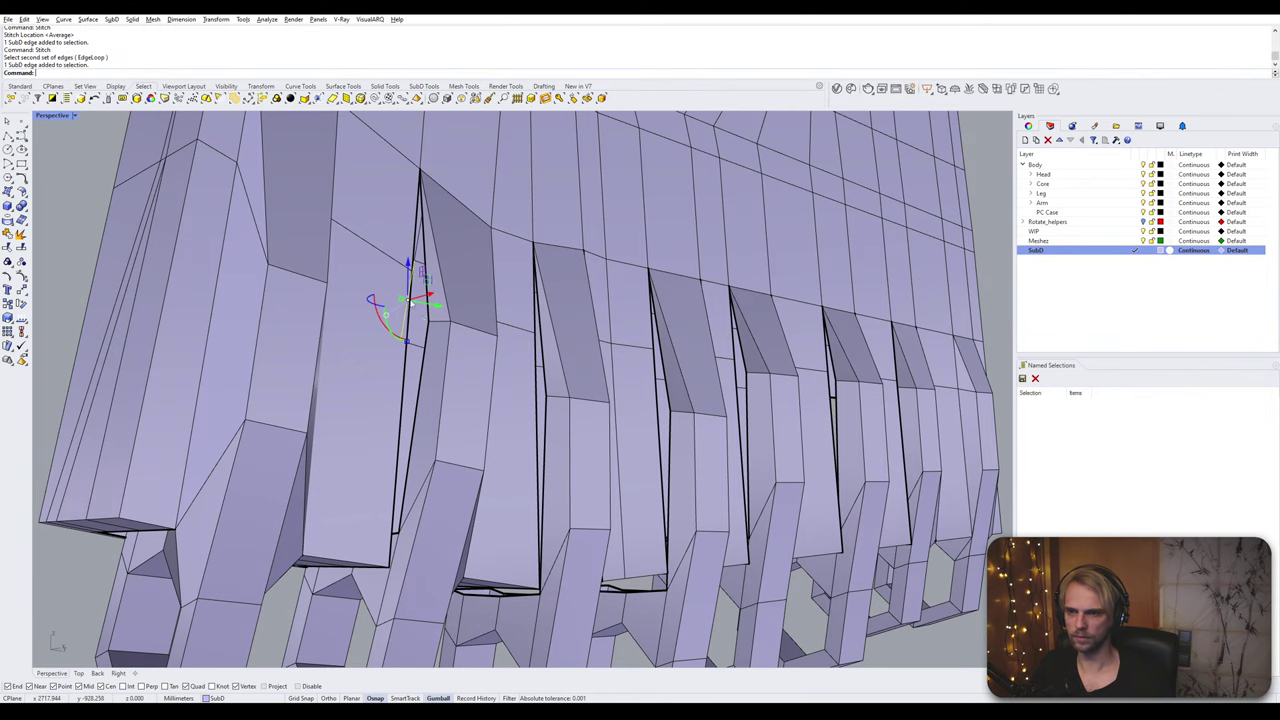
{"action": "key", "text": "Escape"}
Step: Stitch two more gaps between finger plates, snapping each to the shared top vertex
{"action": "right_click_drag", "start_coordinate": [426, 370], "coordinate": [403, 408]}
{"action": "left_click", "coordinate": [417, 388]}
{"action": "left_click", "coordinate": [394, 386], "text": "shift"}
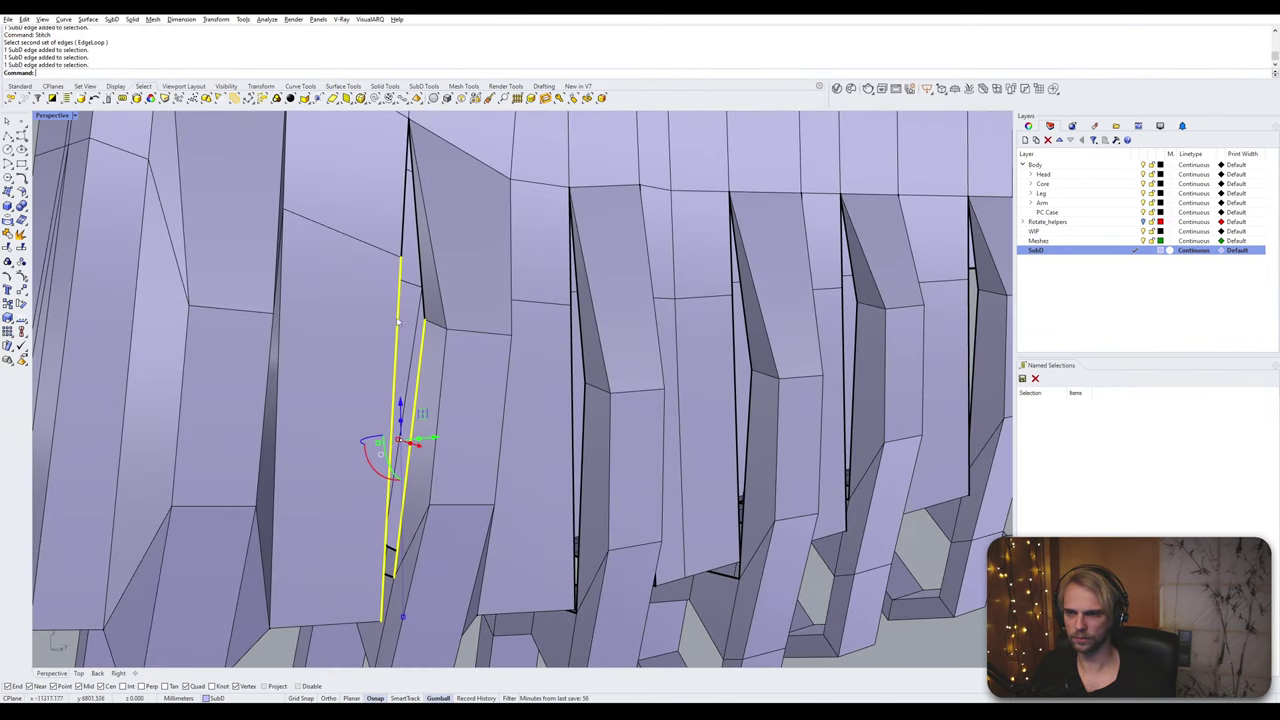
{"action": "key", "text": "space"}
{"action": "left_click", "coordinate": [401, 258]}
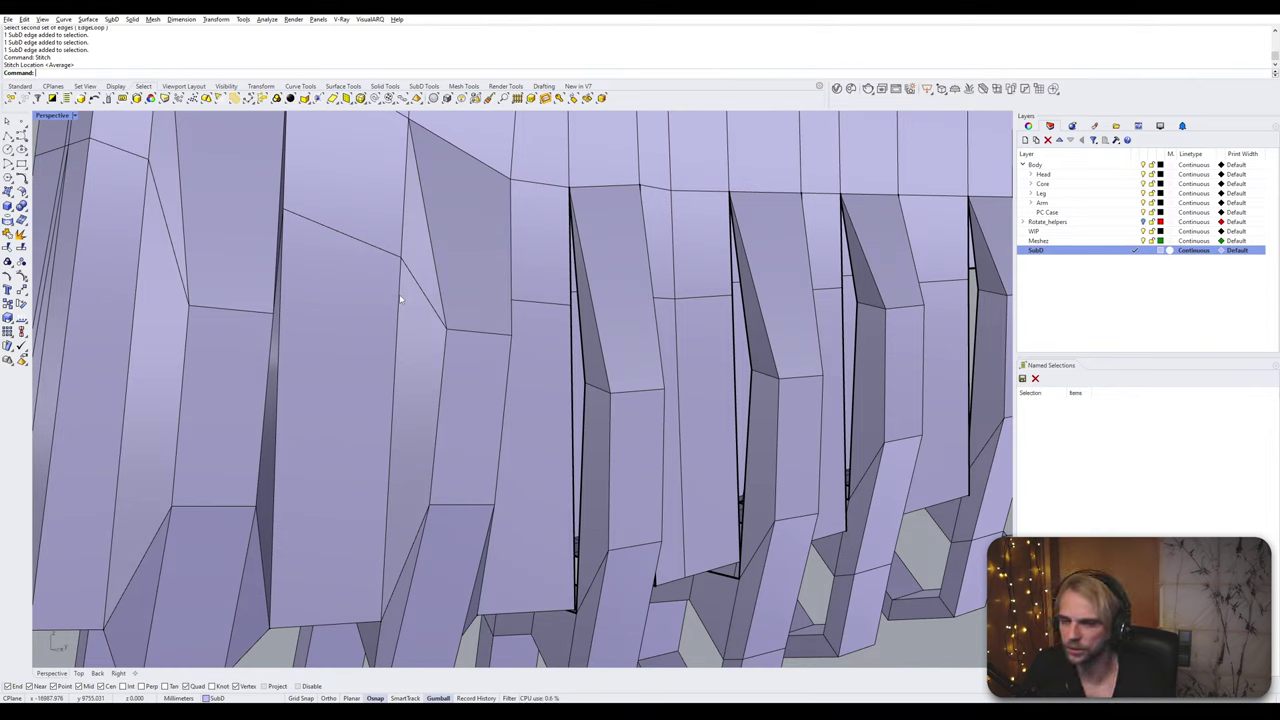
{"action": "right_click_drag", "start_coordinate": [557, 423], "coordinate": [564, 397]}
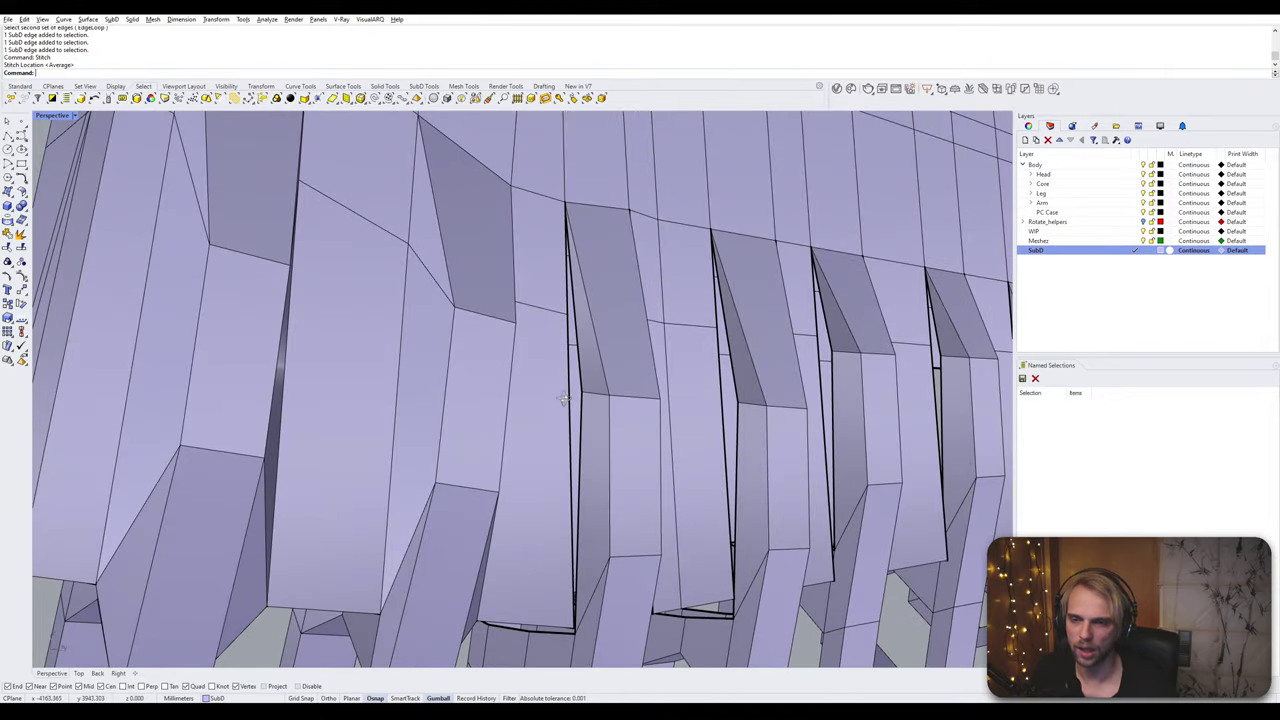
{"action": "left_click", "coordinate": [582, 425]}
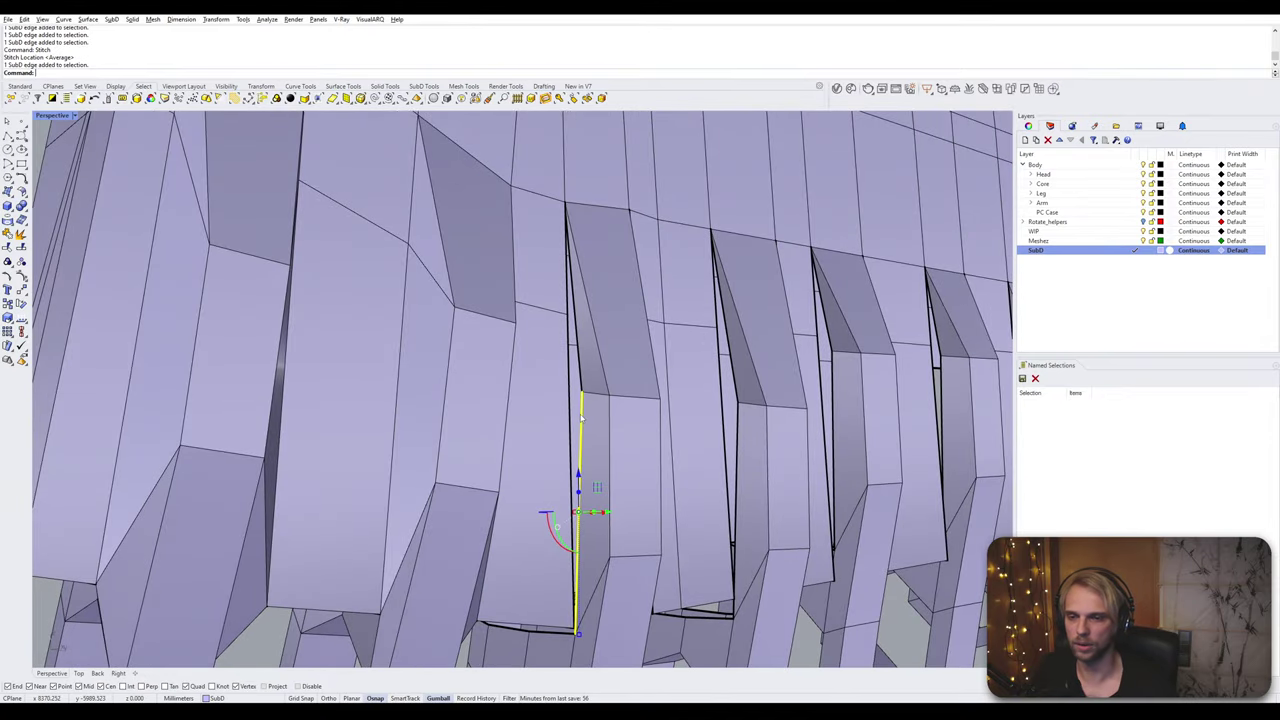
{"action": "left_click", "coordinate": [572, 460]}
{"action": "key", "text": "Return"}
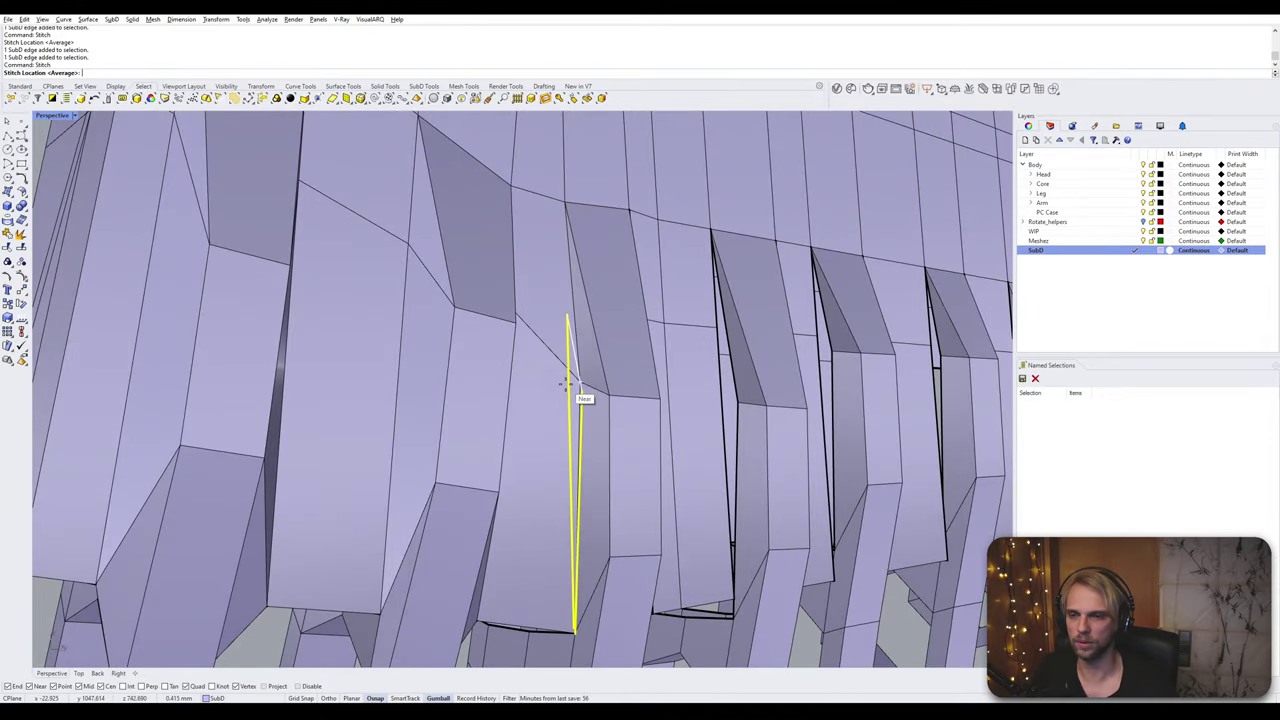
{"action": "left_click", "coordinate": [572, 318]}
Step: Stitch the last side gap at its shared vertex and clear the selection
{"action": "right_click_drag", "start_coordinate": [572, 318], "coordinate": [629, 391]}
{"action": "scroll", "coordinate": [629, 393], "scroll_direction": "up", "scroll_amount": 2}
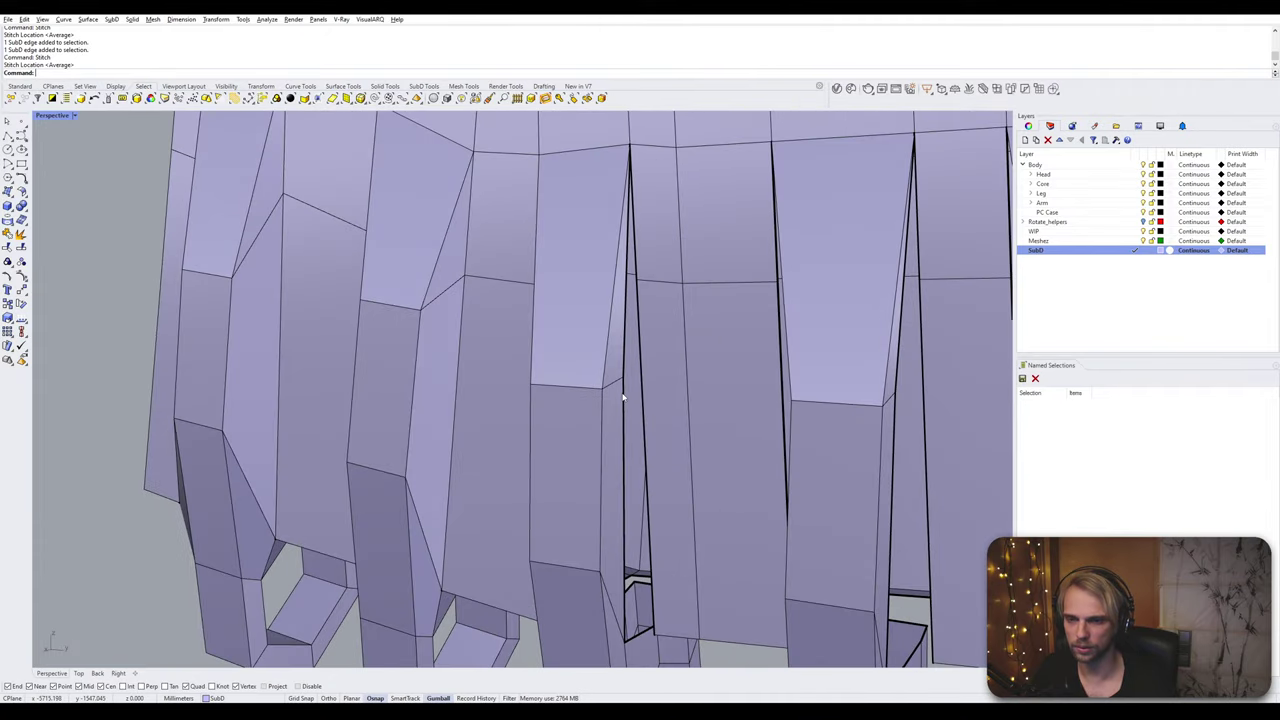
{"action": "left_click", "coordinate": [624, 398]}
{"action": "left_click", "coordinate": [642, 366], "text": "shift"}
{"action": "key", "text": "Return"}
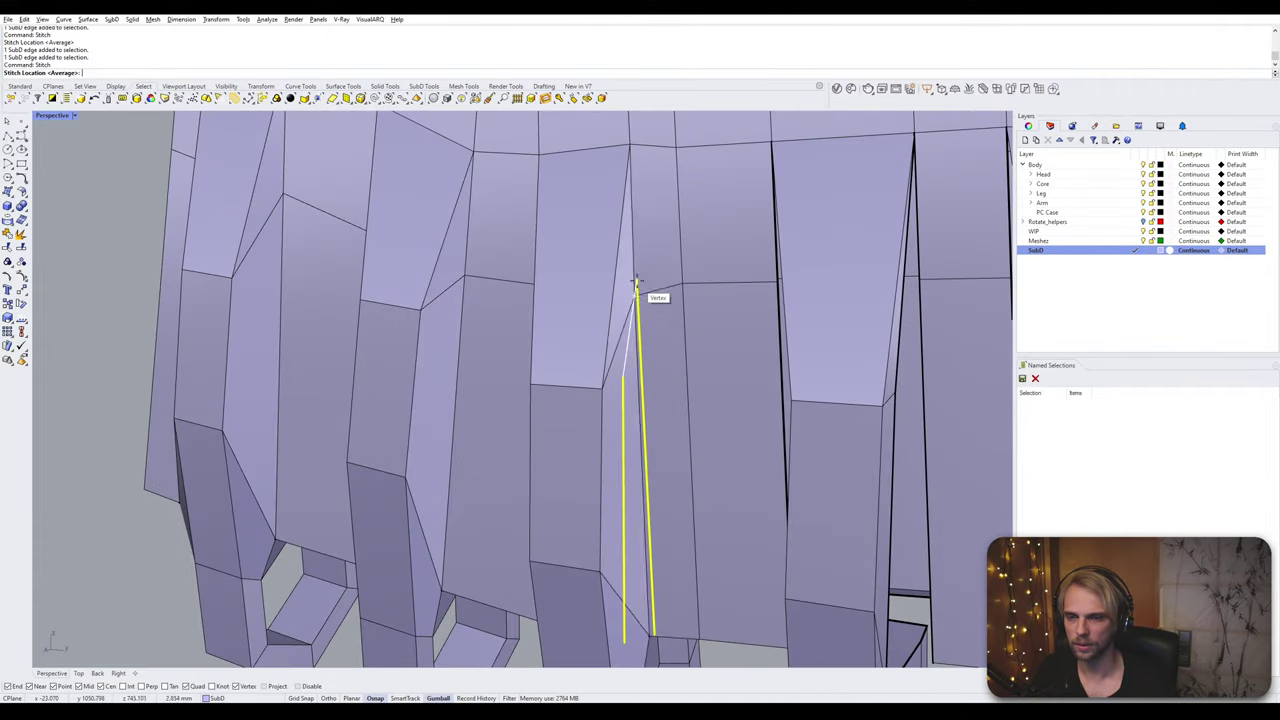
{"action": "left_click", "coordinate": [637, 281]}
{"action": "key", "text": "Escape"}
{"action": "scroll", "coordinate": [637, 296], "scroll_direction": "down", "scroll_amount": 5}
{"action": "right_click_drag", "start_coordinate": [744, 393], "coordinate": [657, 380]}
{"action": "scroll", "coordinate": [616, 367], "scroll_direction": "up", "scroll_amount": 3}
{"action": "scroll", "coordinate": [706, 413], "scroll_direction": "down", "scroll_amount": 2}
{"action": "scroll", "coordinate": [671, 480], "scroll_direction": "up", "scroll_amount": 2}
Step: Move the selected edge from its midpoint onto the neighbouring vertex
{"action": "scroll", "coordinate": [671, 480], "scroll_direction": "down", "scroll_amount": 3}
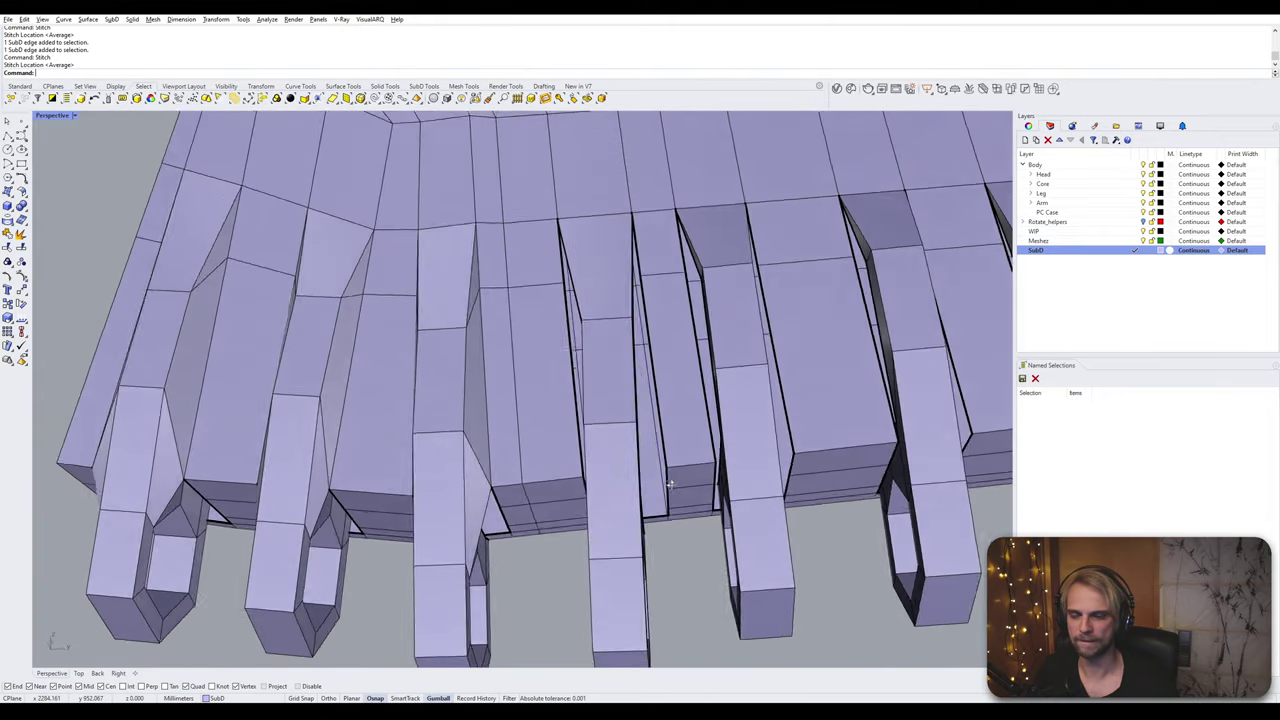
{"action": "scroll", "coordinate": [686, 515], "scroll_direction": "up", "scroll_amount": 5}
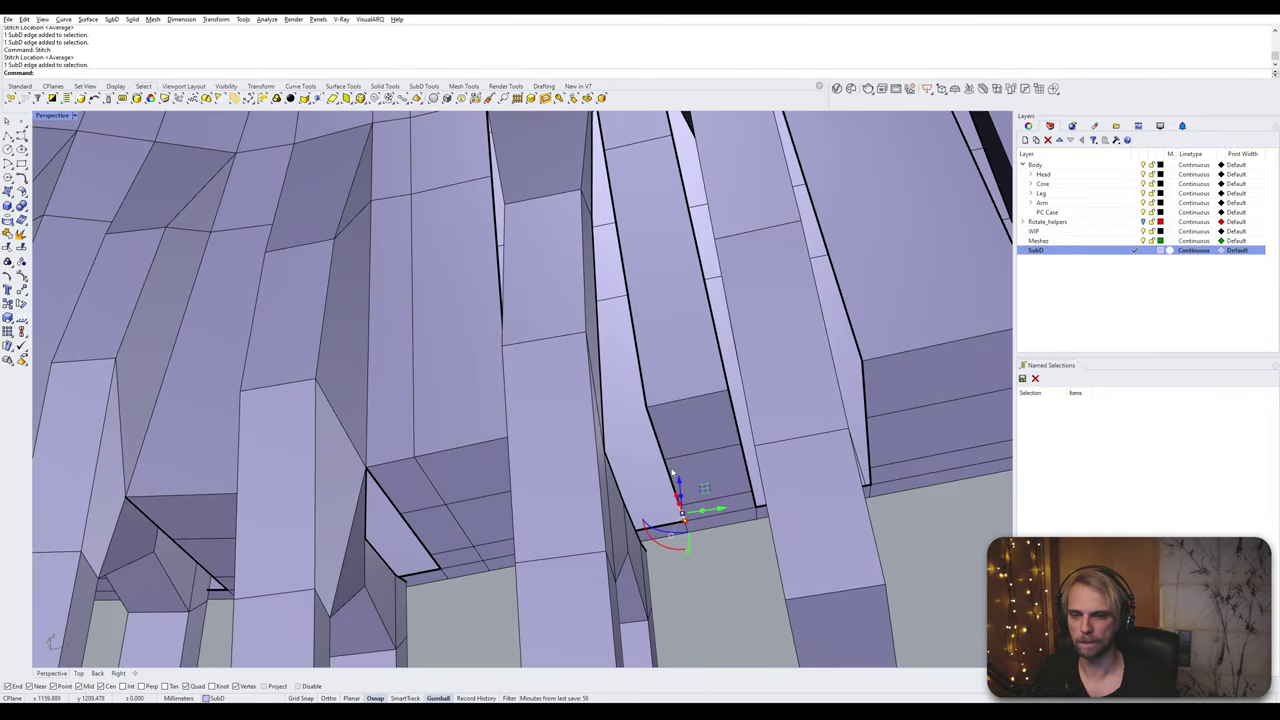
{"action": "type", "text": "m"}
{"action": "key", "text": "Return"}
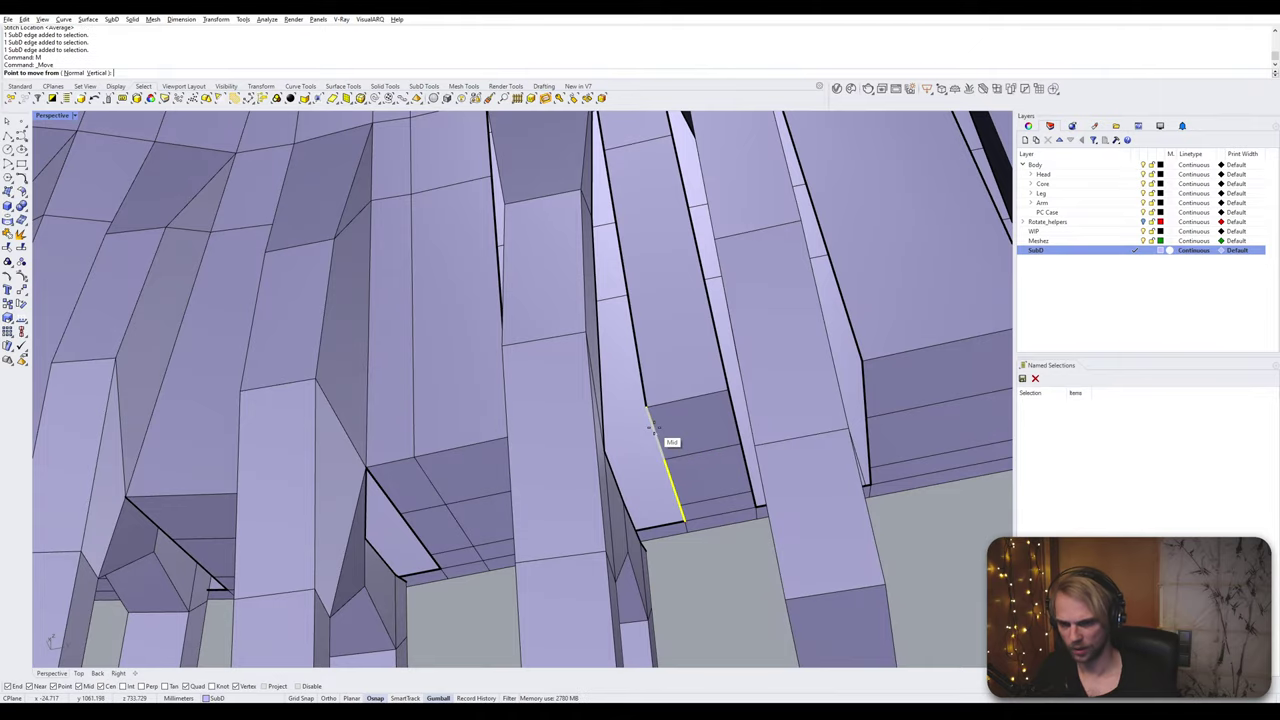
{"action": "left_click", "coordinate": [711, 514]}
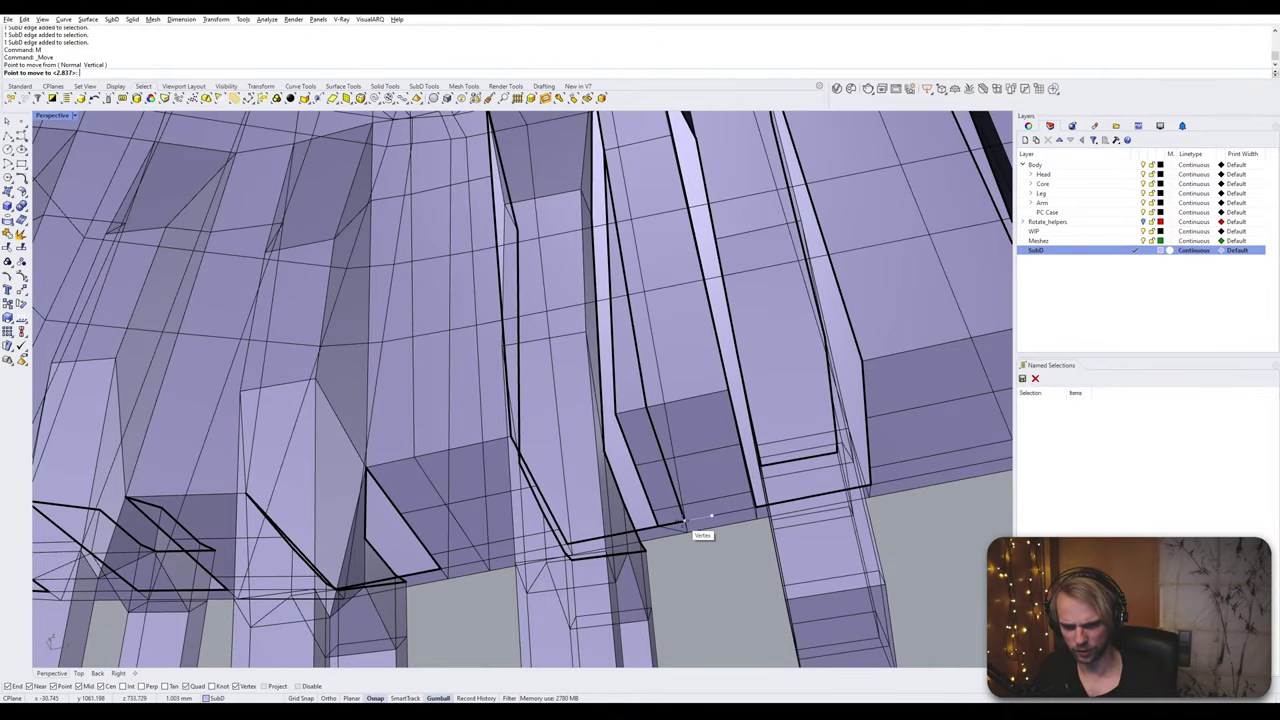
{"action": "left_click", "coordinate": [684, 521]}
{"action": "right_click_drag", "start_coordinate": [684, 521], "coordinate": [652, 592]}
{"action": "key", "text": "Escape"}
Step: Move the short edge at the finger base down onto the lower ledge
{"action": "scroll", "coordinate": [692, 515], "scroll_direction": "down", "scroll_amount": 2}
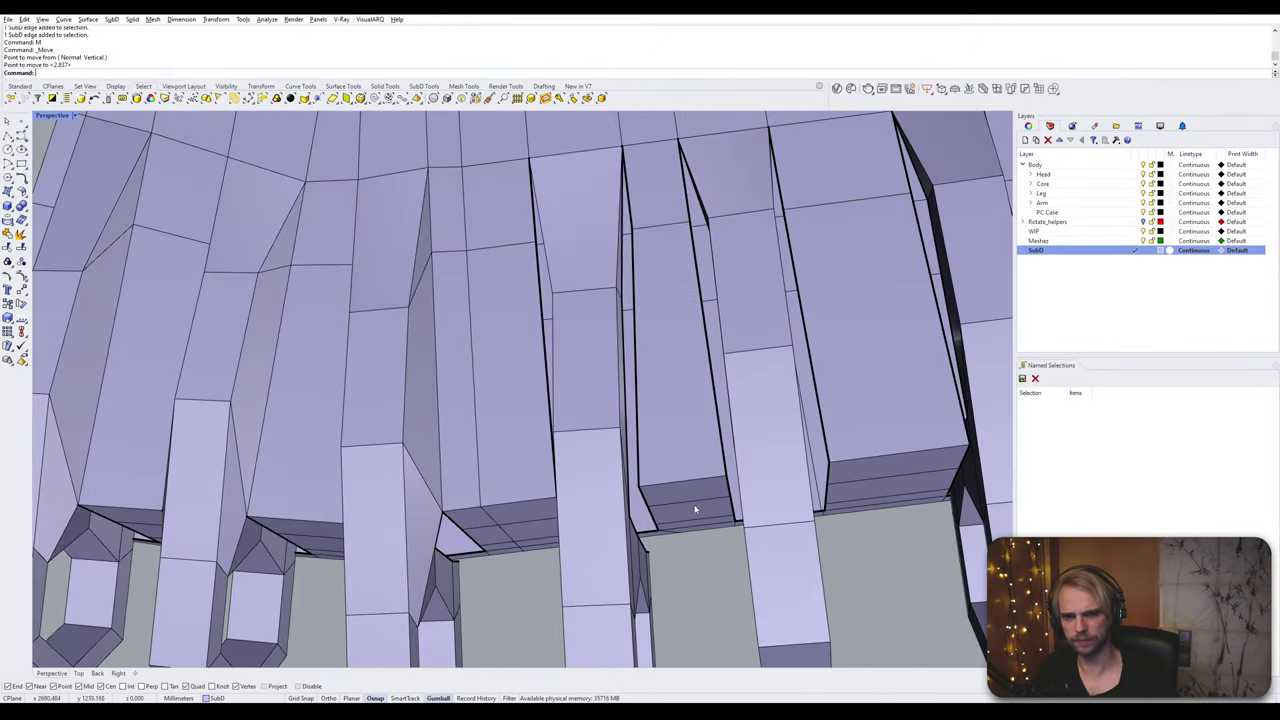
{"action": "right_click_drag", "start_coordinate": [695, 510], "coordinate": [672, 468]}
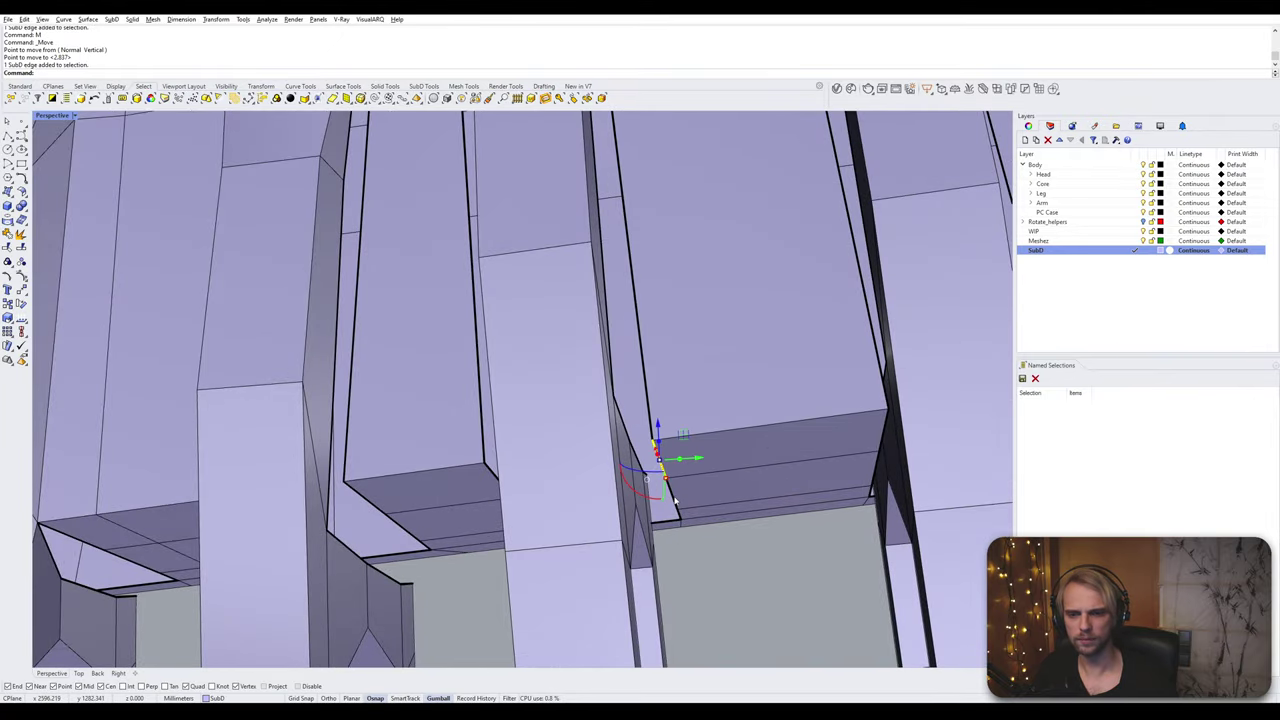
{"action": "left_click", "coordinate": [680, 514], "text": "ctrl+shift"}
{"action": "type", "text": "m"}
{"action": "key", "text": "Return"}
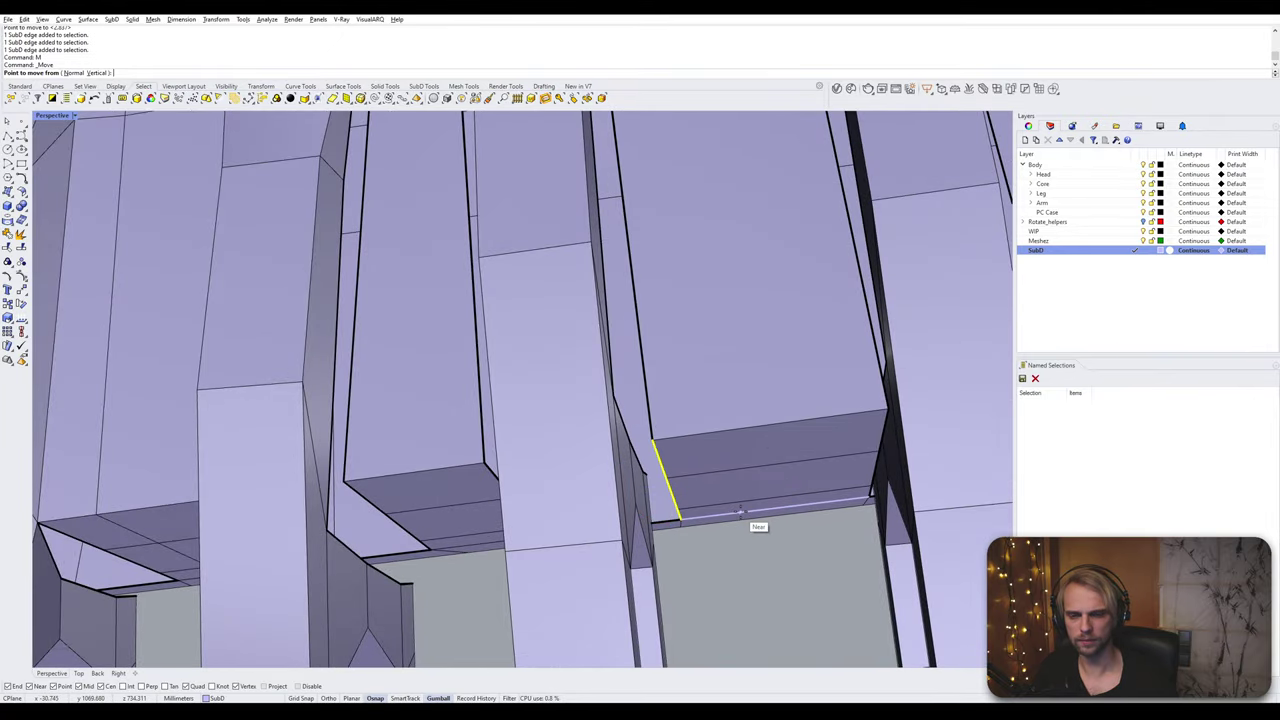
{"action": "left_click", "coordinate": [740, 512]}
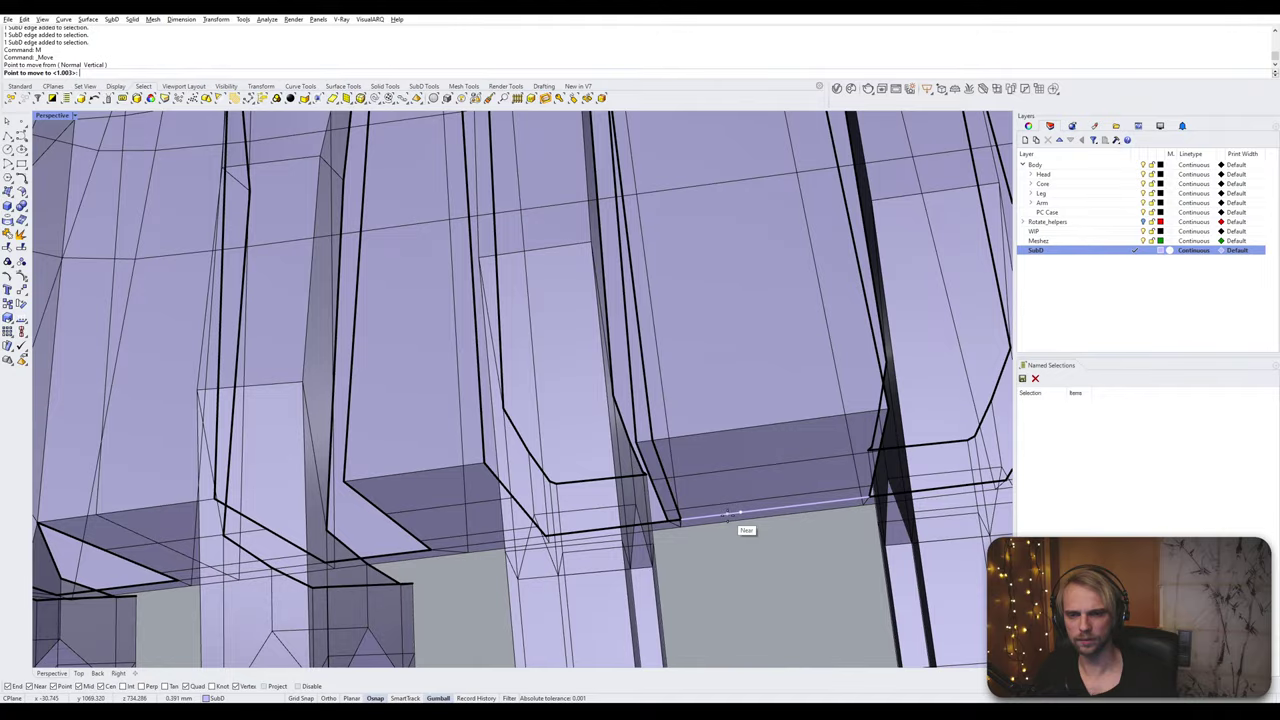
{"action": "left_click", "coordinate": [728, 515]}
{"action": "key", "text": "Escape"}
Step: Stitch the open gap's lower and upper edges together and preview the hand smooth
{"action": "right_click_drag", "start_coordinate": [699, 502], "coordinate": [709, 476]}
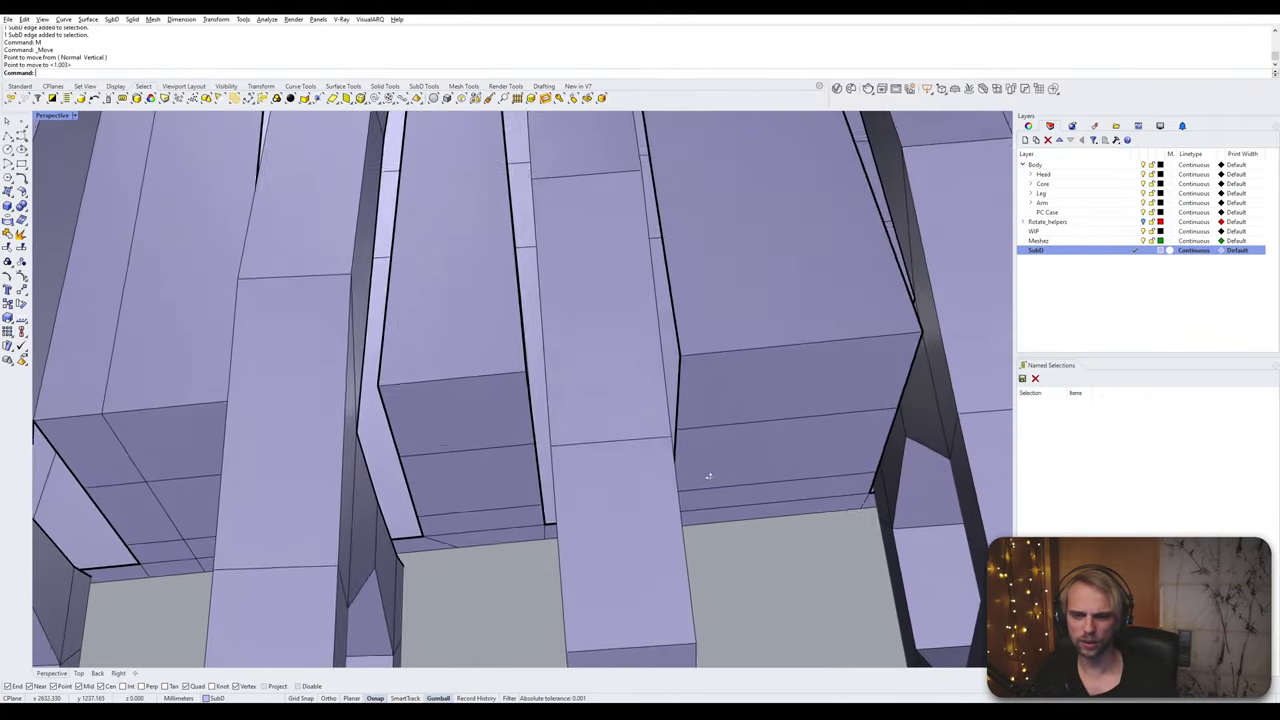
{"action": "scroll", "coordinate": [709, 476], "scroll_direction": "down", "scroll_amount": 4}
{"action": "right_click_drag", "start_coordinate": [507, 497], "coordinate": [337, 466]}
{"action": "left_click", "coordinate": [323, 469], "text": "ctrl+shift"}
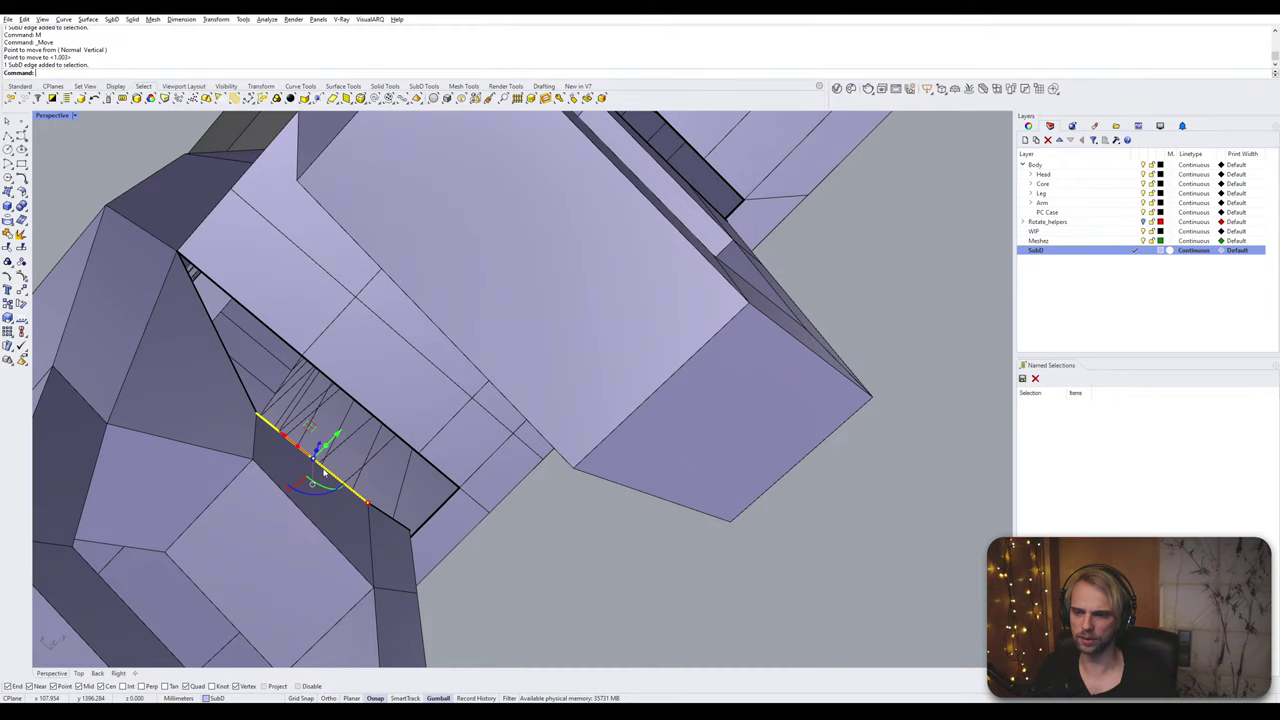
{"action": "left_click", "coordinate": [367, 414], "text": "ctrl+shift"}
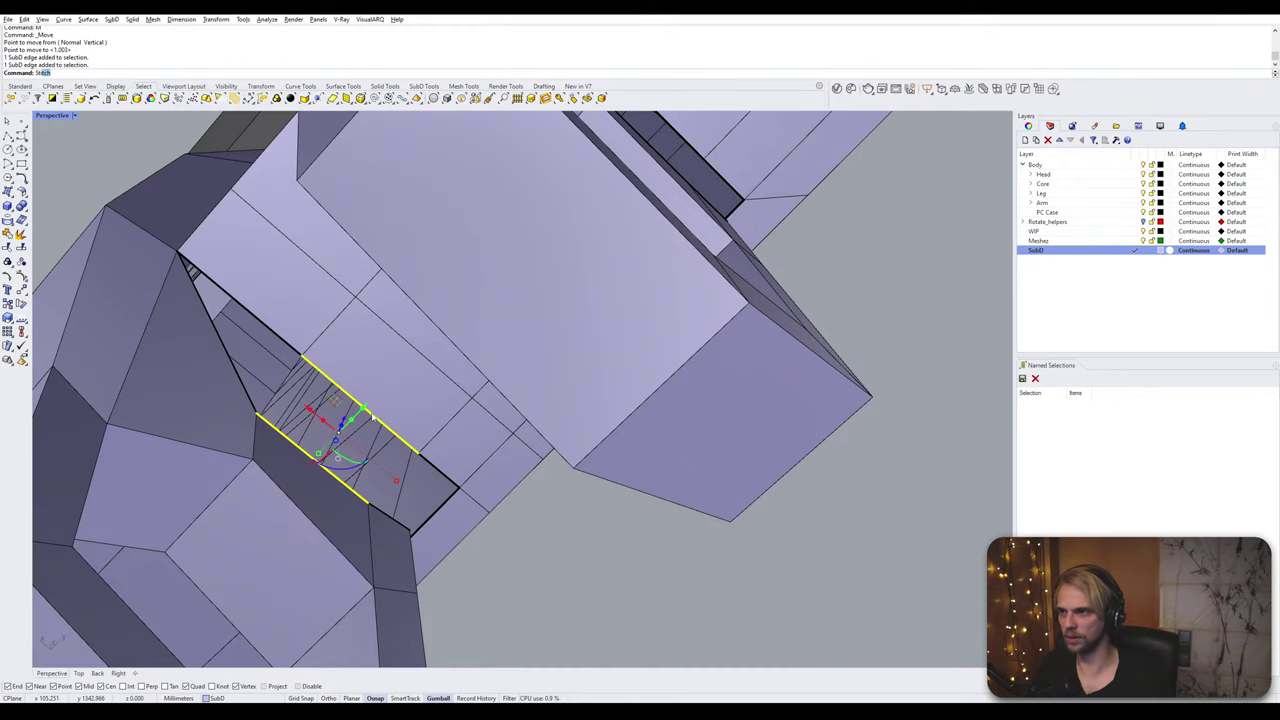
{"action": "key", "text": "Return"}
{"action": "left_click", "coordinate": [373, 417]}
{"action": "right_click_drag", "start_coordinate": [373, 417], "coordinate": [500, 340]}
{"action": "scroll", "coordinate": [466, 503], "scroll_direction": "down", "scroll_amount": 8}
{"action": "key", "text": "Tab"}
{"action": "key", "text": "Tab"}
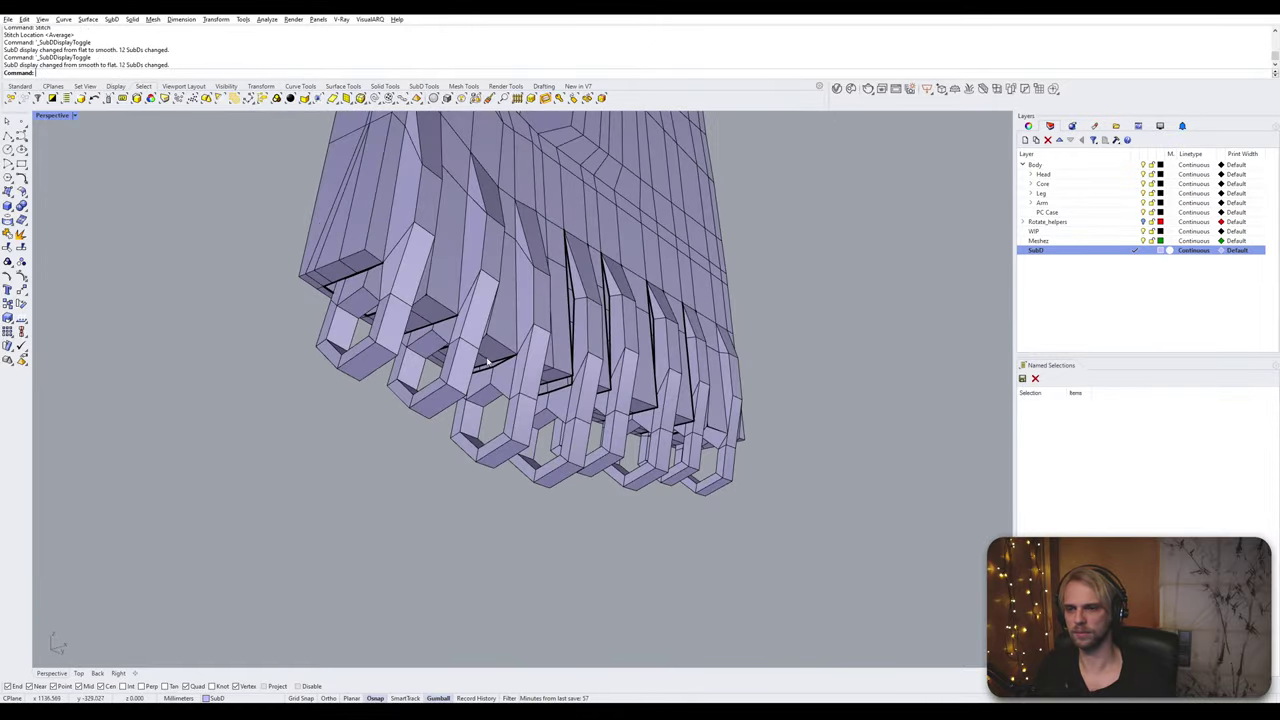
Step: Stitch the lower and upper edges of the first gap at the snapped vertex
{"action": "scroll", "coordinate": [509, 333], "scroll_direction": "up", "scroll_amount": 8}
{"action": "left_click", "coordinate": [491, 358], "text": "ctrl+shift"}
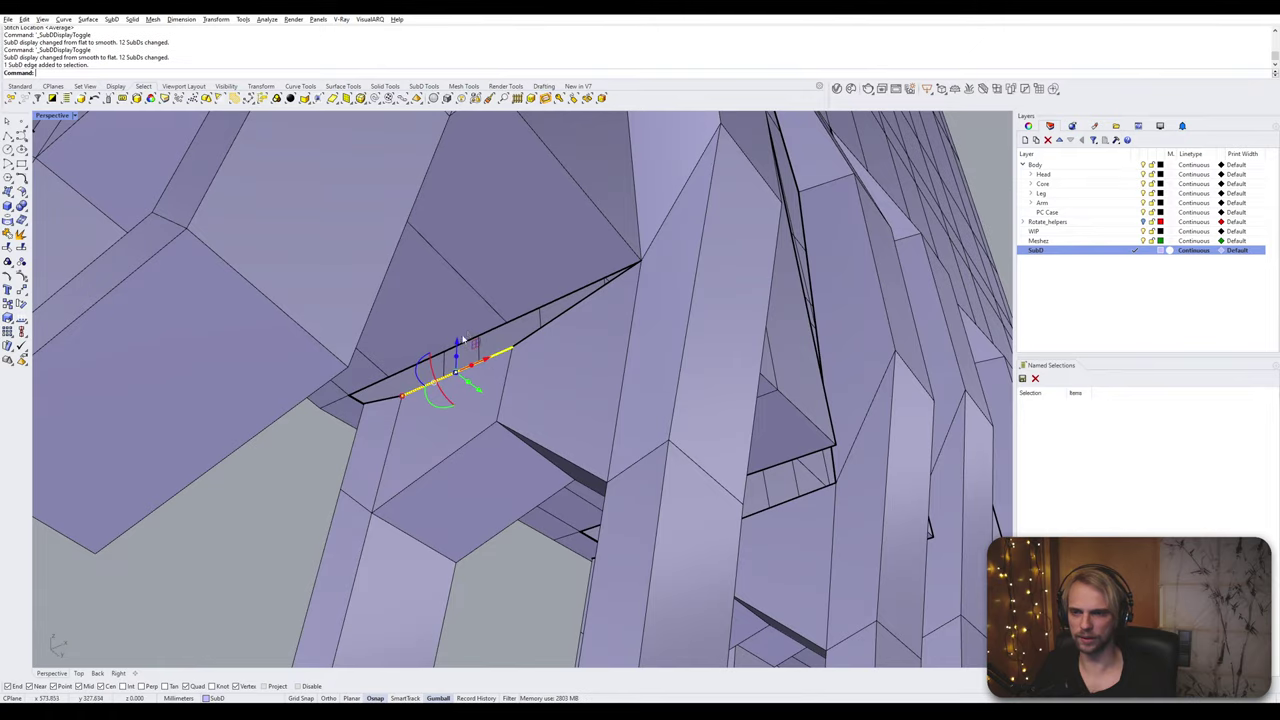
{"action": "left_click", "coordinate": [492, 330], "text": "ctrl+shift"}
{"action": "right_click", "coordinate": [493, 328]}
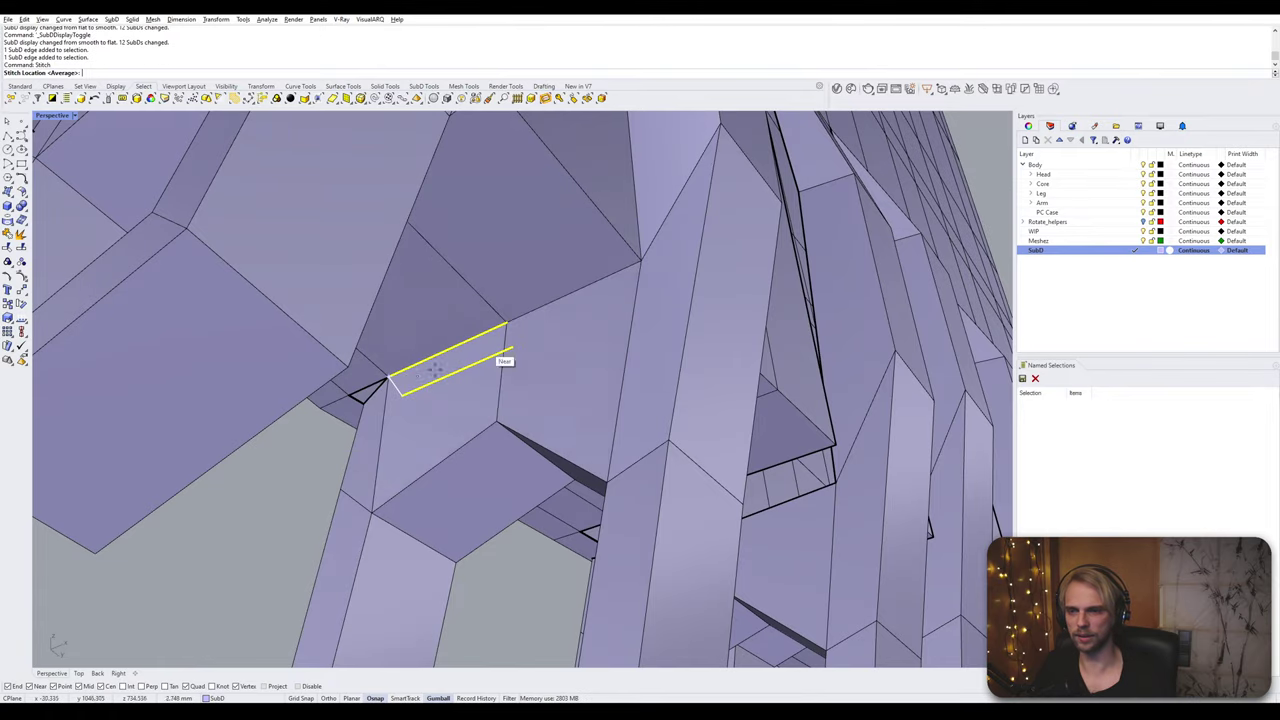
{"action": "left_click", "coordinate": [379, 377]}
Step: Stitch the tab gap, merging its lower edge onto the upper edge
{"action": "right_click_drag", "start_coordinate": [390, 385], "coordinate": [590, 368]}
{"action": "left_click", "coordinate": [670, 377]}
{"action": "left_click", "coordinate": [619, 353], "text": "ctrl+shift"}
{"action": "left_click", "coordinate": [636, 332], "text": "ctrl+shift"}
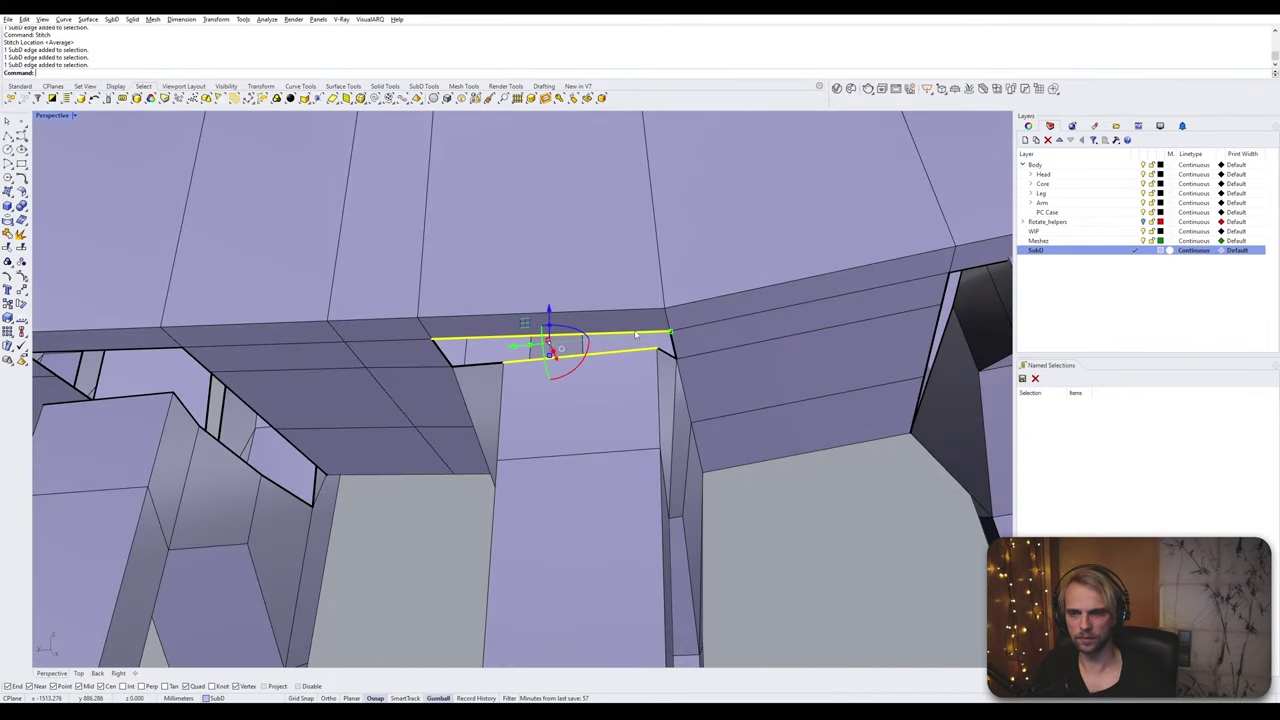
{"action": "right_click", "coordinate": [637, 331]}
{"action": "left_click", "coordinate": [416, 338]}
Step: Preview the hand in smooth SubD display with Tab, then return to flat display
{"action": "scroll", "coordinate": [444, 371], "scroll_direction": "down", "scroll_amount": 5}
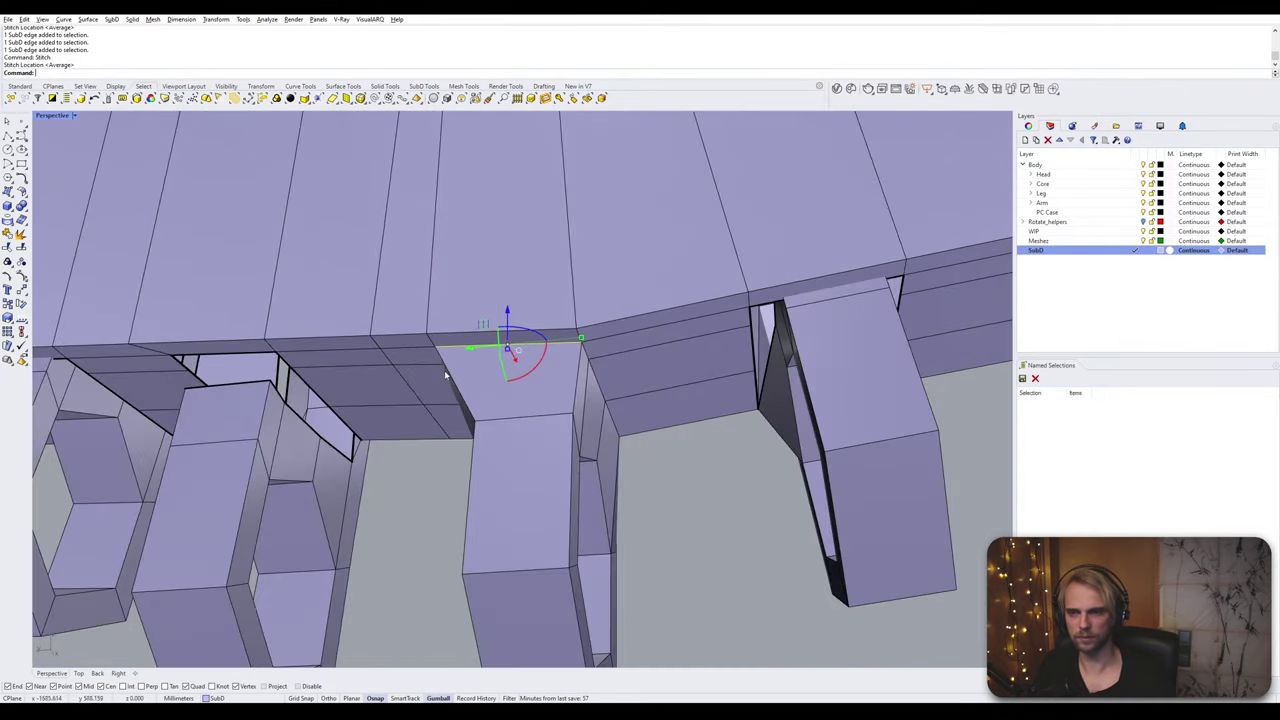
{"action": "right_click_drag", "start_coordinate": [704, 528], "coordinate": [662, 438]}
{"action": "key", "text": "Tab"}
{"action": "scroll", "coordinate": [732, 420], "scroll_direction": "up", "scroll_amount": 4}
{"action": "key", "text": "Tab"}
{"action": "scroll", "coordinate": [661, 438], "scroll_direction": "up", "scroll_amount": 5}
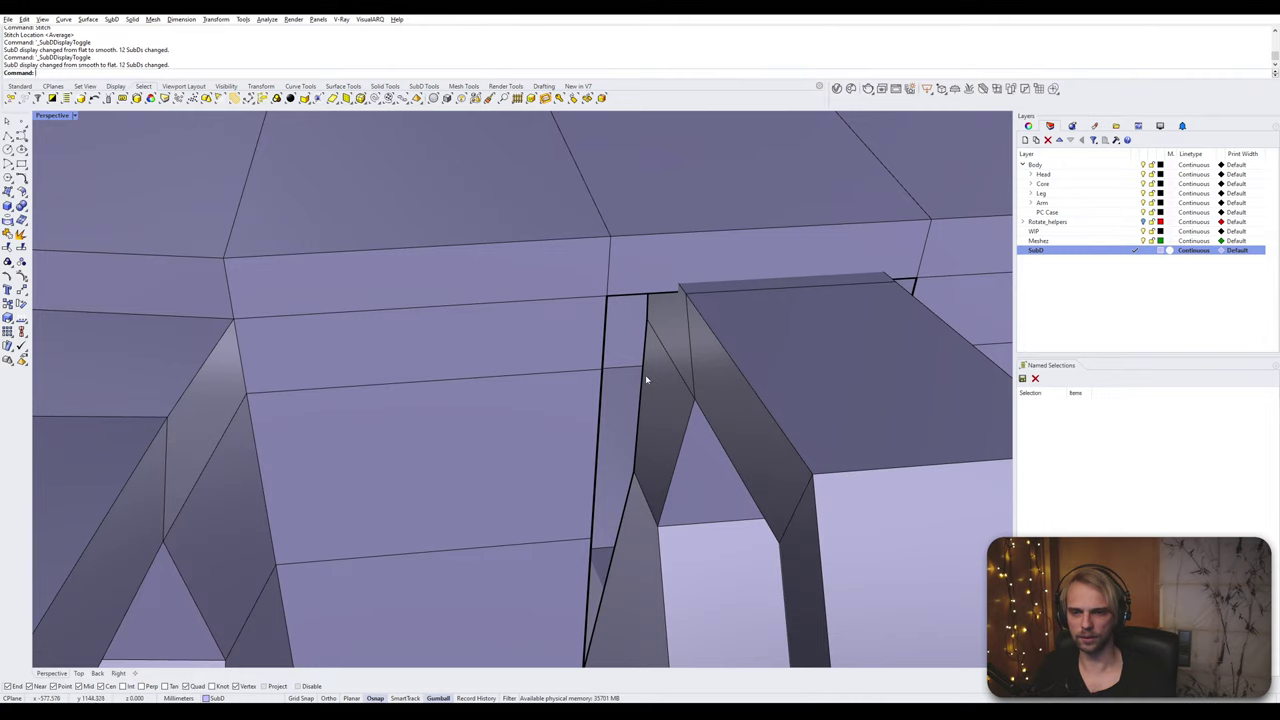
Step: Stitch the two vertical edges of the slit together at its left side
{"action": "left_click", "coordinate": [638, 406], "text": "ctrl+shift"}
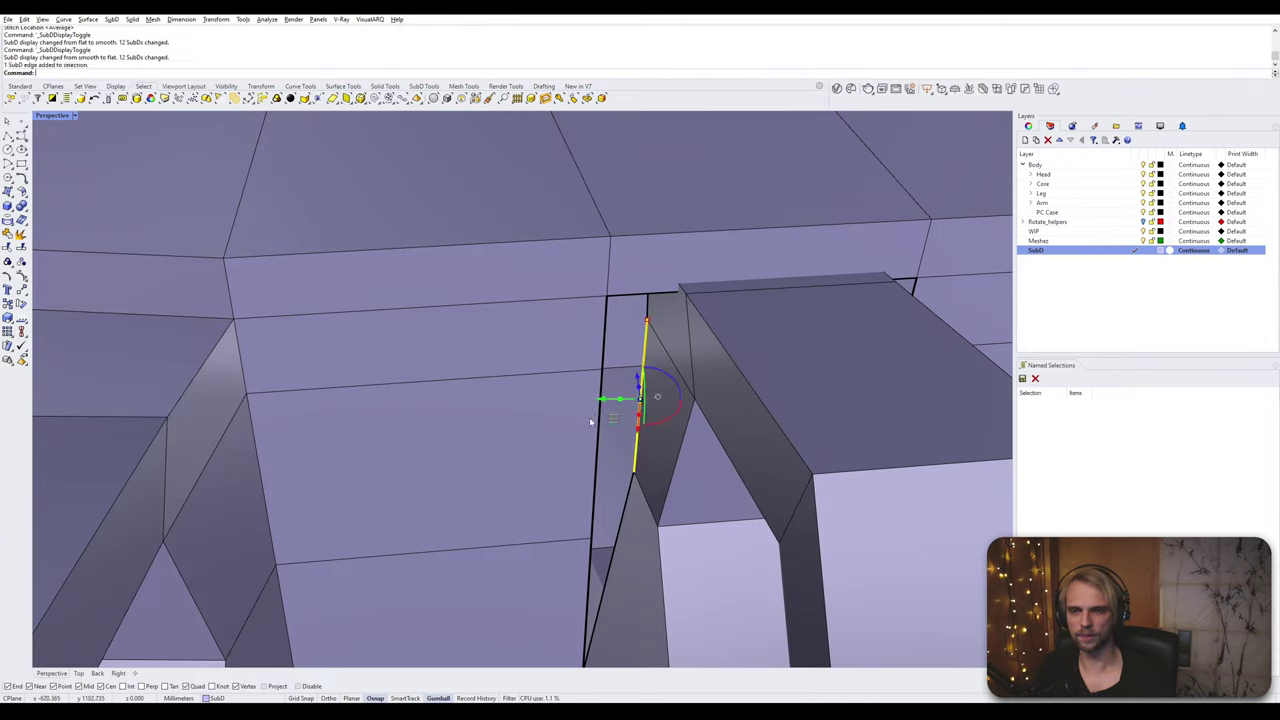
{"action": "left_click", "coordinate": [600, 428], "text": "ctrl+shift"}
{"action": "right_click", "coordinate": [599, 427]}
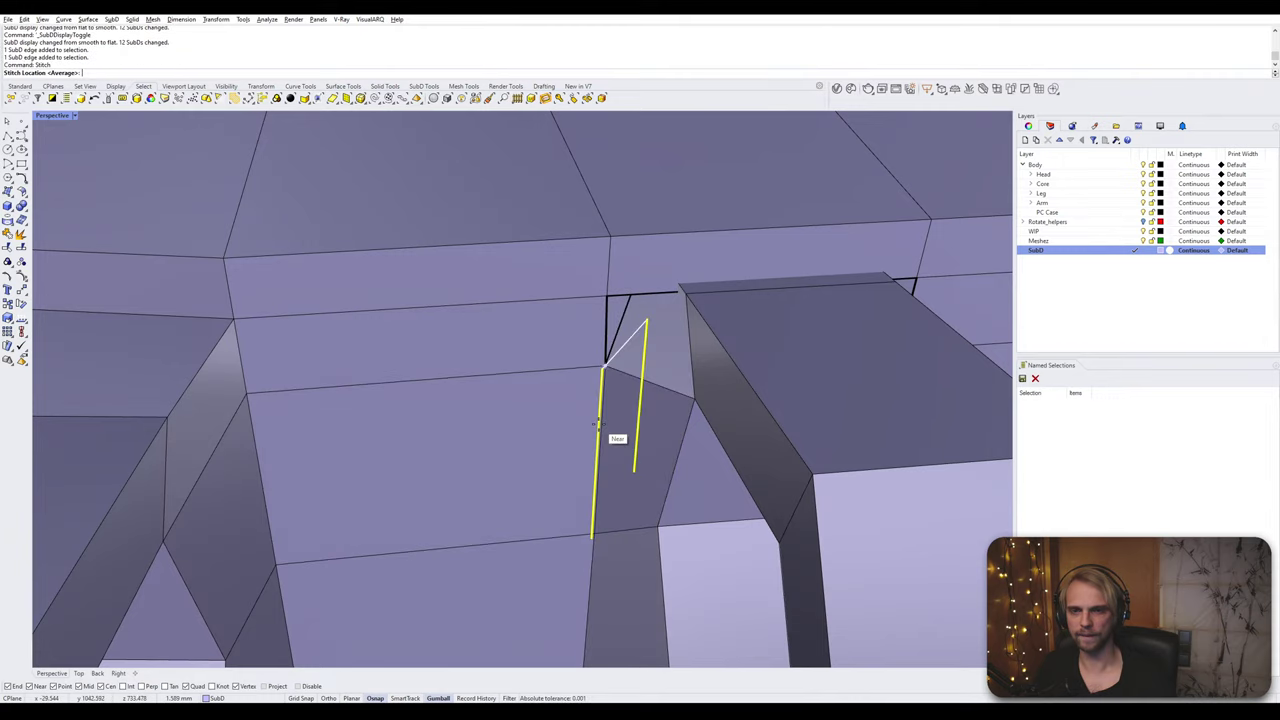
{"action": "left_click", "coordinate": [586, 412]}
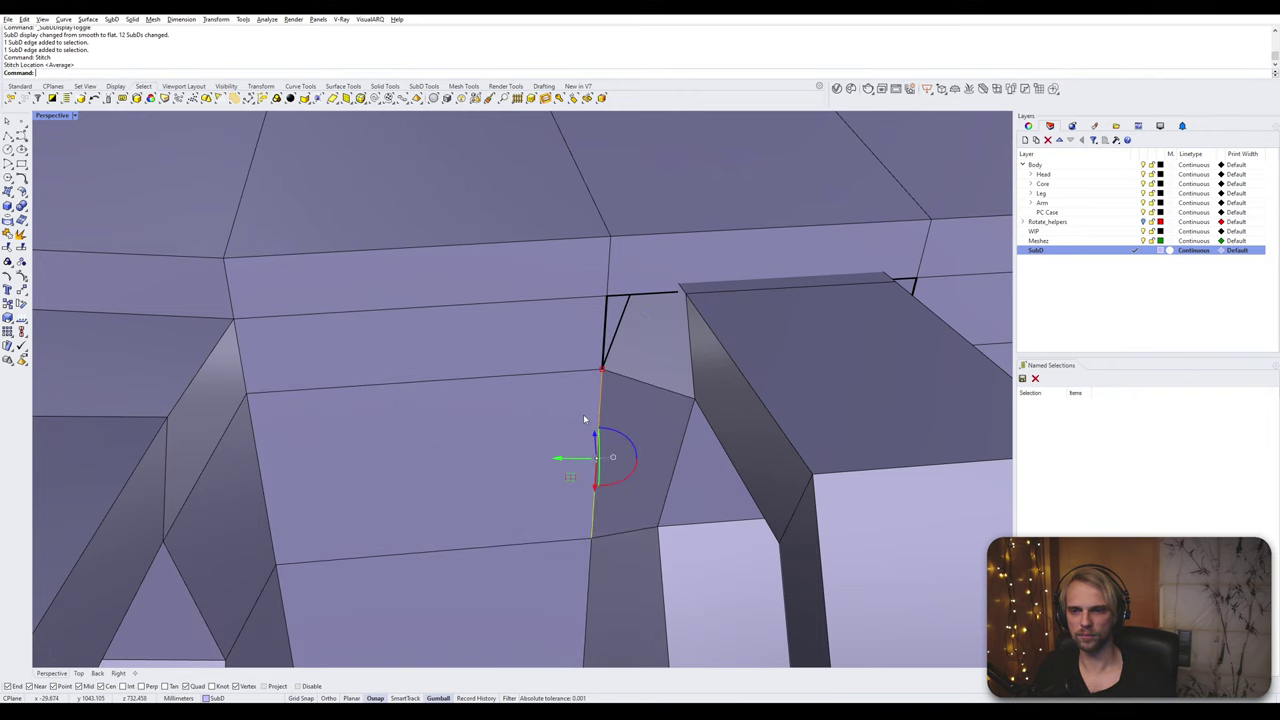
{"action": "right_click_drag", "start_coordinate": [586, 414], "coordinate": [611, 373]}
{"action": "key", "text": "Escape"}
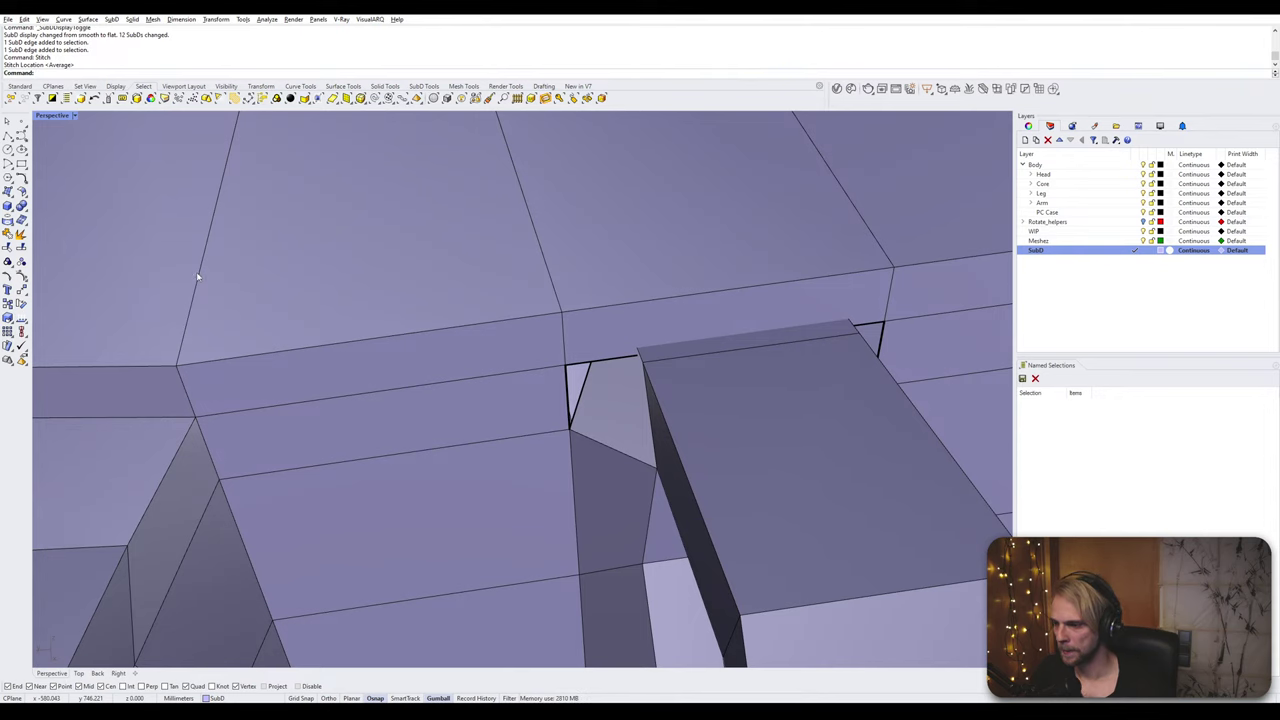
Step: Use Wireframe to pick a gap edge, back in Shaded stitch it at the left corner vertex
{"action": "left_click", "coordinate": [75, 115]}
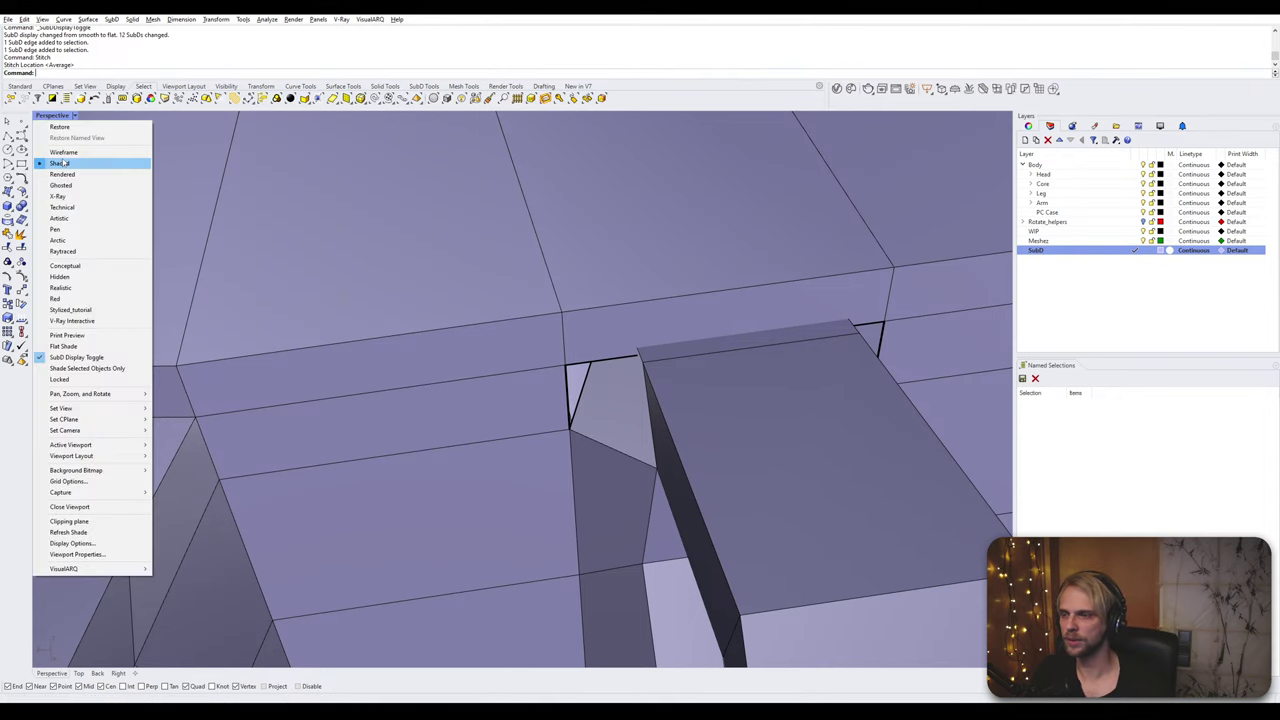
{"action": "left_click", "coordinate": [66, 152]}
{"action": "right_click_drag", "start_coordinate": [300, 260], "coordinate": [609, 354]}
{"action": "left_click", "coordinate": [609, 354]}
{"action": "left_click", "coordinate": [75, 115]}
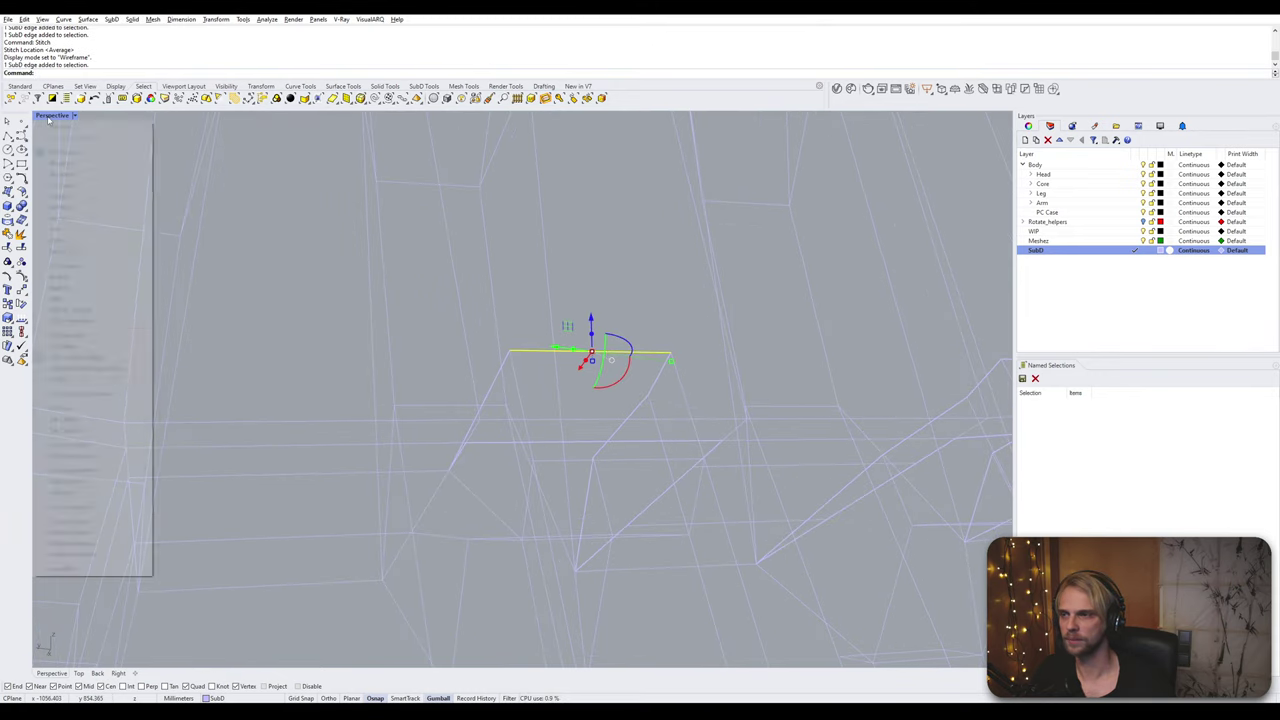
{"action": "left_click", "coordinate": [66, 161]}
{"action": "mouse_move", "coordinate": [366, 382]}
{"action": "right_mouse_down"}
{"action": "mouse_move", "coordinate": [551, 411]}
{"action": "mouse_move", "coordinate": [487, 381]}
{"action": "right_mouse_up"}
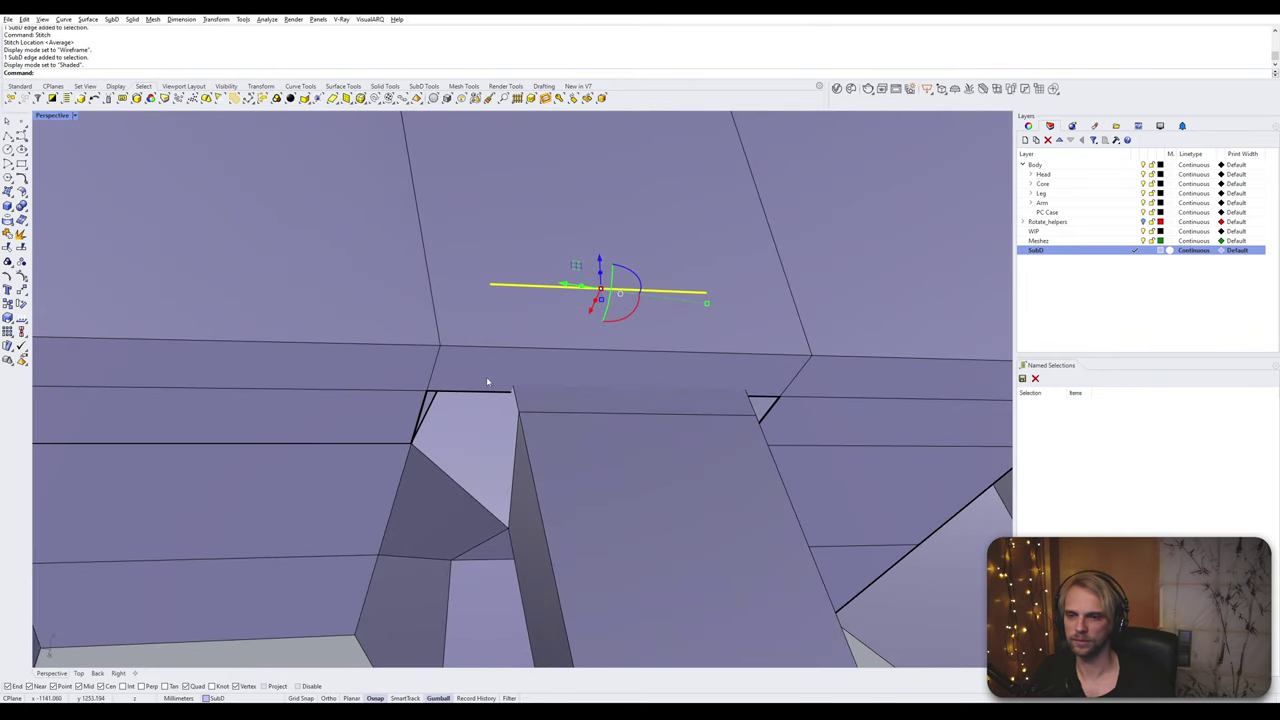
{"action": "left_click", "coordinate": [467, 393], "text": "shift"}
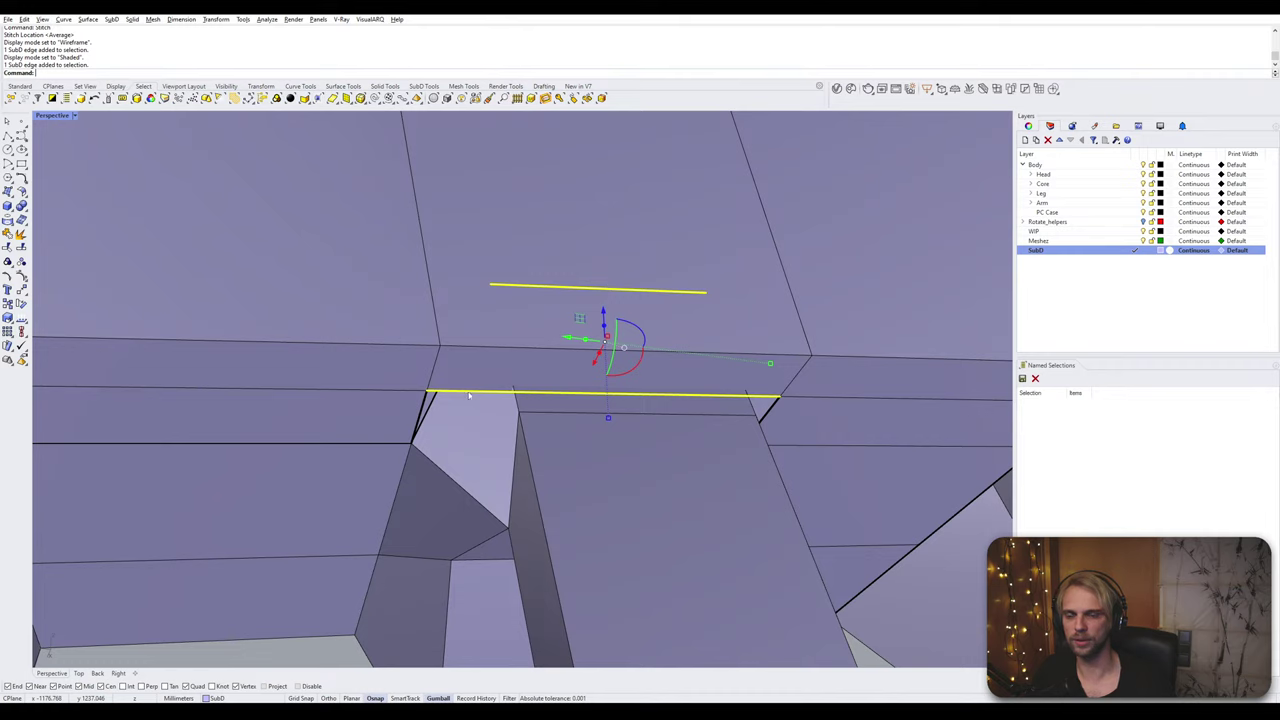
{"action": "key", "text": "ctrl+alt+s"}
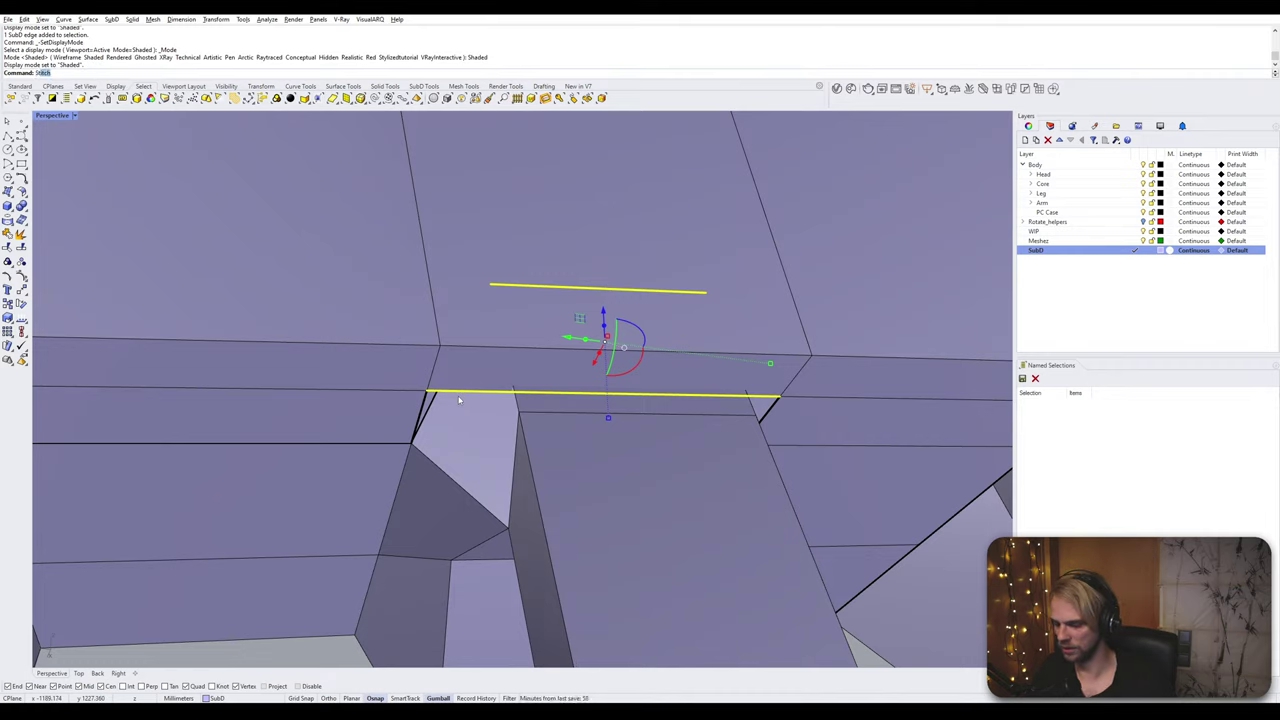
{"action": "key", "text": "Return"}
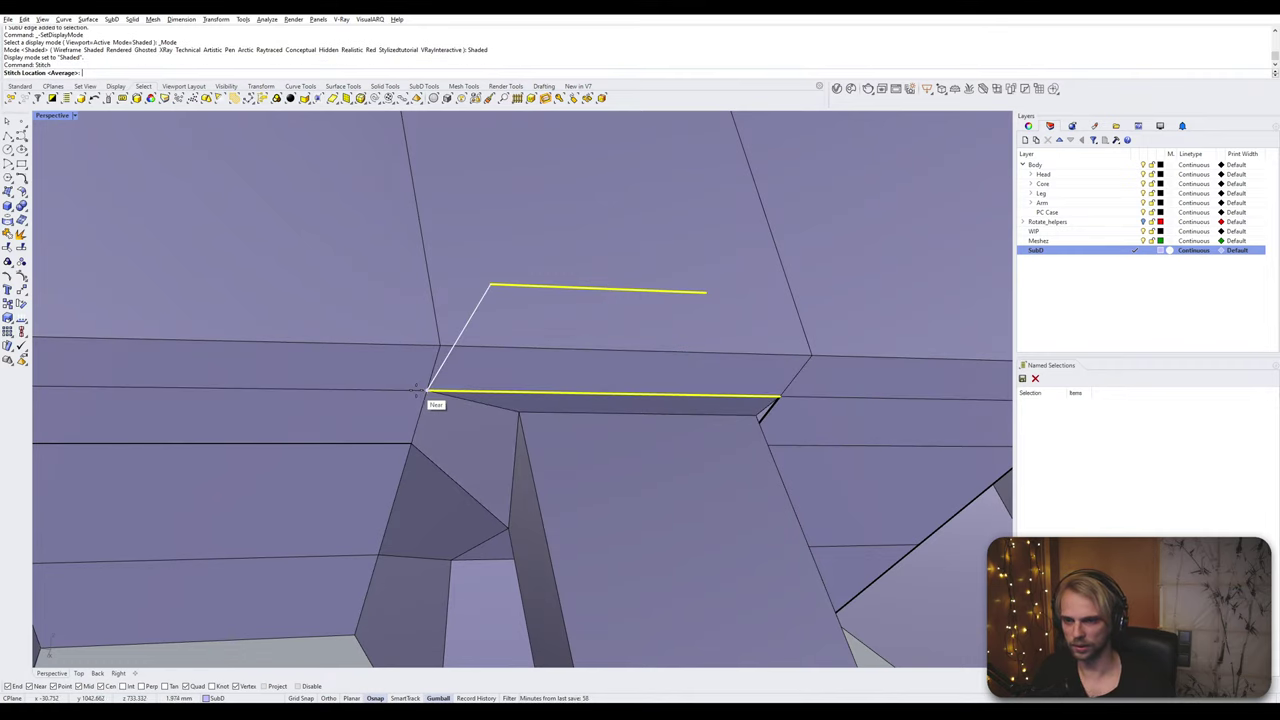
{"action": "left_click", "coordinate": [427, 391]}
Step: Stitch the next gap's two edges at their merge point
{"action": "right_click_drag", "start_coordinate": [427, 391], "coordinate": [512, 377]}
{"action": "left_click", "coordinate": [502, 322], "text": "ctrl+shift"}
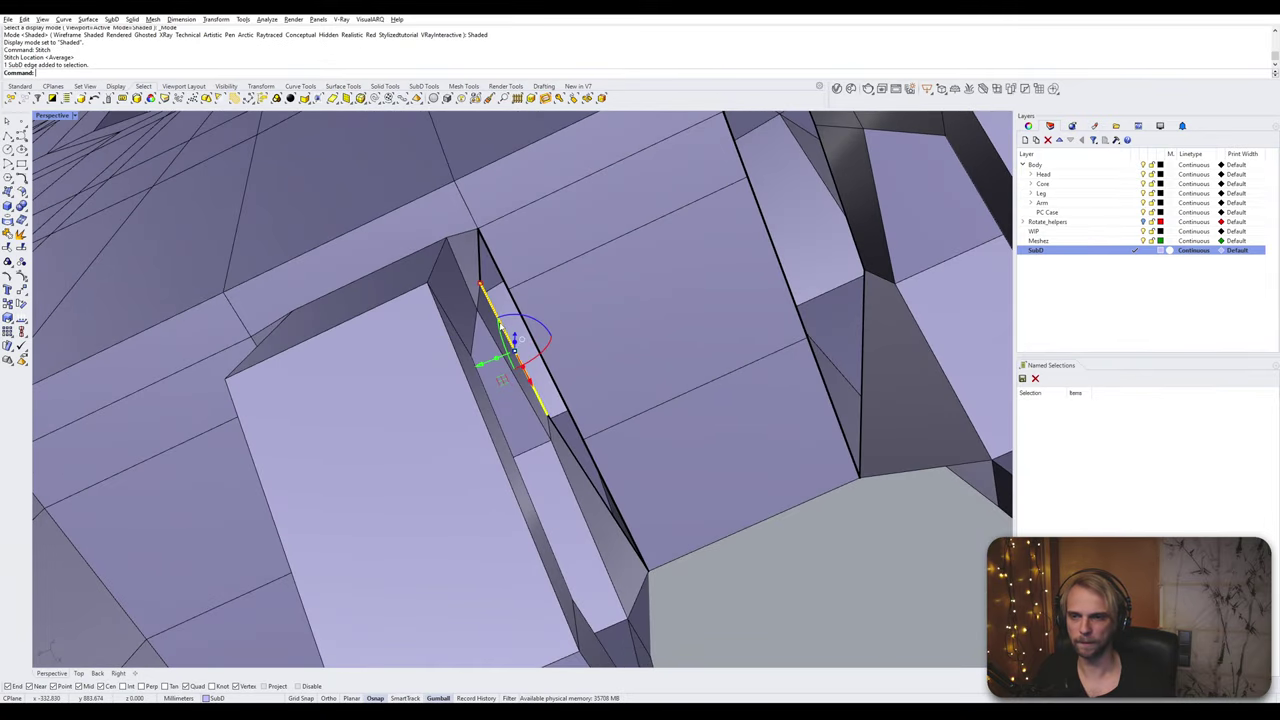
{"action": "left_click", "coordinate": [517, 303], "text": "ctrl+shift"}
{"action": "right_click", "coordinate": [518, 304]}
{"action": "left_click", "coordinate": [517, 291]}
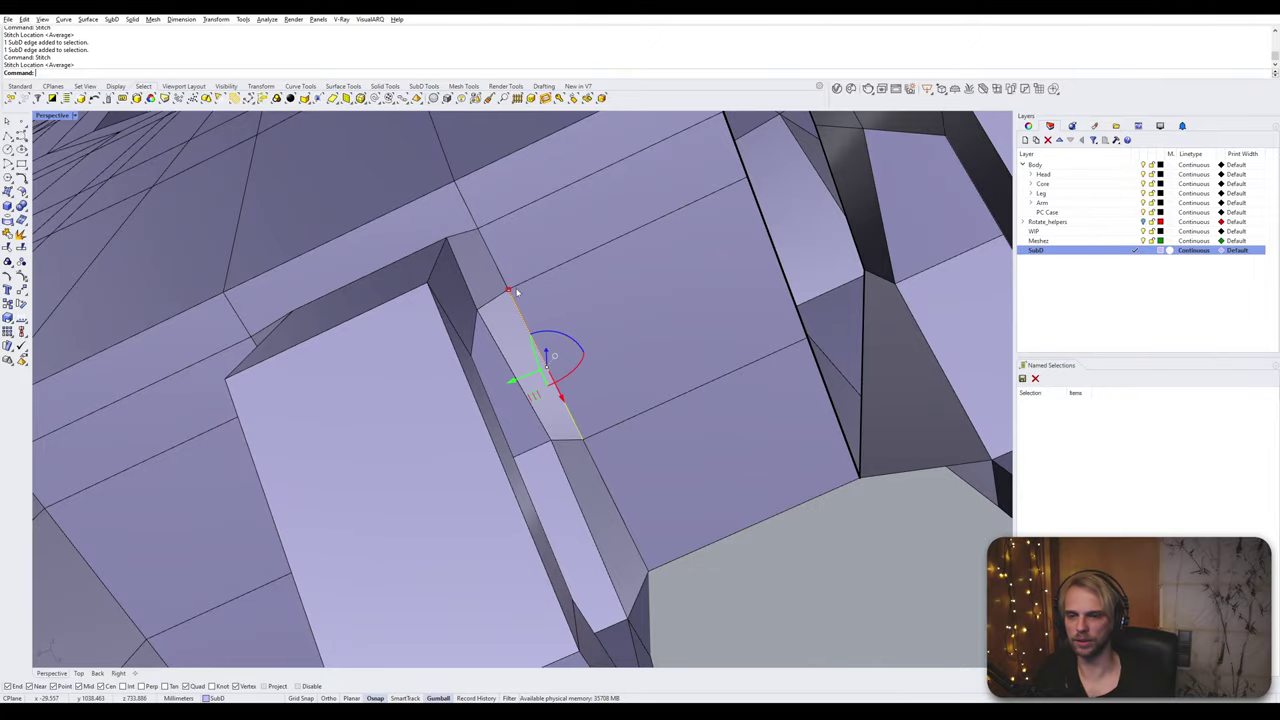
Step: Close the underside gap by stitching its opposite edges at the snapped vertex
{"action": "scroll", "coordinate": [518, 294], "scroll_direction": "down", "scroll_amount": 5}
{"action": "right_click_drag", "start_coordinate": [525, 328], "coordinate": [514, 450]}
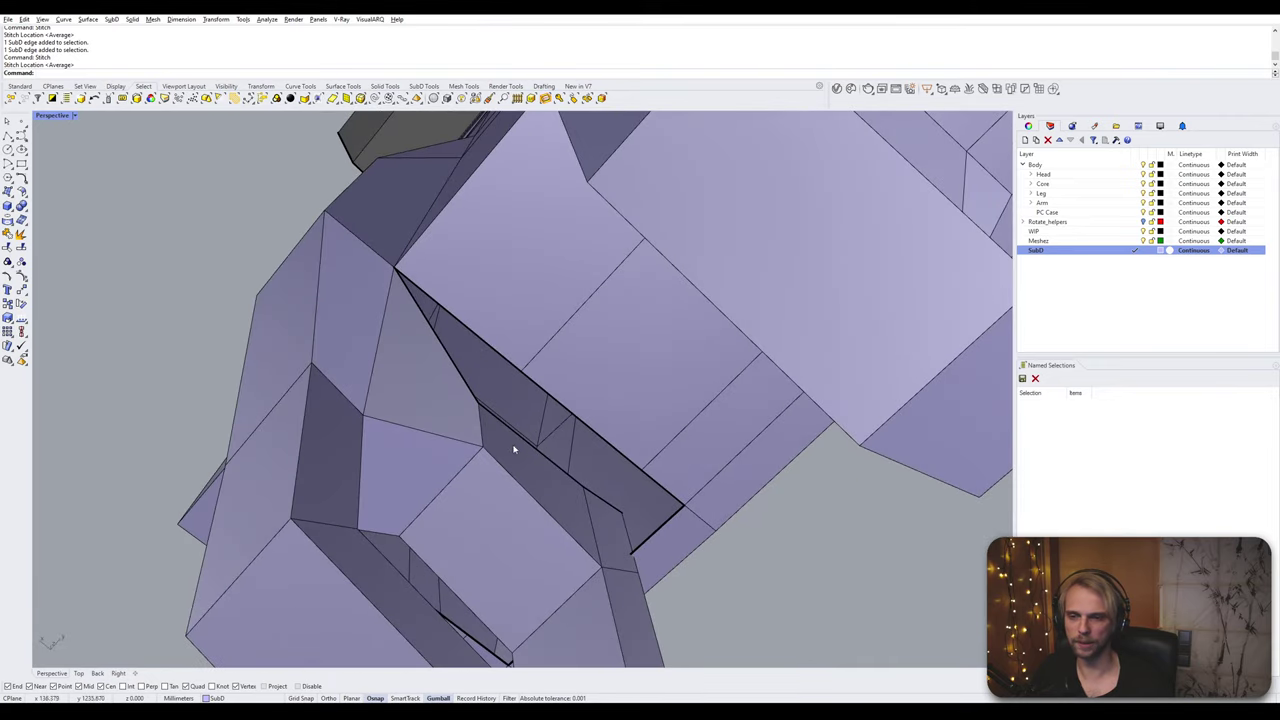
{"action": "left_click", "coordinate": [528, 444], "text": "ctrl+shift"}
{"action": "left_click", "coordinate": [544, 385], "text": "ctrl+shift"}
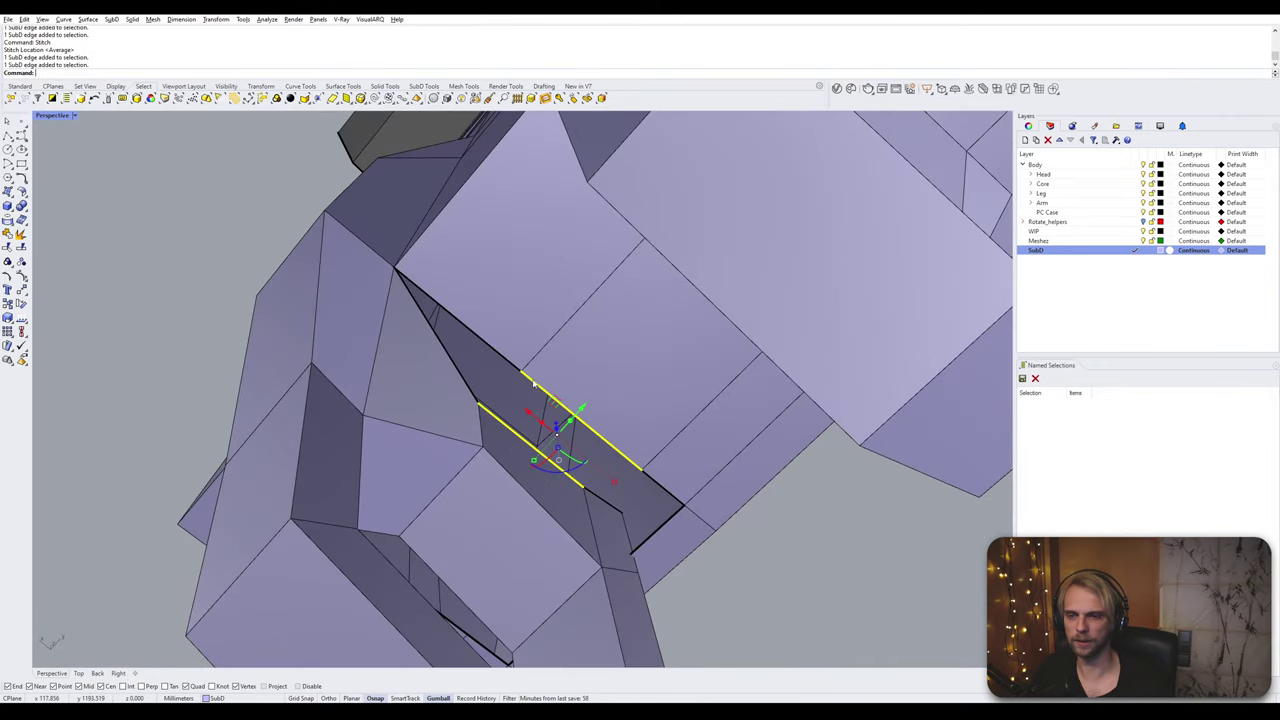
{"action": "key", "text": "Return"}
{"action": "left_click", "coordinate": [524, 370]}
Step: Select a hidden gap edge in Wireframe, then in Shaded stitch it at the corner point
{"action": "right_click_drag", "start_coordinate": [524, 372], "coordinate": [457, 379]}
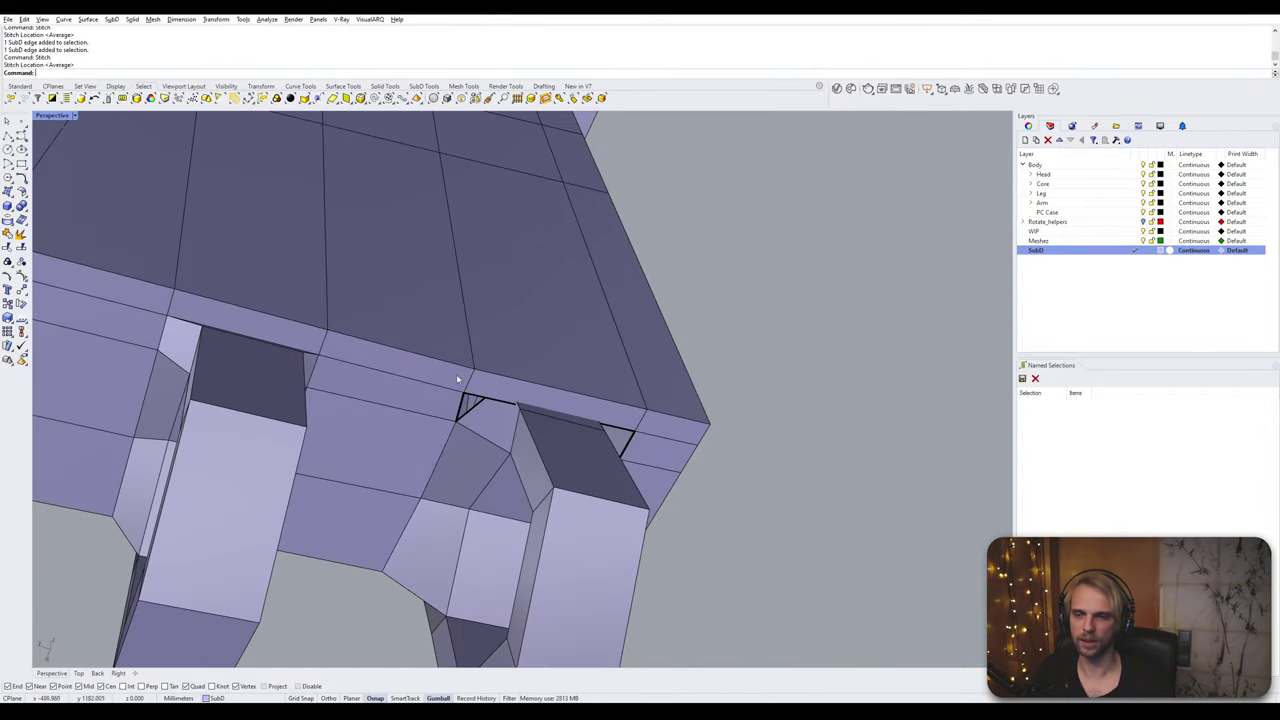
{"action": "left_click", "coordinate": [74, 116]}
{"action": "left_click", "coordinate": [60, 153]}
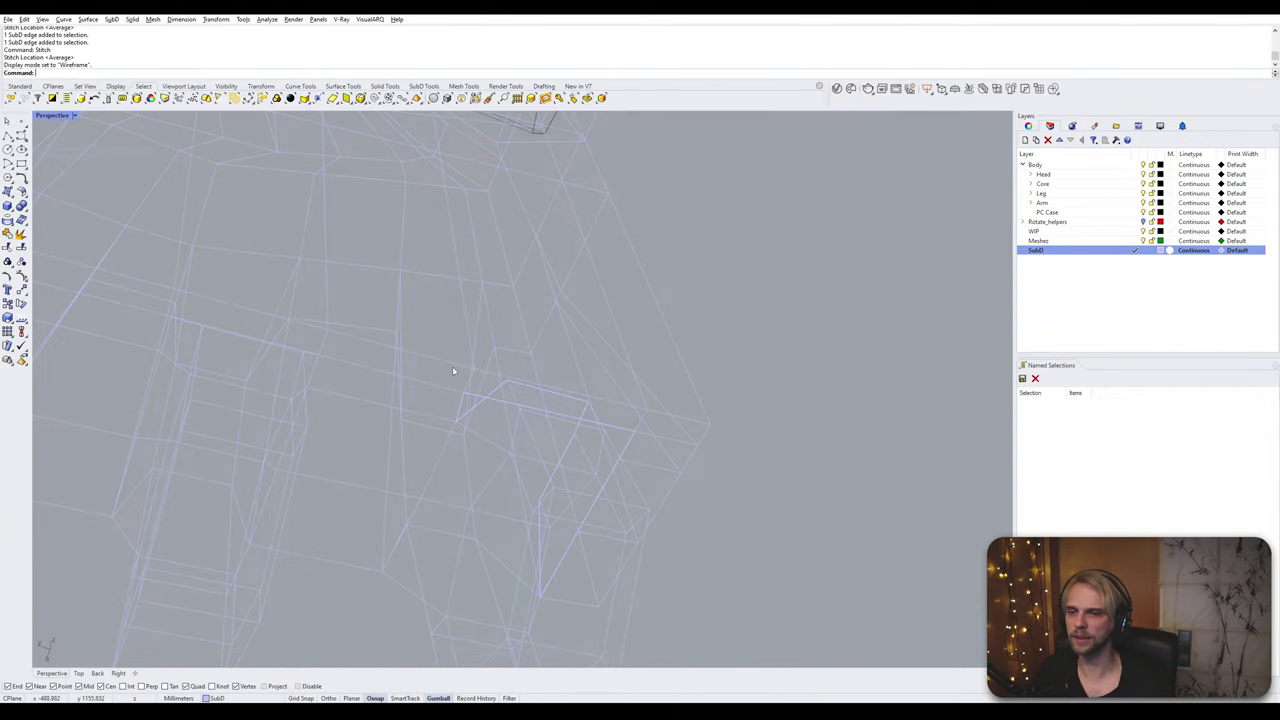
{"action": "left_click", "coordinate": [557, 394]}
{"action": "left_click", "coordinate": [74, 116]}
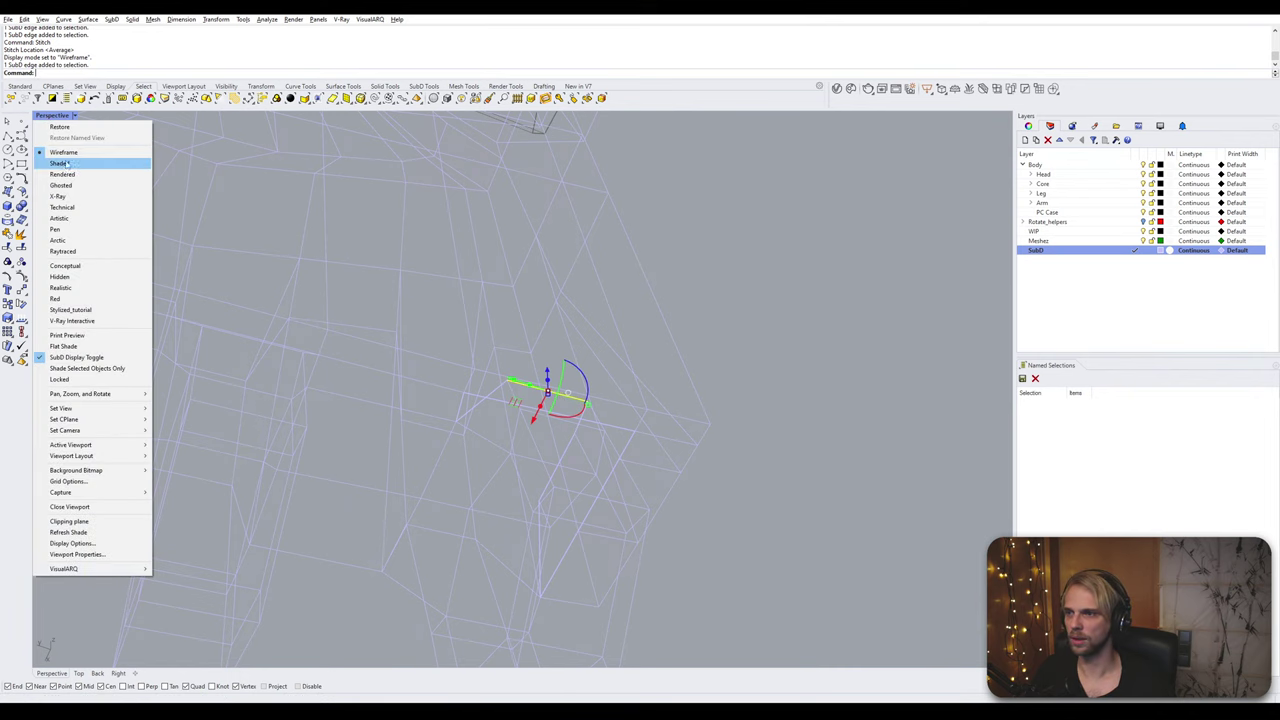
{"action": "left_click", "coordinate": [57, 161]}
{"action": "scroll", "coordinate": [487, 367], "scroll_direction": "up", "scroll_amount": 3}
{"action": "left_click", "coordinate": [477, 383], "text": "shift"}
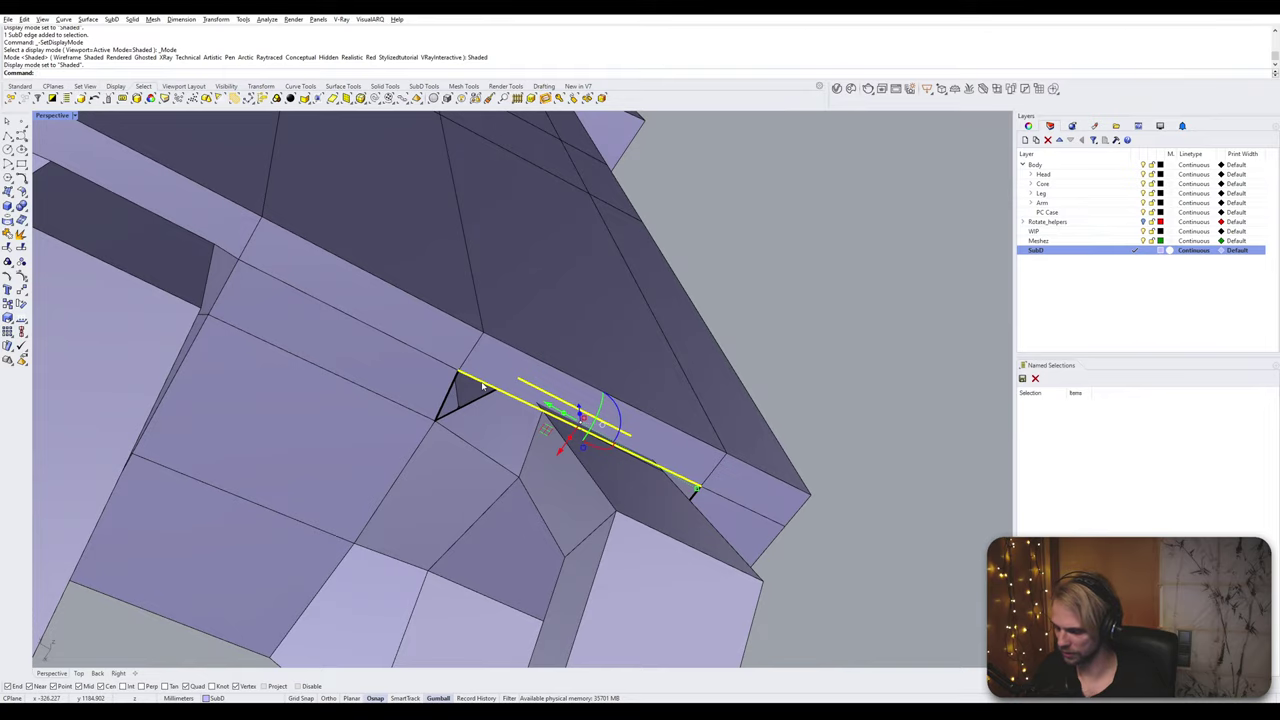
{"action": "key", "text": "Return"}
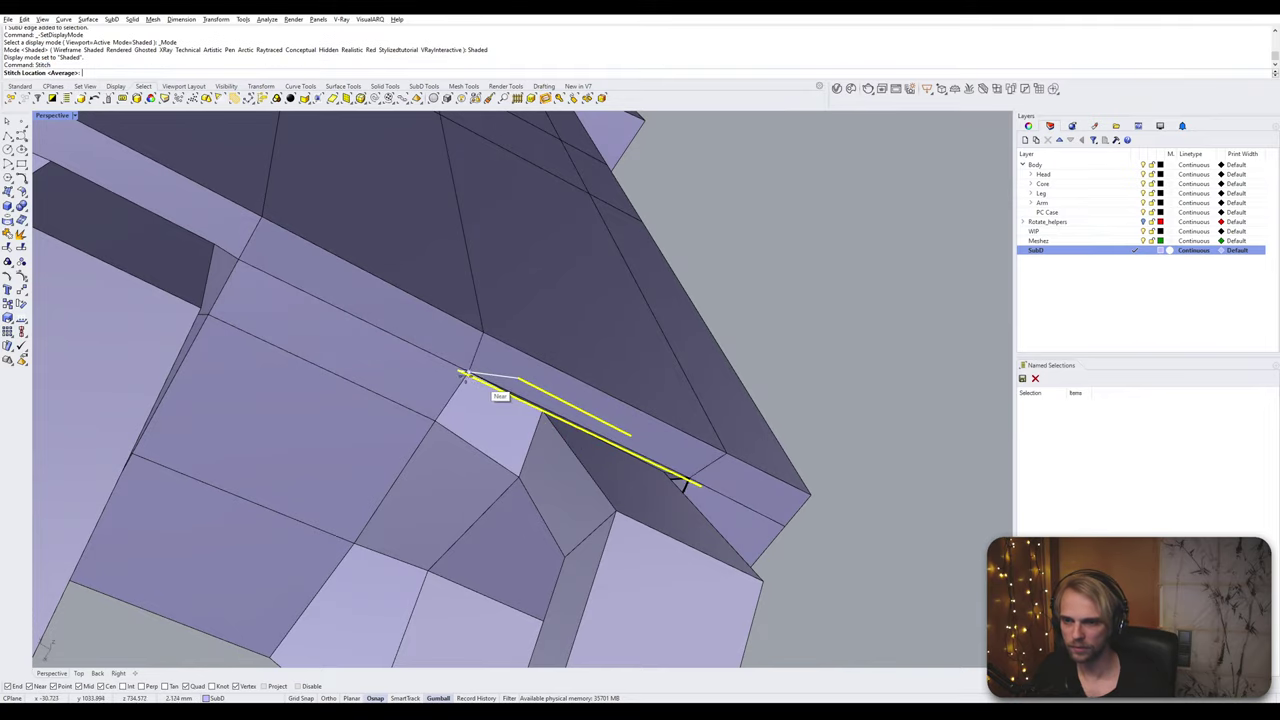
{"action": "left_click", "coordinate": [463, 375]}
Step: Stitch the next gap's boundary edges onto the top vertex, then view the fingers from below
{"action": "right_click_drag", "start_coordinate": [463, 375], "coordinate": [528, 424]}
{"action": "left_click", "coordinate": [522, 423], "text": "ctrl+shift"}
{"action": "key", "text": "Escape"}
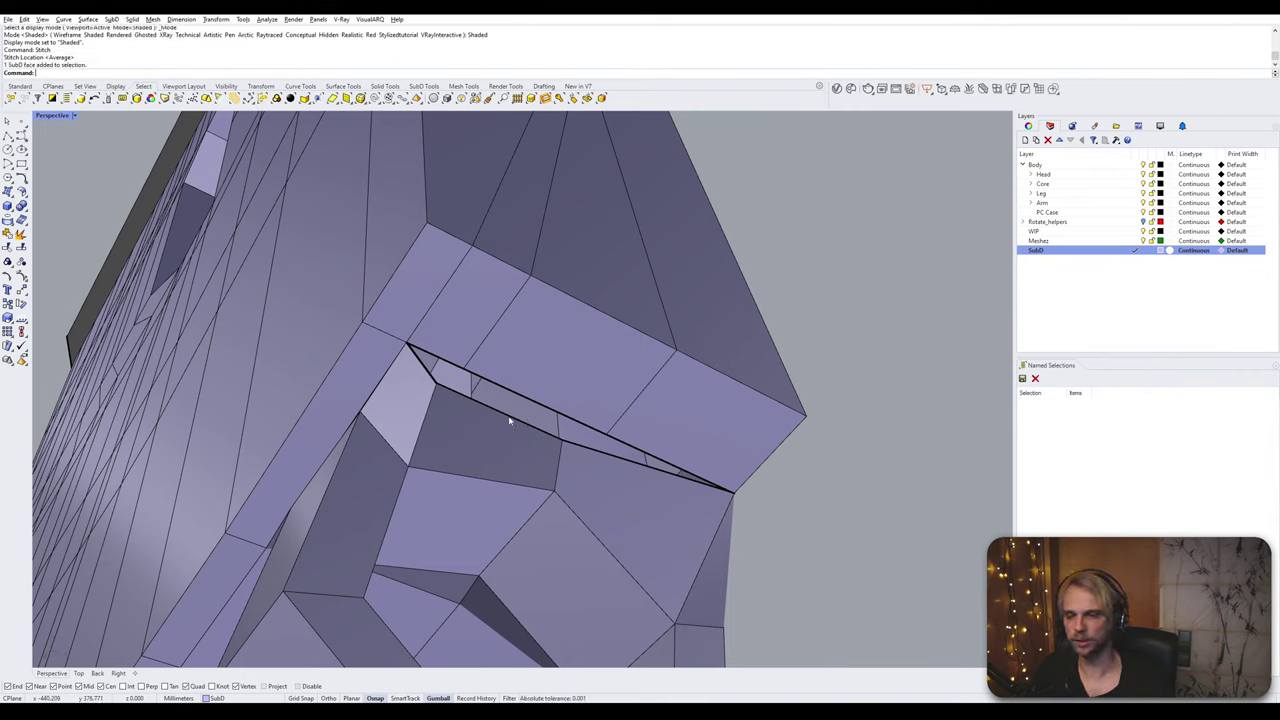
{"action": "left_click", "coordinate": [513, 418], "text": "ctrl+shift"}
{"action": "left_click", "coordinate": [543, 406], "text": "ctrl+shift"}
{"action": "key", "text": "Return"}
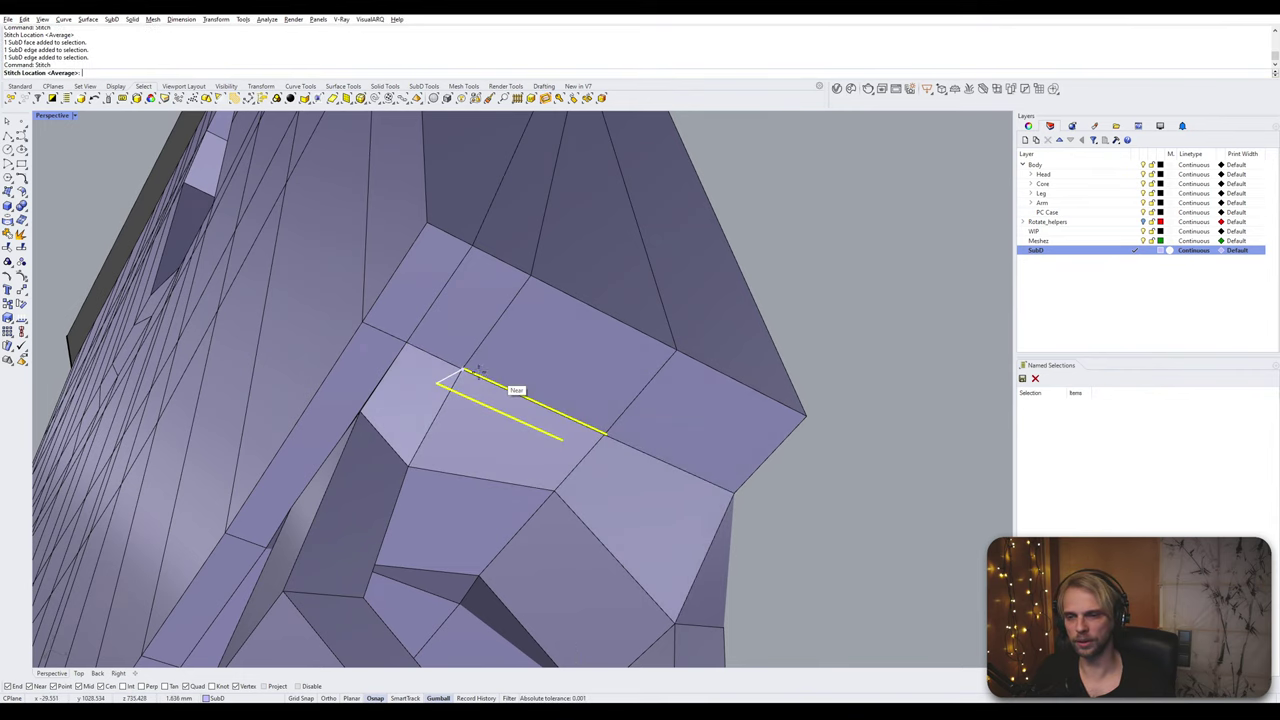
{"action": "left_click", "coordinate": [465, 368]}
{"action": "right_click_drag", "start_coordinate": [850, 441], "coordinate": [618, 450]}
{"action": "scroll", "coordinate": [475, 418], "scroll_direction": "up", "scroll_amount": 4}
{"action": "scroll", "coordinate": [617, 447], "scroll_direction": "up", "scroll_amount": 8}
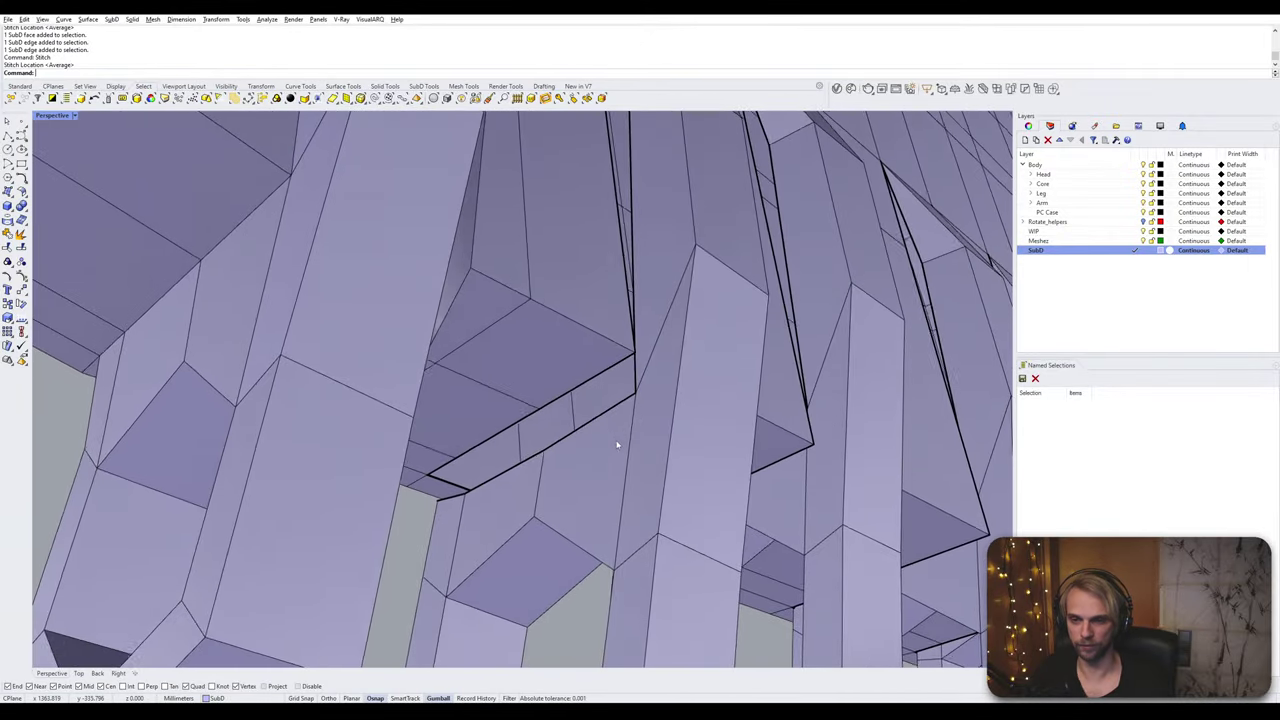
Step: Stitch the first pair of vertical edges beside a finger gap
{"action": "left_click", "coordinate": [602, 376]}
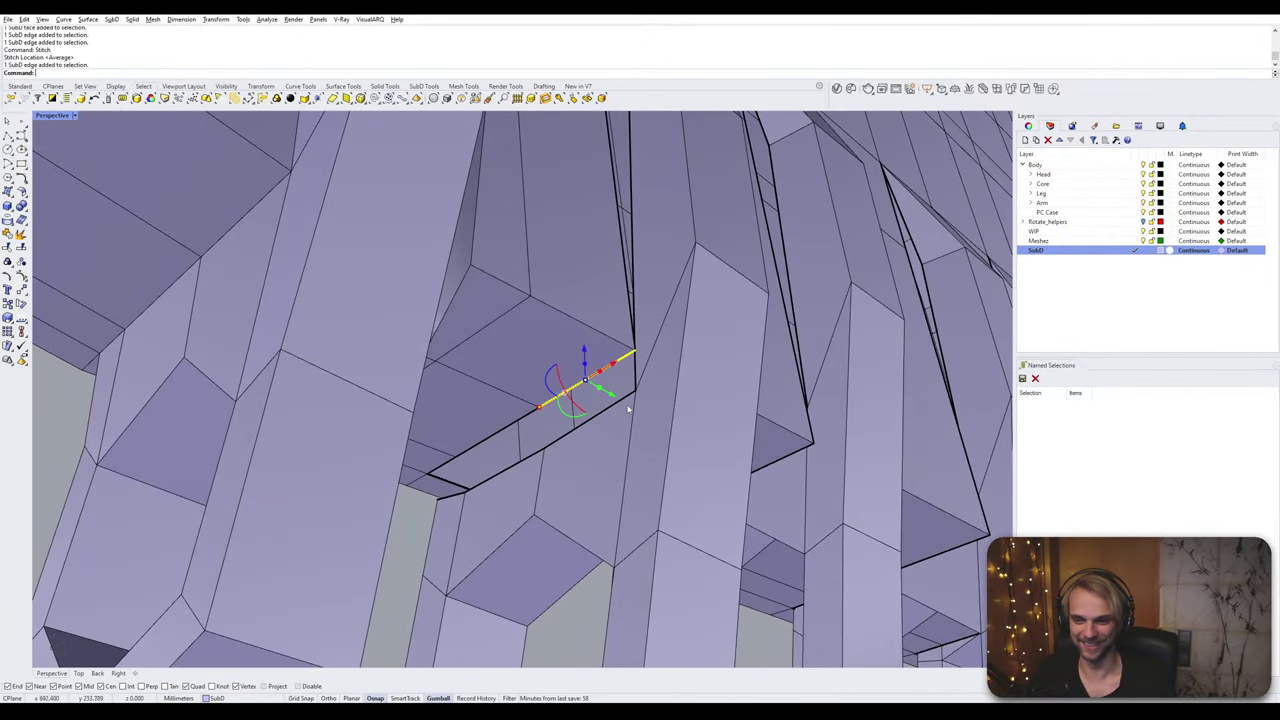
{"action": "scroll", "coordinate": [628, 409], "scroll_direction": "down", "scroll_amount": 5}
{"action": "right_click_drag", "start_coordinate": [628, 409], "coordinate": [613, 295]}
{"action": "scroll", "coordinate": [620, 441], "scroll_direction": "up", "scroll_amount": 5}
{"action": "left_click", "coordinate": [613, 294]}
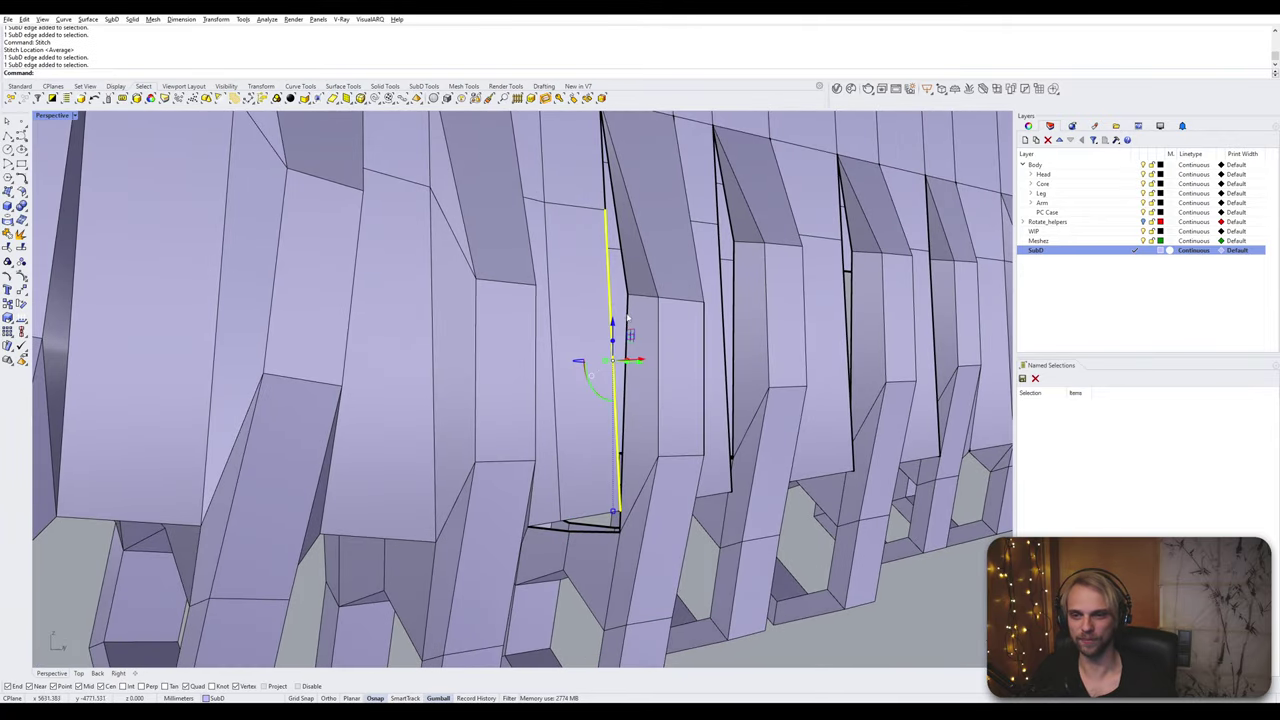
{"action": "left_click", "coordinate": [628, 318]}
{"action": "key", "text": "Return"}
Step: From a higher angle, stitch the next adjacent vertical seam edges
{"action": "scroll", "coordinate": [629, 305], "scroll_direction": "down", "scroll_amount": 3}
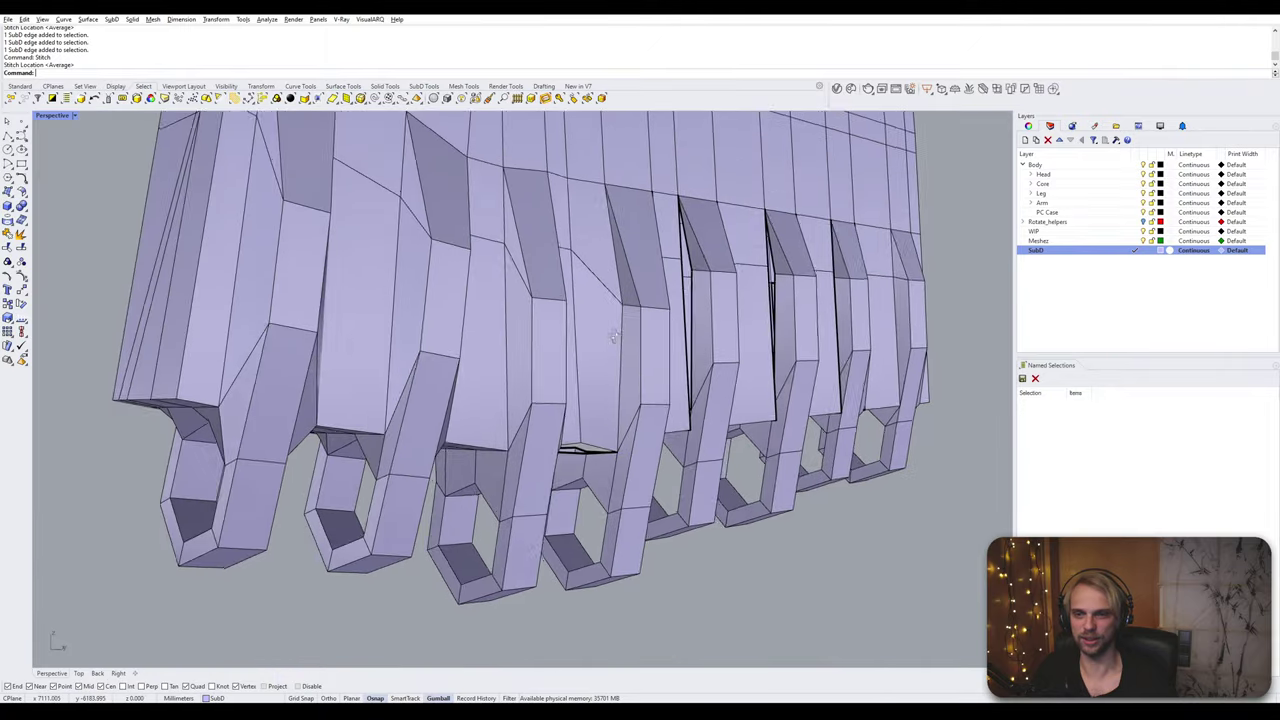
{"action": "right_click_drag", "start_coordinate": [613, 337], "coordinate": [494, 349]}
{"action": "scroll", "coordinate": [457, 330], "scroll_direction": "up", "scroll_amount": 3}
{"action": "left_click", "coordinate": [457, 330]}
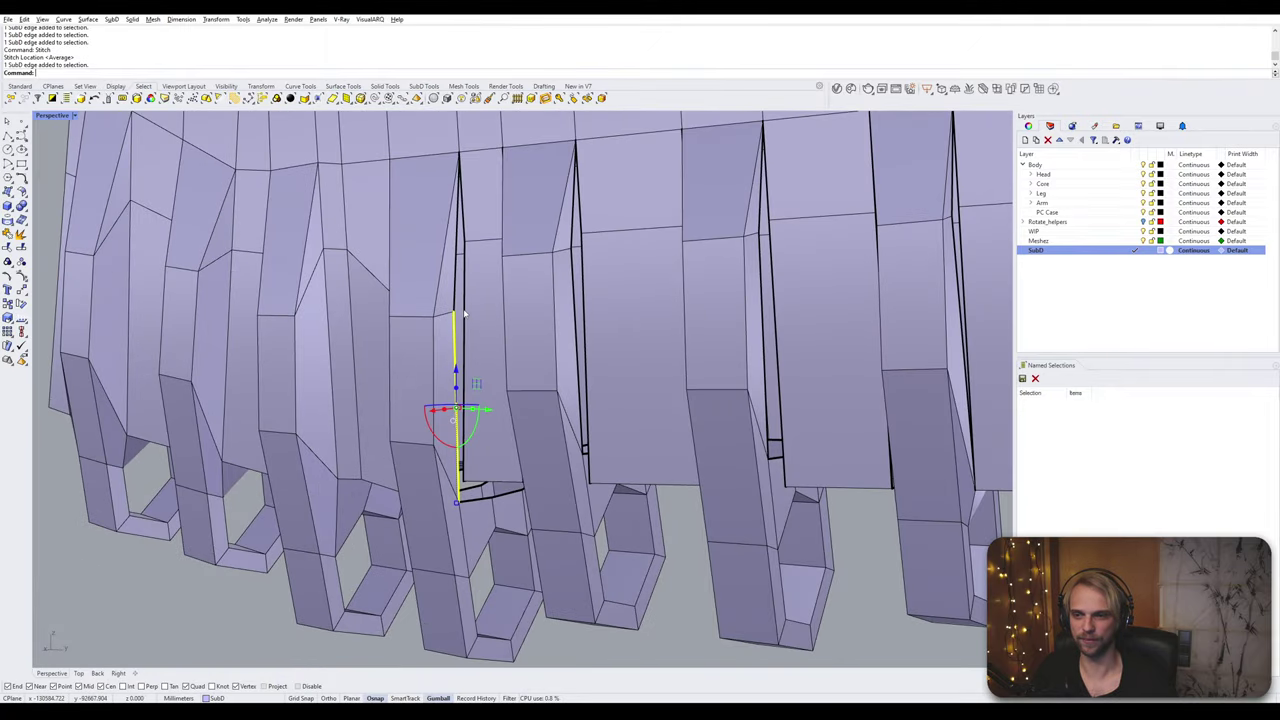
{"action": "left_click", "coordinate": [452, 325]}
{"action": "key", "text": "Return"}
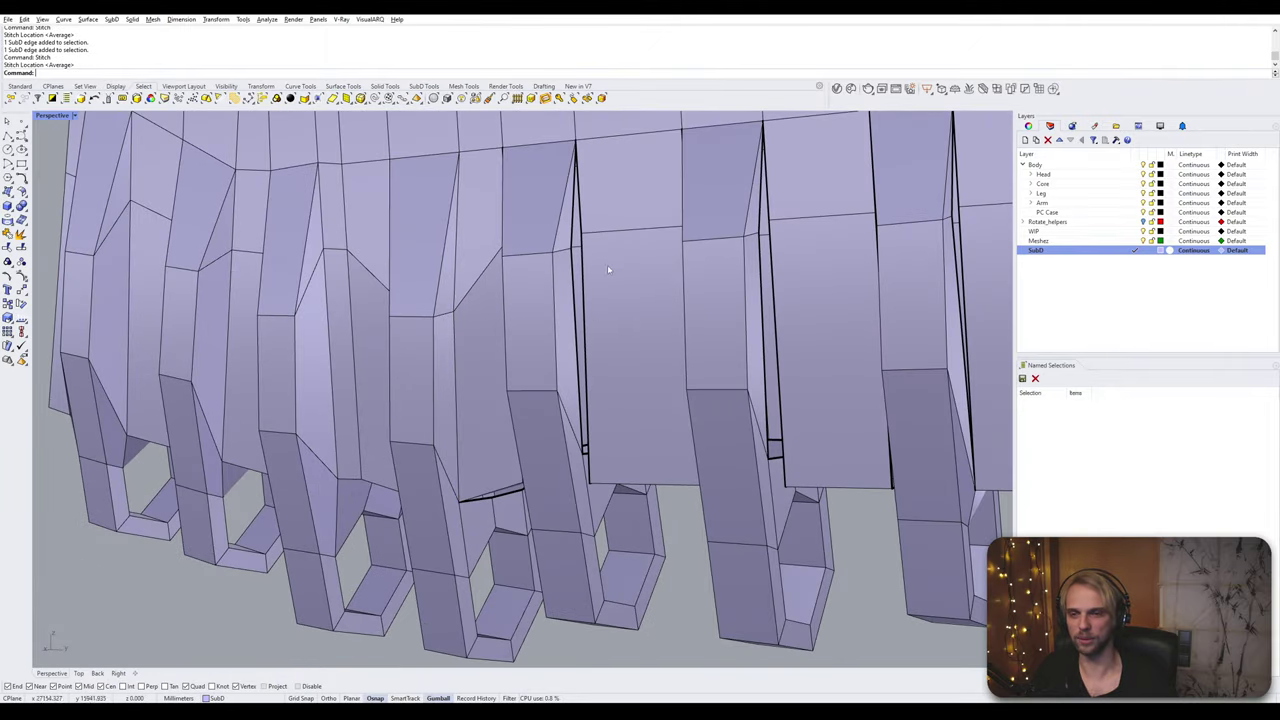
Step: Stitch two more vertical seam pairs between neighbouring finger plates
{"action": "scroll", "coordinate": [607, 268], "scroll_direction": "up", "scroll_amount": 4}
{"action": "left_click", "coordinate": [579, 290]}
{"action": "left_click", "coordinate": [565, 288]}
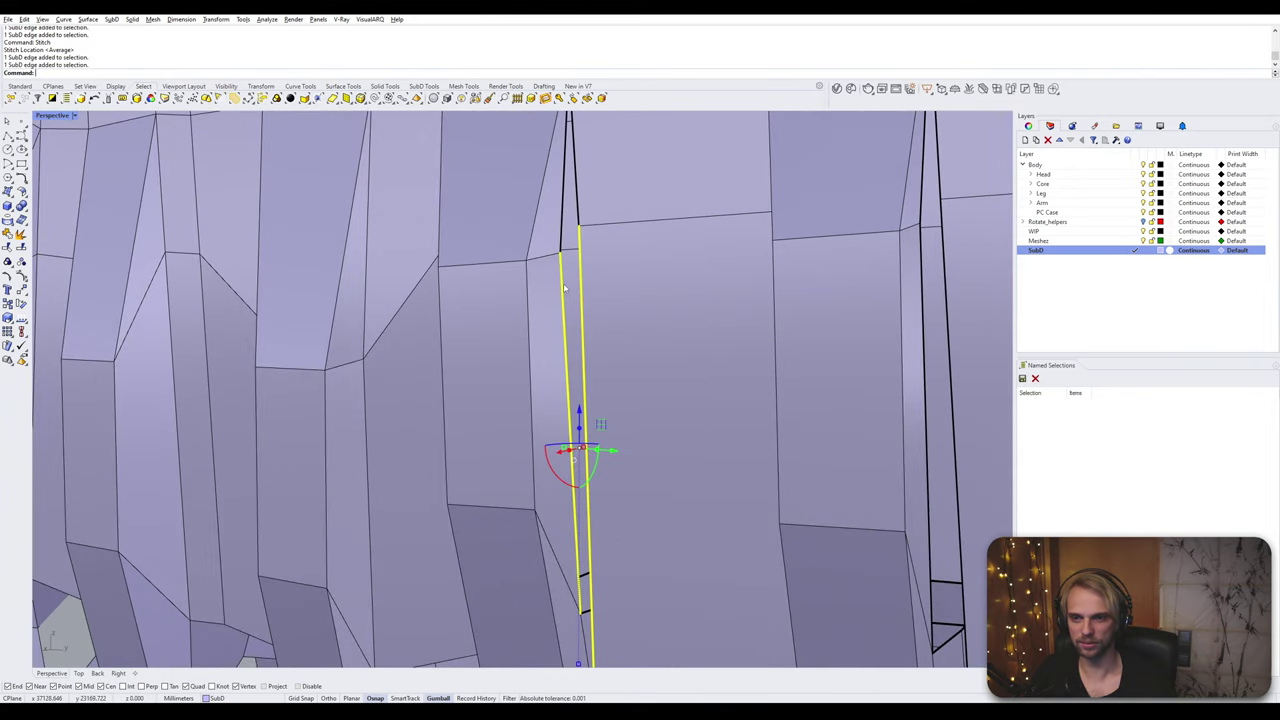
{"action": "key", "text": "Return"}
{"action": "right_click_drag", "start_coordinate": [561, 253], "coordinate": [628, 292]}
{"action": "left_click", "coordinate": [596, 338]}
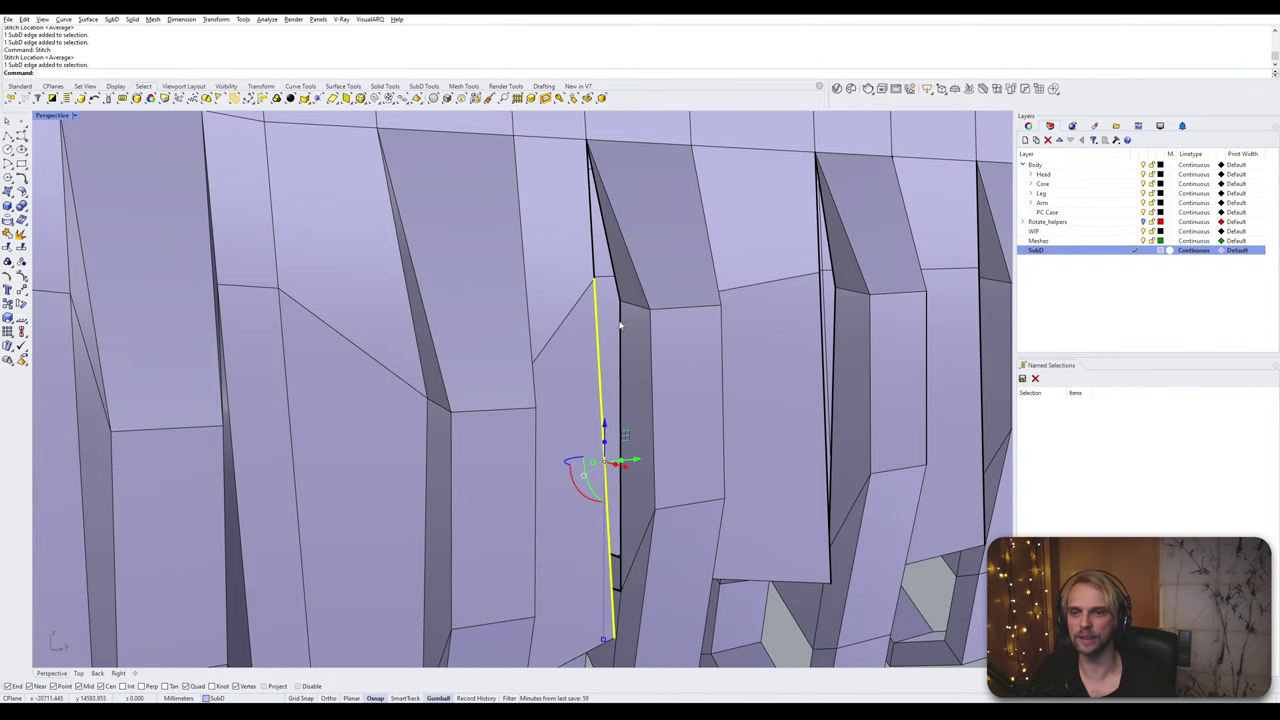
{"action": "left_click", "coordinate": [620, 330]}
{"action": "key", "text": "Return"}
Step: Stitch another vertical seam pair and orbit to check the stitched fingers
{"action": "right_click_drag", "start_coordinate": [620, 330], "coordinate": [712, 269]}
{"action": "left_click", "coordinate": [728, 300]}
{"action": "left_click", "coordinate": [742, 303]}
{"action": "key", "text": "Return"}
{"action": "key", "text": "Return"}
{"action": "scroll", "coordinate": [742, 335], "scroll_direction": "down", "scroll_amount": 4}
{"action": "scroll", "coordinate": [664, 308], "scroll_direction": "up", "scroll_amount": 3}
{"action": "scroll", "coordinate": [712, 269], "scroll_direction": "down", "scroll_amount": 4}
{"action": "scroll", "coordinate": [630, 350], "scroll_direction": "up", "scroll_amount": 3}
{"action": "right_click_drag", "start_coordinate": [642, 346], "coordinate": [569, 391]}
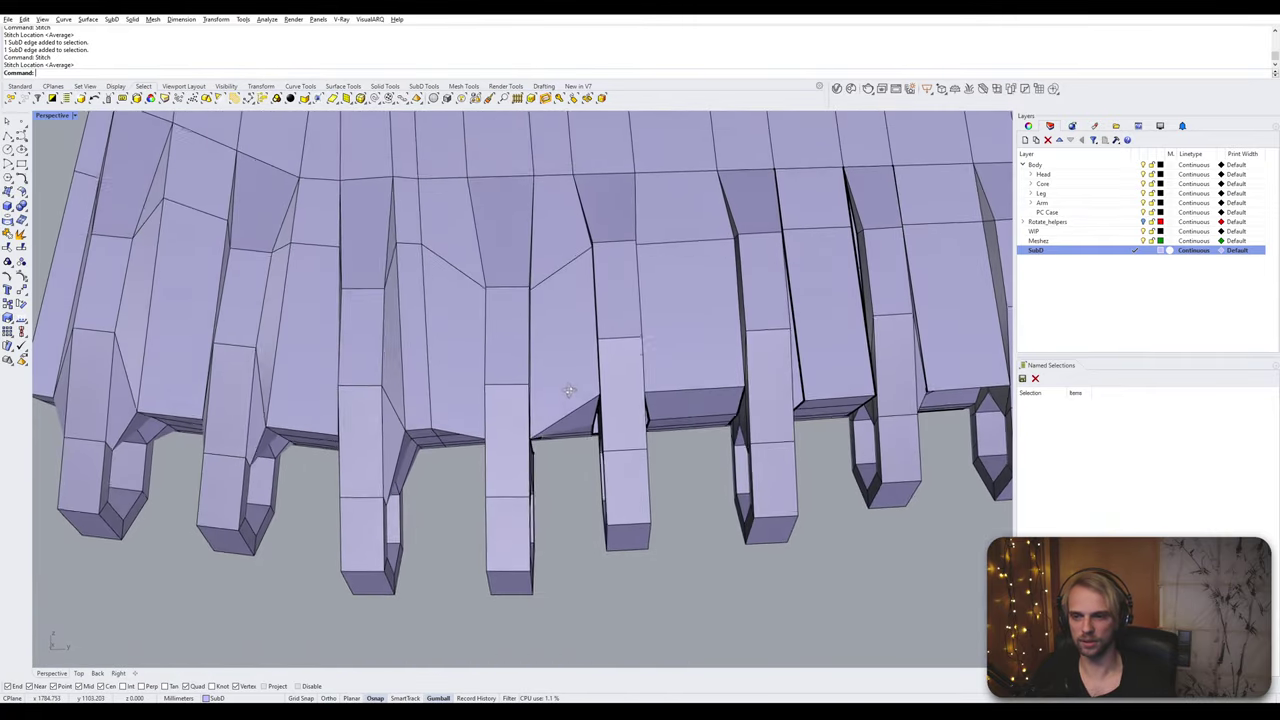
{"action": "scroll", "coordinate": [569, 391], "scroll_direction": "down", "scroll_amount": 3}
Step: Undo the last two stitches with Ctrl+Z
{"action": "key", "text": "ctrl+z"}
{"action": "key", "text": "ctrl+z"}
{"action": "scroll", "coordinate": [575, 393], "scroll_direction": "up", "scroll_amount": 3}
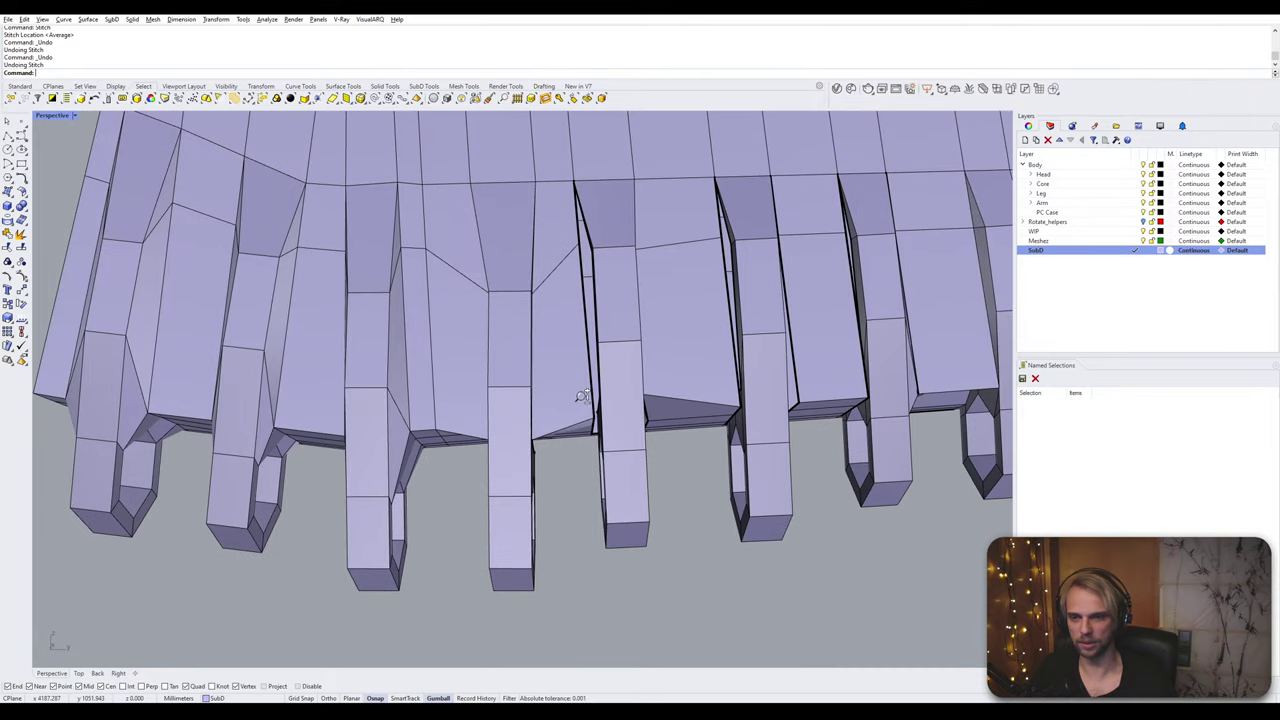
{"action": "scroll", "coordinate": [540, 408], "scroll_direction": "up", "scroll_amount": 3}
{"action": "right_click_drag", "start_coordinate": [531, 412], "coordinate": [600, 349]}
{"action": "key", "text": "ctrl+z"}
{"action": "key", "text": "ctrl+z"}
Step: Redo a seam stitch, snapping it to the upper vertex
{"action": "left_click", "coordinate": [601, 350]}
{"action": "left_click", "coordinate": [580, 322], "text": "shift"}
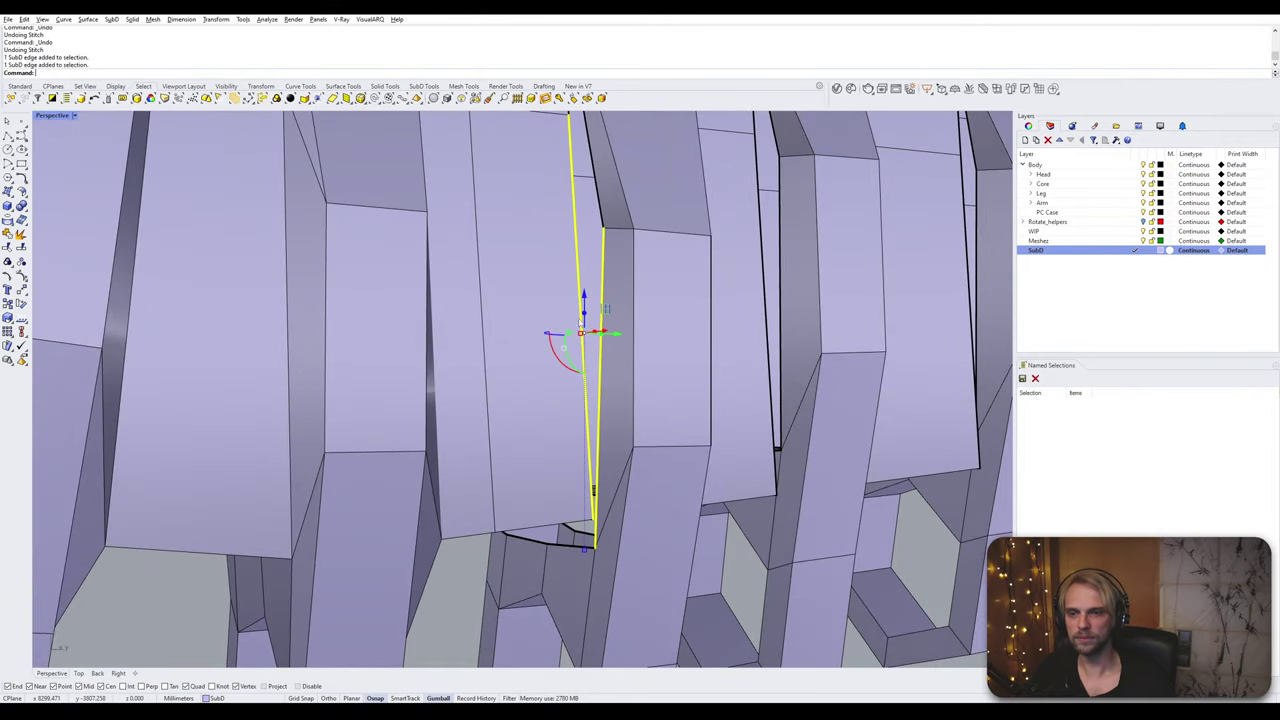
{"action": "right_click", "coordinate": [580, 320]}
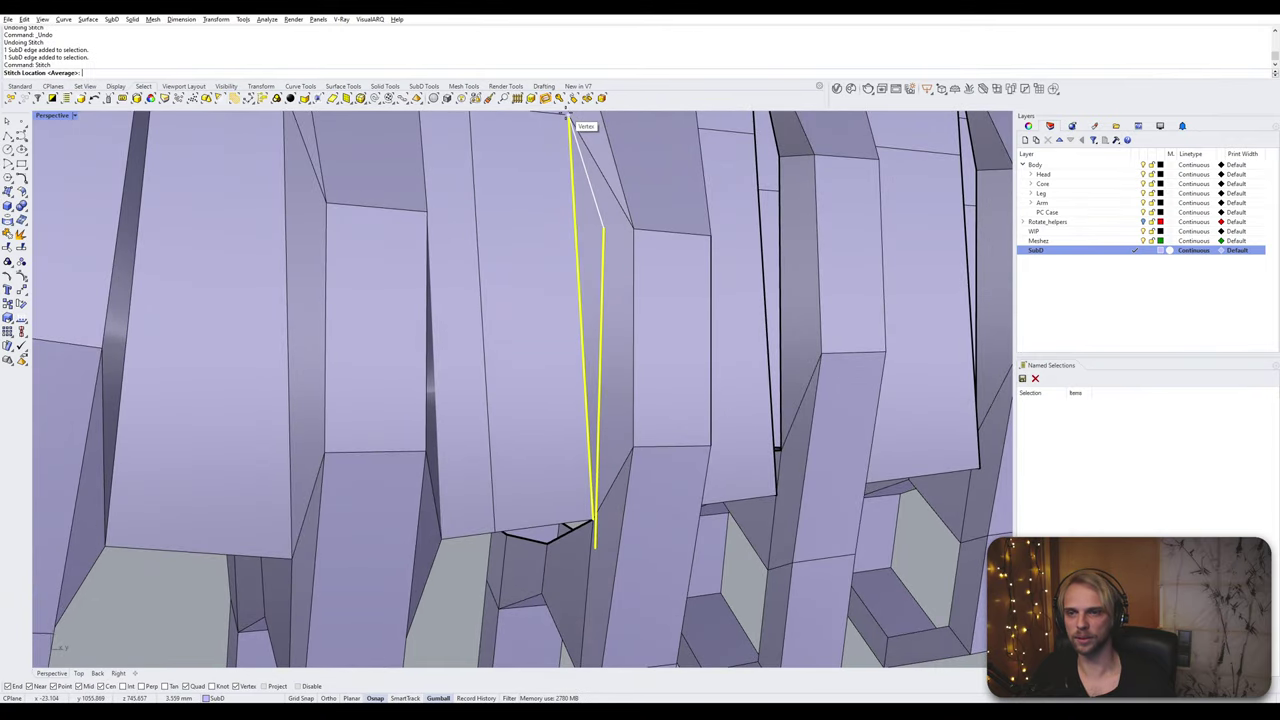
{"action": "left_click", "coordinate": [586, 129]}
{"action": "scroll", "coordinate": [633, 292], "scroll_direction": "down", "scroll_amount": 2}
Step: Stitch the next seam's edges at their upper endpoint
{"action": "right_click_drag", "start_coordinate": [633, 292], "coordinate": [386, 333]}
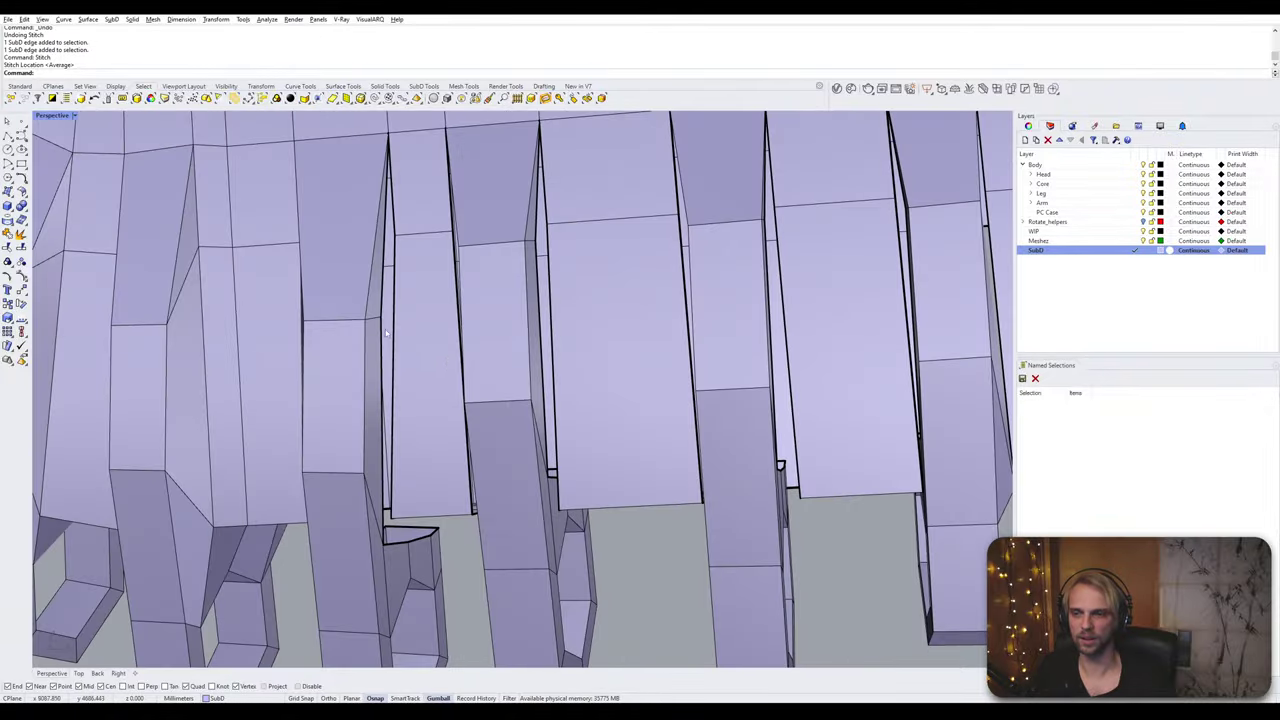
{"action": "left_click", "coordinate": [380, 326]}
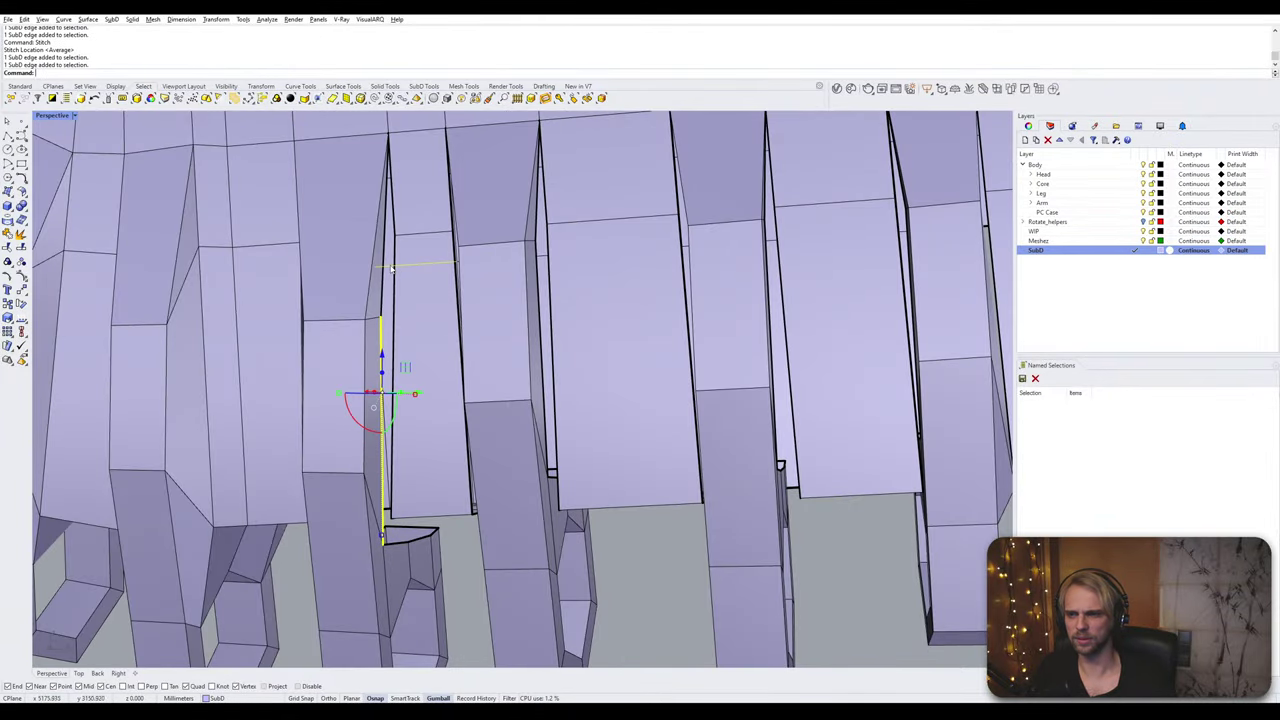
{"action": "left_click", "coordinate": [394, 289], "text": "shift"}
{"action": "right_click", "coordinate": [396, 284]}
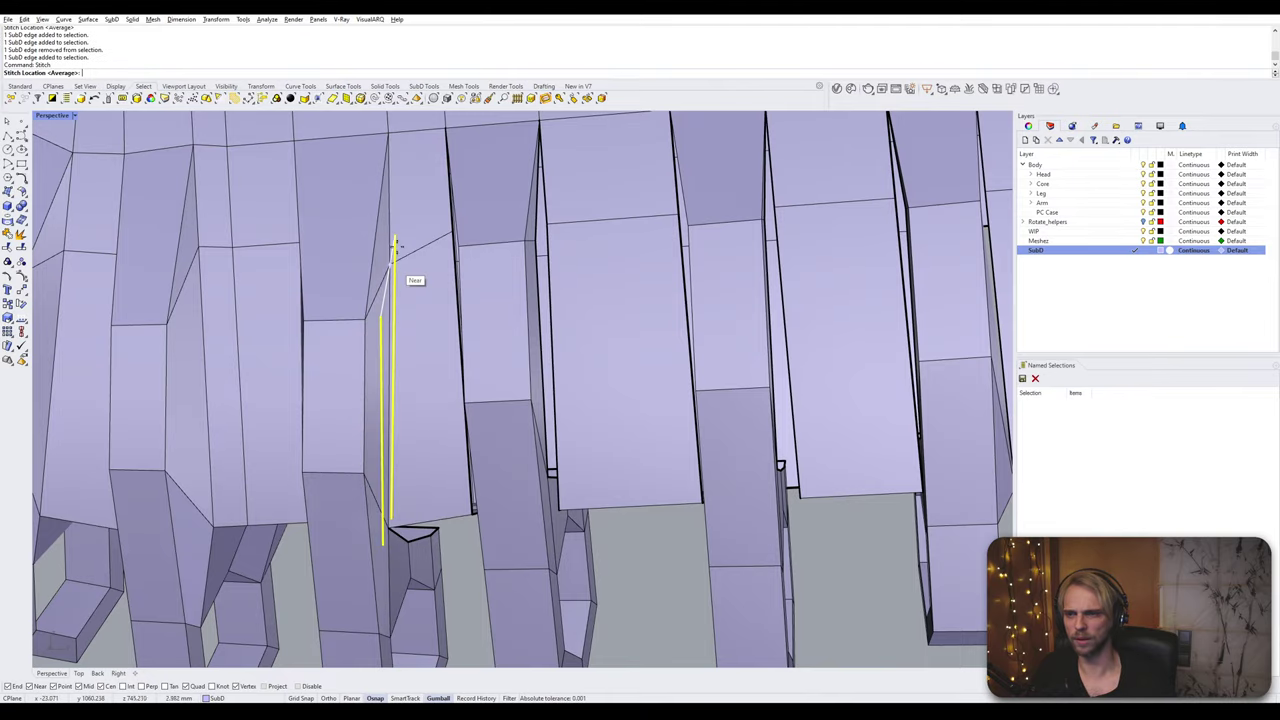
{"action": "left_click", "coordinate": [397, 239]}
{"action": "key", "text": "Escape"}
Step: On the fingers' left sides, stitch a seam pair at its lower end
{"action": "scroll", "coordinate": [405, 256], "scroll_direction": "down", "scroll_amount": 2}
{"action": "right_click_drag", "start_coordinate": [405, 256], "coordinate": [598, 240]}
{"action": "scroll", "coordinate": [436, 277], "scroll_direction": "up", "scroll_amount": 2}
{"action": "scroll", "coordinate": [598, 235], "scroll_direction": "up", "scroll_amount": 2}
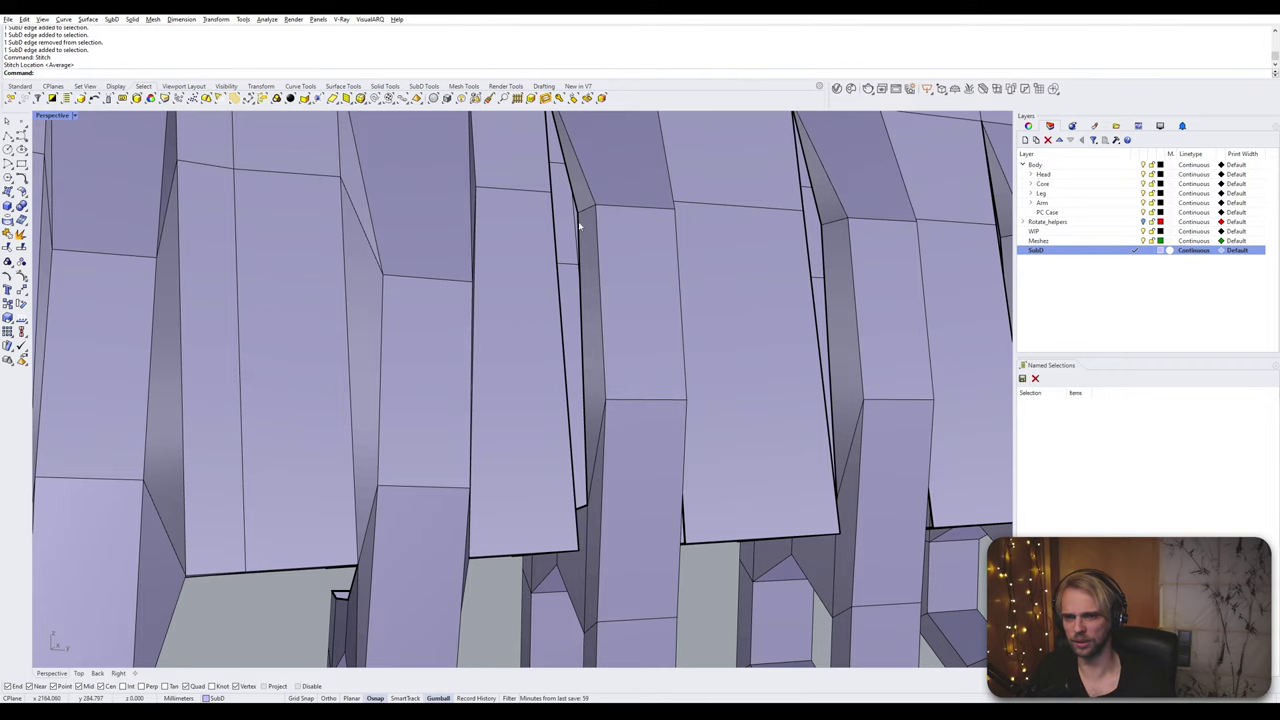
{"action": "left_click", "coordinate": [578, 221]}
{"action": "left_click", "coordinate": [552, 213]}
{"action": "key", "text": "Return"}
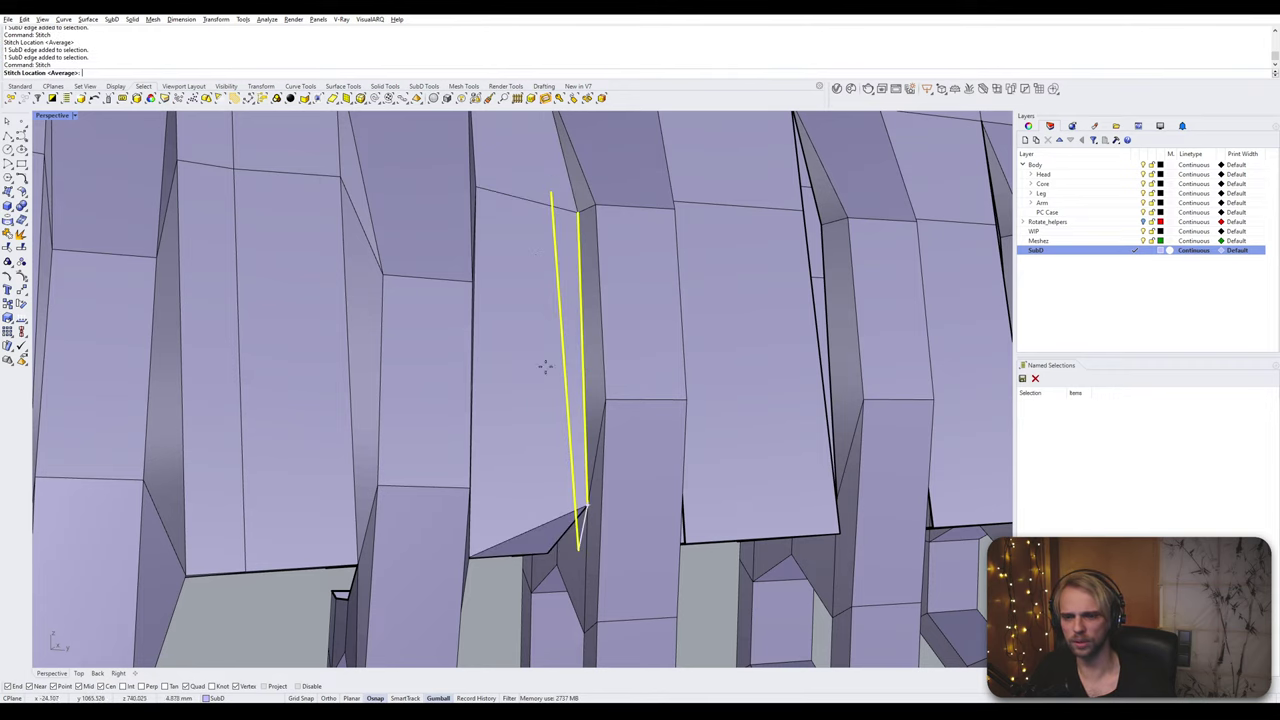
{"action": "left_click", "coordinate": [579, 549]}
{"action": "key", "text": "Escape"}
Step: Stitch the final adjacent vertical seam edges at their end vertex
{"action": "right_click_drag", "start_coordinate": [637, 515], "coordinate": [540, 528]}
{"action": "left_click", "coordinate": [480, 497]}
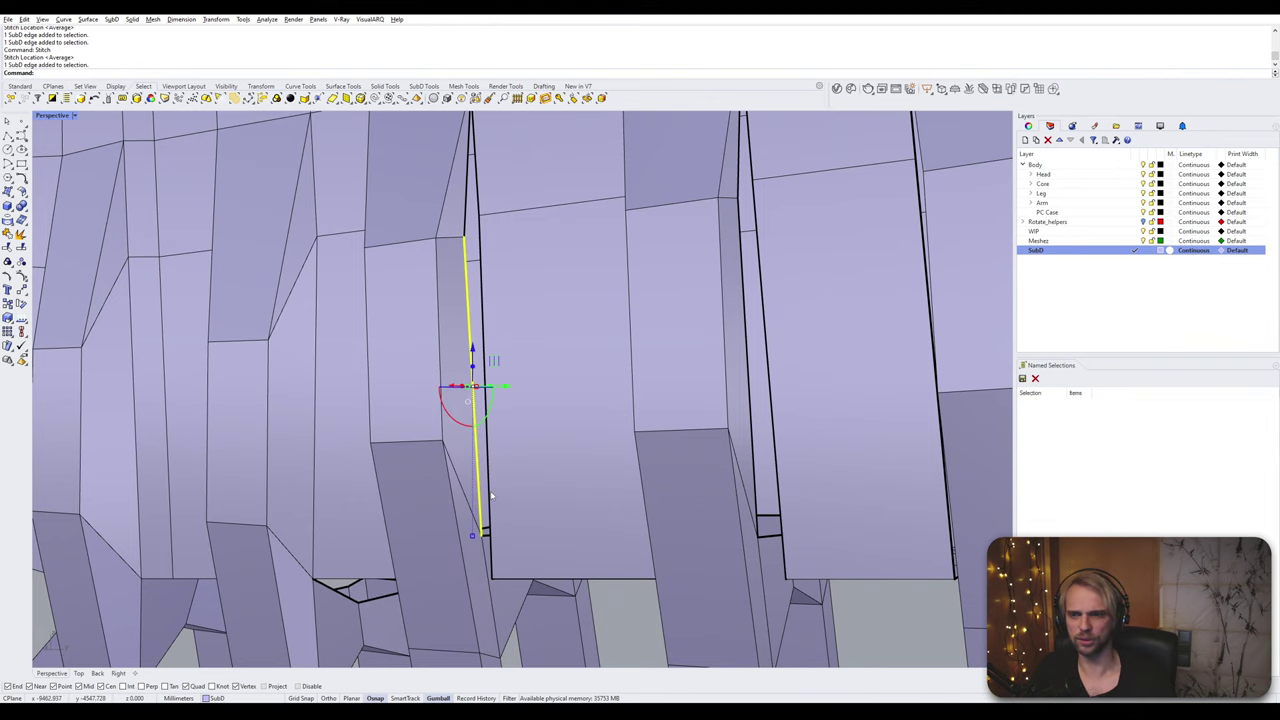
{"action": "left_click", "coordinate": [494, 516], "text": "shift"}
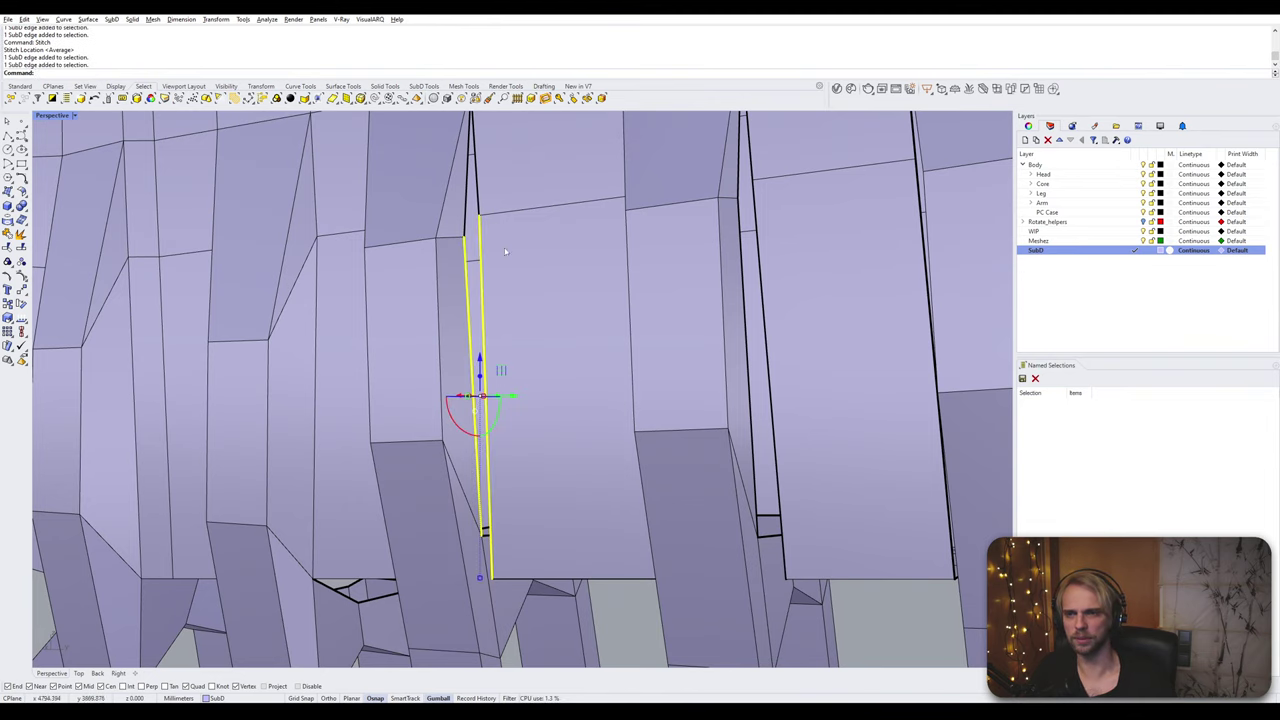
{"action": "right_click_drag", "start_coordinate": [505, 251], "coordinate": [490, 338]}
{"action": "key", "text": "Return"}
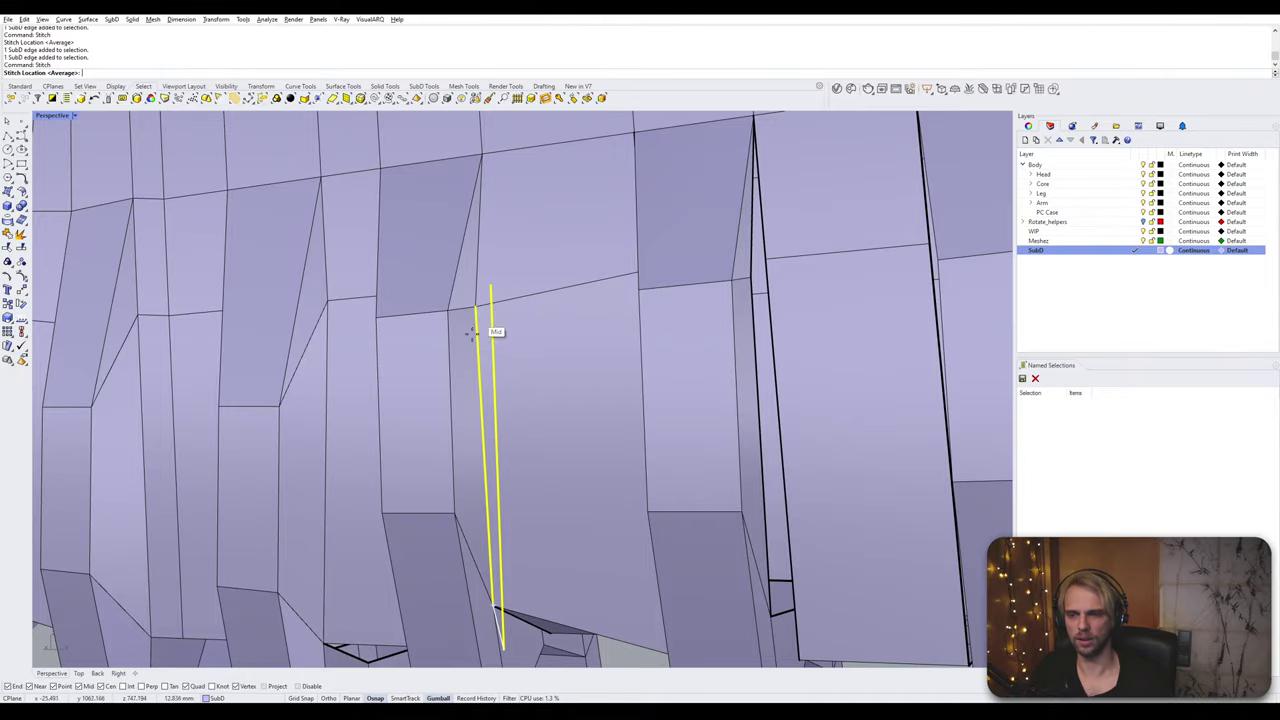
{"action": "right_click_drag", "start_coordinate": [531, 563], "coordinate": [530, 425]}
{"action": "left_click", "coordinate": [481, 440]}
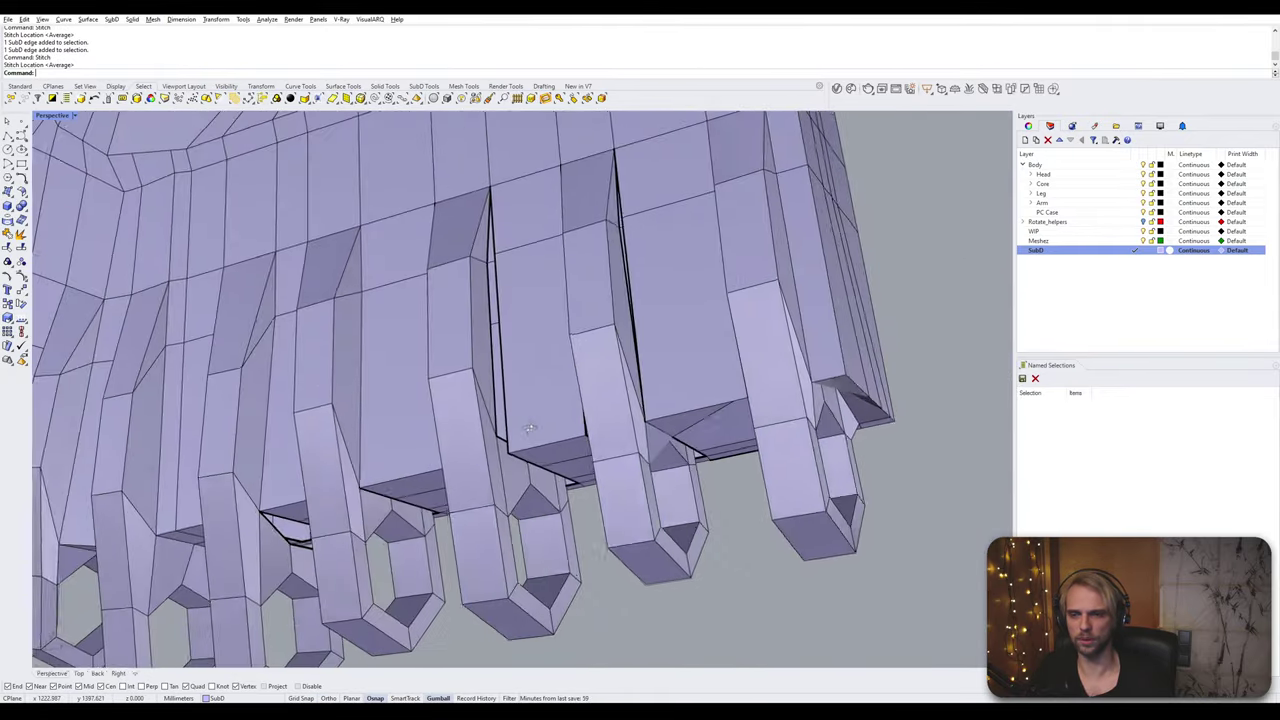
Step: Stitch the first open seam's edge pair together at a snapped vertex
{"action": "scroll", "coordinate": [497, 417], "scroll_direction": "up", "scroll_amount": 5}
{"action": "left_click", "coordinate": [490, 415]}
{"action": "left_click", "coordinate": [510, 445], "text": "shift"}
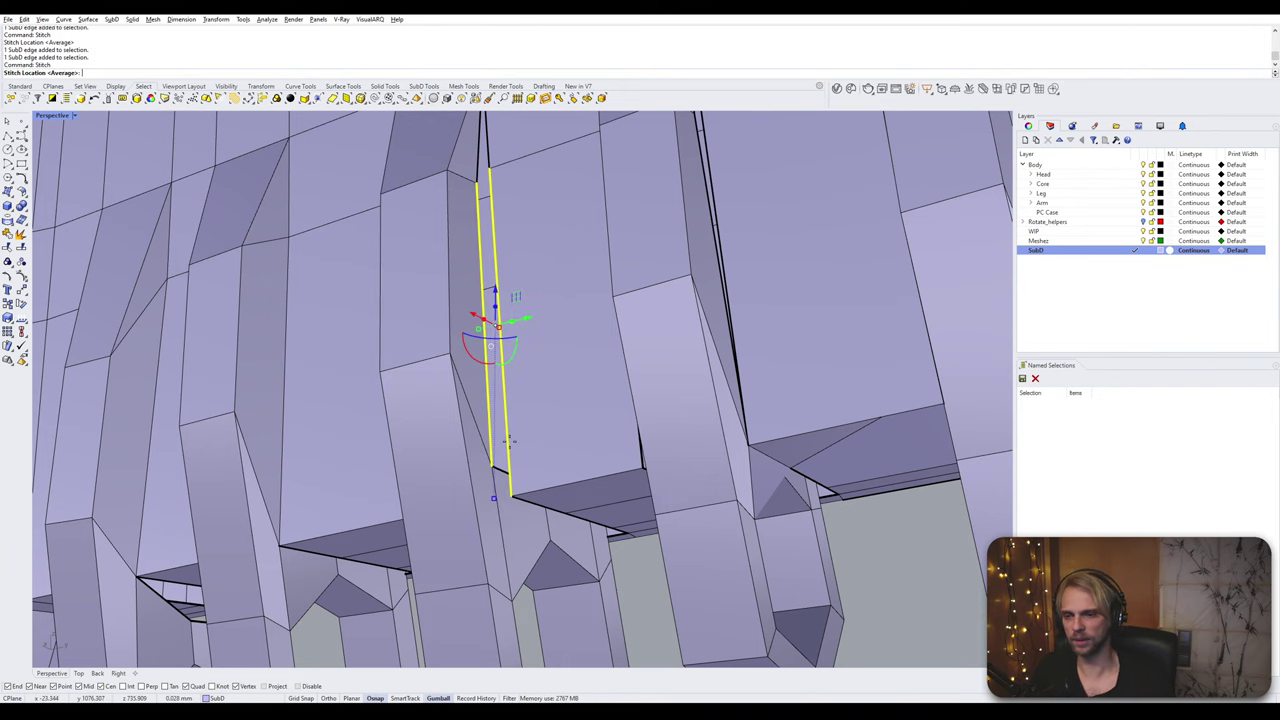
{"action": "key", "text": "Return"}
{"action": "left_click", "coordinate": [512, 498]}
Step: Stitch the next seam's edge pair at its bottom vertex
{"action": "right_click_drag", "start_coordinate": [512, 498], "coordinate": [578, 508]}
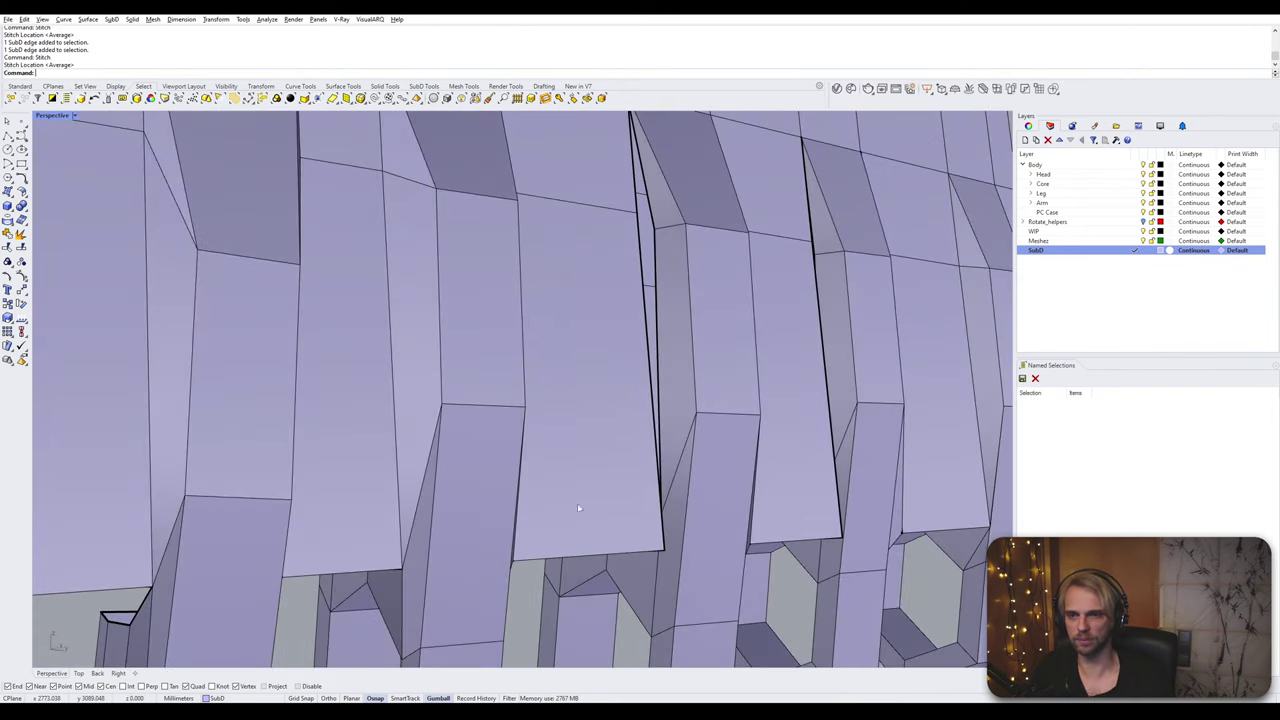
{"action": "left_click", "coordinate": [659, 357]}
{"action": "left_click", "coordinate": [645, 332], "text": "shift"}
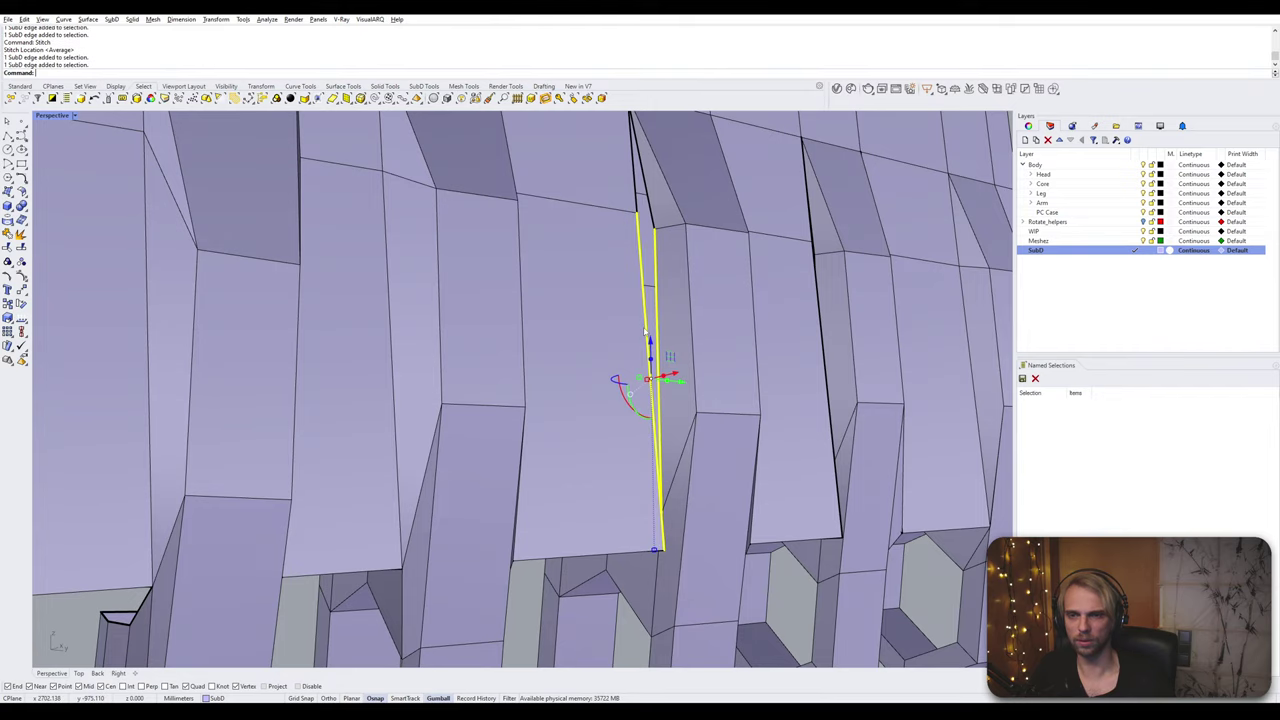
{"action": "right_click_drag", "start_coordinate": [656, 503], "coordinate": [620, 457]}
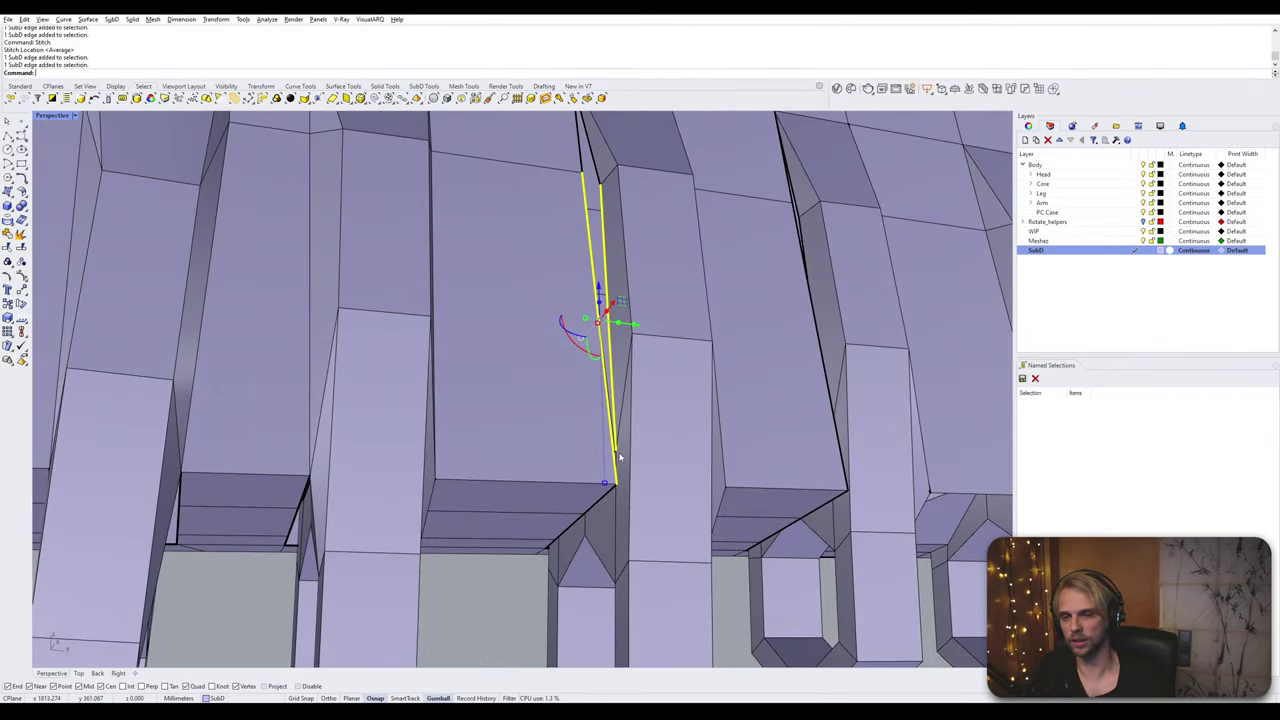
{"action": "right_click", "coordinate": [619, 457]}
{"action": "left_click", "coordinate": [615, 487]}
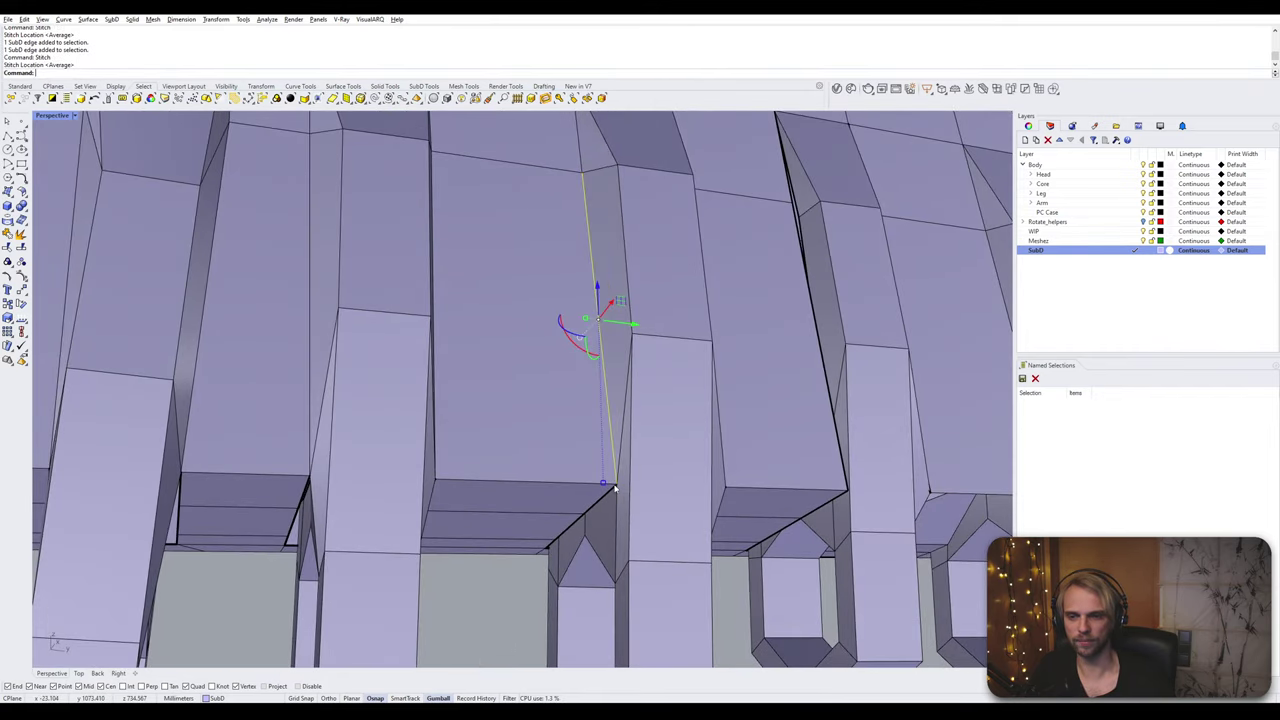
Step: Stitch the two edges of another open gap at the chosen point
{"action": "scroll", "coordinate": [615, 487], "scroll_direction": "down", "scroll_amount": 3}
{"action": "right_click_drag", "start_coordinate": [551, 610], "coordinate": [547, 500]}
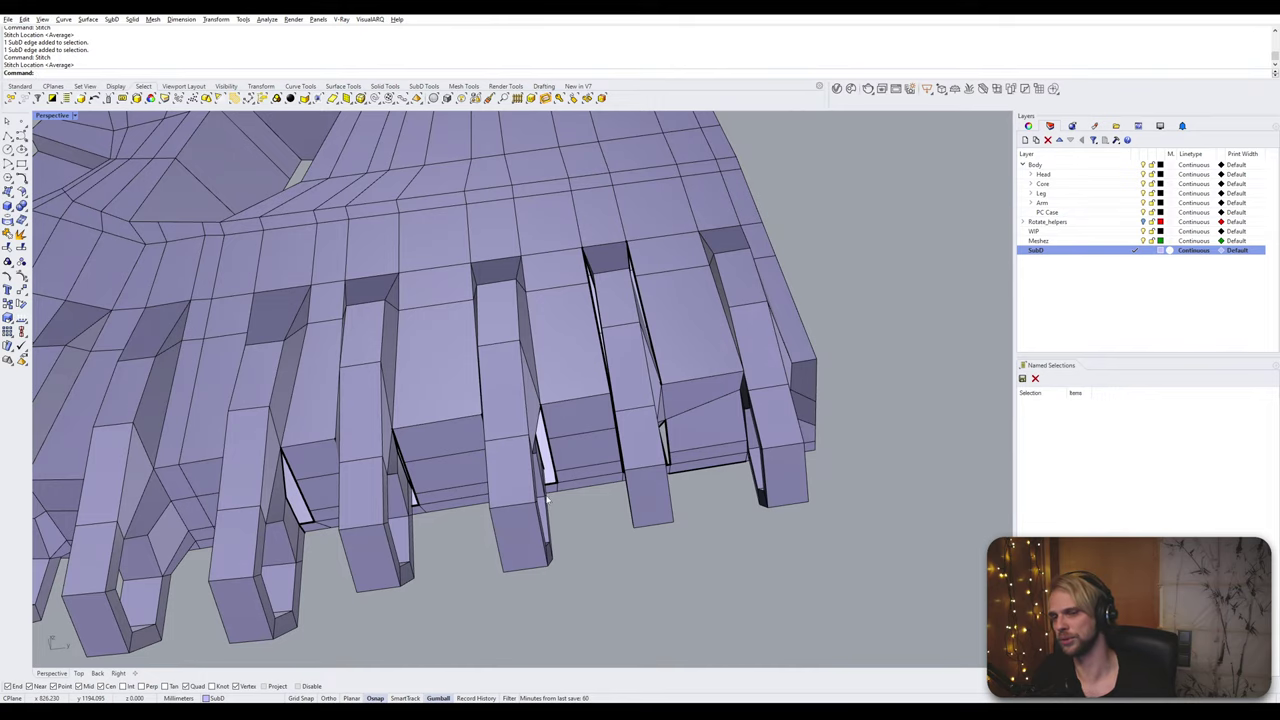
{"action": "right_click_drag", "start_coordinate": [547, 500], "coordinate": [643, 405]}
{"action": "scroll", "coordinate": [651, 394], "scroll_direction": "up", "scroll_amount": 6}
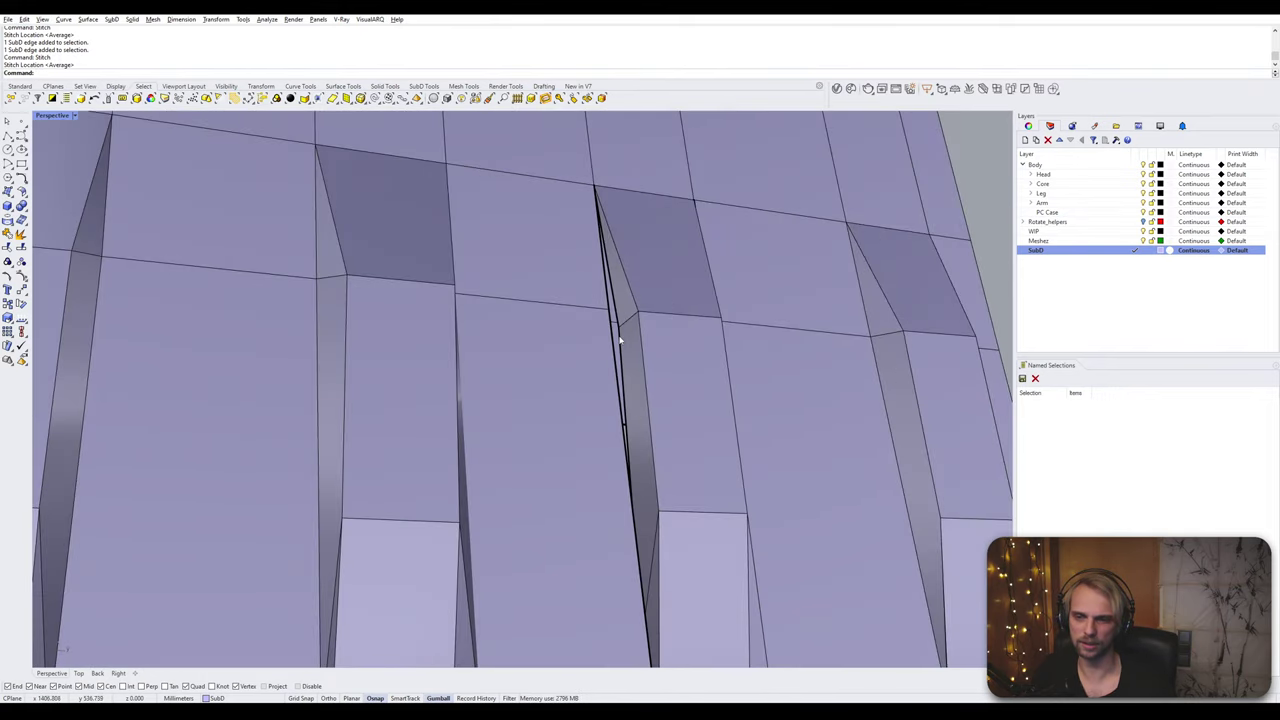
{"action": "left_click", "coordinate": [620, 342]}
{"action": "left_click", "coordinate": [611, 325], "text": "ctrl+shift"}
{"action": "right_click", "coordinate": [612, 335]}
{"action": "scroll", "coordinate": [613, 370], "scroll_direction": "down", "scroll_amount": 4}
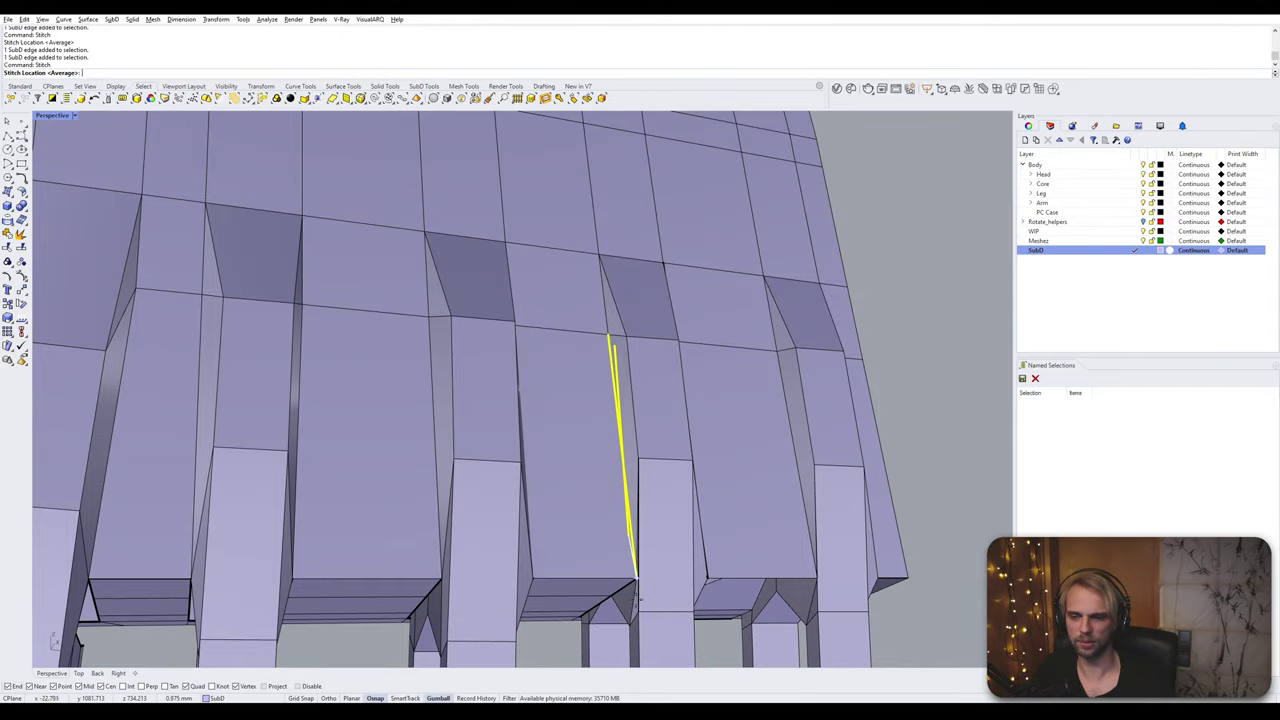
{"action": "left_click", "coordinate": [640, 588]}
Step: Select another seam's edge pair and start a stitch, then cancel it
{"action": "scroll", "coordinate": [645, 591], "scroll_direction": "down", "scroll_amount": 4}
{"action": "right_click_drag", "start_coordinate": [645, 591], "coordinate": [567, 457]}
{"action": "scroll", "coordinate": [598, 377], "scroll_direction": "up", "scroll_amount": 5}
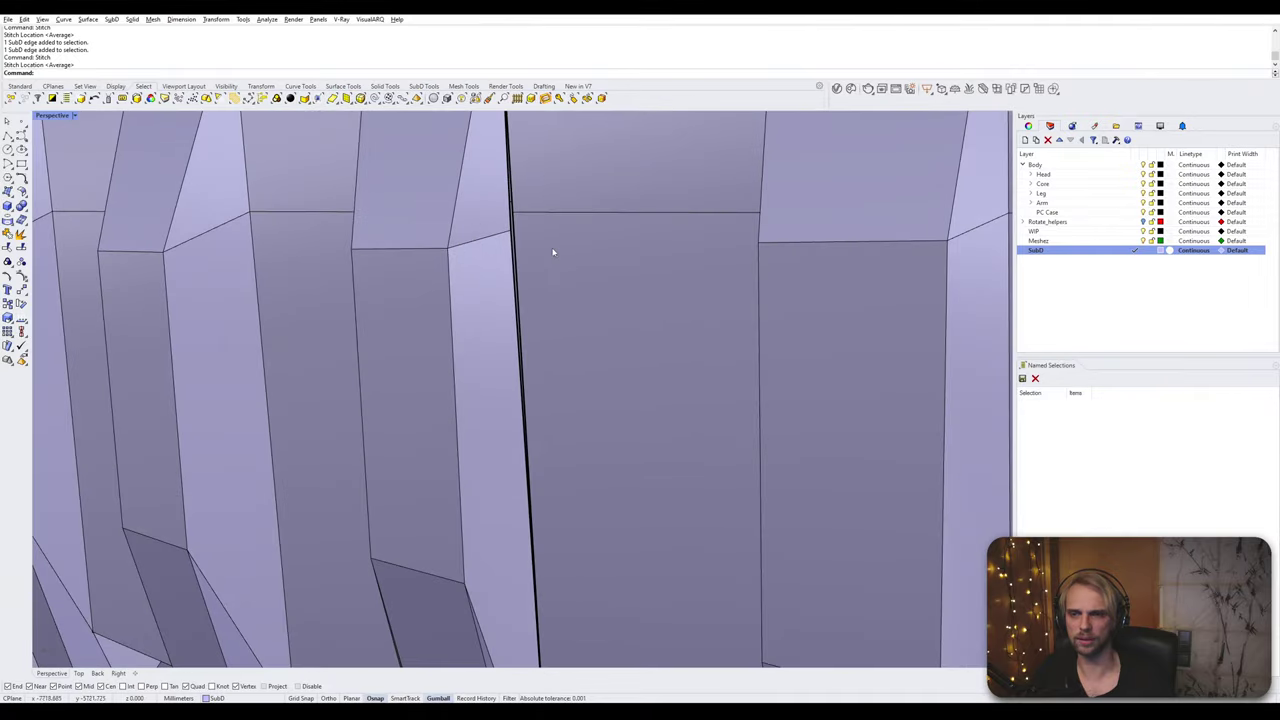
{"action": "left_click", "coordinate": [511, 248]}
{"action": "left_click", "coordinate": [515, 232], "text": "shift"}
{"action": "scroll", "coordinate": [530, 240], "scroll_direction": "down", "scroll_amount": 5}
{"action": "right_click_drag", "start_coordinate": [545, 270], "coordinate": [548, 356]}
{"action": "right_click", "coordinate": [547, 357]}
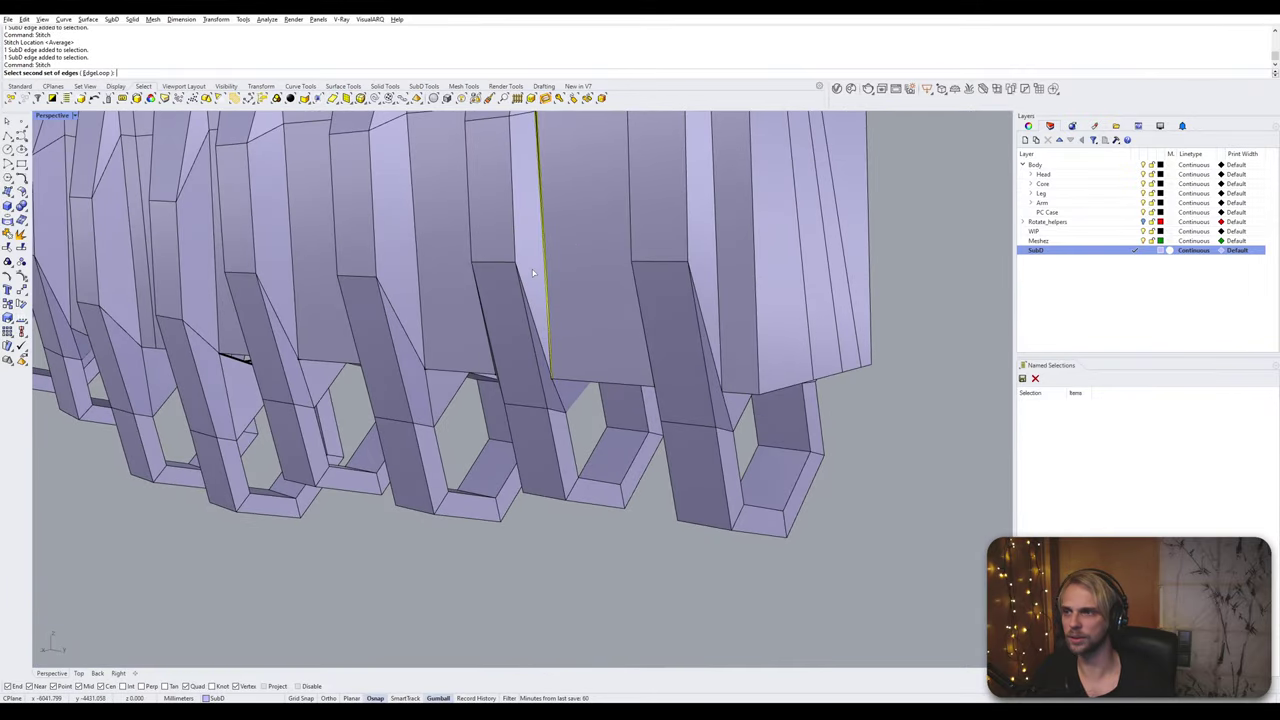
{"action": "key", "text": "Escape"}
Step: Stitch the two seam-corner vertices together at their average location
{"action": "scroll", "coordinate": [532, 269], "scroll_direction": "up", "scroll_amount": 6}
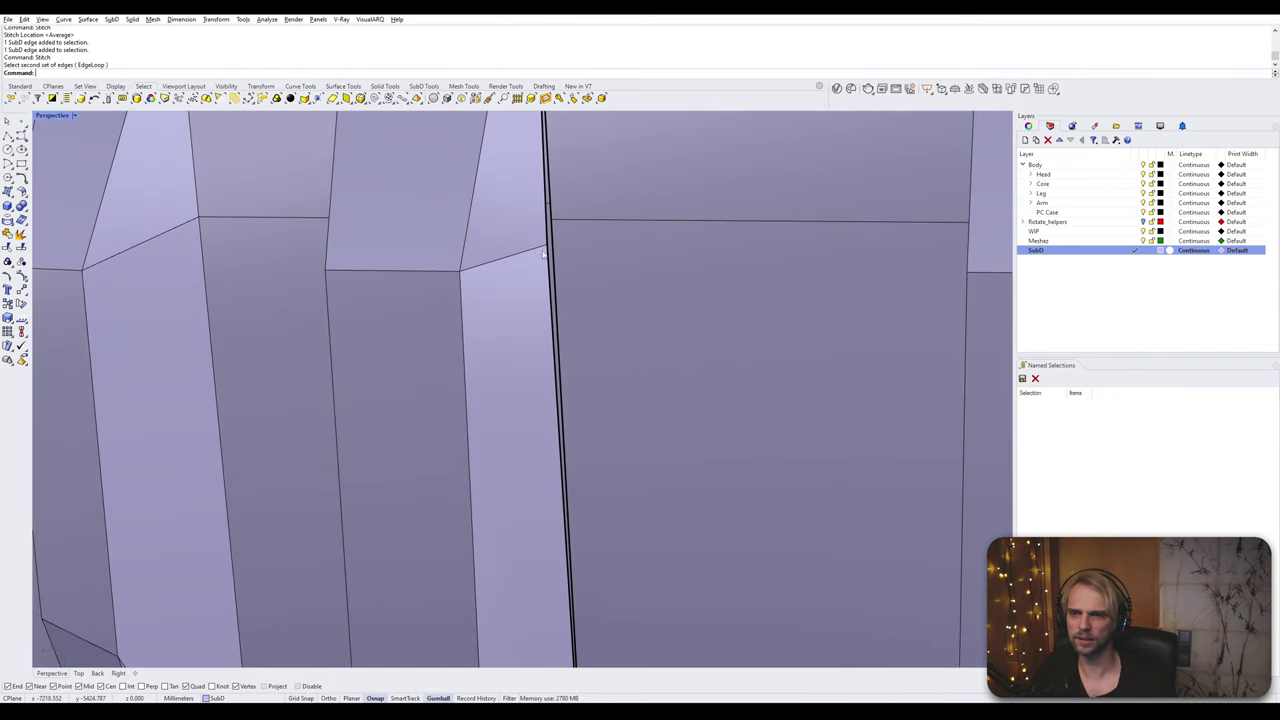
{"action": "left_click", "coordinate": [549, 243]}
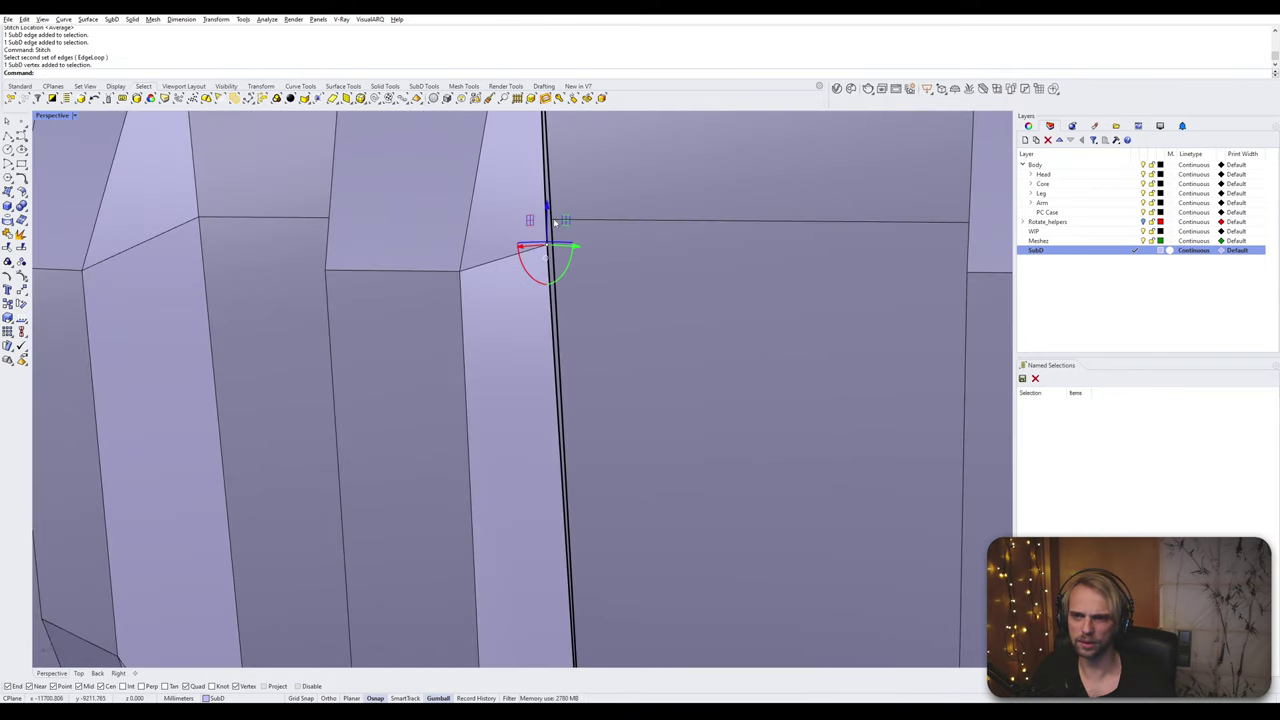
{"action": "left_click", "coordinate": [550, 220], "text": "shift"}
{"action": "key", "text": "Return"}
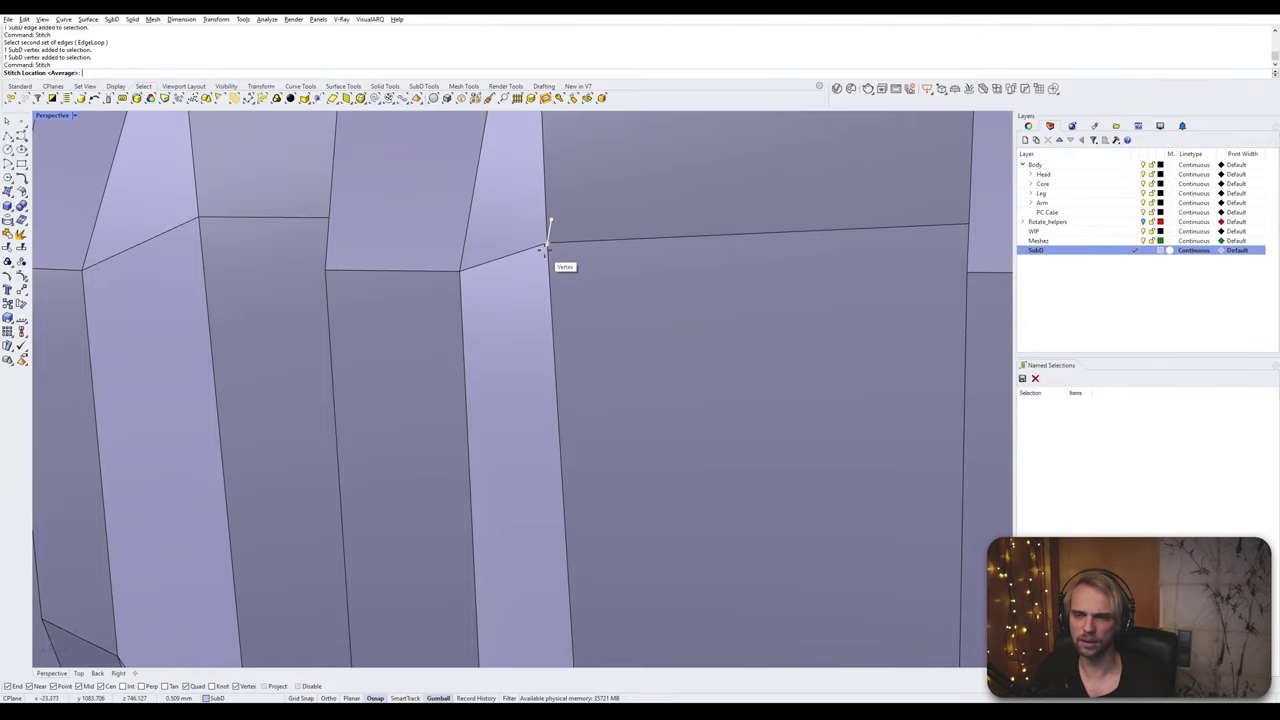
{"action": "key", "text": "Return"}
{"action": "scroll", "coordinate": [546, 243], "scroll_direction": "down", "scroll_amount": 6}
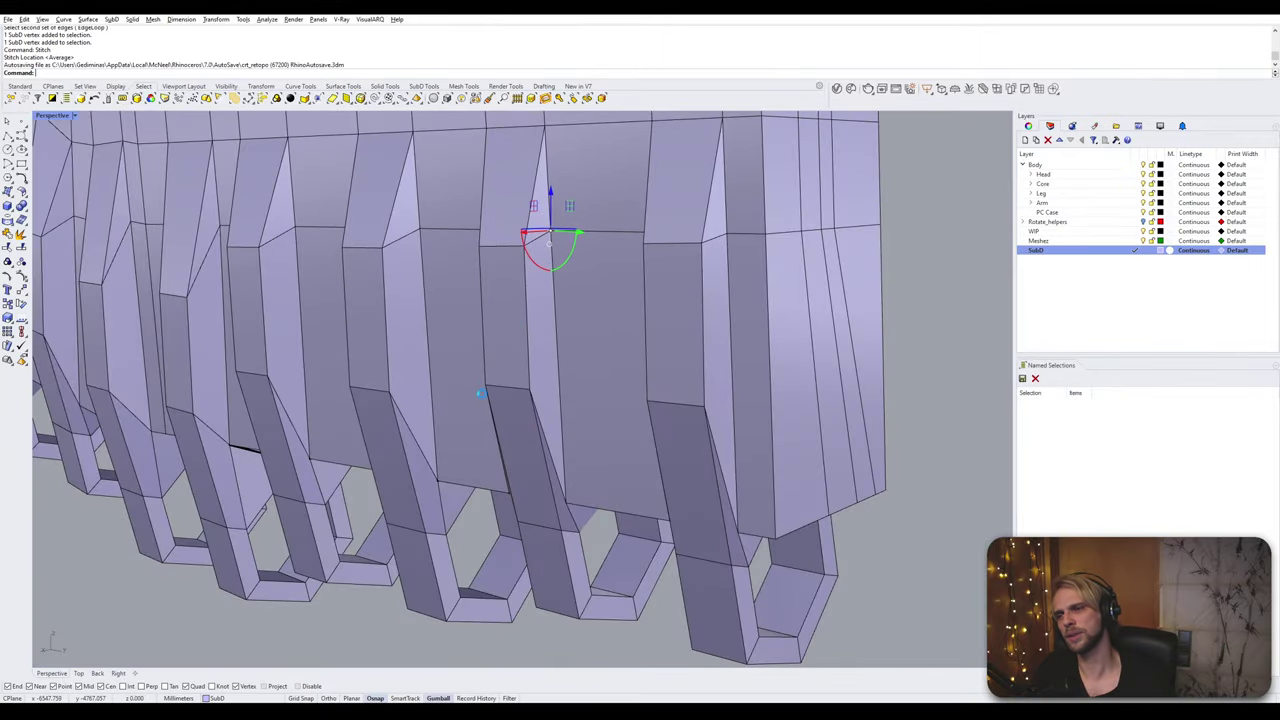
{"action": "key", "text": "Escape"}
Step: Stitch the bottom and top edges of a gap beneath the finger slots onto the top edge
{"action": "scroll", "coordinate": [480, 396], "scroll_direction": "down", "scroll_amount": 2}
{"action": "right_click_drag", "start_coordinate": [361, 620], "coordinate": [418, 466]}
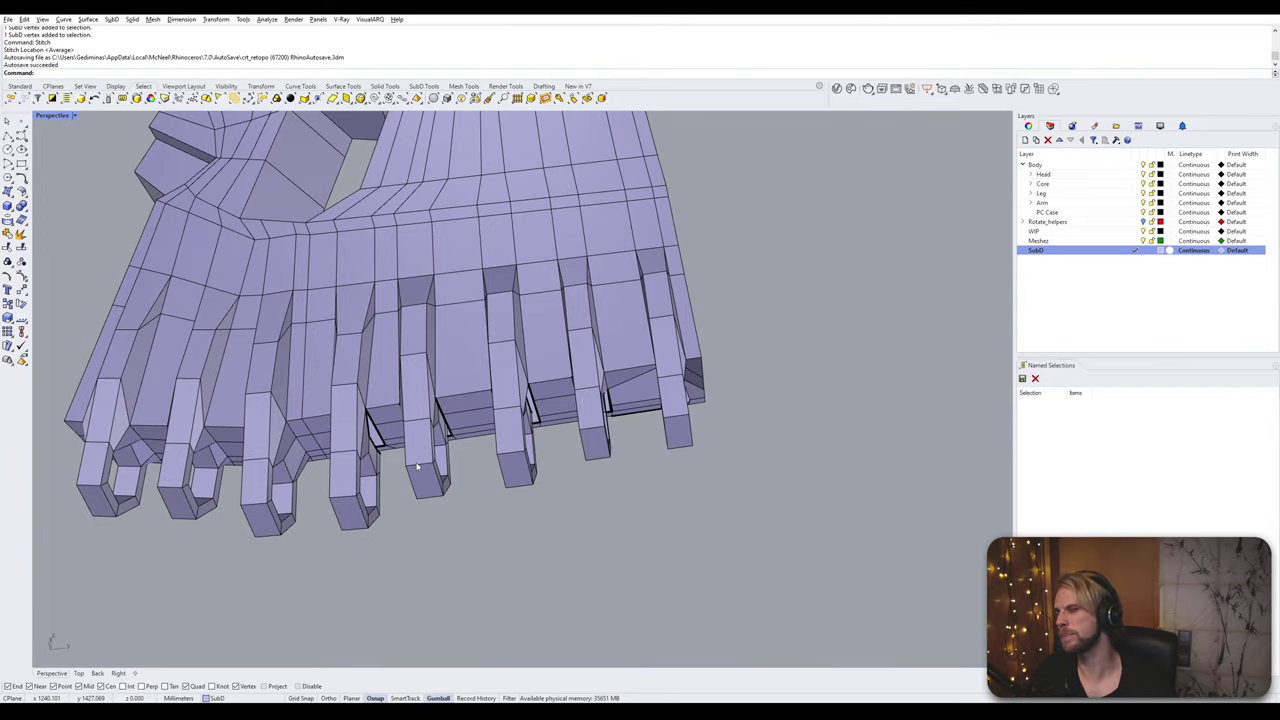
{"action": "right_click_drag", "start_coordinate": [490, 445], "coordinate": [650, 416]}
{"action": "left_click", "coordinate": [562, 378]}
{"action": "left_click", "coordinate": [585, 397]}
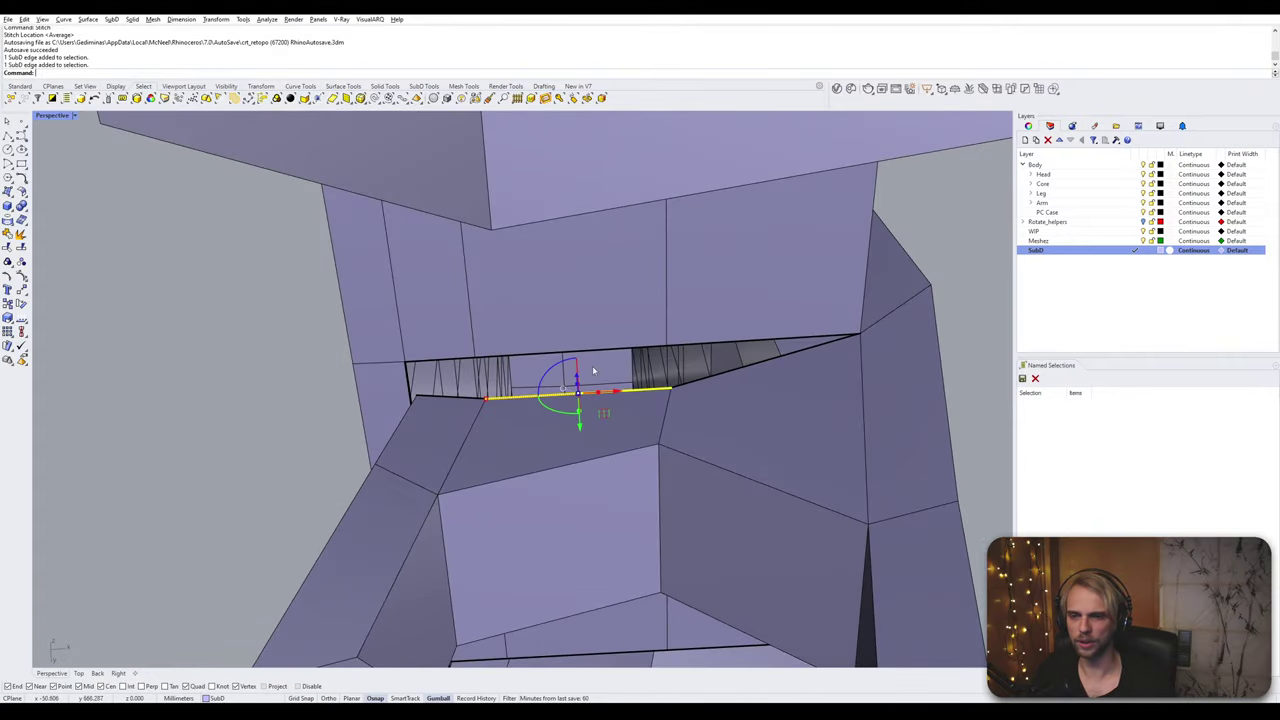
{"action": "left_click", "coordinate": [630, 349], "text": "shift"}
{"action": "key", "text": "Return"}
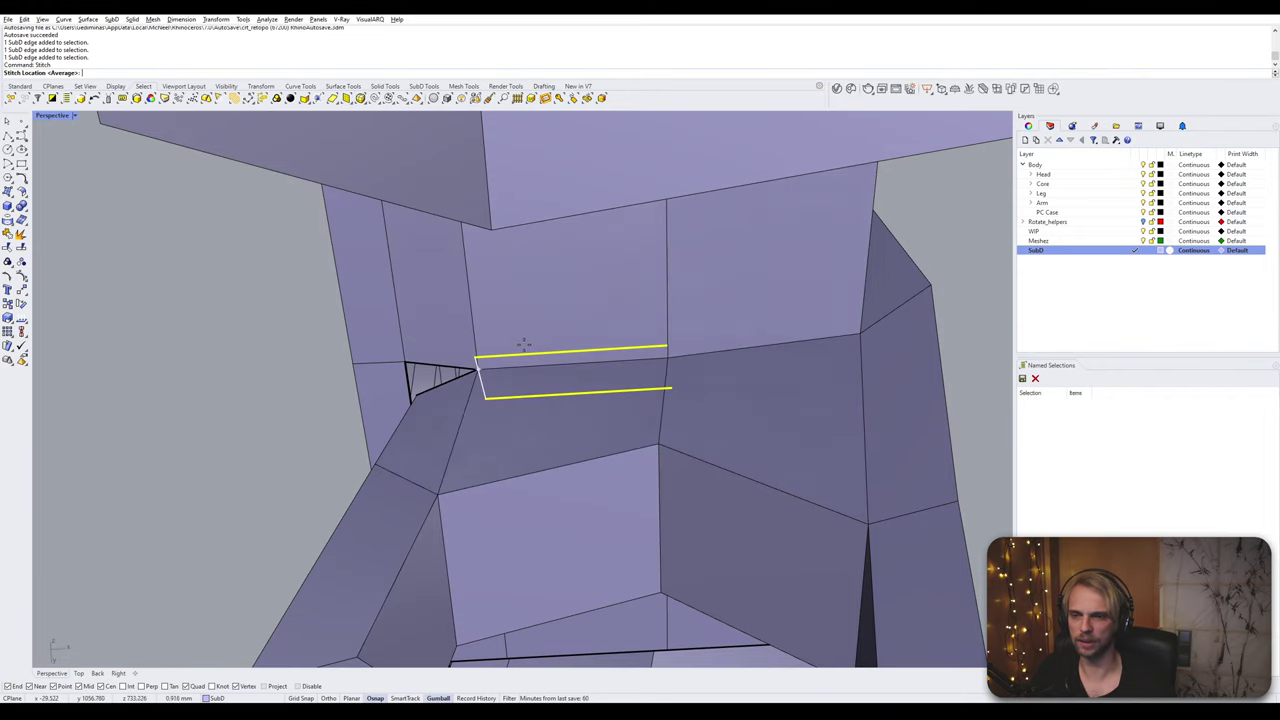
{"action": "left_click", "coordinate": [523, 350]}
Step: Stitch another gap's edge pair at the average location
{"action": "right_click_drag", "start_coordinate": [525, 350], "coordinate": [652, 563]}
{"action": "key", "text": "Escape"}
{"action": "scroll", "coordinate": [652, 561], "scroll_direction": "up", "scroll_amount": 5}
{"action": "left_click", "coordinate": [731, 483]}
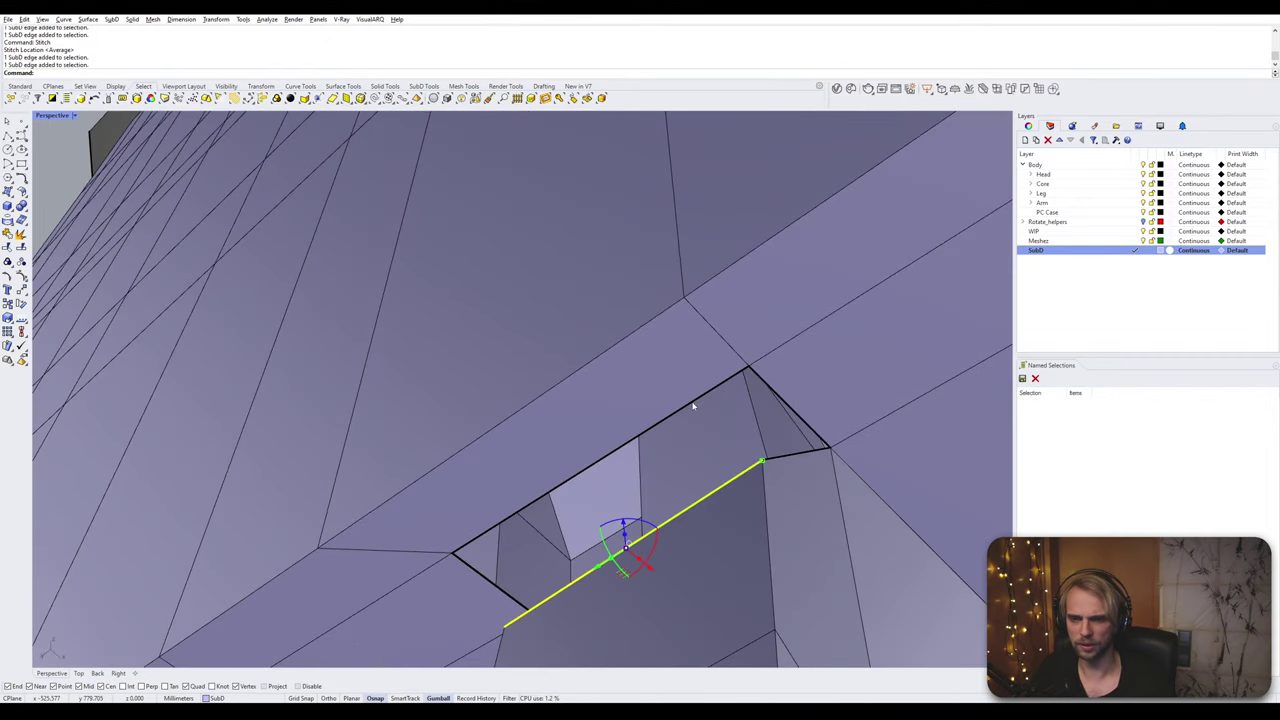
{"action": "left_click", "coordinate": [692, 405]}
{"action": "key", "text": "Return"}
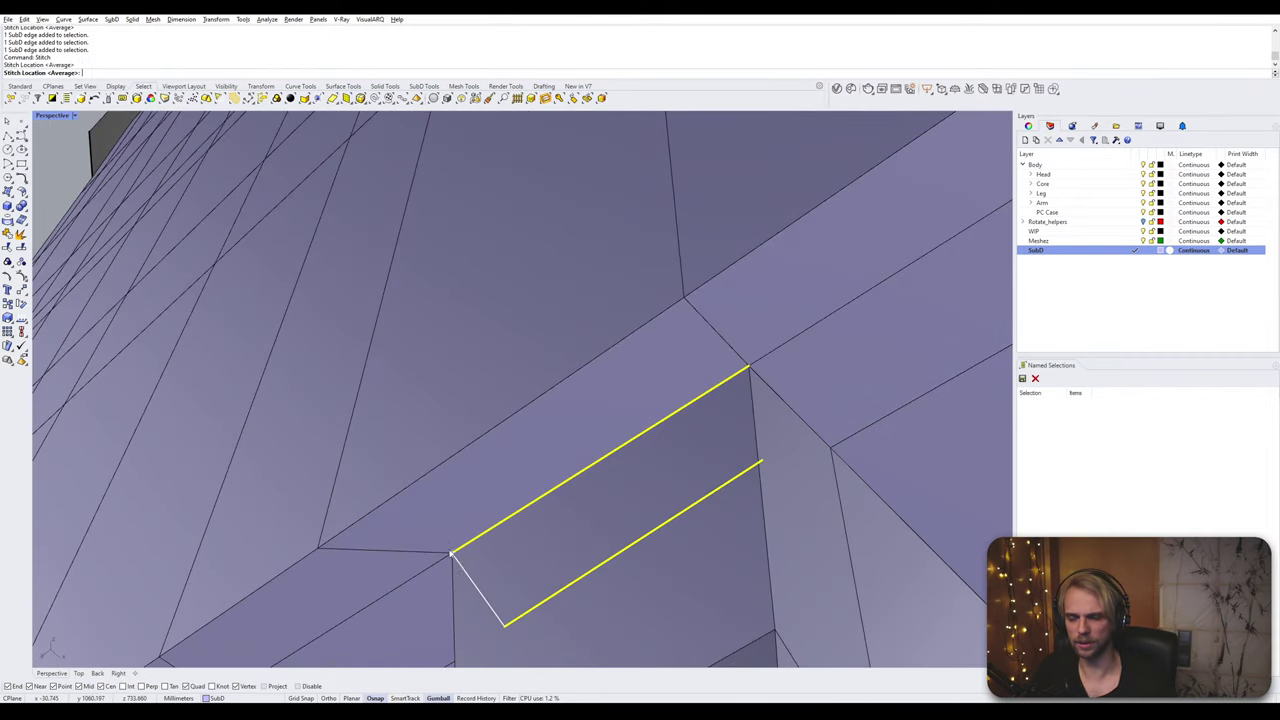
{"action": "key", "text": "Return"}
Step: Stitch another edge pair across a gap at a clicked vertex
{"action": "right_click_drag", "start_coordinate": [451, 552], "coordinate": [607, 475]}
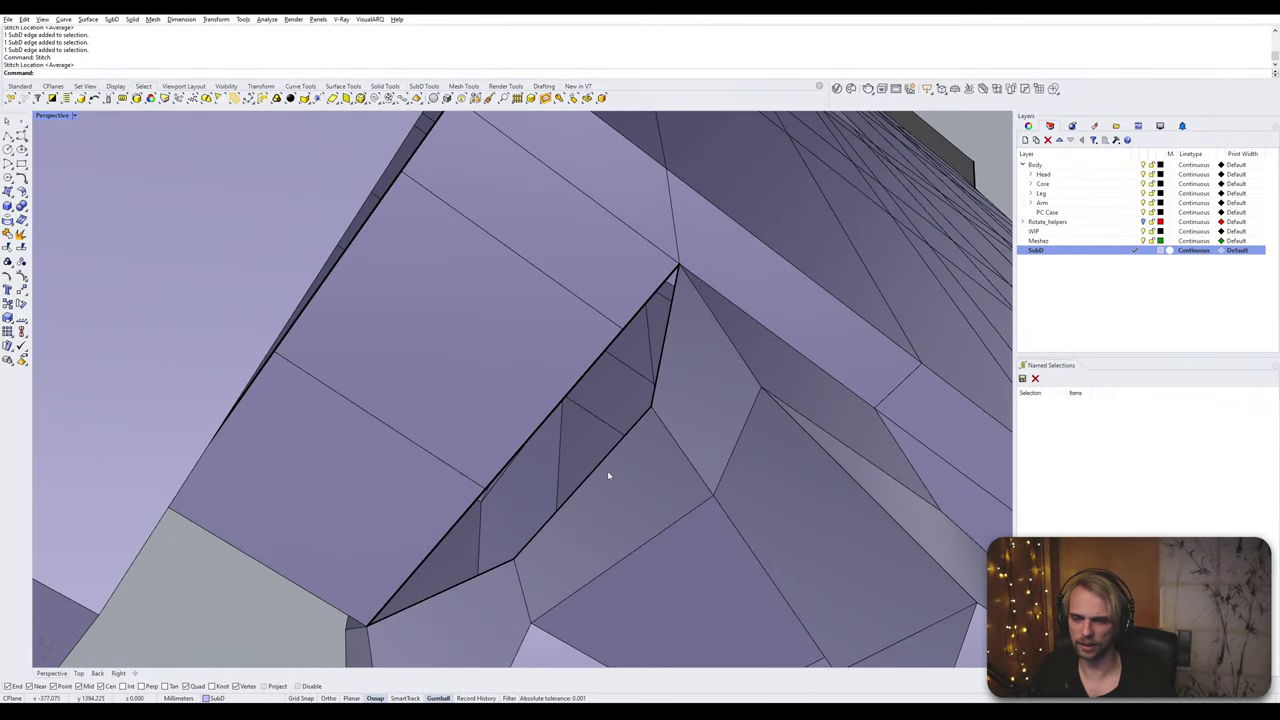
{"action": "left_click", "coordinate": [593, 371]}
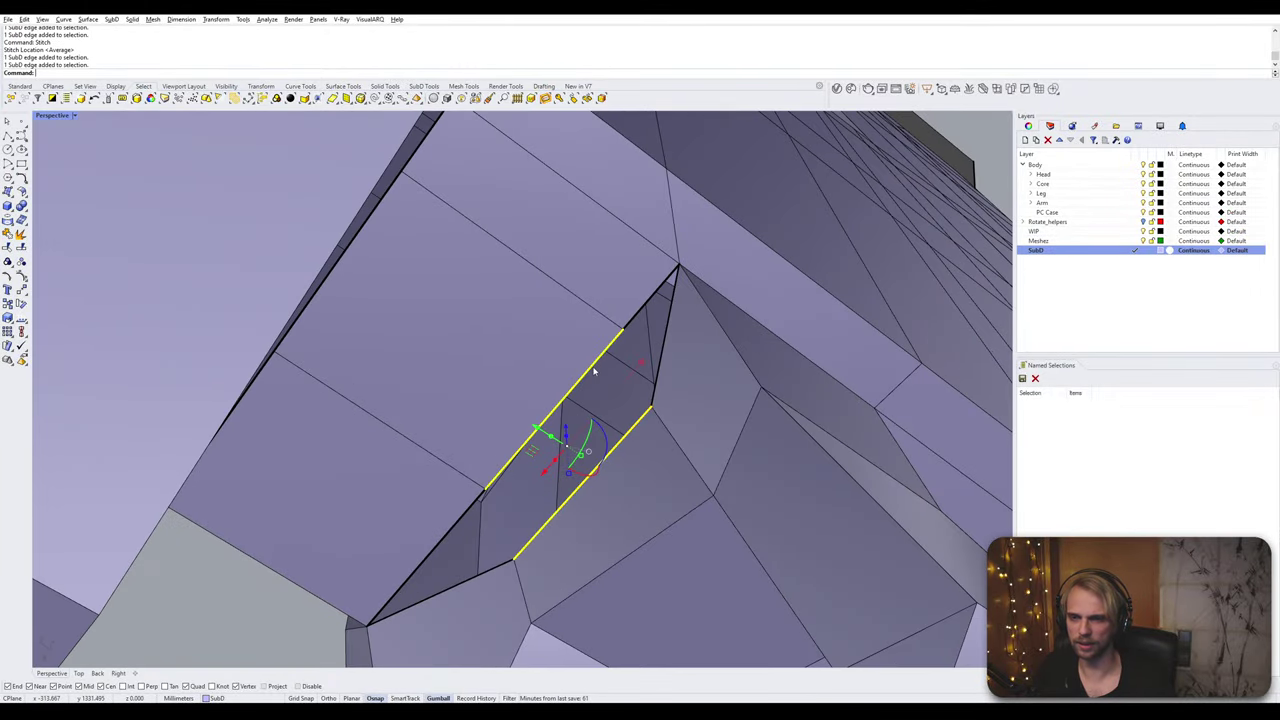
{"action": "key", "text": "Return"}
{"action": "left_click", "coordinate": [484, 490]}
Step: Stitch the next unstitched seam's edges at the edge's end
{"action": "right_click_drag", "start_coordinate": [486, 491], "coordinate": [614, 341]}
{"action": "scroll", "coordinate": [606, 417], "scroll_direction": "up", "scroll_amount": 6}
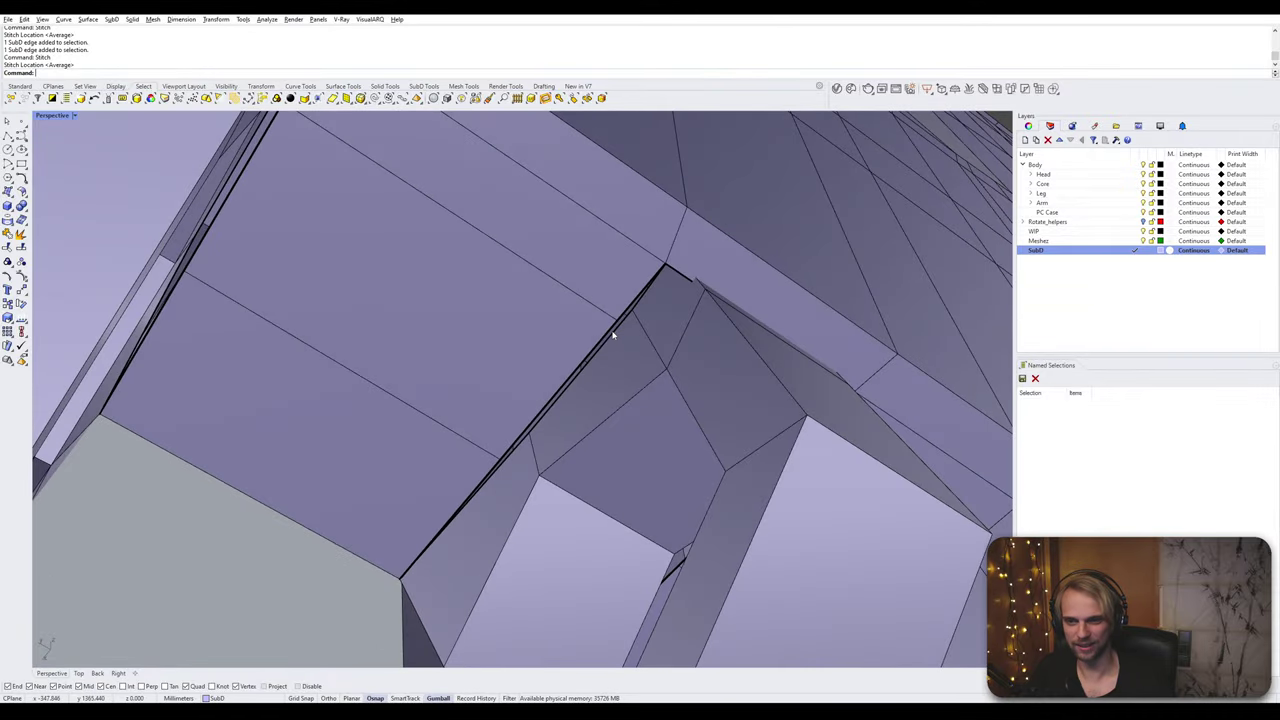
{"action": "left_click", "coordinate": [609, 329], "text": "ctrl+shift"}
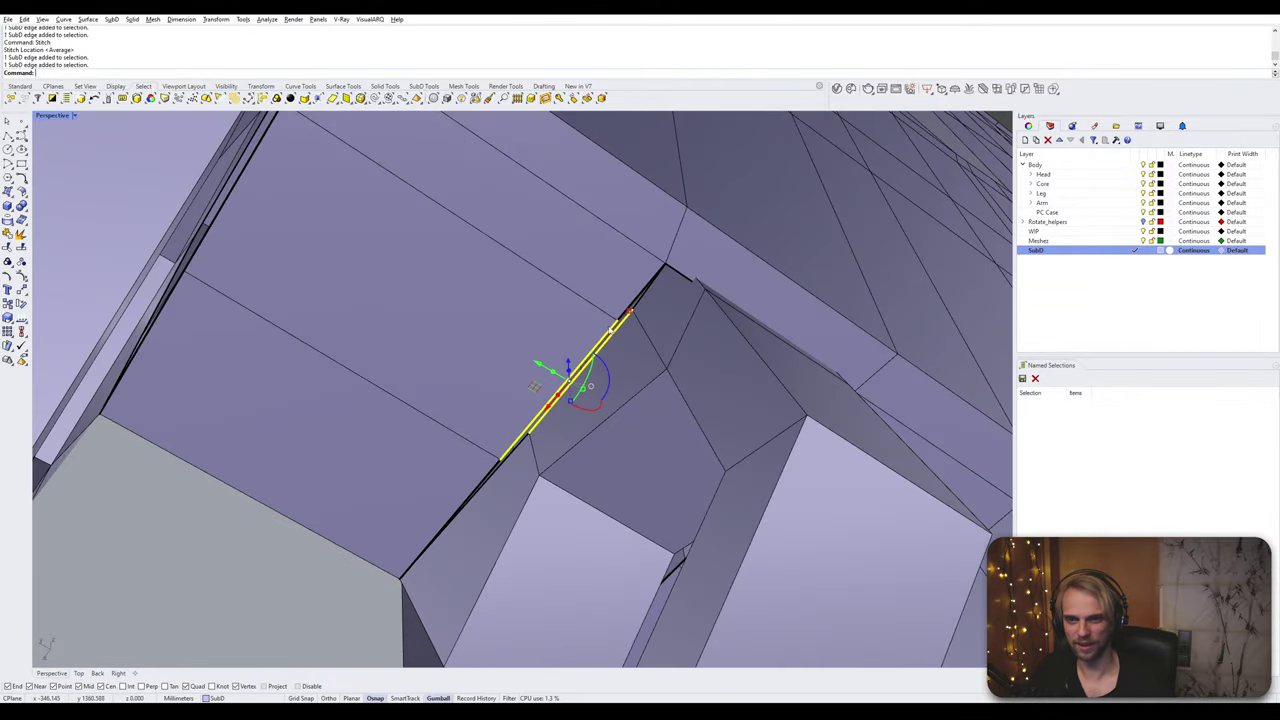
{"action": "key", "text": "space"}
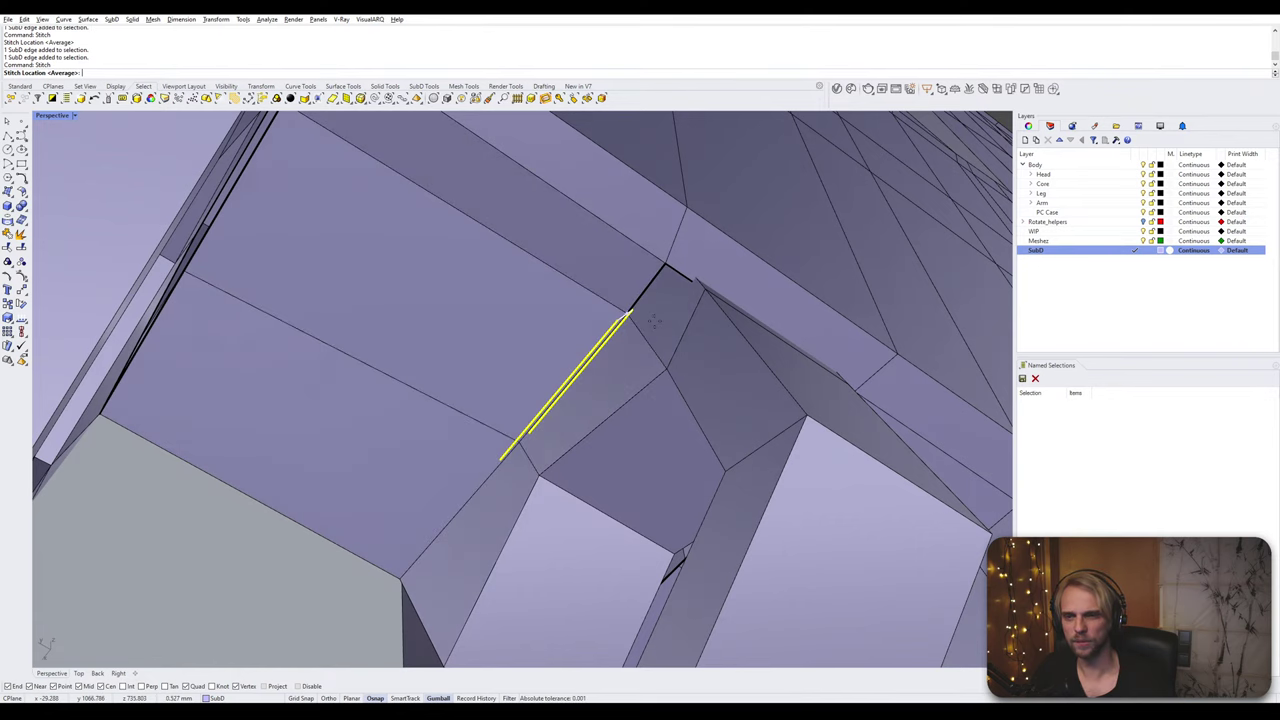
{"action": "left_click", "coordinate": [634, 311]}
Step: Select an edge of another open seam and start a stitch, then cancel it
{"action": "key", "text": "Escape"}
{"action": "scroll", "coordinate": [618, 328], "scroll_direction": "down", "scroll_amount": 8}
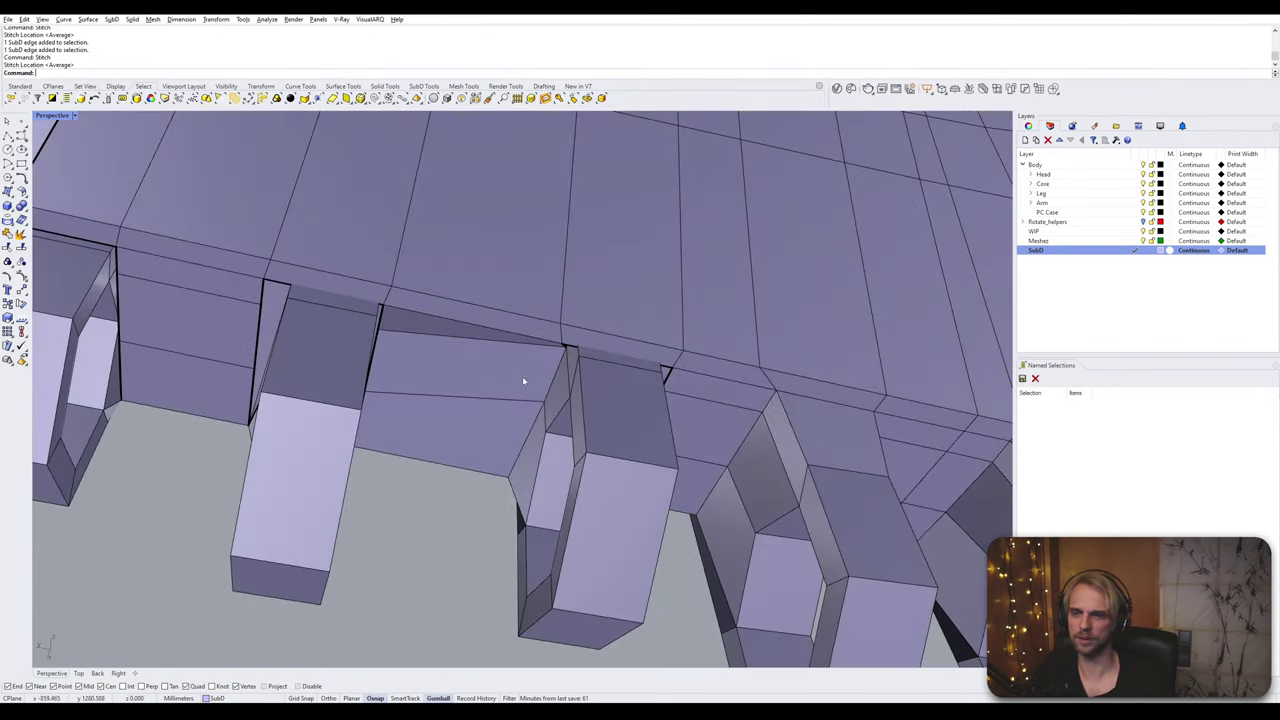
{"action": "right_click_drag", "start_coordinate": [522, 376], "coordinate": [586, 369]}
{"action": "scroll", "coordinate": [480, 320], "scroll_direction": "up", "scroll_amount": 5}
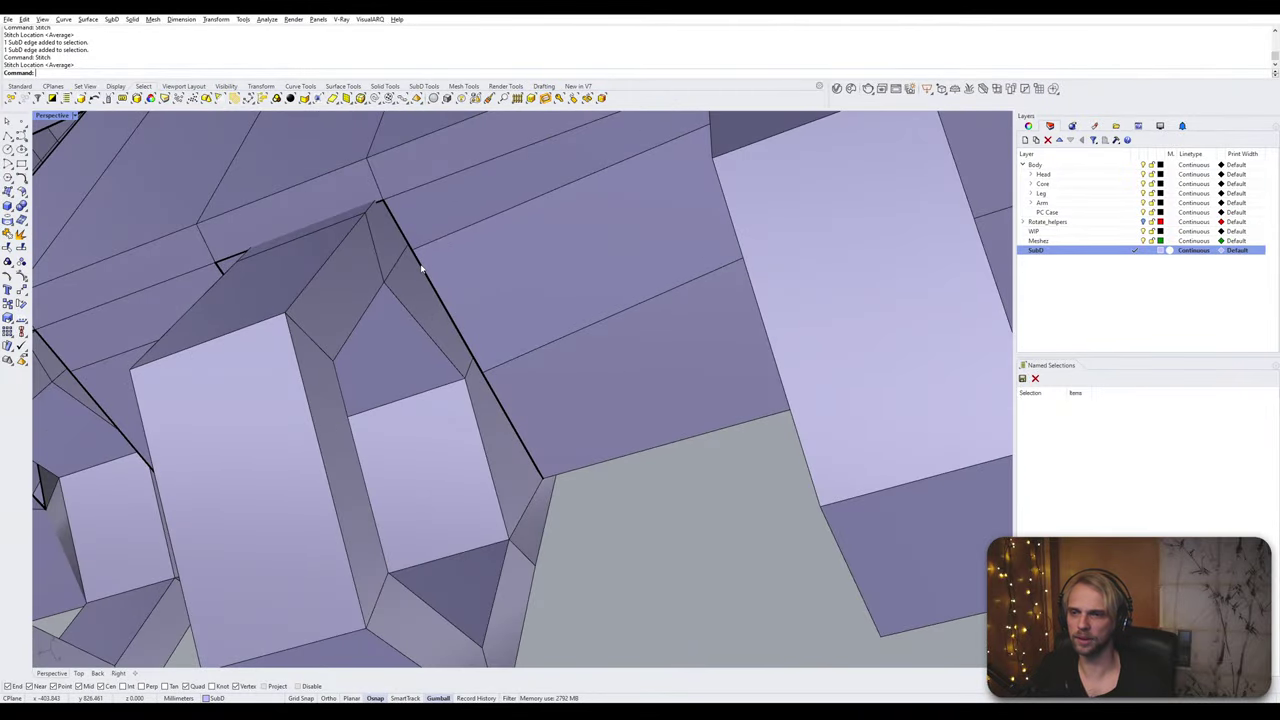
{"action": "left_click", "coordinate": [421, 268]}
{"action": "right_click_drag", "start_coordinate": [421, 268], "coordinate": [514, 455]}
{"action": "right_click", "coordinate": [526, 287]}
{"action": "scroll", "coordinate": [374, 457], "scroll_direction": "up", "scroll_amount": 3}
{"action": "key", "text": "Escape"}
Step: Retry stitching the lower and upper gap edges, cancelling the unfinished join
{"action": "right_click", "coordinate": [487, 483]}
{"action": "key", "text": "Escape"}
{"action": "left_click", "coordinate": [441, 486]}
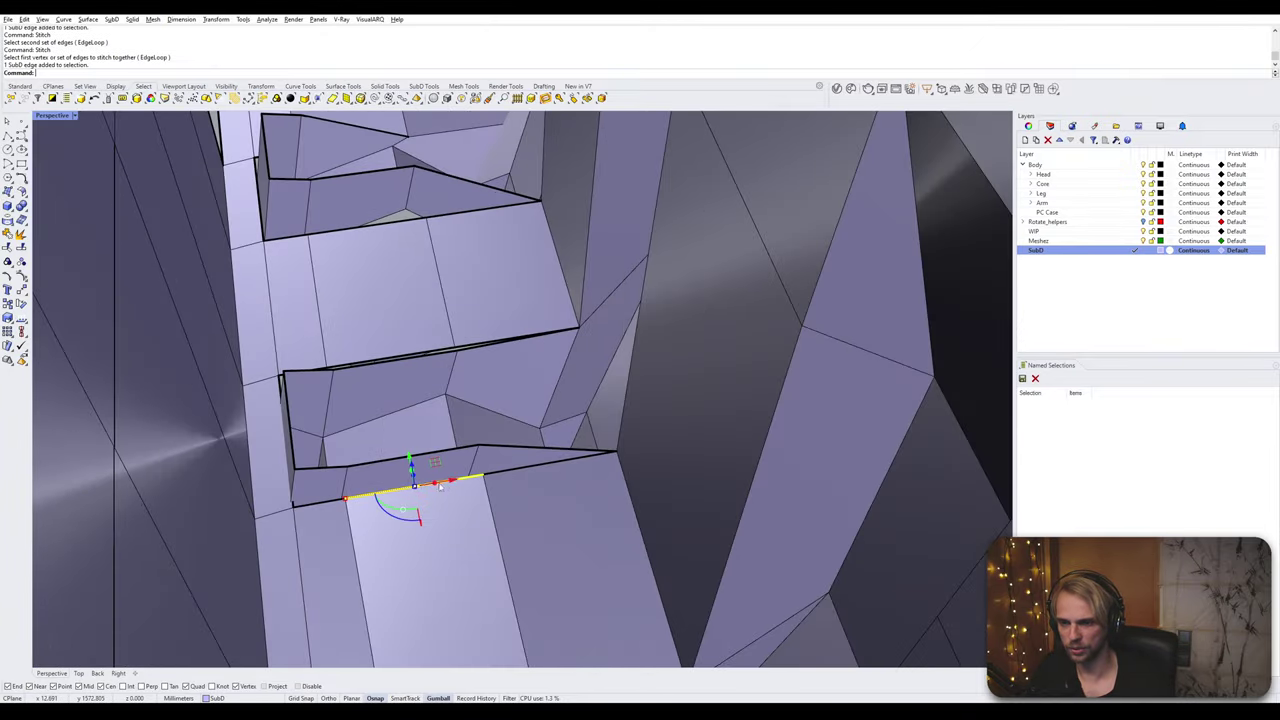
{"action": "right_click", "coordinate": [479, 481]}
{"action": "key", "text": "Escape"}
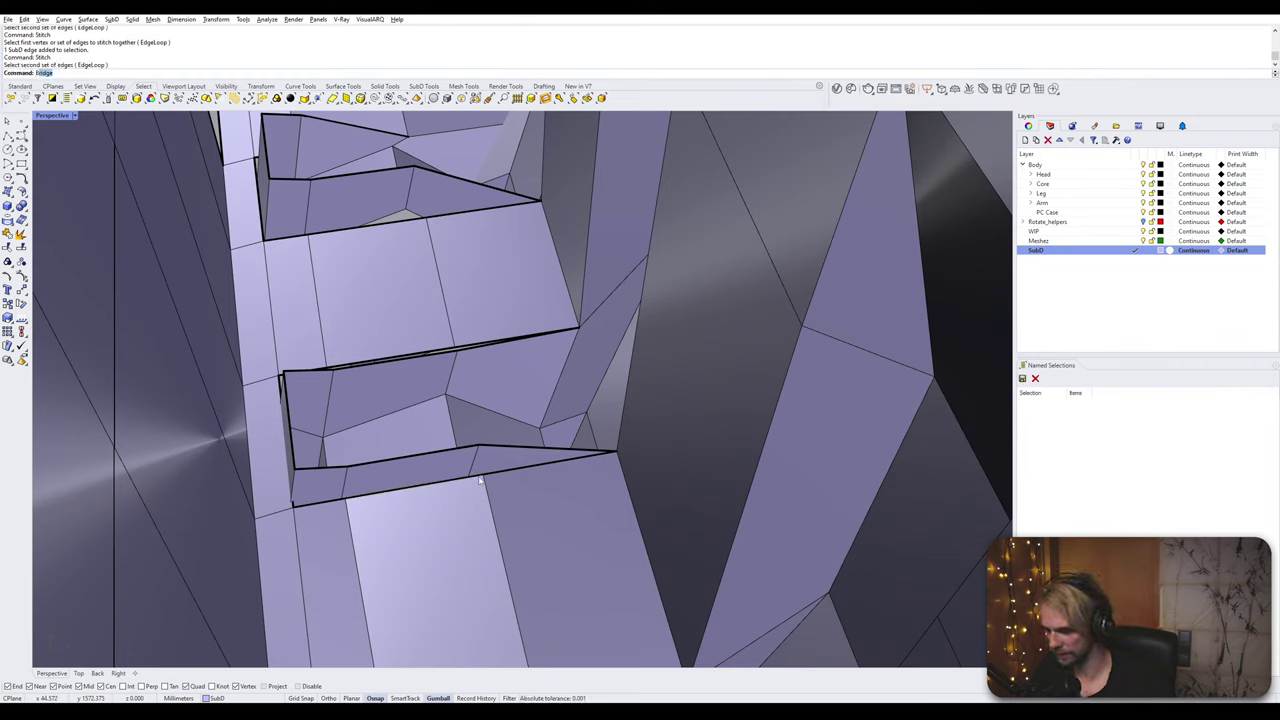
{"action": "key", "text": "Return"}
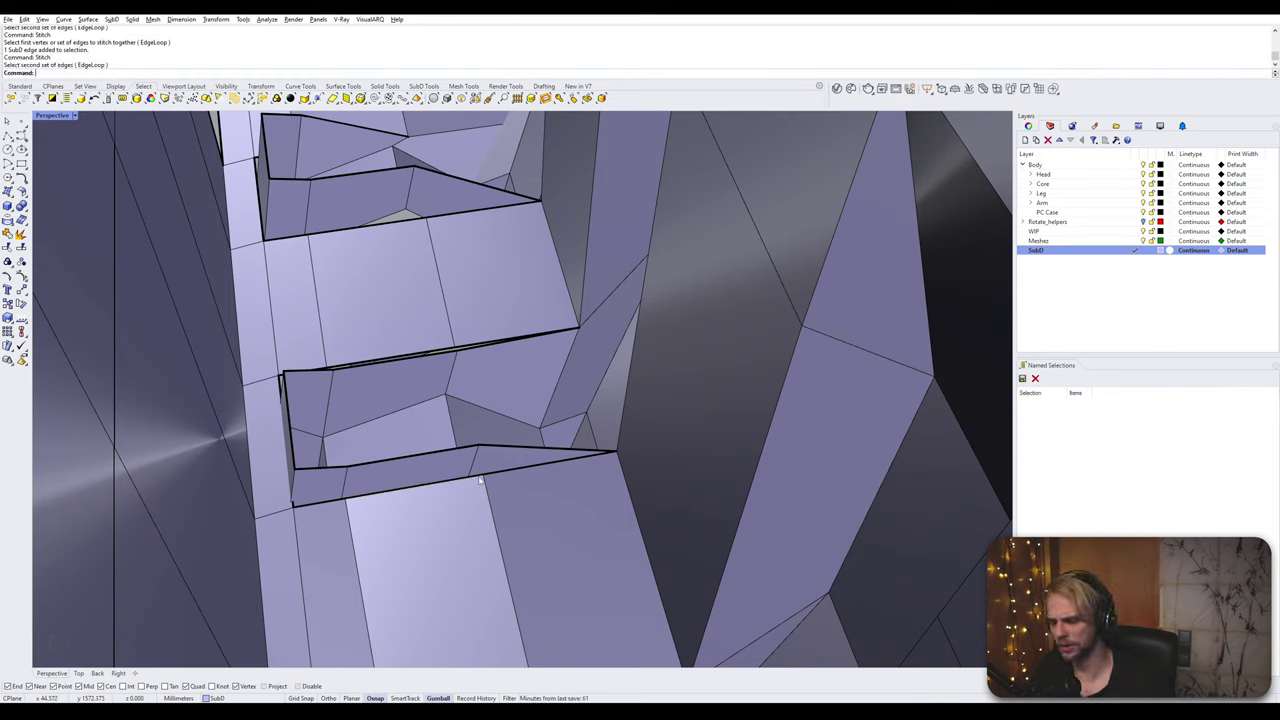
{"action": "key", "text": "Return"}
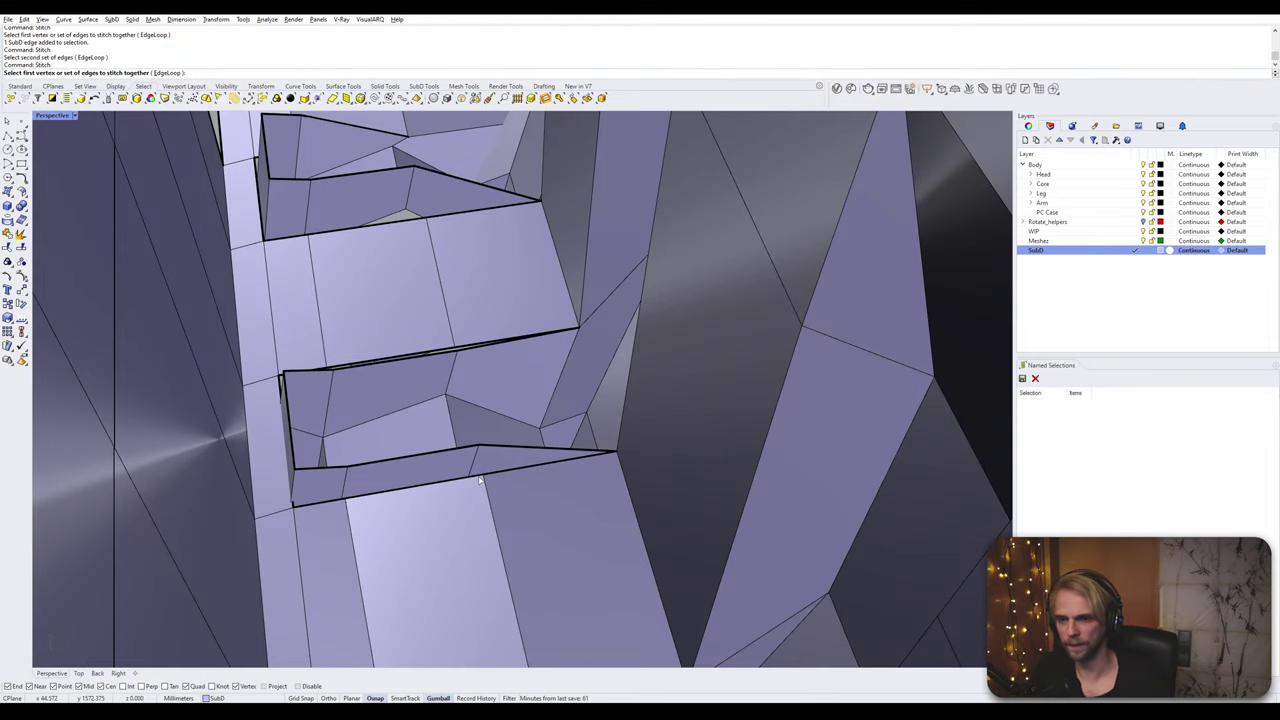
{"action": "left_click", "coordinate": [476, 482]}
{"action": "key", "text": "Return"}
{"action": "left_click", "coordinate": [445, 453]}
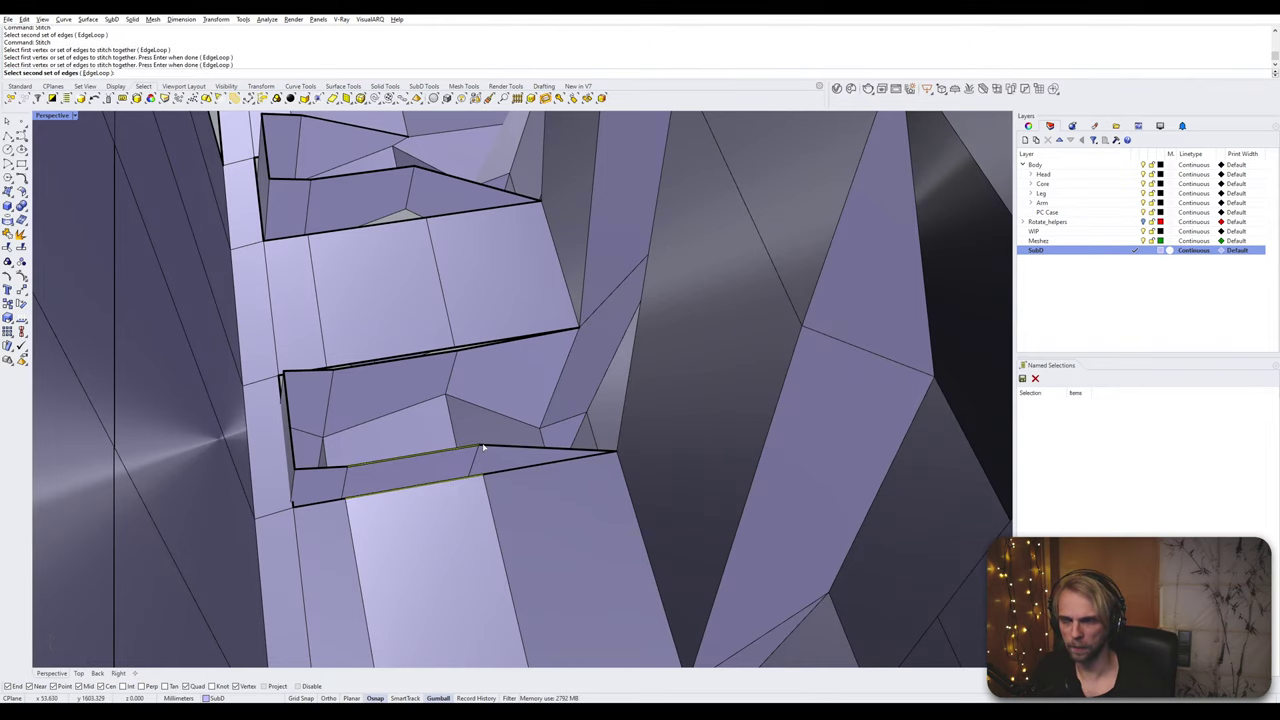
{"action": "key", "text": "Escape"}
Step: Stitch the slot opening's lower and upper edges at a snapped point
{"action": "scroll", "coordinate": [352, 491], "scroll_direction": "up", "scroll_amount": 4}
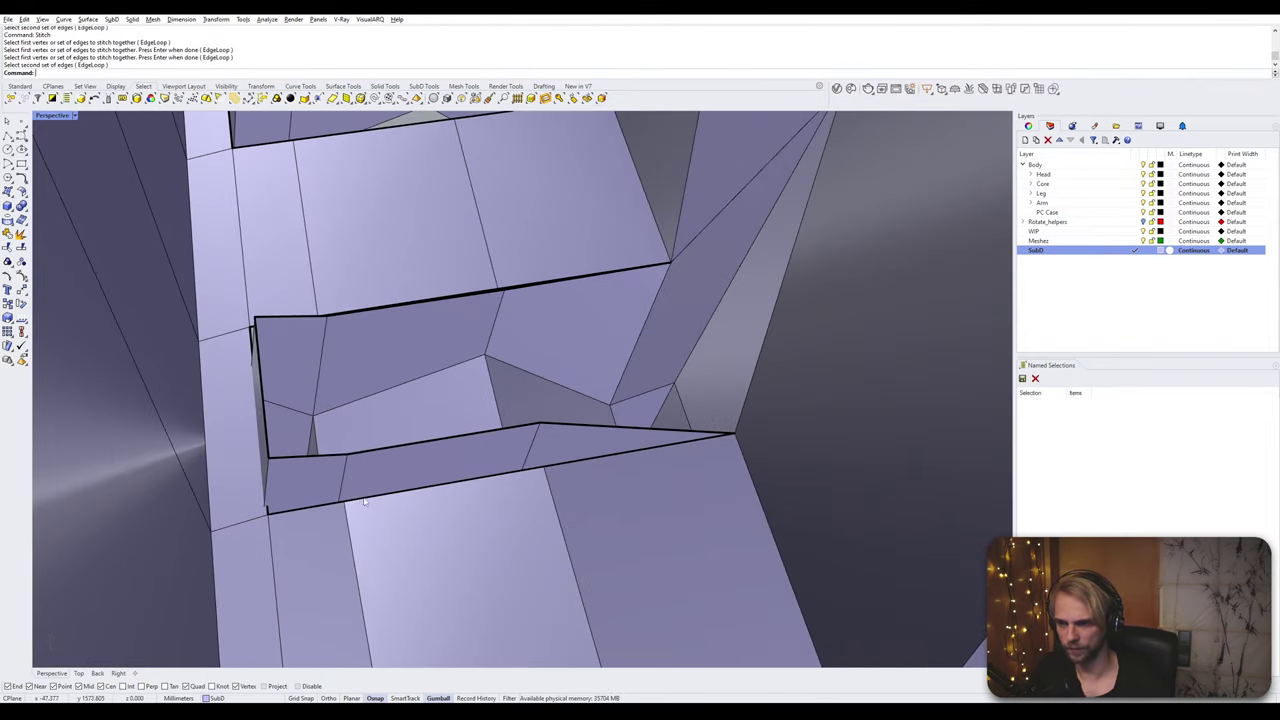
{"action": "right_click_drag", "start_coordinate": [350, 493], "coordinate": [431, 440]}
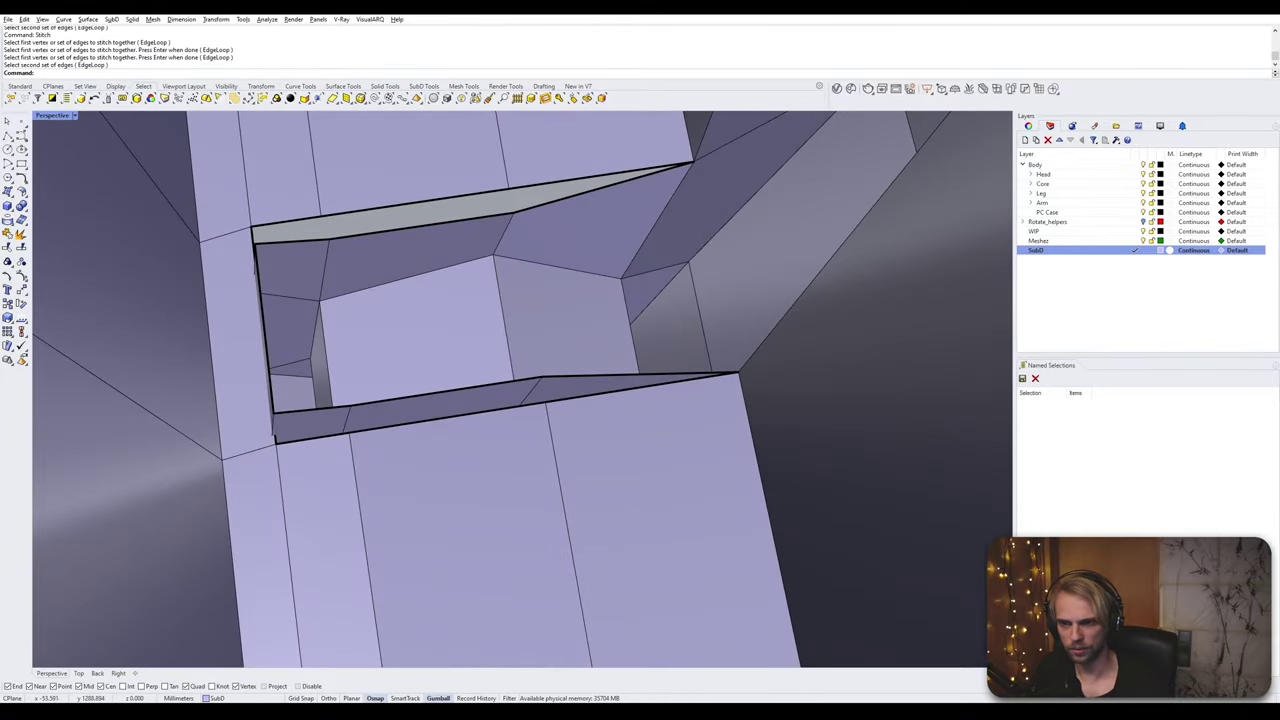
{"action": "left_click", "coordinate": [424, 421], "text": "ctrl+shift"}
{"action": "left_click", "coordinate": [412, 396], "text": "ctrl+shift"}
{"action": "right_click", "coordinate": [408, 394]}
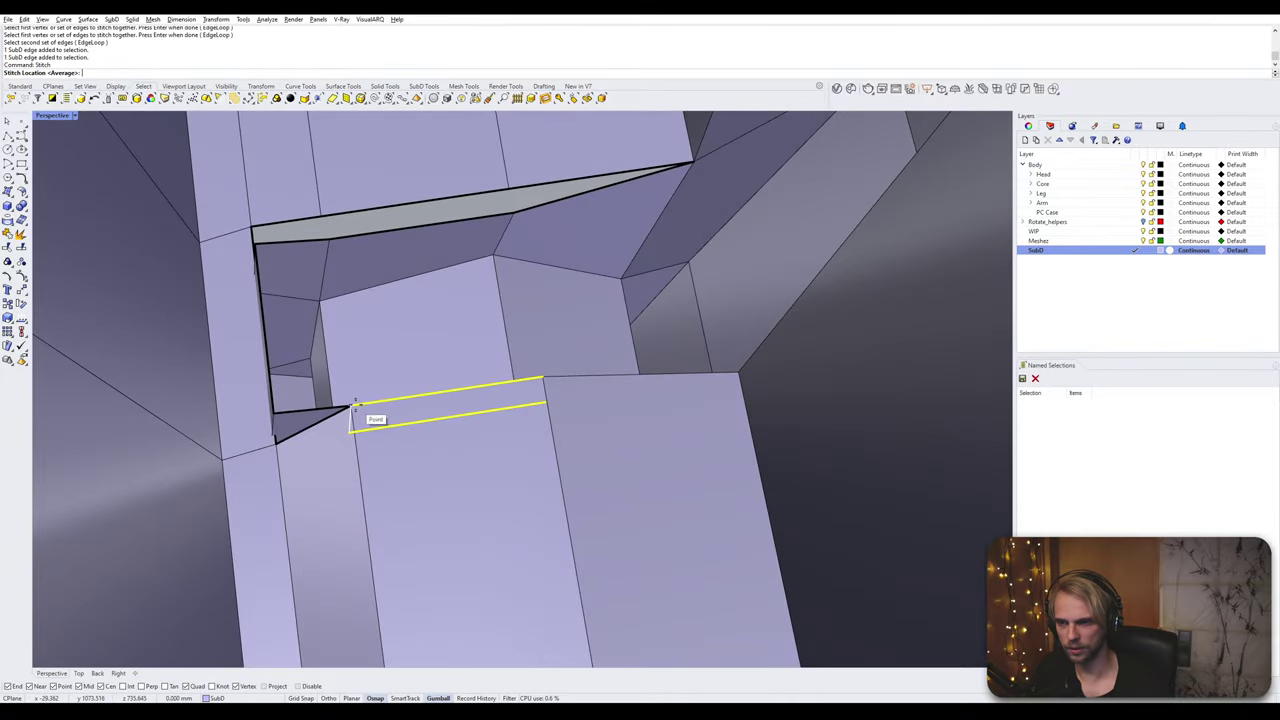
{"action": "left_click", "coordinate": [354, 406]}
Step: Stitch the top-of-opening edge to the lower edge, then undo it
{"action": "left_click", "coordinate": [390, 206], "text": "ctrl+shift"}
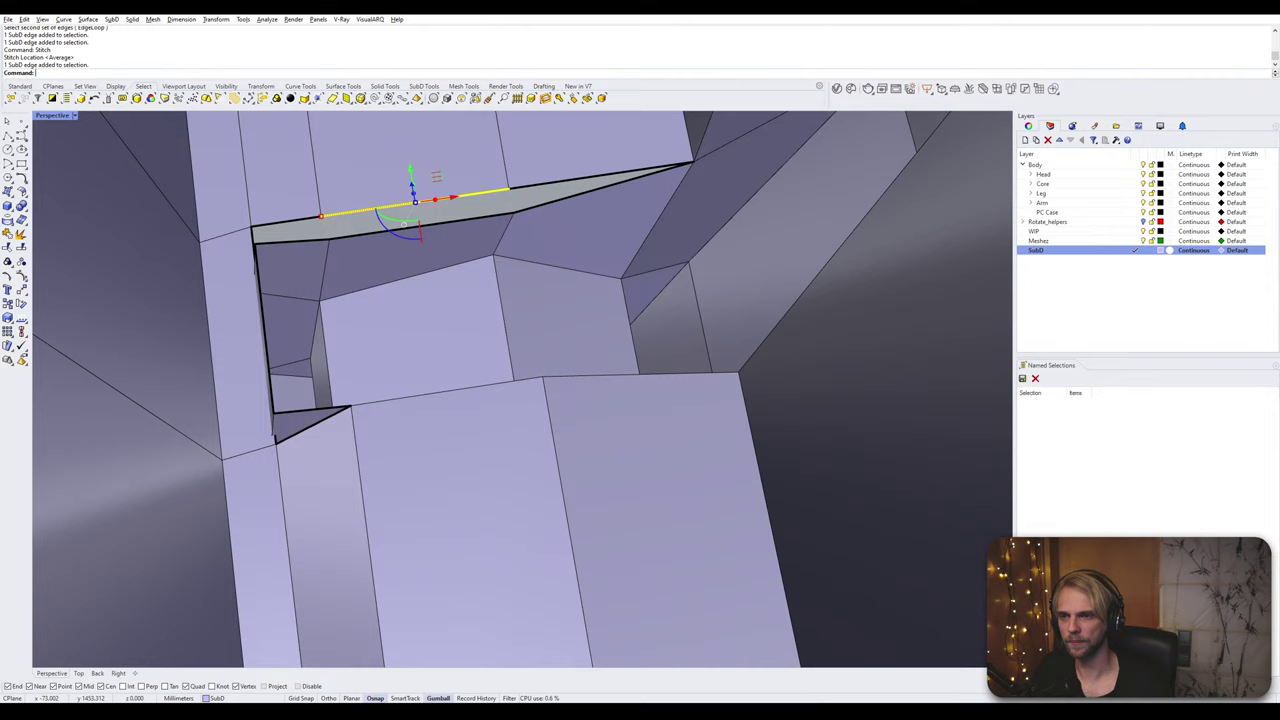
{"action": "left_click", "coordinate": [370, 233], "text": "ctrl+shift"}
{"action": "right_click", "coordinate": [368, 234]}
{"action": "left_click", "coordinate": [329, 237]}
{"action": "key", "text": "ctrl+z"}
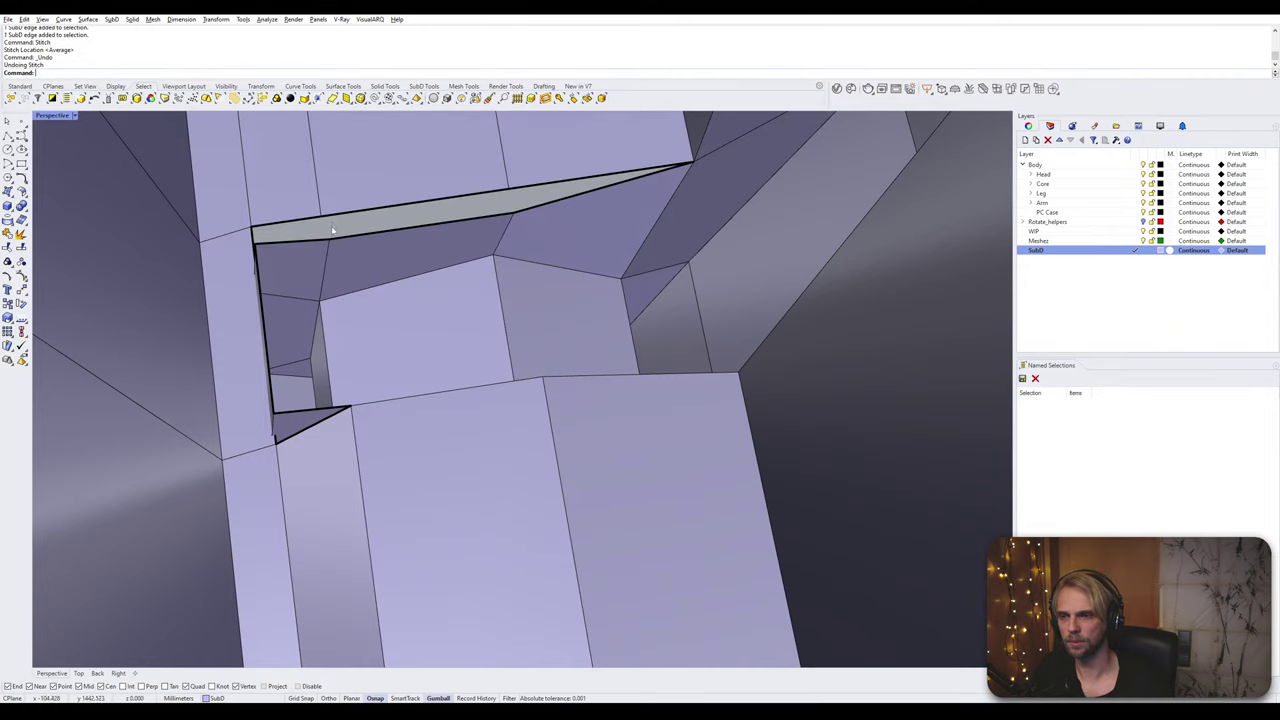
Step: Reselect the two gap edges and stitch them again
{"action": "left_click", "coordinate": [336, 216], "text": "ctrl+shift"}
{"action": "left_click", "coordinate": [345, 238], "text": "ctrl+shift"}
{"action": "key", "text": "Return"}
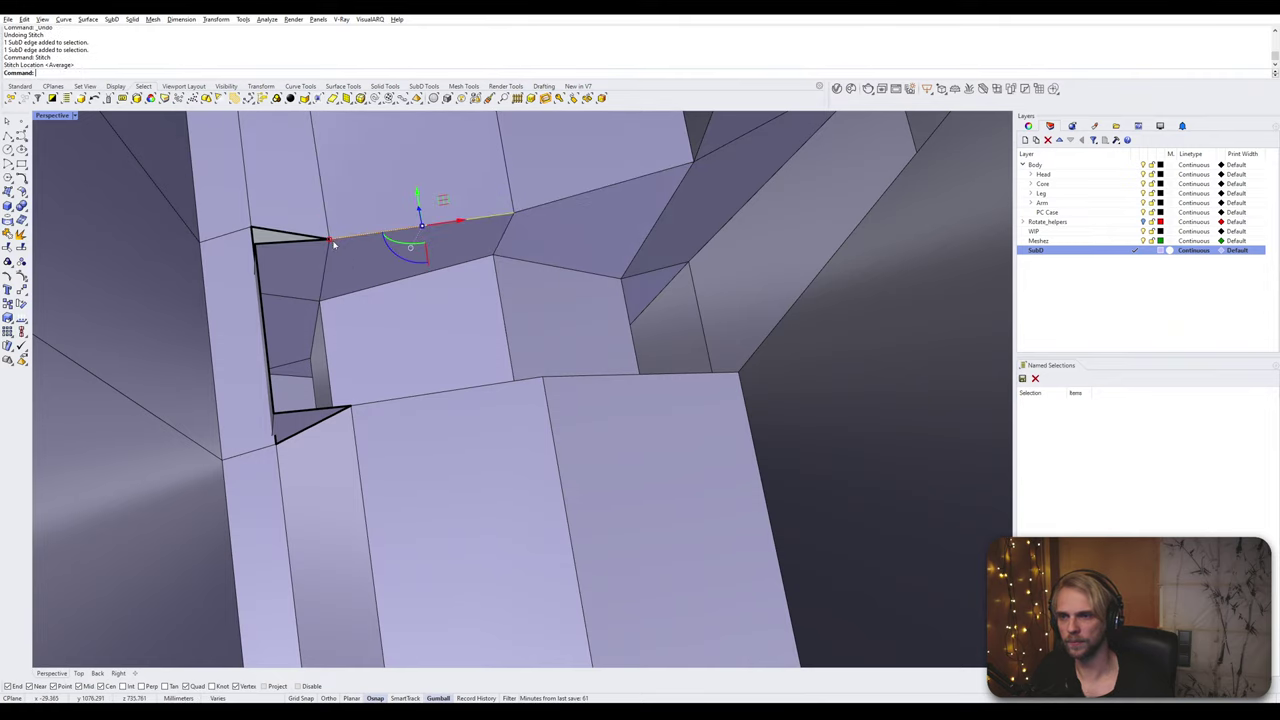
{"action": "scroll", "coordinate": [332, 243], "scroll_direction": "down", "scroll_amount": 6}
{"action": "right_click_drag", "start_coordinate": [332, 243], "coordinate": [350, 440]}
{"action": "key", "text": "Escape"}
{"action": "scroll", "coordinate": [300, 520], "scroll_direction": "up", "scroll_amount": 5}
Step: Stitch the vertical edge pair beside the finger slot at a snapped vertex
{"action": "right_click_drag", "start_coordinate": [300, 520], "coordinate": [331, 498]}
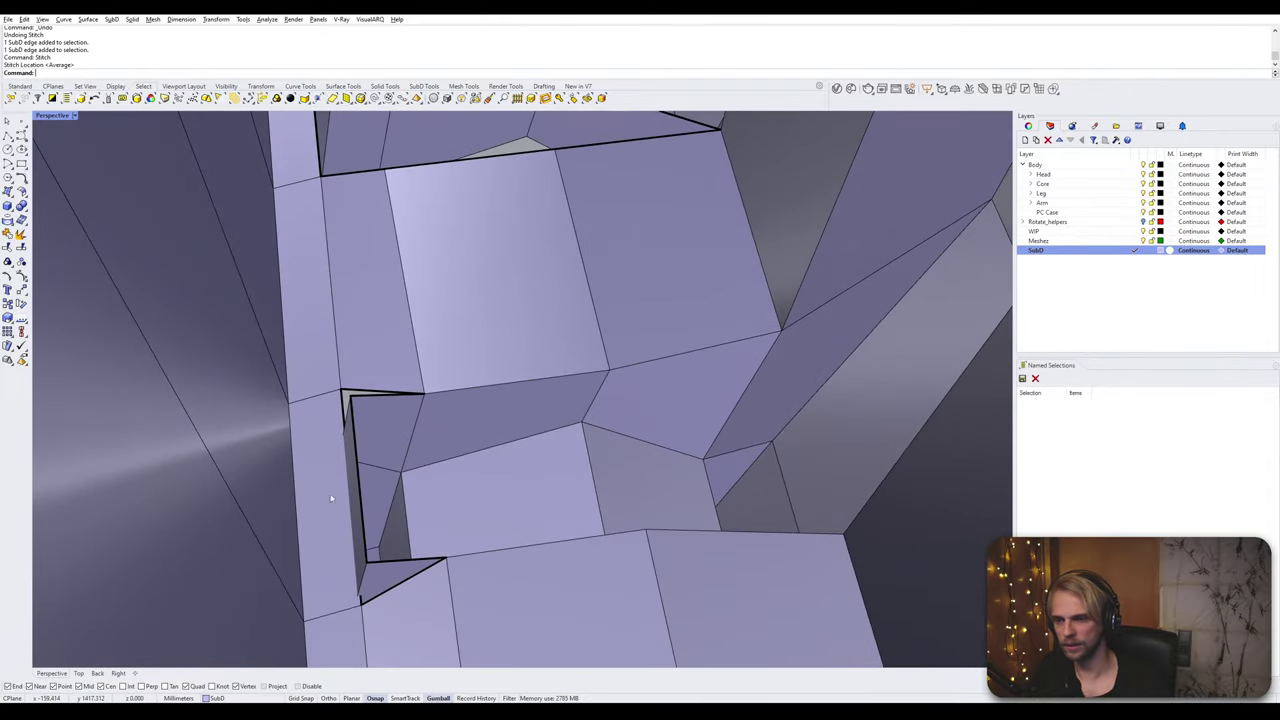
{"action": "left_click", "coordinate": [344, 412], "text": "ctrl+shift"}
{"action": "left_click", "coordinate": [351, 412], "text": "ctrl+shift"}
{"action": "key", "text": "Return"}
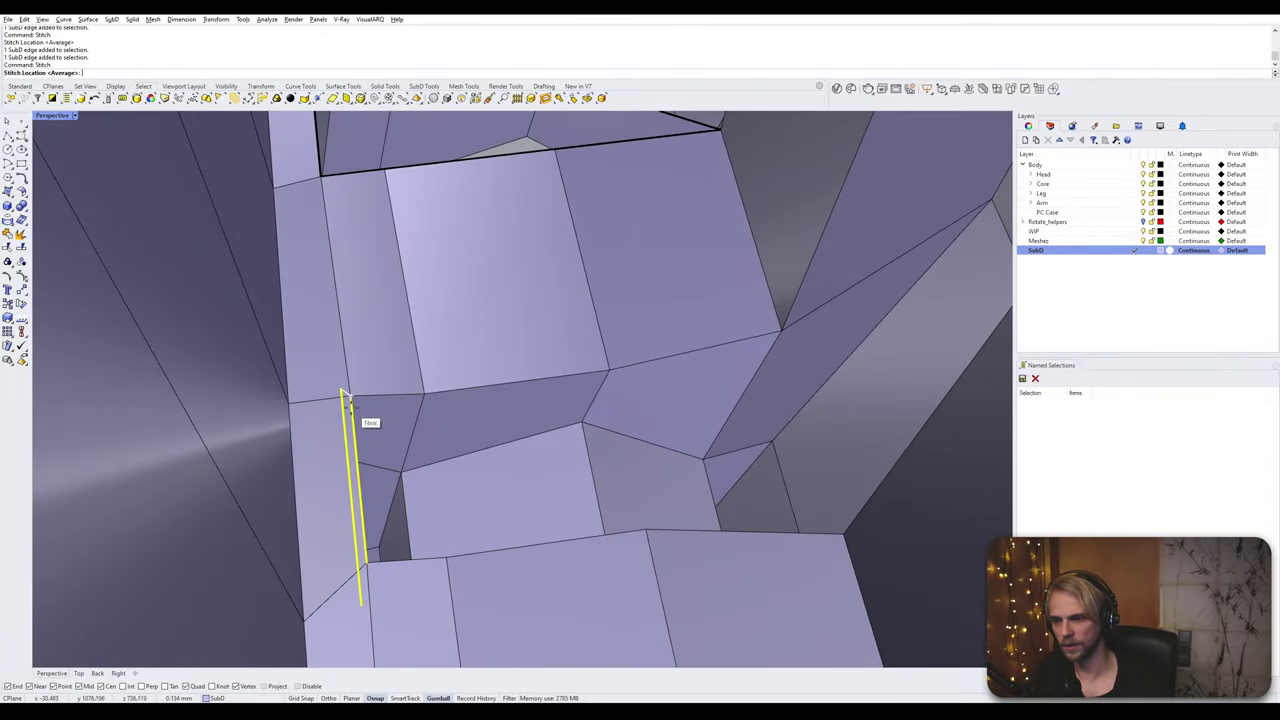
{"action": "left_click", "coordinate": [341, 390]}
{"action": "scroll", "coordinate": [366, 378], "scroll_direction": "down", "scroll_amount": 4}
{"action": "right_click_drag", "start_coordinate": [382, 368], "coordinate": [457, 508]}
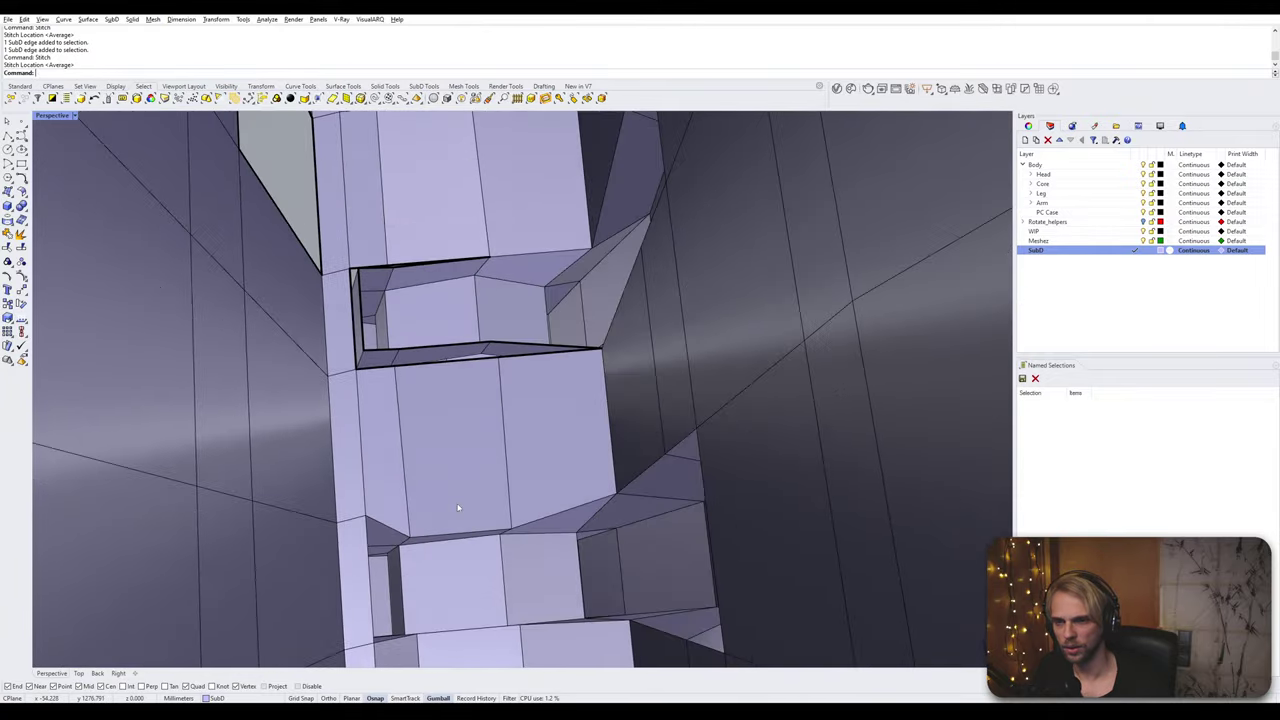
Step: Stitch the slot's upper and lower edges together at the left vertex
{"action": "scroll", "coordinate": [394, 348], "scroll_direction": "up", "scroll_amount": 8}
{"action": "left_click", "coordinate": [465, 336]}
{"action": "left_click", "coordinate": [503, 375], "text": "shift"}
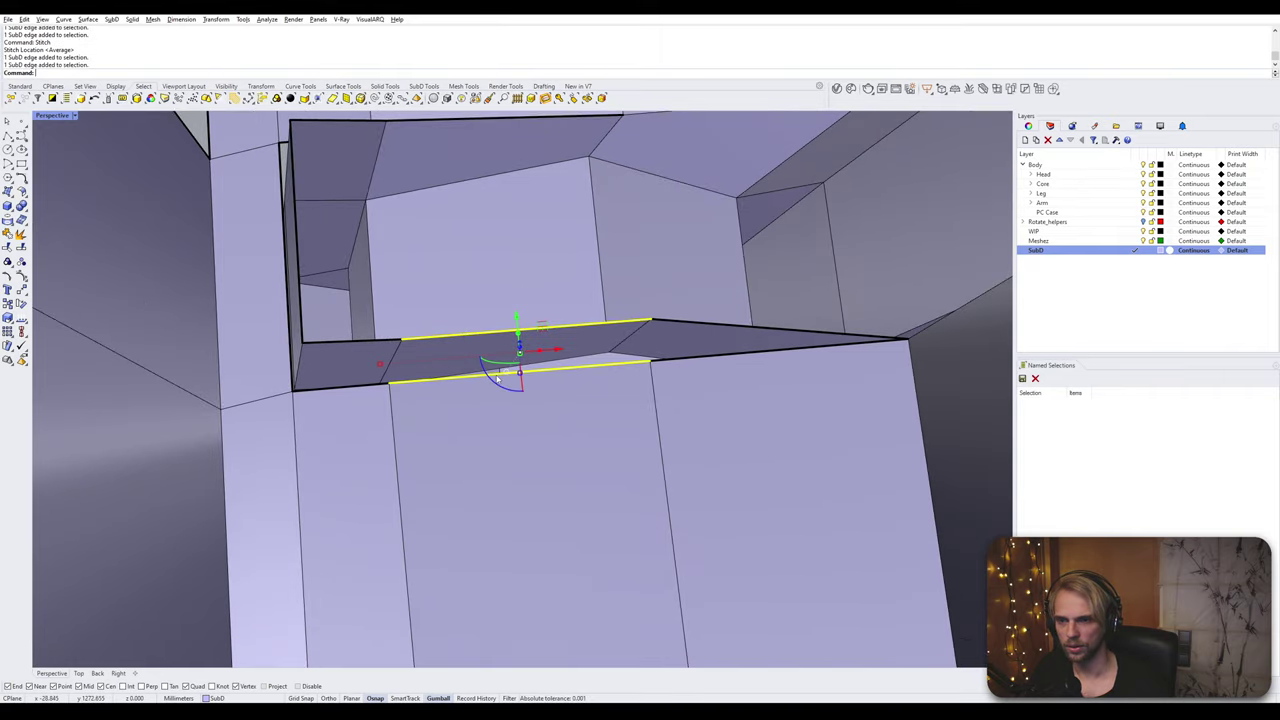
{"action": "key", "text": "space"}
{"action": "left_click", "coordinate": [388, 389]}
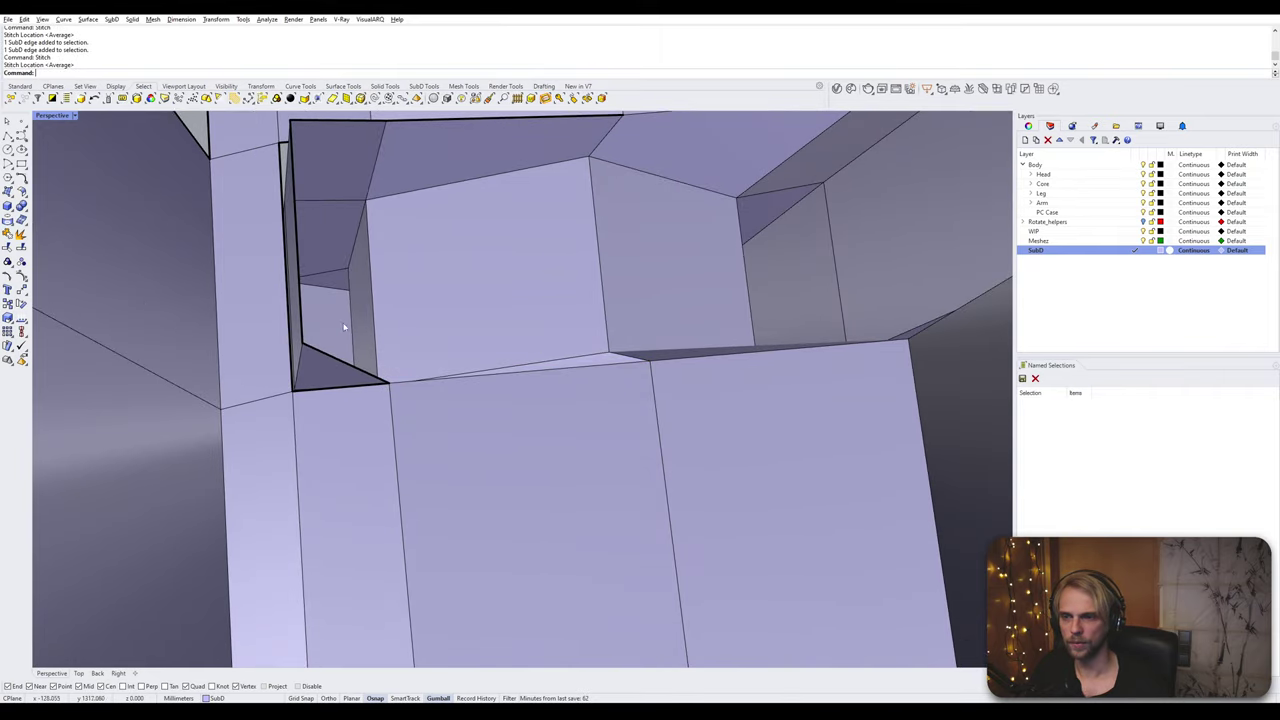
Step: Stitch the left and right vertical inner edges at the left vertex
{"action": "right_click_drag", "start_coordinate": [343, 327], "coordinate": [318, 349]}
{"action": "left_click", "coordinate": [329, 260]}
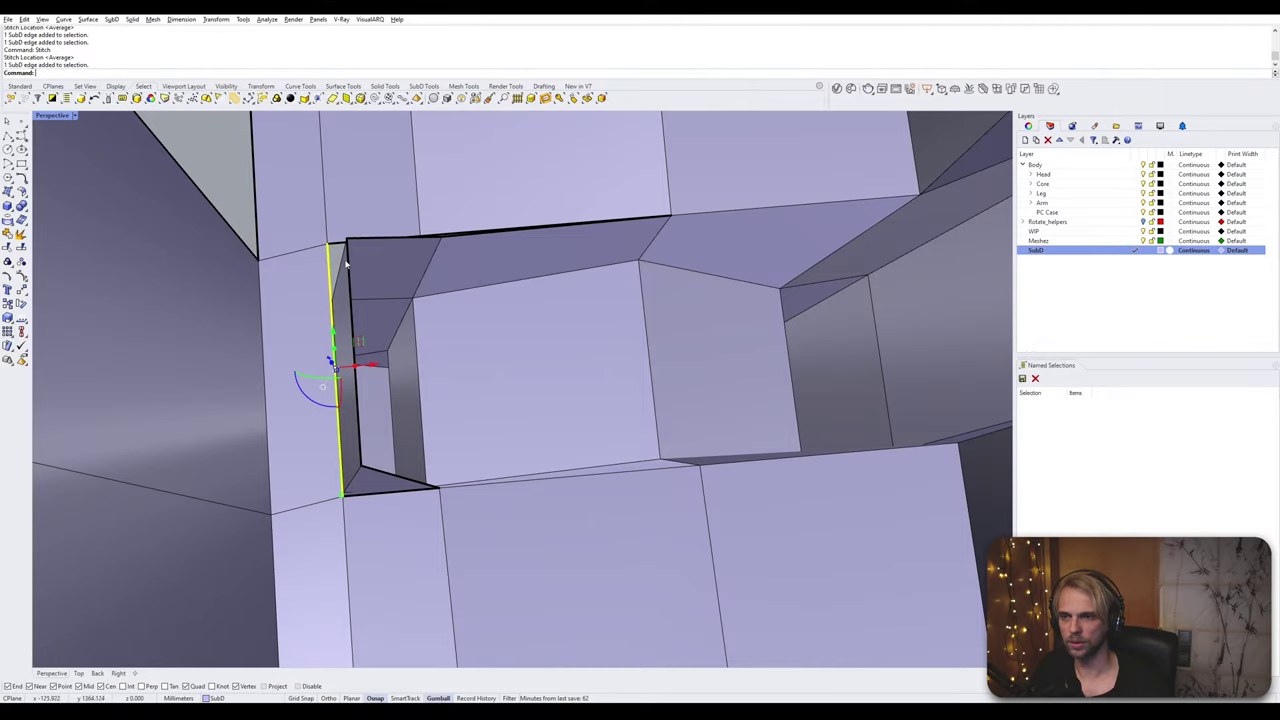
{"action": "left_click", "coordinate": [348, 263], "text": "shift"}
{"action": "key", "text": "space"}
{"action": "left_click", "coordinate": [326, 249]}
{"action": "key", "text": "Escape"}
Step: Stitch the two corner vertices to close the triangular sliver gap
{"action": "right_click_drag", "start_coordinate": [325, 252], "coordinate": [379, 312]}
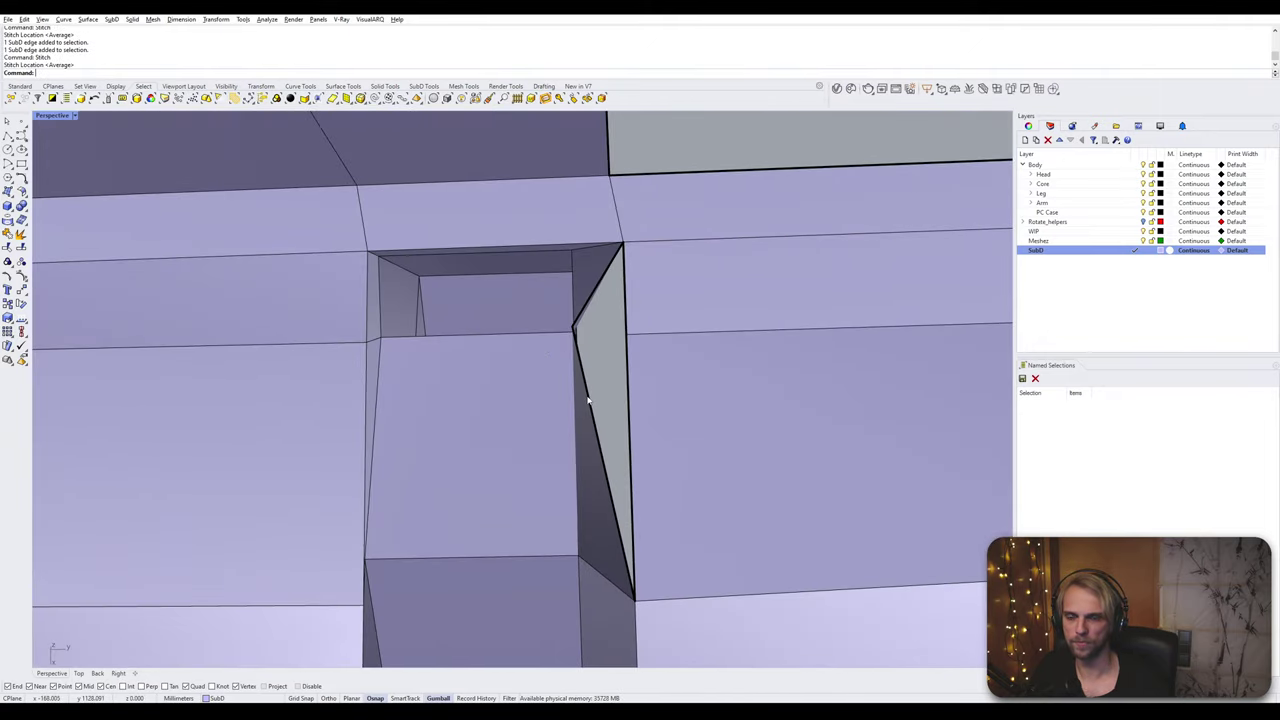
{"action": "left_click", "coordinate": [627, 338], "text": "shift"}
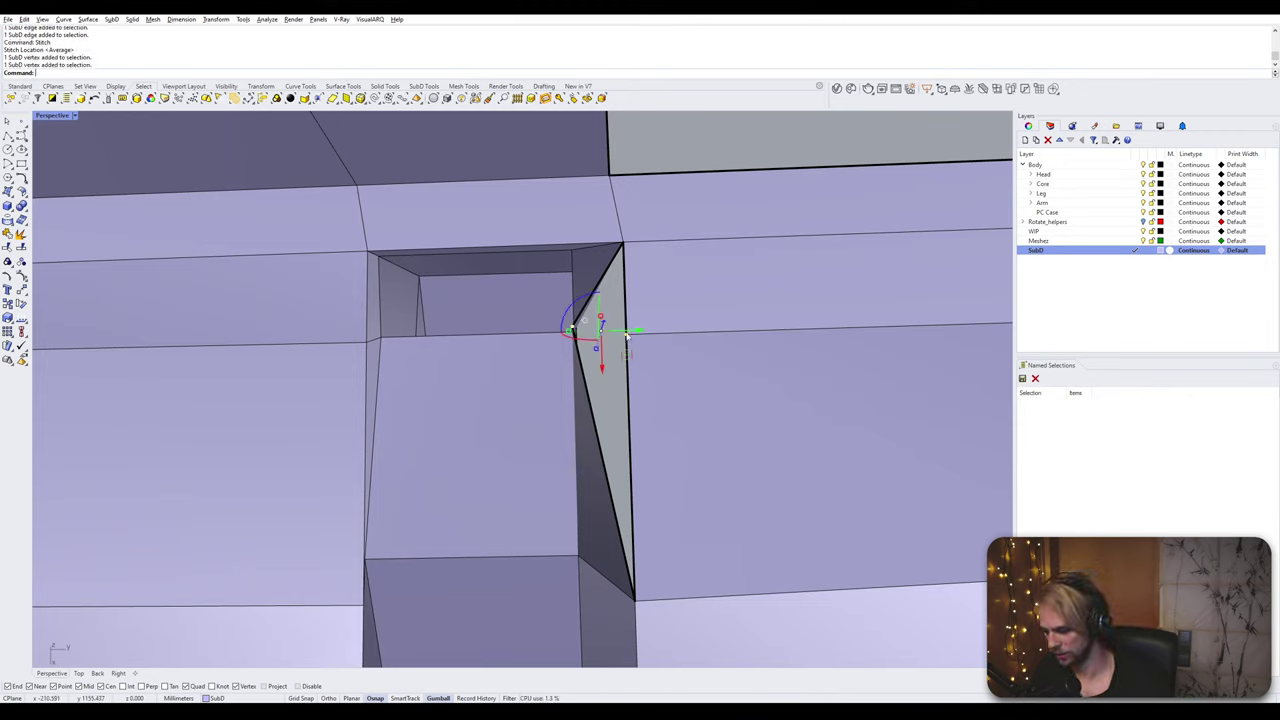
{"action": "key", "text": "Return"}
{"action": "left_click", "coordinate": [626, 333]}
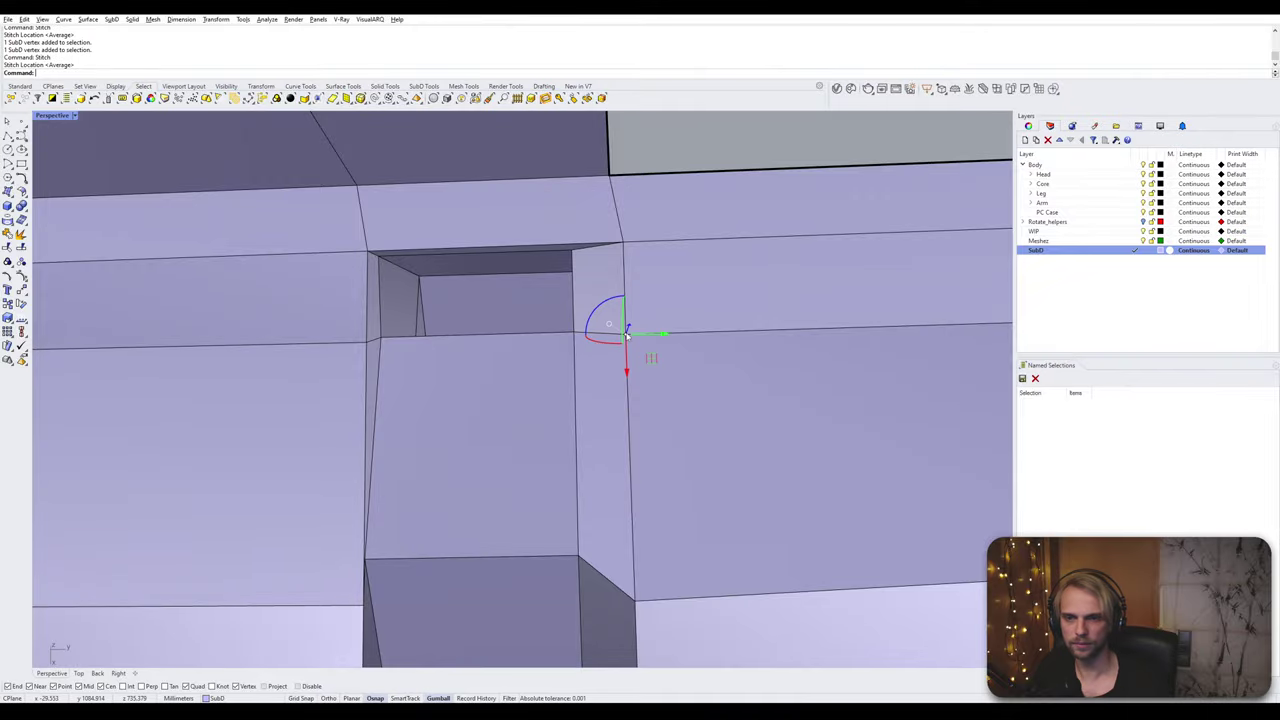
{"action": "key", "text": "Escape"}
Step: Orbit the model to inspect the closed slot, underside and row of fingers
{"action": "right_click_drag", "start_coordinate": [626, 333], "coordinate": [380, 431]}
{"action": "scroll", "coordinate": [575, 408], "scroll_direction": "up", "scroll_amount": 5}
{"action": "scroll", "coordinate": [575, 408], "scroll_direction": "down", "scroll_amount": 5}
{"action": "scroll", "coordinate": [382, 433], "scroll_direction": "down", "scroll_amount": 6}
{"action": "scroll", "coordinate": [476, 490], "scroll_direction": "down", "scroll_amount": 4}
{"action": "right_click_drag", "start_coordinate": [476, 490], "coordinate": [415, 373]}
Step: Stitch the upper and lower edges of the fourth finger slot's gap
{"action": "scroll", "coordinate": [590, 340], "scroll_direction": "up", "scroll_amount": 6}
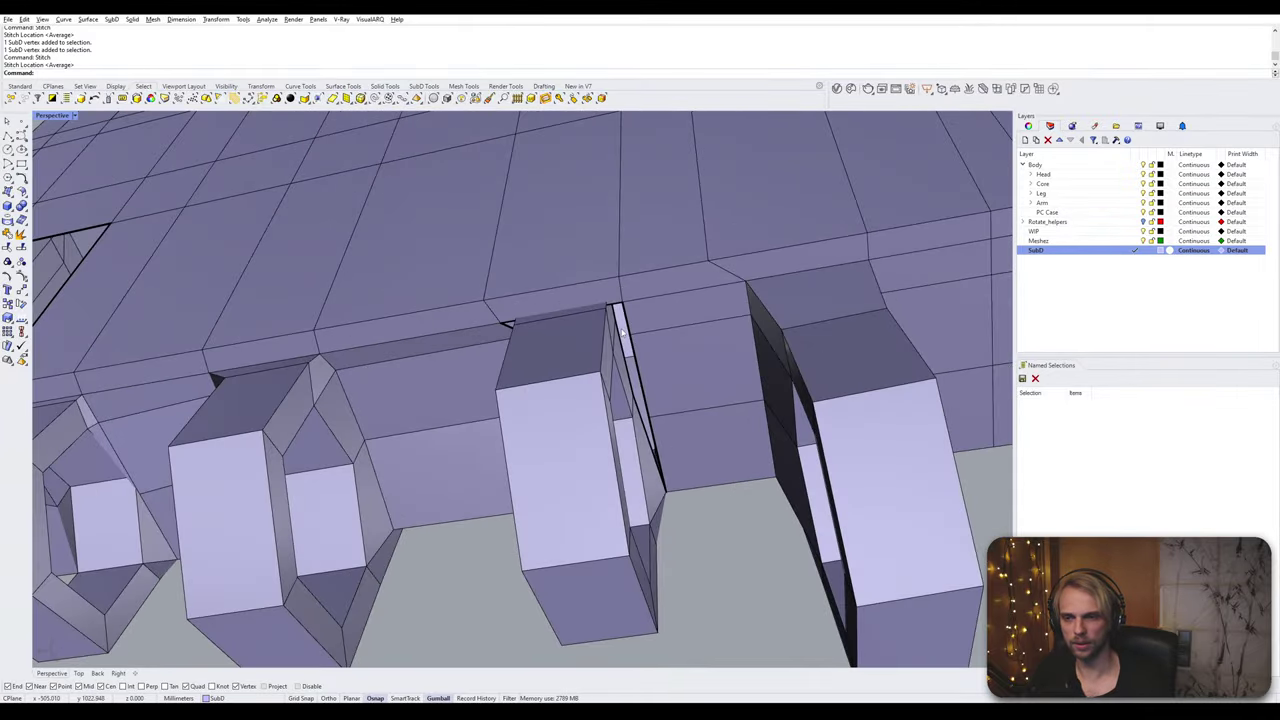
{"action": "right_click_drag", "start_coordinate": [590, 340], "coordinate": [577, 363]}
{"action": "scroll", "coordinate": [588, 295], "scroll_direction": "up", "scroll_amount": 5}
{"action": "left_click", "coordinate": [575, 359]}
{"action": "left_click", "coordinate": [567, 410], "text": "shift"}
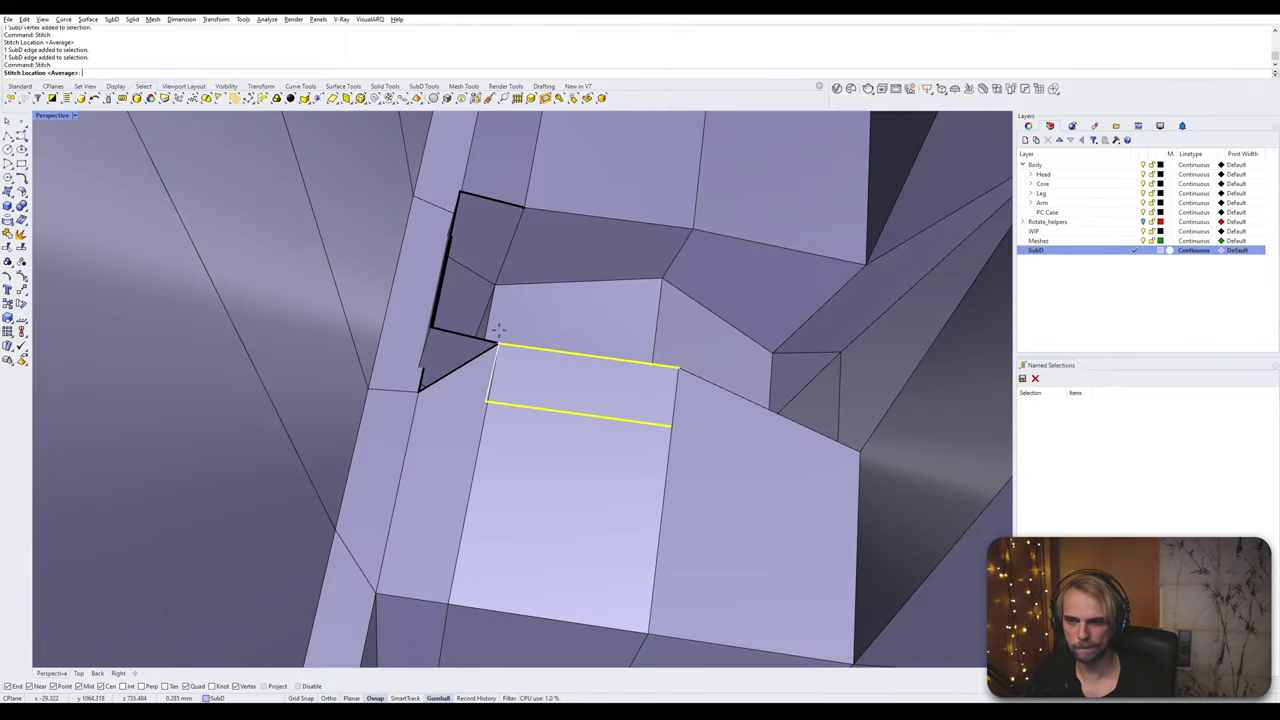
{"action": "key", "text": "Return"}
Step: Stitch the vertical and upper edges of the remaining gap beside the slot
{"action": "right_click_drag", "start_coordinate": [560, 365], "coordinate": [443, 452]}
{"action": "left_click", "coordinate": [474, 478]}
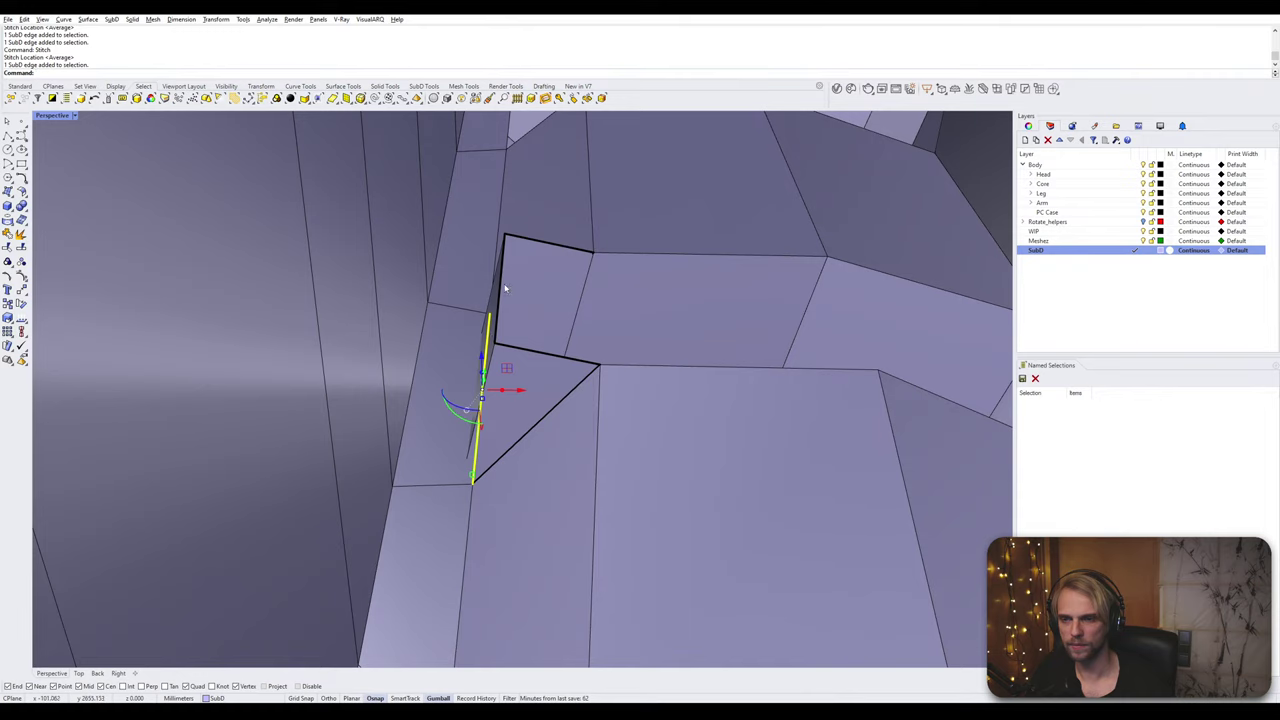
{"action": "left_click", "coordinate": [505, 288], "text": "ctrl+shift"}
{"action": "left_click", "coordinate": [508, 288], "text": "ctrl+shift"}
{"action": "left_click", "coordinate": [502, 281], "text": "ctrl+shift"}
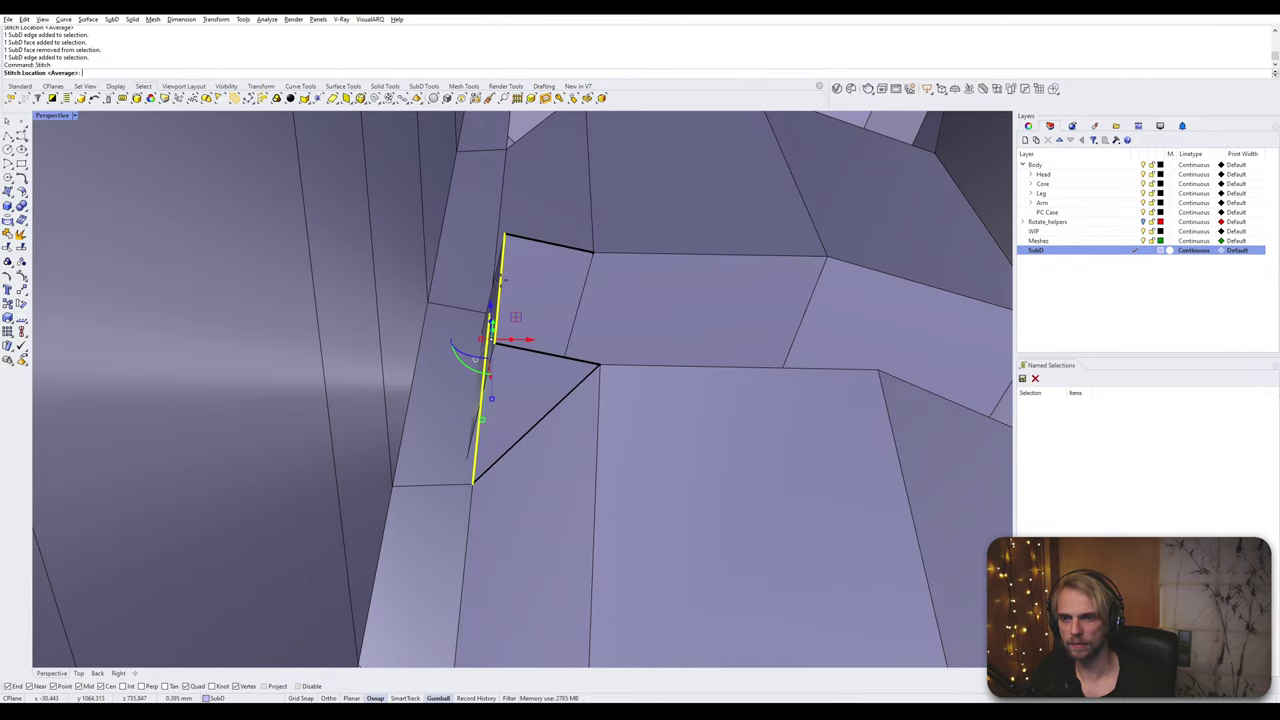
{"action": "key", "text": "Return"}
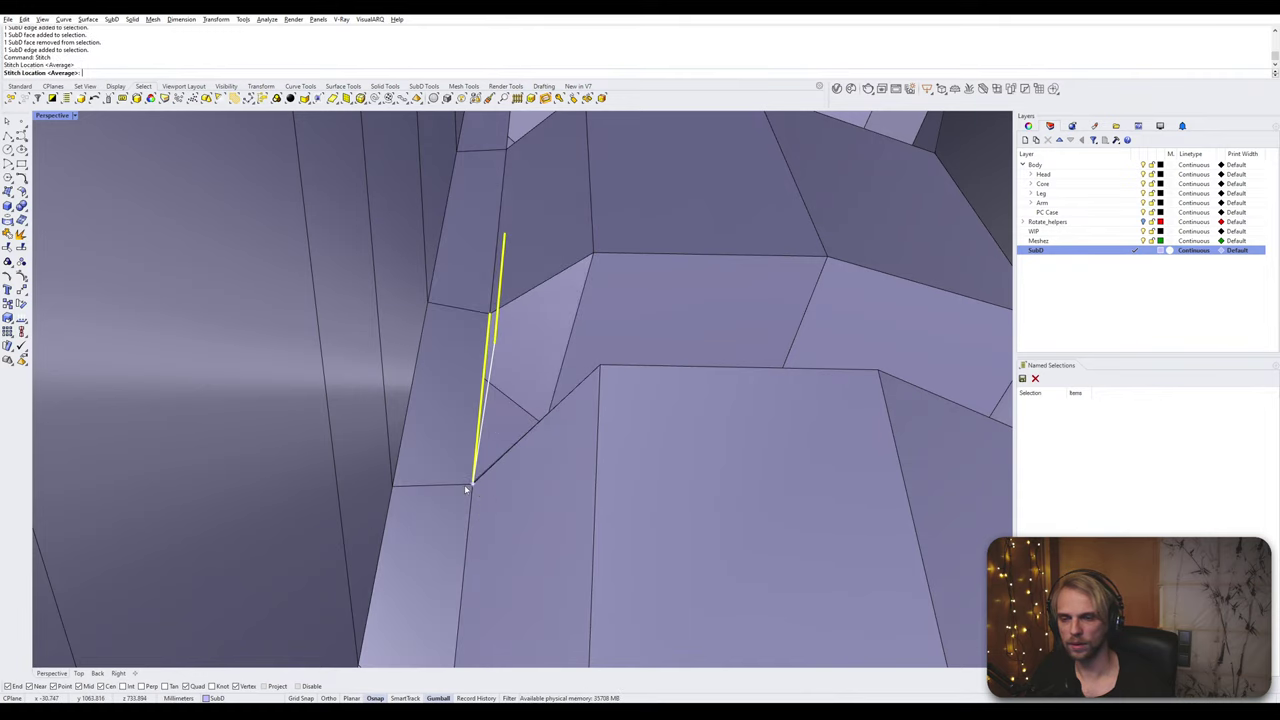
{"action": "left_click", "coordinate": [466, 488]}
Step: Show the armor in smooth SubD display and inspect the row of finger rings
{"action": "scroll", "coordinate": [467, 488], "scroll_direction": "down", "scroll_amount": 6}
{"action": "right_click_drag", "start_coordinate": [543, 523], "coordinate": [519, 391]}
{"action": "scroll", "coordinate": [486, 466], "scroll_direction": "down", "scroll_amount": 6}
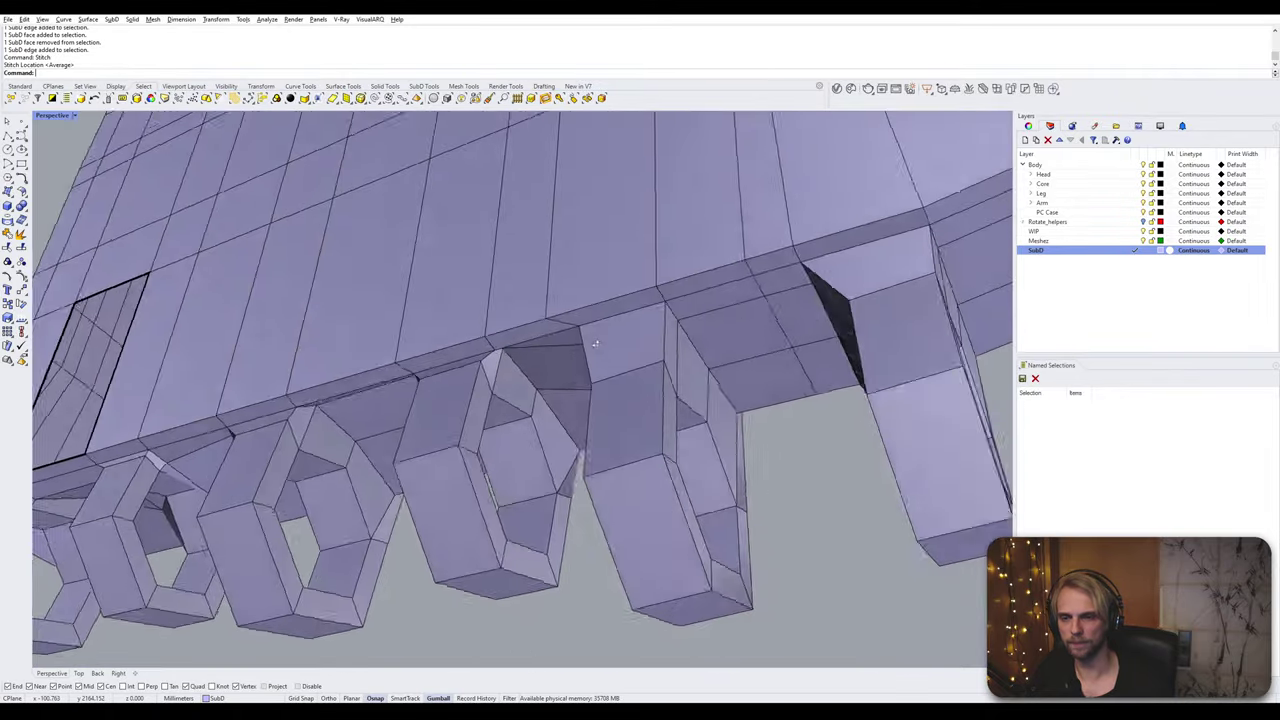
{"action": "key", "text": "Tab"}
{"action": "scroll", "coordinate": [630, 348], "scroll_direction": "up", "scroll_amount": 3}
{"action": "right_click_drag", "start_coordinate": [630, 348], "coordinate": [290, 462]}
{"action": "scroll", "coordinate": [563, 368], "scroll_direction": "down", "scroll_amount": 3}
{"action": "right_click_drag", "start_coordinate": [169, 459], "coordinate": [391, 385]}
Step: In flat display, bridge the left slot's bottom and top edges to fill the opening
{"action": "key", "text": "Tab"}
{"action": "scroll", "coordinate": [391, 385], "scroll_direction": "up", "scroll_amount": 8}
{"action": "left_click", "coordinate": [376, 422], "text": "ctrl+shift"}
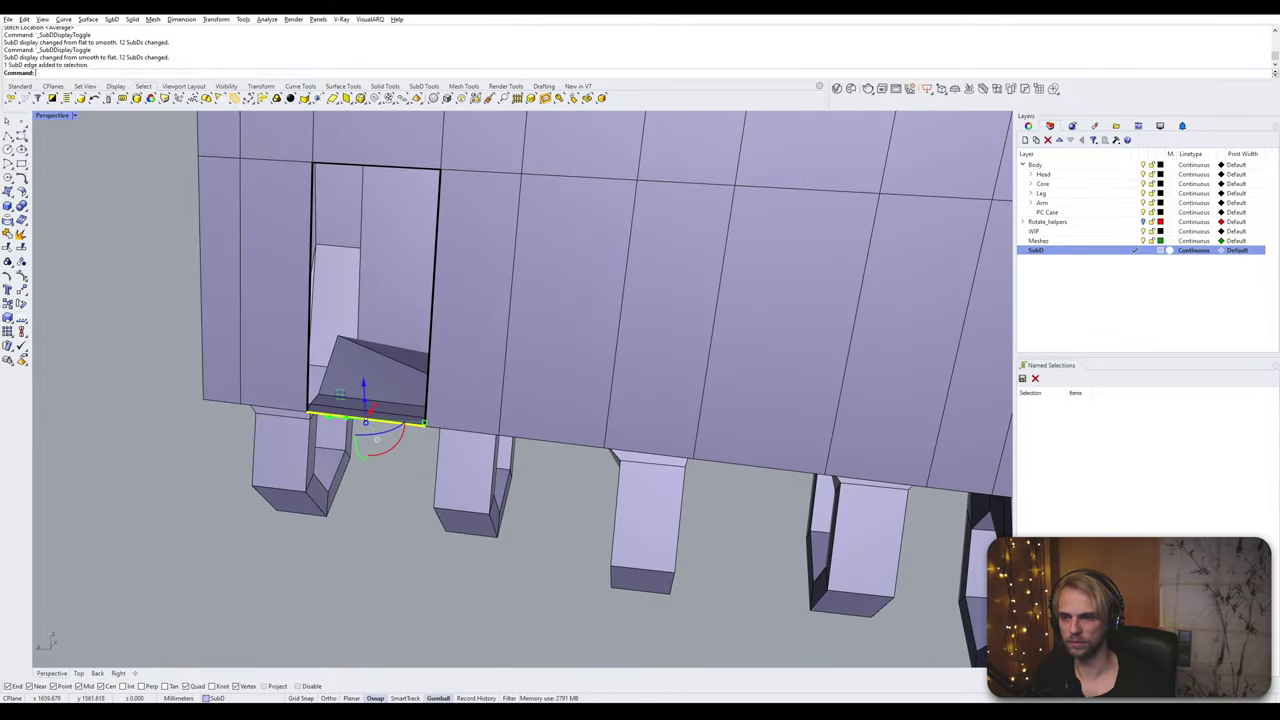
{"action": "left_click", "coordinate": [390, 167], "text": "ctrl+shift"}
{"action": "type", "text": "Bridge"}
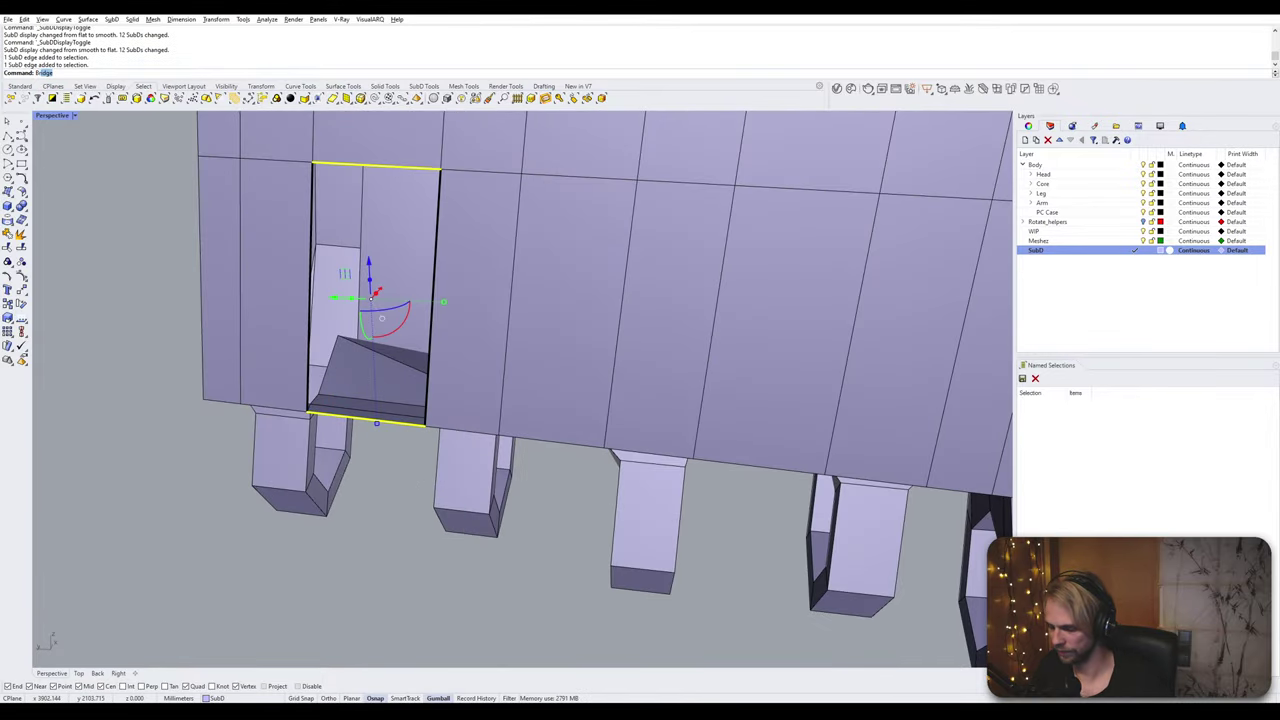
{"action": "key", "text": "Return"}
{"action": "key", "text": "Return"}
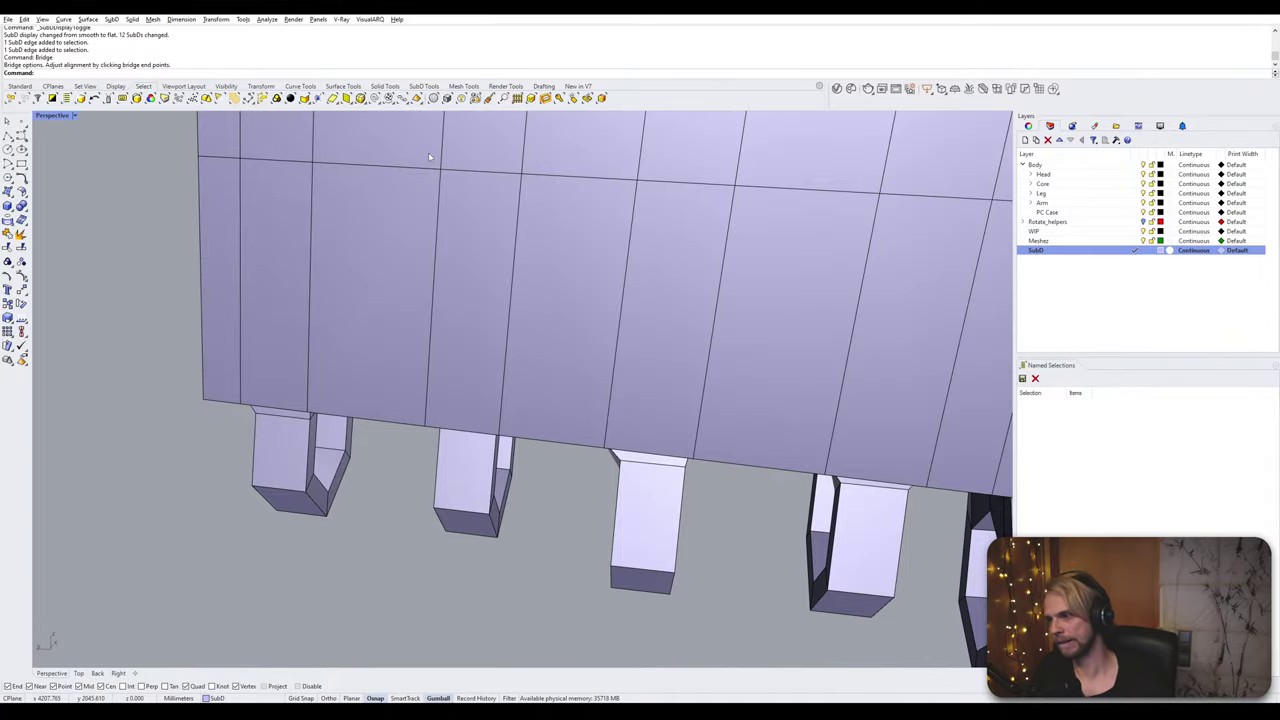
Step: Reframe on the whole palm panel and show it with smooth SubD display
{"action": "scroll", "coordinate": [363, 425], "scroll_direction": "down", "scroll_amount": 5}
{"action": "left_click", "coordinate": [493, 382]}
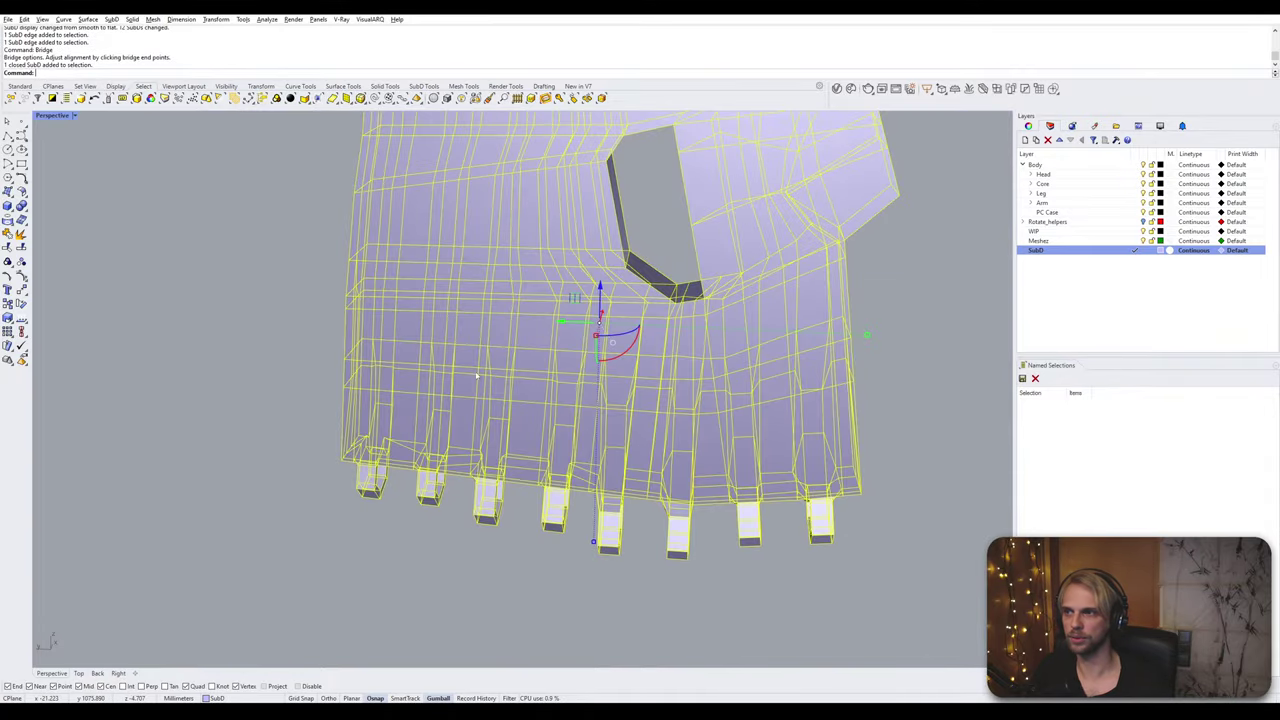
{"action": "key", "text": "Escape"}
{"action": "right_click_drag", "start_coordinate": [545, 324], "coordinate": [323, 379], "text": "shift"}
{"action": "key", "text": "Tab"}
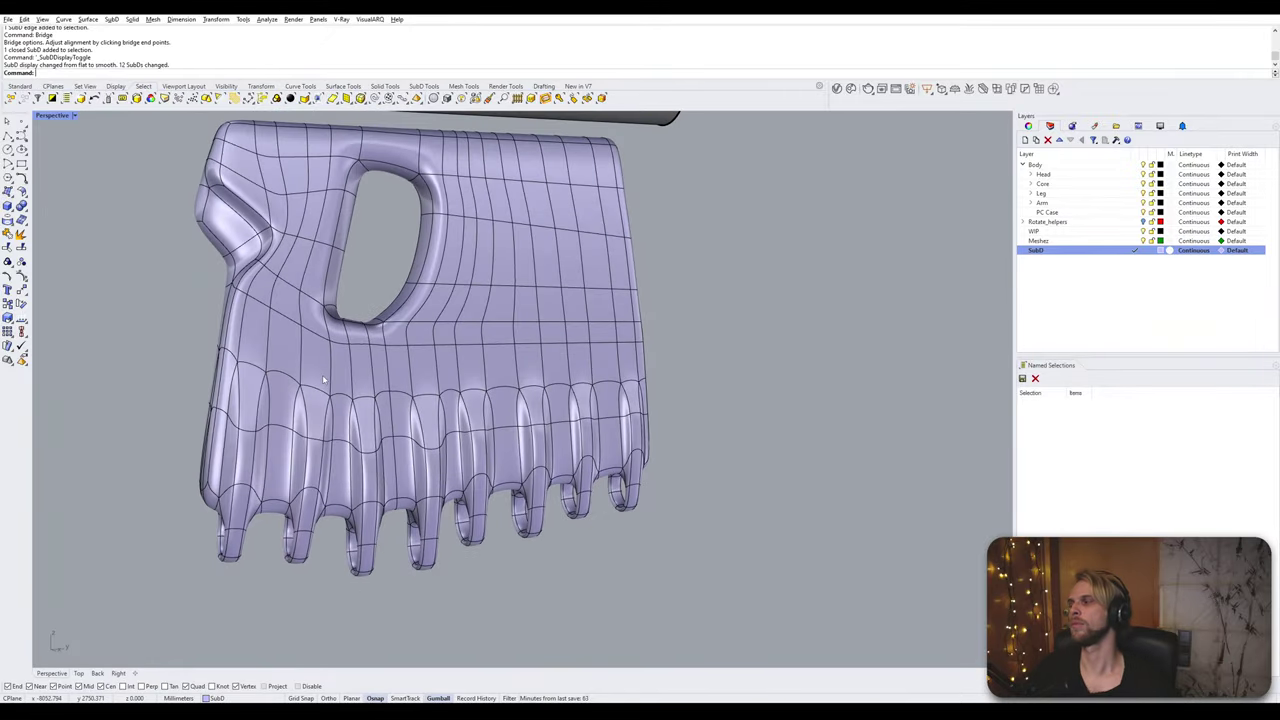
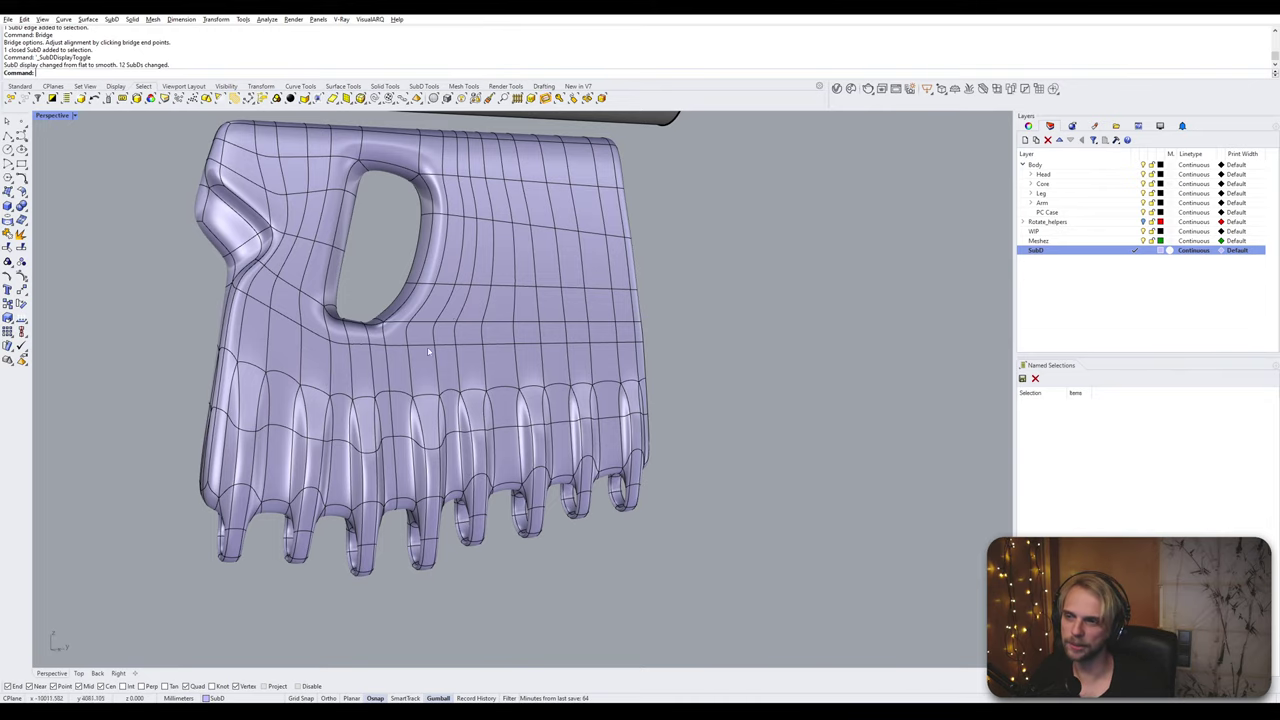
Step: Orbit around the lavender wrist piece and switch its SubD from smooth to flat display
{"action": "right_click_drag", "start_coordinate": [325, 380], "coordinate": [440, 393]}
{"action": "key", "text": "Tab"}
{"action": "key", "text": "Tab"}
{"action": "key", "text": "Tab"}
Step: Reveal the hidden piece near the neck and orbit around the hex axle to see it
{"action": "type", "text": "how"}
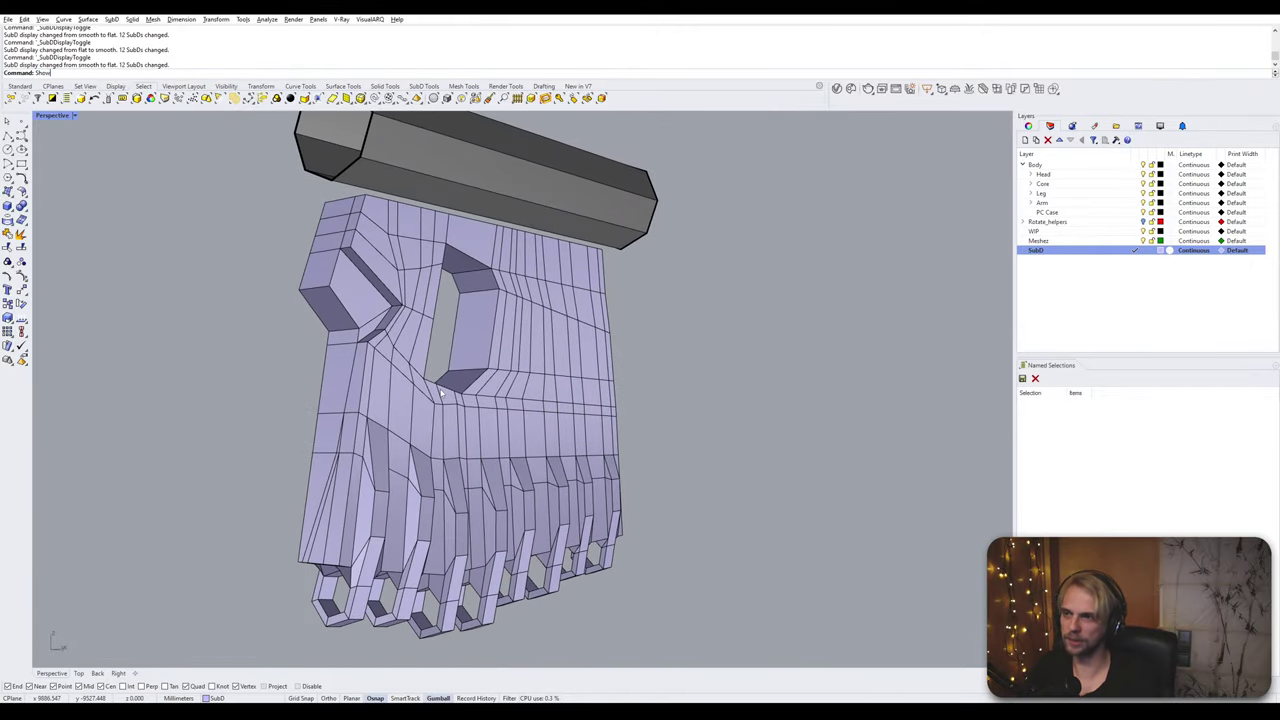
{"action": "key", "text": "Return"}
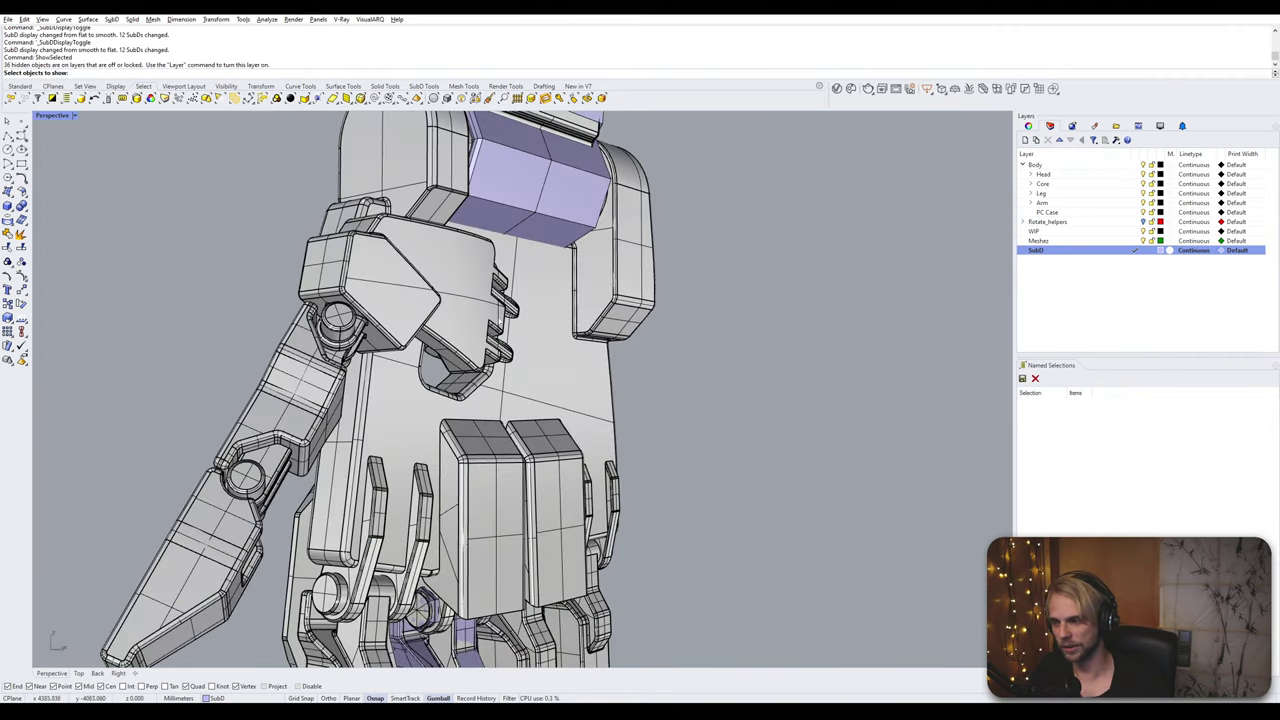
{"action": "right_click_drag", "start_coordinate": [500, 321], "coordinate": [514, 323]}
{"action": "left_click", "coordinate": [518, 308]}
{"action": "key", "text": "Return"}
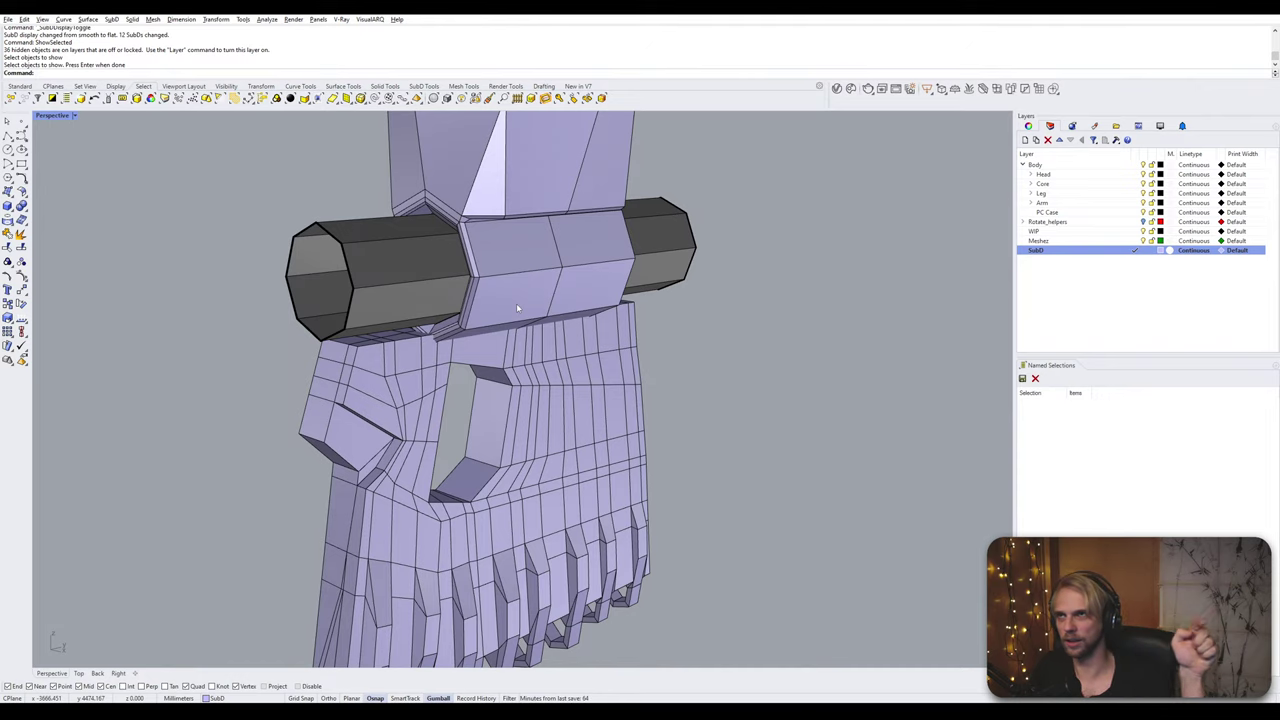
{"action": "right_click_drag", "start_coordinate": [516, 303], "coordinate": [525, 293]}
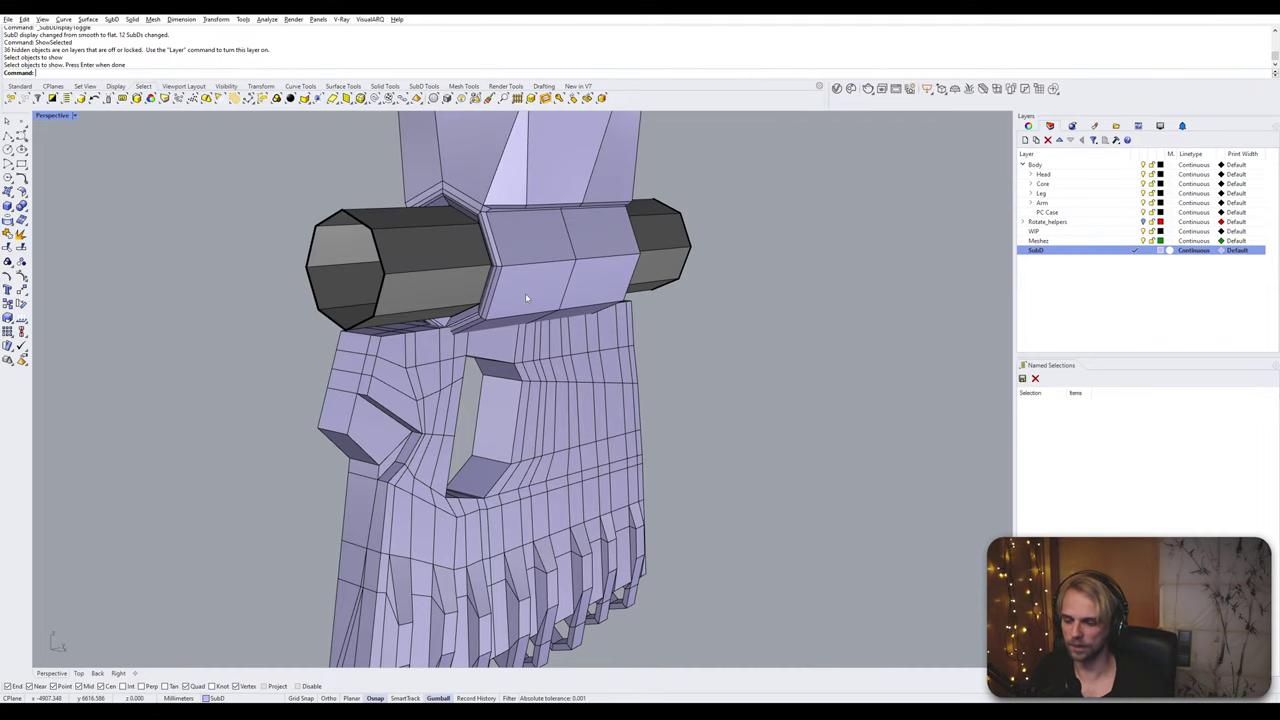
{"action": "mouse_move", "coordinate": [525, 293]}
{"action": "right_mouse_down"}
{"action": "mouse_move", "coordinate": [497, 319]}
{"action": "mouse_move", "coordinate": [525, 307]}
{"action": "right_mouse_up"}
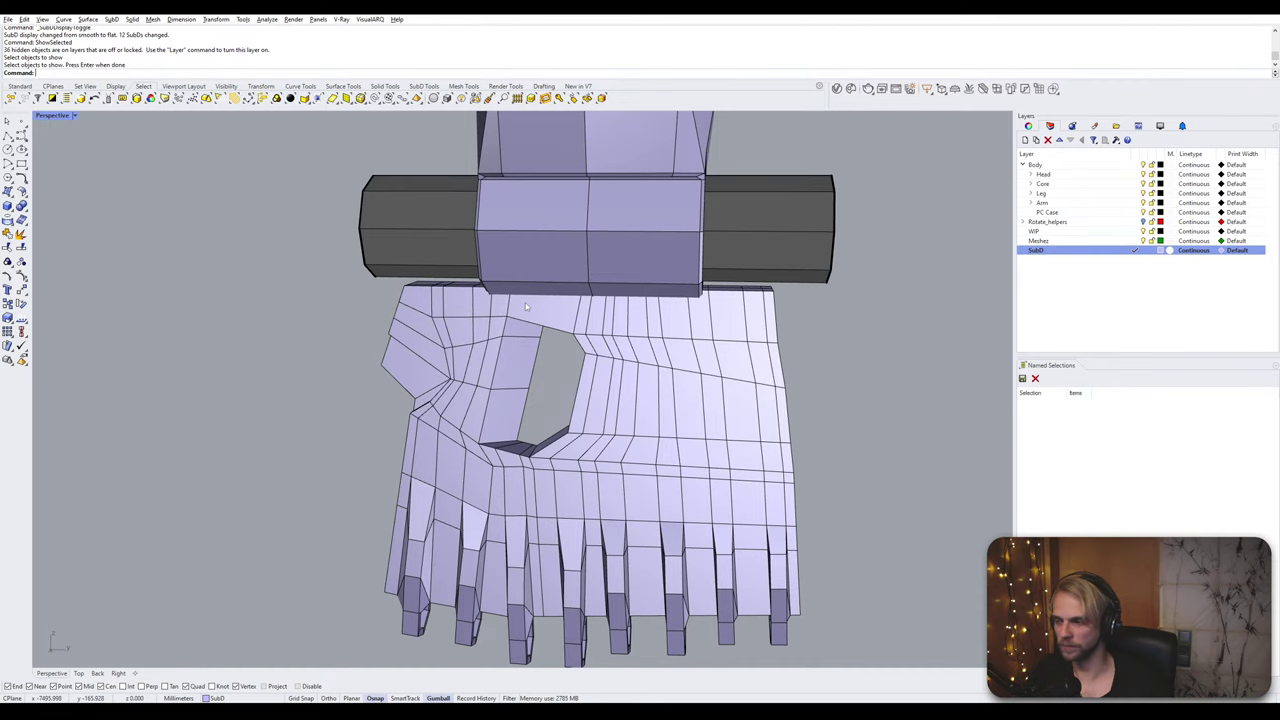
{"action": "right_click_drag", "start_coordinate": [525, 307], "coordinate": [672, 318]}
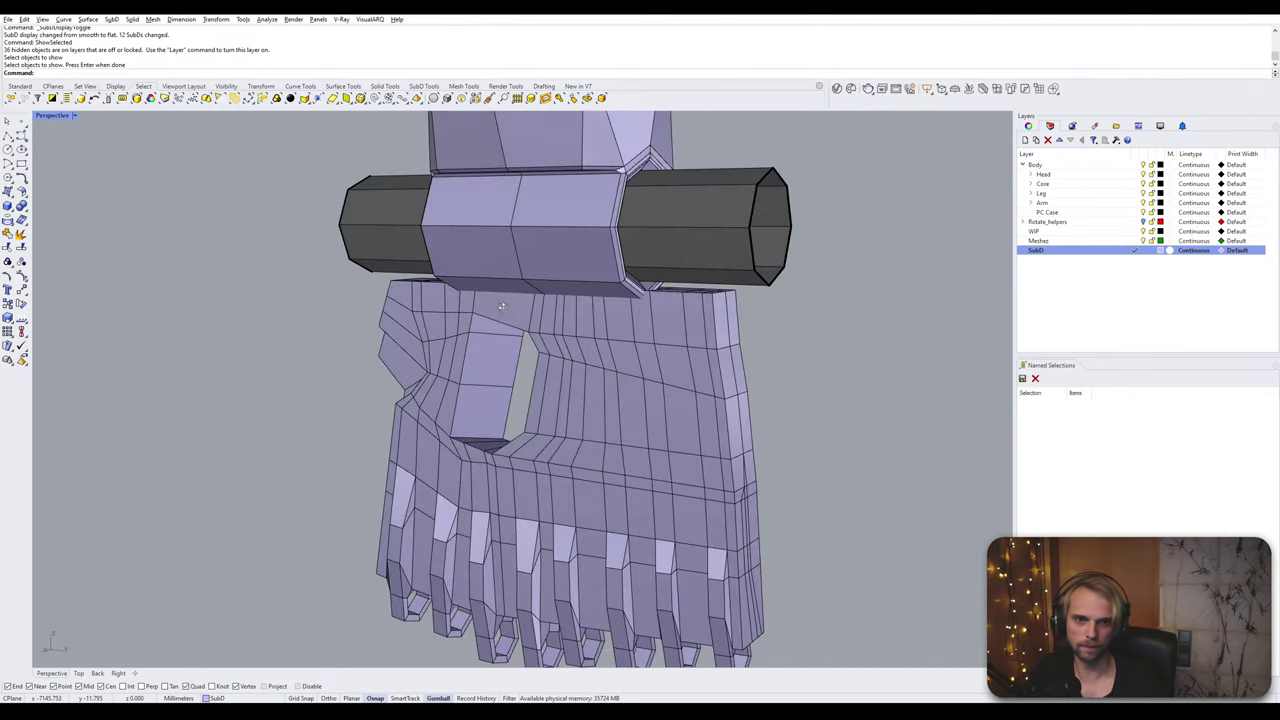
Step: Reveal the grouped reference parts with ShowSelected and orbit around the hand
{"action": "type", "text": "ShowSelected"}
{"action": "key", "text": "Return"}
{"action": "left_click", "coordinate": [672, 322]}
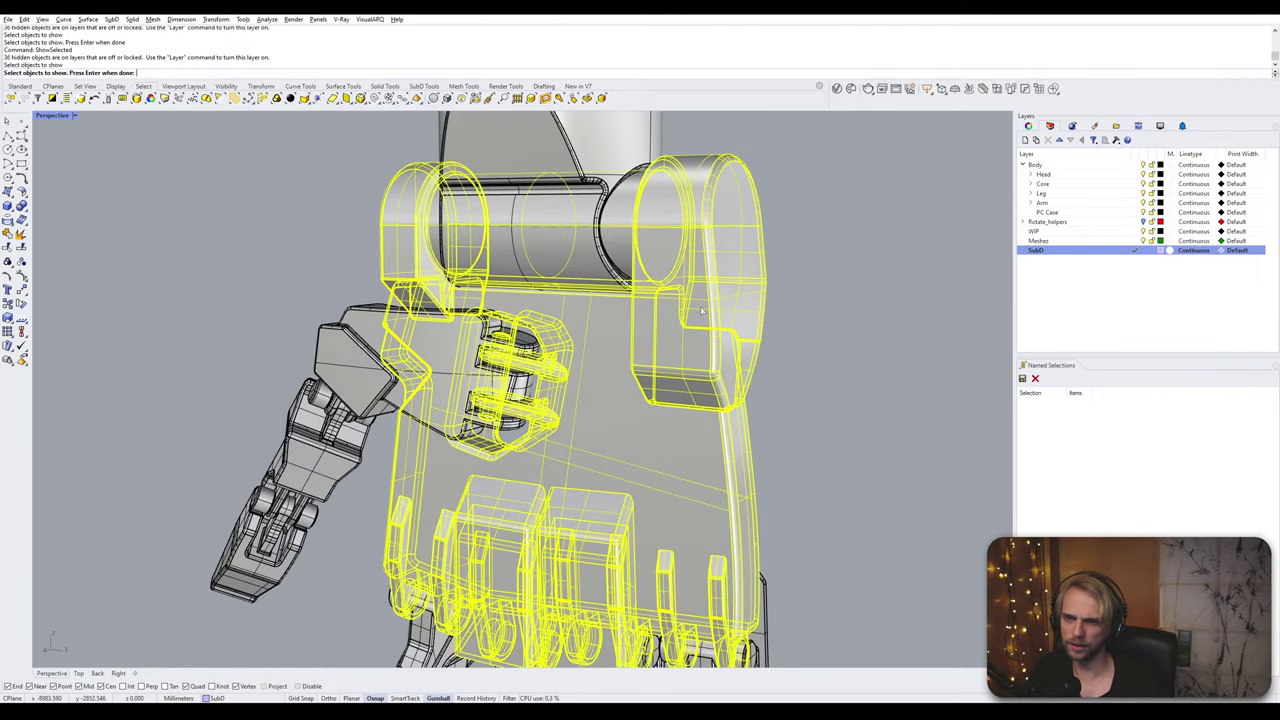
{"action": "key", "text": "Return"}
{"action": "right_click_drag", "start_coordinate": [672, 322], "coordinate": [880, 324]}
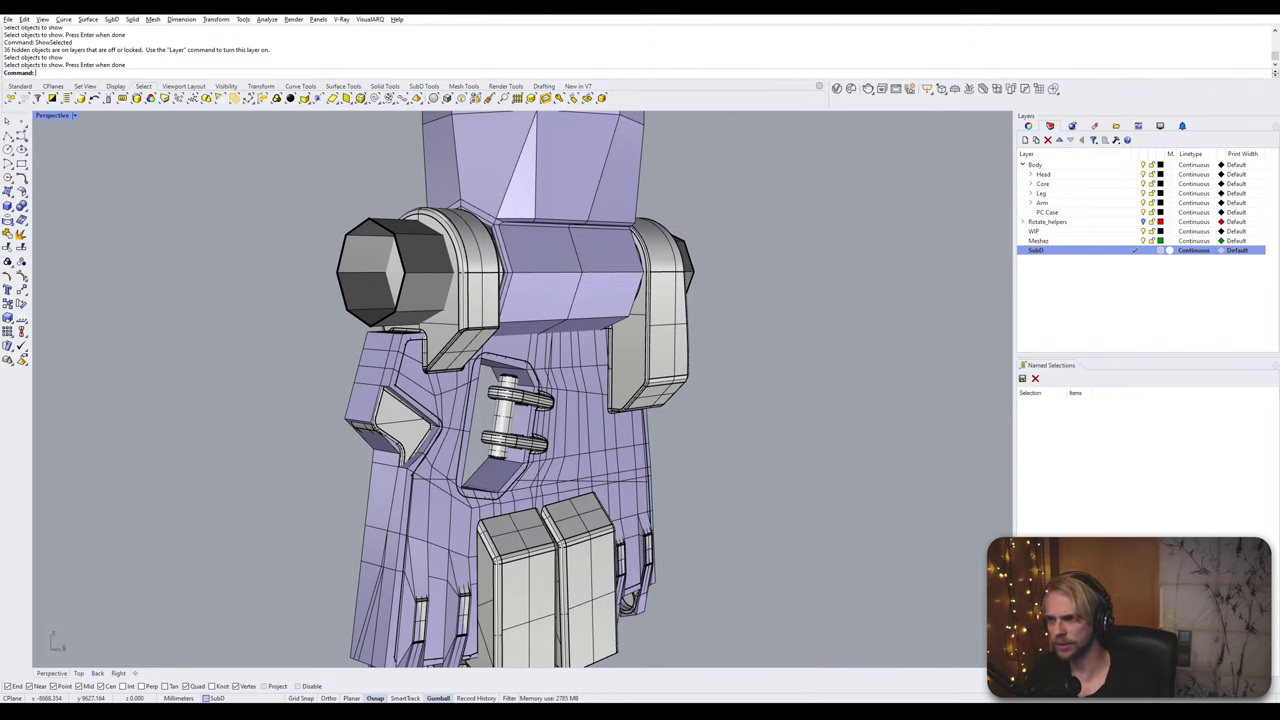
Step: Inspect the hand with its revealed parts from the left, below and front
{"action": "type", "text": "howSelected"}
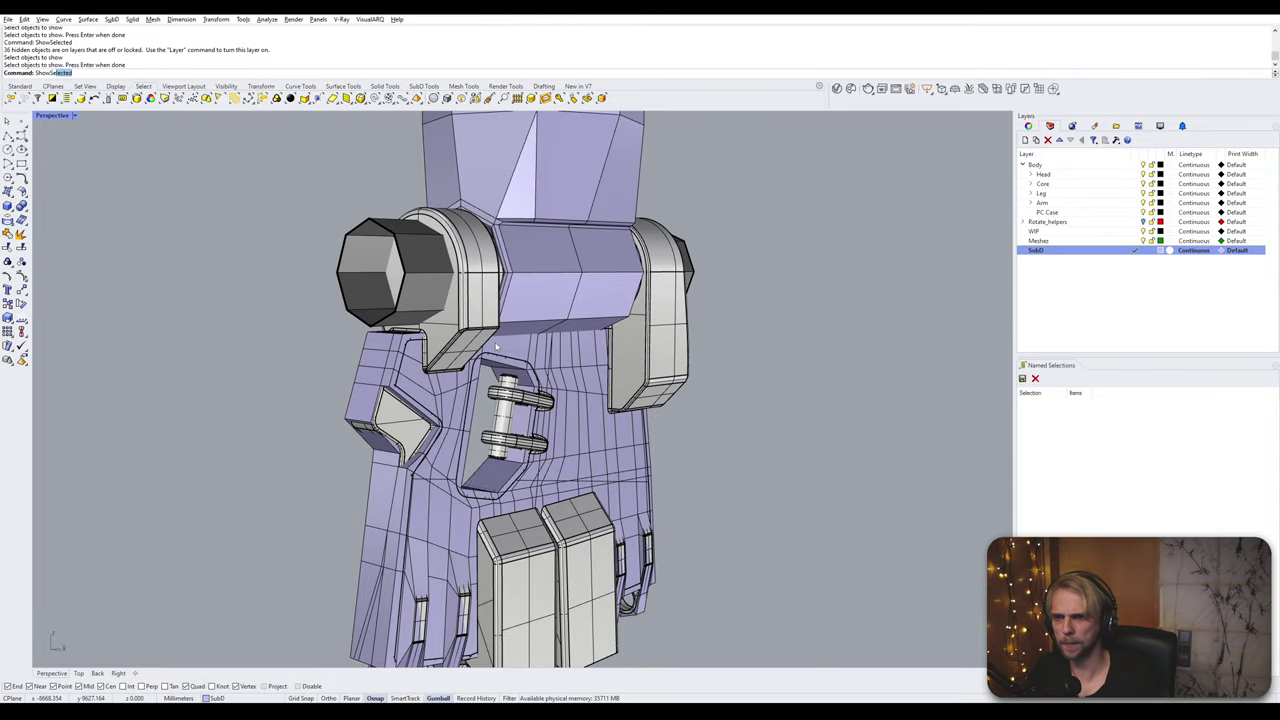
{"action": "right_click_drag", "start_coordinate": [500, 343], "coordinate": [509, 374]}
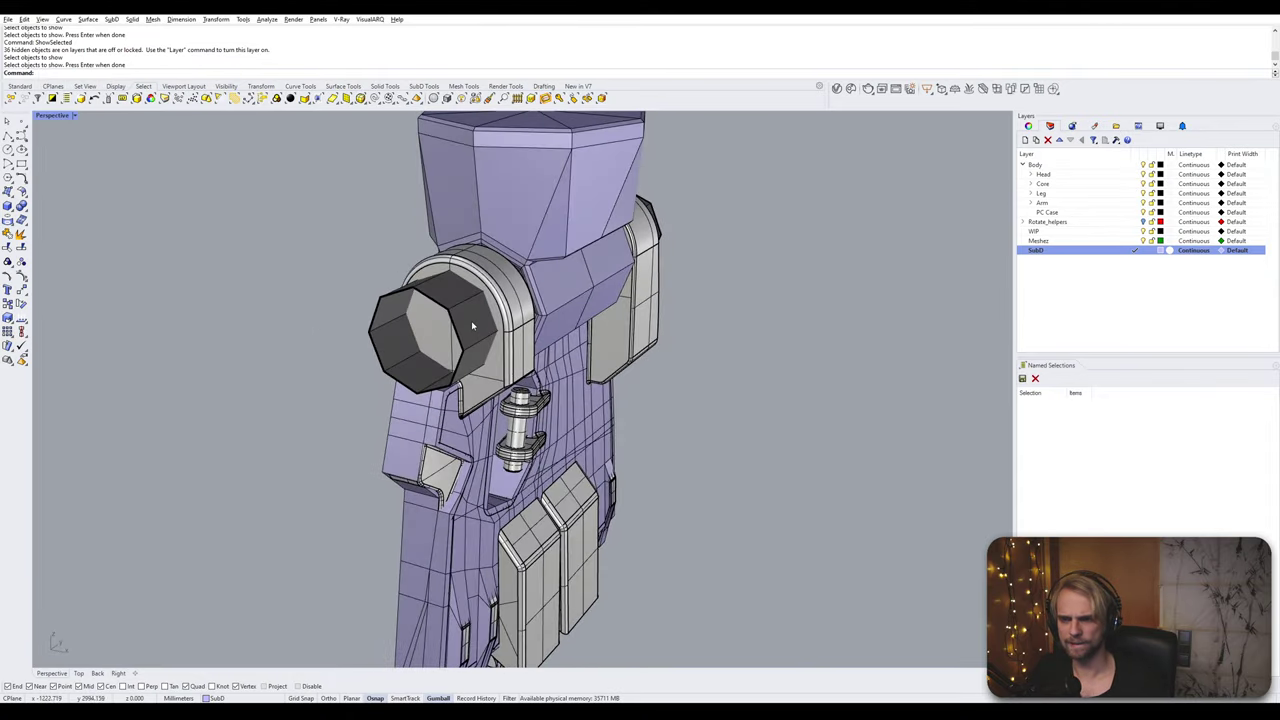
{"action": "right_click_drag", "start_coordinate": [470, 323], "coordinate": [468, 280]}
{"action": "scroll", "coordinate": [467, 282], "scroll_direction": "up", "scroll_amount": 8}
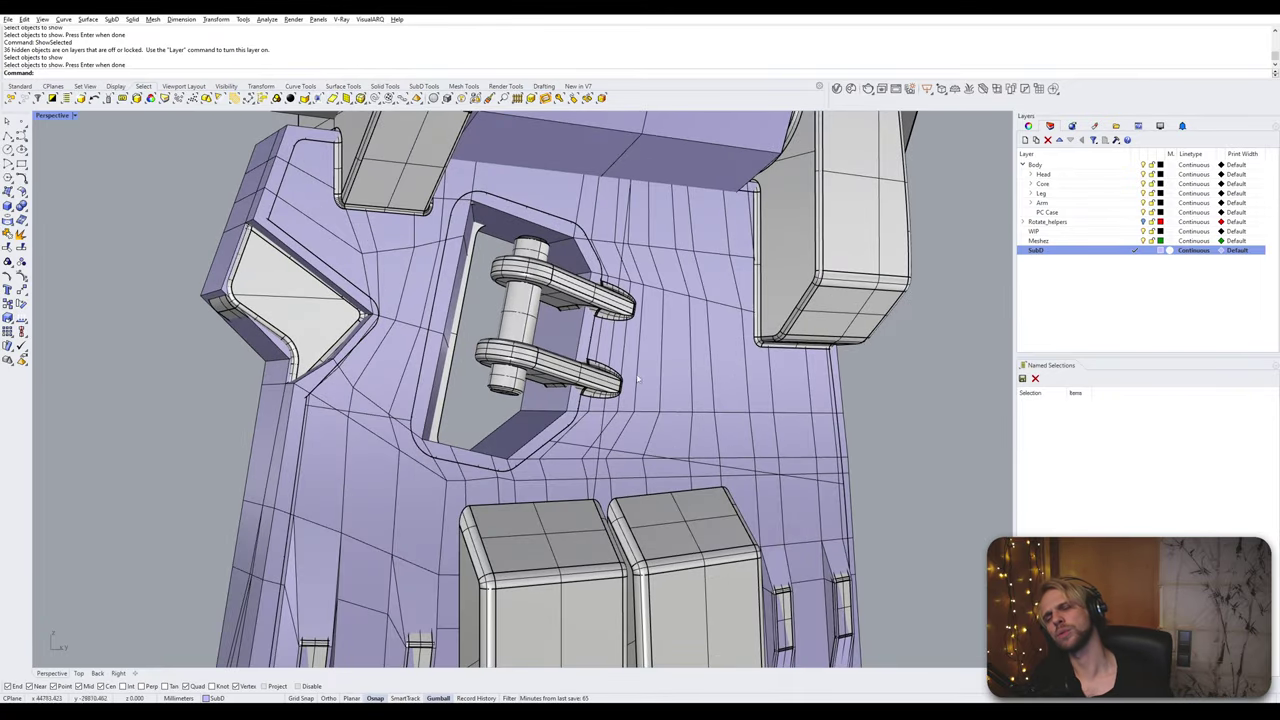
{"action": "scroll", "coordinate": [515, 365], "scroll_direction": "down", "scroll_amount": 5}
{"action": "right_click_drag", "start_coordinate": [510, 380], "coordinate": [567, 350]}
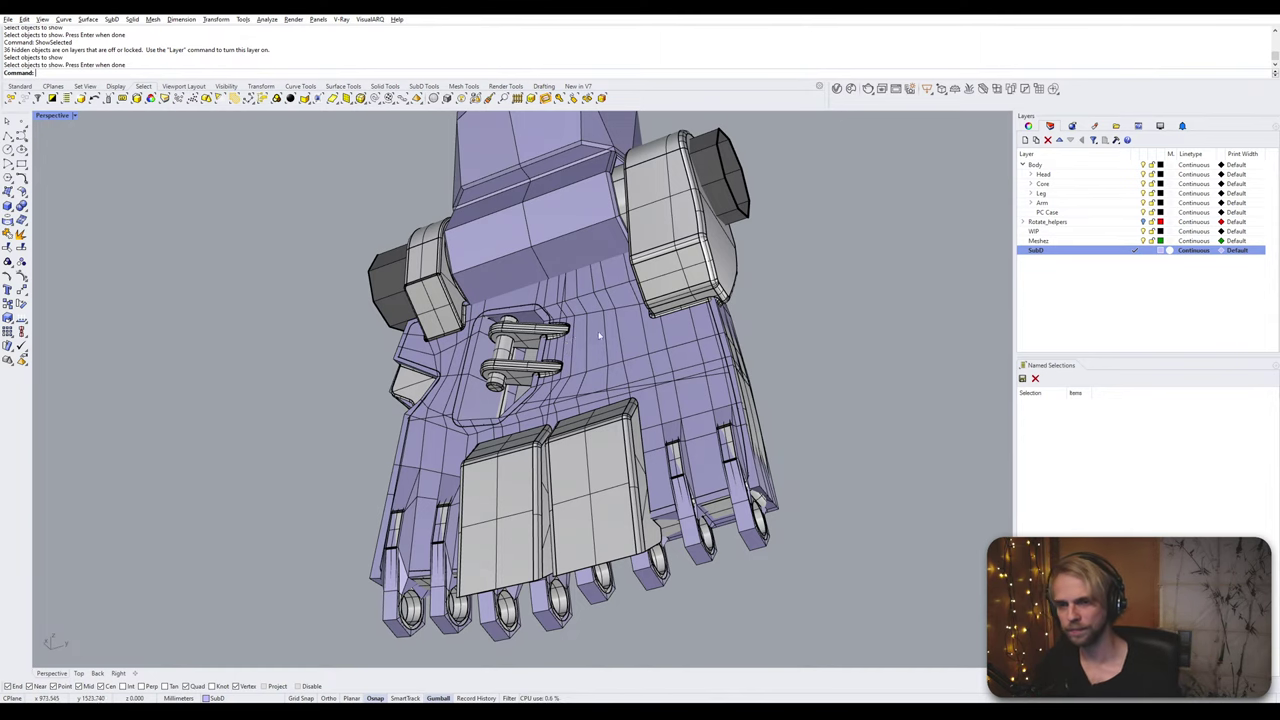
{"action": "right_click_drag", "start_coordinate": [567, 350], "coordinate": [346, 390]}
{"action": "scroll", "coordinate": [346, 390], "scroll_direction": "down", "scroll_amount": 5}
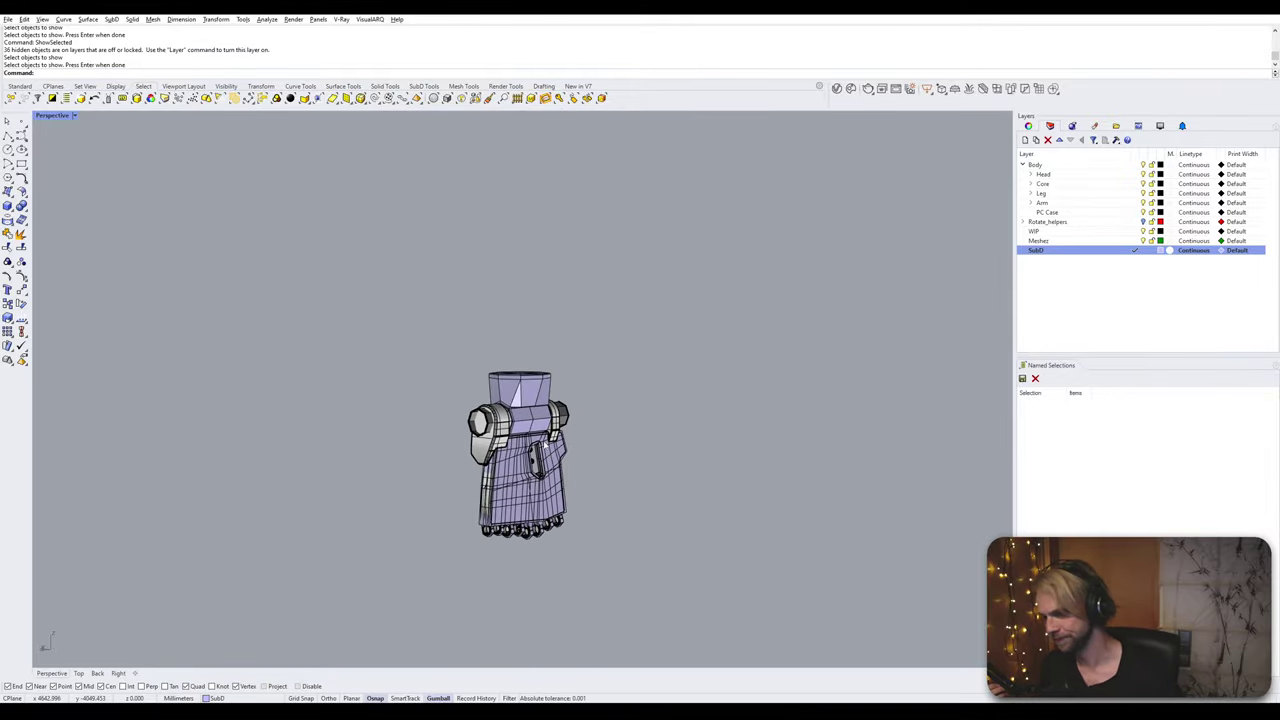
{"action": "key", "text": "Return"}
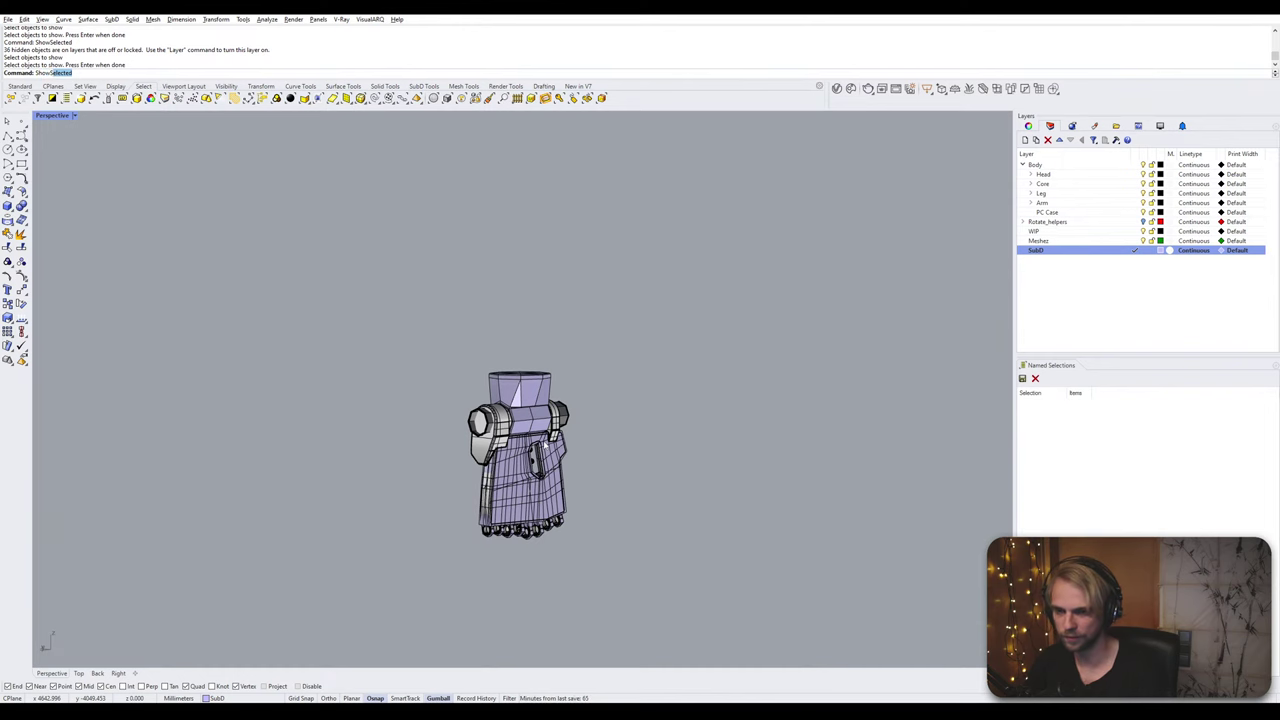
{"action": "scroll", "coordinate": [550, 600], "scroll_direction": "up", "scroll_amount": 3}
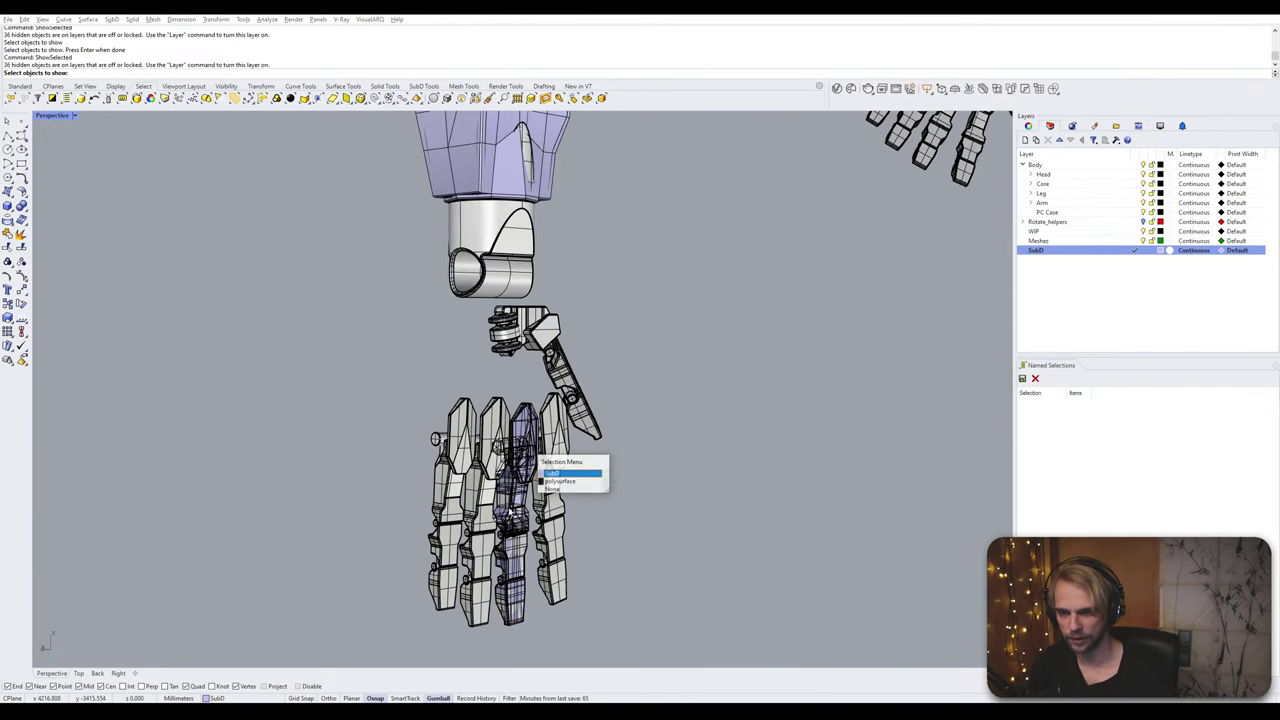
{"action": "left_click", "coordinate": [548, 468]}
{"action": "left_click", "coordinate": [564, 476]}
{"action": "left_click", "coordinate": [522, 568]}
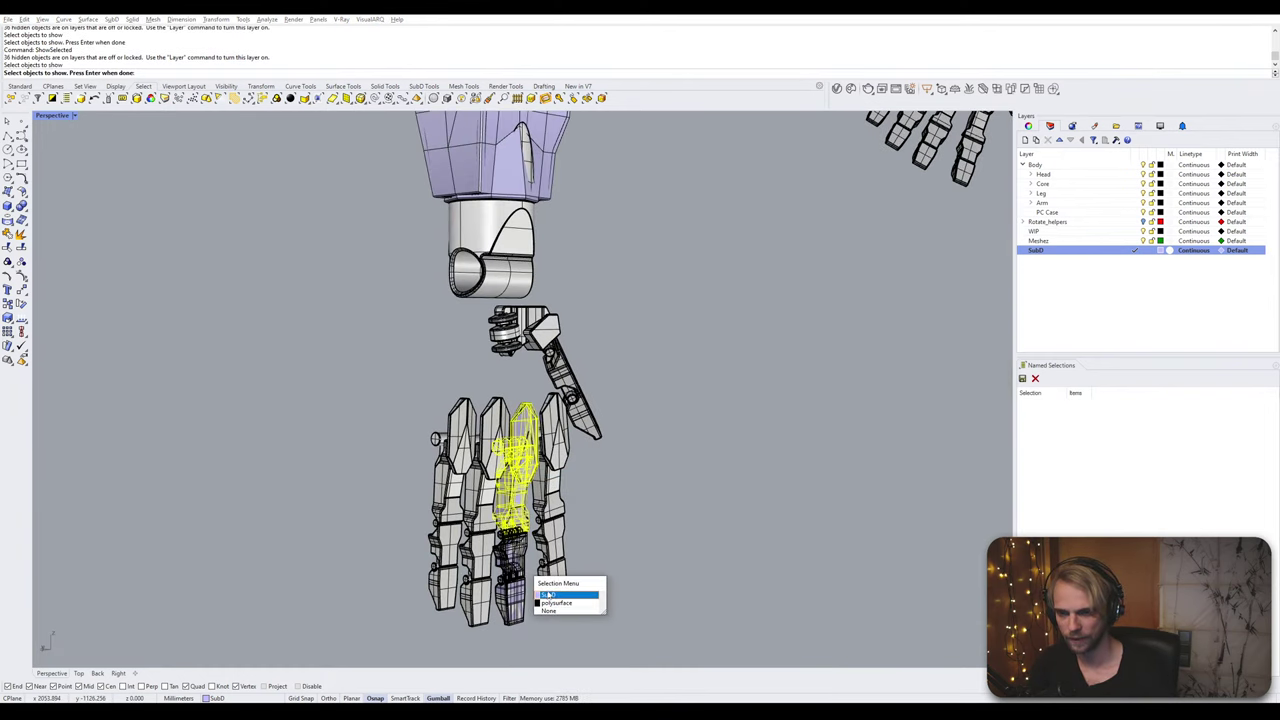
{"action": "left_click", "coordinate": [550, 594]}
{"action": "left_click", "coordinate": [520, 612]}
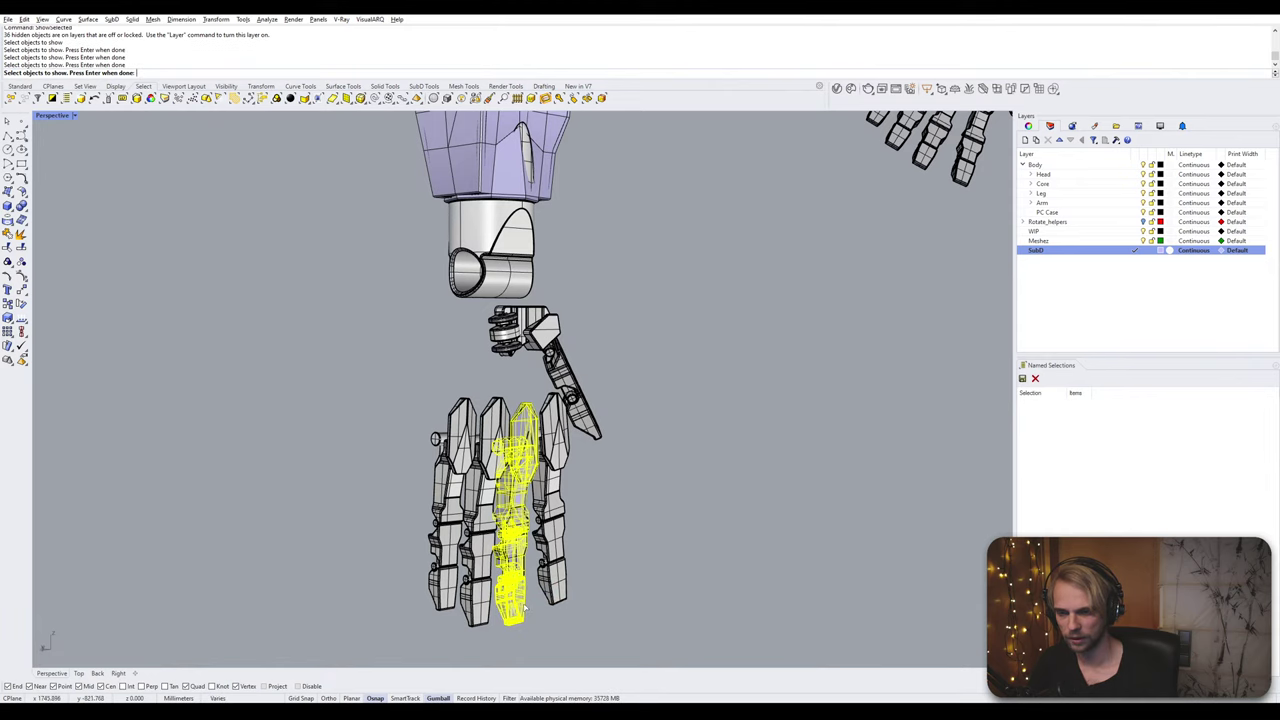
{"action": "scroll", "coordinate": [510, 603], "scroll_direction": "up", "scroll_amount": 5}
{"action": "left_click", "coordinate": [424, 615]}
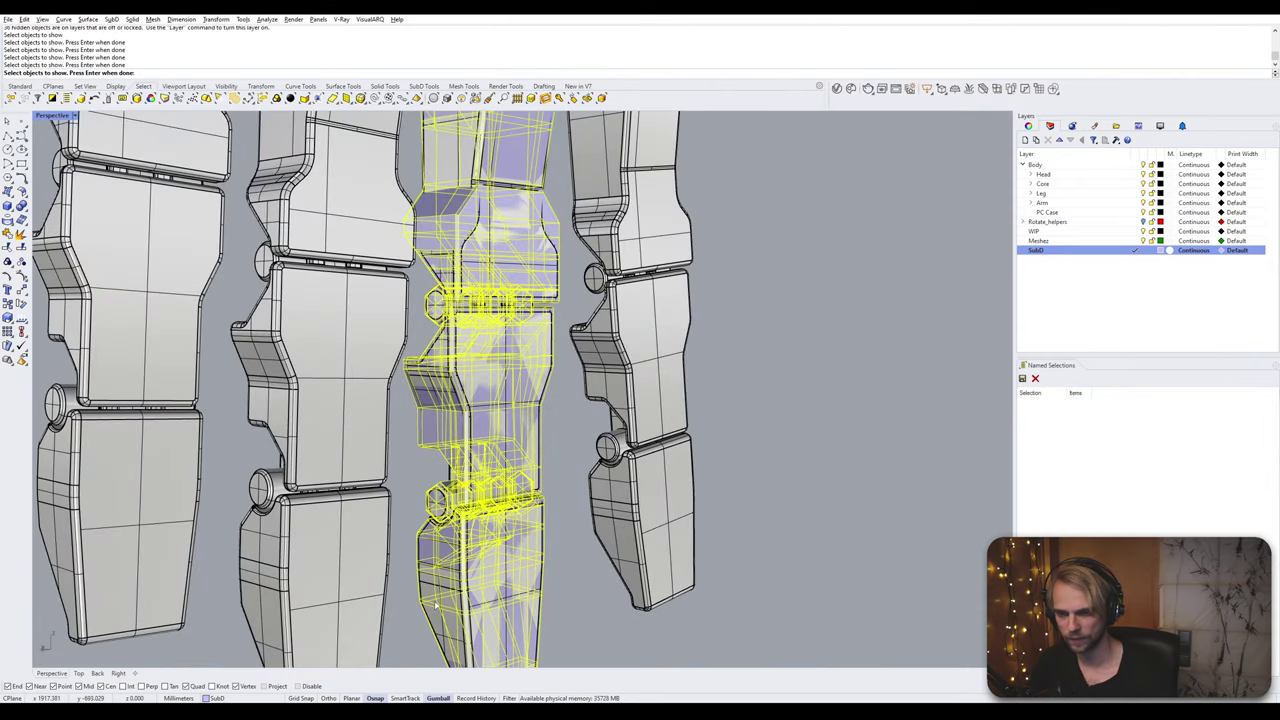
{"action": "key", "text": "Return"}
{"action": "scroll", "coordinate": [459, 505], "scroll_direction": "down", "scroll_amount": 6}
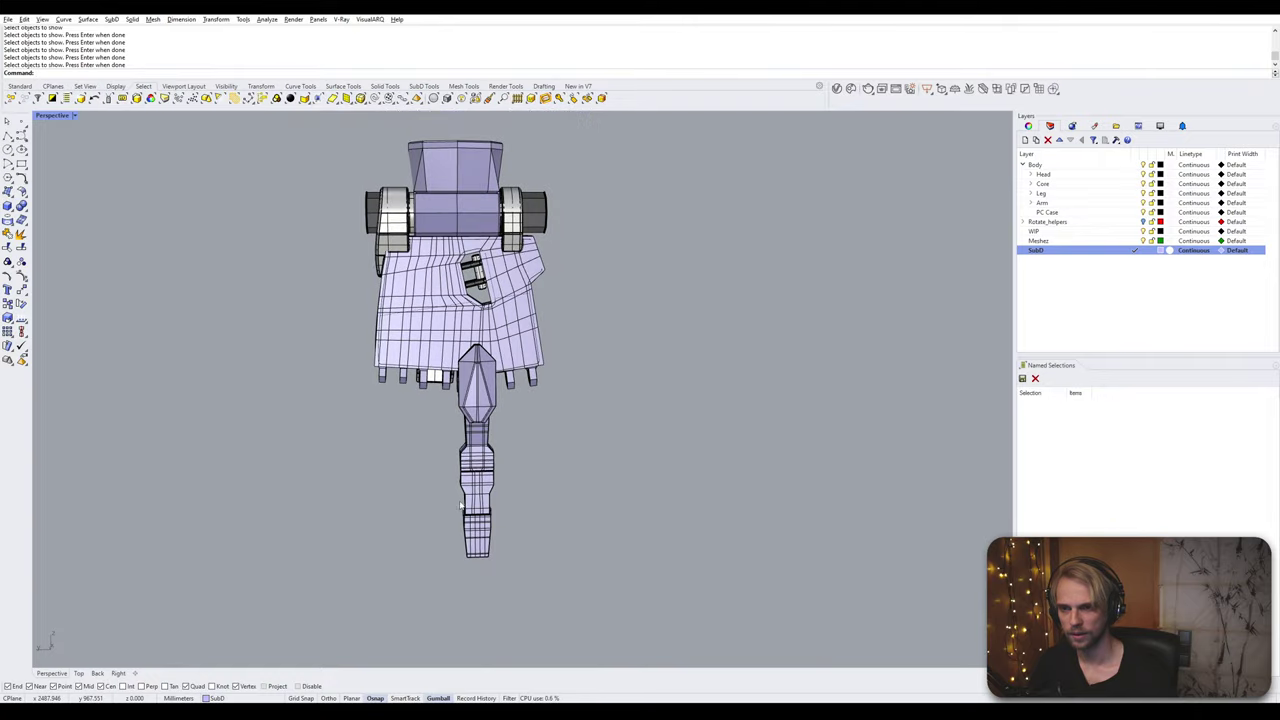
{"action": "right_click_drag", "start_coordinate": [394, 479], "coordinate": [691, 449]}
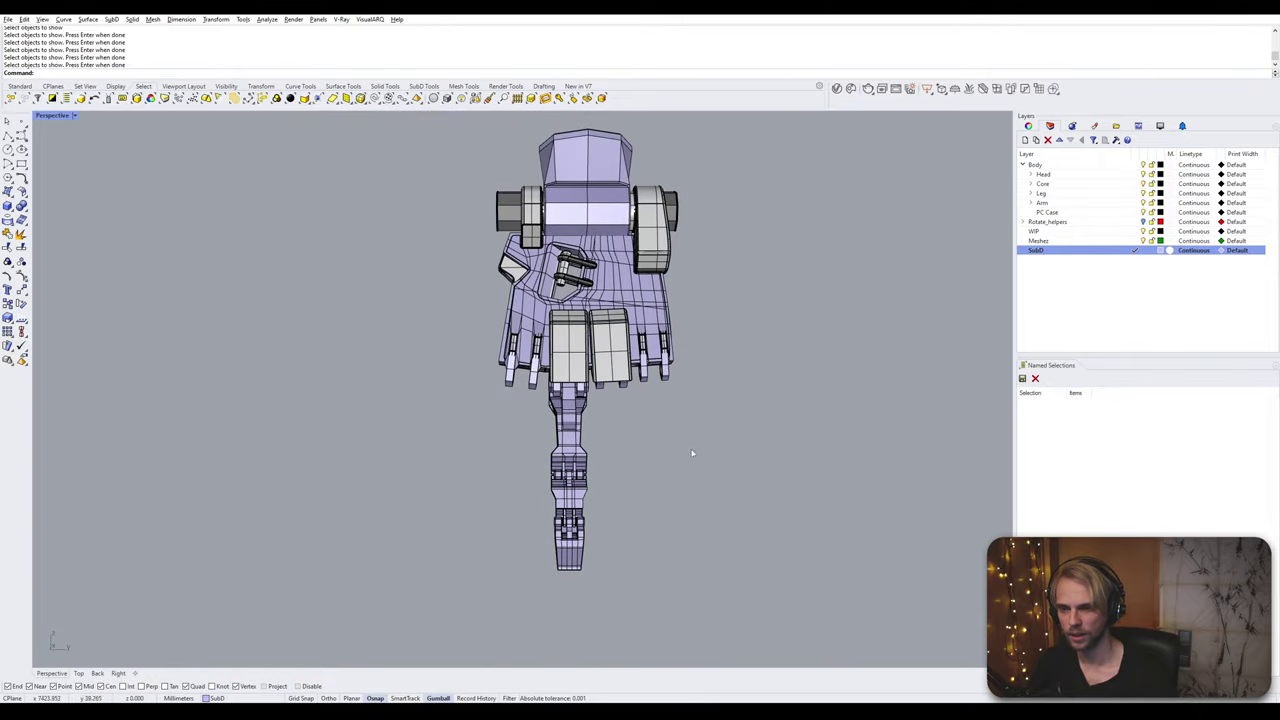
{"action": "scroll", "coordinate": [517, 332], "scroll_direction": "up", "scroll_amount": 5}
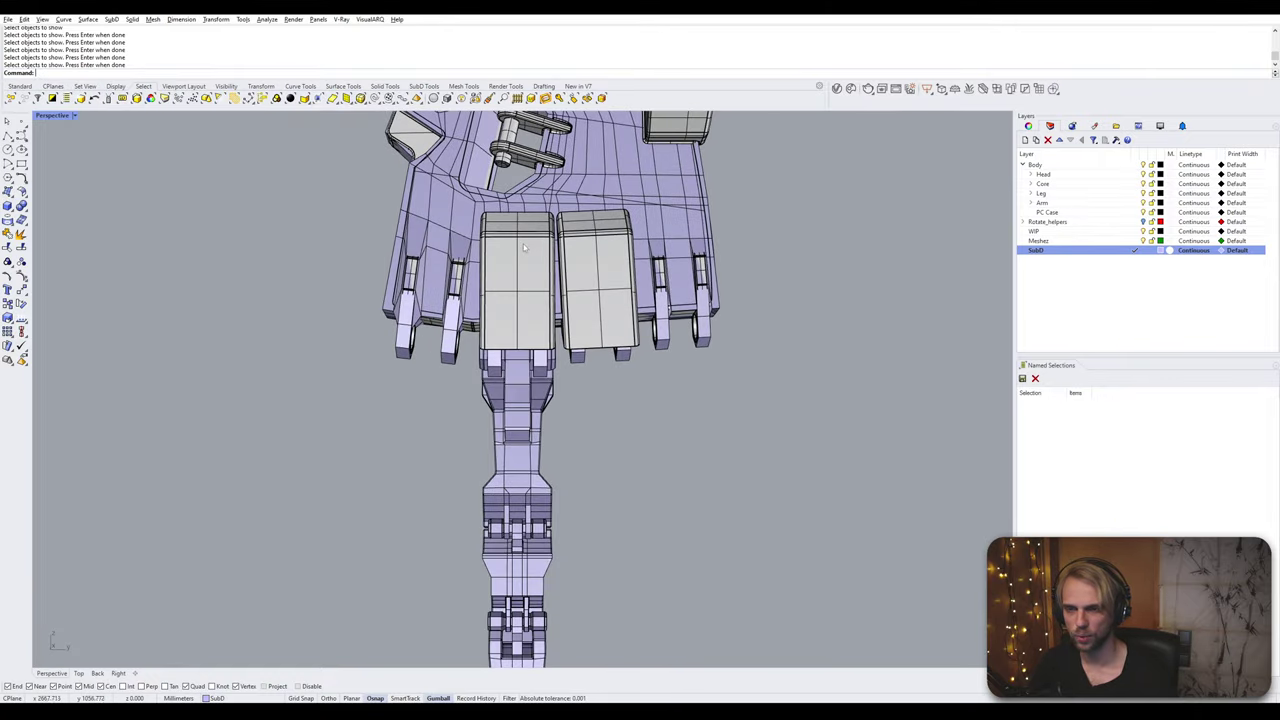
{"action": "left_click", "coordinate": [522, 247]}
{"action": "right_click_drag", "start_coordinate": [797, 394], "coordinate": [765, 420]}
{"action": "scroll", "coordinate": [586, 545], "scroll_direction": "down", "scroll_amount": 3}
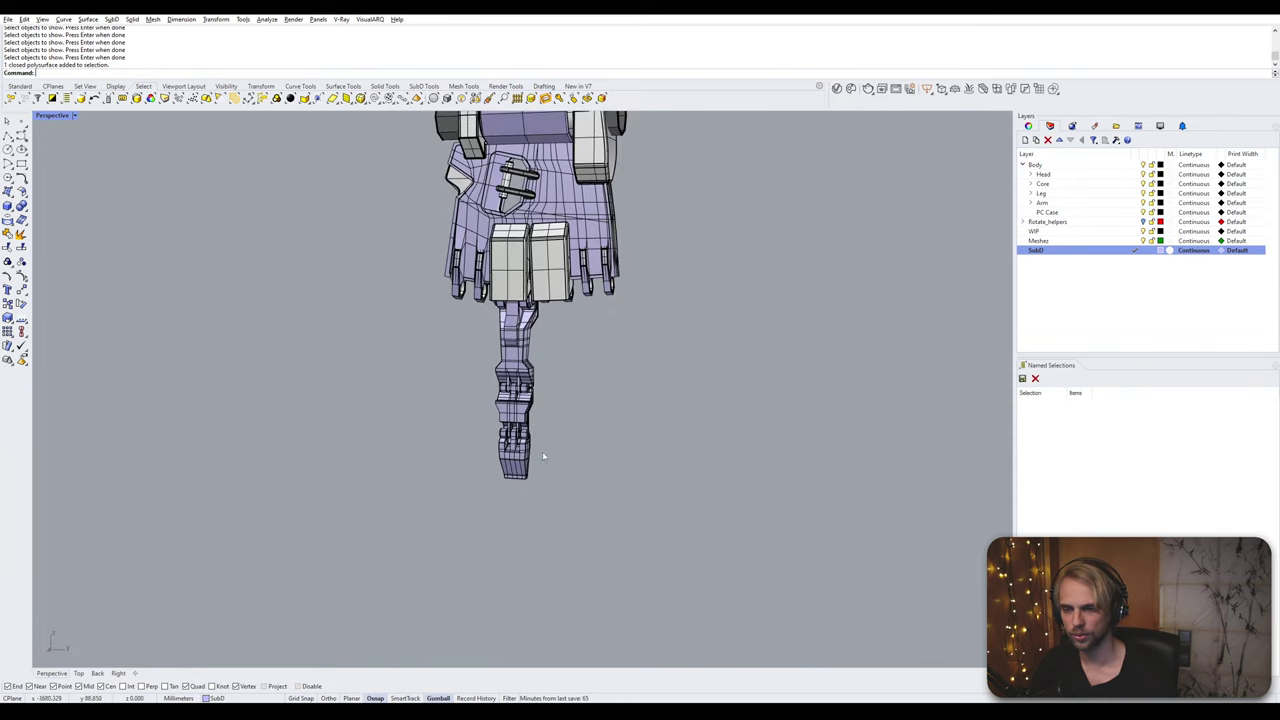
{"action": "left_click_drag", "start_coordinate": [586, 514], "coordinate": [448, 350]}
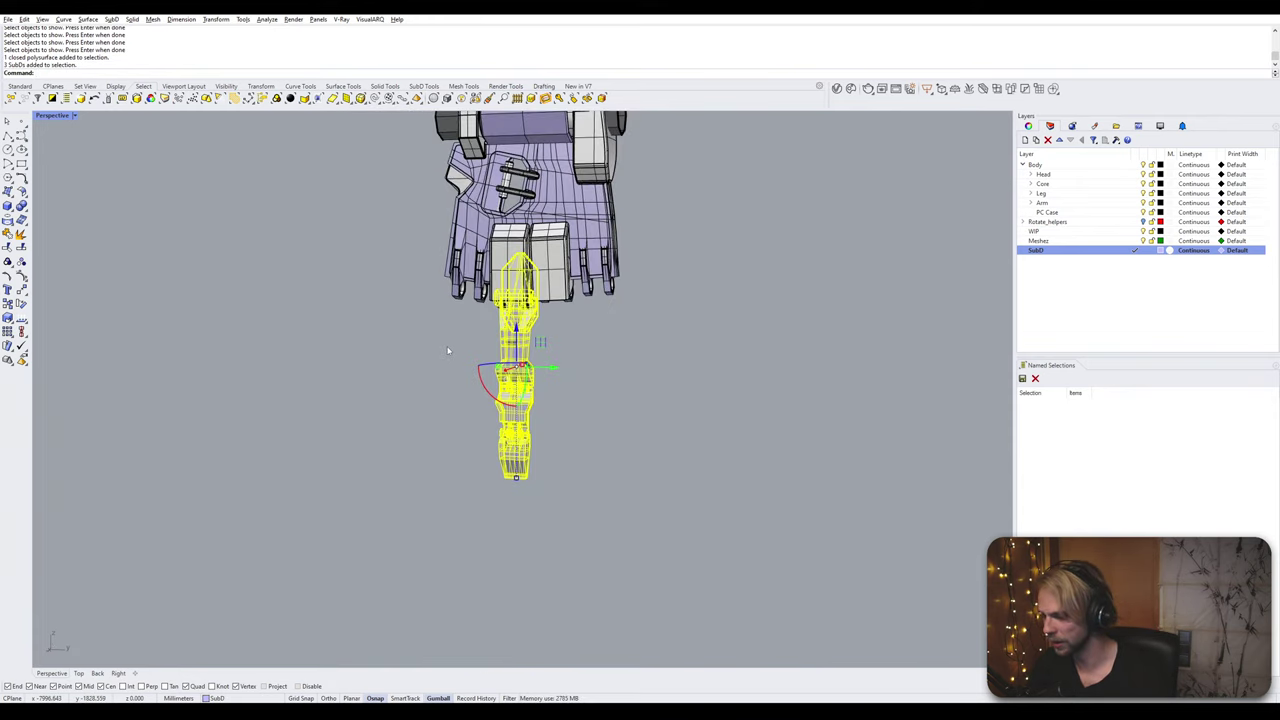
{"action": "key", "text": "Return"}
{"action": "scroll", "coordinate": [494, 380], "scroll_direction": "up", "scroll_amount": 5}
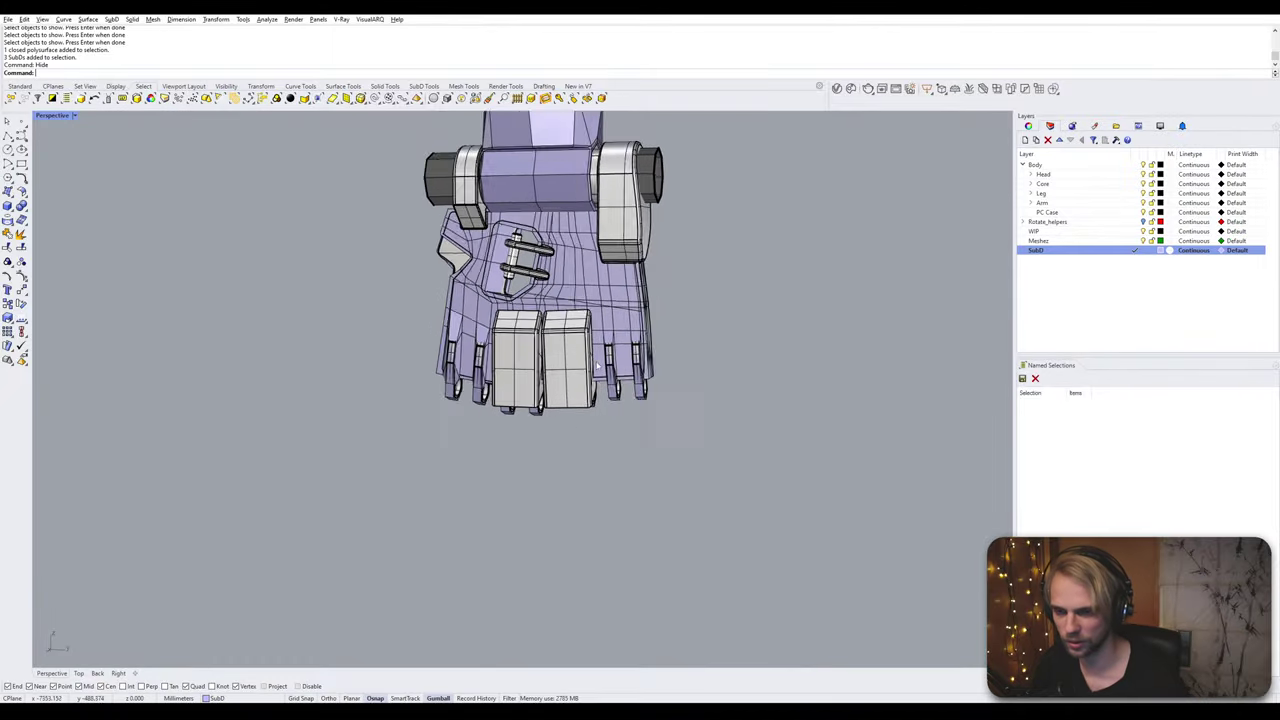
{"action": "right_click_drag", "start_coordinate": [583, 371], "coordinate": [566, 345]}
{"action": "scroll", "coordinate": [565, 430], "scroll_direction": "up", "scroll_amount": 4}
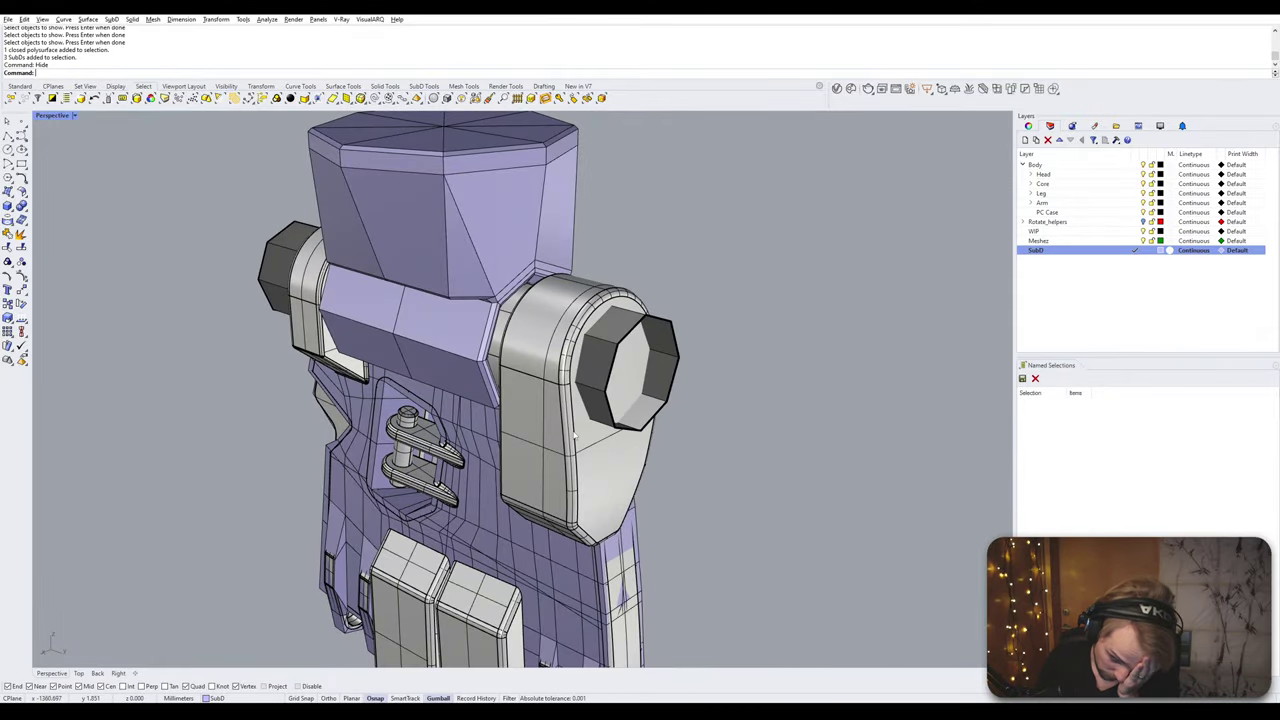
{"action": "right_click_drag", "start_coordinate": [575, 435], "coordinate": [597, 340]}
{"action": "scroll", "coordinate": [597, 336], "scroll_direction": "up", "scroll_amount": 5}
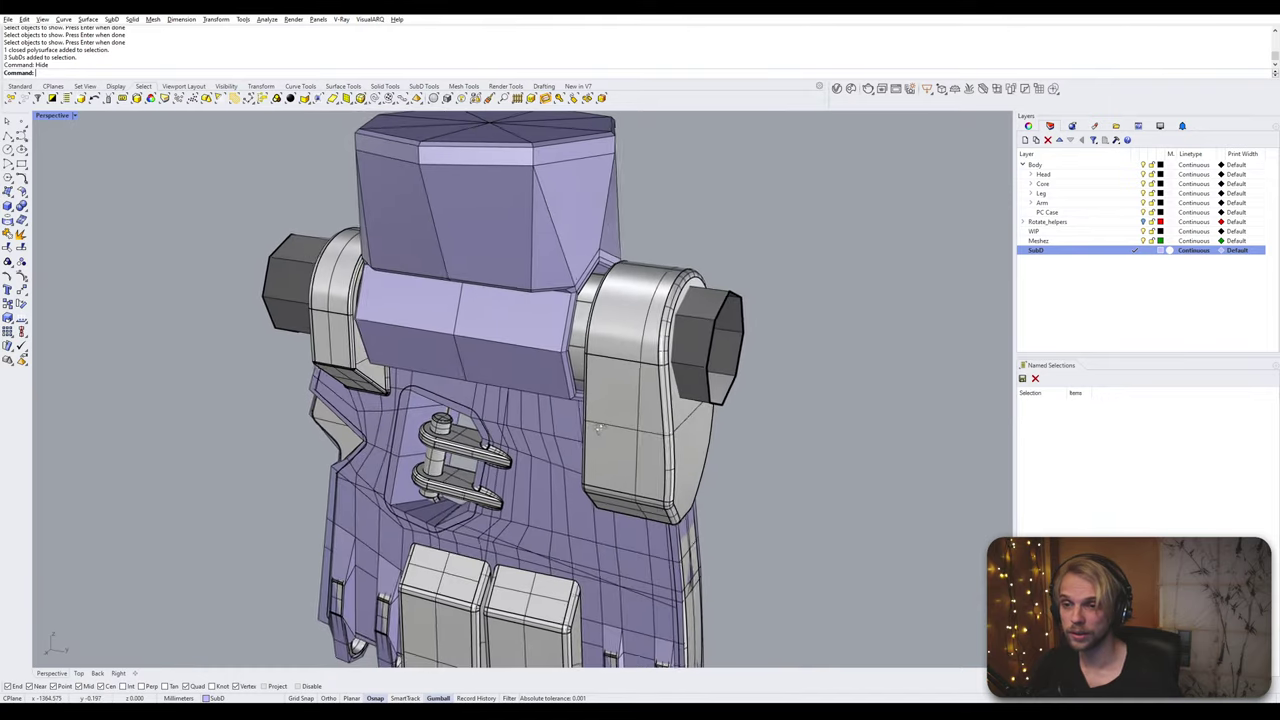
{"action": "left_click", "coordinate": [598, 336]}
{"action": "scroll", "coordinate": [620, 345], "scroll_direction": "down", "scroll_amount": 7}
{"action": "key", "text": "Escape"}
{"action": "right_click_drag", "start_coordinate": [770, 340], "coordinate": [680, 404]}
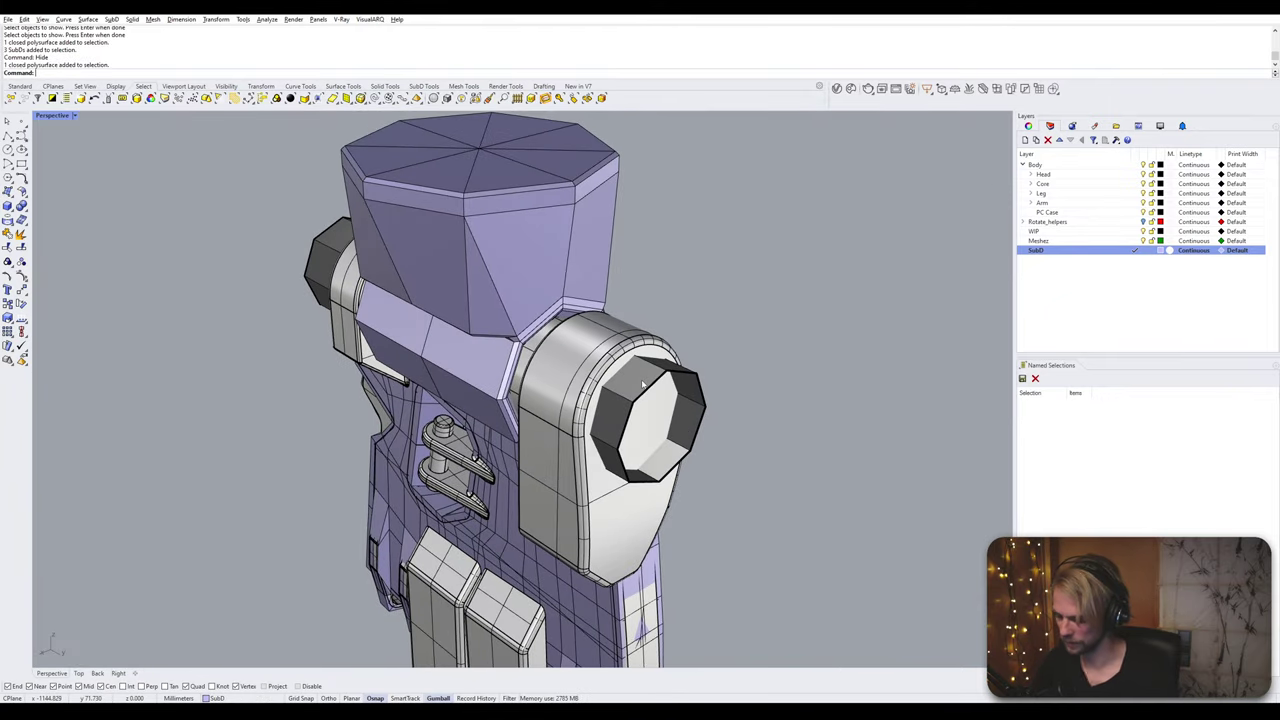
Step: Unlock the hexagonal prism with UnlockSelected
{"action": "type", "text": "UnlockSelected"}
{"action": "key", "text": "Return"}
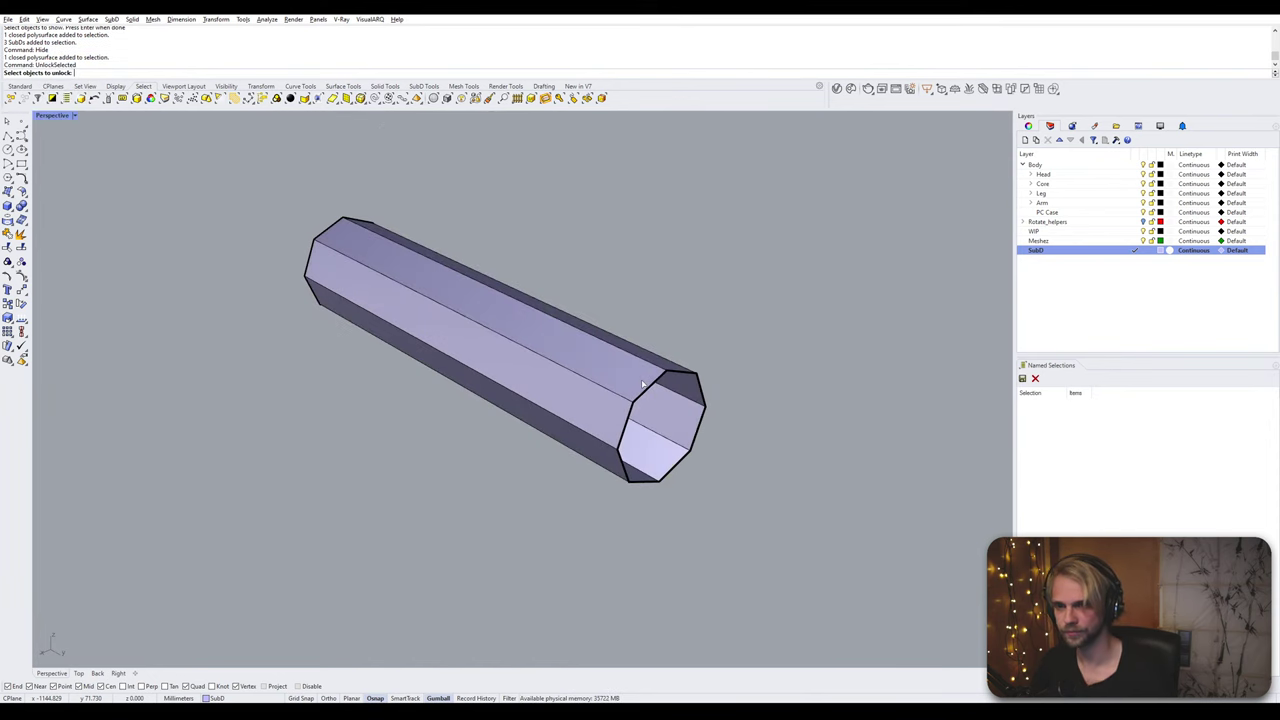
{"action": "left_click", "coordinate": [643, 383]}
{"action": "key", "text": "Return"}
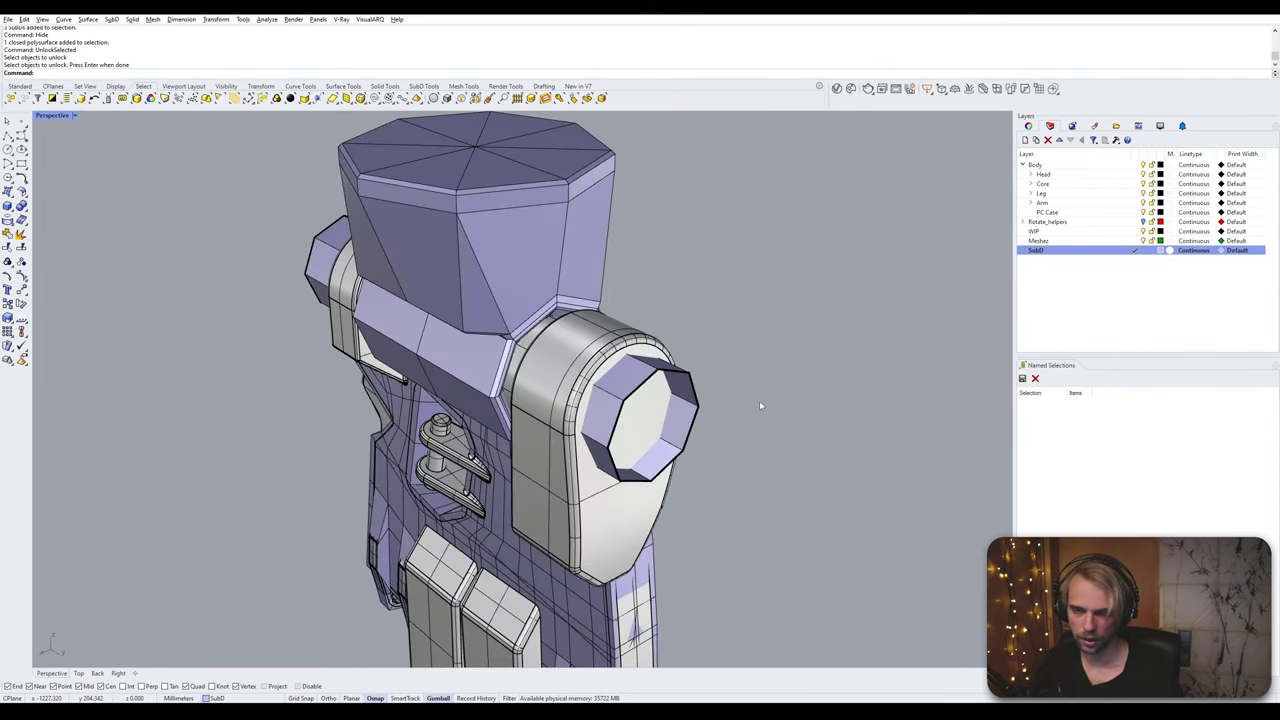
Step: Select the prism's end edge loop and slide it back along the arm
{"action": "right_click_drag", "start_coordinate": [760, 406], "coordinate": [700, 468]}
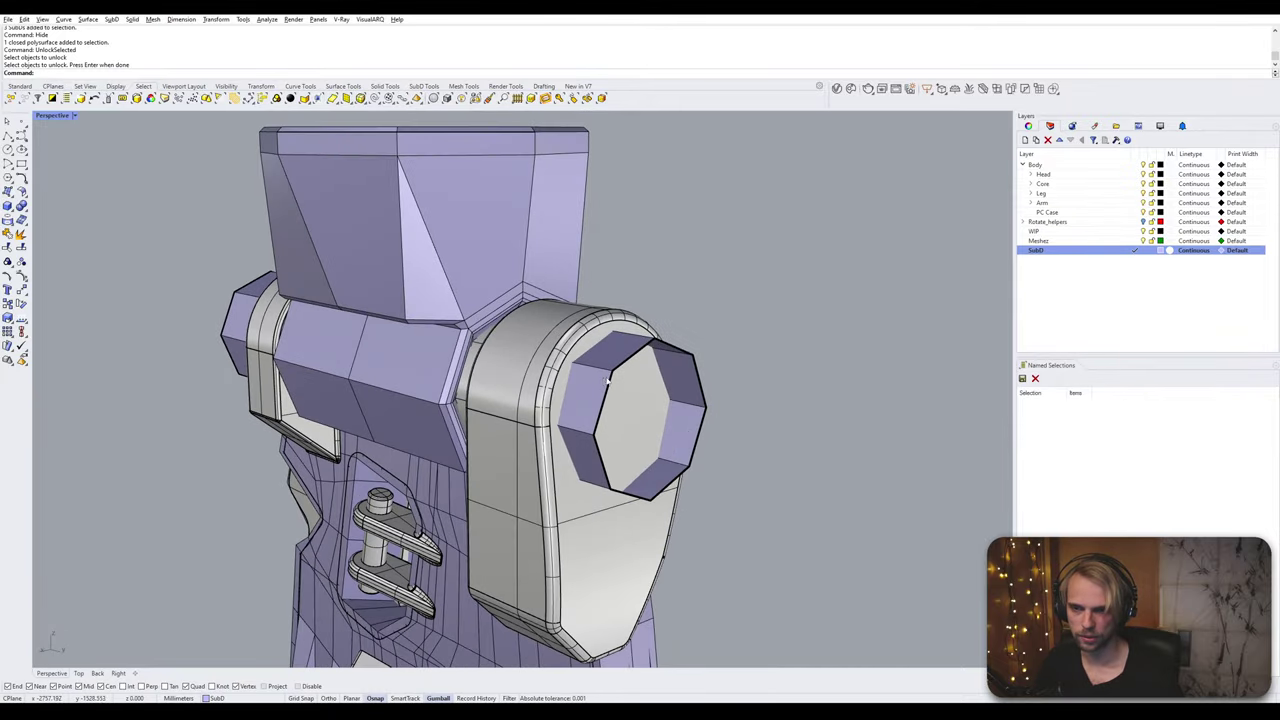
{"action": "left_click", "coordinate": [593, 384]}
{"action": "right_click_drag", "start_coordinate": [593, 384], "coordinate": [669, 380]}
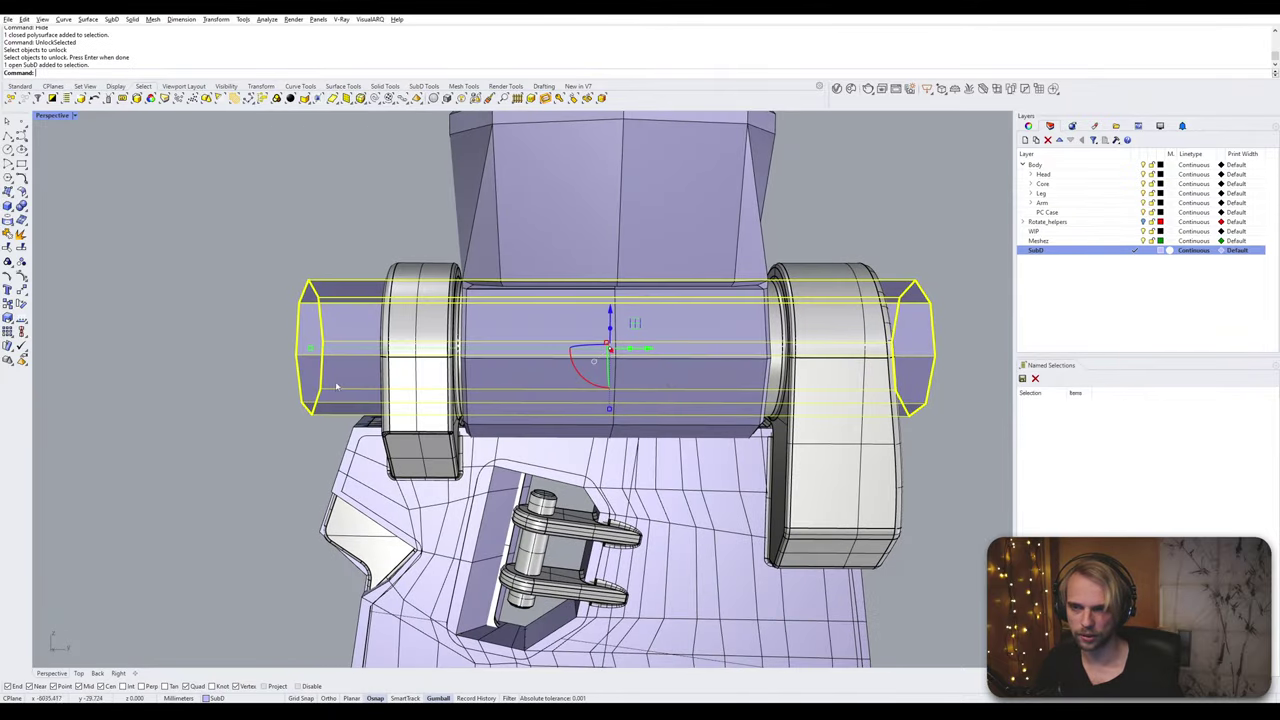
{"action": "left_click", "coordinate": [203, 338]}
{"action": "scroll", "coordinate": [203, 338], "scroll_direction": "up", "scroll_amount": 5}
{"action": "right_click_drag", "start_coordinate": [203, 338], "coordinate": [400, 300]}
{"action": "double_click", "coordinate": [487, 271], "text": "ctrl+shift"}
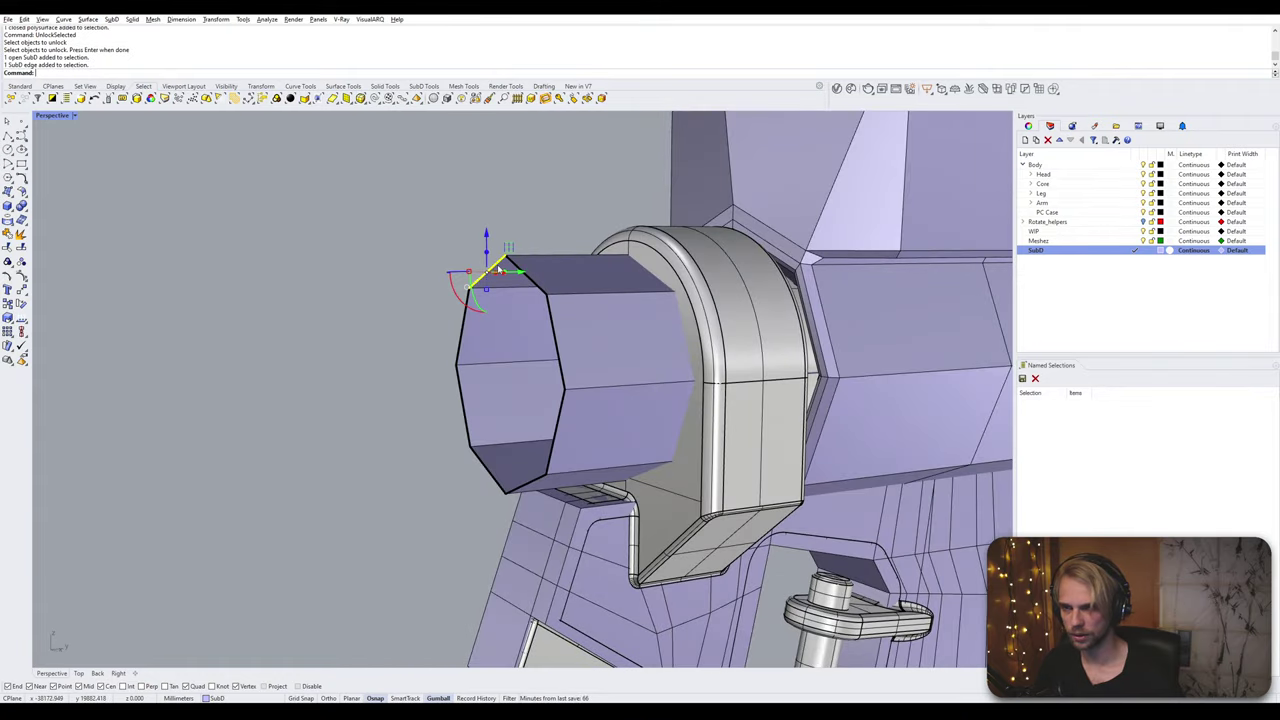
{"action": "scroll", "coordinate": [512, 394], "scroll_direction": "down", "scroll_amount": 7}
{"action": "right_click_drag", "start_coordinate": [610, 535], "coordinate": [528, 472]}
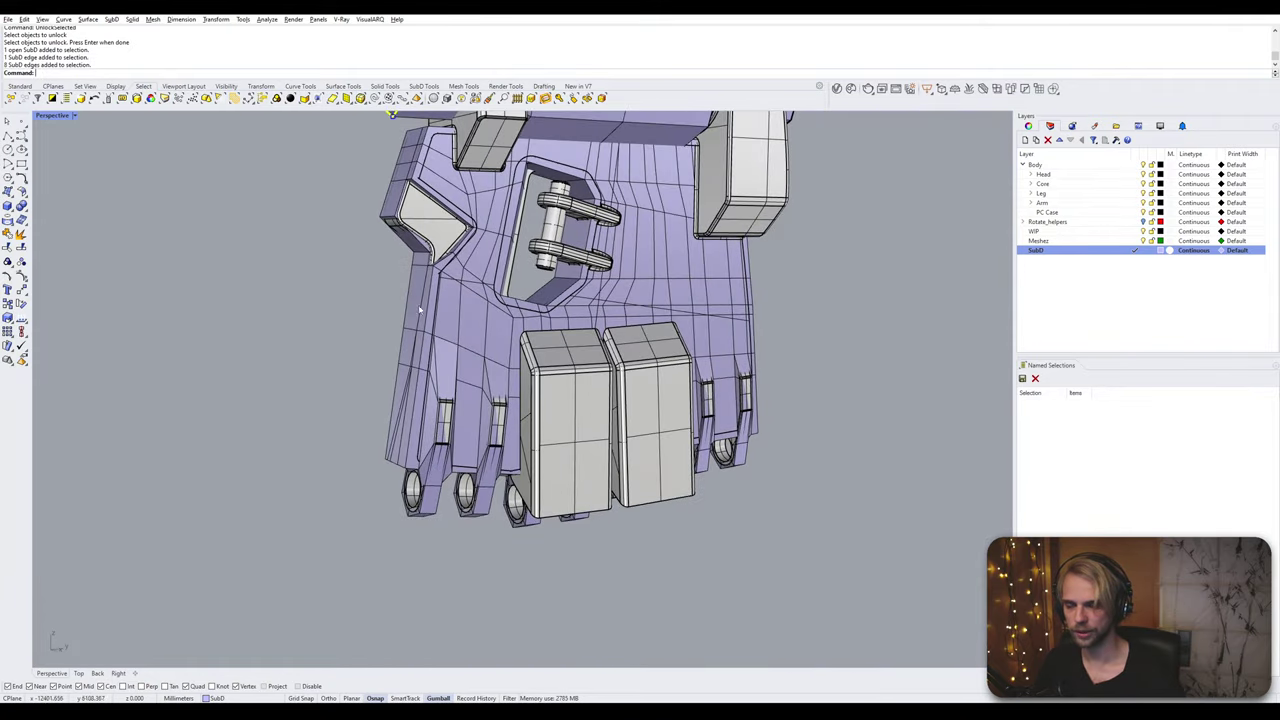
{"action": "right_click_drag", "start_coordinate": [368, 500], "coordinate": [400, 550]}
{"action": "left_click_drag", "start_coordinate": [405, 230], "coordinate": [474, 209]}
Step: Move the octagonal end loop inward to the shoulder cylinder's face
{"action": "right_click_drag", "start_coordinate": [622, 264], "coordinate": [530, 252]}
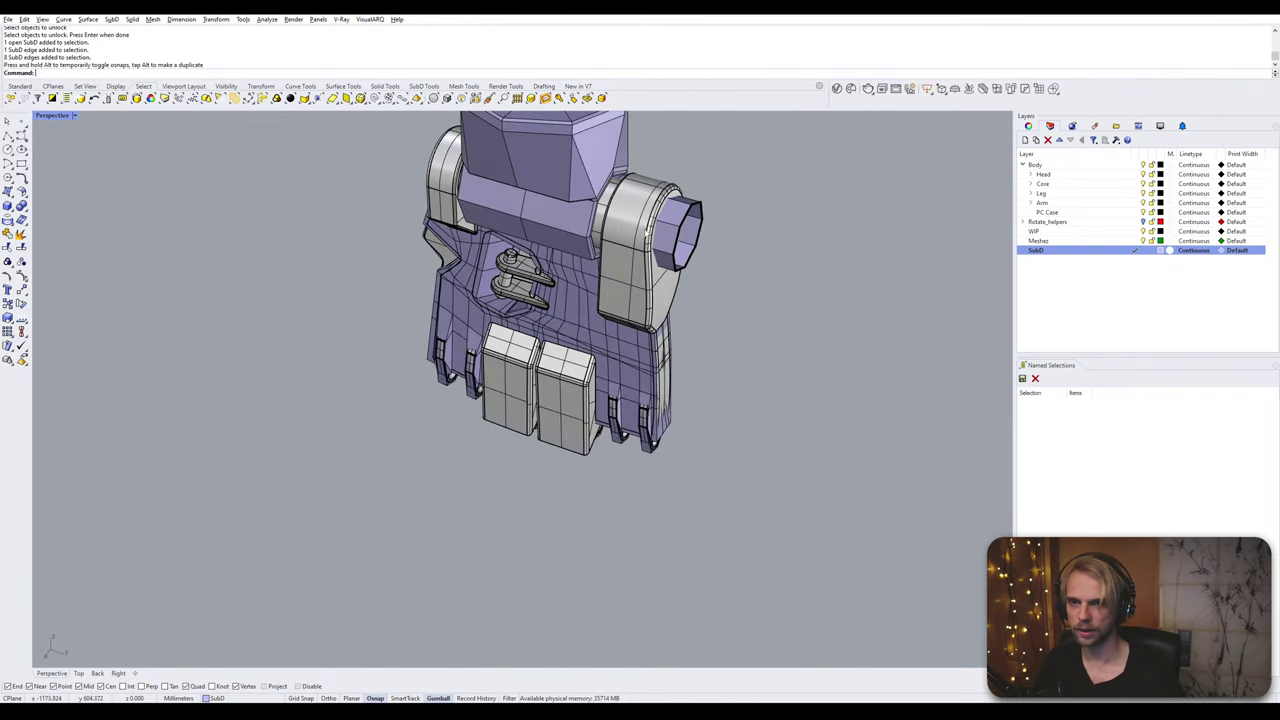
{"action": "scroll", "coordinate": [703, 200], "scroll_direction": "up", "scroll_amount": 8}
{"action": "double_click", "coordinate": [685, 214], "text": "ctrl+shift"}
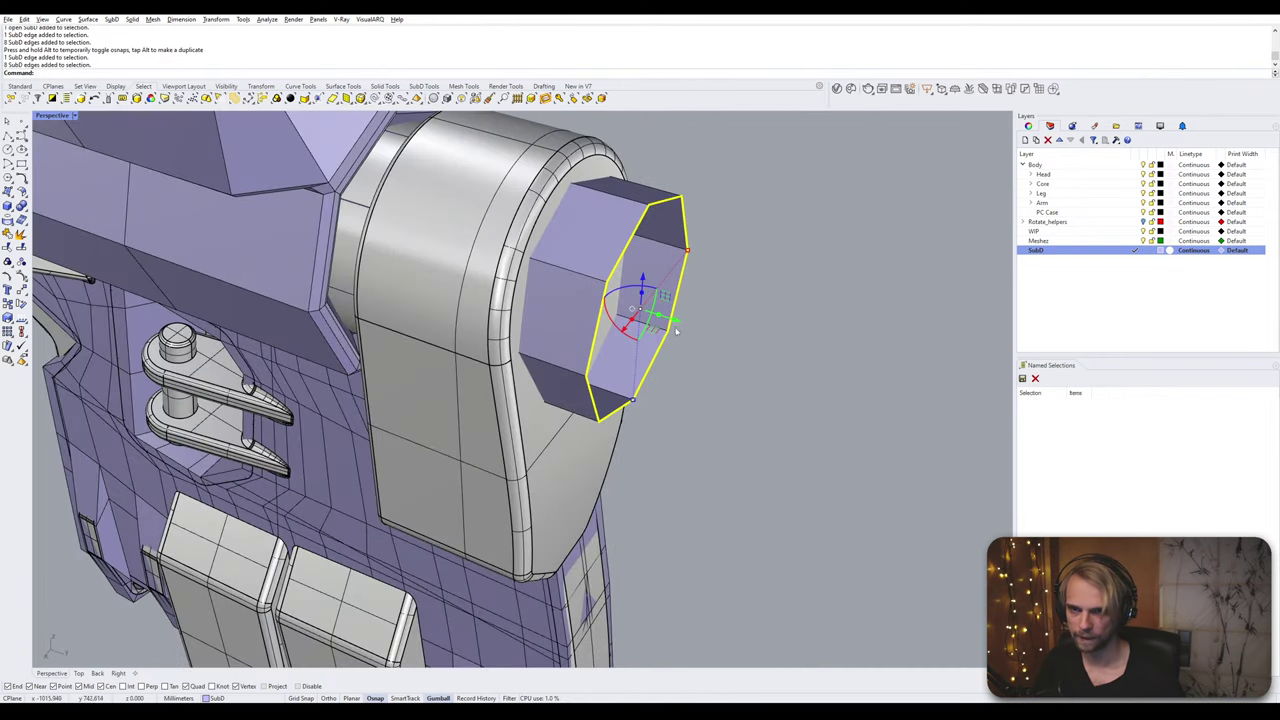
{"action": "left_click_drag", "start_coordinate": [665, 245], "coordinate": [605, 163]}
{"action": "left_click", "coordinate": [706, 200]}
Step: Push the axle's end loop inside the shoulder pad slightly outward
{"action": "mouse_move", "coordinate": [706, 200]}
{"action": "right_mouse_down"}
{"action": "mouse_move", "coordinate": [643, 210]}
{"action": "mouse_move", "coordinate": [686, 208]}
{"action": "right_mouse_up"}
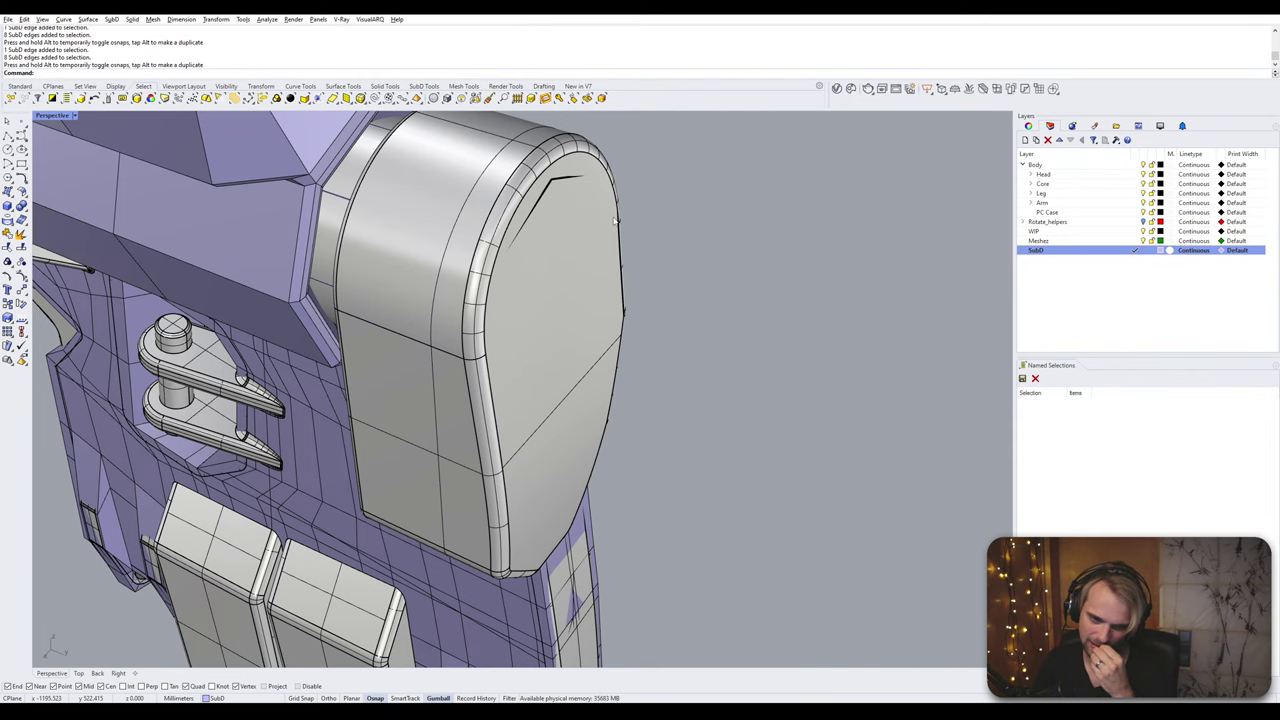
{"action": "scroll", "coordinate": [614, 219], "scroll_direction": "down", "scroll_amount": 5}
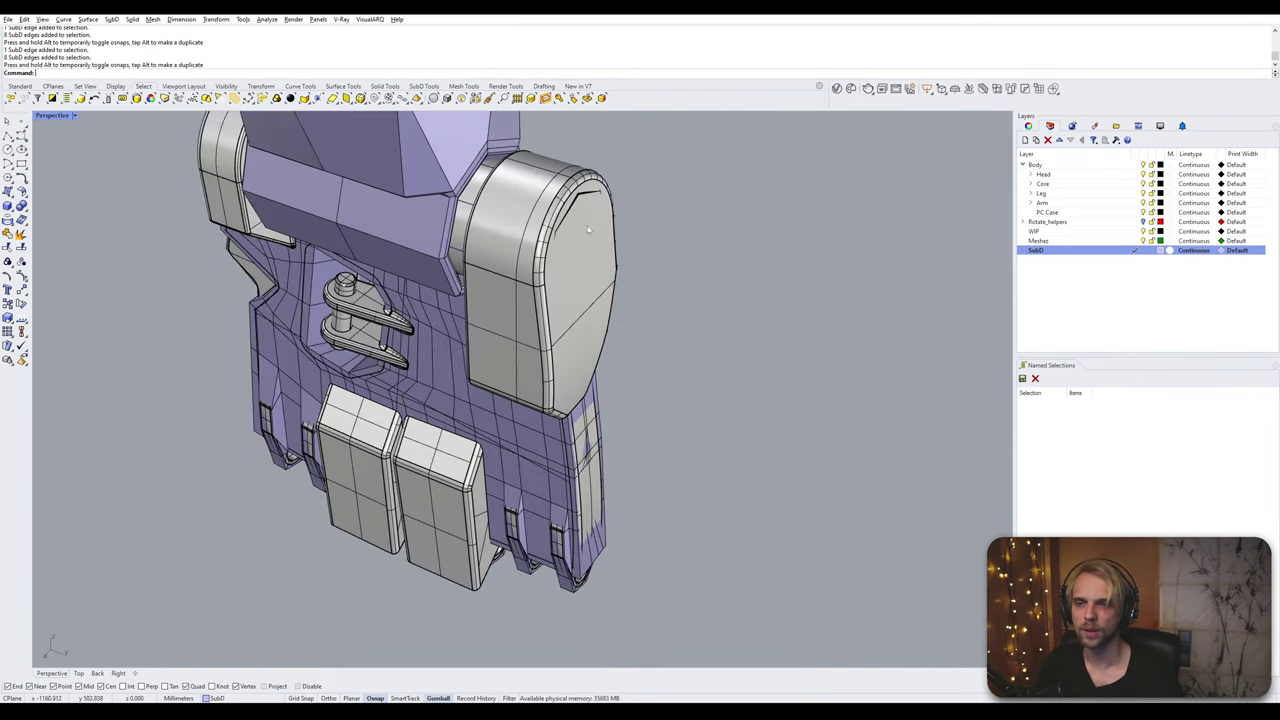
{"action": "scroll", "coordinate": [589, 229], "scroll_direction": "up", "scroll_amount": 3}
{"action": "scroll", "coordinate": [558, 206], "scroll_direction": "up", "scroll_amount": 5}
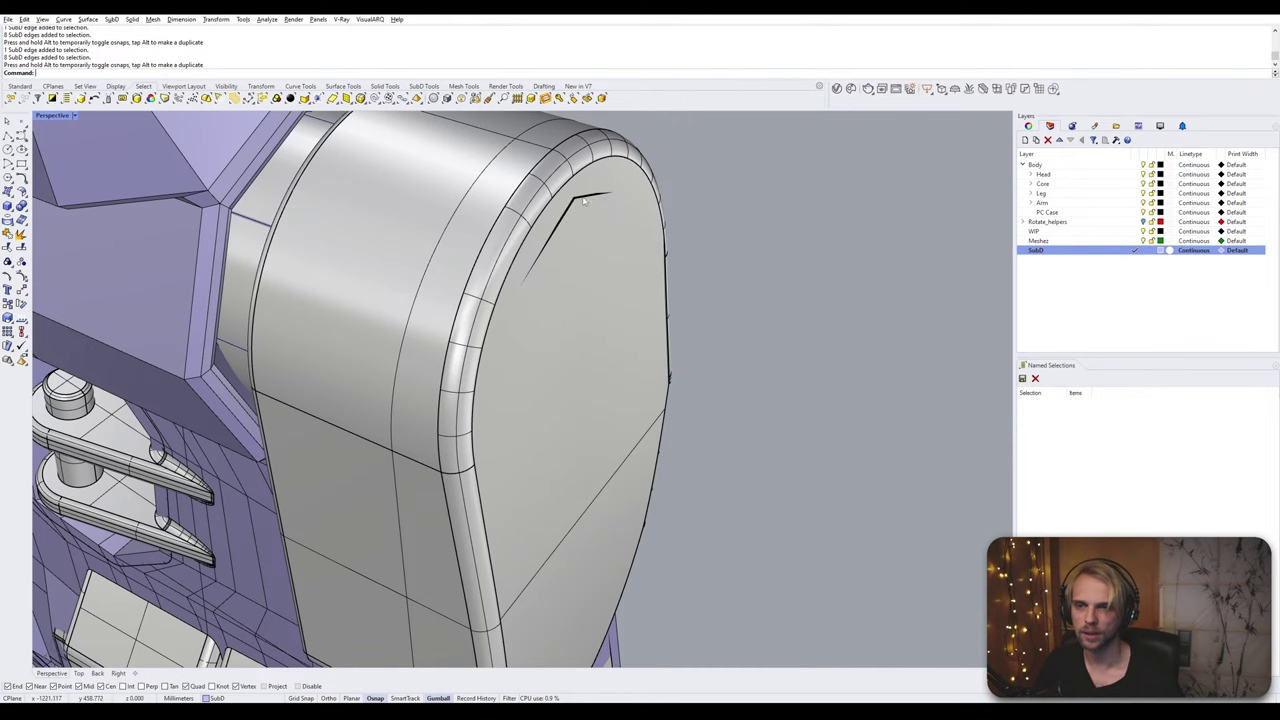
{"action": "double_click", "coordinate": [587, 204]}
{"action": "left_click_drag", "start_coordinate": [596, 358], "coordinate": [665, 381], "text": "ctrl"}
{"action": "scroll", "coordinate": [730, 410], "scroll_direction": "down", "scroll_amount": 8}
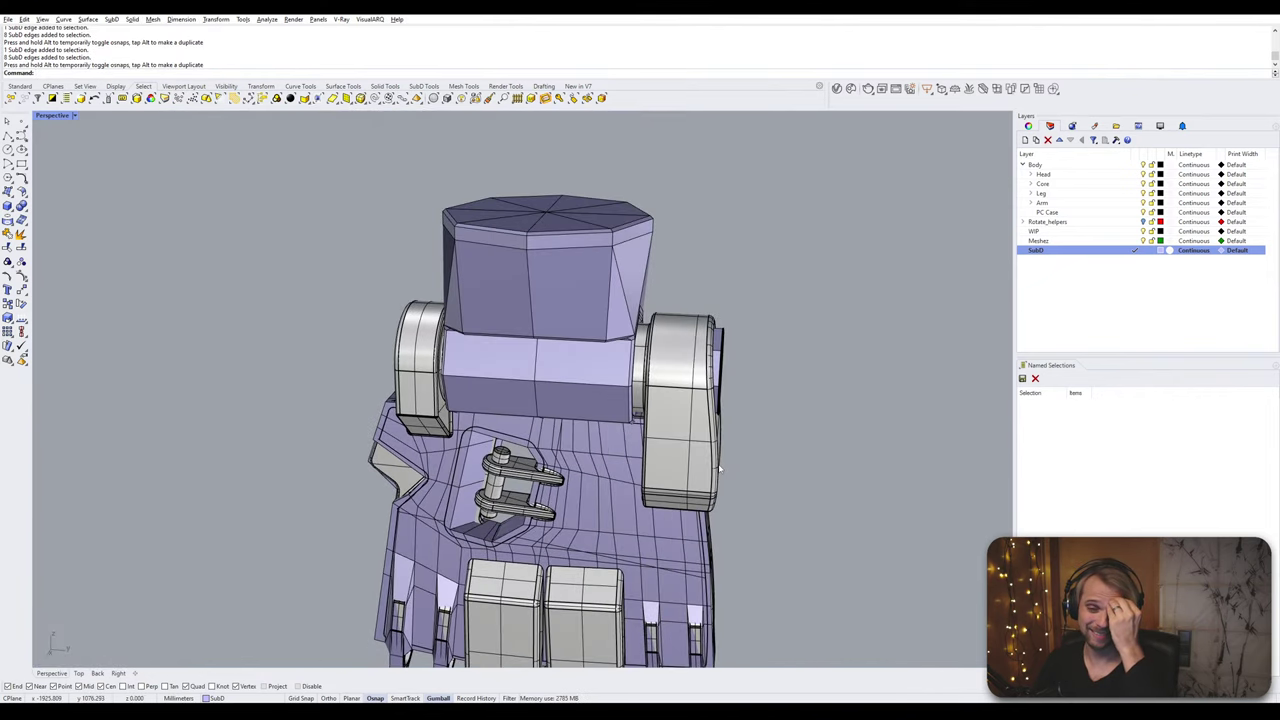
Step: Insert a new edge loop on the axle near the cylinder rim
{"action": "right_click_drag", "start_coordinate": [718, 468], "coordinate": [735, 447]}
{"action": "scroll", "coordinate": [735, 447], "scroll_direction": "up", "scroll_amount": 8}
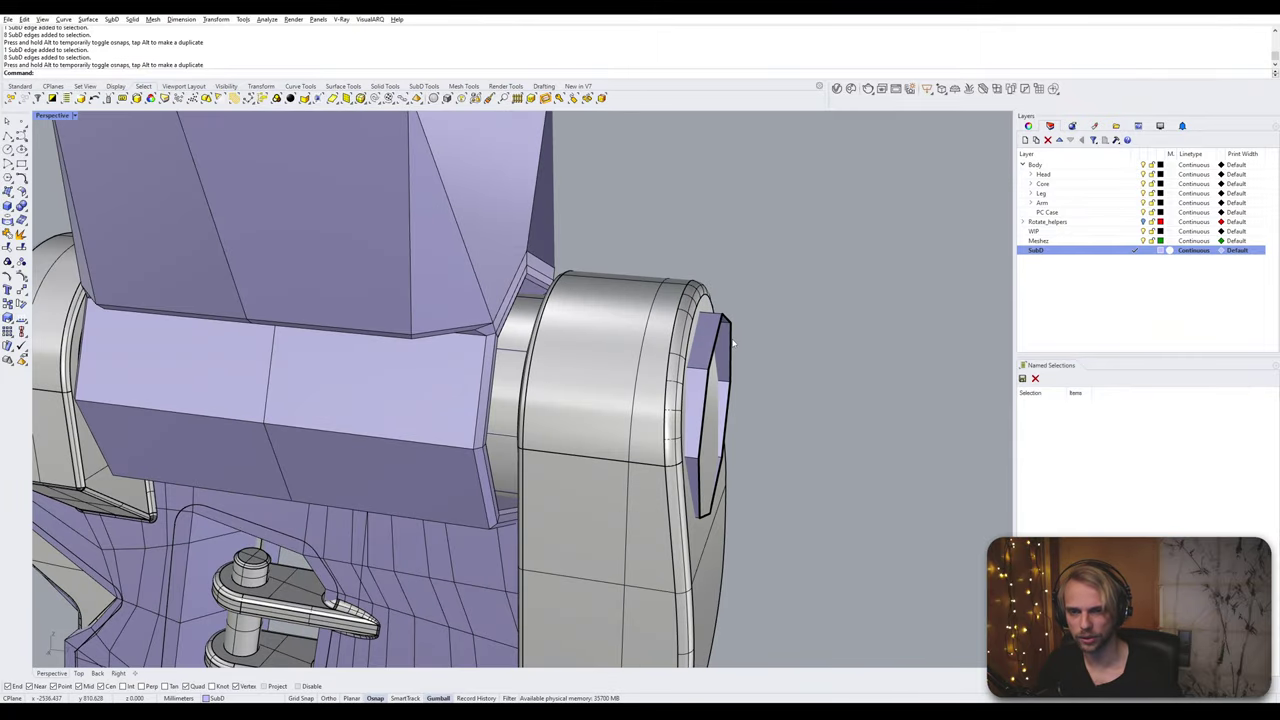
{"action": "double_click", "coordinate": [731, 343]}
{"action": "type", "text": "in"}
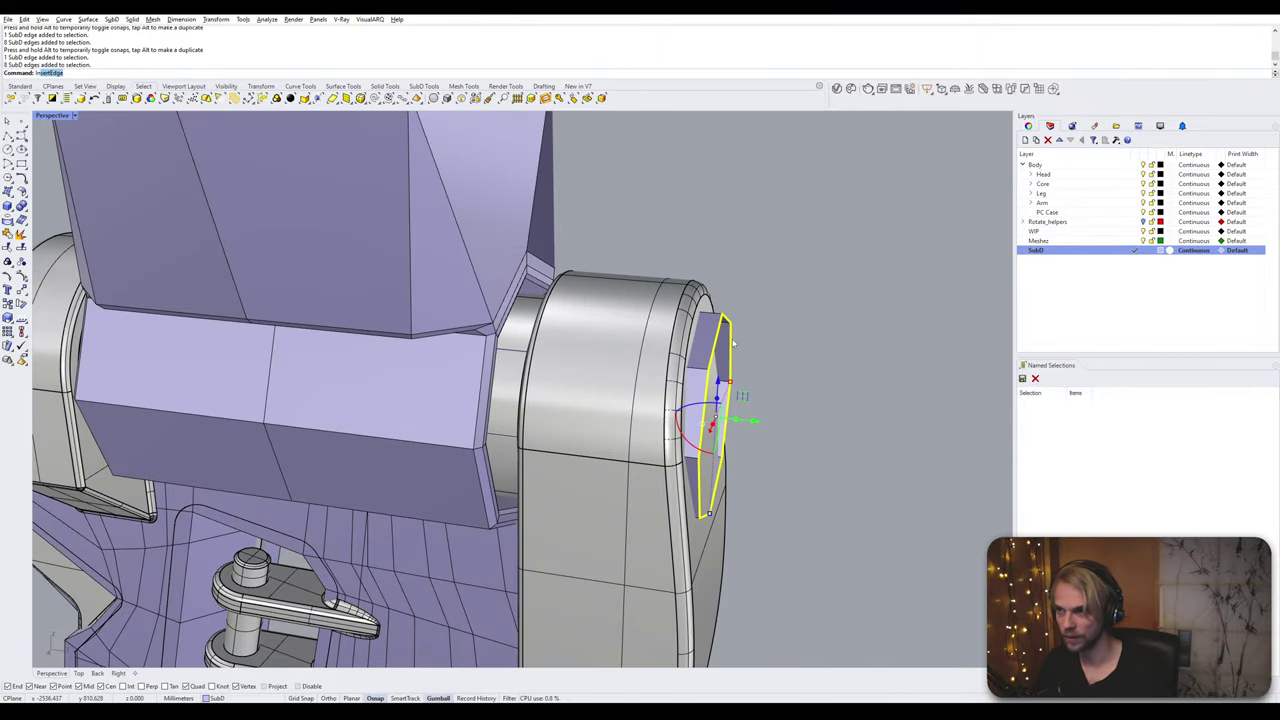
{"action": "key", "text": "Return"}
{"action": "right_click_drag", "start_coordinate": [733, 342], "coordinate": [732, 304]}
{"action": "scroll", "coordinate": [732, 304], "scroll_direction": "up", "scroll_amount": 9}
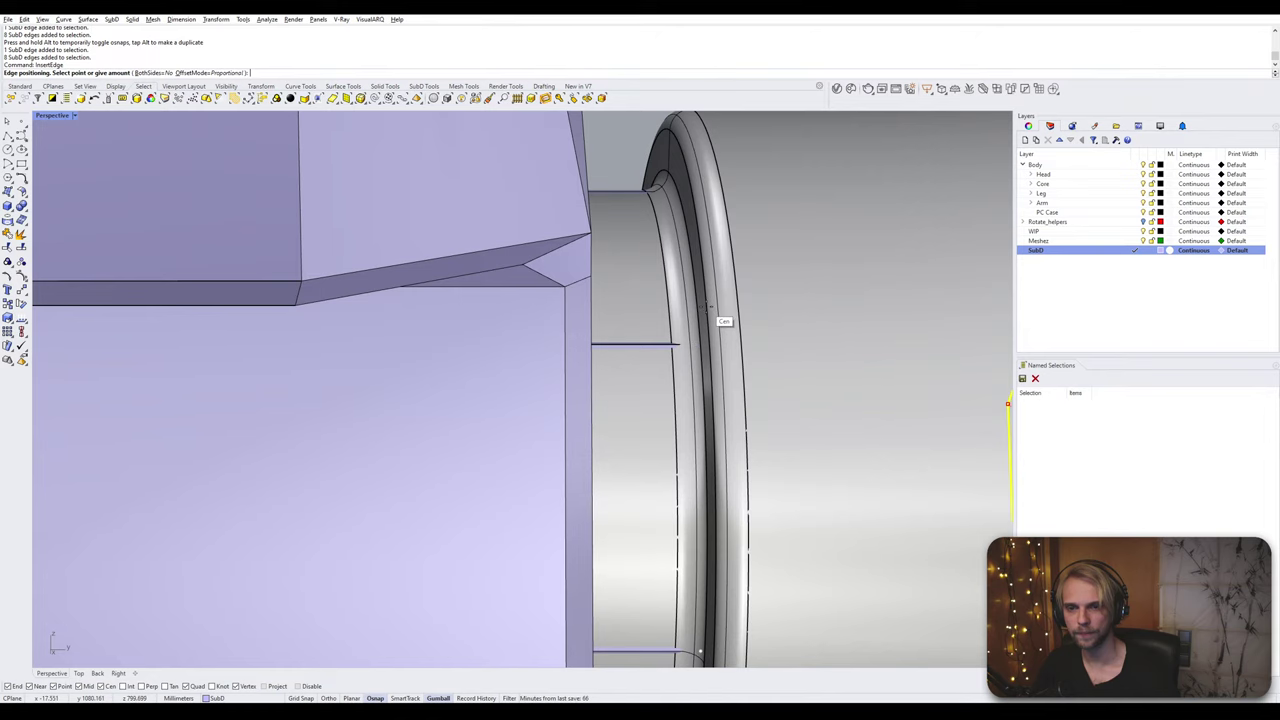
{"action": "left_click", "coordinate": [706, 310]}
{"action": "scroll", "coordinate": [707, 322], "scroll_direction": "down", "scroll_amount": 9}
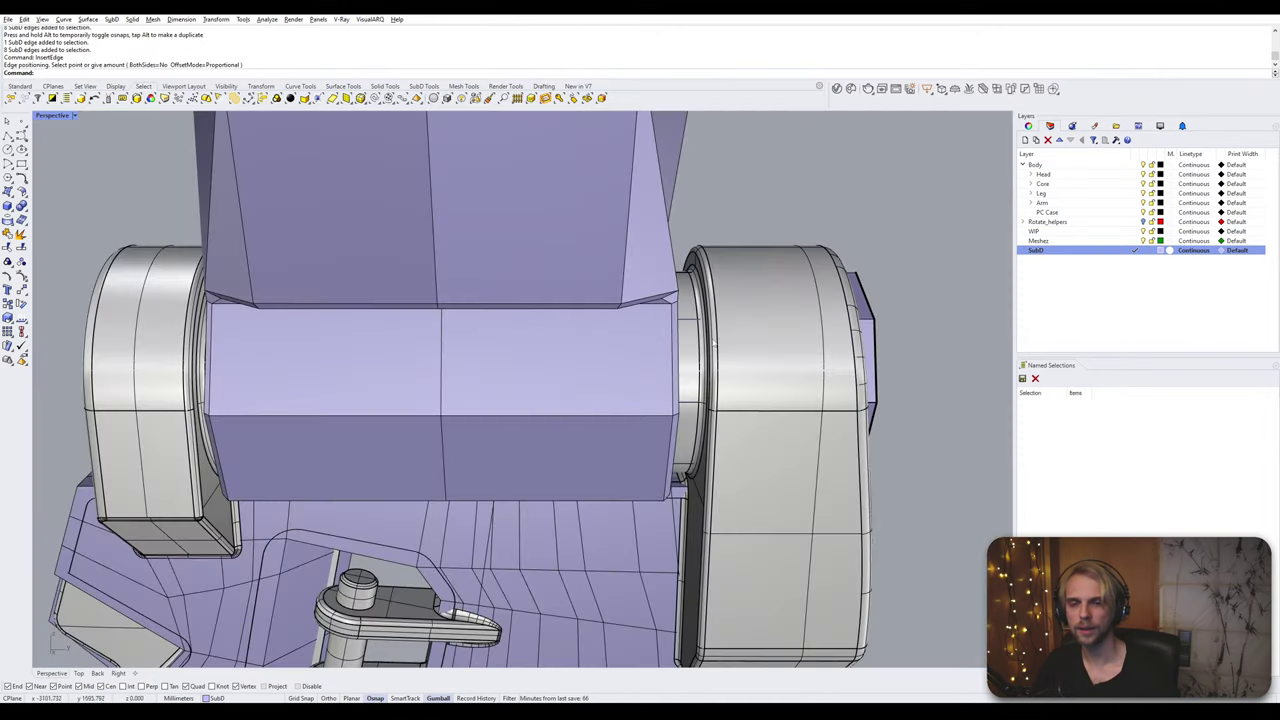
{"action": "right_click_drag", "start_coordinate": [716, 345], "coordinate": [701, 346]}
Step: Lock the grey arm assembly
{"action": "left_click", "coordinate": [664, 325]}
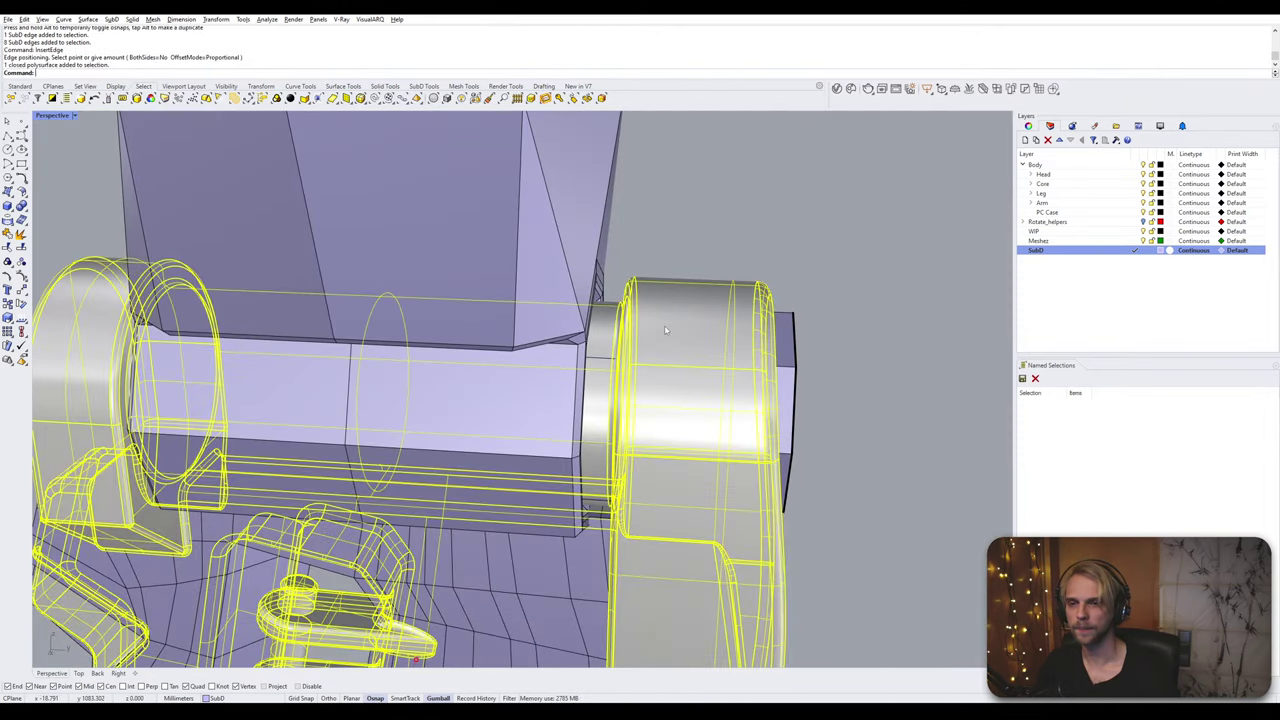
{"action": "type", "text": "Lock"}
{"action": "key", "text": "Return"}
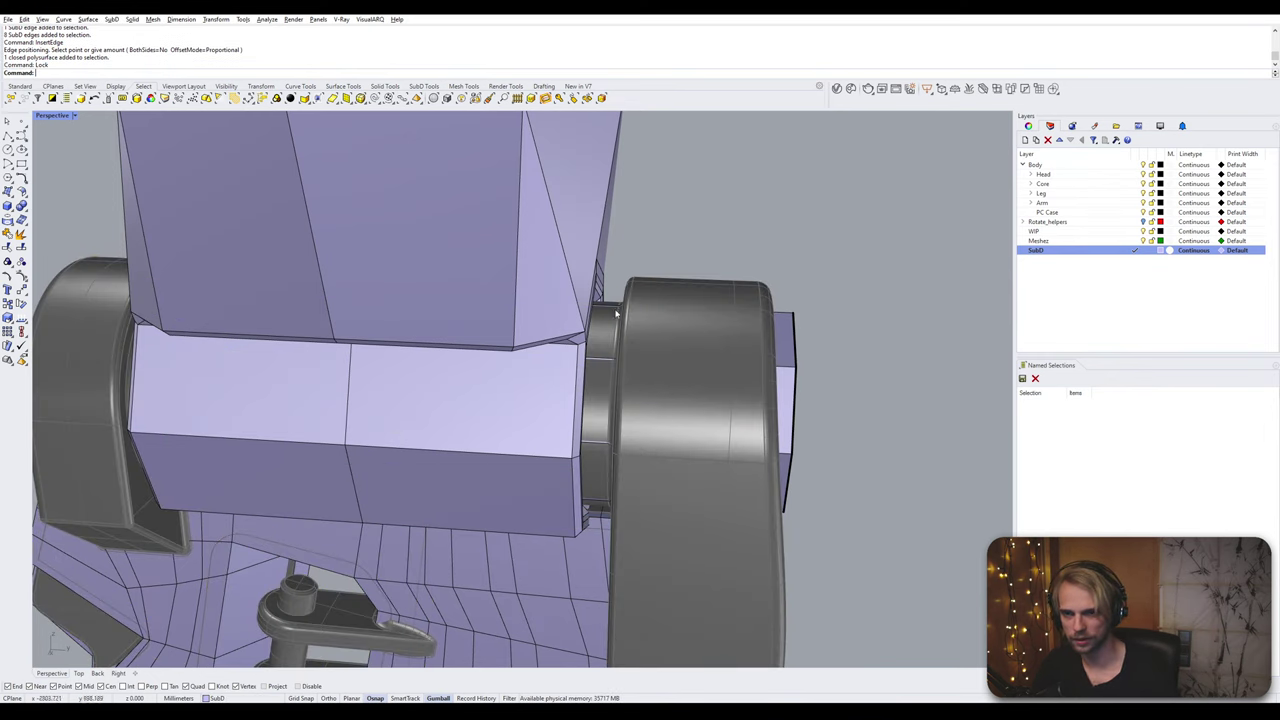
{"action": "left_click", "coordinate": [60, 116]}
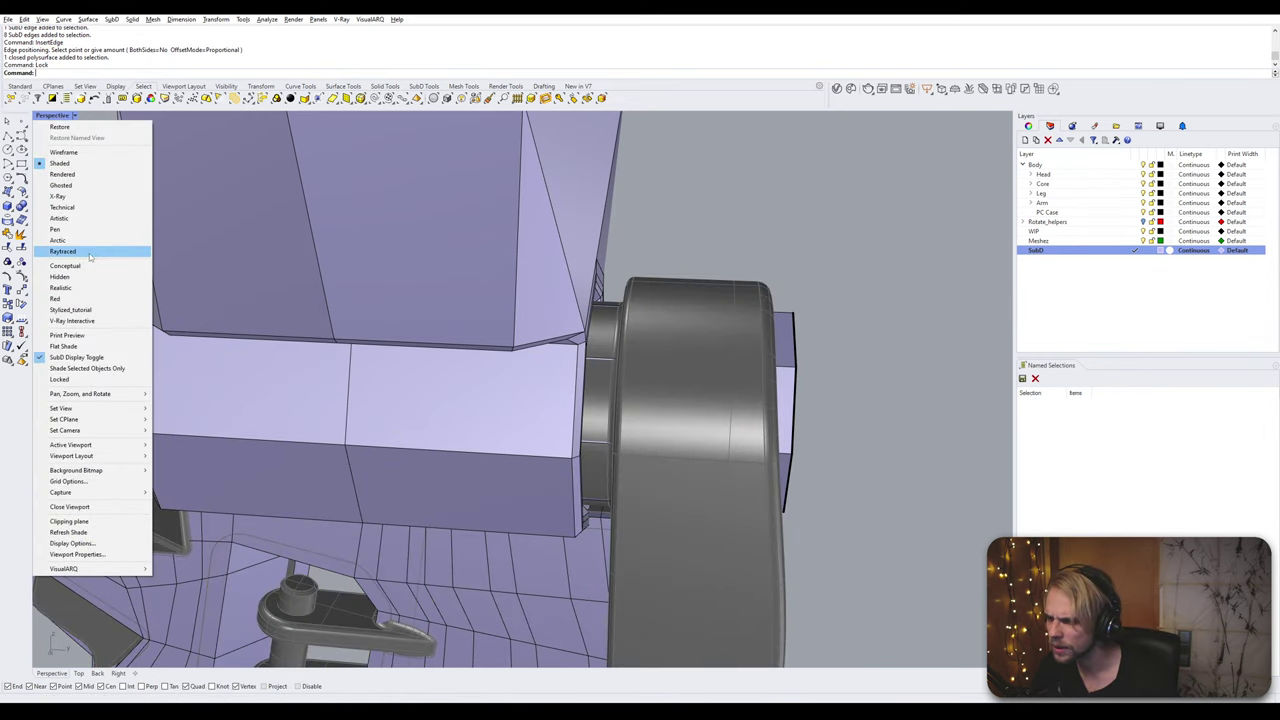
Step: Switch the viewport to Ghosted and select the hexagonal loop inside the cylinder
{"action": "left_click", "coordinate": [60, 185]}
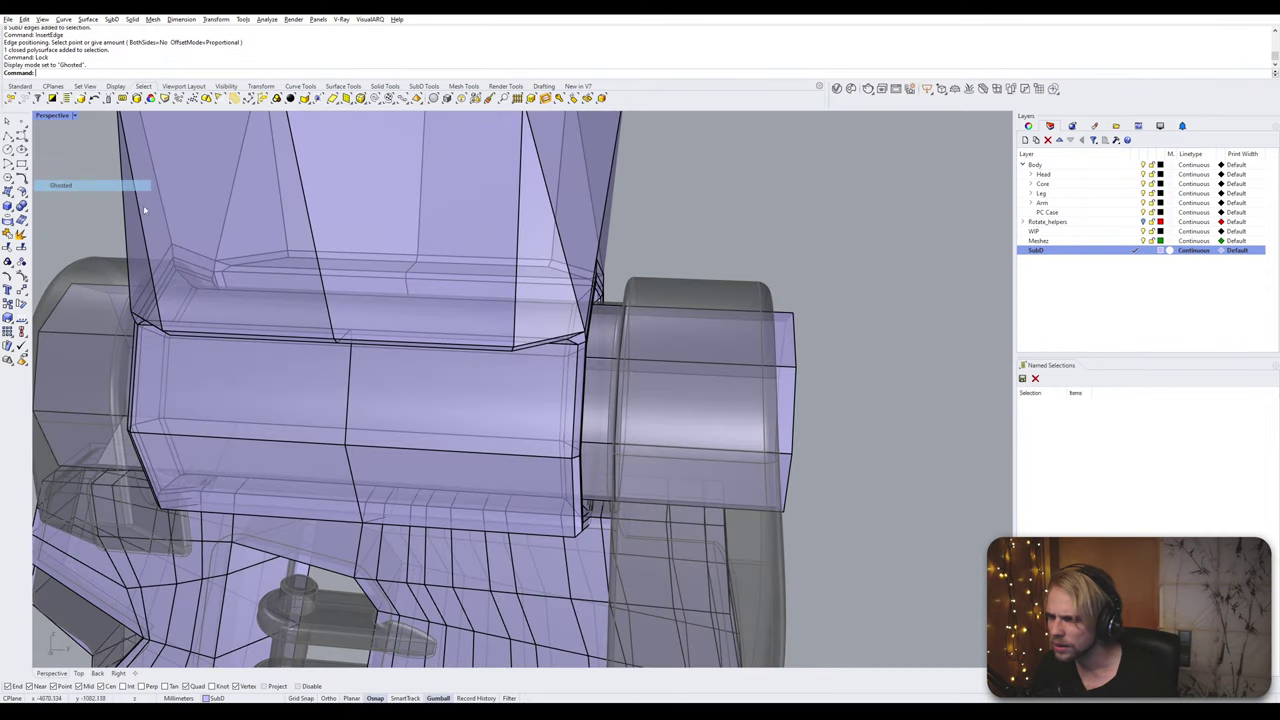
{"action": "right_click_drag", "start_coordinate": [680, 380], "coordinate": [603, 344]}
{"action": "double_click", "coordinate": [423, 316]}
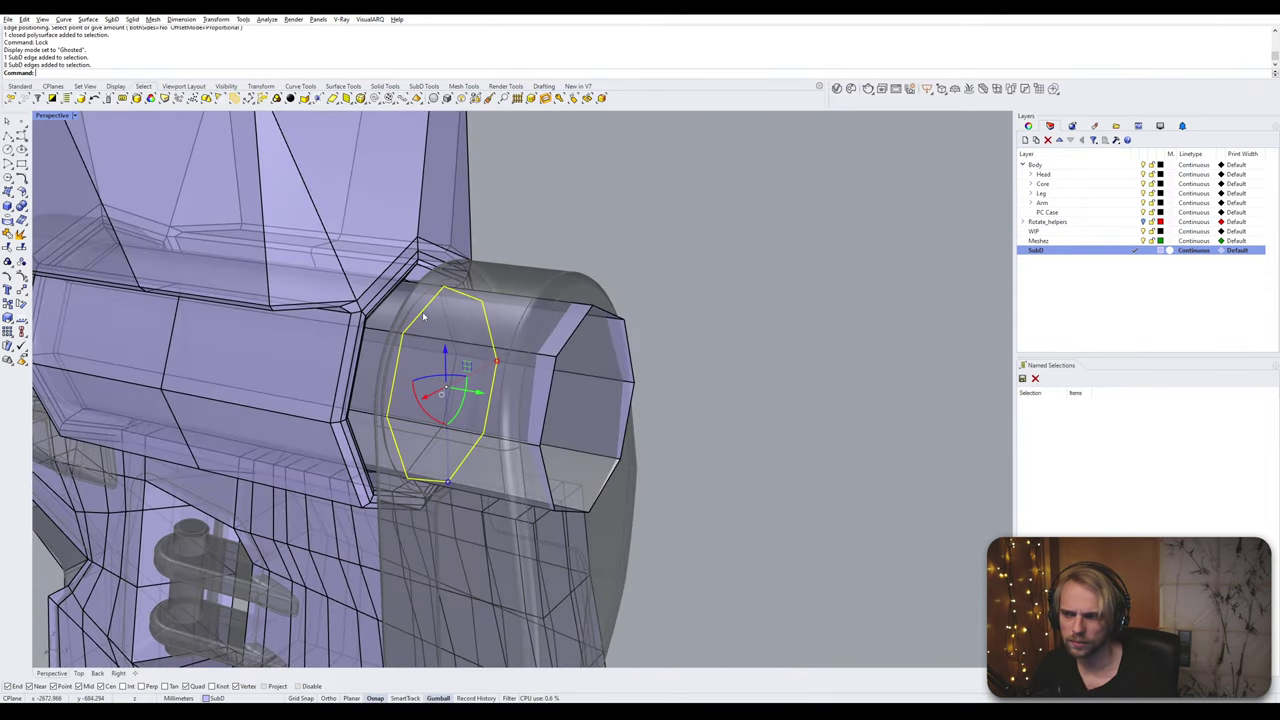
{"action": "right_click_drag", "start_coordinate": [423, 316], "coordinate": [556, 285]}
Step: Insert an edge loop at the hex tube's left end inside the shoulder cylinder
{"action": "type", "text": "InsertEdge"}
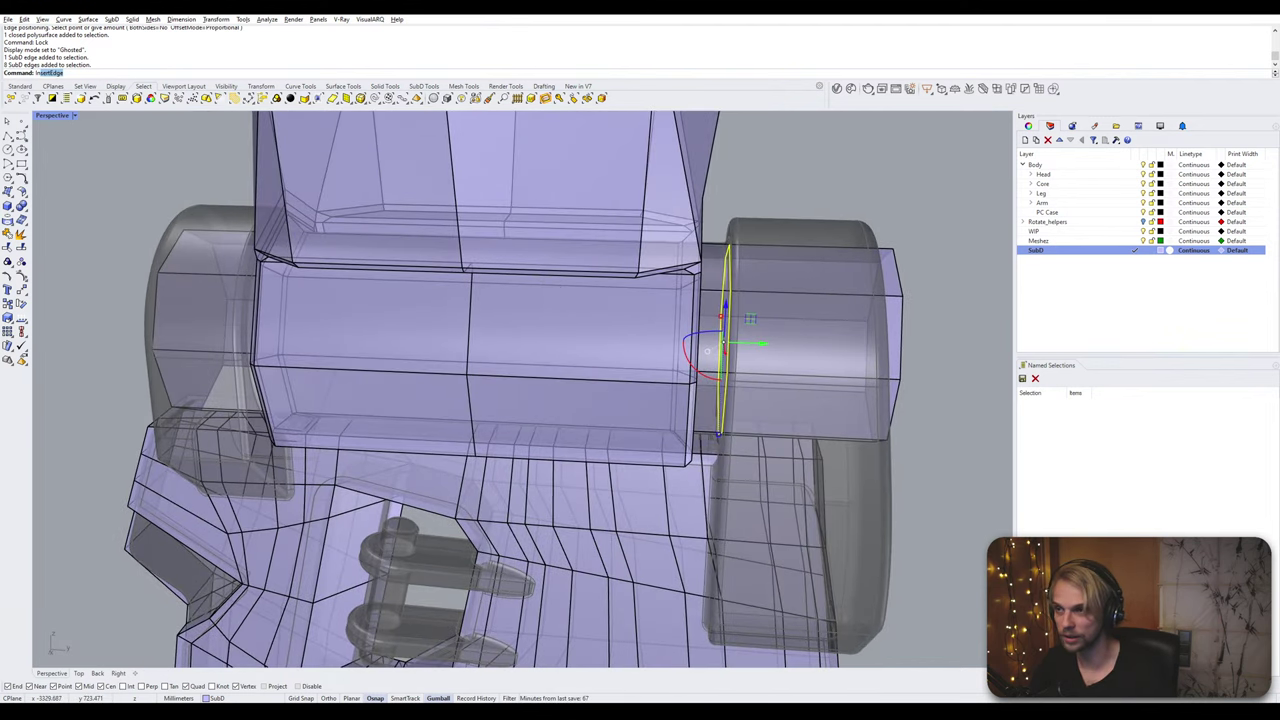
{"action": "key", "text": "Return"}
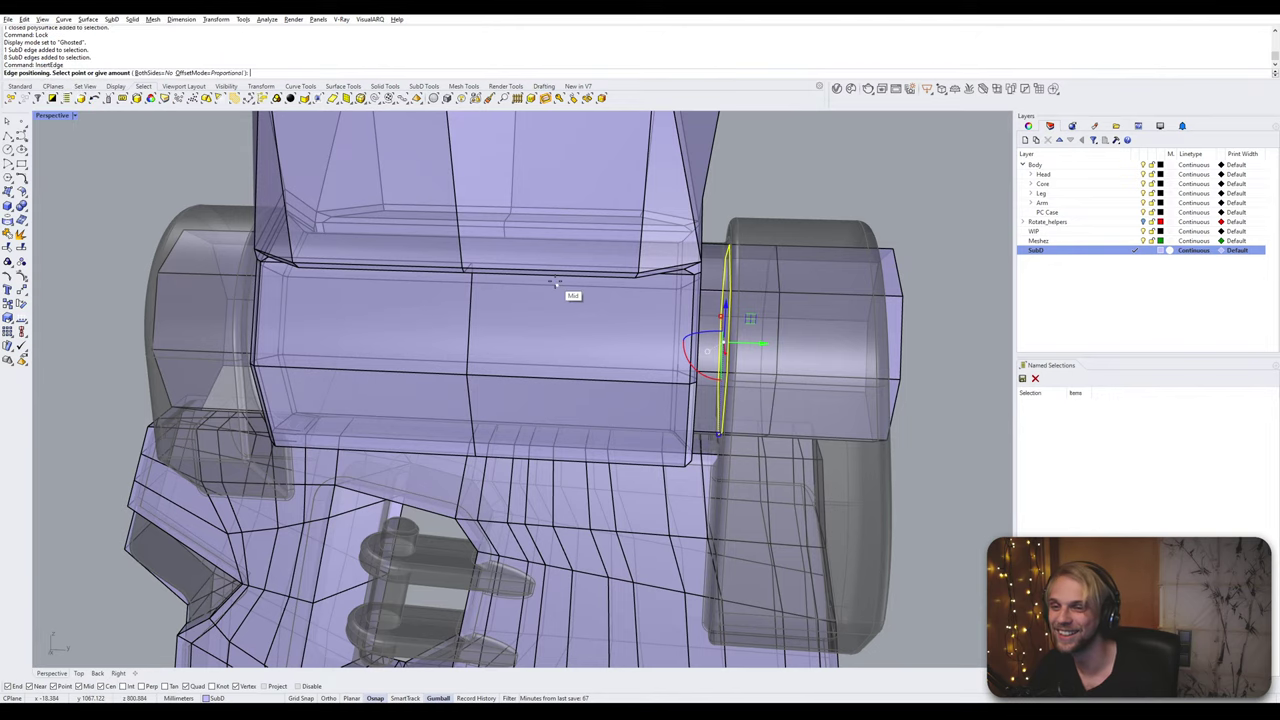
{"action": "right_click_drag", "start_coordinate": [391, 276], "coordinate": [303, 277]}
{"action": "scroll", "coordinate": [446, 208], "scroll_direction": "up", "scroll_amount": 3}
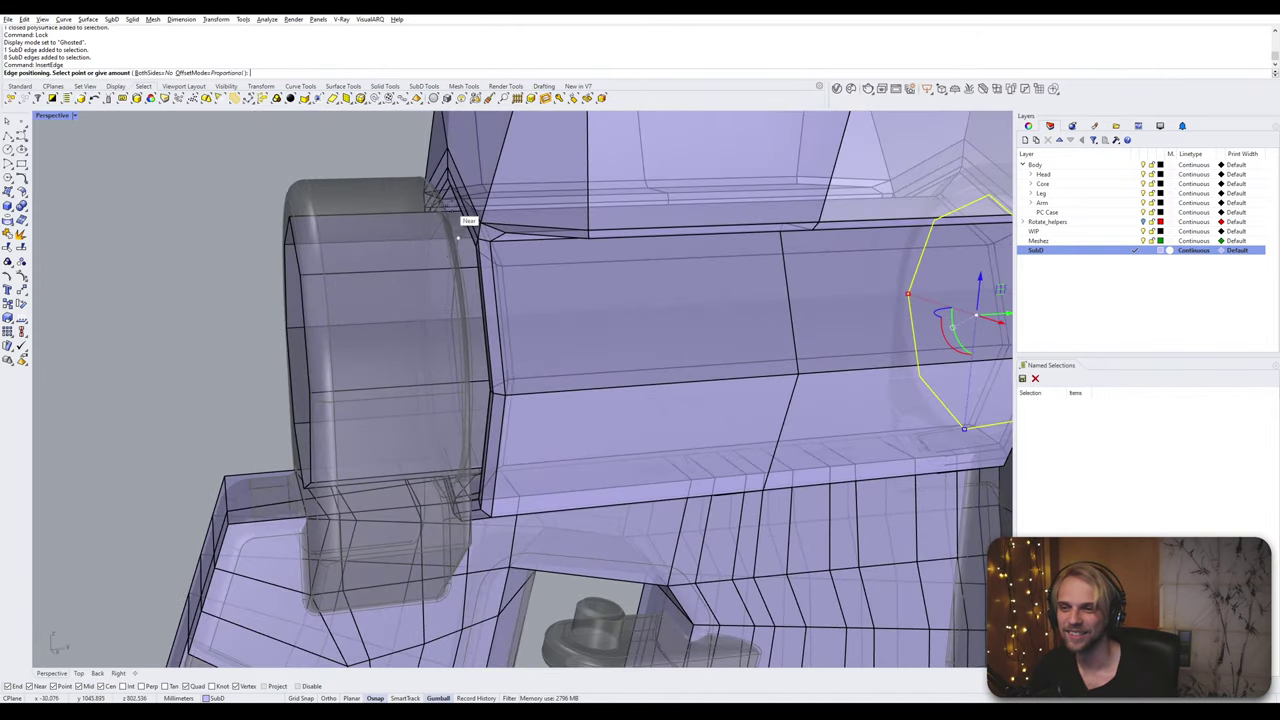
{"action": "right_click_drag", "start_coordinate": [451, 206], "coordinate": [436, 201]}
{"action": "scroll", "coordinate": [343, 206], "scroll_direction": "up", "scroll_amount": 5}
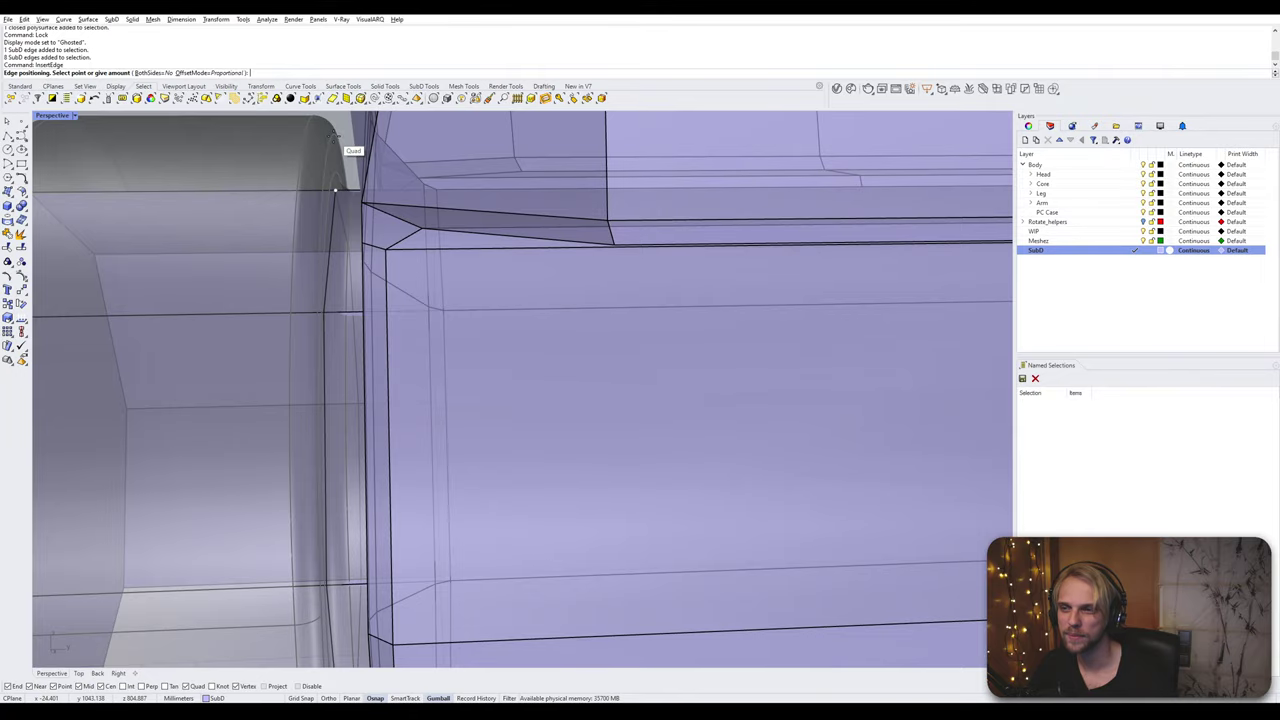
{"action": "left_click", "coordinate": [334, 137]}
{"action": "scroll", "coordinate": [336, 150], "scroll_direction": "down", "scroll_amount": 8}
{"action": "right_click_drag", "start_coordinate": [345, 190], "coordinate": [355, 218]}
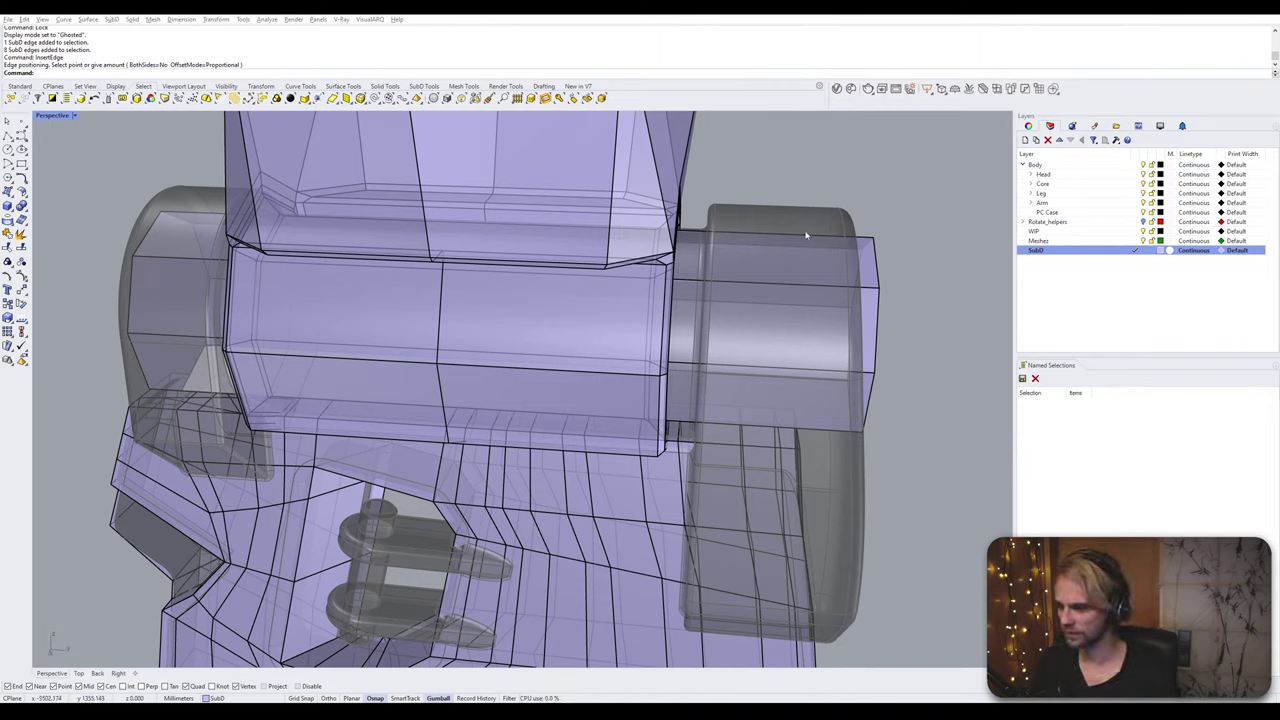
{"action": "right_click_drag", "start_coordinate": [668, 231], "coordinate": [535, 354]}
{"action": "scroll", "coordinate": [367, 304], "scroll_direction": "up", "scroll_amount": 3}
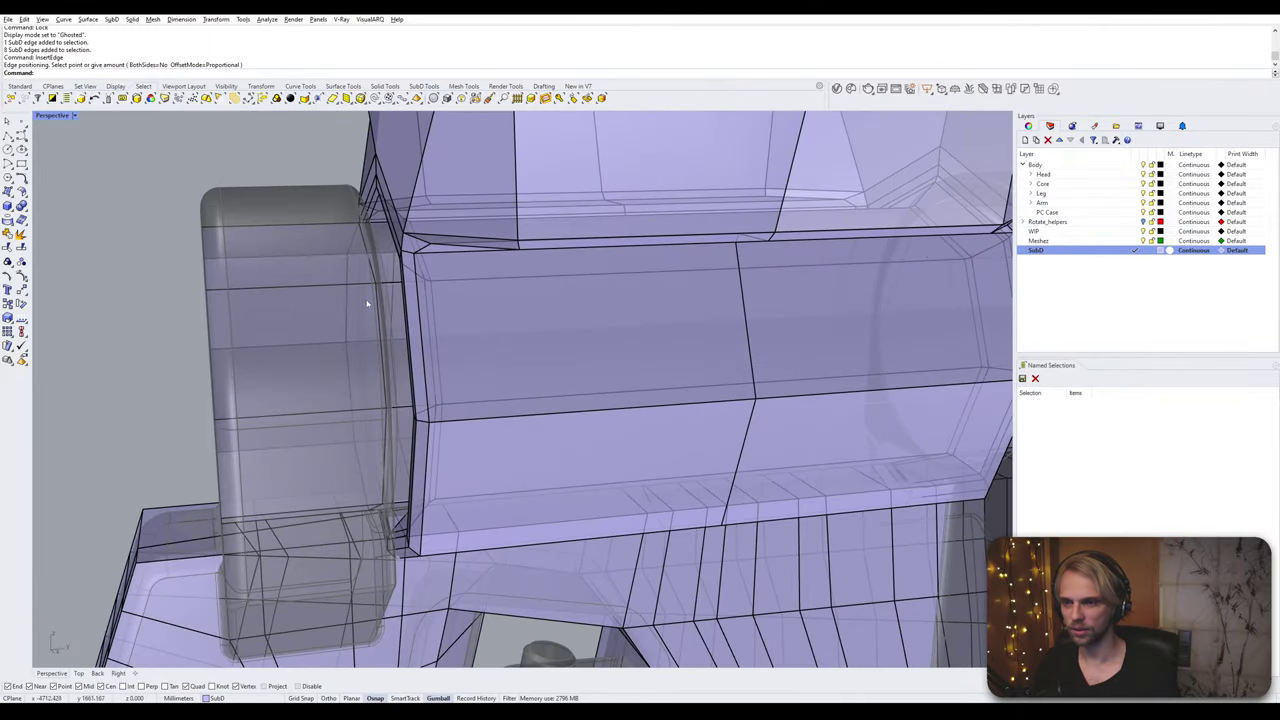
Step: Try picking edges and faces on the left axle end, clearing each selection
{"action": "double_click", "coordinate": [376, 304]}
{"action": "scroll", "coordinate": [378, 304], "scroll_direction": "down", "scroll_amount": 6}
{"action": "right_click_drag", "start_coordinate": [378, 304], "coordinate": [425, 300]}
{"action": "key", "text": "Escape"}
{"action": "scroll", "coordinate": [426, 261], "scroll_direction": "up", "scroll_amount": 3}
{"action": "left_click", "coordinate": [428, 257], "text": "ctrl+shift"}
{"action": "left_click", "coordinate": [438, 308], "text": "ctrl+shift"}
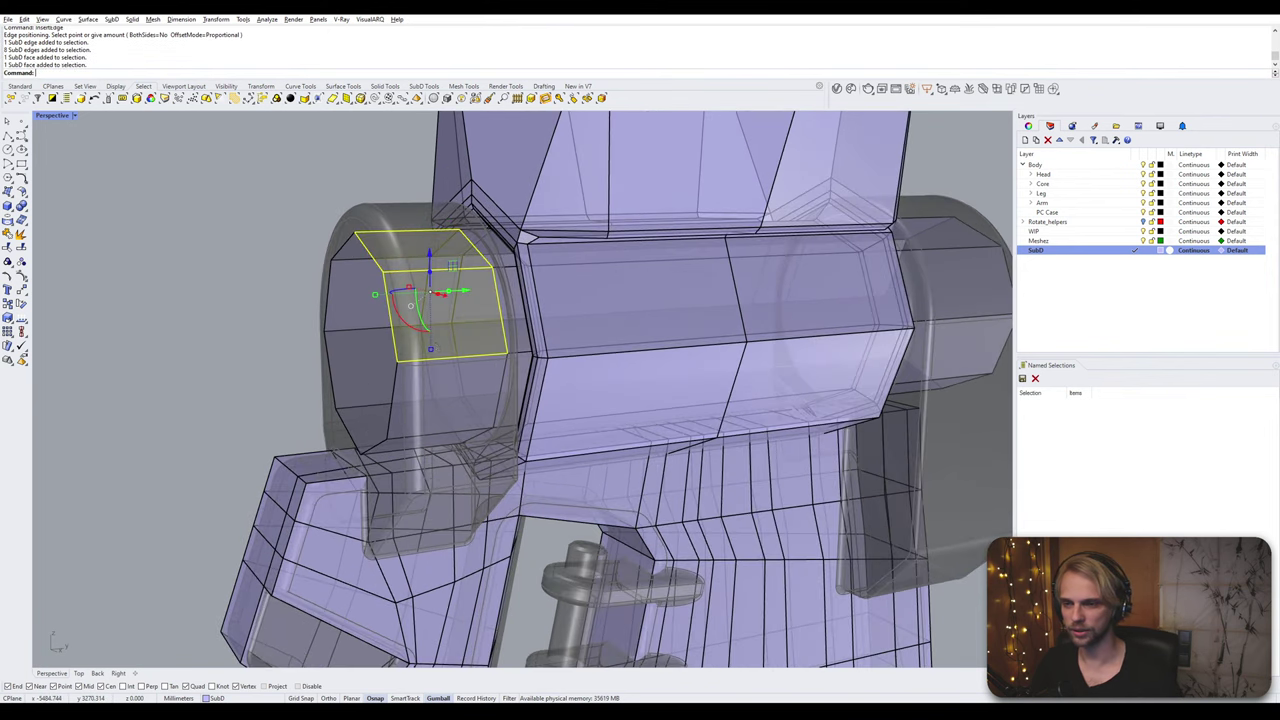
{"action": "left_click", "coordinate": [443, 417], "text": "ctrl+shift"}
{"action": "key", "text": "Escape"}
{"action": "right_click_drag", "start_coordinate": [438, 415], "coordinate": [506, 418]}
{"action": "left_click", "coordinate": [553, 301], "text": "ctrl+shift"}
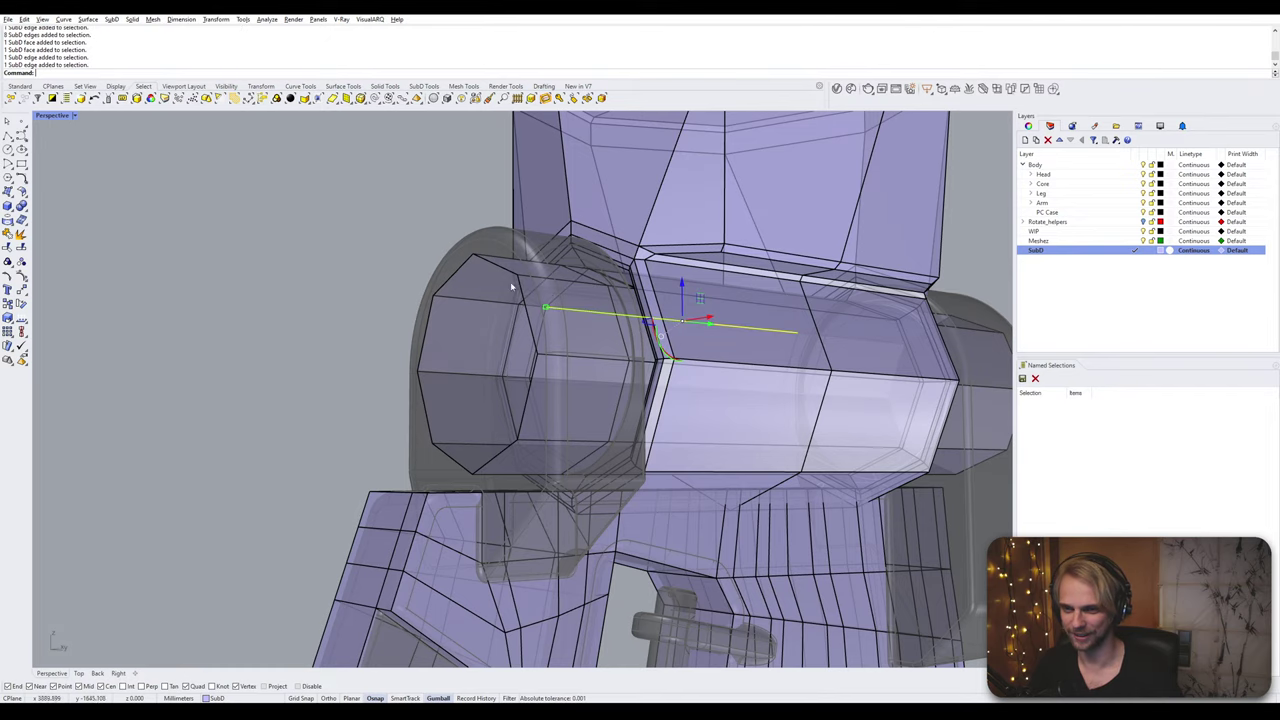
{"action": "key", "text": "Escape"}
{"action": "right_click_drag", "start_coordinate": [511, 283], "coordinate": [266, 280]}
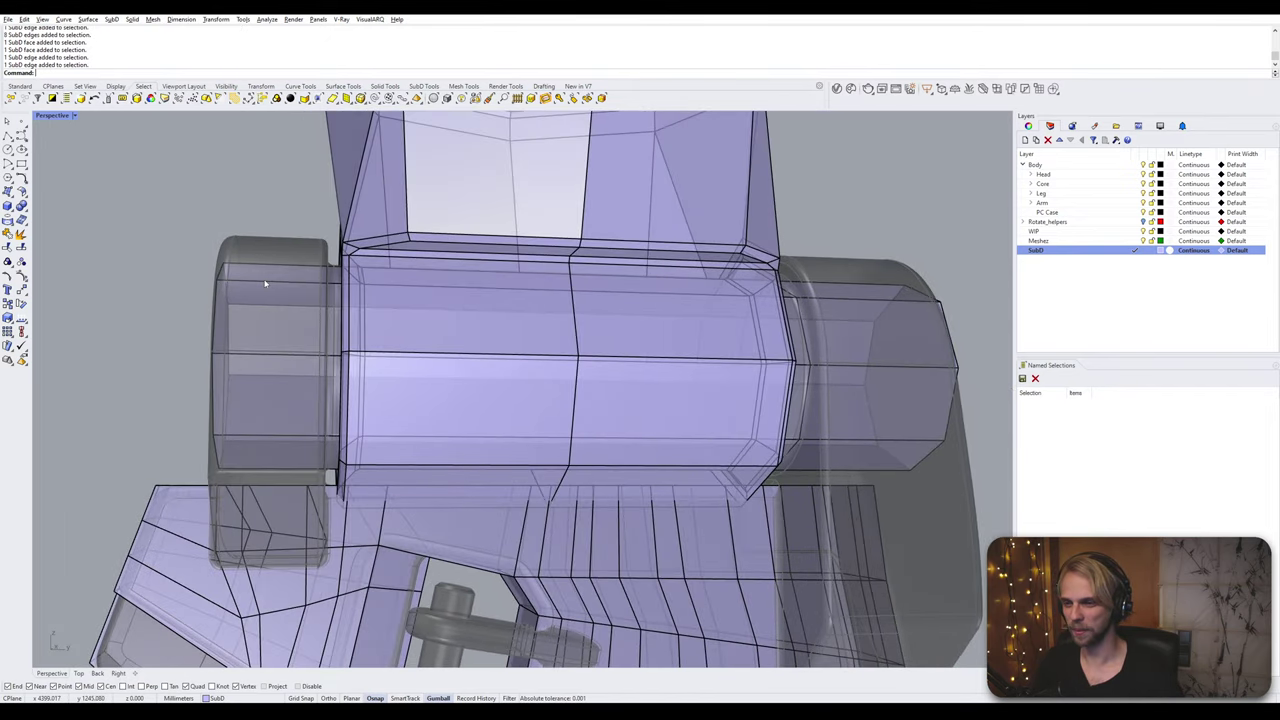
Step: Select the full face rings on both the left and right axle ends
{"action": "left_click", "coordinate": [268, 300]}
{"action": "double_click", "coordinate": [277, 411], "text": "shift"}
{"action": "right_click_drag", "start_coordinate": [788, 384], "coordinate": [506, 415], "text": "shift"}
{"action": "left_click", "coordinate": [627, 374], "text": "ctrl+shift"}
{"action": "double_click", "coordinate": [614, 445], "text": "ctrl+shift"}
{"action": "right_click_drag", "start_coordinate": [610, 461], "coordinate": [598, 438]}
{"action": "scroll", "coordinate": [598, 438], "scroll_direction": "down", "scroll_amount": 3}
{"action": "right_click_drag", "start_coordinate": [457, 448], "coordinate": [617, 400], "text": "shift"}
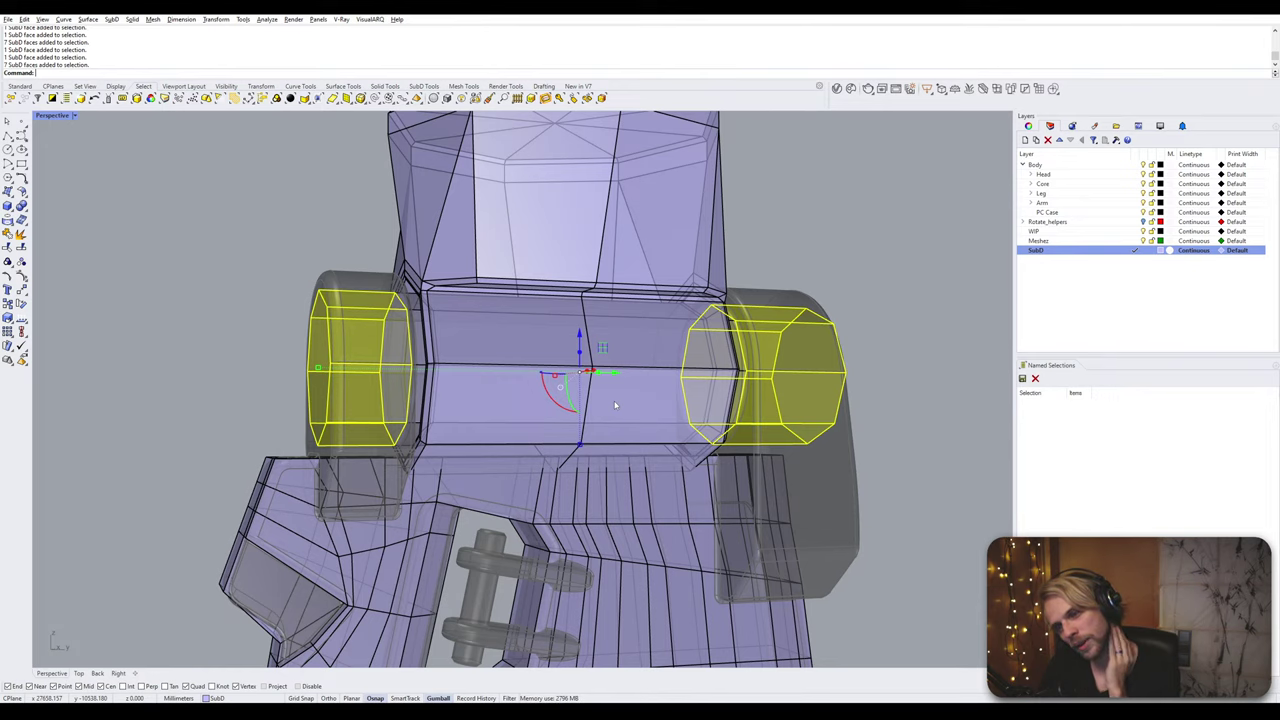
Step: Extract the selected axle-end face rings as separate pieces with ExtractSrf
{"action": "type", "text": "ExtractSrf"}
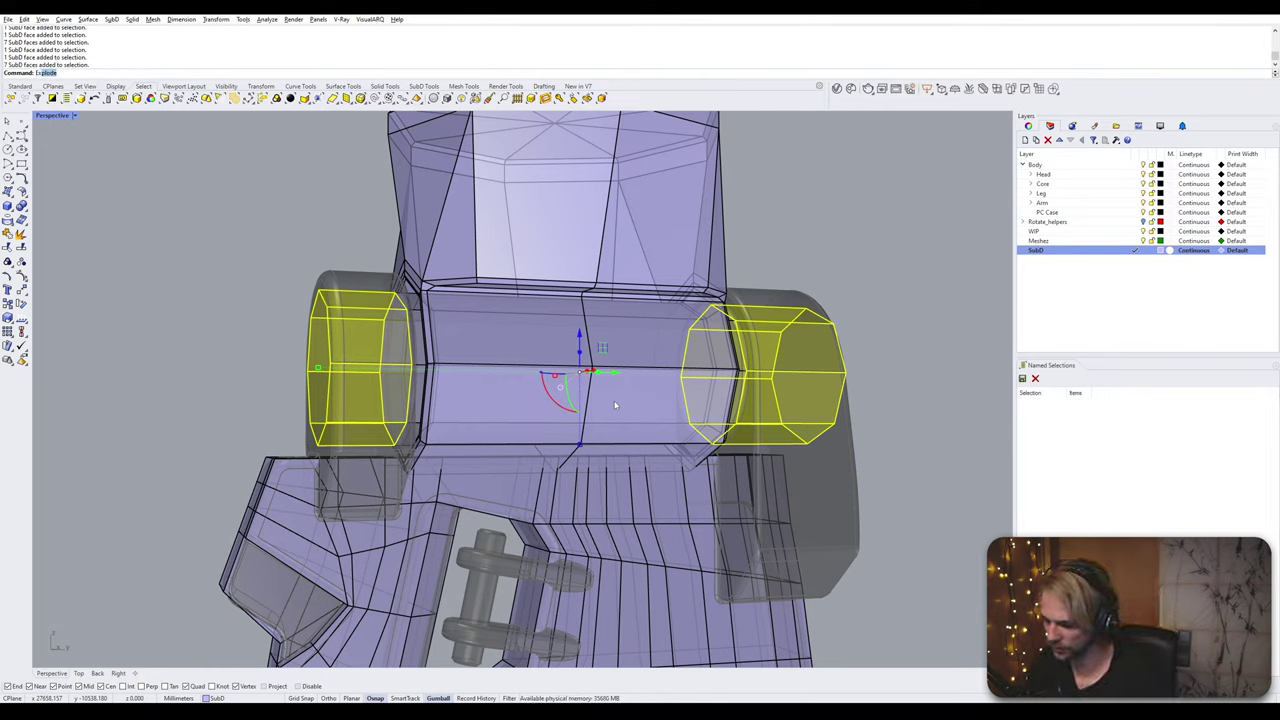
{"action": "key", "text": "Return"}
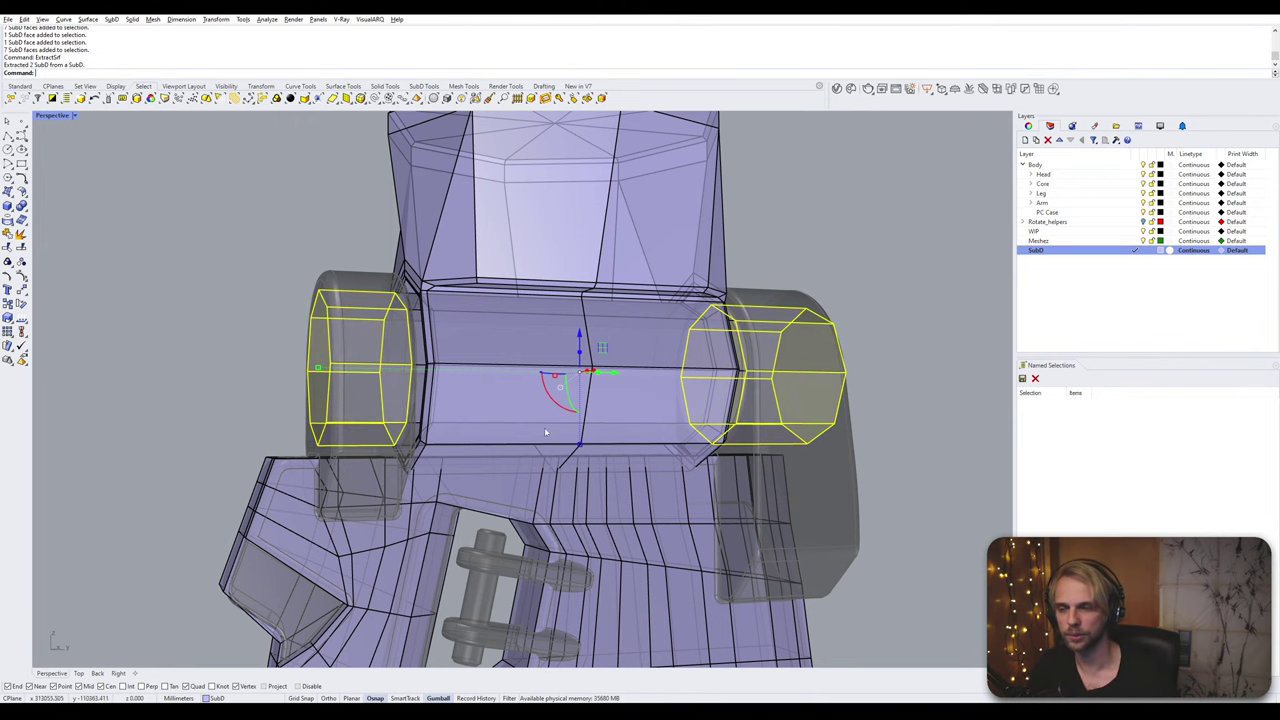
{"action": "mouse_move", "coordinate": [277, 366]}
{"action": "right_mouse_down"}
{"action": "mouse_move", "coordinate": [354, 374]}
{"action": "mouse_move", "coordinate": [271, 343]}
{"action": "right_mouse_up"}
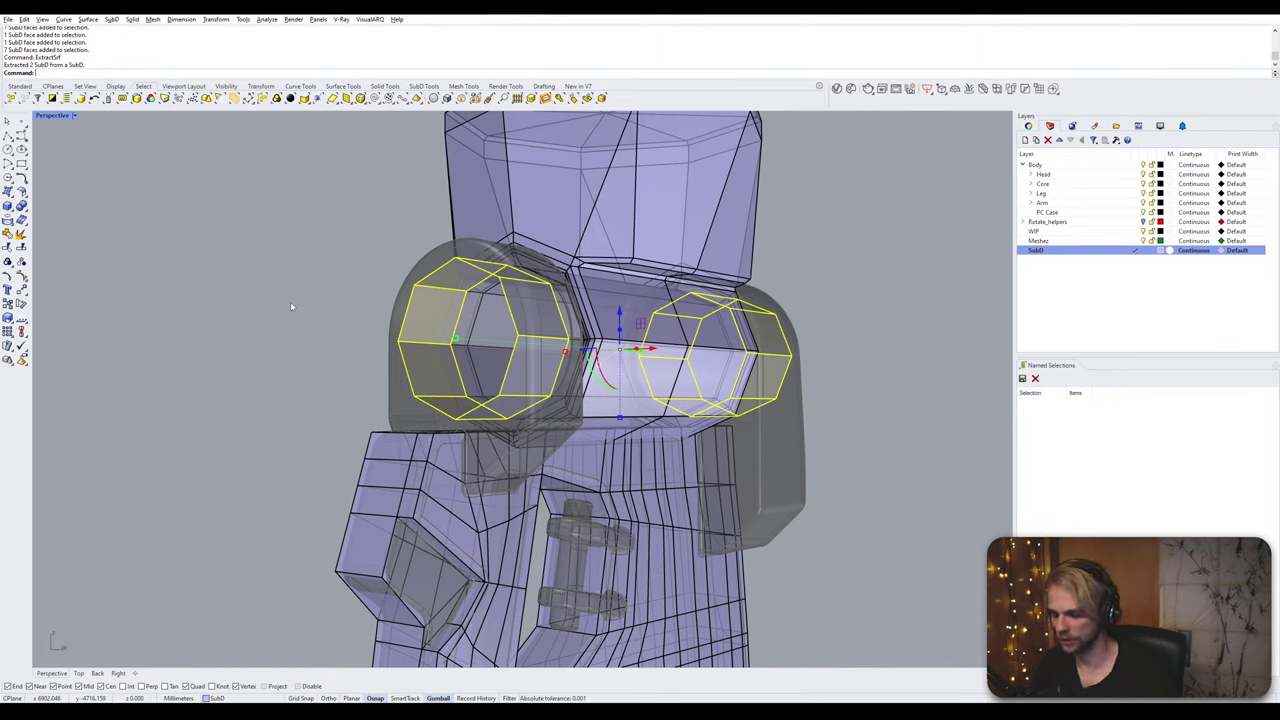
Step: Trial-offset the axle-end faces at distances 1 and 2, undoing each
{"action": "type", "text": "OffsetSubD"}
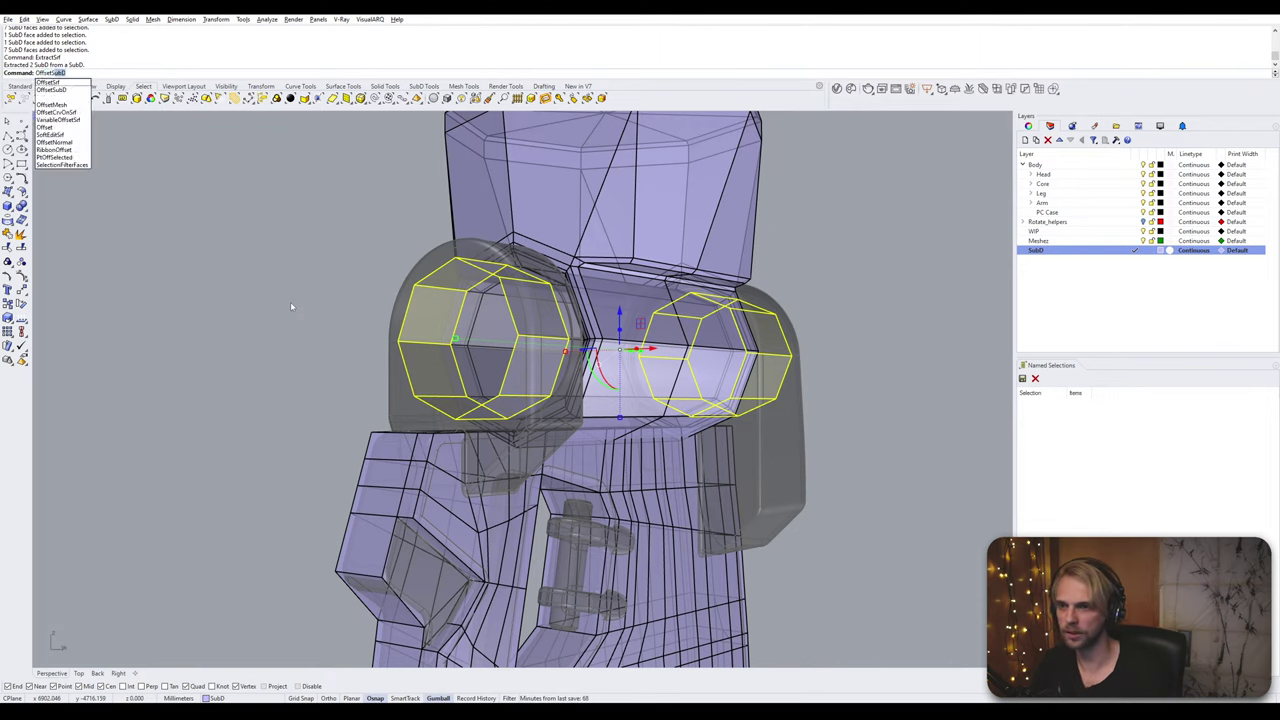
{"action": "key", "text": "Return"}
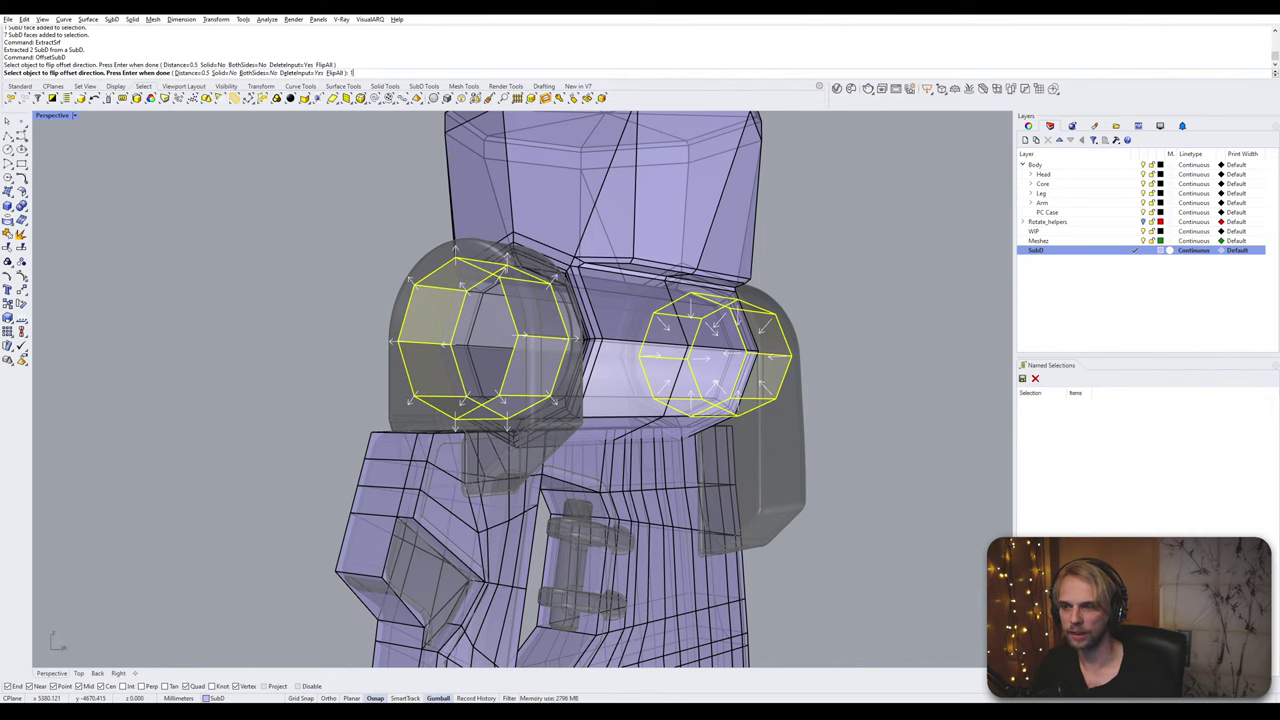
{"action": "type", "text": "1"}
{"action": "key", "text": "Return"}
{"action": "key", "text": "Return"}
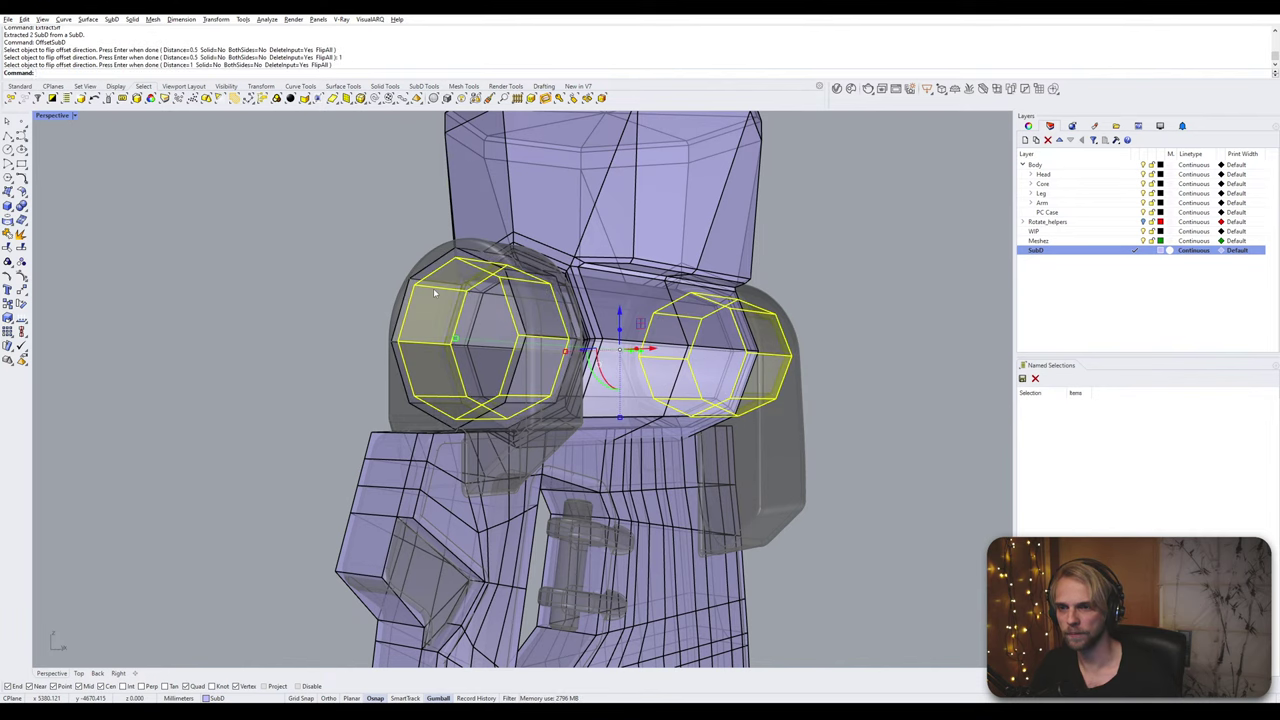
{"action": "key", "text": "ctrl+z"}
{"action": "key", "text": "Return"}
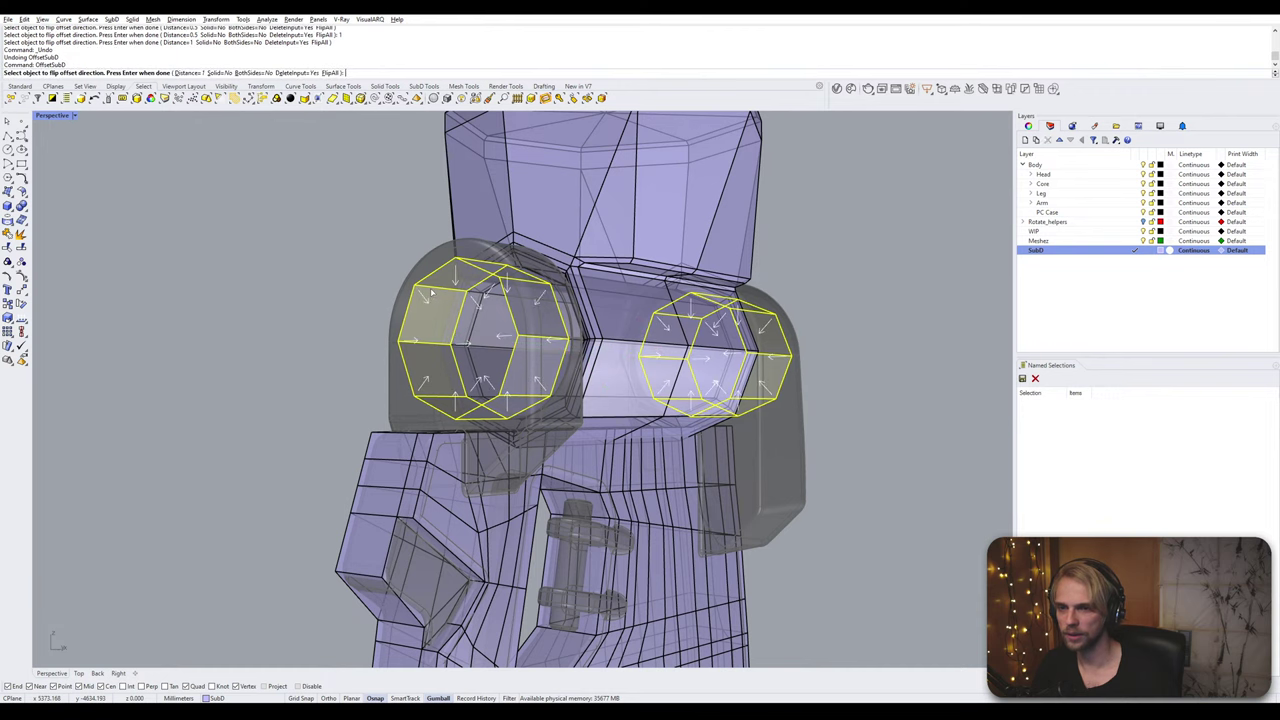
{"action": "key", "text": "Return"}
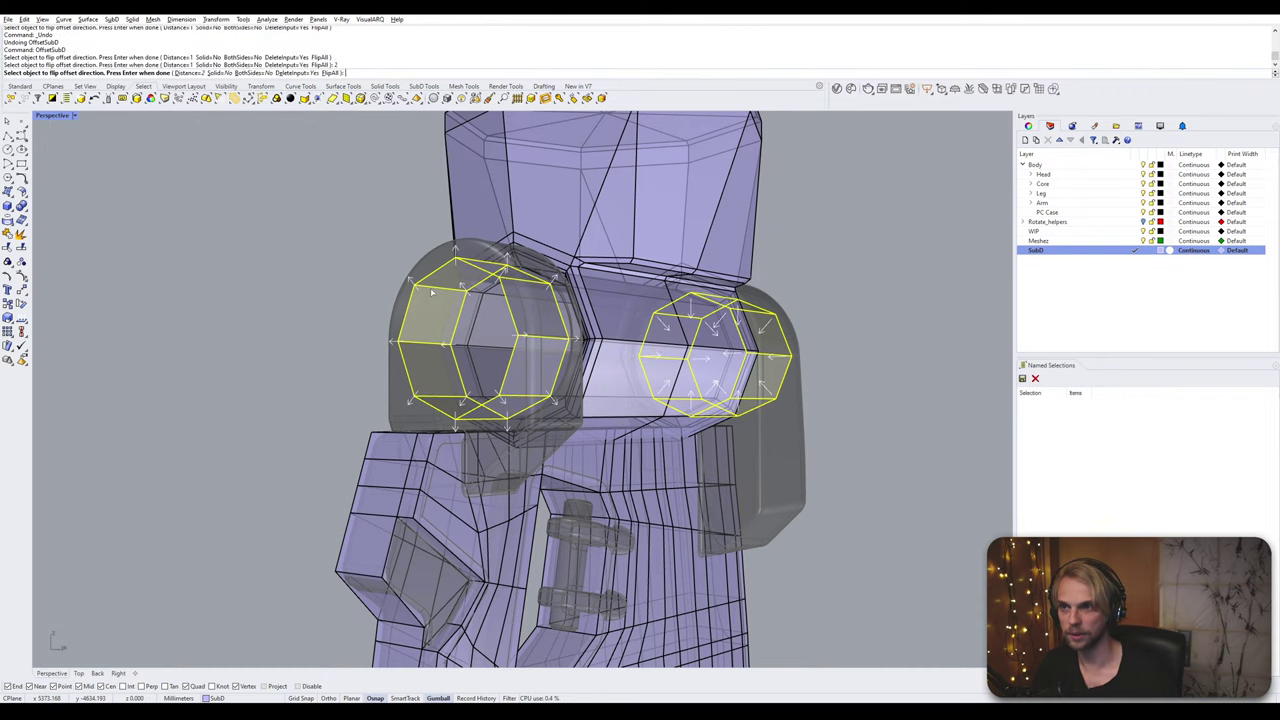
{"action": "key", "text": "Return"}
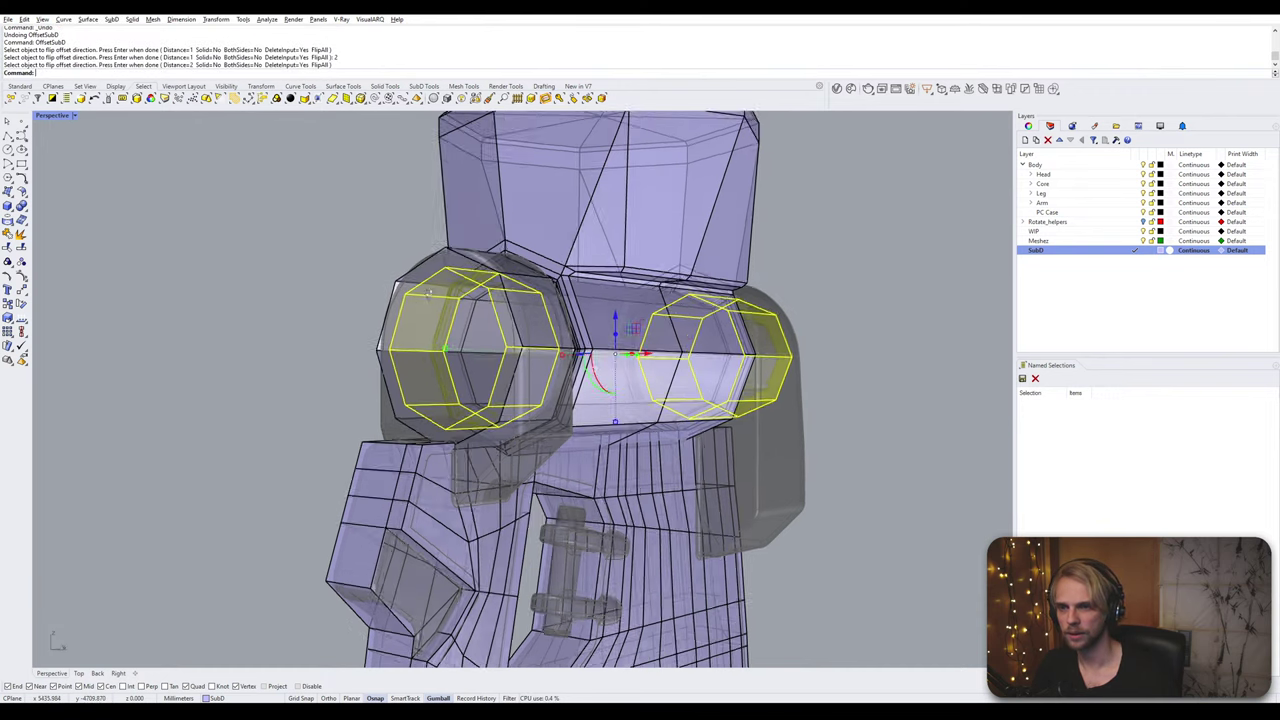
{"action": "key", "text": "Tab"}
{"action": "key", "text": "Tab"}
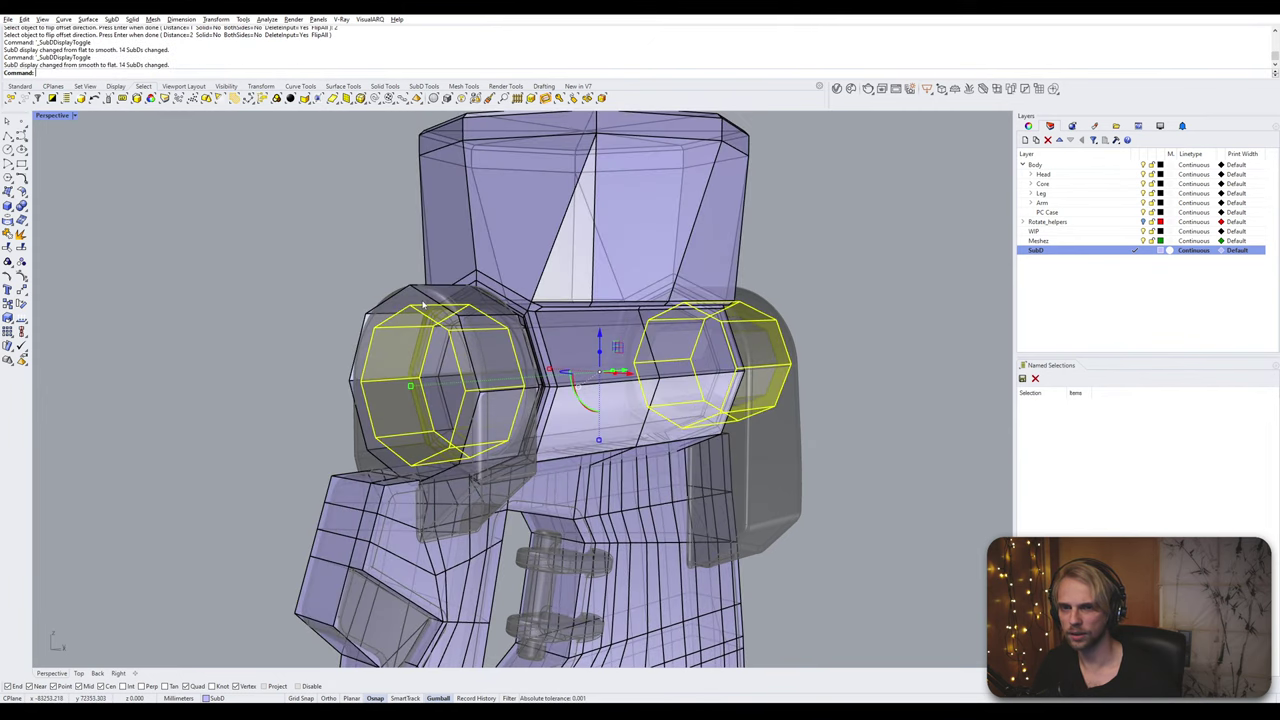
{"action": "key", "text": "ctrl+z"}
Step: Offset both axle-end cages outward by 3, flipping the left one, shown smooth
{"action": "key", "text": "Return"}
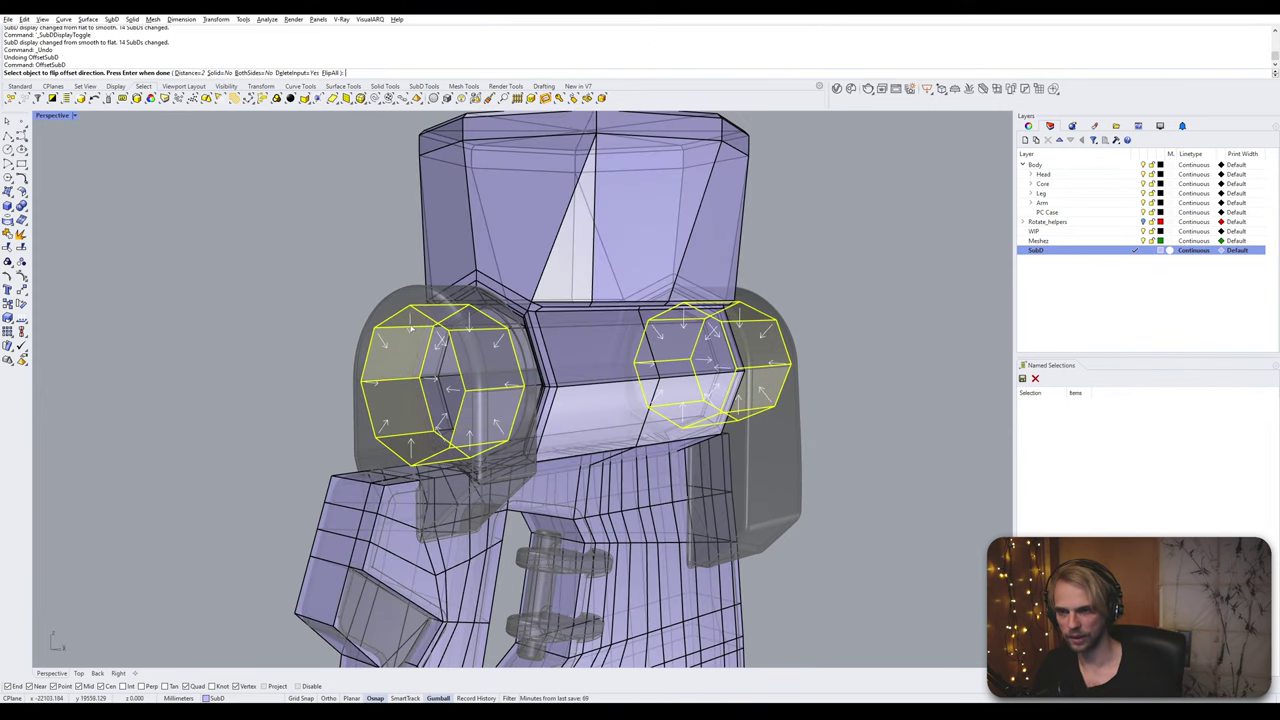
{"action": "left_click", "coordinate": [410, 328]}
{"action": "type", "text": "3"}
{"action": "key", "text": "Return"}
{"action": "key", "text": "Return"}
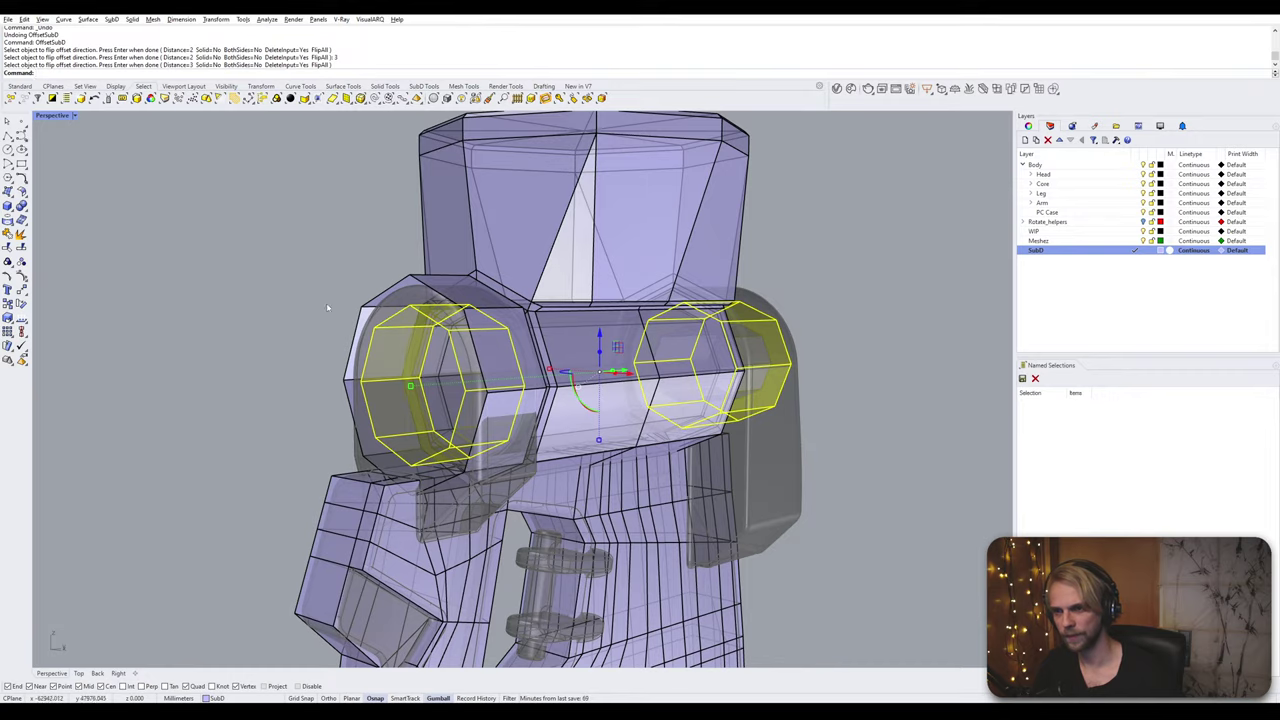
{"action": "key", "text": "Tab"}
{"action": "scroll", "coordinate": [230, 295], "scroll_direction": "down", "scroll_amount": 6}
{"action": "right_click_drag", "start_coordinate": [230, 296], "coordinate": [569, 320]}
{"action": "scroll", "coordinate": [477, 340], "scroll_direction": "up", "scroll_amount": 3}
{"action": "scroll", "coordinate": [468, 312], "scroll_direction": "up", "scroll_amount": 2}
Step: Delete the open inner cylinder and select the long cylinder through the shoulder
{"action": "left_click", "coordinate": [490, 330]}
{"action": "left_click", "coordinate": [515, 346]}
{"action": "key", "text": "Delete"}
{"action": "left_click", "coordinate": [533, 323]}
{"action": "left_click", "coordinate": [602, 300]}
{"action": "left_click", "coordinate": [491, 300]}
Step: Restore the small cylinder and offset it outward by 6 into a thick-walled tube
{"action": "left_click", "coordinate": [628, 309]}
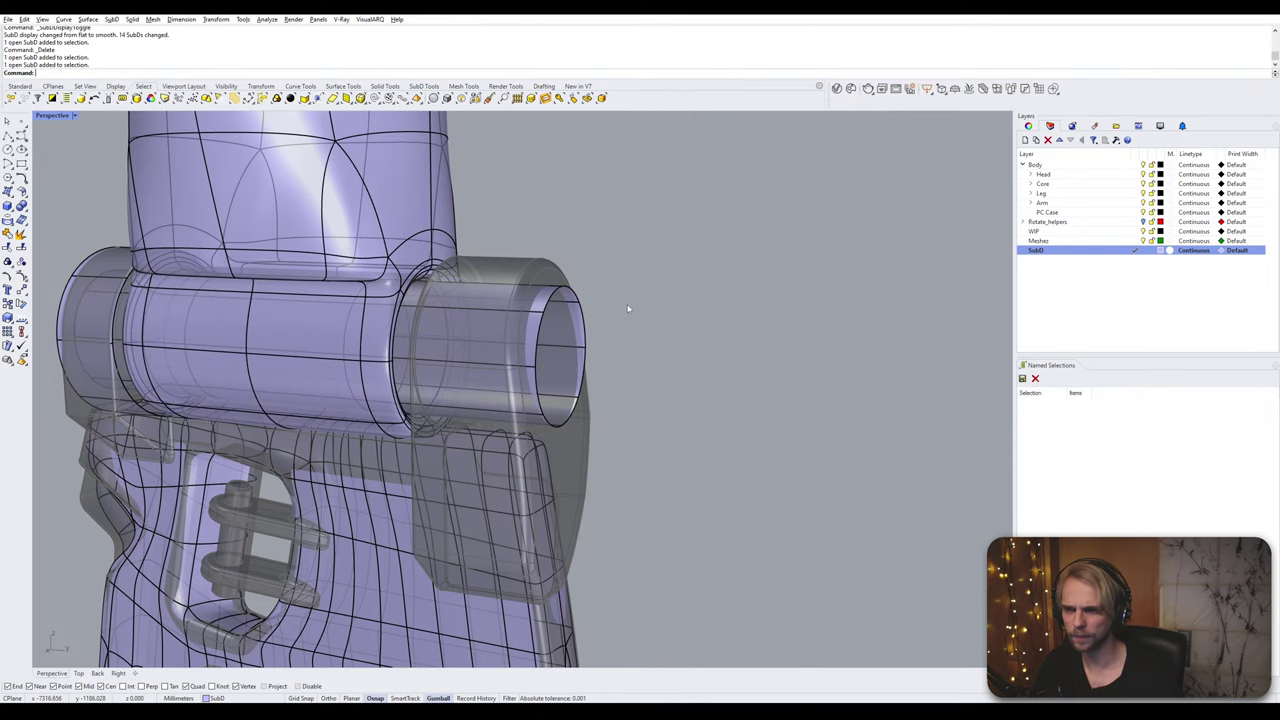
{"action": "key", "text": "ctrl+z"}
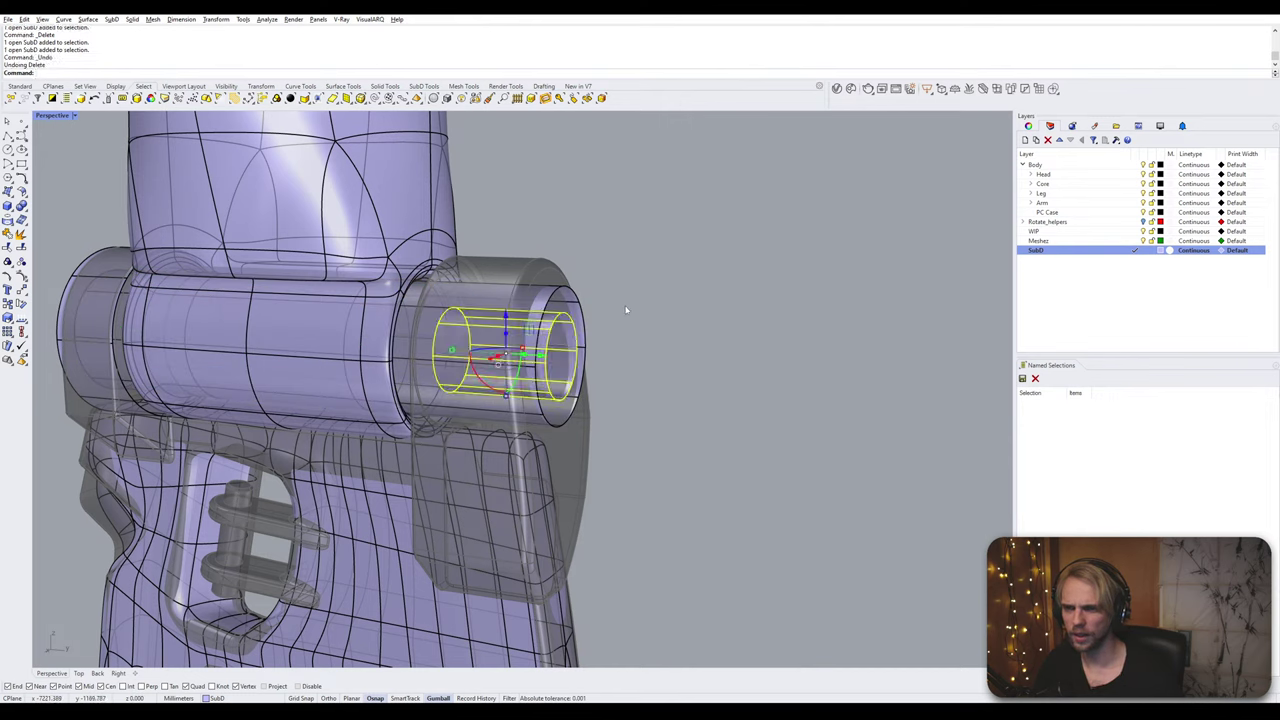
{"action": "right_click", "coordinate": [625, 310]}
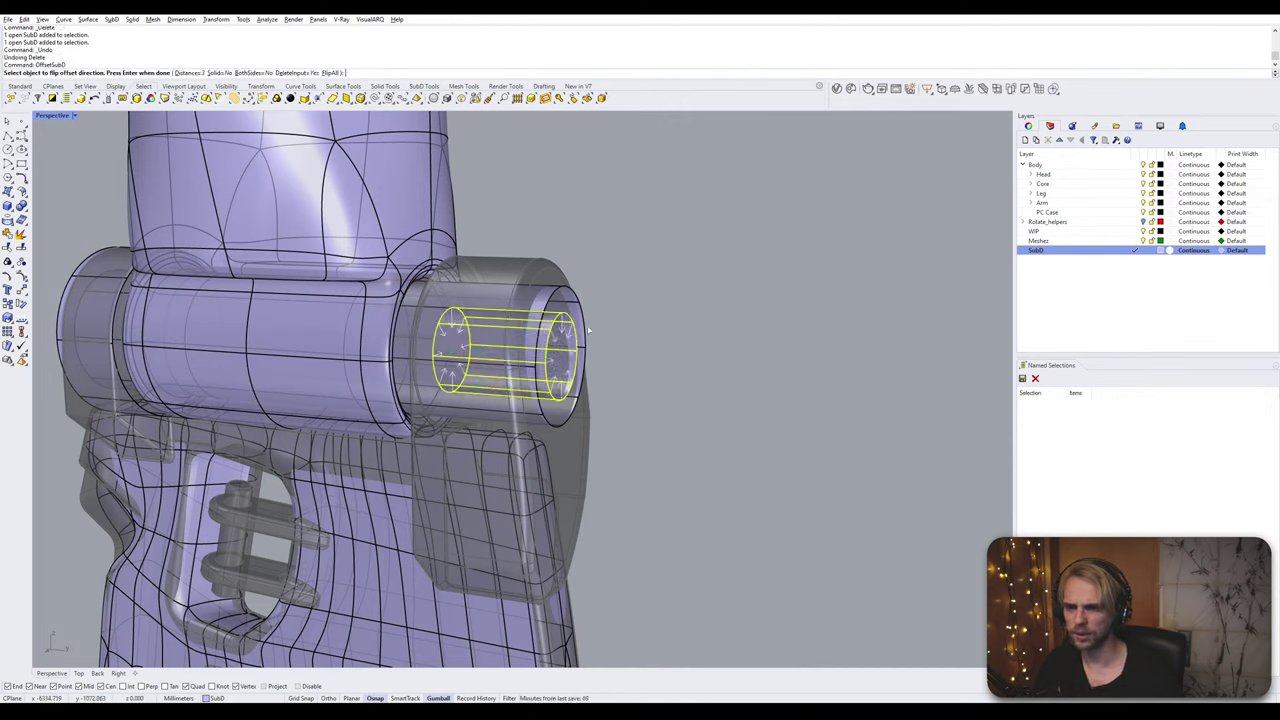
{"action": "left_click", "coordinate": [562, 348]}
{"action": "type", "text": "6"}
{"action": "key", "text": "Return"}
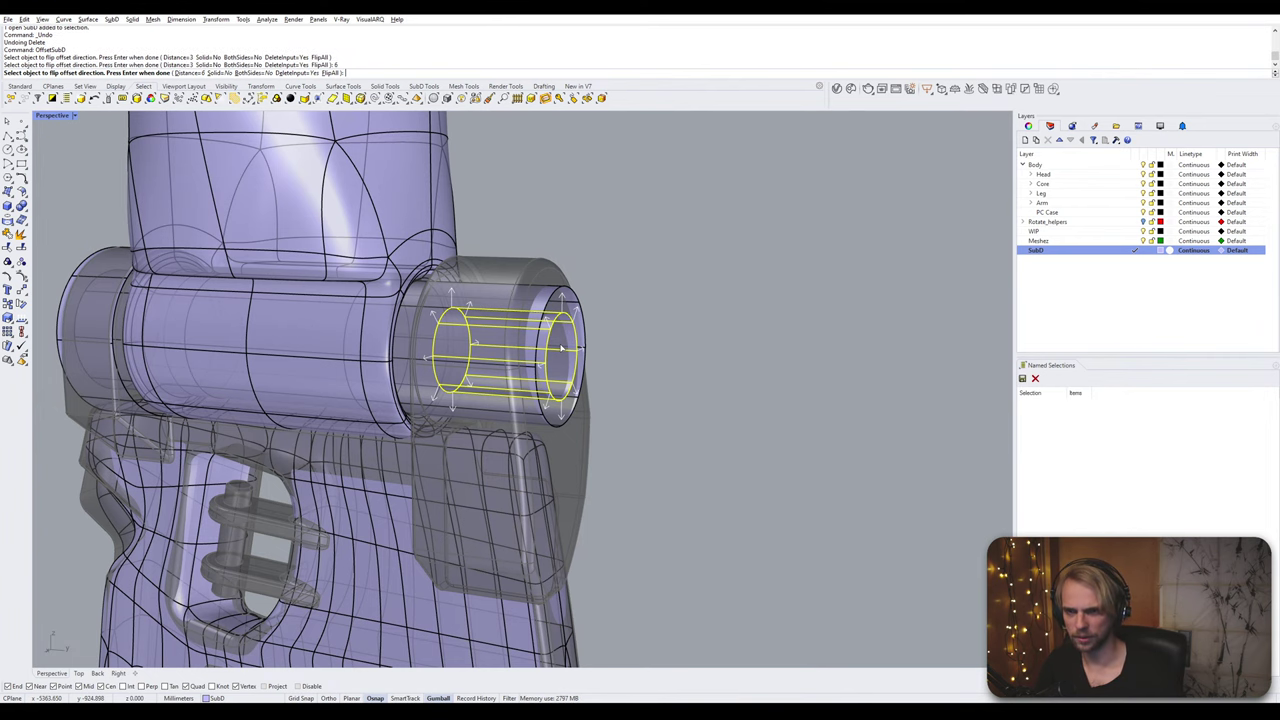
{"action": "key", "text": "Return"}
{"action": "scroll", "coordinate": [564, 294], "scroll_direction": "up", "scroll_amount": 3}
{"action": "left_click", "coordinate": [564, 294]}
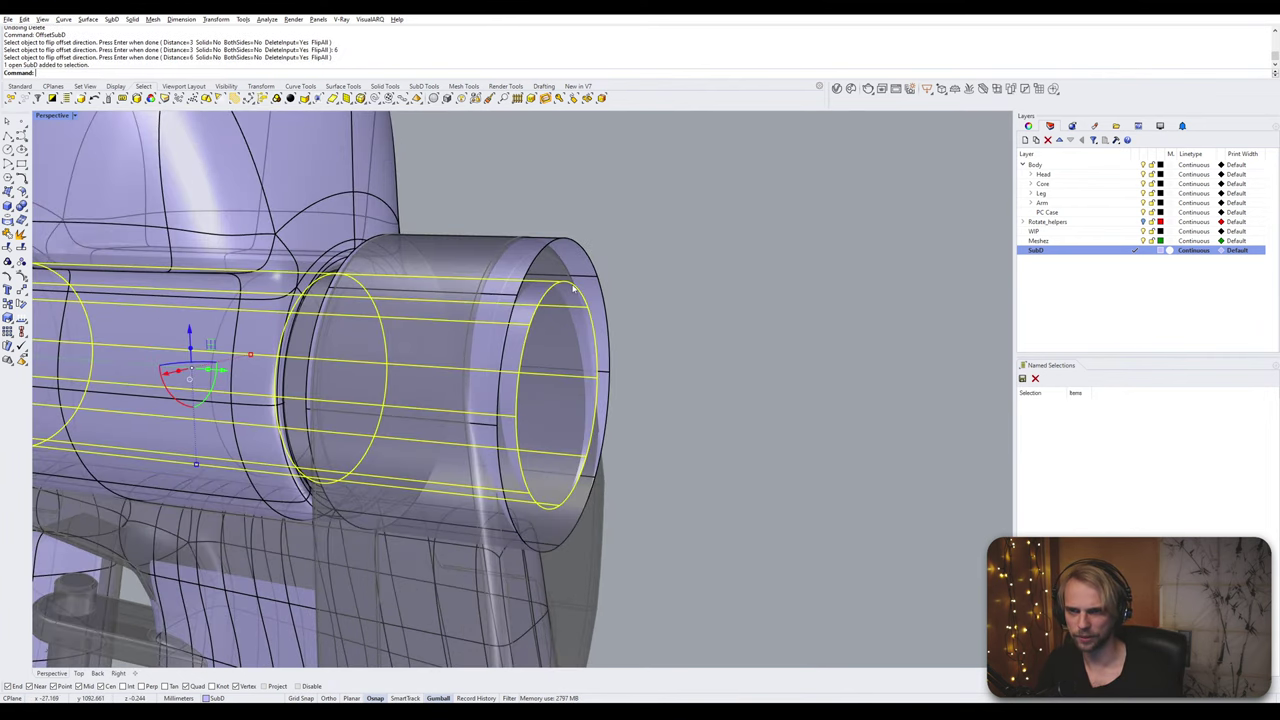
{"action": "key", "text": "Delete"}
{"action": "right_click_drag", "start_coordinate": [564, 294], "coordinate": [744, 316]}
{"action": "key", "text": "ctrl+z"}
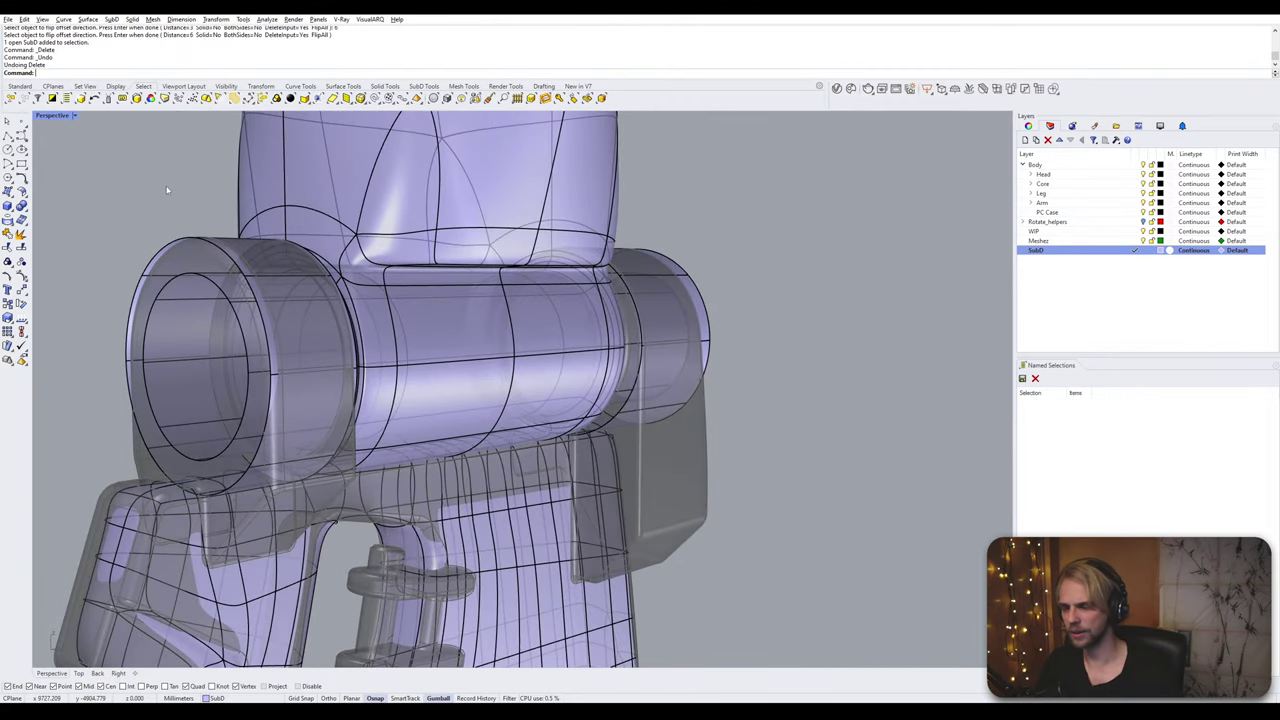
Step: Switch the Perspective viewport to Shaded and orbit to the sleeve end caps
{"action": "left_click", "coordinate": [80, 98]}
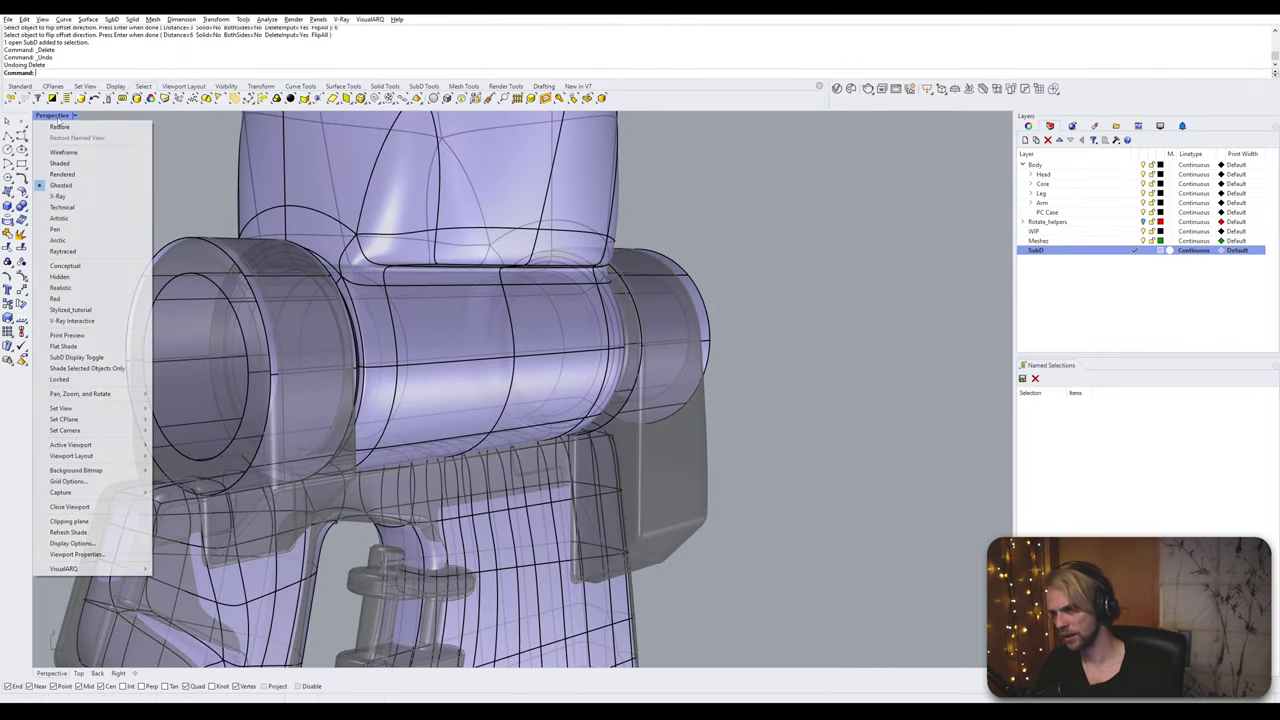
{"action": "left_click", "coordinate": [95, 165]}
{"action": "right_click_drag", "start_coordinate": [155, 224], "coordinate": [307, 250]}
{"action": "left_click", "coordinate": [387, 221]}
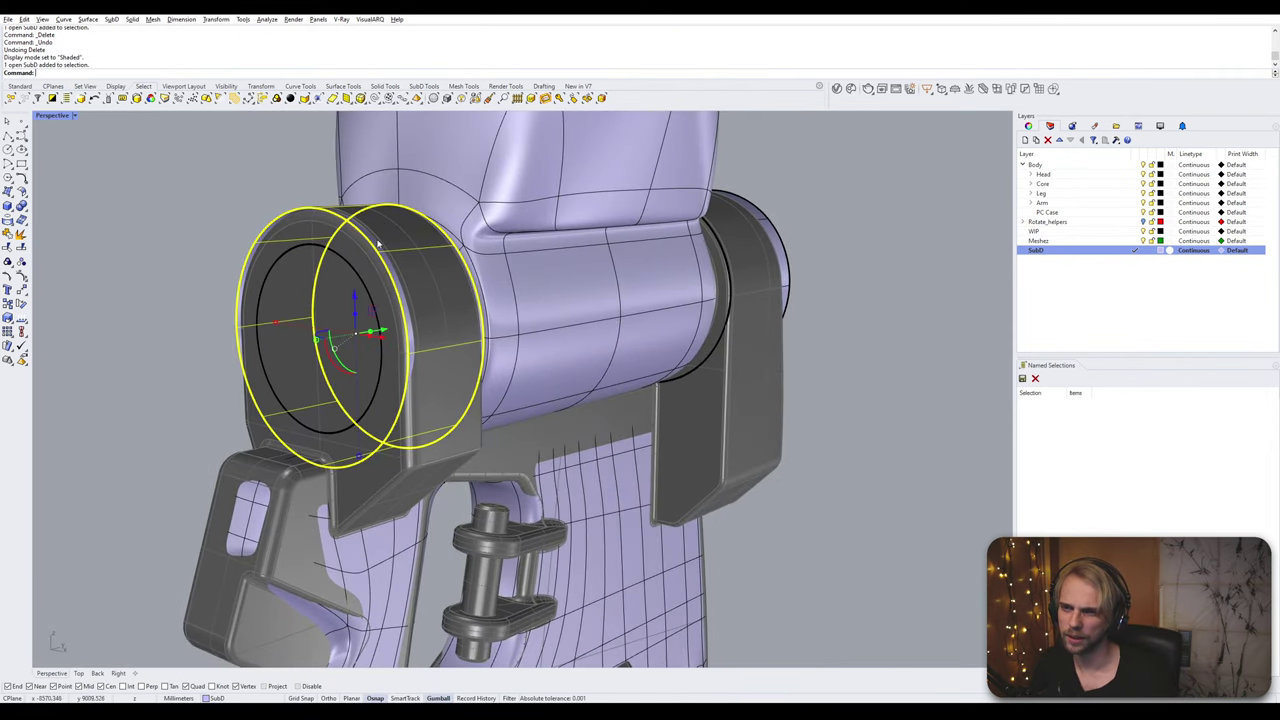
{"action": "right_click_drag", "start_coordinate": [387, 221], "coordinate": [567, 252]}
{"action": "left_click", "coordinate": [690, 245]}
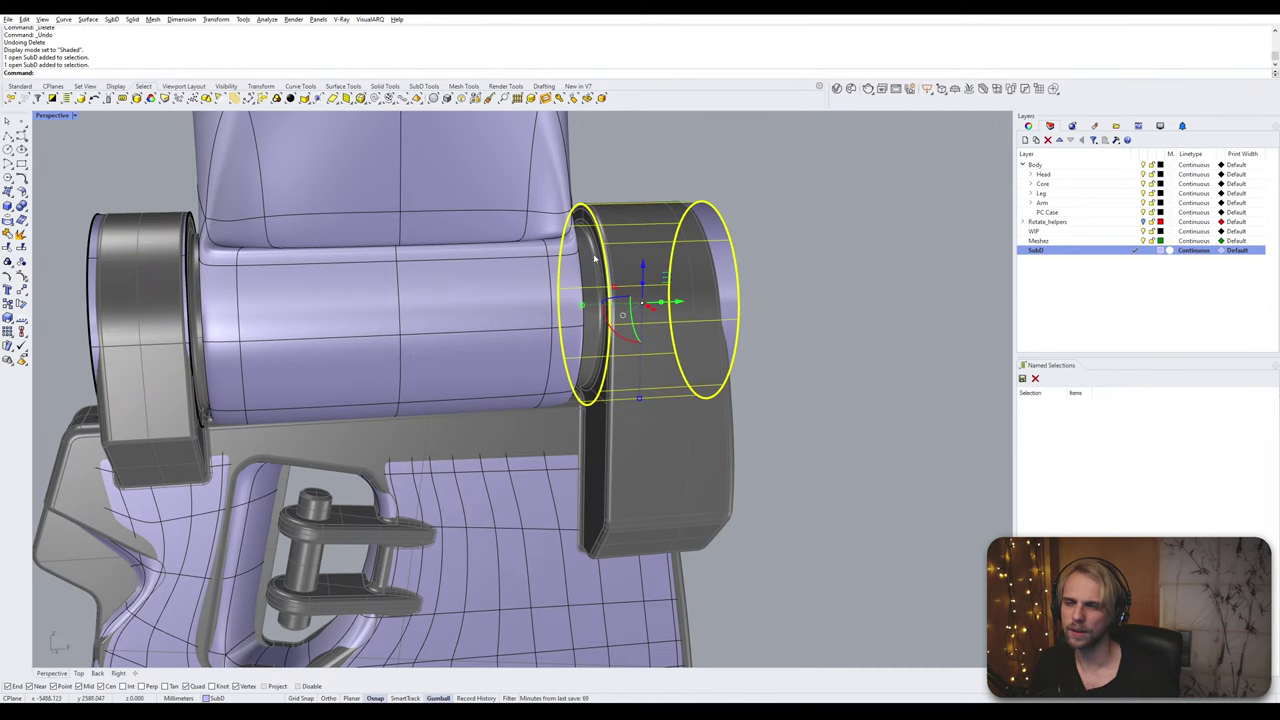
{"action": "left_click", "coordinate": [805, 311]}
Step: Delete the inner ring of faces at the right sleeve's round end
{"action": "right_click_drag", "start_coordinate": [805, 311], "coordinate": [726, 307]}
{"action": "scroll", "coordinate": [562, 245], "scroll_direction": "up", "scroll_amount": 6}
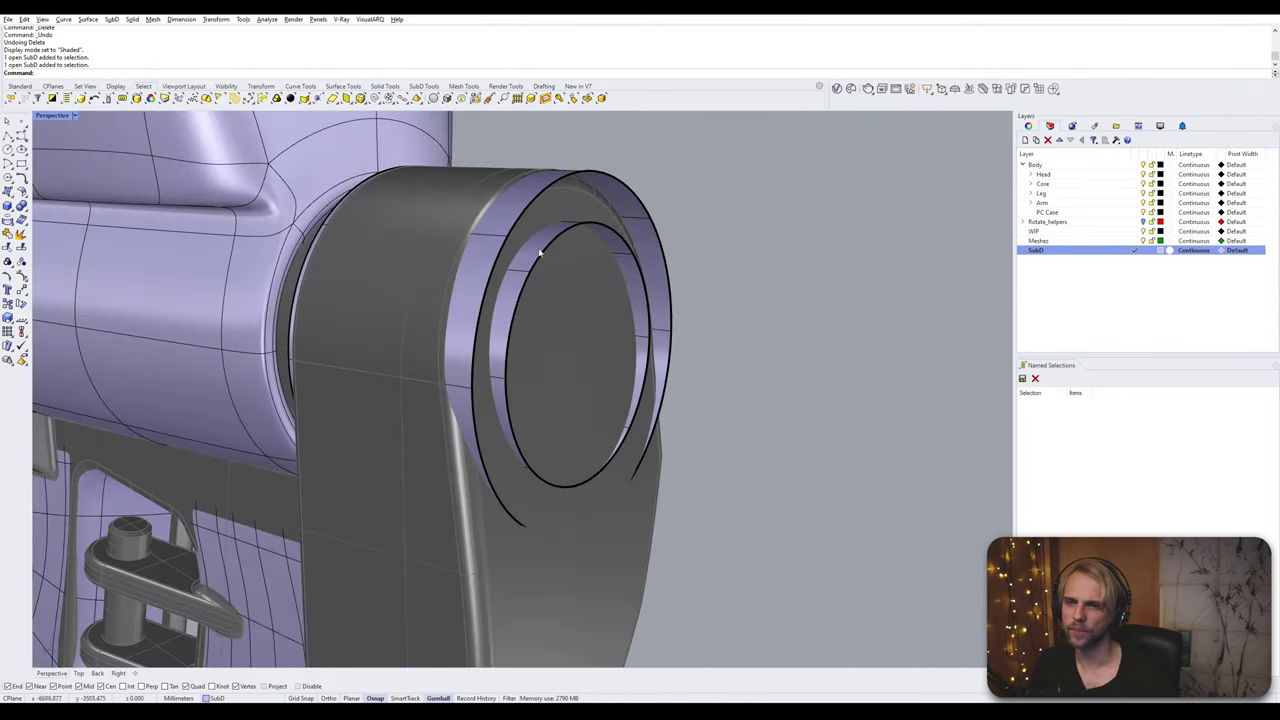
{"action": "left_click", "coordinate": [539, 252], "text": "ctrl+shift"}
{"action": "double_click", "coordinate": [518, 287], "text": "ctrl+shift"}
{"action": "key", "text": "Delete"}
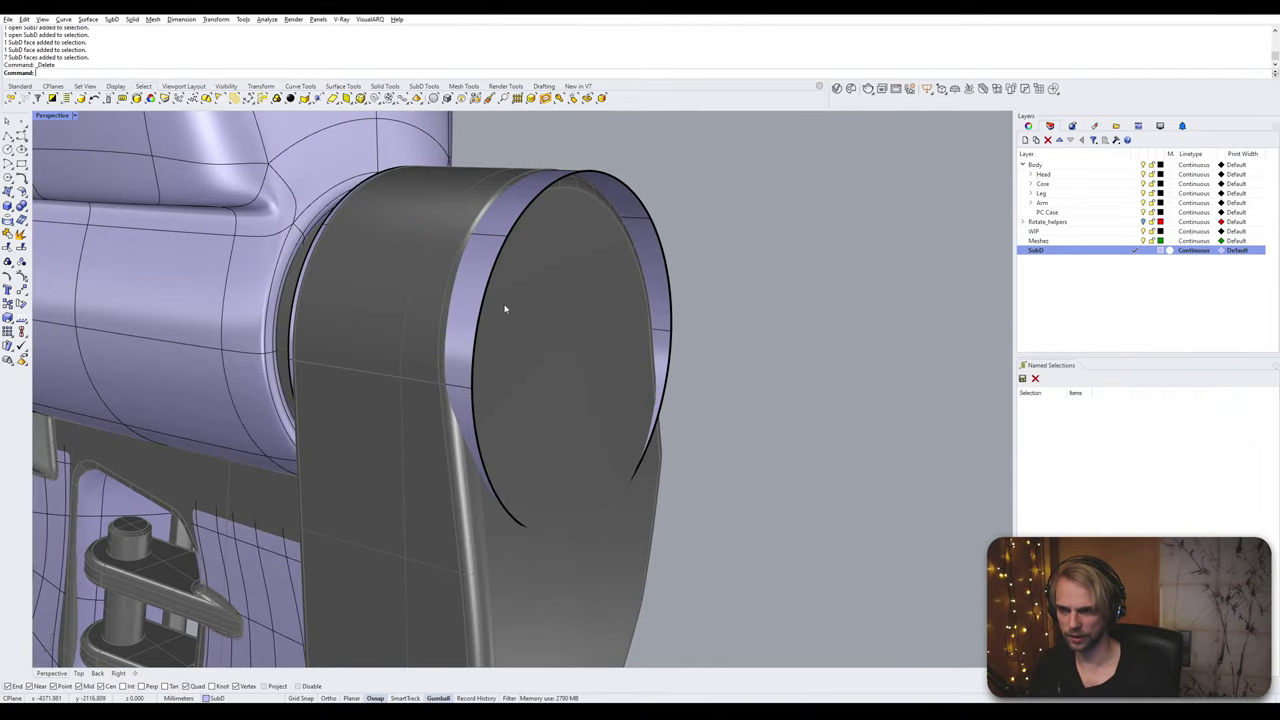
Step: Delete the seven-face inner ring at the part's other round end
{"action": "right_click_drag", "start_coordinate": [506, 306], "coordinate": [601, 241]}
{"action": "left_click", "coordinate": [601, 241], "text": "ctrl+shift"}
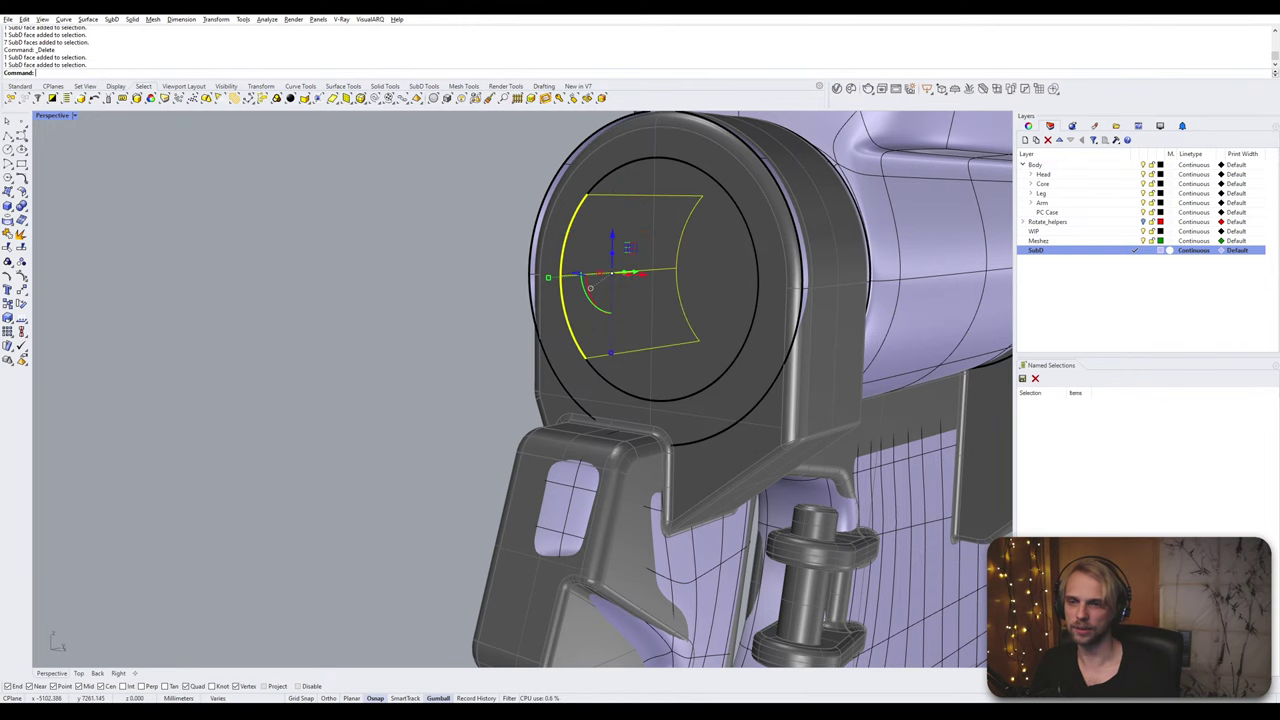
{"action": "double_click", "coordinate": [598, 262], "text": "ctrl+shift"}
{"action": "key", "text": "Delete"}
Step: Turn the view and start UnlockSelected
{"action": "right_click_drag", "start_coordinate": [637, 305], "coordinate": [321, 203]}
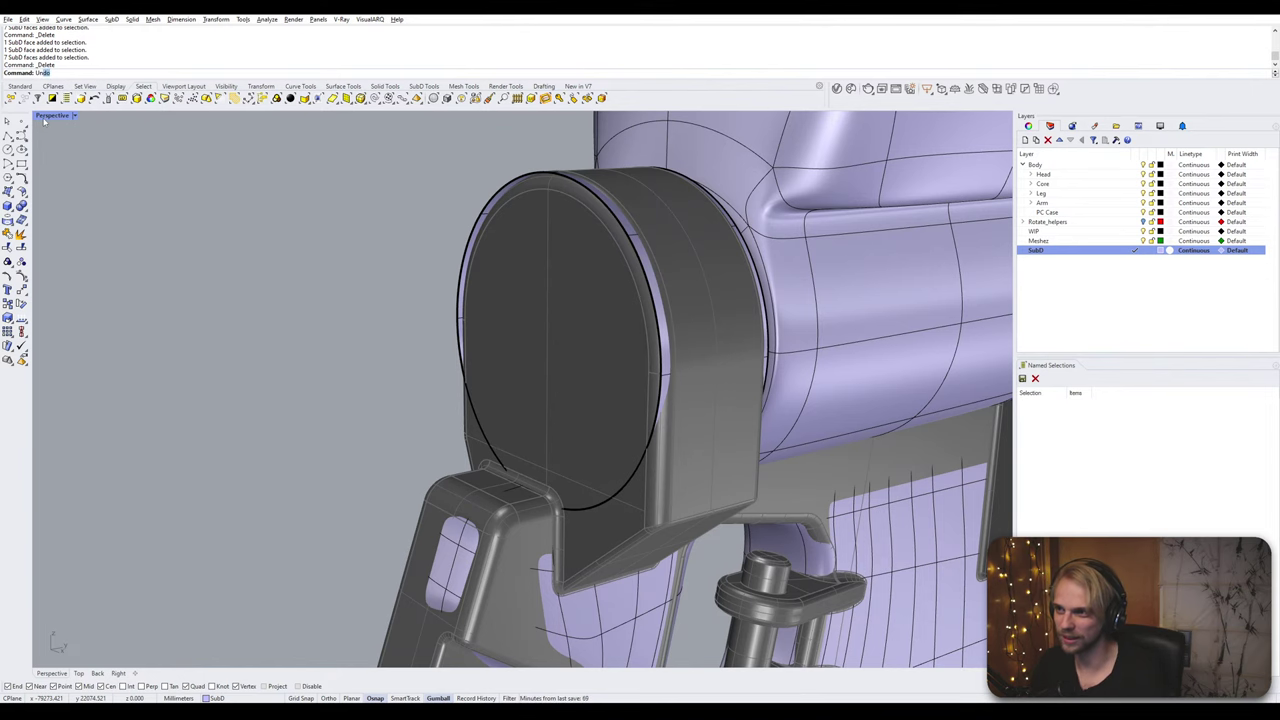
{"action": "type", "text": "lockSelected"}
{"action": "key", "text": "Return"}
Step: Unlock the reference hand and hide it
{"action": "left_click", "coordinate": [576, 215]}
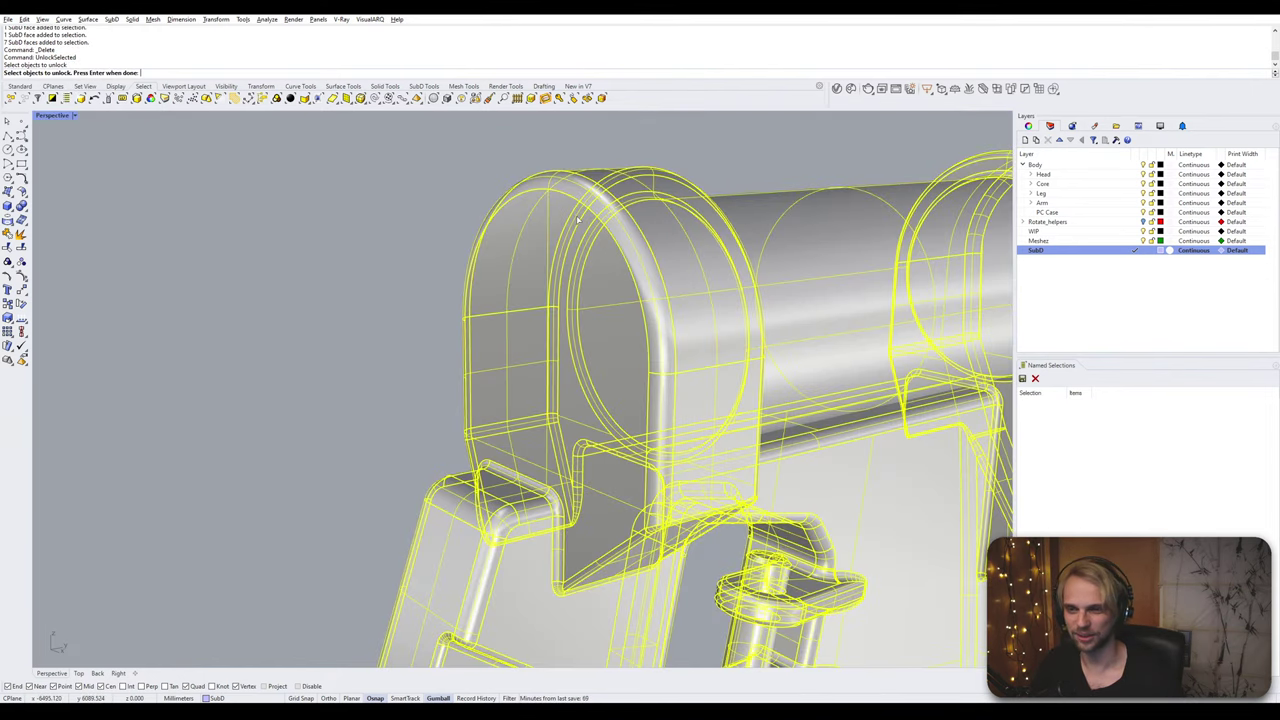
{"action": "key", "text": "Return"}
{"action": "scroll", "coordinate": [552, 292], "scroll_direction": "down", "scroll_amount": 6}
{"action": "right_click_drag", "start_coordinate": [552, 292], "coordinate": [486, 315]}
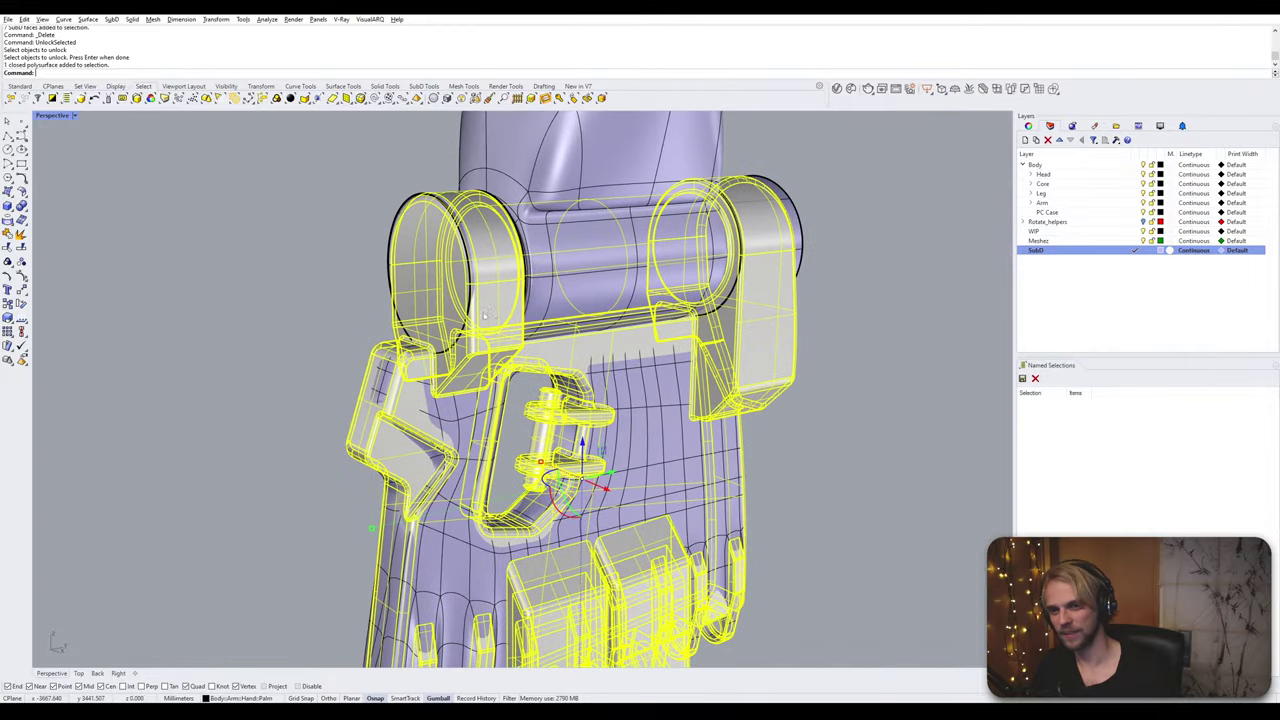
{"action": "type", "text": "Hide"}
{"action": "key", "text": "Return"}
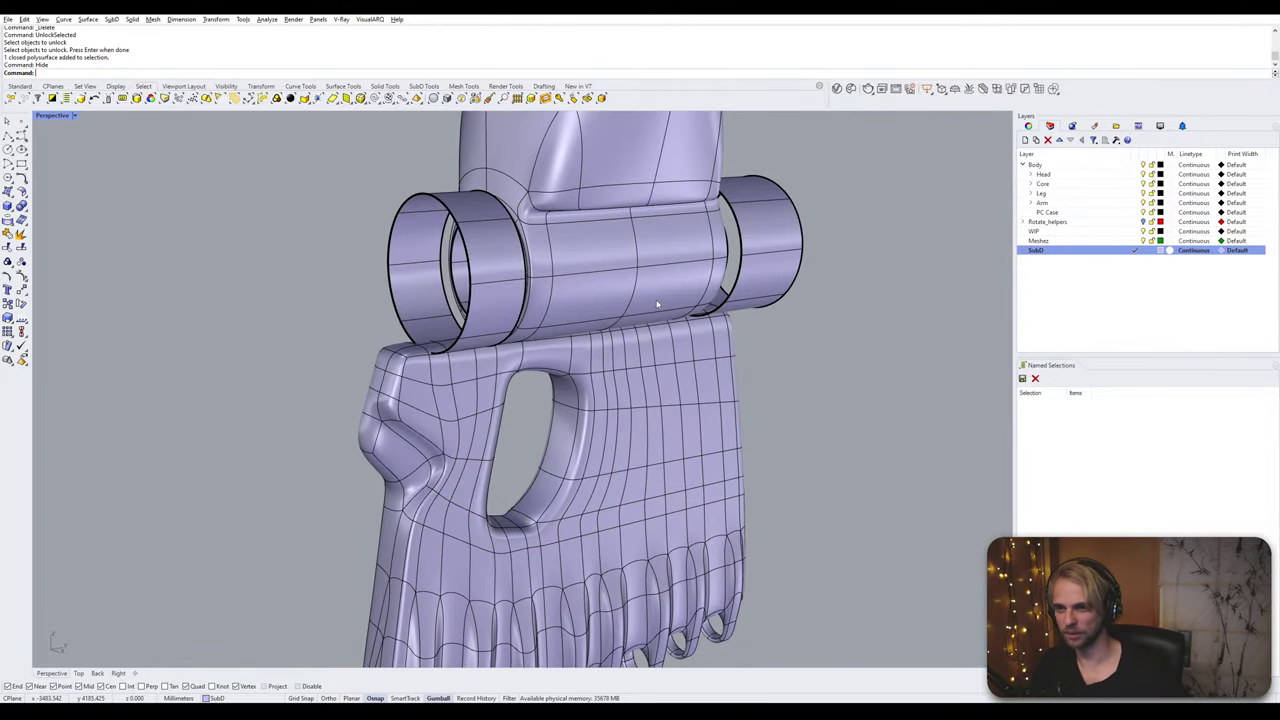
Step: Bridge the upper cylinder's inner and outer edge loops, then show SubDs flat
{"action": "scroll", "coordinate": [455, 268], "scroll_direction": "up", "scroll_amount": 5}
{"action": "scroll", "coordinate": [457, 268], "scroll_direction": "up", "scroll_amount": 2}
{"action": "mouse_move", "coordinate": [457, 268]}
{"action": "right_mouse_down"}
{"action": "mouse_move", "coordinate": [408, 266]}
{"action": "mouse_move", "coordinate": [459, 280]}
{"action": "mouse_move", "coordinate": [451, 289]}
{"action": "right_mouse_up"}
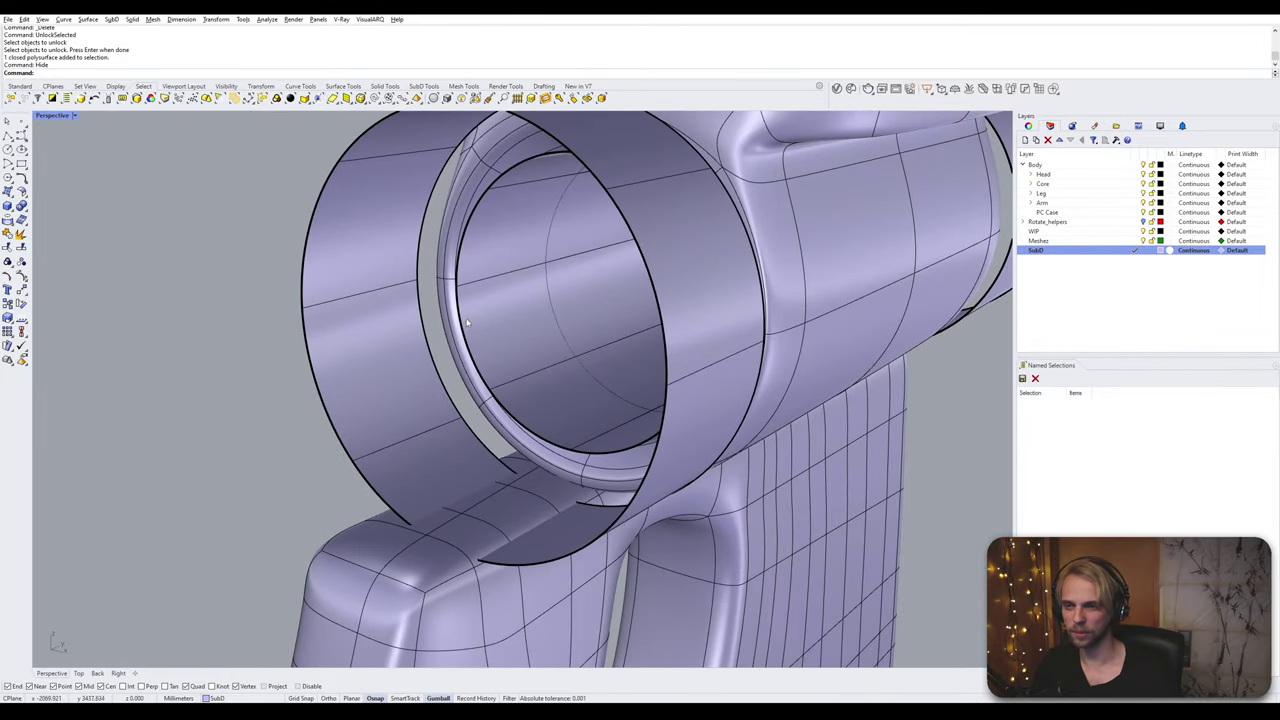
{"action": "left_click", "coordinate": [466, 322], "text": "ctrl+shift"}
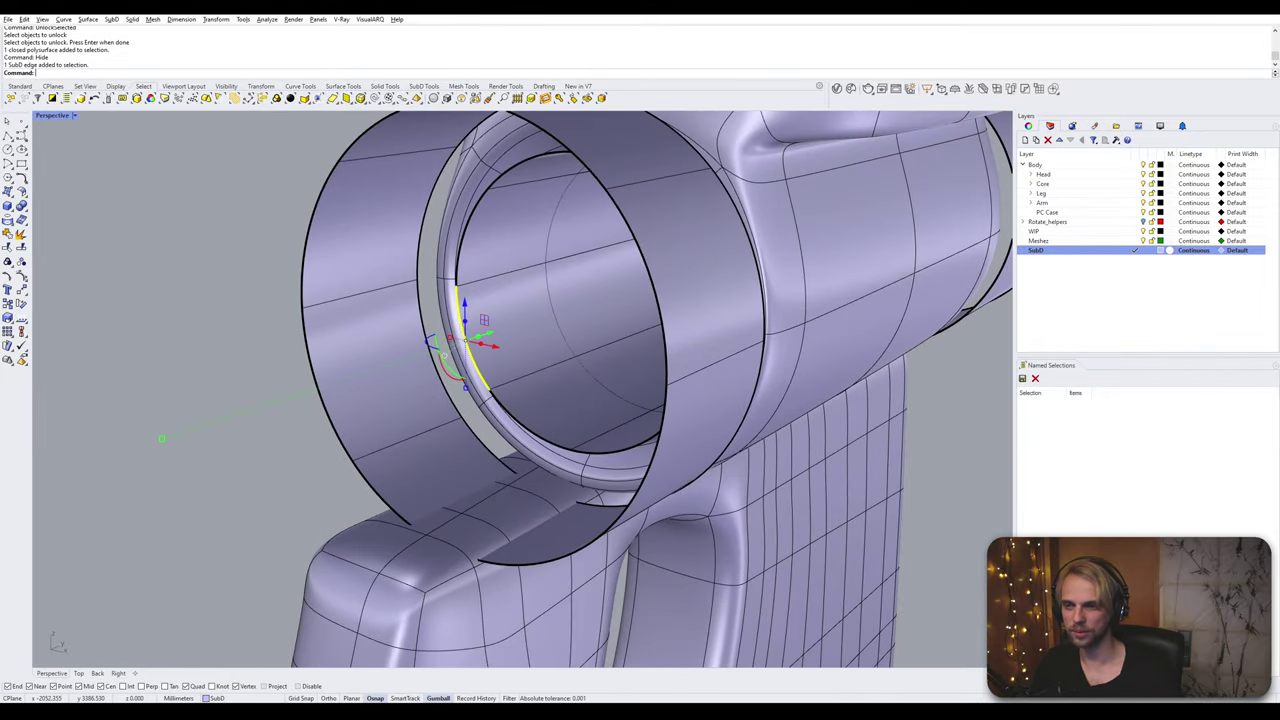
{"action": "double_click", "coordinate": [458, 265], "text": "ctrl+shift"}
{"action": "double_click", "coordinate": [422, 310], "text": "ctrl+shift"}
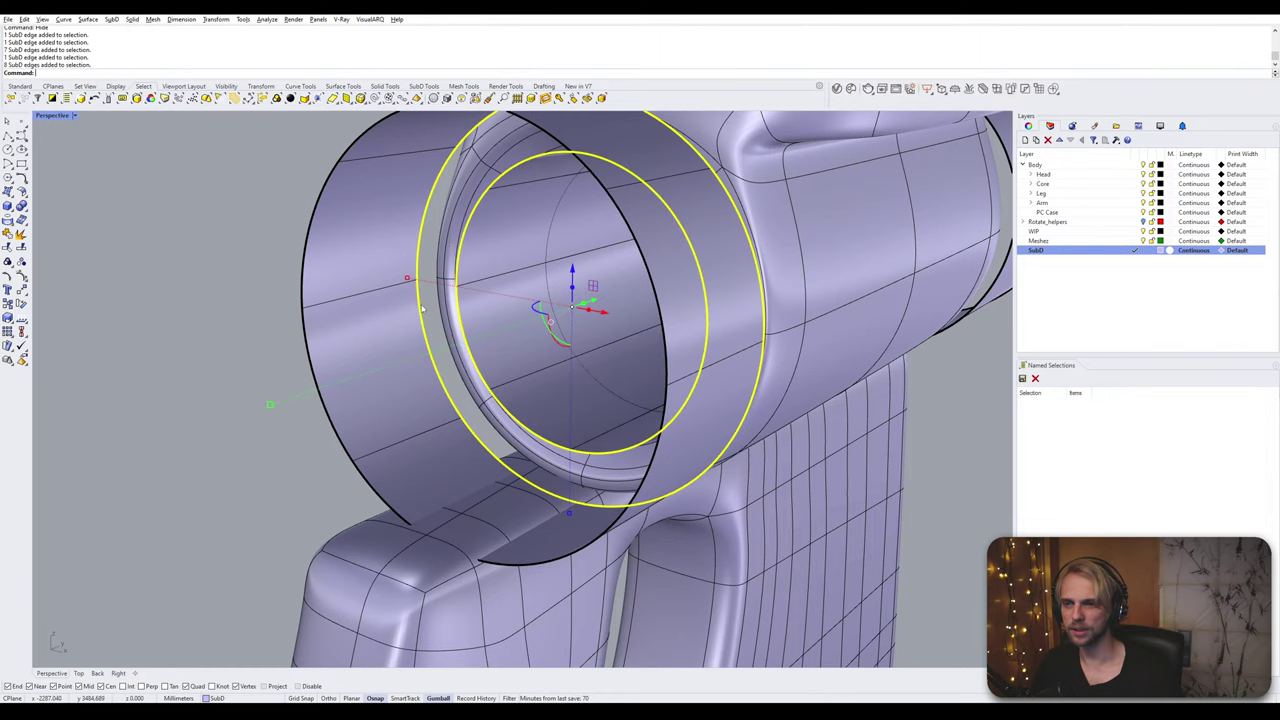
{"action": "type", "text": "bridge"}
{"action": "key", "text": "Return"}
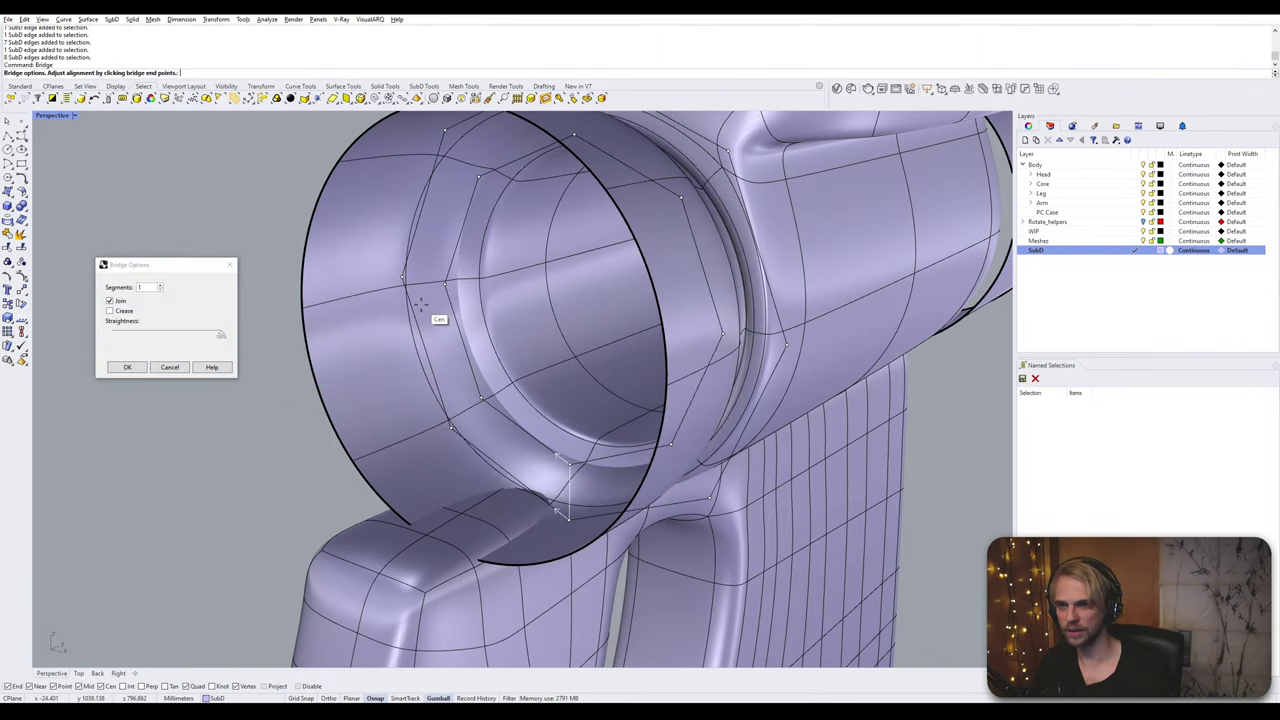
{"action": "left_click", "coordinate": [127, 367]}
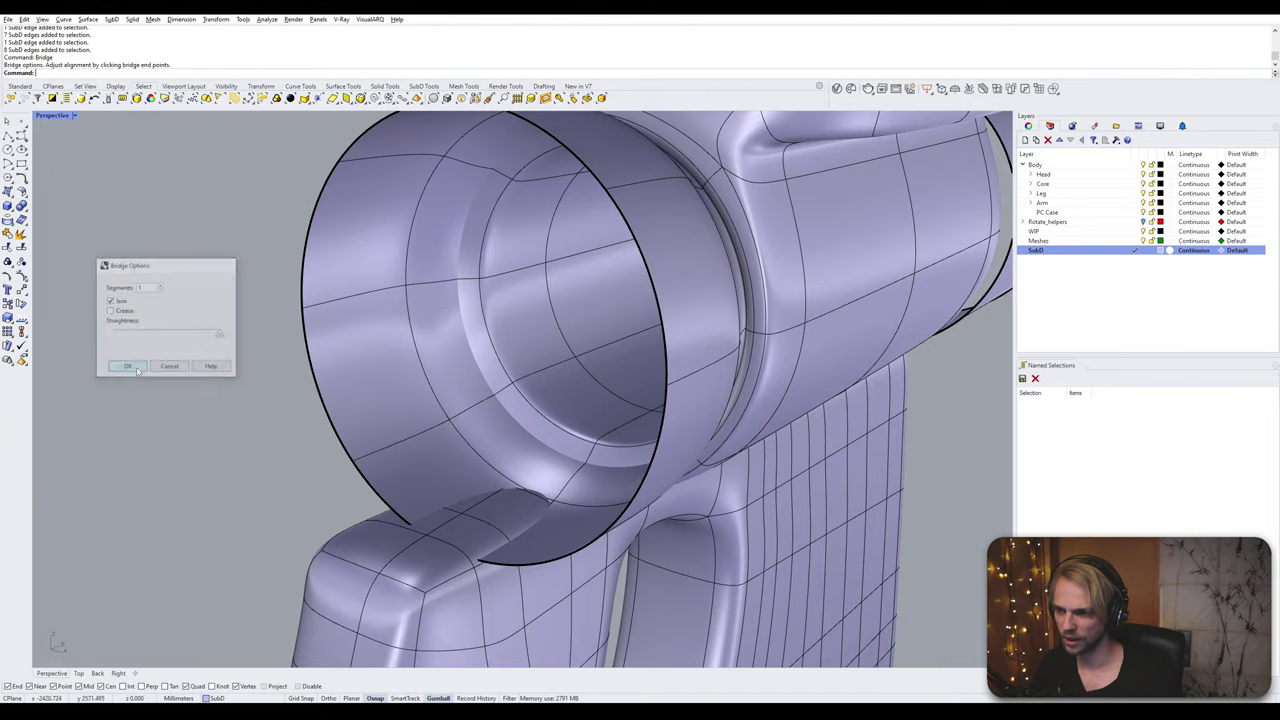
{"action": "mouse_move", "coordinate": [240, 372]}
{"action": "right_mouse_down"}
{"action": "mouse_move", "coordinate": [329, 378]}
{"action": "mouse_move", "coordinate": [245, 374]}
{"action": "right_mouse_up"}
{"action": "key", "text": "Tab"}
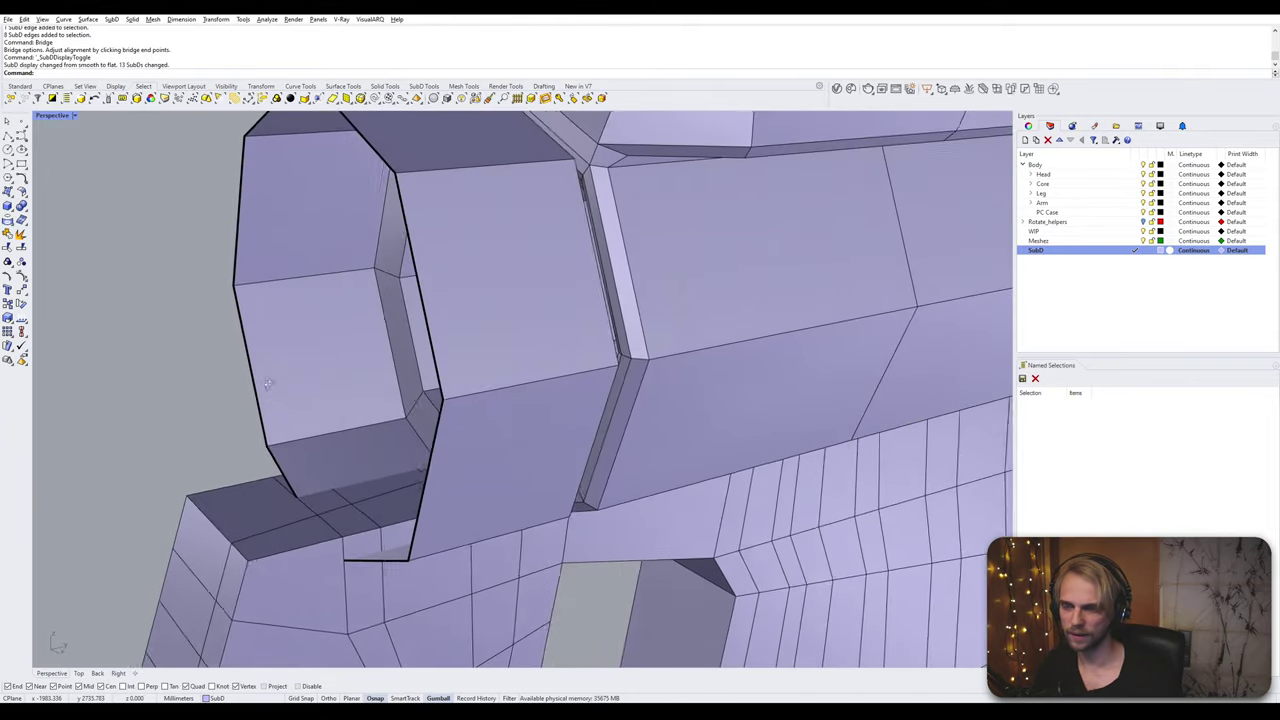
Step: Bridge the two open edge loops at the cylinder's side to close the sleeve
{"action": "scroll", "coordinate": [290, 365], "scroll_direction": "down", "scroll_amount": 2}
{"action": "right_click_drag", "start_coordinate": [489, 397], "coordinate": [580, 368]}
{"action": "scroll", "coordinate": [853, 255], "scroll_direction": "up", "scroll_amount": 5}
{"action": "double_click", "coordinate": [786, 260]}
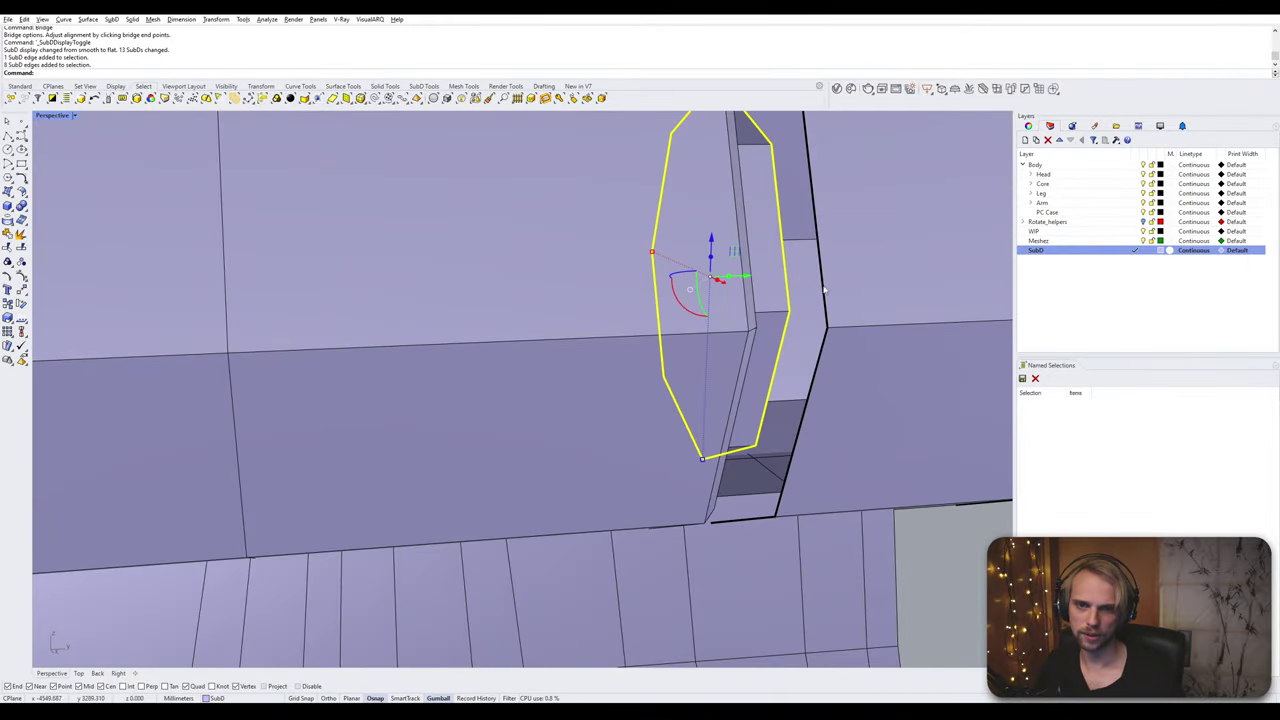
{"action": "double_click", "coordinate": [824, 289], "text": "shift"}
{"action": "right_click", "coordinate": [838, 299]}
{"action": "right_click", "coordinate": [838, 299]}
{"action": "scroll", "coordinate": [790, 313], "scroll_direction": "down", "scroll_amount": 8}
{"action": "key", "text": "Tab"}
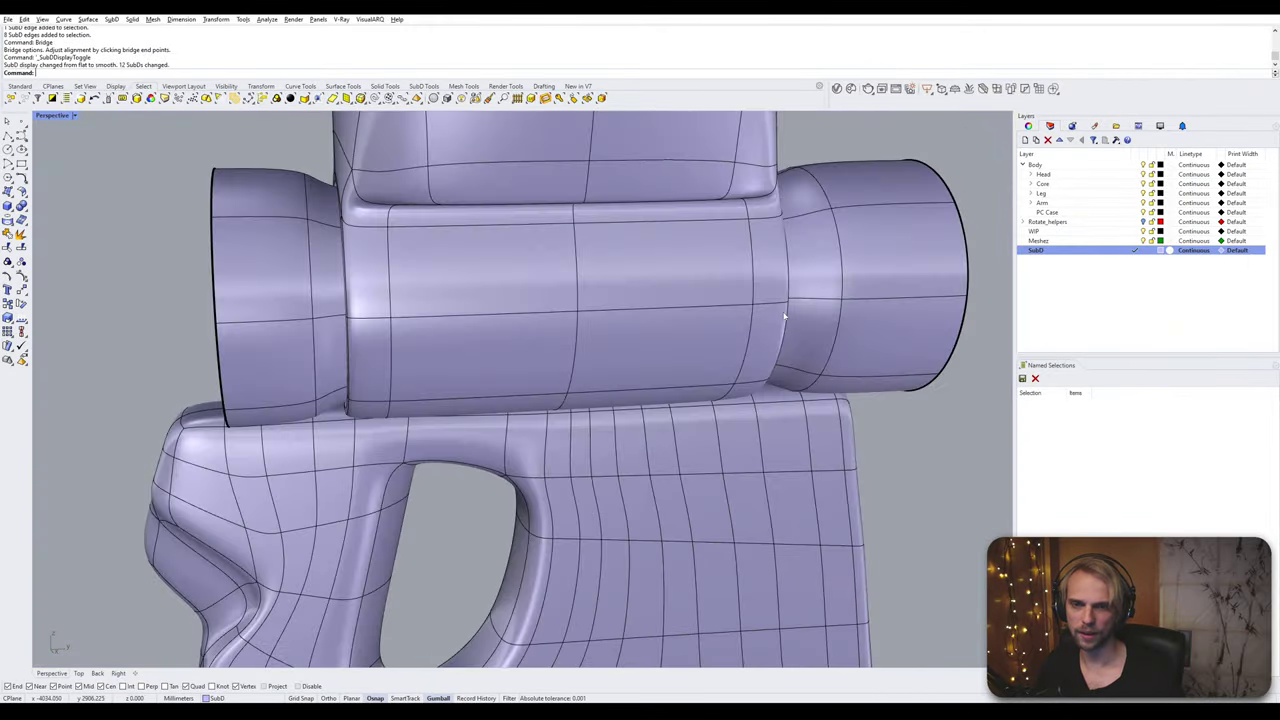
Step: In flat SubD display, select the outer band around the axle and hide it
{"action": "right_click_drag", "start_coordinate": [785, 318], "coordinate": [796, 270]}
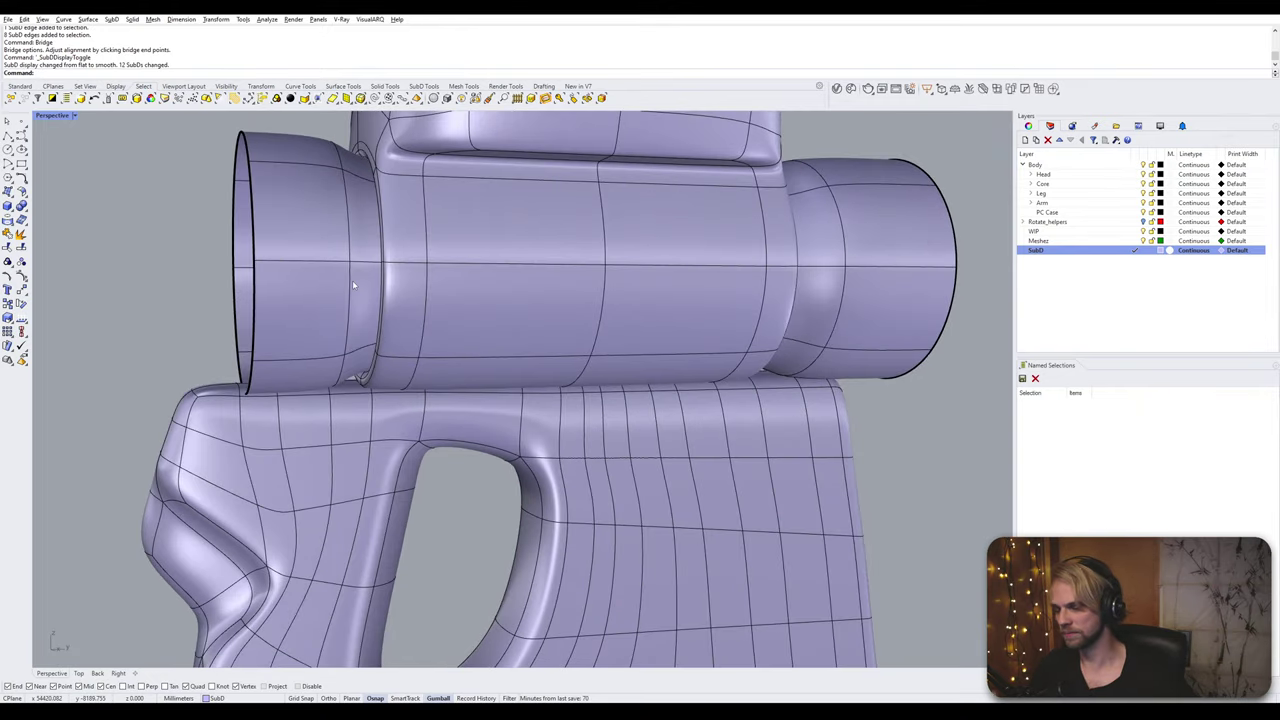
{"action": "right_click_drag", "start_coordinate": [352, 285], "coordinate": [453, 279]}
{"action": "key", "text": "Tab"}
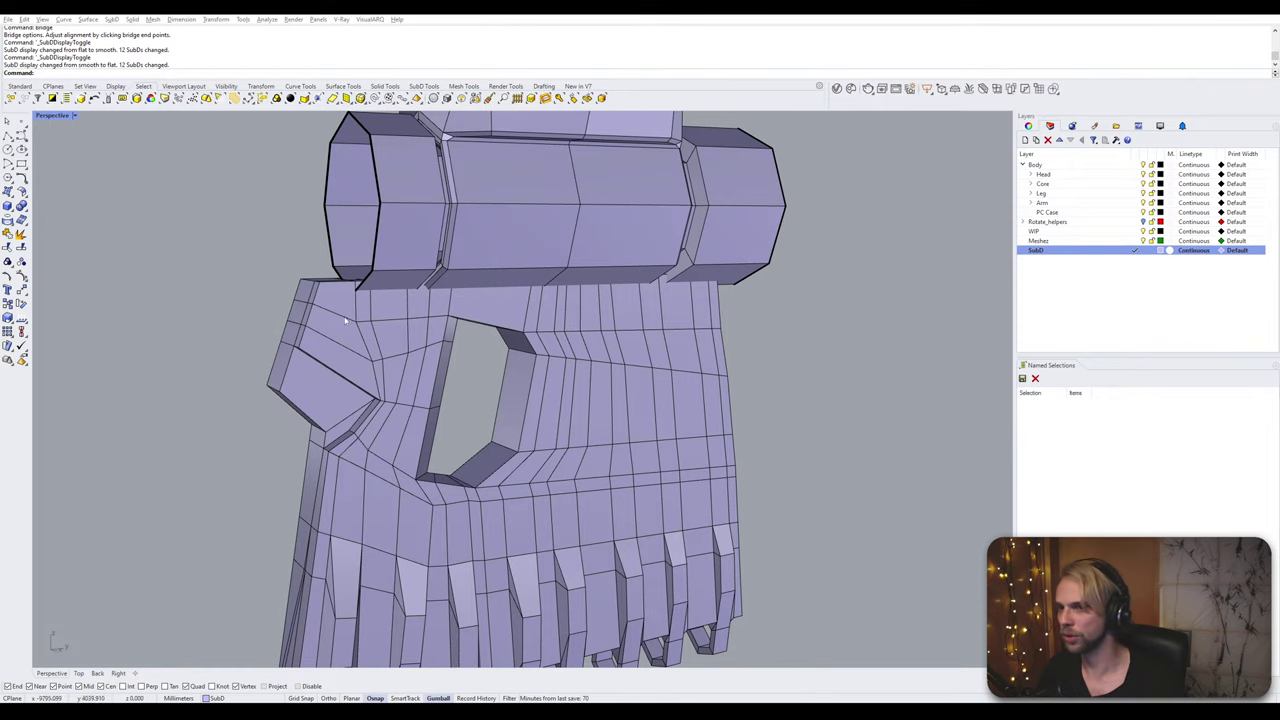
{"action": "scroll", "coordinate": [416, 324], "scroll_direction": "down", "scroll_amount": 6}
{"action": "right_click_drag", "start_coordinate": [345, 320], "coordinate": [368, 350]}
{"action": "scroll", "coordinate": [465, 330], "scroll_direction": "up", "scroll_amount": 4}
{"action": "right_click_drag", "start_coordinate": [465, 330], "coordinate": [519, 345]}
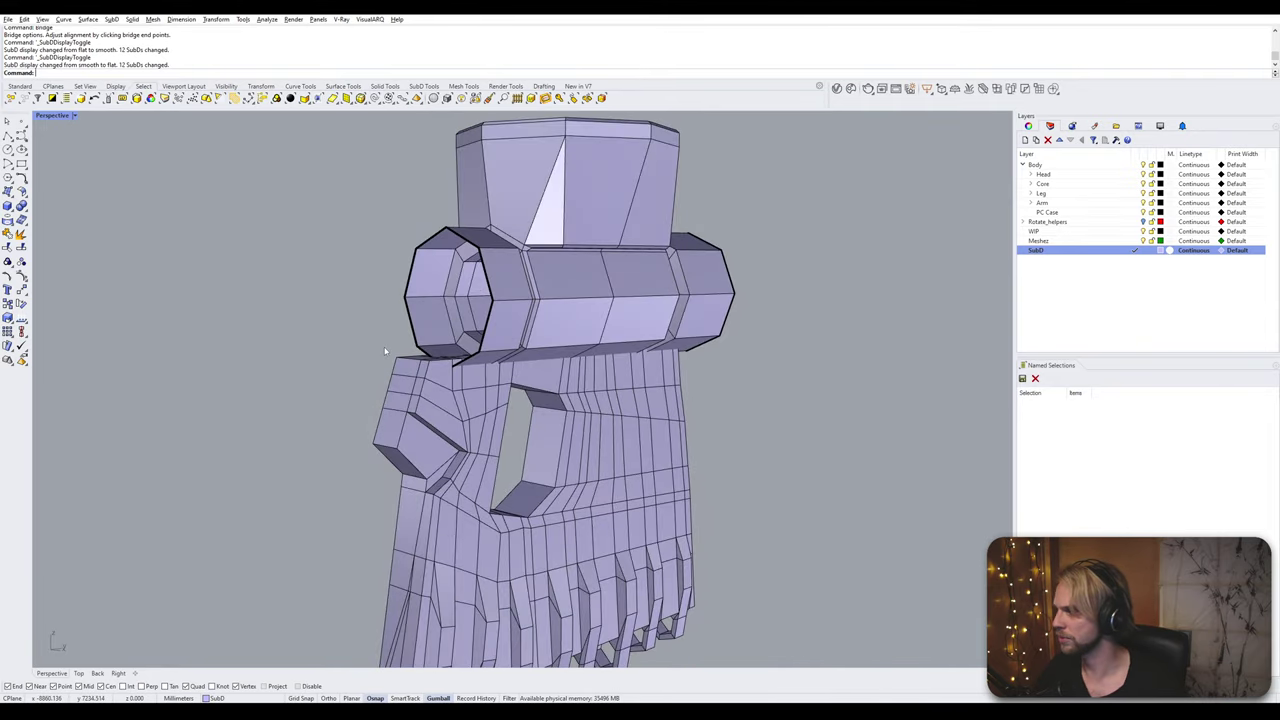
{"action": "right_click_drag", "start_coordinate": [385, 350], "coordinate": [489, 273]}
{"action": "scroll", "coordinate": [429, 335], "scroll_direction": "up", "scroll_amount": 2}
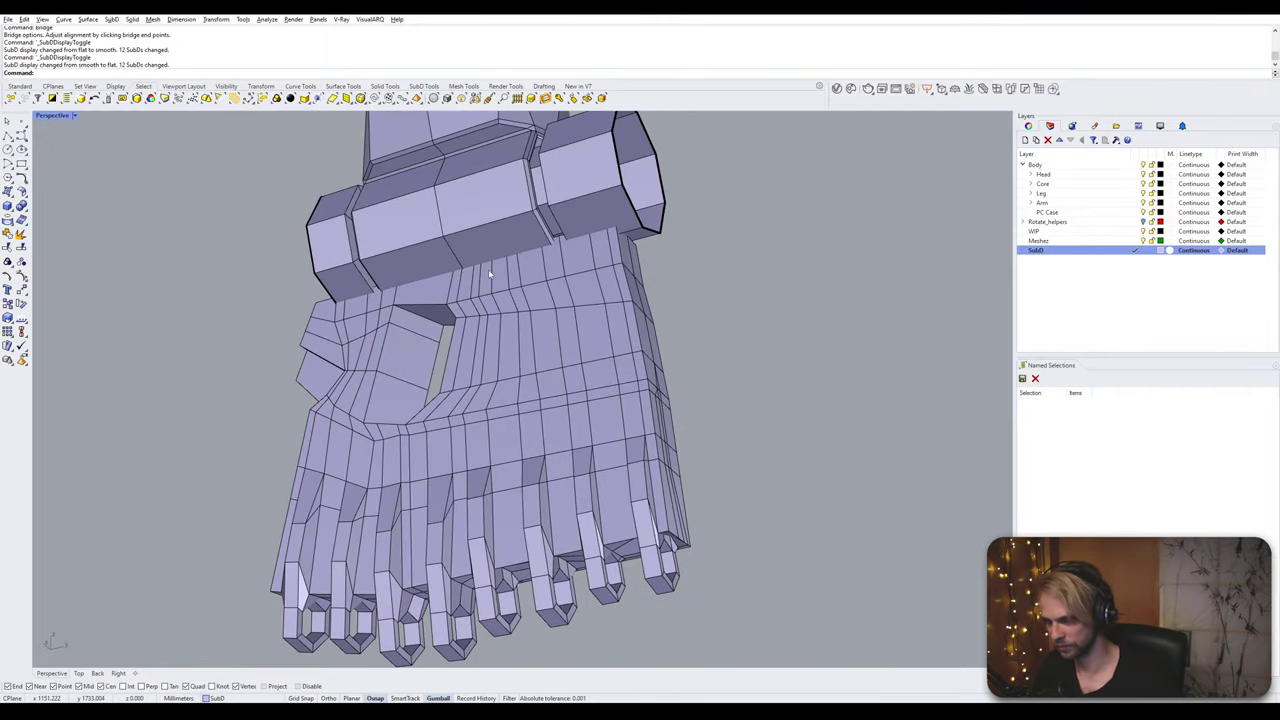
{"action": "right_click_drag", "start_coordinate": [462, 157], "coordinate": [485, 194]}
{"action": "left_click", "coordinate": [488, 198]}
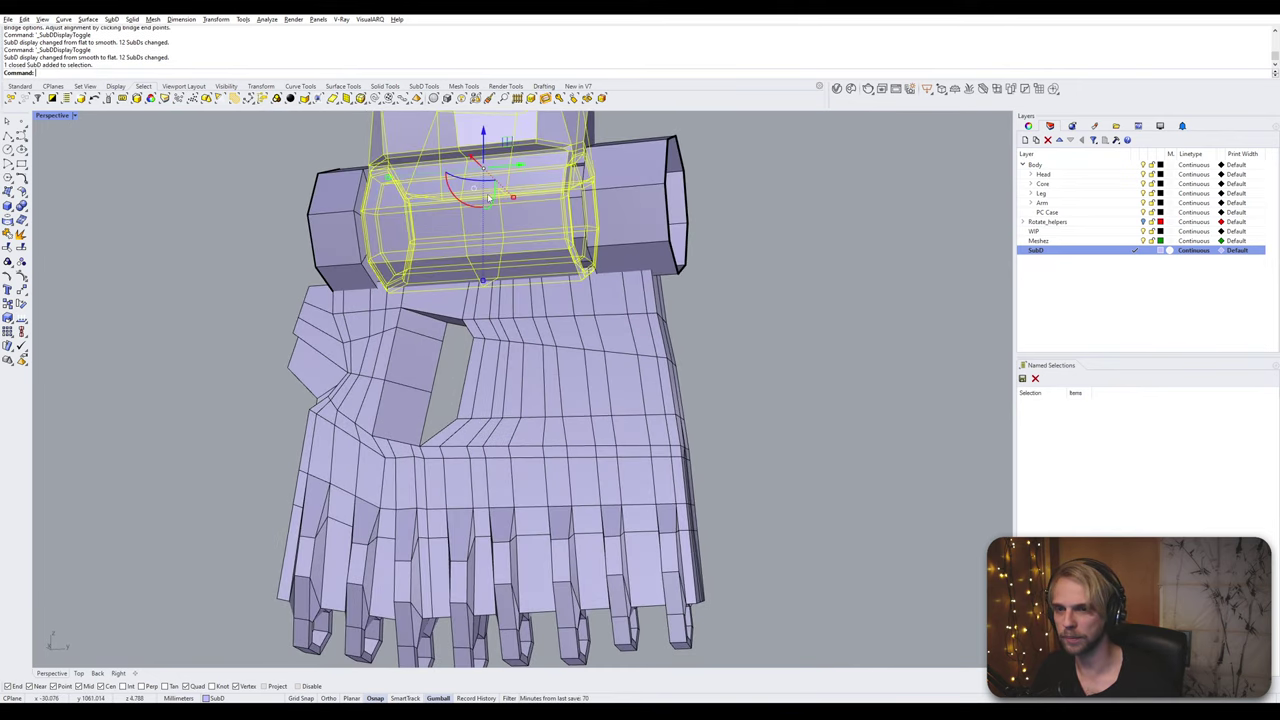
{"action": "key", "text": "Return"}
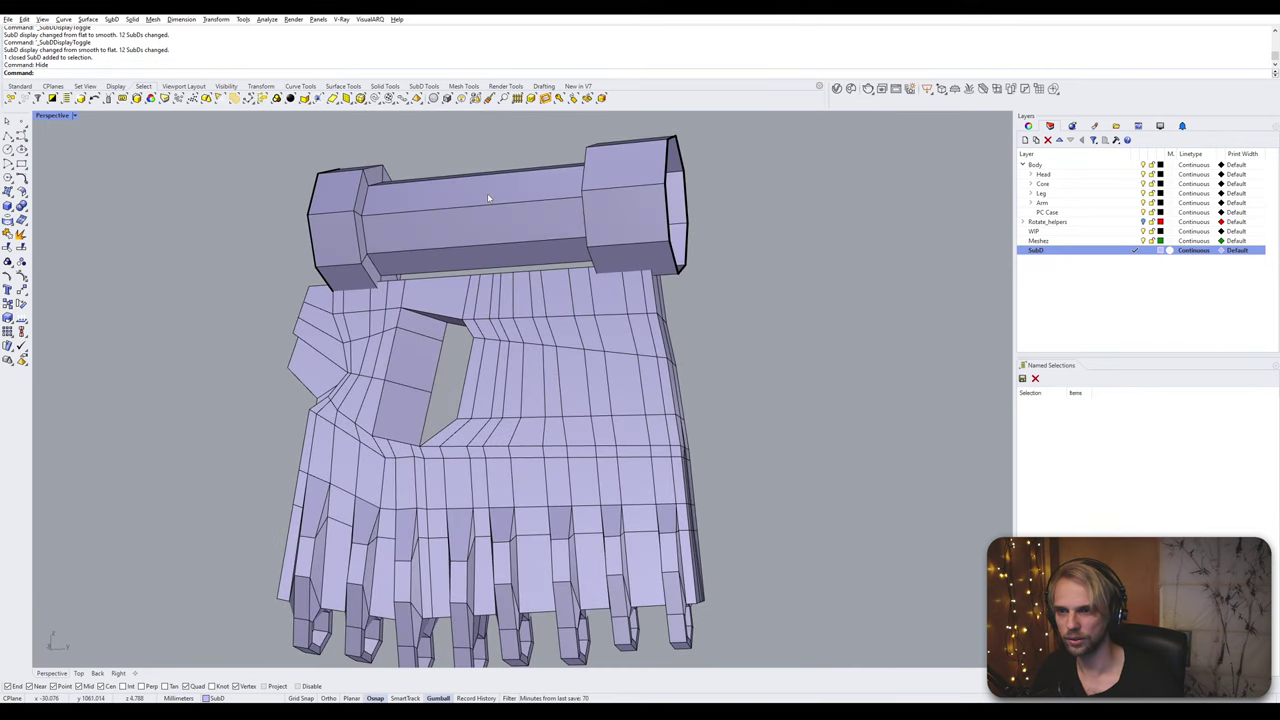
Step: Start ShowSelected to bring back hidden objects, viewing the torso and arm
{"action": "right_click_drag", "start_coordinate": [488, 198], "coordinate": [521, 249]}
{"action": "key", "text": "Tab"}
{"action": "key", "text": "Tab"}
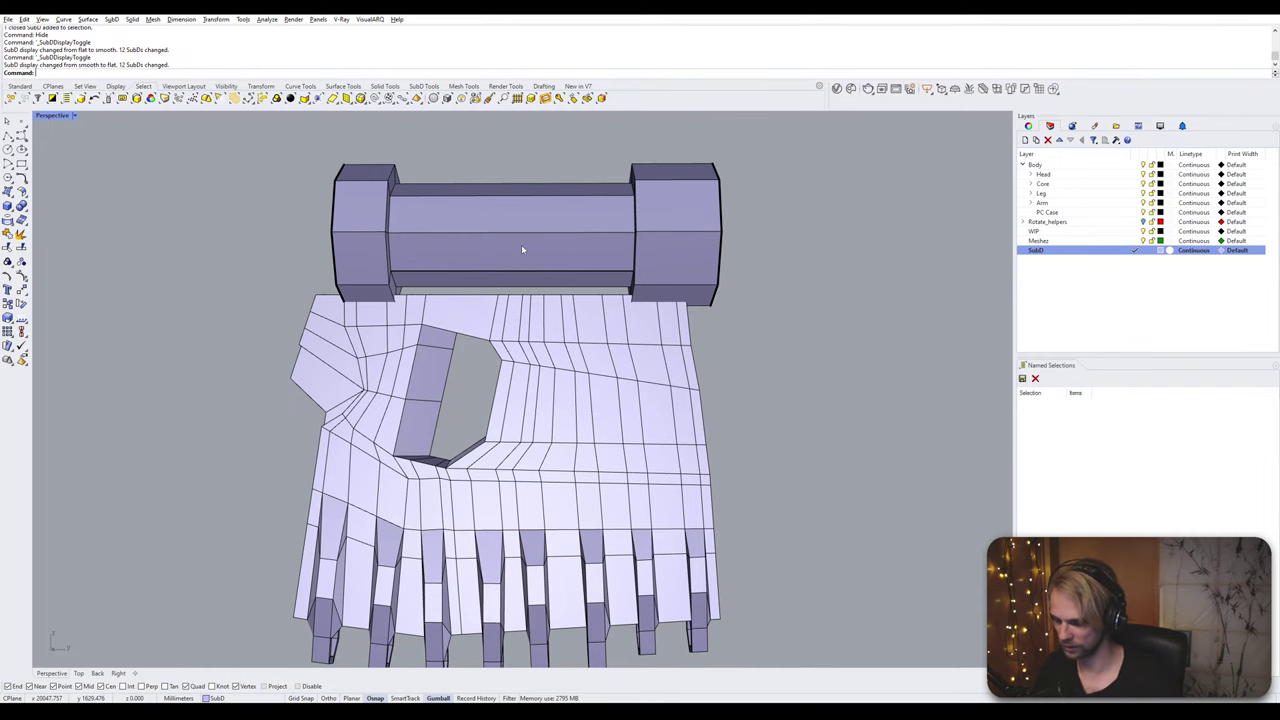
{"action": "type", "text": "ShowSelected"}
{"action": "key", "text": "Return"}
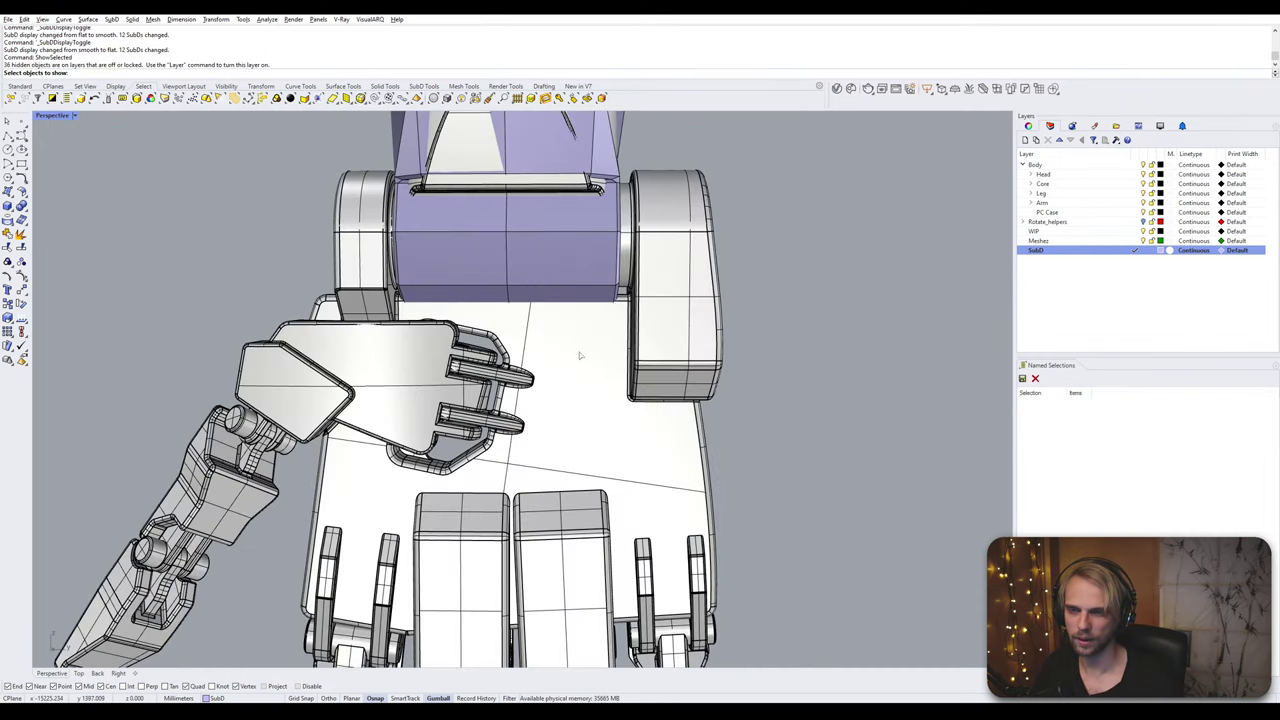
{"action": "right_click_drag", "start_coordinate": [579, 355], "coordinate": [516, 193]}
{"action": "key", "text": "Tab"}
Step: Pick the hidden reference parts near the grip to show them
{"action": "scroll", "coordinate": [290, 303], "scroll_direction": "up", "scroll_amount": 8}
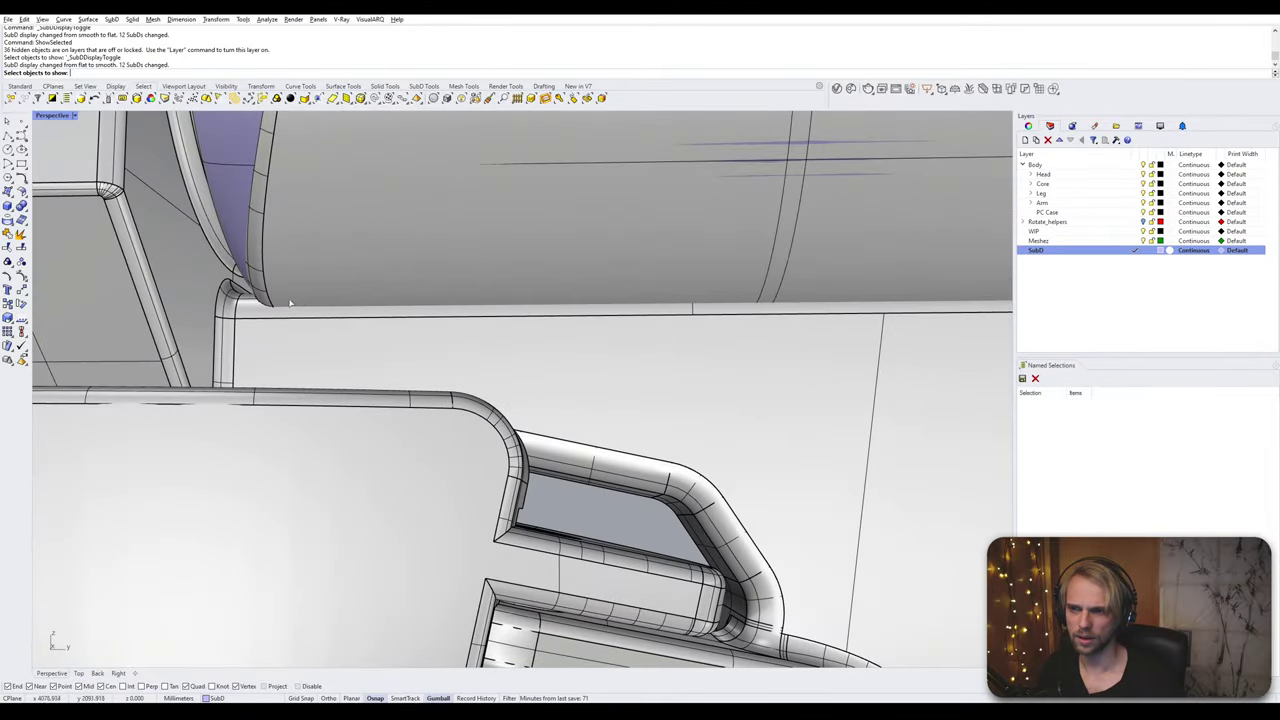
{"action": "scroll", "coordinate": [288, 305], "scroll_direction": "up", "scroll_amount": 4}
{"action": "right_click_drag", "start_coordinate": [276, 318], "coordinate": [297, 311]}
{"action": "scroll", "coordinate": [426, 252], "scroll_direction": "down", "scroll_amount": 5}
{"action": "scroll", "coordinate": [539, 319], "scroll_direction": "down", "scroll_amount": 4}
{"action": "right_click_drag", "start_coordinate": [539, 319], "coordinate": [489, 340]}
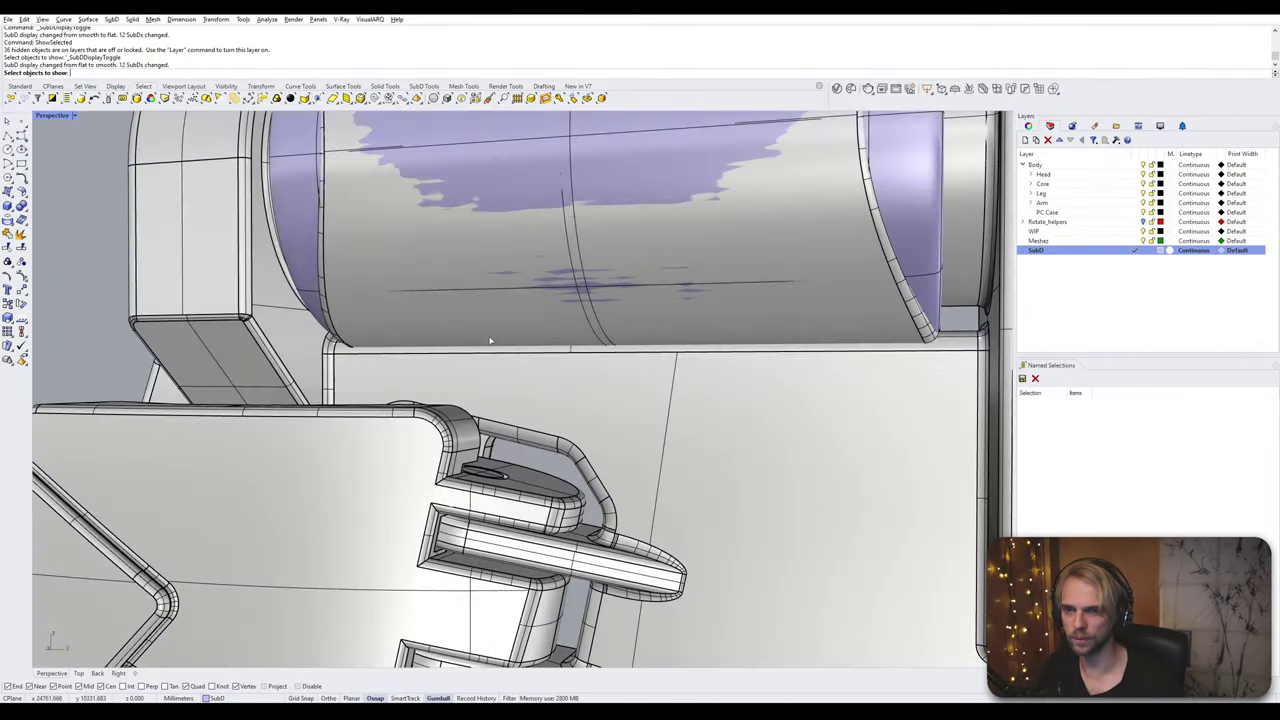
{"action": "scroll", "coordinate": [491, 341], "scroll_direction": "down", "scroll_amount": 6}
{"action": "left_click", "coordinate": [580, 368]}
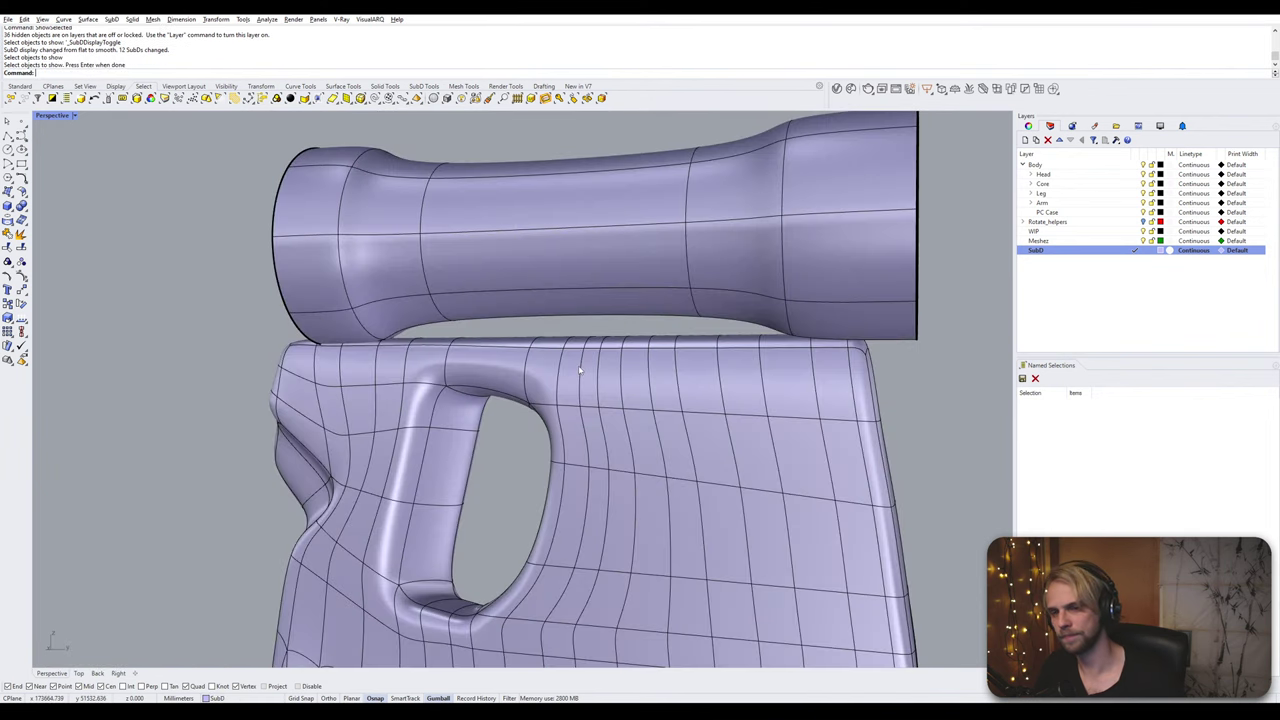
{"action": "right_click_drag", "start_coordinate": [520, 378], "coordinate": [509, 382]}
Step: In flat display, select faces along the ledge under the axle
{"action": "key", "text": "Tab"}
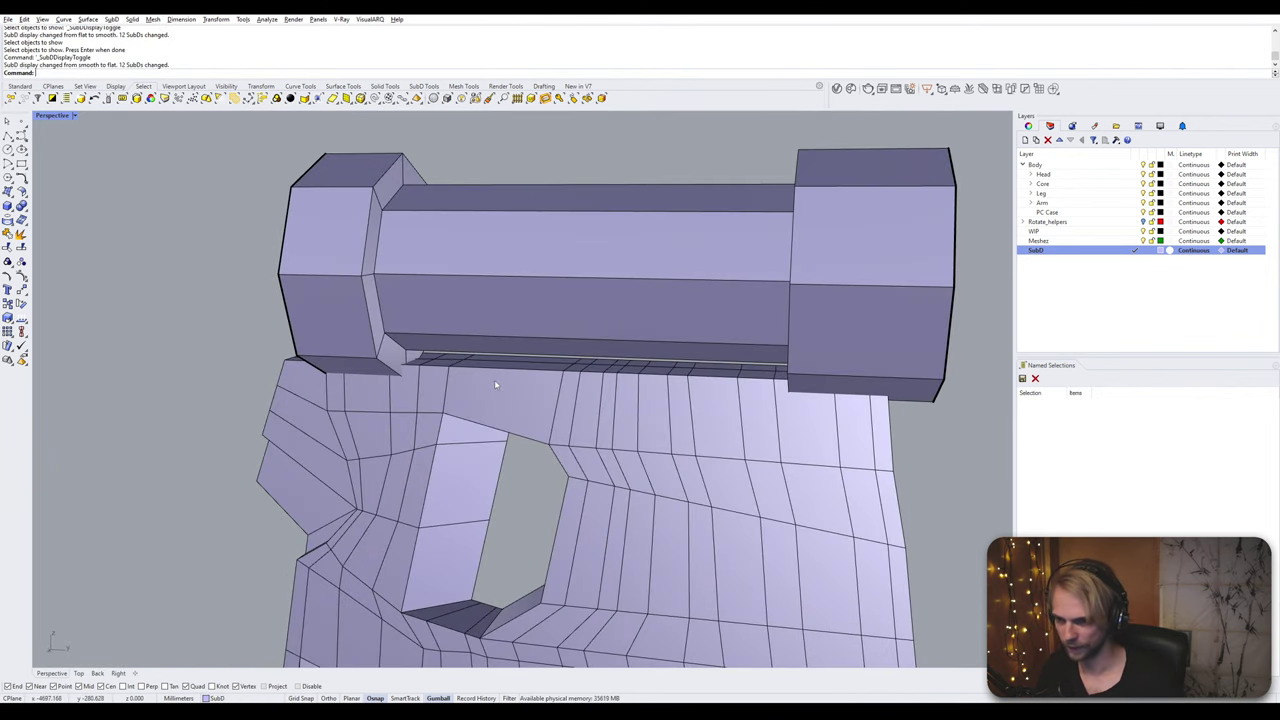
{"action": "scroll", "coordinate": [460, 365], "scroll_direction": "up", "scroll_amount": 6}
{"action": "scroll", "coordinate": [432, 356], "scroll_direction": "up", "scroll_amount": 8}
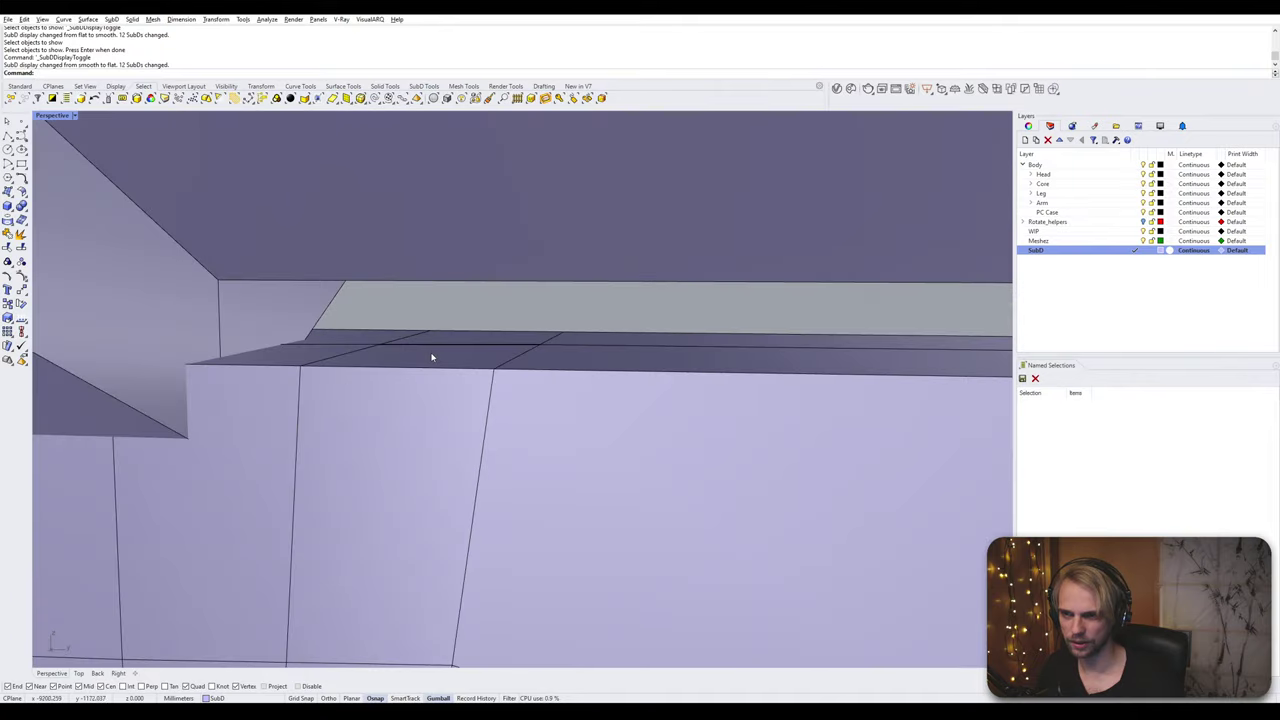
{"action": "left_click", "coordinate": [432, 357], "text": "ctrl+shift"}
{"action": "left_click", "coordinate": [551, 340], "text": "ctrl+shift"}
{"action": "left_click", "coordinate": [518, 338], "text": "ctrl+shift"}
{"action": "scroll", "coordinate": [519, 346], "scroll_direction": "down", "scroll_amount": 10}
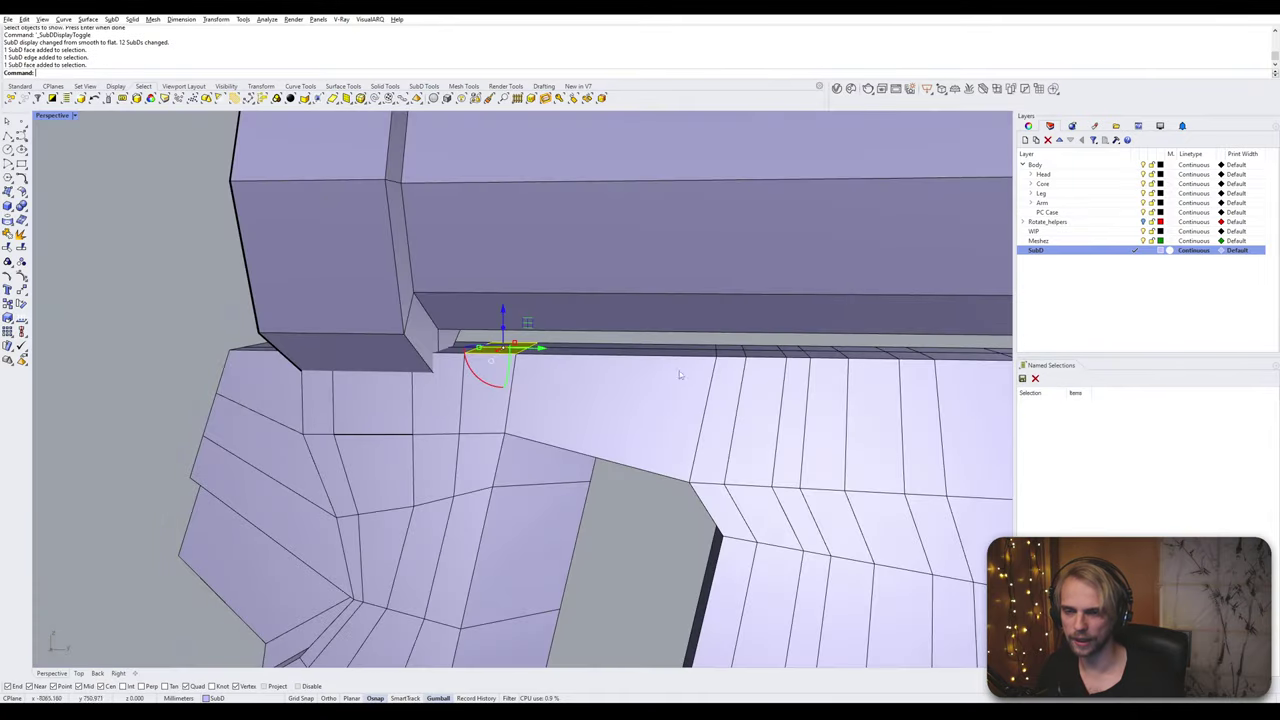
{"action": "right_click_drag", "start_coordinate": [770, 381], "coordinate": [505, 428], "text": "shift"}
Step: Add the lower and upper ledge face loops to the selection
{"action": "scroll", "coordinate": [726, 420], "scroll_direction": "up", "scroll_amount": 6}
{"action": "left_click", "coordinate": [730, 408], "text": "ctrl+shift"}
{"action": "double_click", "coordinate": [634, 394], "text": "ctrl+shift"}
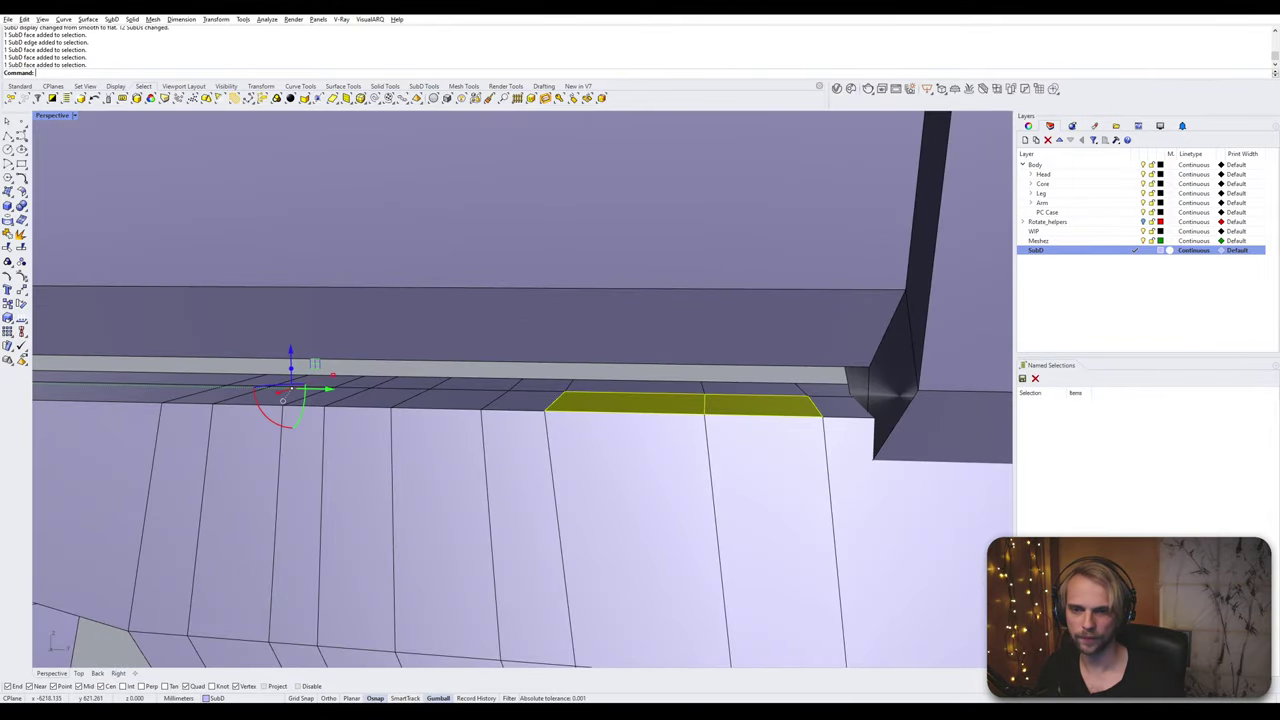
{"action": "left_click", "coordinate": [710, 387], "text": "ctrl+shift"}
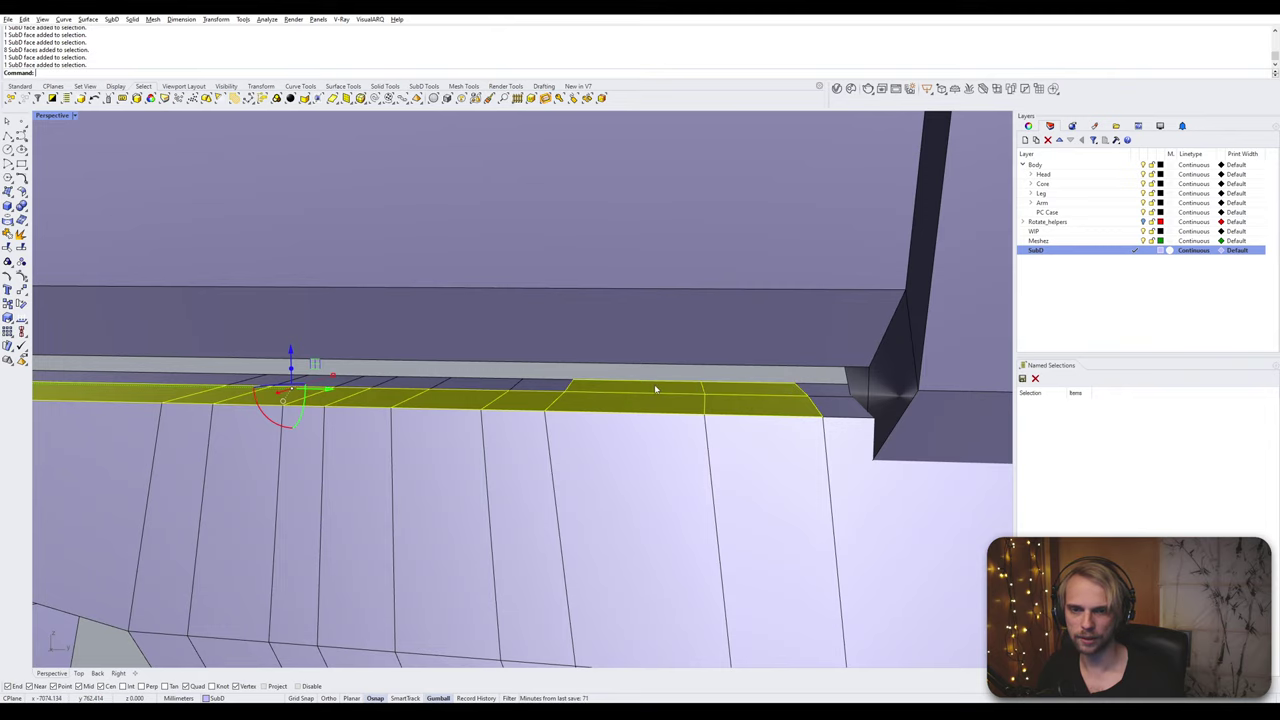
{"action": "double_click", "coordinate": [654, 384], "text": "ctrl+shift"}
{"action": "scroll", "coordinate": [650, 385], "scroll_direction": "down", "scroll_amount": 5}
{"action": "scroll", "coordinate": [617, 409], "scroll_direction": "up", "scroll_amount": 4}
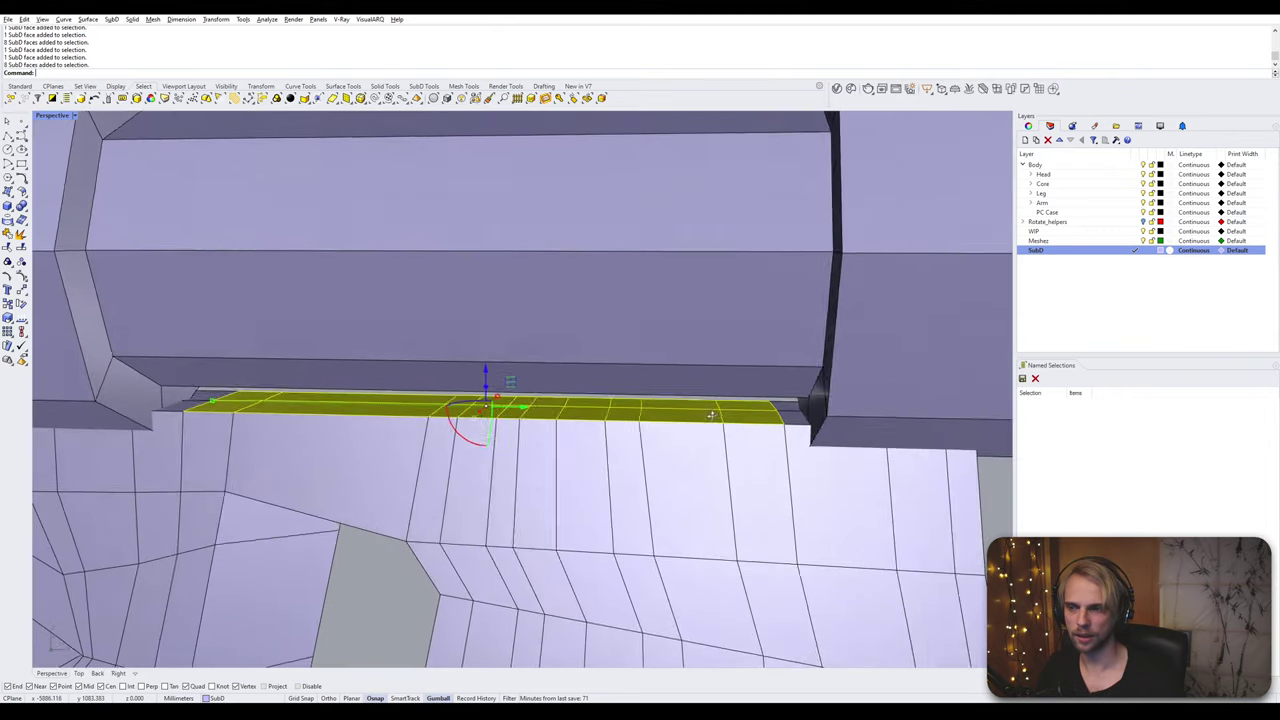
{"action": "scroll", "coordinate": [757, 426], "scroll_direction": "down", "scroll_amount": 5}
{"action": "right_click_drag", "start_coordinate": [745, 408], "coordinate": [697, 386]}
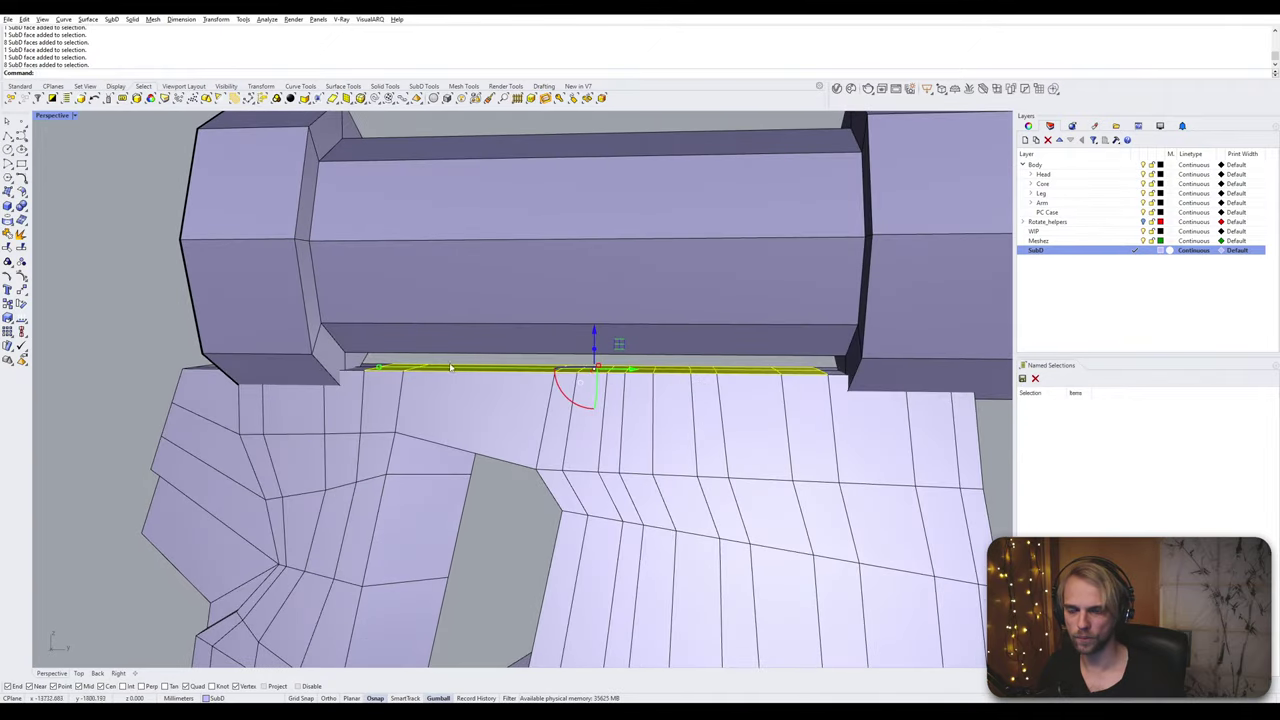
{"action": "scroll", "coordinate": [451, 369], "scroll_direction": "up", "scroll_amount": 4}
Step: Deselect the ledge's end faces and stray edges, keeping only the top strip
{"action": "left_click", "coordinate": [389, 405], "text": "ctrl"}
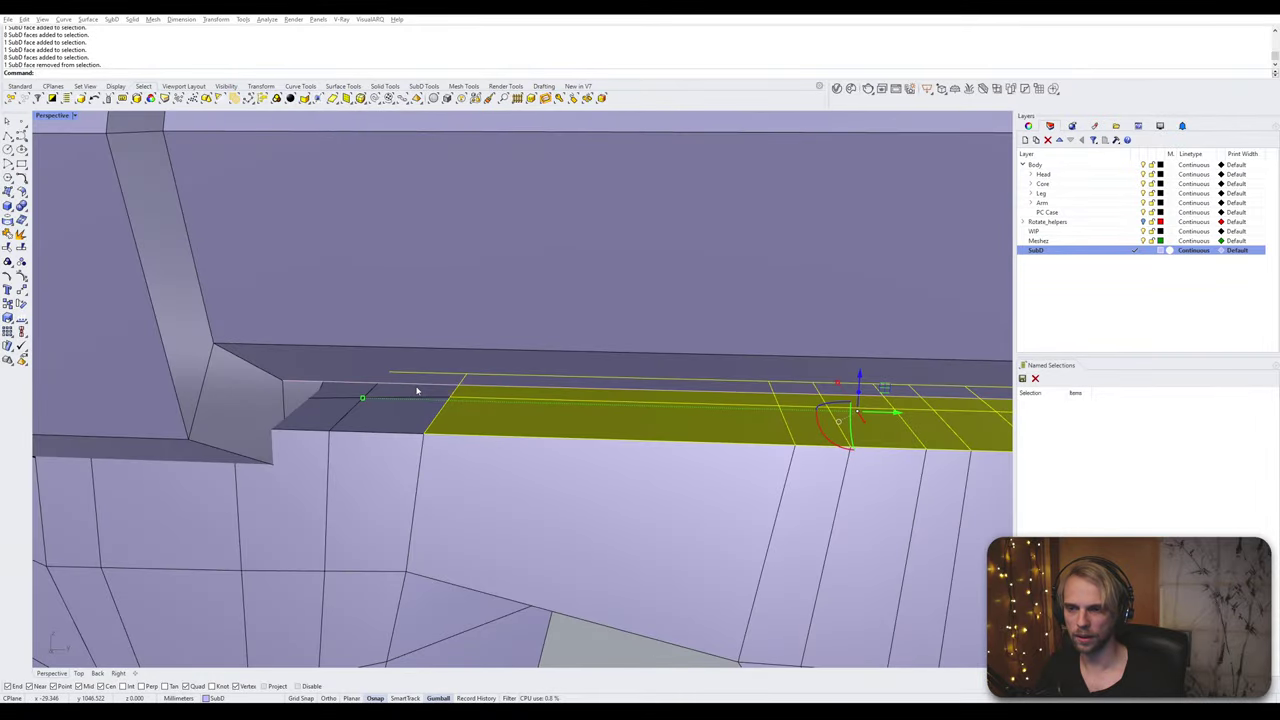
{"action": "left_click", "coordinate": [409, 391], "text": "ctrl+shift"}
{"action": "left_click", "coordinate": [406, 385], "text": "ctrl+shift"}
{"action": "scroll", "coordinate": [403, 388], "scroll_direction": "up", "scroll_amount": 5}
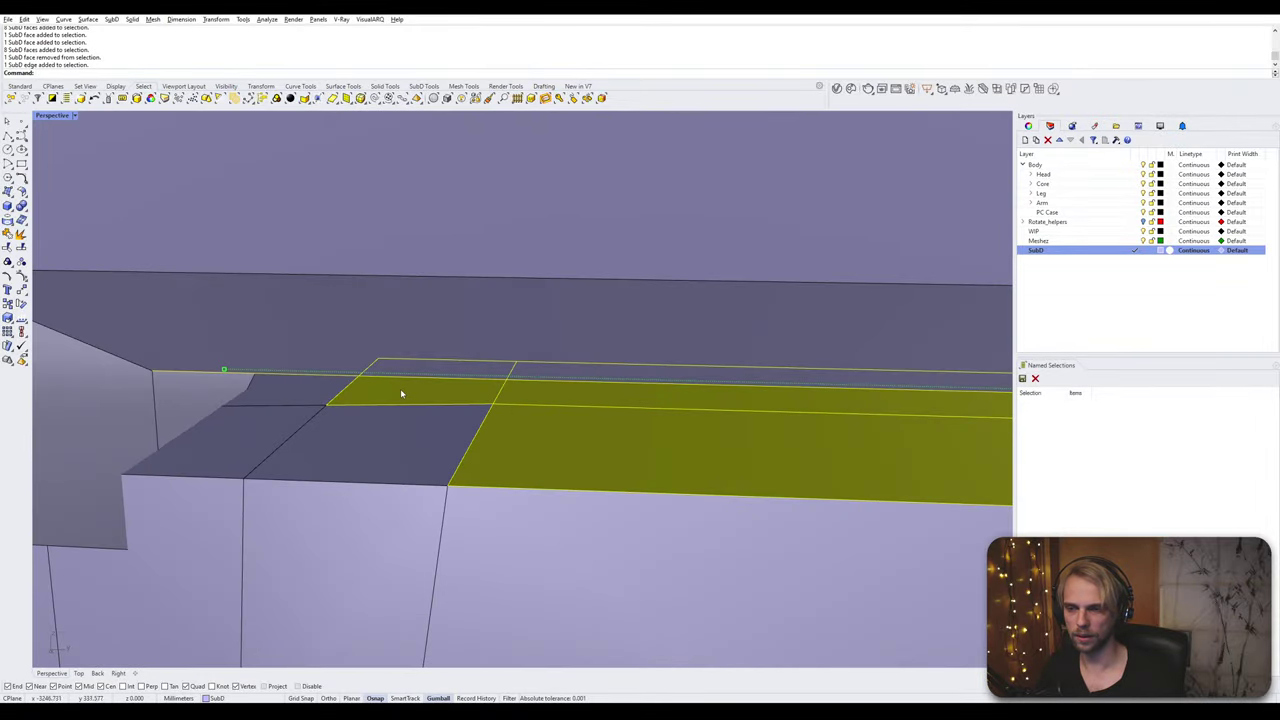
{"action": "left_click", "coordinate": [401, 393], "text": "ctrl"}
{"action": "right_click_drag", "start_coordinate": [401, 393], "coordinate": [417, 360]}
{"action": "left_click", "coordinate": [437, 342], "text": "ctrl"}
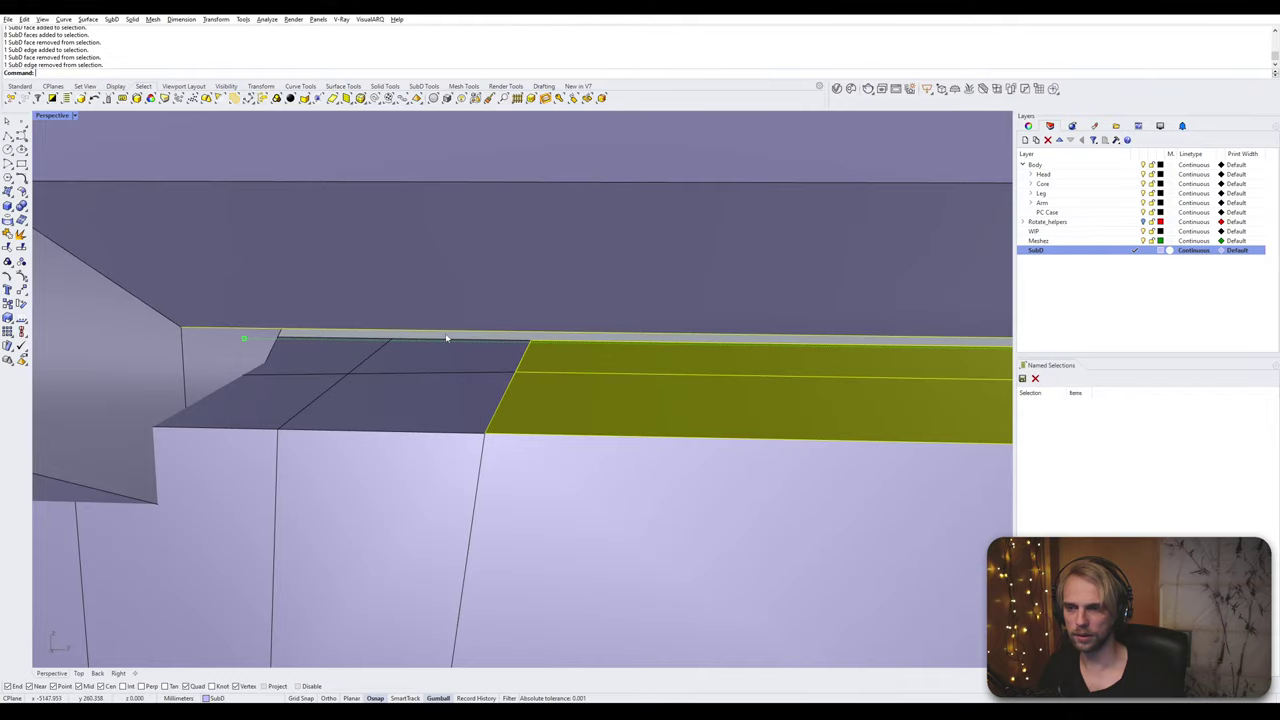
{"action": "left_click", "coordinate": [449, 333], "text": "ctrl"}
{"action": "scroll", "coordinate": [450, 334], "scroll_direction": "down", "scroll_amount": 6}
{"action": "right_click_drag", "start_coordinate": [654, 371], "coordinate": [583, 371], "text": "shift"}
{"action": "scroll", "coordinate": [638, 389], "scroll_direction": "up", "scroll_amount": 6}
{"action": "left_click", "coordinate": [638, 389], "text": "ctrl"}
{"action": "left_click", "coordinate": [627, 363], "text": "ctrl"}
{"action": "scroll", "coordinate": [627, 363], "scroll_direction": "down", "scroll_amount": 6}
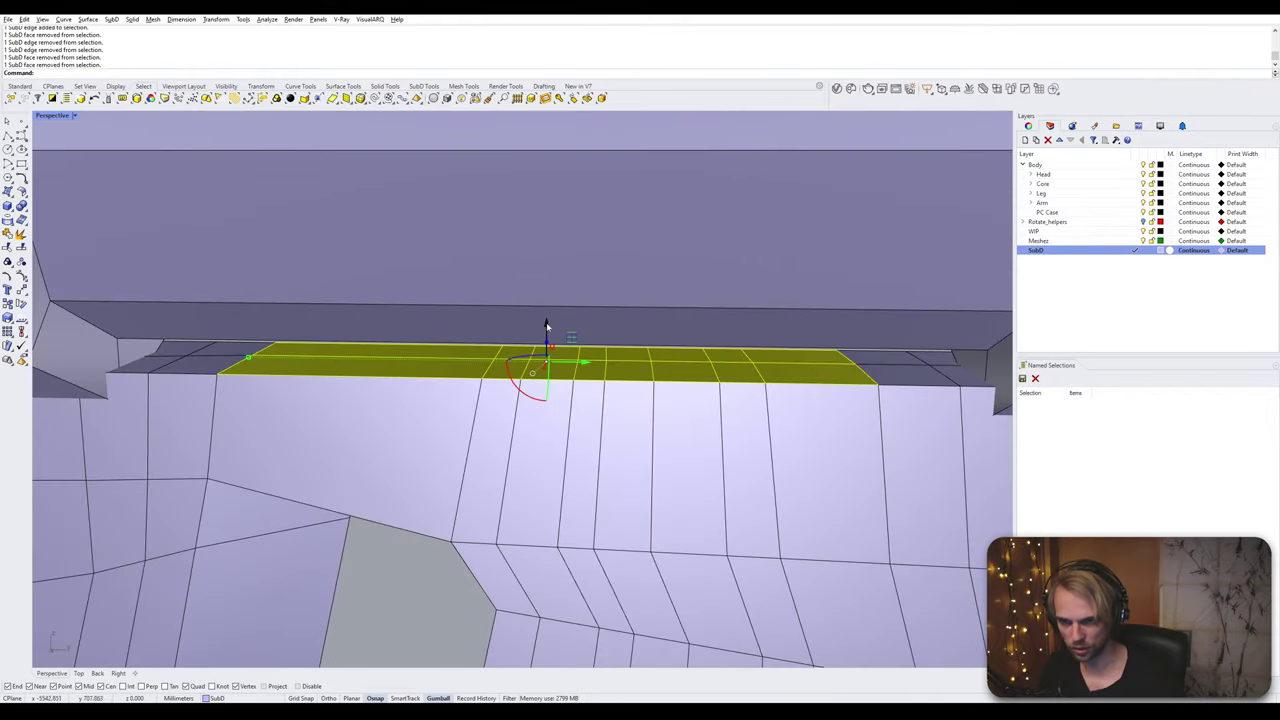
Step: Drag the ledge face strip down beneath the axle with the gumball Z arrow
{"action": "left_click_drag", "start_coordinate": [545, 326], "coordinate": [545, 378]}
{"action": "left_click", "coordinate": [598, 372]}
{"action": "scroll", "coordinate": [645, 376], "scroll_direction": "down", "scroll_amount": 6}
Step: Start ShowSelected to reveal the hidden sleeve again
{"action": "right_click_drag", "start_coordinate": [648, 377], "coordinate": [654, 355]}
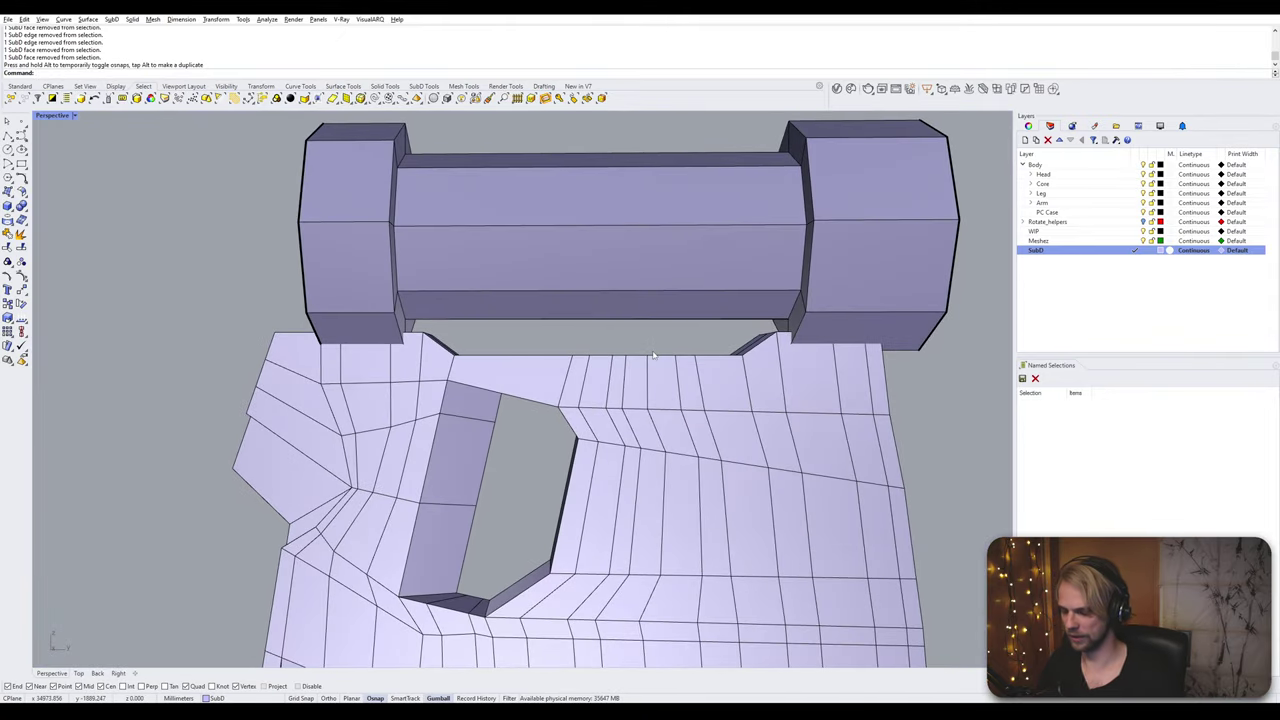
{"action": "type", "text": "ShowSelected"}
{"action": "key", "text": "Return"}
Step: Show the picked hidden sleeve and compare the grip in smooth and flat SubD display
{"action": "left_click", "coordinate": [650, 338]}
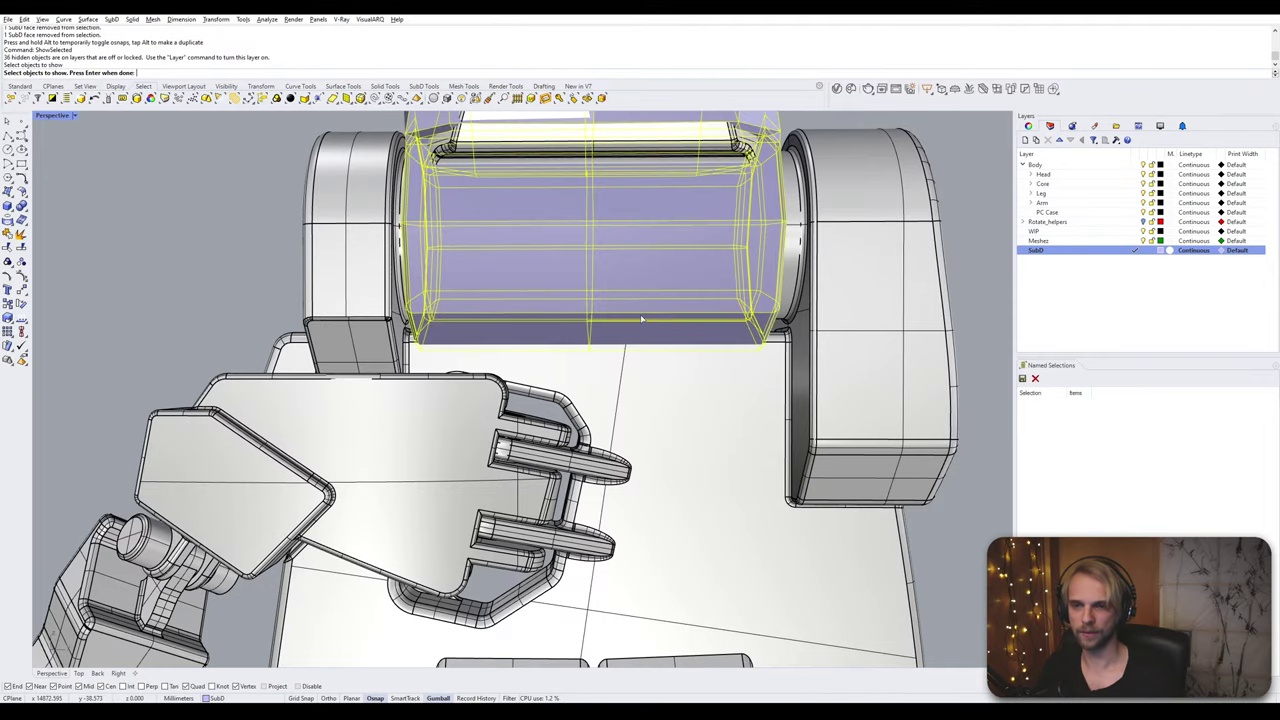
{"action": "key", "text": "Return"}
{"action": "right_click_drag", "start_coordinate": [620, 300], "coordinate": [629, 323]}
{"action": "key", "text": "Tab"}
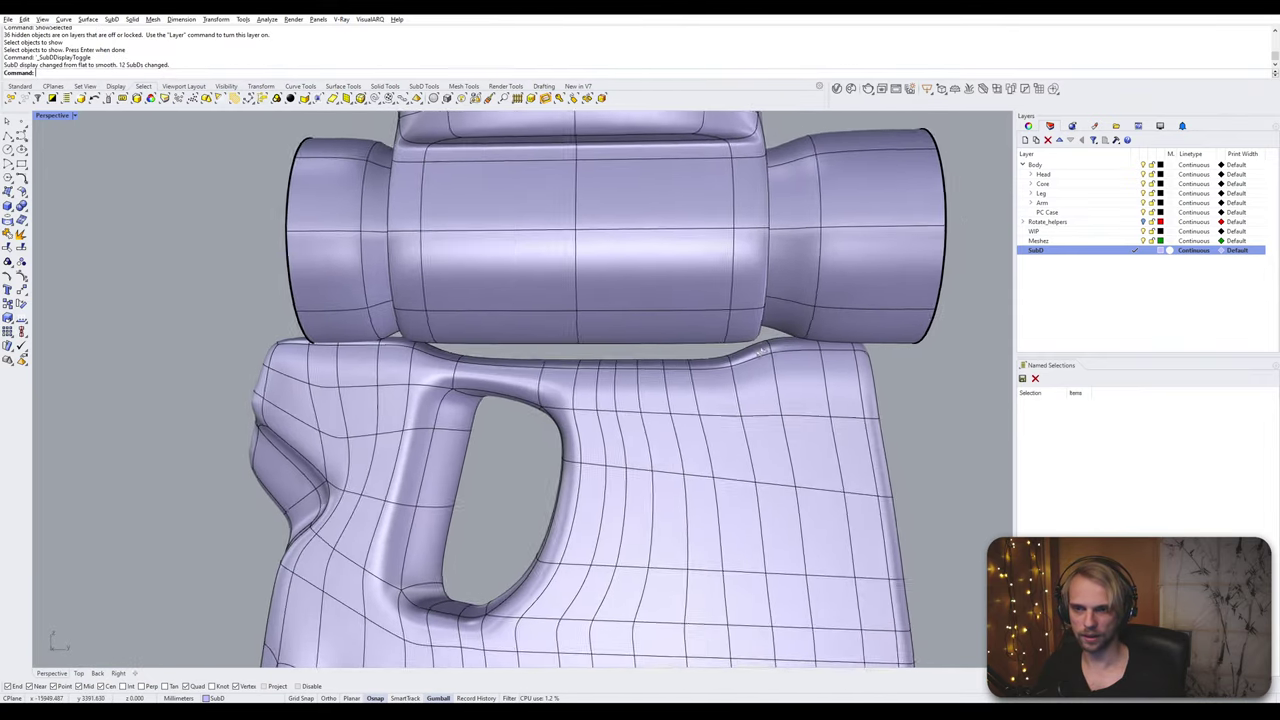
{"action": "scroll", "coordinate": [768, 360], "scroll_direction": "up", "scroll_amount": 4}
{"action": "scroll", "coordinate": [687, 352], "scroll_direction": "down", "scroll_amount": 3}
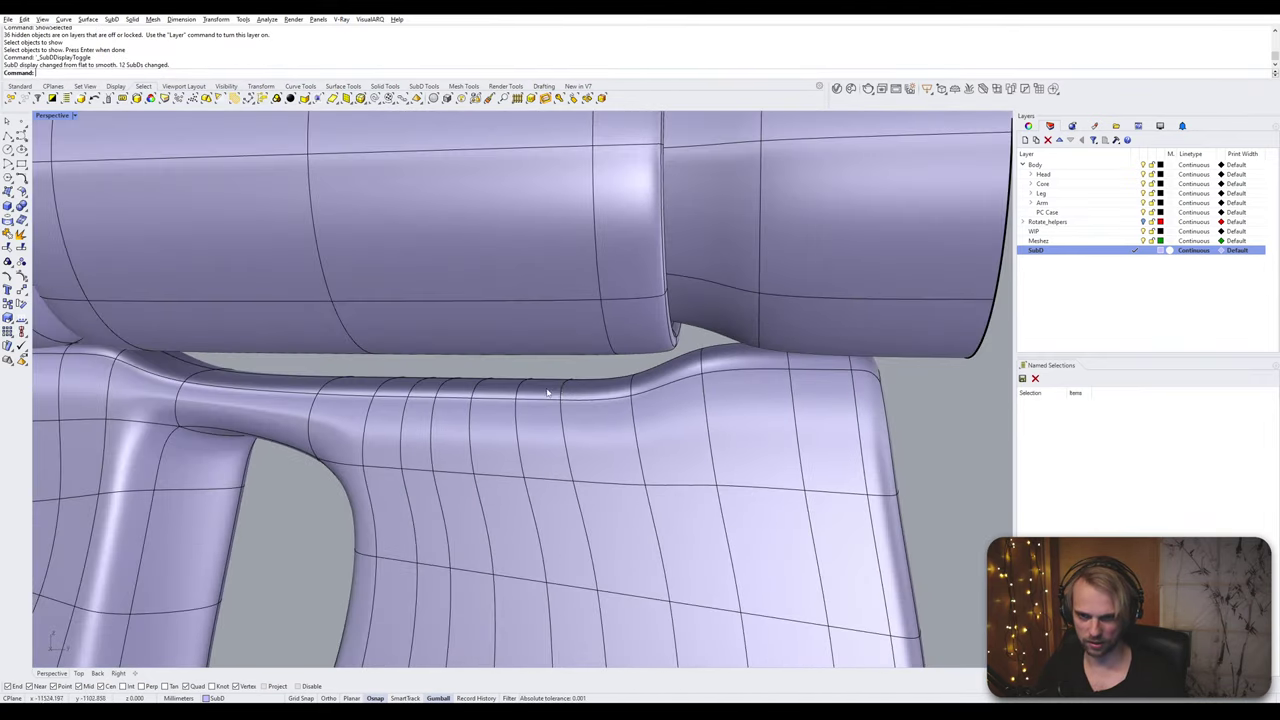
{"action": "right_click_drag", "start_coordinate": [557, 388], "coordinate": [915, 392], "text": "shift"}
{"action": "scroll", "coordinate": [479, 335], "scroll_direction": "up", "scroll_amount": 5}
{"action": "right_click_drag", "start_coordinate": [479, 335], "coordinate": [419, 300]}
{"action": "key", "text": "Tab"}
{"action": "key", "text": "Tab"}
{"action": "scroll", "coordinate": [419, 298], "scroll_direction": "up", "scroll_amount": 2}
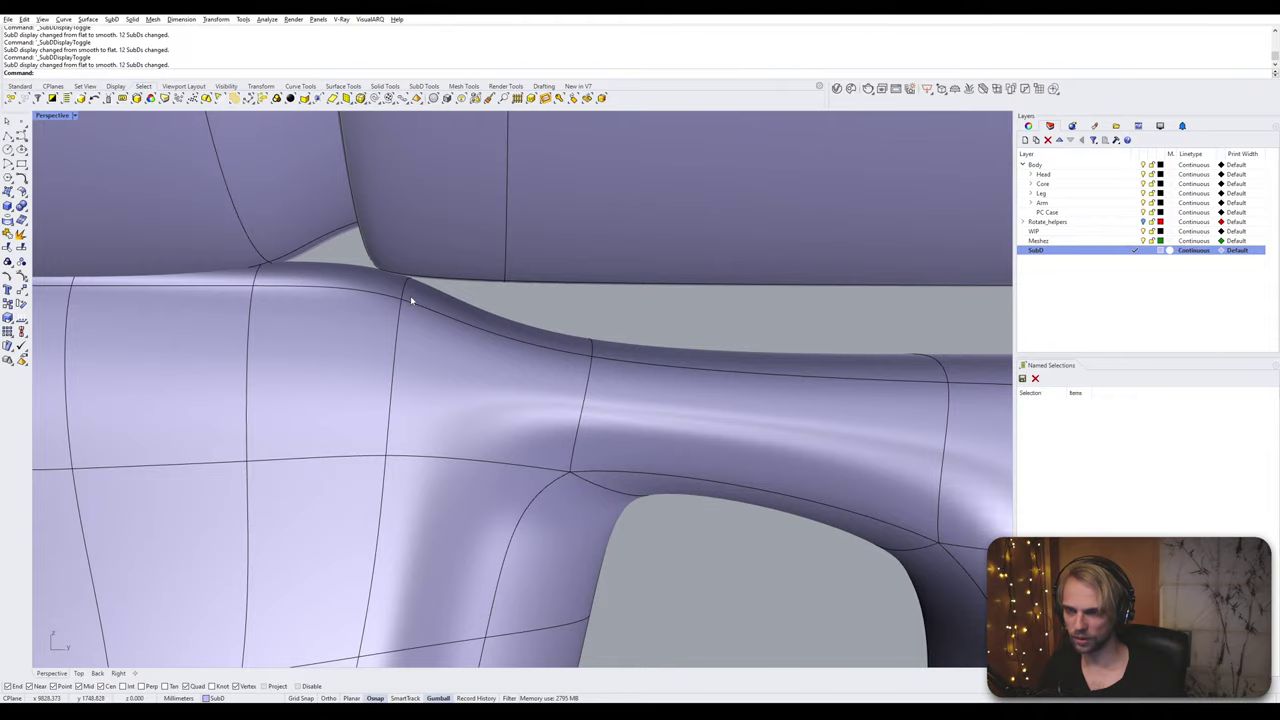
{"action": "key", "text": "Tab"}
{"action": "key", "text": "Tab"}
Step: Select the ridge edges at the wrist and drag them down with the gumball
{"action": "left_click", "coordinate": [407, 294], "text": "ctrl+shift"}
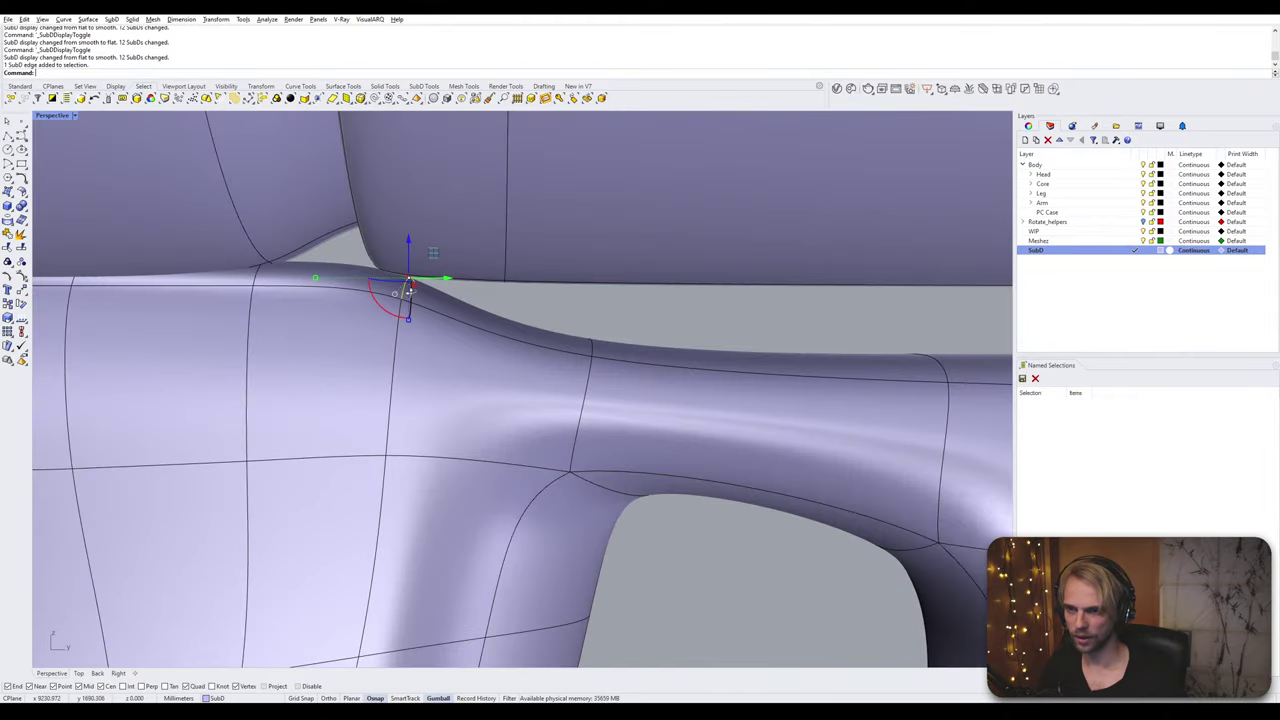
{"action": "right_click_drag", "start_coordinate": [408, 294], "coordinate": [500, 314]}
{"action": "left_click", "coordinate": [267, 314], "text": "ctrl+shift"}
{"action": "left_click", "coordinate": [270, 315], "text": "ctrl+shift"}
{"action": "left_click", "coordinate": [261, 314], "text": "ctrl"}
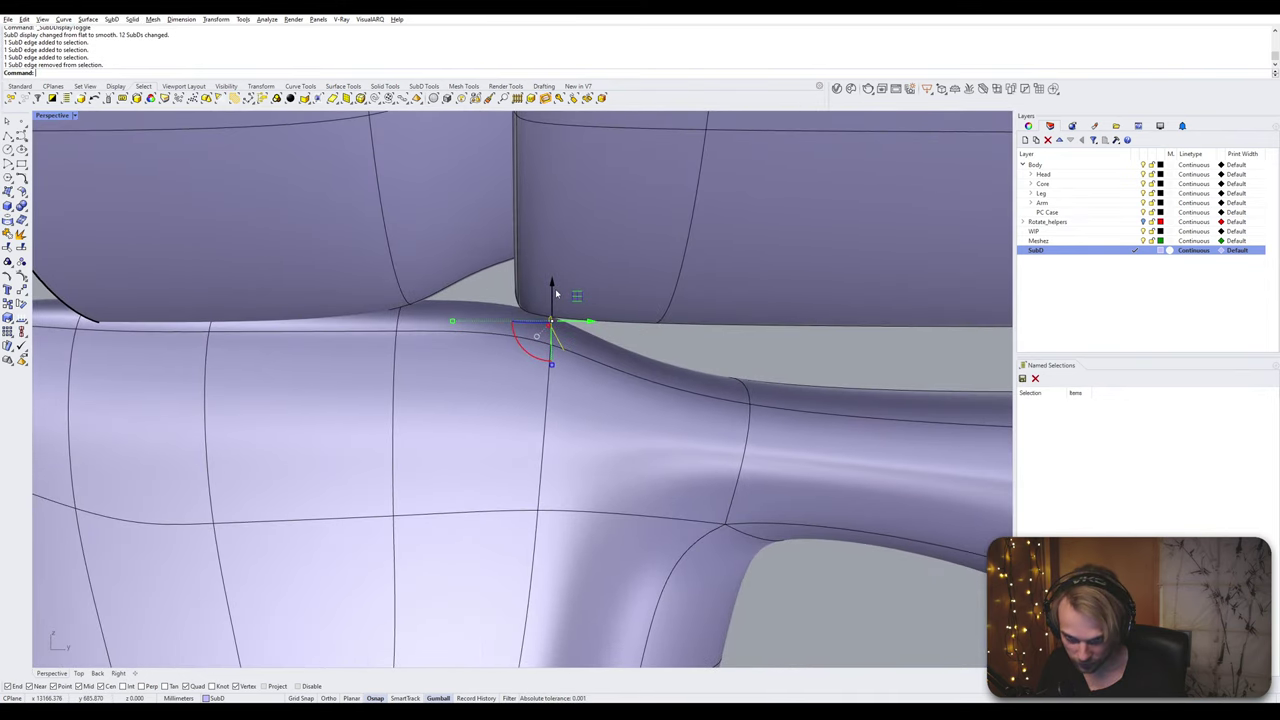
{"action": "left_click_drag", "start_coordinate": [553, 289], "coordinate": [560, 348]}
{"action": "left_click", "coordinate": [694, 355]}
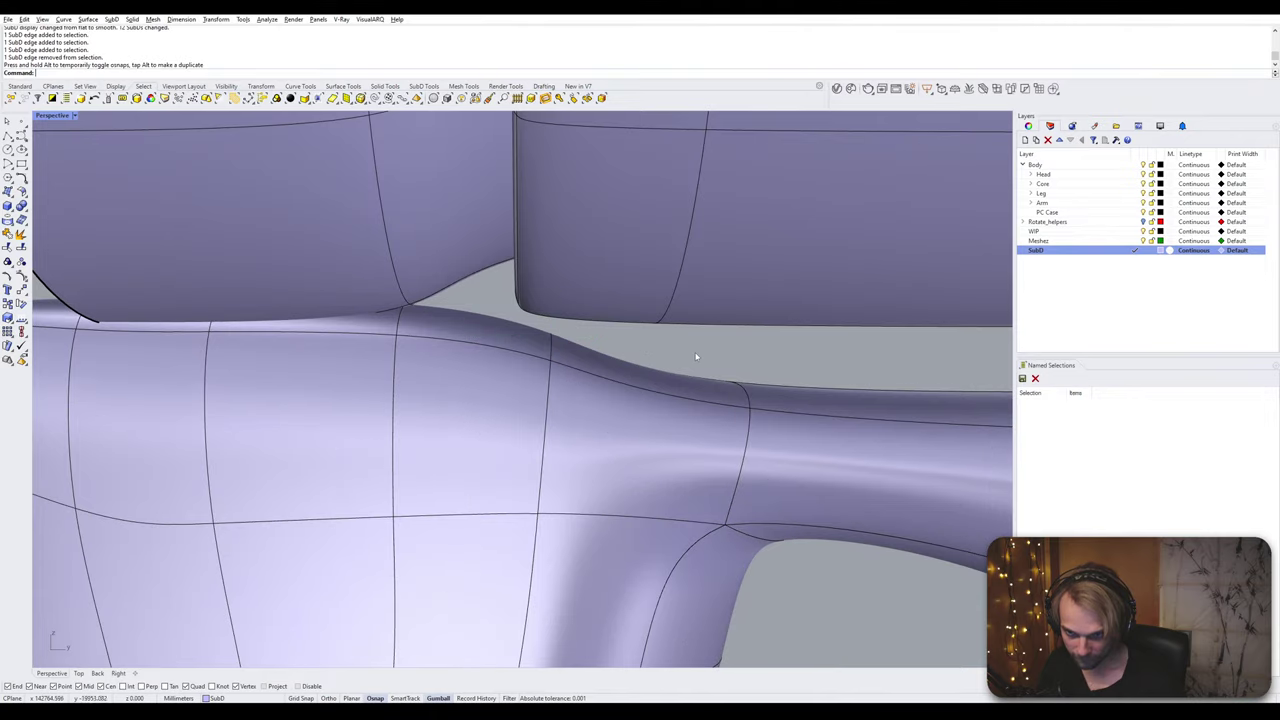
Step: Hide the central closed sleeve around the axle with Hide
{"action": "scroll", "coordinate": [694, 358], "scroll_direction": "down", "scroll_amount": 5}
{"action": "scroll", "coordinate": [743, 380], "scroll_direction": "down", "scroll_amount": 3}
{"action": "right_click_drag", "start_coordinate": [743, 380], "coordinate": [550, 345]}
{"action": "left_click", "coordinate": [528, 308]}
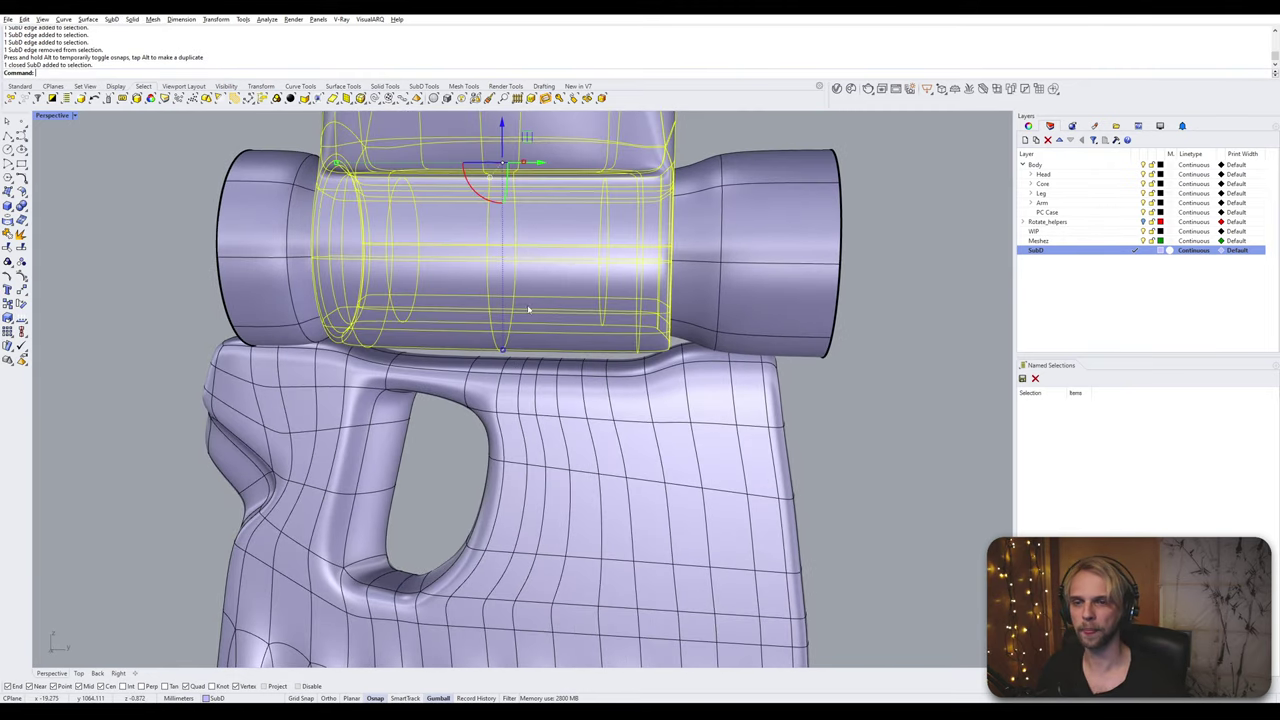
{"action": "left_click", "coordinate": [776, 301]}
{"action": "key", "text": "Escape"}
{"action": "right_click_drag", "start_coordinate": [786, 329], "coordinate": [704, 336]}
{"action": "left_click", "coordinate": [558, 309]}
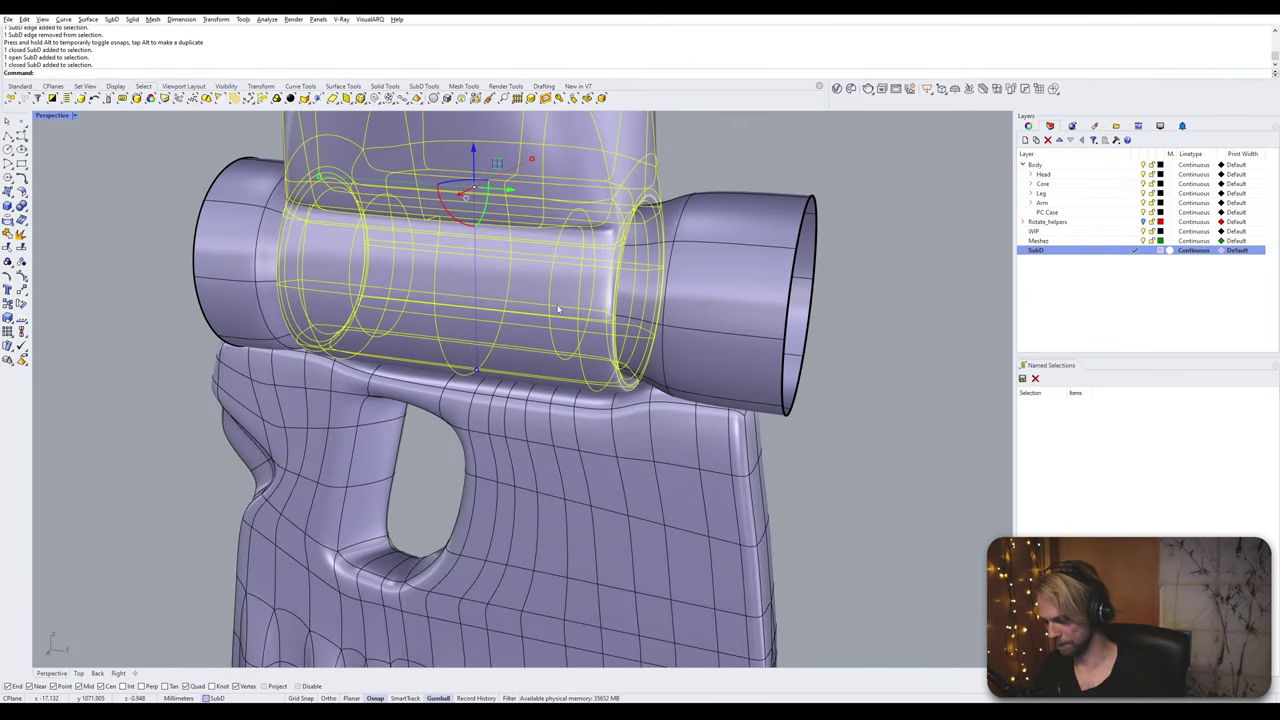
{"action": "type", "text": "Hide"}
{"action": "key", "text": "Return"}
Step: Switch the lavender hand to flat cage display and start ShowSelected
{"action": "right_click_drag", "start_coordinate": [560, 306], "coordinate": [368, 289]}
{"action": "key", "text": "Tab"}
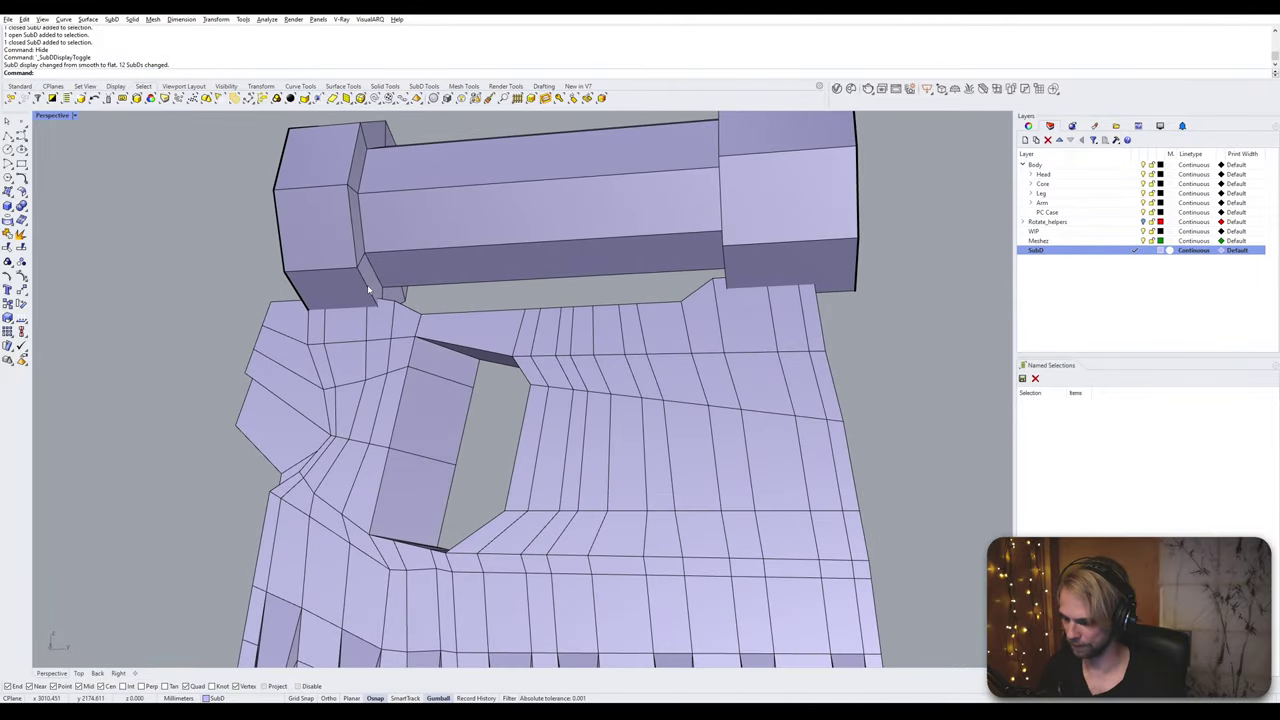
{"action": "key", "text": "Return"}
Step: Show the hidden grey reference hand and Alt-drag a copy of it off to the right
{"action": "left_click", "coordinate": [350, 291]}
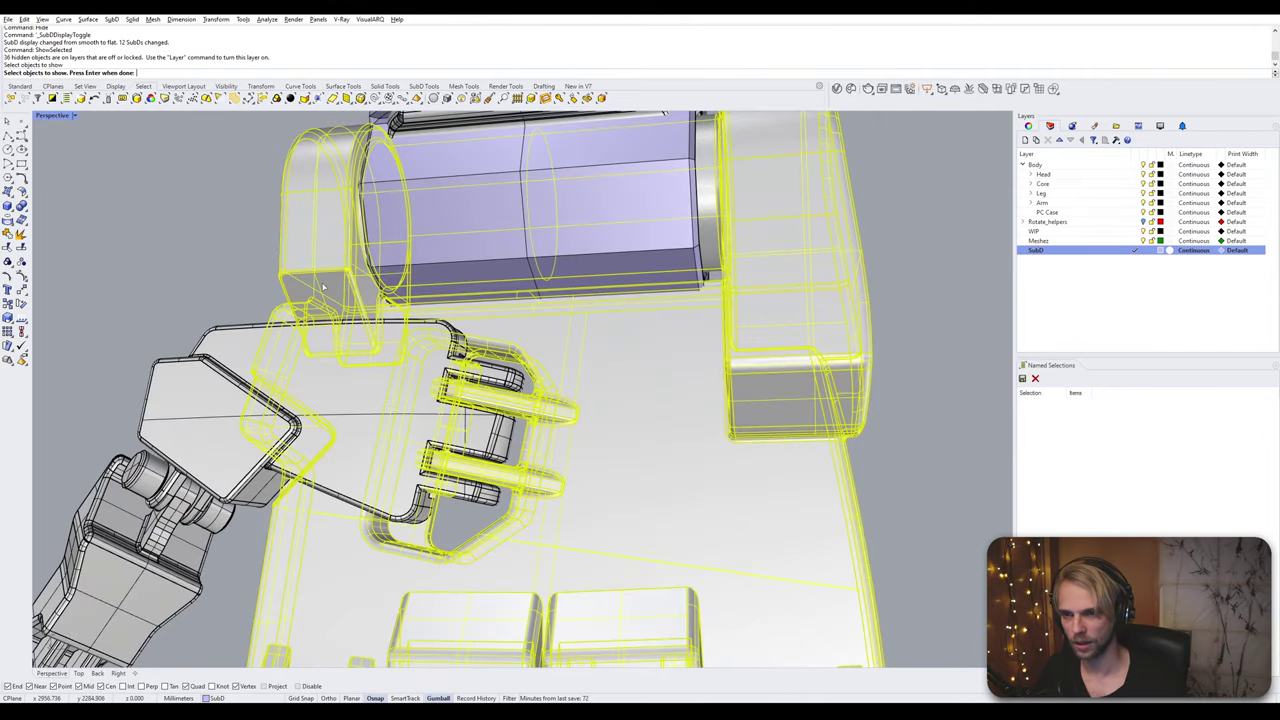
{"action": "key", "text": "Return"}
{"action": "scroll", "coordinate": [350, 291], "scroll_direction": "down", "scroll_amount": 8}
{"action": "left_click", "coordinate": [414, 264]}
{"action": "right_click_drag", "start_coordinate": [414, 264], "coordinate": [408, 314]}
{"action": "left_click_drag", "start_coordinate": [324, 341], "coordinate": [725, 349]}
{"action": "key", "text": "alt"}
Step: Hide the original reference hand, leaving only the copy visible
{"action": "left_click", "coordinate": [470, 426]}
{"action": "left_click", "coordinate": [403, 296]}
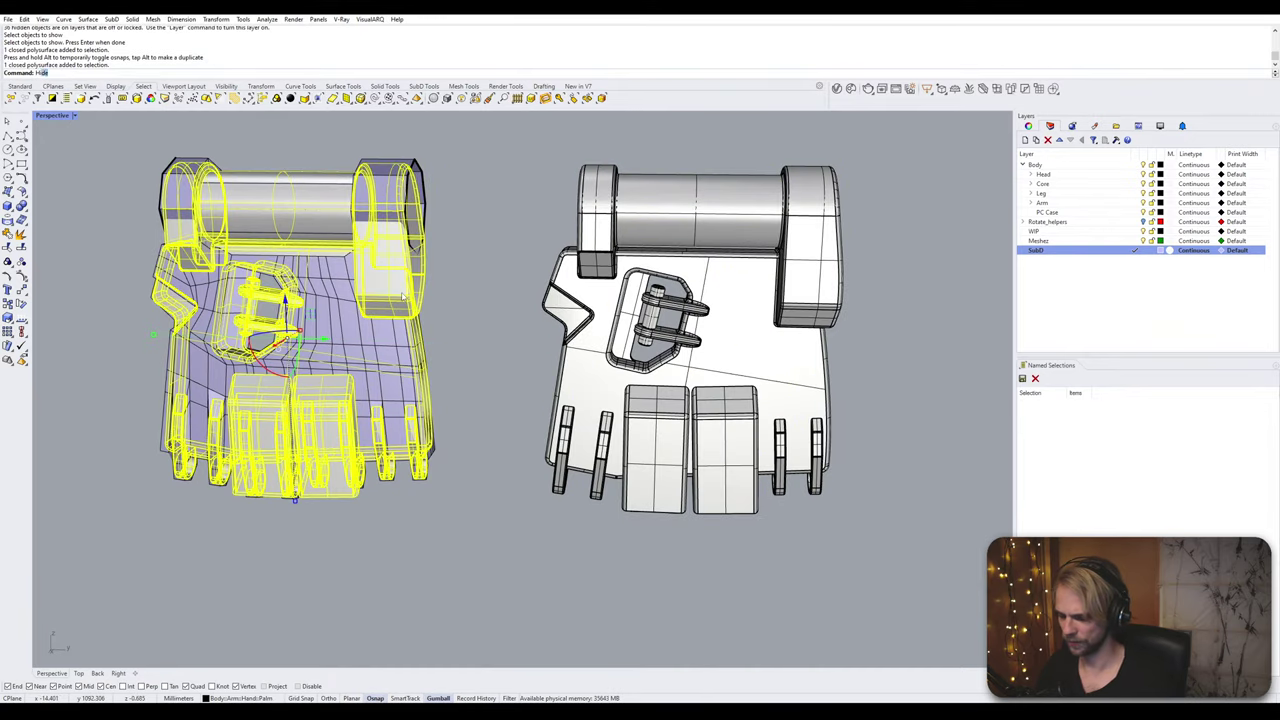
{"action": "key", "text": "Return"}
Step: Inspect two wrist-top faces and turn the view to the hex axle end
{"action": "right_click_drag", "start_coordinate": [404, 296], "coordinate": [415, 275]}
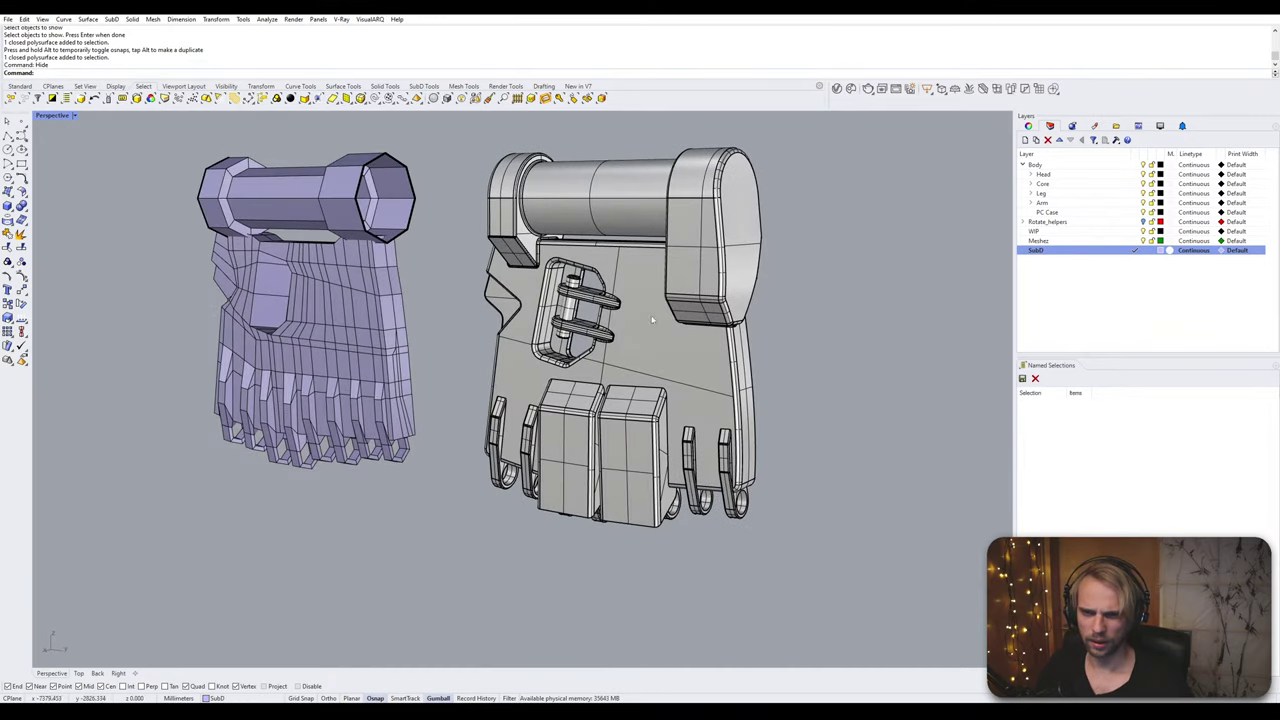
{"action": "scroll", "coordinate": [441, 219], "scroll_direction": "up", "scroll_amount": 6}
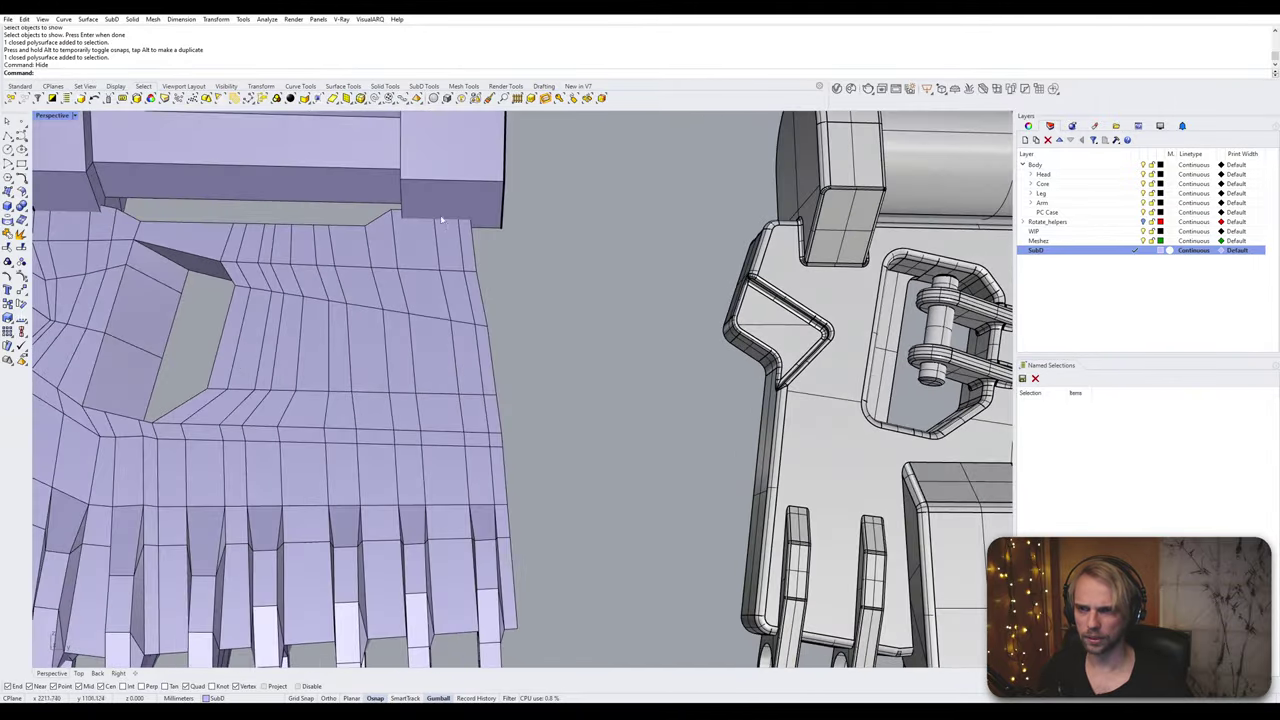
{"action": "left_click", "coordinate": [437, 204], "text": "ctrl+shift"}
{"action": "right_click_drag", "start_coordinate": [437, 204], "coordinate": [840, 350]}
{"action": "left_click", "coordinate": [521, 290], "text": "ctrl+shift"}
{"action": "left_click", "coordinate": [696, 352]}
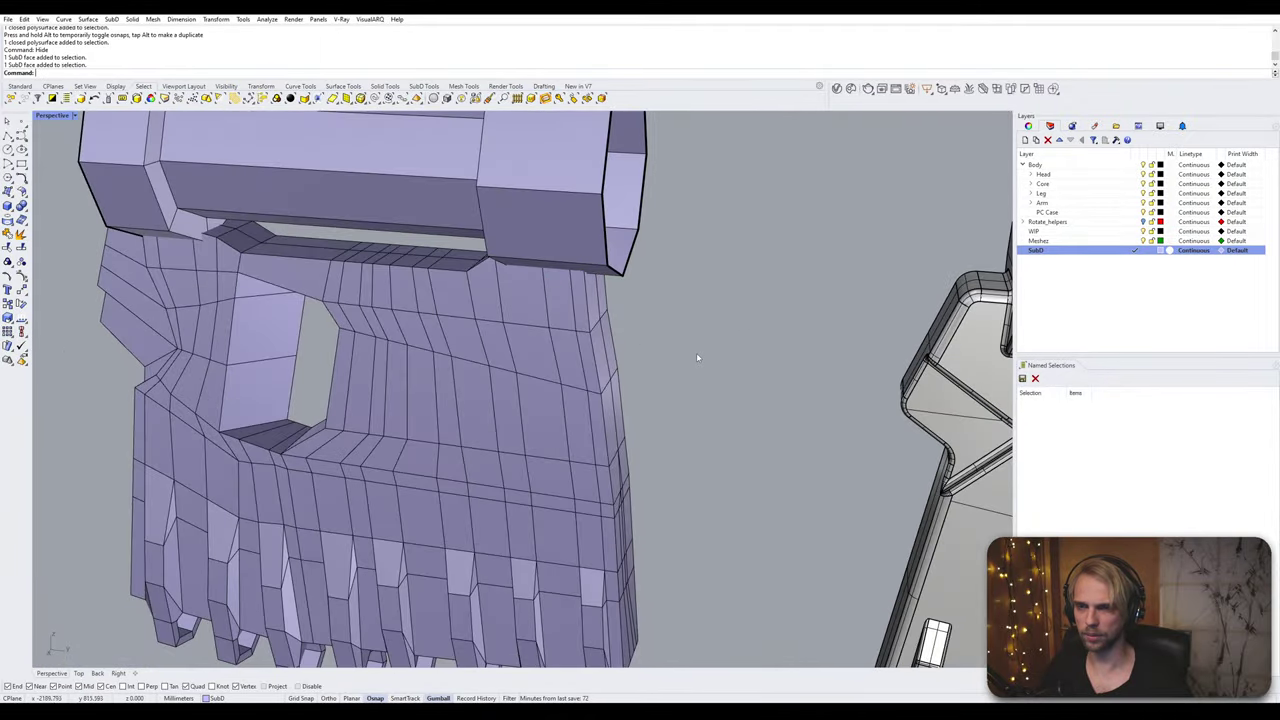
{"action": "right_click_drag", "start_coordinate": [696, 352], "coordinate": [484, 276]}
Step: Bridge the right hex end's edge loop with one segment, then bridge the next edge
{"action": "double_click", "coordinate": [484, 276], "text": "ctrl+shift"}
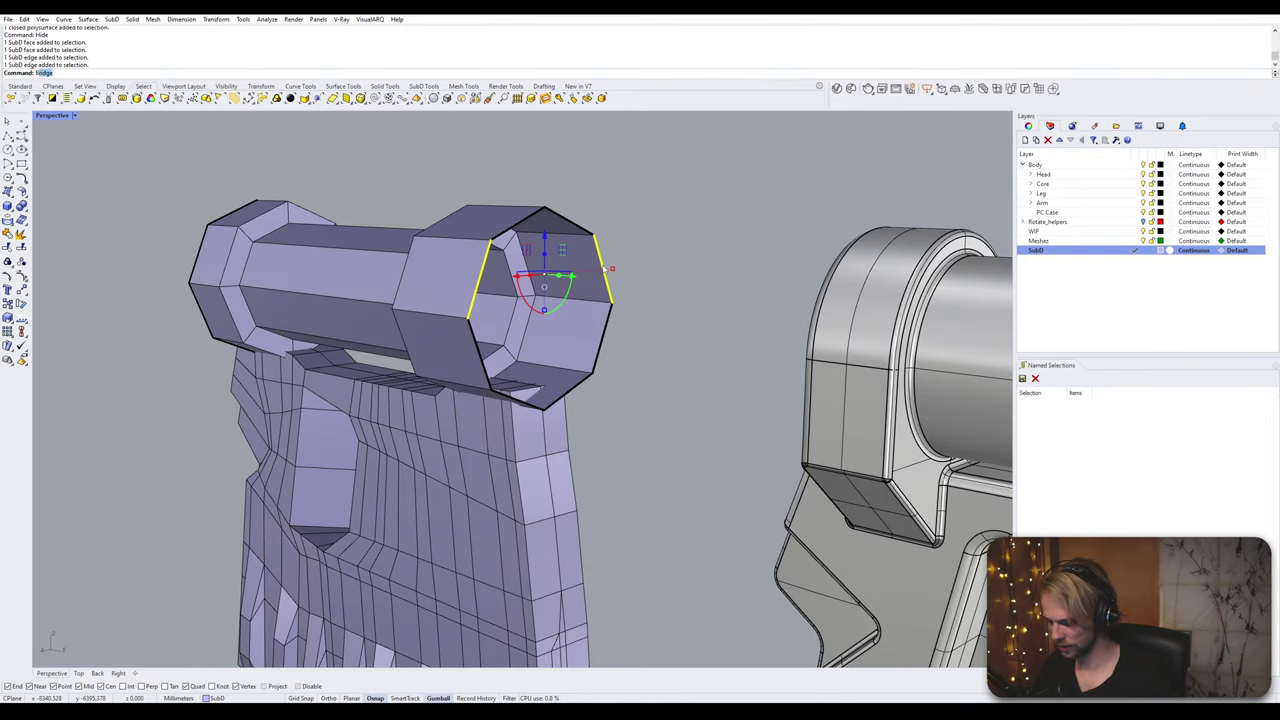
{"action": "key", "text": "Return"}
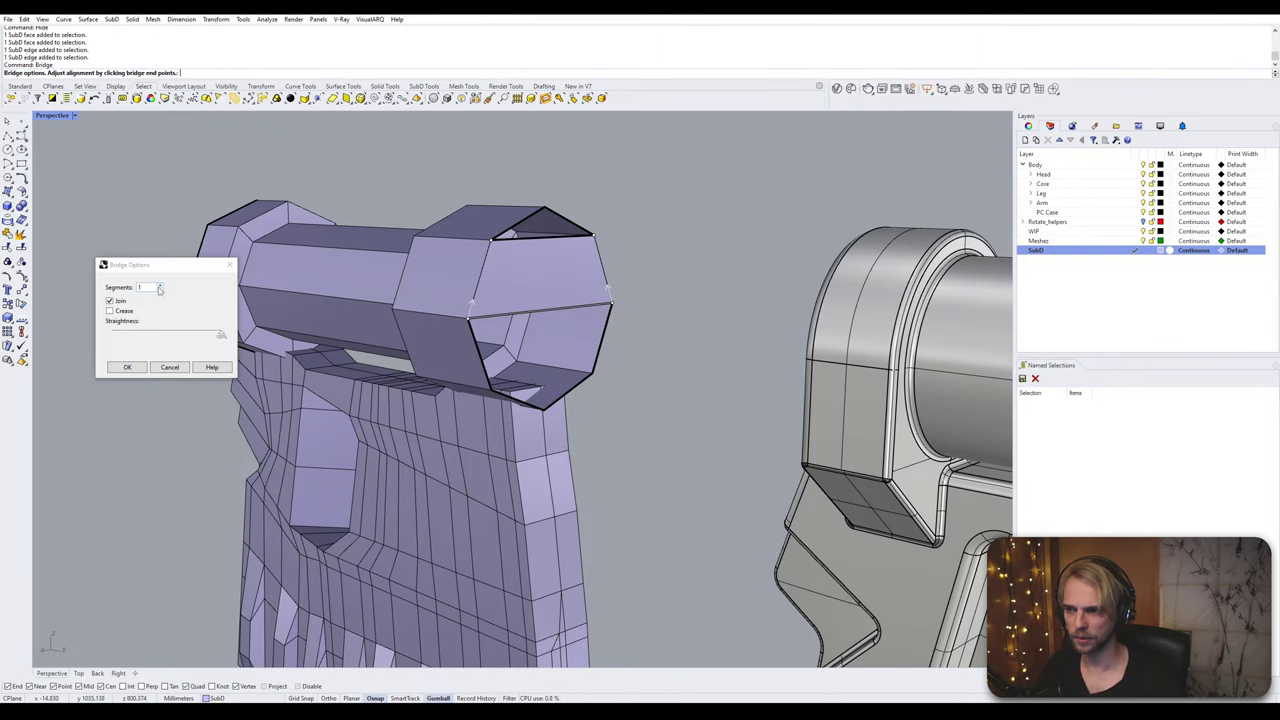
{"action": "left_click", "coordinate": [135, 371]}
{"action": "scroll", "coordinate": [532, 238], "scroll_direction": "up", "scroll_amount": 2}
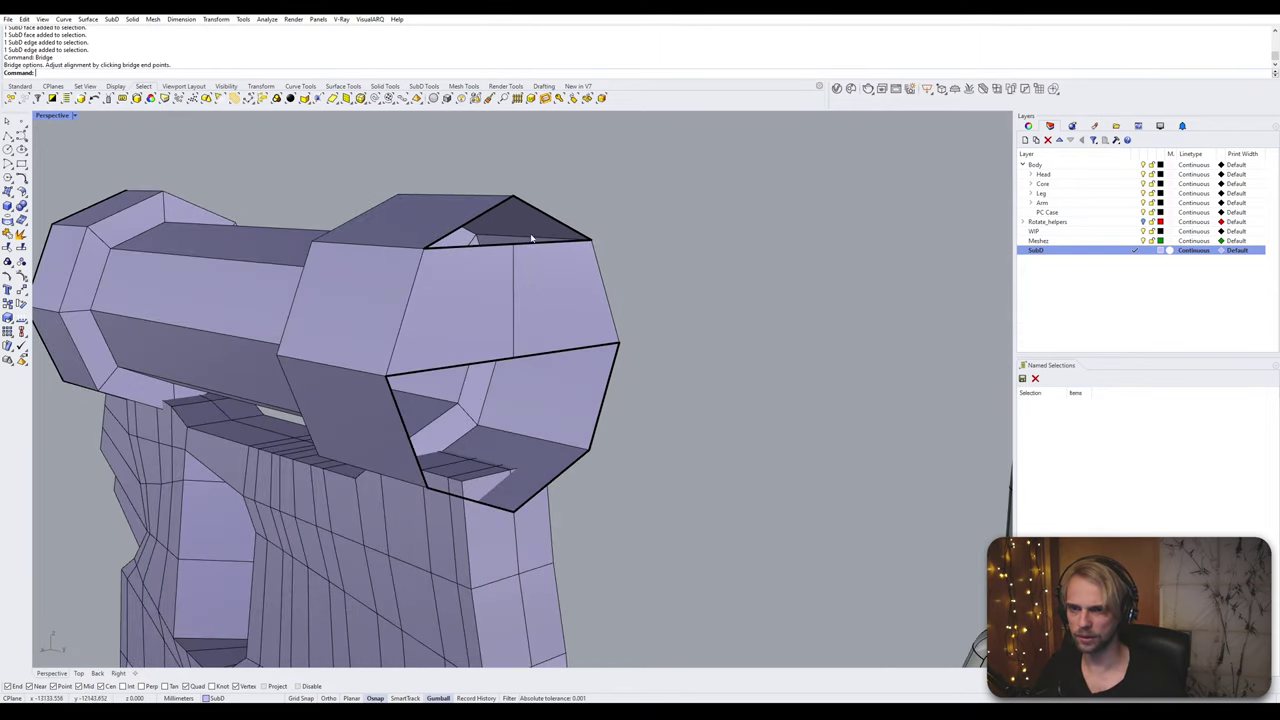
{"action": "left_click", "coordinate": [547, 220]}
{"action": "right_click", "coordinate": [540, 216]}
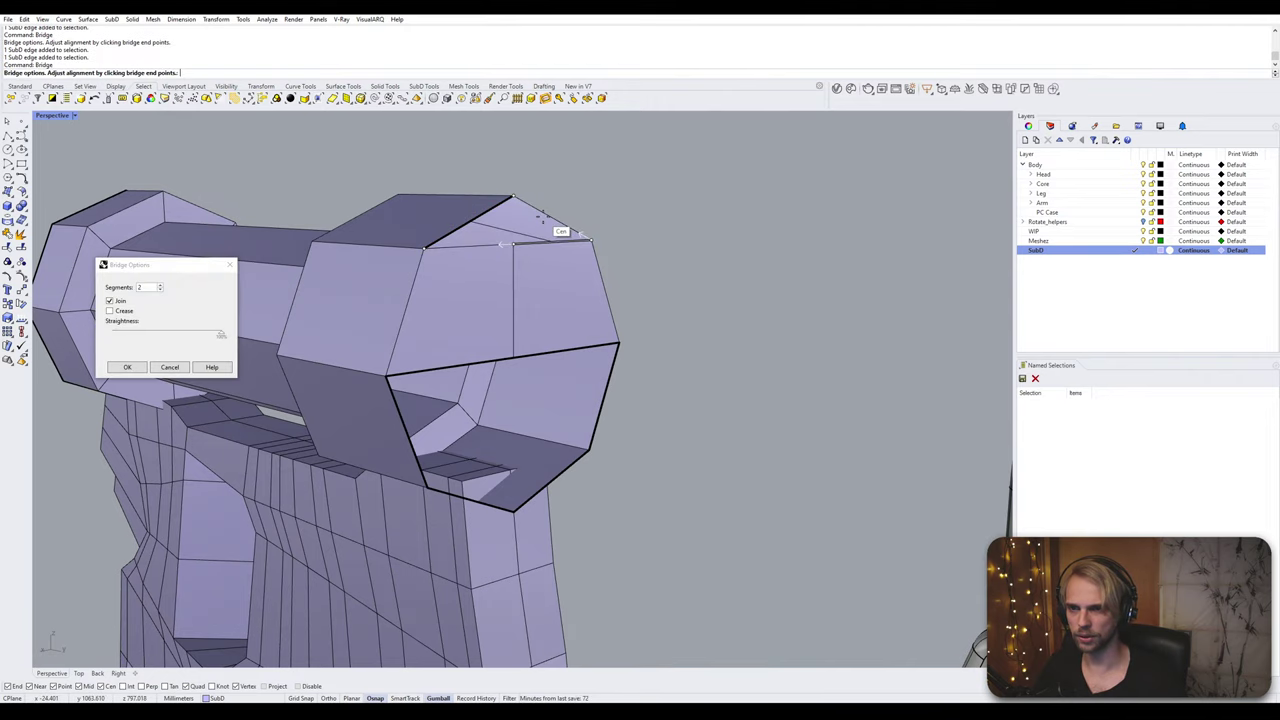
{"action": "left_click", "coordinate": [132, 368]}
Step: Bridge the lower gap's two opposite edges with 2 segments
{"action": "scroll", "coordinate": [680, 268], "scroll_direction": "down", "scroll_amount": 4}
{"action": "key", "text": "Tab"}
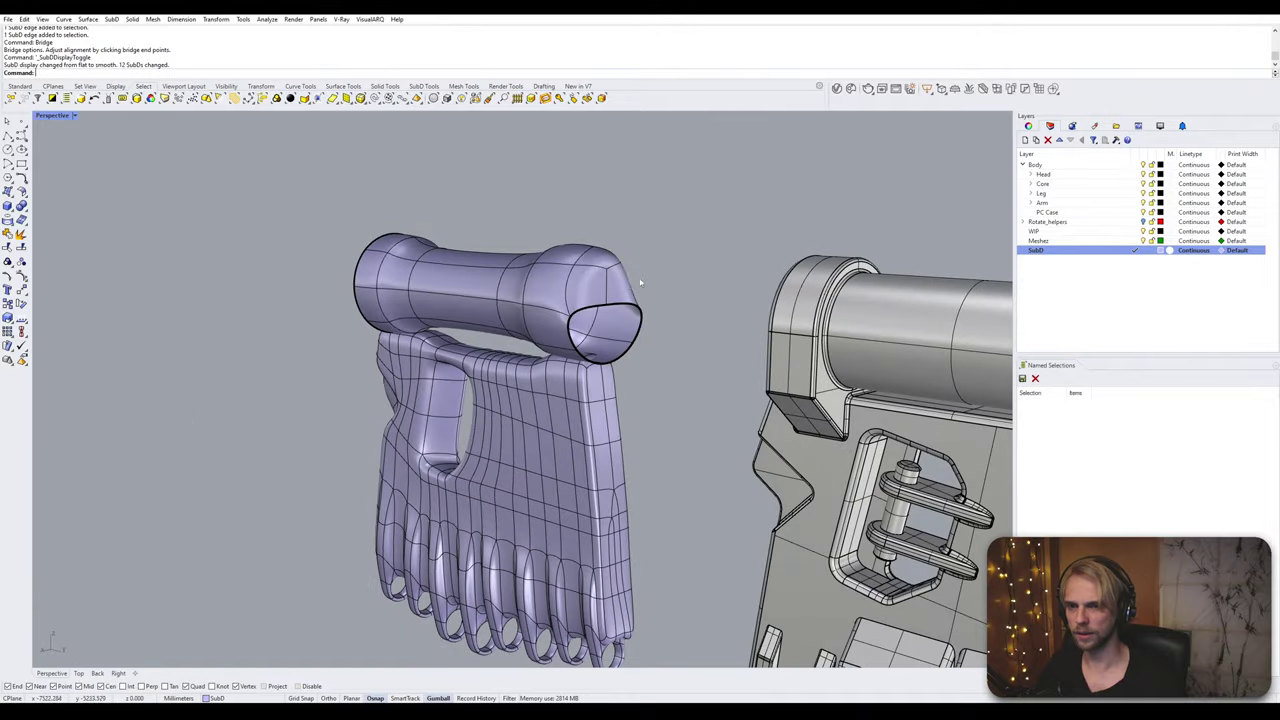
{"action": "scroll", "coordinate": [580, 241], "scroll_direction": "up", "scroll_amount": 4}
{"action": "key", "text": "Tab"}
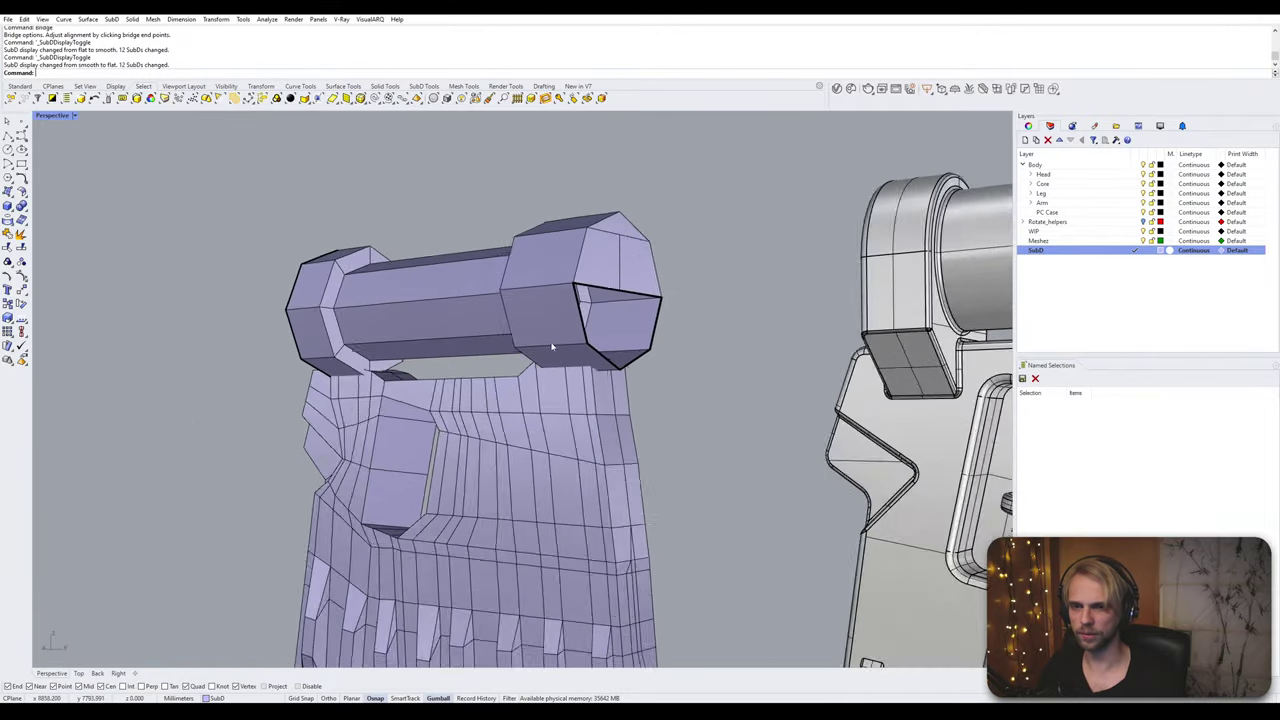
{"action": "left_click", "coordinate": [590, 313]}
{"action": "left_click", "coordinate": [683, 317], "text": "shift"}
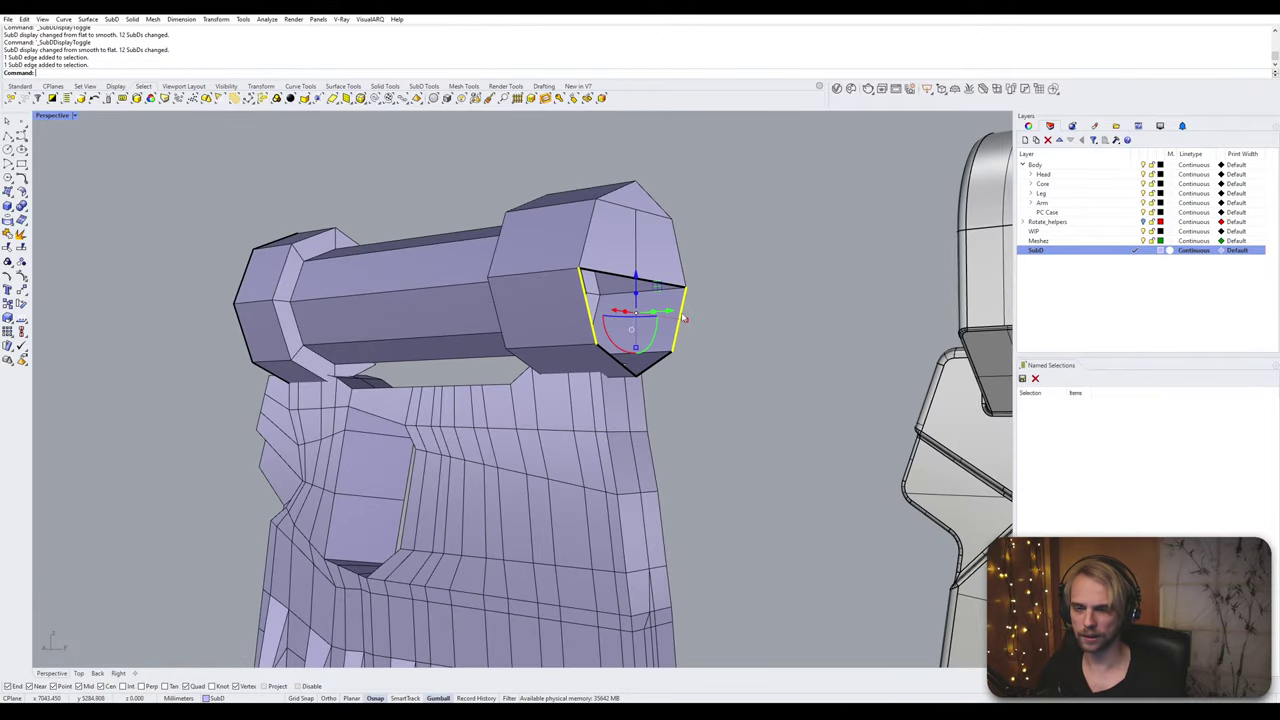
{"action": "right_click", "coordinate": [683, 315]}
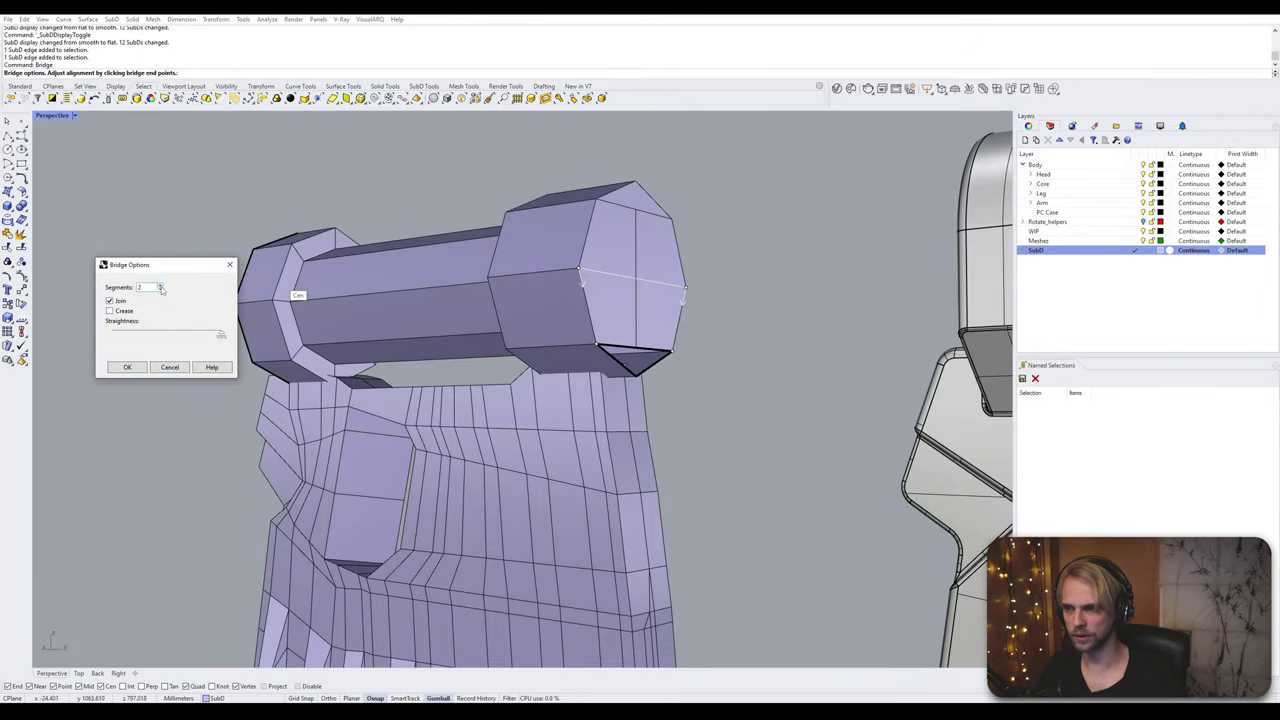
{"action": "key", "text": "Return"}
Step: Inspect the right cap and select a face underneath it
{"action": "scroll", "coordinate": [625, 280], "scroll_direction": "down", "scroll_amount": 5}
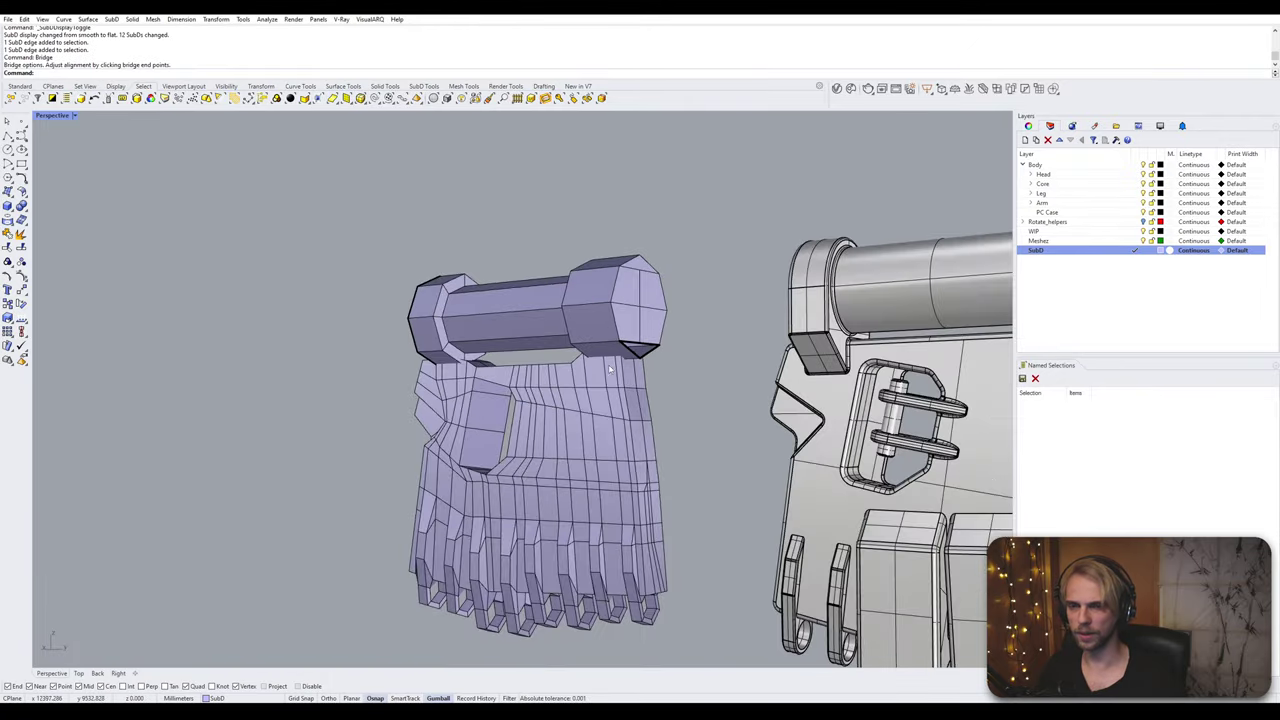
{"action": "mouse_move", "coordinate": [632, 330]}
{"action": "right_mouse_down"}
{"action": "mouse_move", "coordinate": [749, 388]}
{"action": "mouse_move", "coordinate": [663, 409]}
{"action": "mouse_move", "coordinate": [609, 377]}
{"action": "mouse_move", "coordinate": [636, 328]}
{"action": "right_mouse_up"}
{"action": "scroll", "coordinate": [609, 377], "scroll_direction": "up", "scroll_amount": 5}
{"action": "scroll", "coordinate": [638, 325], "scroll_direction": "up", "scroll_amount": 4}
{"action": "left_click", "coordinate": [618, 332], "text": "ctrl+shift"}
{"action": "mouse_move", "coordinate": [708, 365]}
{"action": "right_mouse_down"}
{"action": "mouse_move", "coordinate": [629, 300]}
{"action": "mouse_move", "coordinate": [668, 273]}
{"action": "mouse_move", "coordinate": [618, 297]}
{"action": "mouse_move", "coordinate": [584, 342]}
{"action": "mouse_move", "coordinate": [632, 372]}
{"action": "mouse_move", "coordinate": [585, 370]}
{"action": "mouse_move", "coordinate": [758, 399]}
{"action": "right_mouse_up"}
{"action": "left_click", "coordinate": [671, 271], "text": "ctrl+shift"}
{"action": "key", "text": "Escape"}
{"action": "left_click", "coordinate": [524, 307], "text": "ctrl+shift"}
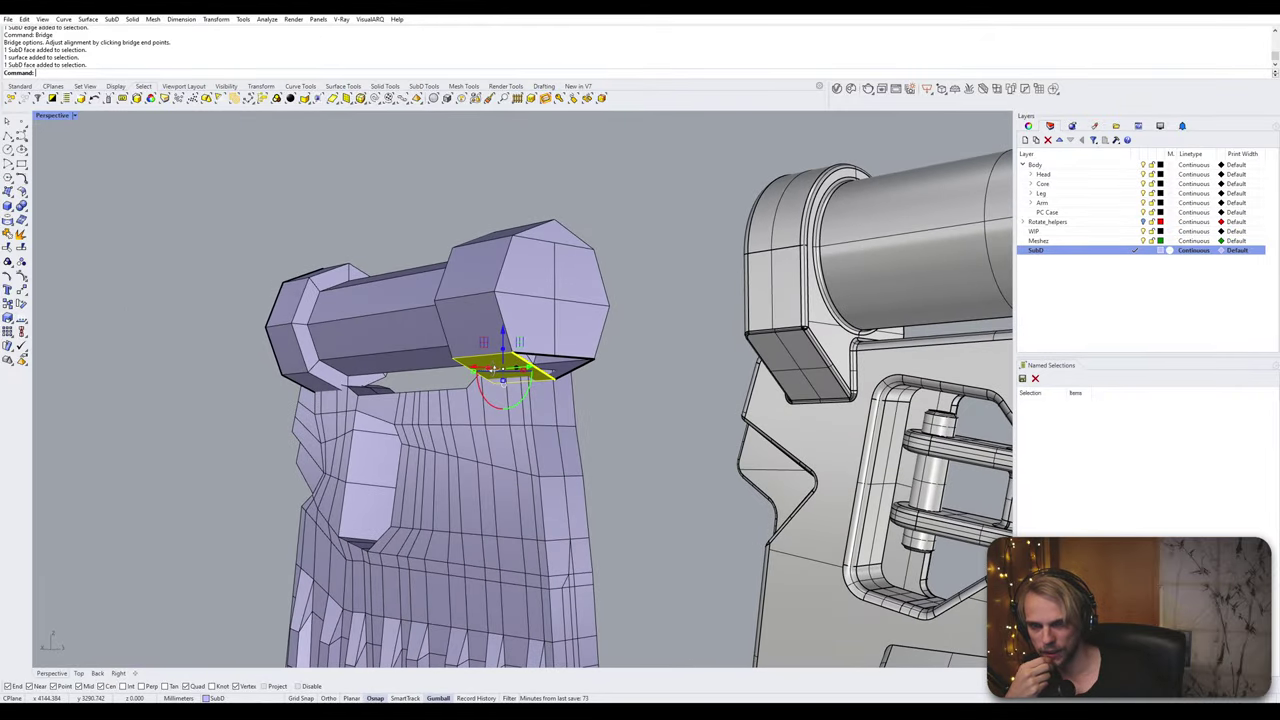
Step: Delete the two overlapping faces under the right hex cap
{"action": "right_click_drag", "start_coordinate": [493, 370], "coordinate": [401, 381]}
{"action": "scroll", "coordinate": [530, 350], "scroll_direction": "up", "scroll_amount": 3}
{"action": "left_click", "coordinate": [555, 386], "text": "shift"}
{"action": "key", "text": "Delete"}
Step: Move the edges under the hex cap up onto the cap's vertices
{"action": "left_click_drag", "start_coordinate": [391, 386], "coordinate": [304, 283]}
{"action": "right_click_drag", "start_coordinate": [336, 344], "coordinate": [425, 240]}
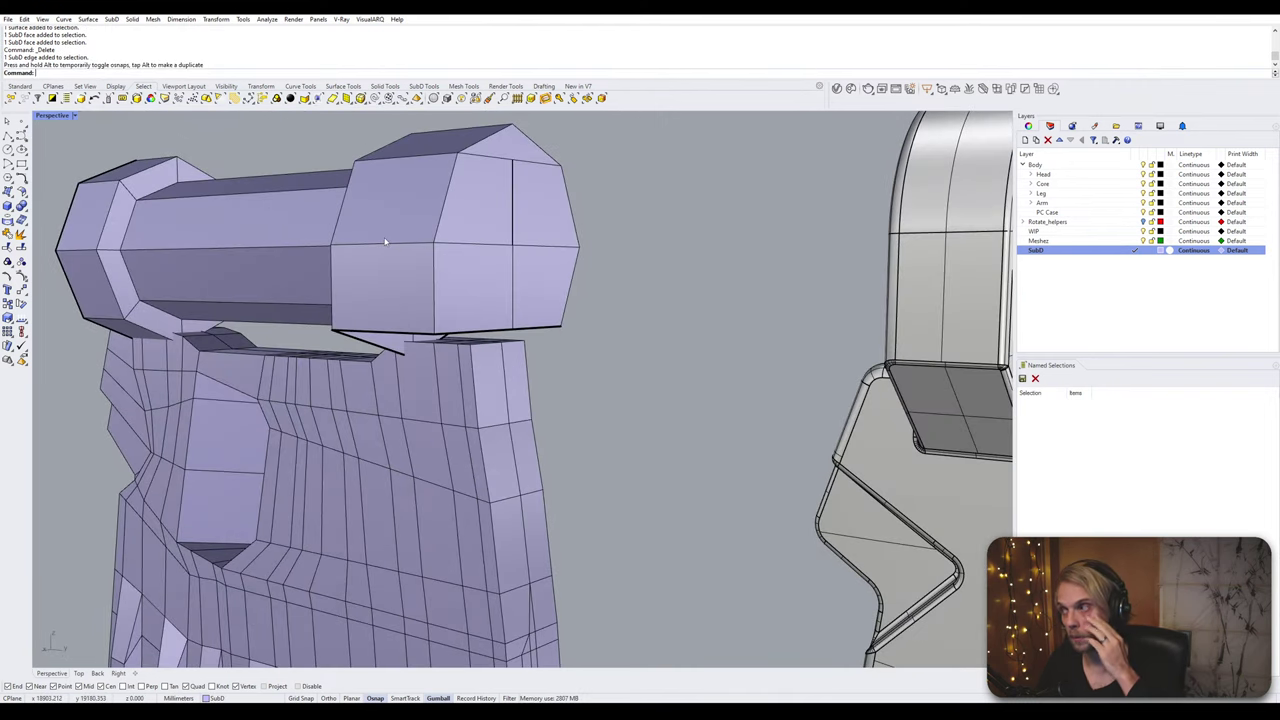
{"action": "right_click_drag", "start_coordinate": [700, 330], "coordinate": [440, 315]}
{"action": "scroll", "coordinate": [485, 308], "scroll_direction": "up", "scroll_amount": 4}
{"action": "left_click", "coordinate": [508, 342]}
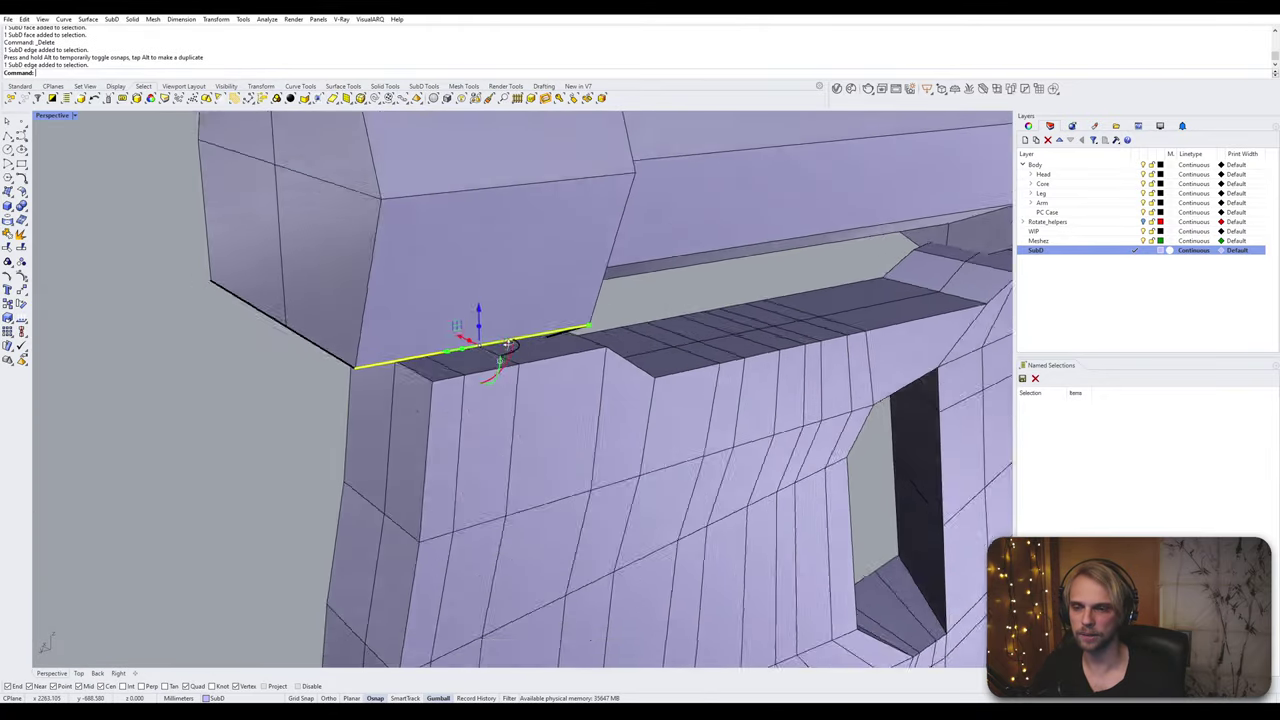
{"action": "right_click_drag", "start_coordinate": [500, 346], "coordinate": [485, 322]}
{"action": "left_click_drag", "start_coordinate": [502, 316], "coordinate": [488, 194]}
Step: Drag the wrist's top edge loop down to meet the end block
{"action": "right_click_drag", "start_coordinate": [393, 421], "coordinate": [405, 290]}
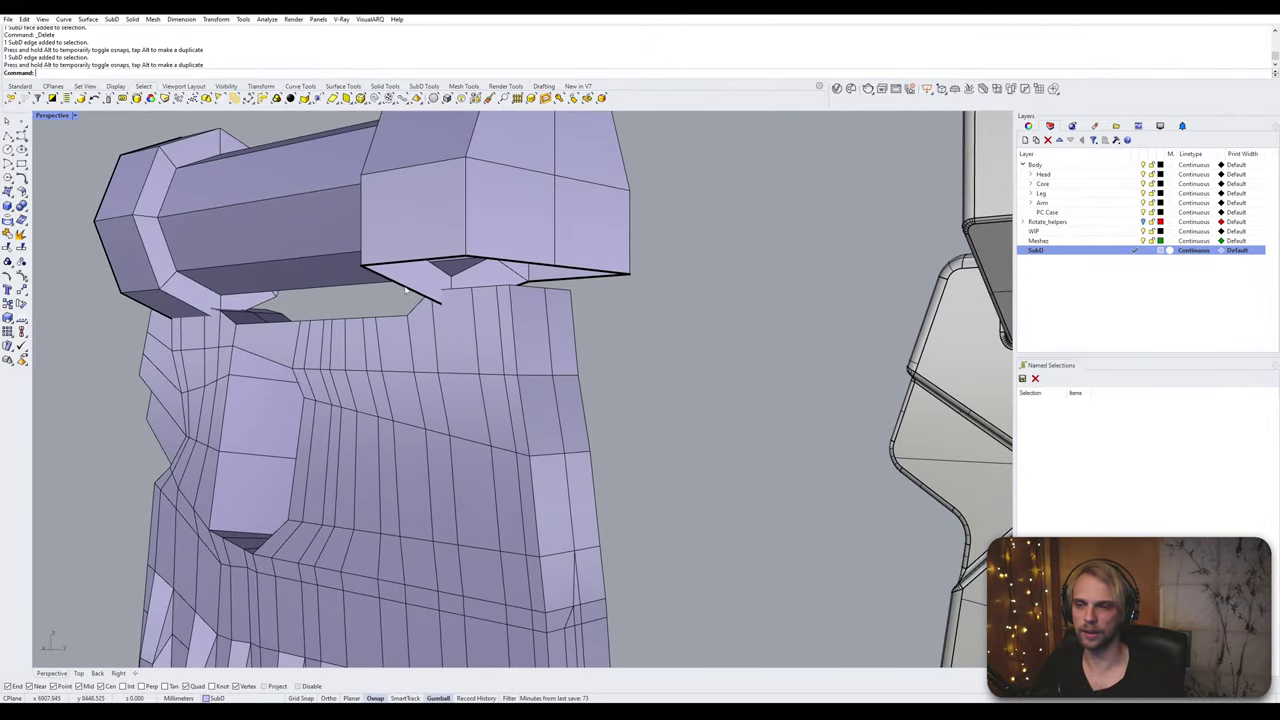
{"action": "double_click", "coordinate": [597, 272]}
{"action": "left_click_drag", "start_coordinate": [501, 270], "coordinate": [500, 360]}
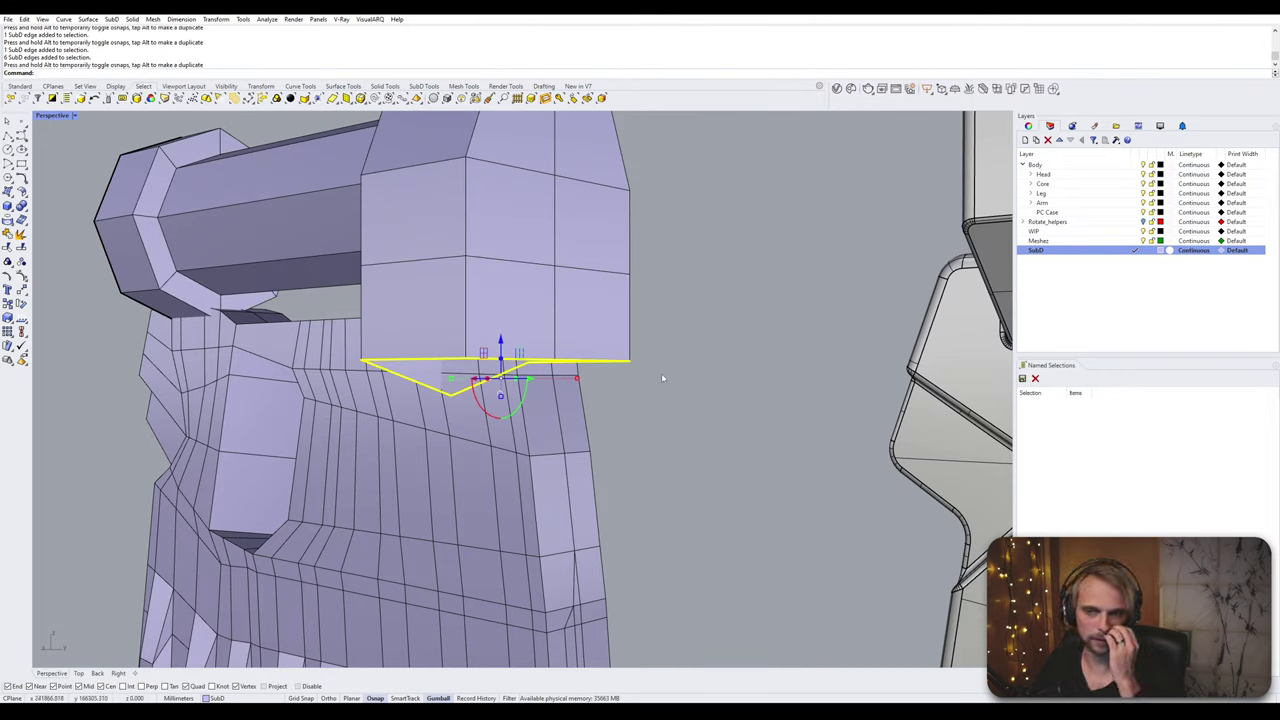
{"action": "right_click_drag", "start_coordinate": [662, 378], "coordinate": [637, 360]}
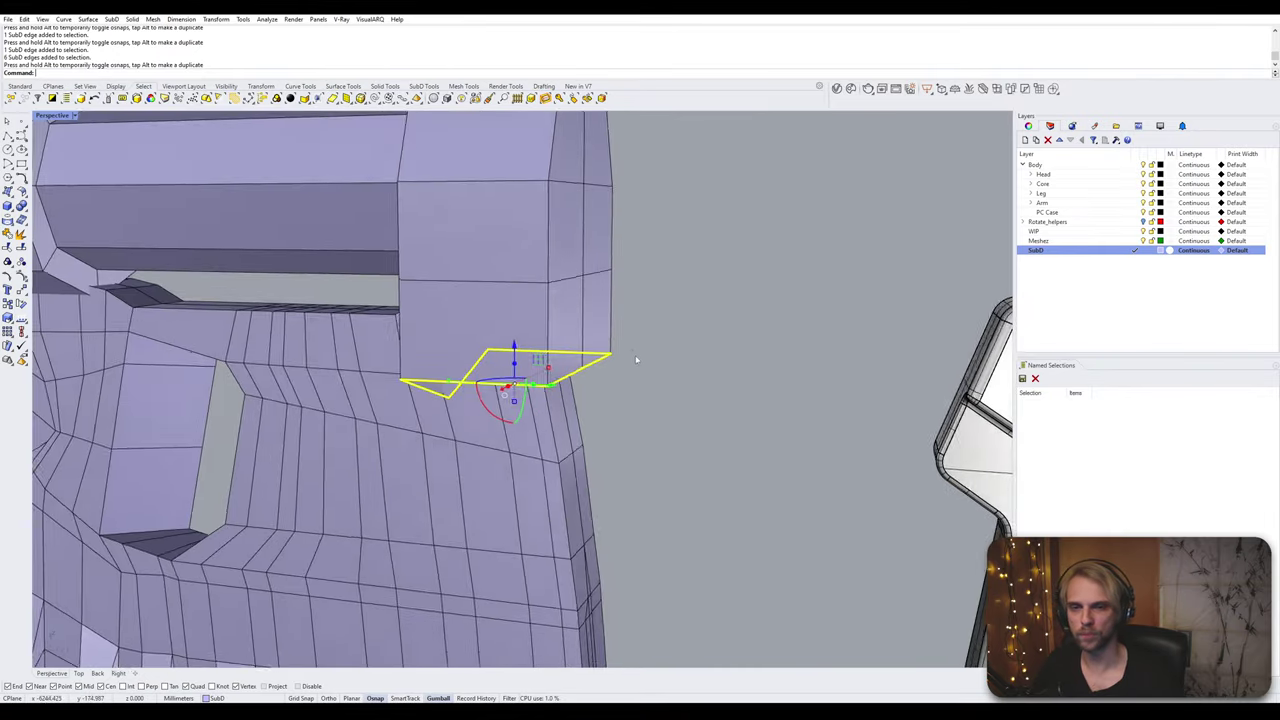
{"action": "scroll", "coordinate": [528, 332], "scroll_direction": "down", "scroll_amount": 7}
{"action": "mouse_move", "coordinate": [526, 331]}
{"action": "right_mouse_down"}
{"action": "mouse_move", "coordinate": [466, 322]}
{"action": "mouse_move", "coordinate": [520, 317]}
{"action": "right_mouse_up"}
{"action": "left_click_drag", "start_coordinate": [443, 270], "coordinate": [545, 321]}
{"action": "right_click_drag", "start_coordinate": [543, 360], "coordinate": [443, 331]}
{"action": "scroll", "coordinate": [564, 360], "scroll_direction": "down", "scroll_amount": 5}
Step: Finish raising the selected edge loop
{"action": "scroll", "coordinate": [412, 294], "scroll_direction": "up", "scroll_amount": 5}
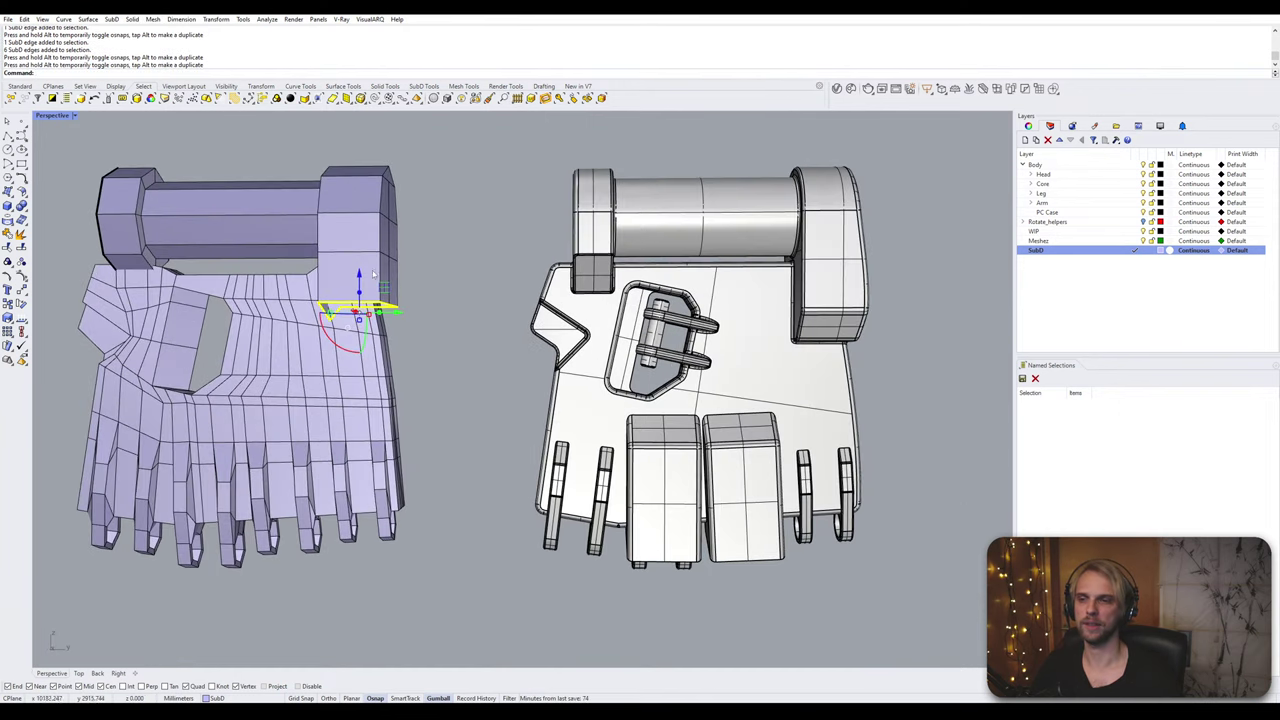
{"action": "left_click_drag", "start_coordinate": [372, 273], "coordinate": [424, 296]}
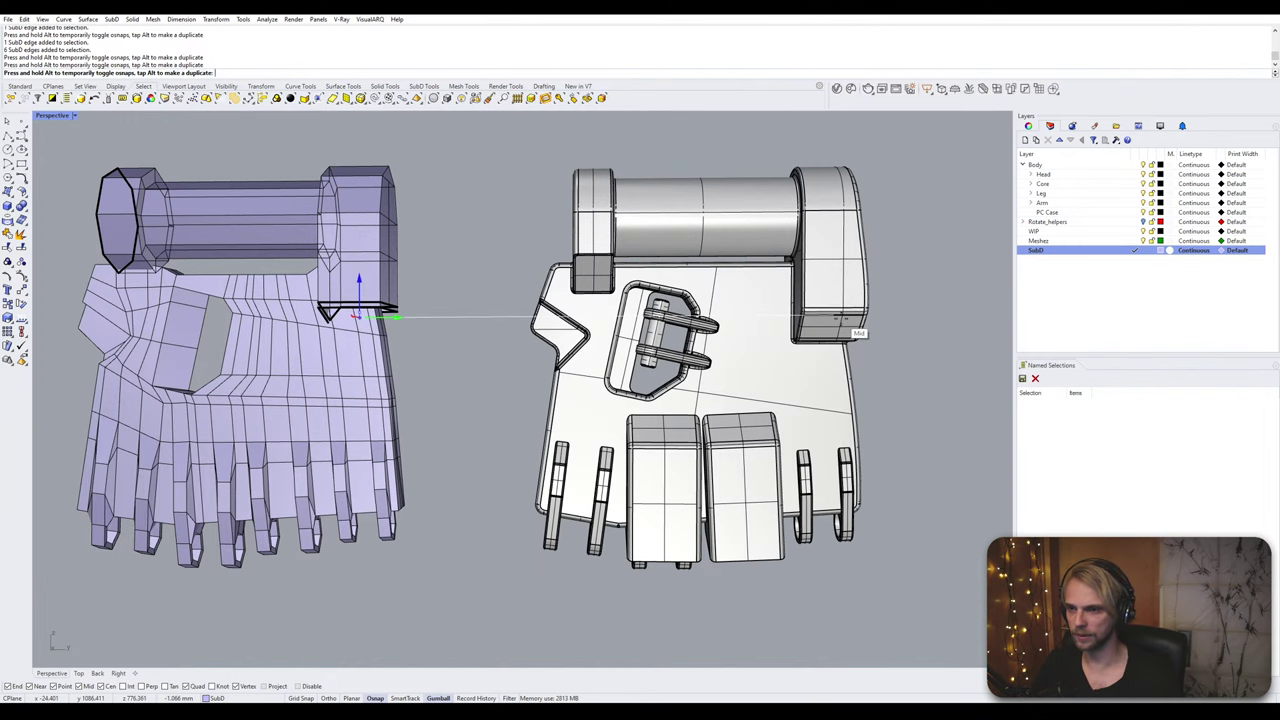
{"action": "left_click_drag", "start_coordinate": [841, 319], "coordinate": [843, 321]}
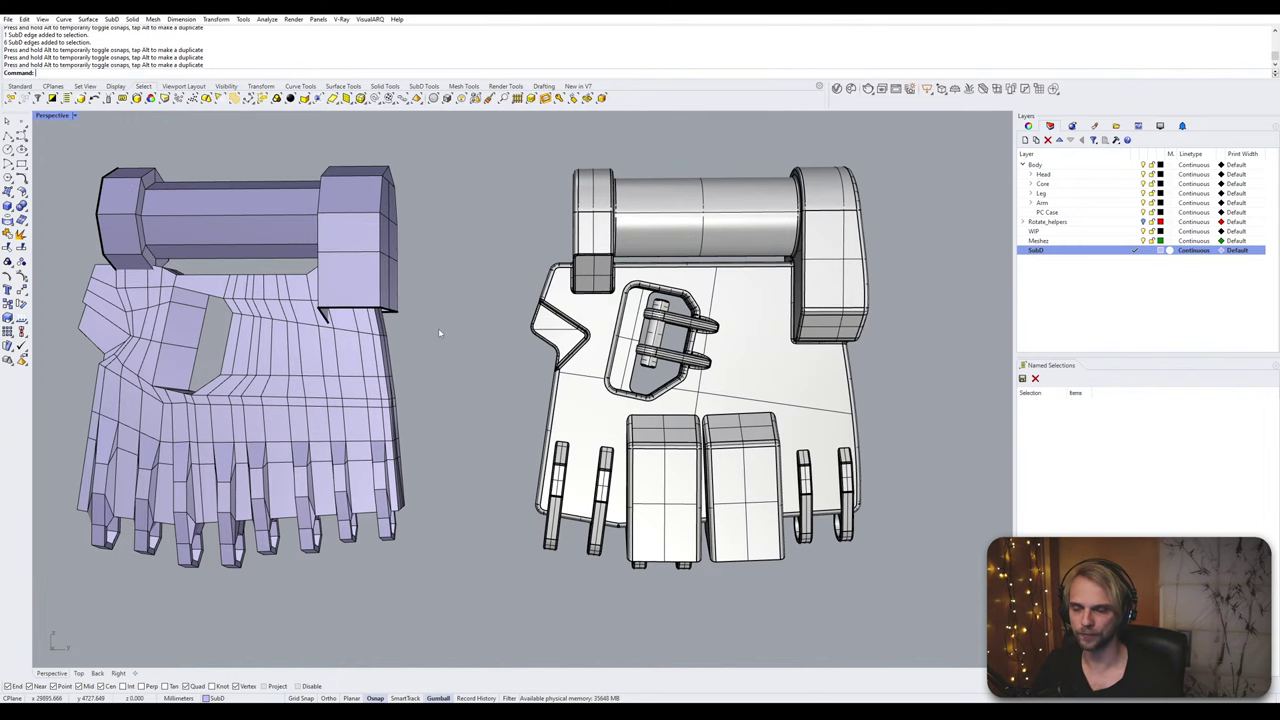
Step: Flatten the V-shaped edge loop to a level line with scale 0 and snap it to the cap's vertex
{"action": "scroll", "coordinate": [438, 333], "scroll_direction": "up", "scroll_amount": 5}
{"action": "double_click", "coordinate": [491, 280]}
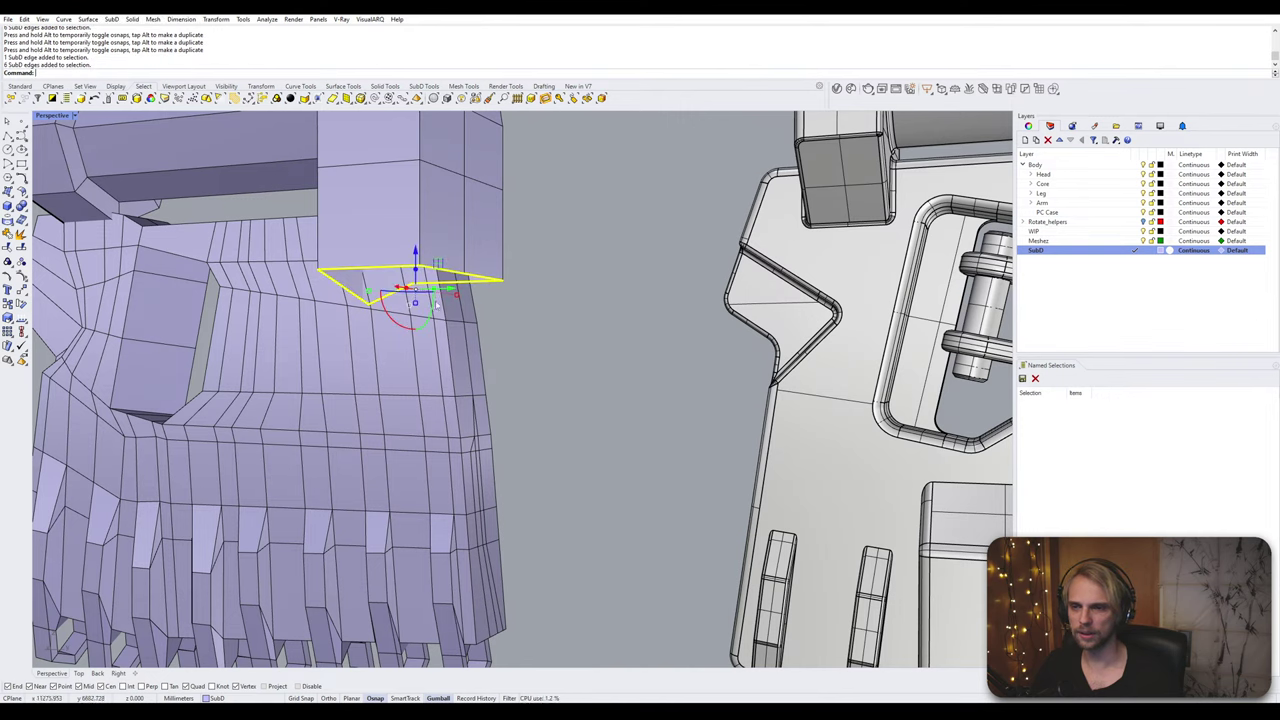
{"action": "type", "text": "0"}
{"action": "key", "text": "Return"}
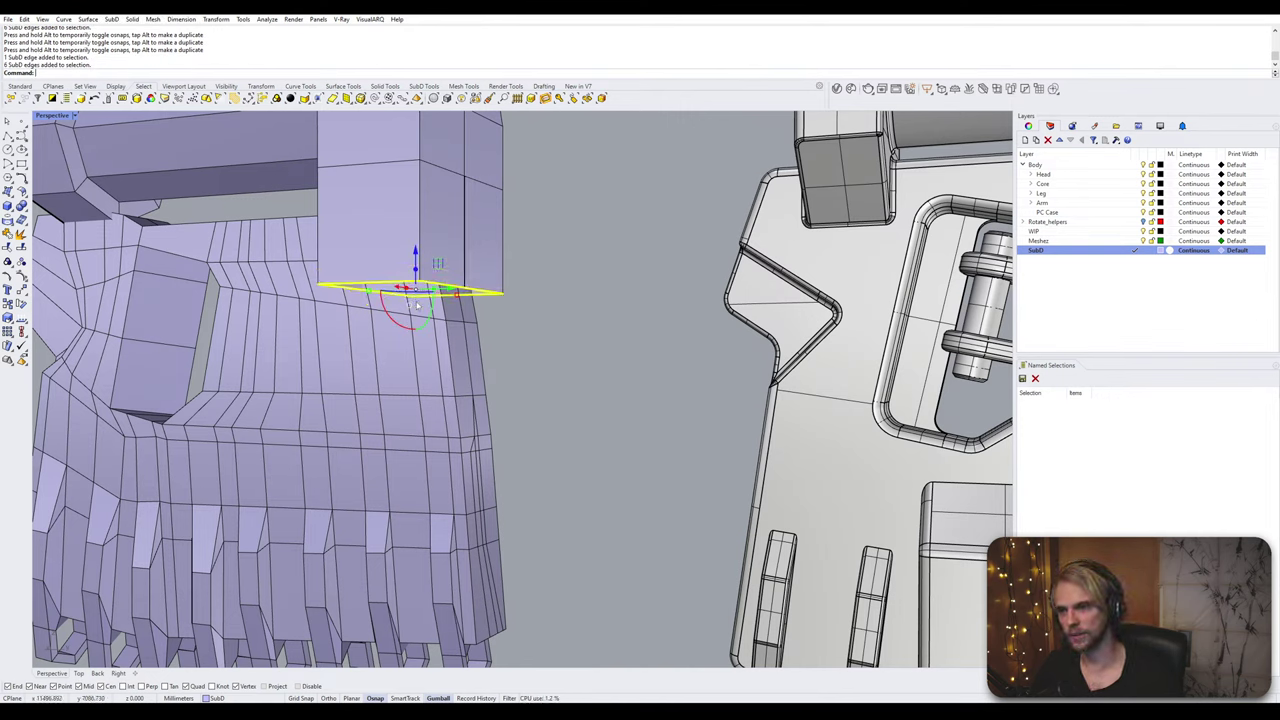
{"action": "left_click_drag", "start_coordinate": [406, 262], "coordinate": [406, 217]}
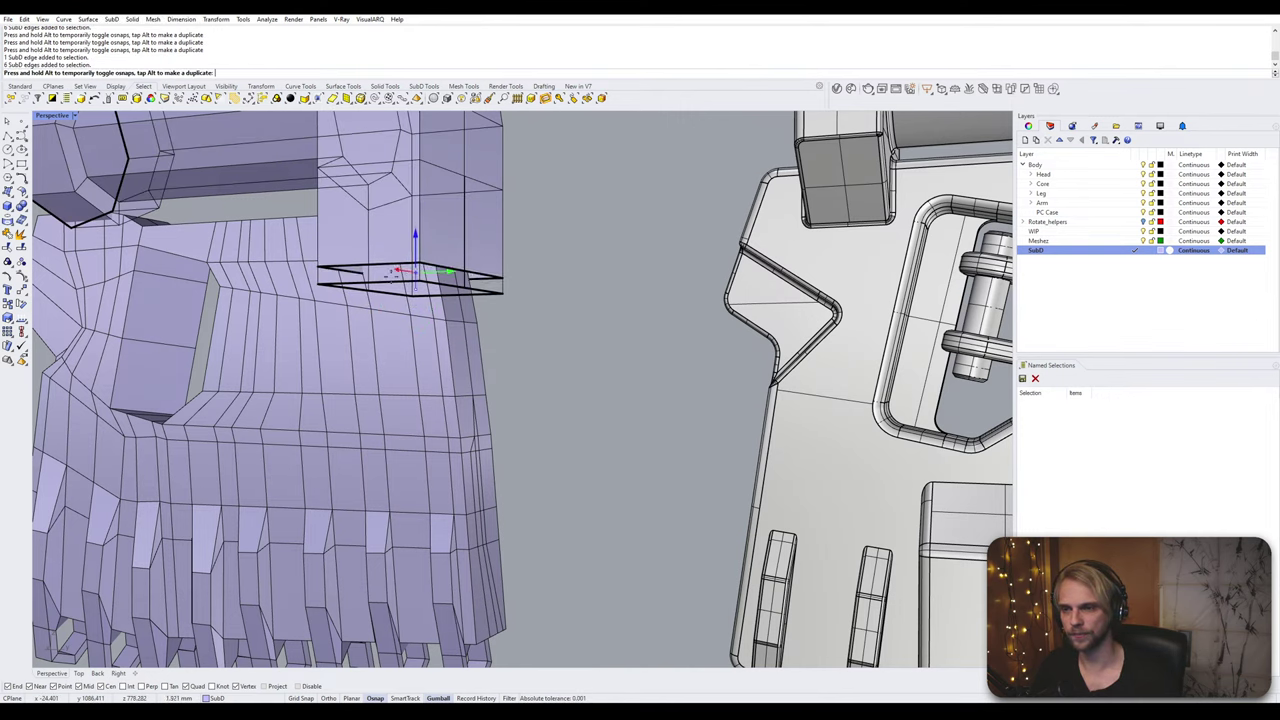
{"action": "left_click_drag", "start_coordinate": [385, 303], "coordinate": [320, 283]}
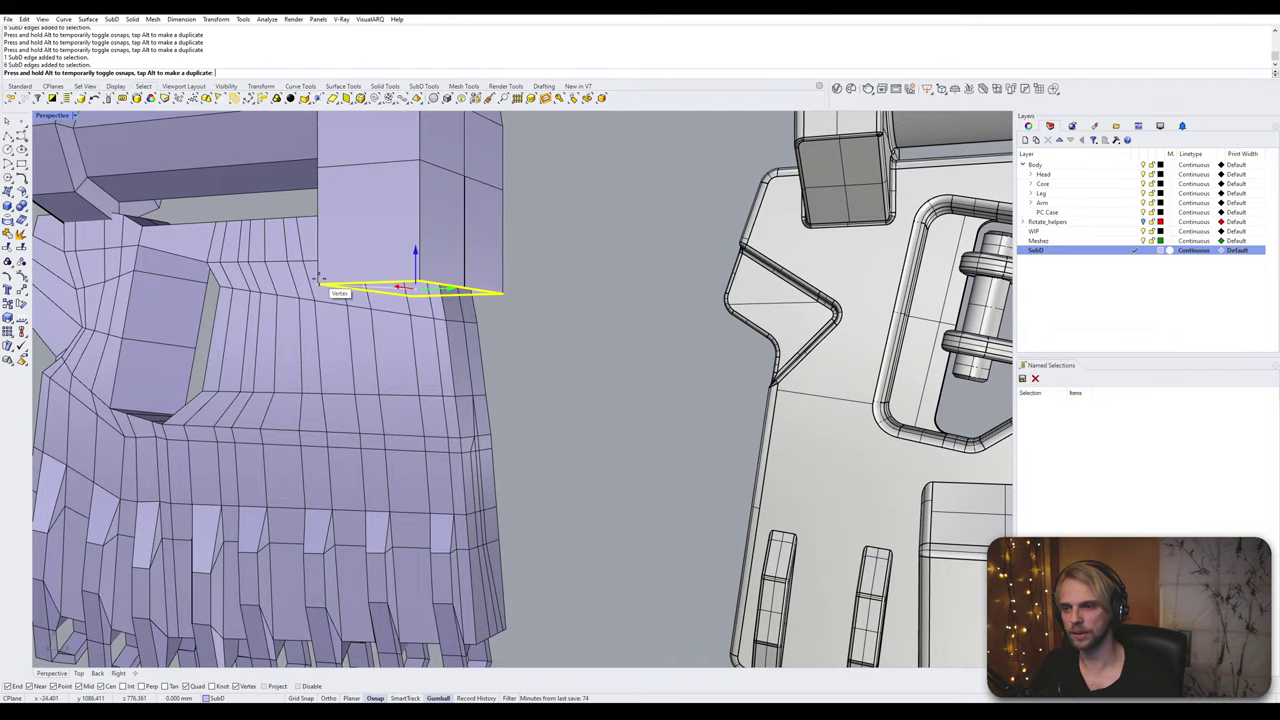
Step: Lower the hex end block's bottom edge loop along Z to lengthen the block
{"action": "scroll", "coordinate": [585, 369], "scroll_direction": "down", "scroll_amount": 5}
{"action": "right_click_drag", "start_coordinate": [585, 369], "coordinate": [337, 268], "text": "shift"}
{"action": "scroll", "coordinate": [443, 312], "scroll_direction": "up", "scroll_amount": 4}
{"action": "scroll", "coordinate": [337, 268], "scroll_direction": "down", "scroll_amount": 5}
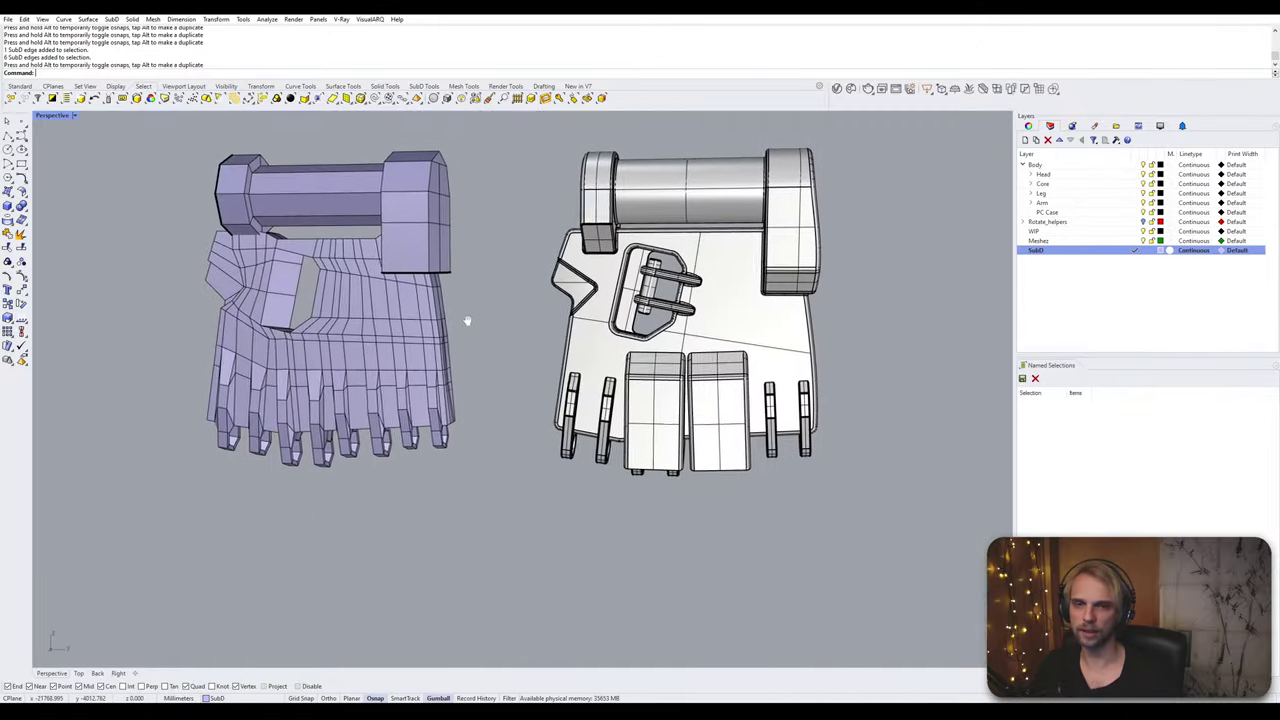
{"action": "right_click_drag", "start_coordinate": [466, 320], "coordinate": [395, 345]}
{"action": "scroll", "coordinate": [392, 320], "scroll_direction": "up", "scroll_amount": 6}
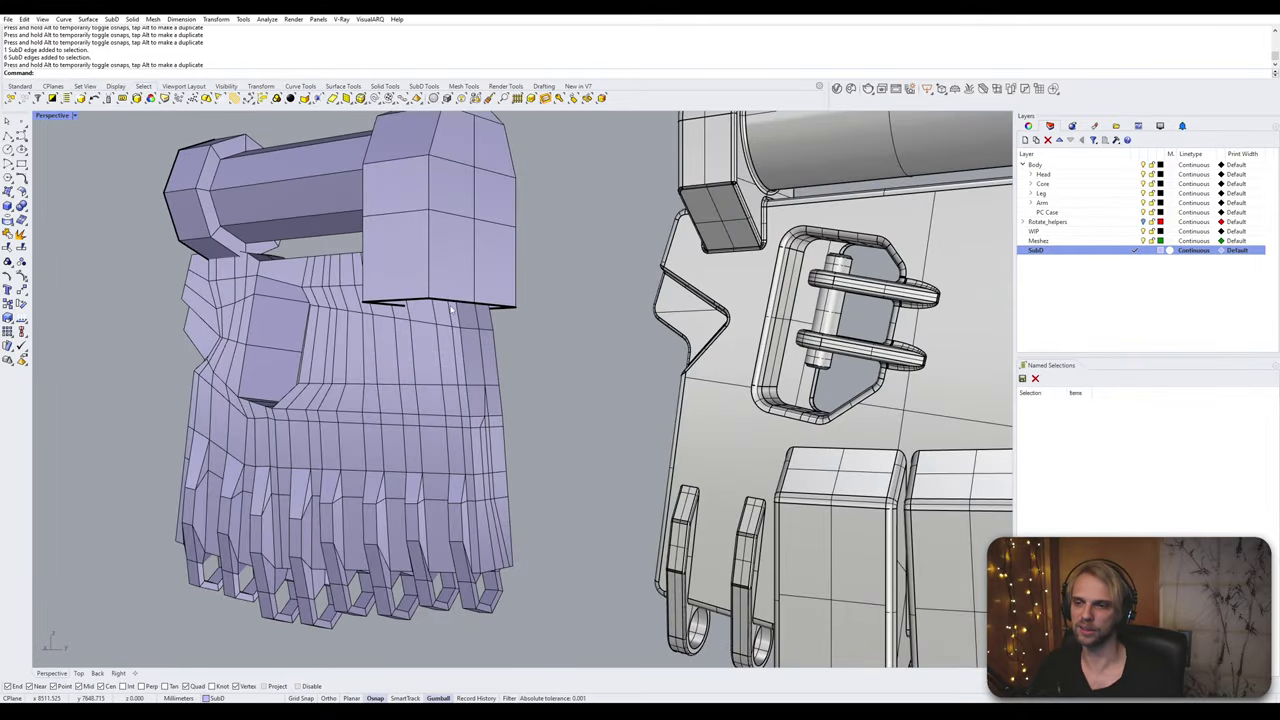
{"action": "double_click", "coordinate": [343, 316]}
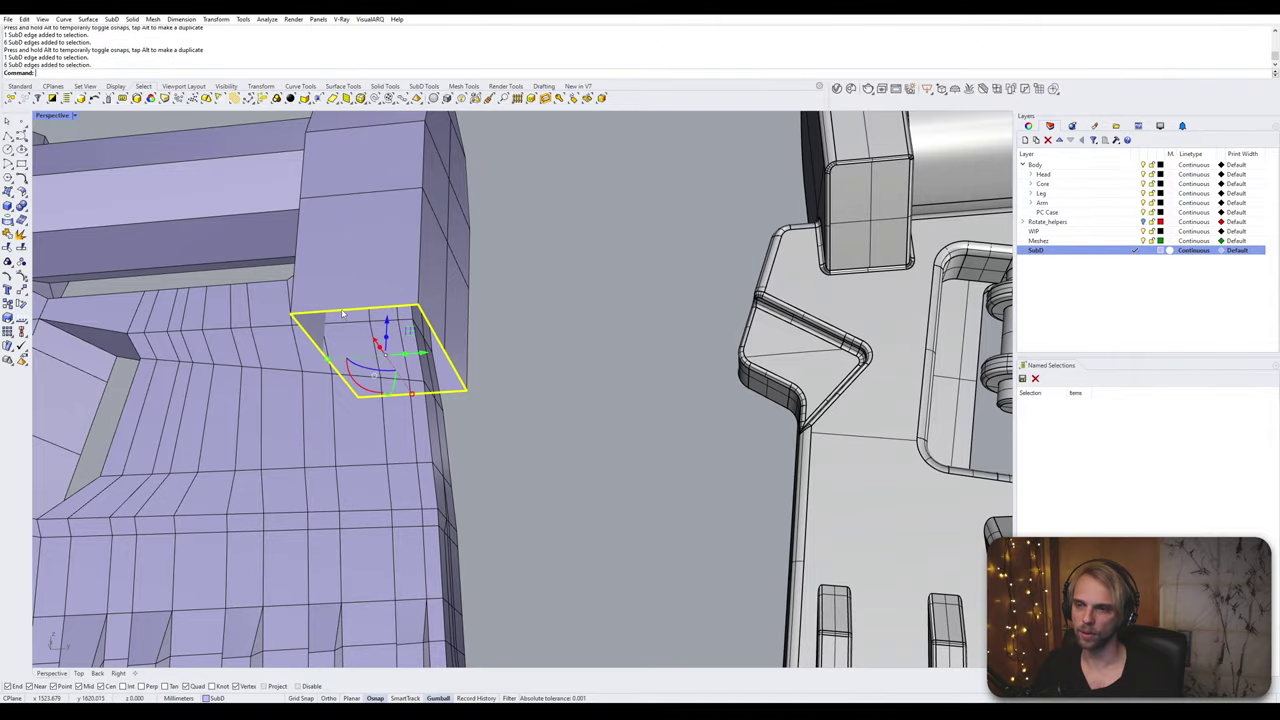
{"action": "right_click_drag", "start_coordinate": [343, 316], "coordinate": [421, 309]}
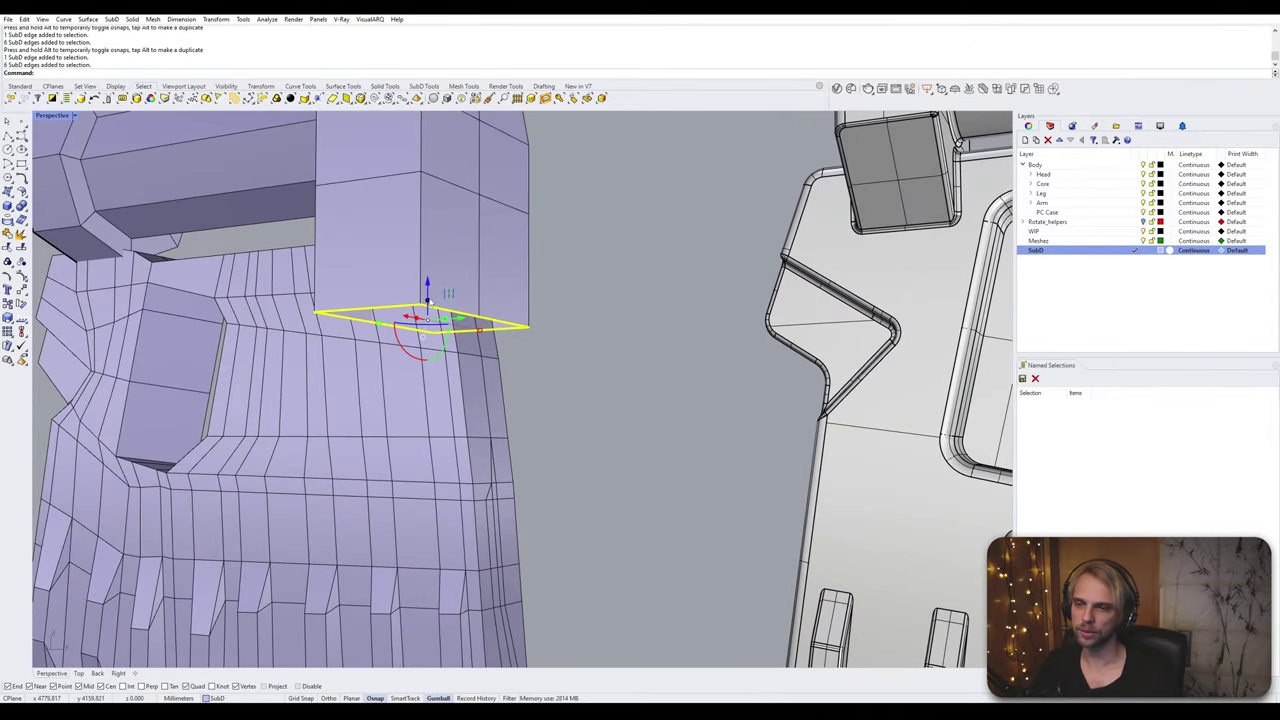
{"action": "left_click_drag", "start_coordinate": [427, 297], "coordinate": [427, 335]}
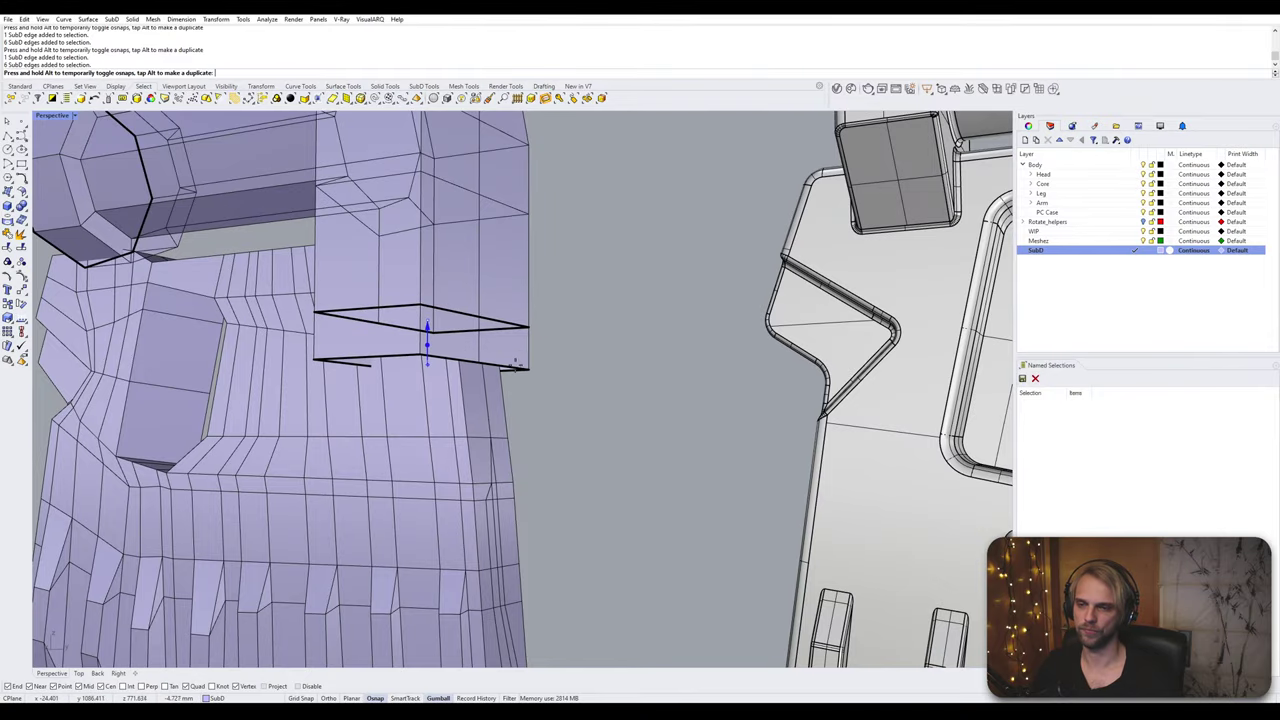
{"action": "left_click_drag", "start_coordinate": [521, 370], "coordinate": [522, 372]}
{"action": "left_click", "coordinate": [650, 405]}
{"action": "right_click_drag", "start_coordinate": [651, 406], "coordinate": [449, 380]}
{"action": "scroll", "coordinate": [656, 418], "scroll_direction": "down", "scroll_amount": 6}
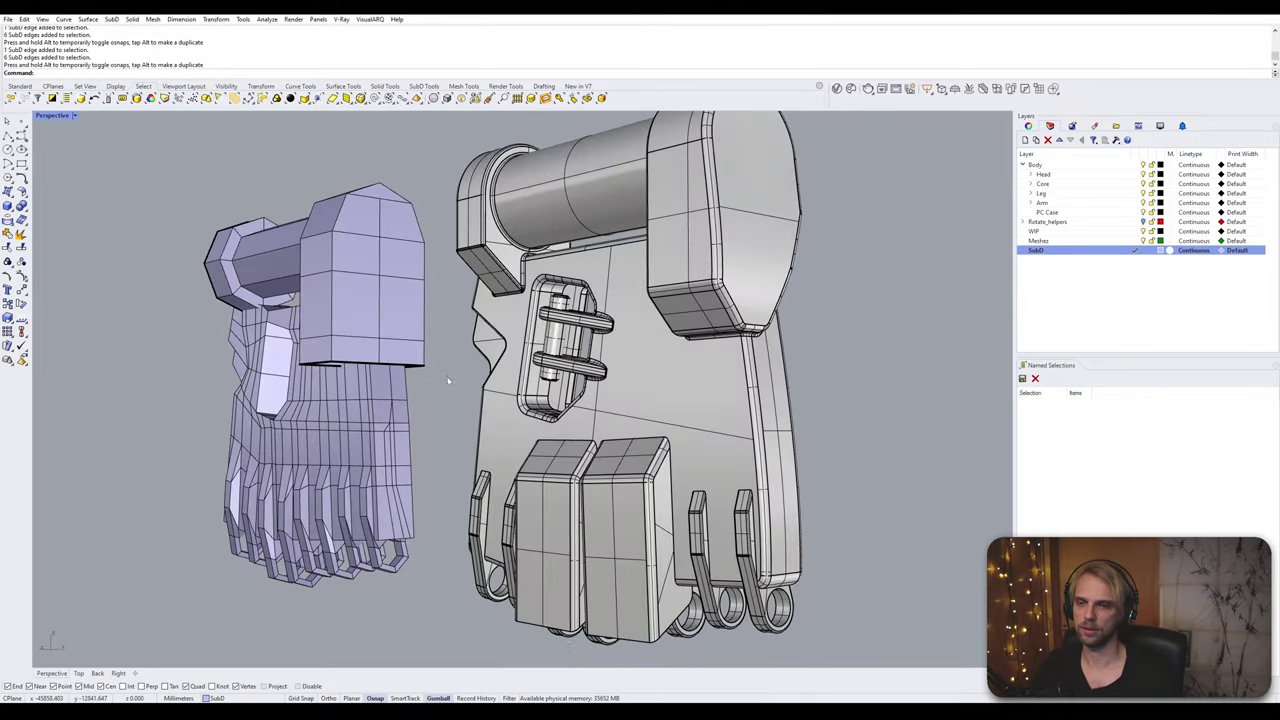
Step: Select an edge at the sleeve's top and switch the gumball to Smooth Dragging
{"action": "scroll", "coordinate": [345, 372], "scroll_direction": "up", "scroll_amount": 5}
{"action": "left_click", "coordinate": [301, 370]}
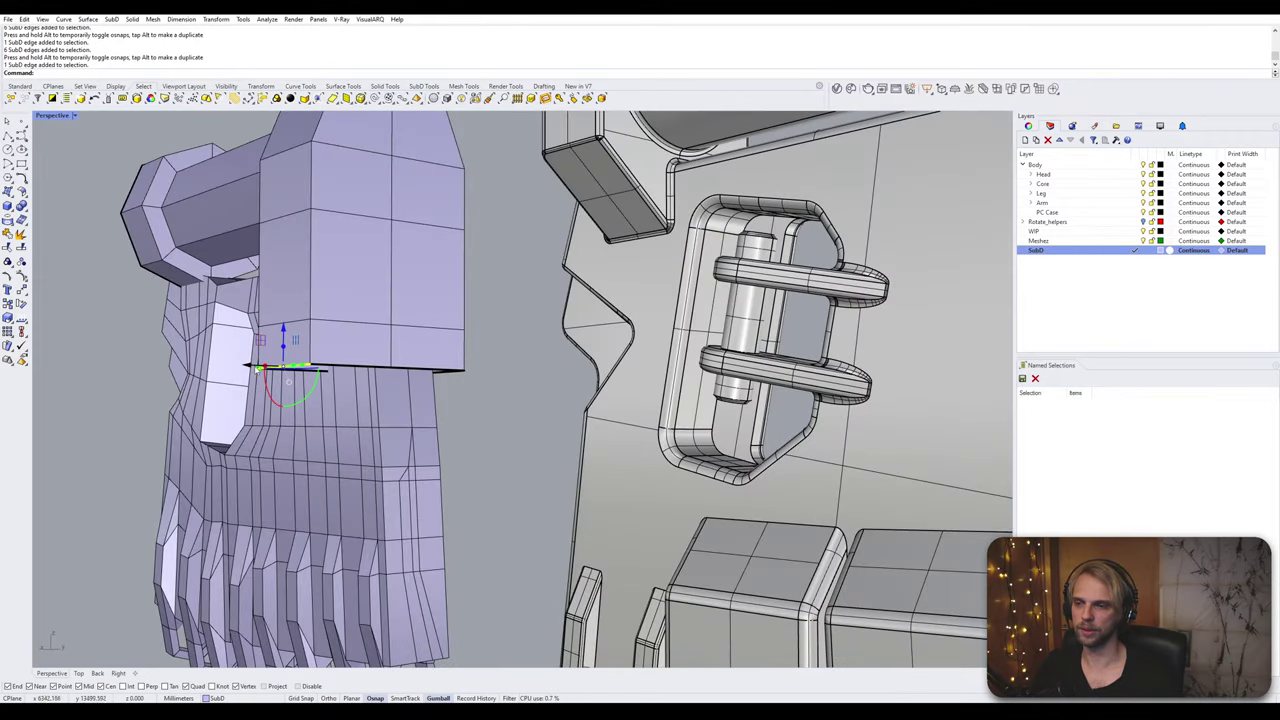
{"action": "right_click_drag", "start_coordinate": [256, 370], "coordinate": [322, 408]}
{"action": "right_click", "coordinate": [436, 697]}
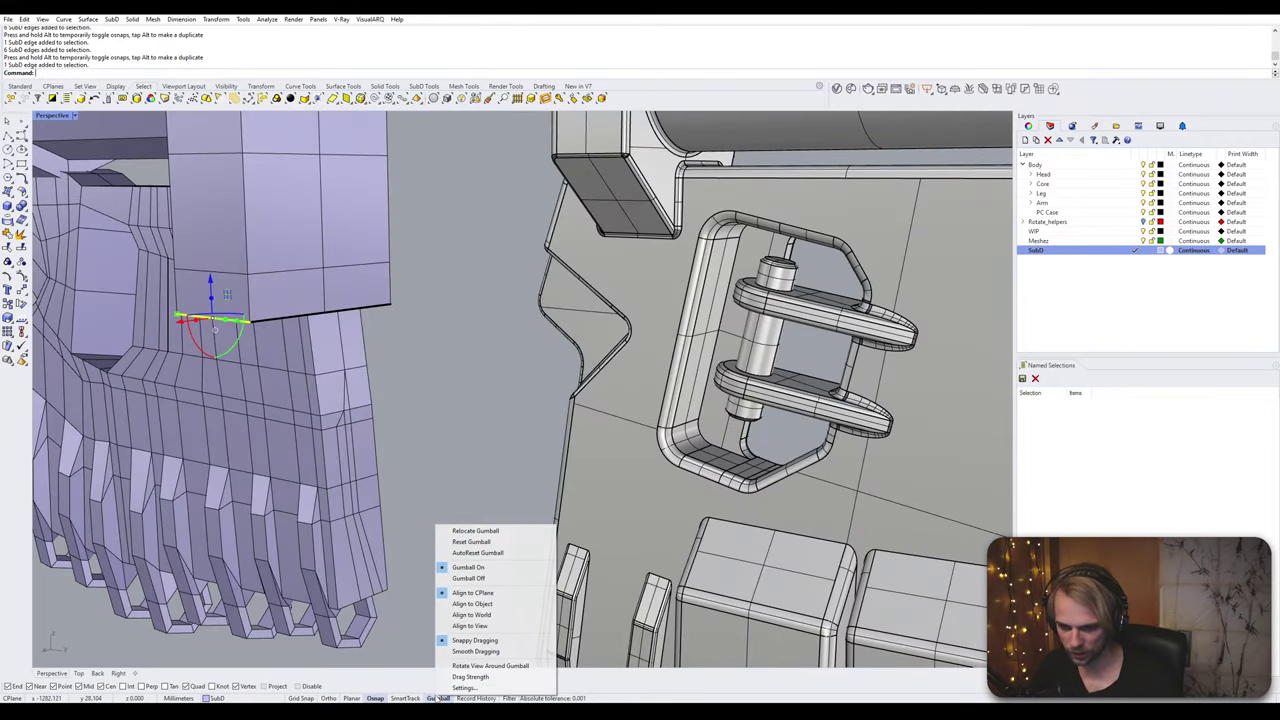
{"action": "left_click", "coordinate": [486, 656]}
Step: Push the sleeve's top edge back under the block and pull it sideways to extend the sleeve top
{"action": "right_click_drag", "start_coordinate": [280, 440], "coordinate": [463, 435]}
{"action": "scroll", "coordinate": [463, 436], "scroll_direction": "up", "scroll_amount": 2}
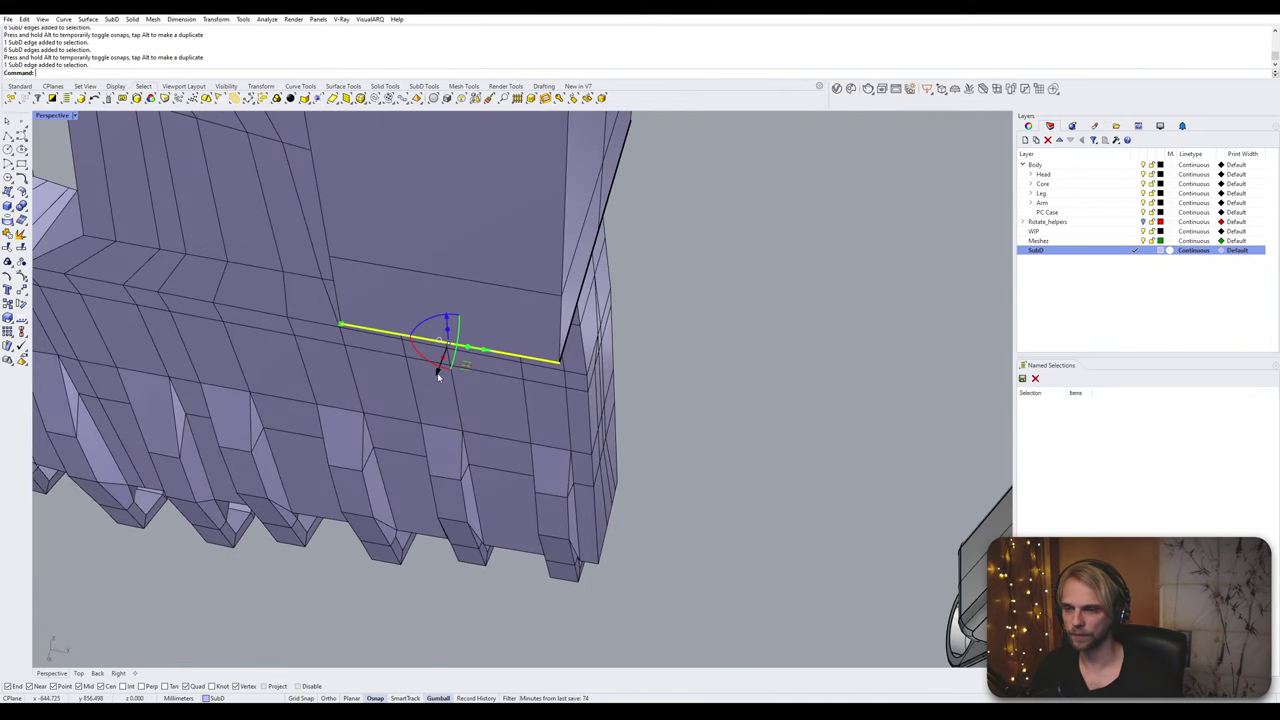
{"action": "left_click_drag", "start_coordinate": [437, 375], "coordinate": [570, 337]}
{"action": "right_click_drag", "start_coordinate": [585, 335], "coordinate": [480, 376]}
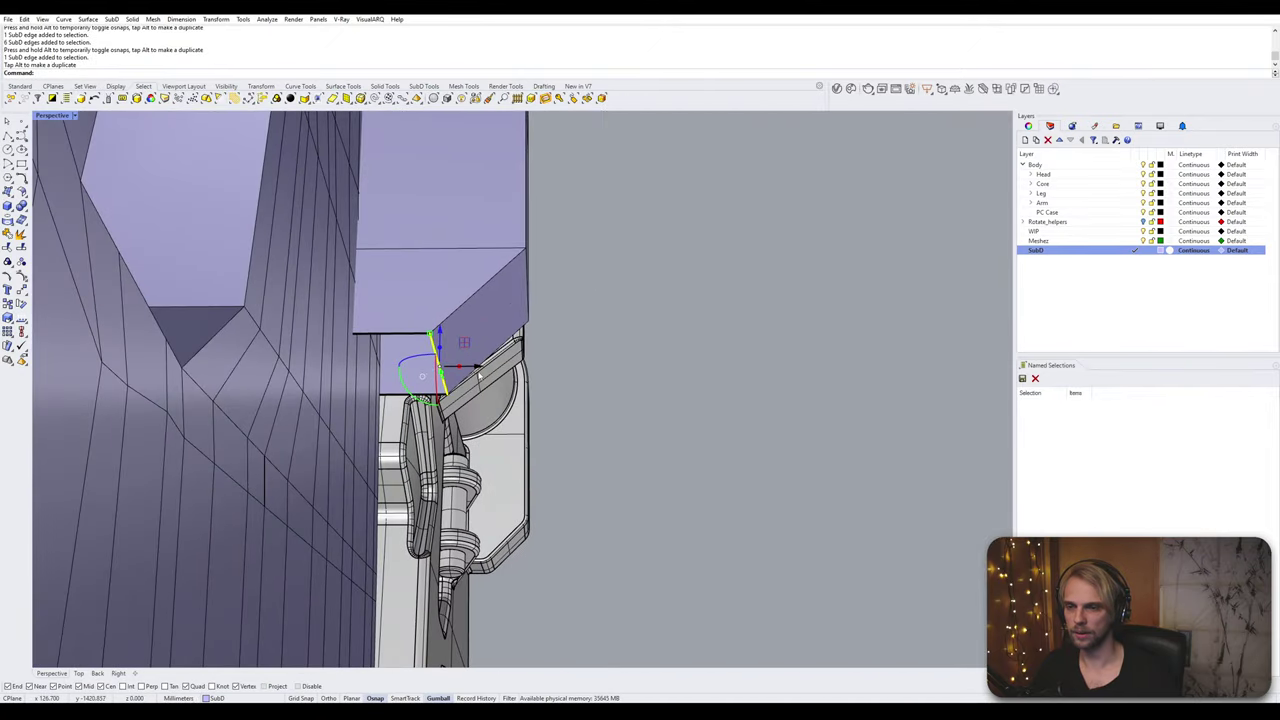
{"action": "left_click_drag", "start_coordinate": [474, 369], "coordinate": [402, 394]}
Step: Shift the sleeve's top edge right so it sits under the hex end, then deselect it
{"action": "scroll", "coordinate": [440, 390], "scroll_direction": "down", "scroll_amount": 4}
{"action": "right_click_drag", "start_coordinate": [650, 392], "coordinate": [503, 414]}
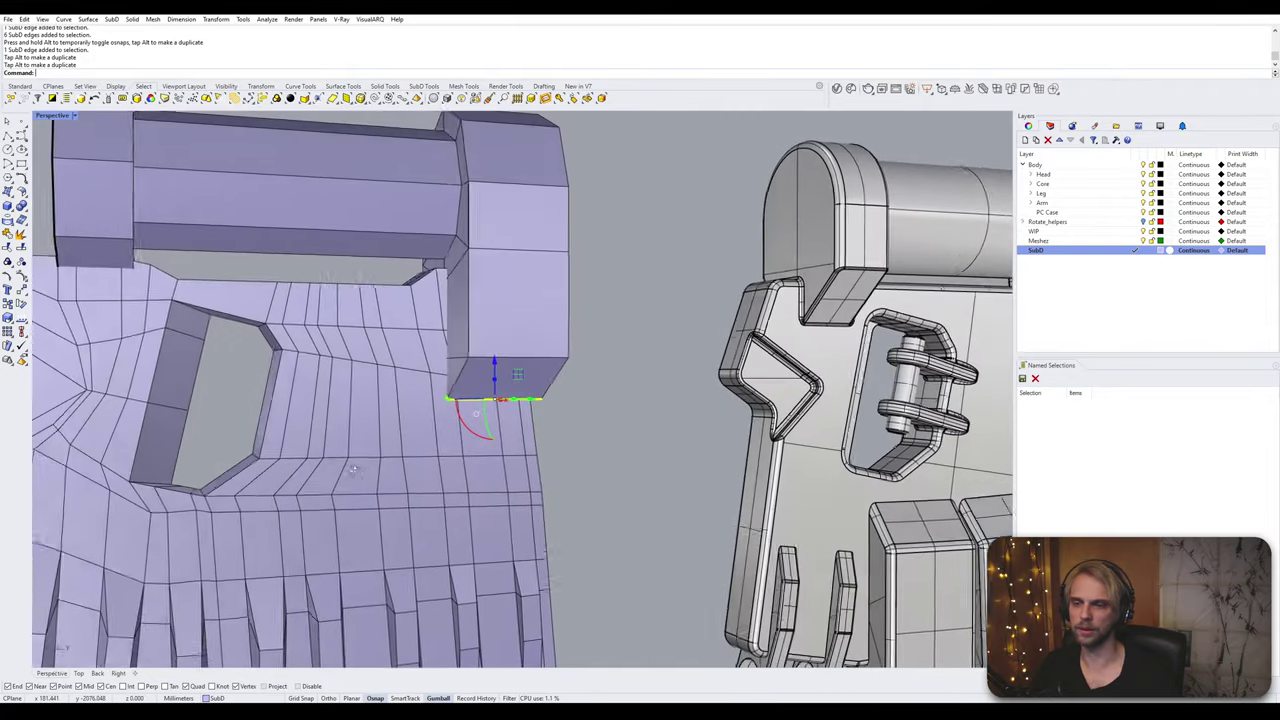
{"action": "scroll", "coordinate": [501, 416], "scroll_direction": "down", "scroll_amount": 2}
{"action": "scroll", "coordinate": [500, 418], "scroll_direction": "down", "scroll_amount": 2}
{"action": "right_click_drag", "start_coordinate": [593, 409], "coordinate": [557, 424]}
{"action": "scroll", "coordinate": [529, 415], "scroll_direction": "up", "scroll_amount": 4}
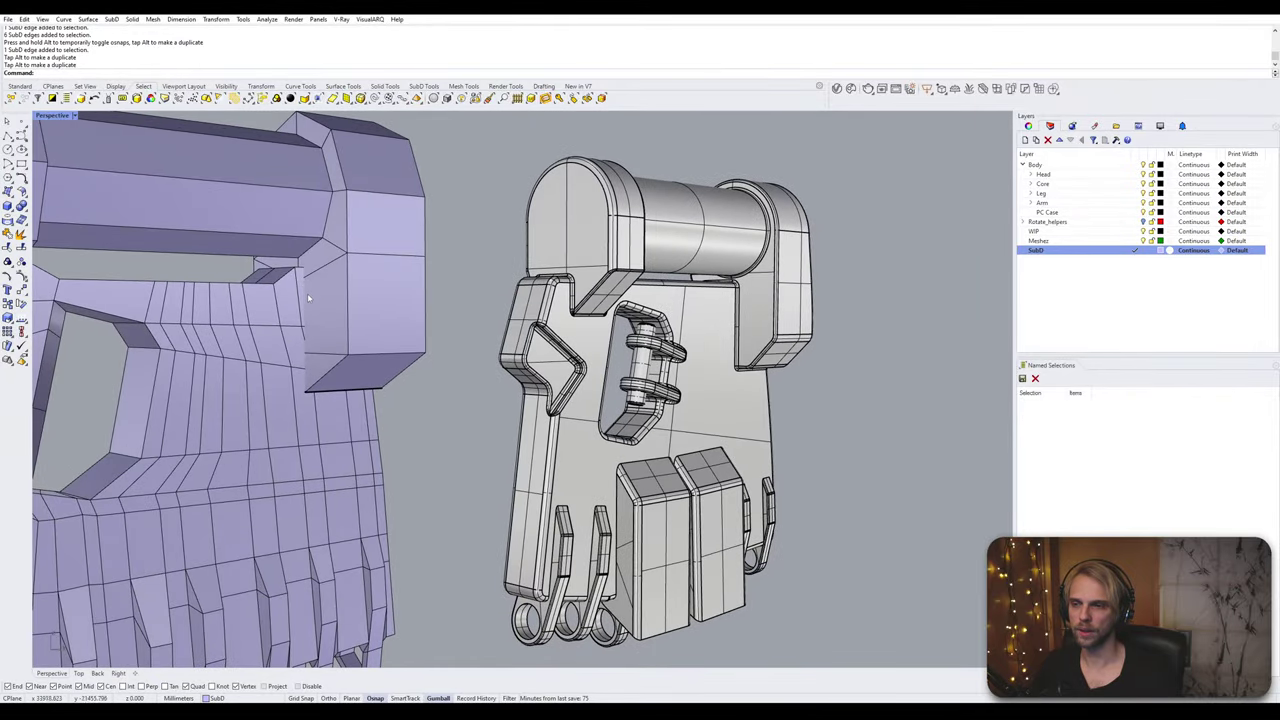
{"action": "scroll", "coordinate": [307, 293], "scroll_direction": "up", "scroll_amount": 3}
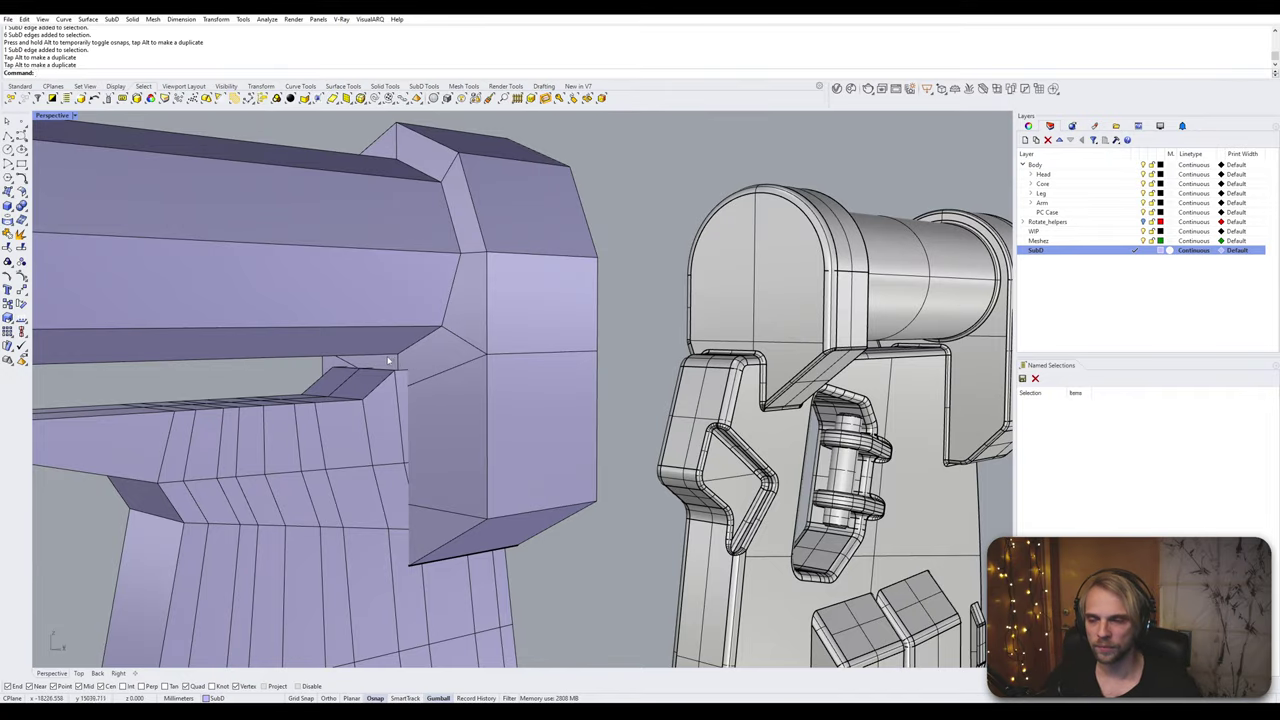
{"action": "scroll", "coordinate": [389, 361], "scroll_direction": "up", "scroll_amount": 2}
{"action": "right_click_drag", "start_coordinate": [391, 390], "coordinate": [415, 347]}
{"action": "scroll", "coordinate": [370, 358], "scroll_direction": "up", "scroll_amount": 3}
{"action": "scroll", "coordinate": [361, 349], "scroll_direction": "down", "scroll_amount": 5}
{"action": "left_click_drag", "start_coordinate": [418, 348], "coordinate": [464, 355]}
{"action": "right_click_drag", "start_coordinate": [468, 358], "coordinate": [418, 316]}
{"action": "key", "text": "Escape"}
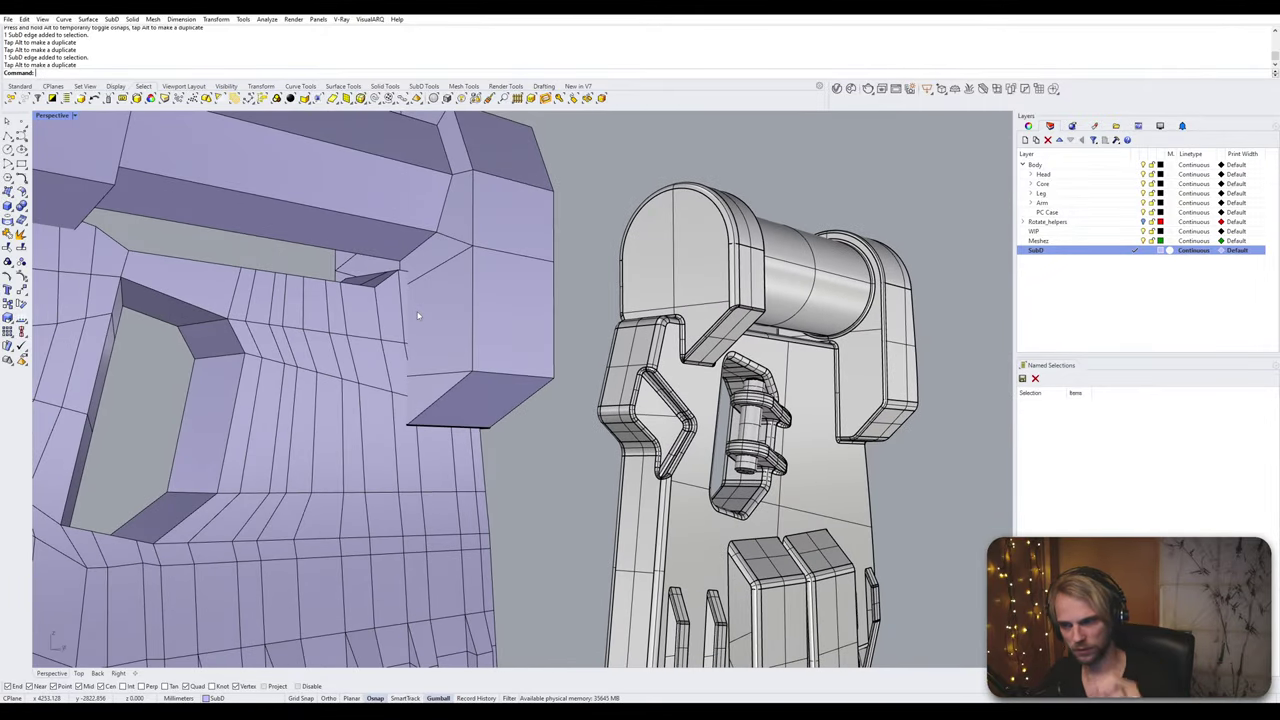
Step: Inspect the joint and slide the sleeve edge left under the hex end
{"action": "mouse_move", "coordinate": [418, 316]}
{"action": "right_mouse_down"}
{"action": "mouse_move", "coordinate": [431, 349]}
{"action": "mouse_move", "coordinate": [425, 243]}
{"action": "mouse_move", "coordinate": [411, 309]}
{"action": "right_mouse_up"}
{"action": "scroll", "coordinate": [425, 243], "scroll_direction": "up", "scroll_amount": 2}
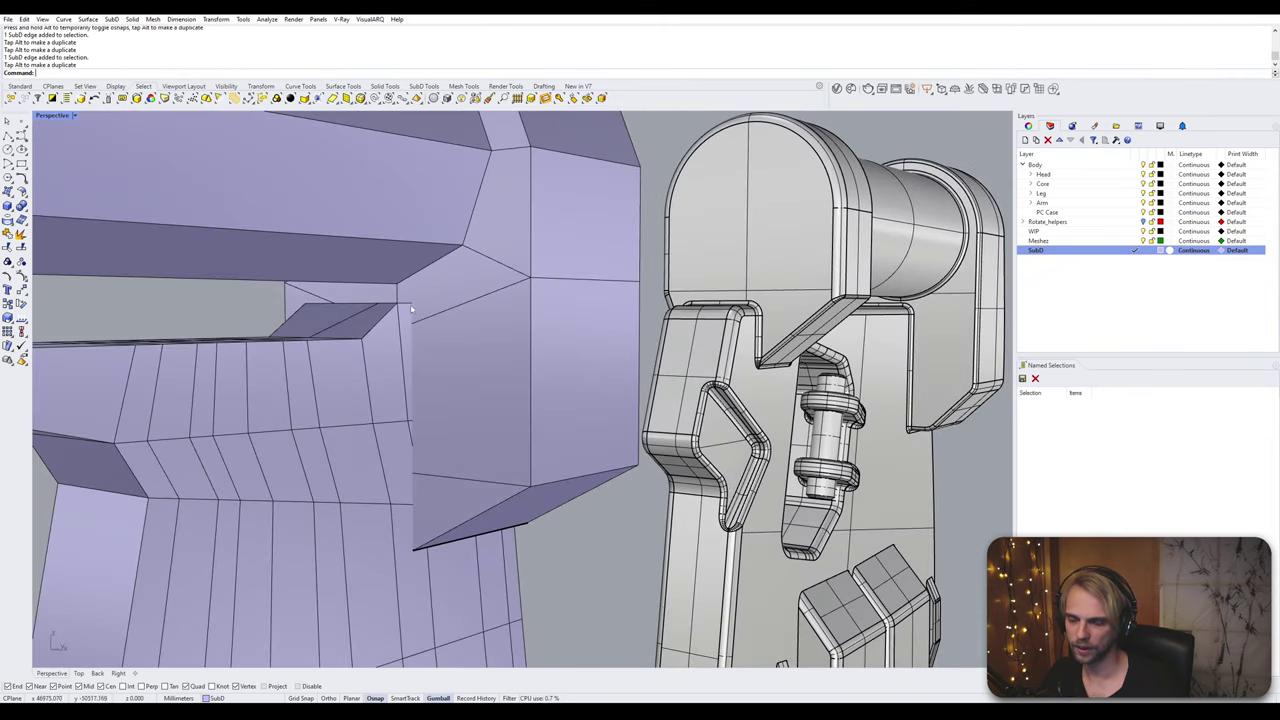
{"action": "right_click_drag", "start_coordinate": [431, 425], "coordinate": [414, 384]}
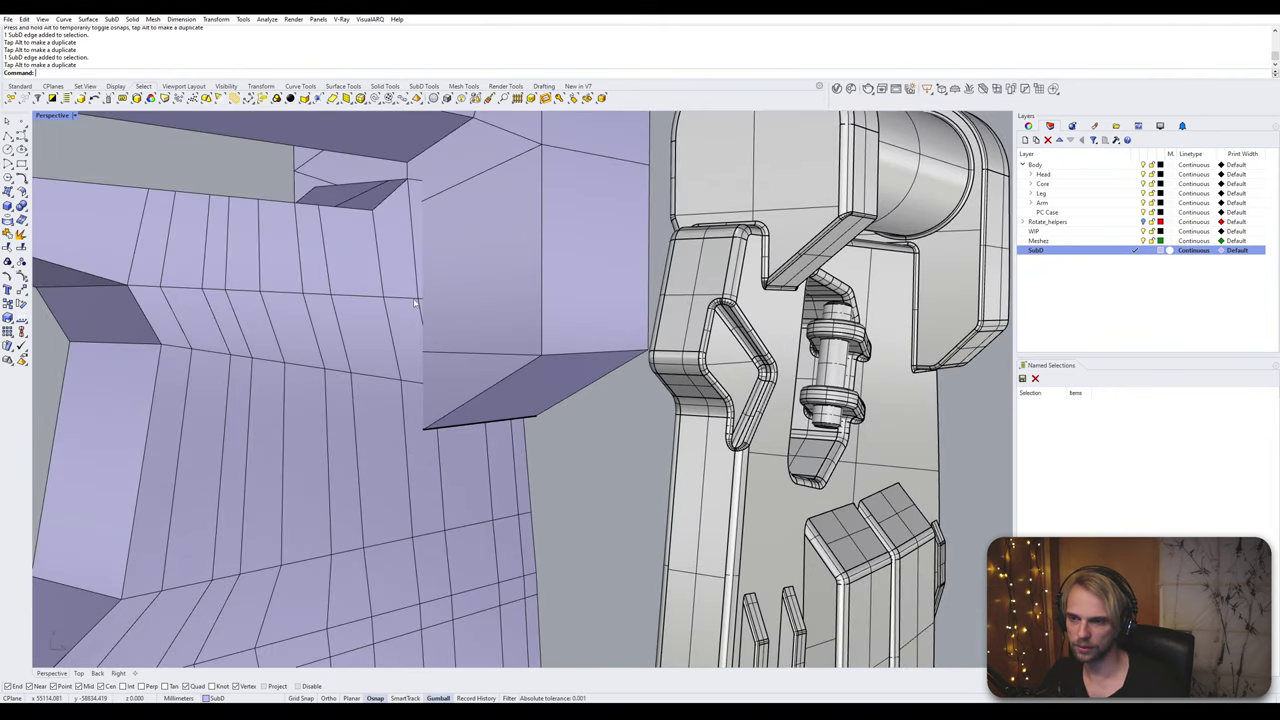
{"action": "right_click_drag", "start_coordinate": [431, 432], "coordinate": [455, 372]}
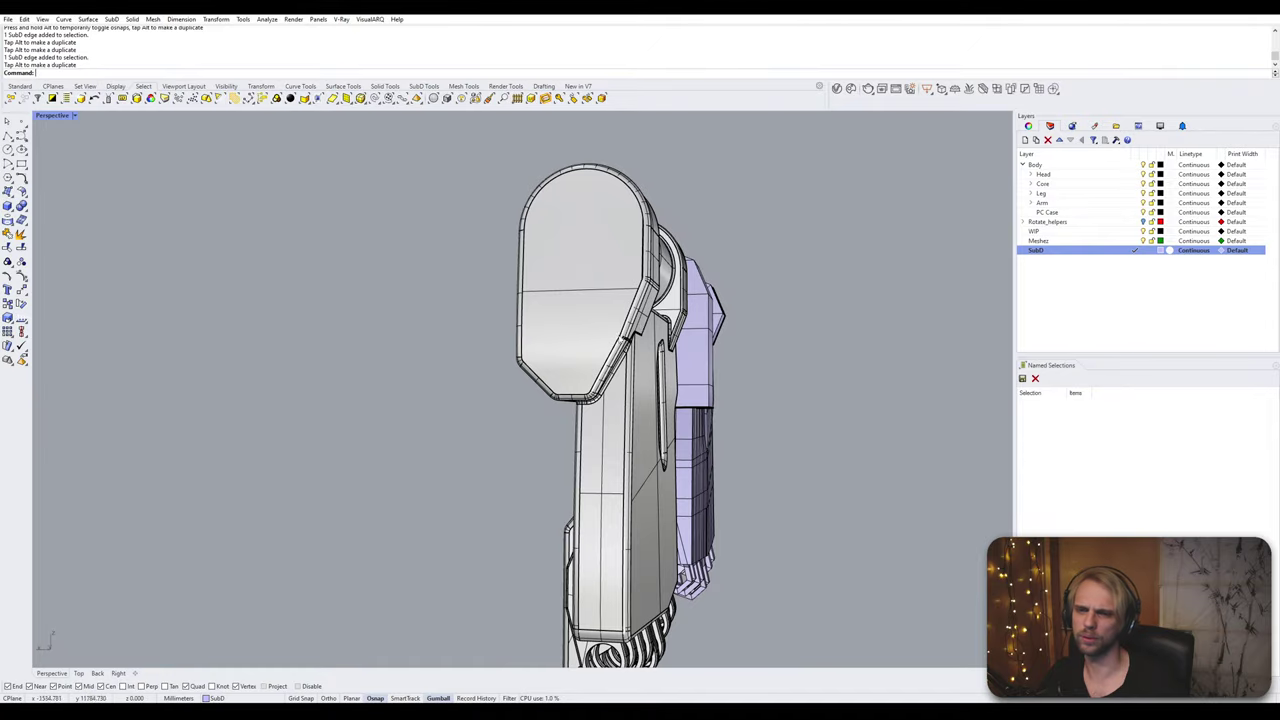
{"action": "right_click_drag", "start_coordinate": [708, 375], "coordinate": [601, 353]}
{"action": "scroll", "coordinate": [694, 363], "scroll_direction": "up", "scroll_amount": 6}
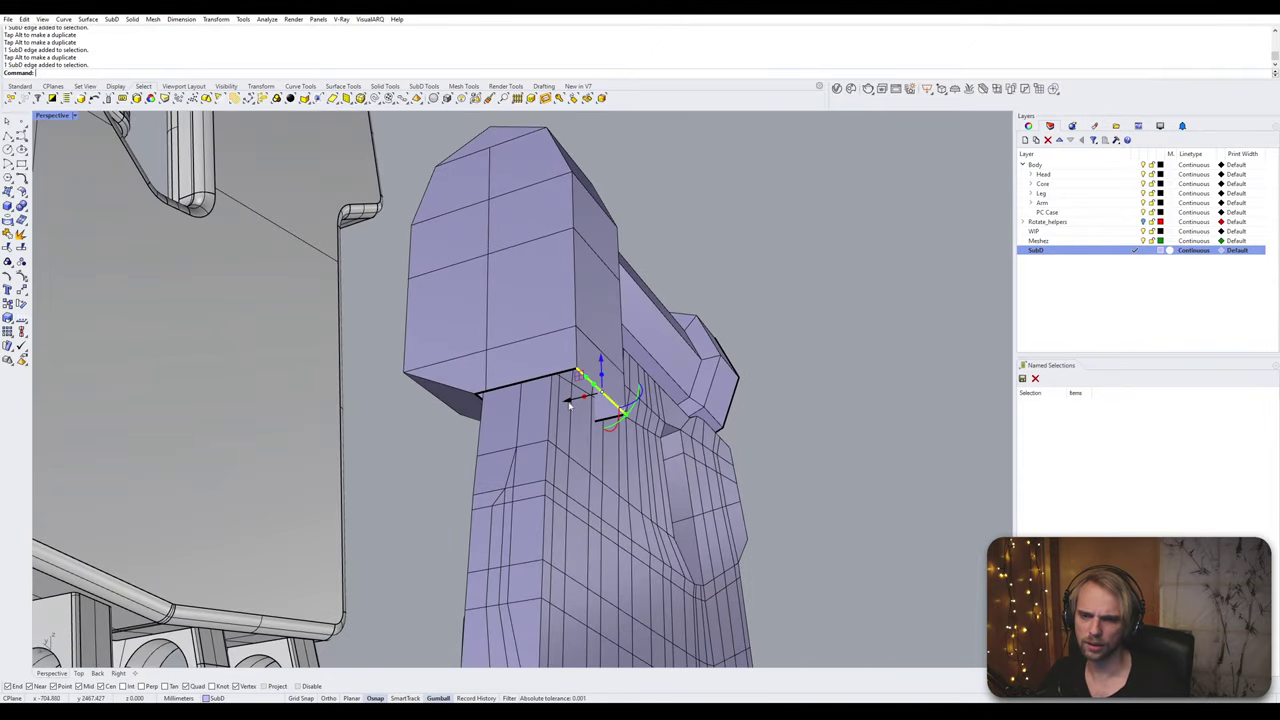
{"action": "mouse_move", "coordinate": [570, 403]}
{"action": "left_mouse_down"}
{"action": "mouse_move", "coordinate": [484, 405]}
{"action": "mouse_move", "coordinate": [517, 407]}
{"action": "left_mouse_up"}
{"action": "mouse_move", "coordinate": [517, 407]}
{"action": "right_mouse_down"}
{"action": "mouse_move", "coordinate": [478, 376]}
{"action": "mouse_move", "coordinate": [428, 374]}
{"action": "right_mouse_up"}
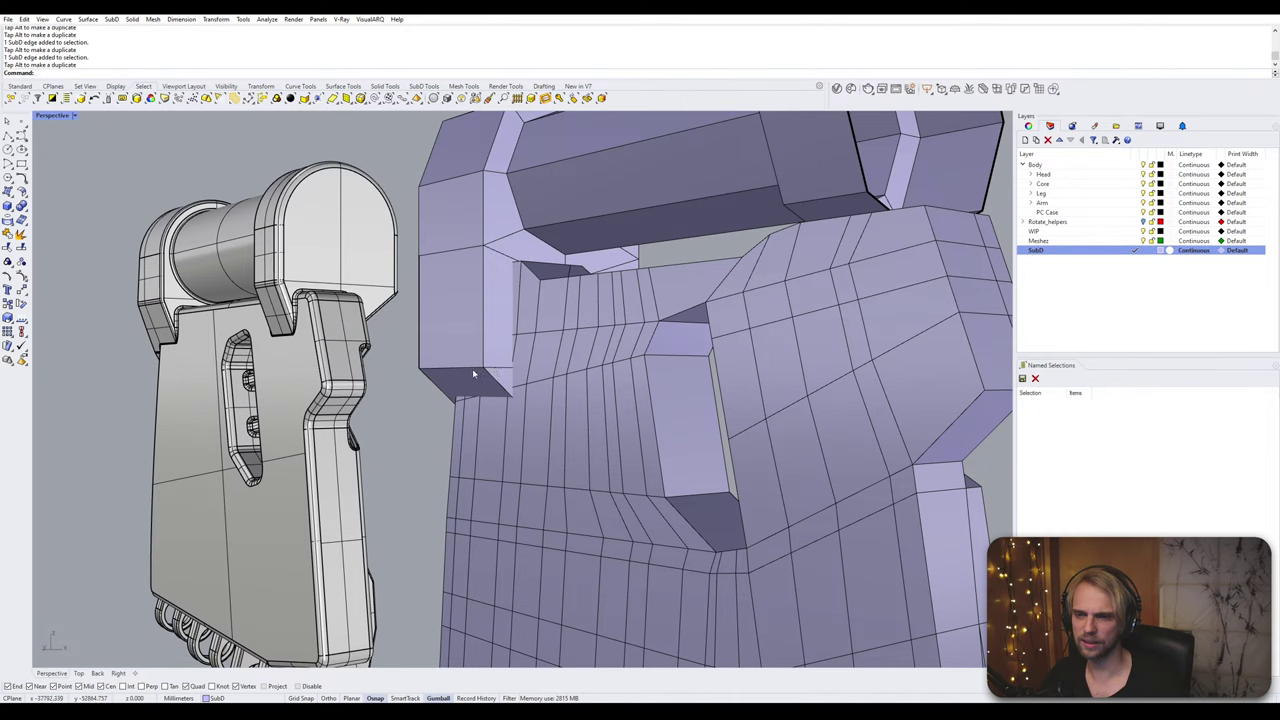
Step: Raise the edge on the sleeve's far top corner up to meet the hex end
{"action": "left_click", "coordinate": [472, 372], "text": "ctrl+shift"}
{"action": "left_click_drag", "start_coordinate": [450, 348], "coordinate": [460, 297]}
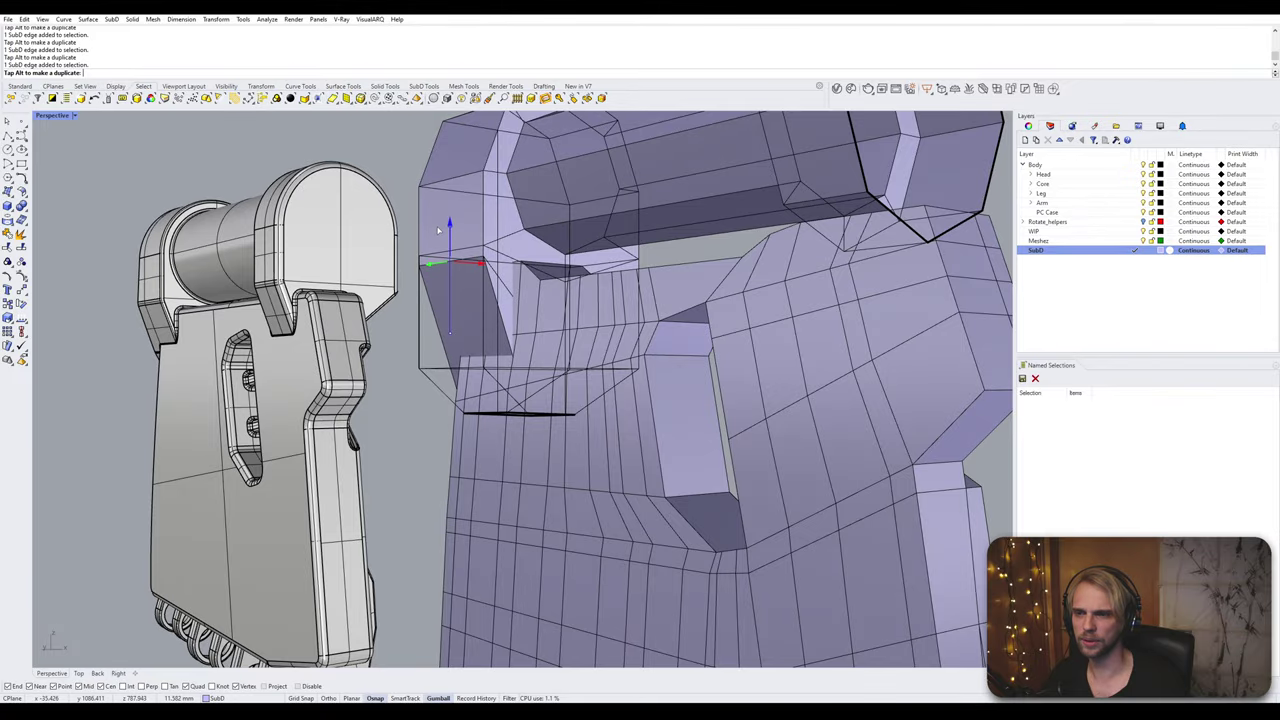
{"action": "left_click_drag", "start_coordinate": [437, 228], "coordinate": [437, 228]}
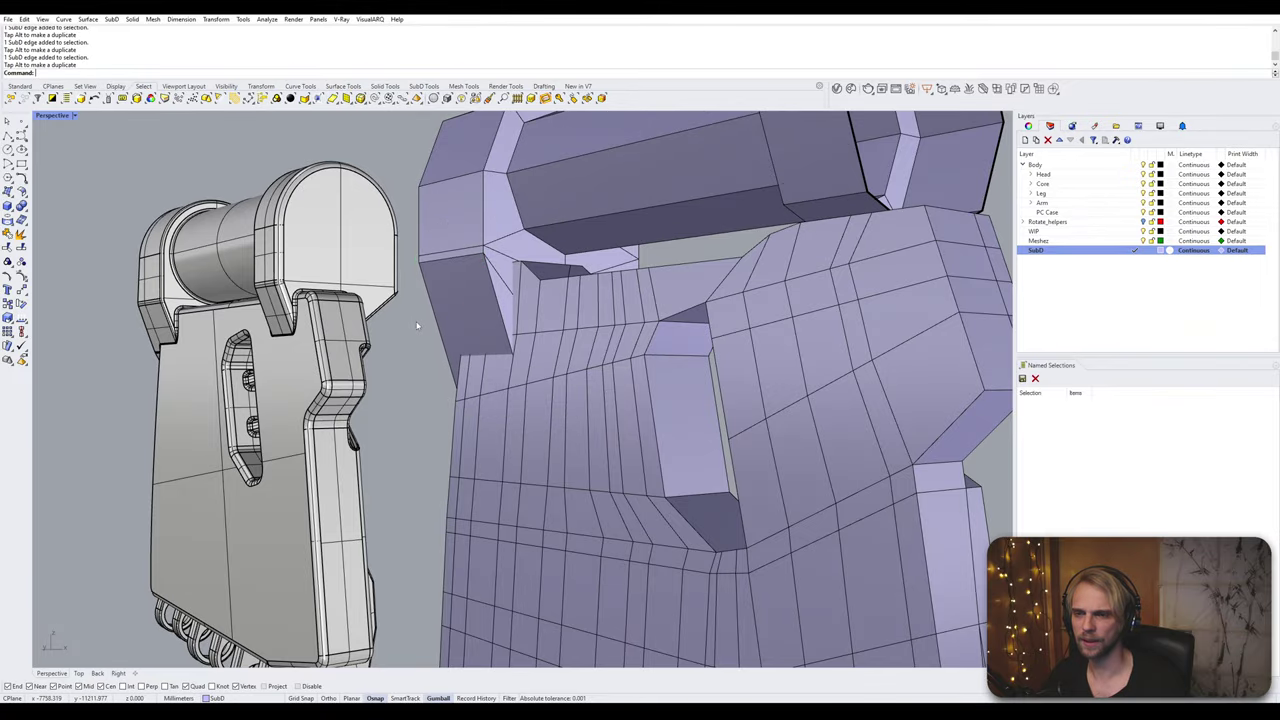
{"action": "right_click_drag", "start_coordinate": [417, 325], "coordinate": [868, 342]}
Step: Reframe the view so the reference model sits behind the lavender hand
{"action": "left_click", "coordinate": [634, 290]}
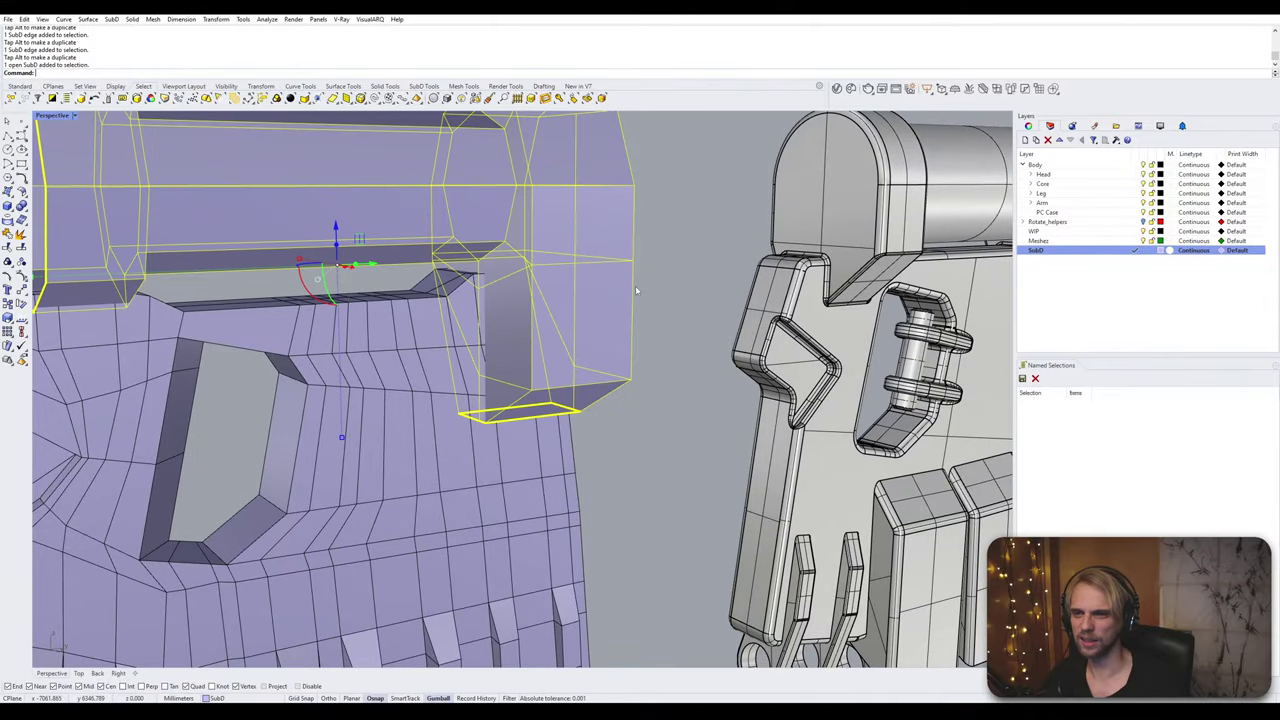
{"action": "left_click", "coordinate": [694, 366]}
{"action": "scroll", "coordinate": [714, 308], "scroll_direction": "down", "scroll_amount": 4}
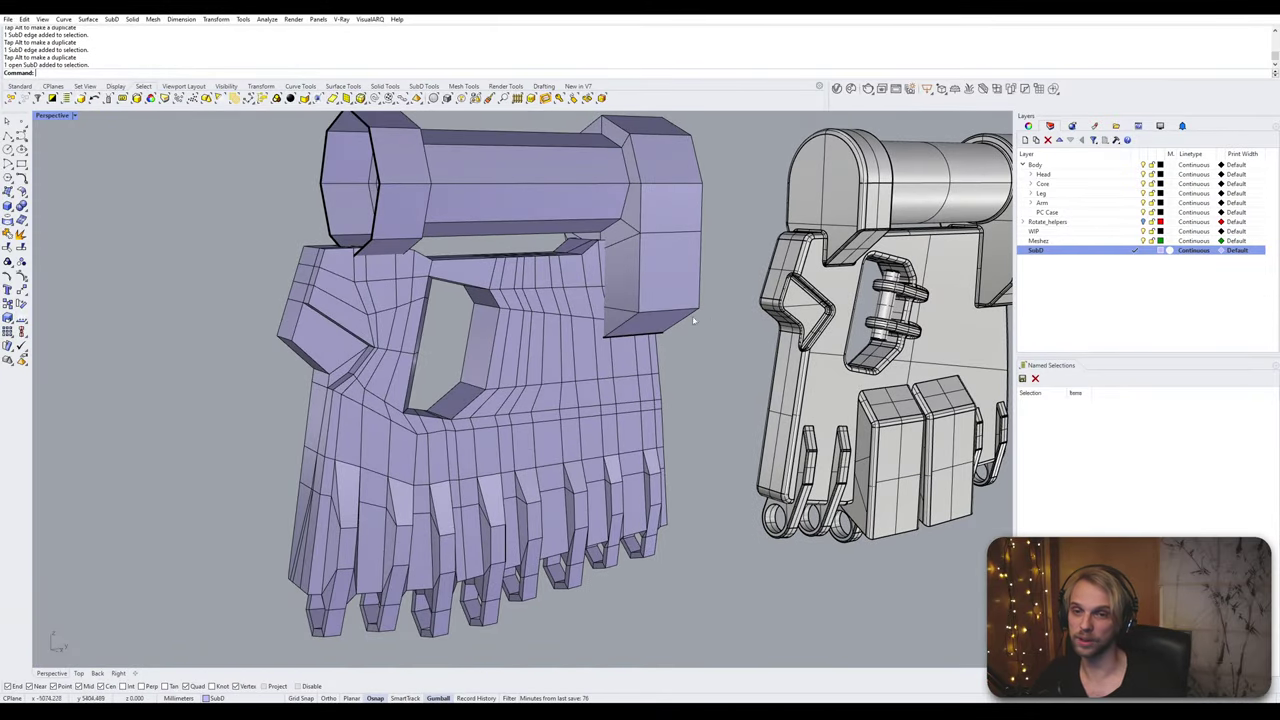
{"action": "right_click_drag", "start_coordinate": [694, 320], "coordinate": [704, 300]}
{"action": "scroll", "coordinate": [704, 300], "scroll_direction": "down", "scroll_amount": 3}
{"action": "scroll", "coordinate": [746, 303], "scroll_direction": "up", "scroll_amount": 3}
{"action": "right_click_drag", "start_coordinate": [786, 291], "coordinate": [850, 311], "text": "shift"}
{"action": "scroll", "coordinate": [344, 275], "scroll_direction": "up", "scroll_amount": 5}
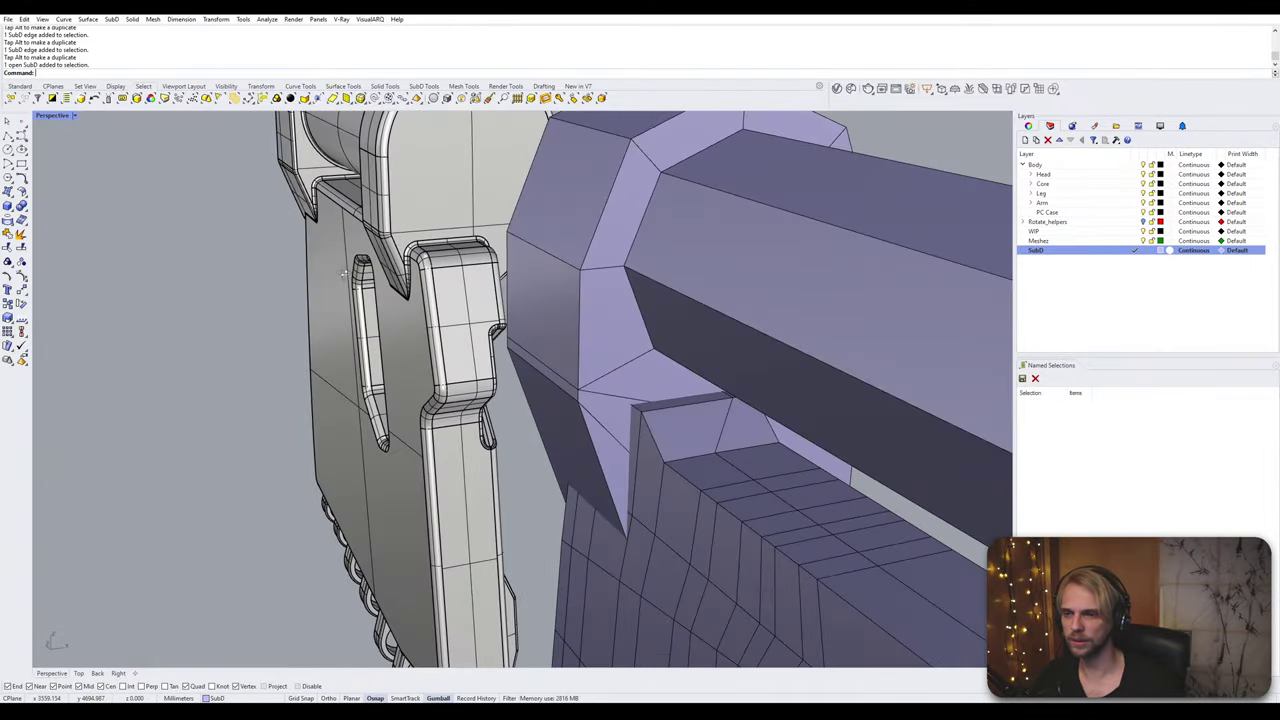
{"action": "scroll", "coordinate": [344, 275], "scroll_direction": "down", "scroll_amount": 4}
{"action": "right_click_drag", "start_coordinate": [609, 374], "coordinate": [329, 403]}
Step: Bridge two opposite open edges of the octagonal end with SubD faces
{"action": "left_click", "coordinate": [242, 335], "text": "ctrl+shift"}
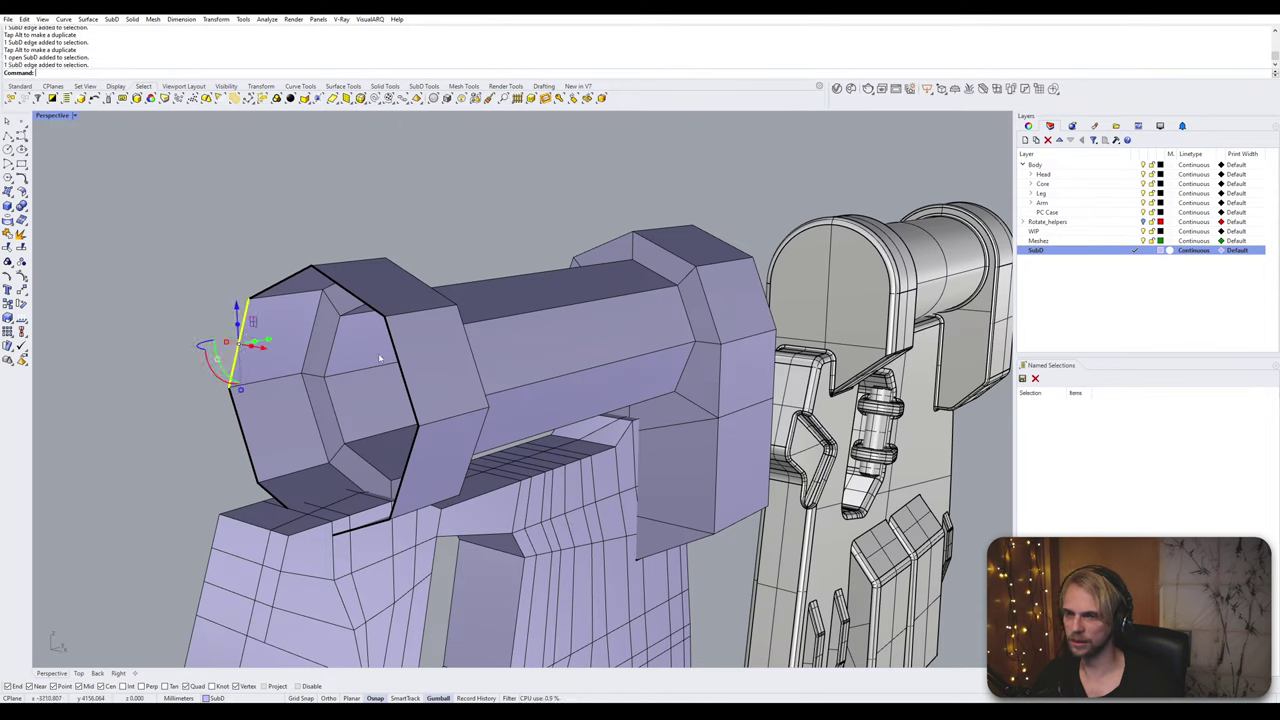
{"action": "left_click", "coordinate": [396, 358], "text": "ctrl+shift"}
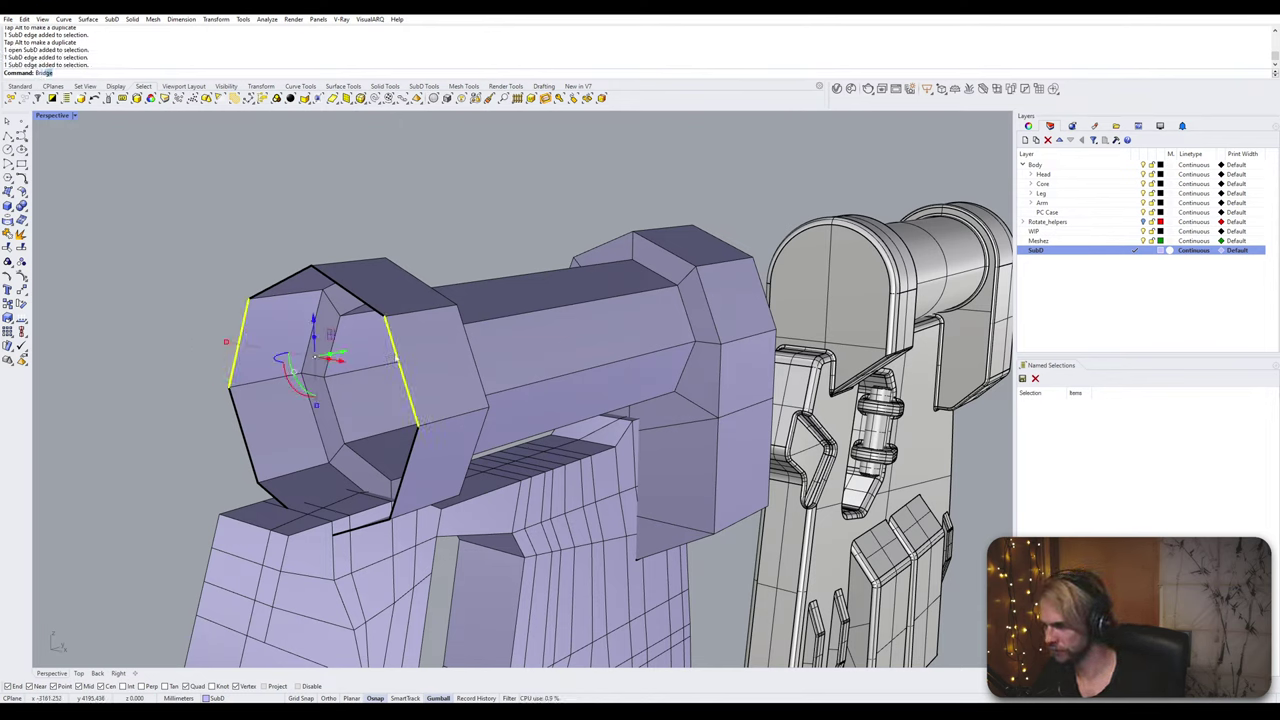
{"action": "key", "text": "Return"}
{"action": "left_click", "coordinate": [127, 367]}
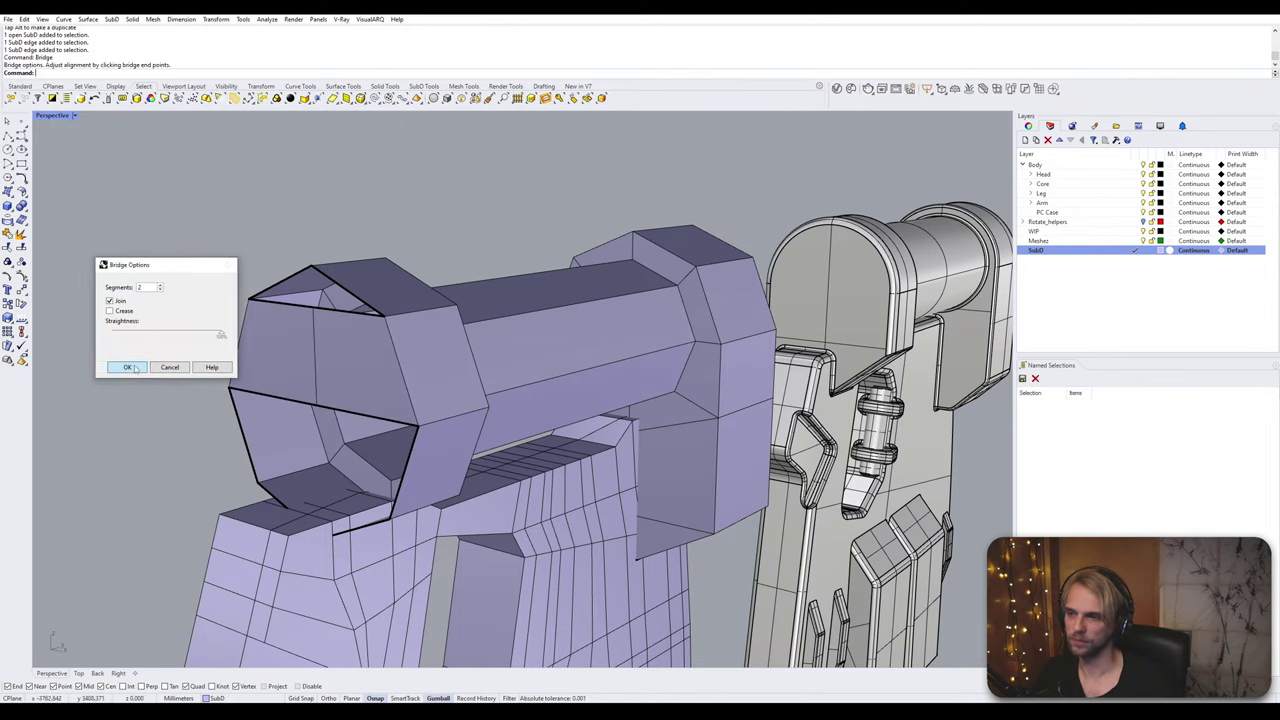
Step: Bridge two top edges of the octagonal end with a 1-segment bridge
{"action": "left_click", "coordinate": [269, 306], "text": "ctrl+shift"}
{"action": "left_click", "coordinate": [343, 290], "text": "ctrl+shift"}
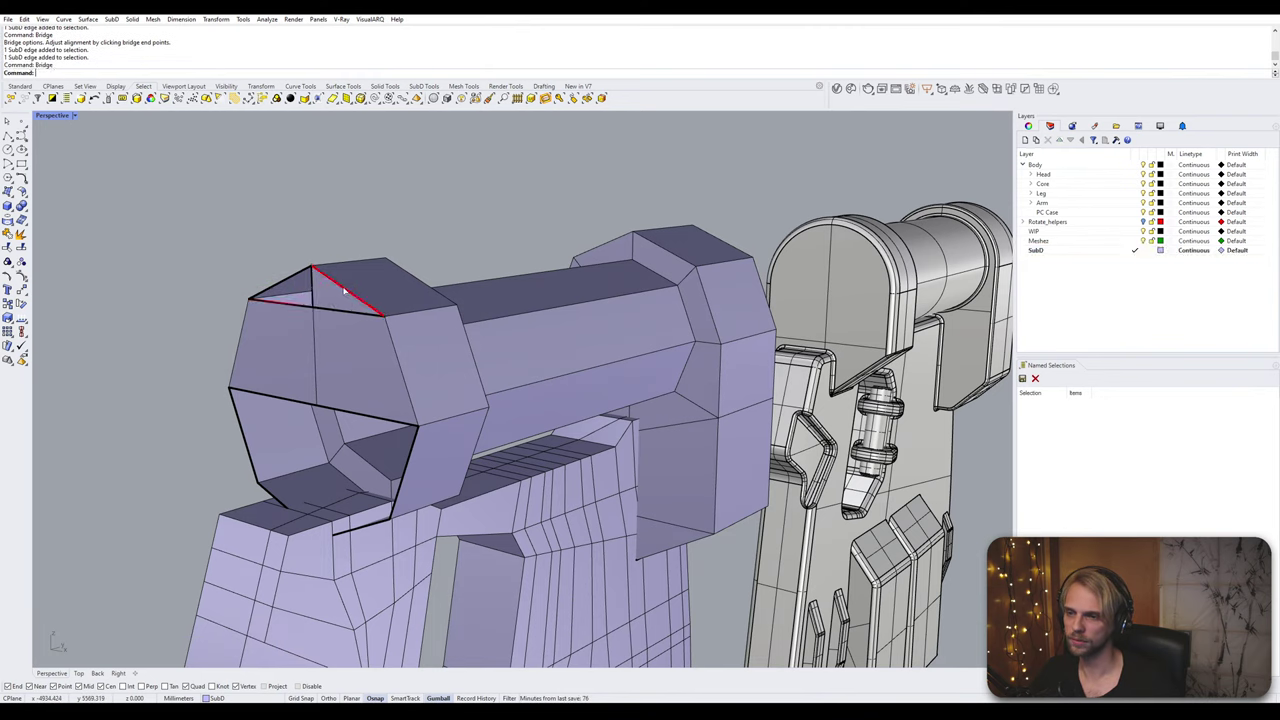
{"action": "key", "text": "Return"}
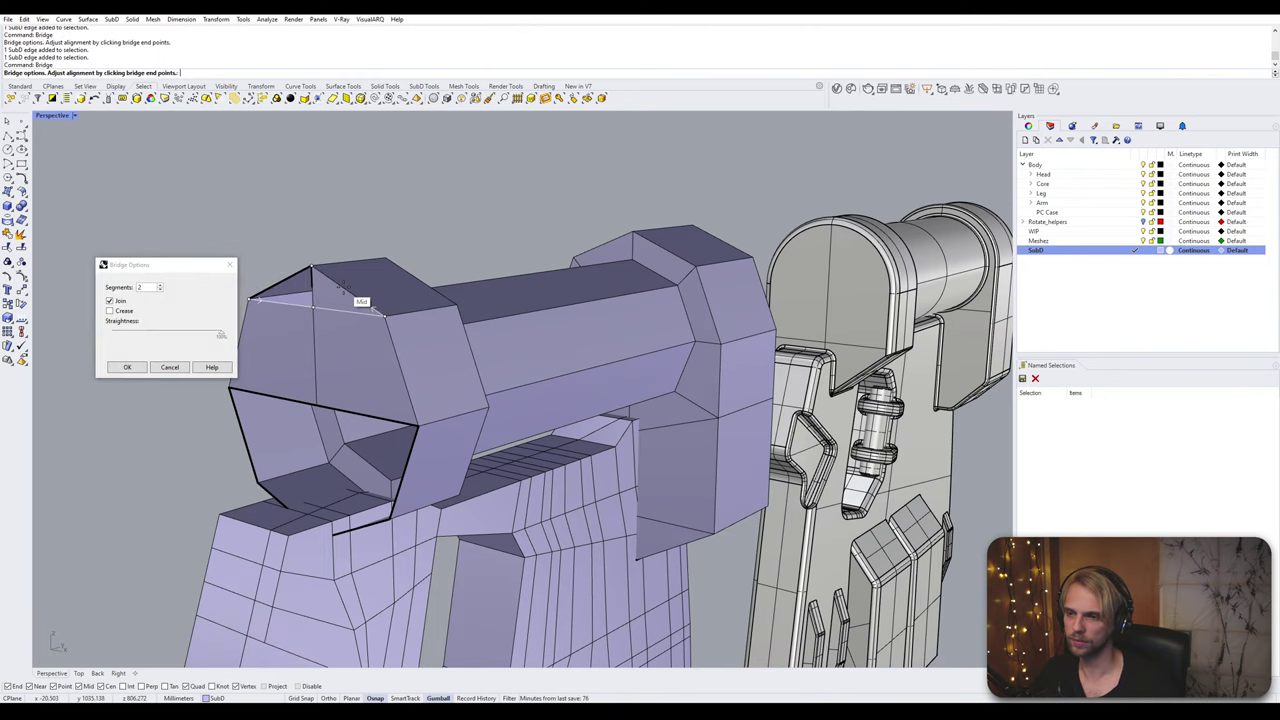
{"action": "left_click", "coordinate": [160, 290]}
{"action": "scroll", "coordinate": [430, 345], "scroll_direction": "up", "scroll_amount": 5}
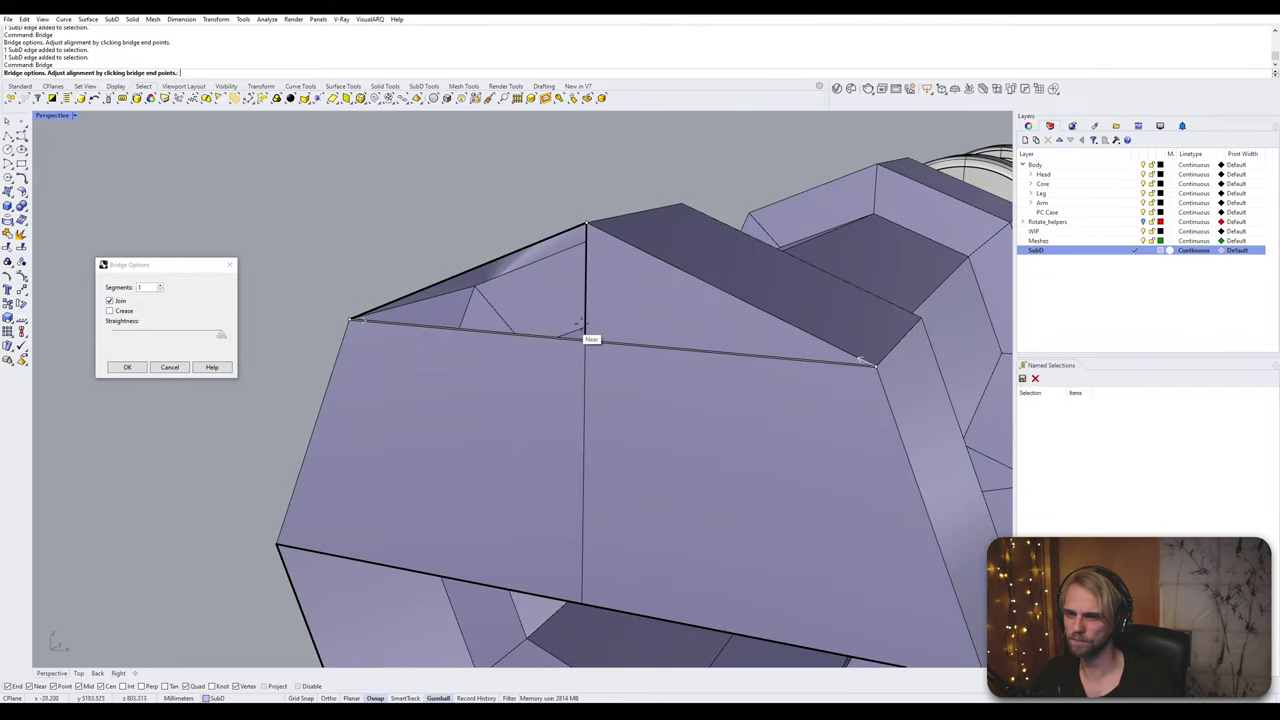
{"action": "left_click", "coordinate": [160, 368]}
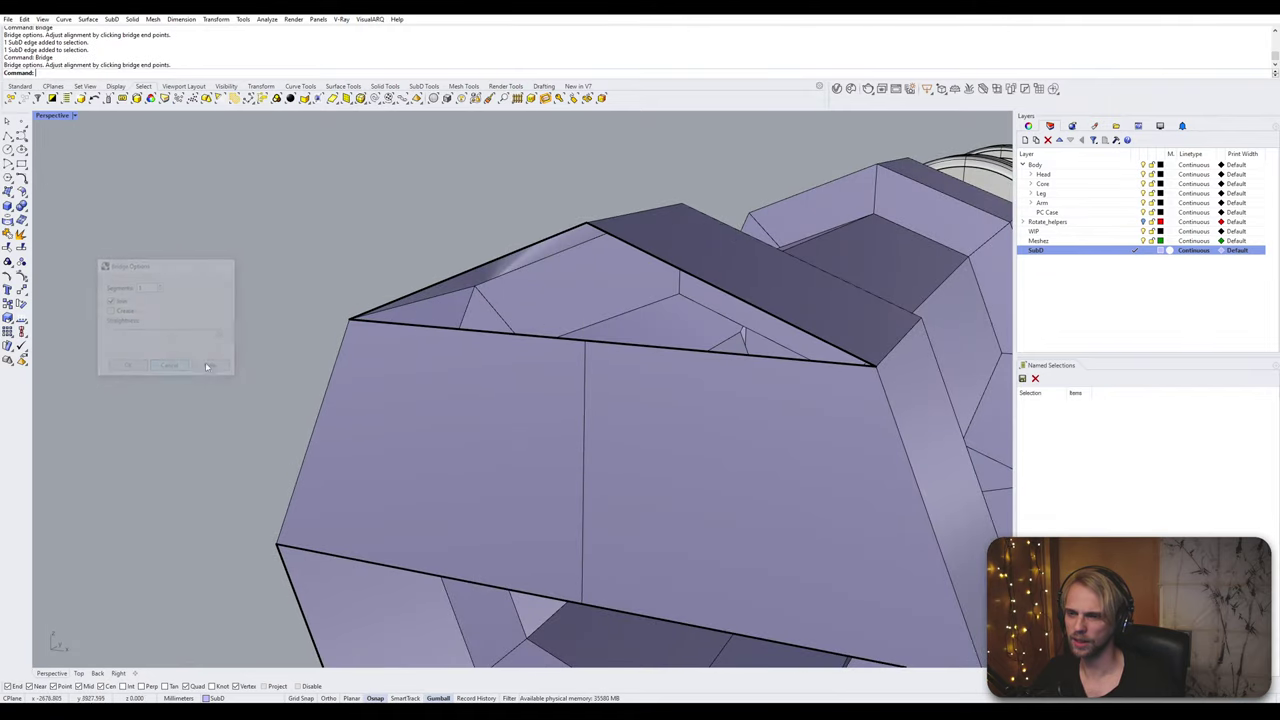
Step: Pull a top-edge vertex down so the edge dips, then cancel a trial bridge
{"action": "left_click", "coordinate": [586, 345], "text": "ctrl+shift"}
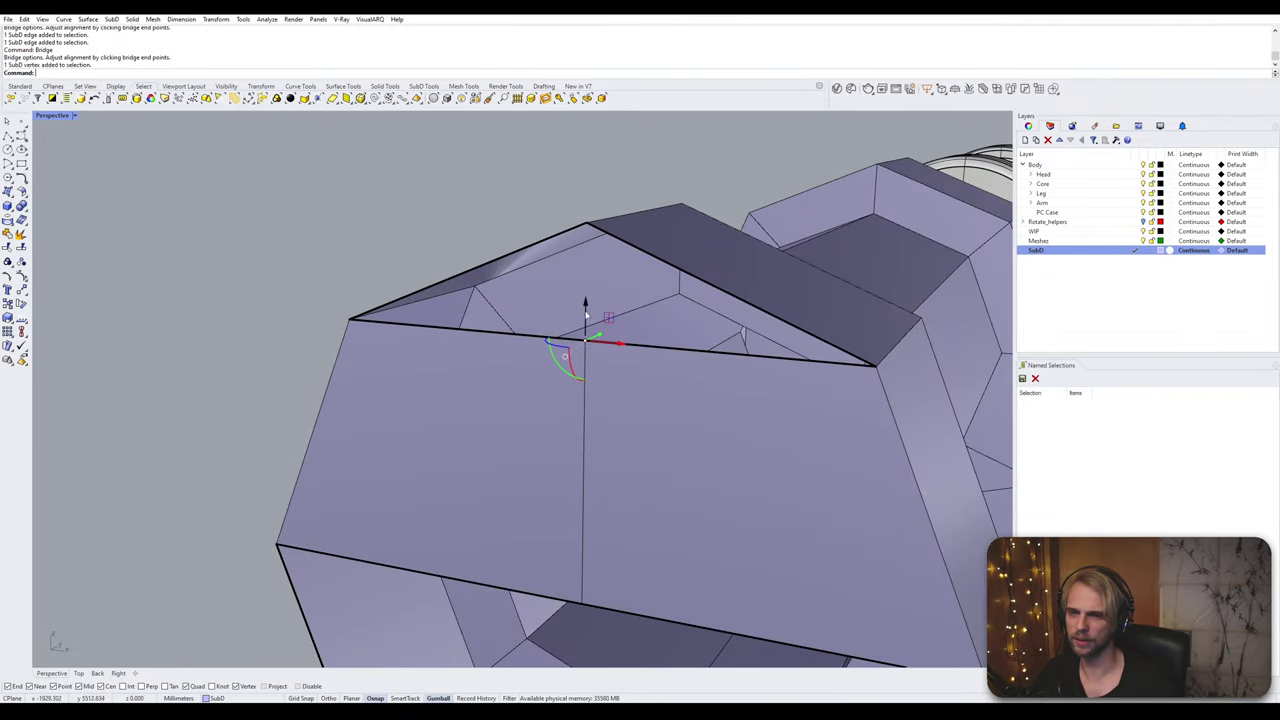
{"action": "left_click_drag", "start_coordinate": [586, 345], "coordinate": [530, 378]}
{"action": "left_click", "coordinate": [519, 385], "text": "ctrl+shift"}
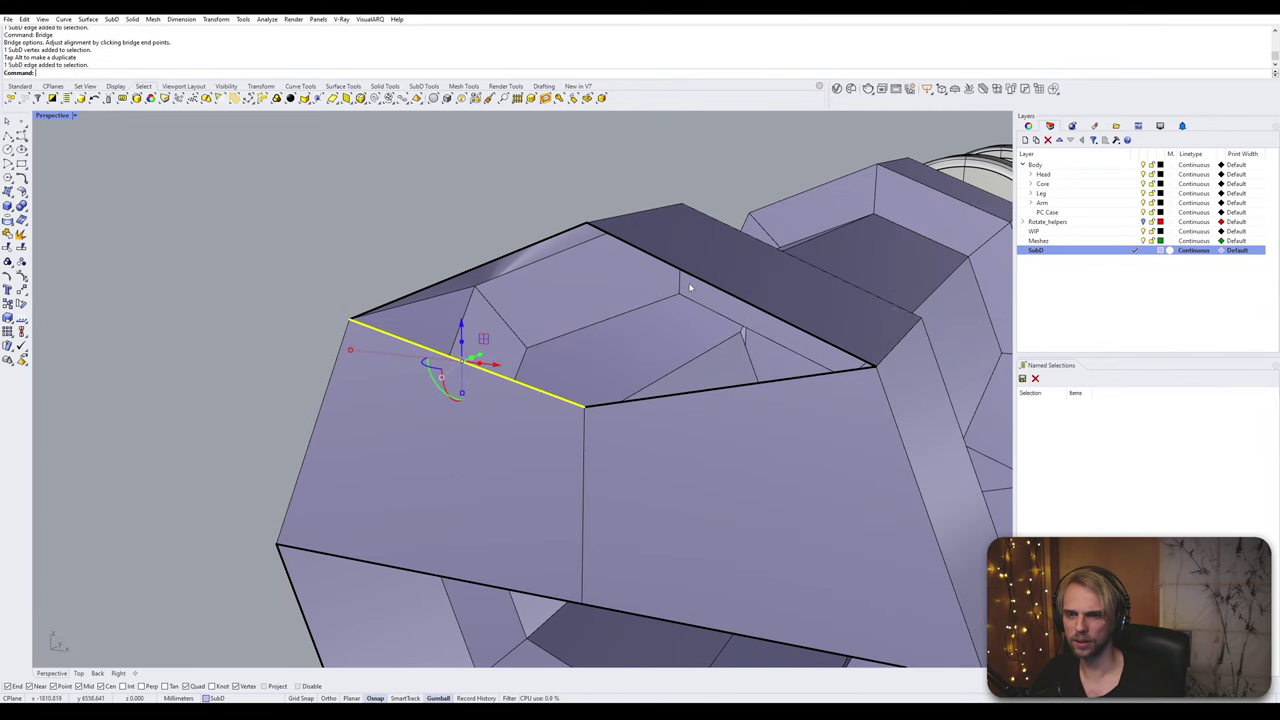
{"action": "left_click", "coordinate": [693, 282], "text": "ctrl+shift"}
{"action": "key", "text": "Return"}
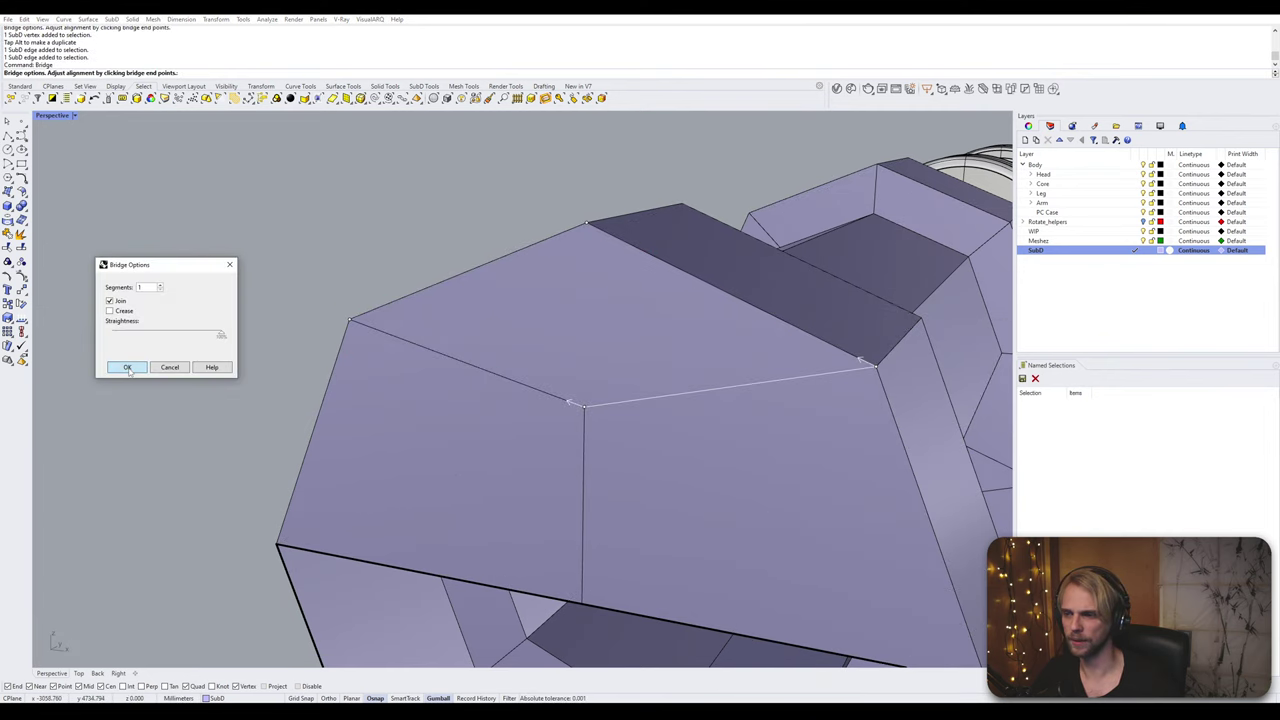
{"action": "left_click", "coordinate": [172, 366]}
Step: Bridge the opening's left and right edges with 2 segments, then select an overlapping face
{"action": "scroll", "coordinate": [240, 352], "scroll_direction": "down", "scroll_amount": 10}
{"action": "right_click_drag", "start_coordinate": [240, 353], "coordinate": [310, 335]}
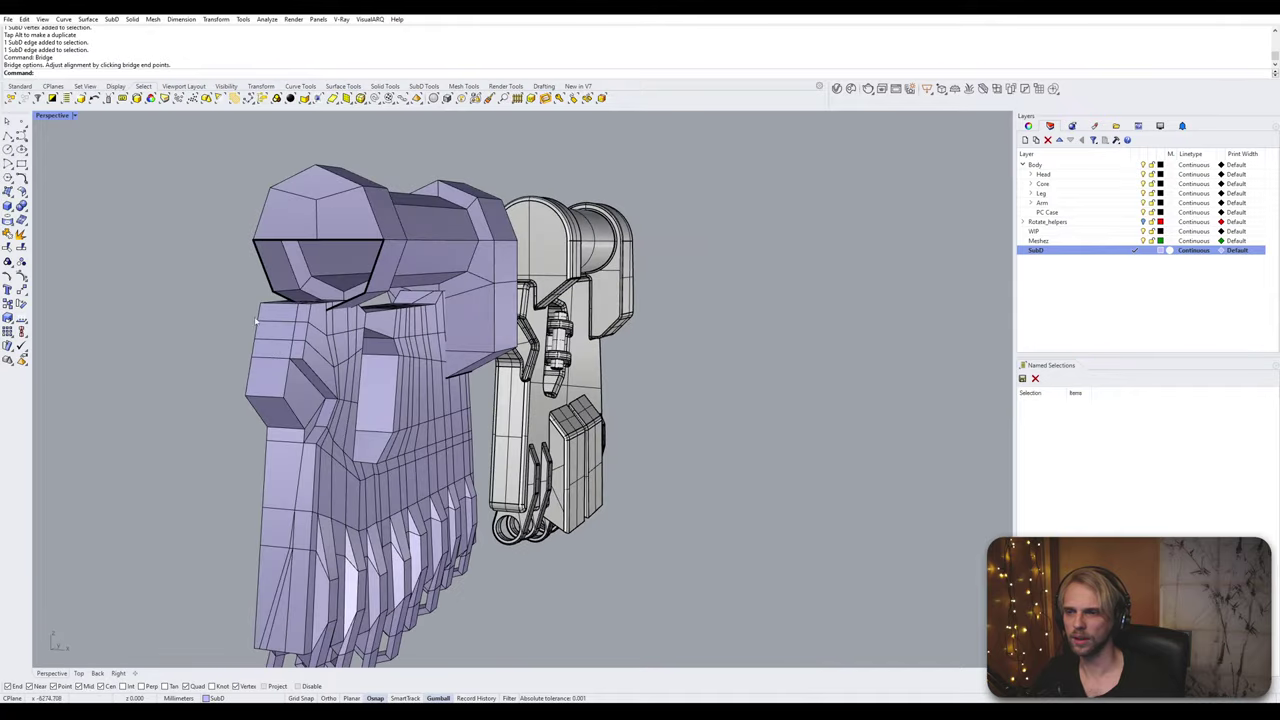
{"action": "scroll", "coordinate": [253, 260], "scroll_direction": "up", "scroll_amount": 5}
{"action": "right_click_drag", "start_coordinate": [253, 260], "coordinate": [229, 277]}
{"action": "left_click", "coordinate": [229, 278], "text": "ctrl+shift"}
{"action": "left_click", "coordinate": [455, 295], "text": "ctrl+shift"}
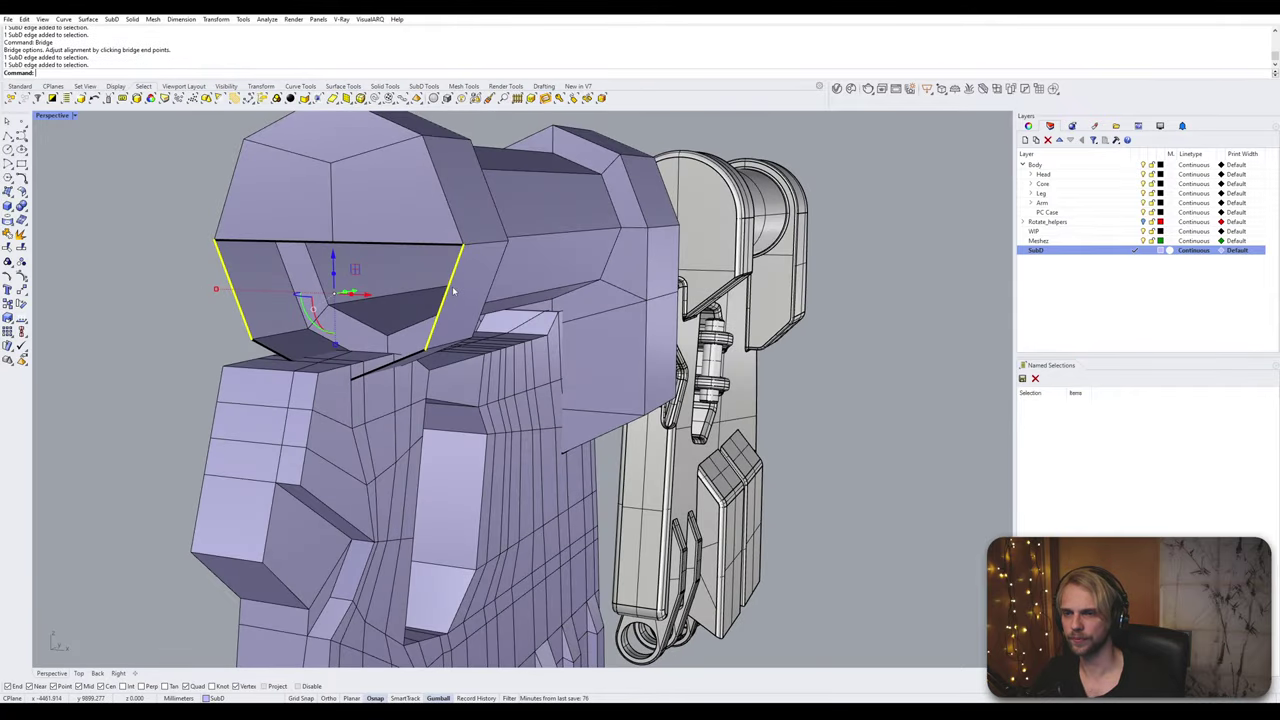
{"action": "key", "text": "Return"}
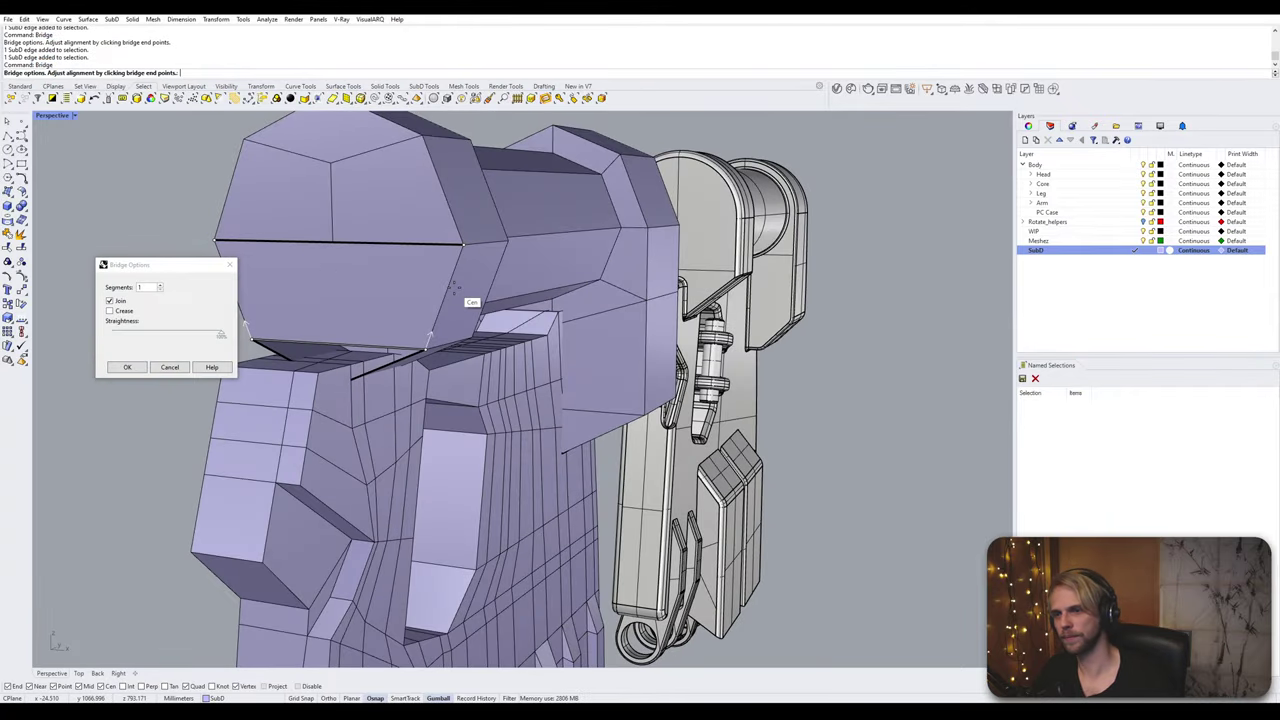
{"action": "left_click", "coordinate": [159, 285]}
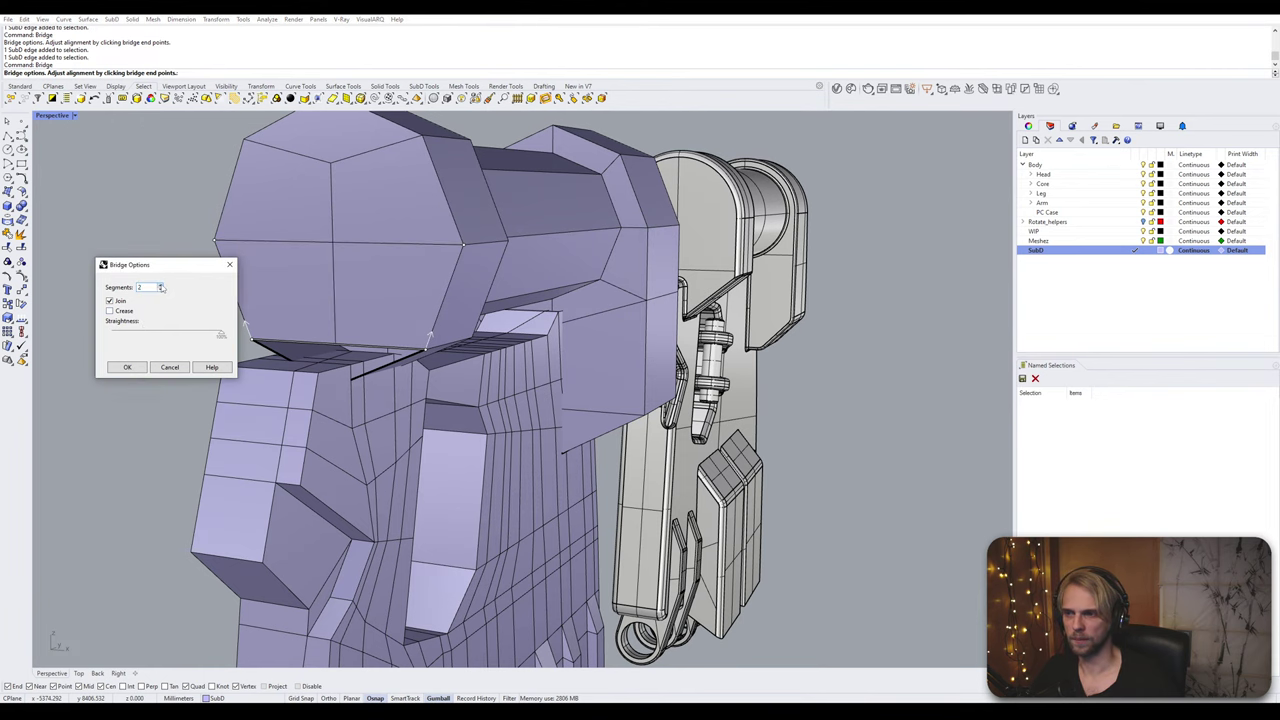
{"action": "left_click", "coordinate": [138, 369]}
{"action": "right_click_drag", "start_coordinate": [150, 355], "coordinate": [213, 307]}
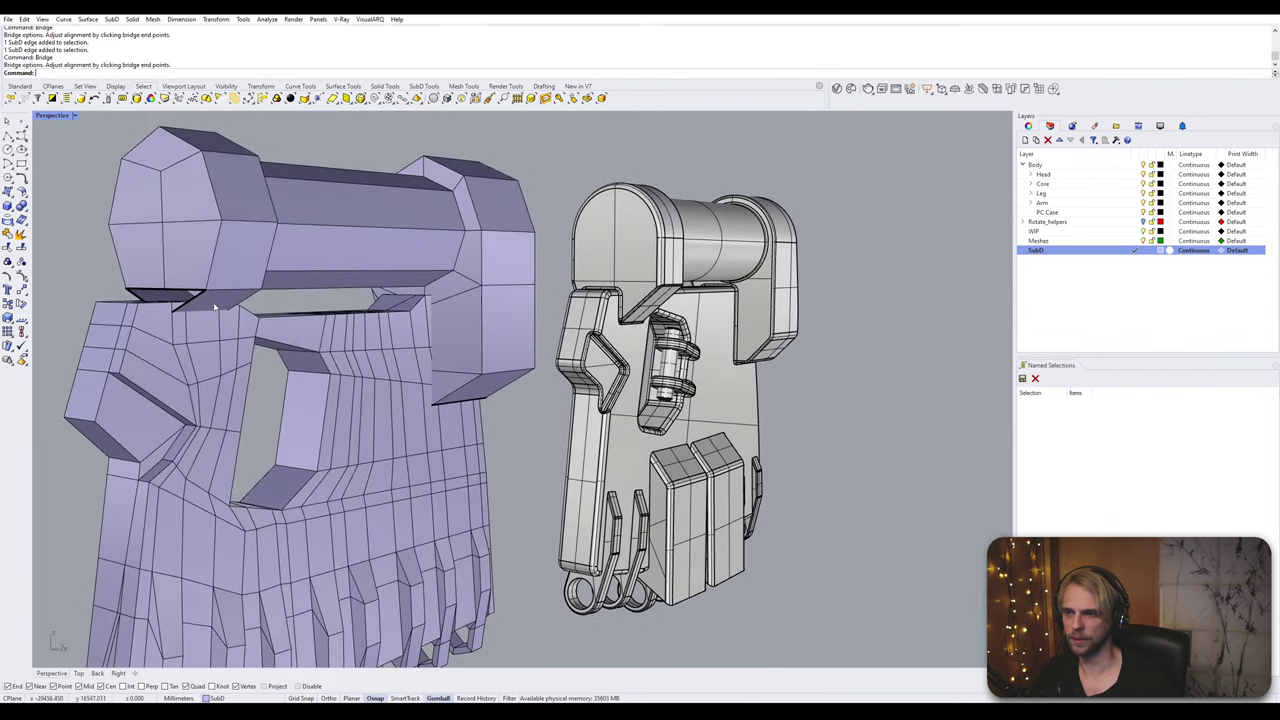
{"action": "left_click", "coordinate": [210, 300]}
Step: Delete the two overlapping faces under the hex end
{"action": "scroll", "coordinate": [230, 310], "scroll_direction": "up", "scroll_amount": 5}
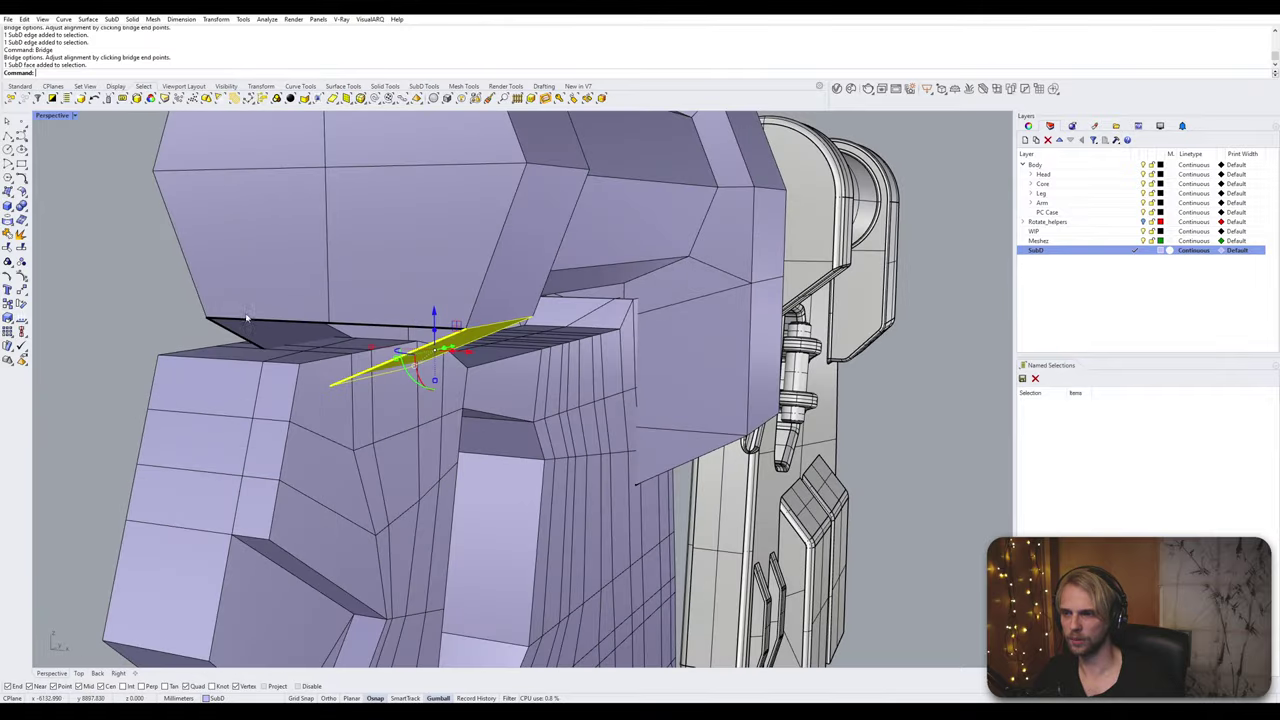
{"action": "left_click", "coordinate": [263, 336], "text": "shift"}
{"action": "key", "text": "Delete"}
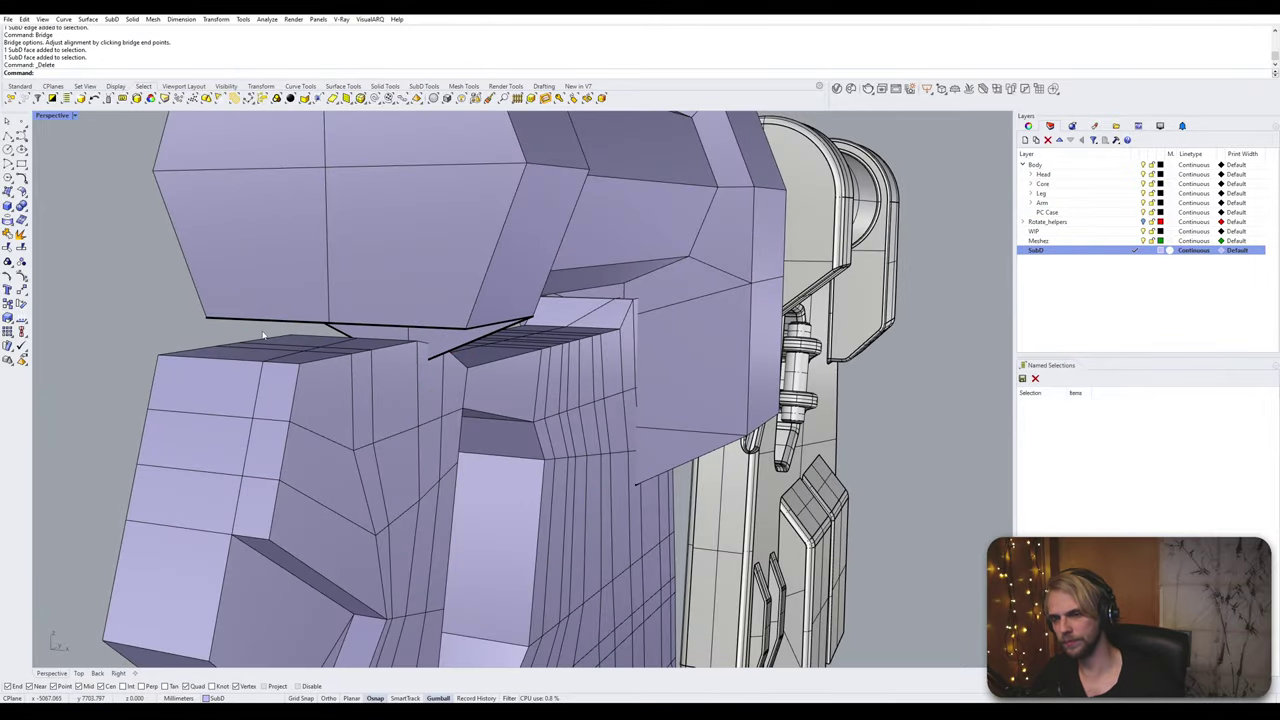
Step: Turn on gumball snapping and slide the opening's corner edge onto a snap point
{"action": "right_click_drag", "start_coordinate": [263, 336], "coordinate": [347, 232]}
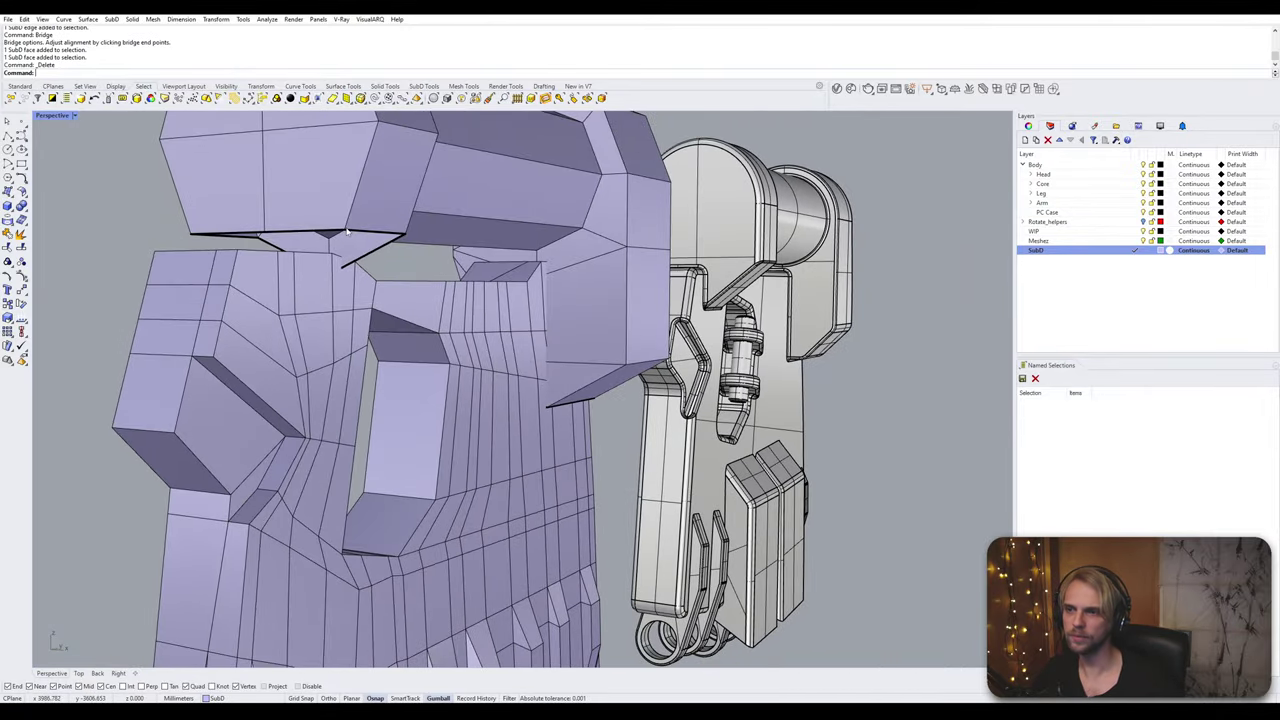
{"action": "left_click", "coordinate": [370, 236]}
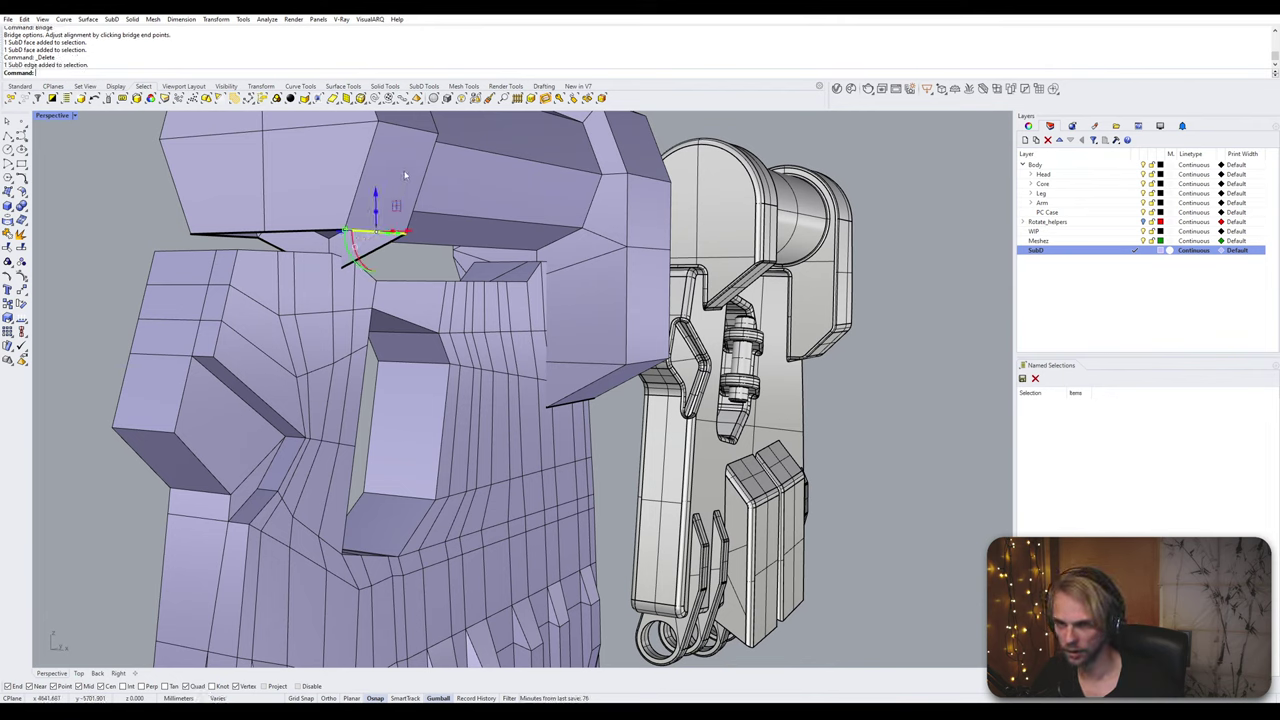
{"action": "right_click", "coordinate": [440, 697]}
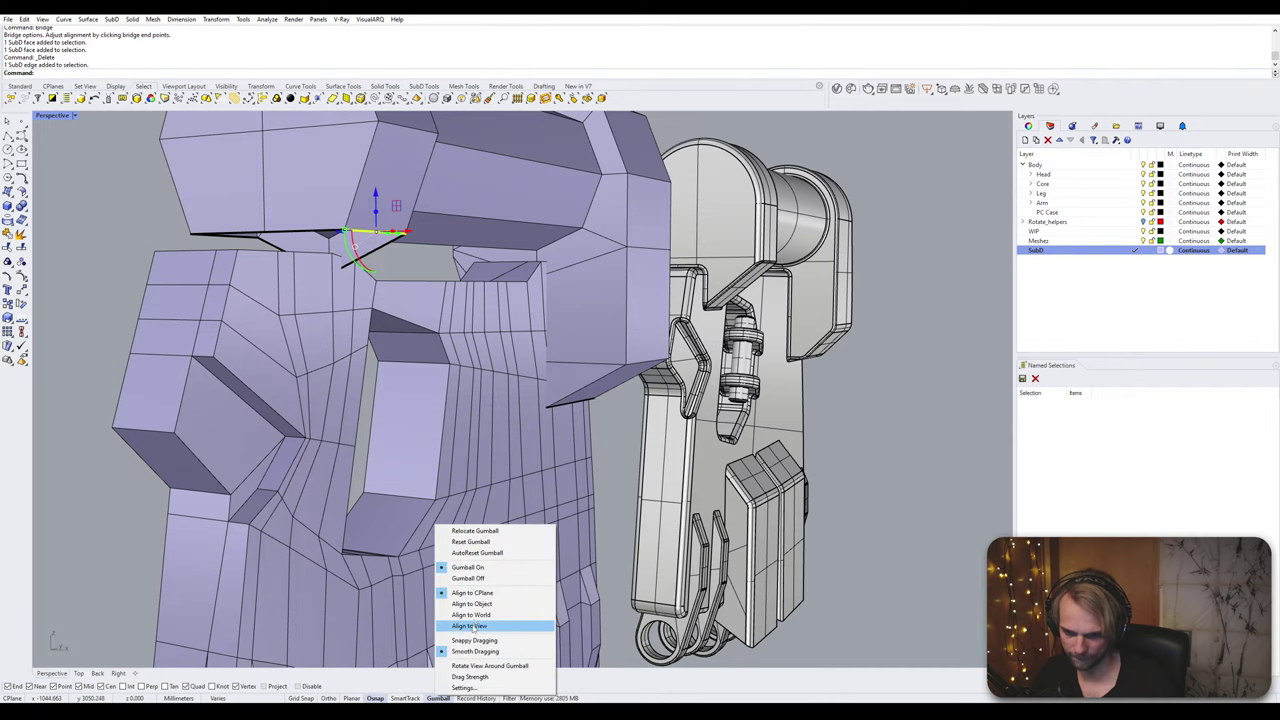
{"action": "left_click", "coordinate": [488, 642]}
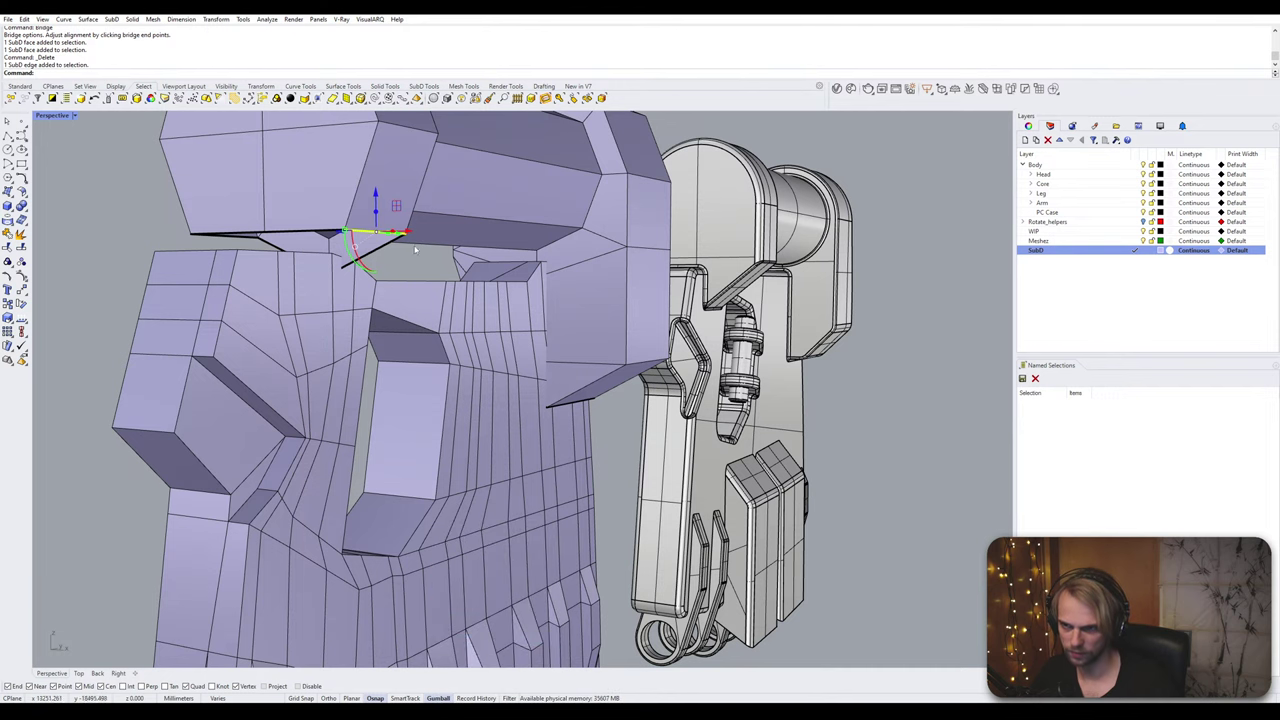
{"action": "right_click_drag", "start_coordinate": [448, 370], "coordinate": [413, 558]}
{"action": "left_click_drag", "start_coordinate": [378, 601], "coordinate": [405, 497]}
{"action": "right_click_drag", "start_coordinate": [280, 525], "coordinate": [530, 347]}
{"action": "key", "text": "Escape"}
Step: Slide the edge under the hex cap onto a neighbouring vertex
{"action": "scroll", "coordinate": [546, 381], "scroll_direction": "up", "scroll_amount": 8}
{"action": "left_click", "coordinate": [596, 414]}
{"action": "scroll", "coordinate": [585, 419], "scroll_direction": "down", "scroll_amount": 4}
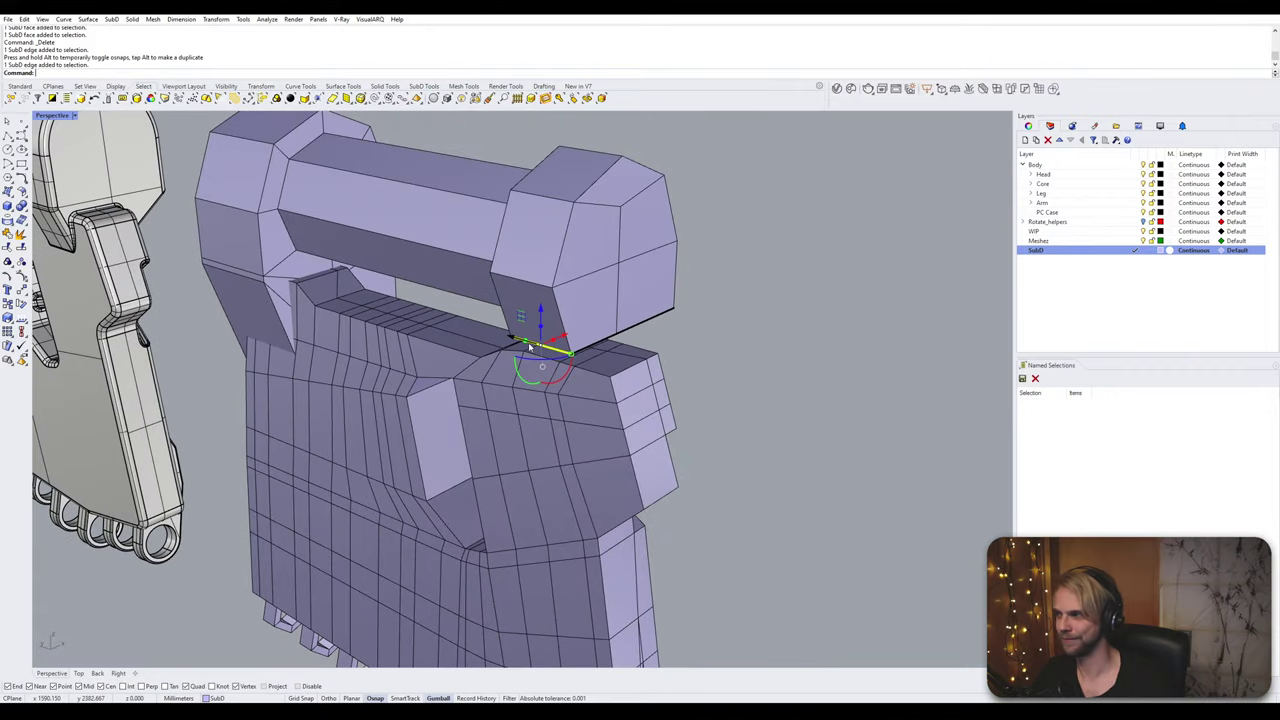
{"action": "scroll", "coordinate": [480, 326], "scroll_direction": "up", "scroll_amount": 2}
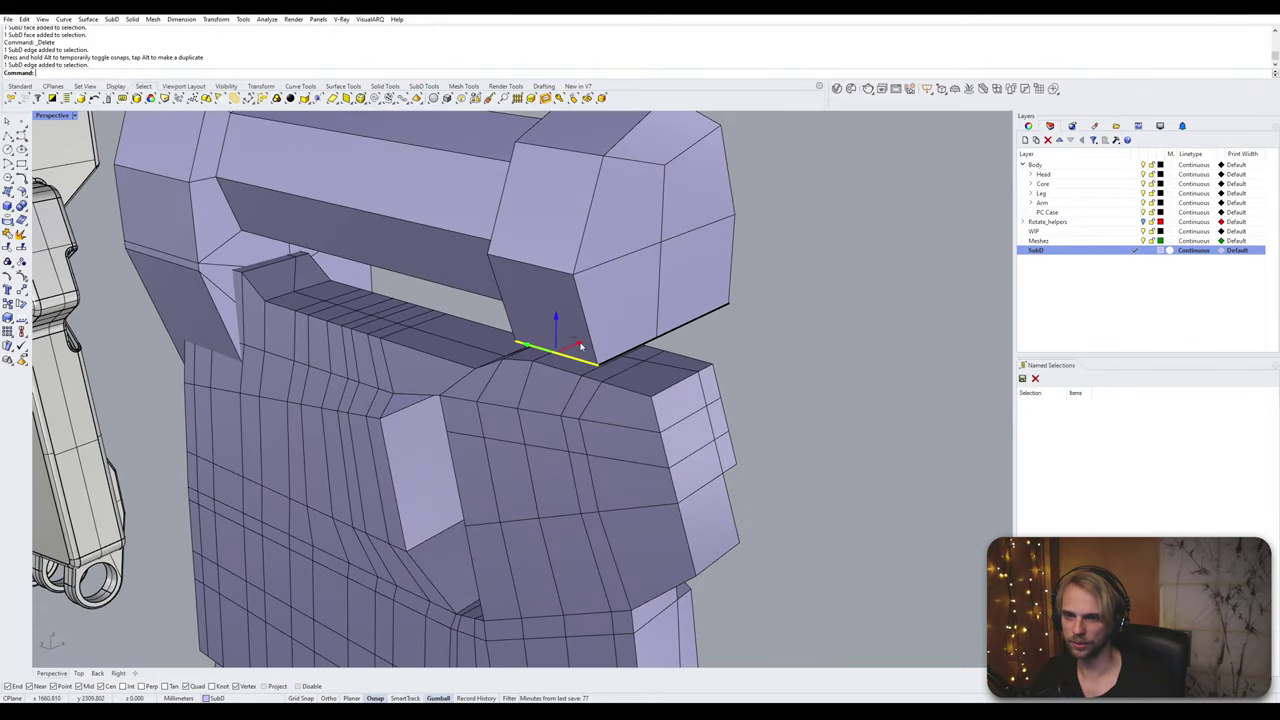
{"action": "left_click_drag", "start_coordinate": [581, 346], "coordinate": [578, 275]}
{"action": "left_click", "coordinate": [816, 318]}
{"action": "right_click_drag", "start_coordinate": [816, 318], "coordinate": [747, 318]}
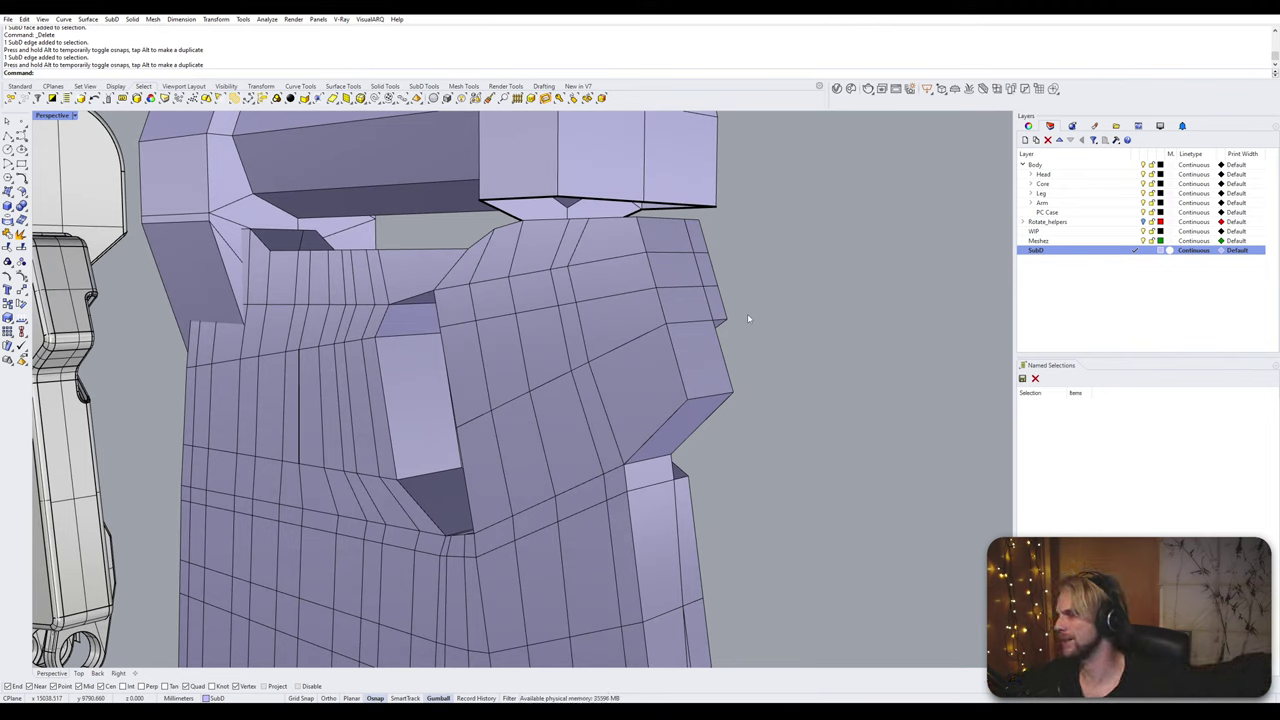
{"action": "right_click_drag", "start_coordinate": [747, 318], "coordinate": [528, 264]}
Step: Extrude the six-edge loop at the hex cap's bottom downward into new faces
{"action": "left_click", "coordinate": [414, 263]}
{"action": "left_click", "coordinate": [465, 269]}
{"action": "double_click", "coordinate": [424, 260], "text": "ctrl+shift"}
{"action": "left_click_drag", "start_coordinate": [561, 260], "coordinate": [653, 376]}
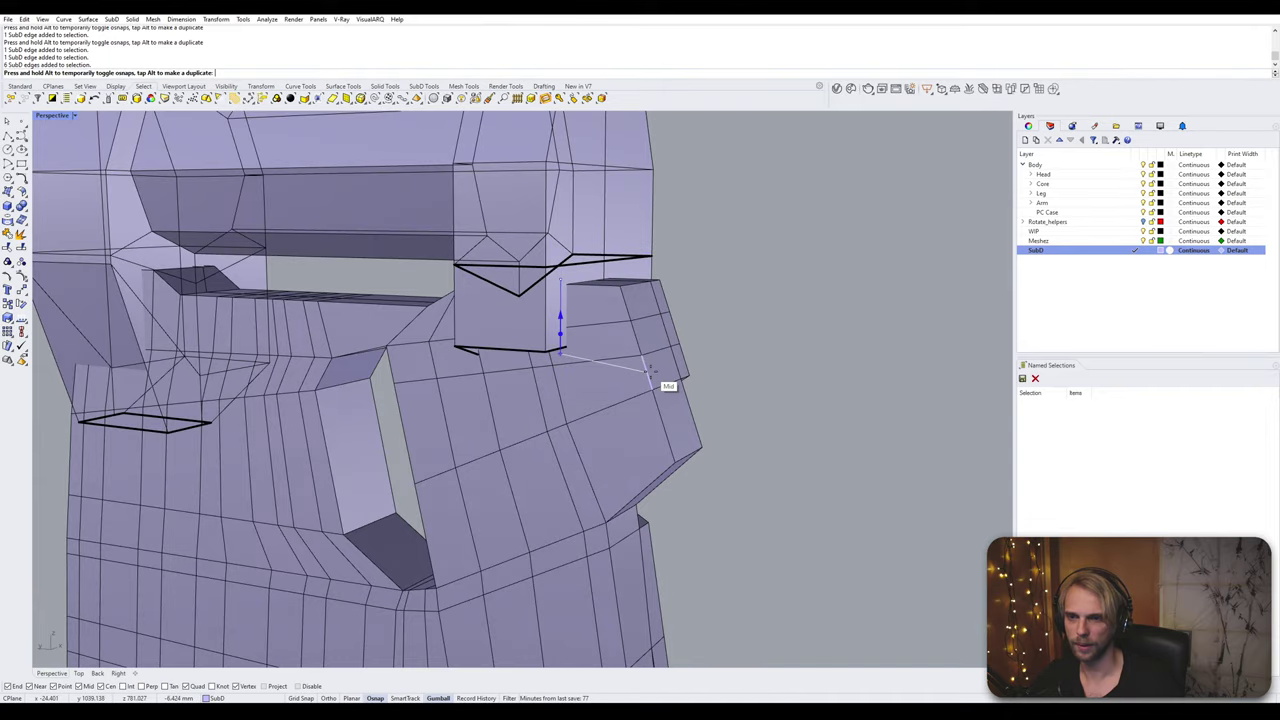
{"action": "left_click", "coordinate": [797, 351]}
{"action": "right_click_drag", "start_coordinate": [797, 351], "coordinate": [725, 342]}
{"action": "scroll", "coordinate": [505, 244], "scroll_direction": "up", "scroll_amount": 5}
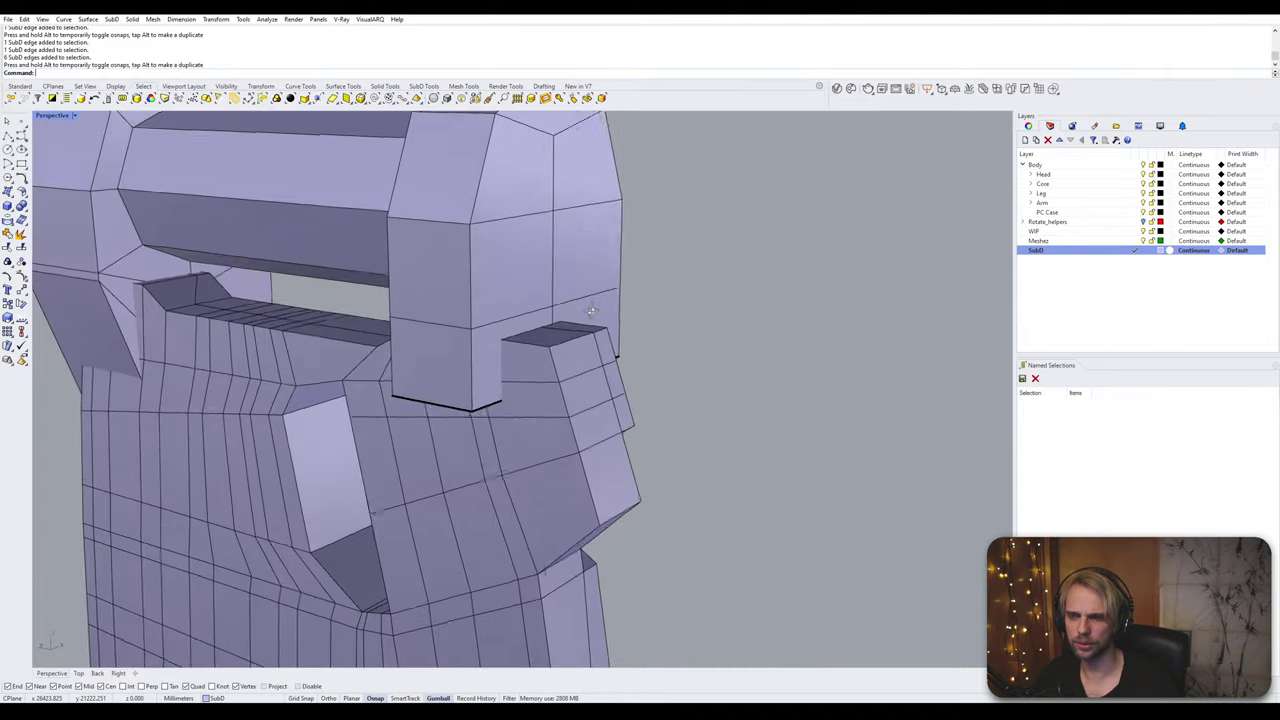
Step: Move the four-edge loop on the extrusion vertically to a new height with M
{"action": "double_click", "coordinate": [567, 288]}
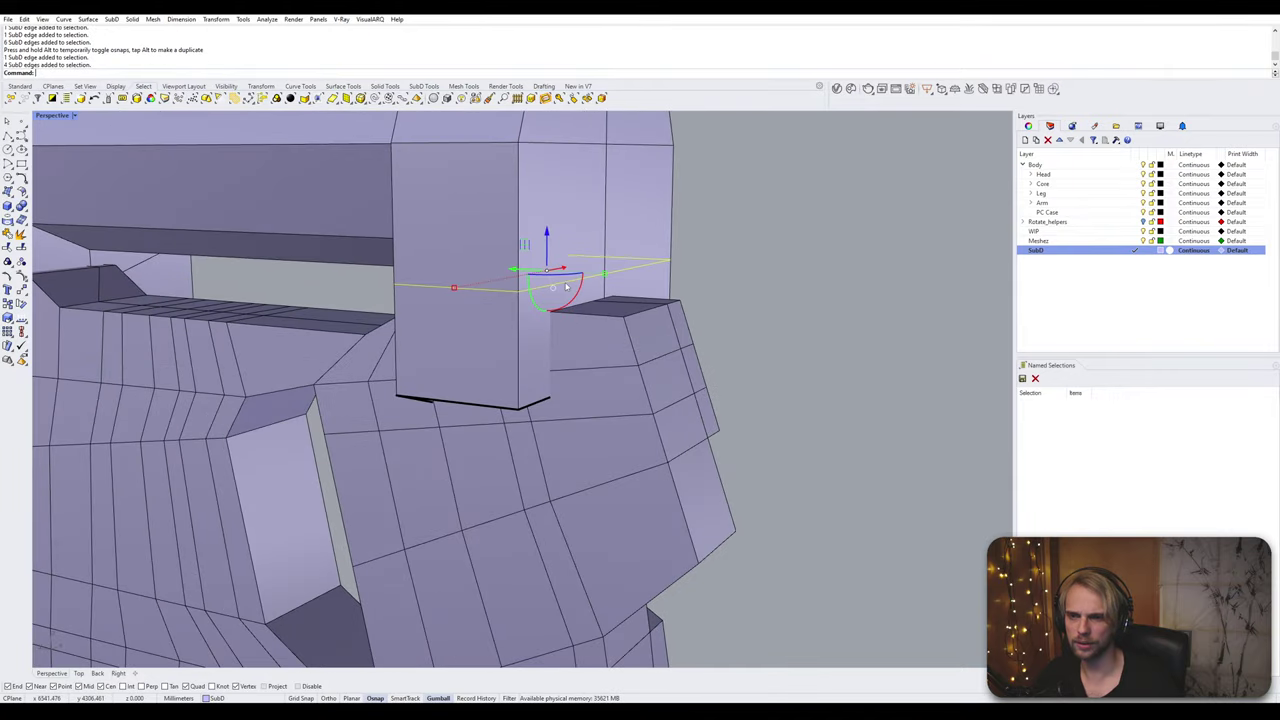
{"action": "right_click_drag", "start_coordinate": [547, 261], "coordinate": [598, 257]}
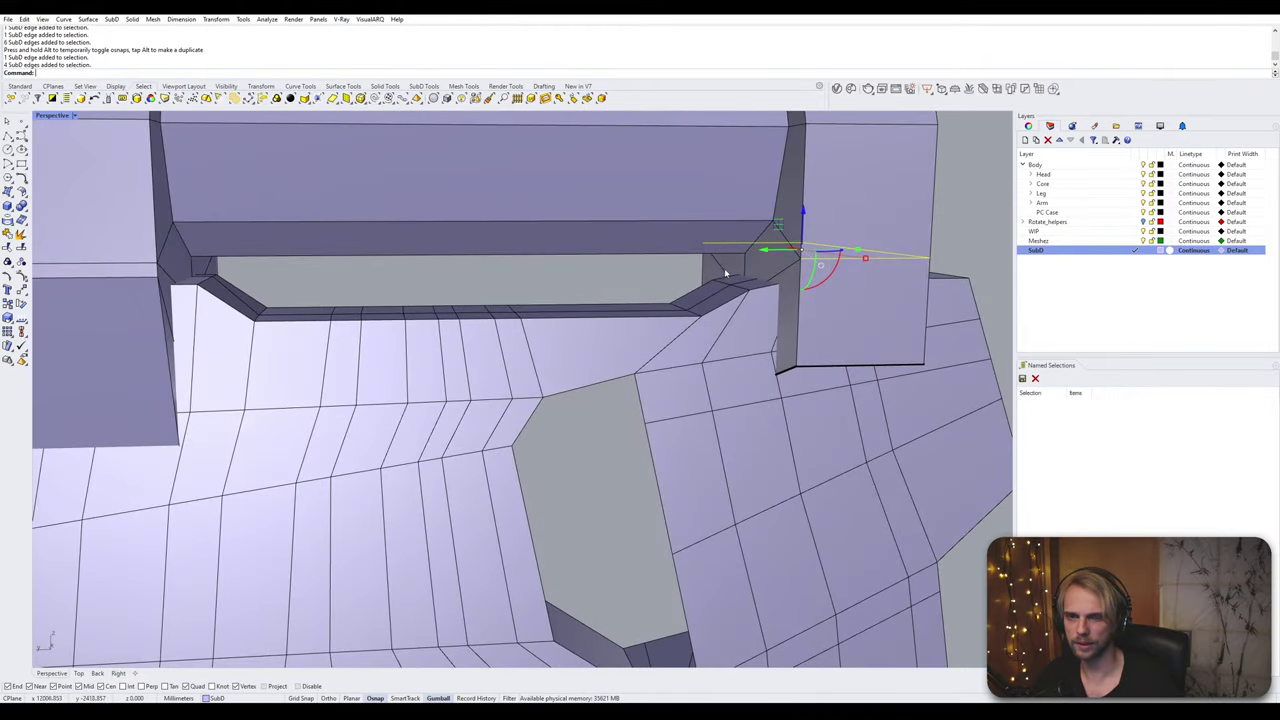
{"action": "right_click_drag", "start_coordinate": [726, 272], "coordinate": [463, 275]}
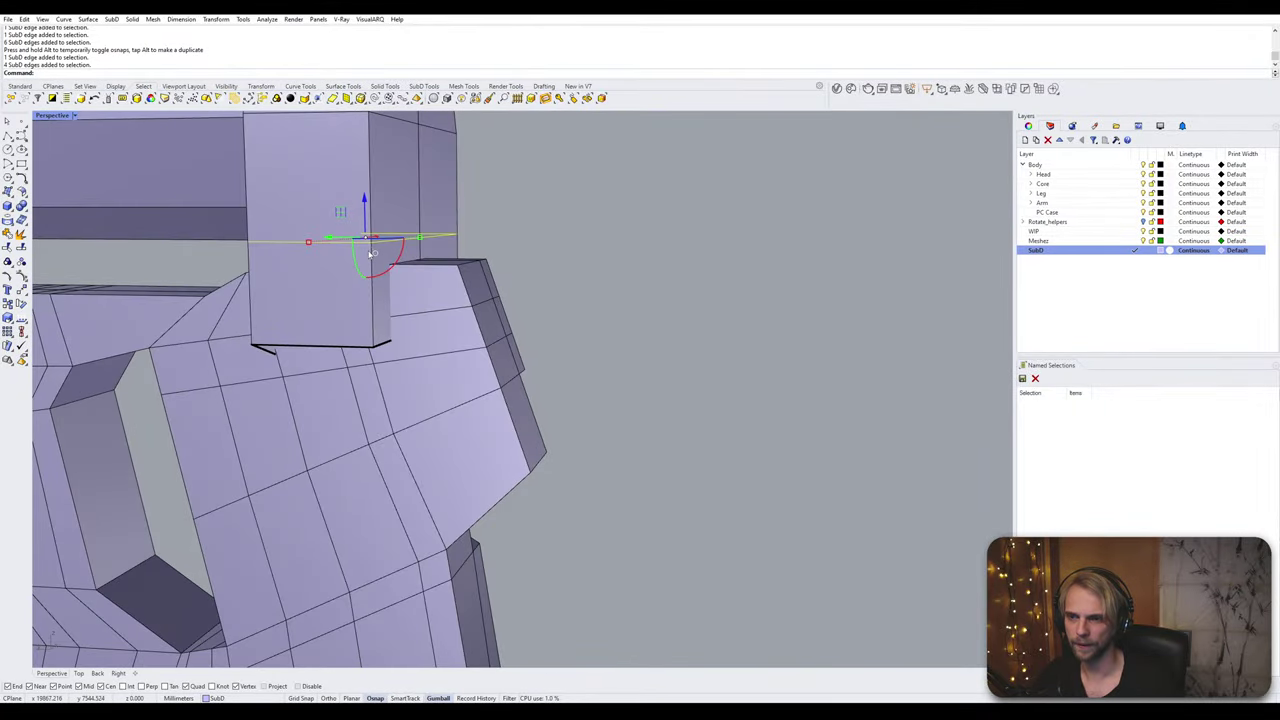
{"action": "type", "text": "M"}
{"action": "key", "text": "Return"}
{"action": "type", "text": "v"}
{"action": "key", "text": "Return"}
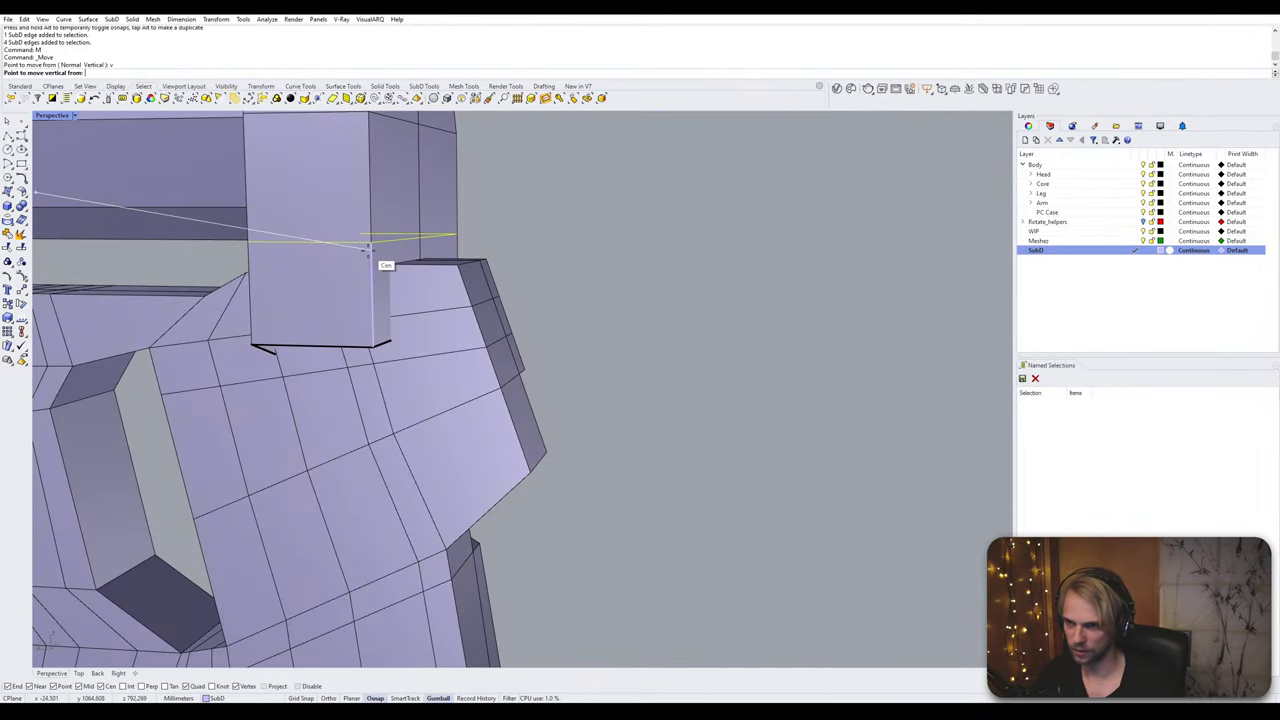
{"action": "left_click", "coordinate": [458, 235]}
{"action": "left_click", "coordinate": [455, 272]}
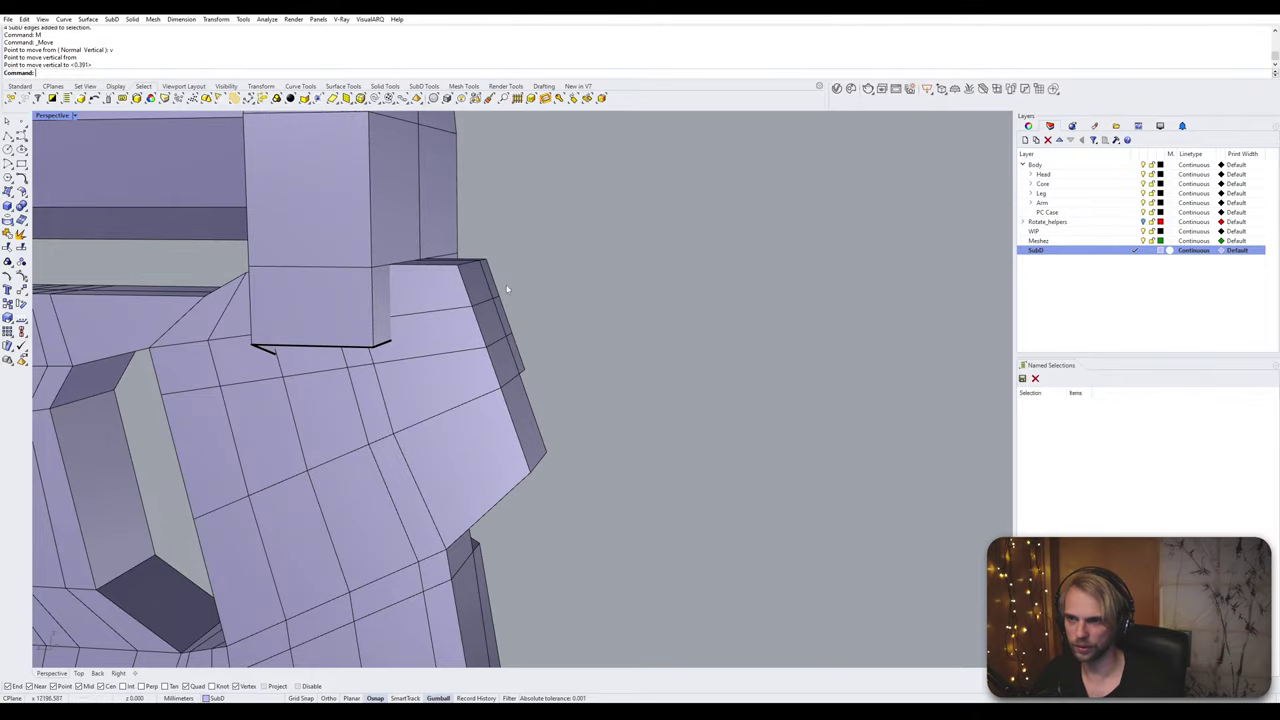
{"action": "right_click_drag", "start_coordinate": [455, 272], "coordinate": [431, 229]}
{"action": "scroll", "coordinate": [446, 216], "scroll_direction": "up", "scroll_amount": 5}
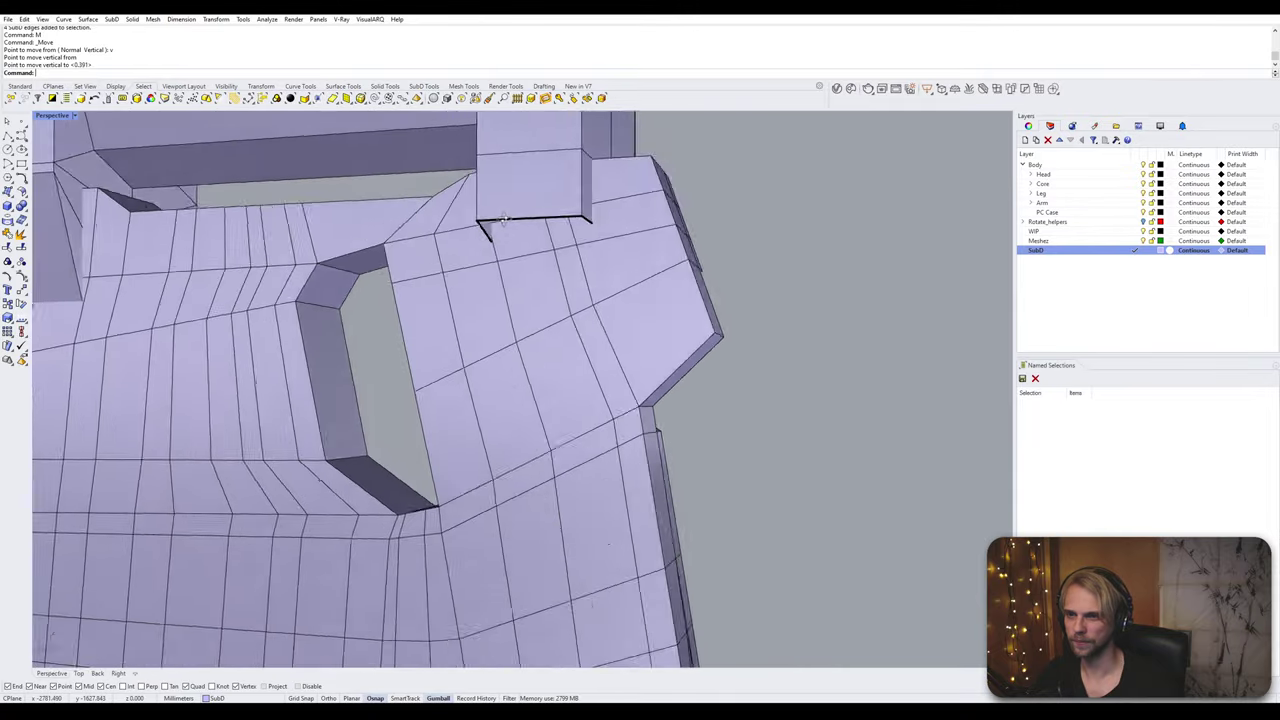
{"action": "scroll", "coordinate": [468, 222], "scroll_direction": "down", "scroll_amount": 3}
{"action": "right_click_drag", "start_coordinate": [468, 222], "coordinate": [397, 235]}
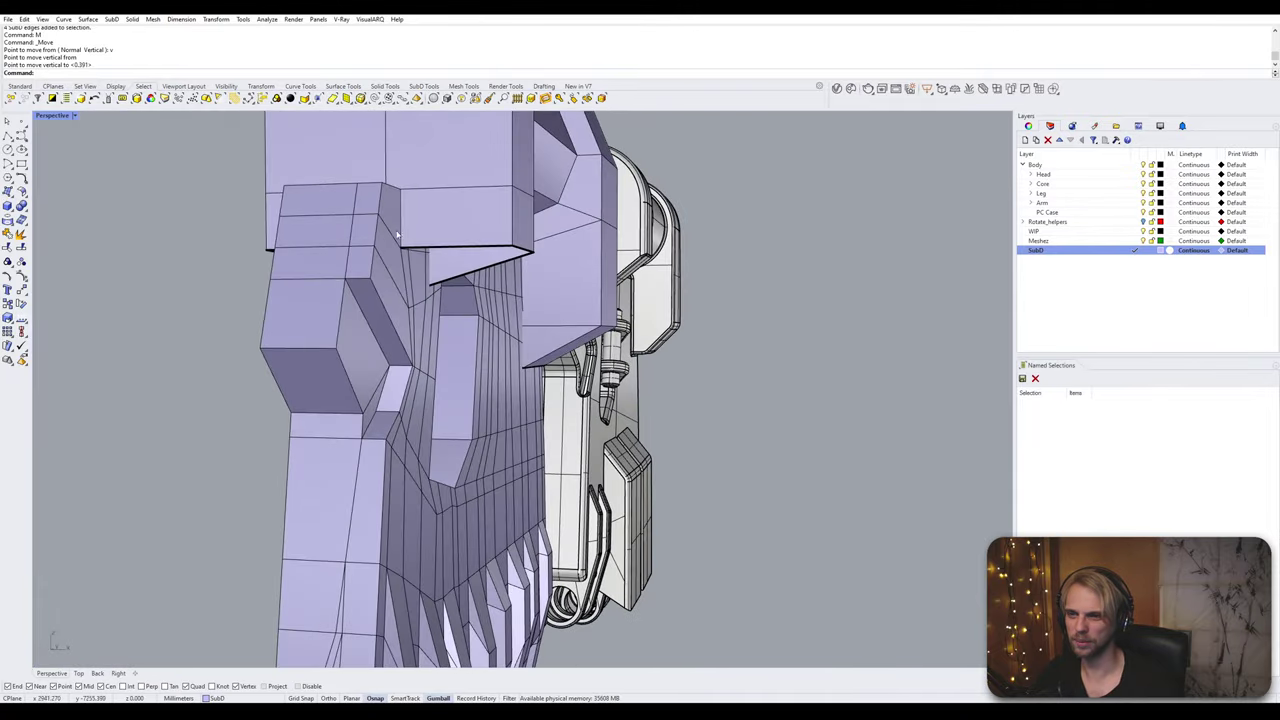
Step: Flatten the V-shaped loop under the hex end to horizontal and raise it, undoing a trial extrusion
{"action": "double_click", "coordinate": [474, 247]}
{"action": "left_click", "coordinate": [403, 289]}
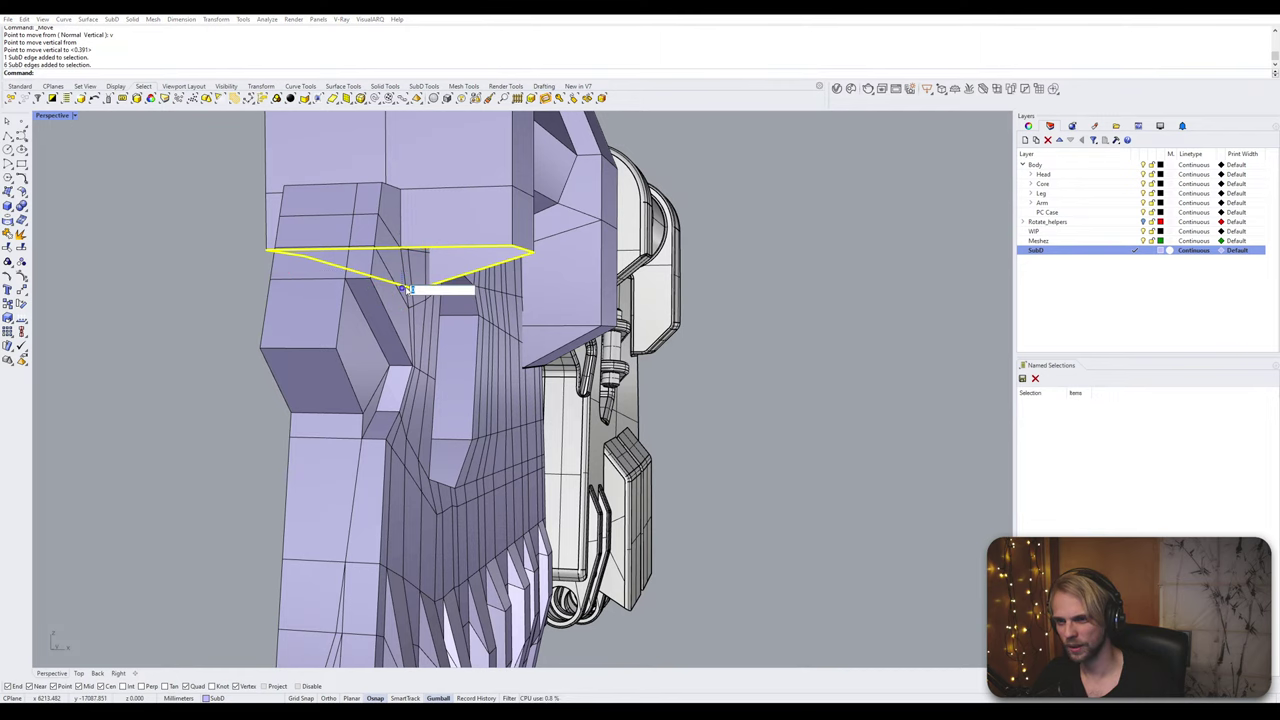
{"action": "left_click", "coordinate": [405, 289]}
{"action": "mouse_move", "coordinate": [401, 245]}
{"action": "left_mouse_down"}
{"action": "mouse_move", "coordinate": [410, 223]}
{"action": "mouse_move", "coordinate": [412, 247]}
{"action": "left_mouse_up"}
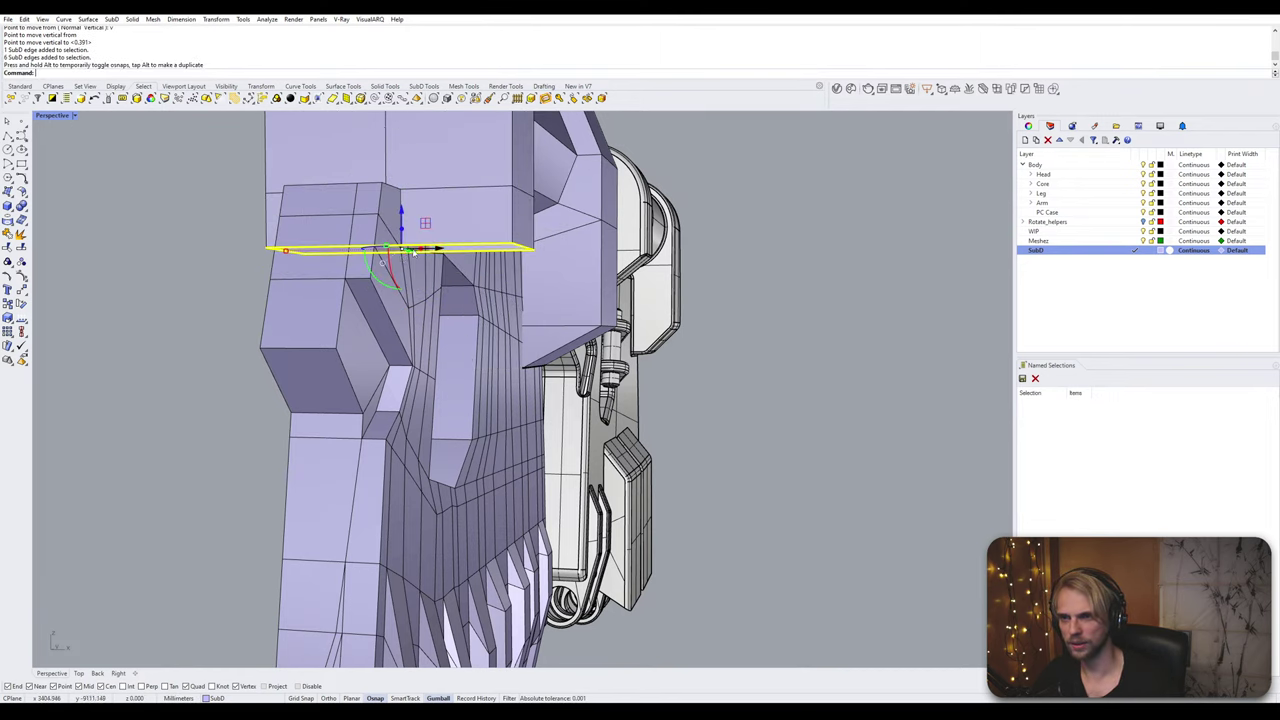
{"action": "right_click_drag", "start_coordinate": [412, 250], "coordinate": [516, 262]}
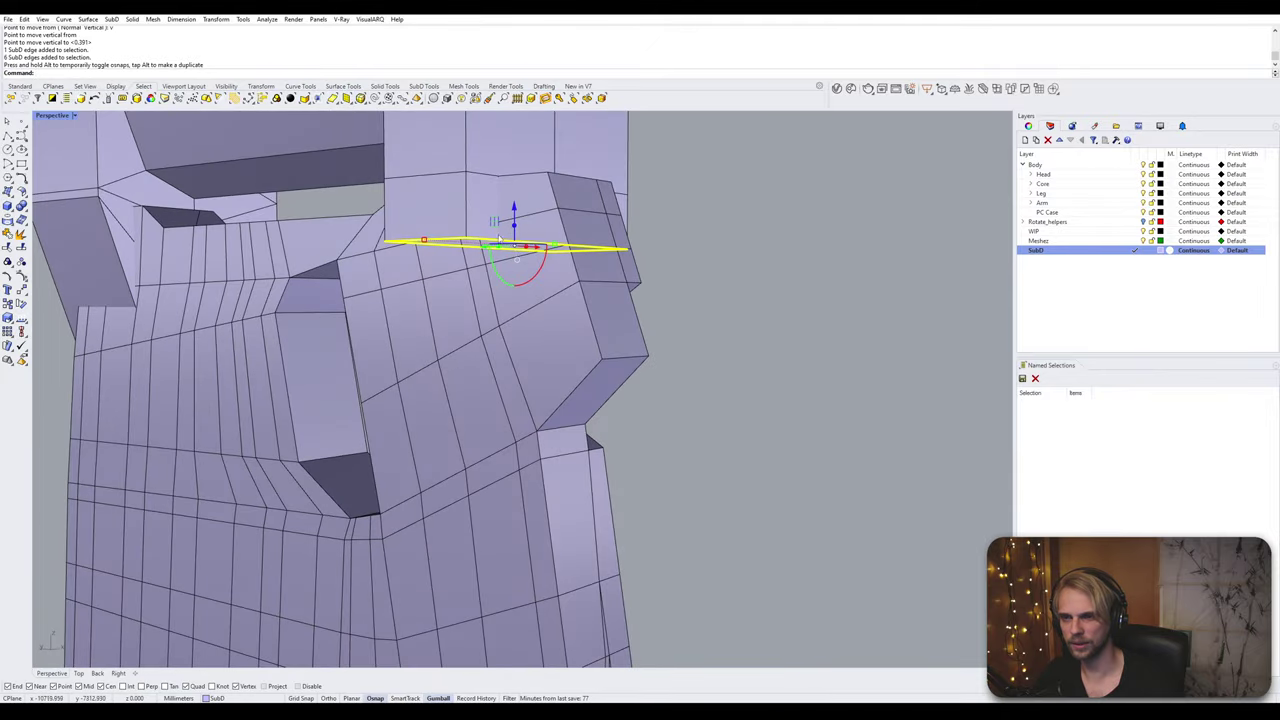
{"action": "left_click_drag", "start_coordinate": [513, 226], "coordinate": [512, 268]}
{"action": "right_click_drag", "start_coordinate": [740, 277], "coordinate": [505, 238]}
{"action": "key", "text": "ctrl+z"}
Step: Extrude a sleeve-top edge outward and snap the next edge onto the nearby vertex
{"action": "left_click", "coordinate": [505, 238]}
{"action": "left_click_drag", "start_coordinate": [538, 240], "coordinate": [429, 256]}
{"action": "right_click_drag", "start_coordinate": [429, 256], "coordinate": [484, 257]}
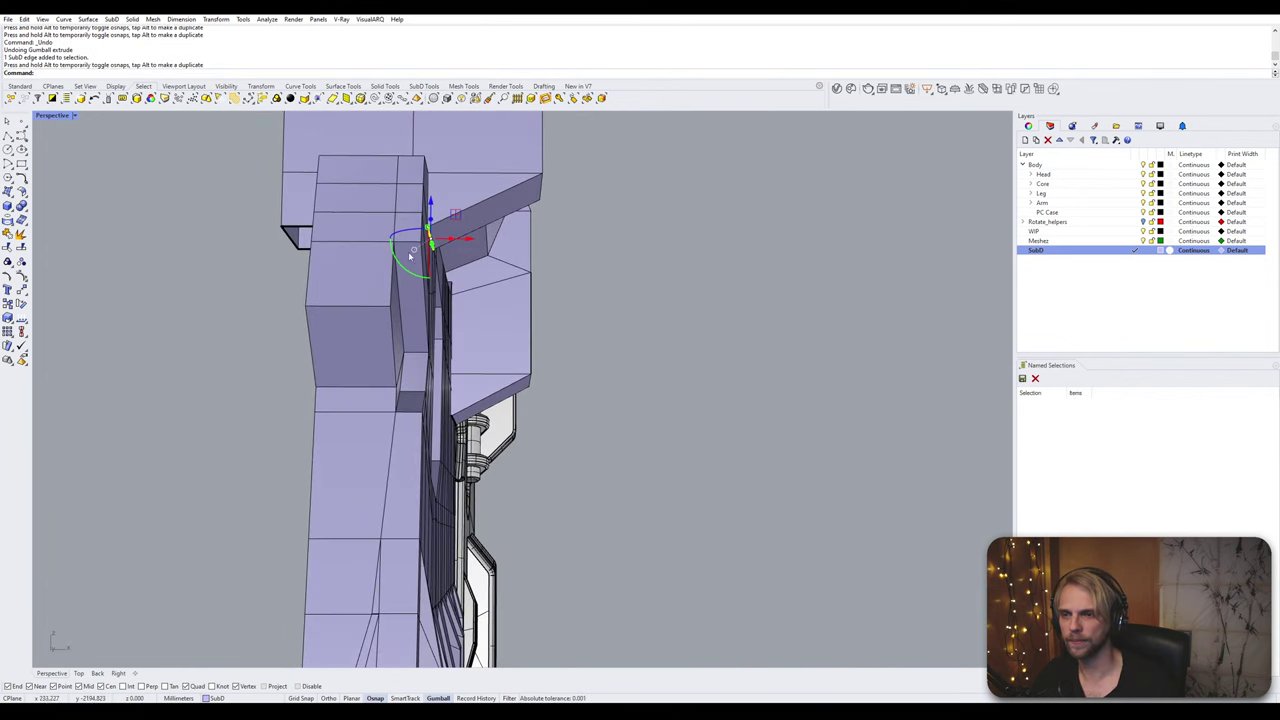
{"action": "left_click", "coordinate": [292, 240]}
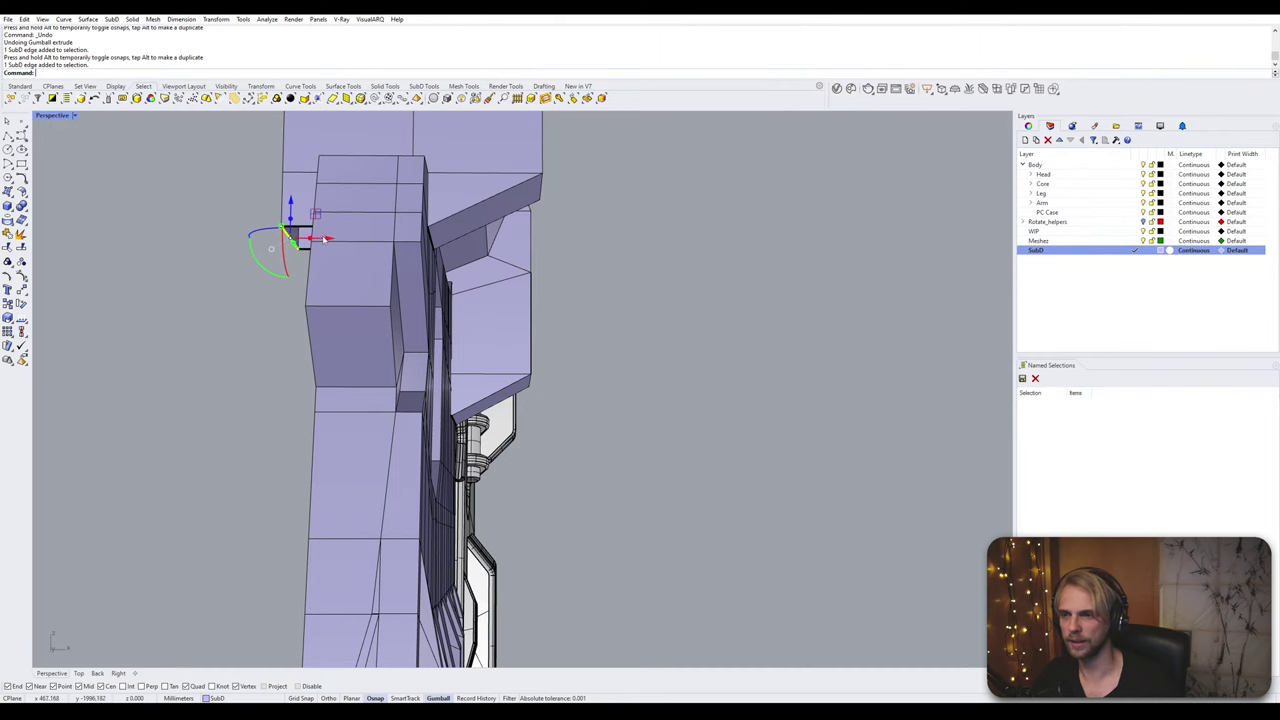
{"action": "mouse_move", "coordinate": [325, 239]}
{"action": "left_mouse_down"}
{"action": "mouse_move", "coordinate": [370, 256]}
{"action": "mouse_move", "coordinate": [333, 251]}
{"action": "left_mouse_up"}
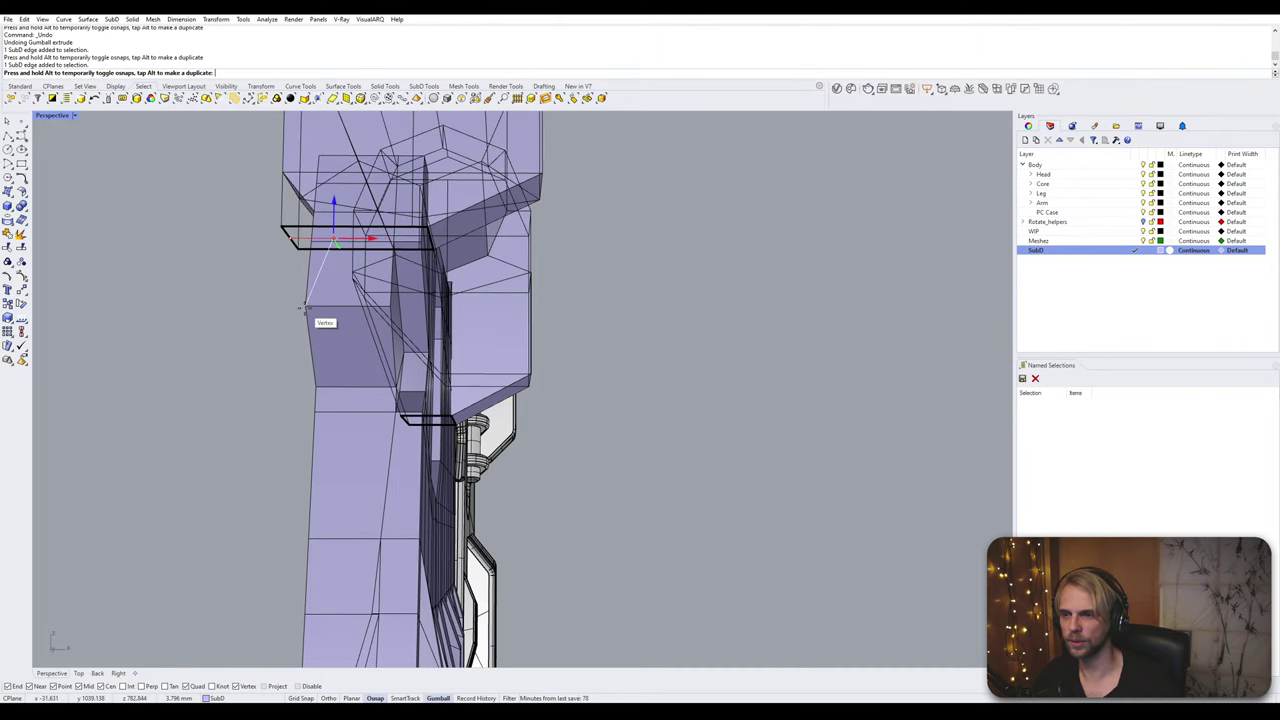
{"action": "left_click_drag", "start_coordinate": [305, 308], "coordinate": [305, 307]}
{"action": "right_click_drag", "start_coordinate": [305, 307], "coordinate": [238, 335]}
Step: Lower the six-edge loop on the upper block's top face
{"action": "right_click_drag", "start_coordinate": [550, 331], "coordinate": [377, 207]}
{"action": "double_click", "coordinate": [377, 207]}
{"action": "key", "text": "Escape"}
{"action": "scroll", "coordinate": [380, 207], "scroll_direction": "up", "scroll_amount": 3}
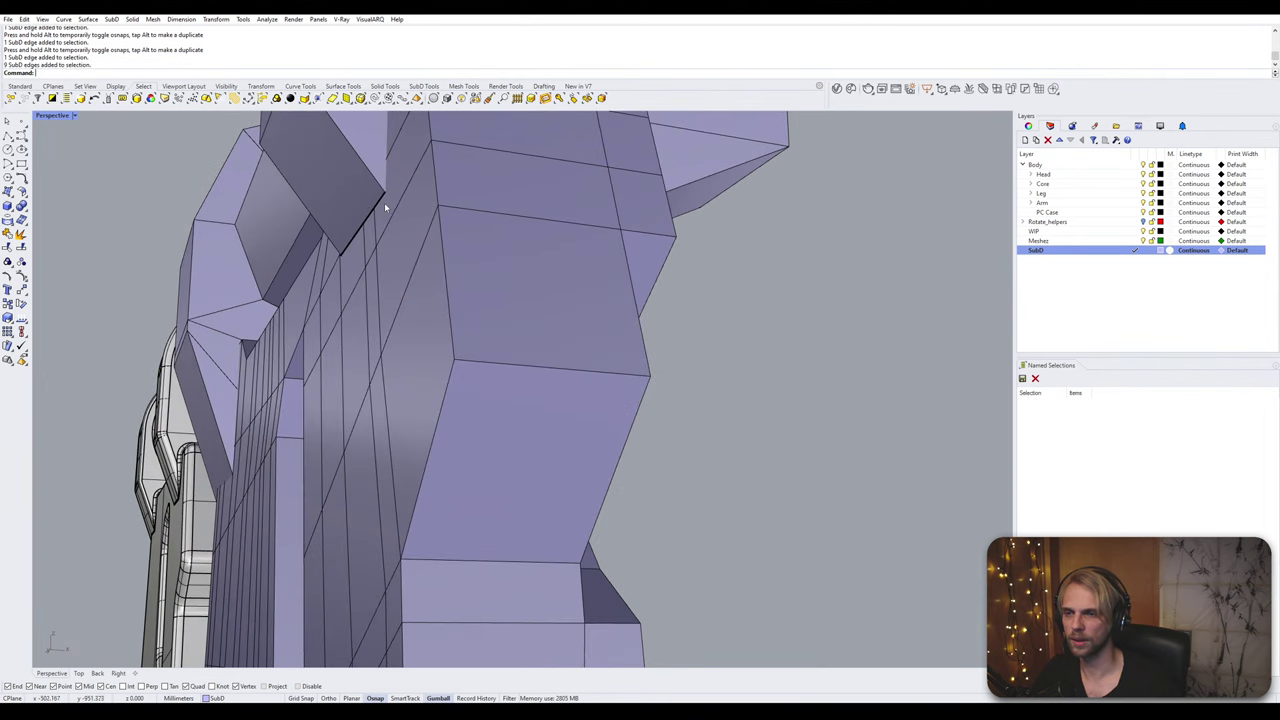
{"action": "double_click", "coordinate": [381, 201]}
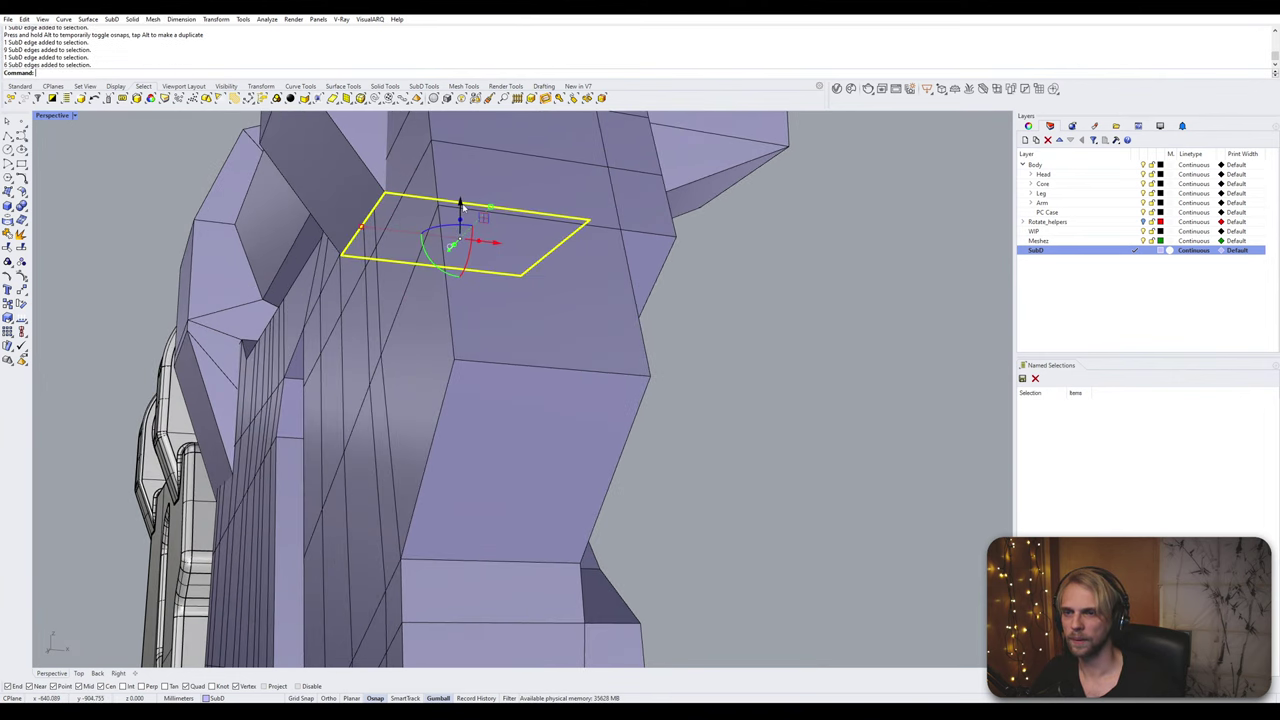
{"action": "left_click_drag", "start_coordinate": [460, 203], "coordinate": [380, 262]}
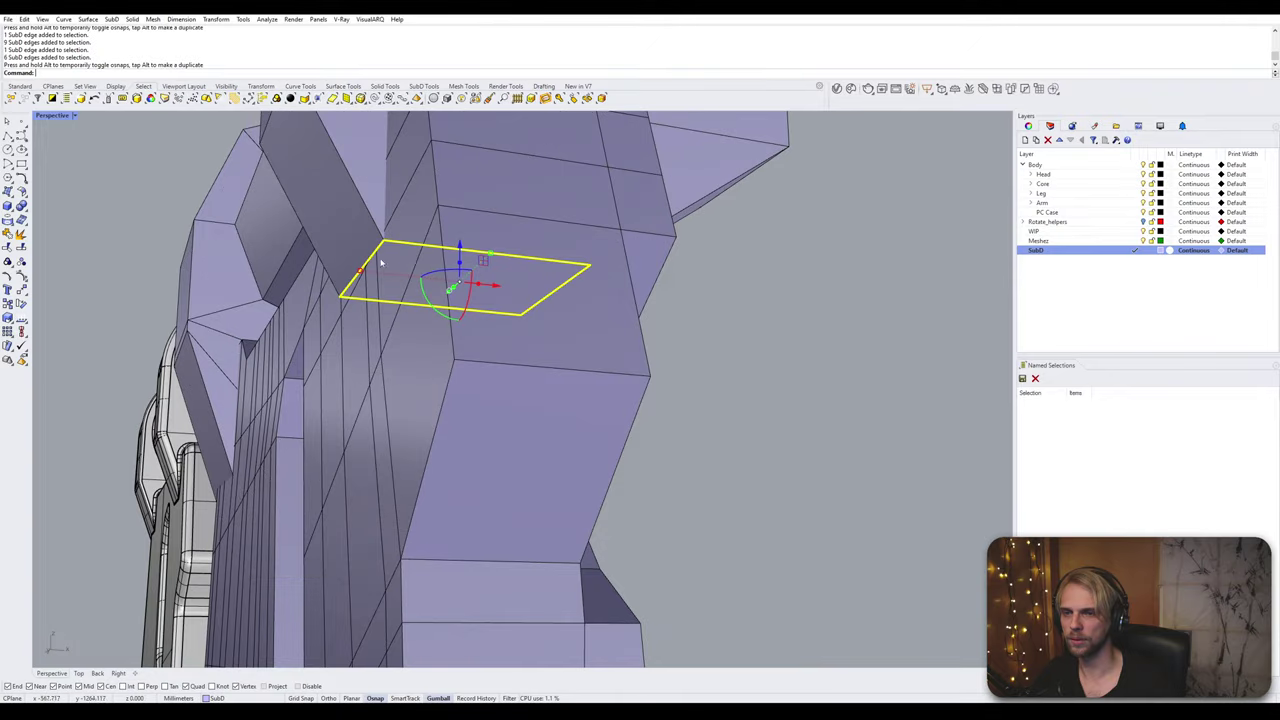
{"action": "key", "text": "Escape"}
{"action": "right_click_drag", "start_coordinate": [778, 315], "coordinate": [492, 297]}
{"action": "scroll", "coordinate": [560, 363], "scroll_direction": "down", "scroll_amount": 5}
{"action": "scroll", "coordinate": [450, 300], "scroll_direction": "down", "scroll_amount": 3}
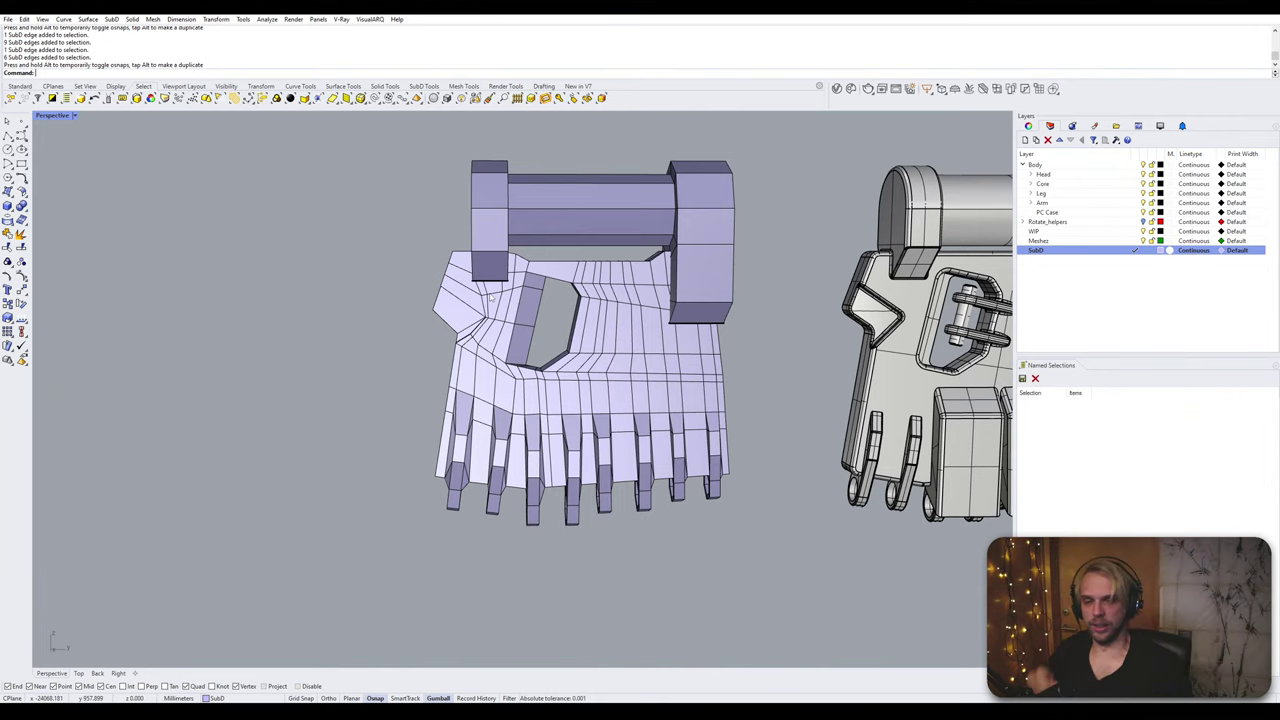
Step: Look over the purple hand, then lock the hex axle so it can't be picked
{"action": "right_click_drag", "start_coordinate": [738, 398], "coordinate": [672, 450]}
{"action": "scroll", "coordinate": [735, 433], "scroll_direction": "up", "scroll_amount": 5}
{"action": "scroll", "coordinate": [646, 505], "scroll_direction": "up", "scroll_amount": 6}
{"action": "scroll", "coordinate": [600, 460], "scroll_direction": "down", "scroll_amount": 9}
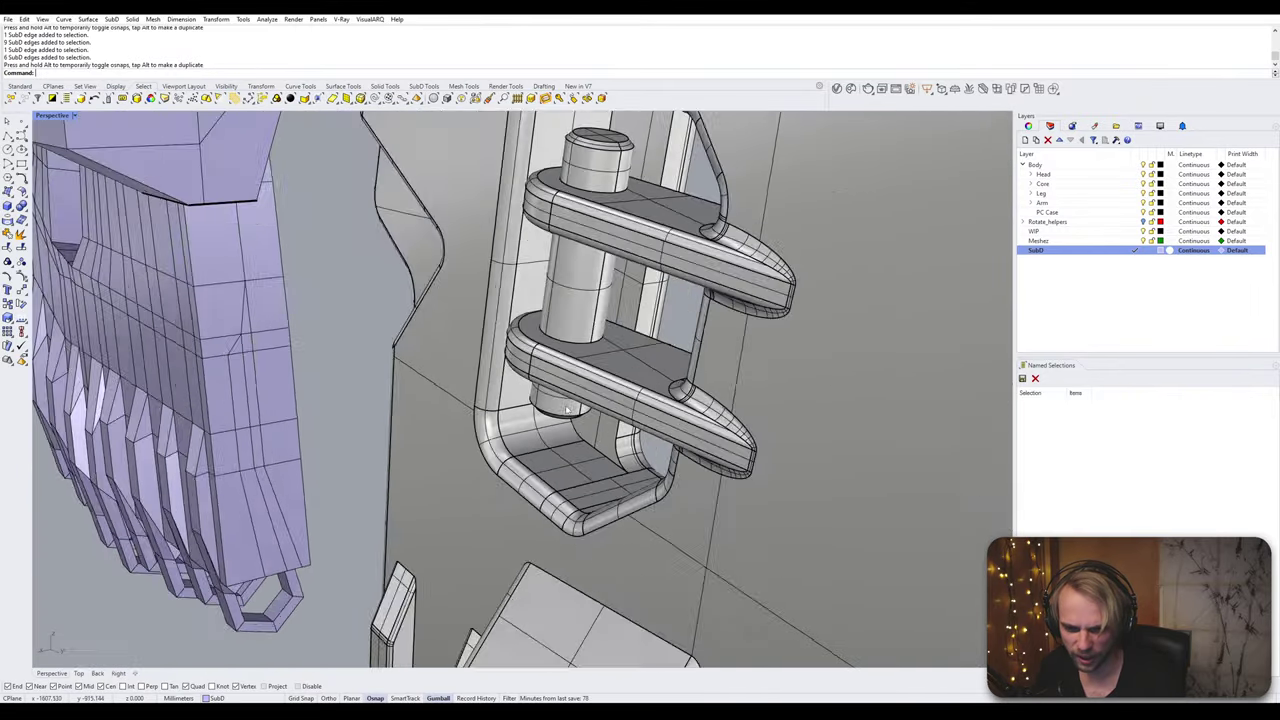
{"action": "right_click_drag", "start_coordinate": [379, 331], "coordinate": [525, 298]}
{"action": "scroll", "coordinate": [528, 294], "scroll_direction": "up", "scroll_amount": 5}
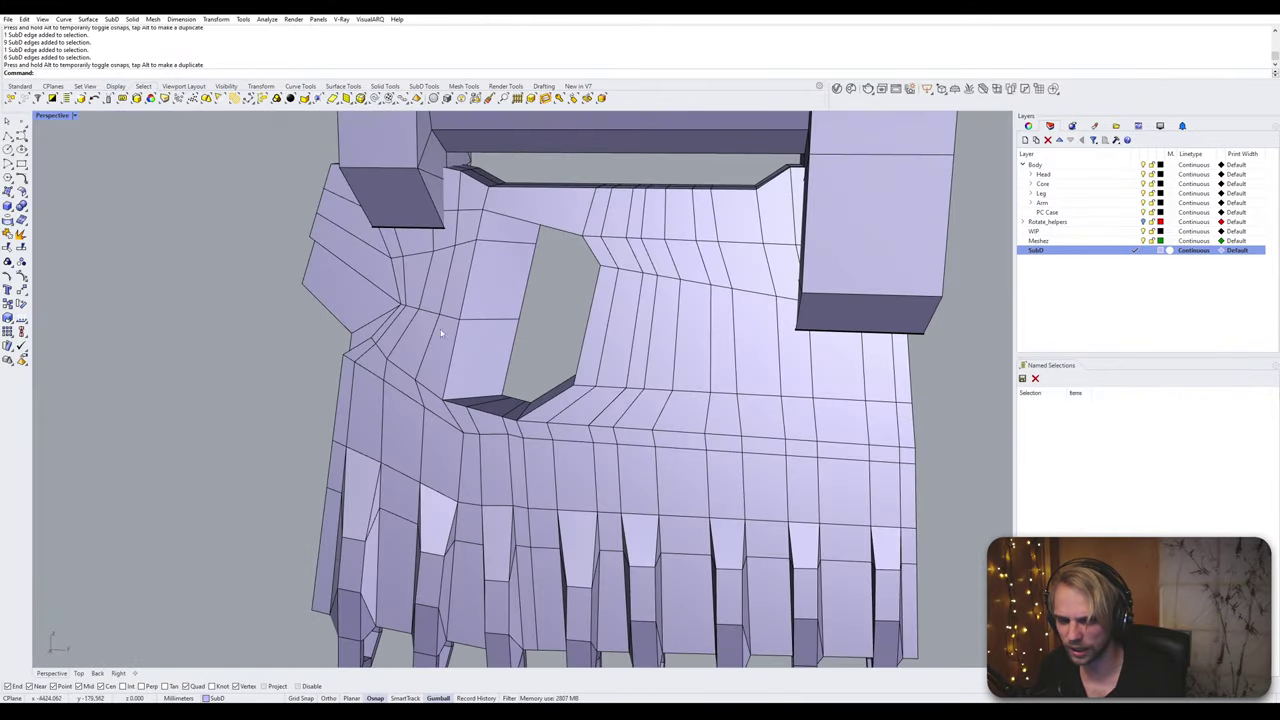
{"action": "scroll", "coordinate": [440, 333], "scroll_direction": "down", "scroll_amount": 5}
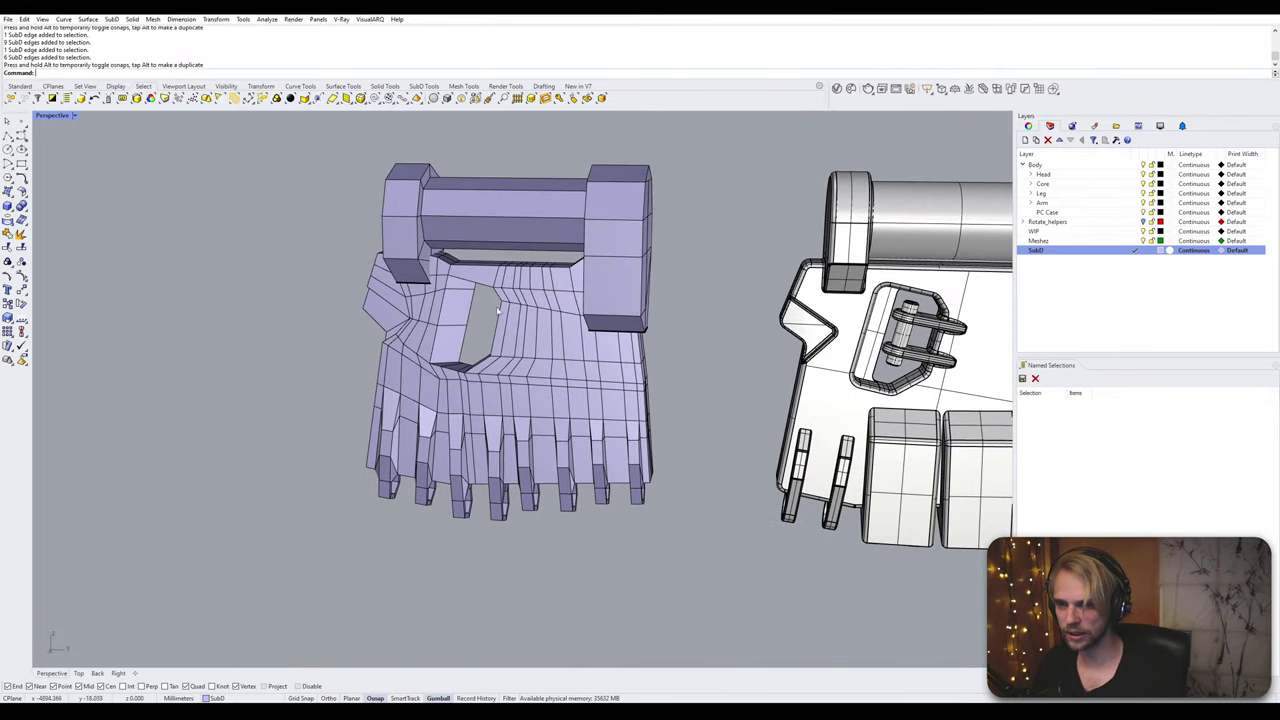
{"action": "right_click_drag", "start_coordinate": [498, 310], "coordinate": [529, 285]}
{"action": "scroll", "coordinate": [498, 192], "scroll_direction": "up", "scroll_amount": 4}
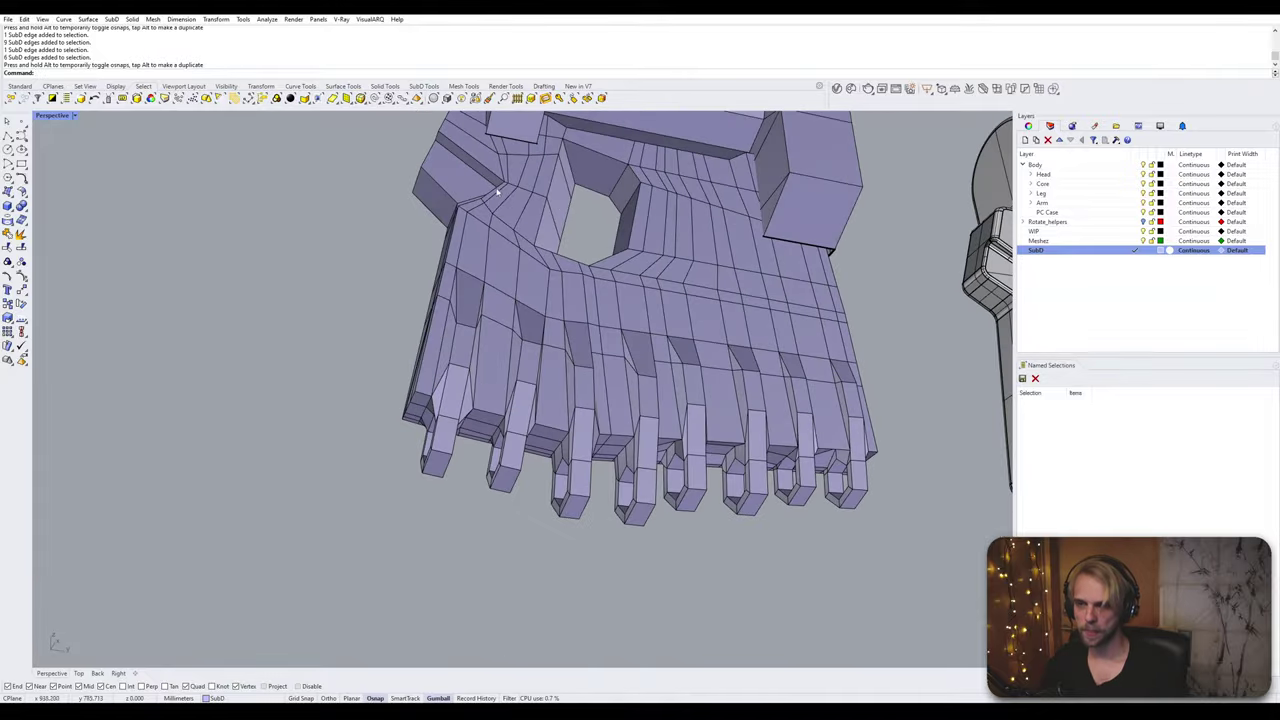
{"action": "right_click_drag", "start_coordinate": [498, 192], "coordinate": [502, 444], "text": "shift"}
{"action": "scroll", "coordinate": [515, 415], "scroll_direction": "up", "scroll_amount": 4}
{"action": "right_click_drag", "start_coordinate": [513, 400], "coordinate": [449, 397]}
{"action": "scroll", "coordinate": [500, 388], "scroll_direction": "down", "scroll_amount": 4}
{"action": "right_click_drag", "start_coordinate": [650, 430], "coordinate": [680, 441]}
{"action": "left_click", "coordinate": [620, 369]}
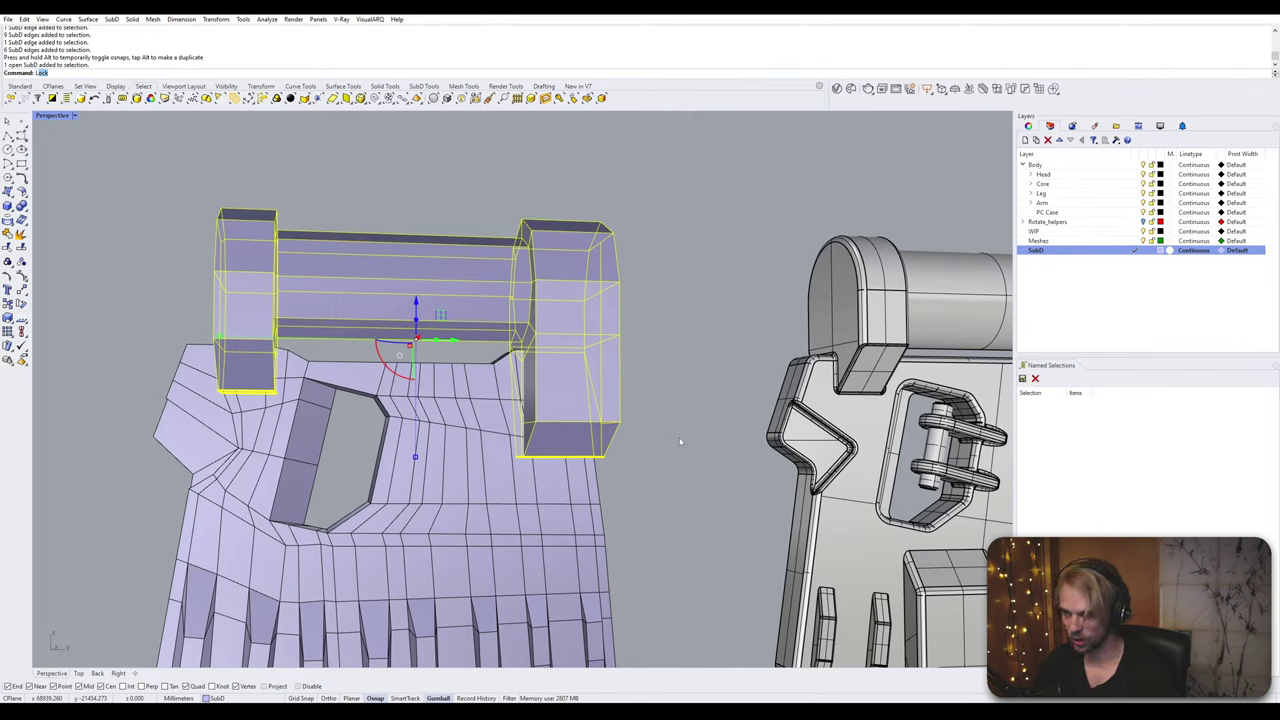
{"action": "key", "text": "Return"}
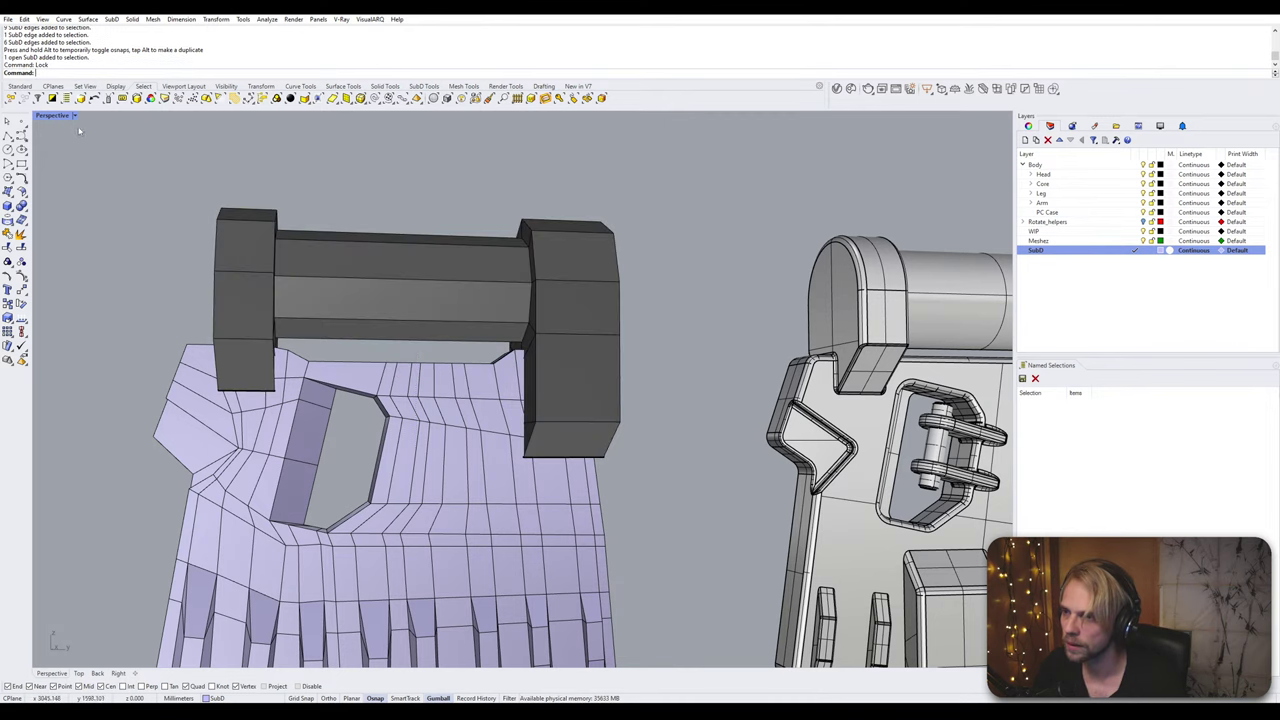
Step: Switch the viewport to Ghosted display
{"action": "left_click", "coordinate": [59, 114]}
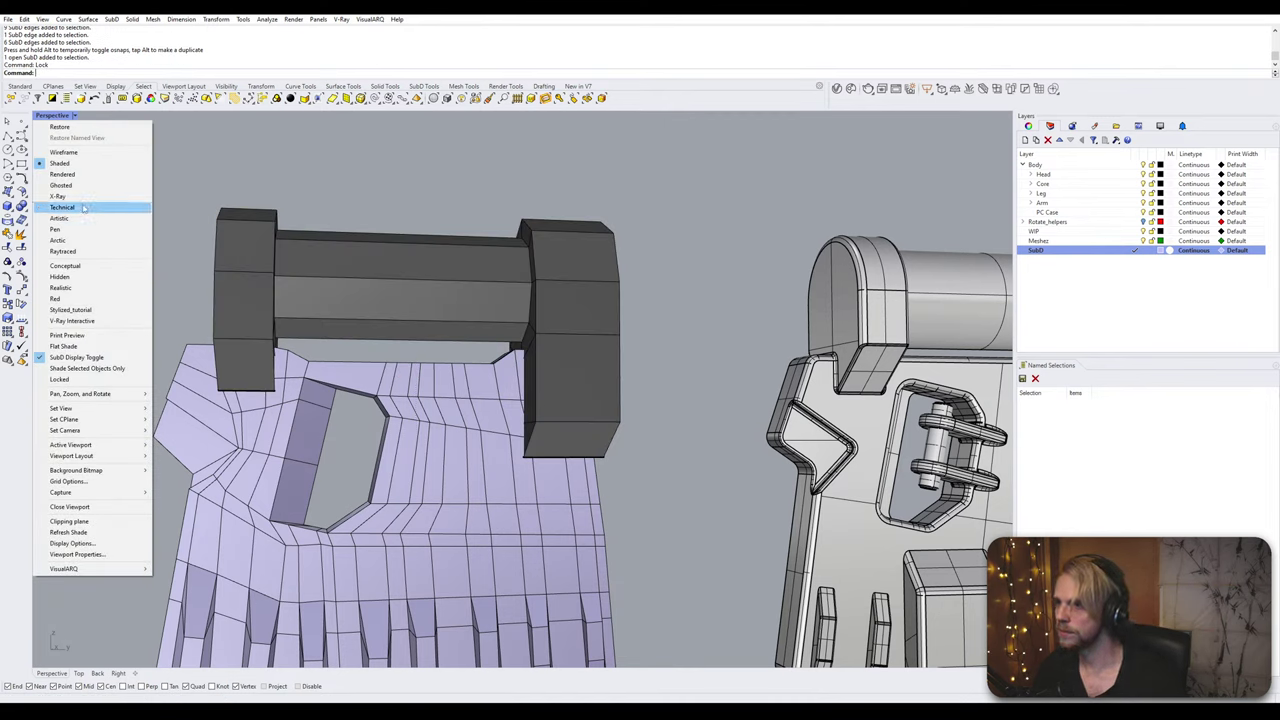
{"action": "left_click", "coordinate": [84, 189]}
{"action": "scroll", "coordinate": [530, 400], "scroll_direction": "up", "scroll_amount": 8}
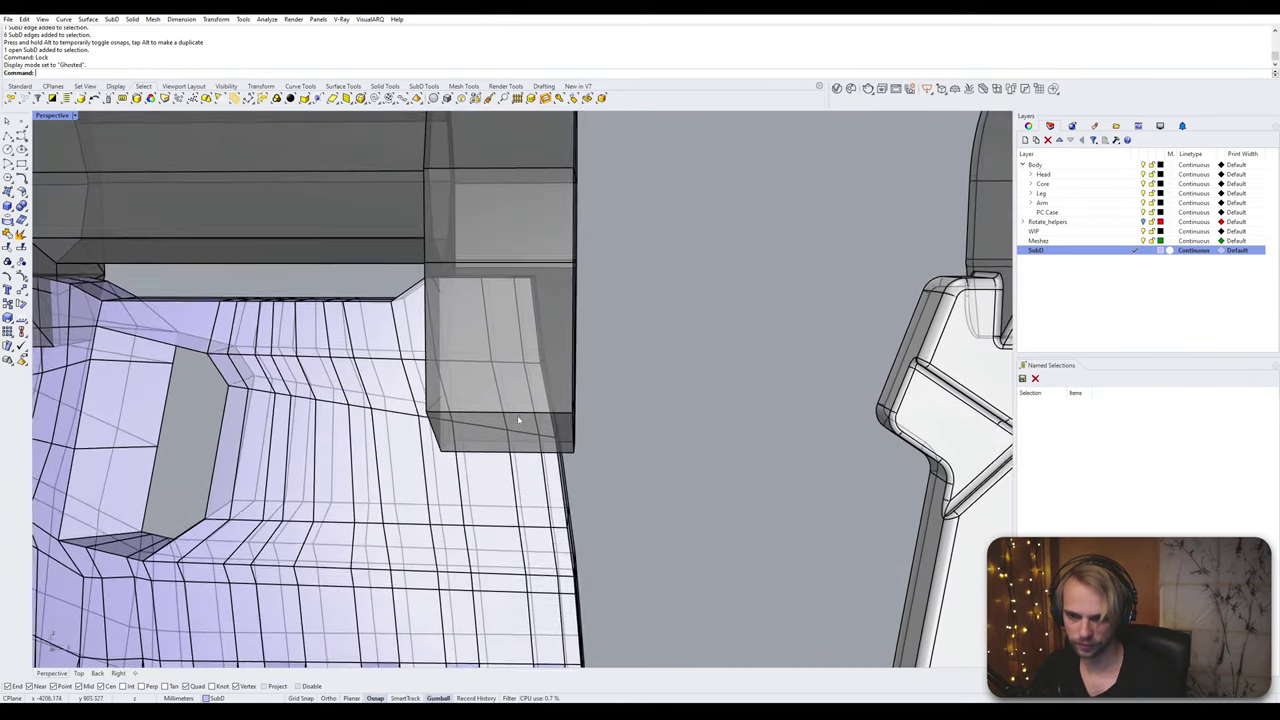
Step: Delete the SubD faces overlapping beneath the axle's hex end, including one extra face
{"action": "right_click_drag", "start_coordinate": [545, 390], "coordinate": [560, 368]}
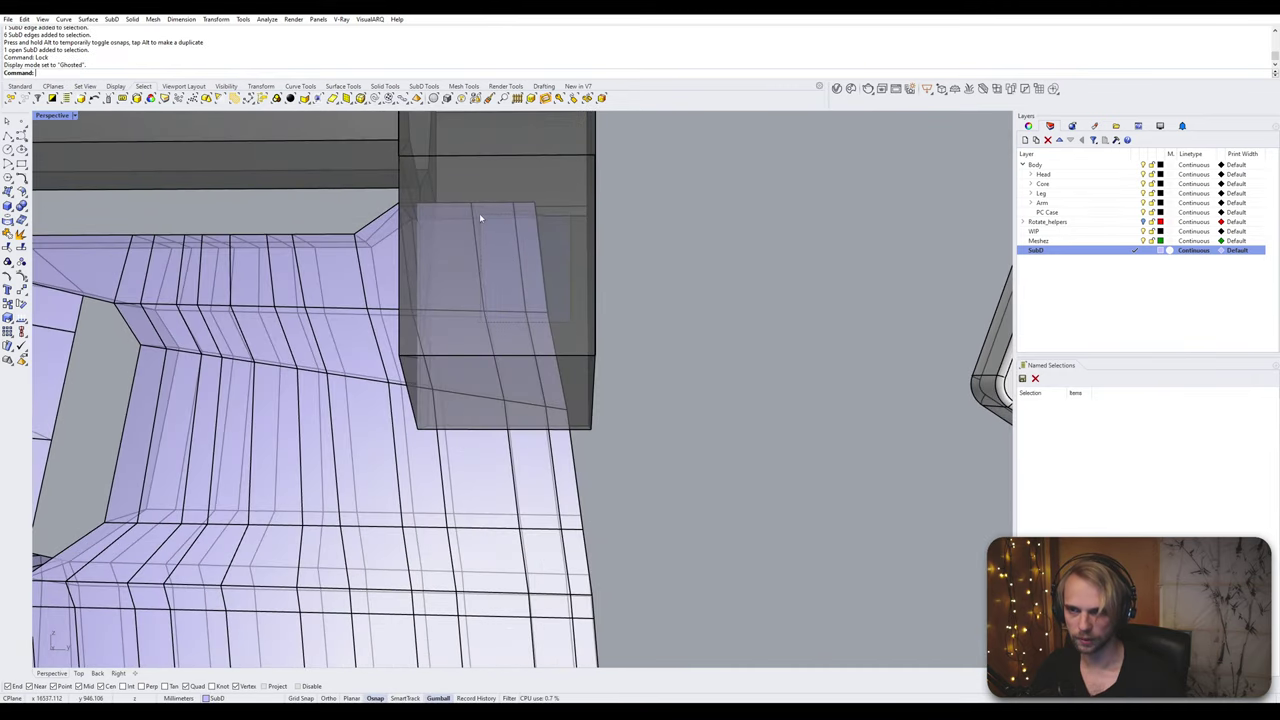
{"action": "left_click_drag", "start_coordinate": [570, 322], "coordinate": [466, 219], "text": "ctrl+shift"}
{"action": "right_click_drag", "start_coordinate": [467, 223], "coordinate": [547, 246]}
{"action": "key", "text": "Delete"}
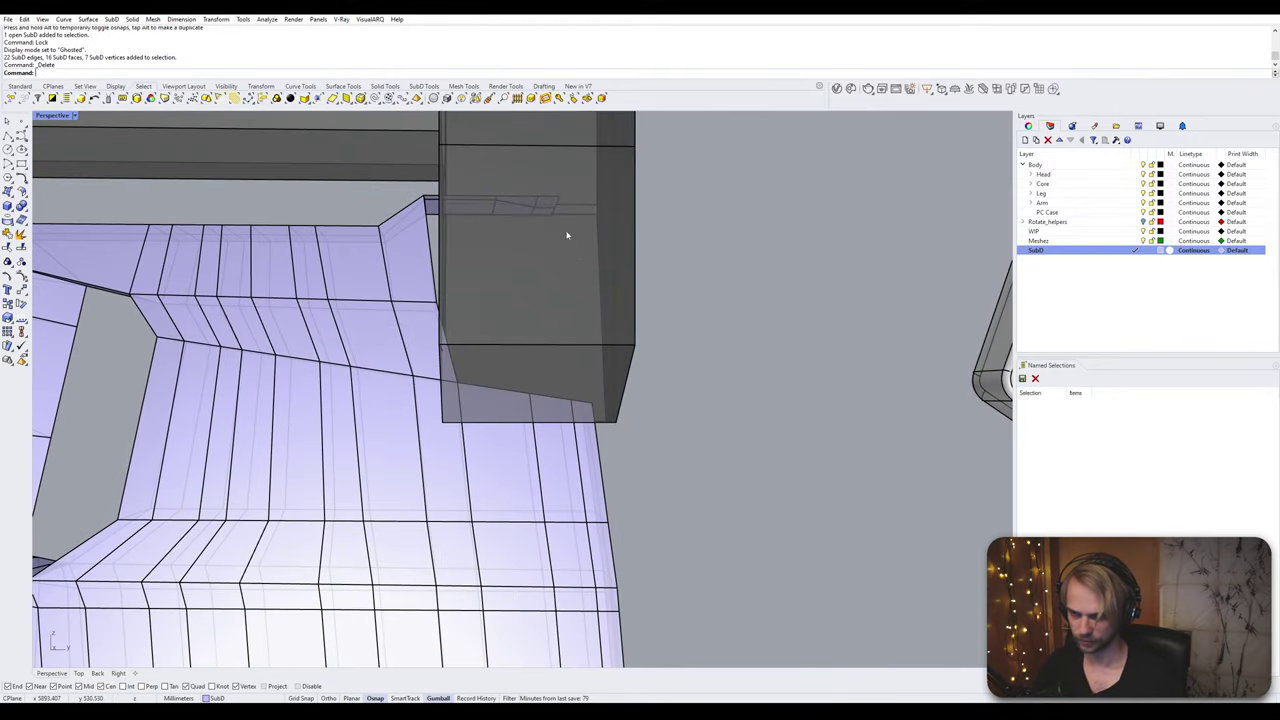
{"action": "left_click", "coordinate": [472, 171], "text": "ctrl+shift"}
{"action": "key", "text": "Delete"}
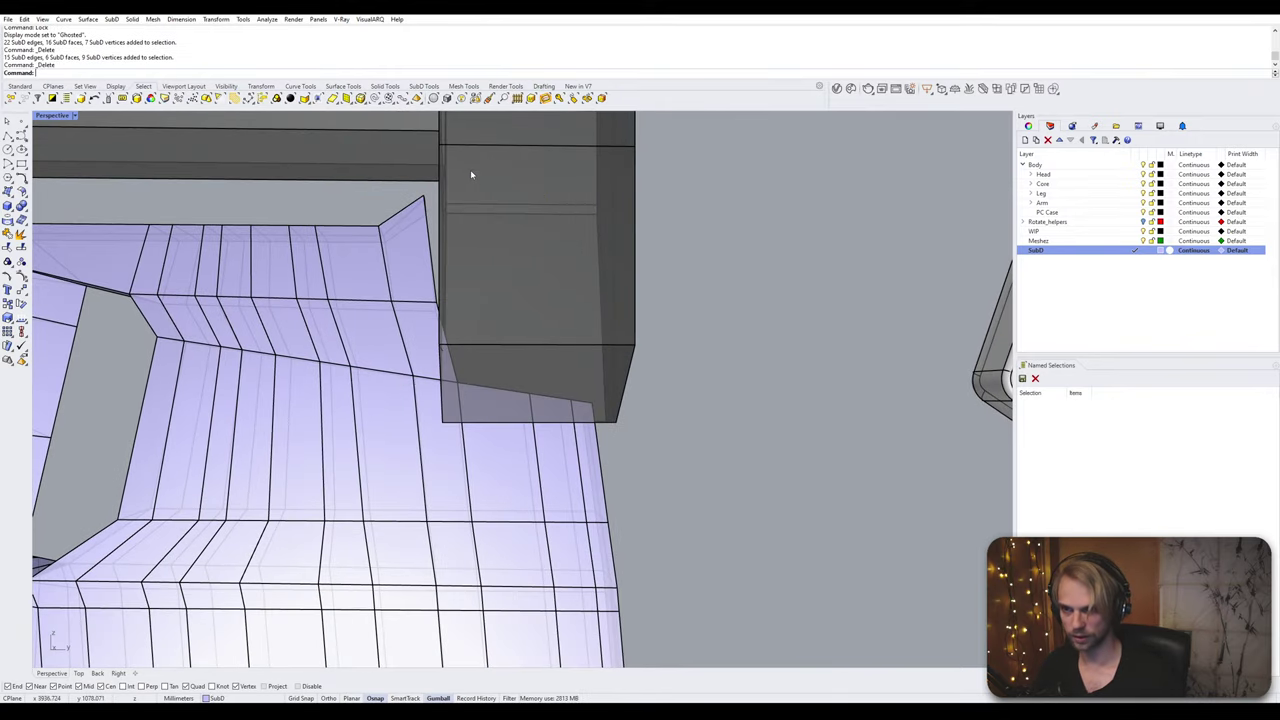
{"action": "right_click_drag", "start_coordinate": [470, 169], "coordinate": [614, 258]}
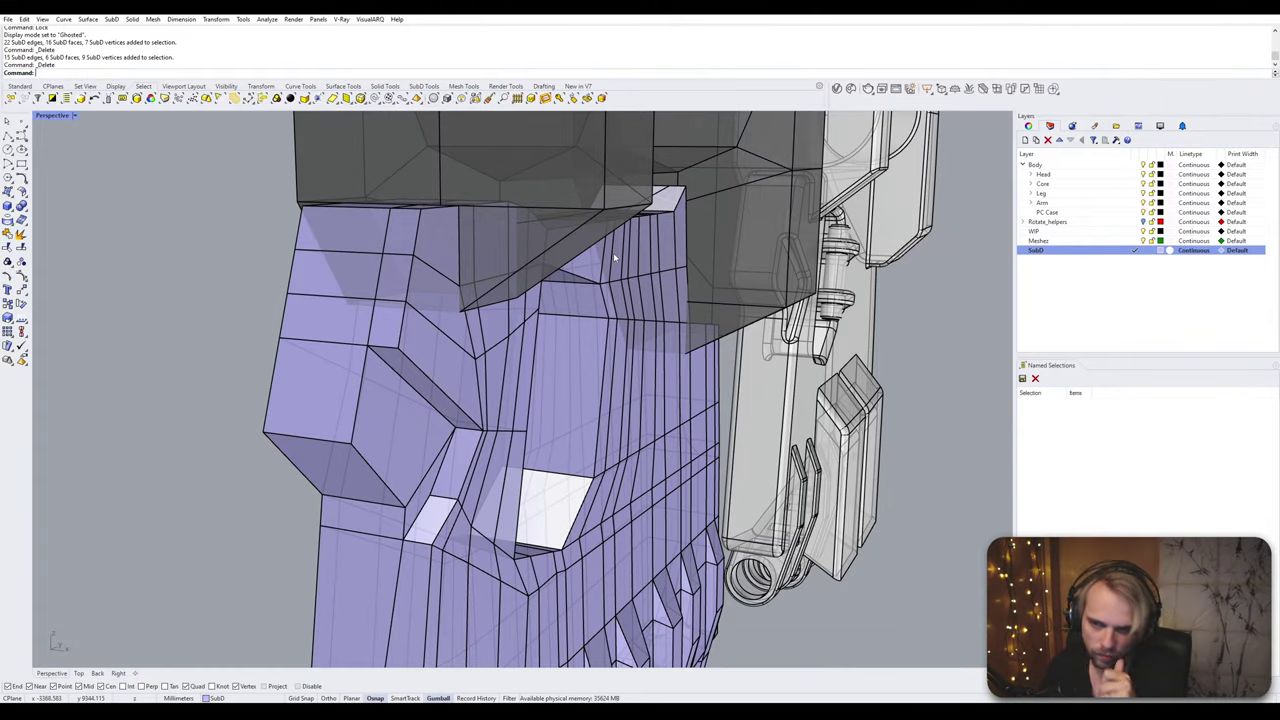
Step: Select the five SubD faces hidden under the hex end
{"action": "right_click_drag", "start_coordinate": [554, 240], "coordinate": [418, 306]}
{"action": "scroll", "coordinate": [375, 327], "scroll_direction": "up", "scroll_amount": 4}
{"action": "scroll", "coordinate": [344, 278], "scroll_direction": "up", "scroll_amount": 3}
{"action": "left_click", "coordinate": [336, 272], "text": "ctrl+shift"}
{"action": "left_click", "coordinate": [404, 247], "text": "ctrl+shift"}
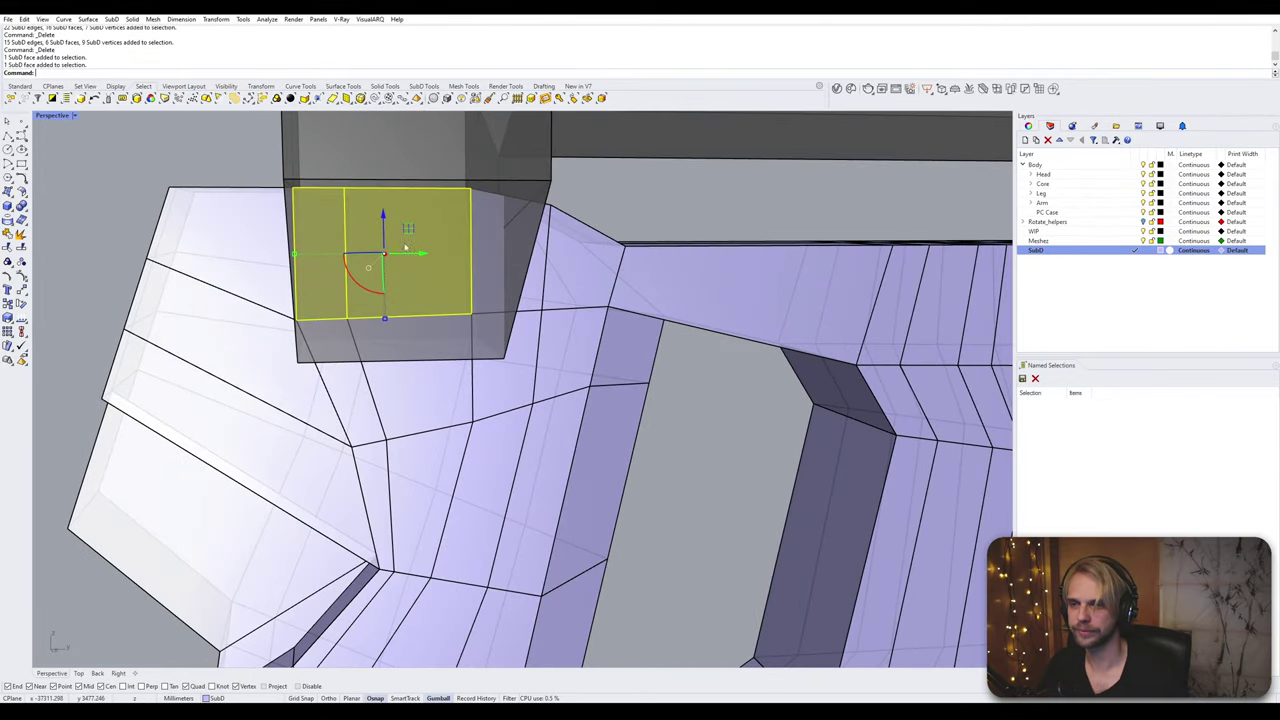
{"action": "right_click_drag", "start_coordinate": [406, 357], "coordinate": [611, 429]}
{"action": "left_click", "coordinate": [415, 367], "text": "ctrl+shift"}
{"action": "left_click", "coordinate": [390, 341], "text": "ctrl+shift"}
{"action": "left_click", "coordinate": [314, 344], "text": "ctrl+shift"}
Step: Add the face below the hex block and four faces inside it, then delete all selected faces
{"action": "scroll", "coordinate": [674, 400], "scroll_direction": "down", "scroll_amount": 6}
{"action": "scroll", "coordinate": [590, 410], "scroll_direction": "up", "scroll_amount": 6}
{"action": "left_click", "coordinate": [375, 457], "text": "ctrl+shift"}
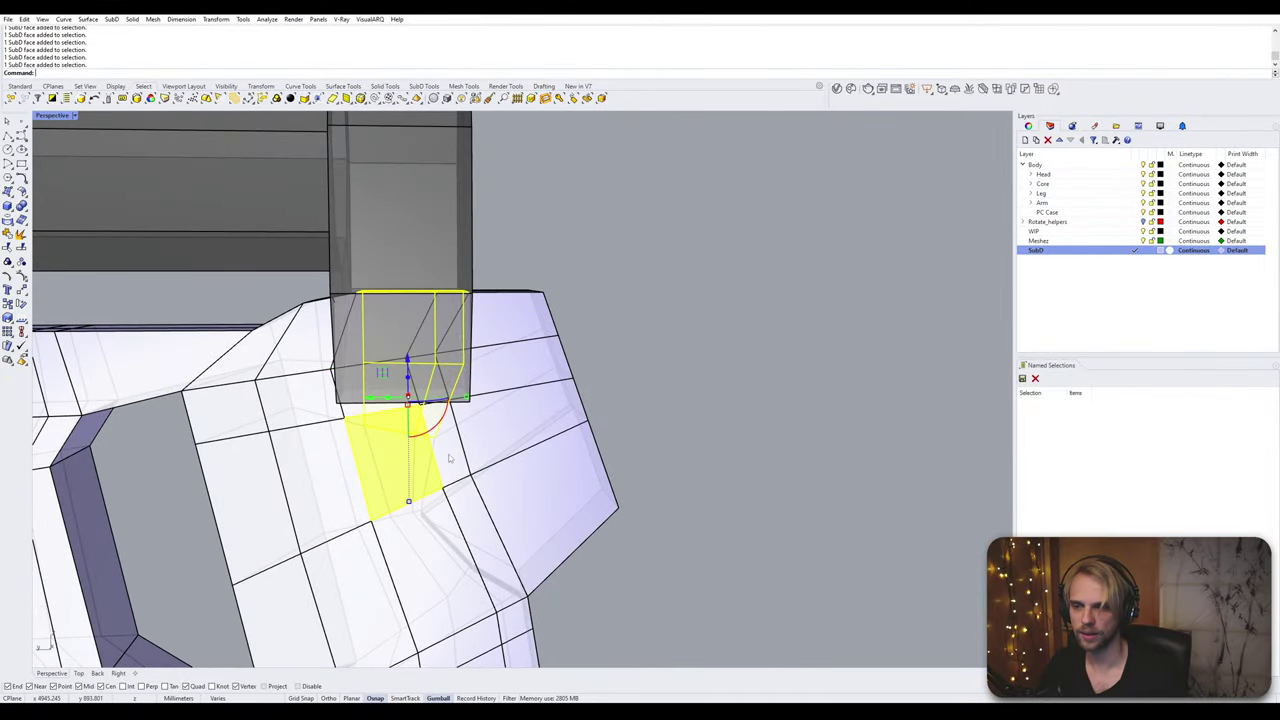
{"action": "scroll", "coordinate": [362, 366], "scroll_direction": "up", "scroll_amount": 3}
{"action": "left_click", "coordinate": [385, 403], "text": "ctrl+shift"}
{"action": "left_click", "coordinate": [486, 374], "text": "ctrl+shift"}
{"action": "left_click", "coordinate": [497, 300], "text": "ctrl+shift"}
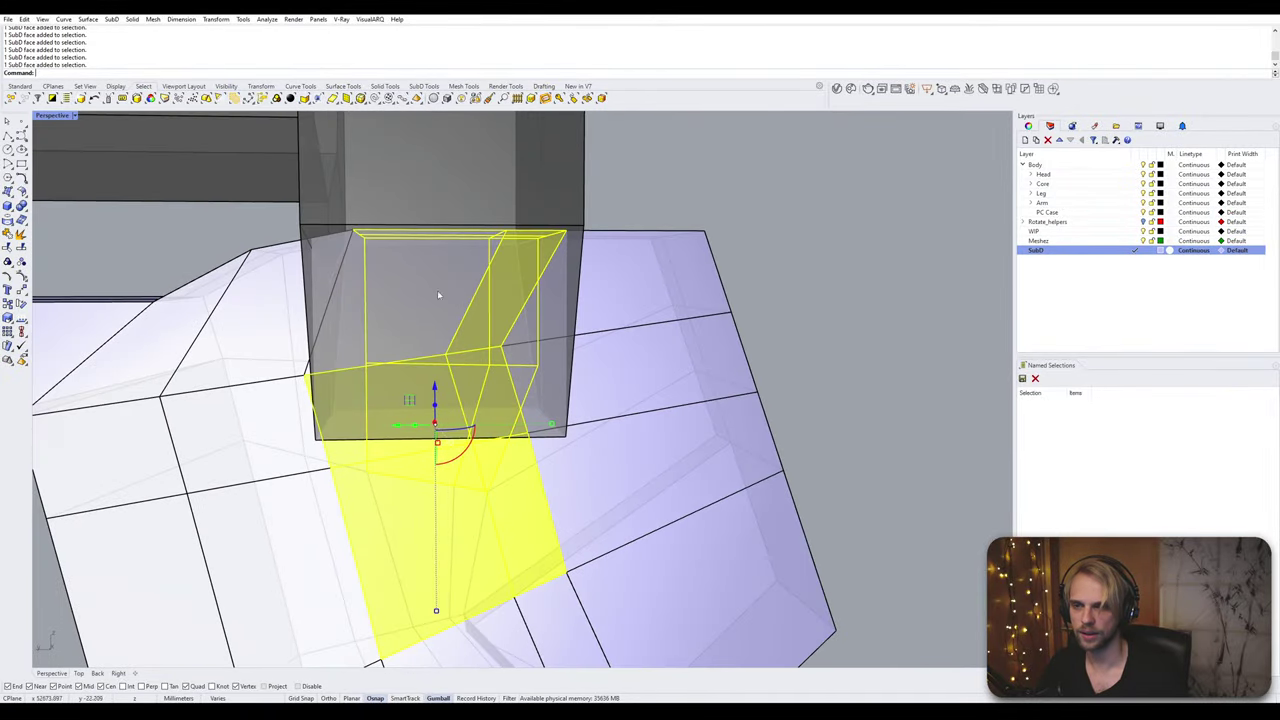
{"action": "left_click", "coordinate": [437, 294], "text": "ctrl+shift"}
{"action": "mouse_move", "coordinate": [523, 354]}
{"action": "right_mouse_down"}
{"action": "mouse_move", "coordinate": [501, 359]}
{"action": "mouse_move", "coordinate": [505, 369]}
{"action": "mouse_move", "coordinate": [563, 344]}
{"action": "mouse_move", "coordinate": [546, 372]}
{"action": "mouse_move", "coordinate": [520, 362]}
{"action": "mouse_move", "coordinate": [545, 358]}
{"action": "right_mouse_up"}
{"action": "key", "text": "Delete"}
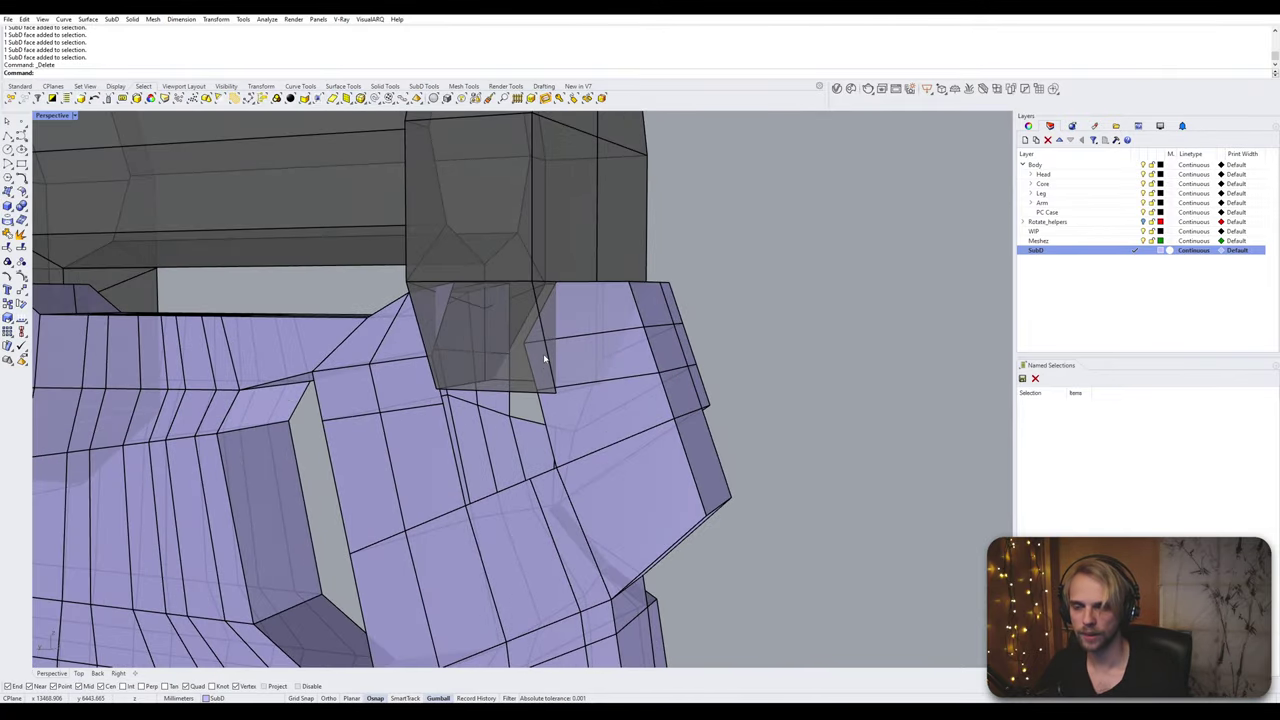
Step: Unlock the hex axle
{"action": "key", "text": "Return"}
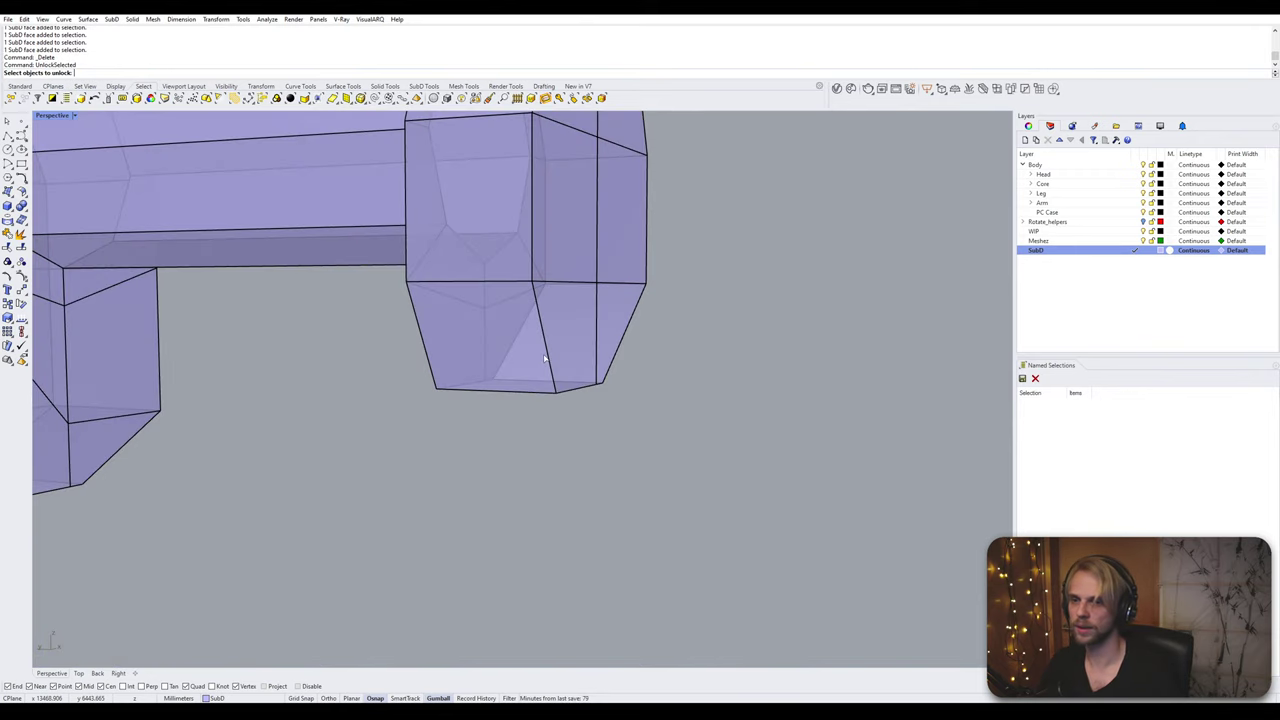
{"action": "left_click", "coordinate": [545, 358]}
{"action": "key", "text": "Return"}
Step: Insert a new edge loop near the bottom edge loop of the hex end block
{"action": "mouse_move", "coordinate": [554, 361]}
{"action": "right_mouse_down"}
{"action": "mouse_move", "coordinate": [520, 359]}
{"action": "mouse_move", "coordinate": [471, 394]}
{"action": "mouse_move", "coordinate": [531, 409]}
{"action": "mouse_move", "coordinate": [497, 369]}
{"action": "mouse_move", "coordinate": [435, 397]}
{"action": "right_mouse_up"}
{"action": "scroll", "coordinate": [480, 400], "scroll_direction": "up", "scroll_amount": 2}
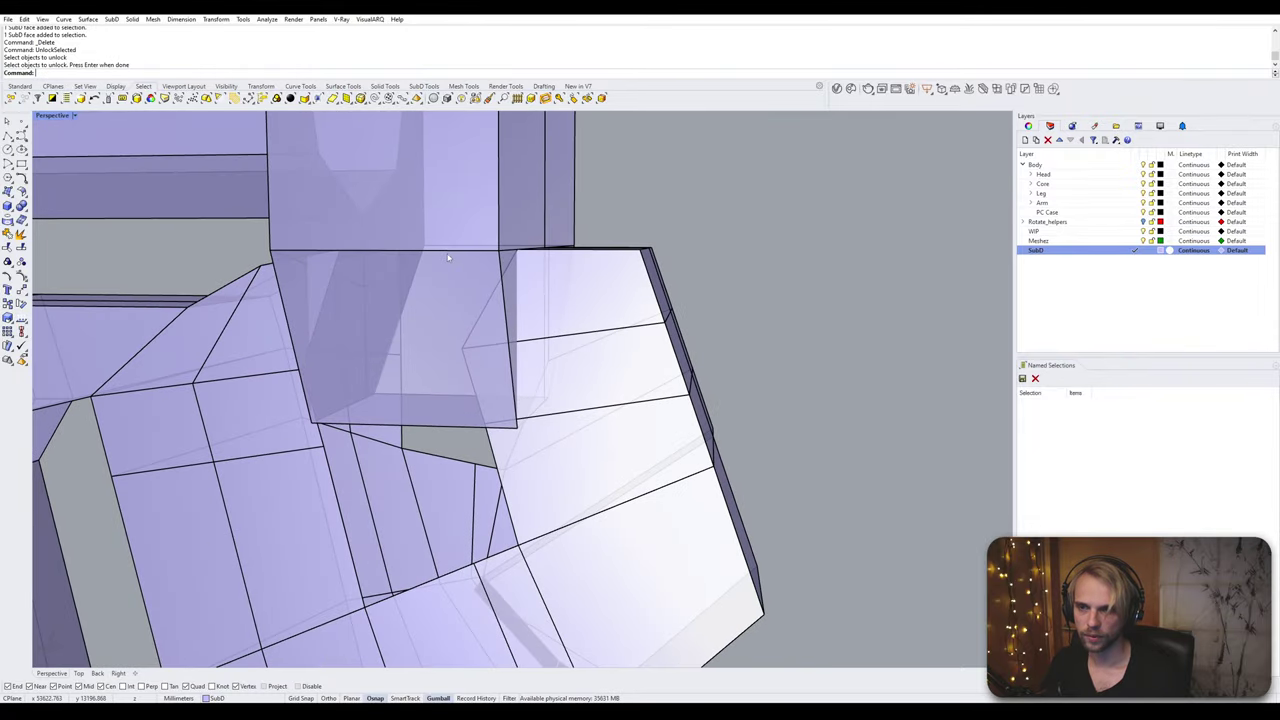
{"action": "double_click", "coordinate": [448, 251], "text": "ctrl+shift"}
{"action": "right_click_drag", "start_coordinate": [448, 252], "coordinate": [425, 390]}
{"action": "key", "text": "Escape"}
{"action": "double_click", "coordinate": [435, 436], "text": "ctrl+shift"}
{"action": "key", "text": "Return"}
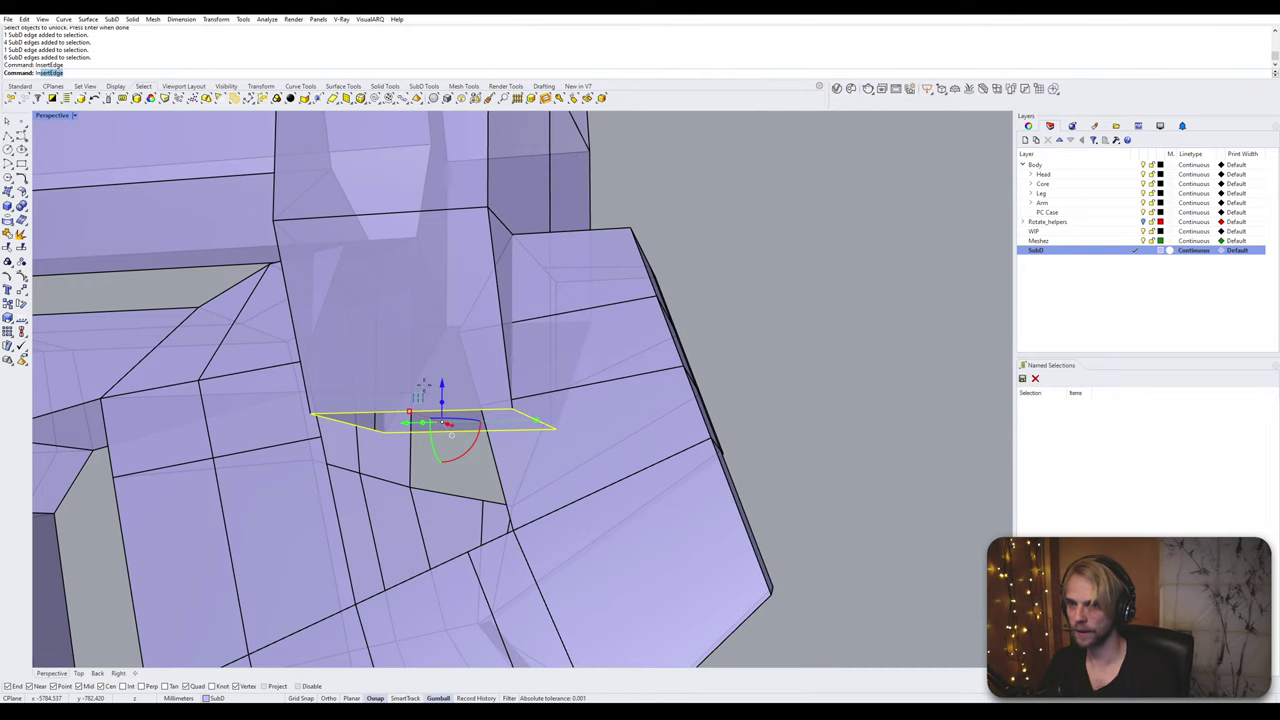
{"action": "left_click", "coordinate": [514, 314]}
Step: Delete the face overlapping the hex end box
{"action": "right_click_drag", "start_coordinate": [521, 318], "coordinate": [467, 371]}
{"action": "left_click", "coordinate": [467, 371], "text": "ctrl+shift"}
{"action": "key", "text": "Delete"}
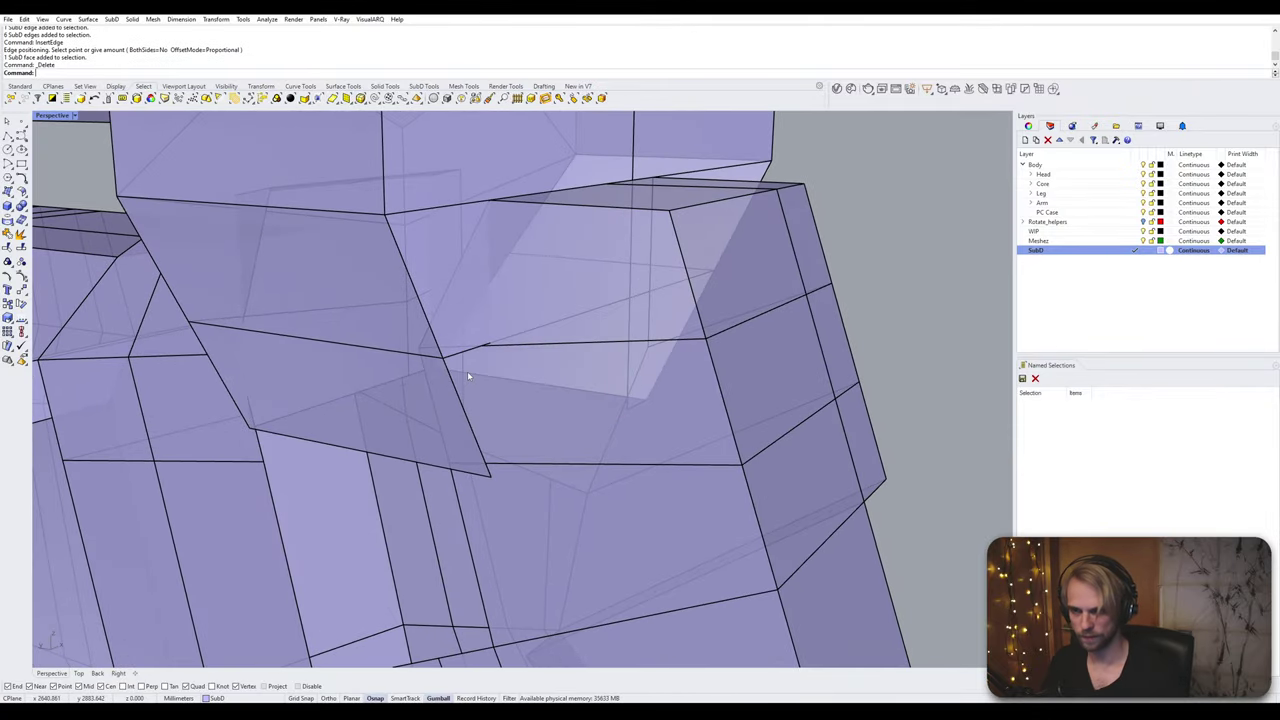
Step: Try stitching the opening's two corner vertices together, then undo the stitch
{"action": "left_click", "coordinate": [444, 359], "text": "ctrl+shift"}
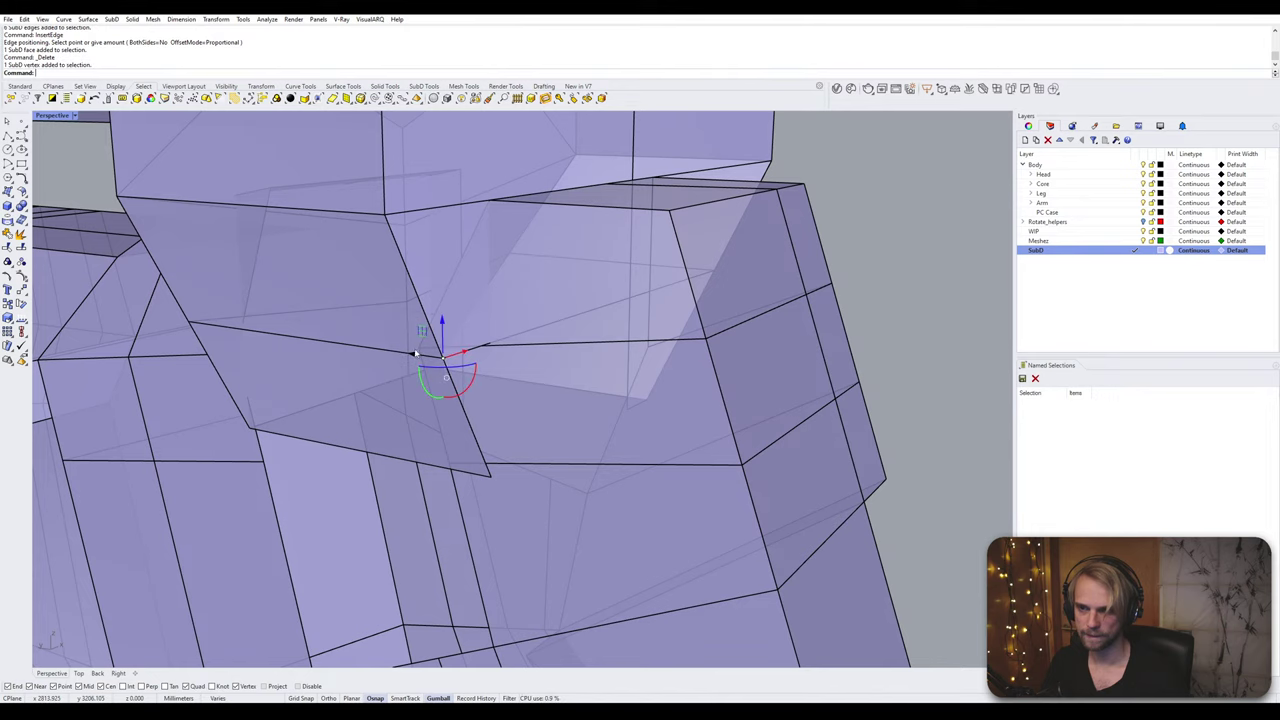
{"action": "left_click", "coordinate": [421, 350], "text": "ctrl+shift"}
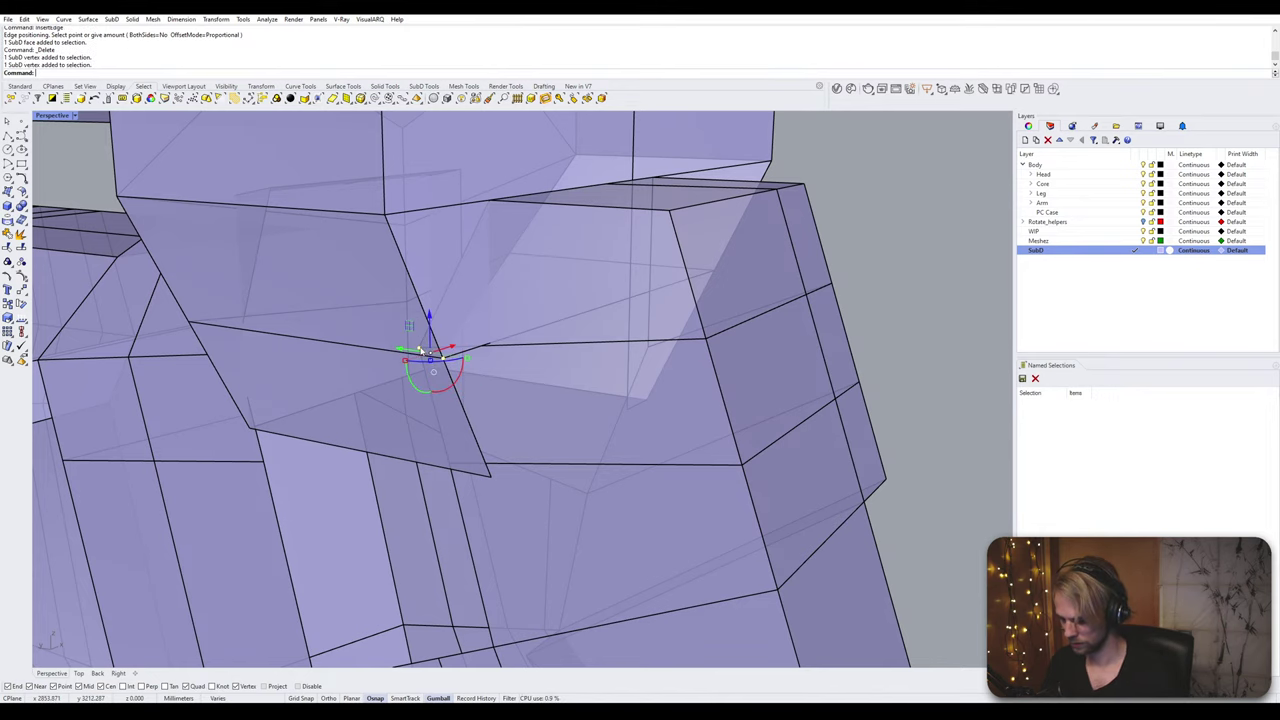
{"action": "key", "text": "Return"}
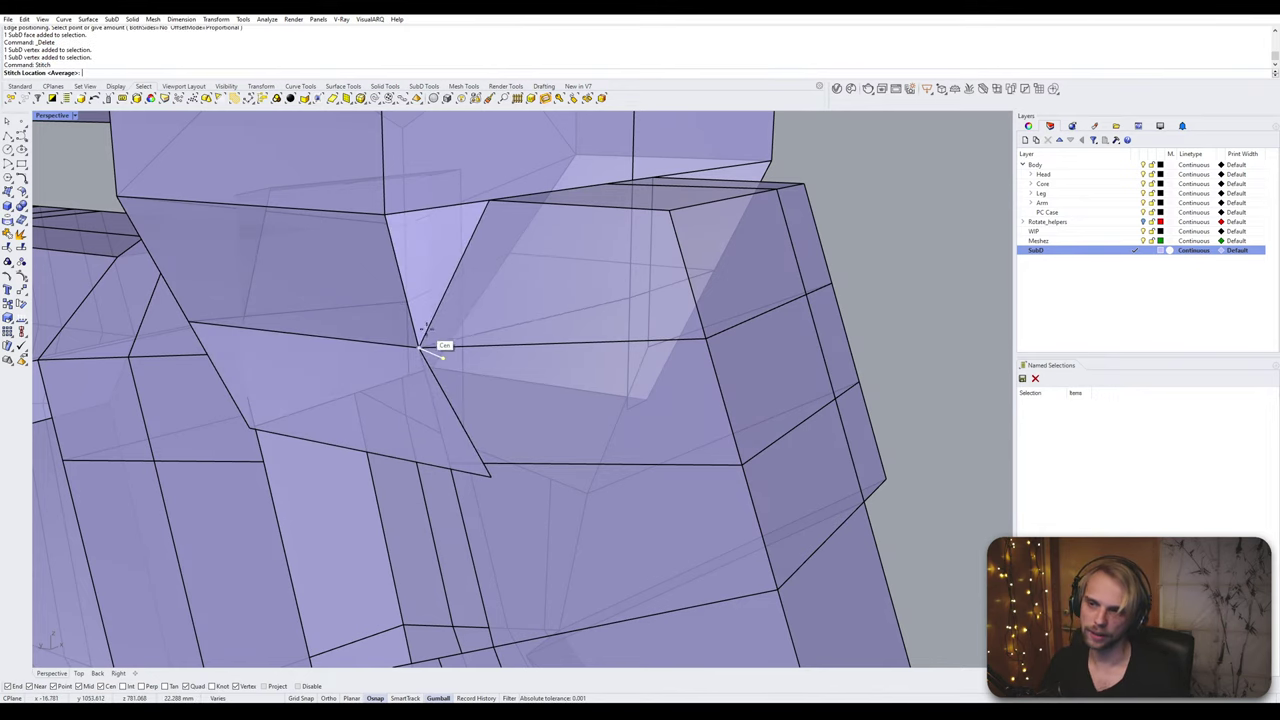
{"action": "right_click_drag", "start_coordinate": [430, 345], "coordinate": [454, 313]}
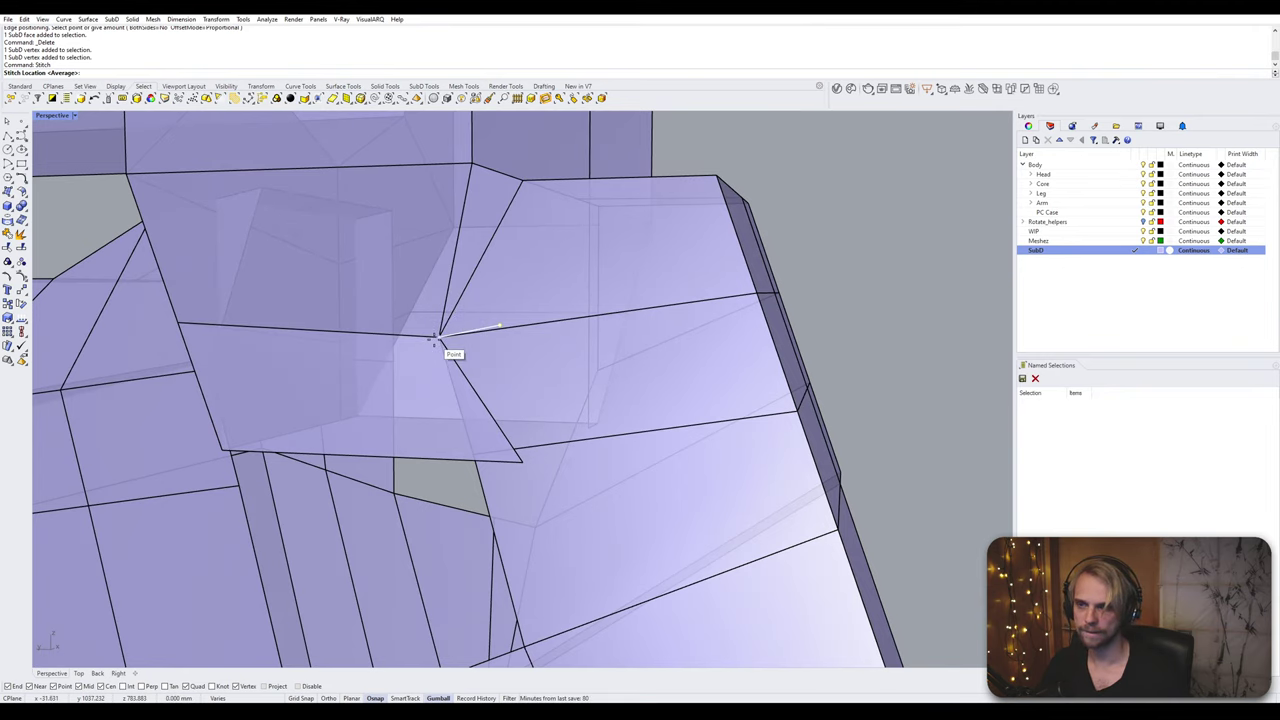
{"action": "left_click", "coordinate": [433, 342]}
{"action": "right_click_drag", "start_coordinate": [440, 340], "coordinate": [420, 379]}
{"action": "scroll", "coordinate": [500, 442], "scroll_direction": "down", "scroll_amount": 3}
{"action": "scroll", "coordinate": [505, 389], "scroll_direction": "up", "scroll_amount": 3}
{"action": "key", "text": "ctrl+z"}
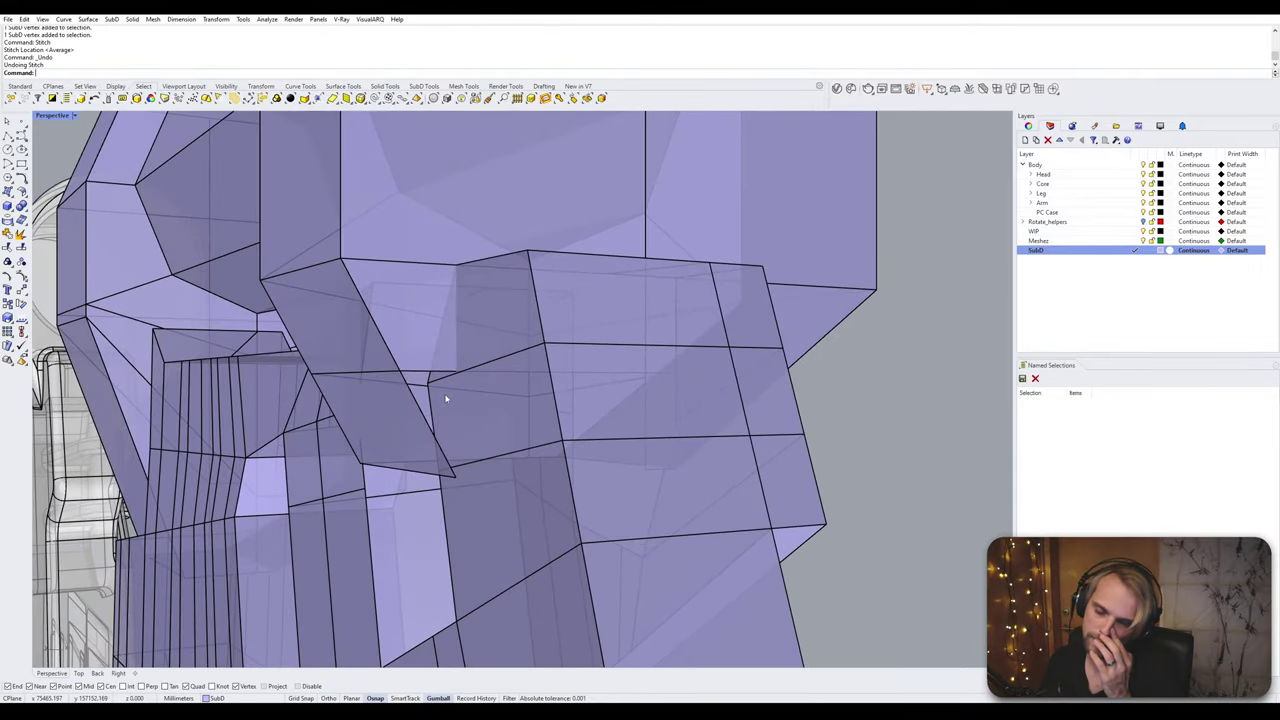
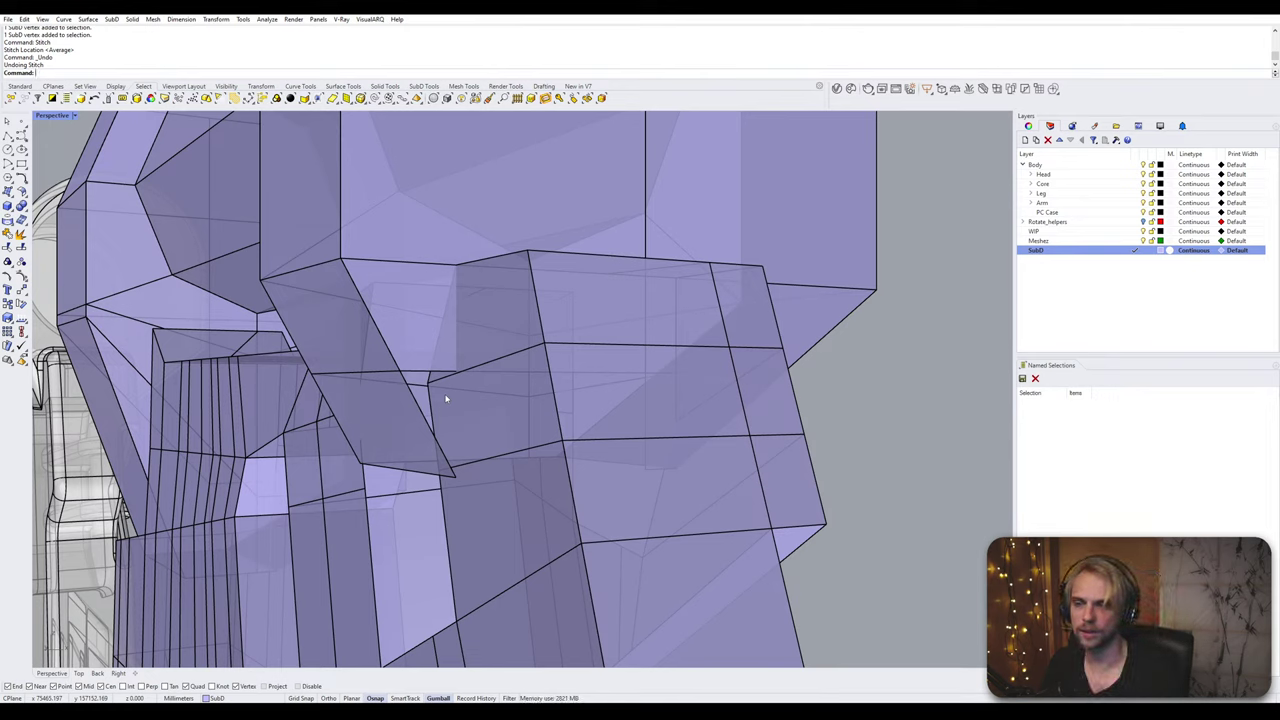
Step: Orbit and zoom around the robot hand to inspect the hex axle end block joint
{"action": "left_click", "coordinate": [408, 375]}
{"action": "key", "text": "Escape"}
{"action": "right_click_drag", "start_coordinate": [484, 372], "coordinate": [405, 440]}
{"action": "scroll", "coordinate": [490, 400], "scroll_direction": "down", "scroll_amount": 8}
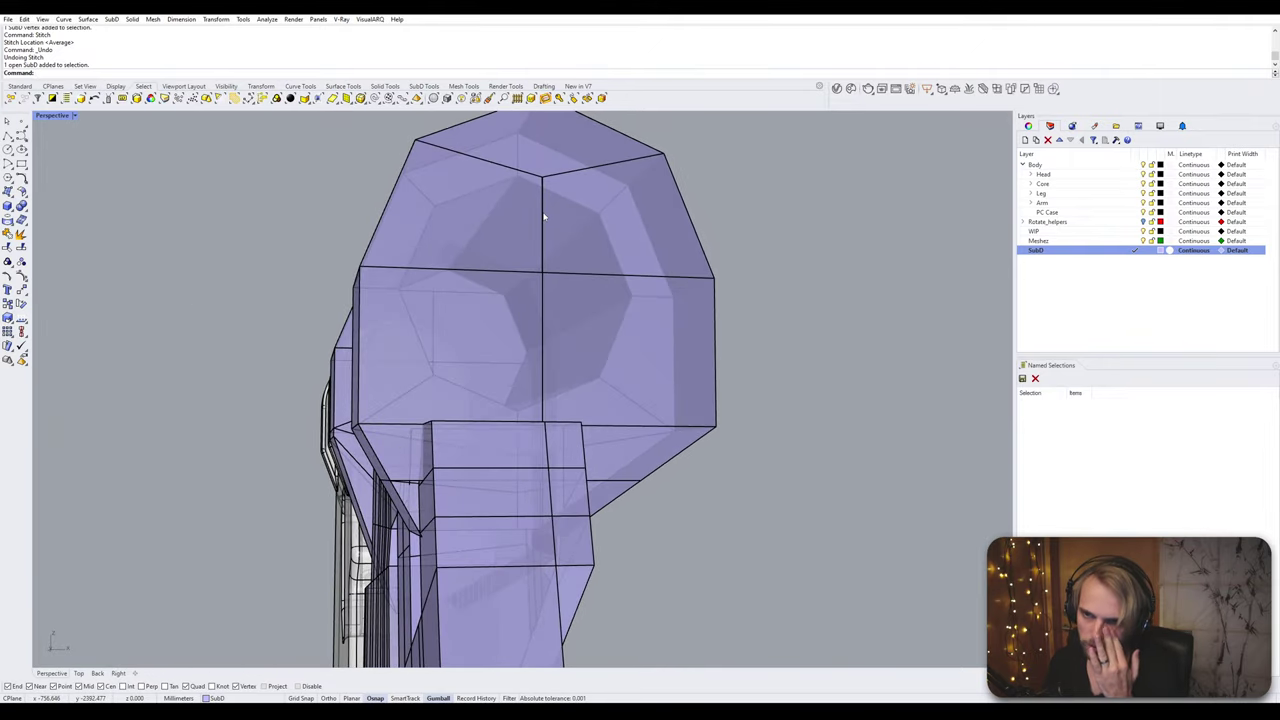
{"action": "right_click_drag", "start_coordinate": [544, 216], "coordinate": [525, 400]}
{"action": "right_click_drag", "start_coordinate": [505, 455], "coordinate": [494, 390]}
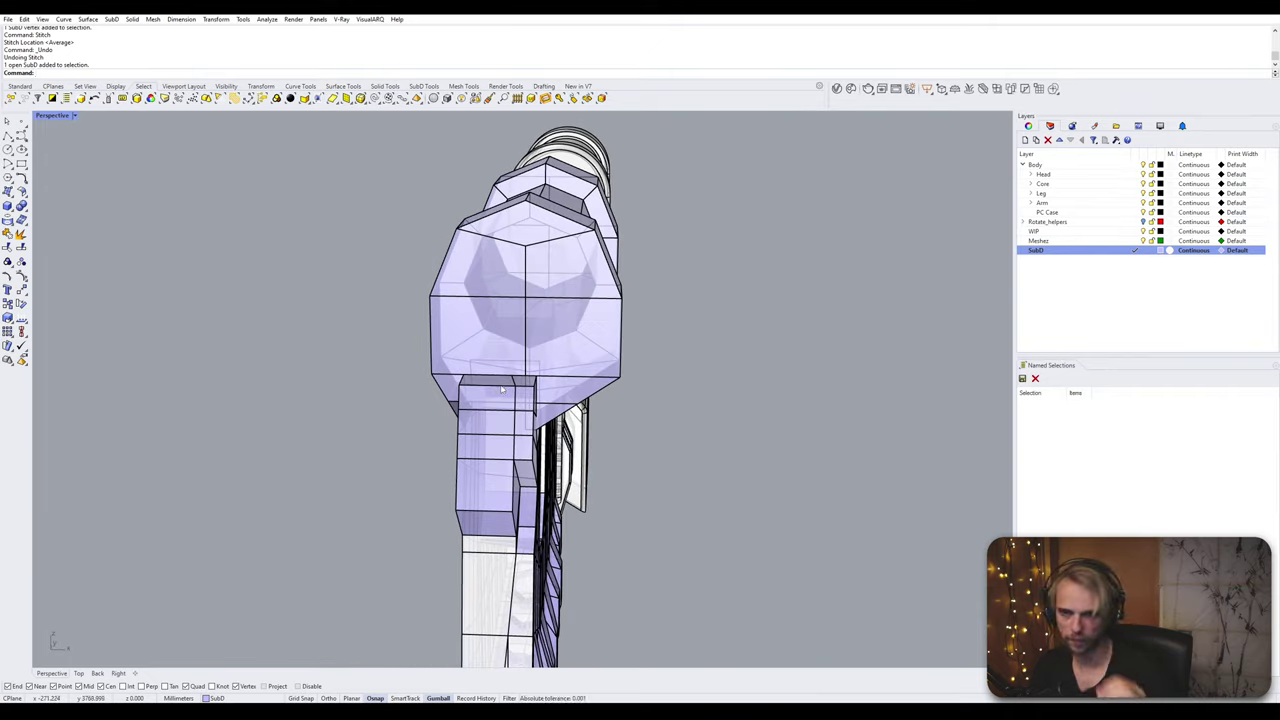
{"action": "left_click", "coordinate": [533, 354]}
{"action": "left_click", "coordinate": [557, 377]}
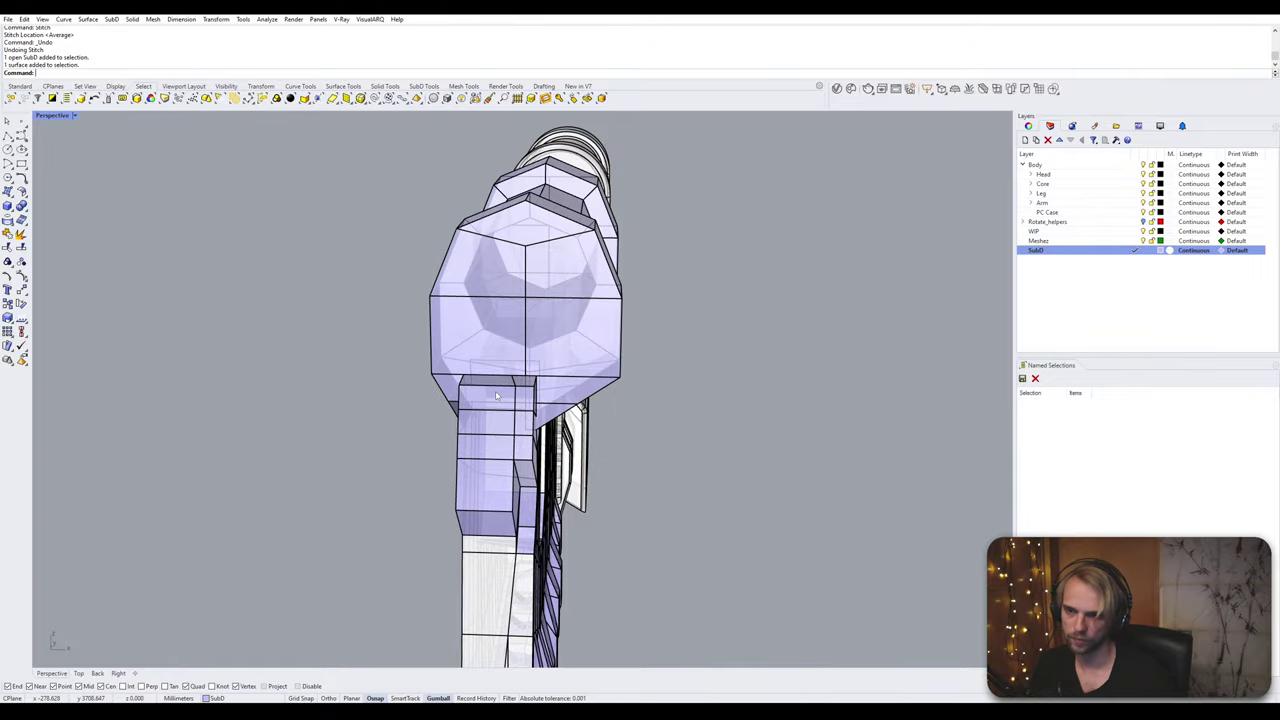
{"action": "right_click_drag", "start_coordinate": [570, 385], "coordinate": [452, 521]}
{"action": "scroll", "coordinate": [533, 409], "scroll_direction": "up", "scroll_amount": 5}
{"action": "right_click_drag", "start_coordinate": [447, 398], "coordinate": [470, 462]}
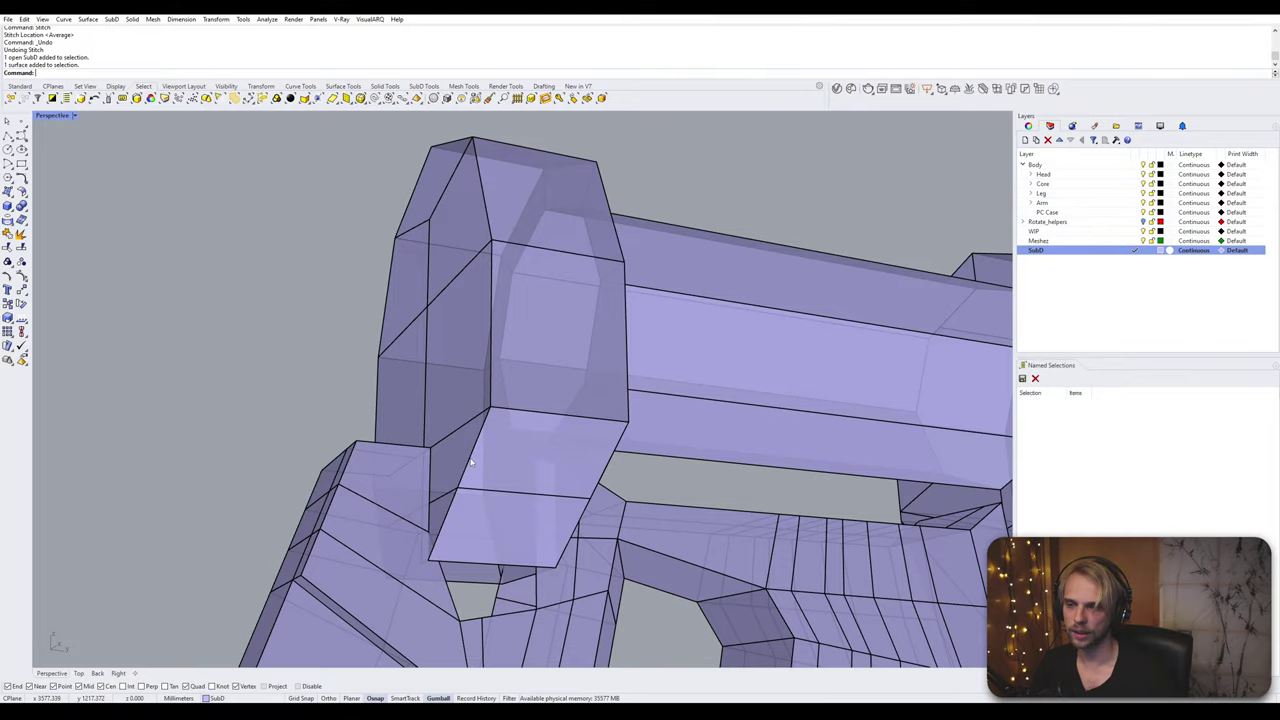
Step: Select the column edge chain and the lower side edges of the hex end block
{"action": "double_click", "coordinate": [446, 528]}
{"action": "right_click_drag", "start_coordinate": [446, 505], "coordinate": [329, 380]}
{"action": "double_click", "coordinate": [430, 188]}
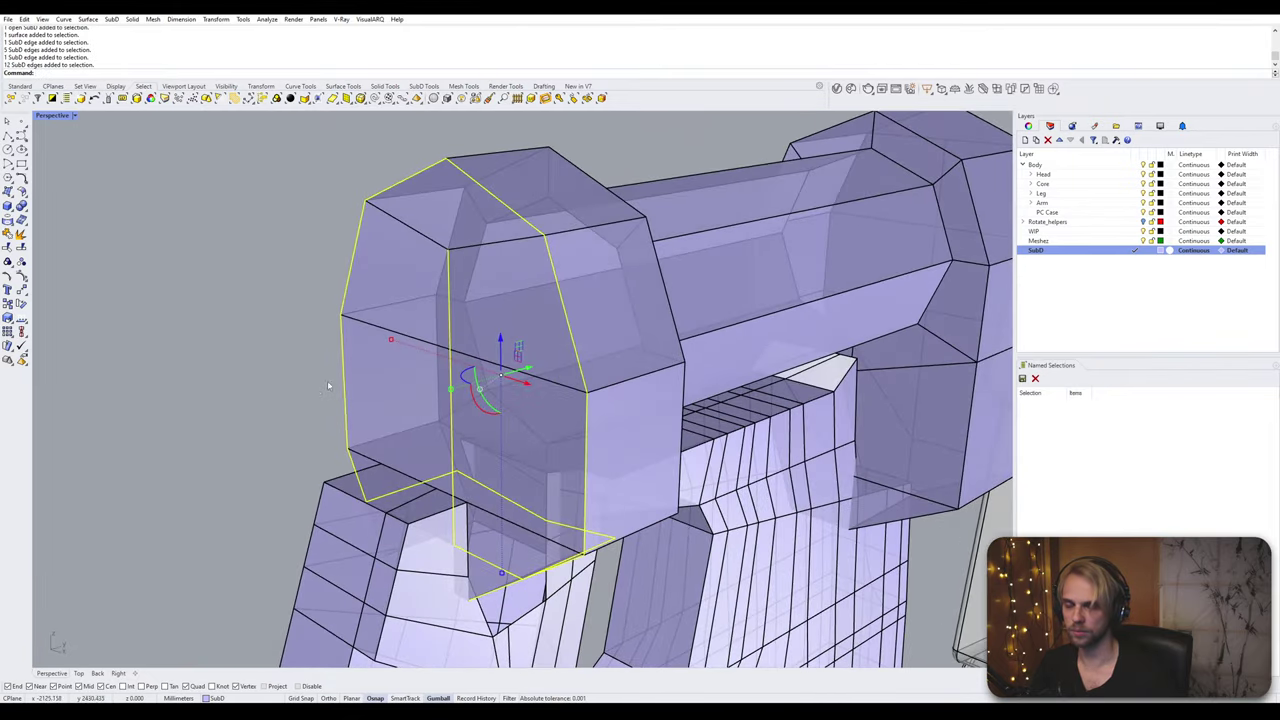
{"action": "key", "text": "Escape"}
{"action": "left_click", "coordinate": [352, 472]}
{"action": "right_click_drag", "start_coordinate": [514, 573], "coordinate": [474, 473]}
{"action": "left_click", "coordinate": [453, 519], "text": "shift"}
{"action": "right_click_drag", "start_coordinate": [453, 519], "coordinate": [506, 569]}
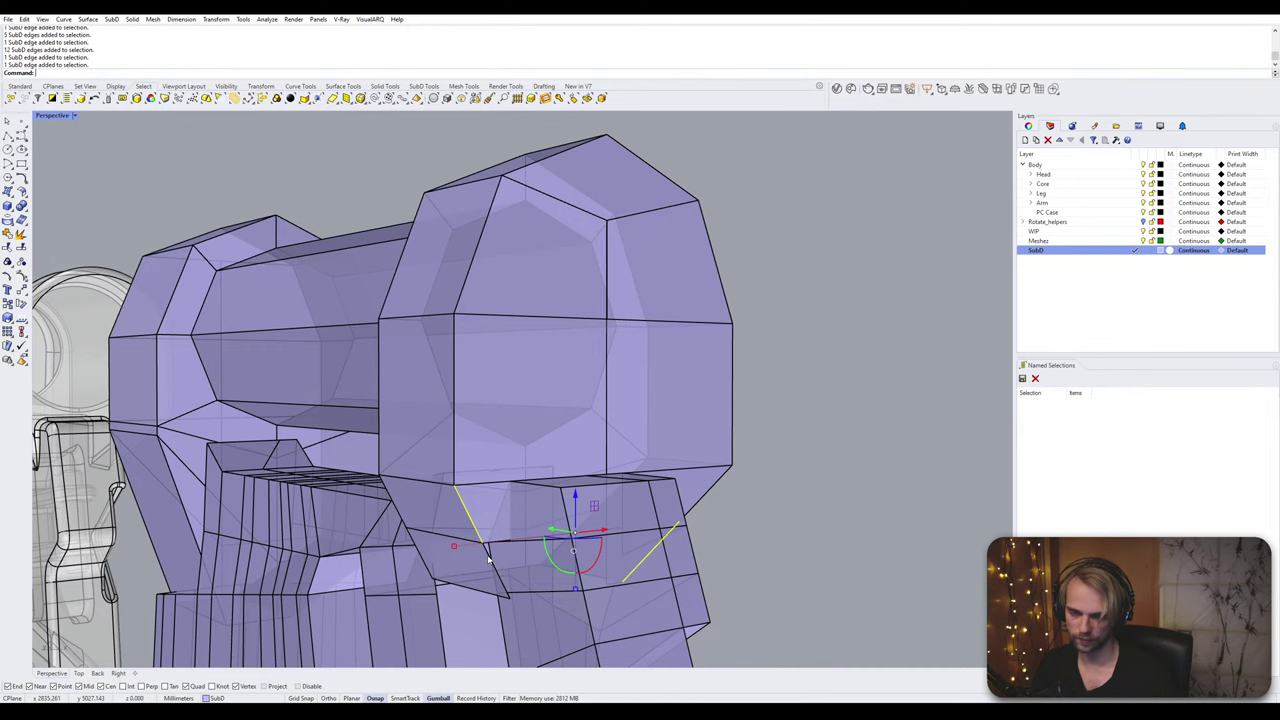
{"action": "left_click", "coordinate": [491, 562], "text": "shift"}
{"action": "scroll", "coordinate": [499, 553], "scroll_direction": "up", "scroll_amount": 4}
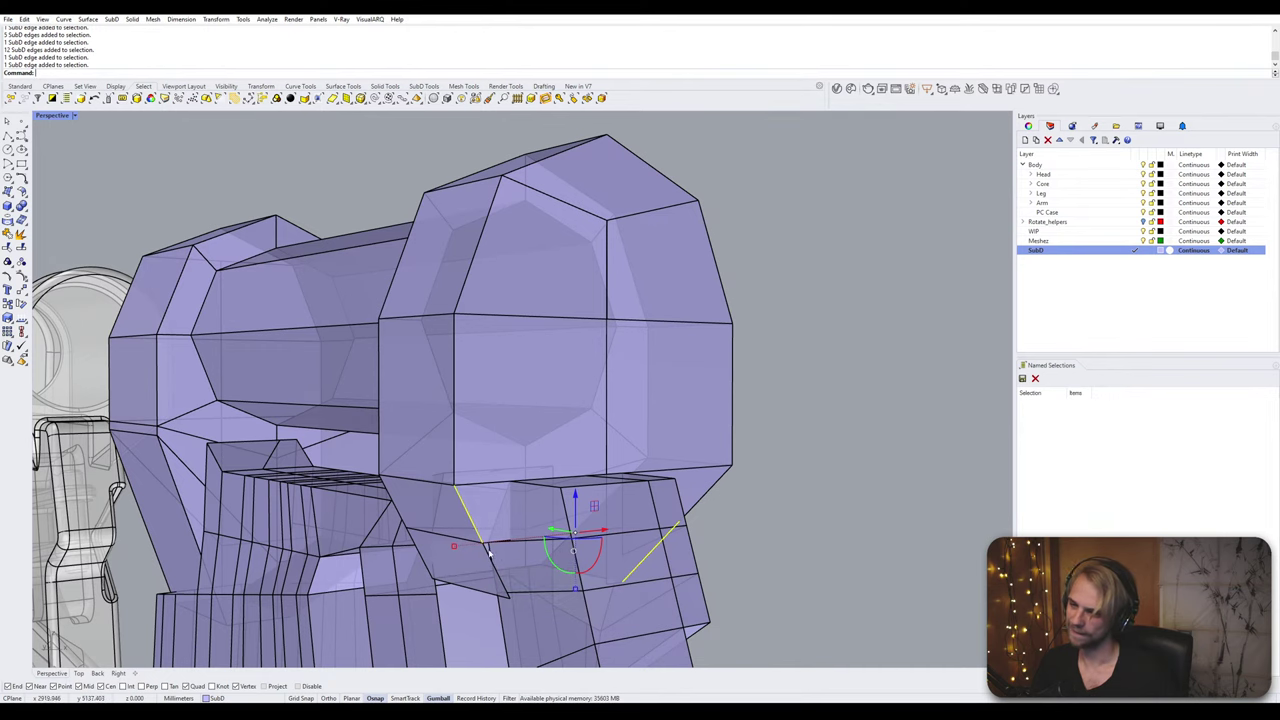
{"action": "left_click", "coordinate": [465, 518], "text": "shift"}
Step: Add the vertical and top edges to complete the ring around the block
{"action": "left_click", "coordinate": [408, 330], "text": "shift"}
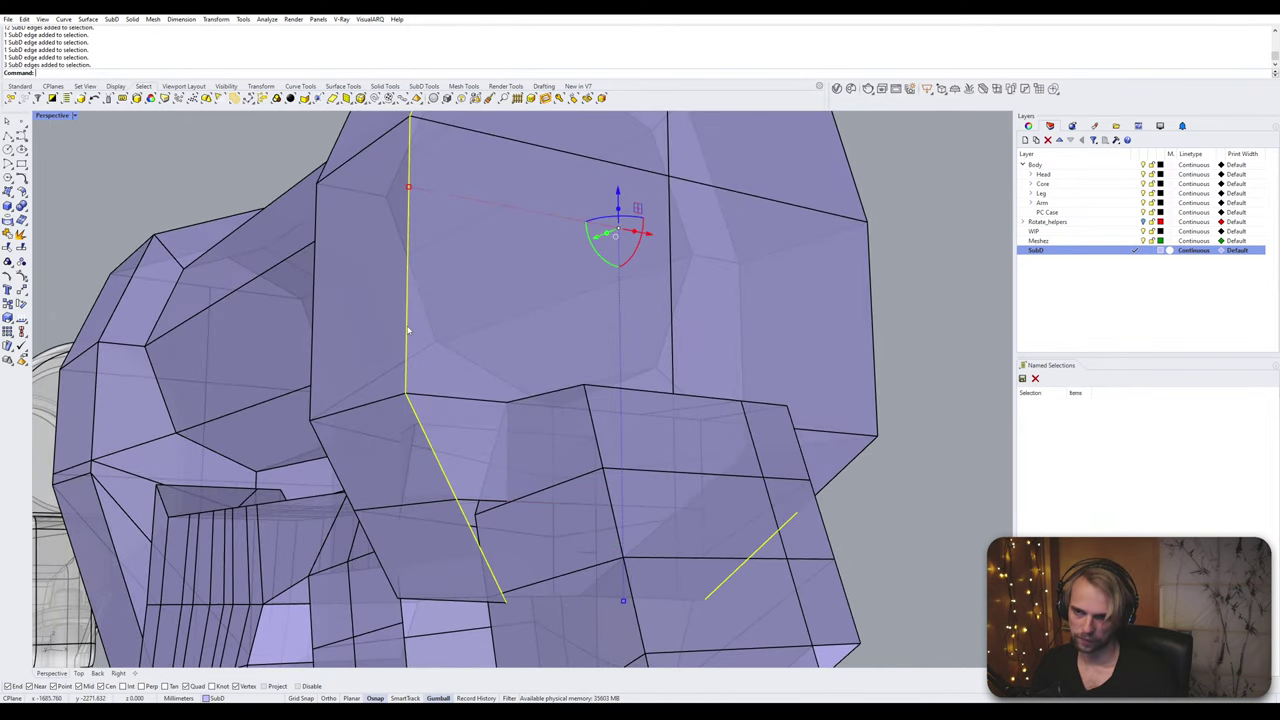
{"action": "right_click_drag", "start_coordinate": [408, 330], "coordinate": [470, 272]}
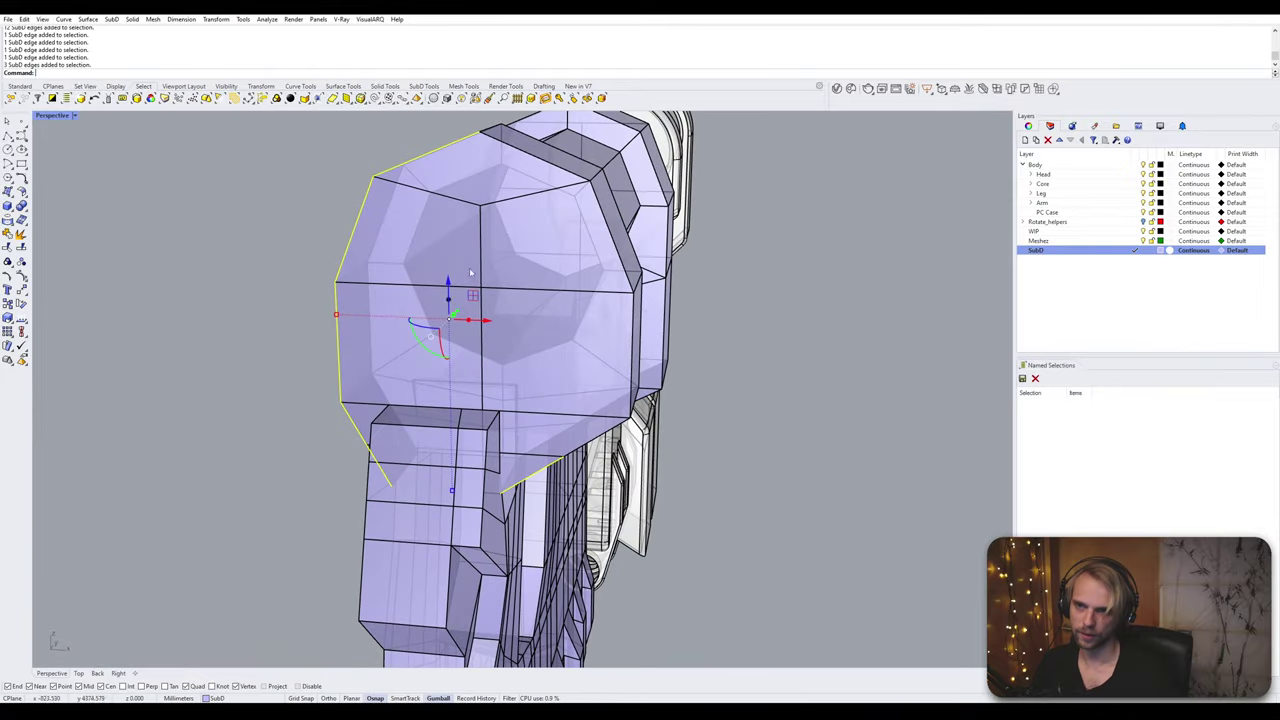
{"action": "left_click", "coordinate": [551, 165], "text": "shift"}
{"action": "left_click", "coordinate": [583, 206]}
{"action": "left_click", "coordinate": [583, 179], "text": "shift"}
{"action": "left_click", "coordinate": [320, 191]}
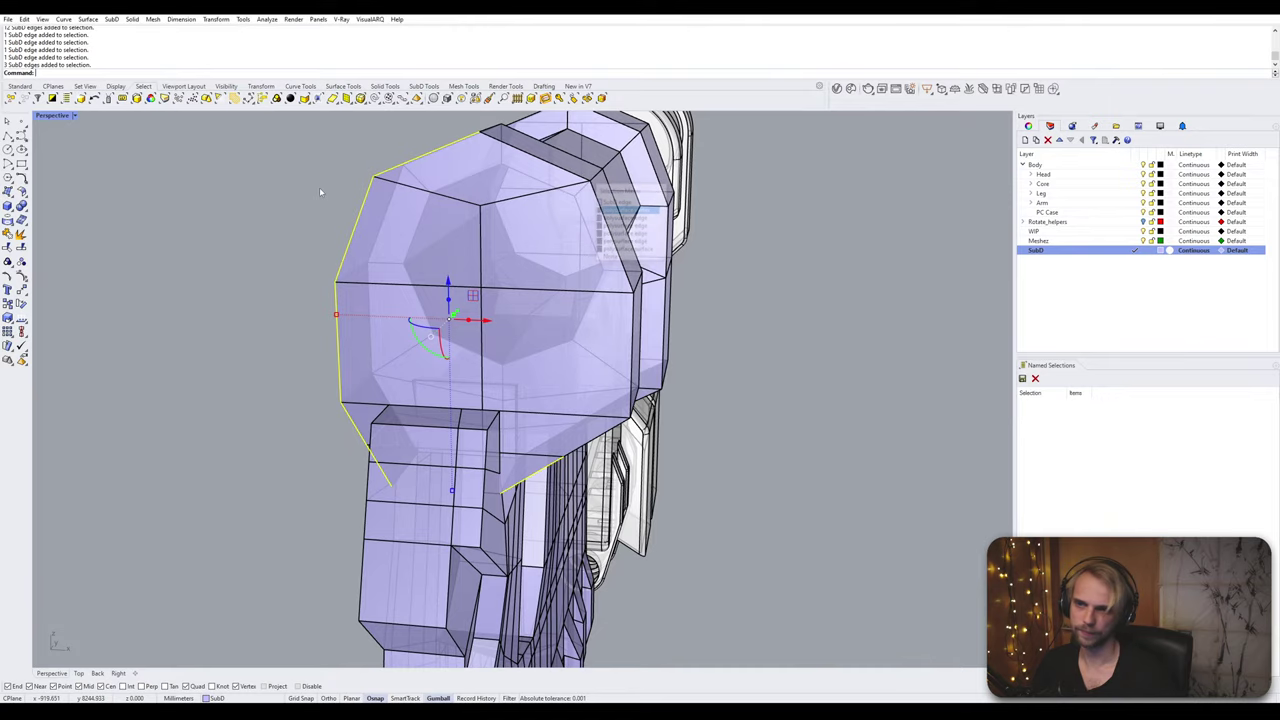
{"action": "right_click_drag", "start_coordinate": [320, 191], "coordinate": [165, 188]}
{"action": "left_click", "coordinate": [478, 153], "text": "shift"}
{"action": "double_click", "coordinate": [478, 153], "text": "shift"}
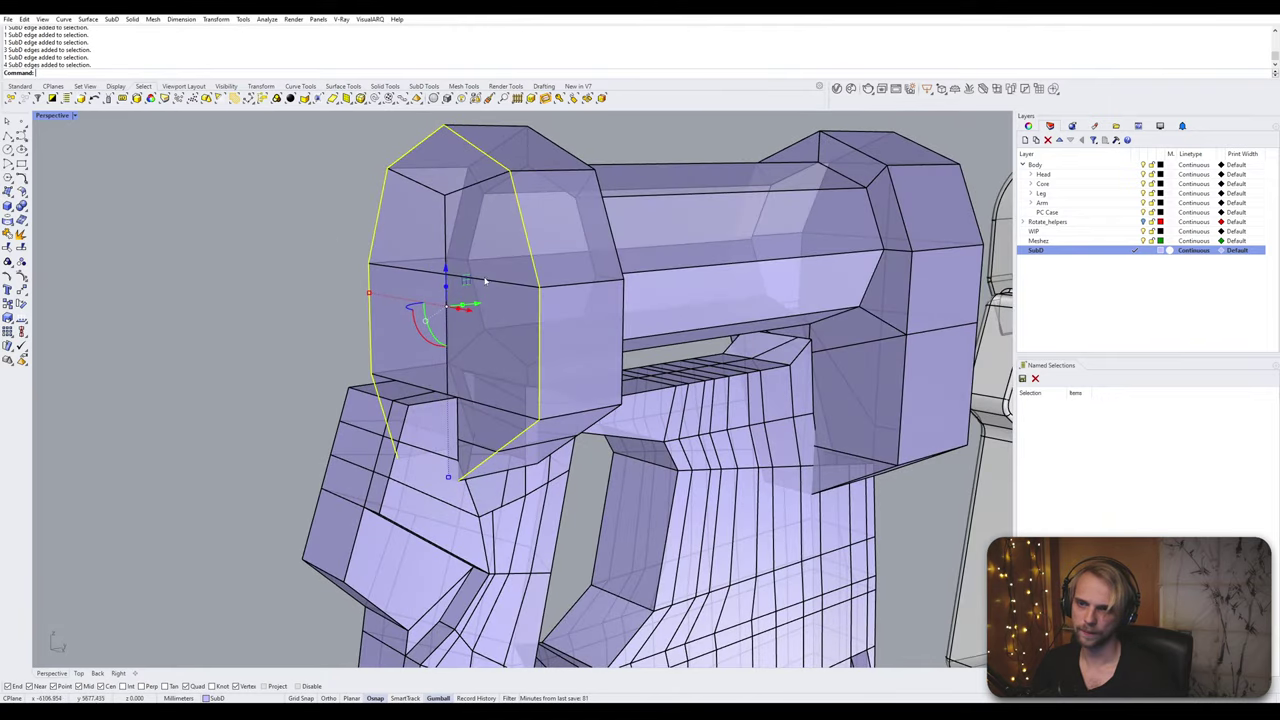
{"action": "right_click_drag", "start_coordinate": [494, 375], "coordinate": [469, 331]}
Step: Insert a new edge loop along the selected edges at the midpoint between existing loops
{"action": "key", "text": "Return"}
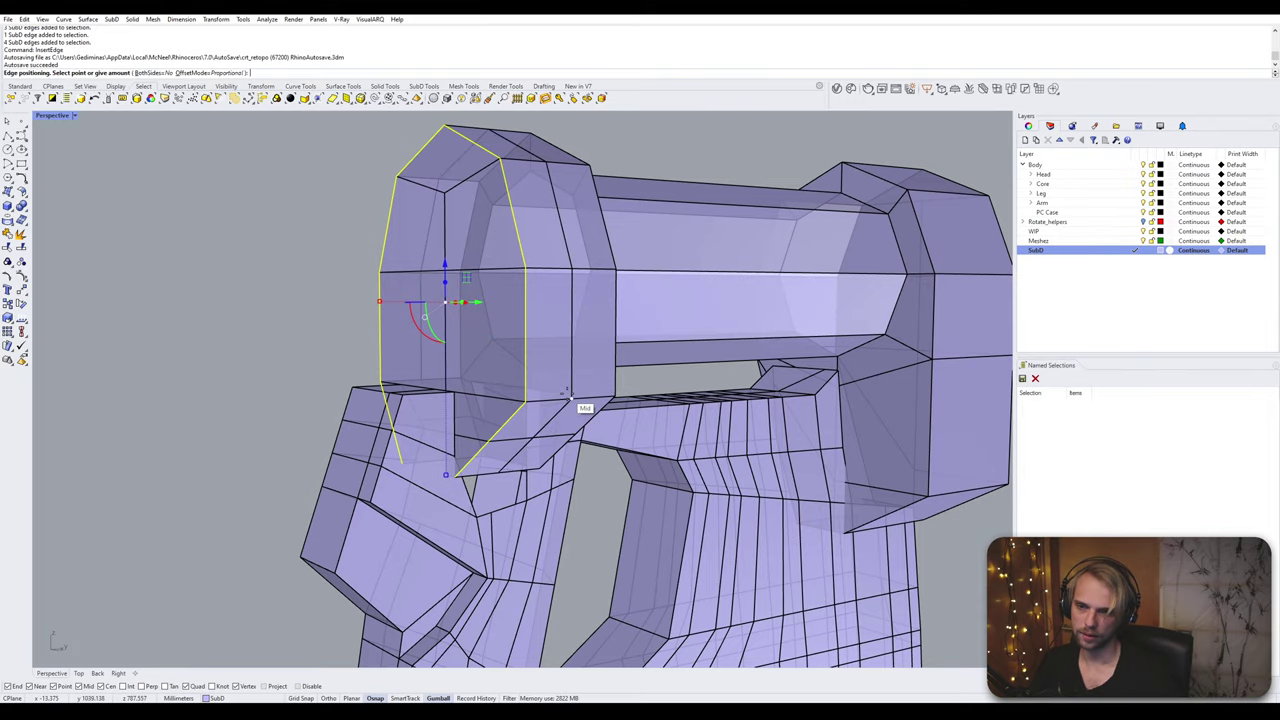
{"action": "left_click", "coordinate": [569, 396]}
{"action": "right_click_drag", "start_coordinate": [567, 393], "coordinate": [474, 363]}
{"action": "right_click_drag", "start_coordinate": [472, 484], "coordinate": [508, 379], "text": "shift"}
{"action": "scroll", "coordinate": [487, 411], "scroll_direction": "up", "scroll_amount": 4}
{"action": "scroll", "coordinate": [500, 428], "scroll_direction": "up", "scroll_amount": 3}
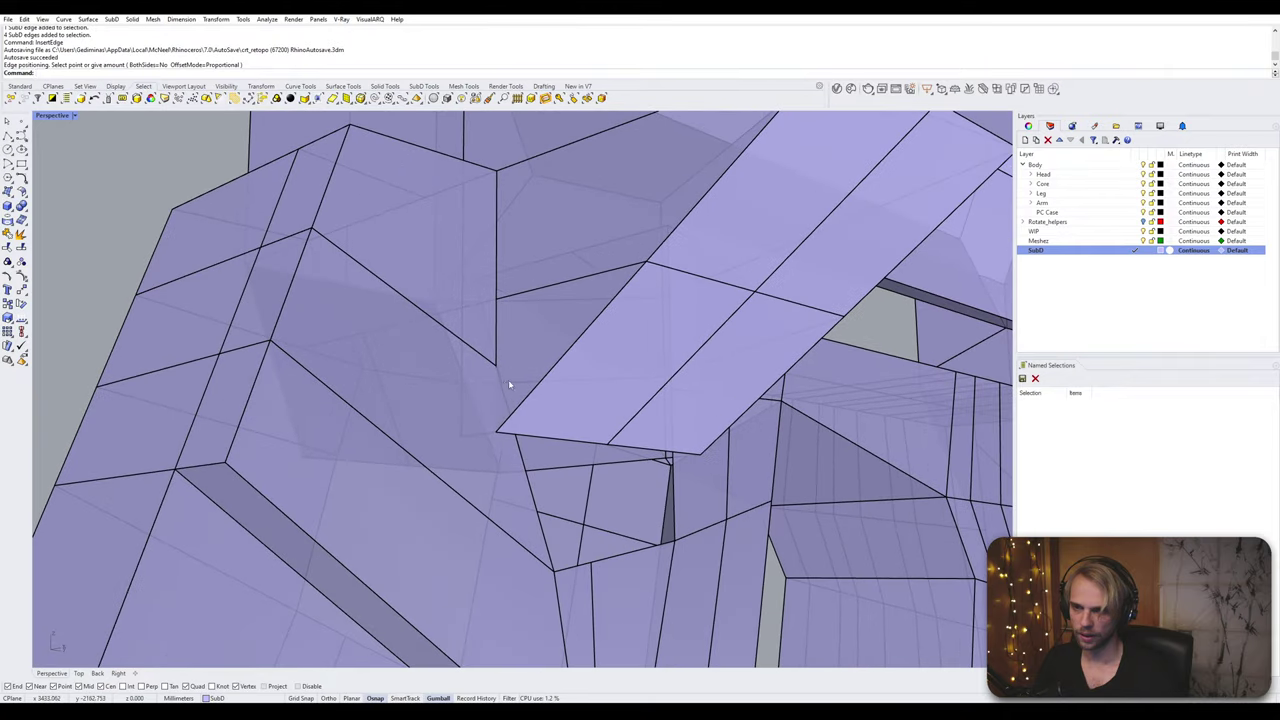
Step: Select two vertices at the junction gap, then start and cancel the Silhouette command
{"action": "left_click", "coordinate": [497, 370]}
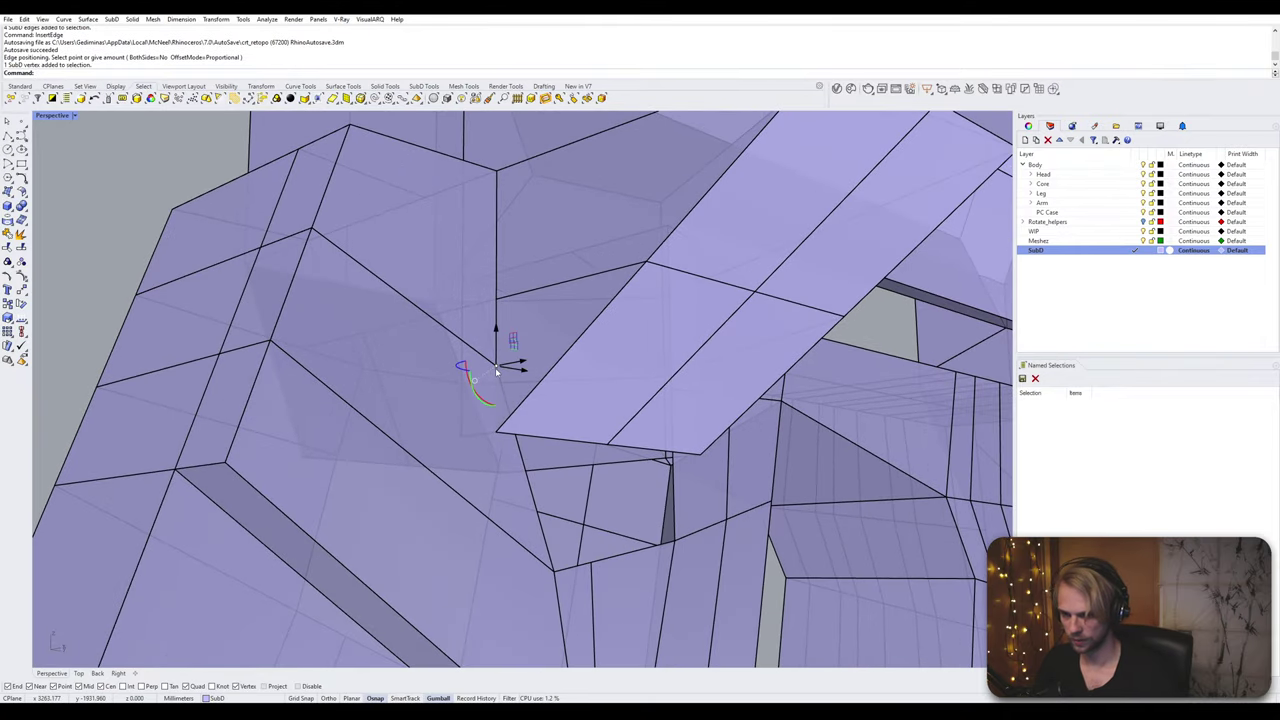
{"action": "left_click", "coordinate": [495, 435], "text": "shift"}
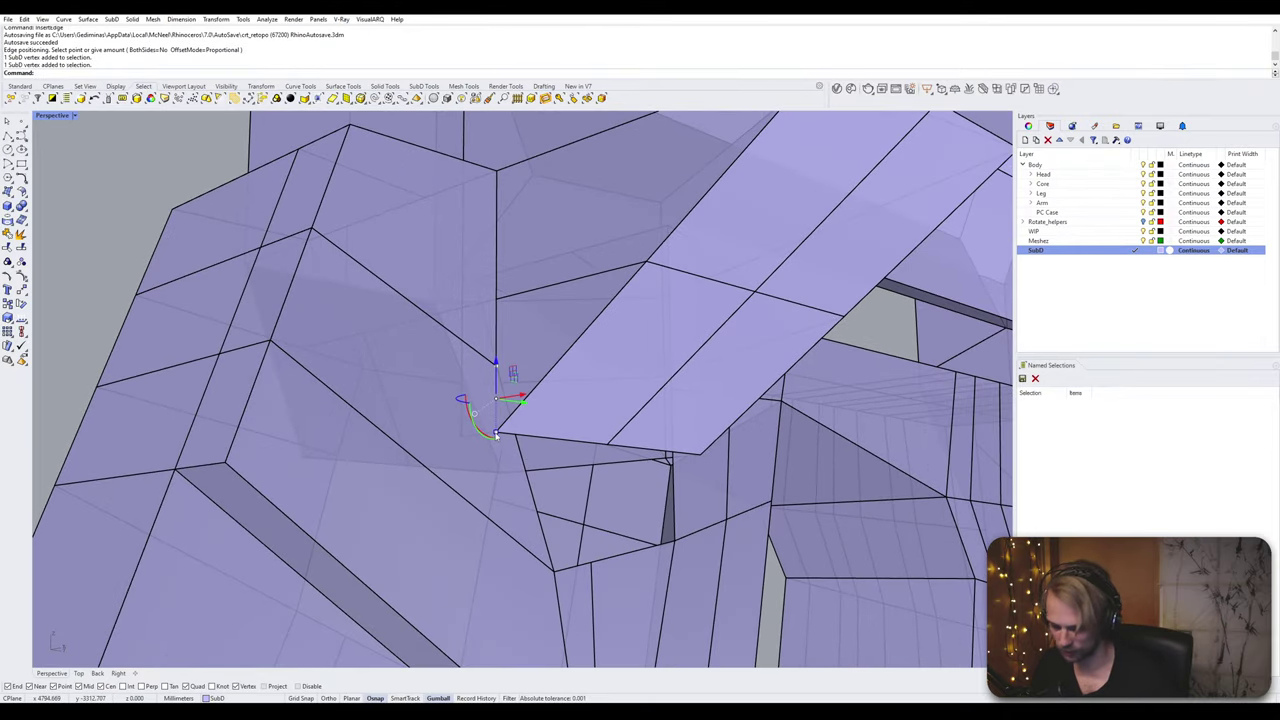
{"action": "type", "text": "ilhouette"}
{"action": "key", "text": "Return"}
{"action": "key", "text": "Escape"}
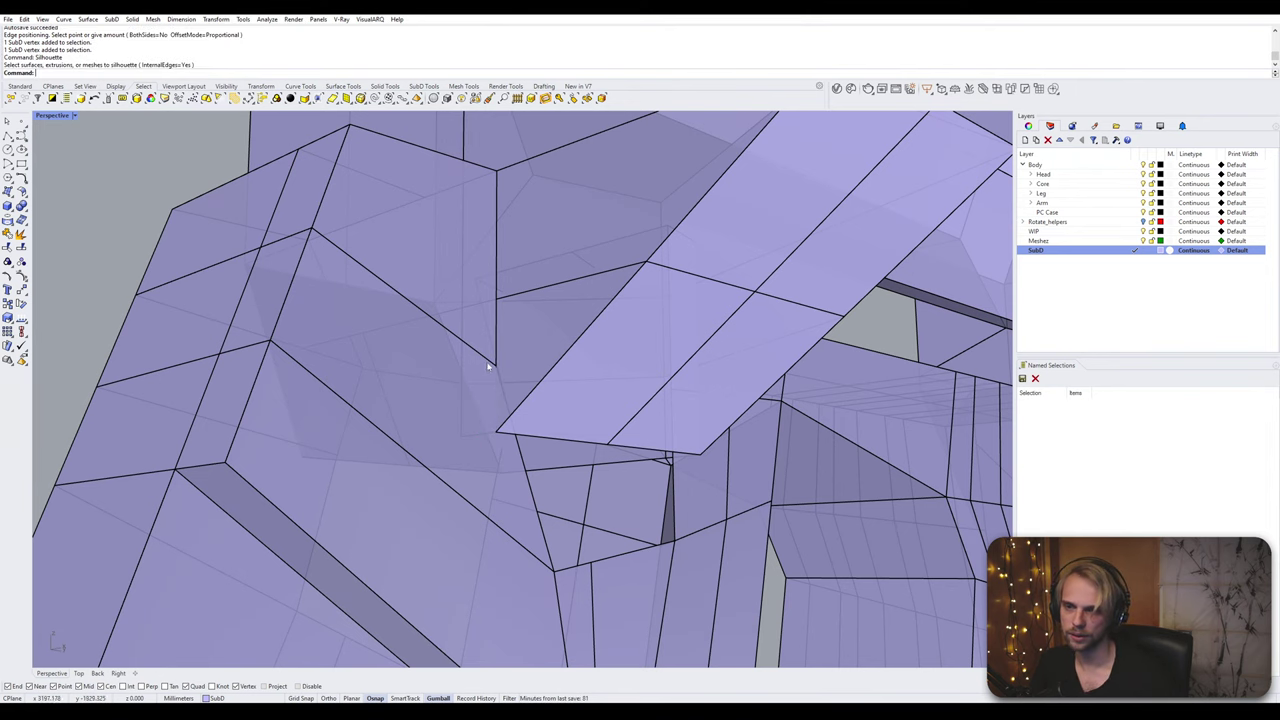
Step: Delete the face at the junction gap
{"action": "right_click_drag", "start_coordinate": [491, 366], "coordinate": [588, 382]}
{"action": "left_click", "coordinate": [588, 383], "text": "ctrl+shift"}
{"action": "key", "text": "Delete"}
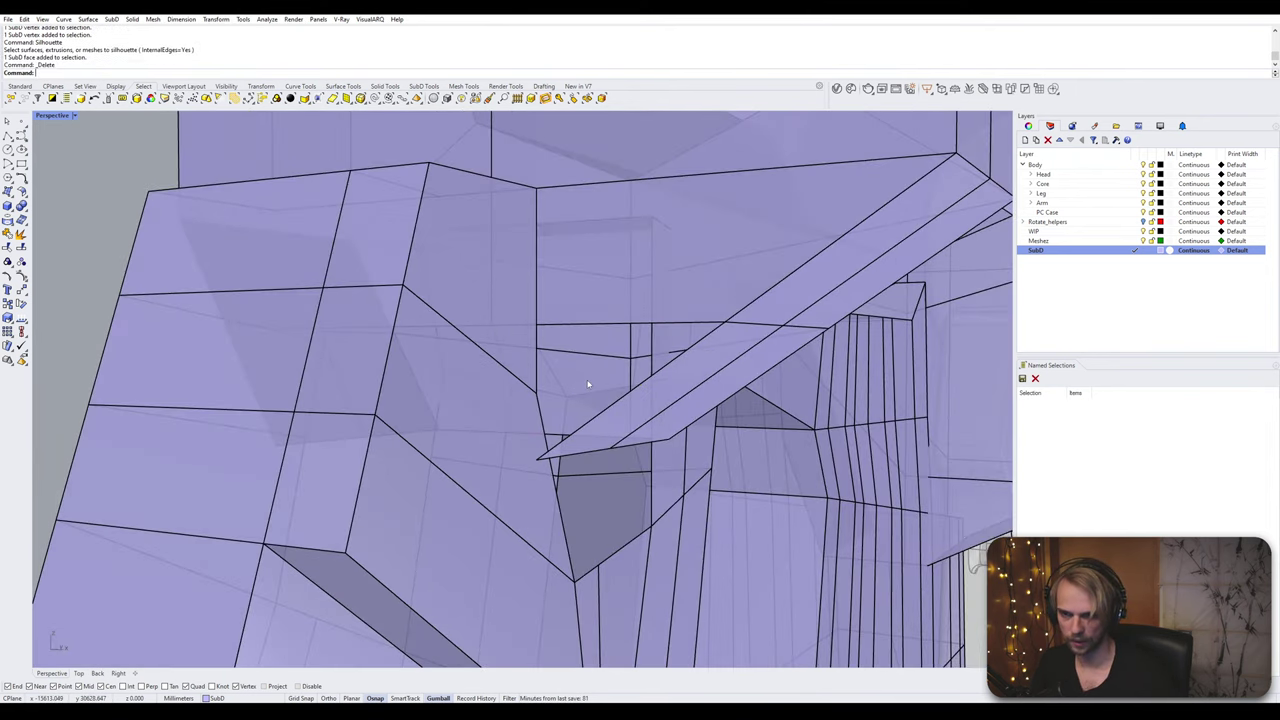
{"action": "scroll", "coordinate": [500, 374], "scroll_direction": "up", "scroll_amount": 5}
Step: Move the gap-corner vertex lower to close the gap
{"action": "left_click", "coordinate": [527, 368]}
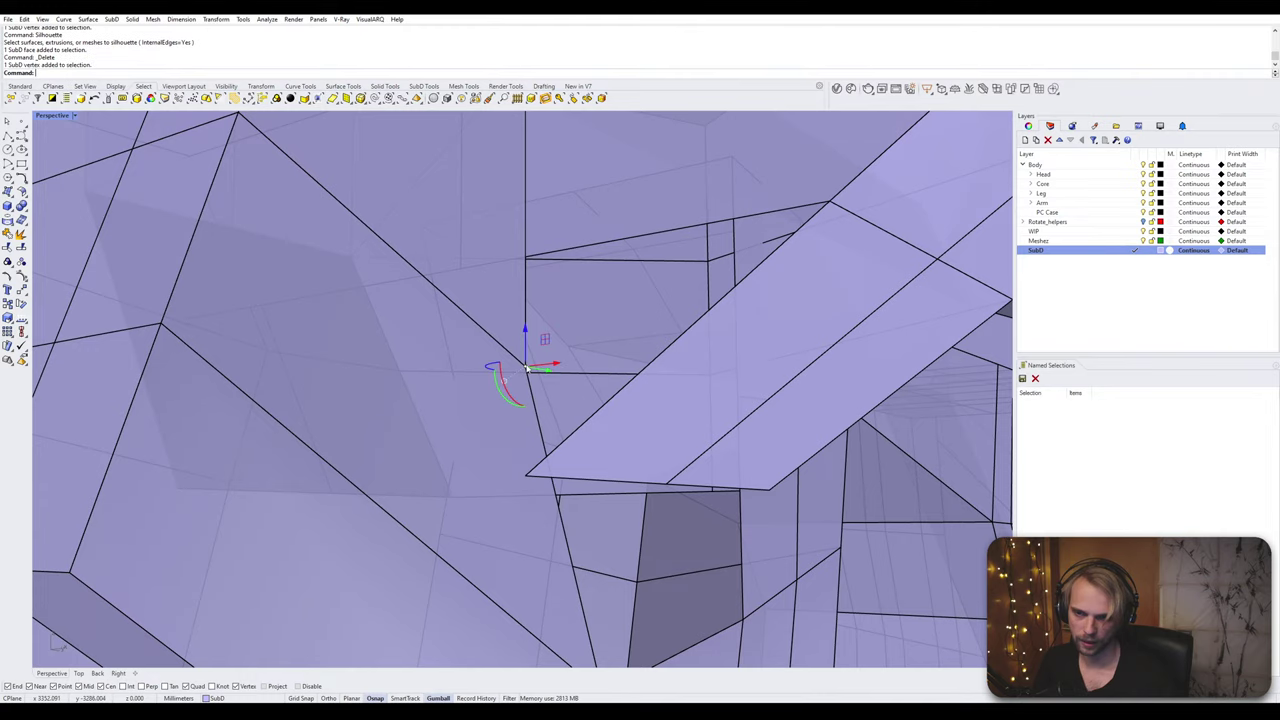
{"action": "type", "text": "m"}
{"action": "key", "text": "Return"}
{"action": "left_click", "coordinate": [527, 368]}
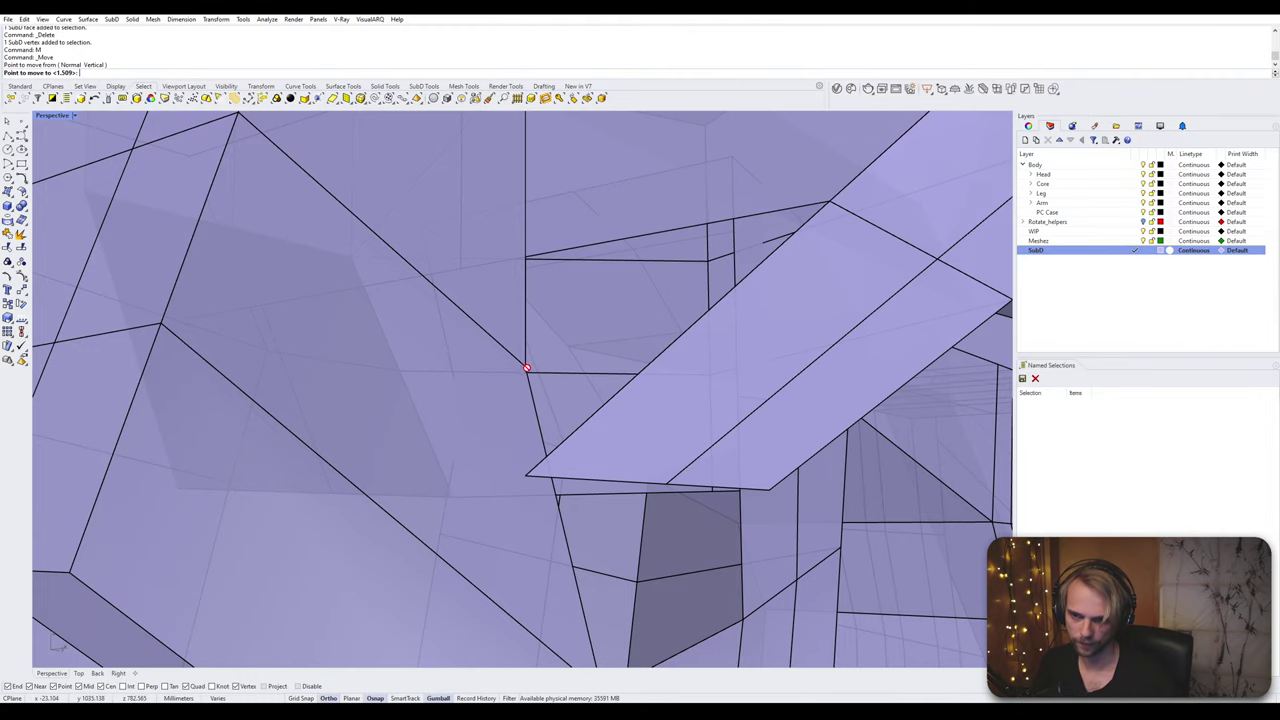
{"action": "left_click", "coordinate": [533, 472]}
{"action": "right_click_drag", "start_coordinate": [548, 469], "coordinate": [623, 437]}
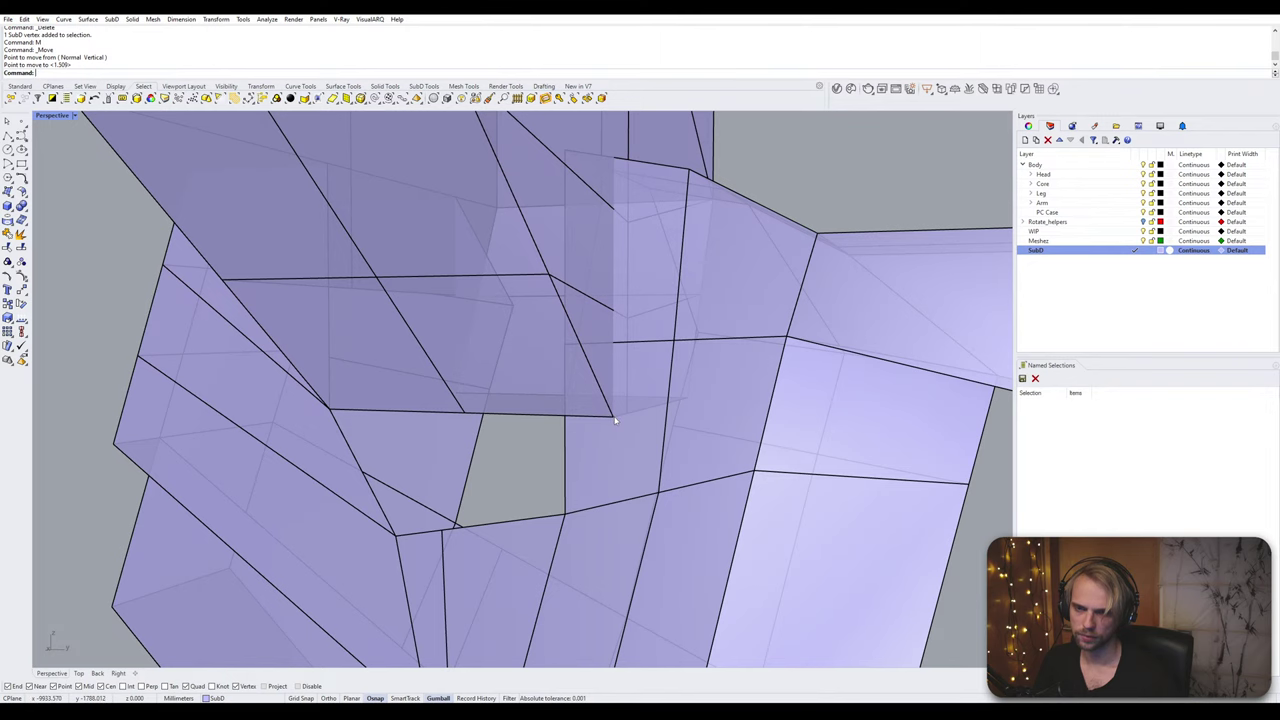
Step: Inspect the joint, selecting and clearing vertices and edges around the gap corner
{"action": "left_click", "coordinate": [614, 418]}
{"action": "scroll", "coordinate": [596, 405], "scroll_direction": "down", "scroll_amount": 4}
{"action": "right_click_drag", "start_coordinate": [596, 395], "coordinate": [555, 405]}
{"action": "key", "text": "Escape"}
{"action": "scroll", "coordinate": [535, 405], "scroll_direction": "up", "scroll_amount": 5}
{"action": "left_click", "coordinate": [535, 405]}
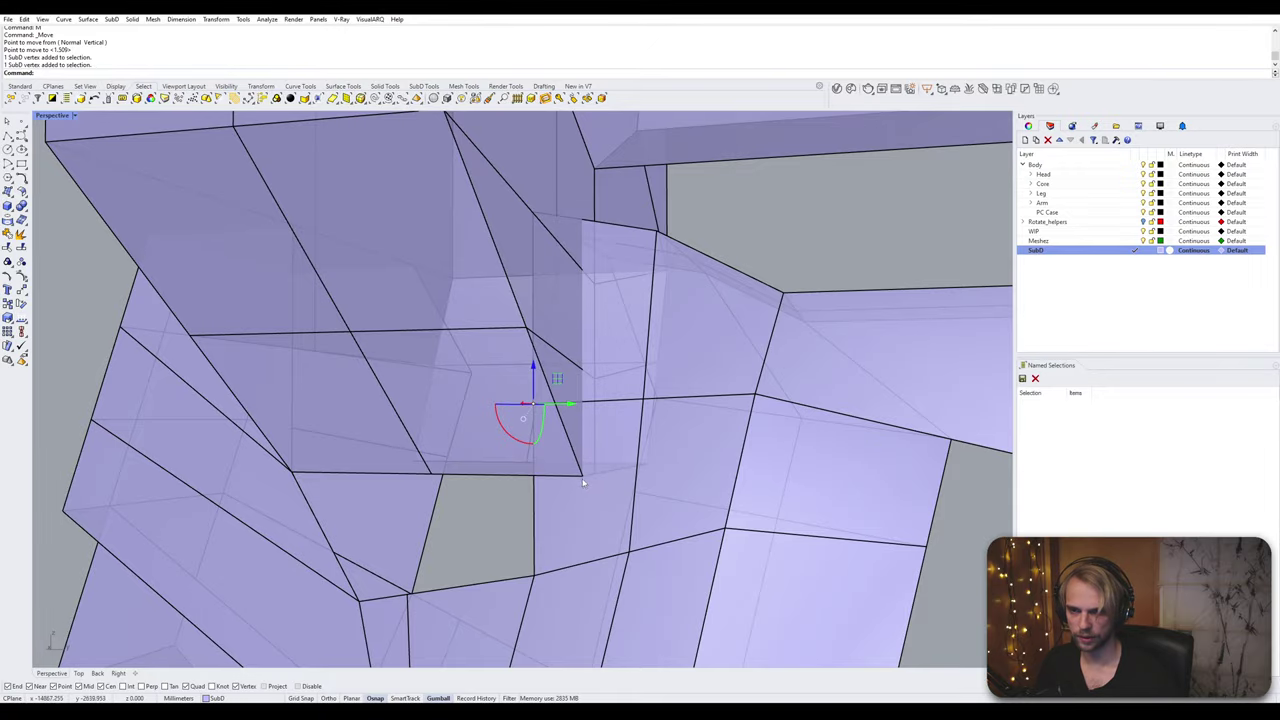
{"action": "mouse_move", "coordinate": [583, 483]}
{"action": "right_mouse_down"}
{"action": "mouse_move", "coordinate": [490, 432]}
{"action": "mouse_move", "coordinate": [578, 508]}
{"action": "right_mouse_up"}
{"action": "left_click", "coordinate": [580, 517]}
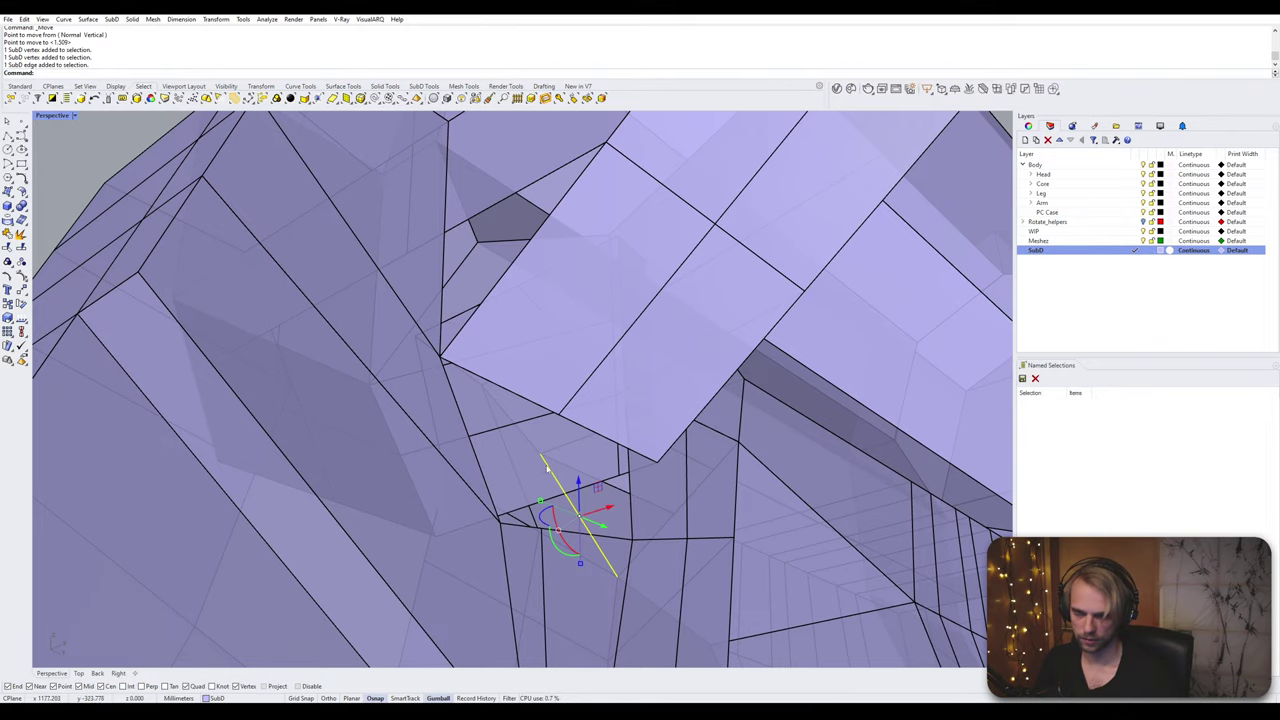
{"action": "key", "text": "Escape"}
Step: Delete another junction face and the triangular face beside it
{"action": "left_click", "coordinate": [550, 440]}
{"action": "key", "text": "Delete"}
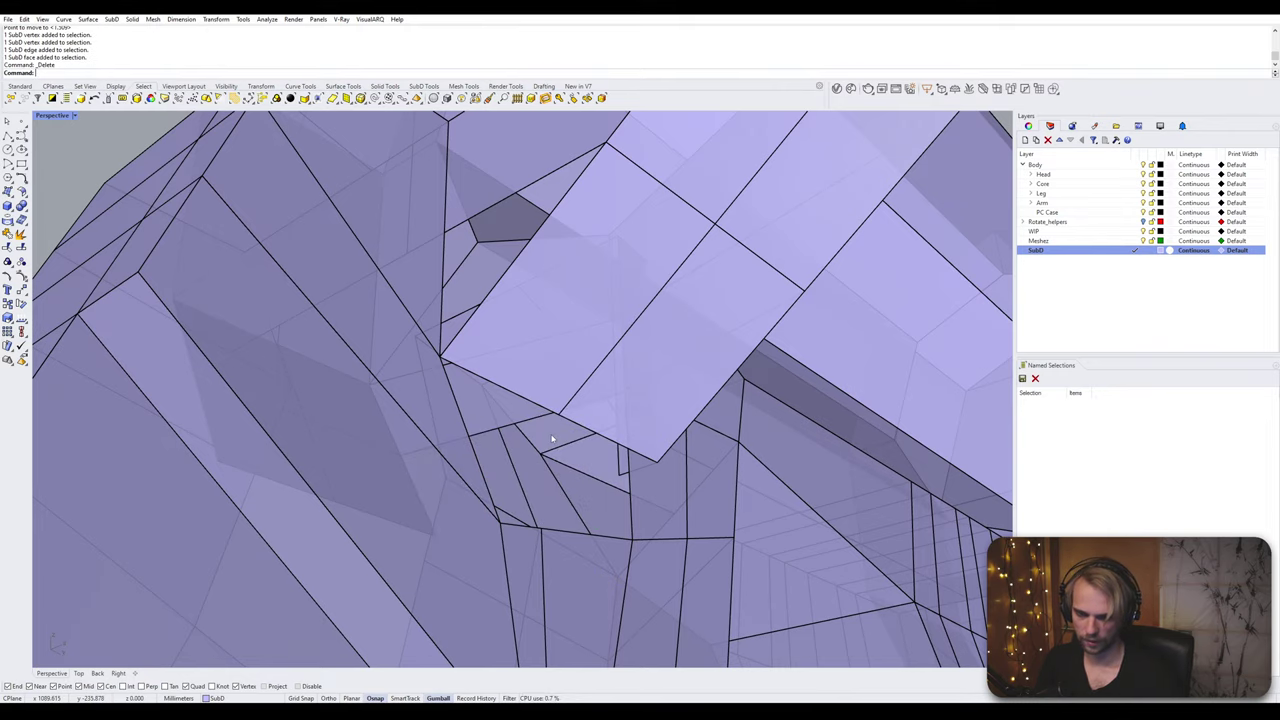
{"action": "right_click_drag", "start_coordinate": [550, 440], "coordinate": [508, 440]}
{"action": "left_click", "coordinate": [394, 367]}
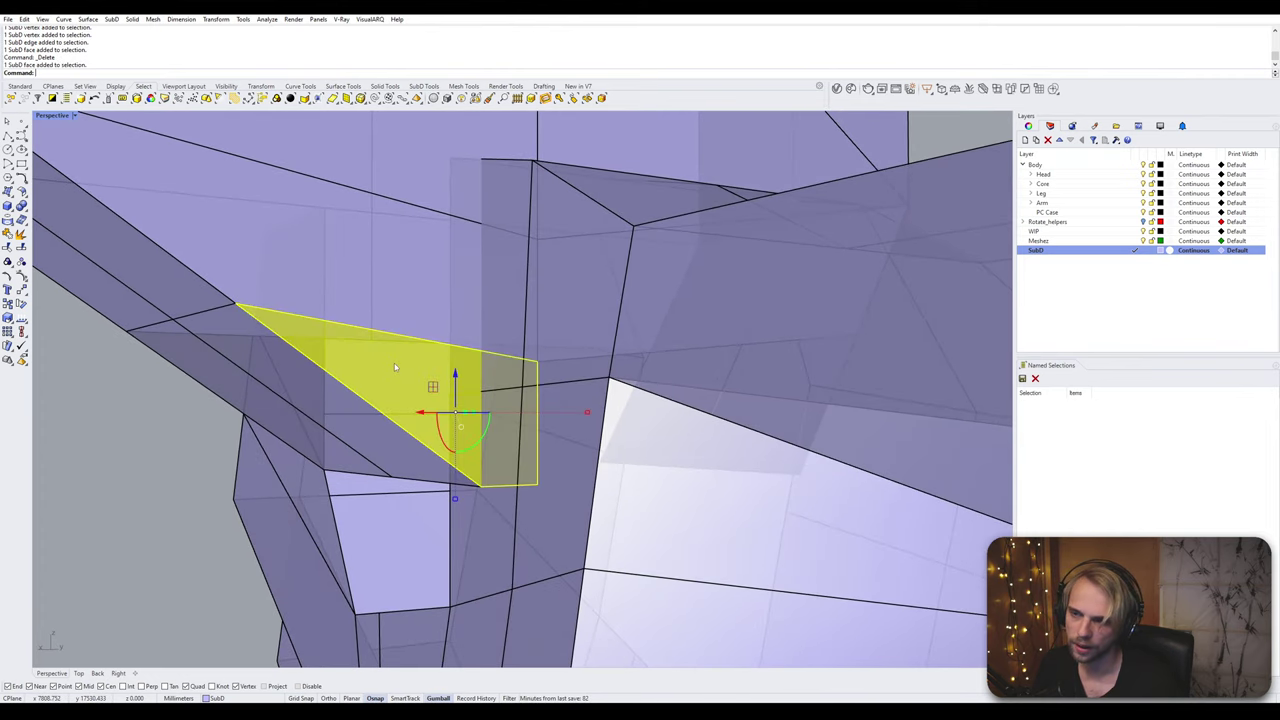
{"action": "key", "text": "Delete"}
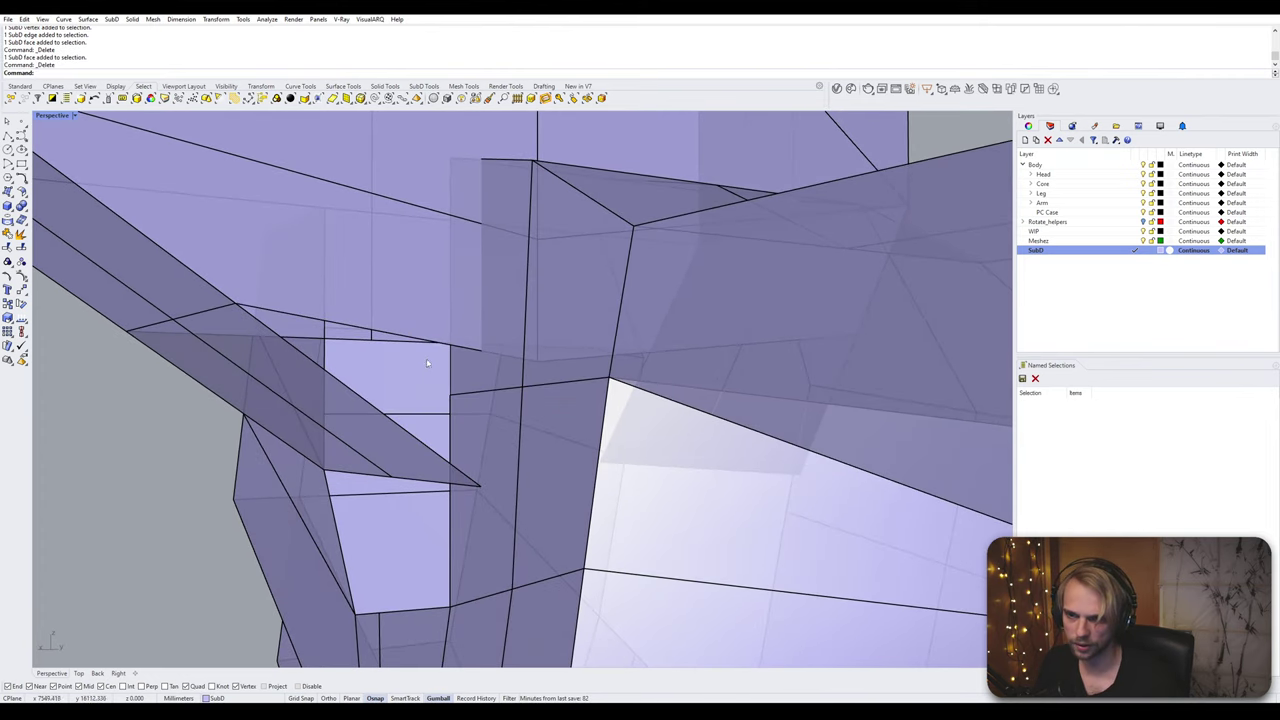
{"action": "right_click_drag", "start_coordinate": [426, 358], "coordinate": [464, 337]}
Step: Stitch the two corner vertices together at the junction
{"action": "left_click", "coordinate": [474, 378]}
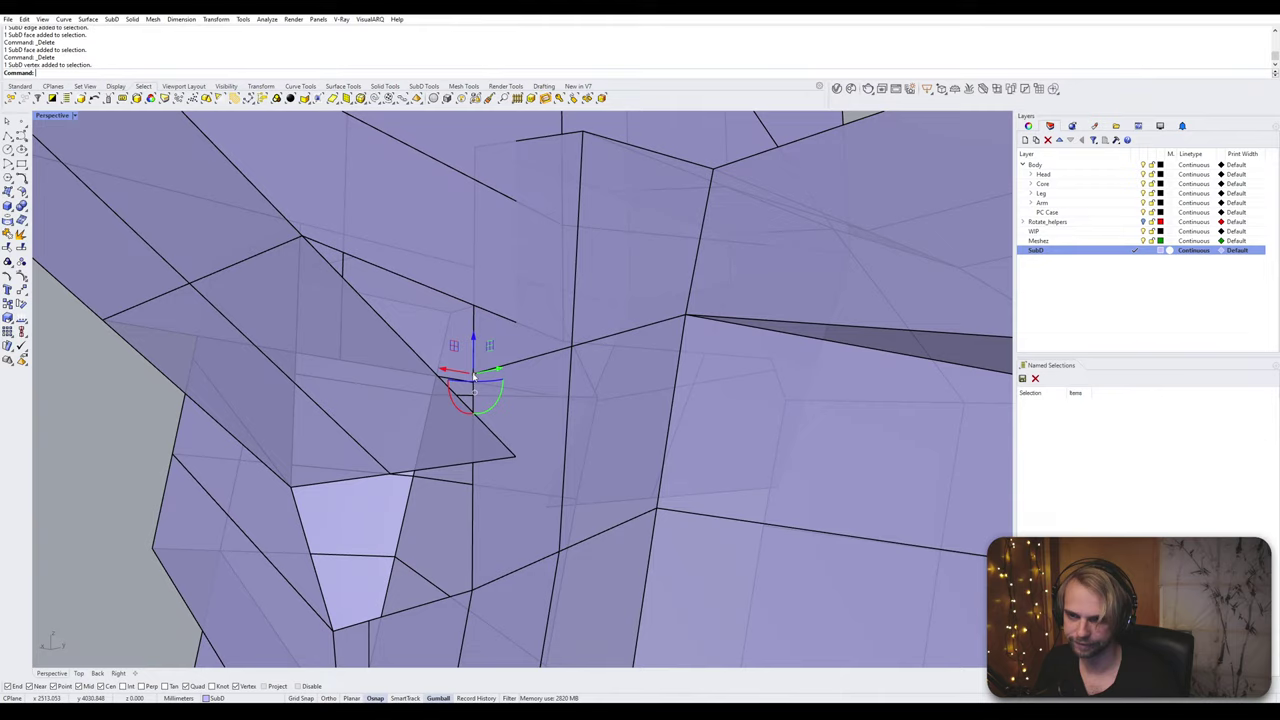
{"action": "left_click", "coordinate": [516, 458], "text": "shift"}
{"action": "key", "text": "Return"}
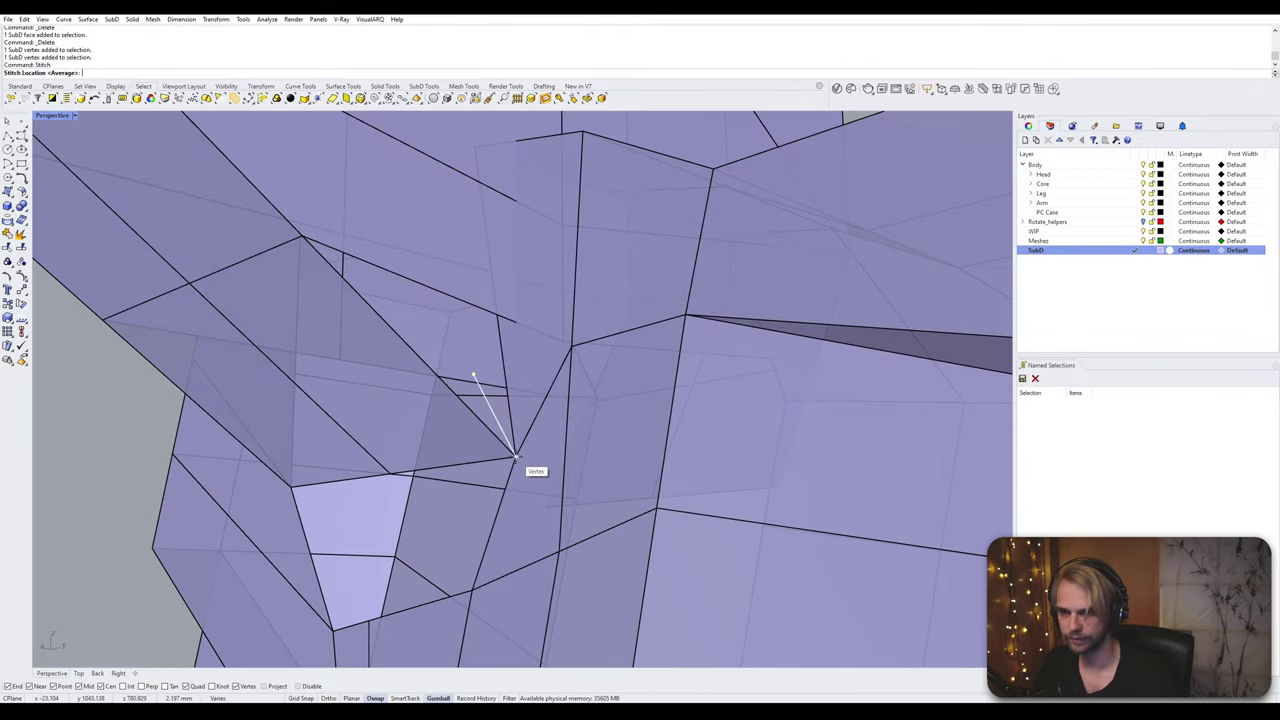
{"action": "right_click_drag", "start_coordinate": [520, 462], "coordinate": [500, 400]}
Step: Select the four open edges across the gap and preview a Bridge between them
{"action": "left_click", "coordinate": [500, 398]}
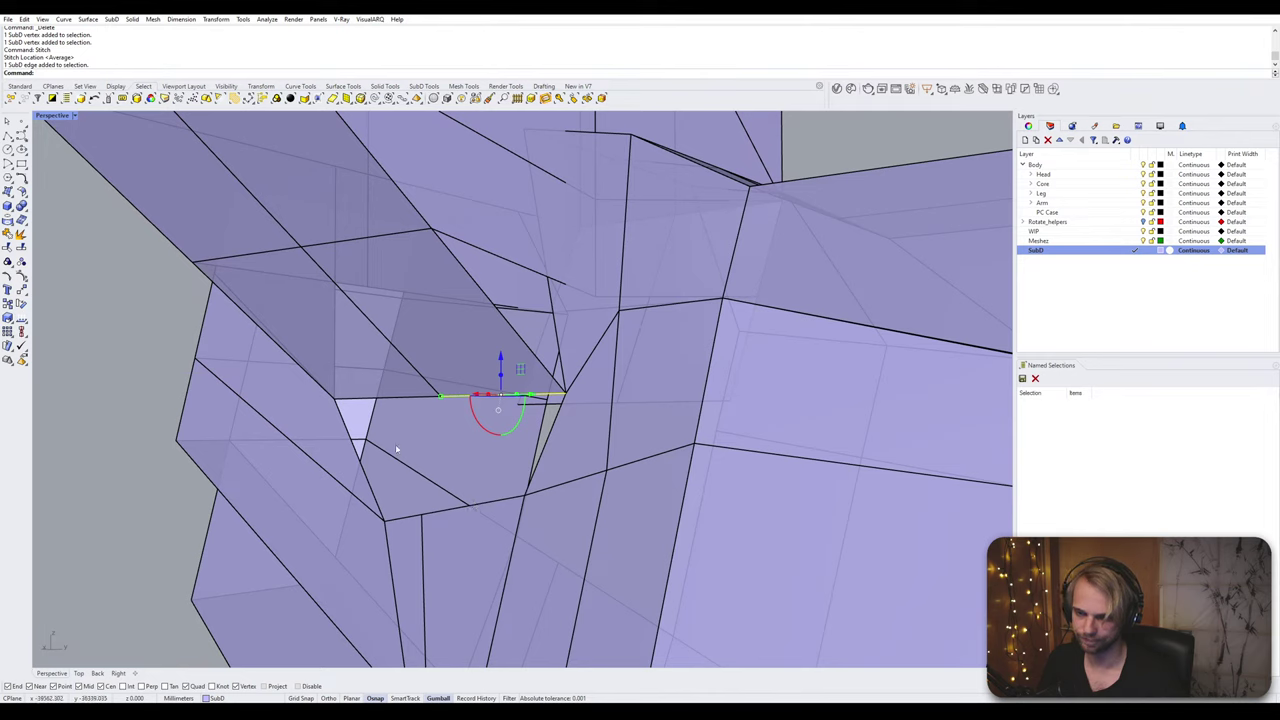
{"action": "left_click", "coordinate": [403, 404], "text": "shift"}
{"action": "left_click", "coordinate": [412, 517], "text": "shift"}
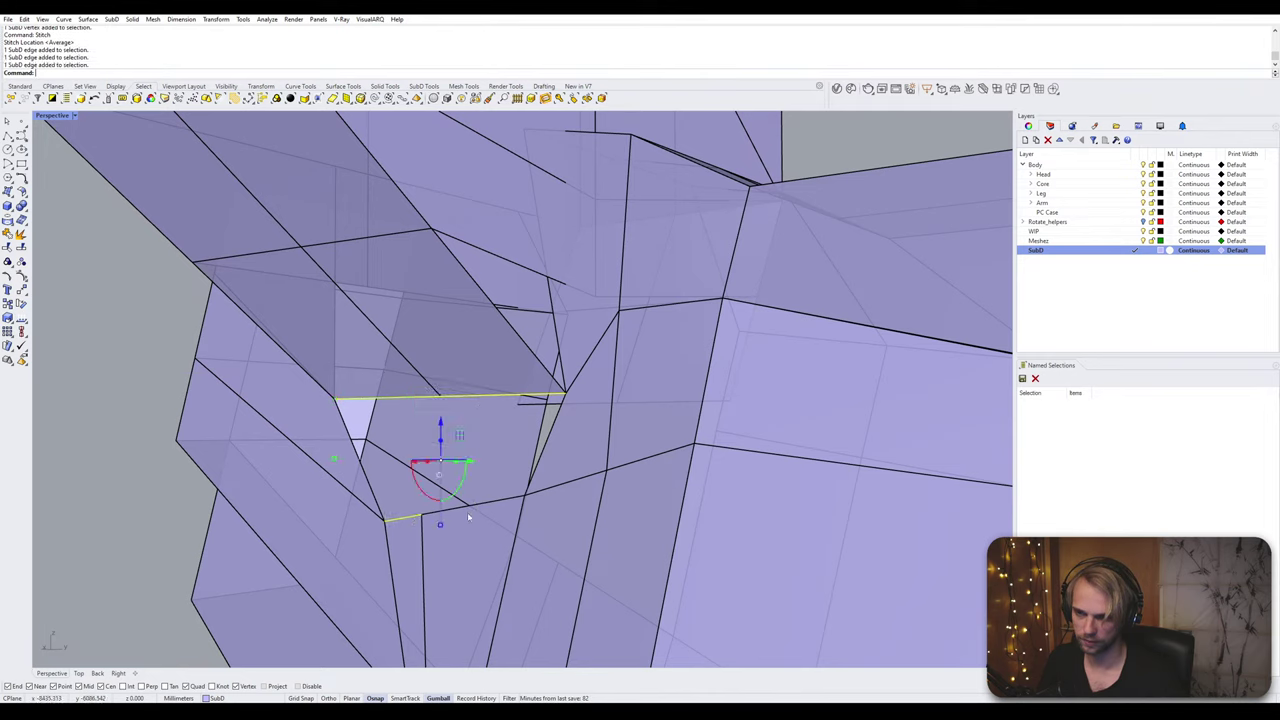
{"action": "left_click", "coordinate": [506, 500], "text": "shift"}
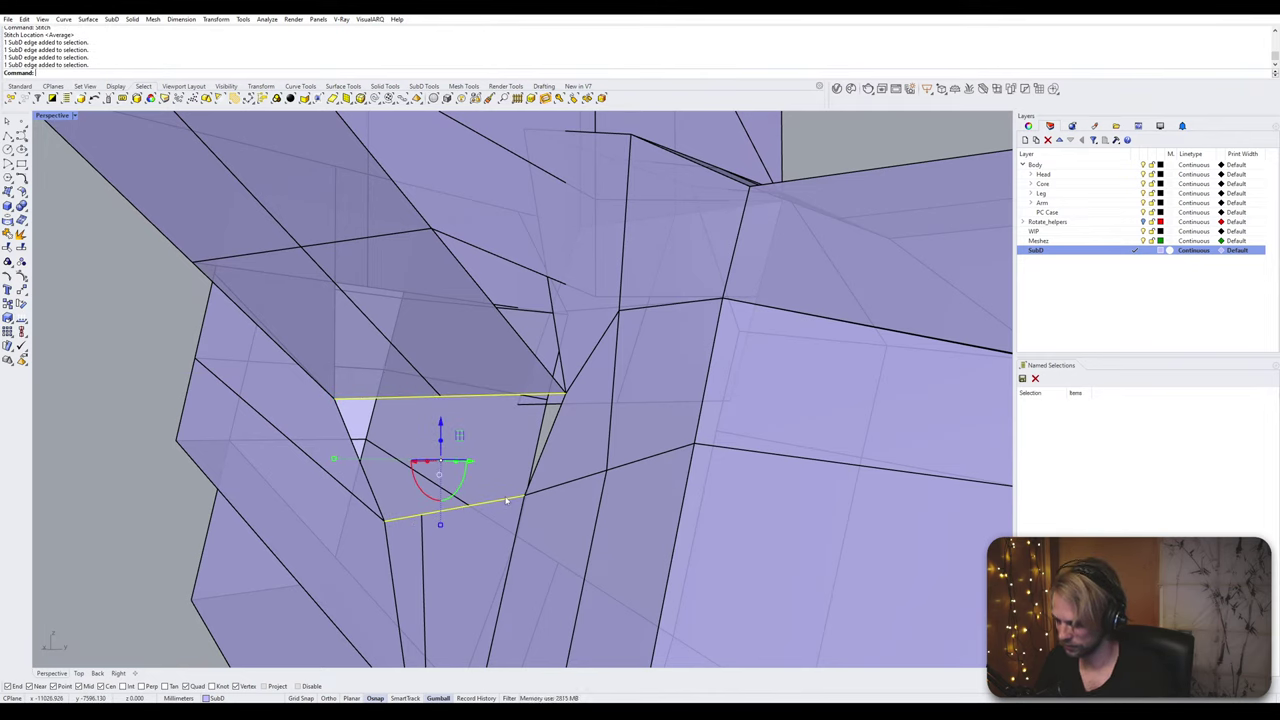
{"action": "key", "text": "Return"}
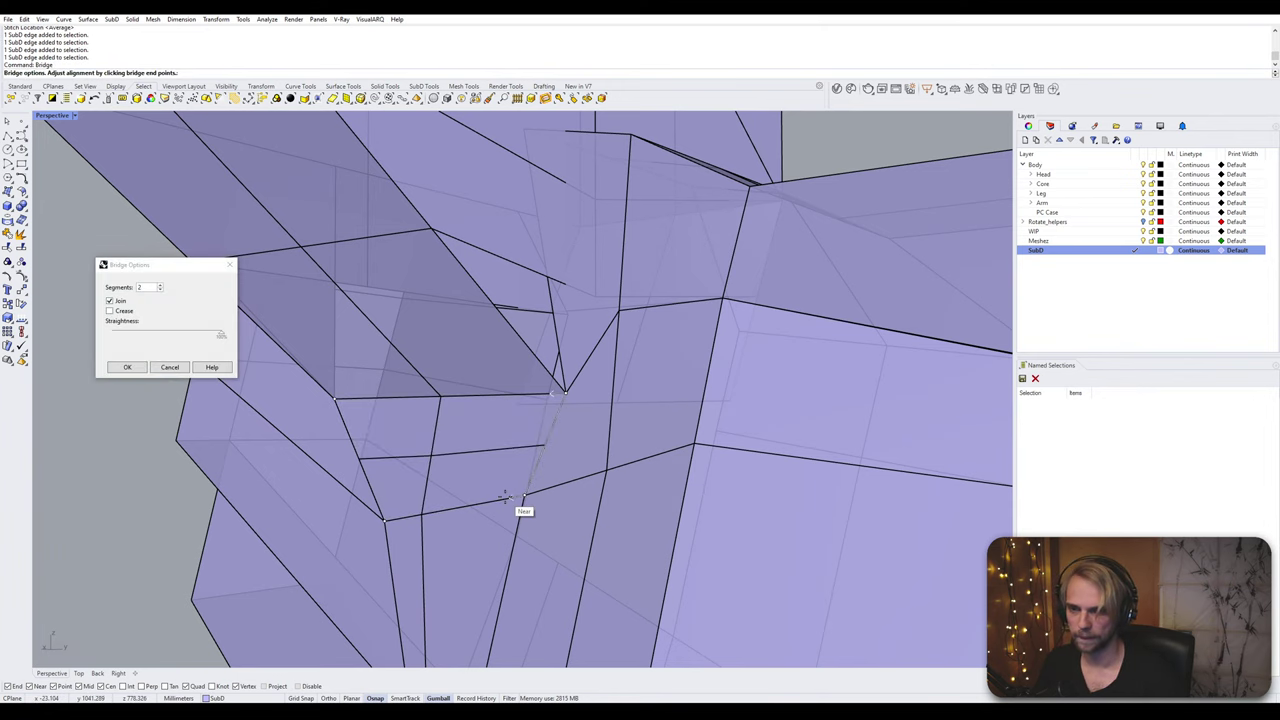
Step: Set the bridge to 1 segment and accept it
{"action": "left_click", "coordinate": [161, 290]}
{"action": "left_click", "coordinate": [127, 367]}
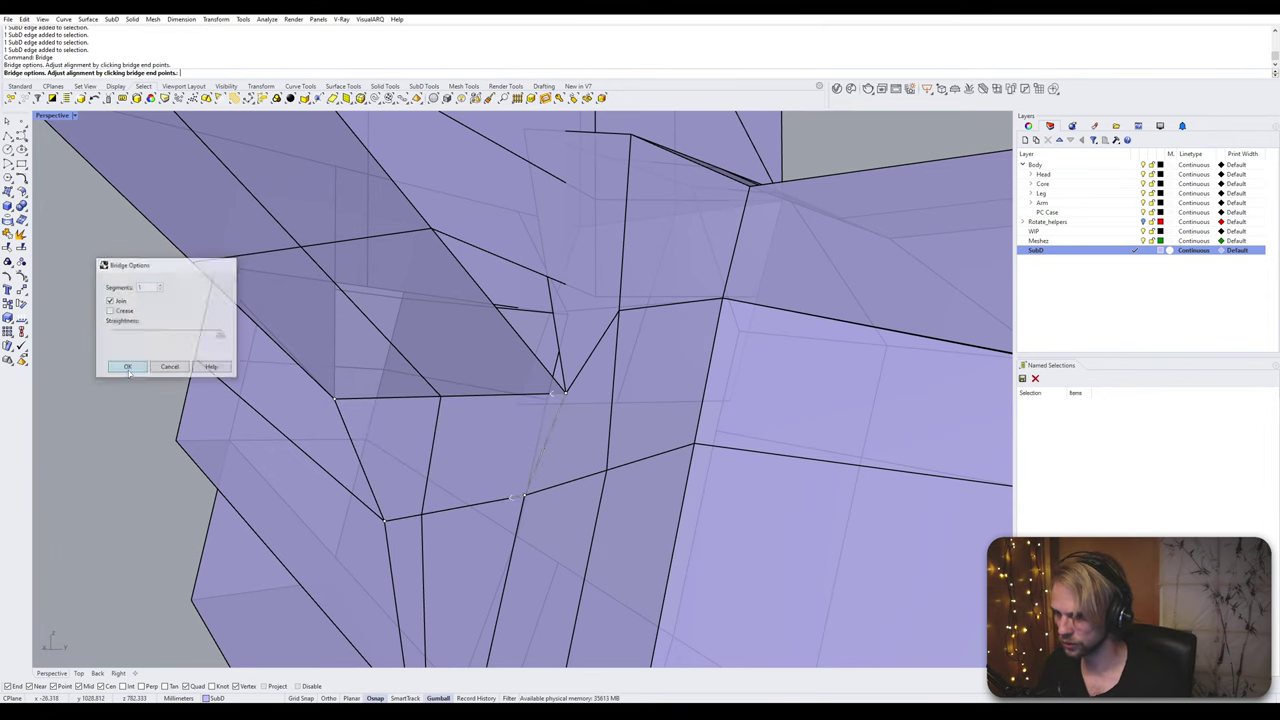
{"action": "scroll", "coordinate": [304, 484], "scroll_direction": "down", "scroll_amount": 5}
{"action": "right_click_drag", "start_coordinate": [306, 484], "coordinate": [356, 450]}
Step: Toggle between smooth and flat SubD display to inspect the new bridge faces
{"action": "key", "text": "Tab"}
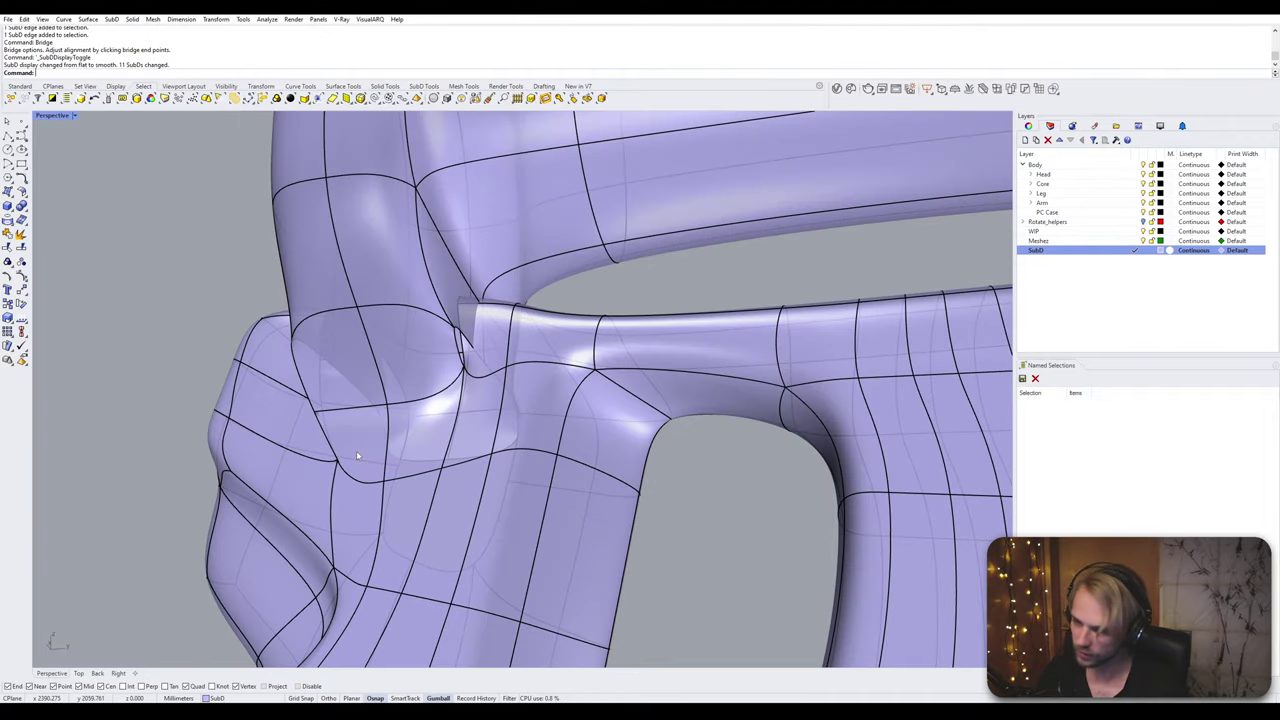
{"action": "key", "text": "Tab"}
{"action": "right_click_drag", "start_coordinate": [380, 408], "coordinate": [502, 440]}
{"action": "scroll", "coordinate": [520, 425], "scroll_direction": "up", "scroll_amount": 3}
{"action": "key", "text": "Tab"}
{"action": "scroll", "coordinate": [526, 439], "scroll_direction": "up", "scroll_amount": 2}
{"action": "key", "text": "Tab"}
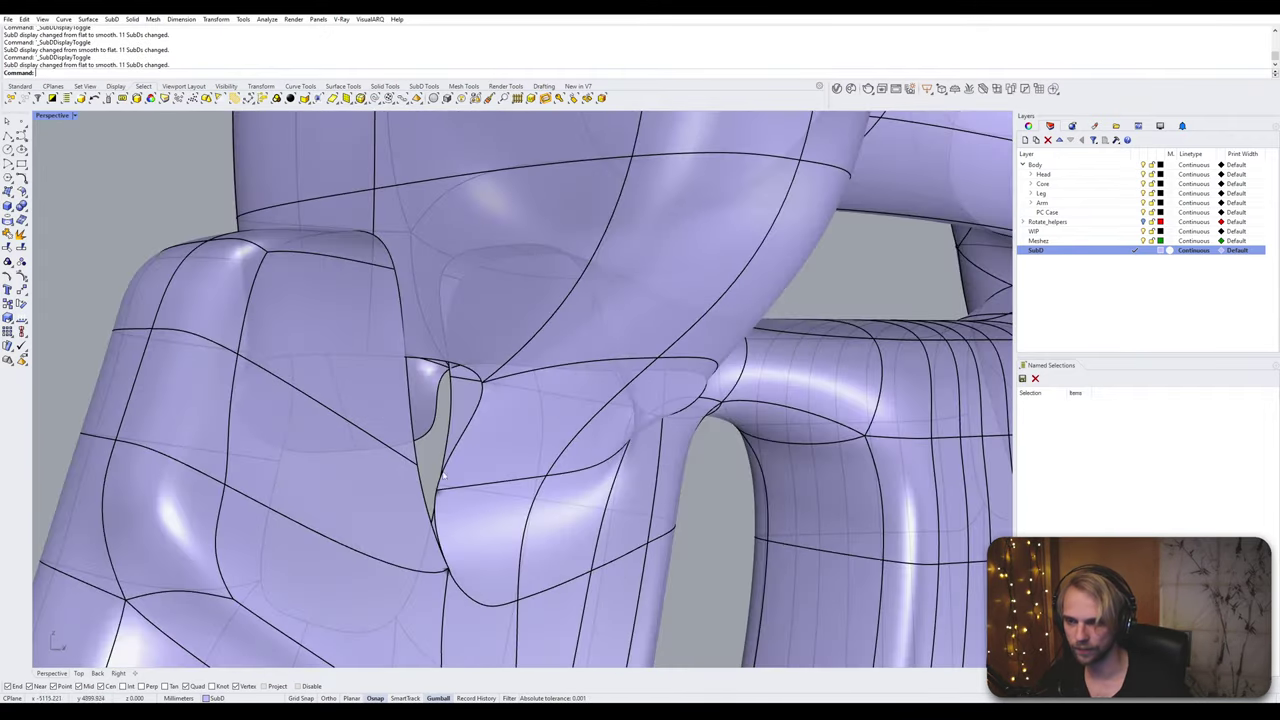
{"action": "scroll", "coordinate": [419, 491], "scroll_direction": "up", "scroll_amount": 2}
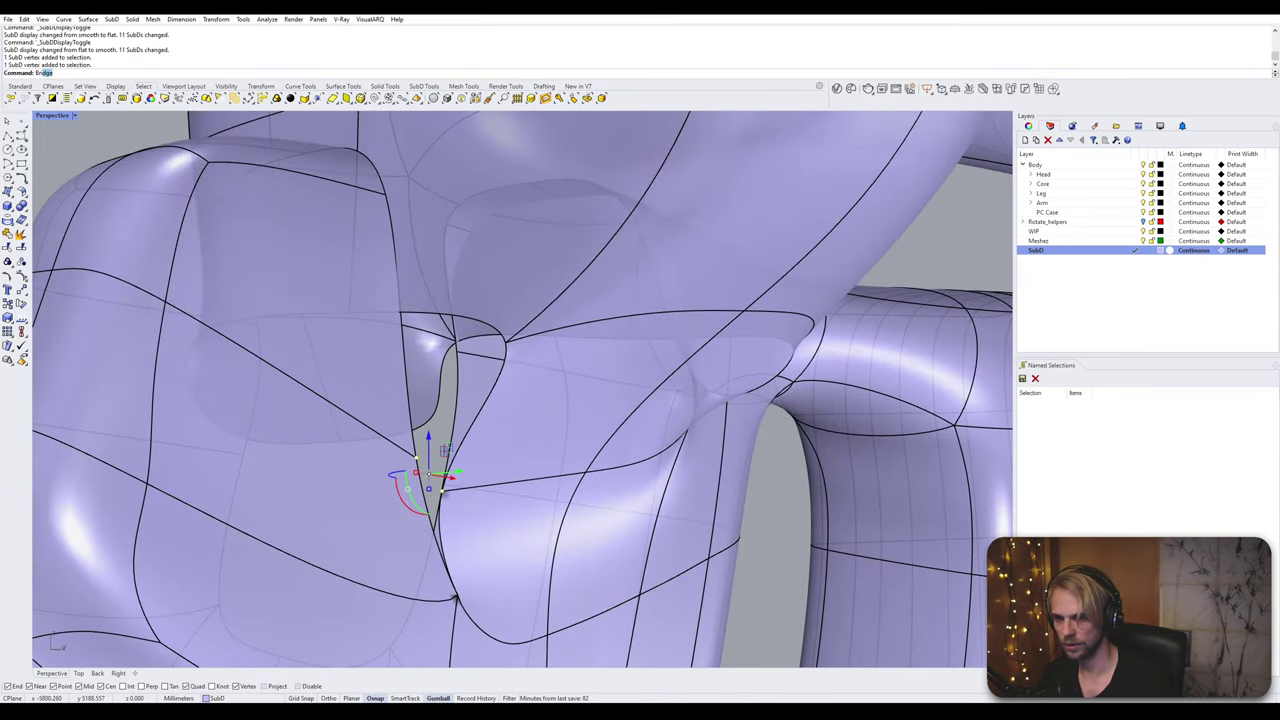
Step: Stitch the two loose corner vertices and return to flat cage display
{"action": "key", "text": "BackSpace"}
{"action": "key", "text": "BackSpace"}
{"action": "key", "text": "BackSpace"}
{"action": "key", "text": "BackSpace"}
{"action": "type", "text": "T"}
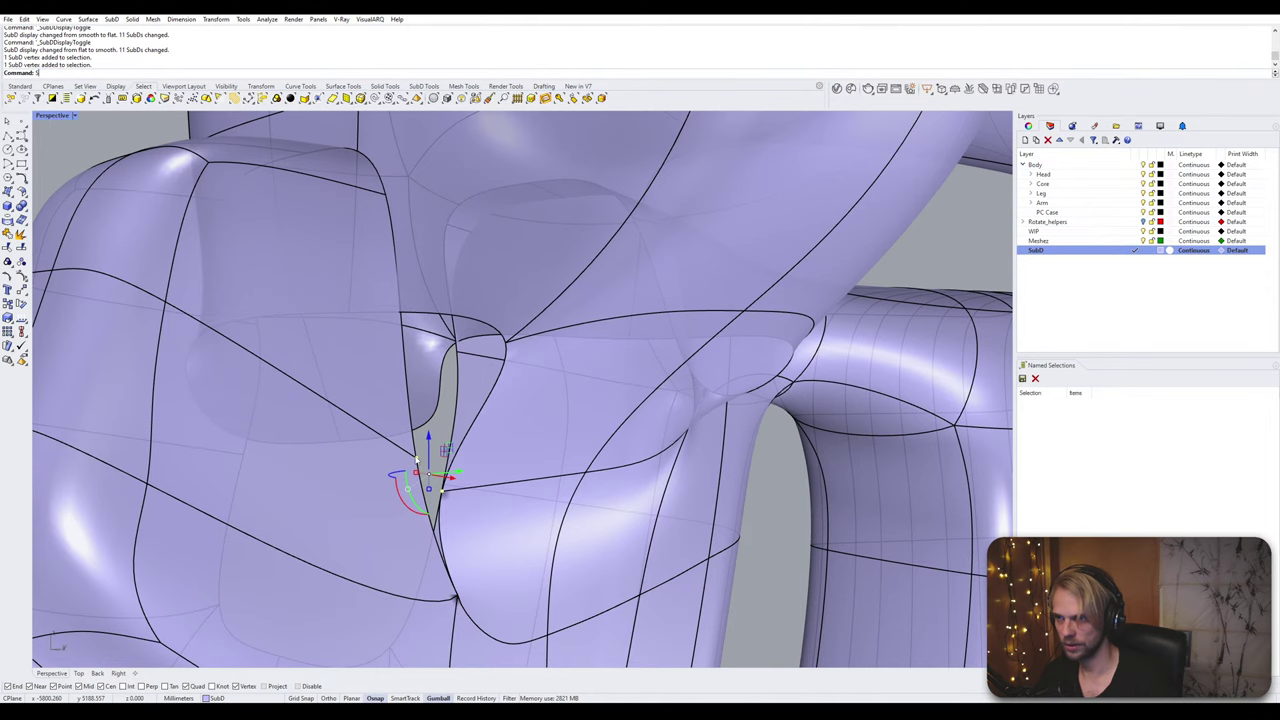
{"action": "key", "text": "Return"}
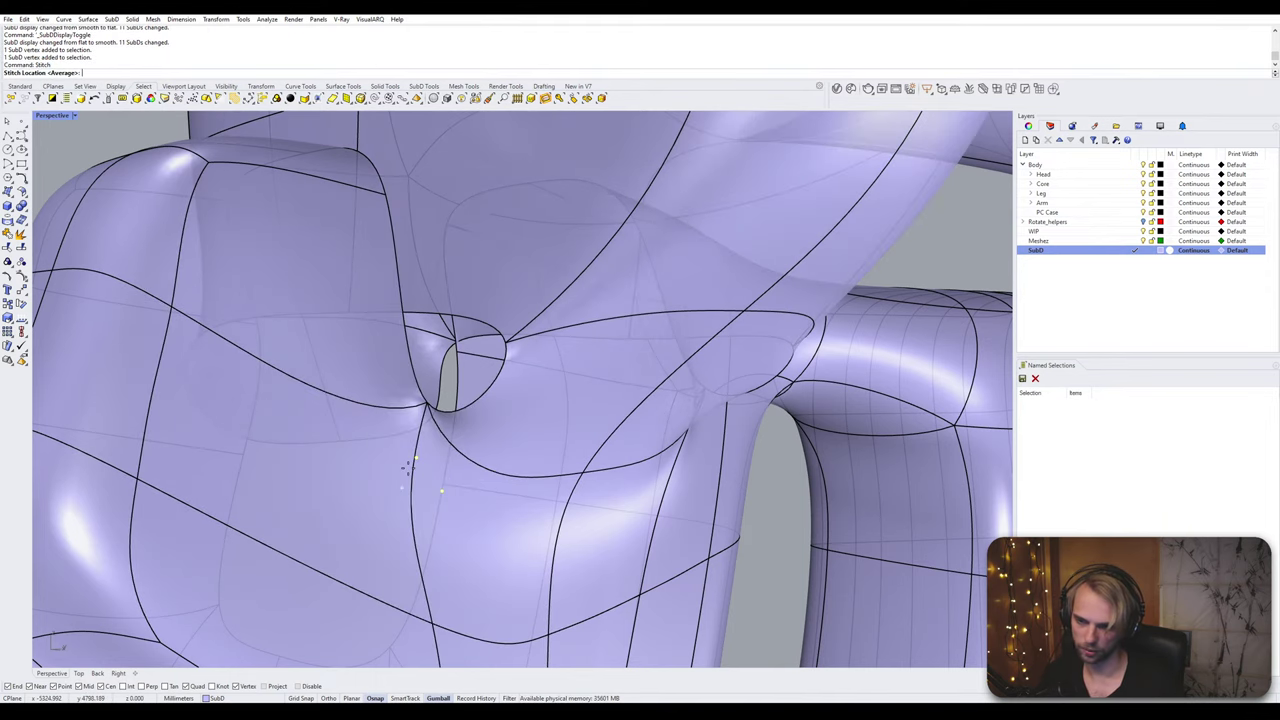
{"action": "key", "text": "Tab"}
{"action": "scroll", "coordinate": [409, 472], "scroll_direction": "down", "scroll_amount": 5}
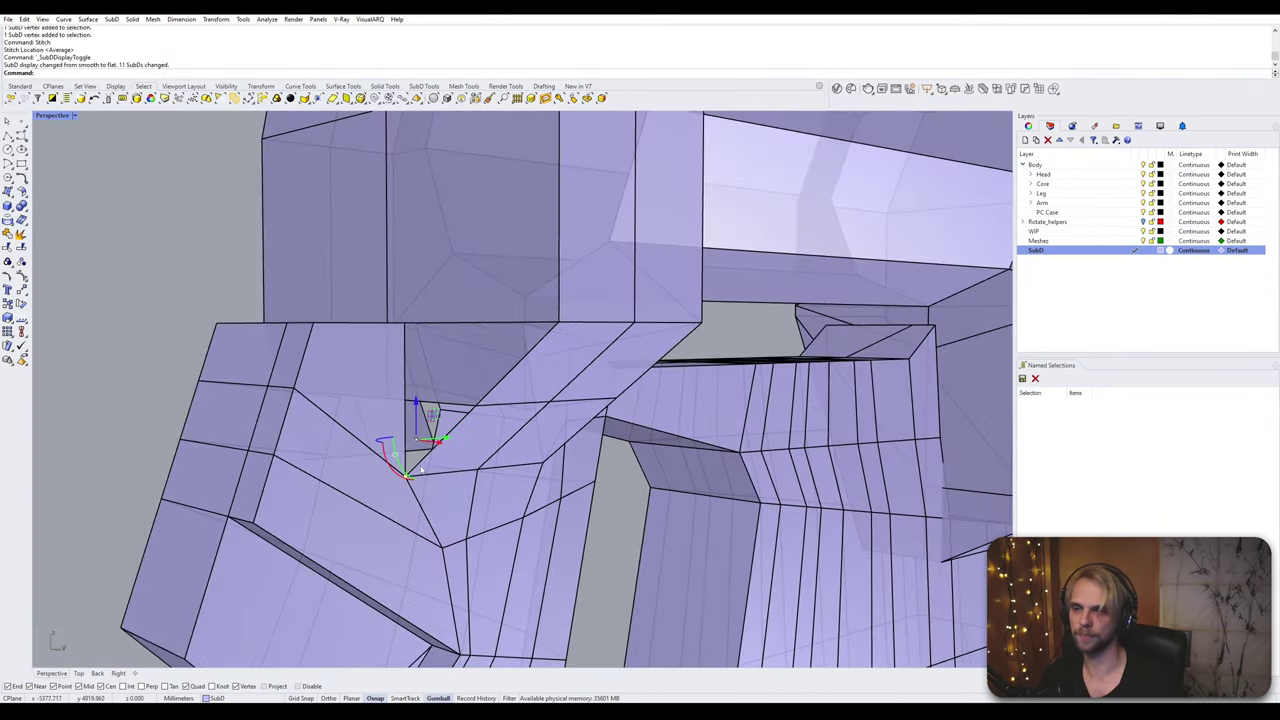
{"action": "right_click_drag", "start_coordinate": [409, 472], "coordinate": [537, 450]}
Step: Clear the selection and switch the viewport to Wireframe, then back to Shaded
{"action": "key", "text": "Escape"}
{"action": "scroll", "coordinate": [590, 405], "scroll_direction": "up", "scroll_amount": 3}
{"action": "scroll", "coordinate": [629, 363], "scroll_direction": "up", "scroll_amount": 6}
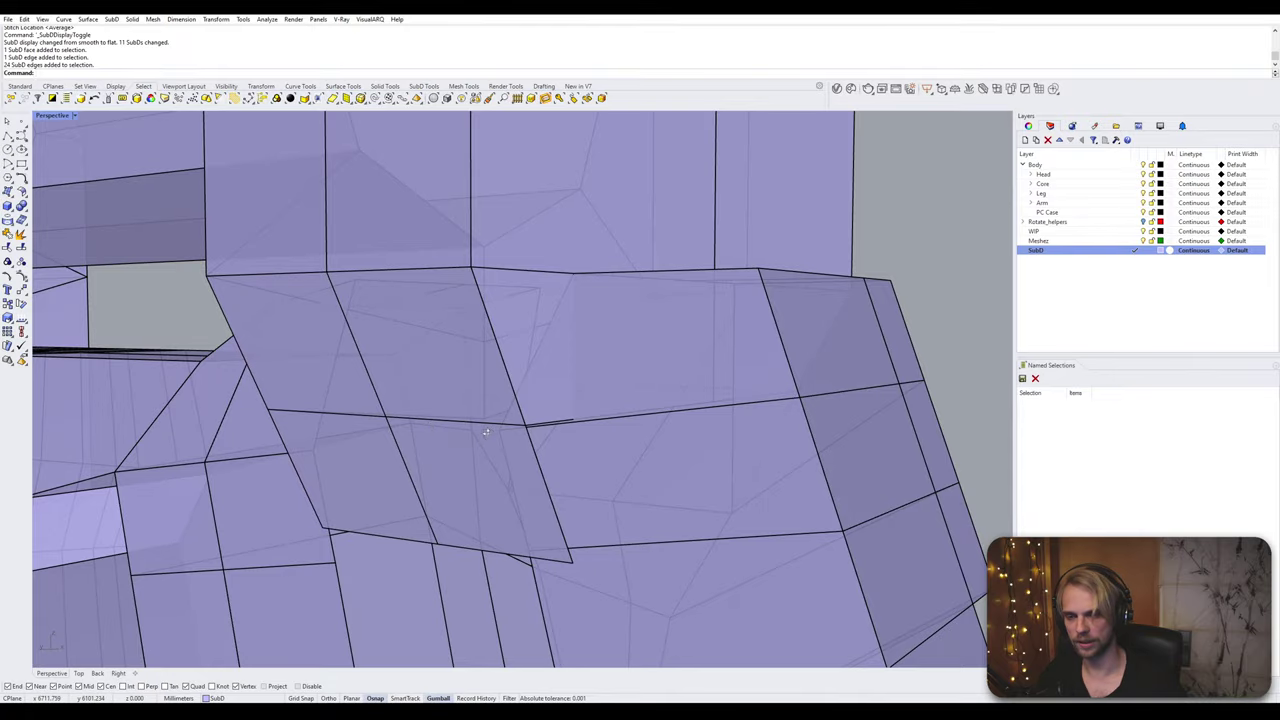
{"action": "right_click_drag", "start_coordinate": [486, 432], "coordinate": [399, 452]}
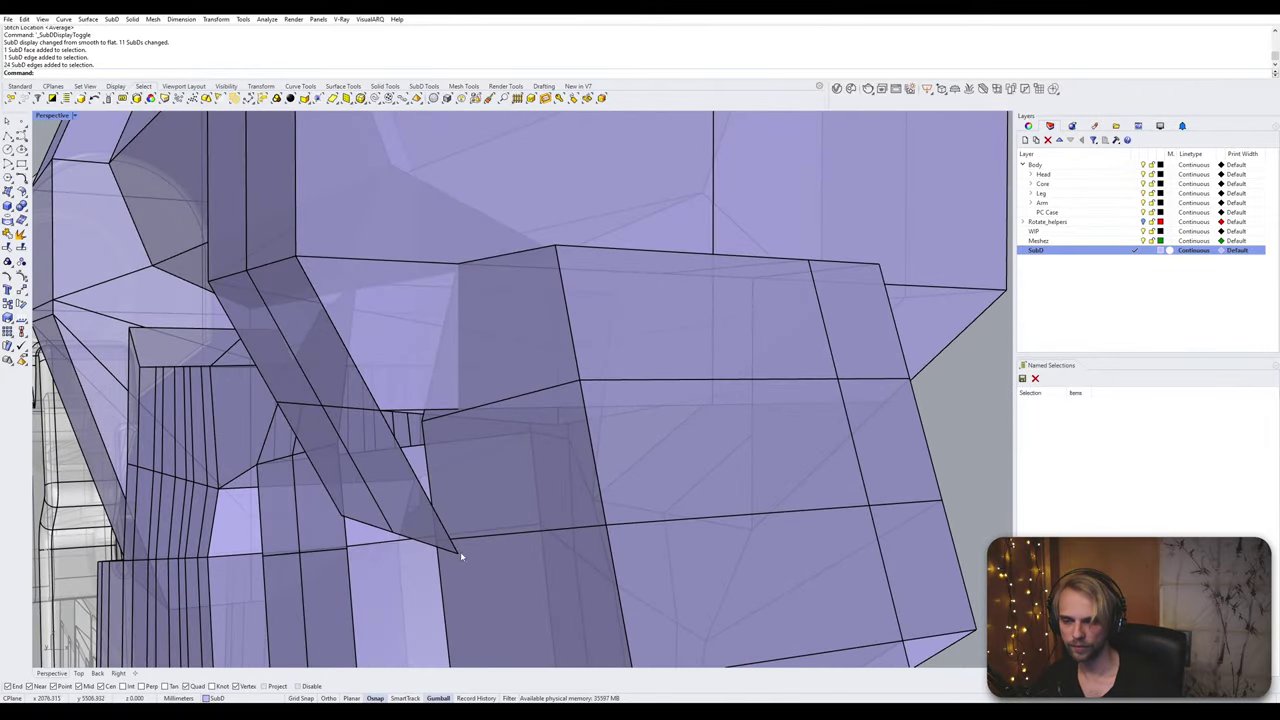
{"action": "scroll", "coordinate": [448, 550], "scroll_direction": "up", "scroll_amount": 2}
{"action": "right_click_drag", "start_coordinate": [437, 545], "coordinate": [475, 528]}
{"action": "left_click", "coordinate": [50, 115]}
{"action": "left_click", "coordinate": [63, 152]}
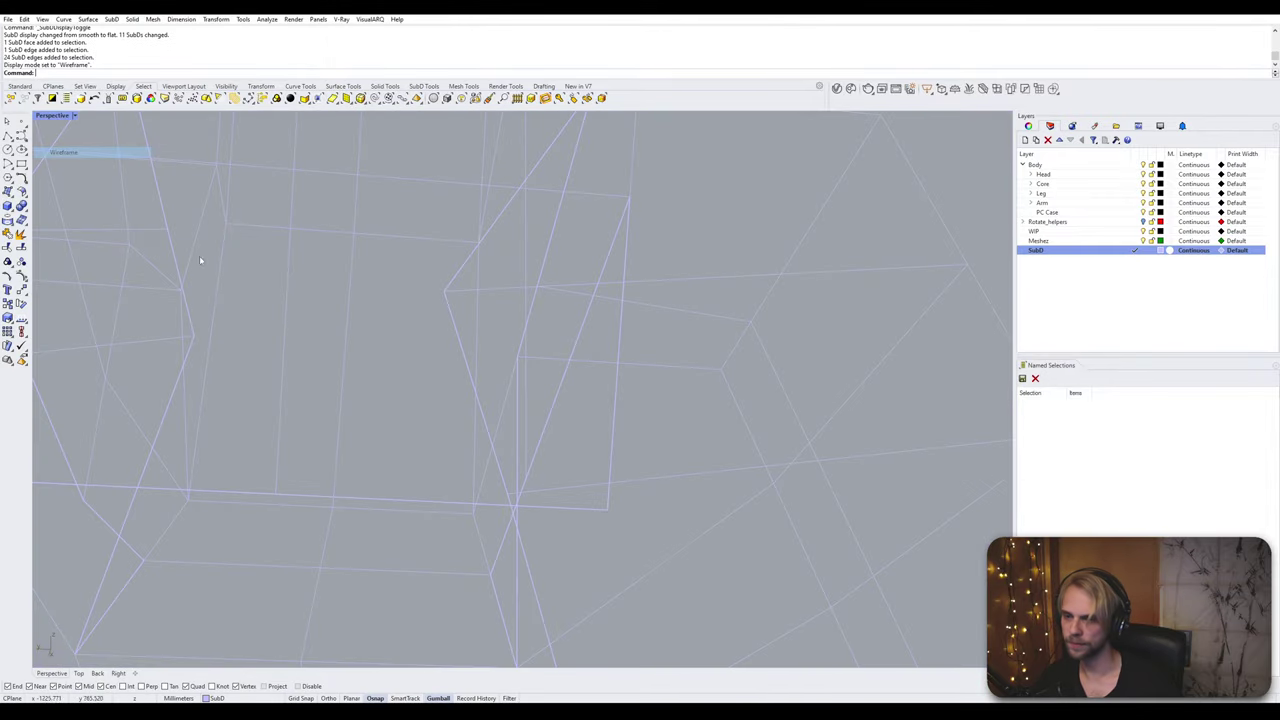
{"action": "right_click", "coordinate": [39, 119]}
{"action": "left_click", "coordinate": [60, 164]}
Step: Move the corner vertex from the edge midpoint onto the snapped target point
{"action": "mouse_move", "coordinate": [390, 585]}
{"action": "right_mouse_down"}
{"action": "mouse_move", "coordinate": [400, 598]}
{"action": "mouse_move", "coordinate": [497, 532]}
{"action": "mouse_move", "coordinate": [469, 398]}
{"action": "right_mouse_up"}
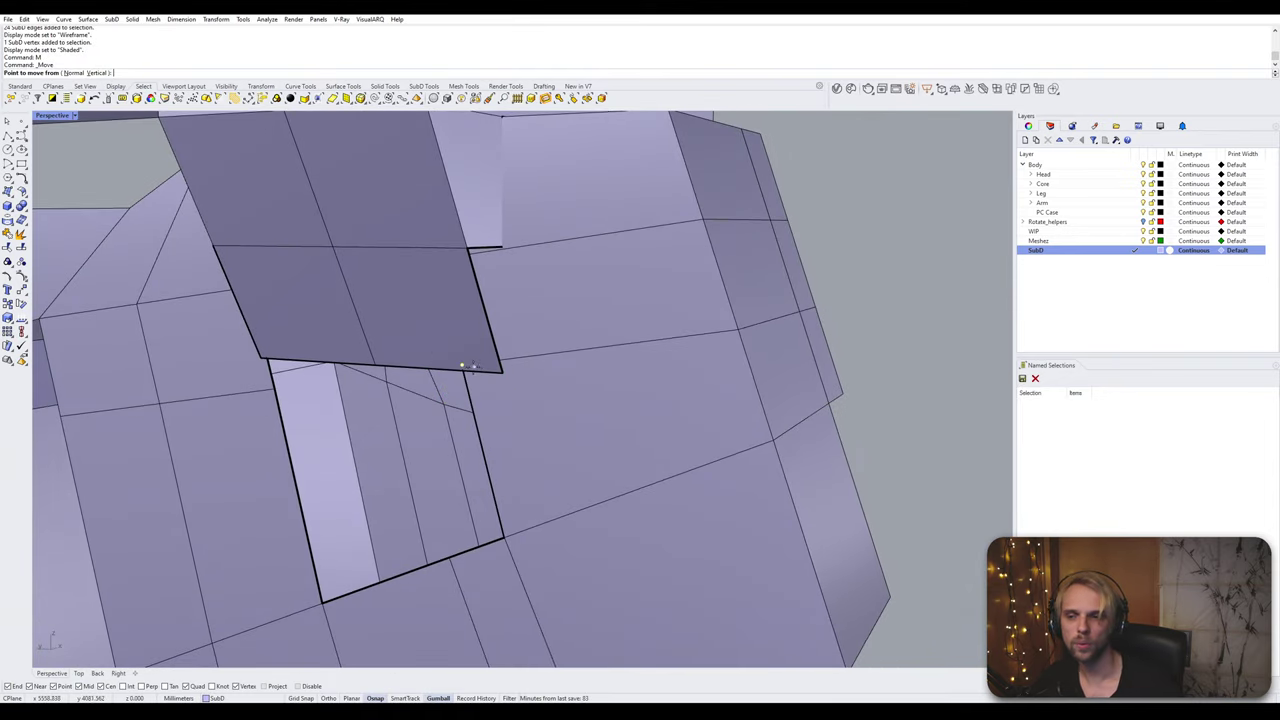
{"action": "right_click_drag", "start_coordinate": [462, 366], "coordinate": [473, 416]}
{"action": "left_click", "coordinate": [474, 417]}
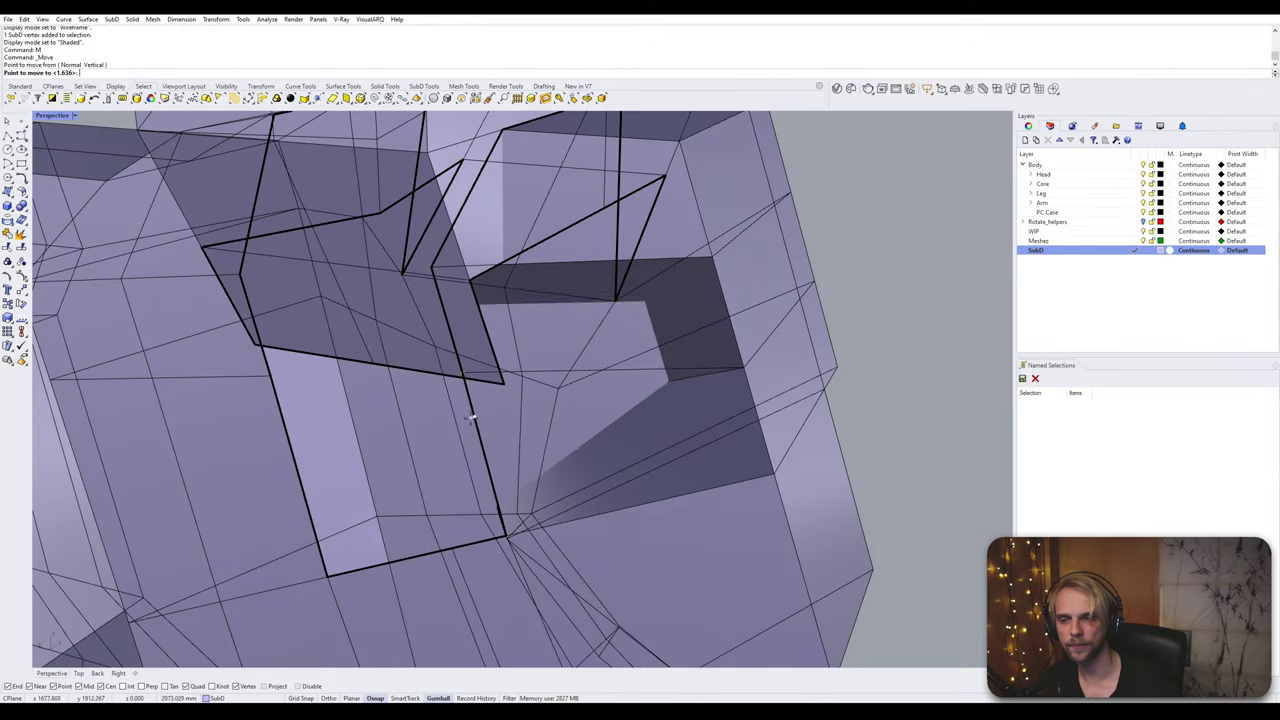
{"action": "left_click", "coordinate": [494, 496]}
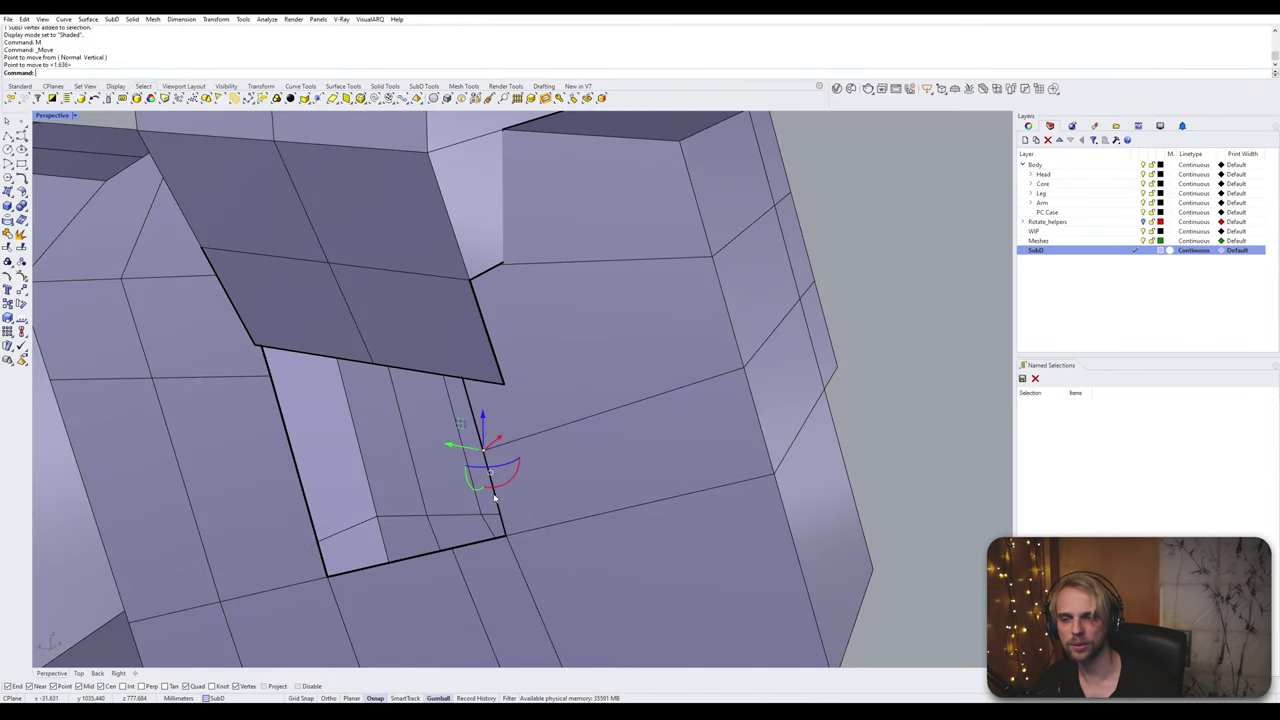
{"action": "key", "text": "Escape"}
{"action": "right_click_drag", "start_coordinate": [529, 475], "coordinate": [436, 264]}
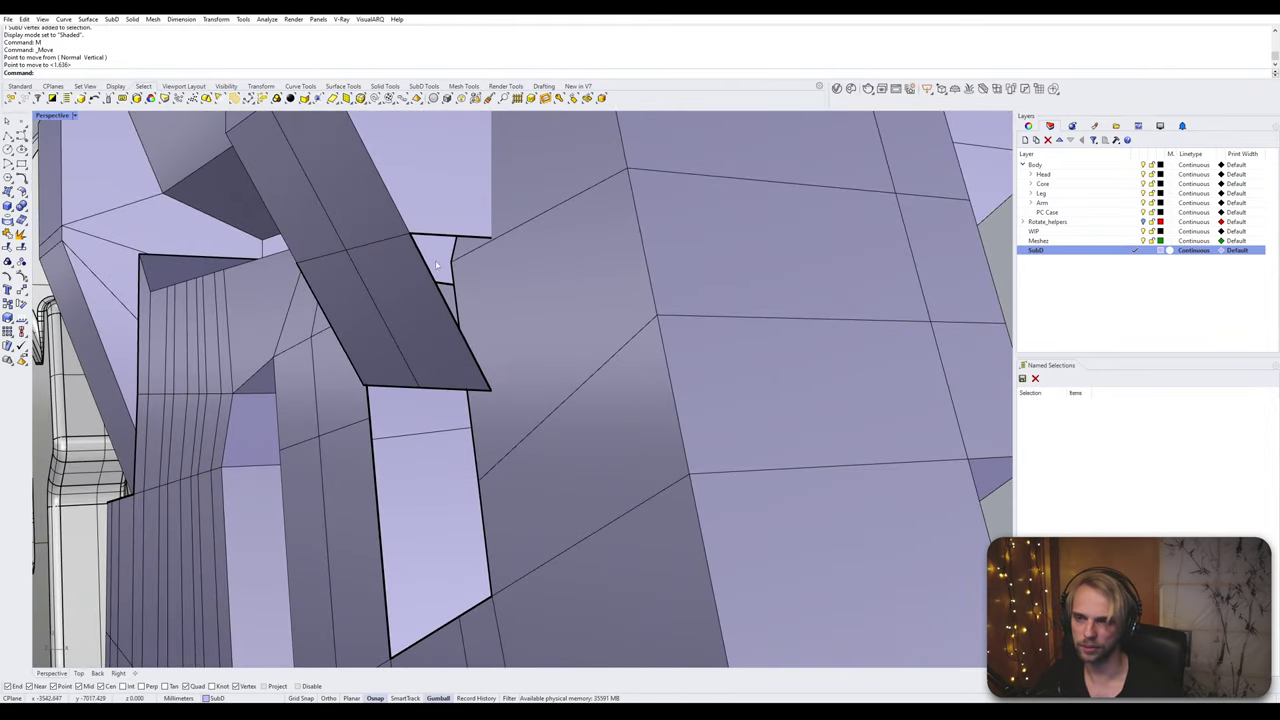
{"action": "left_click", "coordinate": [493, 395], "text": "ctrl+shift"}
{"action": "left_click", "coordinate": [503, 393], "text": "ctrl+shift"}
{"action": "right_click_drag", "start_coordinate": [503, 393], "coordinate": [516, 441]}
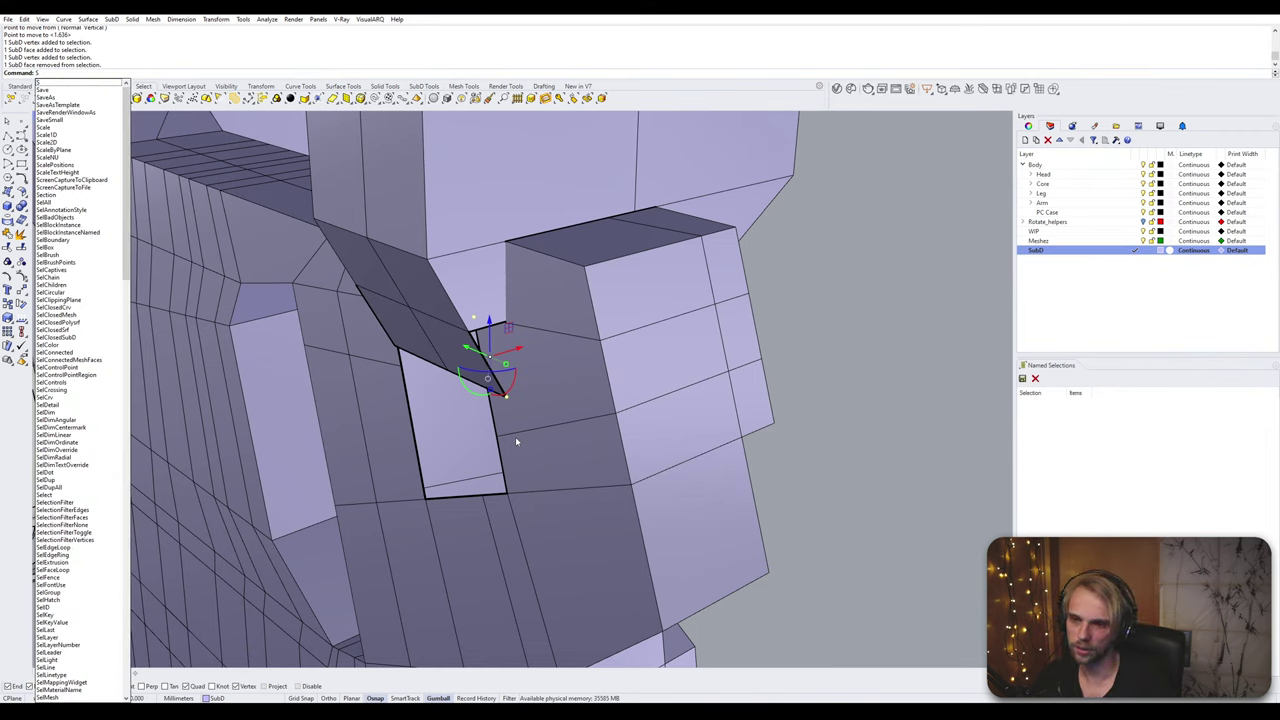
Step: Stitch the two opening-corner vertices at their average location, then select the overlapping face
{"action": "type", "text": "titch"}
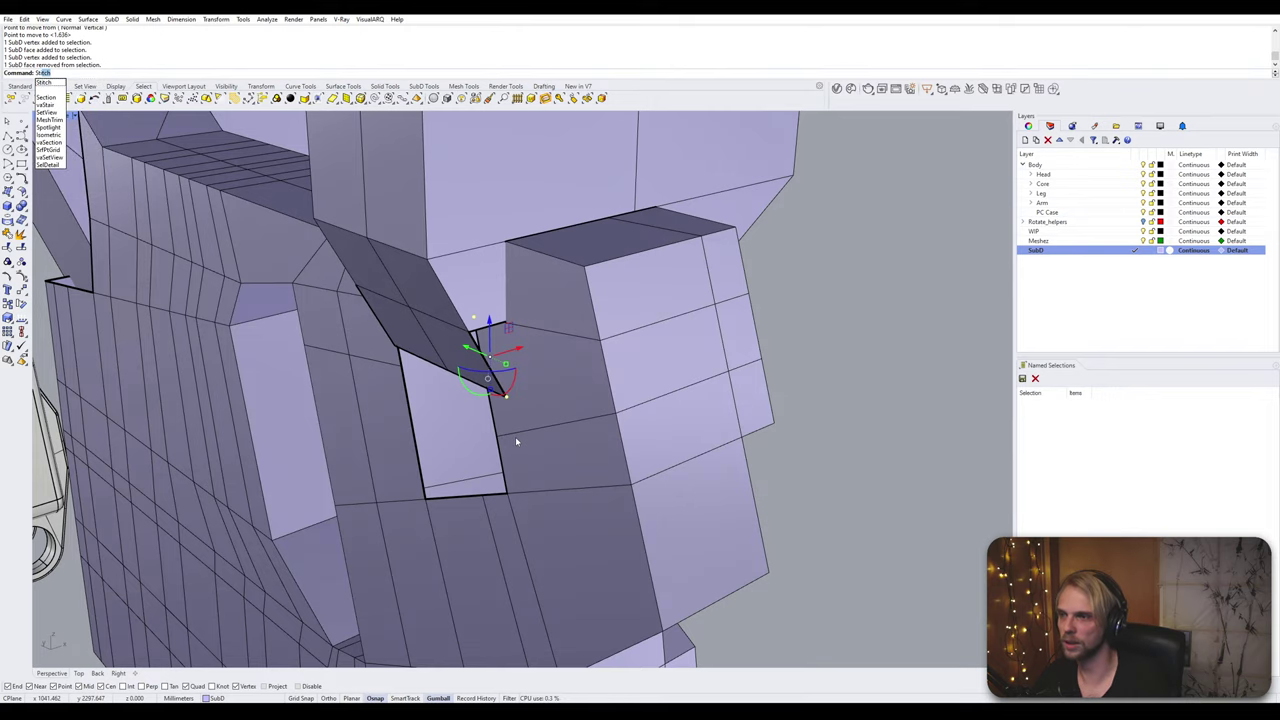
{"action": "key", "text": "Return"}
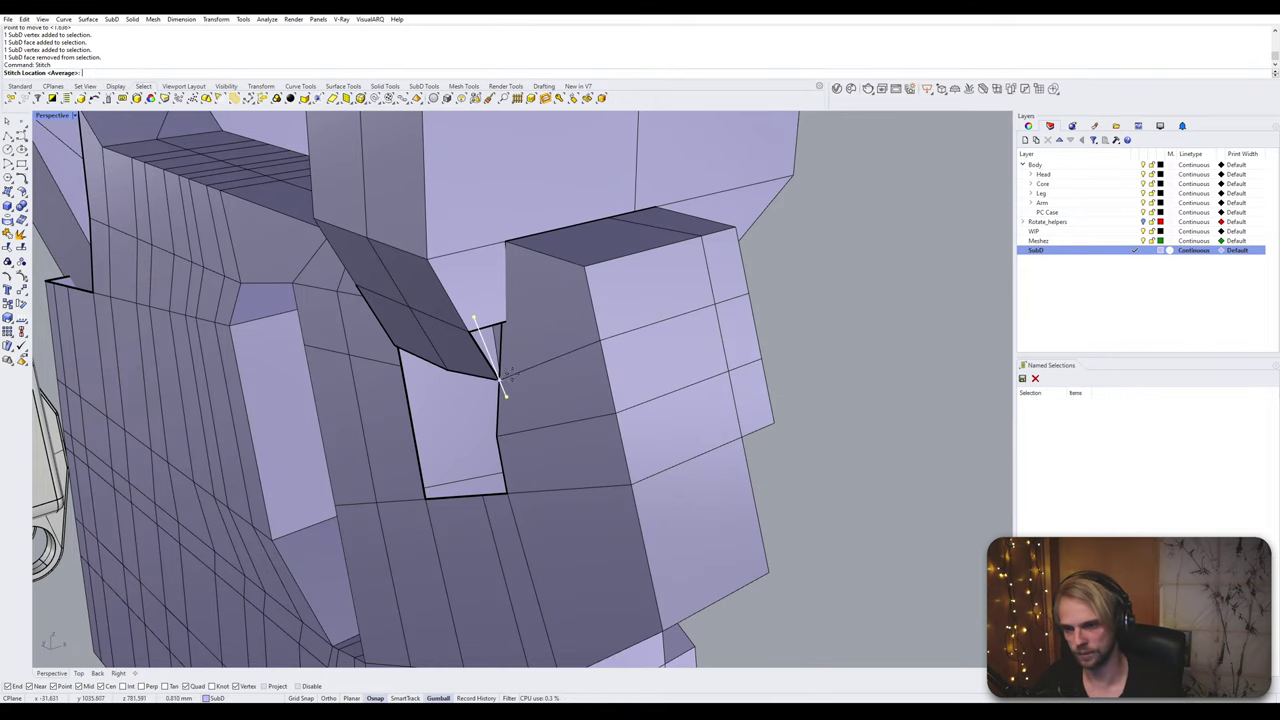
{"action": "right_click_drag", "start_coordinate": [510, 405], "coordinate": [436, 329]}
{"action": "right_click_drag", "start_coordinate": [720, 321], "coordinate": [631, 404]}
{"action": "left_click", "coordinate": [704, 340], "text": "ctrl+shift"}
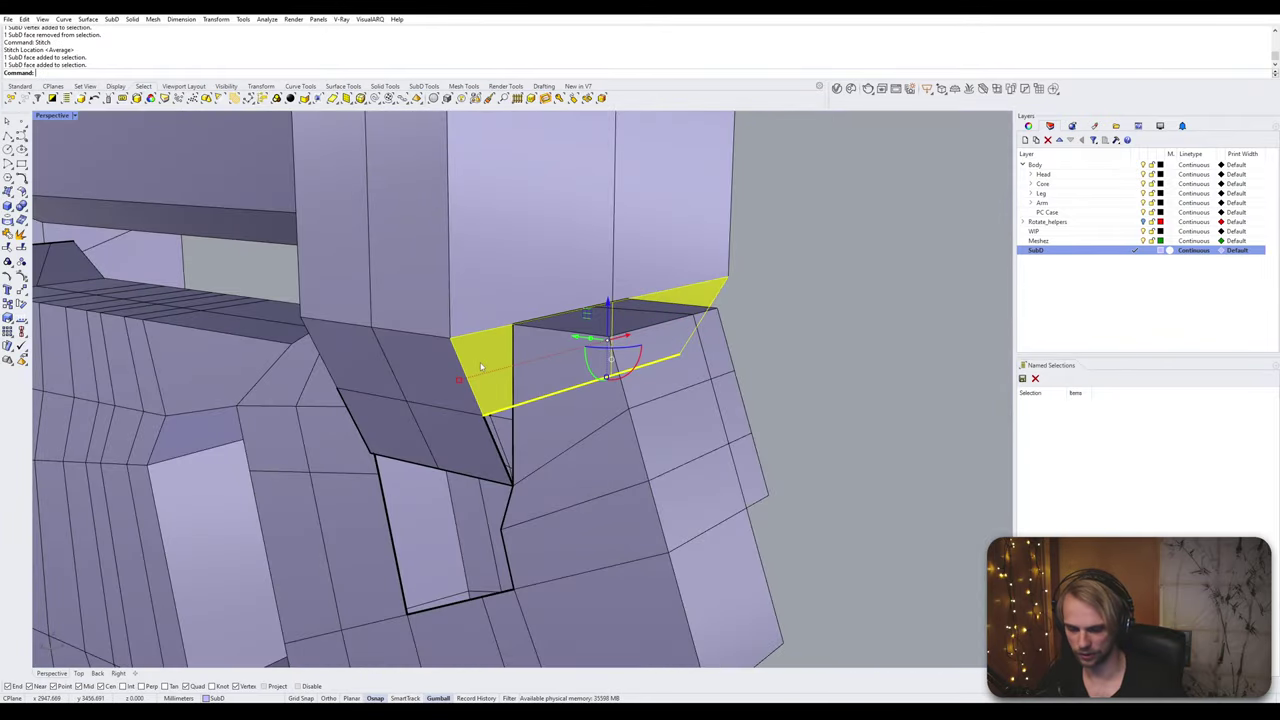
Step: Delete the overlapping faces and the remaining face where the block meets the sleeve
{"action": "key", "text": "Delete"}
{"action": "right_click_drag", "start_coordinate": [481, 367], "coordinate": [552, 317]}
{"action": "double_click", "coordinate": [470, 391]}
{"action": "right_click_drag", "start_coordinate": [470, 391], "coordinate": [504, 390]}
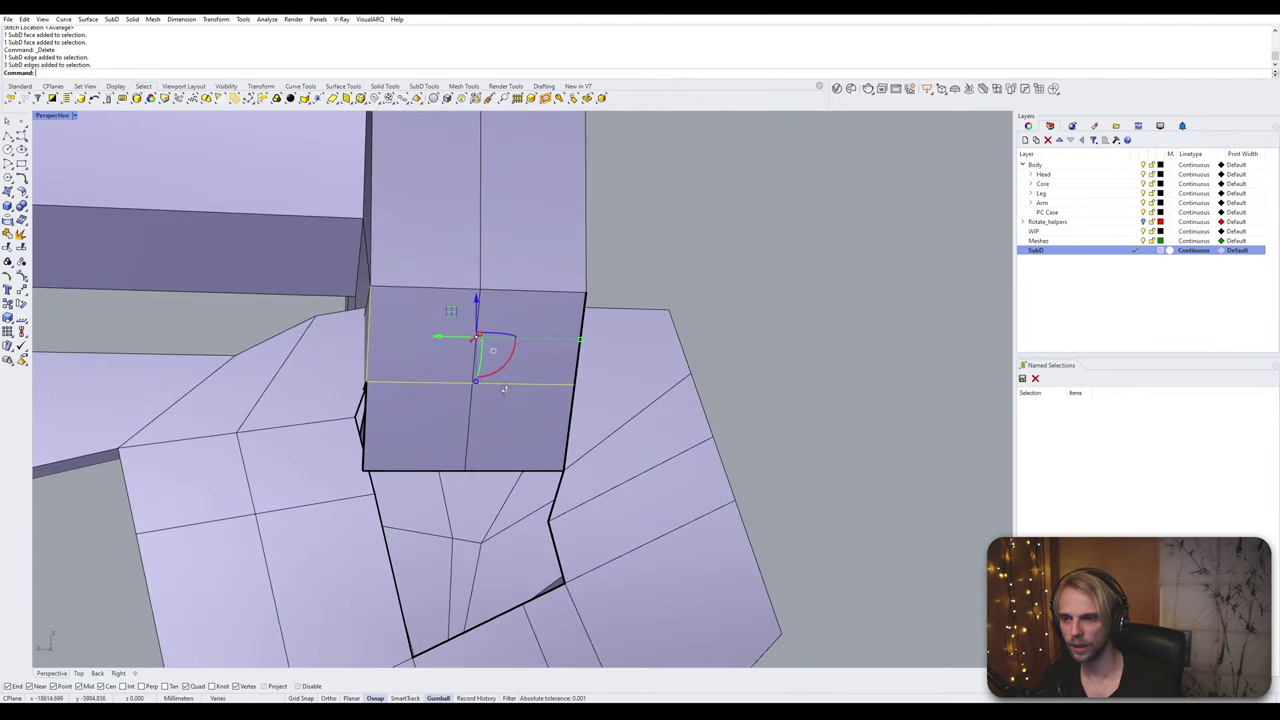
{"action": "right_click_drag", "start_coordinate": [395, 384], "coordinate": [455, 385]}
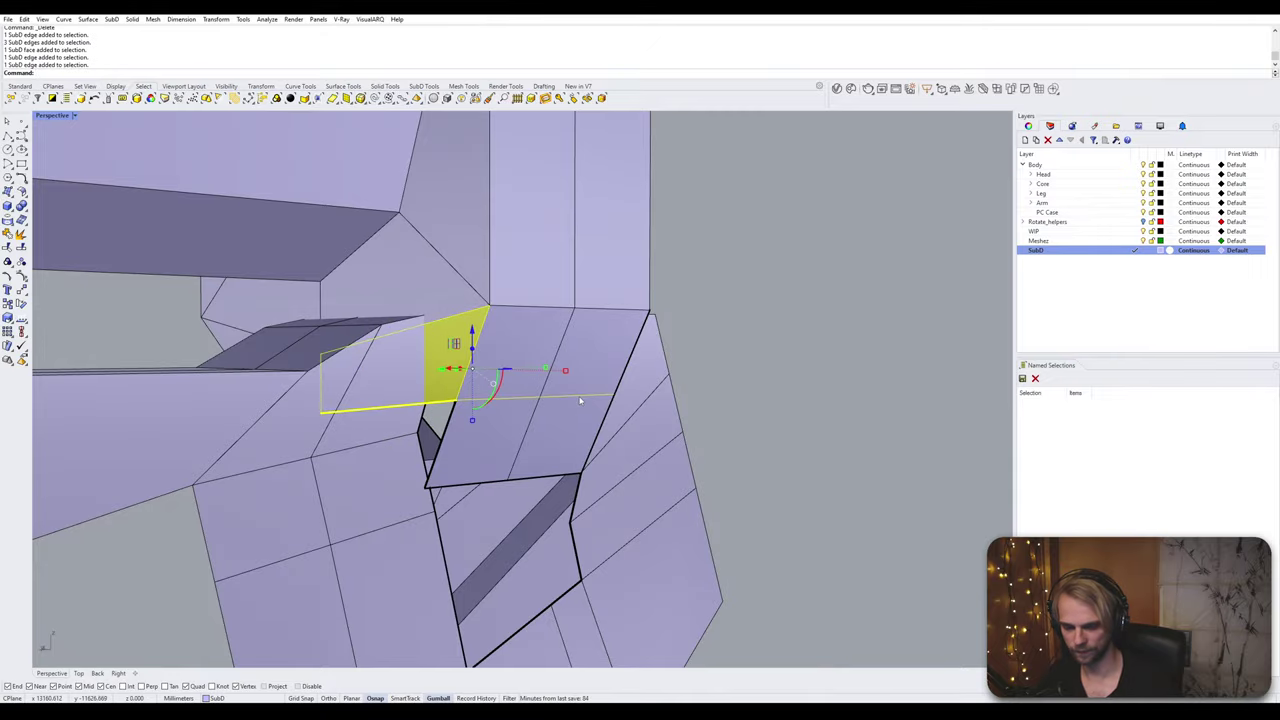
{"action": "right_click_drag", "start_coordinate": [579, 400], "coordinate": [662, 399]}
{"action": "left_click", "coordinate": [775, 358]}
{"action": "key", "text": "Delete"}
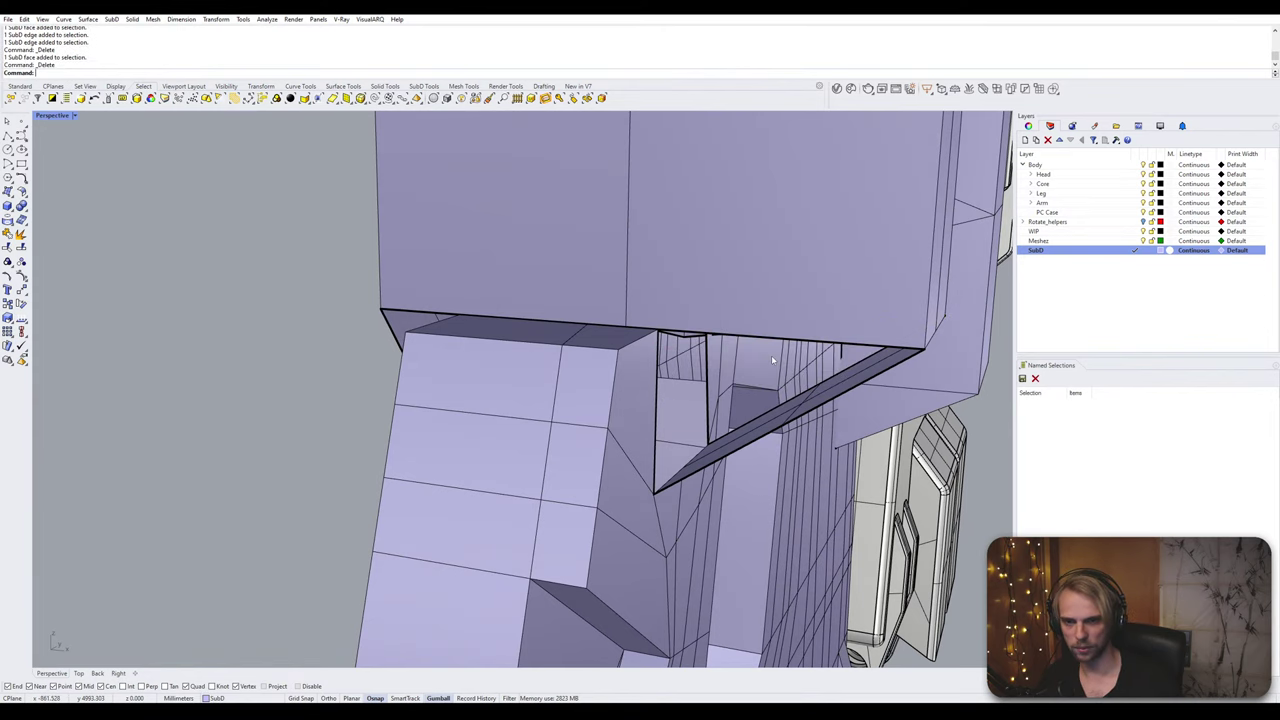
{"action": "right_click_drag", "start_coordinate": [771, 355], "coordinate": [658, 386]}
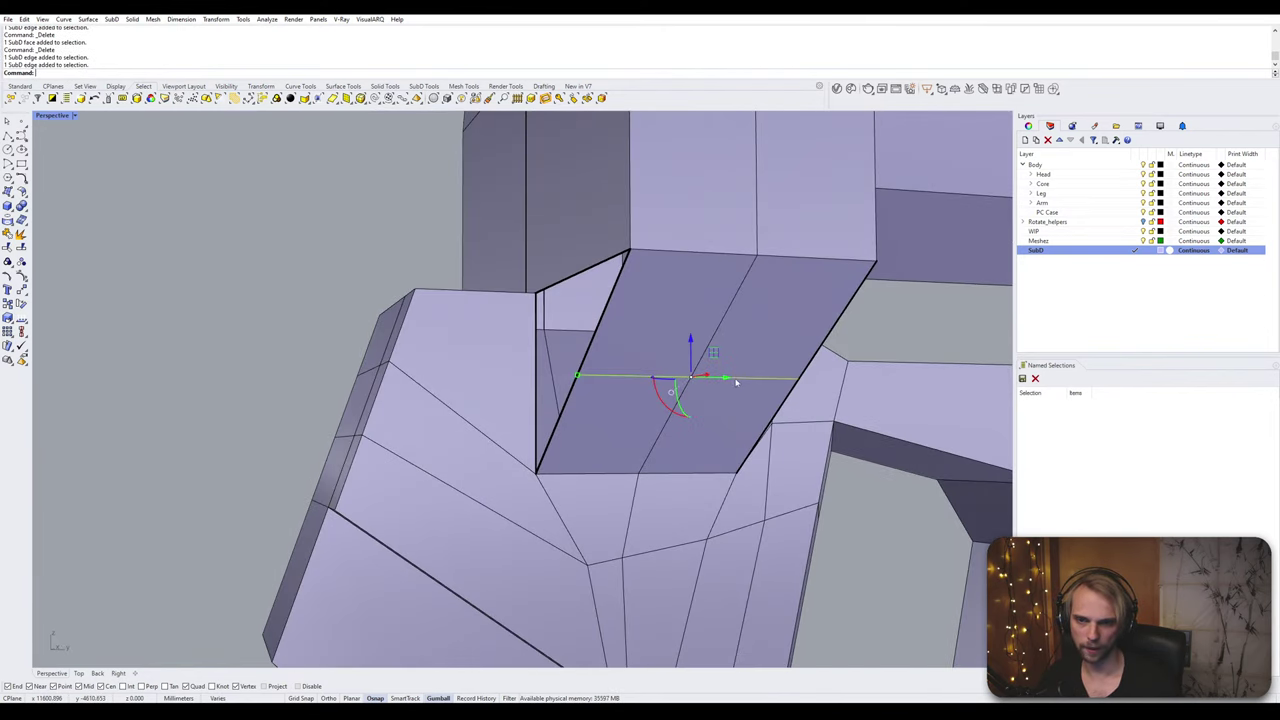
{"action": "key", "text": "Escape"}
Step: Orbit beneath and around the model to inspect the opened junction
{"action": "right_click_drag", "start_coordinate": [737, 380], "coordinate": [579, 320]}
{"action": "right_click_drag", "start_coordinate": [497, 325], "coordinate": [510, 447]}
{"action": "scroll", "coordinate": [524, 326], "scroll_direction": "up", "scroll_amount": 2}
{"action": "scroll", "coordinate": [547, 319], "scroll_direction": "down", "scroll_amount": 4}
{"action": "scroll", "coordinate": [481, 456], "scroll_direction": "up", "scroll_amount": 6}
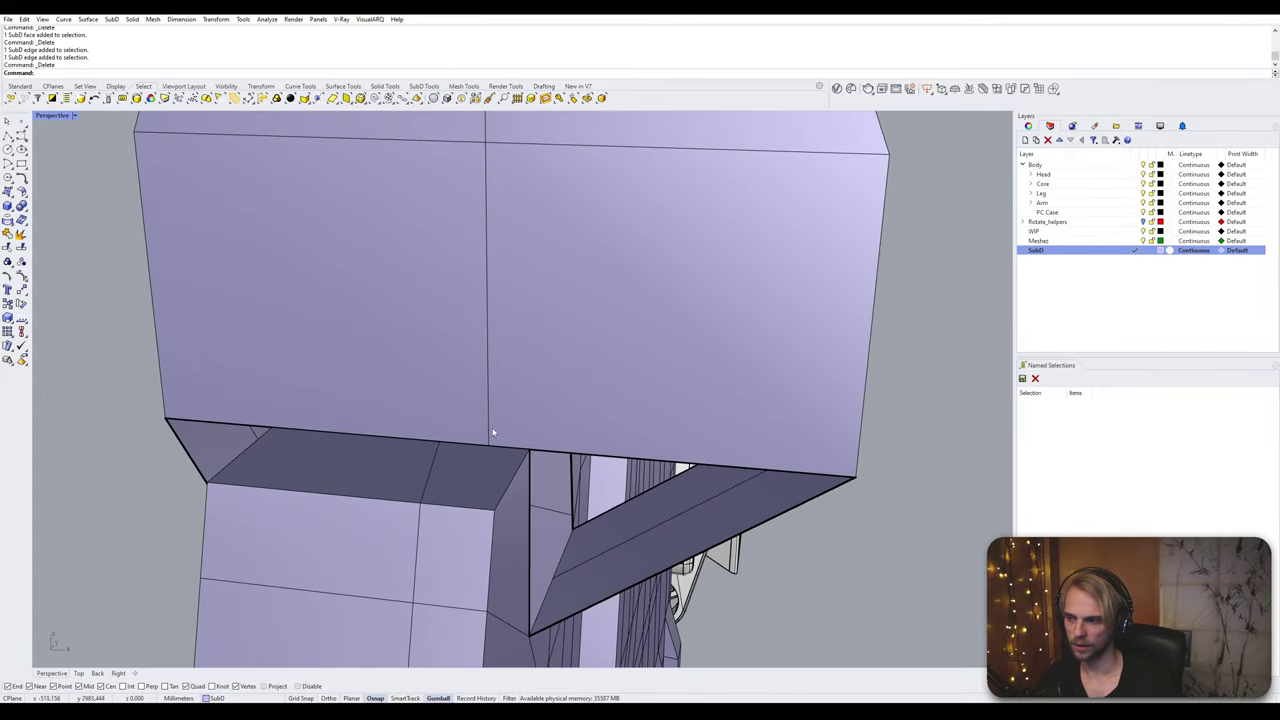
{"action": "right_click_drag", "start_coordinate": [487, 348], "coordinate": [566, 366]}
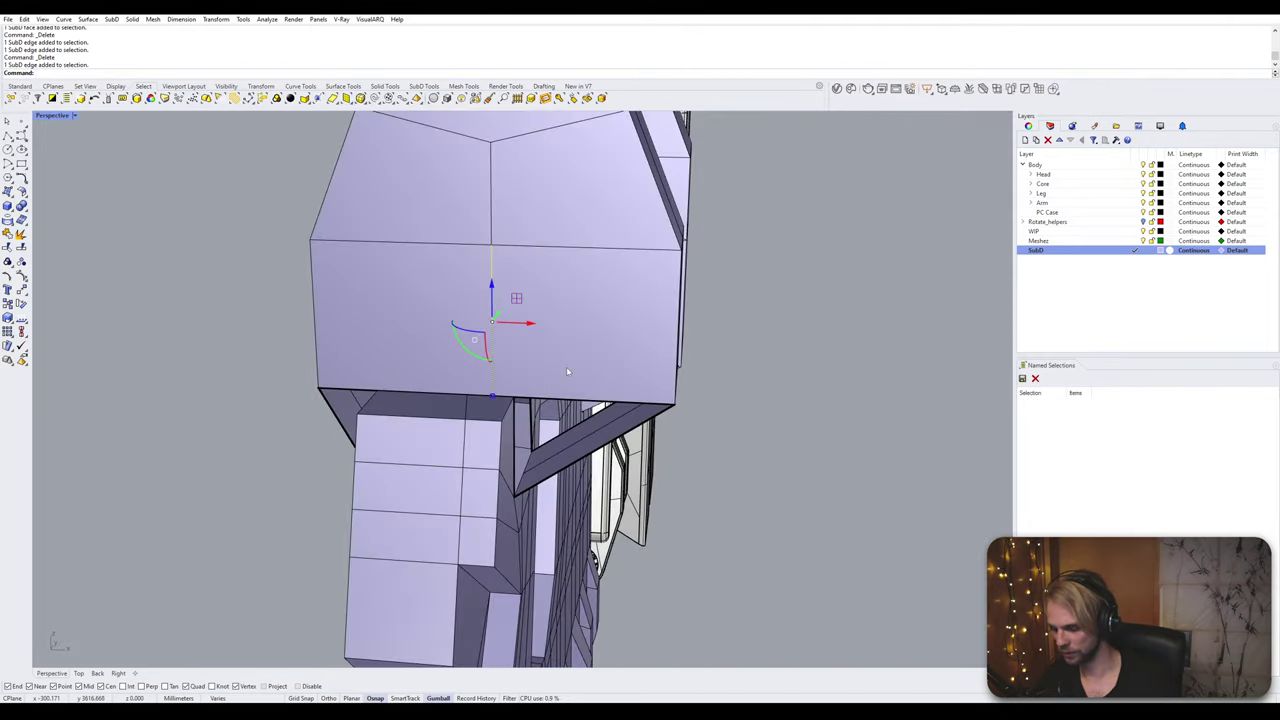
Step: Bevel the selected edge at the vertex, then preview the SubD as a smooth surface
{"action": "type", "text": "Bevel"}
{"action": "key", "text": "Return"}
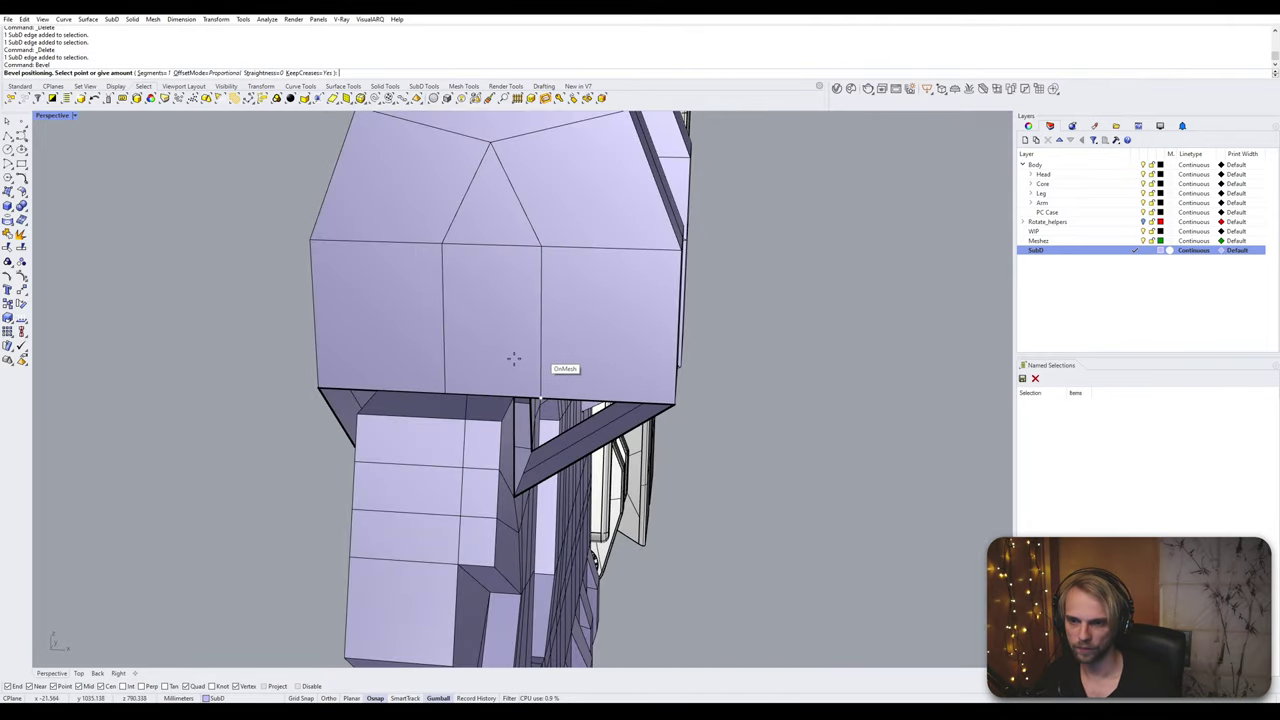
{"action": "left_click", "coordinate": [514, 397]}
{"action": "scroll", "coordinate": [510, 400], "scroll_direction": "up", "scroll_amount": 4}
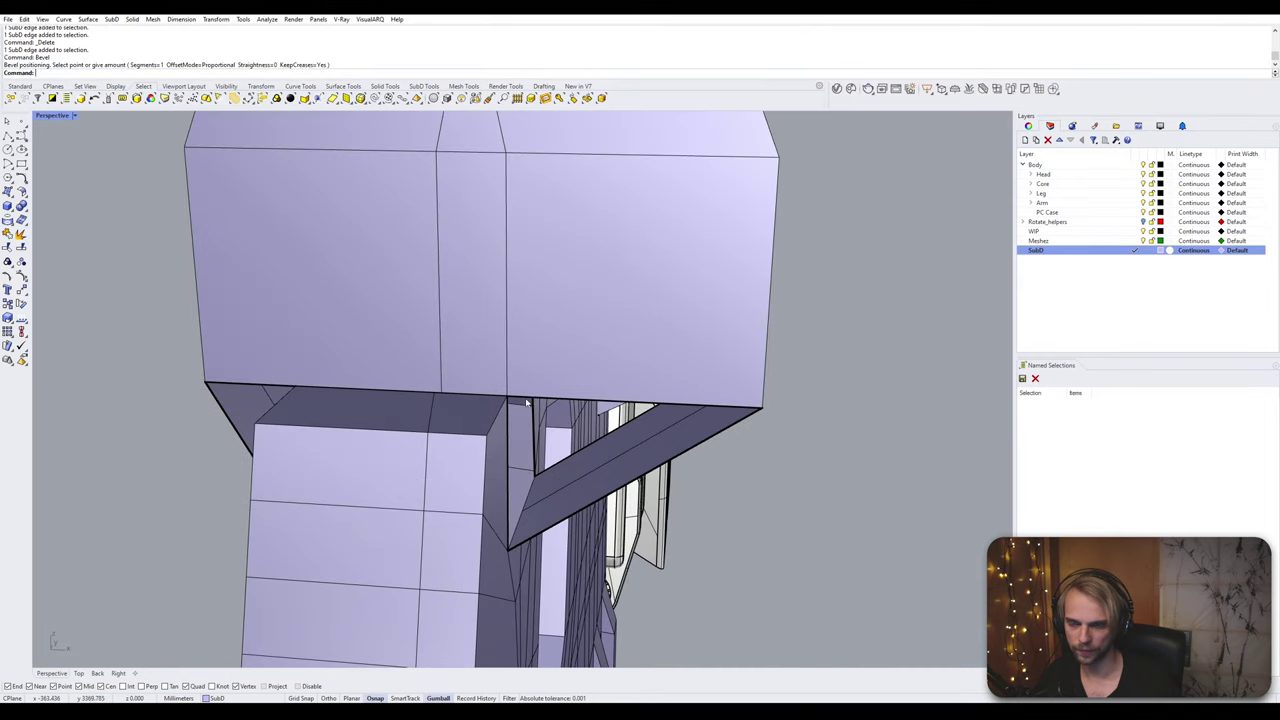
{"action": "right_click_drag", "start_coordinate": [508, 405], "coordinate": [540, 382]}
{"action": "scroll", "coordinate": [497, 402], "scroll_direction": "up", "scroll_amount": 5}
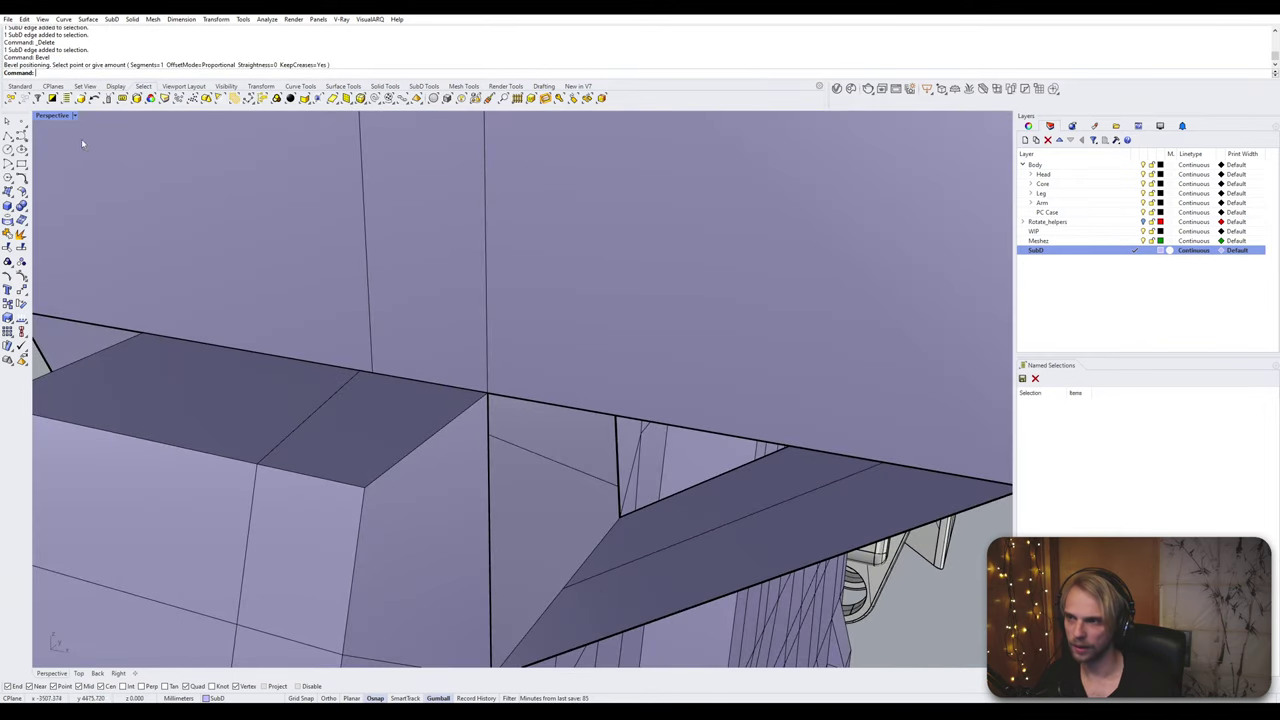
{"action": "key", "text": "Tab"}
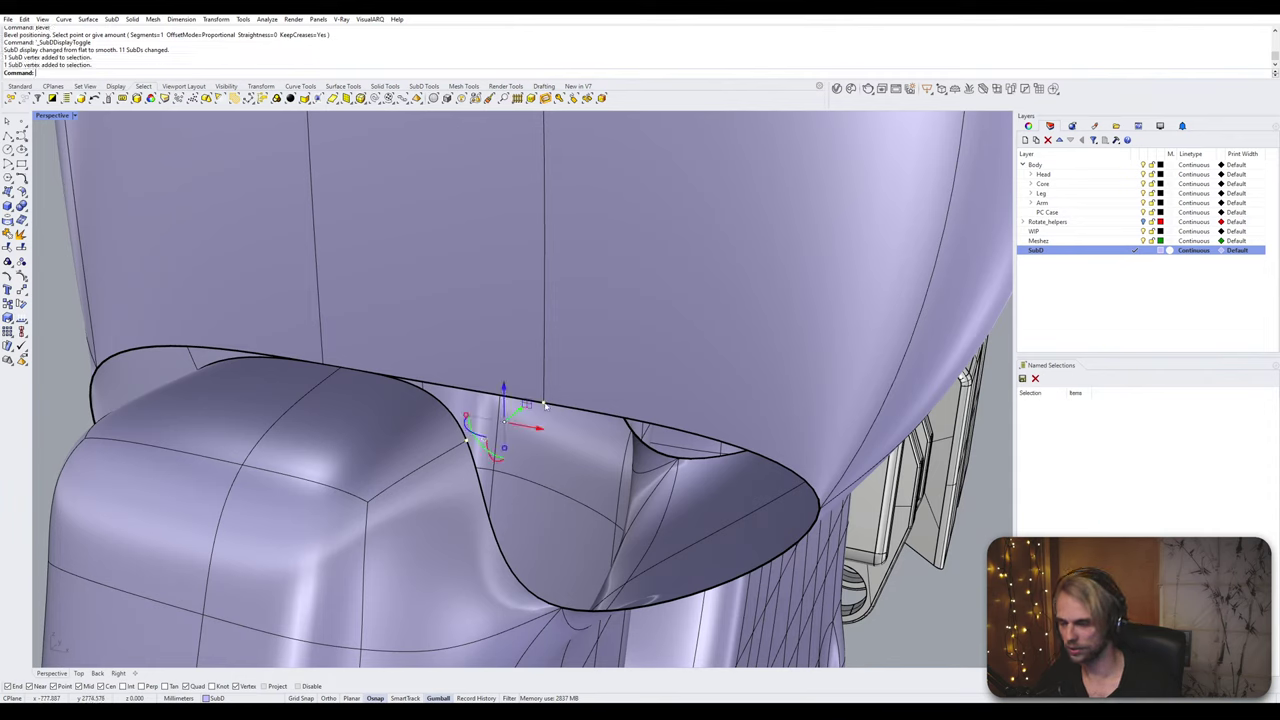
Step: Stitch the next vertex pairs at the averaged location and check the junction in flat display
{"action": "key", "text": "Return"}
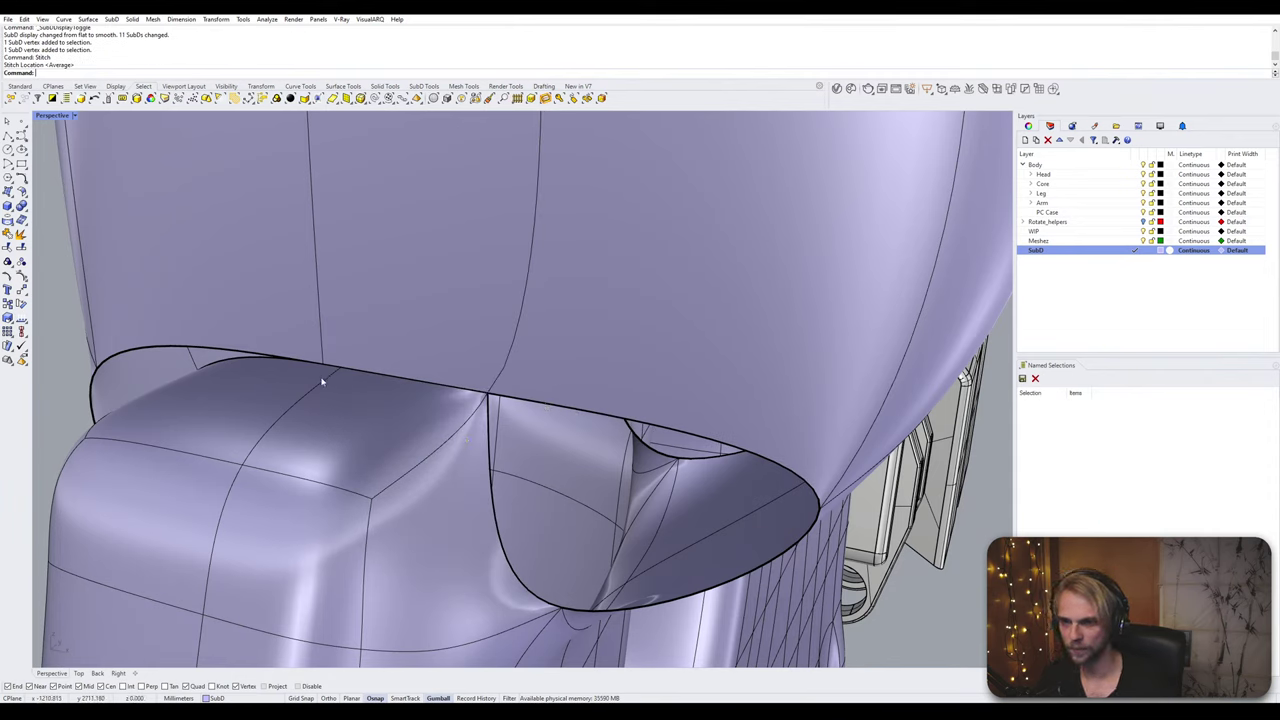
{"action": "scroll", "coordinate": [336, 373], "scroll_direction": "up", "scroll_amount": 5}
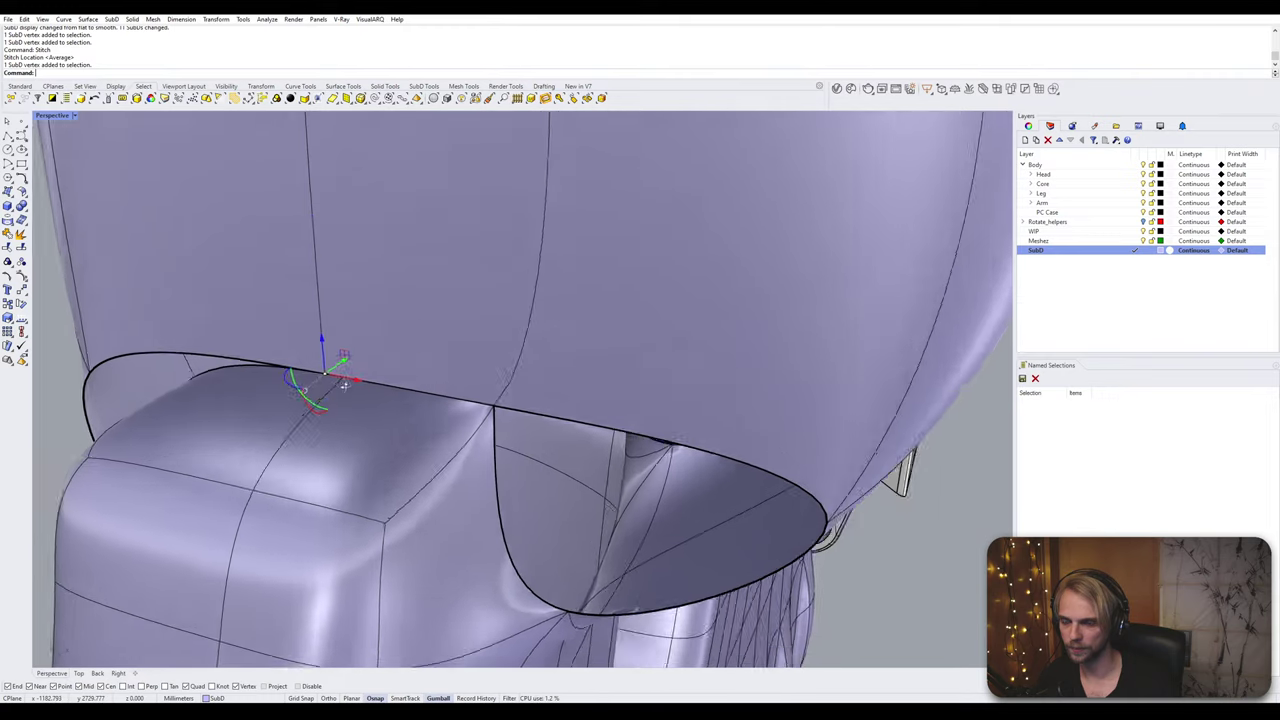
{"action": "key", "text": "Return"}
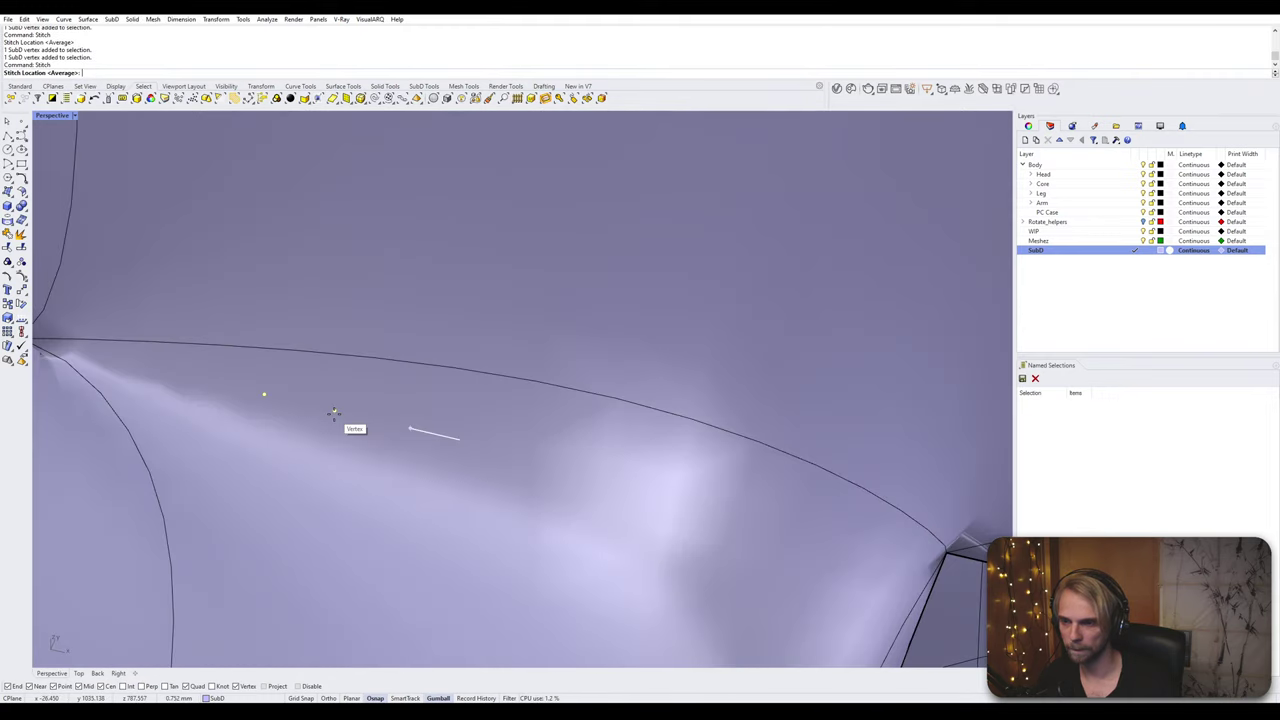
{"action": "key", "text": "Return"}
{"action": "scroll", "coordinate": [294, 401], "scroll_direction": "down", "scroll_amount": 10}
{"action": "key", "text": "Tab"}
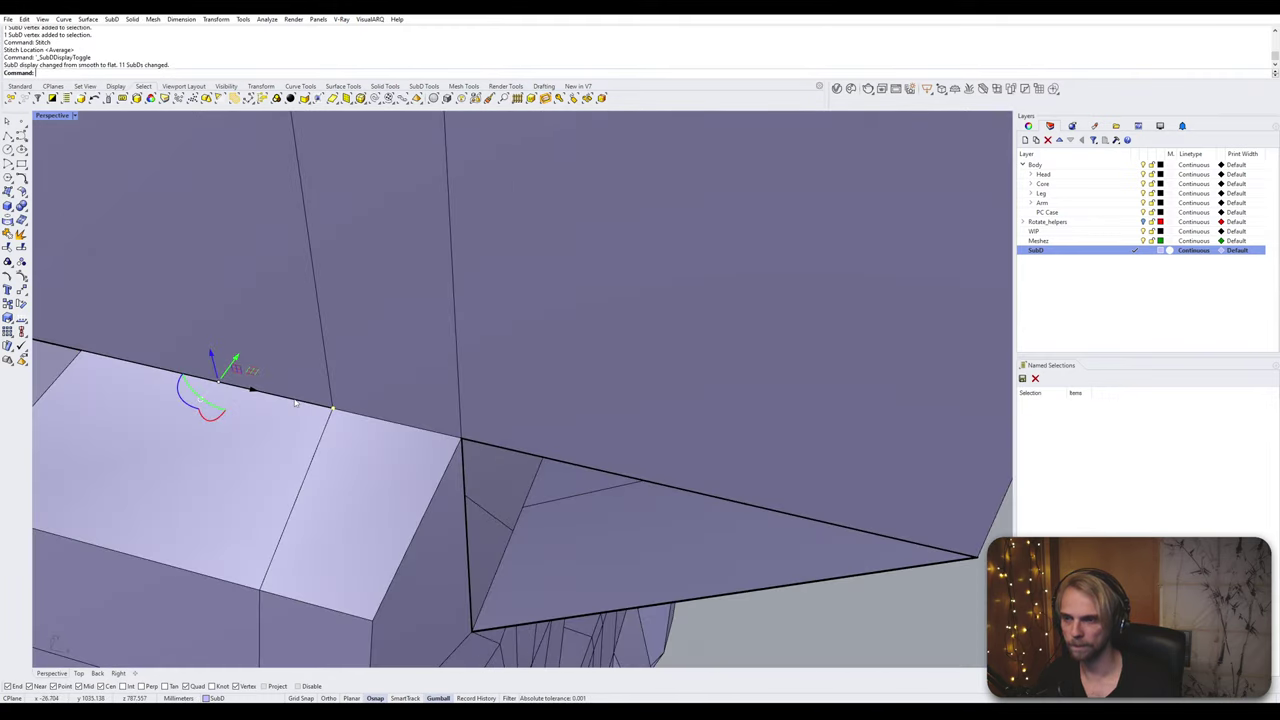
{"action": "scroll", "coordinate": [294, 405], "scroll_direction": "down", "scroll_amount": 5}
{"action": "right_click_drag", "start_coordinate": [294, 405], "coordinate": [302, 366]}
{"action": "scroll", "coordinate": [303, 366], "scroll_direction": "down", "scroll_amount": 3}
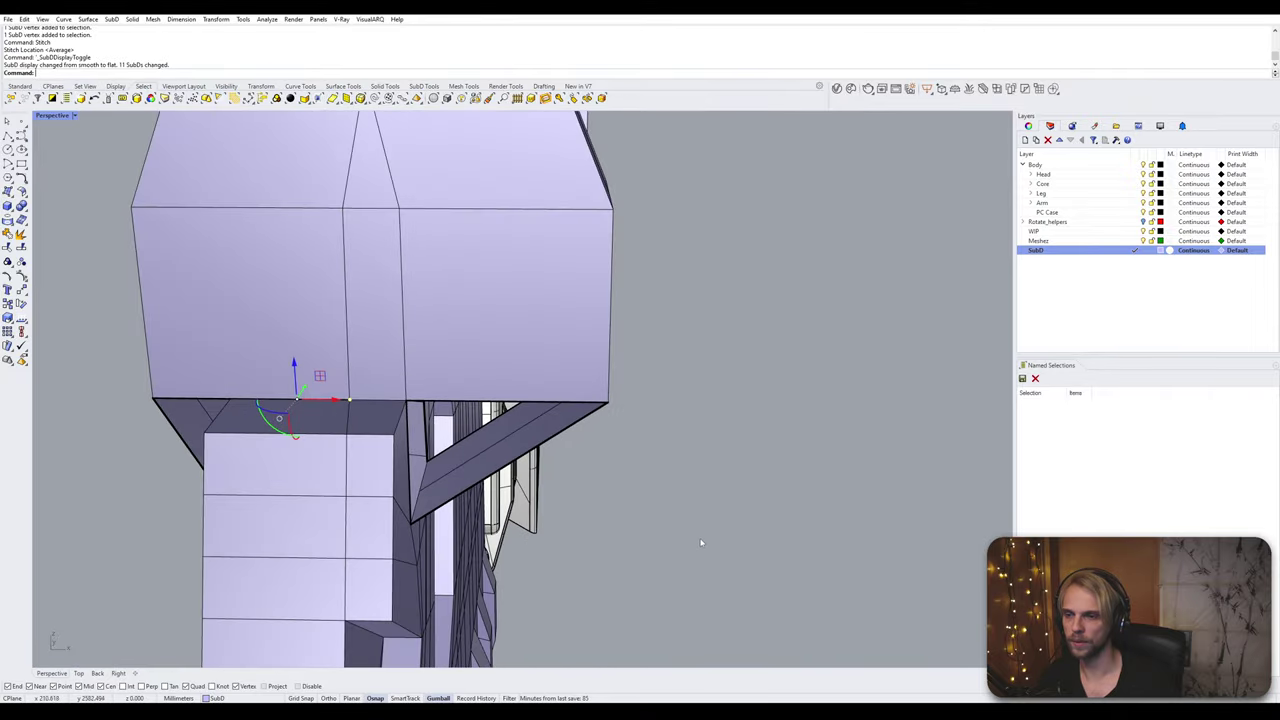
Step: Toggle between smooth and flat display while orbiting to the head block's left side
{"action": "key", "text": "Tab"}
{"action": "right_click_drag", "start_coordinate": [640, 514], "coordinate": [381, 315]}
{"action": "key", "text": "Tab"}
{"action": "right_click_drag", "start_coordinate": [521, 415], "coordinate": [398, 508]}
Step: Delete the block's front face, leaving an opening toward the sleeve
{"action": "left_click", "coordinate": [451, 418]}
{"action": "key", "text": "Delete"}
{"action": "key", "text": "Escape"}
{"action": "scroll", "coordinate": [380, 515], "scroll_direction": "up", "scroll_amount": 4}
{"action": "left_click", "coordinate": [385, 475], "text": "ctrl+shift"}
{"action": "key", "text": "Escape"}
{"action": "scroll", "coordinate": [398, 508], "scroll_direction": "up", "scroll_amount": 2}
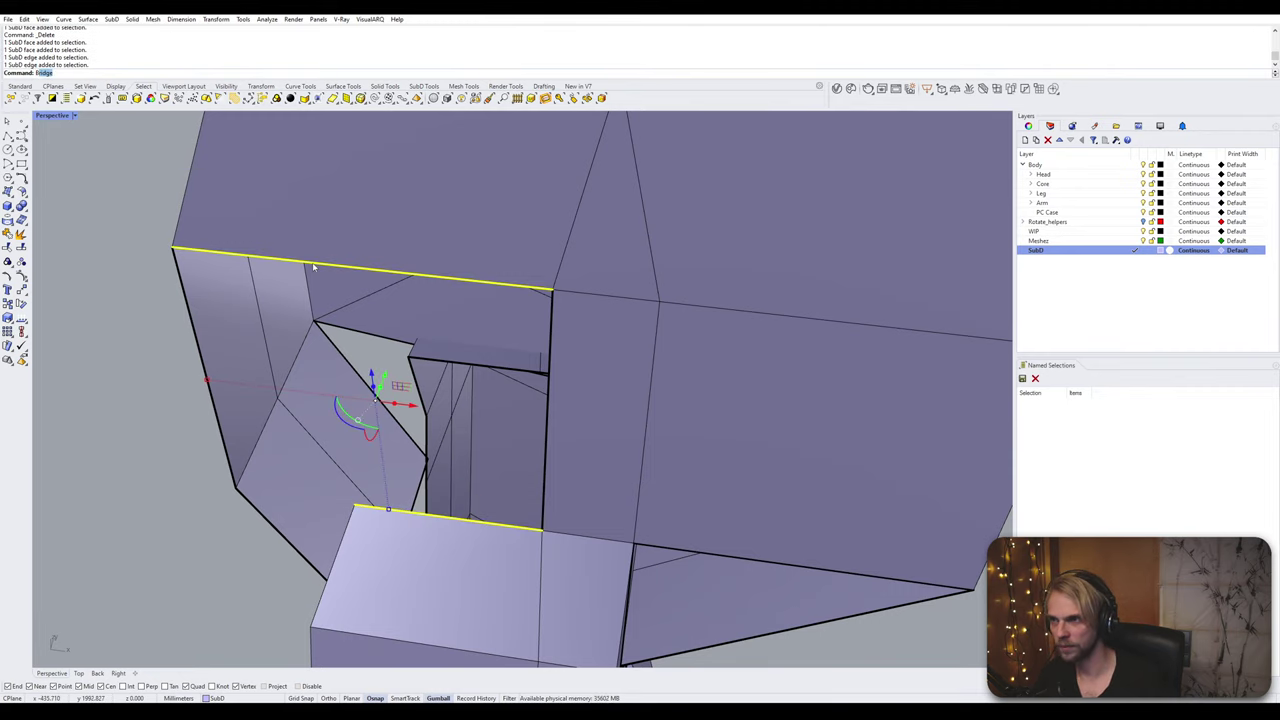
Step: Bridge the two gaps between block and sleeve, accepting the Bridge Options
{"action": "key", "text": "Return"}
{"action": "key", "text": "Return"}
{"action": "right_click_drag", "start_coordinate": [312, 264], "coordinate": [471, 261]}
{"action": "left_click", "coordinate": [438, 461]}
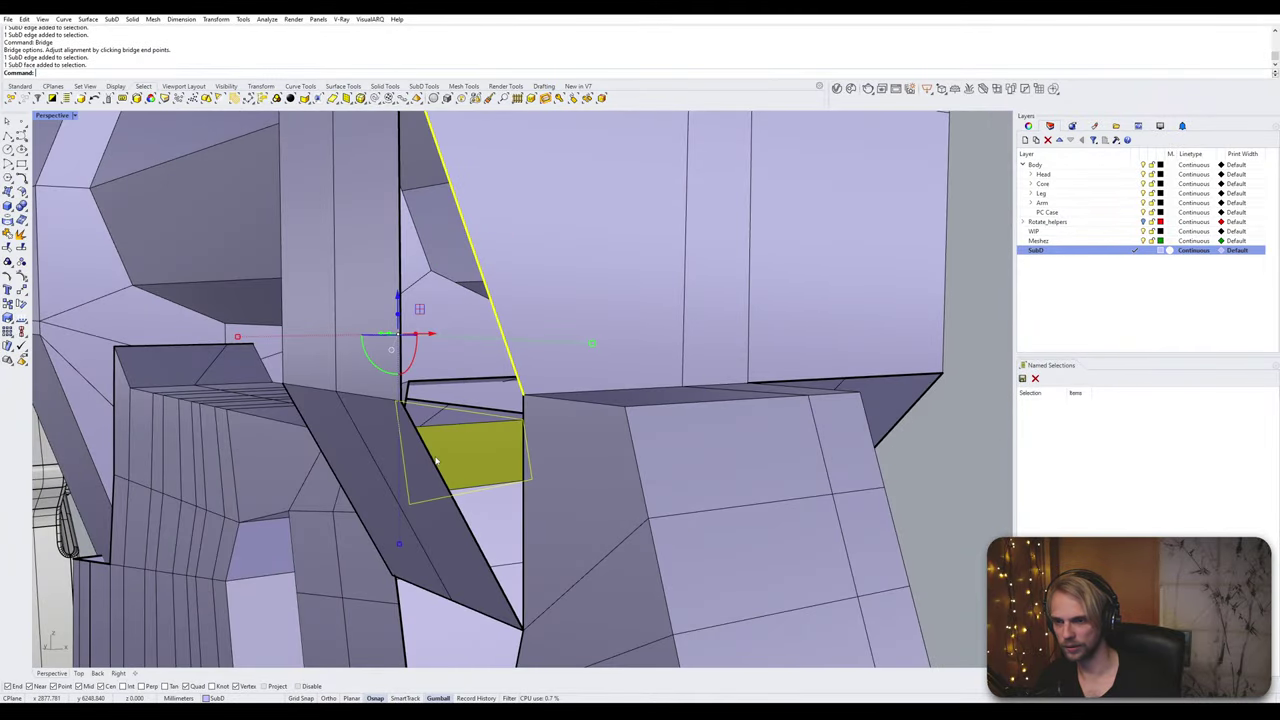
{"action": "left_click", "coordinate": [494, 293], "text": "shift"}
{"action": "left_click", "coordinate": [529, 254], "text": "ctrl"}
{"action": "right_click", "coordinate": [508, 272]}
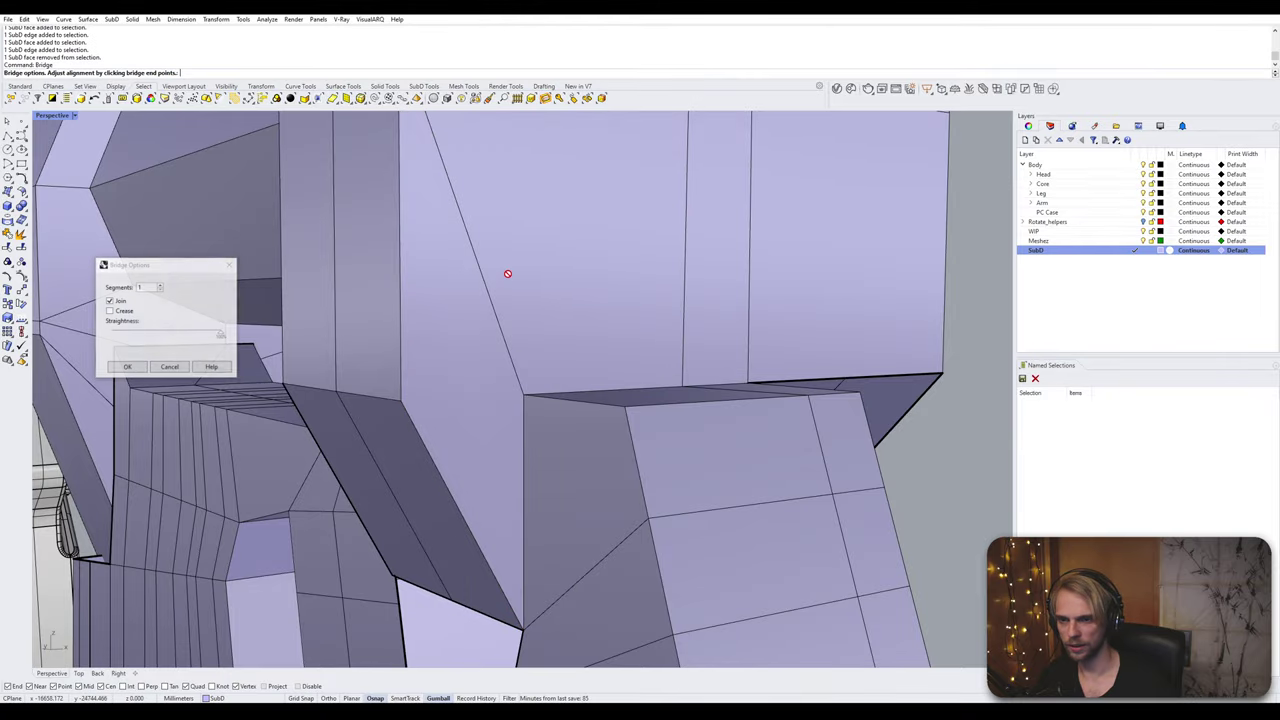
{"action": "right_click", "coordinate": [508, 273]}
{"action": "scroll", "coordinate": [508, 273], "scroll_direction": "down", "scroll_amount": 8}
{"action": "right_click_drag", "start_coordinate": [809, 409], "coordinate": [631, 382]}
Step: Check the smoothed junction from both sides, then return the cage to flat display
{"action": "key", "text": "Tab"}
{"action": "key", "text": "Tab"}
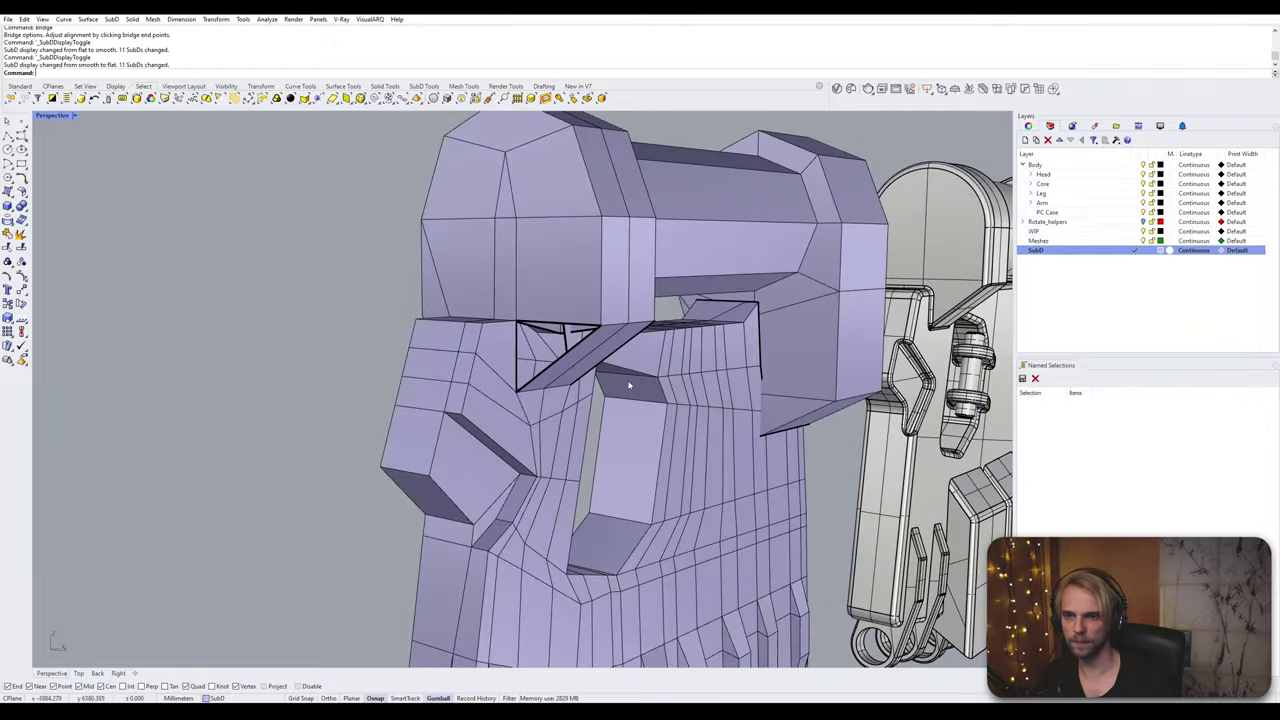
{"action": "scroll", "coordinate": [580, 345], "scroll_direction": "up", "scroll_amount": 4}
{"action": "right_click_drag", "start_coordinate": [580, 345], "coordinate": [479, 377]}
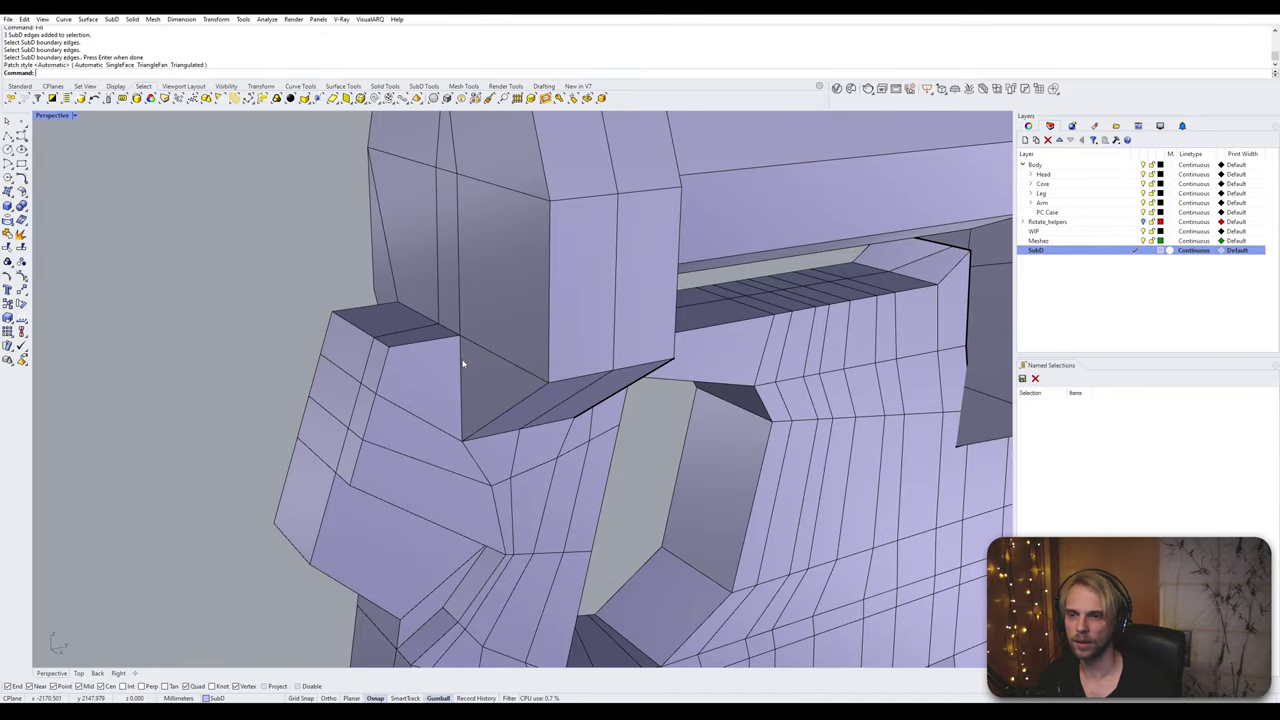
{"action": "scroll", "coordinate": [168, 354], "scroll_direction": "down", "scroll_amount": 6}
{"action": "key", "text": "Tab"}
{"action": "right_click_drag", "start_coordinate": [168, 354], "coordinate": [410, 357]}
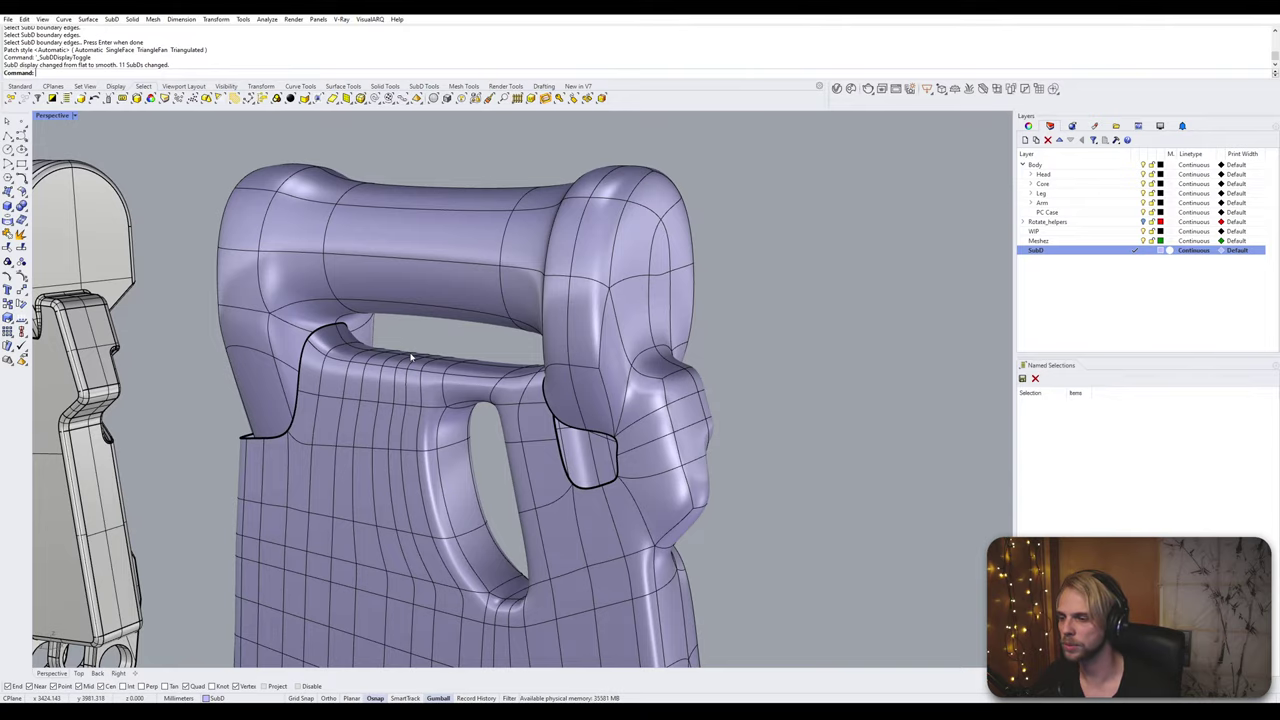
{"action": "right_click_drag", "start_coordinate": [422, 352], "coordinate": [487, 414]}
{"action": "key", "text": "Tab"}
{"action": "scroll", "coordinate": [450, 342], "scroll_direction": "up", "scroll_amount": 6}
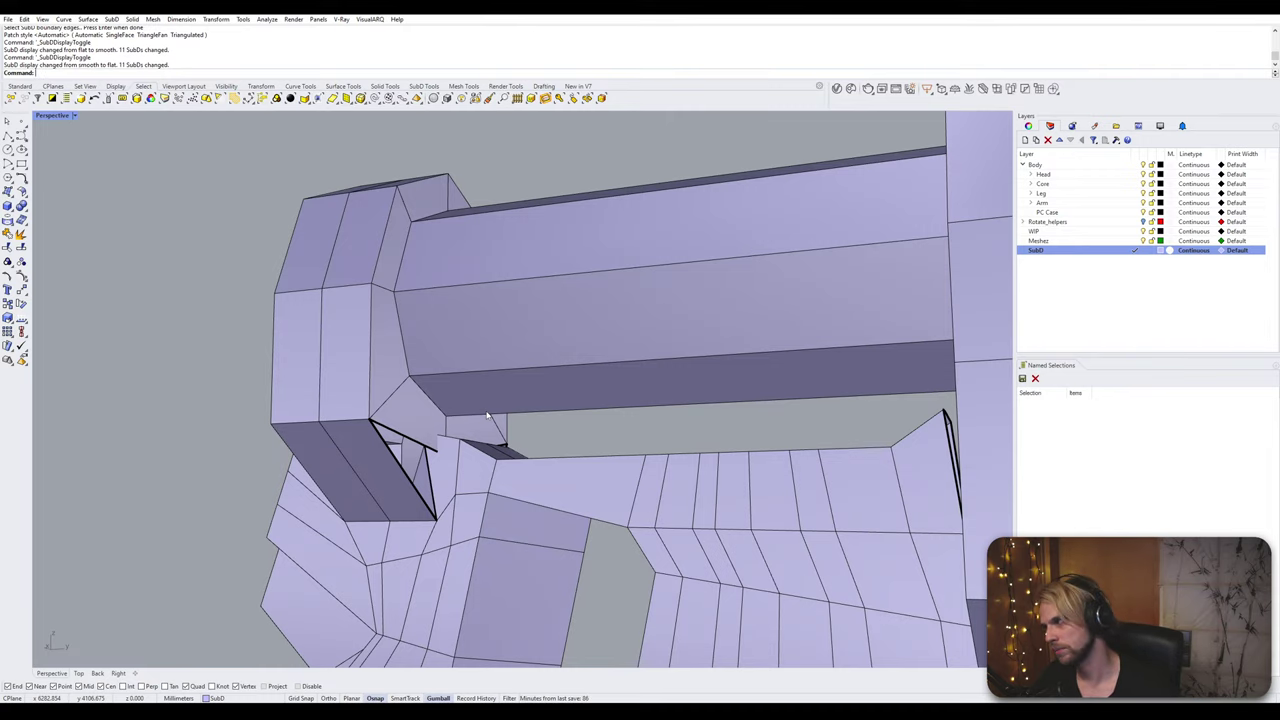
Step: Zoom in on the notch edge under the end block with ZS
{"action": "right_click_drag", "start_coordinate": [490, 420], "coordinate": [360, 318]}
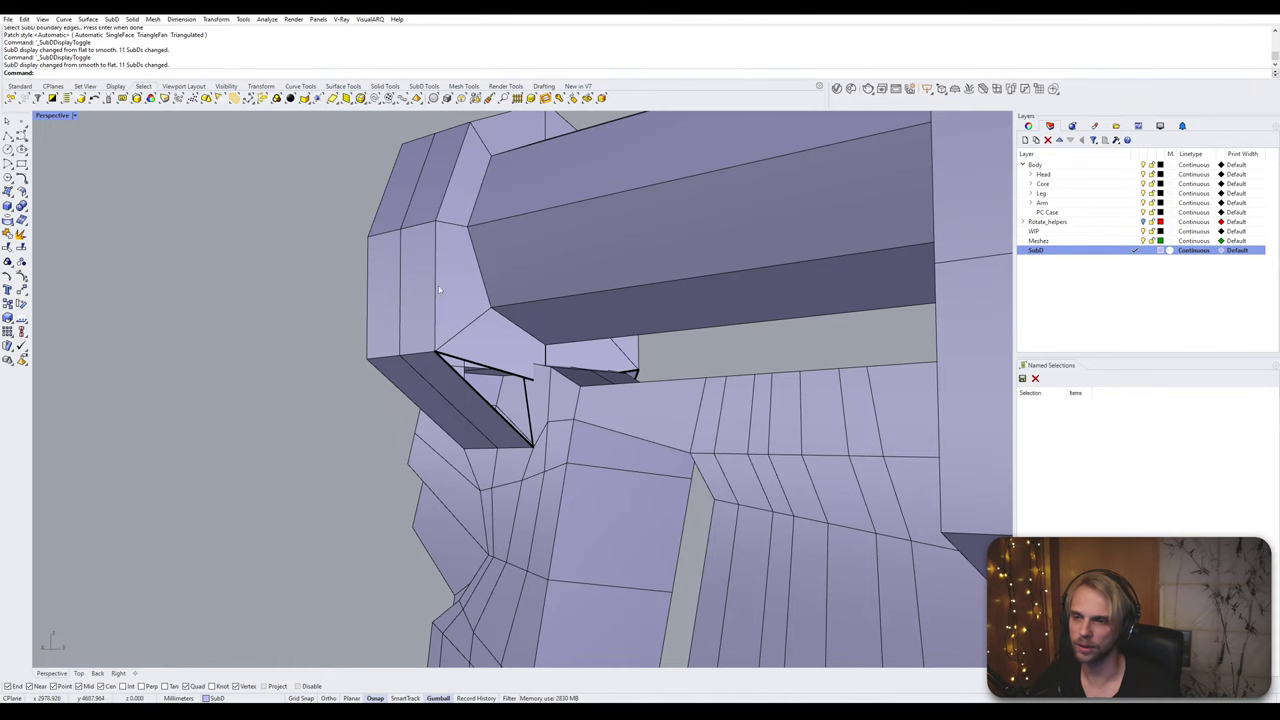
{"action": "left_click", "coordinate": [477, 368]}
{"action": "type", "text": "ZS"}
{"action": "key", "text": "Return"}
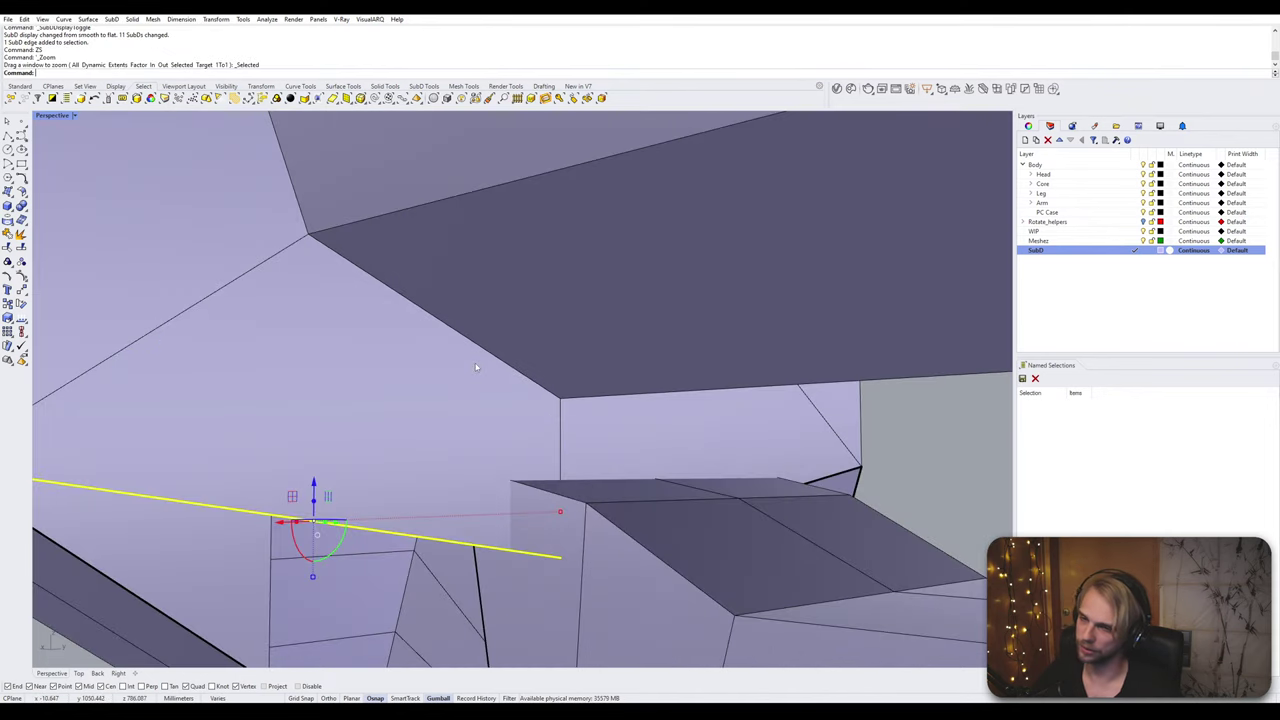
{"action": "key", "text": "Escape"}
{"action": "scroll", "coordinate": [484, 393], "scroll_direction": "down", "scroll_amount": 5}
{"action": "right_click_drag", "start_coordinate": [484, 393], "coordinate": [510, 420]}
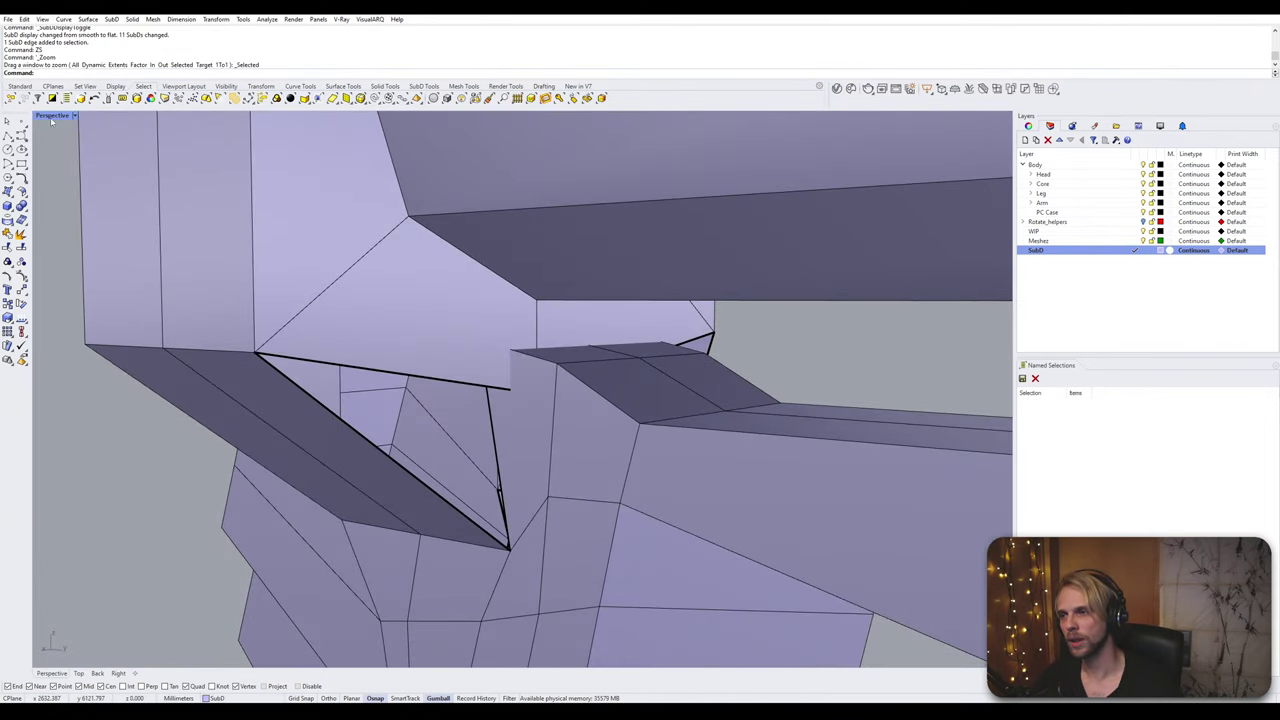
Step: Set the viewport display mode to Wireframe
{"action": "left_click", "coordinate": [52, 115]}
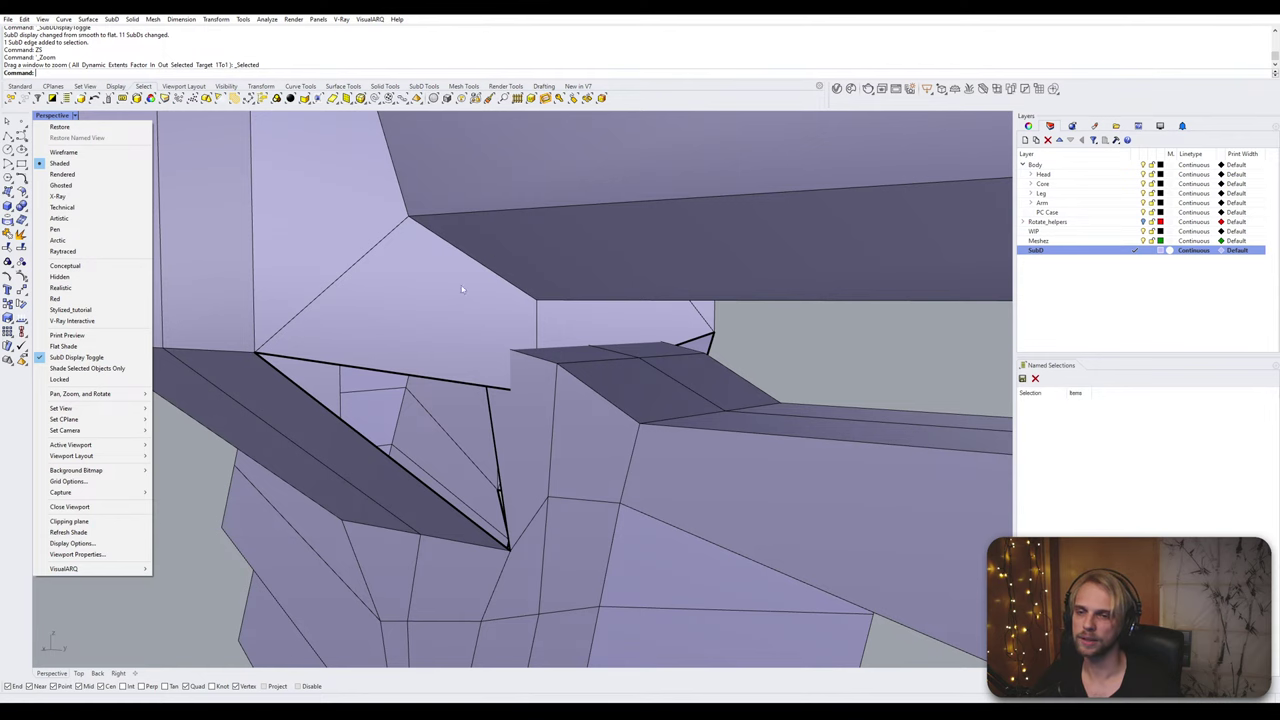
{"action": "left_click", "coordinate": [504, 316]}
{"action": "scroll", "coordinate": [466, 335], "scroll_direction": "down", "scroll_amount": 6}
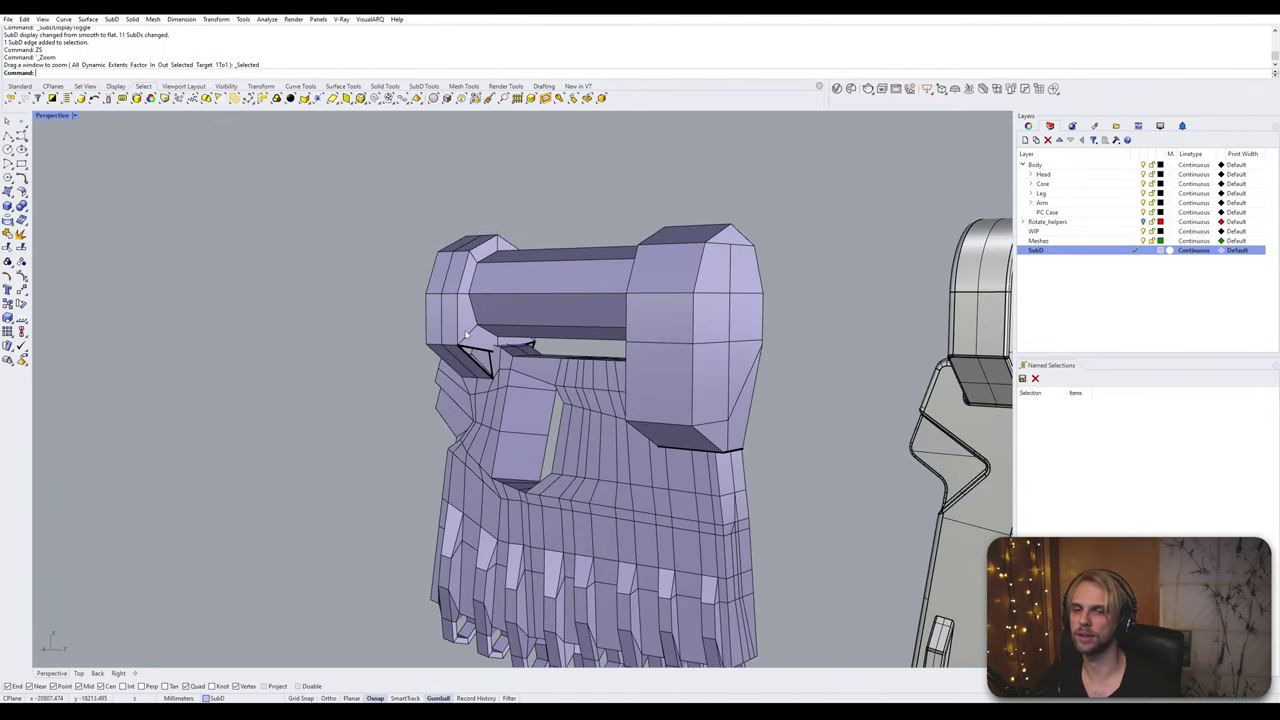
{"action": "scroll", "coordinate": [474, 346], "scroll_direction": "up", "scroll_amount": 8}
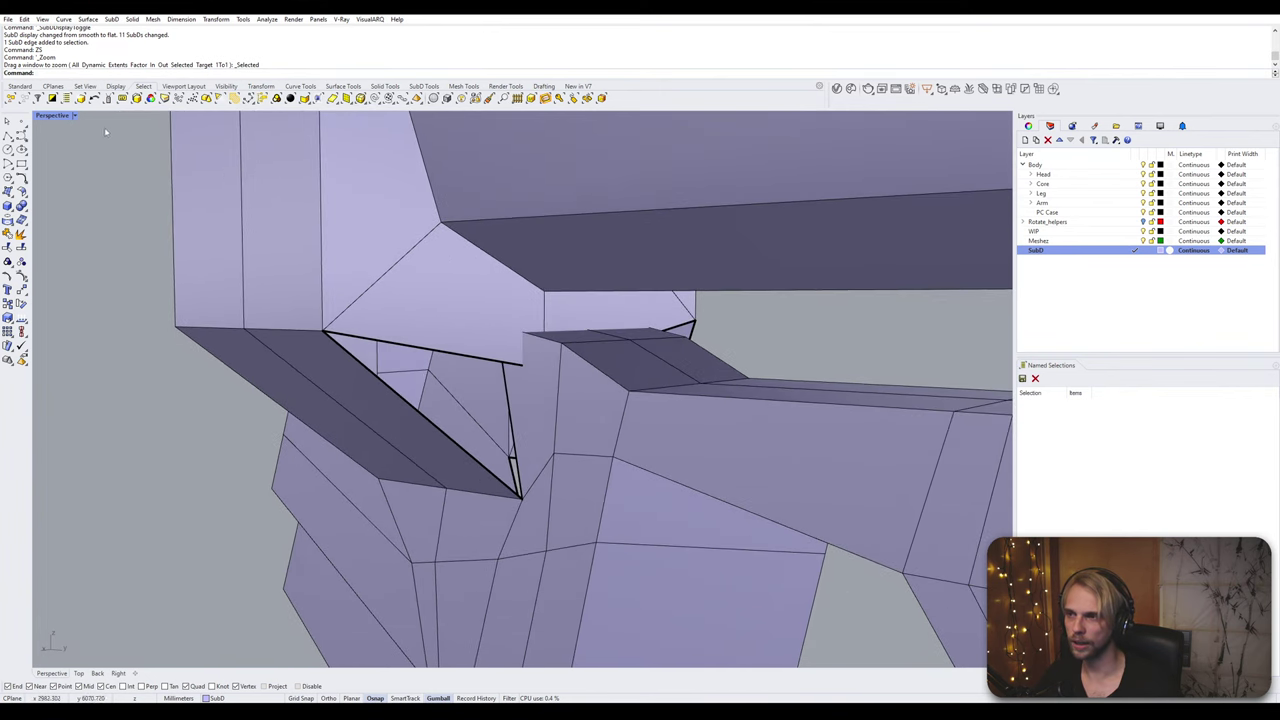
{"action": "left_click", "coordinate": [55, 115]}
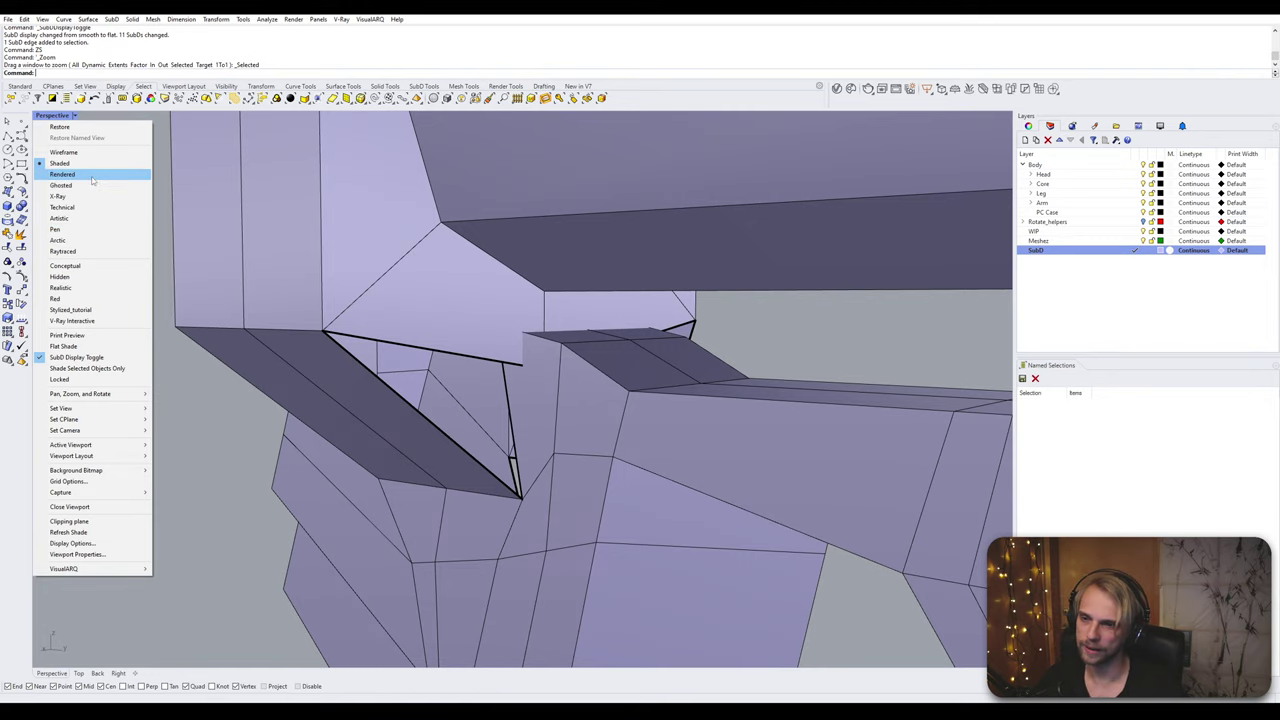
{"action": "left_click", "coordinate": [64, 152]}
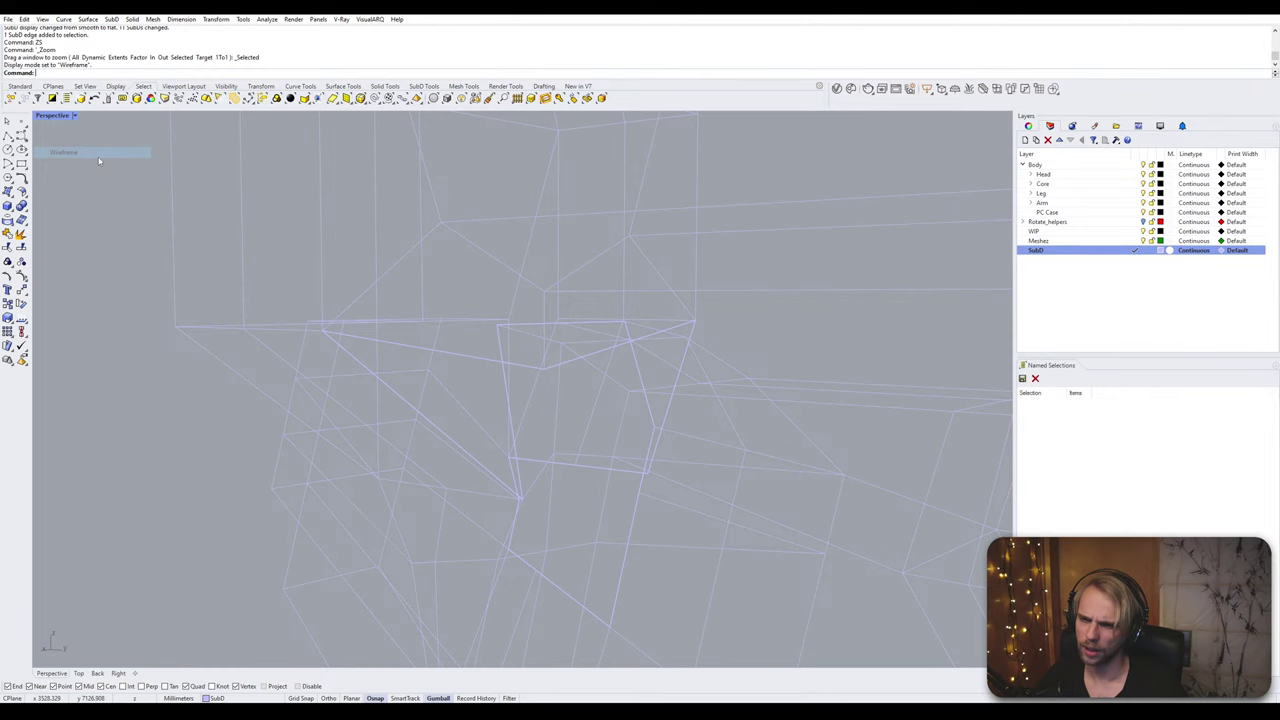
Step: Slide two notch edges right along the gumball X arrow, then restore Shaded display
{"action": "left_click", "coordinate": [543, 370]}
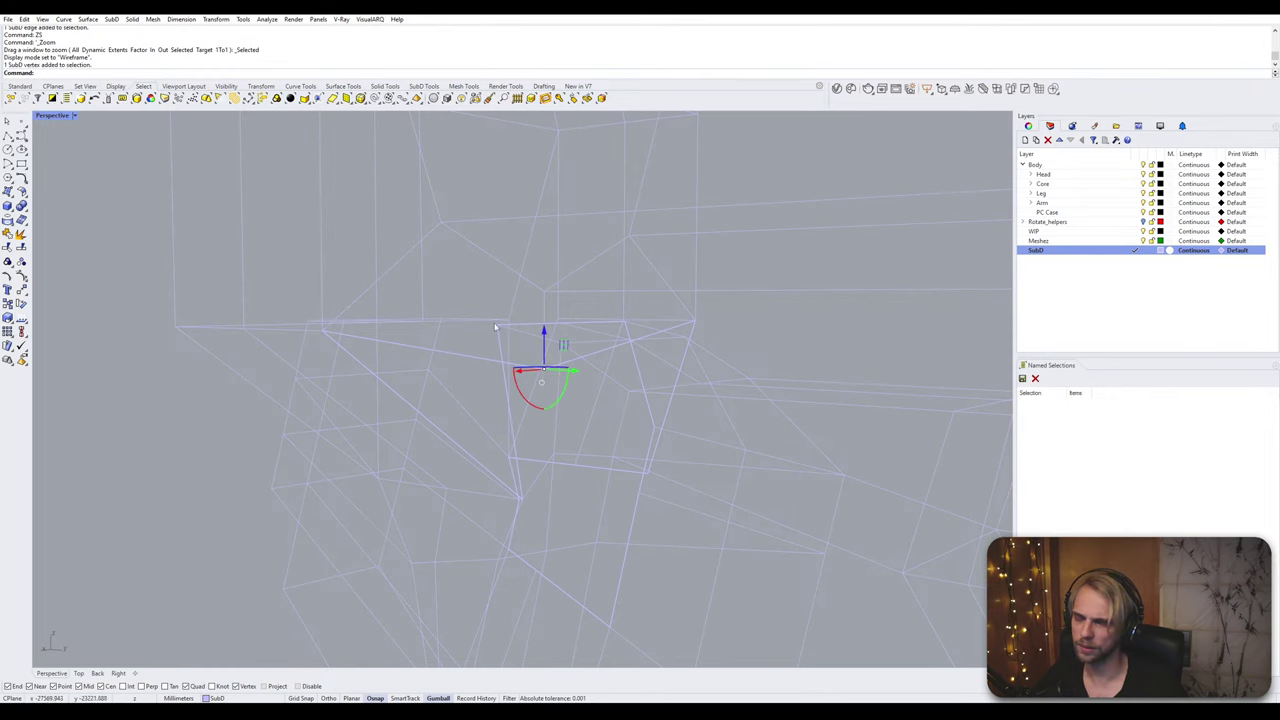
{"action": "scroll", "coordinate": [560, 328], "scroll_direction": "up", "scroll_amount": 5}
{"action": "right_click_drag", "start_coordinate": [577, 323], "coordinate": [369, 340]}
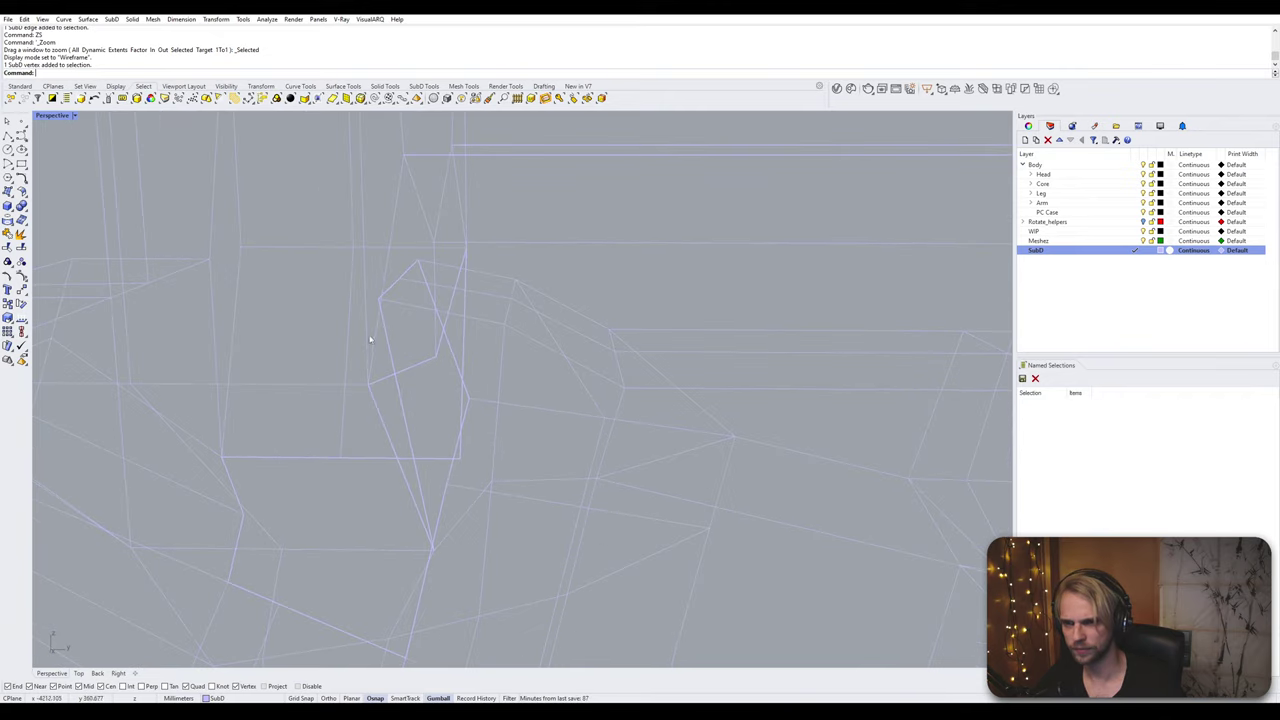
{"action": "left_click", "coordinate": [394, 292]}
{"action": "left_click", "coordinate": [409, 272]}
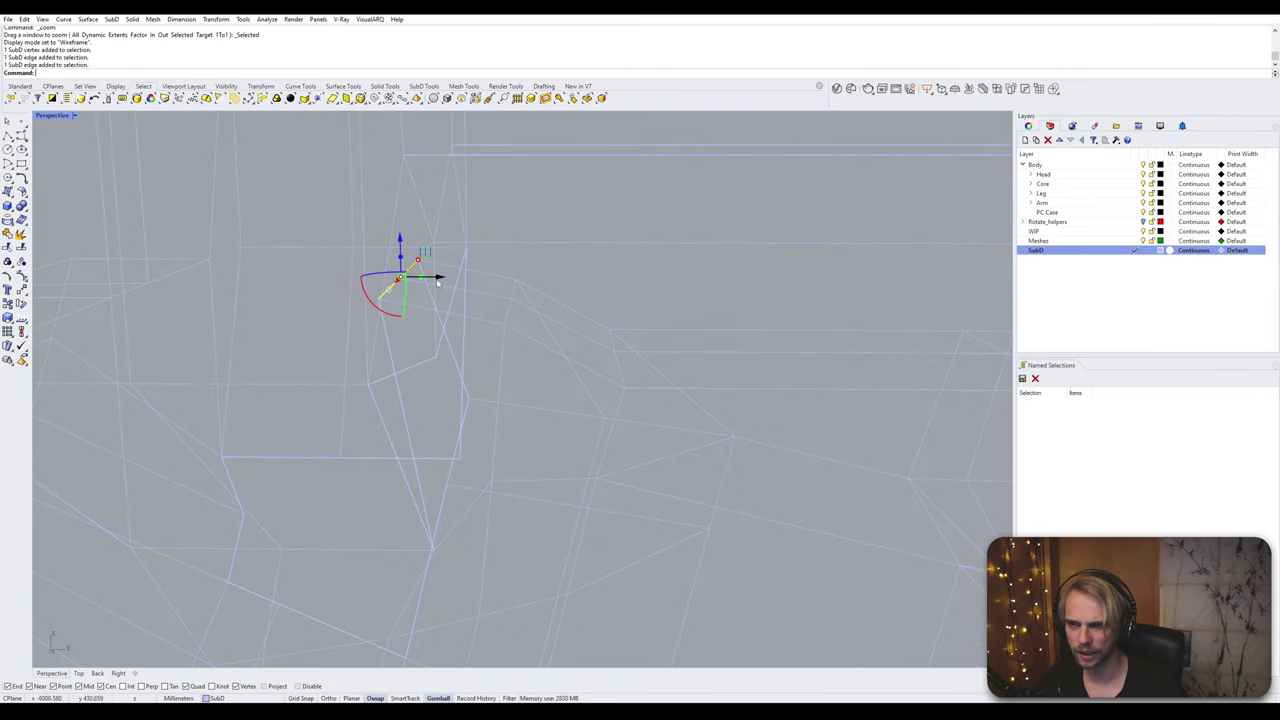
{"action": "left_click_drag", "start_coordinate": [437, 283], "coordinate": [455, 365]}
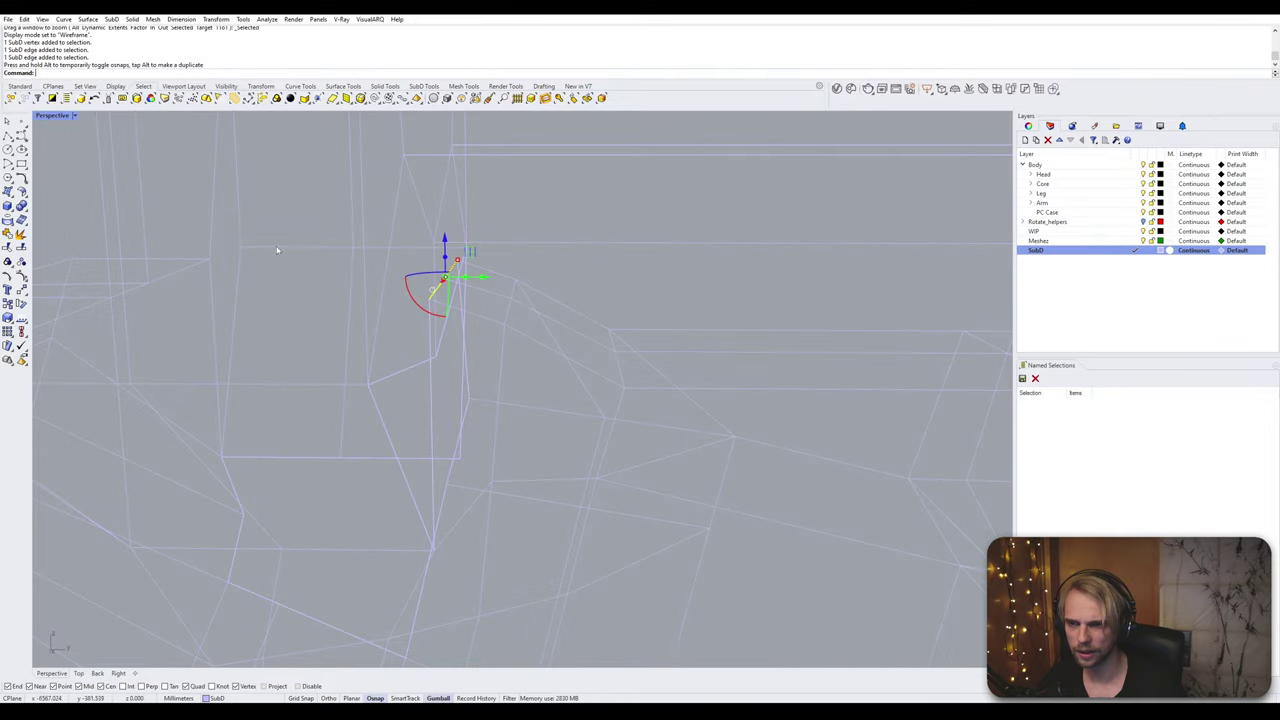
{"action": "left_click", "coordinate": [60, 116]}
{"action": "left_click", "coordinate": [60, 162]}
Step: Select two junction vertices and start Bridge, then cancel it
{"action": "scroll", "coordinate": [476, 325], "scroll_direction": "up", "scroll_amount": 5}
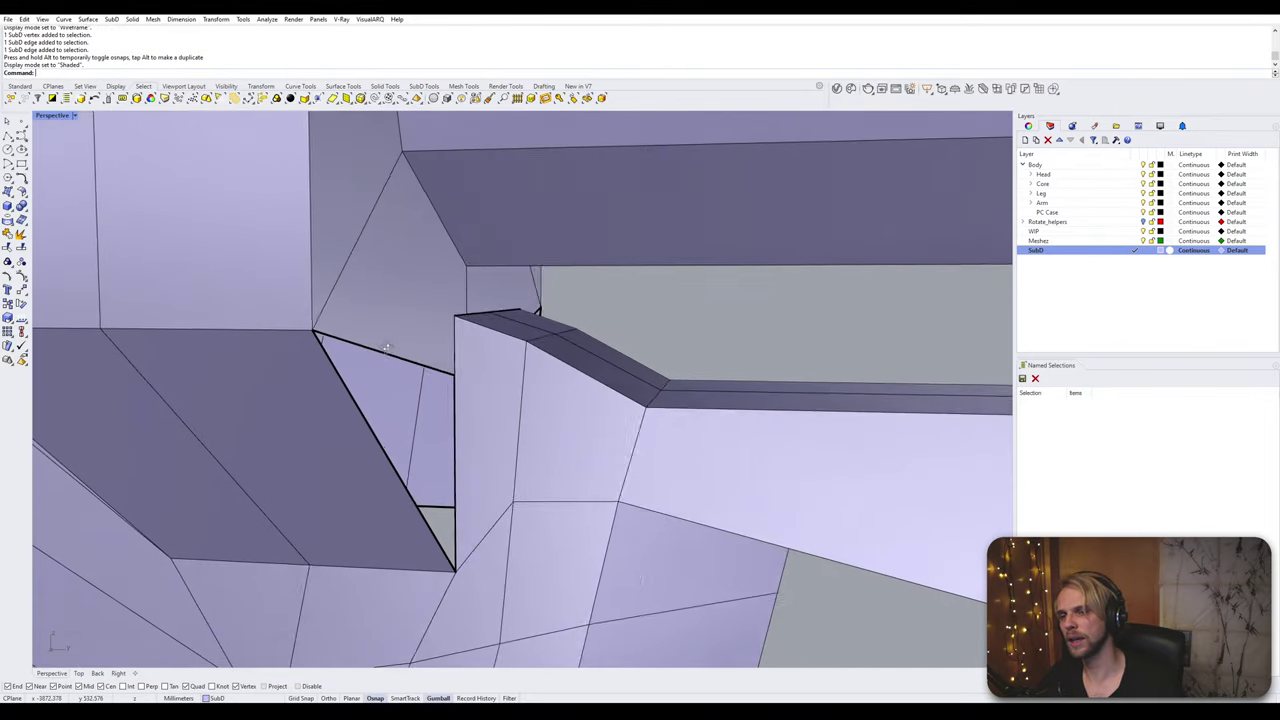
{"action": "right_click_drag", "start_coordinate": [476, 324], "coordinate": [508, 304]}
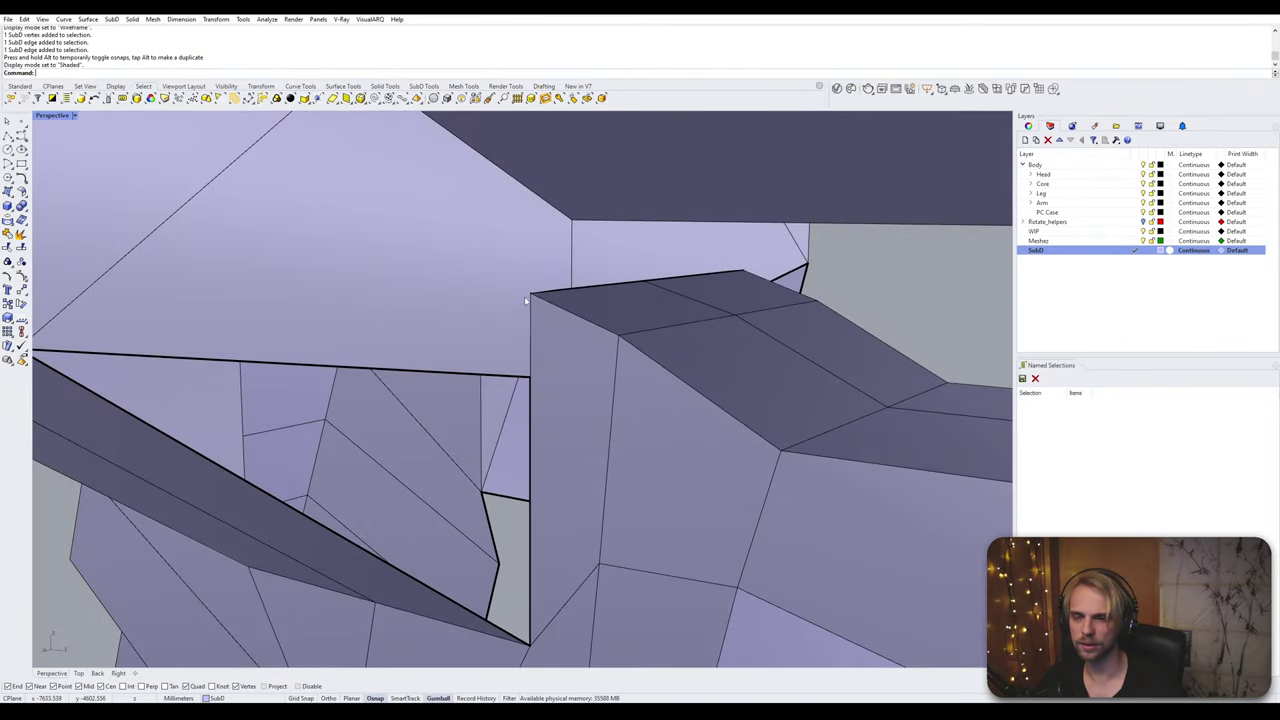
{"action": "scroll", "coordinate": [525, 300], "scroll_direction": "down", "scroll_amount": 5}
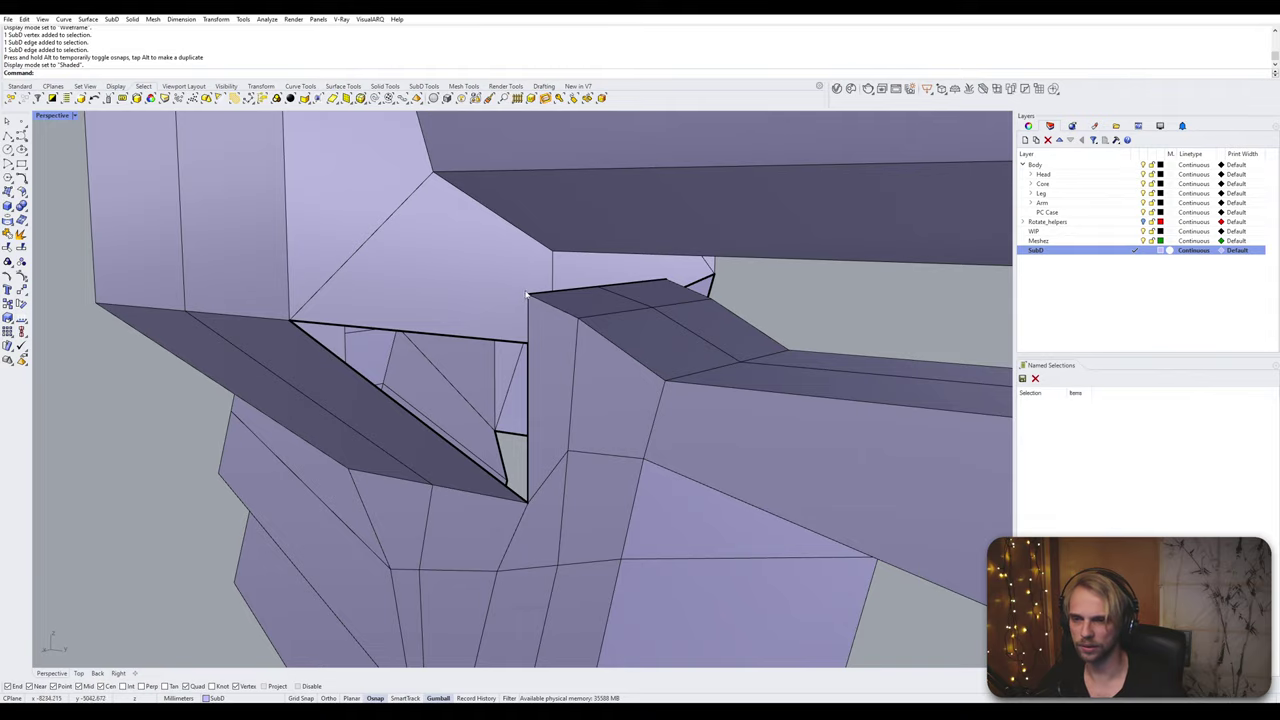
{"action": "right_click_drag", "start_coordinate": [528, 297], "coordinate": [349, 340]}
{"action": "scroll", "coordinate": [349, 341], "scroll_direction": "down", "scroll_amount": 6}
{"action": "right_click_drag", "start_coordinate": [540, 348], "coordinate": [476, 348], "text": "shift"}
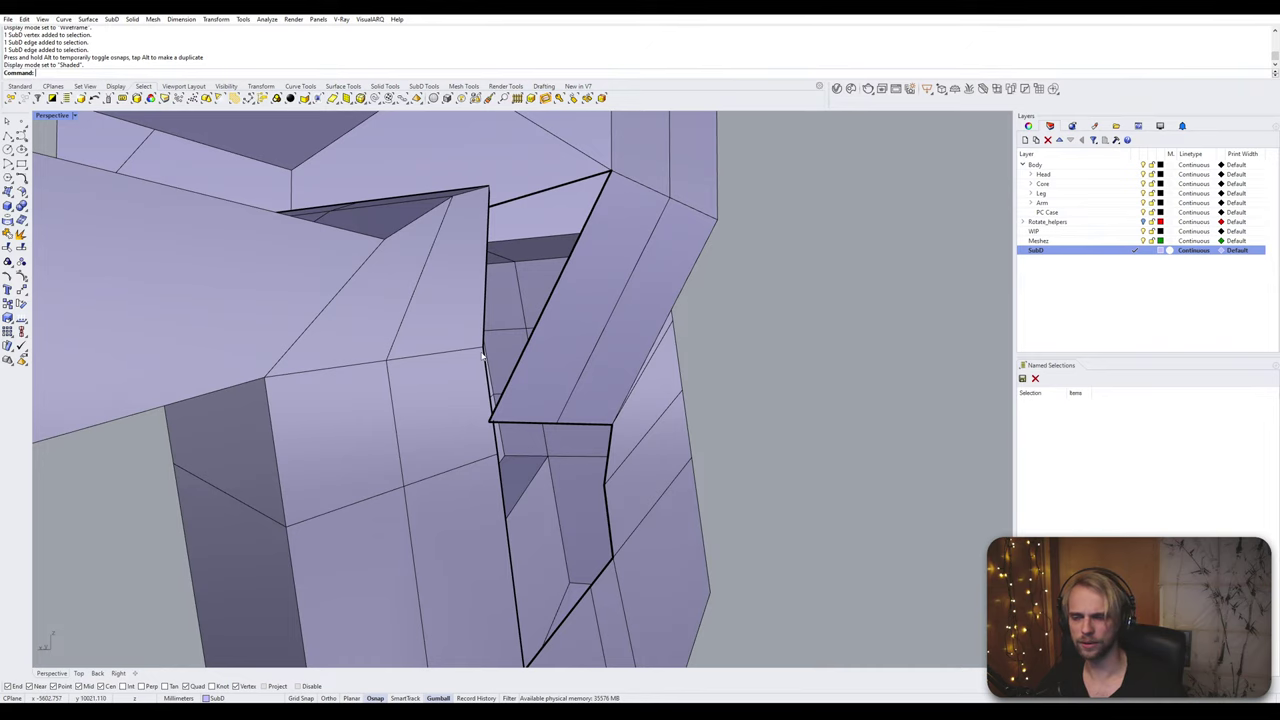
{"action": "left_click", "coordinate": [483, 349]}
{"action": "left_click", "coordinate": [491, 424], "text": "shift"}
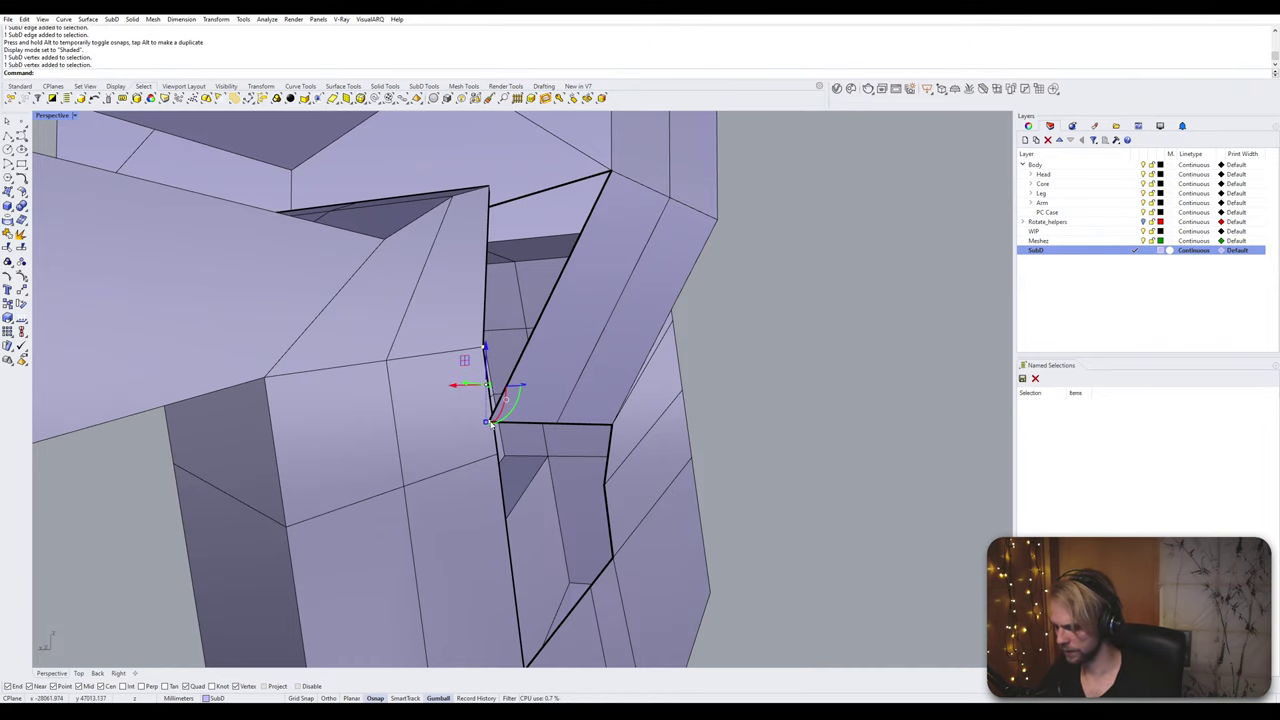
{"action": "key", "text": "Return"}
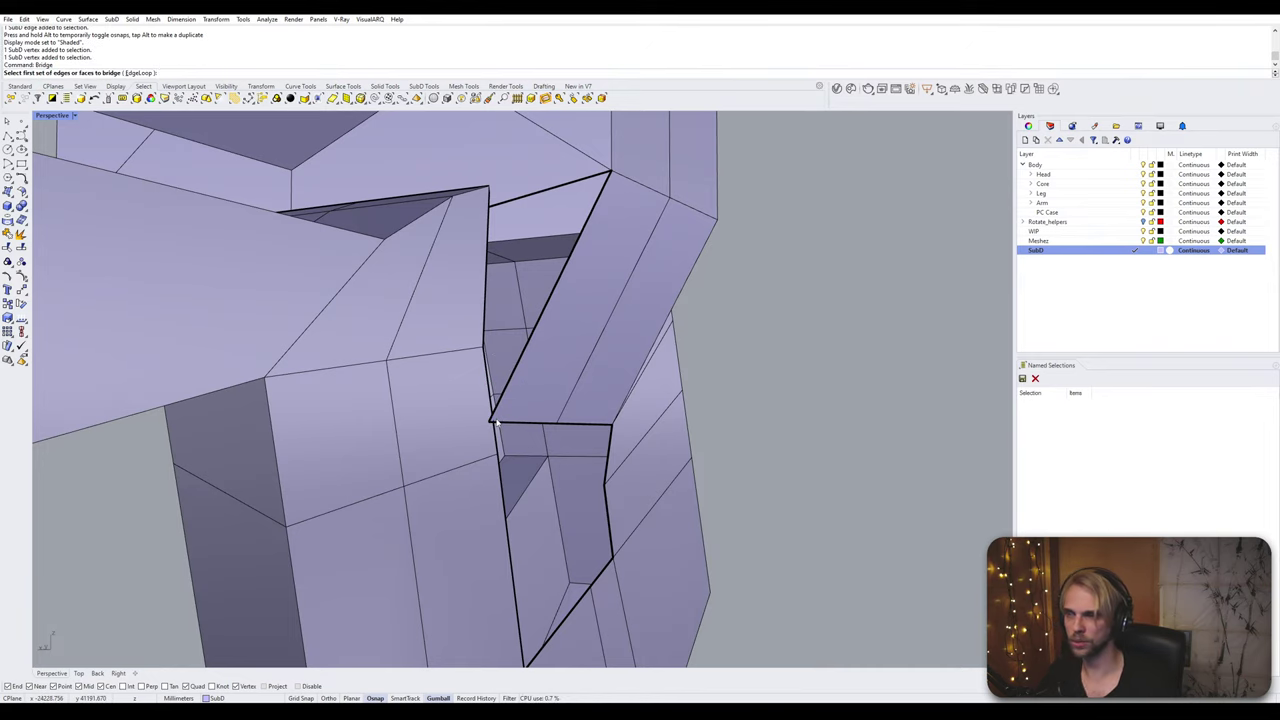
{"action": "key", "text": "Escape"}
{"action": "right_click_drag", "start_coordinate": [497, 422], "coordinate": [438, 415]}
{"action": "scroll", "coordinate": [371, 365], "scroll_direction": "up", "scroll_amount": 4}
Step: Try sliding the gap-corner vertex sideways, then undo the move
{"action": "left_click", "coordinate": [367, 349]}
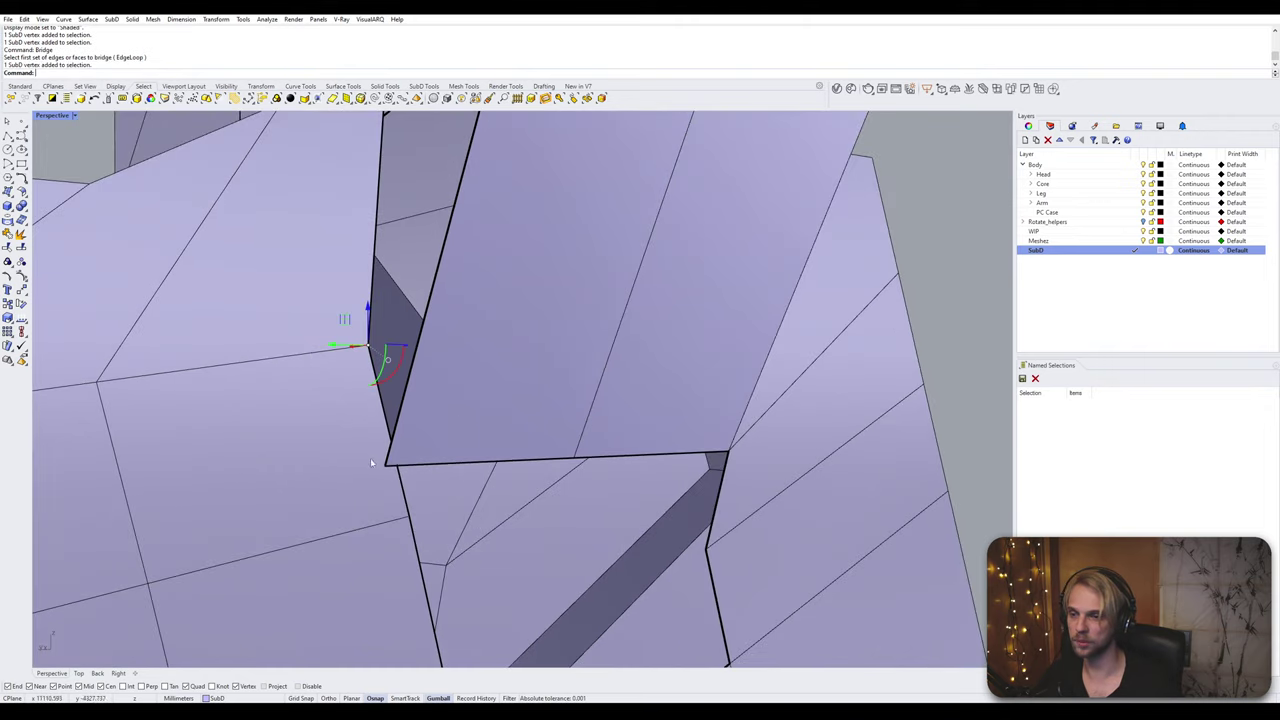
{"action": "right_click_drag", "start_coordinate": [386, 467], "coordinate": [343, 408]}
{"action": "left_click", "coordinate": [307, 413]}
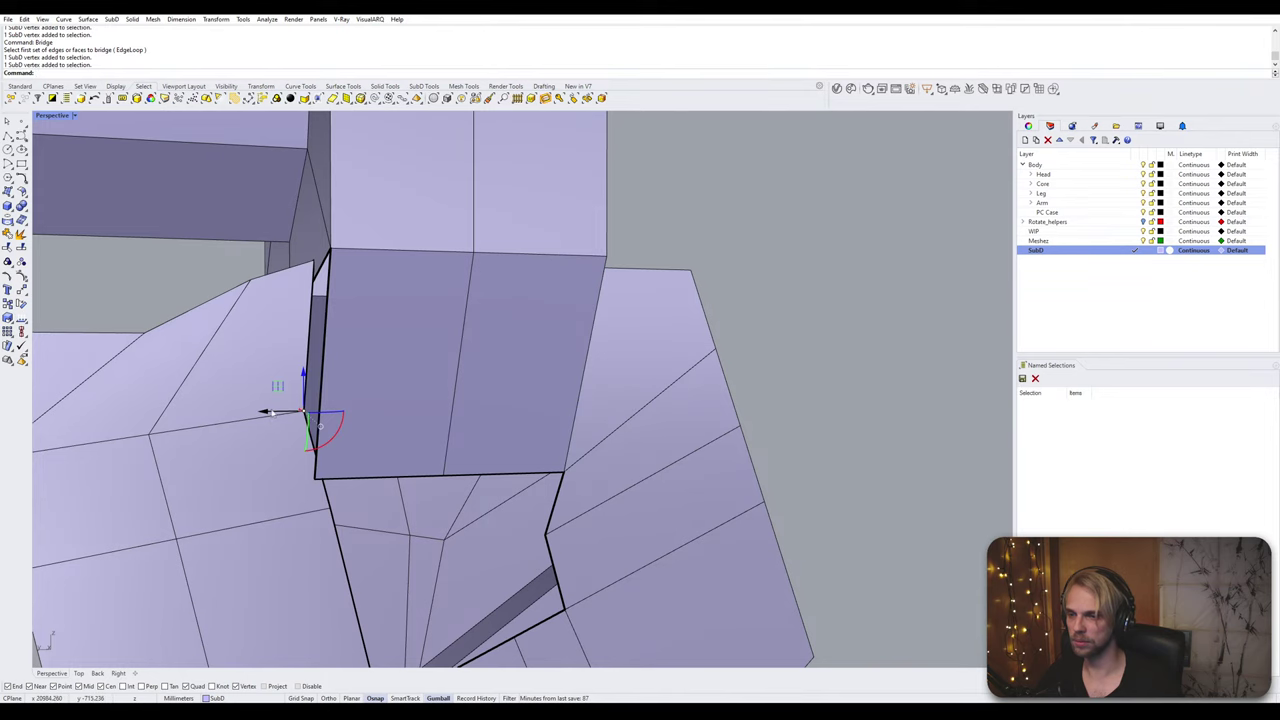
{"action": "left_click_drag", "start_coordinate": [270, 412], "coordinate": [317, 484]}
{"action": "left_click", "coordinate": [330, 512]}
{"action": "key", "text": "ctrl+z"}
{"action": "left_click", "coordinate": [330, 512]}
{"action": "right_click_drag", "start_coordinate": [394, 522], "coordinate": [363, 453]}
{"action": "scroll", "coordinate": [408, 460], "scroll_direction": "up", "scroll_amount": 2}
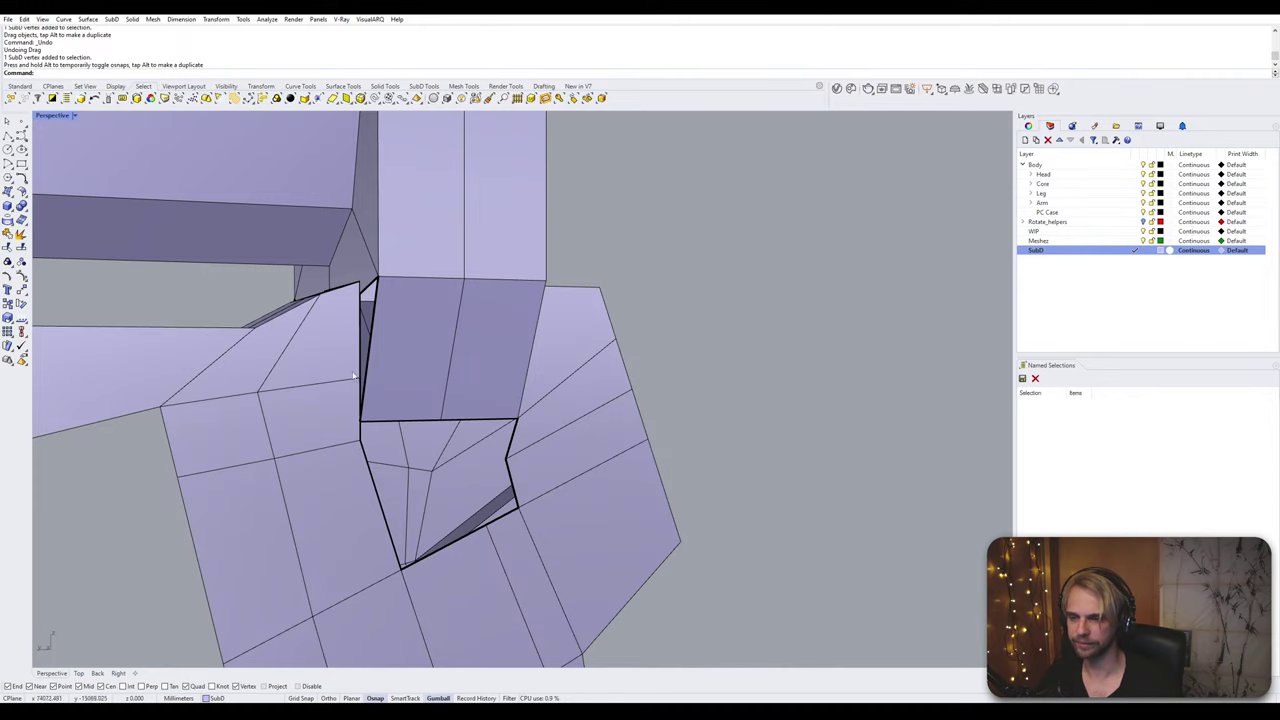
Step: Stitch the two corner vertices together at the Average location
{"action": "left_click", "coordinate": [359, 380]}
{"action": "scroll", "coordinate": [355, 428], "scroll_direction": "up", "scroll_amount": 3}
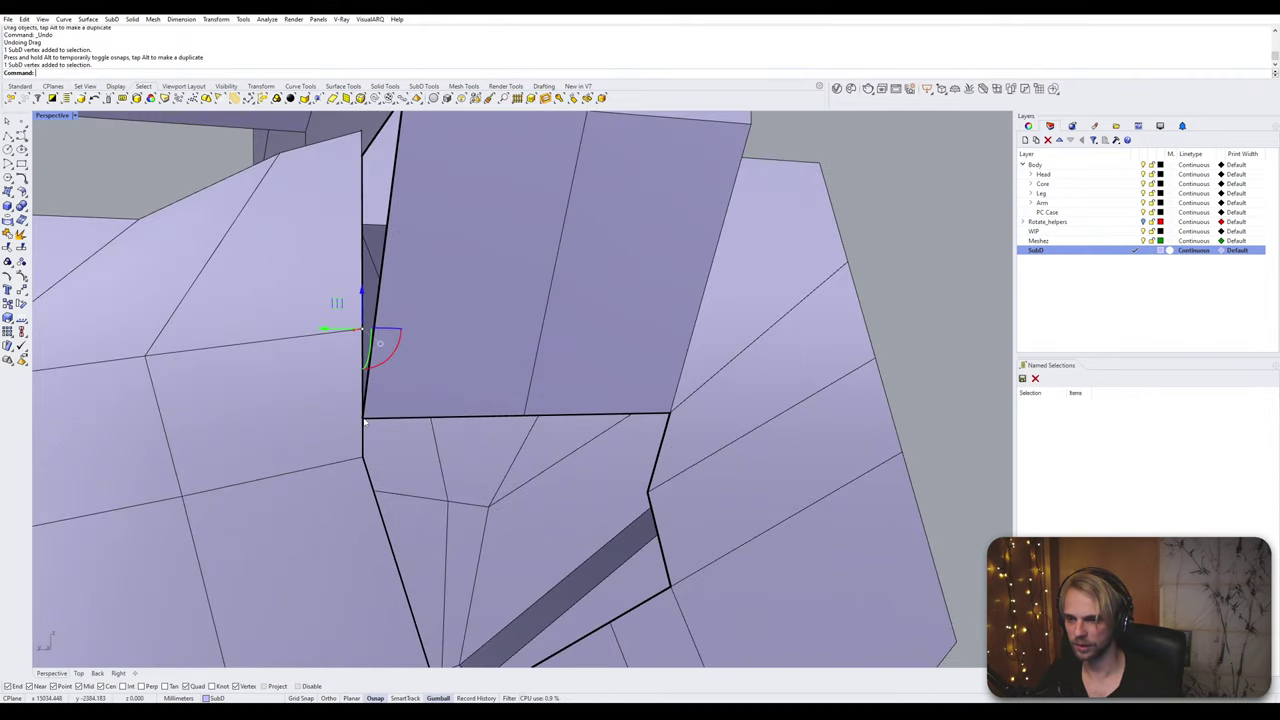
{"action": "left_click", "coordinate": [364, 420], "text": "shift"}
{"action": "key", "text": "Return"}
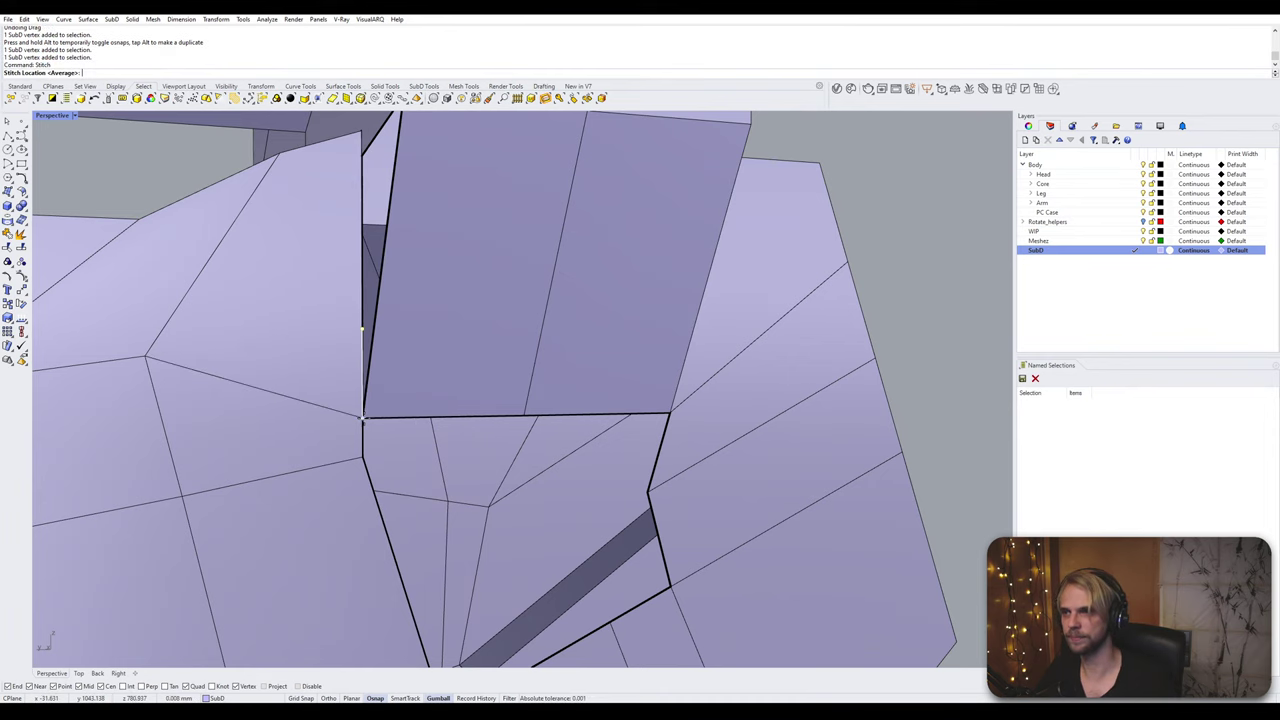
{"action": "left_click", "coordinate": [362, 418]}
{"action": "scroll", "coordinate": [362, 417], "scroll_direction": "down", "scroll_amount": 4}
{"action": "right_click_drag", "start_coordinate": [362, 415], "coordinate": [422, 440]}
{"action": "scroll", "coordinate": [404, 306], "scroll_direction": "up", "scroll_amount": 4}
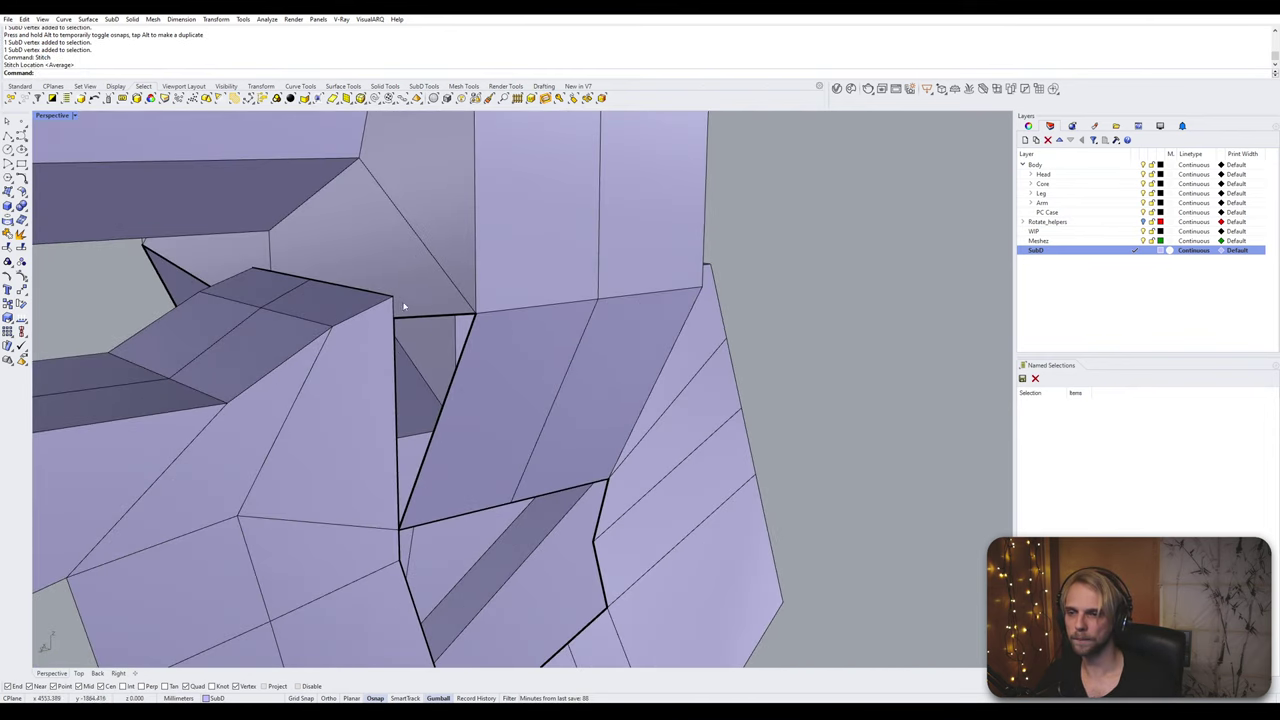
Step: Inspect the remaining gap by picking nearby faces, the top edge and the corner vertex
{"action": "left_click", "coordinate": [394, 298]}
{"action": "key", "text": "Escape"}
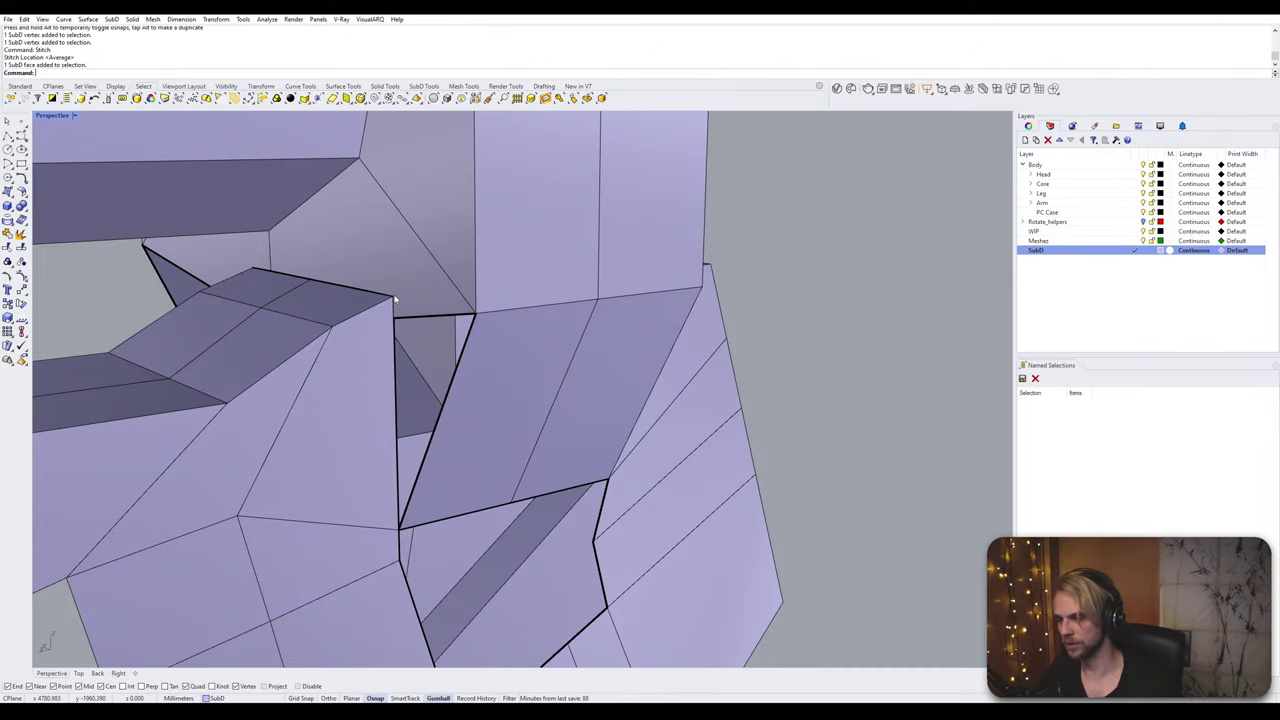
{"action": "right_click_drag", "start_coordinate": [396, 298], "coordinate": [437, 360]}
{"action": "scroll", "coordinate": [354, 337], "scroll_direction": "up", "scroll_amount": 4}
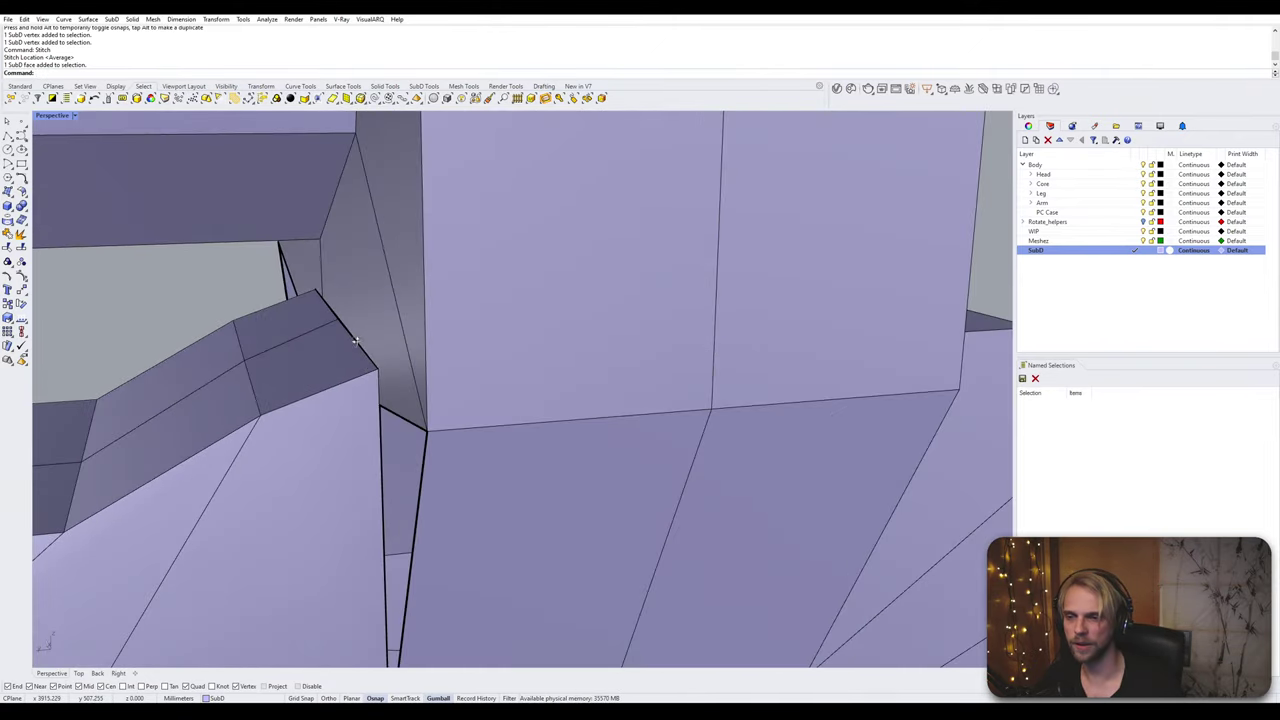
{"action": "right_click_drag", "start_coordinate": [354, 337], "coordinate": [442, 340]}
{"action": "left_click", "coordinate": [442, 338]}
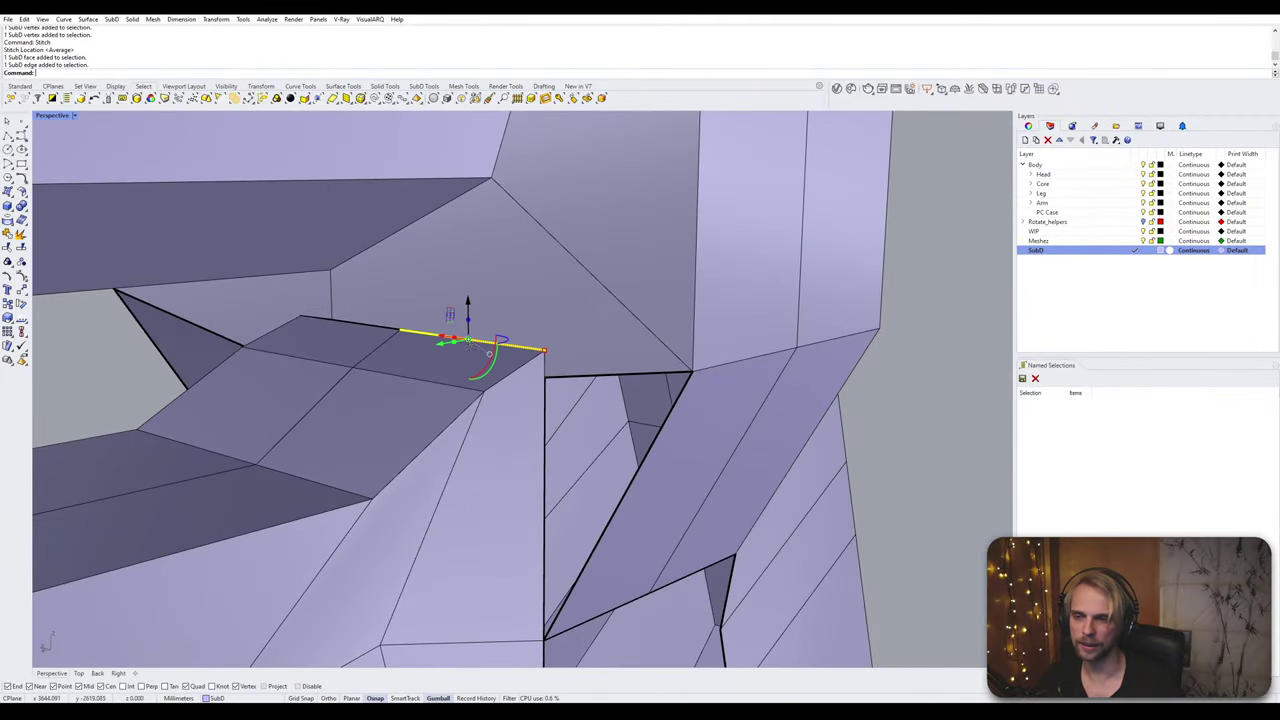
{"action": "right_click_drag", "start_coordinate": [537, 364], "coordinate": [493, 374]}
{"action": "key", "text": "Escape"}
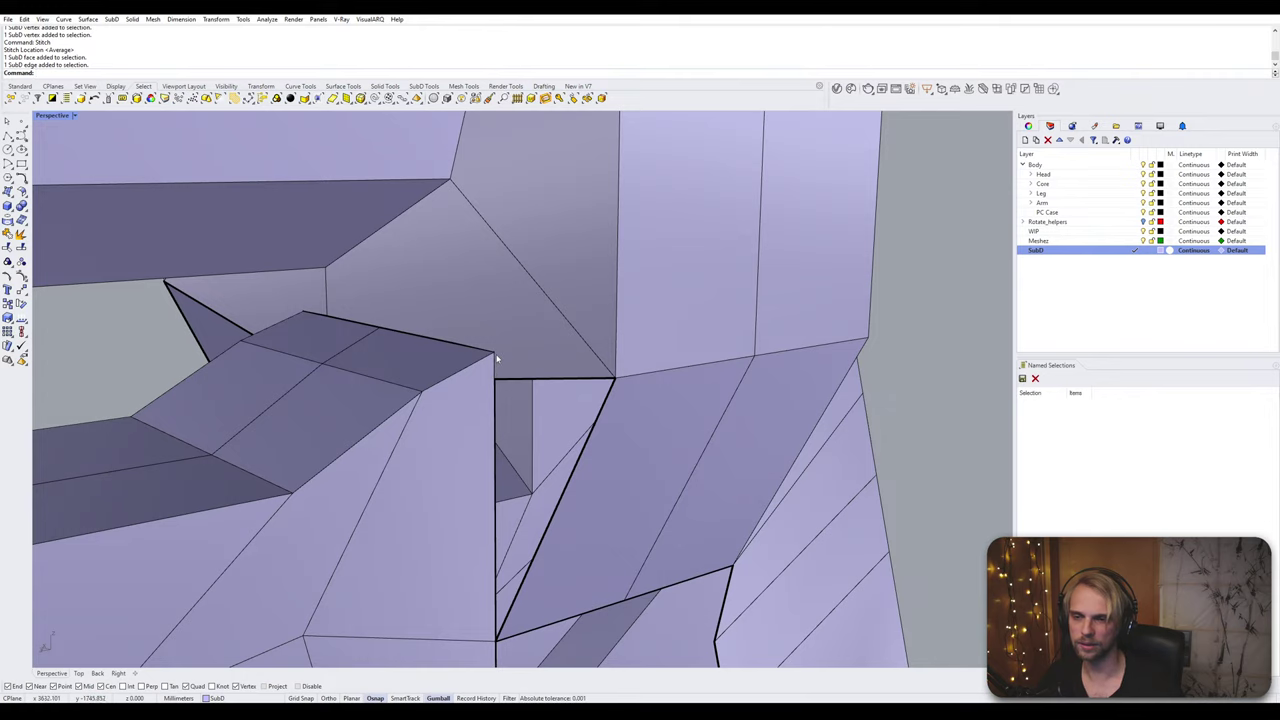
{"action": "left_click", "coordinate": [494, 355]}
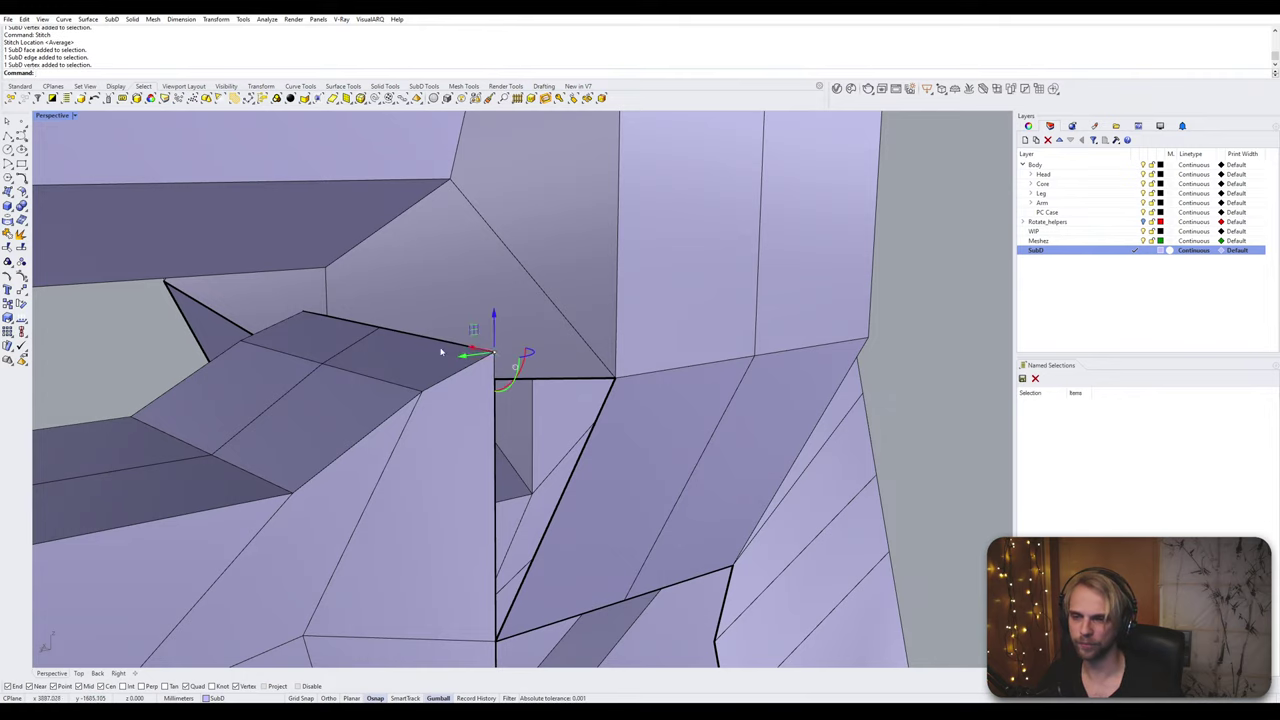
{"action": "key", "text": "Escape"}
{"action": "left_click", "coordinate": [410, 338]}
Step: Try lowering the block's top edge about 1.7 mm, then undo the move
{"action": "key", "text": "Escape"}
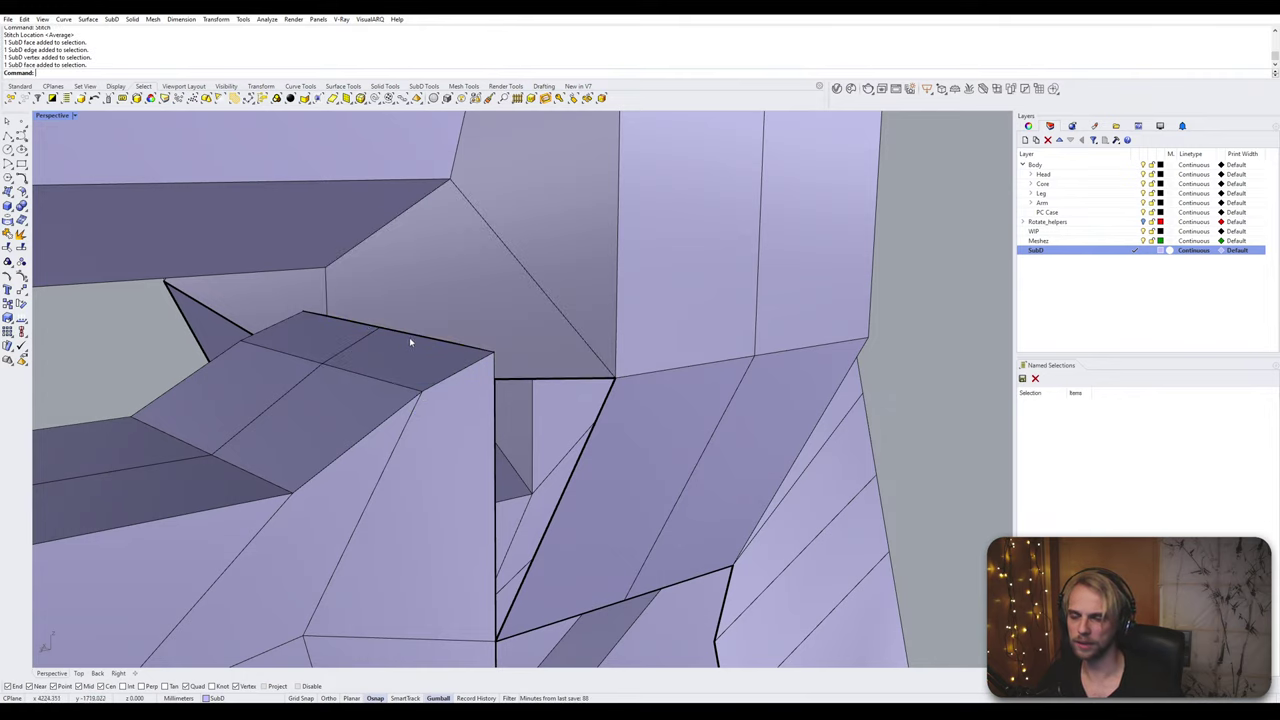
{"action": "right_click_drag", "start_coordinate": [352, 335], "coordinate": [363, 320]}
{"action": "left_click", "coordinate": [355, 325]}
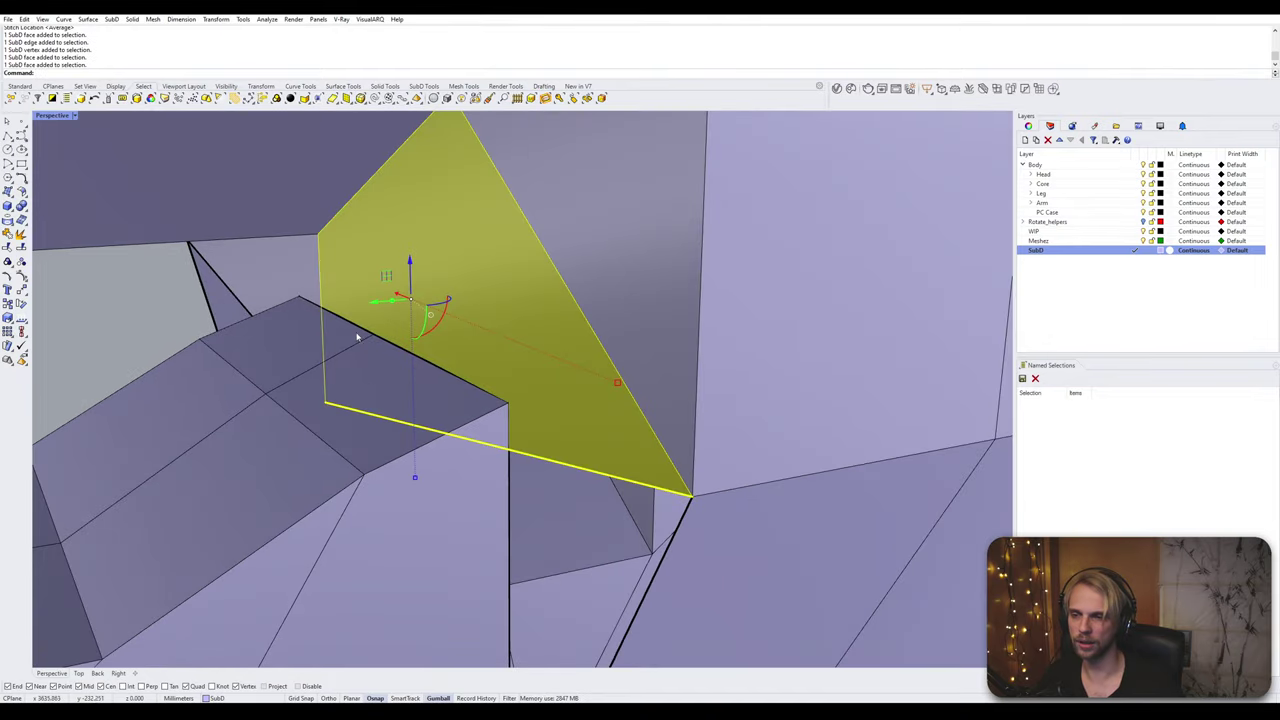
{"action": "key", "text": "Escape"}
{"action": "left_click", "coordinate": [371, 333]}
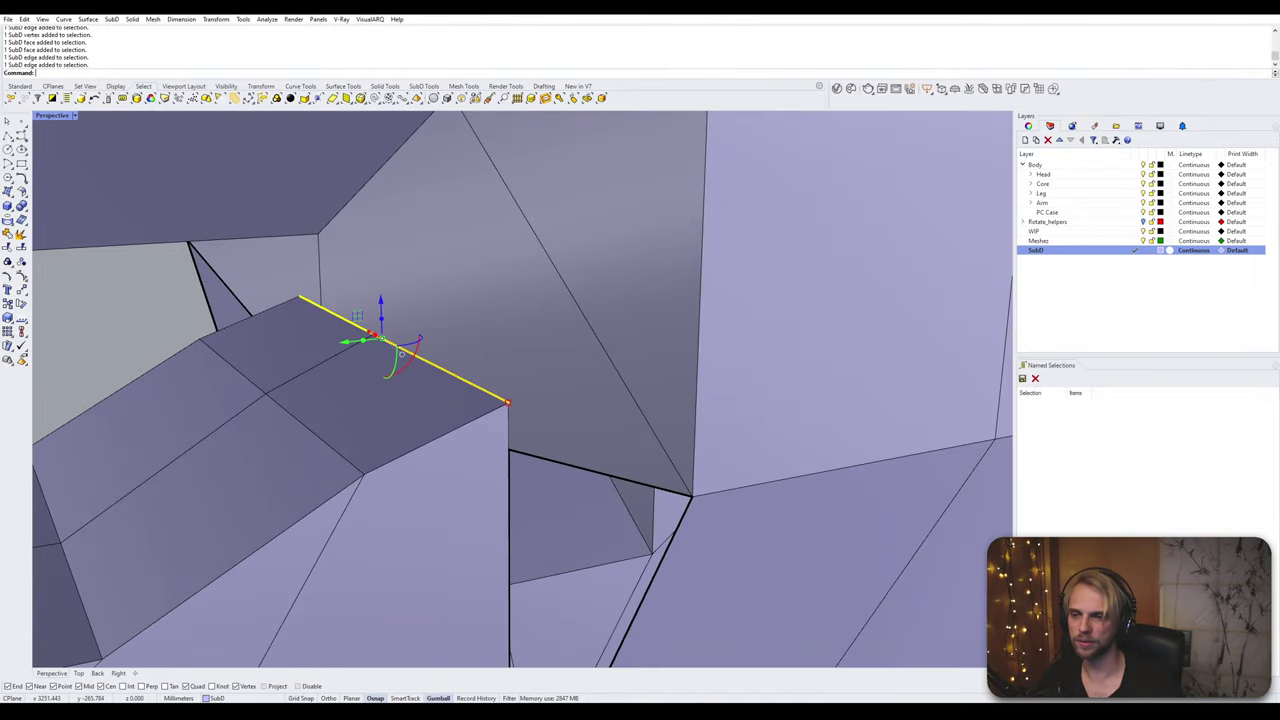
{"action": "scroll", "coordinate": [396, 343], "scroll_direction": "down", "scroll_amount": 7}
{"action": "right_click_drag", "start_coordinate": [396, 343], "coordinate": [392, 300]}
{"action": "left_click_drag", "start_coordinate": [392, 299], "coordinate": [391, 345]}
{"action": "right_click_drag", "start_coordinate": [385, 342], "coordinate": [733, 408]}
{"action": "scroll", "coordinate": [370, 376], "scroll_direction": "up", "scroll_amount": 2}
{"action": "key", "text": "ctrl+z"}
{"action": "scroll", "coordinate": [369, 348], "scroll_direction": "down", "scroll_amount": 7}
{"action": "scroll", "coordinate": [420, 352], "scroll_direction": "up", "scroll_amount": 4}
Step: Shift the diagonal edge across the block top sideways with the gumball X arrow
{"action": "left_click", "coordinate": [812, 392], "text": "ctrl+shift"}
{"action": "right_click_drag", "start_coordinate": [812, 394], "coordinate": [440, 421]}
{"action": "key", "text": "Escape"}
{"action": "scroll", "coordinate": [680, 430], "scroll_direction": "down", "scroll_amount": 4}
{"action": "scroll", "coordinate": [690, 440], "scroll_direction": "up", "scroll_amount": 3}
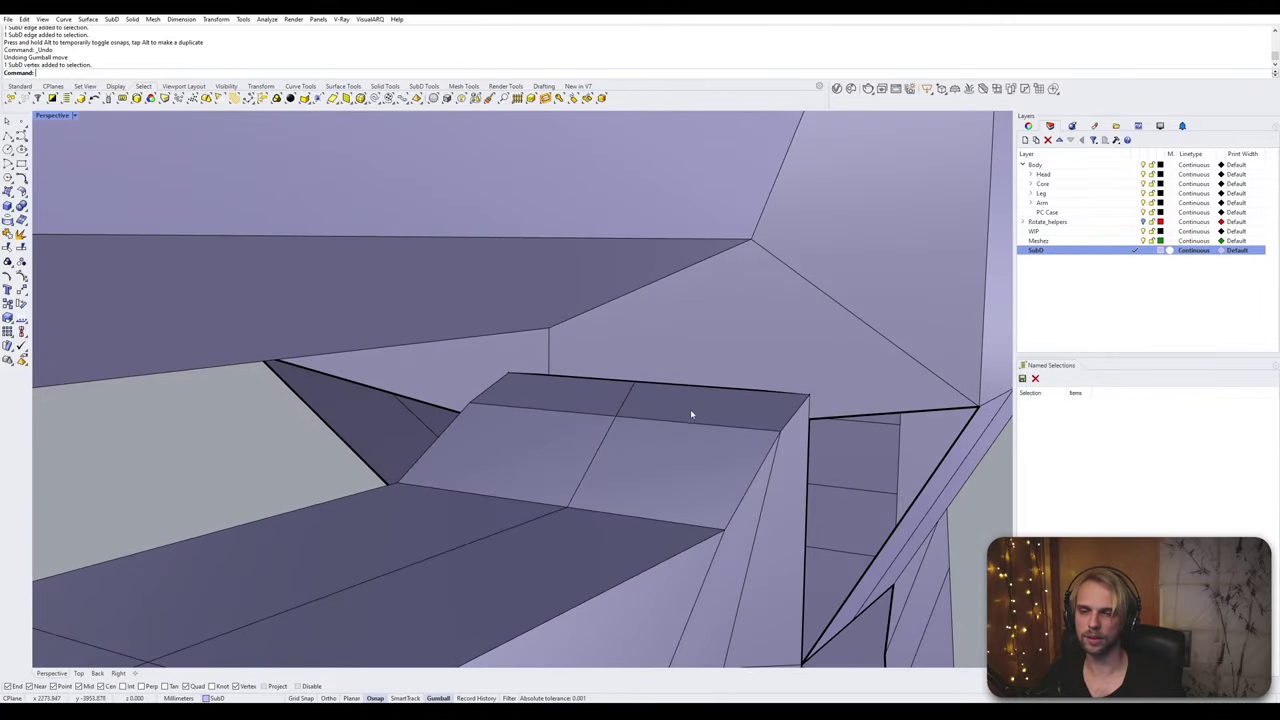
{"action": "right_click_drag", "start_coordinate": [690, 414], "coordinate": [617, 375]}
{"action": "scroll", "coordinate": [572, 356], "scroll_direction": "up", "scroll_amount": 4}
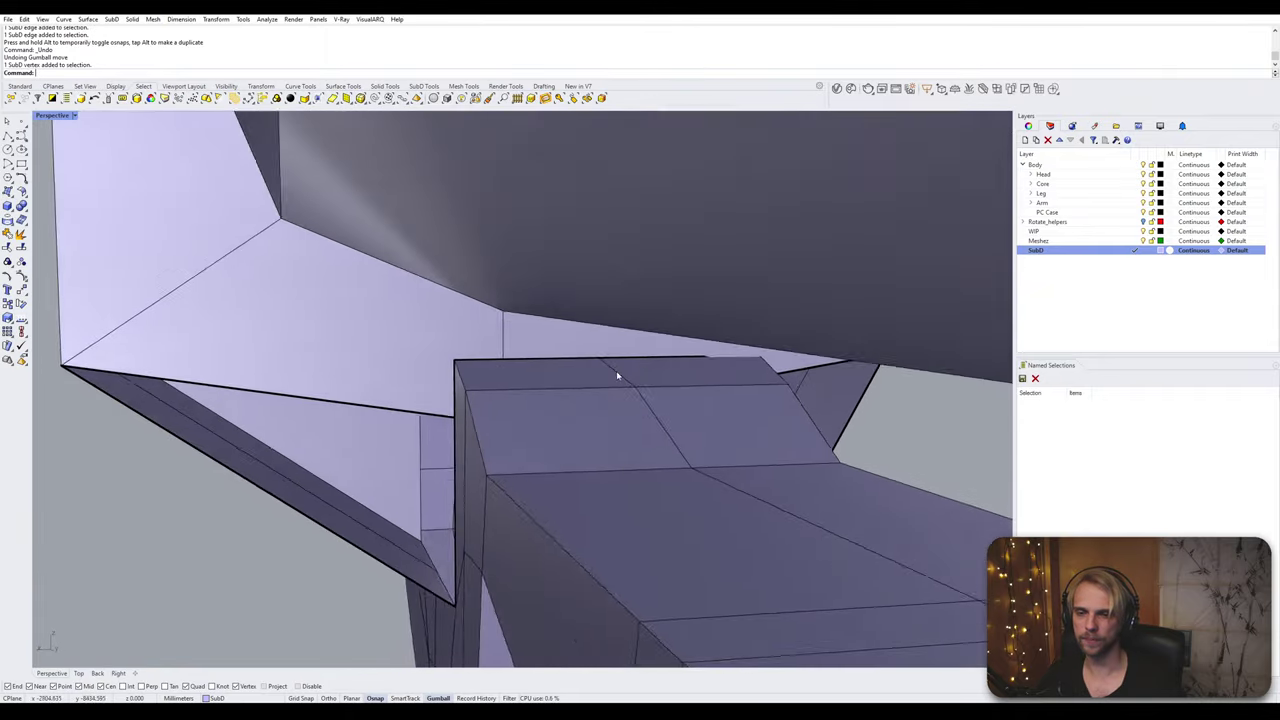
{"action": "scroll", "coordinate": [622, 370], "scroll_direction": "up", "scroll_amount": 4}
{"action": "left_click", "coordinate": [621, 377], "text": "ctrl+shift"}
{"action": "left_click", "coordinate": [664, 440], "text": "ctrl+shift"}
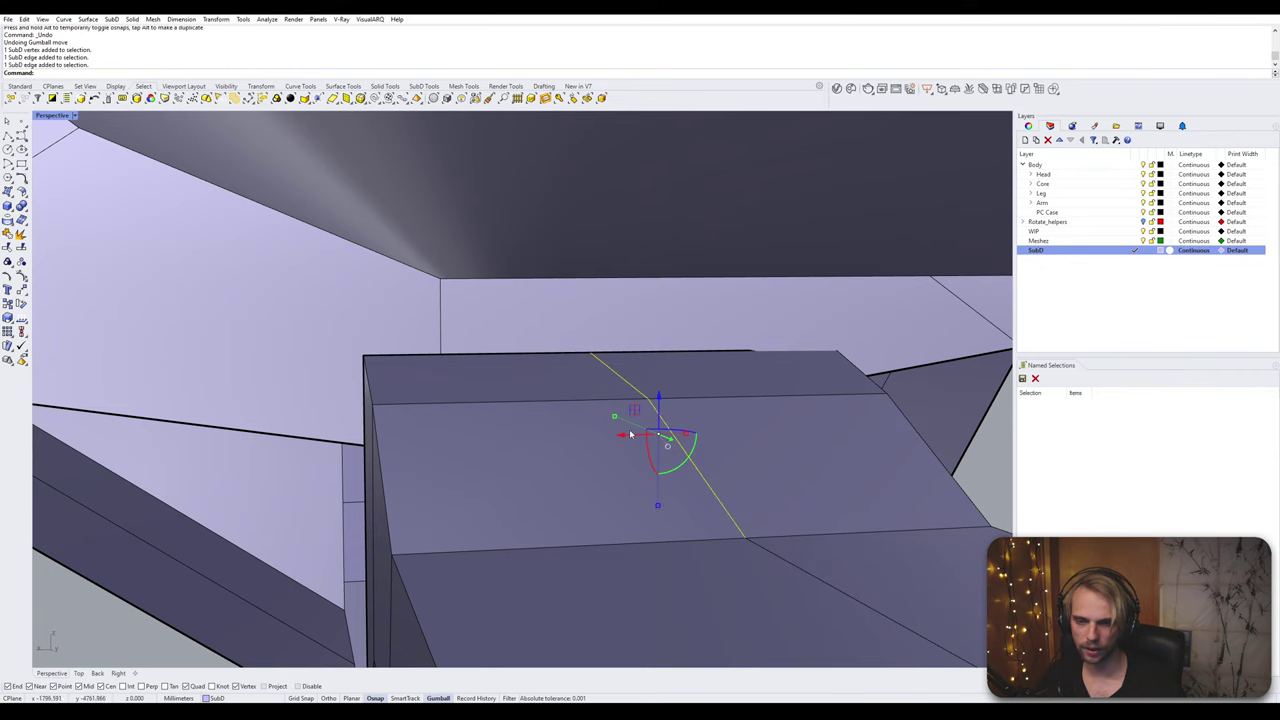
{"action": "left_click_drag", "start_coordinate": [630, 435], "coordinate": [468, 453]}
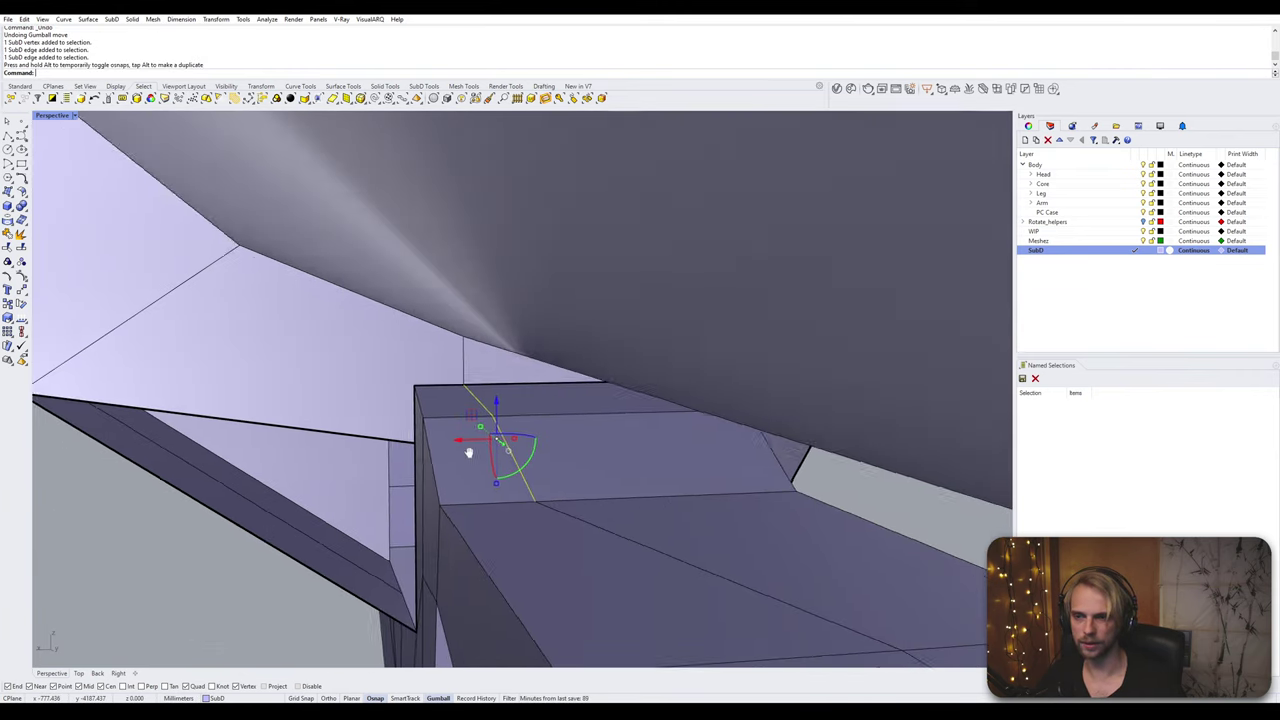
{"action": "right_click_drag", "start_coordinate": [468, 453], "coordinate": [527, 433], "text": "shift"}
{"action": "key", "text": "Escape"}
Step: Delete the two faces over the junction and look into the resulting gap
{"action": "scroll", "coordinate": [483, 361], "scroll_direction": "up", "scroll_amount": 3}
{"action": "scroll", "coordinate": [483, 361], "scroll_direction": "down", "scroll_amount": 3}
{"action": "right_click_drag", "start_coordinate": [483, 361], "coordinate": [520, 379]}
{"action": "left_click", "coordinate": [521, 380], "text": "ctrl+shift"}
{"action": "left_click", "coordinate": [628, 333], "text": "ctrl+shift"}
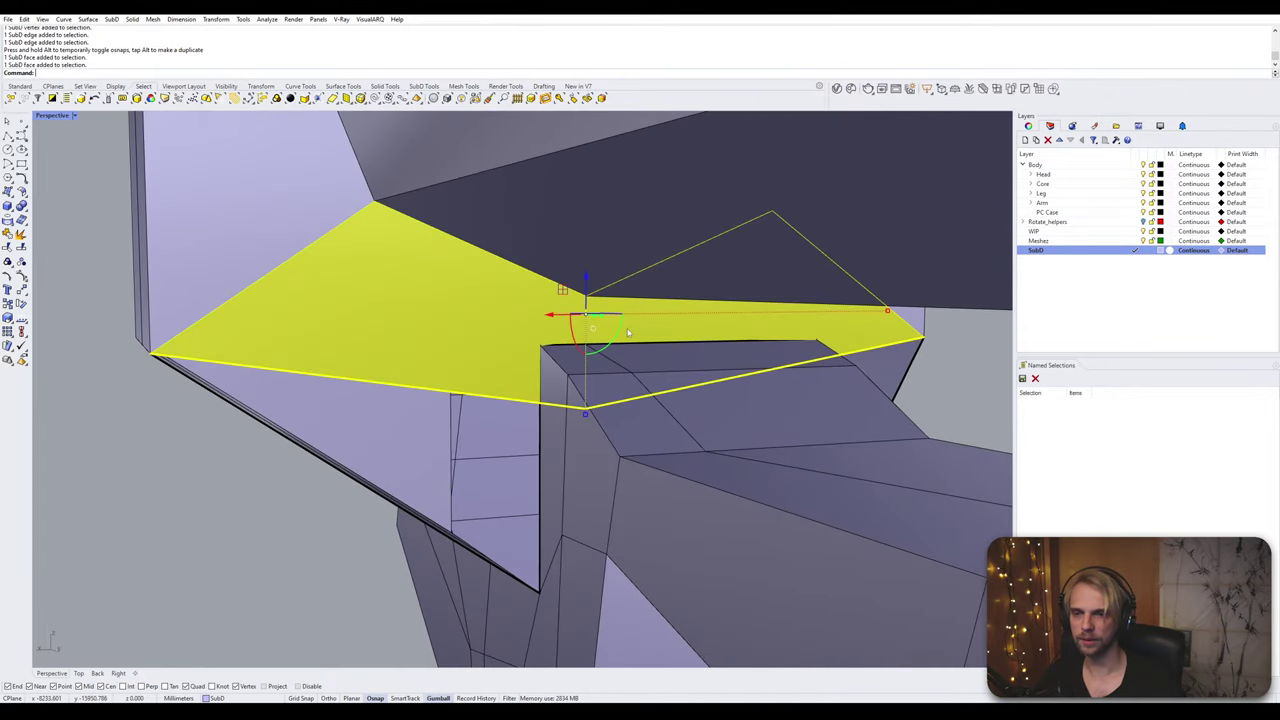
{"action": "key", "text": "Delete"}
{"action": "right_click_drag", "start_coordinate": [628, 332], "coordinate": [519, 278]}
{"action": "left_click", "coordinate": [525, 267], "text": "ctrl+shift"}
Step: Bridge the gap edges on both sides of the block-sleeve junction with default settings
{"action": "left_click", "coordinate": [561, 352], "text": "ctrl+shift"}
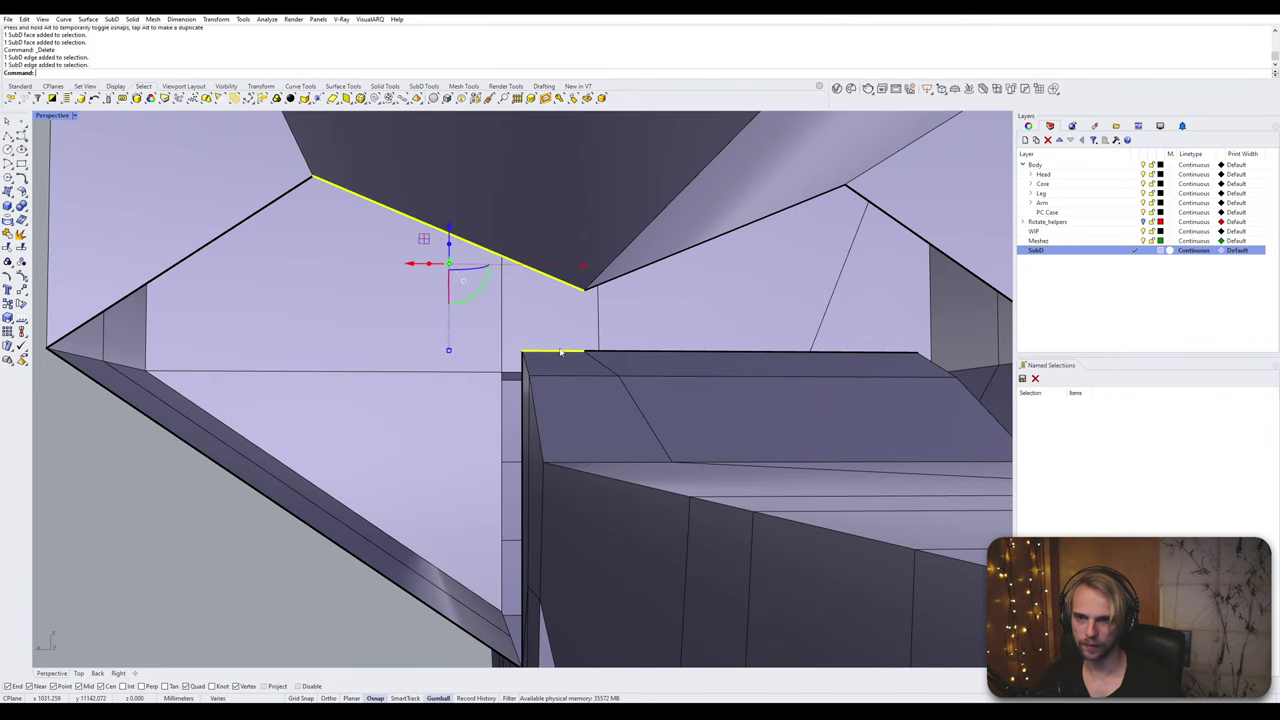
{"action": "key", "text": "Return"}
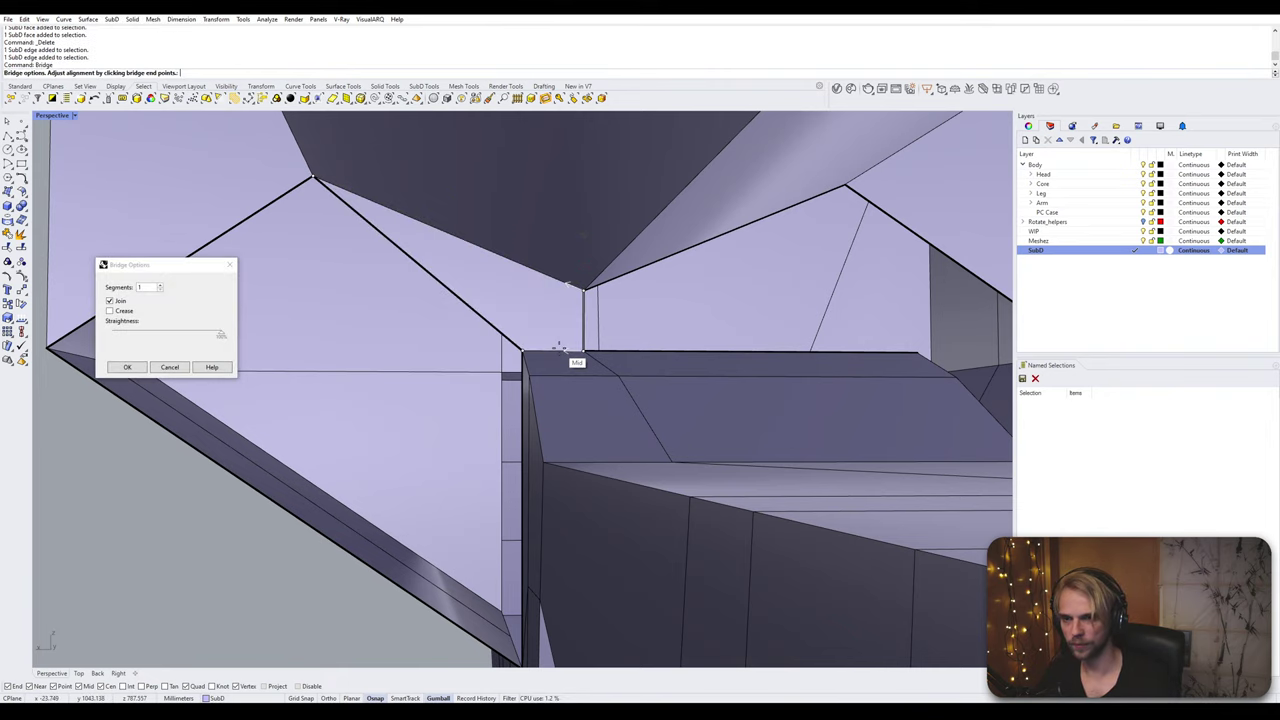
{"action": "key", "text": "Return"}
{"action": "right_click_drag", "start_coordinate": [660, 350], "coordinate": [622, 346]}
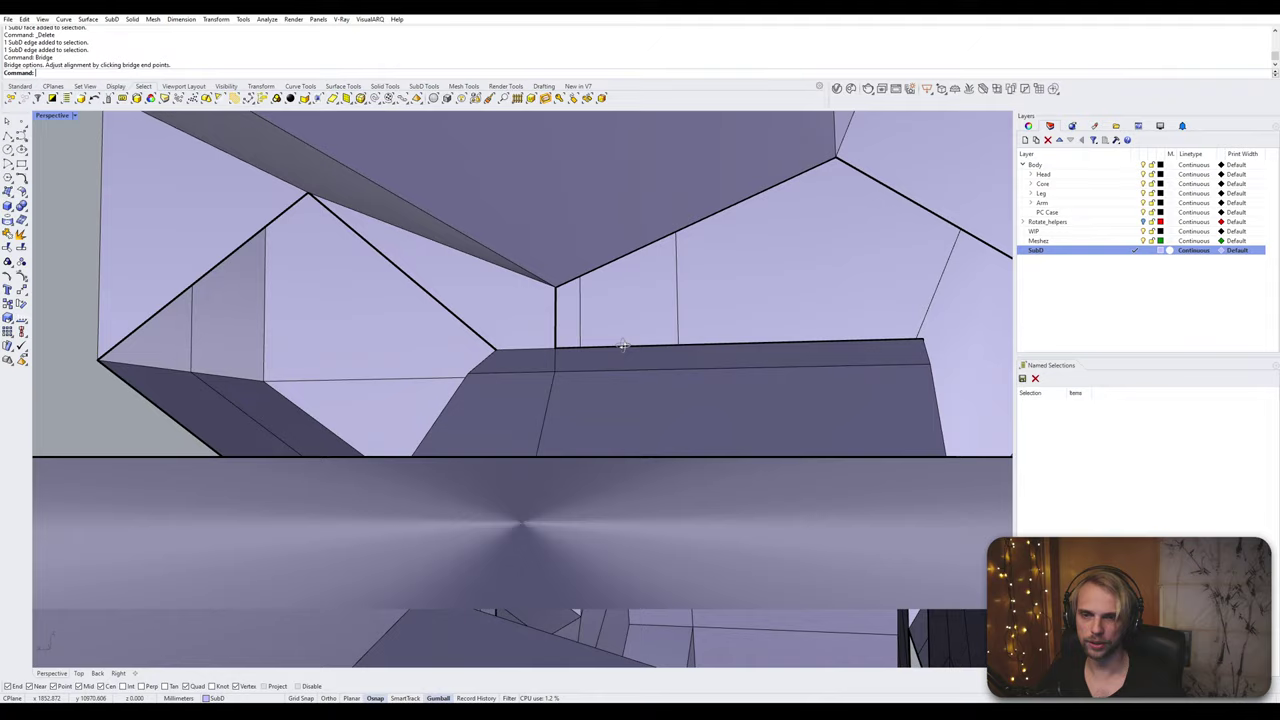
{"action": "left_click", "coordinate": [767, 196]}
{"action": "left_click", "coordinate": [813, 341]}
{"action": "key", "text": "Return"}
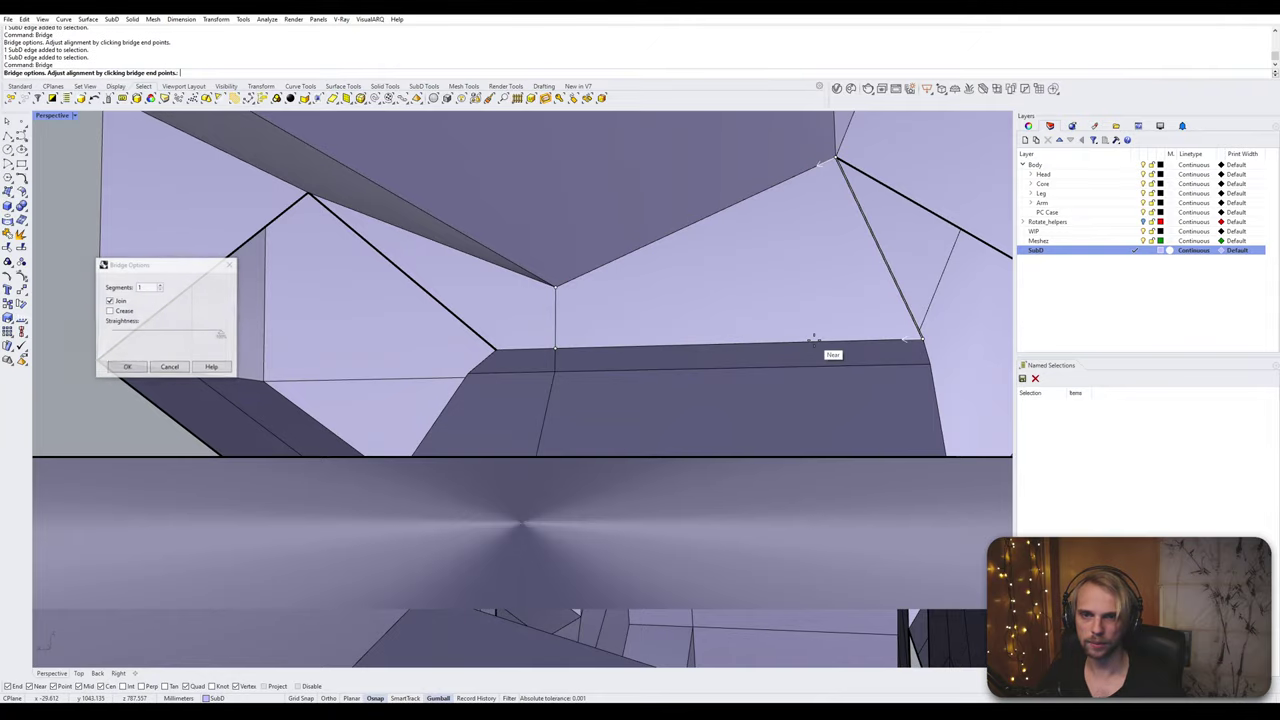
{"action": "key", "text": "Return"}
{"action": "right_click_drag", "start_coordinate": [831, 354], "coordinate": [606, 371]}
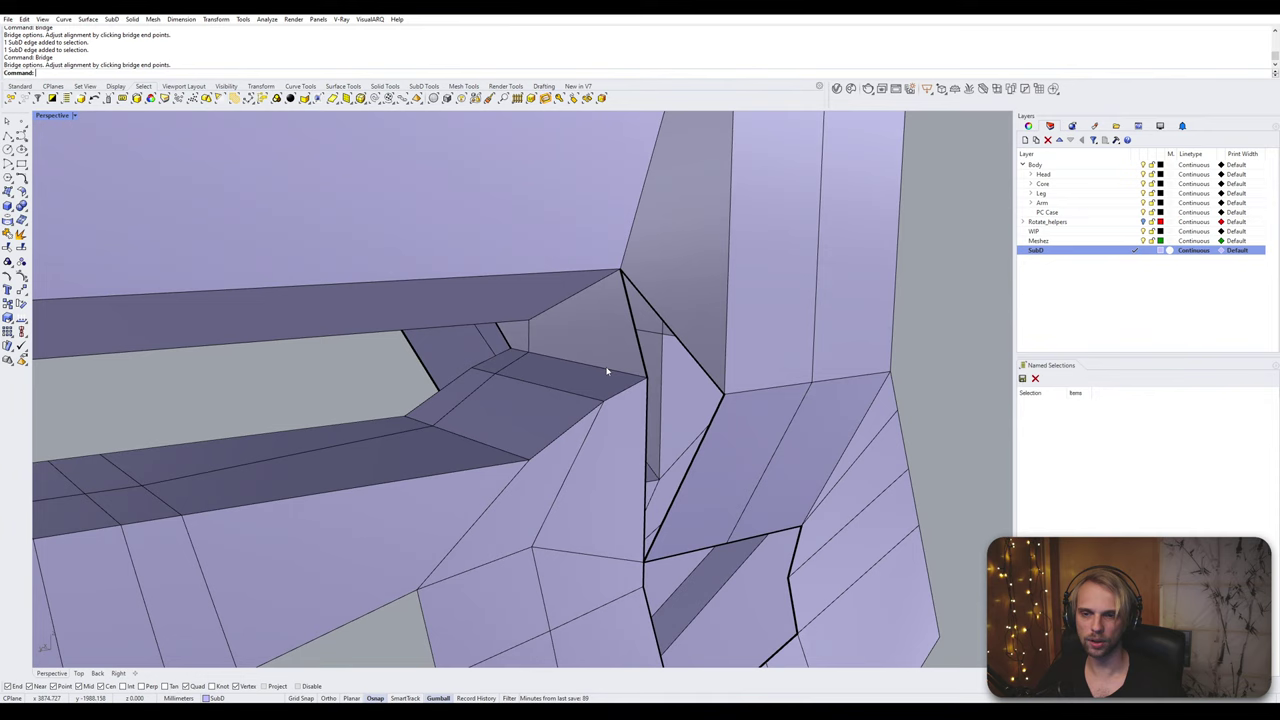
Step: Bridge the remaining gap's two edges, then preview the junction smoothed
{"action": "right_click_drag", "start_coordinate": [646, 416], "coordinate": [681, 393]}
{"action": "left_click", "coordinate": [681, 393]}
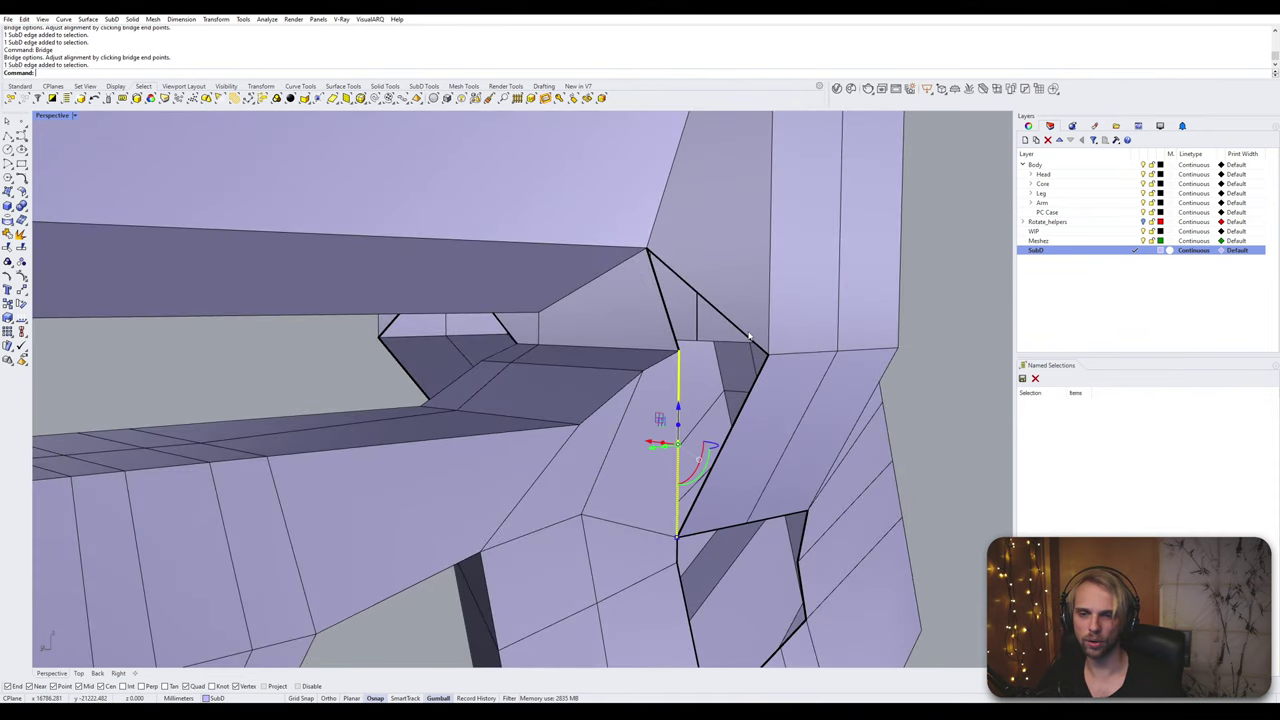
{"action": "left_click", "coordinate": [748, 335]}
{"action": "key", "text": "Return"}
{"action": "key", "text": "Return"}
{"action": "key", "text": "Tab"}
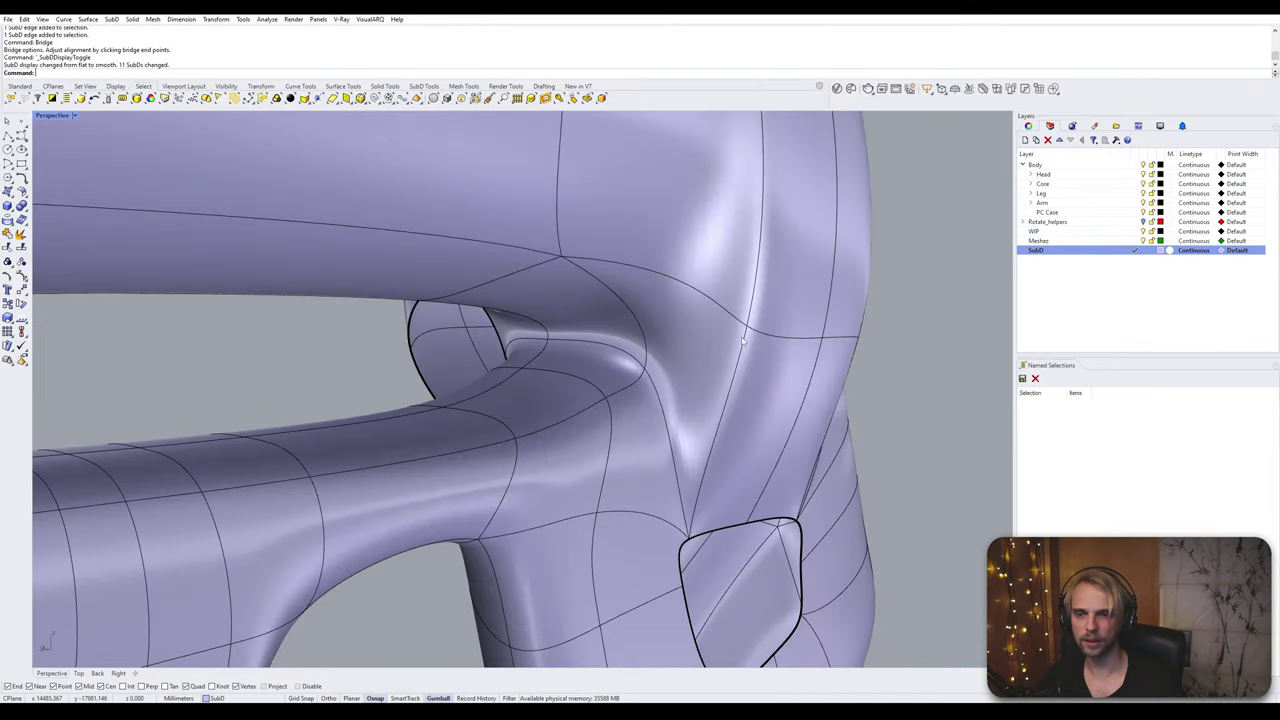
{"action": "right_click_drag", "start_coordinate": [751, 343], "coordinate": [694, 293]}
{"action": "right_click_drag", "start_coordinate": [706, 310], "coordinate": [575, 343]}
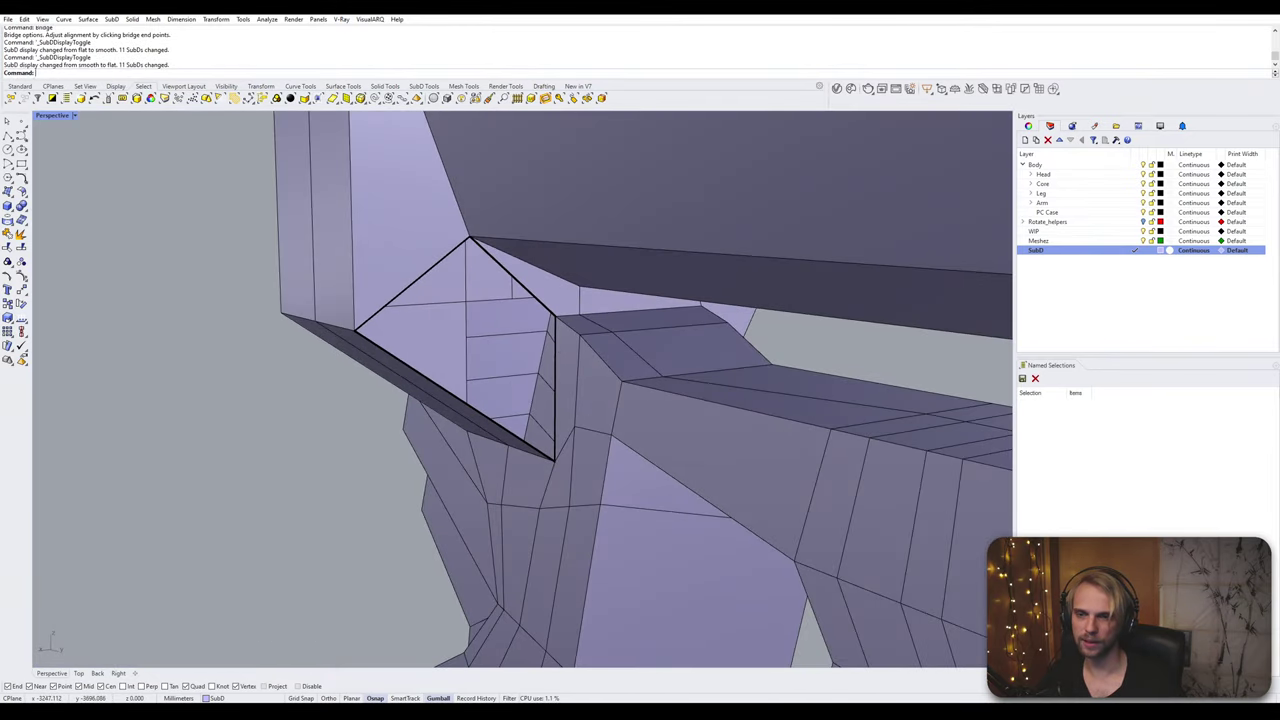
Step: Fill the triangular gap by bridging its vertical and diagonal edges
{"action": "left_click", "coordinate": [556, 386], "text": "ctrl+shift"}
{"action": "key", "text": "Escape"}
{"action": "scroll", "coordinate": [559, 418], "scroll_direction": "up", "scroll_amount": 4}
{"action": "left_click", "coordinate": [555, 410]}
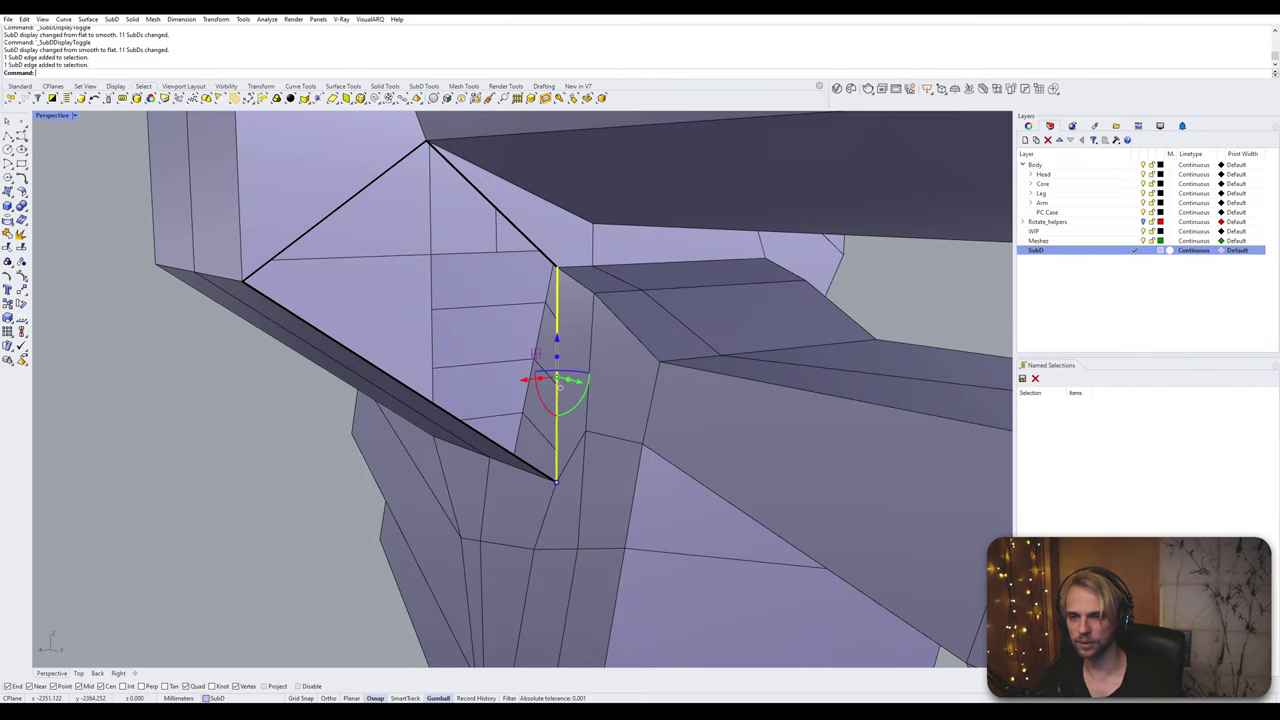
{"action": "left_click", "coordinate": [340, 206], "text": "shift"}
{"action": "left_click", "coordinate": [341, 207], "text": "ctrl+shift"}
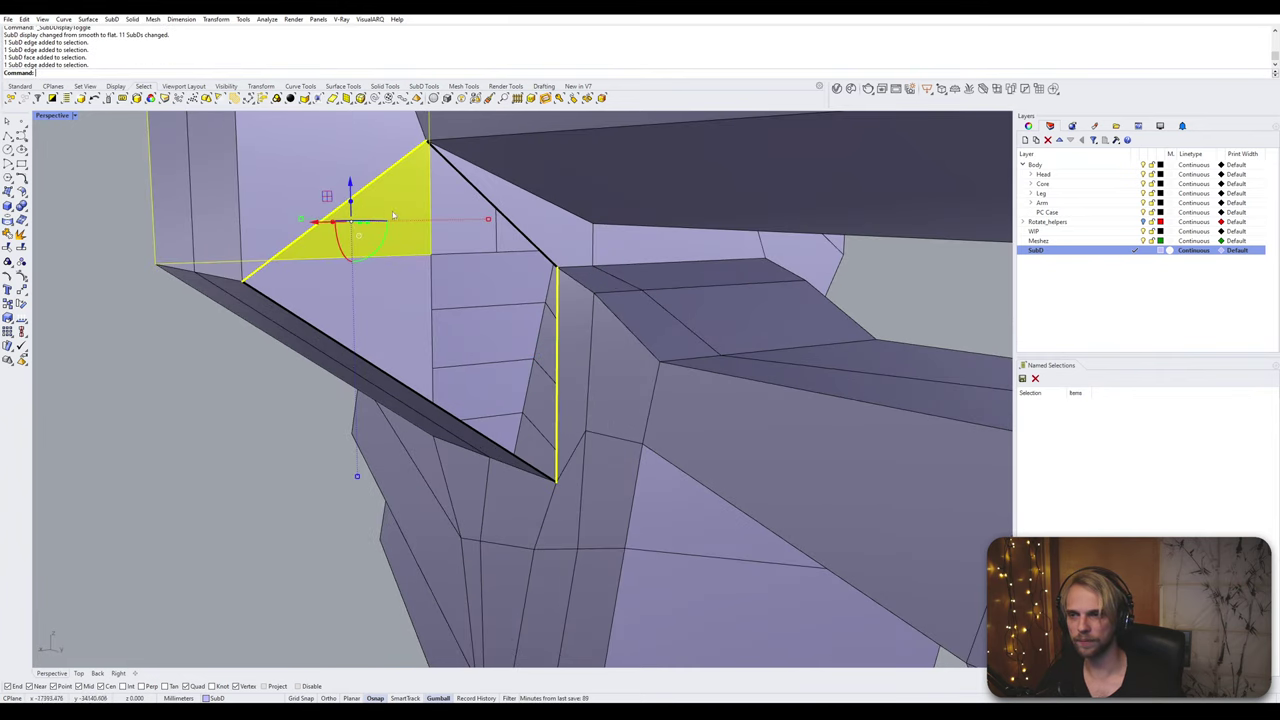
{"action": "left_click", "coordinate": [410, 208], "text": "ctrl"}
{"action": "key", "text": "Return"}
{"action": "key", "text": "Return"}
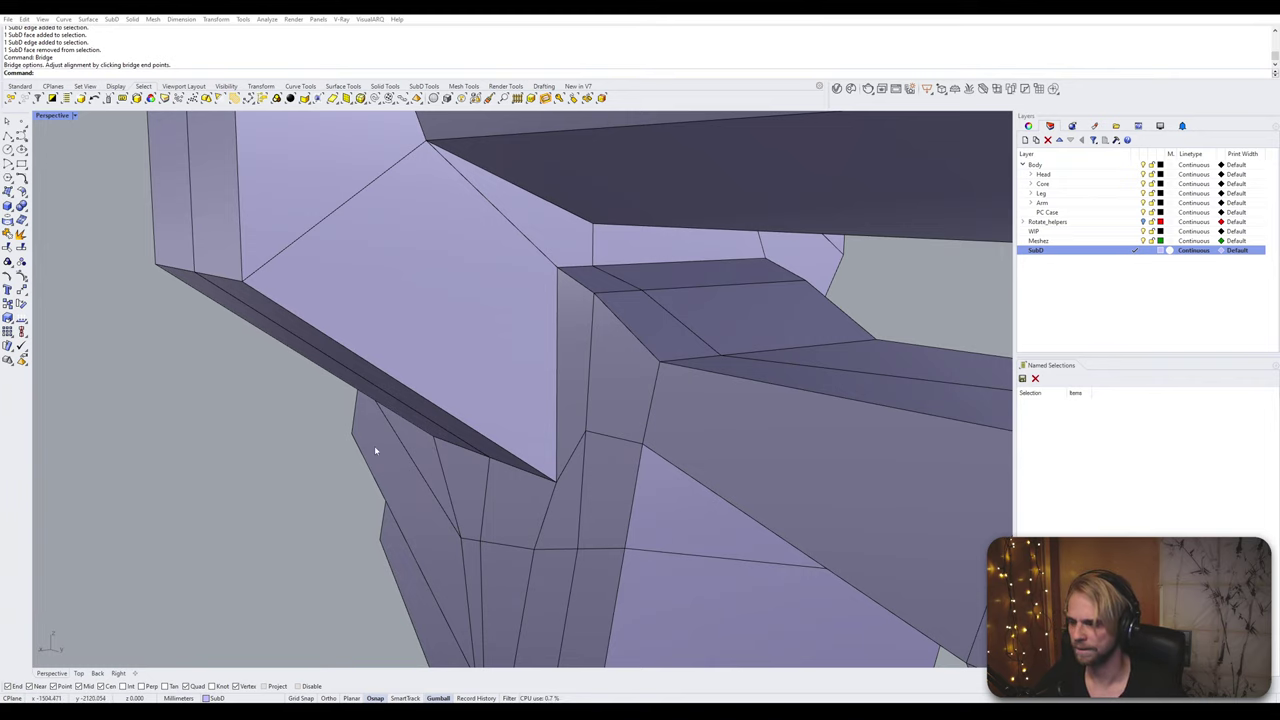
{"action": "right_click_drag", "start_coordinate": [375, 450], "coordinate": [462, 447]}
Step: Preview the whole hand smoothed from another angle, then return it to flat display
{"action": "key", "text": "Tab"}
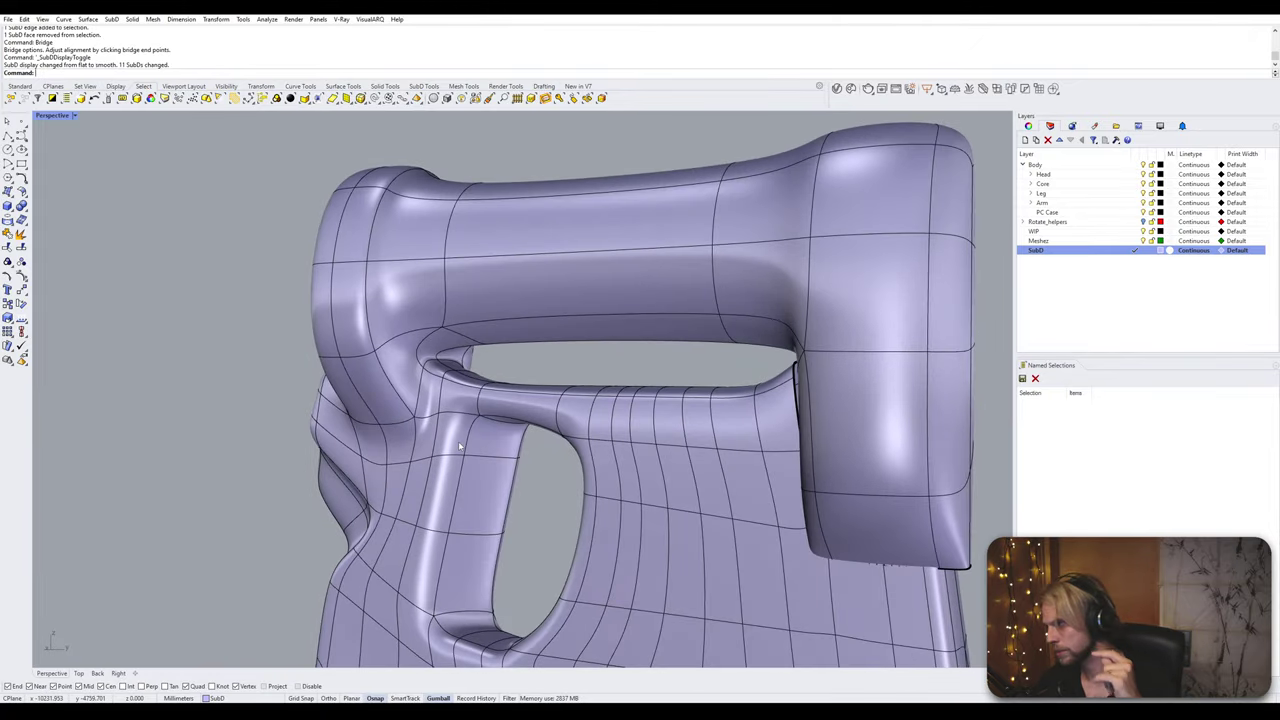
{"action": "right_click_drag", "start_coordinate": [472, 447], "coordinate": [510, 345]}
{"action": "scroll", "coordinate": [603, 453], "scroll_direction": "down", "scroll_amount": 5}
{"action": "key", "text": "Tab"}
{"action": "scroll", "coordinate": [516, 341], "scroll_direction": "up", "scroll_amount": 6}
Step: Bridge the four edges bordering the small gap beside the sleeve with 2 segments
{"action": "key", "text": "Tab"}
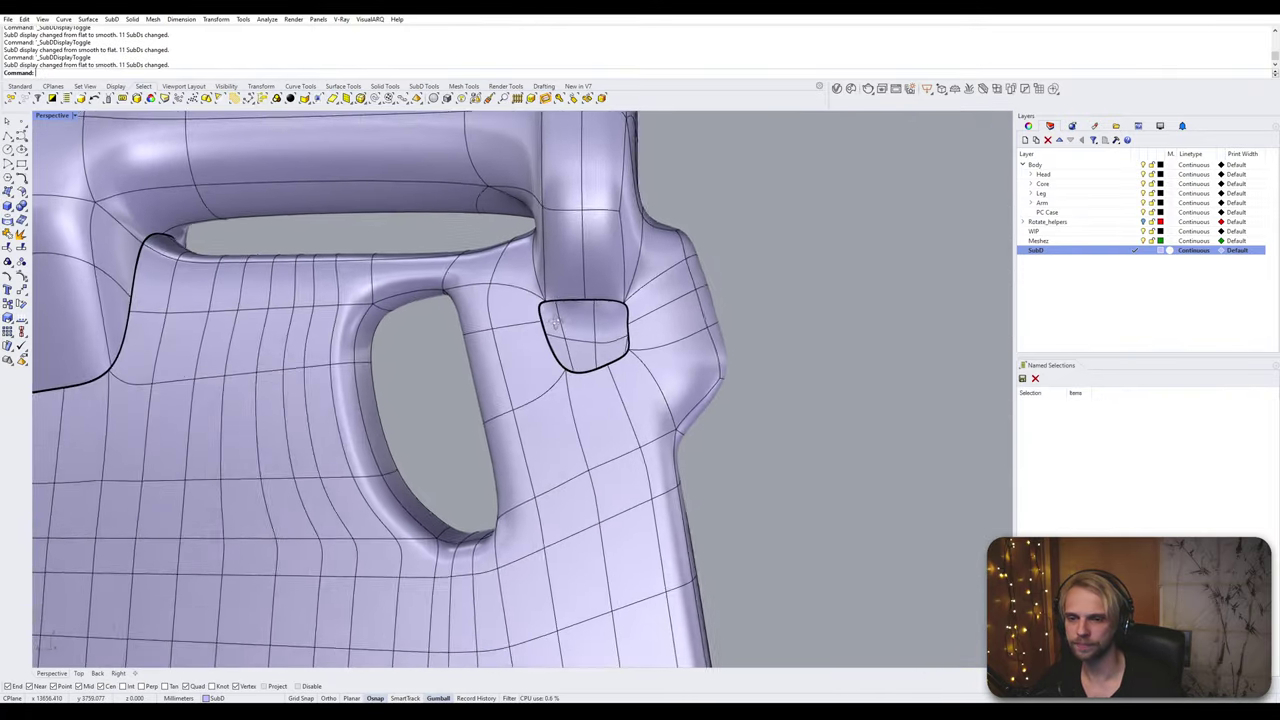
{"action": "key", "text": "Tab"}
{"action": "scroll", "coordinate": [602, 306], "scroll_direction": "up", "scroll_amount": 6}
{"action": "left_click", "coordinate": [482, 291]}
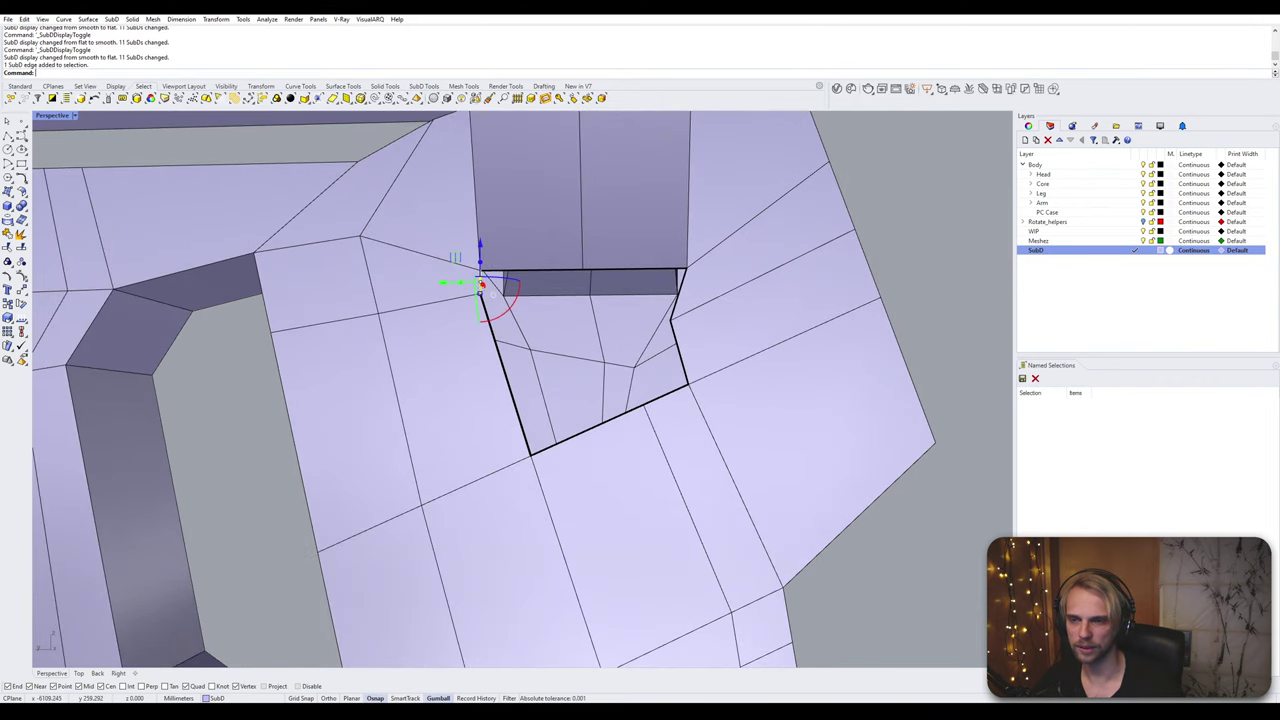
{"action": "left_click", "coordinate": [497, 349]}
{"action": "left_click", "coordinate": [681, 290], "text": "shift"}
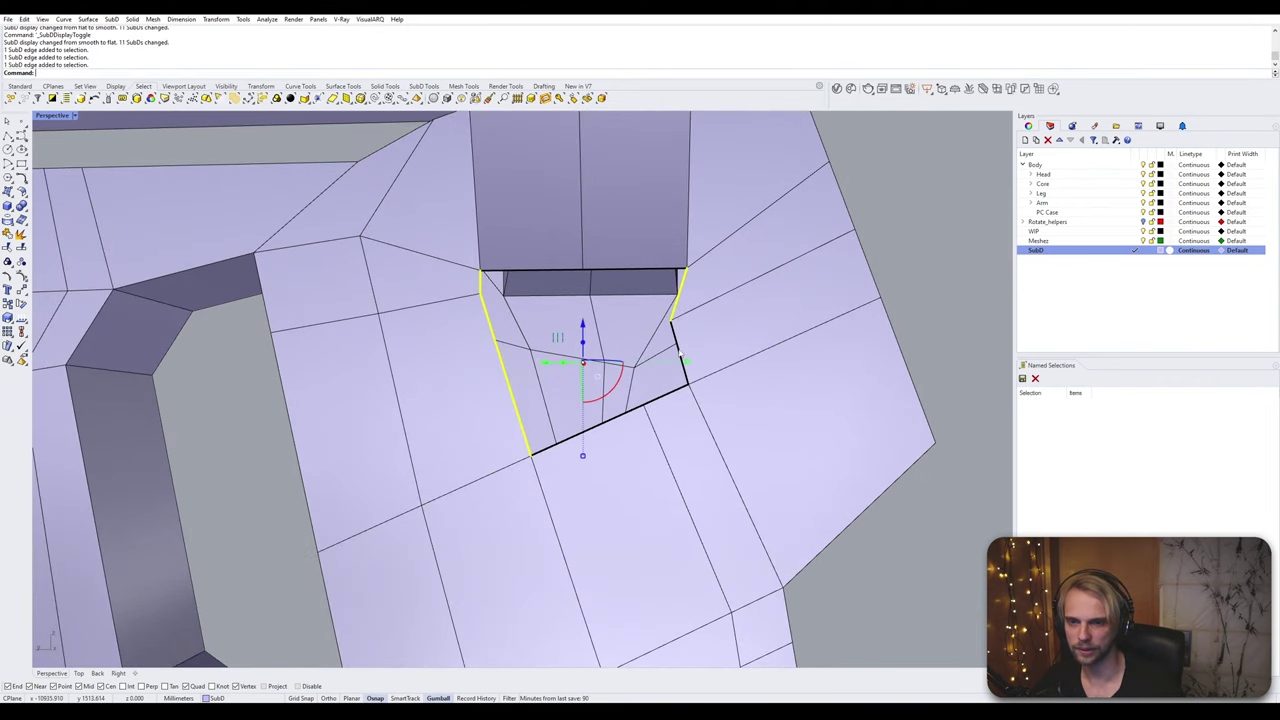
{"action": "left_click", "coordinate": [679, 352], "text": "shift"}
{"action": "key", "text": "Return"}
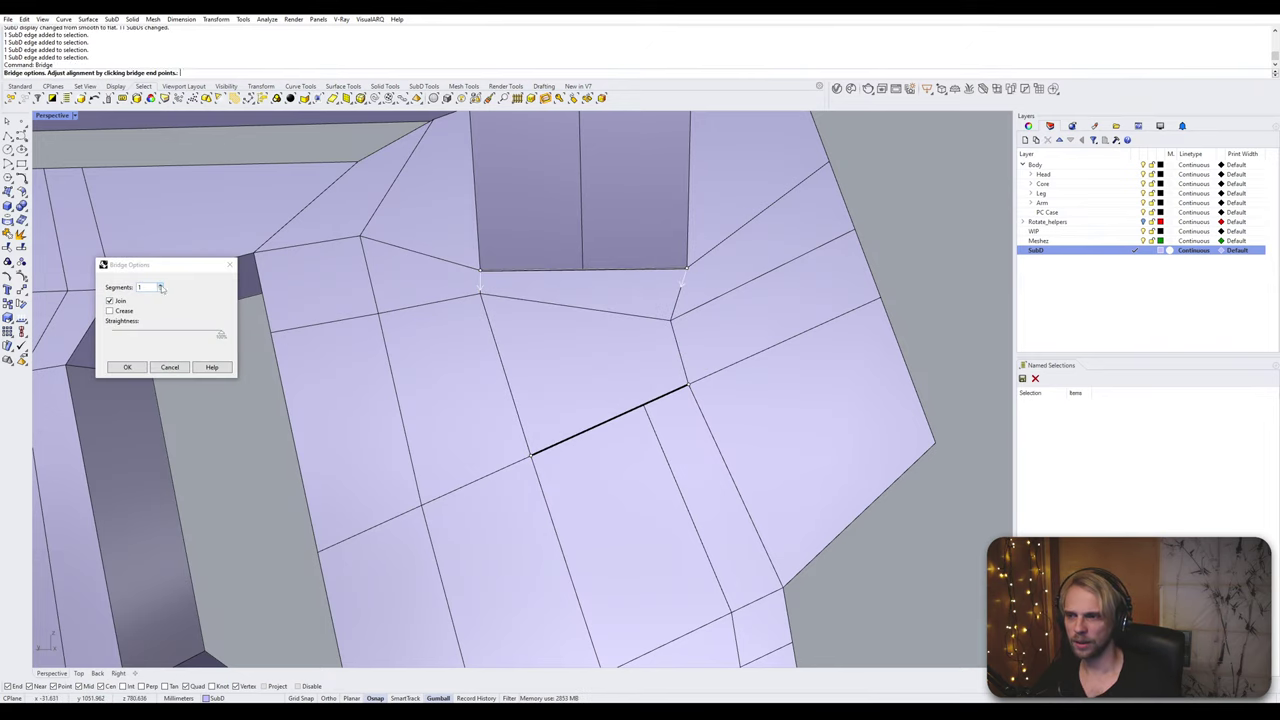
{"action": "left_click", "coordinate": [160, 286]}
{"action": "left_click", "coordinate": [127, 367]}
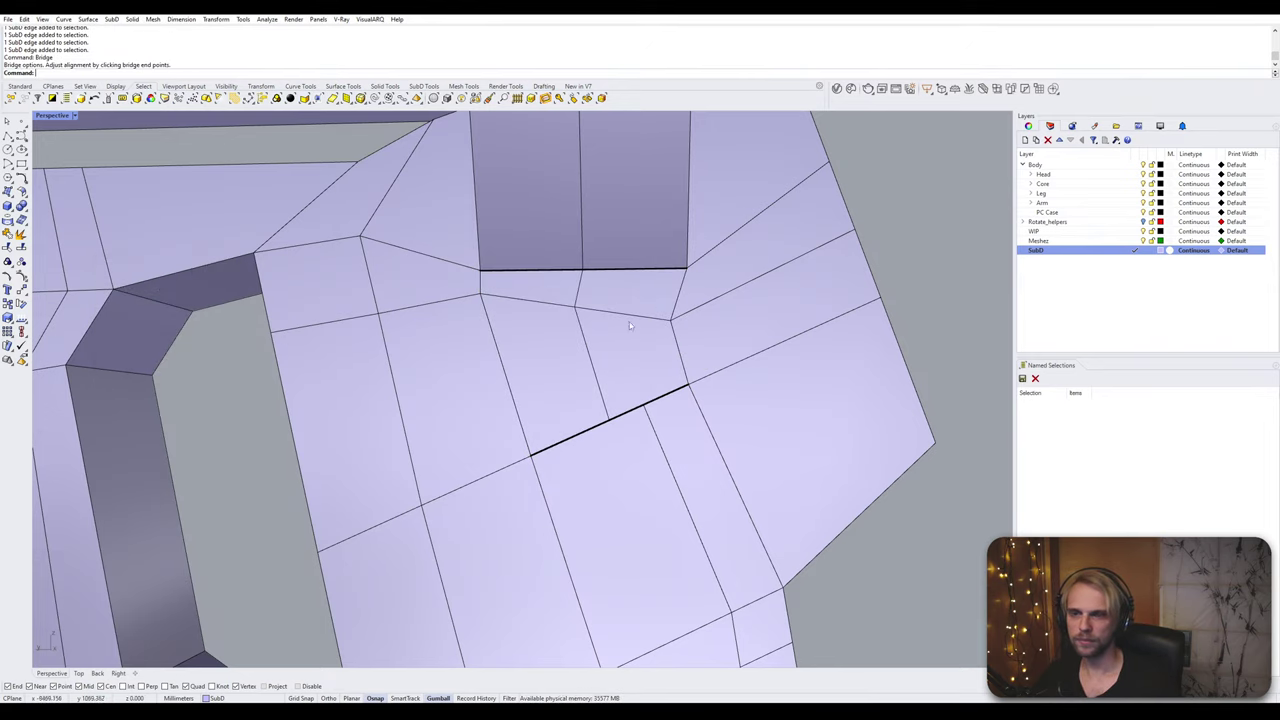
Step: In Wireframe, stitch the two leftover vertices at their Average location, then go back to Shaded
{"action": "scroll", "coordinate": [573, 267], "scroll_direction": "up", "scroll_amount": 5}
{"action": "left_click", "coordinate": [50, 115]}
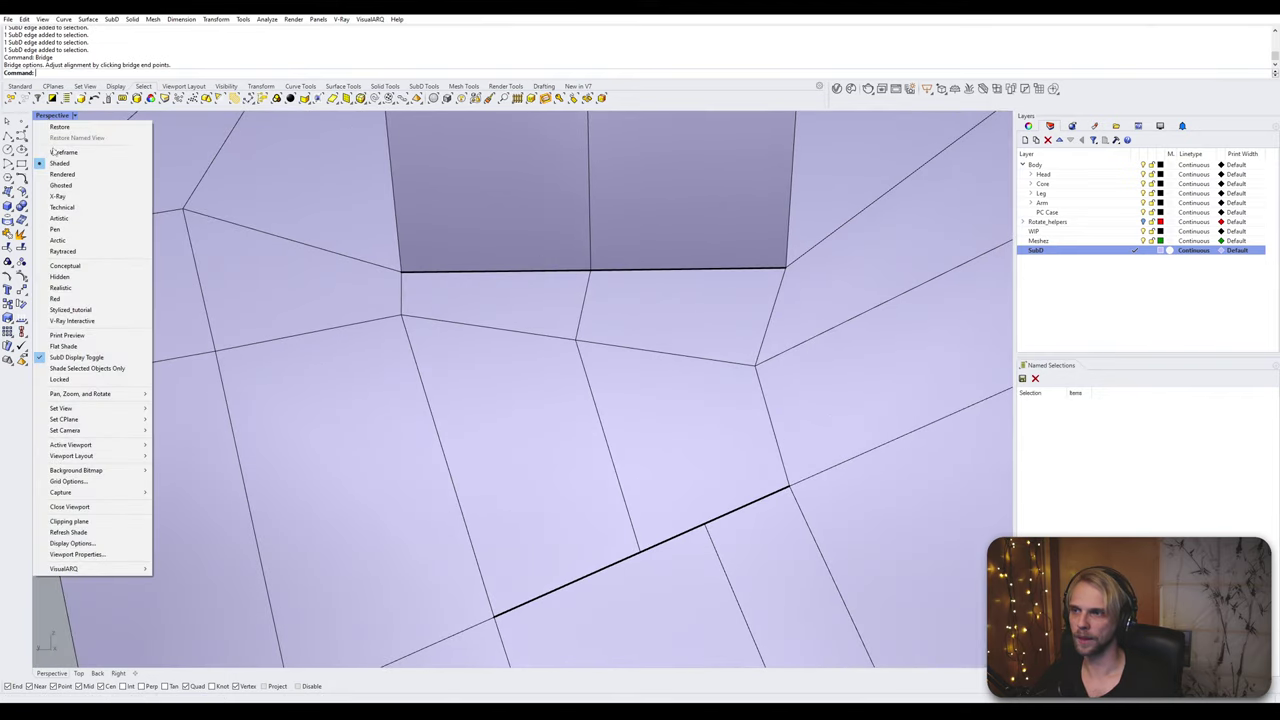
{"action": "left_click", "coordinate": [60, 152]}
{"action": "left_click_drag", "start_coordinate": [604, 280], "coordinate": [606, 283]}
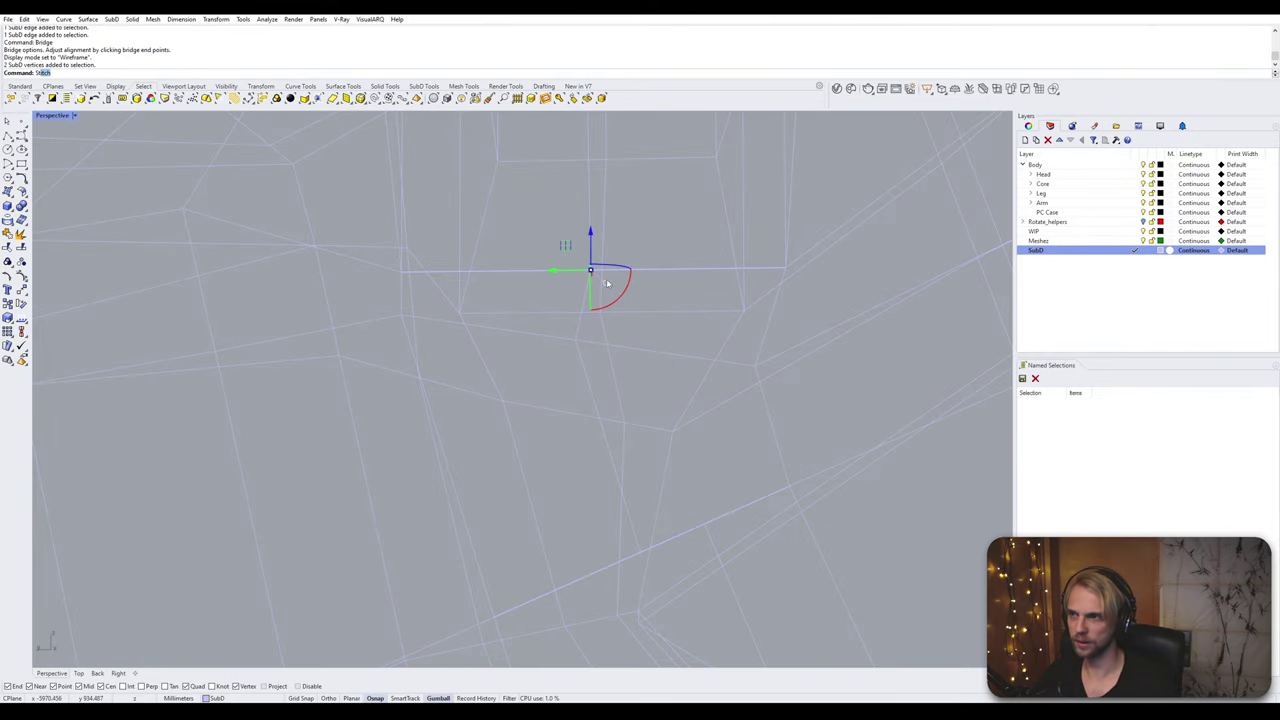
{"action": "key", "text": "Return"}
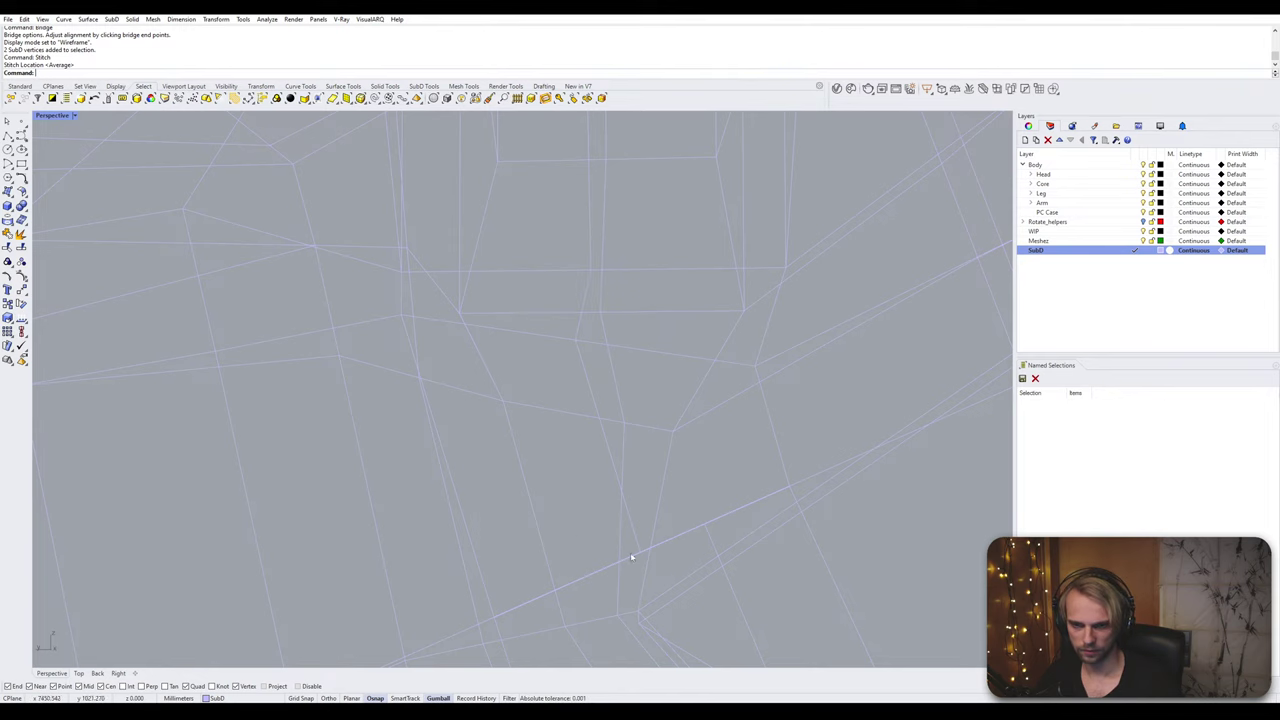
{"action": "left_click_drag", "start_coordinate": [668, 572], "coordinate": [670, 574]}
{"action": "left_click_drag", "start_coordinate": [696, 502], "coordinate": [724, 545], "text": "shift"}
{"action": "key", "text": "Return"}
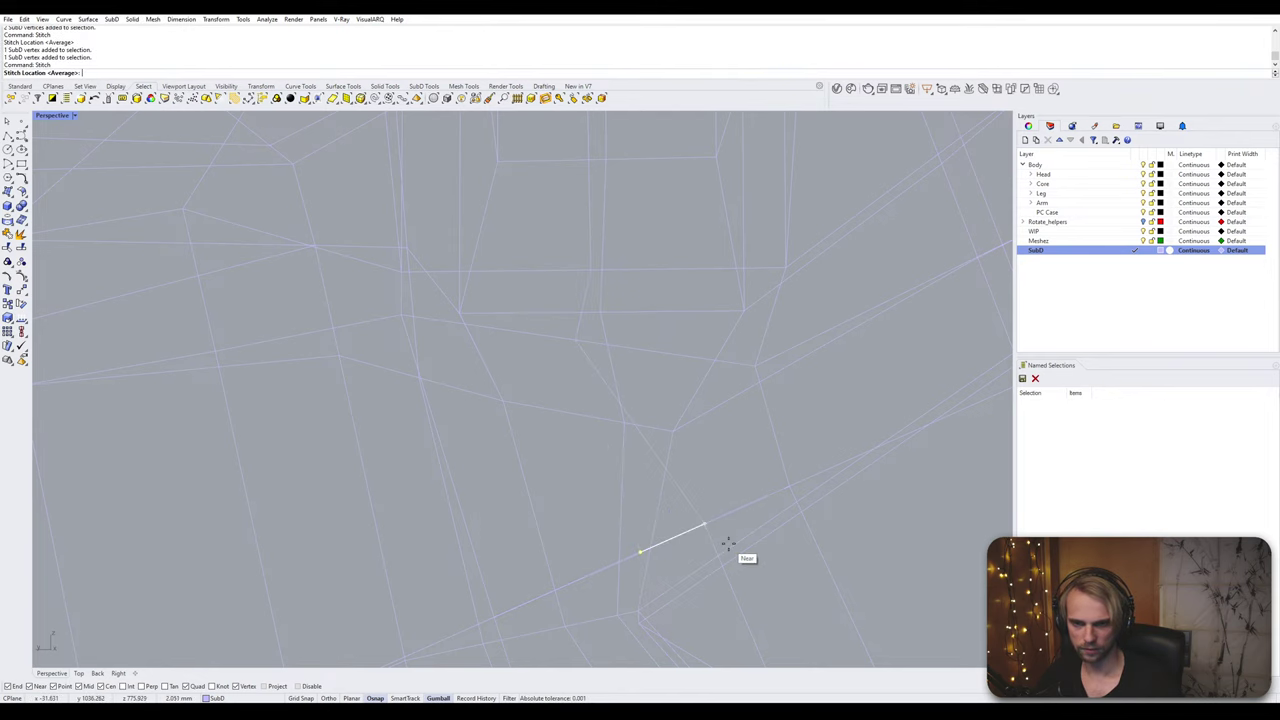
{"action": "key", "text": "Return"}
{"action": "scroll", "coordinate": [730, 548], "scroll_direction": "down", "scroll_amount": 3}
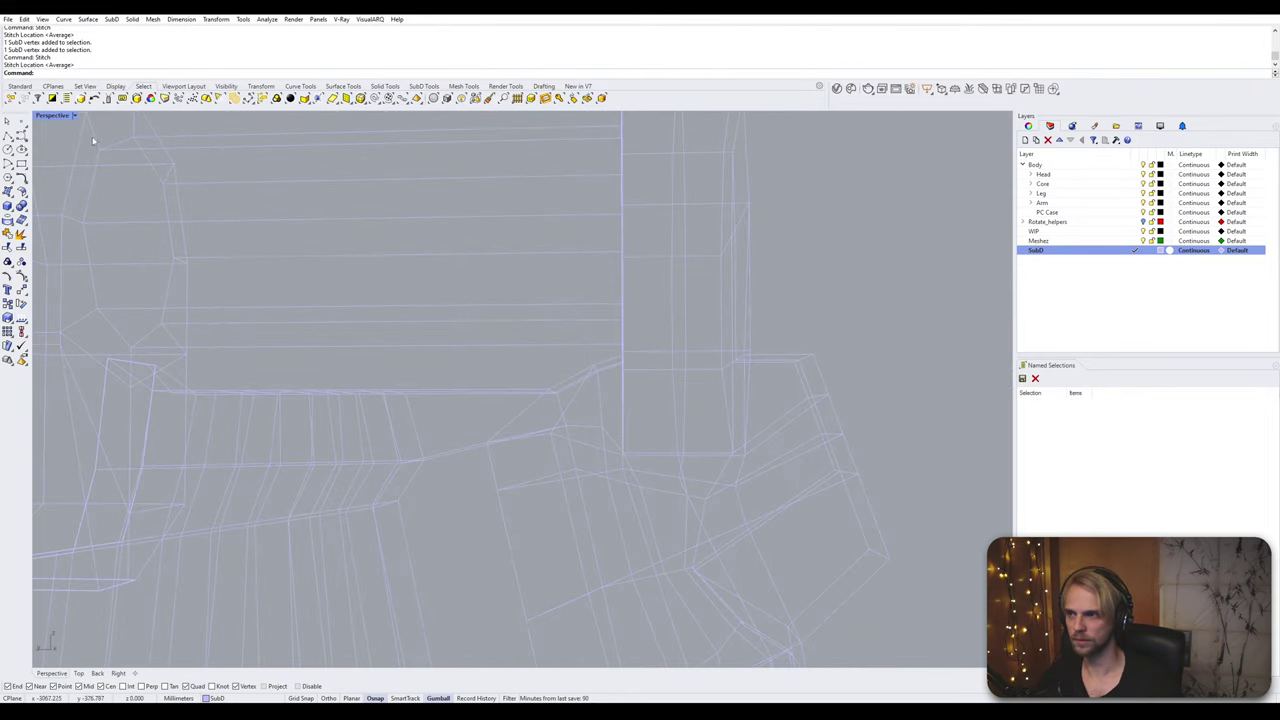
{"action": "left_click", "coordinate": [60, 115]}
{"action": "left_click", "coordinate": [80, 165]}
Step: Orbit around both models with the SubD smoothed, then compare flat and smooth display
{"action": "key", "text": "Tab"}
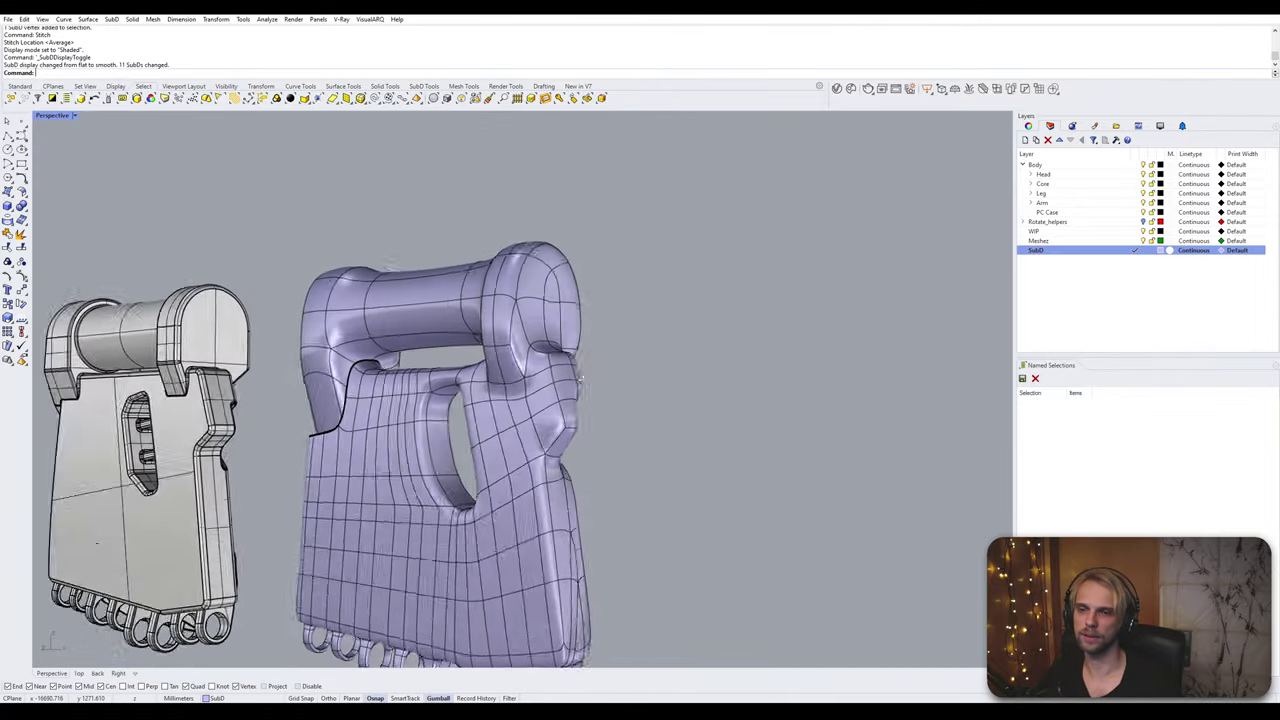
{"action": "mouse_move", "coordinate": [580, 379]}
{"action": "right_mouse_down"}
{"action": "mouse_move", "coordinate": [571, 243]}
{"action": "mouse_move", "coordinate": [480, 320]}
{"action": "mouse_move", "coordinate": [420, 340]}
{"action": "mouse_move", "coordinate": [376, 352]}
{"action": "mouse_move", "coordinate": [208, 343]}
{"action": "right_mouse_up"}
{"action": "right_click_drag", "start_coordinate": [745, 352], "coordinate": [357, 398]}
{"action": "scroll", "coordinate": [661, 363], "scroll_direction": "up", "scroll_amount": 5}
{"action": "scroll", "coordinate": [486, 375], "scroll_direction": "down", "scroll_amount": 5}
{"action": "right_click_drag", "start_coordinate": [486, 375], "coordinate": [513, 377]}
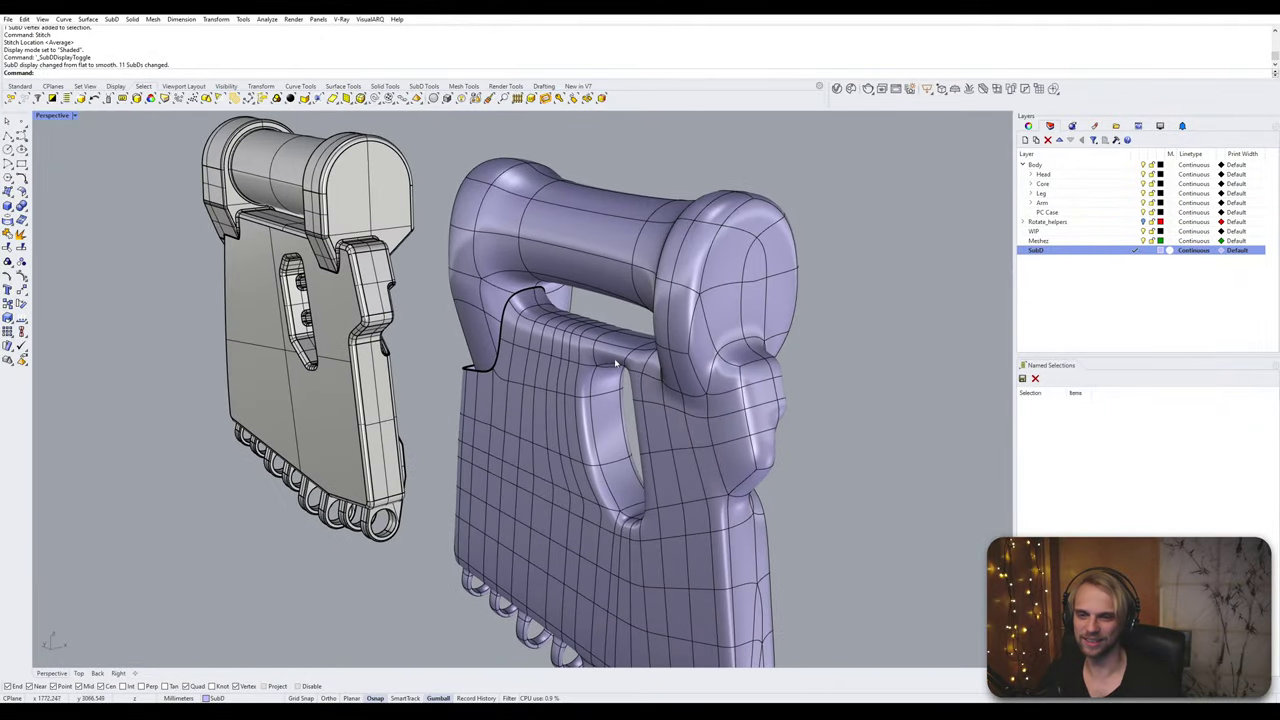
{"action": "mouse_move", "coordinate": [617, 365]}
{"action": "right_mouse_down"}
{"action": "mouse_move", "coordinate": [618, 343]}
{"action": "mouse_move", "coordinate": [800, 352]}
{"action": "mouse_move", "coordinate": [657, 388]}
{"action": "mouse_move", "coordinate": [701, 356]}
{"action": "mouse_move", "coordinate": [757, 357]}
{"action": "mouse_move", "coordinate": [716, 372]}
{"action": "right_mouse_up"}
{"action": "scroll", "coordinate": [665, 388], "scroll_direction": "down", "scroll_amount": 4}
{"action": "key", "text": "Tab"}
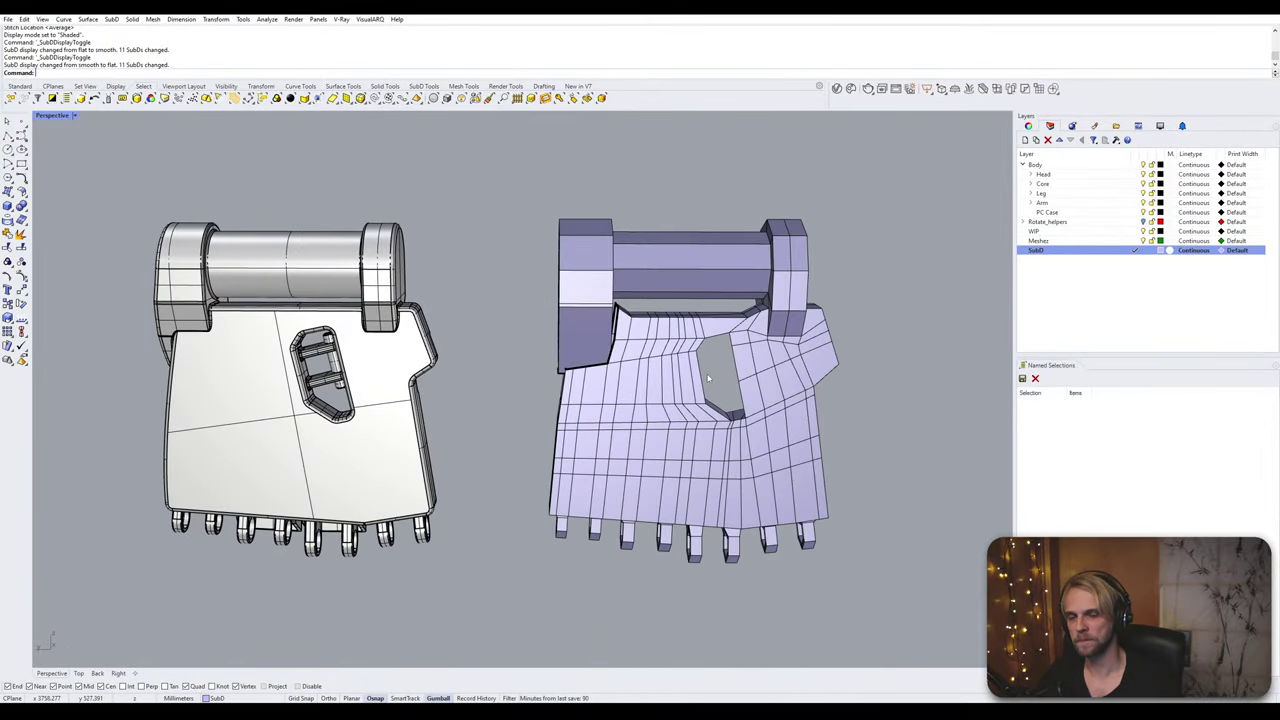
{"action": "key", "text": "Tab"}
{"action": "key", "text": "Tab"}
{"action": "key", "text": "Tab"}
{"action": "key", "text": "Tab"}
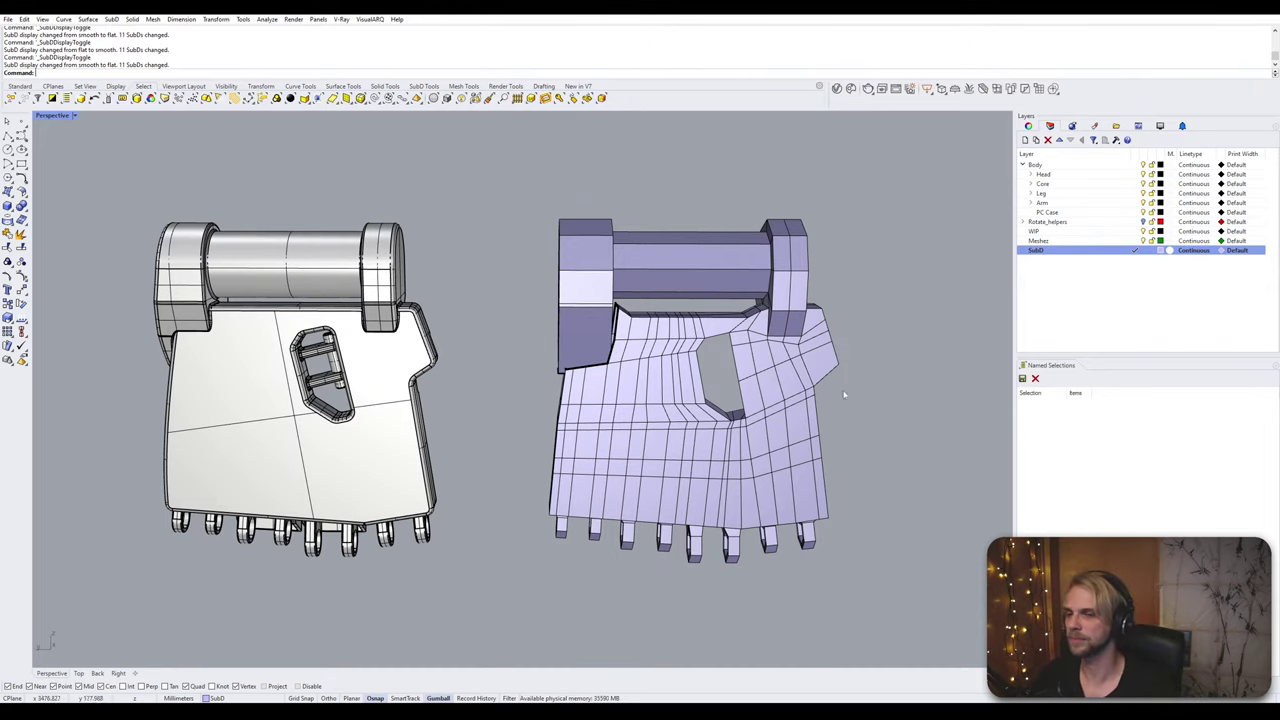
Step: Orbit and zoom around the left SubD model and top cylinder to inspect remaining junction gaps
{"action": "right_click_drag", "start_coordinate": [230, 385], "coordinate": [580, 347]}
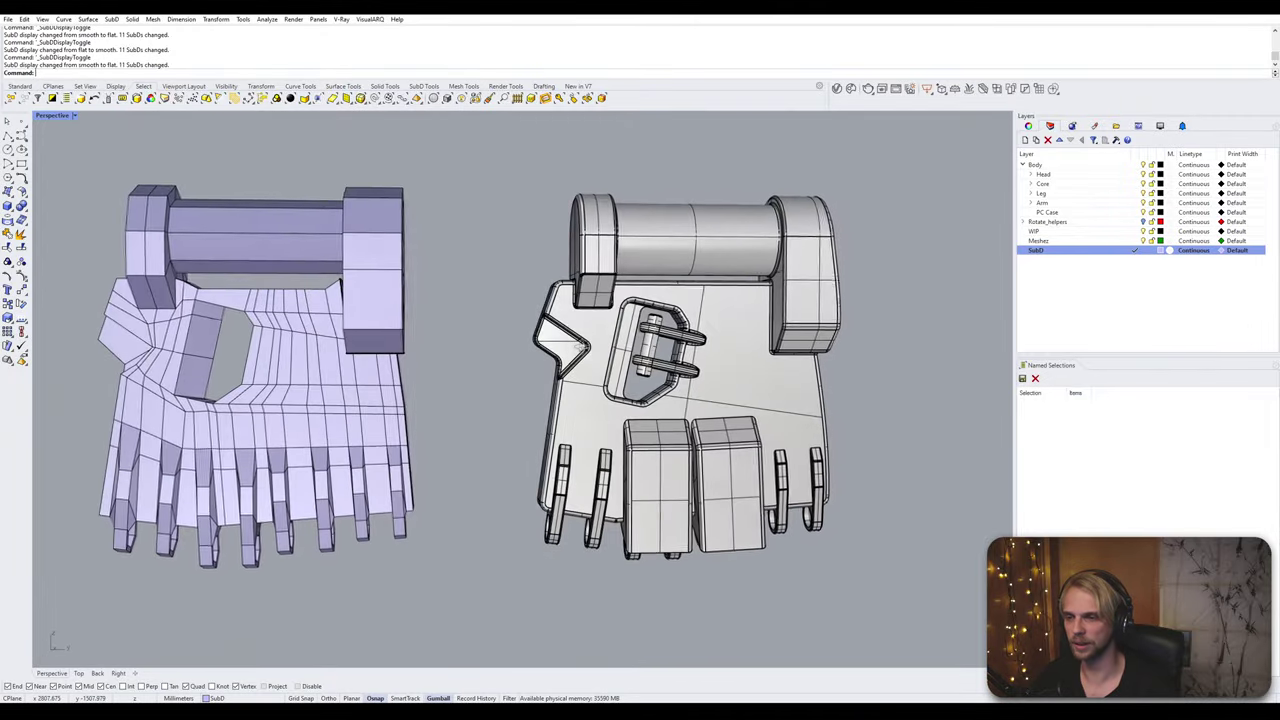
{"action": "right_click_drag", "start_coordinate": [520, 400], "coordinate": [588, 349]}
{"action": "scroll", "coordinate": [610, 300], "scroll_direction": "up", "scroll_amount": 10}
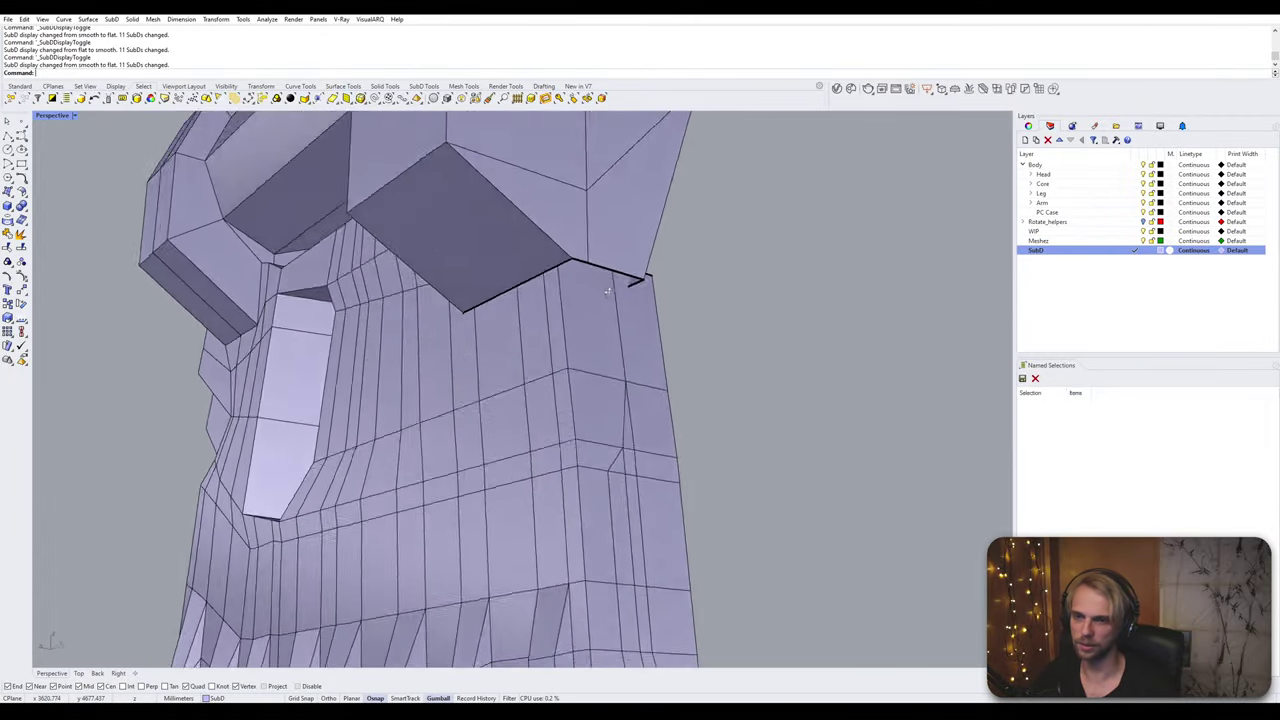
{"action": "right_click_drag", "start_coordinate": [607, 292], "coordinate": [455, 401]}
{"action": "scroll", "coordinate": [465, 408], "scroll_direction": "down", "scroll_amount": 9}
{"action": "scroll", "coordinate": [470, 412], "scroll_direction": "up", "scroll_amount": 2}
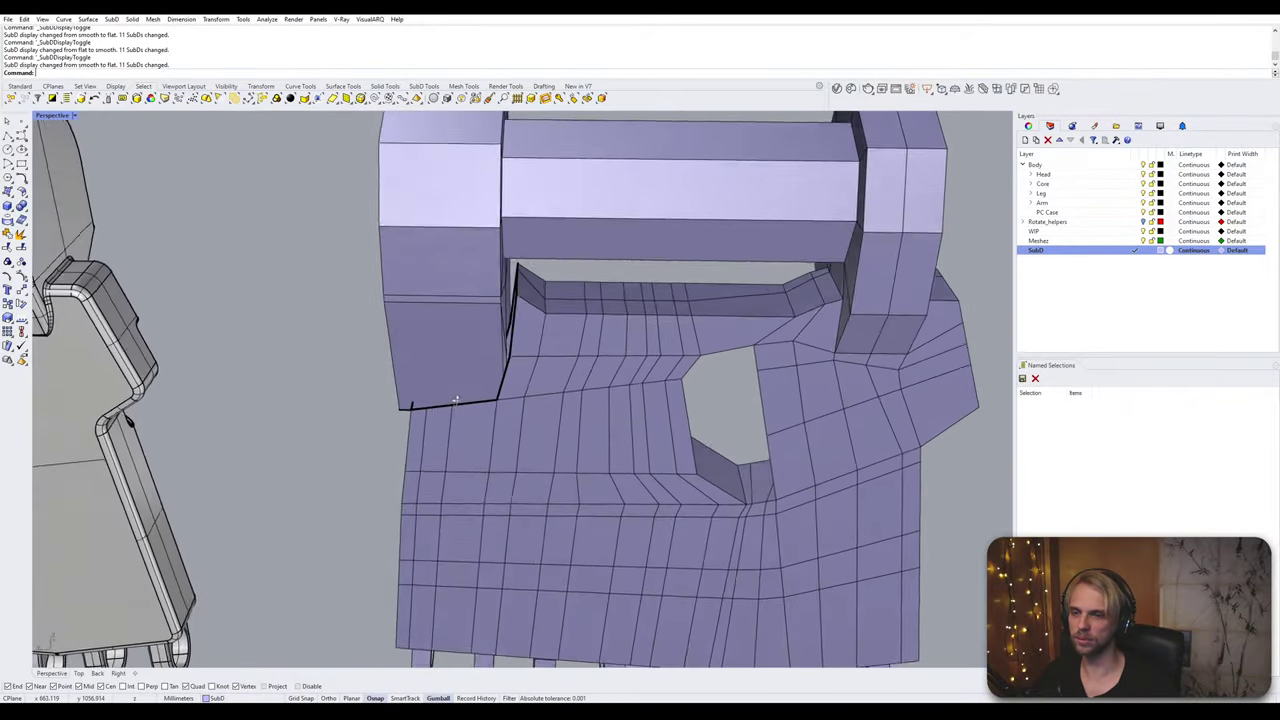
{"action": "scroll", "coordinate": [455, 400], "scroll_direction": "down", "scroll_amount": 5}
{"action": "scroll", "coordinate": [529, 255], "scroll_direction": "up", "scroll_amount": 5}
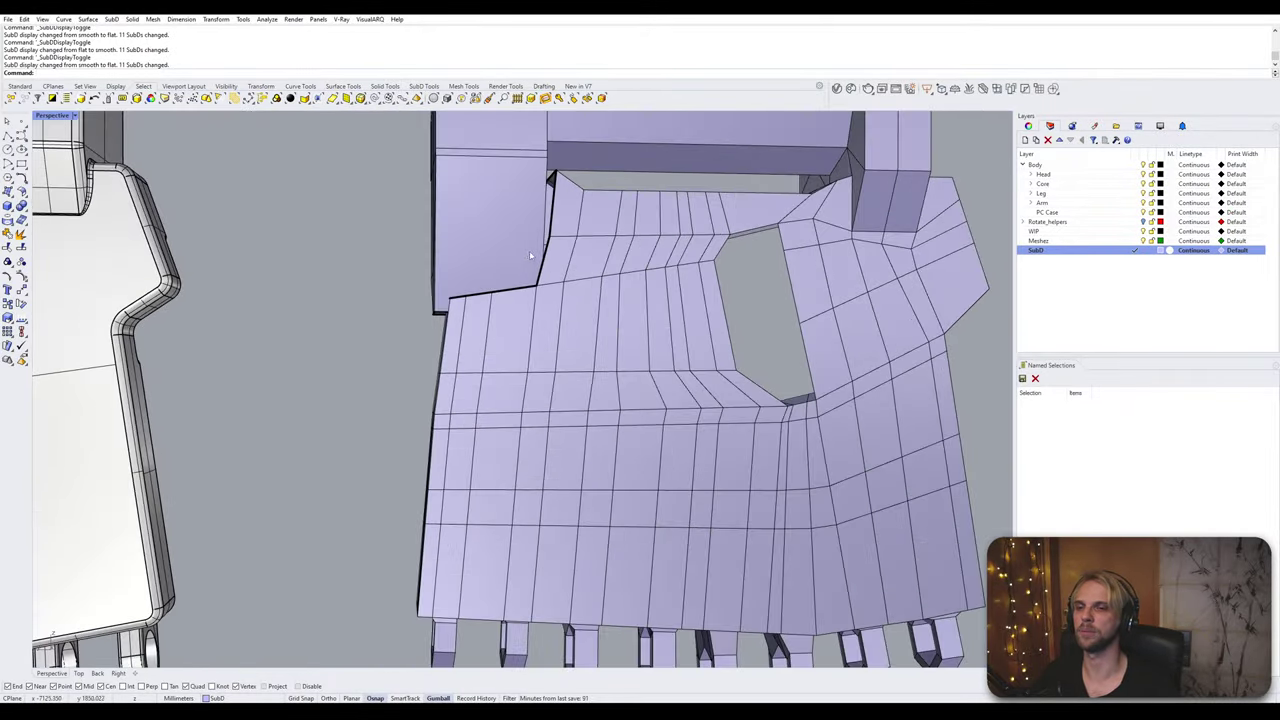
{"action": "right_click_drag", "start_coordinate": [529, 255], "coordinate": [516, 388]}
{"action": "scroll", "coordinate": [567, 393], "scroll_direction": "down", "scroll_amount": 5}
{"action": "scroll", "coordinate": [568, 394], "scroll_direction": "up", "scroll_amount": 6}
{"action": "scroll", "coordinate": [557, 382], "scroll_direction": "down", "scroll_amount": 5}
{"action": "scroll", "coordinate": [530, 382], "scroll_direction": "up", "scroll_amount": 5}
{"action": "scroll", "coordinate": [573, 356], "scroll_direction": "up", "scroll_amount": 4}
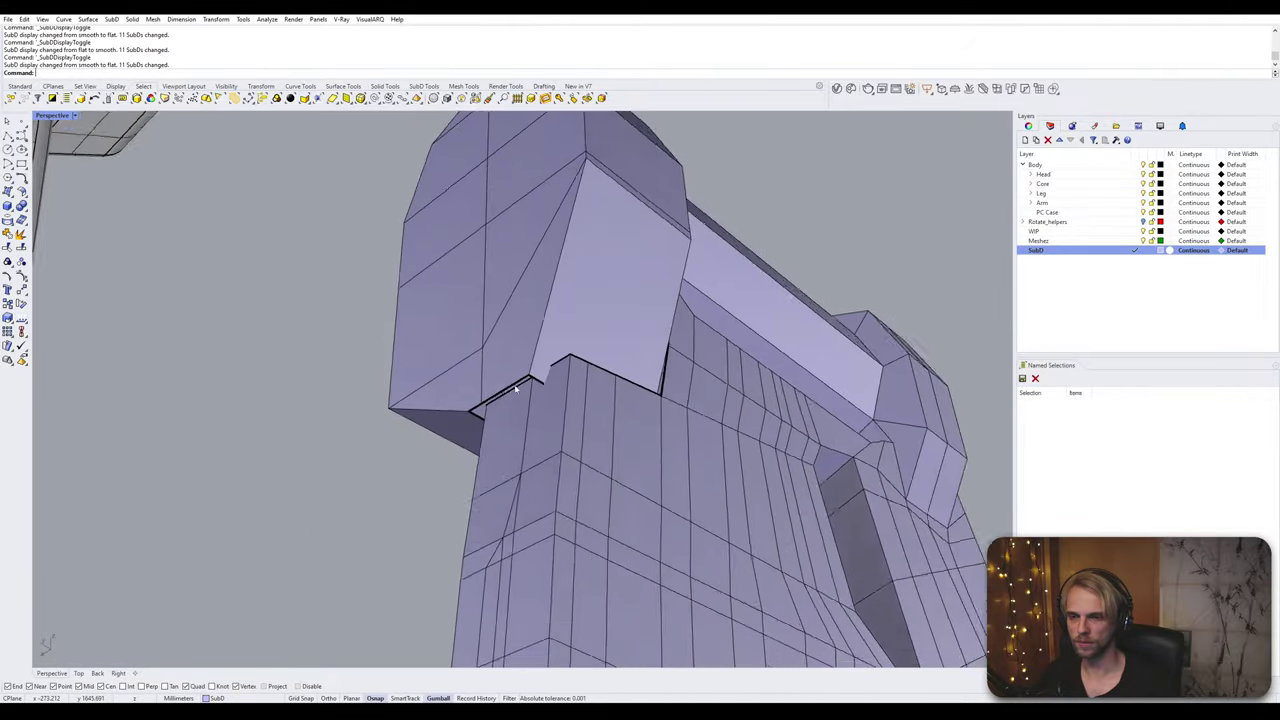
{"action": "scroll", "coordinate": [516, 390], "scroll_direction": "down", "scroll_amount": 8}
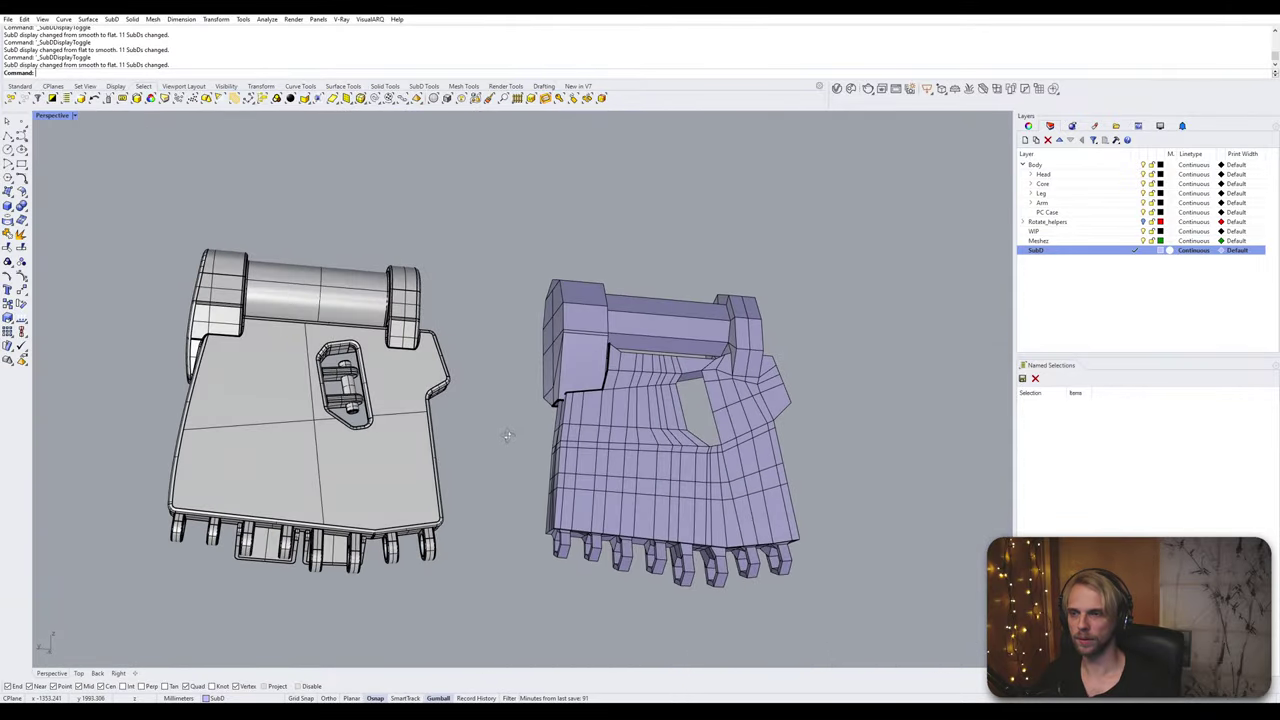
Step: Lower the sleeve's stepped-corner edge with the gumball so it sits level with the block's corner
{"action": "scroll", "coordinate": [510, 430], "scroll_direction": "up", "scroll_amount": 10}
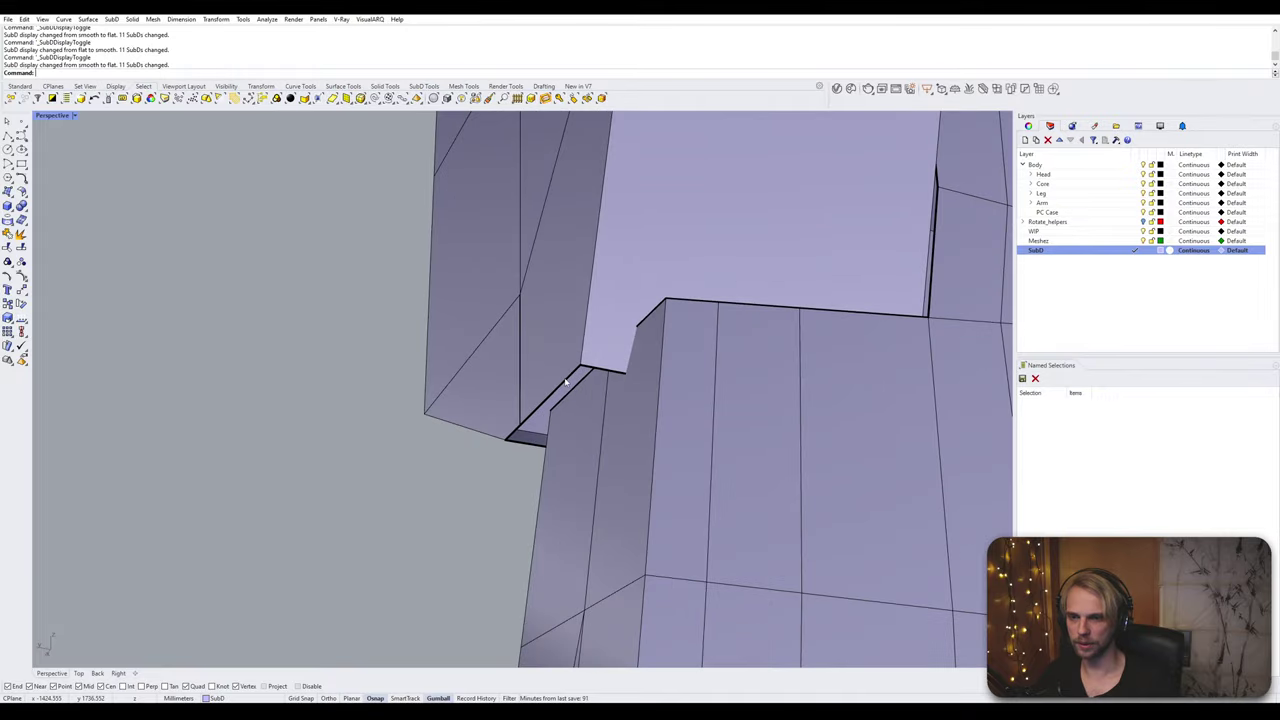
{"action": "right_click_drag", "start_coordinate": [566, 381], "coordinate": [654, 369]}
{"action": "scroll", "coordinate": [644, 408], "scroll_direction": "up", "scroll_amount": 5}
{"action": "left_click", "coordinate": [643, 452], "text": "ctrl+shift"}
{"action": "right_click_drag", "start_coordinate": [637, 463], "coordinate": [668, 405]}
{"action": "left_click_drag", "start_coordinate": [667, 308], "coordinate": [667, 377]}
{"action": "left_click", "coordinate": [894, 447]}
{"action": "right_click_drag", "start_coordinate": [894, 447], "coordinate": [419, 364]}
{"action": "scroll", "coordinate": [664, 403], "scroll_direction": "down", "scroll_amount": 10}
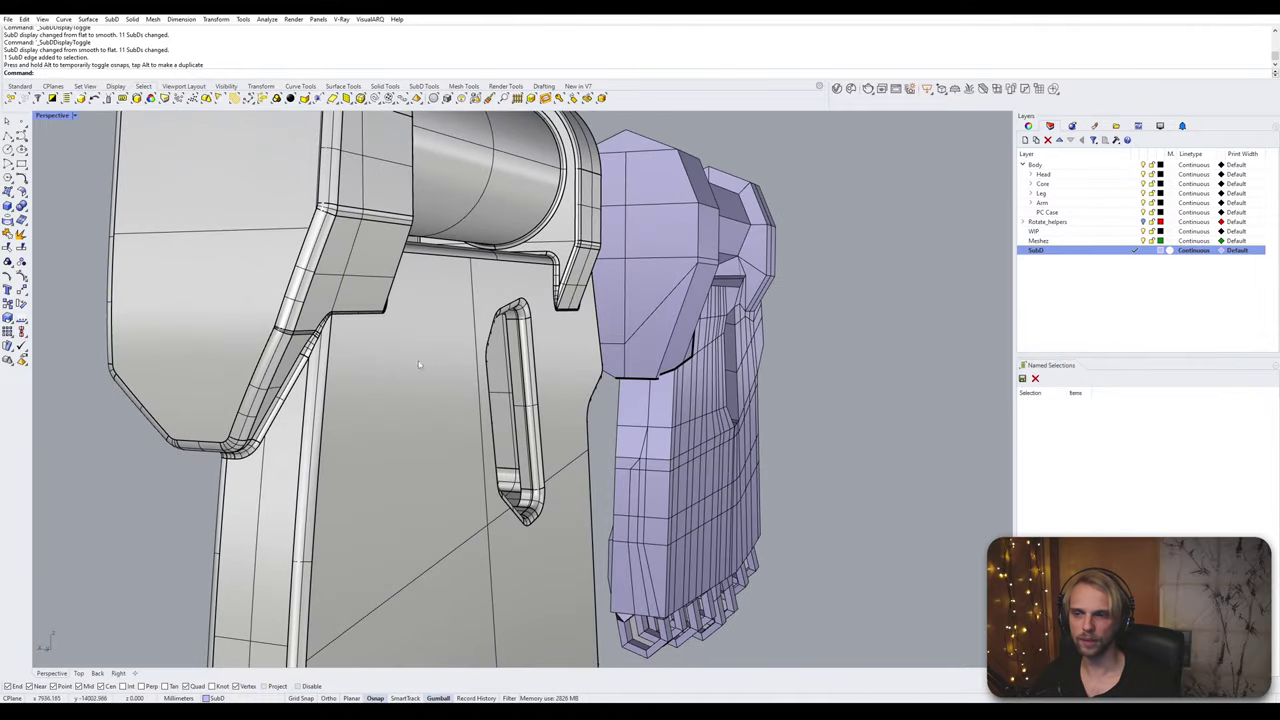
{"action": "scroll", "coordinate": [692, 381], "scroll_direction": "up", "scroll_amount": 8}
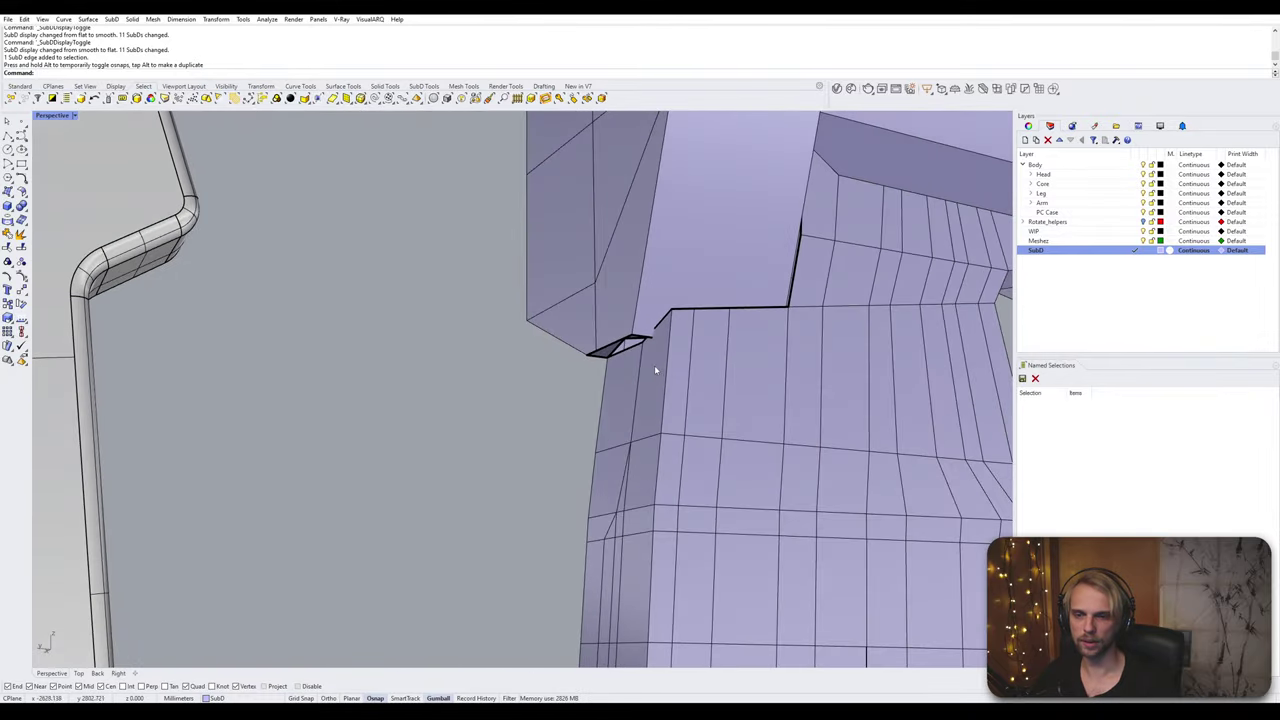
Step: Try shifting the vertical corner edge and the junction edge right, undoing both moves
{"action": "right_click_drag", "start_coordinate": [631, 338], "coordinate": [669, 366]}
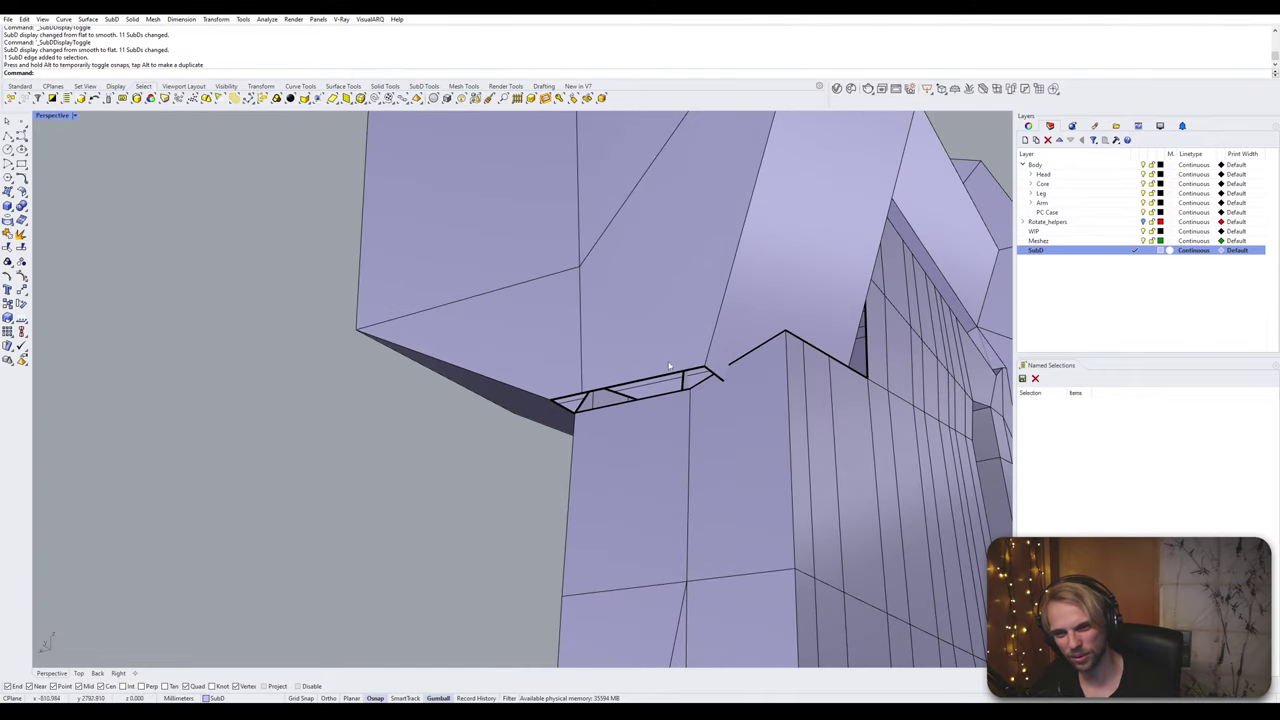
{"action": "right_click_drag", "start_coordinate": [586, 402], "coordinate": [622, 380]}
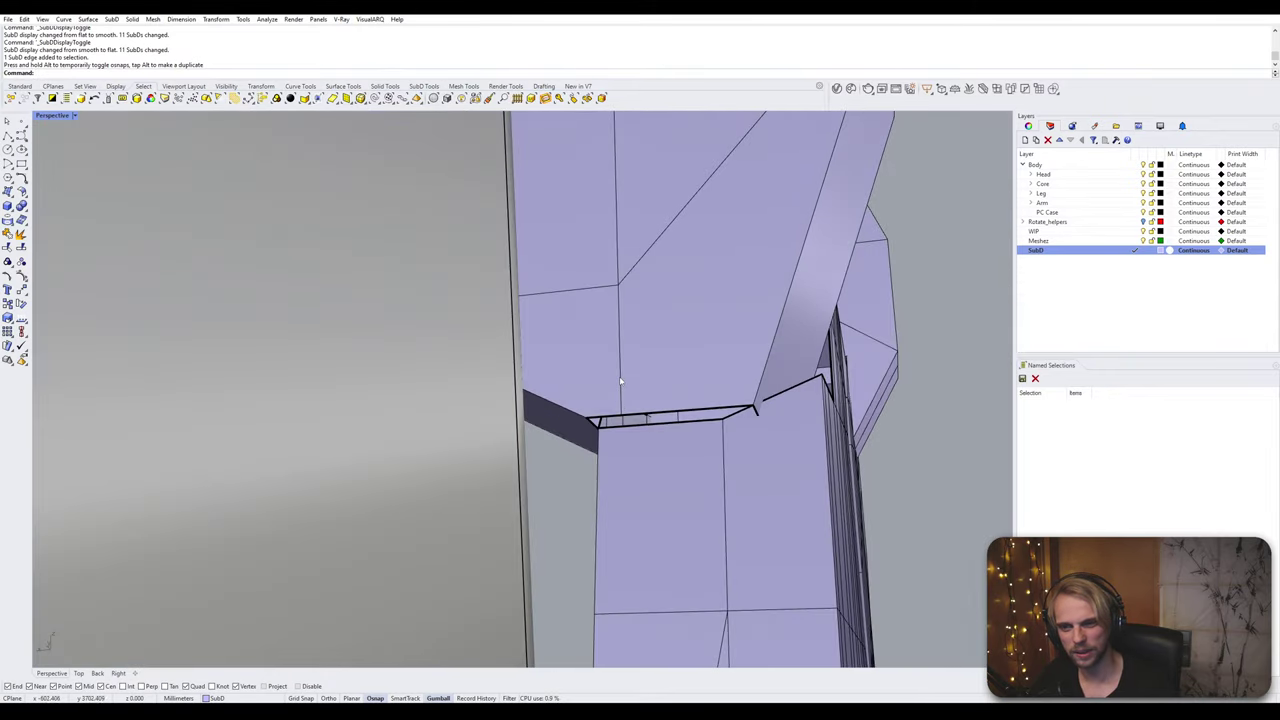
{"action": "left_click", "coordinate": [624, 376]}
{"action": "left_click_drag", "start_coordinate": [596, 354], "coordinate": [653, 345]}
{"action": "key", "text": "ctrl+z"}
{"action": "left_click", "coordinate": [623, 349]}
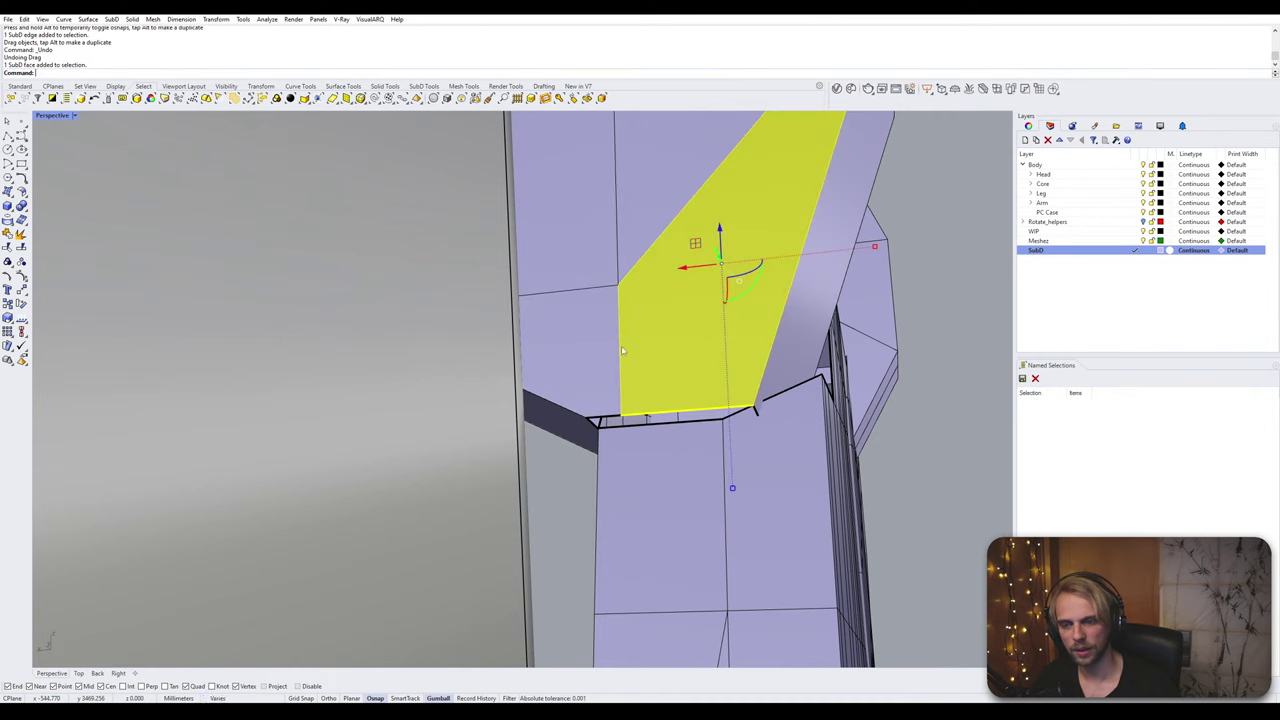
{"action": "key", "text": "Escape"}
{"action": "left_click", "coordinate": [621, 350]}
{"action": "left_click_drag", "start_coordinate": [584, 353], "coordinate": [716, 376]}
{"action": "key", "text": "Escape"}
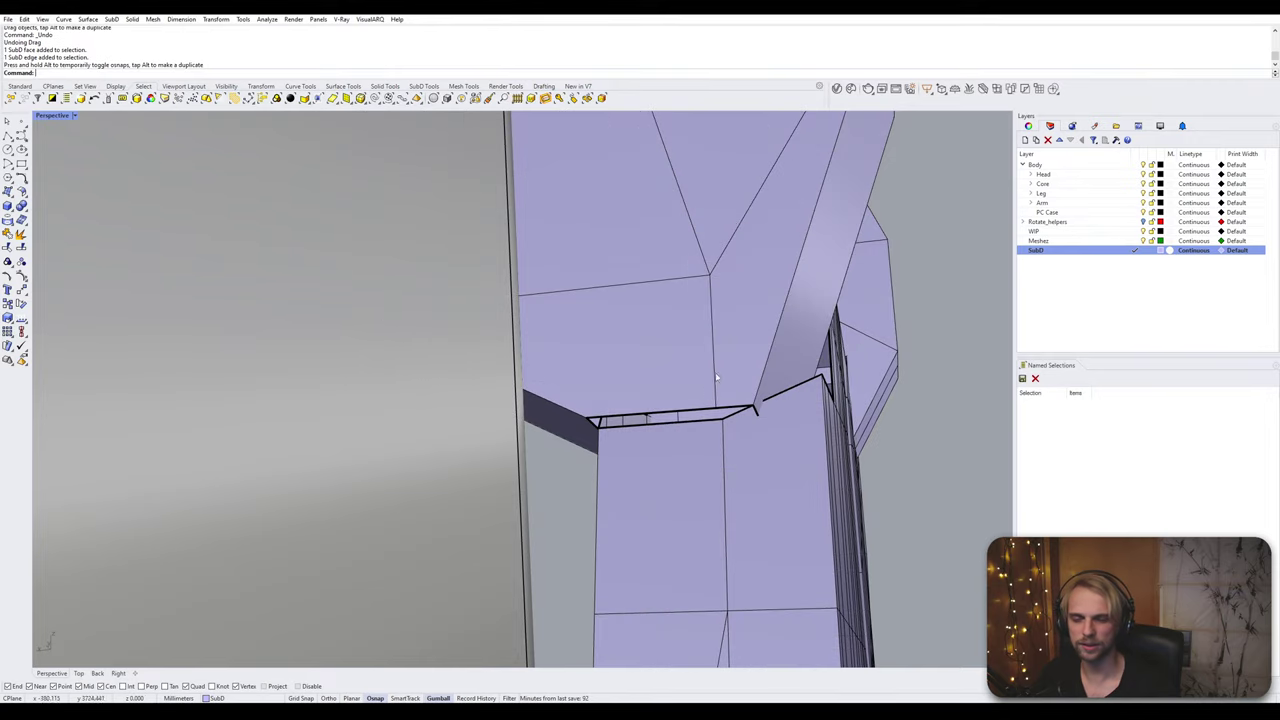
Step: Select the two parallel edges across the junction gap from below
{"action": "right_click_drag", "start_coordinate": [716, 377], "coordinate": [610, 331]}
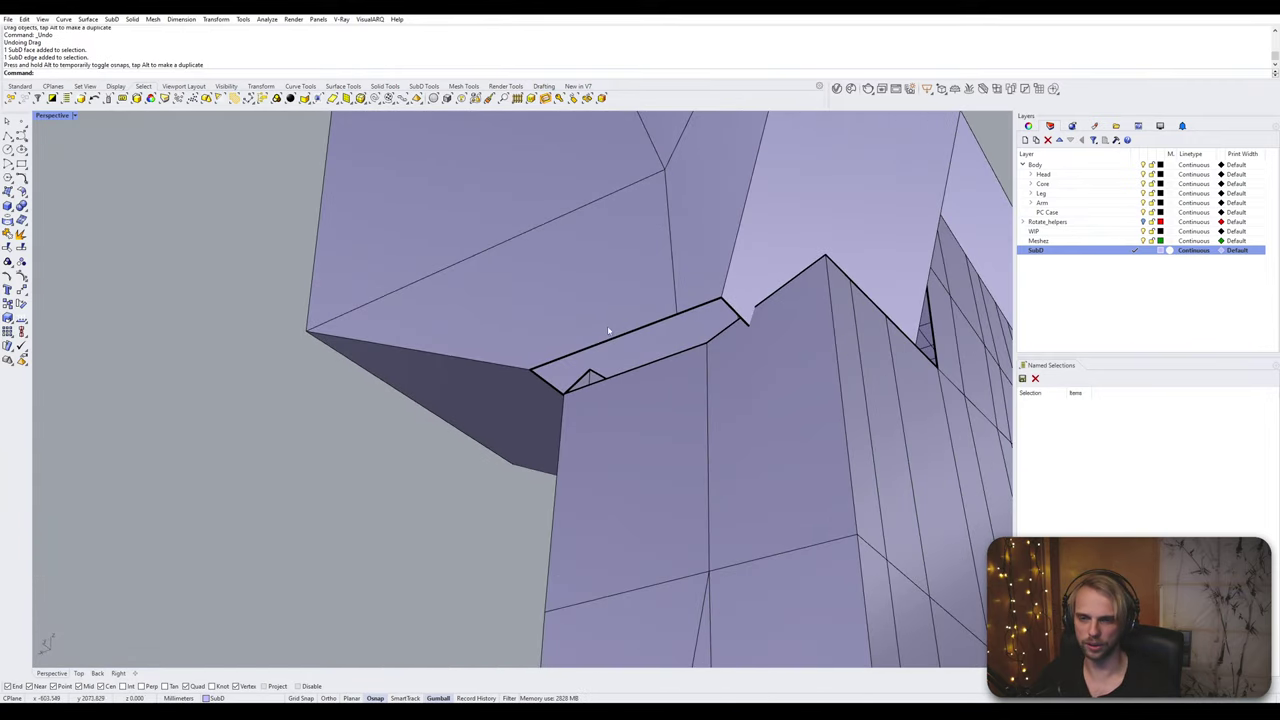
{"action": "left_click", "coordinate": [642, 328]}
{"action": "left_click", "coordinate": [680, 355], "text": "shift"}
{"action": "right_click_drag", "start_coordinate": [680, 355], "coordinate": [668, 465]}
Step: Select the edge loops along the junction and around the hex end block
{"action": "double_click", "coordinate": [742, 369], "text": "ctrl+shift"}
{"action": "scroll", "coordinate": [746, 380], "scroll_direction": "down", "scroll_amount": 3}
{"action": "scroll", "coordinate": [668, 465], "scroll_direction": "down", "scroll_amount": 4}
{"action": "double_click", "coordinate": [690, 202], "text": "shift"}
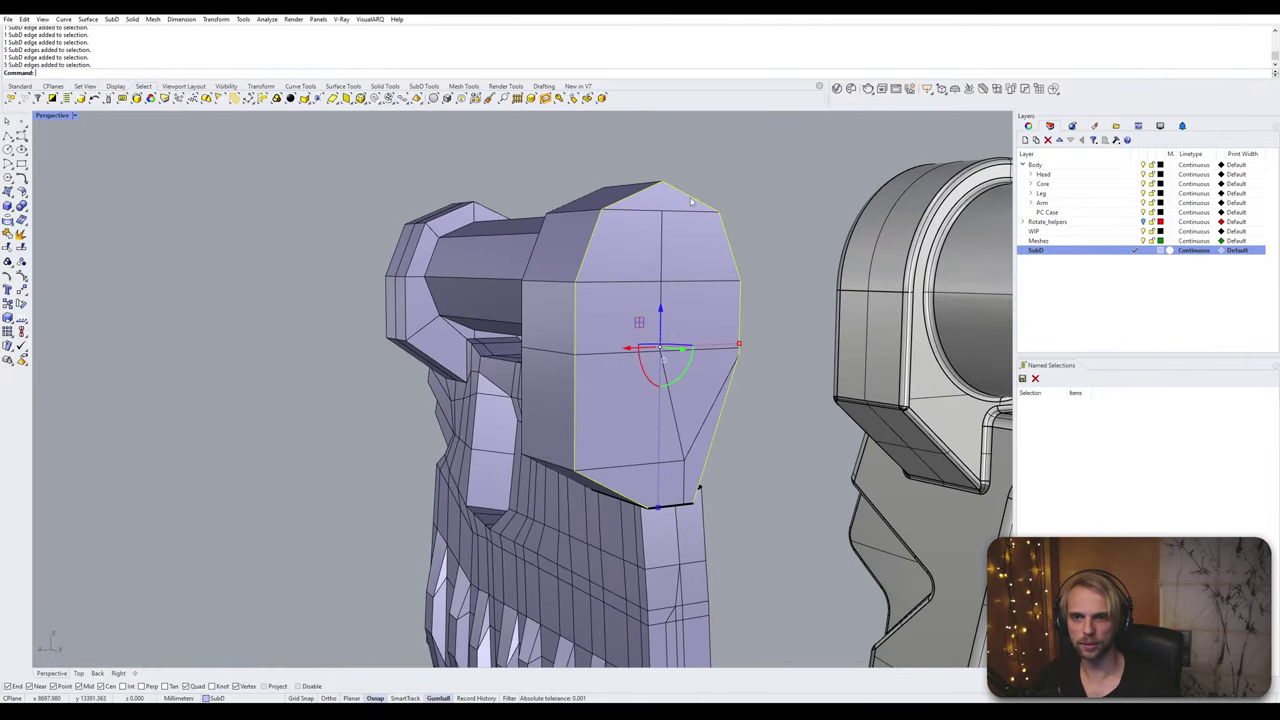
{"action": "right_click_drag", "start_coordinate": [701, 323], "coordinate": [788, 272]}
{"action": "scroll", "coordinate": [631, 491], "scroll_direction": "up", "scroll_amount": 6}
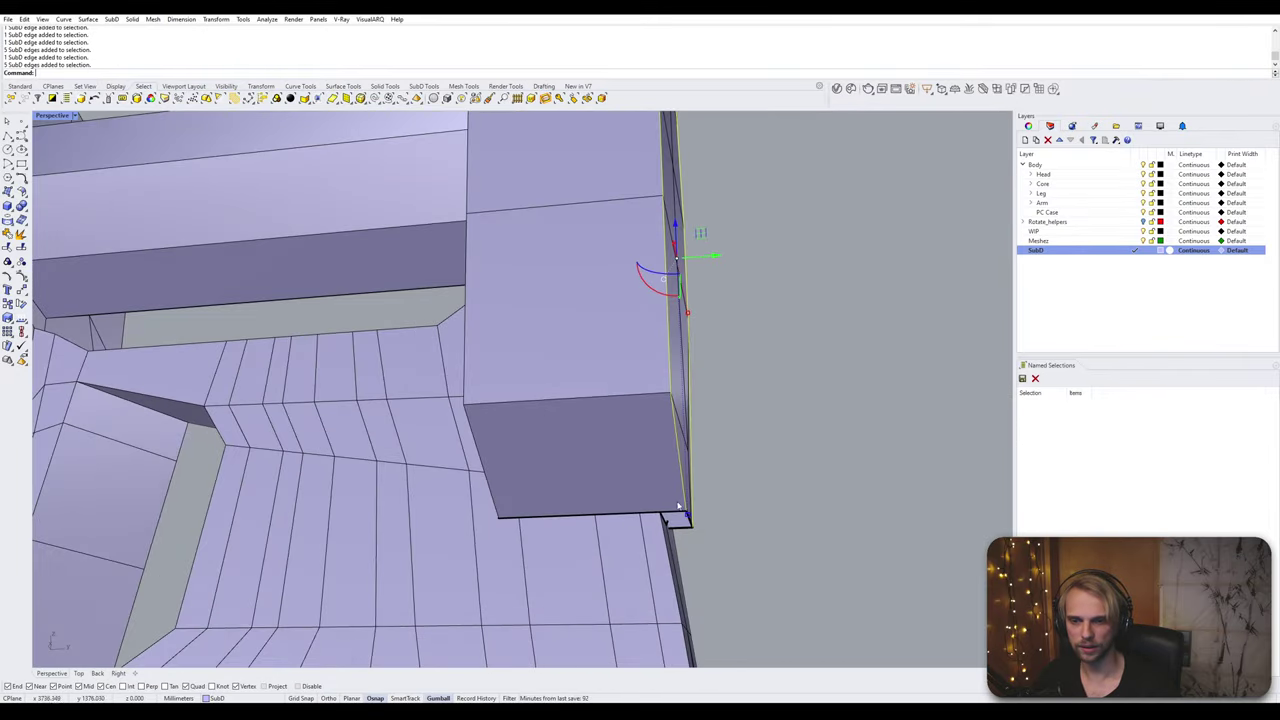
{"action": "scroll", "coordinate": [671, 530], "scroll_direction": "down", "scroll_amount": 5}
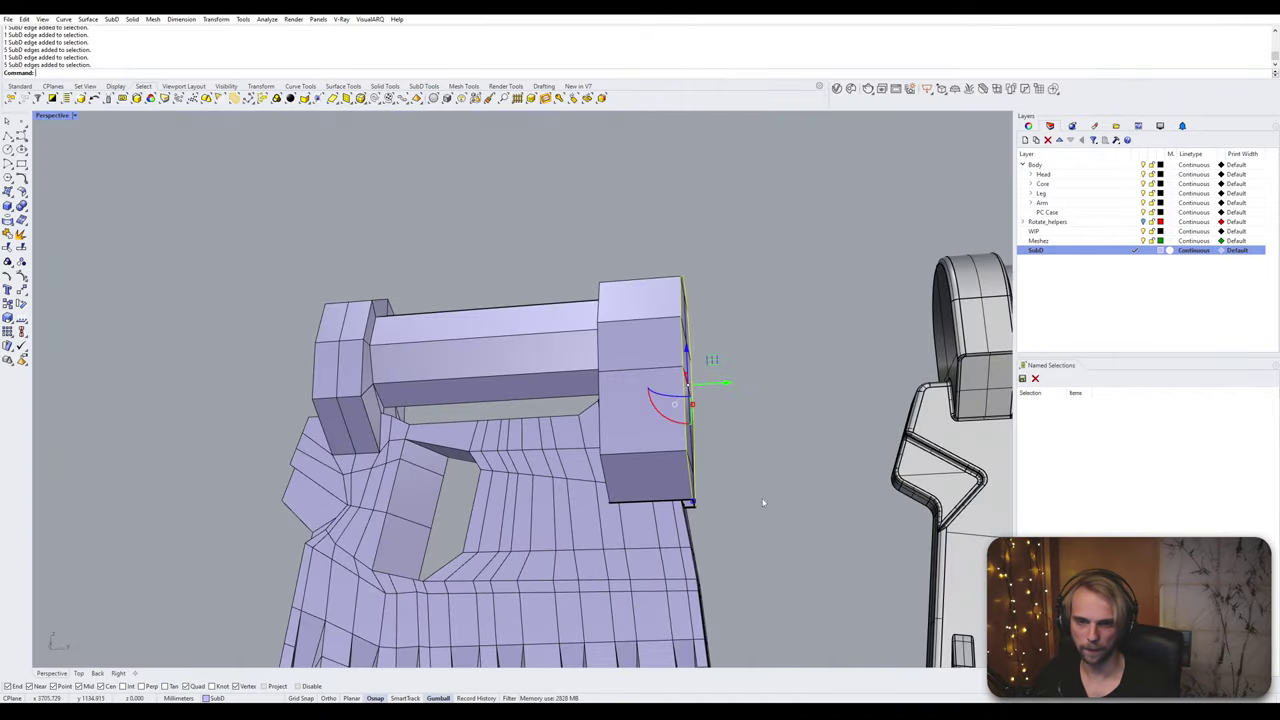
{"action": "right_click_drag", "start_coordinate": [765, 503], "coordinate": [660, 412]}
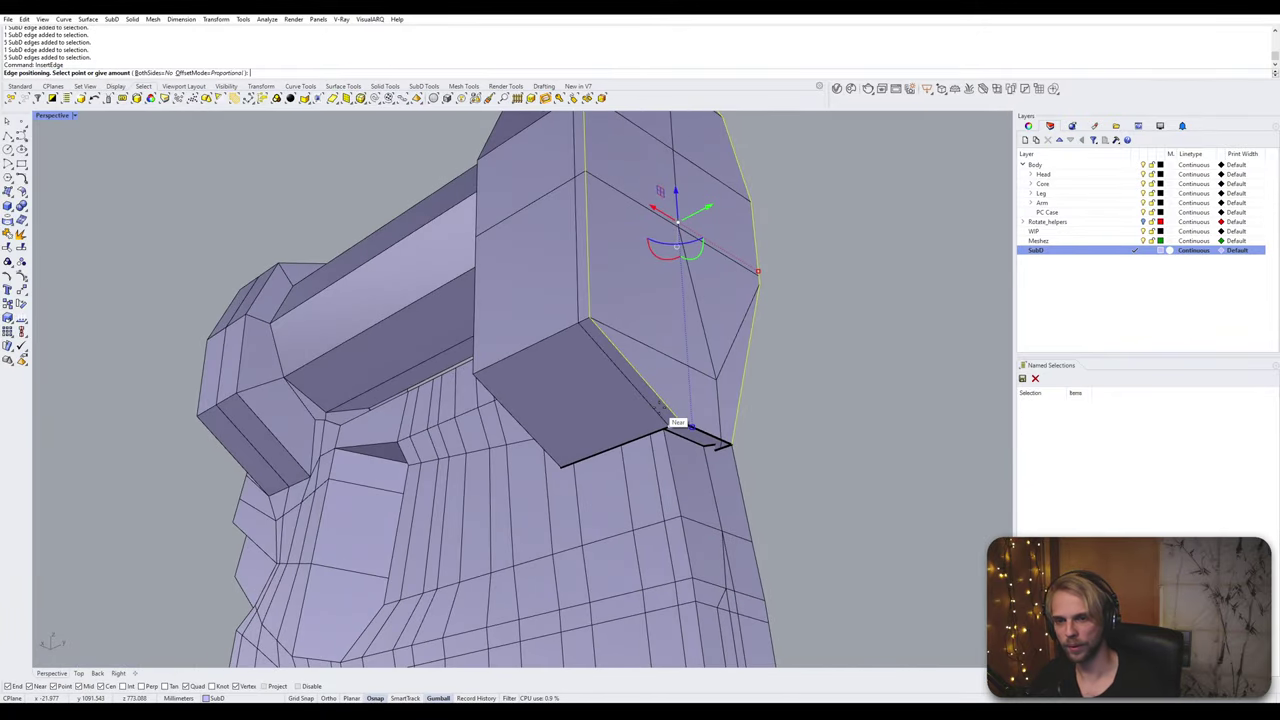
Step: Insert two new edge loops on the hex end block with InsertEdge
{"action": "left_click", "coordinate": [564, 343]}
{"action": "double_click", "coordinate": [572, 344]}
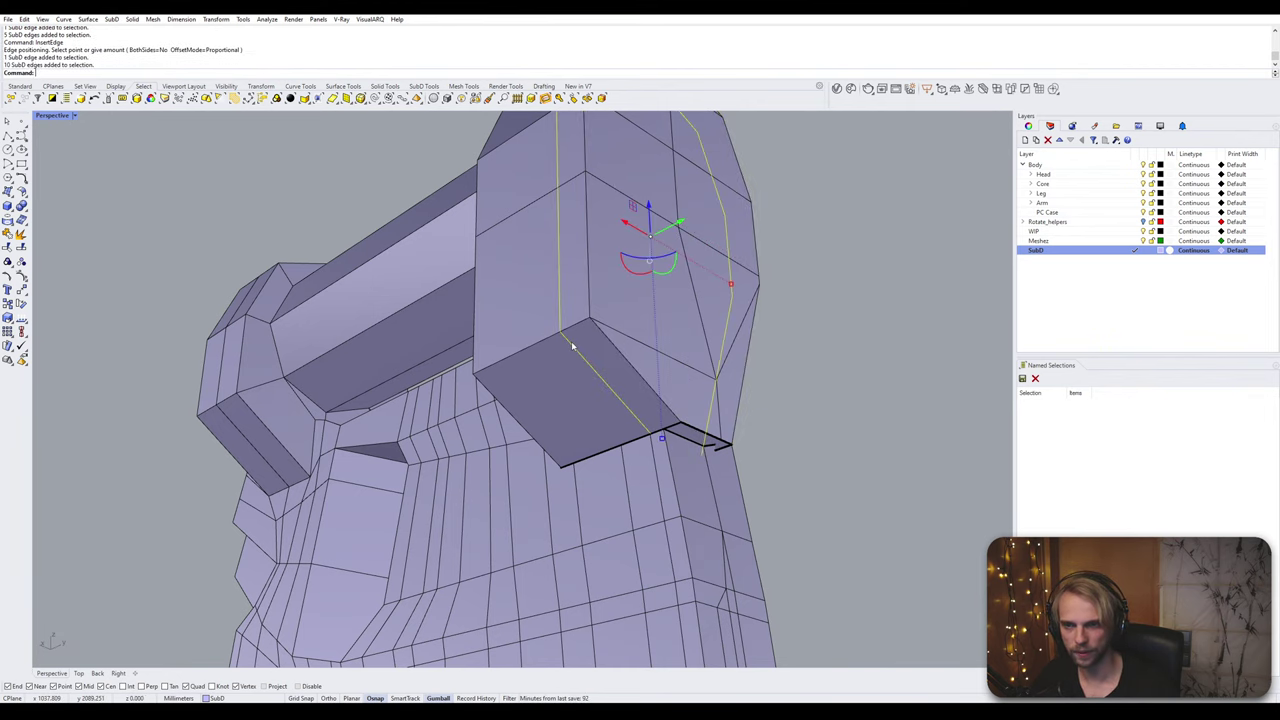
{"action": "right_click_drag", "start_coordinate": [572, 344], "coordinate": [540, 452]}
{"action": "key", "text": "Return"}
{"action": "left_click", "coordinate": [575, 410]}
{"action": "scroll", "coordinate": [540, 457], "scroll_direction": "up", "scroll_amount": 4}
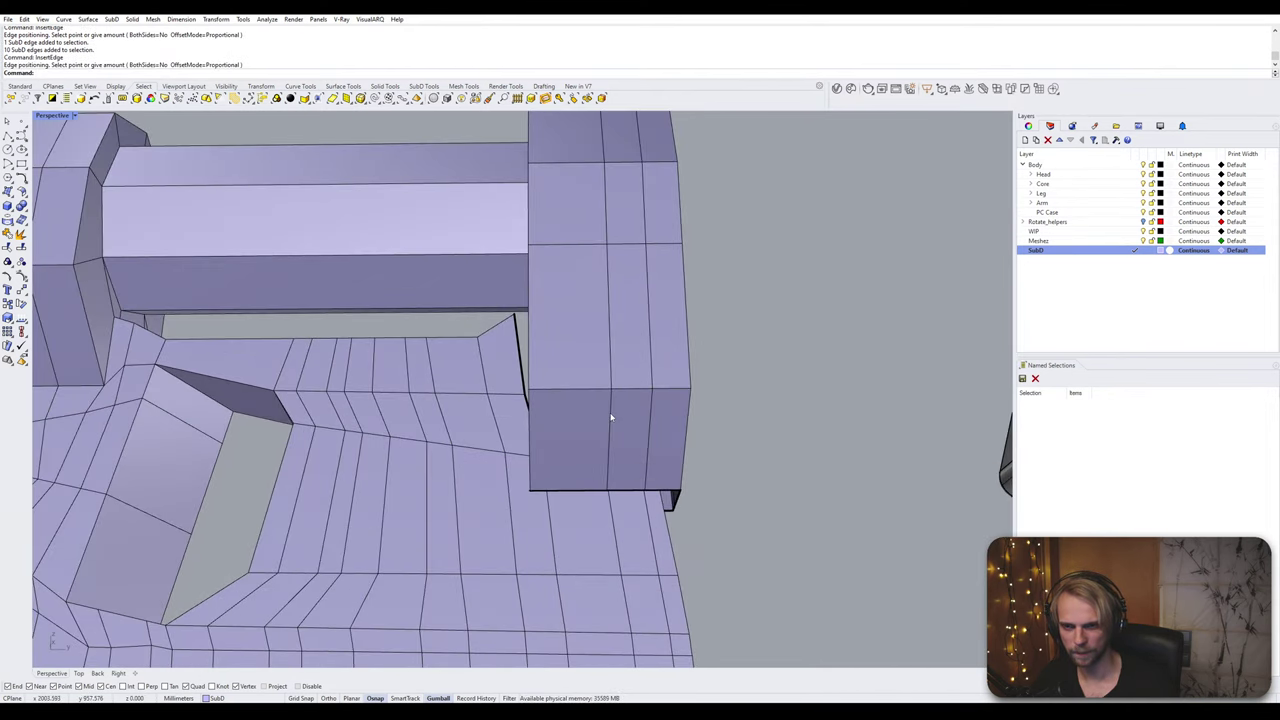
{"action": "mouse_move", "coordinate": [611, 417]}
{"action": "right_mouse_down"}
{"action": "mouse_move", "coordinate": [541, 443]}
{"action": "mouse_move", "coordinate": [600, 430]}
{"action": "right_mouse_up"}
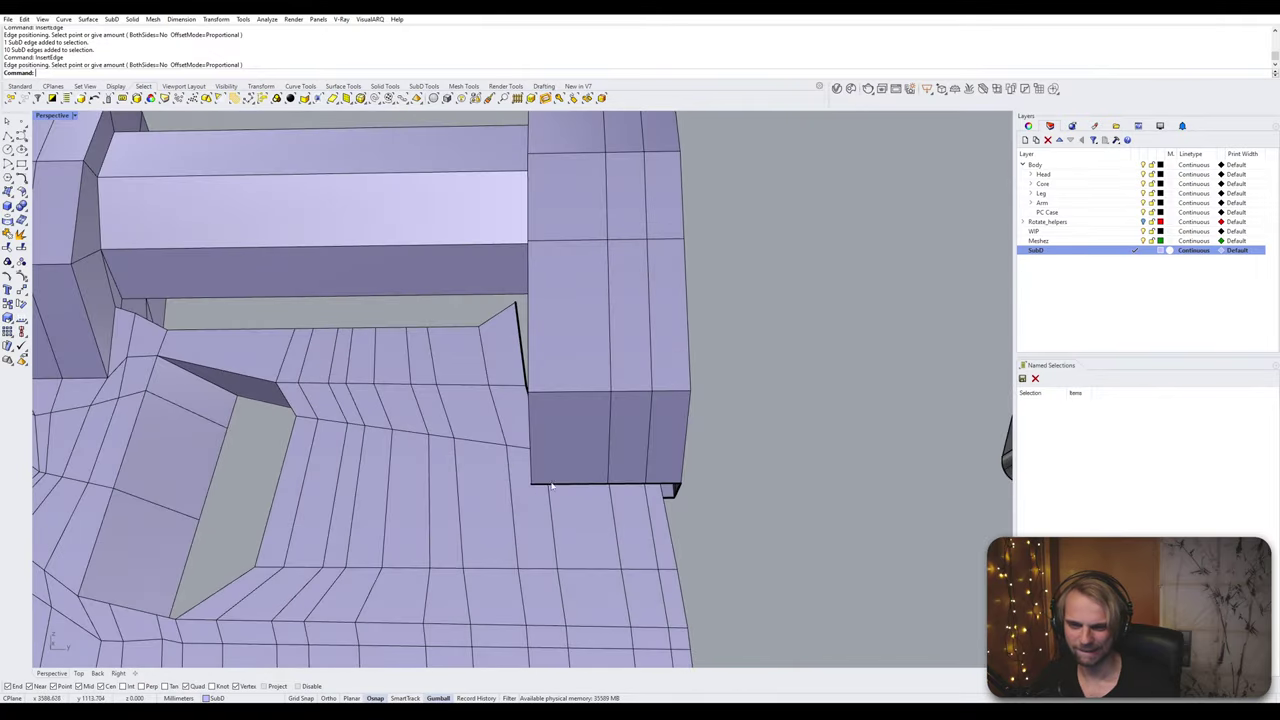
{"action": "right_click_drag", "start_coordinate": [569, 495], "coordinate": [700, 447]}
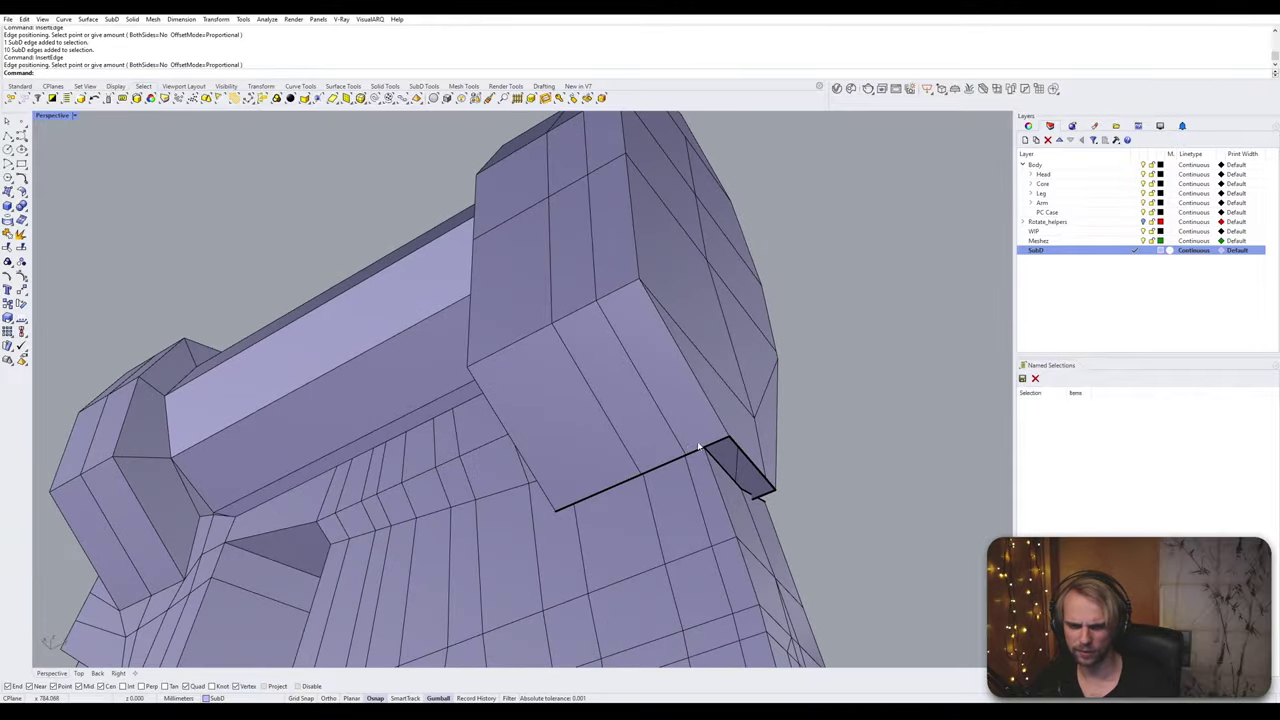
{"action": "right_click_drag", "start_coordinate": [527, 279], "coordinate": [723, 395]}
{"action": "right_click_drag", "start_coordinate": [530, 457], "coordinate": [649, 522]}
Step: Push three underside edges of the block outward toward the wrist sleeve
{"action": "left_click", "coordinate": [733, 513]}
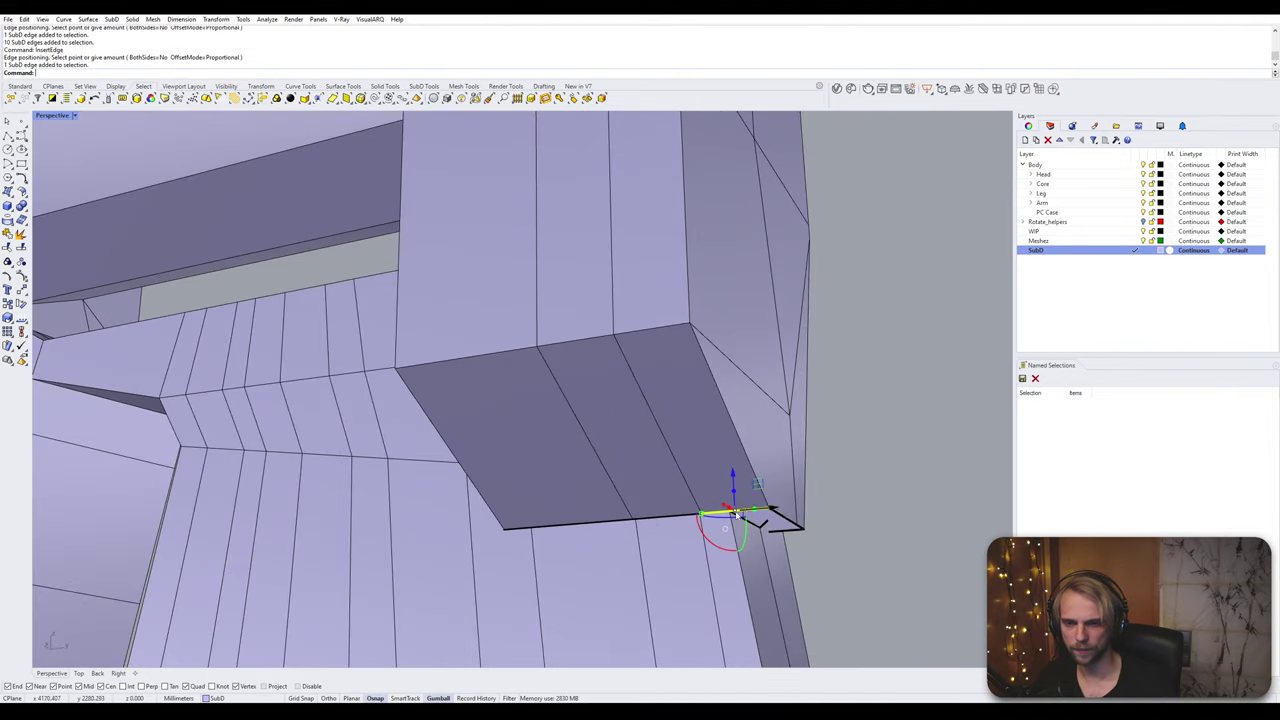
{"action": "scroll", "coordinate": [735, 514], "scroll_direction": "up", "scroll_amount": 2}
{"action": "left_click", "coordinate": [606, 521], "text": "shift"}
{"action": "left_click", "coordinate": [559, 530], "text": "shift"}
{"action": "right_click_drag", "start_coordinate": [559, 530], "coordinate": [534, 535]}
{"action": "left_click_drag", "start_coordinate": [645, 502], "coordinate": [416, 555]}
{"action": "right_click_drag", "start_coordinate": [416, 555], "coordinate": [385, 657]}
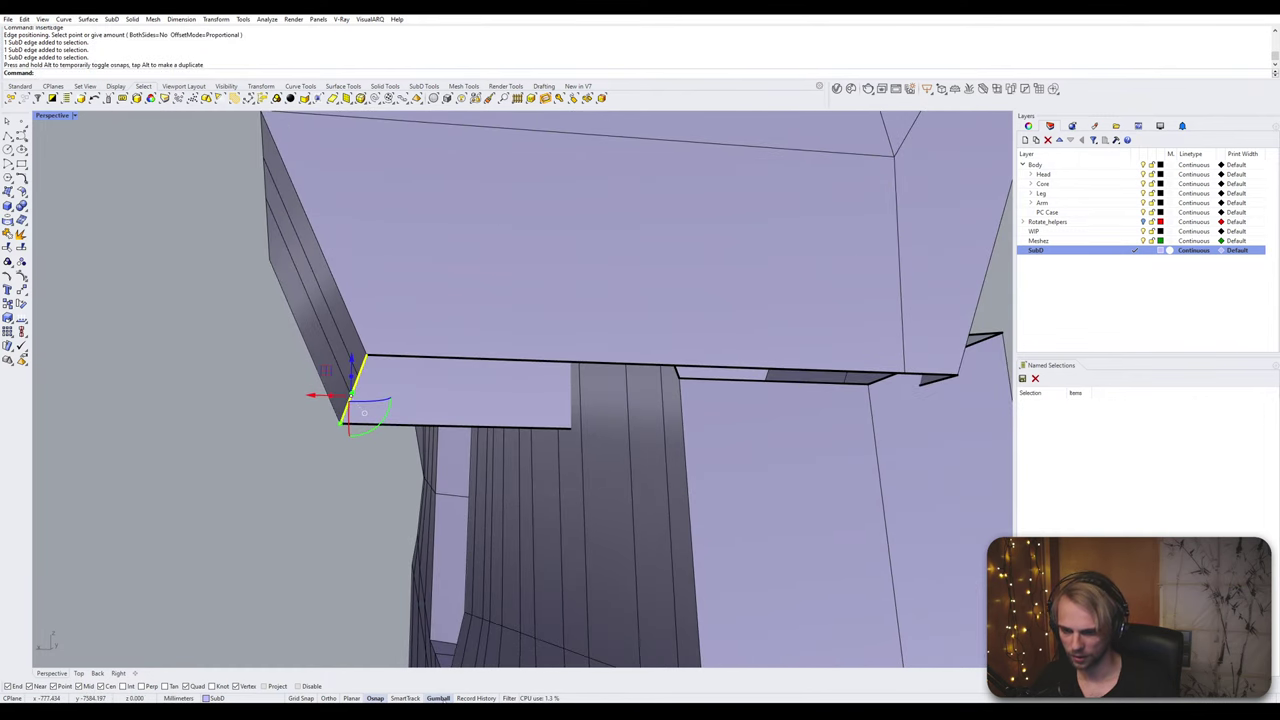
Step: Switch the gumball to Smooth Dragging and slide the edge left to close the gap
{"action": "right_click", "coordinate": [438, 698]}
{"action": "left_click", "coordinate": [487, 655]}
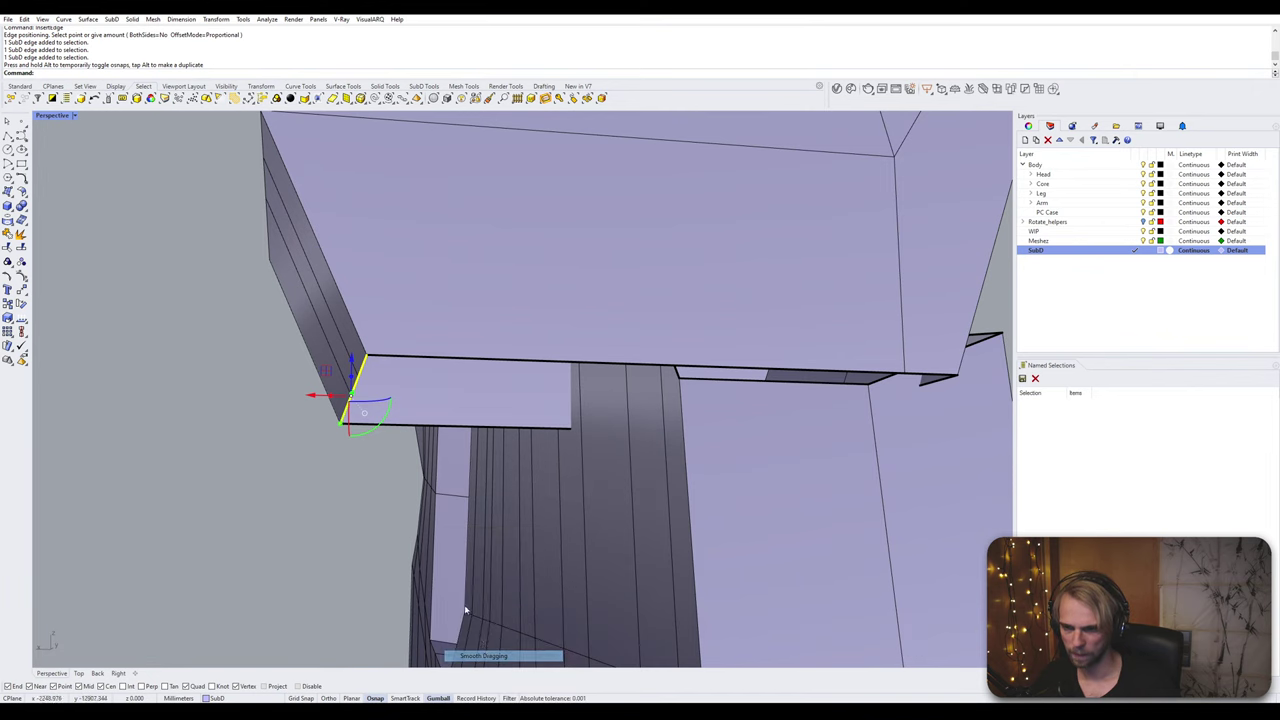
{"action": "right_click_drag", "start_coordinate": [316, 392], "coordinate": [561, 369]}
{"action": "left_click_drag", "start_coordinate": [543, 400], "coordinate": [490, 402]}
{"action": "key", "text": "Escape"}
{"action": "right_click_drag", "start_coordinate": [556, 514], "coordinate": [397, 378]}
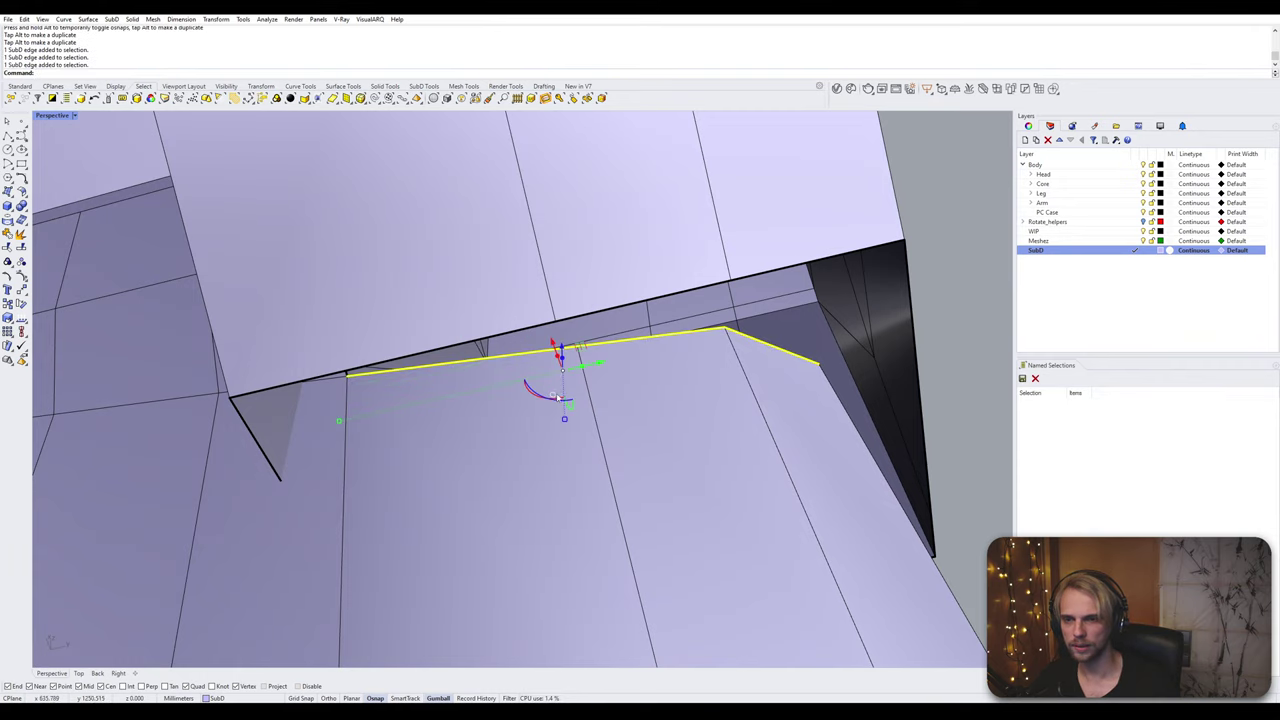
Step: Flatten the selected junction edges into a straight line by scaling them to 0
{"action": "right_click_drag", "start_coordinate": [557, 397], "coordinate": [595, 371]}
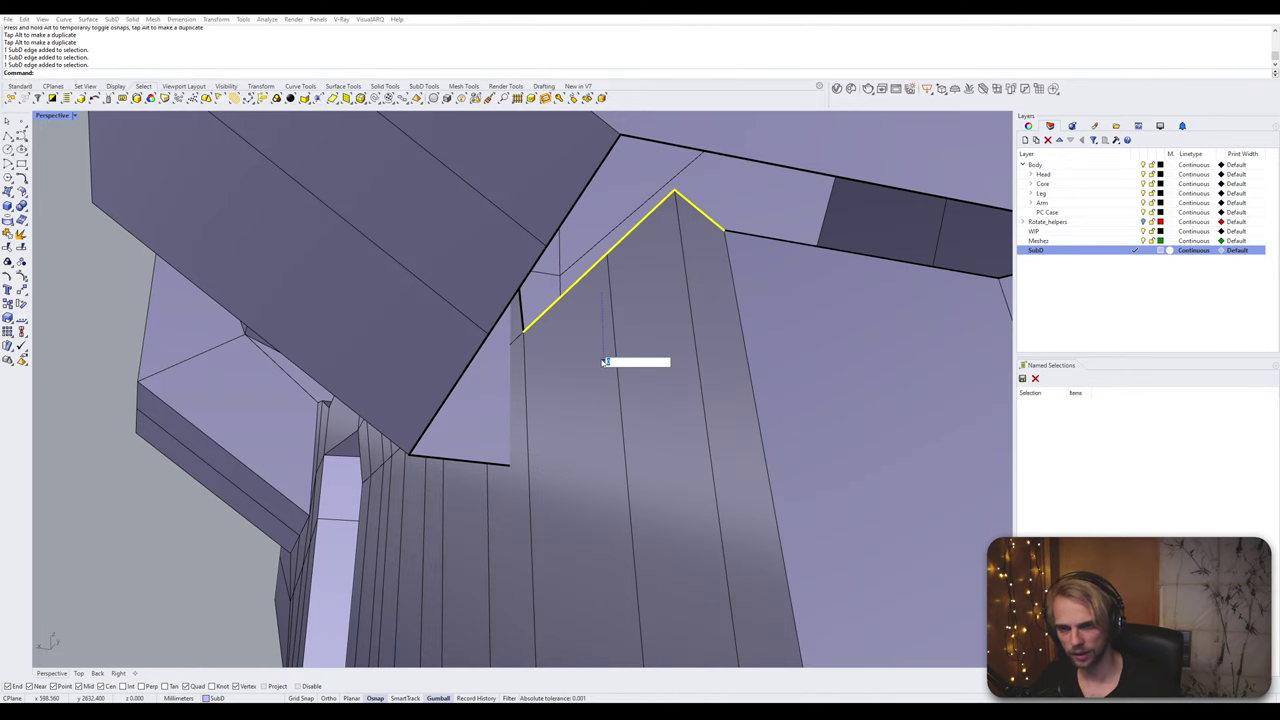
{"action": "type", "text": "0"}
{"action": "key", "text": "Return"}
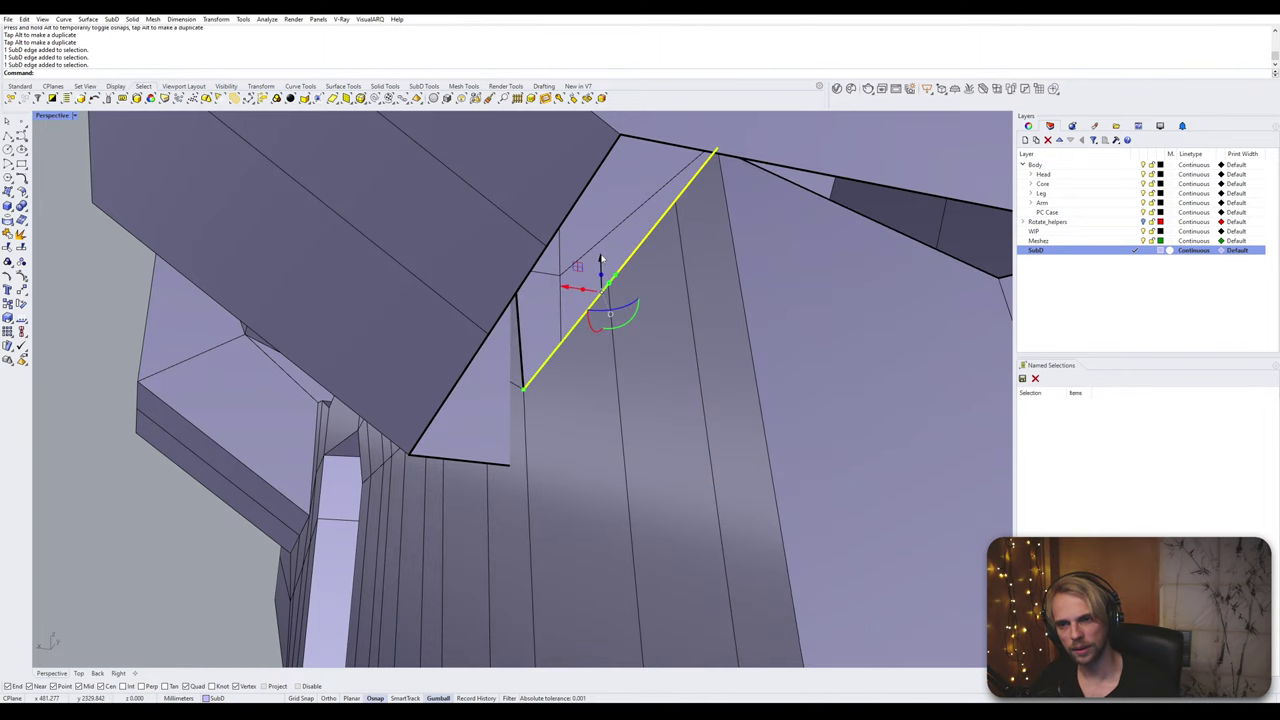
Step: Try a vertical Move on the edge end, then undo it
{"action": "left_click_drag", "start_coordinate": [600, 258], "coordinate": [447, 372]}
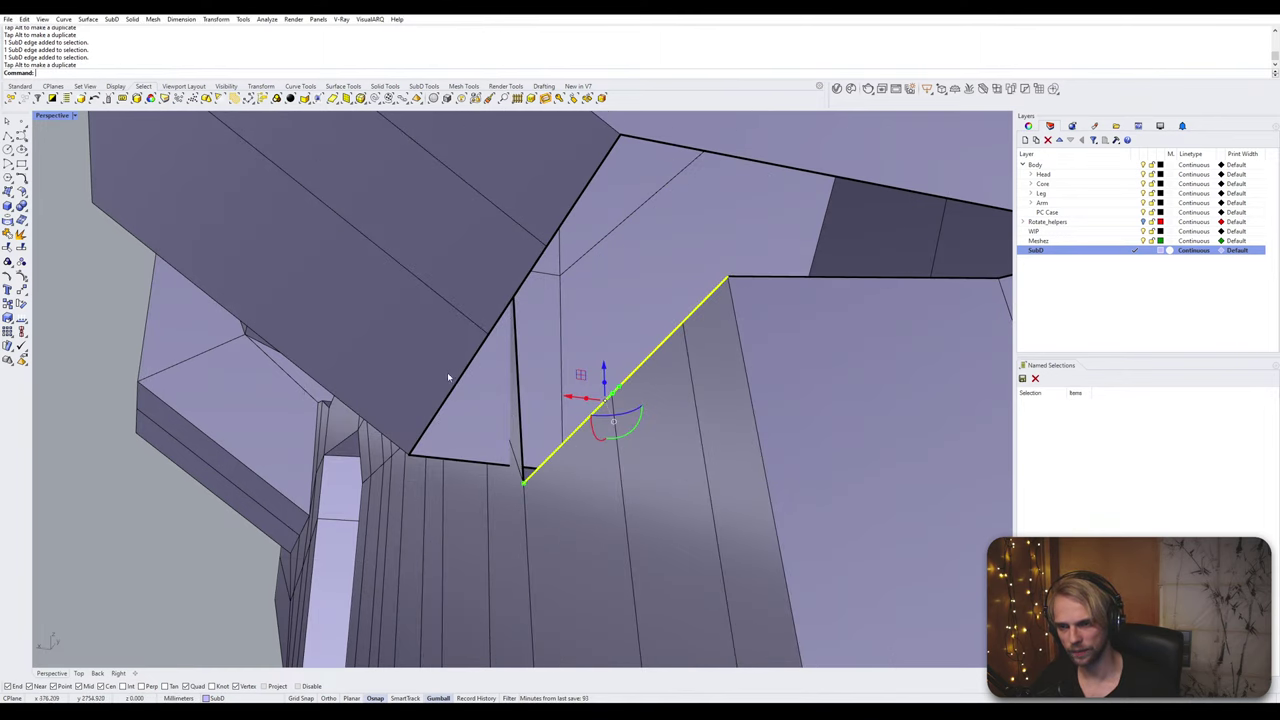
{"action": "type", "text": "m"}
{"action": "key", "text": "Return"}
{"action": "type", "text": "v"}
{"action": "key", "text": "Return"}
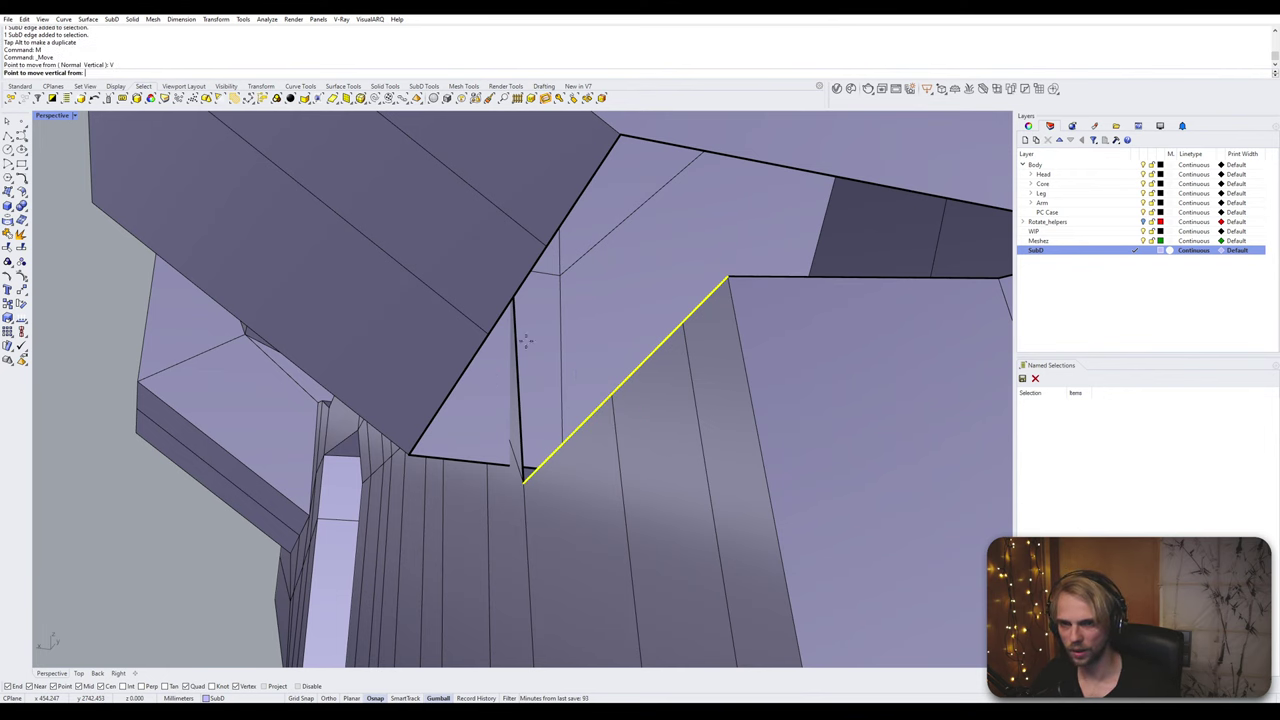
{"action": "left_click", "coordinate": [729, 270]}
{"action": "left_click", "coordinate": [418, 463]}
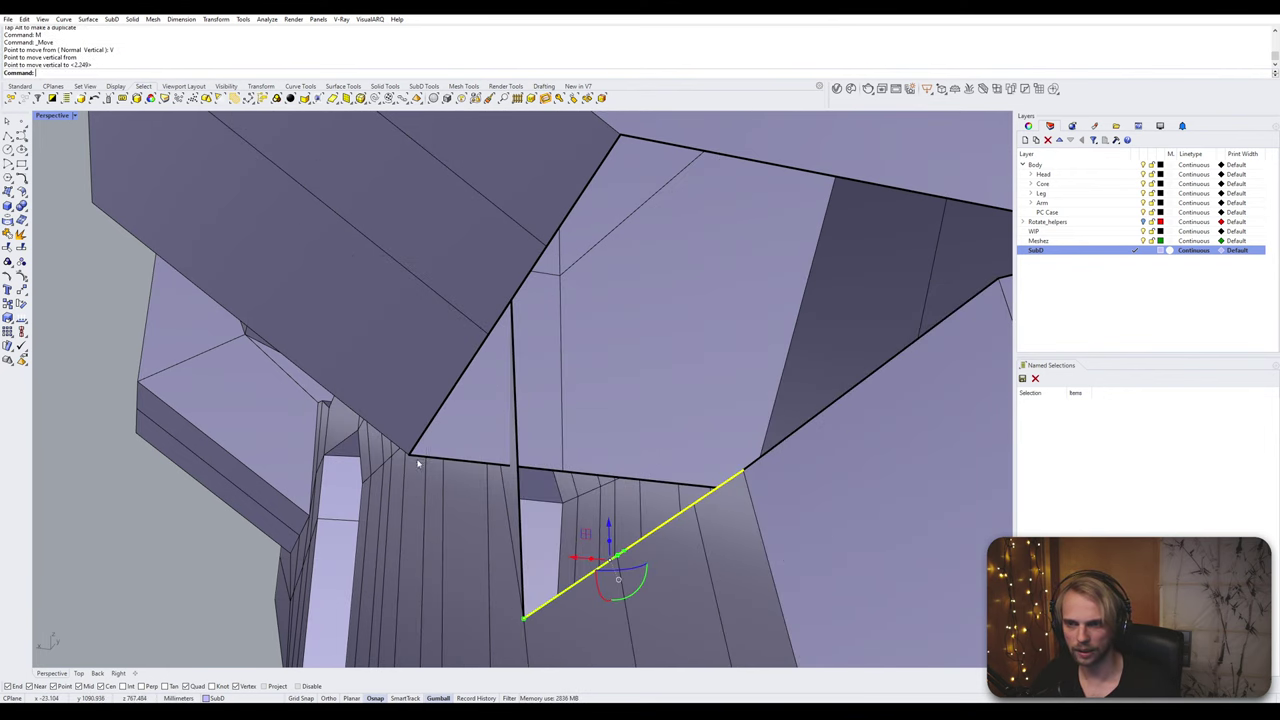
{"action": "key", "text": "ctrl+z"}
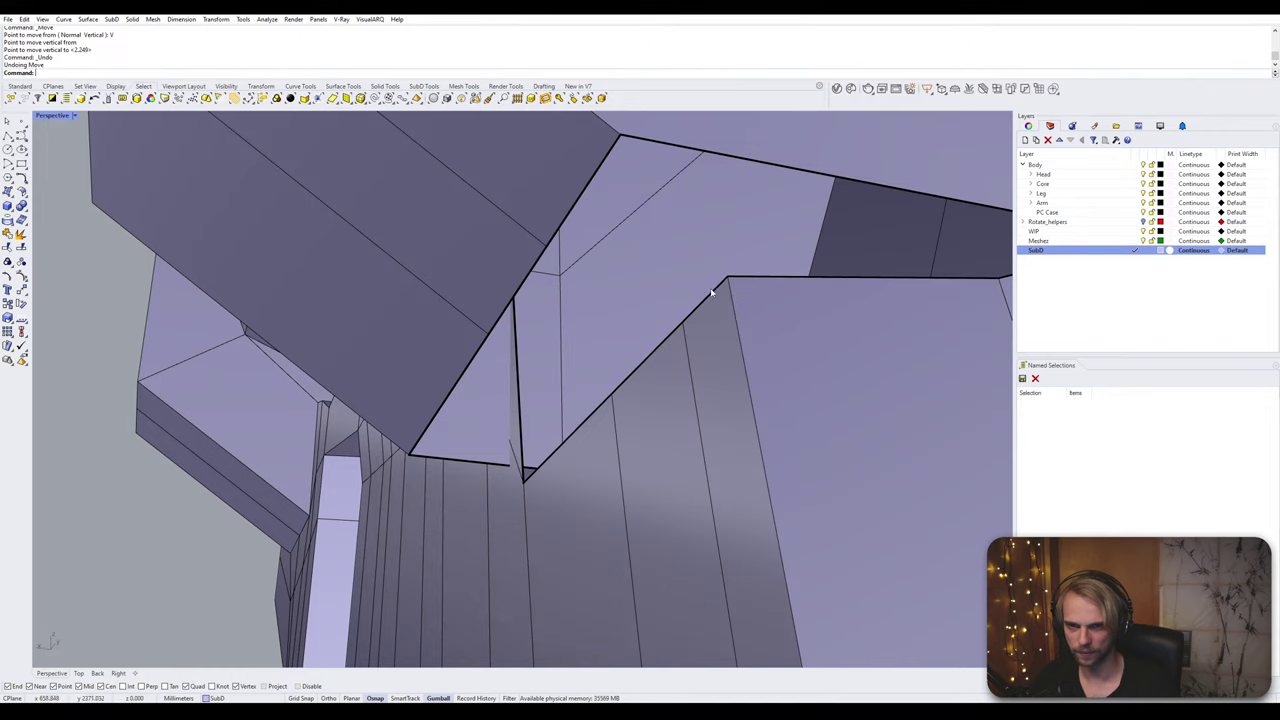
Step: Reselect only the edge and move it vertically down to the block's corner vertex
{"action": "left_click", "coordinate": [712, 292], "text": "ctrl+shift"}
{"action": "key", "text": "Escape"}
{"action": "left_click", "coordinate": [544, 462], "text": "ctrl+shift"}
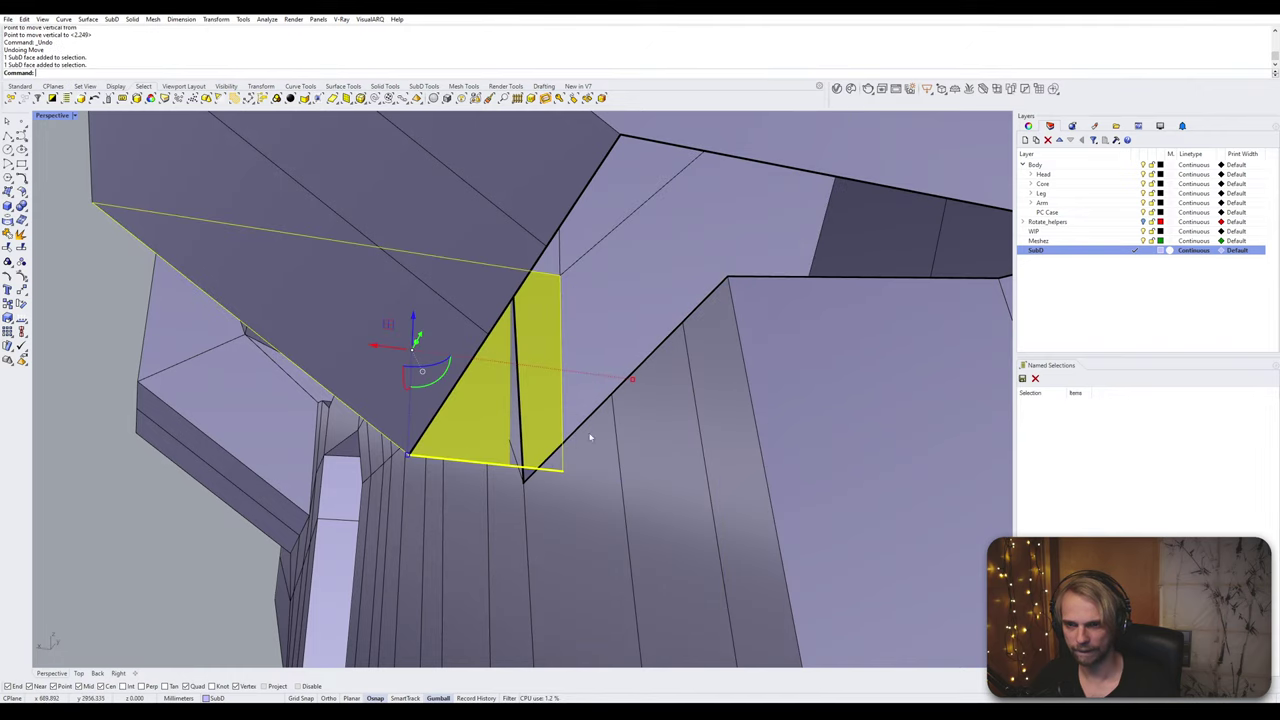
{"action": "key", "text": "Escape"}
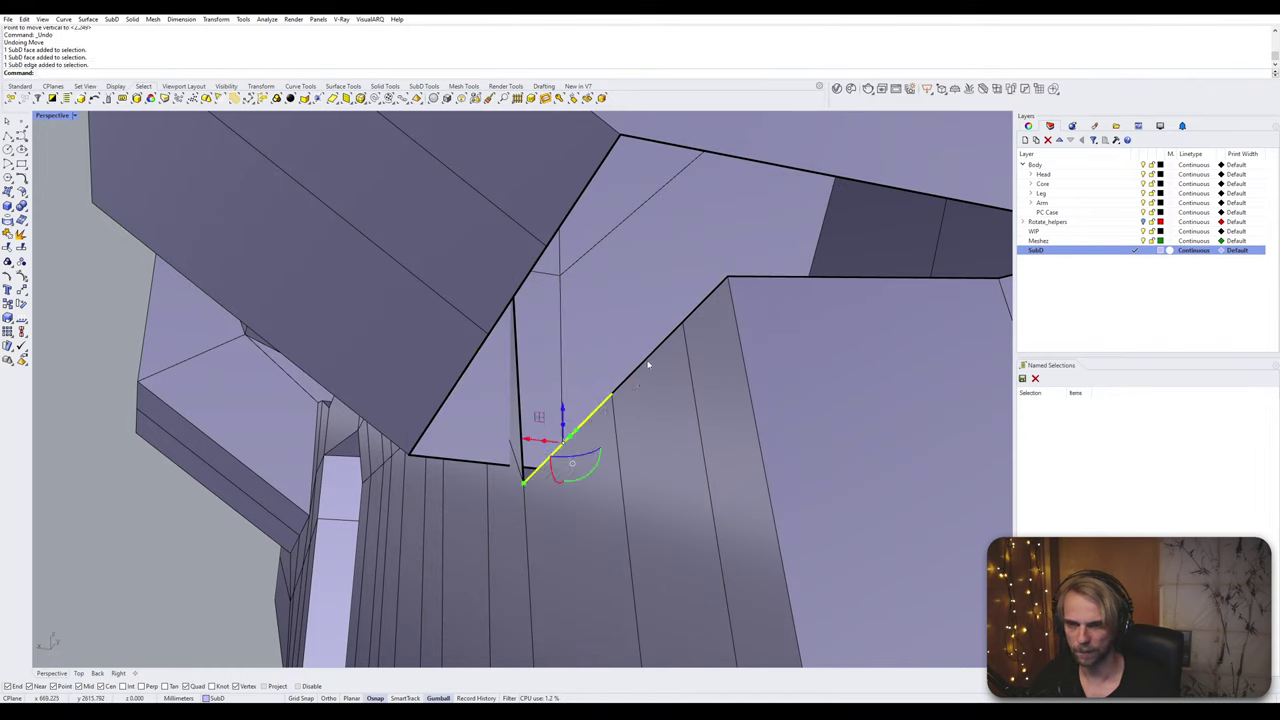
{"action": "left_click", "coordinate": [713, 290], "text": "ctrl+shift"}
{"action": "left_click", "coordinate": [713, 287], "text": "ctrl+shift"}
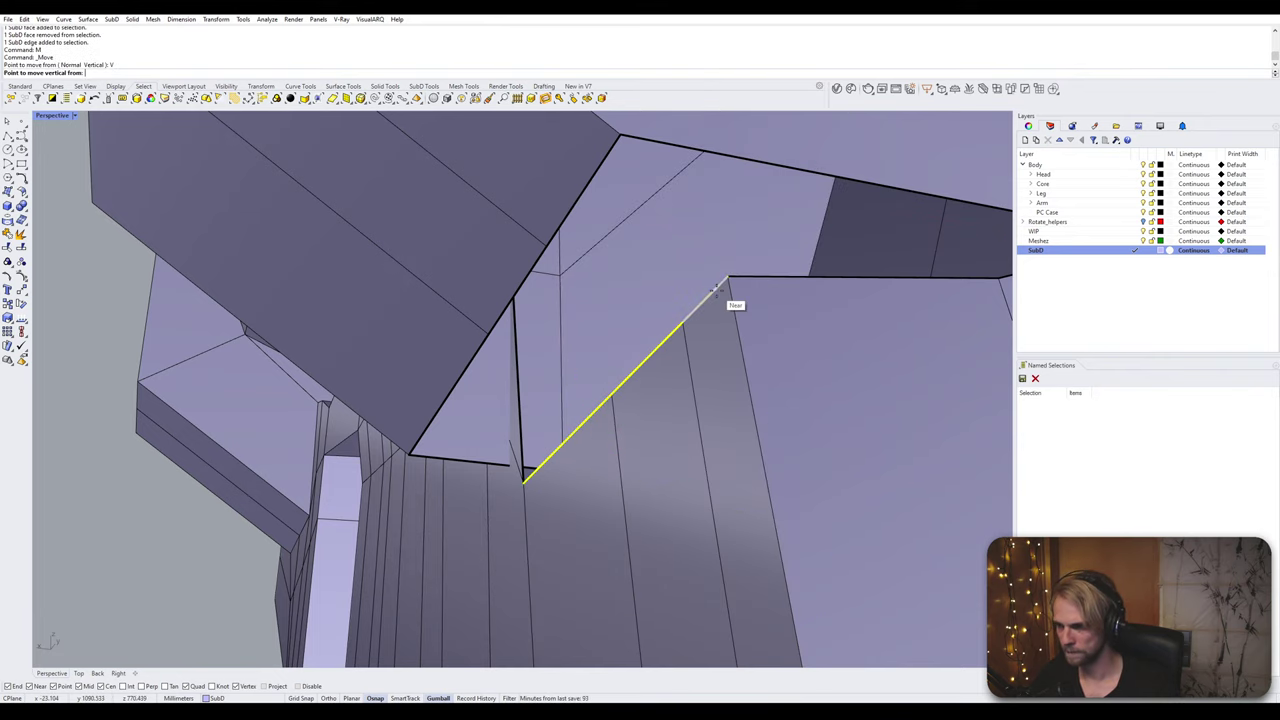
{"action": "left_click", "coordinate": [728, 278]}
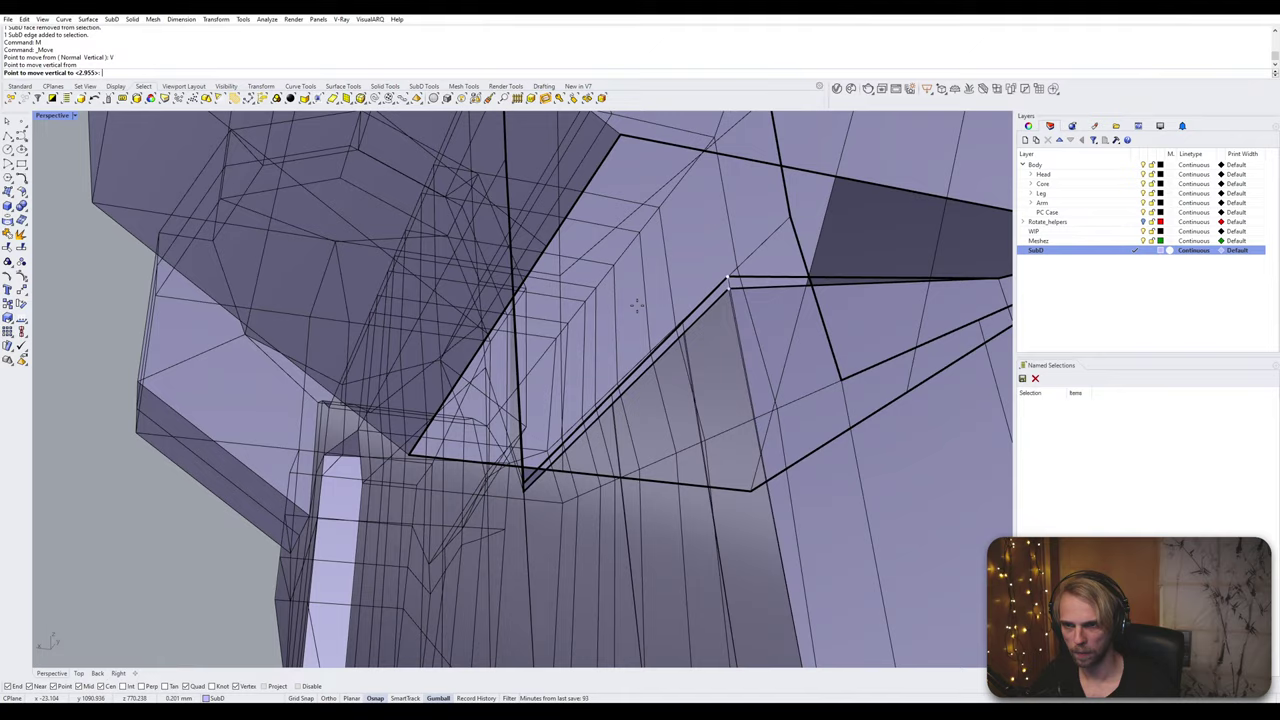
{"action": "left_click", "coordinate": [619, 134]}
{"action": "scroll", "coordinate": [657, 266], "scroll_direction": "up", "scroll_amount": 6}
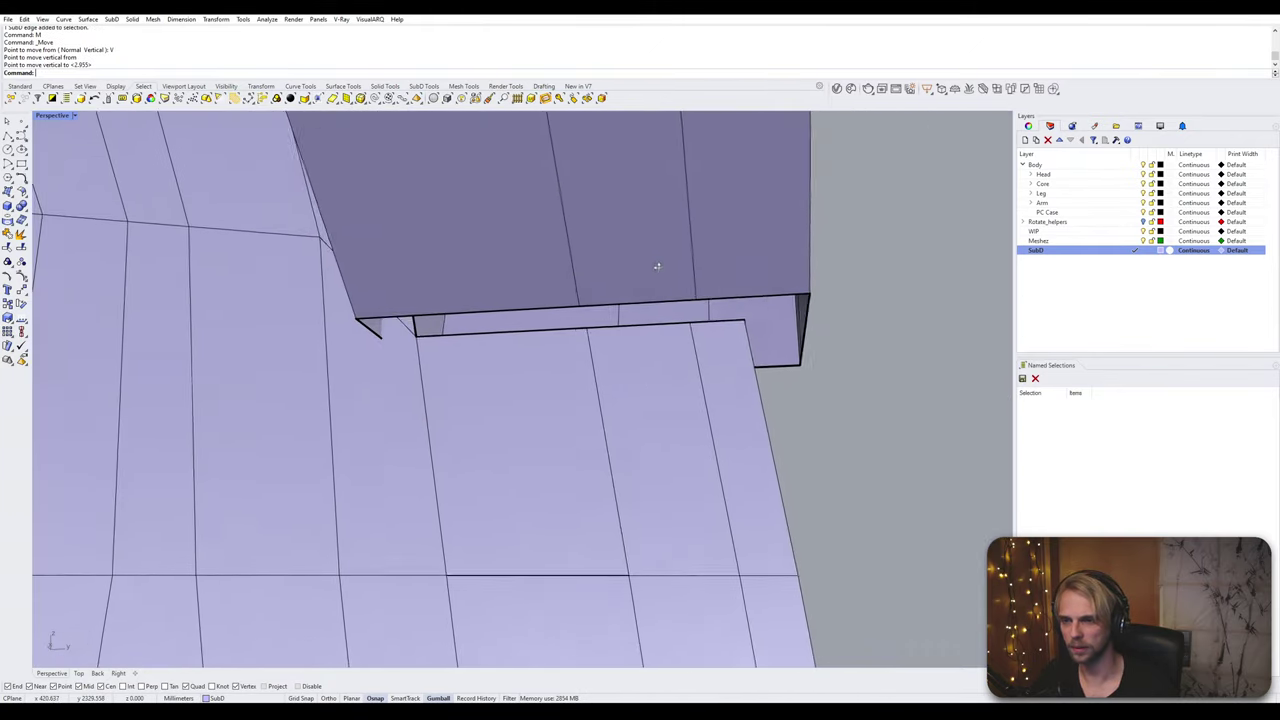
{"action": "right_click_drag", "start_coordinate": [657, 266], "coordinate": [589, 281]}
{"action": "mouse_move", "coordinate": [602, 421]}
{"action": "right_mouse_down"}
{"action": "mouse_move", "coordinate": [671, 418]}
{"action": "mouse_move", "coordinate": [630, 410]}
{"action": "mouse_move", "coordinate": [475, 476]}
{"action": "mouse_move", "coordinate": [509, 438]}
{"action": "mouse_move", "coordinate": [580, 422]}
{"action": "mouse_move", "coordinate": [665, 357]}
{"action": "mouse_move", "coordinate": [600, 386]}
{"action": "mouse_move", "coordinate": [595, 443]}
{"action": "mouse_move", "coordinate": [620, 437]}
{"action": "right_mouse_up"}
{"action": "key", "text": "Escape"}
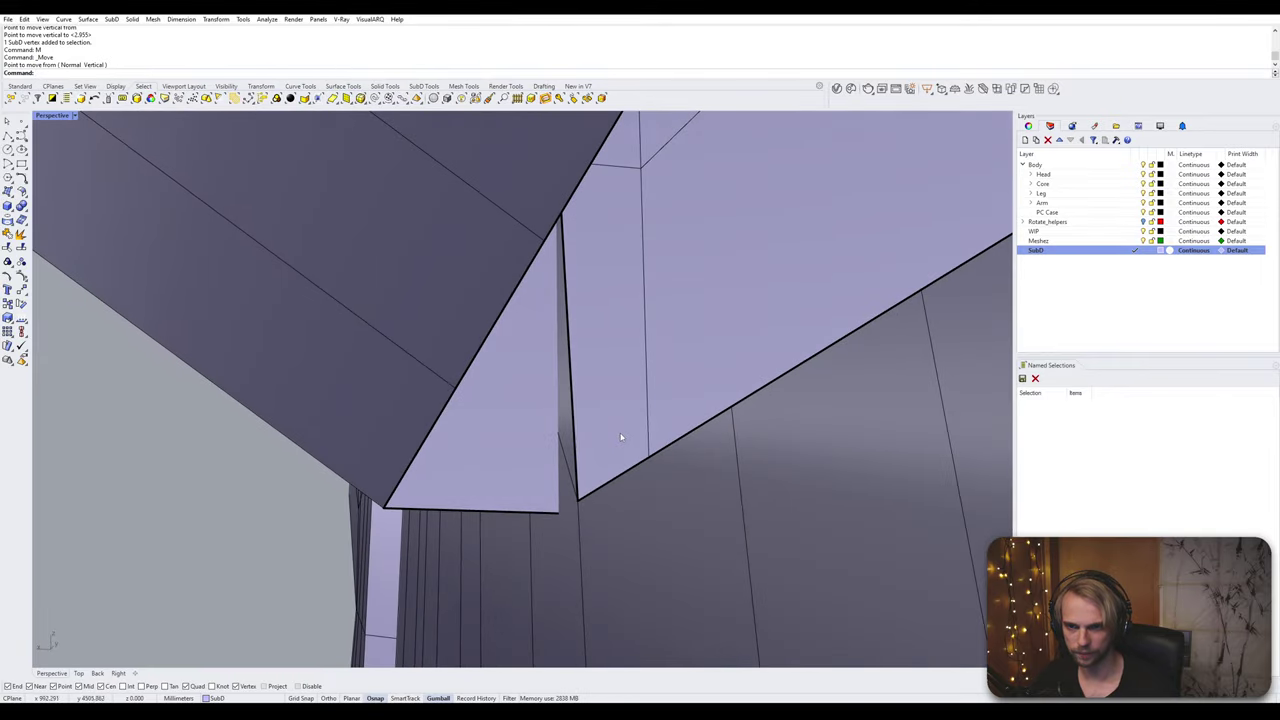
{"action": "right_click_drag", "start_coordinate": [644, 251], "coordinate": [474, 290]}
Step: Select the sleeve's junction edge, dropping the stray face and edge from the selection
{"action": "left_click", "coordinate": [498, 221], "text": "ctrl+shift"}
{"action": "scroll", "coordinate": [498, 221], "scroll_direction": "down", "scroll_amount": 3}
{"action": "scroll", "coordinate": [474, 290], "scroll_direction": "up", "scroll_amount": 4}
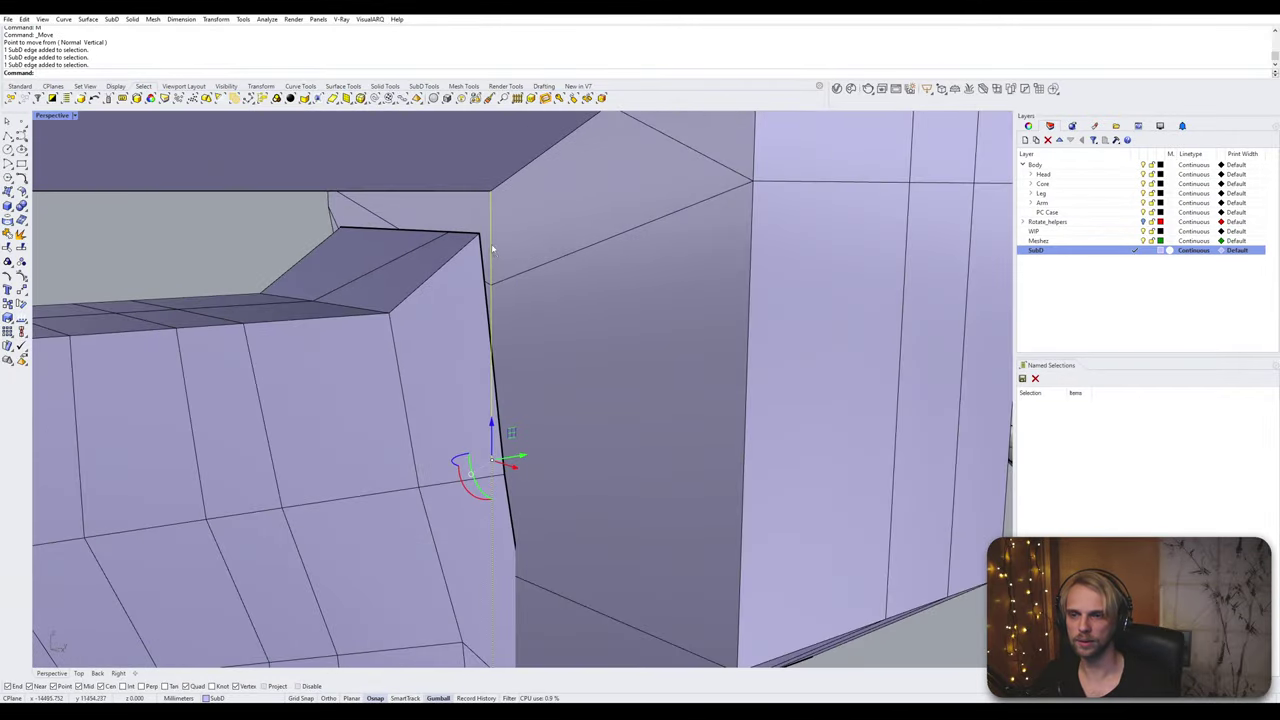
{"action": "left_click", "coordinate": [489, 230], "text": "ctrl+shift"}
{"action": "left_click", "coordinate": [480, 217], "text": "ctrl+shift"}
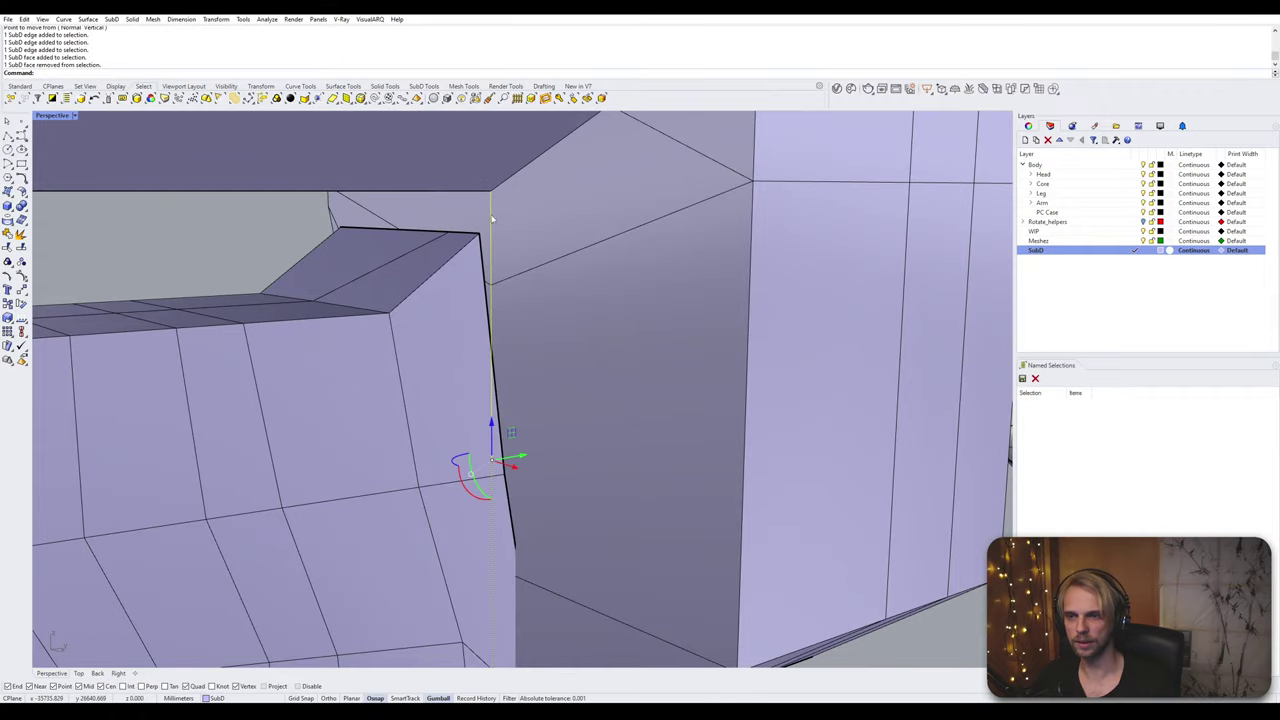
{"action": "left_click", "coordinate": [491, 218], "text": "ctrl+shift"}
{"action": "right_click_drag", "start_coordinate": [491, 218], "coordinate": [588, 388]}
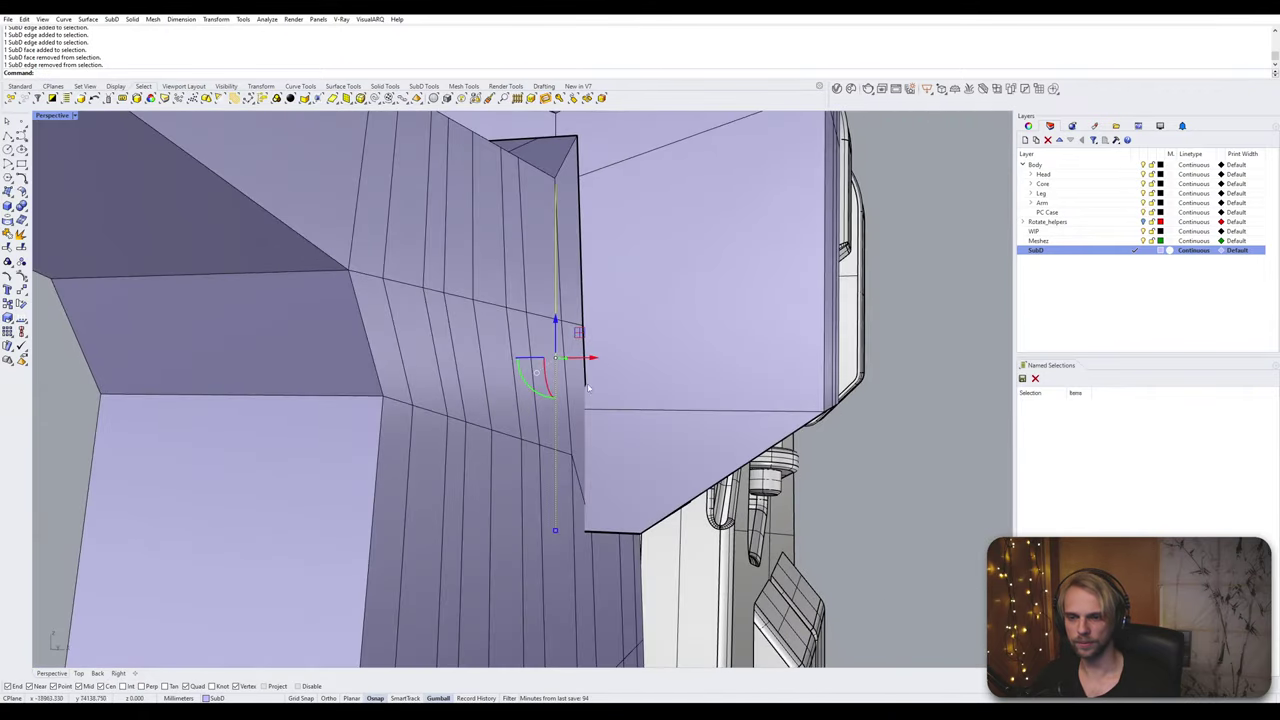
Step: Gumball-drag the edge toward the block with snapping on until it meets the neighbouring edge
{"action": "mouse_move", "coordinate": [592, 374]}
{"action": "left_mouse_down"}
{"action": "mouse_move", "coordinate": [643, 376]}
{"action": "mouse_move", "coordinate": [638, 391]}
{"action": "left_mouse_up"}
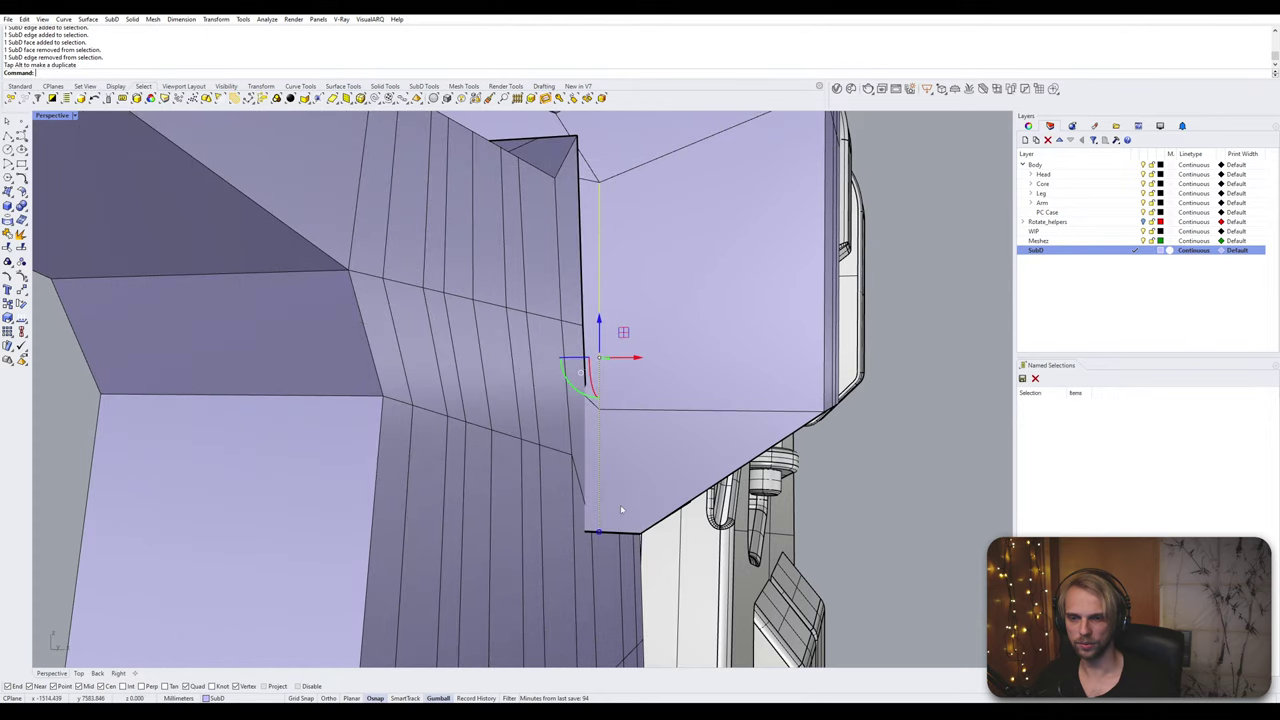
{"action": "right_click_drag", "start_coordinate": [620, 504], "coordinate": [614, 467]}
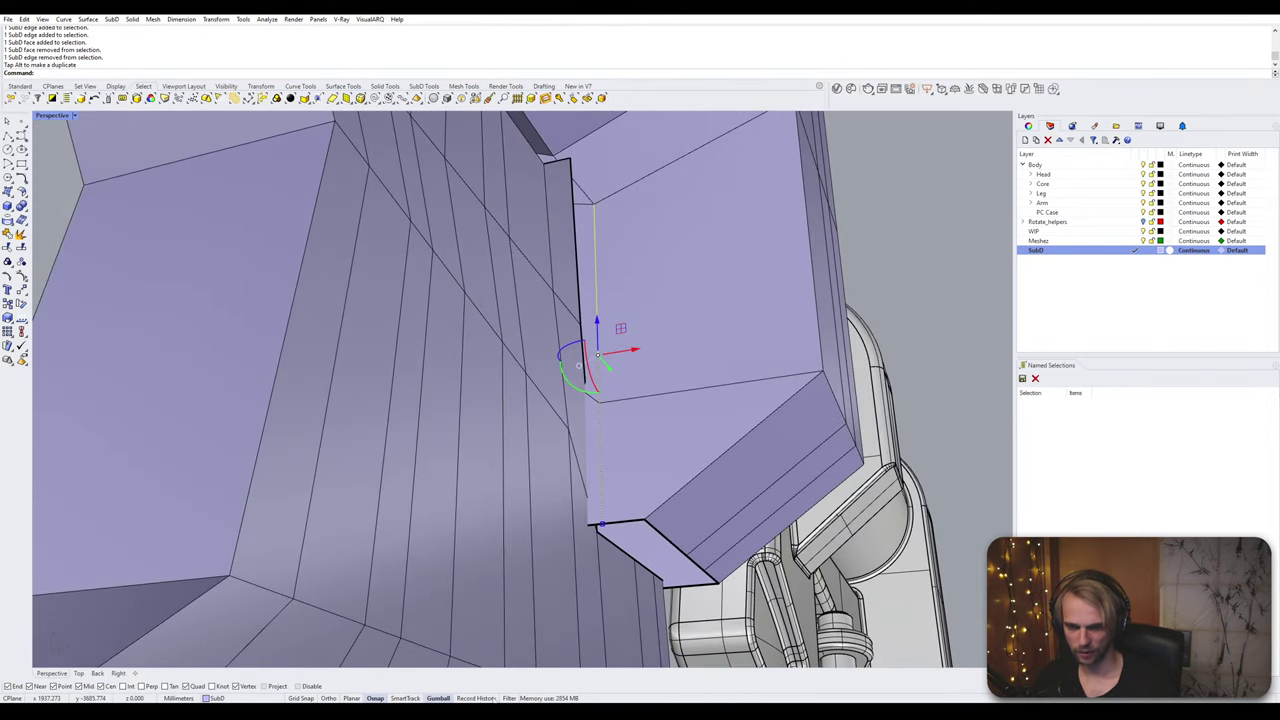
{"action": "right_click", "coordinate": [438, 698]}
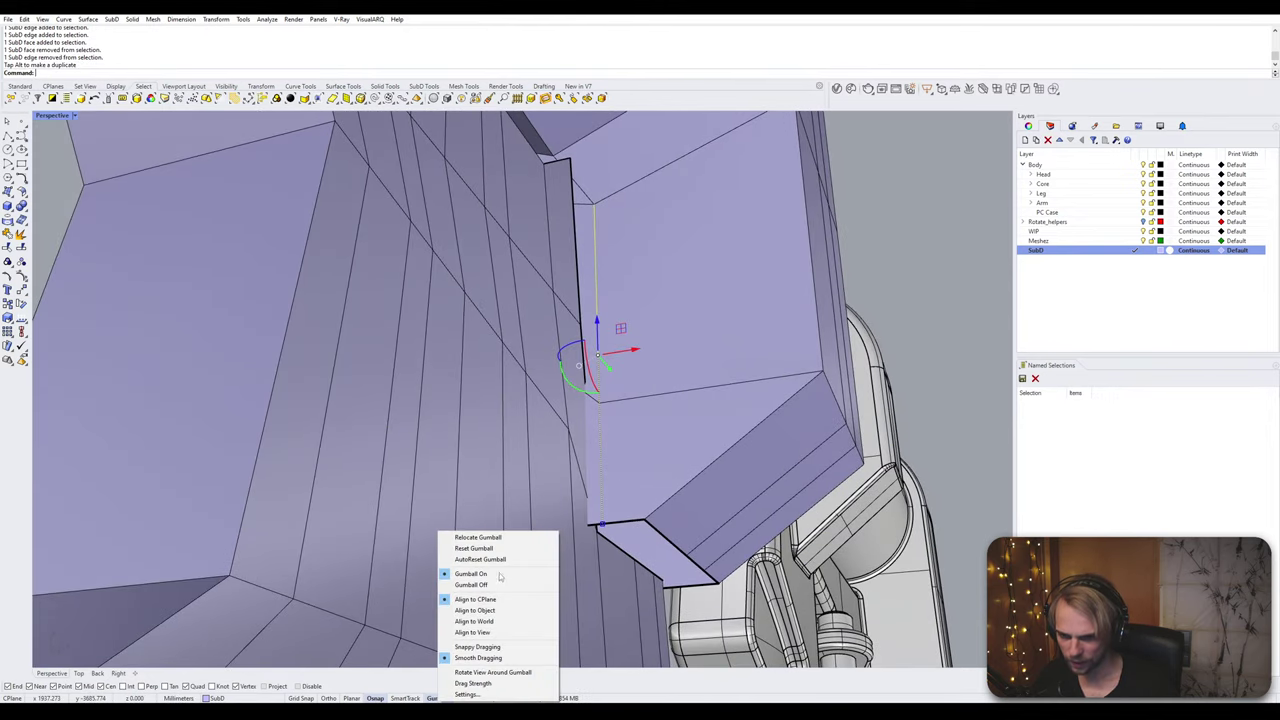
{"action": "left_click", "coordinate": [515, 648]}
{"action": "left_click_drag", "start_coordinate": [634, 352], "coordinate": [609, 354]}
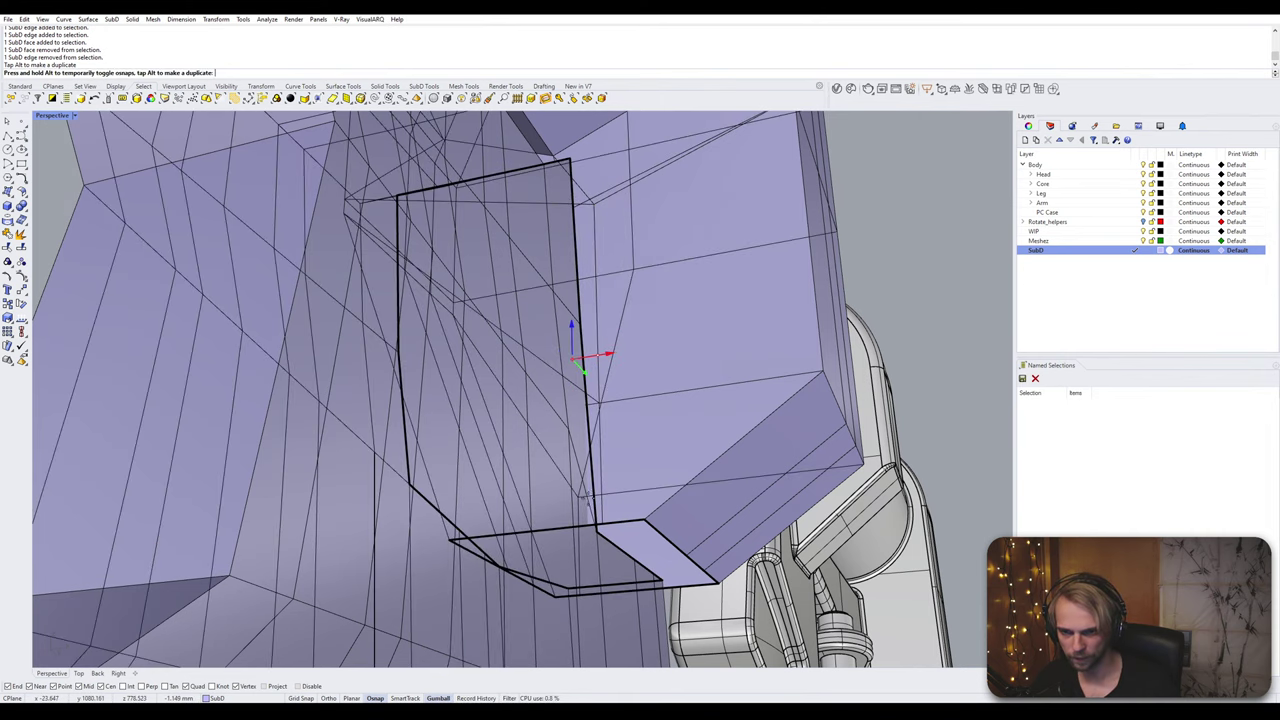
{"action": "left_click_drag", "start_coordinate": [574, 493], "coordinate": [292, 271]}
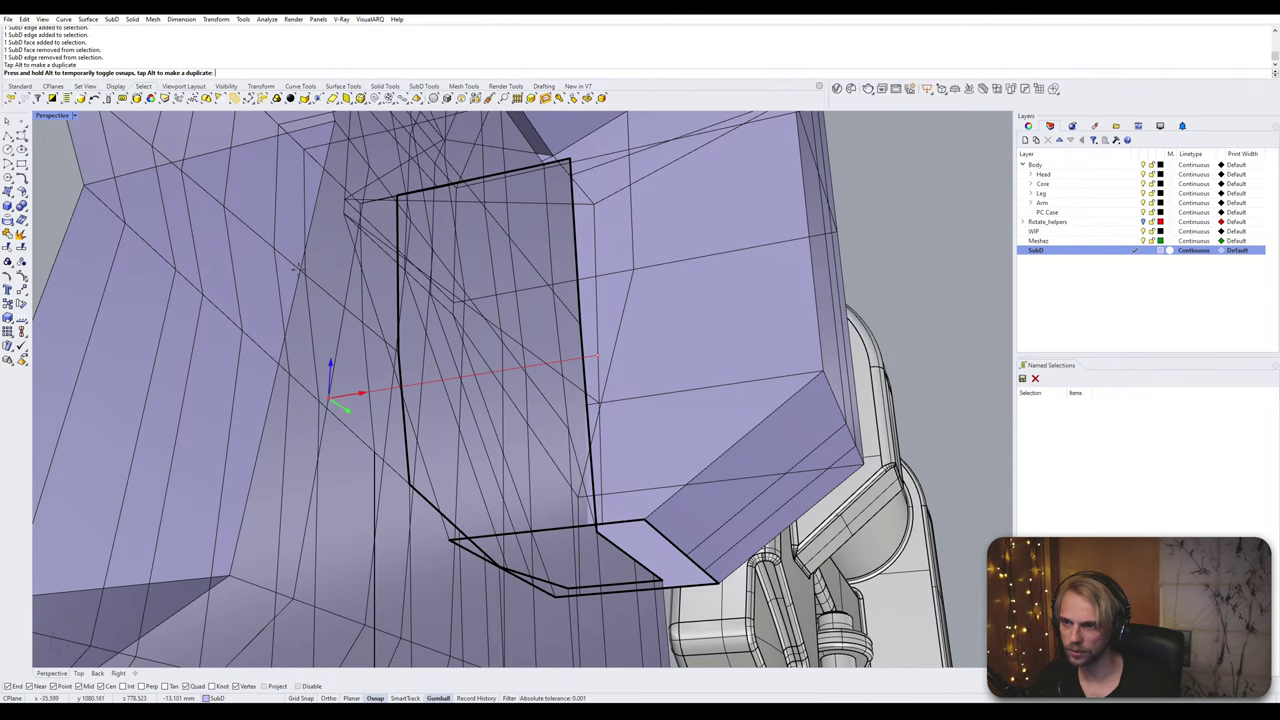
{"action": "left_click_drag", "start_coordinate": [297, 268], "coordinate": [308, 272]}
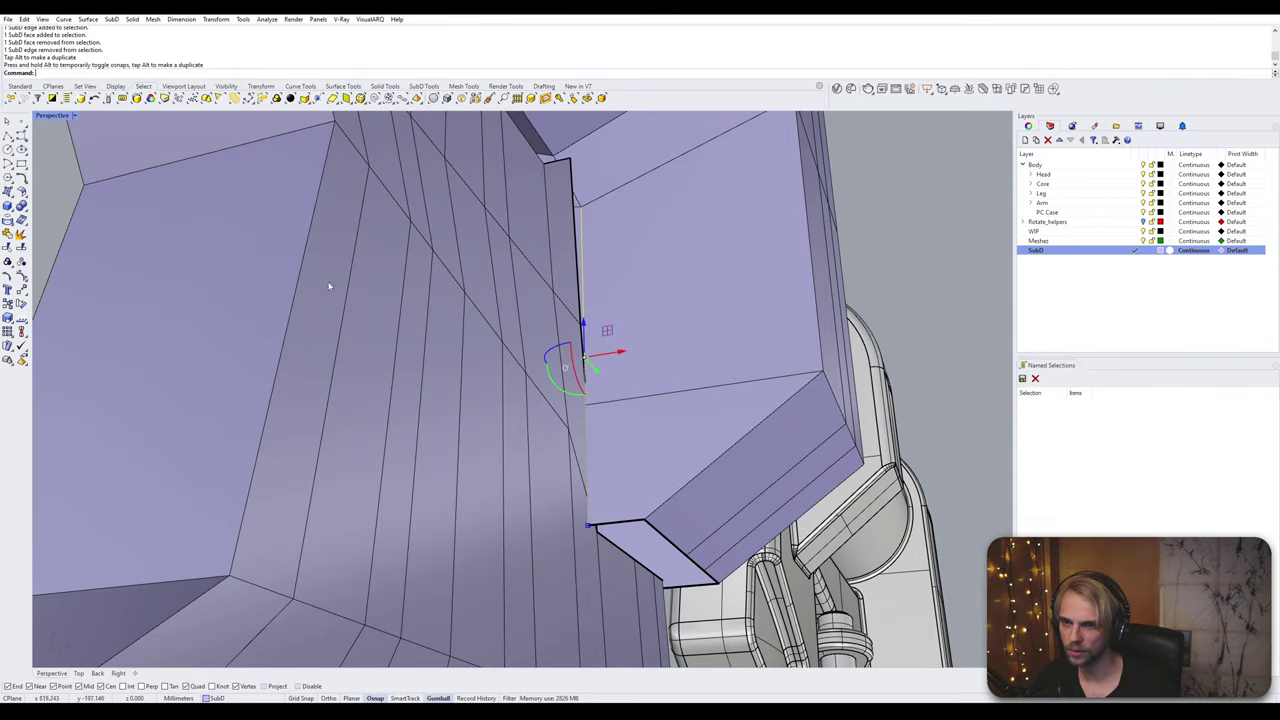
{"action": "right_click_drag", "start_coordinate": [648, 350], "coordinate": [594, 447]}
Step: Move the junction vertex onto the newly snapped corner
{"action": "scroll", "coordinate": [507, 425], "scroll_direction": "up", "scroll_amount": 4}
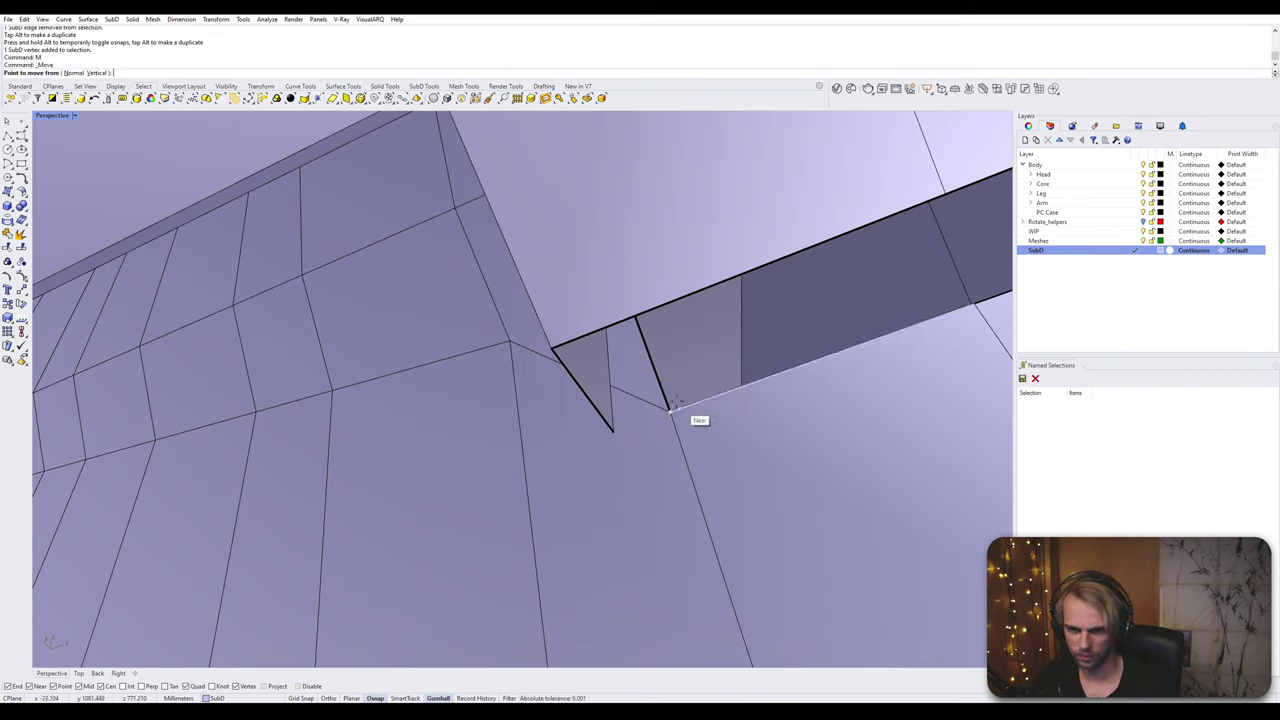
{"action": "left_click", "coordinate": [670, 412]}
{"action": "left_click", "coordinate": [615, 431]}
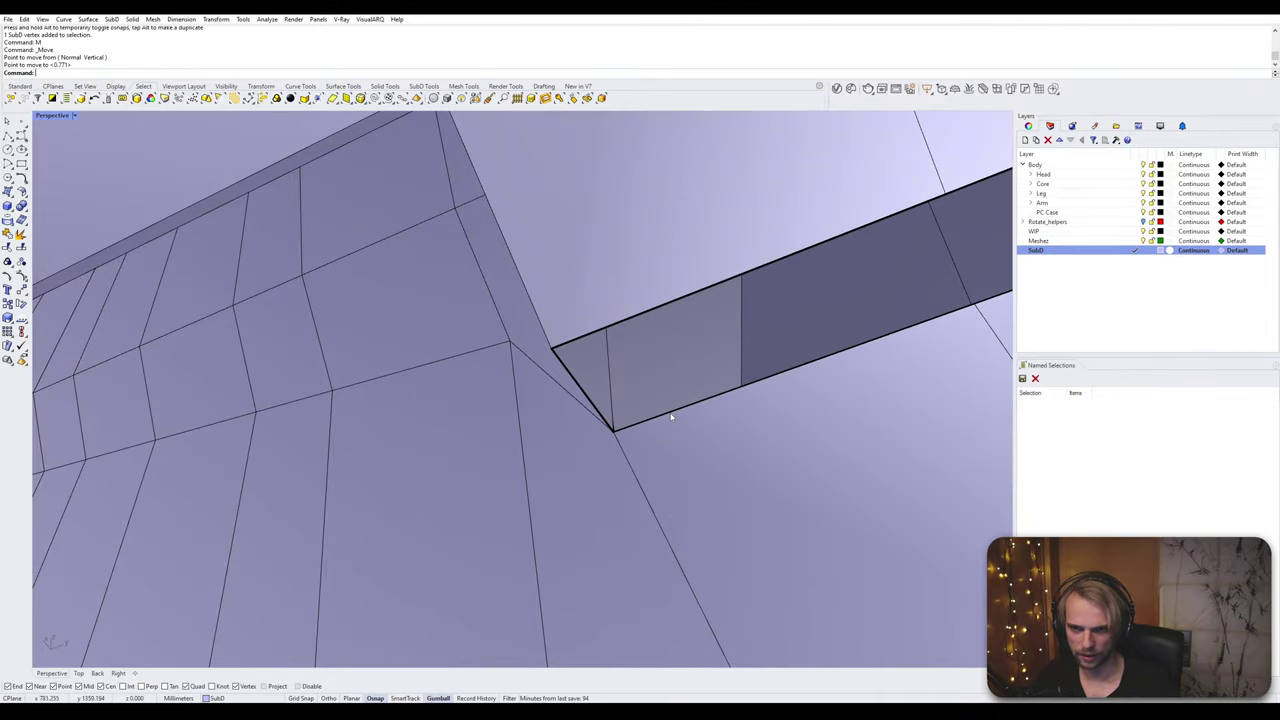
{"action": "right_click_drag", "start_coordinate": [674, 420], "coordinate": [436, 356]}
Step: Delete the overlapping junction faces, plus a leftover face, to open the joint
{"action": "left_click", "coordinate": [576, 356], "text": "ctrl+shift"}
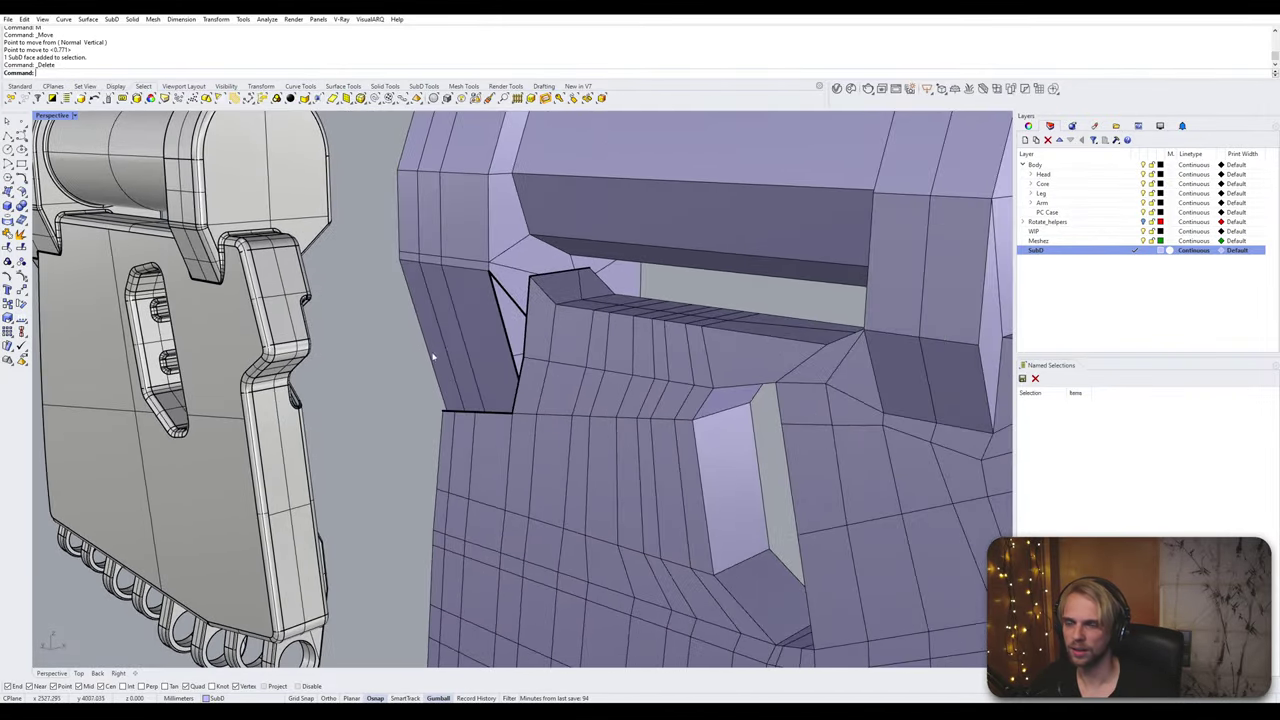
{"action": "scroll", "coordinate": [531, 266], "scroll_direction": "up", "scroll_amount": 4}
{"action": "left_click", "coordinate": [531, 266], "text": "ctrl+shift"}
{"action": "right_click_drag", "start_coordinate": [553, 300], "coordinate": [488, 298]}
{"action": "scroll", "coordinate": [488, 298], "scroll_direction": "down", "scroll_amount": 3}
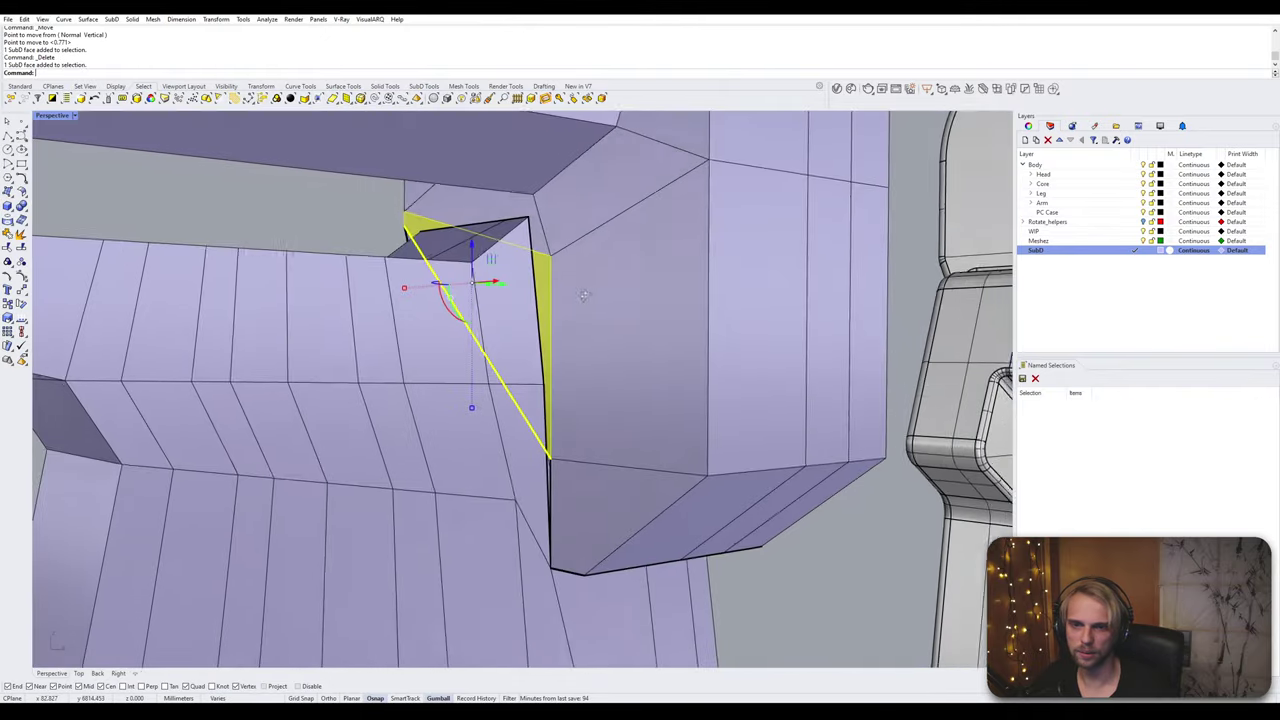
{"action": "left_click", "coordinate": [583, 461], "text": "ctrl+shift"}
{"action": "left_click", "coordinate": [582, 533], "text": "ctrl+shift"}
{"action": "key", "text": "Delete"}
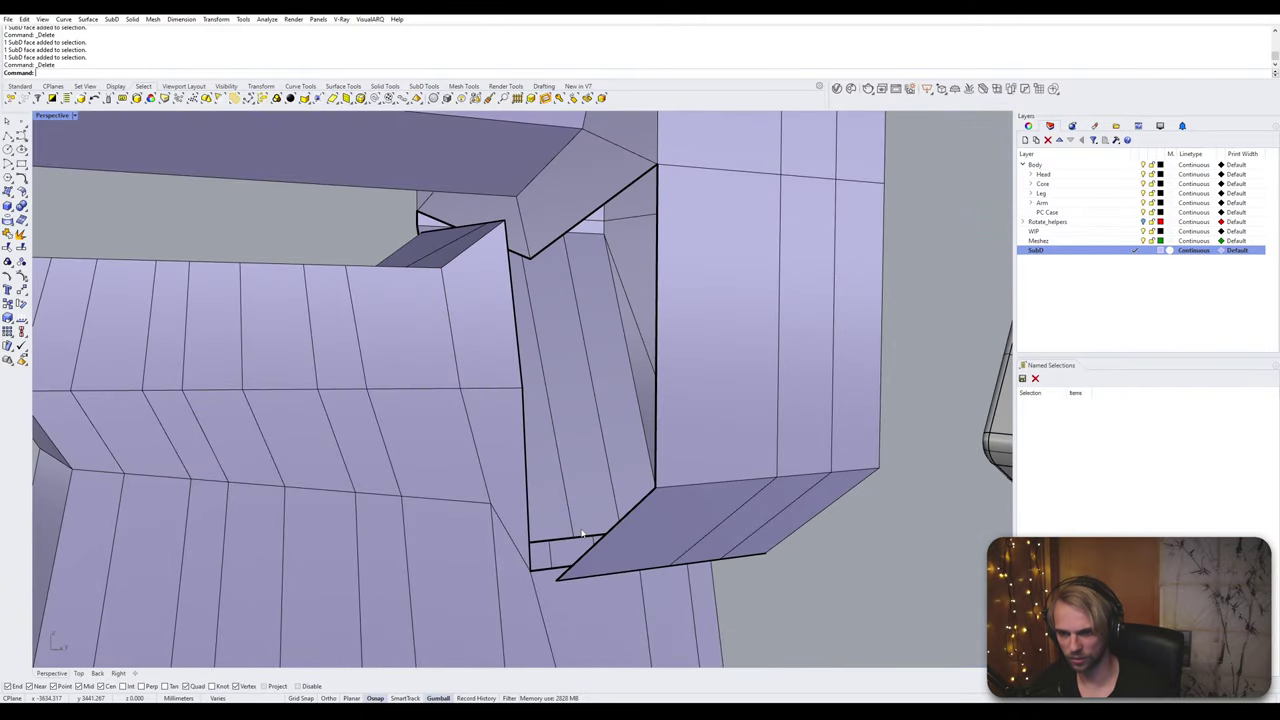
{"action": "right_click_drag", "start_coordinate": [590, 535], "coordinate": [694, 391]}
{"action": "left_click", "coordinate": [660, 238], "text": "ctrl+shift"}
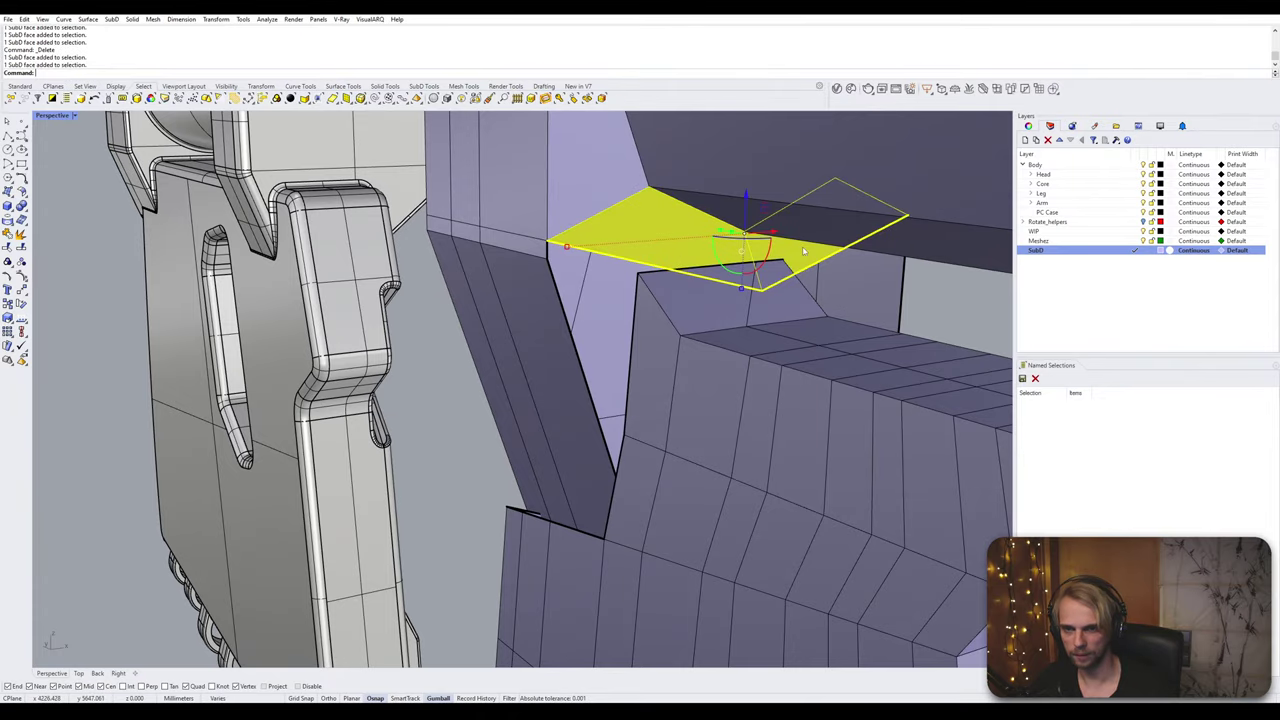
{"action": "key", "text": "Delete"}
{"action": "right_click_drag", "start_coordinate": [802, 246], "coordinate": [410, 510]}
Step: Scale the slanted sleeve edges to 0 and lower them with the gumball until they snap
{"action": "right_click_drag", "start_coordinate": [514, 487], "coordinate": [430, 500]}
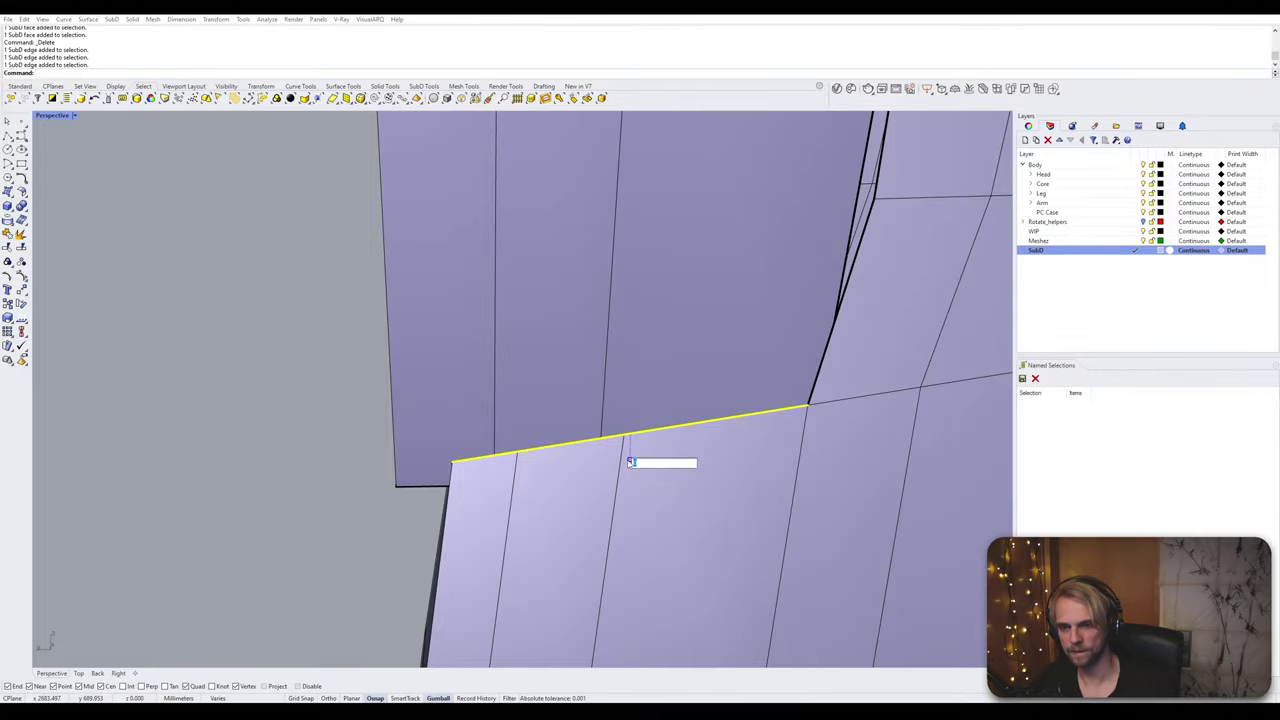
{"action": "type", "text": "0"}
{"action": "key", "text": "Return"}
{"action": "left_click_drag", "start_coordinate": [632, 398], "coordinate": [390, 489]}
{"action": "right_click_drag", "start_coordinate": [386, 503], "coordinate": [593, 411]}
{"action": "scroll", "coordinate": [557, 440], "scroll_direction": "down", "scroll_amount": 4}
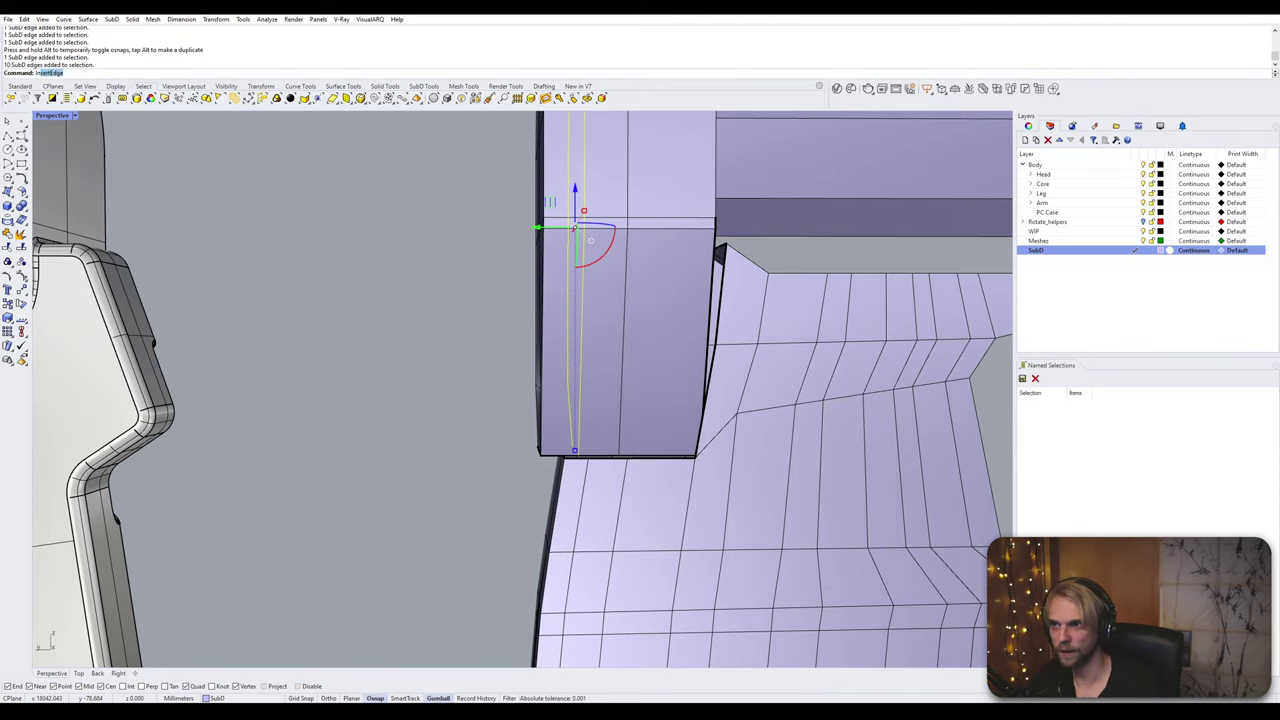
Step: Insert a new vertical edge into the hex block
{"action": "key", "text": "Return"}
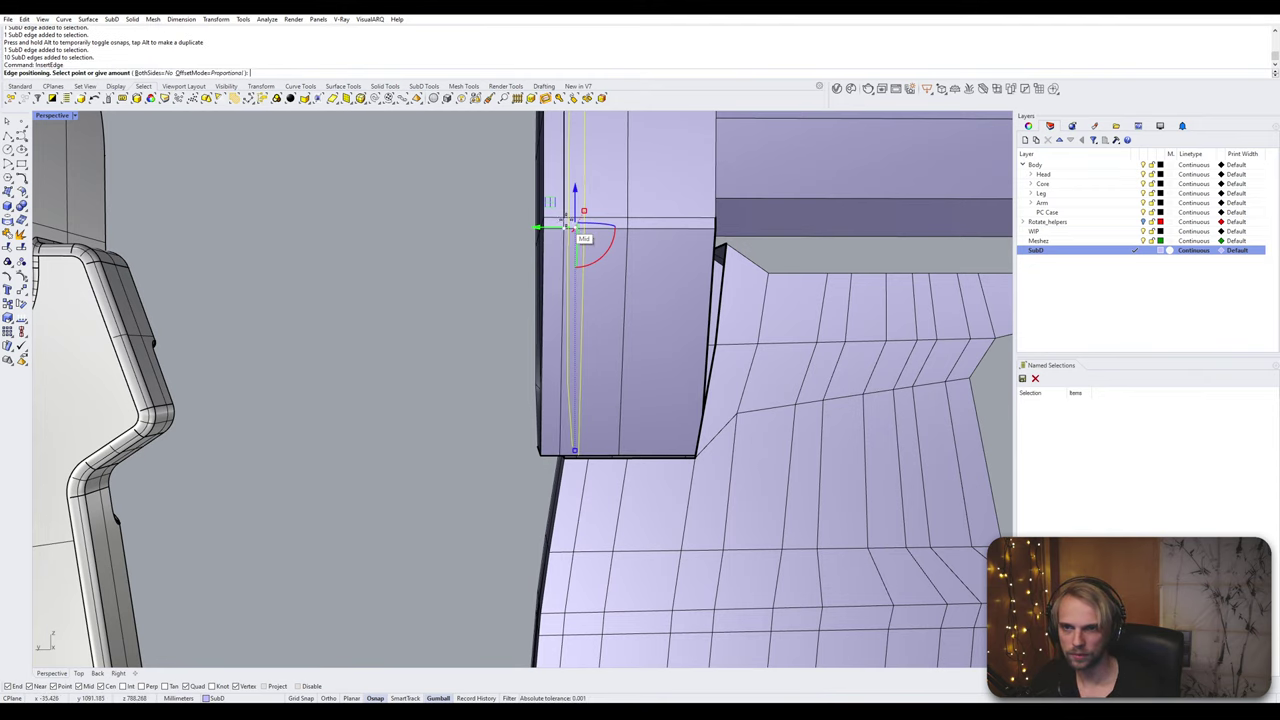
{"action": "left_click", "coordinate": [565, 218]}
{"action": "right_click_drag", "start_coordinate": [478, 418], "coordinate": [495, 270]}
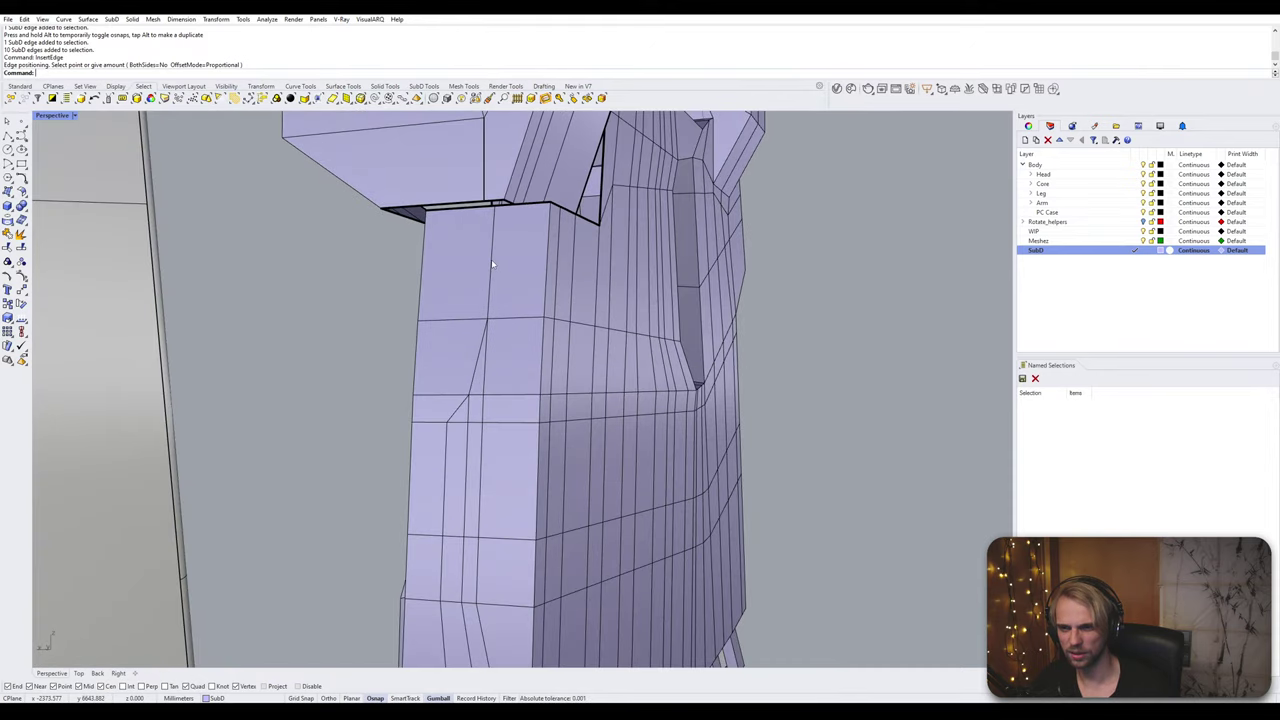
Step: Bevel the block's vertical edge
{"action": "left_click", "coordinate": [491, 262]}
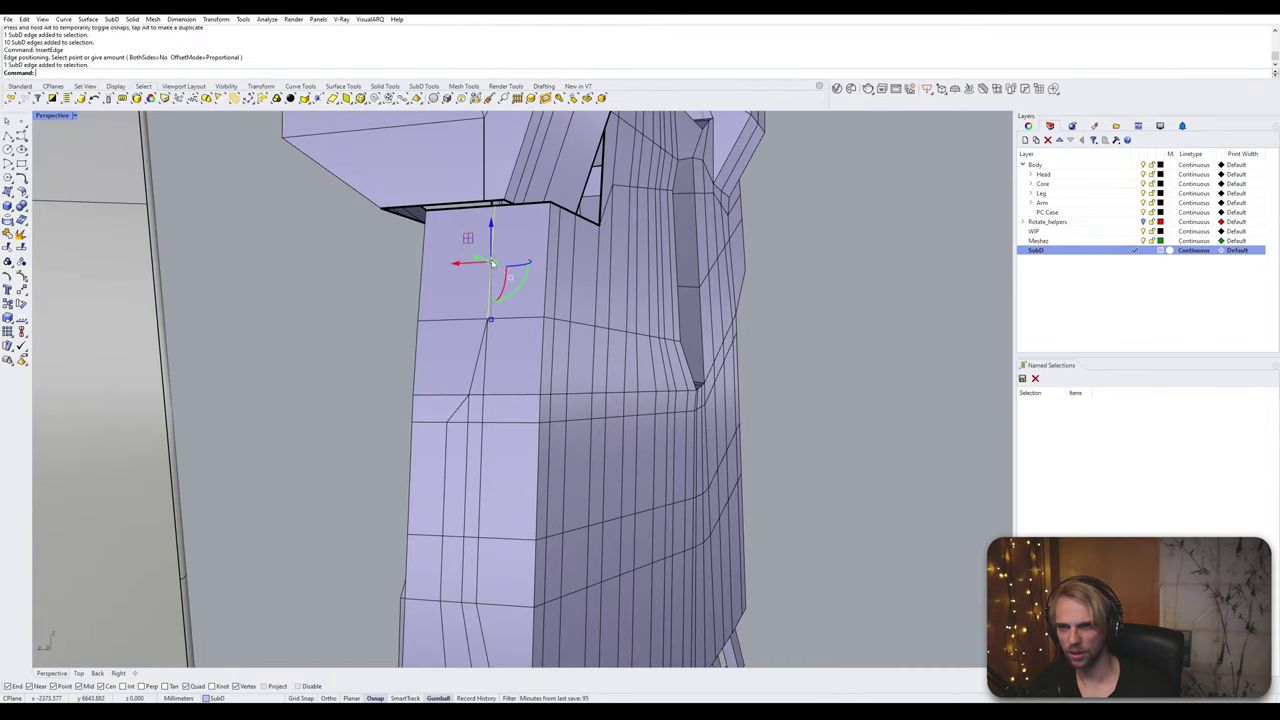
{"action": "key", "text": "Return"}
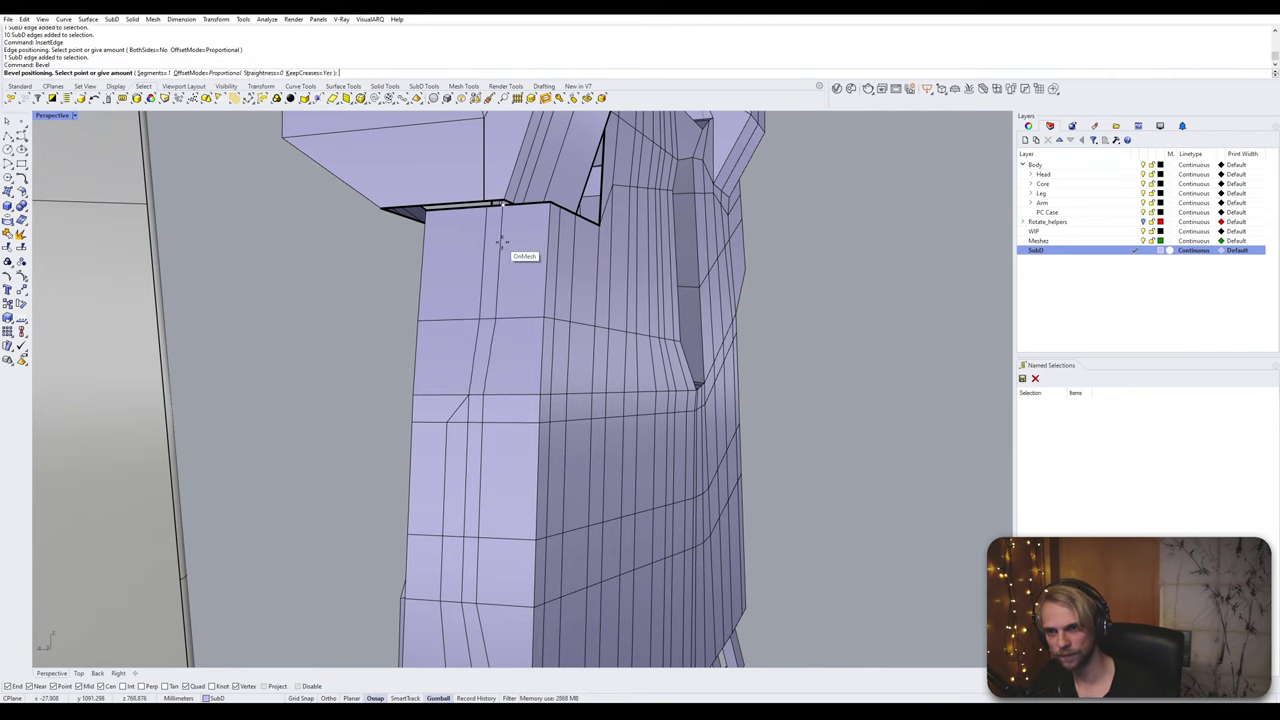
{"action": "key", "text": "Escape"}
{"action": "scroll", "coordinate": [505, 244], "scroll_direction": "up", "scroll_amount": 5}
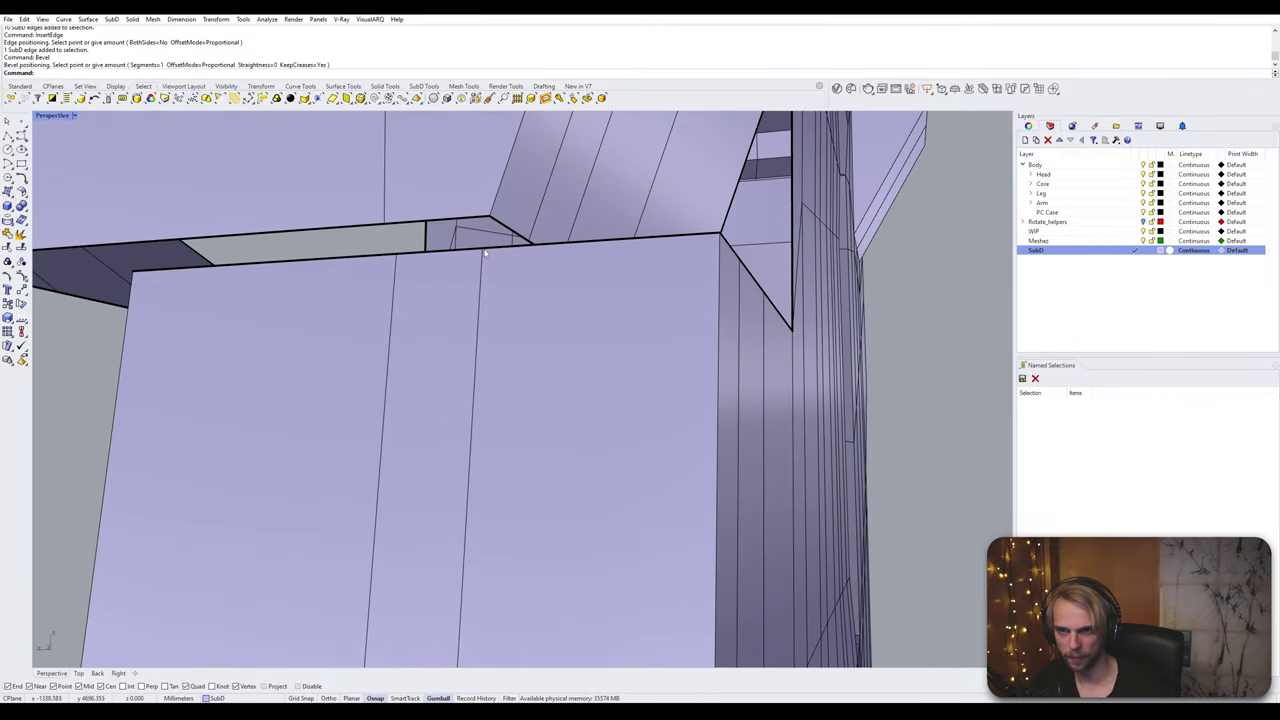
Step: Snap the top corner vertex onto the edge's midpoint, then select the next corner vertex
{"action": "left_click", "coordinate": [486, 252]}
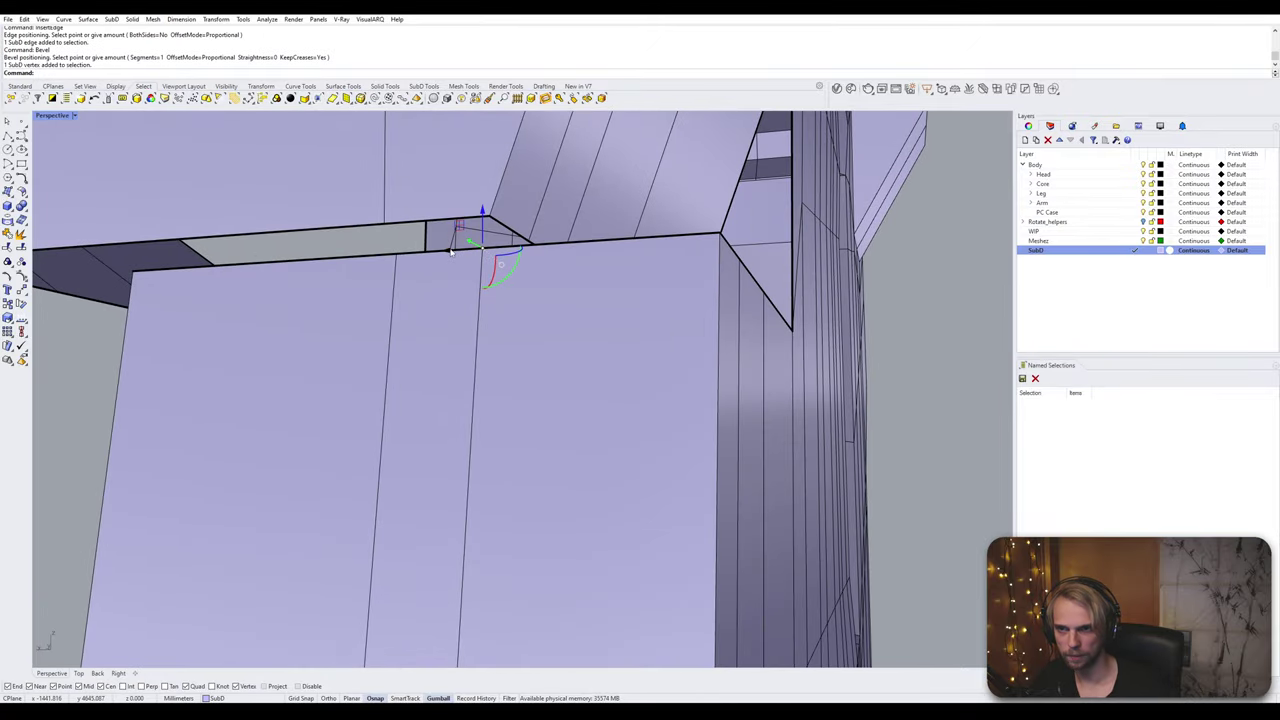
{"action": "left_click_drag", "start_coordinate": [451, 252], "coordinate": [524, 240]}
{"action": "right_click_drag", "start_coordinate": [524, 240], "coordinate": [400, 314]}
{"action": "key", "text": "Escape"}
{"action": "scroll", "coordinate": [382, 302], "scroll_direction": "up", "scroll_amount": 4}
{"action": "left_click", "coordinate": [364, 313]}
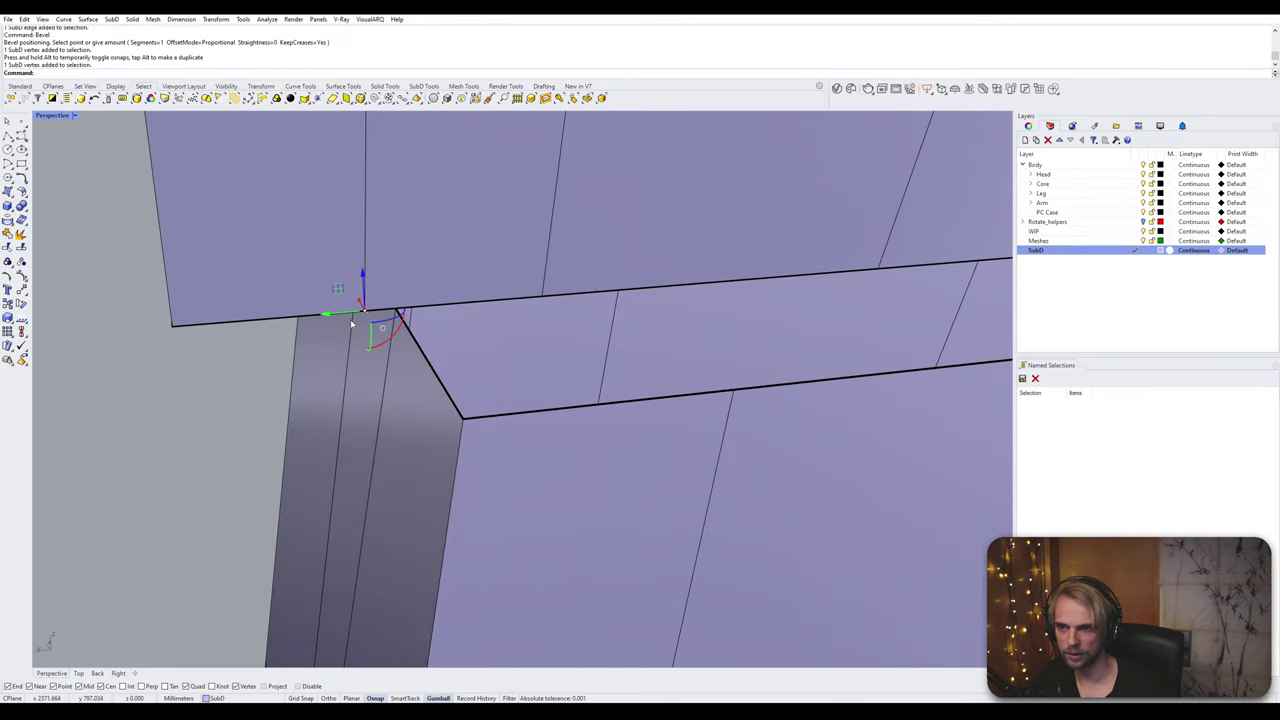
{"action": "scroll", "coordinate": [370, 295], "scroll_direction": "down", "scroll_amount": 3}
Step: Move the corner edge down onto the snapped vertex at the lower corner
{"action": "left_click", "coordinate": [371, 217]}
{"action": "scroll", "coordinate": [369, 216], "scroll_direction": "down", "scroll_amount": 4}
{"action": "right_click_drag", "start_coordinate": [369, 216], "coordinate": [425, 403], "text": "shift"}
{"action": "scroll", "coordinate": [403, 407], "scroll_direction": "up", "scroll_amount": 4}
{"action": "left_click", "coordinate": [398, 381]}
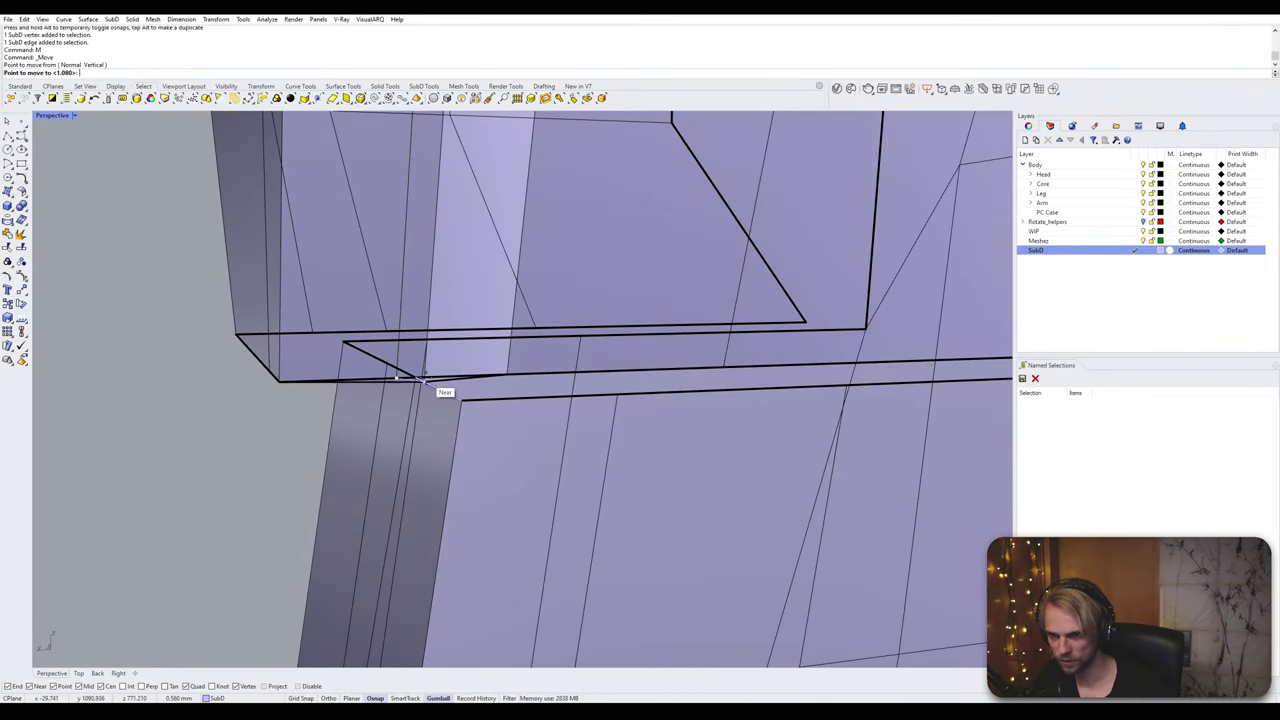
{"action": "left_click", "coordinate": [416, 382]}
Step: Select the edges bordering the gap
{"action": "right_click_drag", "start_coordinate": [416, 382], "coordinate": [467, 311]}
{"action": "left_click", "coordinate": [535, 316]}
{"action": "left_click", "coordinate": [467, 311]}
Step: Bridge the gap's upper and lower edges with a single-segment Bridge
{"action": "left_click", "coordinate": [413, 255], "text": "shift"}
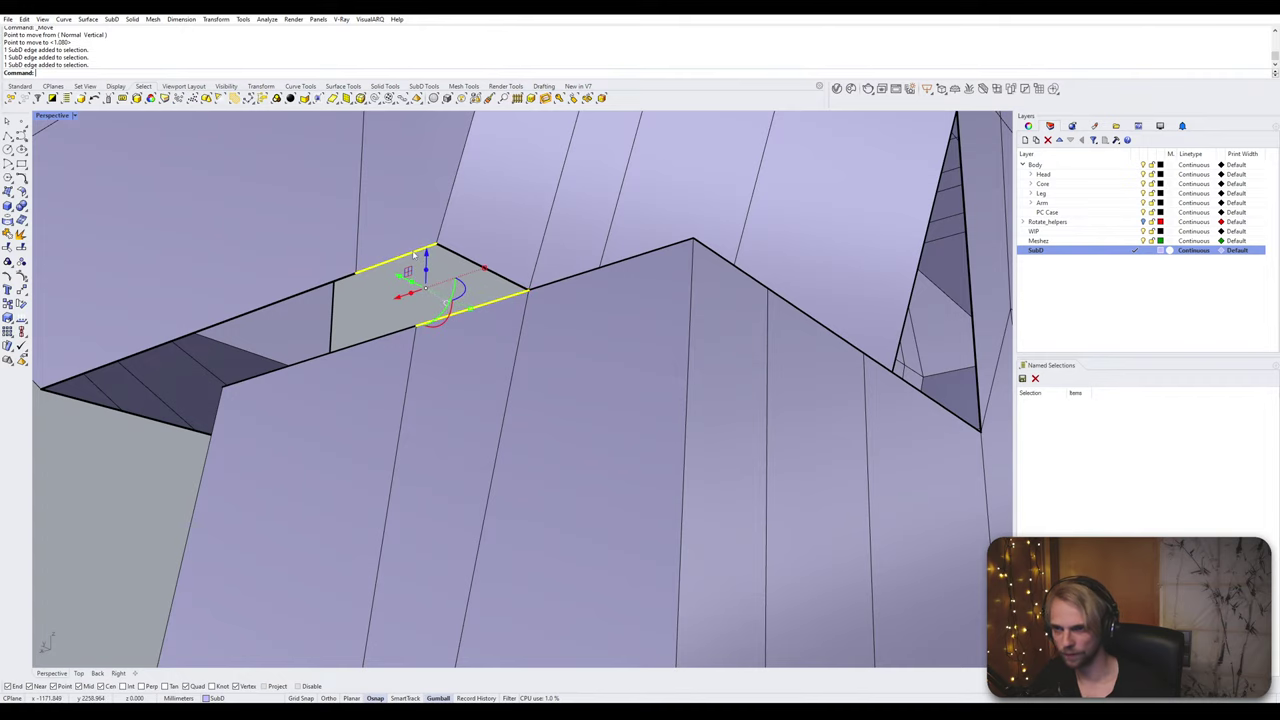
{"action": "type", "text": "Bridge"}
{"action": "key", "text": "Return"}
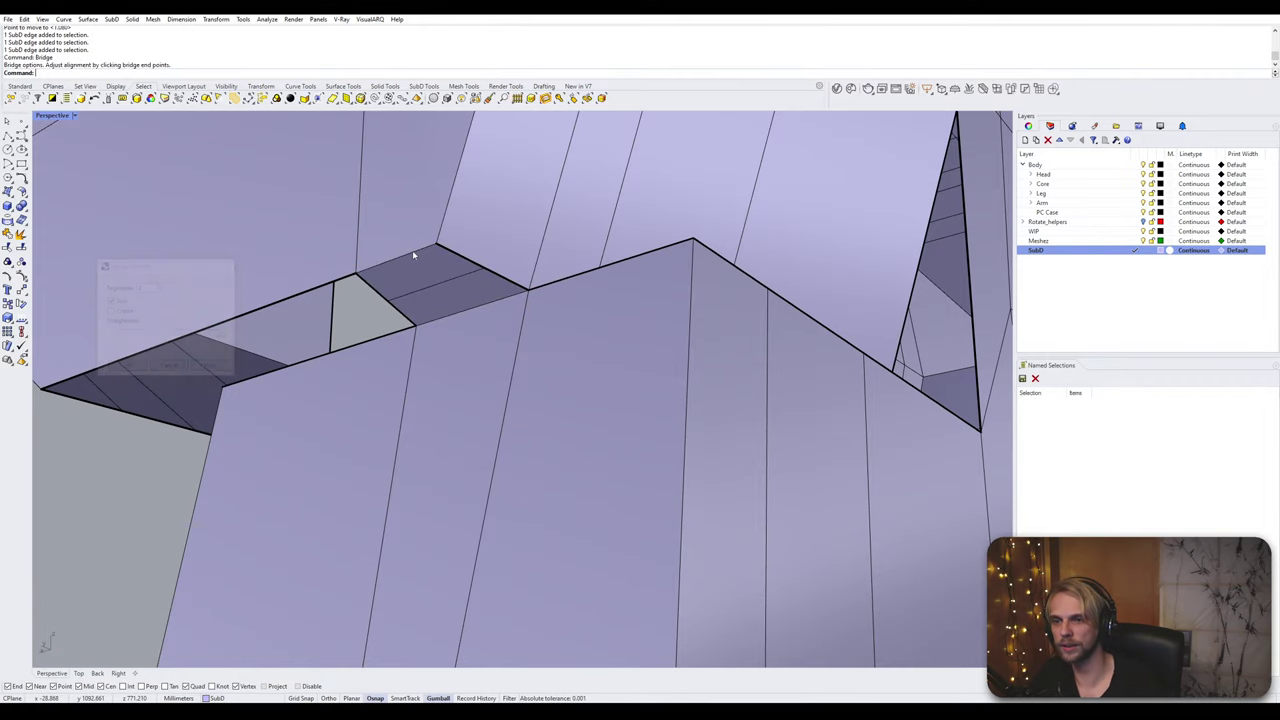
{"action": "key", "text": "Return"}
{"action": "key", "text": "ctrl+z"}
{"action": "left_click", "coordinate": [470, 310]}
{"action": "left_click", "coordinate": [404, 257], "text": "shift"}
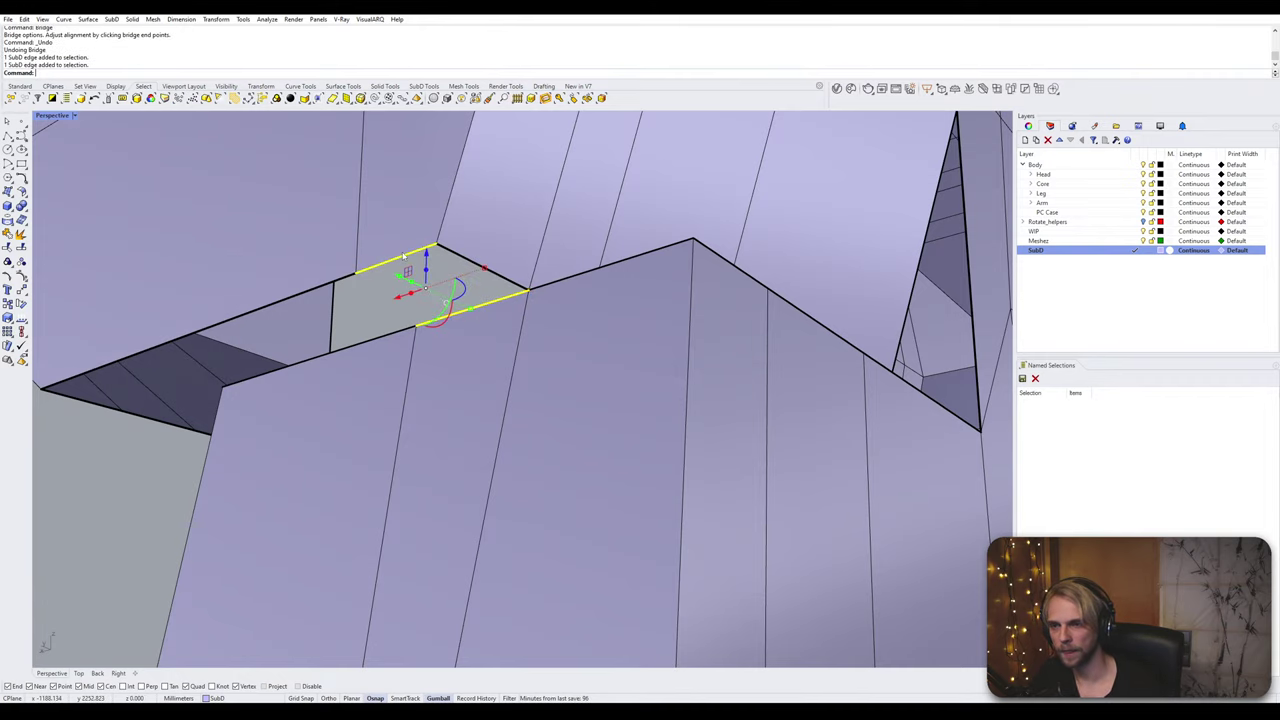
{"action": "key", "text": "Return"}
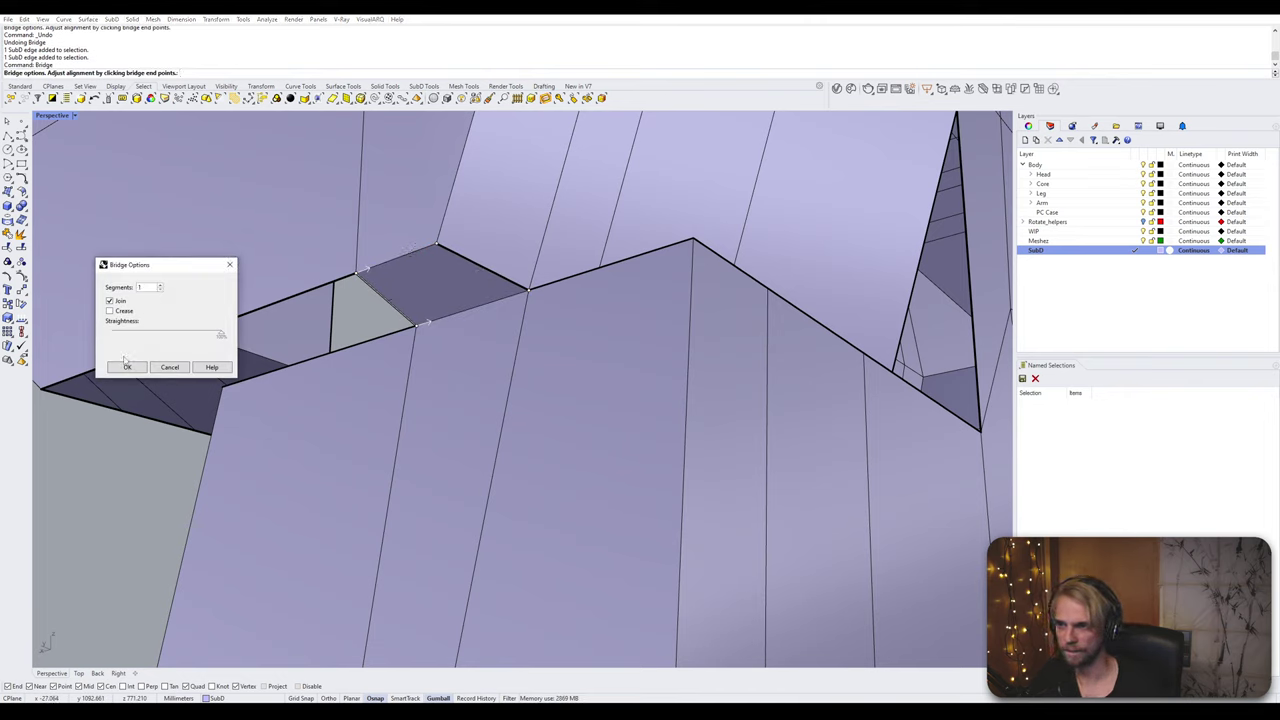
{"action": "left_click", "coordinate": [127, 367]}
Step: Bridge the opposite edges of the adjacent gap to close it
{"action": "left_click", "coordinate": [366, 343]}
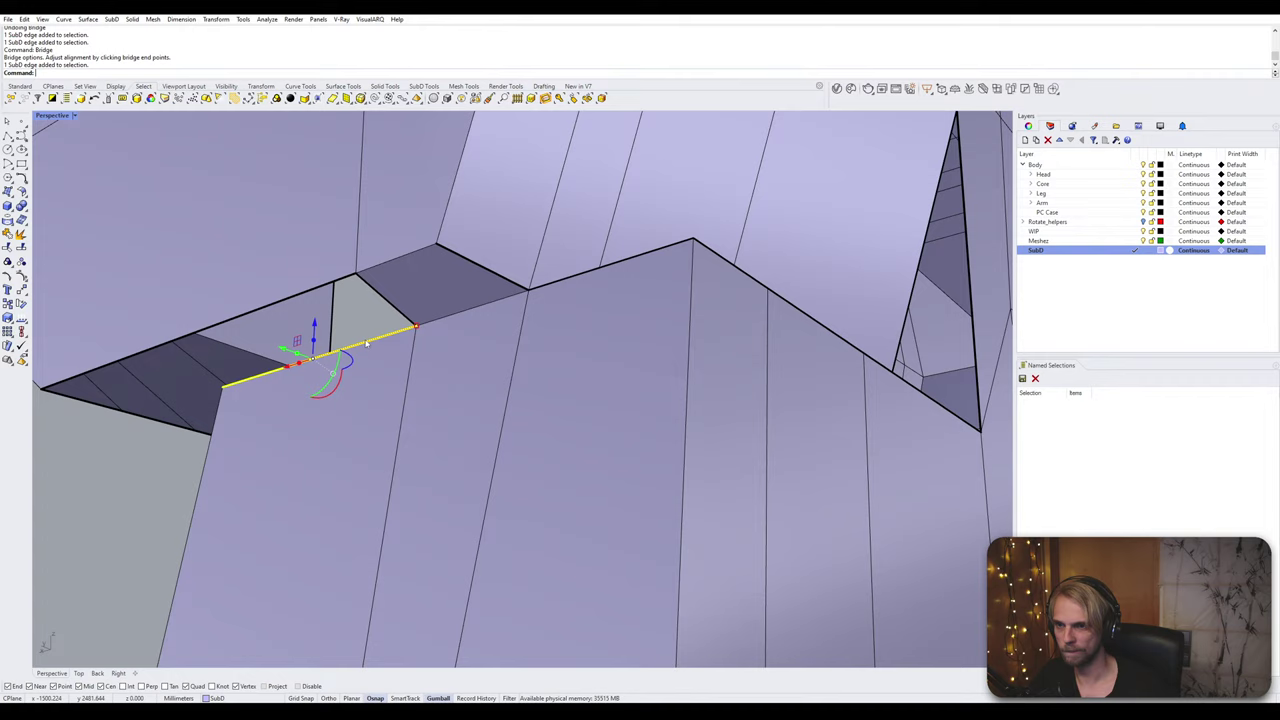
{"action": "left_click", "coordinate": [320, 286], "text": "shift"}
{"action": "key", "text": "Return"}
{"action": "key", "text": "Return"}
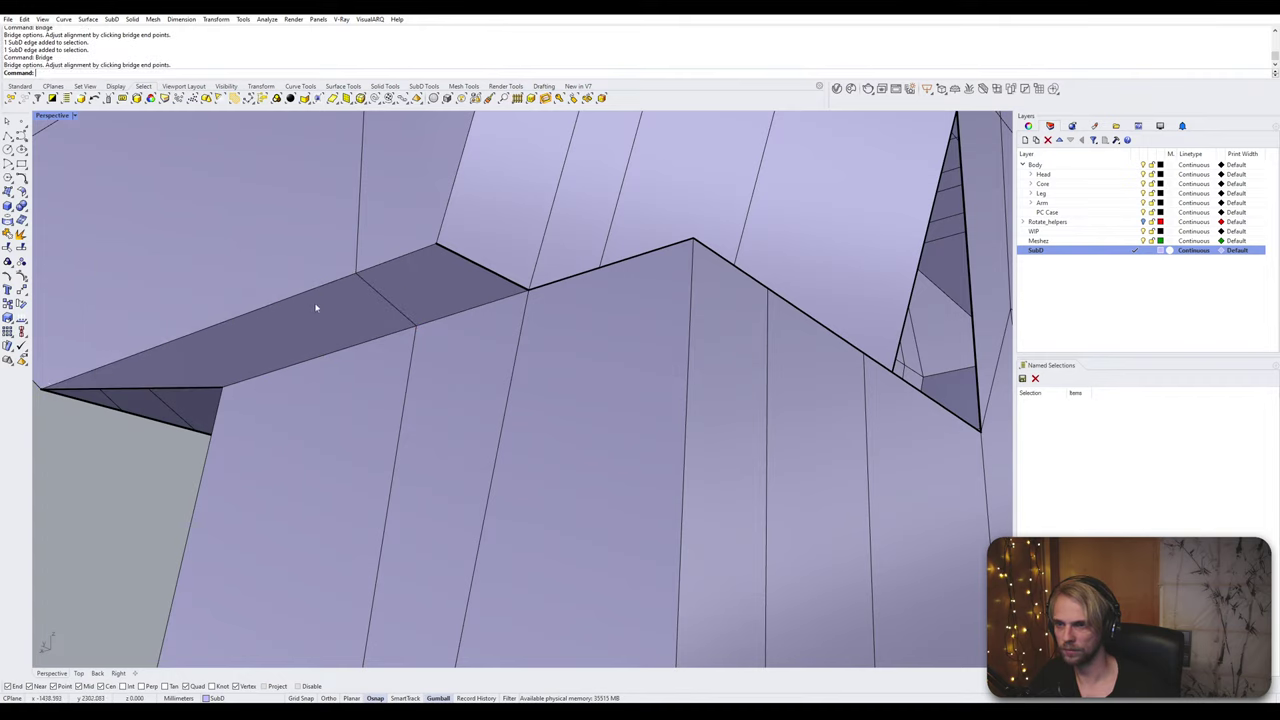
{"action": "right_click_drag", "start_coordinate": [315, 308], "coordinate": [319, 370]}
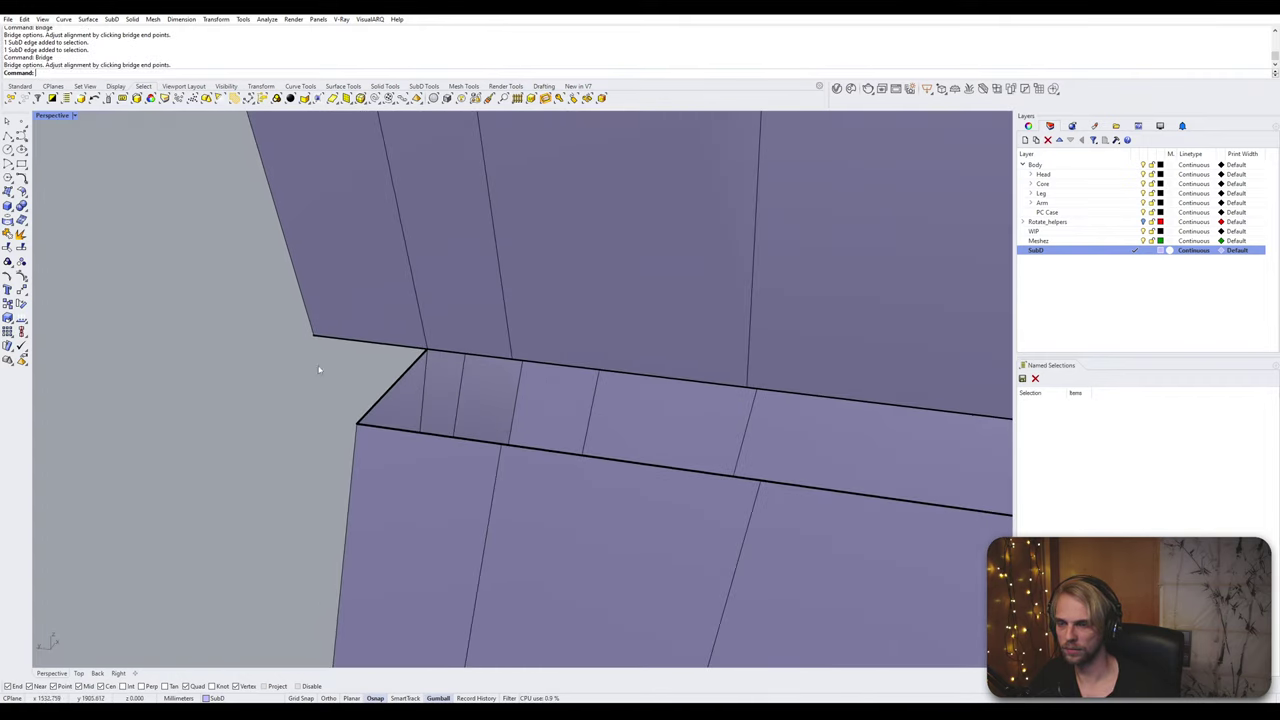
{"action": "left_click", "coordinate": [316, 335]}
{"action": "mouse_move", "coordinate": [335, 420]}
{"action": "right_mouse_down"}
{"action": "mouse_move", "coordinate": [457, 363]}
{"action": "mouse_move", "coordinate": [466, 346]}
{"action": "mouse_move", "coordinate": [451, 336]}
{"action": "mouse_move", "coordinate": [340, 413]}
{"action": "right_mouse_up"}
Step: Bridge the small corner gap between its top and lower-left edges
{"action": "left_click", "coordinate": [462, 355]}
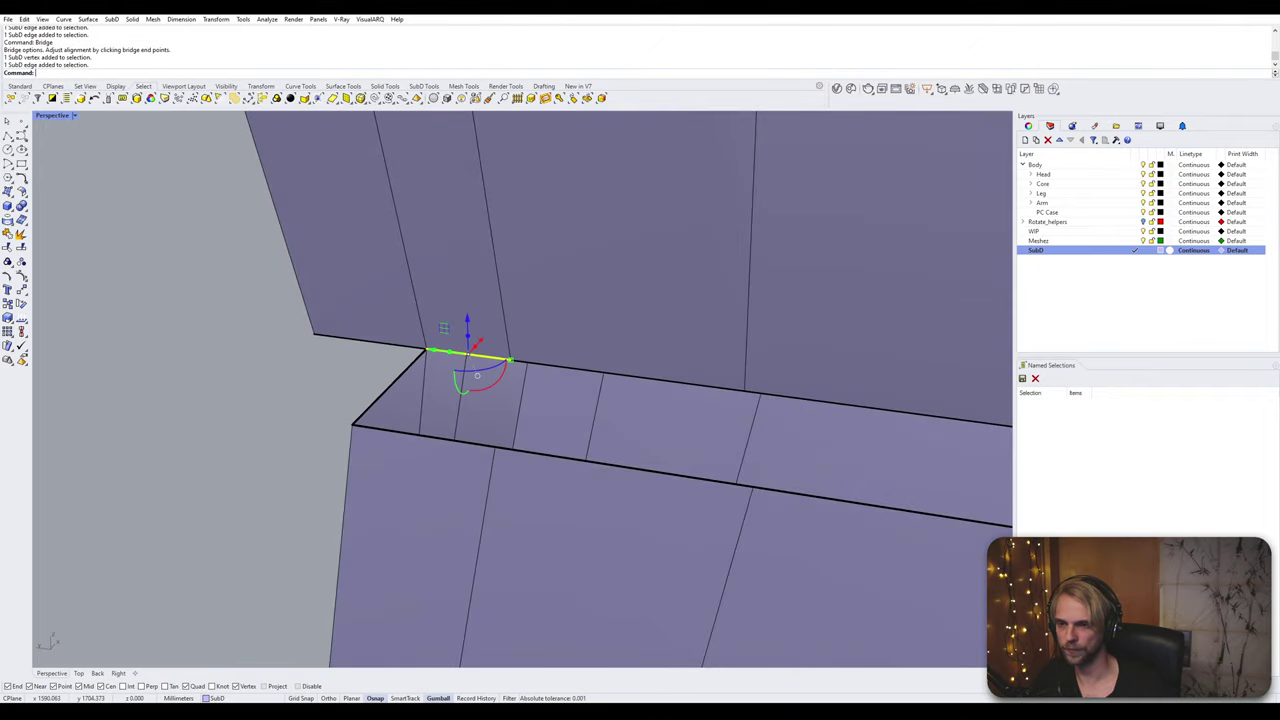
{"action": "left_click", "coordinate": [417, 437], "text": "shift"}
{"action": "left_click", "coordinate": [421, 404], "text": "ctrl"}
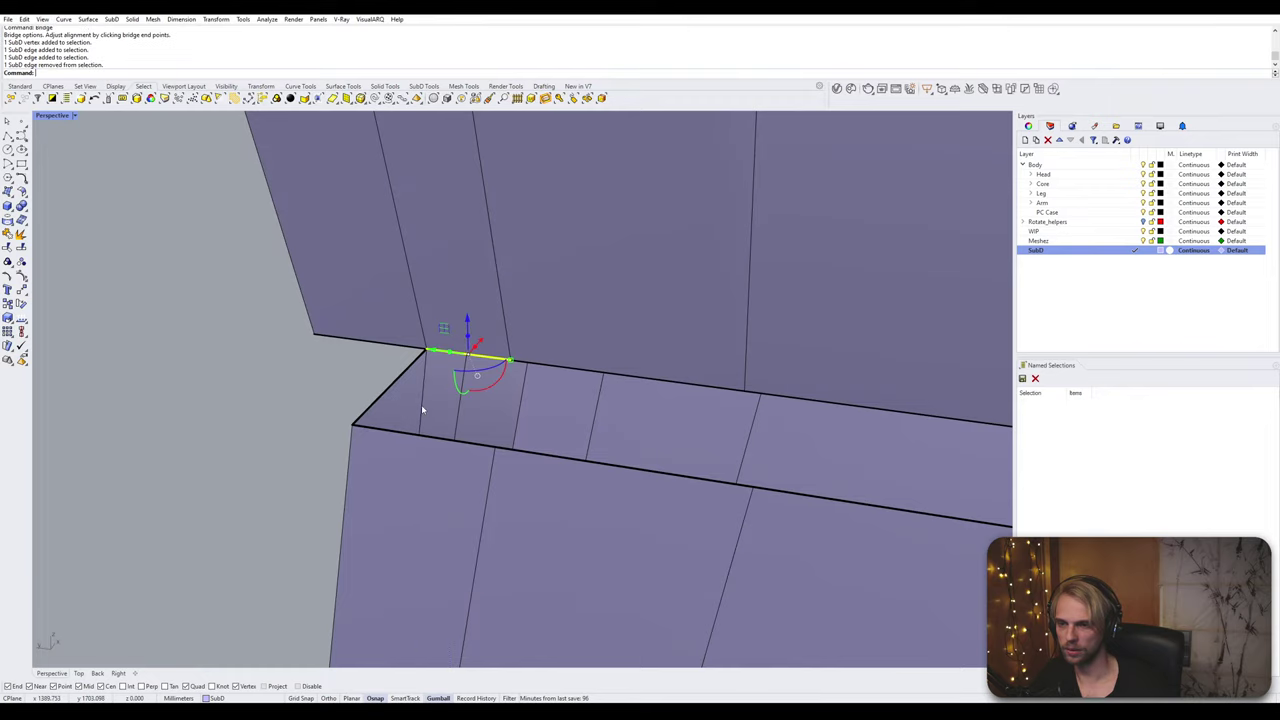
{"action": "left_click", "coordinate": [415, 432], "text": "shift"}
{"action": "key", "text": "Return"}
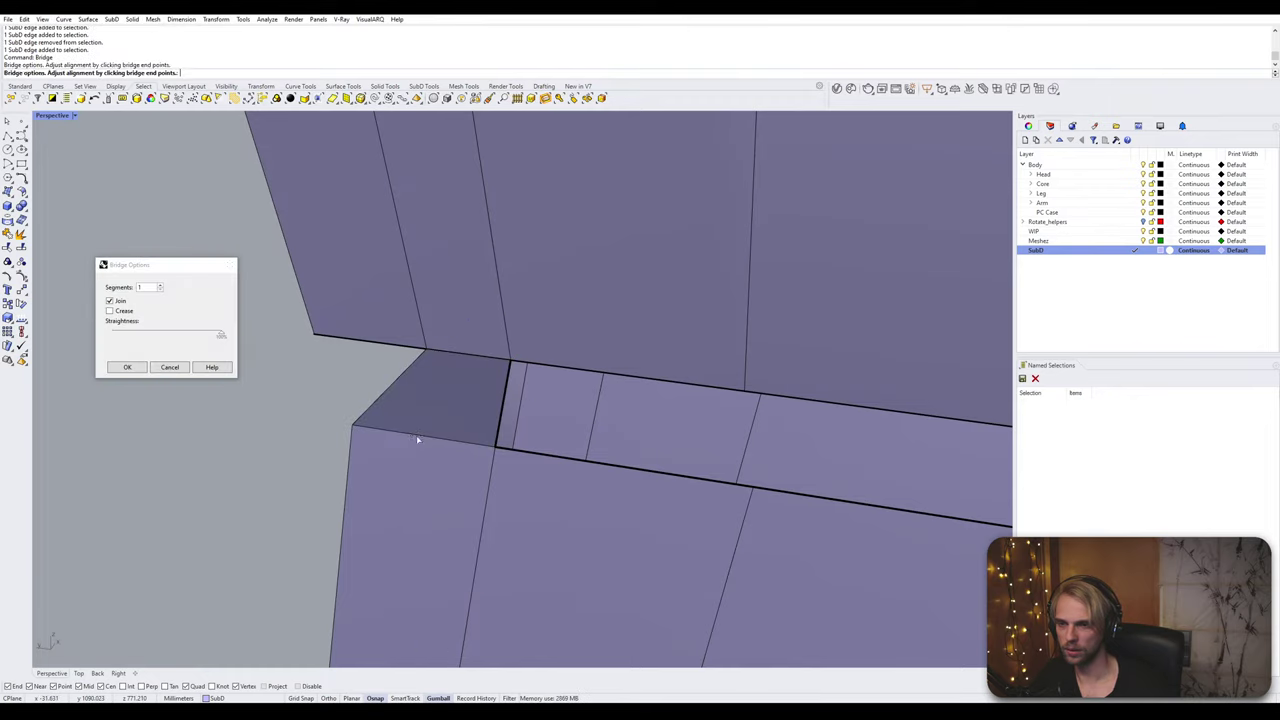
{"action": "key", "text": "Return"}
{"action": "right_click_drag", "start_coordinate": [328, 414], "coordinate": [389, 343]}
{"action": "scroll", "coordinate": [405, 296], "scroll_direction": "up", "scroll_amount": 4}
Step: Check the junction in smooth SubD display, then return to the flat cage
{"action": "key", "text": "Tab"}
{"action": "right_click_drag", "start_coordinate": [421, 232], "coordinate": [307, 355]}
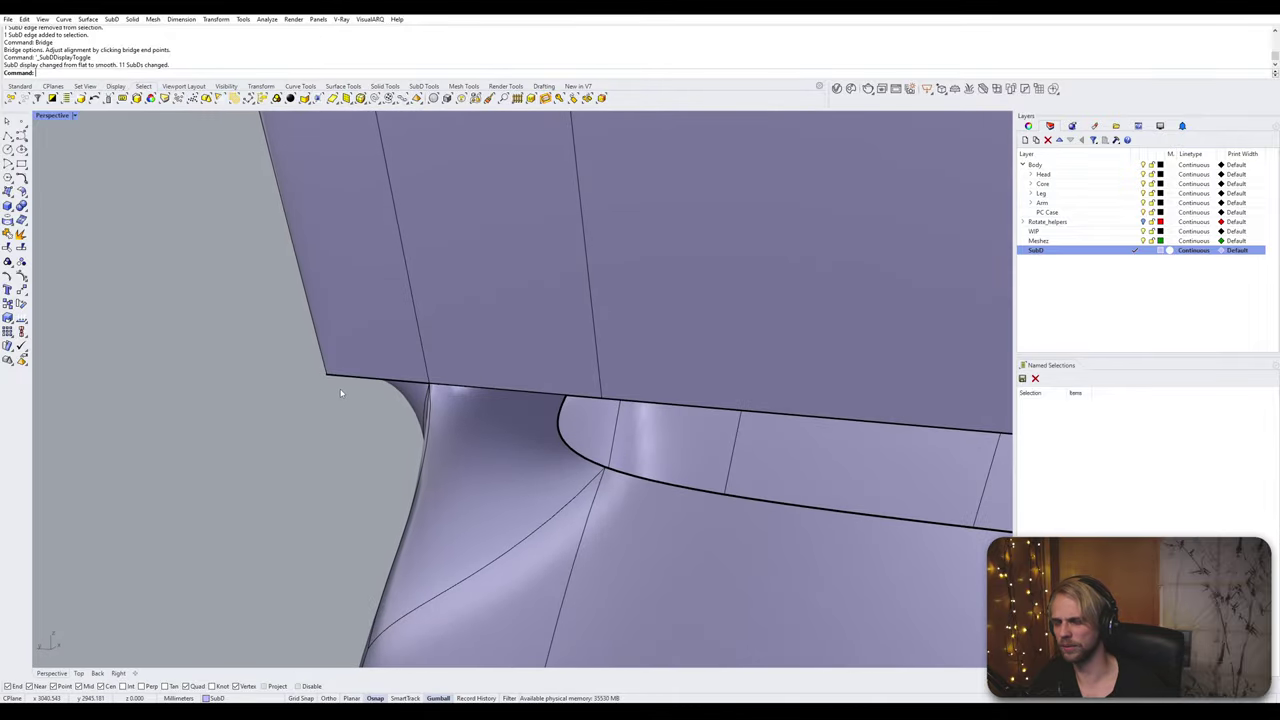
{"action": "left_click_drag", "start_coordinate": [485, 408], "coordinate": [487, 413]}
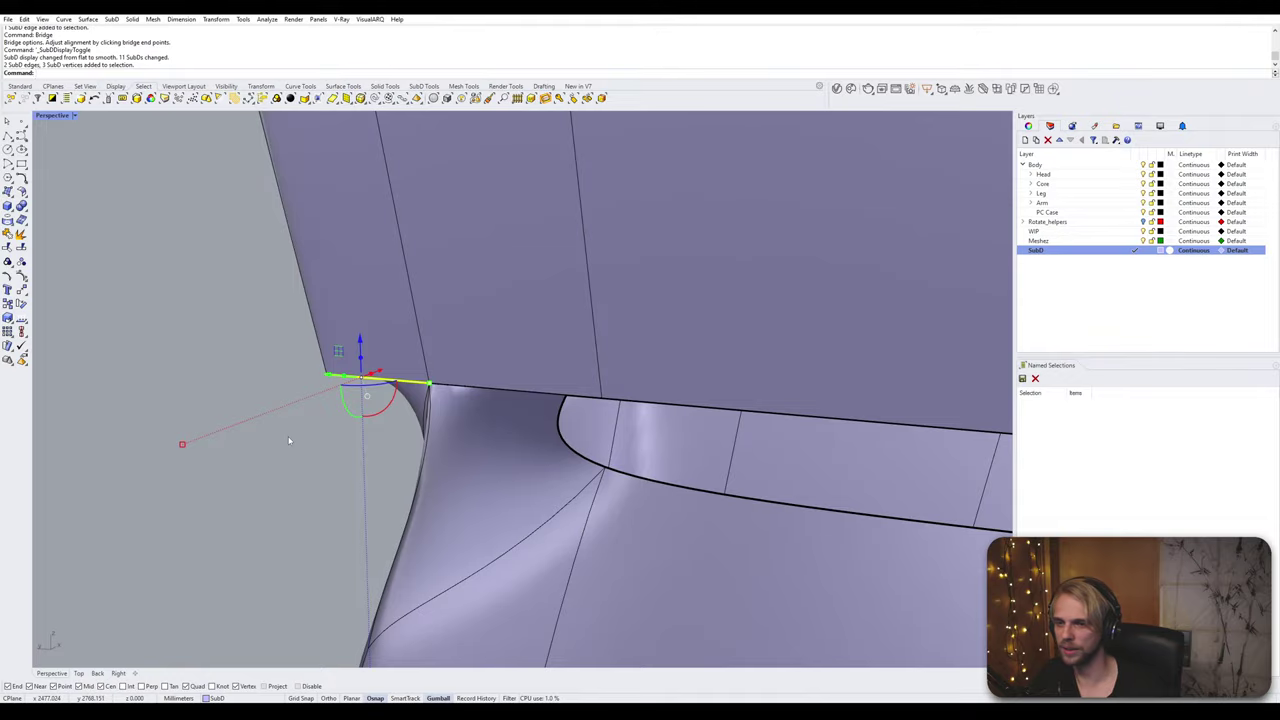
{"action": "right_click_drag", "start_coordinate": [289, 441], "coordinate": [405, 302]}
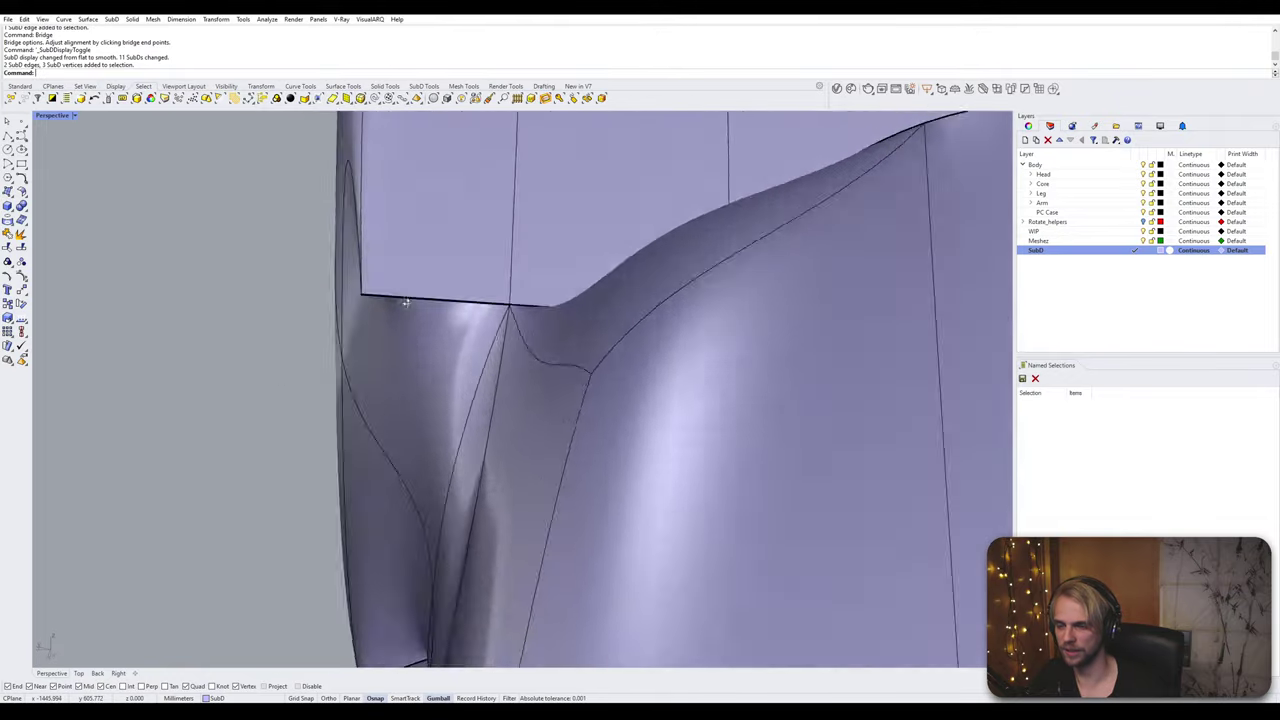
{"action": "key", "text": "Tab"}
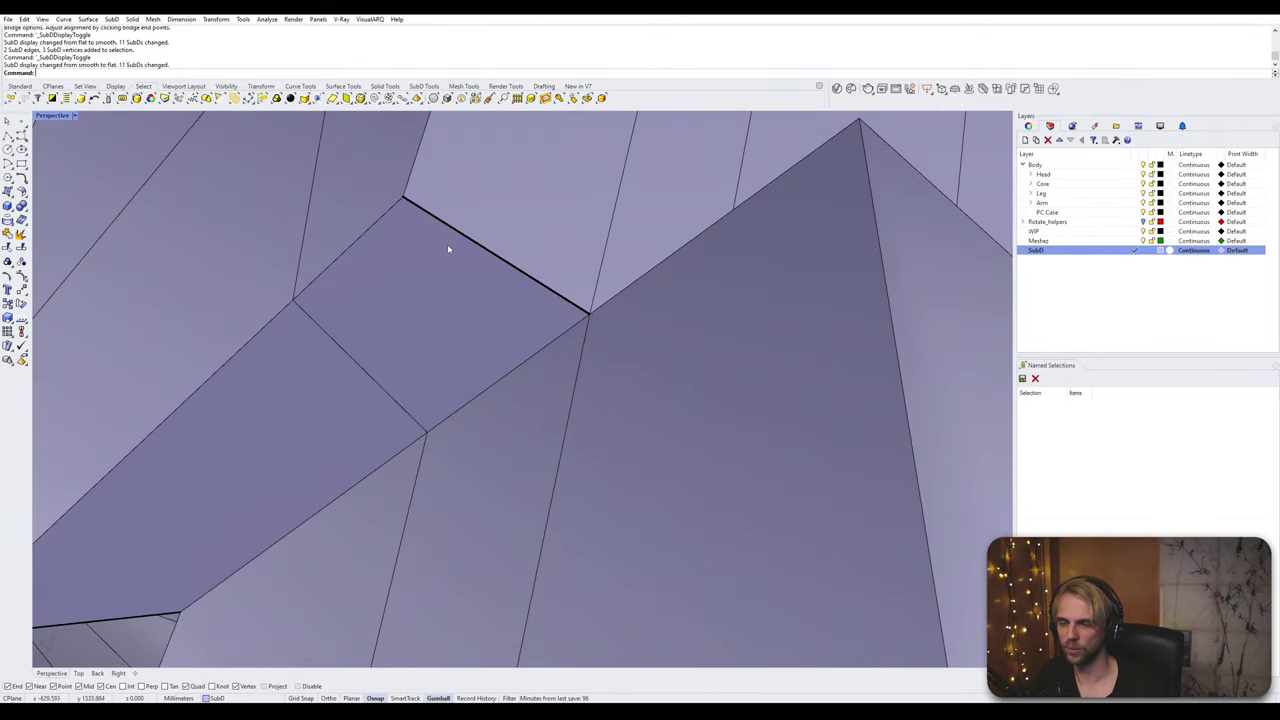
Step: Delete the junction face and its lower edge, then bridge the hole's opposing edges
{"action": "left_click", "coordinate": [455, 199]}
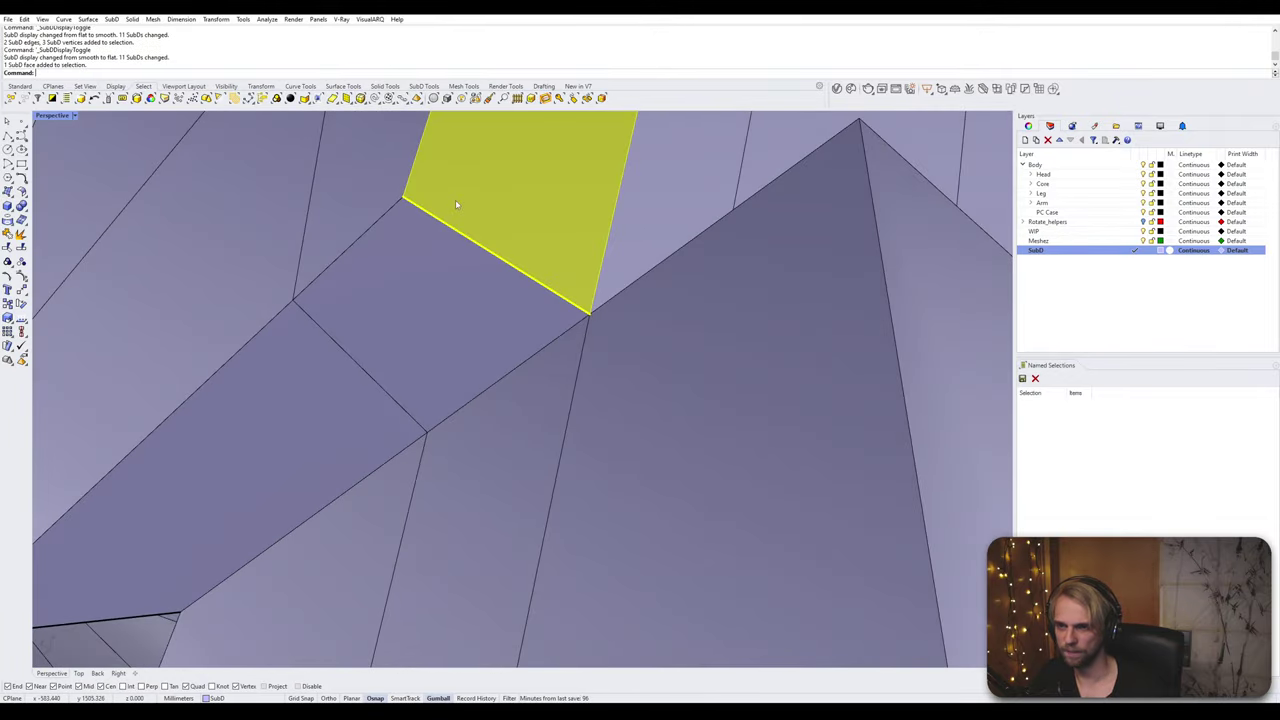
{"action": "key", "text": "Delete"}
{"action": "left_click", "coordinate": [475, 242]}
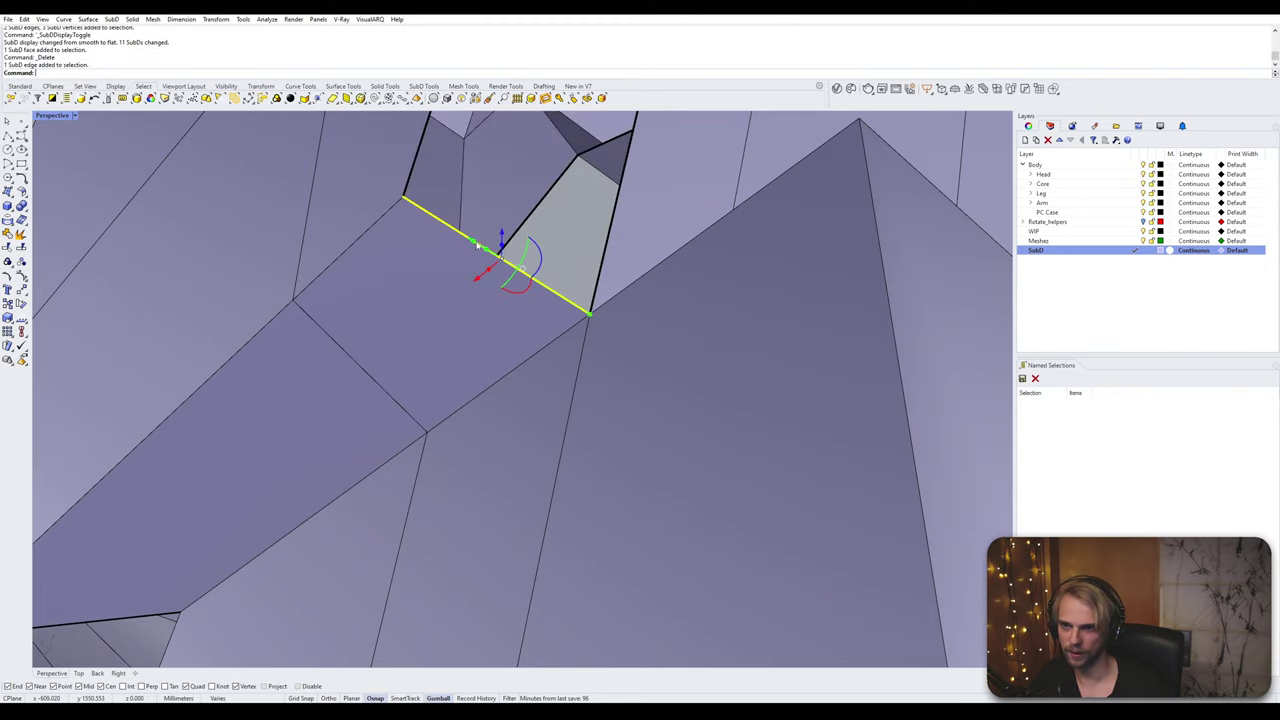
{"action": "key", "text": "Delete"}
{"action": "right_click_drag", "start_coordinate": [493, 257], "coordinate": [449, 358]}
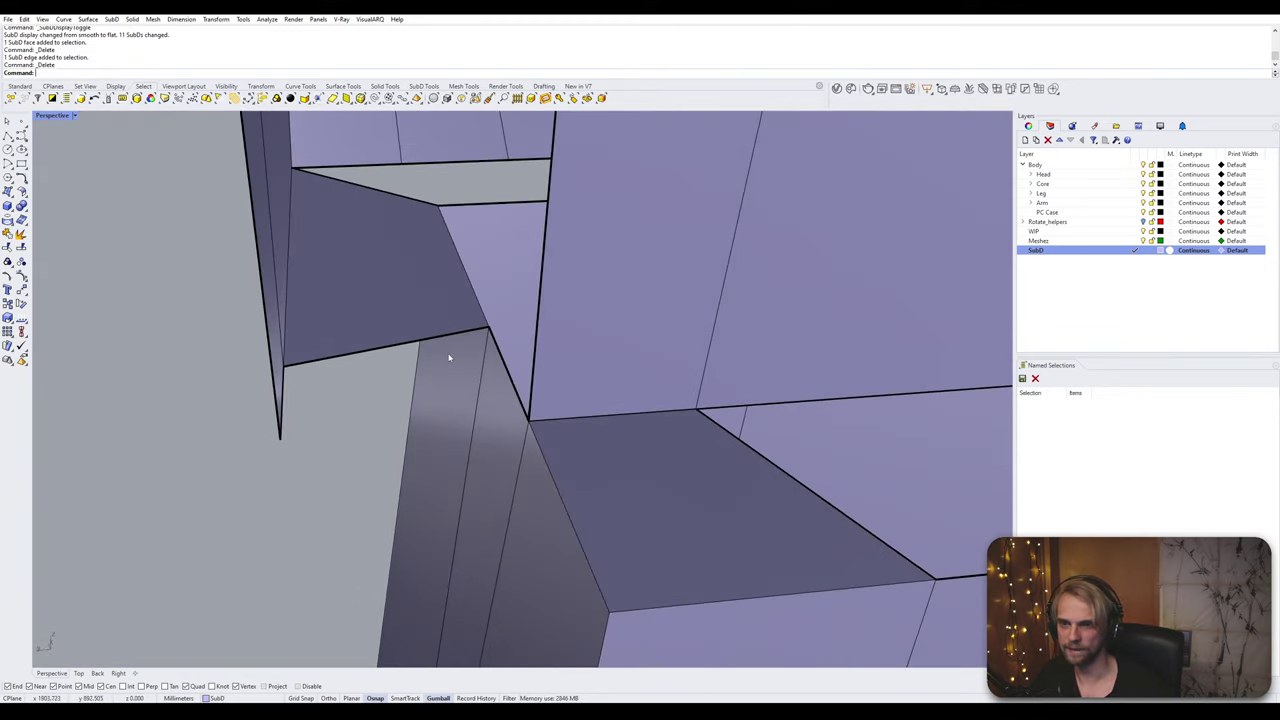
{"action": "left_click", "coordinate": [500, 361]}
{"action": "right_click_drag", "start_coordinate": [329, 380], "coordinate": [287, 380]}
{"action": "left_click", "coordinate": [284, 384], "text": "shift"}
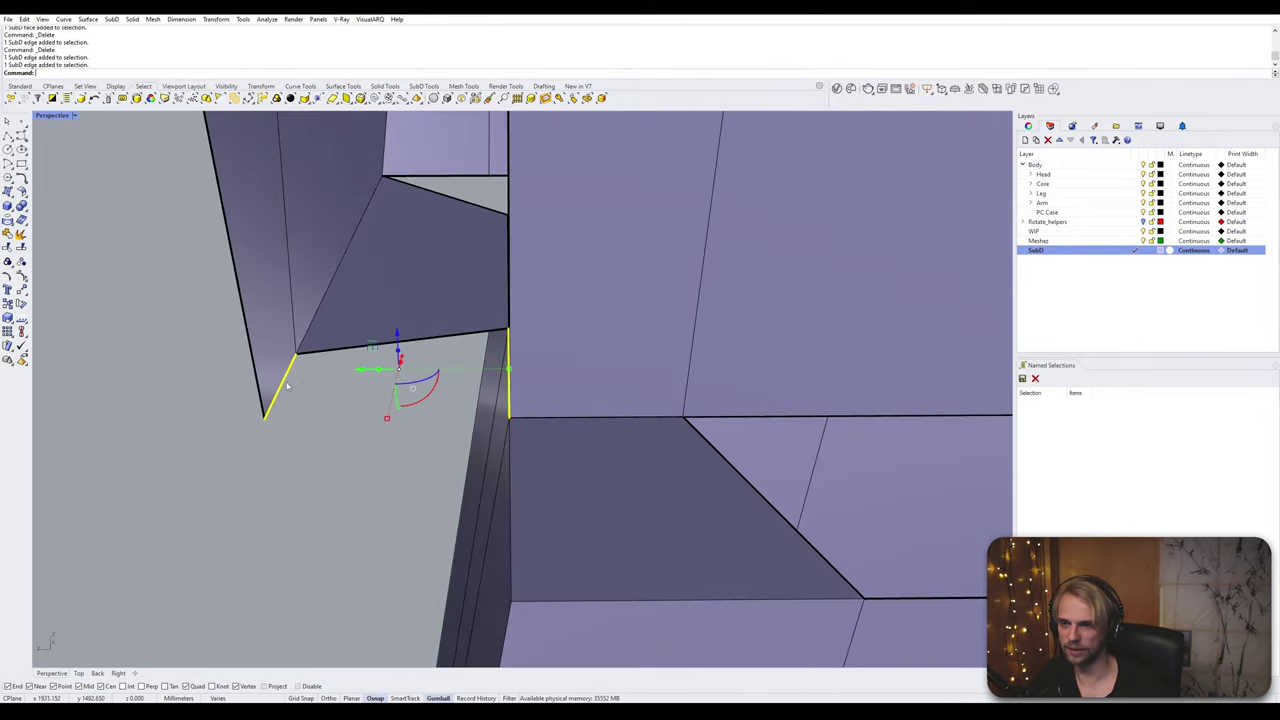
{"action": "key", "text": "Return"}
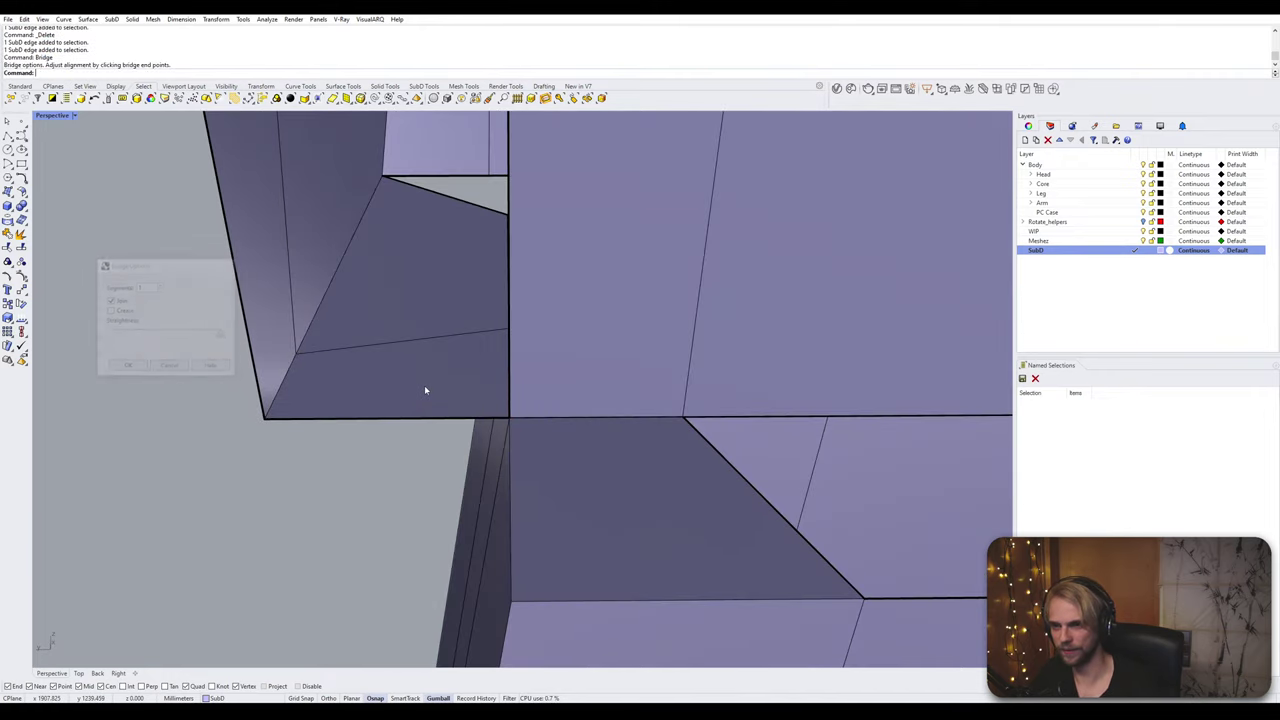
Step: Bridge the remaining gap between the vertical edge and its facing edge
{"action": "right_click_drag", "start_coordinate": [423, 389], "coordinate": [418, 418]}
{"action": "left_click", "coordinate": [435, 415]}
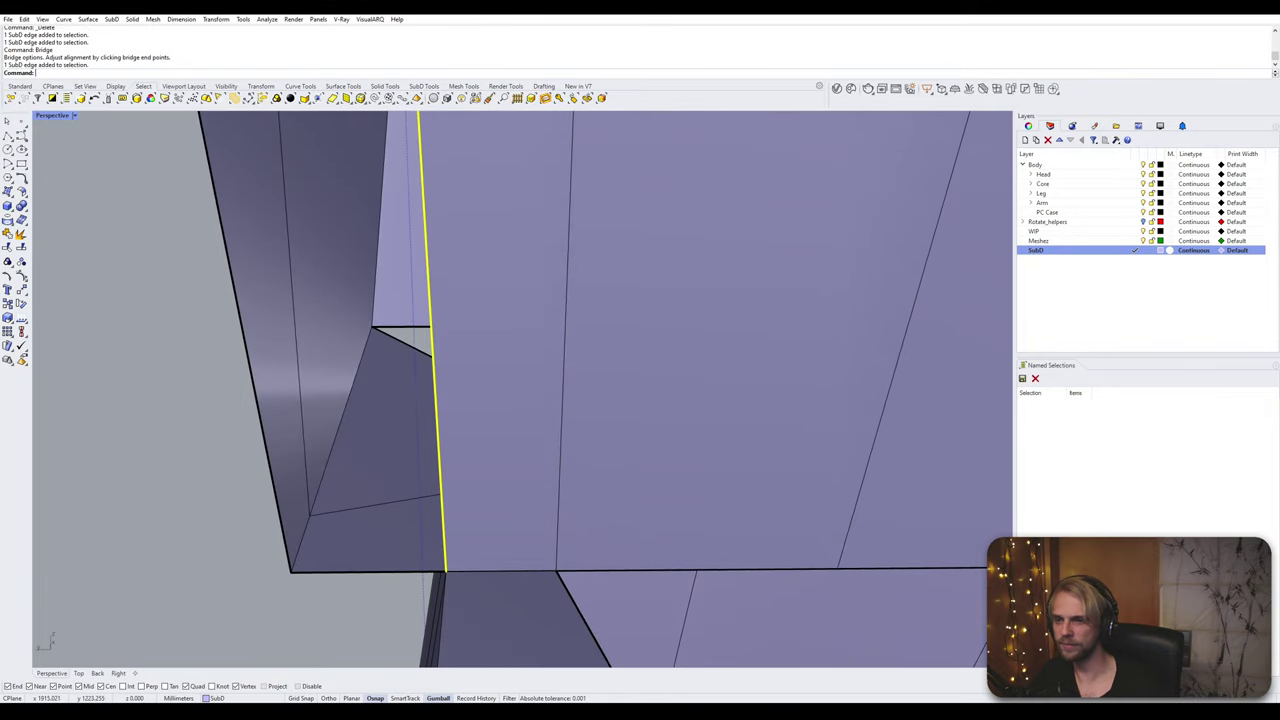
{"action": "left_click", "coordinate": [253, 368], "text": "shift"}
{"action": "key", "text": "Return"}
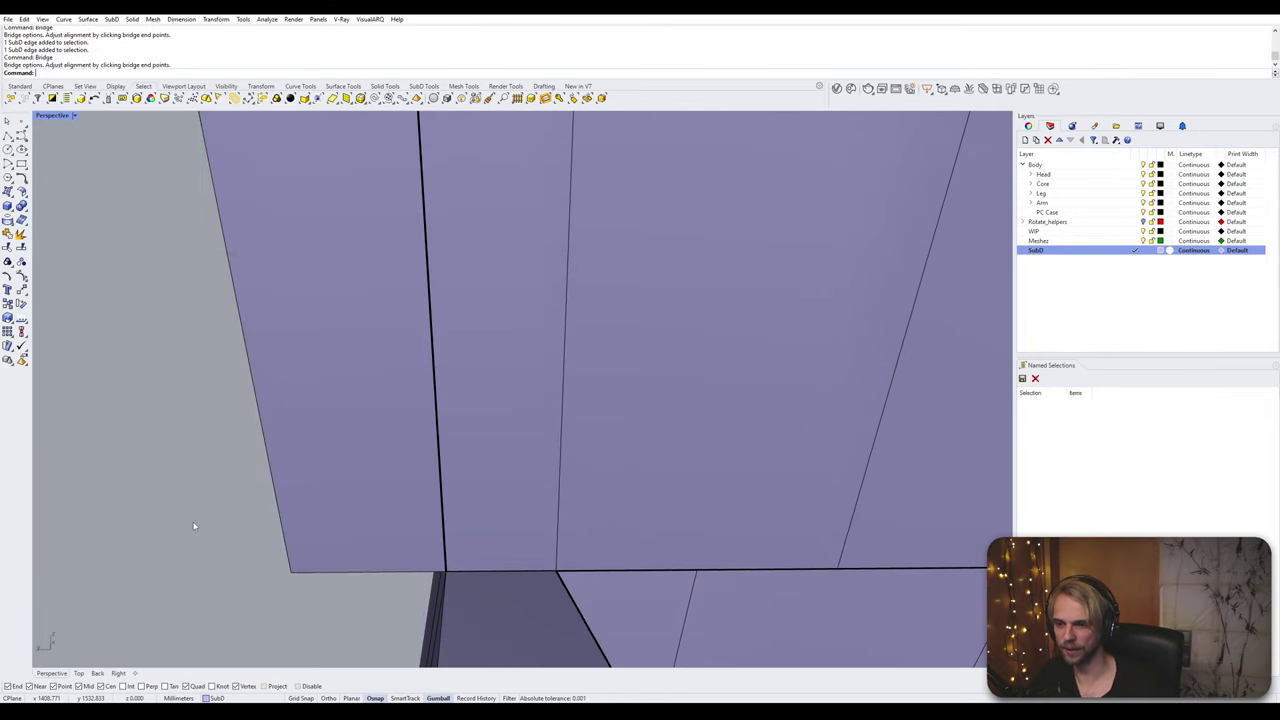
Step: Delete the narrow face strip and bridge the opening between its two vertical edges
{"action": "right_click_drag", "start_coordinate": [191, 523], "coordinate": [420, 545]}
{"action": "left_click", "coordinate": [416, 529]}
{"action": "key", "text": "Delete"}
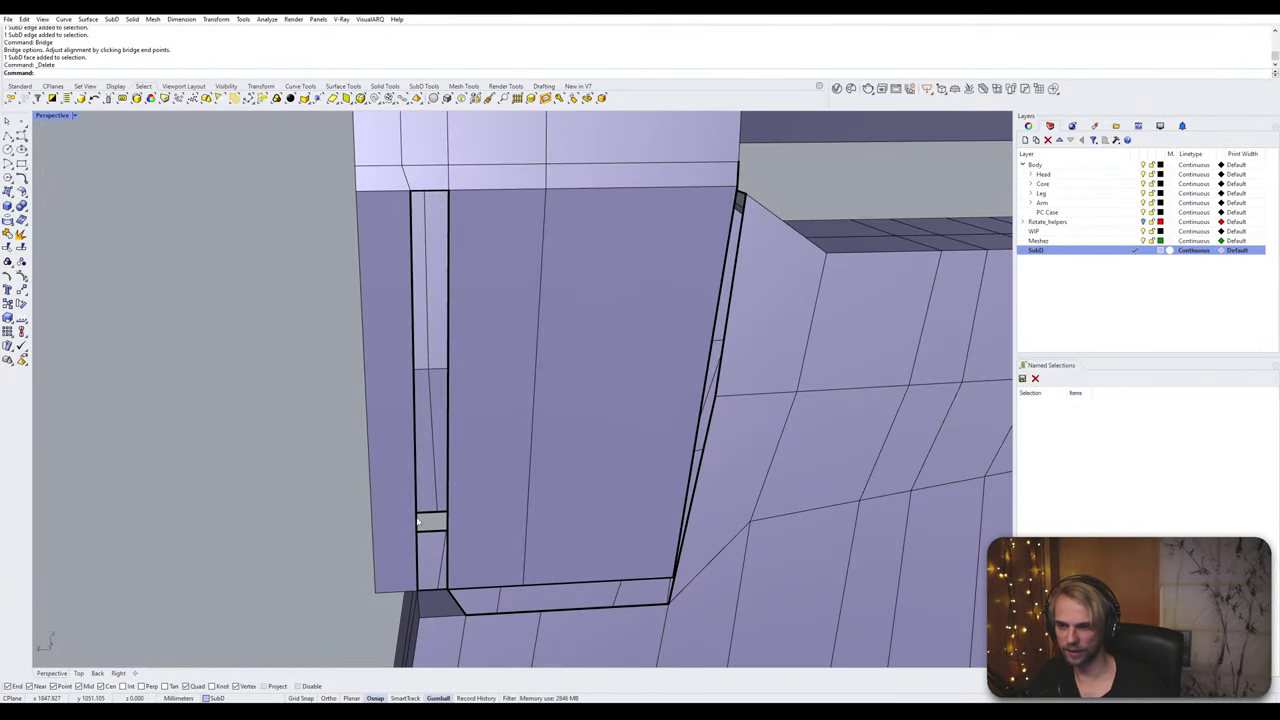
{"action": "left_click", "coordinate": [418, 521]}
{"action": "left_click", "coordinate": [448, 512], "text": "shift"}
{"action": "left_click", "coordinate": [448, 514], "text": "ctrl"}
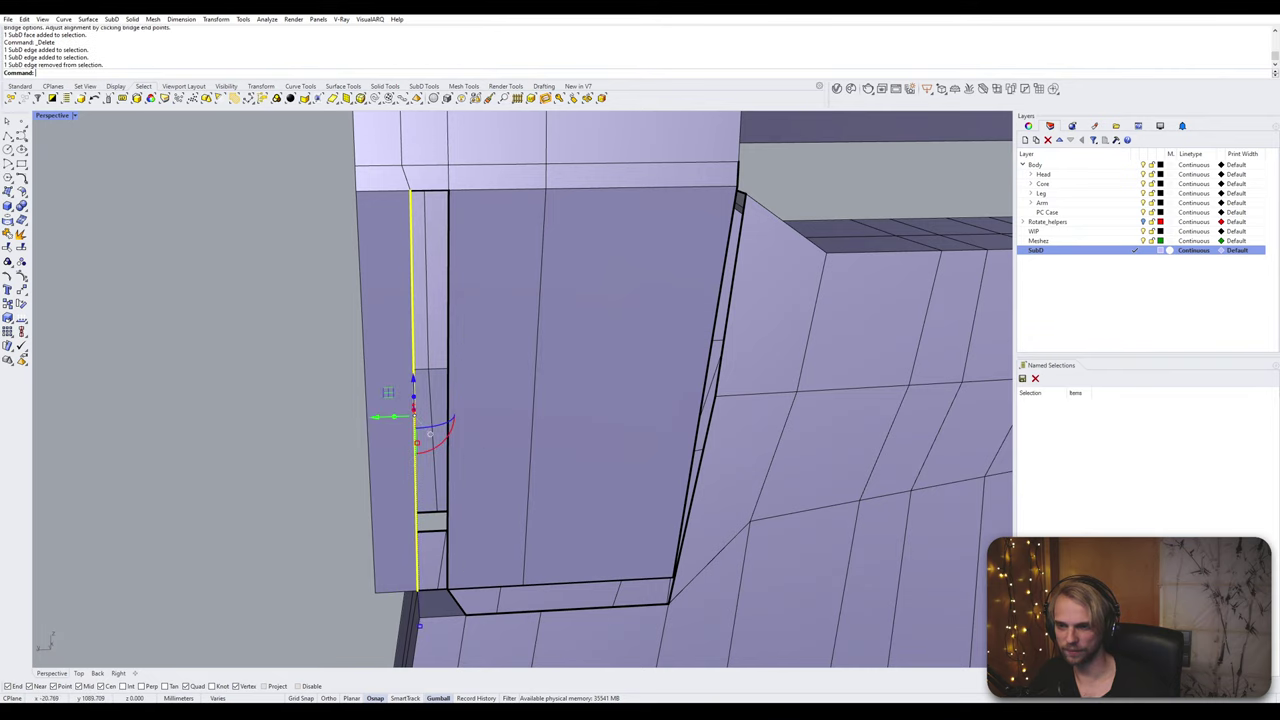
{"action": "left_click", "coordinate": [448, 491], "text": "shift"}
{"action": "right_click", "coordinate": [449, 491]}
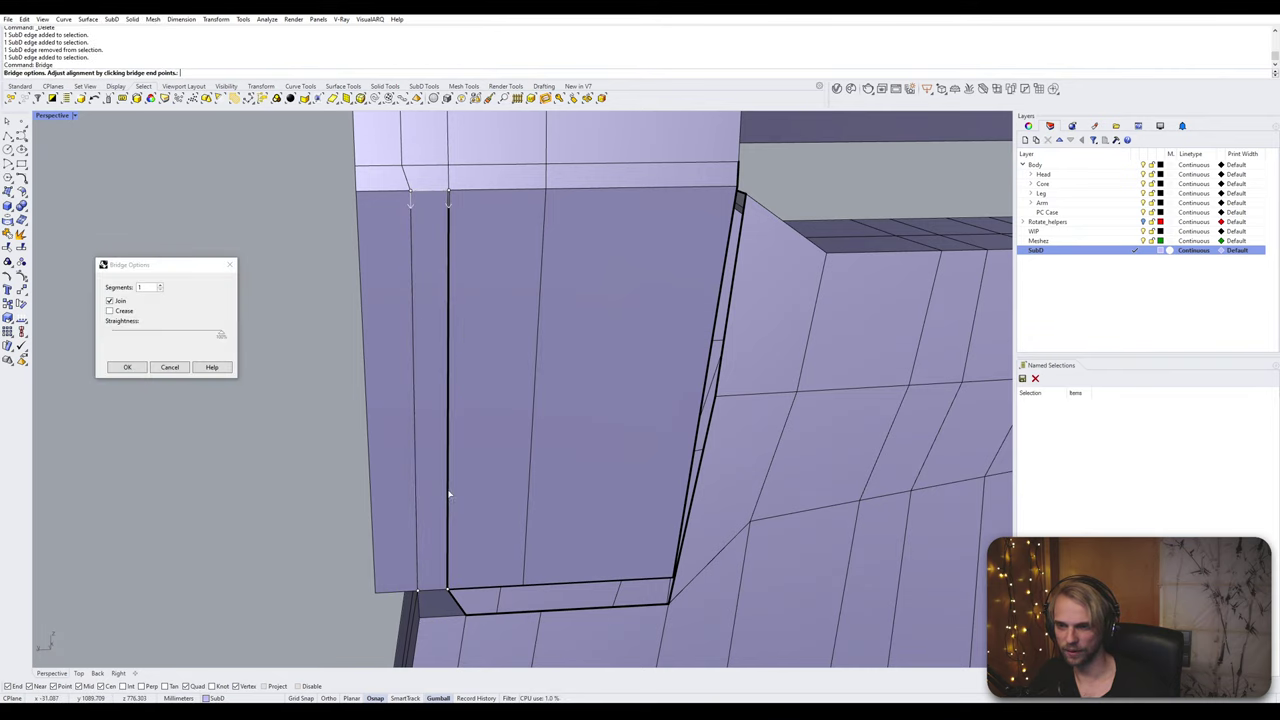
{"action": "right_click", "coordinate": [450, 493]}
Step: Nudge the new bridge's corner vertex along one axis with the gumball
{"action": "right_click_drag", "start_coordinate": [450, 493], "coordinate": [595, 540]}
{"action": "left_click", "coordinate": [561, 553]}
{"action": "left_click_drag", "start_coordinate": [560, 546], "coordinate": [597, 520]}
{"action": "key", "text": "Escape"}
{"action": "scroll", "coordinate": [566, 534], "scroll_direction": "down", "scroll_amount": 5}
{"action": "right_click_drag", "start_coordinate": [561, 538], "coordinate": [543, 528]}
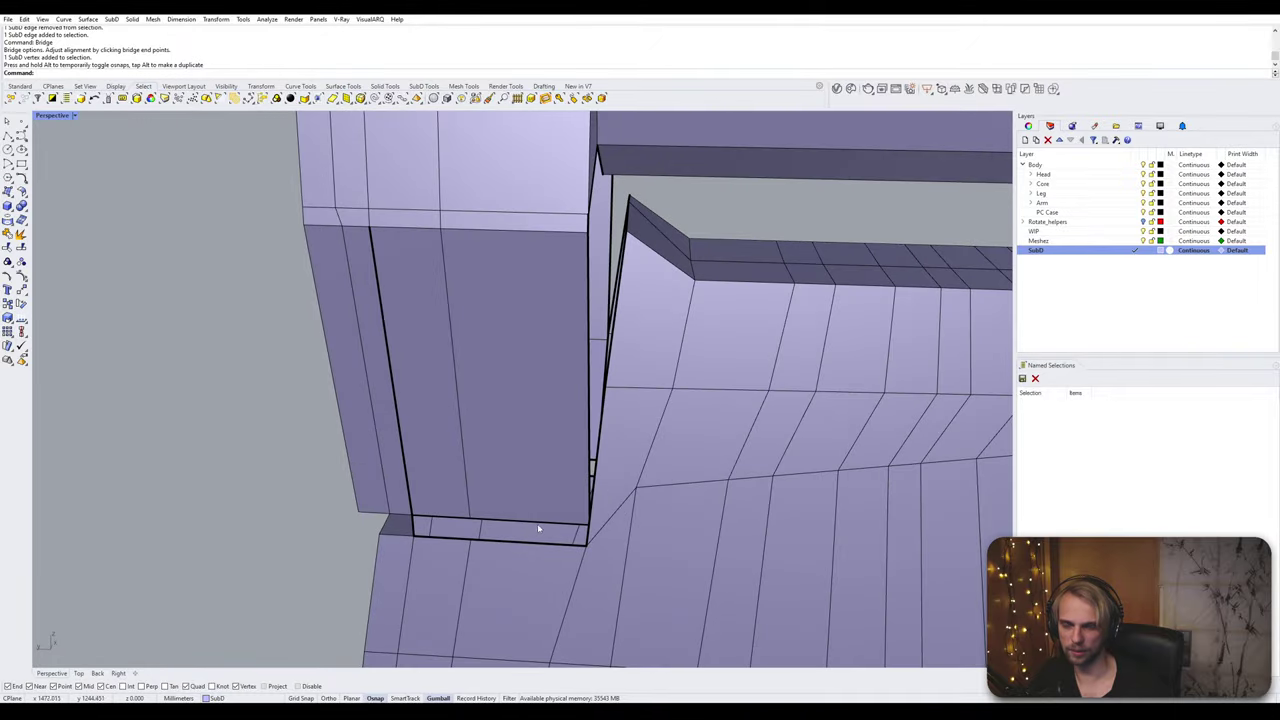
Step: Delete the small stray face at the corner of the end block
{"action": "left_click", "coordinate": [538, 525]}
{"action": "scroll", "coordinate": [486, 542], "scroll_direction": "down", "scroll_amount": 10}
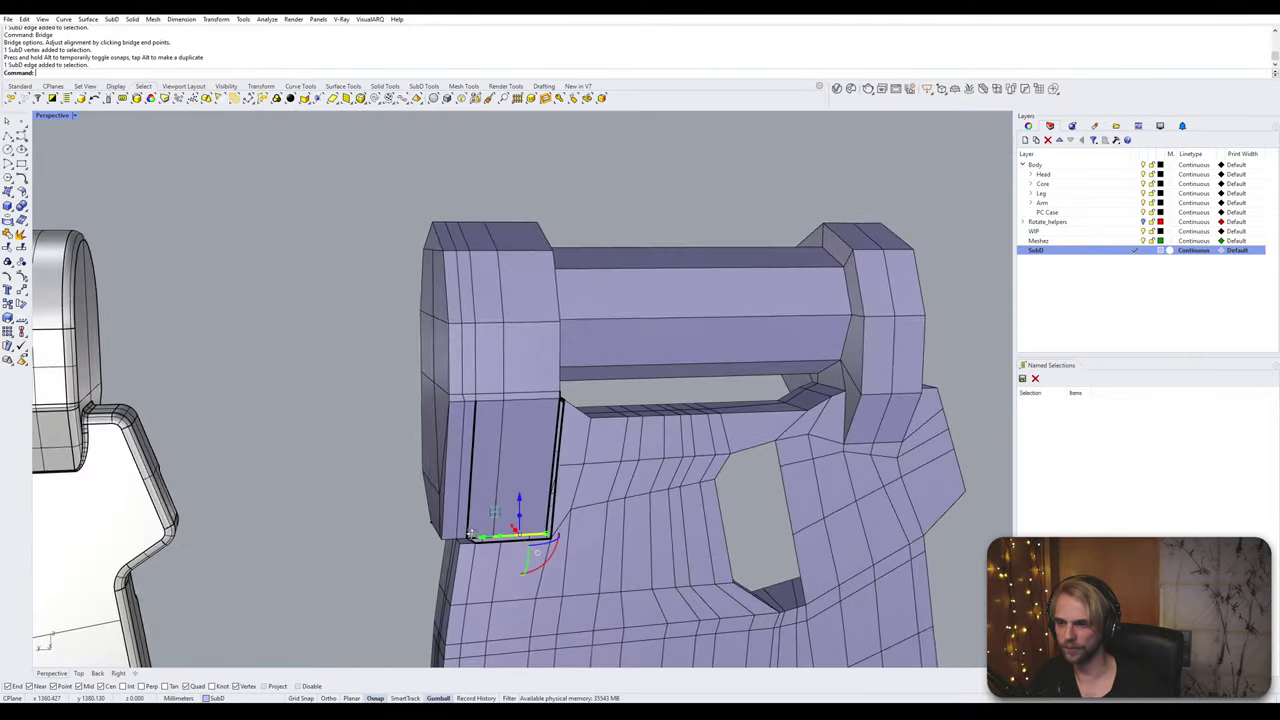
{"action": "right_click_drag", "start_coordinate": [616, 496], "coordinate": [640, 420]}
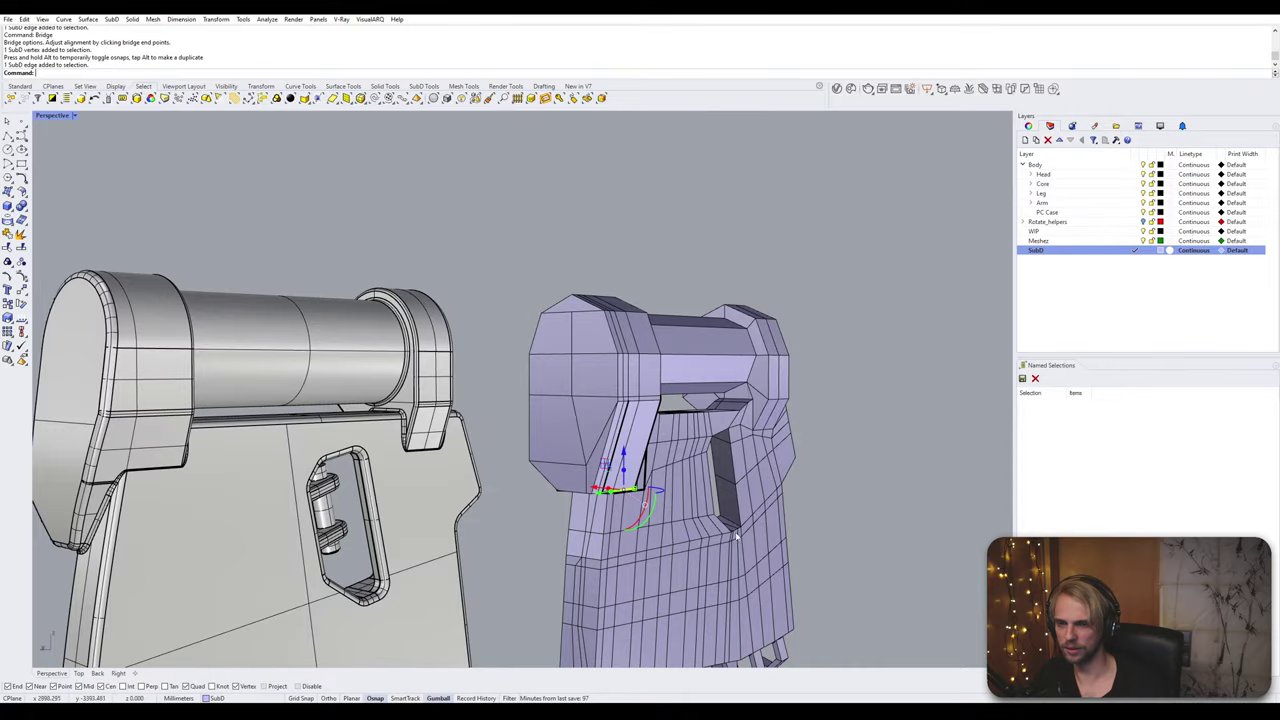
{"action": "scroll", "coordinate": [736, 537], "scroll_direction": "up", "scroll_amount": 8}
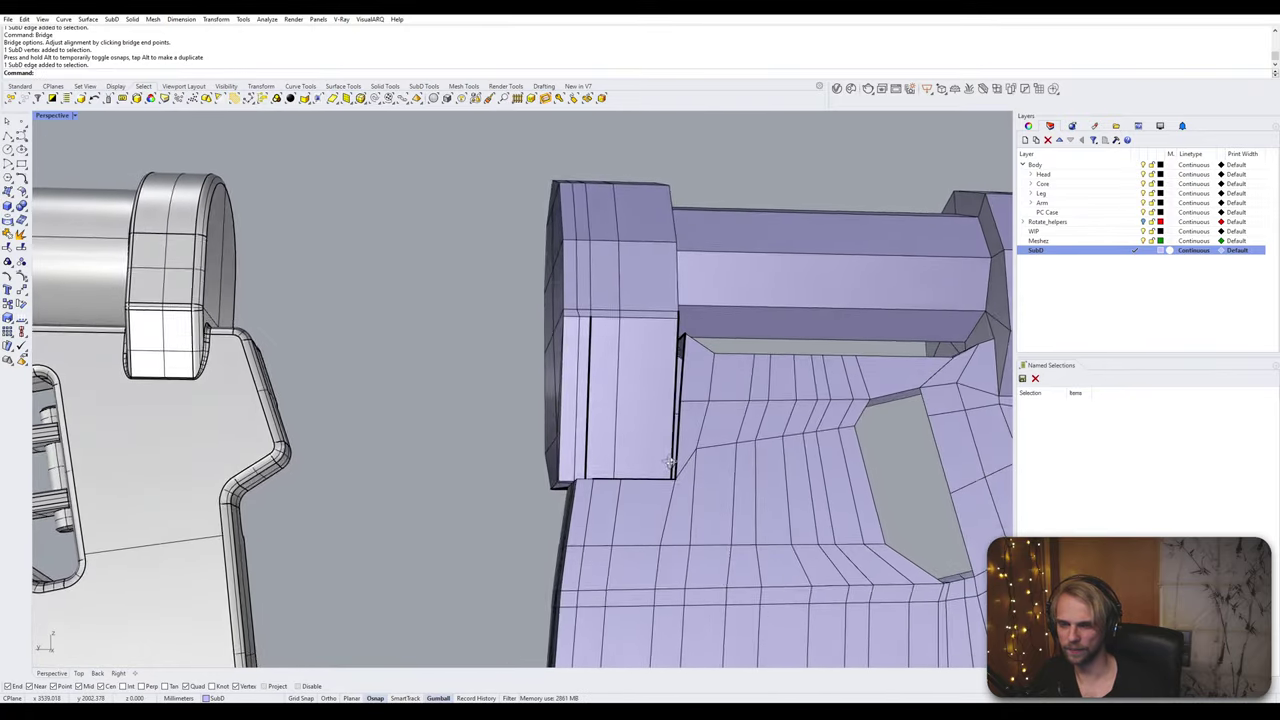
{"action": "right_click_drag", "start_coordinate": [669, 463], "coordinate": [669, 488]}
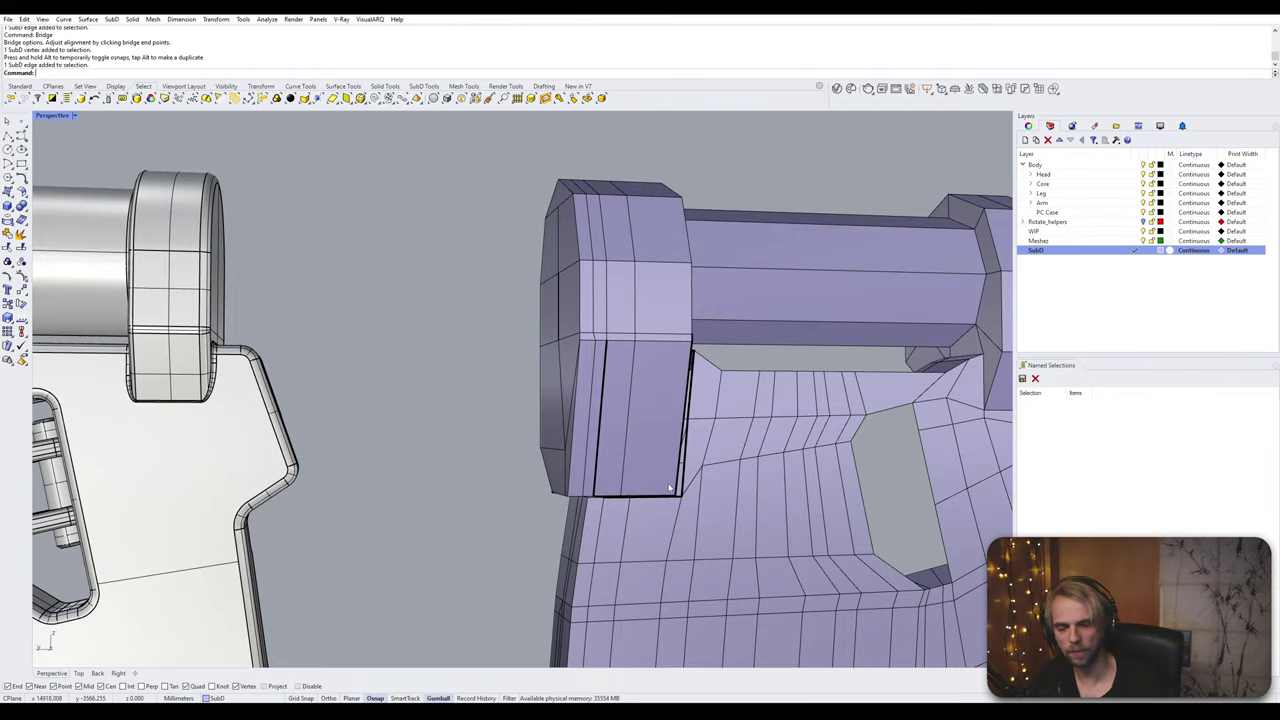
{"action": "right_click_drag", "start_coordinate": [663, 500], "coordinate": [845, 470]}
{"action": "scroll", "coordinate": [845, 472], "scroll_direction": "up", "scroll_amount": 6}
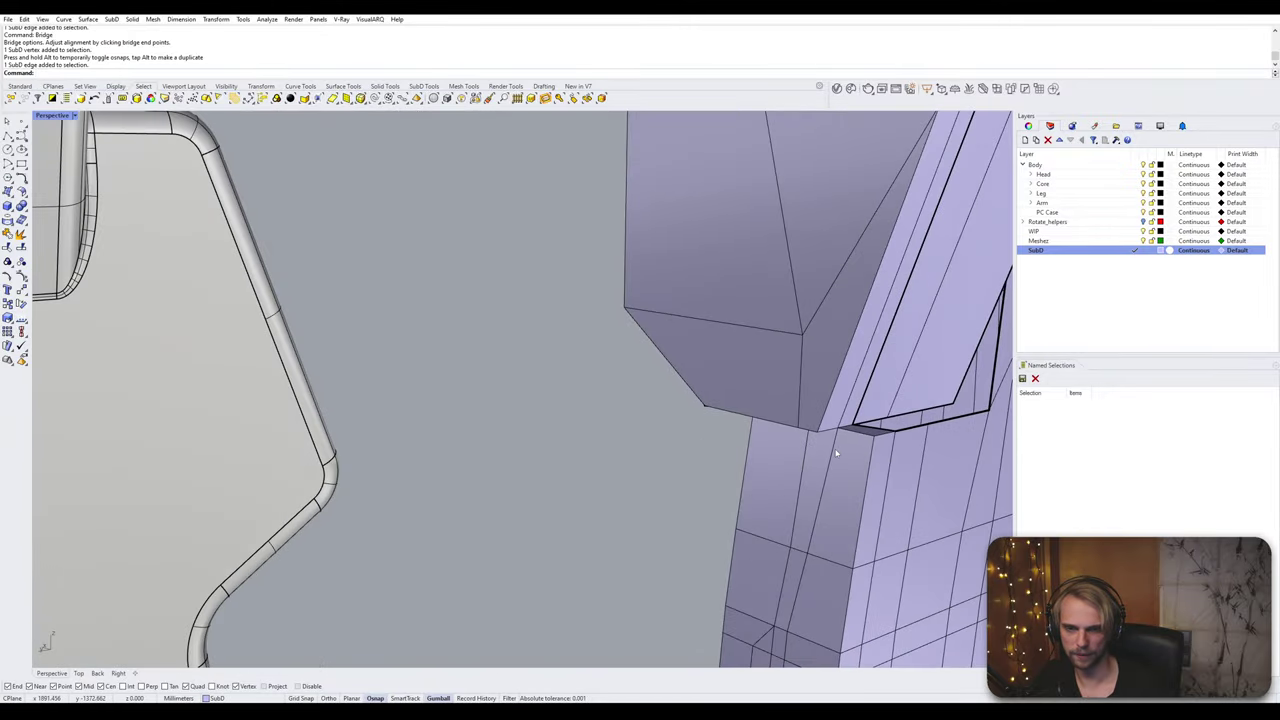
{"action": "scroll", "coordinate": [670, 467], "scroll_direction": "up", "scroll_amount": 4}
{"action": "right_click_drag", "start_coordinate": [836, 453], "coordinate": [575, 440]}
{"action": "left_click", "coordinate": [622, 472], "text": "ctrl+shift"}
{"action": "key", "text": "Delete"}
Step: Remove the face beside the gap and bridge the hole's left and right edges closed
{"action": "scroll", "coordinate": [514, 491], "scroll_direction": "down", "scroll_amount": 5}
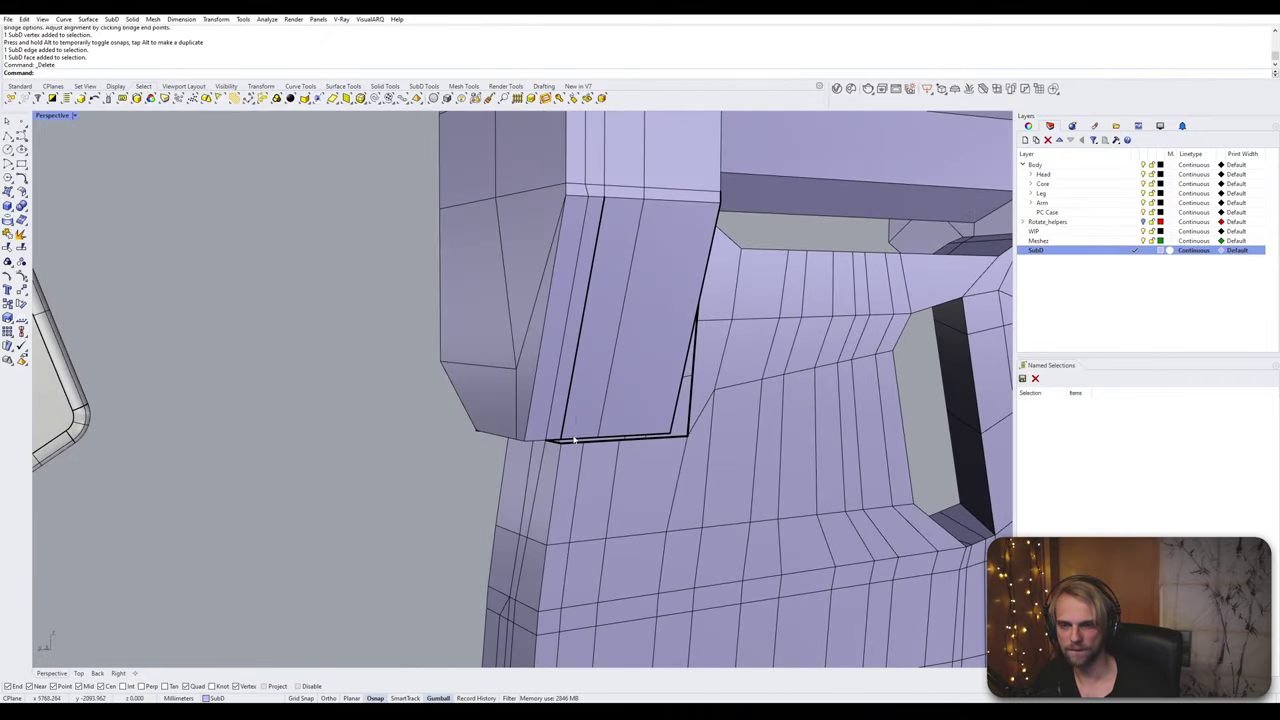
{"action": "left_click", "coordinate": [595, 300], "text": "ctrl+shift"}
{"action": "key", "text": "Delete"}
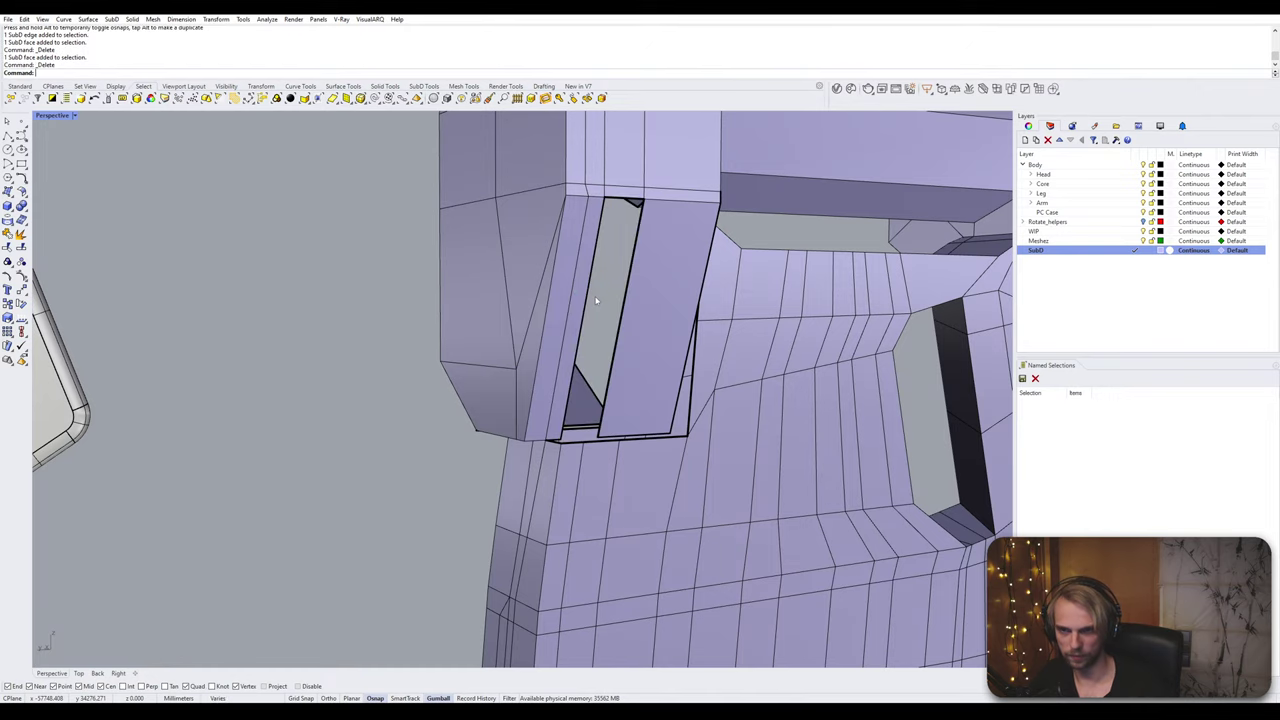
{"action": "left_click", "coordinate": [592, 276], "text": "ctrl+shift"}
{"action": "left_click", "coordinate": [634, 256], "text": "ctrl+shift"}
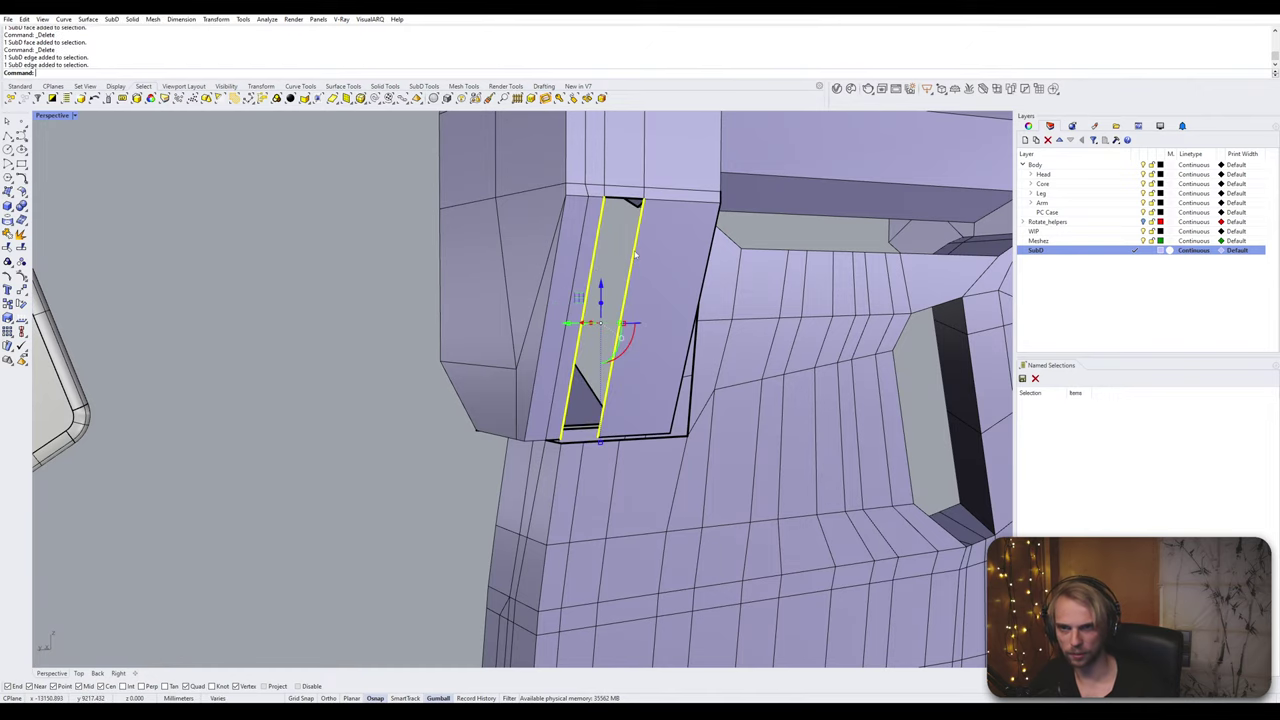
{"action": "key", "text": "Return"}
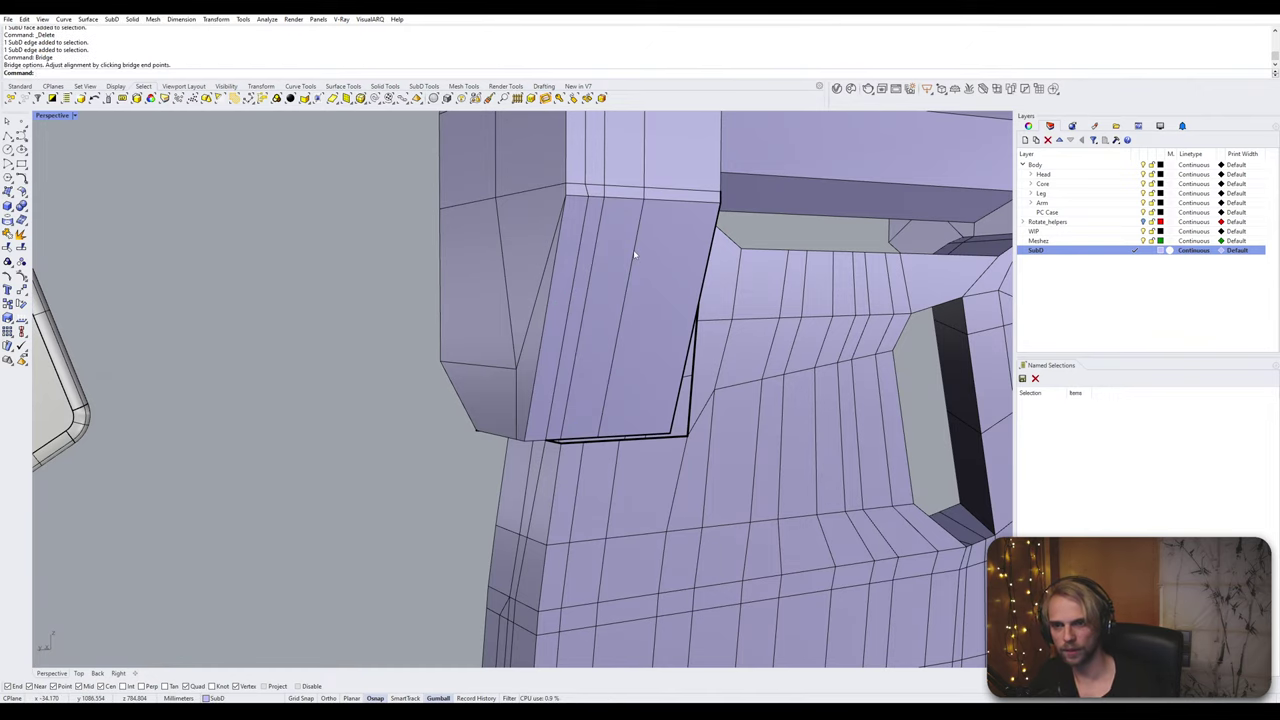
Step: Select the edge loop across the block's side and begin inserting a new edge along it
{"action": "right_click_drag", "start_coordinate": [633, 255], "coordinate": [595, 347]}
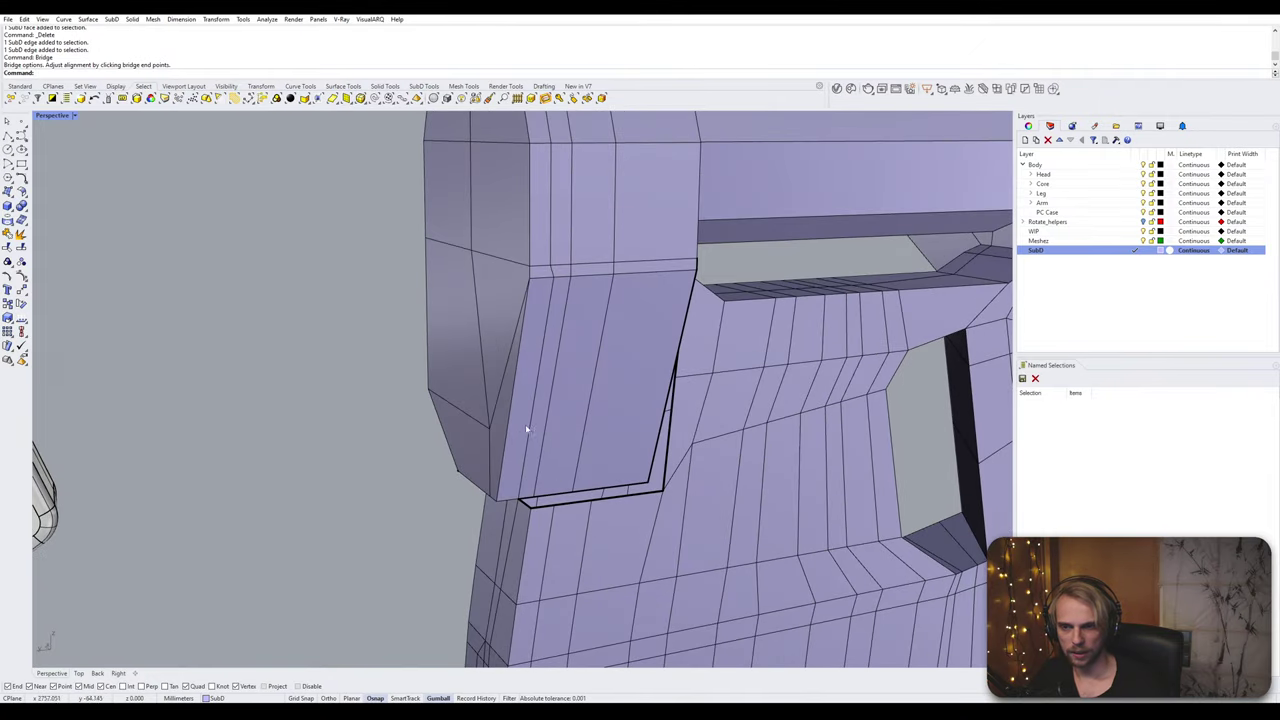
{"action": "left_click", "coordinate": [470, 418], "text": "ctrl+shift"}
{"action": "double_click", "coordinate": [513, 347], "text": "ctrl+shift"}
{"action": "right_click_drag", "start_coordinate": [513, 347], "coordinate": [497, 385]}
{"action": "double_click", "coordinate": [666, 365], "text": "ctrl+shift"}
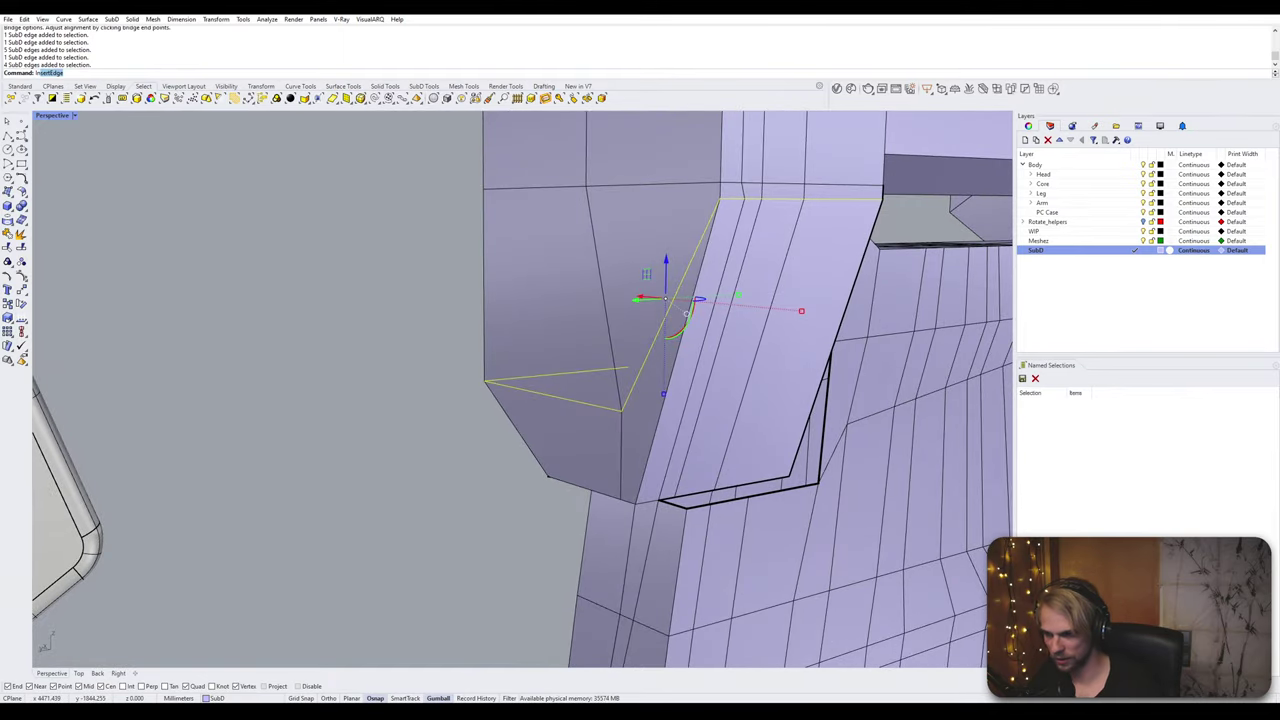
{"action": "key", "text": "Return"}
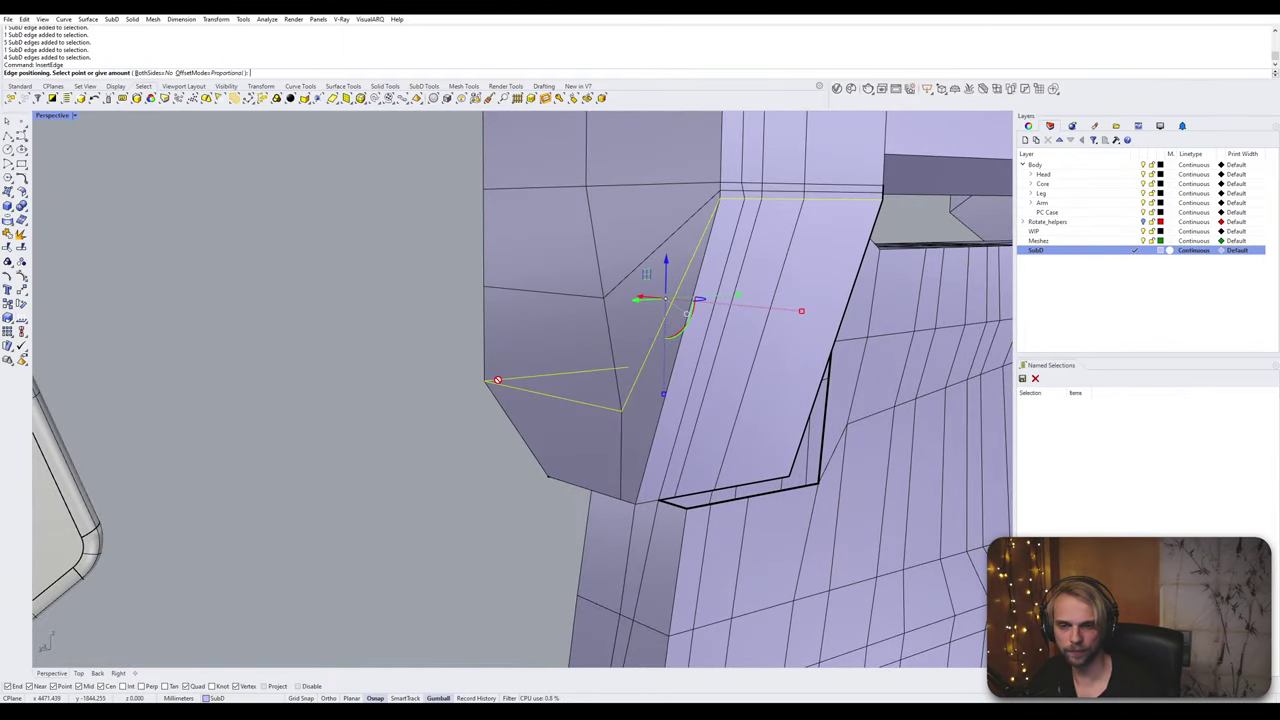
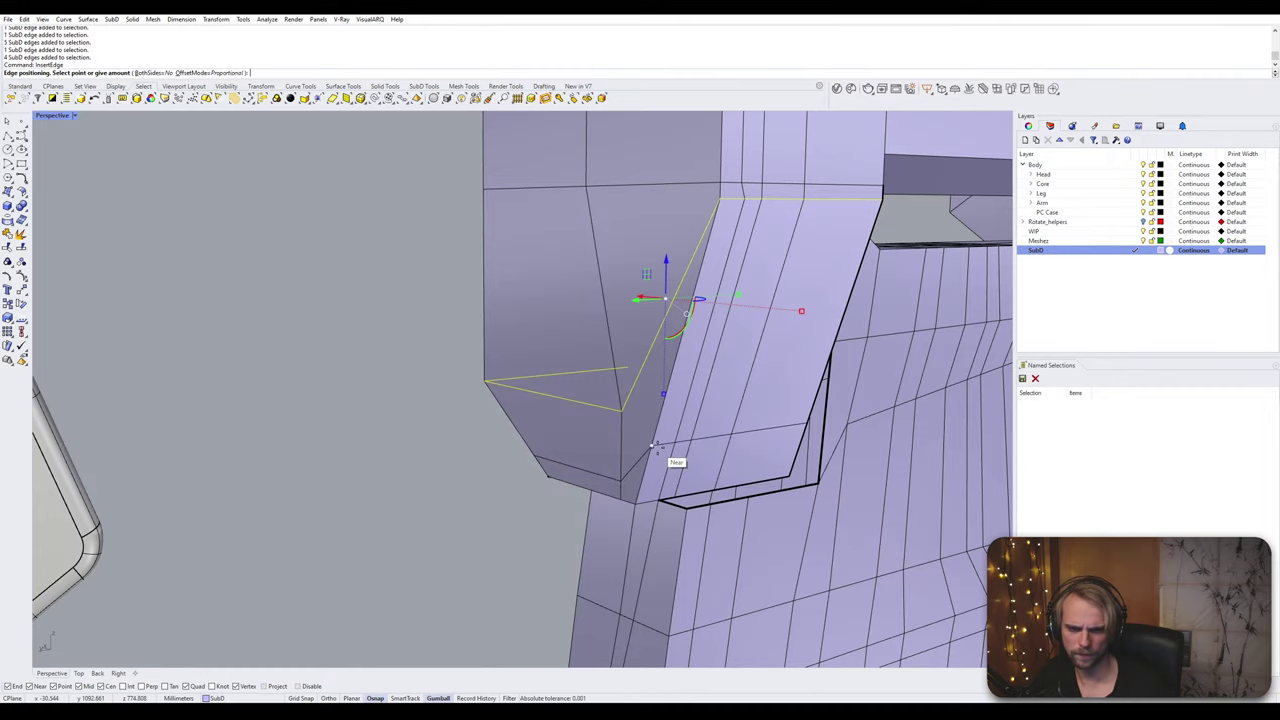
Step: Place the new edge across the block's side to finish the insertion
{"action": "left_click", "coordinate": [657, 432]}
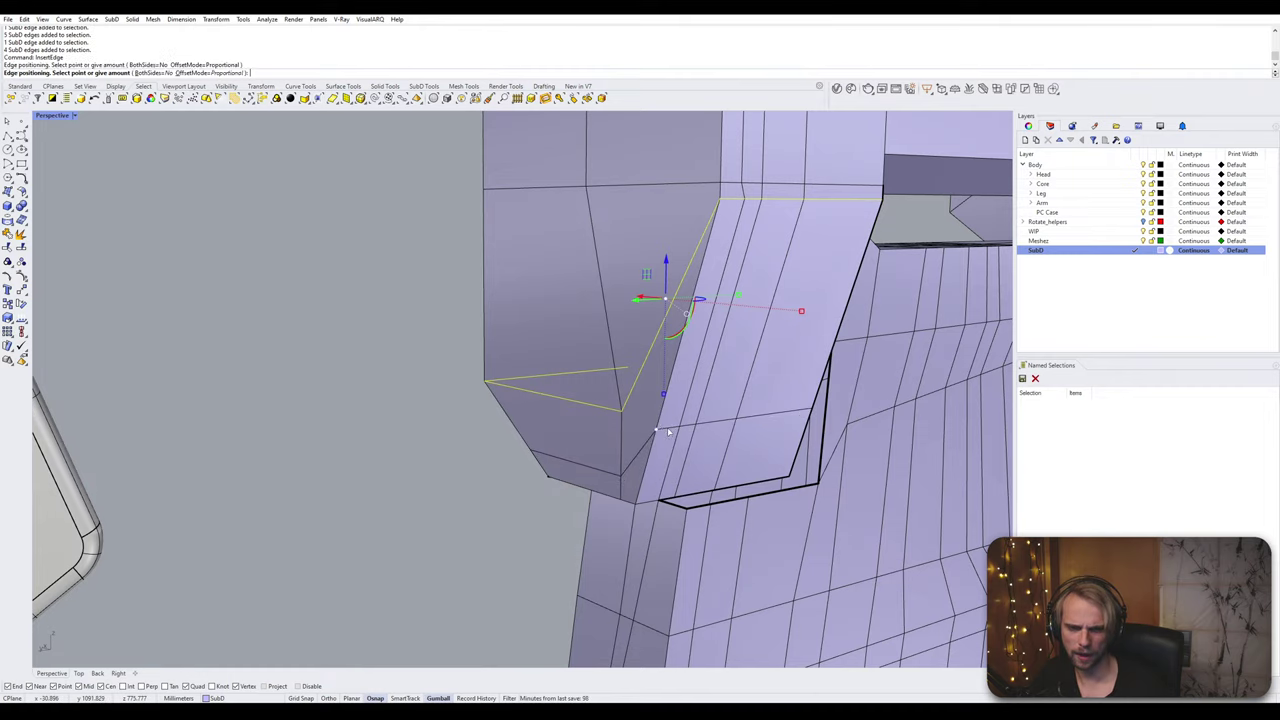
{"action": "right_click_drag", "start_coordinate": [657, 432], "coordinate": [748, 459]}
{"action": "scroll", "coordinate": [748, 459], "scroll_direction": "up", "scroll_amount": 8}
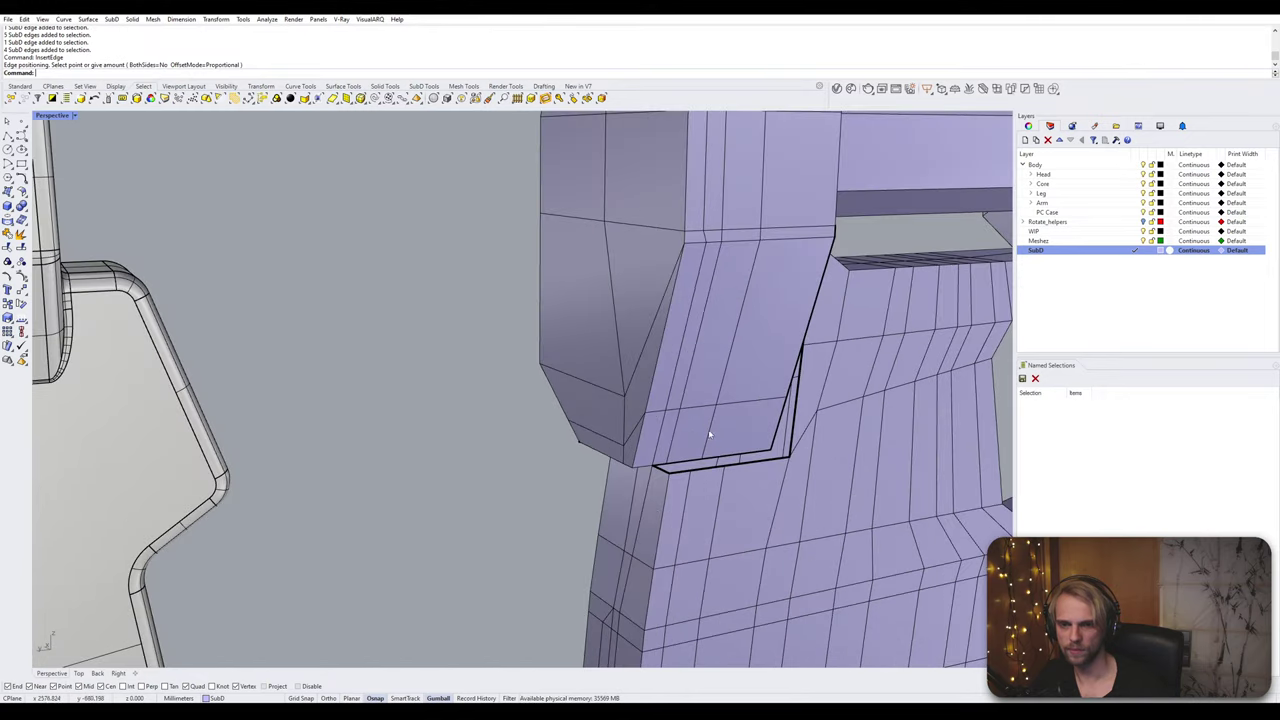
Step: Delete the three faces below the block, leaving a hole in the SubD body
{"action": "right_click_drag", "start_coordinate": [709, 396], "coordinate": [735, 389]}
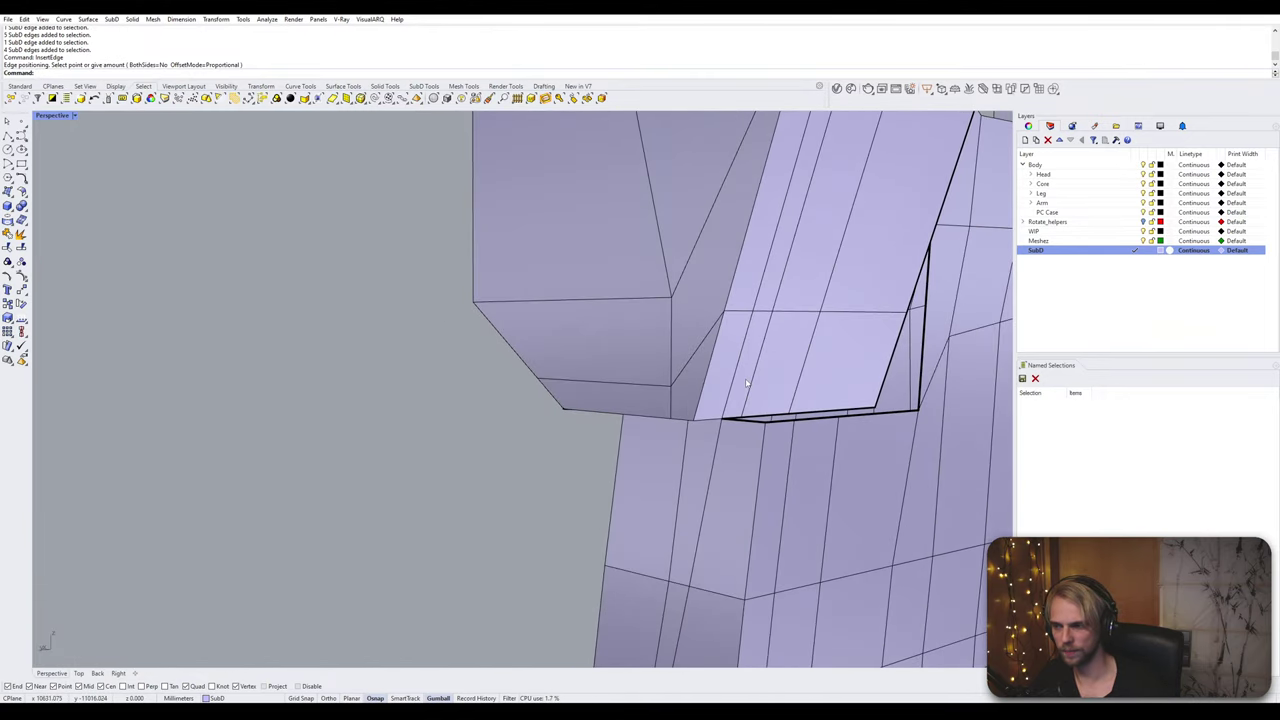
{"action": "right_click_drag", "start_coordinate": [746, 383], "coordinate": [535, 437]}
{"action": "left_click", "coordinate": [535, 437], "text": "ctrl+shift"}
{"action": "left_click", "coordinate": [453, 433], "text": "ctrl+shift"}
{"action": "left_click", "coordinate": [413, 428], "text": "ctrl+shift"}
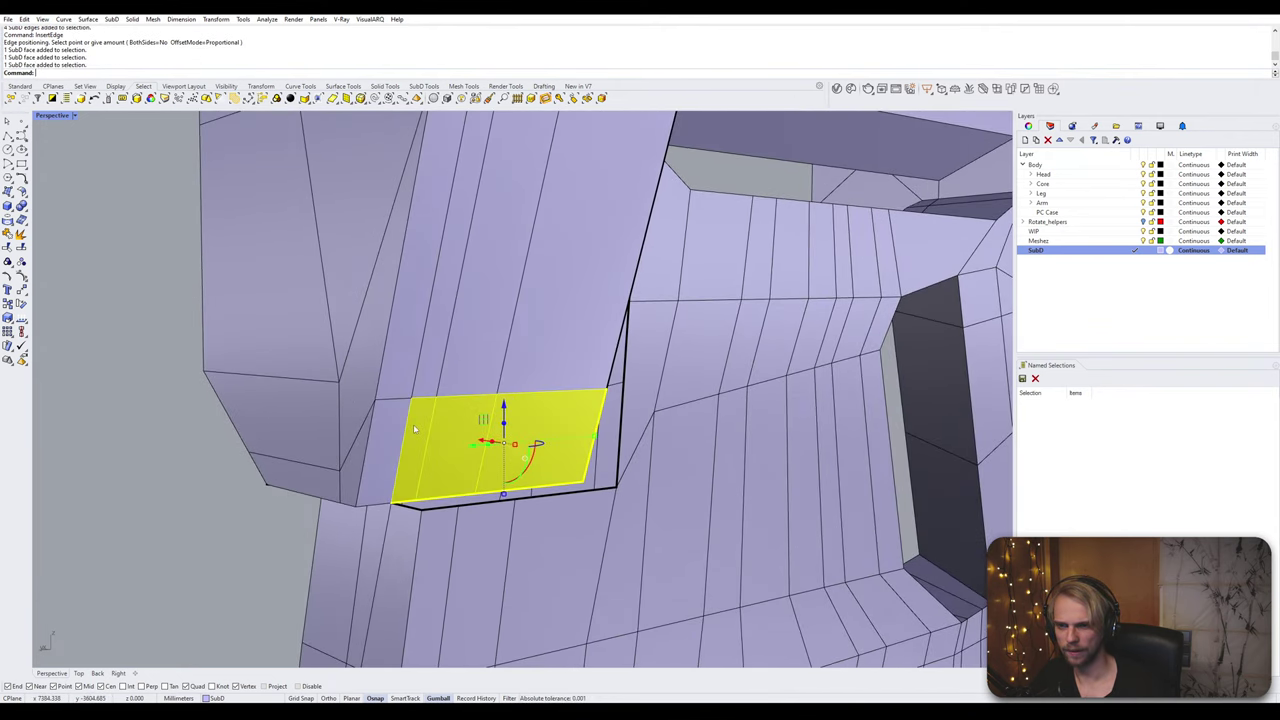
{"action": "key", "text": "Delete"}
{"action": "right_click_drag", "start_coordinate": [413, 424], "coordinate": [598, 430]}
{"action": "scroll", "coordinate": [598, 430], "scroll_direction": "up", "scroll_amount": 10}
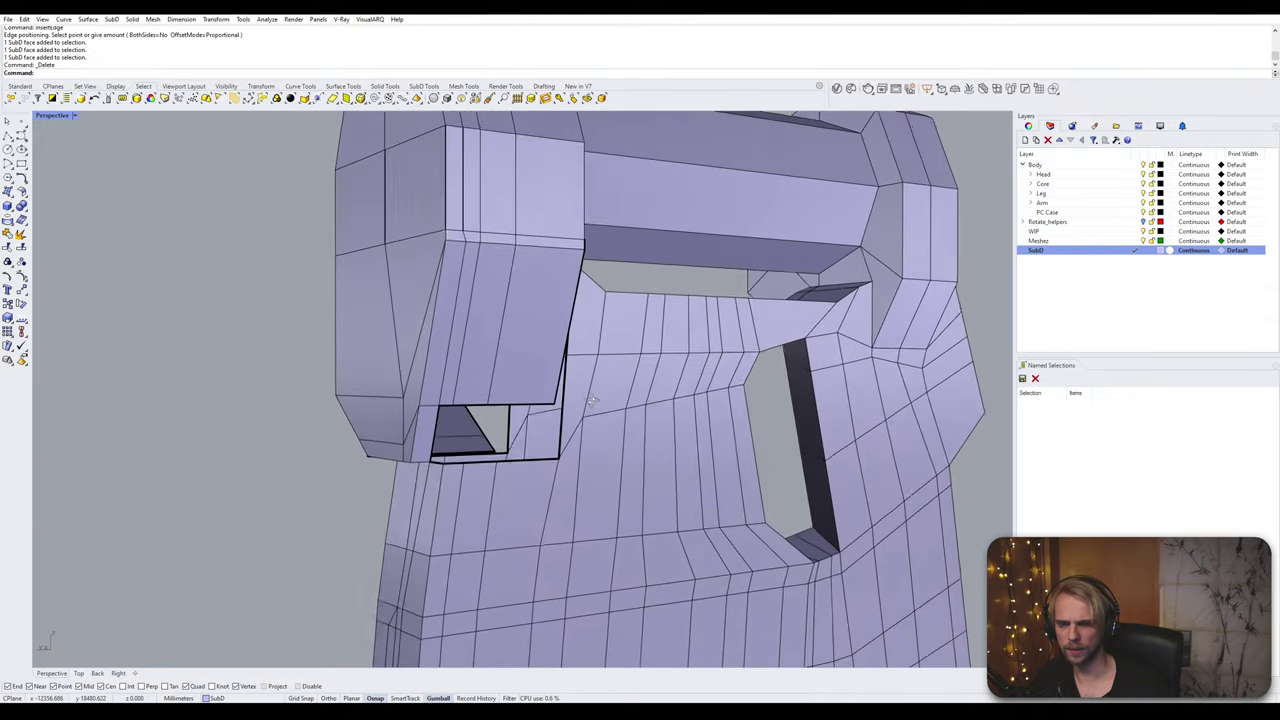
{"action": "scroll", "coordinate": [564, 408], "scroll_direction": "up", "scroll_amount": 3}
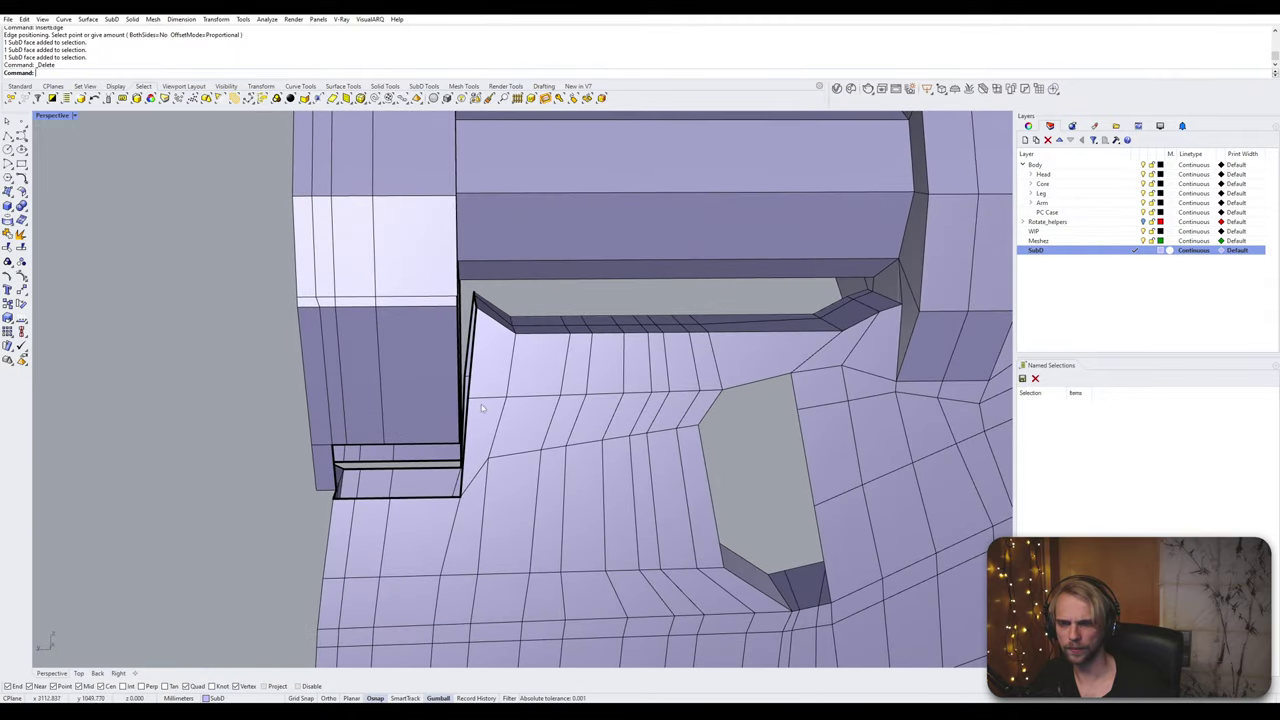
{"action": "scroll", "coordinate": [481, 404], "scroll_direction": "up", "scroll_amount": 2}
Step: Lower a single edge beside the hole until it snaps into place, checking the smooth preview
{"action": "scroll", "coordinate": [476, 398], "scroll_direction": "up", "scroll_amount": 2}
{"action": "left_click", "coordinate": [481, 405]}
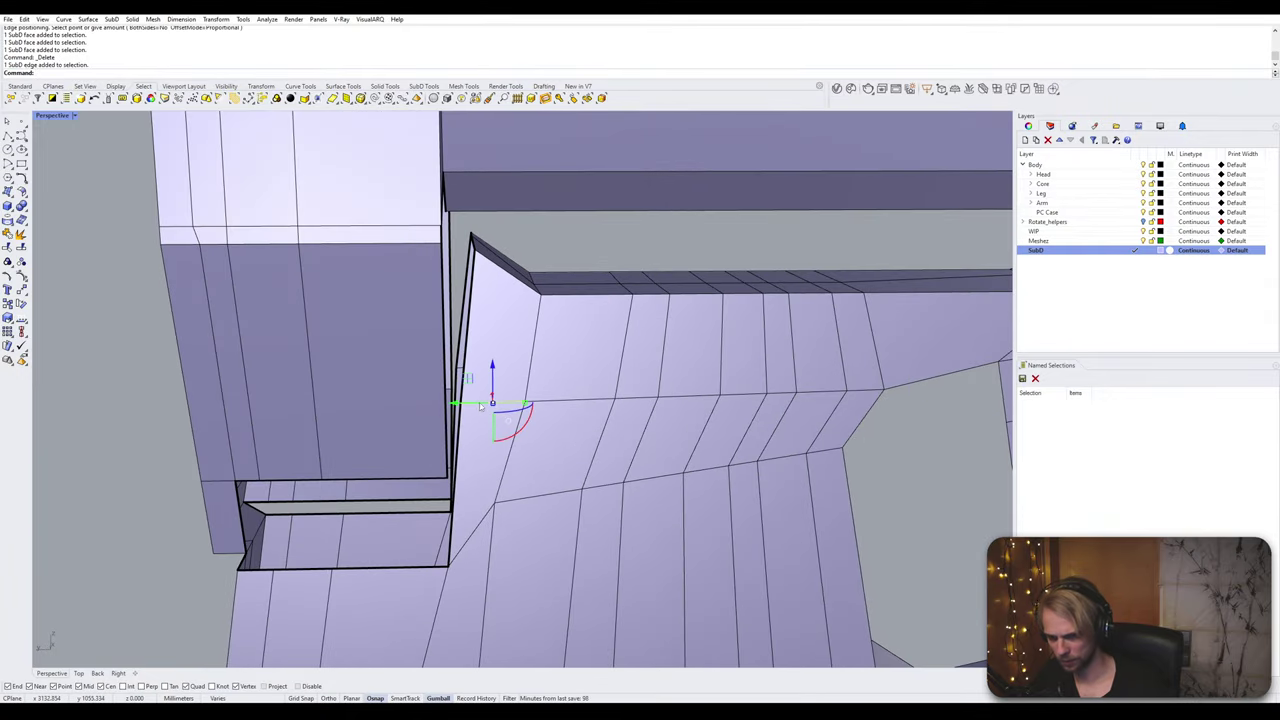
{"action": "left_click", "coordinate": [581, 405], "text": "shift"}
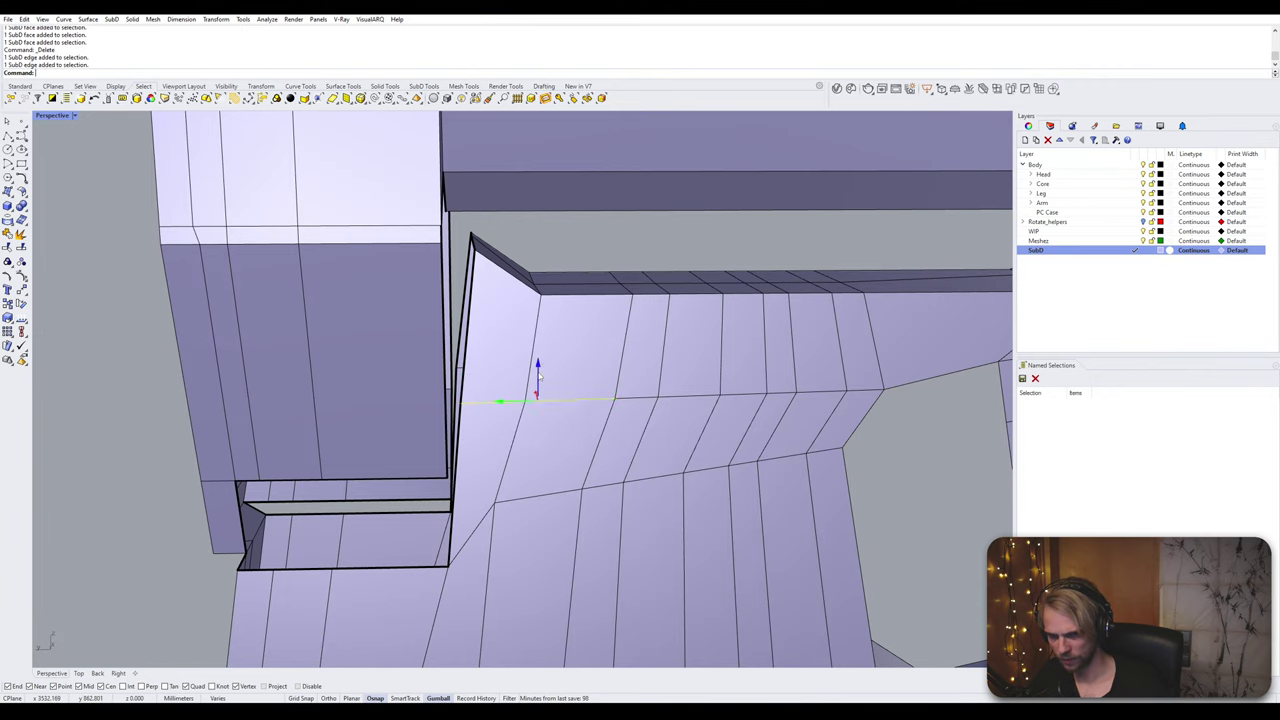
{"action": "left_click_drag", "start_coordinate": [537, 372], "coordinate": [535, 528]}
{"action": "key", "text": "ctrl+z"}
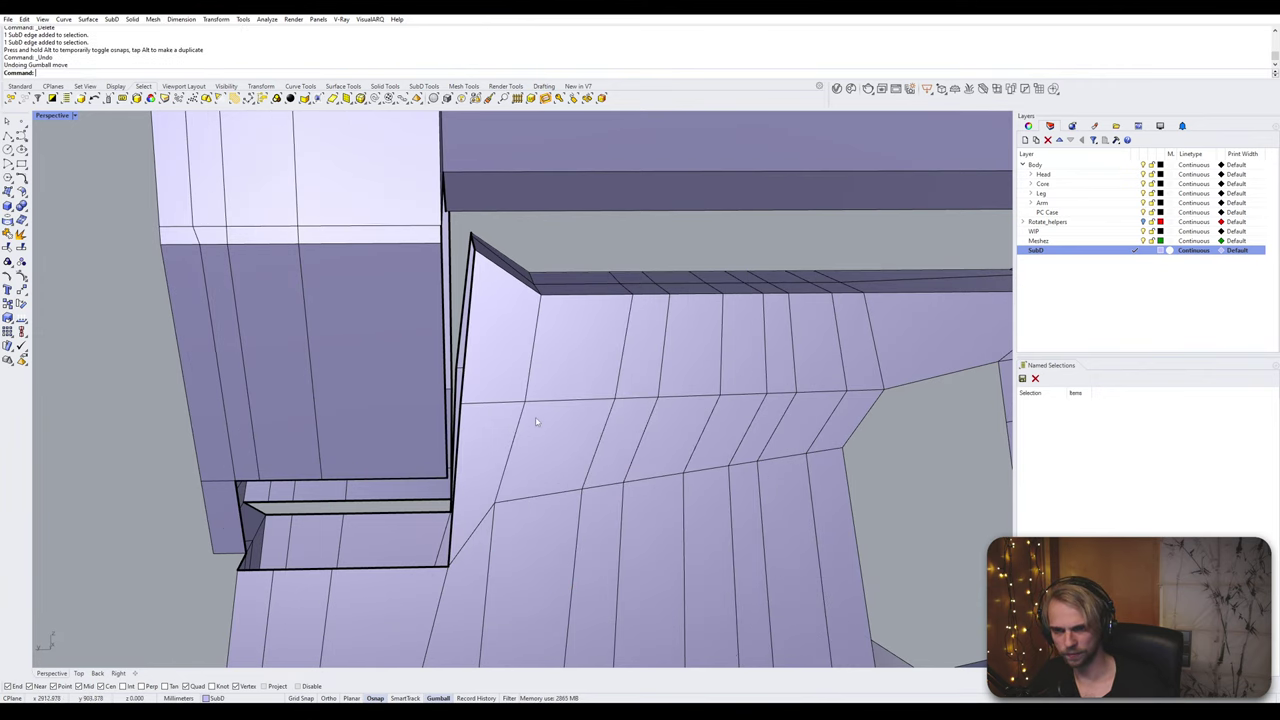
{"action": "left_click", "coordinate": [503, 404]}
{"action": "left_click_drag", "start_coordinate": [491, 368], "coordinate": [520, 436]}
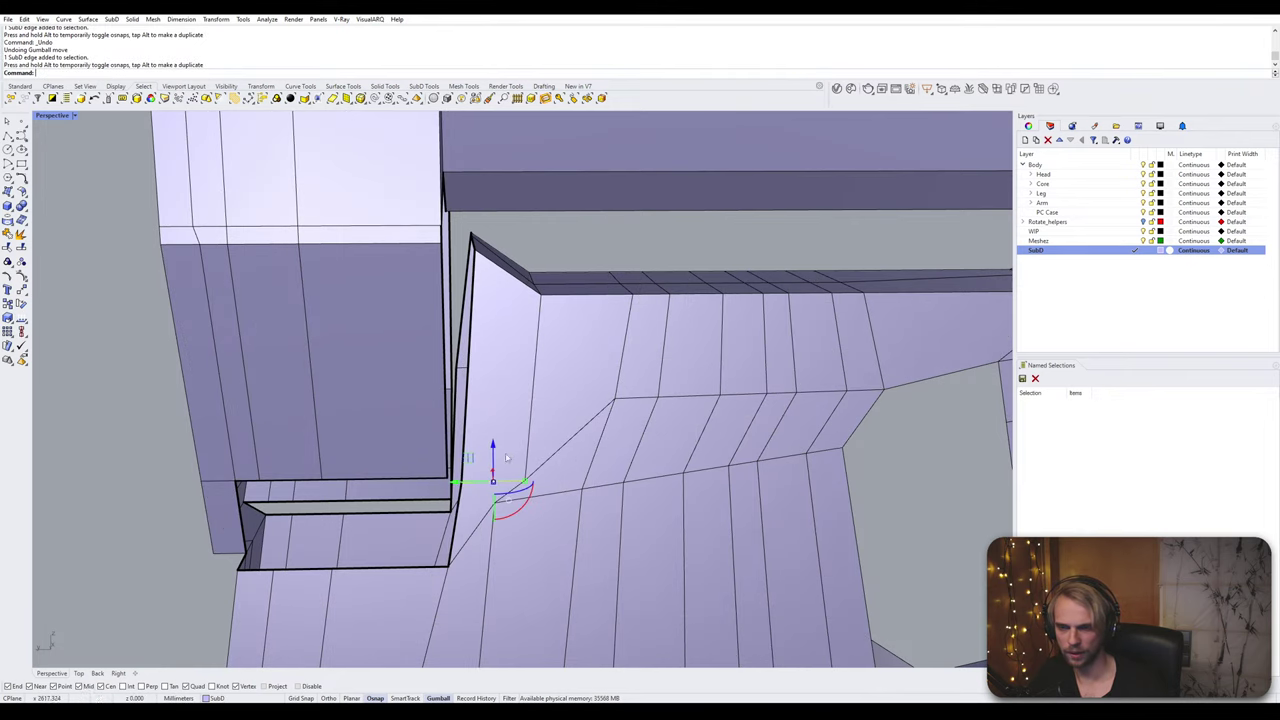
{"action": "key", "text": "ctrl+z"}
{"action": "left_click", "coordinate": [489, 403]}
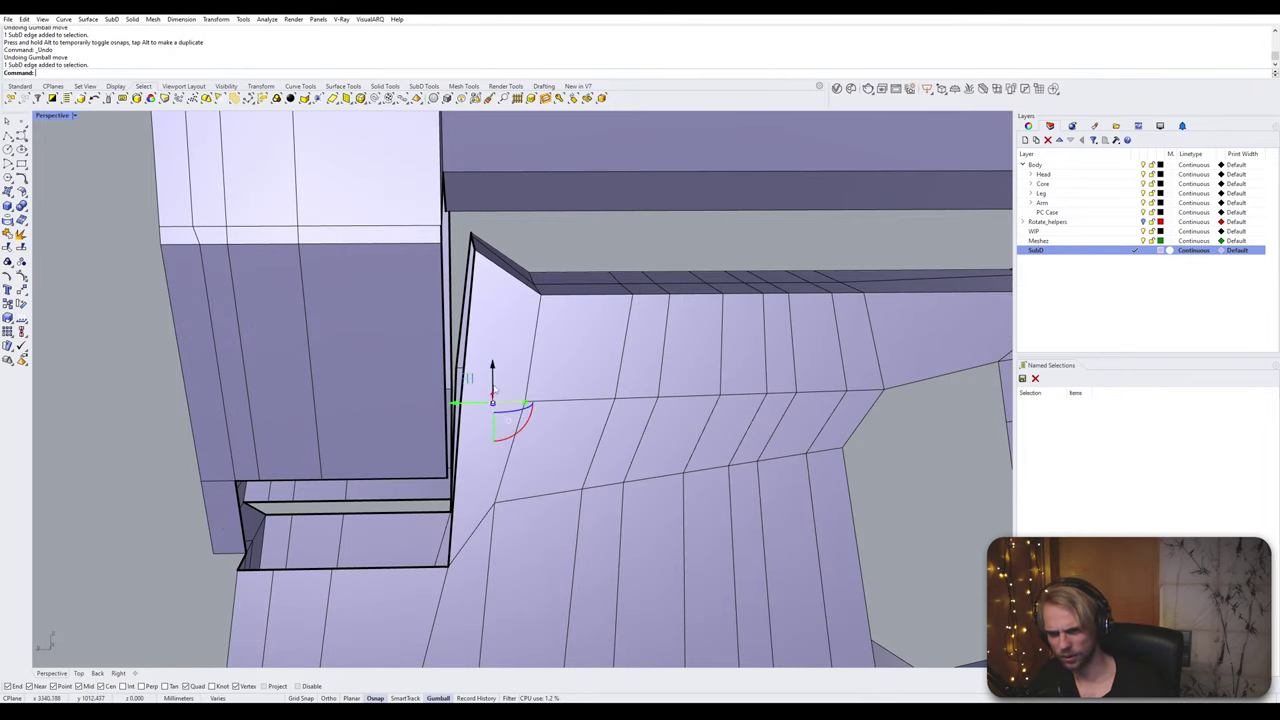
{"action": "left_click_drag", "start_coordinate": [492, 373], "coordinate": [452, 481]}
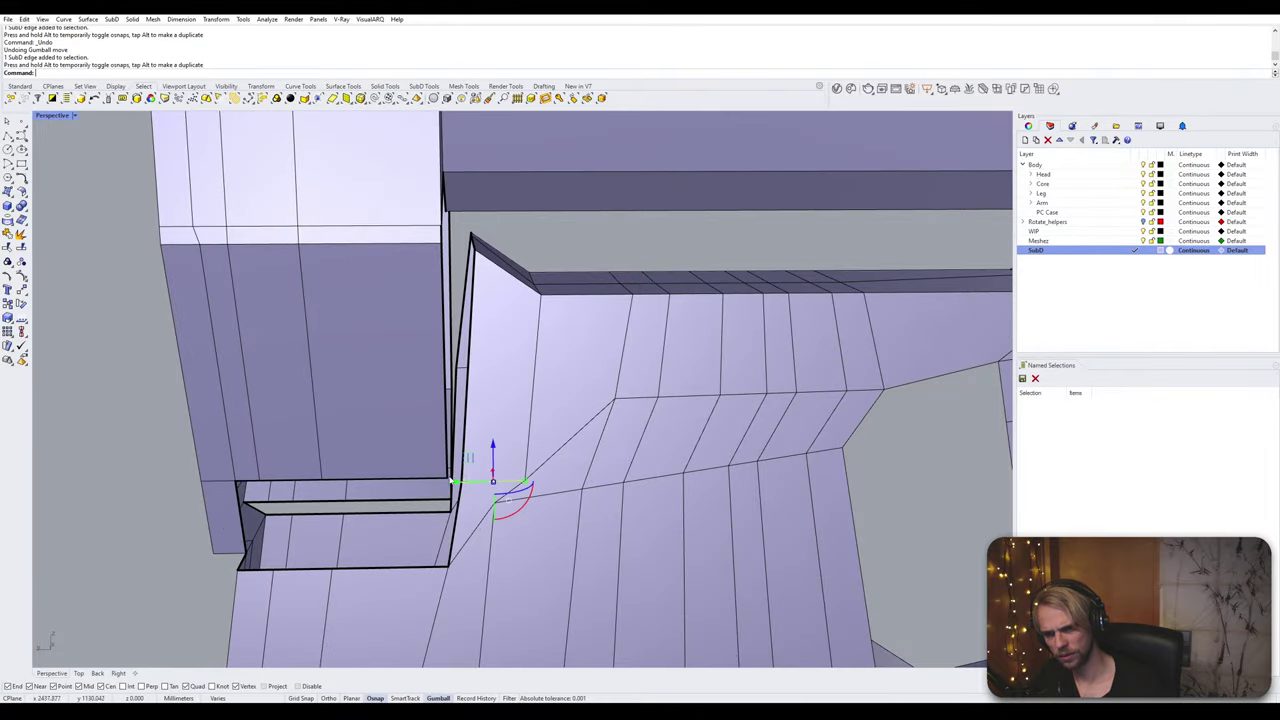
{"action": "right_click_drag", "start_coordinate": [452, 481], "coordinate": [497, 464]}
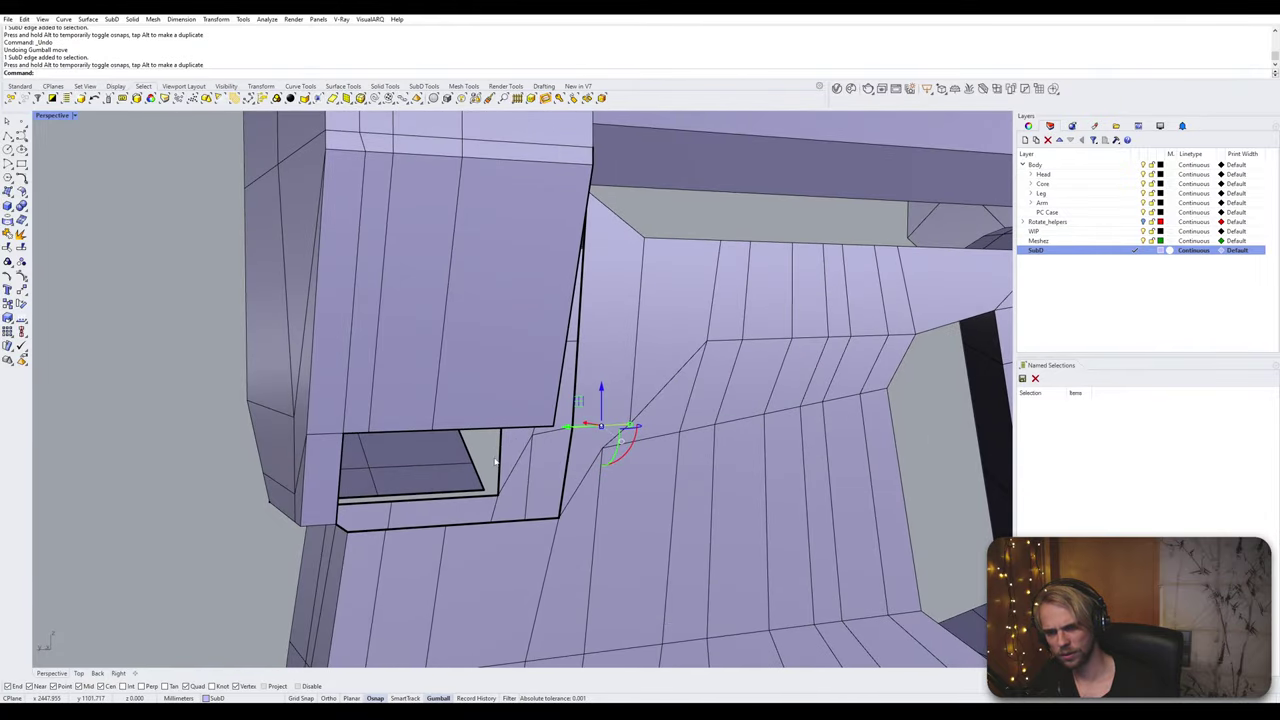
{"action": "scroll", "coordinate": [611, 449], "scroll_direction": "up", "scroll_amount": 5}
{"action": "key", "text": "Tab"}
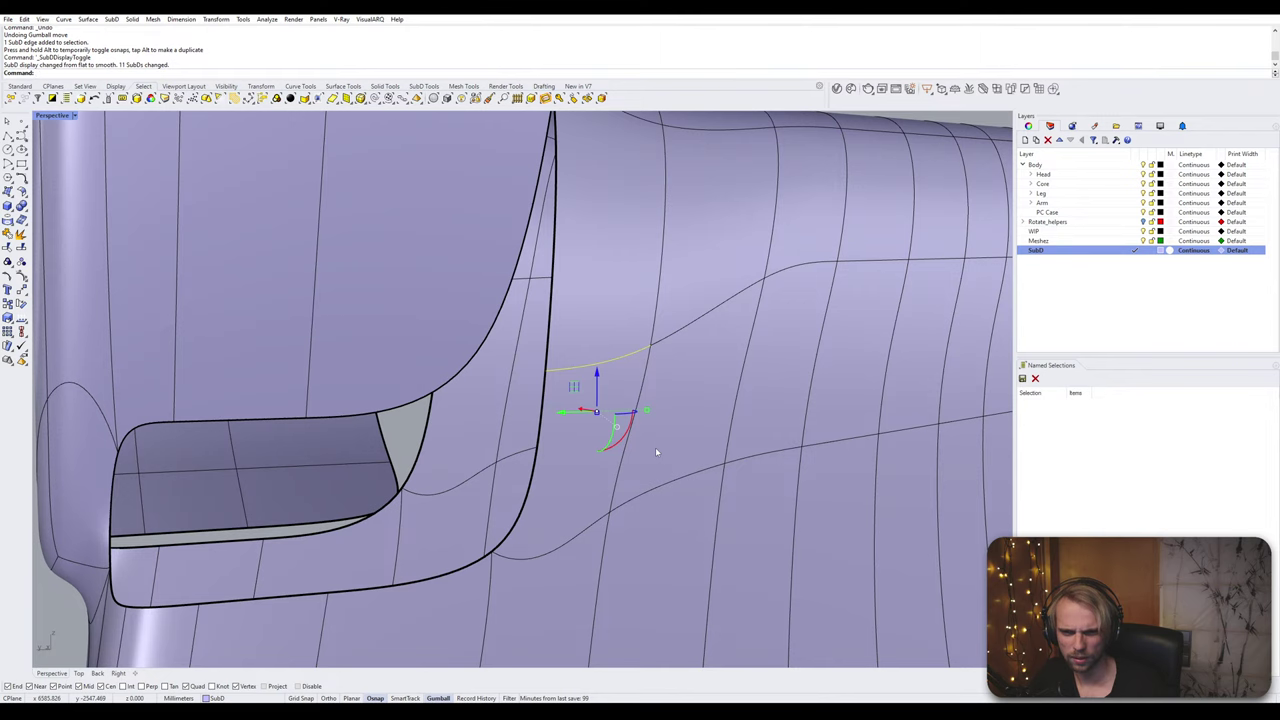
{"action": "key", "text": "Tab"}
Step: Lower a vertex on the reshaped area with the Gumball
{"action": "key", "text": "Escape"}
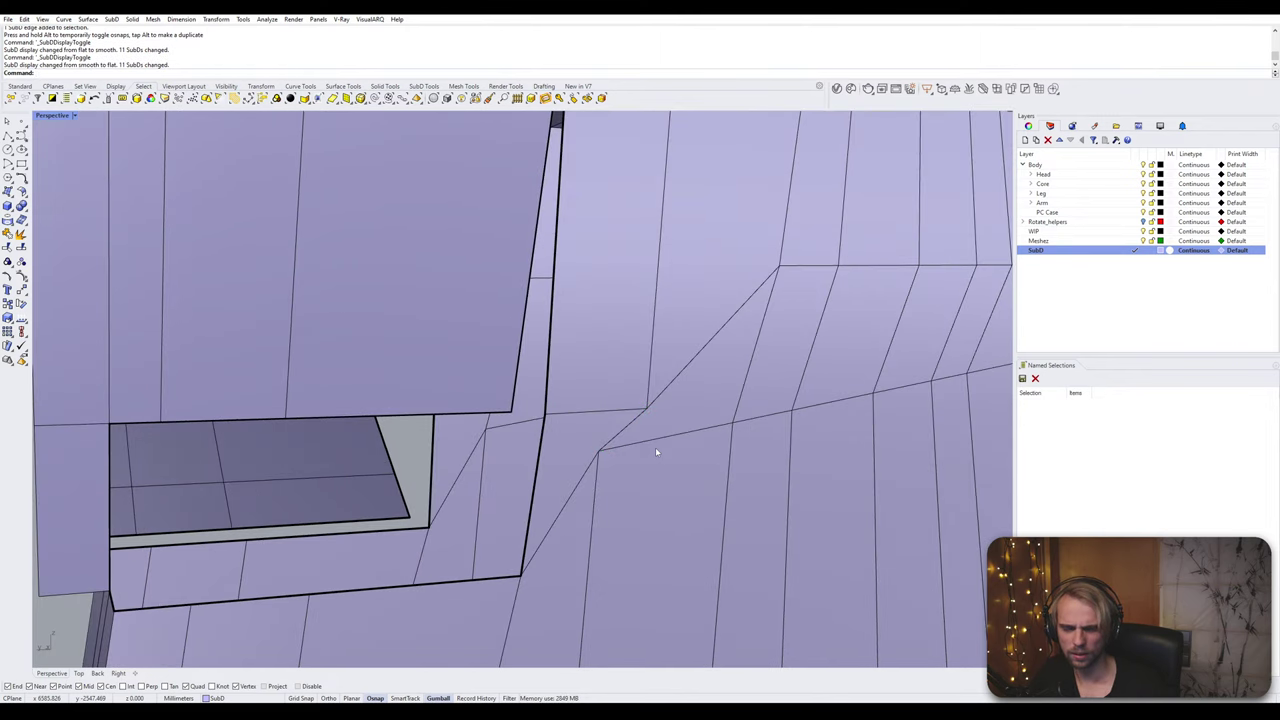
{"action": "scroll", "coordinate": [656, 452], "scroll_direction": "down", "scroll_amount": 2}
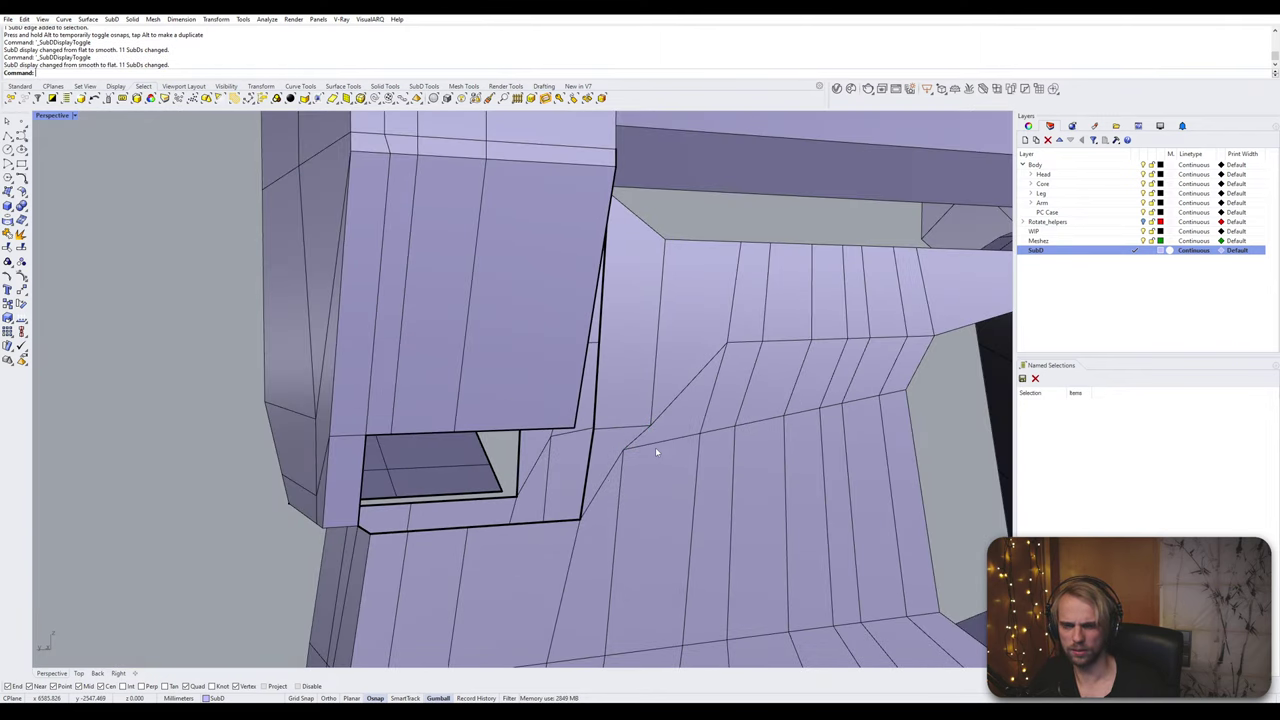
{"action": "right_click_drag", "start_coordinate": [656, 452], "coordinate": [624, 458]}
{"action": "right_click_drag", "start_coordinate": [691, 387], "coordinate": [657, 410]}
{"action": "scroll", "coordinate": [660, 400], "scroll_direction": "up", "scroll_amount": 3}
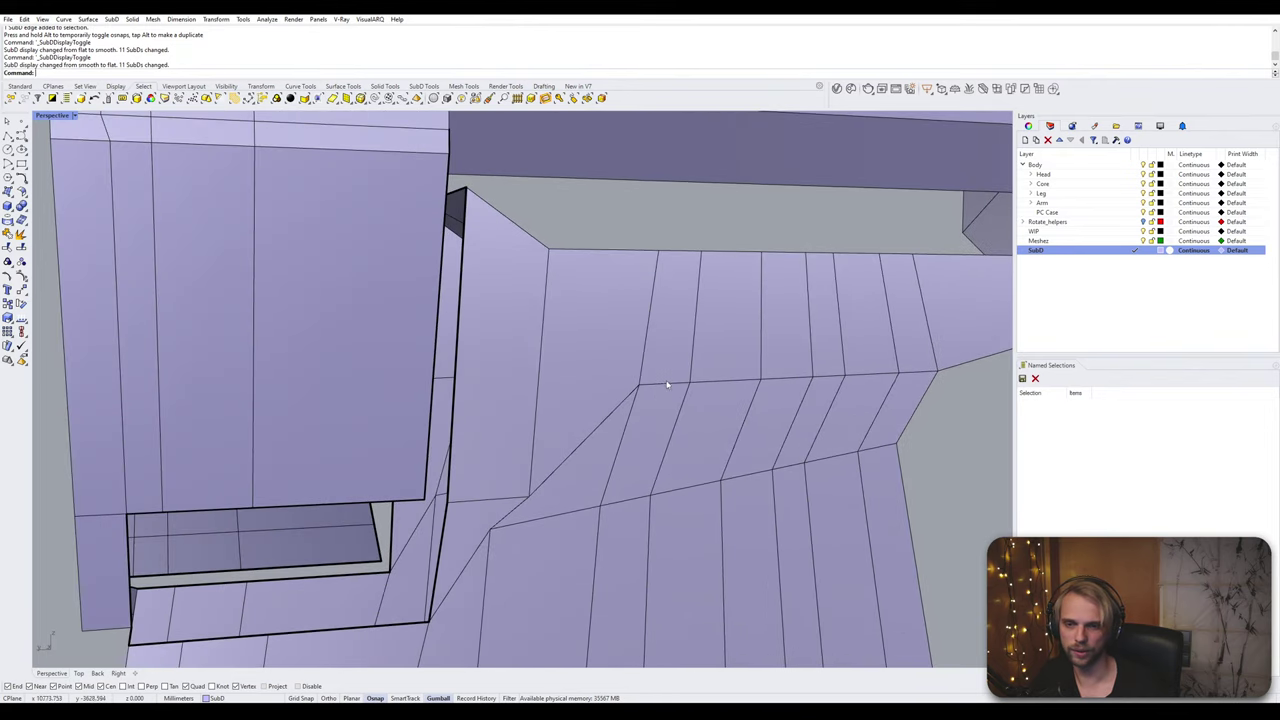
{"action": "left_click", "coordinate": [643, 386]}
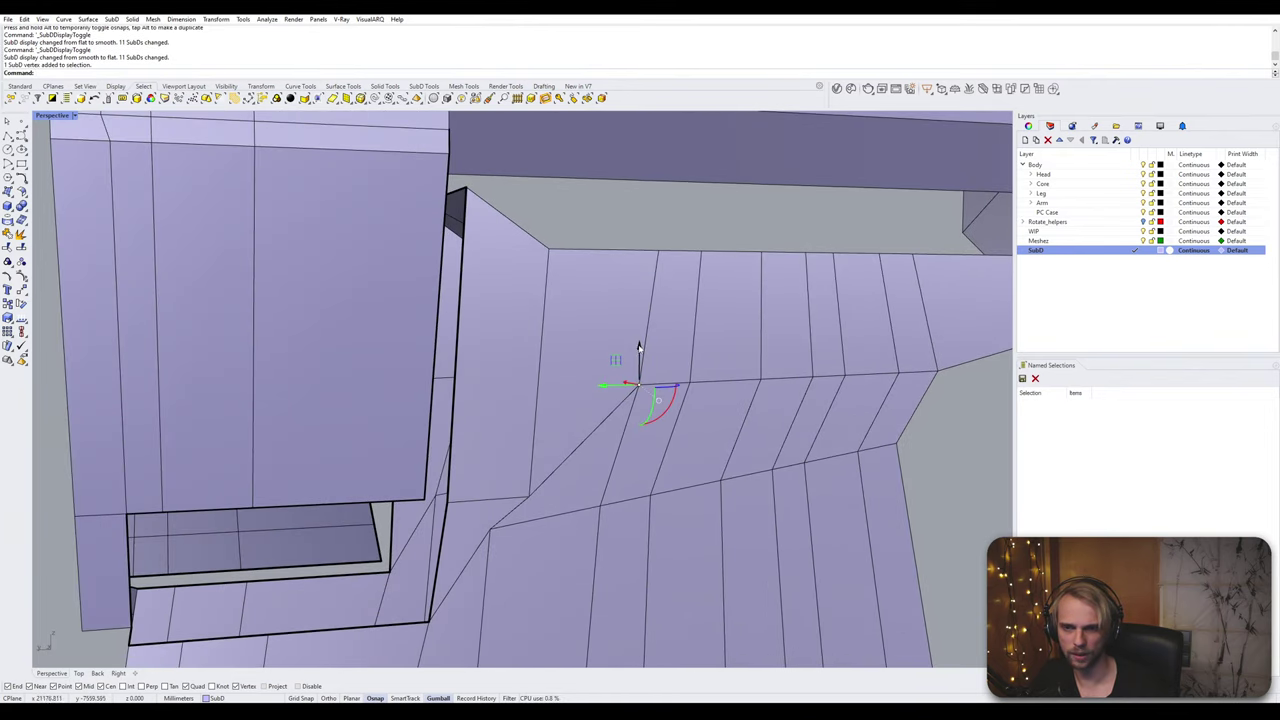
{"action": "left_click_drag", "start_coordinate": [640, 348], "coordinate": [639, 406]}
{"action": "key", "text": "Escape"}
{"action": "scroll", "coordinate": [645, 450], "scroll_direction": "down", "scroll_amount": 4}
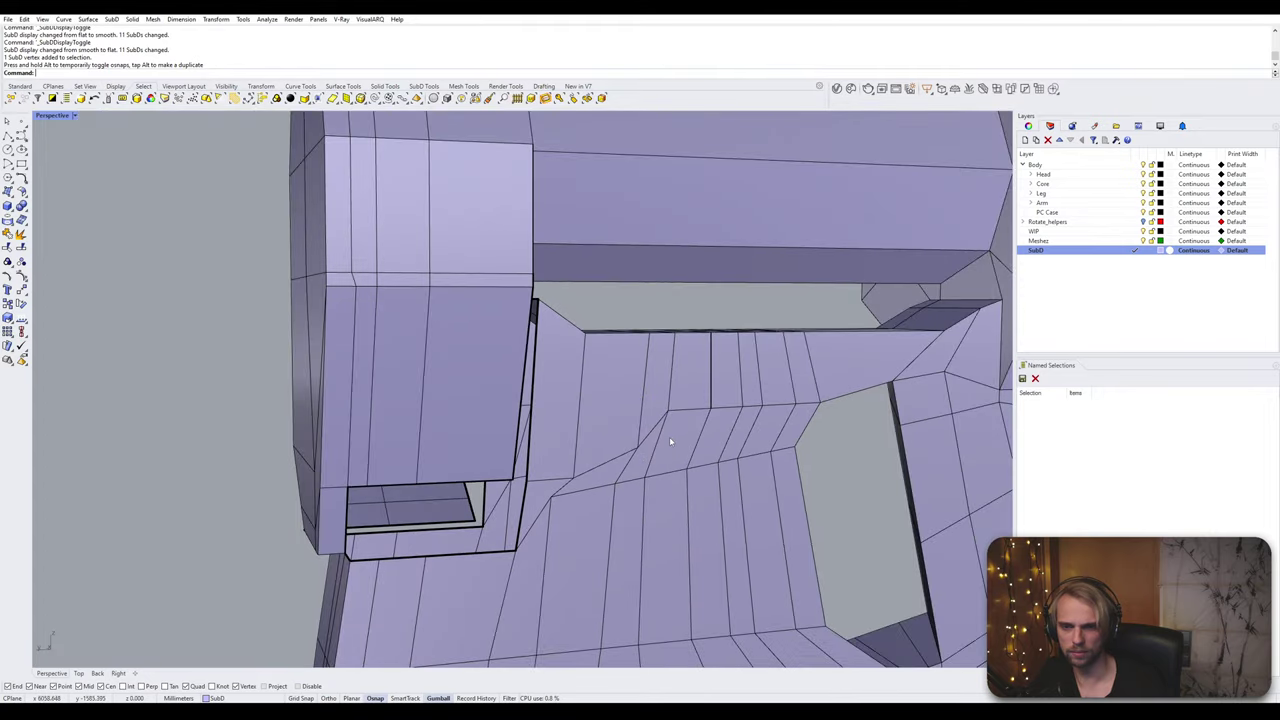
Step: Shift the vertices near the block up-left and down-left to new positions
{"action": "right_click_drag", "start_coordinate": [670, 441], "coordinate": [676, 409]}
{"action": "left_click", "coordinate": [664, 408]}
{"action": "left_click_drag", "start_coordinate": [664, 408], "coordinate": [652, 390]}
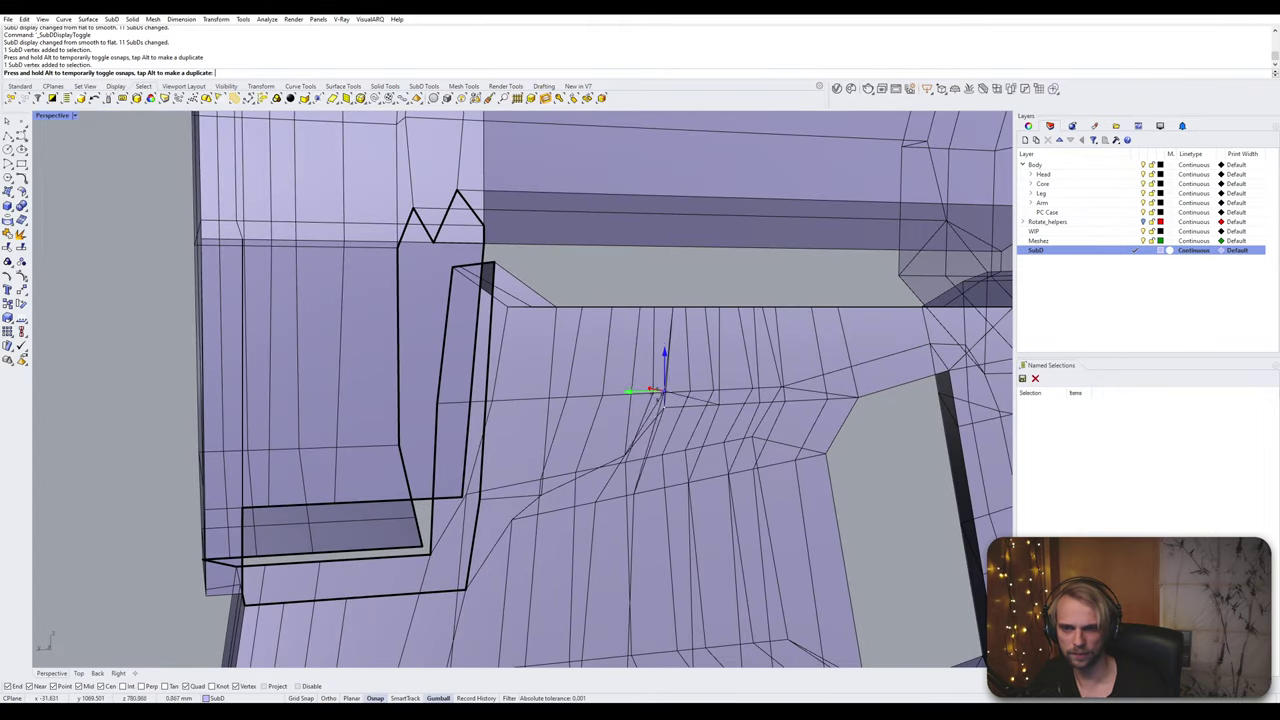
{"action": "left_click_drag", "start_coordinate": [658, 440], "coordinate": [658, 443]}
{"action": "scroll", "coordinate": [658, 443], "scroll_direction": "down", "scroll_amount": 4}
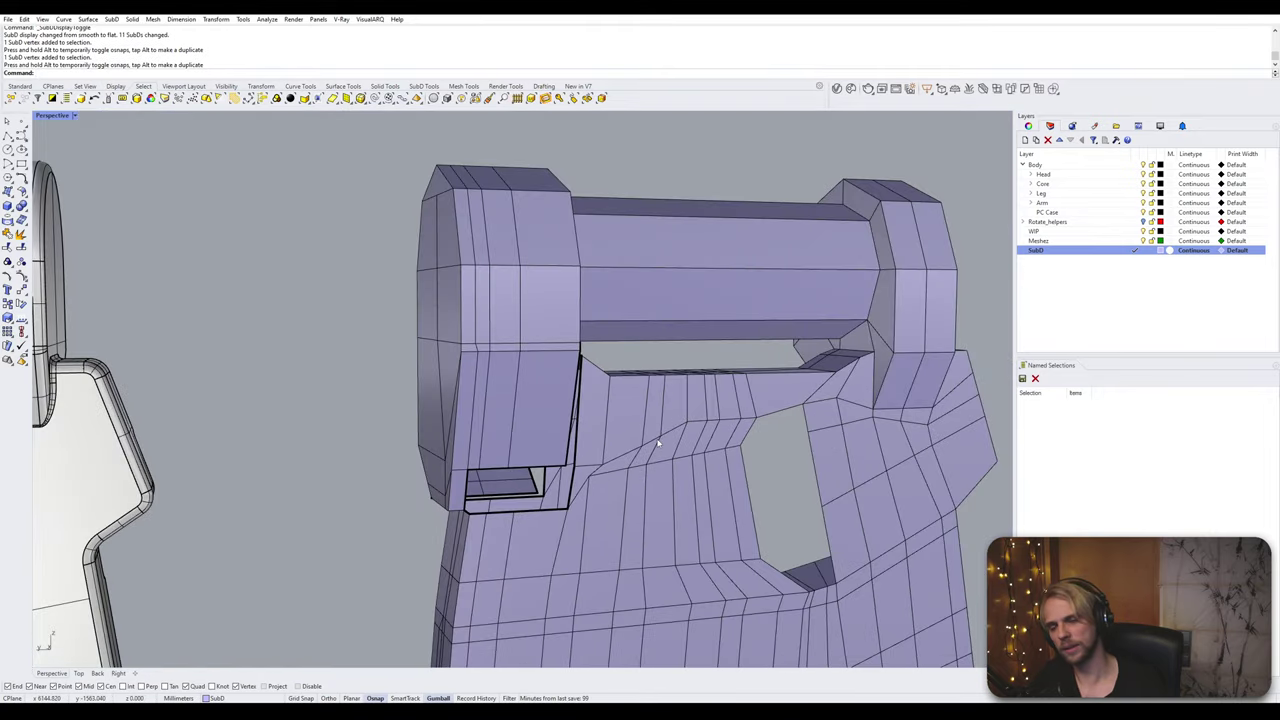
{"action": "scroll", "coordinate": [484, 413], "scroll_direction": "up", "scroll_amount": 5}
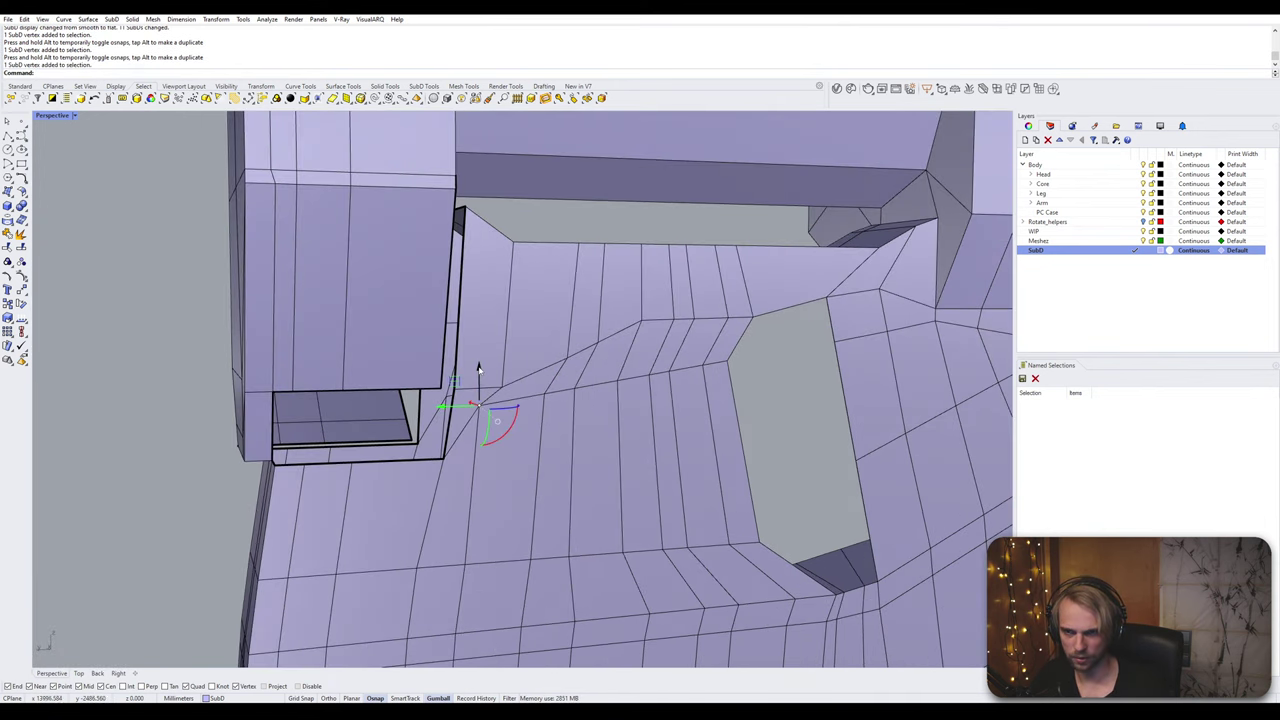
{"action": "left_click_drag", "start_coordinate": [478, 369], "coordinate": [478, 412]}
{"action": "left_click_drag", "start_coordinate": [470, 455], "coordinate": [471, 445]}
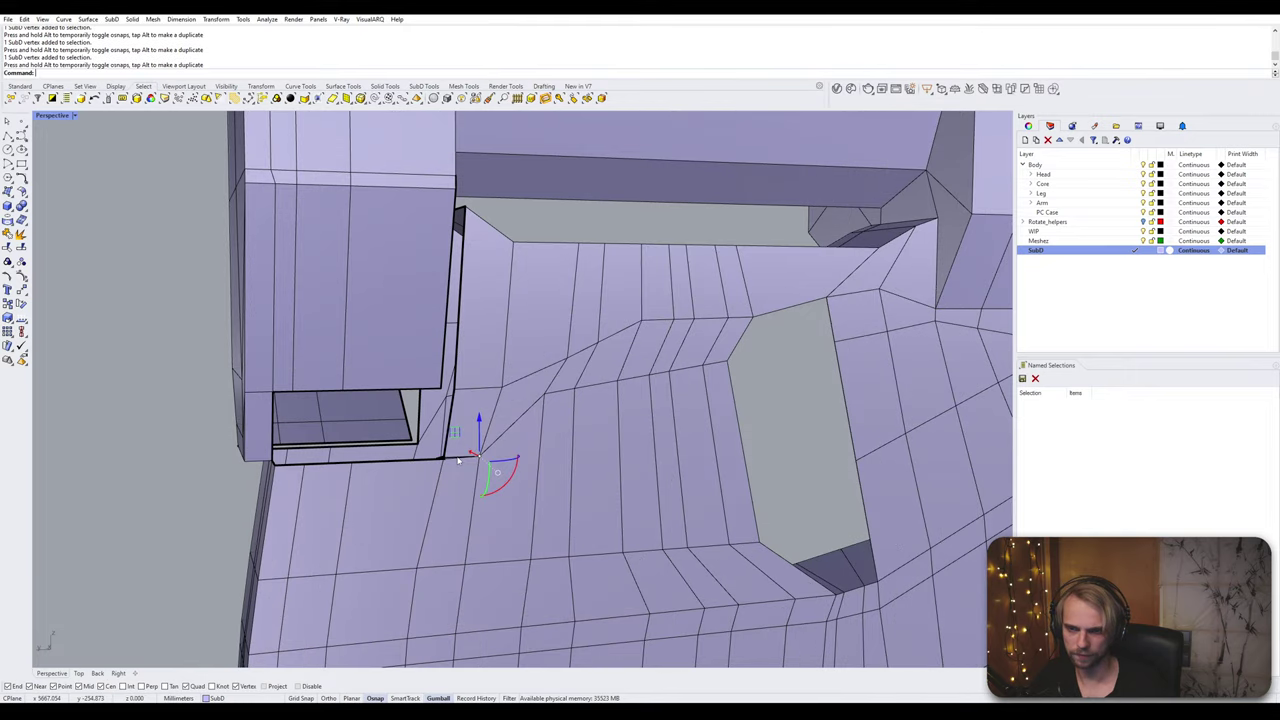
{"action": "scroll", "coordinate": [450, 443], "scroll_direction": "down", "scroll_amount": 5}
{"action": "scroll", "coordinate": [546, 453], "scroll_direction": "up", "scroll_amount": 6}
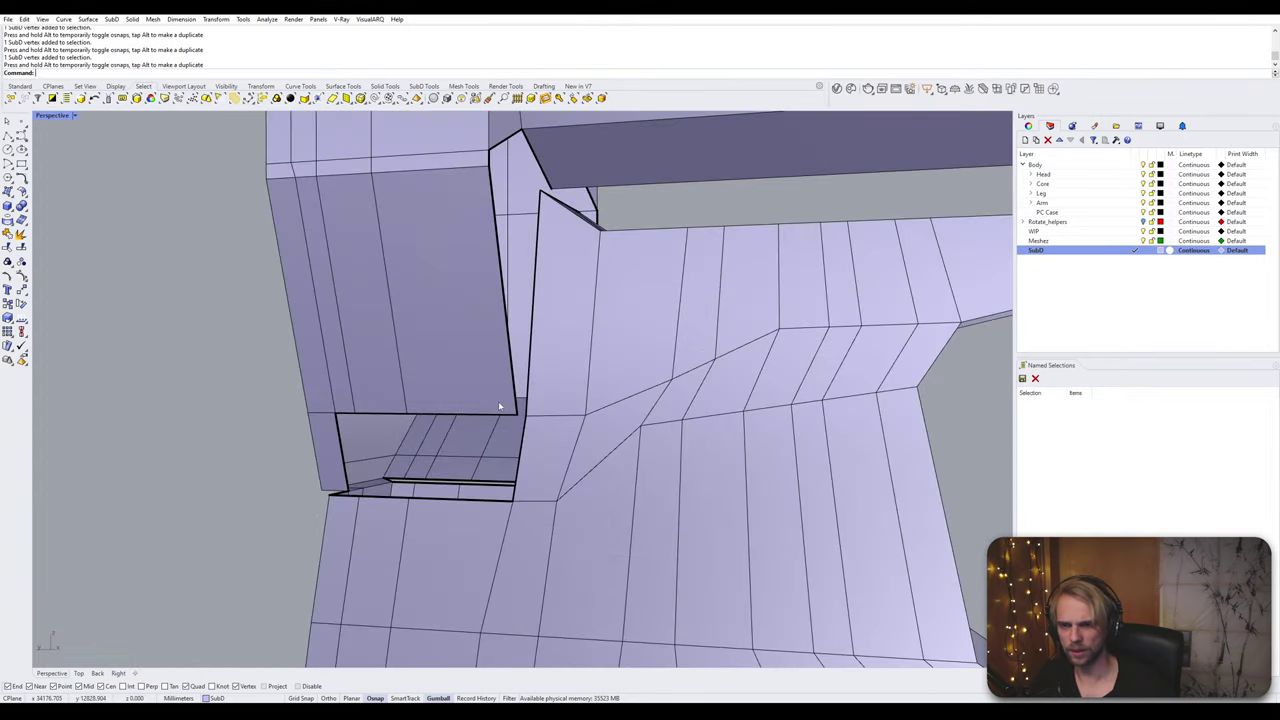
Step: Stitch the block-corner vertex and panel-corner vertex together at their average location
{"action": "left_click", "coordinate": [576, 404]}
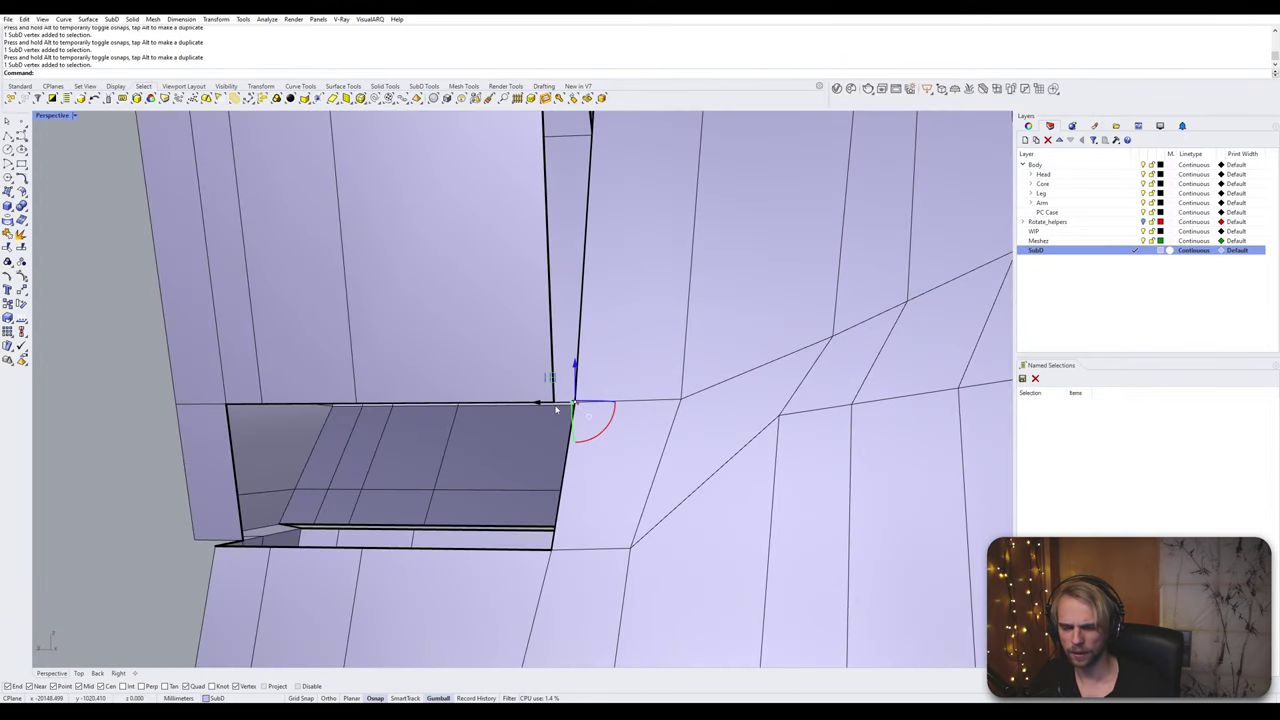
{"action": "right_click_drag", "start_coordinate": [556, 409], "coordinate": [540, 497]}
{"action": "scroll", "coordinate": [537, 499], "scroll_direction": "up", "scroll_amount": 6}
{"action": "left_click", "coordinate": [537, 502], "text": "ctrl+shift"}
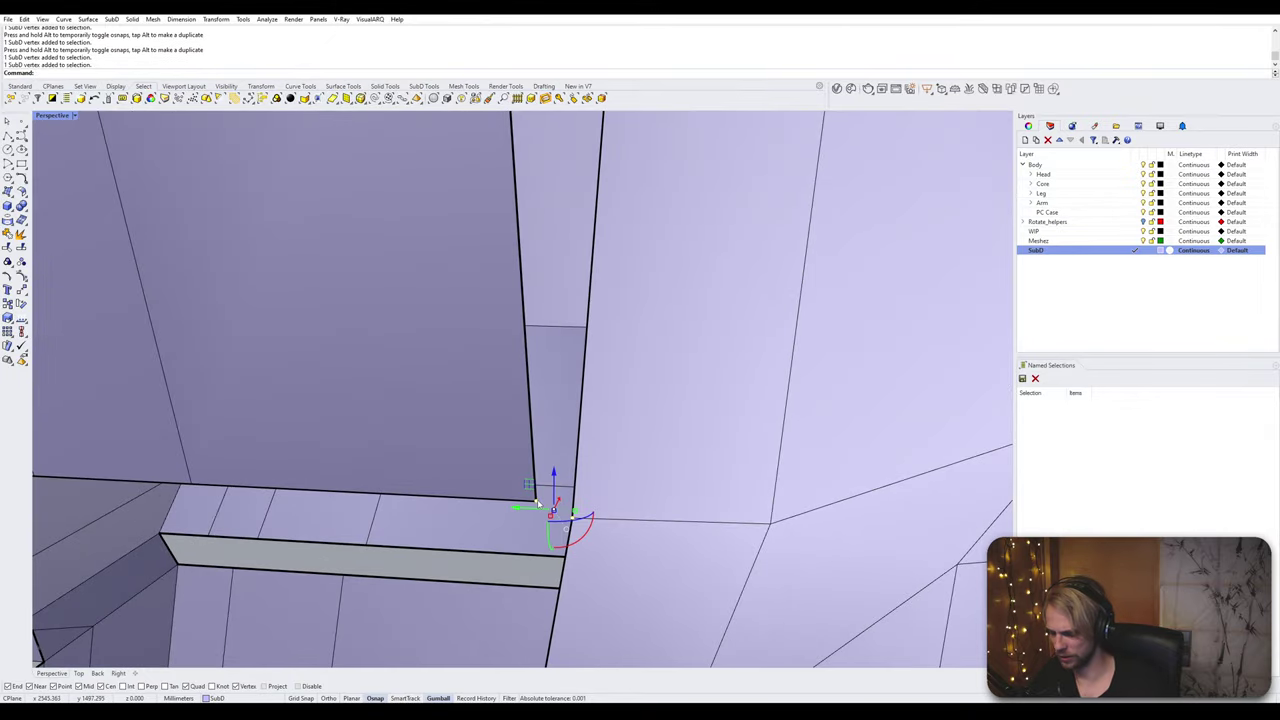
{"action": "type", "text": "Stitch"}
{"action": "key", "text": "Return"}
{"action": "key", "text": "Return"}
{"action": "scroll", "coordinate": [575, 502], "scroll_direction": "down", "scroll_amount": 6}
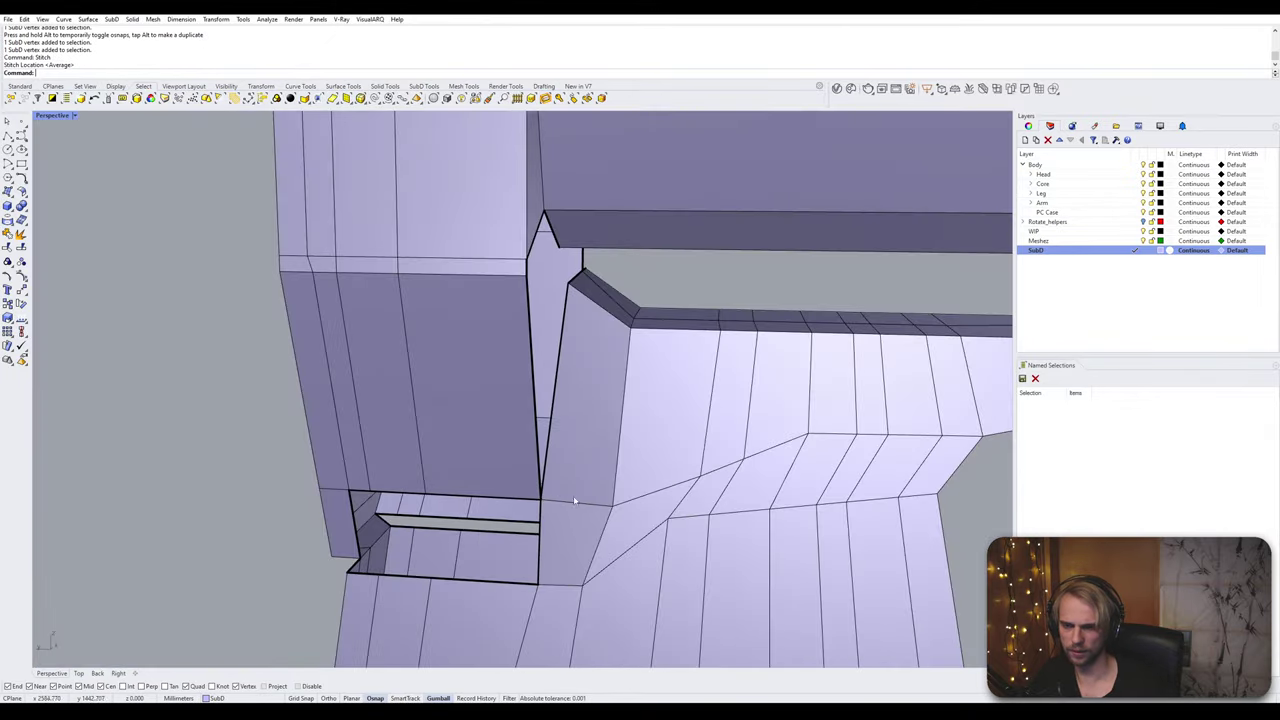
{"action": "right_click_drag", "start_coordinate": [577, 500], "coordinate": [664, 478]}
Step: Bridge the slot's top and bottom edges to close the finger-root slot
{"action": "scroll", "coordinate": [664, 478], "scroll_direction": "down", "scroll_amount": 6}
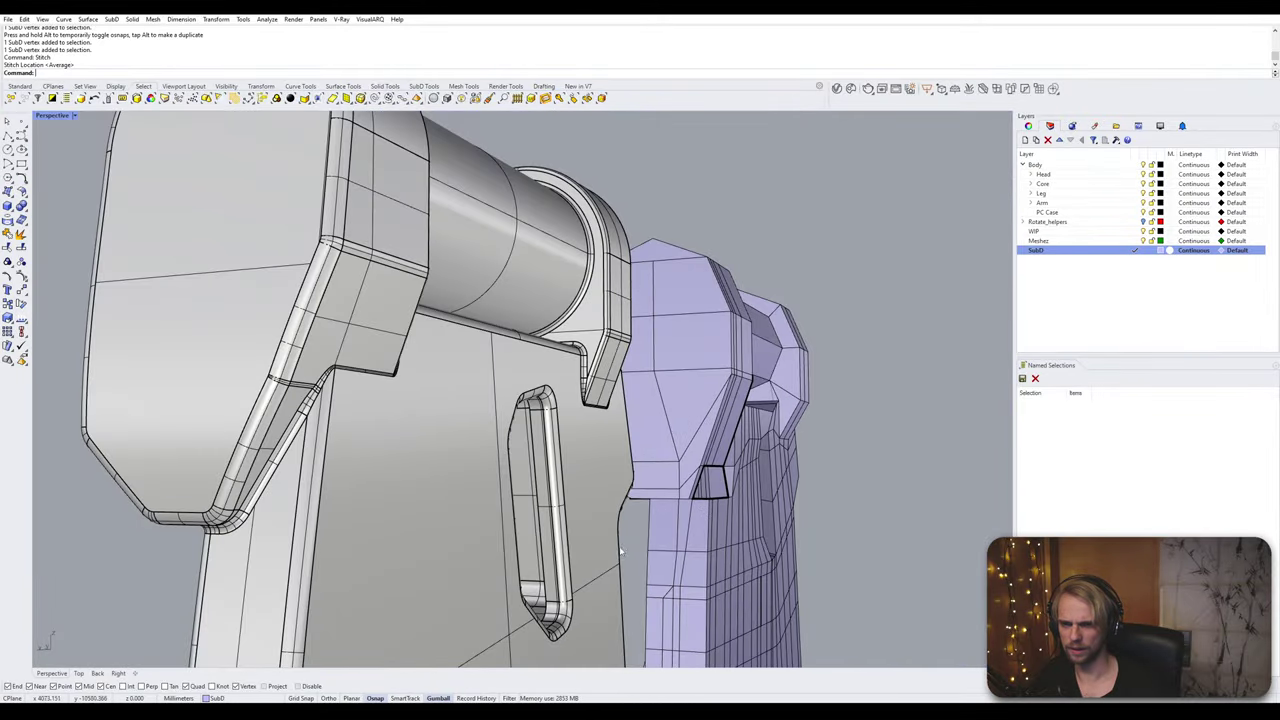
{"action": "right_click_drag", "start_coordinate": [620, 550], "coordinate": [606, 527]}
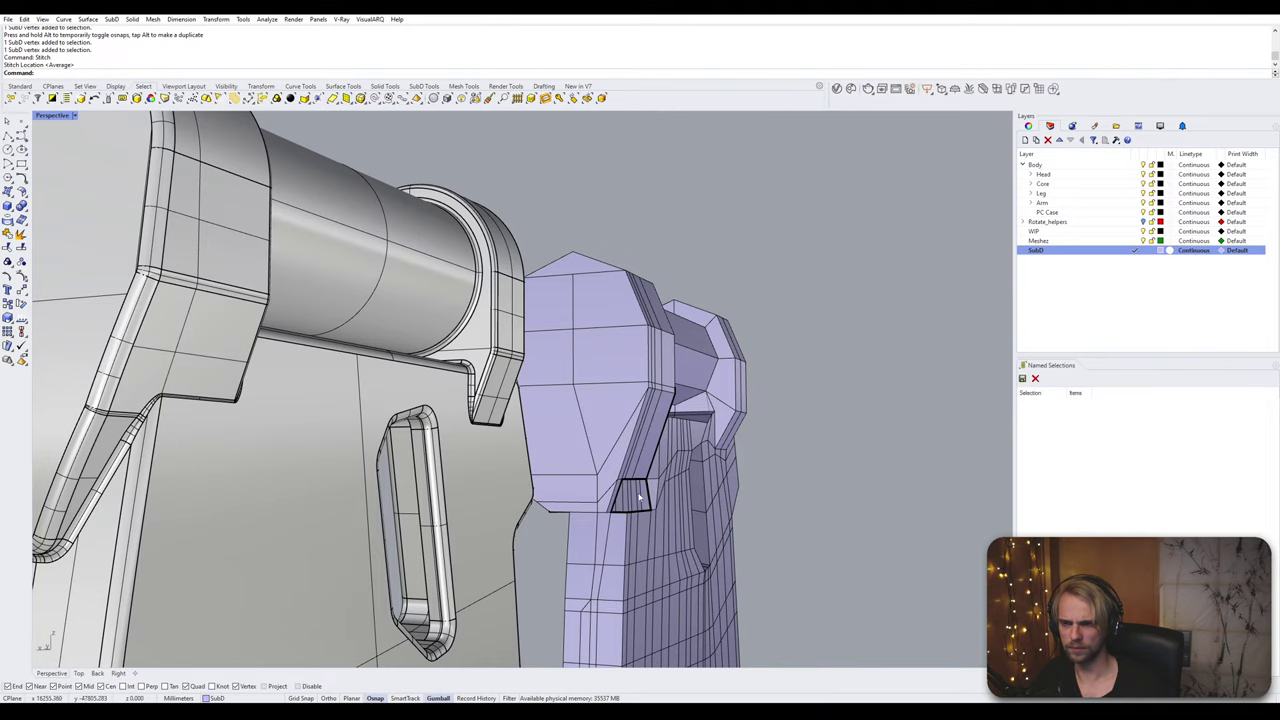
{"action": "scroll", "coordinate": [660, 535], "scroll_direction": "up", "scroll_amount": 8}
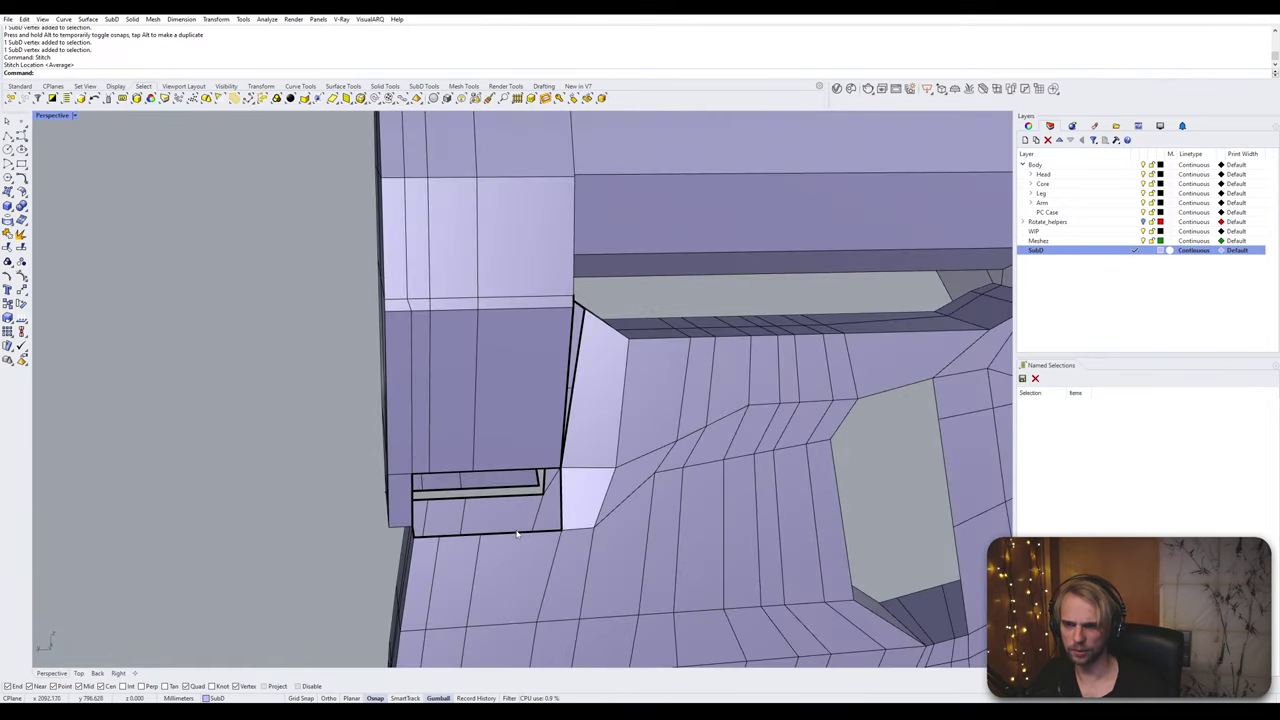
{"action": "left_click", "coordinate": [524, 477]}
{"action": "left_click", "coordinate": [524, 477], "text": "shift"}
{"action": "scroll", "coordinate": [510, 505], "scroll_direction": "down", "scroll_amount": 3}
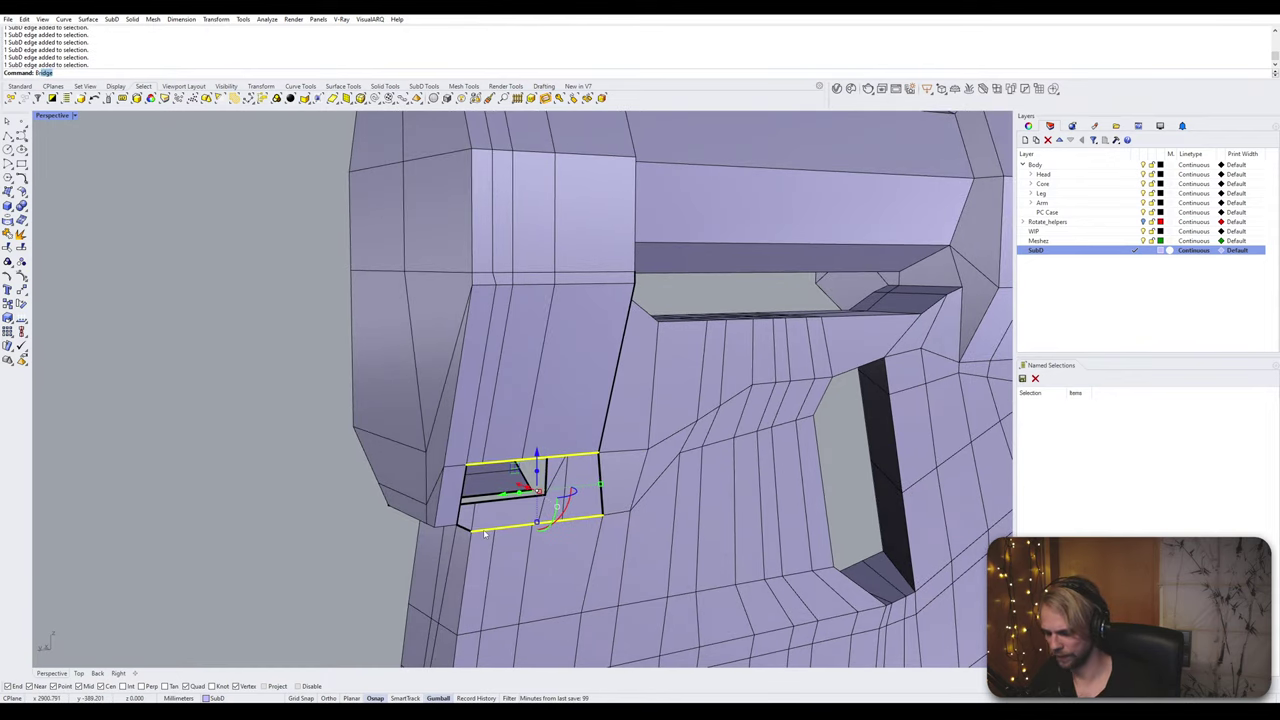
{"action": "key", "text": "Return"}
{"action": "key", "text": "Return"}
{"action": "right_click_drag", "start_coordinate": [484, 534], "coordinate": [512, 506]}
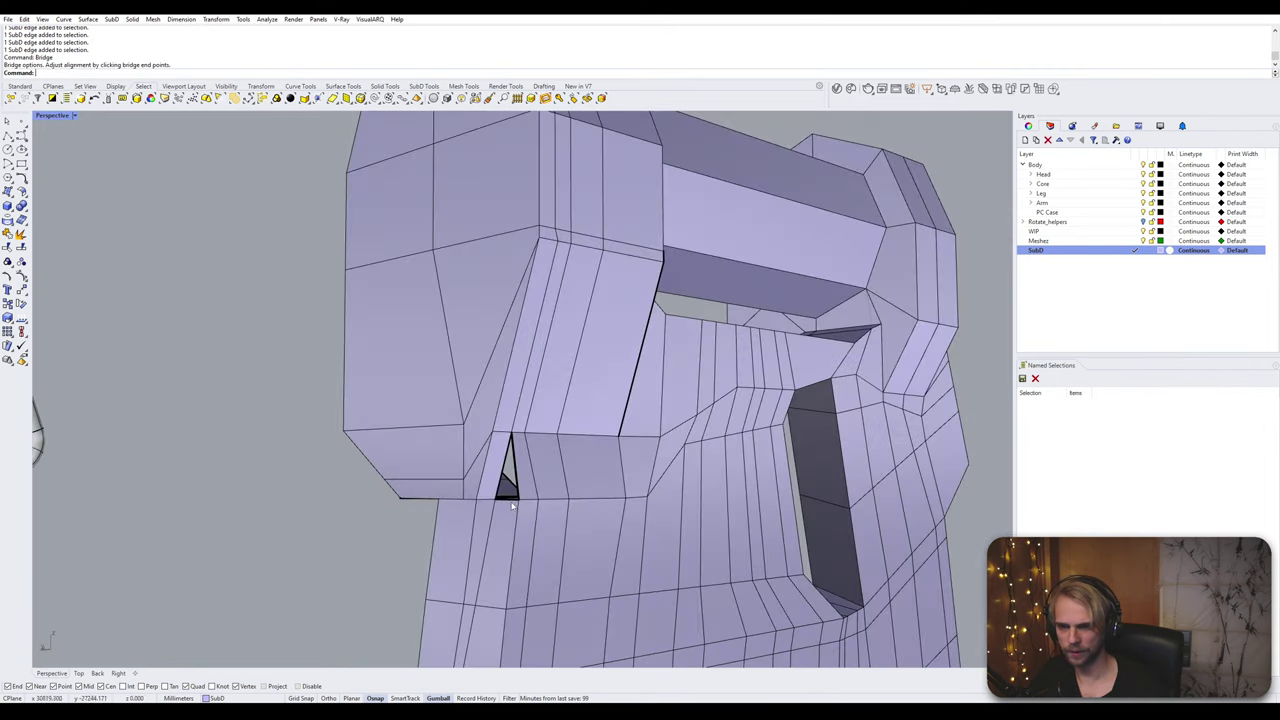
{"action": "scroll", "coordinate": [512, 506], "scroll_direction": "up", "scroll_amount": 3}
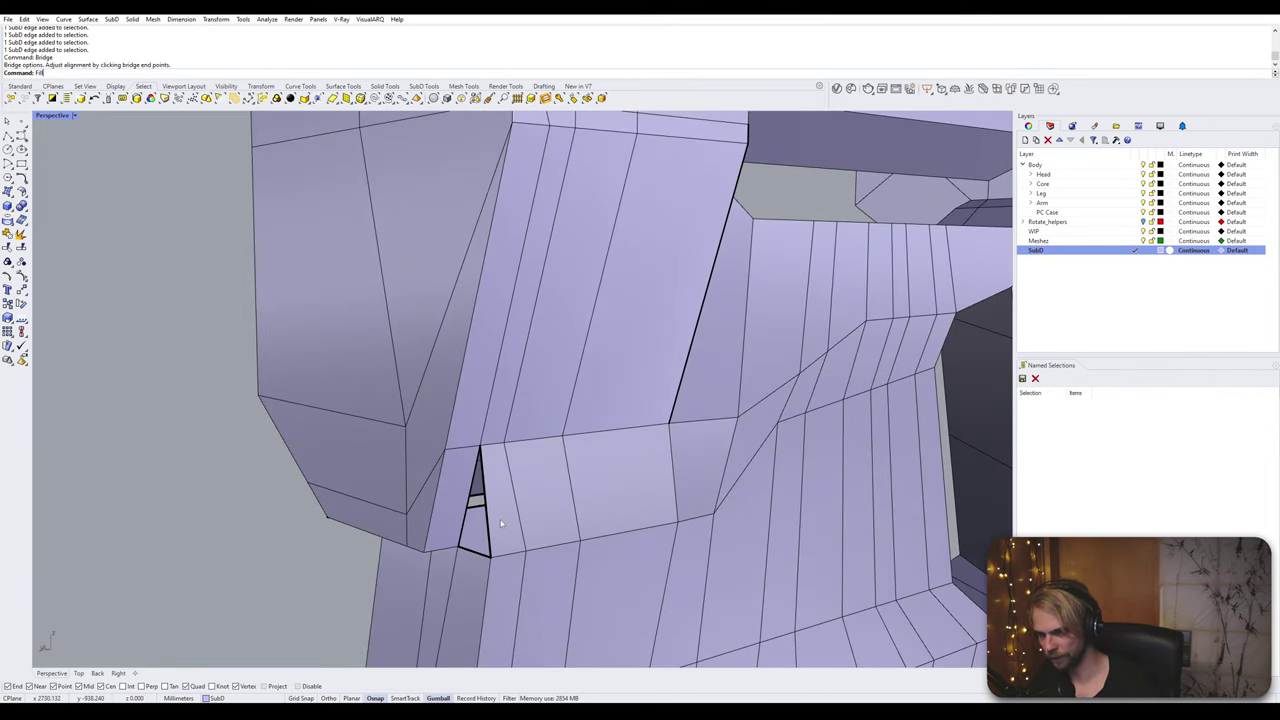
Step: Fill the leftover triangular hole and check the hand in smooth display
{"action": "key", "text": "Return"}
{"action": "left_click", "coordinate": [491, 520]}
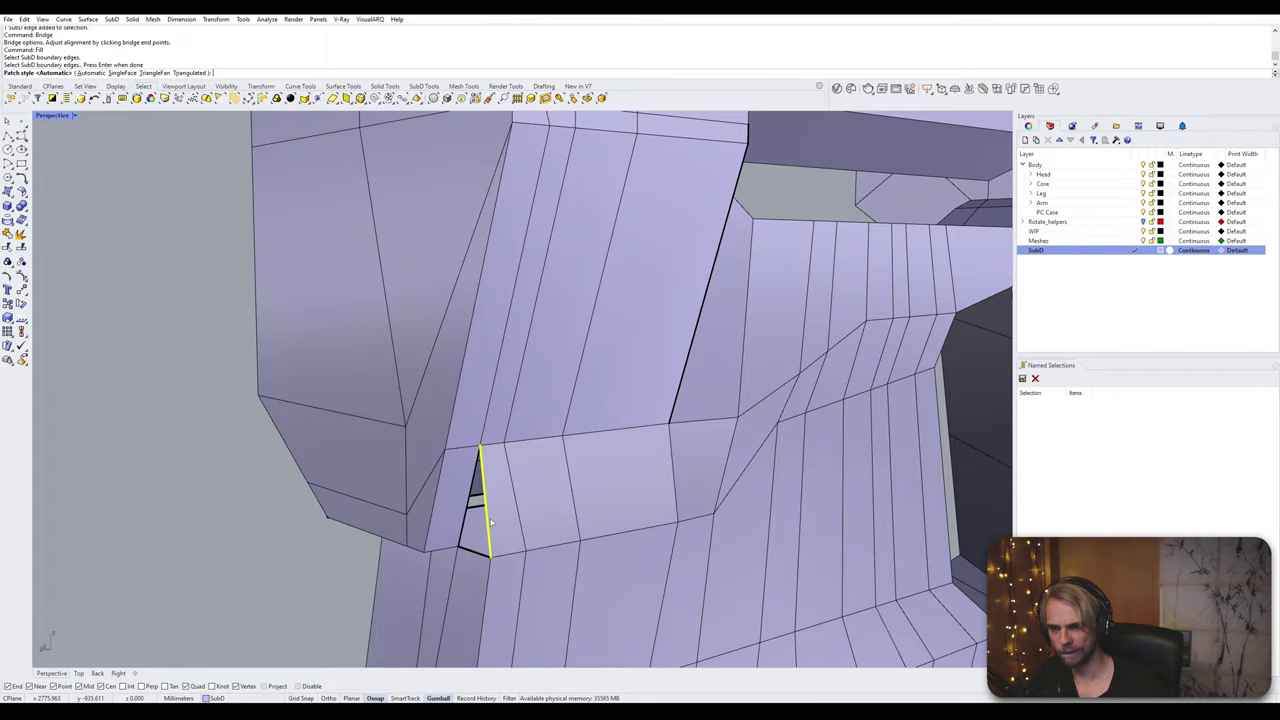
{"action": "key", "text": "Return"}
{"action": "scroll", "coordinate": [420, 535], "scroll_direction": "down", "scroll_amount": 3}
{"action": "key", "text": "Tab"}
{"action": "right_click_drag", "start_coordinate": [369, 544], "coordinate": [418, 511]}
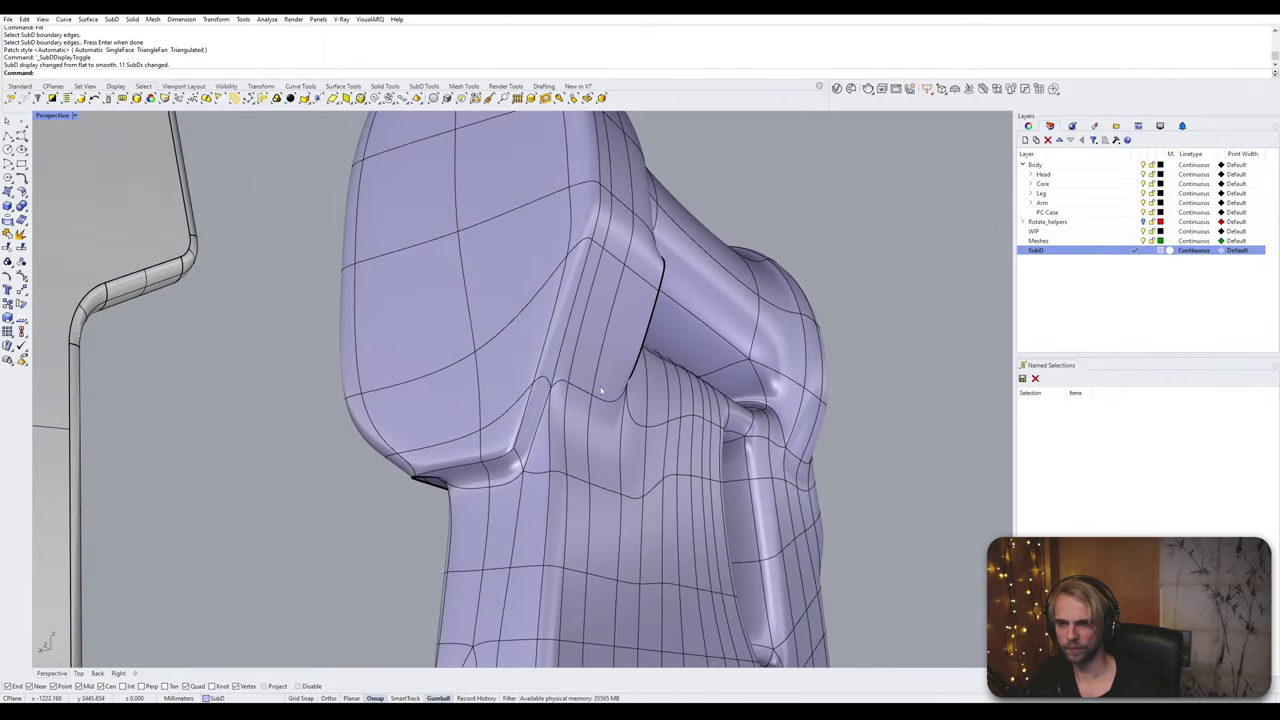
{"action": "right_click_drag", "start_coordinate": [601, 391], "coordinate": [450, 347]}
{"action": "key", "text": "Tab"}
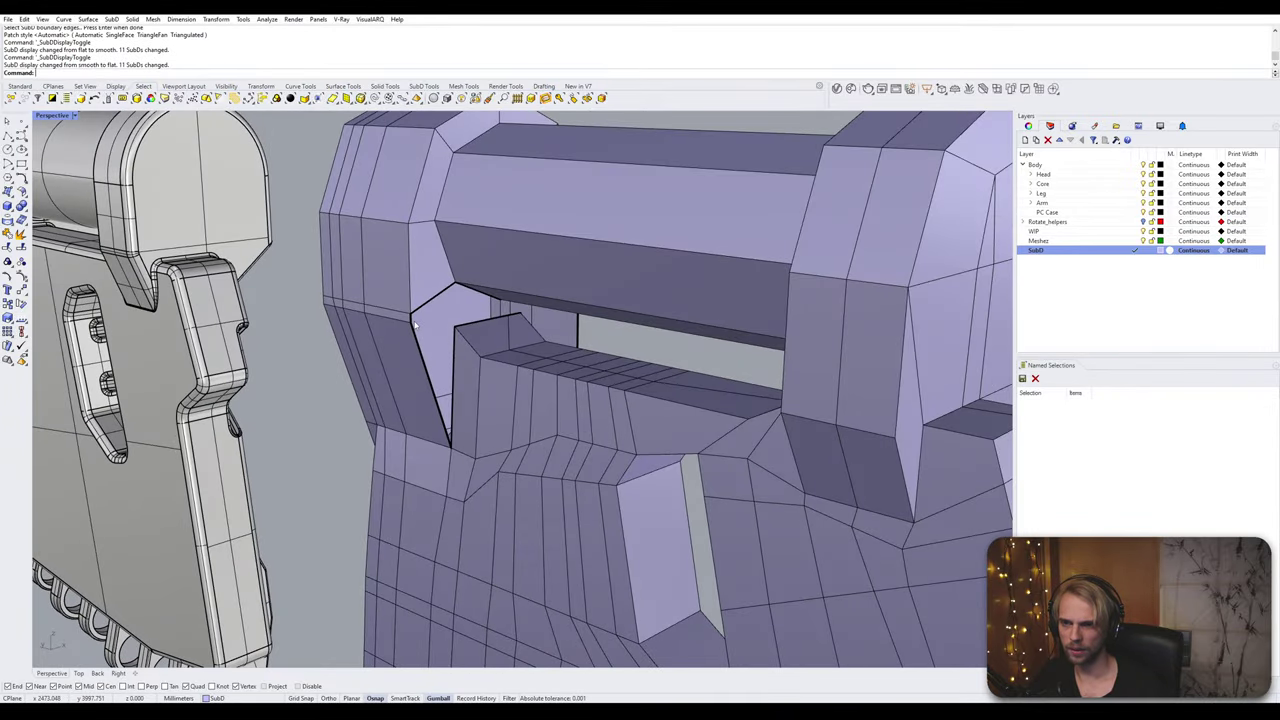
Step: Bridge the two edges of the angled gap beside the upper block
{"action": "scroll", "coordinate": [414, 324], "scroll_direction": "up", "scroll_amount": 2}
{"action": "scroll", "coordinate": [407, 321], "scroll_direction": "up", "scroll_amount": 2}
{"action": "left_click", "coordinate": [414, 316], "text": "ctrl+shift"}
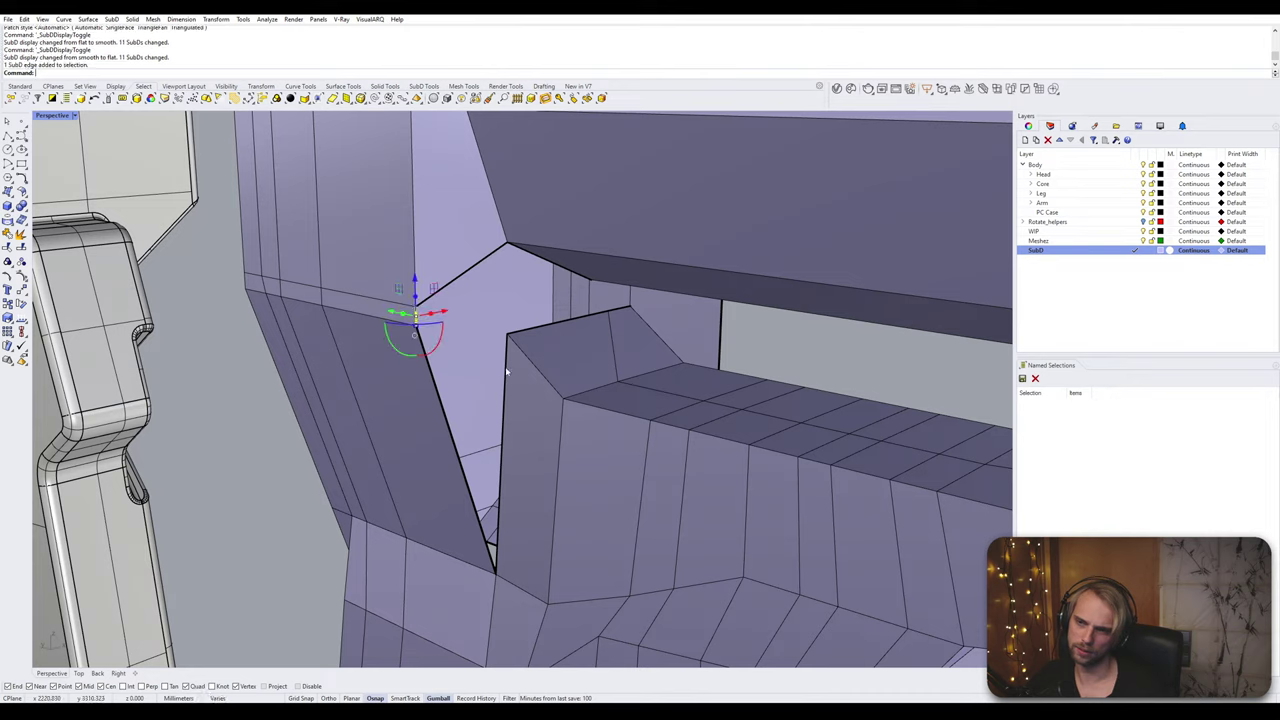
{"action": "left_click", "coordinate": [505, 366], "text": "ctrl+shift"}
{"action": "key", "text": "Return"}
{"action": "type", "text": "BR"}
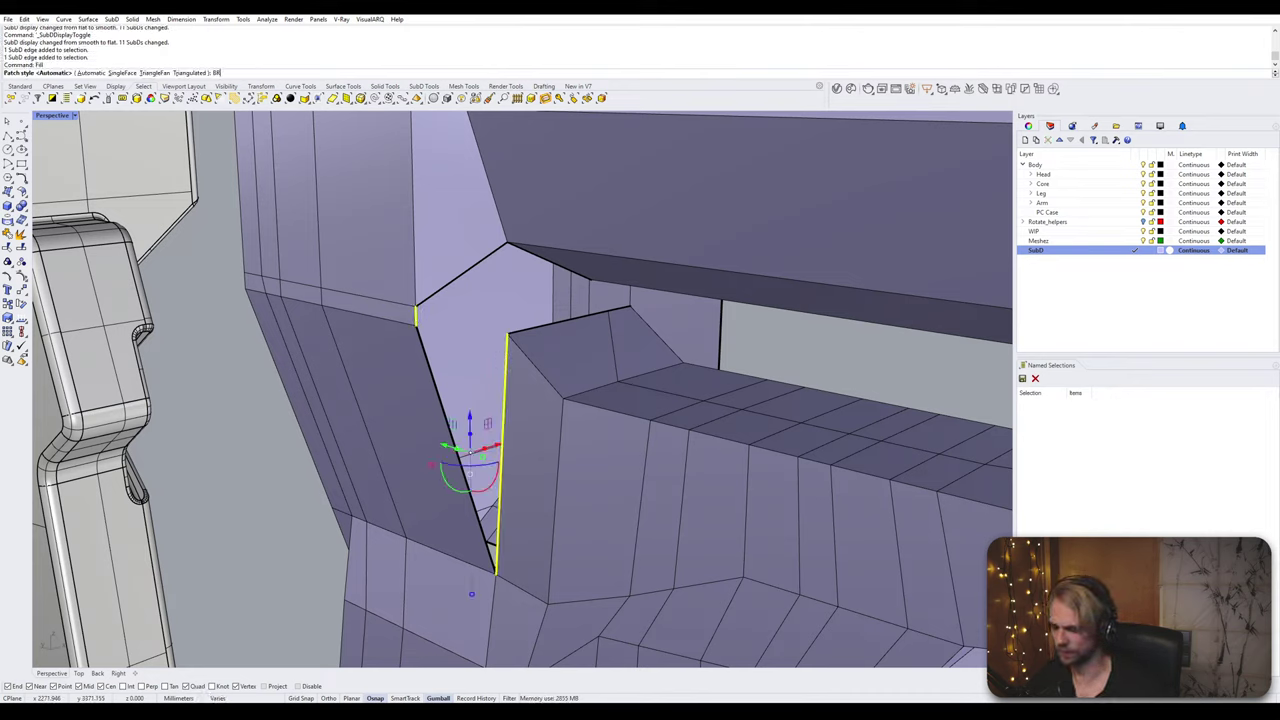
{"action": "type", "text": "ID"}
{"action": "key", "text": "Return"}
{"action": "key", "text": "Escape"}
{"action": "type", "text": "Br"}
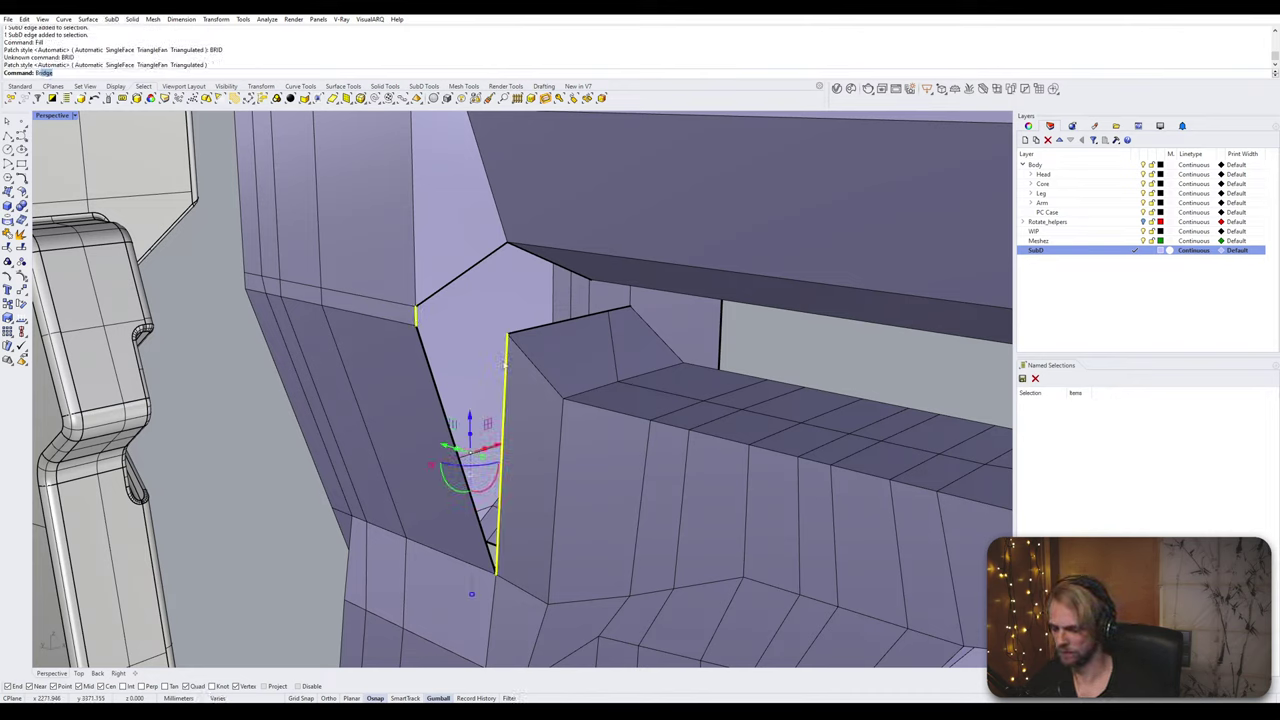
{"action": "type", "text": "idge"}
{"action": "key", "text": "Return"}
{"action": "key", "text": "Return"}
{"action": "scroll", "coordinate": [504, 365], "scroll_direction": "down", "scroll_amount": 3}
{"action": "key", "text": "Tab"}
{"action": "right_click_drag", "start_coordinate": [501, 364], "coordinate": [578, 368]}
{"action": "scroll", "coordinate": [517, 338], "scroll_direction": "down", "scroll_amount": 5}
{"action": "scroll", "coordinate": [460, 368], "scroll_direction": "down", "scroll_amount": 2}
{"action": "scroll", "coordinate": [496, 366], "scroll_direction": "up", "scroll_amount": 3}
{"action": "scroll", "coordinate": [495, 367], "scroll_direction": "up", "scroll_amount": 3}
{"action": "key", "text": "Tab"}
{"action": "scroll", "coordinate": [570, 357], "scroll_direction": "up", "scroll_amount": 2}
{"action": "key", "text": "Tab"}
{"action": "key", "text": "Tab"}
{"action": "scroll", "coordinate": [517, 365], "scroll_direction": "up", "scroll_amount": 3}
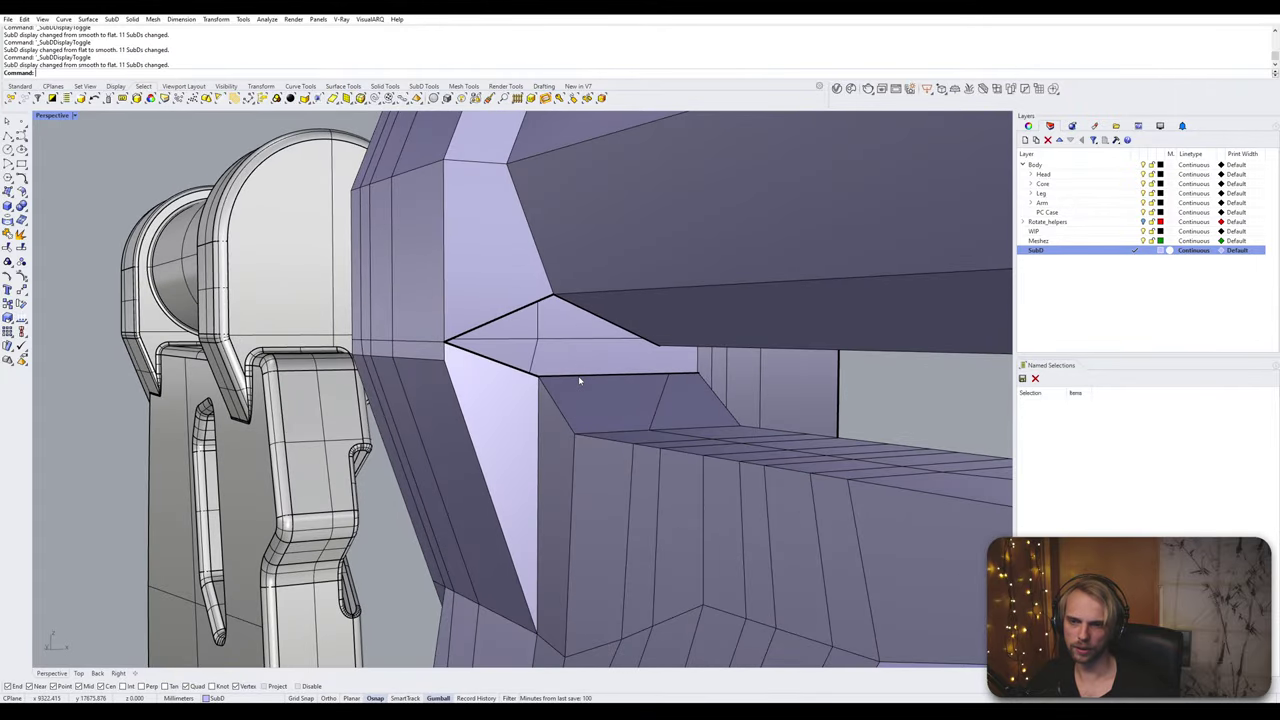
Step: Bridge the remaining gap's lower edge to its upper edge, forming a triangular face
{"action": "left_click", "coordinate": [578, 377]}
{"action": "scroll", "coordinate": [585, 360], "scroll_direction": "up", "scroll_amount": 5}
{"action": "scroll", "coordinate": [591, 350], "scroll_direction": "down", "scroll_amount": 3}
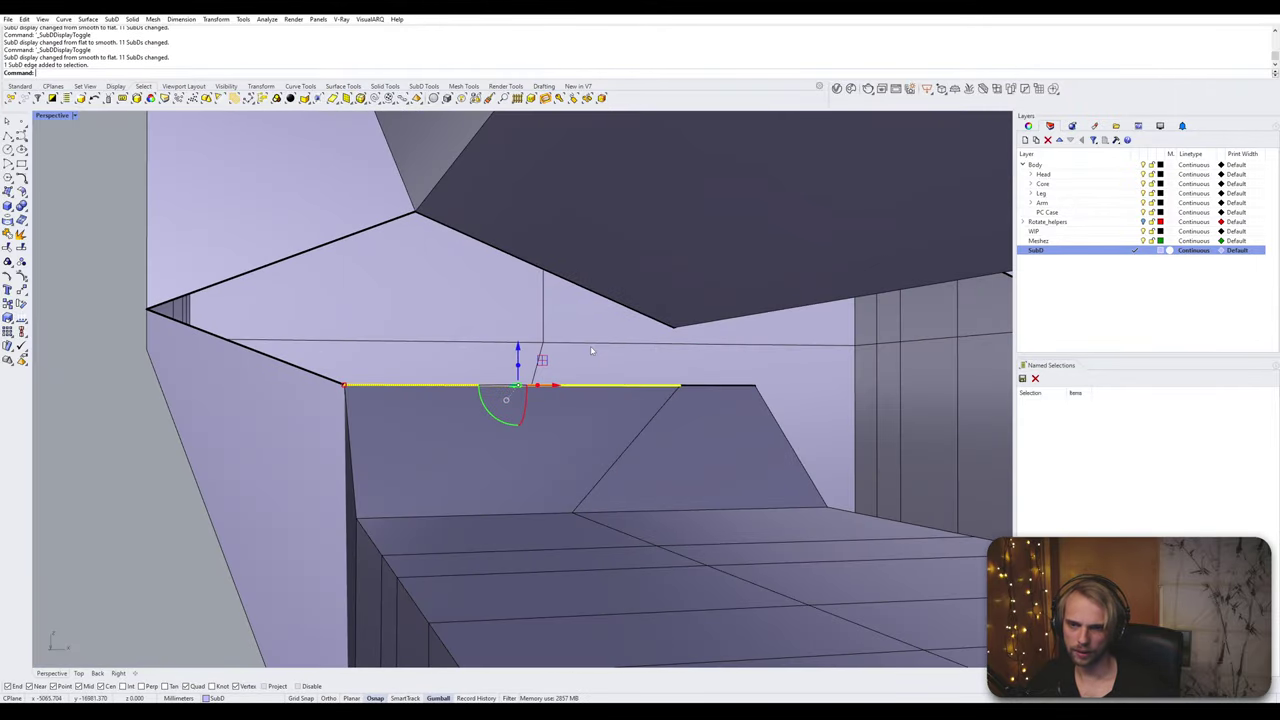
{"action": "scroll", "coordinate": [591, 350], "scroll_direction": "up", "scroll_amount": 4}
{"action": "right_click_drag", "start_coordinate": [591, 350], "coordinate": [546, 336]}
{"action": "left_click", "coordinate": [451, 271], "text": "ctrl+shift"}
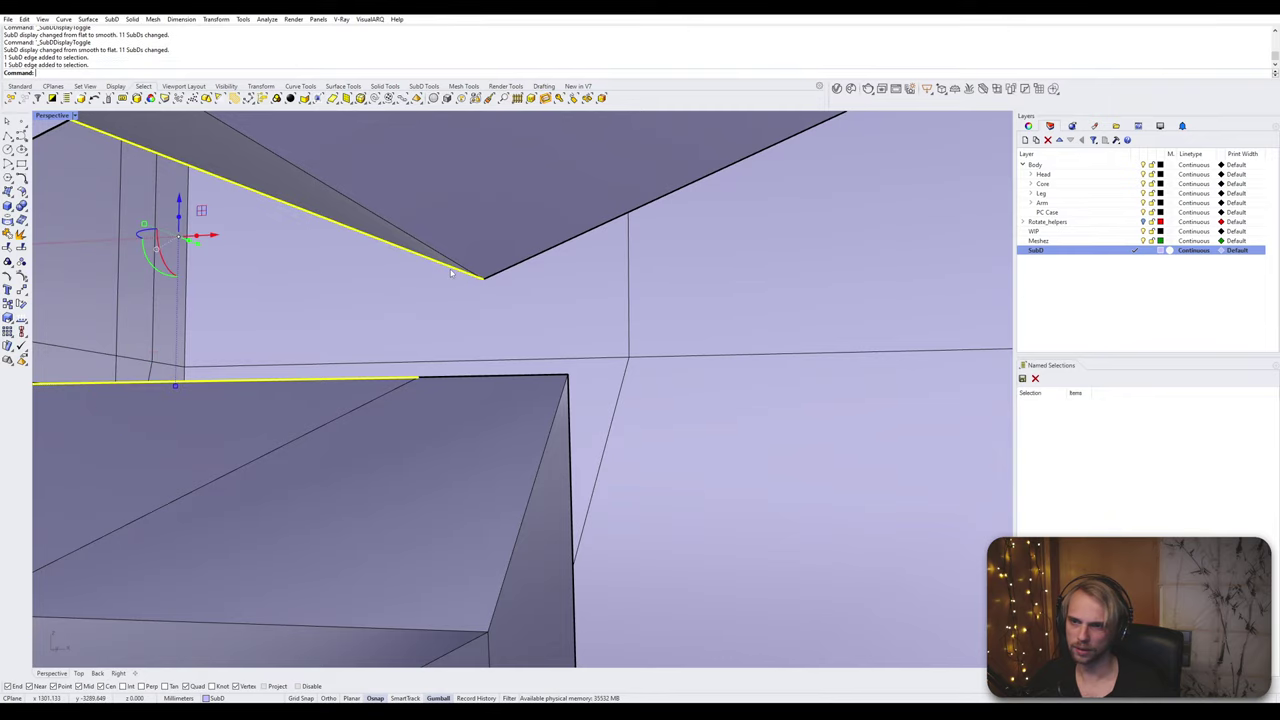
{"action": "key", "text": "Return"}
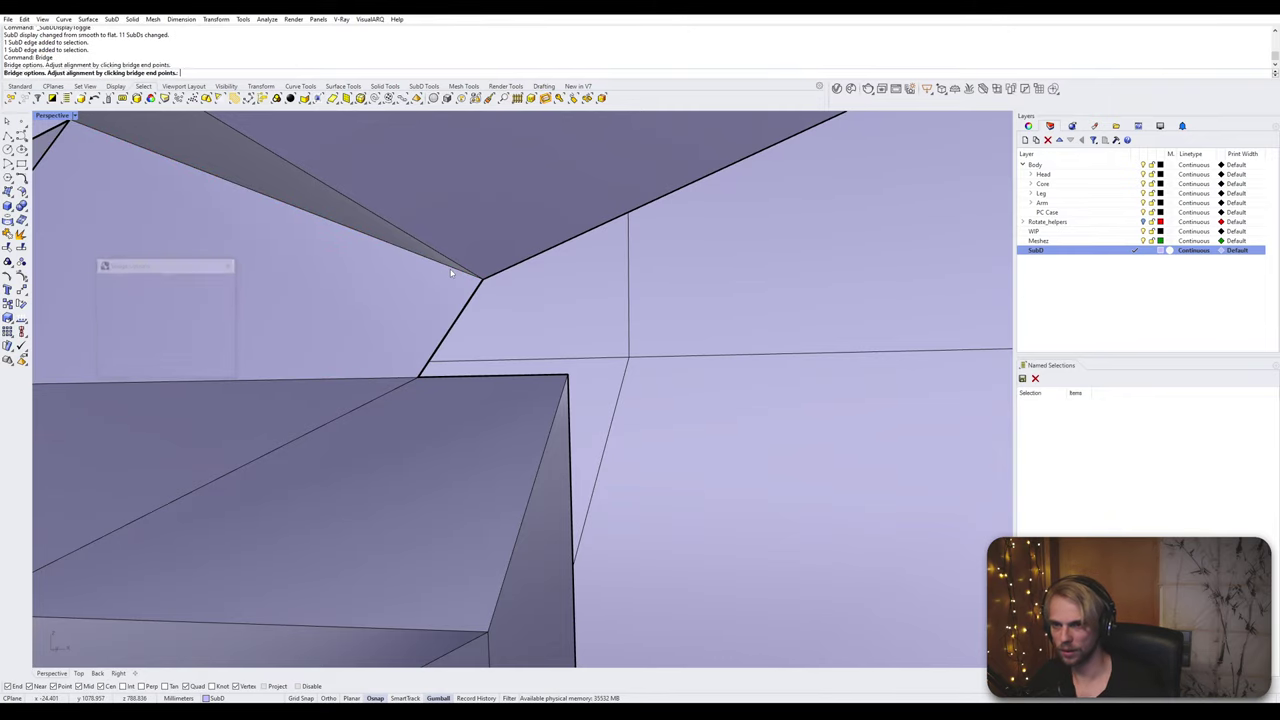
{"action": "key", "text": "Return"}
{"action": "scroll", "coordinate": [488, 275], "scroll_direction": "down", "scroll_amount": 4}
{"action": "right_click_drag", "start_coordinate": [488, 275], "coordinate": [567, 301]}
{"action": "scroll", "coordinate": [566, 301], "scroll_direction": "down", "scroll_amount": 3}
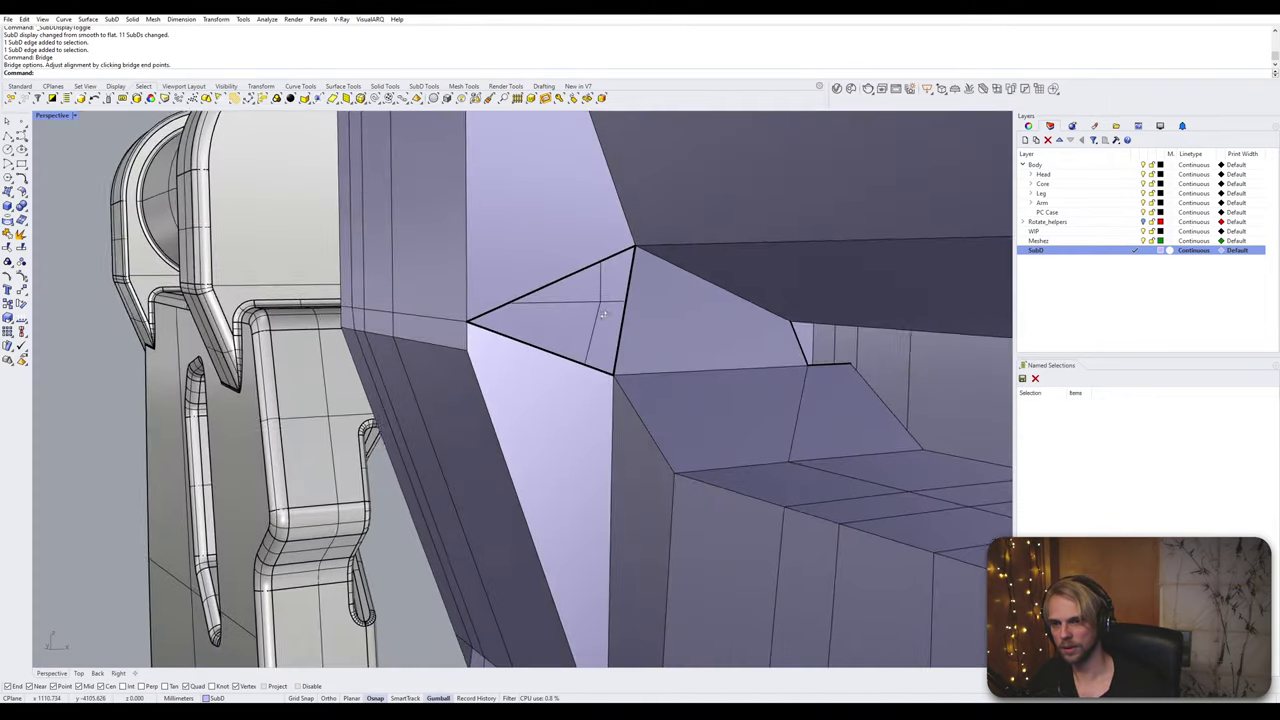
{"action": "scroll", "coordinate": [608, 324], "scroll_direction": "up", "scroll_amount": 2}
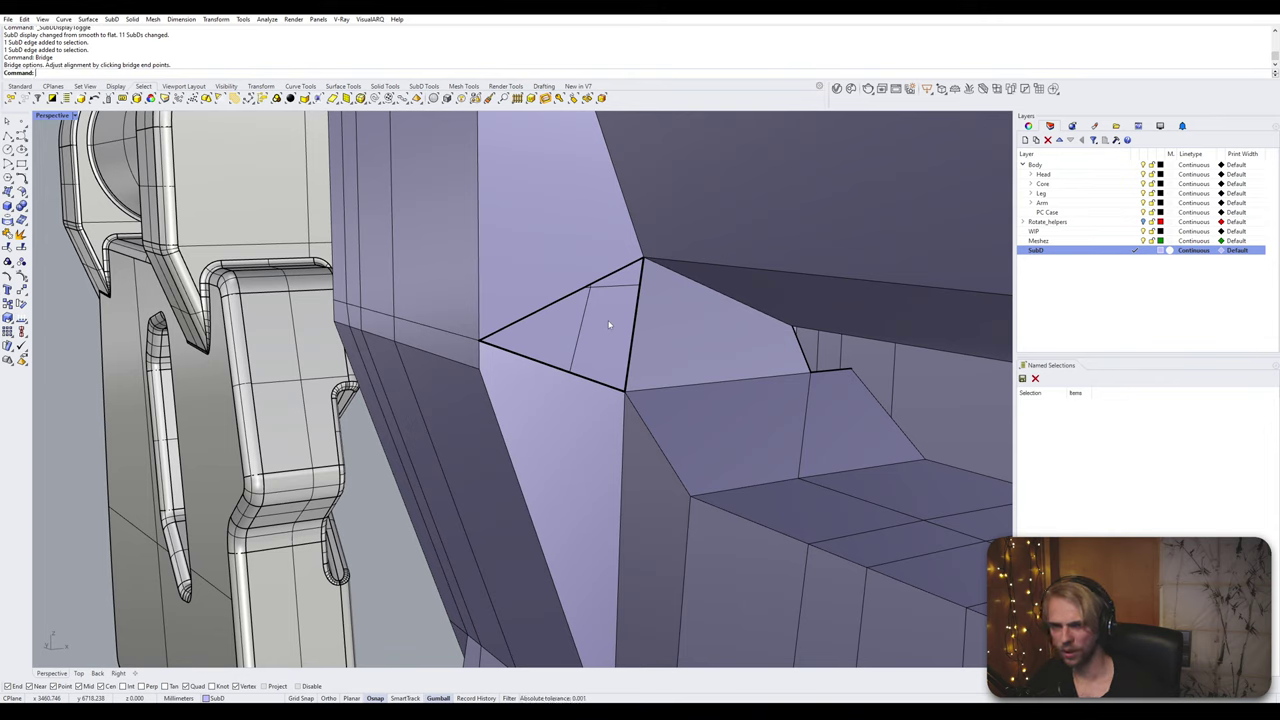
Step: Delete the sliver face below the bridge and bridge across the new opening
{"action": "left_click", "coordinate": [570, 405]}
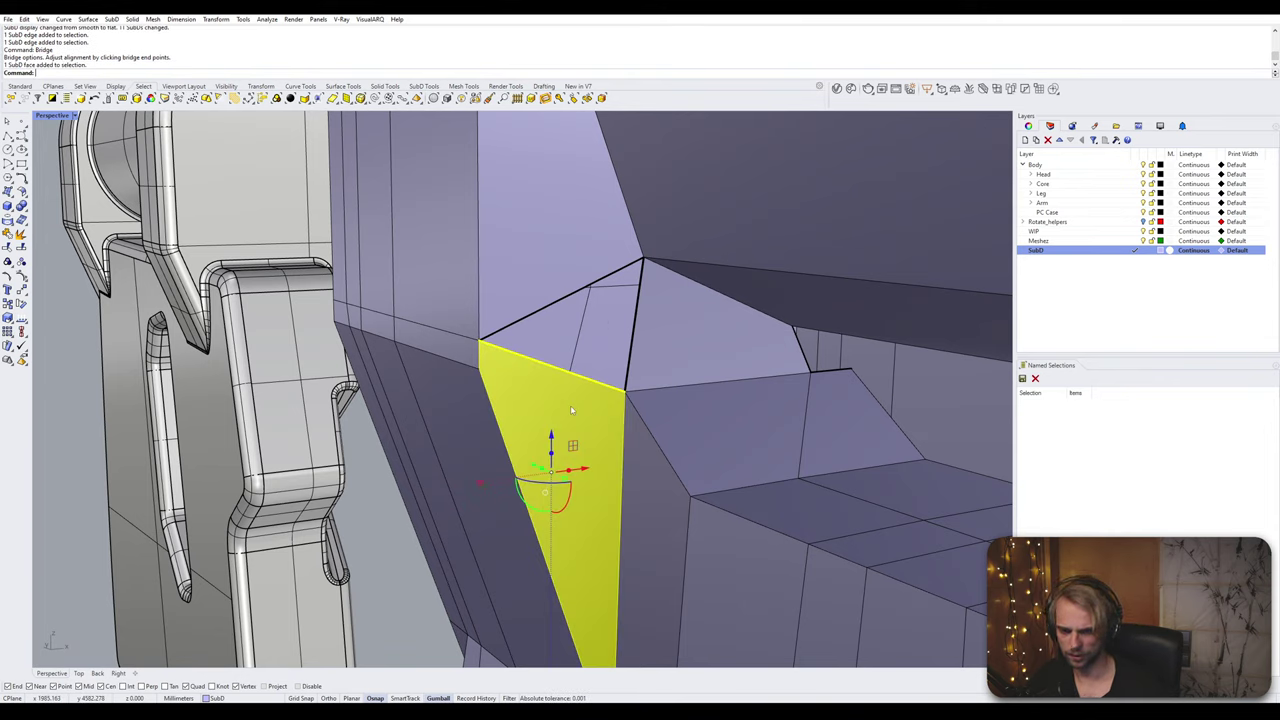
{"action": "key", "text": "Delete"}
{"action": "left_click", "coordinate": [479, 360]}
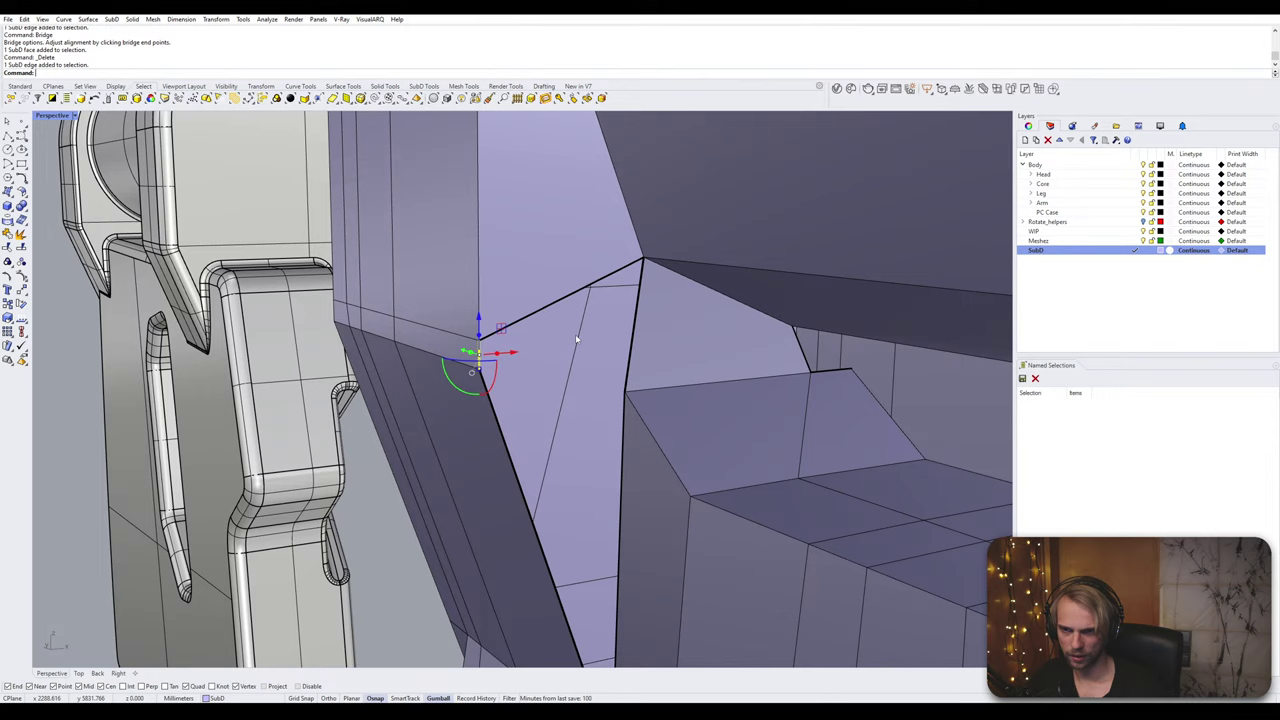
{"action": "left_click", "coordinate": [637, 307], "text": "shift"}
{"action": "key", "text": "Return"}
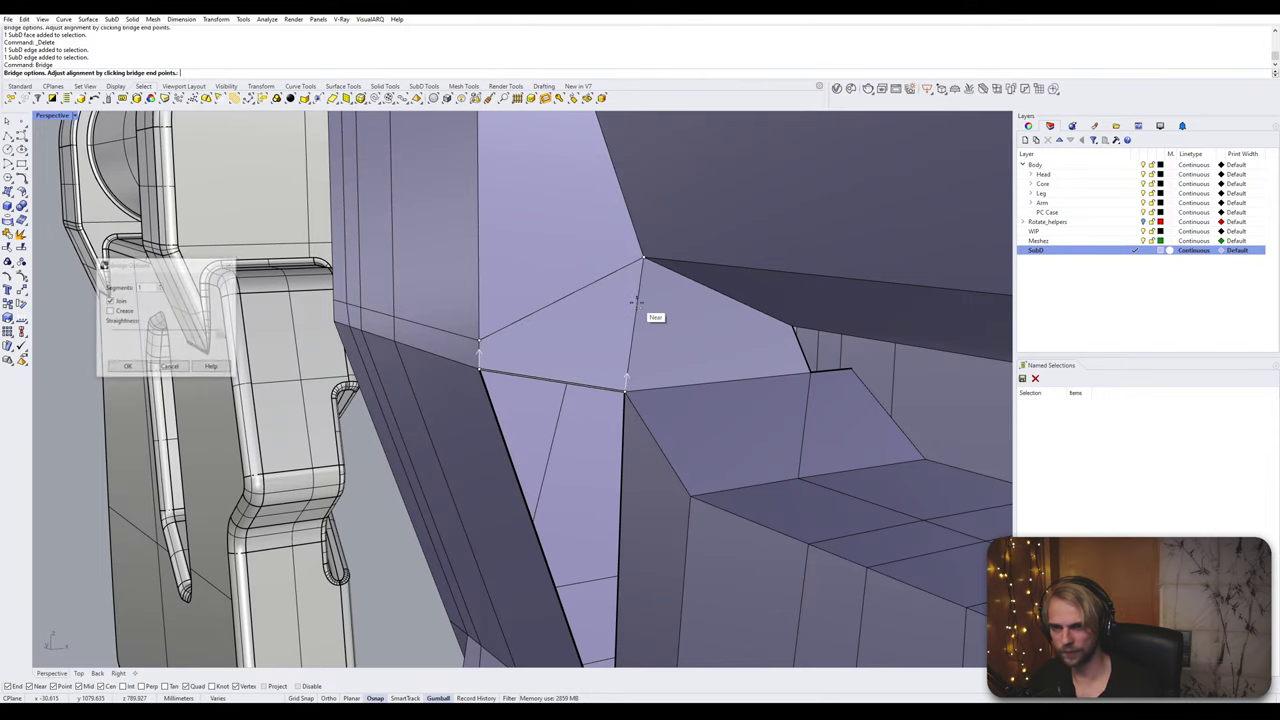
{"action": "key", "text": "Return"}
Step: Fill the leftover triangular hole and preview the hand smooth
{"action": "type", "text": "Fill"}
{"action": "key", "text": "Return"}
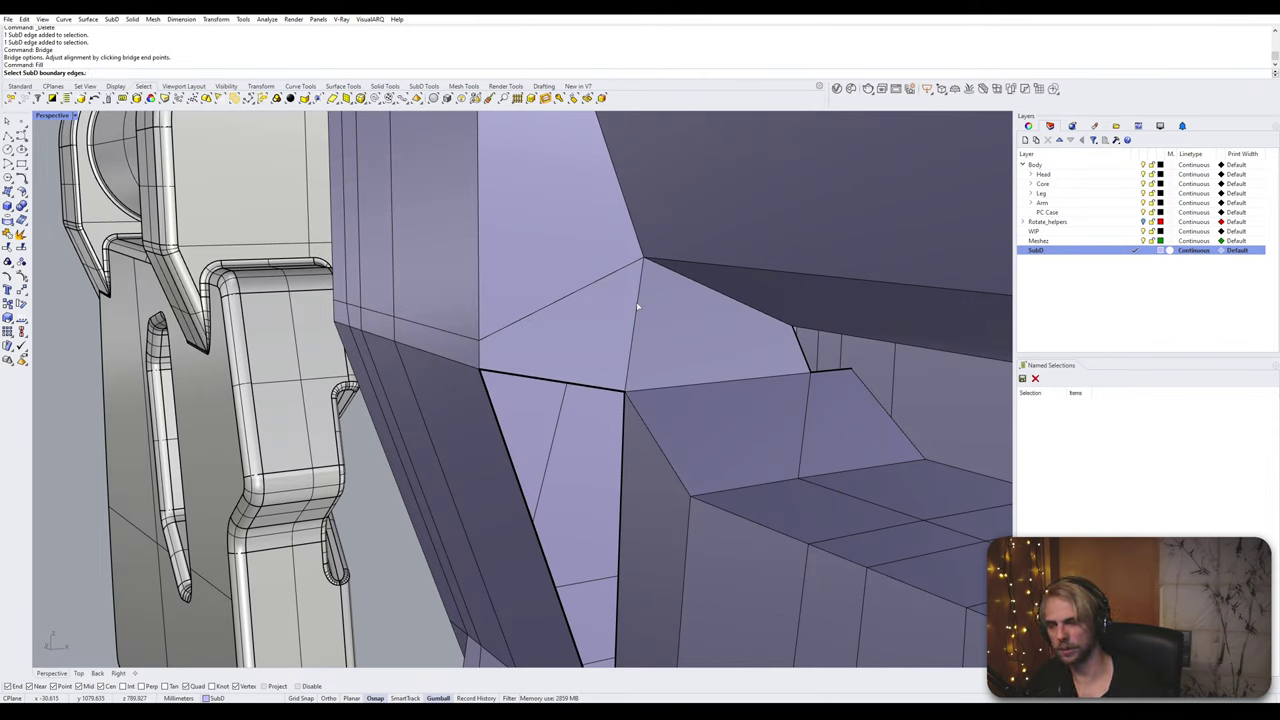
{"action": "left_click", "coordinate": [556, 380]}
{"action": "key", "text": "Return"}
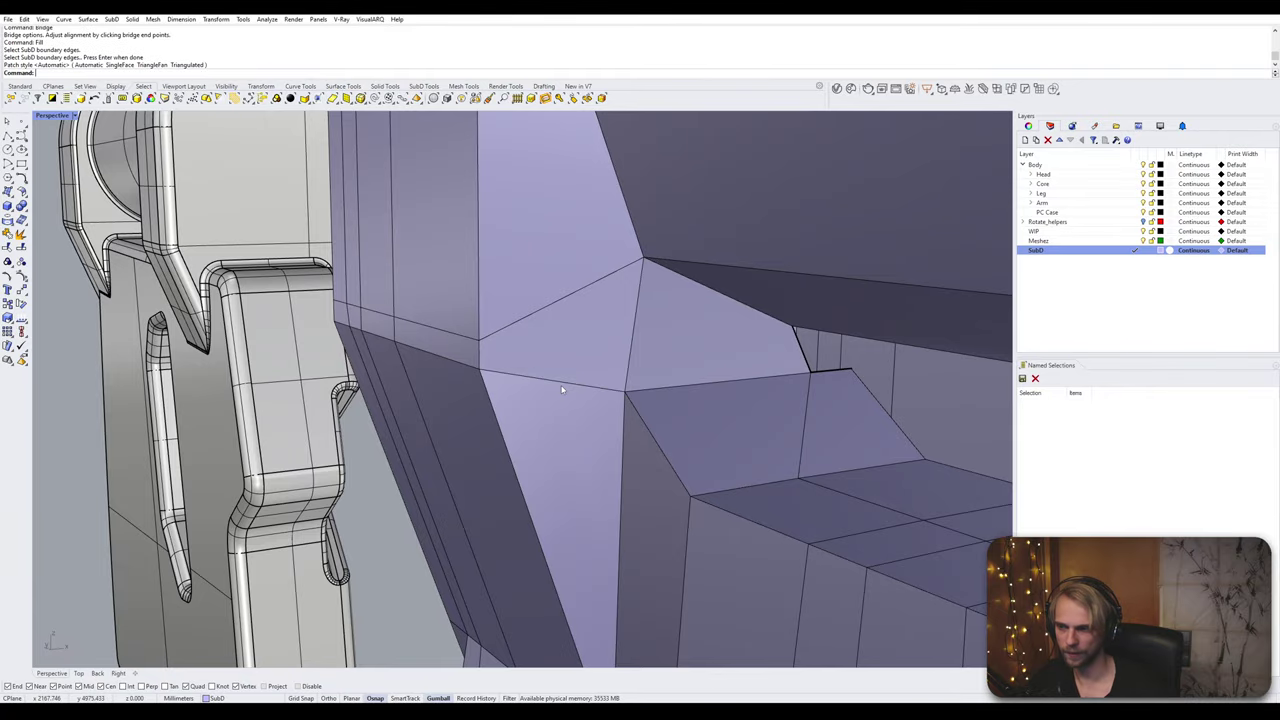
{"action": "right_click_drag", "start_coordinate": [556, 380], "coordinate": [516, 379]}
{"action": "key", "text": "Tab"}
{"action": "key", "text": "Tab"}
{"action": "scroll", "coordinate": [549, 368], "scroll_direction": "up", "scroll_amount": 4}
{"action": "scroll", "coordinate": [517, 379], "scroll_direction": "up", "scroll_amount": 2}
Step: Select the four edges around the gap under the block and bridge them closed
{"action": "left_click", "coordinate": [484, 392]}
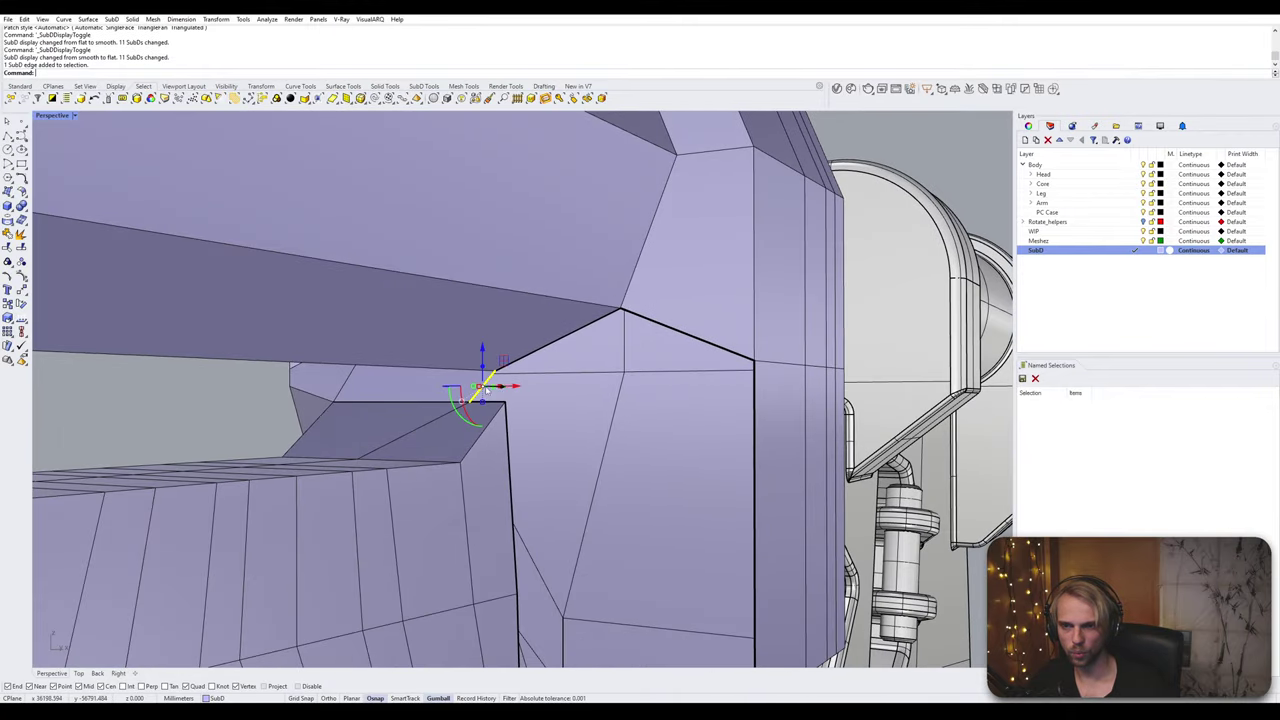
{"action": "left_click", "coordinate": [690, 338], "text": "shift"}
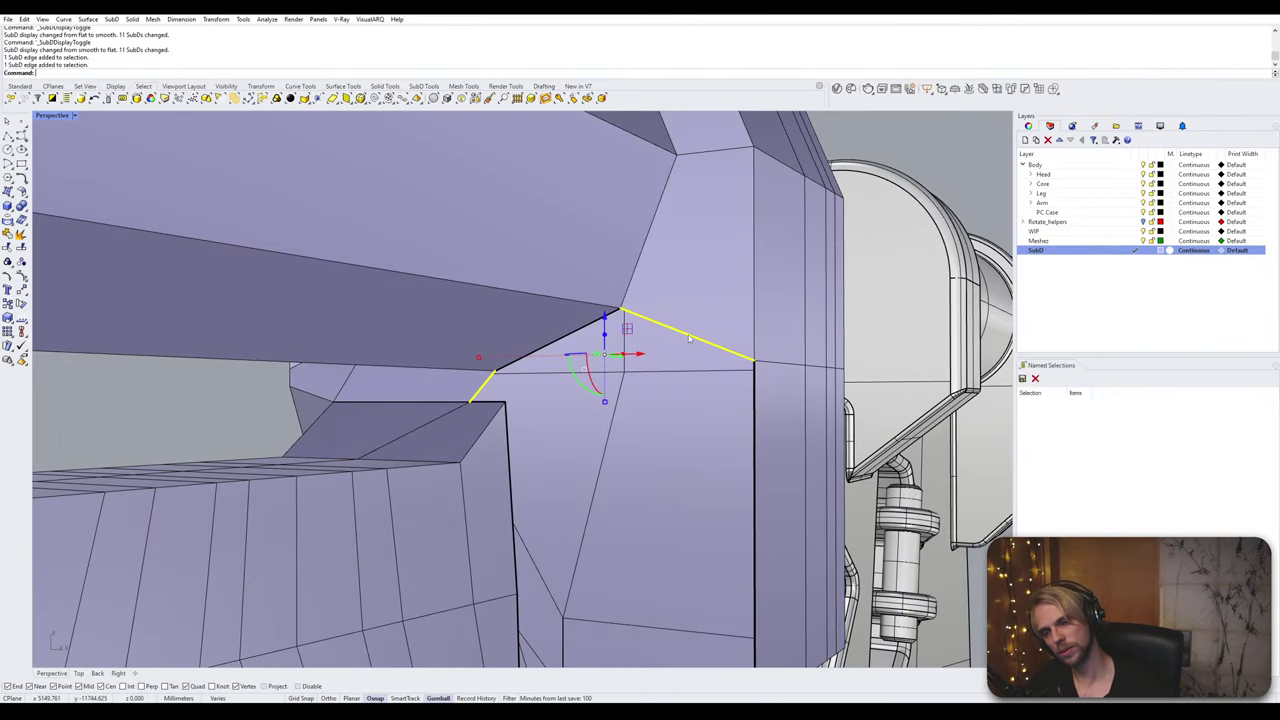
{"action": "left_click", "coordinate": [496, 406], "text": "shift"}
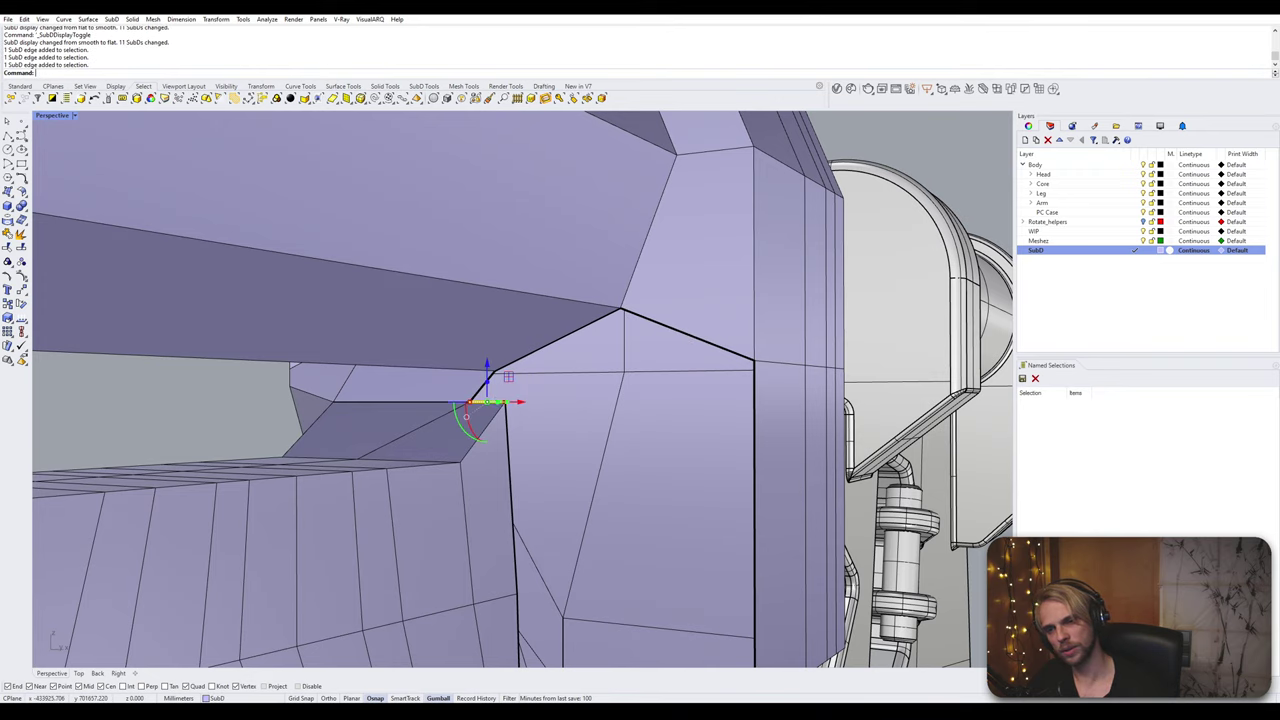
{"action": "left_click", "coordinate": [547, 347], "text": "shift"}
{"action": "key", "text": "Return"}
{"action": "key", "text": "Return"}
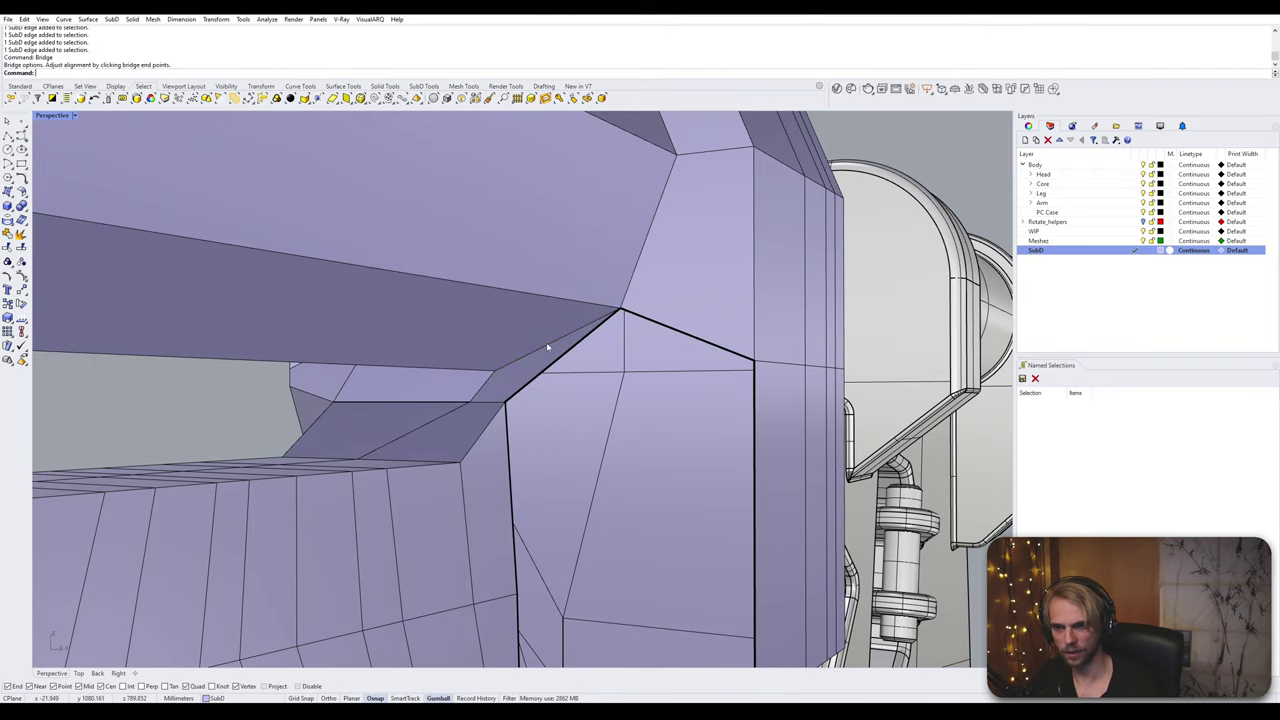
{"action": "scroll", "coordinate": [501, 316], "scroll_direction": "down", "scroll_amount": 5}
{"action": "right_click_drag", "start_coordinate": [501, 316], "coordinate": [512, 350]}
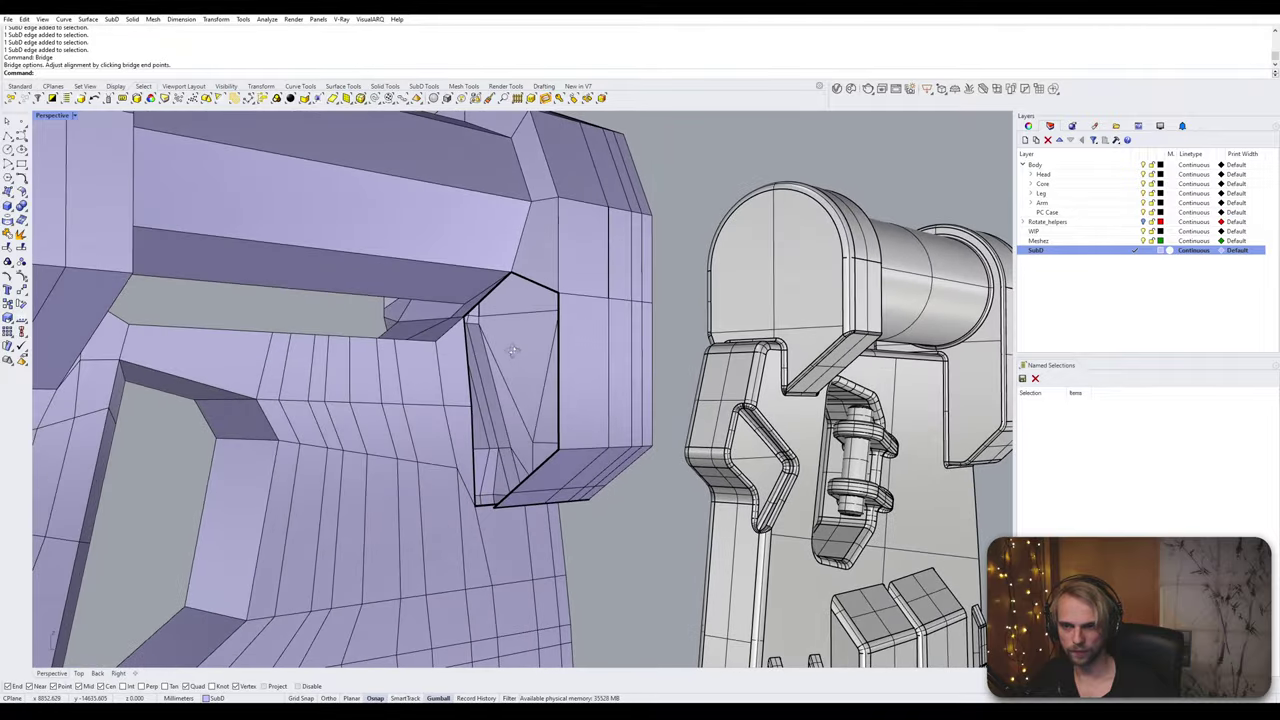
{"action": "right_click_drag", "start_coordinate": [488, 399], "coordinate": [509, 420]}
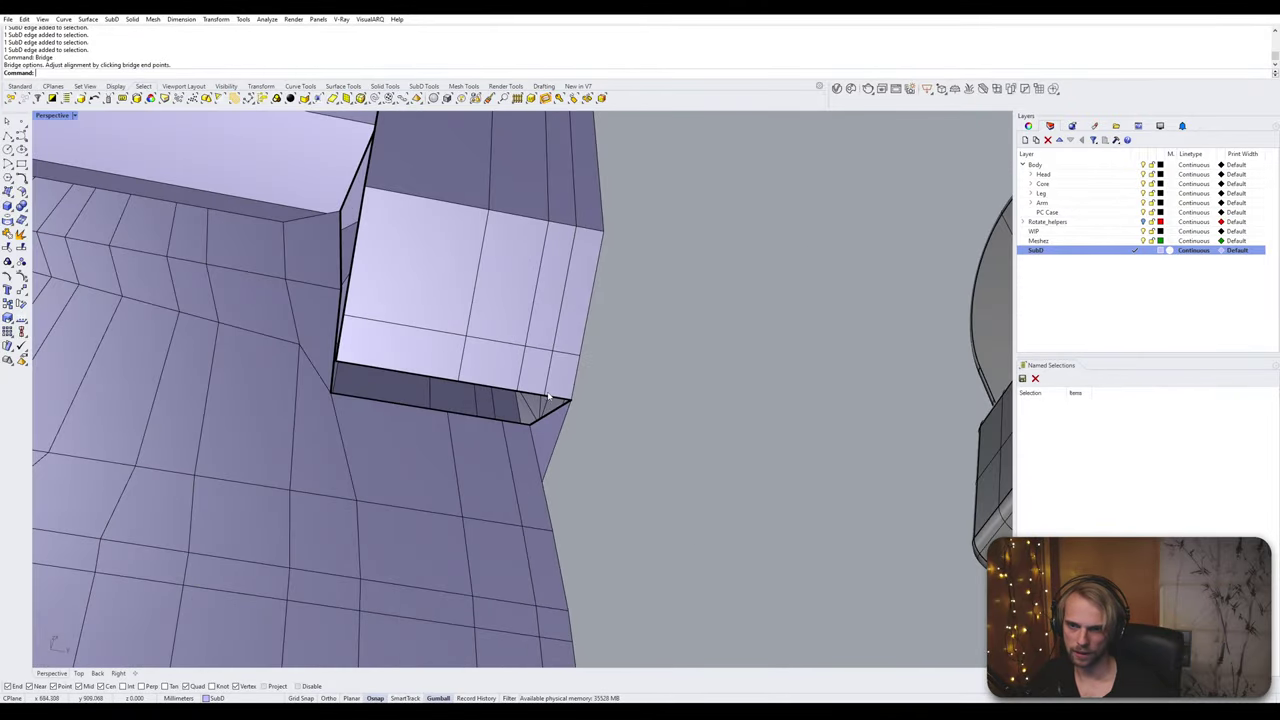
Step: Select the five edges along the open slot, inspect the box's side, then clear the selection
{"action": "left_click", "coordinate": [552, 401]}
{"action": "scroll", "coordinate": [533, 395], "scroll_direction": "up", "scroll_amount": 2}
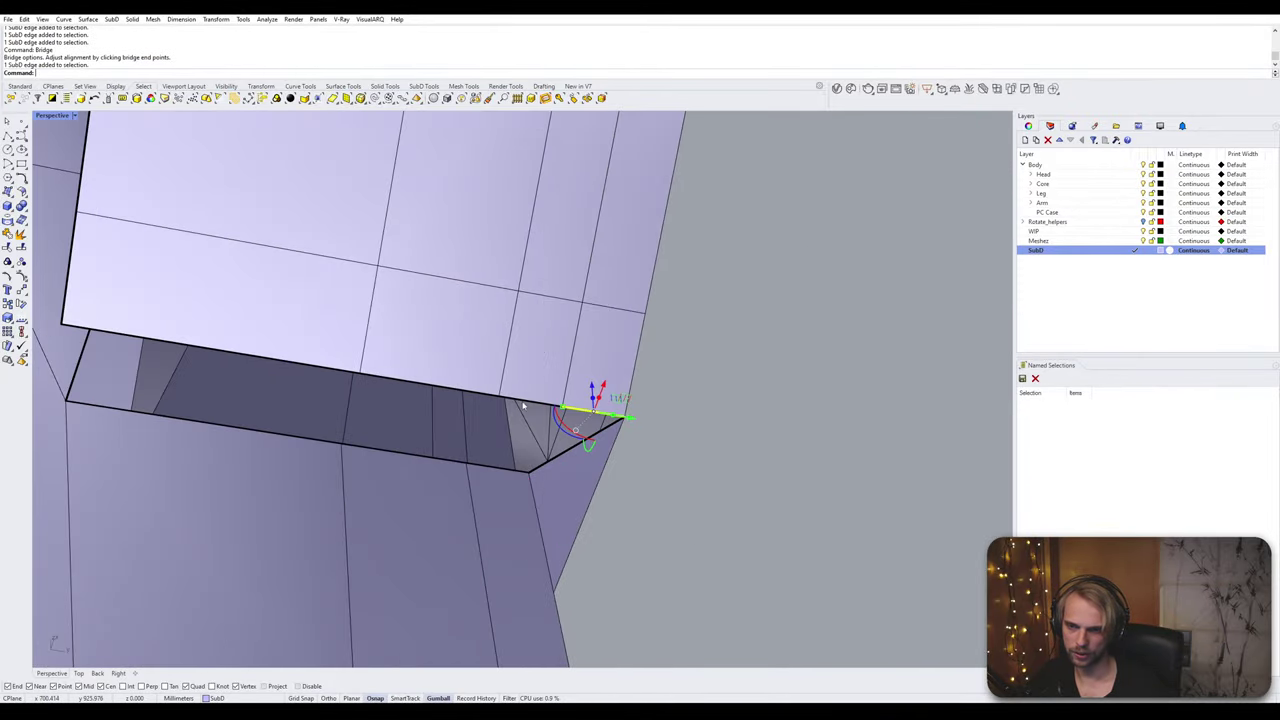
{"action": "left_click", "coordinate": [521, 399], "text": "shift"}
{"action": "left_click", "coordinate": [443, 386], "text": "shift"}
{"action": "left_click", "coordinate": [317, 367], "text": "shift"}
{"action": "left_click", "coordinate": [495, 467], "text": "shift"}
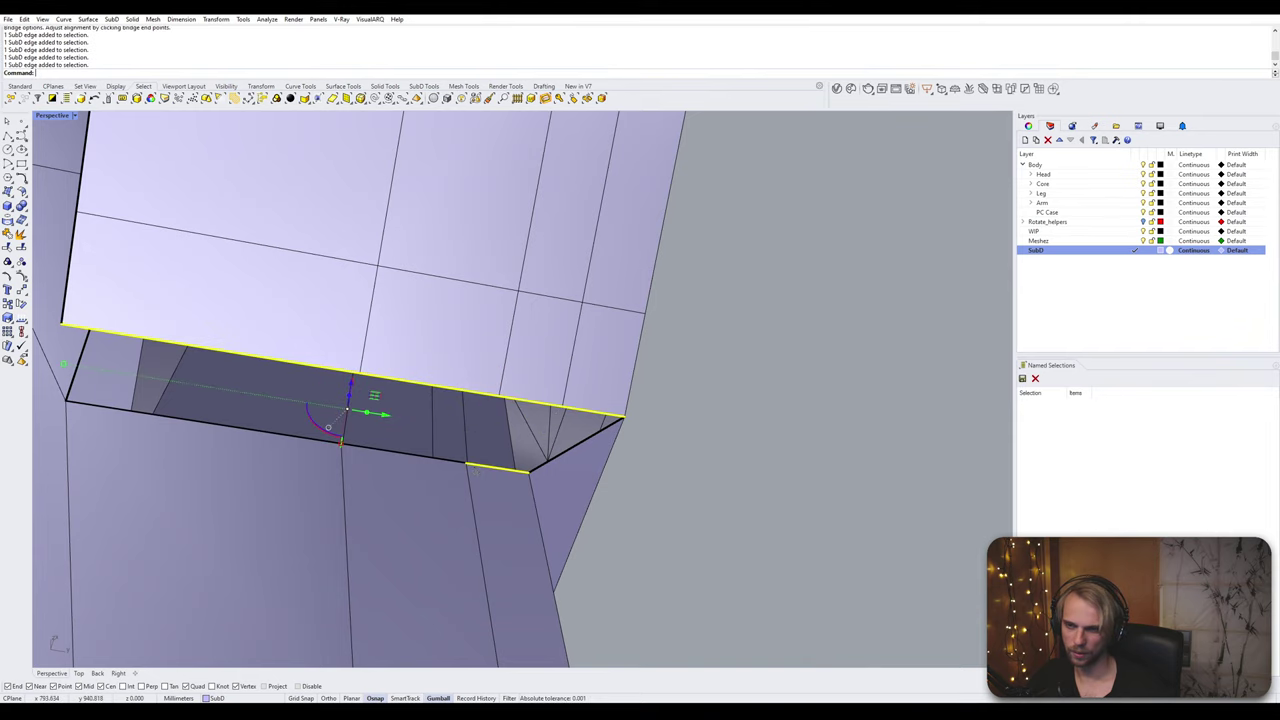
{"action": "scroll", "coordinate": [290, 438], "scroll_direction": "down", "scroll_amount": 3}
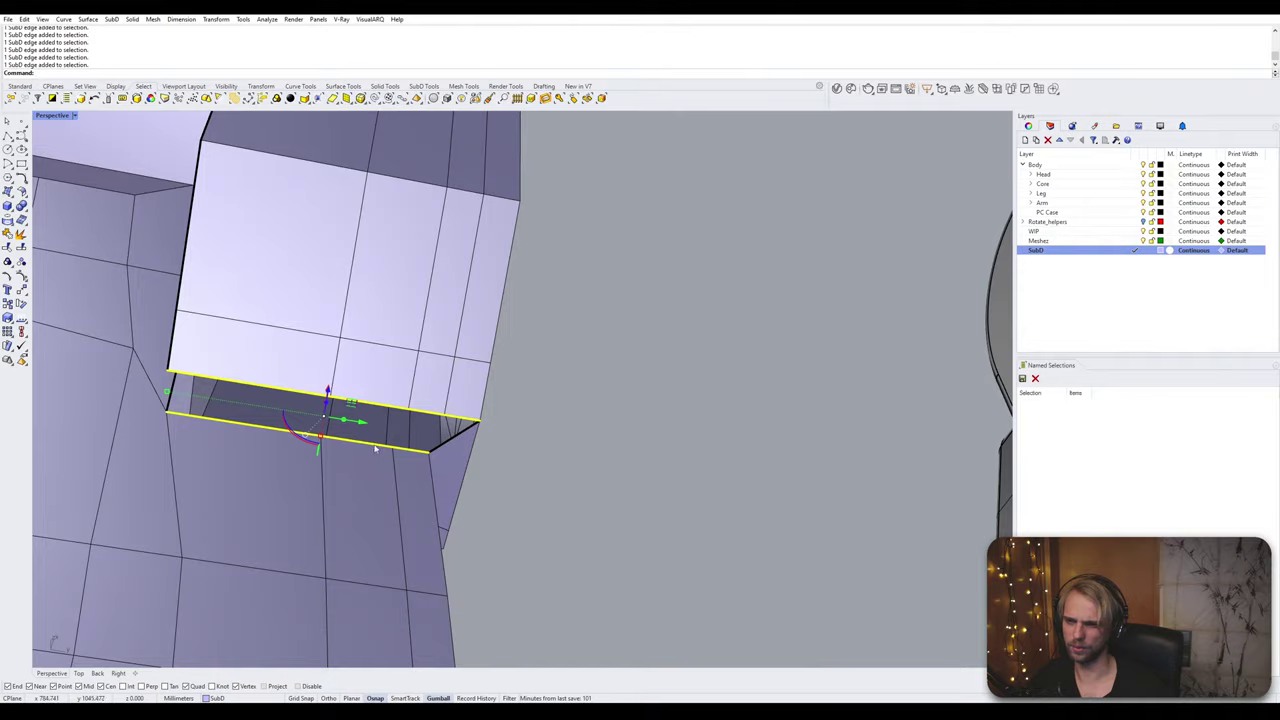
{"action": "right_click_drag", "start_coordinate": [375, 448], "coordinate": [330, 438]}
{"action": "key", "text": "Escape"}
Step: From the block's underside, pick another gap edge and bridge across the remaining gap
{"action": "right_click_drag", "start_coordinate": [488, 402], "coordinate": [643, 405]}
{"action": "scroll", "coordinate": [608, 396], "scroll_direction": "up", "scroll_amount": 2}
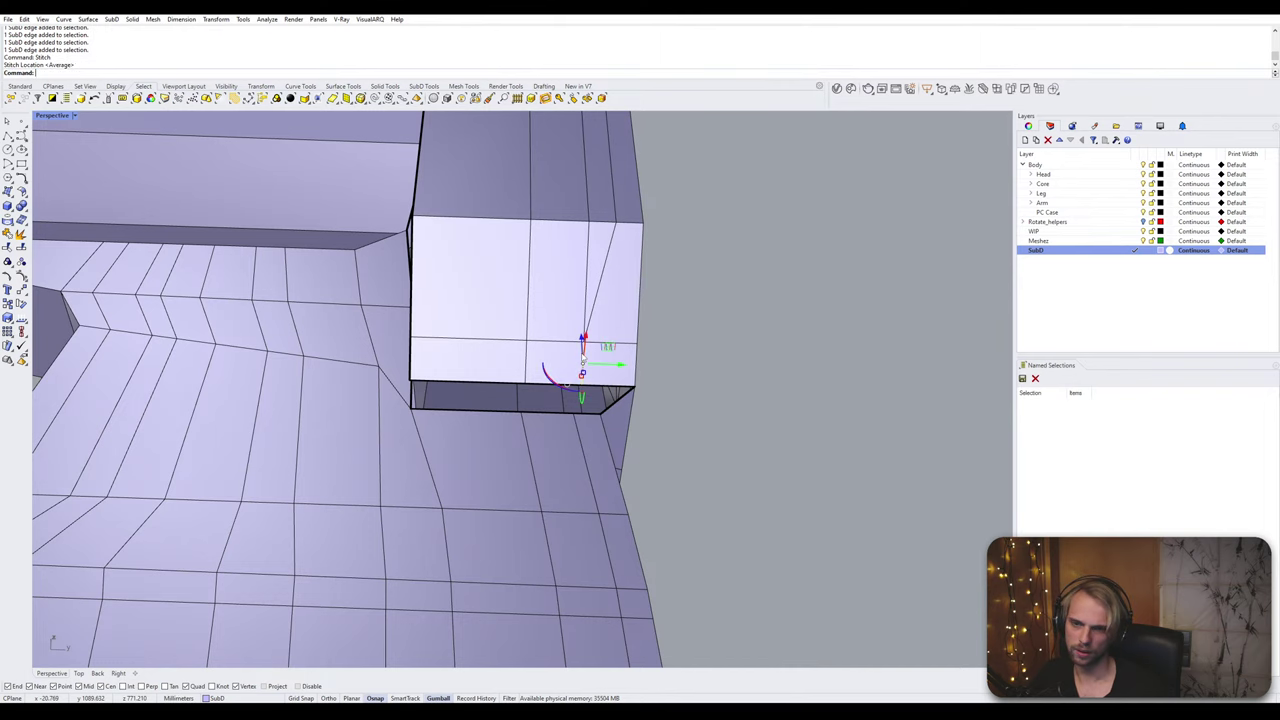
{"action": "mouse_move", "coordinate": [583, 360]}
{"action": "right_mouse_down"}
{"action": "mouse_move", "coordinate": [591, 380]}
{"action": "mouse_move", "coordinate": [600, 346]}
{"action": "right_mouse_up"}
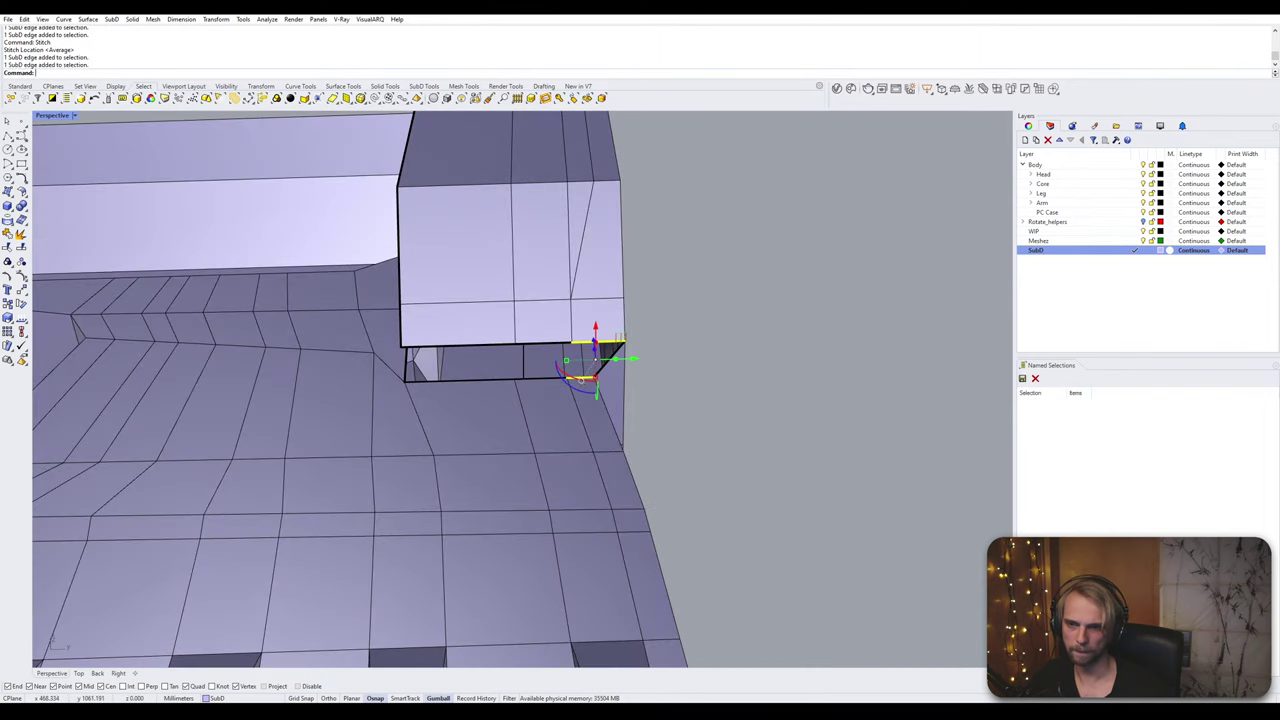
{"action": "left_click", "coordinate": [530, 345], "text": "shift"}
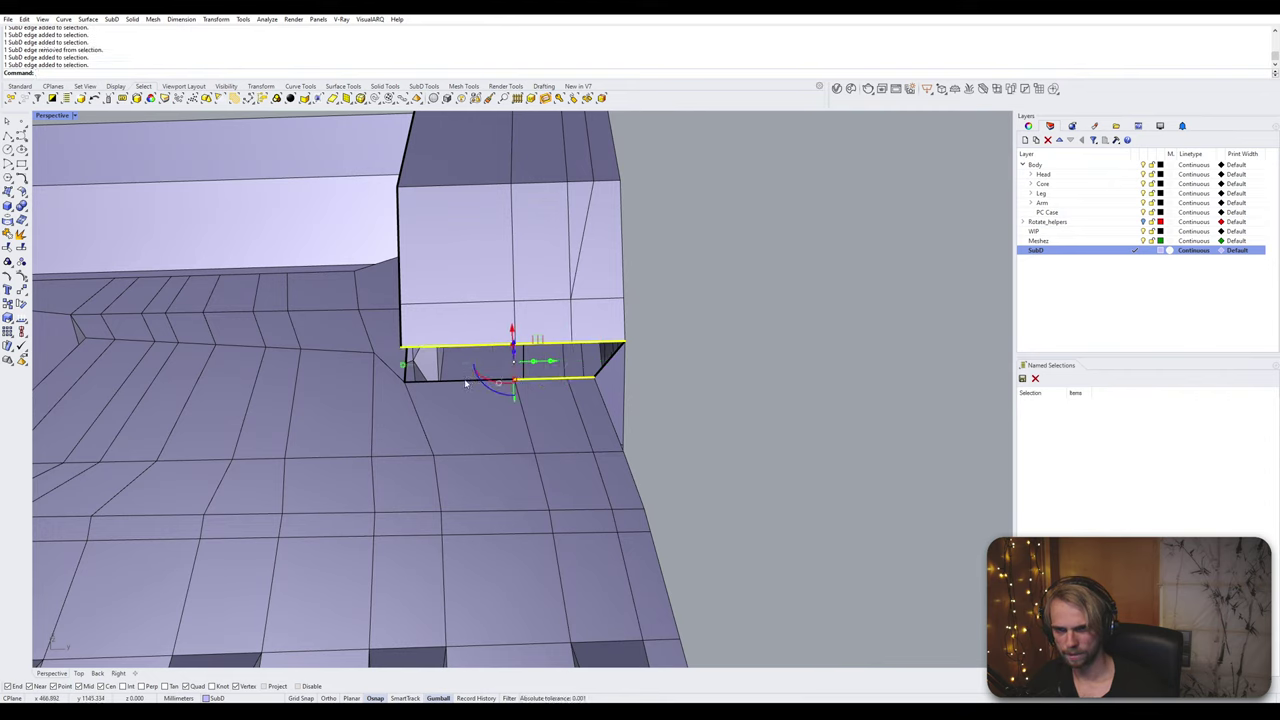
{"action": "key", "text": "Return"}
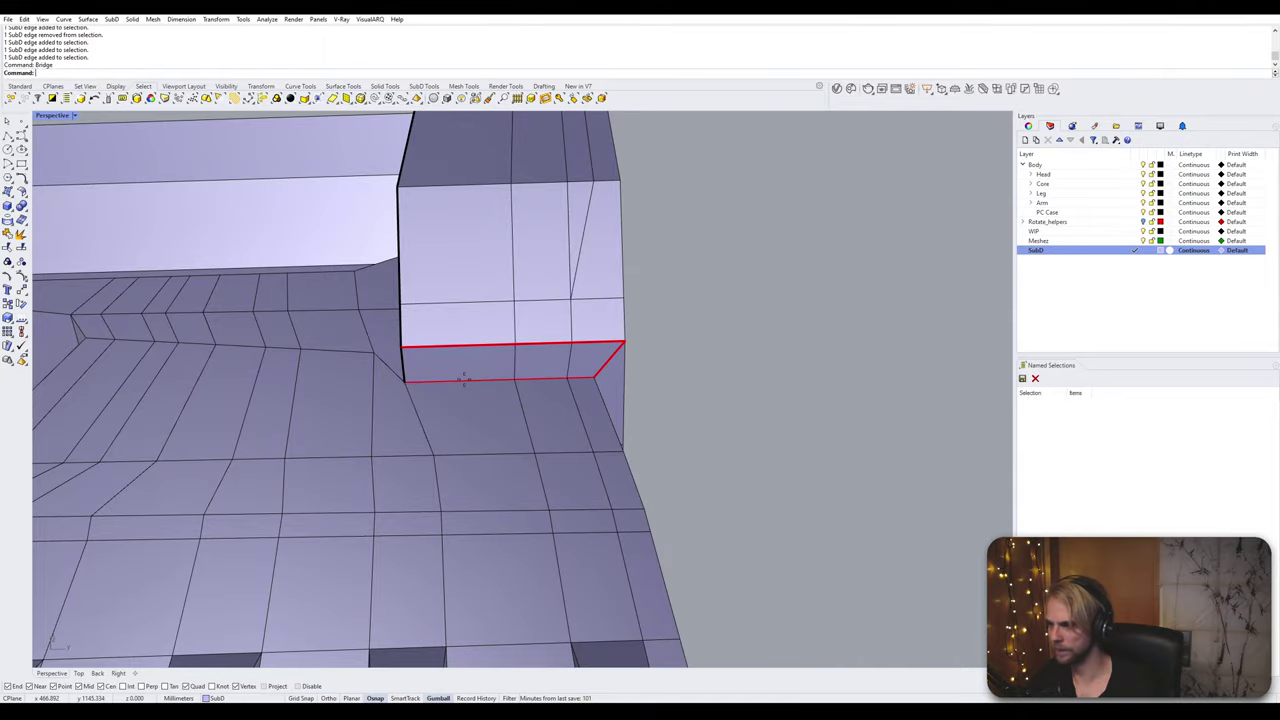
Step: Toggle the SubD between flat and smooth display to check the bridged result
{"action": "scroll", "coordinate": [465, 382], "scroll_direction": "down", "scroll_amount": 5}
{"action": "key", "text": "Tab"}
{"action": "right_click_drag", "start_coordinate": [465, 382], "coordinate": [372, 453]}
{"action": "key", "text": "Tab"}
Step: Stitch the block's two corner vertices together at their average location
{"action": "scroll", "coordinate": [420, 400], "scroll_direction": "up", "scroll_amount": 3}
{"action": "key", "text": "Tab"}
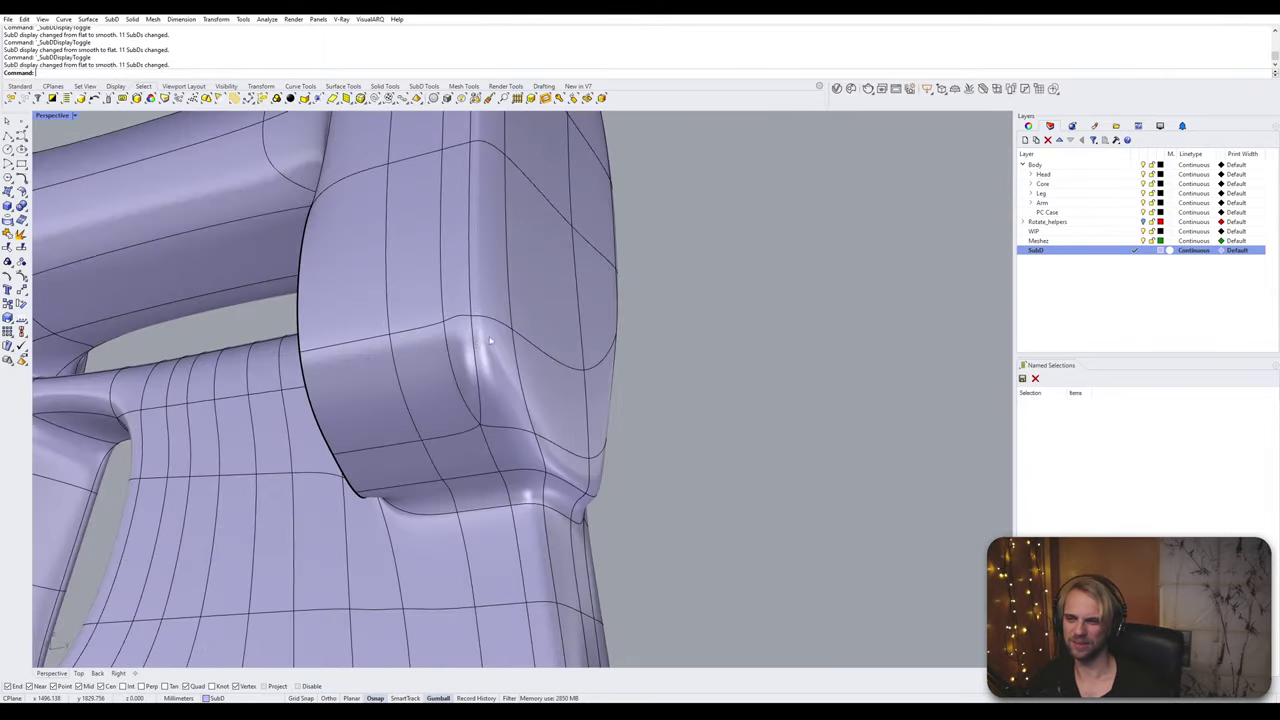
{"action": "key", "text": "Tab"}
{"action": "left_click", "coordinate": [467, 340], "text": "ctrl+shift"}
{"action": "left_click", "coordinate": [441, 342], "text": "ctrl+shift"}
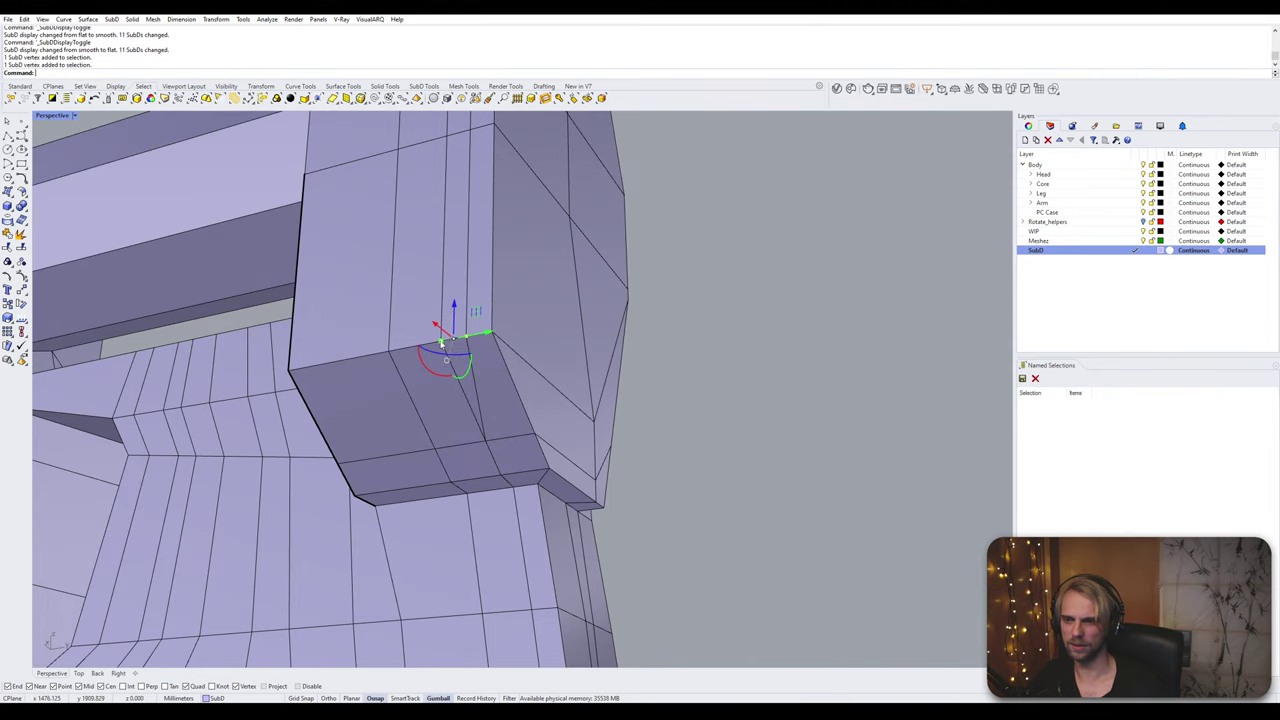
{"action": "type", "text": "st"}
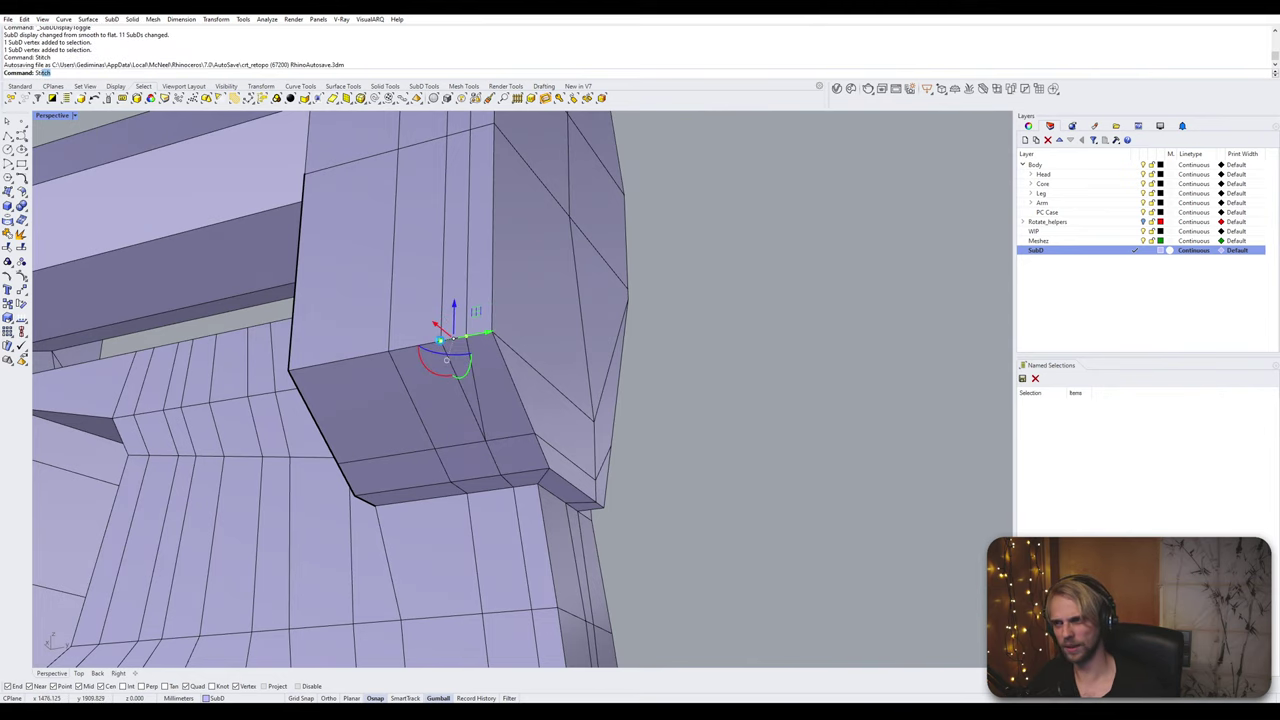
{"action": "key", "text": "Return"}
Step: Inspect the merged corner from several angles, switching between smooth and flat display
{"action": "left_click", "coordinate": [678, 344]}
{"action": "key", "text": "Tab"}
{"action": "right_click_drag", "start_coordinate": [721, 351], "coordinate": [686, 380]}
{"action": "key", "text": "Tab"}
{"action": "scroll", "coordinate": [720, 424], "scroll_direction": "down", "scroll_amount": 4}
{"action": "key", "text": "Tab"}
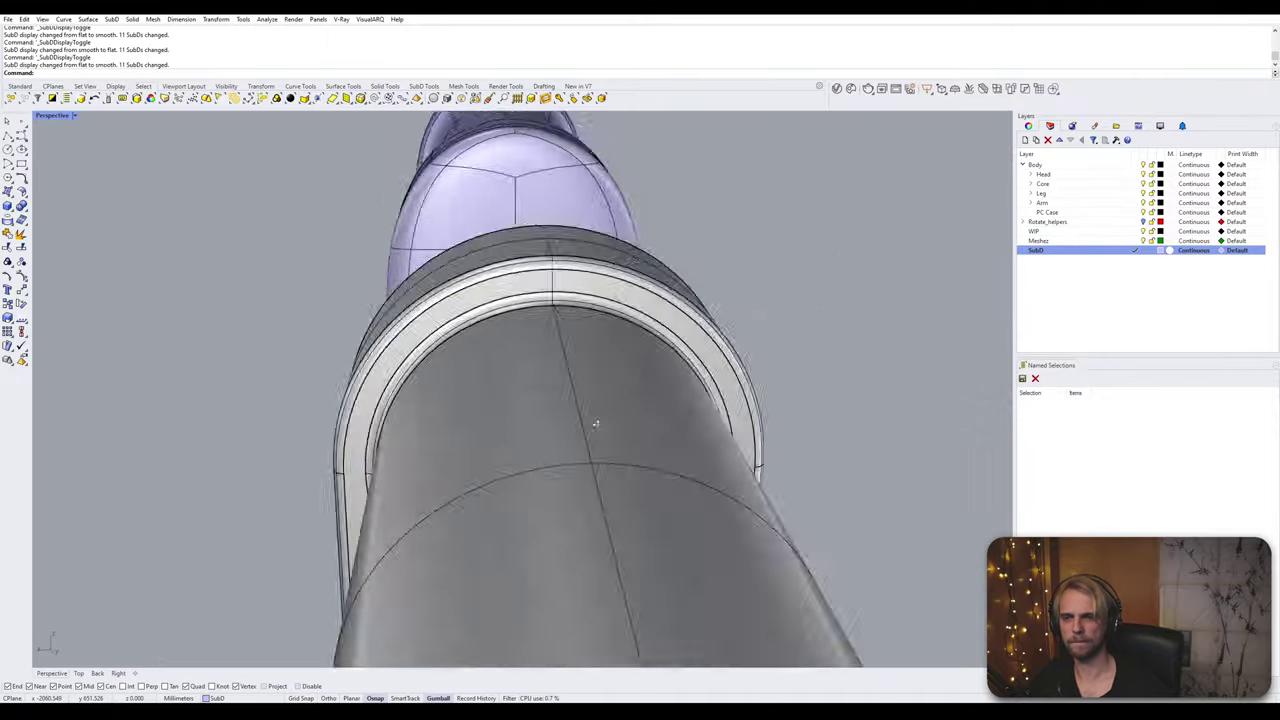
{"action": "mouse_move", "coordinate": [595, 424]}
{"action": "right_mouse_down"}
{"action": "mouse_move", "coordinate": [713, 401]}
{"action": "mouse_move", "coordinate": [674, 413]}
{"action": "mouse_move", "coordinate": [640, 340]}
{"action": "mouse_move", "coordinate": [600, 300]}
{"action": "mouse_move", "coordinate": [632, 299]}
{"action": "mouse_move", "coordinate": [598, 398]}
{"action": "mouse_move", "coordinate": [539, 432]}
{"action": "mouse_move", "coordinate": [590, 437]}
{"action": "right_mouse_up"}
{"action": "key", "text": "Tab"}
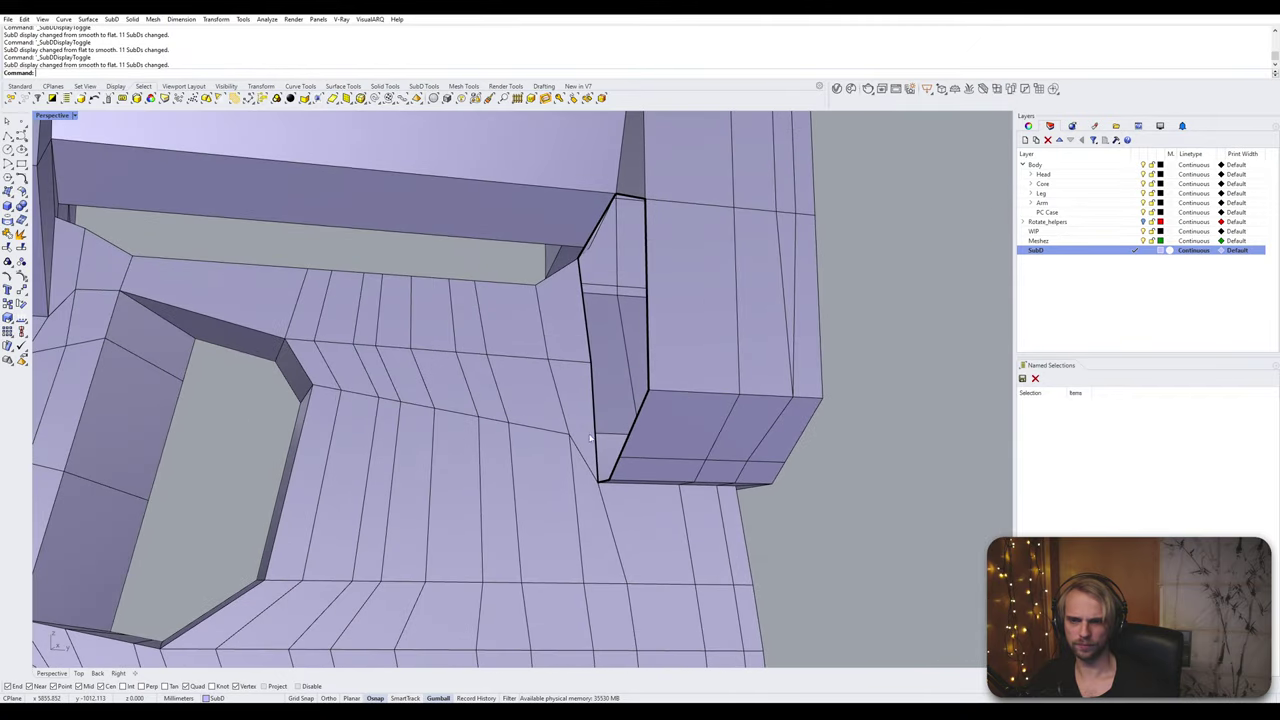
{"action": "right_click_drag", "start_coordinate": [442, 372], "coordinate": [487, 376]}
Step: Insert a new edge loop across the torso faces beside the shoulder block
{"action": "key", "text": "Return"}
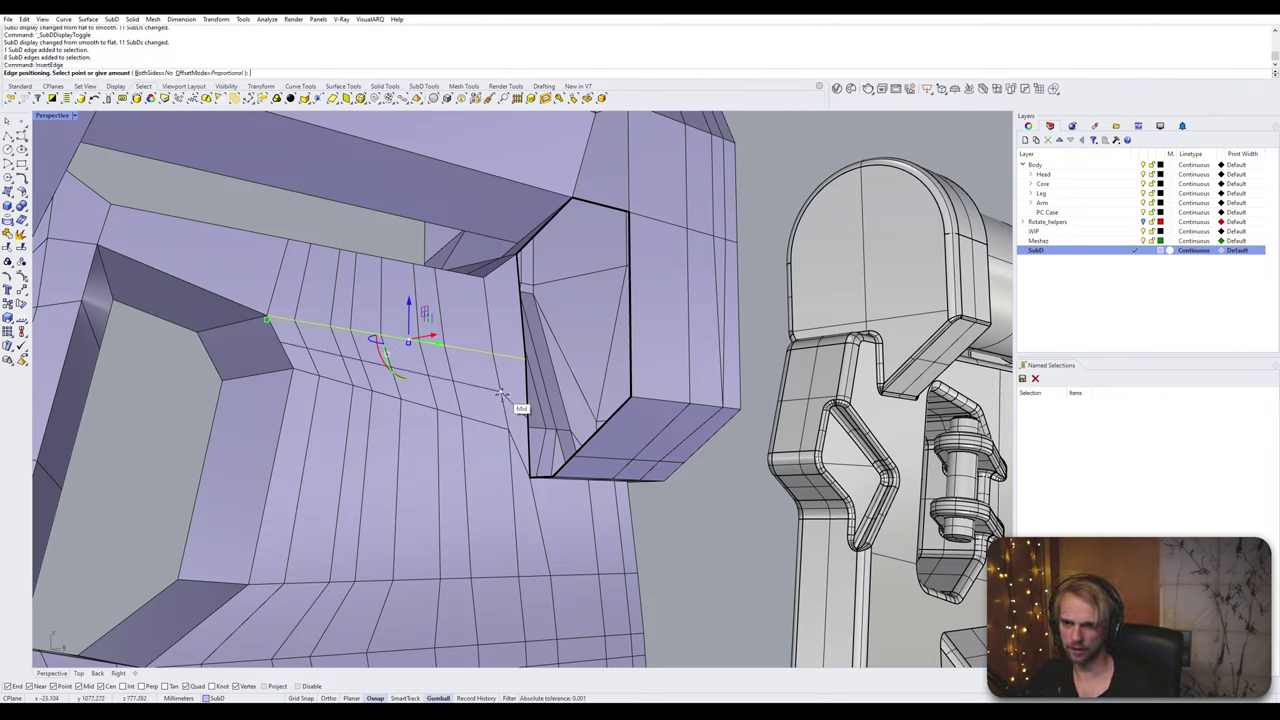
{"action": "left_click", "coordinate": [503, 396]}
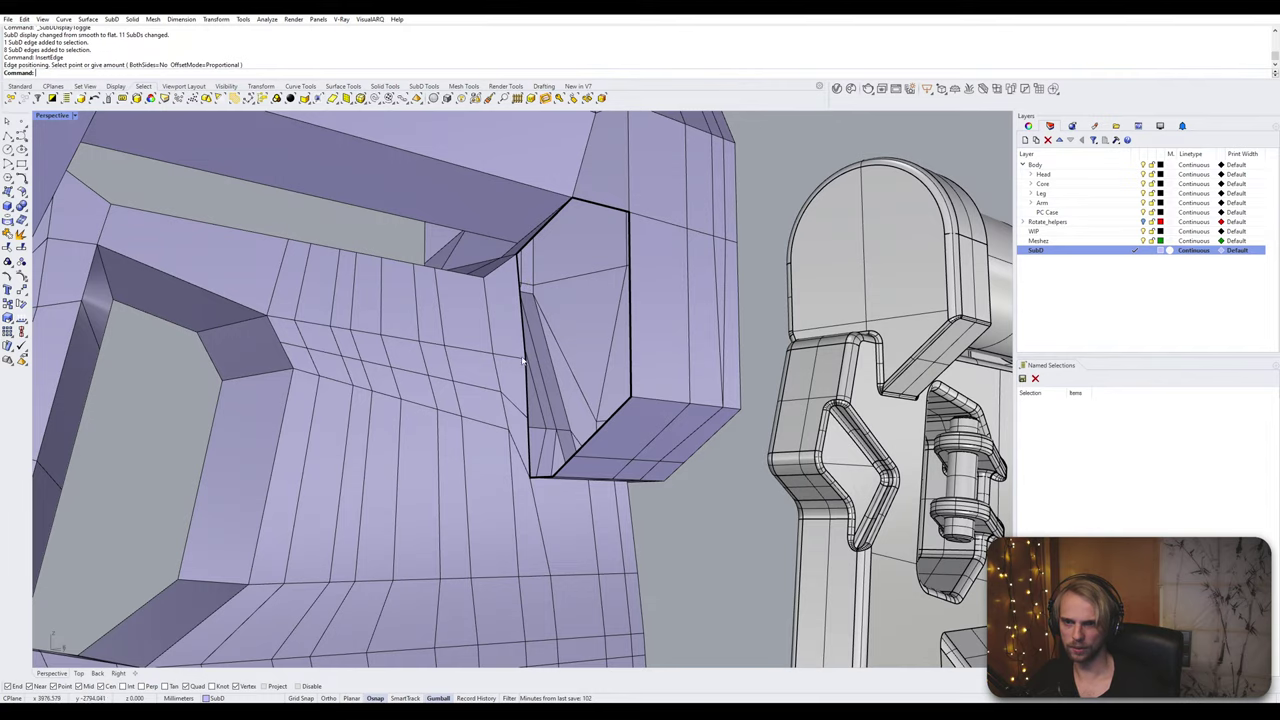
{"action": "right_click_drag", "start_coordinate": [523, 362], "coordinate": [549, 317]}
{"action": "right_click_drag", "start_coordinate": [530, 374], "coordinate": [534, 321]}
{"action": "right_click_drag", "start_coordinate": [534, 538], "coordinate": [499, 550]}
{"action": "right_click_drag", "start_coordinate": [525, 505], "coordinate": [484, 514]}
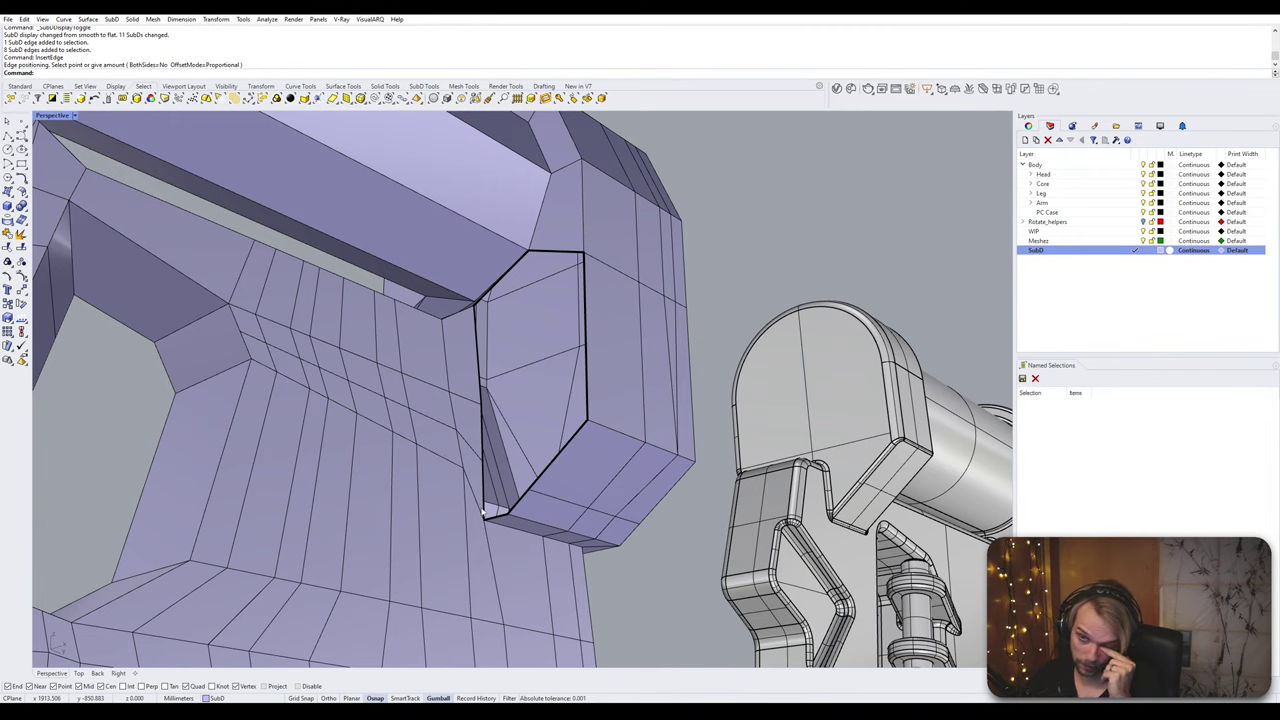
Step: Bridge the opening's left and right vertical edges with a 2-segment bridge
{"action": "left_click", "coordinate": [480, 343], "text": "ctrl+shift"}
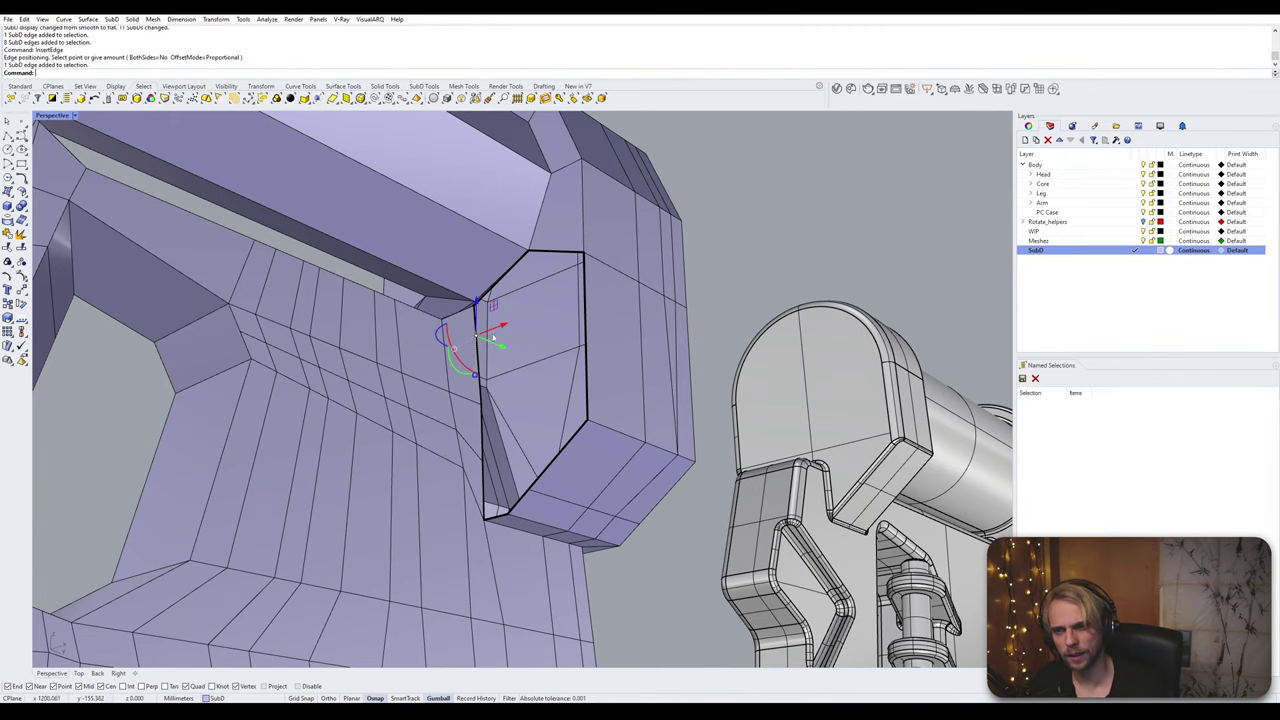
{"action": "key", "text": "Escape"}
{"action": "right_click_drag", "start_coordinate": [480, 343], "coordinate": [487, 360]}
{"action": "scroll", "coordinate": [465, 278], "scroll_direction": "up", "scroll_amount": 4}
{"action": "left_click", "coordinate": [451, 270]}
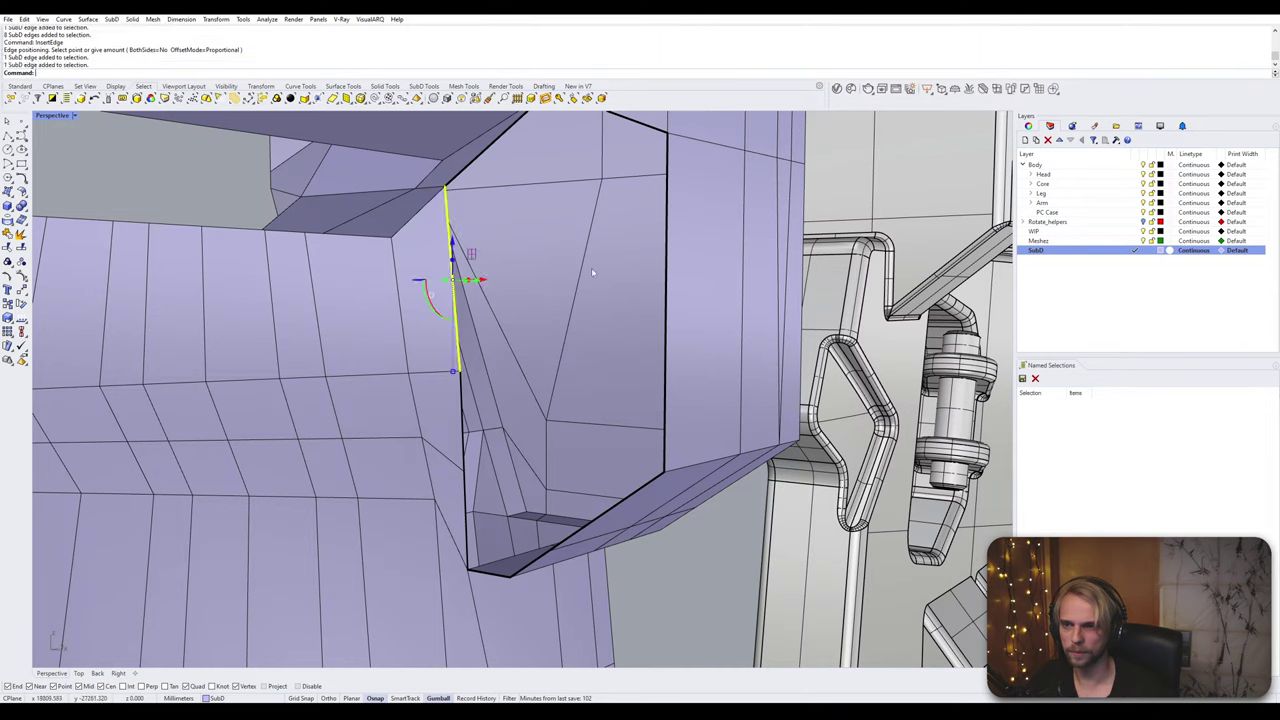
{"action": "left_click", "coordinate": [667, 226], "text": "shift"}
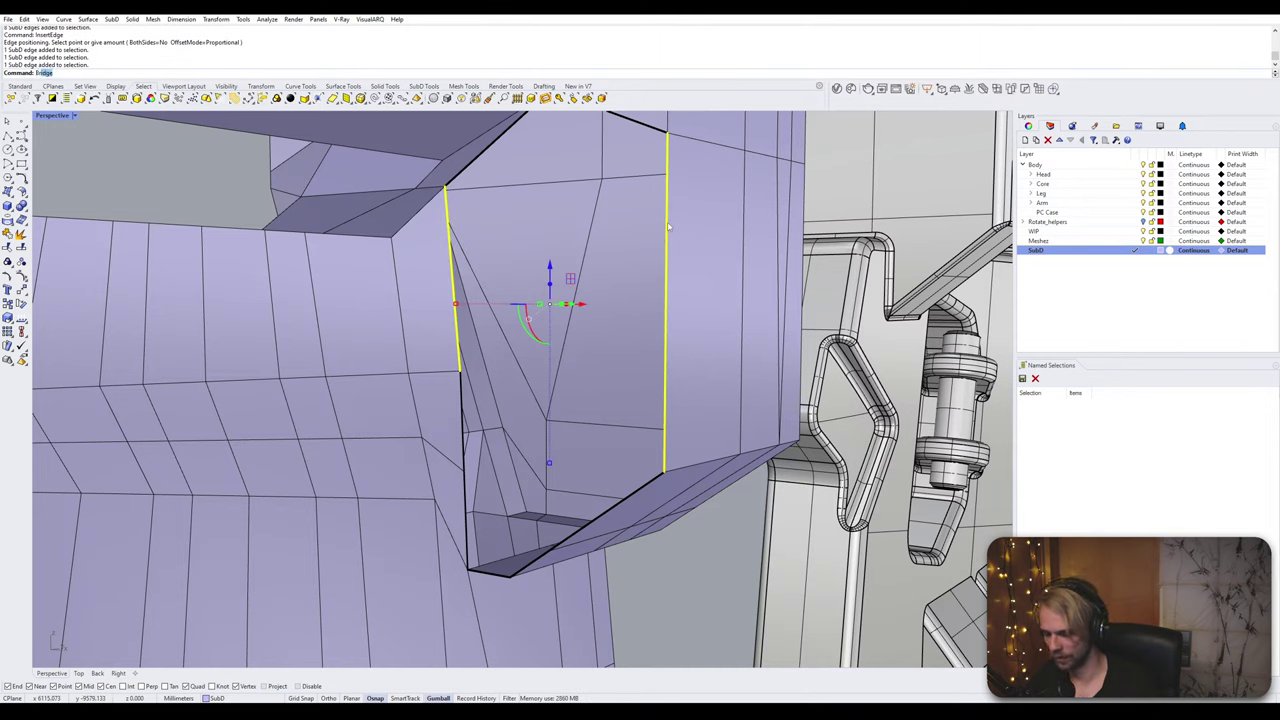
{"action": "key", "text": "Return"}
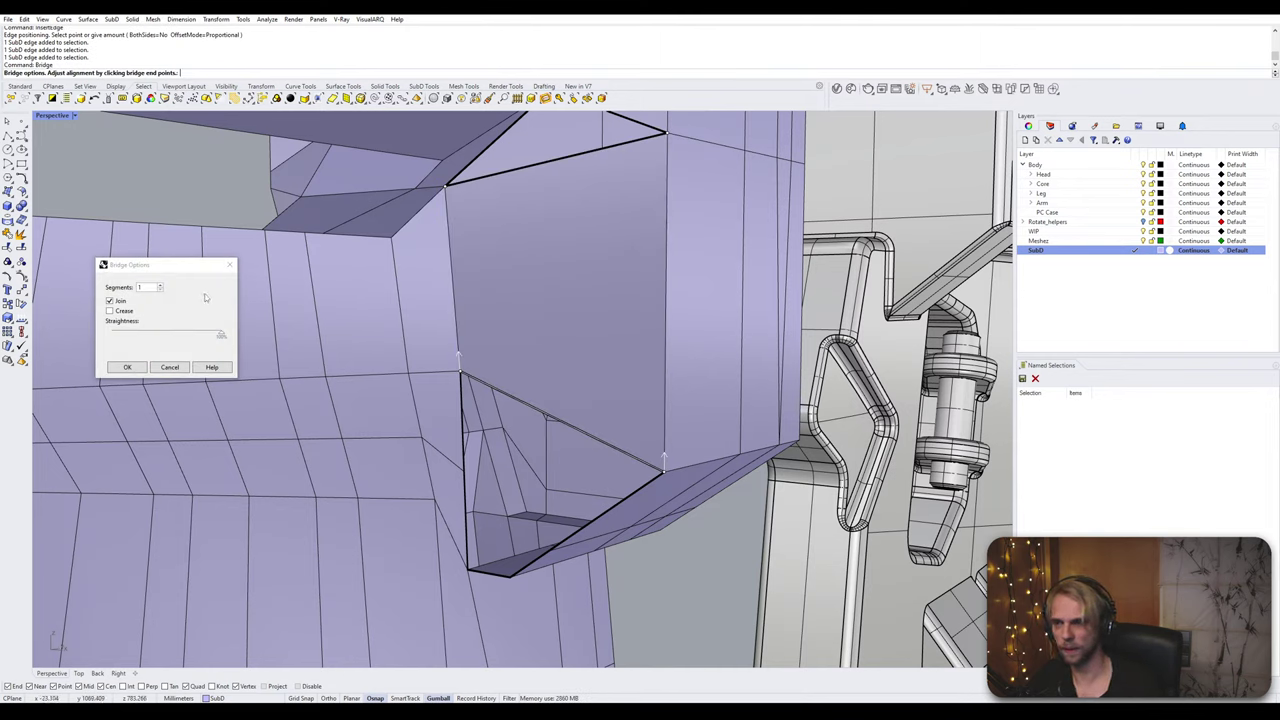
{"action": "left_click", "coordinate": [159, 286]}
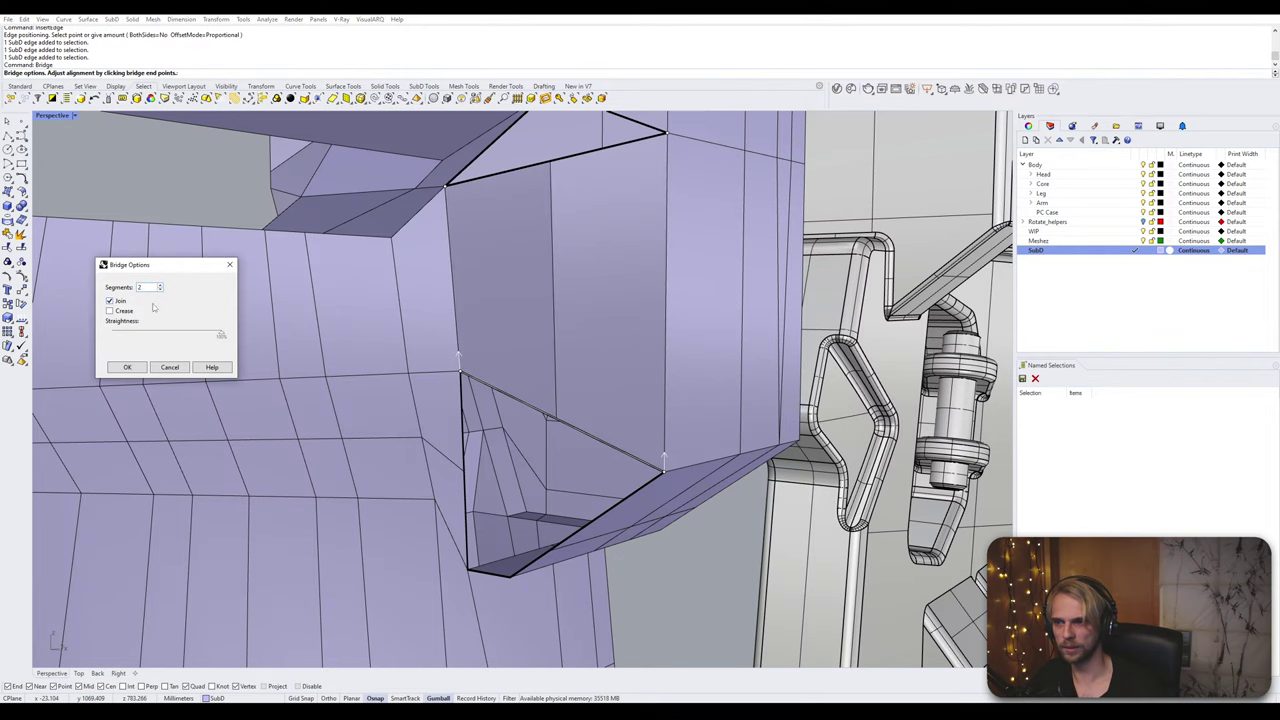
{"action": "left_click", "coordinate": [130, 370]}
Step: Bridge the two opposite edges of the upper triangular gap
{"action": "scroll", "coordinate": [586, 303], "scroll_direction": "down", "scroll_amount": 5}
{"action": "scroll", "coordinate": [590, 217], "scroll_direction": "up", "scroll_amount": 3}
{"action": "right_click_drag", "start_coordinate": [557, 220], "coordinate": [537, 329]}
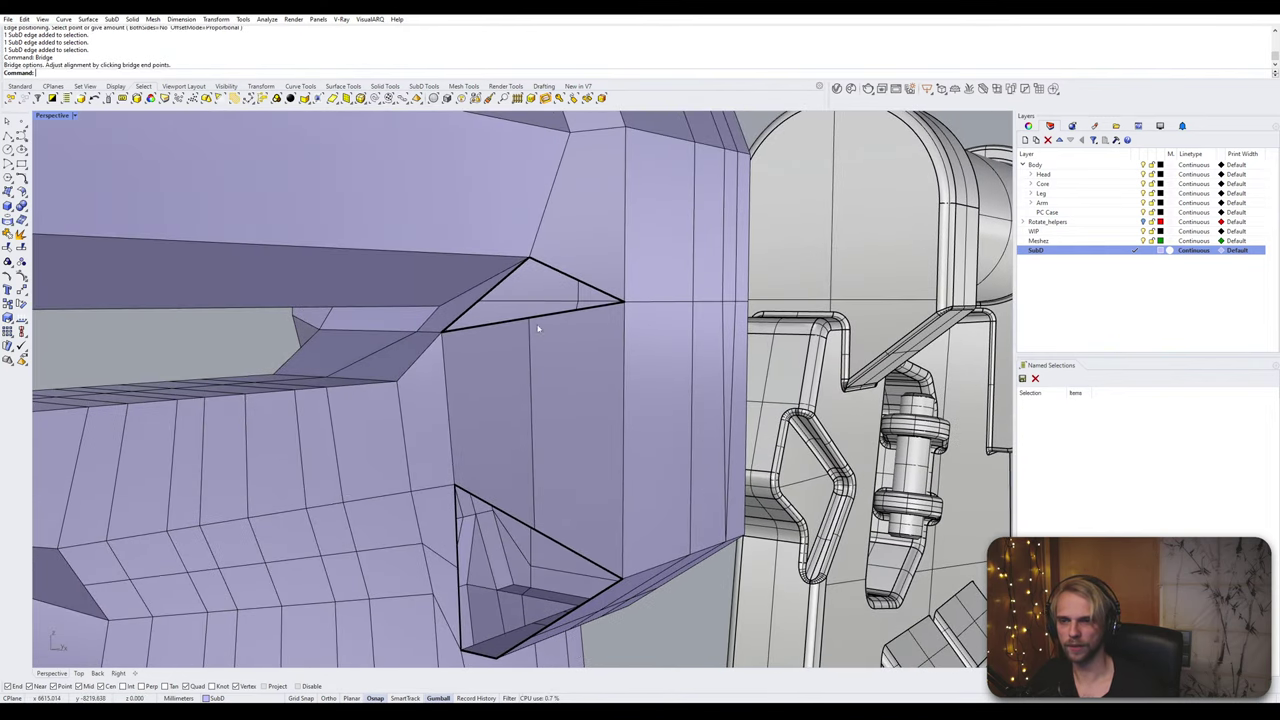
{"action": "scroll", "coordinate": [489, 328], "scroll_direction": "up", "scroll_amount": 4}
{"action": "left_click", "coordinate": [489, 328]}
{"action": "left_click", "coordinate": [593, 250]}
{"action": "key", "text": "Return"}
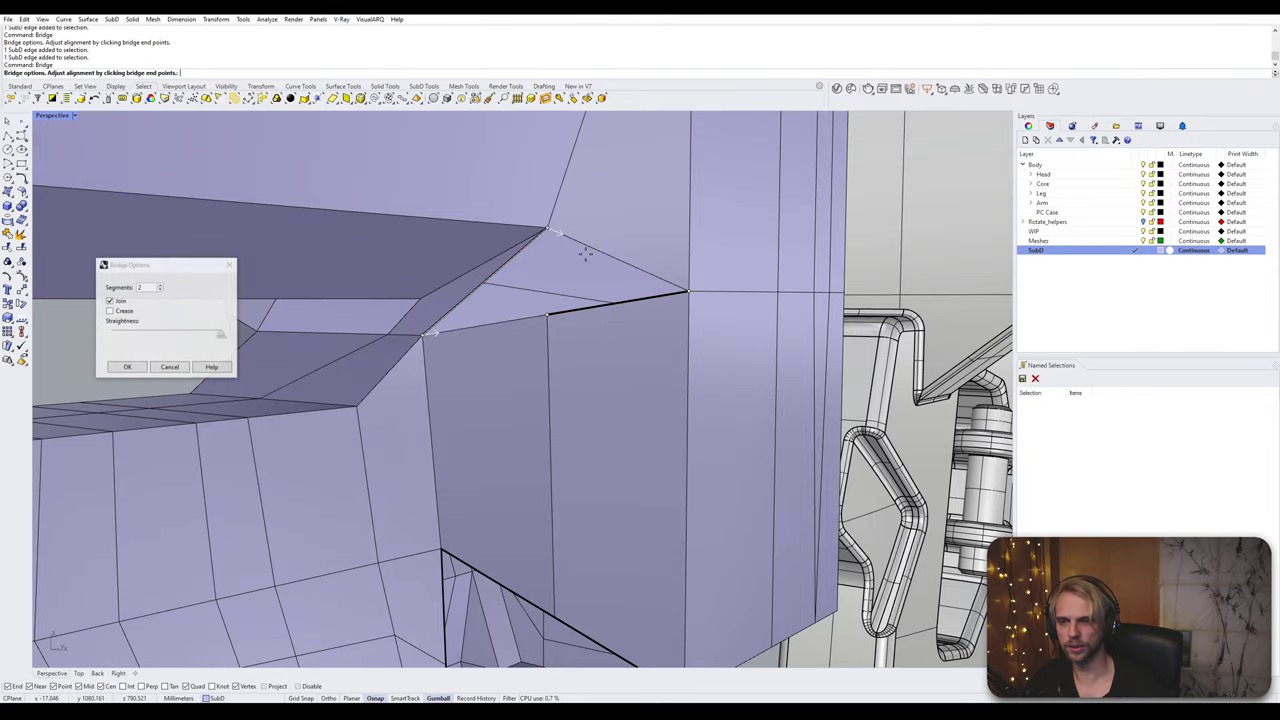
{"action": "left_click", "coordinate": [127, 367]}
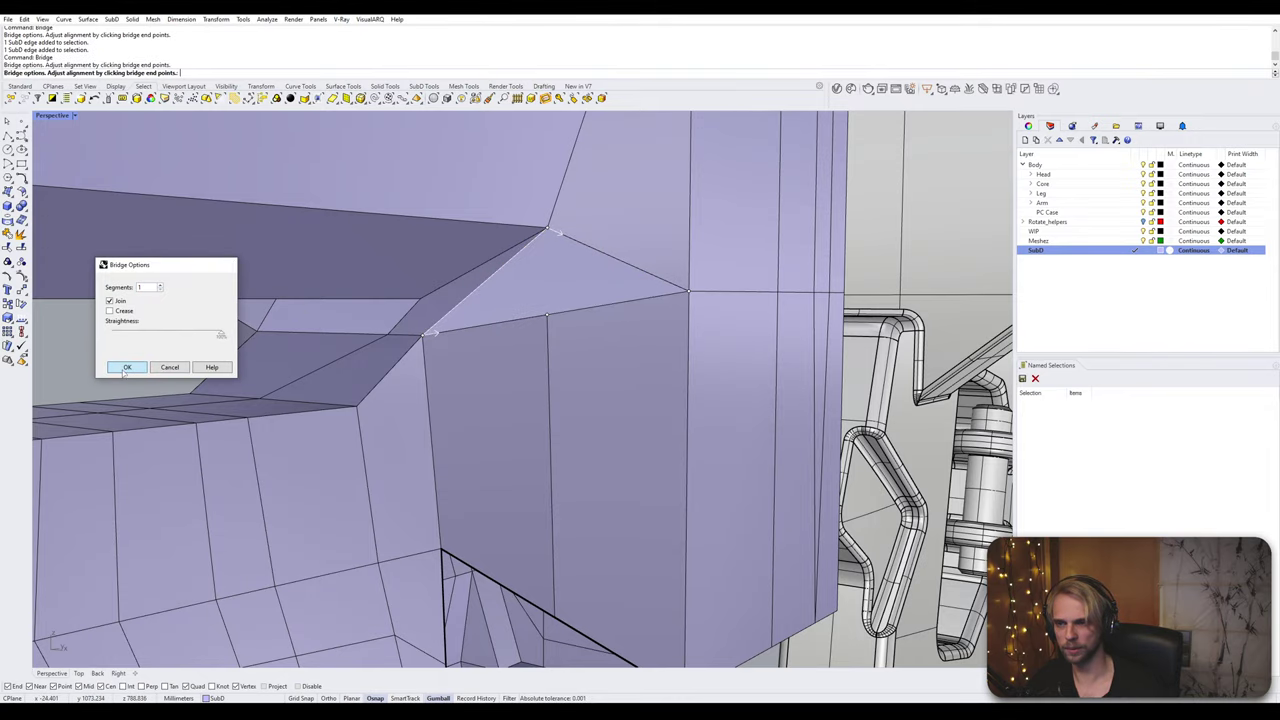
Step: Bridge the vertical and diagonal edges of the triangular hole
{"action": "scroll", "coordinate": [536, 430], "scroll_direction": "down", "scroll_amount": 5}
{"action": "right_click_drag", "start_coordinate": [536, 430], "coordinate": [505, 376]}
{"action": "scroll", "coordinate": [505, 376], "scroll_direction": "up", "scroll_amount": 3}
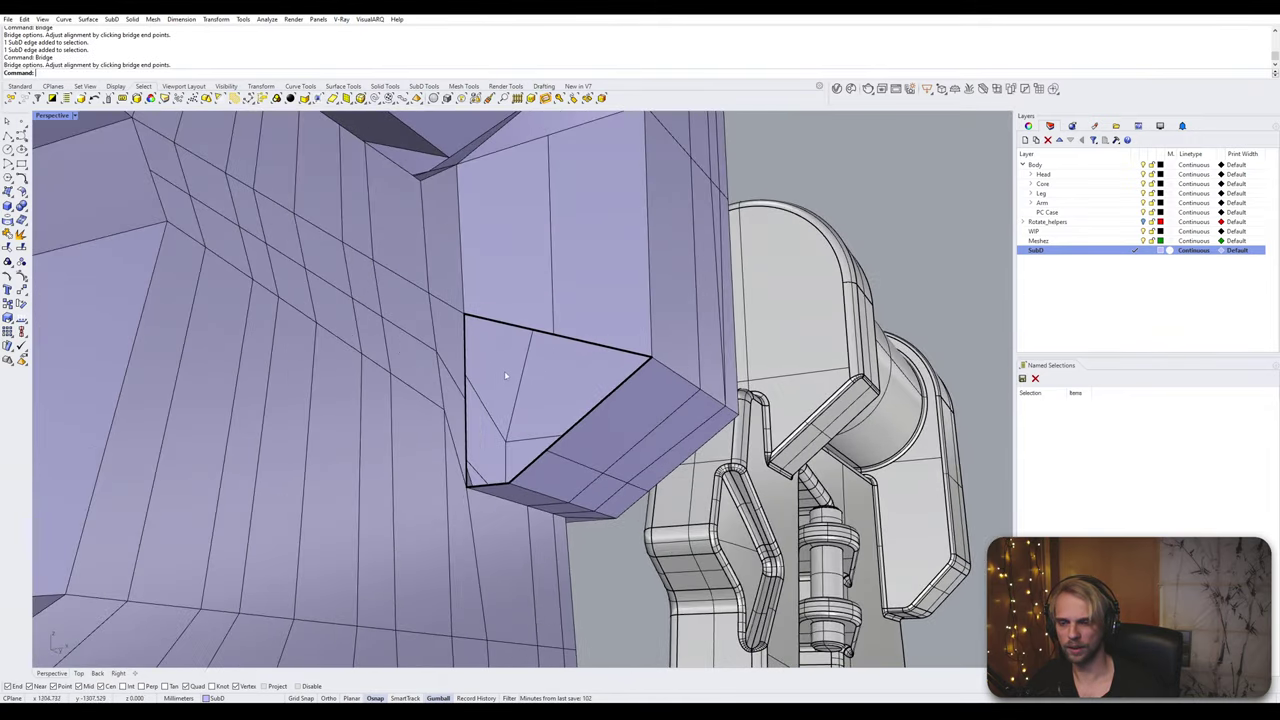
{"action": "left_click", "coordinate": [465, 351]}
{"action": "left_click", "coordinate": [617, 390]}
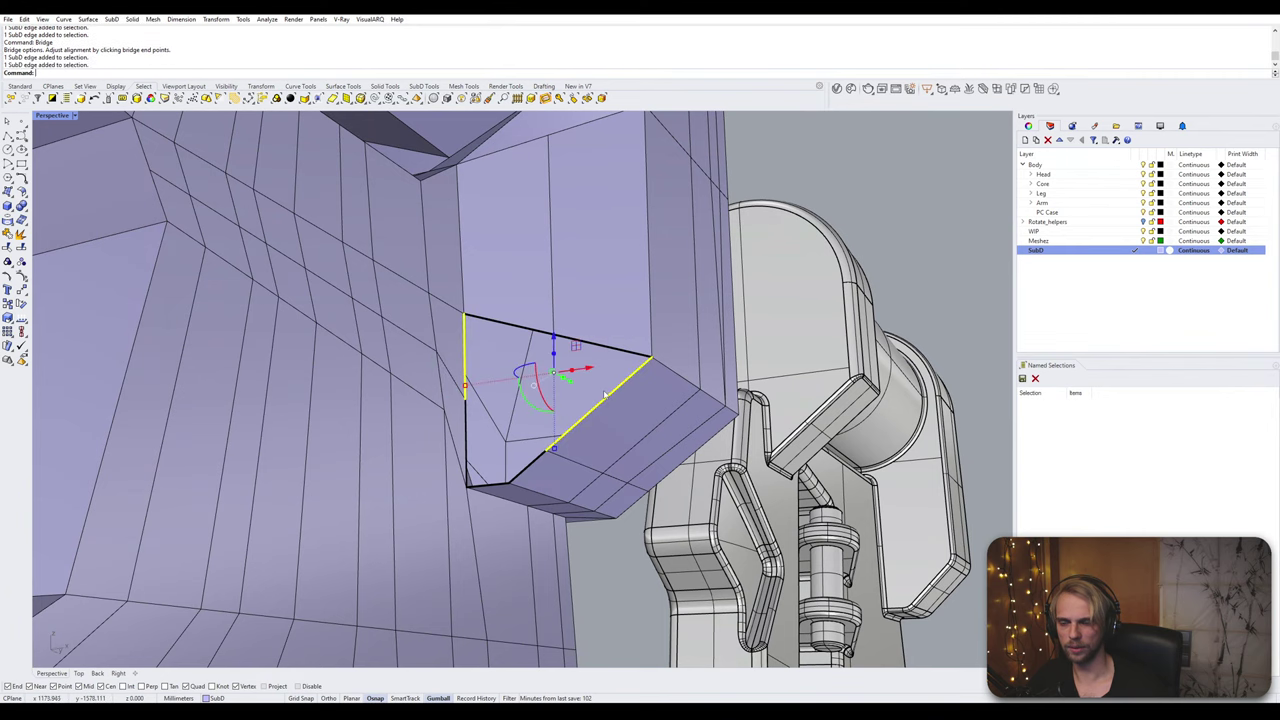
{"action": "key", "text": "Return"}
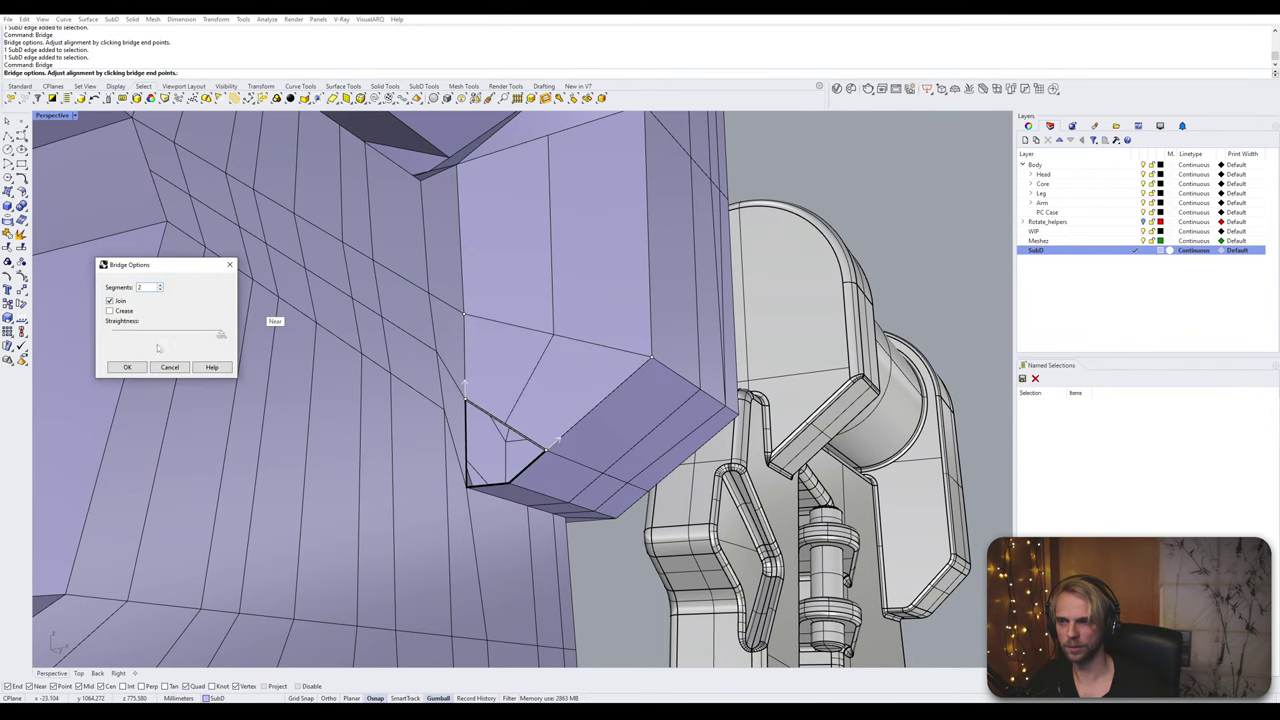
{"action": "left_click", "coordinate": [127, 367]}
Step: Close the small triangle with a 1-segment bridge between its vertical and diagonal edges
{"action": "scroll", "coordinate": [519, 461], "scroll_direction": "up", "scroll_amount": 2}
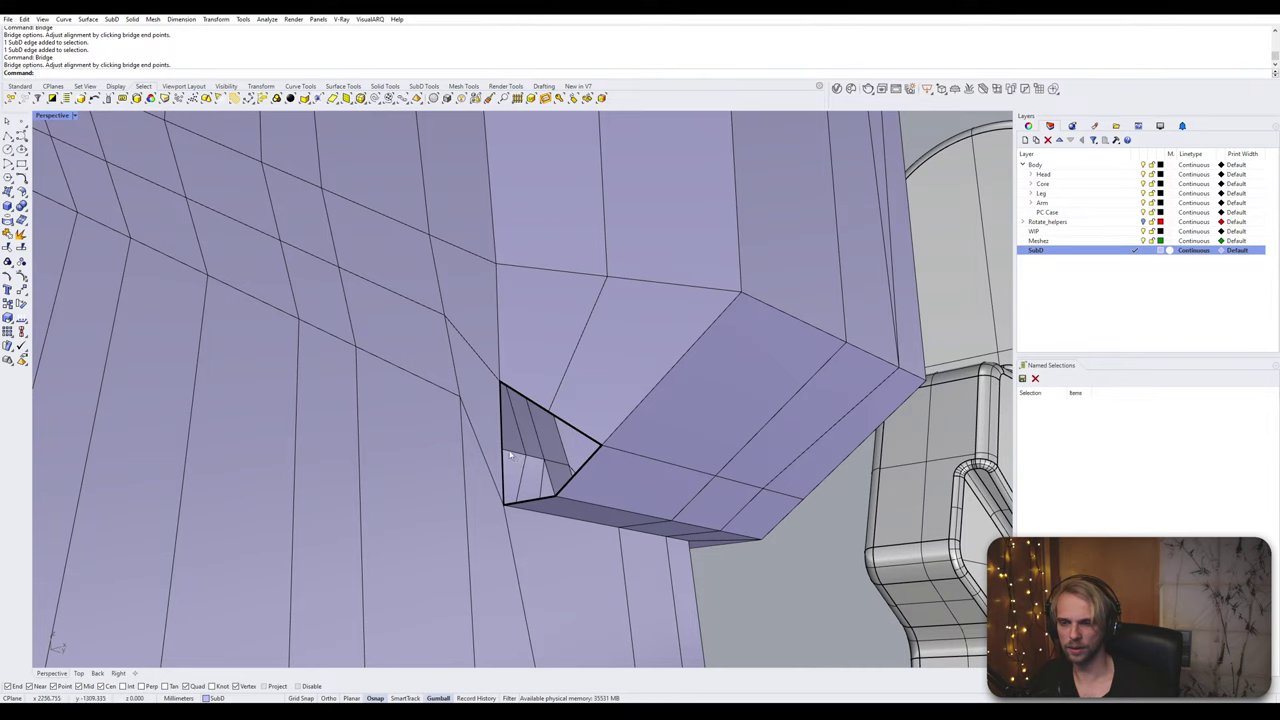
{"action": "left_click", "coordinate": [503, 440]}
{"action": "left_click", "coordinate": [581, 468]}
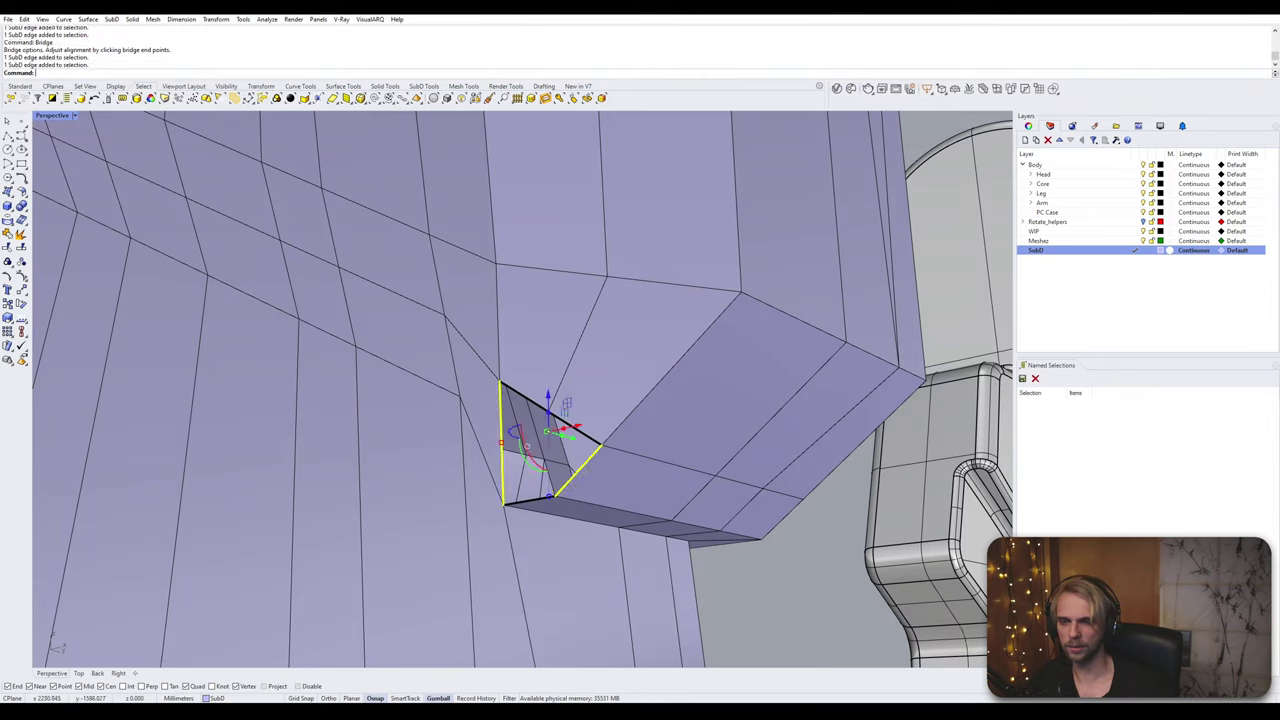
{"action": "type", "text": "Bridge"}
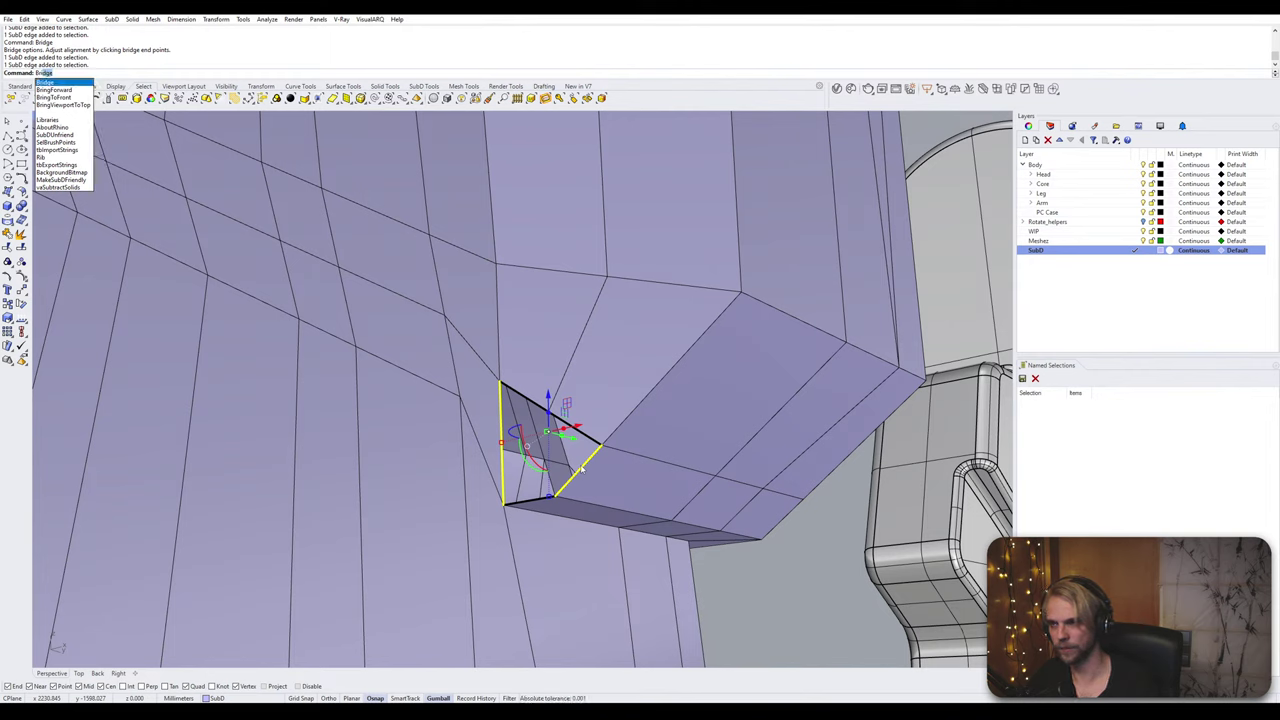
{"action": "key", "text": "Return"}
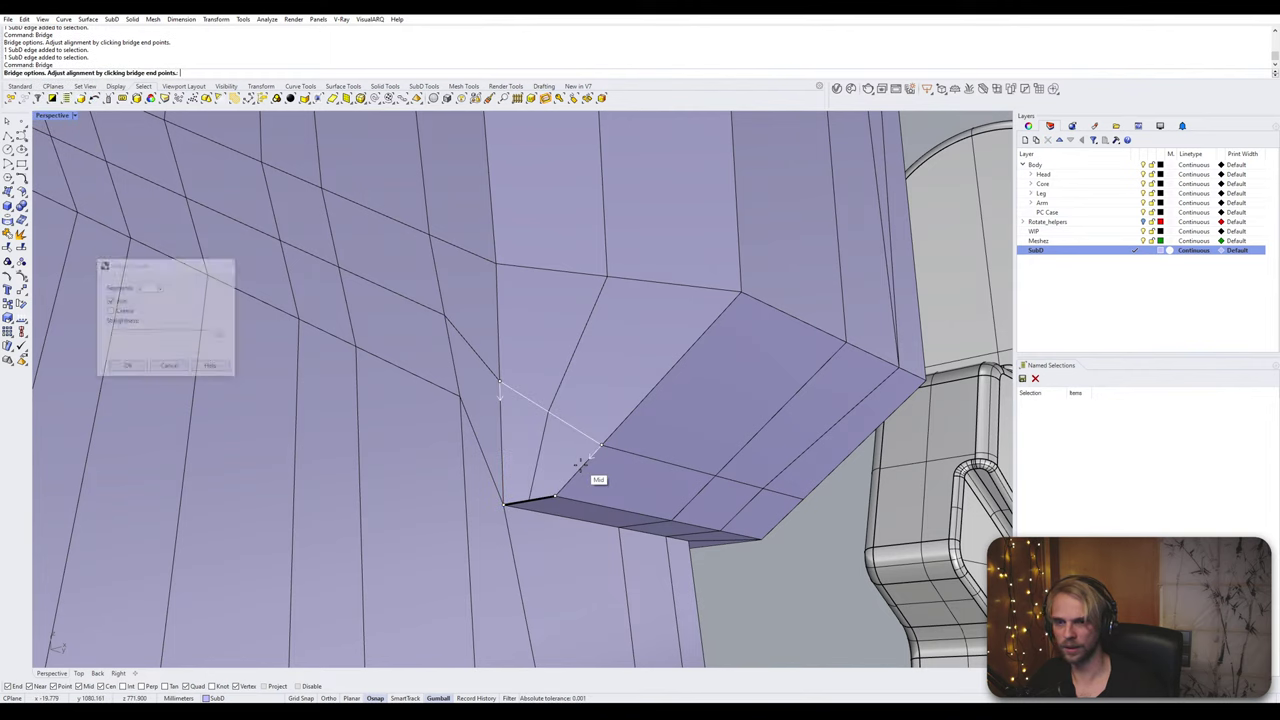
{"action": "left_click", "coordinate": [159, 290]}
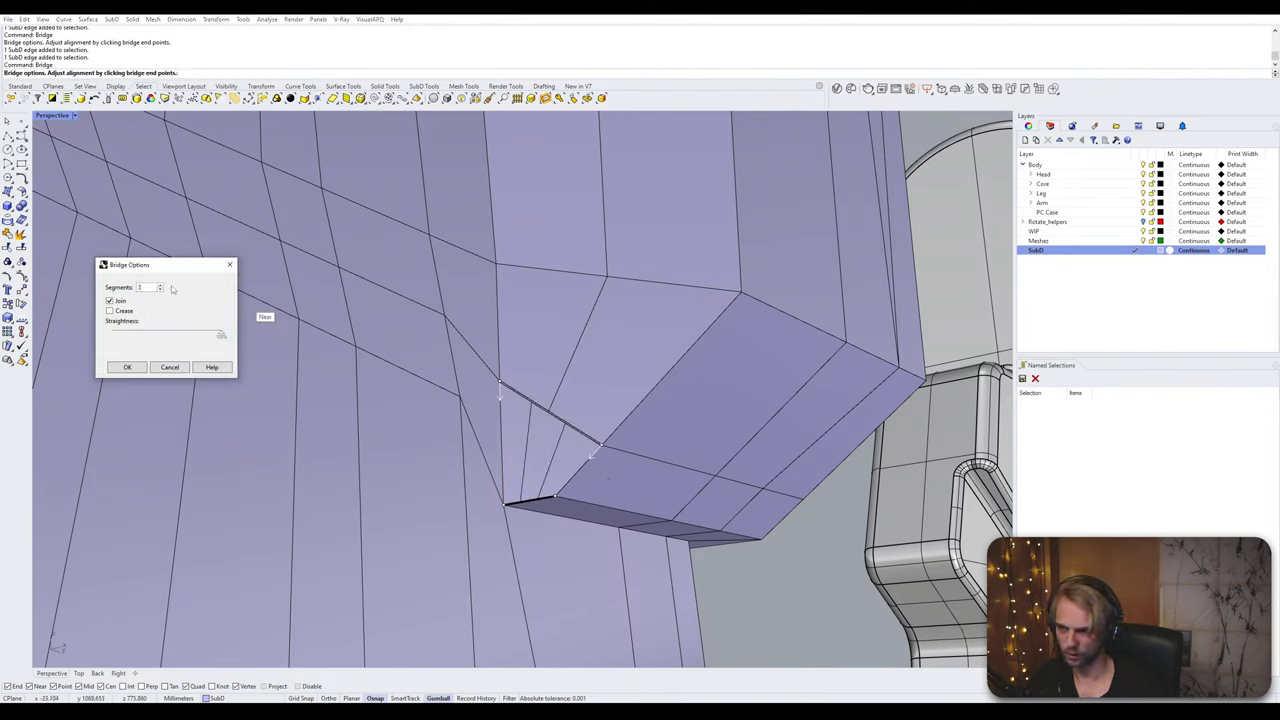
{"action": "left_click", "coordinate": [125, 367]}
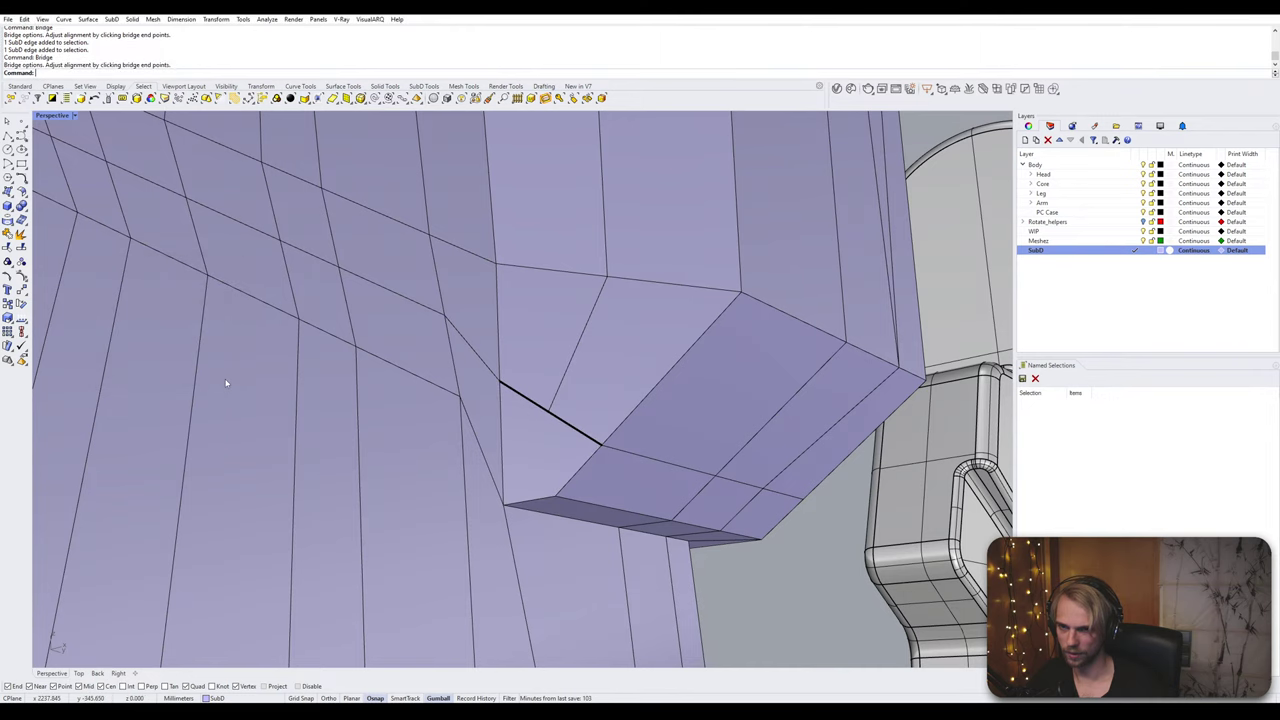
{"action": "left_click", "coordinate": [543, 458], "text": "ctrl+shift"}
{"action": "key", "text": "Escape"}
{"action": "scroll", "coordinate": [541, 460], "scroll_direction": "down", "scroll_amount": 3}
{"action": "right_click_drag", "start_coordinate": [530, 459], "coordinate": [505, 456]}
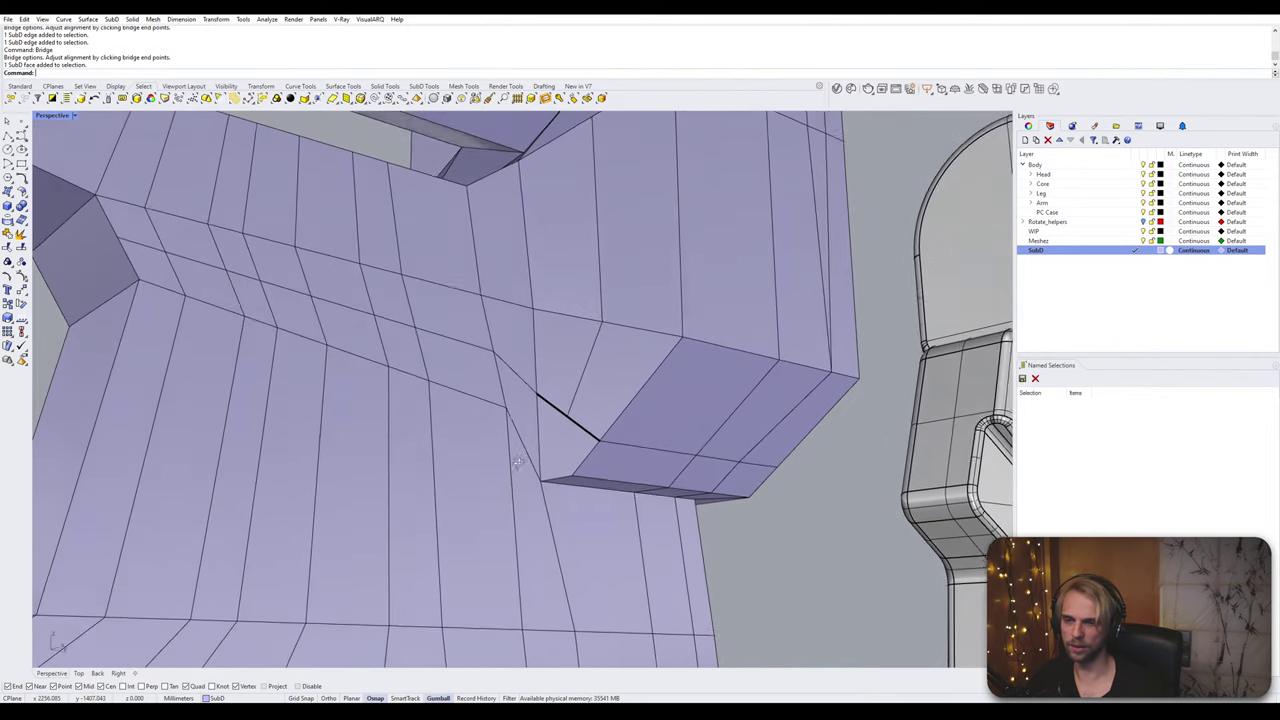
{"action": "scroll", "coordinate": [528, 451], "scroll_direction": "up", "scroll_amount": 2}
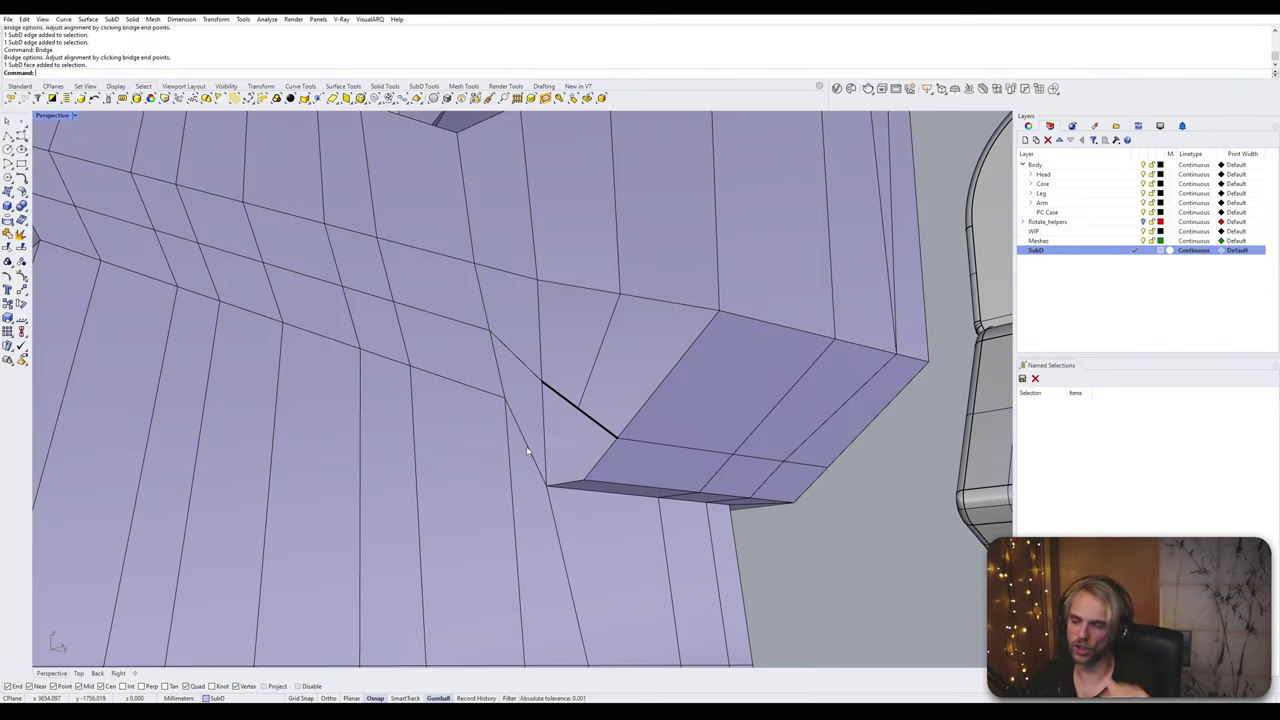
Step: Drag an edge near the finger root downward with the gumball's blue arrow
{"action": "left_click", "coordinate": [503, 399]}
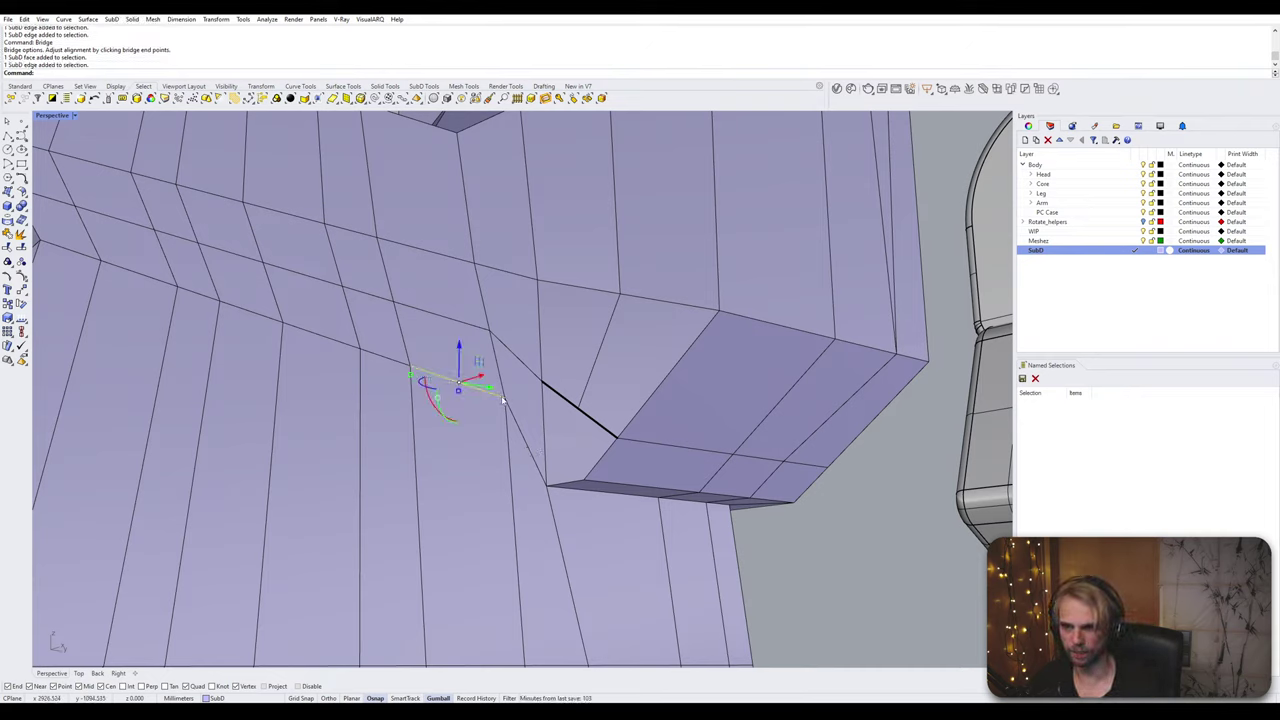
{"action": "left_click_drag", "start_coordinate": [459, 347], "coordinate": [459, 393]}
{"action": "key", "text": "Escape"}
{"action": "scroll", "coordinate": [445, 434], "scroll_direction": "down", "scroll_amount": 3}
Step: Select the three triangular corner faces at the finger root
{"action": "right_click_drag", "start_coordinate": [445, 435], "coordinate": [477, 468]}
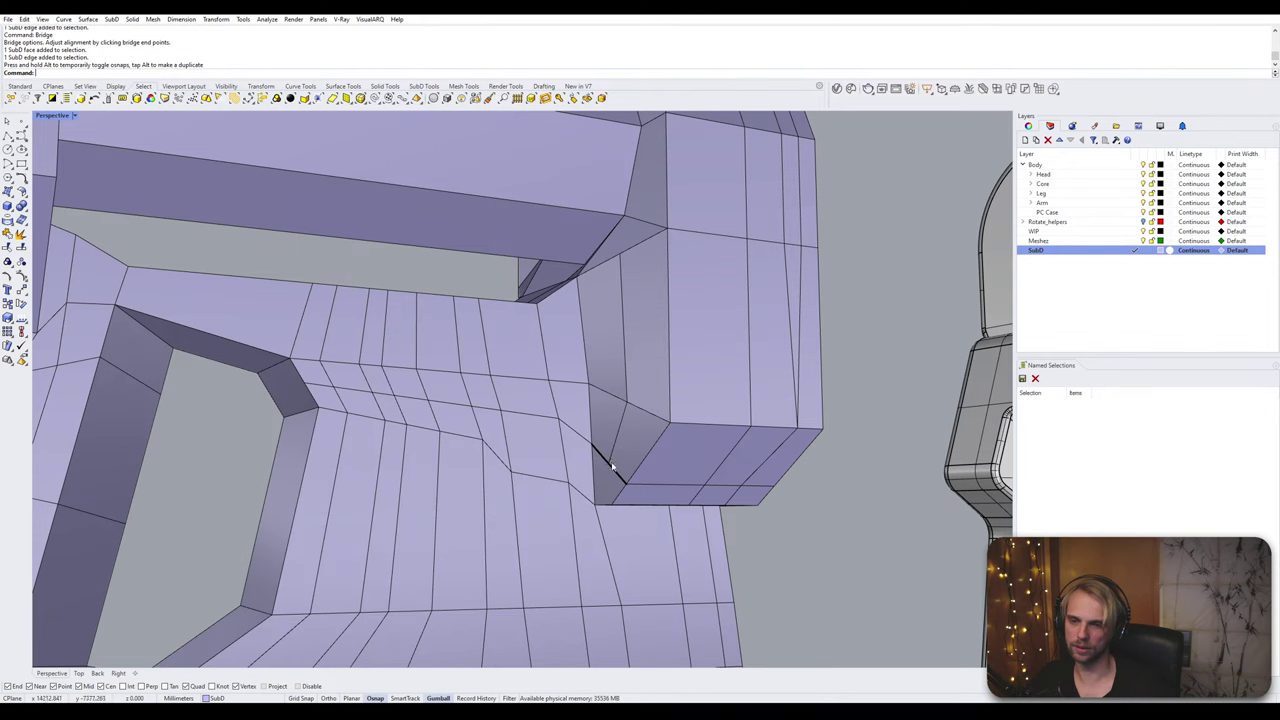
{"action": "right_click_drag", "start_coordinate": [612, 466], "coordinate": [591, 481]}
{"action": "left_click", "coordinate": [584, 481], "text": "ctrl+shift"}
{"action": "left_click", "coordinate": [617, 448], "text": "ctrl+shift"}
{"action": "left_click", "coordinate": [592, 415], "text": "ctrl+shift"}
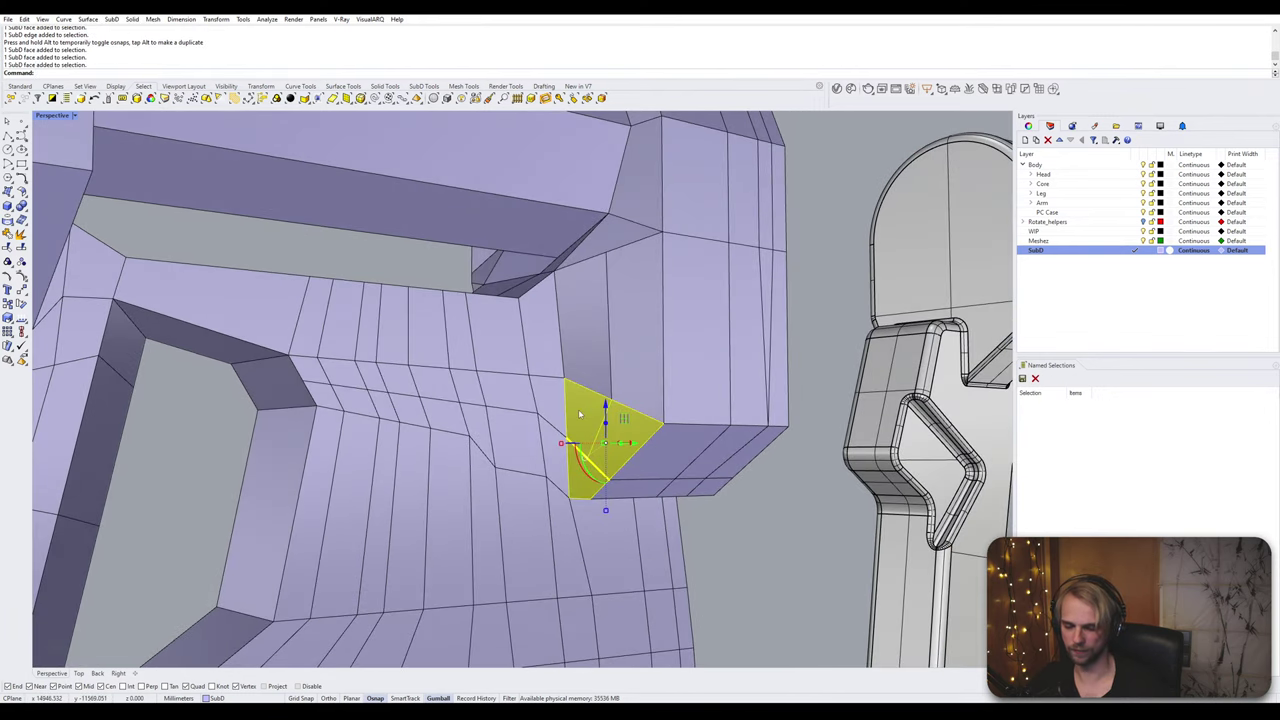
Step: Delete the selected corner faces and build a new face across the opening with AppendFace
{"action": "key", "text": "Delete"}
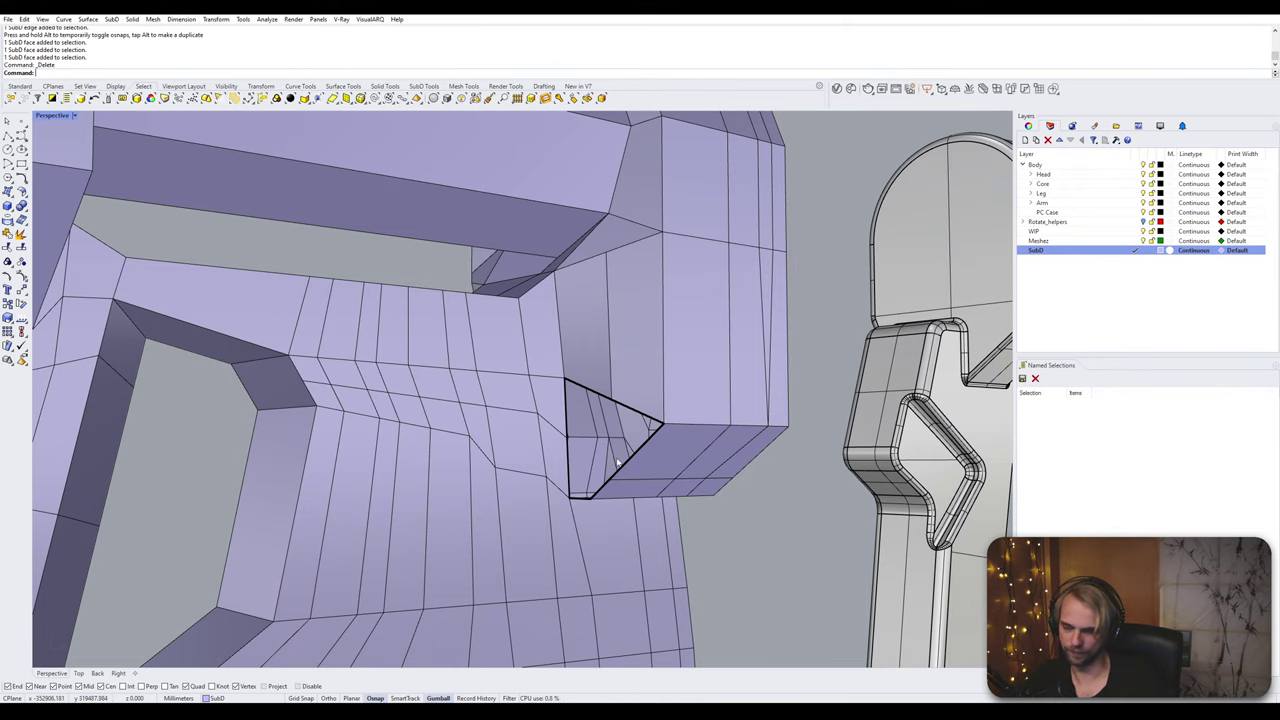
{"action": "left_click", "coordinate": [647, 398]}
{"action": "type", "text": "AppendFace"}
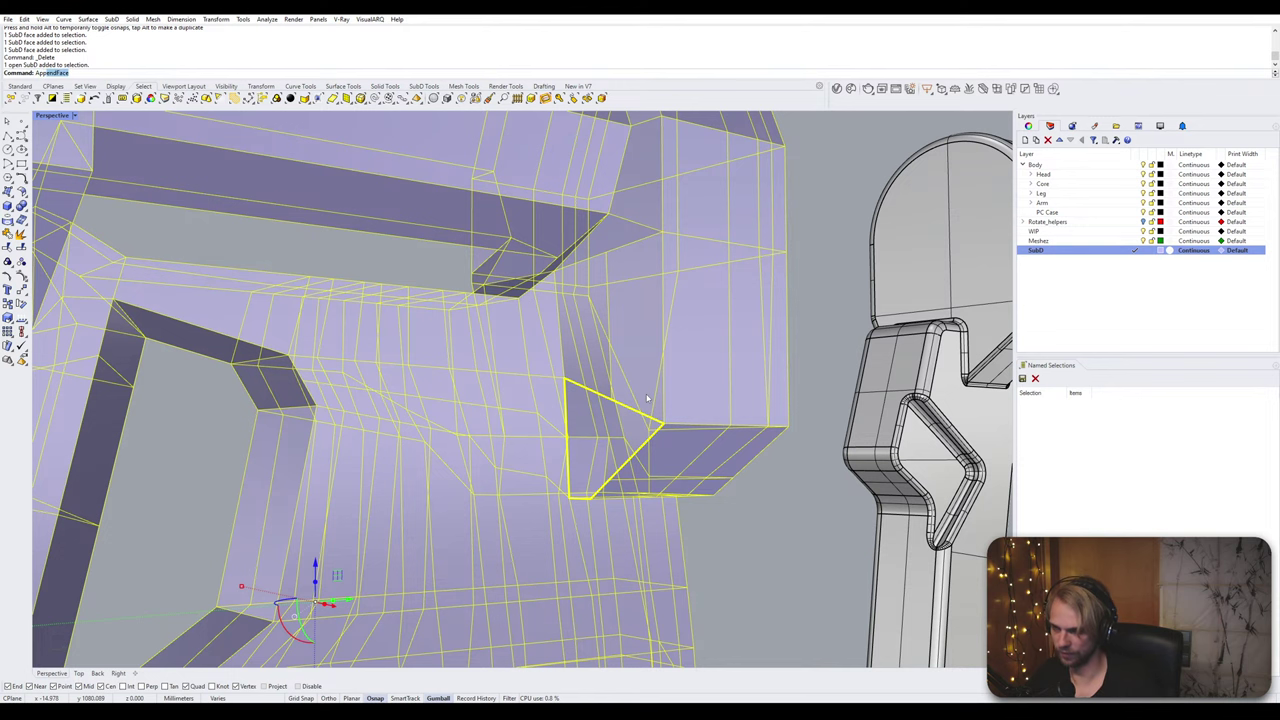
{"action": "key", "text": "Return"}
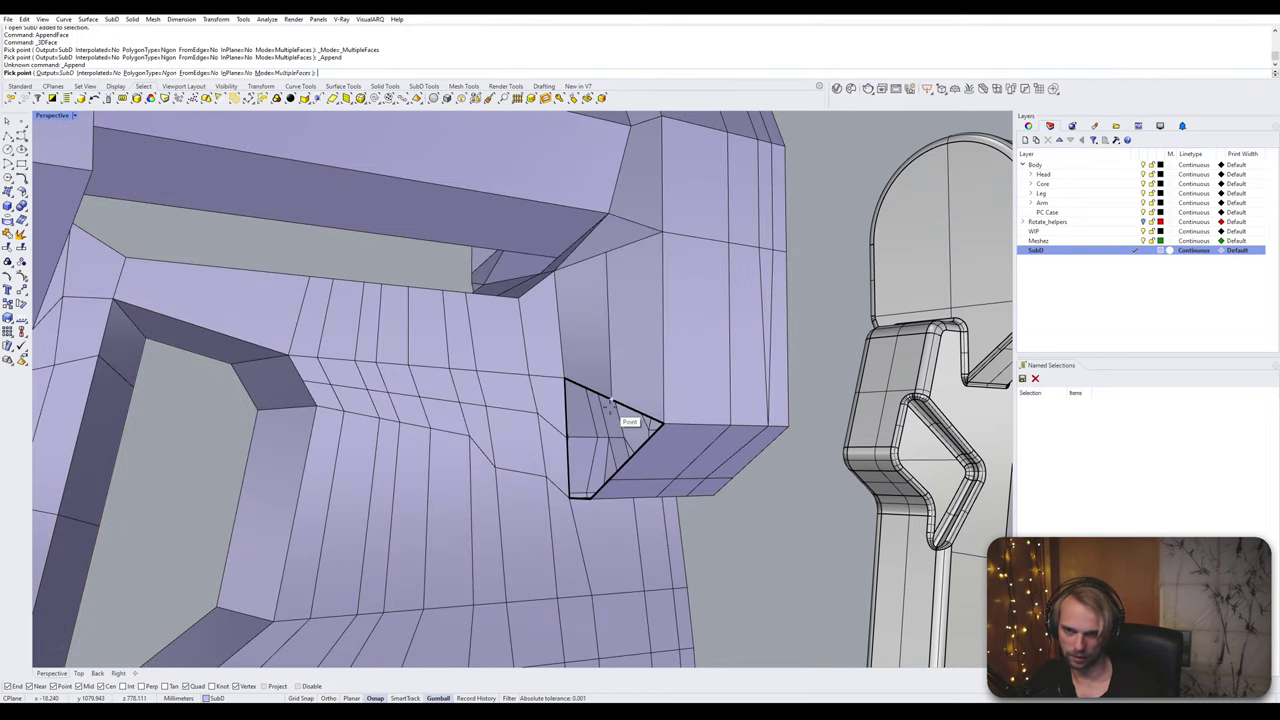
{"action": "left_click", "coordinate": [616, 412]}
{"action": "left_click", "coordinate": [664, 427]}
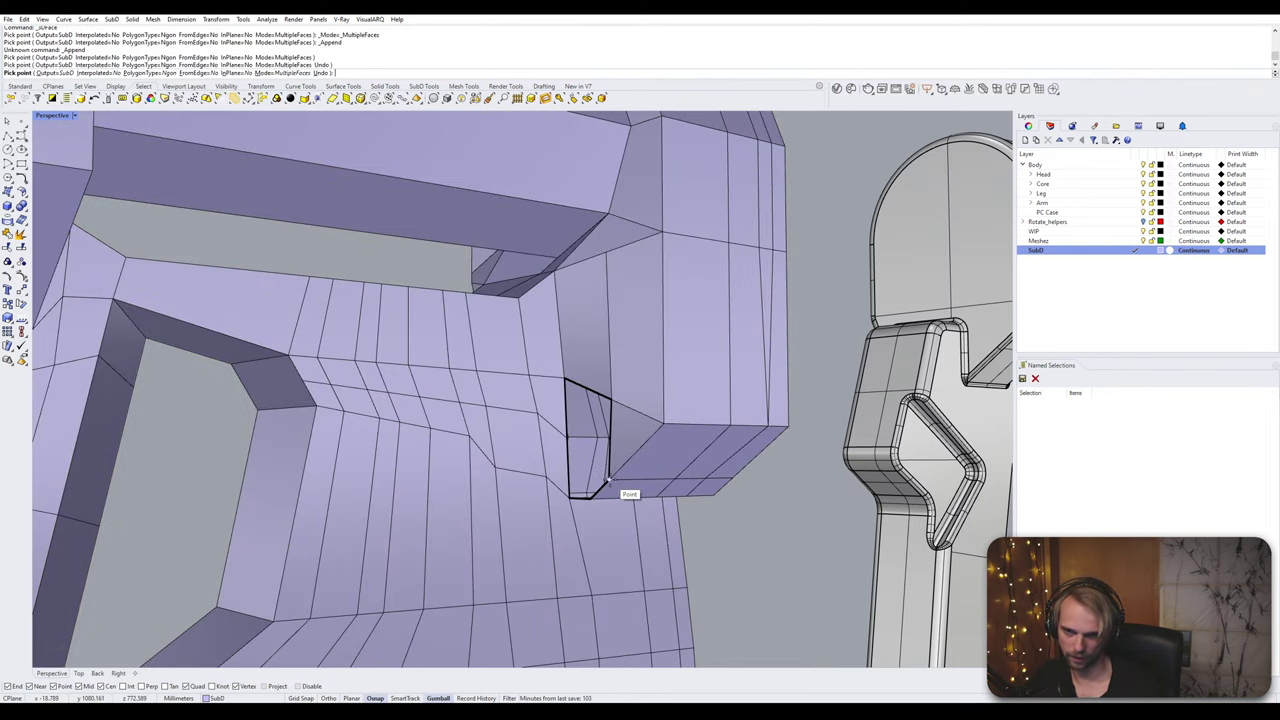
{"action": "left_click", "coordinate": [611, 480]}
{"action": "left_click", "coordinate": [611, 480]}
{"action": "key", "text": "Return"}
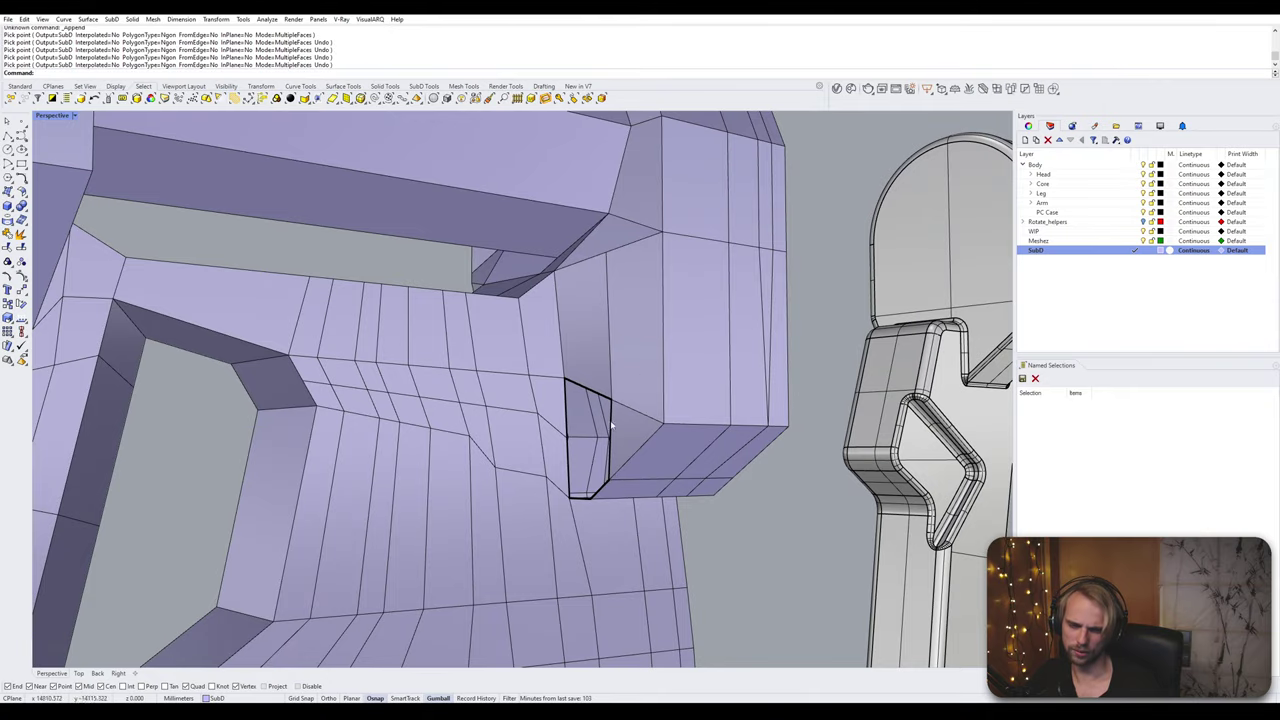
{"action": "right_click_drag", "start_coordinate": [612, 427], "coordinate": [668, 436]}
Step: Bridge the opening's lower-left edge to its right edge
{"action": "scroll", "coordinate": [606, 430], "scroll_direction": "up", "scroll_amount": 3}
{"action": "left_click", "coordinate": [541, 461], "text": "ctrl+shift"}
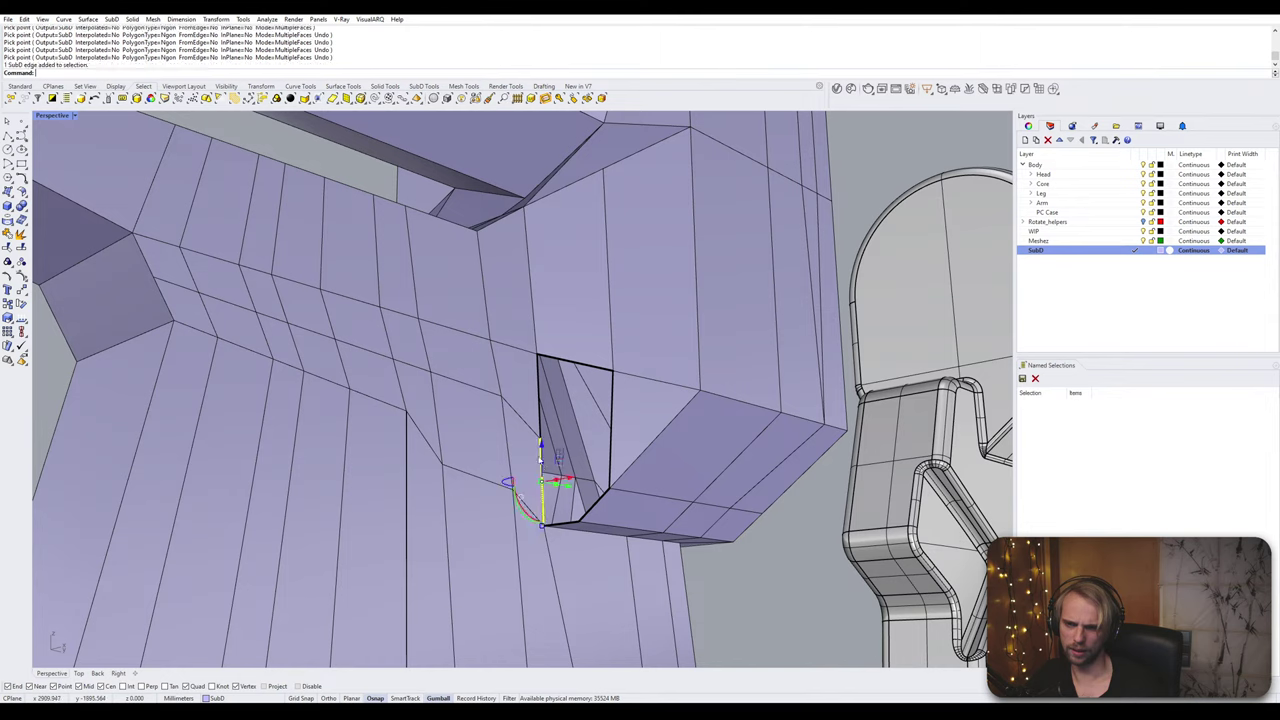
{"action": "left_click", "coordinate": [600, 503], "text": "shift"}
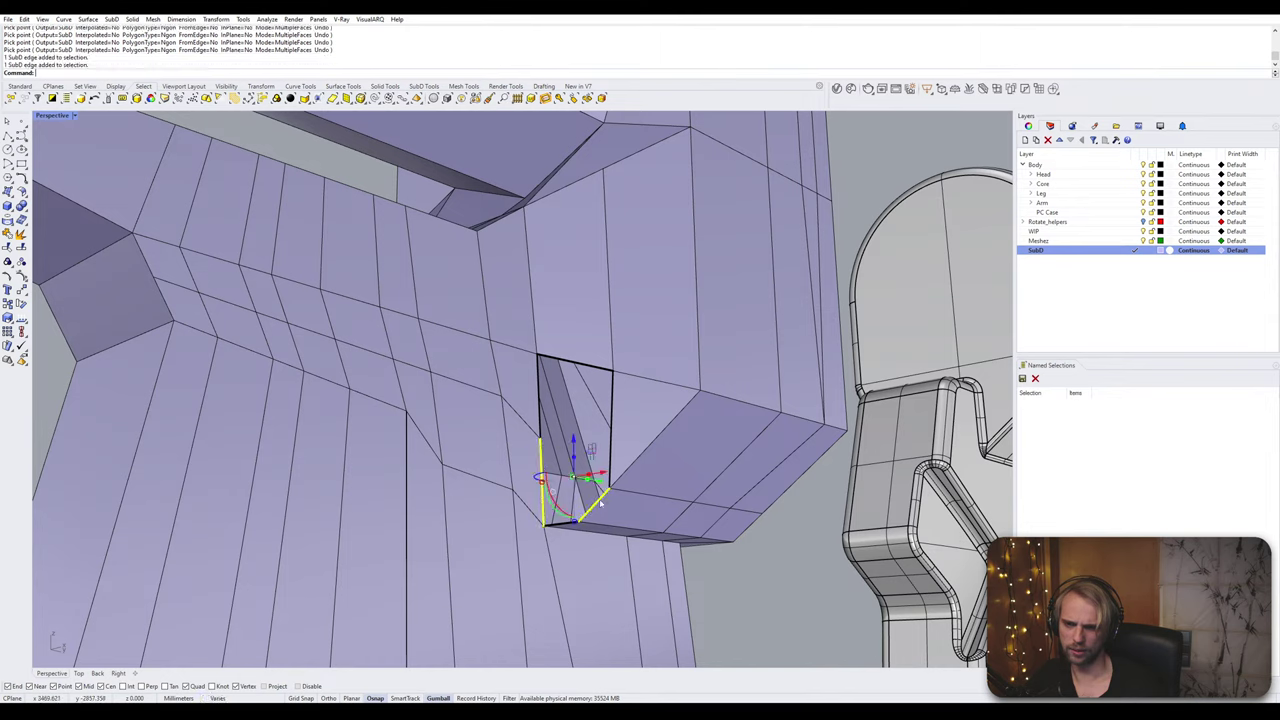
{"action": "key", "text": "Return"}
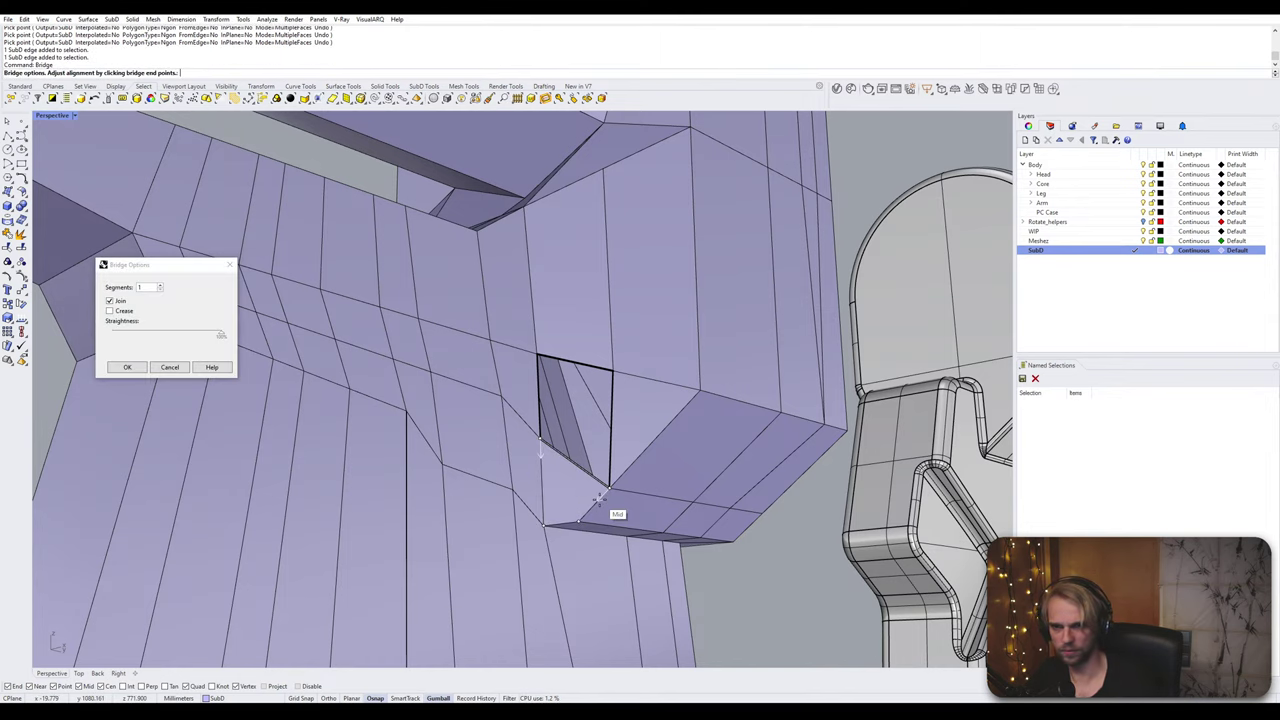
{"action": "key", "text": "Return"}
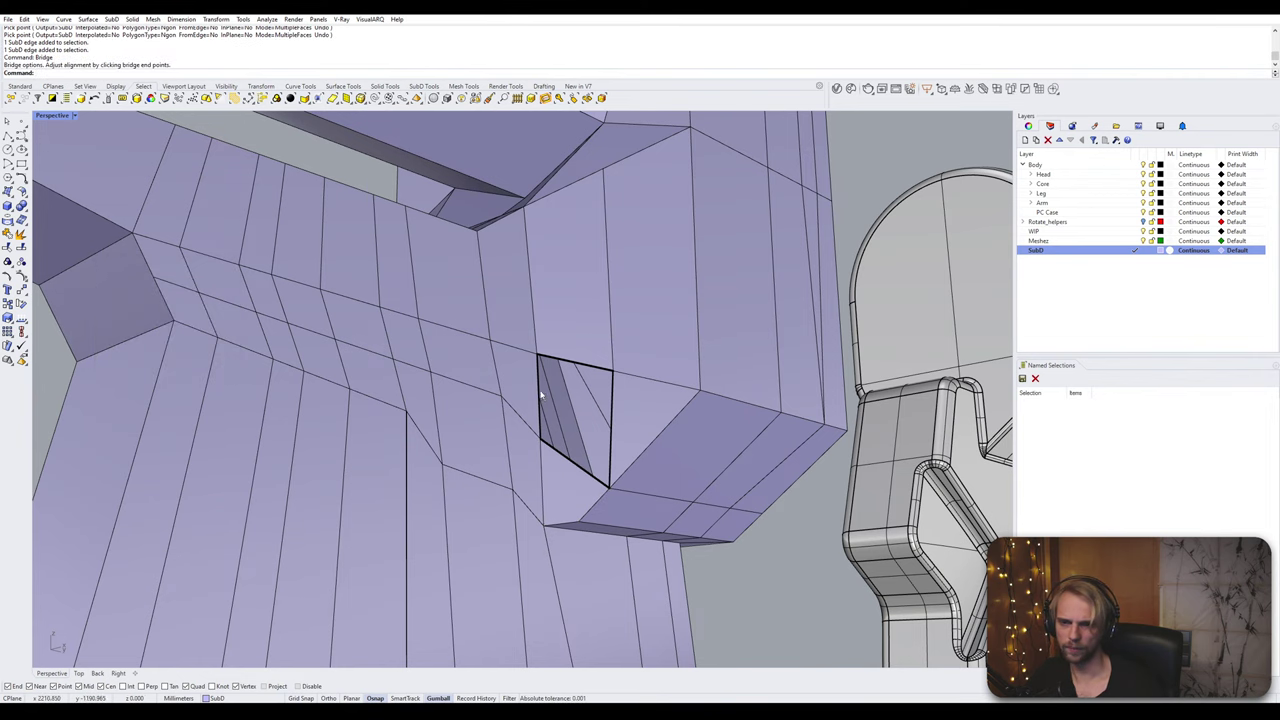
Step: Bridge the opening's two remaining side edges to close it
{"action": "left_click", "coordinate": [540, 395]}
{"action": "left_click", "coordinate": [615, 400], "text": "shift"}
{"action": "key", "text": "Return"}
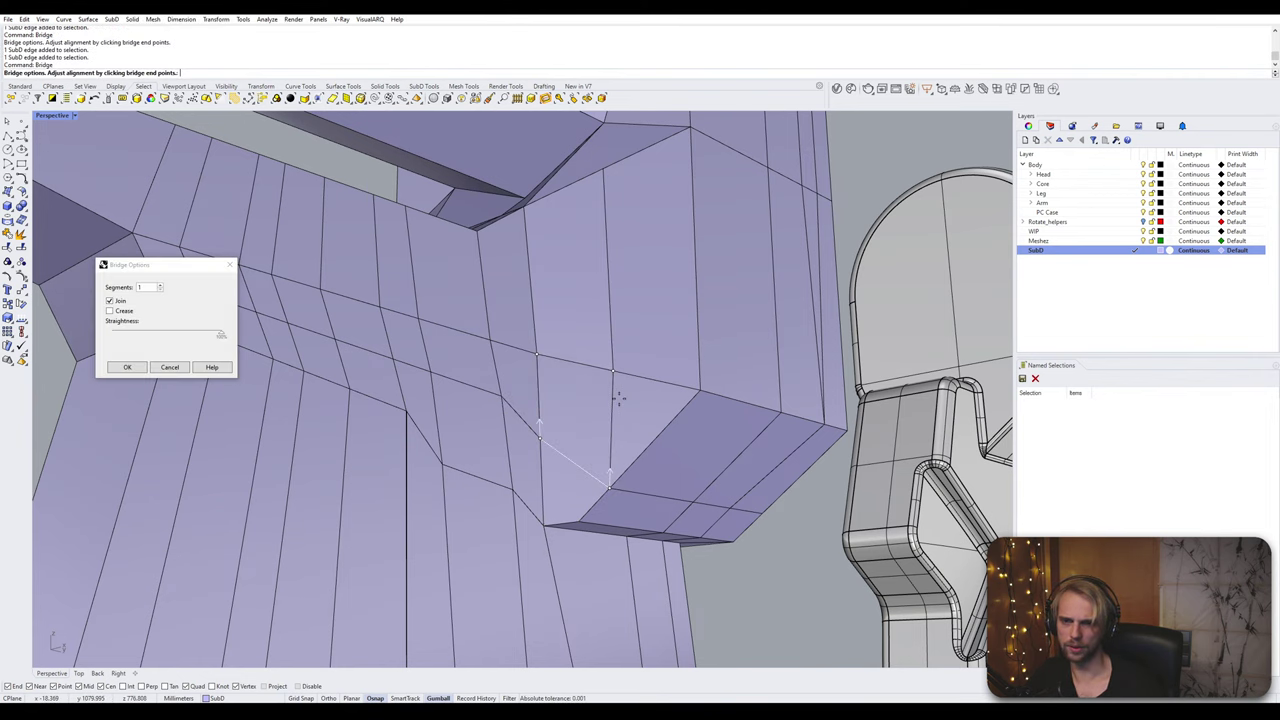
{"action": "key", "text": "Return"}
{"action": "scroll", "coordinate": [618, 402], "scroll_direction": "down", "scroll_amount": 4}
{"action": "scroll", "coordinate": [618, 438], "scroll_direction": "up", "scroll_amount": 4}
{"action": "scroll", "coordinate": [611, 459], "scroll_direction": "down", "scroll_amount": 5}
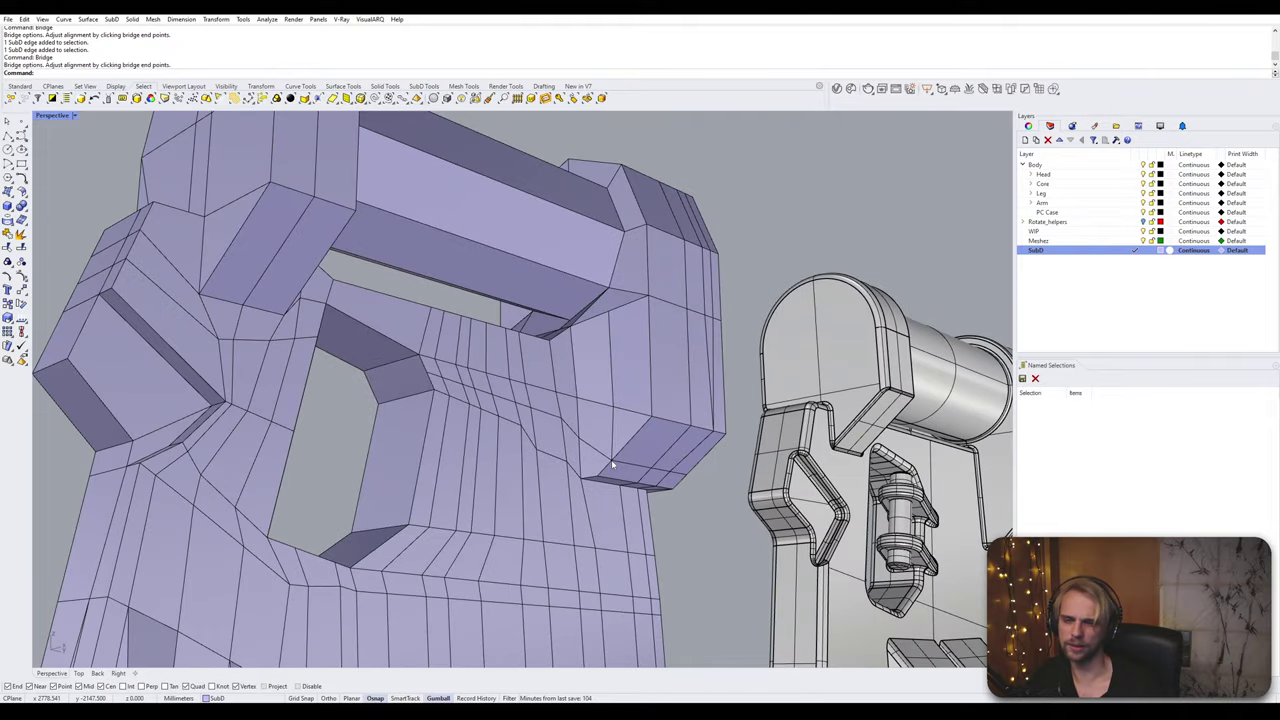
Step: Compare the hand's flat and smooth display from a new angle
{"action": "key", "text": "Tab"}
{"action": "right_click_drag", "start_coordinate": [617, 481], "coordinate": [458, 501]}
{"action": "scroll", "coordinate": [620, 474], "scroll_direction": "up", "scroll_amount": 5}
{"action": "key", "text": "Tab"}
{"action": "key", "text": "Tab"}
{"action": "key", "text": "Tab"}
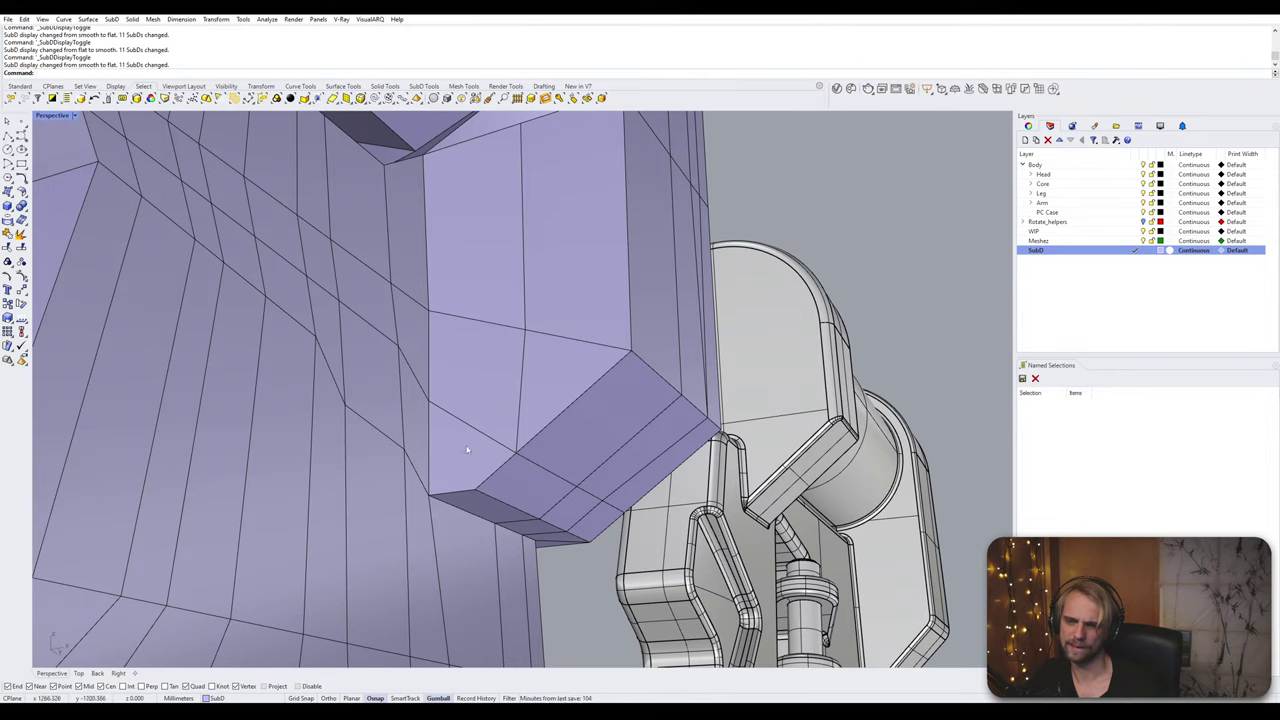
Step: Delete three faces at the finger-root corner to widen the hole
{"action": "left_click", "coordinate": [466, 450], "text": "ctrl+shift"}
{"action": "left_click", "coordinate": [470, 392], "text": "ctrl+shift"}
{"action": "key", "text": "Delete"}
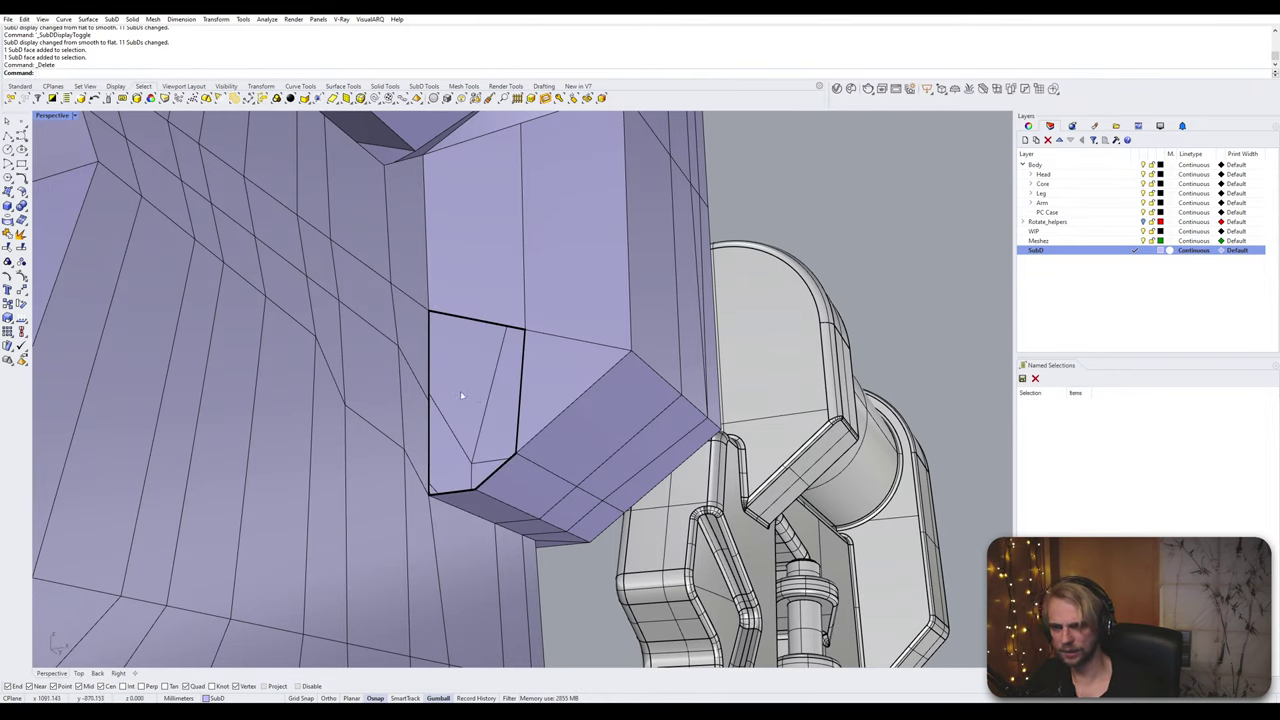
{"action": "right_click_drag", "start_coordinate": [428, 437], "coordinate": [566, 398]}
{"action": "left_click", "coordinate": [566, 398], "text": "ctrl+shift"}
{"action": "key", "text": "Delete"}
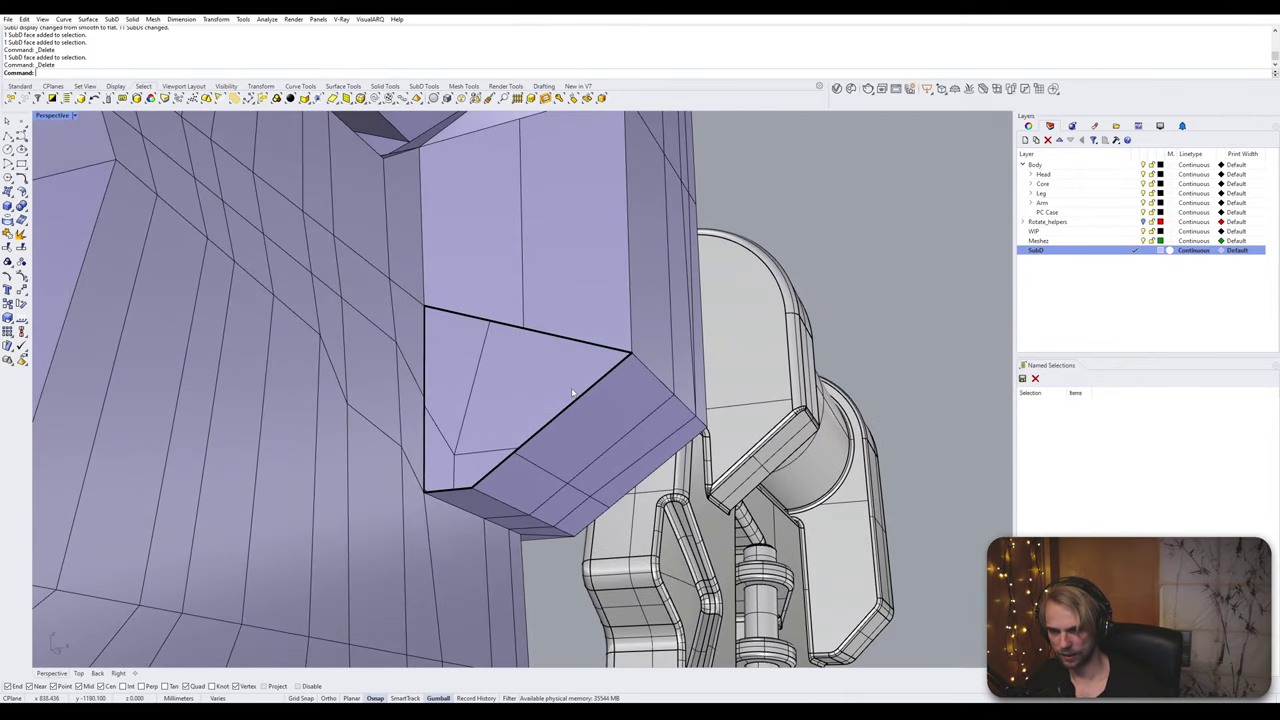
Step: Bridge the hole's lower and upper edges
{"action": "left_click", "coordinate": [498, 466], "text": "ctrl+shift"}
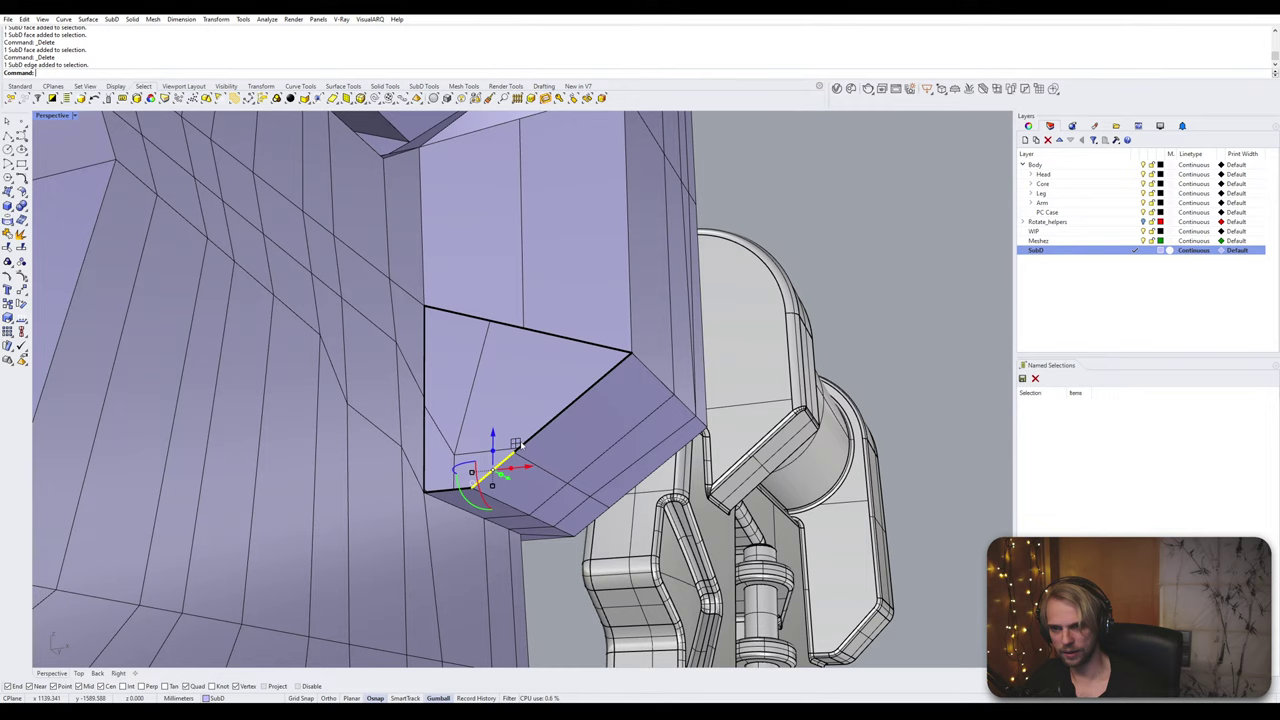
{"action": "left_click", "coordinate": [572, 339], "text": "ctrl+shift"}
{"action": "right_click", "coordinate": [572, 339]}
{"action": "key", "text": "Return"}
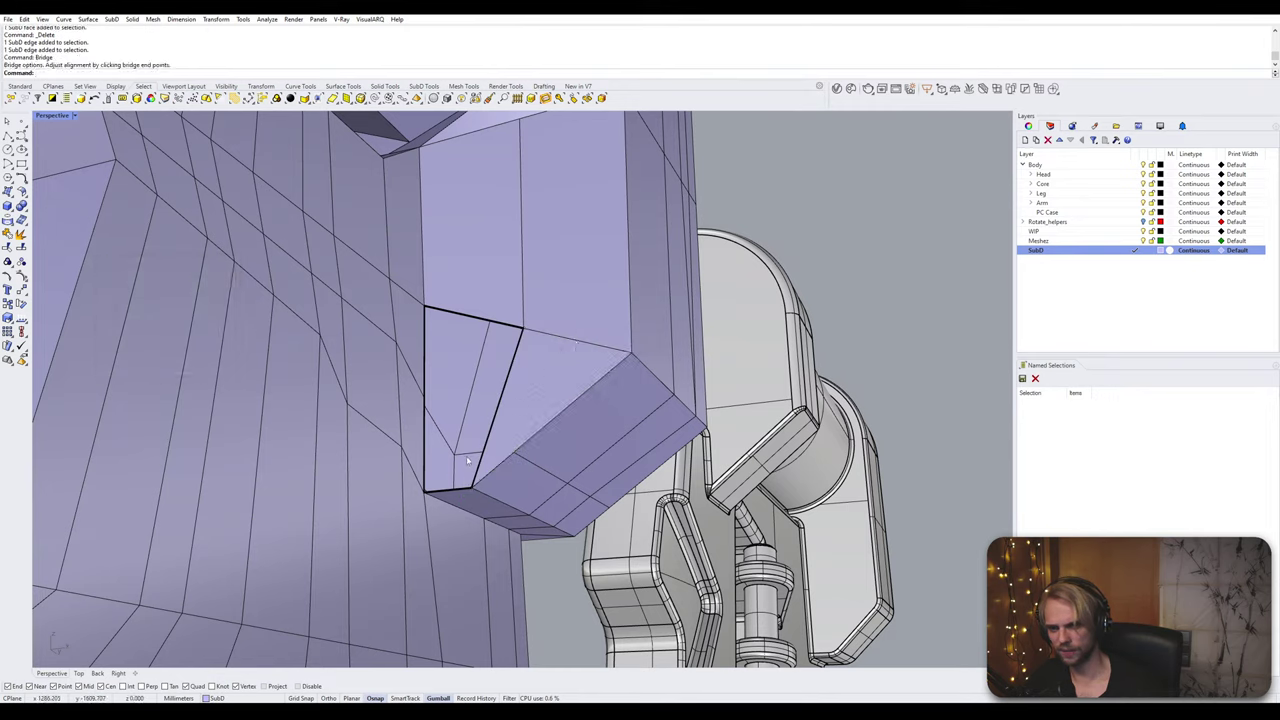
Step: Bridge the hole's left and right edges to fill its upper part
{"action": "left_click", "coordinate": [461, 492], "text": "ctrl+shift"}
{"action": "left_click", "coordinate": [493, 323], "text": "ctrl+shift"}
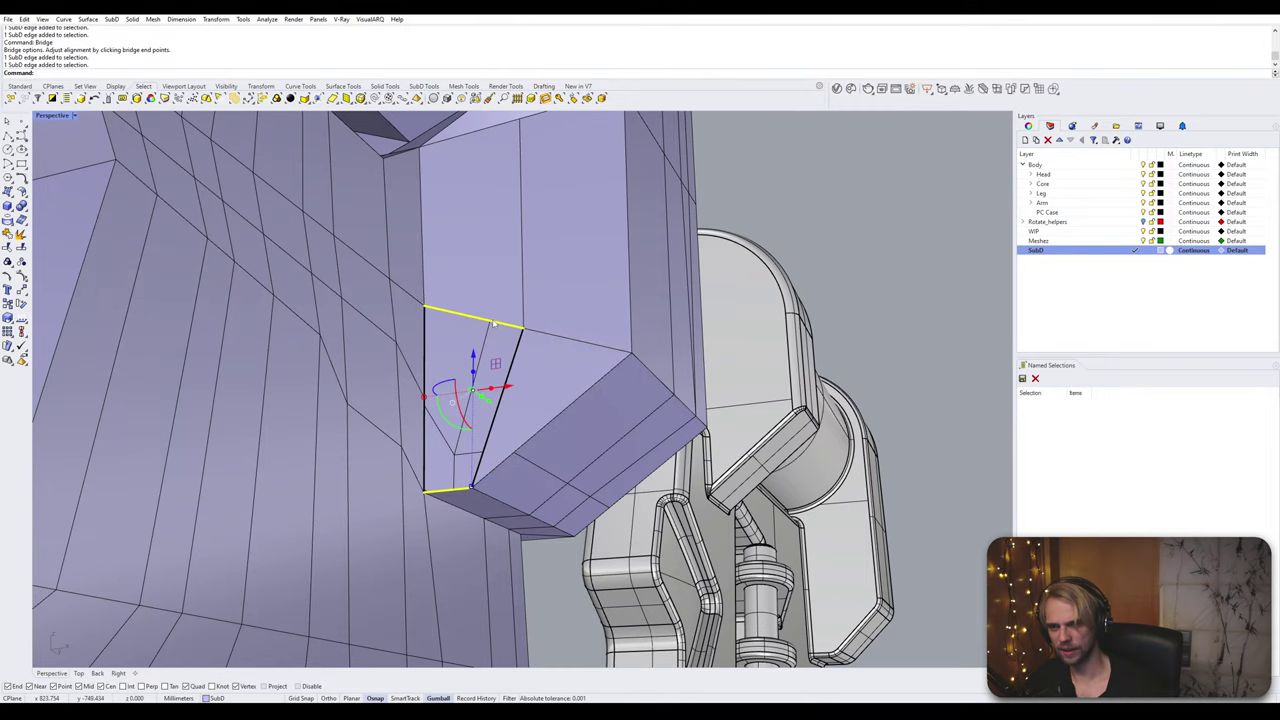
{"action": "key", "text": "Escape"}
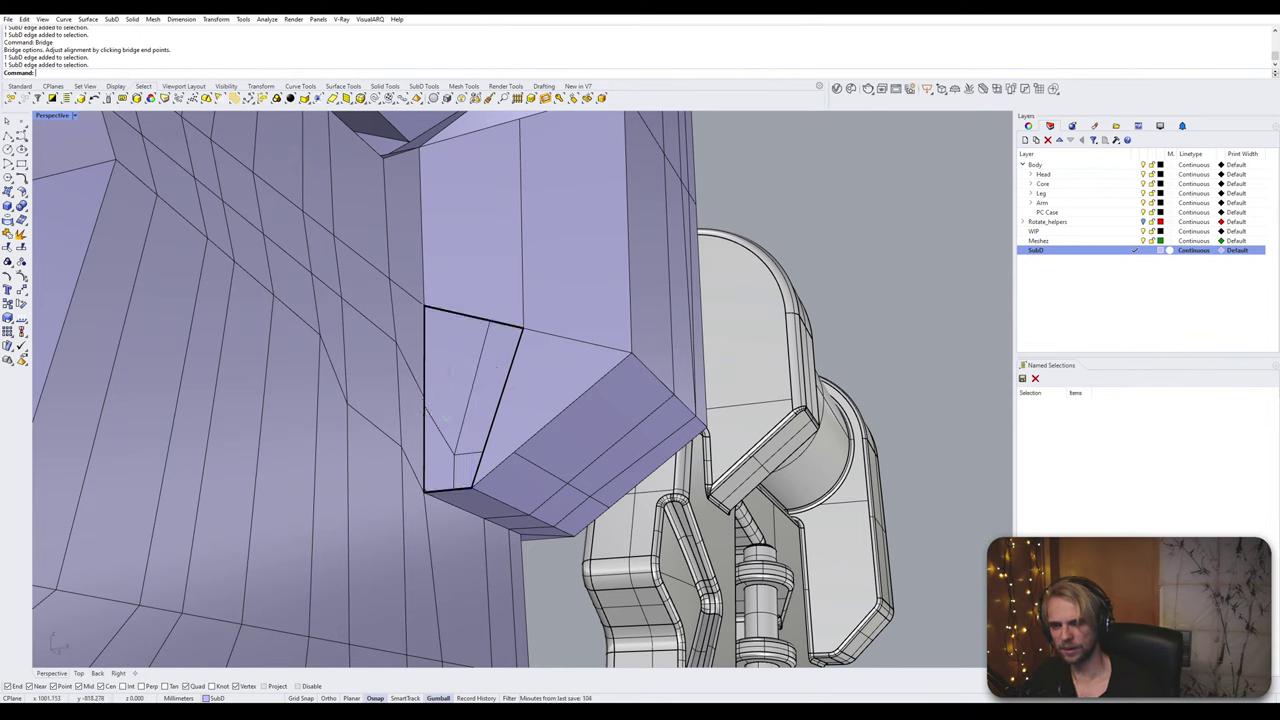
{"action": "left_click", "coordinate": [425, 370], "text": "ctrl+shift"}
{"action": "left_click", "coordinate": [508, 375], "text": "ctrl+shift"}
{"action": "key", "text": "Return"}
{"action": "key", "text": "Return"}
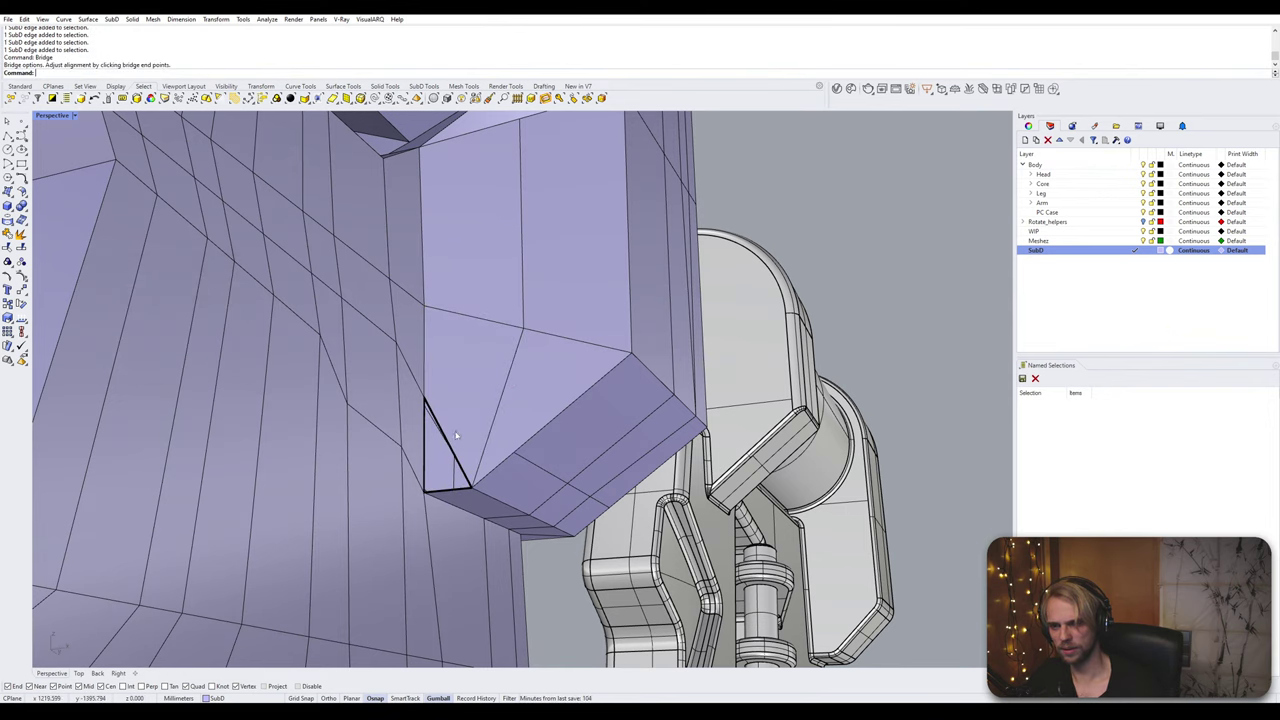
{"action": "type", "text": "Fill"}
Step: Fill the remaining triangular hole and check the hand in smooth display
{"action": "key", "text": "Return"}
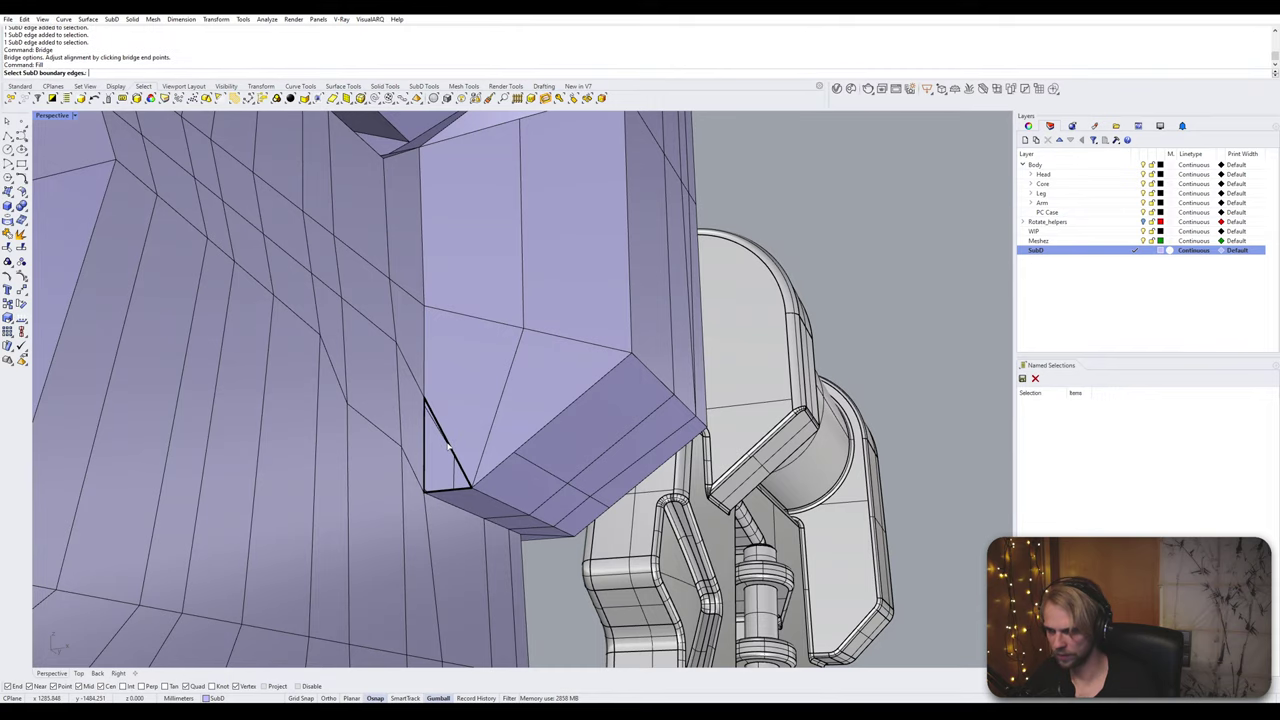
{"action": "left_click", "coordinate": [444, 490]}
{"action": "key", "text": "Return"}
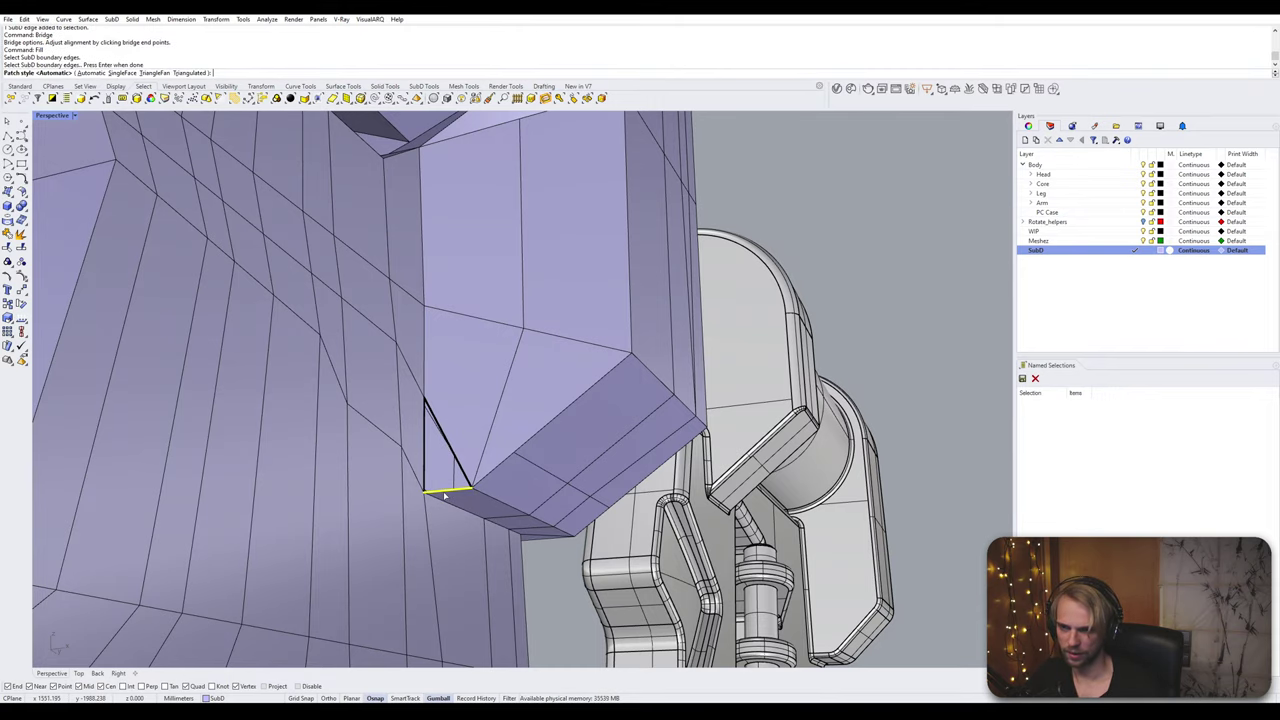
{"action": "key", "text": "Return"}
{"action": "key", "text": "Tab"}
{"action": "scroll", "coordinate": [444, 496], "scroll_direction": "down", "scroll_amount": 2}
{"action": "right_click_drag", "start_coordinate": [444, 496], "coordinate": [420, 390]}
{"action": "key", "text": "Tab"}
Step: Delete the three stray edges on the hand's inner surface
{"action": "left_click", "coordinate": [396, 380], "text": "ctrl+shift"}
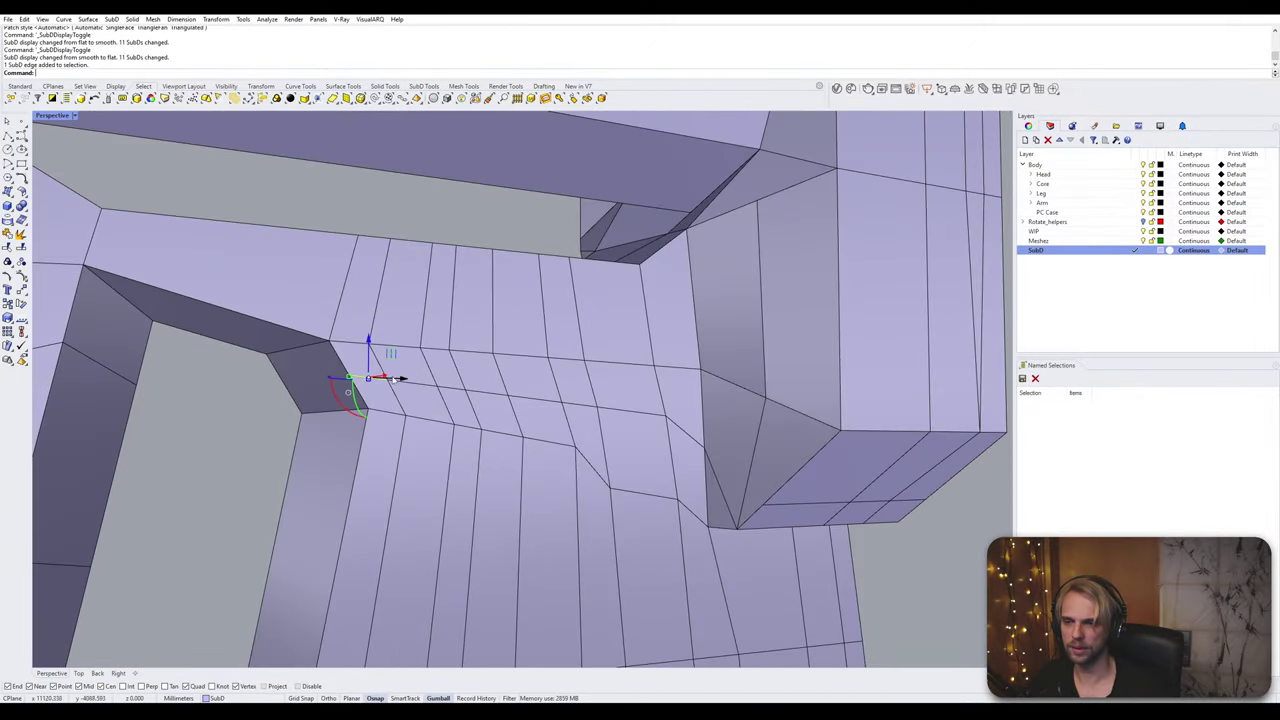
{"action": "left_click", "coordinate": [420, 385], "text": "ctrl+shift"}
{"action": "key", "text": "Delete"}
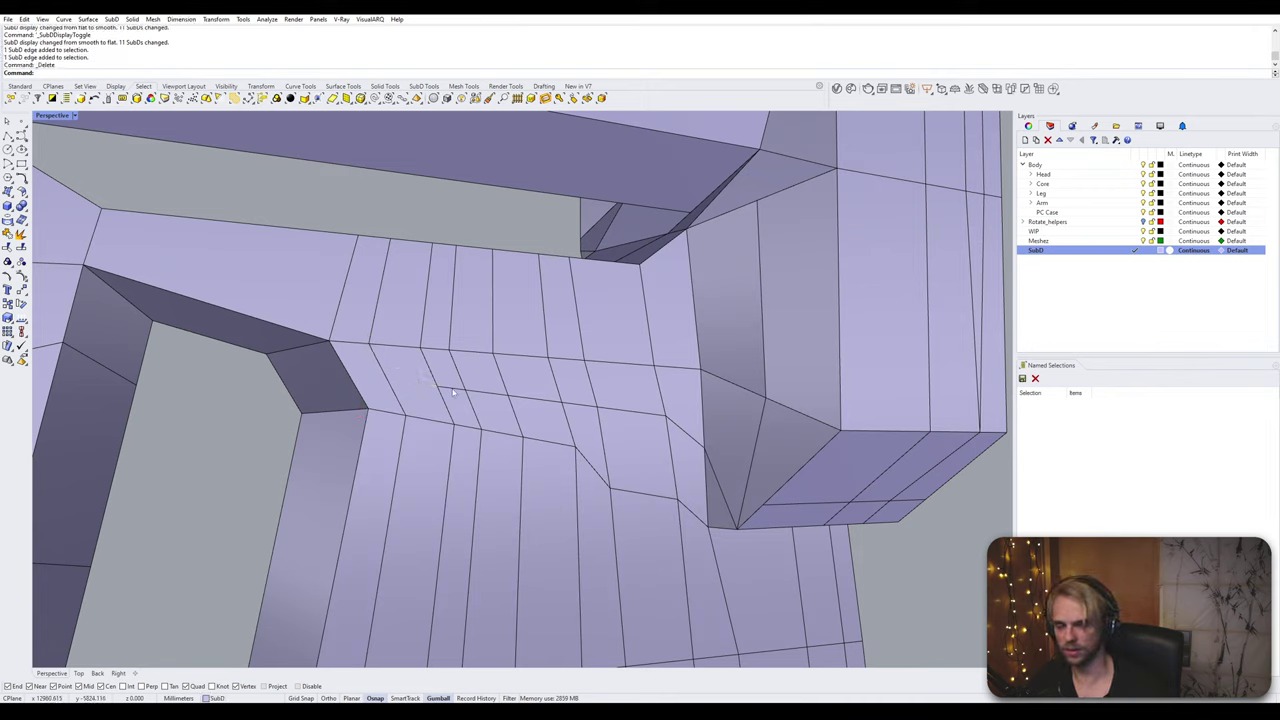
{"action": "left_click", "coordinate": [450, 390], "text": "ctrl+shift"}
{"action": "key", "text": "Delete"}
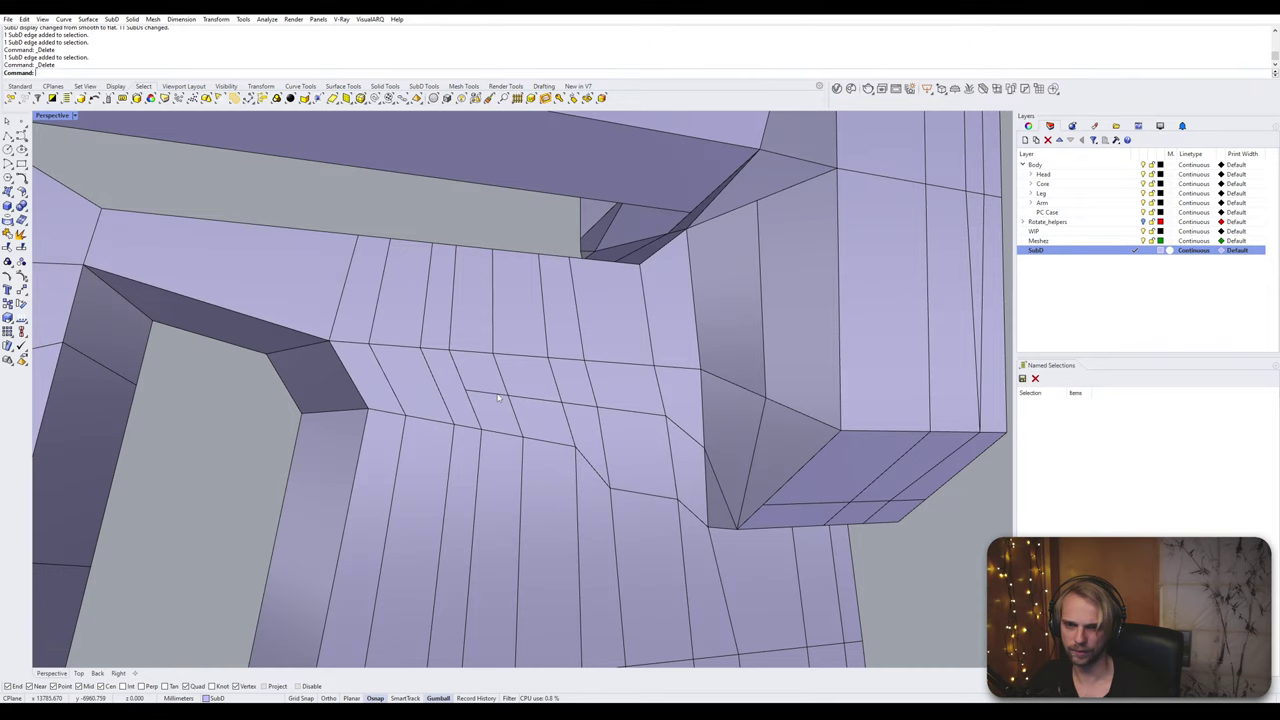
Step: Delete the six-edge loop and check the hand in smooth display
{"action": "double_click", "coordinate": [492, 399], "text": "ctrl+shift"}
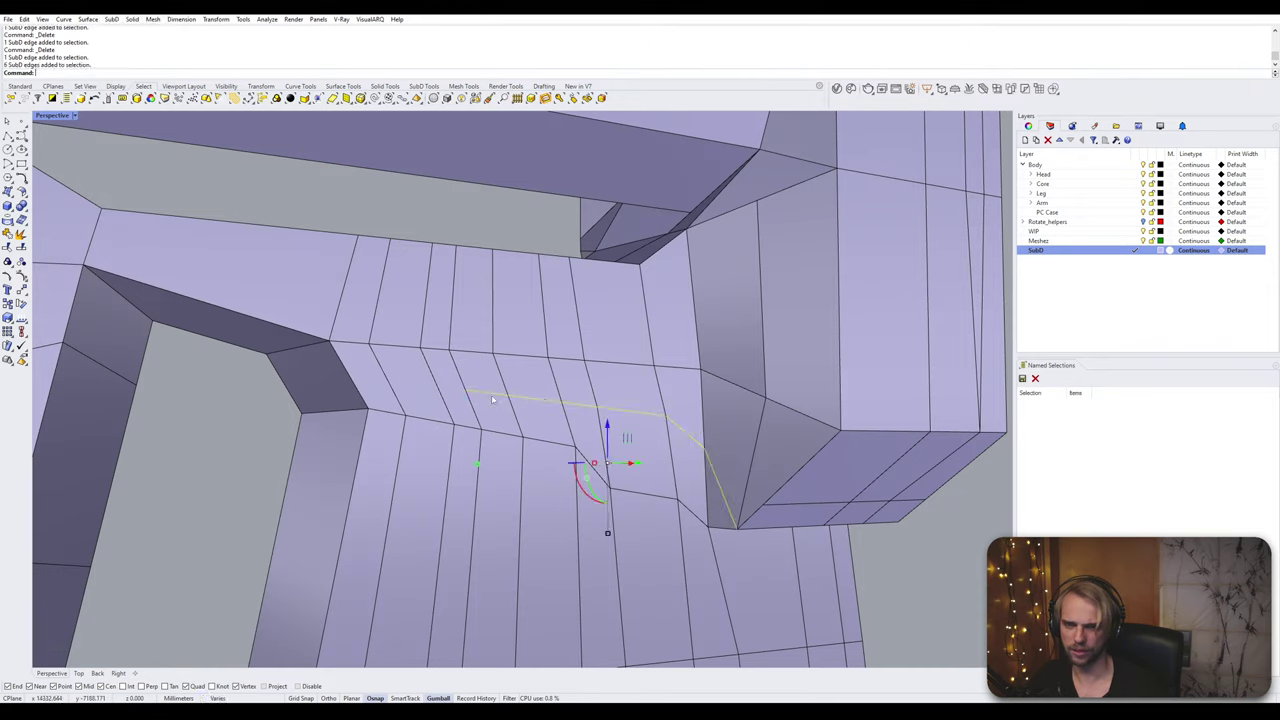
{"action": "key", "text": "Delete"}
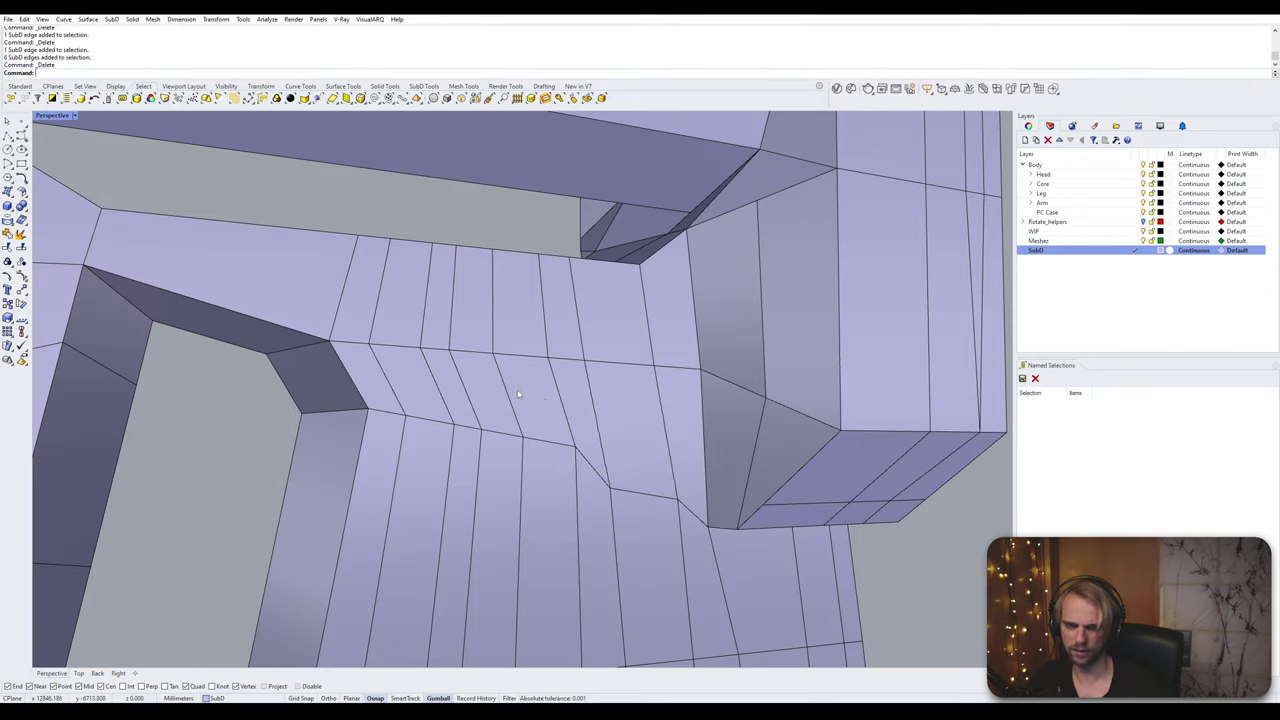
{"action": "key", "text": "Tab"}
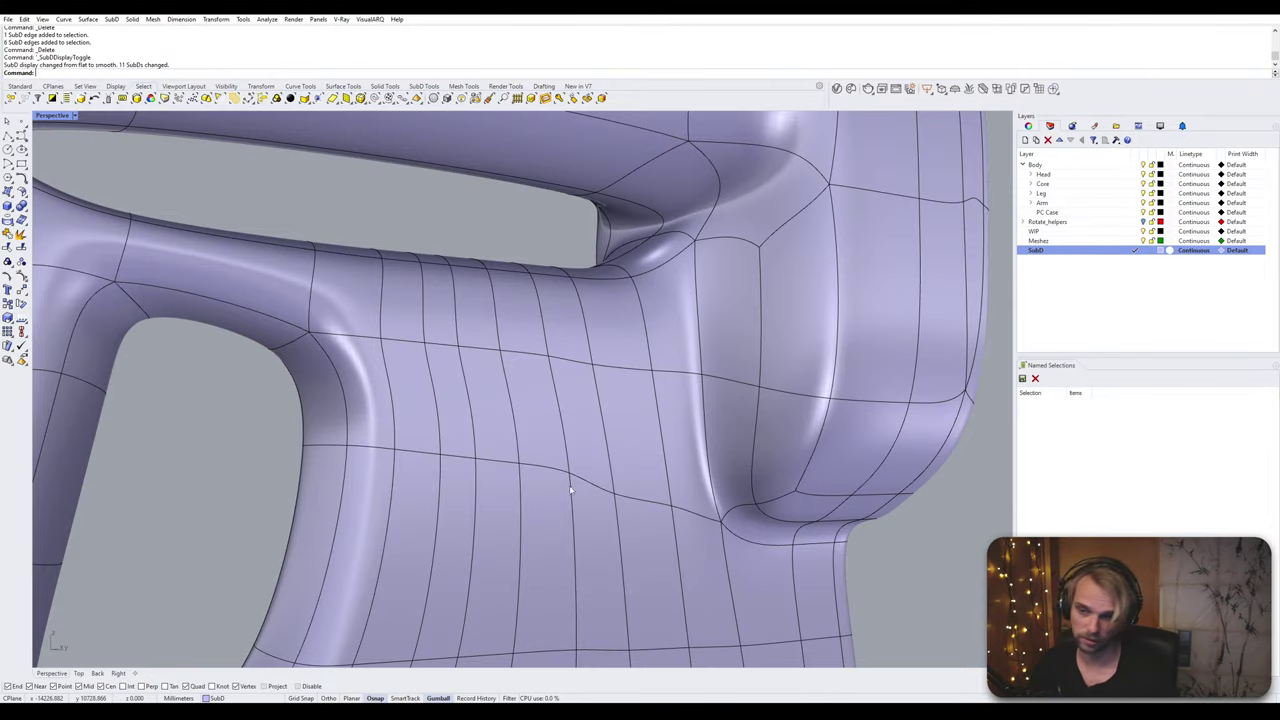
Step: Orbit around the hand's opening in flat display, then preview it smoothed
{"action": "scroll", "coordinate": [570, 490], "scroll_direction": "down", "scroll_amount": 6}
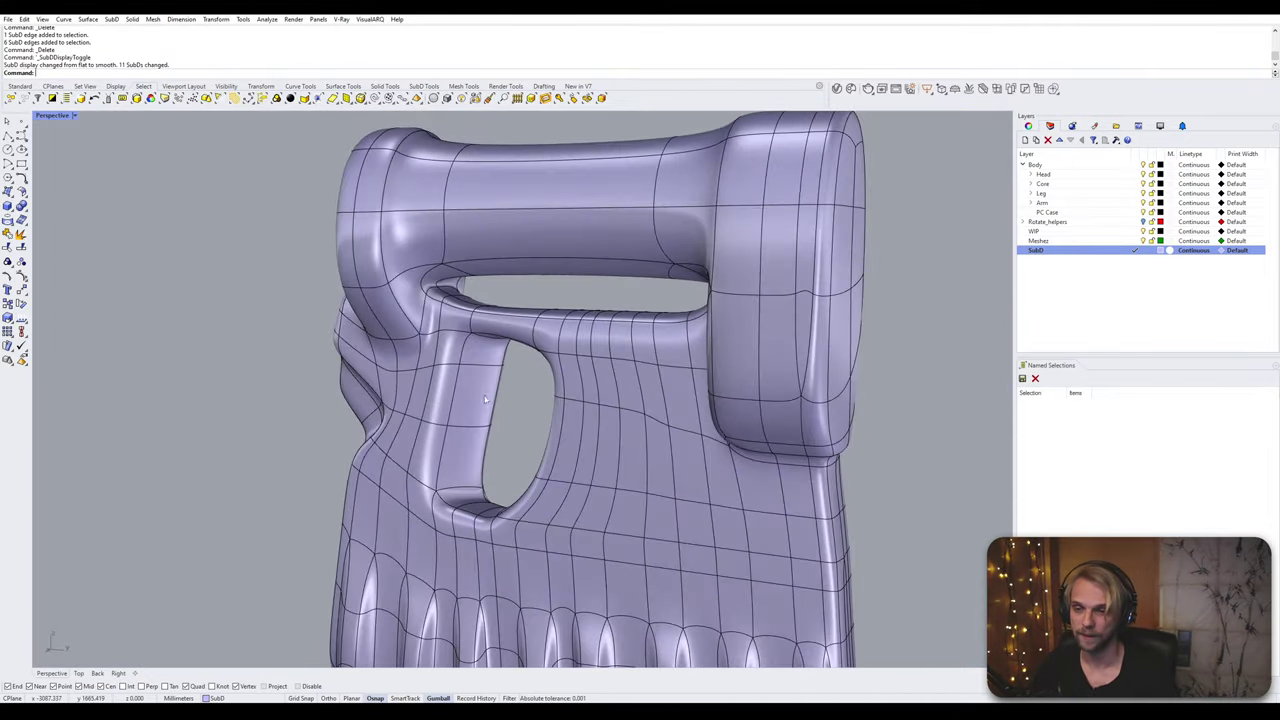
{"action": "scroll", "coordinate": [485, 400], "scroll_direction": "up", "scroll_amount": 3}
{"action": "key", "text": "Tab"}
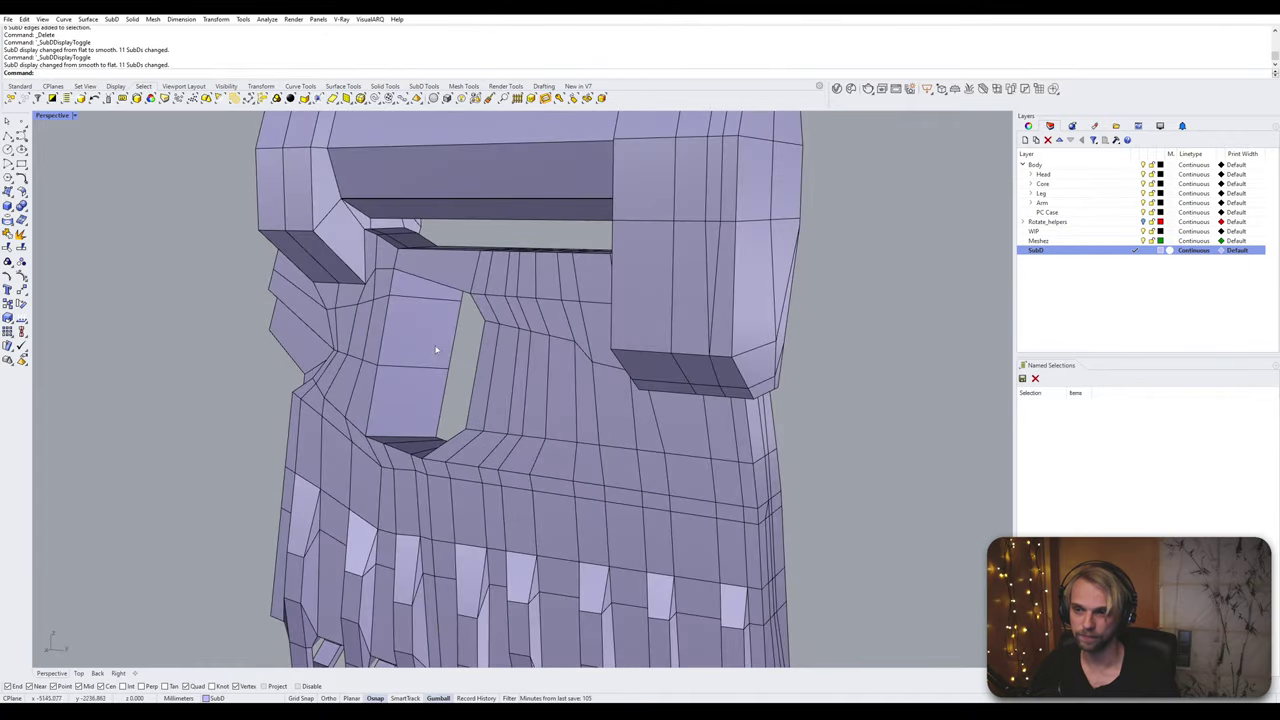
{"action": "mouse_move", "coordinate": [436, 349]}
{"action": "right_mouse_down"}
{"action": "mouse_move", "coordinate": [538, 399]}
{"action": "mouse_move", "coordinate": [461, 389]}
{"action": "mouse_move", "coordinate": [482, 390]}
{"action": "right_mouse_up"}
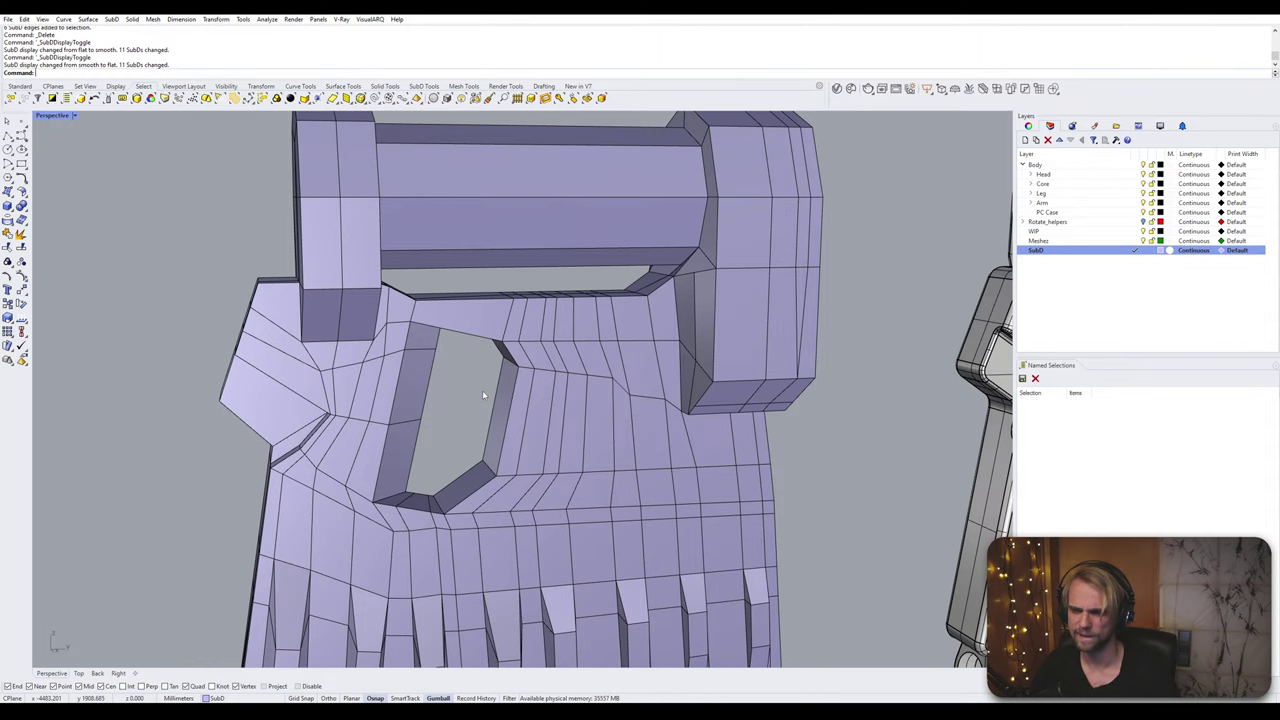
{"action": "right_click_drag", "start_coordinate": [482, 395], "coordinate": [494, 353], "text": "shift"}
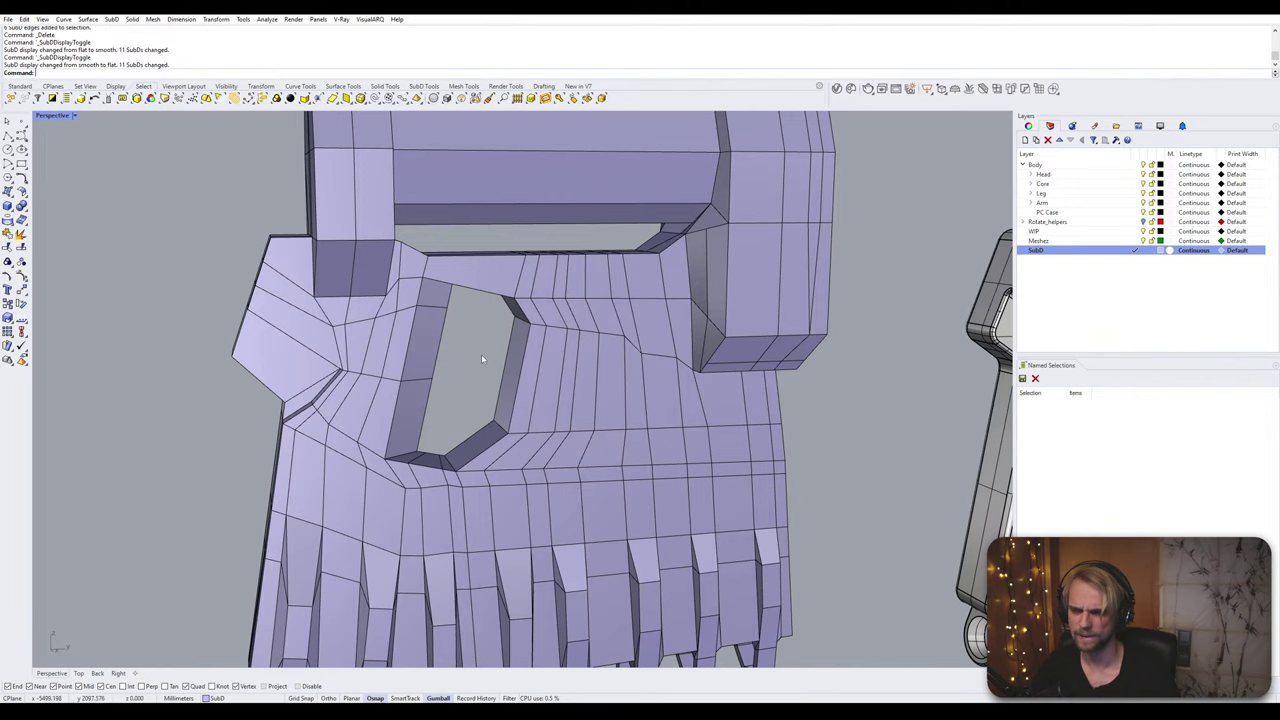
{"action": "right_click_drag", "start_coordinate": [481, 354], "coordinate": [264, 344], "text": "shift"}
{"action": "key", "text": "Tab"}
{"action": "scroll", "coordinate": [400, 342], "scroll_direction": "down", "scroll_amount": 3}
Step: Bring both hand models side by side, facing frontally, in flat display
{"action": "right_click_drag", "start_coordinate": [449, 343], "coordinate": [520, 335]}
{"action": "right_click_drag", "start_coordinate": [520, 335], "coordinate": [300, 387], "text": "shift"}
{"action": "key", "text": "Tab"}
{"action": "scroll", "coordinate": [342, 293], "scroll_direction": "up", "scroll_amount": 3}
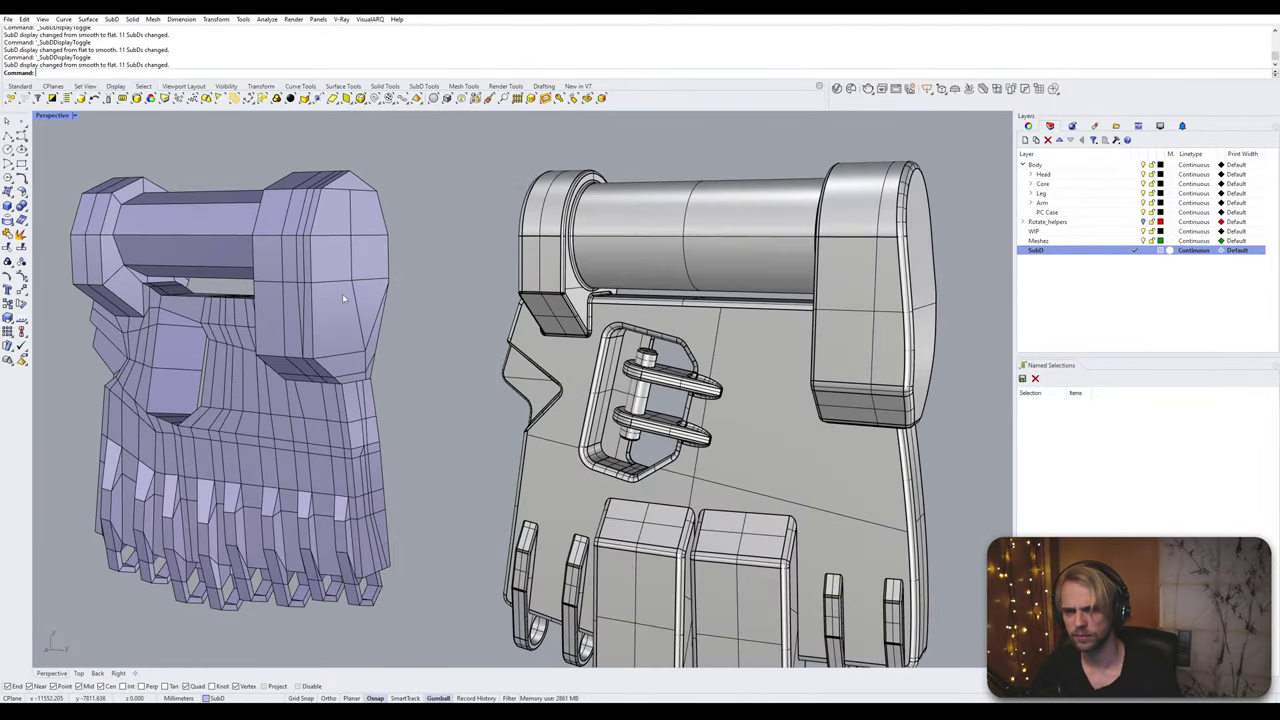
{"action": "right_click_drag", "start_coordinate": [342, 293], "coordinate": [420, 248]}
{"action": "scroll", "coordinate": [358, 281], "scroll_direction": "up", "scroll_amount": 2}
Step: Pull an edge of the SubD hand outward along the green axis and view it smoothed
{"action": "left_click", "coordinate": [357, 258], "text": "ctrl+shift"}
{"action": "mouse_move", "coordinate": [451, 235]}
{"action": "left_mouse_down"}
{"action": "mouse_move", "coordinate": [420, 233]}
{"action": "mouse_move", "coordinate": [458, 231]}
{"action": "left_mouse_up"}
{"action": "key", "text": "Tab"}
{"action": "scroll", "coordinate": [490, 263], "scroll_direction": "down", "scroll_amount": 5}
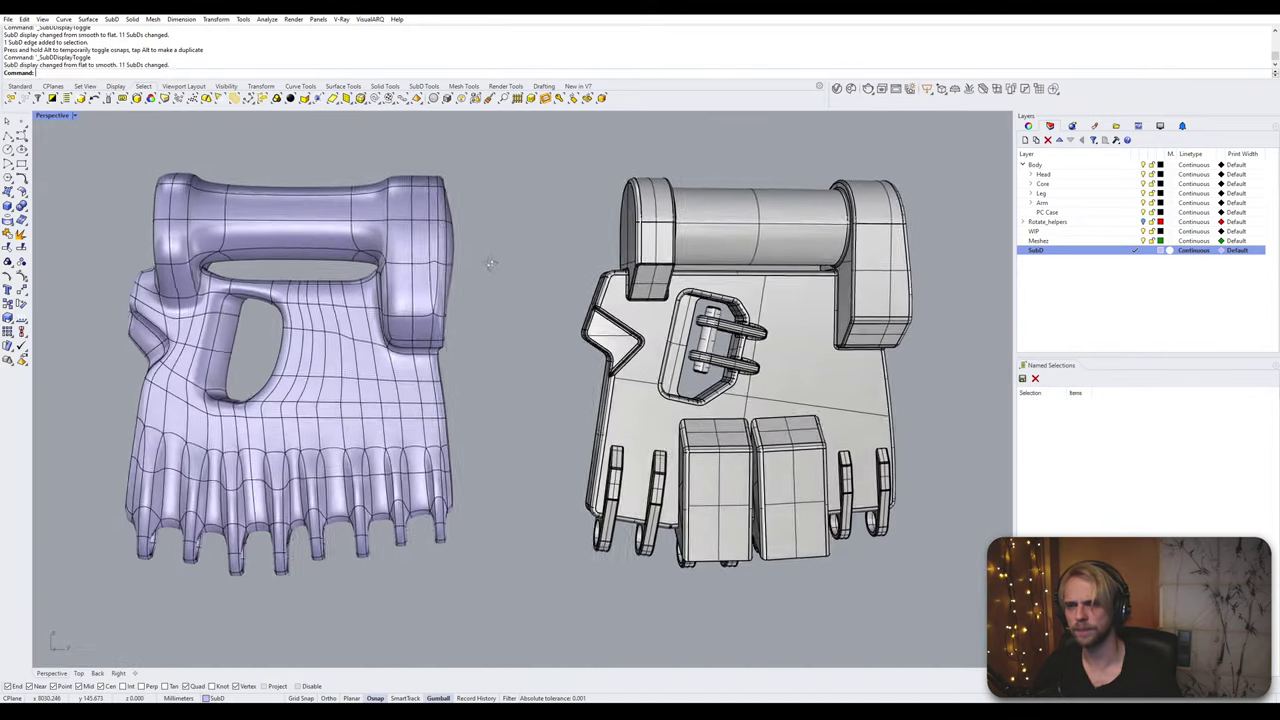
Step: Compare the SubD hand with the grey robot hand from side and front views
{"action": "right_click_drag", "start_coordinate": [490, 263], "coordinate": [243, 268]}
{"action": "right_click_drag", "start_coordinate": [159, 266], "coordinate": [612, 303]}
{"action": "right_click_drag", "start_coordinate": [845, 314], "coordinate": [686, 374], "text": "shift"}
{"action": "scroll", "coordinate": [679, 386], "scroll_direction": "up", "scroll_amount": 2}
{"action": "key", "text": "Tab"}
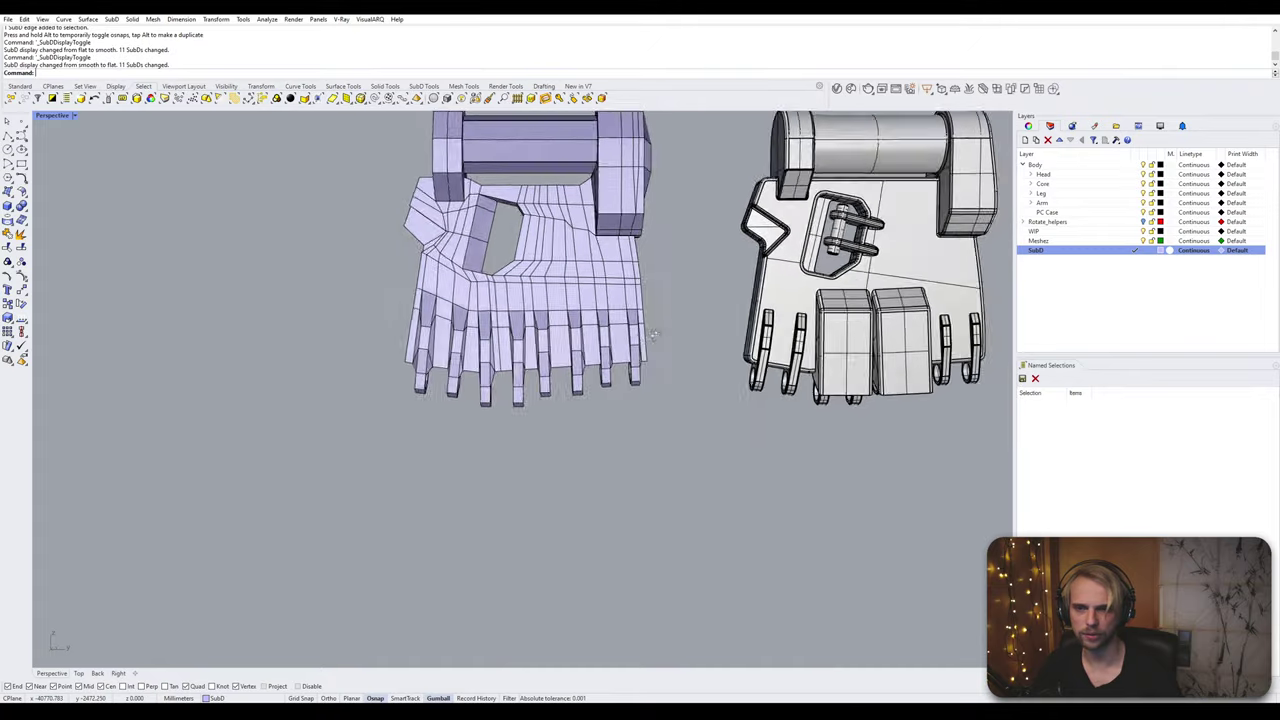
{"action": "scroll", "coordinate": [791, 293], "scroll_direction": "up", "scroll_amount": 4}
{"action": "right_click_drag", "start_coordinate": [791, 293], "coordinate": [458, 409]}
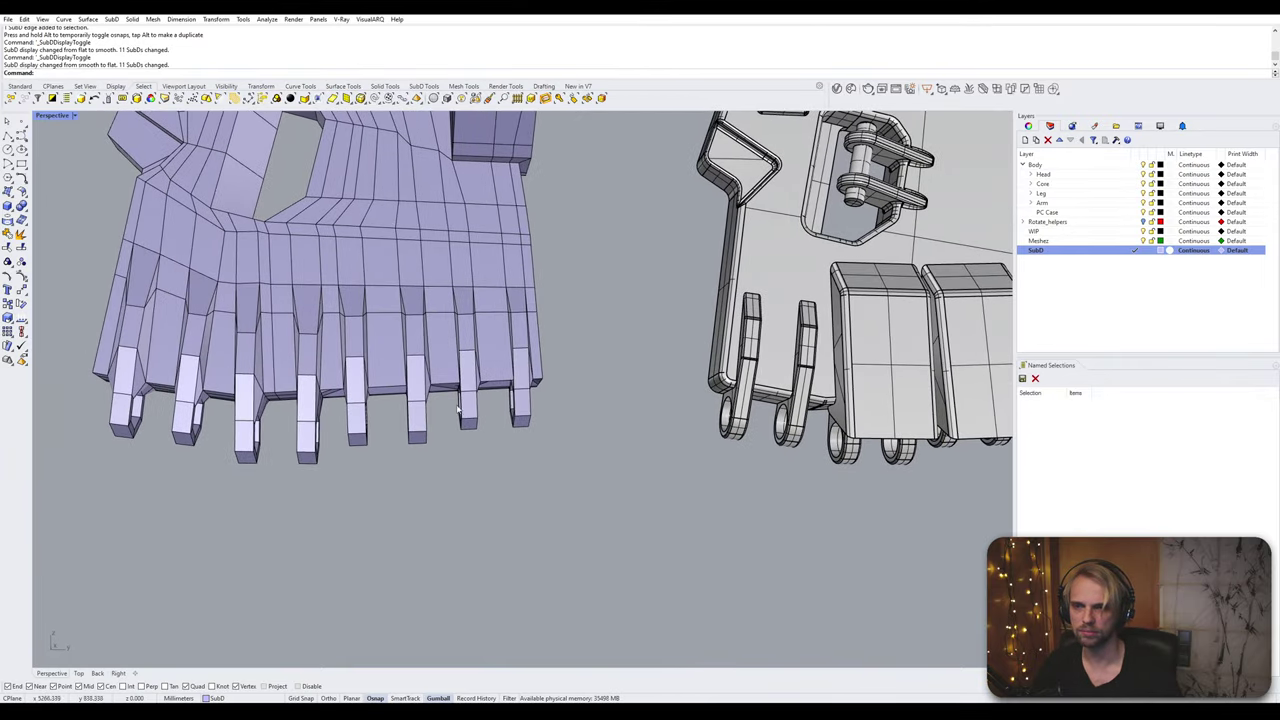
Step: Select the faces of the first two columns between the finger roots
{"action": "left_click", "coordinate": [280, 256]}
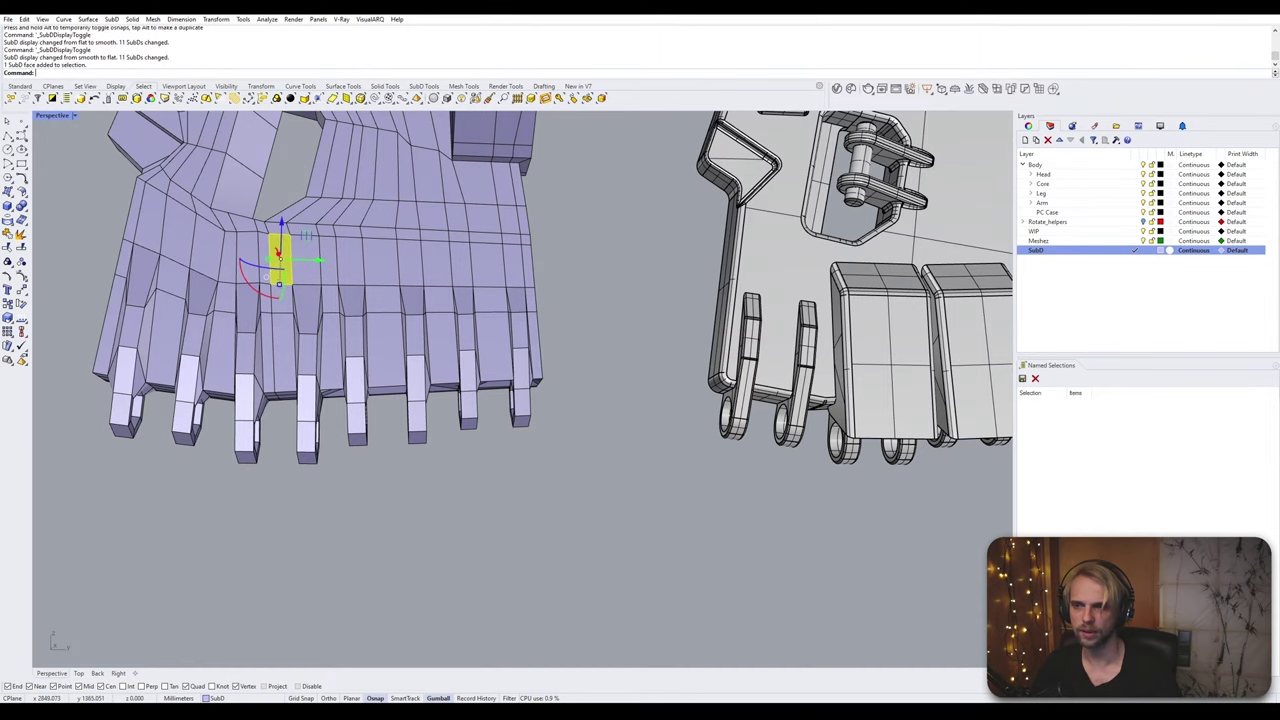
{"action": "scroll", "coordinate": [281, 312], "scroll_direction": "up", "scroll_amount": 2}
{"action": "scroll", "coordinate": [279, 318], "scroll_direction": "down", "scroll_amount": 1}
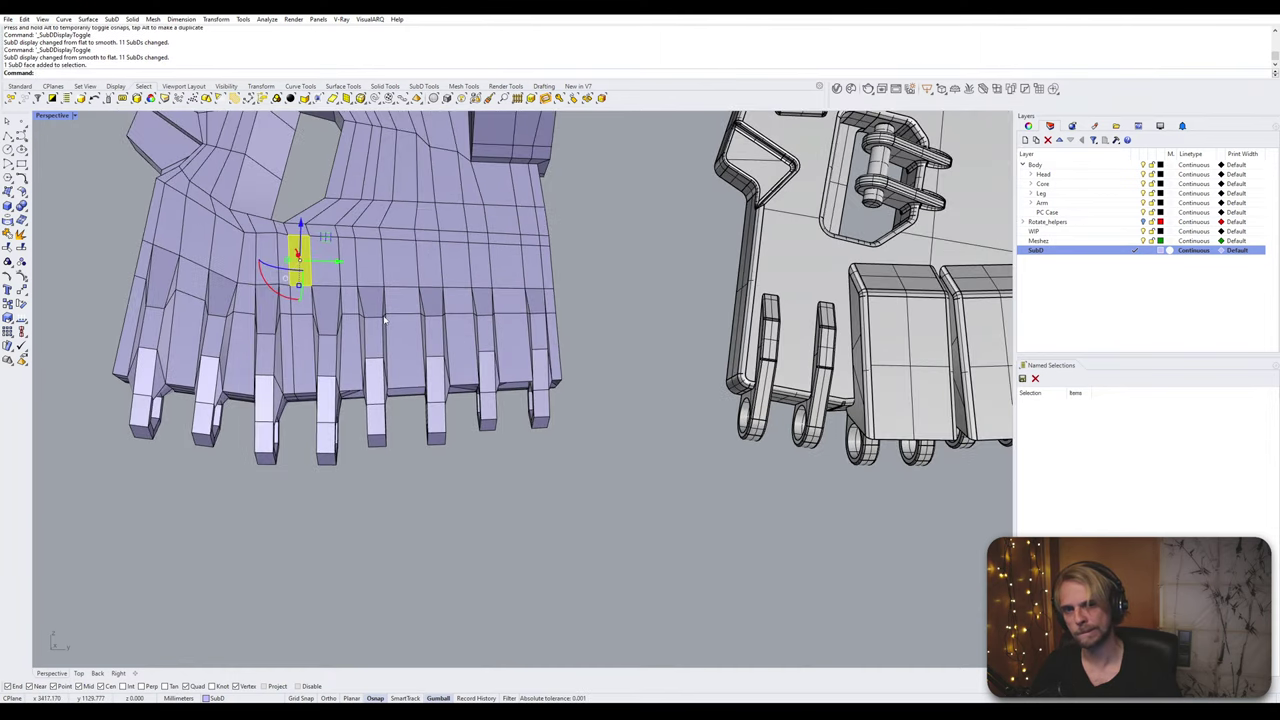
{"action": "scroll", "coordinate": [363, 329], "scroll_direction": "down", "scroll_amount": 2}
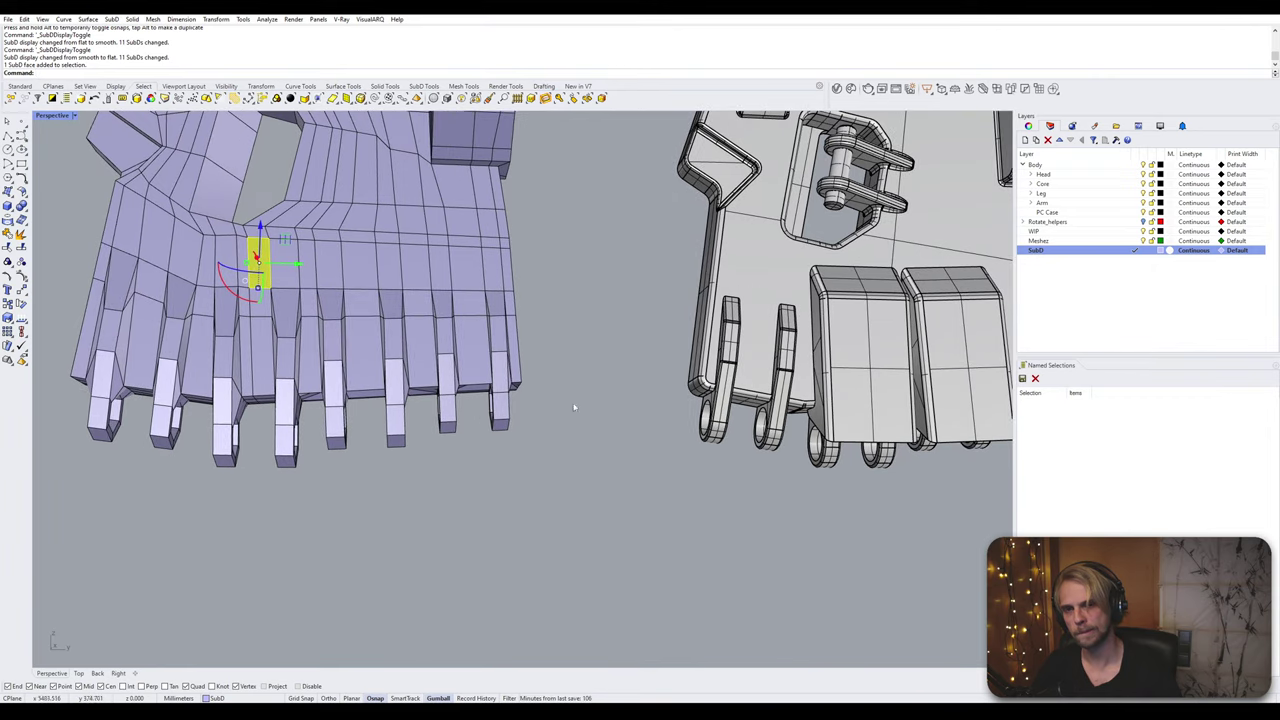
{"action": "scroll", "coordinate": [296, 310], "scroll_direction": "up", "scroll_amount": 2}
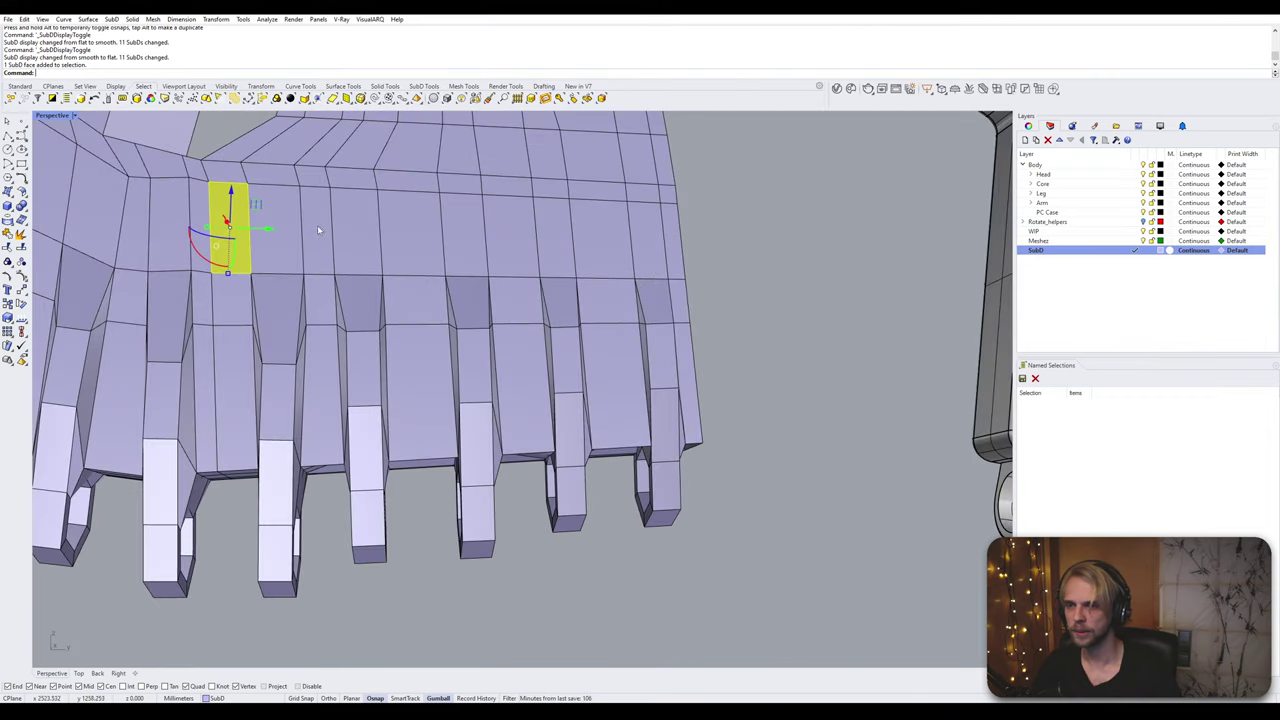
{"action": "left_click", "coordinate": [317, 229], "text": "shift"}
{"action": "left_click", "coordinate": [318, 300], "text": "shift"}
{"action": "left_click", "coordinate": [307, 403], "text": "shift"}
{"action": "left_click", "coordinate": [236, 407], "text": "shift"}
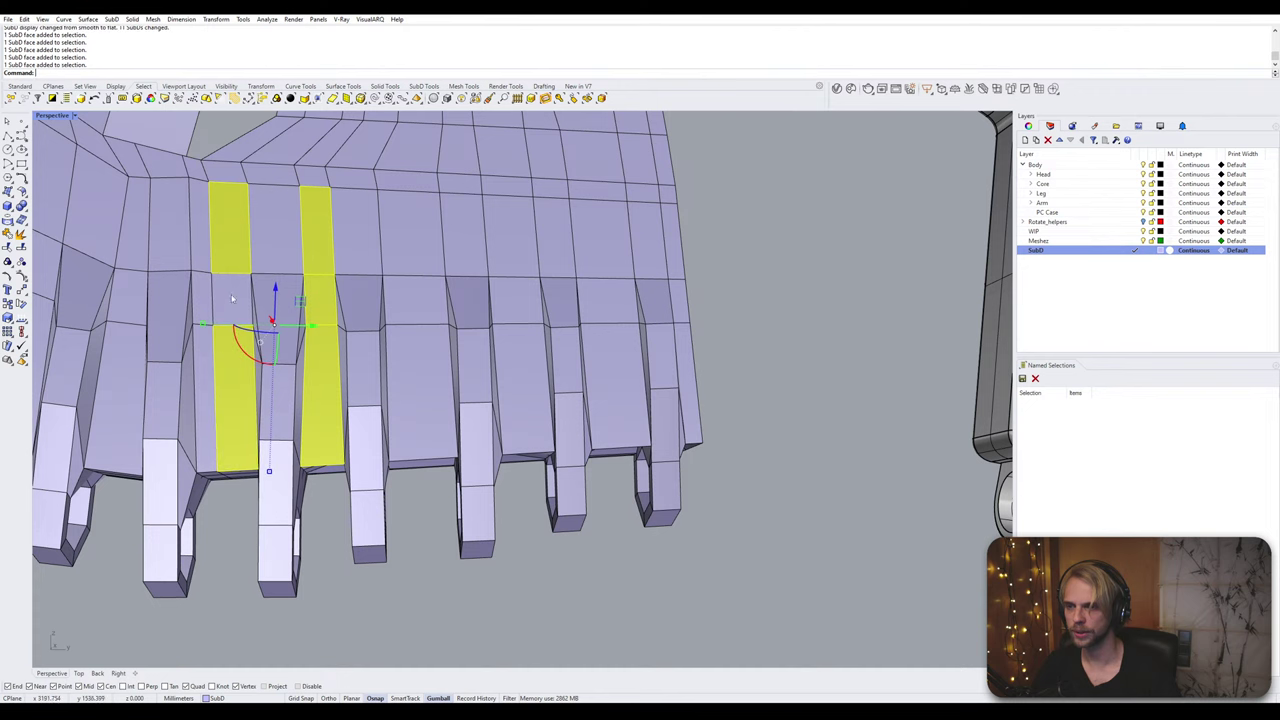
{"action": "left_click", "coordinate": [231, 300], "text": "shift"}
Step: Add the third and fourth columns of finger-root faces to the selection
{"action": "scroll", "coordinate": [420, 290], "scroll_direction": "down", "scroll_amount": 3}
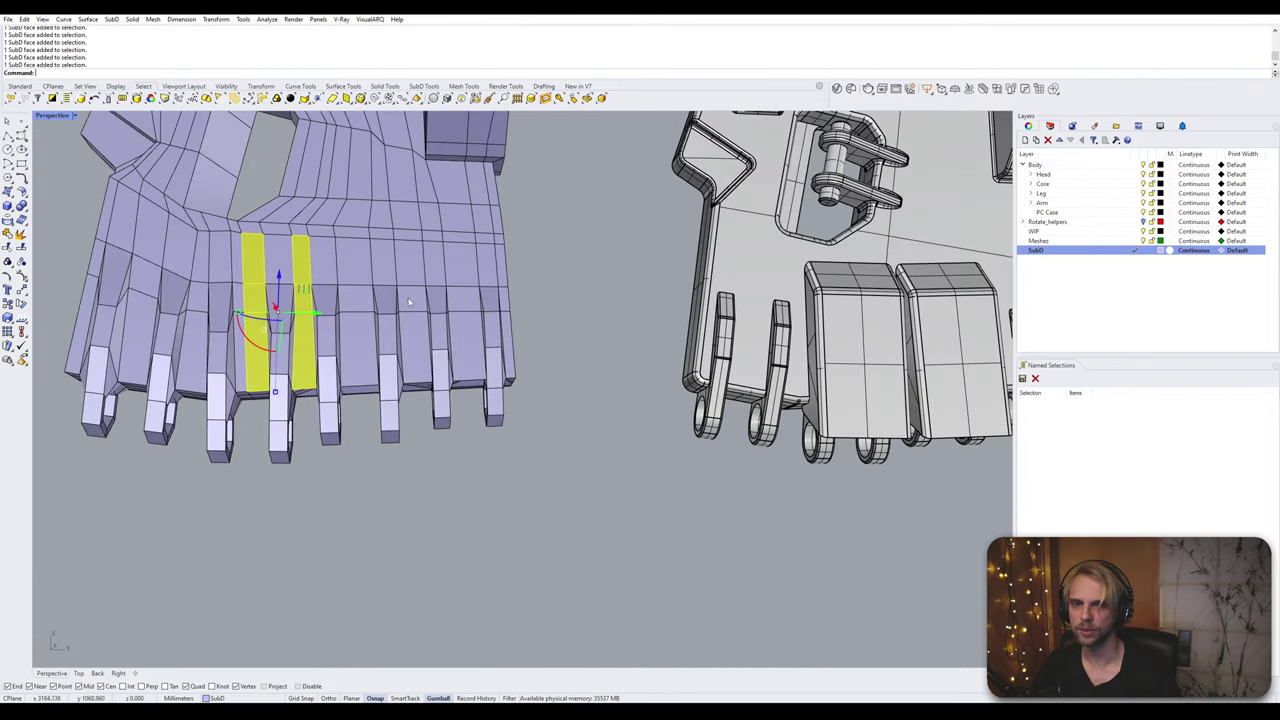
{"action": "scroll", "coordinate": [352, 275], "scroll_direction": "up", "scroll_amount": 3}
{"action": "left_click", "coordinate": [352, 266], "text": "shift"}
{"action": "left_click", "coordinate": [353, 307], "text": "shift"}
{"action": "left_click", "coordinate": [362, 376], "text": "shift"}
{"action": "left_click", "coordinate": [443, 311], "text": "shift"}
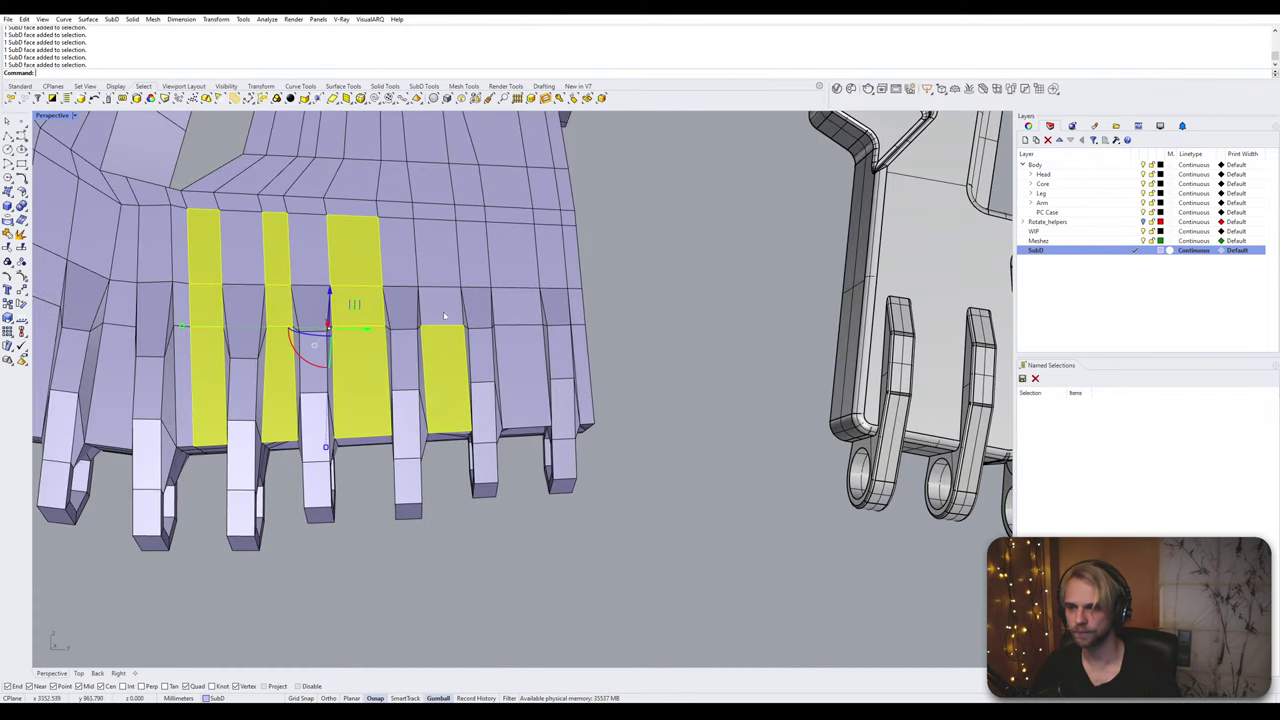
{"action": "left_click", "coordinate": [438, 255], "text": "shift"}
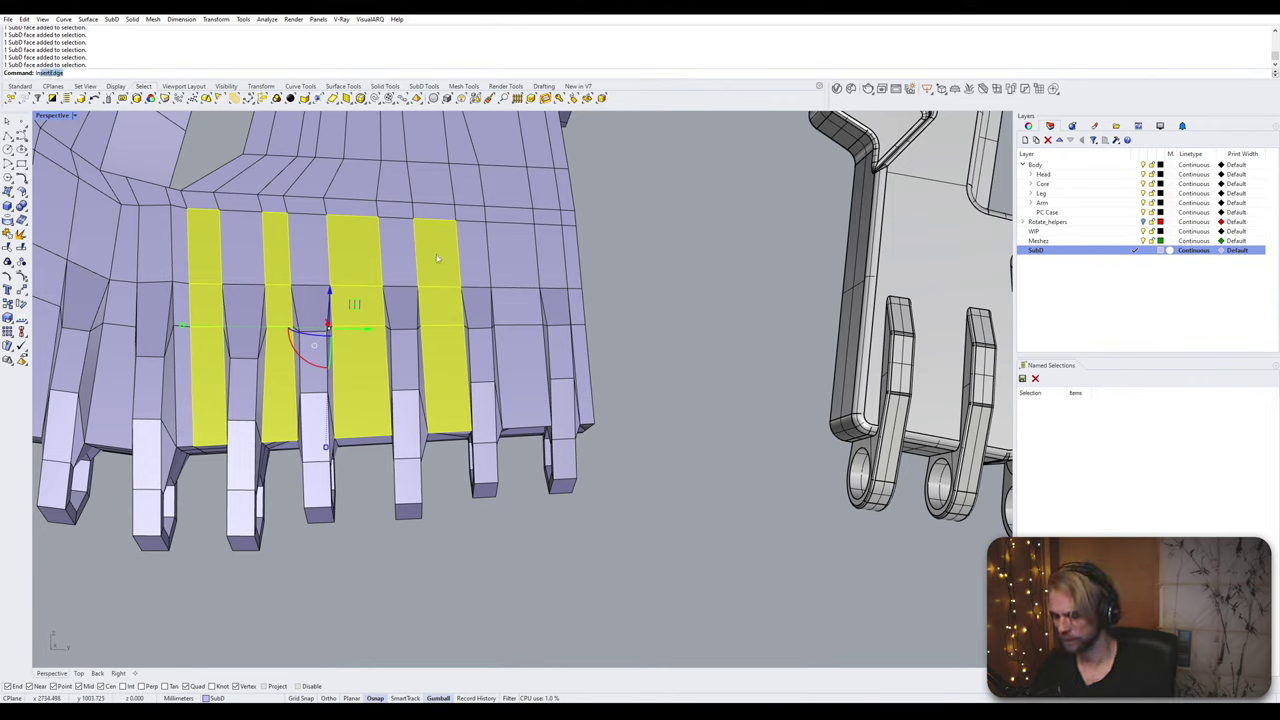
Step: Cancel the half-typed 'set' command and inspect the selected faces from lower angles
{"action": "type", "text": "set"}
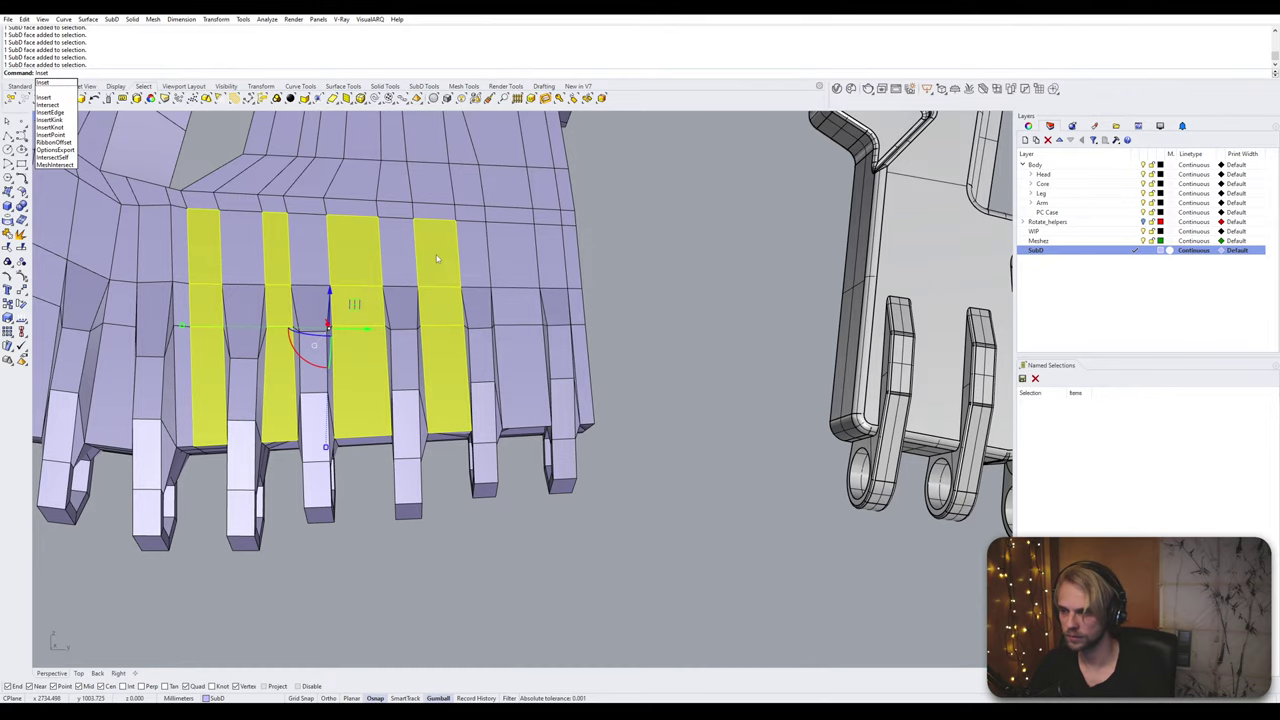
{"action": "key", "text": "Escape"}
{"action": "right_click_drag", "start_coordinate": [361, 352], "coordinate": [307, 385]}
{"action": "scroll", "coordinate": [373, 352], "scroll_direction": "down", "scroll_amount": 4}
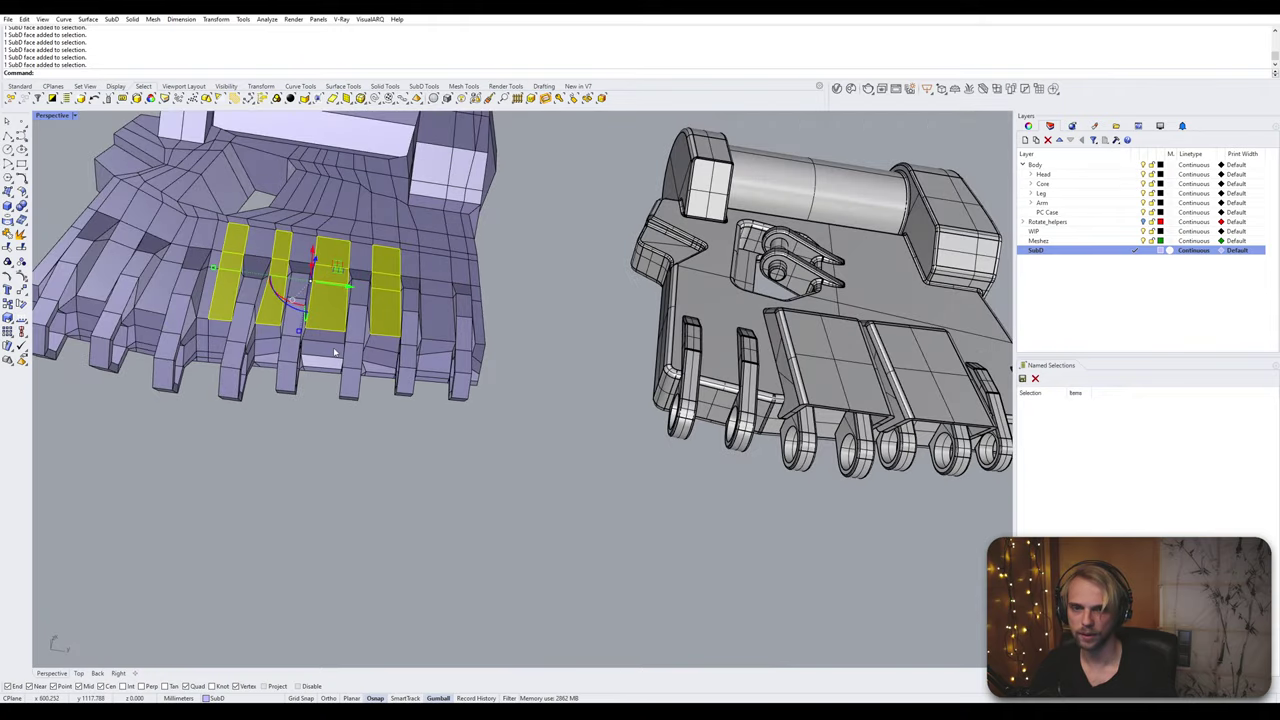
{"action": "right_click_drag", "start_coordinate": [373, 350], "coordinate": [255, 358]}
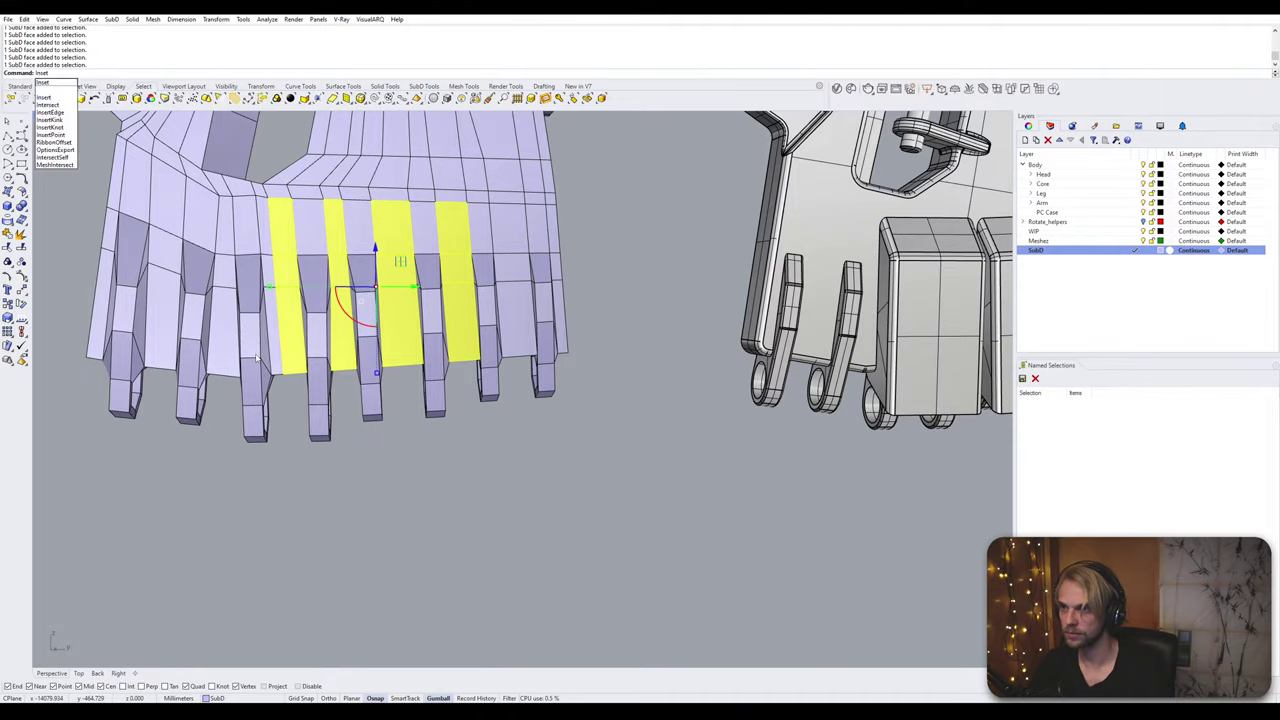
Step: Inset the selected faces and extrude them downward into four fins
{"action": "key", "text": "Return"}
{"action": "key", "text": "Return"}
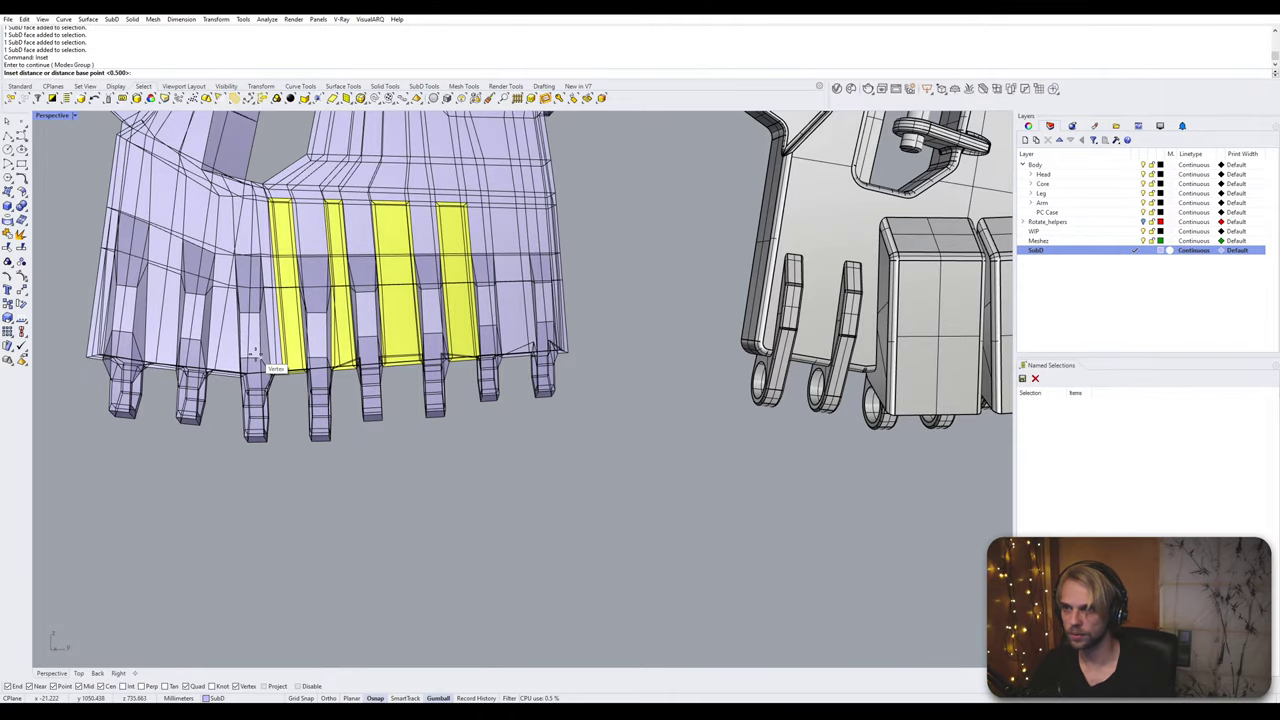
{"action": "key", "text": "Return"}
{"action": "right_click_drag", "start_coordinate": [269, 354], "coordinate": [370, 367]}
{"action": "left_click_drag", "start_coordinate": [366, 373], "coordinate": [470, 490]}
{"action": "left_click", "coordinate": [529, 508]}
{"action": "right_click_drag", "start_coordinate": [529, 508], "coordinate": [455, 341]}
Step: Select the three side faces of one fin
{"action": "left_click", "coordinate": [431, 270], "text": "ctrl+shift"}
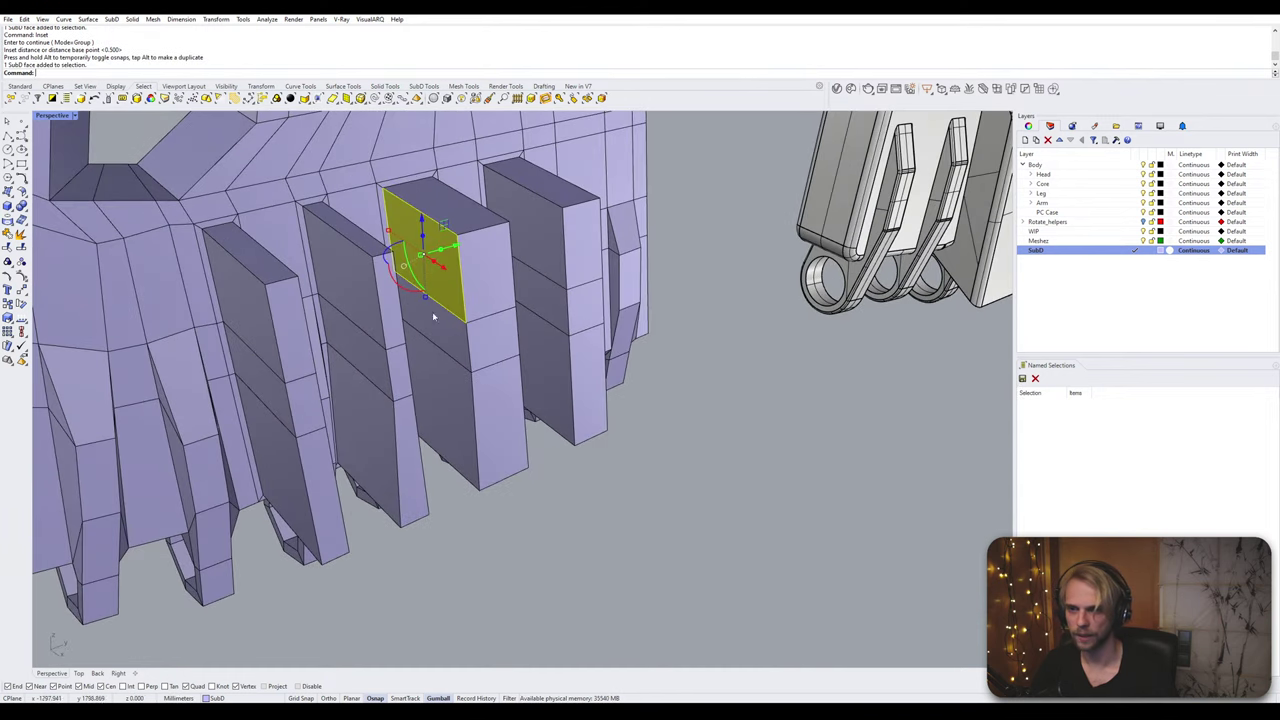
{"action": "left_click", "coordinate": [436, 323], "text": "ctrl+shift"}
{"action": "left_click", "coordinate": [451, 403], "text": "ctrl+shift"}
{"action": "right_click_drag", "start_coordinate": [451, 403], "coordinate": [357, 292]}
{"action": "left_click", "coordinate": [380, 330]}
{"action": "key", "text": "Escape"}
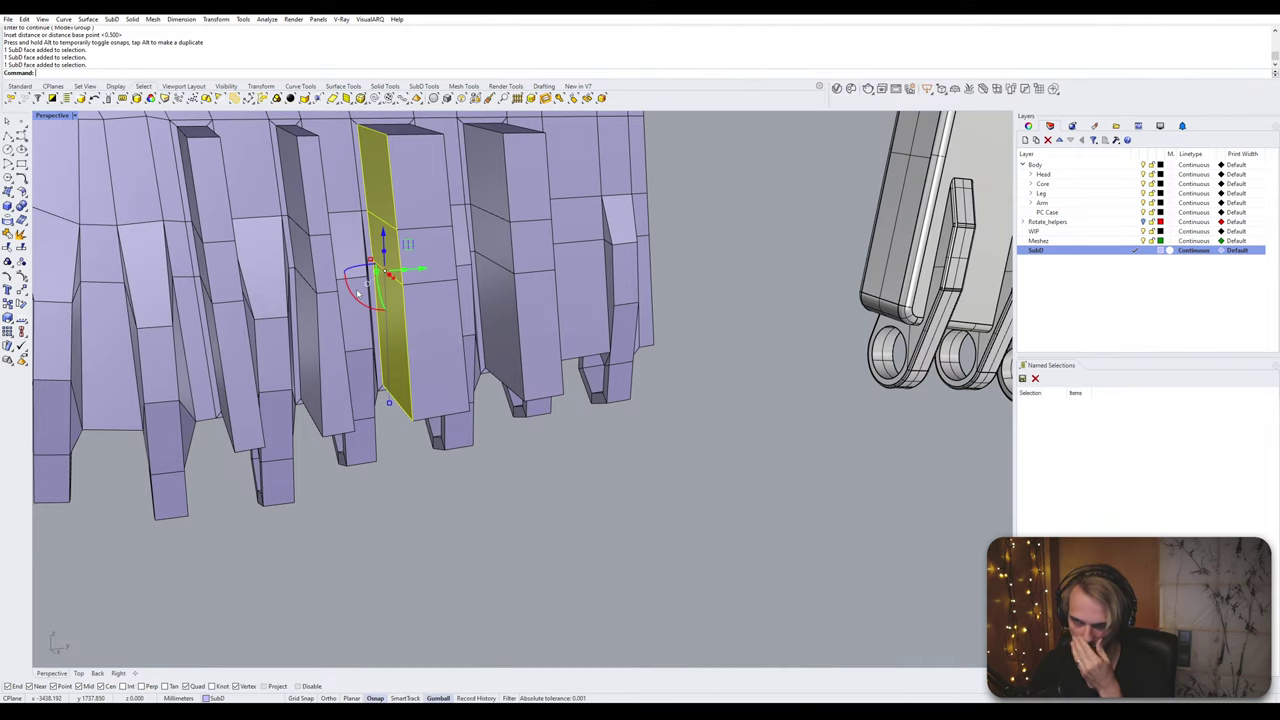
Step: Flatten the fin's side faces with Scale1D from its corner vertex
{"action": "type", "text": "Scale"}
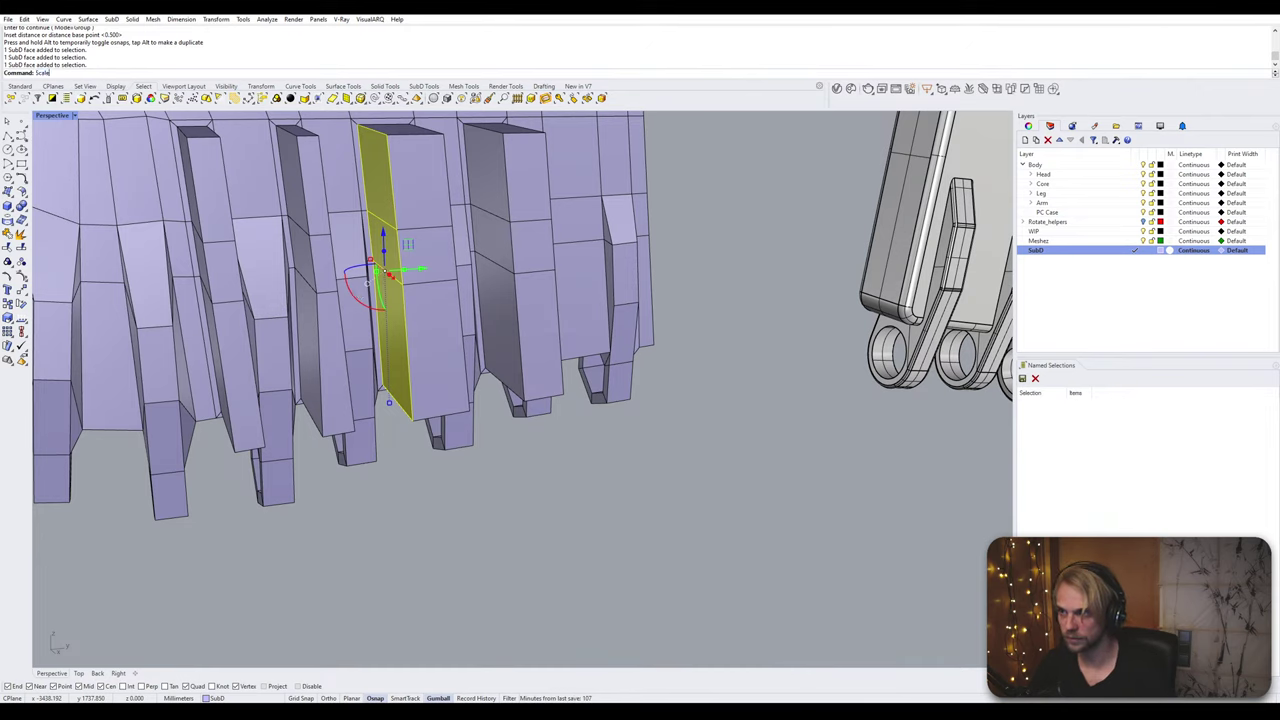
{"action": "type", "text": "1D"}
{"action": "key", "text": "Return"}
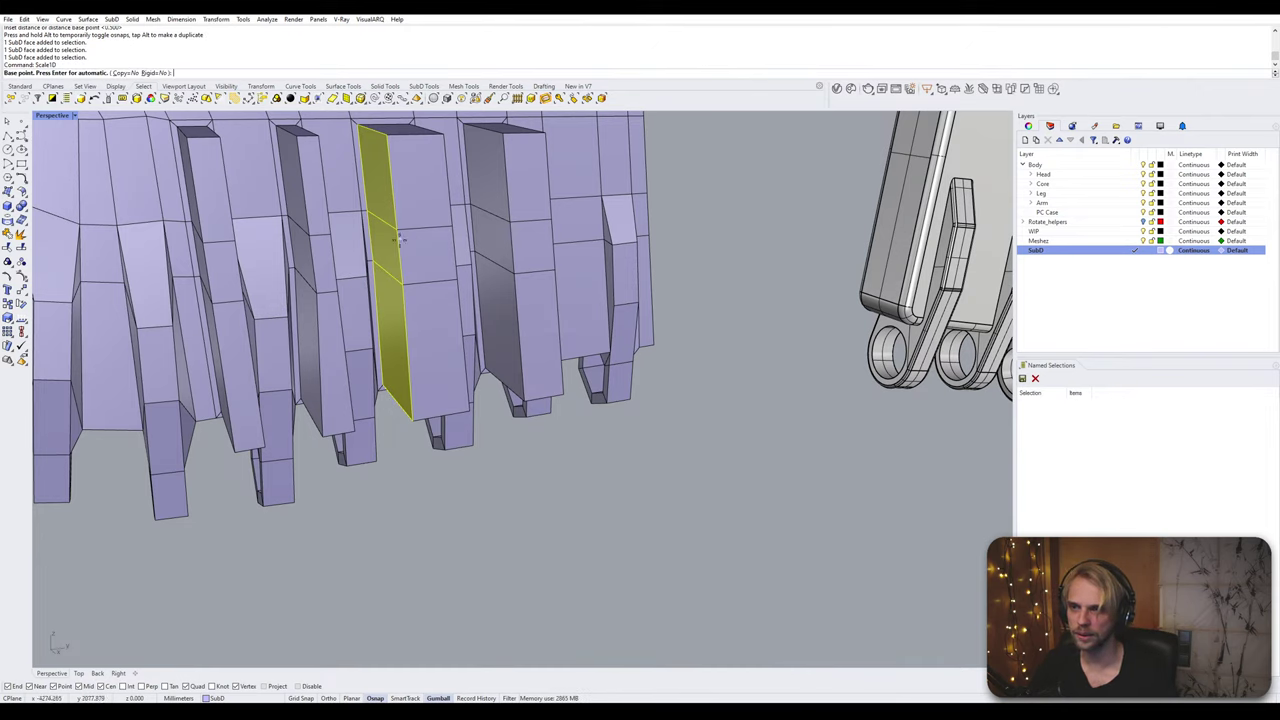
{"action": "scroll", "coordinate": [398, 229], "scroll_direction": "down", "scroll_amount": 5}
{"action": "right_click_drag", "start_coordinate": [398, 229], "coordinate": [397, 347]}
{"action": "scroll", "coordinate": [397, 347], "scroll_direction": "up", "scroll_amount": 5}
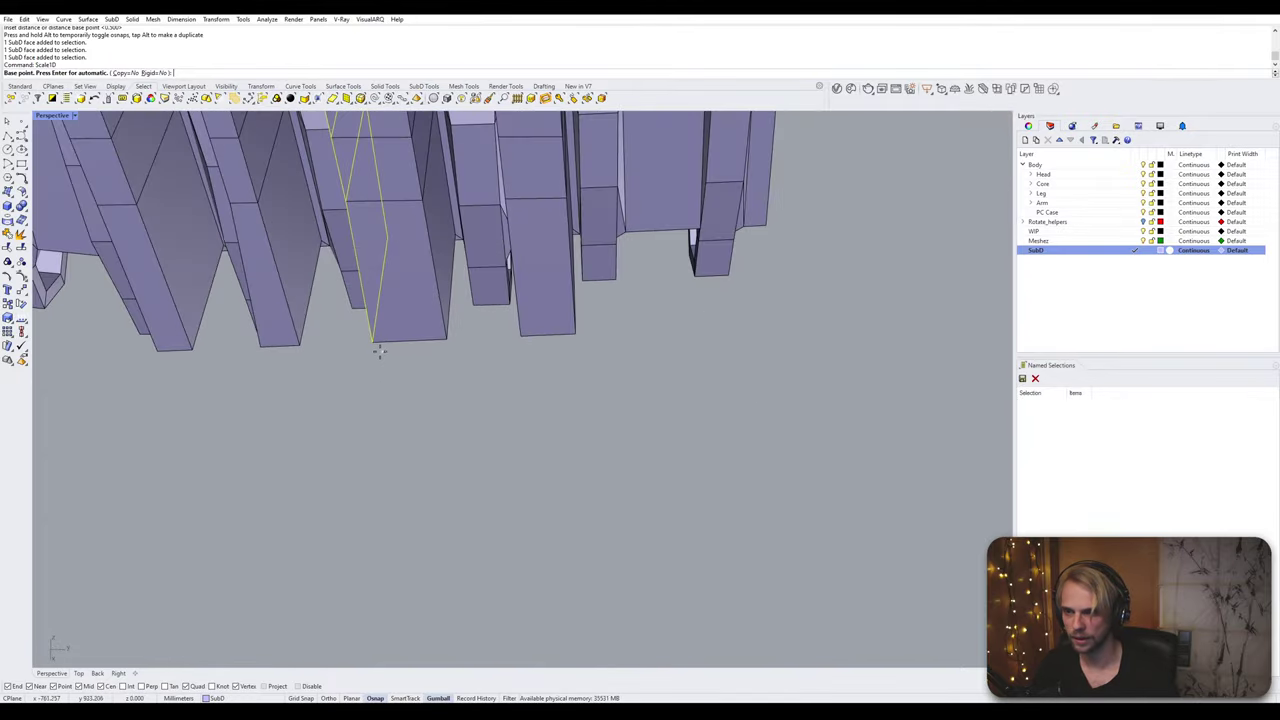
{"action": "left_click", "coordinate": [372, 348]}
{"action": "left_click", "coordinate": [446, 341]}
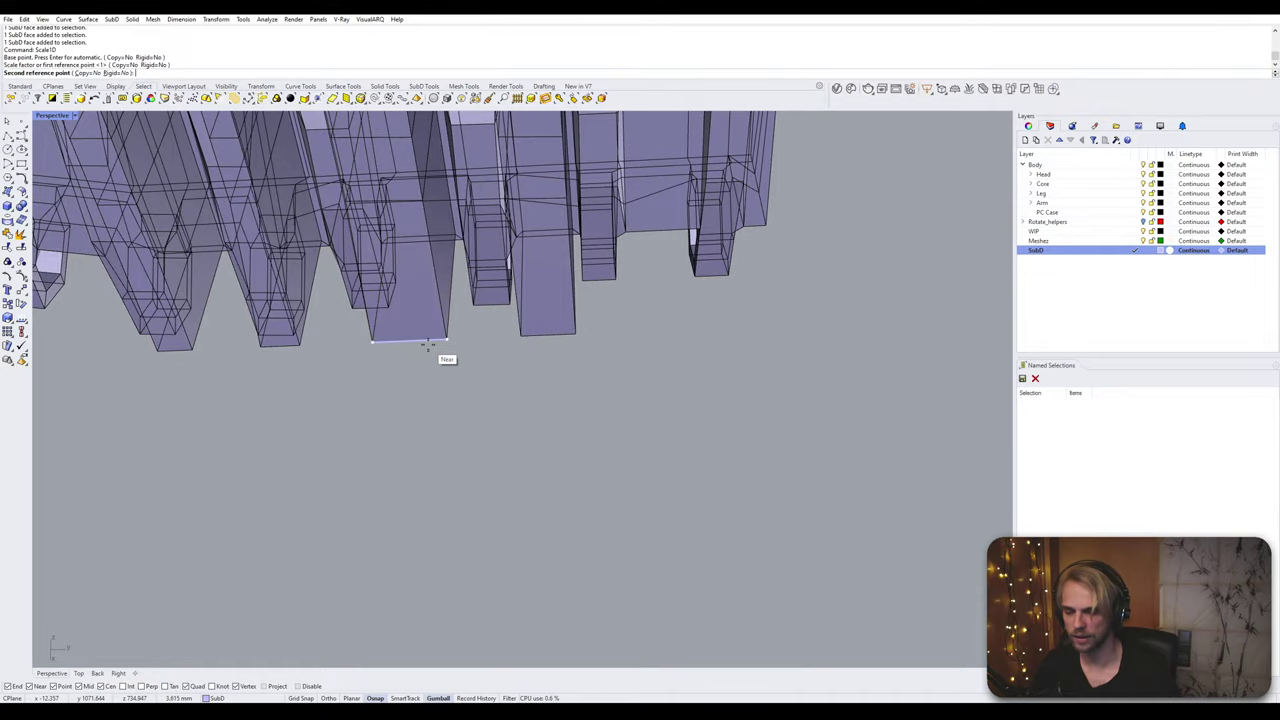
{"action": "left_click", "coordinate": [427, 344]}
Step: Inspect the reshaped fins from lower angles in smooth and flat display
{"action": "scroll", "coordinate": [476, 410], "scroll_direction": "down", "scroll_amount": 8}
{"action": "right_click_drag", "start_coordinate": [479, 413], "coordinate": [479, 220]}
{"action": "scroll", "coordinate": [471, 263], "scroll_direction": "up", "scroll_amount": 4}
{"action": "left_click", "coordinate": [538, 488]}
{"action": "right_click_drag", "start_coordinate": [537, 488], "coordinate": [414, 366]}
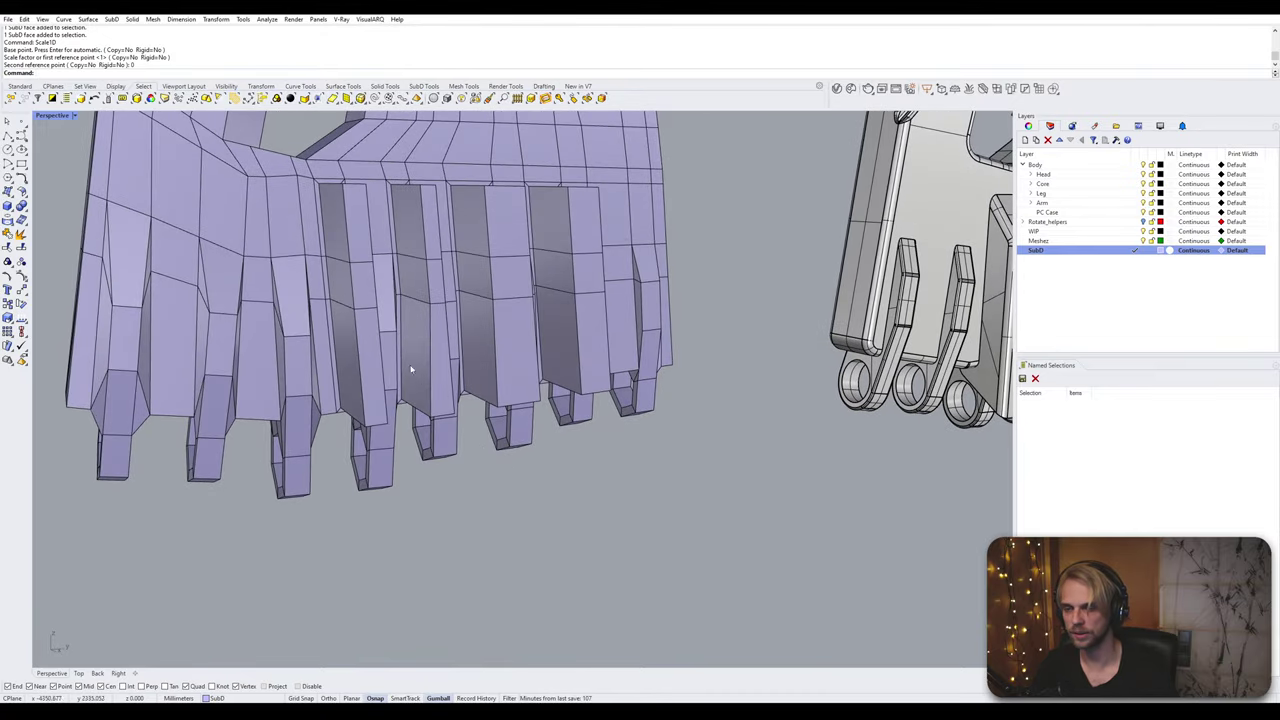
{"action": "scroll", "coordinate": [427, 327], "scroll_direction": "up", "scroll_amount": 5}
{"action": "scroll", "coordinate": [405, 358], "scroll_direction": "down", "scroll_amount": 2}
{"action": "key", "text": "Tab"}
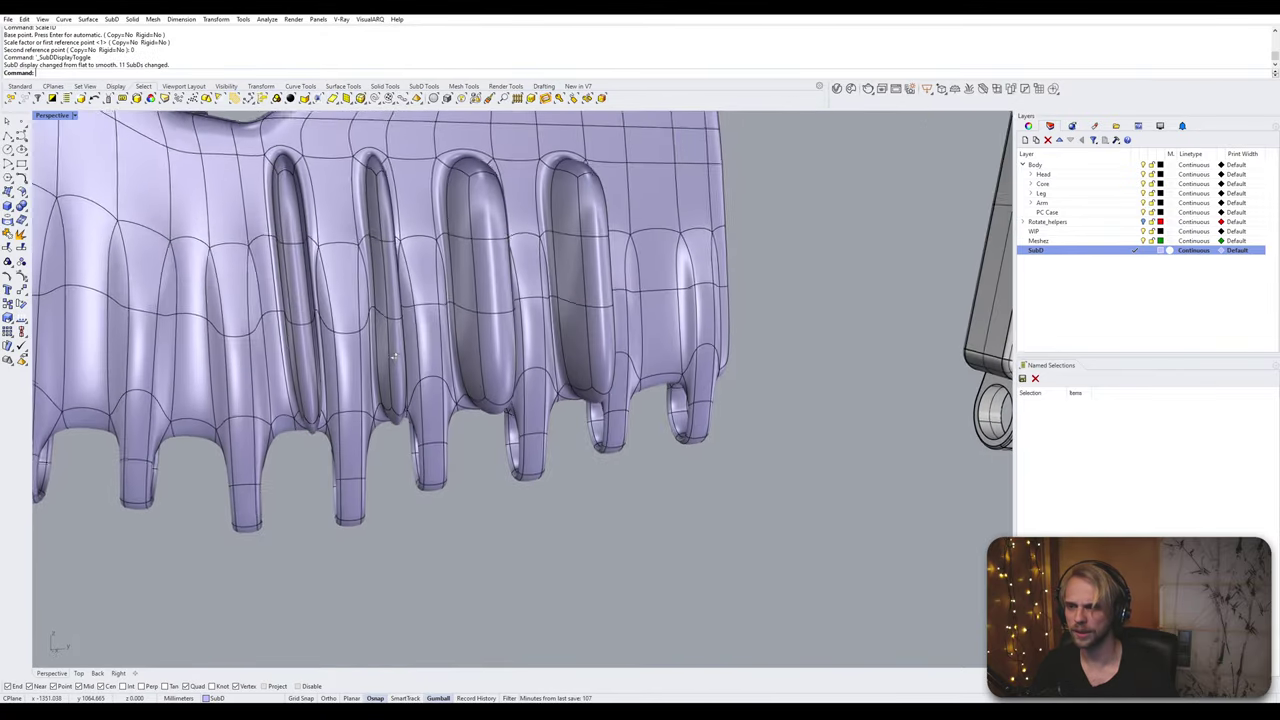
{"action": "scroll", "coordinate": [388, 344], "scroll_direction": "up", "scroll_amount": 2}
{"action": "key", "text": "Tab"}
{"action": "right_click_drag", "start_coordinate": [388, 344], "coordinate": [314, 420]}
Step: Select the finger-root side faces on all four strips of the hand
{"action": "scroll", "coordinate": [314, 420], "scroll_direction": "up", "scroll_amount": 2}
{"action": "left_click", "coordinate": [262, 450], "text": "ctrl+shift"}
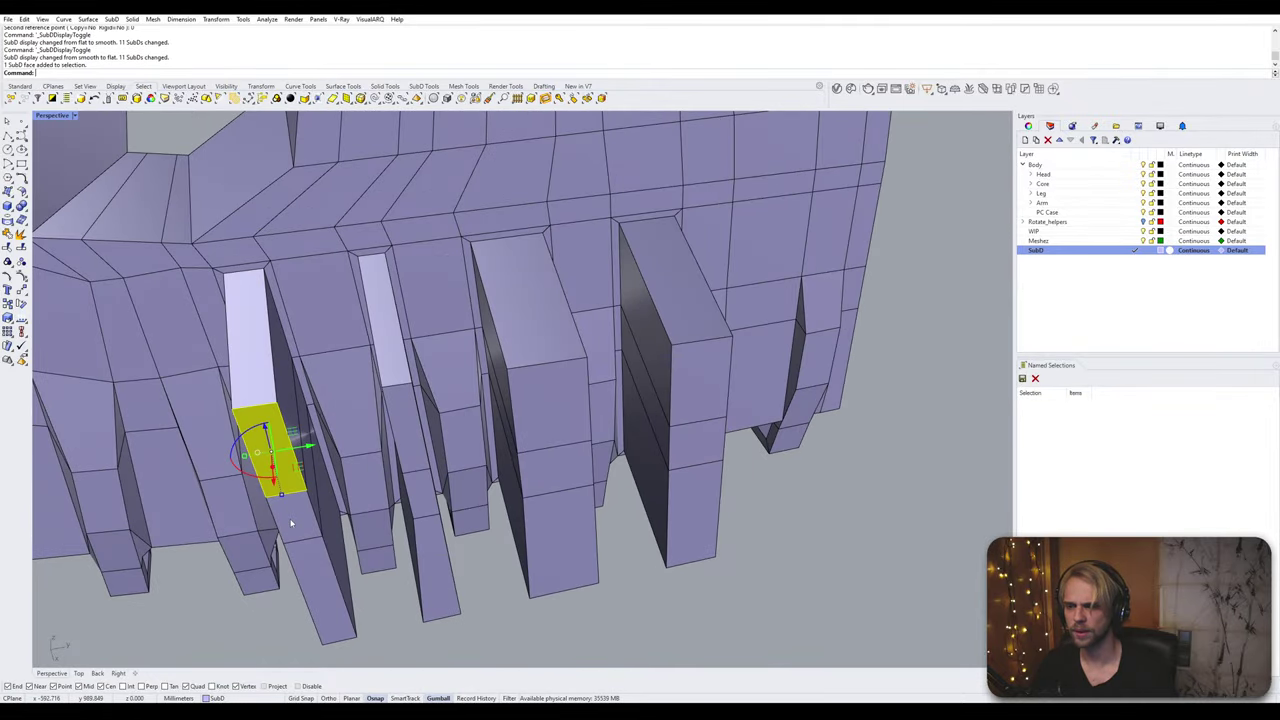
{"action": "left_click", "coordinate": [290, 515], "text": "ctrl+shift"}
{"action": "left_click", "coordinate": [322, 590], "text": "ctrl+shift"}
{"action": "left_click", "coordinate": [431, 540], "text": "ctrl+shift"}
{"action": "left_click", "coordinate": [420, 494], "text": "ctrl+shift"}
{"action": "left_click", "coordinate": [402, 428], "text": "ctrl+shift"}
{"action": "left_click", "coordinate": [548, 400], "text": "ctrl+shift"}
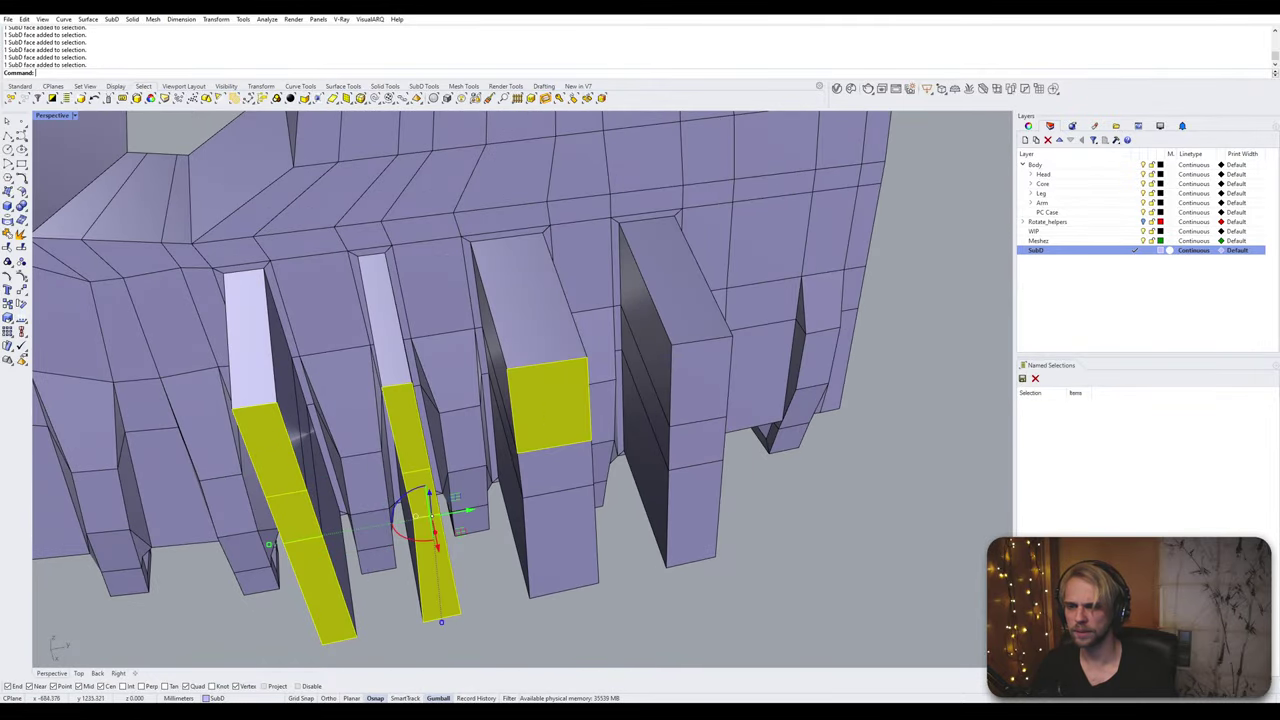
{"action": "left_click", "coordinate": [555, 466], "text": "ctrl+shift"}
{"action": "left_click", "coordinate": [560, 540], "text": "ctrl+shift"}
{"action": "left_click", "coordinate": [692, 517], "text": "ctrl+shift"}
{"action": "left_click", "coordinate": [698, 445], "text": "ctrl+shift"}
{"action": "left_click", "coordinate": [704, 402], "text": "ctrl+shift"}
Step: Raise the selected finger-root faces upward along Z with the gumball and commit
{"action": "scroll", "coordinate": [700, 400], "scroll_direction": "down", "scroll_amount": 4}
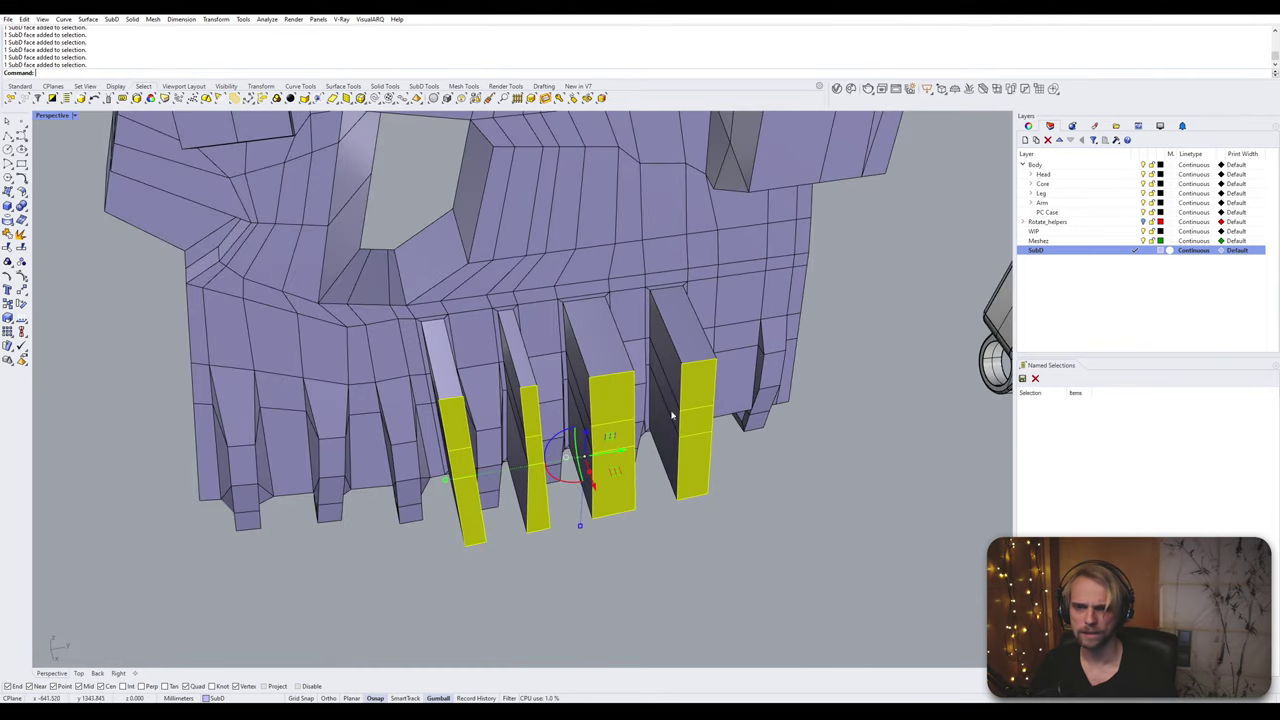
{"action": "right_click_drag", "start_coordinate": [674, 417], "coordinate": [657, 429]}
{"action": "scroll", "coordinate": [638, 478], "scroll_direction": "down", "scroll_amount": 5}
{"action": "right_click_drag", "start_coordinate": [638, 478], "coordinate": [540, 460]}
{"action": "scroll", "coordinate": [400, 500], "scroll_direction": "up", "scroll_amount": 4}
{"action": "left_click_drag", "start_coordinate": [412, 489], "coordinate": [735, 383]}
{"action": "left_click", "coordinate": [691, 428]}
Step: Inspect the reshaped finger roots from lower angles, briefly selecting one strip's three faces
{"action": "right_click_drag", "start_coordinate": [447, 441], "coordinate": [462, 385]}
{"action": "right_click_drag", "start_coordinate": [462, 385], "coordinate": [461, 453], "text": "shift"}
{"action": "scroll", "coordinate": [370, 344], "scroll_direction": "up", "scroll_amount": 5}
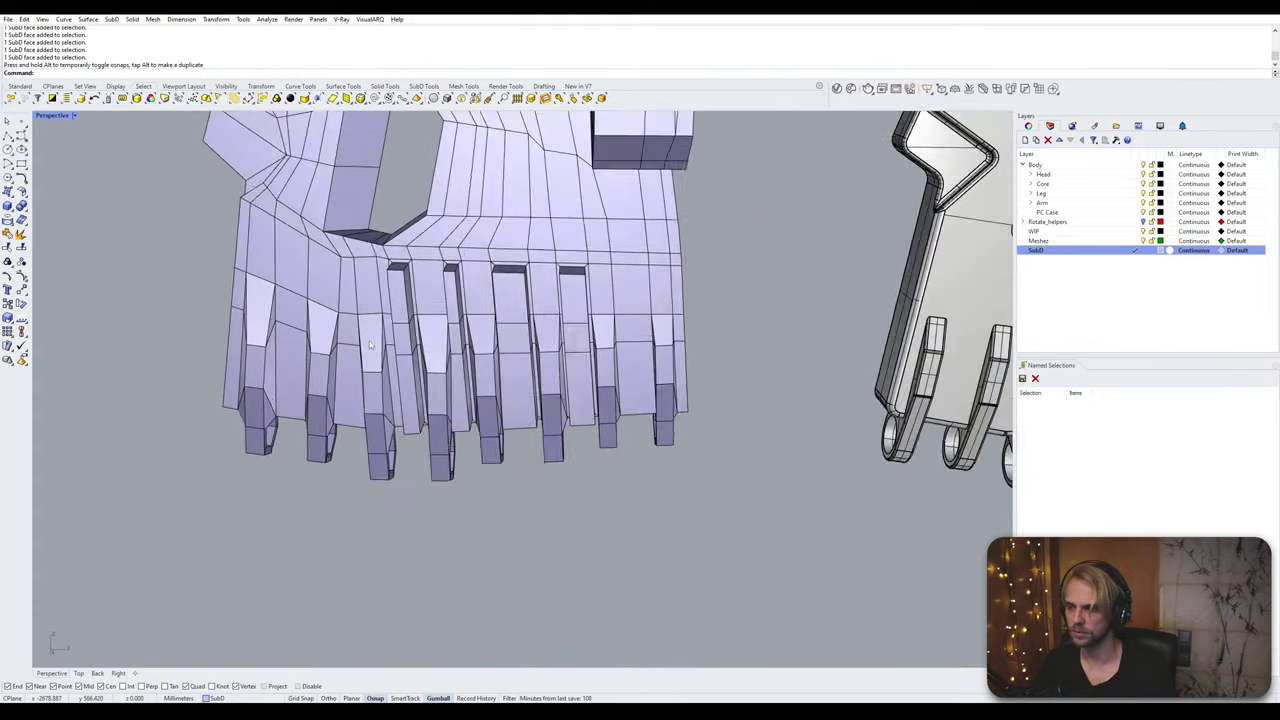
{"action": "mouse_move", "coordinate": [475, 321]}
{"action": "right_mouse_down"}
{"action": "mouse_move", "coordinate": [514, 357]}
{"action": "mouse_move", "coordinate": [512, 280]}
{"action": "mouse_move", "coordinate": [495, 268]}
{"action": "right_mouse_up"}
{"action": "scroll", "coordinate": [507, 268], "scroll_direction": "up", "scroll_amount": 2}
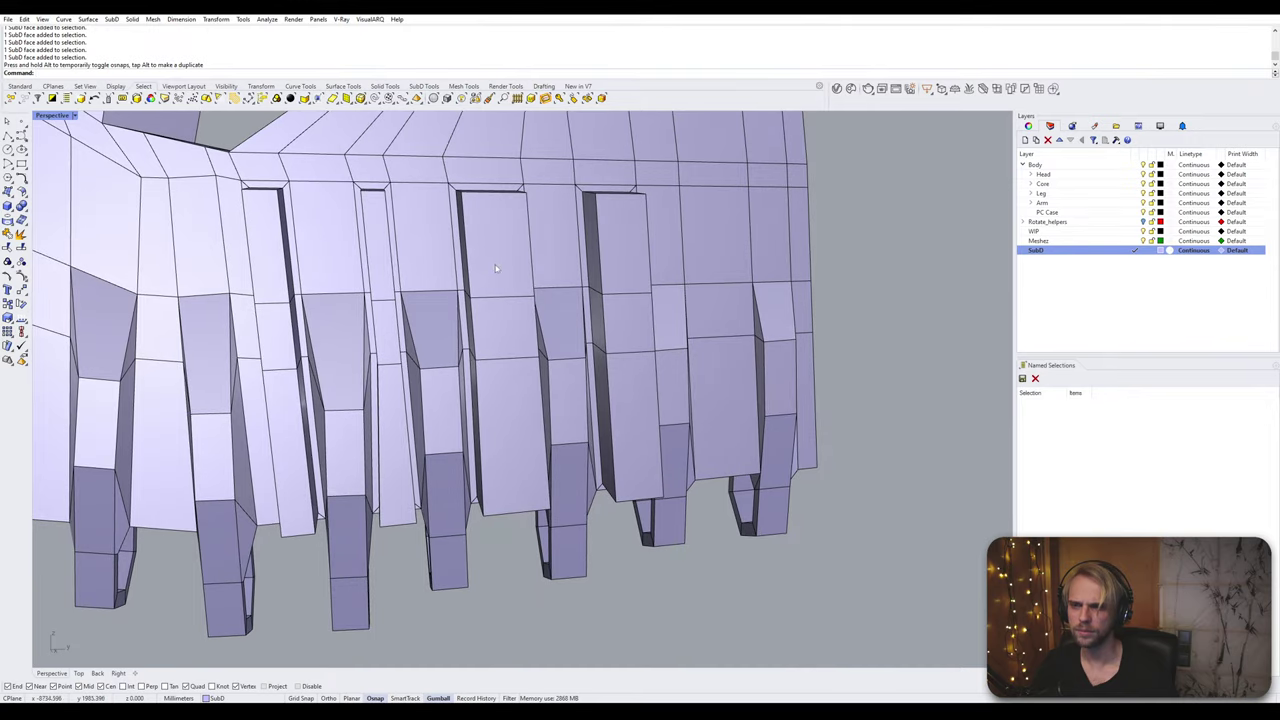
{"action": "left_click", "coordinate": [505, 277], "text": "ctrl+shift"}
{"action": "left_click", "coordinate": [509, 326], "text": "ctrl+shift"}
{"action": "left_click", "coordinate": [515, 428], "text": "ctrl+shift"}
{"action": "right_click_drag", "start_coordinate": [515, 428], "coordinate": [570, 358]}
{"action": "key", "text": "Escape"}
Step: Narrow one finger-root face loop with Scale1D, entering 1 as the new length
{"action": "left_click", "coordinate": [538, 315], "text": "ctrl+shift"}
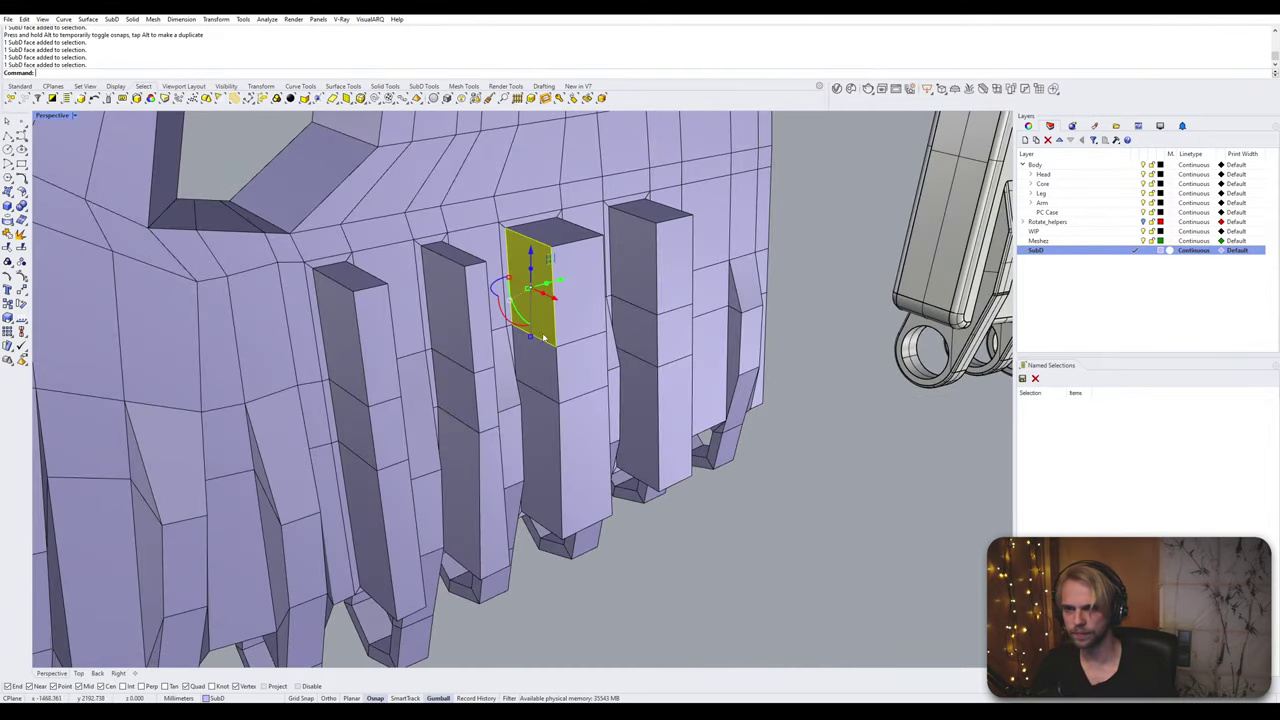
{"action": "double_click", "coordinate": [544, 386], "text": "ctrl+shift"}
{"action": "right_click_drag", "start_coordinate": [566, 403], "coordinate": [502, 384]}
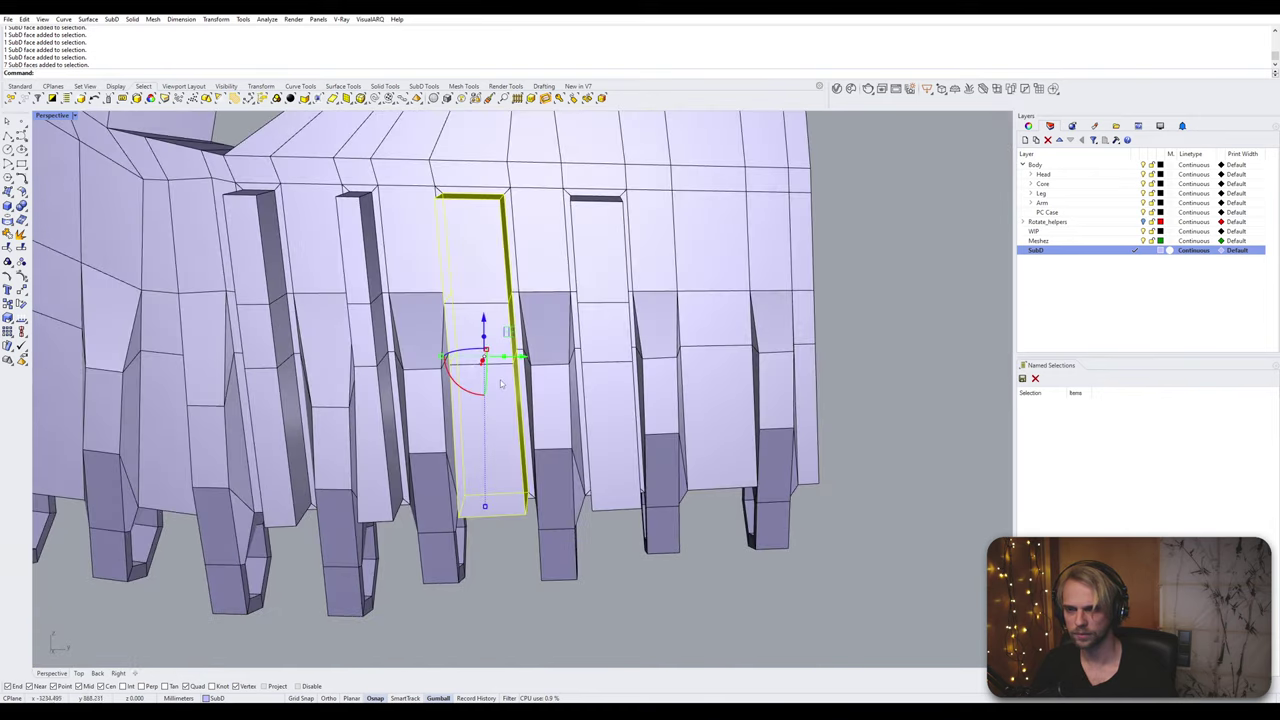
{"action": "right_click_drag", "start_coordinate": [463, 310], "coordinate": [481, 377]}
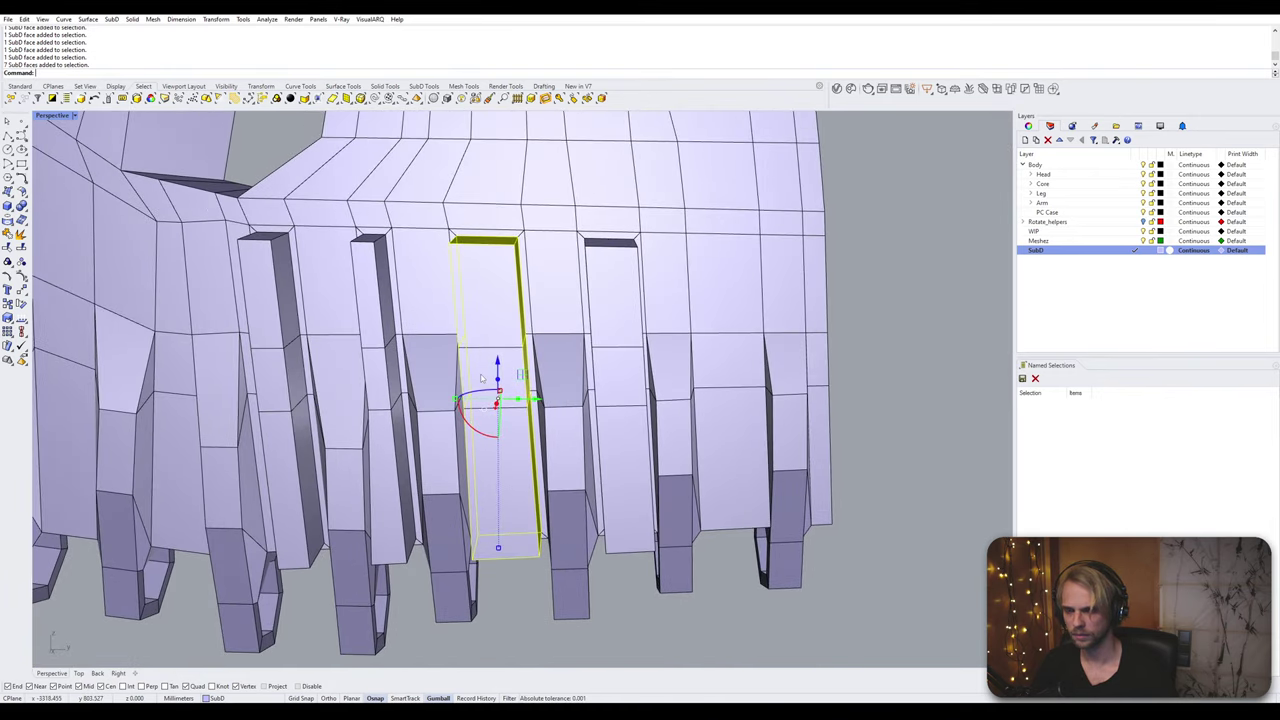
{"action": "type", "text": "1D"}
{"action": "key", "text": "Return"}
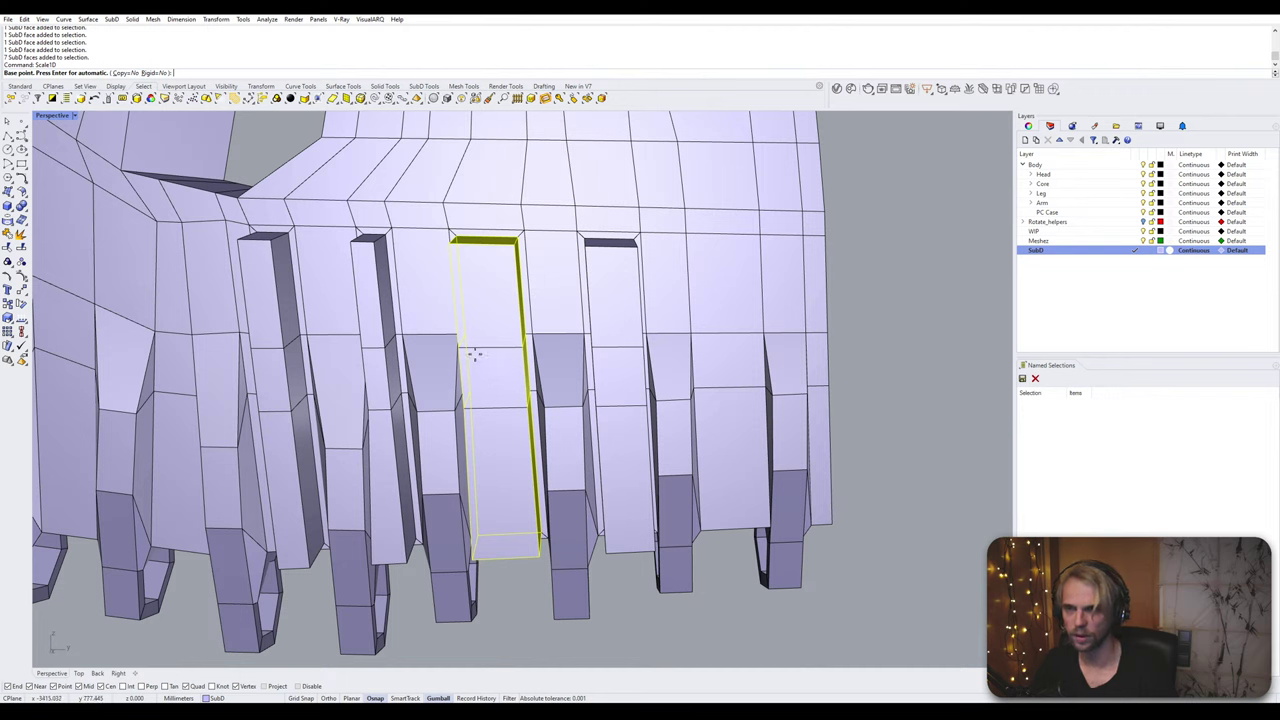
{"action": "left_click", "coordinate": [485, 247]}
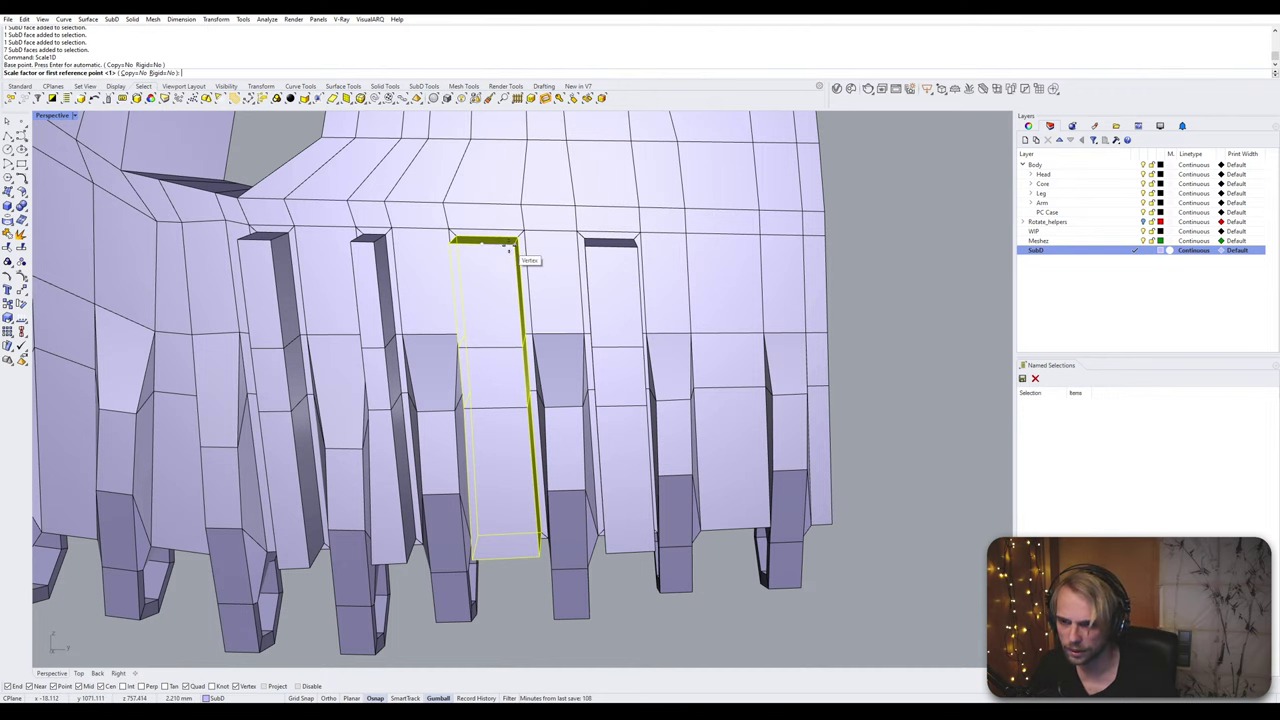
{"action": "left_click", "coordinate": [507, 249]}
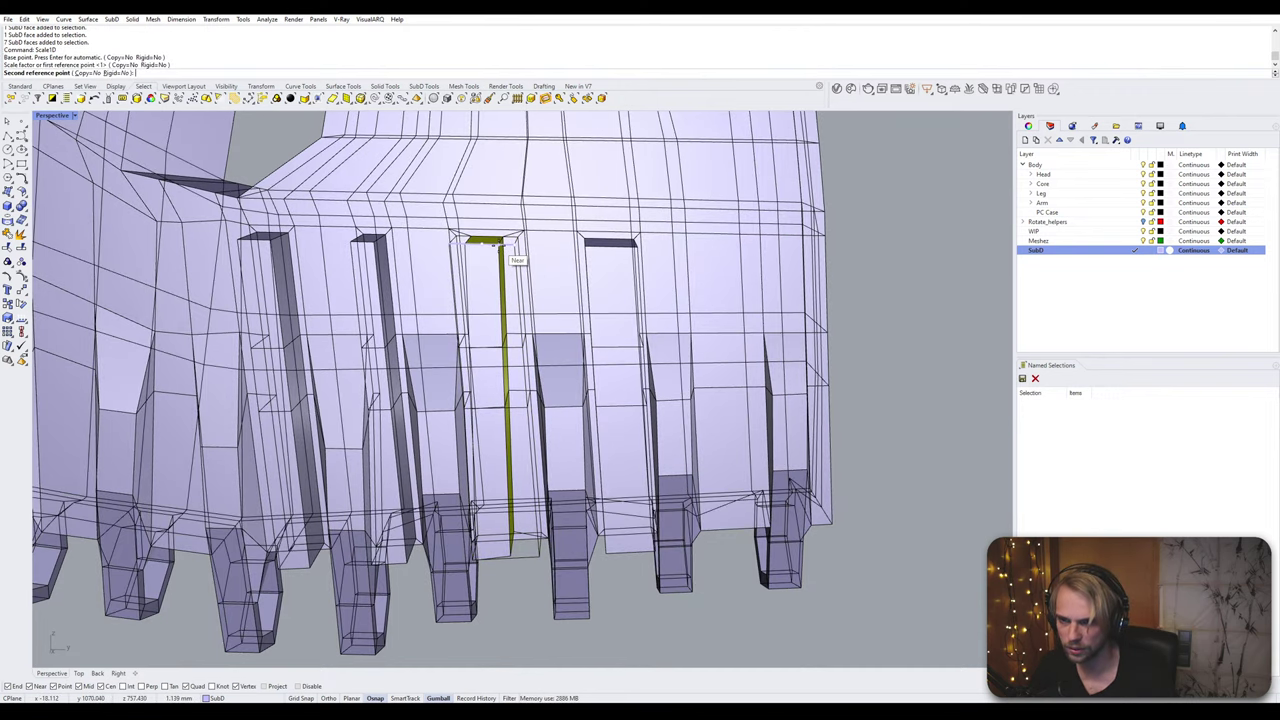
{"action": "type", "text": "1"}
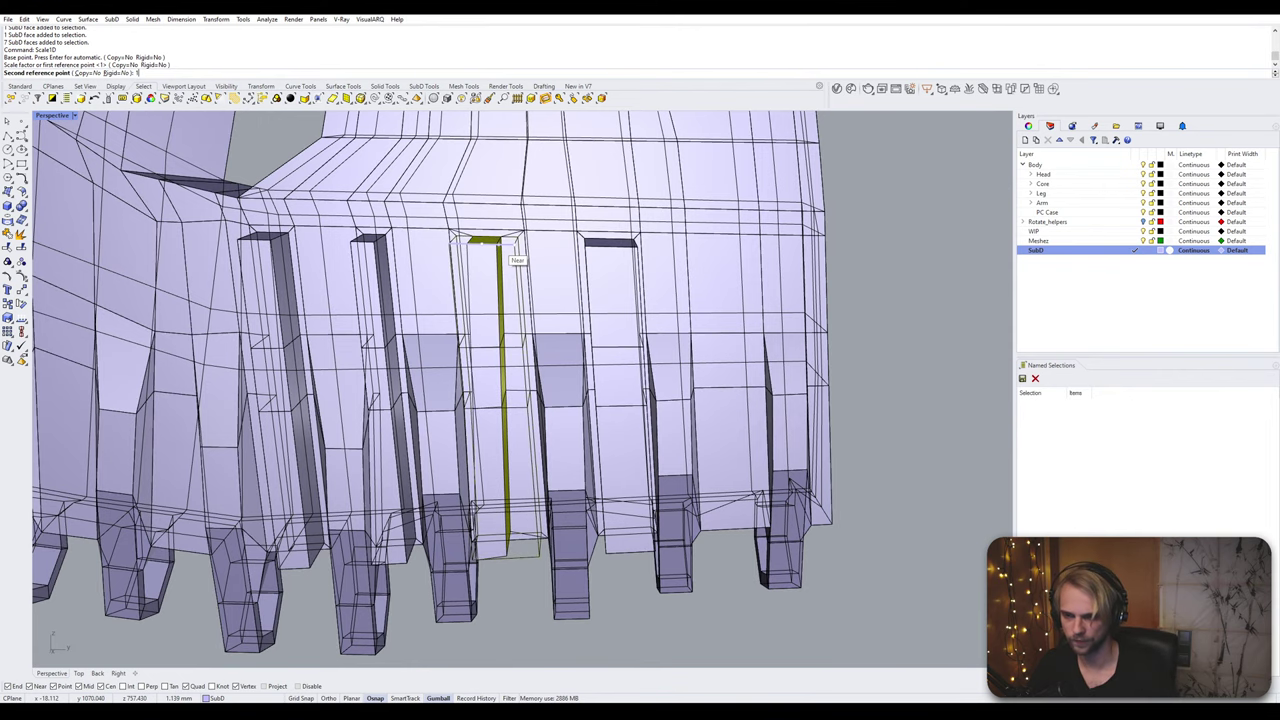
{"action": "left_click", "coordinate": [516, 245]}
{"action": "right_click_drag", "start_coordinate": [514, 246], "coordinate": [585, 306]}
{"action": "key", "text": "Escape"}
Step: Narrow another tooth's face loop with a repeated Scale1D using picked reference points
{"action": "scroll", "coordinate": [593, 320], "scroll_direction": "up", "scroll_amount": 4}
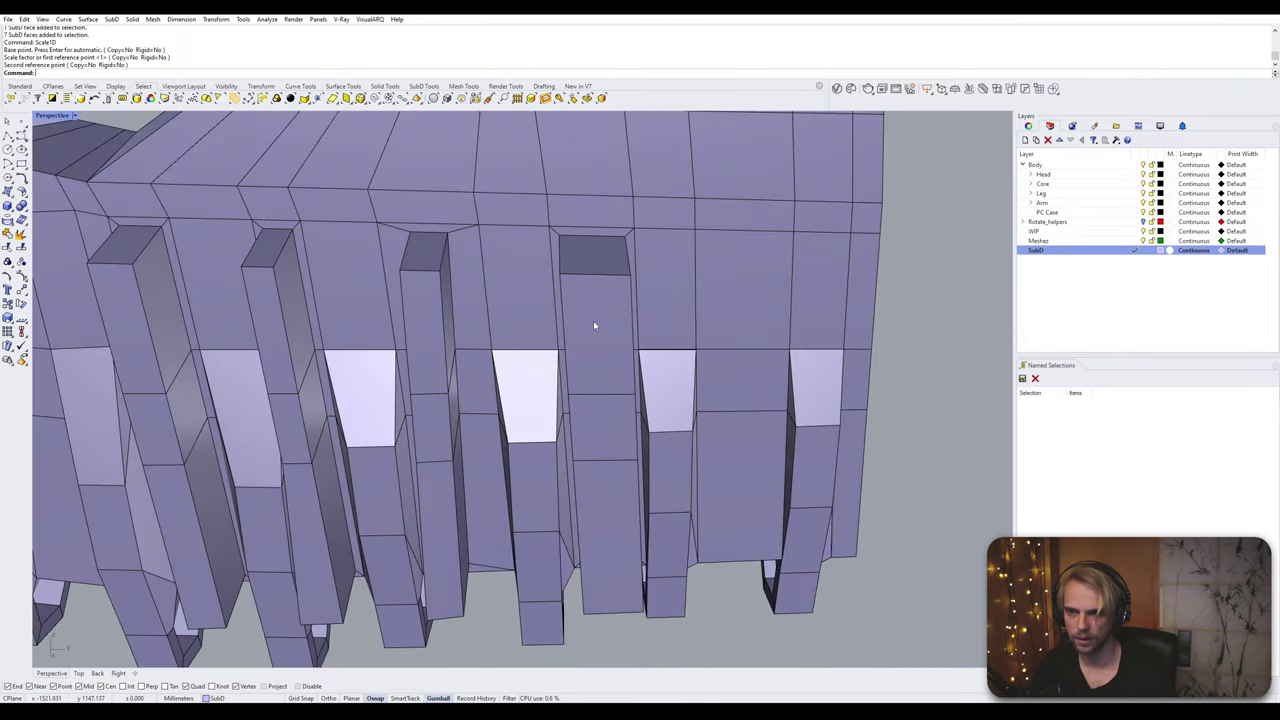
{"action": "left_click", "coordinate": [592, 306], "text": "ctrl+shift"}
{"action": "left_click", "coordinate": [598, 430], "text": "ctrl+shift"}
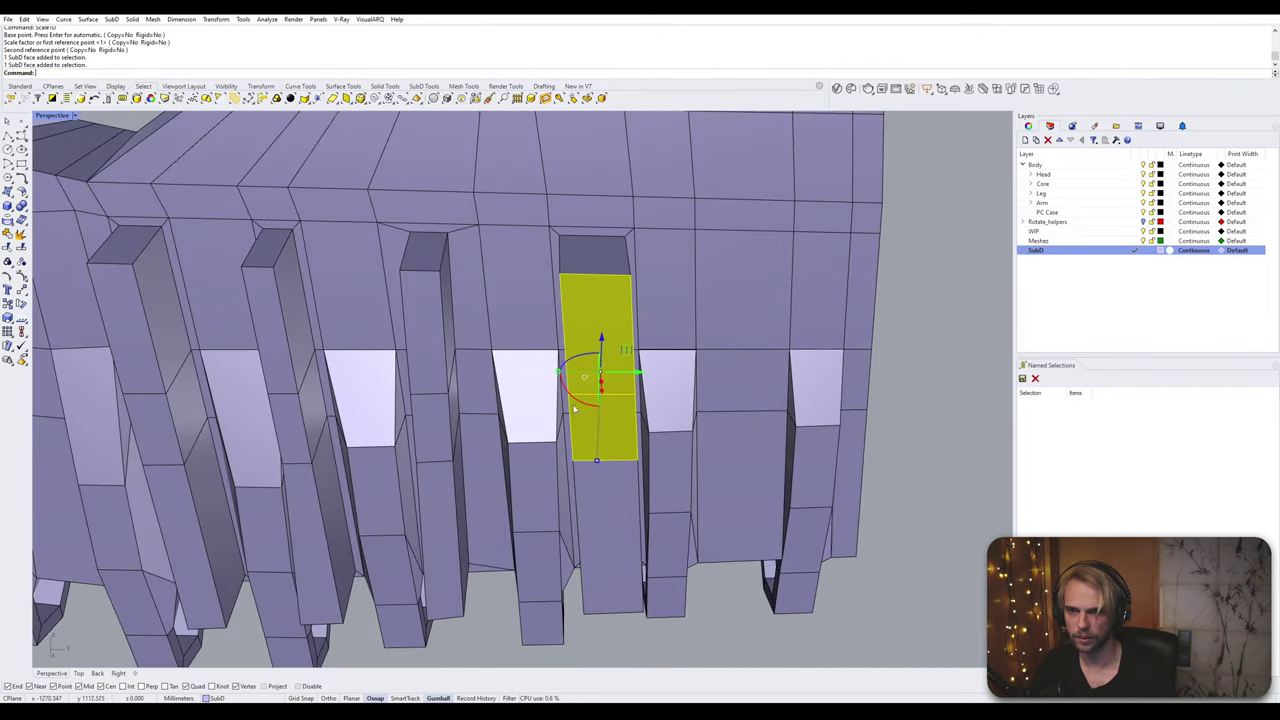
{"action": "key", "text": "Escape"}
{"action": "right_click_drag", "start_coordinate": [574, 407], "coordinate": [628, 385]}
{"action": "left_click", "coordinate": [614, 311], "text": "ctrl+shift"}
{"action": "left_click", "coordinate": [622, 396], "text": "ctrl+shift"}
{"action": "double_click", "coordinate": [628, 403], "text": "ctrl+shift"}
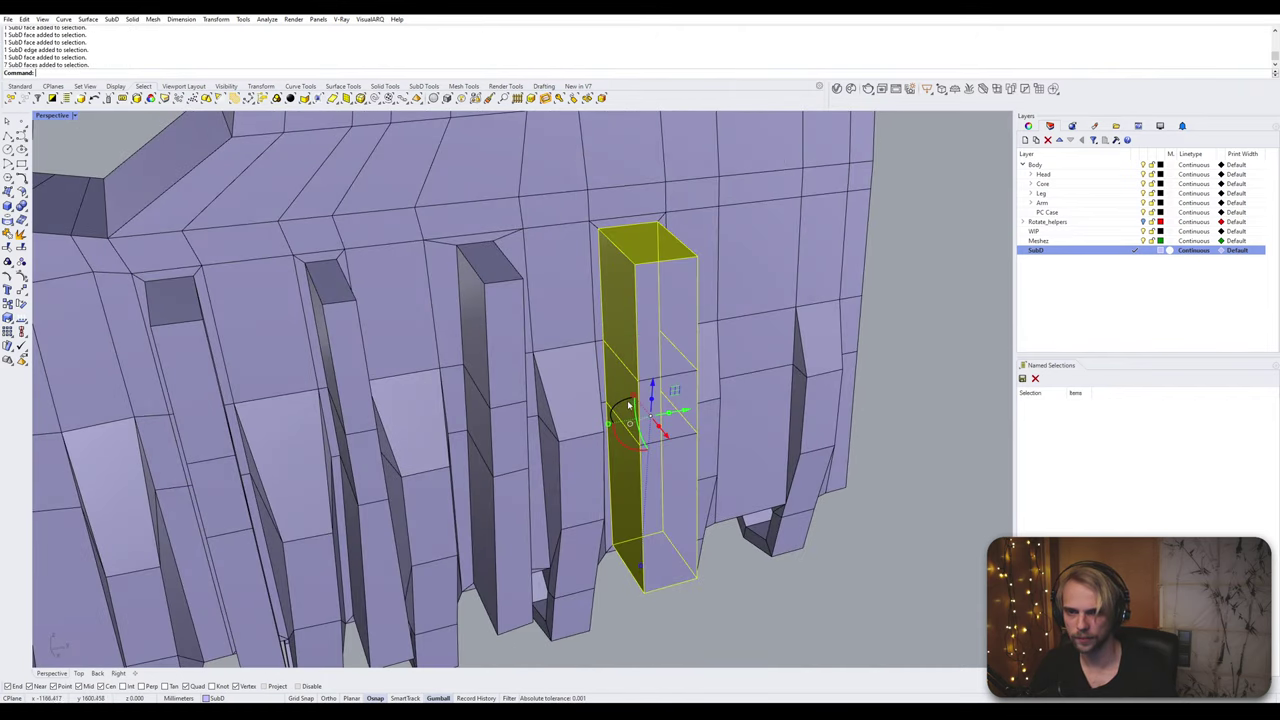
{"action": "right_click_drag", "start_coordinate": [638, 280], "coordinate": [600, 276]}
{"action": "key", "text": "space"}
{"action": "left_click", "coordinate": [594, 270]}
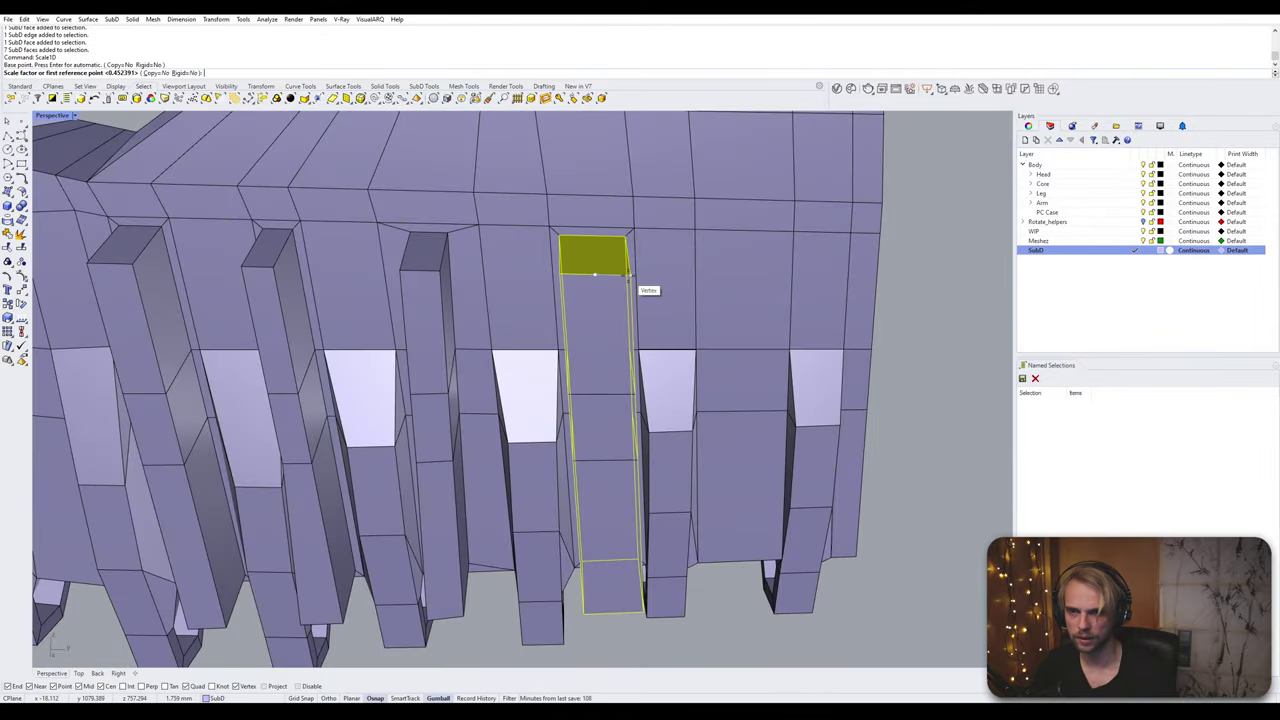
{"action": "left_click", "coordinate": [630, 275]}
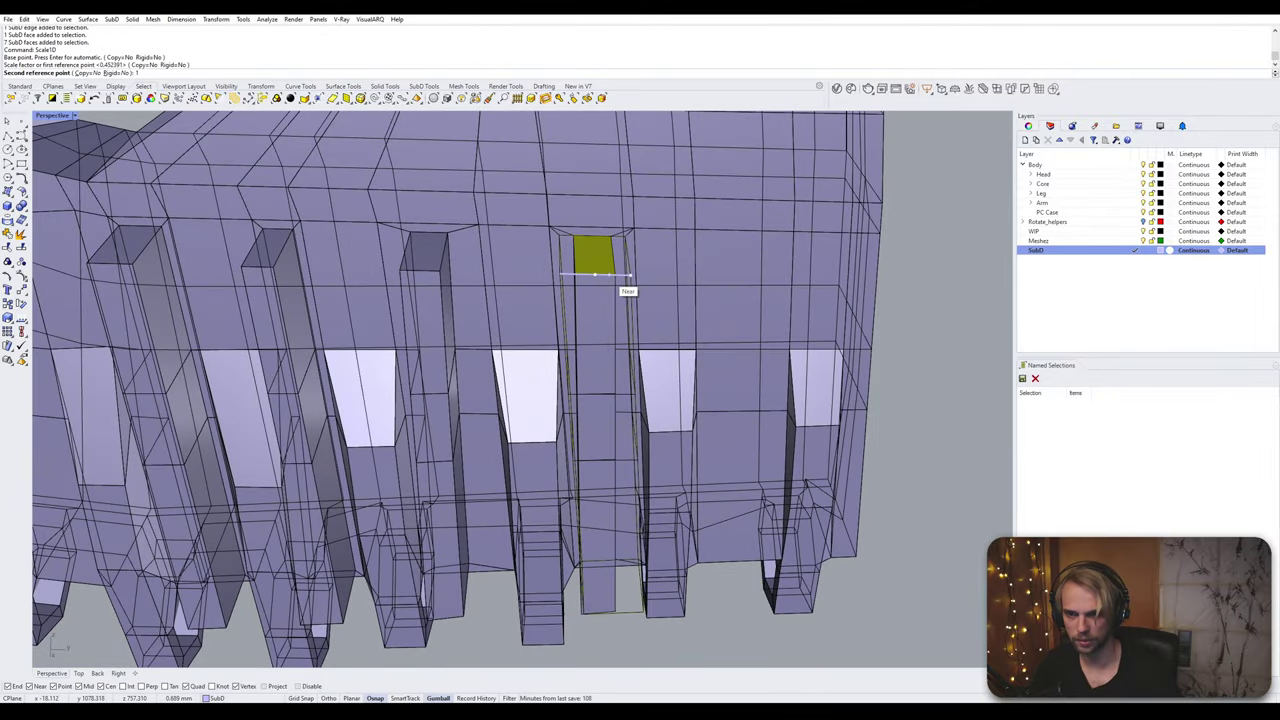
{"action": "left_click", "coordinate": [609, 274]}
{"action": "scroll", "coordinate": [567, 279], "scroll_direction": "down", "scroll_amount": 5}
{"action": "key", "text": "Escape"}
Step: Select the face loop around a third tooth, then clear that selection
{"action": "scroll", "coordinate": [388, 276], "scroll_direction": "up", "scroll_amount": 5}
{"action": "right_click_drag", "start_coordinate": [384, 277], "coordinate": [391, 208]}
{"action": "left_click", "coordinate": [410, 240], "text": "ctrl+shift"}
{"action": "double_click", "coordinate": [406, 315], "text": "ctrl+shift"}
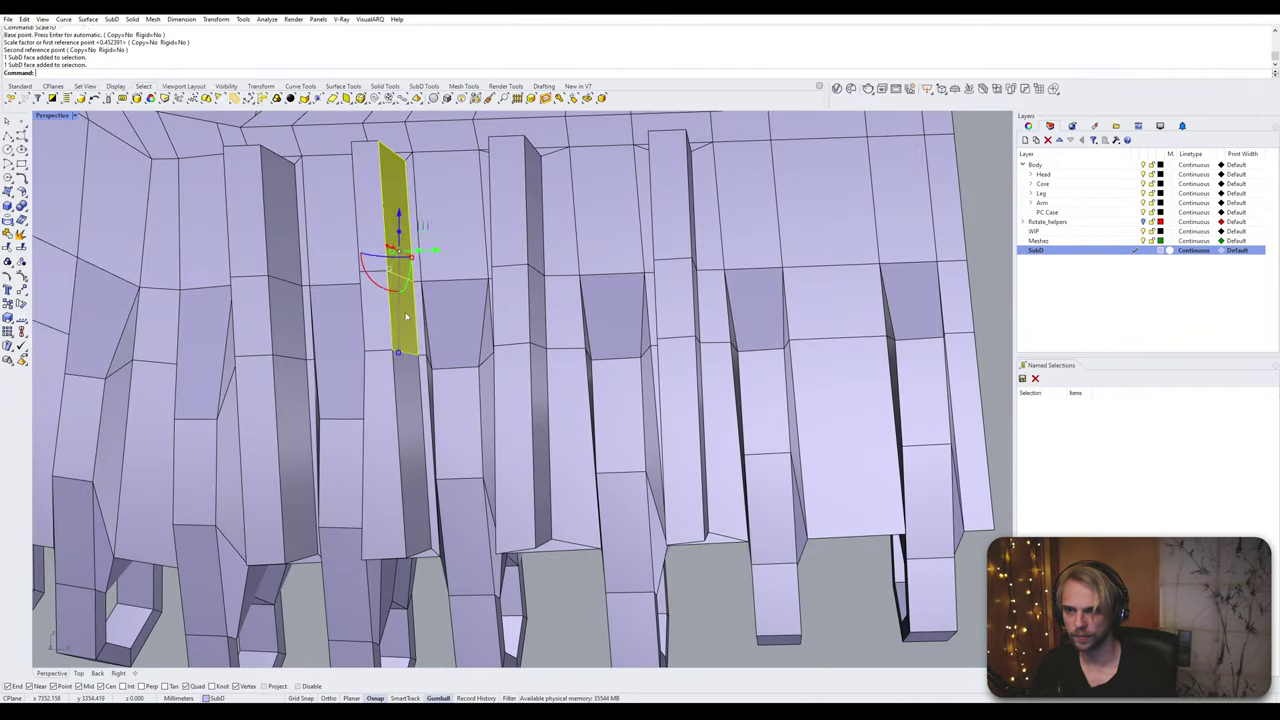
{"action": "right_click_drag", "start_coordinate": [397, 308], "coordinate": [425, 343]}
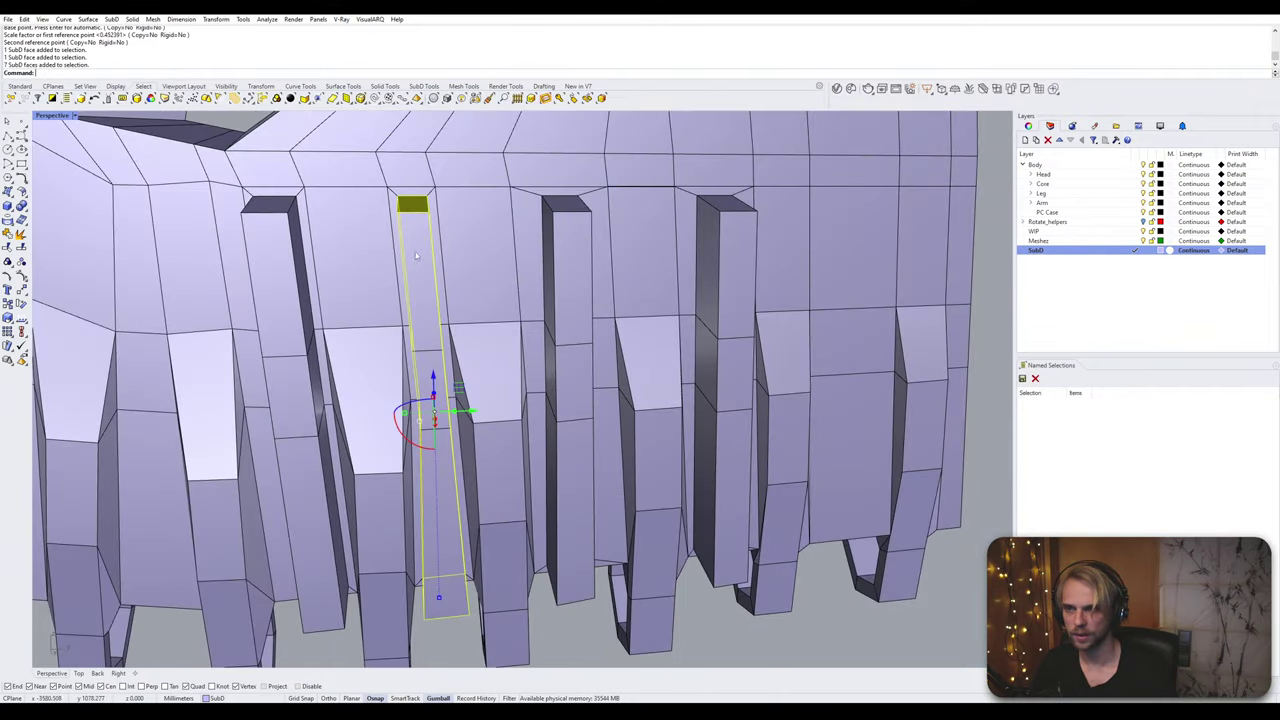
{"action": "right_click_drag", "start_coordinate": [434, 521], "coordinate": [461, 521]}
{"action": "key", "text": "Escape"}
Step: Flatten a column's three stacked side faces into a plane with Scale1D factor 0
{"action": "scroll", "coordinate": [462, 521], "scroll_direction": "up", "scroll_amount": 2}
{"action": "left_click", "coordinate": [472, 442], "text": "ctrl+shift"}
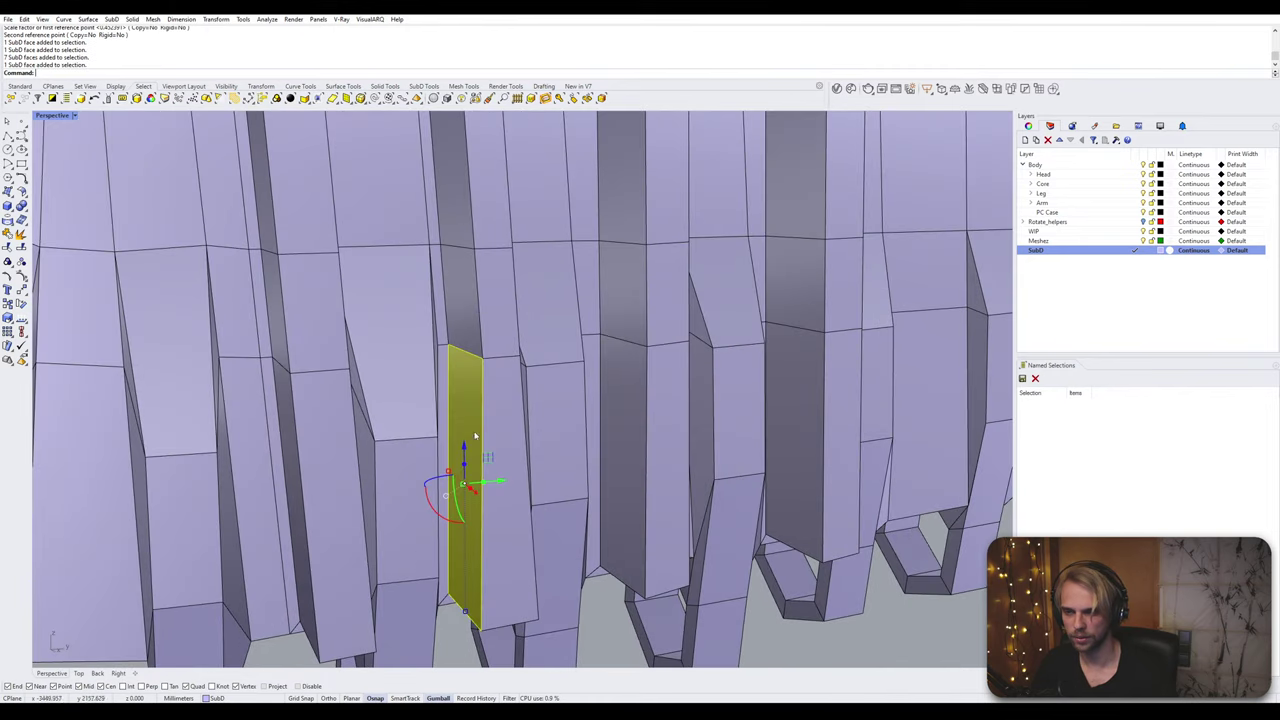
{"action": "left_click", "coordinate": [463, 298], "text": "ctrl+shift"}
{"action": "left_click", "coordinate": [457, 216], "text": "ctrl+shift"}
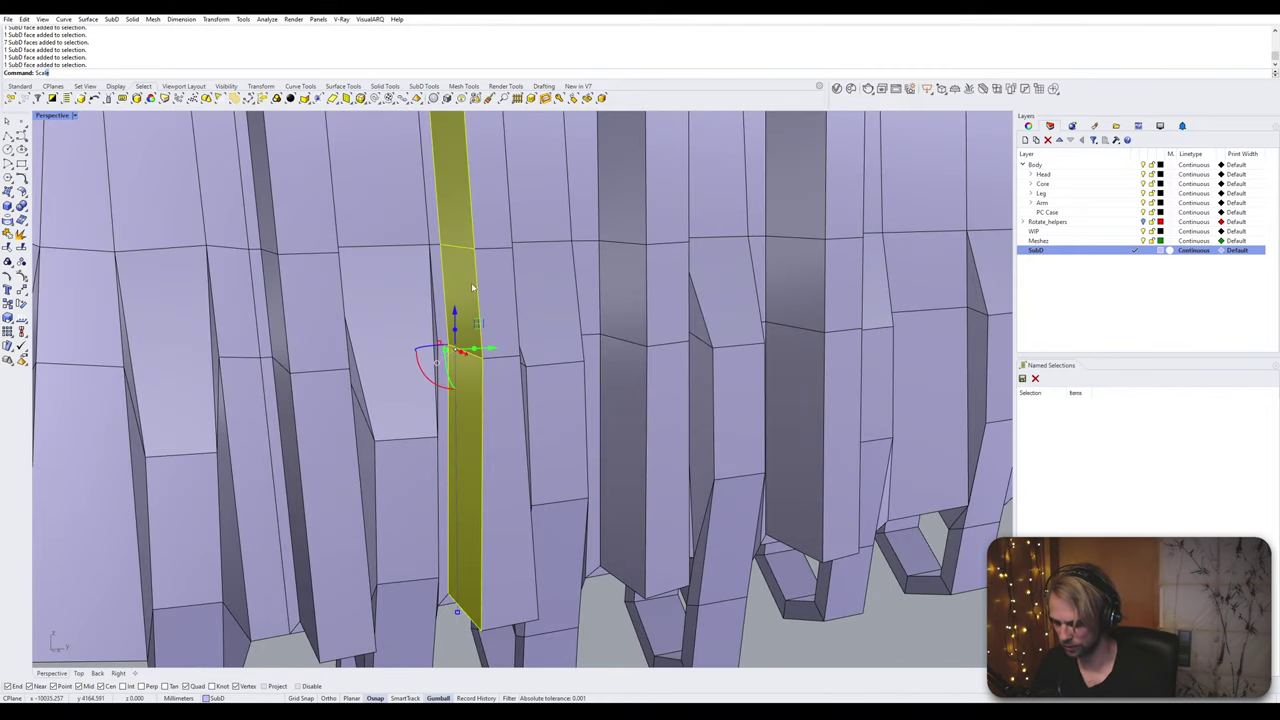
{"action": "type", "text": "Scale1D"}
{"action": "key", "text": "Return"}
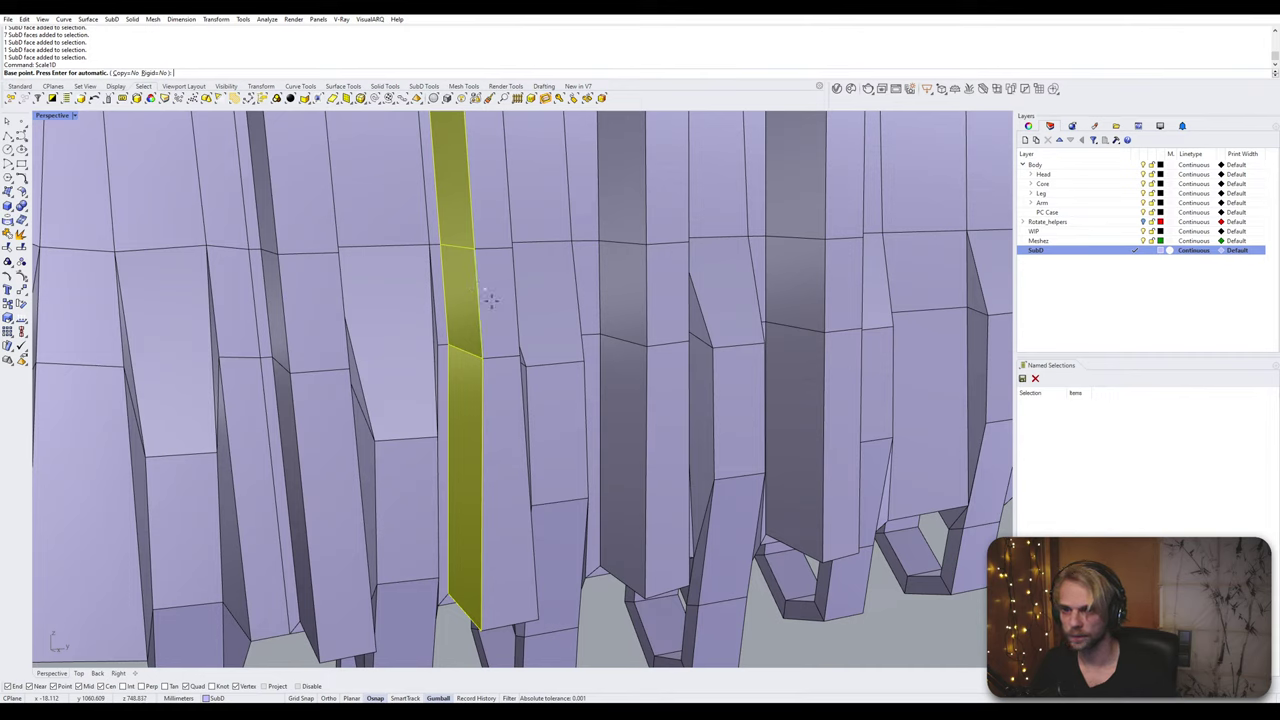
{"action": "left_click", "coordinate": [484, 627]}
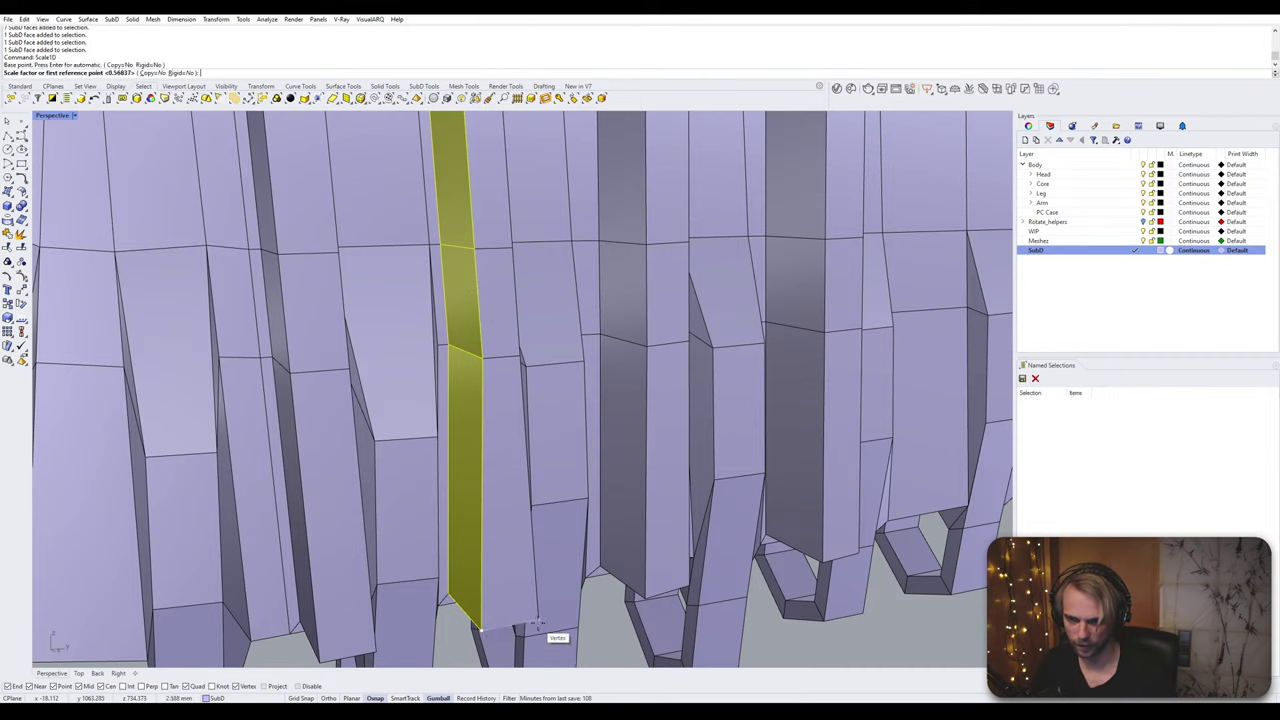
{"action": "left_click", "coordinate": [537, 624]}
{"action": "type", "text": "0"}
{"action": "key", "text": "Return"}
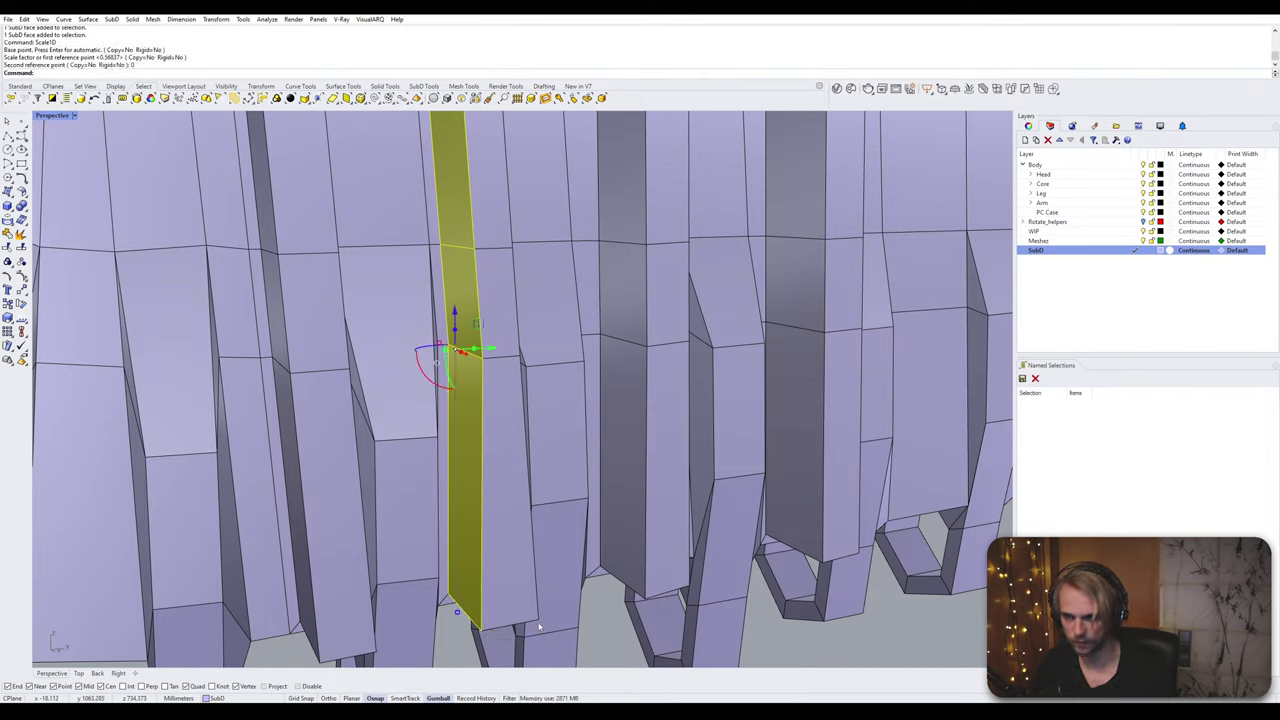
{"action": "right_click_drag", "start_coordinate": [505, 621], "coordinate": [447, 469]}
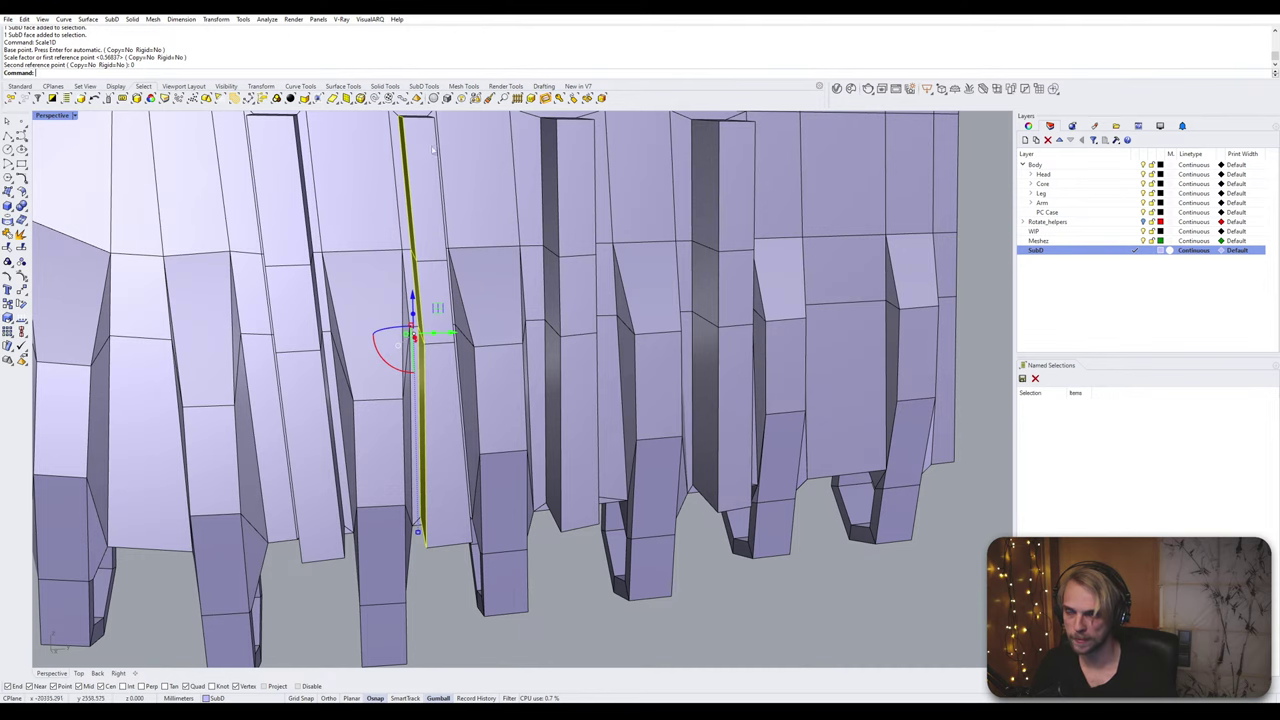
{"action": "right_click_drag", "start_coordinate": [433, 150], "coordinate": [441, 226]}
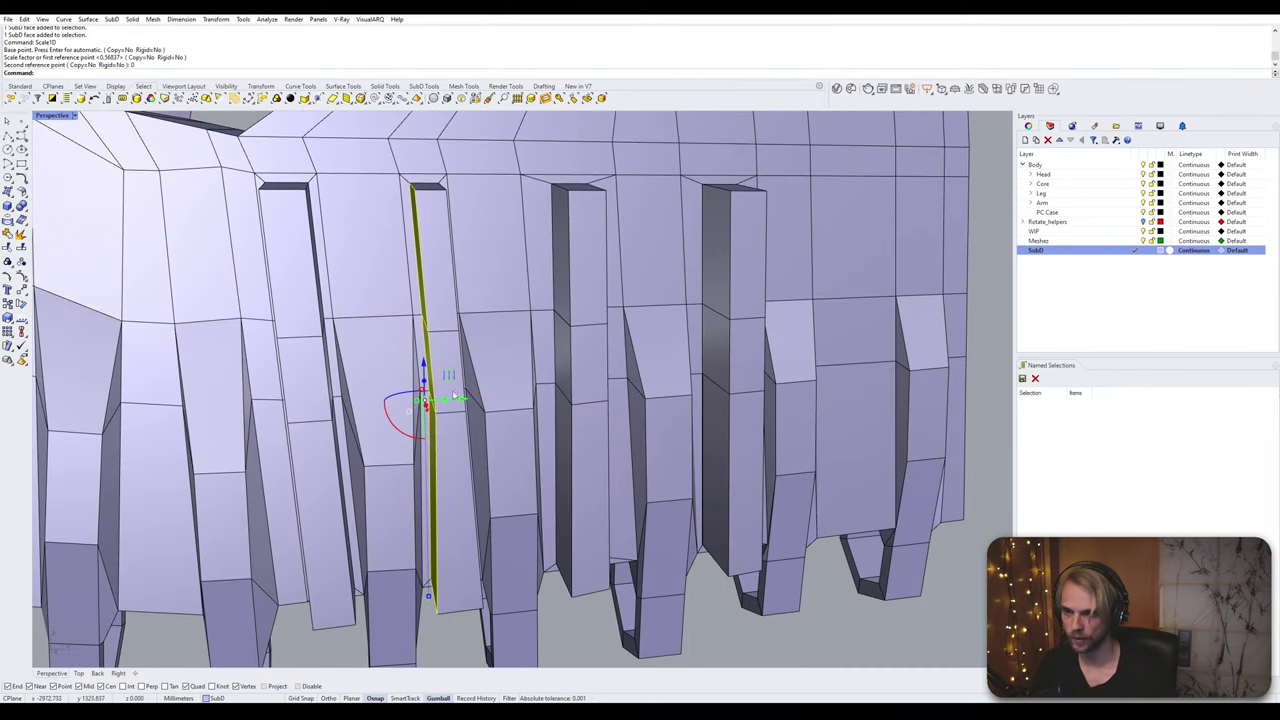
{"action": "left_click", "coordinate": [420, 403]}
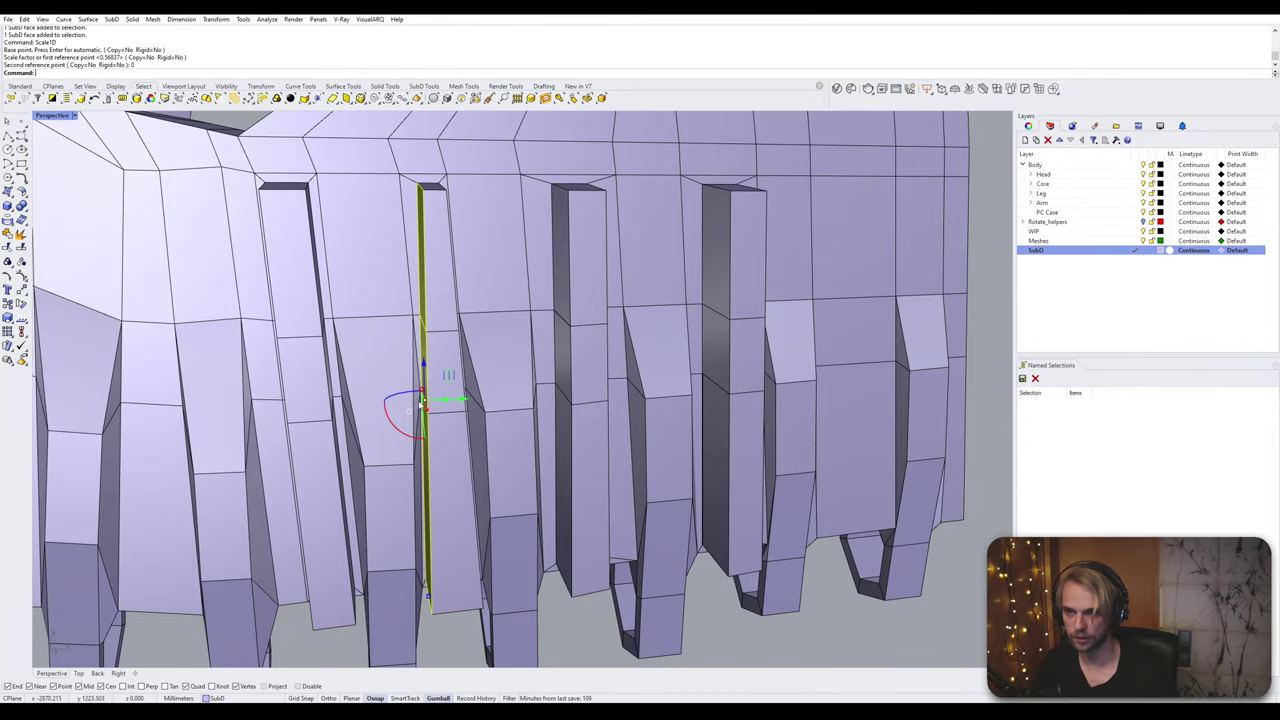
{"action": "right_click_drag", "start_coordinate": [444, 422], "coordinate": [424, 370]}
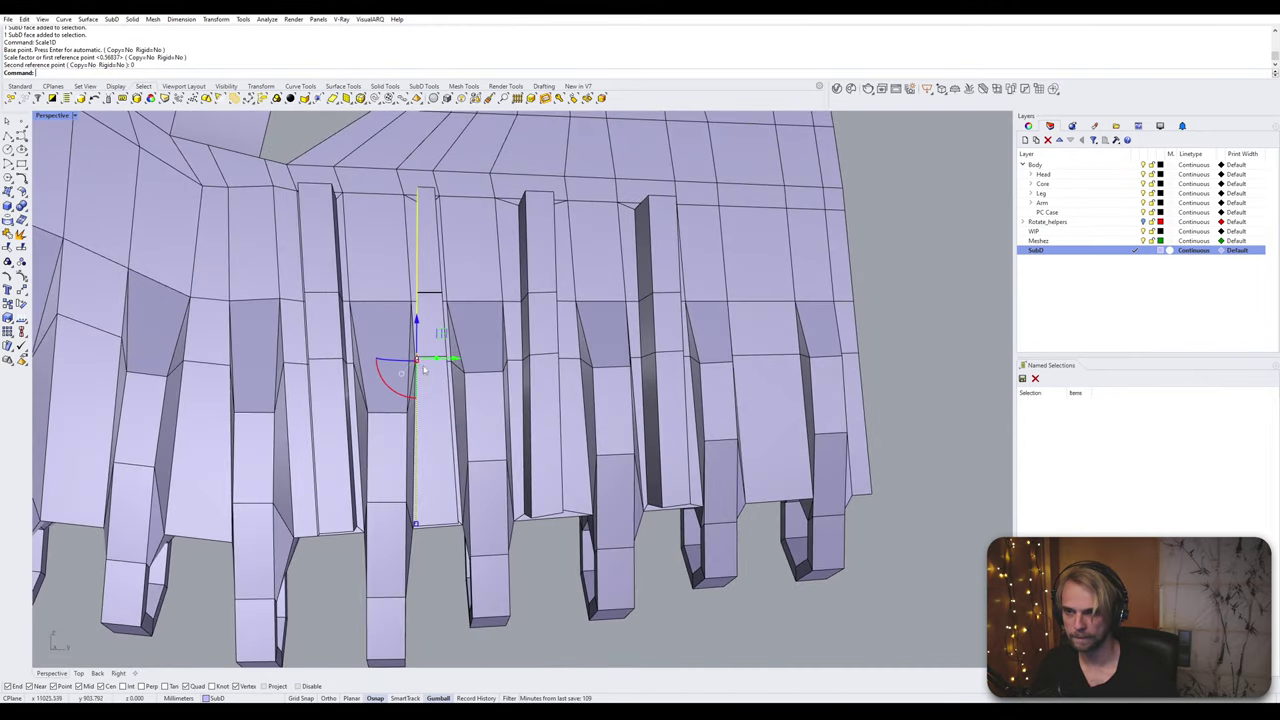
Step: Undo the flattening and slide an edge at the tooth's base with Slide
{"action": "key", "text": "ctrl+z"}
{"action": "scroll", "coordinate": [420, 400], "scroll_direction": "up", "scroll_amount": 5}
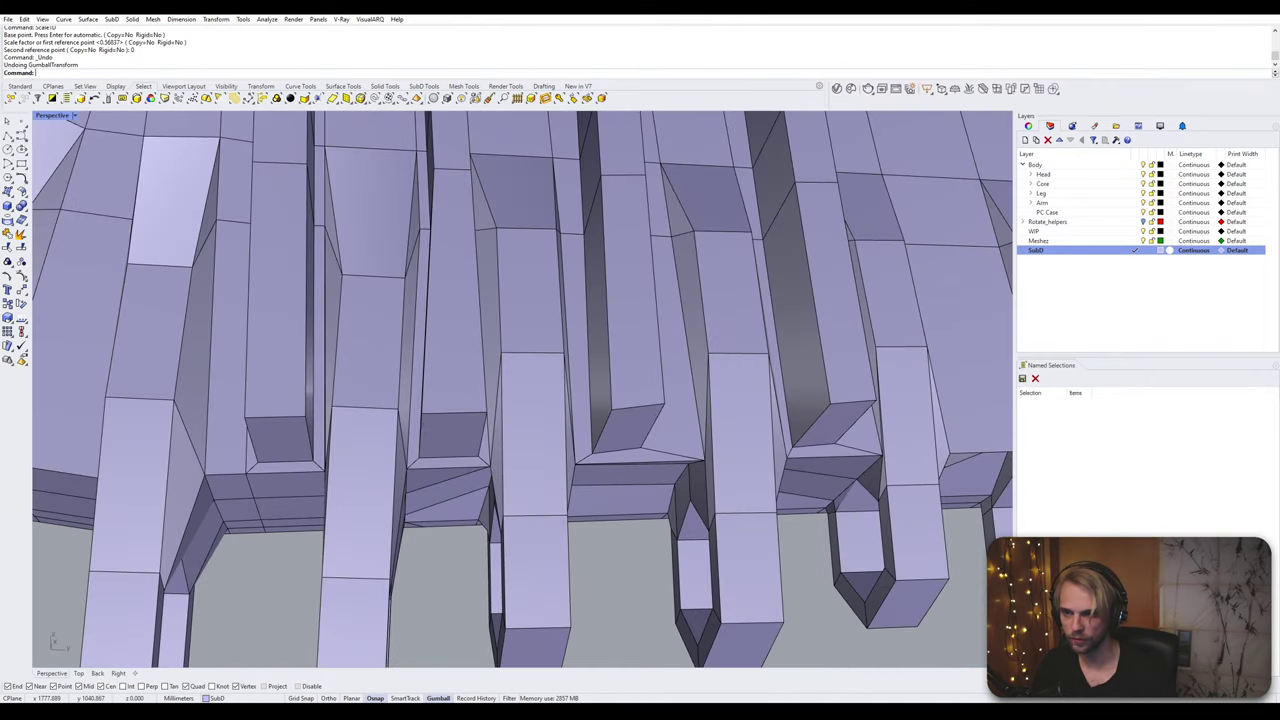
{"action": "left_click", "coordinate": [424, 428]}
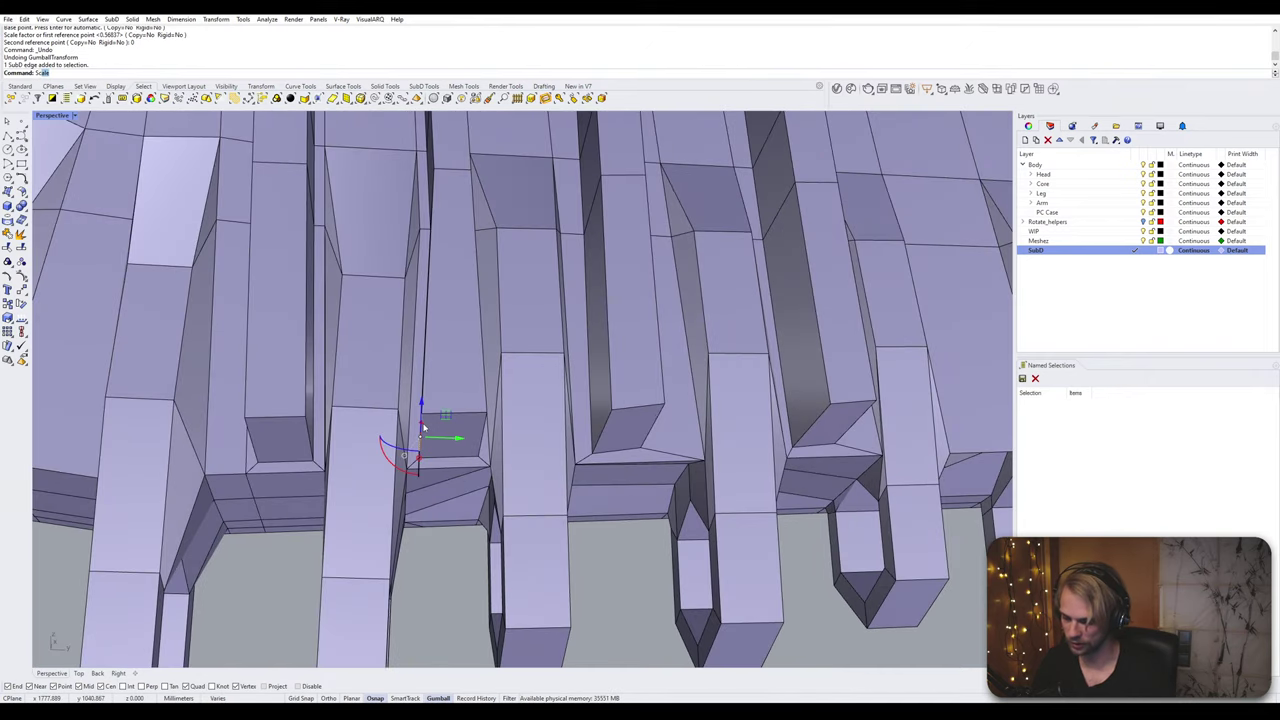
{"action": "type", "text": "Scl"}
{"action": "key", "text": "BackSpace"}
{"action": "key", "text": "BackSpace"}
{"action": "type", "text": "lide"}
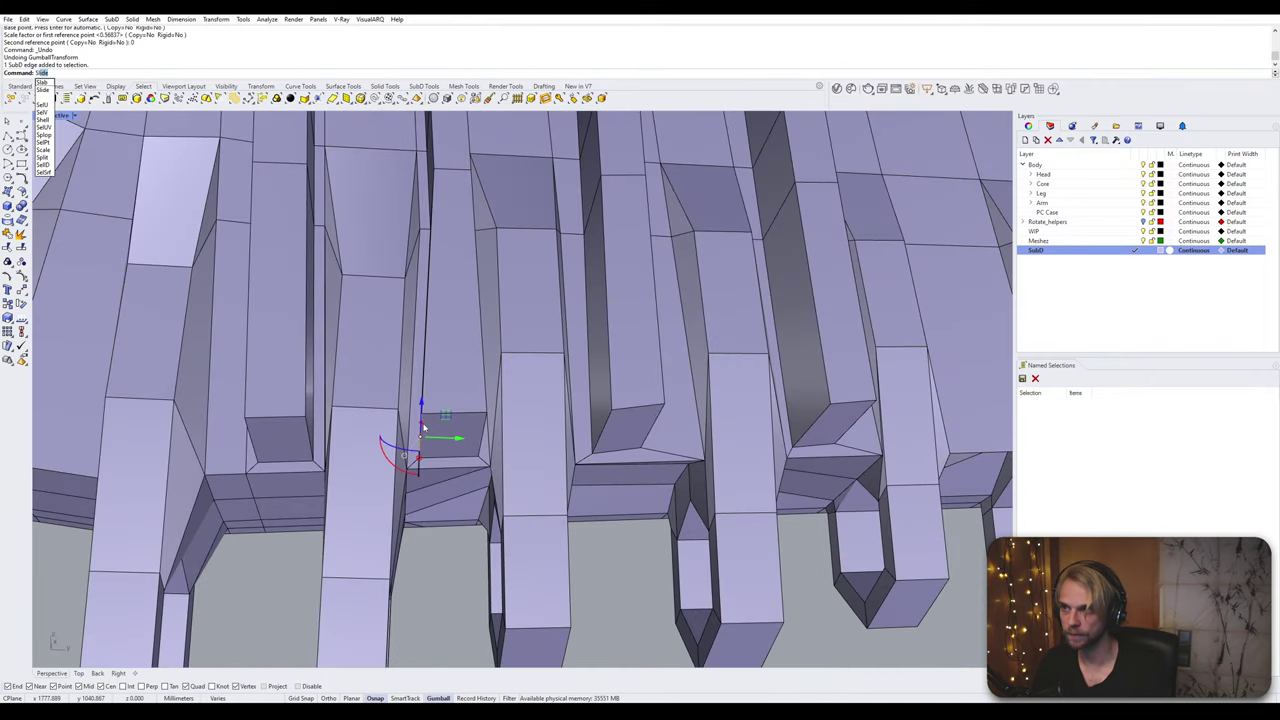
{"action": "key", "text": "Return"}
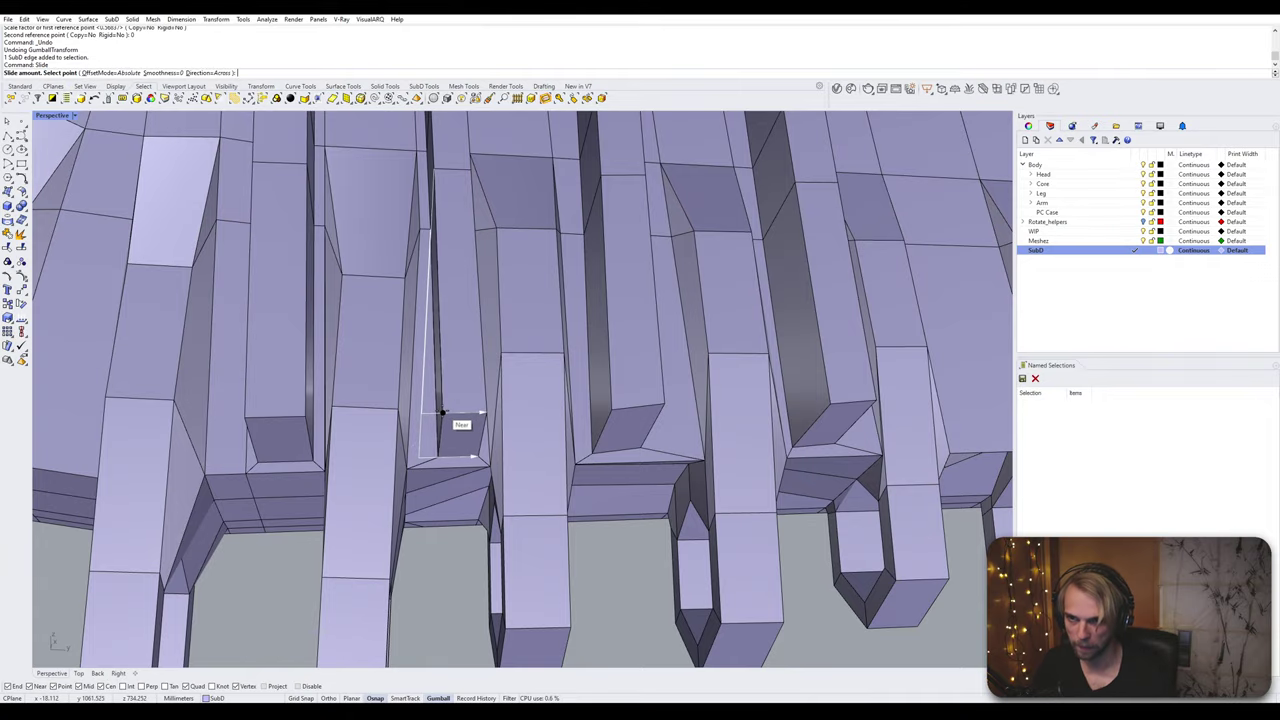
{"action": "left_click", "coordinate": [443, 412]}
{"action": "right_click_drag", "start_coordinate": [443, 412], "coordinate": [348, 304]}
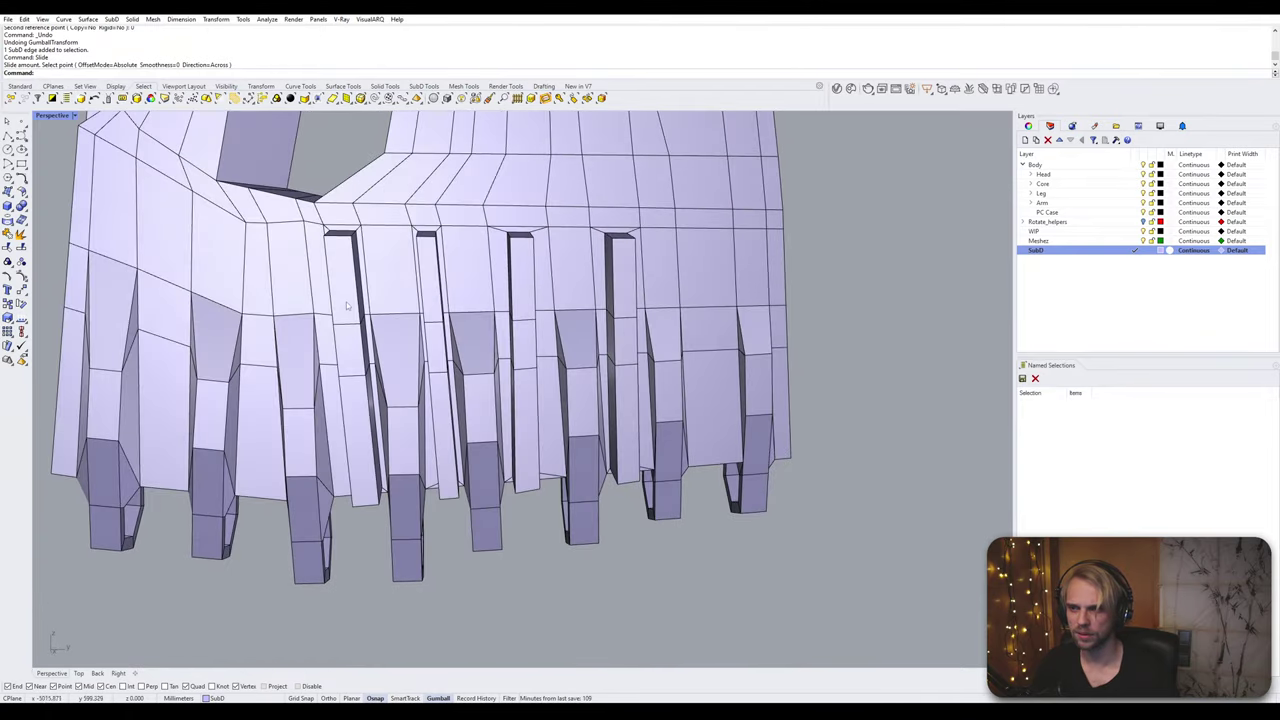
Step: Narrow a finger-root strip's three faces with Scale1D, entering 1 as the width
{"action": "left_click", "coordinate": [347, 303], "text": "ctrl+shift"}
{"action": "left_click", "coordinate": [353, 361], "text": "ctrl+shift"}
{"action": "left_click", "coordinate": [356, 417], "text": "ctrl+shift"}
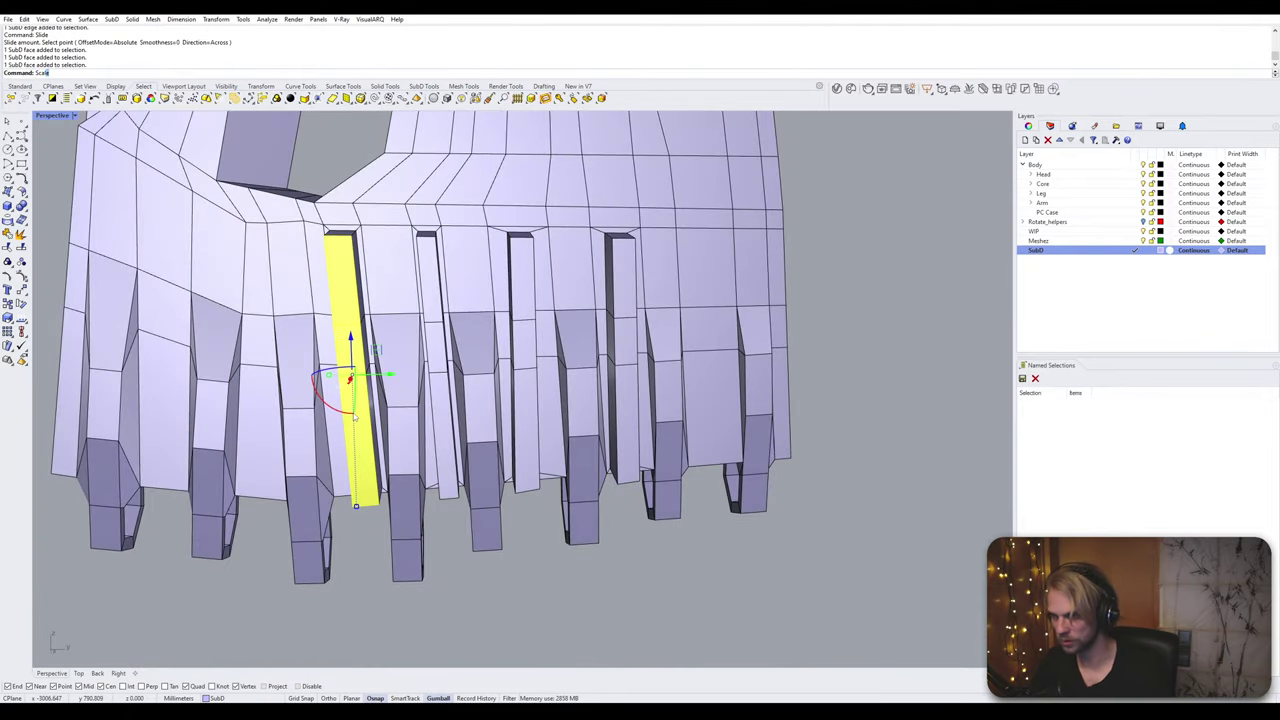
{"action": "type", "text": "le"}
{"action": "key", "text": "Return"}
{"action": "key", "text": "Escape"}
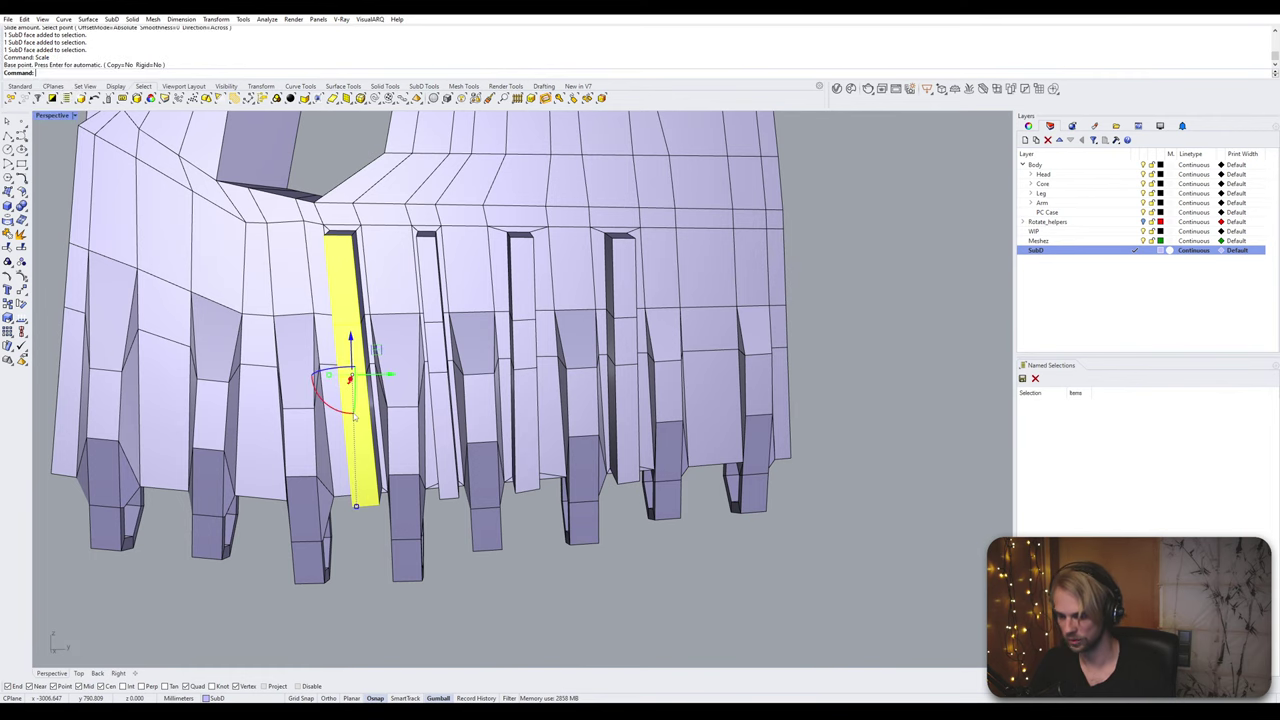
{"action": "type", "text": "Scale1D"}
{"action": "key", "text": "Return"}
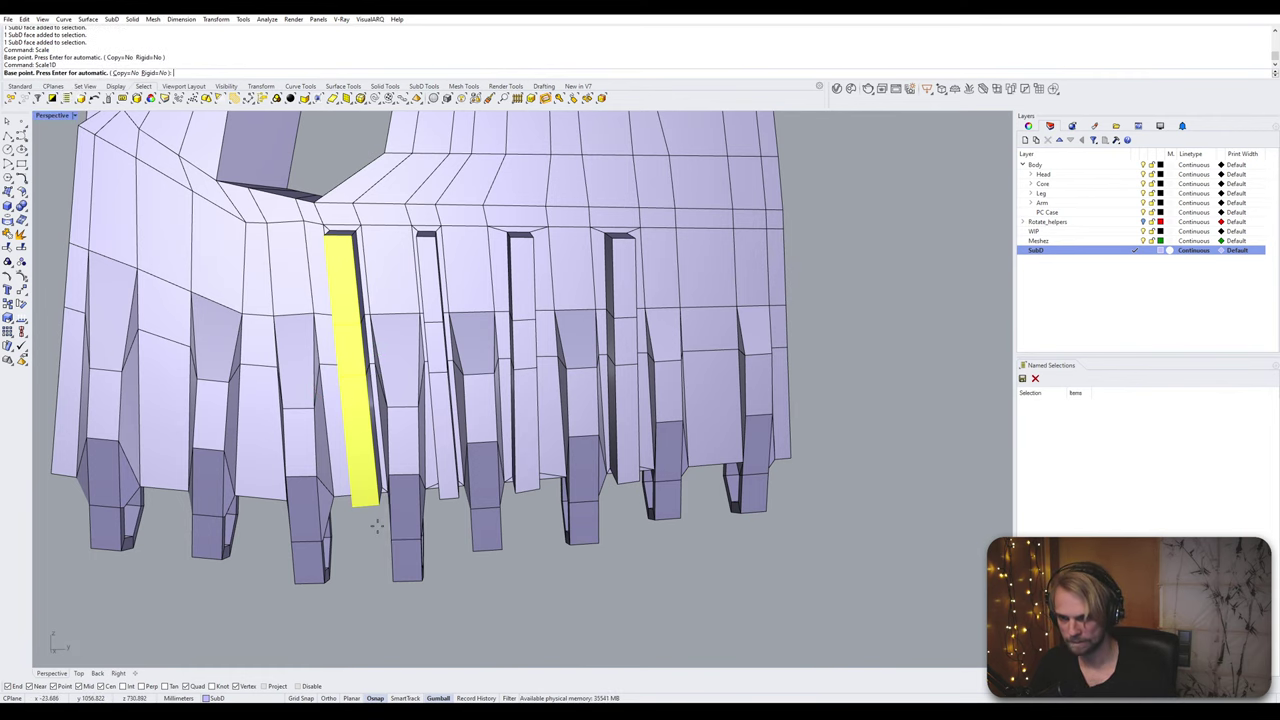
{"action": "scroll", "coordinate": [377, 527], "scroll_direction": "up", "scroll_amount": 3}
{"action": "left_click", "coordinate": [355, 486]}
{"action": "left_click", "coordinate": [382, 484]}
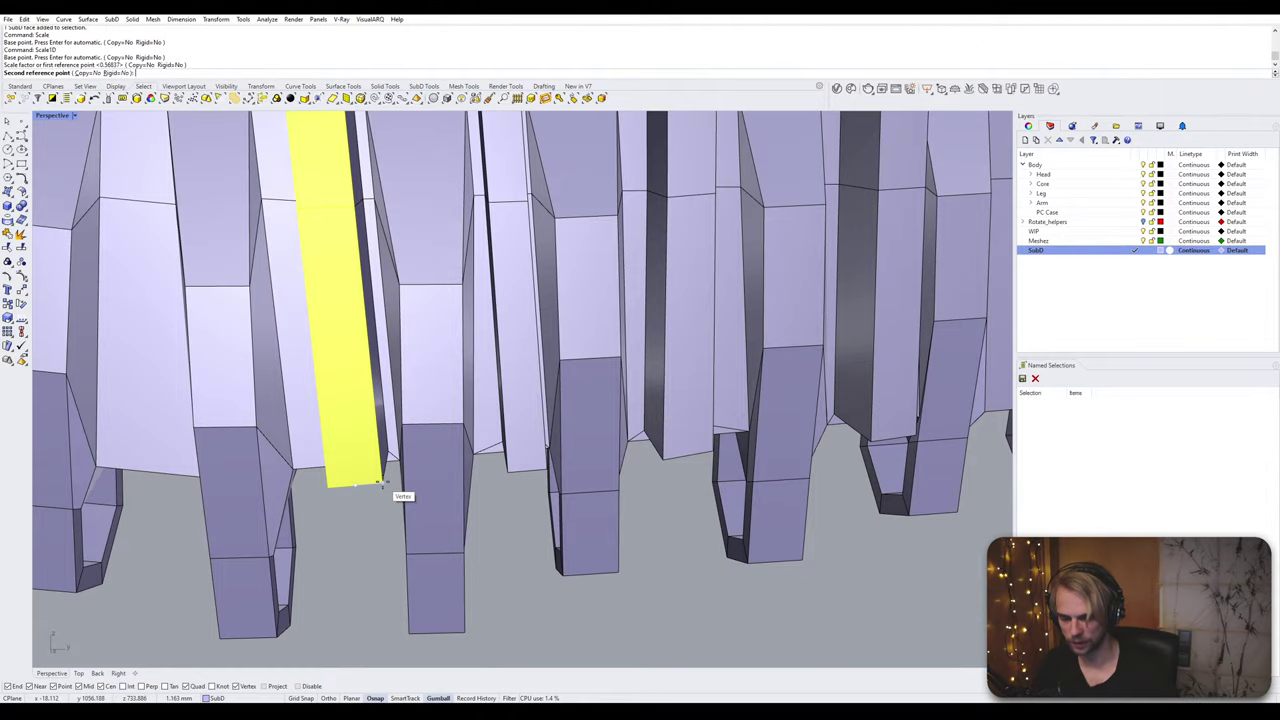
{"action": "type", "text": "1"}
{"action": "key", "text": "Return"}
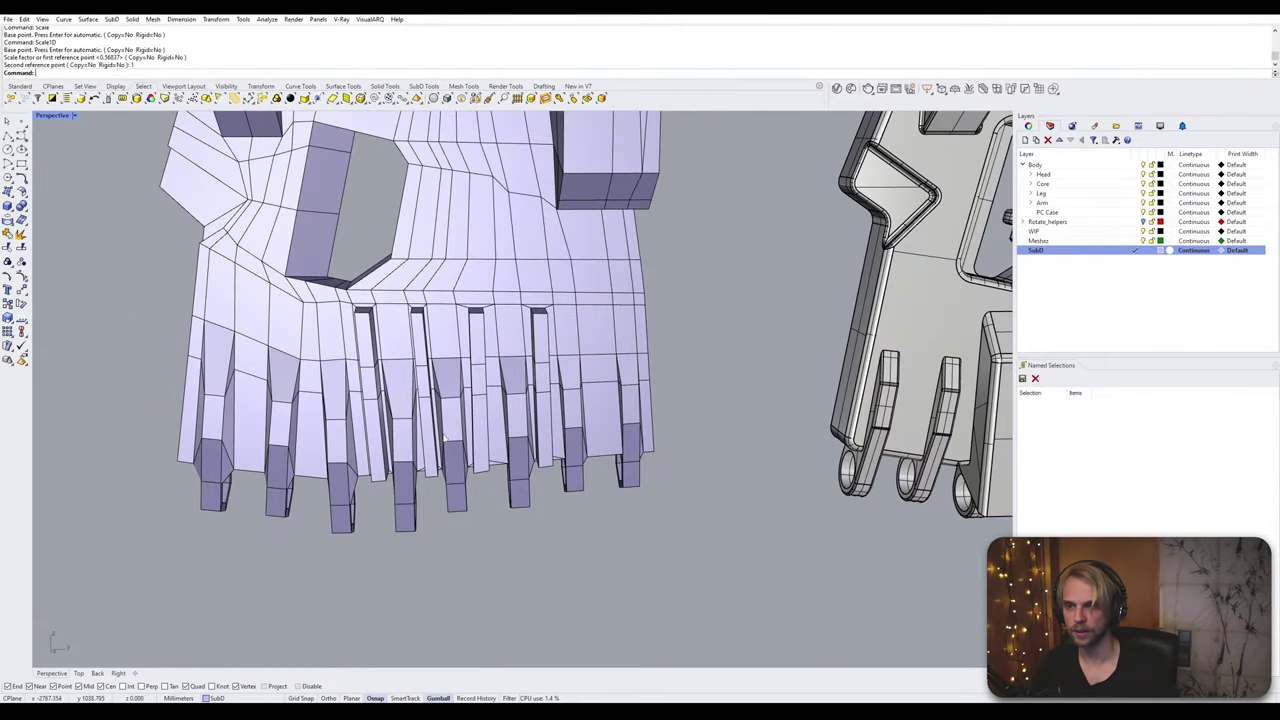
Step: Select the faces of all four finger columns and slide them sideways along X
{"action": "right_click_drag", "start_coordinate": [445, 438], "coordinate": [388, 362]}
{"action": "scroll", "coordinate": [386, 358], "scroll_direction": "up", "scroll_amount": 5}
{"action": "left_click", "coordinate": [343, 357], "text": "ctrl+shift"}
{"action": "left_click", "coordinate": [355, 449], "text": "ctrl+shift"}
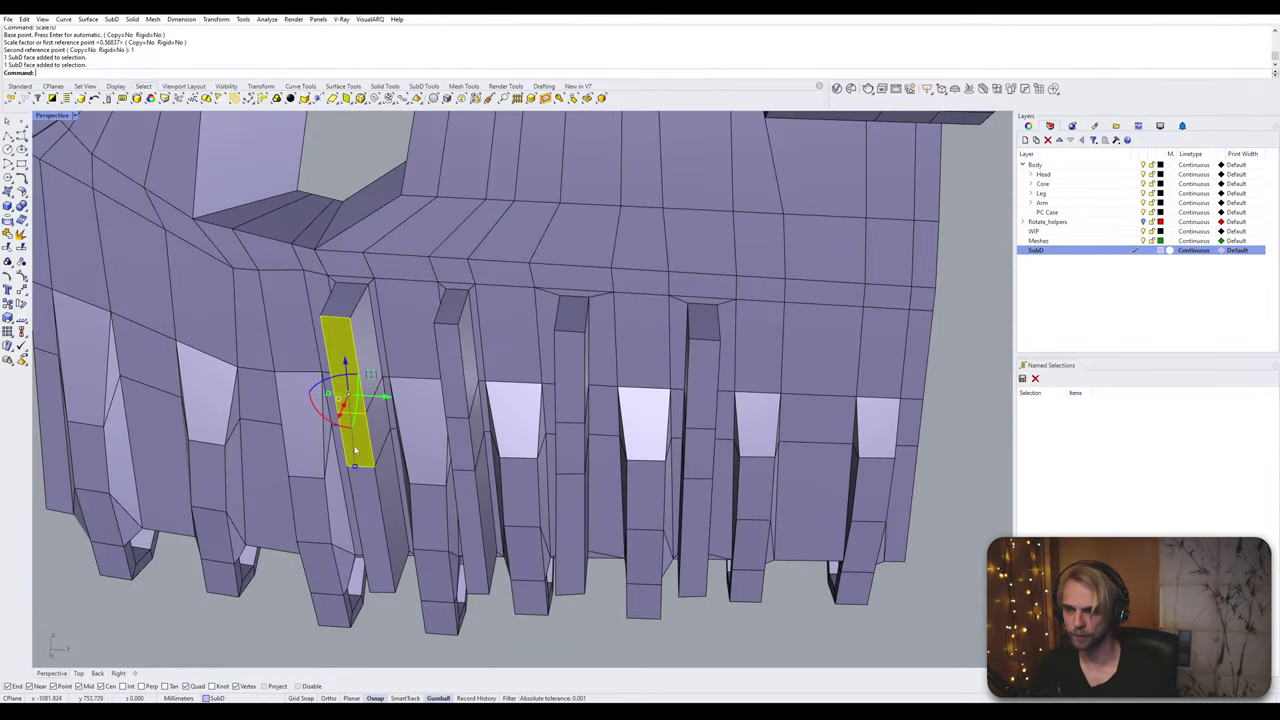
{"action": "left_click", "coordinate": [376, 478], "text": "ctrl+shift"}
{"action": "left_click", "coordinate": [470, 525], "text": "ctrl+shift"}
{"action": "left_click", "coordinate": [457, 400], "text": "ctrl+shift"}
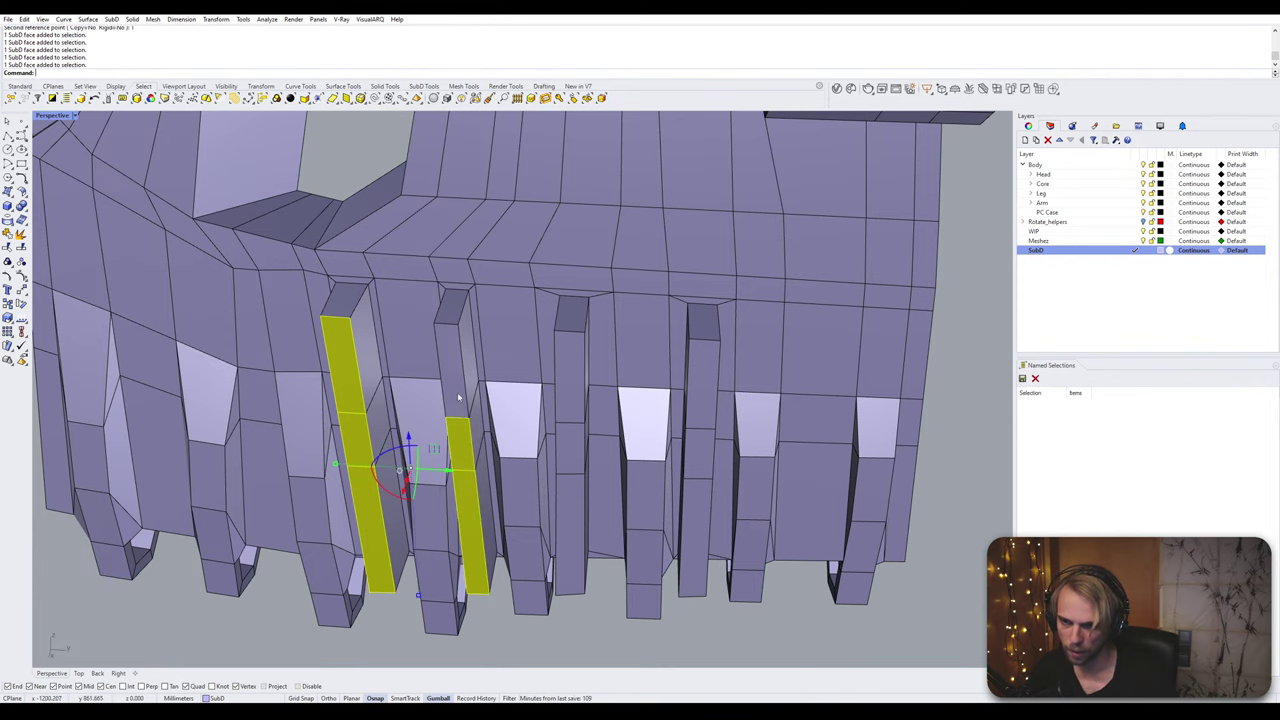
{"action": "left_click", "coordinate": [447, 345], "text": "ctrl+shift"}
{"action": "left_click", "coordinate": [568, 400], "text": "ctrl+shift"}
{"action": "left_click", "coordinate": [567, 442], "text": "ctrl+shift"}
{"action": "left_click", "coordinate": [572, 500], "text": "ctrl+shift"}
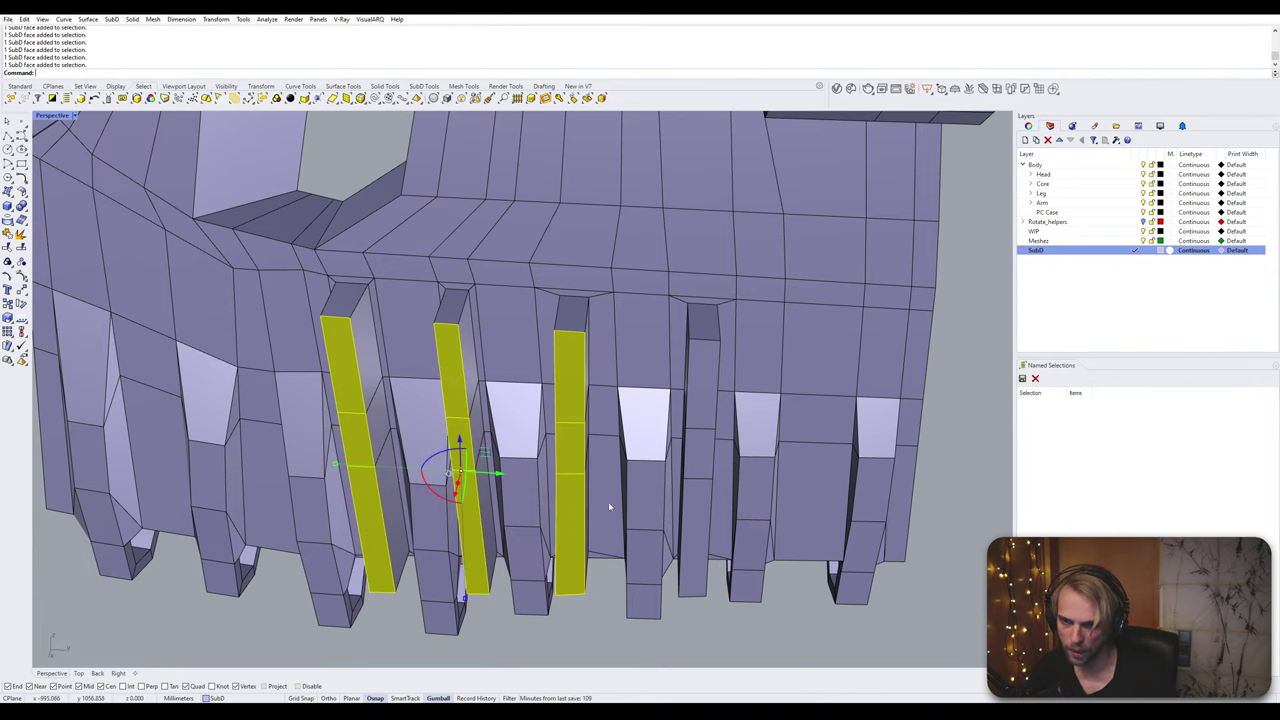
{"action": "left_click", "coordinate": [707, 511], "text": "ctrl+shift"}
{"action": "left_click", "coordinate": [707, 450], "text": "ctrl+shift"}
{"action": "left_click", "coordinate": [705, 395], "text": "ctrl+shift"}
{"action": "scroll", "coordinate": [688, 410], "scroll_direction": "down", "scroll_amount": 7}
{"action": "right_click_drag", "start_coordinate": [686, 410], "coordinate": [538, 393]}
{"action": "left_click_drag", "start_coordinate": [540, 413], "coordinate": [522, 414]}
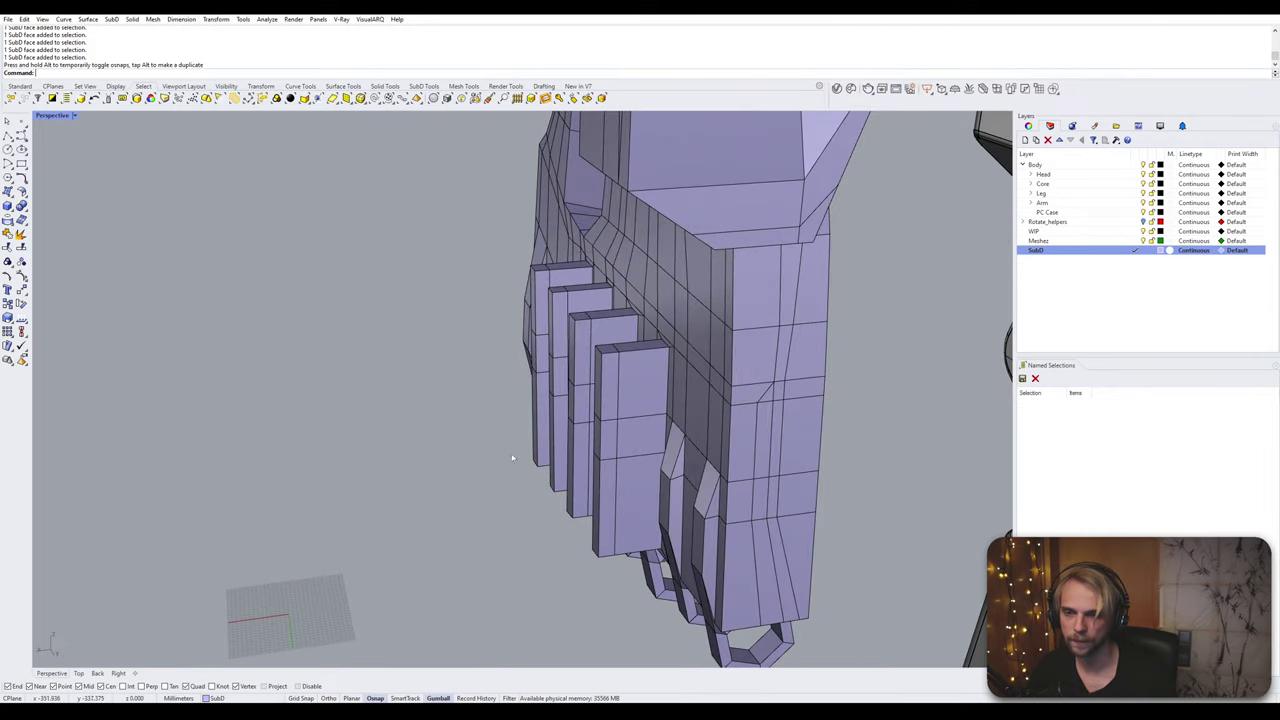
Step: Select the facing faces down two adjacent finger columns for bridging
{"action": "scroll", "coordinate": [540, 290], "scroll_direction": "up", "scroll_amount": 5}
{"action": "left_click", "coordinate": [542, 280], "text": "ctrl+shift"}
{"action": "left_click", "coordinate": [548, 373], "text": "ctrl+shift"}
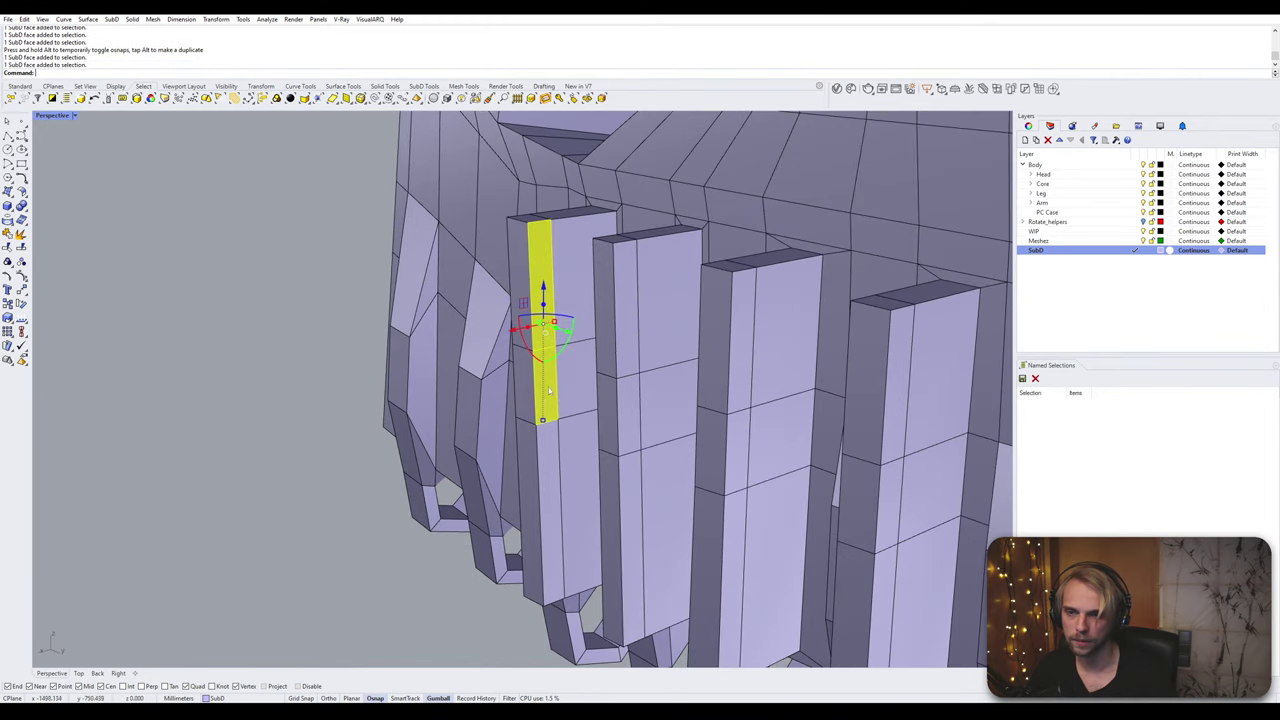
{"action": "left_click", "coordinate": [550, 480], "text": "ctrl+shift"}
{"action": "right_click_drag", "start_coordinate": [550, 480], "coordinate": [780, 375]}
{"action": "left_click", "coordinate": [661, 270], "text": "ctrl+shift"}
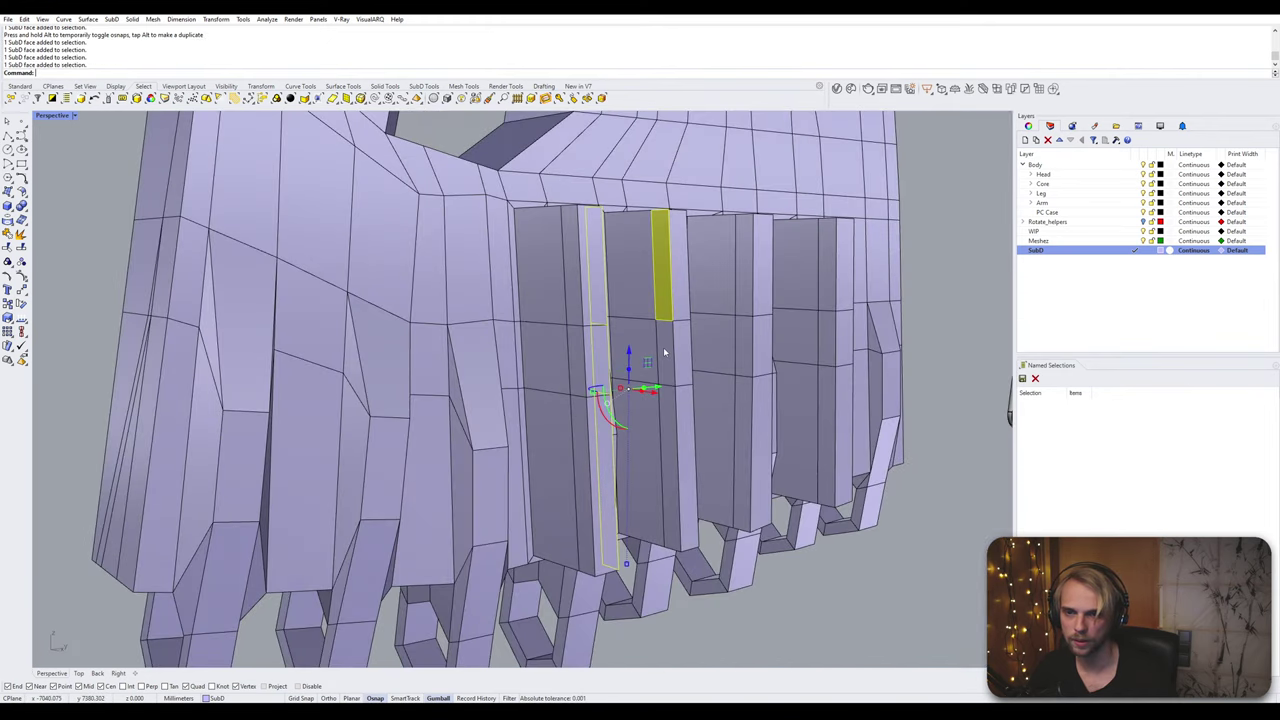
{"action": "left_click", "coordinate": [665, 355], "text": "ctrl+shift"}
{"action": "left_click", "coordinate": [668, 427], "text": "ctrl+shift"}
Step: Accept the bridge between the first pair of neighbouring finger columns
{"action": "key", "text": "Return"}
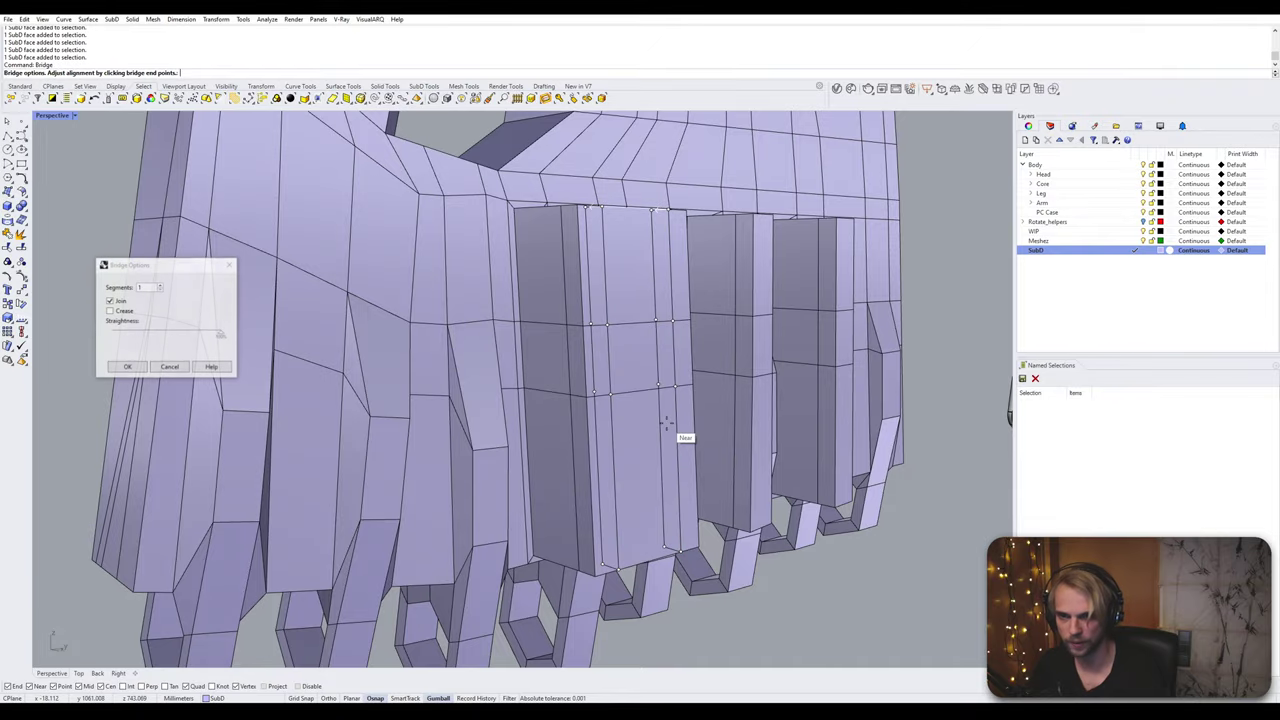
{"action": "key", "text": "Return"}
{"action": "scroll", "coordinate": [757, 409], "scroll_direction": "down", "scroll_amount": 2}
{"action": "scroll", "coordinate": [767, 304], "scroll_direction": "up", "scroll_amount": 4}
Step: Bridge the facing faces of the second pair of finger columns into a solid block
{"action": "right_click_drag", "start_coordinate": [765, 304], "coordinate": [594, 289]}
{"action": "left_click", "coordinate": [600, 245], "text": "ctrl+shift"}
{"action": "left_click", "coordinate": [600, 390], "text": "ctrl+shift"}
{"action": "left_click", "coordinate": [607, 458], "text": "ctrl+shift"}
{"action": "right_click_drag", "start_coordinate": [607, 458], "coordinate": [827, 260]}
{"action": "left_click", "coordinate": [837, 255], "text": "ctrl+shift"}
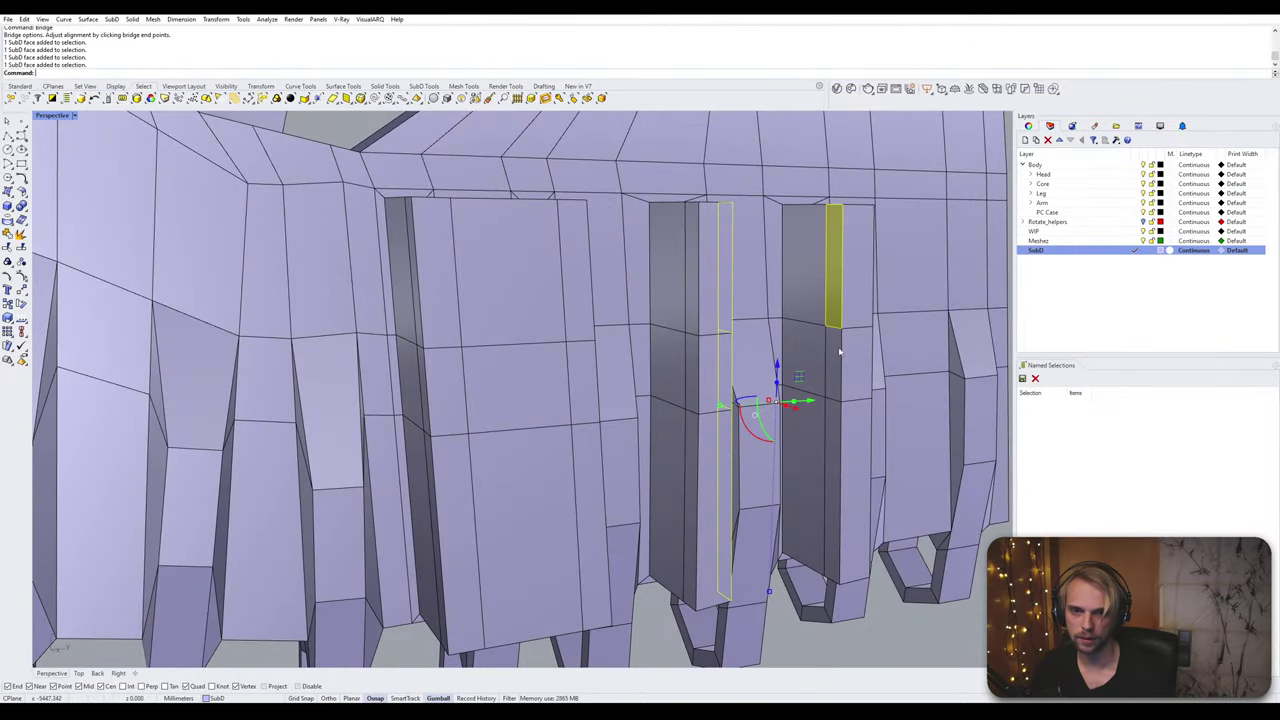
{"action": "left_click", "coordinate": [840, 395], "text": "ctrl+shift"}
{"action": "left_click", "coordinate": [839, 436], "text": "ctrl+shift"}
{"action": "key", "text": "Return"}
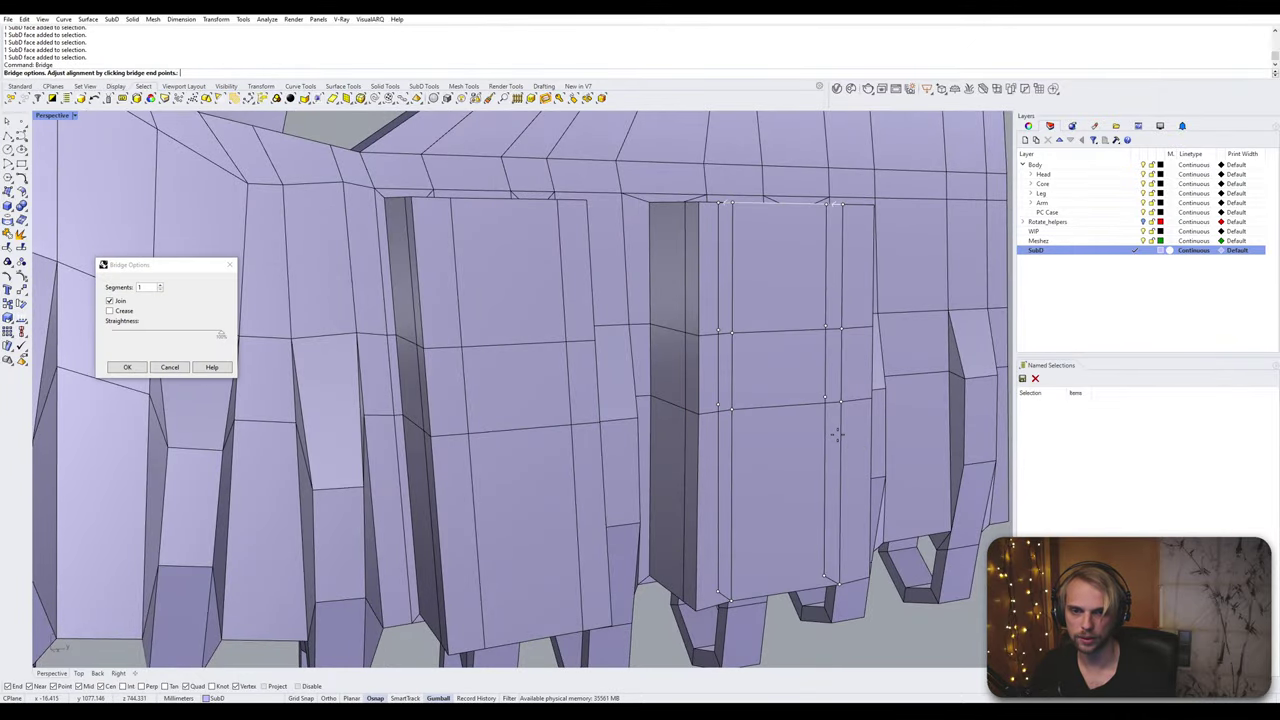
{"action": "key", "text": "Return"}
Step: Set the gumball to Smooth Dragging and drag the blocks' top edges down into a slope
{"action": "scroll", "coordinate": [838, 435], "scroll_direction": "down", "scroll_amount": 3}
{"action": "right_click_drag", "start_coordinate": [838, 435], "coordinate": [451, 333]}
{"action": "scroll", "coordinate": [690, 428], "scroll_direction": "down", "scroll_amount": 4}
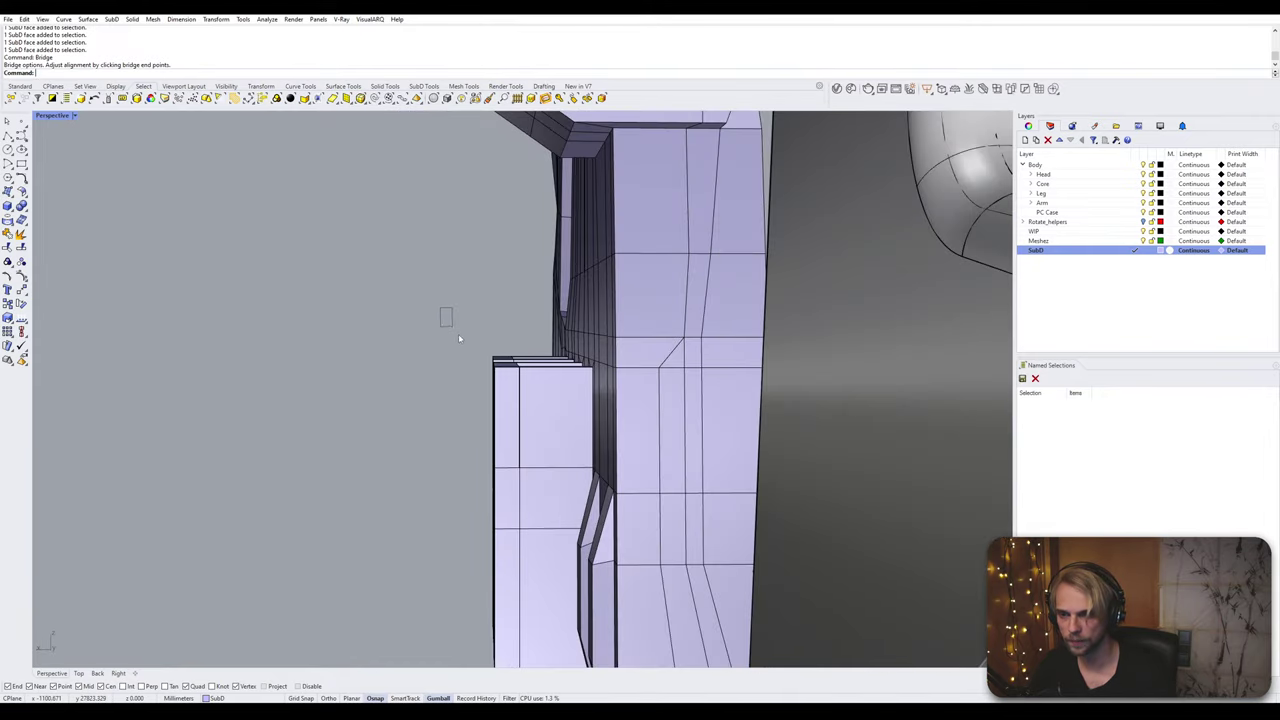
{"action": "left_click_drag", "start_coordinate": [459, 338], "coordinate": [535, 380]}
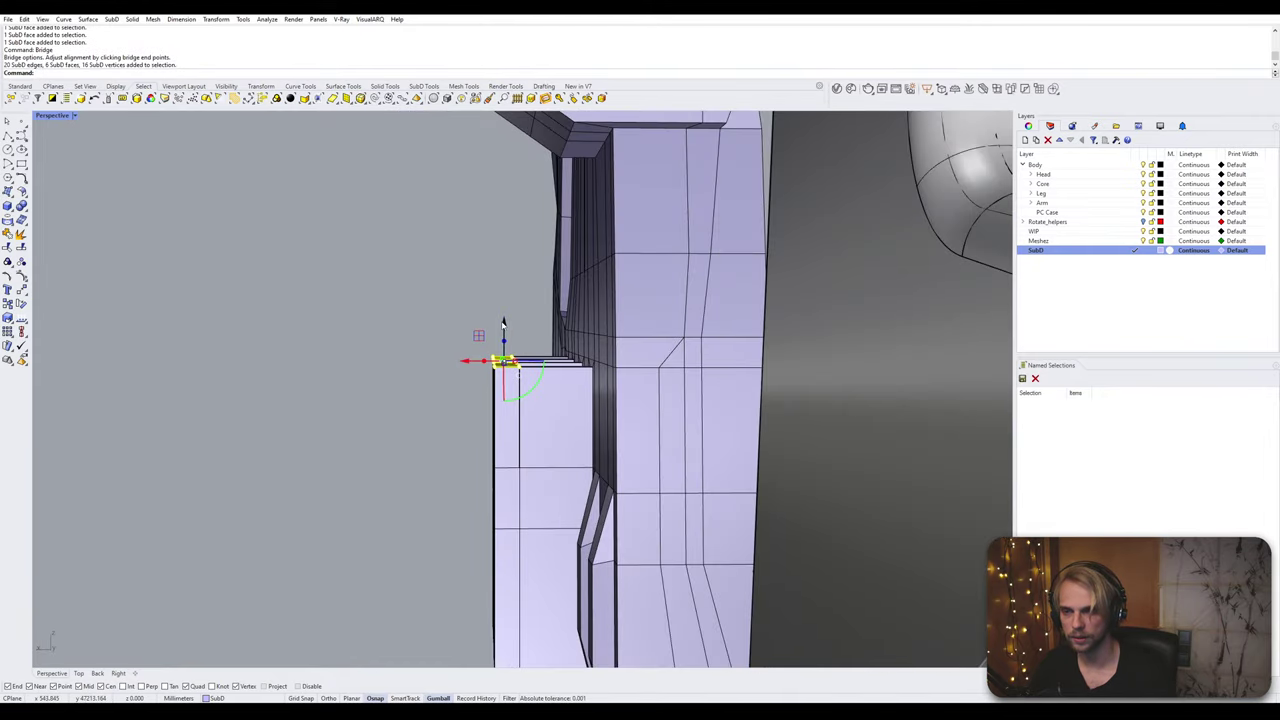
{"action": "right_click", "coordinate": [438, 698]}
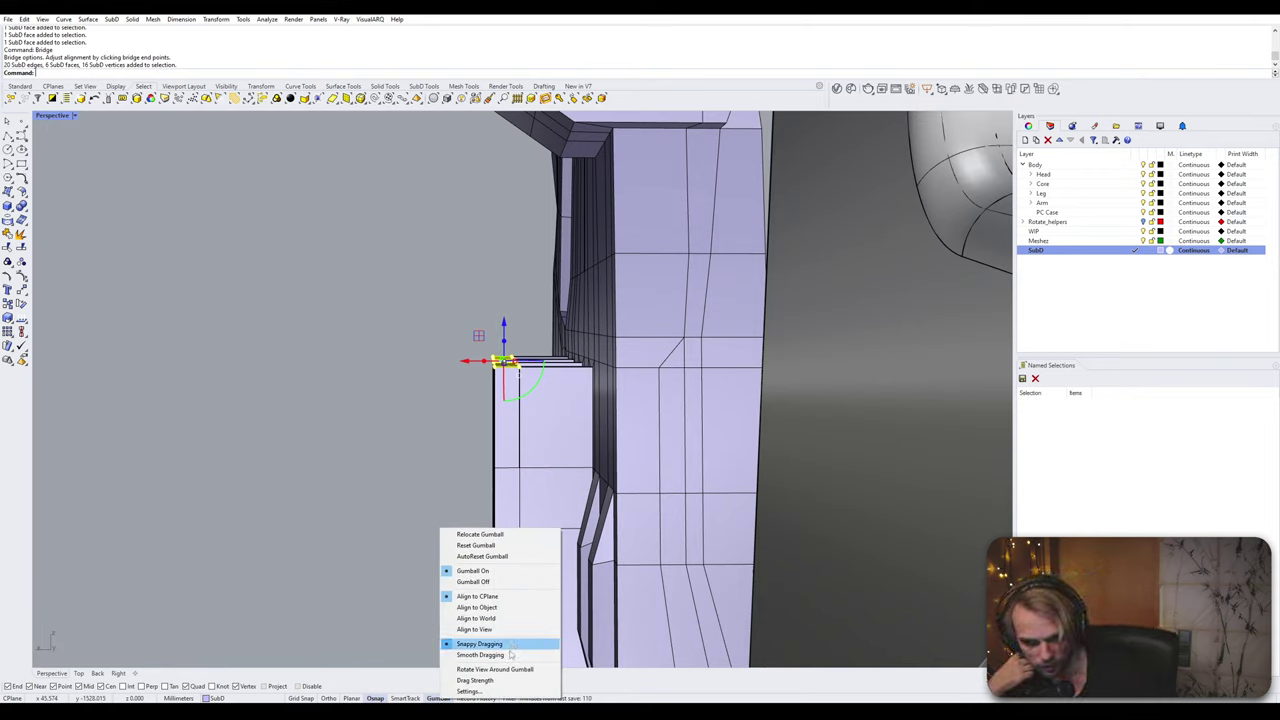
{"action": "left_click", "coordinate": [508, 654]}
{"action": "left_click_drag", "start_coordinate": [504, 340], "coordinate": [504, 410]}
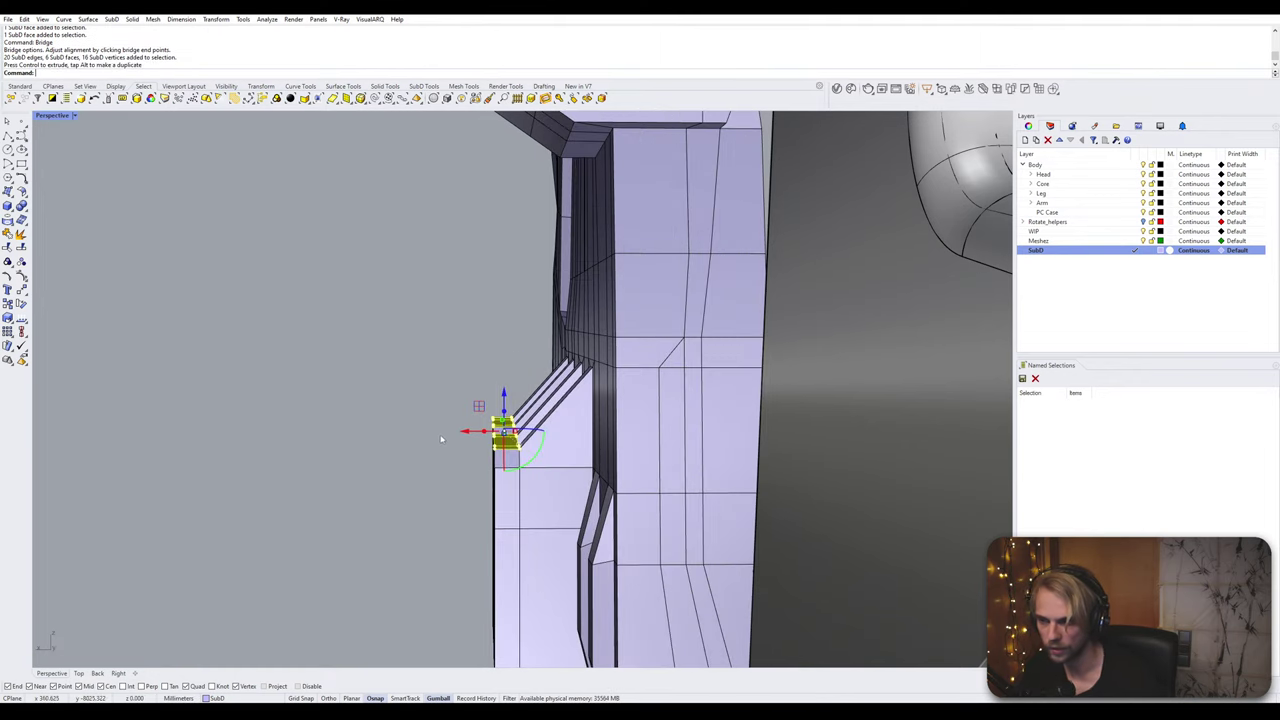
Step: Reselect the bridged blocks' top edges and push them further down
{"action": "right_click_drag", "start_coordinate": [443, 437], "coordinate": [440, 409]}
{"action": "left_click", "coordinate": [440, 360]}
{"action": "right_click_drag", "start_coordinate": [508, 386], "coordinate": [427, 447]}
{"action": "left_click_drag", "start_coordinate": [424, 431], "coordinate": [480, 481]}
{"action": "left_click_drag", "start_coordinate": [472, 424], "coordinate": [475, 518]}
{"action": "right_click_drag", "start_coordinate": [426, 465], "coordinate": [609, 455]}
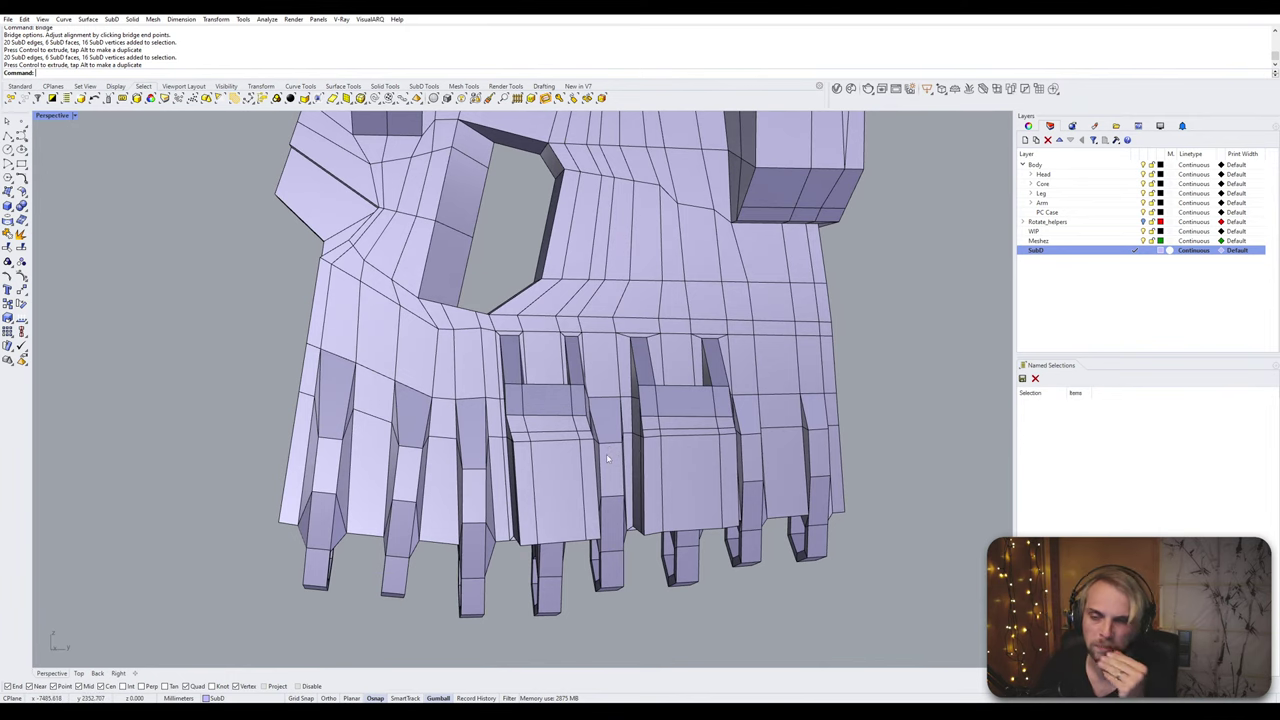
Step: Compare flat and smooth display of the hand while orbiting to inspect it
{"action": "key", "text": "Tab"}
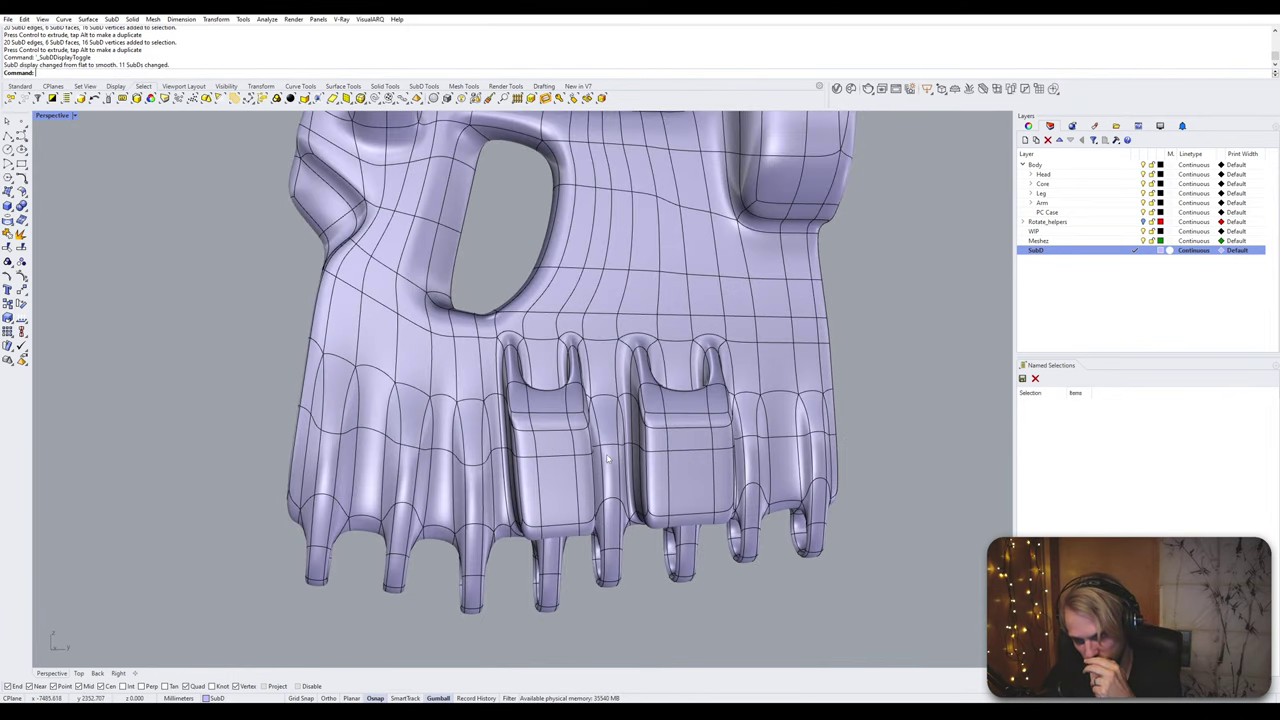
{"action": "key", "text": "Tab"}
{"action": "key", "text": "Tab"}
{"action": "mouse_move", "coordinate": [607, 458]}
{"action": "right_mouse_down"}
{"action": "mouse_move", "coordinate": [528, 438]}
{"action": "mouse_move", "coordinate": [575, 448]}
{"action": "mouse_move", "coordinate": [541, 462]}
{"action": "mouse_move", "coordinate": [580, 540]}
{"action": "mouse_move", "coordinate": [590, 440]}
{"action": "right_mouse_up"}
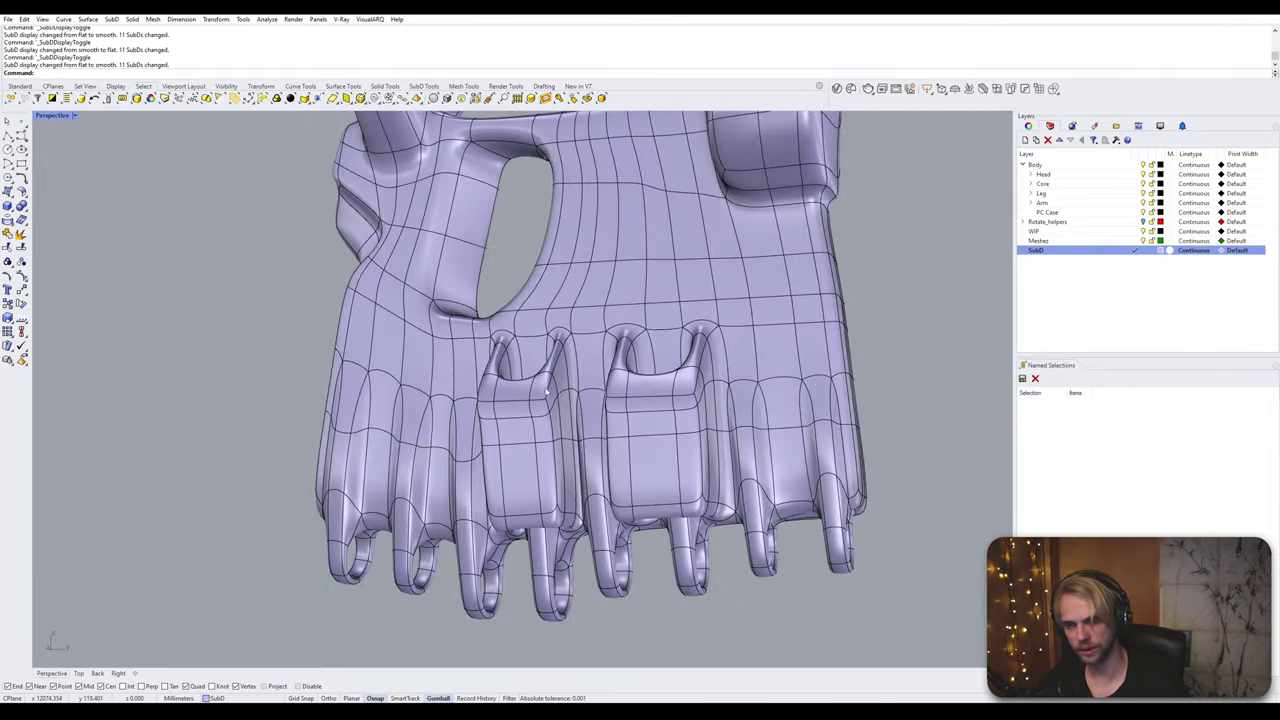
{"action": "scroll", "coordinate": [590, 415], "scroll_direction": "down", "scroll_amount": 7}
{"action": "right_click_drag", "start_coordinate": [700, 452], "coordinate": [466, 467], "text": "shift"}
{"action": "scroll", "coordinate": [491, 444], "scroll_direction": "up", "scroll_amount": 5}
Step: Undo the last two face moves and select the faces and edges beneath the bridged block
{"action": "key", "text": "ctrl+z"}
{"action": "key", "text": "ctrl+z"}
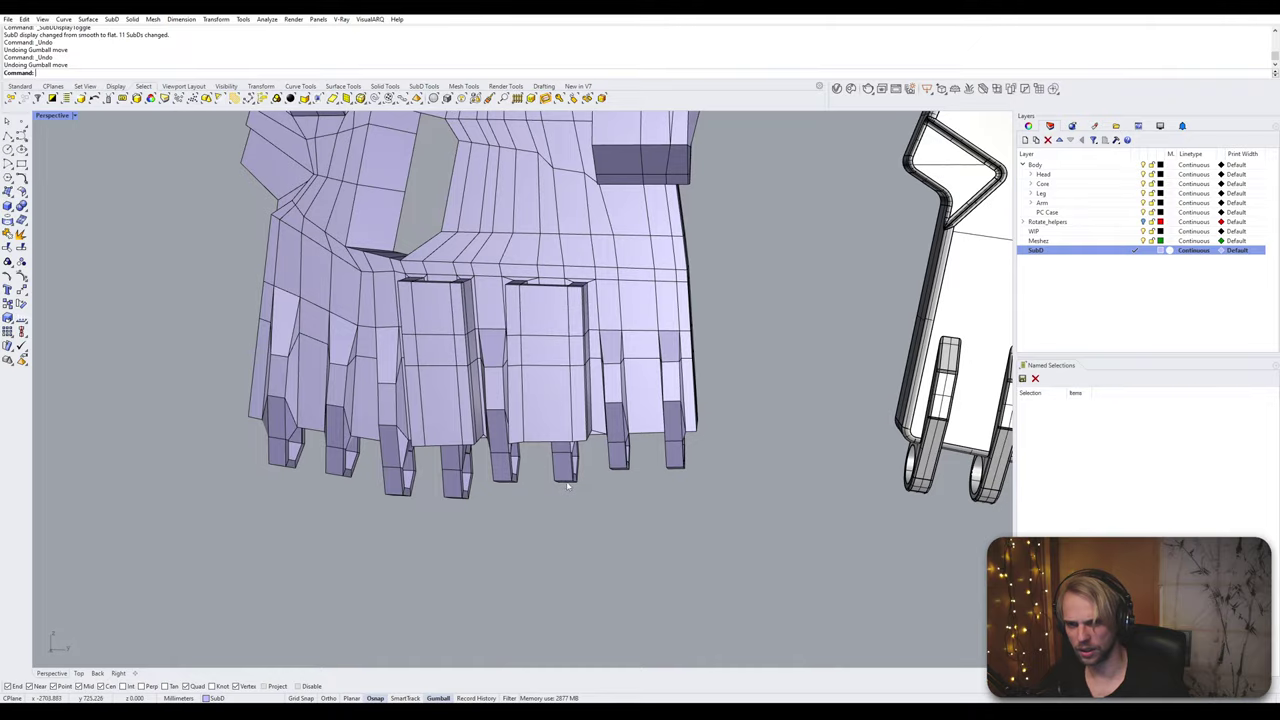
{"action": "right_click_drag", "start_coordinate": [573, 487], "coordinate": [568, 442]}
{"action": "scroll", "coordinate": [568, 442], "scroll_direction": "up", "scroll_amount": 6}
{"action": "left_click", "coordinate": [490, 392], "text": "ctrl+shift"}
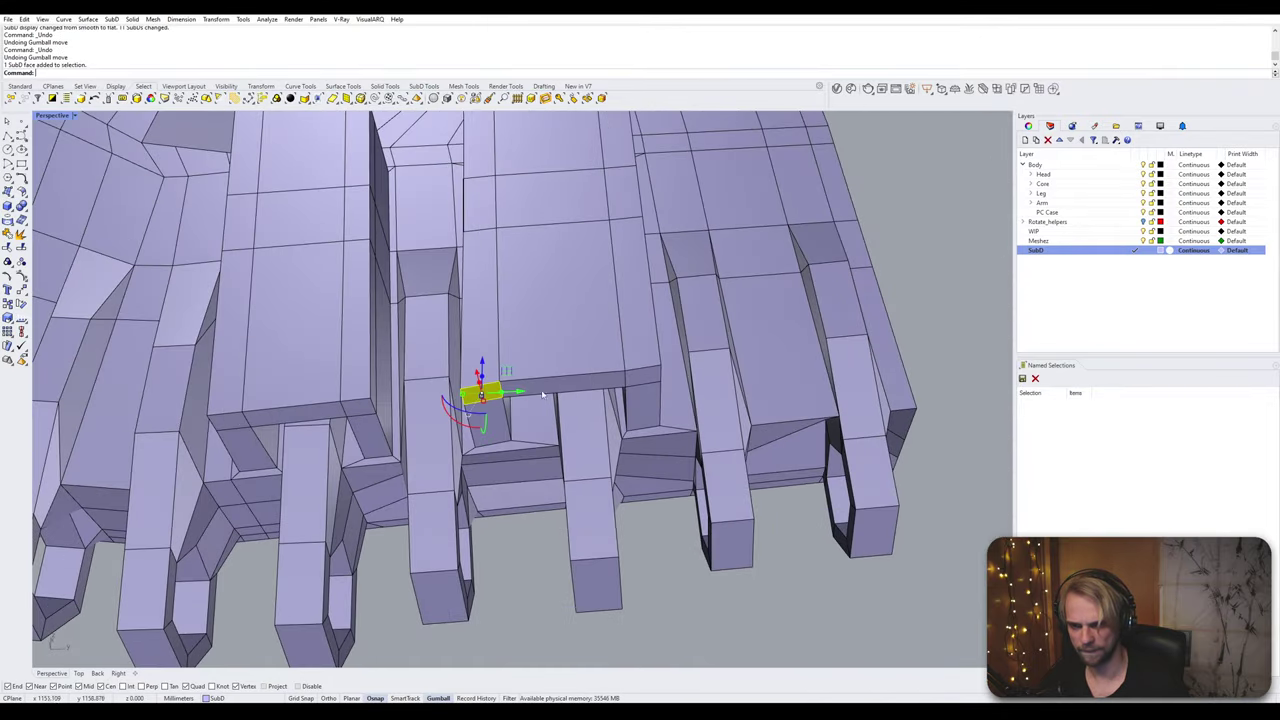
{"action": "left_click", "coordinate": [620, 388], "text": "ctrl+shift"}
{"action": "left_click", "coordinate": [645, 386], "text": "ctrl+shift"}
{"action": "left_click", "coordinate": [641, 400], "text": "ctrl+shift"}
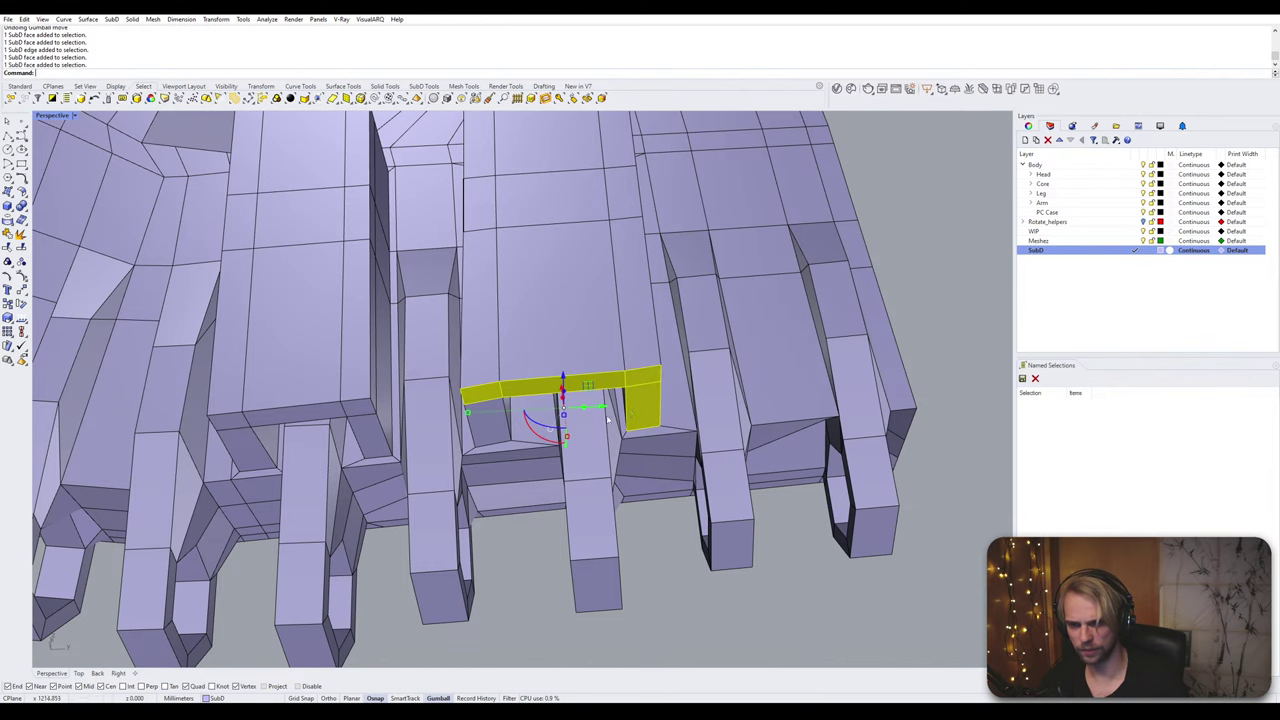
{"action": "left_click", "coordinate": [480, 435], "text": "ctrl+shift"}
{"action": "right_click_drag", "start_coordinate": [480, 435], "coordinate": [482, 469]}
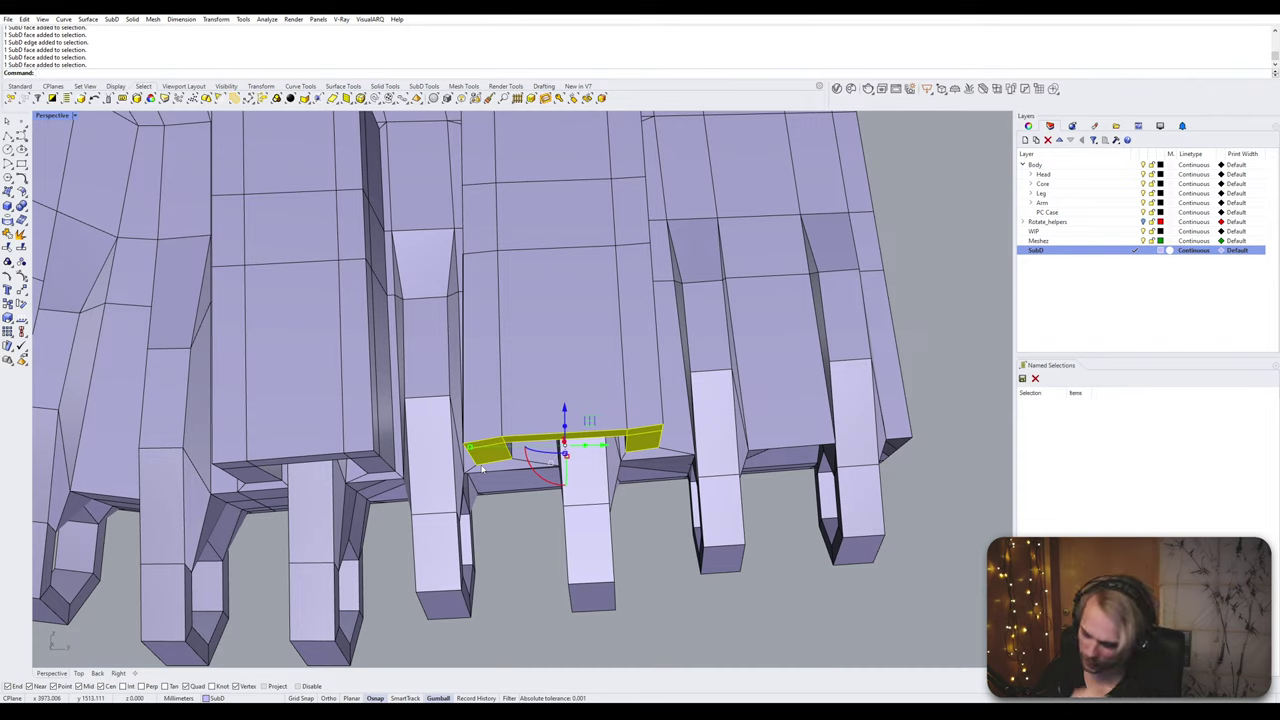
Step: Cancel a stray Plane command and start redefining the construction plane with CPlane
{"action": "type", "text": "arVERAGE"}
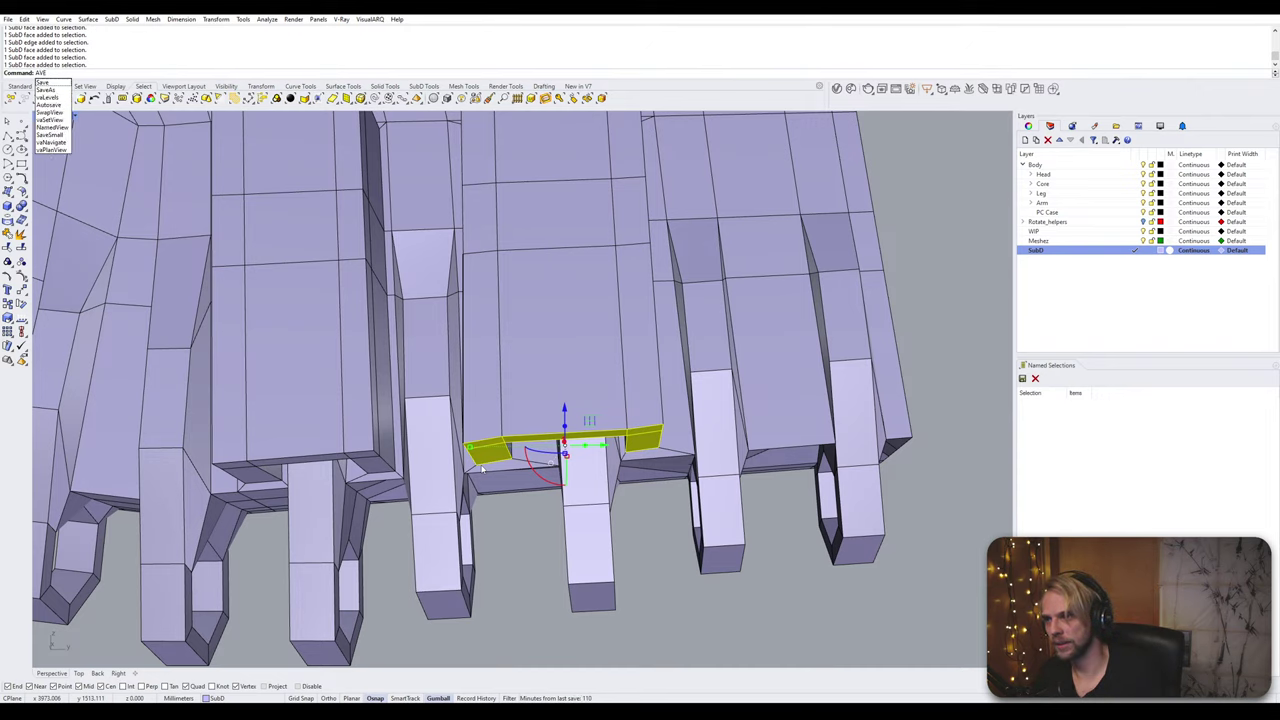
{"action": "key", "text": "BackSpace"}
{"action": "key", "text": "BackSpace"}
{"action": "key", "text": "BackSpace"}
{"action": "key", "text": "BackSpace"}
{"action": "key", "text": "BackSpace"}
{"action": "key", "text": "BackSpace"}
{"action": "key", "text": "BackSpace"}
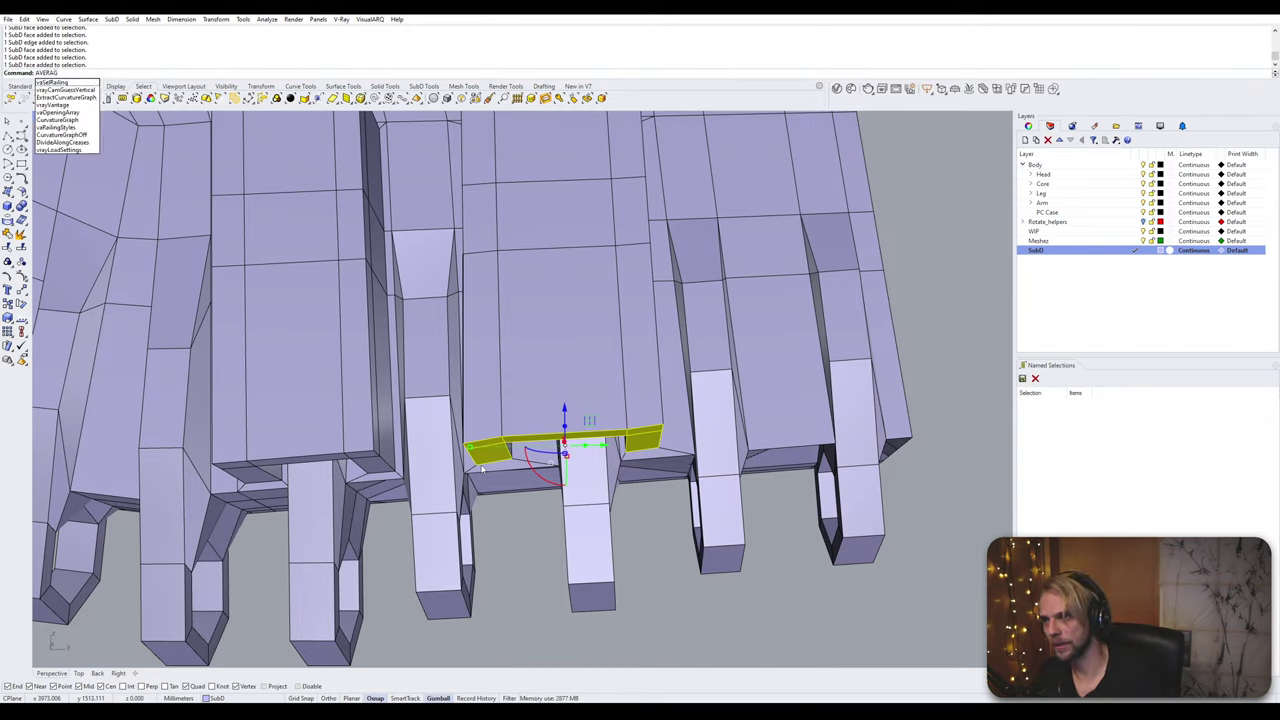
{"action": "key", "text": "BackSpace"}
{"action": "key", "text": "BackSpace"}
{"action": "key", "text": "BackSpace"}
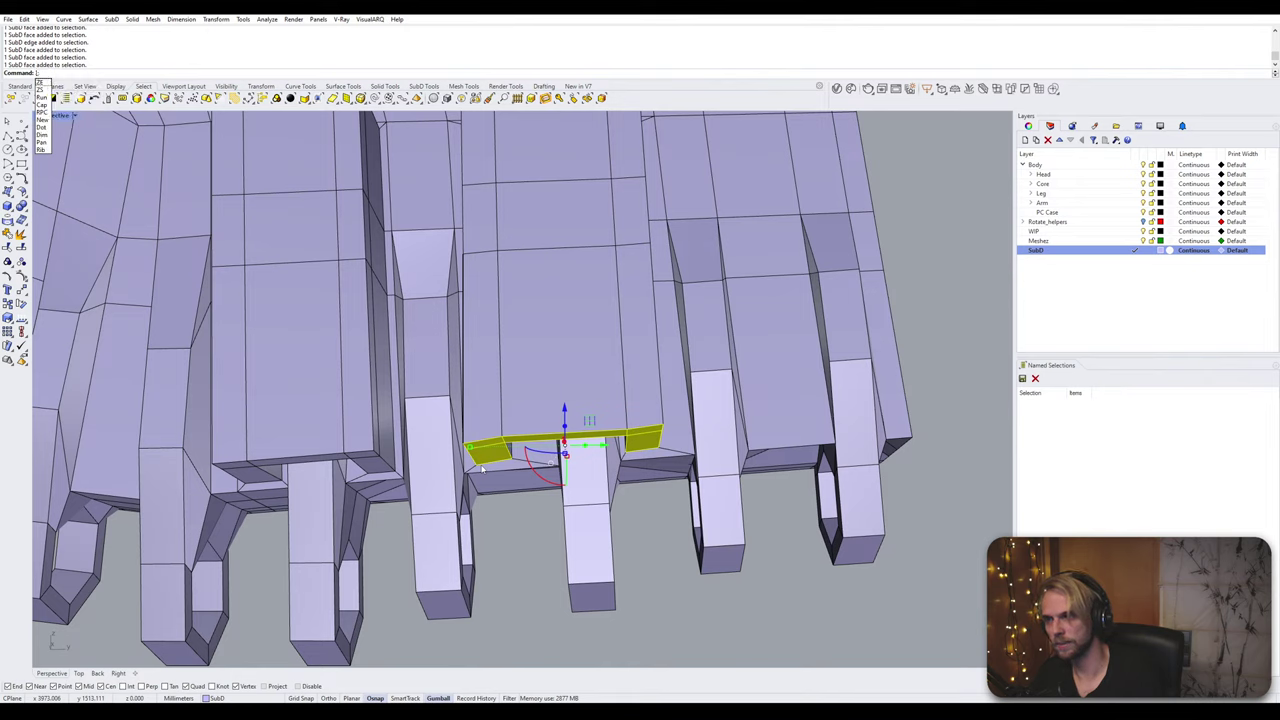
{"action": "key", "text": "Return"}
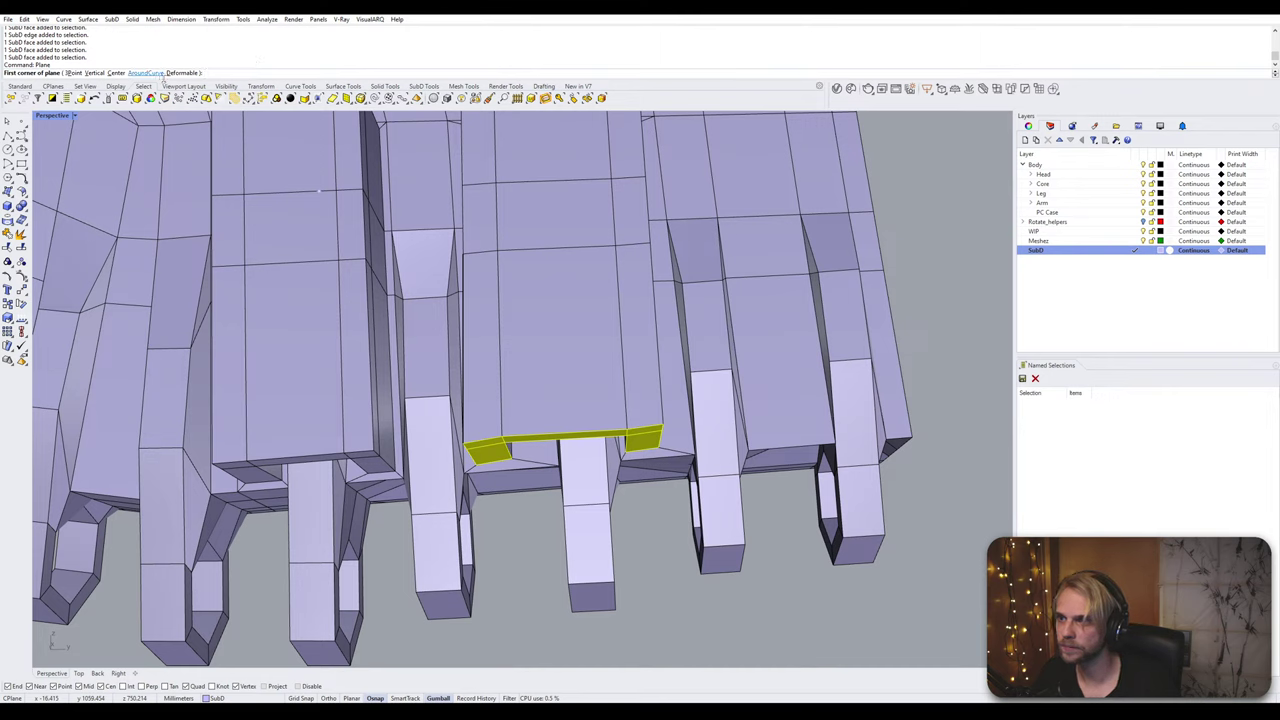
{"action": "key", "text": "Escape"}
{"action": "key", "text": "Escape"}
{"action": "type", "text": "C"}
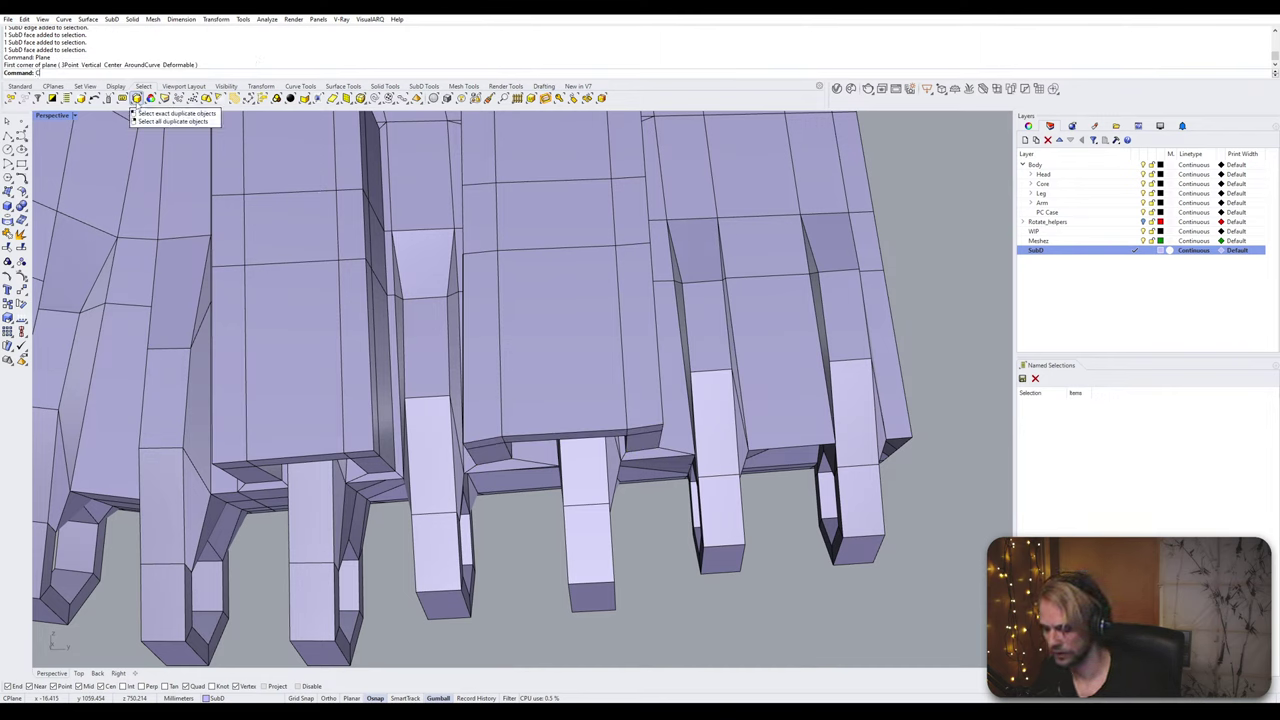
{"action": "type", "text": "Plane"}
{"action": "key", "text": "Return"}
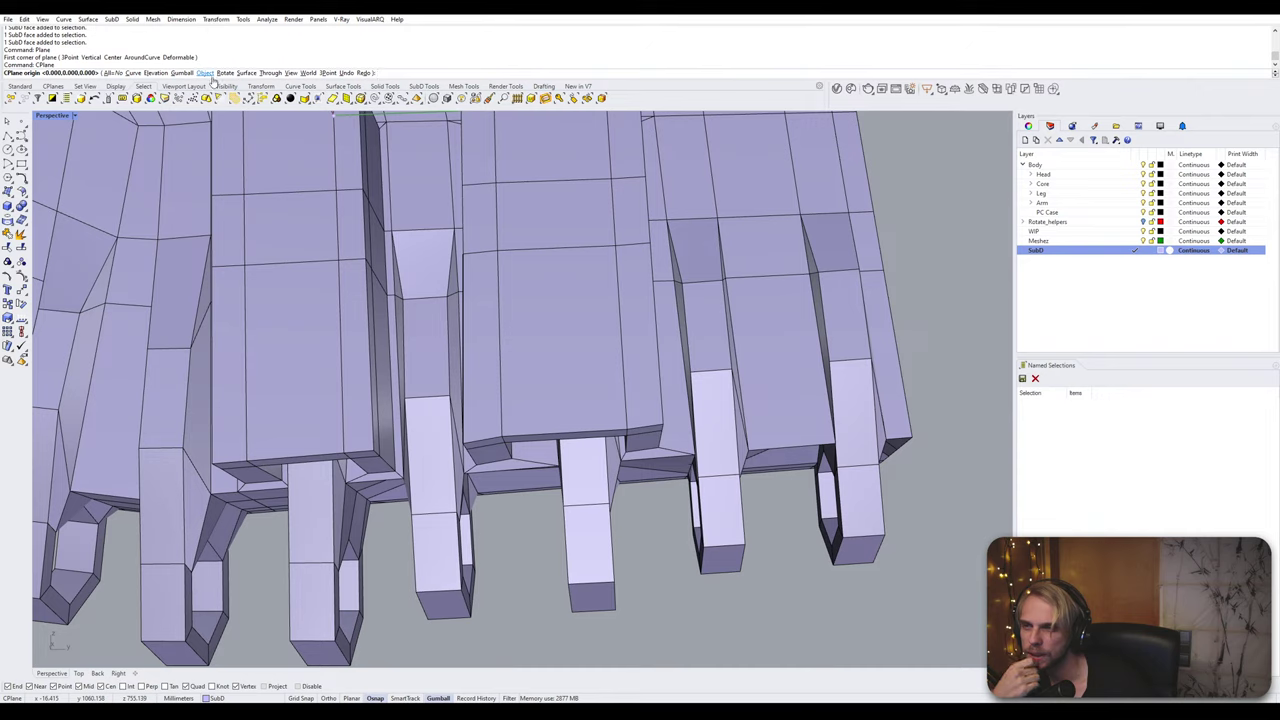
Step: Set the construction plane through the finger edge, with its origin at the edge midpoint
{"action": "left_click", "coordinate": [270, 73]}
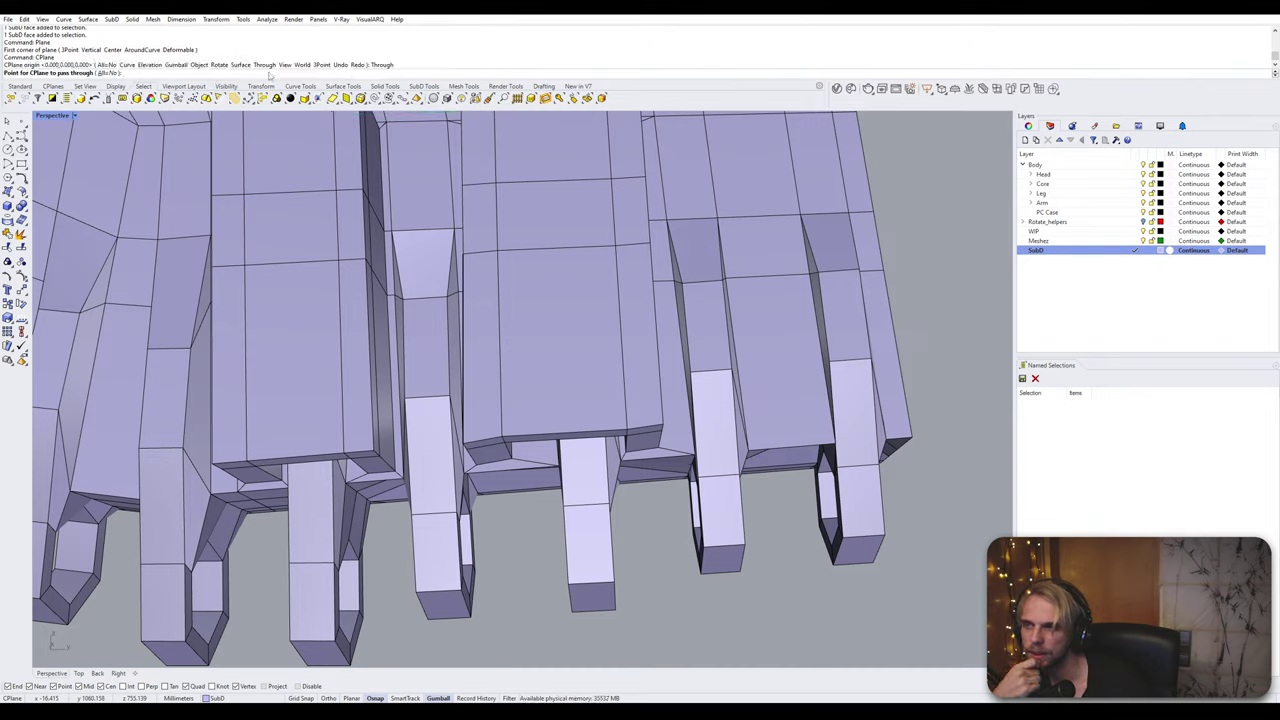
{"action": "left_click", "coordinate": [498, 449]}
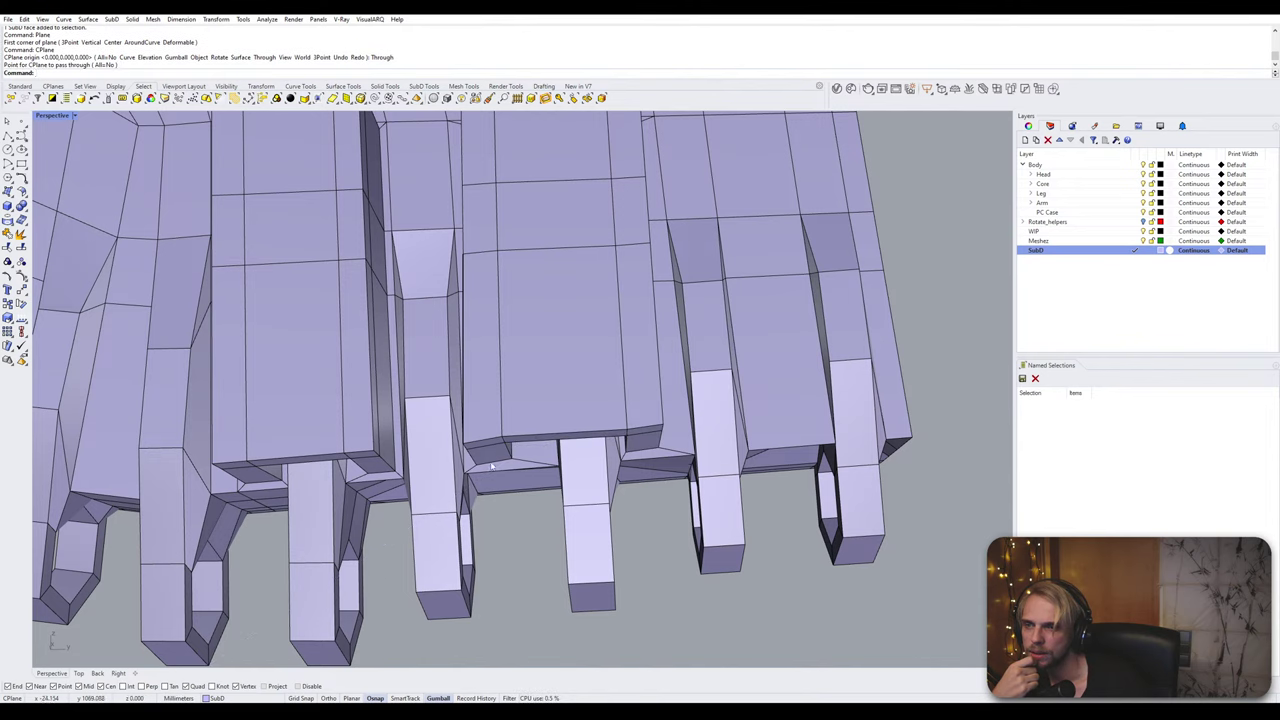
{"action": "key", "text": "Return"}
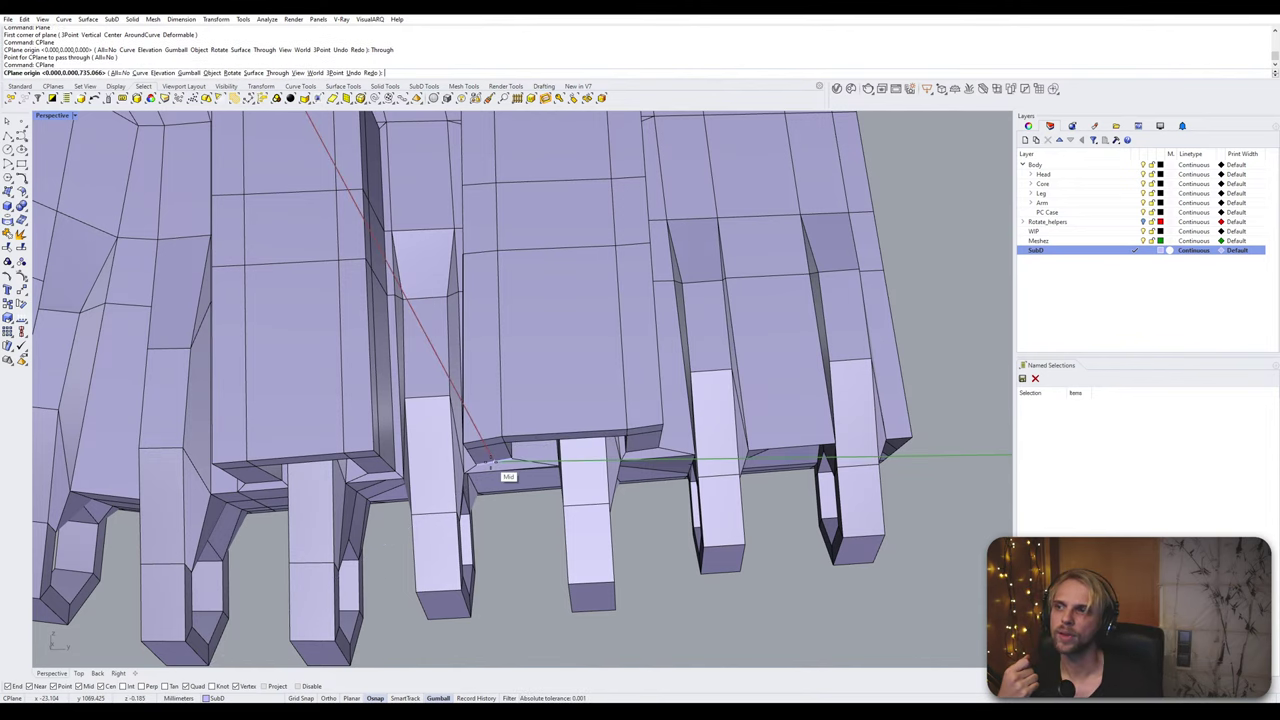
{"action": "left_click", "coordinate": [490, 465]}
Step: Reset the construction plane to World Top
{"action": "type", "text": "cplane"}
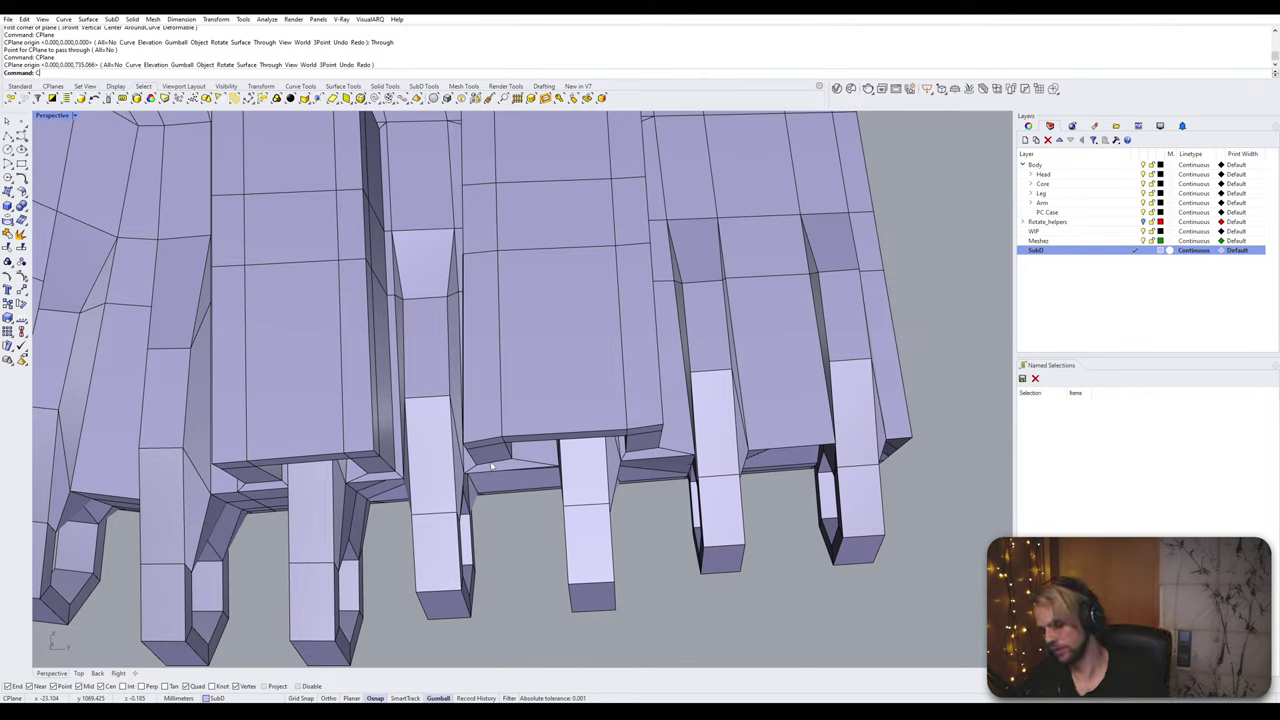
{"action": "key", "text": "Return"}
{"action": "type", "text": "w"}
{"action": "key", "text": "Return"}
{"action": "type", "text": "t"}
{"action": "key", "text": "Return"}
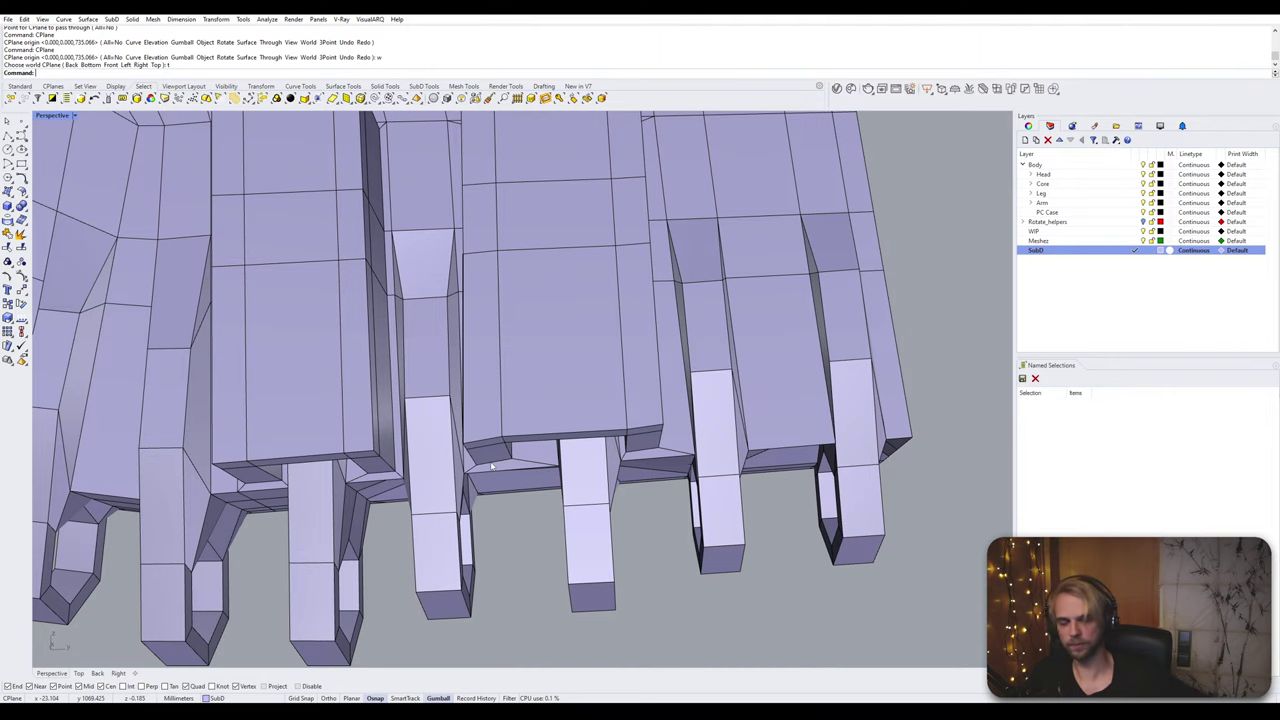
Step: Select the five faces spanning the middle finger roots
{"action": "scroll", "coordinate": [491, 466], "scroll_direction": "up", "scroll_amount": 8}
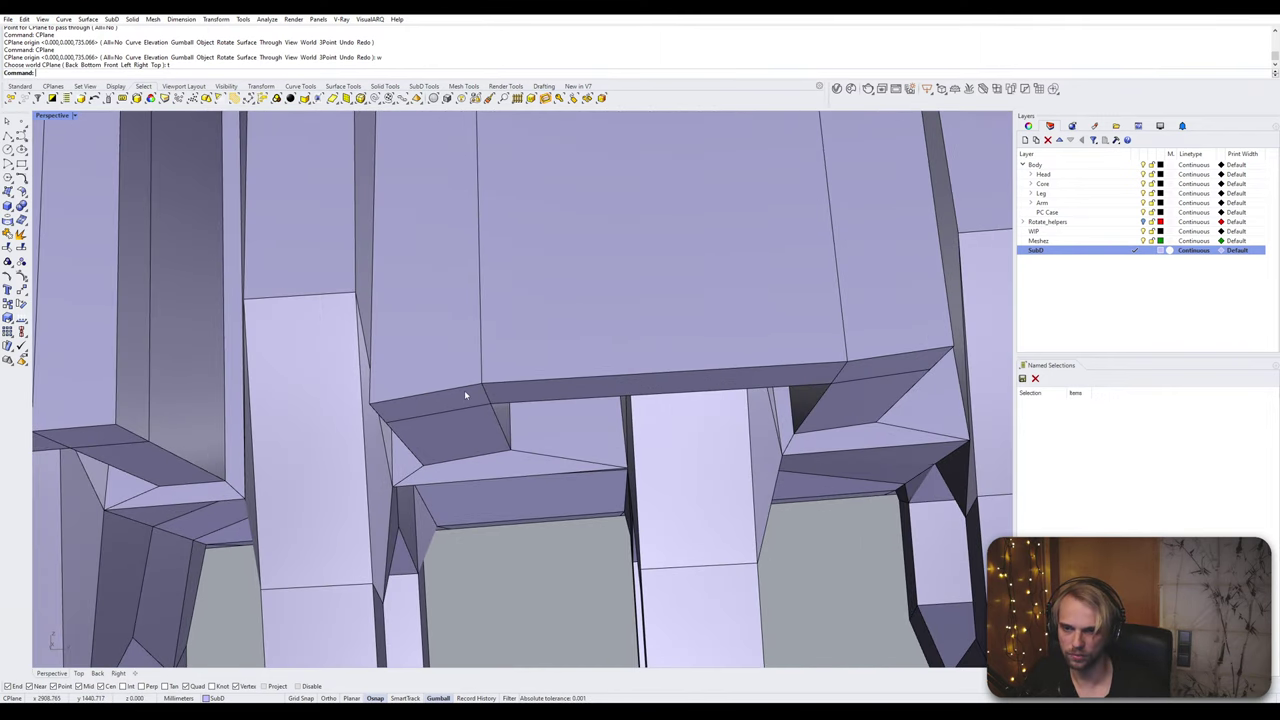
{"action": "left_click", "coordinate": [464, 392], "text": "ctrl+shift"}
{"action": "left_click", "coordinate": [464, 439], "text": "ctrl+shift"}
{"action": "left_click", "coordinate": [560, 392], "text": "ctrl+shift"}
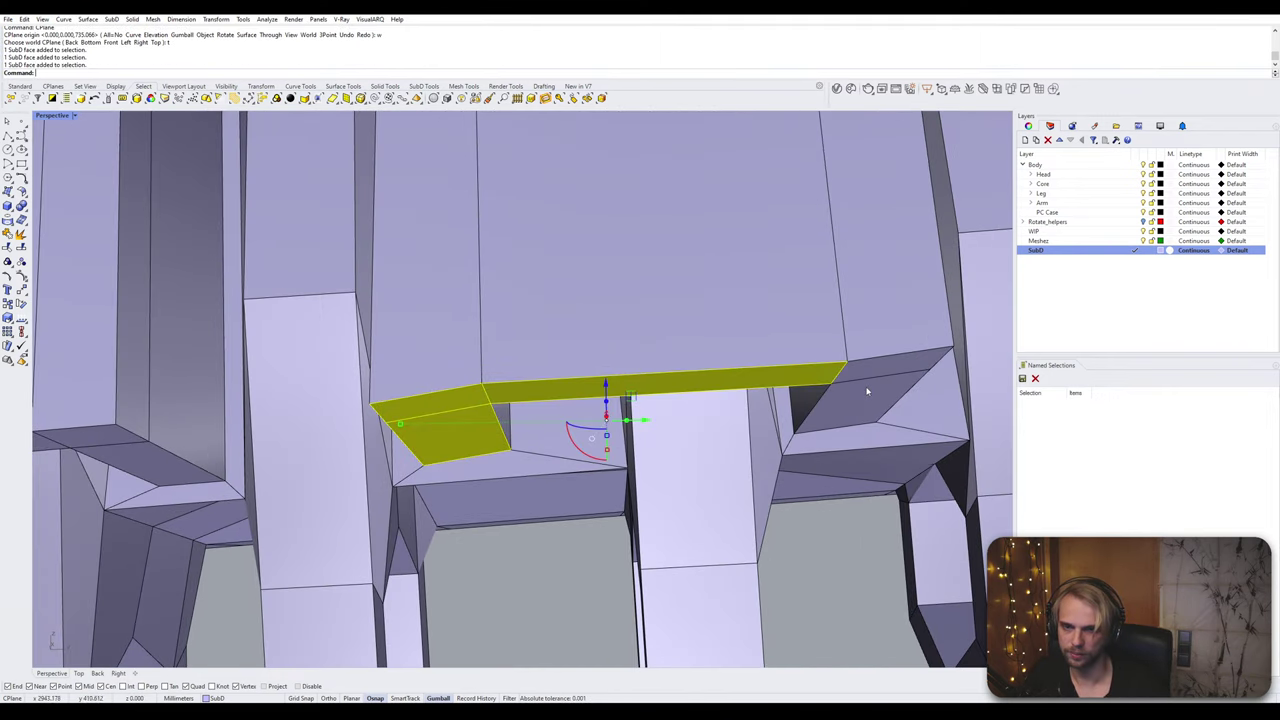
{"action": "left_click", "coordinate": [872, 373], "text": "ctrl+shift"}
{"action": "left_click", "coordinate": [862, 403], "text": "ctrl+shift"}
{"action": "scroll", "coordinate": [812, 432], "scroll_direction": "down", "scroll_amount": 8}
{"action": "scroll", "coordinate": [800, 442], "scroll_direction": "up", "scroll_amount": 5}
{"action": "right_click_drag", "start_coordinate": [785, 440], "coordinate": [636, 415]}
{"action": "scroll", "coordinate": [652, 397], "scroll_direction": "down", "scroll_amount": 5}
Step: Scale the selected faces to 0 in Z and slide the flattened strip sideways
{"action": "left_click", "coordinate": [670, 397]}
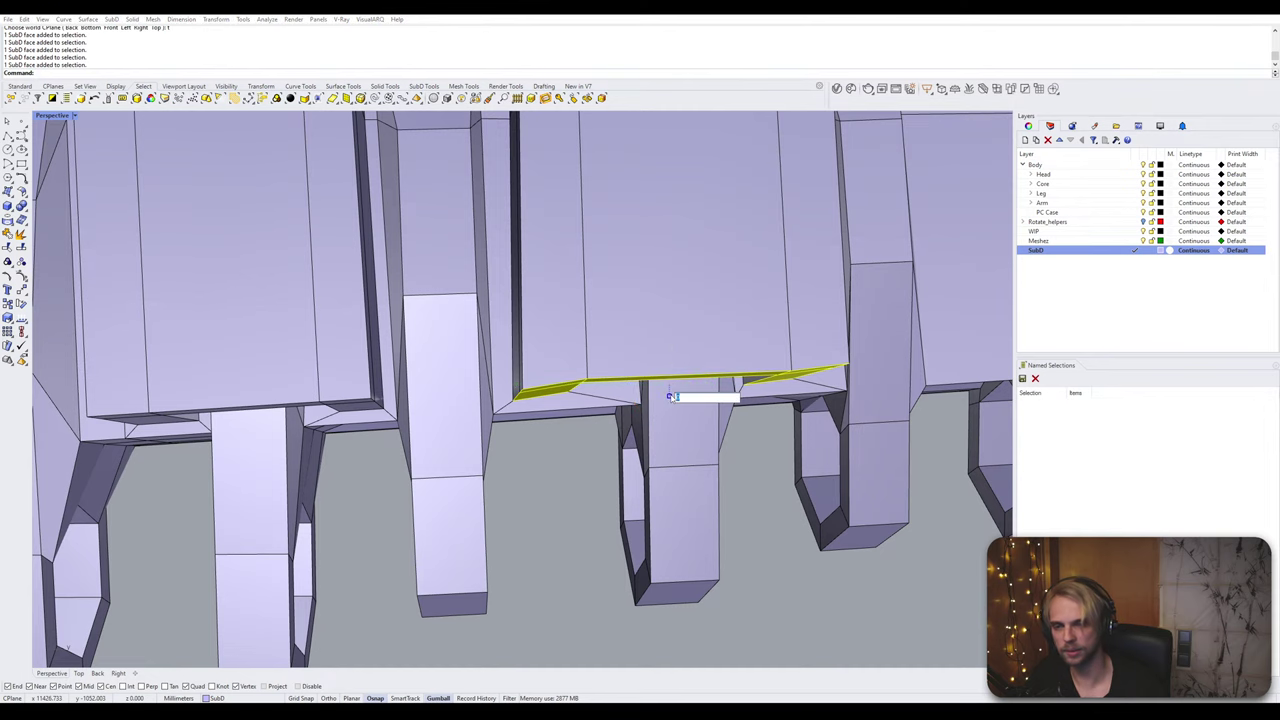
{"action": "type", "text": "0"}
{"action": "key", "text": "Return"}
{"action": "right_click_drag", "start_coordinate": [701, 372], "coordinate": [624, 416]}
{"action": "left_click_drag", "start_coordinate": [626, 428], "coordinate": [630, 426]}
{"action": "right_click_drag", "start_coordinate": [519, 493], "coordinate": [531, 420]}
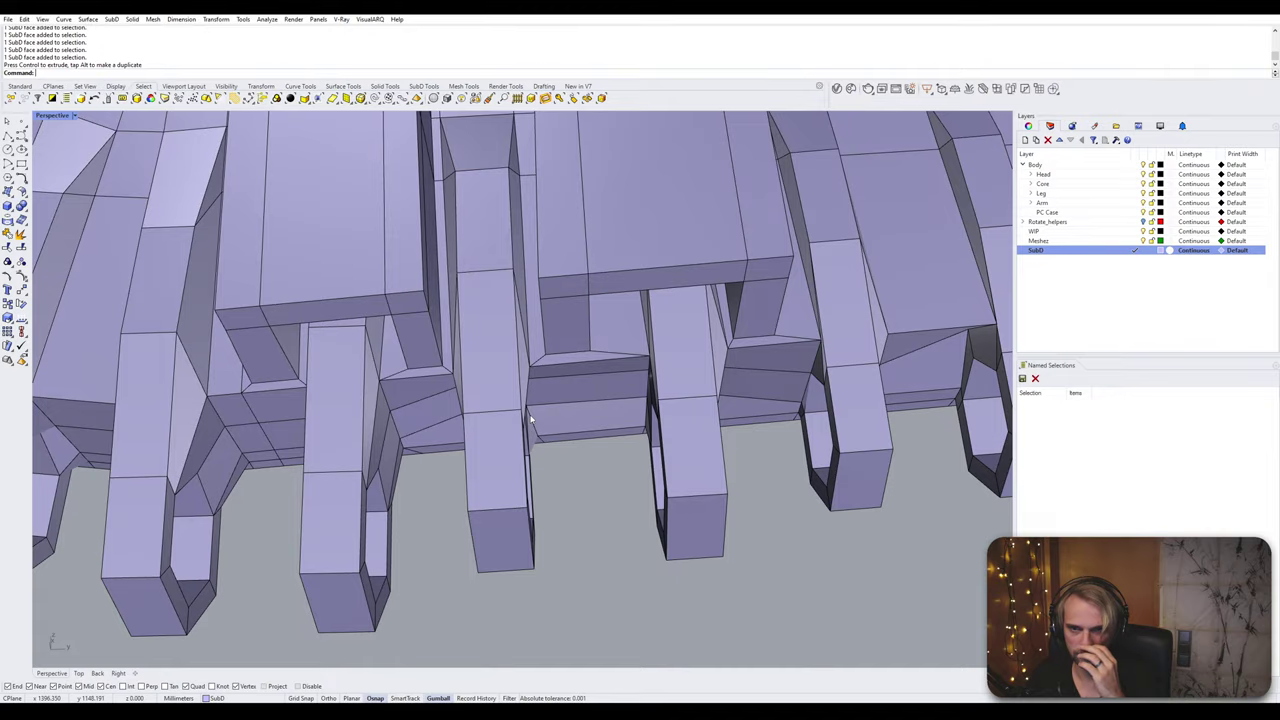
{"action": "scroll", "coordinate": [554, 408], "scroll_direction": "down", "scroll_amount": 9}
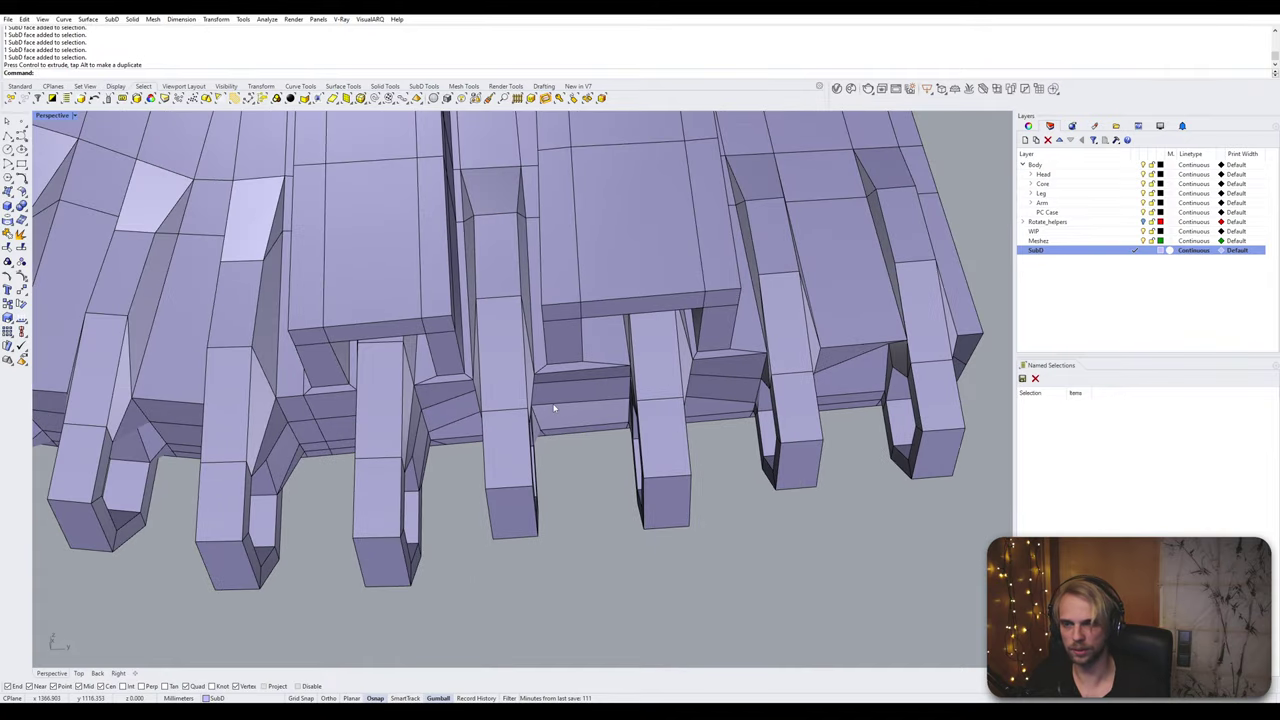
{"action": "right_click_drag", "start_coordinate": [554, 408], "coordinate": [569, 453]}
{"action": "scroll", "coordinate": [450, 398], "scroll_direction": "up", "scroll_amount": 6}
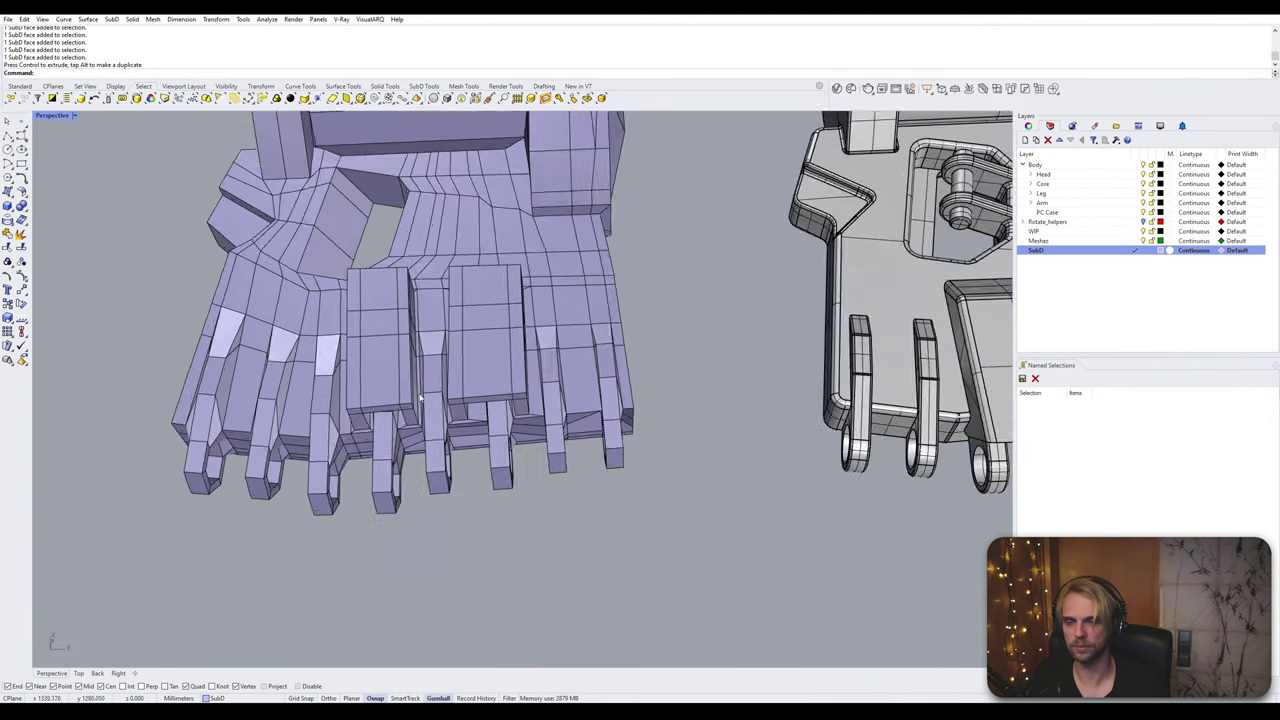
{"action": "scroll", "coordinate": [556, 426], "scroll_direction": "down", "scroll_amount": 4}
Step: Undo the scale, move, extrusion and inset edits on the finger roots
{"action": "key", "text": "ctrl+z"}
{"action": "key", "text": "ctrl+z"}
{"action": "key", "text": "ctrl+z"}
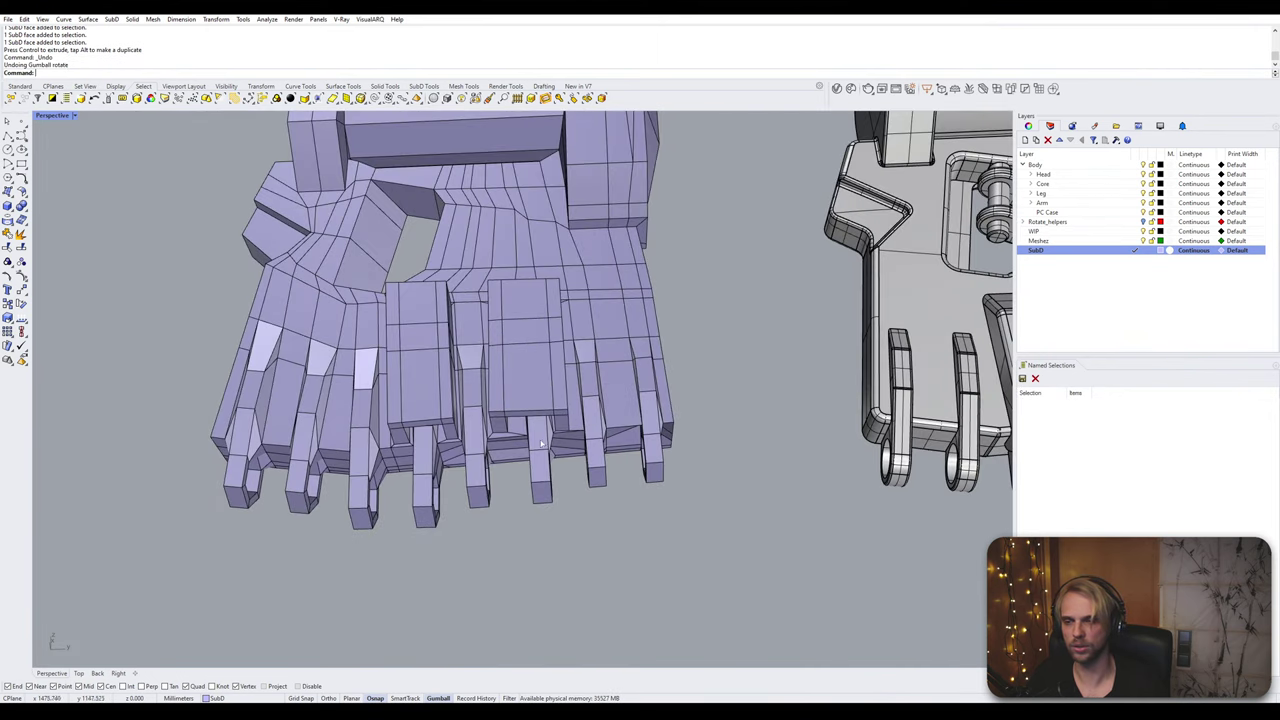
{"action": "key", "text": "ctrl+z"}
{"action": "key", "text": "ctrl+z"}
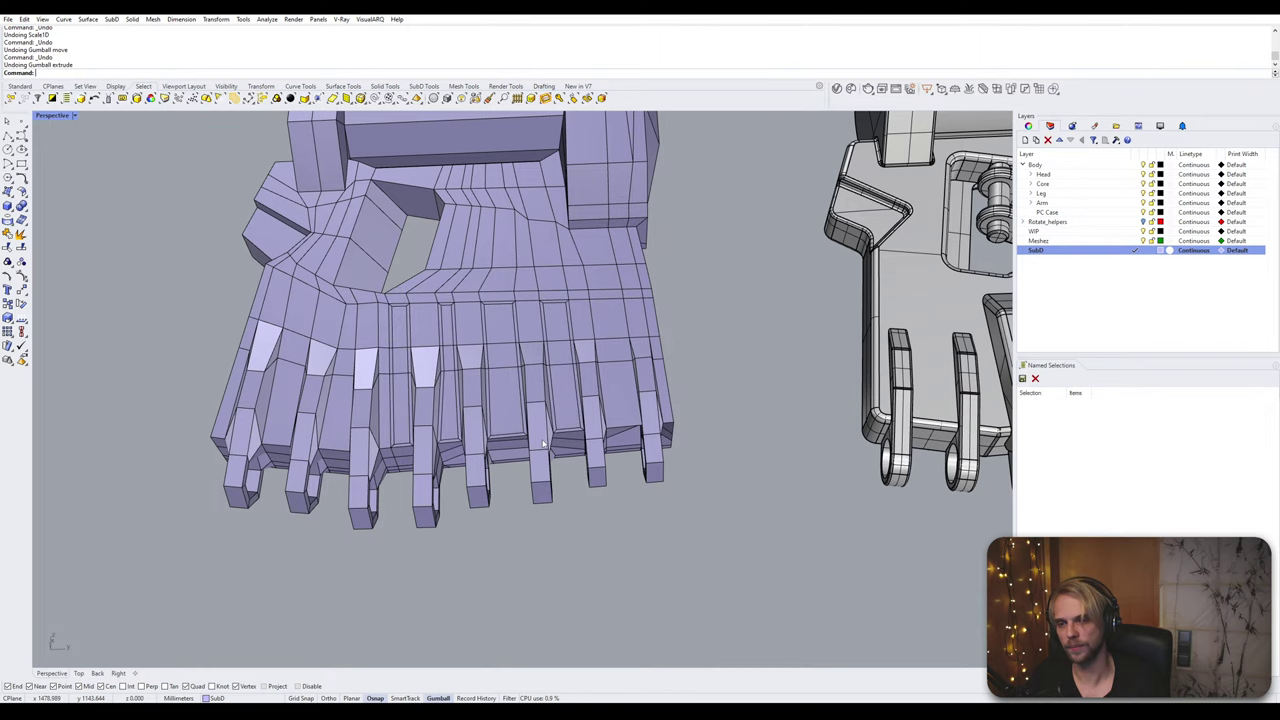
{"action": "right_click_drag", "start_coordinate": [543, 443], "coordinate": [462, 484]}
{"action": "scroll", "coordinate": [277, 441], "scroll_direction": "up", "scroll_amount": 3}
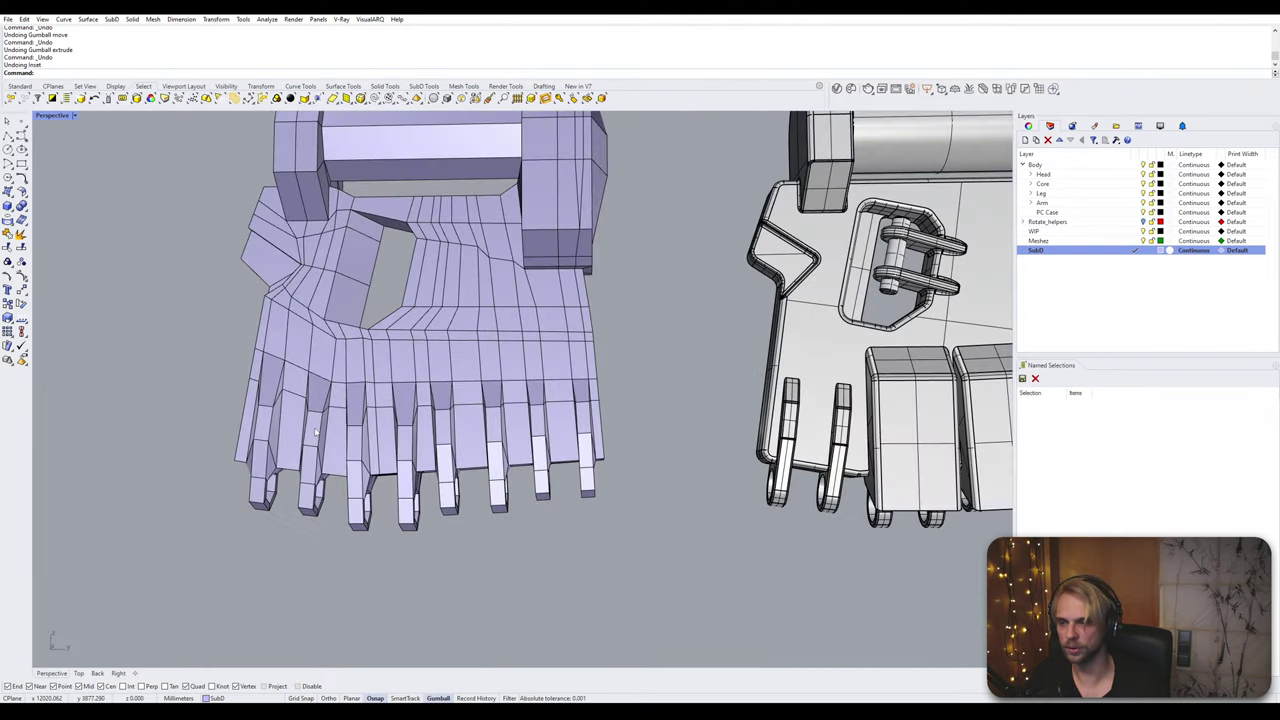
{"action": "mouse_move", "coordinate": [414, 499]}
{"action": "right_mouse_down"}
{"action": "mouse_move", "coordinate": [430, 496]}
{"action": "mouse_move", "coordinate": [419, 498]}
{"action": "right_mouse_up"}
{"action": "scroll", "coordinate": [416, 503], "scroll_direction": "up", "scroll_amount": 5}
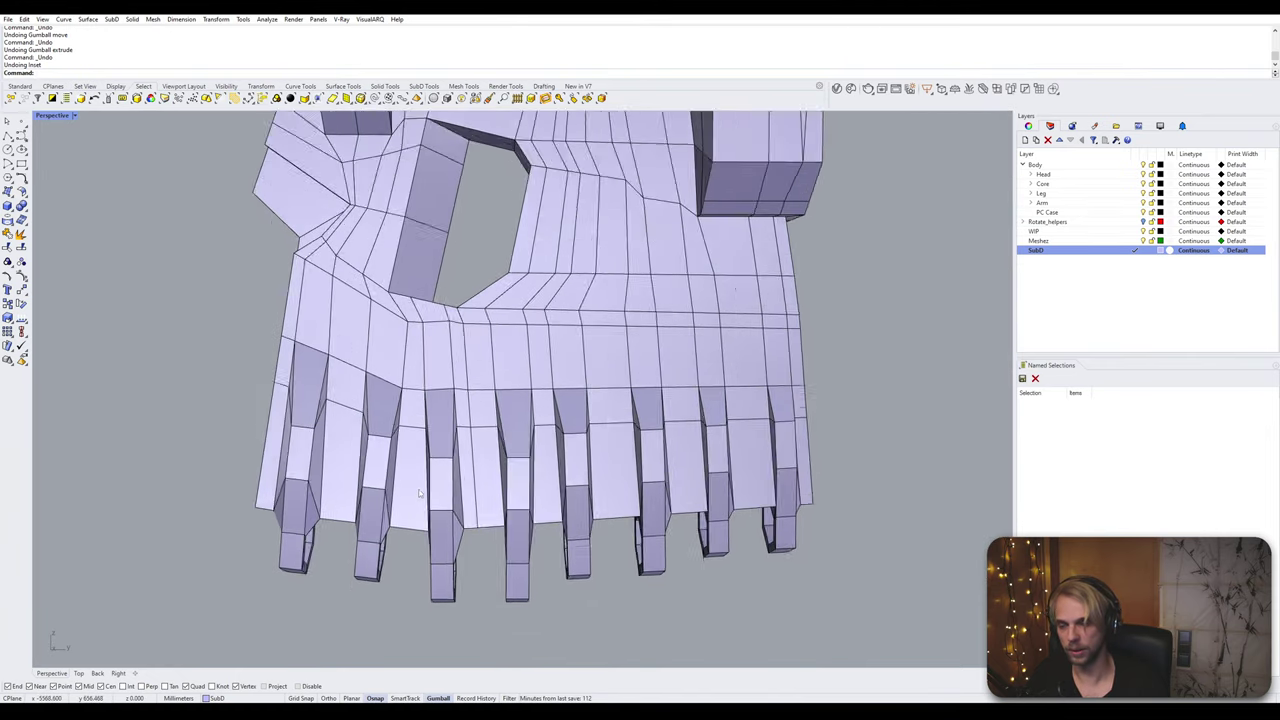
Step: Select side faces on two neighbouring fingers
{"action": "left_click", "coordinate": [413, 488], "text": "ctrl+shift"}
{"action": "left_click", "coordinate": [411, 400], "text": "ctrl+shift"}
{"action": "scroll", "coordinate": [411, 400], "scroll_direction": "down", "scroll_amount": 3}
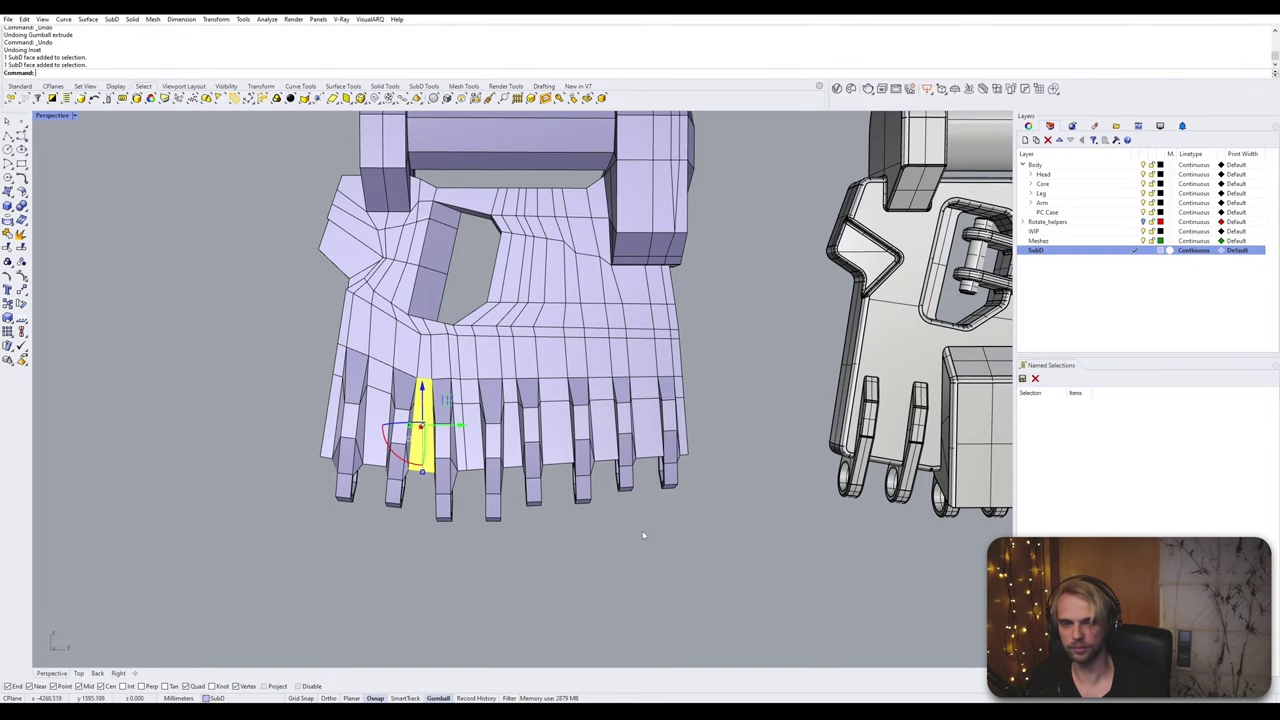
{"action": "right_click_drag", "start_coordinate": [643, 535], "coordinate": [590, 502]}
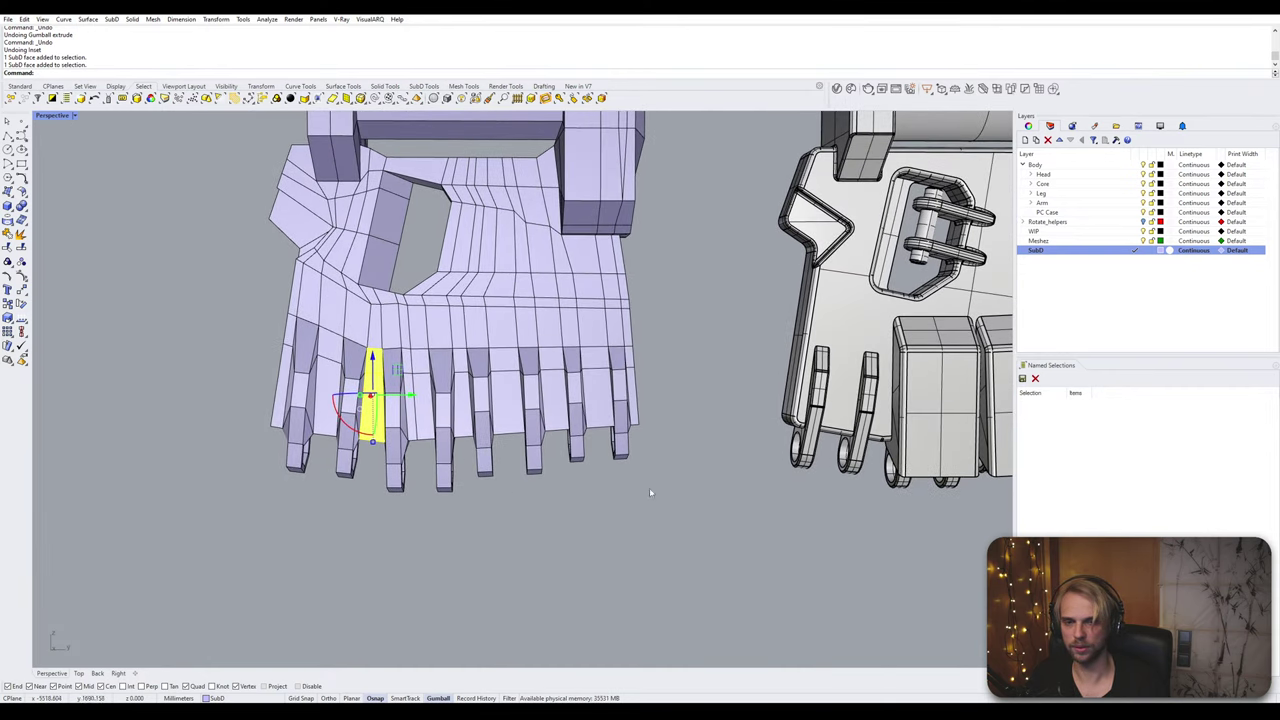
{"action": "scroll", "coordinate": [358, 407], "scroll_direction": "up", "scroll_amount": 2}
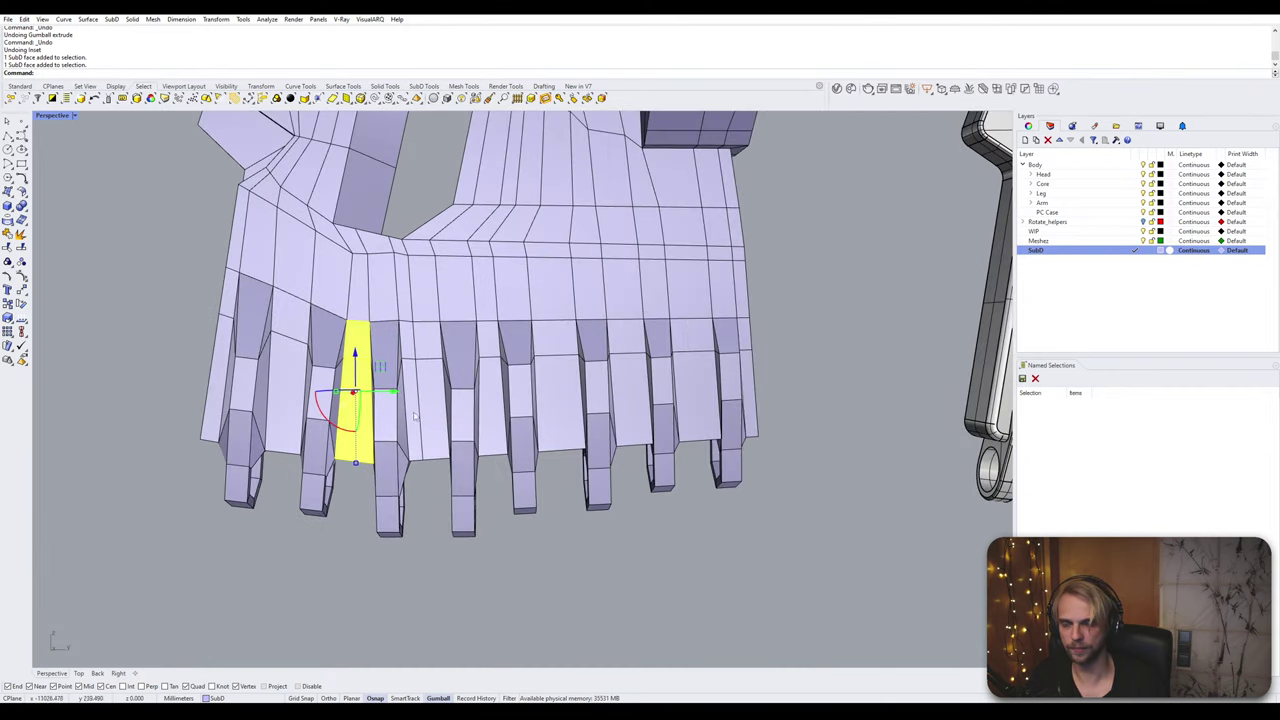
{"action": "left_click", "coordinate": [428, 408], "text": "ctrl+shift"}
{"action": "left_click", "coordinate": [430, 338], "text": "ctrl+shift"}
Step: Add the faces above both strips to the selection
{"action": "scroll", "coordinate": [507, 451], "scroll_direction": "down", "scroll_amount": 2}
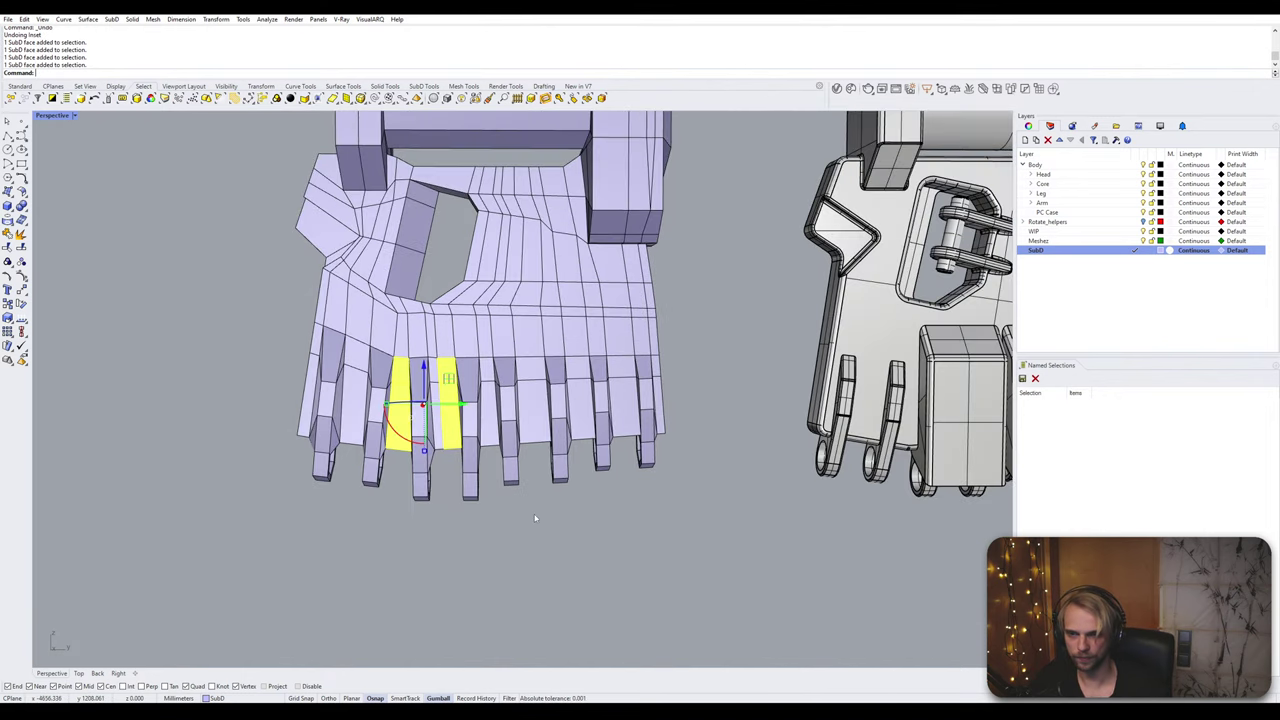
{"action": "scroll", "coordinate": [530, 520], "scroll_direction": "up", "scroll_amount": 2}
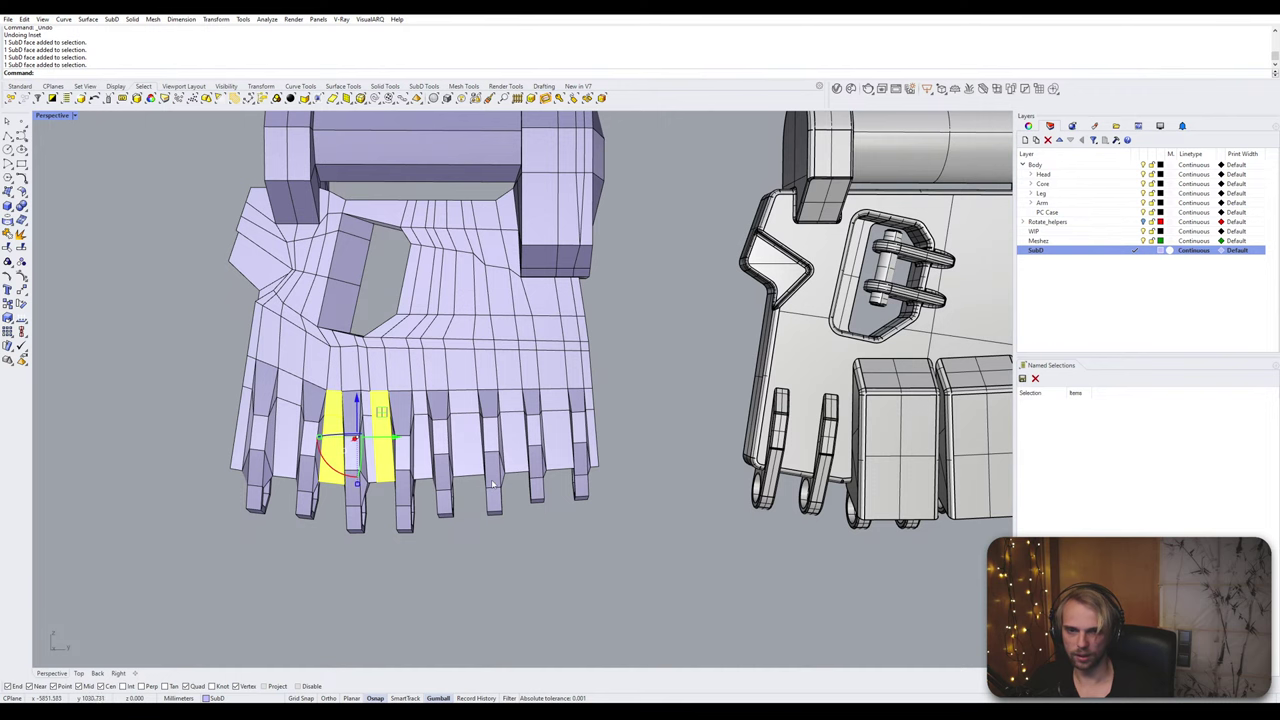
{"action": "scroll", "coordinate": [397, 382], "scroll_direction": "up", "scroll_amount": 1}
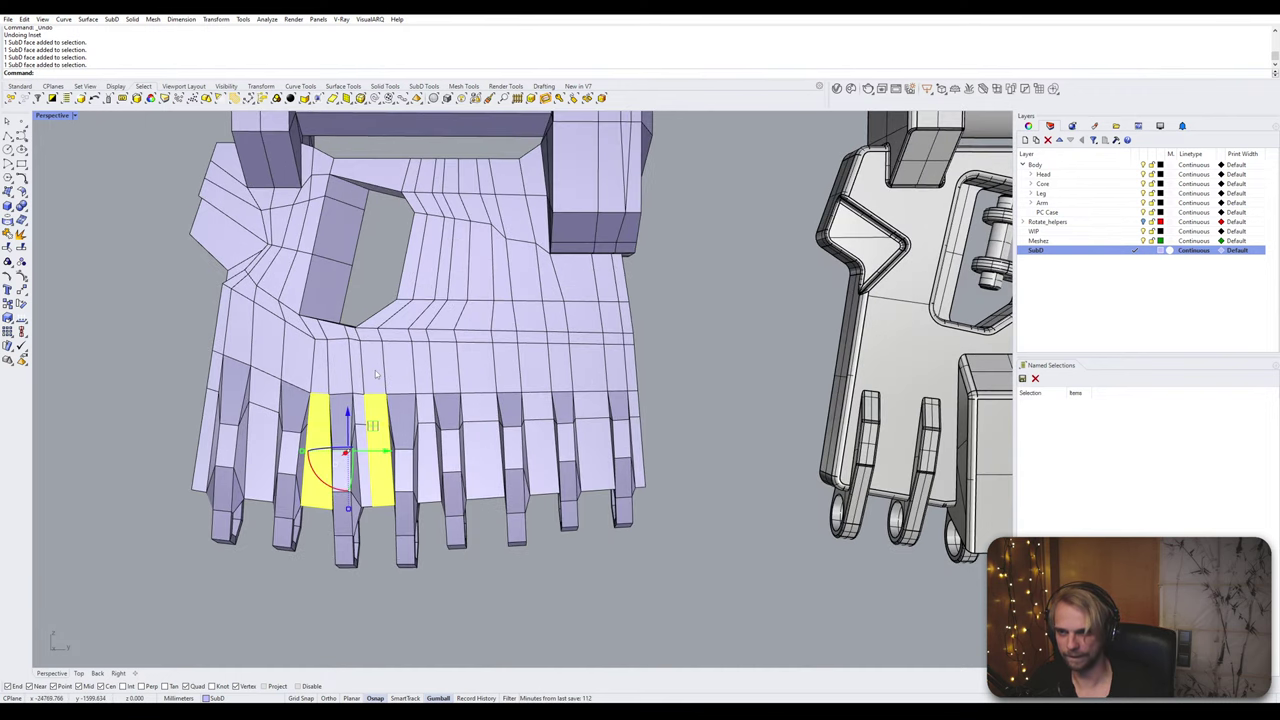
{"action": "left_click", "coordinate": [375, 372], "text": "ctrl+shift"}
{"action": "left_click", "coordinate": [320, 367], "text": "ctrl+shift"}
{"action": "scroll", "coordinate": [368, 422], "scroll_direction": "down", "scroll_amount": 3}
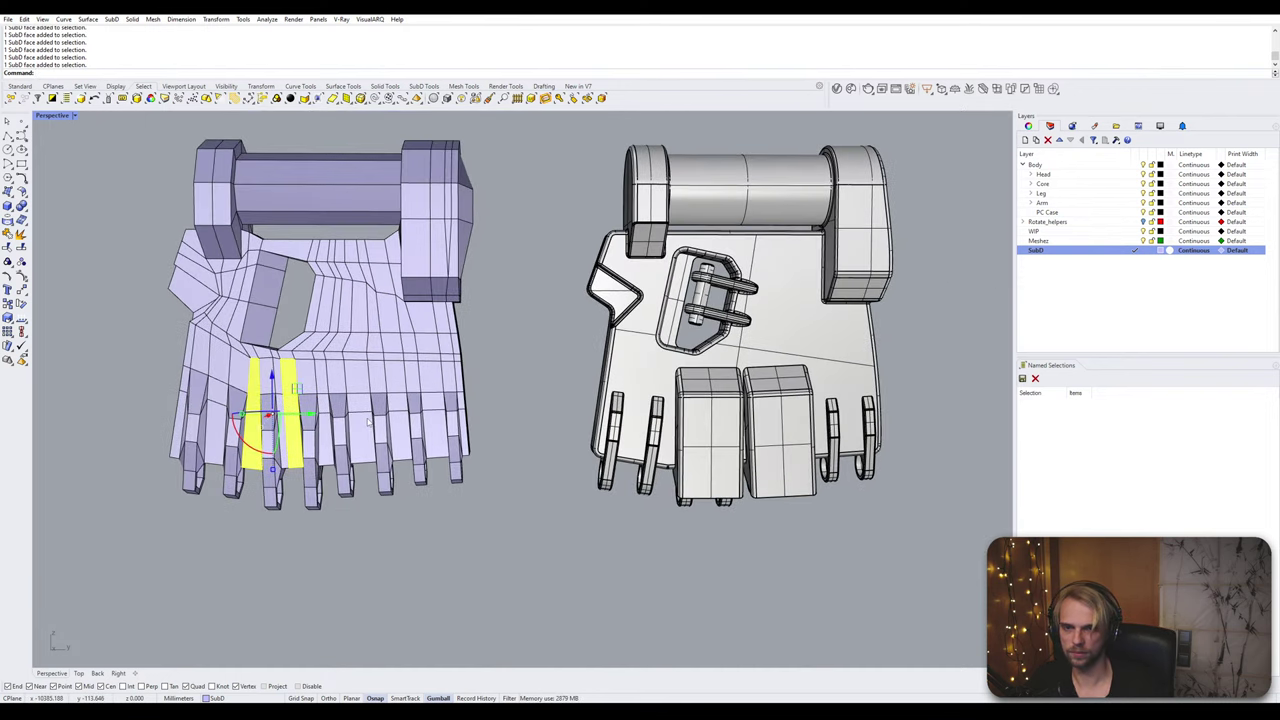
{"action": "scroll", "coordinate": [368, 422], "scroll_direction": "up", "scroll_amount": 2}
{"action": "scroll", "coordinate": [330, 420], "scroll_direction": "up", "scroll_amount": 1}
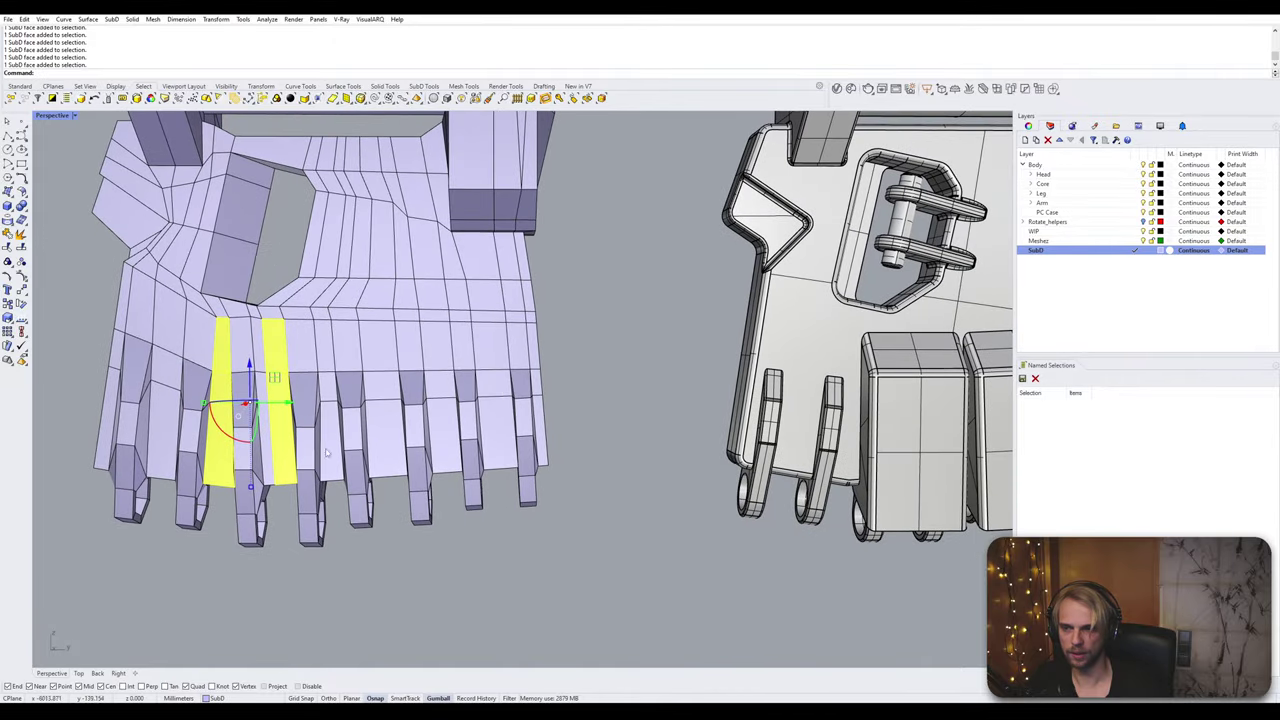
{"action": "right_click_drag", "start_coordinate": [352, 476], "coordinate": [282, 369], "text": "shift"}
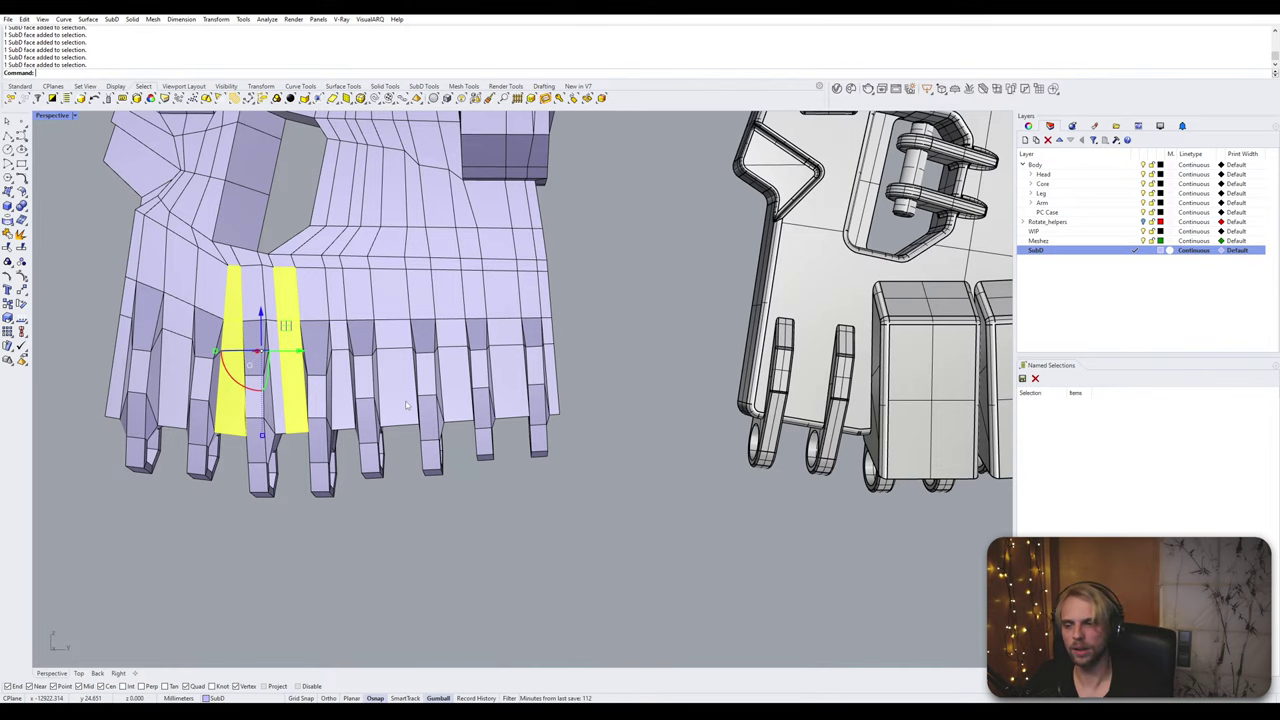
Step: Clear the selection and Show all 132 hidden robot parts to compare with the hand
{"action": "key", "text": "Escape"}
{"action": "scroll", "coordinate": [407, 405], "scroll_direction": "down", "scroll_amount": 5}
{"action": "scroll", "coordinate": [503, 447], "scroll_direction": "up", "scroll_amount": 4}
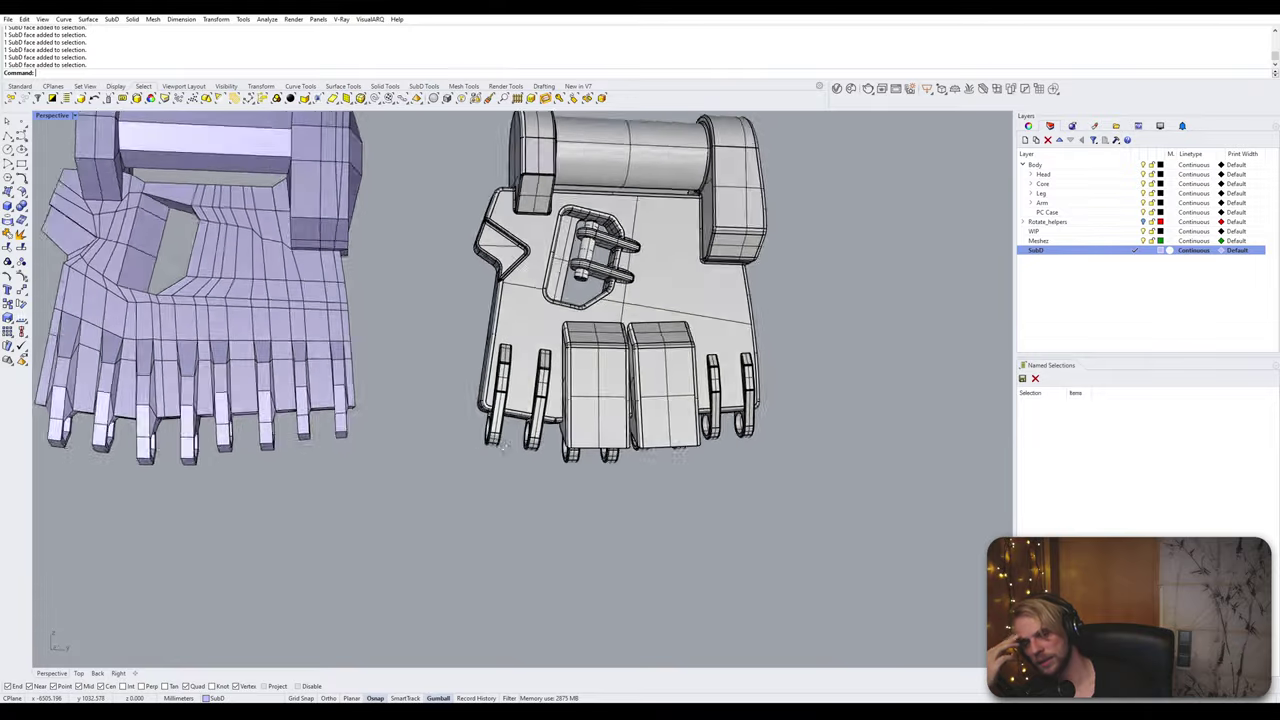
{"action": "right_click_drag", "start_coordinate": [504, 447], "coordinate": [550, 425]}
{"action": "type", "text": "show"}
{"action": "key", "text": "Return"}
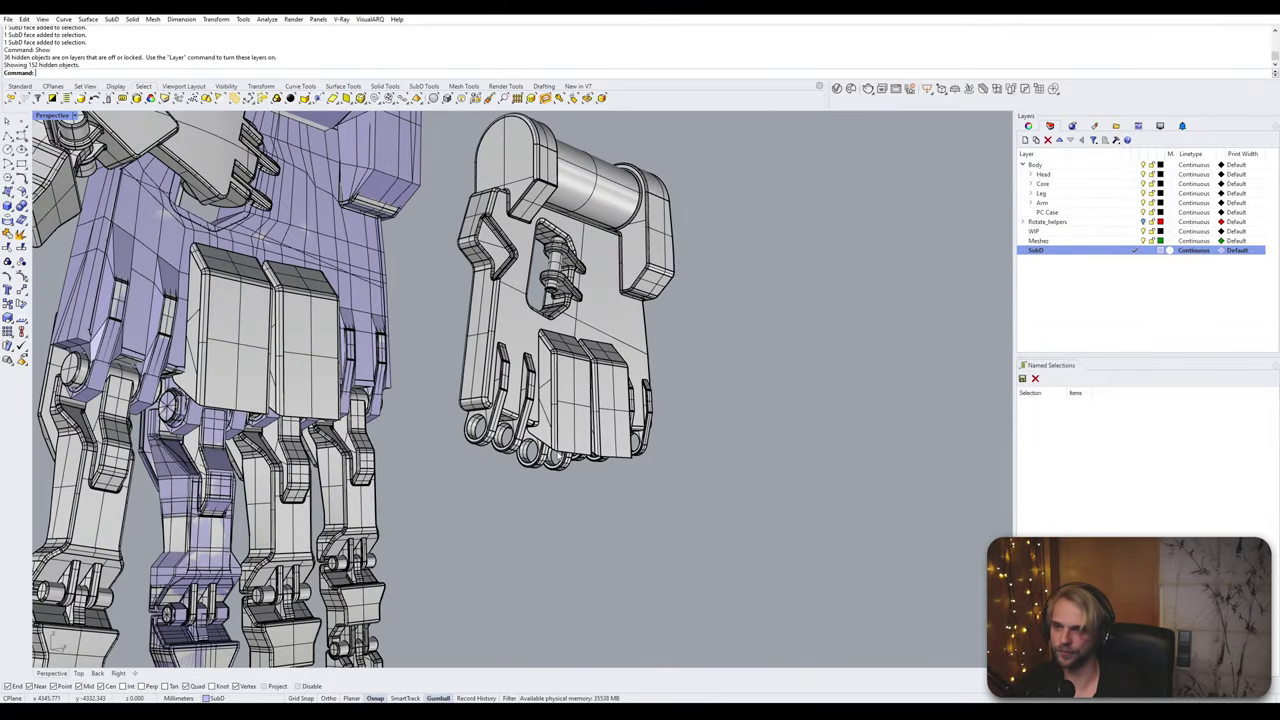
{"action": "right_click_drag", "start_coordinate": [500, 465], "coordinate": [630, 375], "text": "shift"}
{"action": "scroll", "coordinate": [630, 380], "scroll_direction": "down", "scroll_amount": 5}
{"action": "right_click_drag", "start_coordinate": [520, 385], "coordinate": [580, 345]}
{"action": "scroll", "coordinate": [533, 314], "scroll_direction": "up", "scroll_amount": 4}
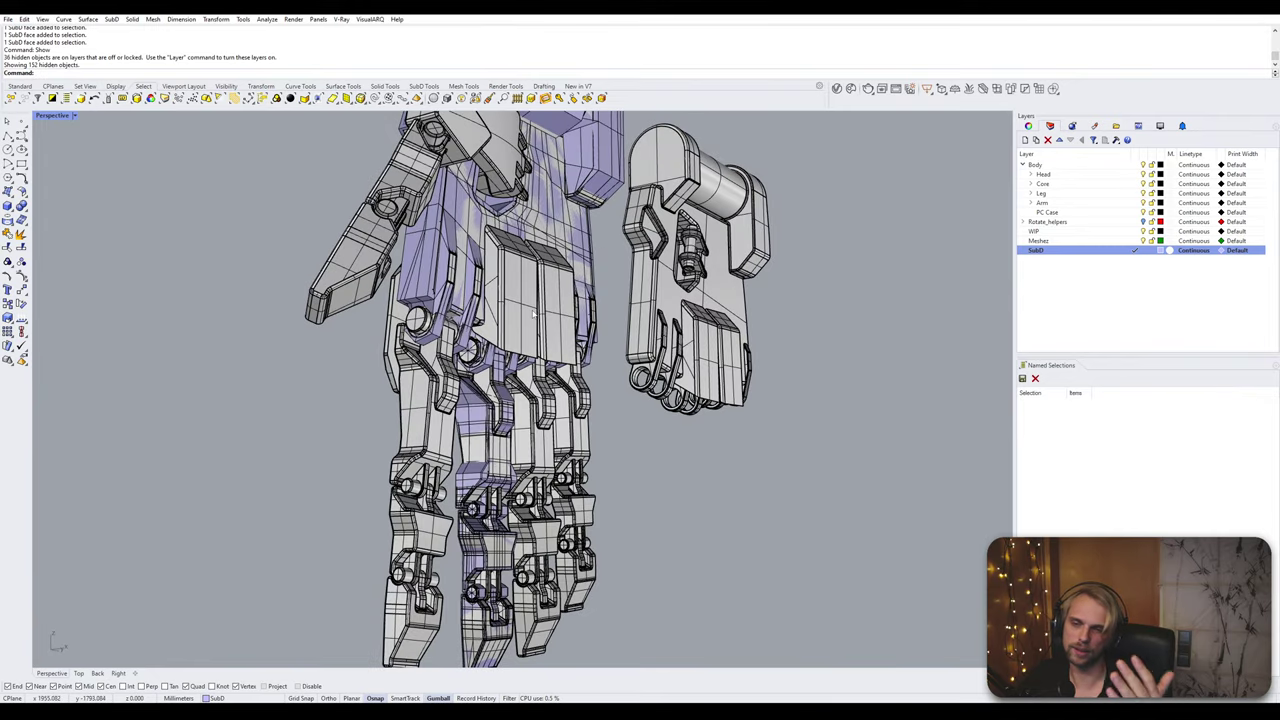
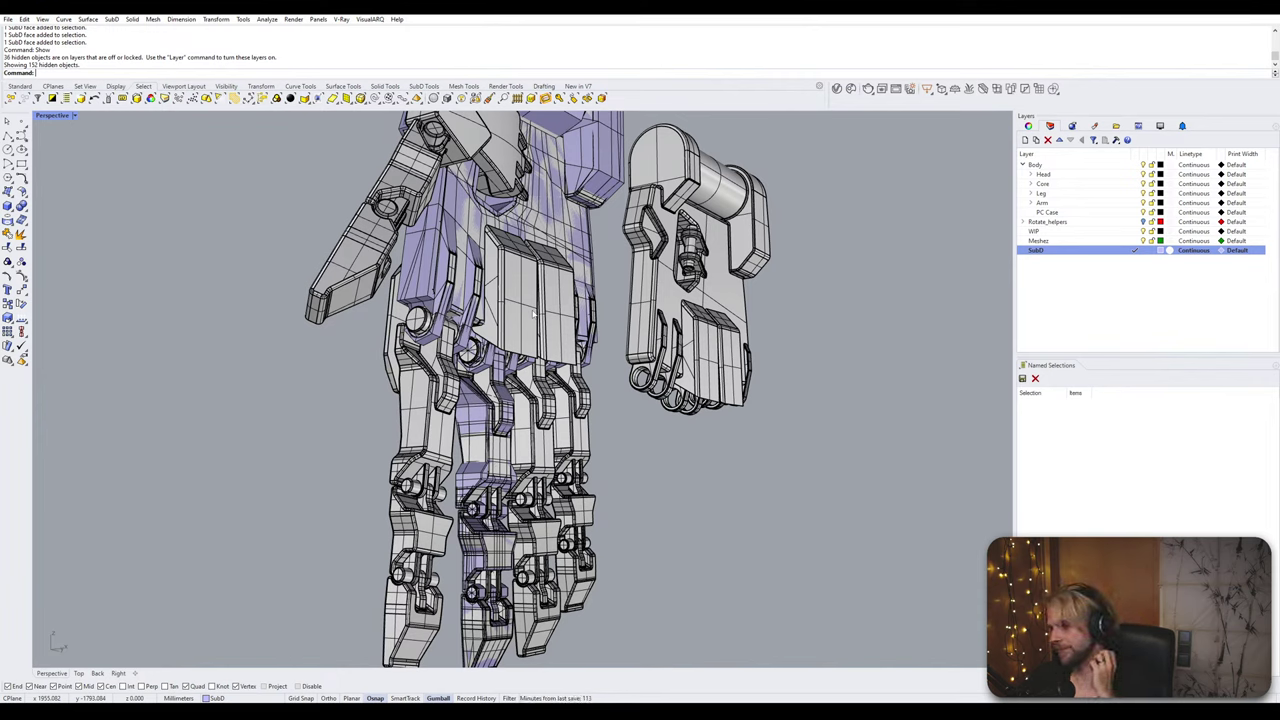
Step: Undo the reveal of the hidden hand parts and compare the palm in smooth and flat display
{"action": "key", "text": "ctrl+z"}
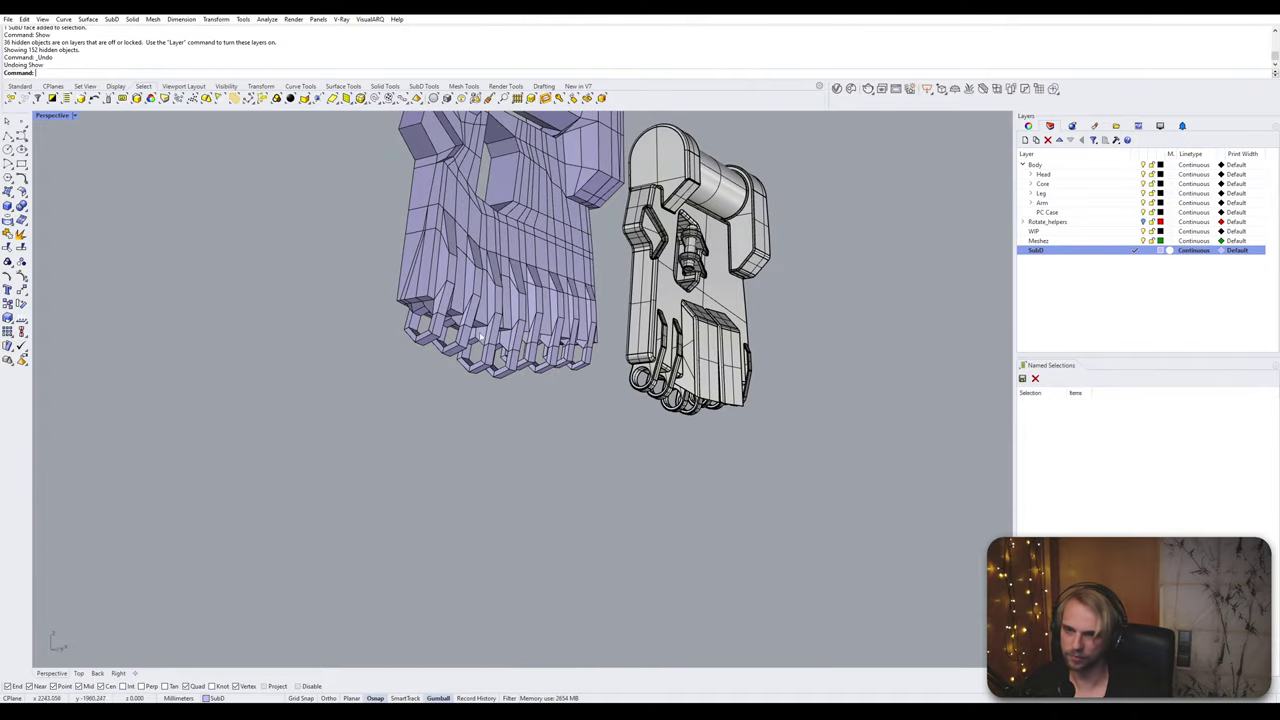
{"action": "right_click_drag", "start_coordinate": [533, 313], "coordinate": [540, 372]}
{"action": "key", "text": "Tab"}
{"action": "key", "text": "Tab"}
{"action": "scroll", "coordinate": [457, 476], "scroll_direction": "up", "scroll_amount": 2}
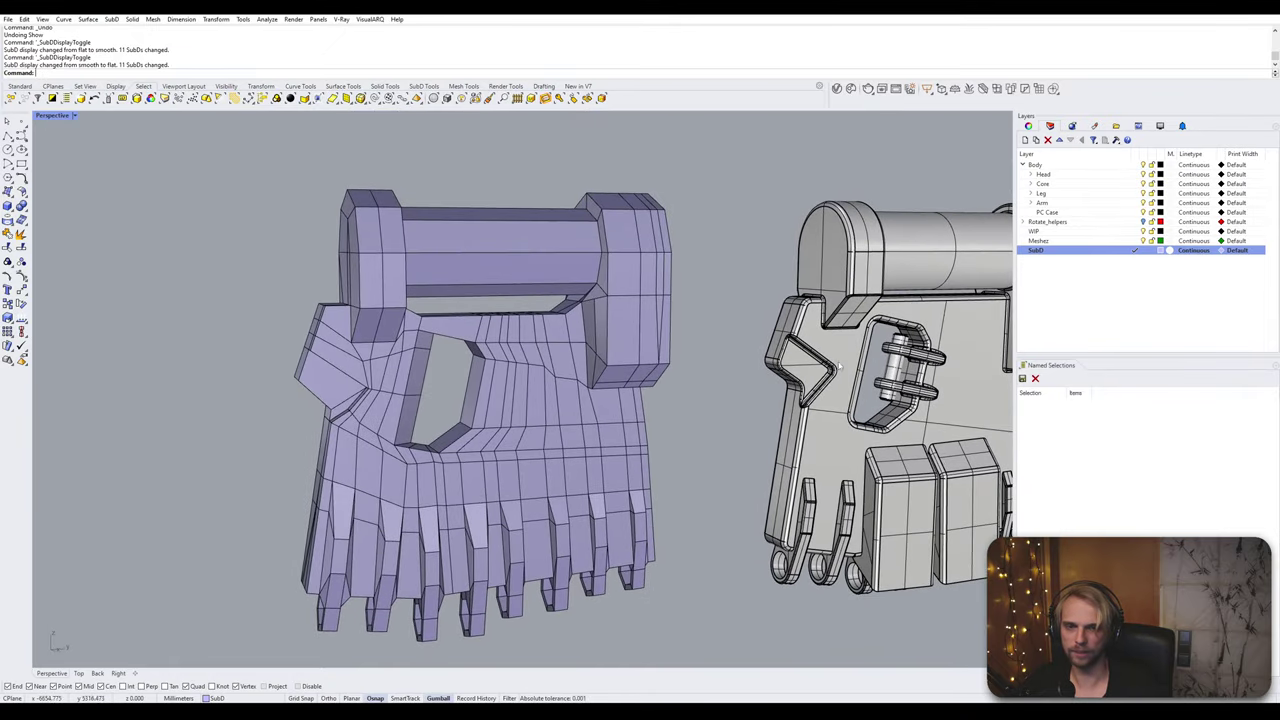
{"action": "right_click_drag", "start_coordinate": [950, 371], "coordinate": [596, 354]}
{"action": "key", "text": "Tab"}
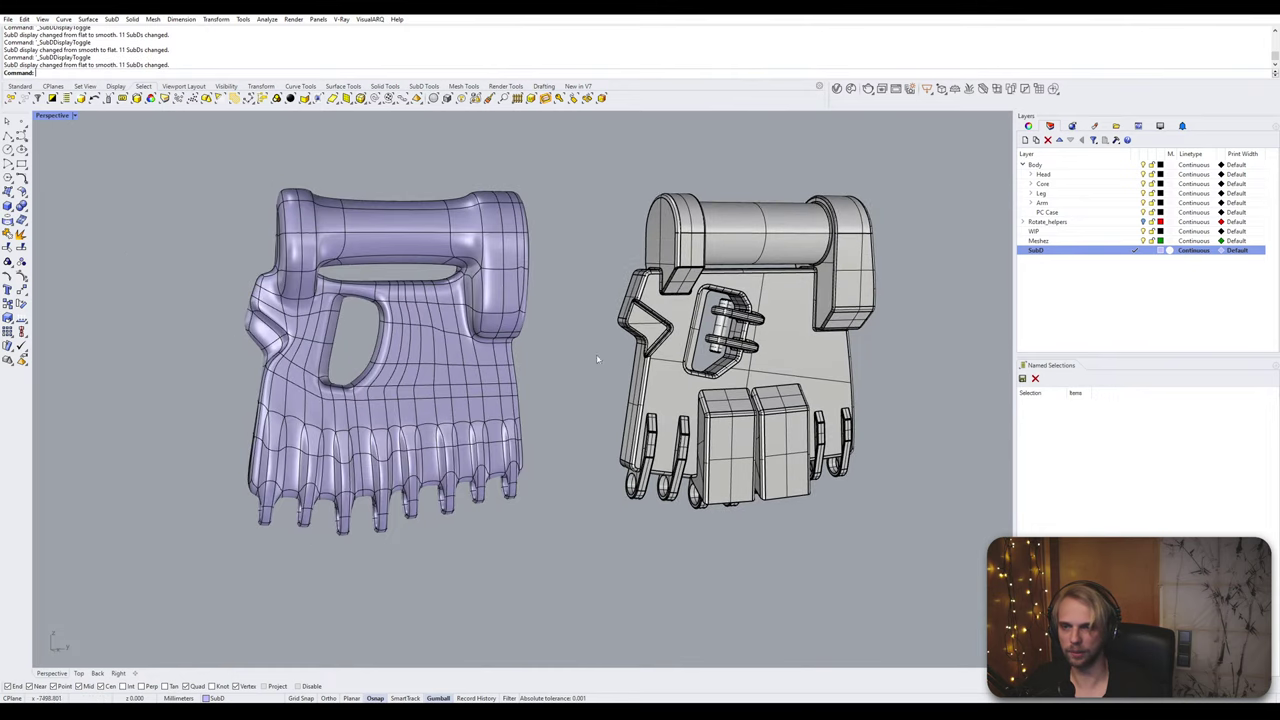
{"action": "key", "text": "Tab"}
Step: Reveal one hidden hand part with ShowSelected
{"action": "type", "text": "ShowSelected"}
{"action": "key", "text": "Return"}
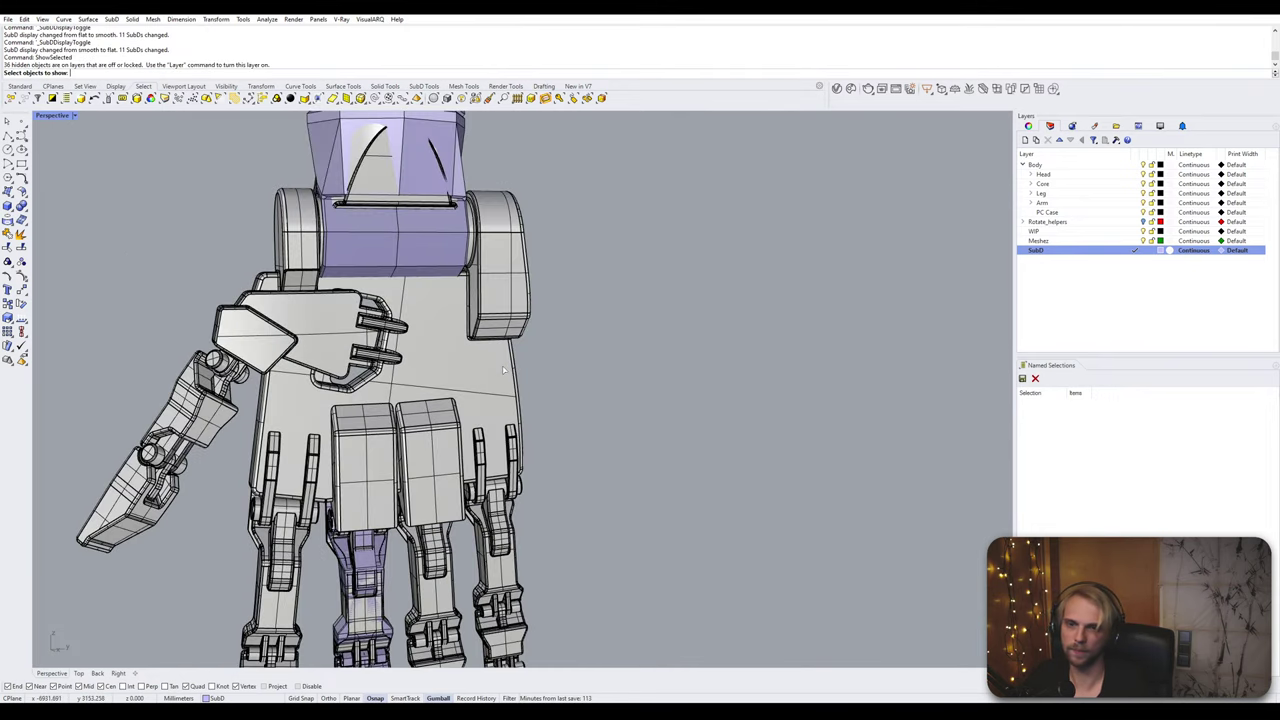
{"action": "left_click", "coordinate": [322, 315]}
{"action": "key", "text": "Return"}
{"action": "mouse_move", "coordinate": [322, 315]}
{"action": "right_mouse_down"}
{"action": "mouse_move", "coordinate": [535, 326]}
{"action": "mouse_move", "coordinate": [328, 310]}
{"action": "mouse_move", "coordinate": [245, 345]}
{"action": "mouse_move", "coordinate": [312, 313]}
{"action": "mouse_move", "coordinate": [320, 322]}
{"action": "right_mouse_up"}
{"action": "scroll", "coordinate": [328, 308], "scroll_direction": "up", "scroll_amount": 2}
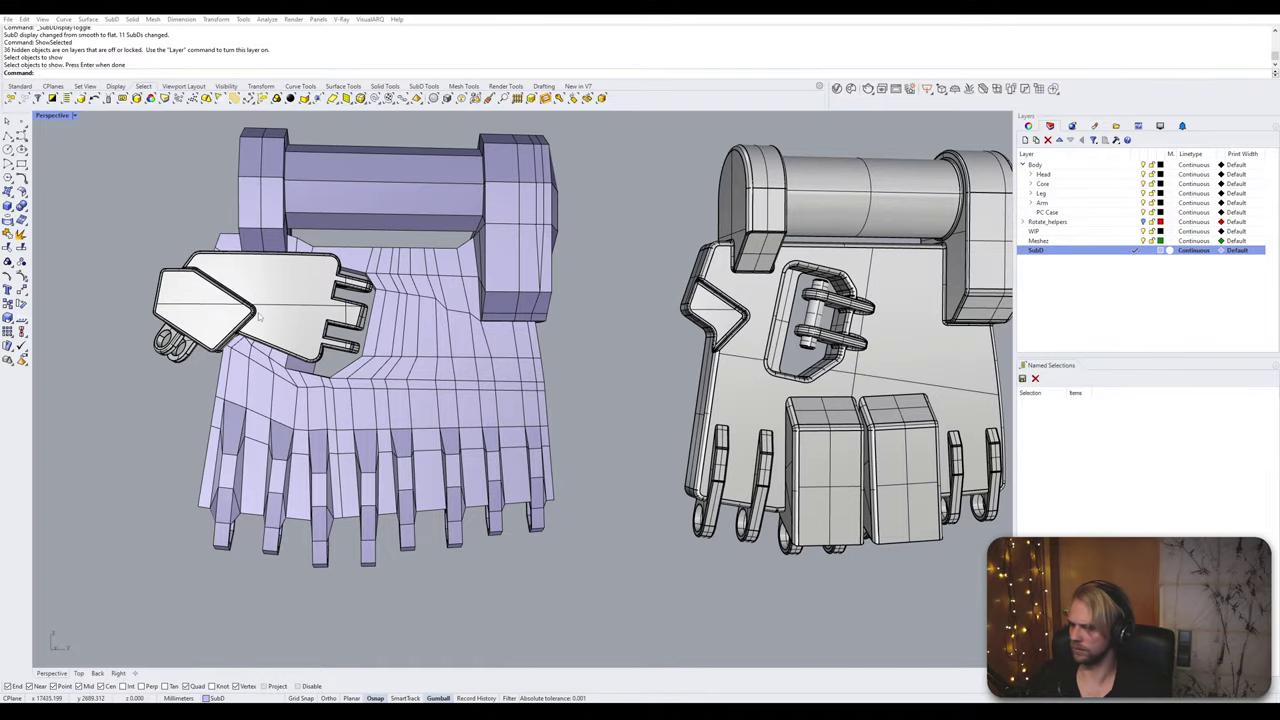
Step: Hide the thumb plate on the lavender palm
{"action": "right_click_drag", "start_coordinate": [402, 330], "coordinate": [373, 398]}
{"action": "right_click_drag", "start_coordinate": [373, 398], "coordinate": [440, 285], "text": "shift"}
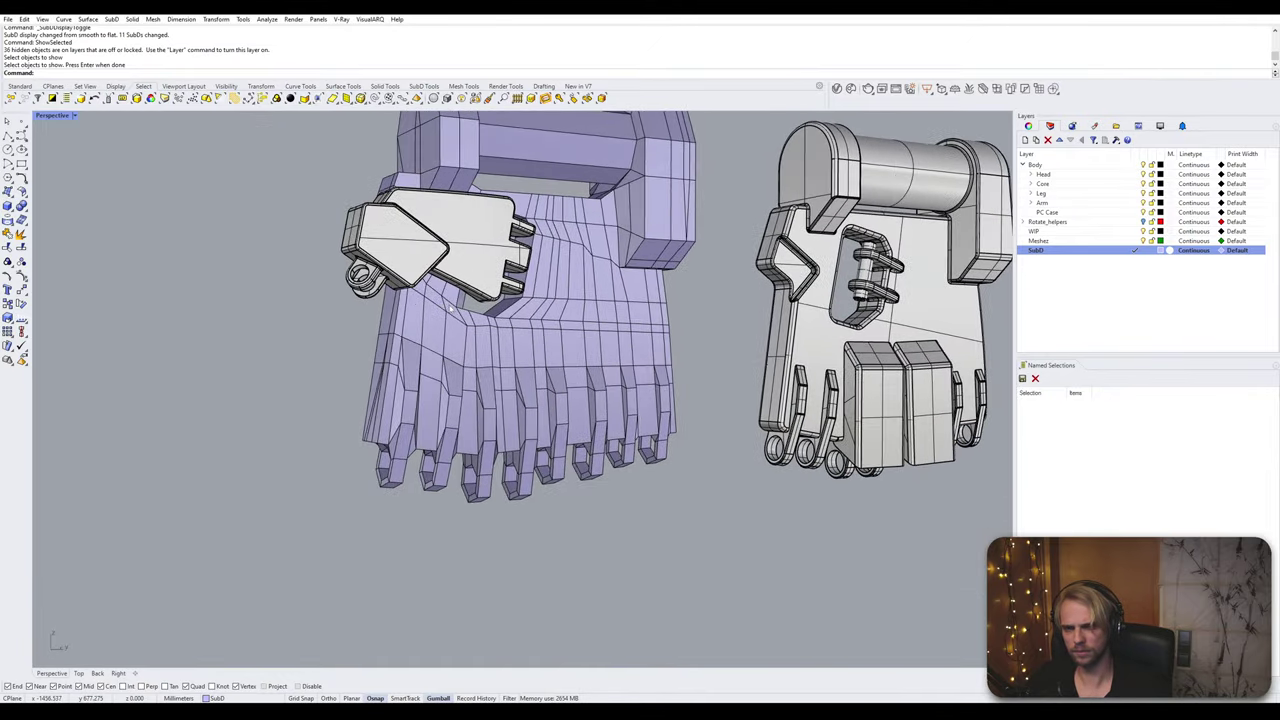
{"action": "left_click", "coordinate": [413, 261]}
{"action": "type", "text": "Hide"}
{"action": "key", "text": "Return"}
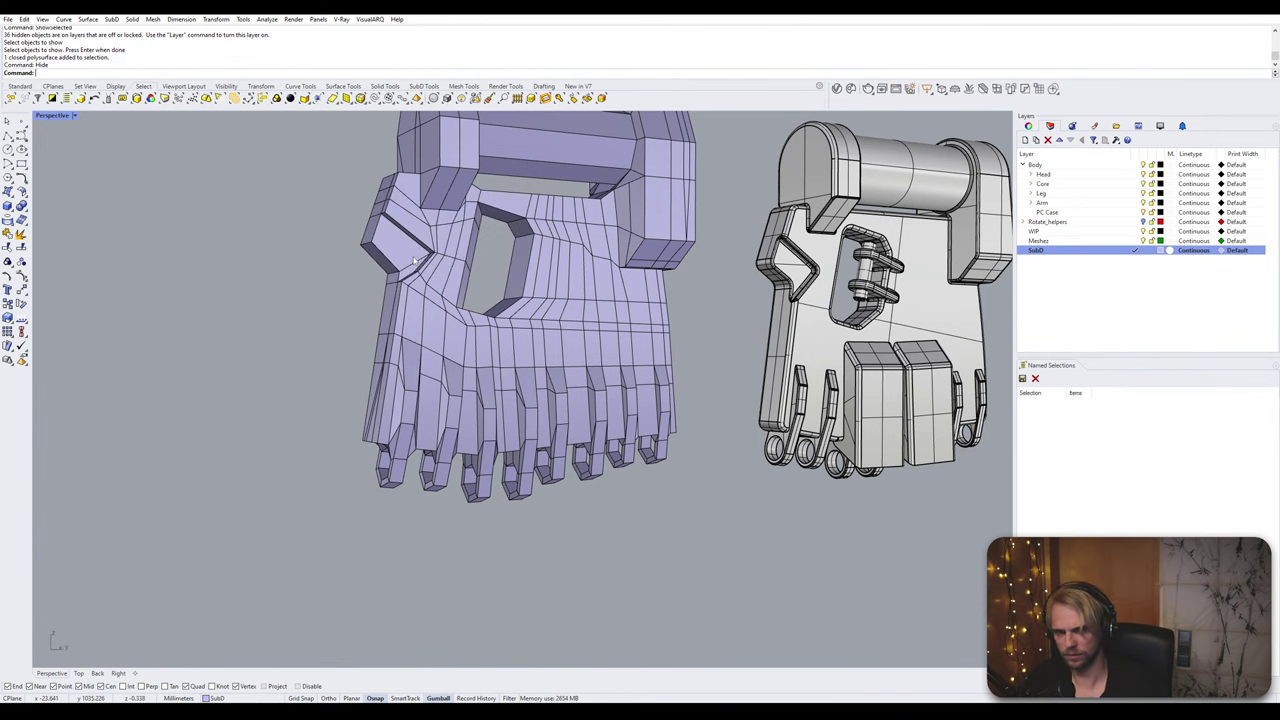
{"action": "right_click_drag", "start_coordinate": [415, 260], "coordinate": [800, 284]}
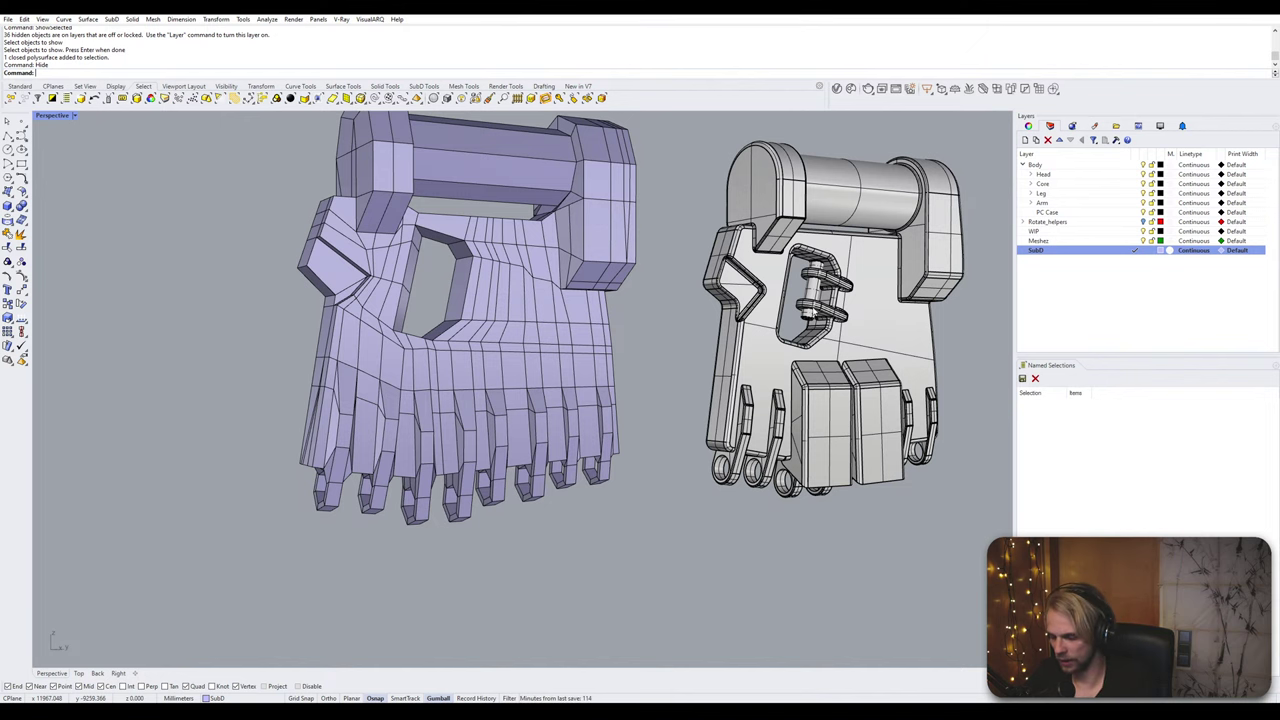
Step: Reveal the palm plate and the third finger's upper segment, then undo that reveal
{"action": "type", "text": "ShowSelected"}
{"action": "key", "text": "Return"}
{"action": "right_click_drag", "start_coordinate": [816, 307], "coordinate": [847, 190], "text": "shift"}
{"action": "left_click", "coordinate": [513, 213]}
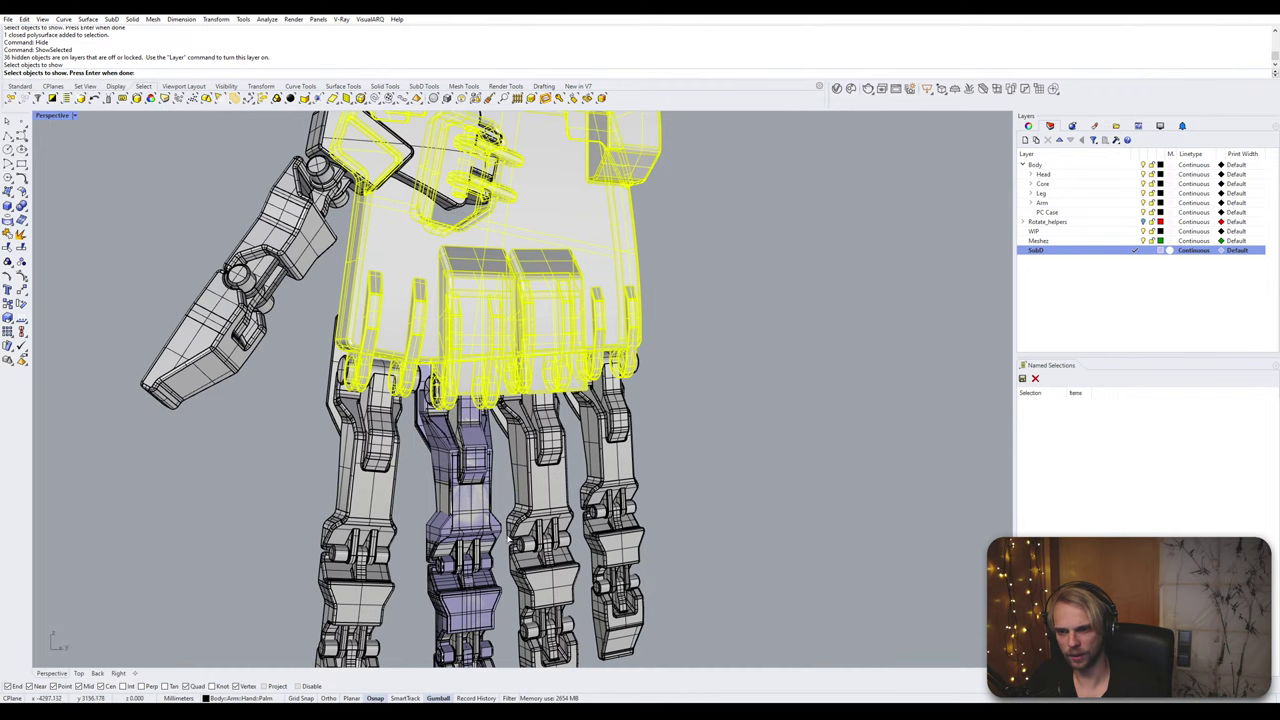
{"action": "right_click_drag", "start_coordinate": [540, 562], "coordinate": [533, 458], "text": "shift"}
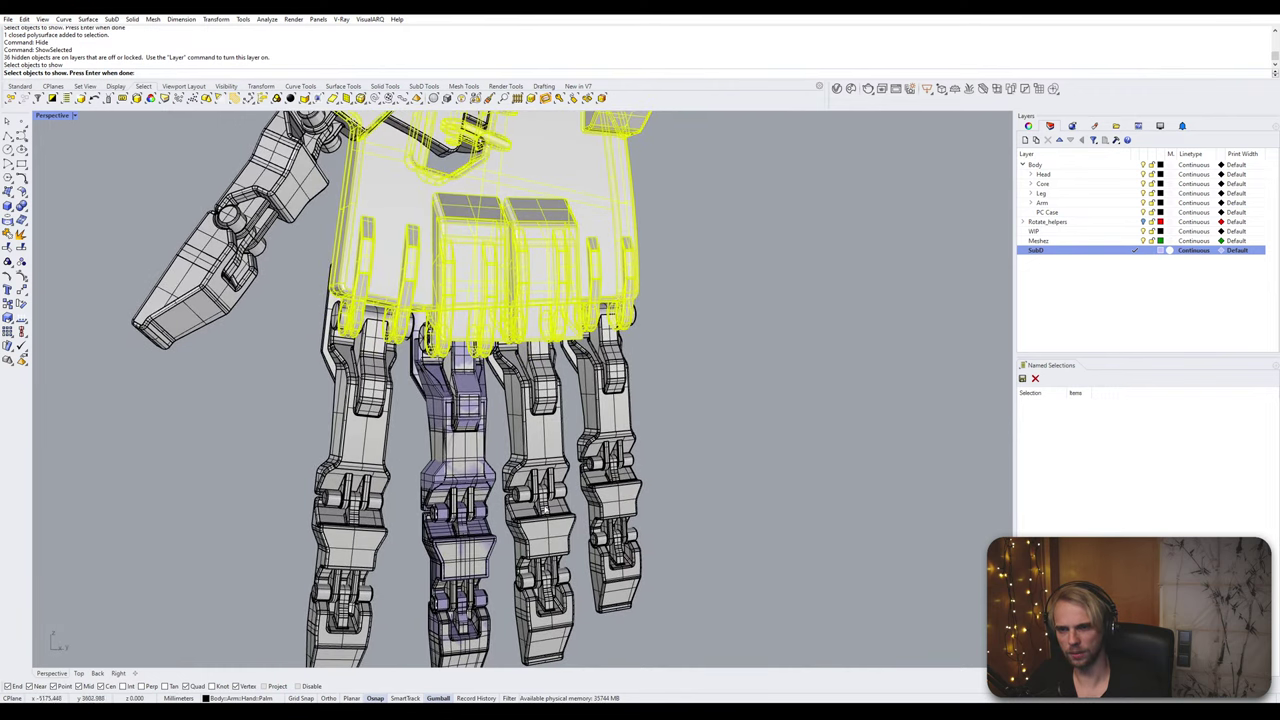
{"action": "left_click", "coordinate": [548, 489]}
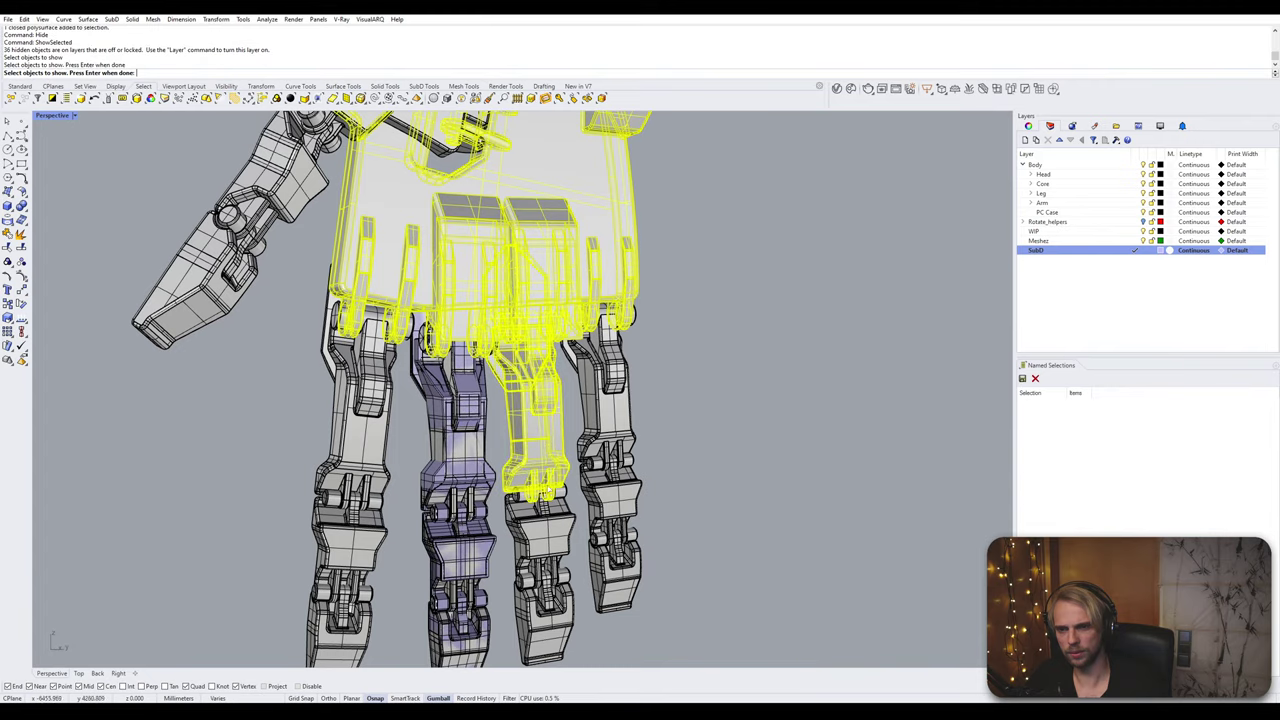
{"action": "right_click", "coordinate": [786, 454]}
{"action": "right_click_drag", "start_coordinate": [745, 405], "coordinate": [750, 590]}
{"action": "scroll", "coordinate": [567, 370], "scroll_direction": "up", "scroll_amount": 5}
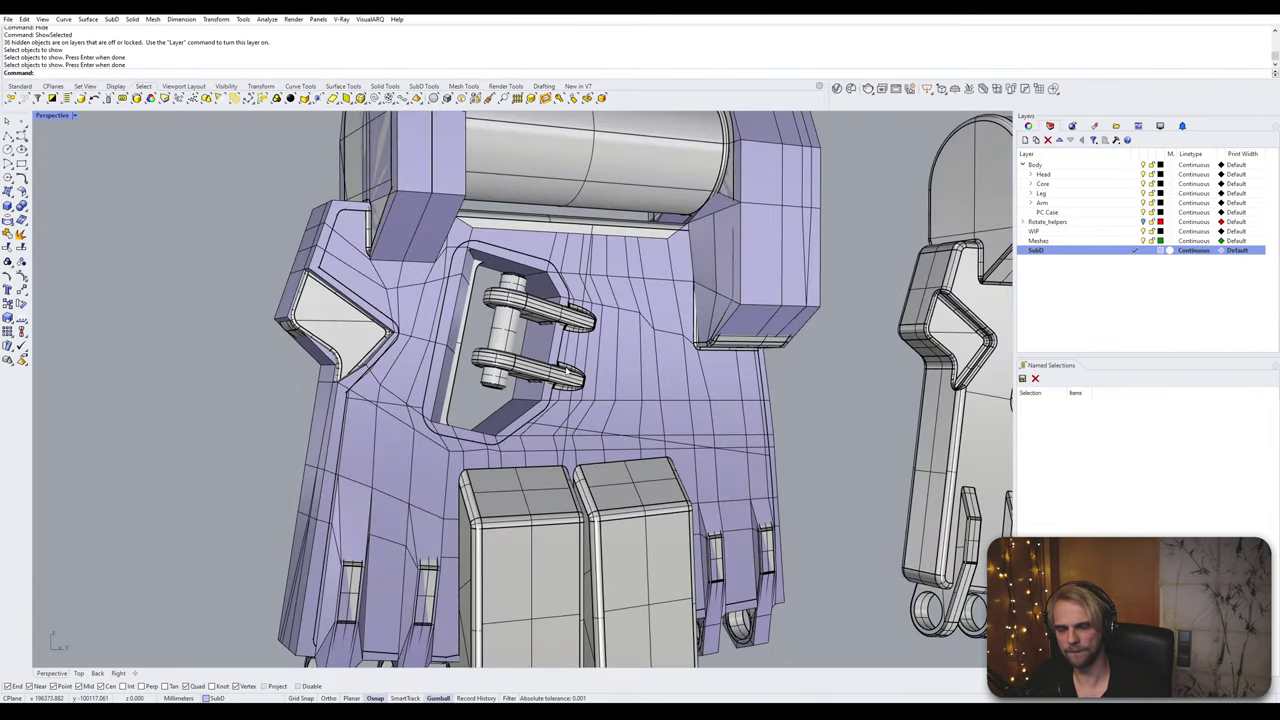
{"action": "scroll", "coordinate": [567, 372], "scroll_direction": "down", "scroll_amount": 5}
{"action": "key", "text": "ctrl+z"}
Step: Reveal the pin joint part with ShowS and zoom in on it
{"action": "scroll", "coordinate": [537, 375], "scroll_direction": "up", "scroll_amount": 5}
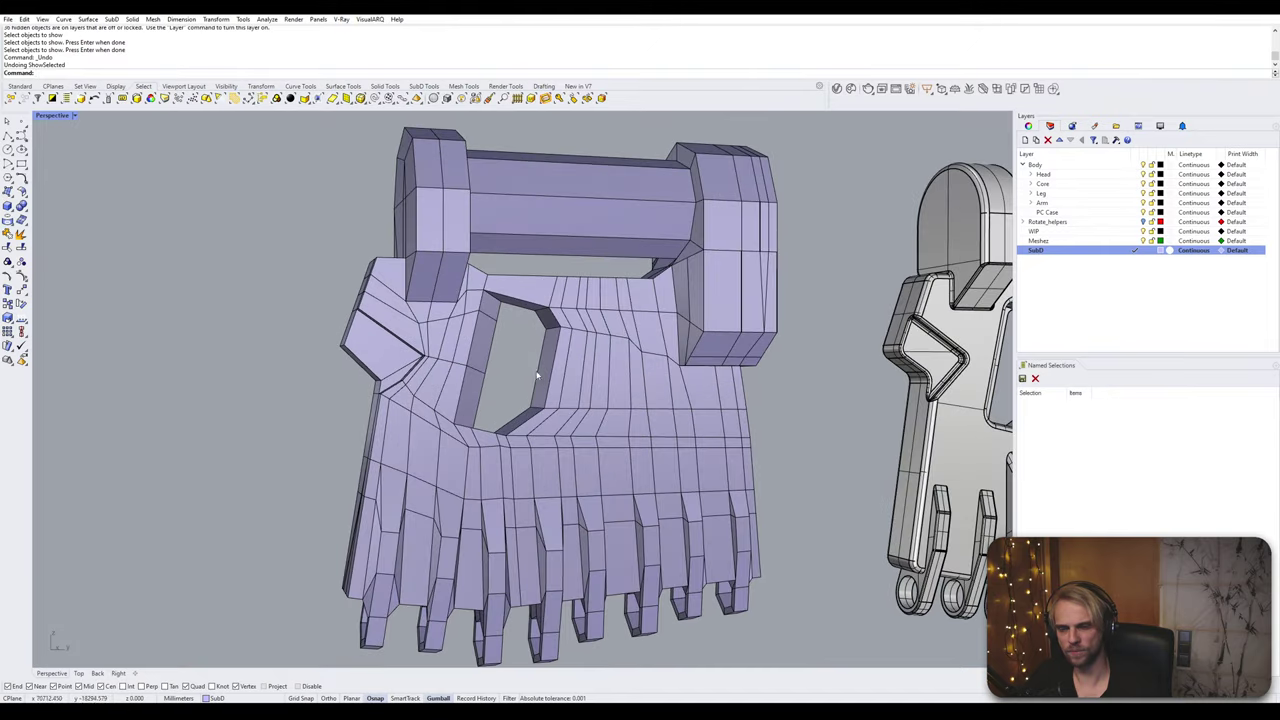
{"action": "scroll", "coordinate": [537, 375], "scroll_direction": "down", "scroll_amount": 4}
{"action": "scroll", "coordinate": [758, 356], "scroll_direction": "up", "scroll_amount": 6}
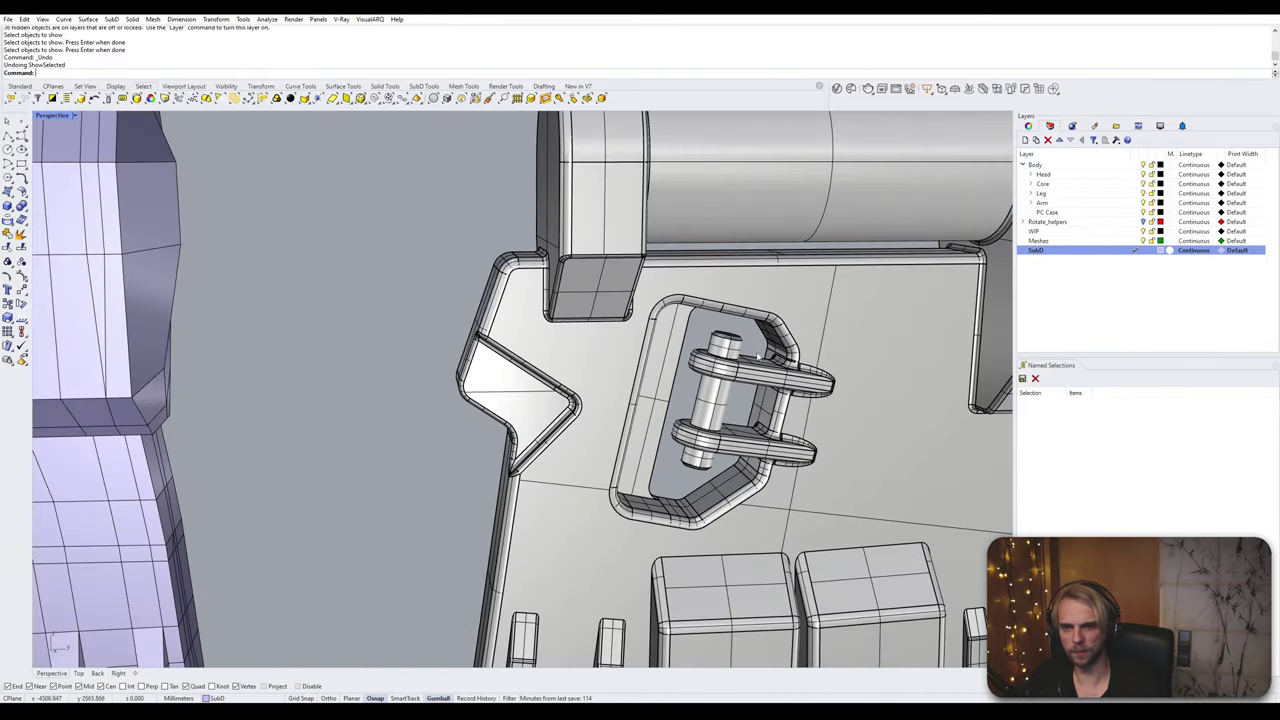
{"action": "scroll", "coordinate": [557, 402], "scroll_direction": "down", "scroll_amount": 6}
{"action": "right_click_drag", "start_coordinate": [403, 432], "coordinate": [666, 384], "text": "shift"}
{"action": "type", "text": "ShowS"}
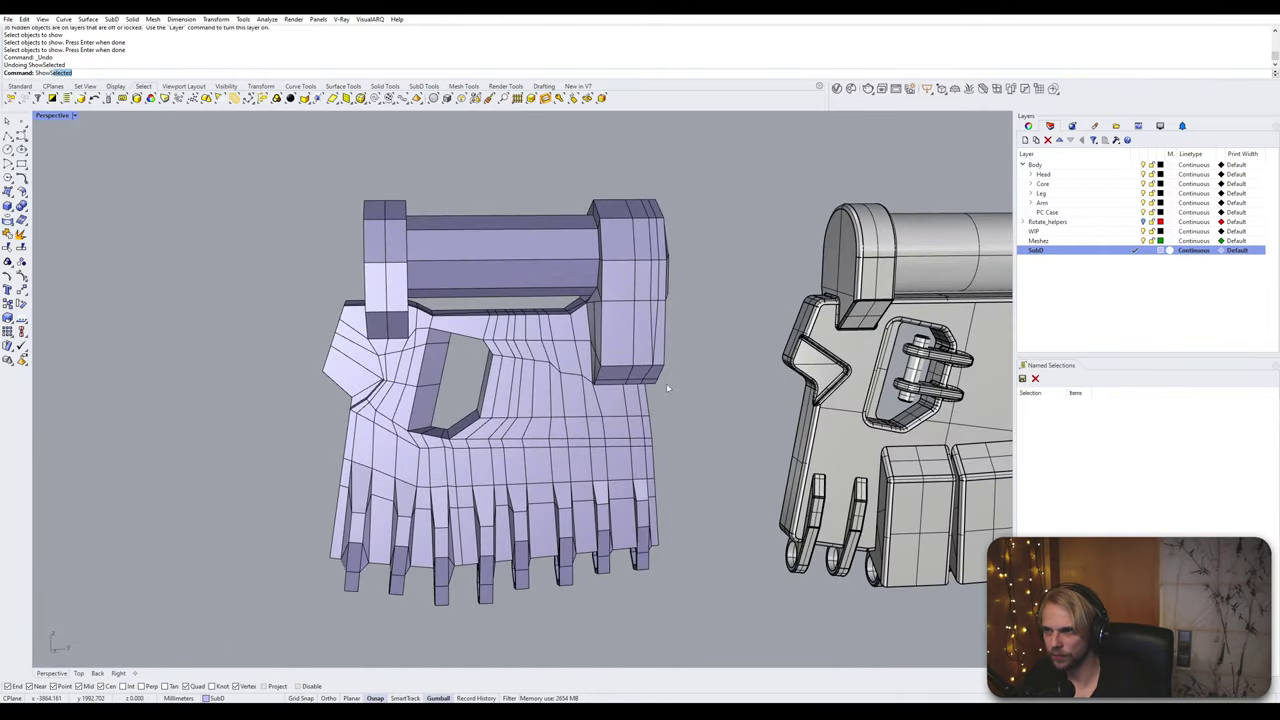
{"action": "key", "text": "Return"}
{"action": "left_click", "coordinate": [531, 357]}
{"action": "key", "text": "Return"}
{"action": "right_click_drag", "start_coordinate": [531, 357], "coordinate": [522, 372]}
{"action": "scroll", "coordinate": [500, 360], "scroll_direction": "up", "scroll_amount": 2}
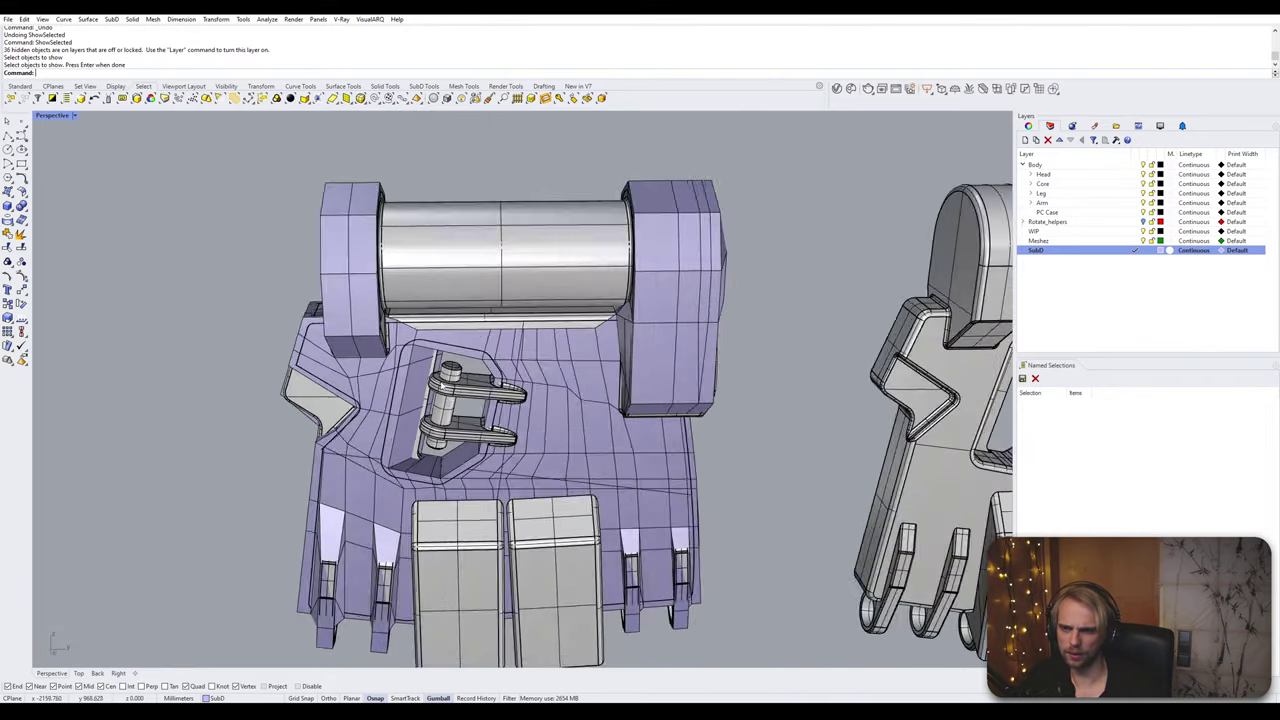
{"action": "scroll", "coordinate": [458, 428], "scroll_direction": "up", "scroll_amount": 5}
Step: Align the construction plane to the joint pin's top face, with its origin on the pin top
{"action": "right_click_drag", "start_coordinate": [460, 447], "coordinate": [477, 408]}
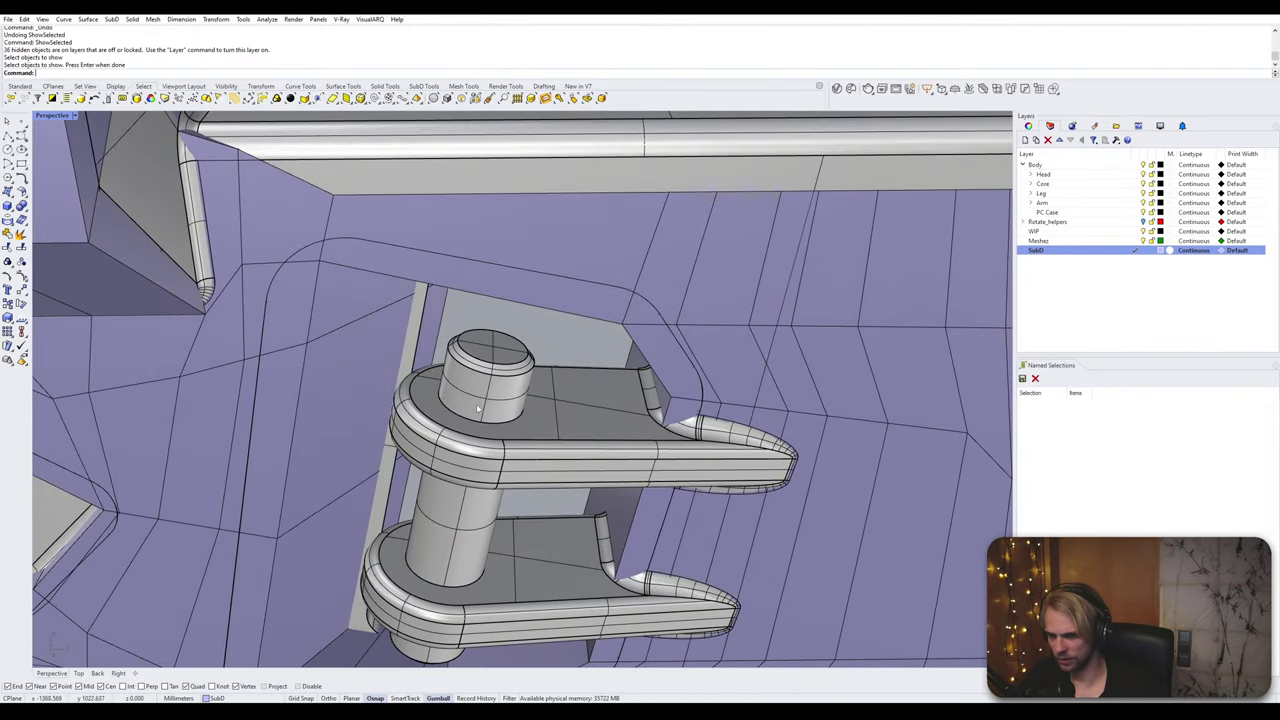
{"action": "type", "text": "cp"}
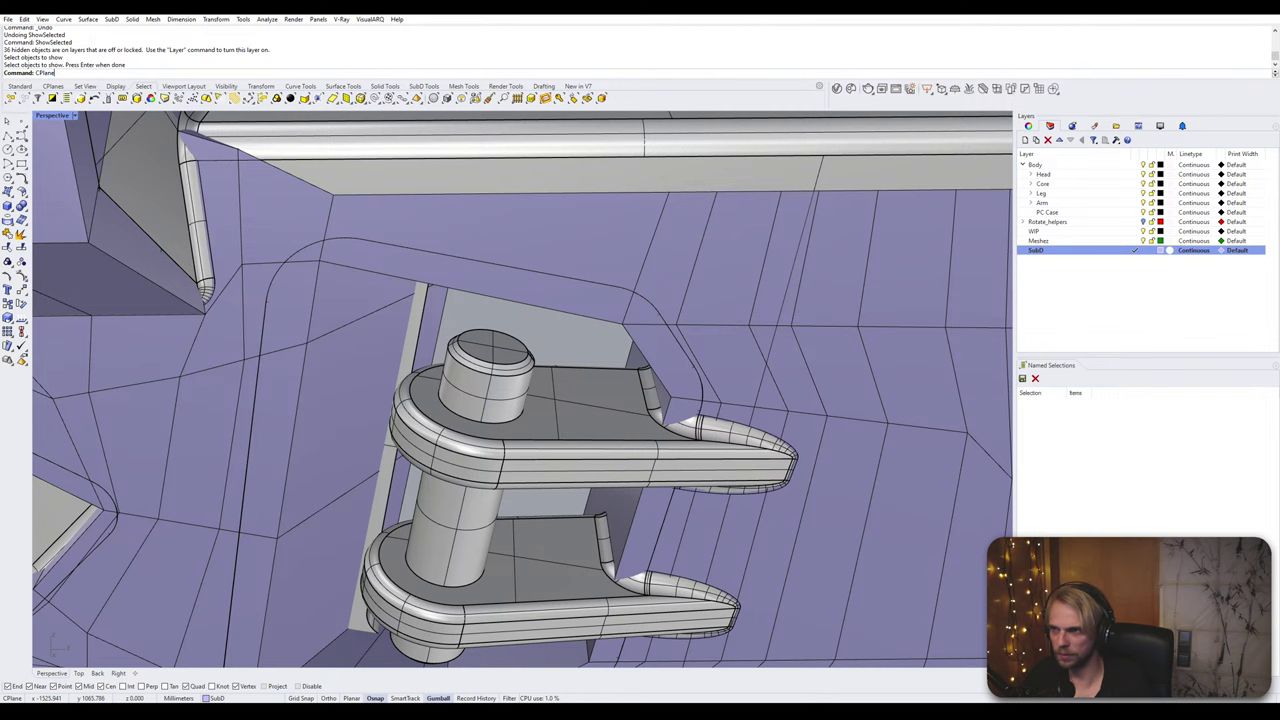
{"action": "key", "text": "Return"}
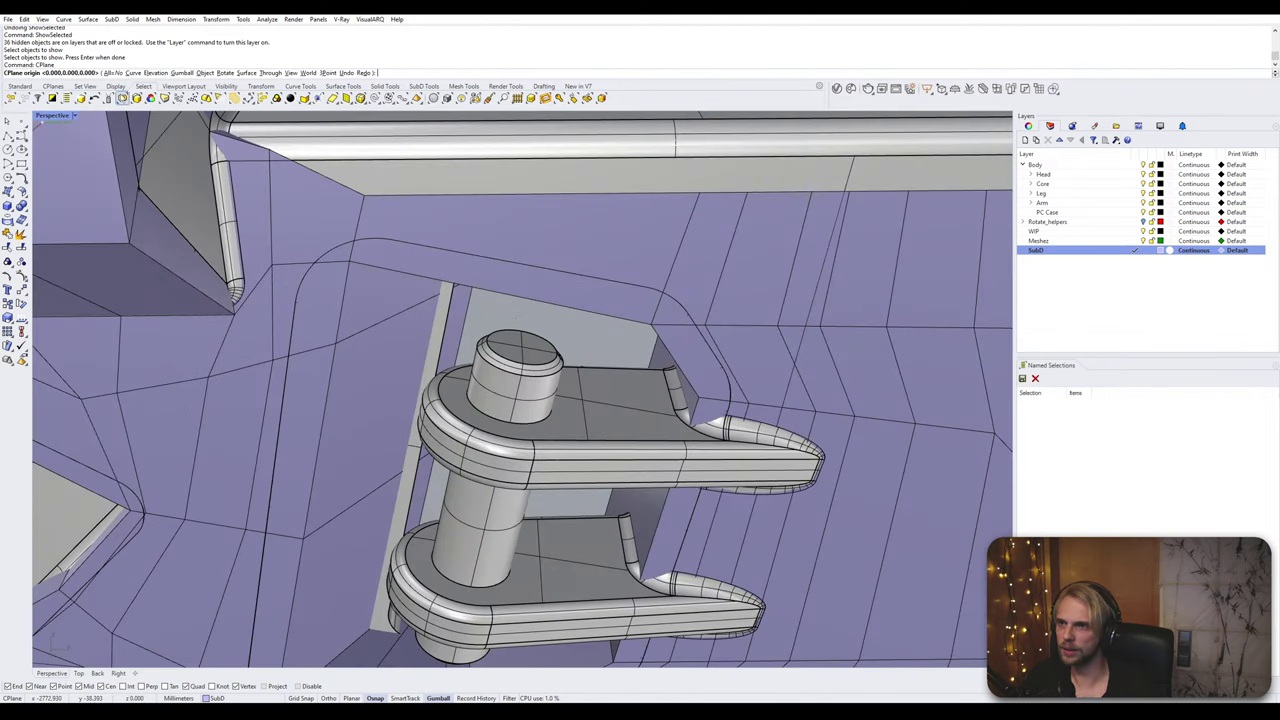
{"action": "left_click", "coordinate": [246, 73]}
{"action": "left_click", "coordinate": [515, 350]}
{"action": "left_click", "coordinate": [518, 346]}
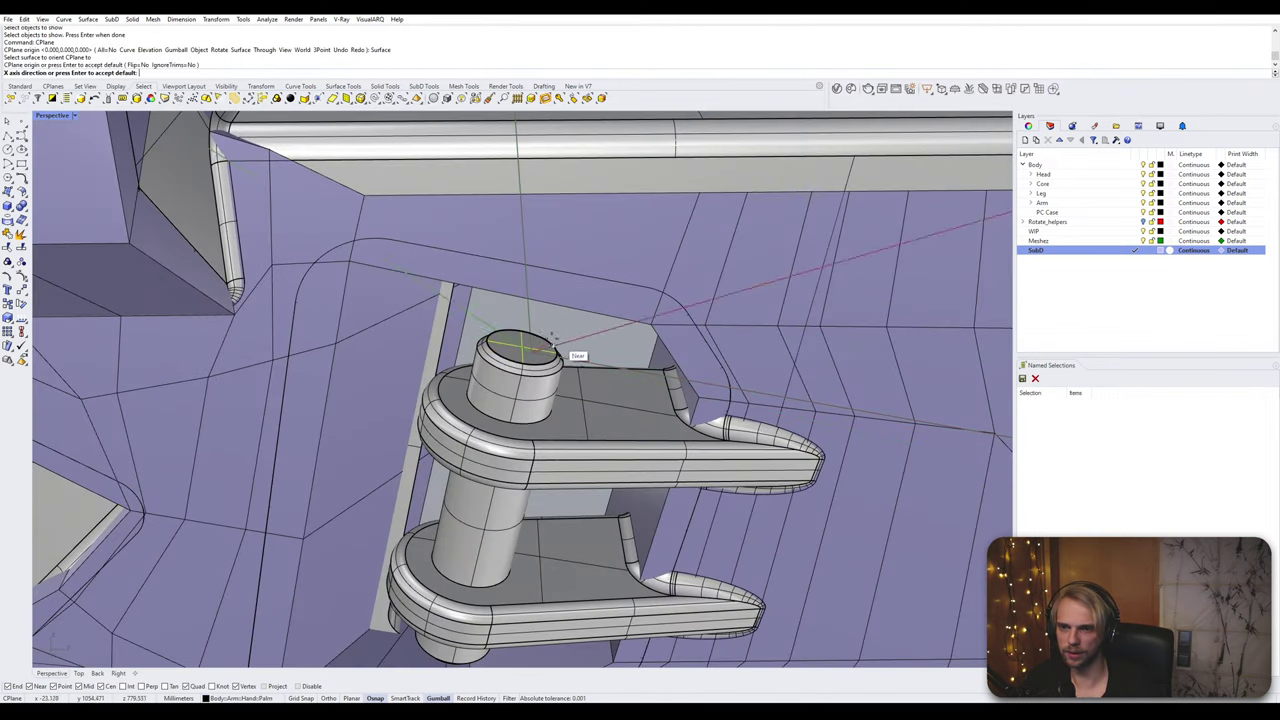
{"action": "key", "text": "Return"}
{"action": "scroll", "coordinate": [555, 325], "scroll_direction": "up", "scroll_amount": 5}
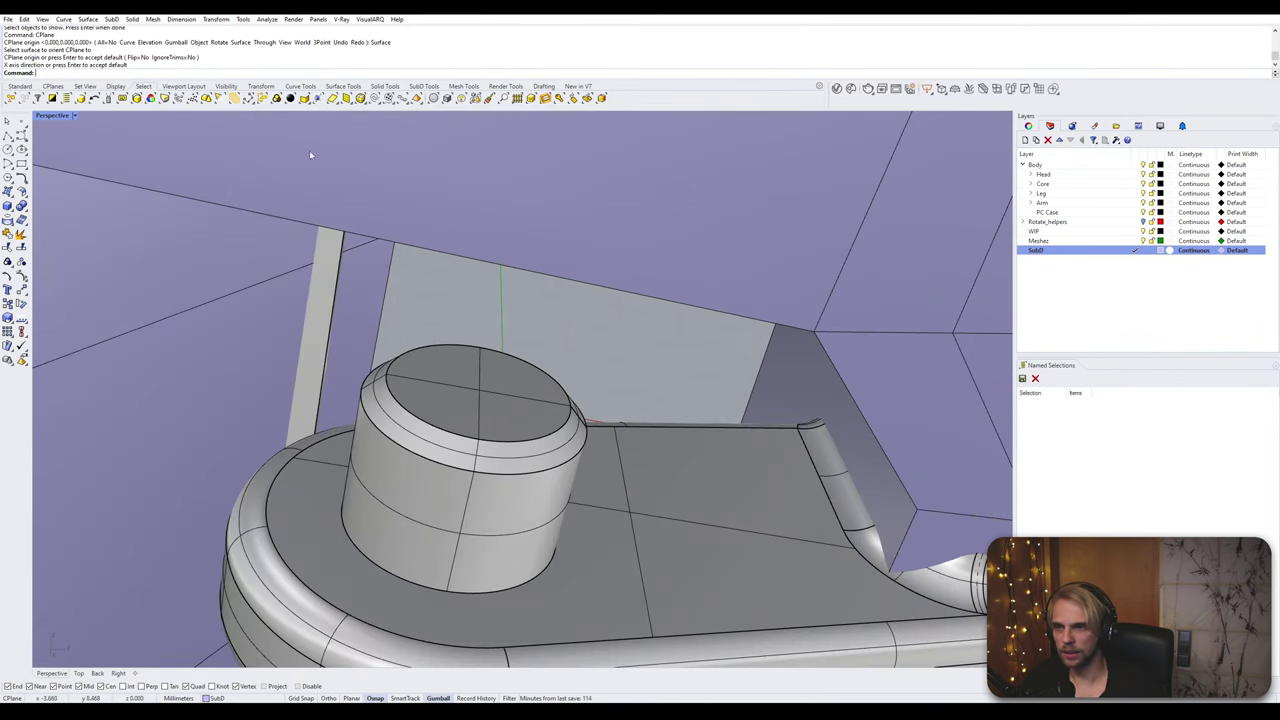
Step: Draw a SubD cylinder of radius 1.604 from the pin top's centre through the pin
{"action": "type", "text": "cyl"}
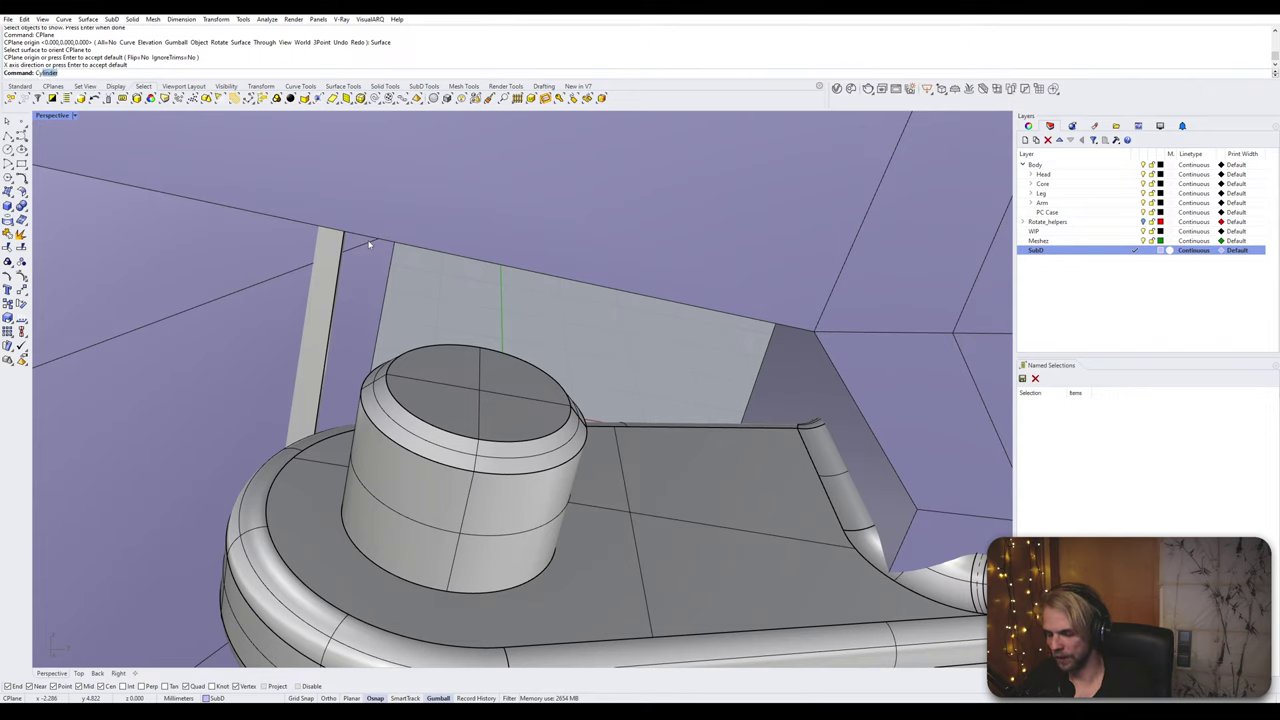
{"action": "key", "text": "Return"}
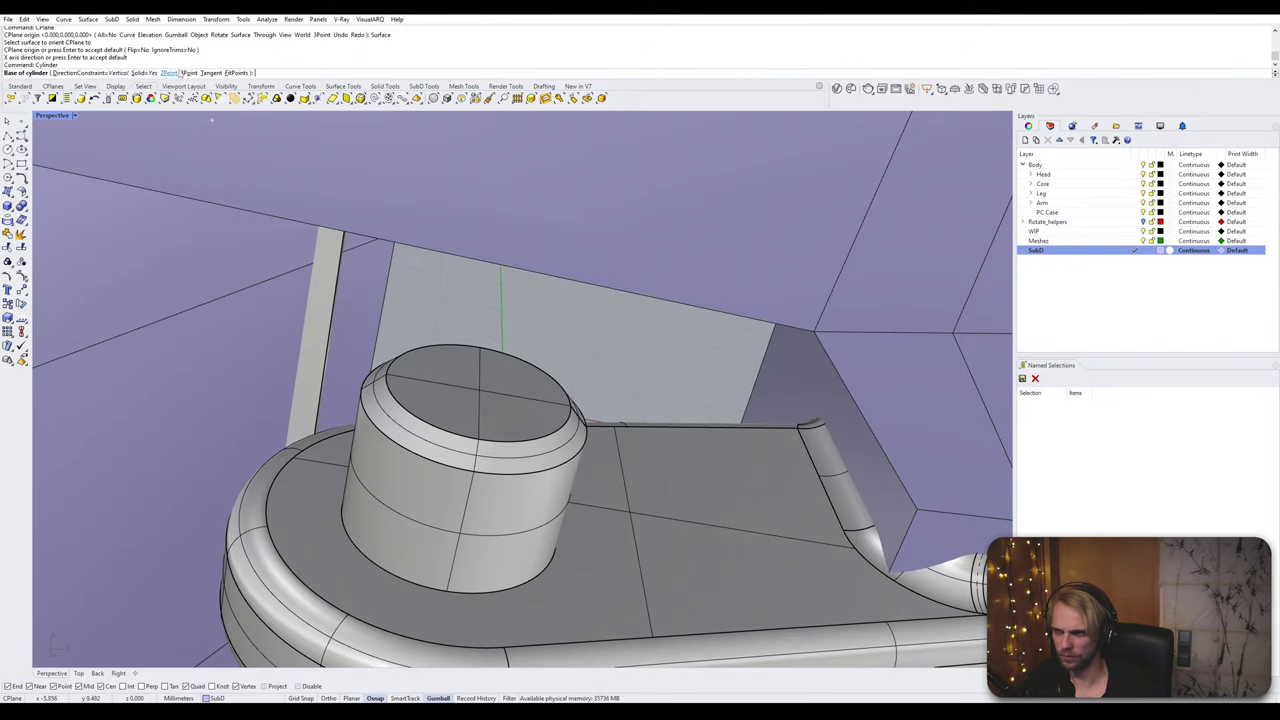
{"action": "key", "text": "Escape"}
{"action": "key", "text": "Tab"}
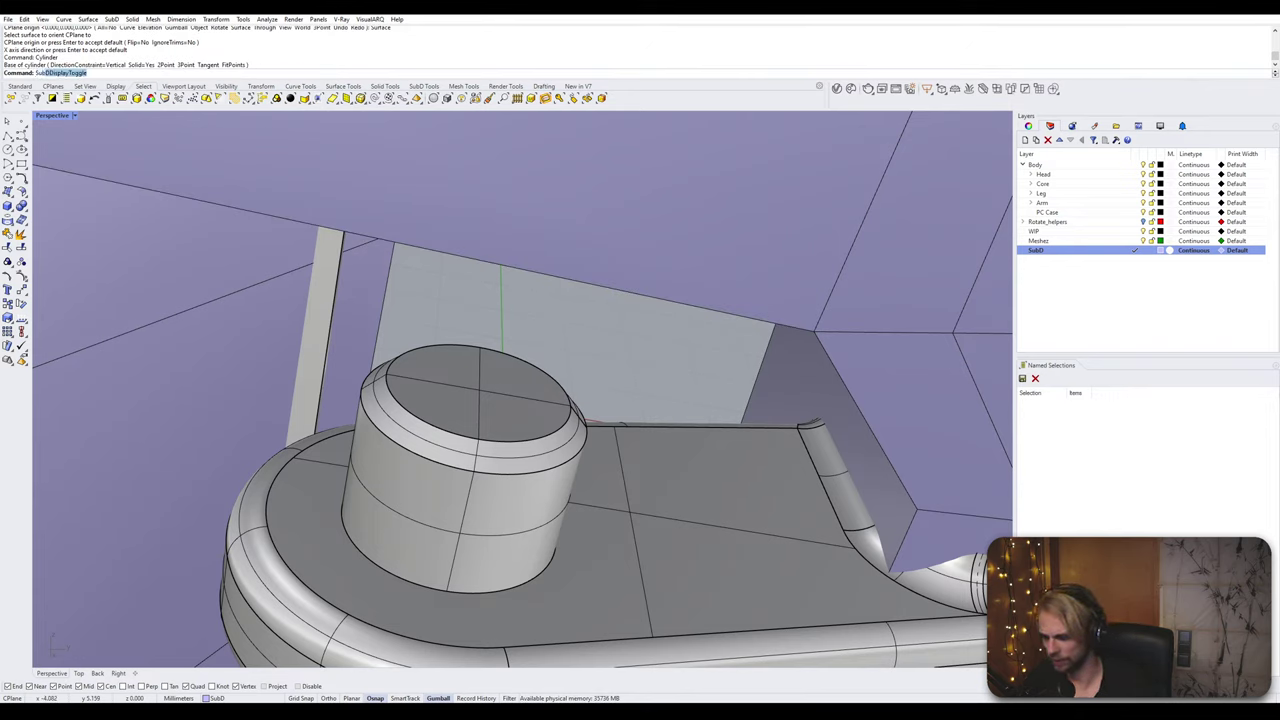
{"action": "type", "text": "subdcyl"}
{"action": "key", "text": "Return"}
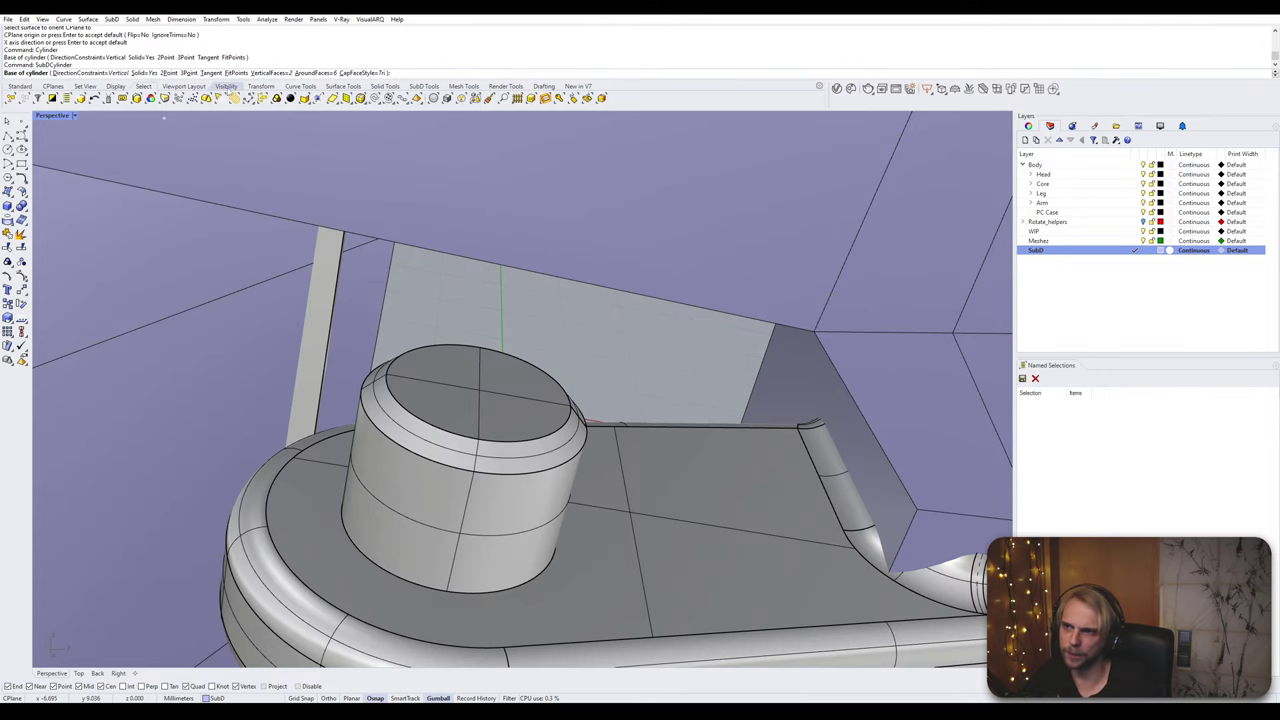
{"action": "left_click", "coordinate": [480, 390]}
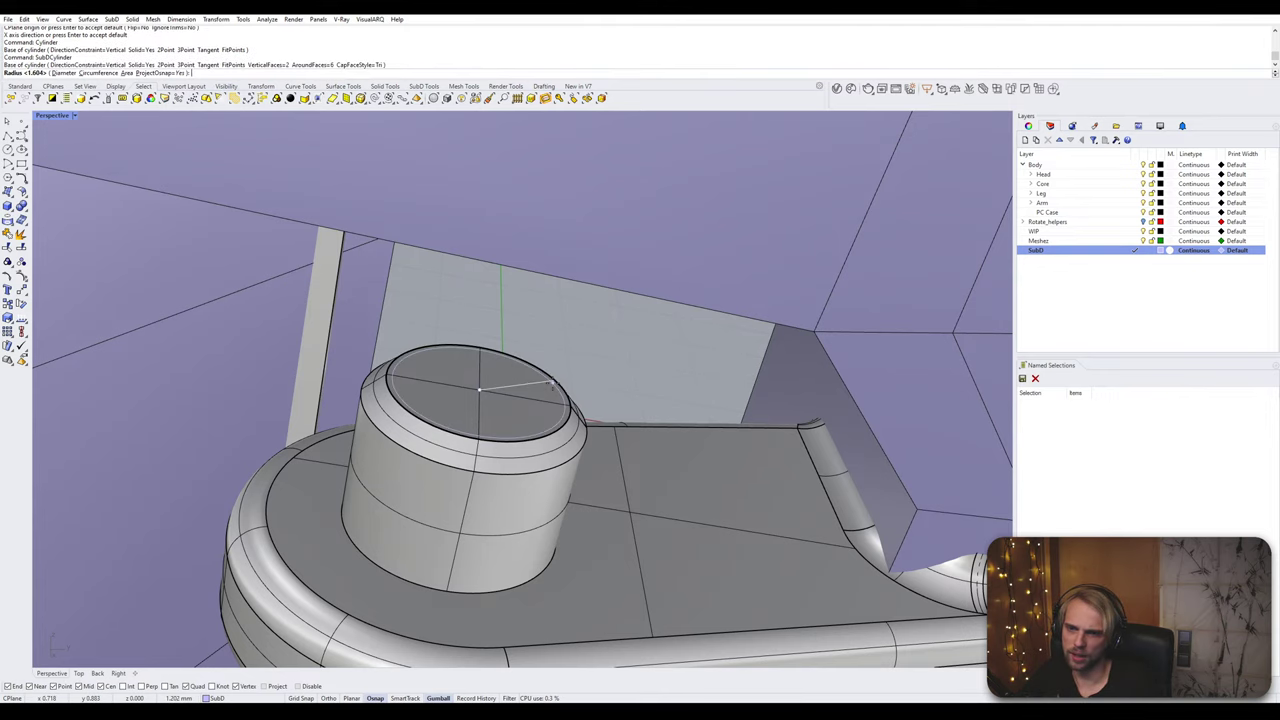
{"action": "right_click_drag", "start_coordinate": [586, 408], "coordinate": [434, 430]}
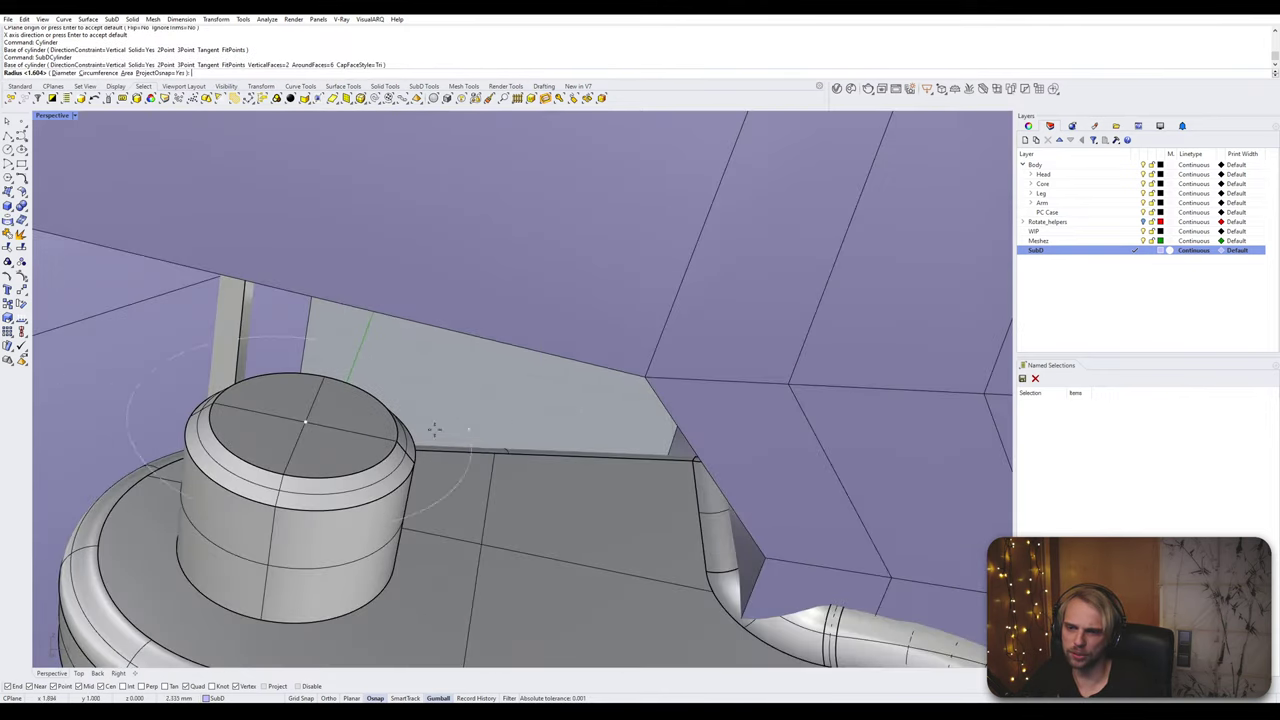
{"action": "left_click", "coordinate": [436, 468]}
{"action": "scroll", "coordinate": [443, 465], "scroll_direction": "down", "scroll_amount": 5}
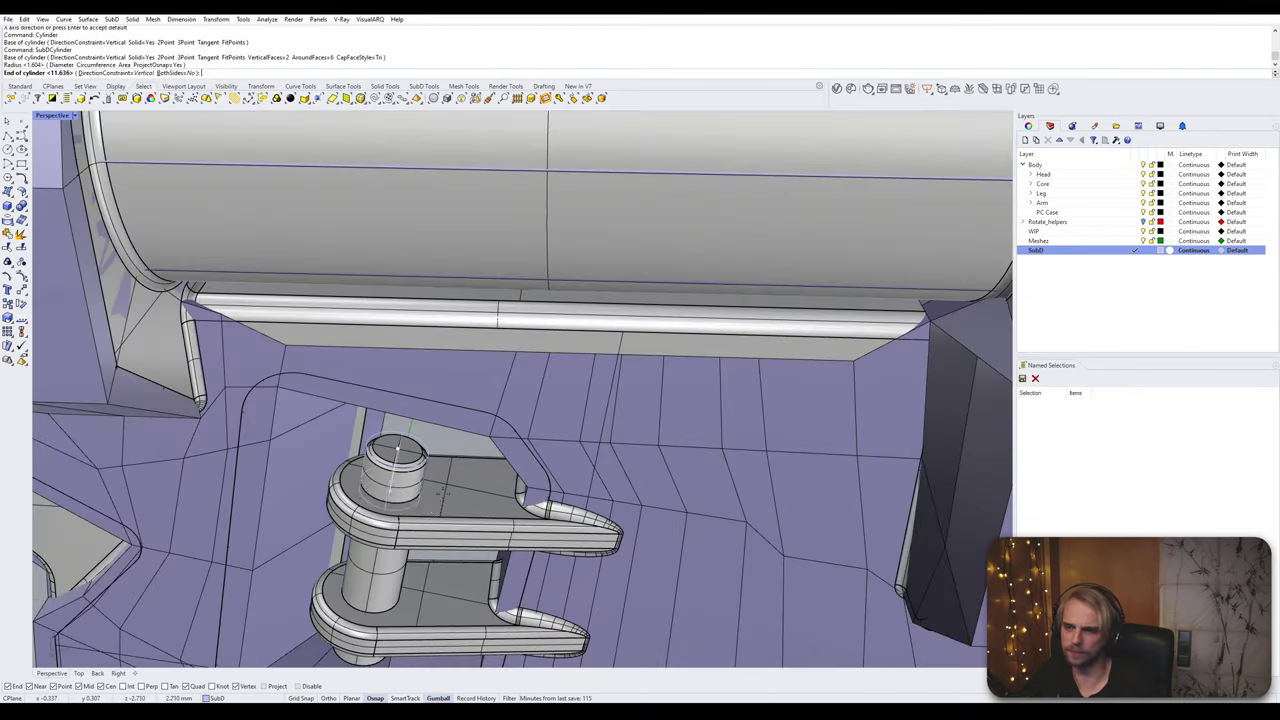
{"action": "right_click_drag", "start_coordinate": [443, 493], "coordinate": [451, 440]}
{"action": "scroll", "coordinate": [451, 440], "scroll_direction": "up", "scroll_amount": 3}
{"action": "left_click", "coordinate": [425, 413]}
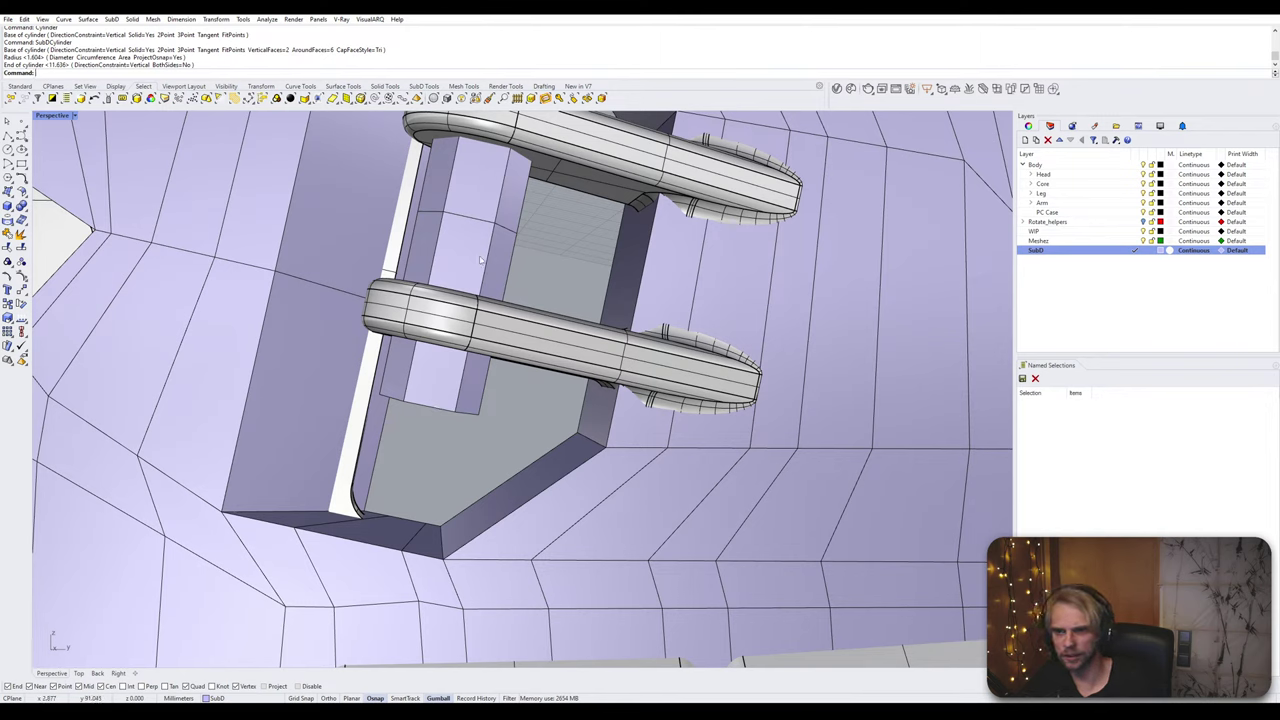
Step: Bevel the edge loop on the inner block
{"action": "double_click", "coordinate": [465, 218], "text": "ctrl+shift"}
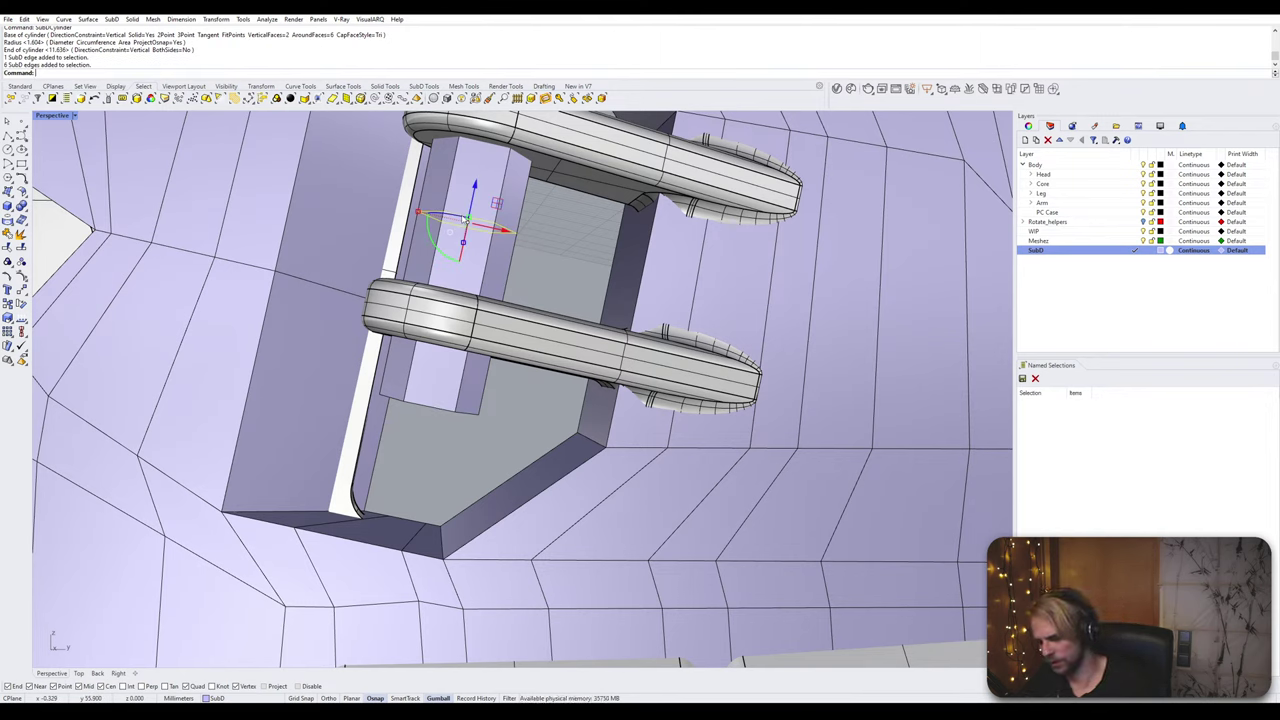
{"action": "type", "text": "bevel"}
{"action": "key", "text": "Return"}
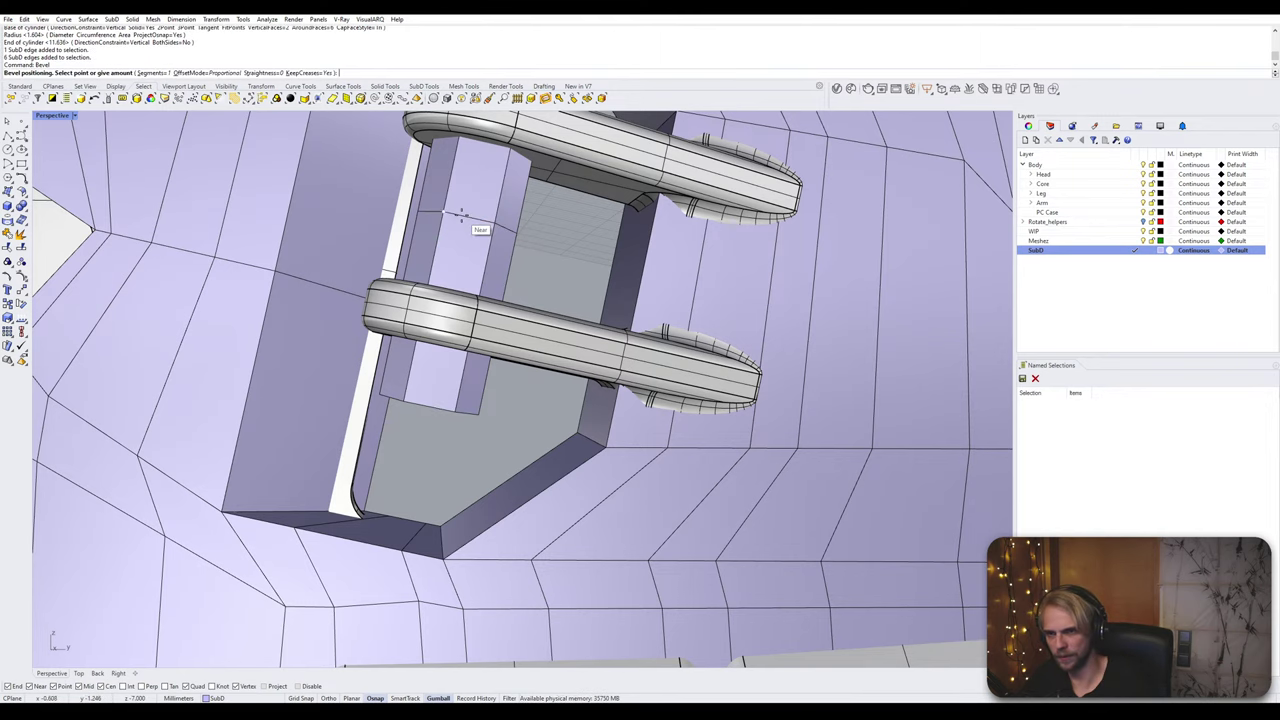
{"action": "left_click", "coordinate": [516, 153]}
Step: Lock the surrounding closed polysurface
{"action": "left_click", "coordinate": [497, 149]}
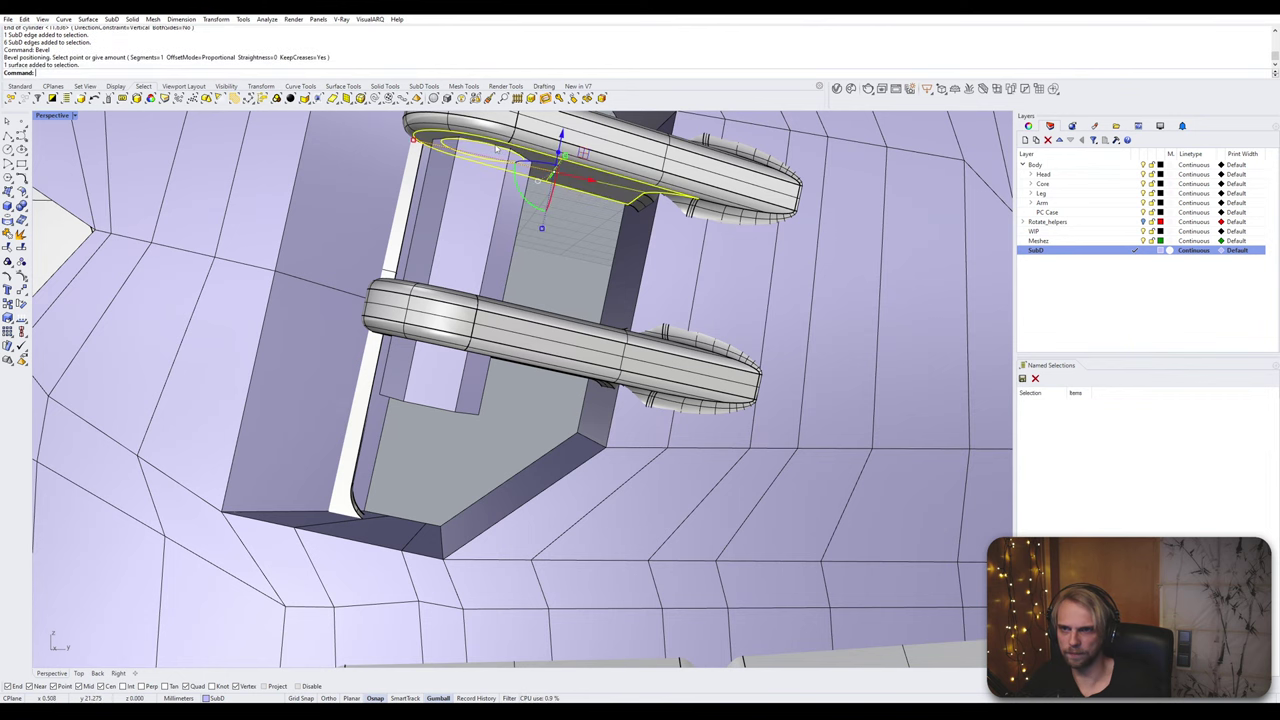
{"action": "key", "text": "Escape"}
{"action": "left_click", "coordinate": [614, 161]}
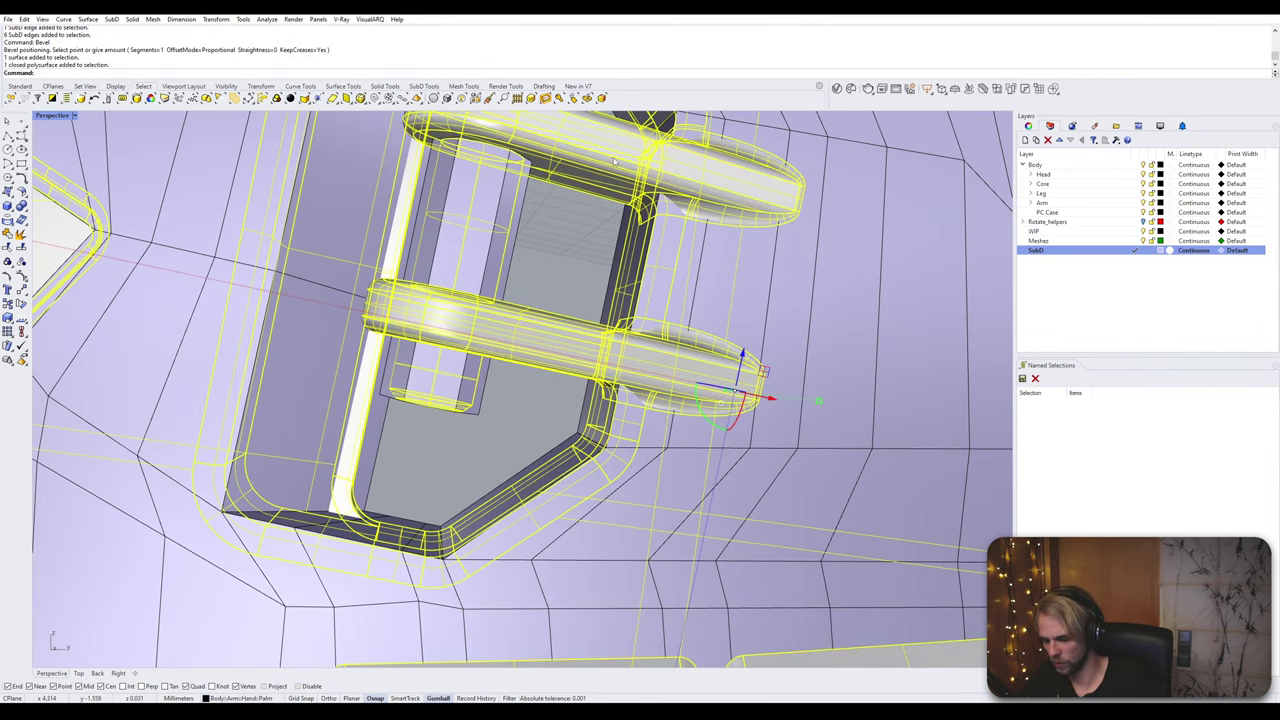
{"action": "key", "text": "Return"}
Step: Insert a new edge loop along the upper clamp with InsertEdge
{"action": "right_click_drag", "start_coordinate": [614, 161], "coordinate": [634, 272], "text": "shift"}
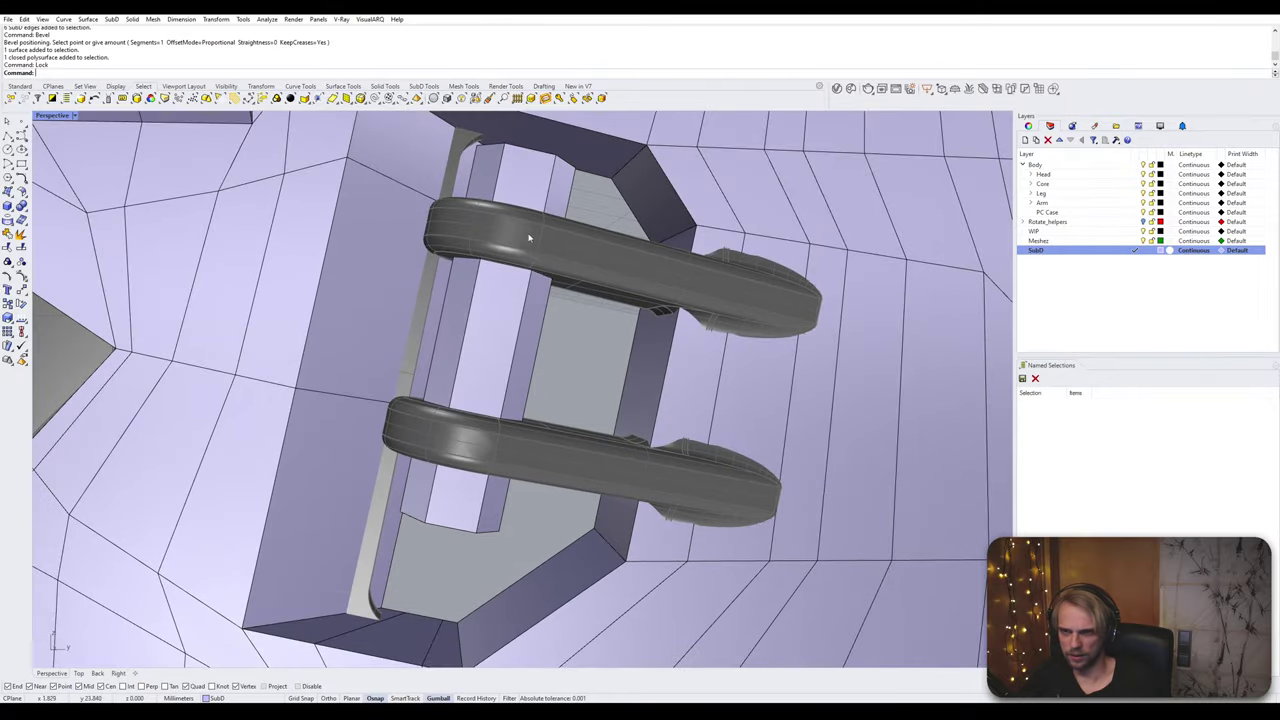
{"action": "double_click", "coordinate": [511, 267], "text": "ctrl+shift"}
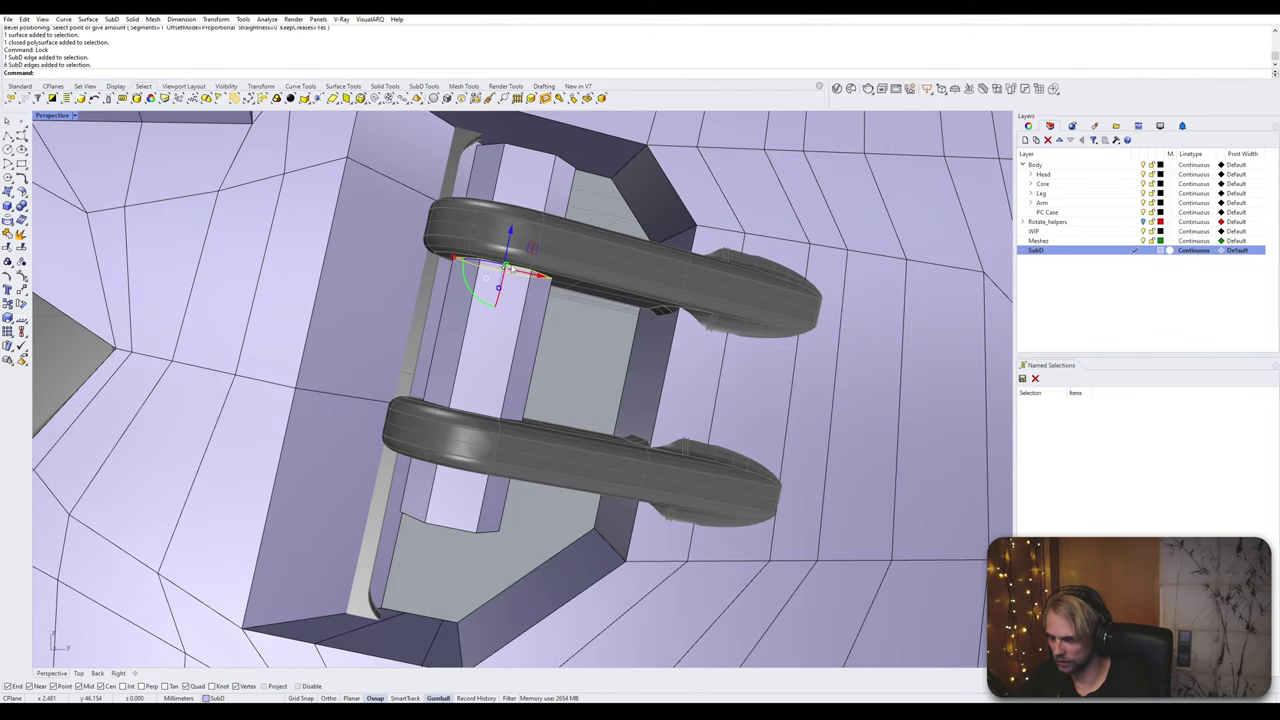
{"action": "type", "text": "InsertEdge"}
{"action": "key", "text": "Return"}
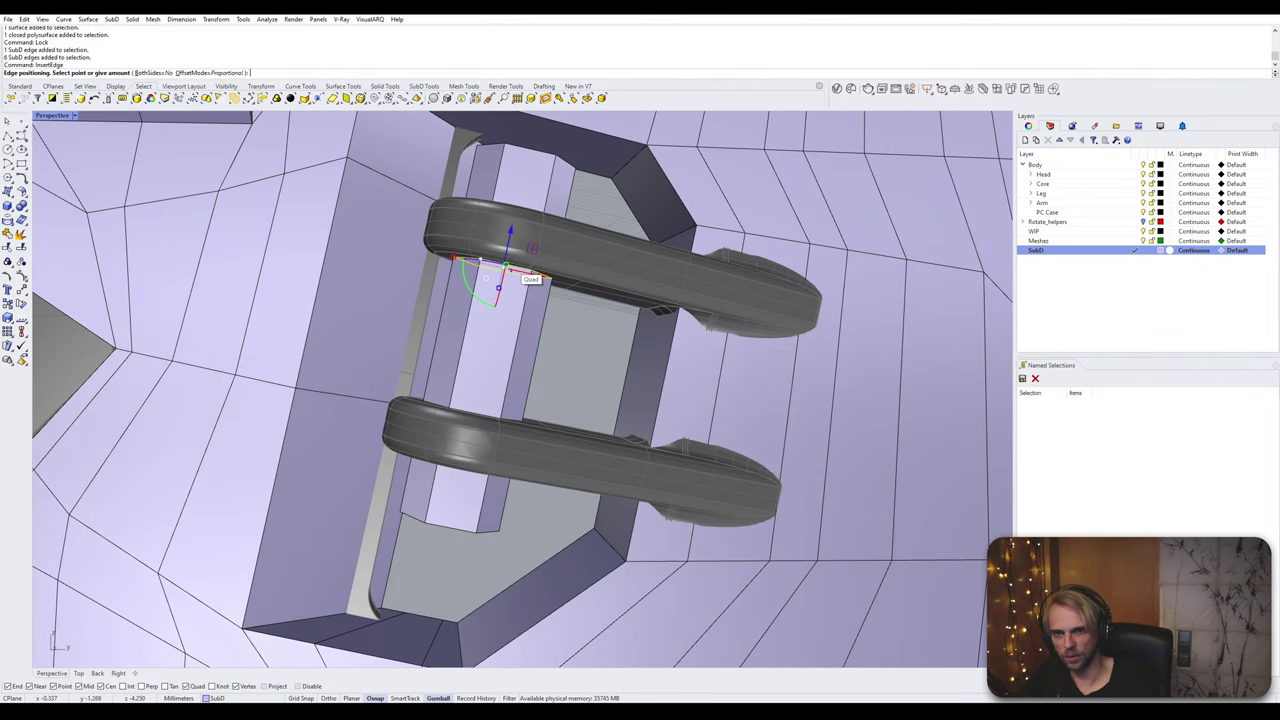
{"action": "right_click_drag", "start_coordinate": [530, 278], "coordinate": [490, 388]}
{"action": "scroll", "coordinate": [482, 445], "scroll_direction": "up", "scroll_amount": 7}
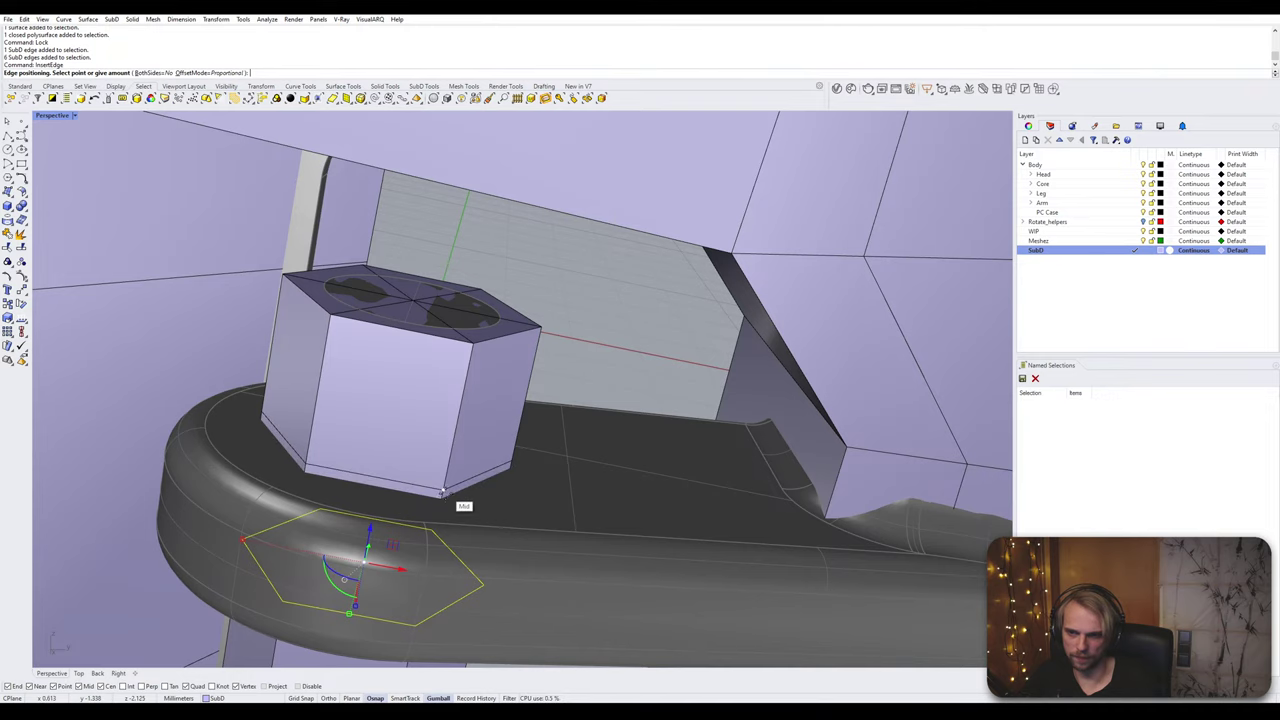
{"action": "left_click", "coordinate": [571, 534]}
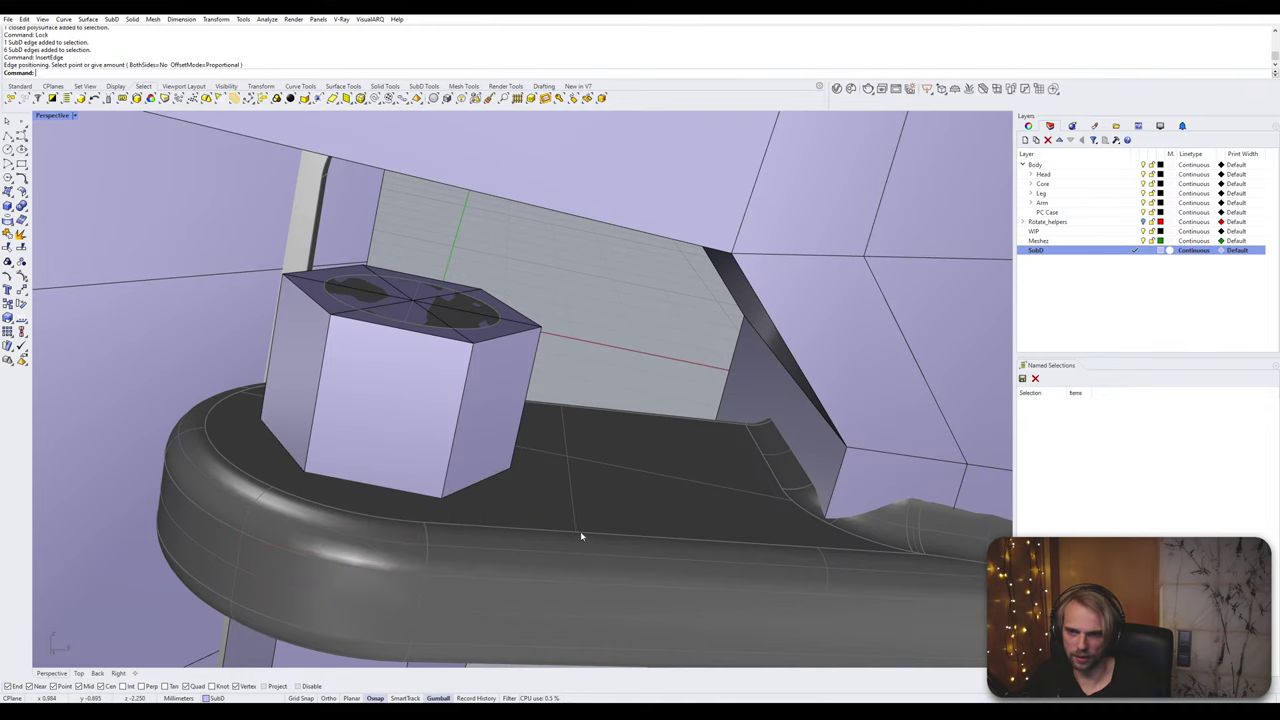
{"action": "scroll", "coordinate": [581, 534], "scroll_direction": "down", "scroll_amount": 7}
{"action": "right_click_drag", "start_coordinate": [581, 534], "coordinate": [396, 370]}
{"action": "scroll", "coordinate": [533, 471], "scroll_direction": "up", "scroll_amount": 3}
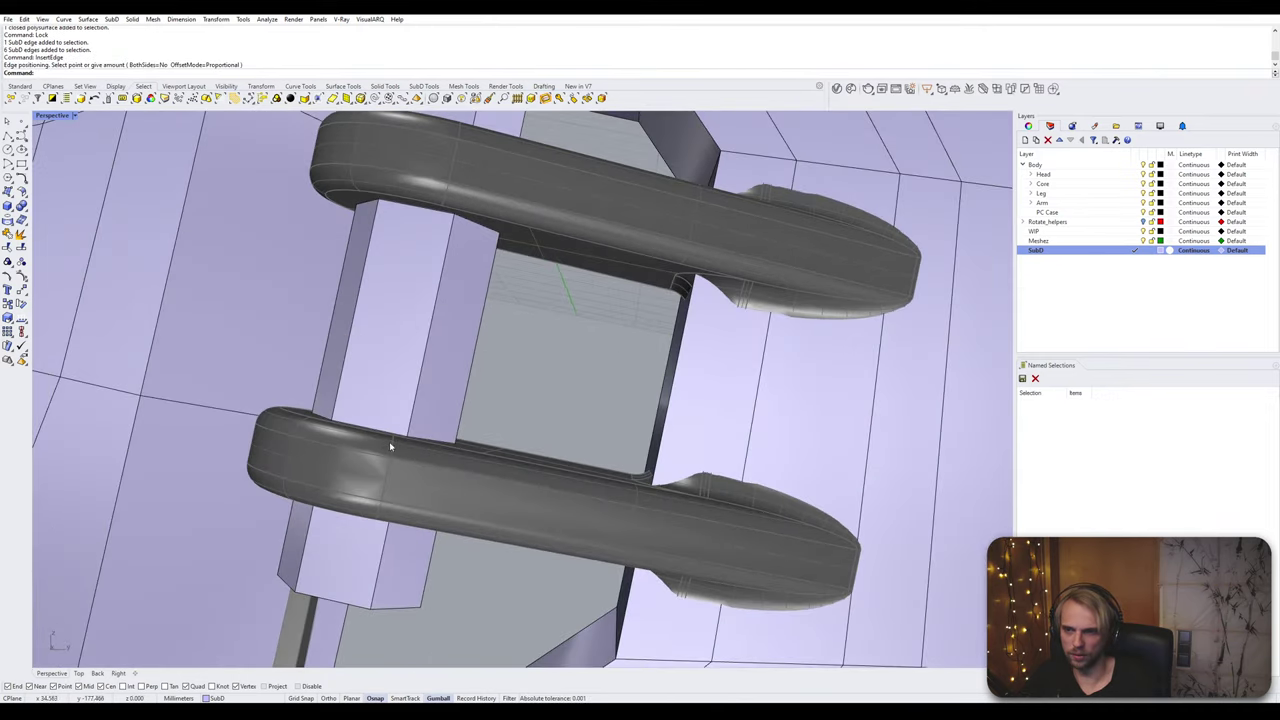
Step: Insert another edge loop along the lower clamp
{"action": "double_click", "coordinate": [390, 435]}
{"action": "key", "text": "Return"}
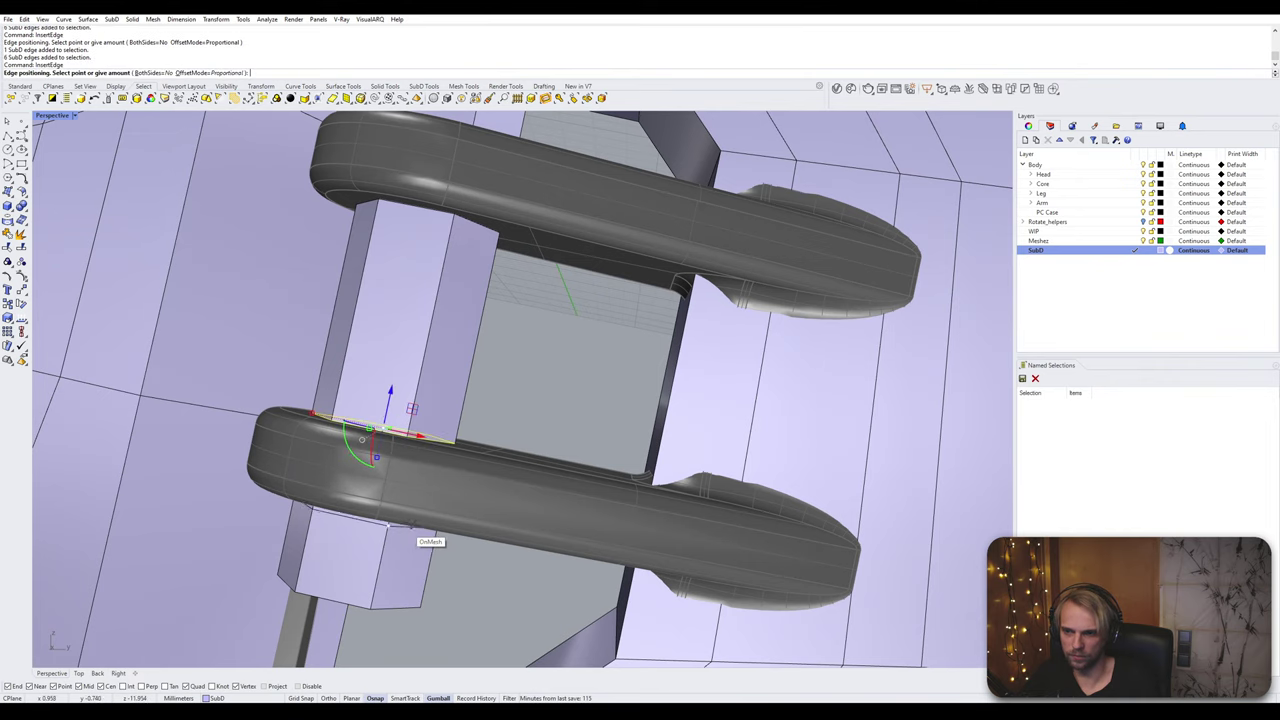
{"action": "right_click_drag", "start_coordinate": [411, 528], "coordinate": [496, 337]}
{"action": "left_click", "coordinate": [602, 251]}
{"action": "scroll", "coordinate": [651, 282], "scroll_direction": "down", "scroll_amount": 6}
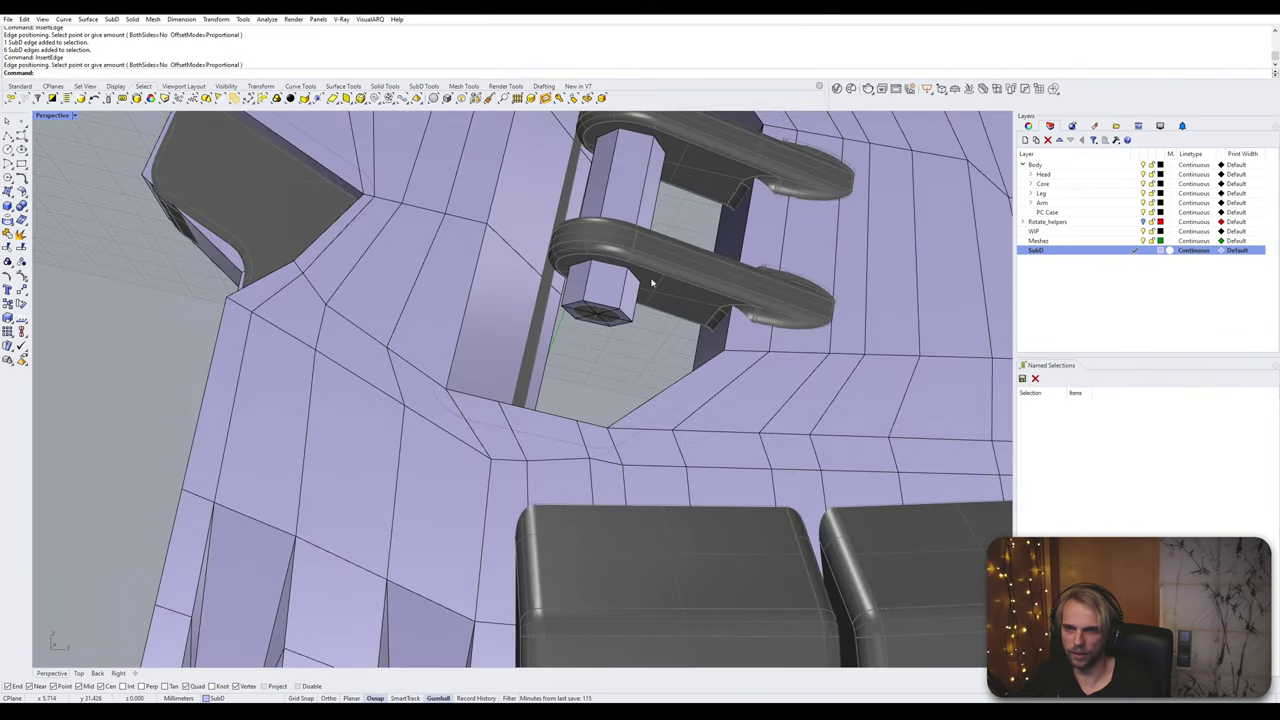
{"action": "right_click_drag", "start_coordinate": [651, 282], "coordinate": [490, 411]}
Step: Toggle smooth/flat display and trial-select the faces around the lower hex ring
{"action": "key", "text": "Tab"}
{"action": "key", "text": "Tab"}
{"action": "key", "text": "Tab"}
{"action": "key", "text": "Tab"}
{"action": "key", "text": "Tab"}
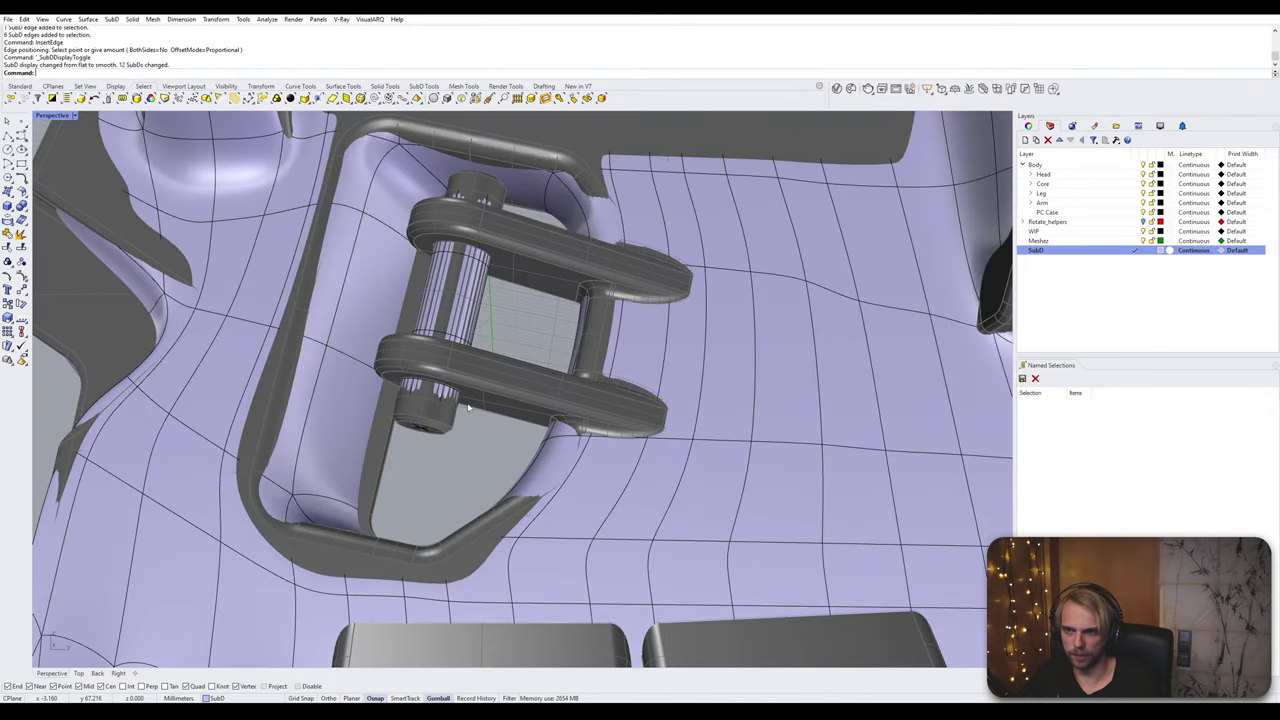
{"action": "key", "text": "Tab"}
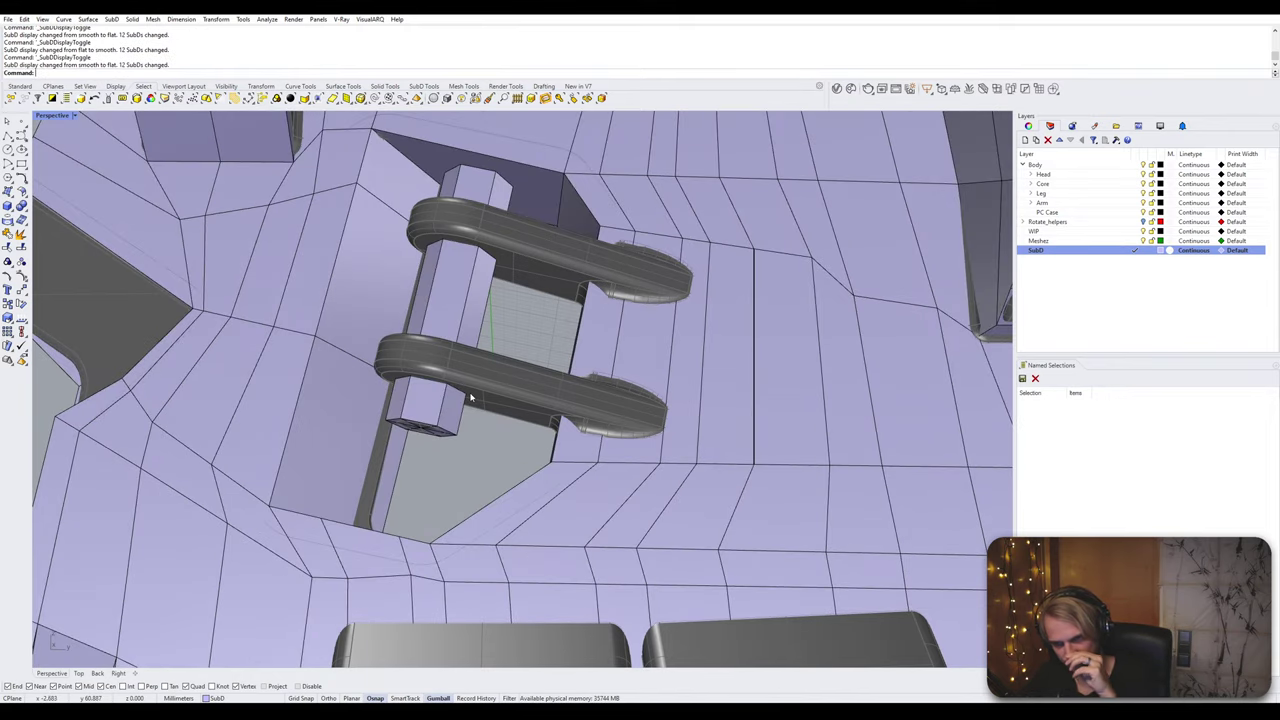
{"action": "left_click", "coordinate": [443, 373], "text": "ctrl+shift"}
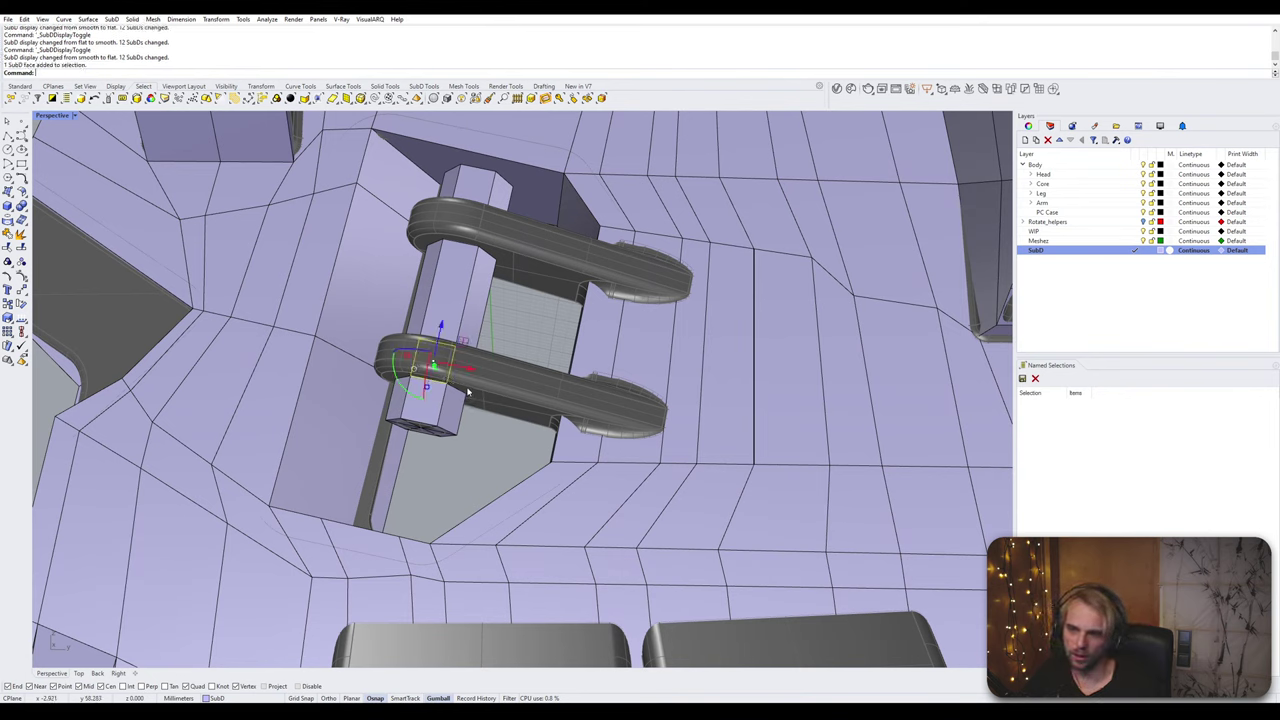
{"action": "double_click", "coordinate": [469, 384], "text": "ctrl+shift"}
{"action": "key", "text": "Escape"}
Step: Select the lower and upper hex ring face loops and extract them as separate SubDs
{"action": "left_click", "coordinate": [435, 366], "text": "ctrl+shift"}
{"action": "left_click", "coordinate": [462, 371], "text": "ctrl+shift"}
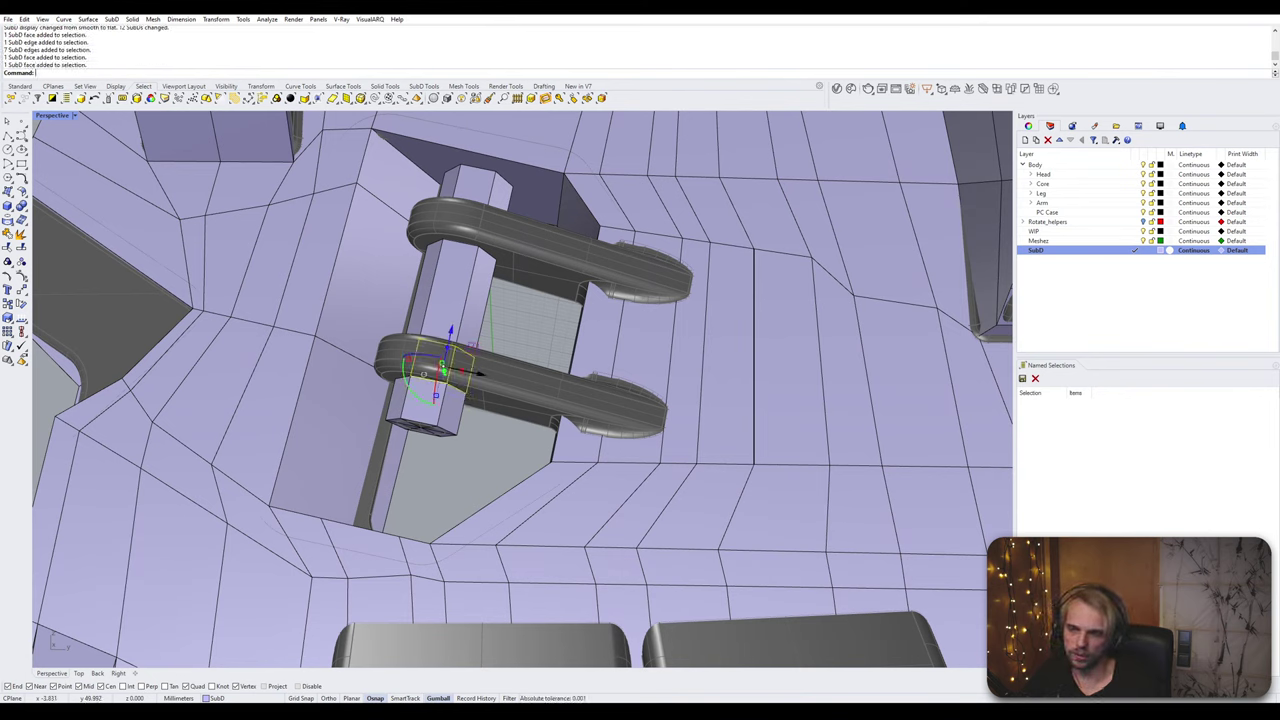
{"action": "double_click", "coordinate": [440, 372], "text": "ctrl+shift"}
{"action": "double_click", "coordinate": [489, 242], "text": "ctrl+shift"}
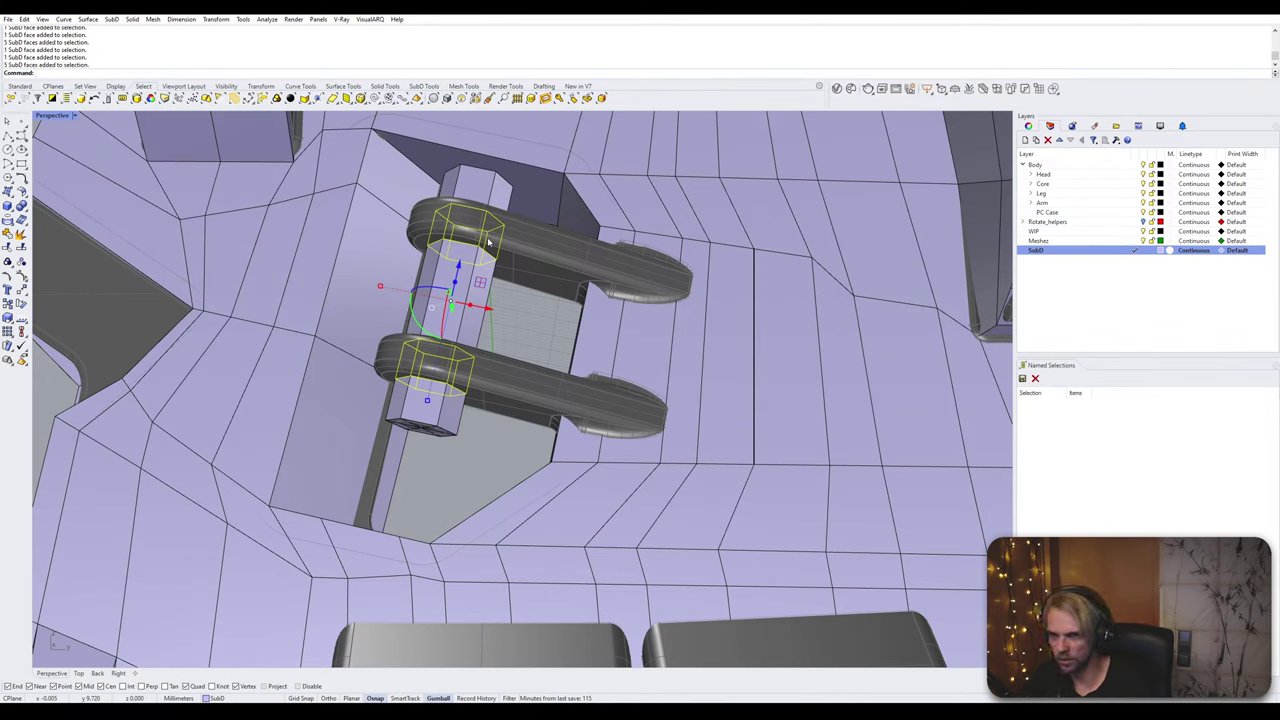
{"action": "type", "text": "ExtractSrf"}
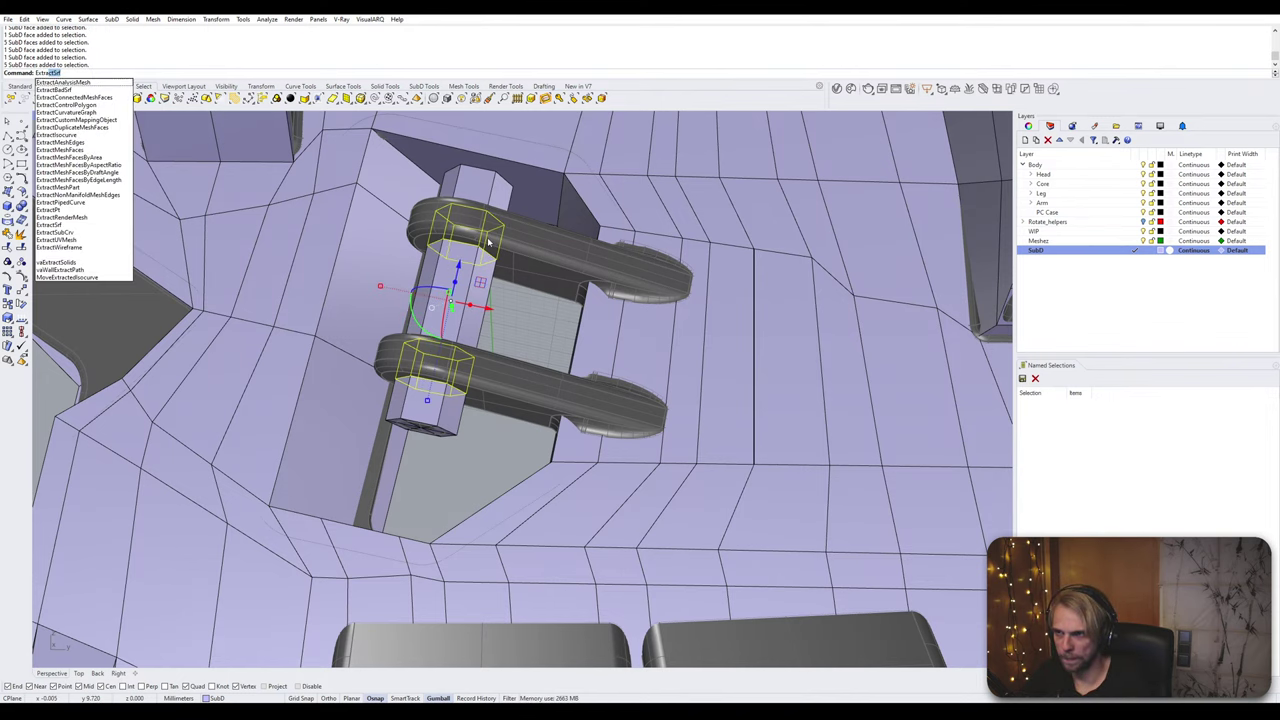
{"action": "key", "text": "Return"}
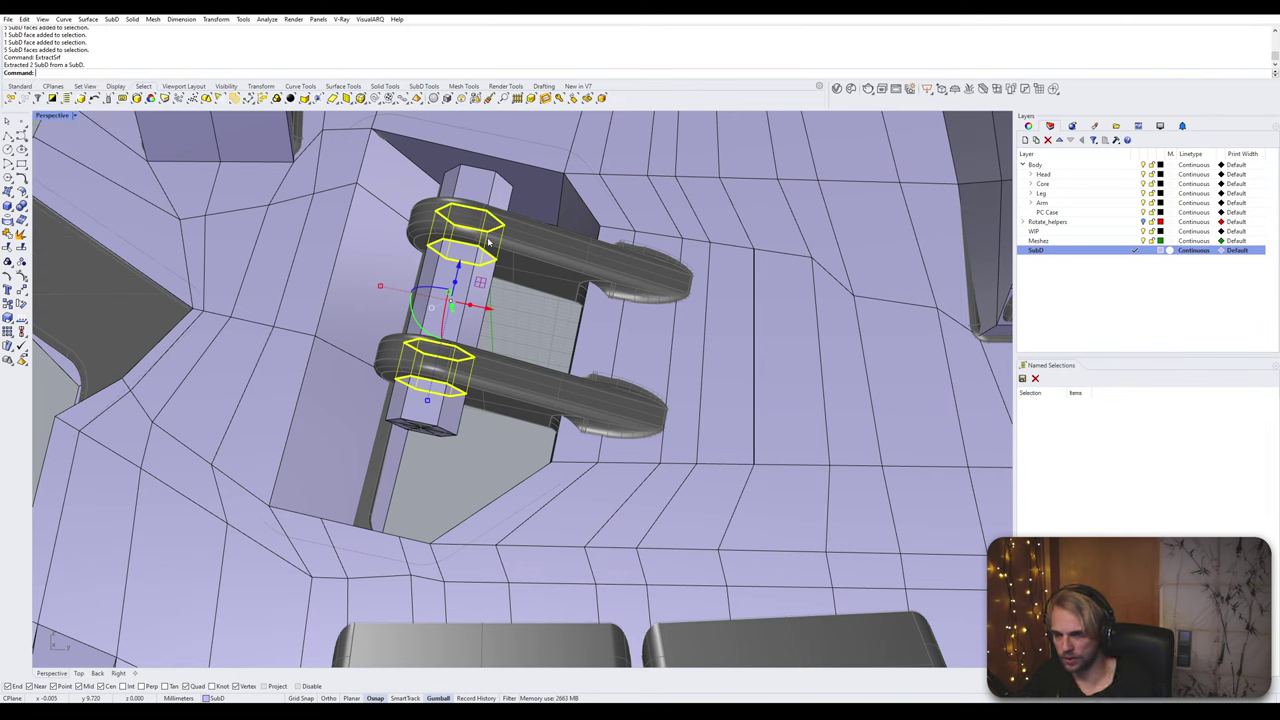
Step: Offset the extracted ring faces by a distance of 2 and check them smoothed
{"action": "type", "text": "OffsetSubD"}
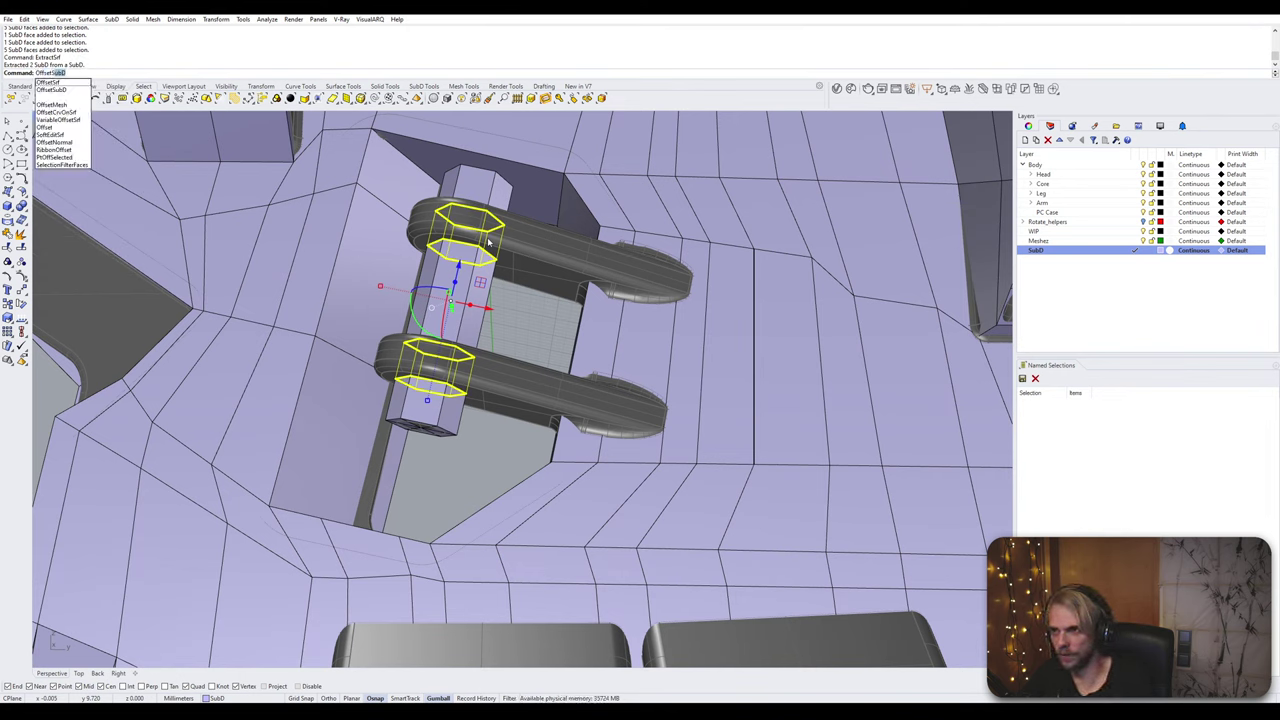
{"action": "key", "text": "Return"}
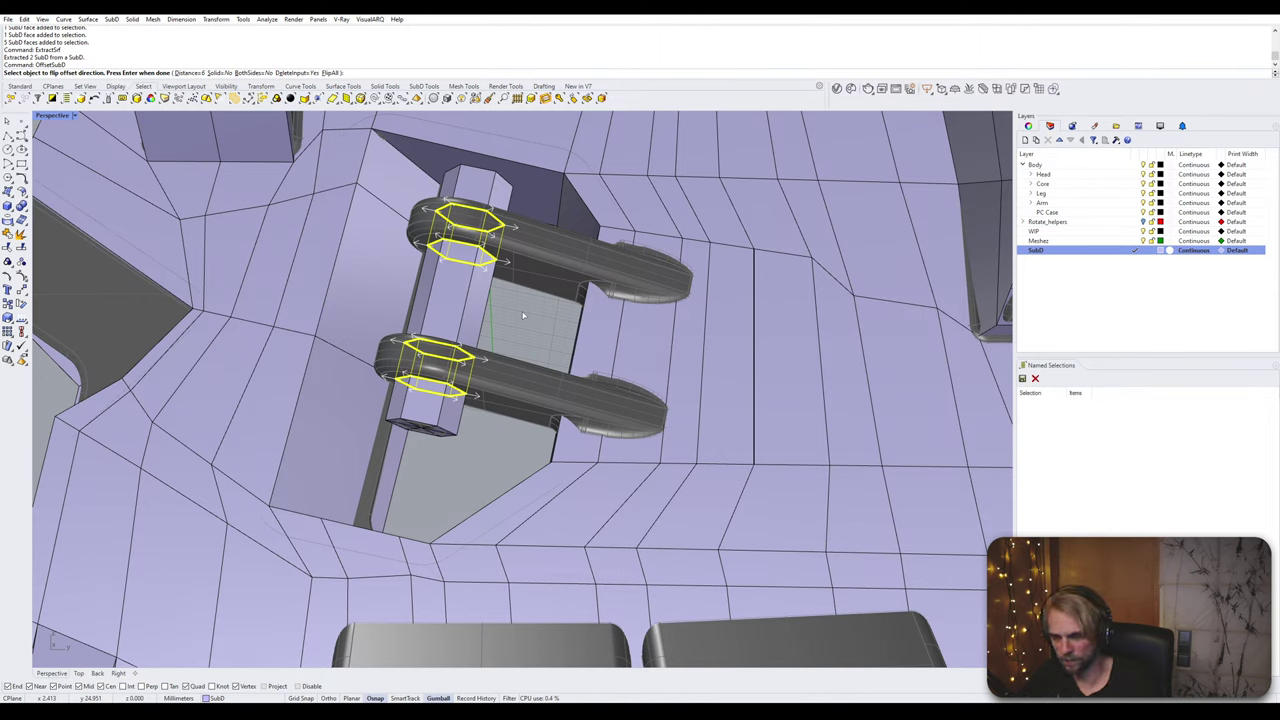
{"action": "type", "text": "2"}
{"action": "key", "text": "Return"}
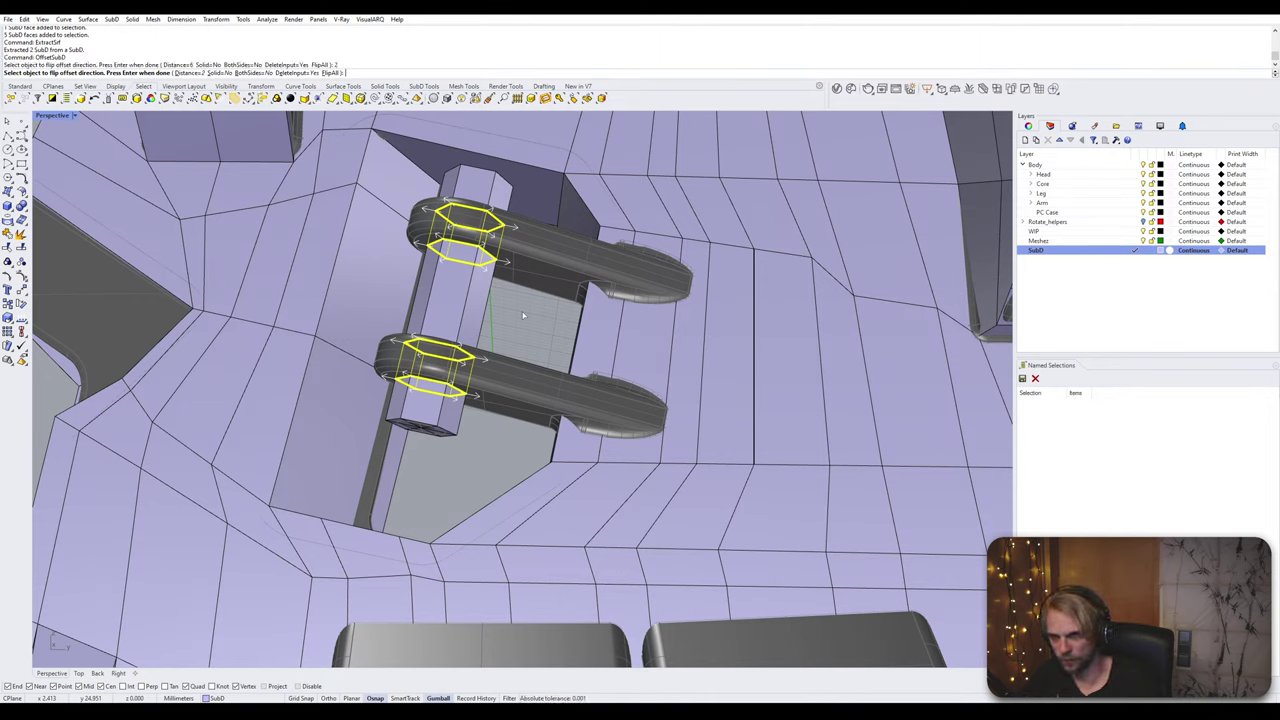
{"action": "key", "text": "Return"}
{"action": "key", "text": "Tab"}
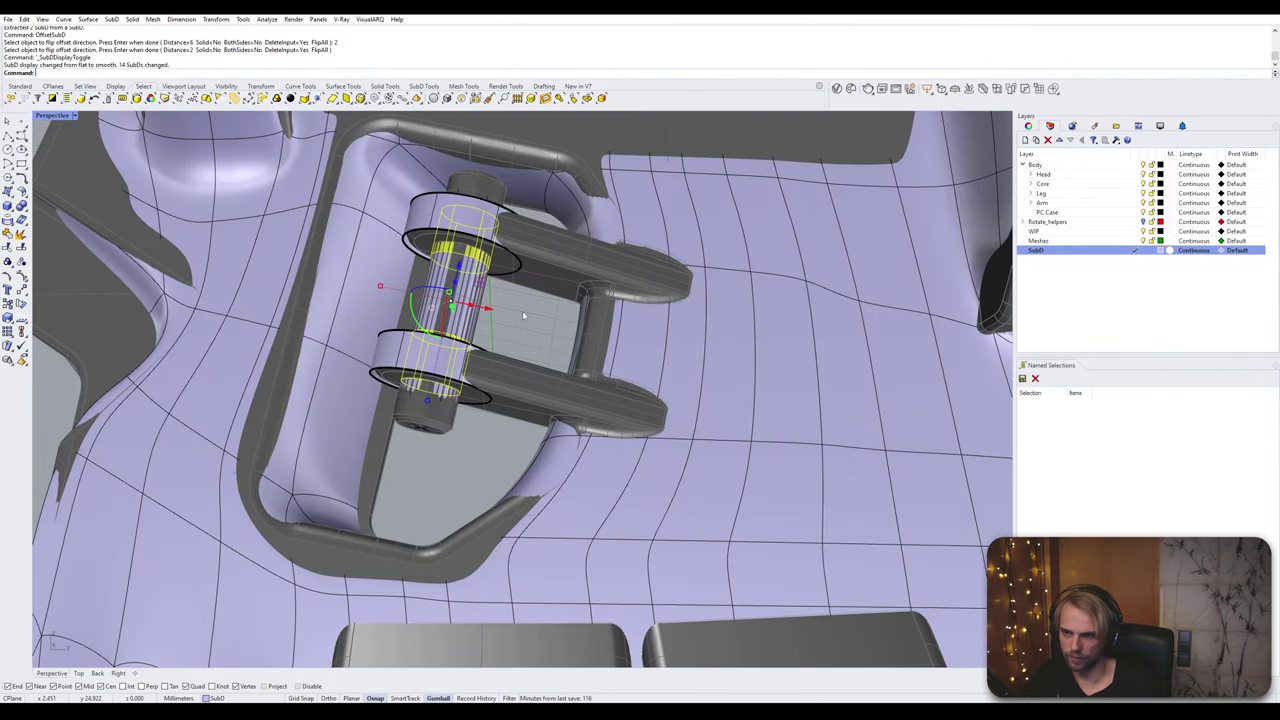
{"action": "key", "text": "Escape"}
Step: Inspect the lower ring collar's vertices, faces and edge loops, then return to flat display
{"action": "scroll", "coordinate": [530, 298], "scroll_direction": "down", "scroll_amount": 3}
{"action": "scroll", "coordinate": [385, 410], "scroll_direction": "up", "scroll_amount": 3}
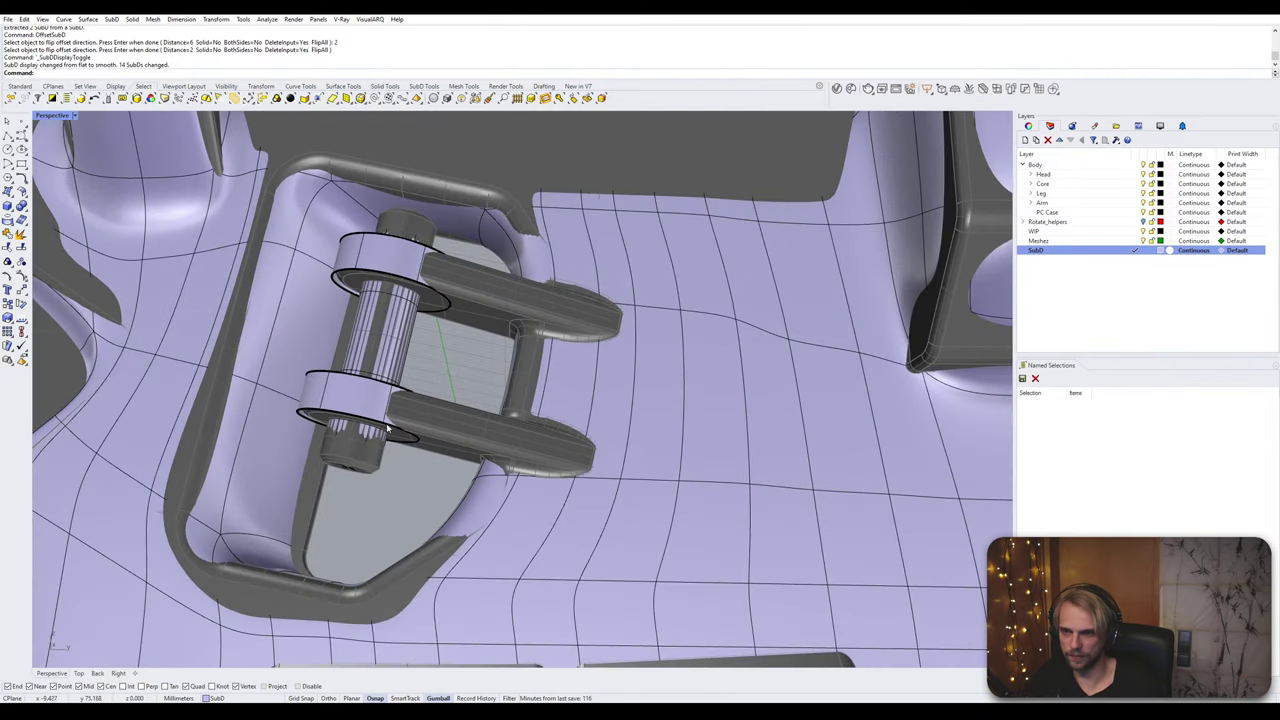
{"action": "scroll", "coordinate": [387, 427], "scroll_direction": "up", "scroll_amount": 2}
{"action": "left_click", "coordinate": [343, 428], "text": "ctrl+shift"}
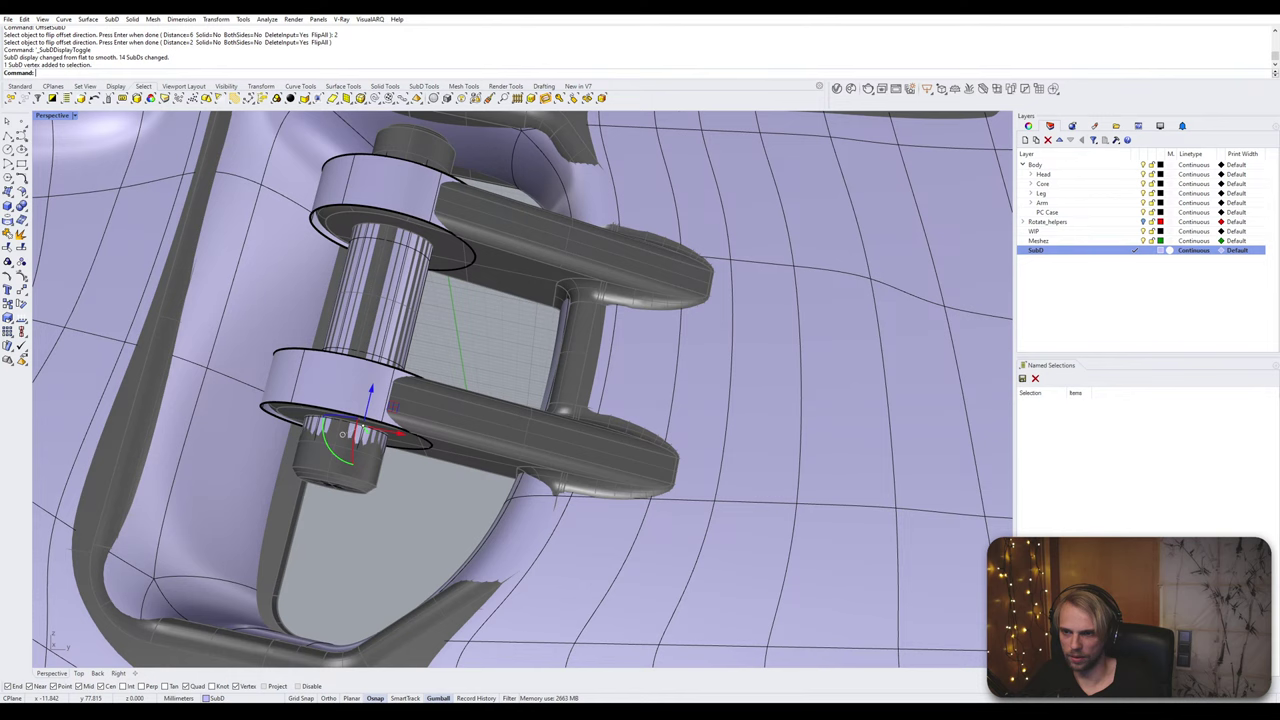
{"action": "key", "text": "Escape"}
{"action": "scroll", "coordinate": [345, 423], "scroll_direction": "up", "scroll_amount": 2}
{"action": "left_click", "coordinate": [360, 425], "text": "ctrl+shift"}
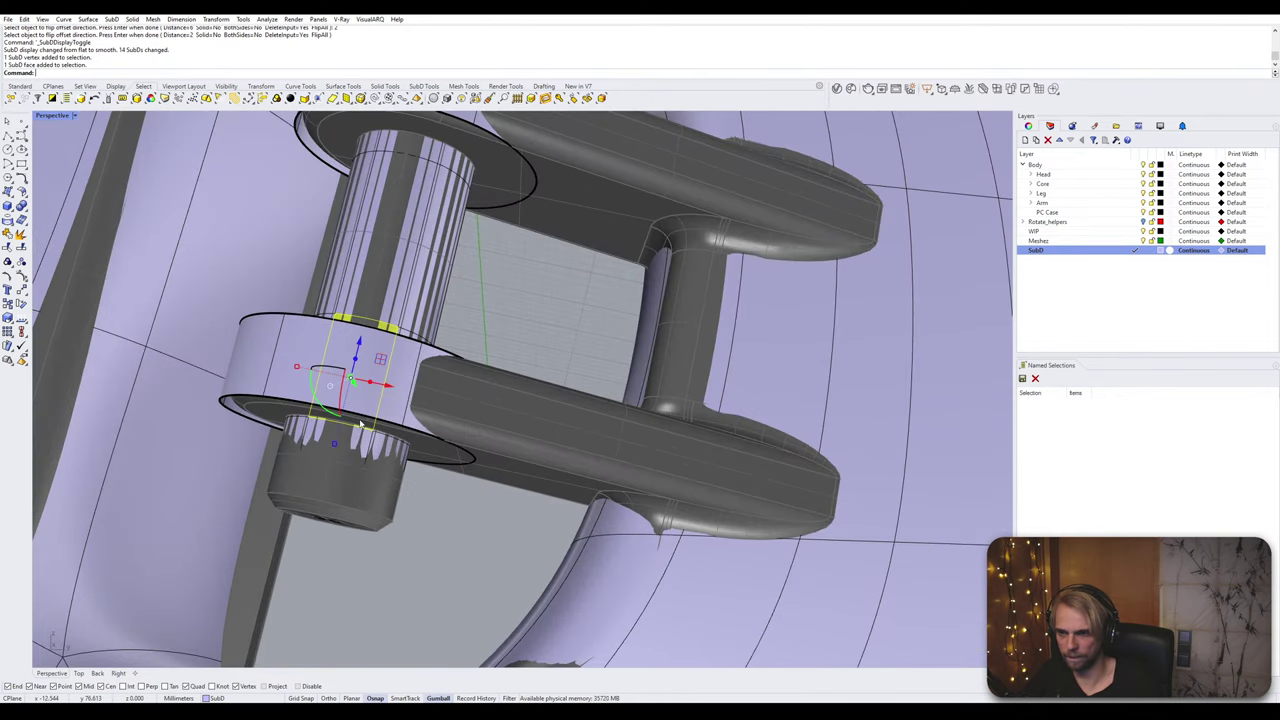
{"action": "double_click", "coordinate": [294, 412], "text": "ctrl+shift"}
{"action": "key", "text": "Escape"}
{"action": "right_click_drag", "start_coordinate": [298, 410], "coordinate": [367, 372]}
{"action": "key", "text": "Tab"}
Step: Select the upper ring collar's inner face loop and delete it
{"action": "left_click", "coordinate": [447, 312], "text": "ctrl+shift"}
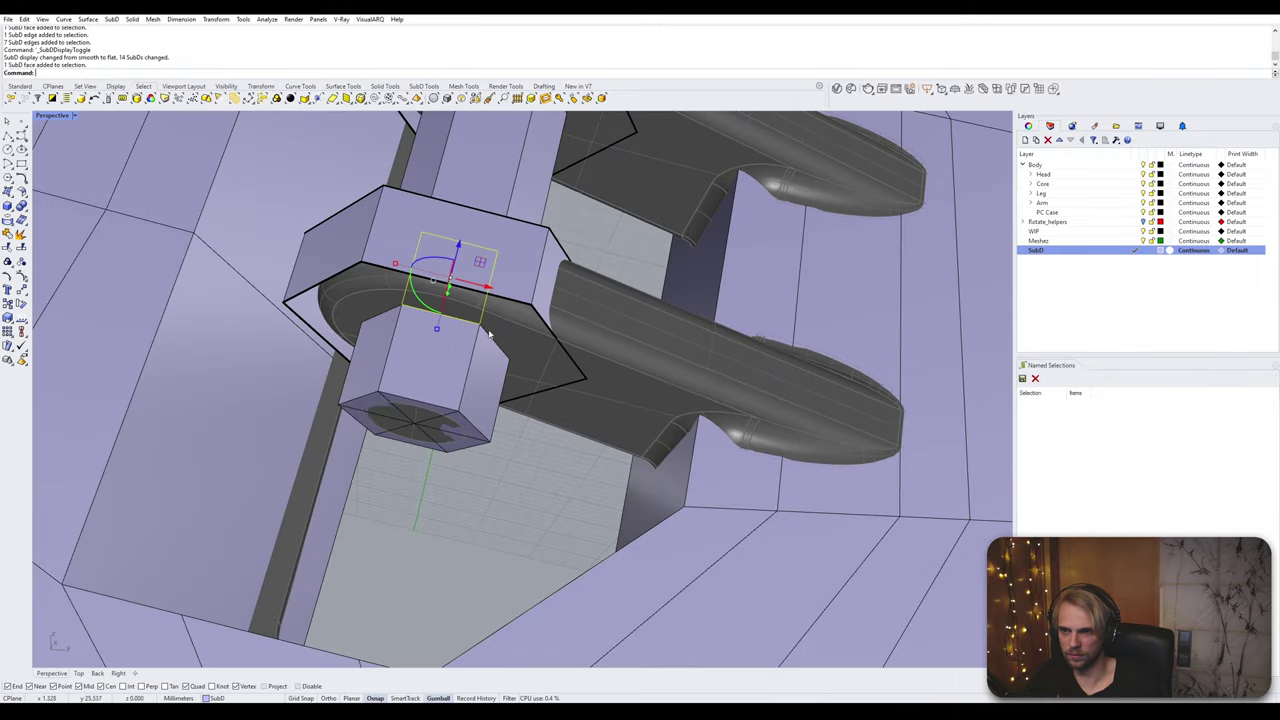
{"action": "double_click", "coordinate": [494, 333], "text": "ctrl+shift"}
{"action": "scroll", "coordinate": [495, 330], "scroll_direction": "down", "scroll_amount": 3}
{"action": "right_click_drag", "start_coordinate": [490, 285], "coordinate": [447, 510], "text": "shift"}
{"action": "scroll", "coordinate": [437, 369], "scroll_direction": "up", "scroll_amount": 2}
{"action": "left_click", "coordinate": [424, 416], "text": "ctrl+shift"}
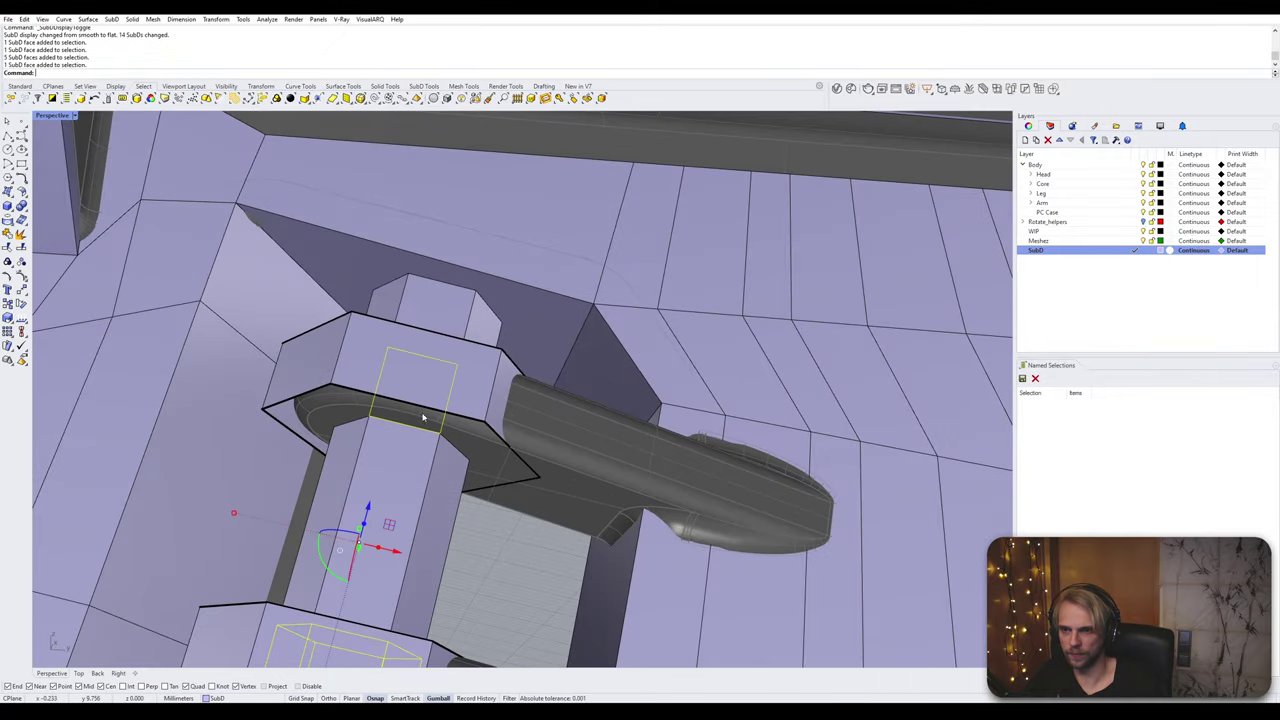
{"action": "double_click", "coordinate": [459, 439], "text": "ctrl+shift"}
{"action": "key", "text": "Delete"}
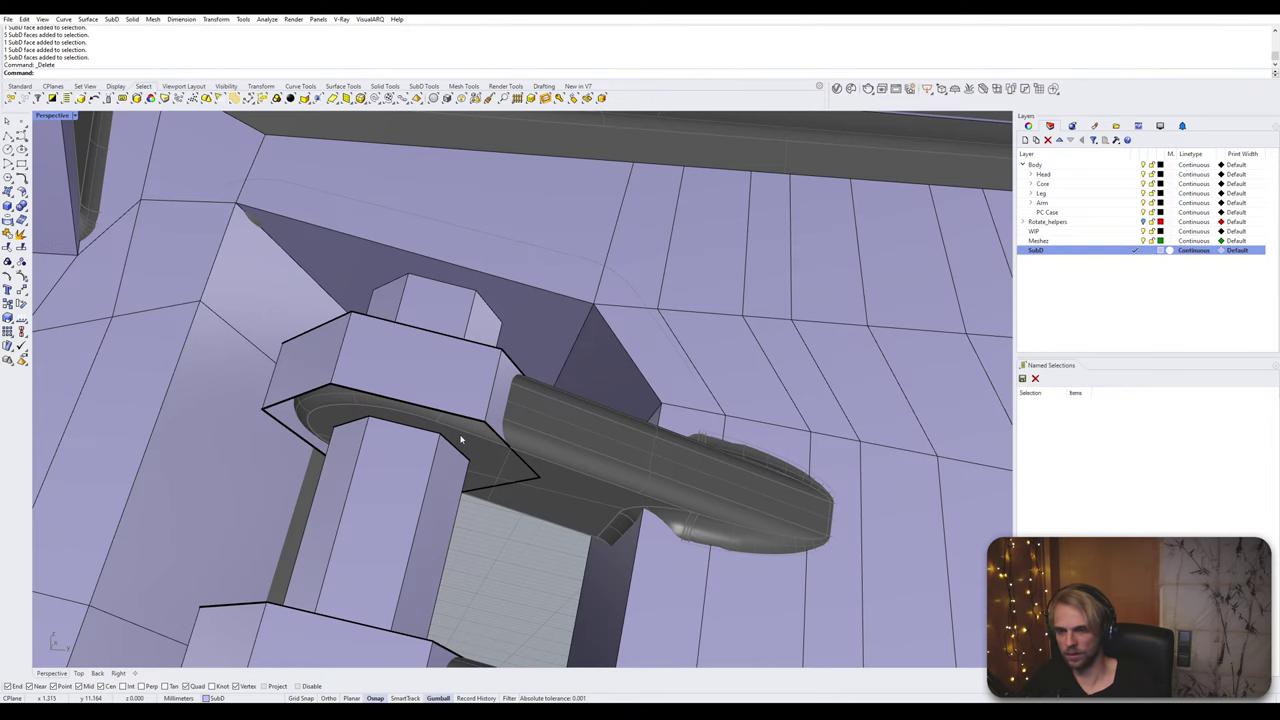
Step: Bridge the lower nut's inner and outer hexagonal edge loops
{"action": "right_click_drag", "start_coordinate": [458, 434], "coordinate": [461, 385]}
{"action": "double_click", "coordinate": [433, 370], "text": "ctrl+shift"}
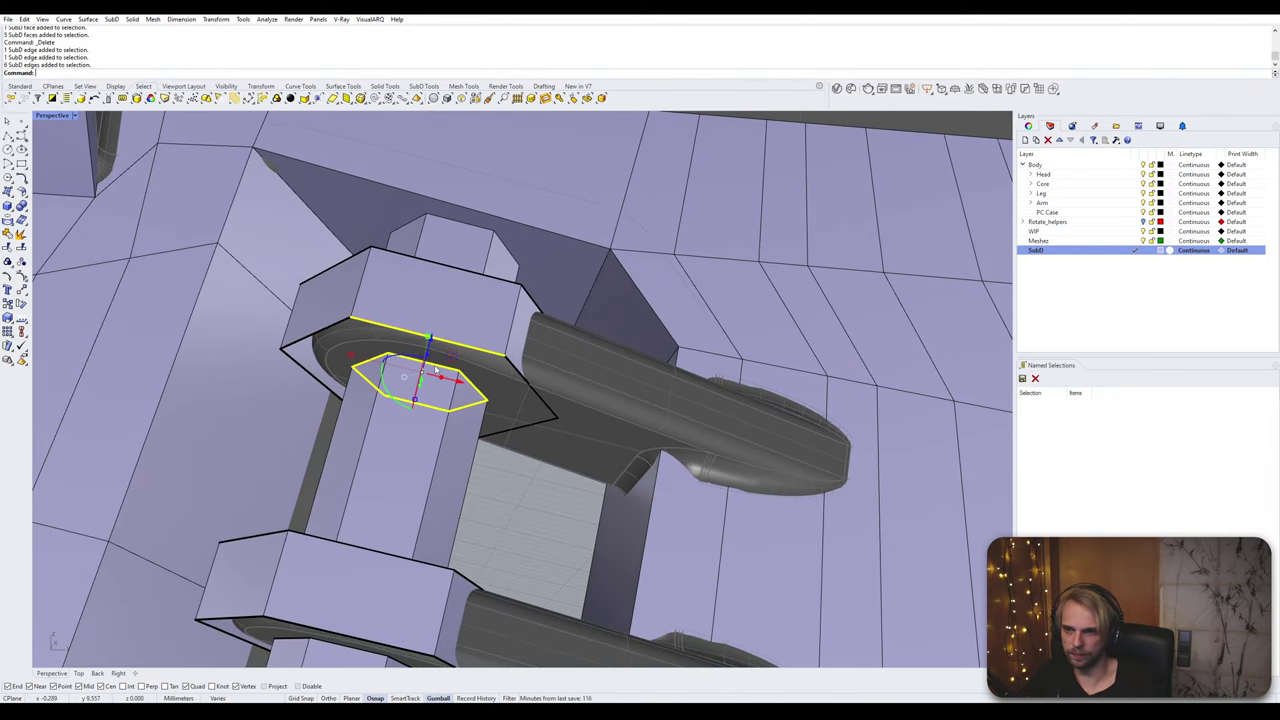
{"action": "double_click", "coordinate": [510, 368], "text": "ctrl+shift"}
{"action": "key", "text": "Return"}
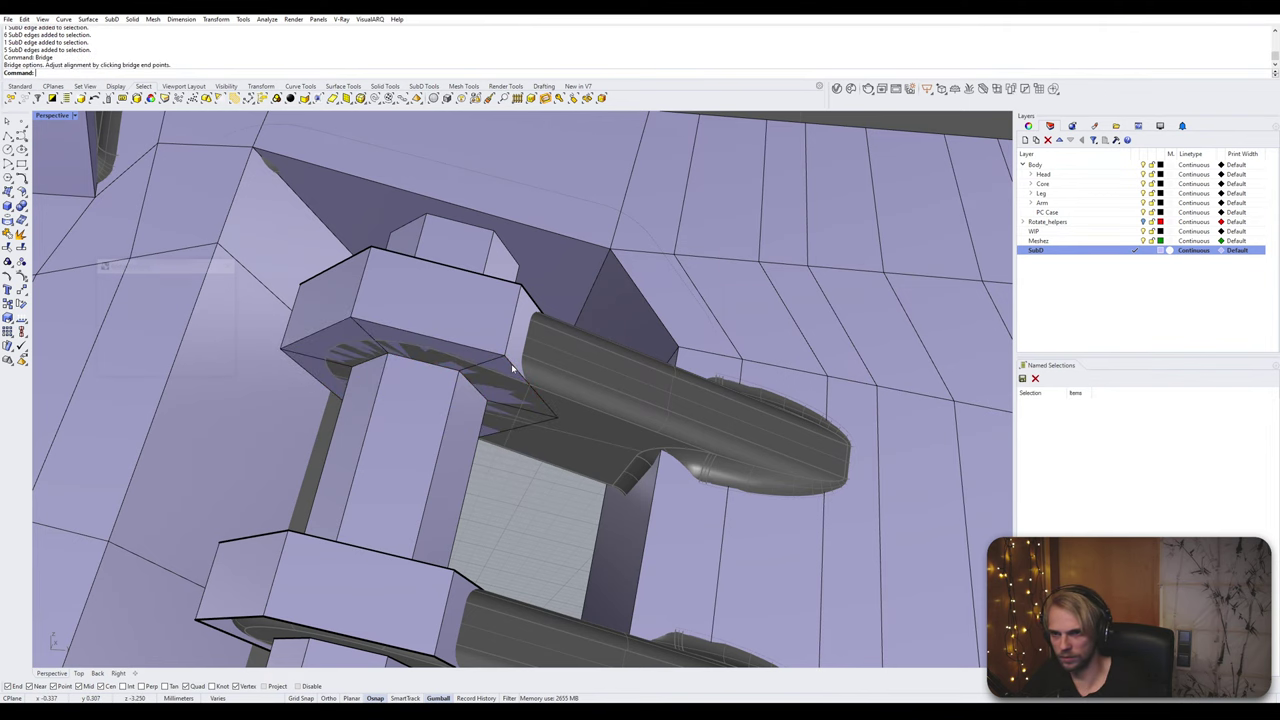
Step: Bridge the other hex ring's base edge loops and accept the settings
{"action": "right_click_drag", "start_coordinate": [424, 490], "coordinate": [414, 414]}
{"action": "left_click", "coordinate": [410, 412], "text": "ctrl+shift"}
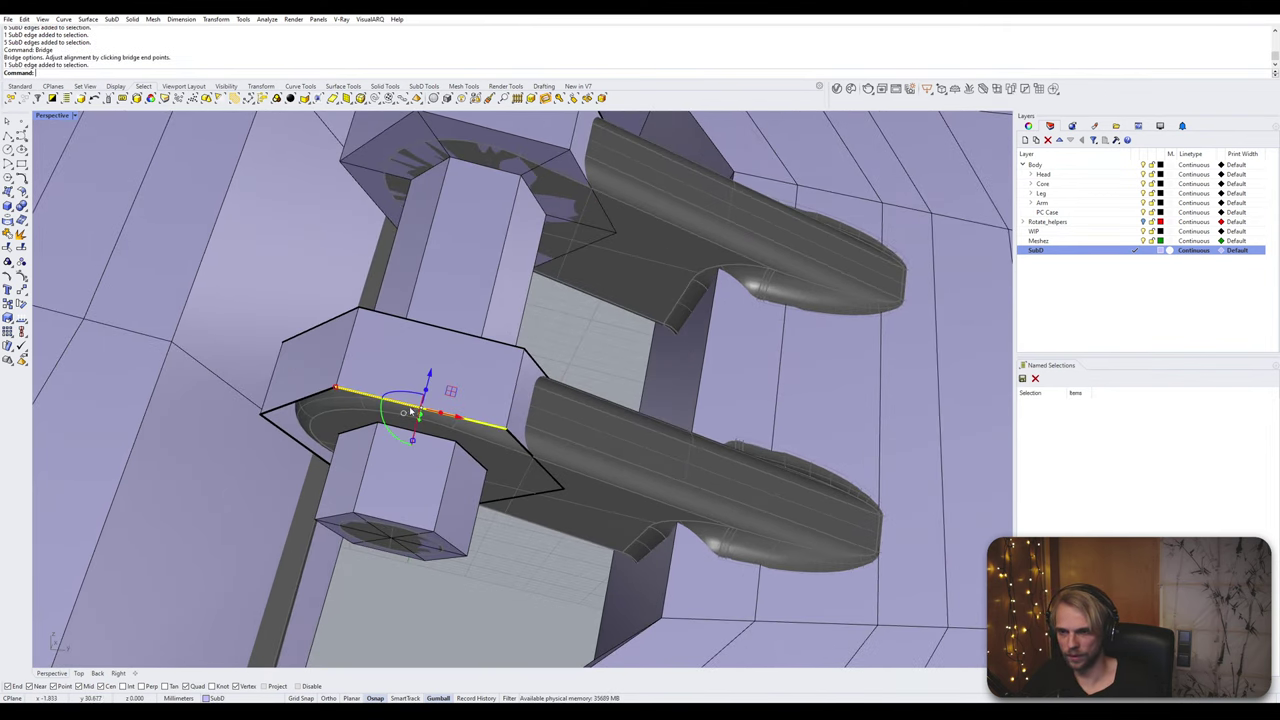
{"action": "double_click", "coordinate": [310, 398], "text": "ctrl+shift"}
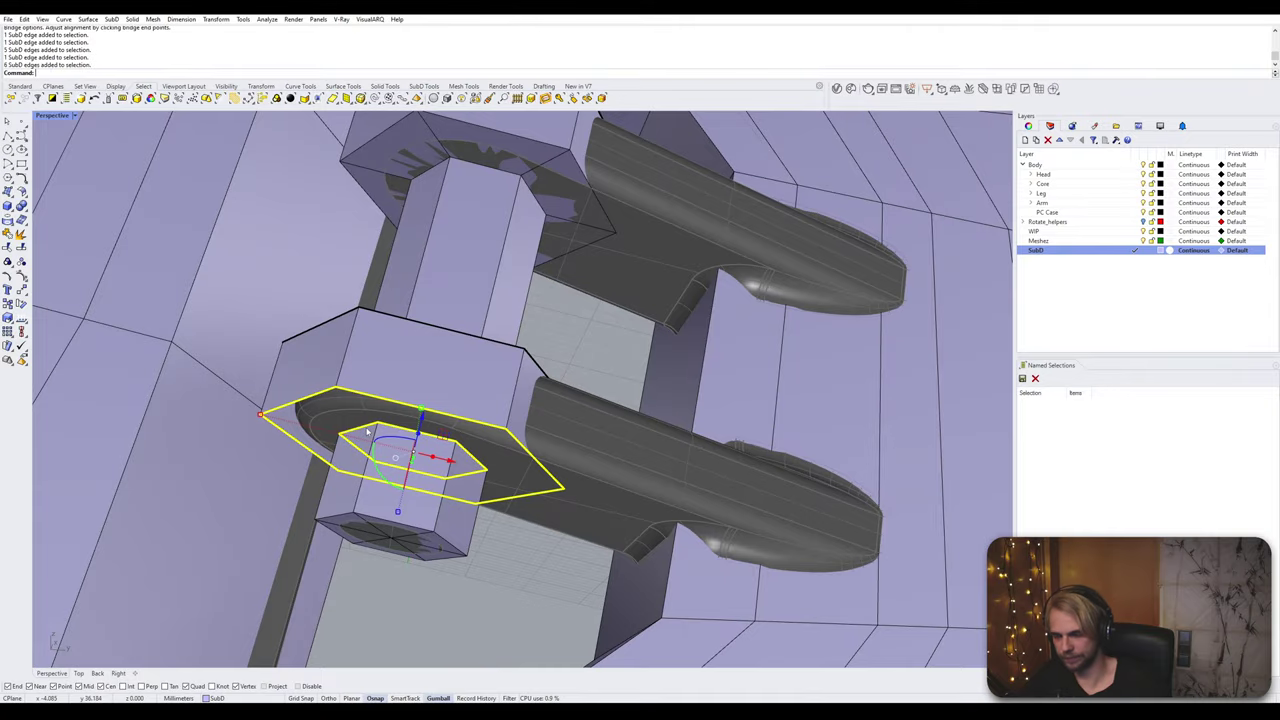
{"action": "key", "text": "Return"}
{"action": "key", "text": "Return"}
Step: On the lower bracket, bridge the inner hexagonal loop around the post to the outer loop
{"action": "right_click_drag", "start_coordinate": [367, 432], "coordinate": [590, 436]}
{"action": "scroll", "coordinate": [515, 435], "scroll_direction": "up", "scroll_amount": 8}
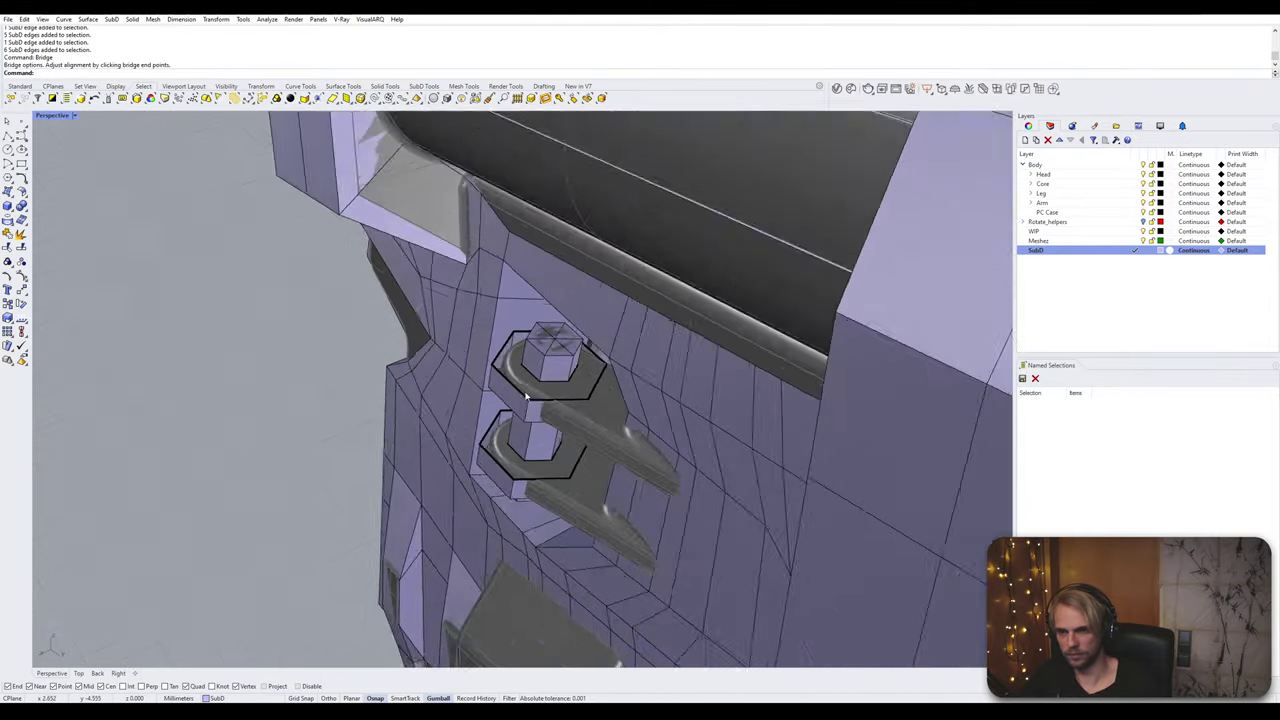
{"action": "left_click", "coordinate": [501, 516], "text": "ctrl+shift"}
{"action": "left_click", "coordinate": [518, 527], "text": "ctrl+shift"}
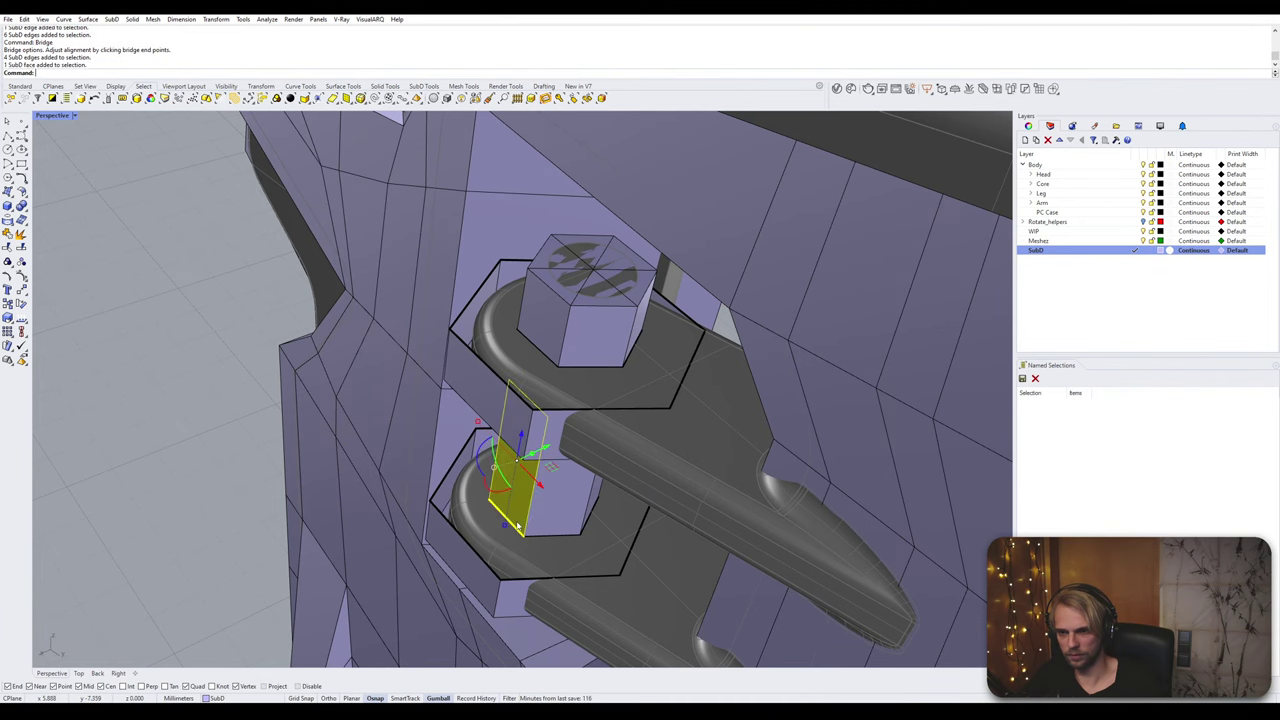
{"action": "scroll", "coordinate": [540, 545], "scroll_direction": "up", "scroll_amount": 3}
{"action": "double_click", "coordinate": [546, 540], "text": "ctrl+shift"}
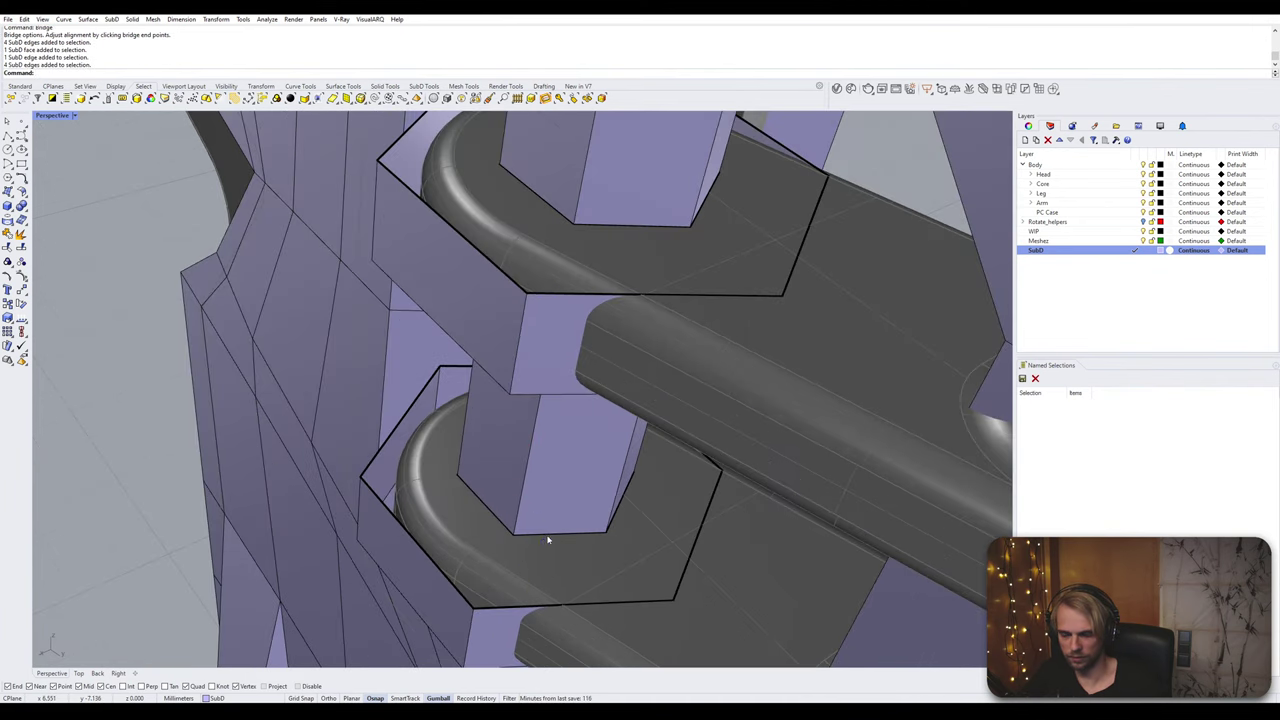
{"action": "double_click", "coordinate": [543, 536], "text": "ctrl+shift"}
{"action": "left_click", "coordinate": [443, 572], "text": "ctrl+shift"}
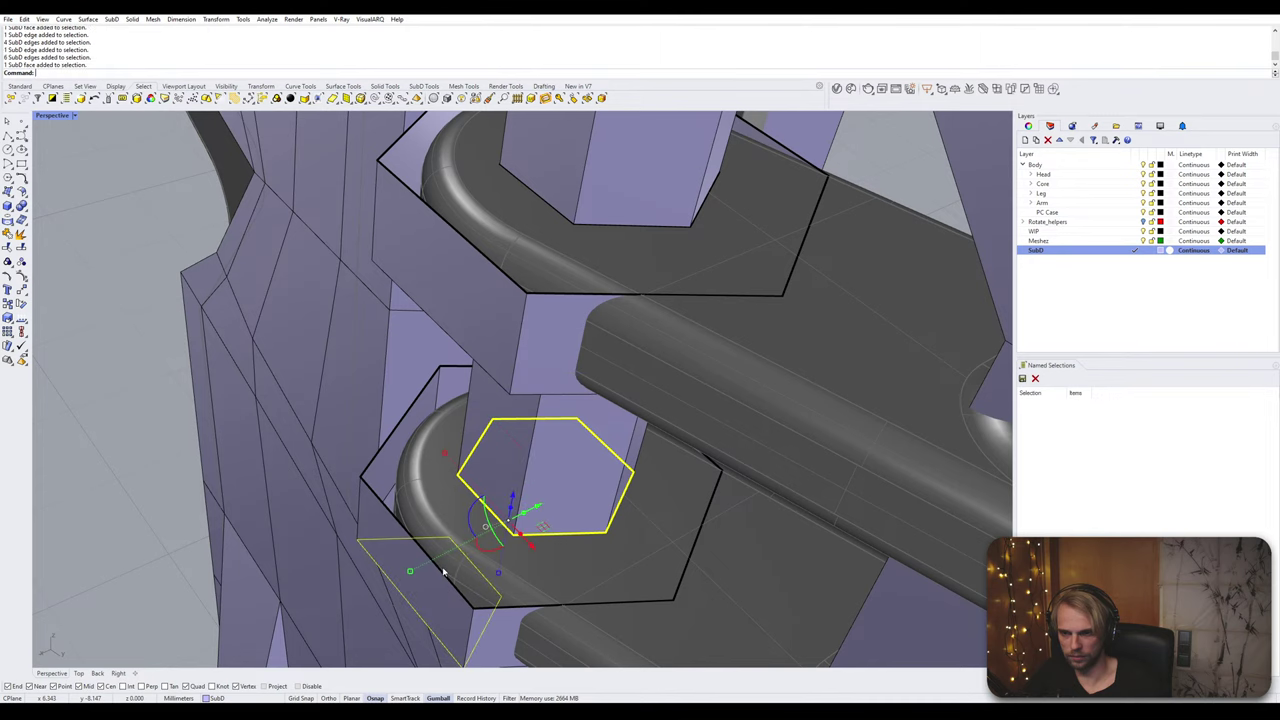
{"action": "left_click", "coordinate": [460, 572], "text": "ctrl"}
{"action": "double_click", "coordinate": [437, 572], "text": "ctrl+shift"}
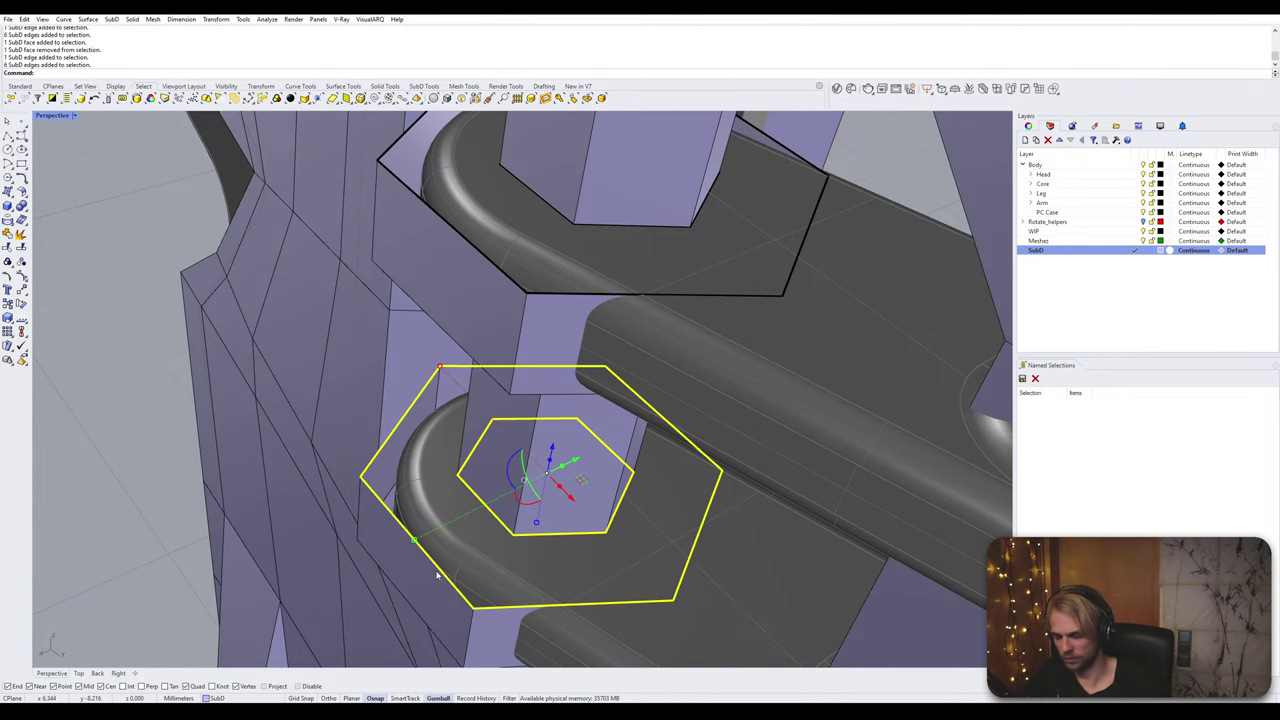
{"action": "key", "text": "Return"}
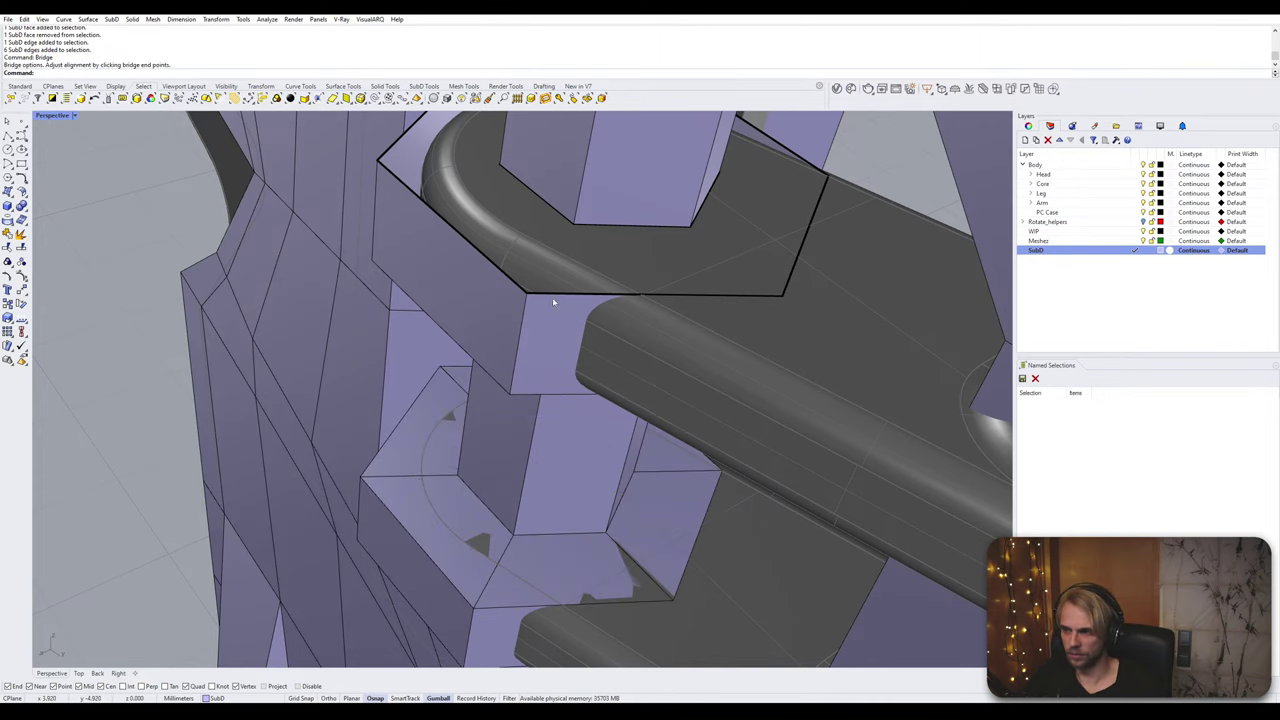
Step: Bridge the upper ring's hex post base loop to its outer hexagonal loop
{"action": "right_click_drag", "start_coordinate": [552, 297], "coordinate": [527, 337]}
{"action": "double_click", "coordinate": [536, 325]}
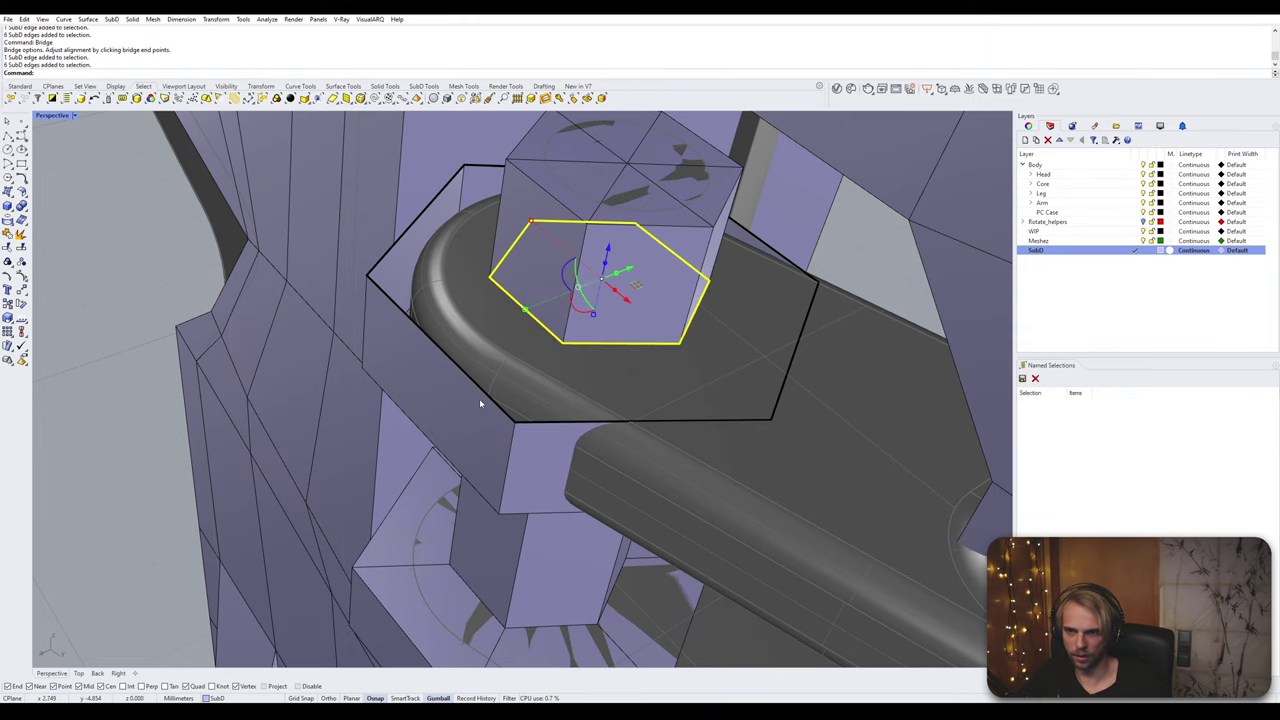
{"action": "double_click", "coordinate": [486, 398], "text": "shift"}
{"action": "key", "text": "Return"}
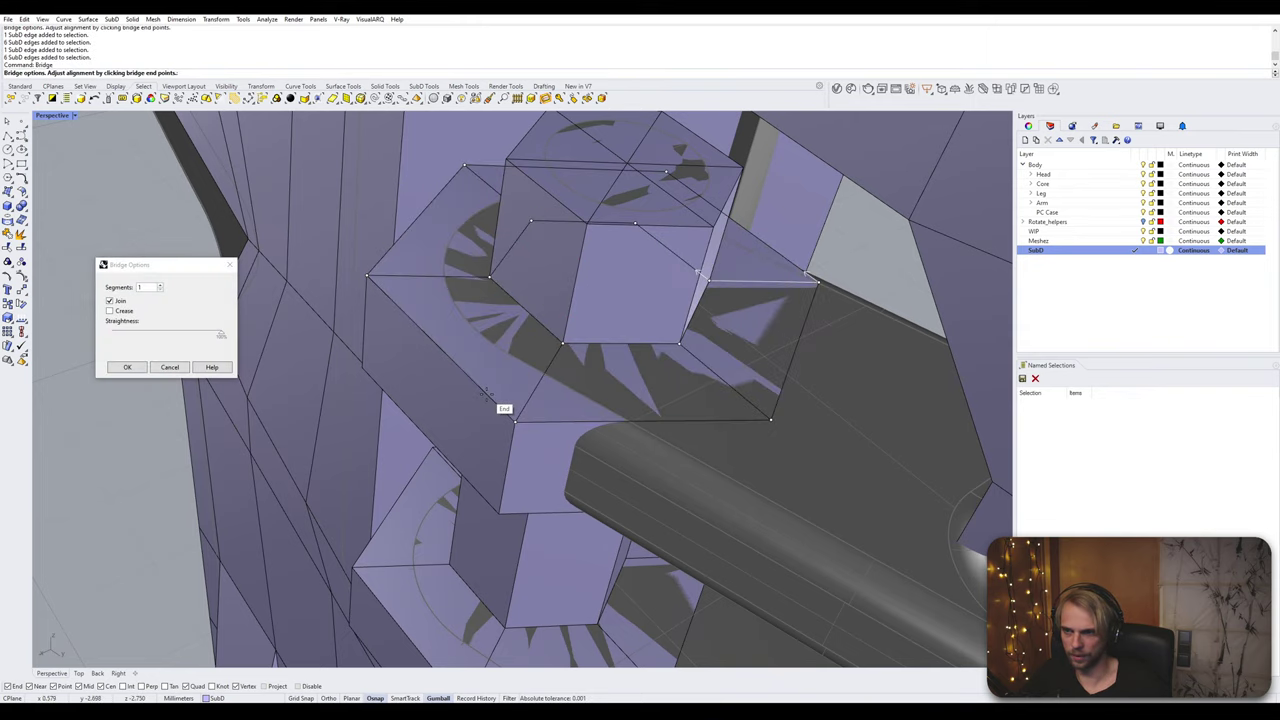
{"action": "key", "text": "Return"}
Step: Inspect faces and an edge near the lower ring, then clear the selection
{"action": "right_click_drag", "start_coordinate": [491, 397], "coordinate": [470, 370]}
{"action": "left_click", "coordinate": [448, 365], "text": "ctrl+shift"}
{"action": "right_click_drag", "start_coordinate": [515, 432], "coordinate": [589, 348]}
{"action": "left_click", "coordinate": [473, 437], "text": "ctrl+shift"}
{"action": "left_click", "coordinate": [516, 408], "text": "ctrl+shift"}
{"action": "scroll", "coordinate": [557, 471], "scroll_direction": "up", "scroll_amount": 4}
{"action": "key", "text": "Escape"}
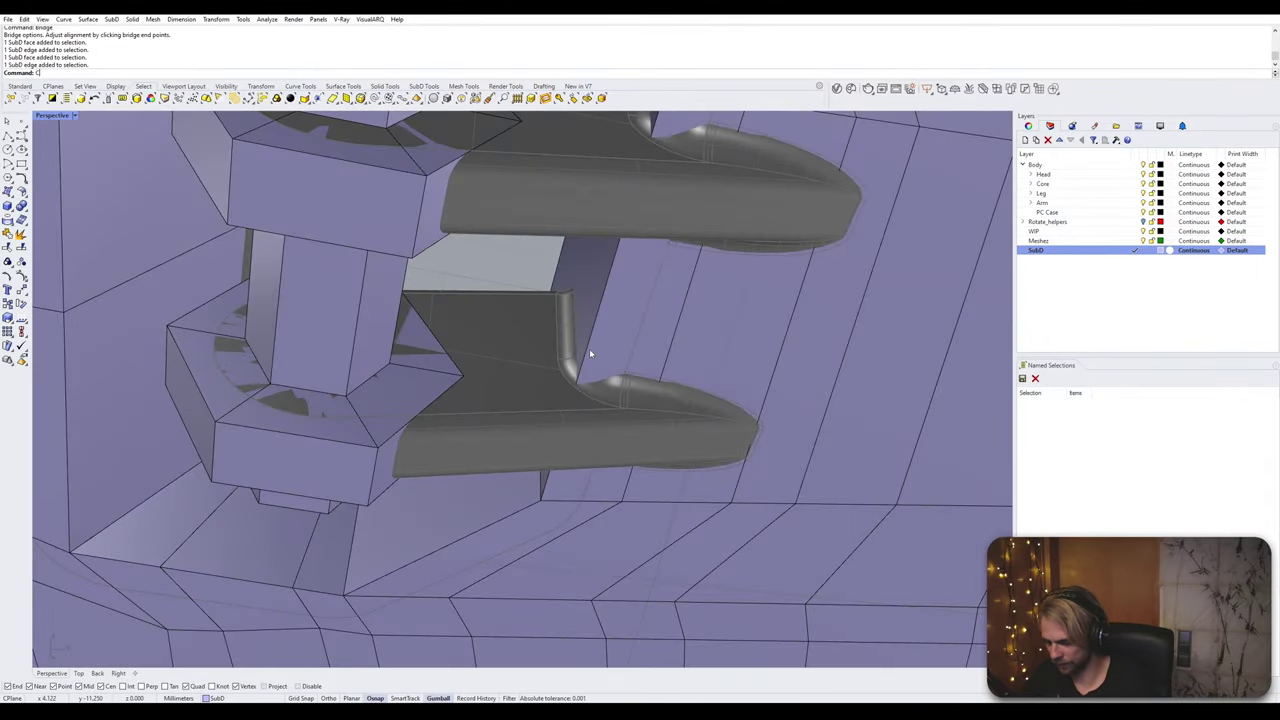
Step: Align a 3-point construction plane along the bracket edge
{"action": "type", "text": "CPlane"}
{"action": "key", "text": "Return"}
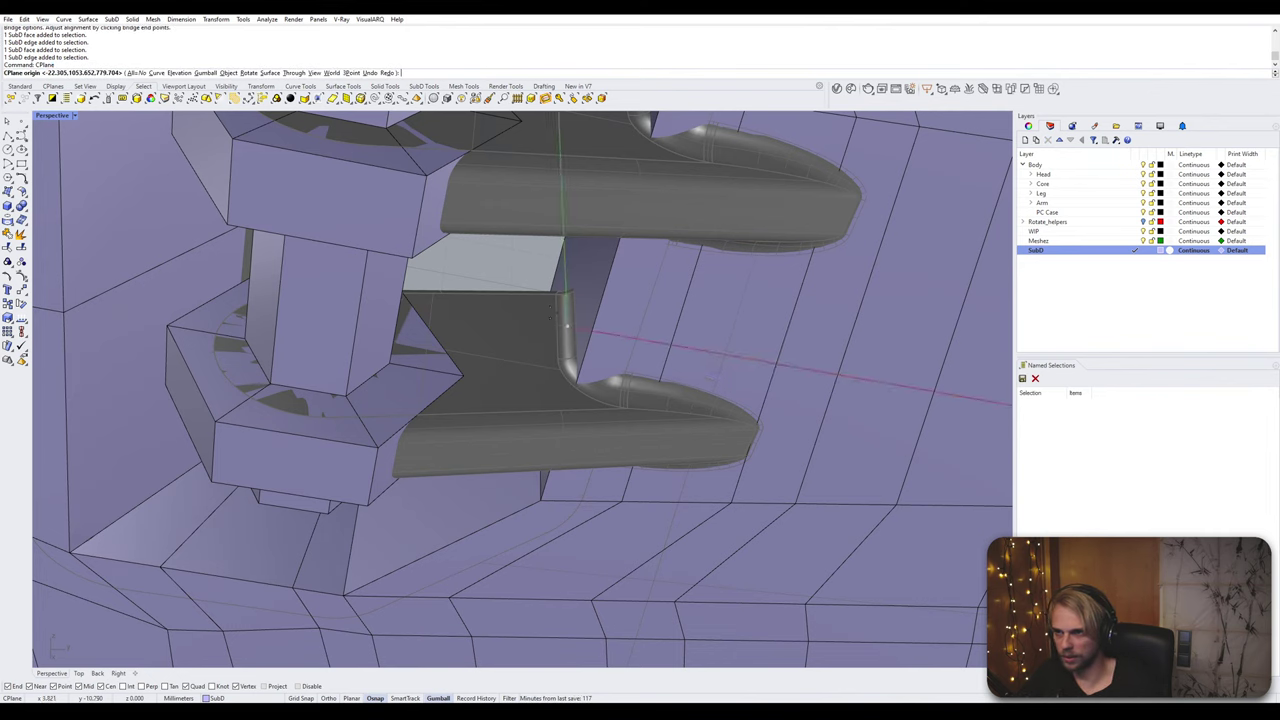
{"action": "left_click", "coordinate": [352, 74]}
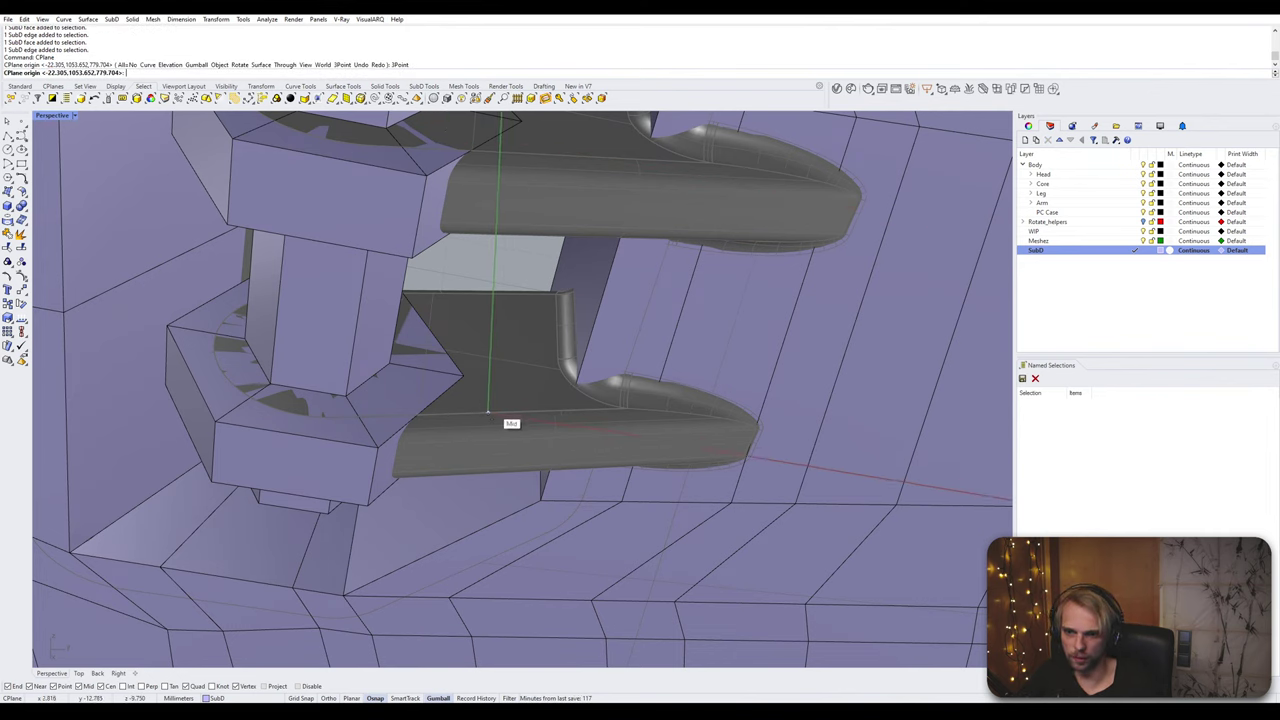
{"action": "left_click", "coordinate": [488, 411]}
{"action": "left_click", "coordinate": [541, 409]}
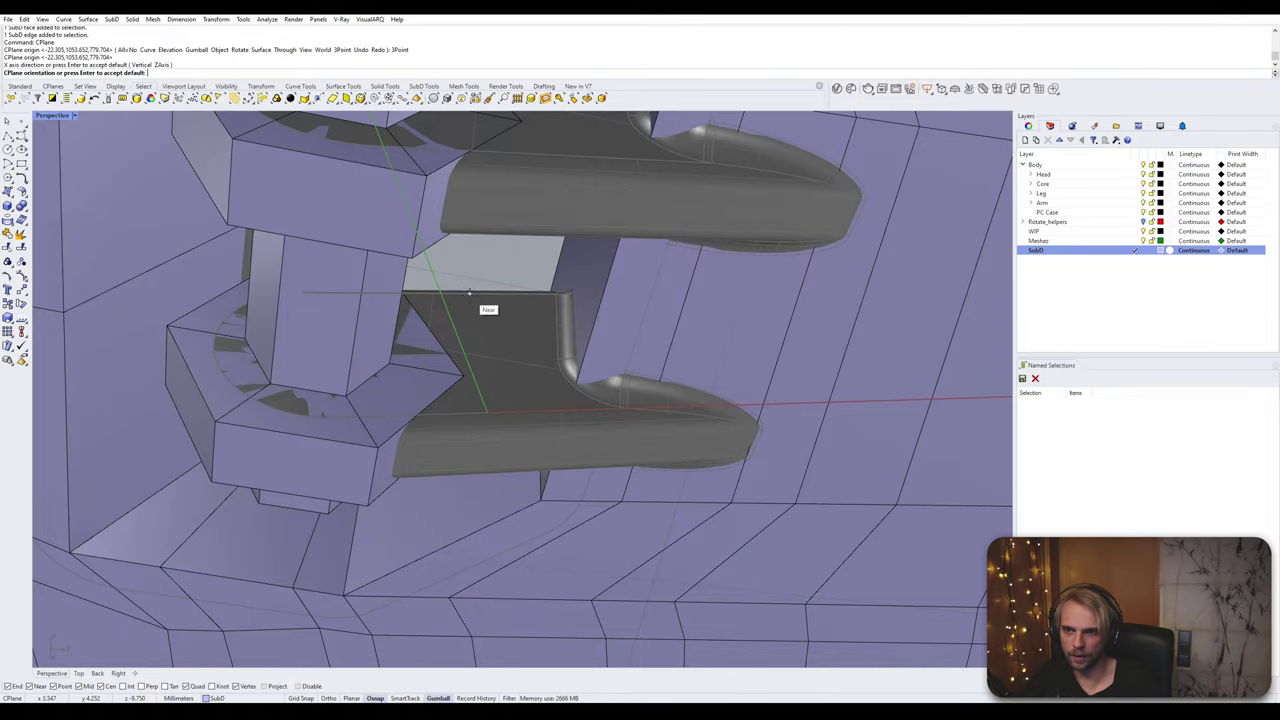
{"action": "left_click", "coordinate": [437, 294]}
Step: Select the base and end faces of both prongs
{"action": "right_click_drag", "start_coordinate": [462, 305], "coordinate": [477, 369]}
{"action": "left_click", "coordinate": [362, 378], "text": "ctrl+shift"}
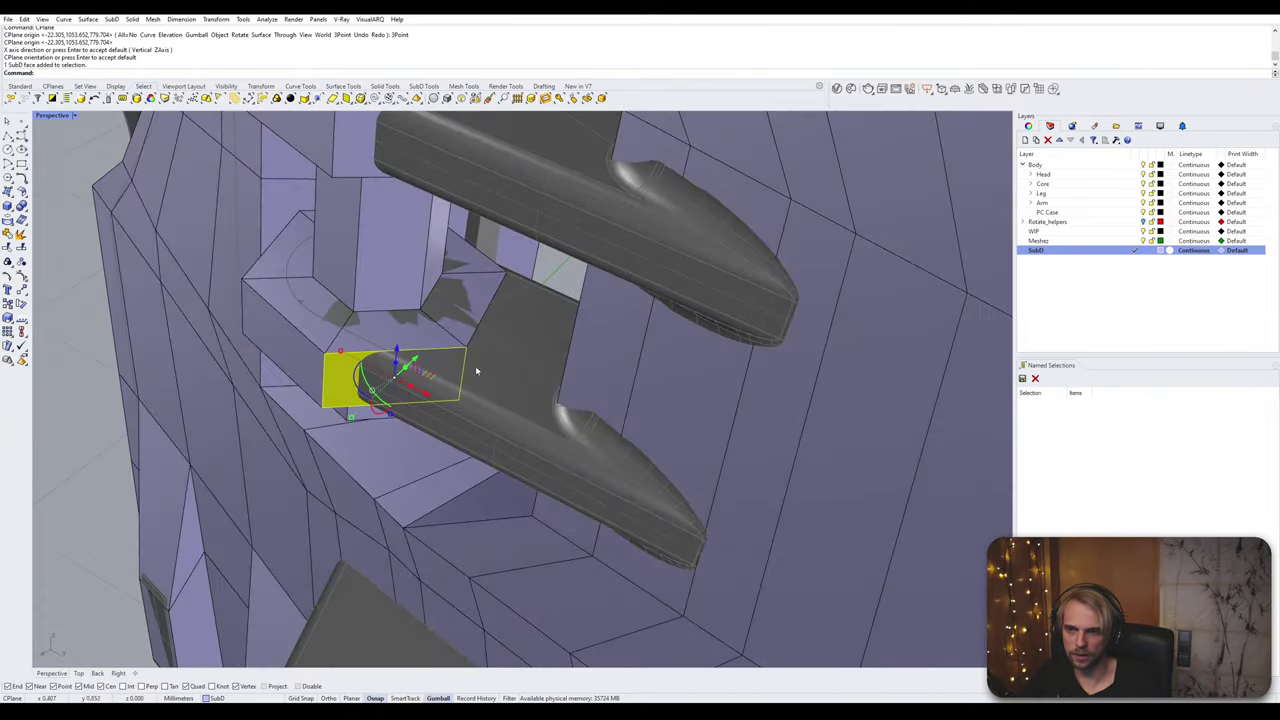
{"action": "left_click", "coordinate": [477, 366], "text": "ctrl+shift"}
{"action": "left_click", "coordinate": [483, 332], "text": "ctrl+shift"}
{"action": "scroll", "coordinate": [493, 322], "scroll_direction": "up", "scroll_amount": 2}
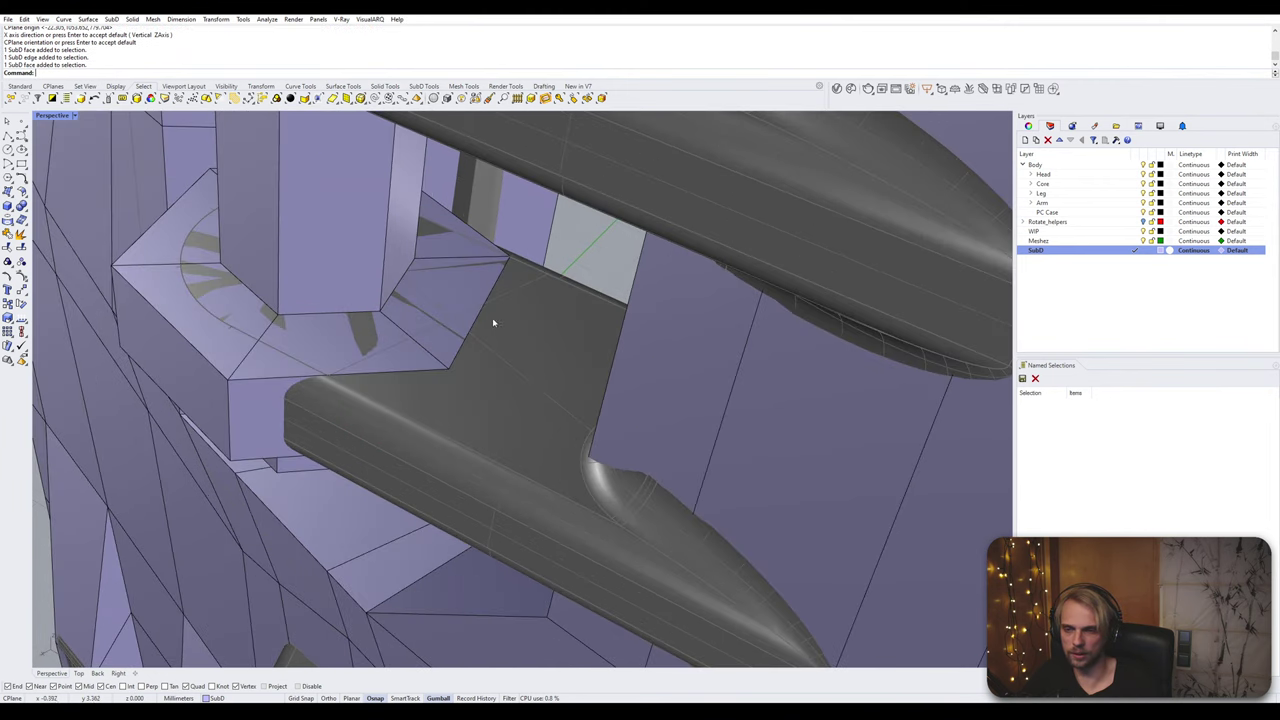
{"action": "left_click", "coordinate": [407, 402], "text": "ctrl+shift"}
{"action": "left_click", "coordinate": [473, 344], "text": "ctrl+shift"}
{"action": "right_click_drag", "start_coordinate": [474, 346], "coordinate": [488, 434]}
{"action": "left_click", "coordinate": [441, 332], "text": "ctrl+shift"}
{"action": "right_click_drag", "start_coordinate": [441, 332], "coordinate": [536, 230]}
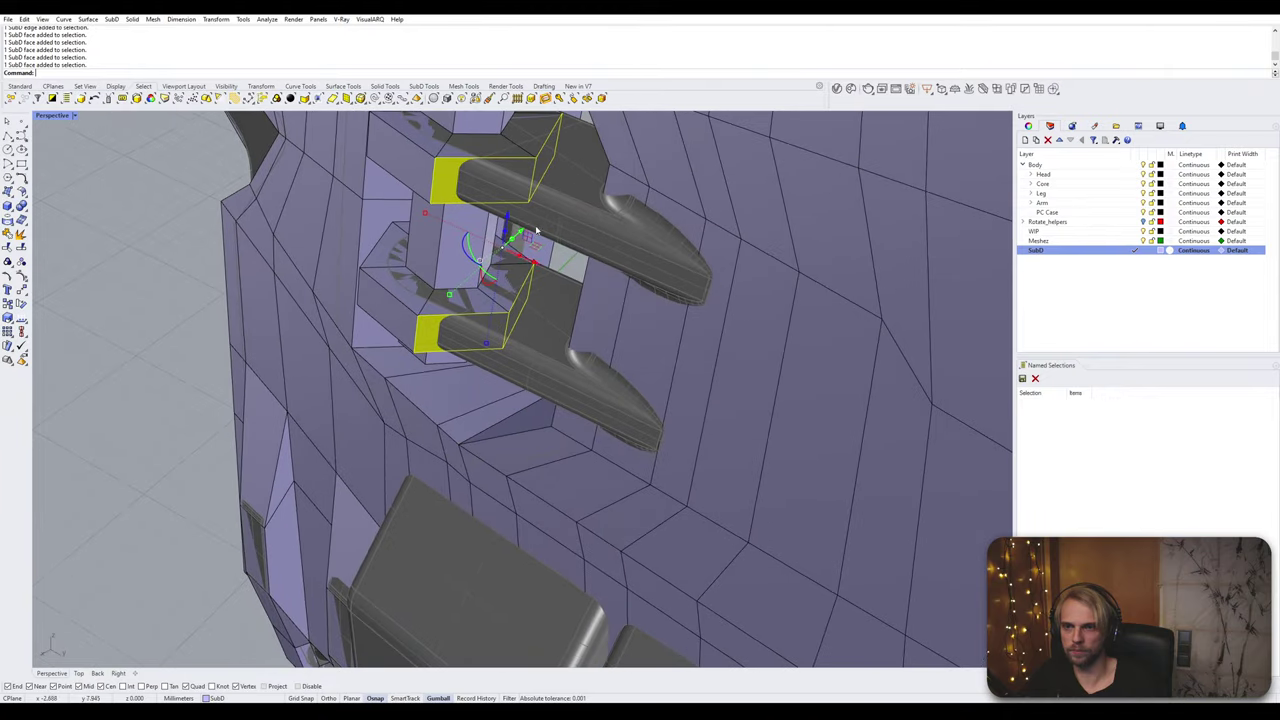
Step: Move the selected prong faces up and outward and scale them to 0 to flatten them
{"action": "left_click_drag", "start_coordinate": [522, 260], "coordinate": [542, 277]}
{"action": "left_click", "coordinate": [505, 252]}
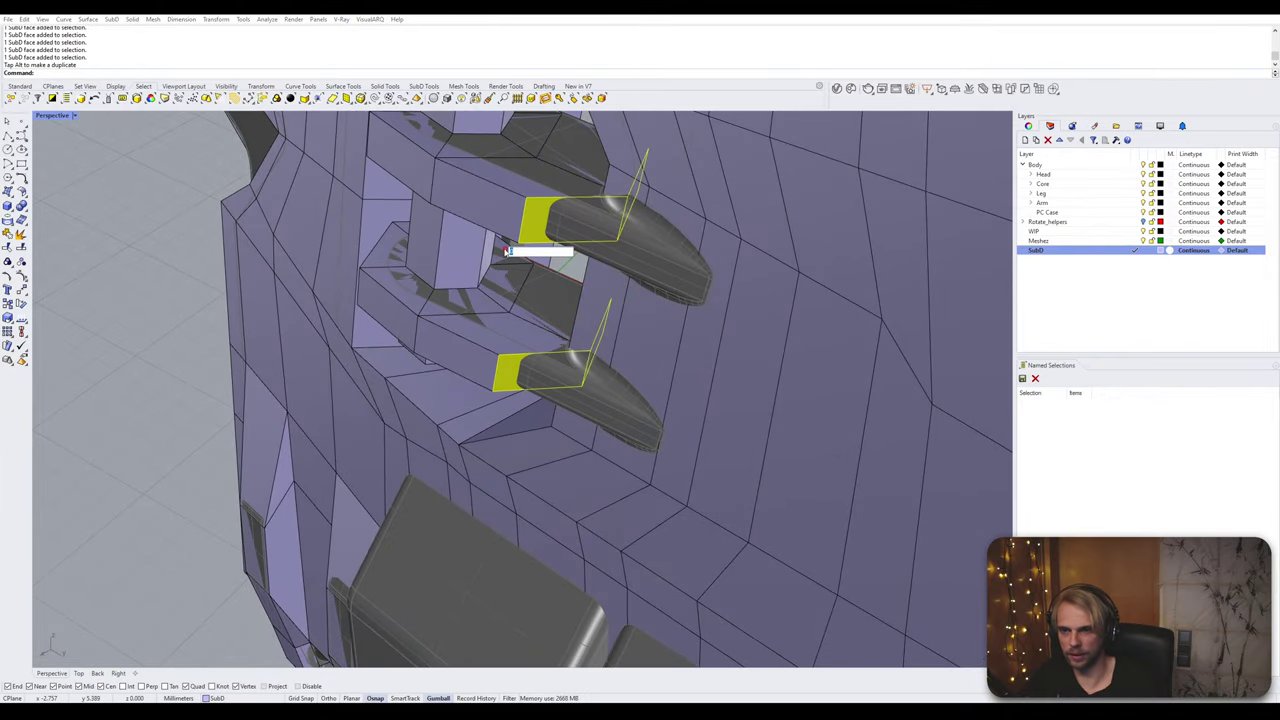
{"action": "type", "text": "0"}
{"action": "key", "text": "Return"}
{"action": "right_click_drag", "start_coordinate": [505, 253], "coordinate": [663, 241]}
Step: Select the SubD bracket and switch it to smooth display
{"action": "left_click", "coordinate": [508, 235]}
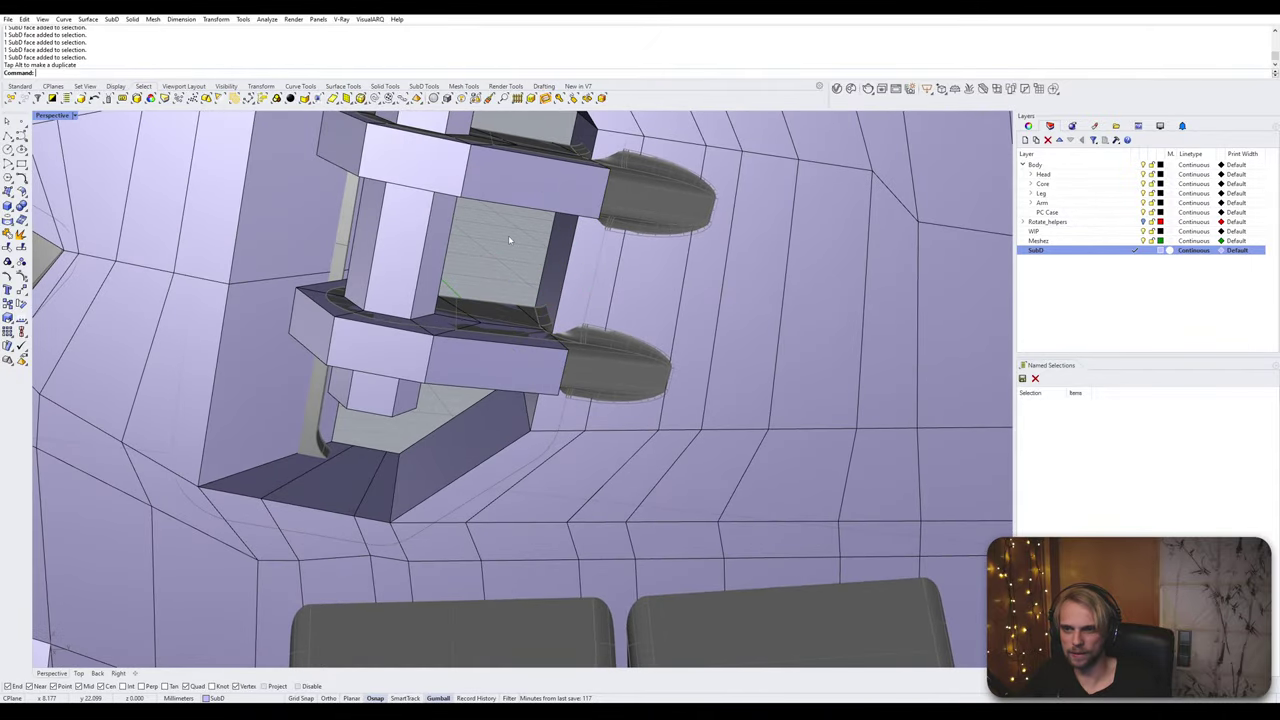
{"action": "scroll", "coordinate": [508, 235], "scroll_direction": "down", "scroll_amount": 3}
{"action": "right_click_drag", "start_coordinate": [508, 235], "coordinate": [545, 304]}
{"action": "scroll", "coordinate": [545, 304], "scroll_direction": "up", "scroll_amount": 3}
{"action": "left_click", "coordinate": [559, 302]}
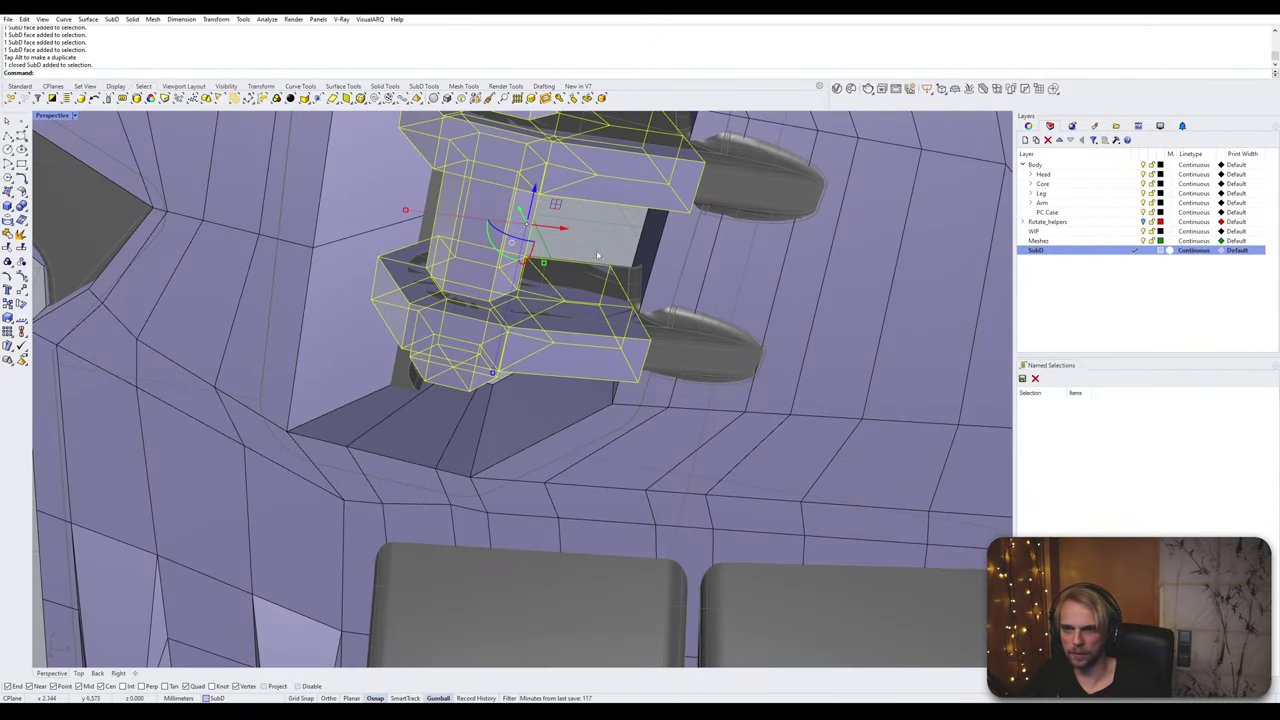
{"action": "key", "text": "Escape"}
{"action": "scroll", "coordinate": [597, 256], "scroll_direction": "down", "scroll_amount": 2}
{"action": "key", "text": "Tab"}
{"action": "key", "text": "Tab"}
{"action": "key", "text": "Tab"}
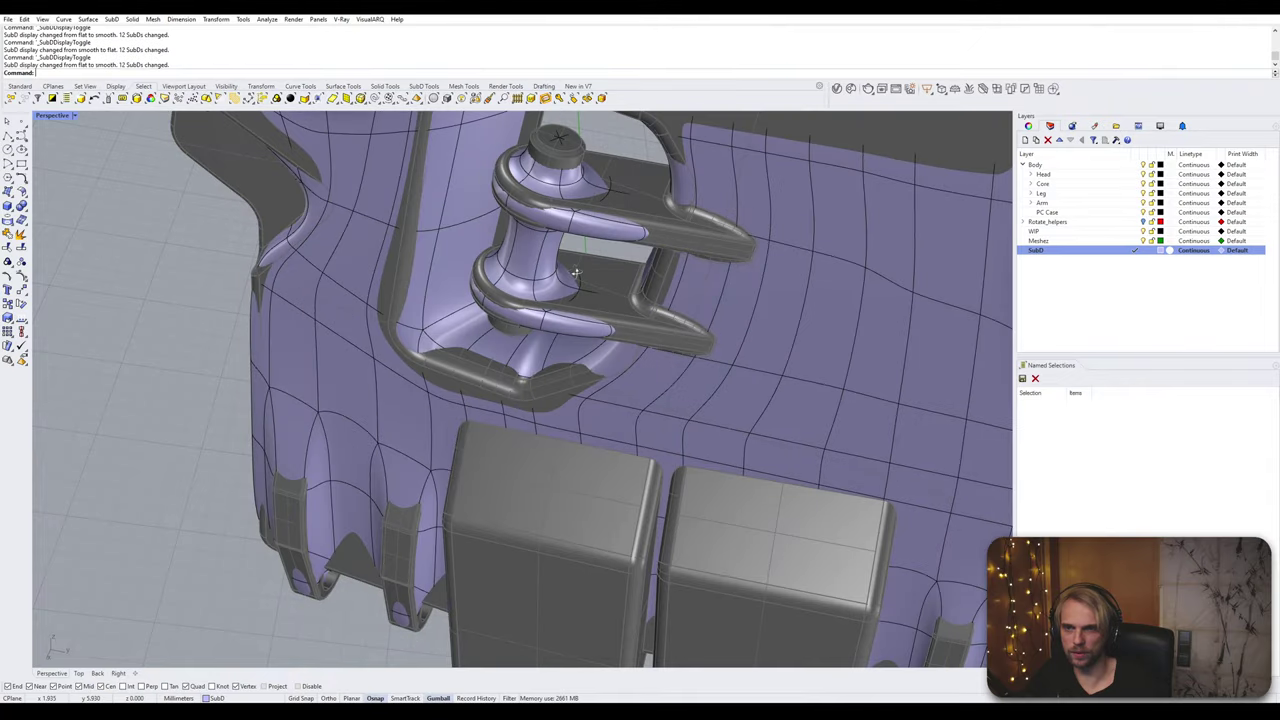
Step: Return to flat display, unlock the locked boxes and hide the palm part
{"action": "right_click_drag", "start_coordinate": [576, 273], "coordinate": [528, 279]}
{"action": "key", "text": "Tab"}
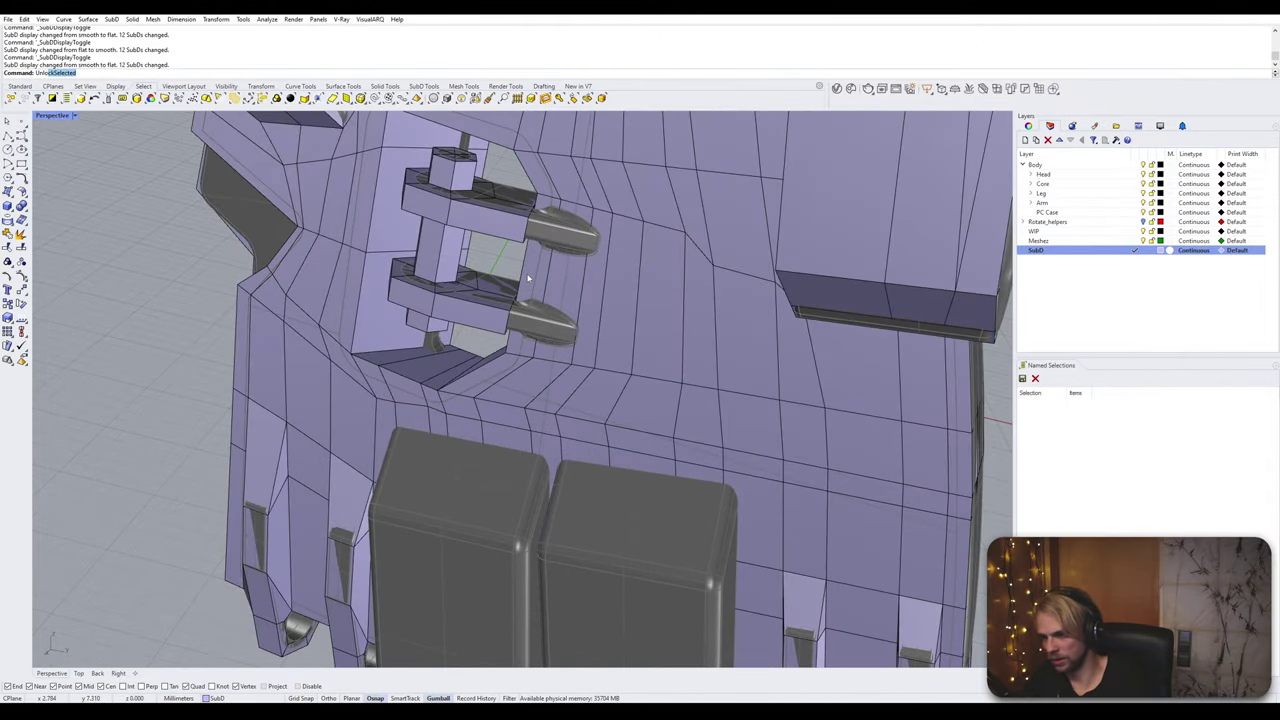
{"action": "type", "text": "ock"}
{"action": "key", "text": "Return"}
{"action": "left_click", "coordinate": [577, 233]}
{"action": "right_click", "coordinate": [577, 233]}
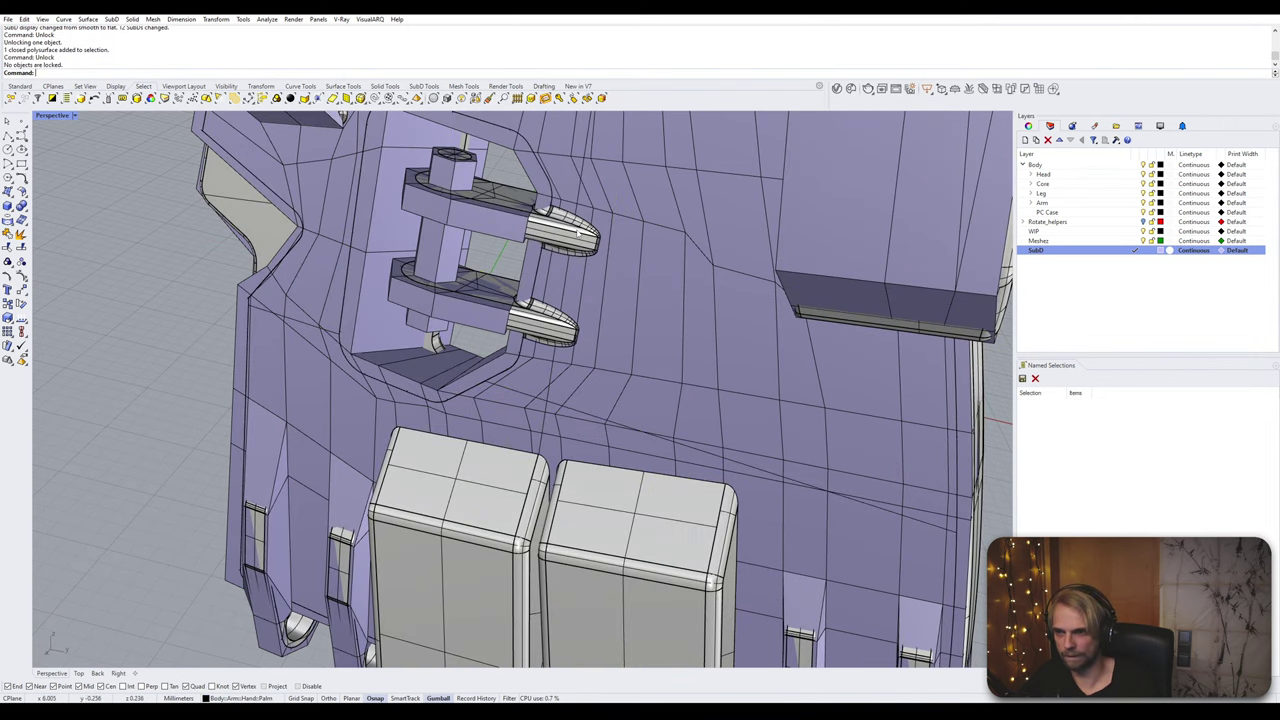
{"action": "left_click", "coordinate": [577, 233]}
{"action": "key", "text": "Return"}
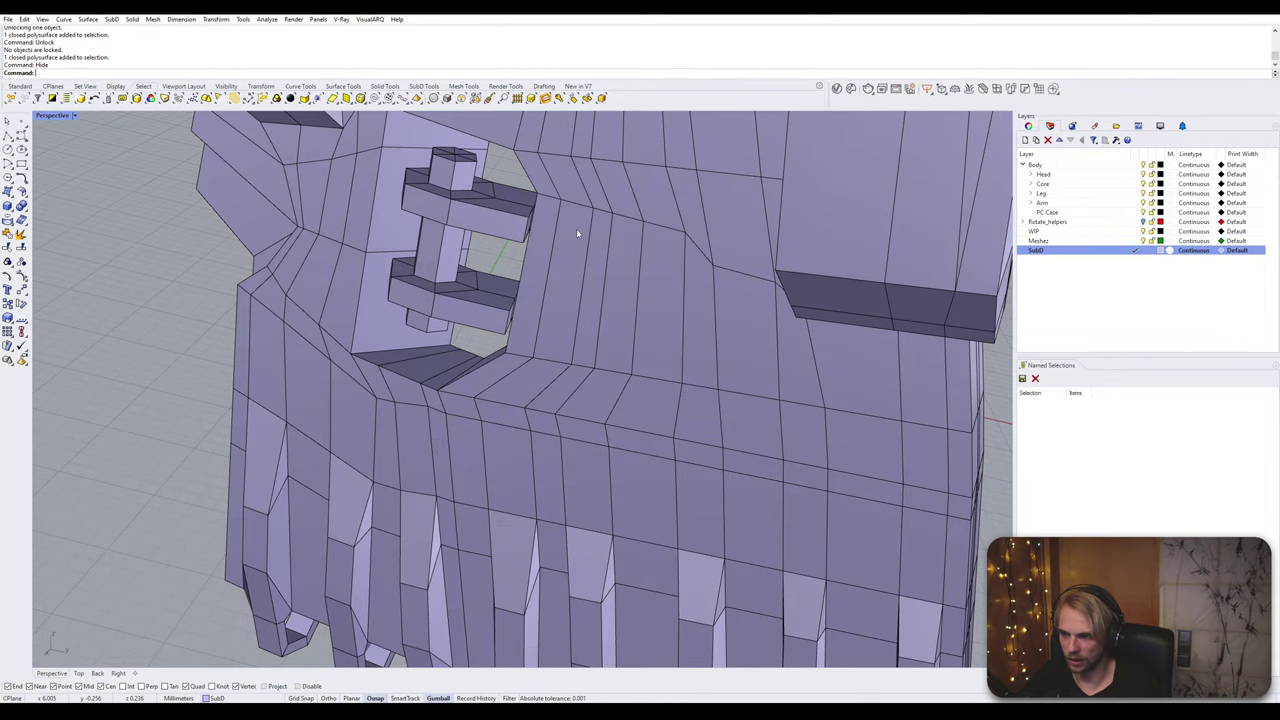
Step: Delete two faces and the two end faces on the upper bracket
{"action": "right_click_drag", "start_coordinate": [577, 233], "coordinate": [541, 197]}
{"action": "scroll", "coordinate": [540, 197], "scroll_direction": "up", "scroll_amount": 5}
{"action": "left_click", "coordinate": [514, 247], "text": "ctrl+shift"}
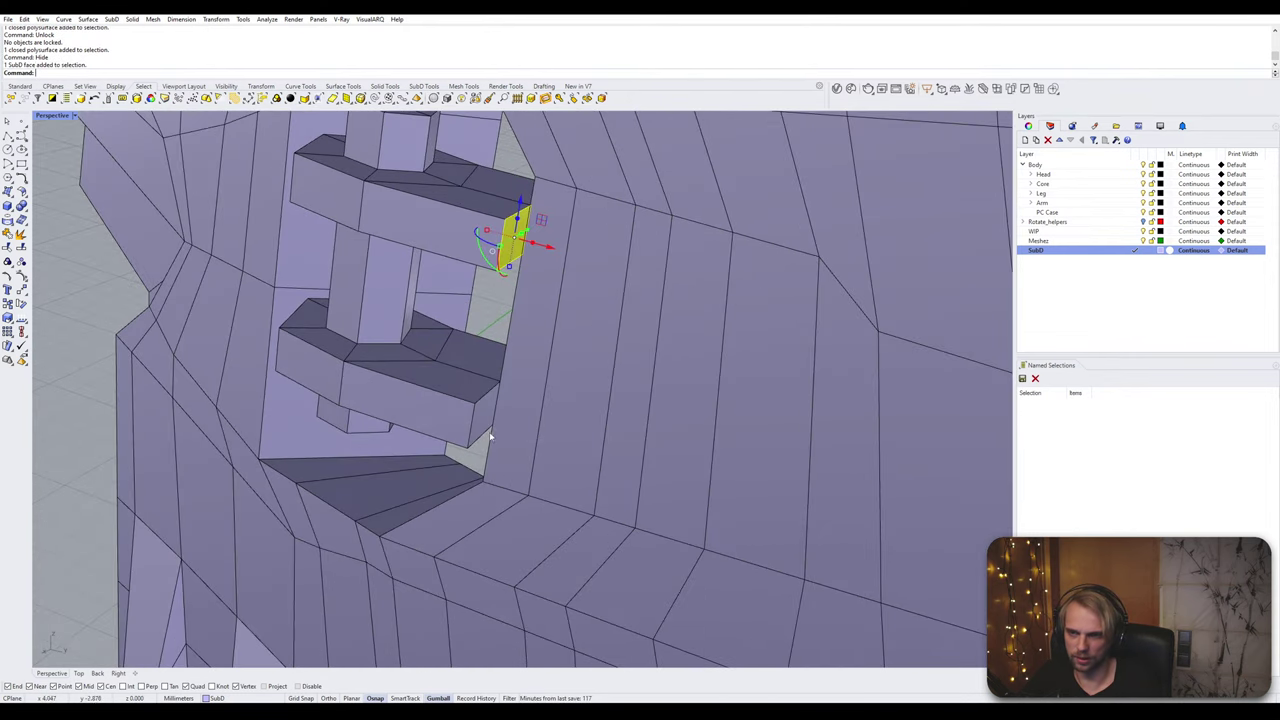
{"action": "left_click", "coordinate": [484, 424], "text": "ctrl+shift"}
{"action": "key", "text": "Delete"}
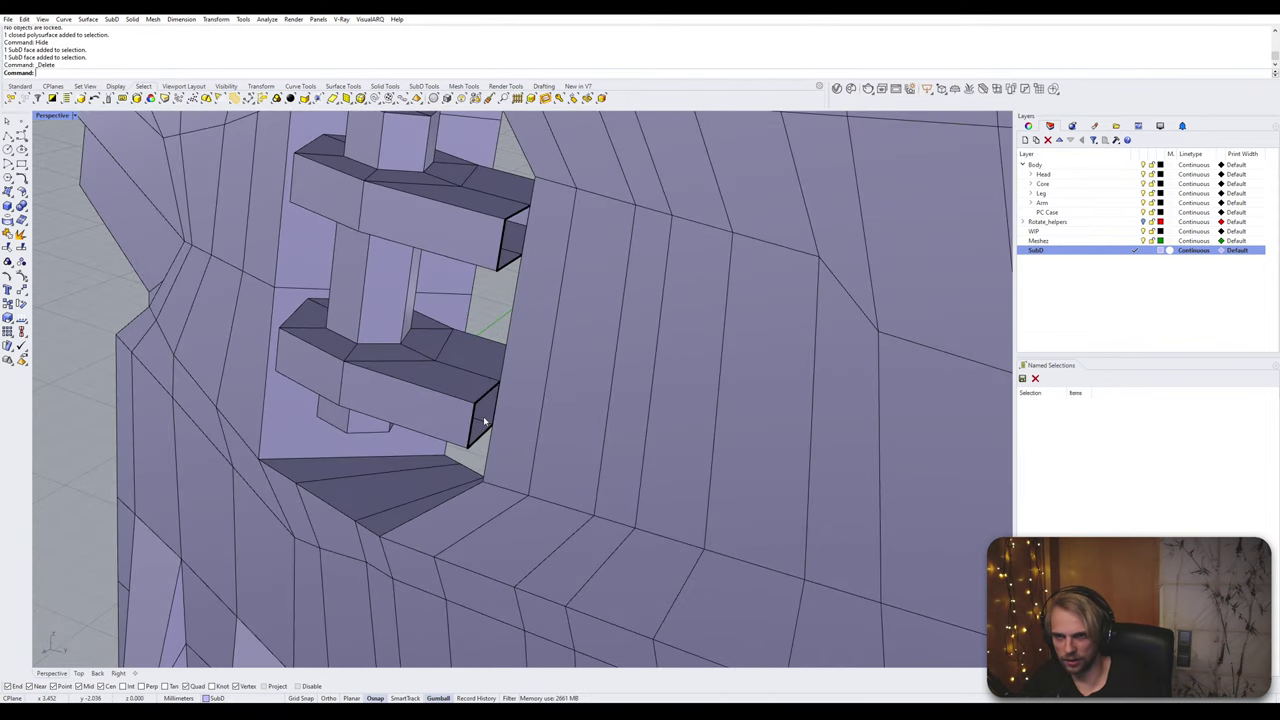
{"action": "right_click_drag", "start_coordinate": [589, 383], "coordinate": [466, 386]}
{"action": "scroll", "coordinate": [520, 391], "scroll_direction": "up", "scroll_amount": 5}
{"action": "left_click", "coordinate": [500, 144], "text": "ctrl+shift"}
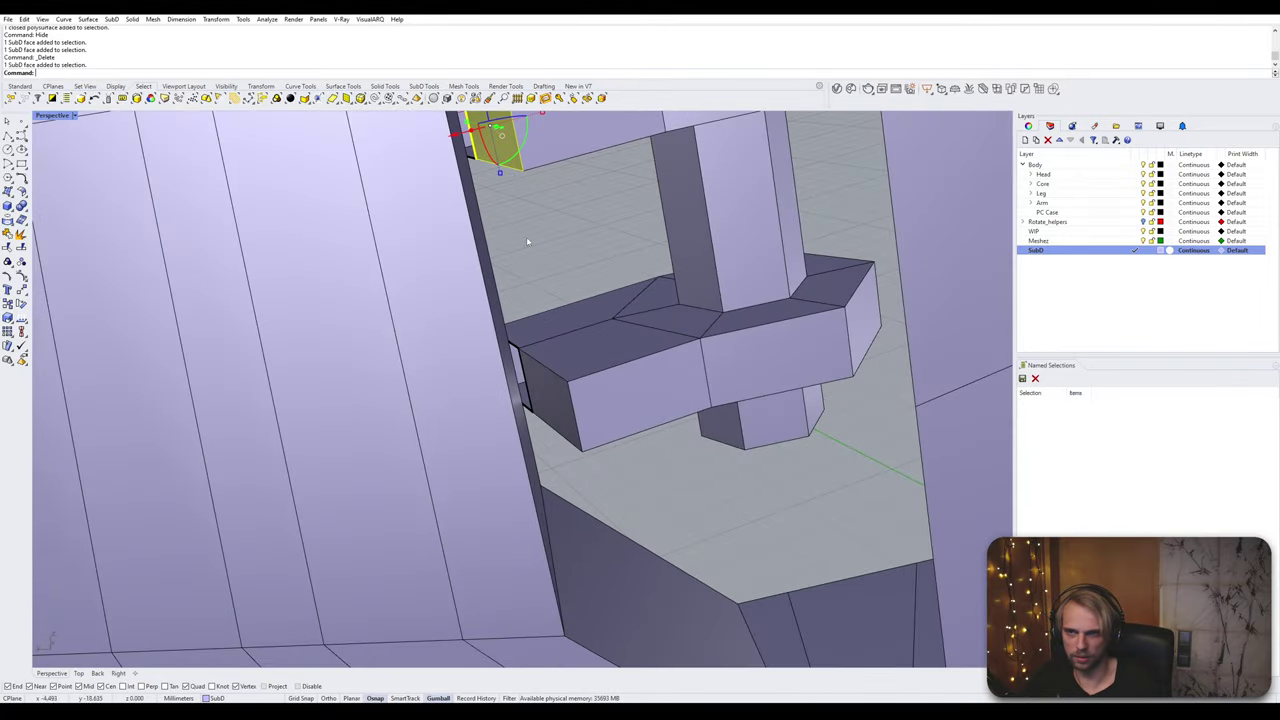
{"action": "left_click", "coordinate": [559, 411], "text": "ctrl+shift"}
{"action": "key", "text": "Delete"}
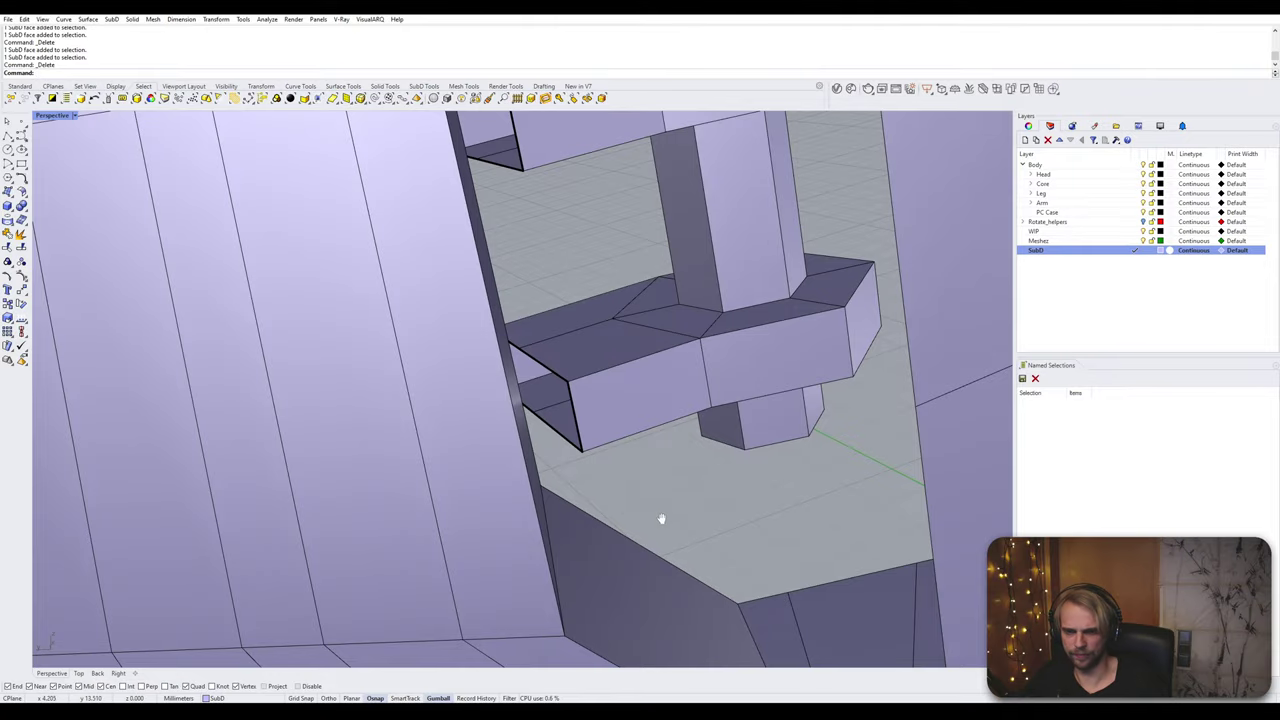
Step: Select the hole's whole ring of inner faces and delete it
{"action": "right_click_drag", "start_coordinate": [661, 519], "coordinate": [502, 345], "text": "shift"}
{"action": "double_click", "coordinate": [591, 457], "text": "ctrl+shift"}
{"action": "scroll", "coordinate": [557, 368], "scroll_direction": "down", "scroll_amount": 5}
{"action": "scroll", "coordinate": [494, 330], "scroll_direction": "up", "scroll_amount": 5}
{"action": "right_click_drag", "start_coordinate": [495, 273], "coordinate": [481, 315]}
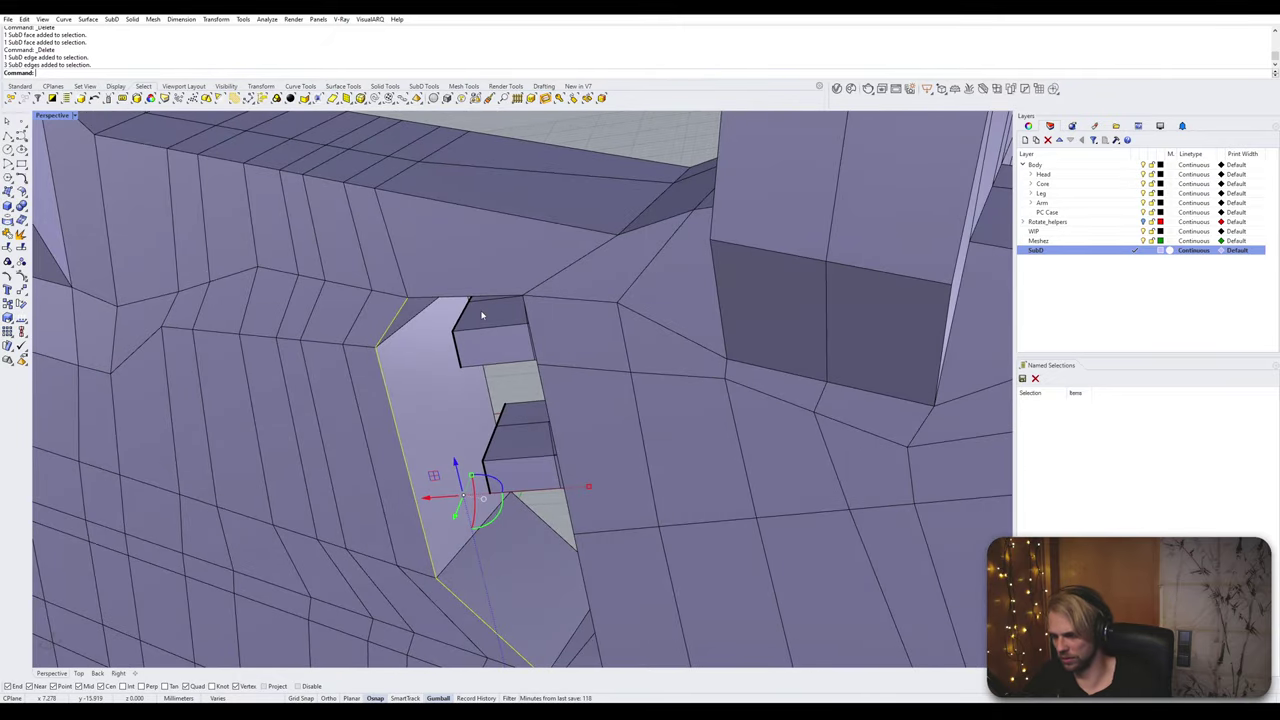
{"action": "left_click", "coordinate": [421, 406], "text": "ctrl+shift"}
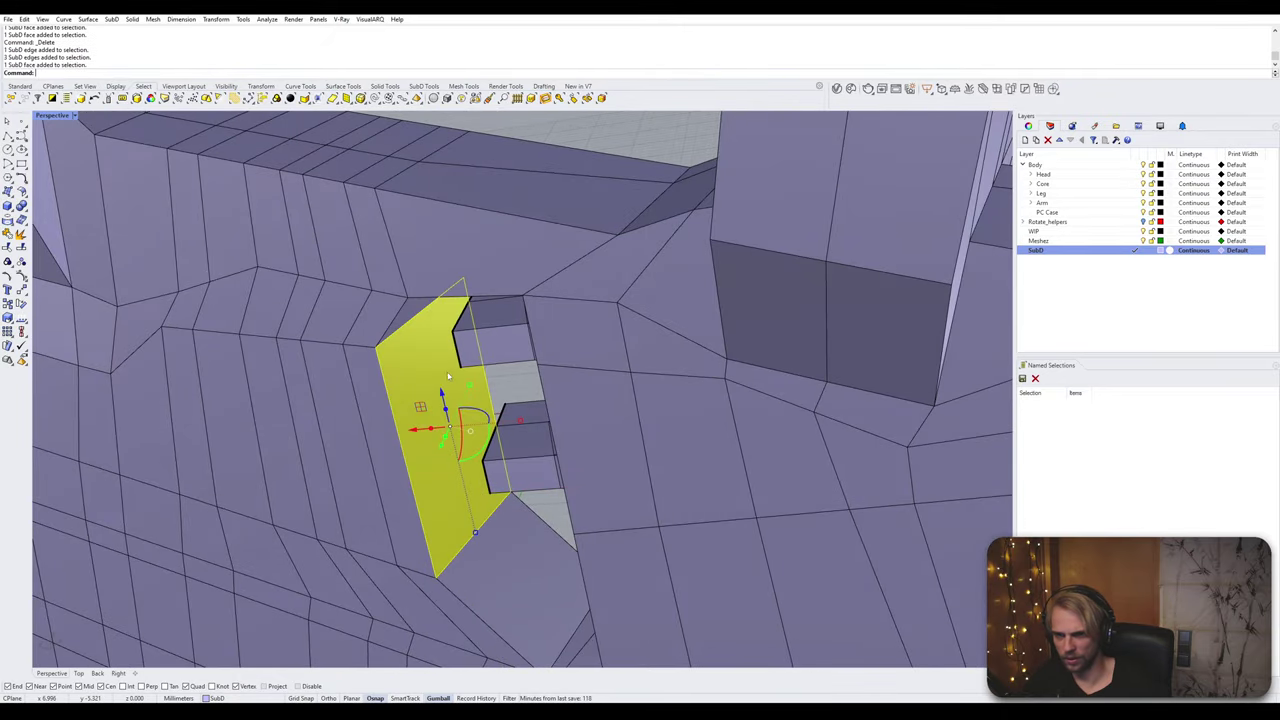
{"action": "right_click_drag", "start_coordinate": [421, 406], "coordinate": [568, 479]}
{"action": "double_click", "coordinate": [441, 268], "text": "ctrl+shift"}
{"action": "key", "text": "Delete"}
Step: Bridge the hole's outer and inner edge loops with a new band of faces
{"action": "double_click", "coordinate": [570, 483]}
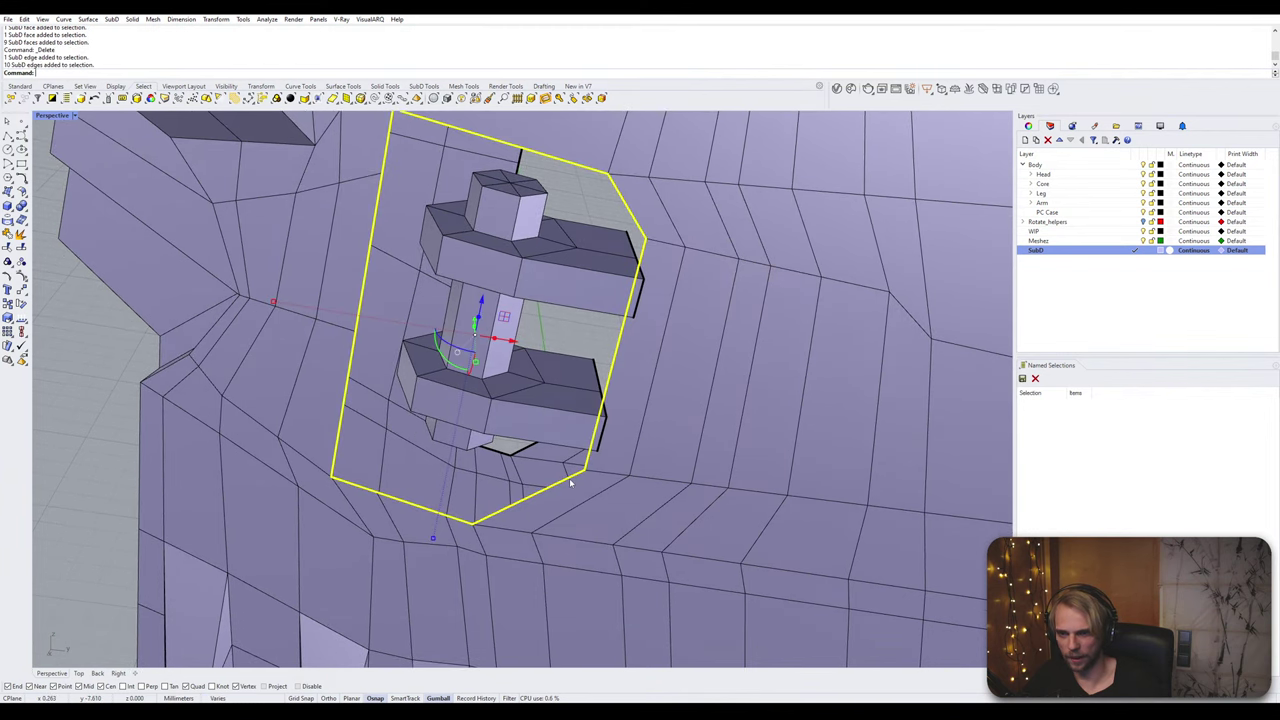
{"action": "double_click", "coordinate": [528, 449], "text": "shift"}
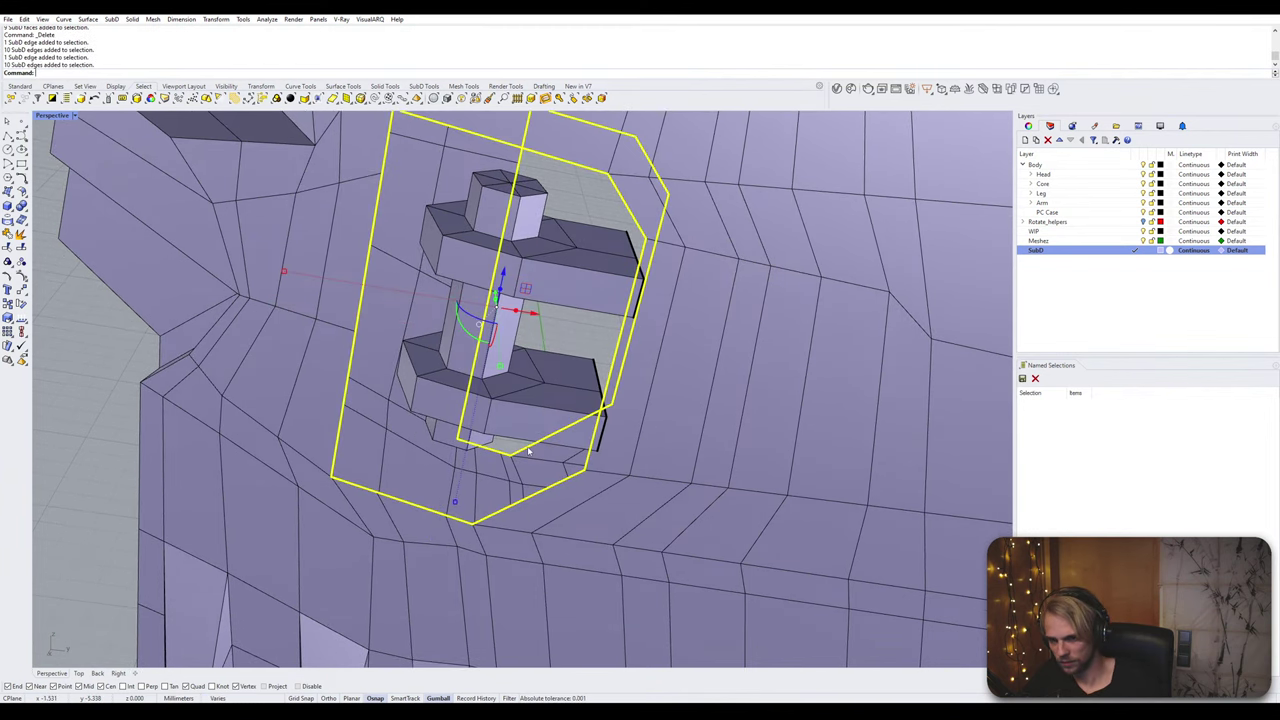
{"action": "key", "text": "Return"}
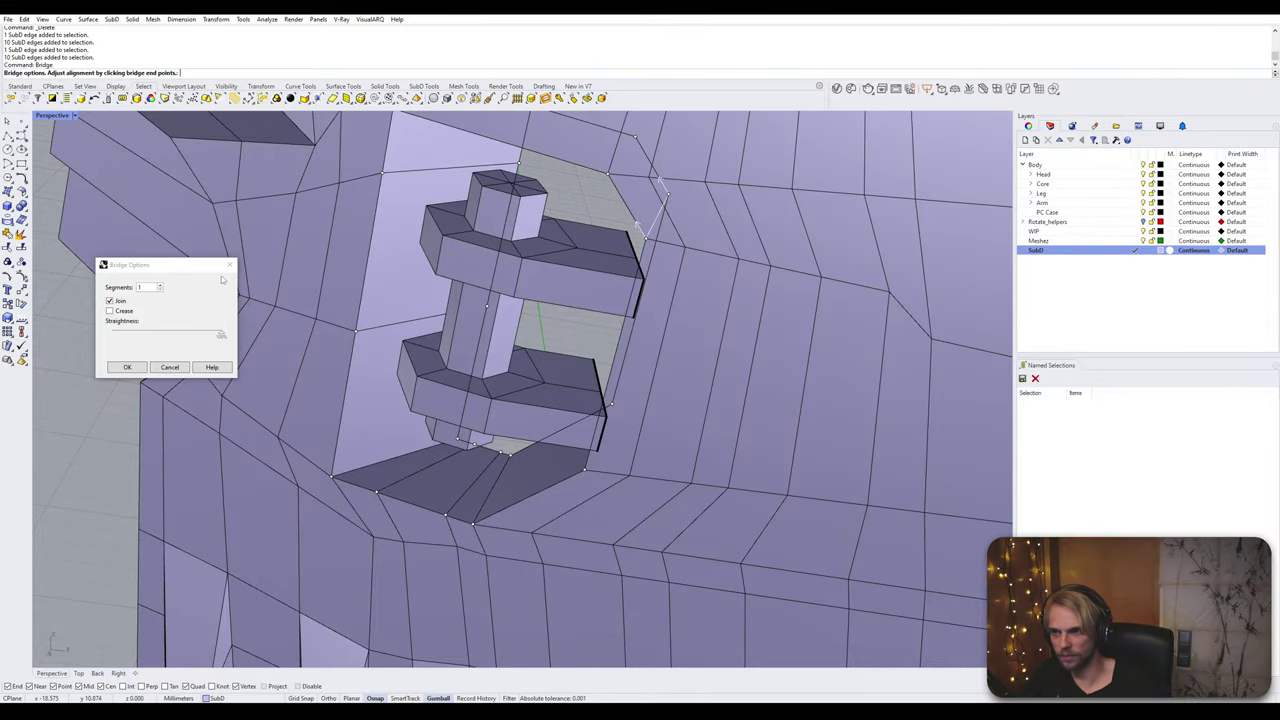
{"action": "left_click", "coordinate": [127, 368]}
Step: View the hole head-on and select an edge loop across the palm
{"action": "right_click_drag", "start_coordinate": [127, 368], "coordinate": [506, 391]}
{"action": "scroll", "coordinate": [509, 385], "scroll_direction": "down", "scroll_amount": 4}
{"action": "scroll", "coordinate": [431, 280], "scroll_direction": "up", "scroll_amount": 4}
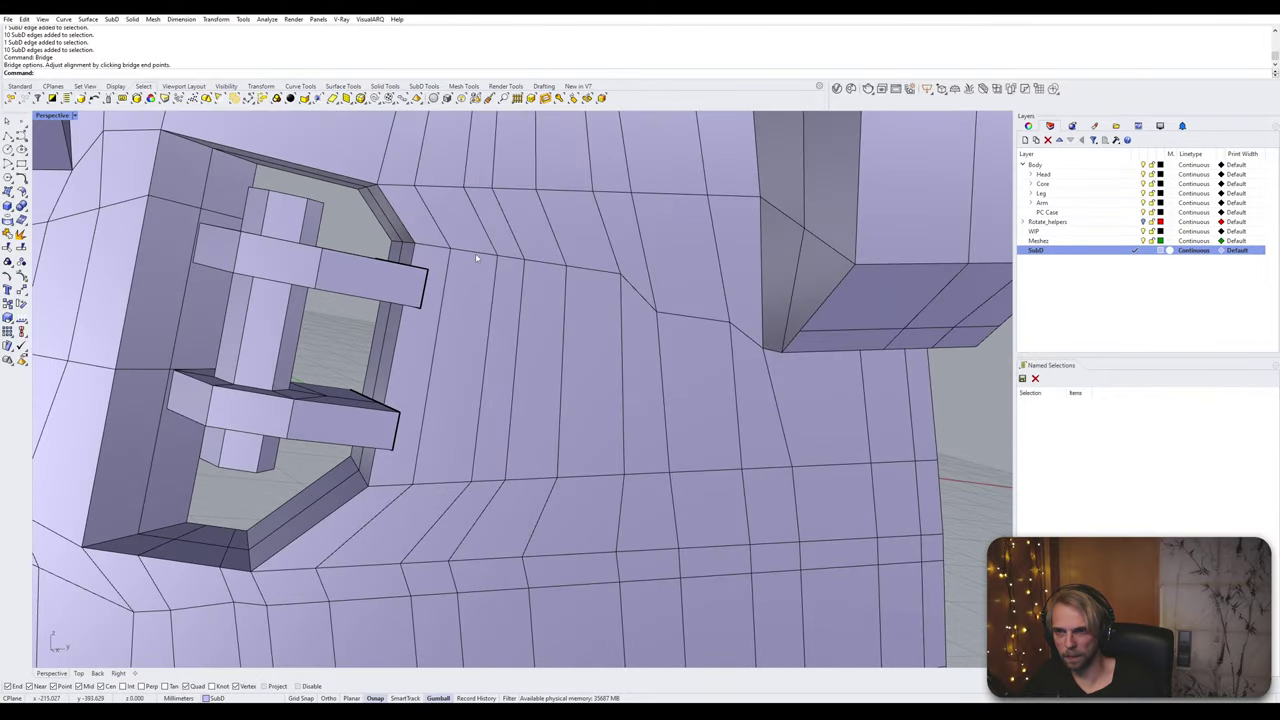
{"action": "double_click", "coordinate": [476, 254]}
{"action": "right_click_drag", "start_coordinate": [478, 255], "coordinate": [503, 430]}
Step: Insert a first edge loop beside the loop running into the recess
{"action": "key", "text": "Escape"}
{"action": "double_click", "coordinate": [551, 413]}
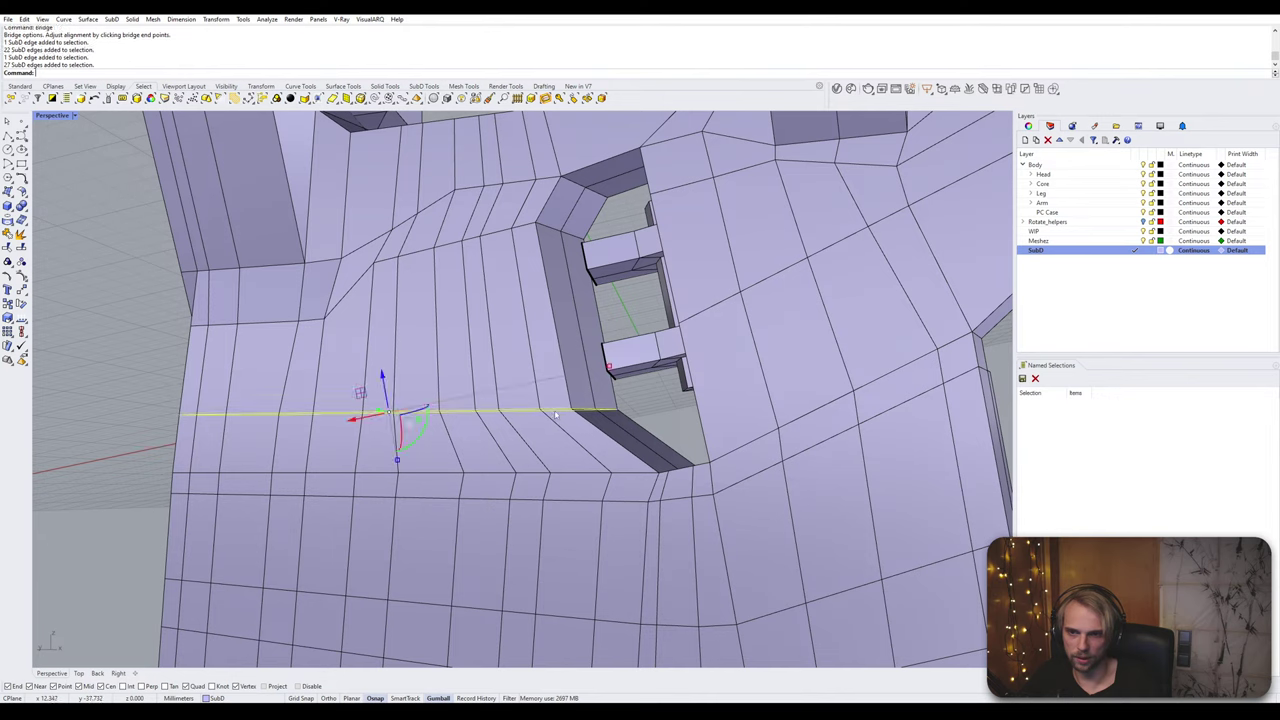
{"action": "type", "text": "i"}
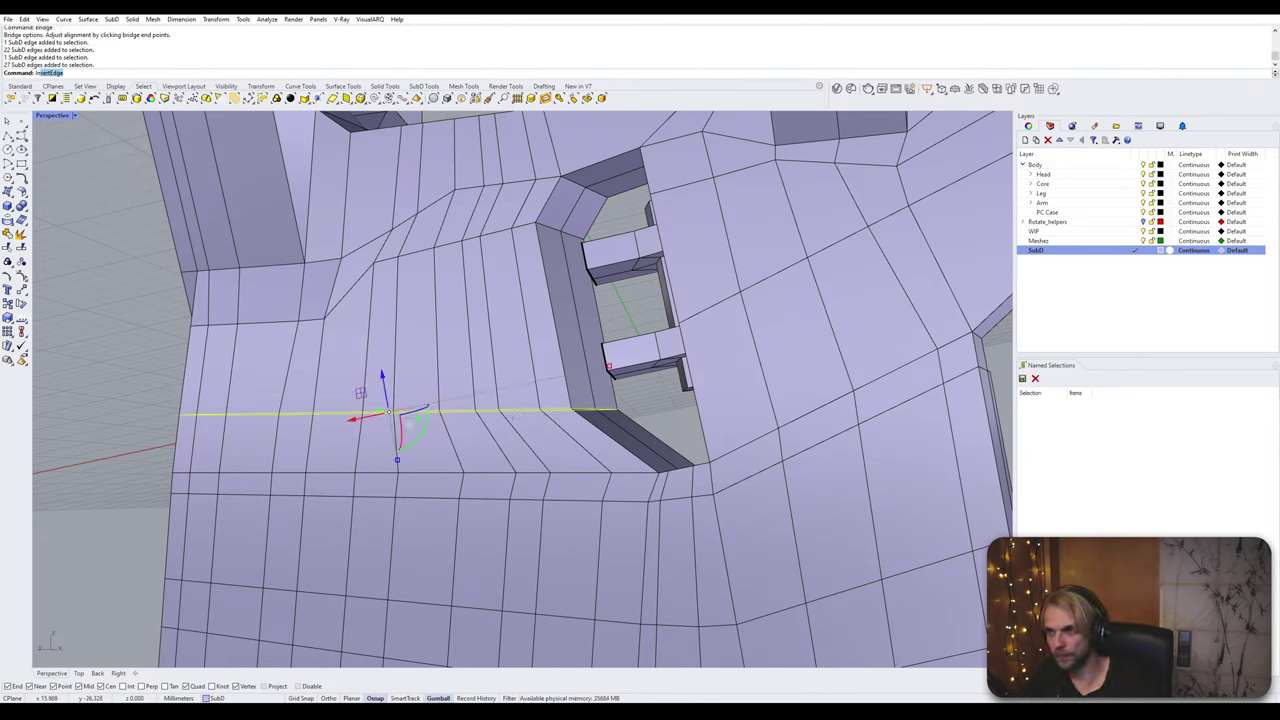
{"action": "key", "text": "Return"}
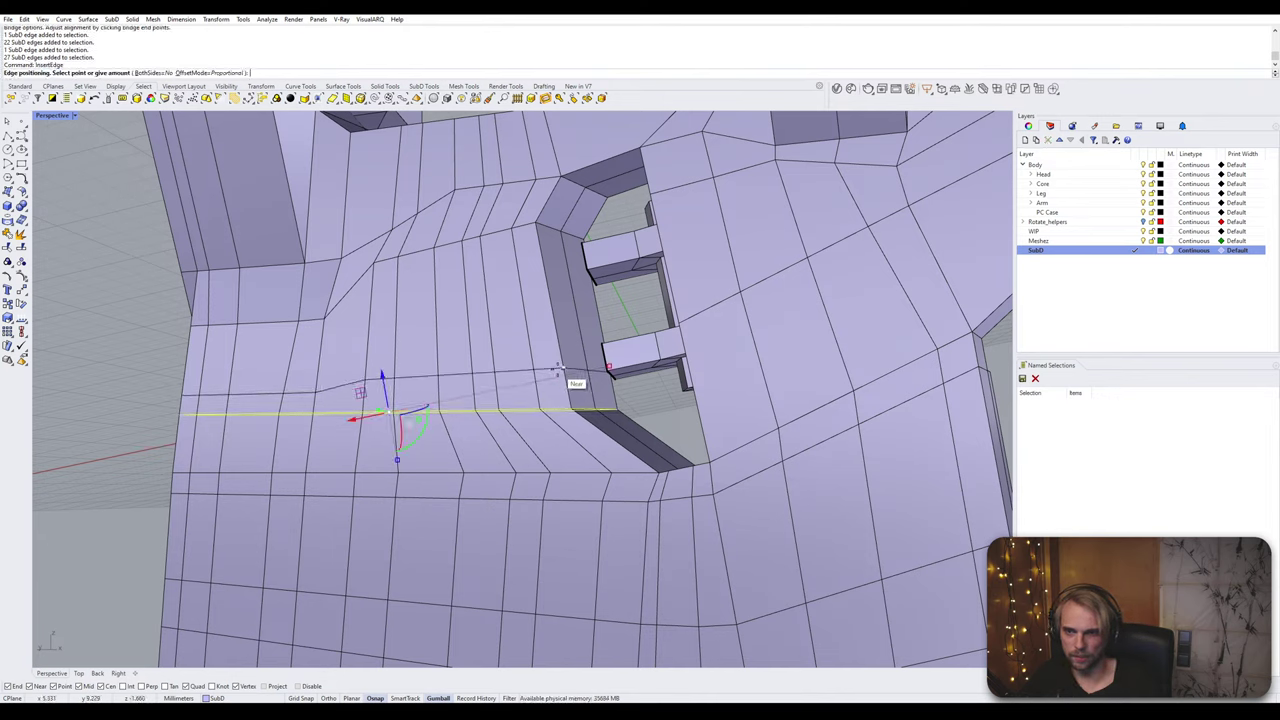
{"action": "right_click_drag", "start_coordinate": [564, 375], "coordinate": [580, 386]}
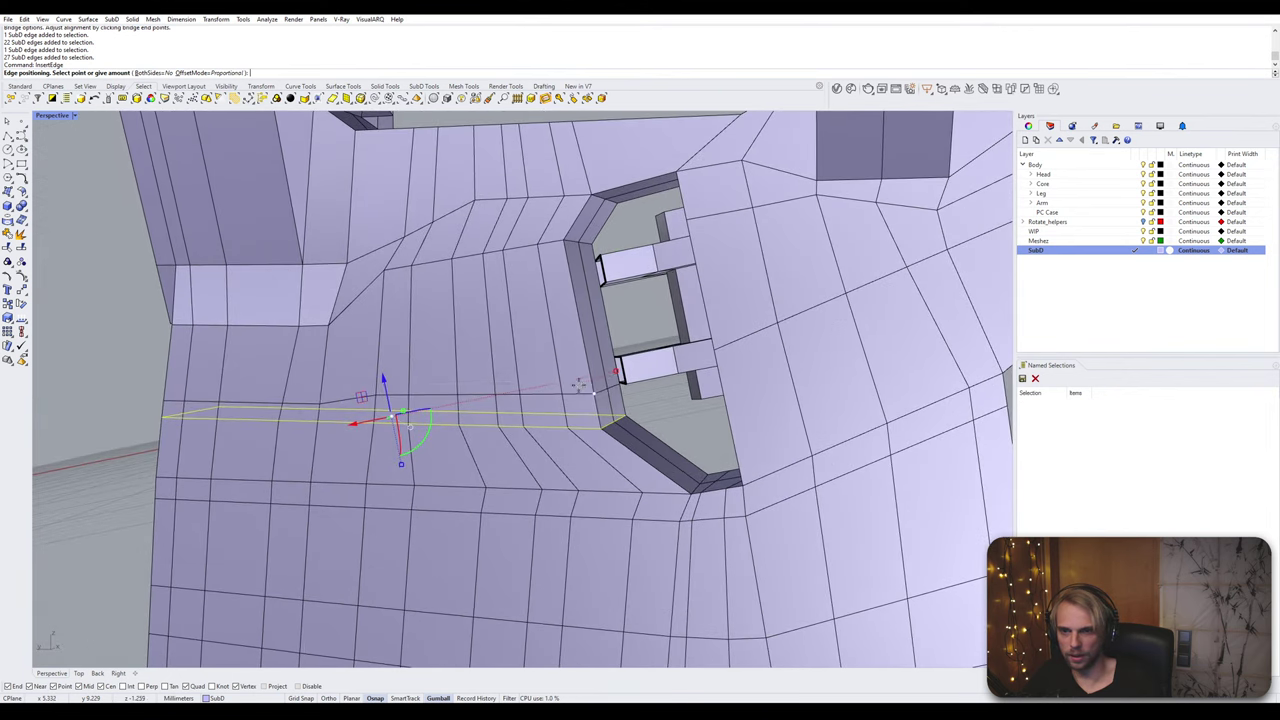
{"action": "left_click", "coordinate": [590, 392]}
Step: Insert two more edge loops higher up, then select the face beside the upper bar
{"action": "double_click", "coordinate": [581, 389], "text": "ctrl+shift"}
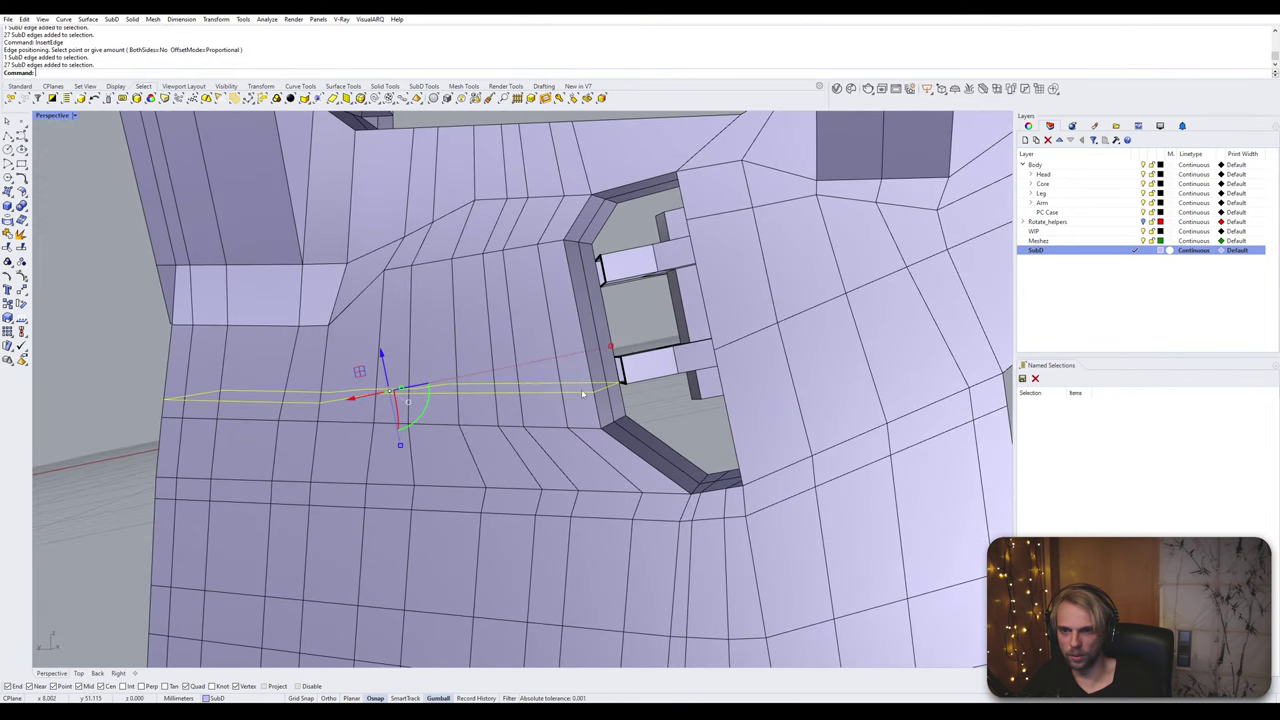
{"action": "right_click", "coordinate": [581, 388]}
{"action": "left_click", "coordinate": [583, 358]}
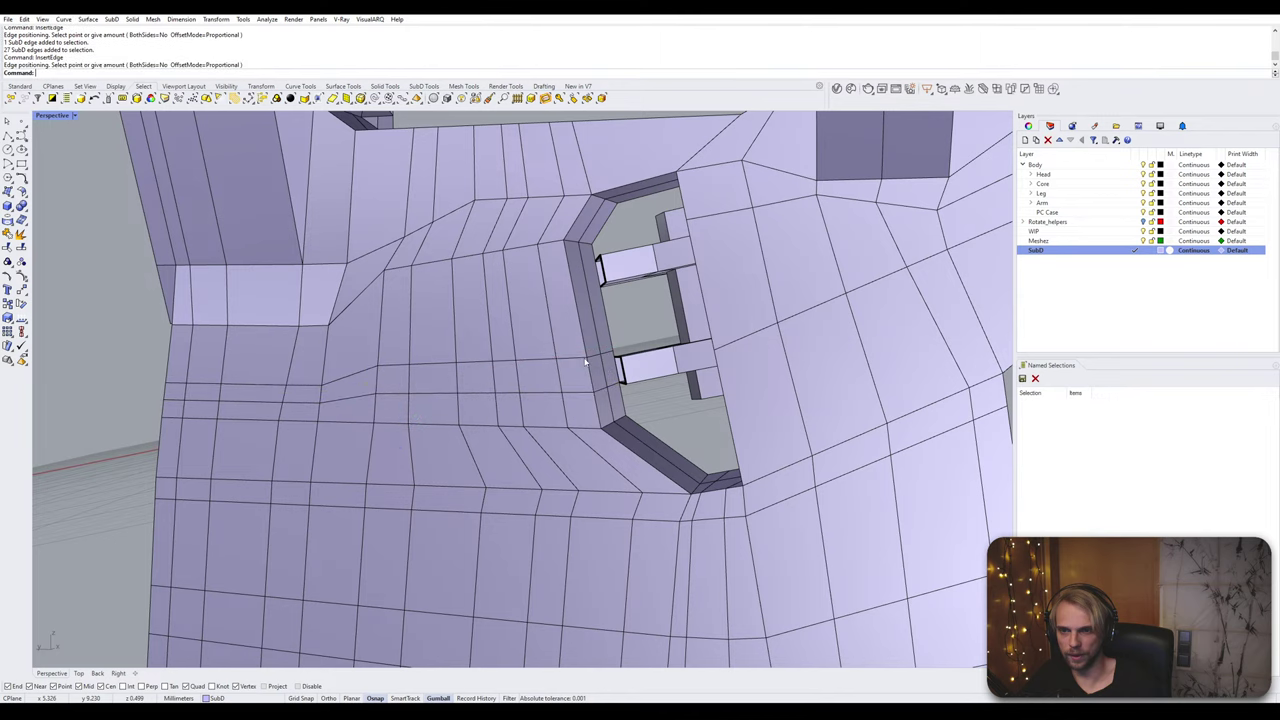
{"action": "key", "text": "Return"}
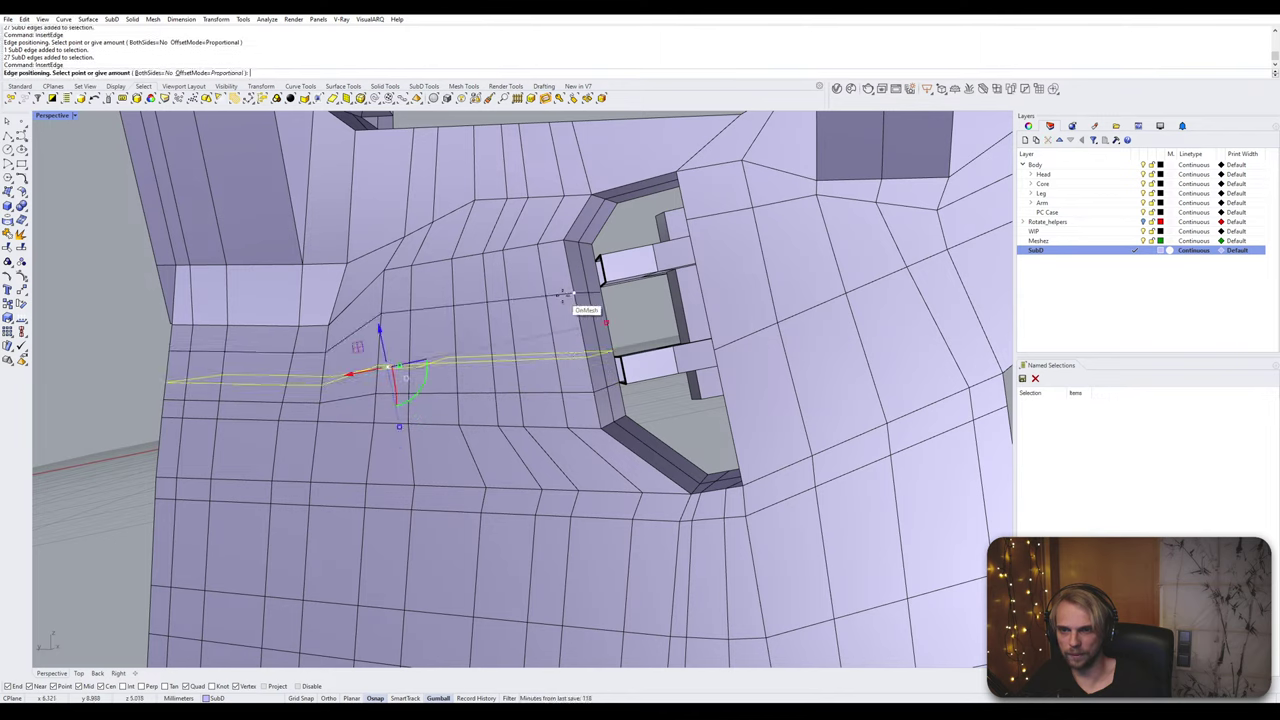
{"action": "left_click", "coordinate": [559, 297]}
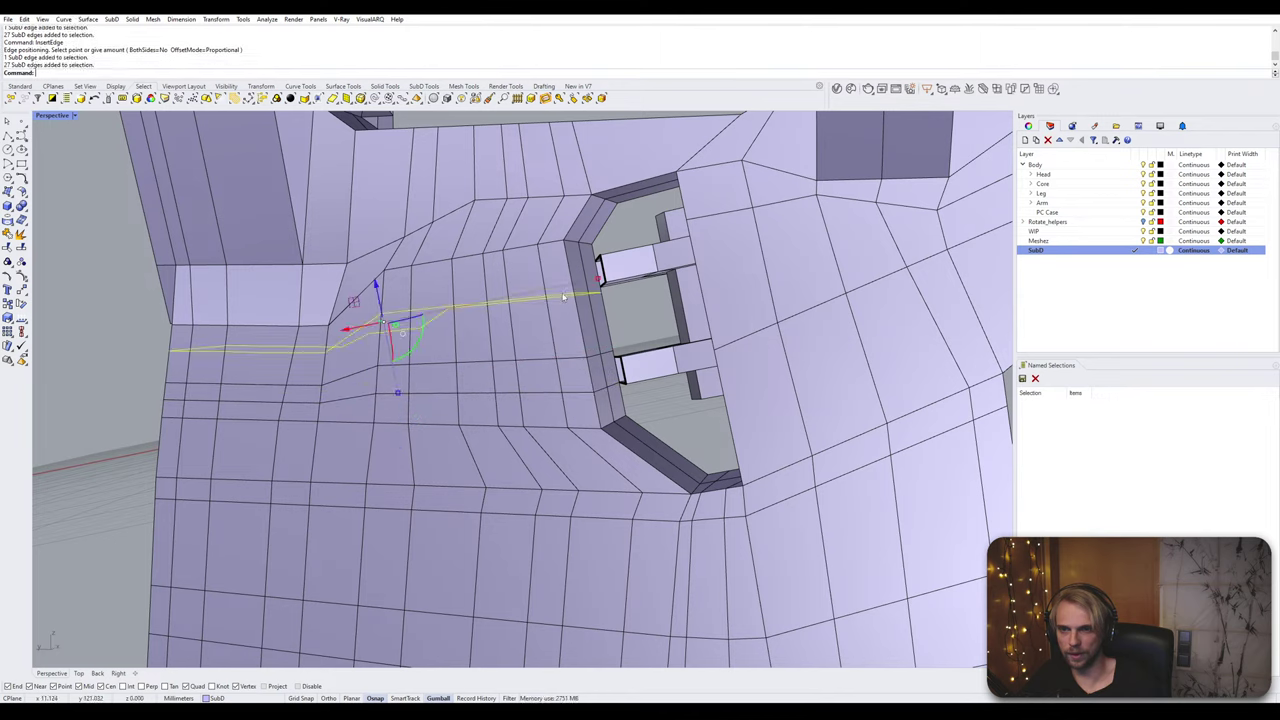
{"action": "key", "text": "Return"}
{"action": "key", "text": "Escape"}
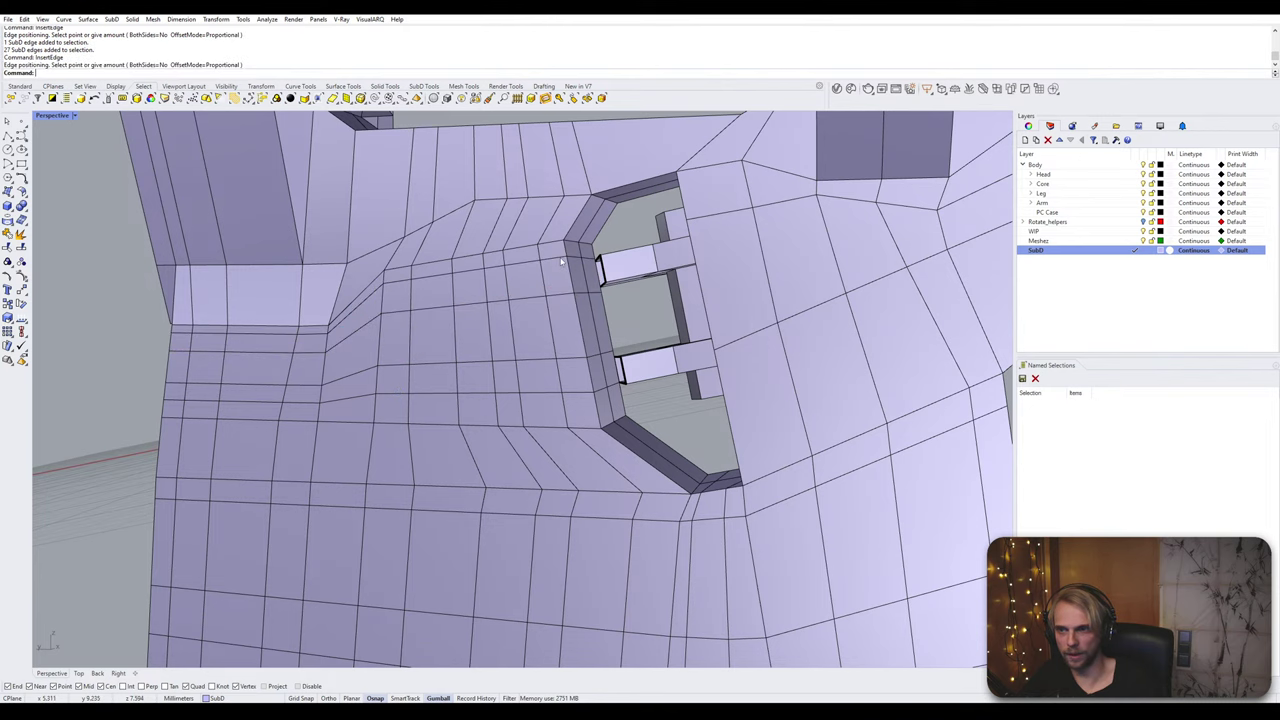
{"action": "scroll", "coordinate": [600, 305], "scroll_direction": "down", "scroll_amount": 3}
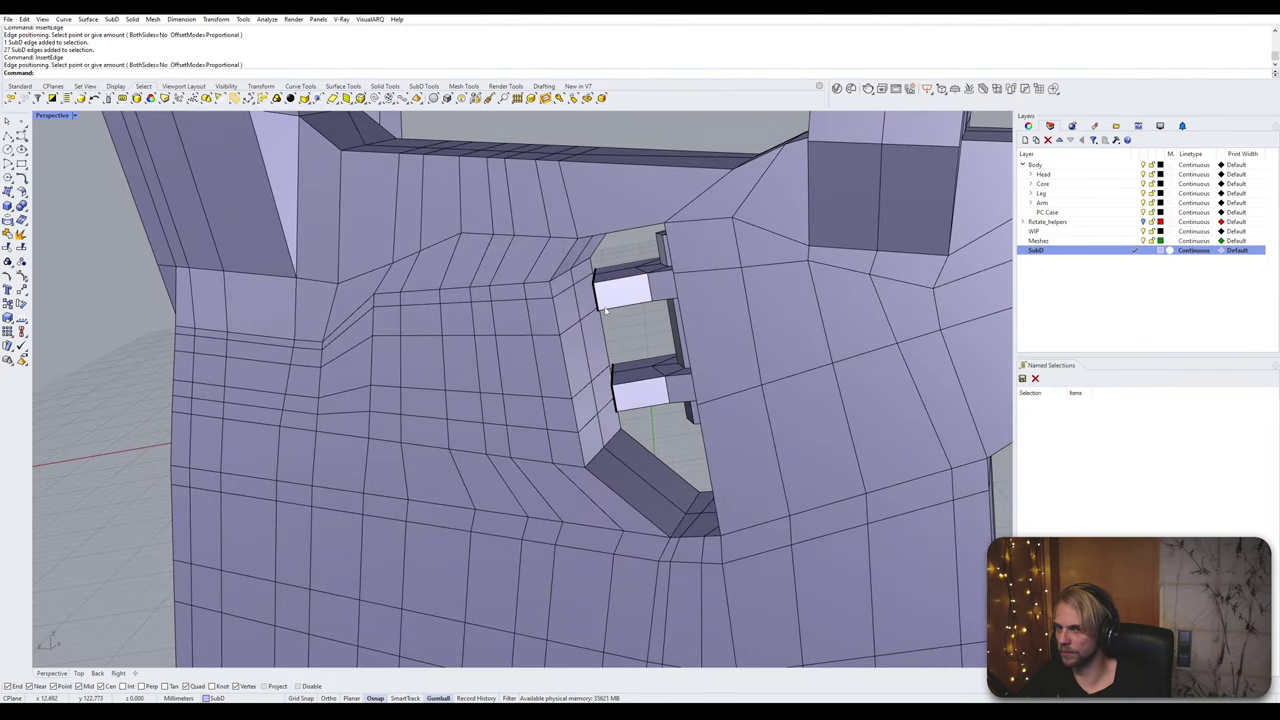
{"action": "scroll", "coordinate": [600, 305], "scroll_direction": "up", "scroll_amount": 4}
{"action": "left_click", "coordinate": [578, 300], "text": "ctrl+shift"}
Step: Delete the two awkward faces beside the bracket's bars
{"action": "left_click", "coordinate": [602, 467], "text": "ctrl+shift"}
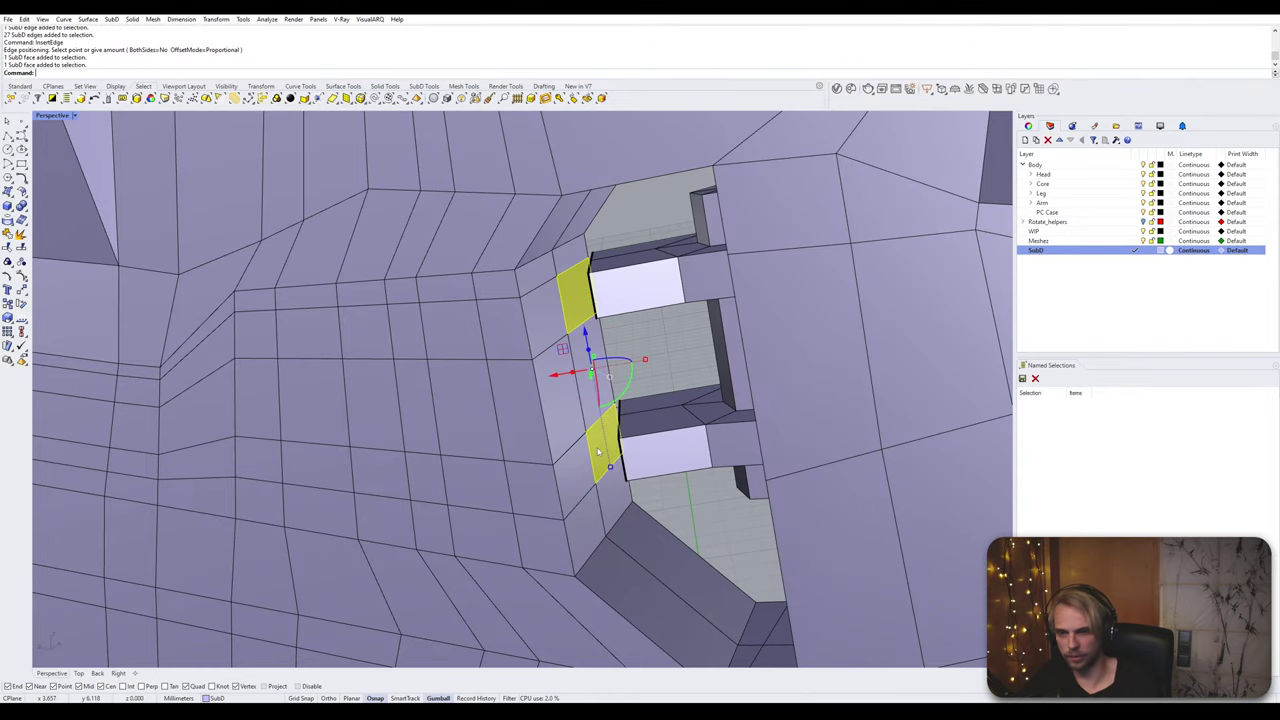
{"action": "key", "text": "Delete"}
{"action": "right_click_drag", "start_coordinate": [602, 467], "coordinate": [621, 331]}
{"action": "scroll", "coordinate": [665, 418], "scroll_direction": "up", "scroll_amount": 5}
Step: Delete two more faces next to the bracket around the new opening
{"action": "left_click", "coordinate": [508, 440], "text": "ctrl+shift"}
{"action": "key", "text": "Escape"}
{"action": "left_click", "coordinate": [565, 357], "text": "ctrl+shift"}
{"action": "left_click", "coordinate": [492, 438], "text": "ctrl+shift"}
{"action": "key", "text": "Delete"}
{"action": "right_click_drag", "start_coordinate": [537, 253], "coordinate": [489, 323]}
{"action": "key", "text": "Delete"}
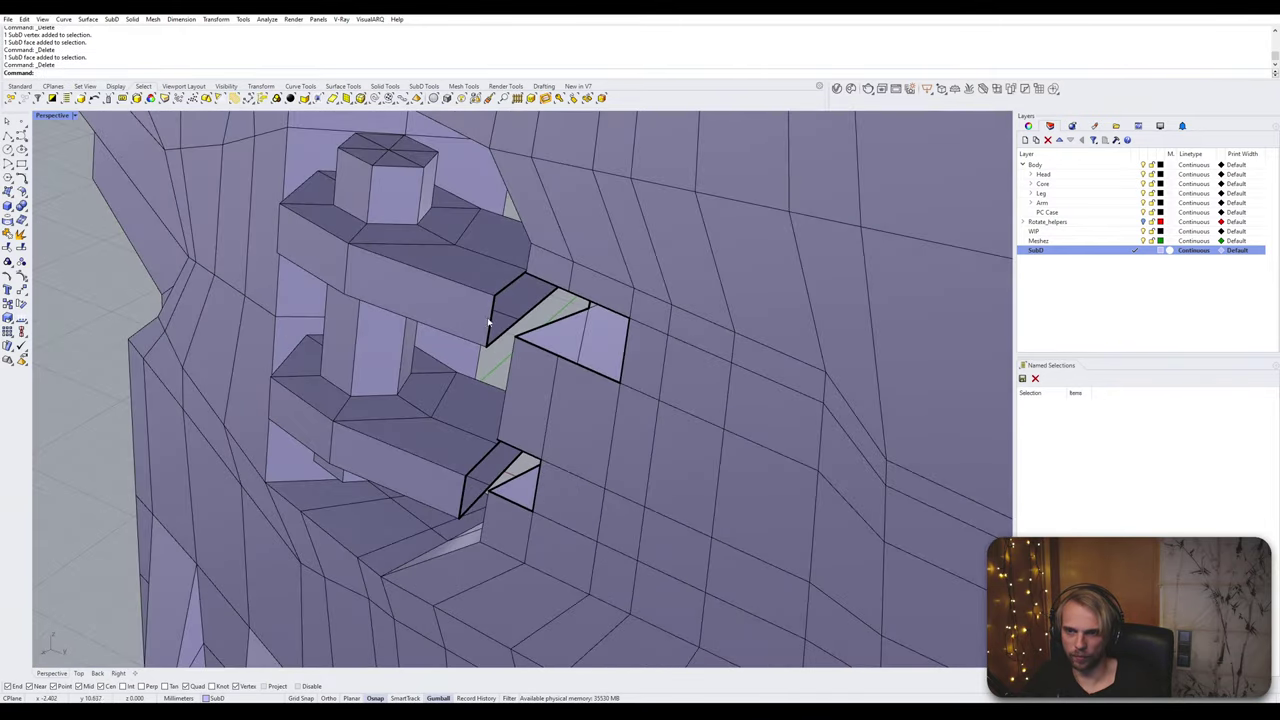
Step: Bridge the left and right edges of the opening with a single-segment face
{"action": "left_click", "coordinate": [629, 340], "text": "ctrl+shift"}
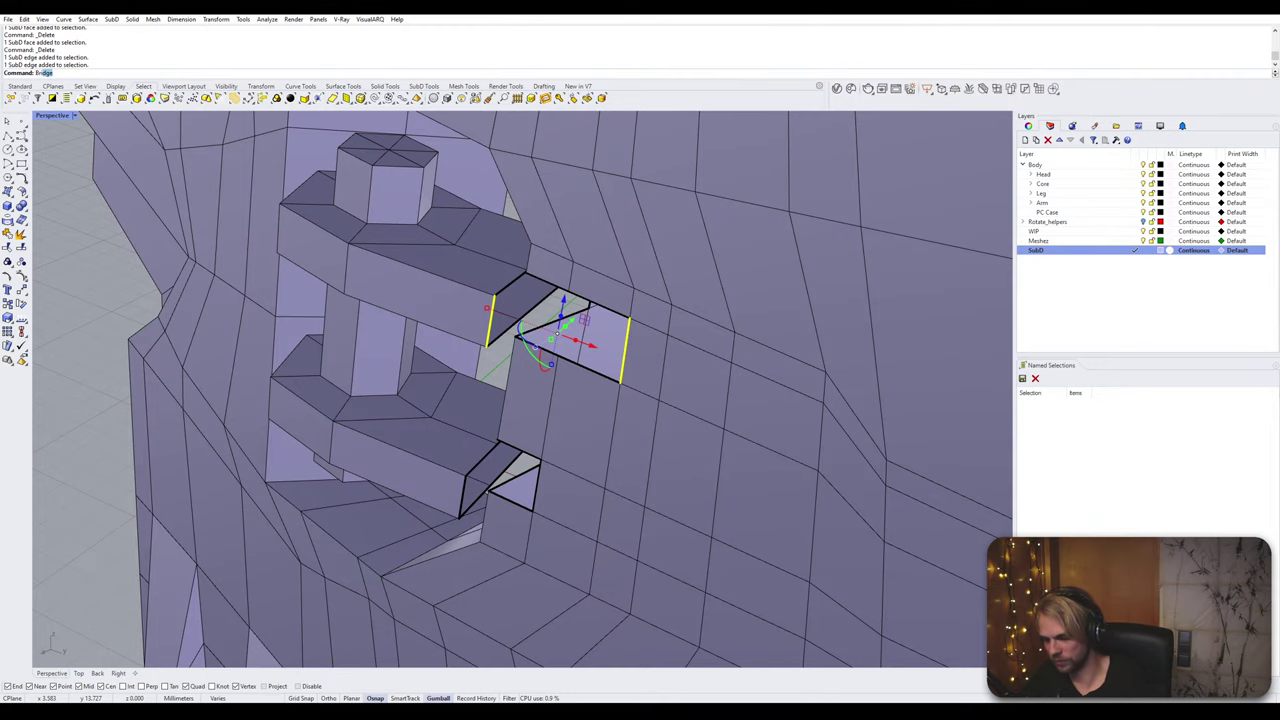
{"action": "key", "text": "Return"}
{"action": "key", "text": "Return"}
{"action": "right_click_drag", "start_coordinate": [625, 342], "coordinate": [496, 316]}
{"action": "key", "text": "ctrl+z"}
{"action": "left_click", "coordinate": [478, 318]}
{"action": "left_click", "coordinate": [604, 320], "text": "shift"}
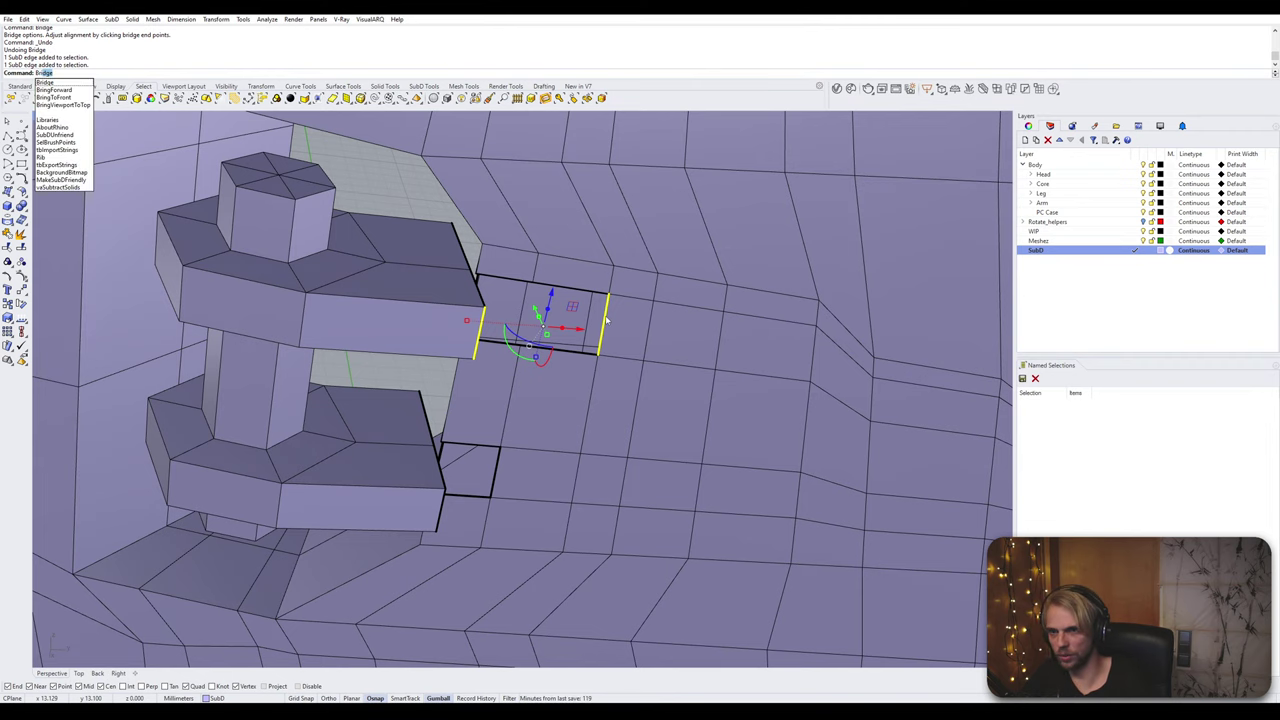
{"action": "key", "text": "Return"}
{"action": "left_click", "coordinate": [161, 291]}
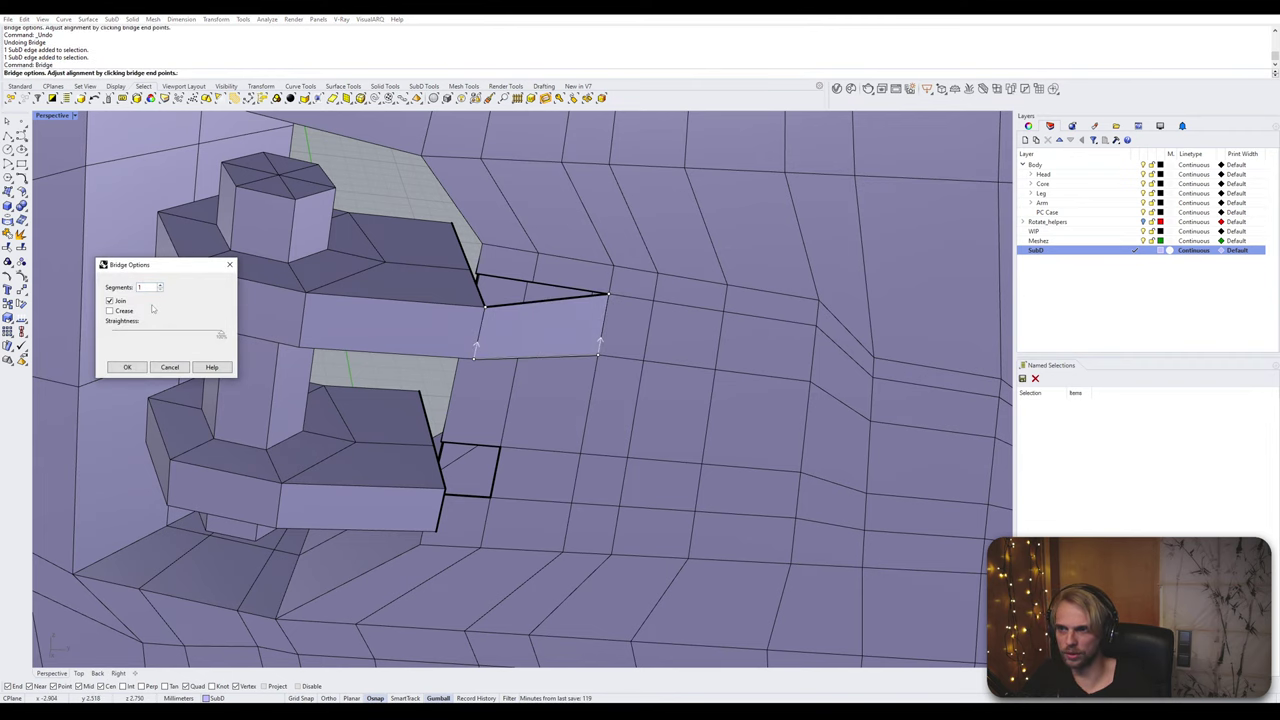
{"action": "left_click", "coordinate": [128, 367]}
Step: Delete the face in the lower opening and bridge its left and right edges
{"action": "right_click_drag", "start_coordinate": [440, 470], "coordinate": [490, 428]}
{"action": "right_click_drag", "start_coordinate": [502, 512], "coordinate": [407, 512]}
{"action": "left_click", "coordinate": [557, 505]}
{"action": "key", "text": "Delete"}
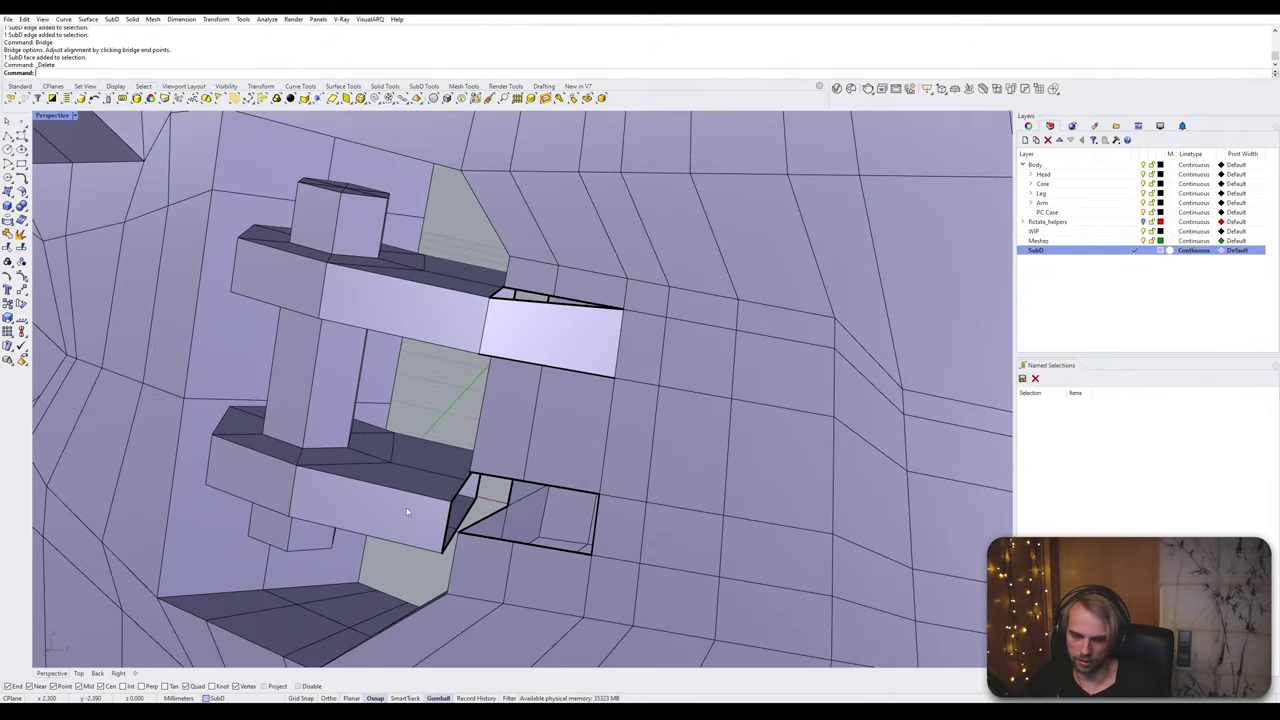
{"action": "left_click", "coordinate": [452, 527]}
{"action": "left_click", "coordinate": [596, 518], "text": "shift"}
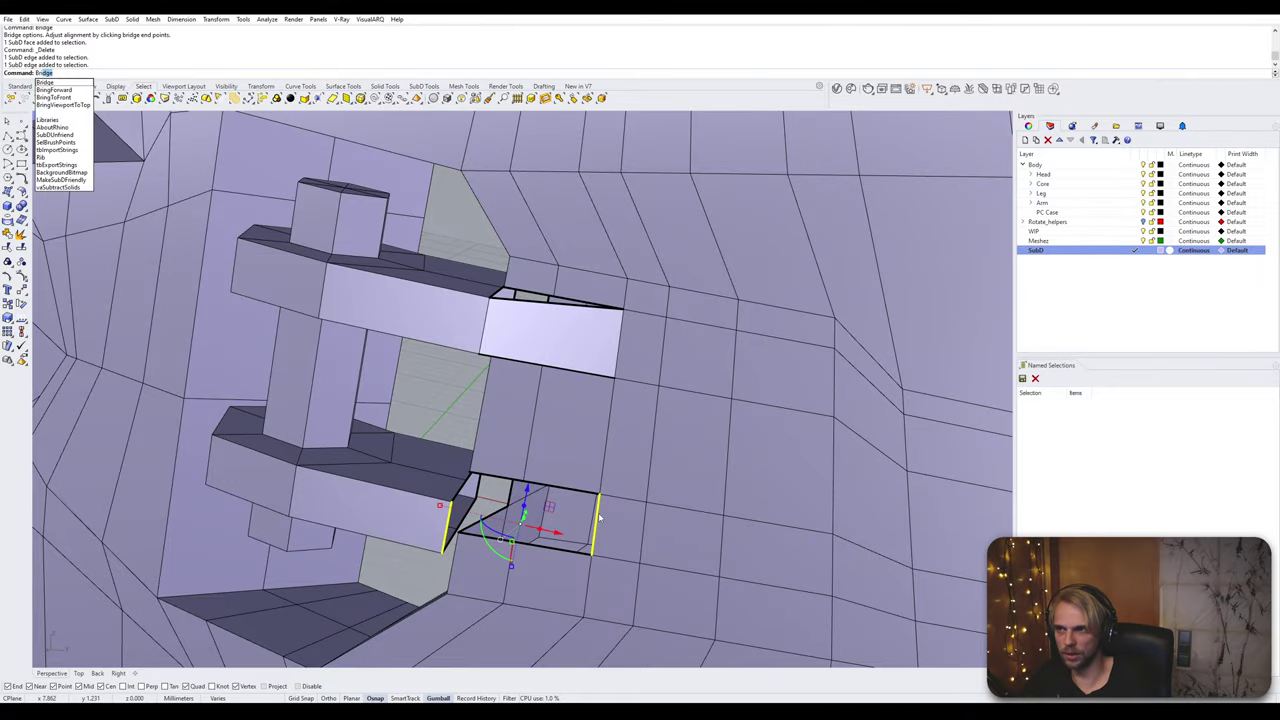
{"action": "key", "text": "Return"}
{"action": "key", "text": "Return"}
Step: Bridge the opposite edges of the slot on the other side of the bars
{"action": "right_click_drag", "start_coordinate": [600, 518], "coordinate": [494, 446]}
{"action": "scroll", "coordinate": [497, 383], "scroll_direction": "up", "scroll_amount": 2}
{"action": "left_click", "coordinate": [484, 478]}
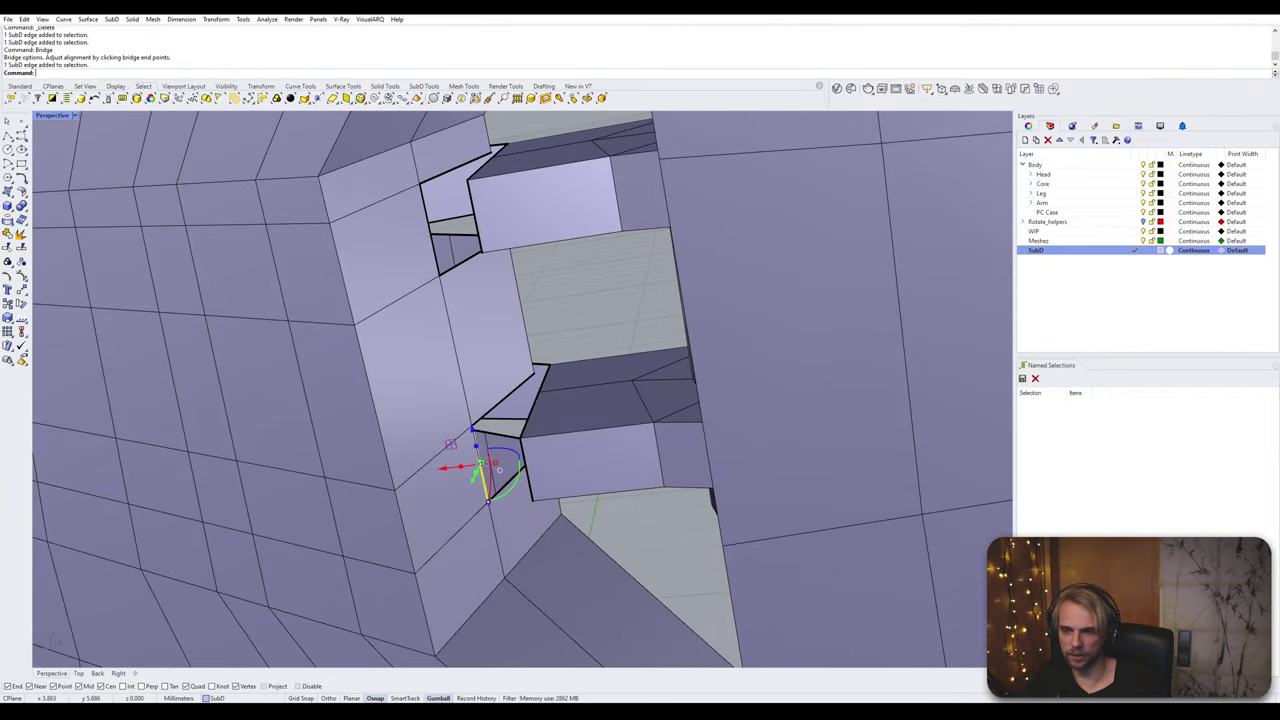
{"action": "left_click", "coordinate": [522, 453], "text": "shift"}
{"action": "key", "text": "Return"}
{"action": "key", "text": "Return"}
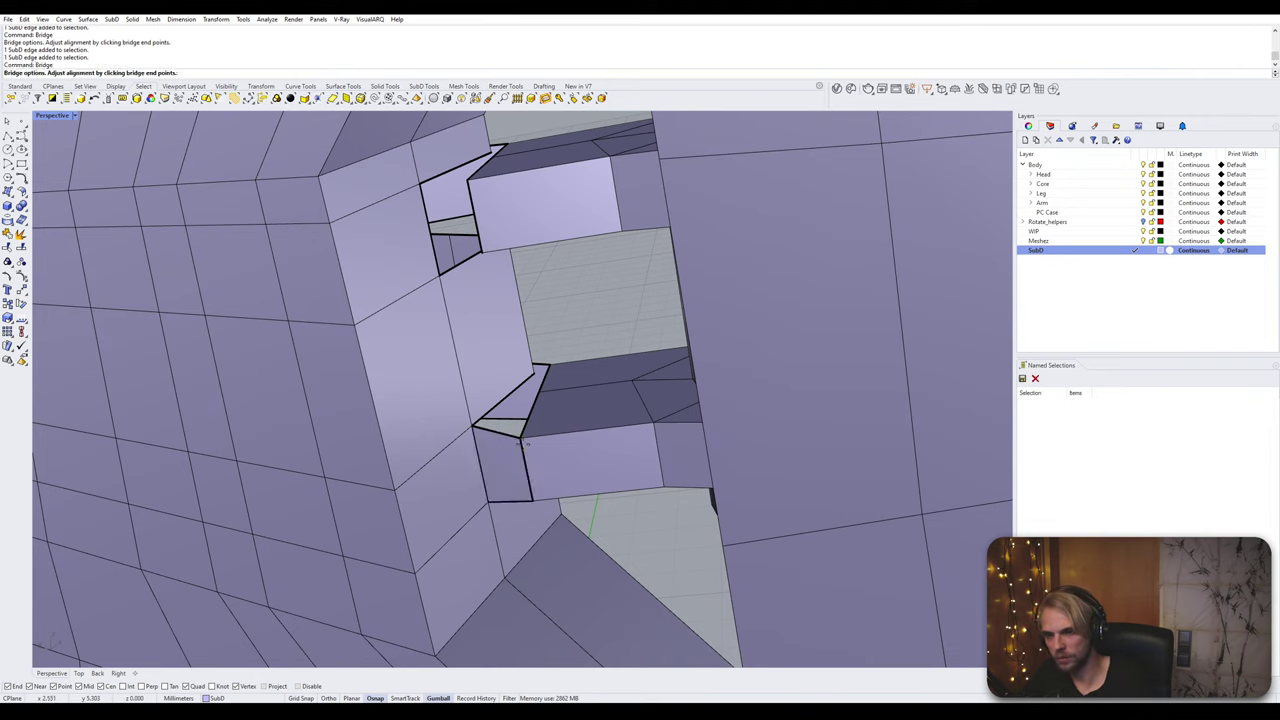
Step: Close the upper gap with two bridged faces between opposite edge pairs
{"action": "left_click", "coordinate": [430, 216]}
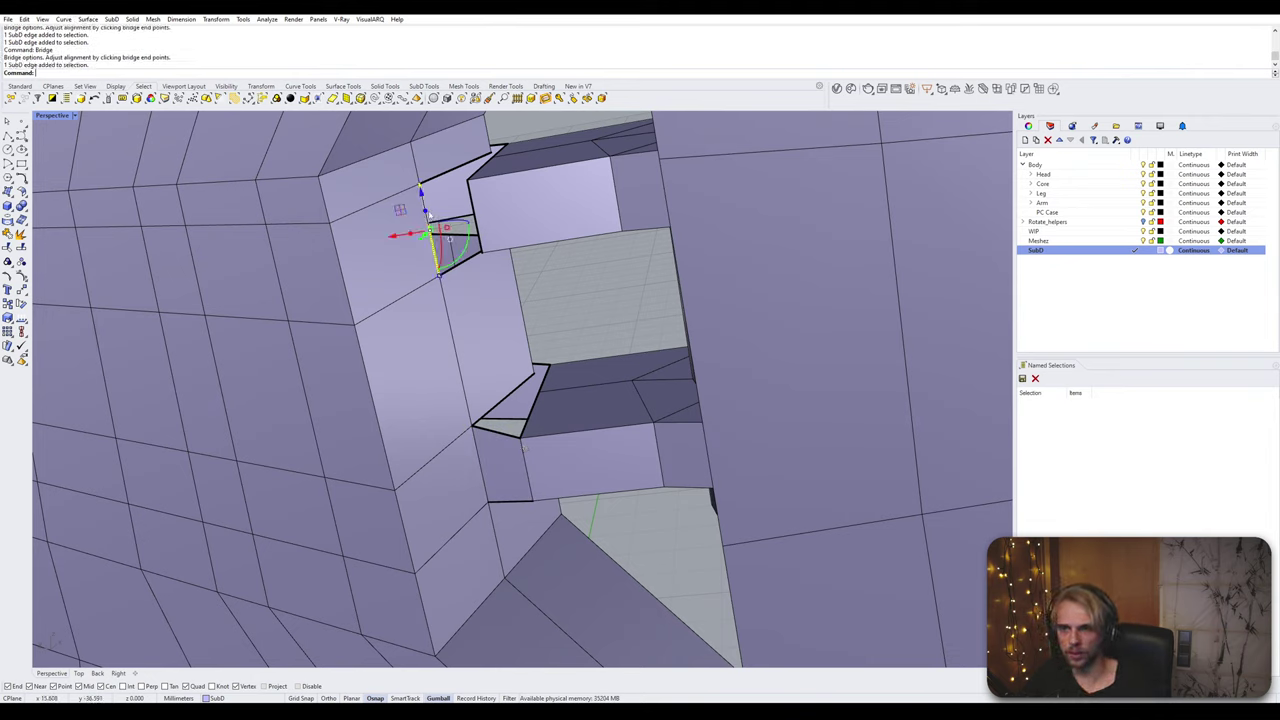
{"action": "left_click", "coordinate": [476, 207], "text": "shift"}
{"action": "key", "text": "Return"}
{"action": "key", "text": "Return"}
{"action": "right_click_drag", "start_coordinate": [478, 210], "coordinate": [495, 179]}
{"action": "left_click", "coordinate": [492, 183]}
{"action": "left_click", "coordinate": [485, 205], "text": "shift"}
{"action": "key", "text": "Return"}
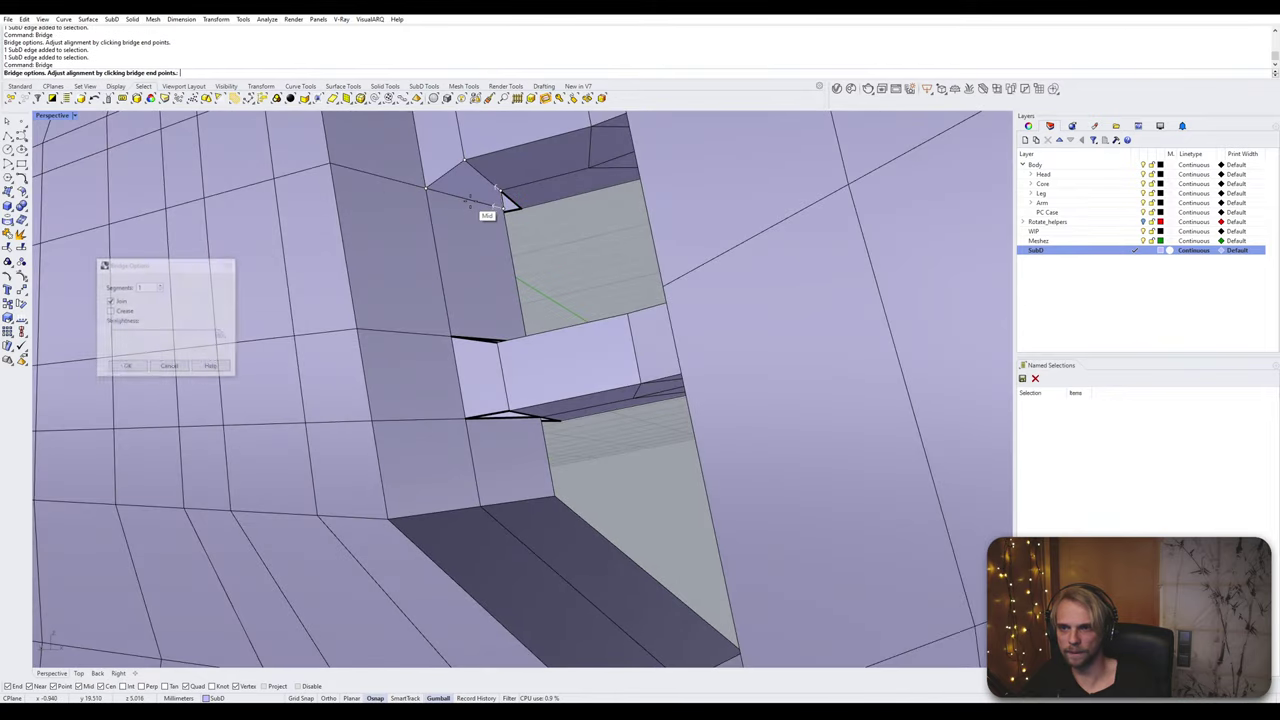
{"action": "key", "text": "Return"}
Step: Close the lower triangular gap with two bridged faces between opposite edges
{"action": "right_click_drag", "start_coordinate": [490, 315], "coordinate": [520, 385]}
{"action": "left_click", "coordinate": [527, 392]}
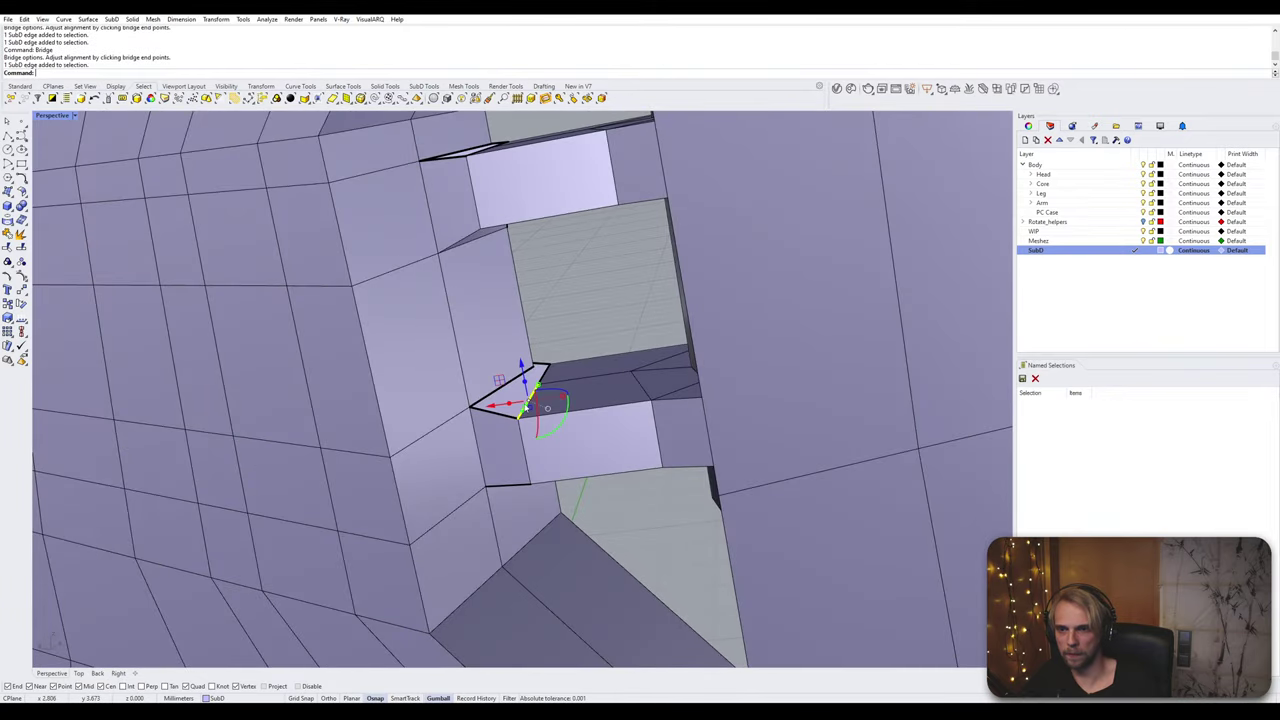
{"action": "left_click", "coordinate": [487, 405], "text": "shift"}
{"action": "key", "text": "Return"}
{"action": "key", "text": "Return"}
{"action": "right_click_drag", "start_coordinate": [543, 371], "coordinate": [447, 370]}
{"action": "left_click", "coordinate": [514, 377]}
{"action": "left_click", "coordinate": [499, 388], "text": "shift"}
{"action": "key", "text": "Return"}
{"action": "key", "text": "Return"}
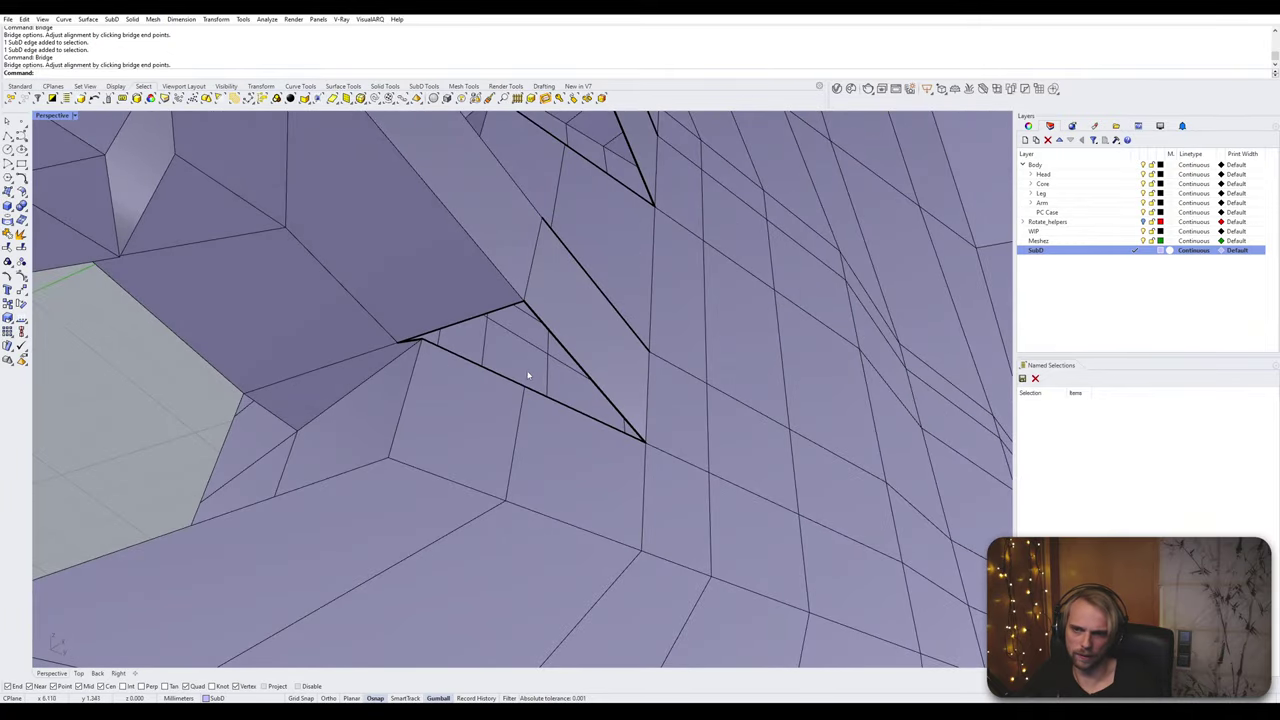
{"action": "right_click_drag", "start_coordinate": [448, 372], "coordinate": [416, 375]}
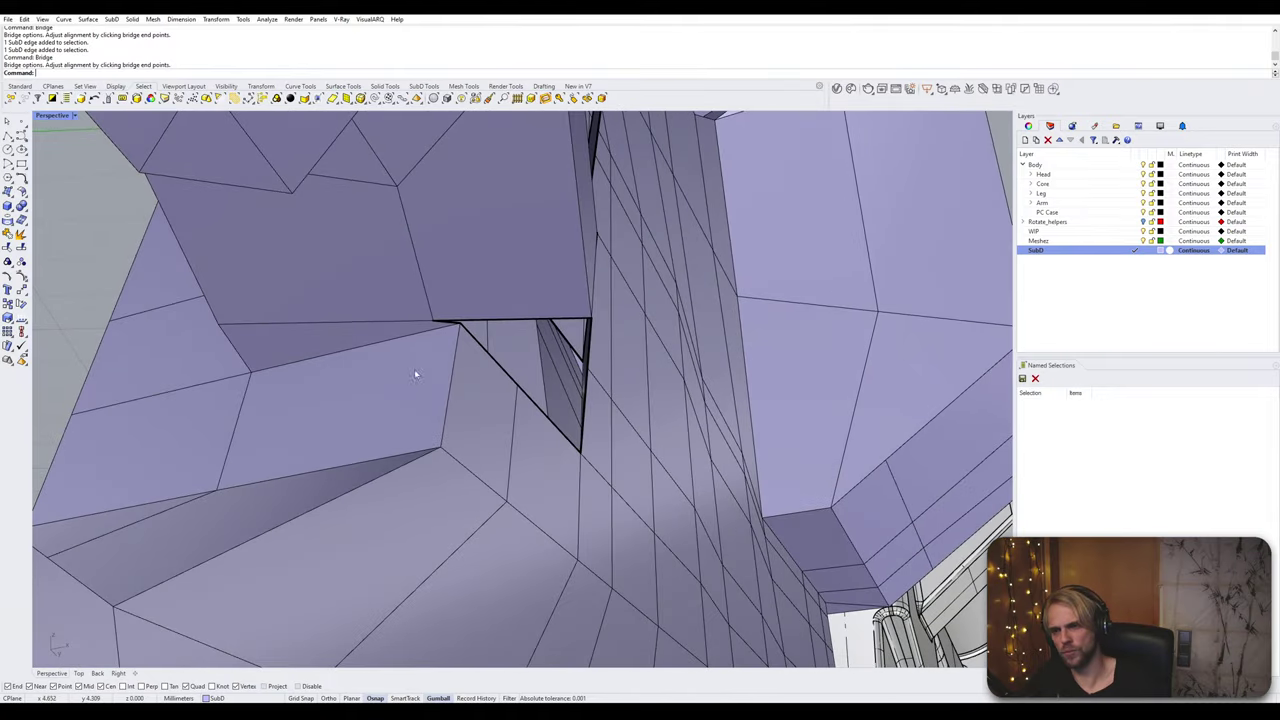
Step: Undo the last bridge and Stitch the two vertices at the gap's corner
{"action": "key", "text": "ctrl+z"}
{"action": "left_click", "coordinate": [462, 327]}
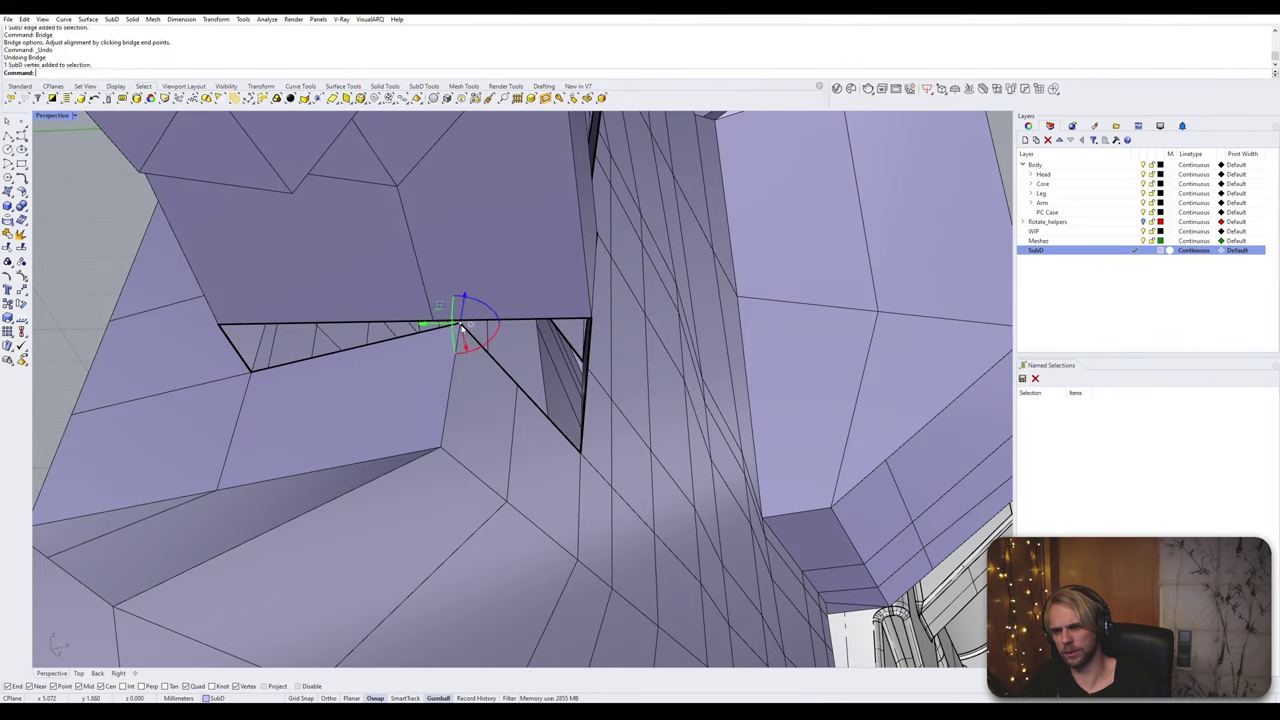
{"action": "left_click", "coordinate": [433, 323], "text": "ctrl+shift"}
{"action": "type", "text": "stitch"}
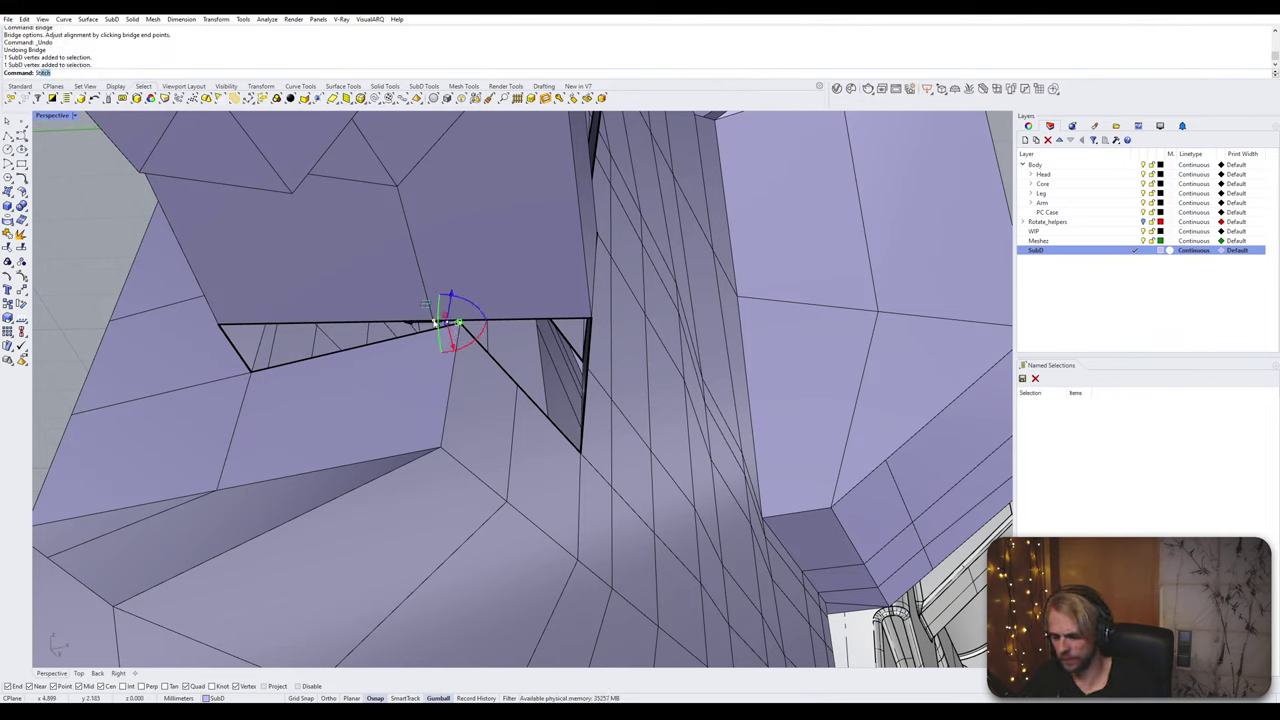
{"action": "key", "text": "Return"}
{"action": "key", "text": "Return"}
{"action": "key", "text": "Escape"}
{"action": "right_click_drag", "start_coordinate": [435, 323], "coordinate": [329, 306]}
Step: Bridge the bottom and upper edges to close the triangular gap
{"action": "left_click", "coordinate": [552, 336]}
{"action": "key", "text": "Escape"}
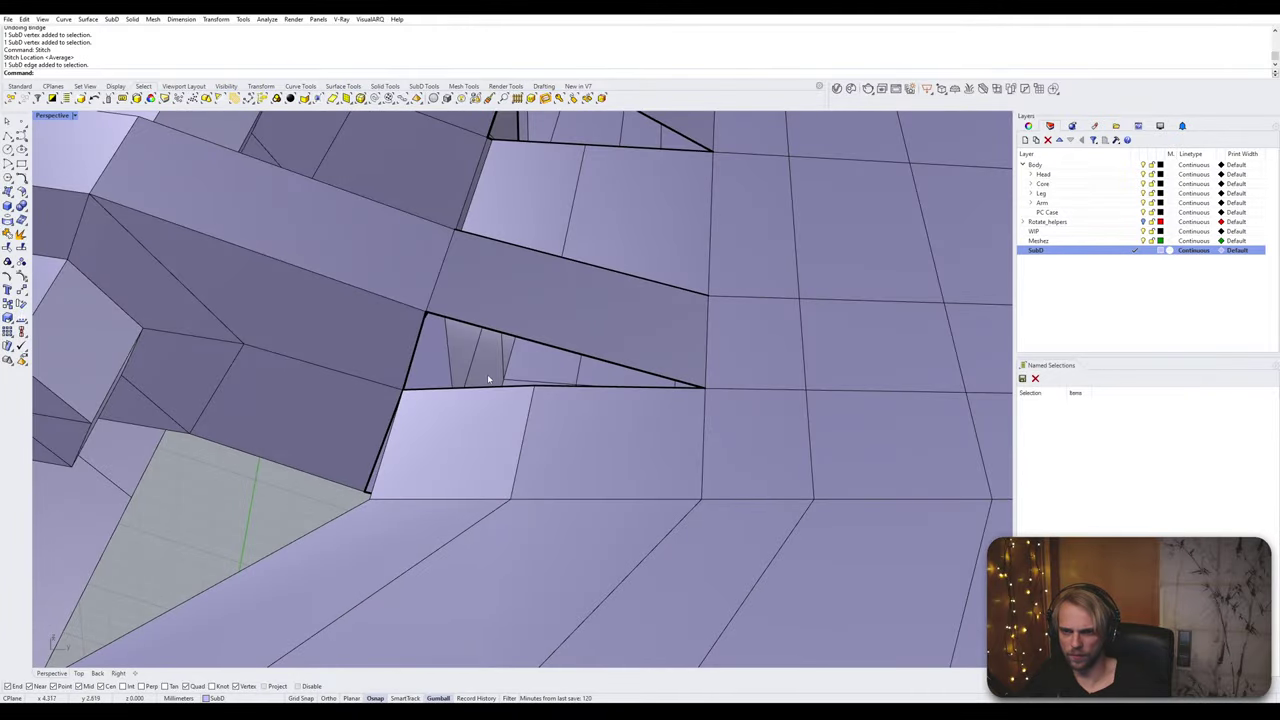
{"action": "left_click", "coordinate": [488, 387]}
{"action": "left_click", "coordinate": [515, 337], "text": "ctrl+shift"}
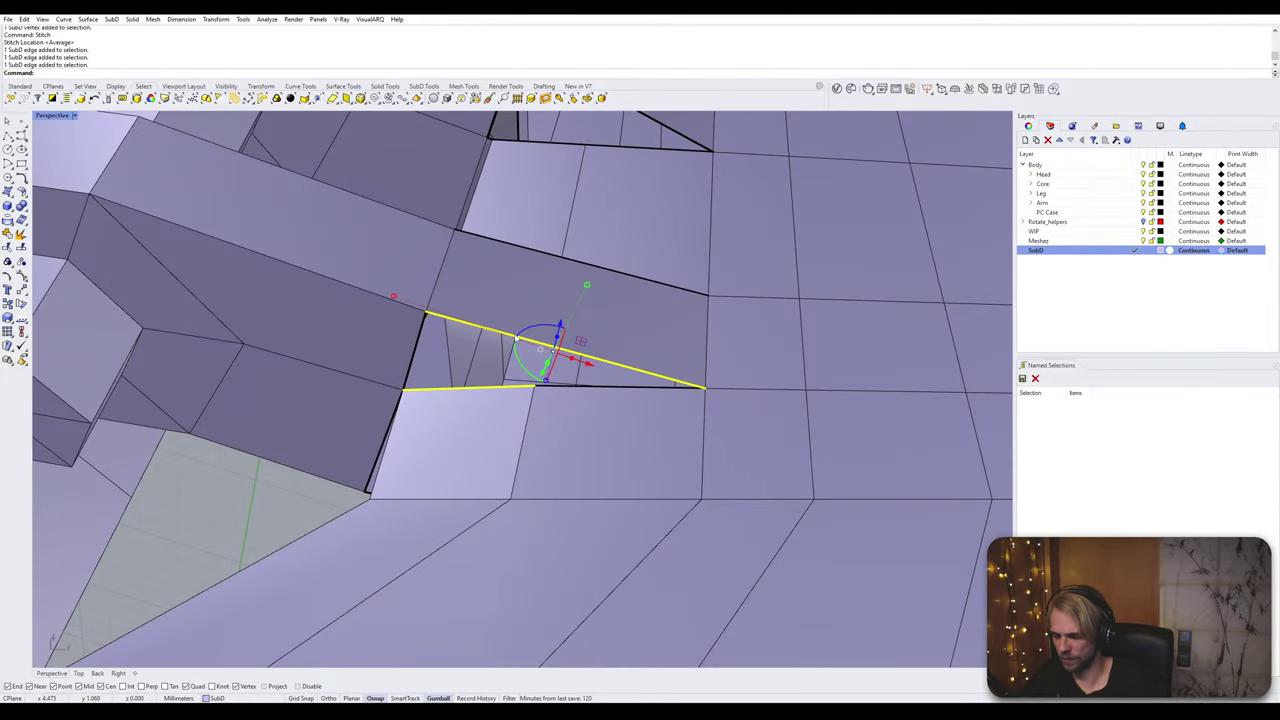
{"action": "type", "text": "Bridge"}
{"action": "key", "text": "Return"}
{"action": "key", "text": "Return"}
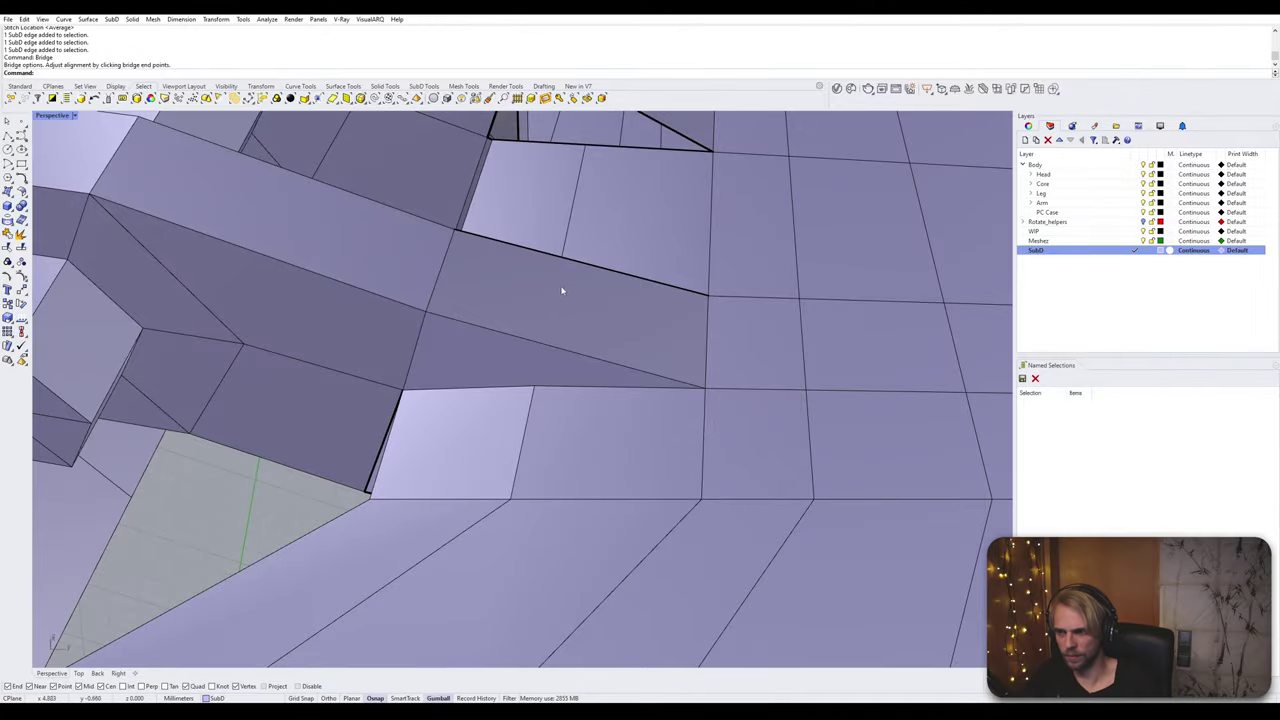
Step: Try stitching the next gap's top edge to a corner vertex, then cancel
{"action": "right_click_drag", "start_coordinate": [563, 289], "coordinate": [520, 265]}
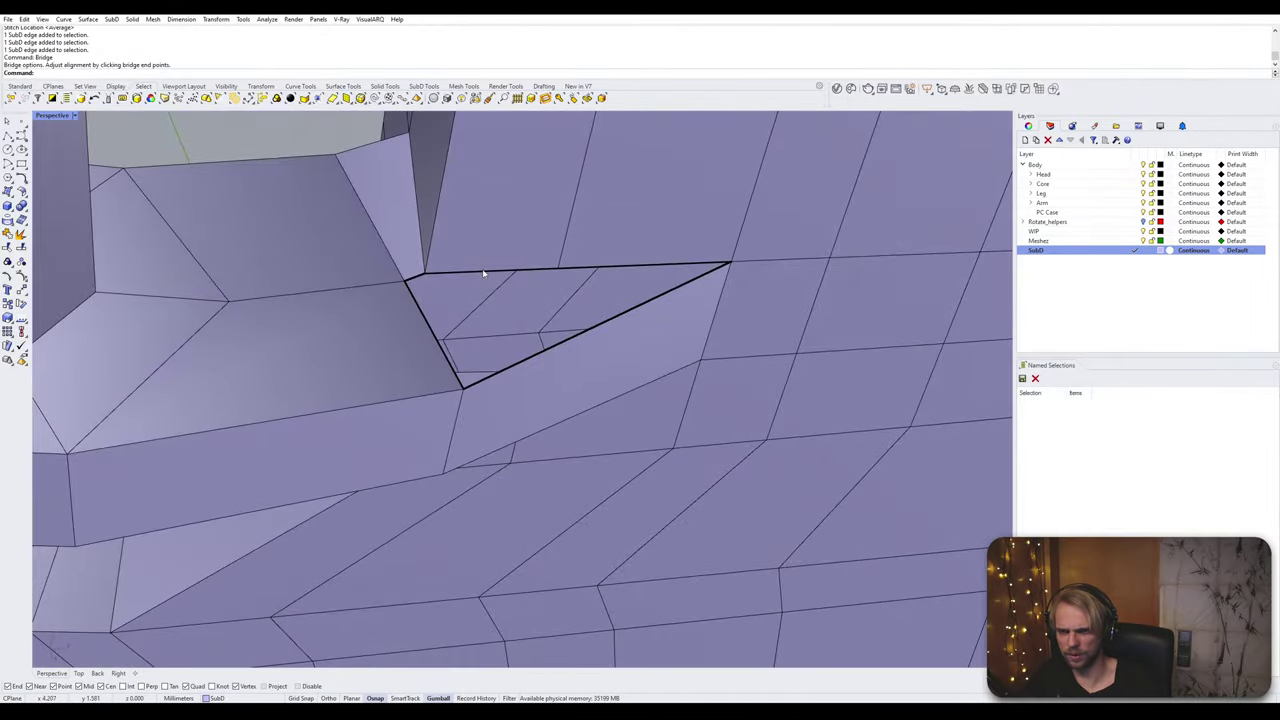
{"action": "left_click", "coordinate": [491, 271]}
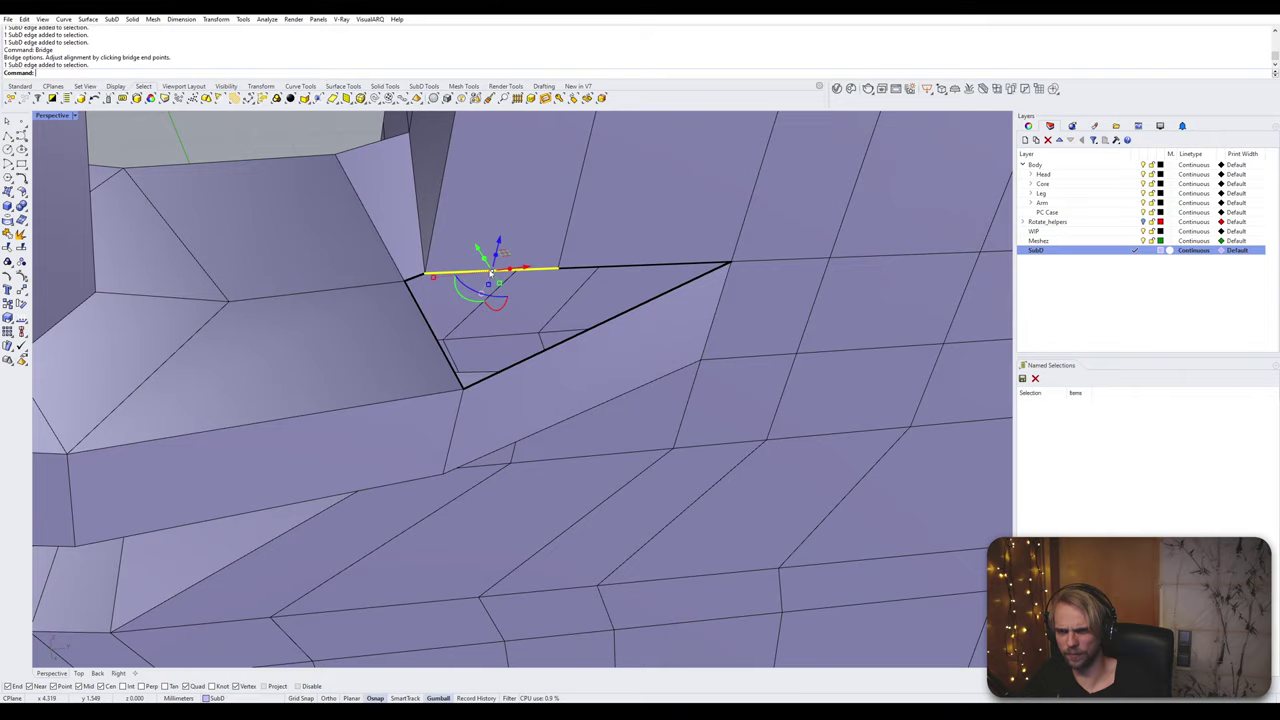
{"action": "left_click", "coordinate": [406, 282], "text": "shift"}
{"action": "type", "text": "Stitch"}
{"action": "key", "text": "Return"}
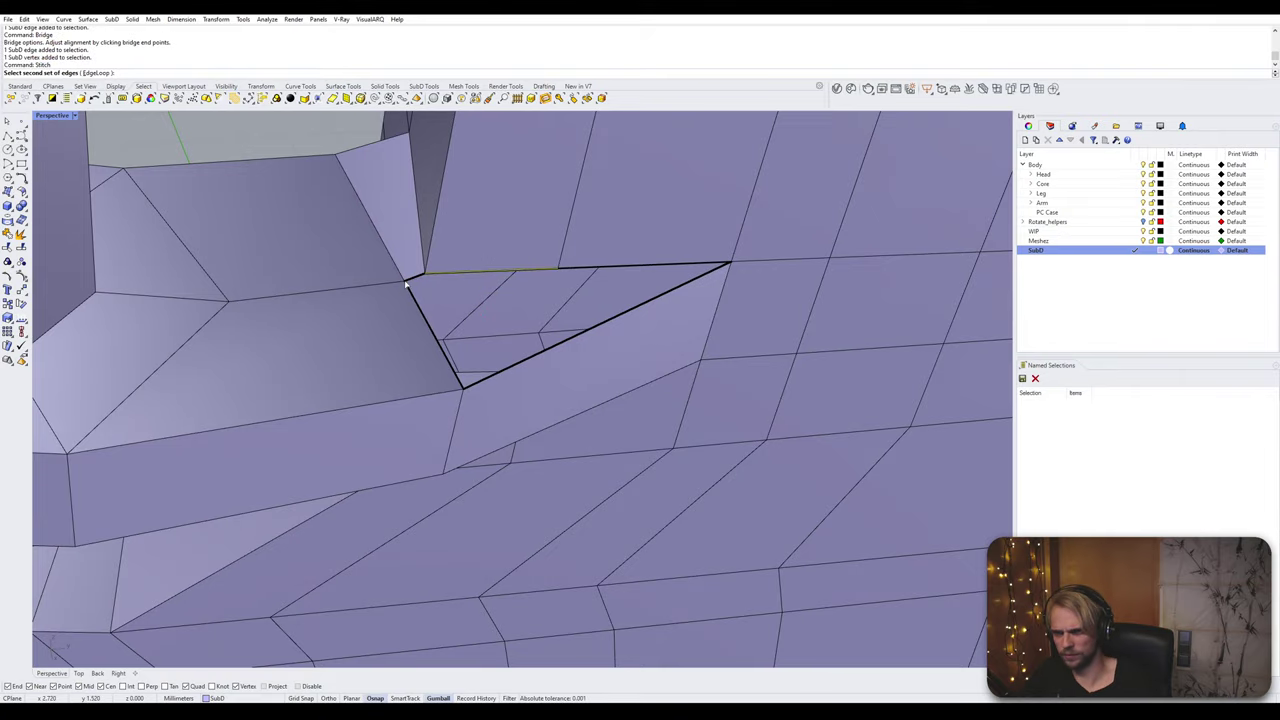
{"action": "key", "text": "Escape"}
{"action": "right_click_drag", "start_coordinate": [406, 285], "coordinate": [433, 279]}
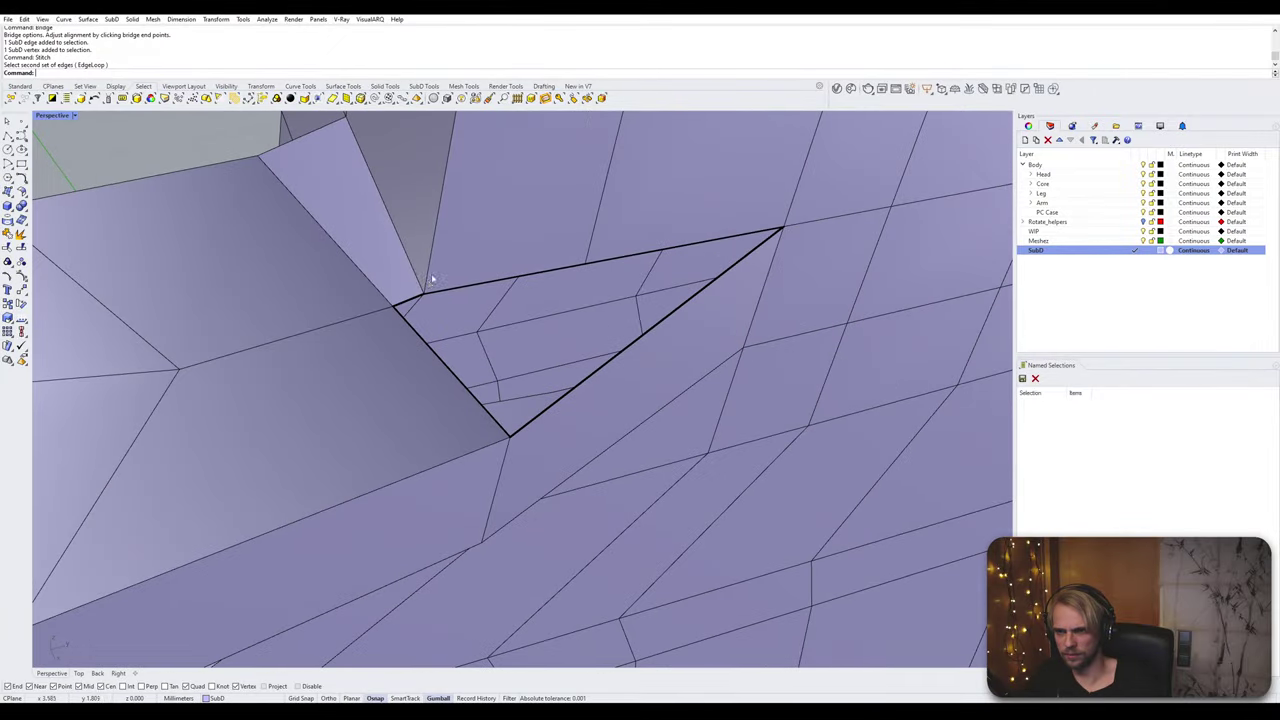
Step: Stitch the gap's left corner vertex and its neighbour together at the left corner
{"action": "left_click", "coordinate": [425, 294]}
{"action": "left_click", "coordinate": [393, 306]}
{"action": "scroll", "coordinate": [394, 307], "scroll_direction": "up", "scroll_amount": 5}
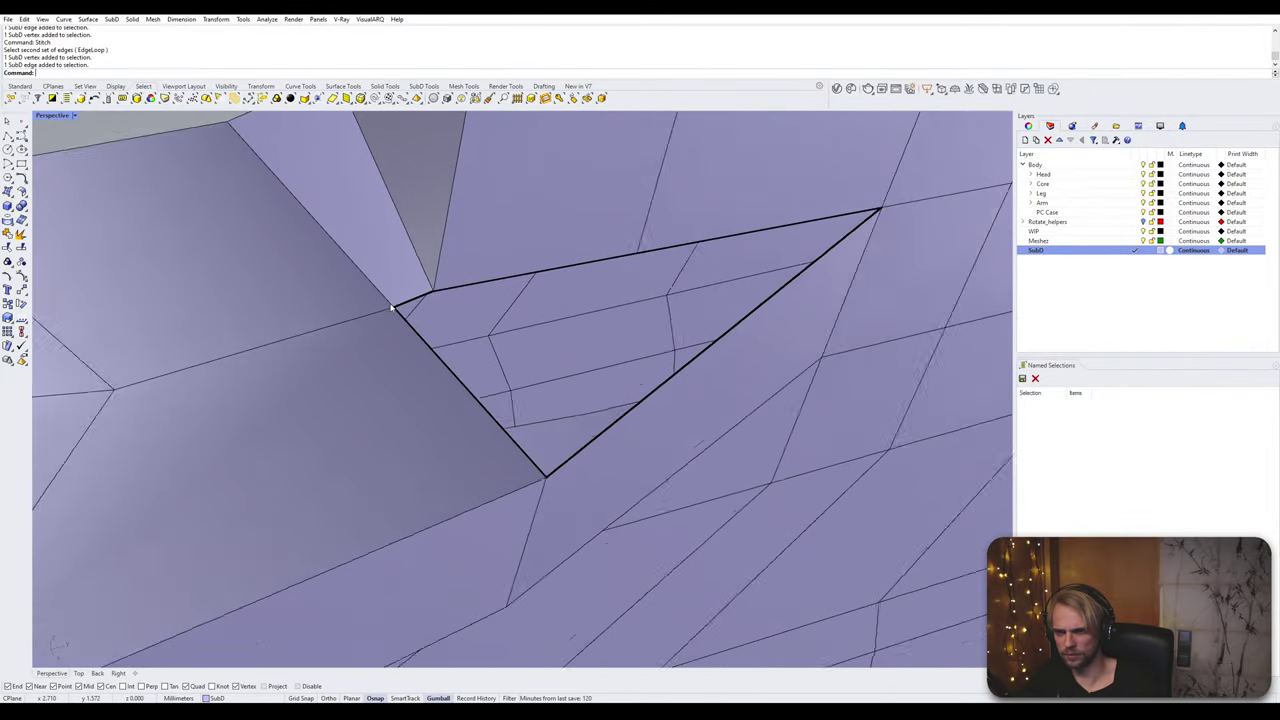
{"action": "left_click", "coordinate": [395, 307]}
{"action": "left_click", "coordinate": [446, 289], "text": "shift"}
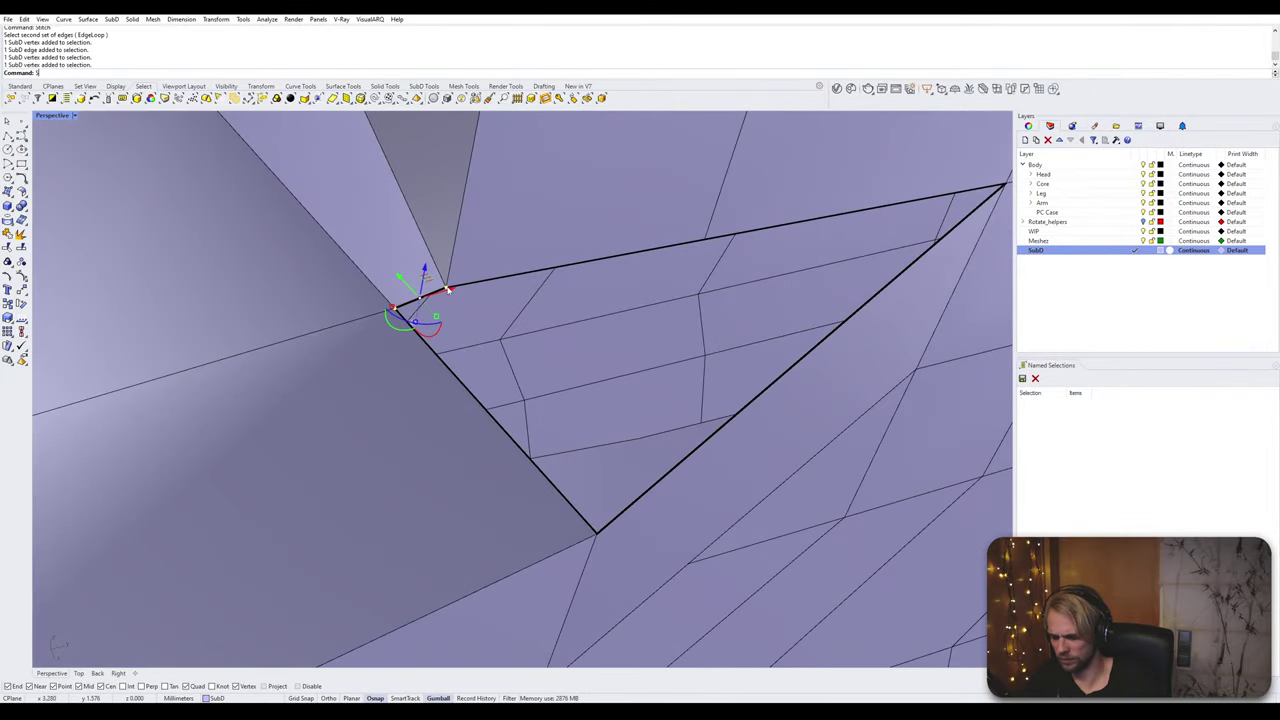
{"action": "type", "text": "titch"}
{"action": "key", "text": "Return"}
{"action": "left_click", "coordinate": [396, 305]}
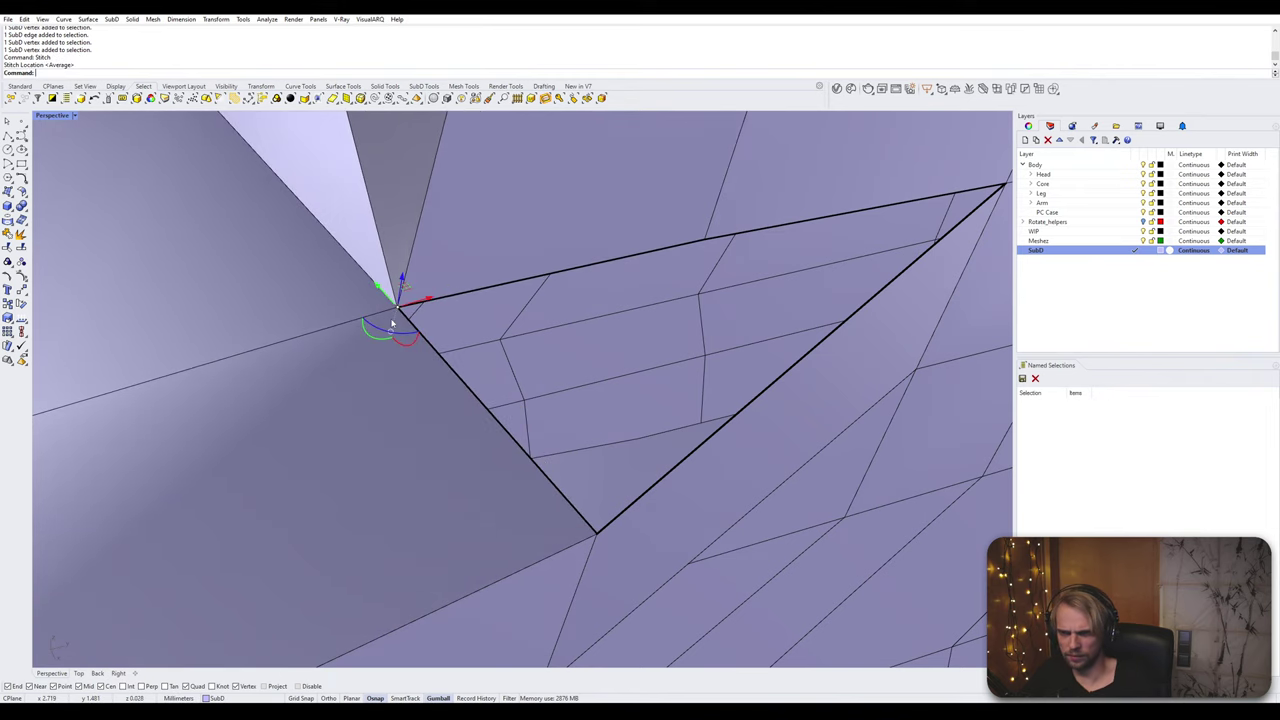
Step: Bridge the gap's upper edge to its long diagonal edge
{"action": "right_click_drag", "start_coordinate": [422, 303], "coordinate": [500, 277]}
{"action": "left_click", "coordinate": [499, 266]}
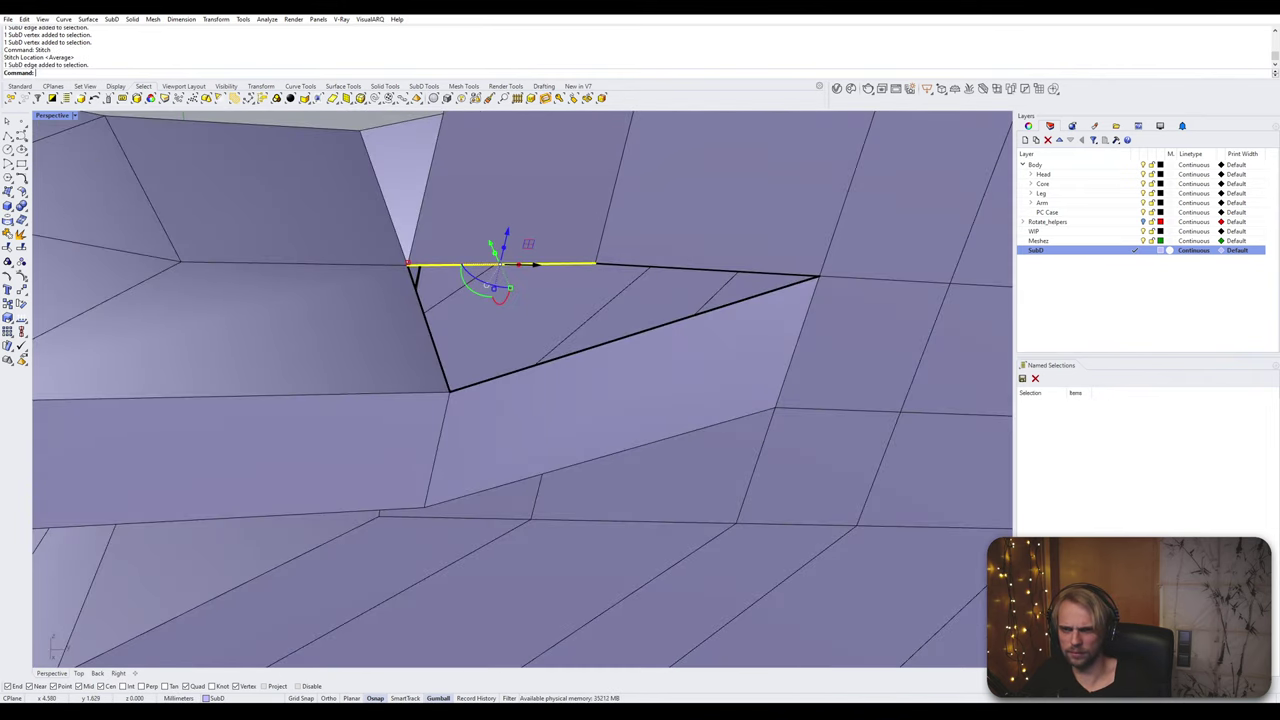
{"action": "left_click", "coordinate": [582, 350], "text": "shift"}
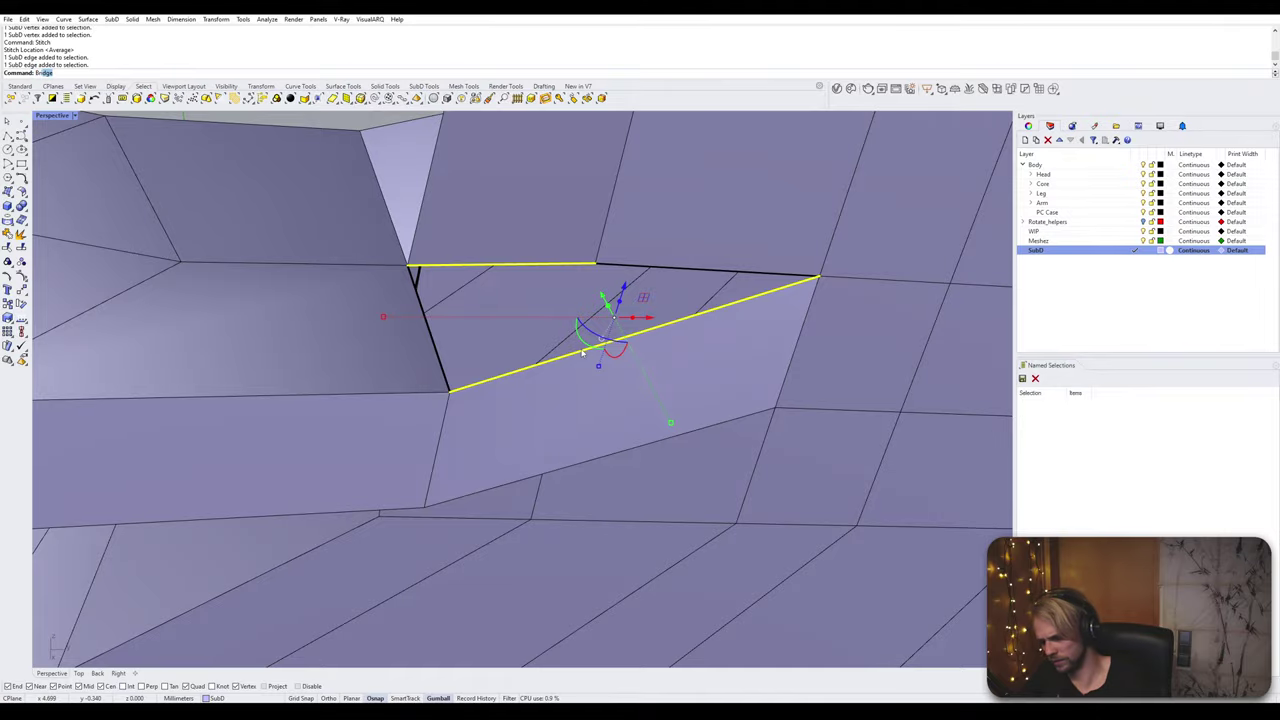
{"action": "key", "text": "Return"}
{"action": "key", "text": "Return"}
Step: Start a Bridge on the triangular opening's right edge, then cancel it
{"action": "scroll", "coordinate": [586, 351], "scroll_direction": "down", "scroll_amount": 3}
{"action": "right_click_drag", "start_coordinate": [586, 351], "coordinate": [597, 285]}
{"action": "scroll", "coordinate": [447, 384], "scroll_direction": "up", "scroll_amount": 4}
{"action": "right_click_drag", "start_coordinate": [389, 420], "coordinate": [574, 455]}
{"action": "right_click_drag", "start_coordinate": [466, 346], "coordinate": [544, 339]}
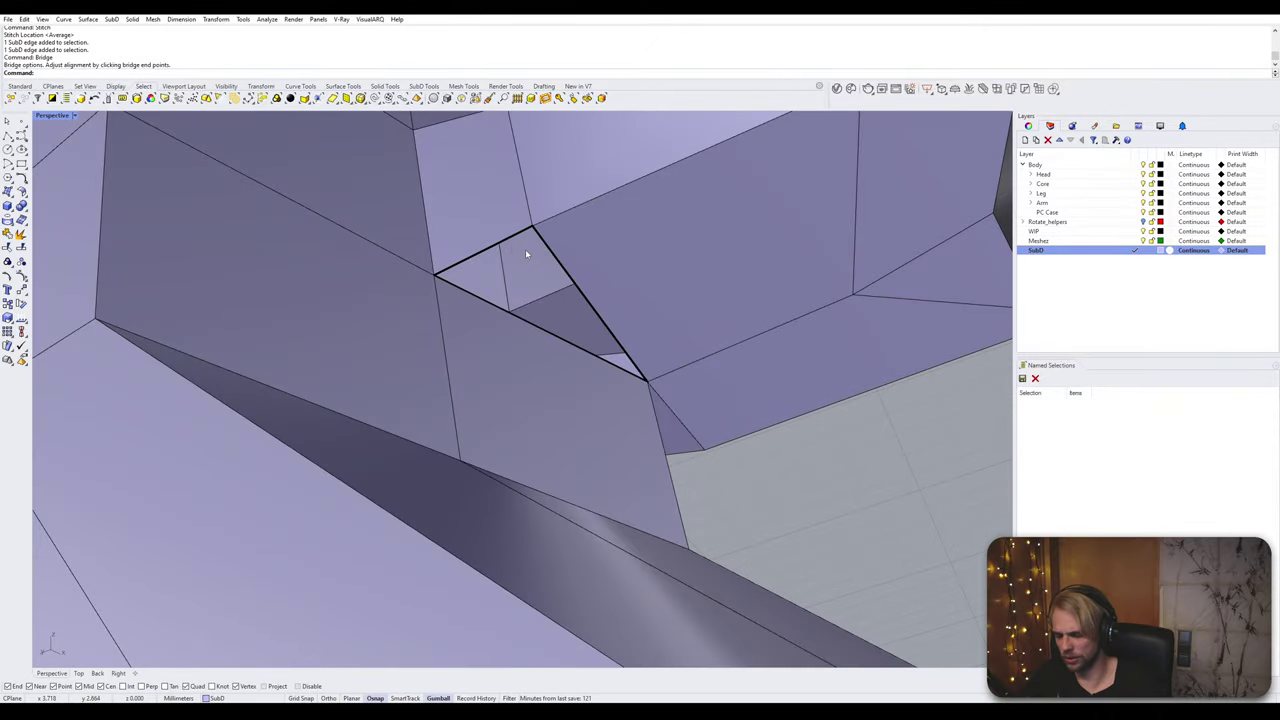
{"action": "type", "text": "Bridge"}
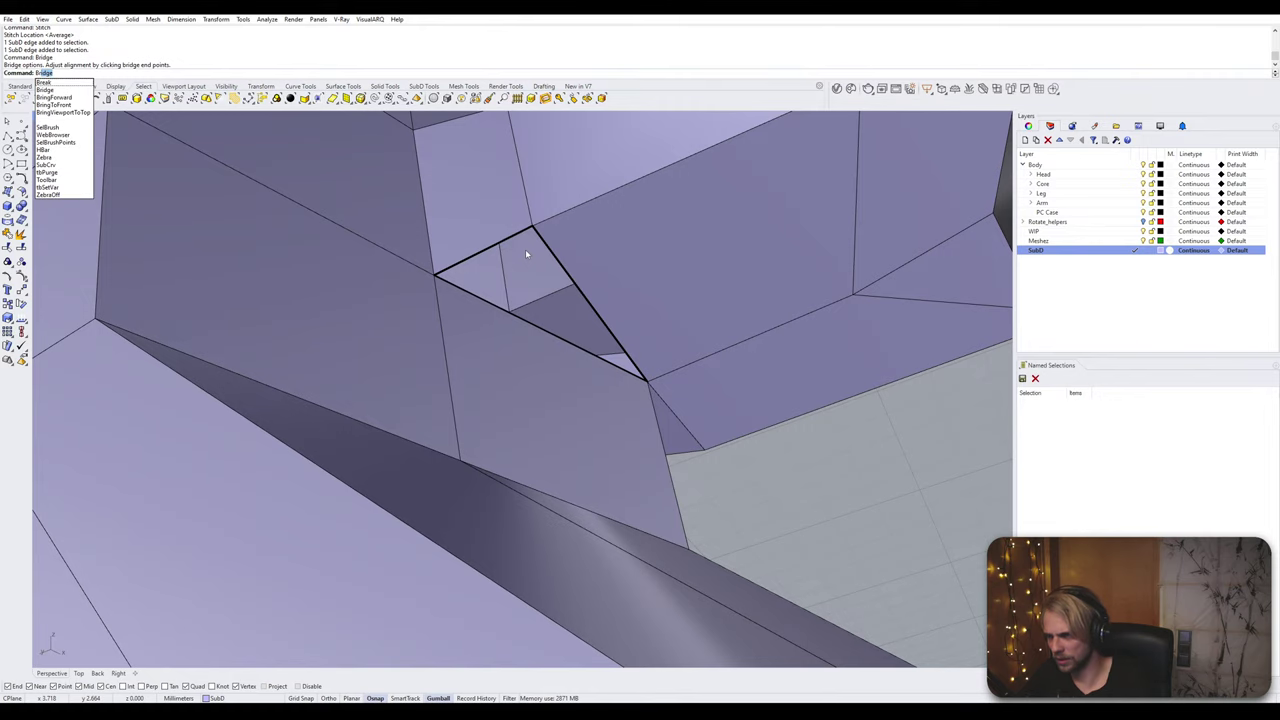
{"action": "key", "text": "Return"}
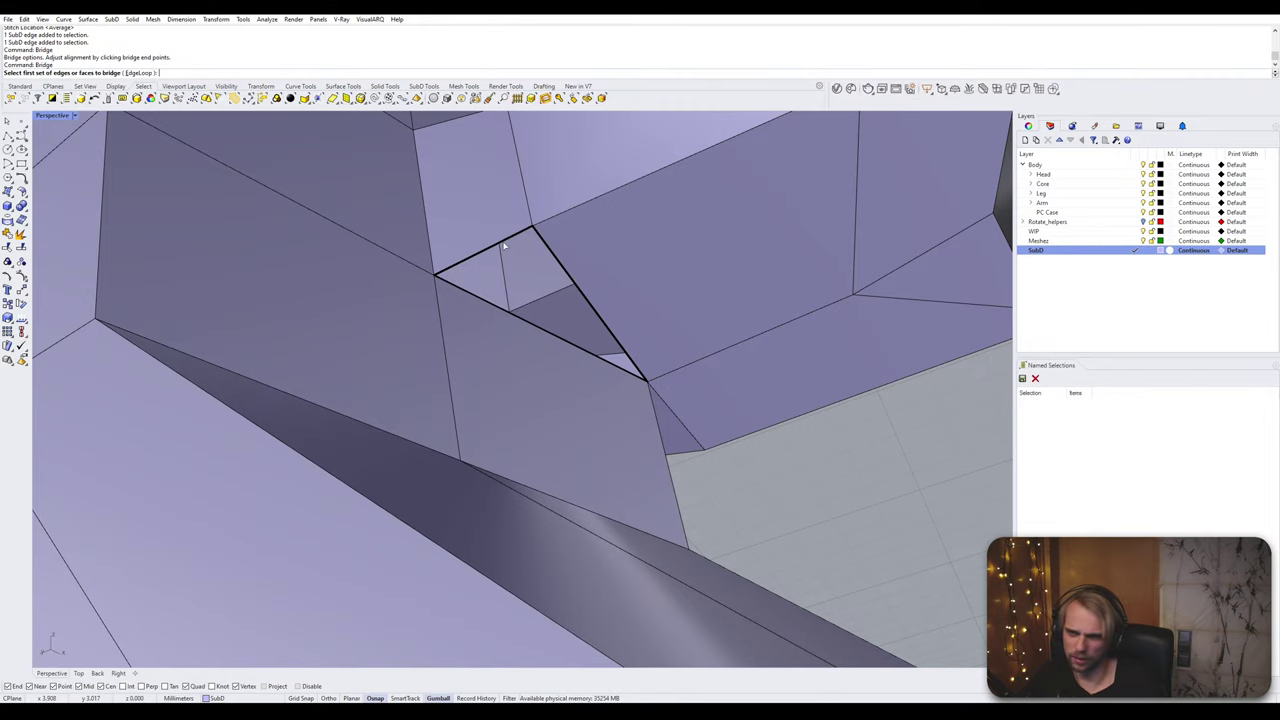
{"action": "left_click", "coordinate": [558, 264]}
{"action": "key", "text": "Return"}
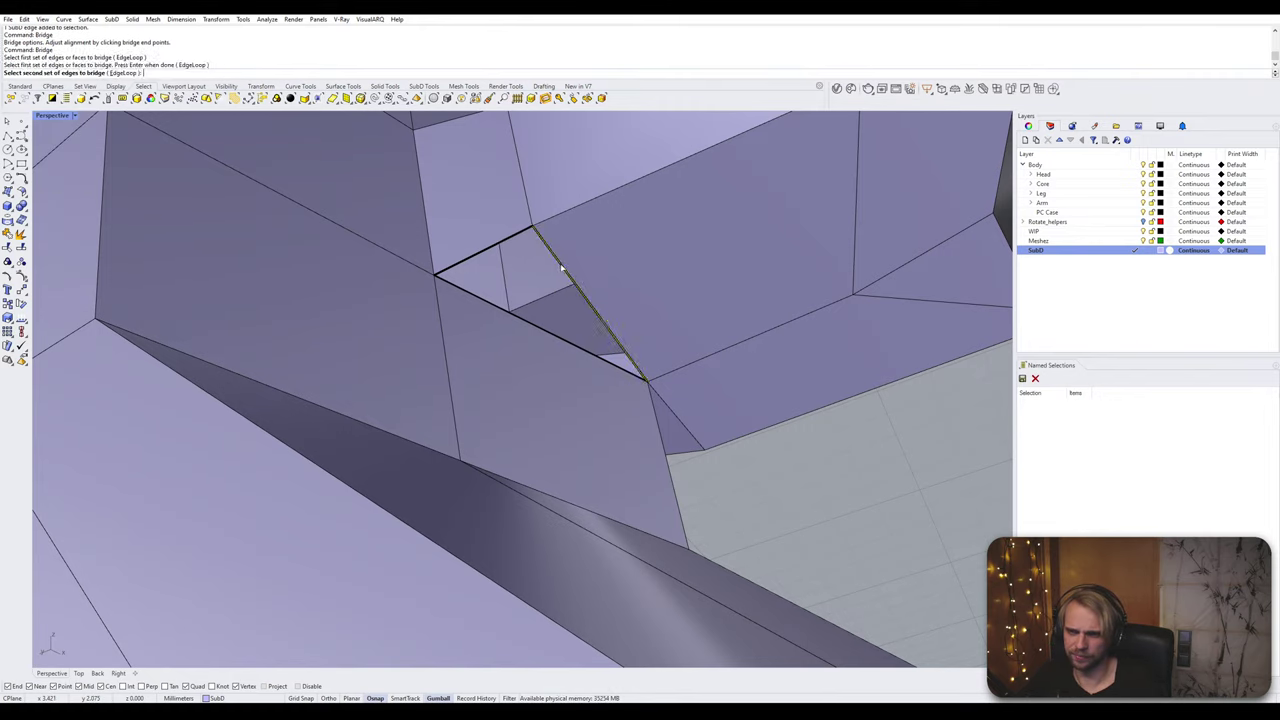
{"action": "key", "text": "Escape"}
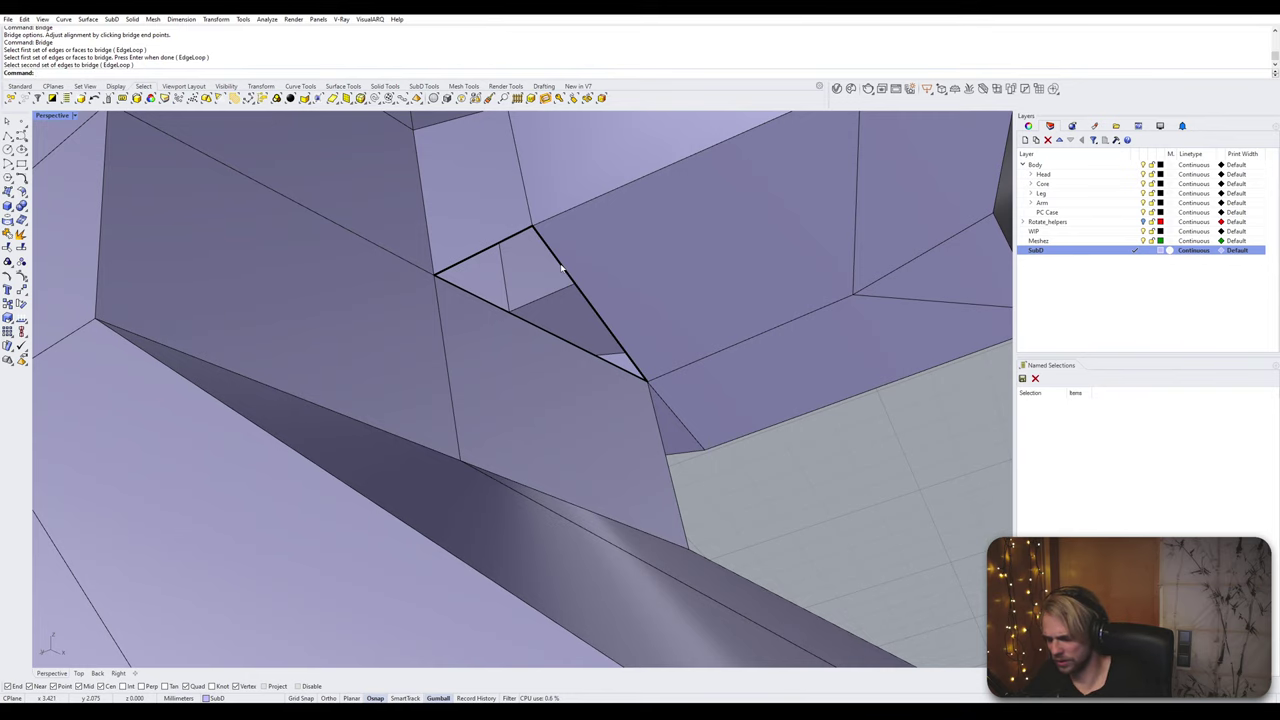
Step: Fill the triangular opening with an Automatic patch and check it in smooth display
{"action": "type", "text": "Fill"}
{"action": "key", "text": "Return"}
{"action": "left_click", "coordinate": [562, 268]}
{"action": "key", "text": "Return"}
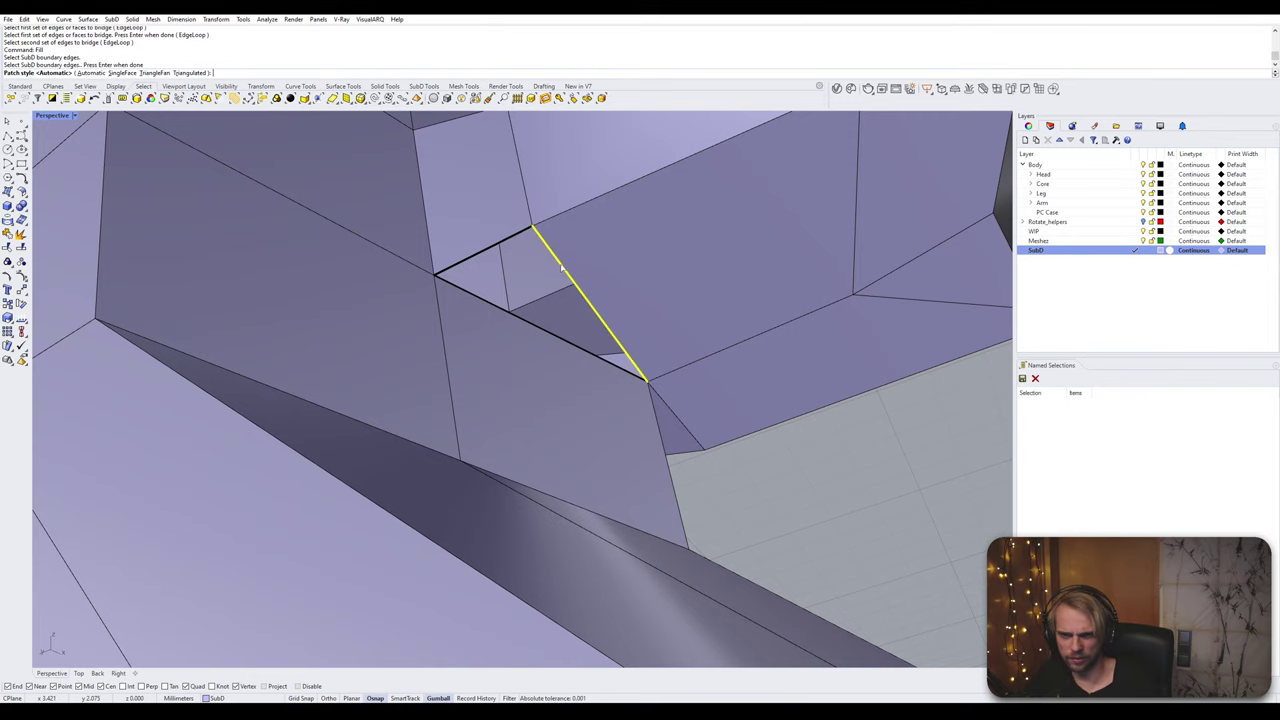
{"action": "key", "text": "Return"}
{"action": "right_click_drag", "start_coordinate": [560, 271], "coordinate": [572, 346]}
{"action": "key", "text": "Tab"}
{"action": "scroll", "coordinate": [419, 353], "scroll_direction": "down", "scroll_amount": 4}
{"action": "scroll", "coordinate": [562, 390], "scroll_direction": "down", "scroll_amount": 5}
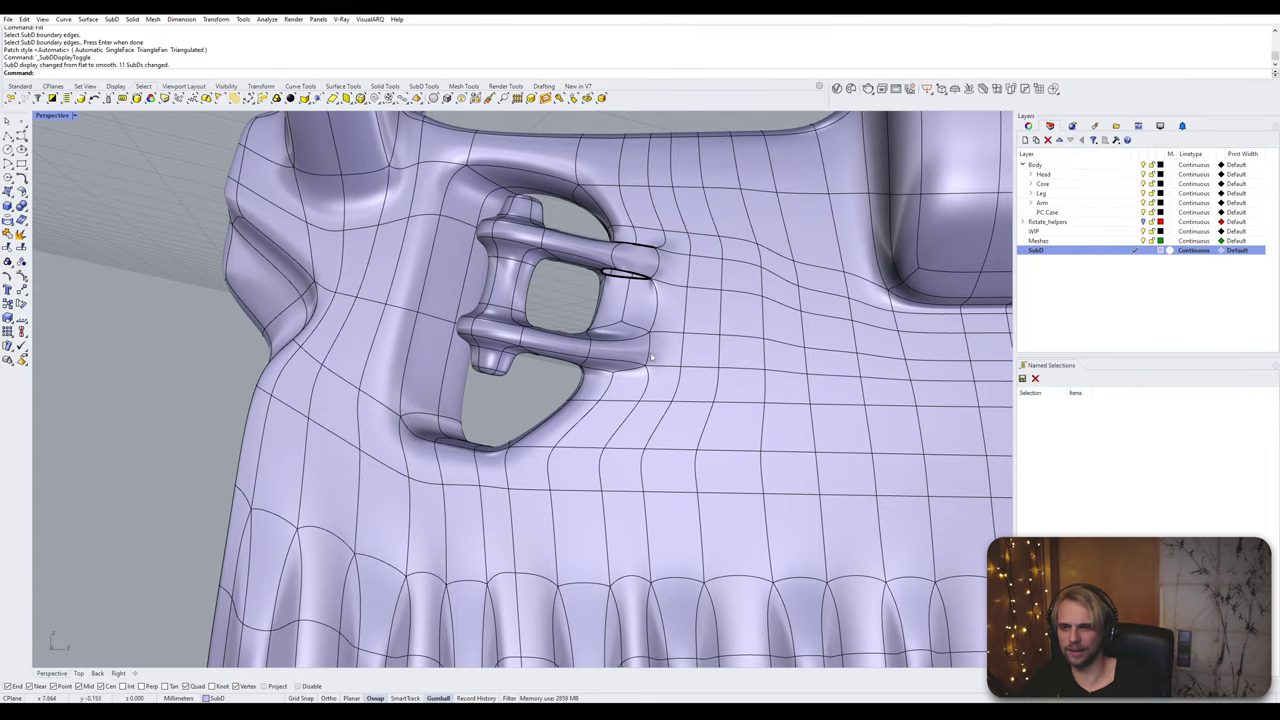
{"action": "key", "text": "Tab"}
{"action": "scroll", "coordinate": [614, 292], "scroll_direction": "up", "scroll_amount": 7}
Step: Merge the two vertices at the latch notch onto one of them
{"action": "right_click_drag", "start_coordinate": [614, 292], "coordinate": [532, 355]}
{"action": "scroll", "coordinate": [596, 388], "scroll_direction": "up", "scroll_amount": 2}
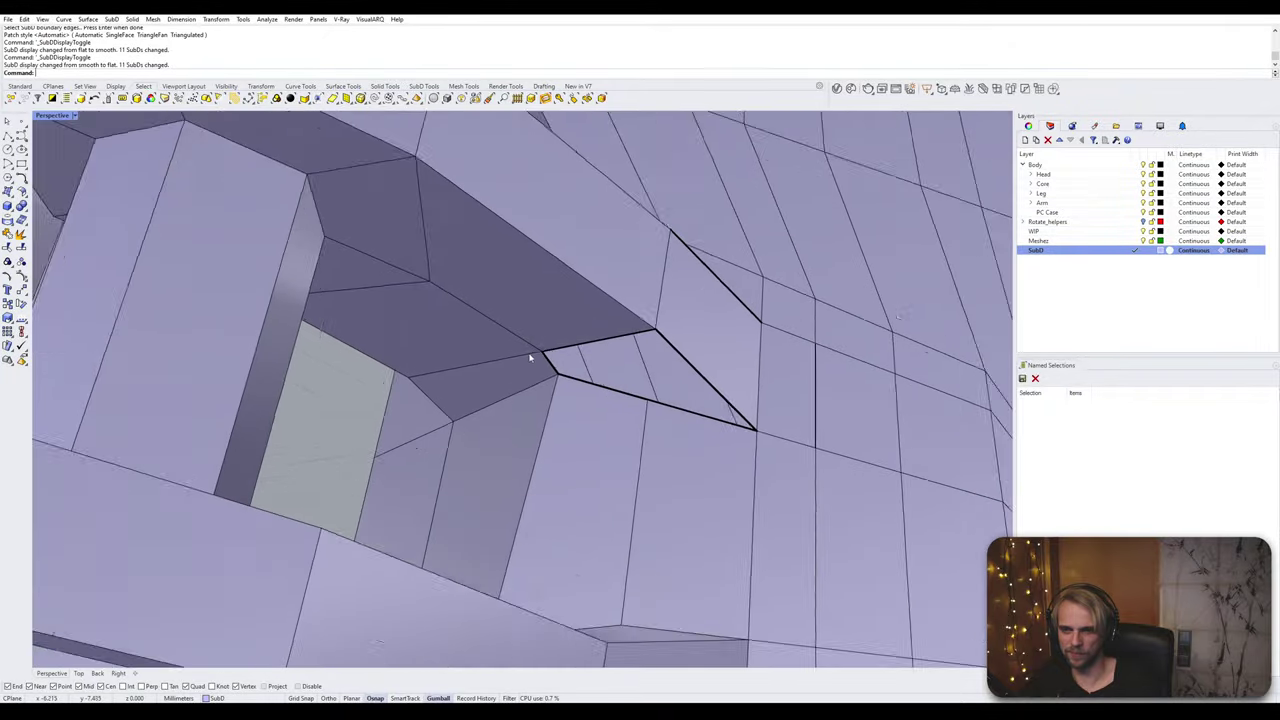
{"action": "scroll", "coordinate": [547, 356], "scroll_direction": "up", "scroll_amount": 2}
{"action": "left_click", "coordinate": [547, 354], "text": "ctrl+shift"}
{"action": "left_click", "coordinate": [566, 378], "text": "ctrl+shift"}
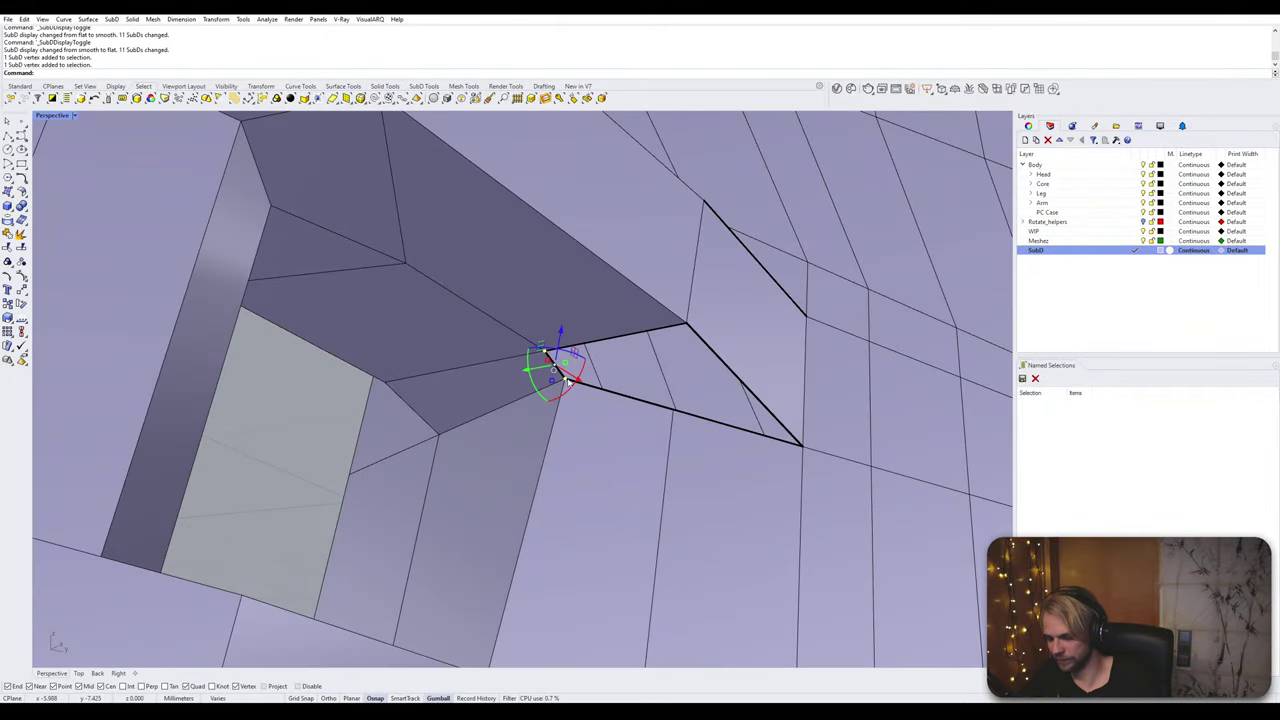
{"action": "key", "text": "Return"}
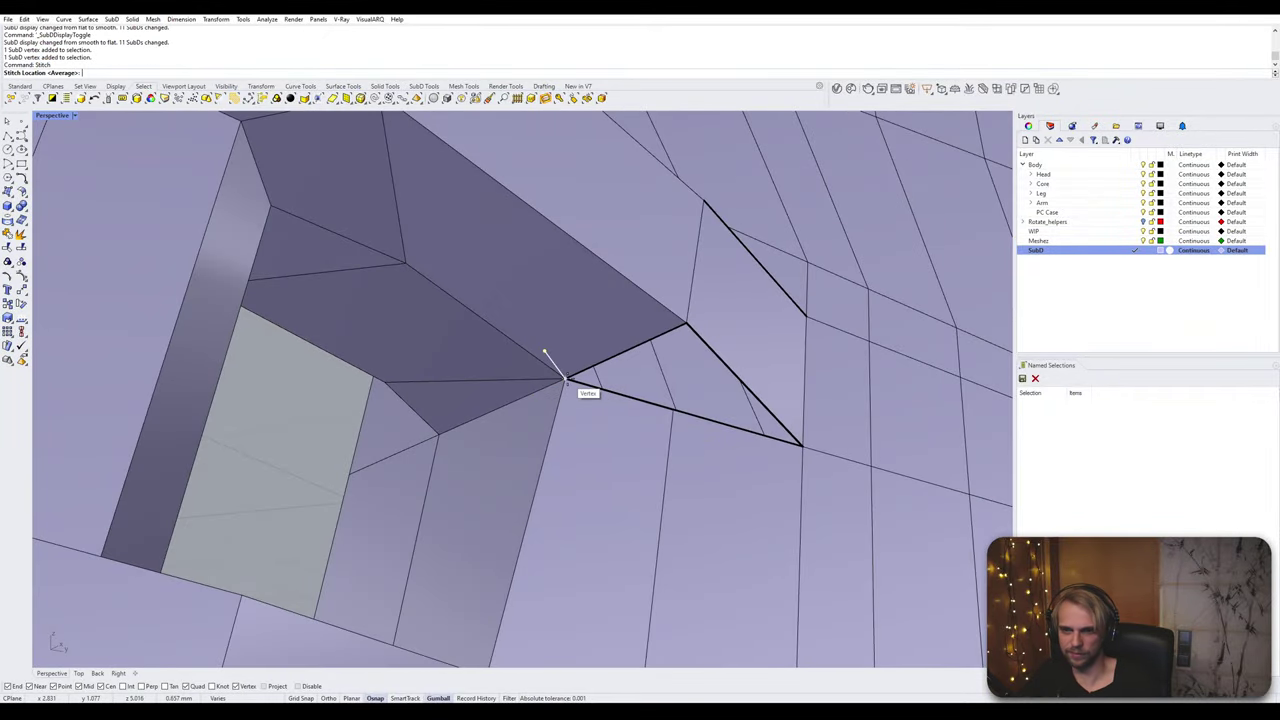
{"action": "left_click", "coordinate": [566, 379]}
{"action": "scroll", "coordinate": [566, 379], "scroll_direction": "down", "scroll_amount": 5}
{"action": "key", "text": "Escape"}
Step: Merge the gap's corner vertex with its adjacent vertex
{"action": "right_click_drag", "start_coordinate": [574, 200], "coordinate": [596, 300]}
{"action": "scroll", "coordinate": [594, 300], "scroll_direction": "up", "scroll_amount": 5}
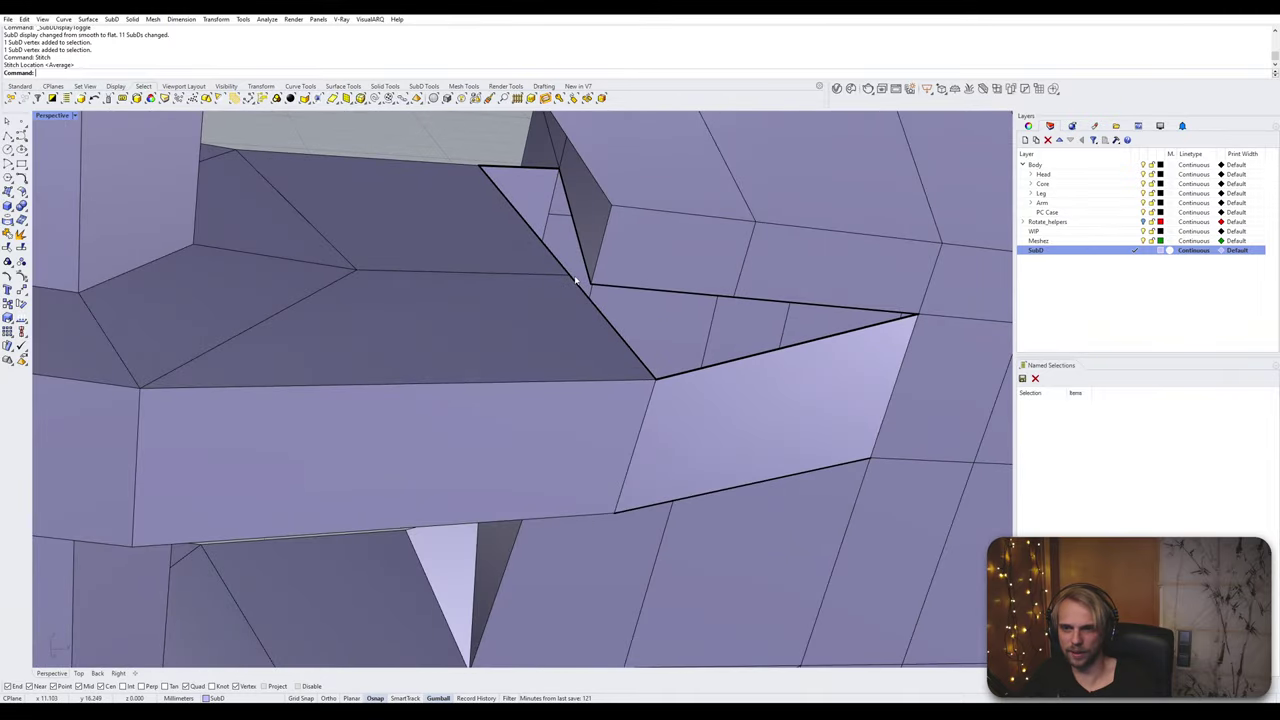
{"action": "left_click", "coordinate": [574, 279], "text": "ctrl+shift"}
{"action": "left_click", "coordinate": [590, 286], "text": "ctrl+shift"}
{"action": "key", "text": "Return"}
{"action": "left_click", "coordinate": [590, 286]}
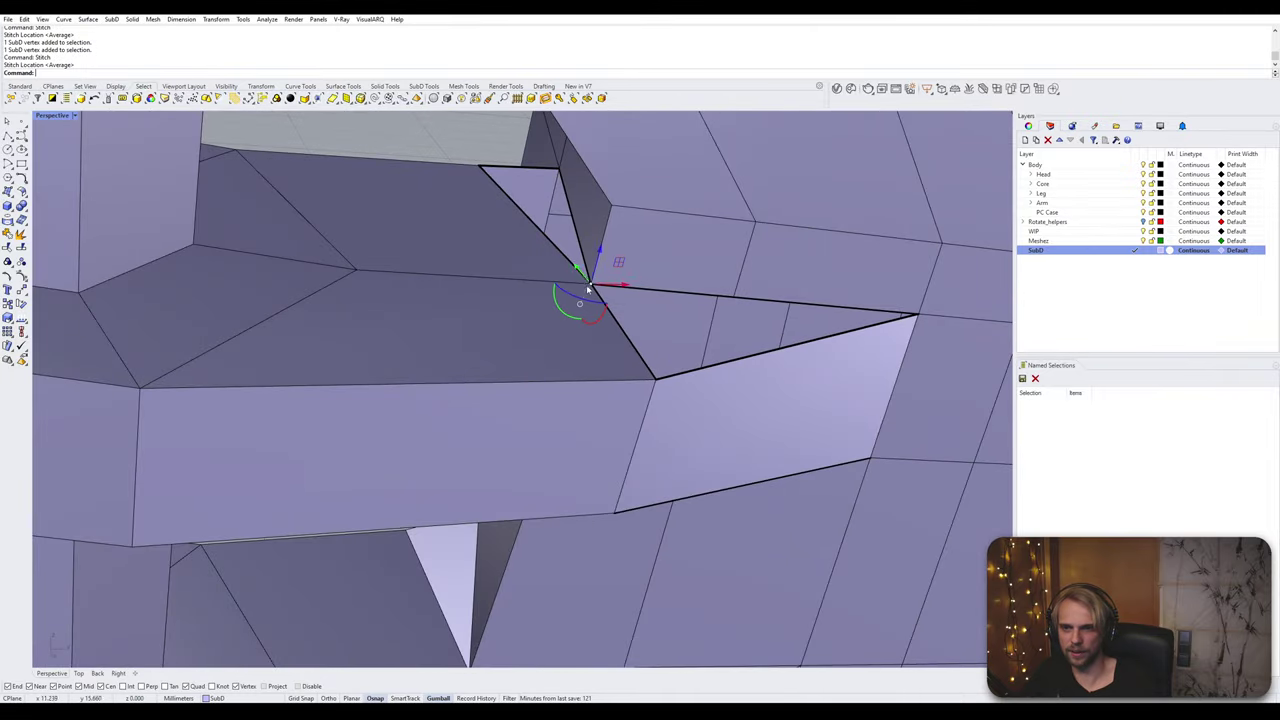
{"action": "key", "text": "Escape"}
Step: Bridge the notch gap and the next triangular gap across their diagonal edges
{"action": "mouse_move", "coordinate": [588, 290]}
{"action": "right_mouse_down"}
{"action": "mouse_move", "coordinate": [700, 265]}
{"action": "mouse_move", "coordinate": [602, 300]}
{"action": "right_mouse_up"}
{"action": "right_click_drag", "start_coordinate": [686, 308], "coordinate": [582, 280], "text": "shift"}
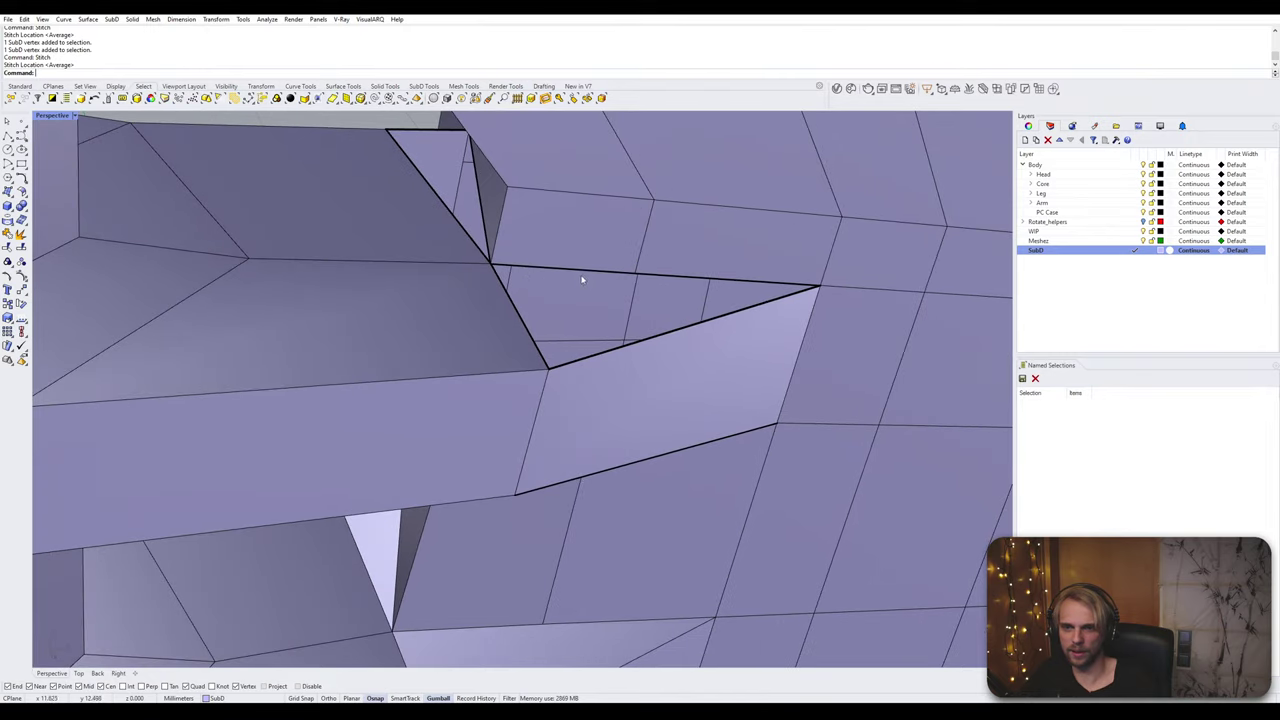
{"action": "left_click", "coordinate": [583, 272], "text": "ctrl+shift"}
{"action": "left_click", "coordinate": [670, 331], "text": "ctrl+shift"}
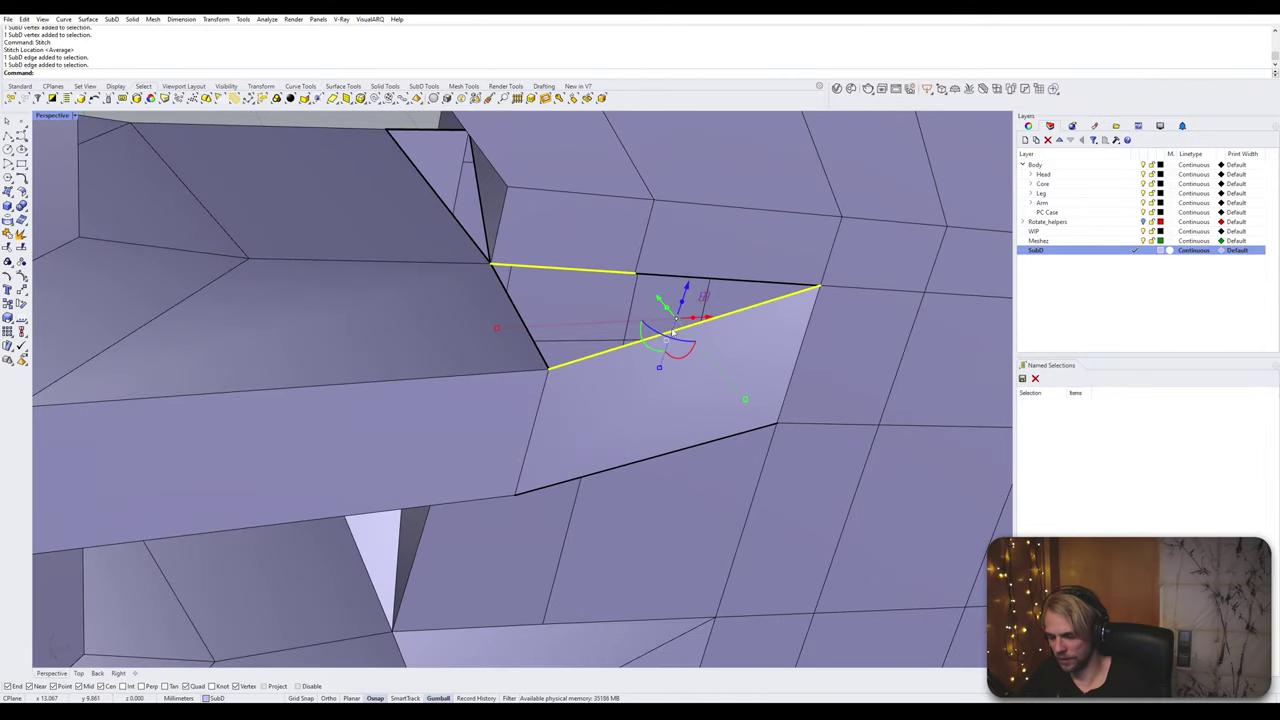
{"action": "key", "text": "Return"}
{"action": "key", "text": "Return"}
{"action": "right_click_drag", "start_coordinate": [680, 323], "coordinate": [585, 390]}
{"action": "left_click", "coordinate": [585, 391], "text": "ctrl+shift"}
{"action": "left_click", "coordinate": [590, 297], "text": "ctrl+shift"}
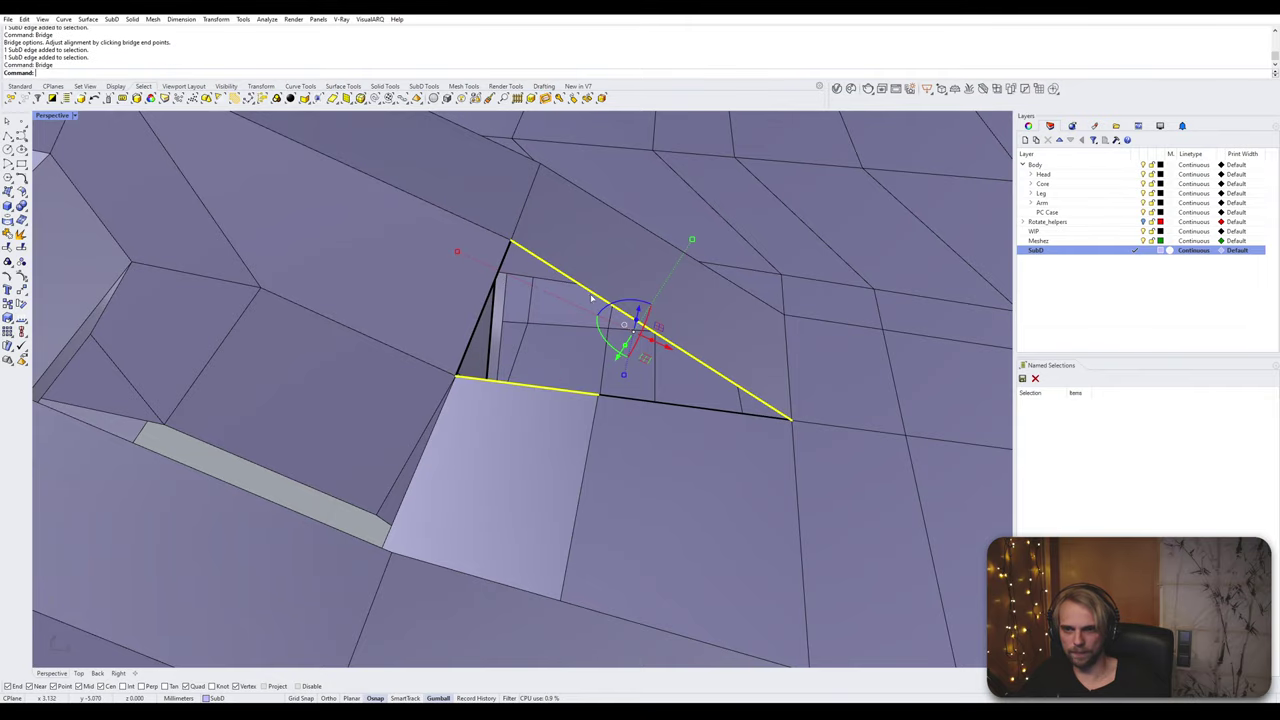
{"action": "key", "text": "Return"}
Step: Fill the last small triangular hole and view the palm in smooth display
{"action": "key", "text": "Return"}
{"action": "right_click_drag", "start_coordinate": [600, 297], "coordinate": [543, 300]}
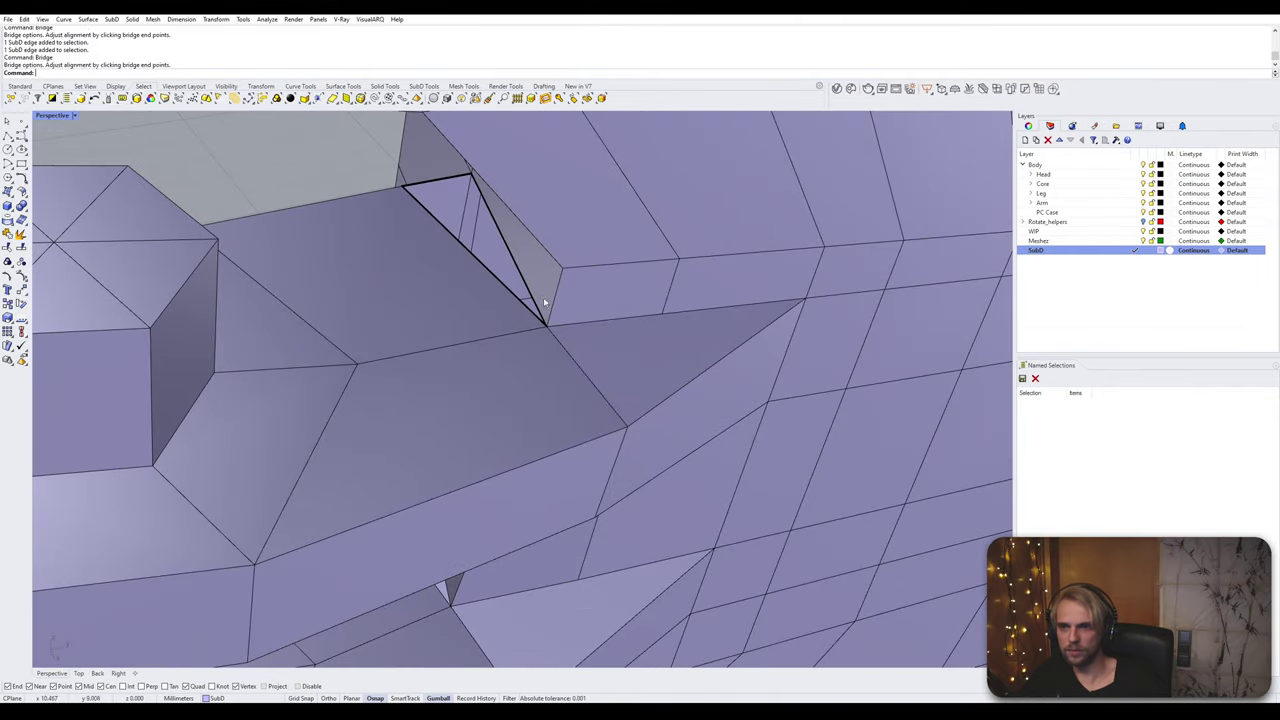
{"action": "type", "text": "fill"}
{"action": "key", "text": "Return"}
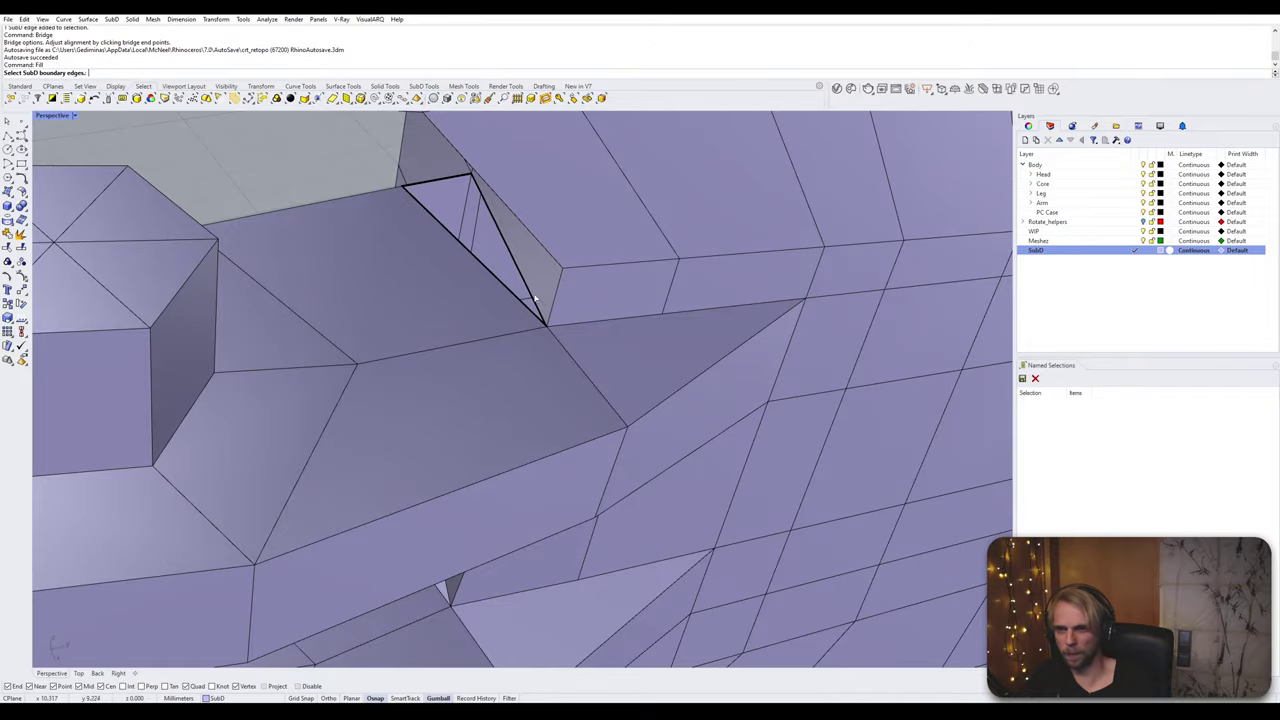
{"action": "left_click", "coordinate": [522, 287]}
{"action": "key", "text": "Return"}
{"action": "key", "text": "Return"}
{"action": "right_click_drag", "start_coordinate": [510, 292], "coordinate": [477, 466]}
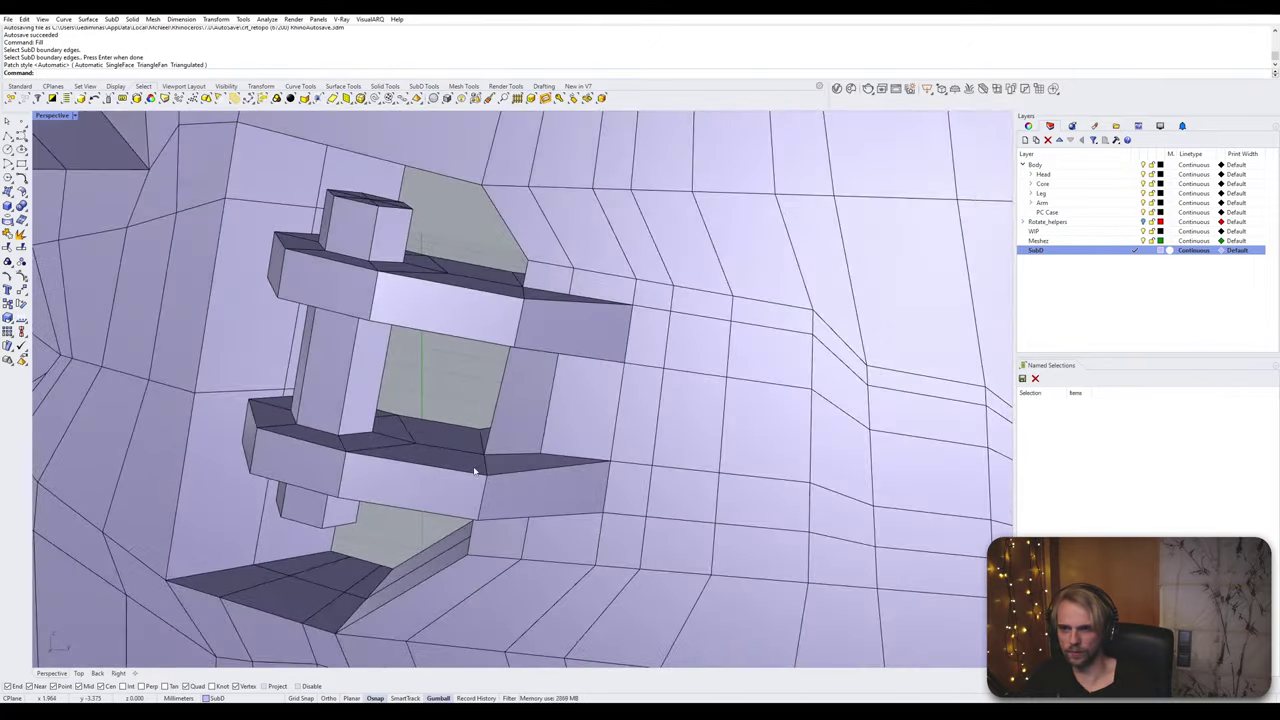
{"action": "scroll", "coordinate": [571, 351], "scroll_direction": "down", "scroll_amount": 8}
{"action": "key", "text": "Tab"}
{"action": "right_click_drag", "start_coordinate": [570, 347], "coordinate": [615, 332]}
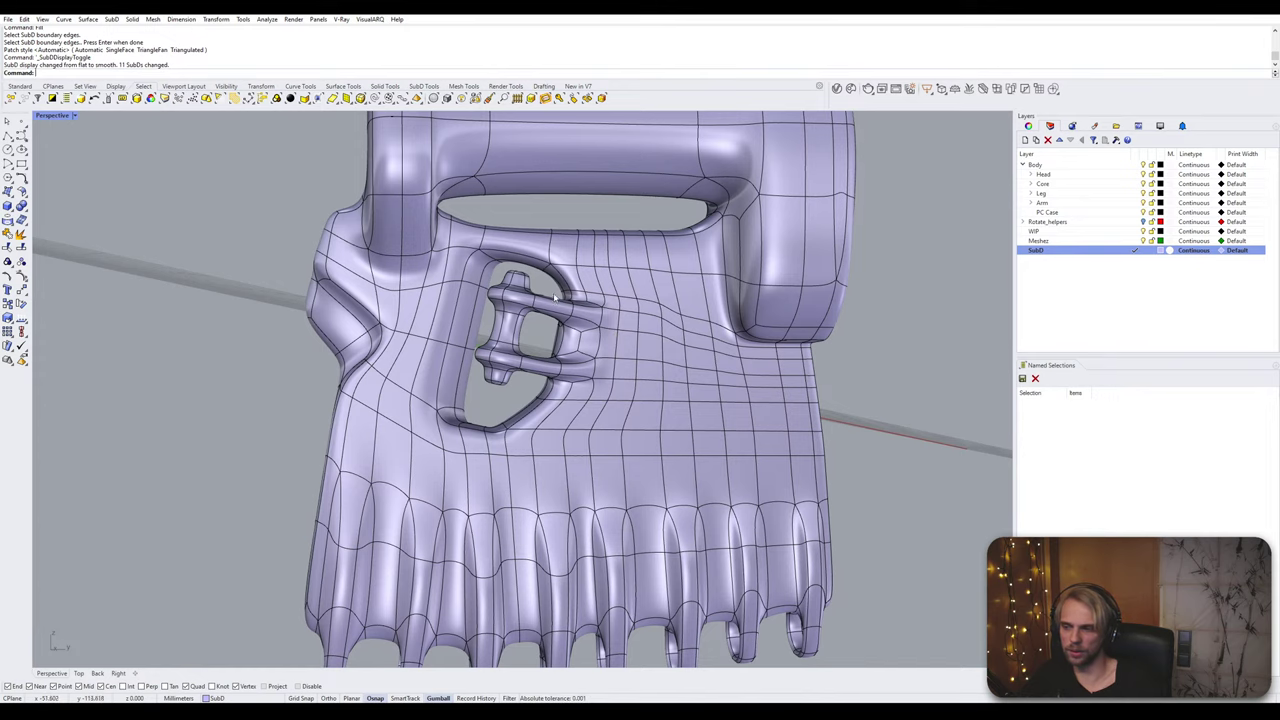
Step: Orbit beneath the palm, then run Show to bring back the hidden fingers, thumb and hinge blocks
{"action": "right_click_drag", "start_coordinate": [554, 297], "coordinate": [488, 259]}
{"action": "scroll", "coordinate": [515, 292], "scroll_direction": "down", "scroll_amount": 4}
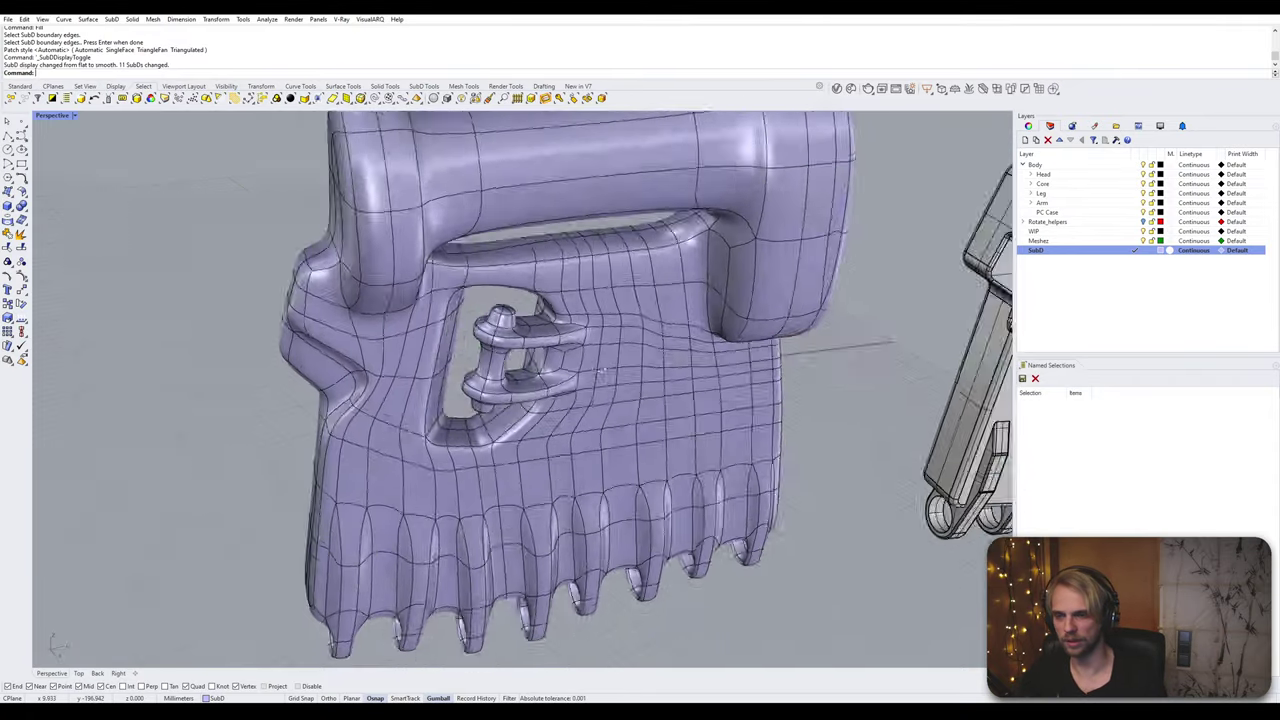
{"action": "scroll", "coordinate": [602, 371], "scroll_direction": "down", "scroll_amount": 5}
{"action": "right_click_drag", "start_coordinate": [602, 371], "coordinate": [692, 293]}
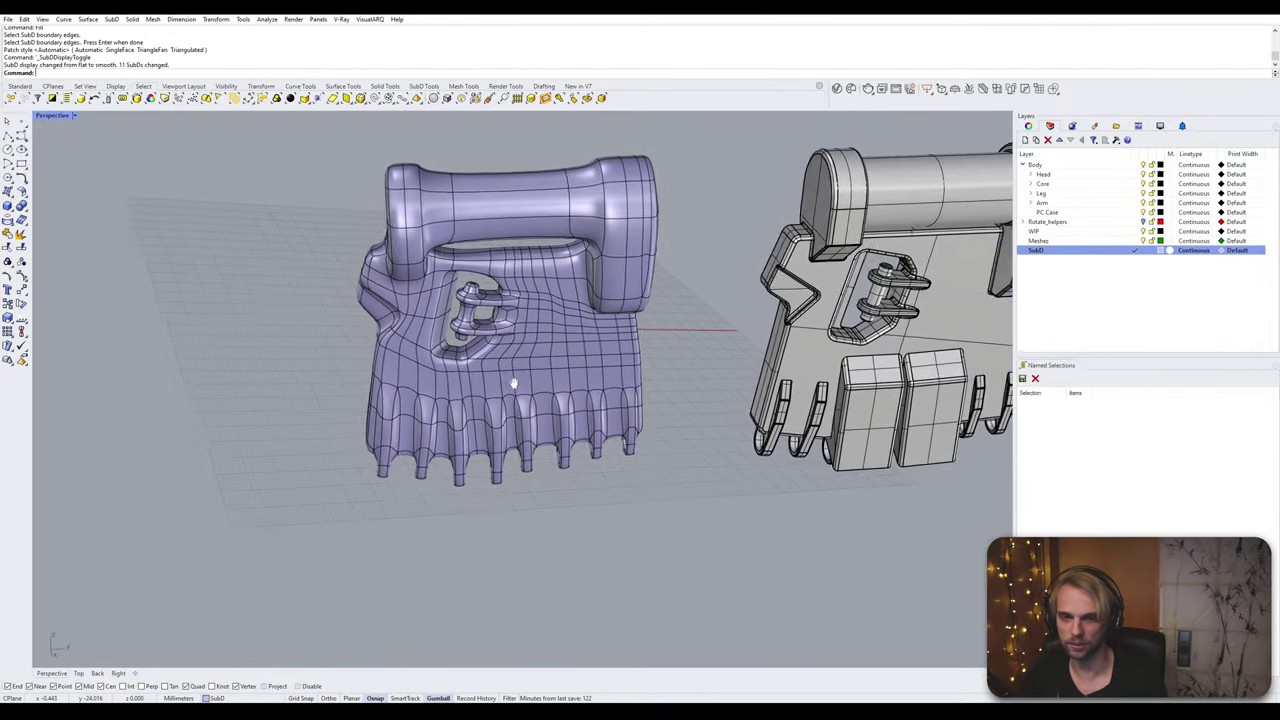
{"action": "right_click_drag", "start_coordinate": [513, 383], "coordinate": [485, 378], "text": "shift"}
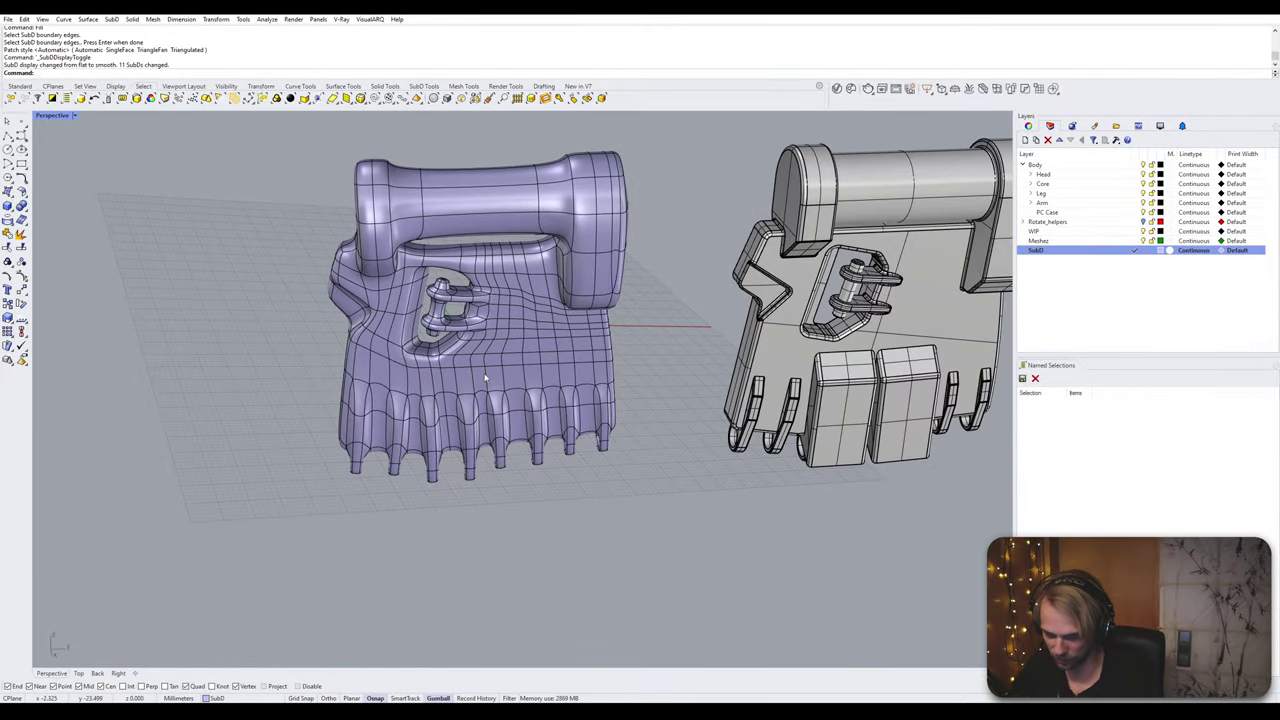
{"action": "type", "text": "Show"}
{"action": "key", "text": "Return"}
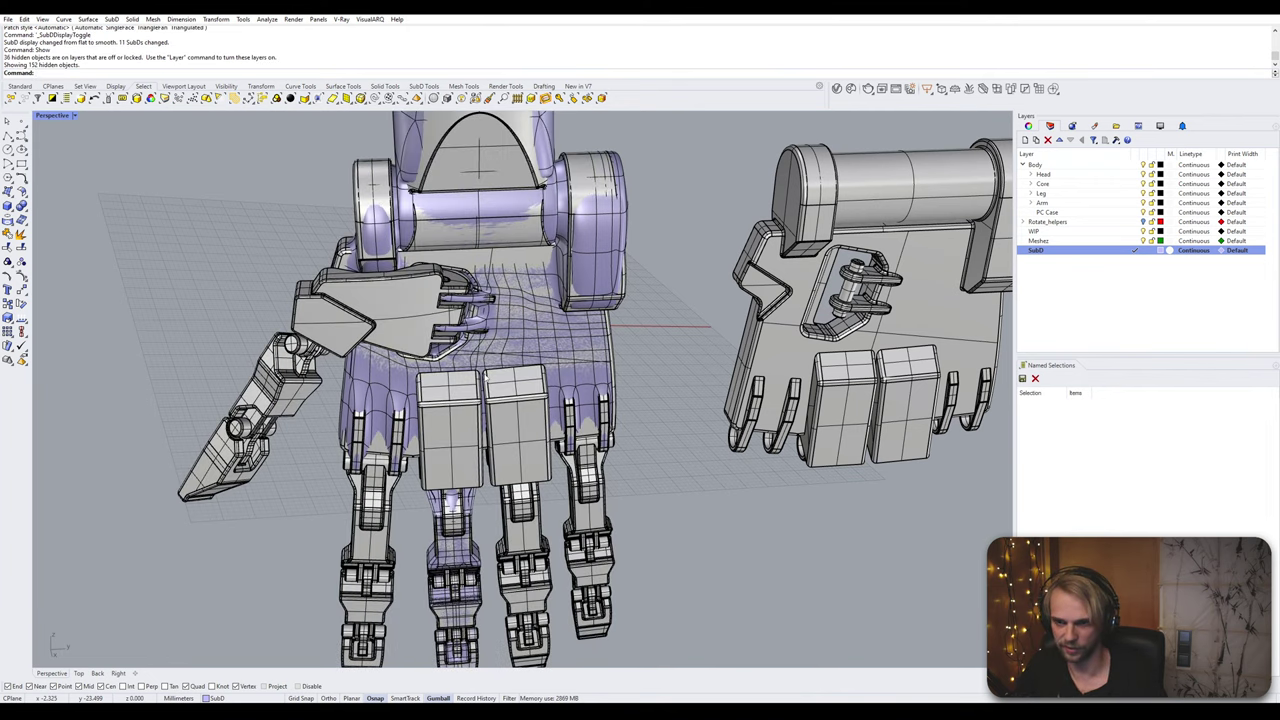
Step: Pick the finger's SubD, repeat Show to reveal remaining hidden parts, then clear the selection
{"action": "scroll", "coordinate": [440, 508], "scroll_direction": "up", "scroll_amount": 4}
{"action": "left_click", "coordinate": [452, 512]}
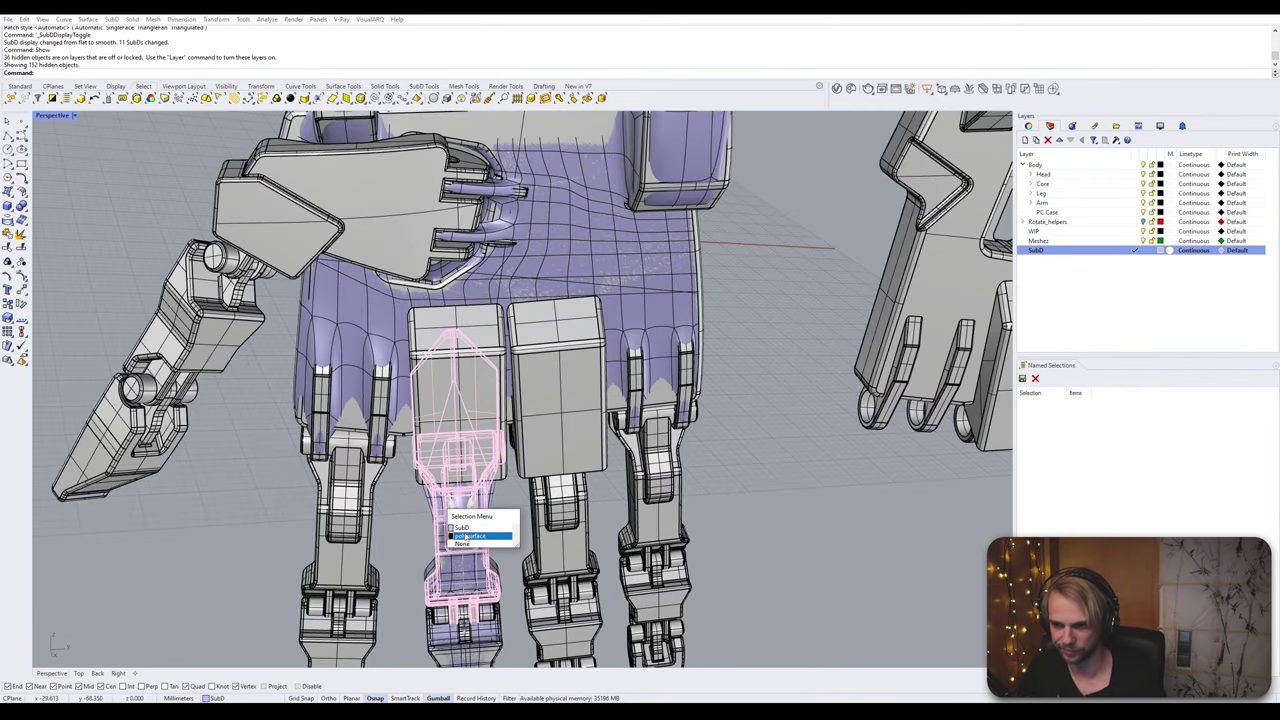
{"action": "left_click", "coordinate": [471, 530]}
{"action": "scroll", "coordinate": [472, 531], "scroll_direction": "down", "scroll_amount": 2}
{"action": "right_click", "coordinate": [473, 532]}
{"action": "scroll", "coordinate": [473, 532], "scroll_direction": "down", "scroll_amount": 2}
{"action": "right_click", "coordinate": [474, 531]}
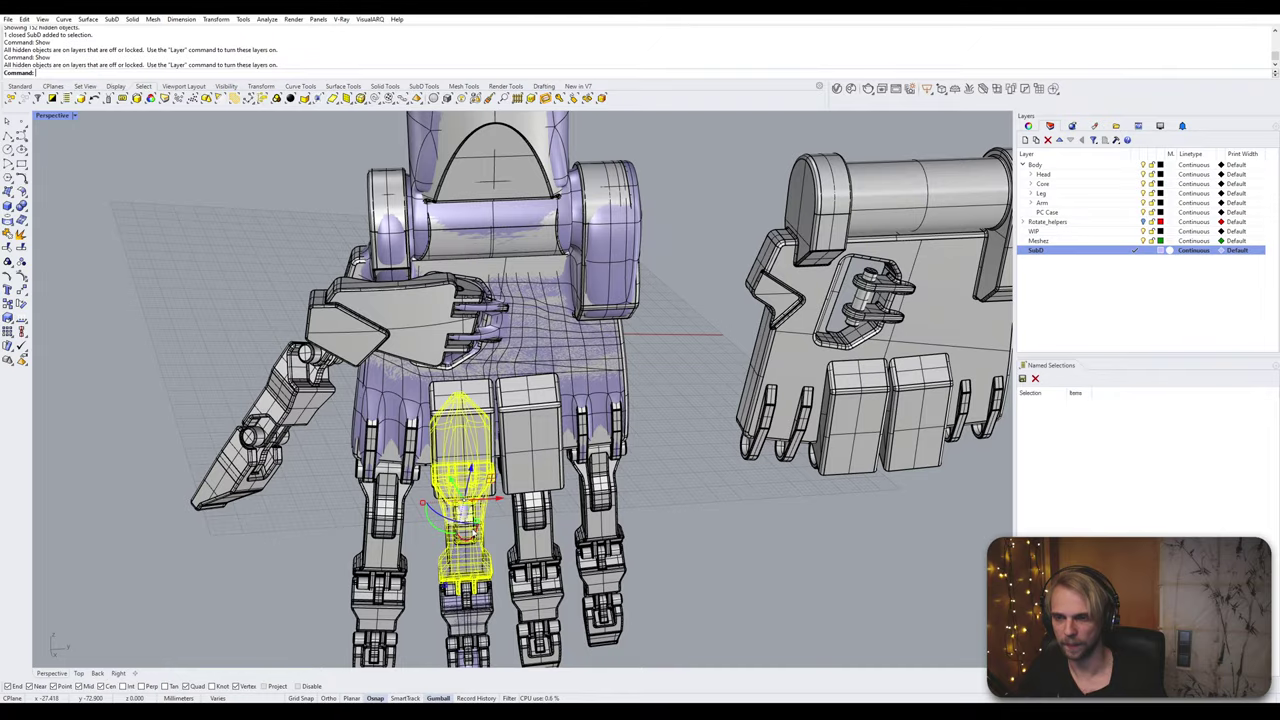
{"action": "right_click", "coordinate": [488, 534]}
{"action": "key", "text": "Escape"}
Step: View the hand side-on and check the small thumb part, then deselect it
{"action": "right_click_drag", "start_coordinate": [490, 533], "coordinate": [376, 352]}
{"action": "scroll", "coordinate": [346, 448], "scroll_direction": "down", "scroll_amount": 2}
{"action": "left_click", "coordinate": [465, 245]}
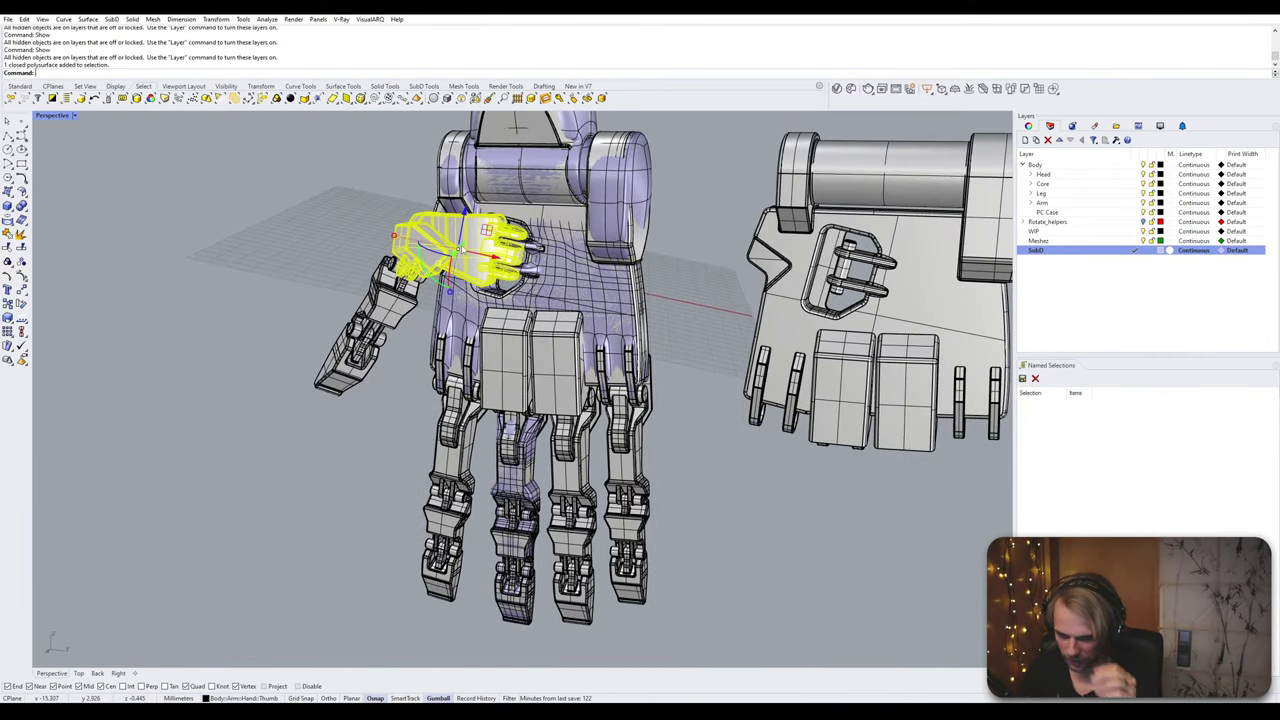
{"action": "right_click_drag", "start_coordinate": [386, 377], "coordinate": [436, 347], "text": "shift"}
{"action": "left_click", "coordinate": [414, 315]}
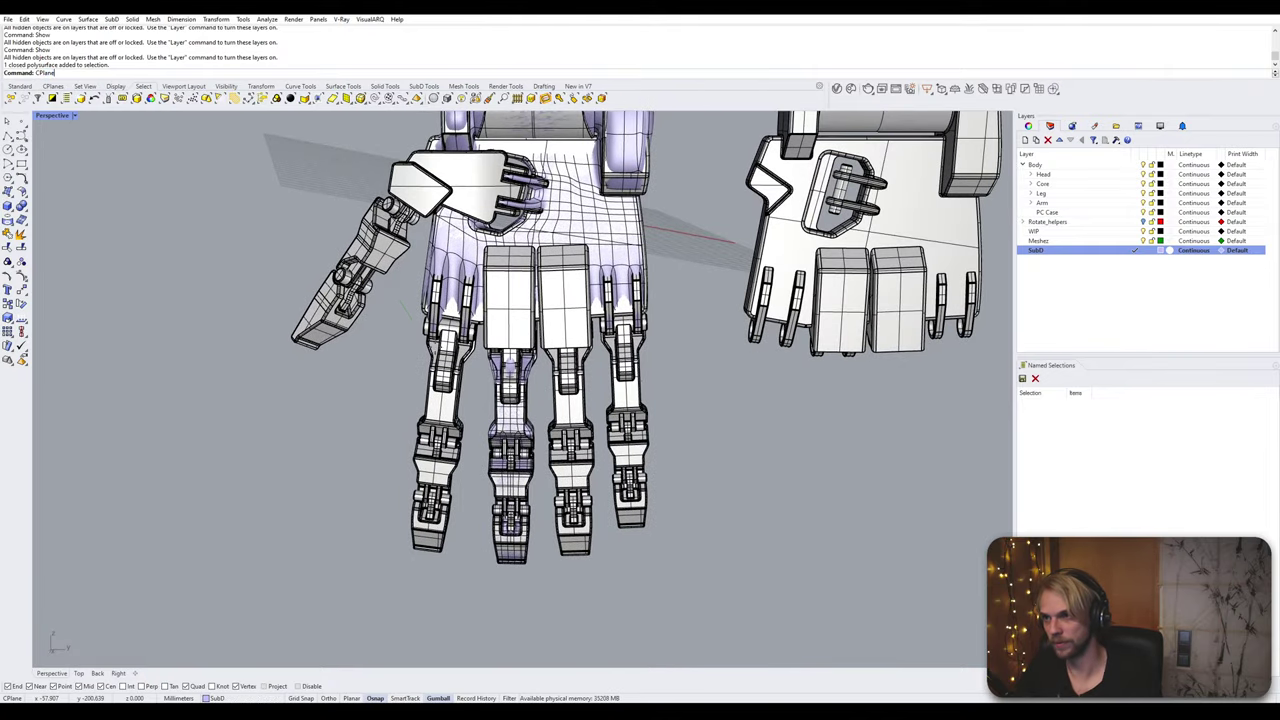
Step: Reset the construction plane to World Top
{"action": "key", "text": "Return"}
{"action": "type", "text": "w"}
{"action": "key", "text": "Return"}
{"action": "type", "text": "t"}
{"action": "key", "text": "Return"}
{"action": "right_click_drag", "start_coordinate": [480, 301], "coordinate": [460, 397]}
{"action": "scroll", "coordinate": [419, 324], "scroll_direction": "down", "scroll_amount": 2}
{"action": "scroll", "coordinate": [478, 318], "scroll_direction": "up", "scroll_amount": 2}
{"action": "left_click", "coordinate": [484, 308]}
{"action": "left_click", "coordinate": [363, 406]}
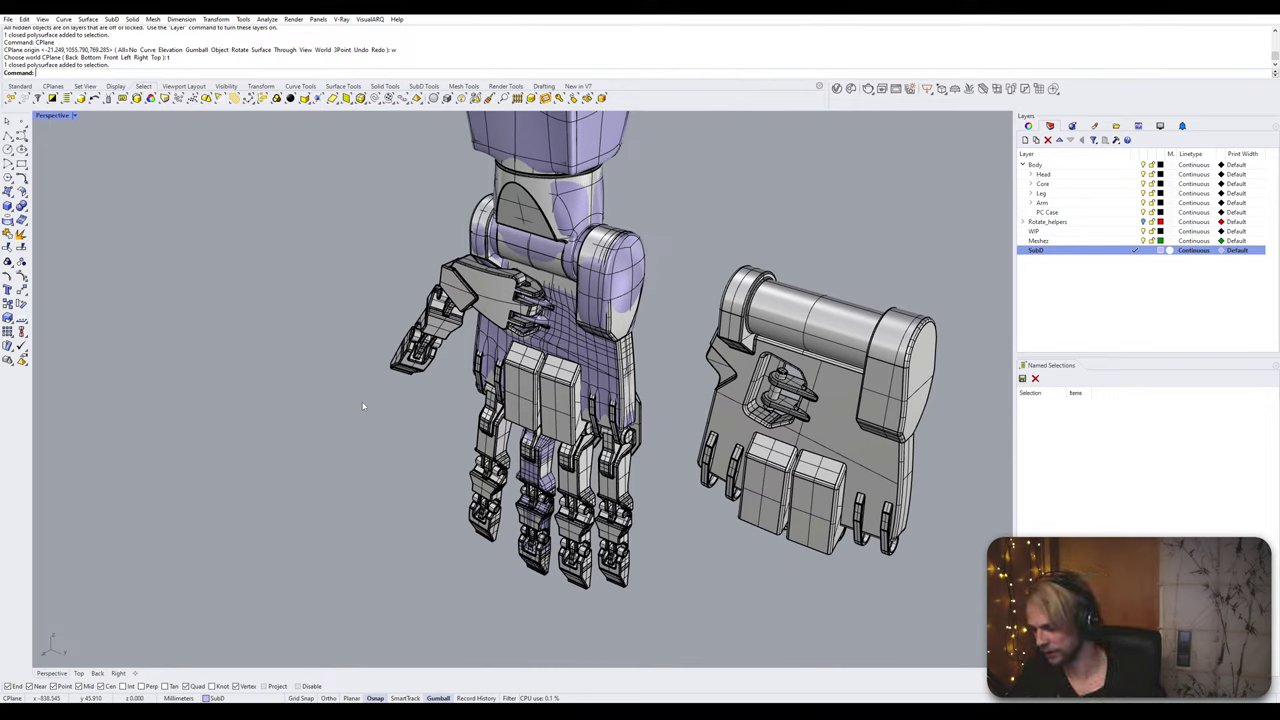
Step: Select all SubD objects with SelSubD and isolate them
{"action": "type", "text": "D"}
{"action": "key", "text": "Return"}
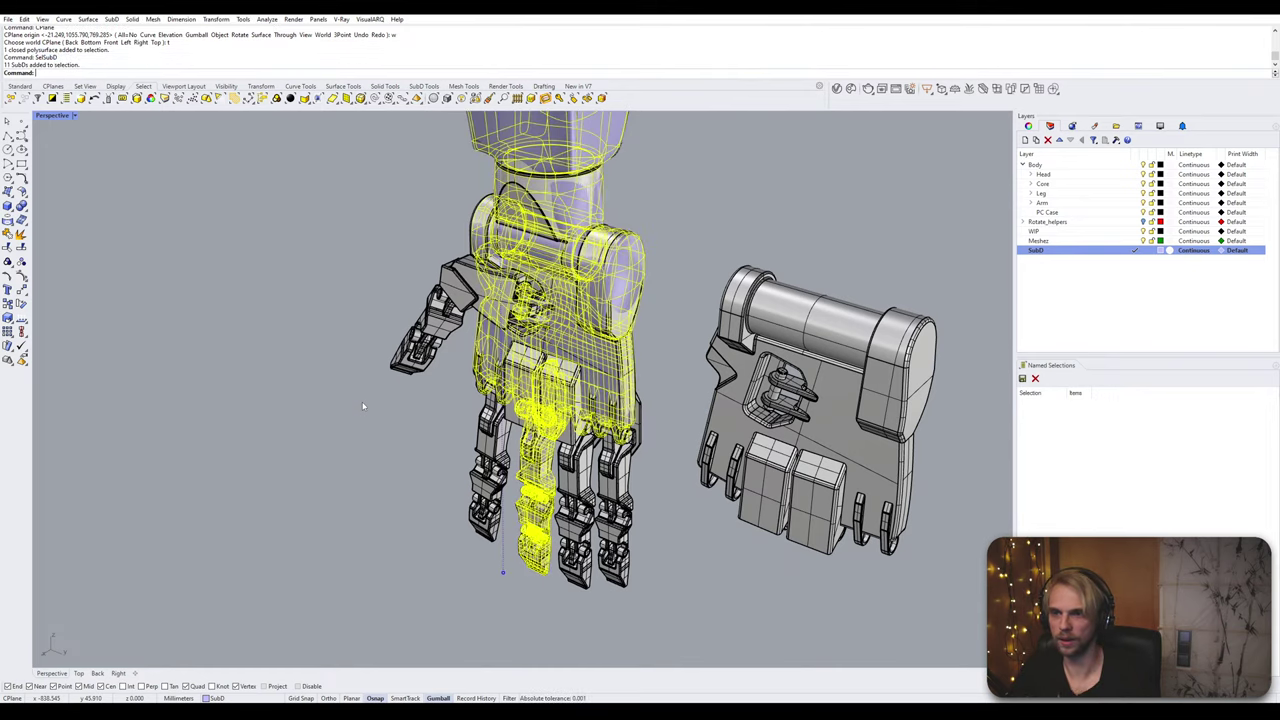
{"action": "key", "text": "Return"}
{"action": "left_click", "coordinate": [811, 244]}
{"action": "right_click_drag", "start_coordinate": [811, 244], "coordinate": [586, 455]}
Step: Select the three SubD arm and hand parts and zoom to them with ZS
{"action": "scroll", "coordinate": [586, 455], "scroll_direction": "up", "scroll_amount": 6}
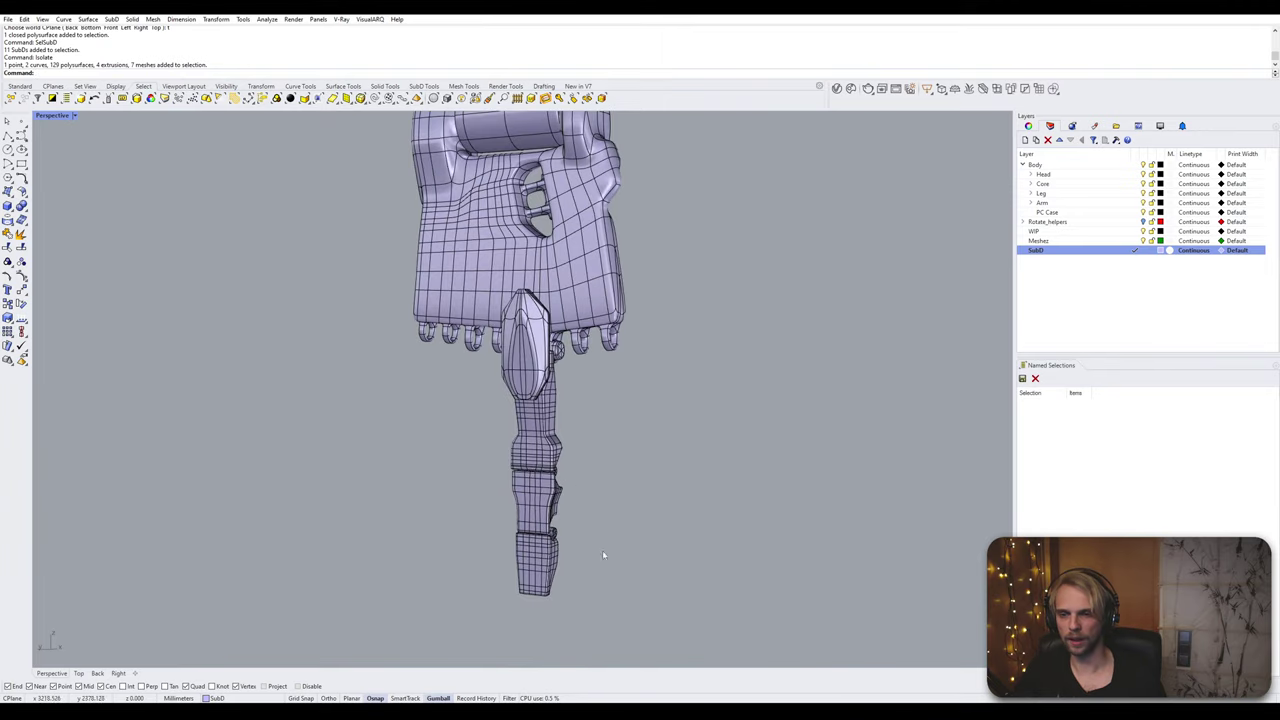
{"action": "left_click_drag", "start_coordinate": [481, 443], "coordinate": [481, 402]}
{"action": "right_click_drag", "start_coordinate": [481, 402], "coordinate": [635, 402]}
{"action": "type", "text": "S"}
{"action": "key", "text": "Return"}
{"action": "key", "text": "Escape"}
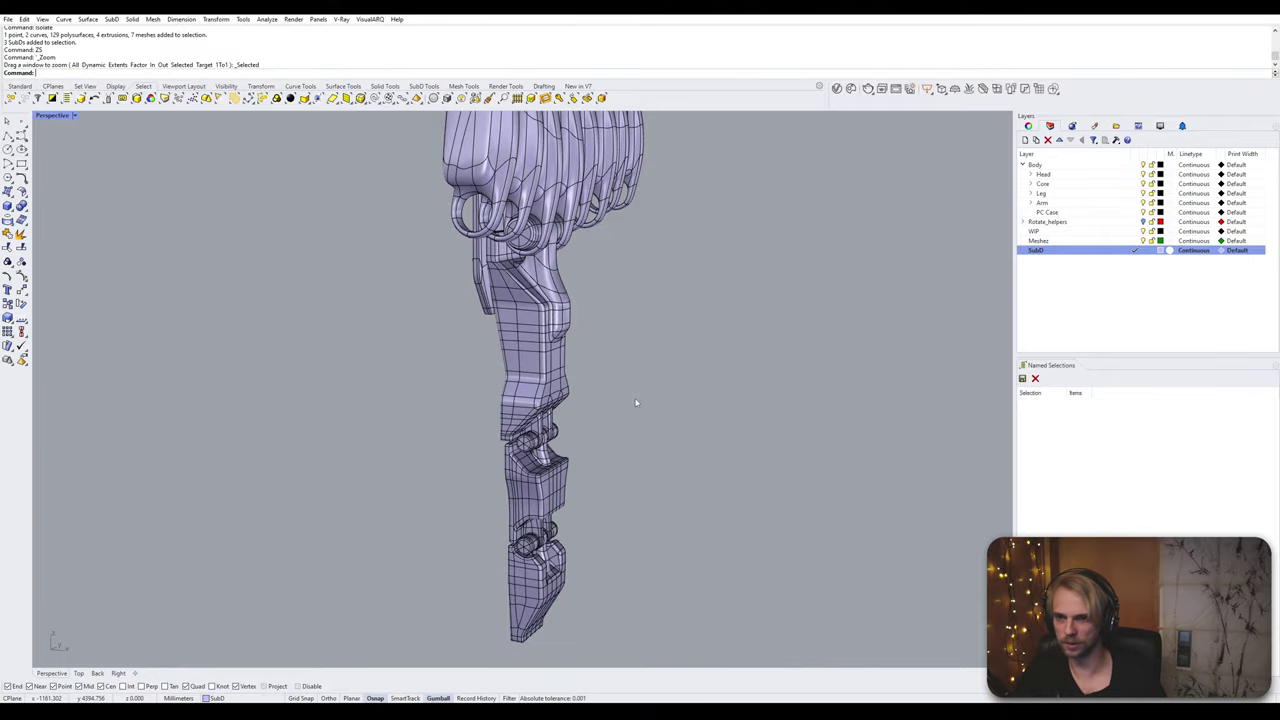
Step: Pick the hand SubD and isolate it on its own
{"action": "right_click_drag", "start_coordinate": [546, 383], "coordinate": [803, 404]}
{"action": "scroll", "coordinate": [616, 360], "scroll_direction": "down", "scroll_amount": 12}
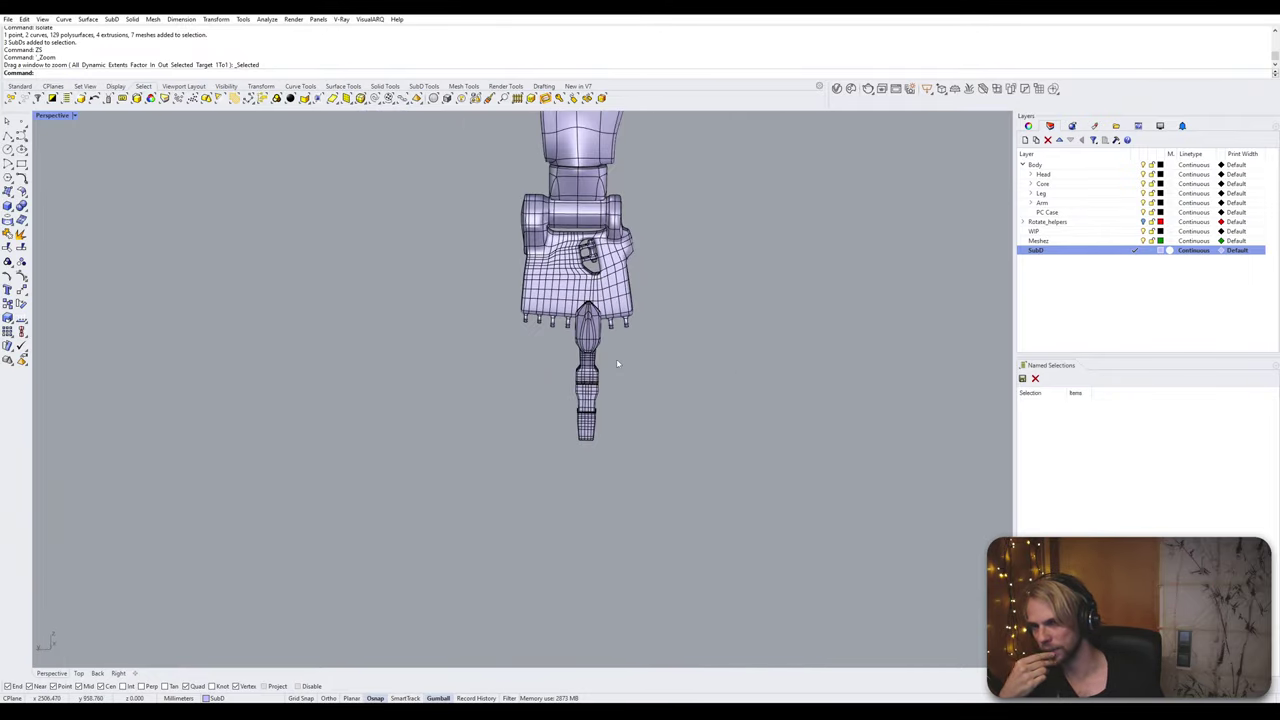
{"action": "scroll", "coordinate": [616, 364], "scroll_direction": "up", "scroll_amount": 8}
{"action": "right_click_drag", "start_coordinate": [617, 365], "coordinate": [570, 384]}
{"action": "left_click", "coordinate": [575, 290]}
{"action": "left_click", "coordinate": [595, 258]}
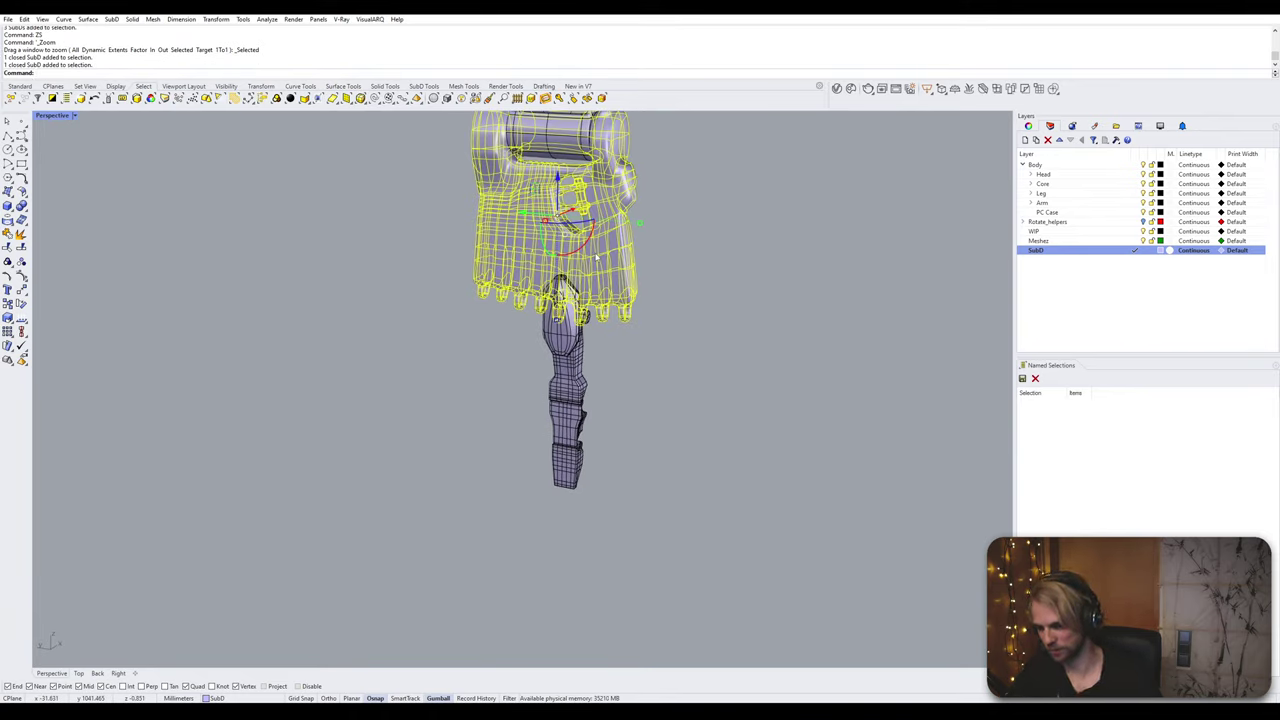
{"action": "type", "text": "Isolate"}
{"action": "key", "text": "Return"}
{"action": "key", "text": "Escape"}
Step: Switch the isolated palm SubD to flat display
{"action": "right_click_drag", "start_coordinate": [597, 260], "coordinate": [514, 372], "text": "shift"}
{"action": "key", "text": "Tab"}
{"action": "scroll", "coordinate": [584, 376], "scroll_direction": "up", "scroll_amount": 3}
{"action": "scroll", "coordinate": [540, 380], "scroll_direction": "up", "scroll_amount": 4}
Step: Select the edge loops and top edges of the first hexagonal knuckle ring
{"action": "double_click", "coordinate": [514, 369], "text": "ctrl+shift"}
{"action": "left_click", "coordinate": [316, 392]}
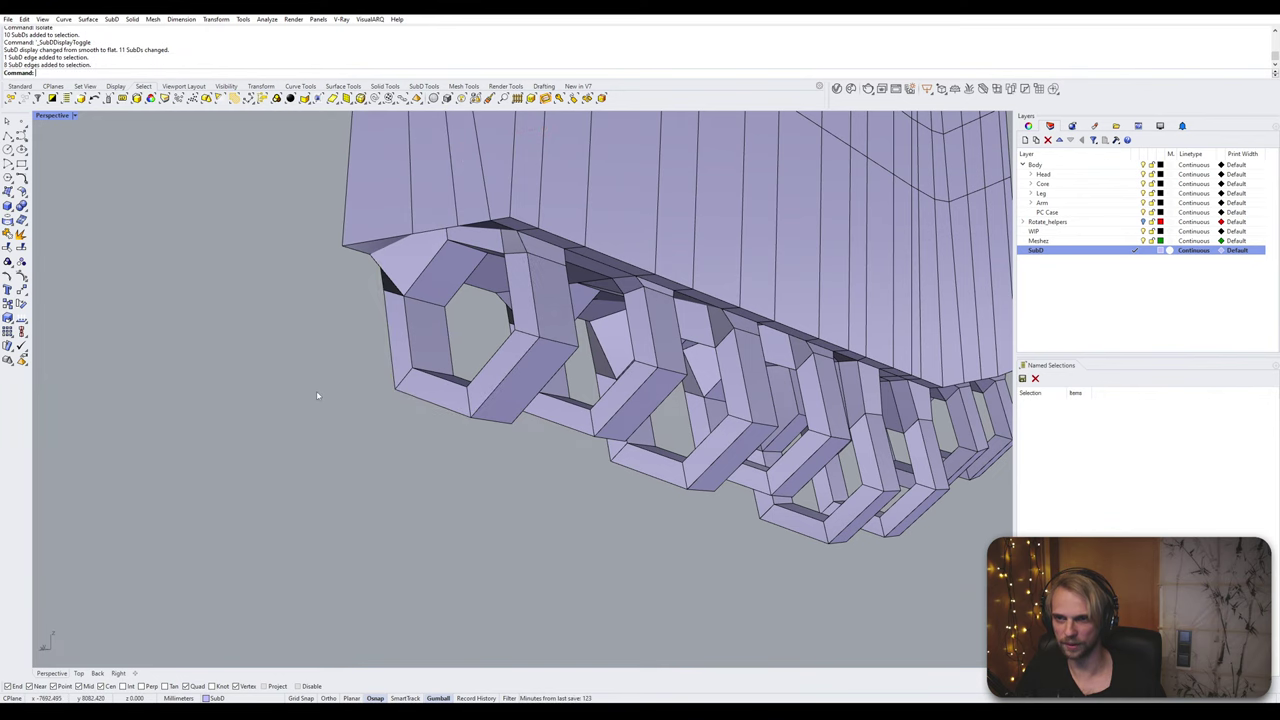
{"action": "right_click_drag", "start_coordinate": [368, 364], "coordinate": [390, 354]}
{"action": "double_click", "coordinate": [413, 330], "text": "ctrl+shift"}
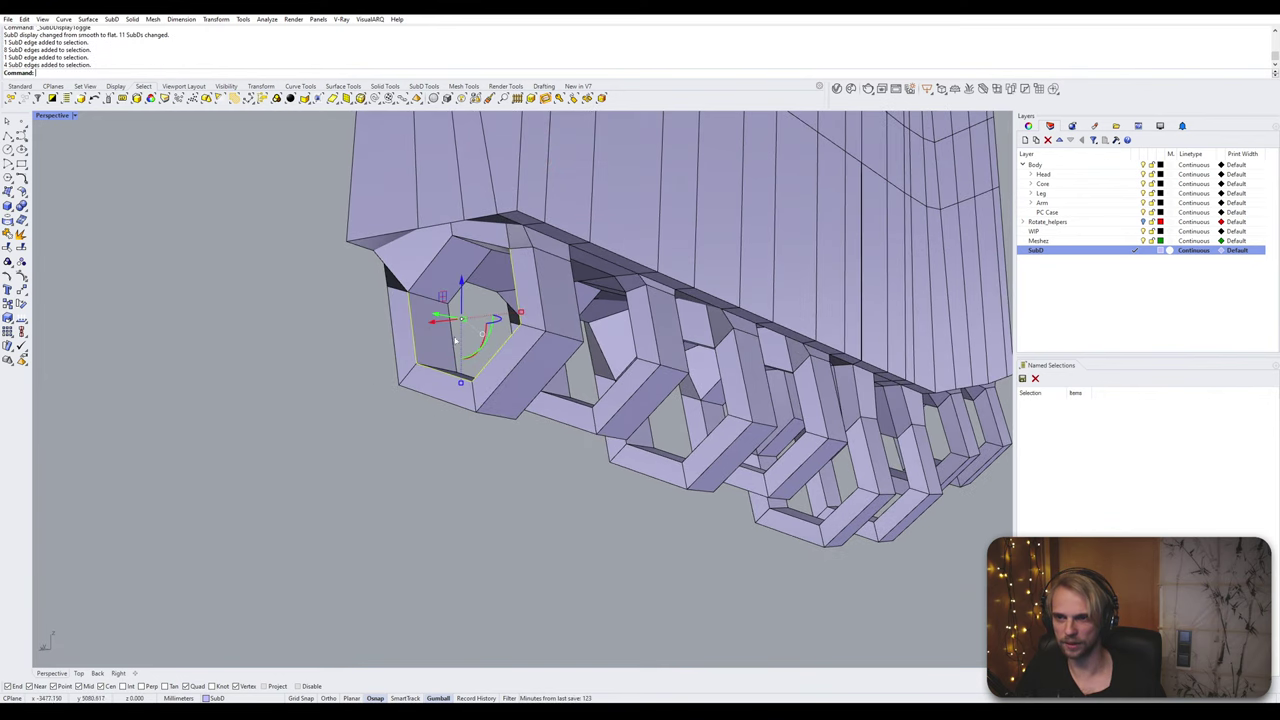
{"action": "left_click", "coordinate": [437, 254], "text": "ctrl+shift"}
{"action": "left_click", "coordinate": [478, 243], "text": "ctrl+shift"}
{"action": "right_click_drag", "start_coordinate": [478, 246], "coordinate": [335, 286]}
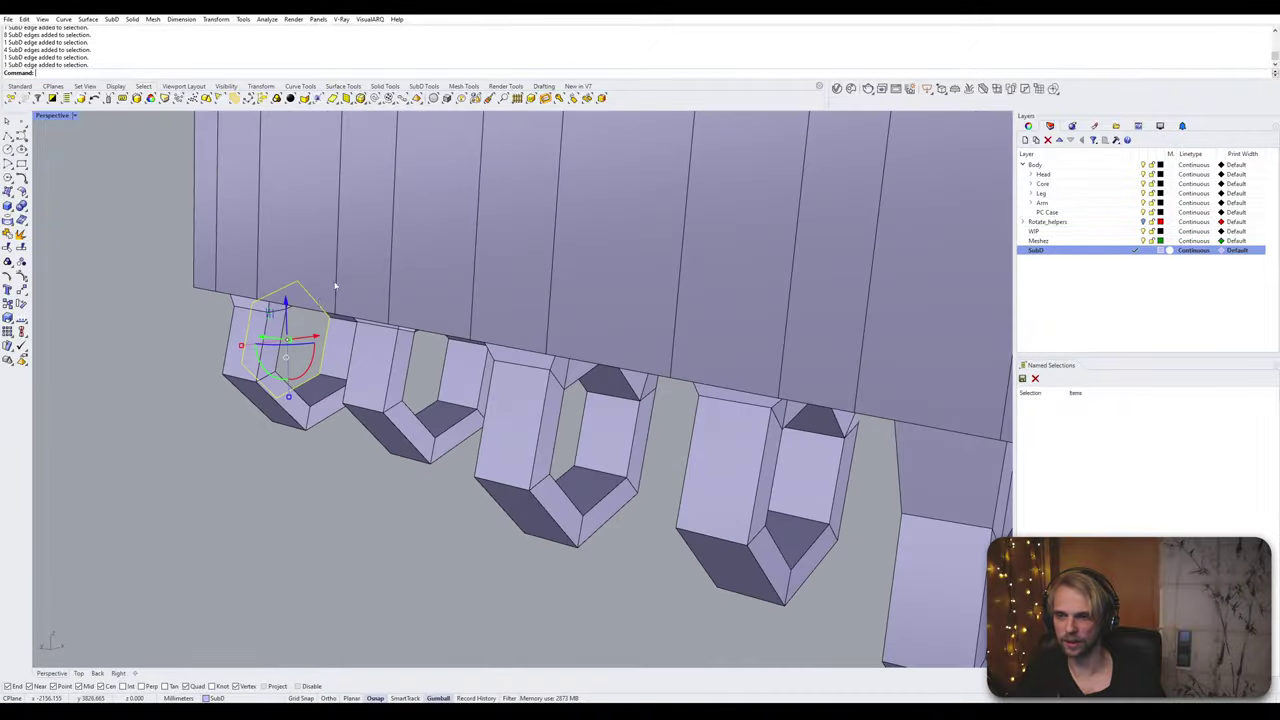
{"action": "scroll", "coordinate": [296, 362], "scroll_direction": "up", "scroll_amount": 4}
{"action": "double_click", "coordinate": [304, 378], "text": "ctrl+shift"}
{"action": "right_click_drag", "start_coordinate": [310, 374], "coordinate": [392, 313]}
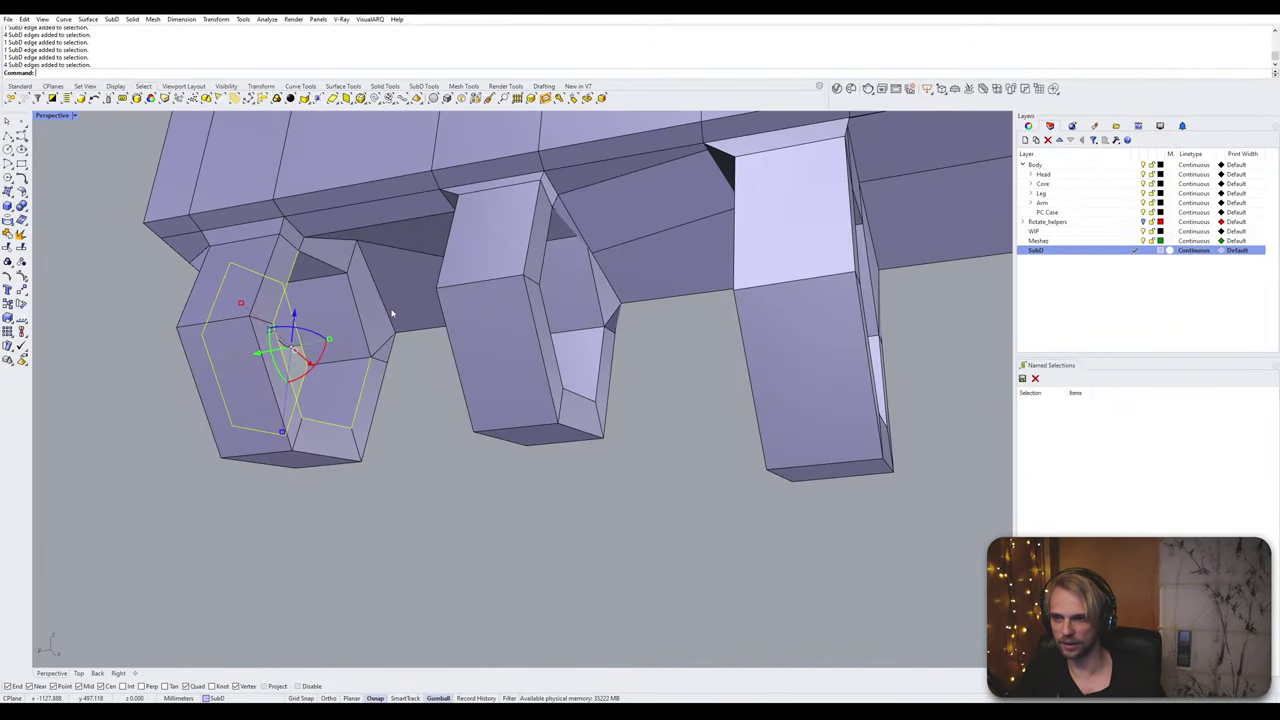
{"action": "left_click", "coordinate": [352, 298], "text": "ctrl+shift"}
{"action": "left_click", "coordinate": [352, 298], "text": "ctrl+shift"}
{"action": "left_click", "coordinate": [345, 275], "text": "ctrl+shift"}
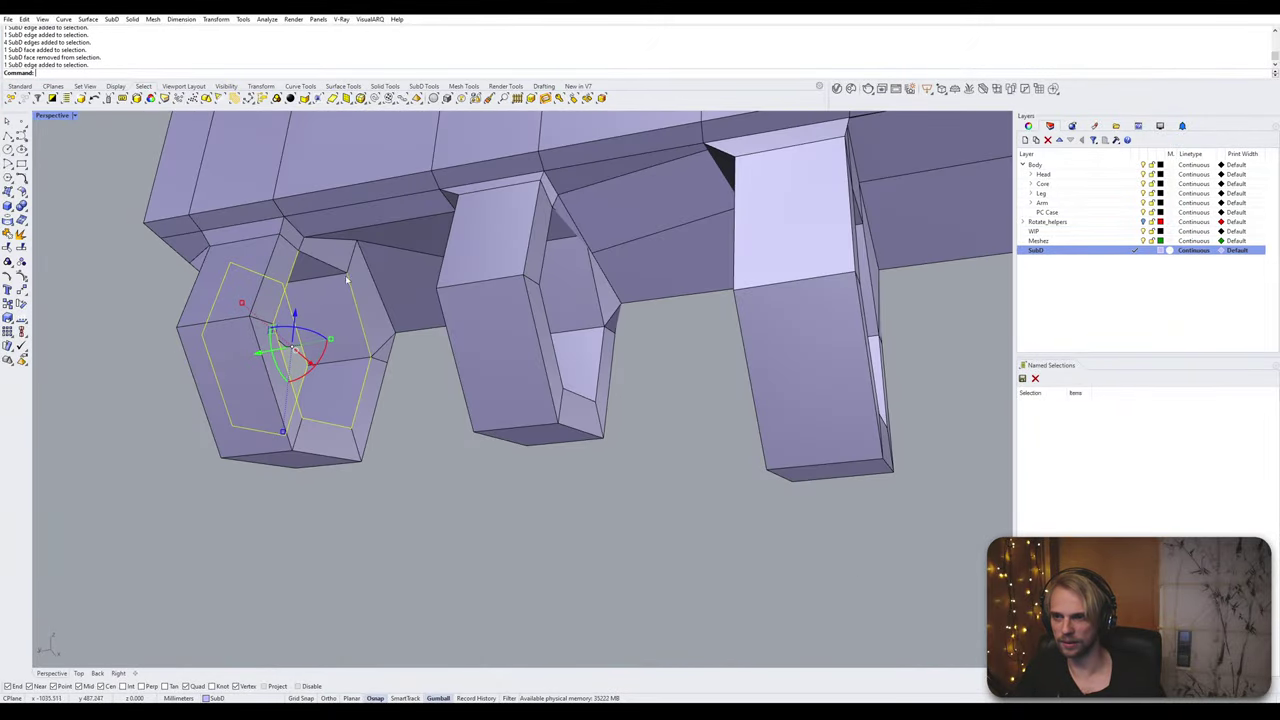
{"action": "left_click", "coordinate": [336, 268], "text": "ctrl+shift"}
Step: Add the edge loops and edges of the second hexagon ring and its neighbour
{"action": "right_click_drag", "start_coordinate": [554, 302], "coordinate": [524, 307]}
{"action": "double_click", "coordinate": [474, 318], "text": "ctrl+shift"}
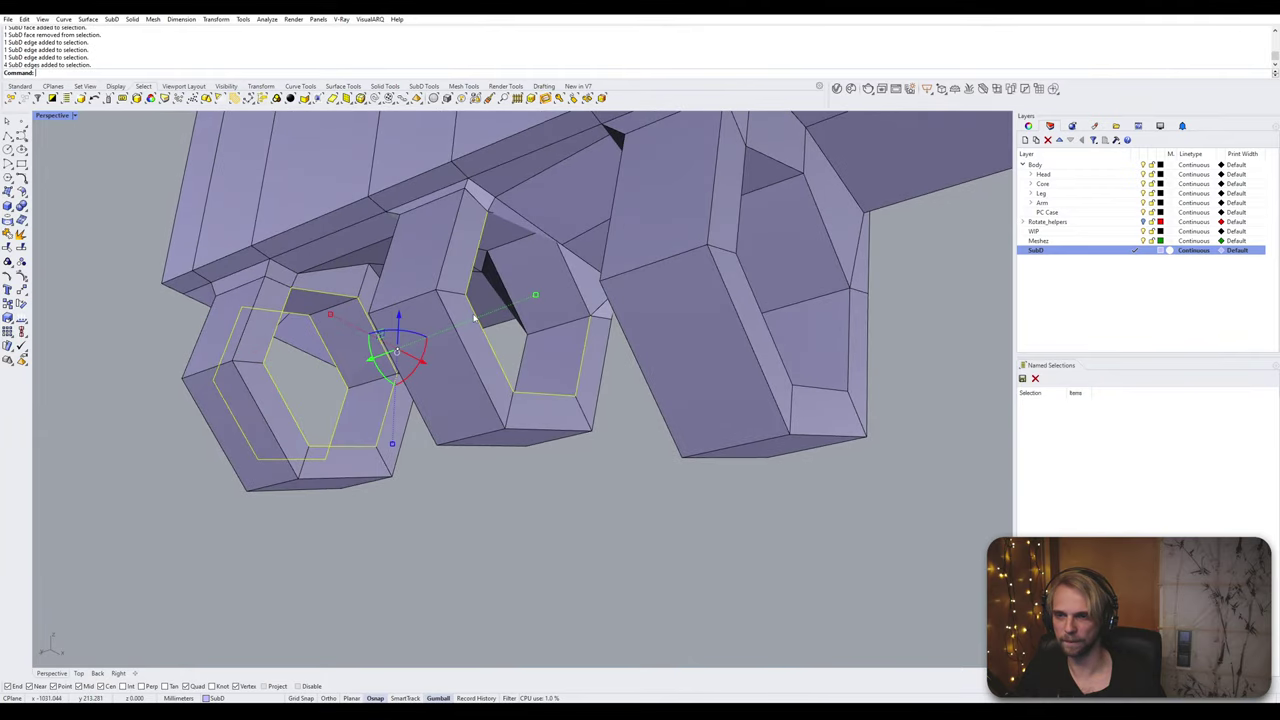
{"action": "right_click_drag", "start_coordinate": [517, 234], "coordinate": [593, 350]}
{"action": "left_click", "coordinate": [601, 290], "text": "ctrl+shift"}
{"action": "left_click", "coordinate": [627, 346], "text": "ctrl+shift"}
{"action": "double_click", "coordinate": [650, 276], "text": "ctrl+shift"}
{"action": "left_click", "coordinate": [611, 377], "text": "ctrl+shift"}
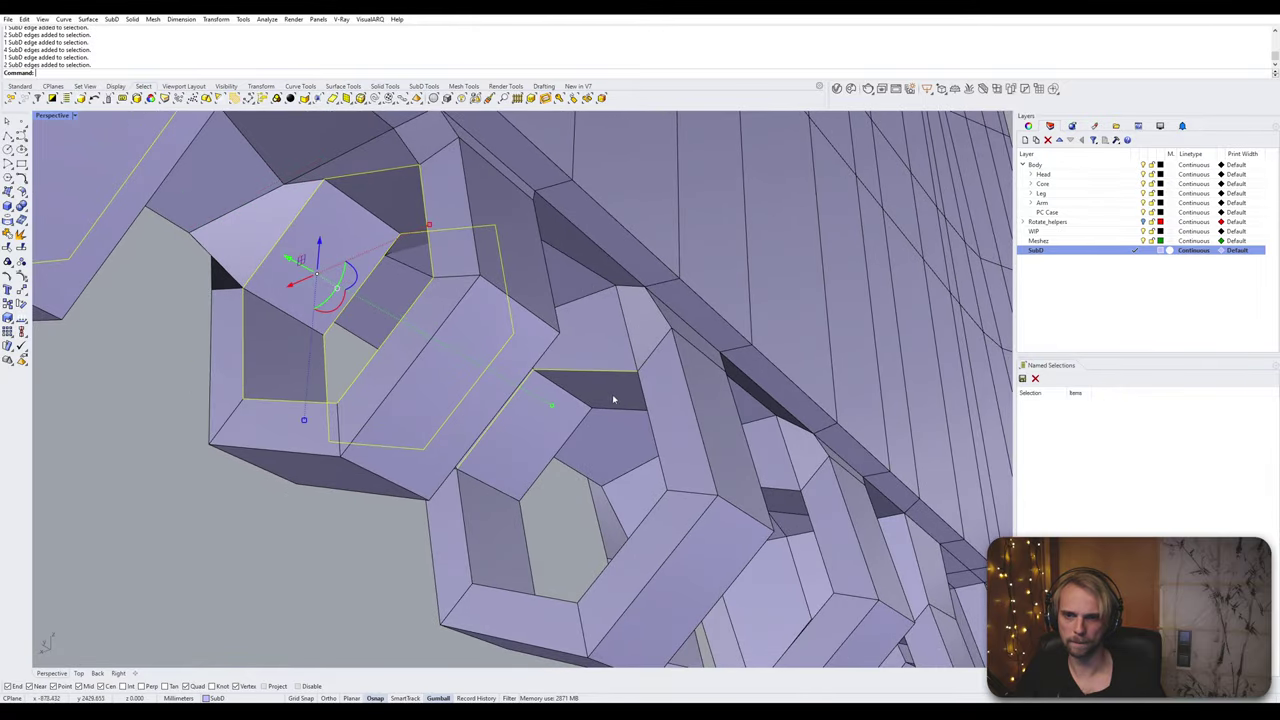
{"action": "left_click", "coordinate": [650, 406], "text": "ctrl+shift"}
{"action": "double_click", "coordinate": [642, 389], "text": "ctrl+shift"}
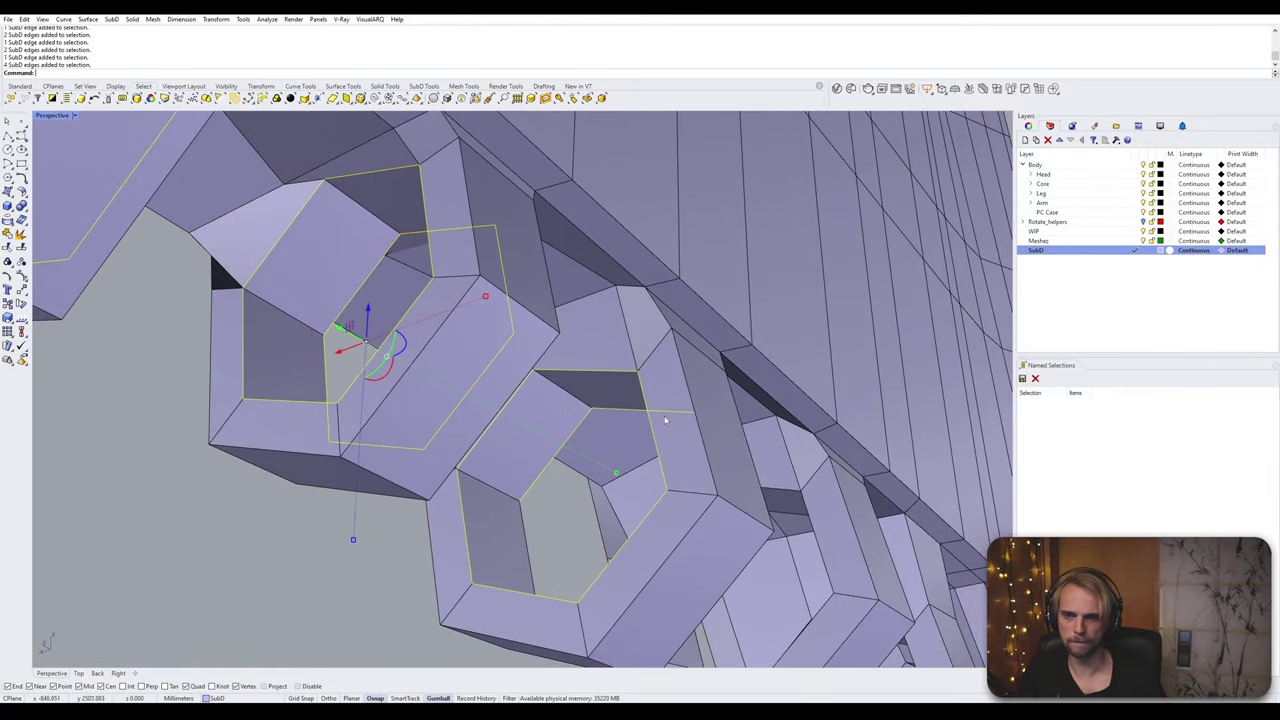
Step: Add the edges and edge loops of the next knuckle rings along the row
{"action": "right_click_drag", "start_coordinate": [880, 430], "coordinate": [790, 434]}
{"action": "scroll", "coordinate": [857, 444], "scroll_direction": "down", "scroll_amount": 4}
{"action": "right_click_drag", "start_coordinate": [880, 470], "coordinate": [521, 432], "text": "shift"}
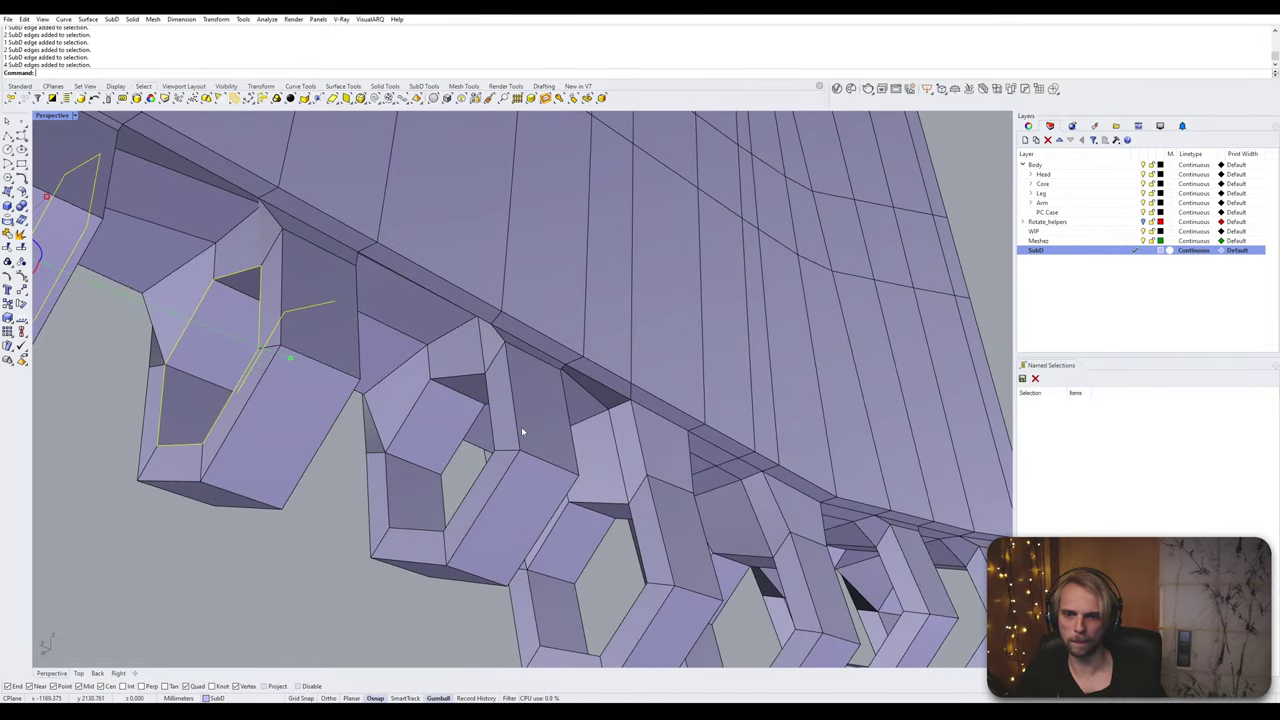
{"action": "left_click", "coordinate": [468, 379], "text": "ctrl+shift"}
{"action": "left_click", "coordinate": [612, 508], "text": "ctrl+shift"}
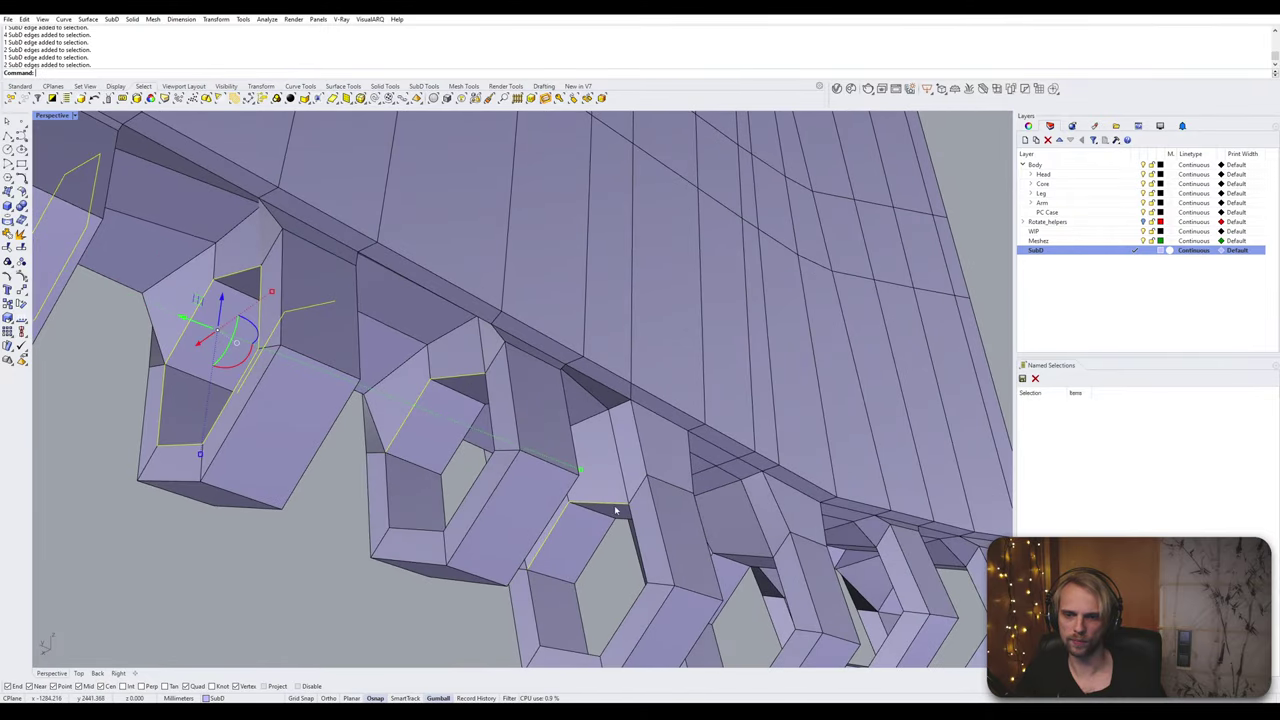
{"action": "left_click", "coordinate": [634, 523], "text": "ctrl+shift"}
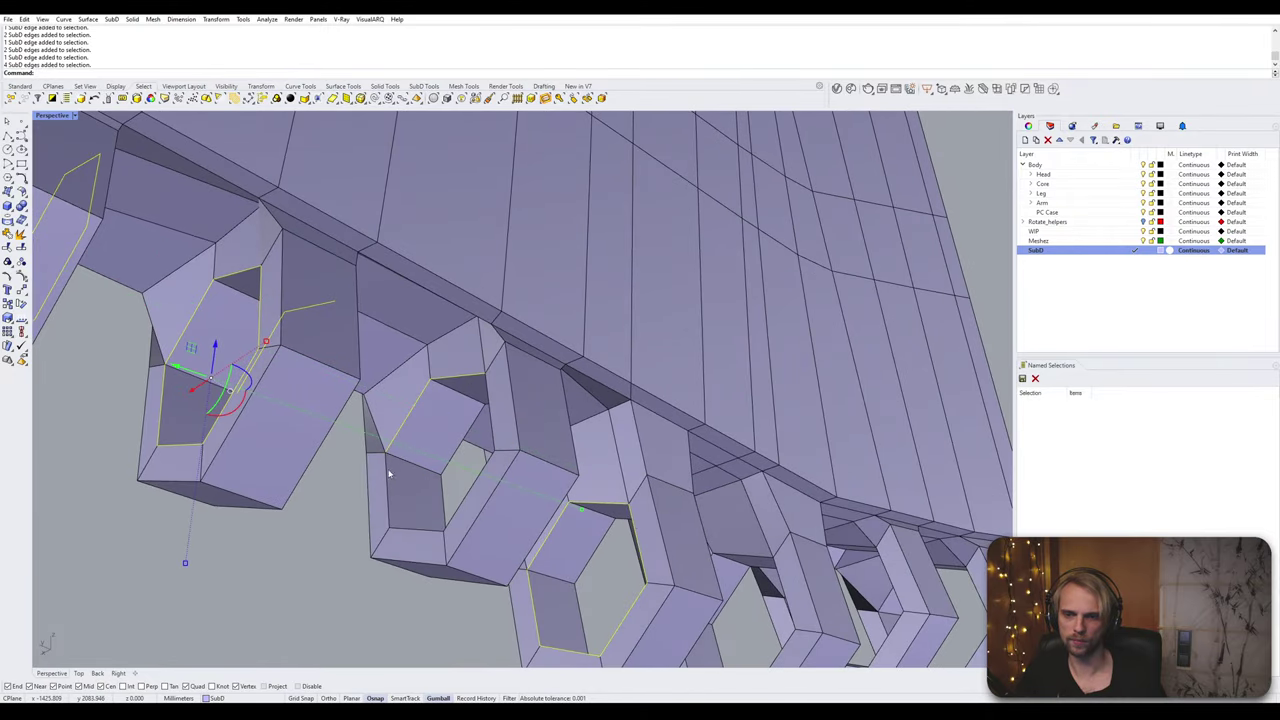
{"action": "left_click", "coordinate": [752, 562], "text": "ctrl+shift"}
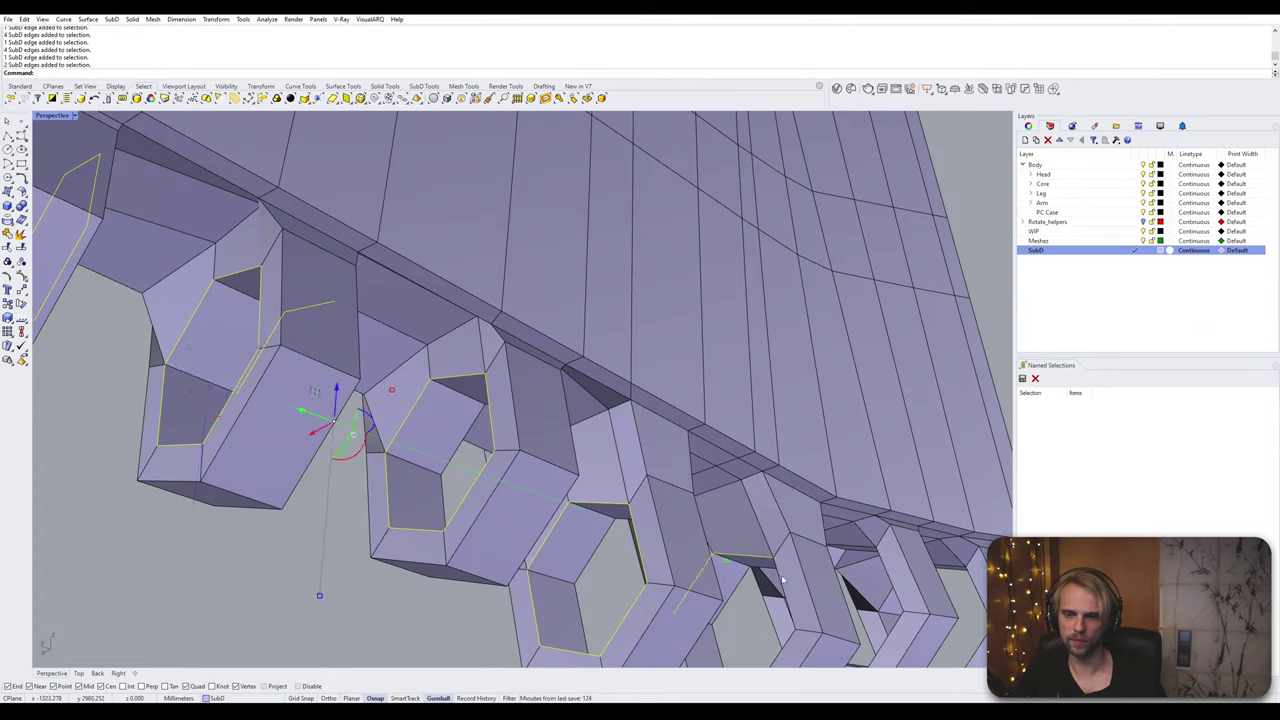
{"action": "left_click", "coordinate": [855, 548], "text": "ctrl+shift"}
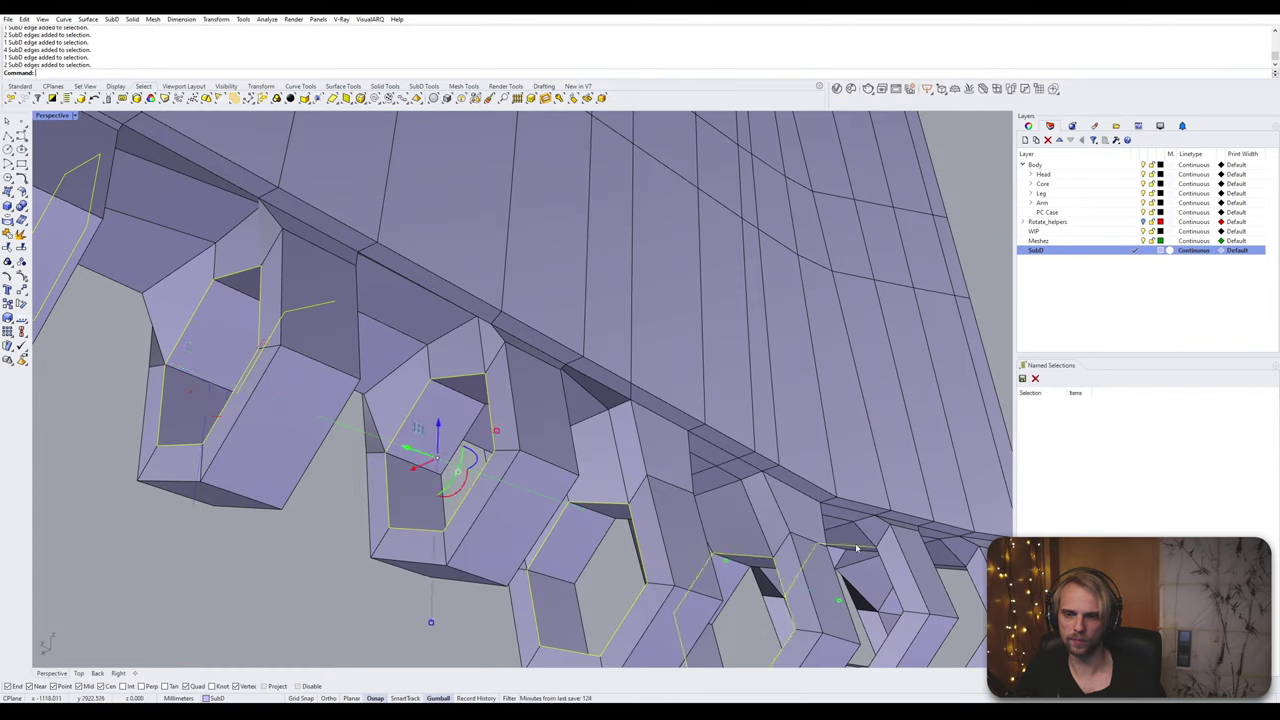
{"action": "left_click", "coordinate": [888, 575], "text": "ctrl+shift"}
{"action": "left_click", "coordinate": [886, 575], "text": "ctrl"}
{"action": "double_click", "coordinate": [890, 579], "text": "ctrl+shift"}
{"action": "right_click_drag", "start_coordinate": [664, 519], "coordinate": [440, 425]}
{"action": "double_click", "coordinate": [507, 495], "text": "ctrl+shift"}
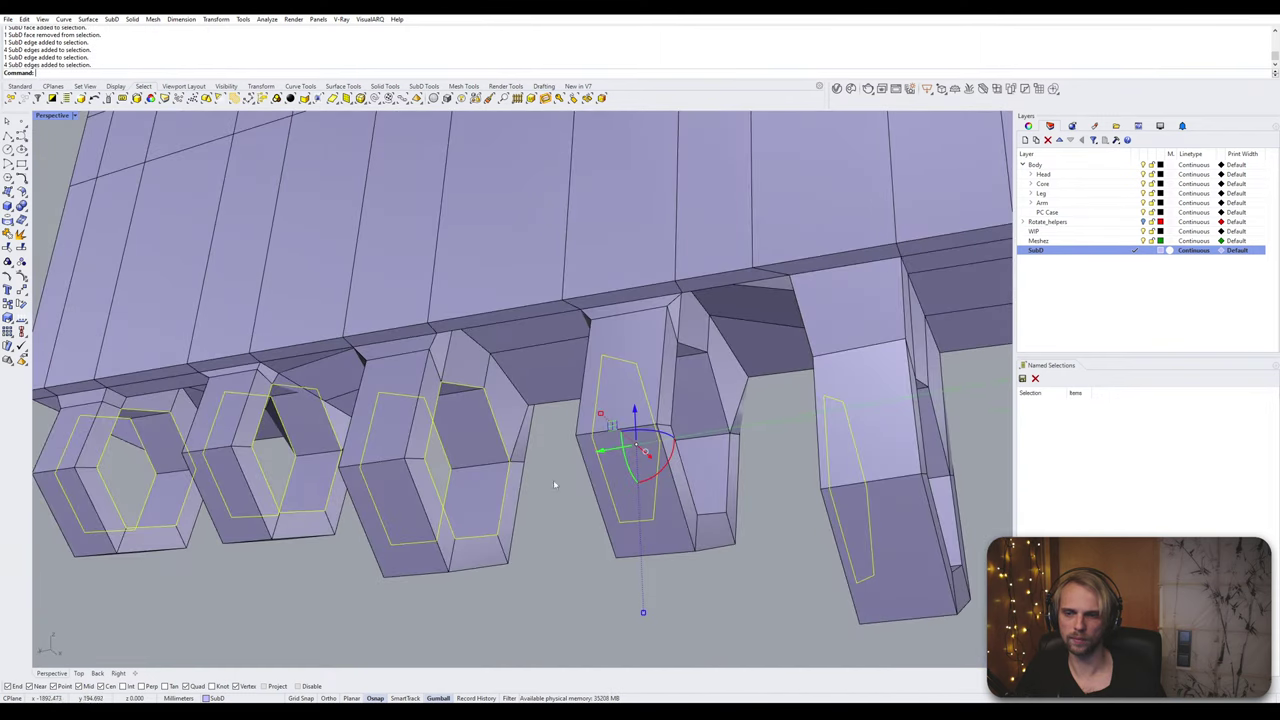
Step: Add further ring edge loops, including upper-face loops, on the middle rings
{"action": "double_click", "coordinate": [729, 481], "text": "ctrl+shift"}
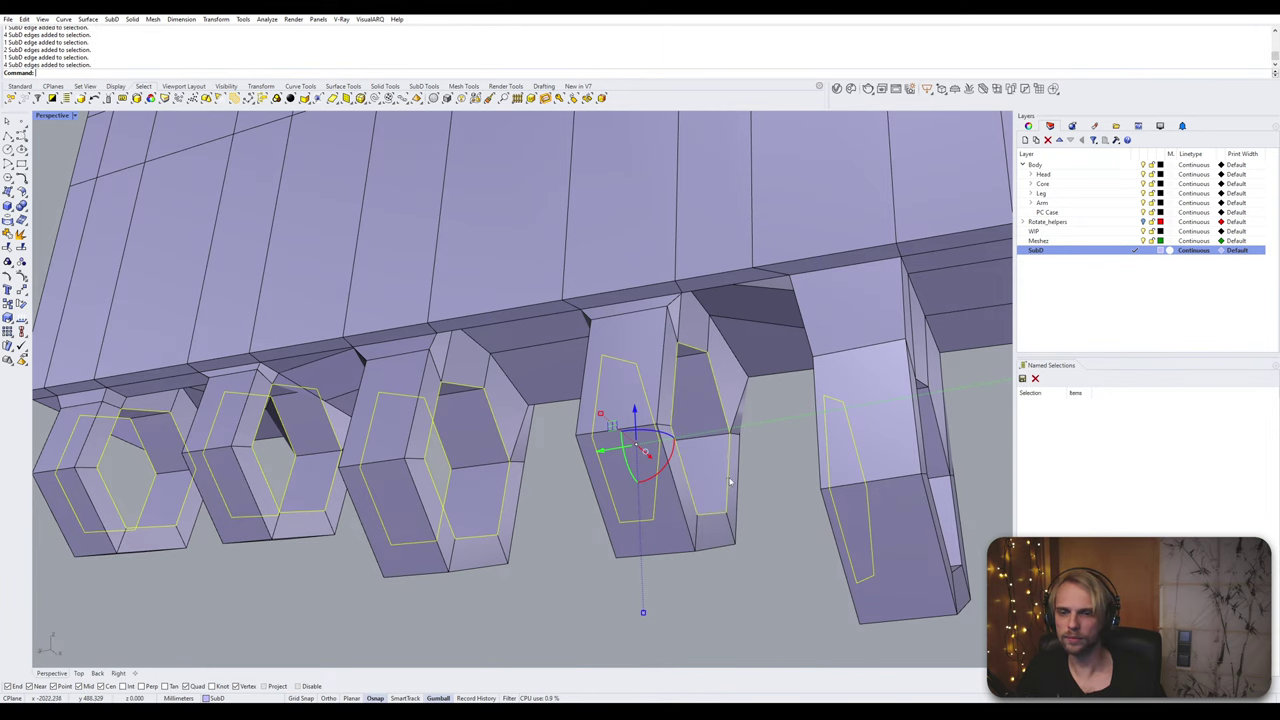
{"action": "right_click_drag", "start_coordinate": [729, 481], "coordinate": [566, 400]}
{"action": "scroll", "coordinate": [560, 360], "scroll_direction": "up", "scroll_amount": 3}
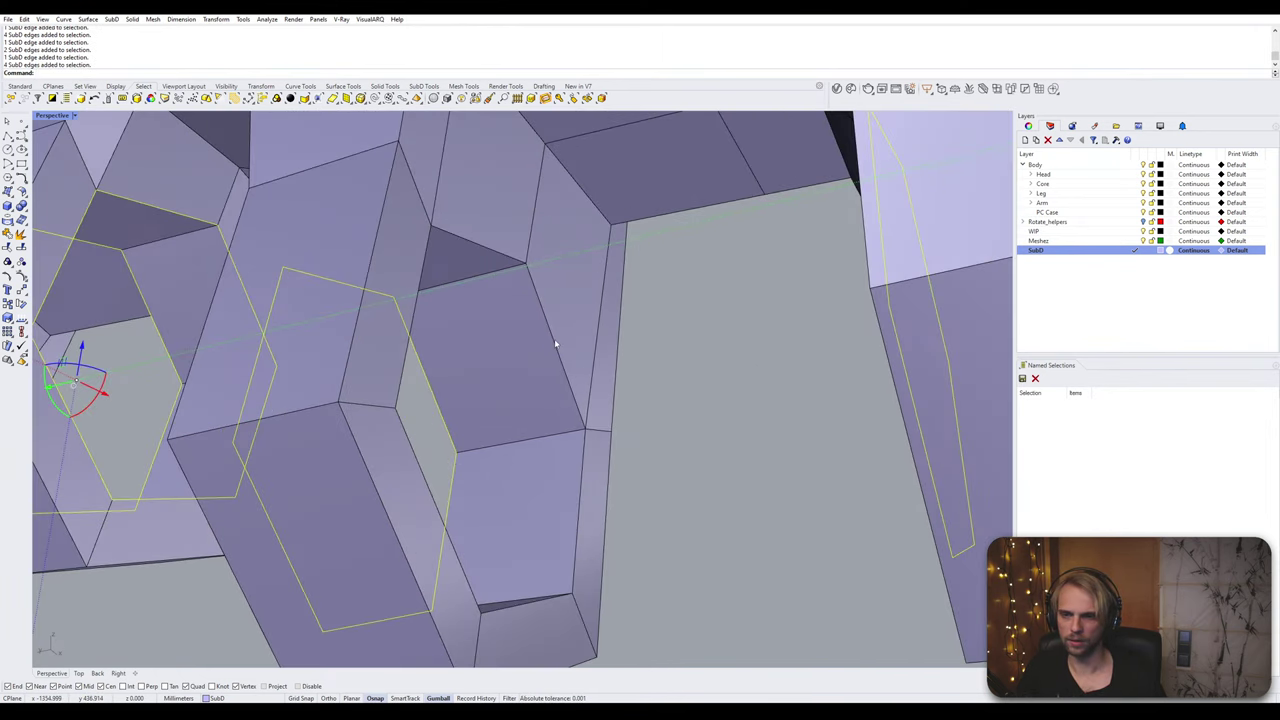
{"action": "double_click", "coordinate": [556, 344], "text": "ctrl+shift"}
{"action": "double_click", "coordinate": [580, 503], "text": "ctrl+shift"}
{"action": "scroll", "coordinate": [618, 472], "scroll_direction": "down", "scroll_amount": 5}
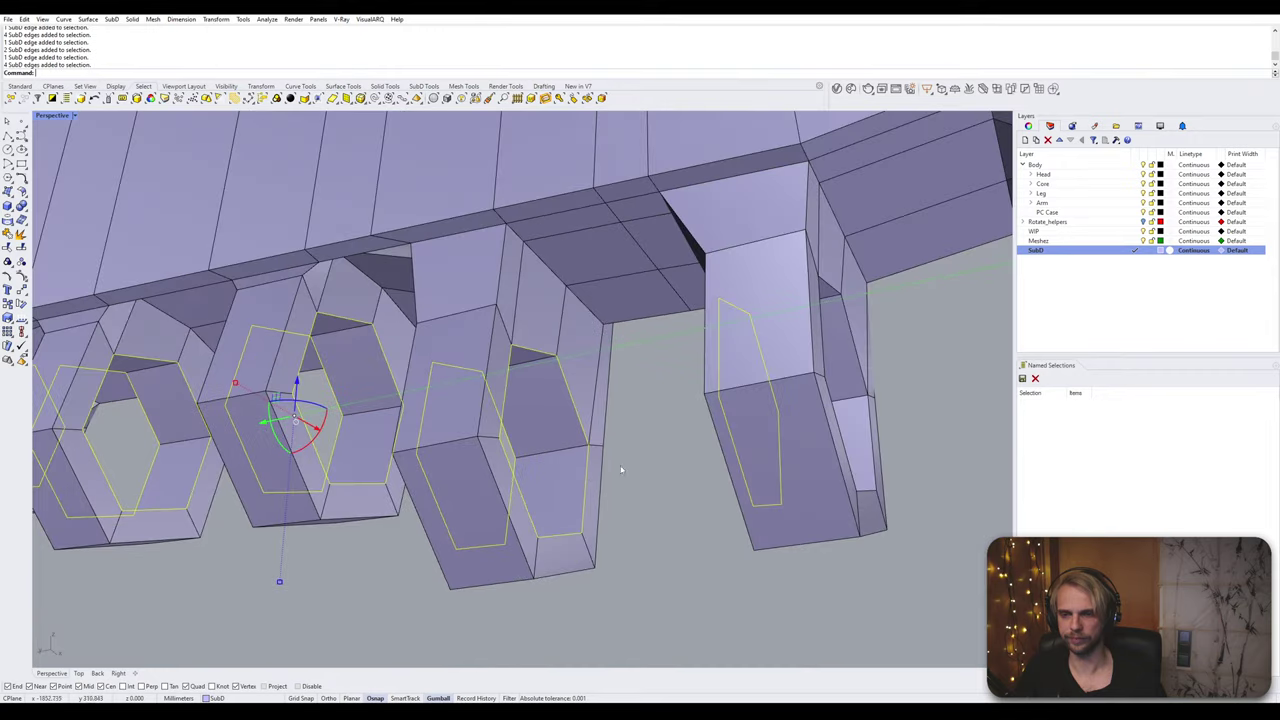
{"action": "right_click_drag", "start_coordinate": [623, 471], "coordinate": [443, 409]}
{"action": "scroll", "coordinate": [550, 315], "scroll_direction": "up", "scroll_amount": 2}
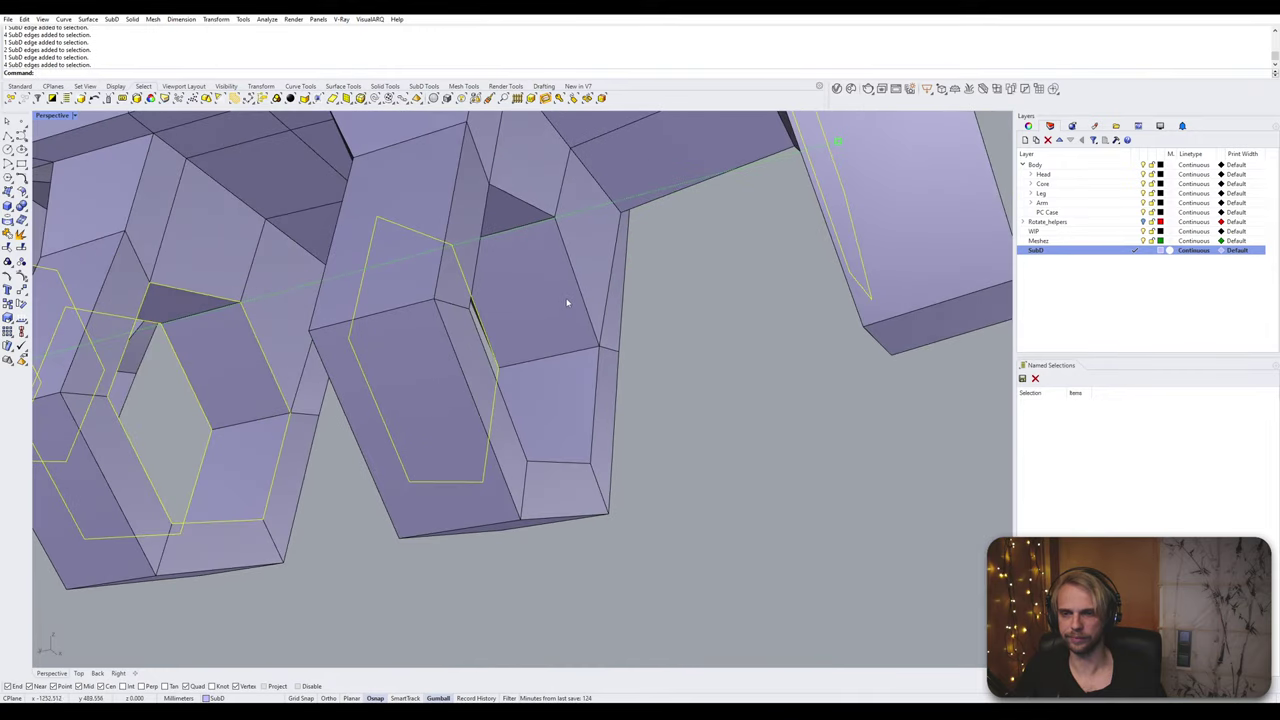
{"action": "double_click", "coordinate": [597, 381], "text": "ctrl+shift"}
{"action": "scroll", "coordinate": [600, 383], "scroll_direction": "down", "scroll_amount": 3}
{"action": "right_click_drag", "start_coordinate": [695, 438], "coordinate": [640, 382]}
{"action": "scroll", "coordinate": [630, 381], "scroll_direction": "up", "scroll_amount": 2}
{"action": "double_click", "coordinate": [632, 372], "text": "ctrl+shift"}
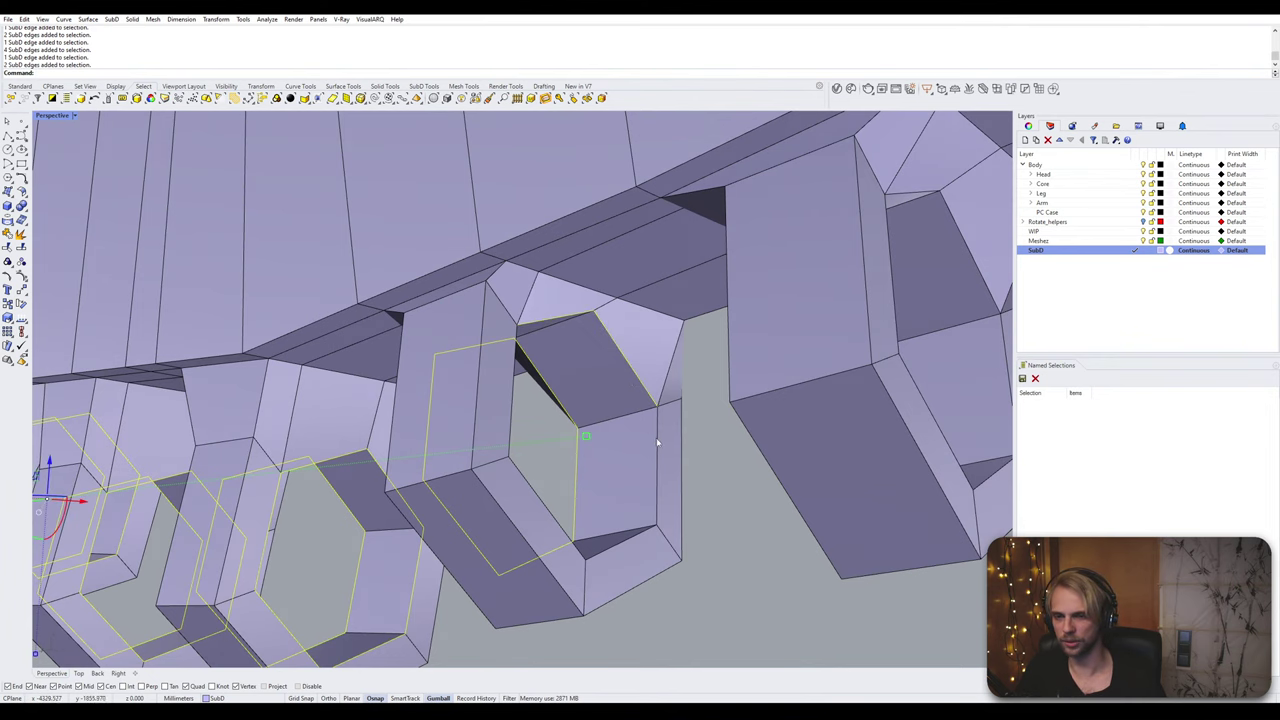
{"action": "double_click", "coordinate": [658, 442], "text": "ctrl+shift"}
Step: Add the upper, lower and side edge loops of the remaining knuckle rings
{"action": "scroll", "coordinate": [560, 437], "scroll_direction": "down", "scroll_amount": 3}
{"action": "scroll", "coordinate": [618, 293], "scroll_direction": "up", "scroll_amount": 3}
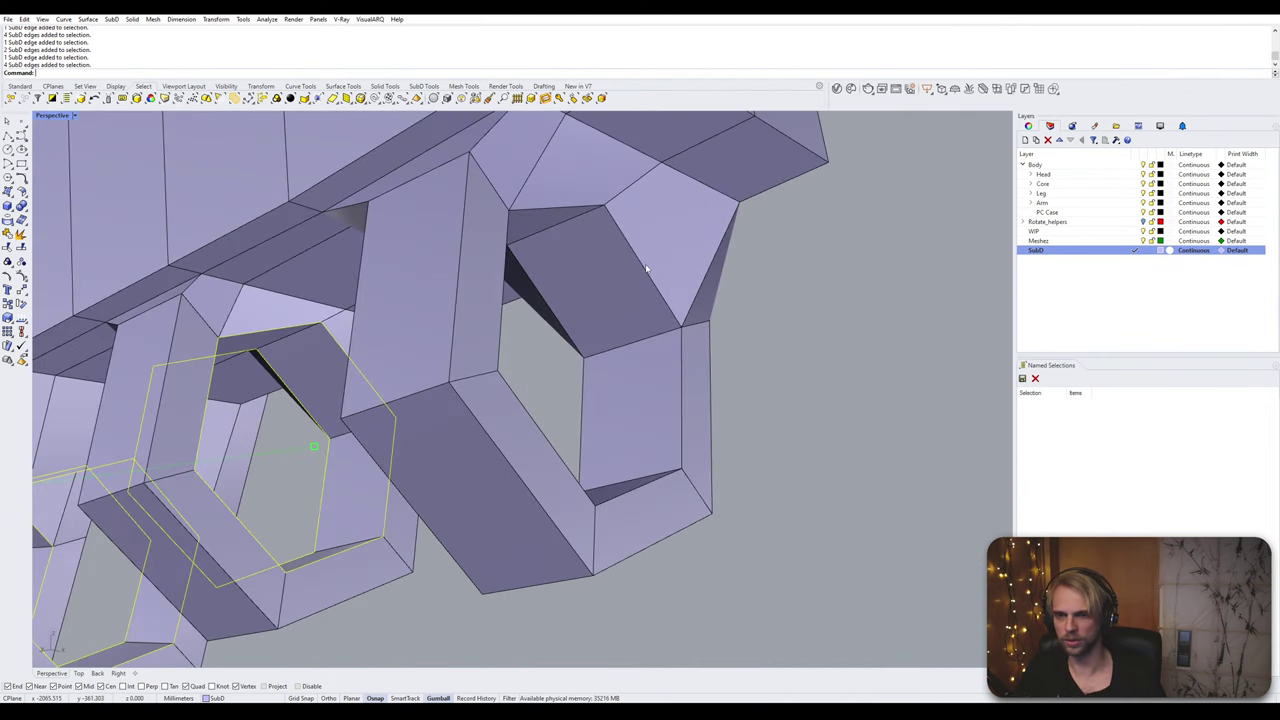
{"action": "double_click", "coordinate": [646, 268], "text": "ctrl+shift"}
{"action": "scroll", "coordinate": [646, 268], "scroll_direction": "down", "scroll_amount": 3}
{"action": "scroll", "coordinate": [676, 363], "scroll_direction": "up", "scroll_amount": 3}
{"action": "double_click", "coordinate": [684, 366], "text": "ctrl+shift"}
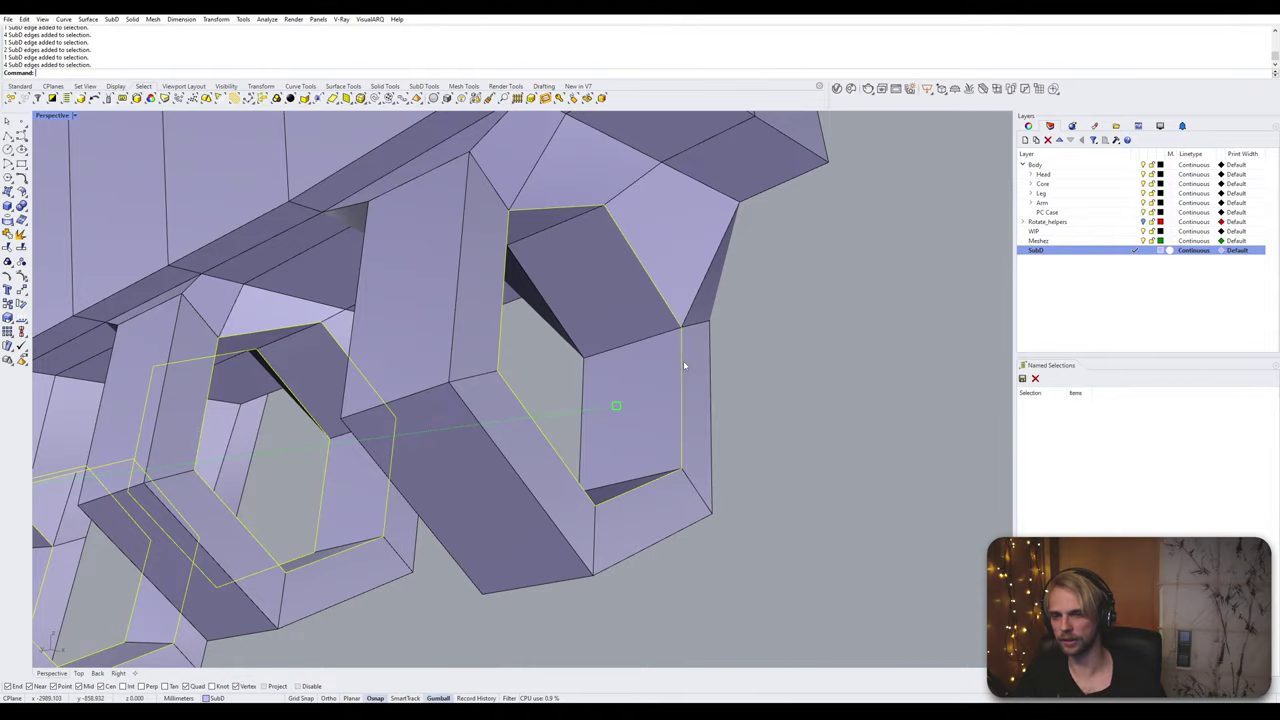
{"action": "scroll", "coordinate": [685, 366], "scroll_direction": "down", "scroll_amount": 5}
{"action": "right_click_drag", "start_coordinate": [685, 366], "coordinate": [503, 408]}
{"action": "scroll", "coordinate": [503, 408], "scroll_direction": "up", "scroll_amount": 4}
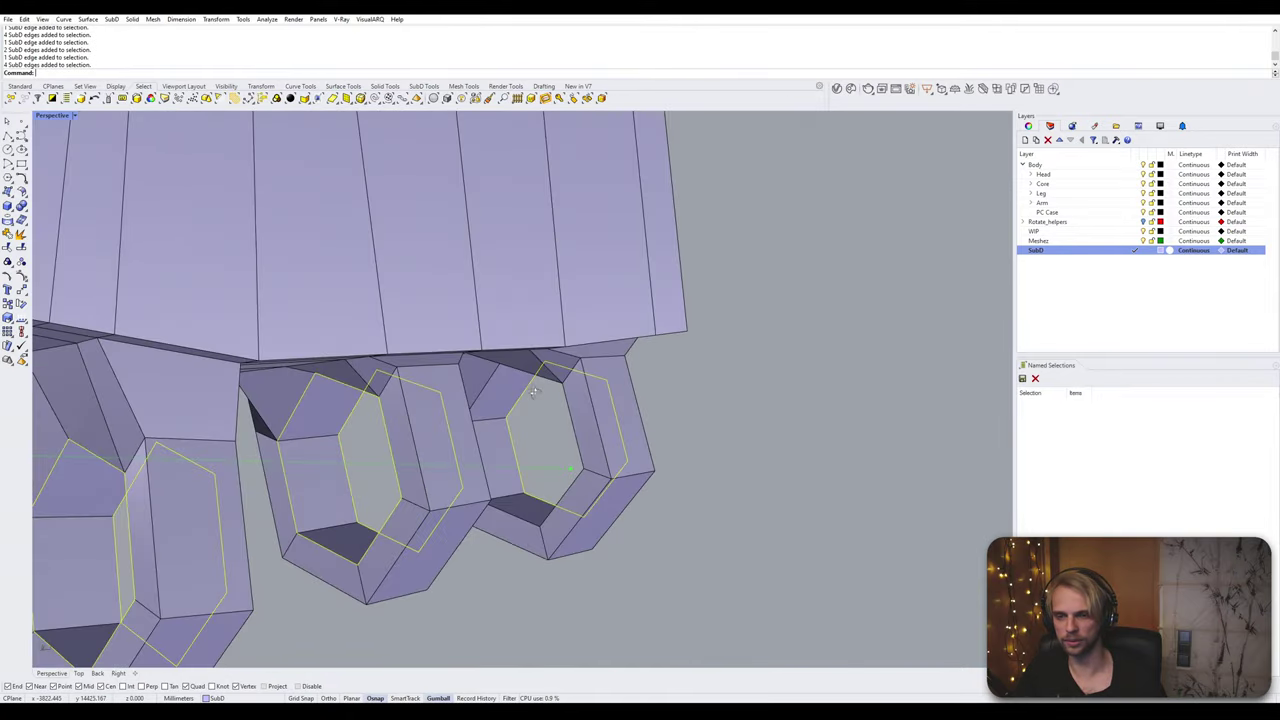
{"action": "double_click", "coordinate": [467, 407], "text": "ctrl+shift"}
{"action": "right_click_drag", "start_coordinate": [461, 459], "coordinate": [512, 468]}
{"action": "double_click", "coordinate": [508, 519], "text": "ctrl+shift"}
{"action": "scroll", "coordinate": [508, 515], "scroll_direction": "down", "scroll_amount": 6}
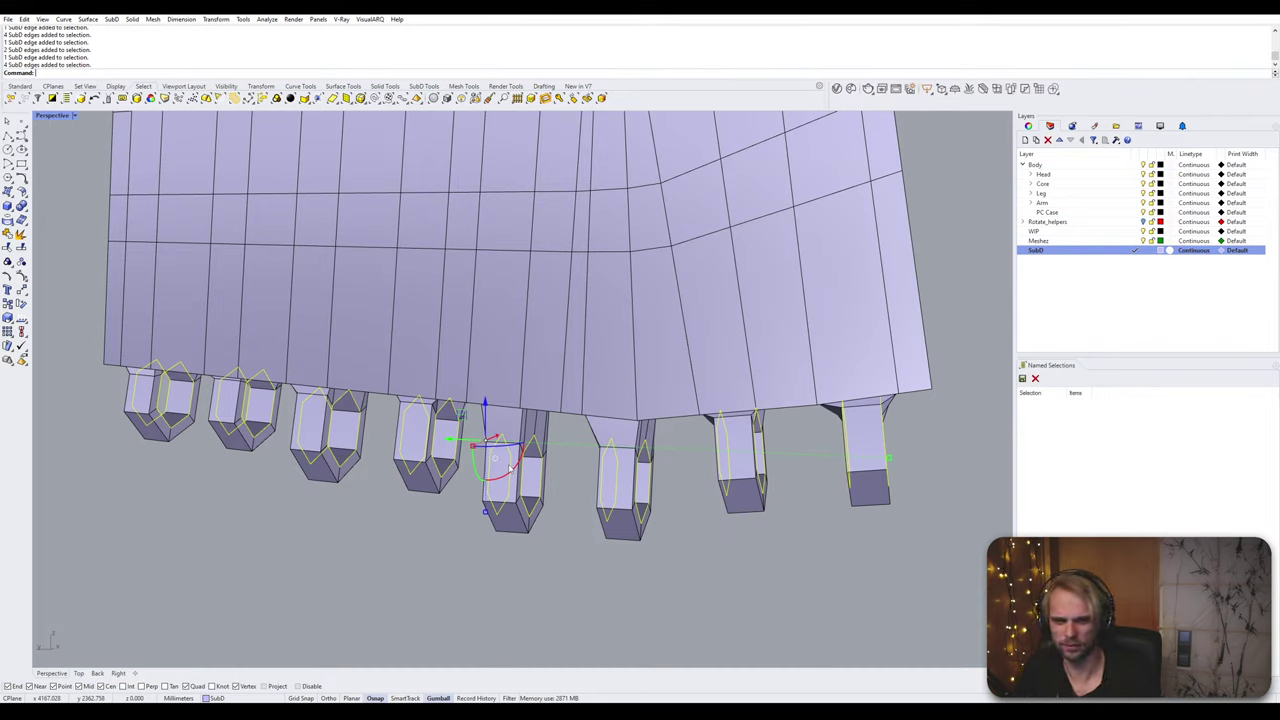
Step: Bevel the selected knuckle-ring edges by 0.2
{"action": "type", "text": "Bevel"}
{"action": "key", "text": "Return"}
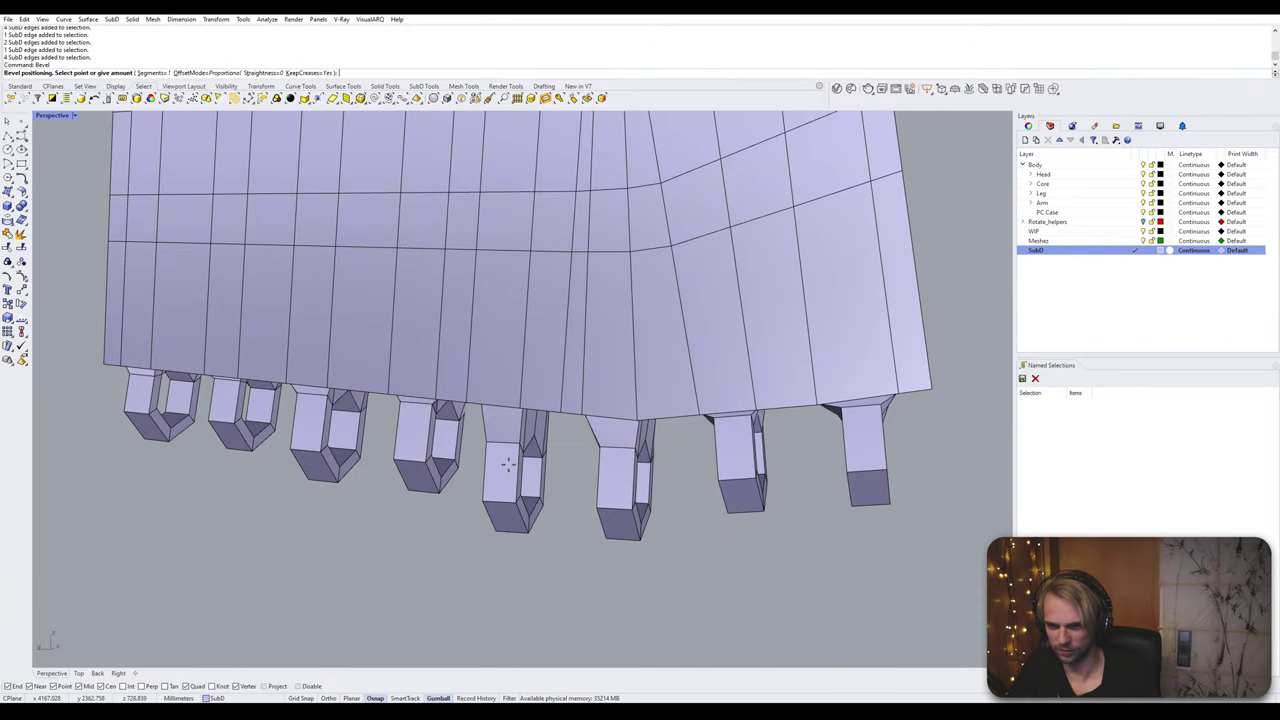
{"action": "type", "text": "0.2"}
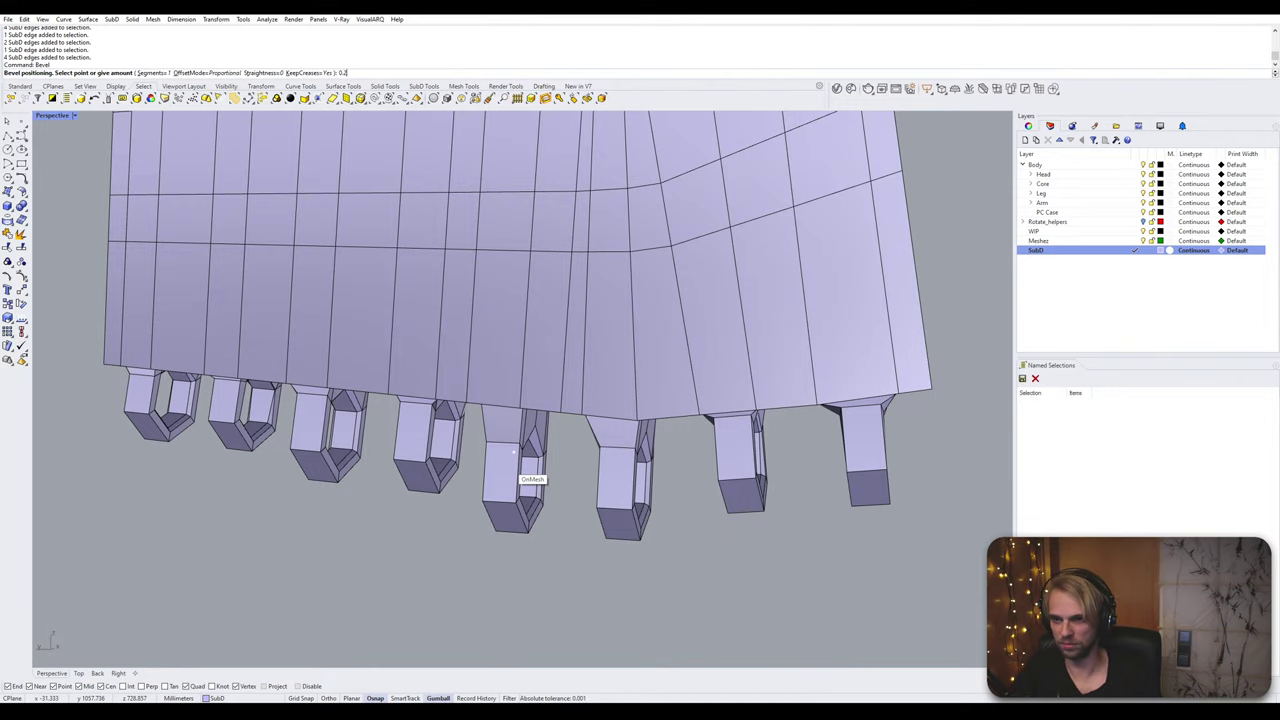
{"action": "key", "text": "Return"}
Step: Preview the beveled rings in smooth display, then return to flat display
{"action": "key", "text": "Tab"}
{"action": "mouse_move", "coordinate": [513, 449]}
{"action": "right_mouse_down"}
{"action": "mouse_move", "coordinate": [535, 418]}
{"action": "mouse_move", "coordinate": [505, 443]}
{"action": "right_mouse_up"}
{"action": "key", "text": "Tab"}
{"action": "right_click_drag", "start_coordinate": [371, 388], "coordinate": [475, 207]}
{"action": "scroll", "coordinate": [445, 158], "scroll_direction": "up", "scroll_amount": 3}
{"action": "scroll", "coordinate": [510, 242], "scroll_direction": "up", "scroll_amount": 2}
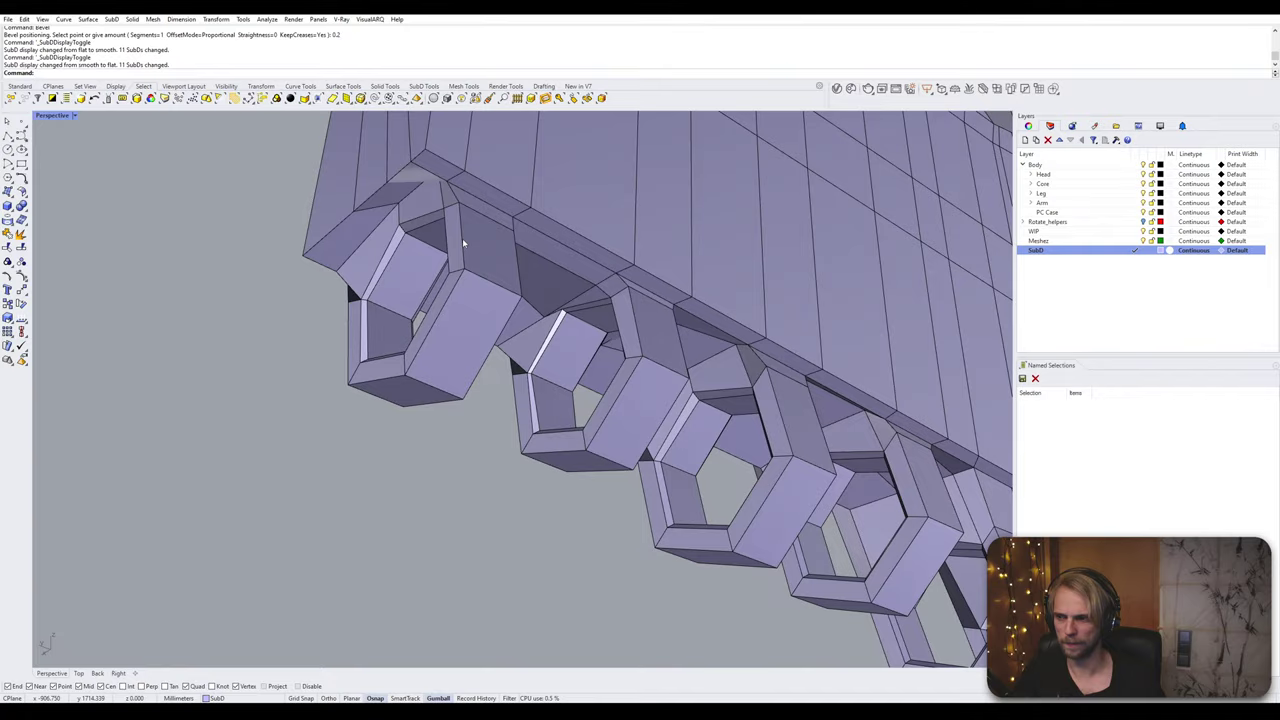
{"action": "key", "text": "Tab"}
{"action": "scroll", "coordinate": [462, 238], "scroll_direction": "down", "scroll_amount": 2}
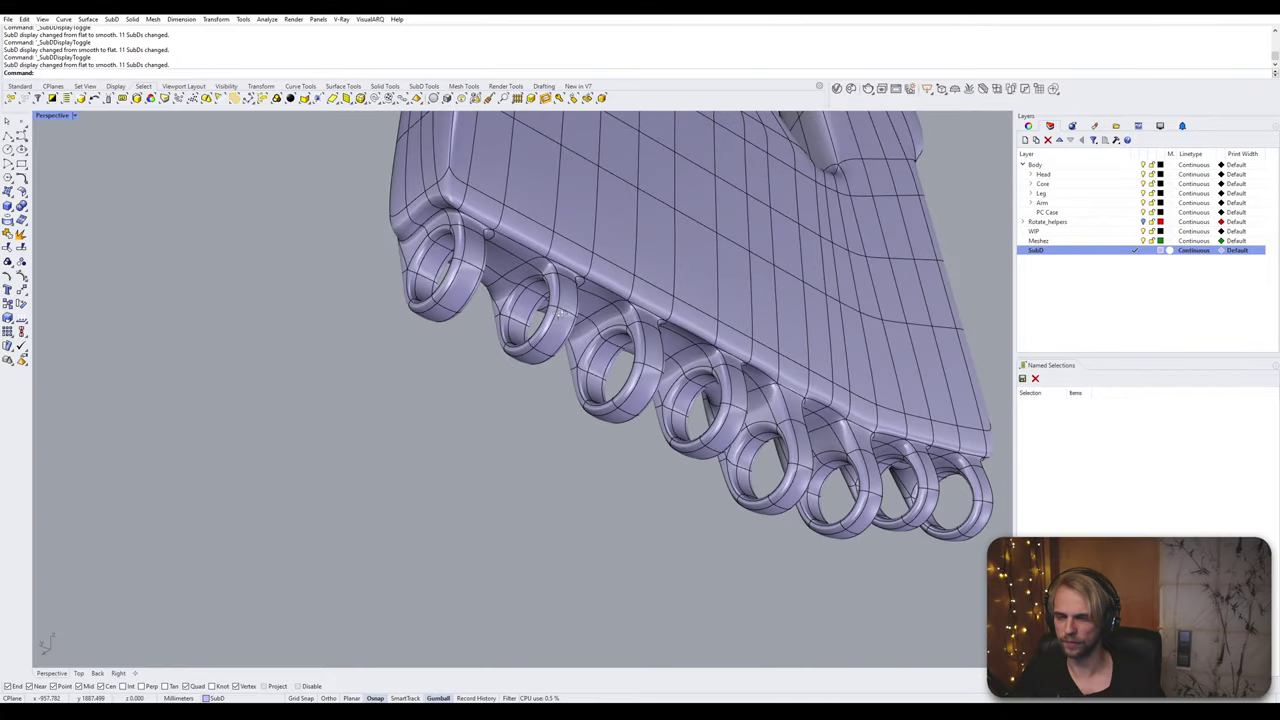
{"action": "right_click_drag", "start_coordinate": [558, 314], "coordinate": [488, 468]}
{"action": "key", "text": "Tab"}
{"action": "key", "text": "Tab"}
{"action": "key", "text": "Tab"}
{"action": "key", "text": "Tab"}
{"action": "scroll", "coordinate": [486, 471], "scroll_direction": "down", "scroll_amount": 8}
{"action": "right_click_drag", "start_coordinate": [610, 405], "coordinate": [535, 476]}
{"action": "scroll", "coordinate": [598, 391], "scroll_direction": "down", "scroll_amount": 4}
{"action": "right_click_drag", "start_coordinate": [811, 506], "coordinate": [477, 428]}
{"action": "key", "text": "Tab"}
{"action": "scroll", "coordinate": [231, 332], "scroll_direction": "up", "scroll_amount": 4}
{"action": "scroll", "coordinate": [326, 317], "scroll_direction": "up", "scroll_amount": 4}
{"action": "key", "text": "Tab"}
{"action": "key", "text": "Tab"}
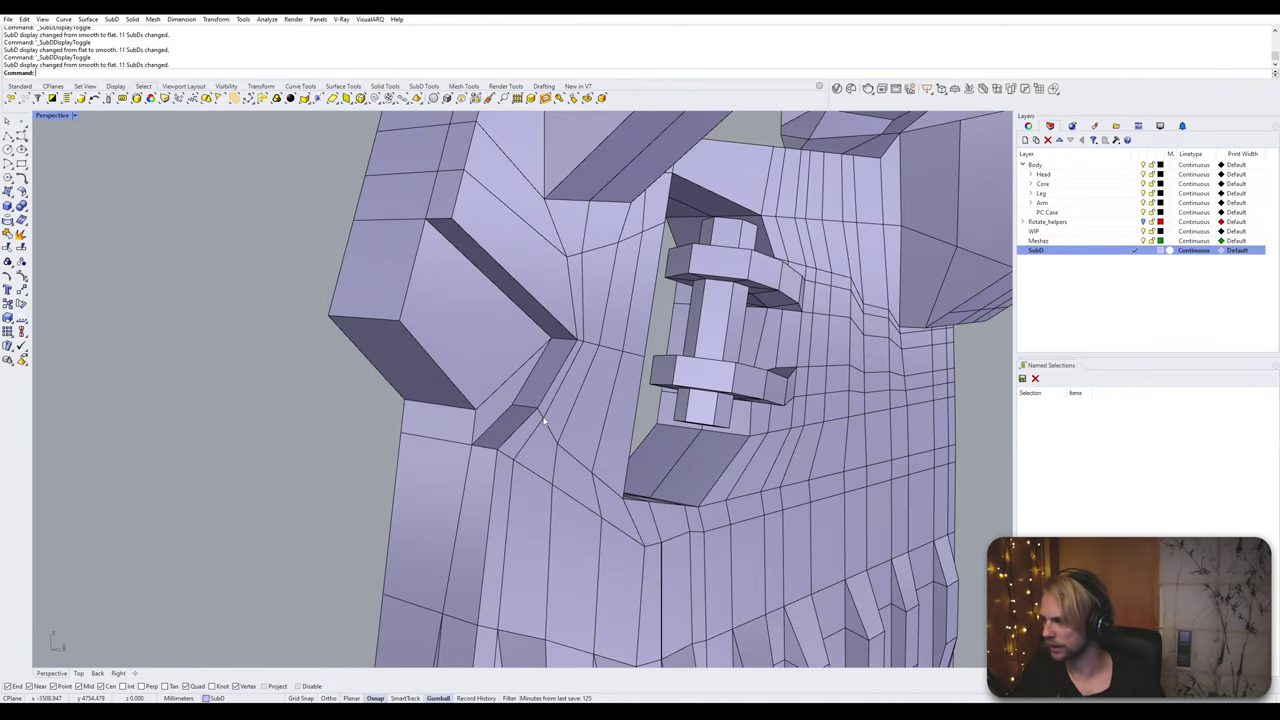
Step: Select the thumb block face's edges, dropping the stray groove face from the selection
{"action": "right_click_drag", "start_coordinate": [539, 420], "coordinate": [636, 494]}
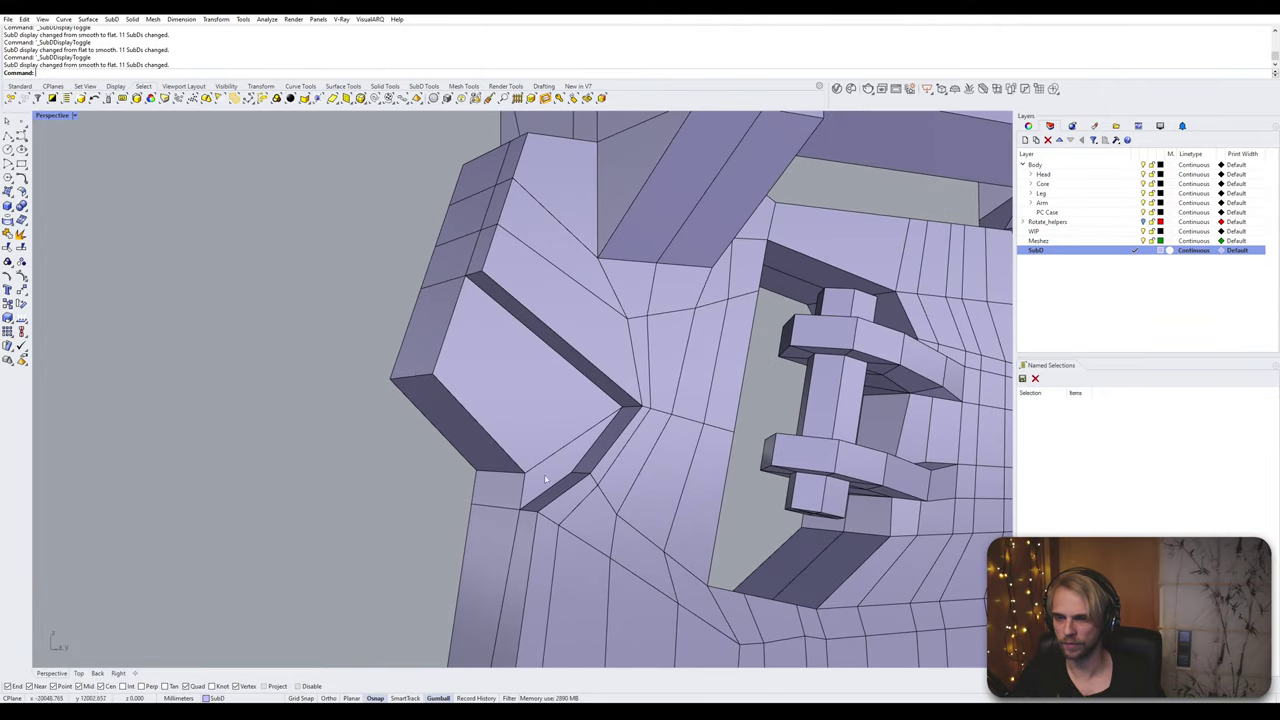
{"action": "left_click", "coordinate": [477, 288], "text": "ctrl+shift"}
{"action": "left_click", "coordinate": [594, 408], "text": "ctrl+shift"}
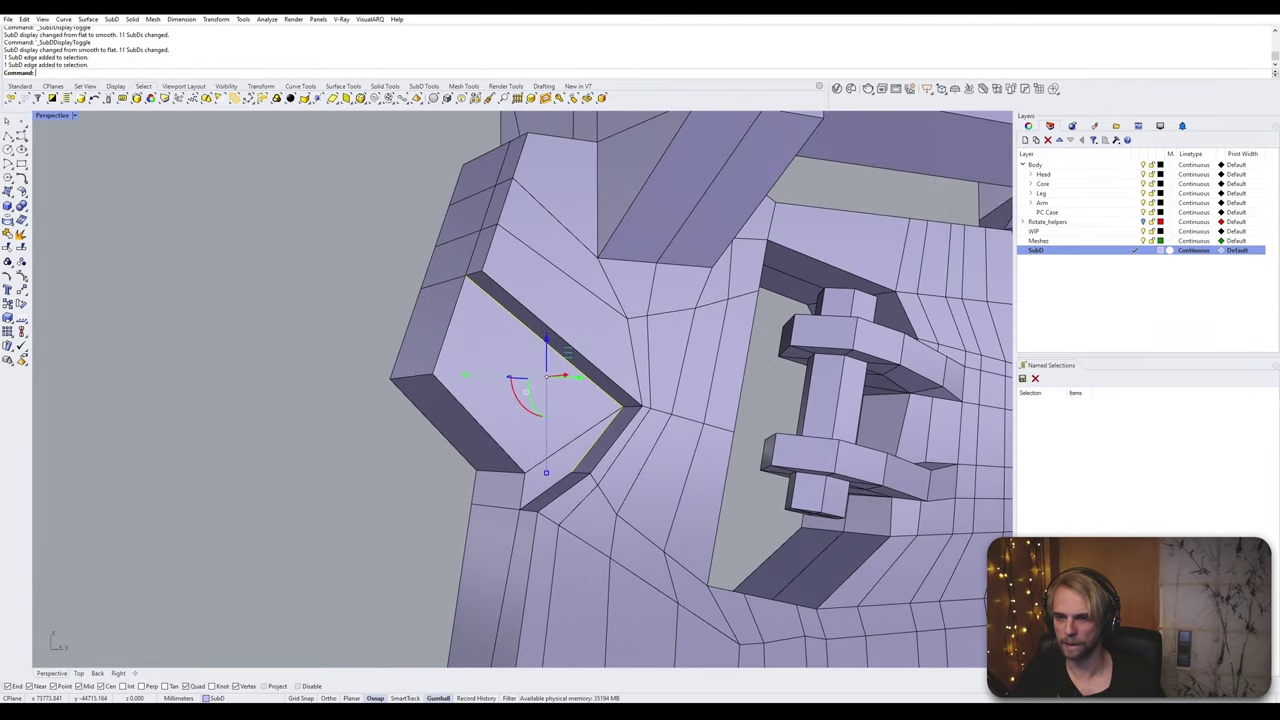
{"action": "left_click", "coordinate": [565, 489], "text": "ctrl+shift"}
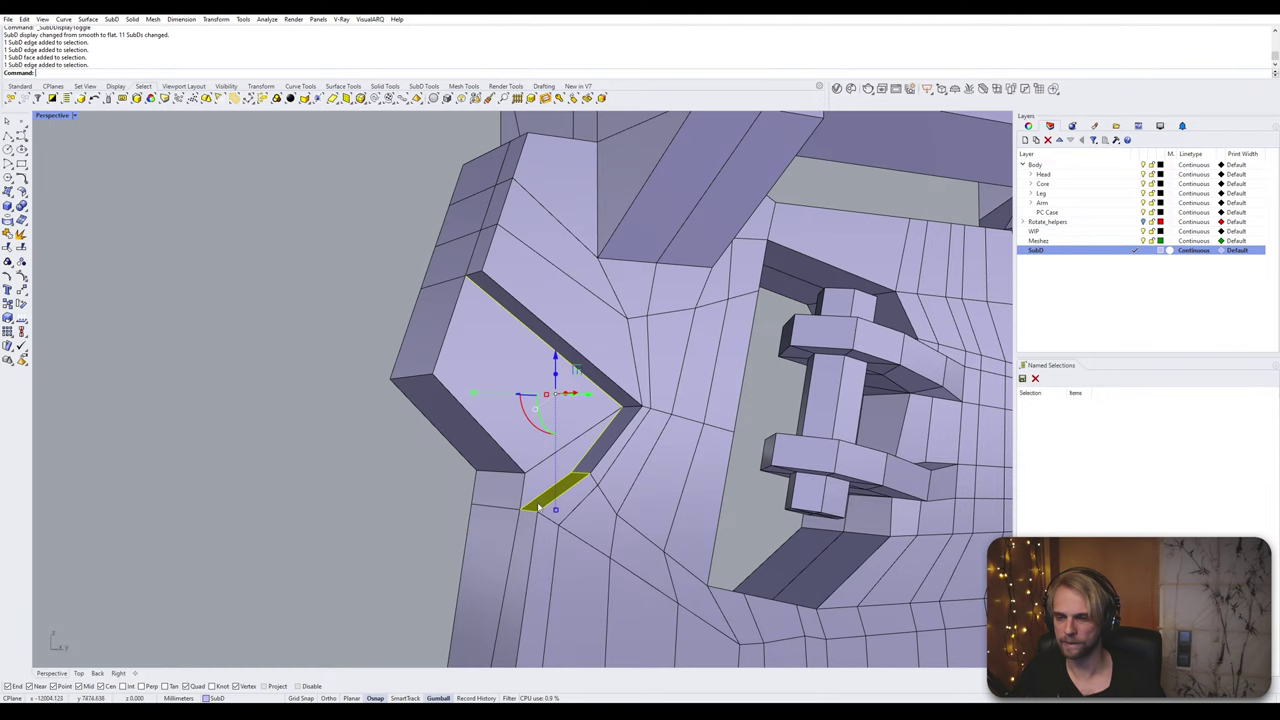
{"action": "scroll", "coordinate": [543, 509], "scroll_direction": "up", "scroll_amount": 3}
{"action": "left_click", "coordinate": [543, 491], "text": "ctrl+shift"}
{"action": "left_click", "coordinate": [588, 491], "text": "ctrl+shift"}
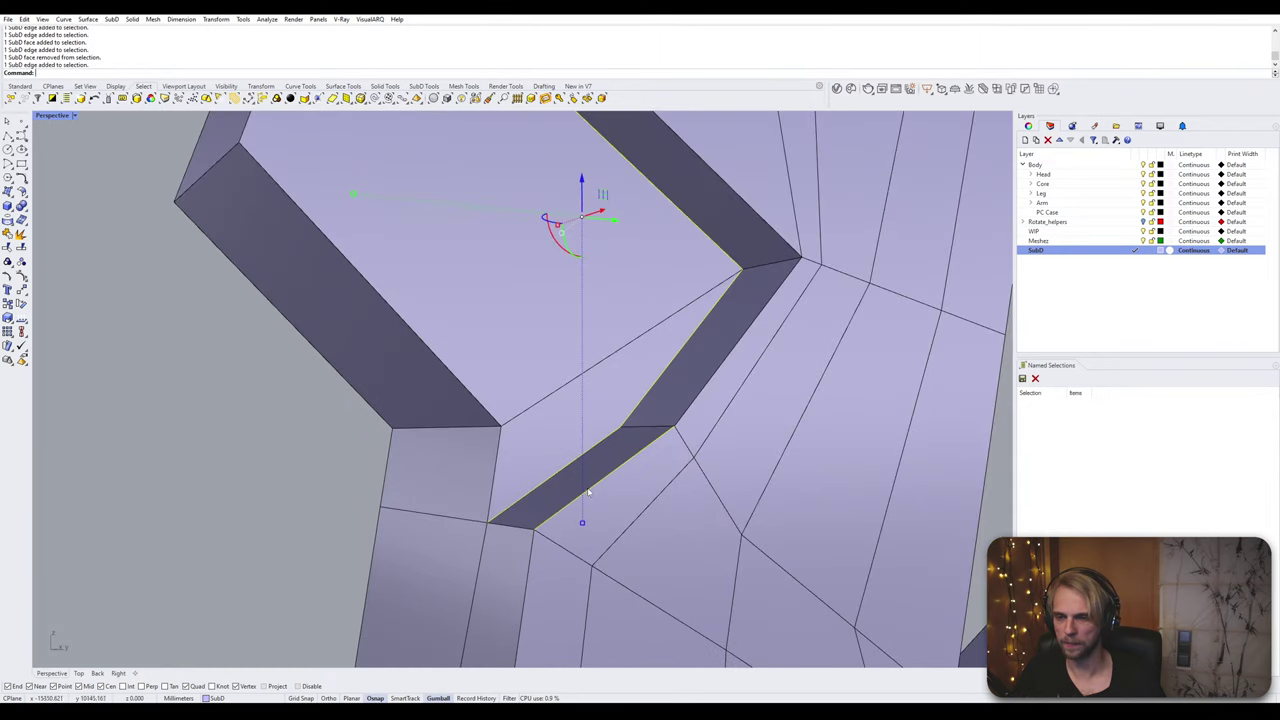
Step: Add the groove's two diagonal edges, its short closing edge and its other end edge
{"action": "left_click", "coordinate": [686, 400], "text": "ctrl+shift"}
{"action": "right_click_drag", "start_coordinate": [686, 400], "coordinate": [742, 431]}
{"action": "left_click", "coordinate": [742, 431], "text": "ctrl+shift"}
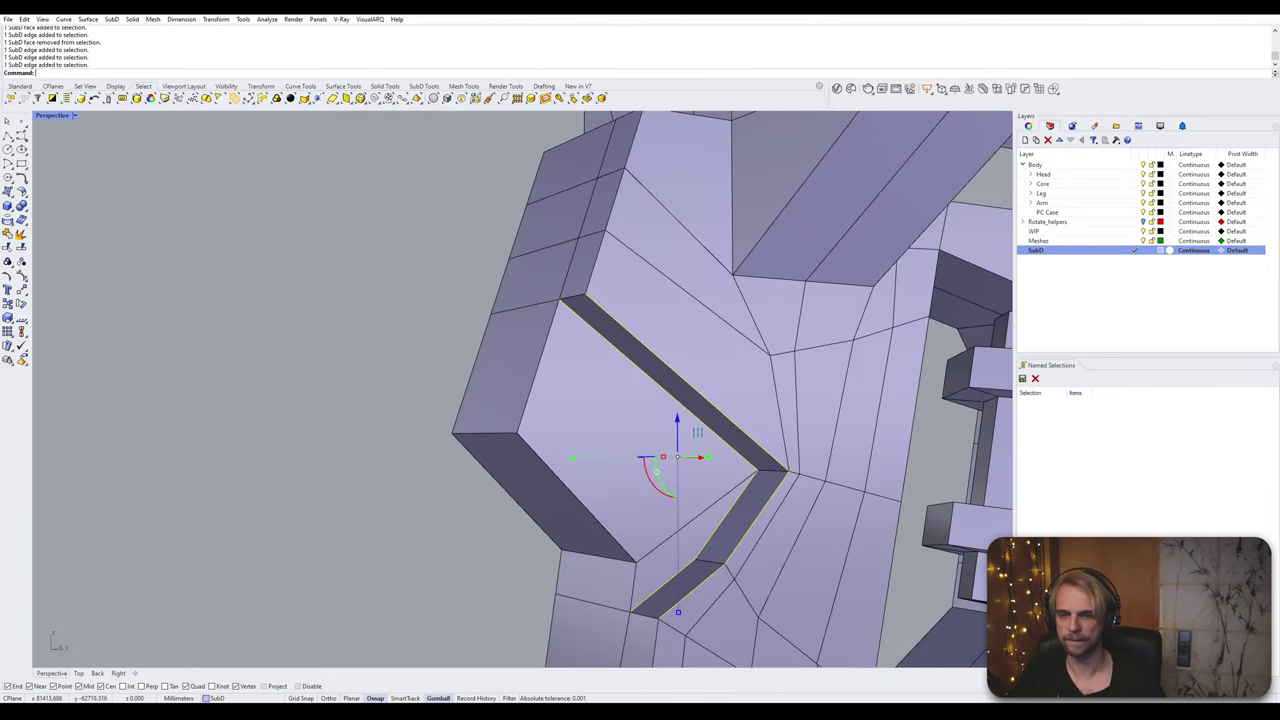
{"action": "left_click", "coordinate": [770, 470], "text": "ctrl+shift"}
{"action": "left_click", "coordinate": [578, 297], "text": "ctrl+shift"}
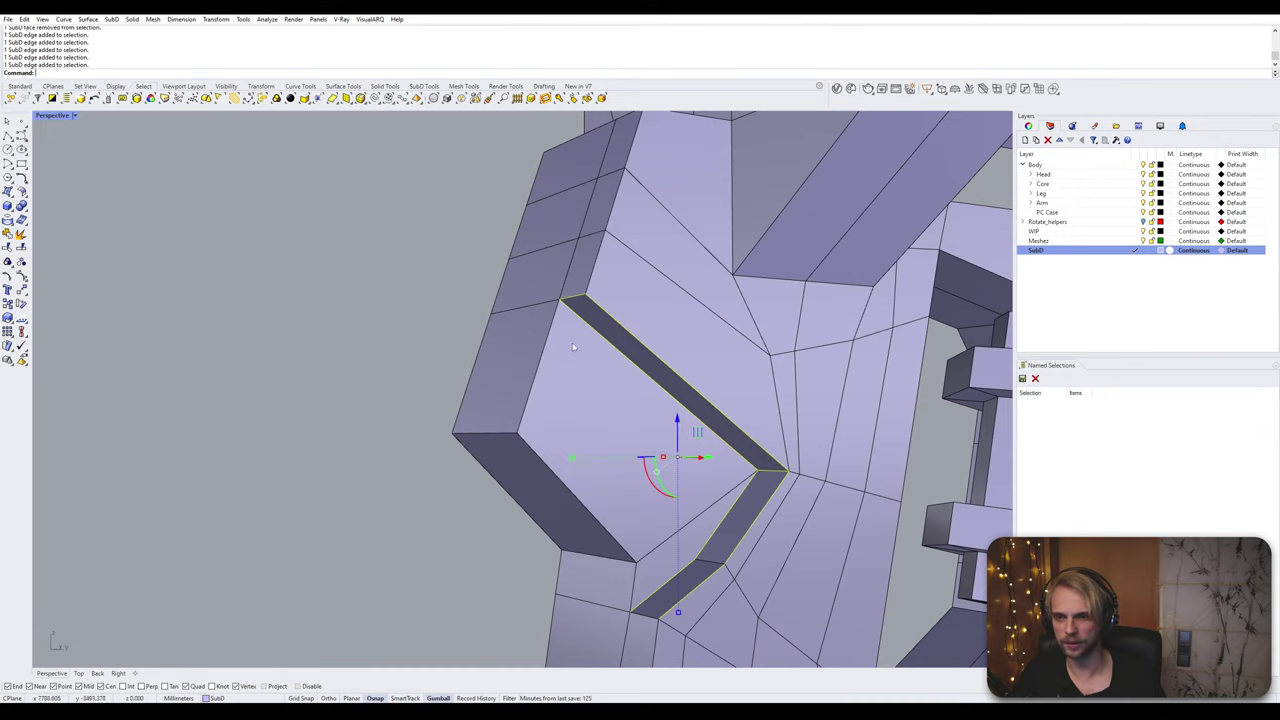
Step: Add the face's left, lower-left and top-left edges to complete the outline
{"action": "left_click", "coordinate": [542, 357], "text": "ctrl+shift"}
{"action": "left_click", "coordinate": [606, 540], "text": "ctrl+shift"}
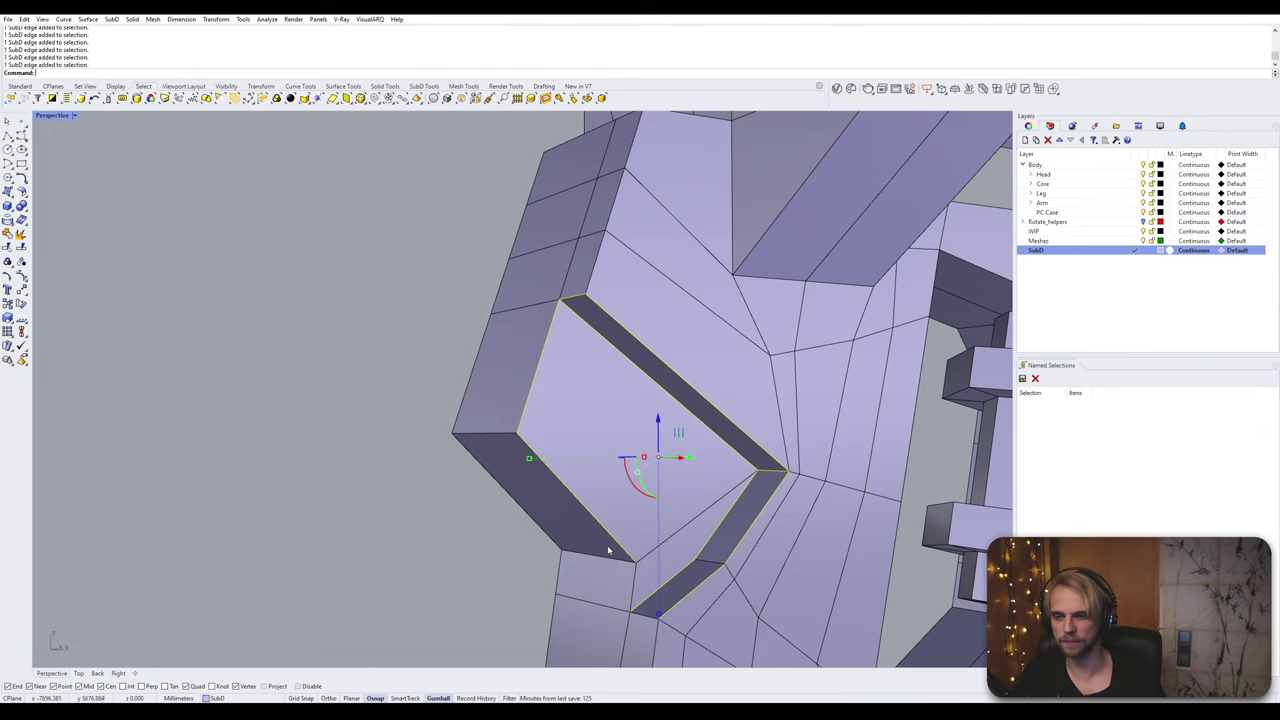
{"action": "scroll", "coordinate": [632, 570], "scroll_direction": "down", "scroll_amount": 3}
{"action": "scroll", "coordinate": [638, 485], "scroll_direction": "up", "scroll_amount": 5}
{"action": "right_click_drag", "start_coordinate": [641, 588], "coordinate": [425, 500], "text": "shift"}
{"action": "scroll", "coordinate": [630, 485], "scroll_direction": "down", "scroll_amount": 5}
{"action": "left_click", "coordinate": [622, 358], "text": "ctrl+shift"}
{"action": "right_click_drag", "start_coordinate": [552, 457], "coordinate": [609, 435]}
{"action": "right_click_drag", "start_coordinate": [661, 381], "coordinate": [686, 430]}
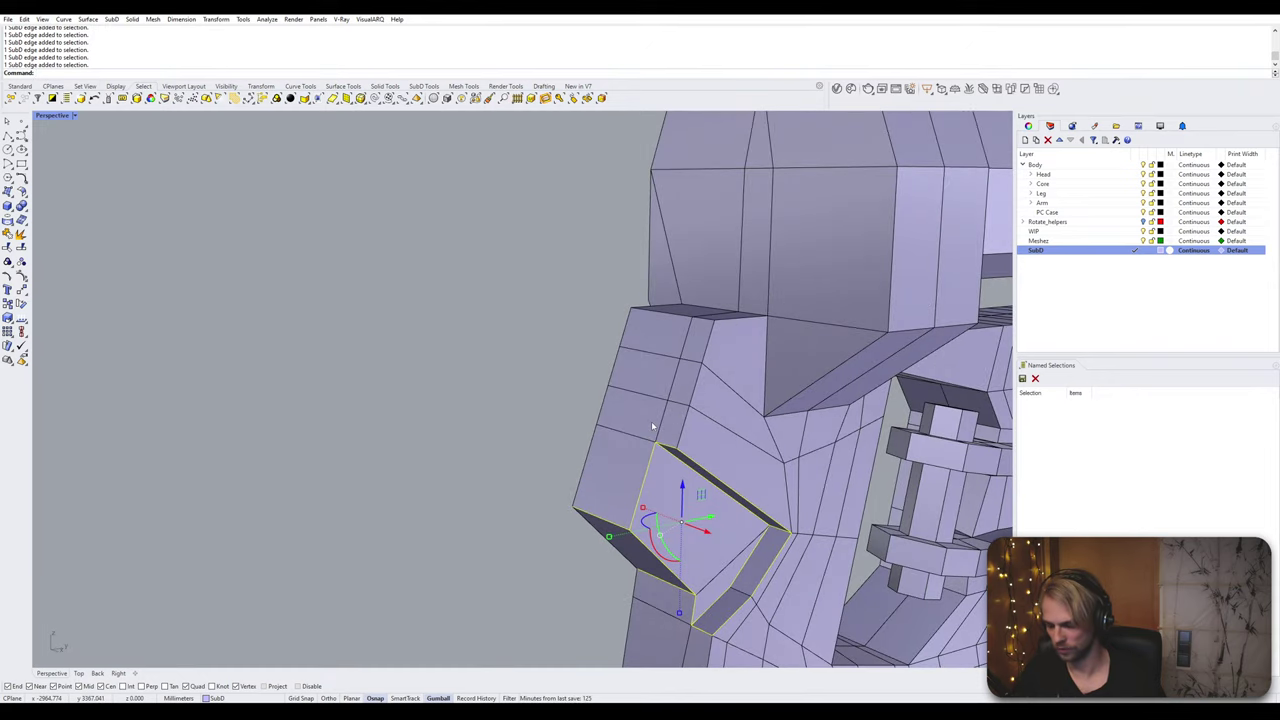
Step: Bevel the selected edges by 0.2, preview it smoothed, then undo it
{"action": "type", "text": "bevel"}
{"action": "key", "text": "Return"}
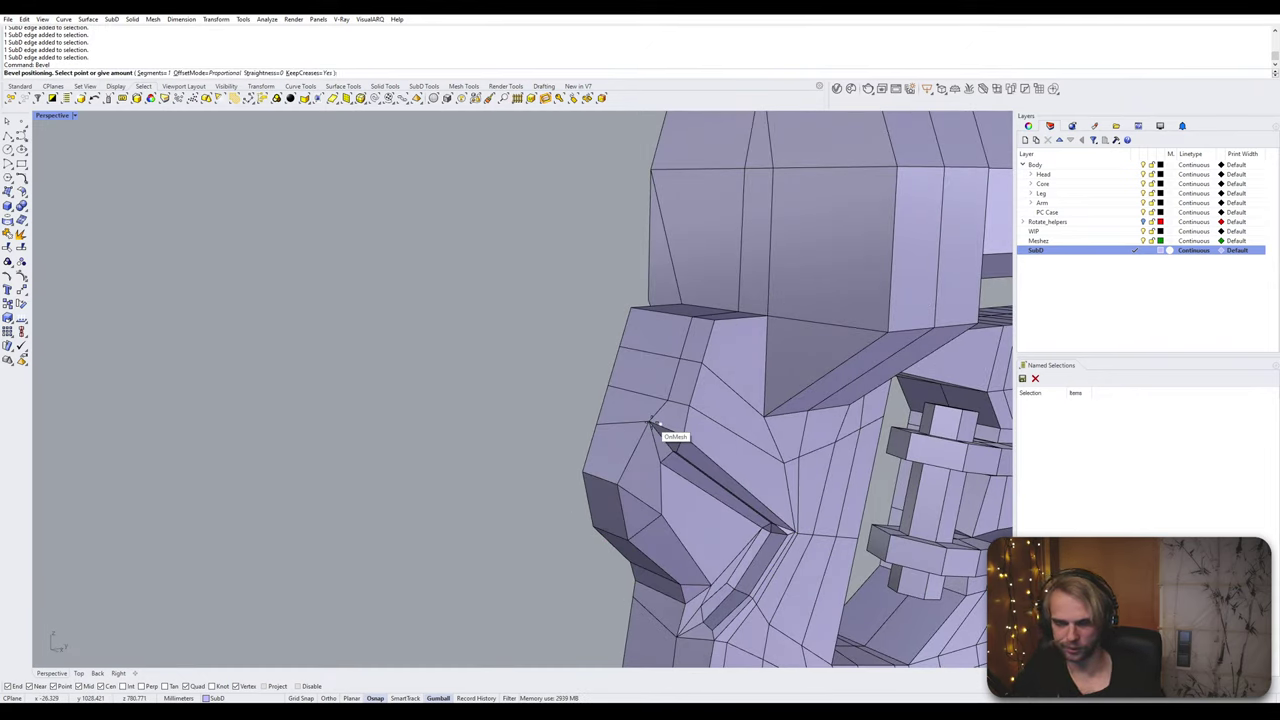
{"action": "type", "text": "0.2"}
{"action": "key", "text": "Return"}
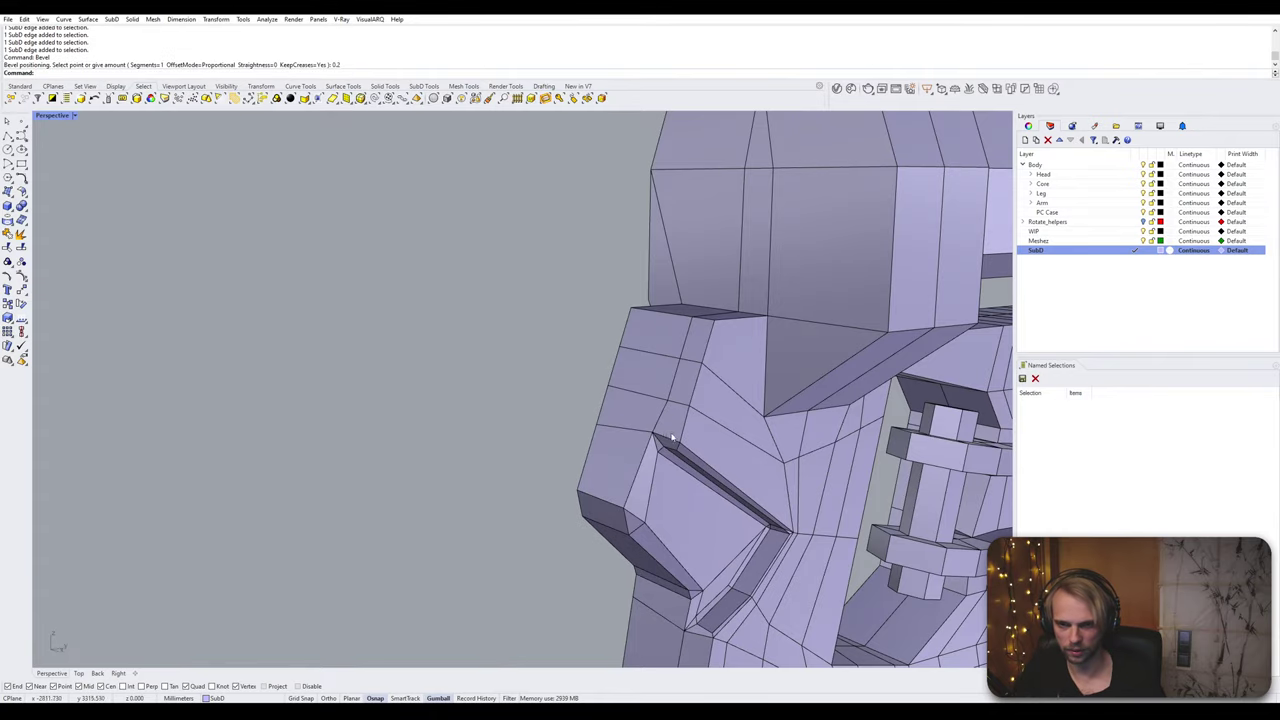
{"action": "right_click_drag", "start_coordinate": [671, 437], "coordinate": [495, 440]}
{"action": "key", "text": "Tab"}
{"action": "key", "text": "ctrl+z"}
{"action": "key", "text": "Tab"}
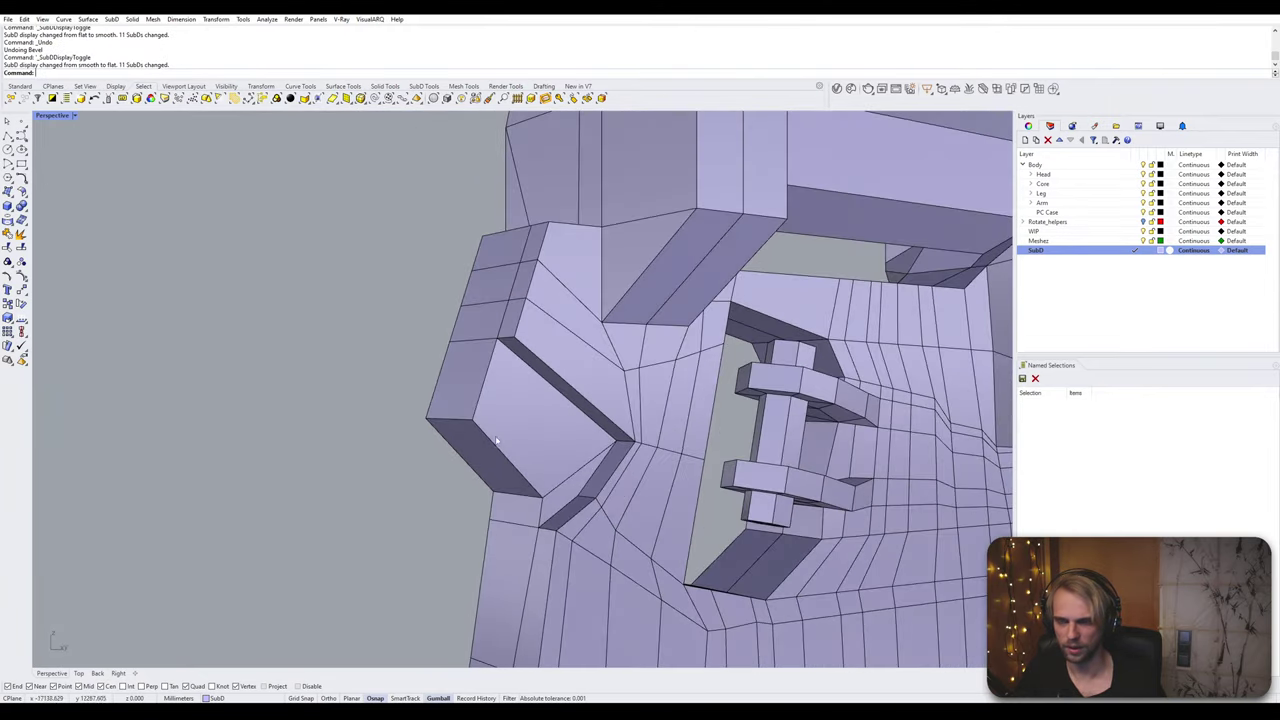
Step: Reselect the block's corner edges and the lower-right diagonal edge around the face
{"action": "left_click", "coordinate": [482, 432], "text": "ctrl+shift"}
{"action": "left_click", "coordinate": [481, 403], "text": "ctrl+shift"}
{"action": "left_click", "coordinate": [452, 418], "text": "ctrl+shift"}
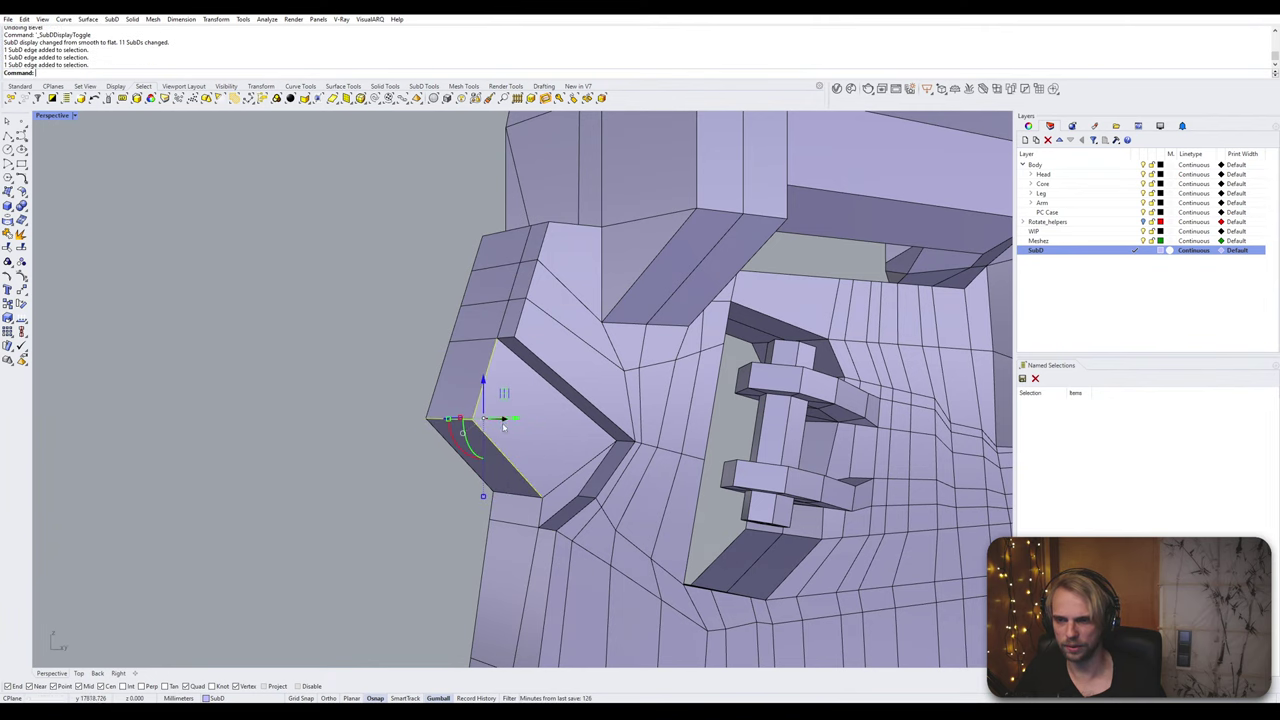
{"action": "scroll", "coordinate": [518, 351], "scroll_direction": "up", "scroll_amount": 2}
{"action": "left_click", "coordinate": [524, 363], "text": "ctrl+shift"}
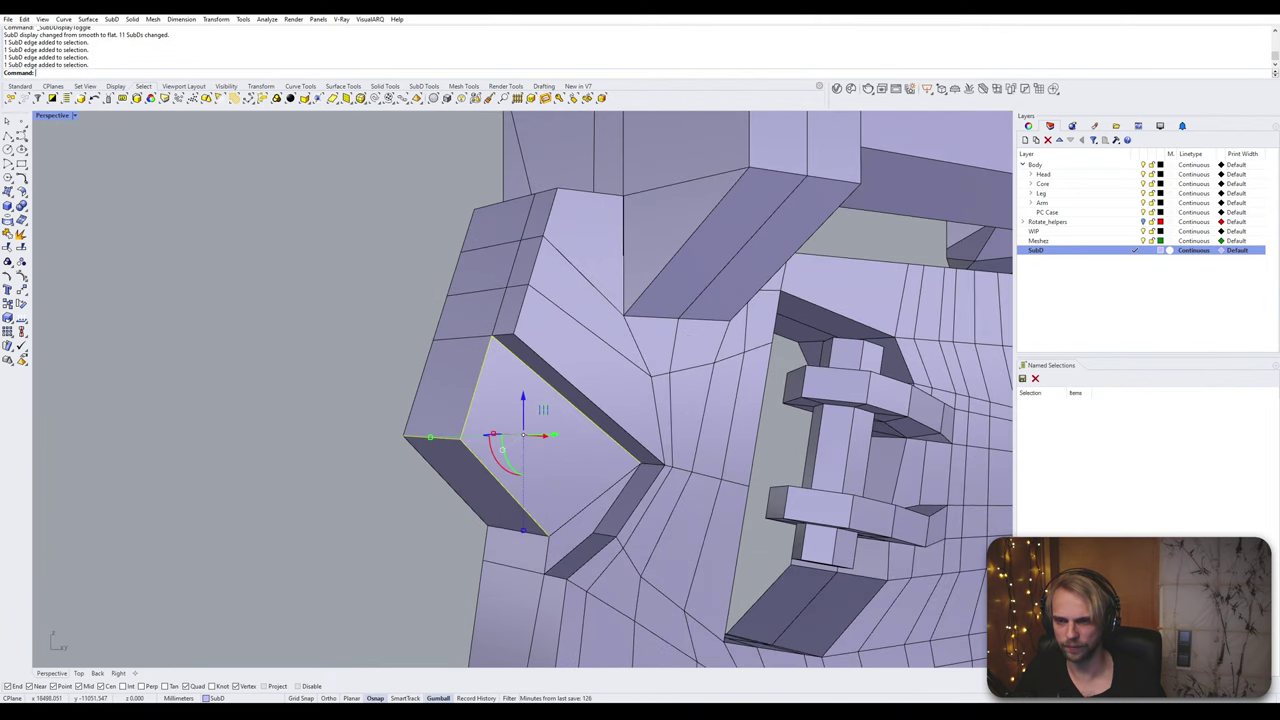
{"action": "left_click", "coordinate": [617, 488], "text": "ctrl+shift"}
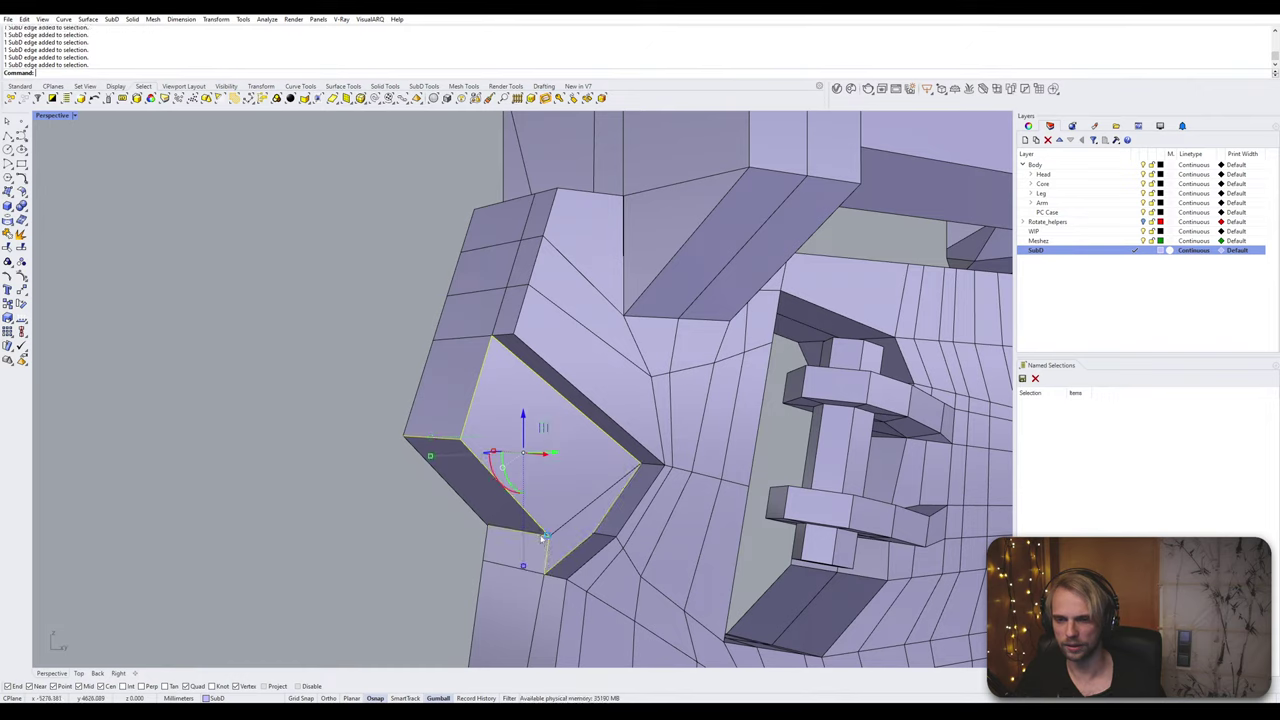
Step: Repeat Bevel at 0.2 on these edges and inspect the palm in smooth display
{"action": "right_click", "coordinate": [542, 538]}
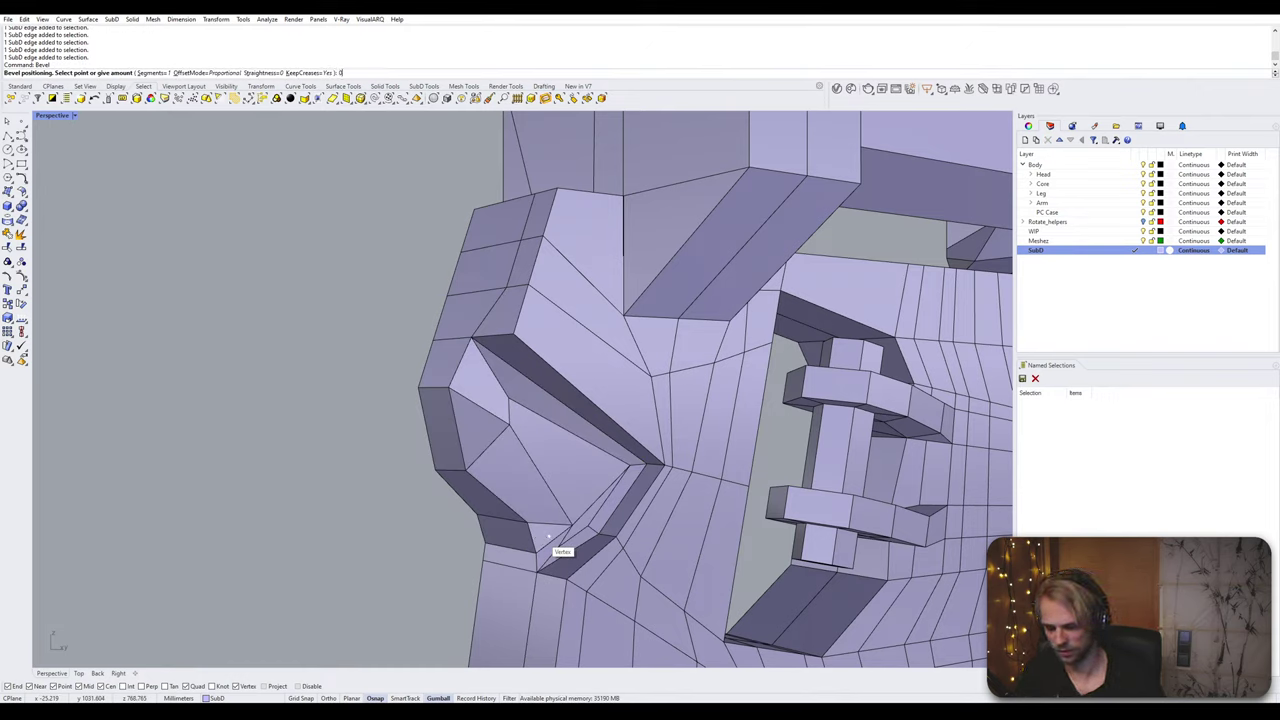
{"action": "type", "text": "0.2"}
{"action": "key", "text": "Return"}
{"action": "key", "text": "Tab"}
{"action": "mouse_move", "coordinate": [548, 537]}
{"action": "right_mouse_down"}
{"action": "mouse_move", "coordinate": [643, 458]}
{"action": "mouse_move", "coordinate": [548, 526]}
{"action": "mouse_move", "coordinate": [588, 515]}
{"action": "mouse_move", "coordinate": [560, 545]}
{"action": "right_mouse_up"}
{"action": "key", "text": "Tab"}
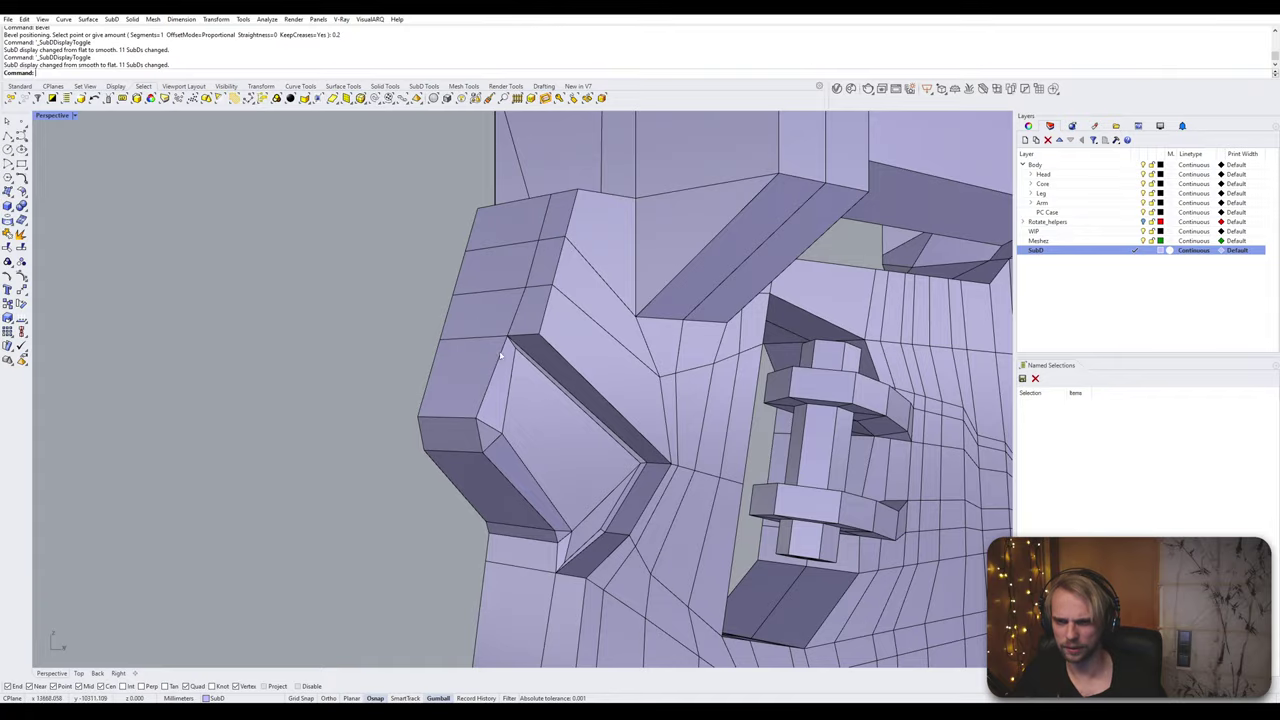
{"action": "mouse_move", "coordinate": [564, 471]}
{"action": "right_mouse_down"}
{"action": "mouse_move", "coordinate": [534, 449]}
{"action": "mouse_move", "coordinate": [553, 465]}
{"action": "mouse_move", "coordinate": [571, 435]}
{"action": "mouse_move", "coordinate": [340, 378]}
{"action": "mouse_move", "coordinate": [577, 334]}
{"action": "mouse_move", "coordinate": [598, 340]}
{"action": "mouse_move", "coordinate": [583, 363]}
{"action": "mouse_move", "coordinate": [594, 369]}
{"action": "right_mouse_up"}
{"action": "key", "text": "Tab"}
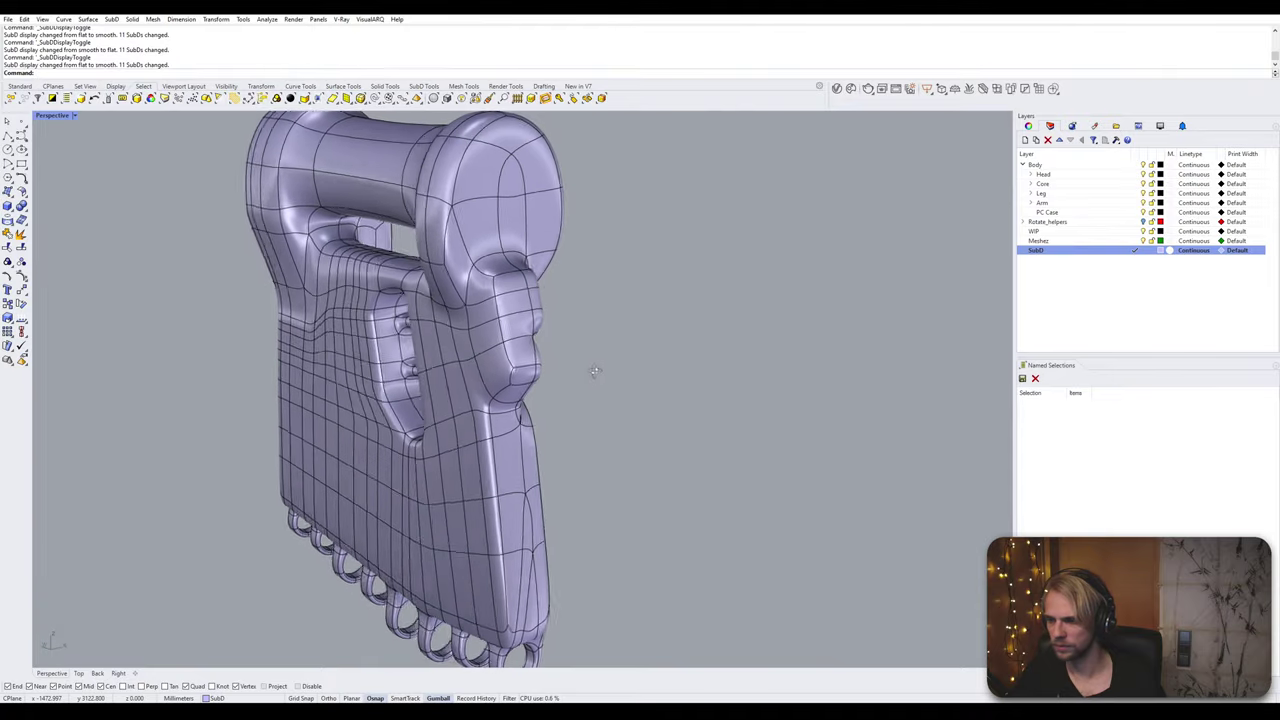
Step: Switch to flat cage display and orbit to the thumb block's side, clearing a stray face pick
{"action": "scroll", "coordinate": [707, 364], "scroll_direction": "up", "scroll_amount": 3}
{"action": "mouse_move", "coordinate": [707, 364]}
{"action": "right_mouse_down"}
{"action": "mouse_move", "coordinate": [657, 375]}
{"action": "mouse_move", "coordinate": [717, 432]}
{"action": "mouse_move", "coordinate": [700, 405]}
{"action": "mouse_move", "coordinate": [673, 421]}
{"action": "mouse_move", "coordinate": [632, 366]}
{"action": "mouse_move", "coordinate": [640, 385]}
{"action": "mouse_move", "coordinate": [698, 381]}
{"action": "right_mouse_up"}
{"action": "key", "text": "Tab"}
{"action": "scroll", "coordinate": [673, 421], "scroll_direction": "up", "scroll_amount": 2}
{"action": "scroll", "coordinate": [699, 381], "scroll_direction": "up", "scroll_amount": 2}
{"action": "left_click", "coordinate": [679, 364], "text": "ctrl+shift"}
{"action": "left_click", "coordinate": [789, 438]}
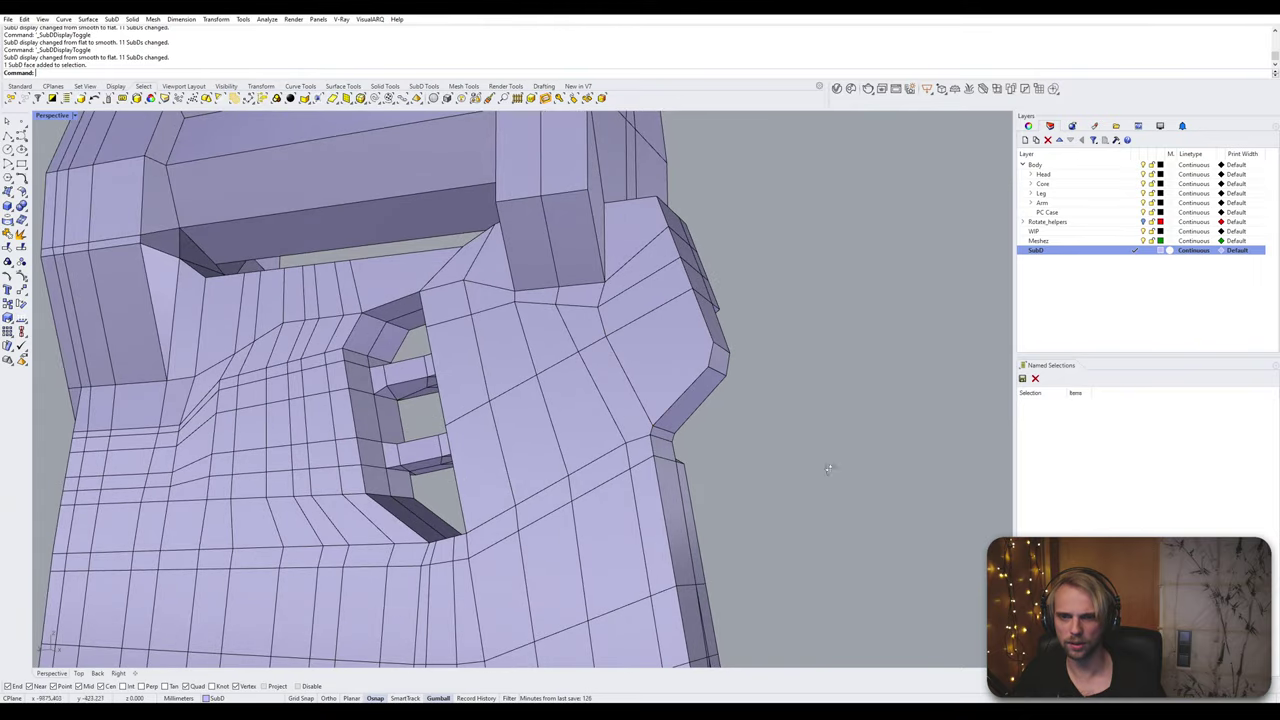
{"action": "right_click_drag", "start_coordinate": [829, 469], "coordinate": [639, 323]}
Step: Pick a corner edge on the thumb block's outer contour and check it in smooth display
{"action": "key", "text": "Tab"}
{"action": "key", "text": "Tab"}
{"action": "scroll", "coordinate": [599, 318], "scroll_direction": "up", "scroll_amount": 3}
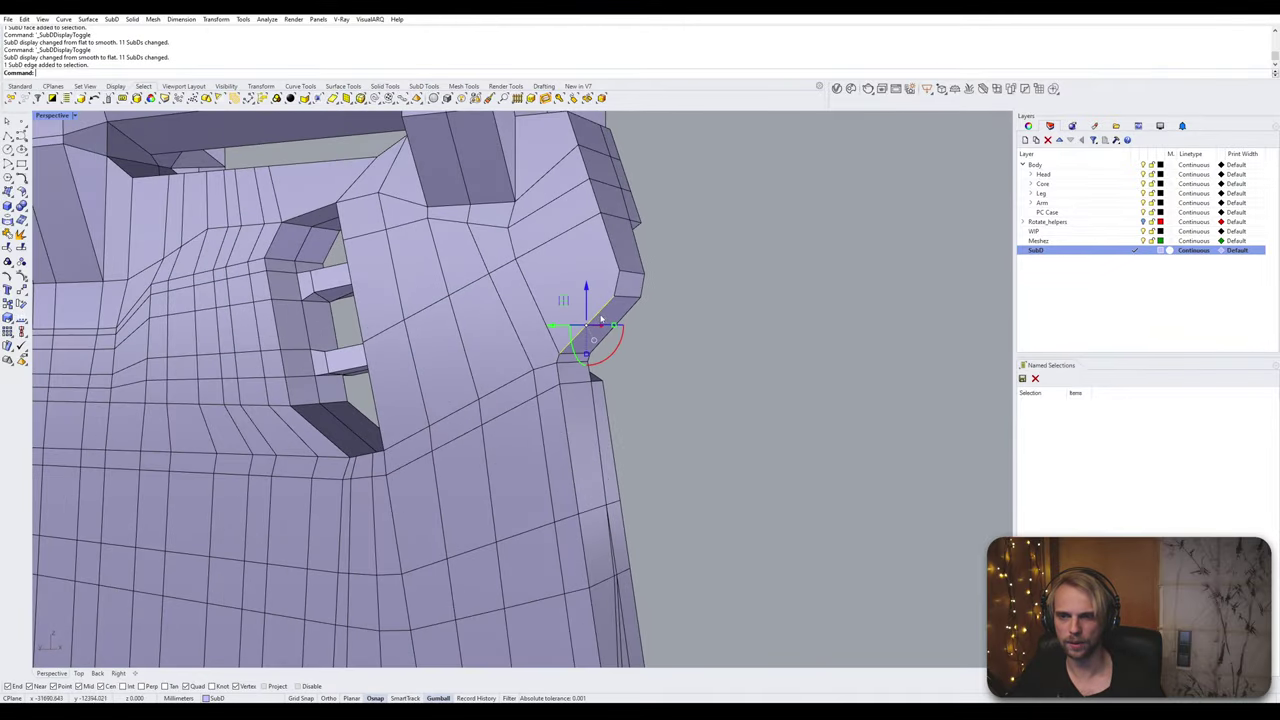
{"action": "scroll", "coordinate": [548, 364], "scroll_direction": "up", "scroll_amount": 5}
{"action": "right_click_drag", "start_coordinate": [576, 355], "coordinate": [533, 451]}
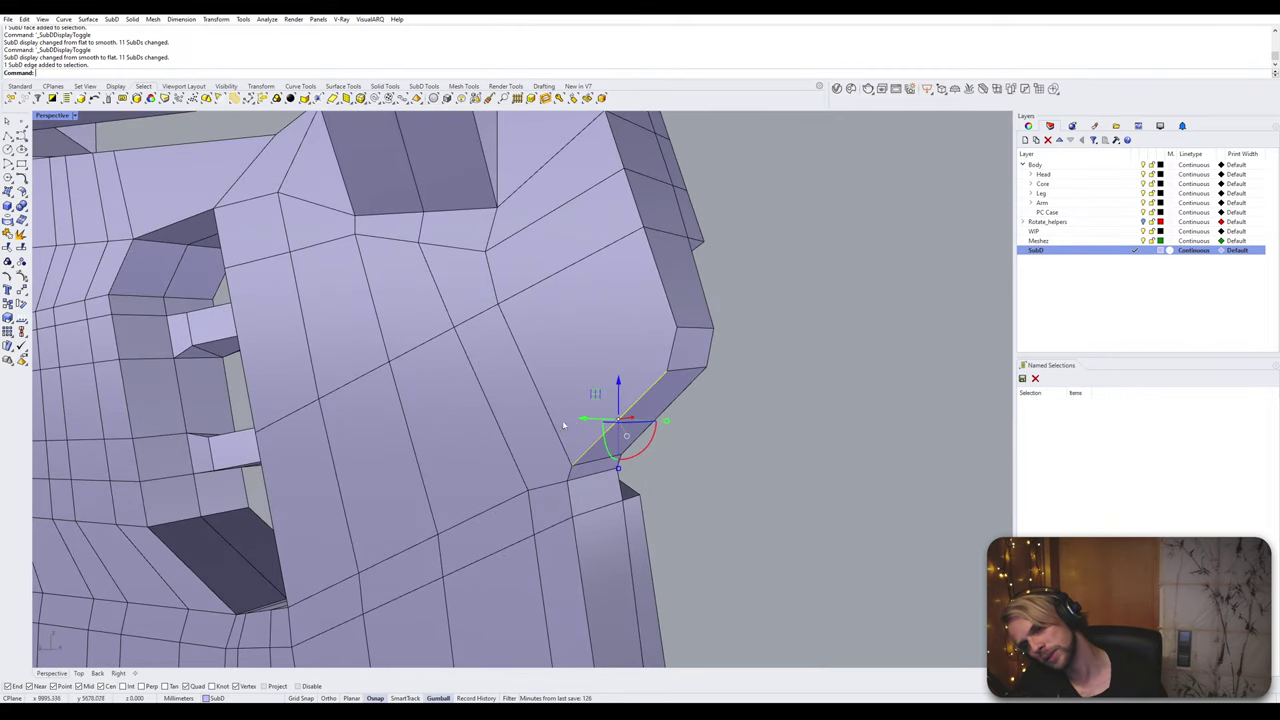
{"action": "scroll", "coordinate": [580, 446], "scroll_direction": "down", "scroll_amount": 4}
{"action": "scroll", "coordinate": [635, 376], "scroll_direction": "up", "scroll_amount": 2}
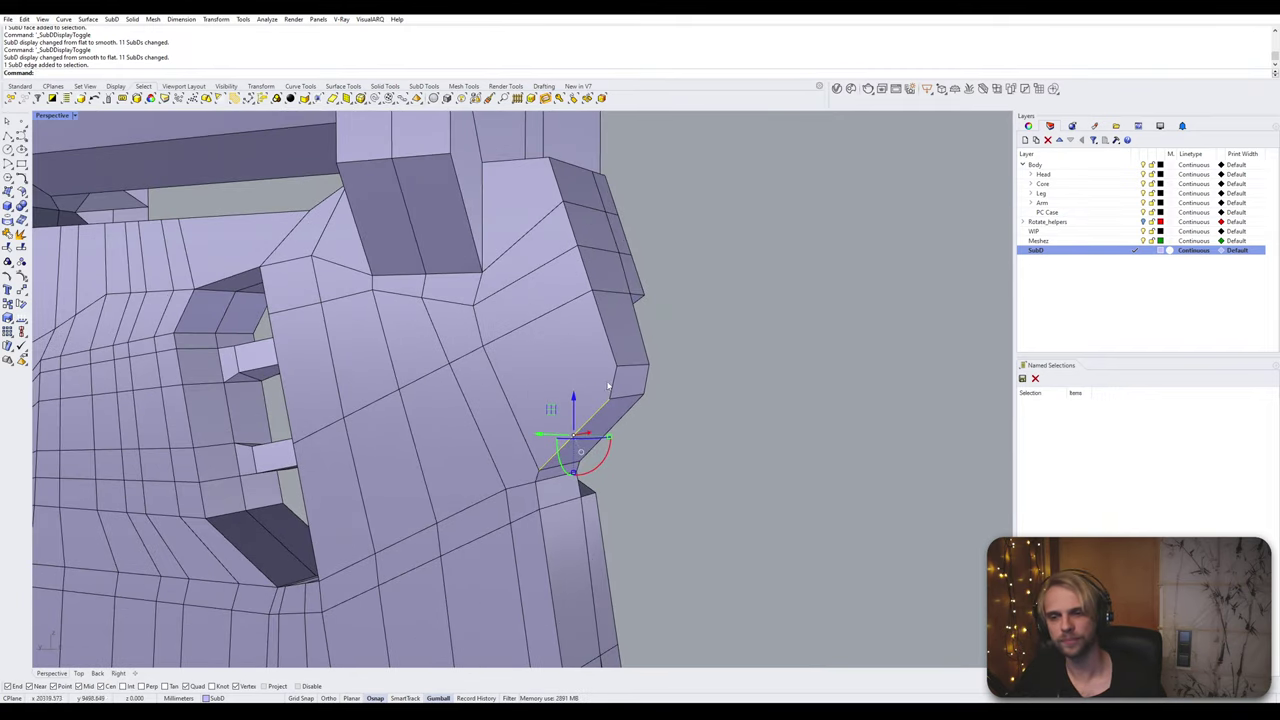
{"action": "left_click", "coordinate": [616, 346], "text": "shift"}
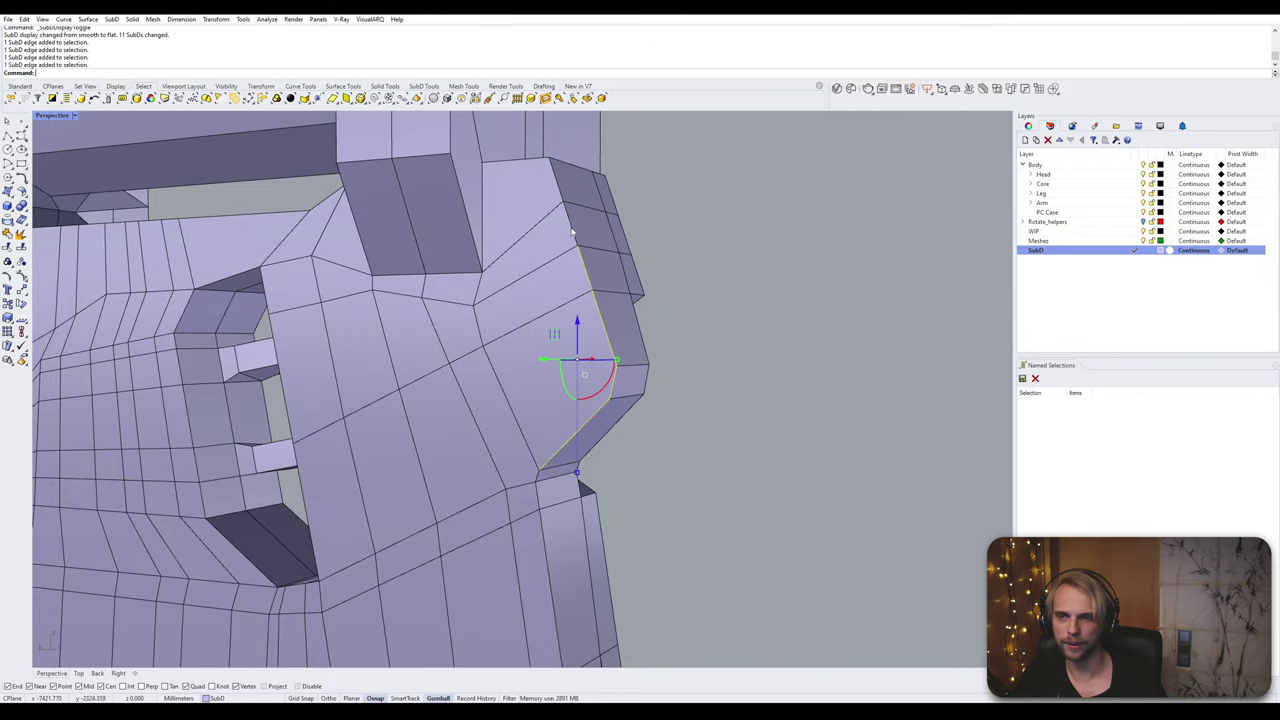
{"action": "right_click_drag", "start_coordinate": [555, 183], "coordinate": [484, 247]}
{"action": "right_click_drag", "start_coordinate": [400, 276], "coordinate": [355, 222]}
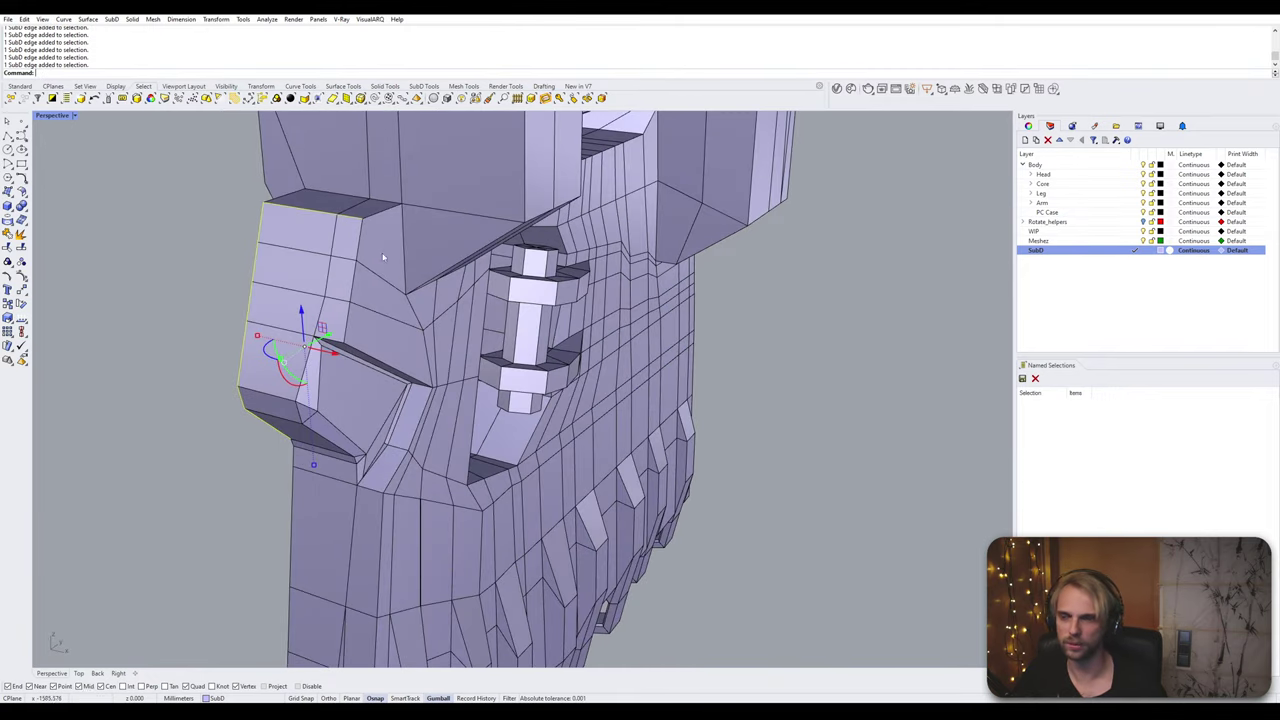
{"action": "right_click_drag", "start_coordinate": [379, 234], "coordinate": [595, 308]}
{"action": "key", "text": "Tab"}
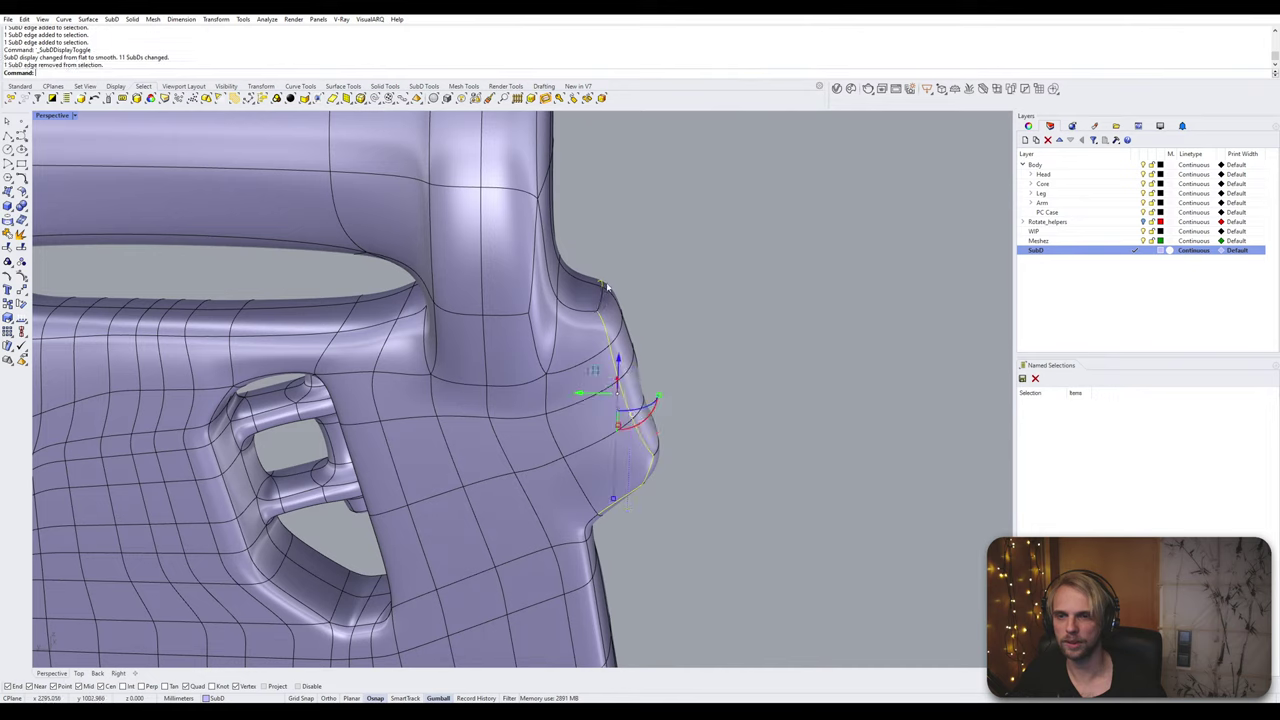
Step: Start a repeat Bevel, cancel it, and return to flat cage display
{"action": "right_click", "coordinate": [648, 284]}
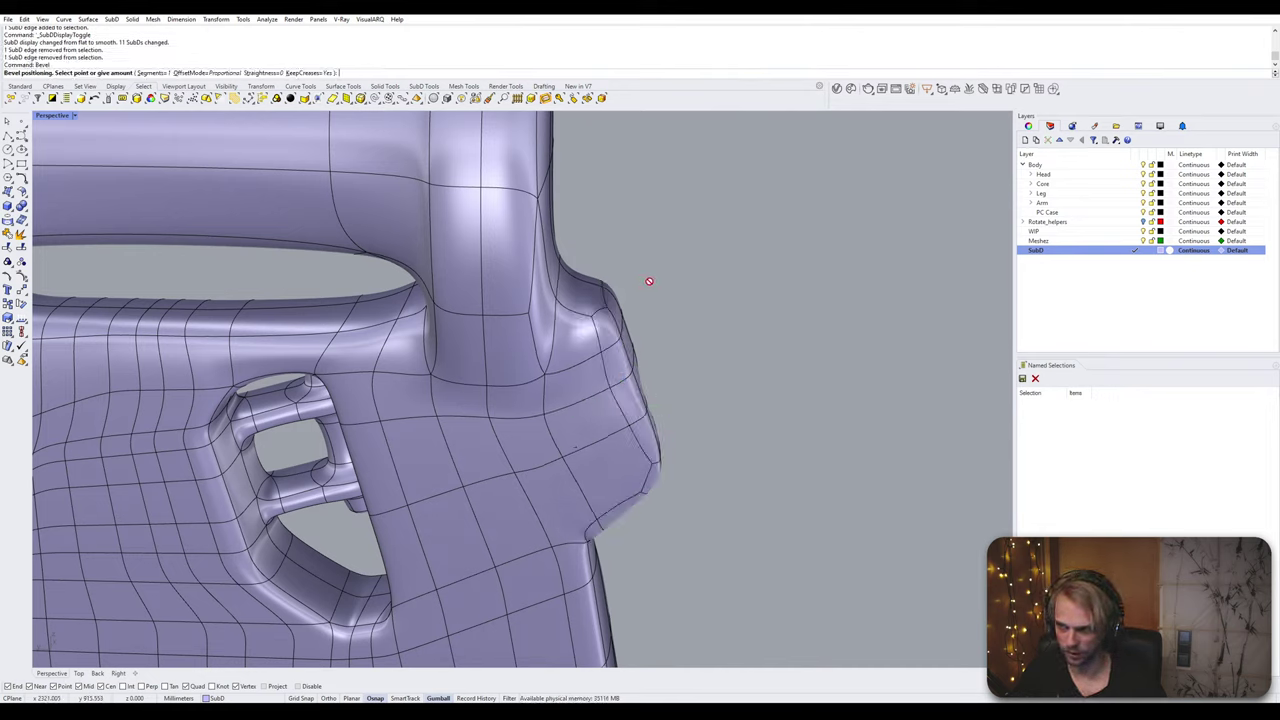
{"action": "key", "text": "Escape"}
{"action": "key", "text": "Tab"}
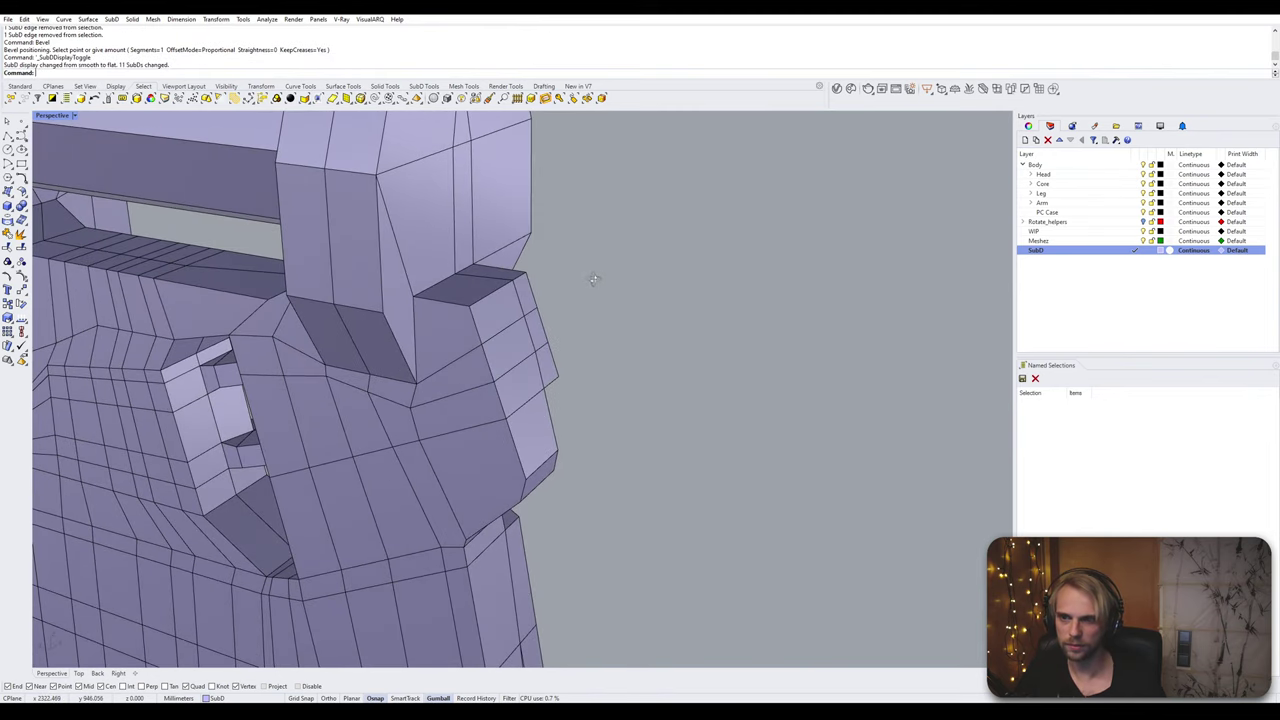
{"action": "right_click_drag", "start_coordinate": [561, 297], "coordinate": [562, 273]}
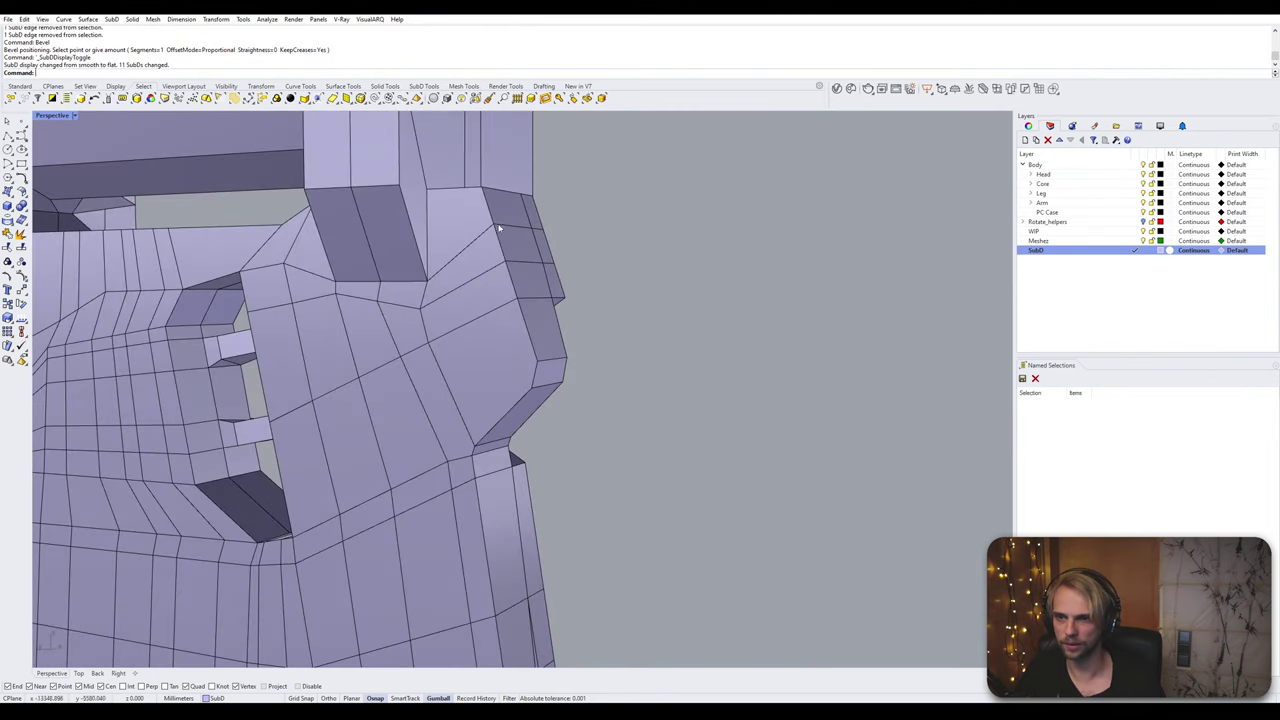
{"action": "right_click_drag", "start_coordinate": [499, 228], "coordinate": [515, 262]}
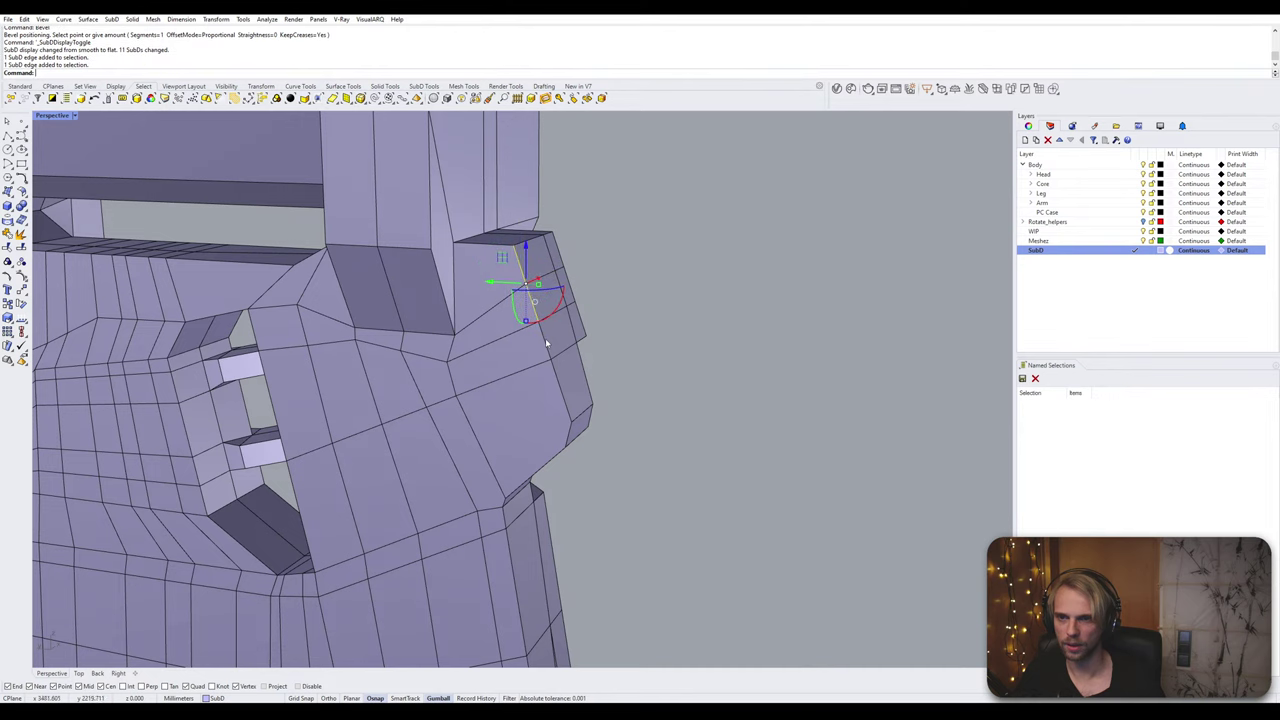
Step: Add a notch edge, then select the face beside the beveled notch
{"action": "left_click", "coordinate": [559, 383], "text": "shift"}
{"action": "right_click_drag", "start_coordinate": [559, 383], "coordinate": [520, 298]}
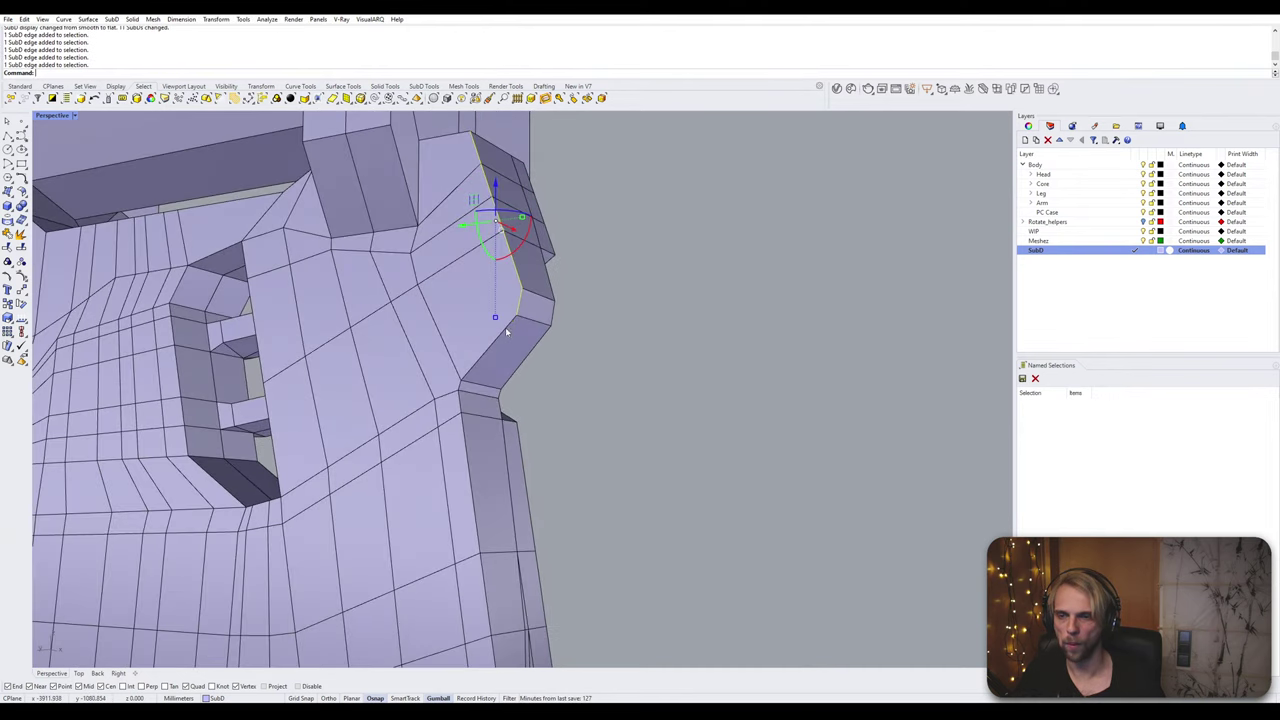
{"action": "right_click_drag", "start_coordinate": [461, 389], "coordinate": [496, 325]}
{"action": "scroll", "coordinate": [494, 377], "scroll_direction": "down", "scroll_amount": 6}
{"action": "scroll", "coordinate": [507, 367], "scroll_direction": "up", "scroll_amount": 8}
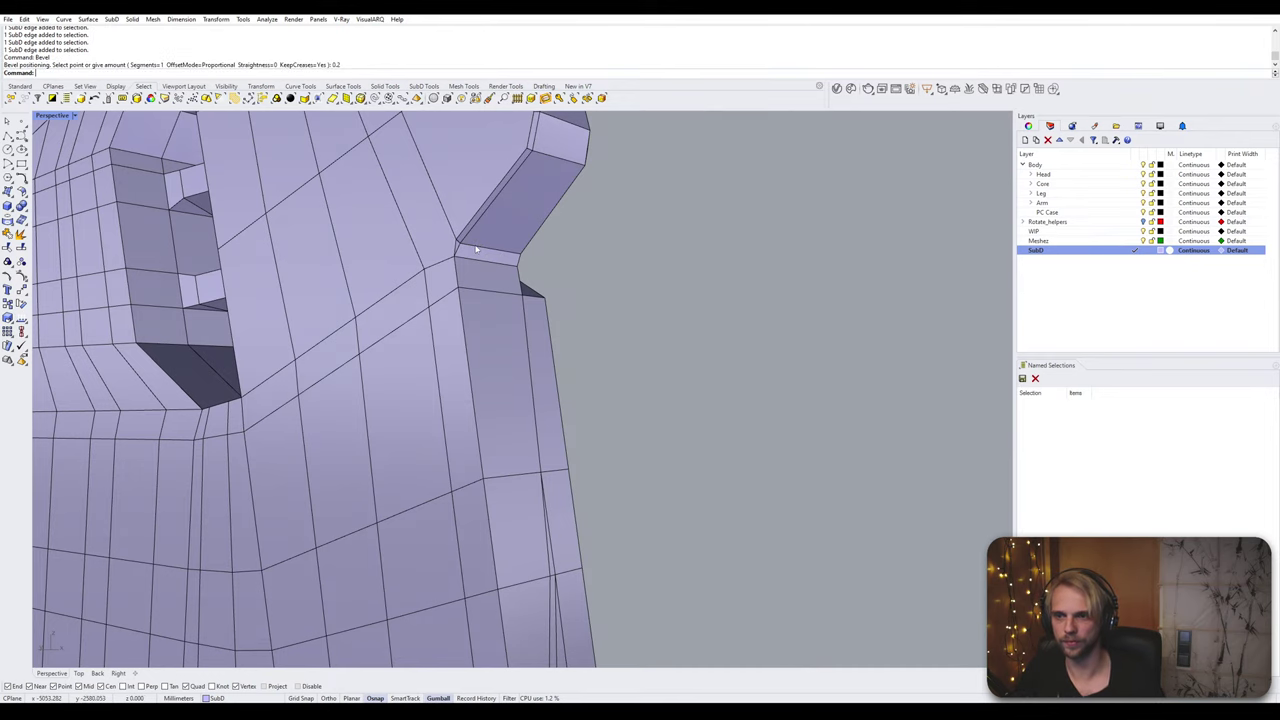
{"action": "right_click_drag", "start_coordinate": [433, 242], "coordinate": [491, 343]}
{"action": "left_click", "coordinate": [466, 340], "text": "ctrl+shift"}
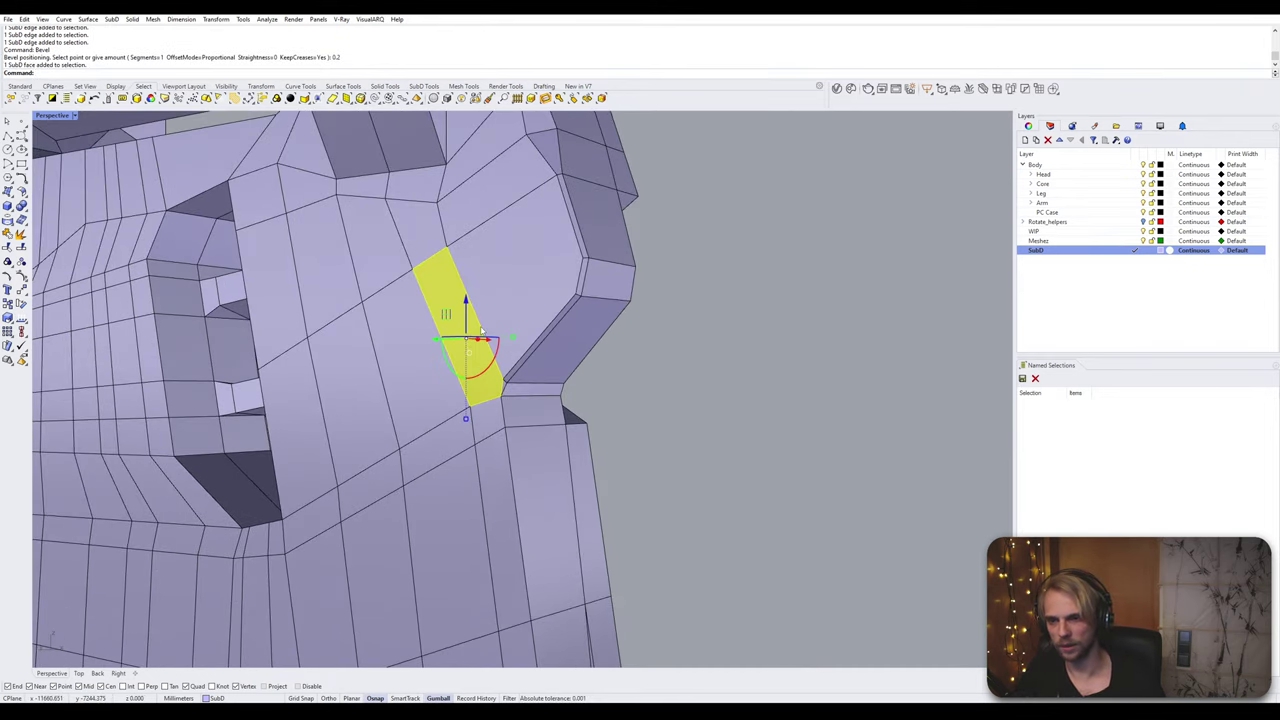
{"action": "scroll", "coordinate": [517, 400], "scroll_direction": "up", "scroll_amount": 5}
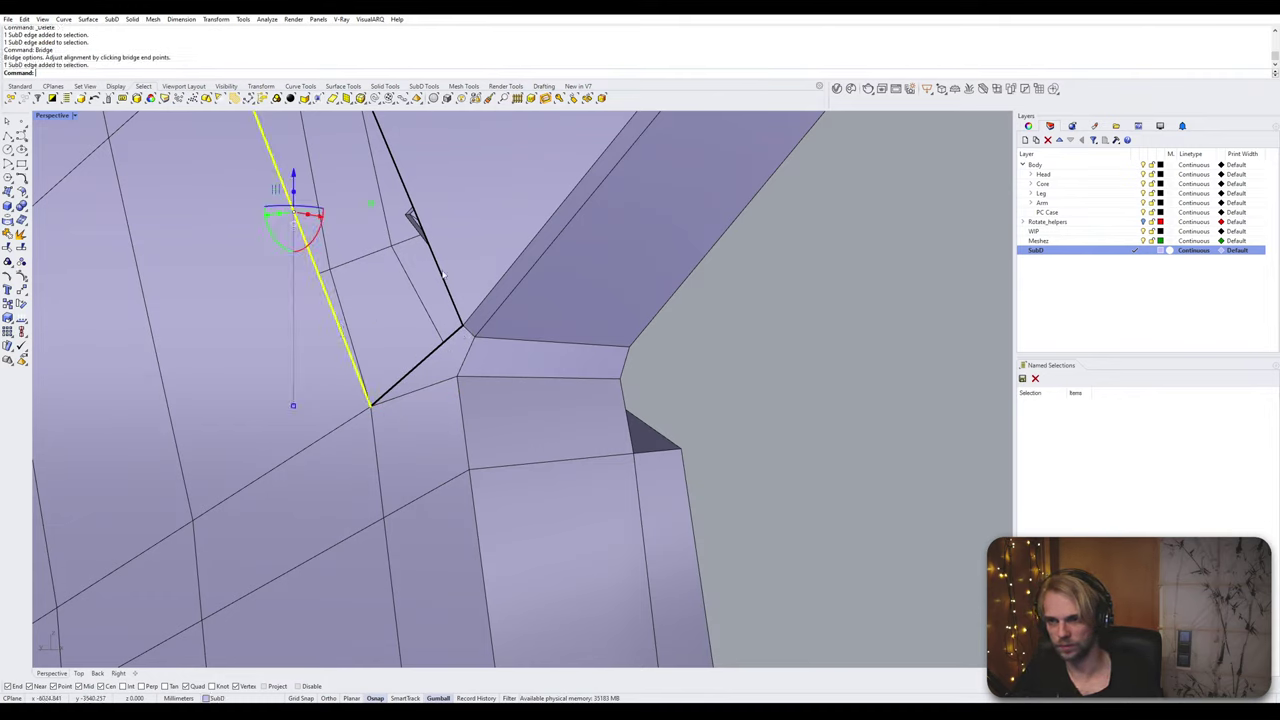
Step: Bridge to the second hole edge and check the result in smooth display
{"action": "left_click", "coordinate": [443, 275]}
{"action": "key", "text": "Return"}
{"action": "key", "text": "Return"}
{"action": "scroll", "coordinate": [643, 294], "scroll_direction": "down", "scroll_amount": 5}
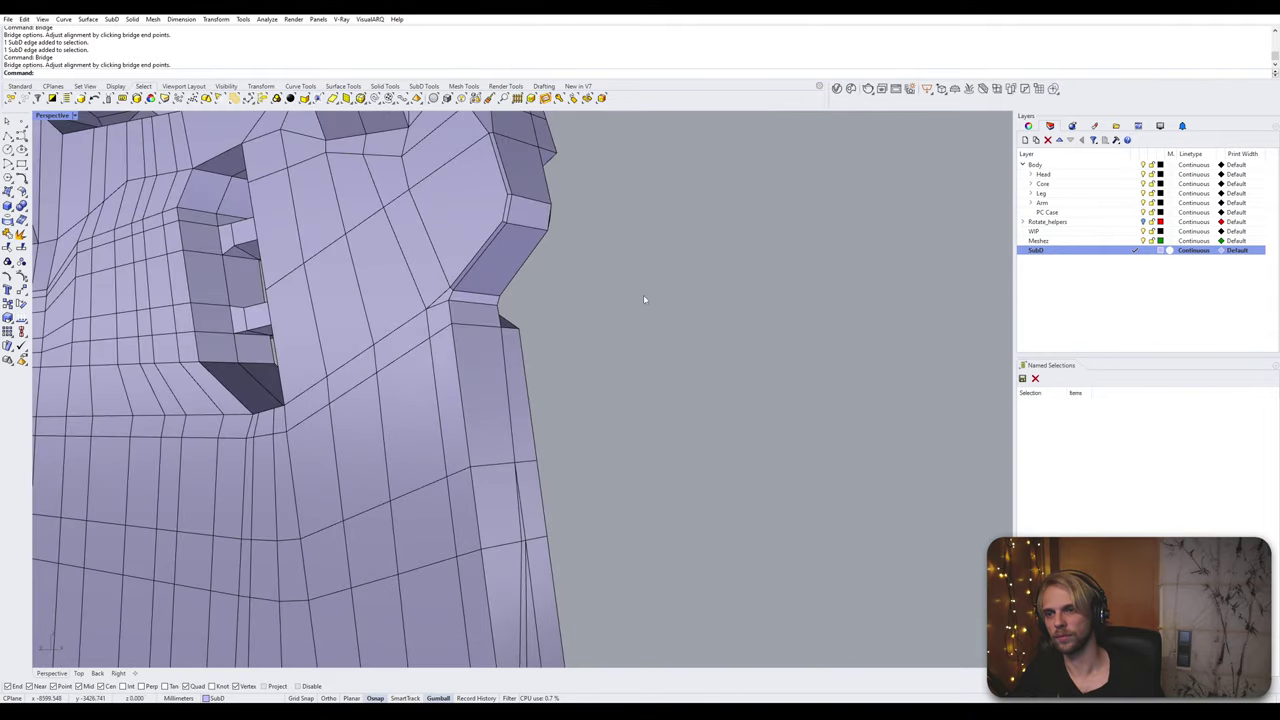
{"action": "key", "text": "Tab"}
{"action": "right_click_drag", "start_coordinate": [643, 298], "coordinate": [690, 445]}
{"action": "key", "text": "Tab"}
Step: Bridge across the corner gap, undo the triangular face and rerun Bridge
{"action": "left_click", "coordinate": [533, 417]}
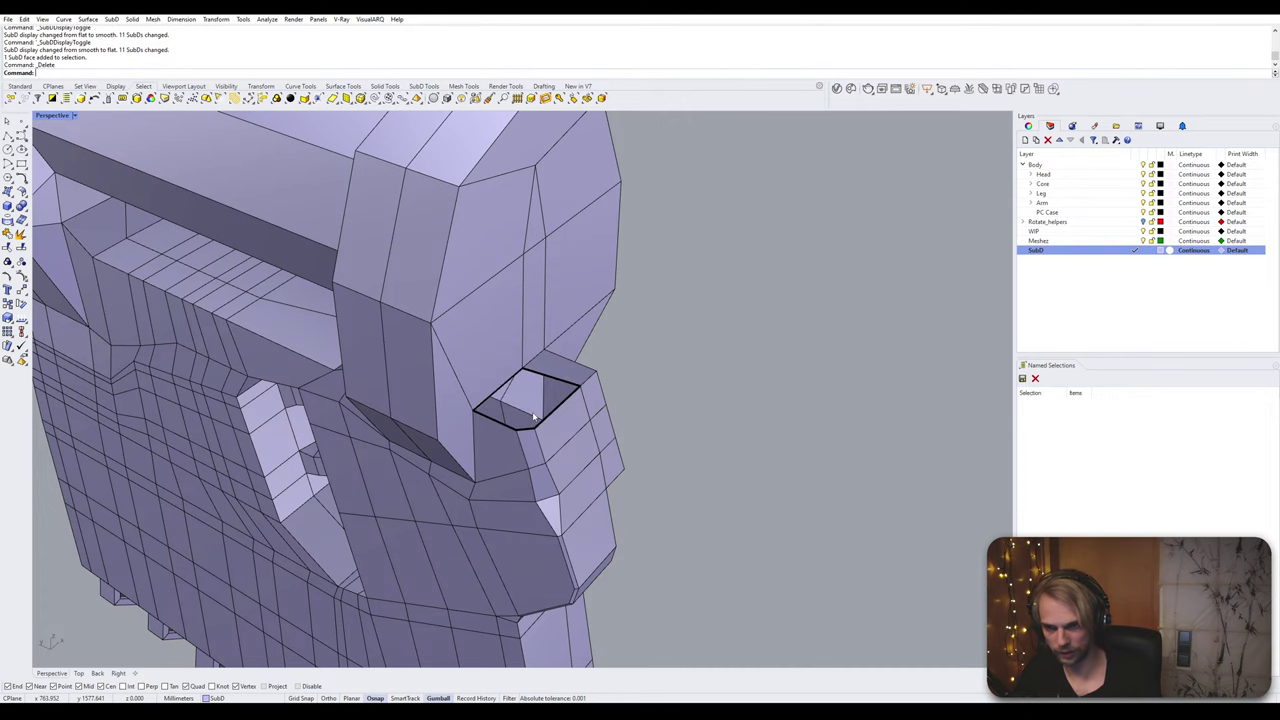
{"action": "scroll", "coordinate": [535, 419], "scroll_direction": "up", "scroll_amount": 2}
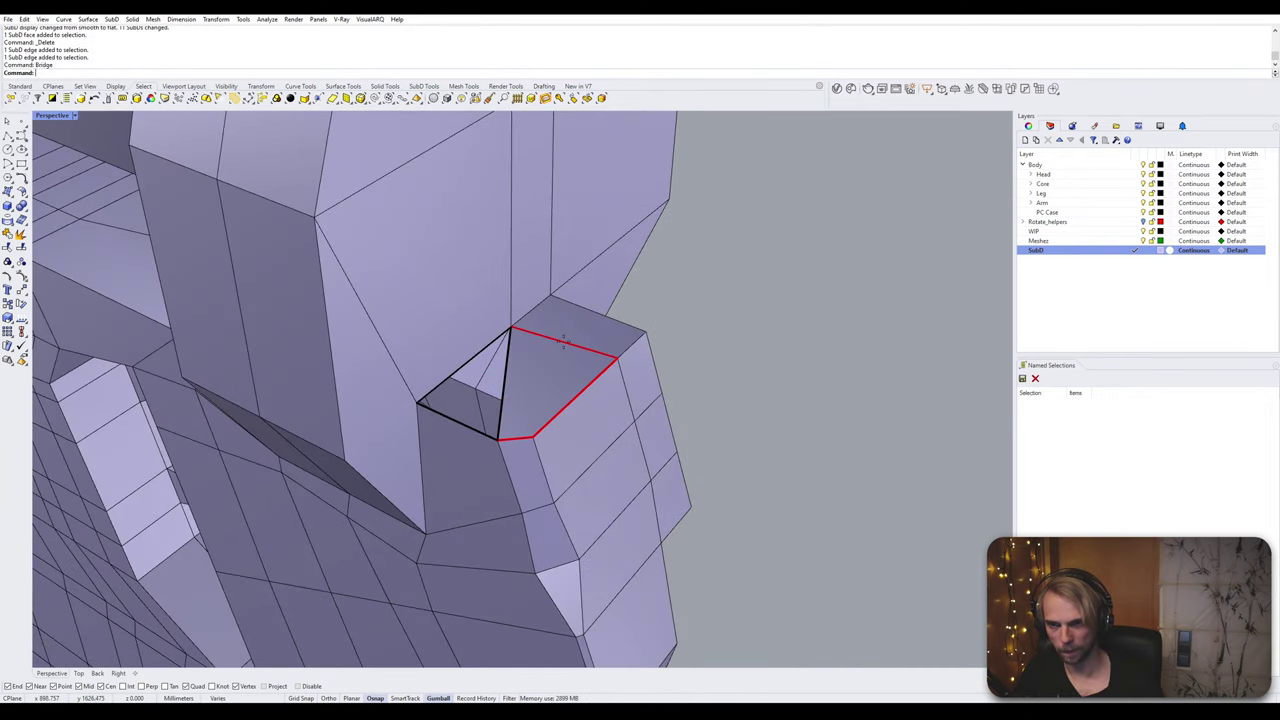
{"action": "key", "text": "Return"}
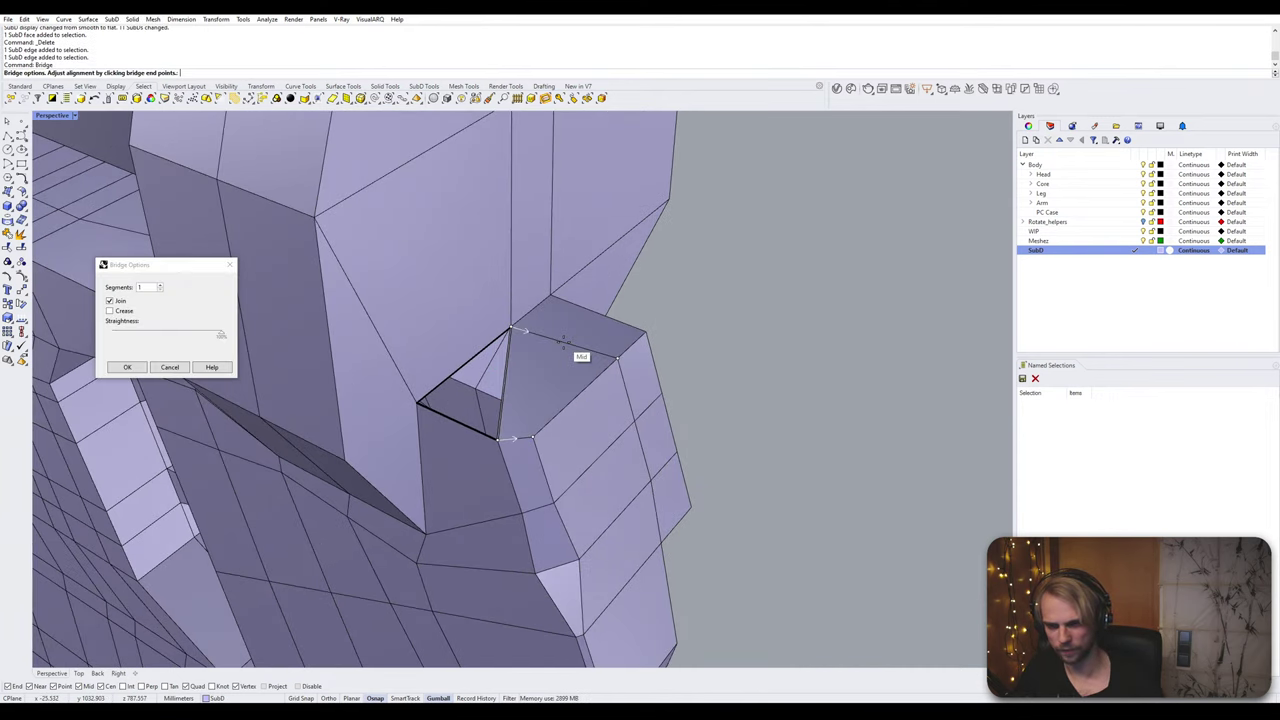
{"action": "key", "text": "Return"}
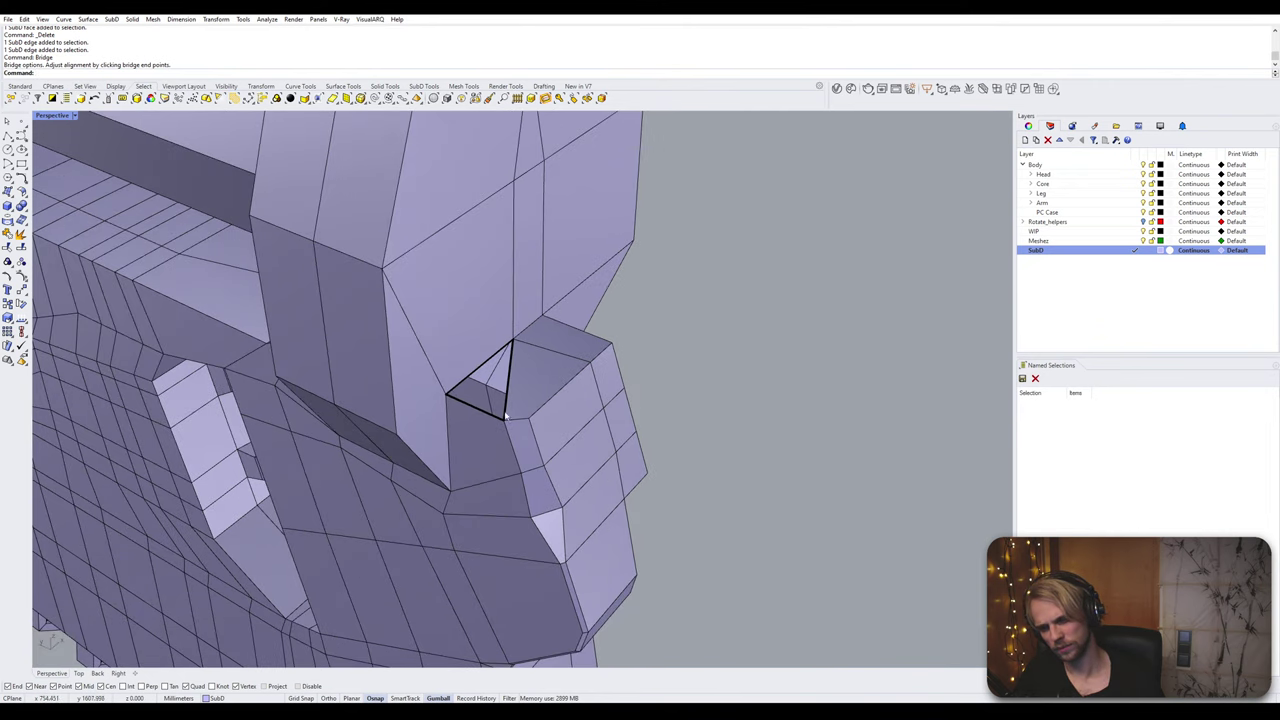
{"action": "key", "text": "ctrl+z"}
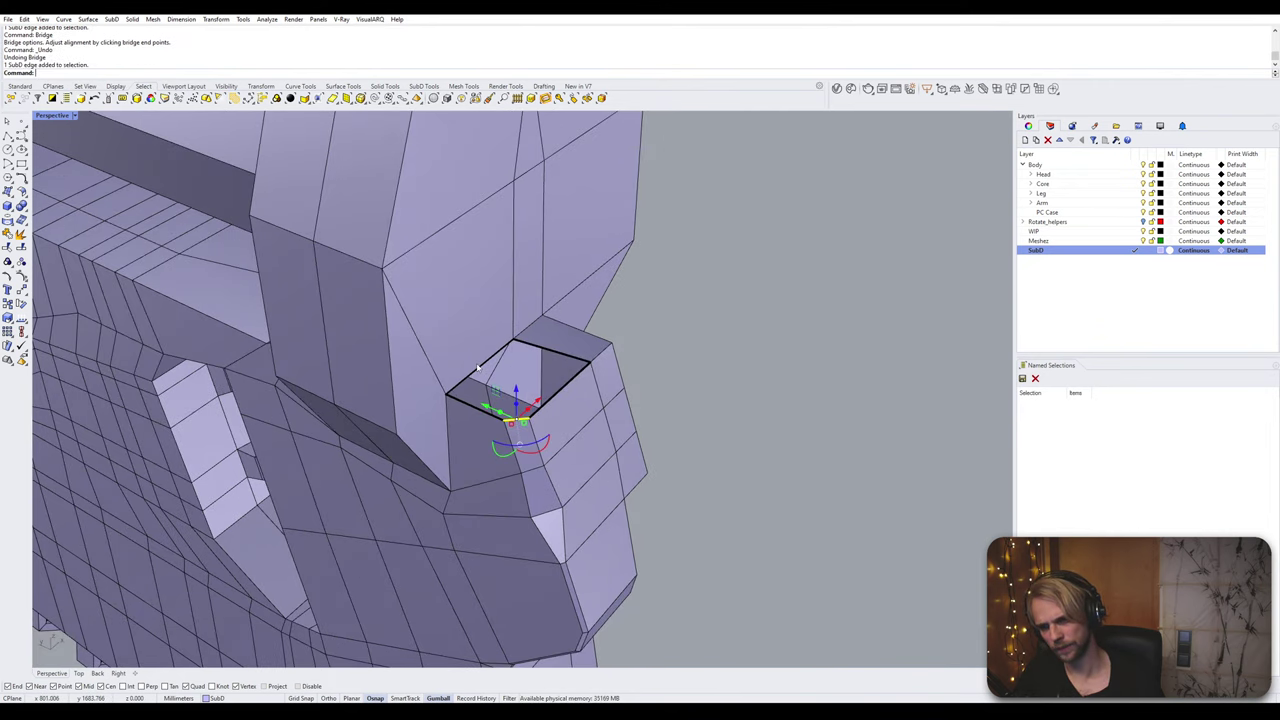
{"action": "key", "text": "Return"}
{"action": "key", "text": "Return"}
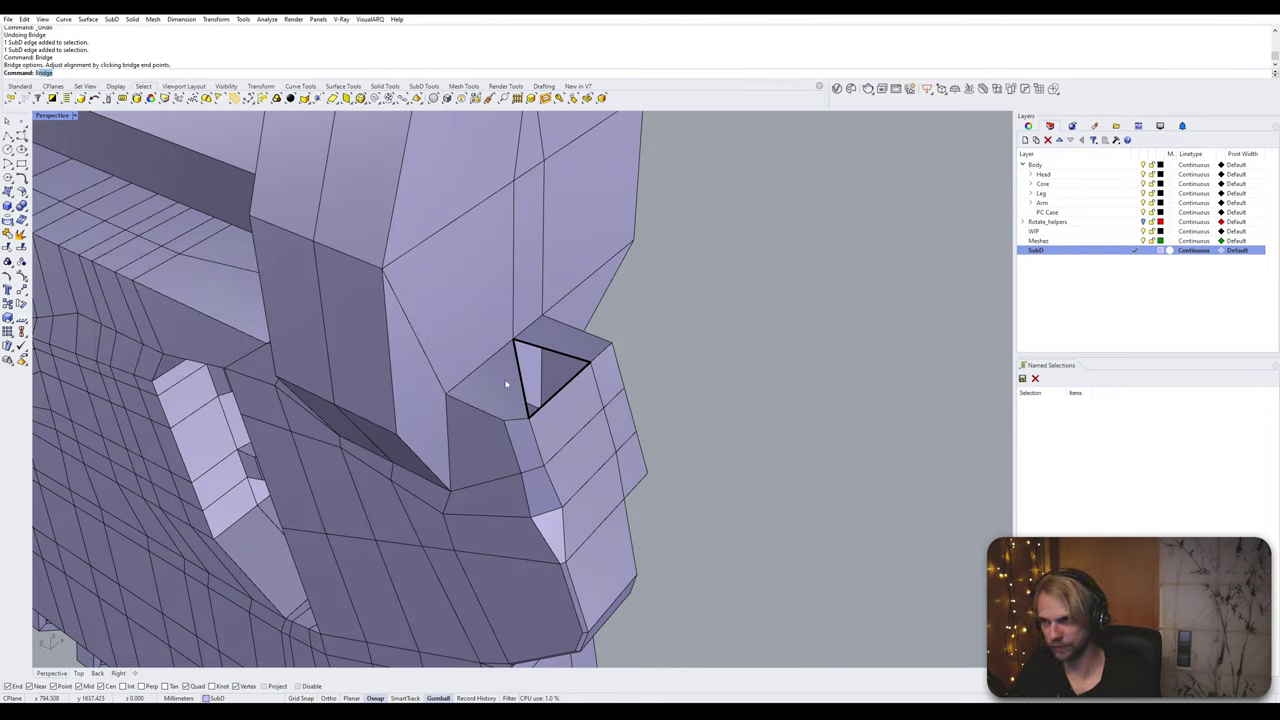
Step: Fill the remaining triangular hole with Fill and check the repair smoothed
{"action": "type", "text": "Fil"}
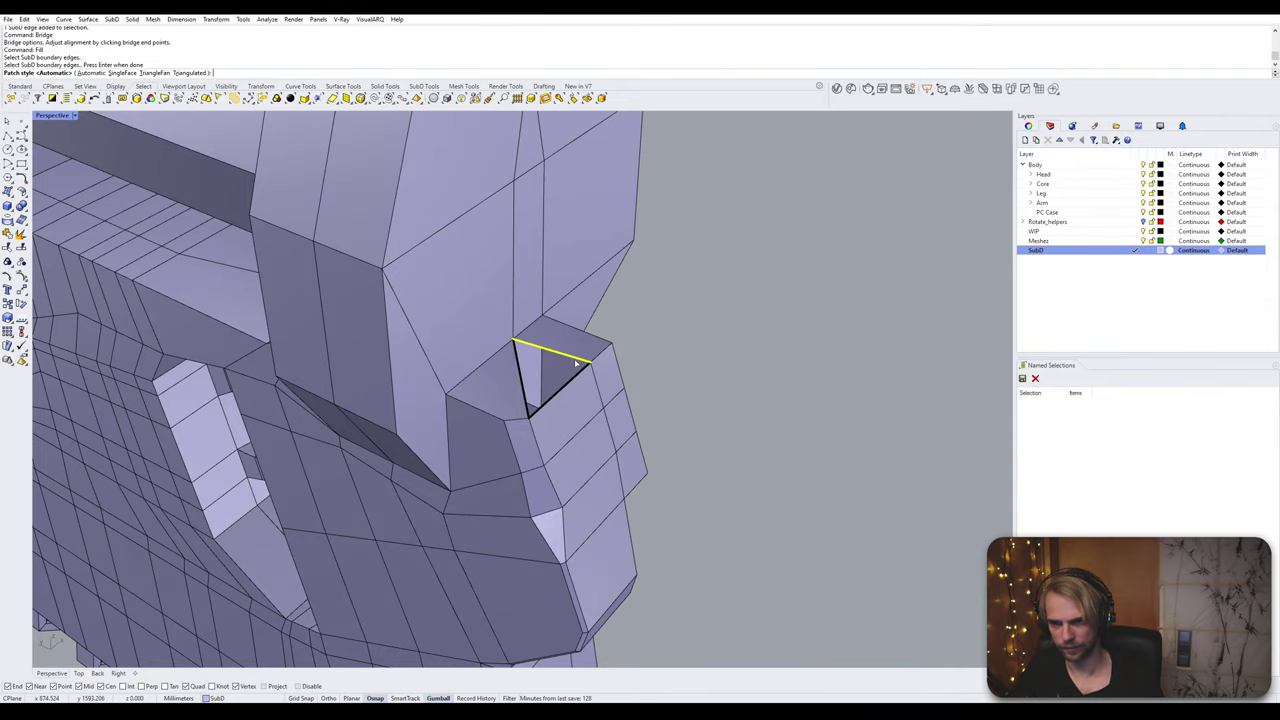
{"action": "key", "text": "Return"}
{"action": "mouse_move", "coordinate": [603, 366]}
{"action": "right_mouse_down"}
{"action": "mouse_move", "coordinate": [714, 391]}
{"action": "mouse_move", "coordinate": [663, 419]}
{"action": "mouse_move", "coordinate": [737, 397]}
{"action": "mouse_move", "coordinate": [743, 363]}
{"action": "mouse_move", "coordinate": [673, 374]}
{"action": "mouse_move", "coordinate": [654, 420]}
{"action": "mouse_move", "coordinate": [678, 426]}
{"action": "mouse_move", "coordinate": [748, 361]}
{"action": "mouse_move", "coordinate": [794, 354]}
{"action": "mouse_move", "coordinate": [766, 380]}
{"action": "mouse_move", "coordinate": [535, 347]}
{"action": "mouse_move", "coordinate": [551, 366]}
{"action": "mouse_move", "coordinate": [646, 326]}
{"action": "mouse_move", "coordinate": [720, 390]}
{"action": "mouse_move", "coordinate": [755, 399]}
{"action": "mouse_move", "coordinate": [632, 416]}
{"action": "mouse_move", "coordinate": [591, 508]}
{"action": "mouse_move", "coordinate": [556, 505]}
{"action": "mouse_move", "coordinate": [546, 523]}
{"action": "mouse_move", "coordinate": [597, 486]}
{"action": "mouse_move", "coordinate": [604, 311]}
{"action": "mouse_move", "coordinate": [598, 416]}
{"action": "mouse_move", "coordinate": [610, 349]}
{"action": "mouse_move", "coordinate": [591, 380]}
{"action": "right_mouse_up"}
{"action": "key", "text": "Tab"}
Step: Select the edge loop around the knuckle ring base plus two more ring edges
{"action": "key", "text": "Tab"}
{"action": "scroll", "coordinate": [598, 414], "scroll_direction": "up", "scroll_amount": 2}
{"action": "key", "text": "Tab"}
{"action": "key", "text": "Tab"}
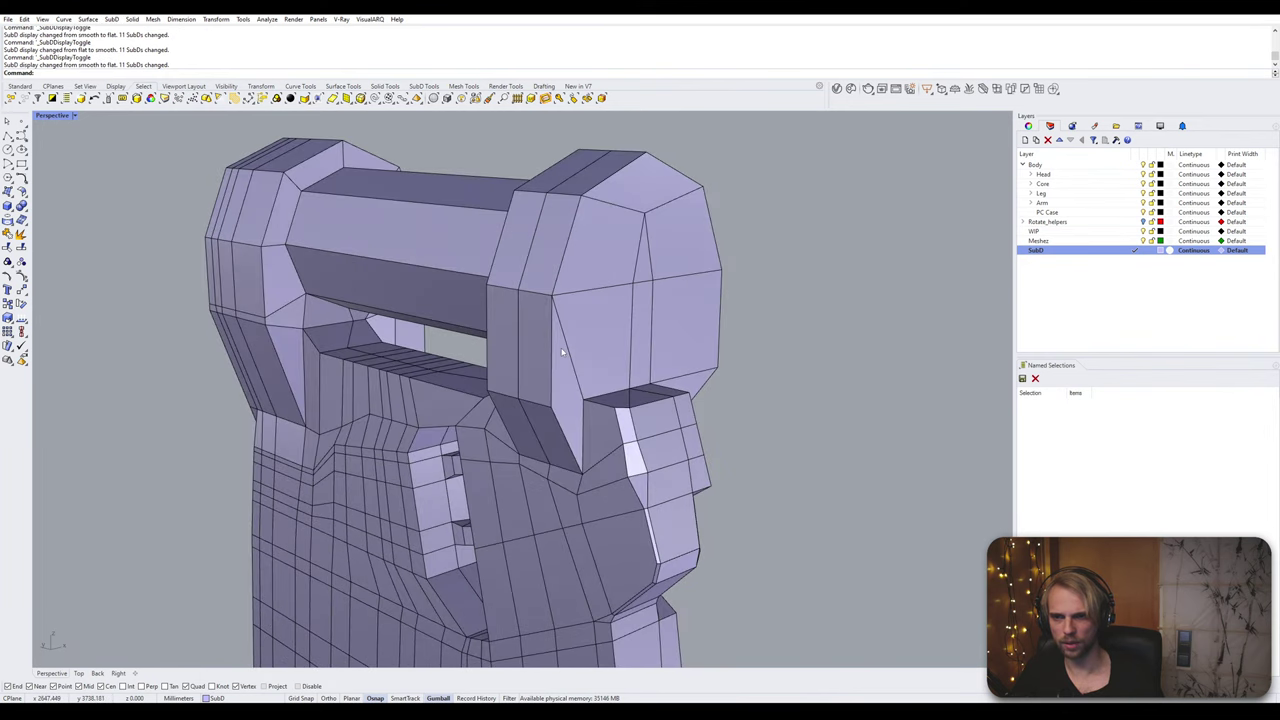
{"action": "scroll", "coordinate": [558, 369], "scroll_direction": "down", "scroll_amount": 4}
{"action": "mouse_move", "coordinate": [558, 369]}
{"action": "right_mouse_down"}
{"action": "mouse_move", "coordinate": [600, 370]}
{"action": "mouse_move", "coordinate": [576, 371]}
{"action": "mouse_move", "coordinate": [566, 388]}
{"action": "right_mouse_up"}
{"action": "scroll", "coordinate": [580, 369], "scroll_direction": "up", "scroll_amount": 2}
{"action": "left_click", "coordinate": [566, 388], "text": "ctrl+shift"}
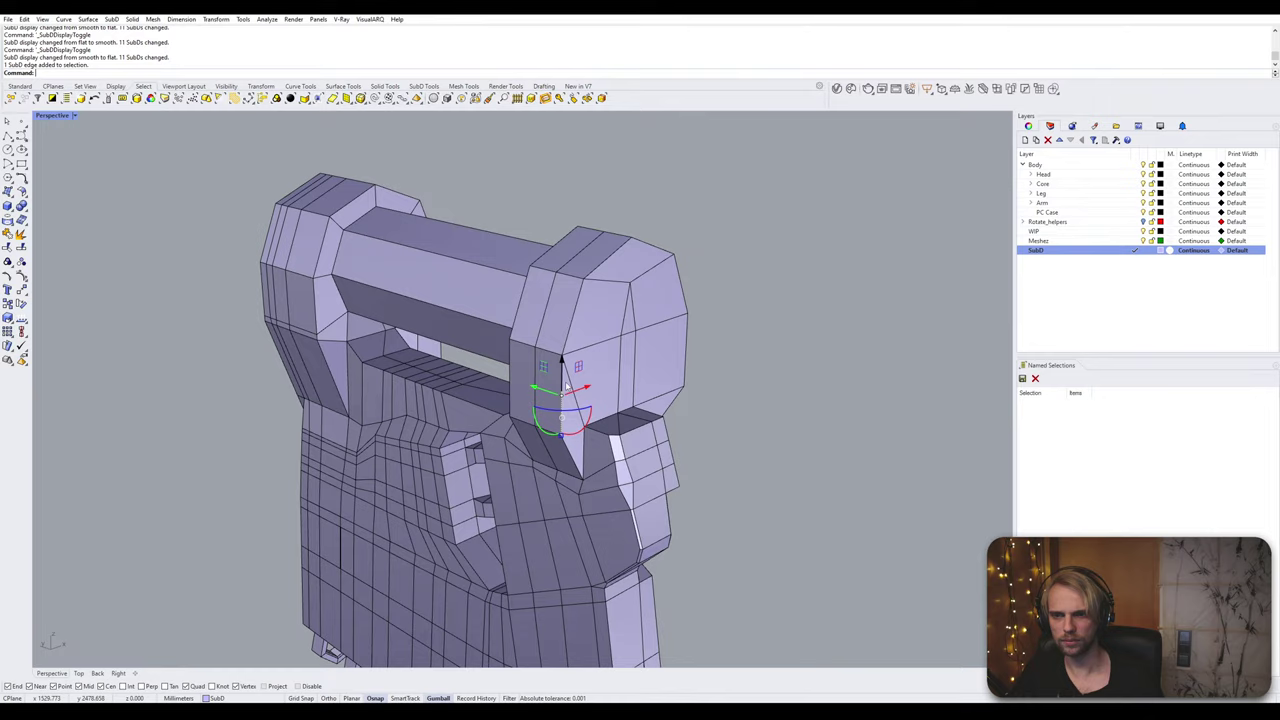
{"action": "double_click", "coordinate": [572, 318], "text": "ctrl+shift"}
{"action": "right_click_drag", "start_coordinate": [574, 318], "coordinate": [454, 423]}
{"action": "scroll", "coordinate": [452, 426], "scroll_direction": "up", "scroll_amount": 4}
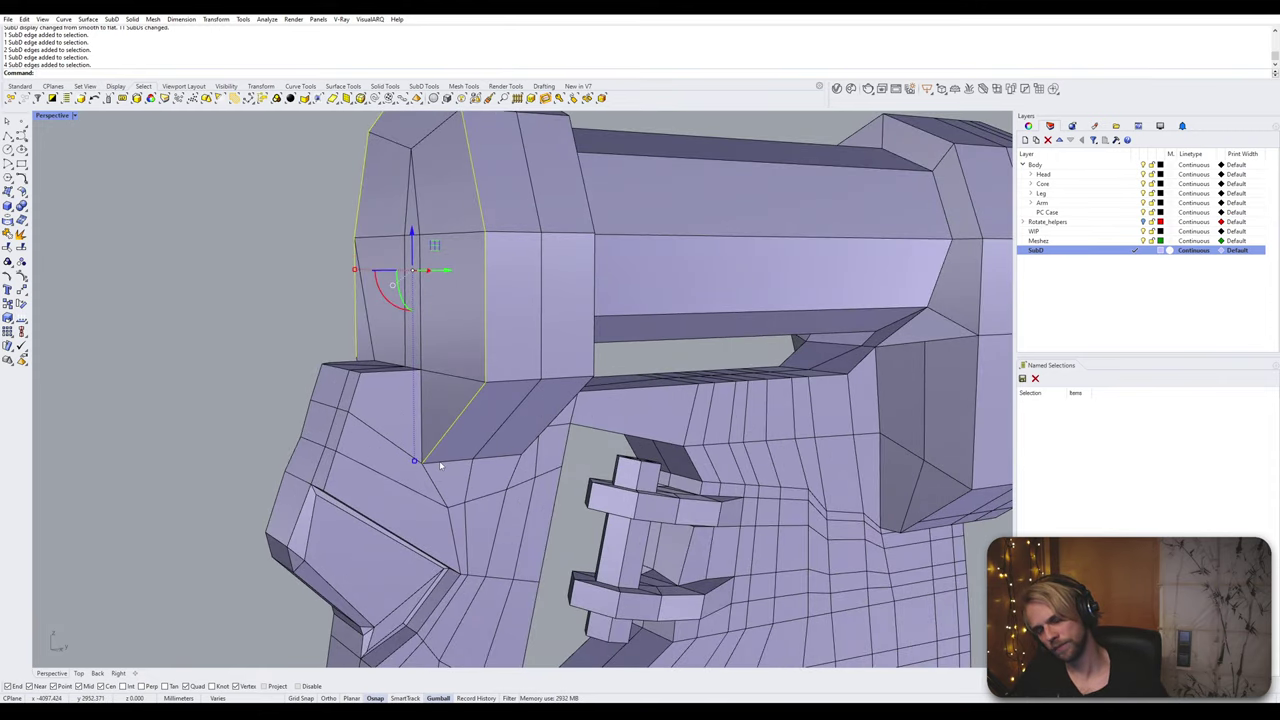
{"action": "right_click_drag", "start_coordinate": [489, 467], "coordinate": [487, 425]}
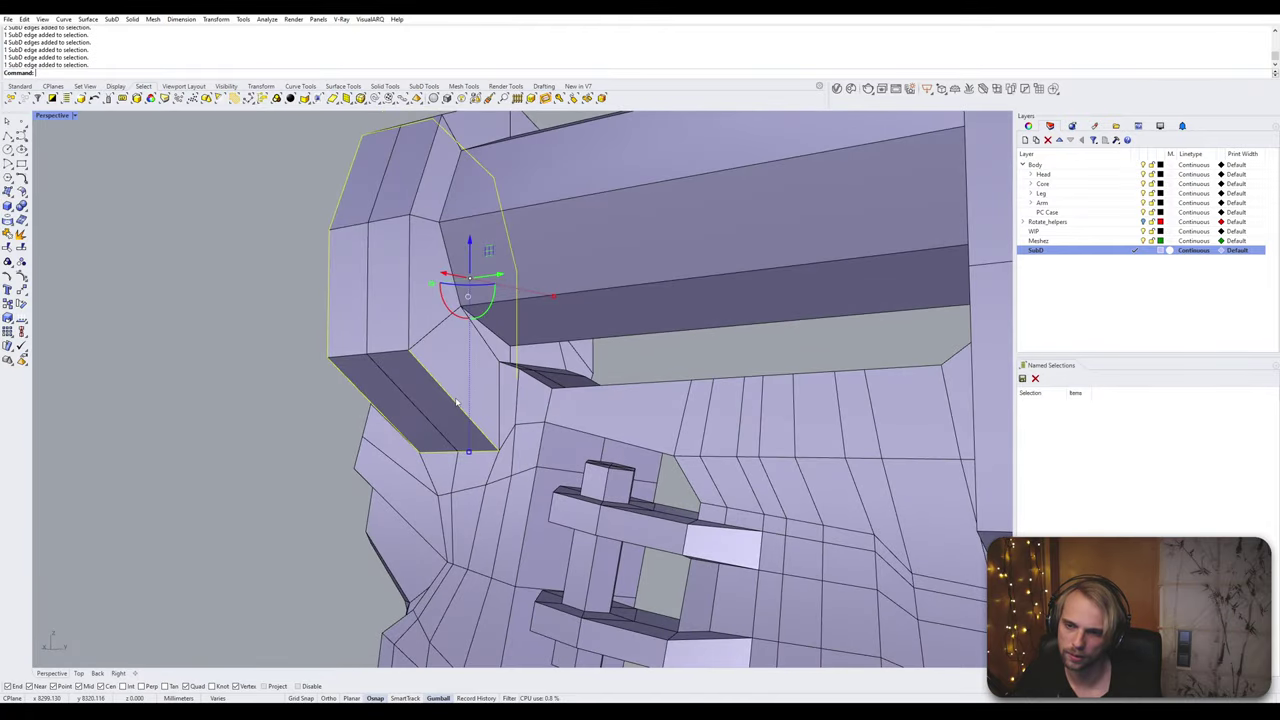
{"action": "right_click_drag", "start_coordinate": [456, 369], "coordinate": [551, 443]}
{"action": "left_click", "coordinate": [662, 443], "text": "shift"}
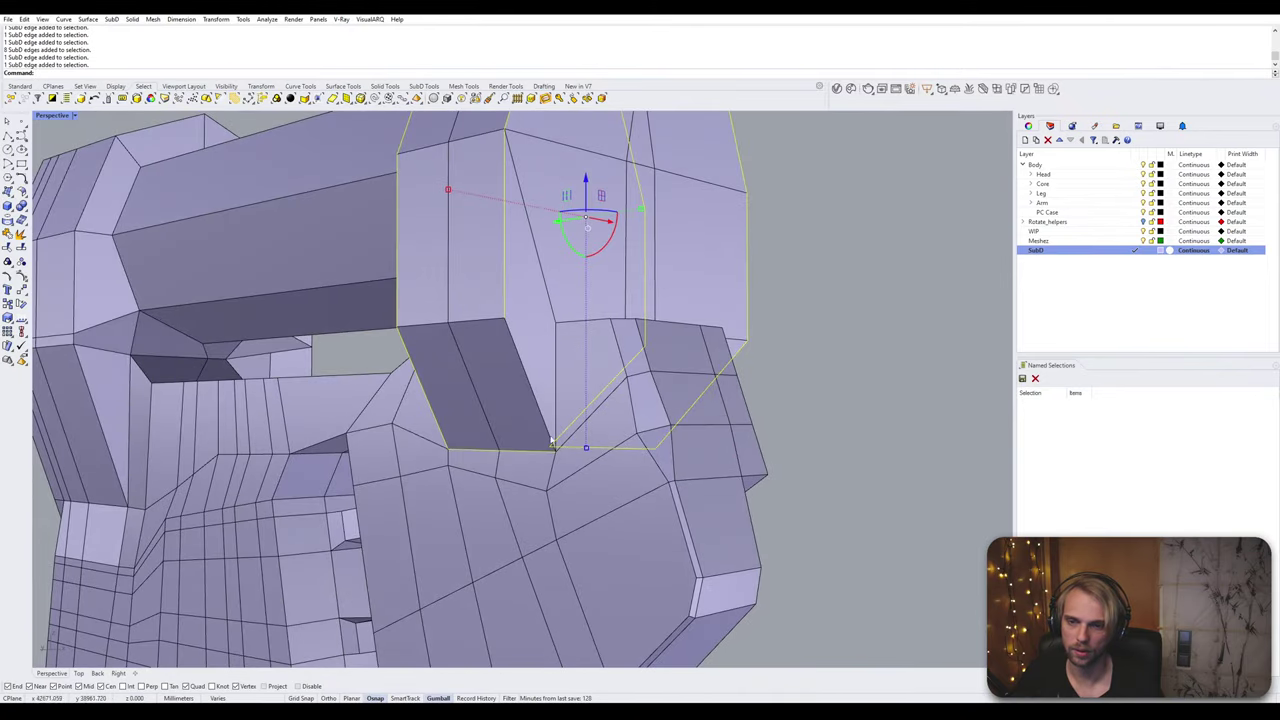
{"action": "left_click", "coordinate": [522, 368], "text": "shift"}
{"action": "right_click_drag", "start_coordinate": [522, 368], "coordinate": [509, 410]}
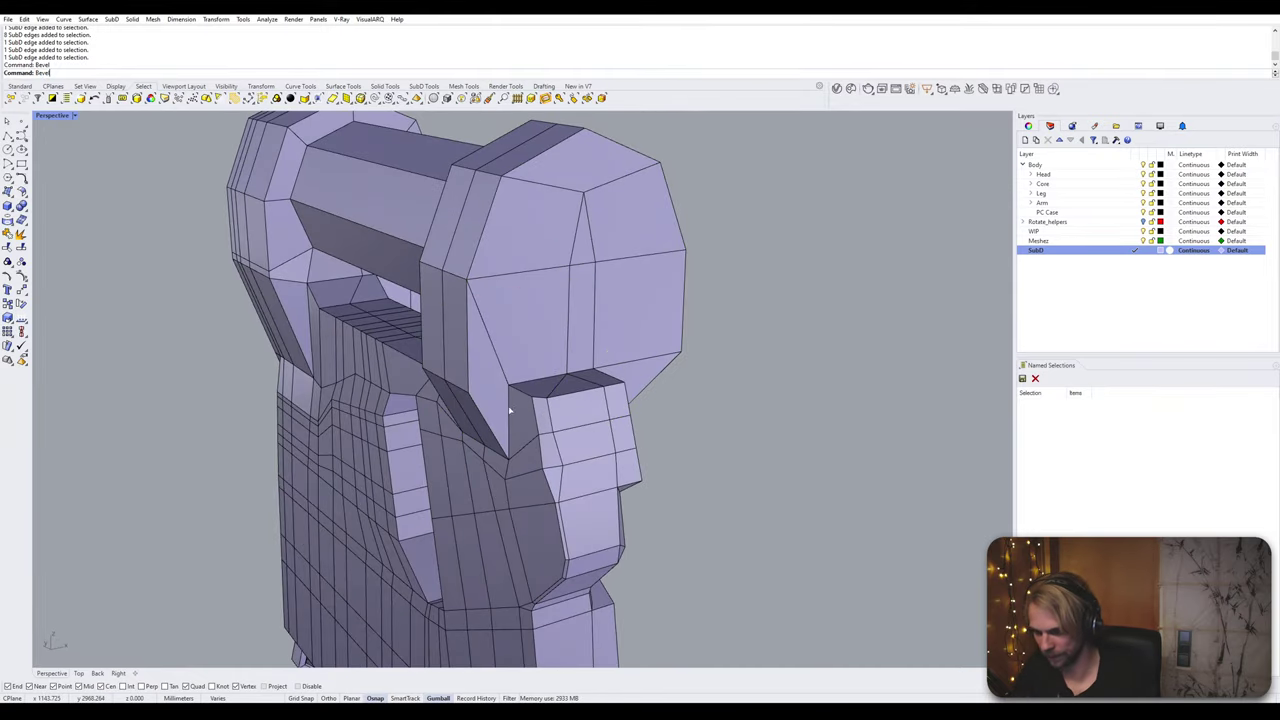
Step: Bevel the ring-base edges by 0.2 and preview them smoothed
{"action": "key", "text": "Return"}
{"action": "type", "text": "0.2"}
{"action": "key", "text": "Return"}
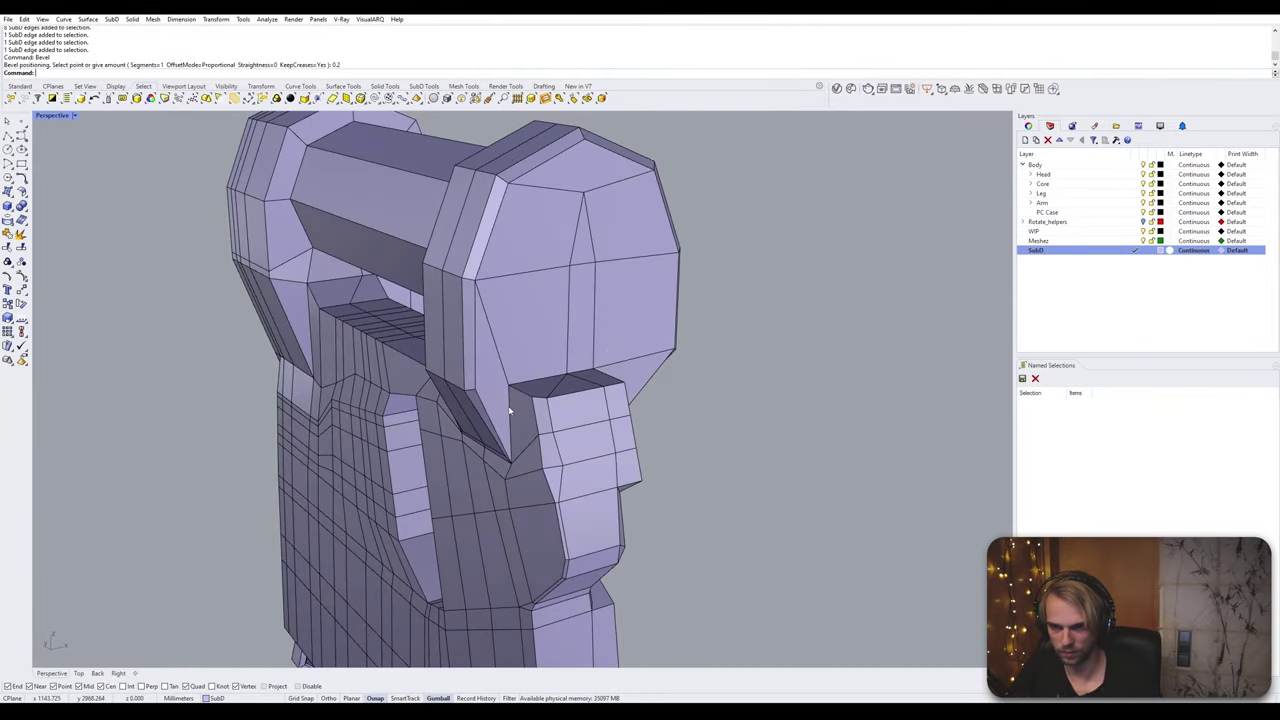
{"action": "right_click_drag", "start_coordinate": [509, 410], "coordinate": [604, 398]}
{"action": "key", "text": "Tab"}
Step: Toggle between flat and smooth display to inspect the rounded ring base
{"action": "scroll", "coordinate": [605, 398], "scroll_direction": "up", "scroll_amount": 5}
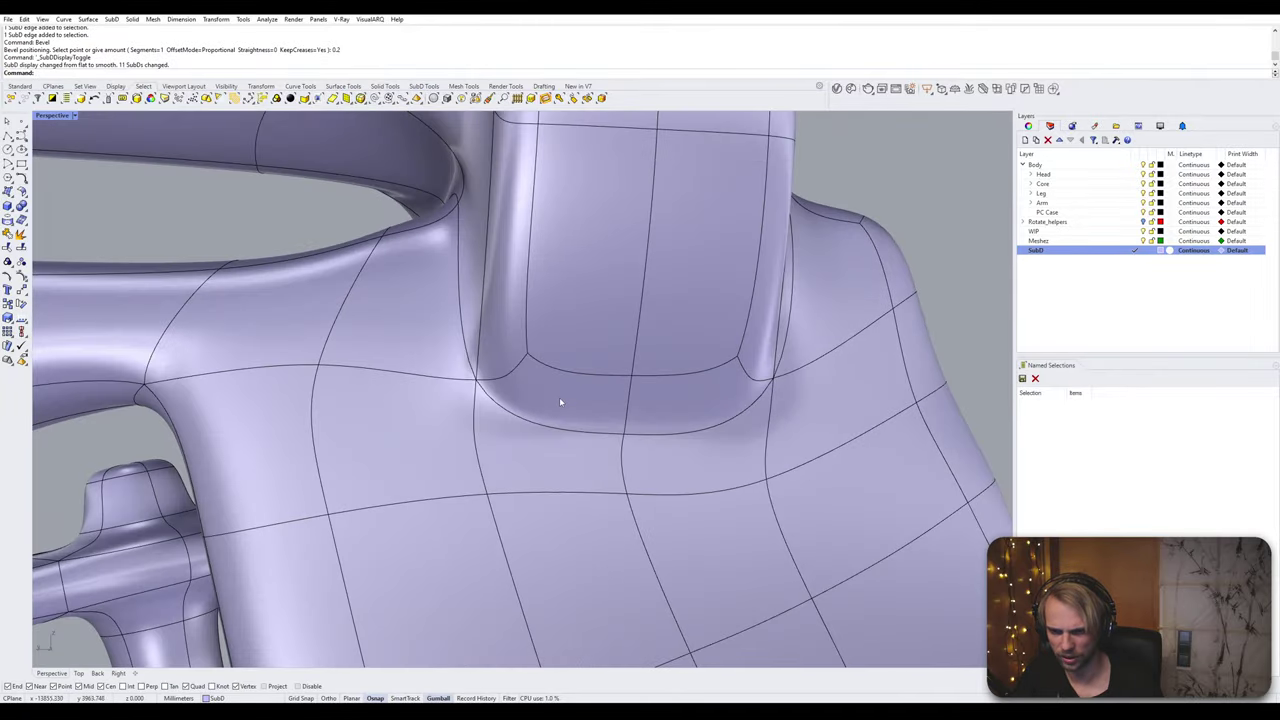
{"action": "left_click", "coordinate": [560, 405], "text": "ctrl+shift"}
{"action": "scroll", "coordinate": [562, 410], "scroll_direction": "down", "scroll_amount": 5}
{"action": "key", "text": "Escape"}
{"action": "right_click_drag", "start_coordinate": [564, 410], "coordinate": [443, 433]}
{"action": "scroll", "coordinate": [654, 434], "scroll_direction": "down", "scroll_amount": 5}
{"action": "key", "text": "Tab"}
{"action": "scroll", "coordinate": [448, 426], "scroll_direction": "up", "scroll_amount": 8}
{"action": "scroll", "coordinate": [478, 460], "scroll_direction": "down", "scroll_amount": 4}
{"action": "key", "text": "Tab"}
{"action": "key", "text": "Tab"}
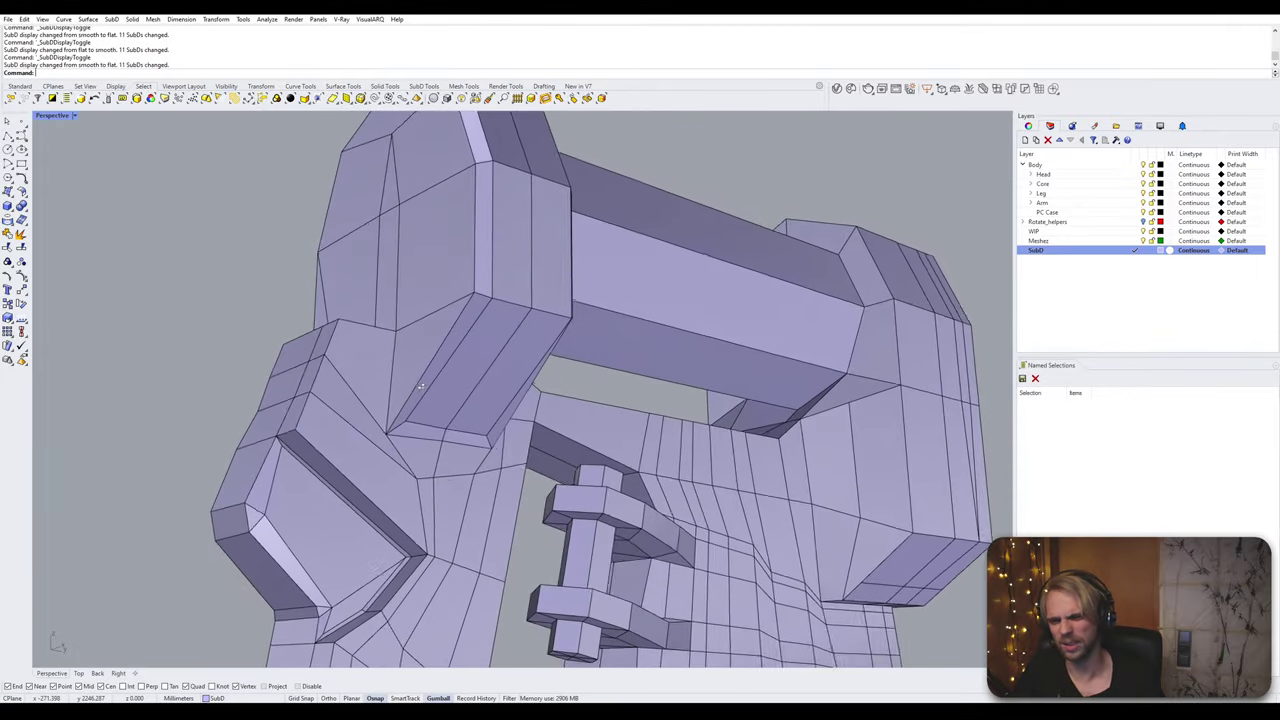
{"action": "scroll", "coordinate": [420, 430], "scroll_direction": "up", "scroll_amount": 4}
{"action": "key", "text": "Tab"}
{"action": "scroll", "coordinate": [450, 441], "scroll_direction": "down", "scroll_amount": 3}
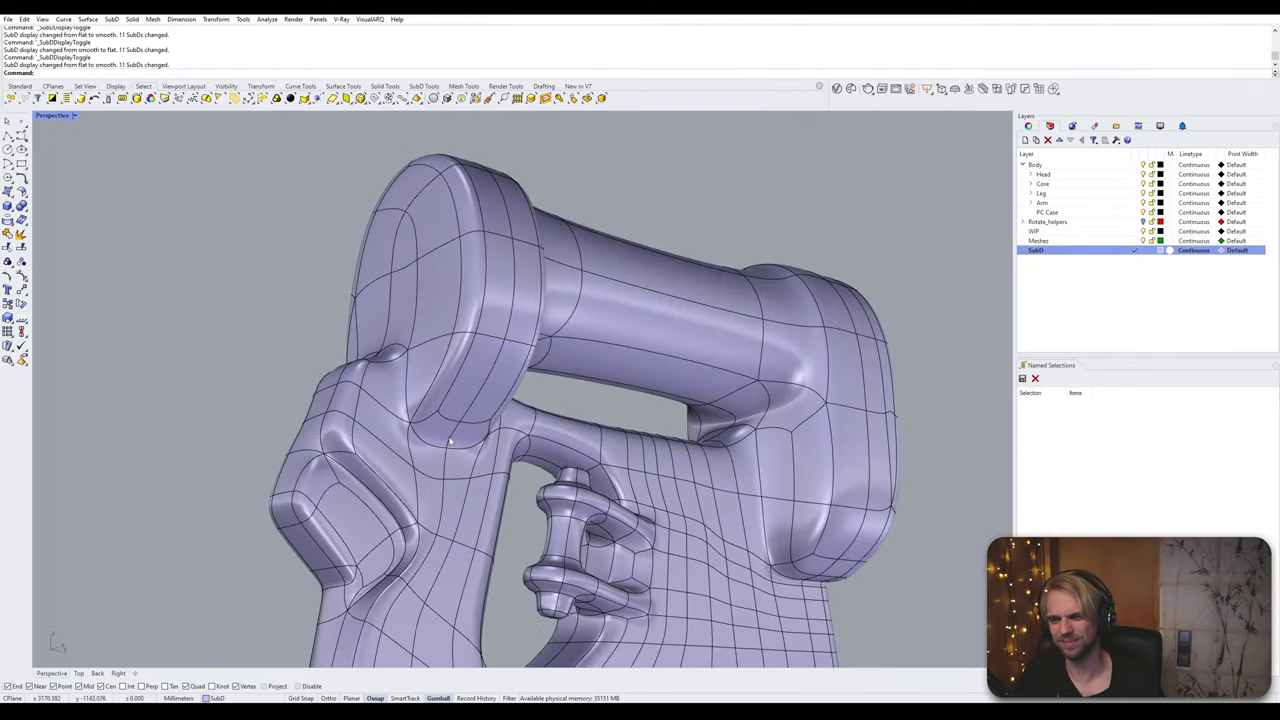
{"action": "key", "text": "Tab"}
Step: Add edges at the knuckle ring base to the selection, briefly previewing the smoothed shape
{"action": "right_click_drag", "start_coordinate": [453, 443], "coordinate": [680, 530]}
{"action": "scroll", "coordinate": [689, 466], "scroll_direction": "up", "scroll_amount": 4}
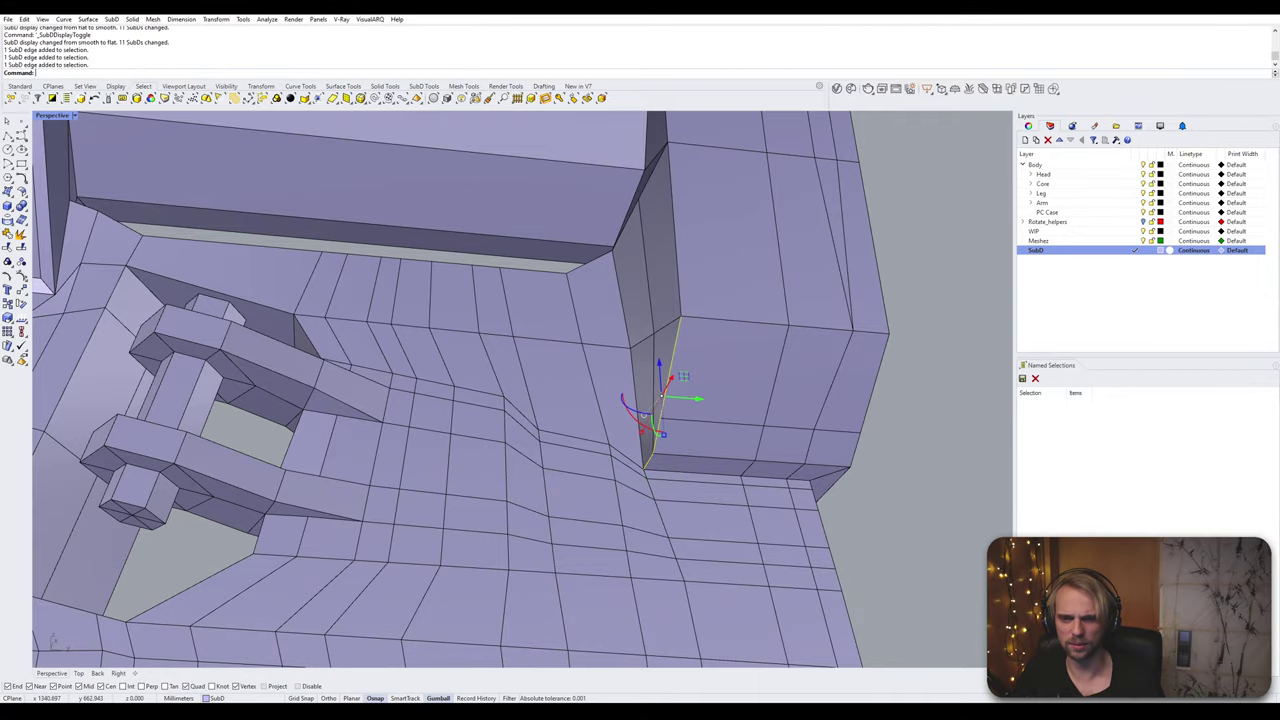
{"action": "left_click", "coordinate": [645, 464], "text": "ctrl+shift"}
{"action": "scroll", "coordinate": [668, 400], "scroll_direction": "down", "scroll_amount": 6}
{"action": "right_click_drag", "start_coordinate": [668, 410], "coordinate": [884, 387]}
{"action": "scroll", "coordinate": [706, 337], "scroll_direction": "up", "scroll_amount": 4}
{"action": "key", "text": "Tab"}
{"action": "key", "text": "Tab"}
{"action": "scroll", "coordinate": [748, 336], "scroll_direction": "down", "scroll_amount": 5}
{"action": "scroll", "coordinate": [468, 490], "scroll_direction": "up", "scroll_amount": 4}
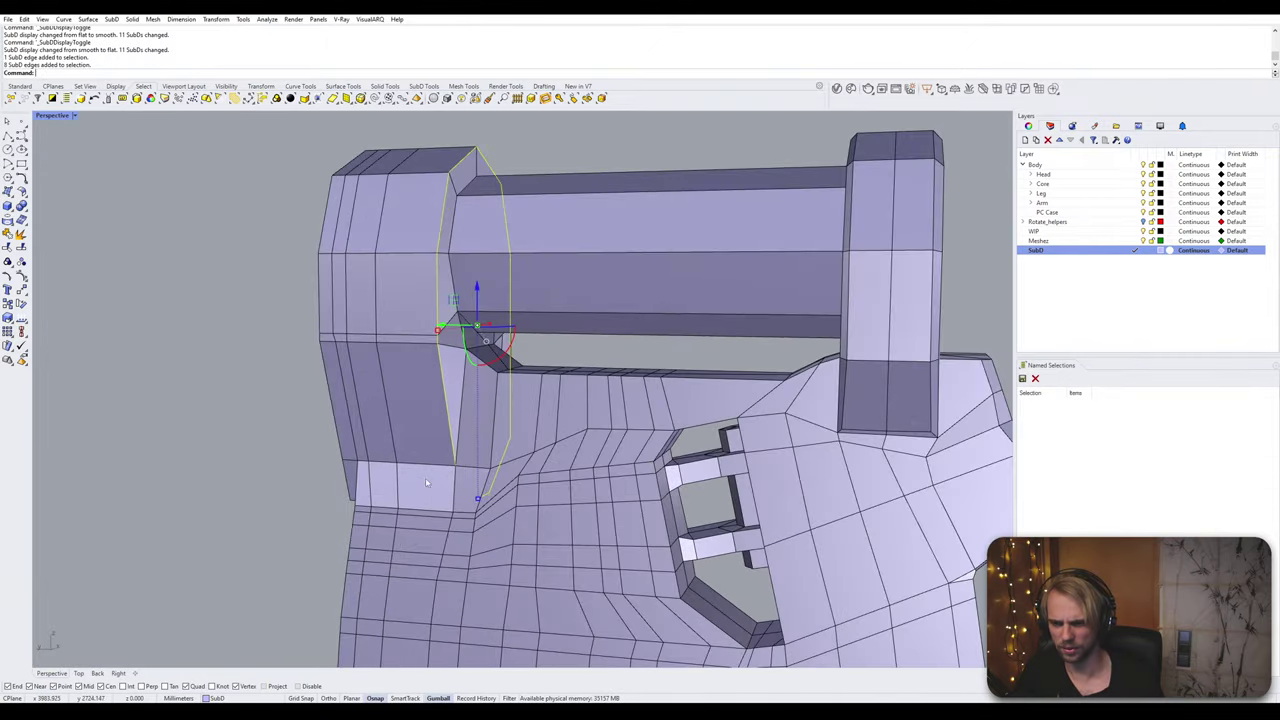
{"action": "left_click", "coordinate": [420, 465], "text": "ctrl+shift"}
{"action": "left_click", "coordinate": [428, 466], "text": "ctrl"}
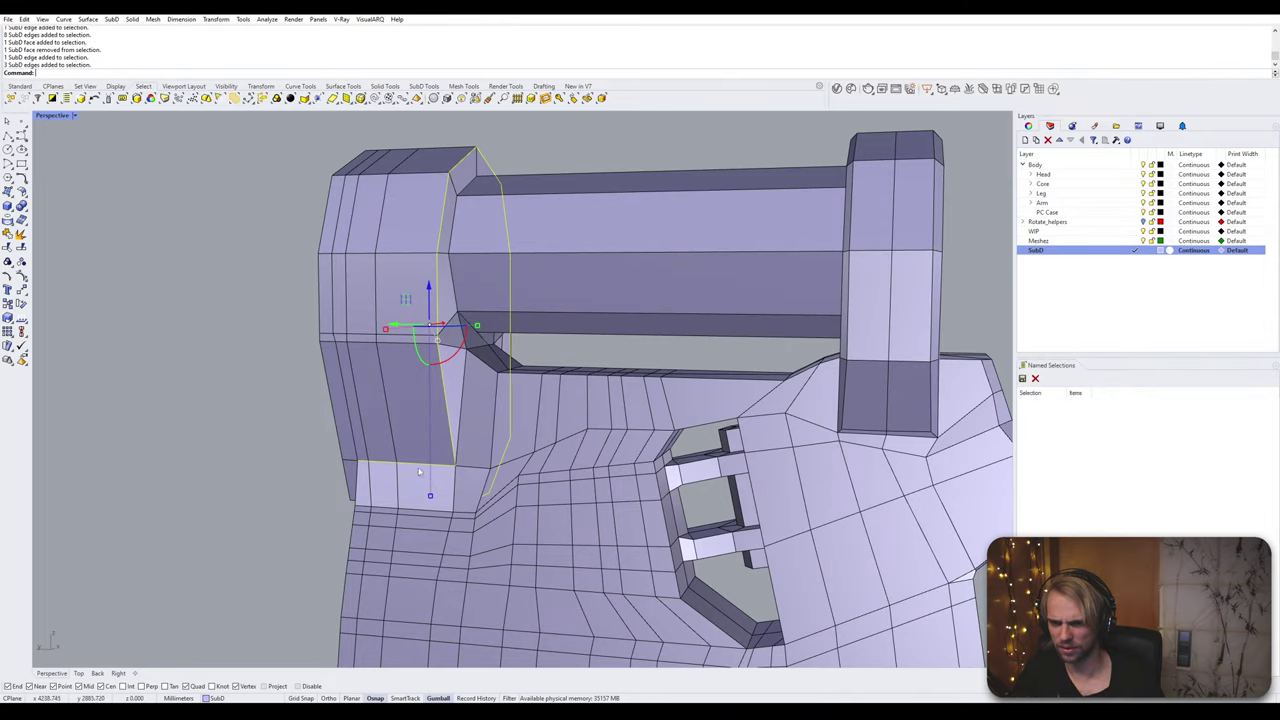
Step: Add both knuckle rings' base edge loops to the selection
{"action": "right_click_drag", "start_coordinate": [420, 471], "coordinate": [552, 370]}
{"action": "scroll", "coordinate": [544, 416], "scroll_direction": "up", "scroll_amount": 3}
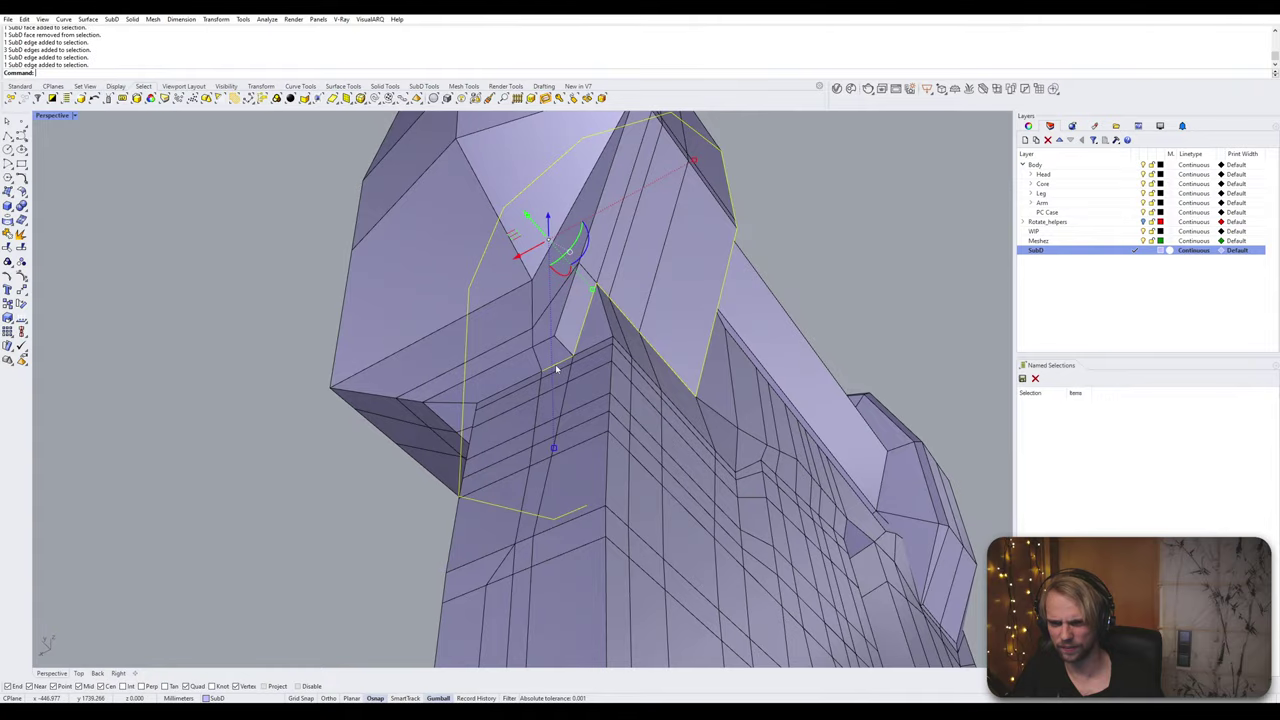
{"action": "right_click_drag", "start_coordinate": [480, 401], "coordinate": [569, 387]}
{"action": "right_click_drag", "start_coordinate": [617, 380], "coordinate": [518, 447]}
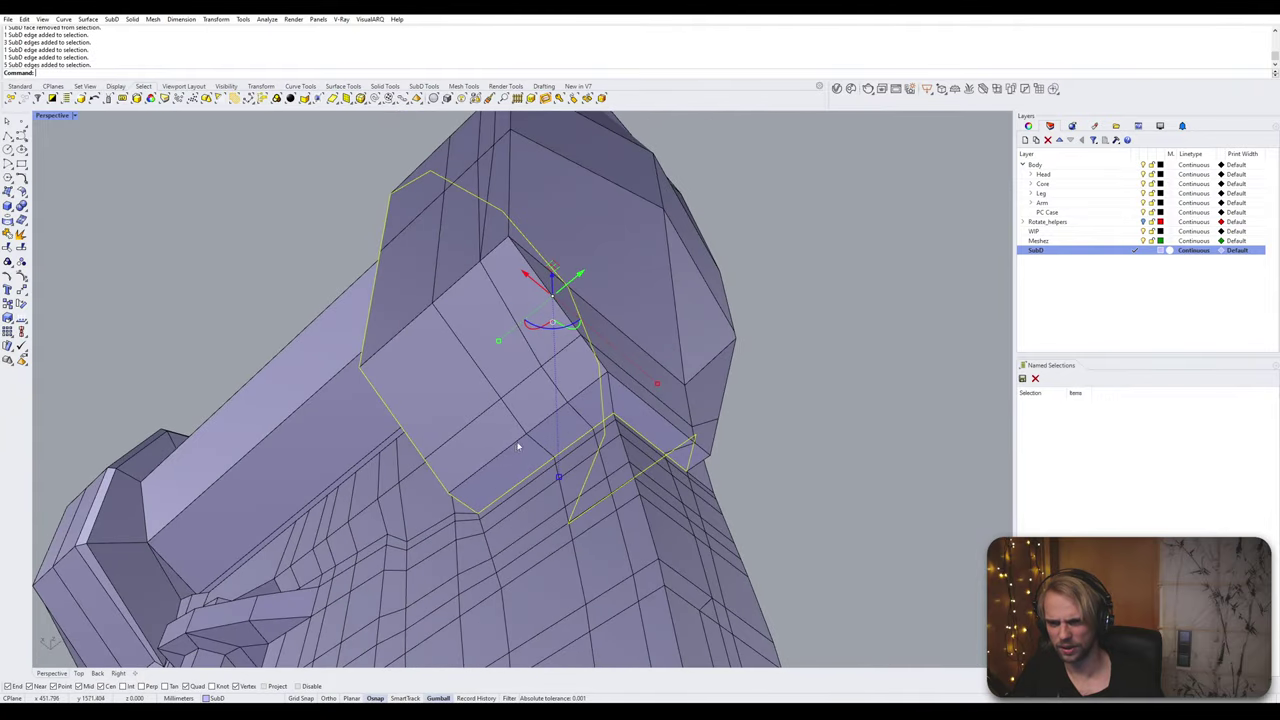
{"action": "right_click_drag", "start_coordinate": [335, 412], "coordinate": [531, 408]}
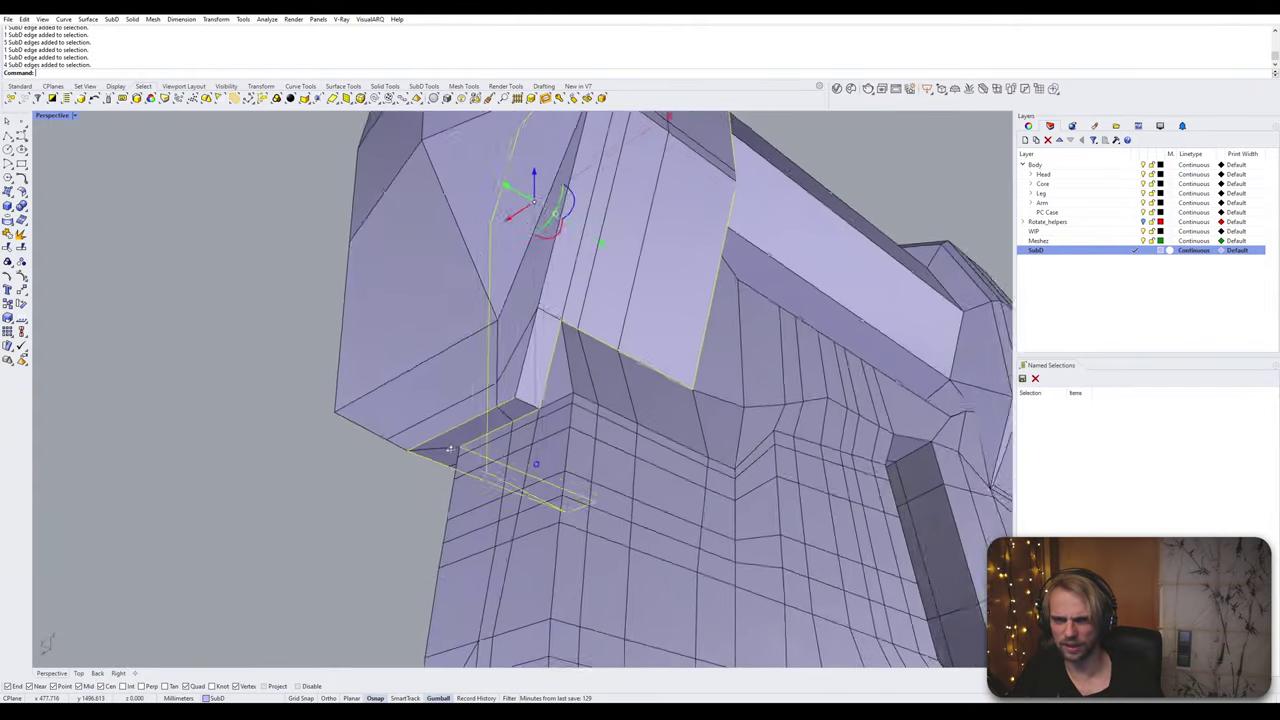
{"action": "scroll", "coordinate": [531, 408], "scroll_direction": "up", "scroll_amount": 2}
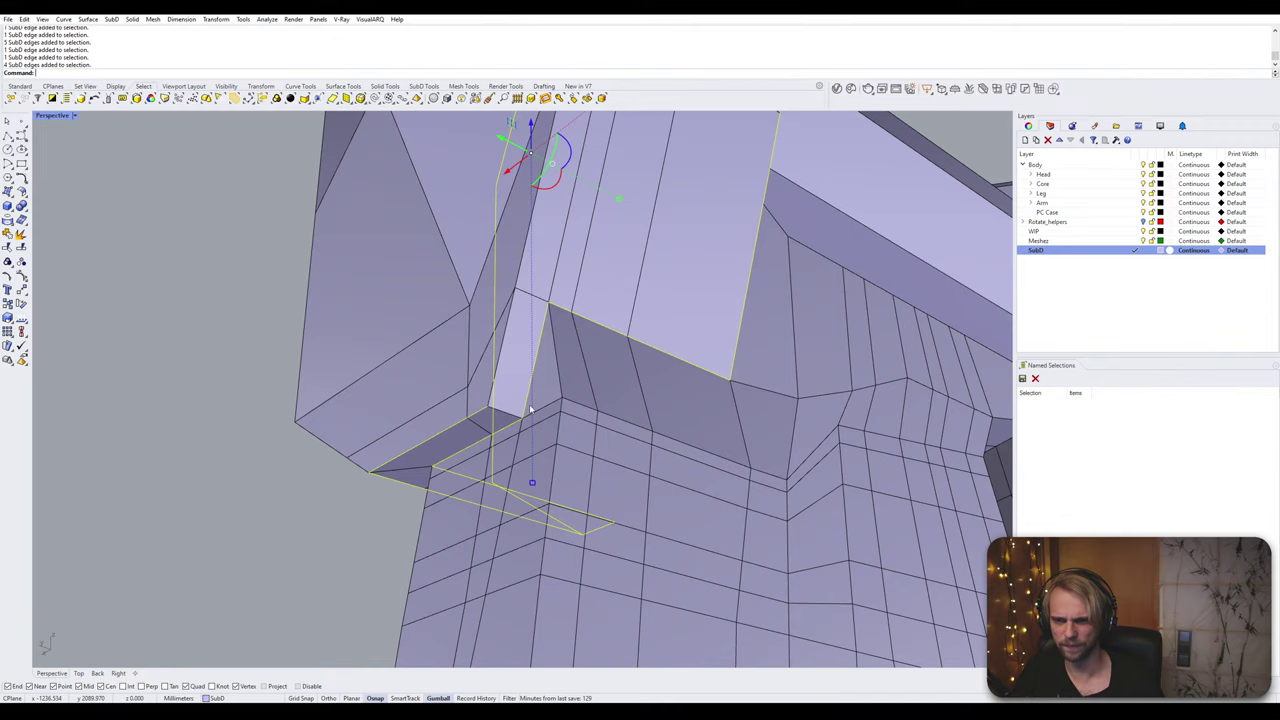
{"action": "double_click", "coordinate": [506, 344], "text": "shift"}
{"action": "scroll", "coordinate": [507, 344], "scroll_direction": "down", "scroll_amount": 5}
{"action": "right_click_drag", "start_coordinate": [511, 346], "coordinate": [672, 546]}
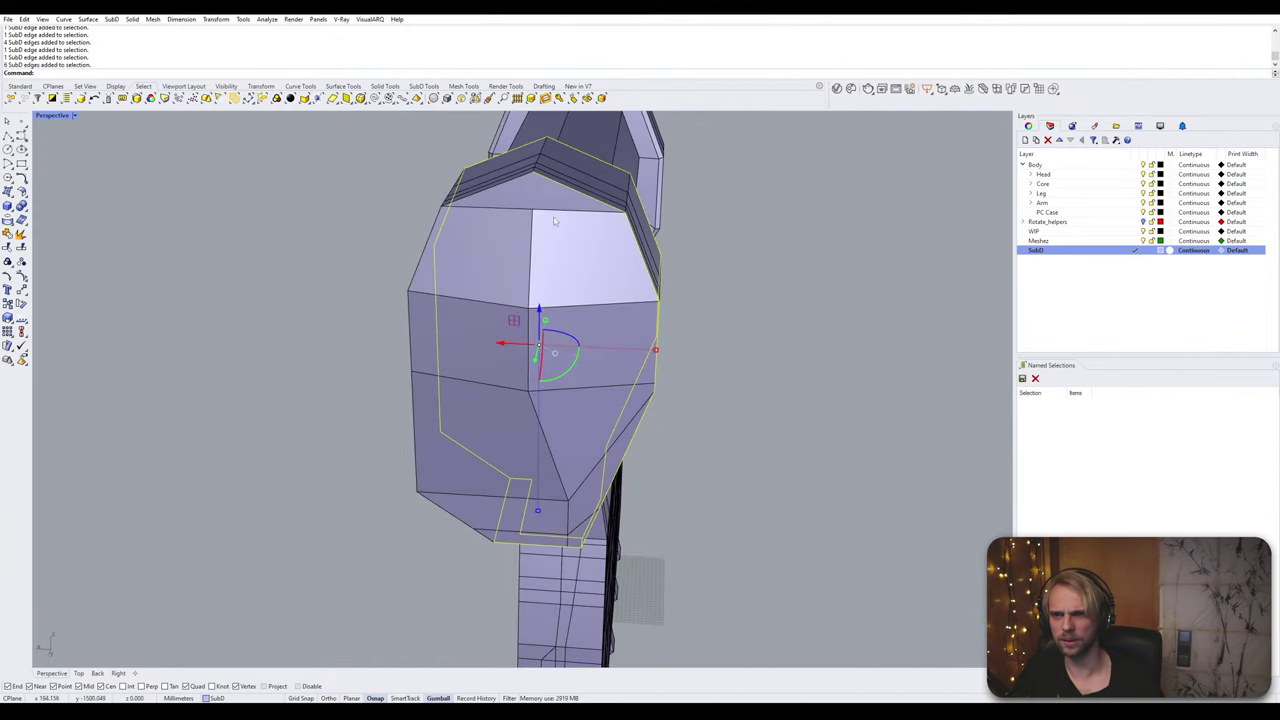
{"action": "double_click", "coordinate": [518, 186], "text": "shift"}
{"action": "right_click_drag", "start_coordinate": [518, 186], "coordinate": [533, 428]}
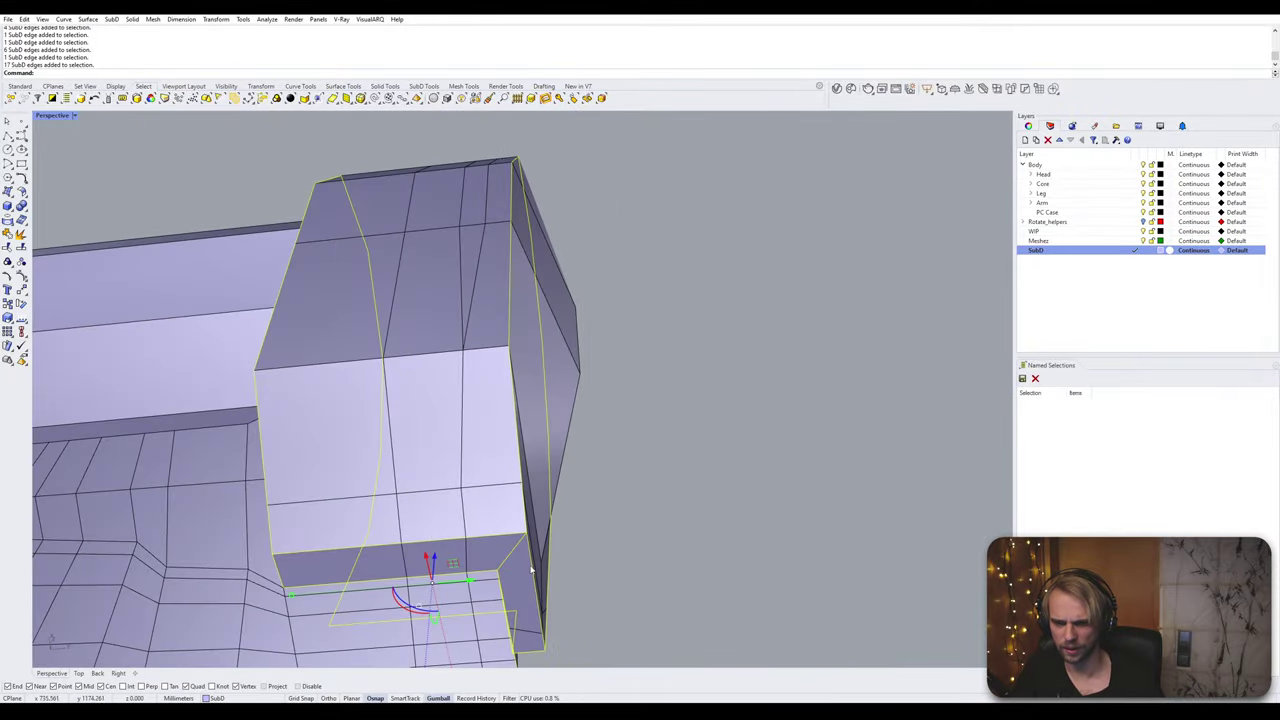
{"action": "right_click_drag", "start_coordinate": [531, 570], "coordinate": [532, 368]}
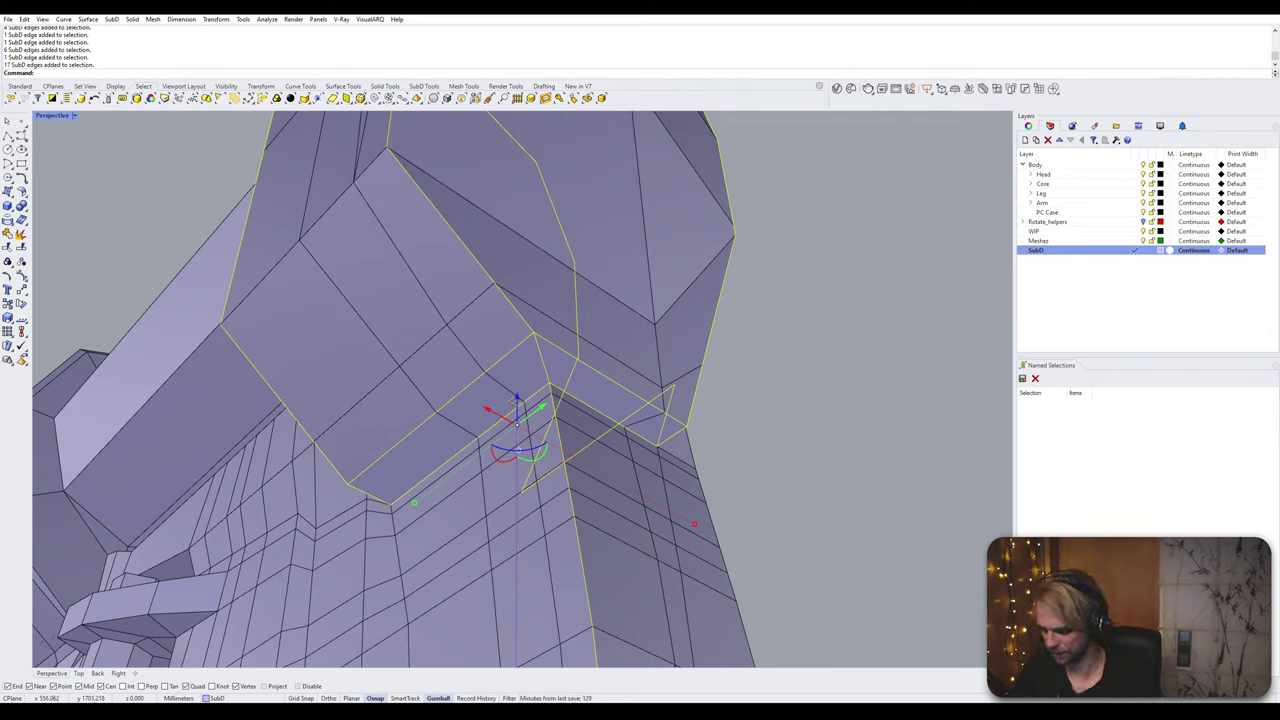
Step: Bevel the selected edges by 0.2 and inspect the resulting strips
{"action": "key", "text": "Return"}
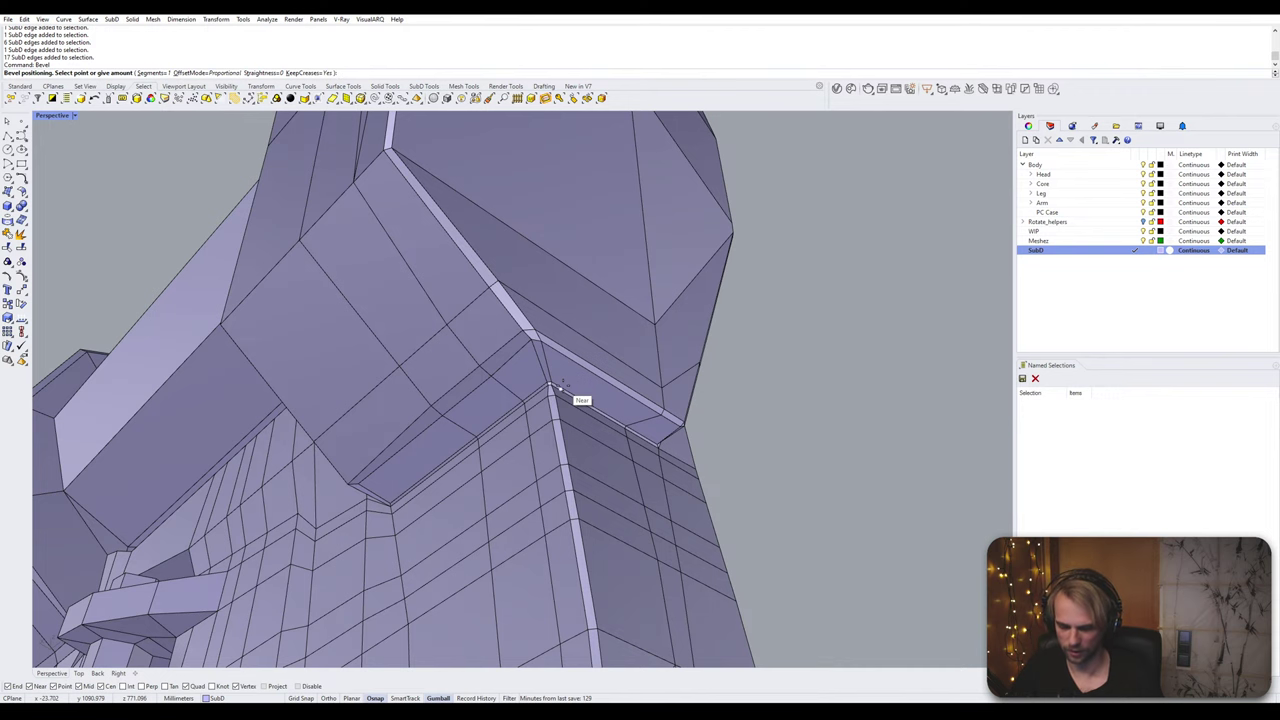
{"action": "scroll", "coordinate": [567, 390], "scroll_direction": "down", "scroll_amount": 6}
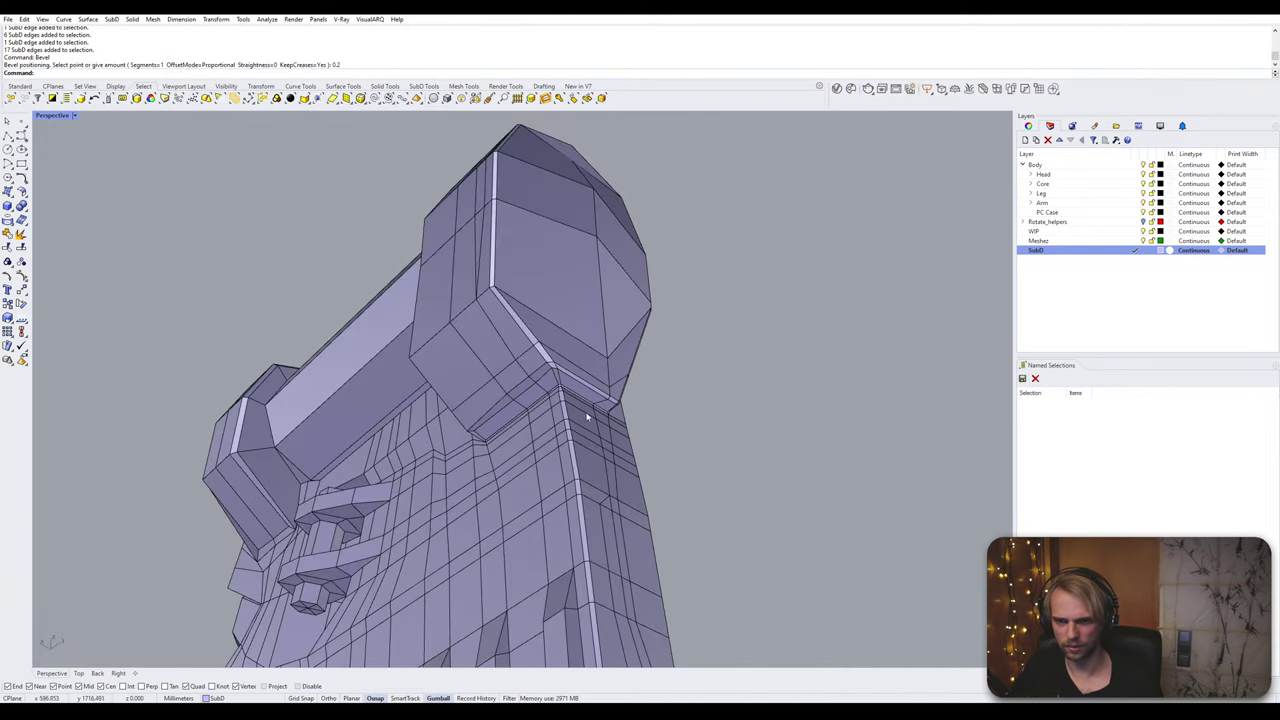
{"action": "right_click_drag", "start_coordinate": [589, 414], "coordinate": [601, 344]}
{"action": "scroll", "coordinate": [602, 344], "scroll_direction": "down", "scroll_amount": 5}
{"action": "scroll", "coordinate": [614, 410], "scroll_direction": "up", "scroll_amount": 3}
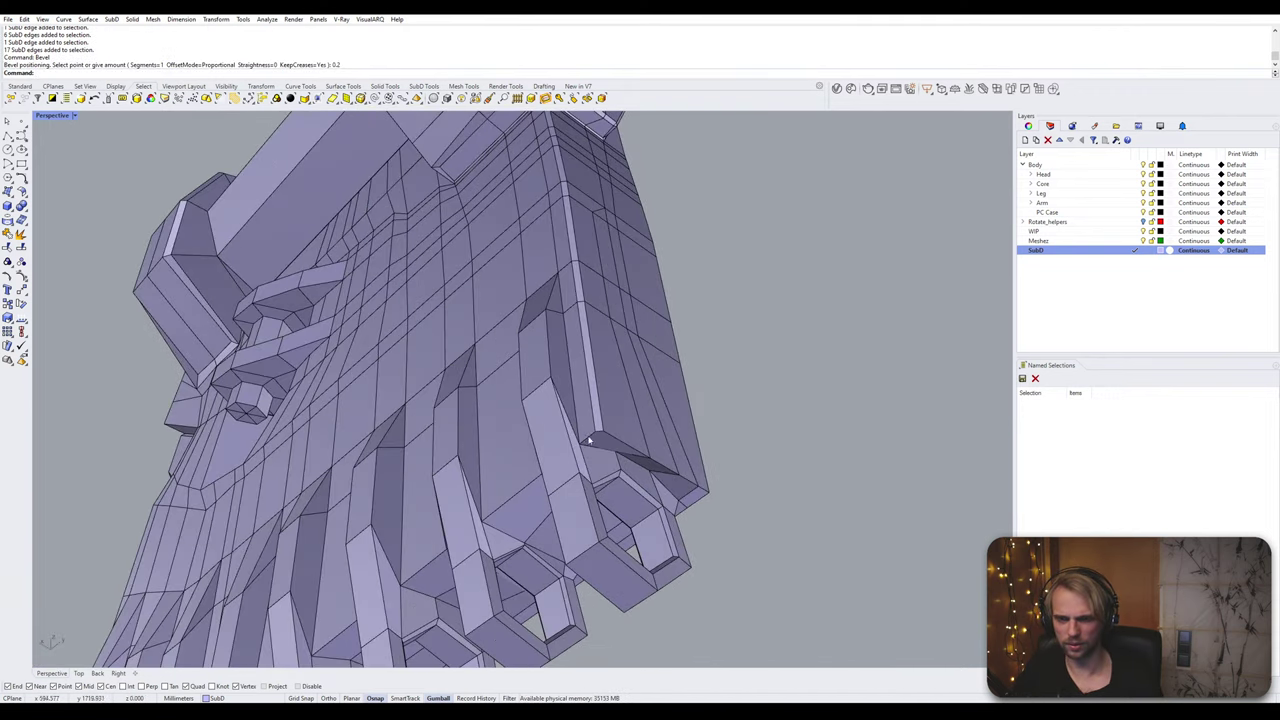
{"action": "right_click_drag", "start_coordinate": [589, 440], "coordinate": [642, 421]}
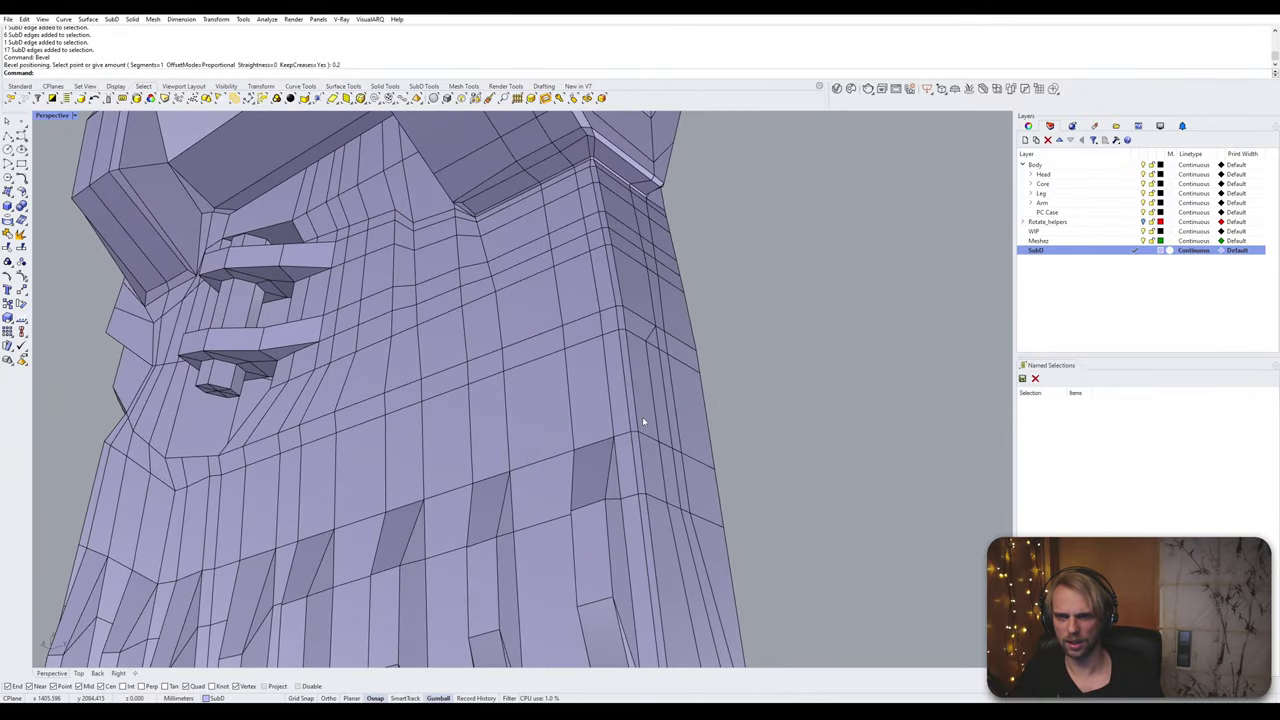
Step: Undo the bevel and restore the previous edge selection with SelPrev
{"action": "key", "text": "ctrl+z"}
{"action": "left_click", "coordinate": [93, 99]}
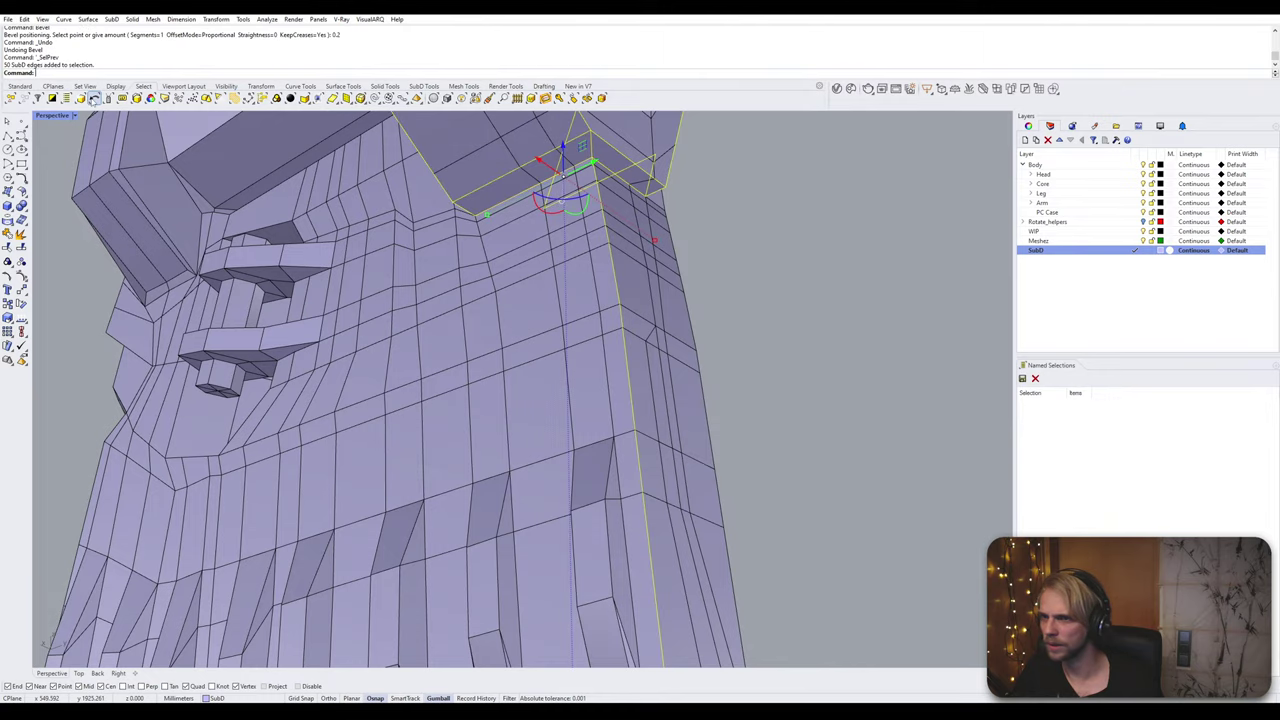
{"action": "scroll", "coordinate": [728, 311], "scroll_direction": "up", "scroll_amount": 8}
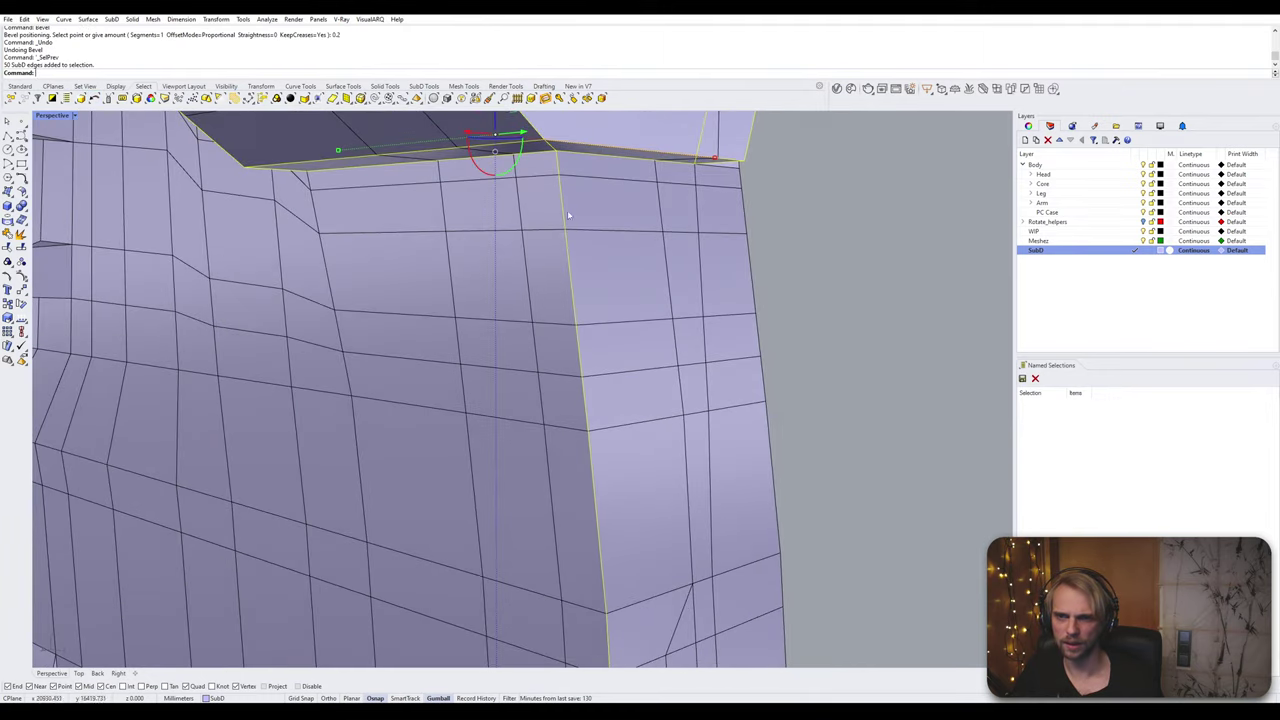
{"action": "scroll", "coordinate": [556, 165], "scroll_direction": "up", "scroll_amount": 3}
Step: Deselect the long and vertical palm corner edges, keeping only the ring-base edges
{"action": "left_click", "coordinate": [568, 168], "text": "ctrl"}
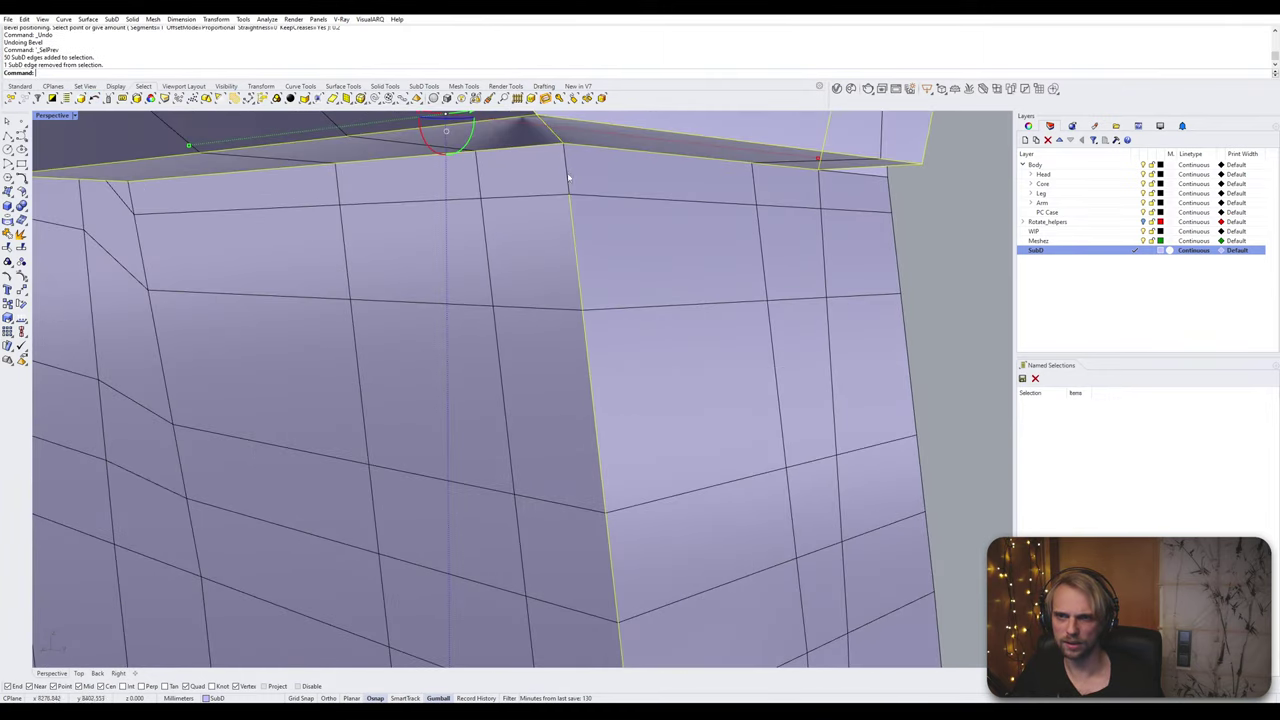
{"action": "scroll", "coordinate": [580, 255], "scroll_direction": "down", "scroll_amount": 7}
{"action": "scroll", "coordinate": [584, 268], "scroll_direction": "down", "scroll_amount": 4}
{"action": "right_click_drag", "start_coordinate": [600, 338], "coordinate": [594, 205], "text": "shift"}
{"action": "scroll", "coordinate": [594, 205], "scroll_direction": "down", "scroll_amount": 3}
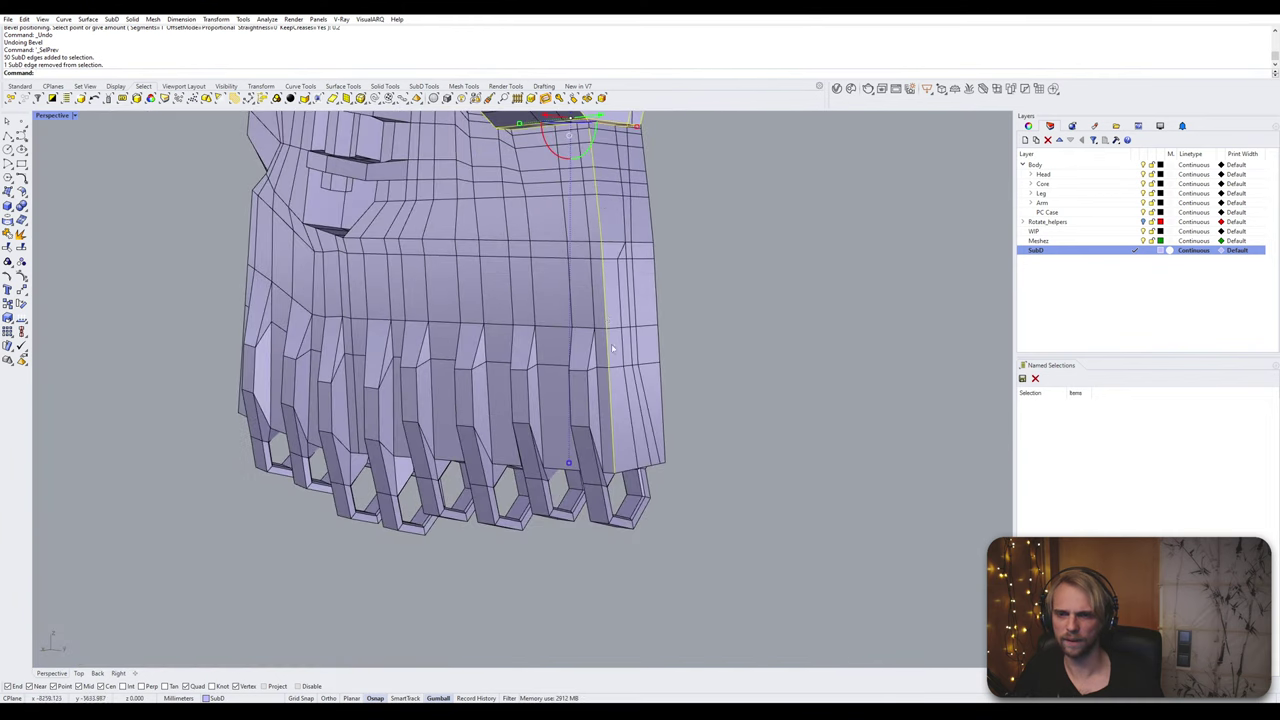
{"action": "scroll", "coordinate": [614, 470], "scroll_direction": "up", "scroll_amount": 6}
{"action": "left_click", "coordinate": [617, 440], "text": "ctrl"}
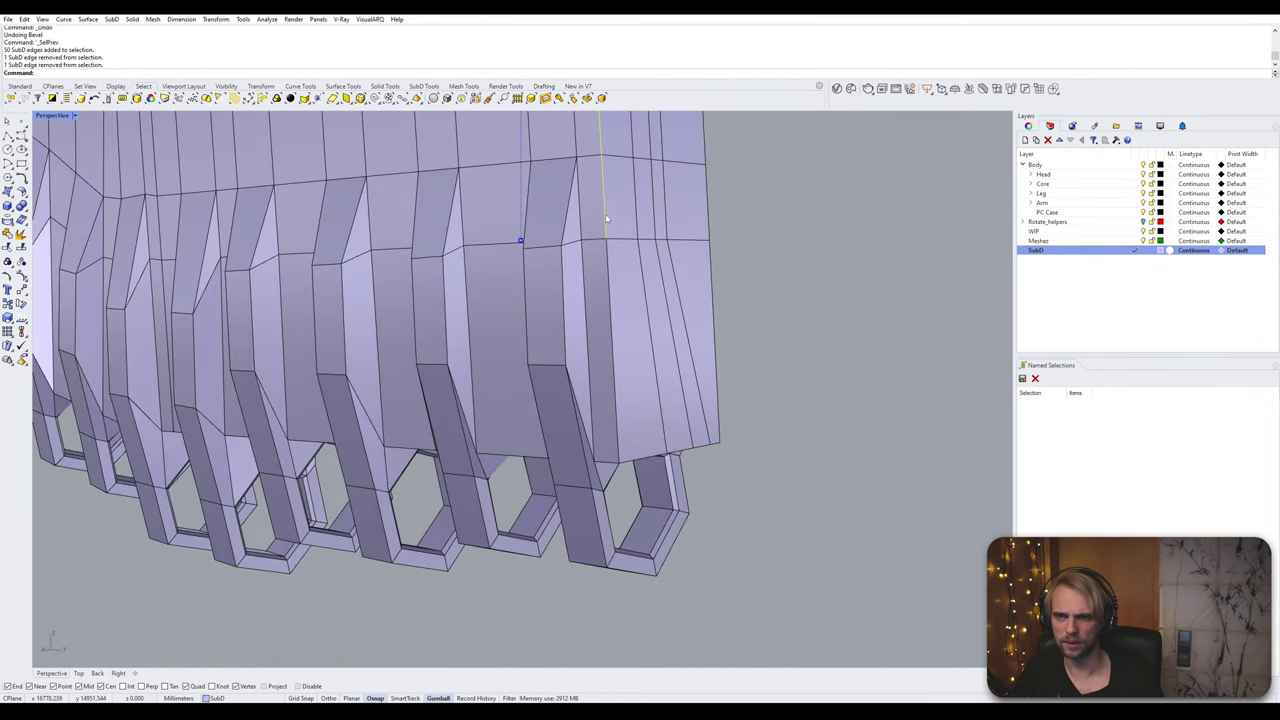
{"action": "scroll", "coordinate": [606, 218], "scroll_direction": "down", "scroll_amount": 6}
{"action": "right_click_drag", "start_coordinate": [606, 218], "coordinate": [701, 459], "text": "shift"}
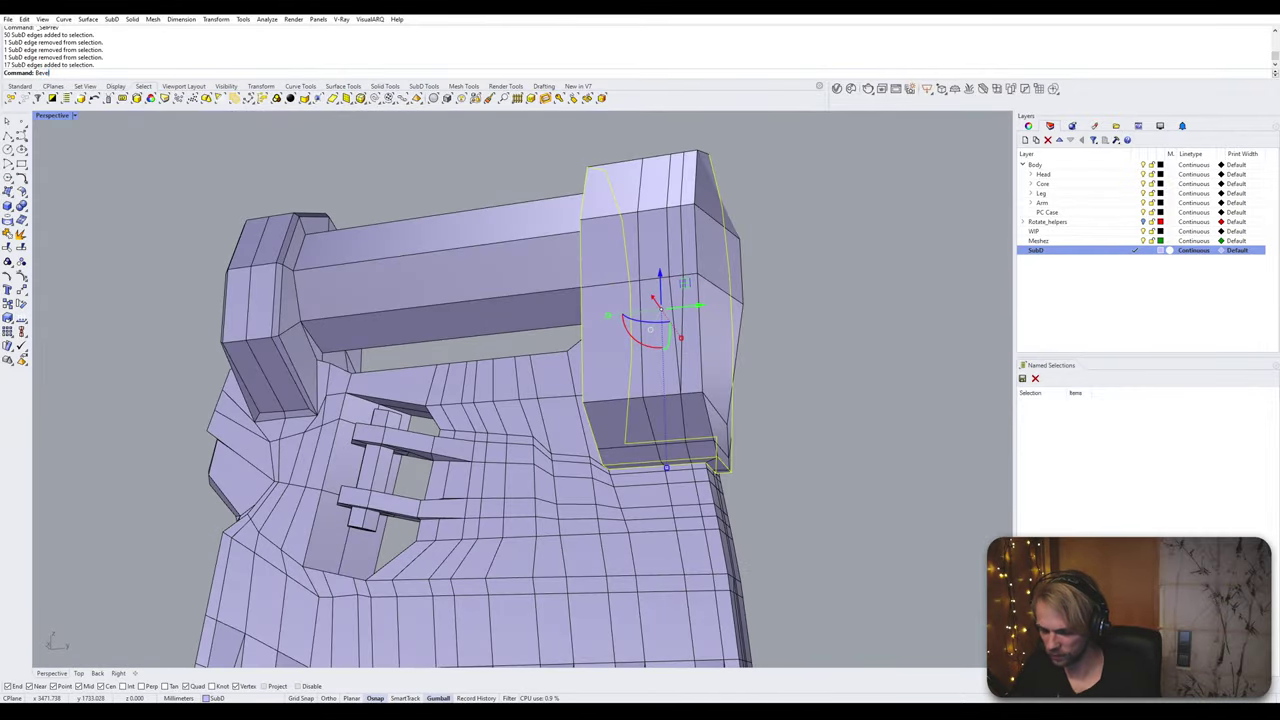
Step: Bevel the ring-base edges by 0.2 and view the smoothed SubD result
{"action": "key", "text": "Return"}
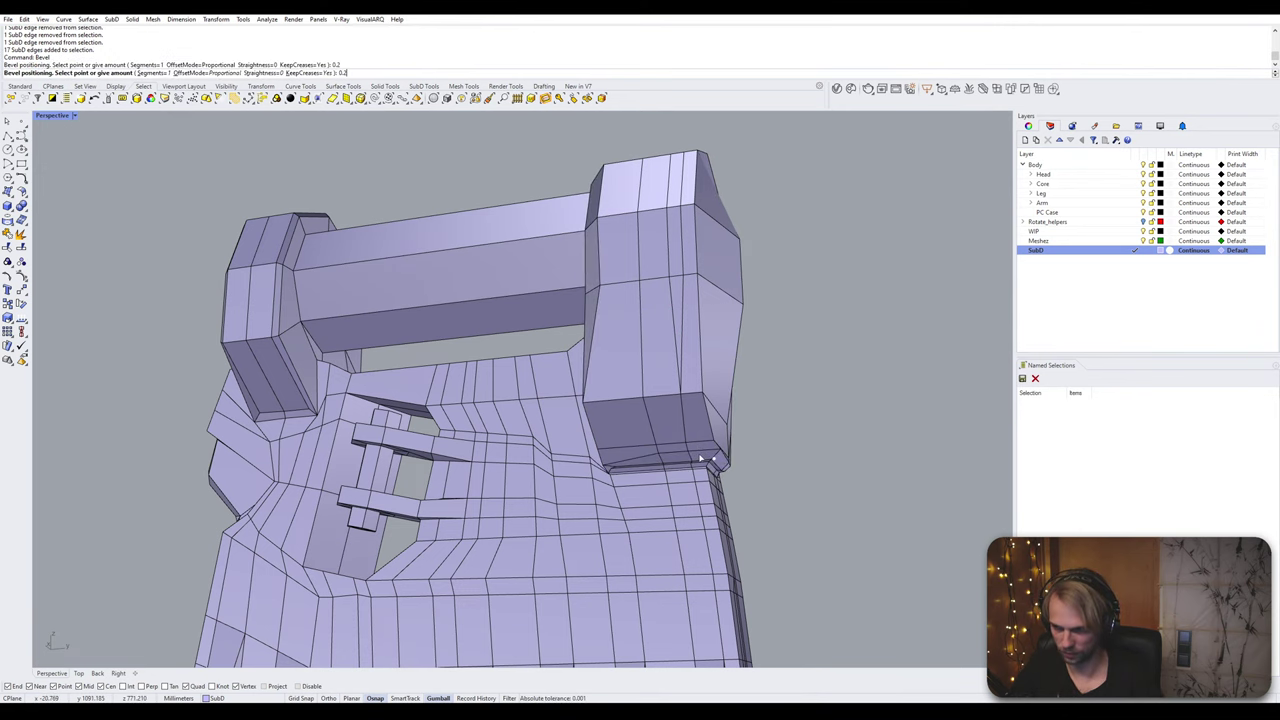
{"action": "key", "text": "Return"}
{"action": "right_click_drag", "start_coordinate": [708, 447], "coordinate": [787, 452]}
{"action": "key", "text": "Tab"}
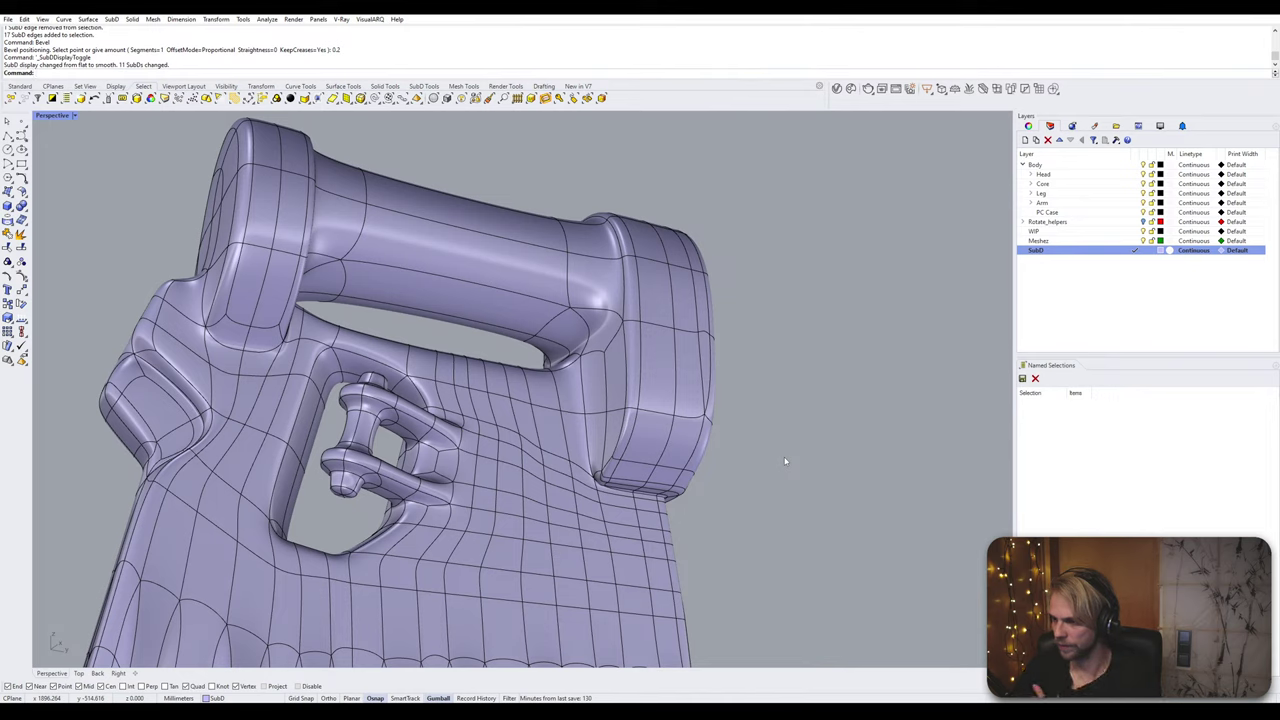
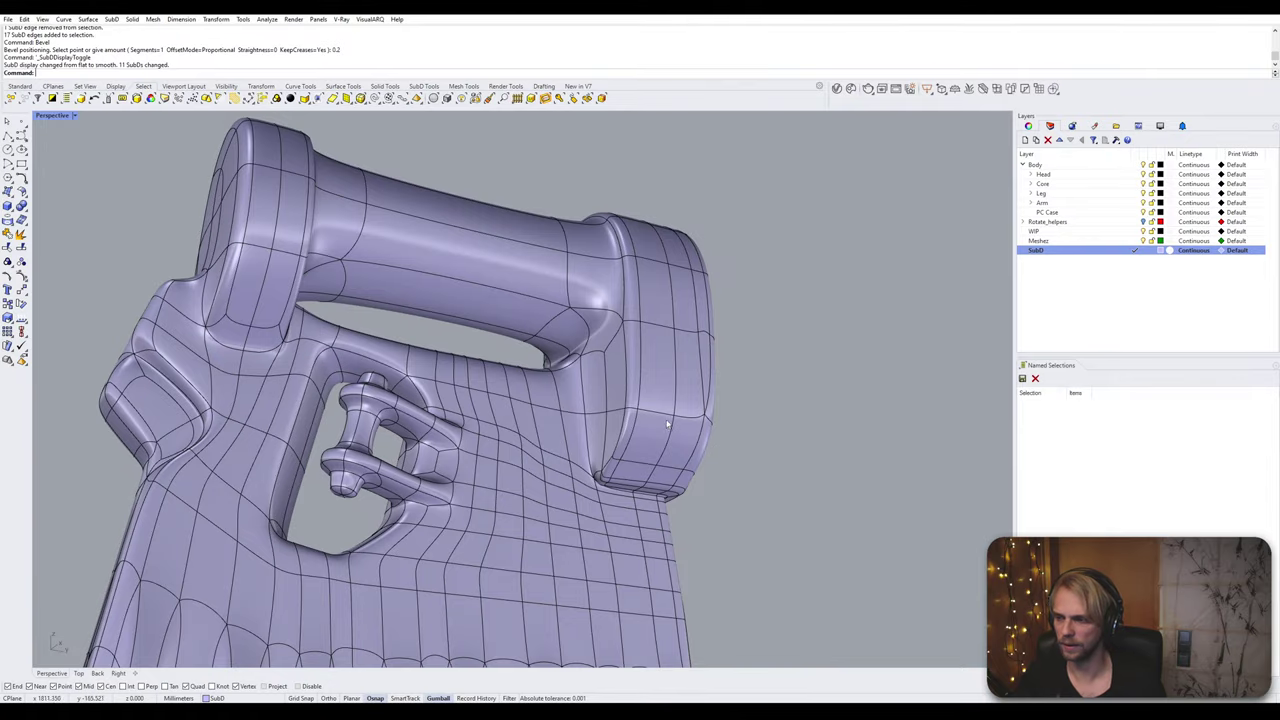
Step: Inspect the shoulder block and notch corner, switching between flat cage and smooth display
{"action": "right_click_drag", "start_coordinate": [727, 372], "coordinate": [627, 421]}
{"action": "scroll", "coordinate": [626, 421], "scroll_direction": "up", "scroll_amount": 5}
{"action": "key", "text": "Tab"}
{"action": "scroll", "coordinate": [627, 400], "scroll_direction": "up", "scroll_amount": 4}
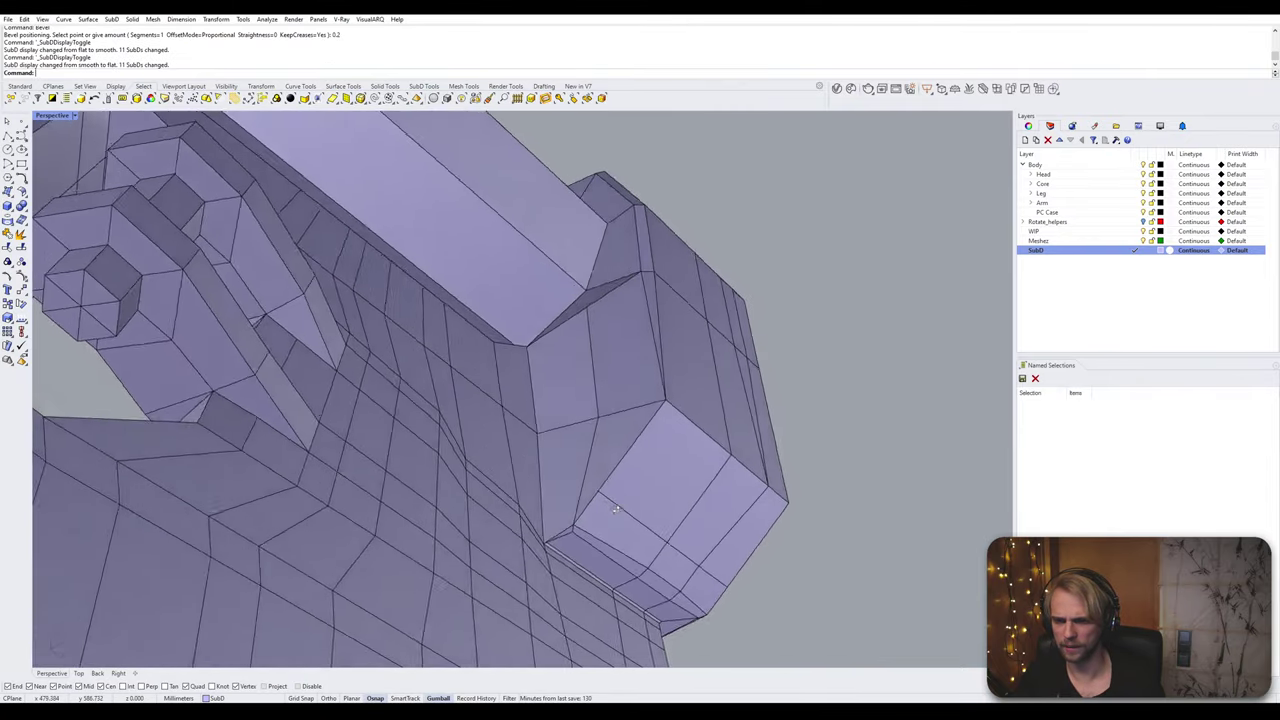
{"action": "scroll", "coordinate": [627, 384], "scroll_direction": "up", "scroll_amount": 3}
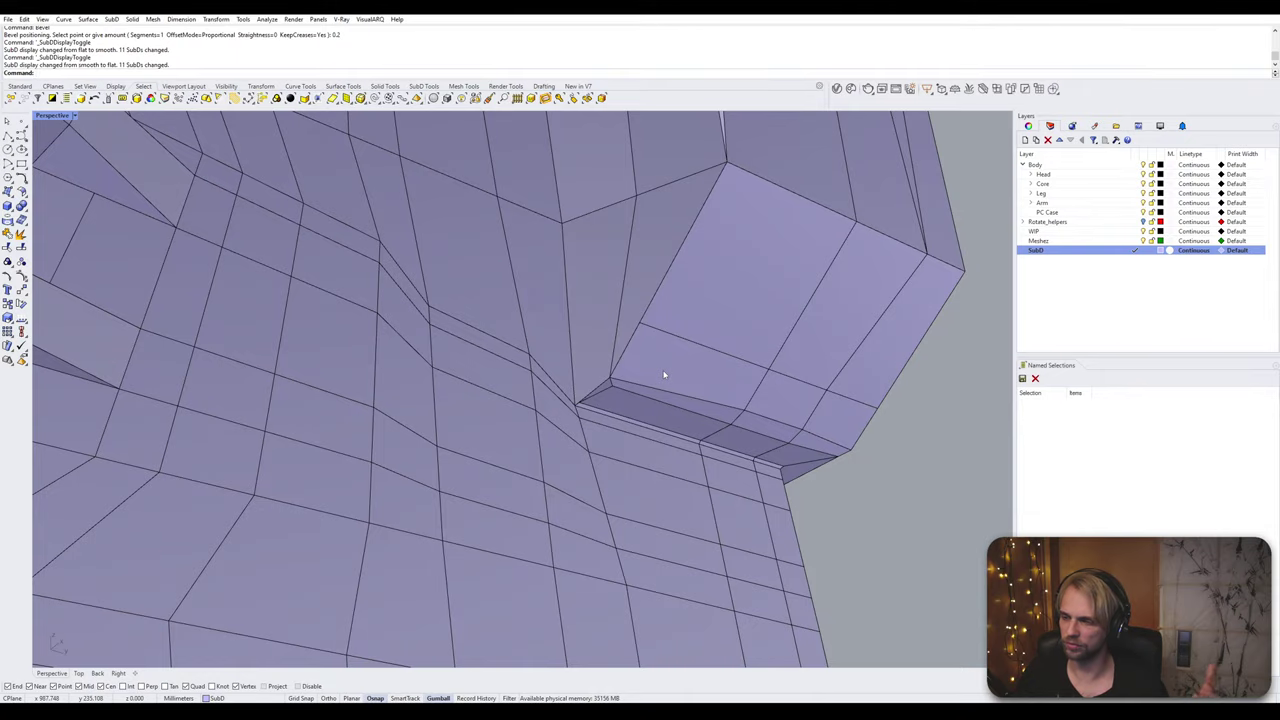
{"action": "scroll", "coordinate": [704, 338], "scroll_direction": "down", "scroll_amount": 5}
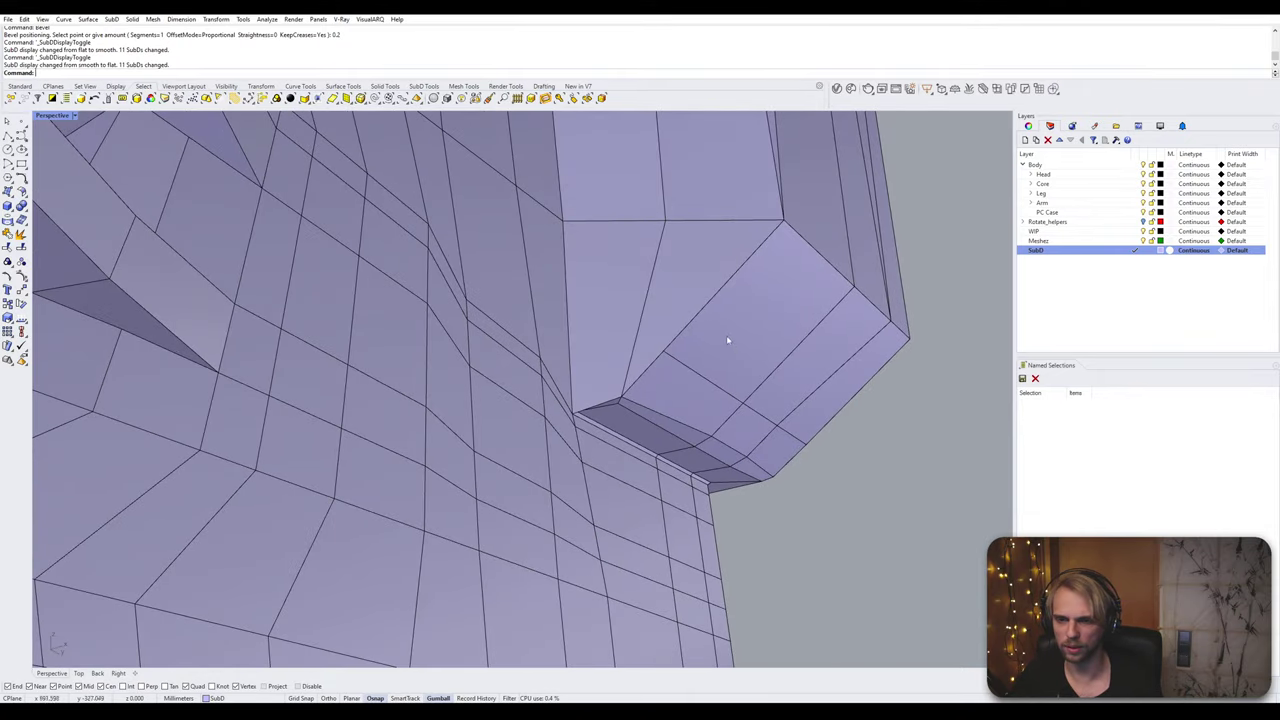
{"action": "key", "text": "Tab"}
{"action": "scroll", "coordinate": [641, 442], "scroll_direction": "up", "scroll_amount": 5}
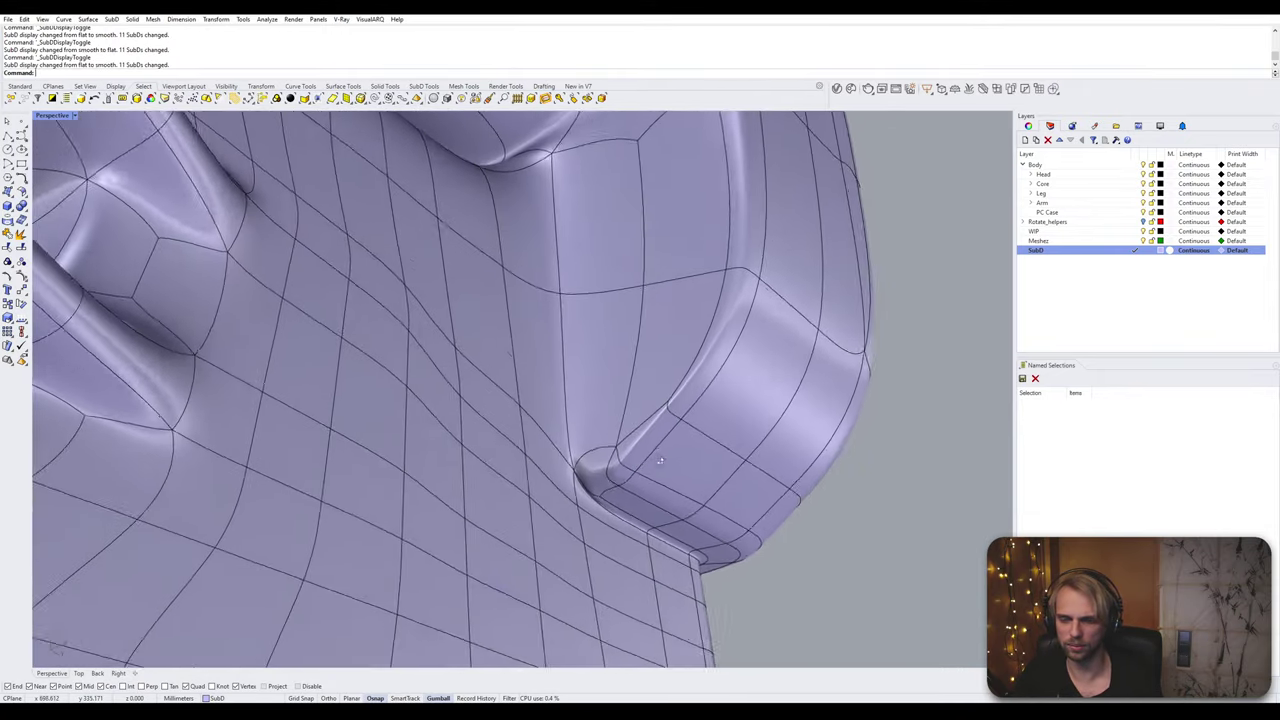
{"action": "key", "text": "Tab"}
{"action": "scroll", "coordinate": [604, 475], "scroll_direction": "up", "scroll_amount": 6}
{"action": "right_click_drag", "start_coordinate": [604, 475], "coordinate": [553, 442]}
{"action": "scroll", "coordinate": [601, 485], "scroll_direction": "down", "scroll_amount": 4}
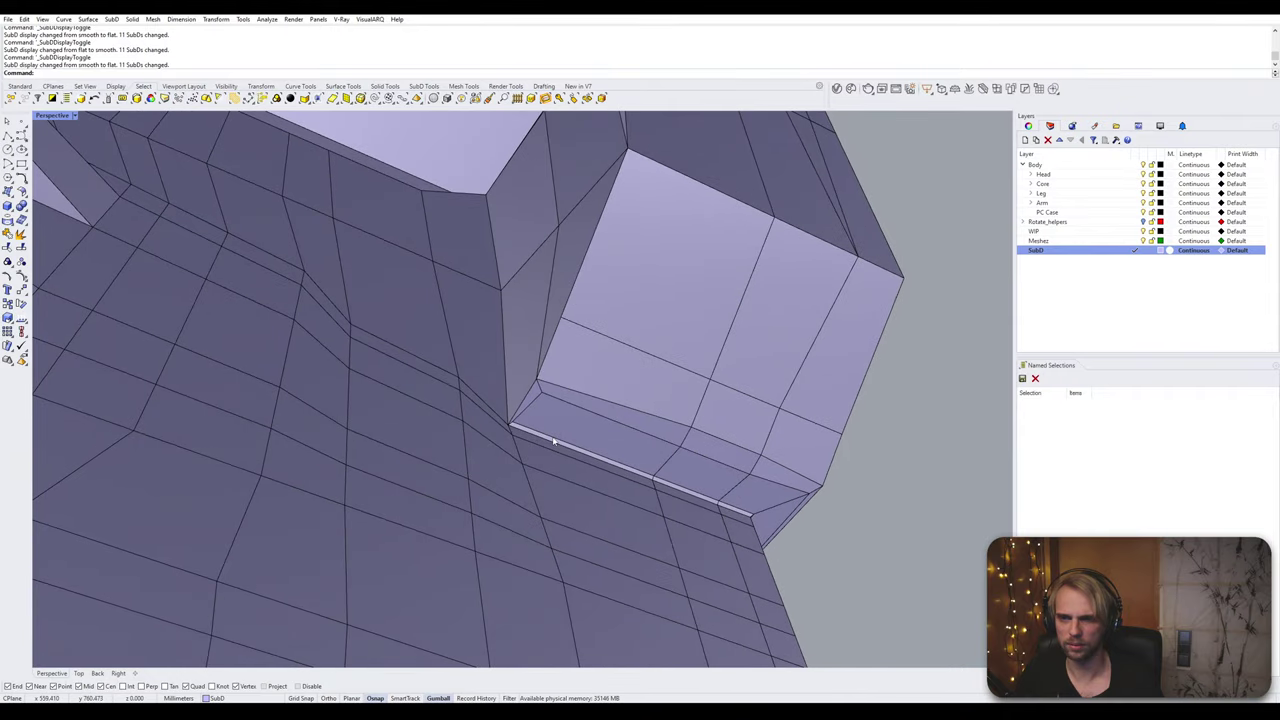
Step: Reselect the previous edge loop around the block's base with SelPrev
{"action": "left_click", "coordinate": [96, 100]}
{"action": "right_click_drag", "start_coordinate": [572, 368], "coordinate": [568, 466]}
{"action": "scroll", "coordinate": [568, 380], "scroll_direction": "down", "scroll_amount": 4}
{"action": "scroll", "coordinate": [558, 537], "scroll_direction": "up", "scroll_amount": 5}
{"action": "right_click_drag", "start_coordinate": [558, 537], "coordinate": [550, 421]}
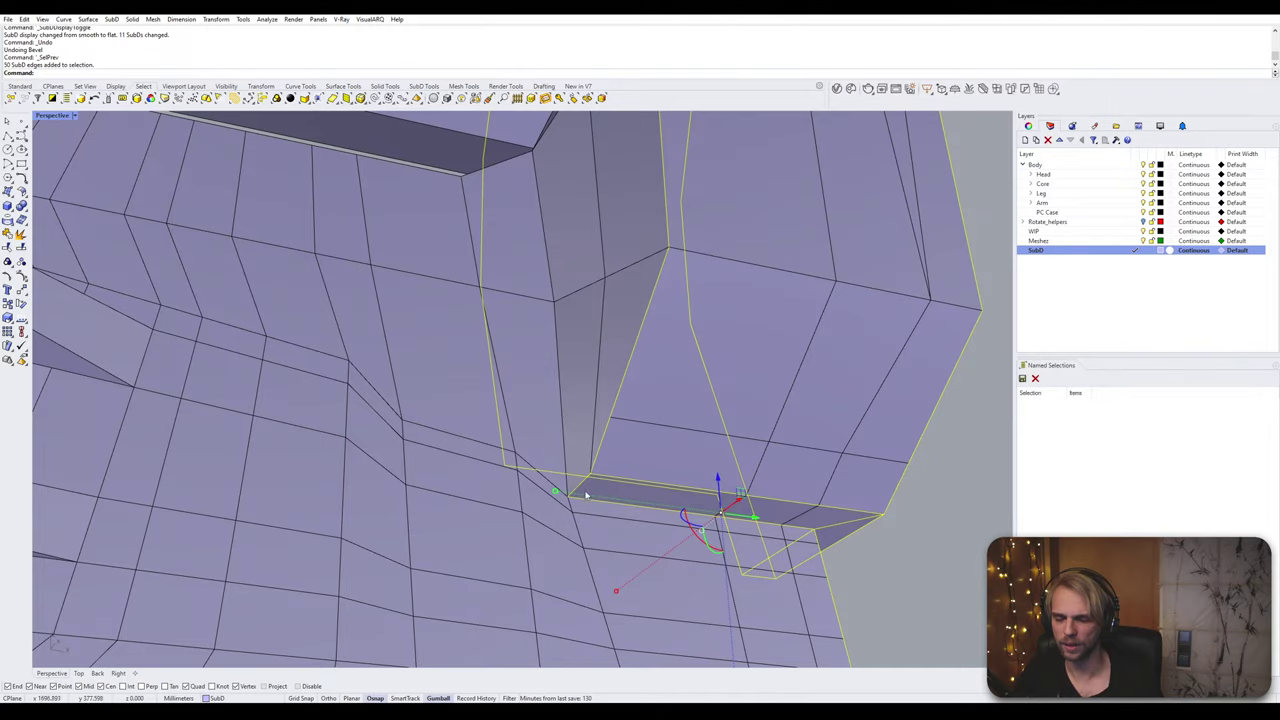
{"action": "scroll", "coordinate": [566, 409], "scroll_direction": "down", "scroll_amount": 4}
{"action": "right_click_drag", "start_coordinate": [566, 409], "coordinate": [429, 357]}
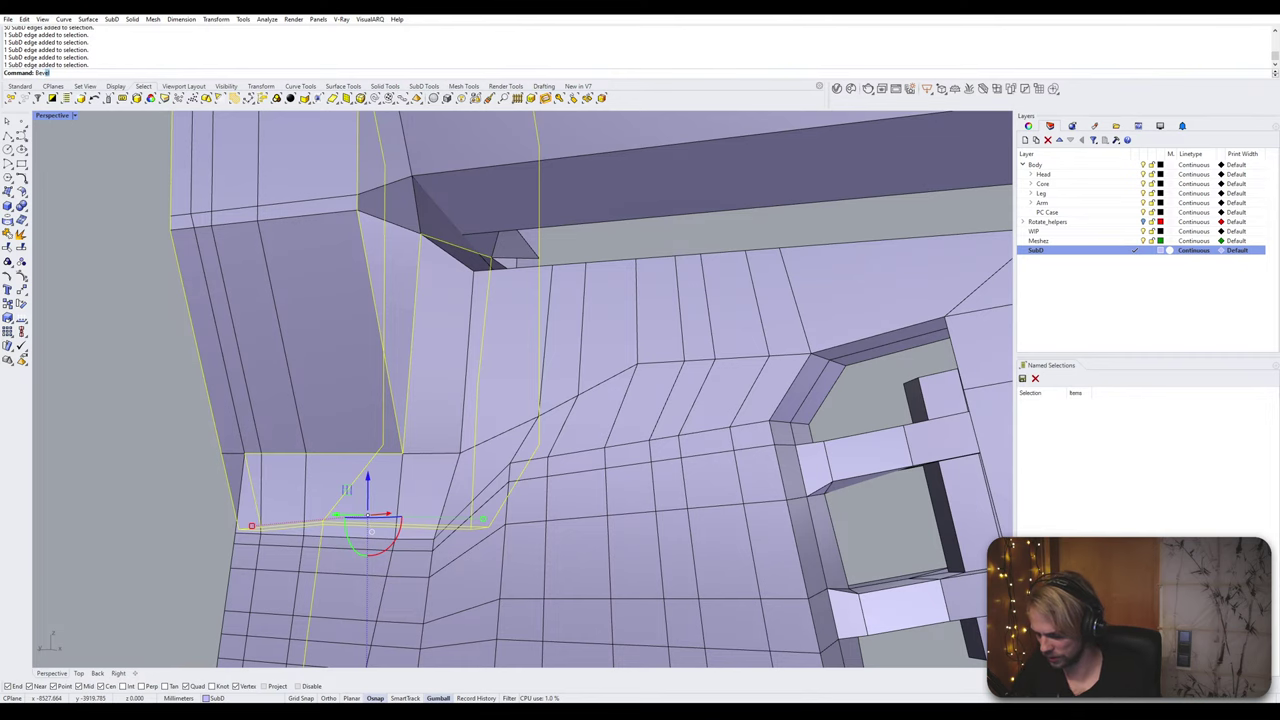
Step: Bevel the base edge loop by 0.2, preview it smoothed, then undo it
{"action": "type", "text": "el"}
{"action": "key", "text": "Return"}
{"action": "type", "text": "0.2"}
{"action": "key", "text": "Return"}
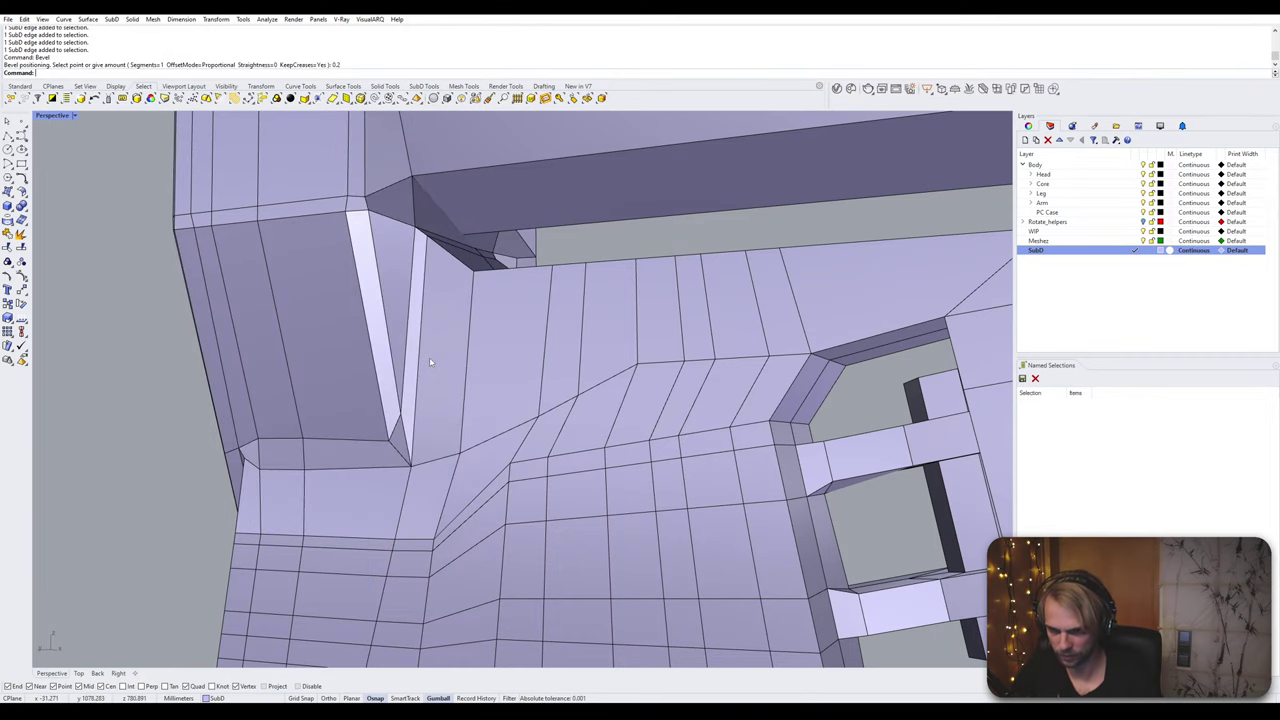
{"action": "right_click_drag", "start_coordinate": [429, 357], "coordinate": [477, 426]}
{"action": "key", "text": "Tab"}
{"action": "key", "text": "ctrl+z"}
{"action": "scroll", "coordinate": [492, 407], "scroll_direction": "down", "scroll_amount": 2}
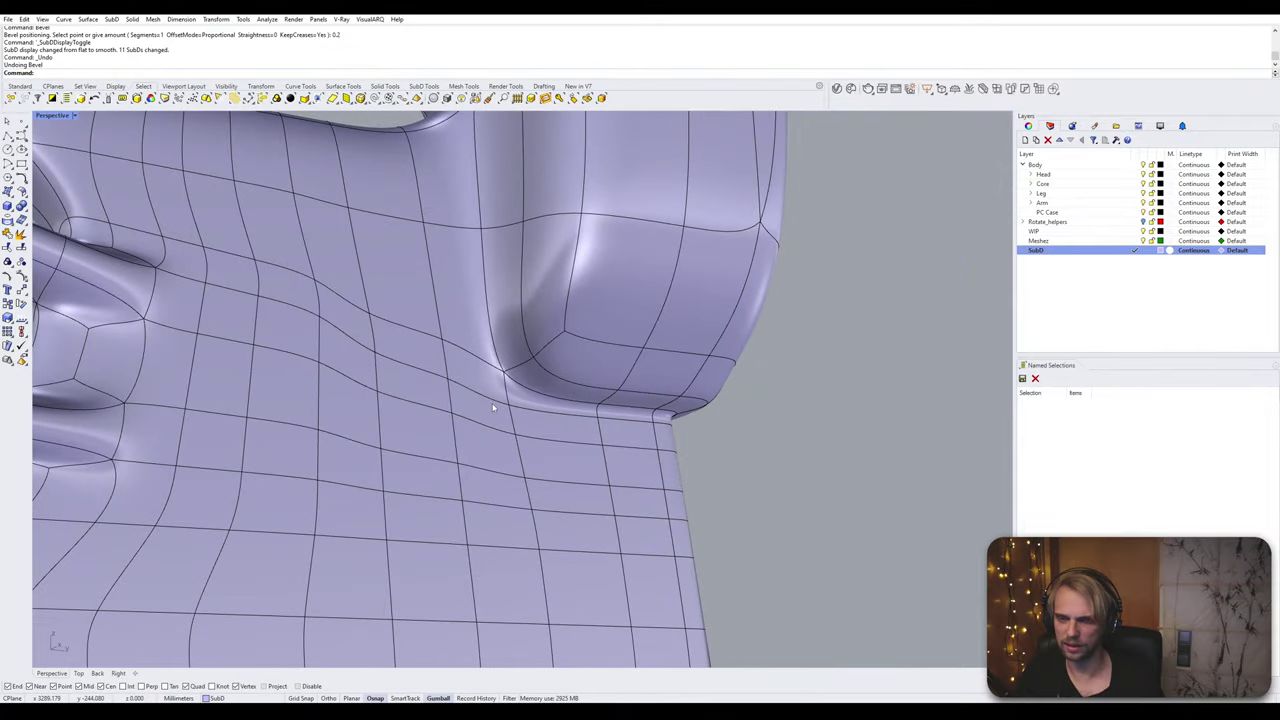
Step: Redo the 0.2 bevel and inspect the bevelled corner in cage display
{"action": "left_click", "coordinate": [24, 19]}
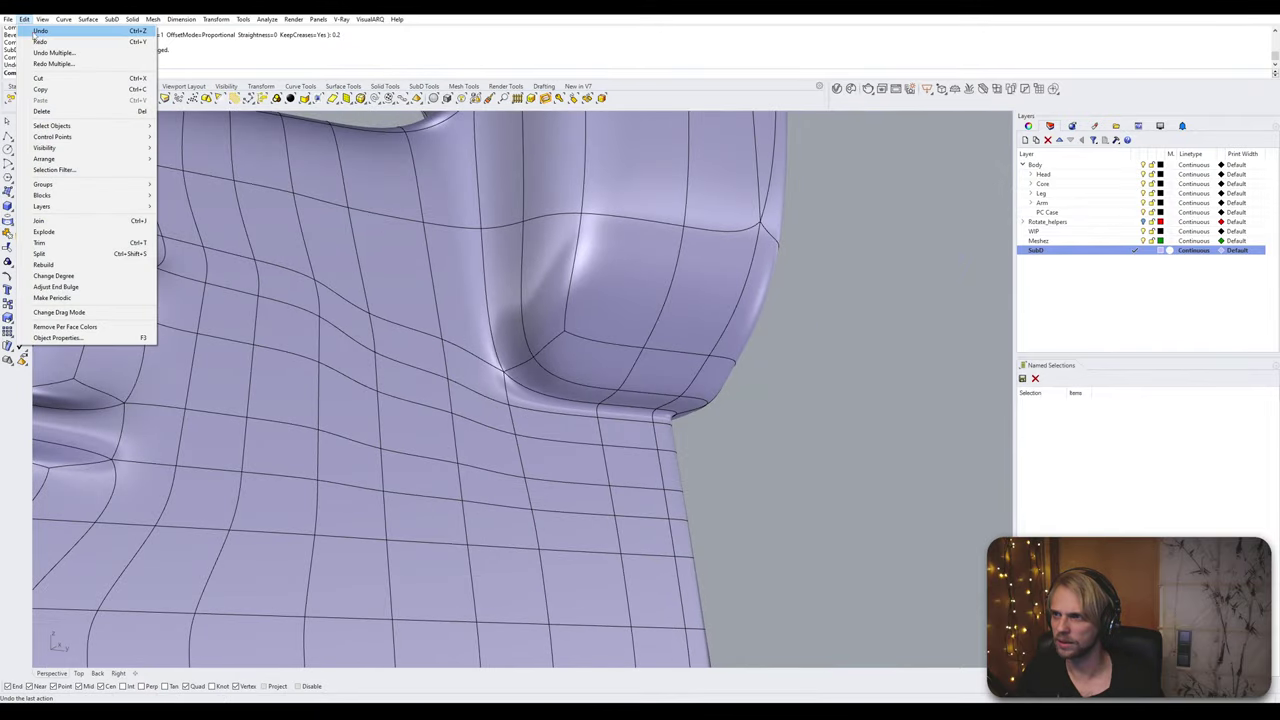
{"action": "left_click", "coordinate": [45, 42]}
{"action": "key", "text": "Tab"}
{"action": "scroll", "coordinate": [560, 408], "scroll_direction": "up", "scroll_amount": 5}
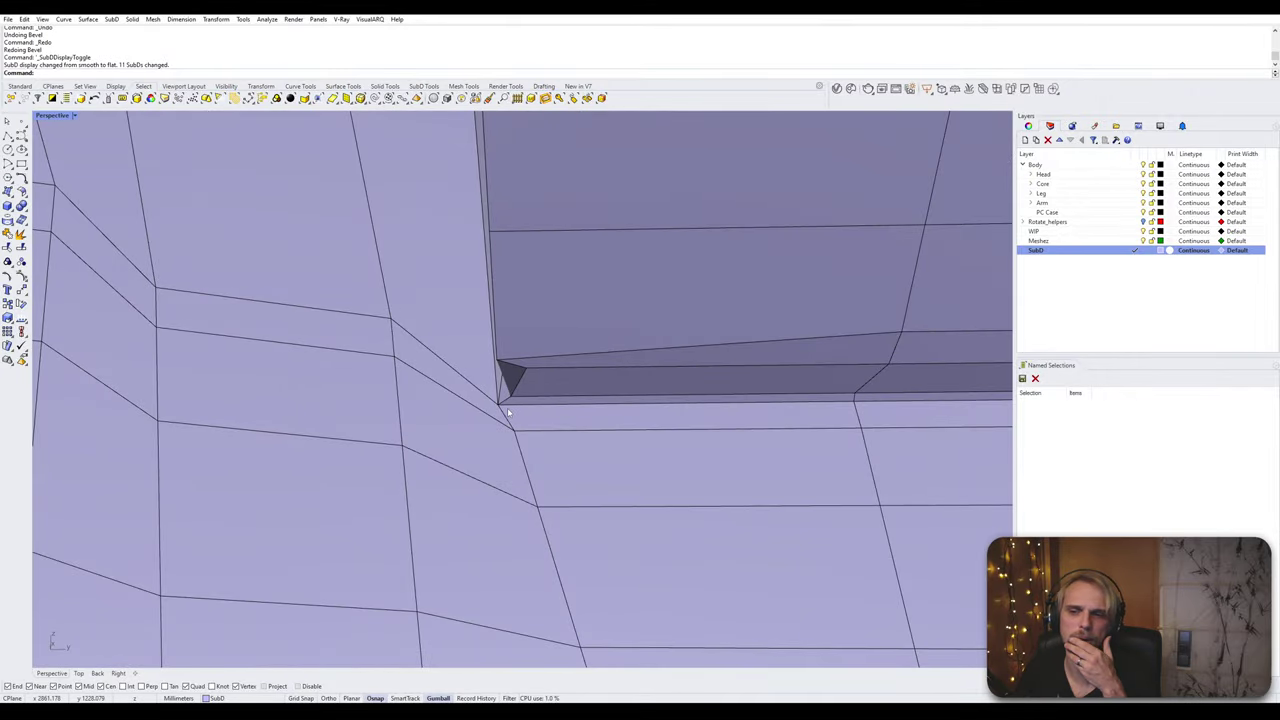
{"action": "right_click_drag", "start_coordinate": [508, 412], "coordinate": [487, 378]}
{"action": "scroll", "coordinate": [494, 448], "scroll_direction": "down", "scroll_amount": 3}
{"action": "right_click_drag", "start_coordinate": [494, 448], "coordinate": [604, 398]}
{"action": "scroll", "coordinate": [606, 387], "scroll_direction": "up", "scroll_amount": 4}
Step: Undo the bevel again and reselect the previous base edge loop
{"action": "key", "text": "ctrl+z"}
{"action": "left_click", "coordinate": [94, 99]}
{"action": "scroll", "coordinate": [600, 390], "scroll_direction": "down", "scroll_amount": 5}
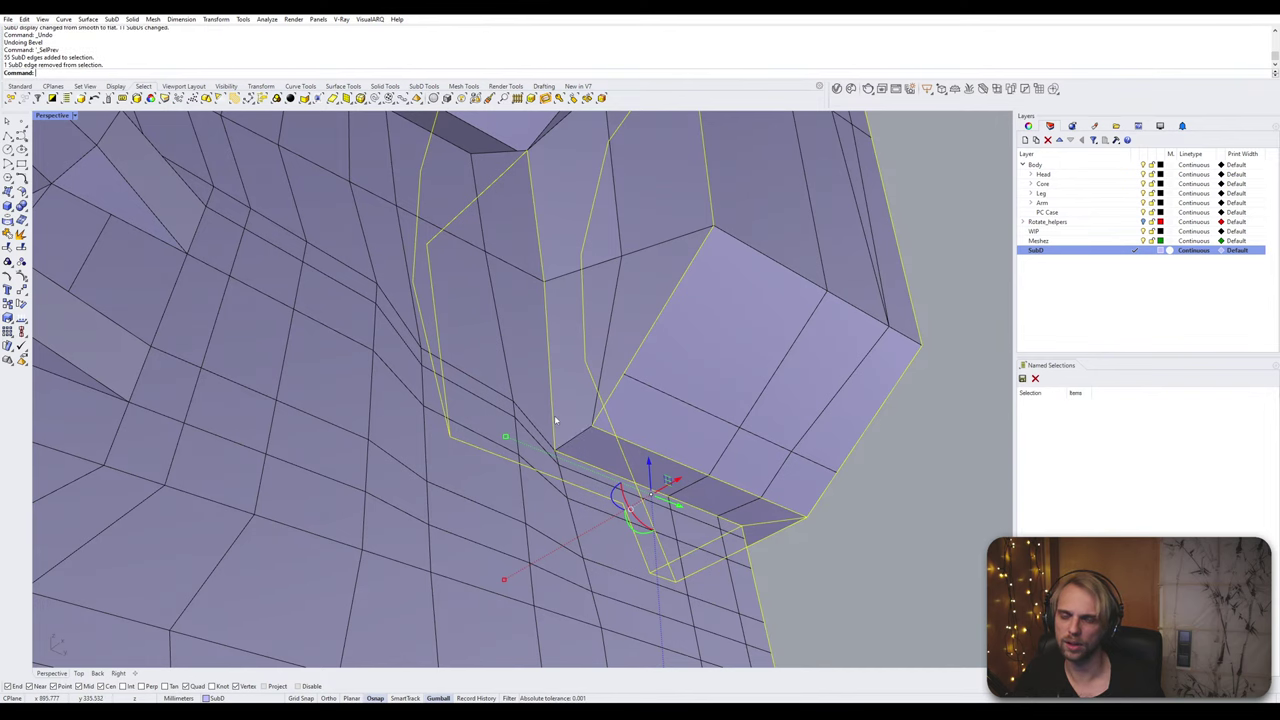
{"action": "mouse_move", "coordinate": [555, 420]}
{"action": "right_mouse_down"}
{"action": "mouse_move", "coordinate": [554, 436]}
{"action": "mouse_move", "coordinate": [550, 420]}
{"action": "right_mouse_up"}
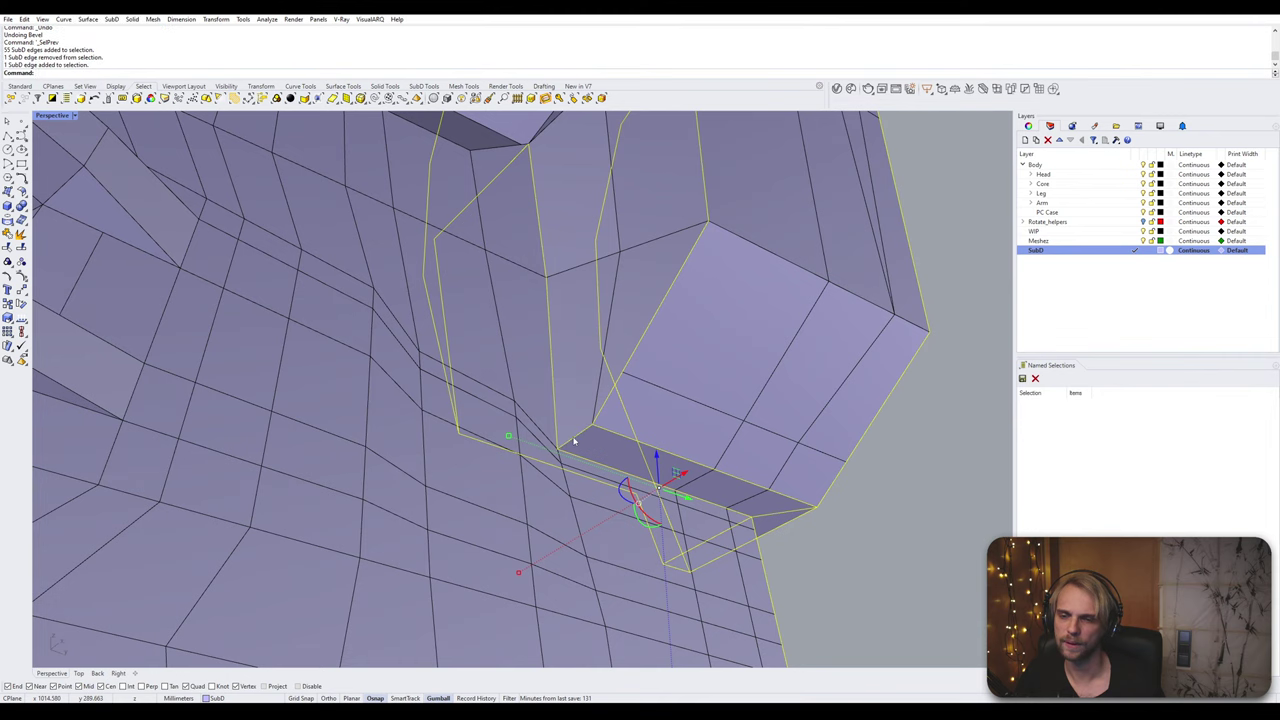
{"action": "scroll", "coordinate": [567, 444], "scroll_direction": "up", "scroll_amount": 2}
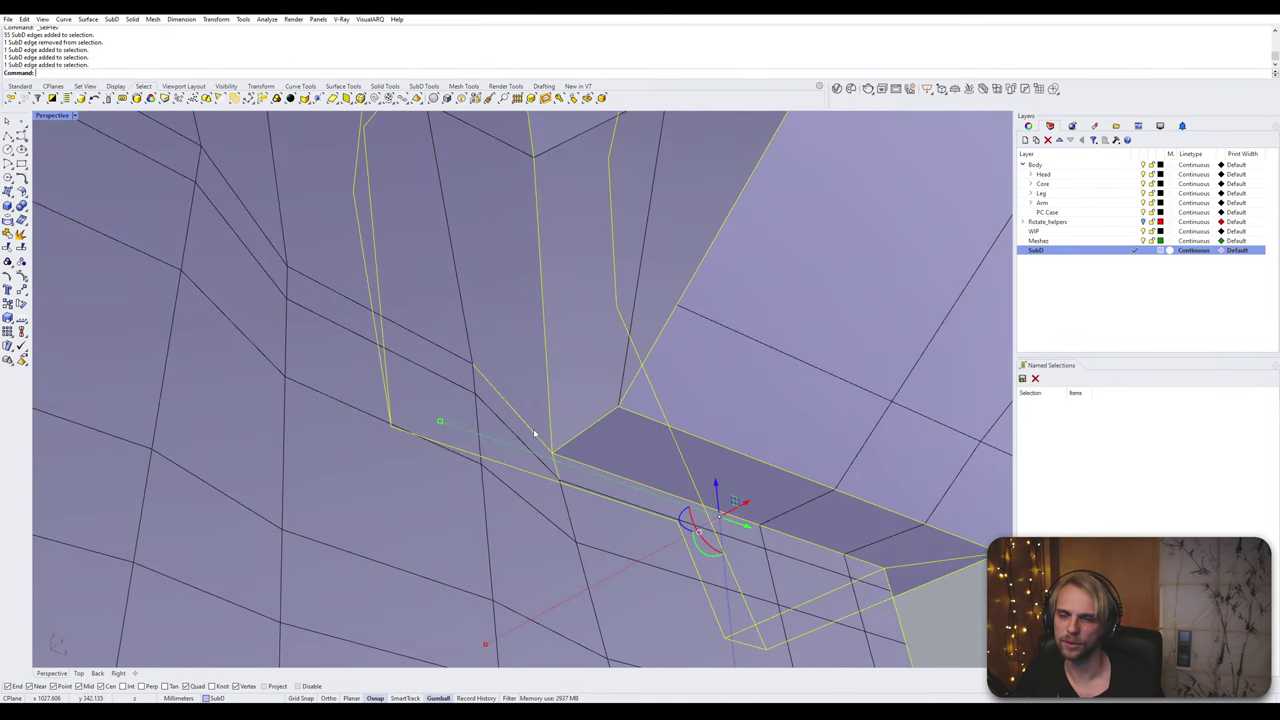
{"action": "scroll", "coordinate": [534, 434], "scroll_direction": "down", "scroll_amount": 4}
{"action": "right_click_drag", "start_coordinate": [534, 434], "coordinate": [529, 460]}
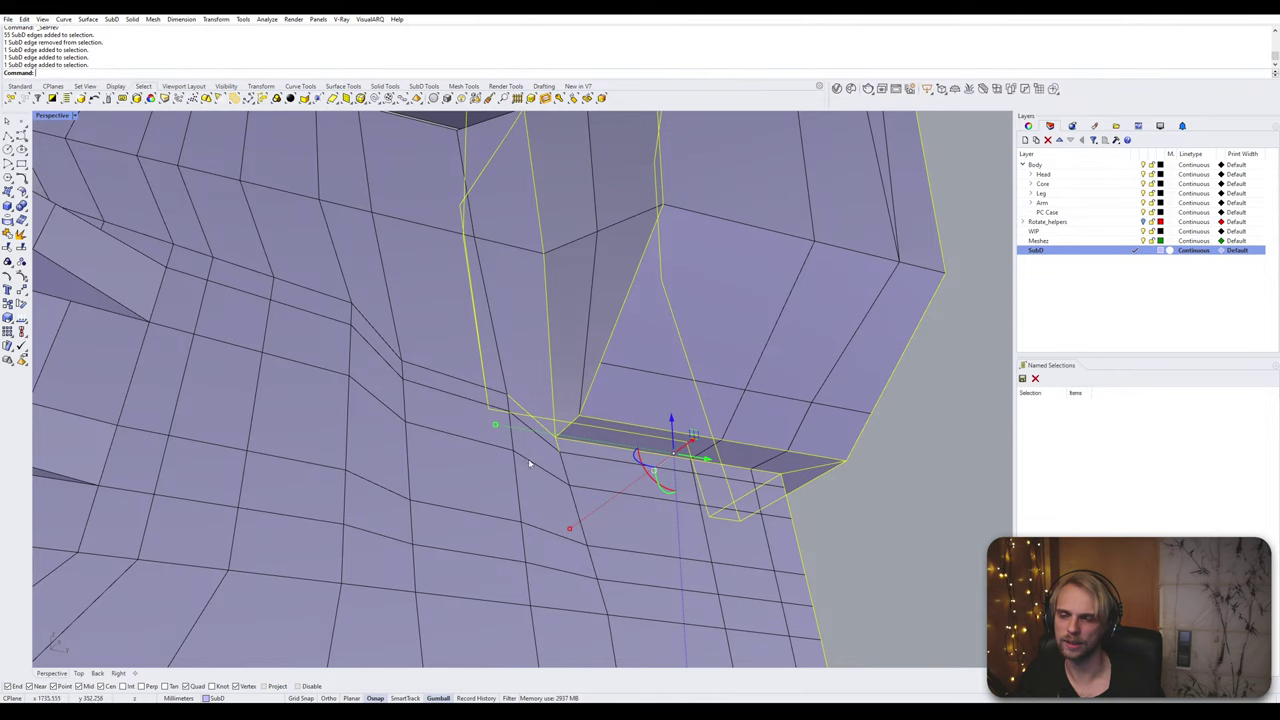
Step: Bevel the base edge loop by 0.2 and check the smoothed corner
{"action": "type", "text": "el"}
{"action": "key", "text": "Return"}
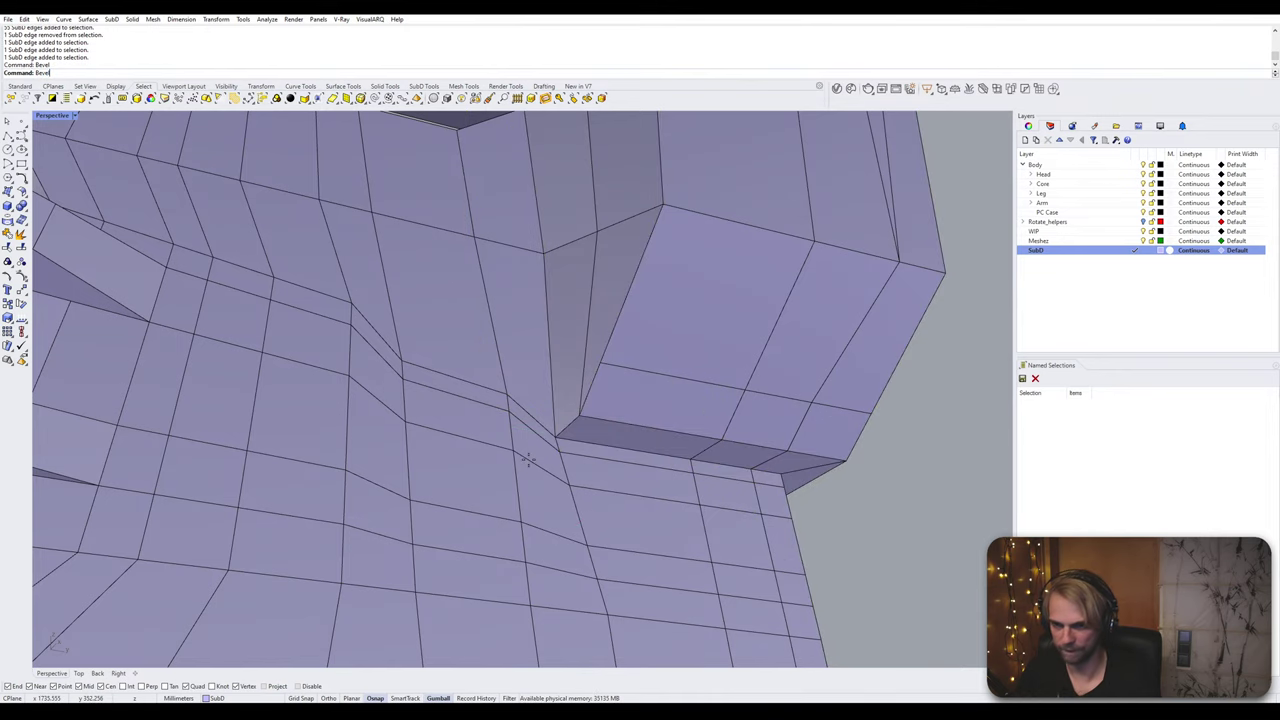
{"action": "type", "text": "0 KeepCreases=Yes ): 0"}
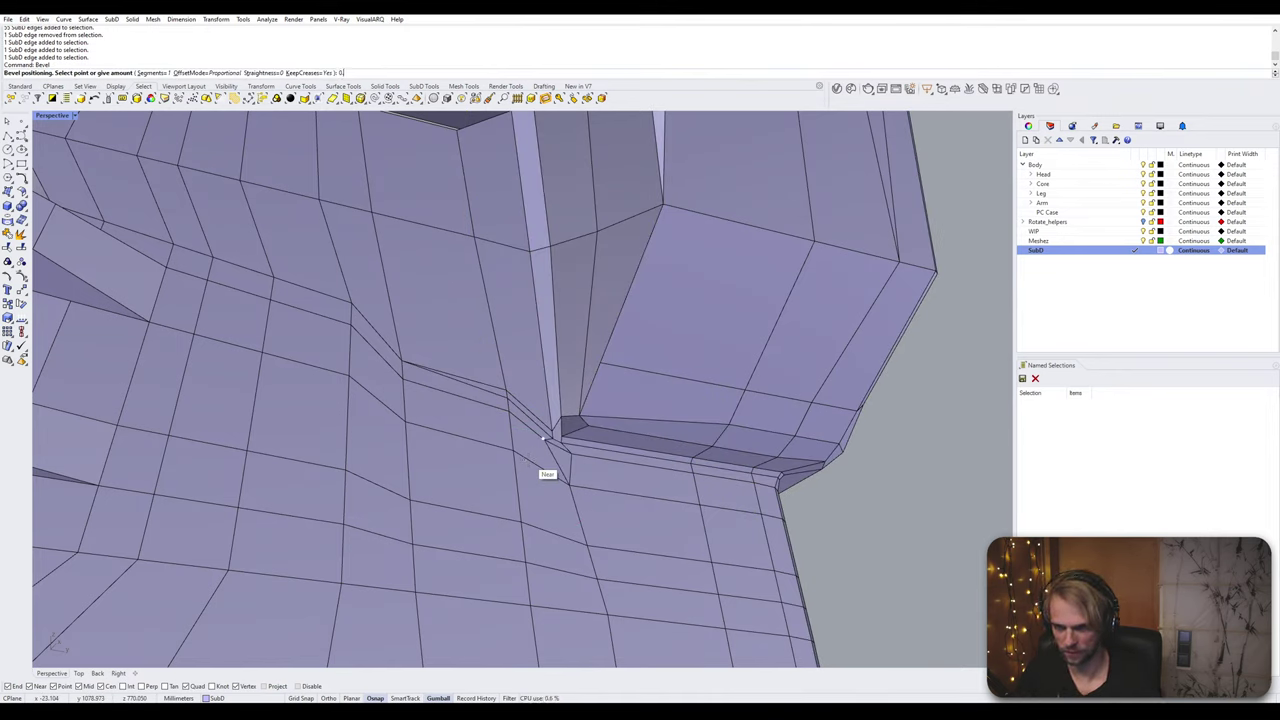
{"action": "type", "text": ".2"}
{"action": "key", "text": "Return"}
{"action": "key", "text": "Tab"}
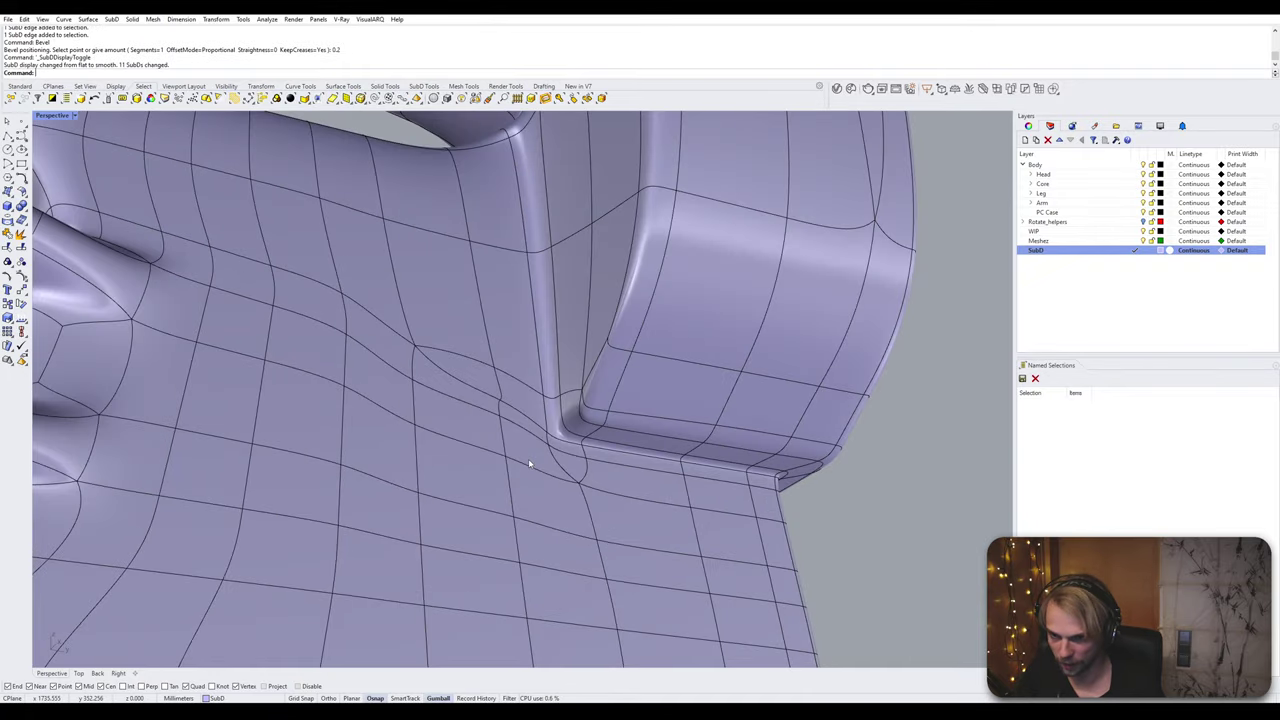
{"action": "right_click_drag", "start_coordinate": [528, 458], "coordinate": [453, 339]}
Step: Bevel the first hexagonal edge loop on the post and preview it smoothed
{"action": "scroll", "coordinate": [581, 499], "scroll_direction": "down", "scroll_amount": 5}
{"action": "scroll", "coordinate": [503, 412], "scroll_direction": "up", "scroll_amount": 3}
{"action": "key", "text": "Tab"}
{"action": "double_click", "coordinate": [453, 339]}
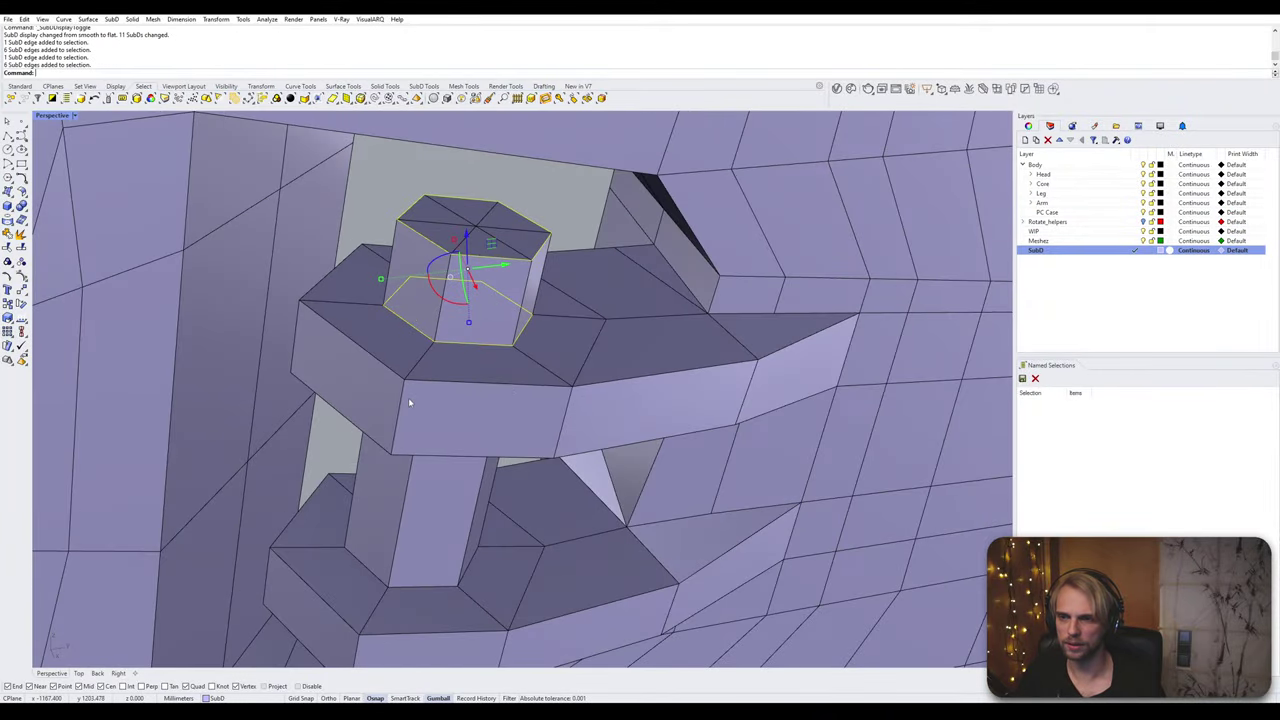
{"action": "scroll", "coordinate": [440, 422], "scroll_direction": "down", "scroll_amount": 5}
{"action": "right_click_drag", "start_coordinate": [471, 423], "coordinate": [497, 419]}
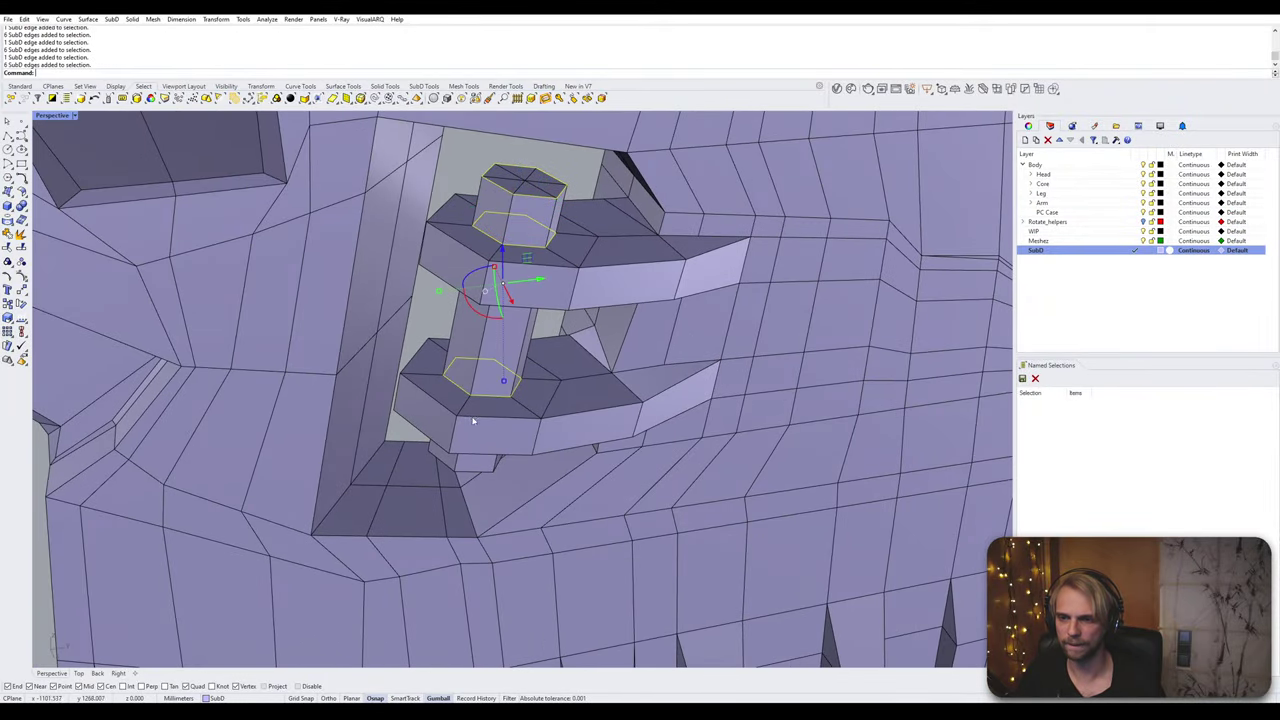
{"action": "right_click_drag", "start_coordinate": [465, 463], "coordinate": [460, 474]}
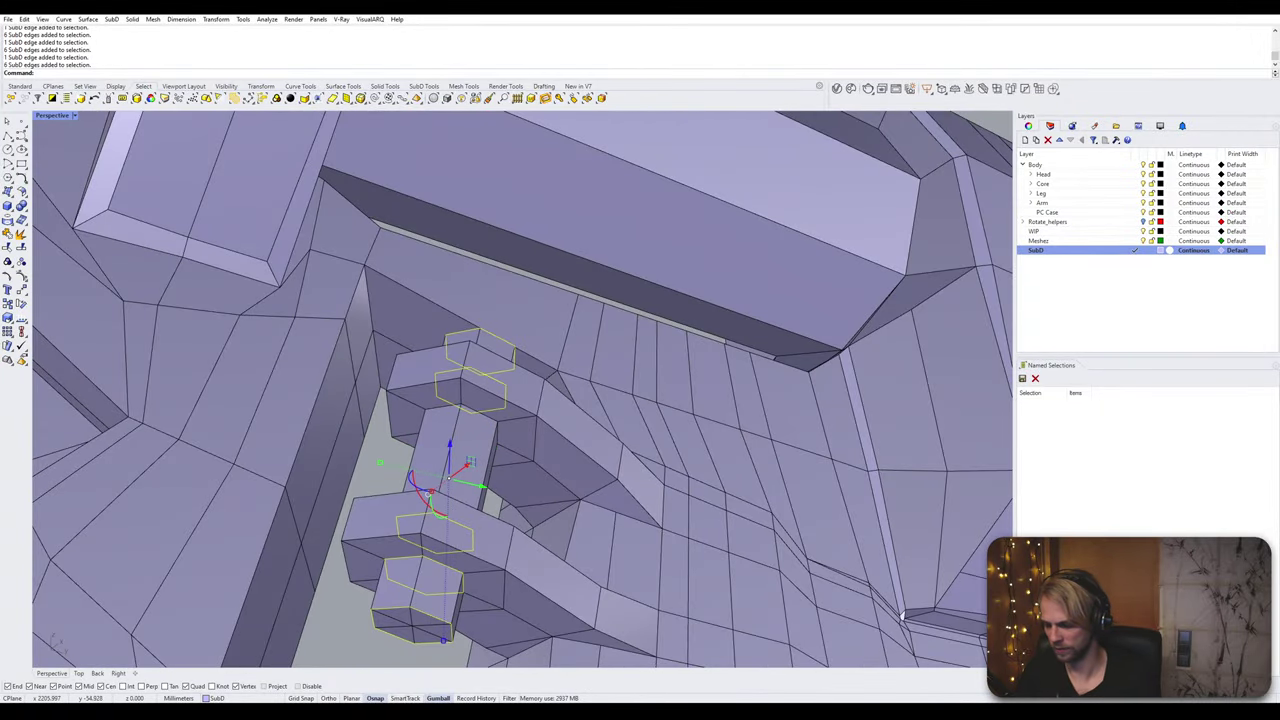
{"action": "key", "text": "Return"}
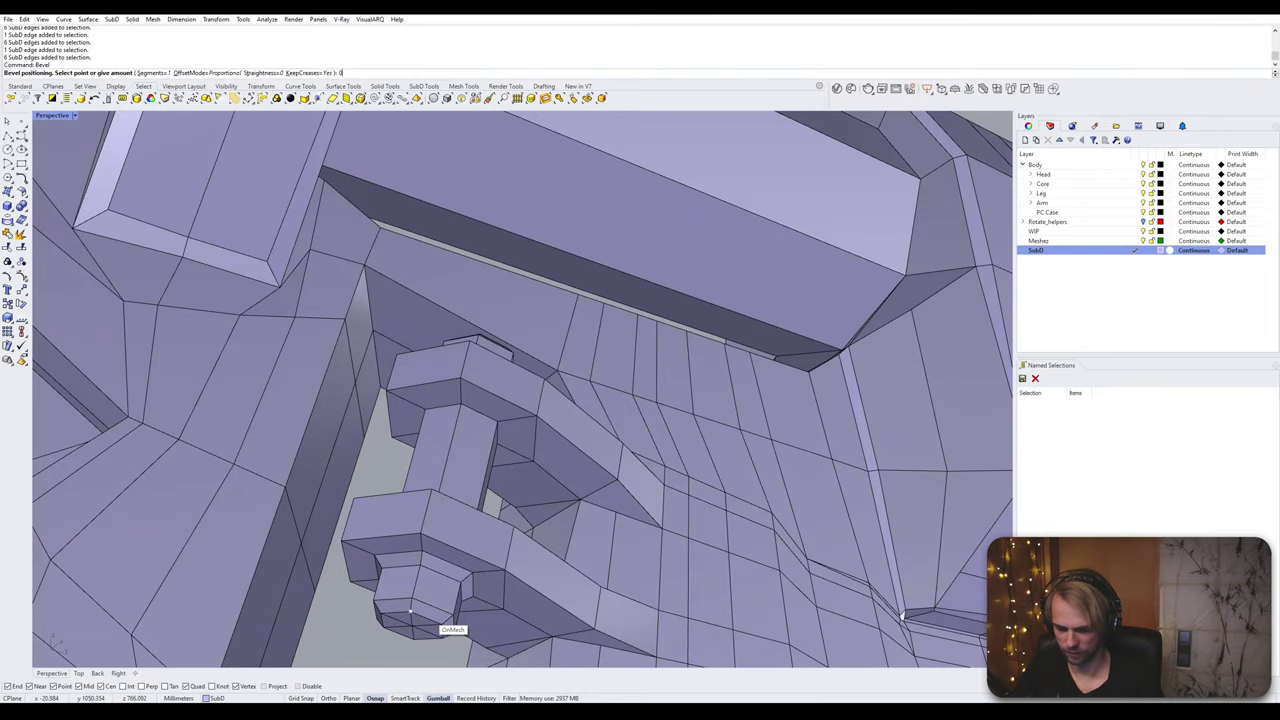
{"action": "key", "text": "Return"}
{"action": "key", "text": "Tab"}
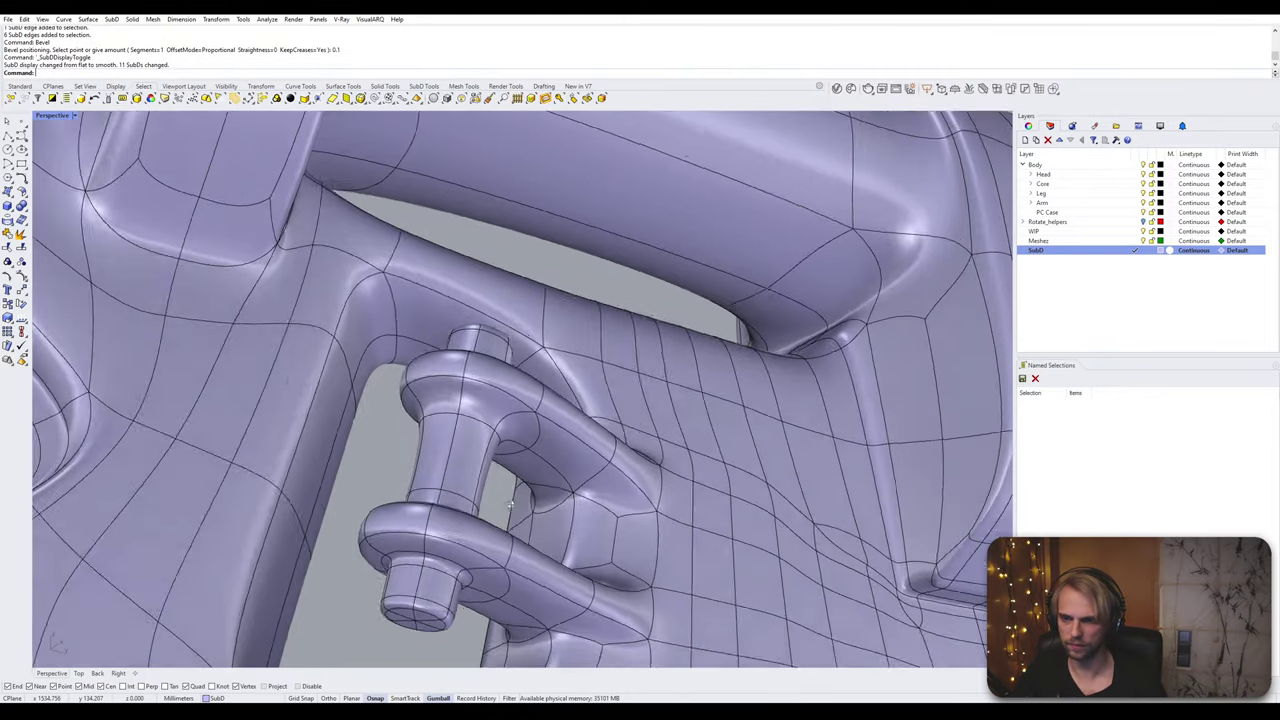
{"action": "mouse_move", "coordinate": [507, 500]}
{"action": "right_mouse_down"}
{"action": "mouse_move", "coordinate": [508, 418]}
{"action": "mouse_move", "coordinate": [500, 492]}
{"action": "right_mouse_up"}
Step: Bevel the hex edge loop at the post's top by 0.1 and preview the trigger area smoothed
{"action": "key", "text": "Tab"}
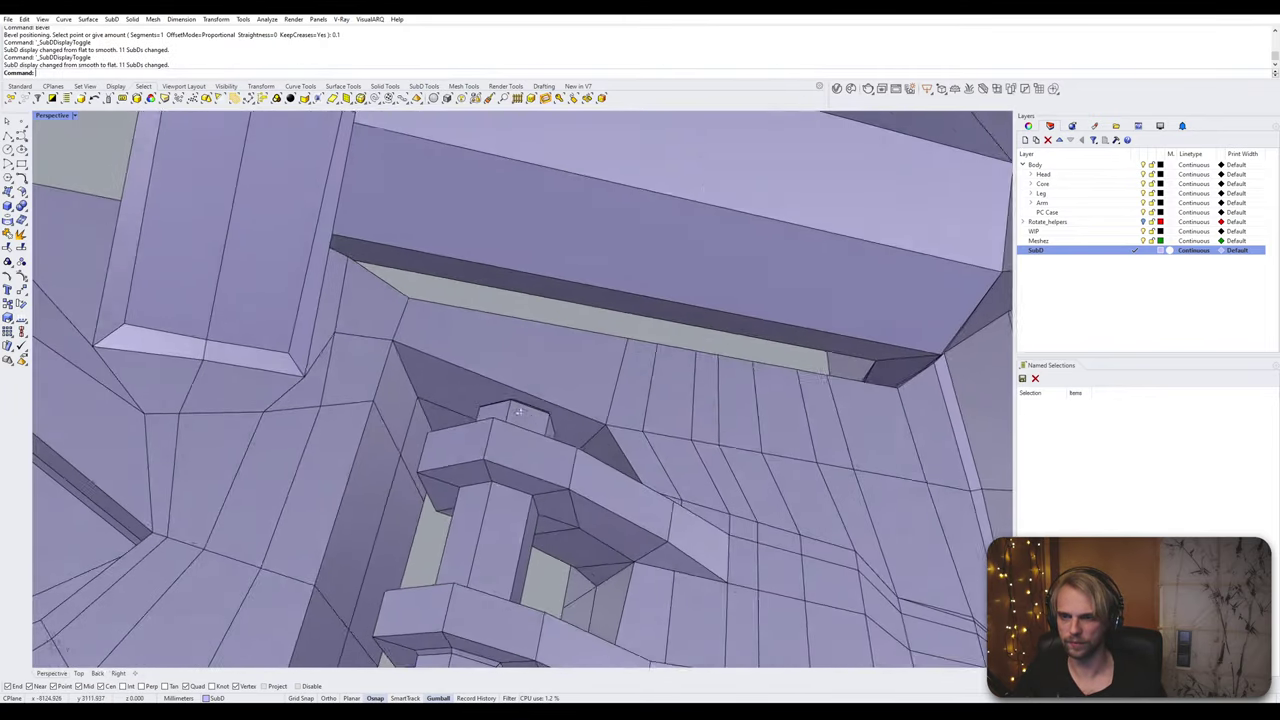
{"action": "scroll", "coordinate": [500, 498], "scroll_direction": "up", "scroll_amount": 4}
{"action": "double_click", "coordinate": [499, 501], "text": "ctrl+shift"}
{"action": "scroll", "coordinate": [497, 505], "scroll_direction": "down", "scroll_amount": 5}
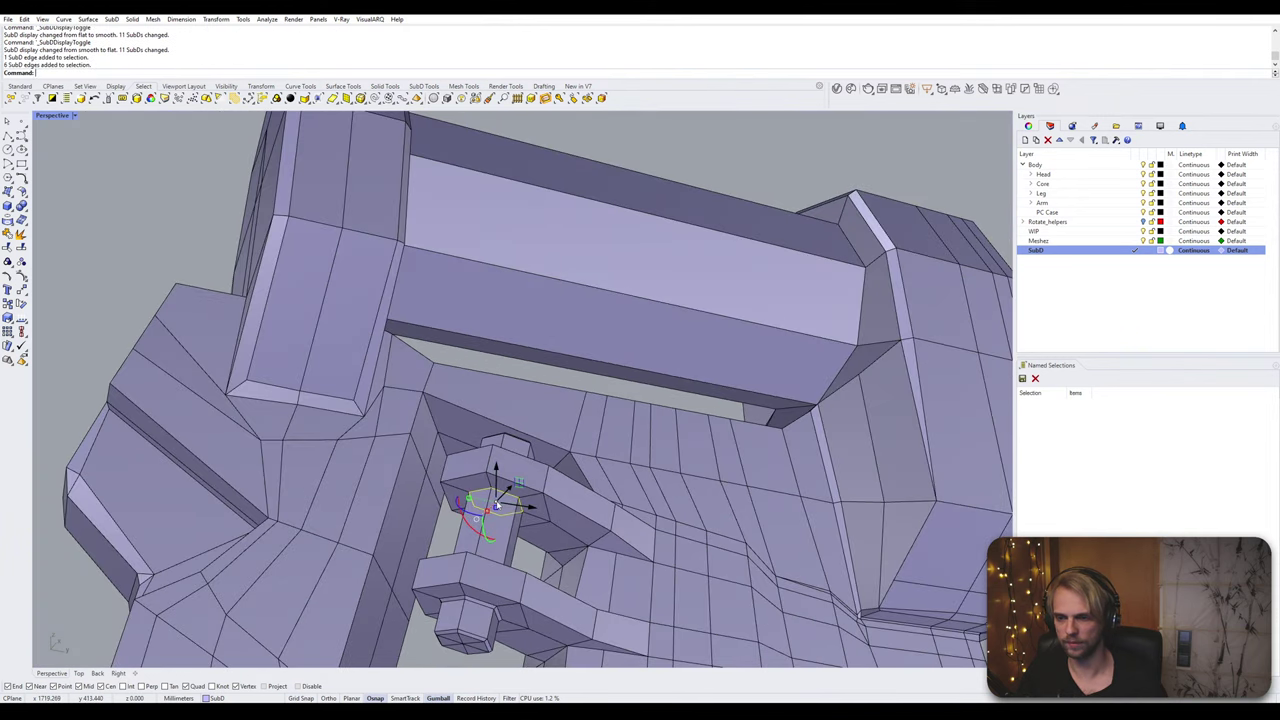
{"action": "key", "text": "Return"}
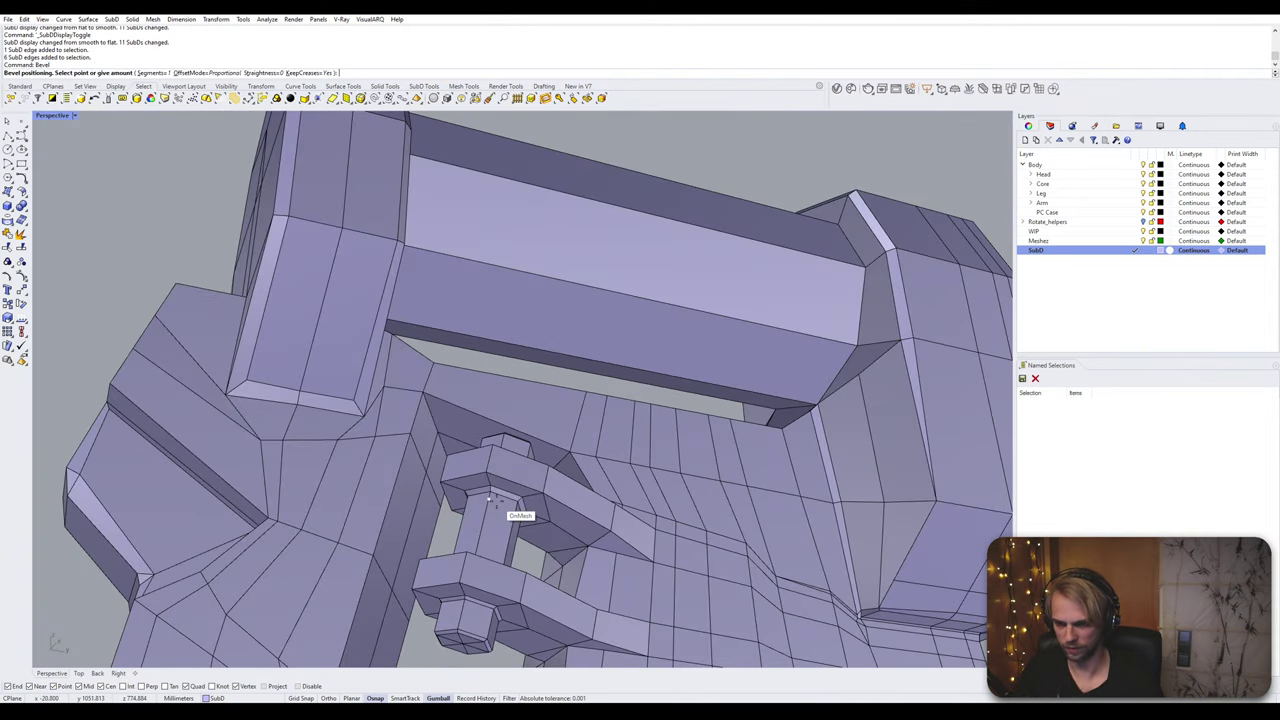
{"action": "type", "text": "0.1"}
{"action": "key", "text": "Return"}
{"action": "key", "text": "Tab"}
{"action": "scroll", "coordinate": [498, 507], "scroll_direction": "down", "scroll_amount": 4}
{"action": "right_click_drag", "start_coordinate": [498, 507], "coordinate": [537, 578]}
Step: Select the recess's left edge loop and the handle's end-cap edge loop, checking the smooth display
{"action": "key", "text": "Tab"}
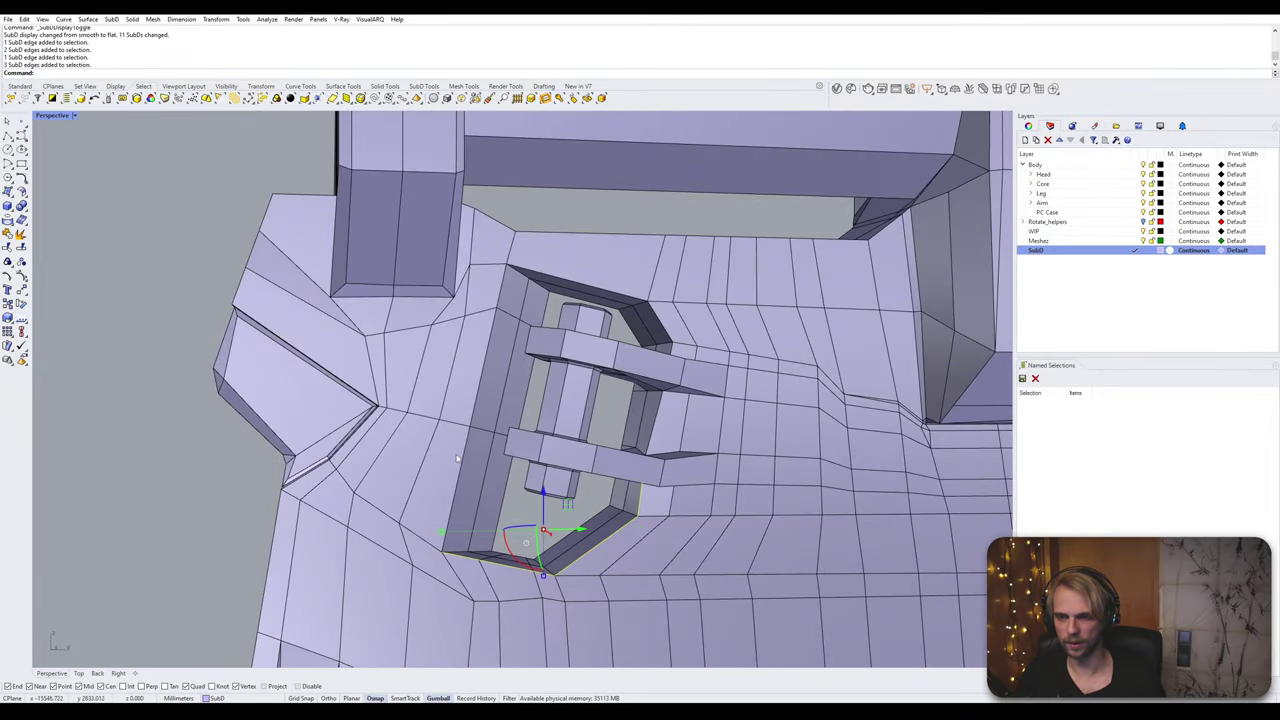
{"action": "double_click", "coordinate": [462, 464], "text": "ctrl+shift"}
{"action": "scroll", "coordinate": [462, 464], "scroll_direction": "down", "scroll_amount": 4}
{"action": "key", "text": "Tab"}
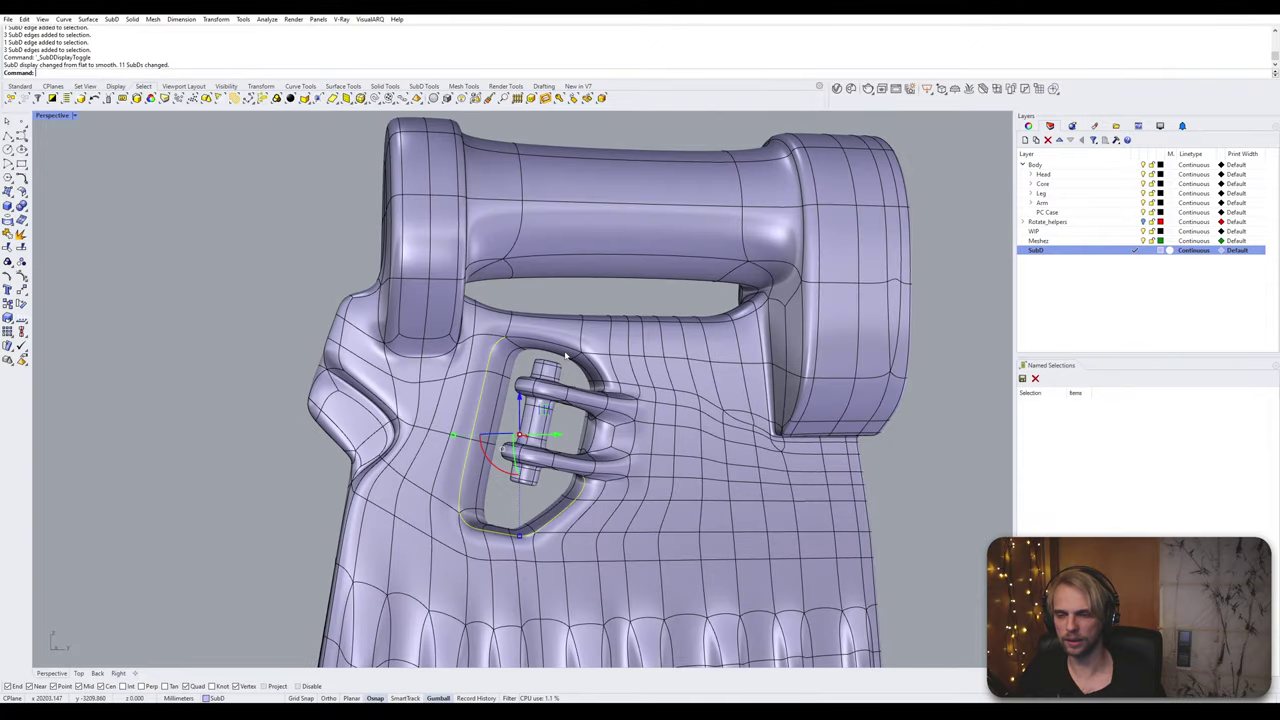
{"action": "right_click_drag", "start_coordinate": [566, 355], "coordinate": [597, 350]}
{"action": "right_click_drag", "start_coordinate": [284, 433], "coordinate": [560, 400]}
{"action": "scroll", "coordinate": [599, 436], "scroll_direction": "down", "scroll_amount": 4}
{"action": "scroll", "coordinate": [544, 343], "scroll_direction": "up", "scroll_amount": 6}
{"action": "key", "text": "Tab"}
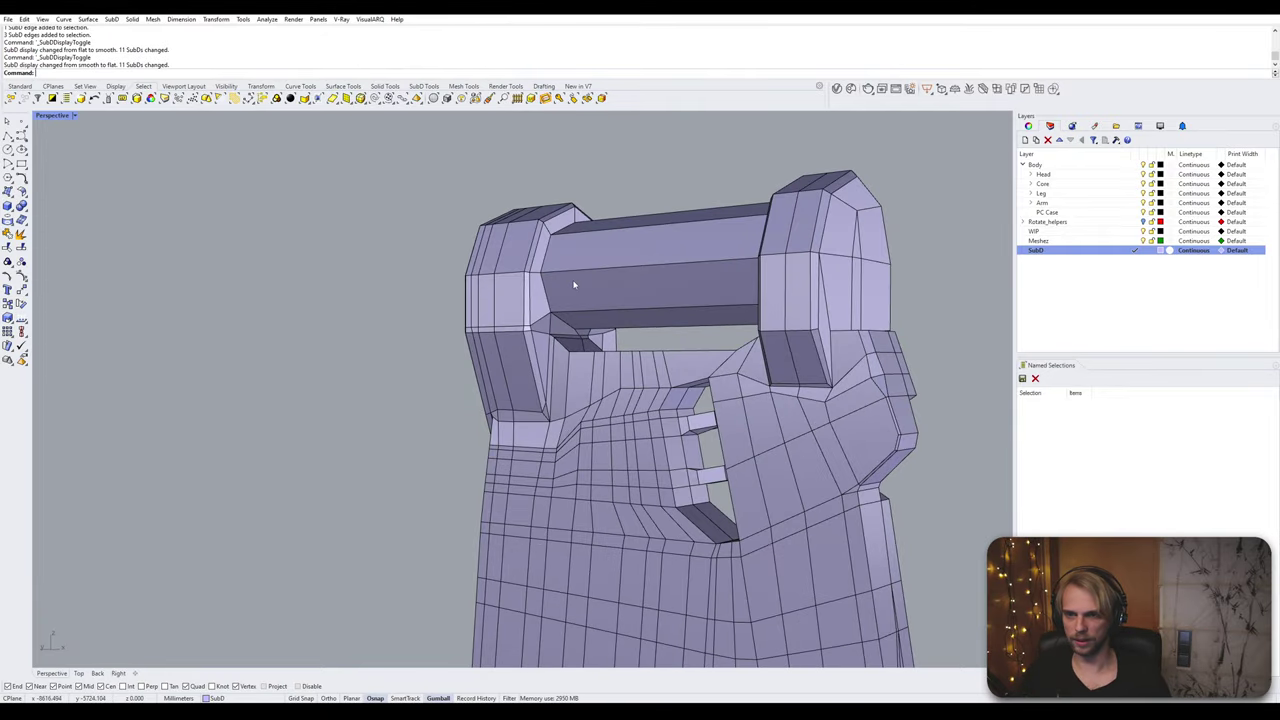
{"action": "right_click_drag", "start_coordinate": [566, 345], "coordinate": [577, 413]}
{"action": "scroll", "coordinate": [545, 346], "scroll_direction": "up", "scroll_amount": 3}
{"action": "double_click", "coordinate": [540, 346], "text": "ctrl+shift"}
Step: Inspect the arm joint from several angles, previewing the smooth subdivision
{"action": "right_click_drag", "start_coordinate": [614, 455], "coordinate": [791, 364]}
{"action": "left_click", "coordinate": [668, 394], "text": "ctrl+shift"}
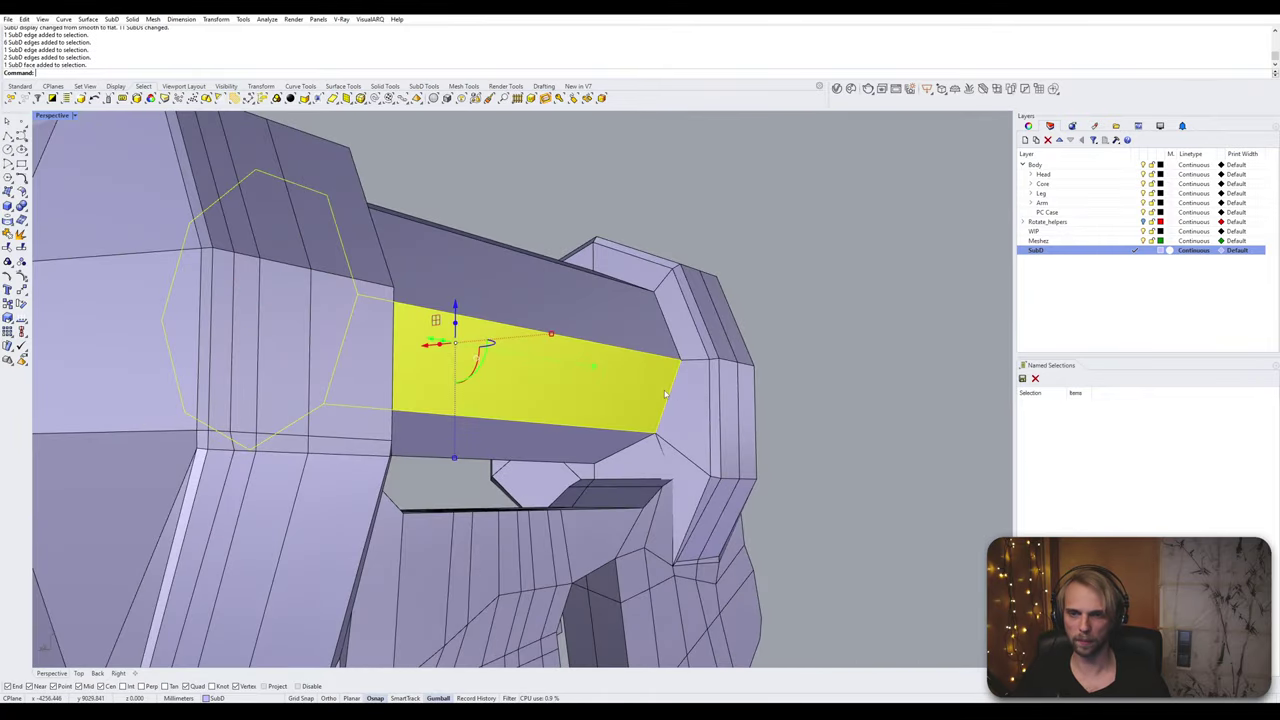
{"action": "left_click", "coordinate": [648, 428], "text": "ctrl"}
{"action": "right_click_drag", "start_coordinate": [720, 440], "coordinate": [580, 500]}
{"action": "scroll", "coordinate": [666, 470], "scroll_direction": "up", "scroll_amount": 4}
{"action": "right_click_drag", "start_coordinate": [664, 470], "coordinate": [370, 440]}
{"action": "key", "text": "Tab"}
{"action": "key", "text": "Tab"}
{"action": "scroll", "coordinate": [501, 440], "scroll_direction": "down", "scroll_amount": 5}
{"action": "scroll", "coordinate": [629, 459], "scroll_direction": "up", "scroll_amount": 12}
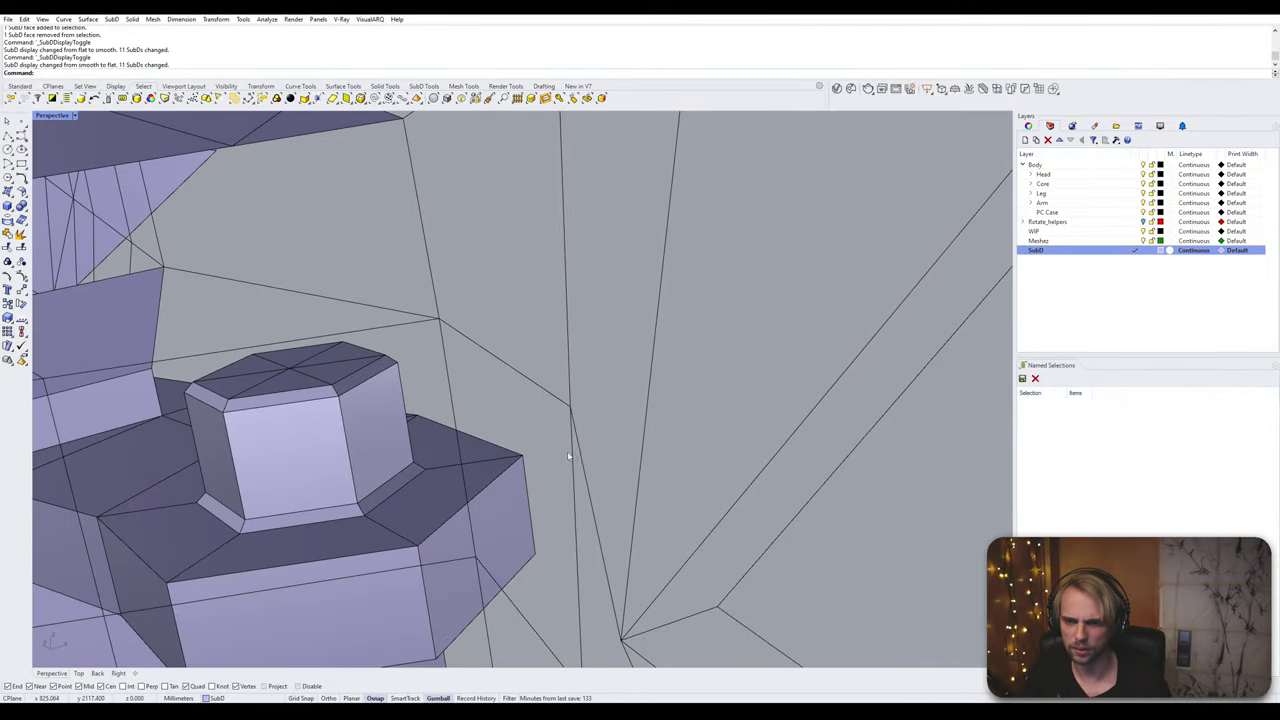
{"action": "right_click_drag", "start_coordinate": [569, 456], "coordinate": [573, 376]}
{"action": "scroll", "coordinate": [509, 471], "scroll_direction": "down", "scroll_amount": 6}
Step: Delete the awkward face at the shoulder joint to open a hole
{"action": "left_click", "coordinate": [586, 443], "text": "ctrl+shift"}
{"action": "key", "text": "Delete"}
{"action": "left_click", "coordinate": [519, 368], "text": "ctrl+shift"}
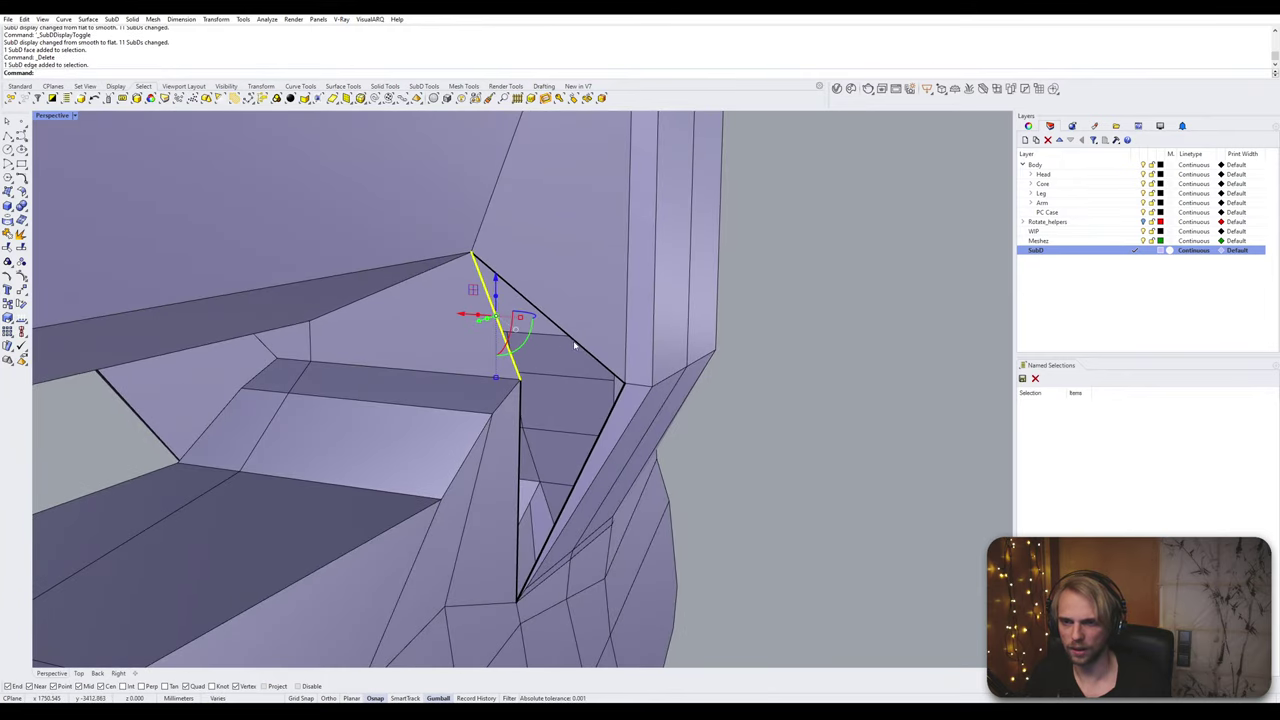
{"action": "left_click", "coordinate": [575, 345], "text": "ctrl+shift"}
{"action": "key", "text": "Escape"}
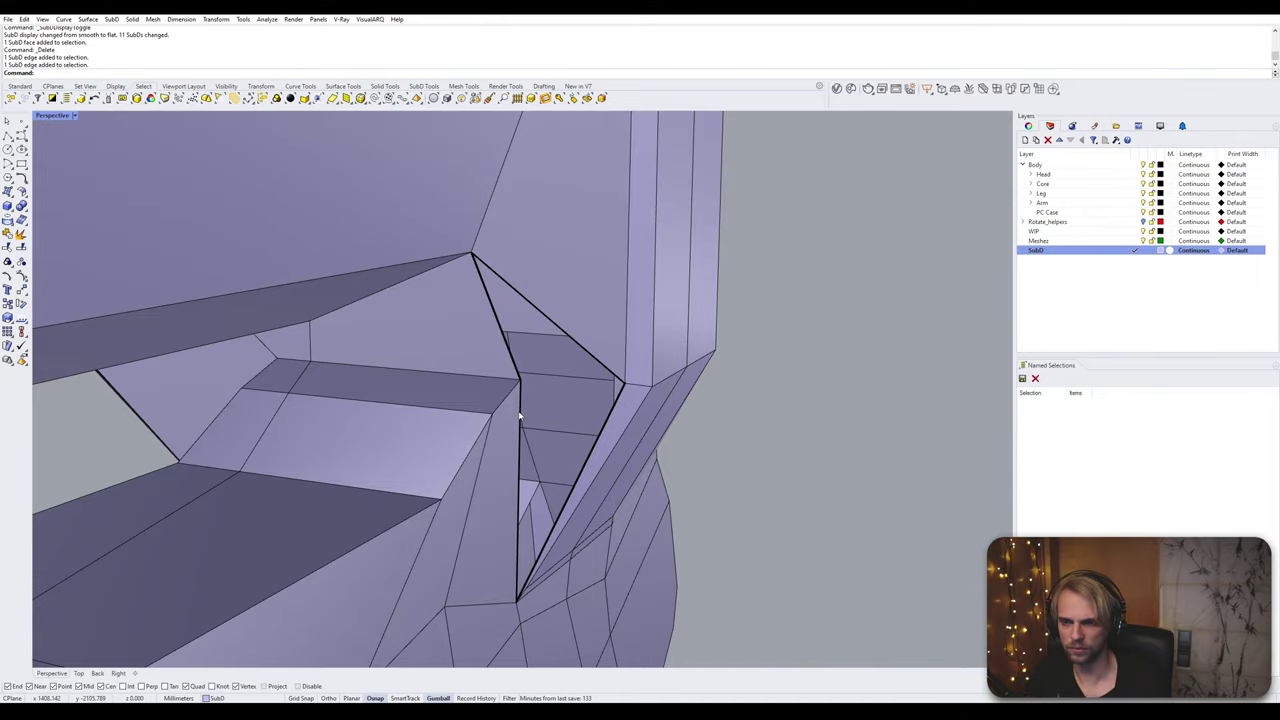
{"action": "right_click_drag", "start_coordinate": [521, 415], "coordinate": [482, 381]}
{"action": "scroll", "coordinate": [561, 382], "scroll_direction": "up", "scroll_amount": 8}
{"action": "scroll", "coordinate": [561, 382], "scroll_direction": "down", "scroll_amount": 6}
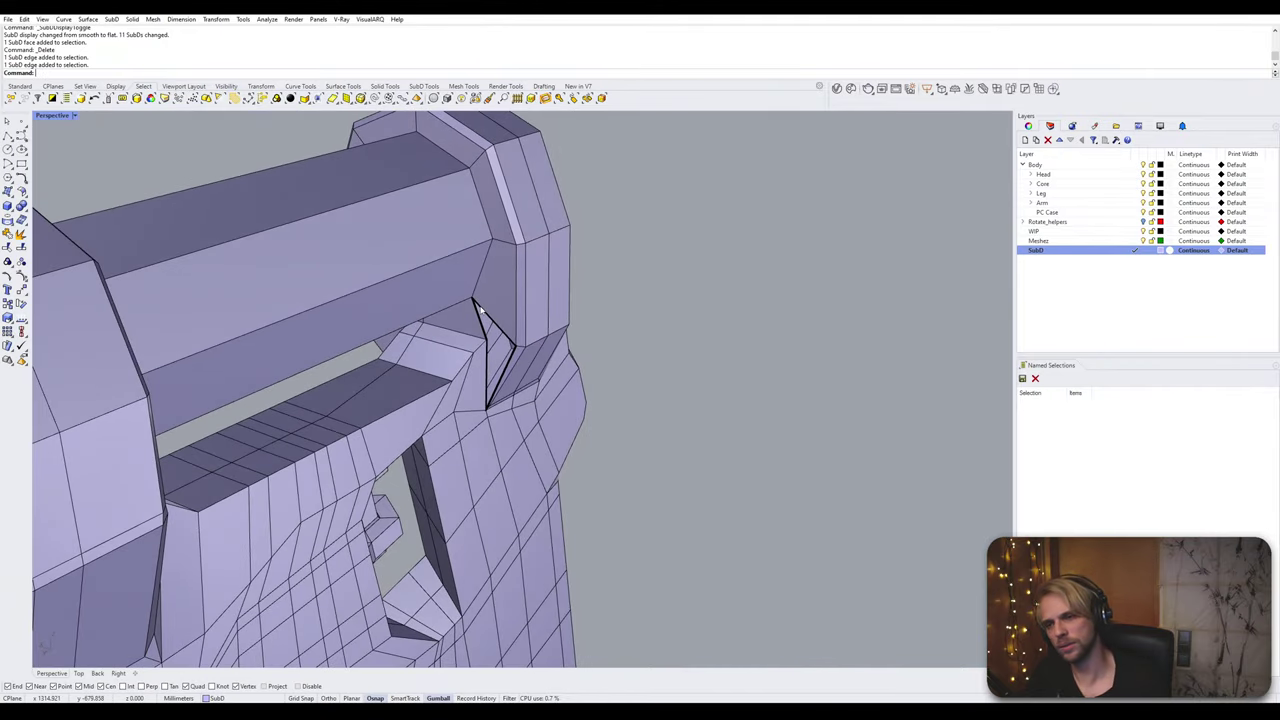
{"action": "scroll", "coordinate": [480, 308], "scroll_direction": "up", "scroll_amount": 3}
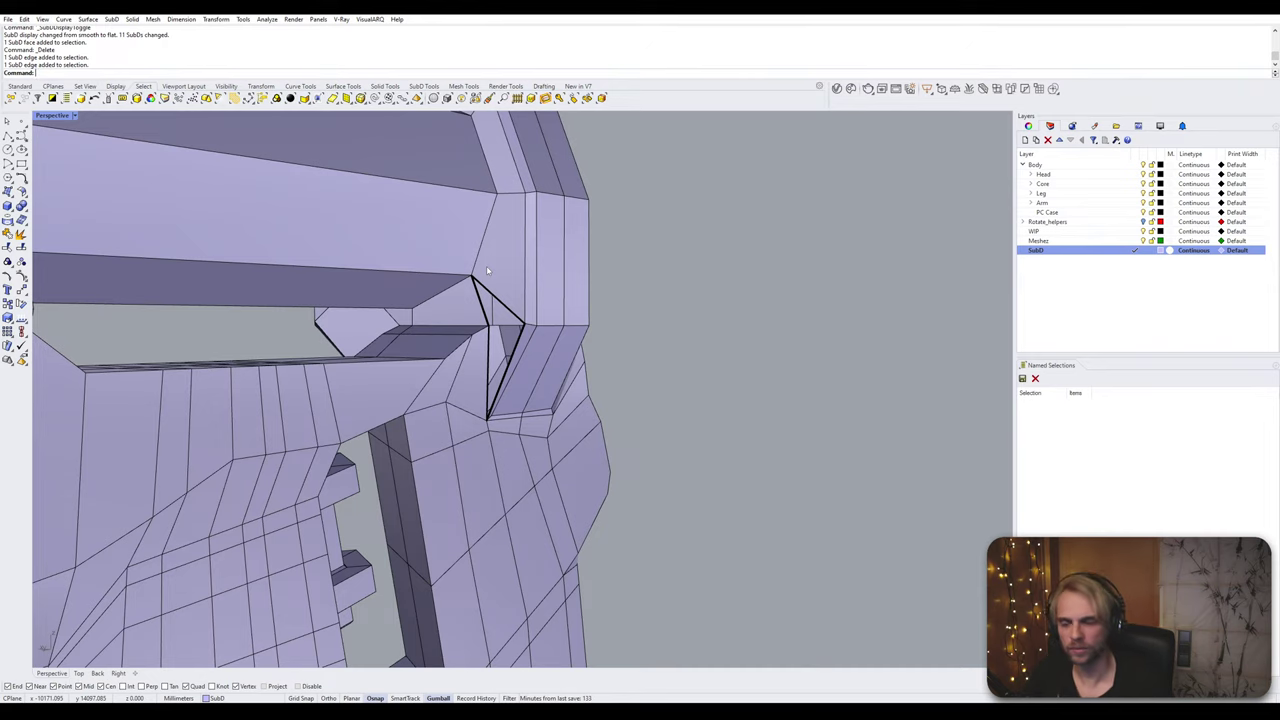
Step: Bridge the gap's vertical and upper diagonal edges, preview it smoothed, then undo
{"action": "left_click", "coordinate": [489, 354], "text": "ctrl+shift"}
{"action": "left_click", "coordinate": [502, 302], "text": "ctrl+shift"}
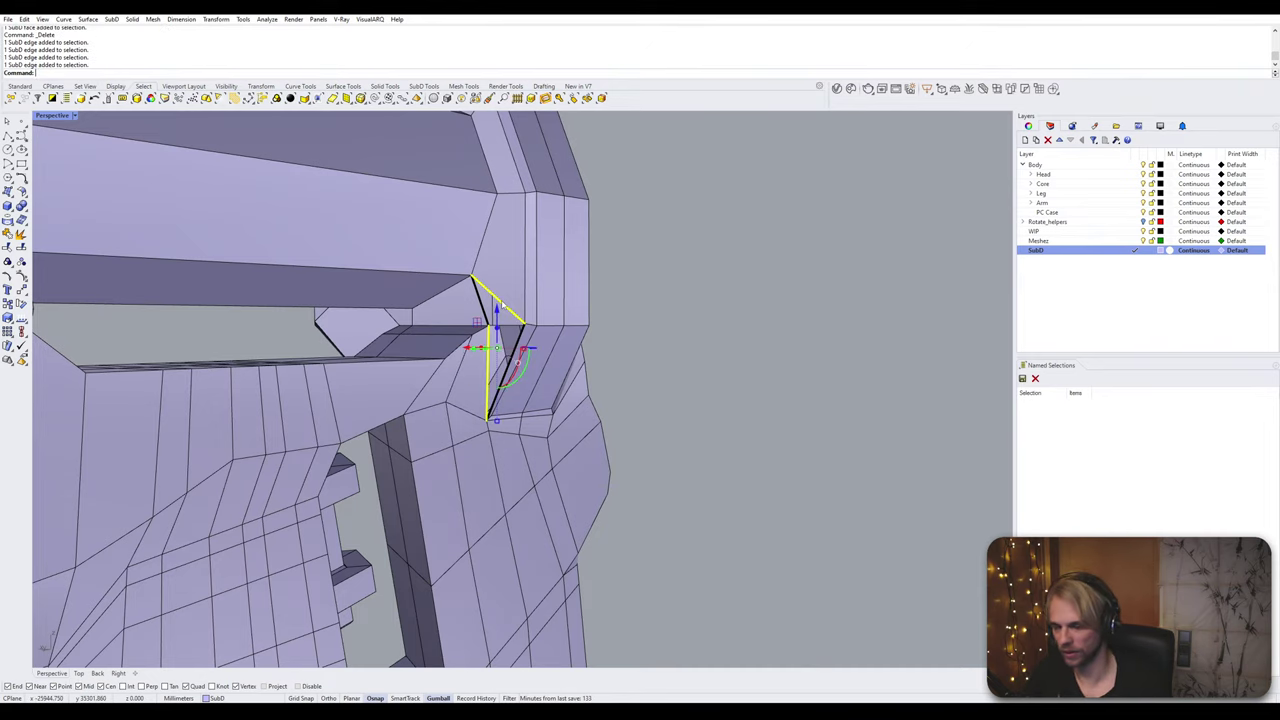
{"action": "type", "text": "Bridge"}
{"action": "key", "text": "Return"}
{"action": "key", "text": "Return"}
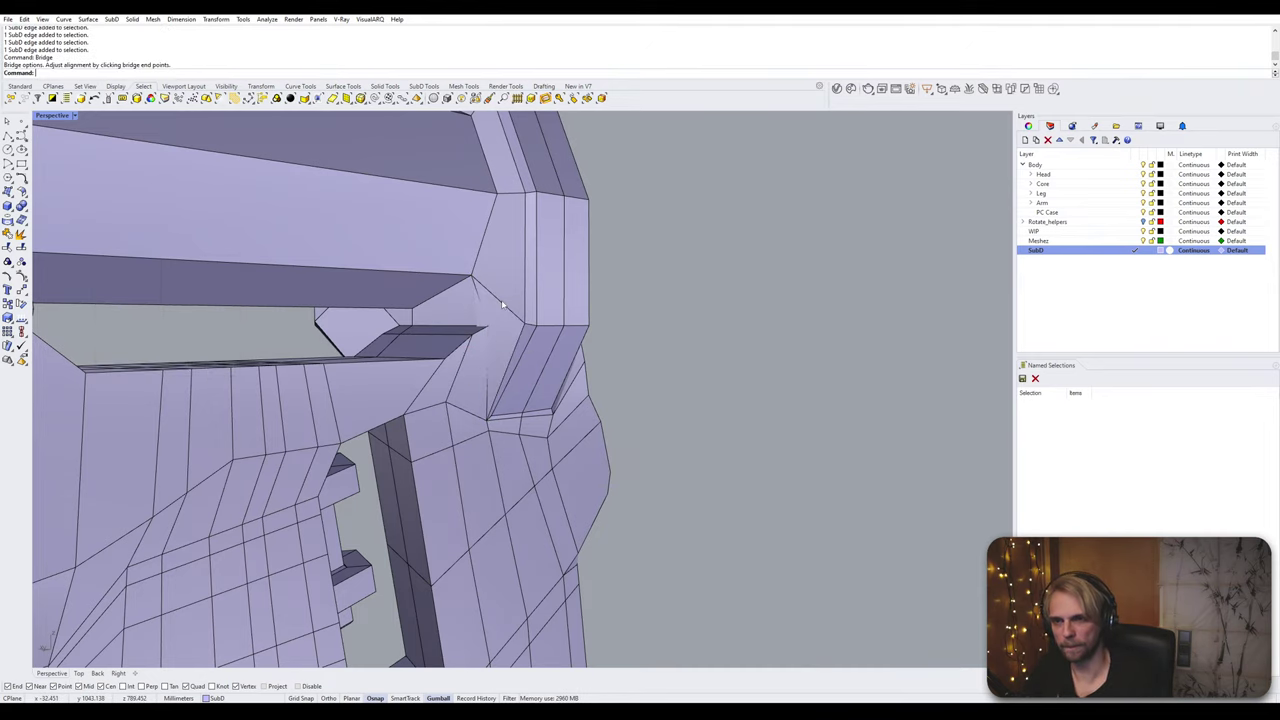
{"action": "key", "text": "Tab"}
{"action": "right_click_drag", "start_coordinate": [508, 311], "coordinate": [613, 301]}
{"action": "key", "text": "Tab"}
{"action": "key", "text": "ctrl+z"}
Step: Bridge the opening's vertical and top edges and preview the new face smoothed
{"action": "left_click", "coordinate": [553, 340], "text": "ctrl+shift"}
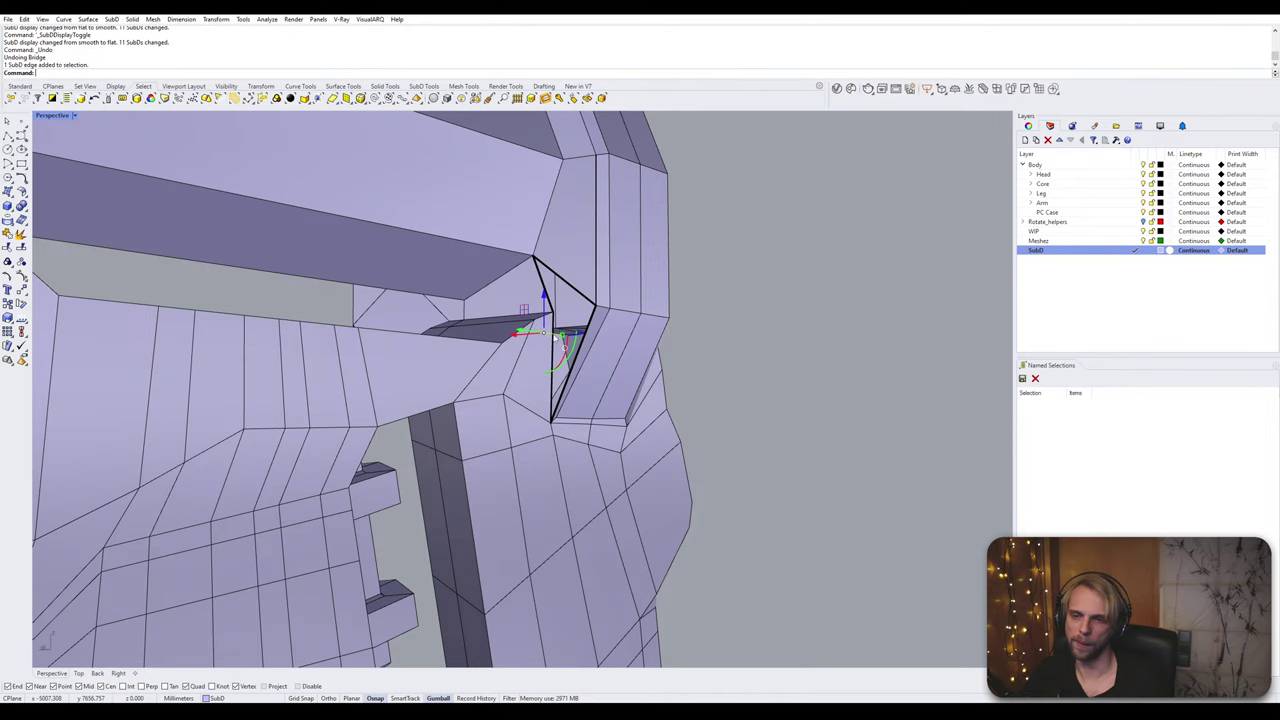
{"action": "right_click_drag", "start_coordinate": [556, 335], "coordinate": [596, 350]}
{"action": "left_click", "coordinate": [552, 329], "text": "ctrl+shift"}
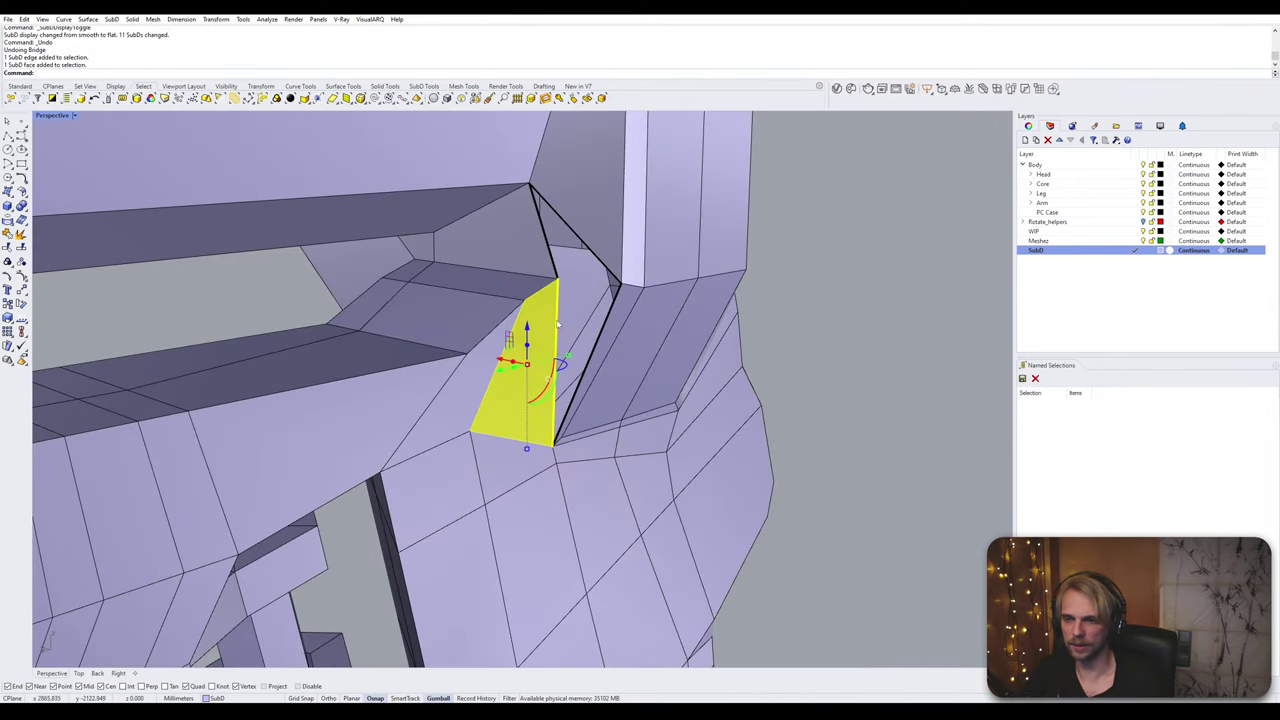
{"action": "key", "text": "Escape"}
{"action": "left_click", "coordinate": [557, 323], "text": "ctrl+shift"}
{"action": "left_click", "coordinate": [597, 258], "text": "ctrl+shift"}
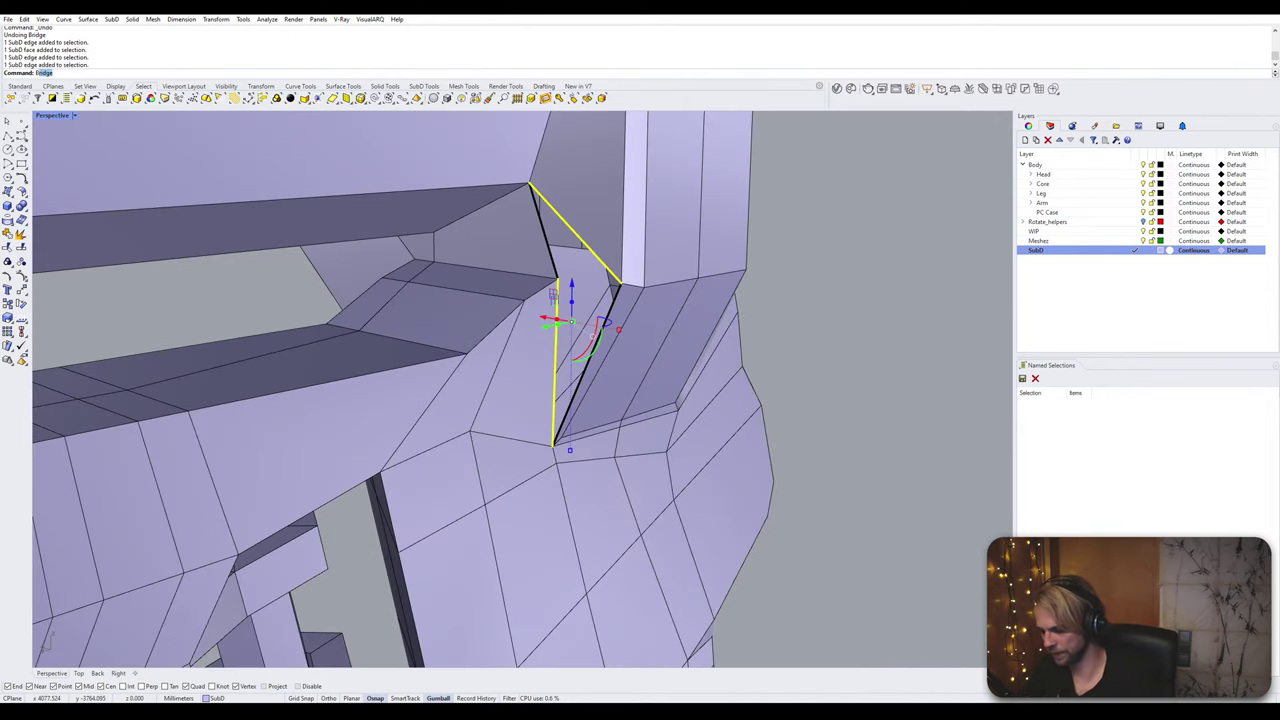
{"action": "key", "text": "Return"}
{"action": "right_click_drag", "start_coordinate": [552, 295], "coordinate": [540, 244]}
{"action": "key", "text": "Tab"}
{"action": "mouse_move", "coordinate": [606, 286]}
{"action": "right_mouse_down"}
{"action": "mouse_move", "coordinate": [655, 283]}
{"action": "mouse_move", "coordinate": [598, 305]}
{"action": "right_mouse_up"}
{"action": "key", "text": "Tab"}
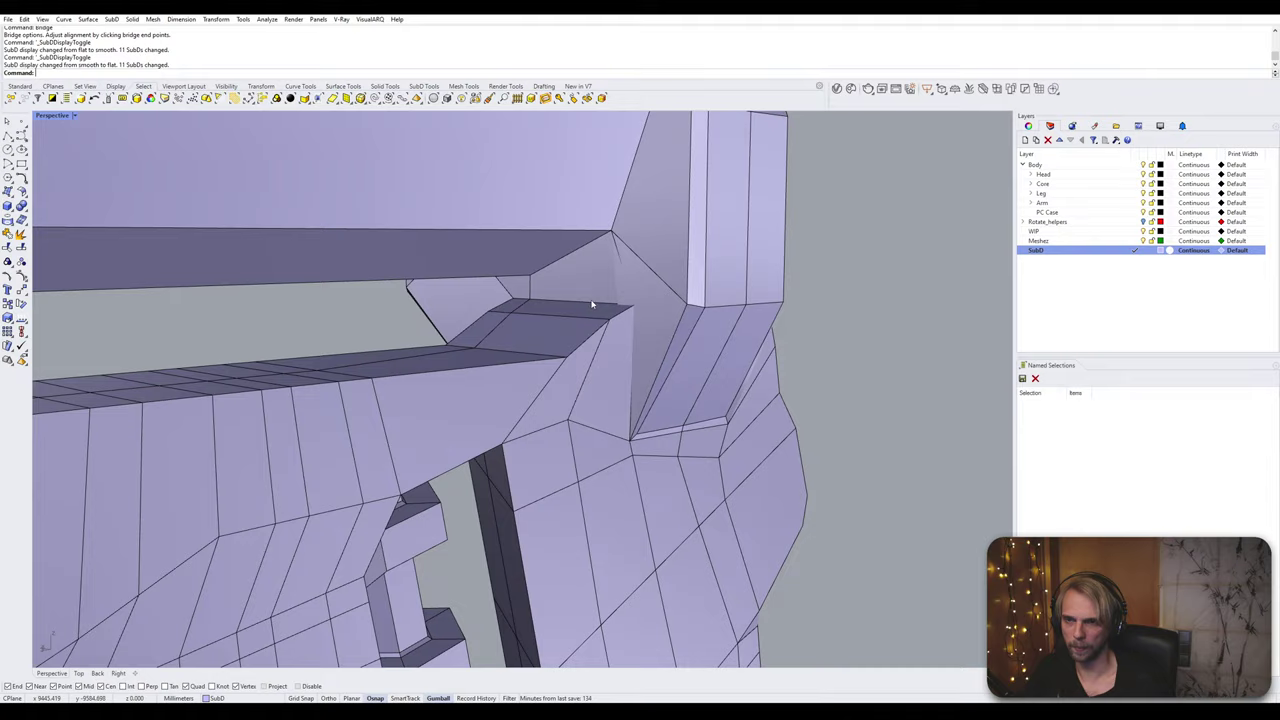
Step: Select the two edge loops around the shoulder's cylindrical joint
{"action": "double_click", "coordinate": [591, 244], "text": "ctrl+shift"}
{"action": "double_click", "coordinate": [626, 187], "text": "ctrl+shift"}
{"action": "scroll", "coordinate": [622, 195], "scroll_direction": "down", "scroll_amount": 8}
{"action": "right_click_drag", "start_coordinate": [618, 205], "coordinate": [428, 344]}
{"action": "scroll", "coordinate": [440, 300], "scroll_direction": "up", "scroll_amount": 6}
{"action": "double_click", "coordinate": [388, 296], "text": "ctrl+shift"}
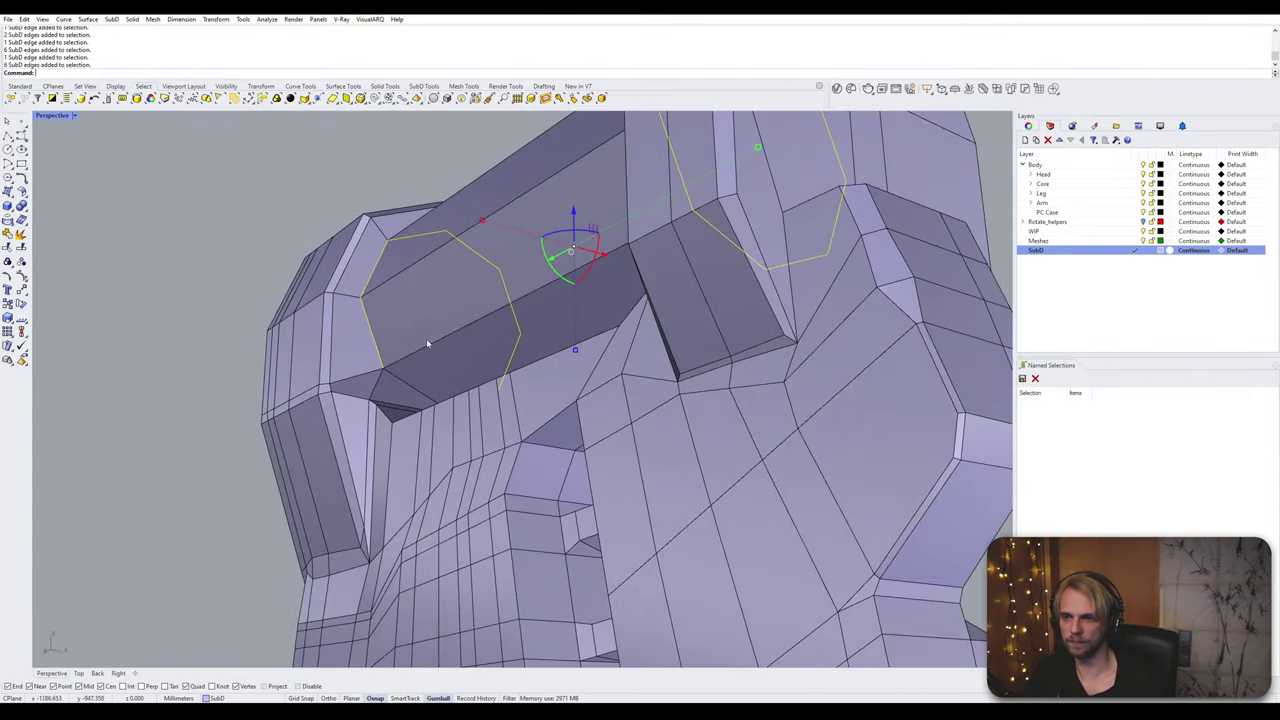
Step: Bevel both loops by 0.1 and inspect the smoothed shoulder part from several angles
{"action": "type", "text": "Bevel"}
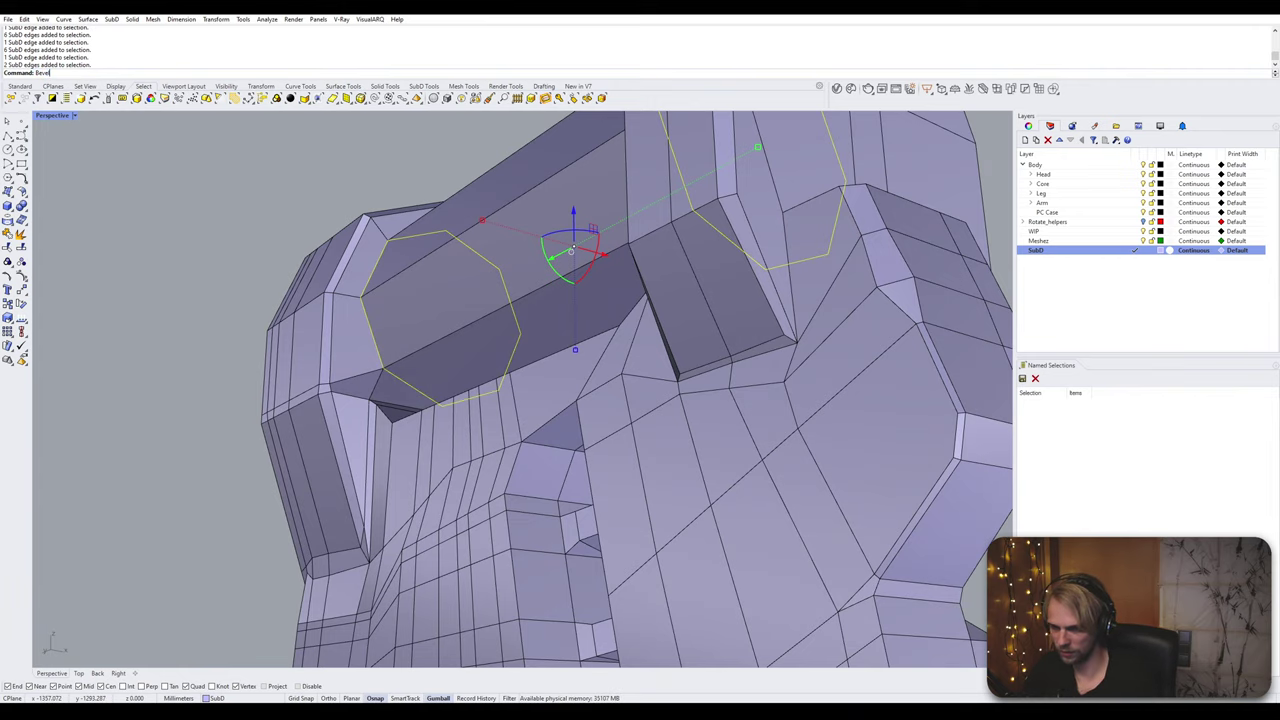
{"action": "key", "text": "Return"}
{"action": "type", "text": "0.1"}
{"action": "key", "text": "Return"}
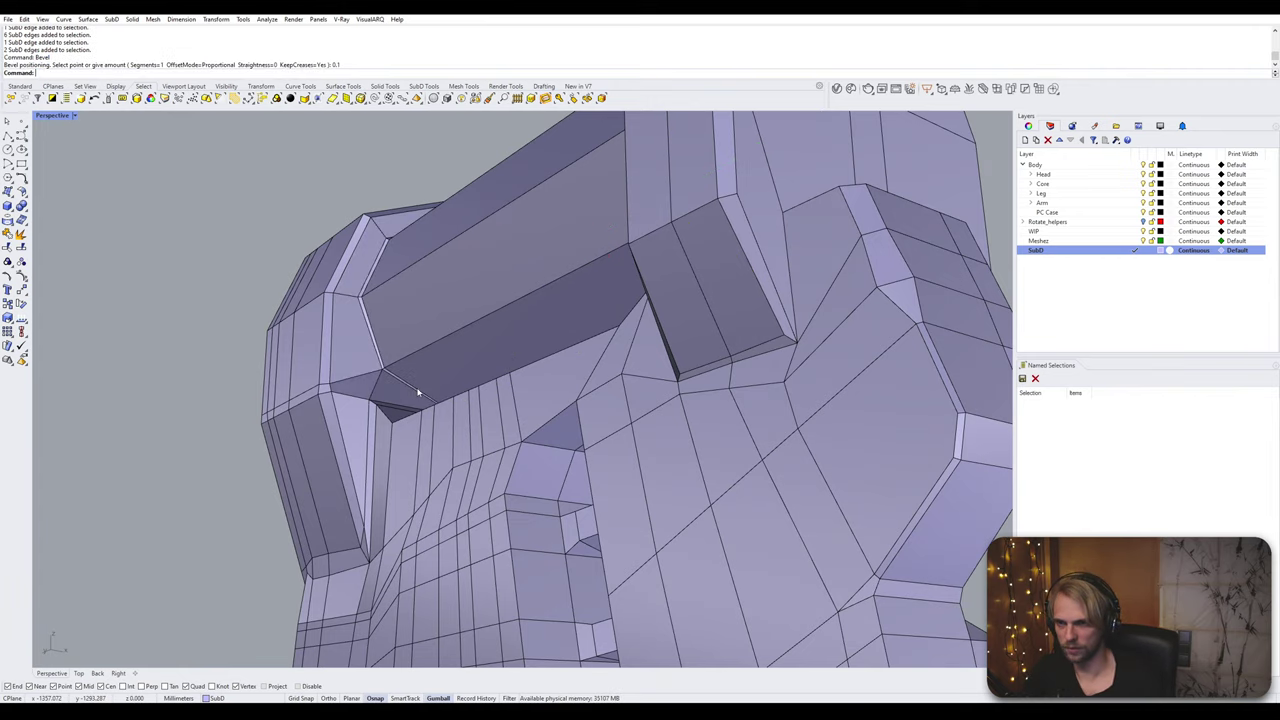
{"action": "key", "text": "Tab"}
{"action": "right_click_drag", "start_coordinate": [417, 391], "coordinate": [655, 298]}
{"action": "right_click_drag", "start_coordinate": [345, 285], "coordinate": [933, 281]}
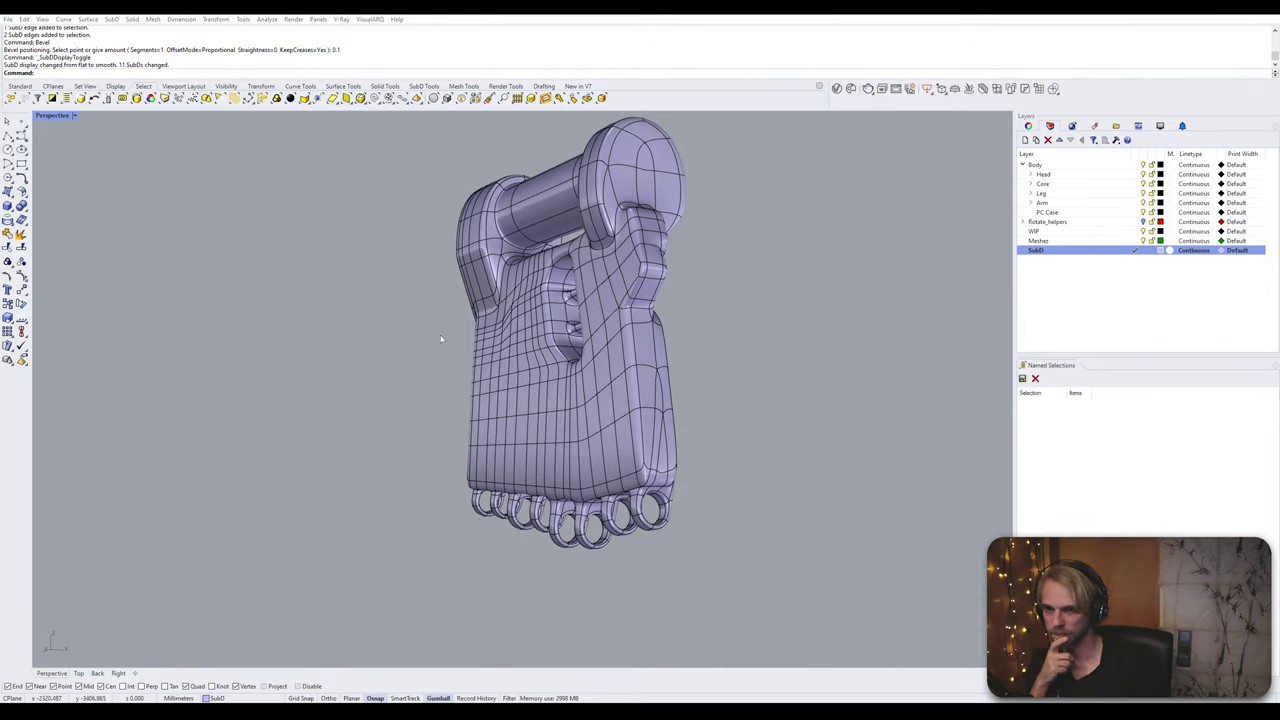
{"action": "right_click_drag", "start_coordinate": [443, 337], "coordinate": [283, 341]}
{"action": "right_click_drag", "start_coordinate": [604, 373], "coordinate": [440, 372]}
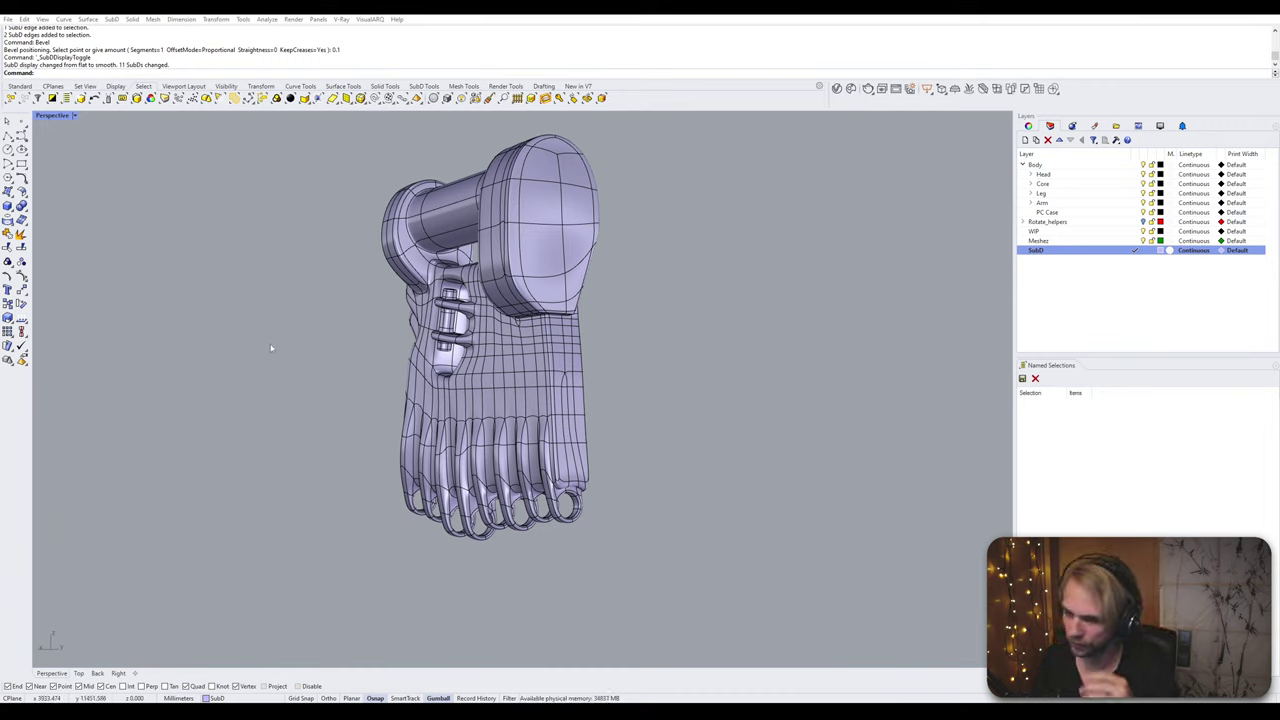
{"action": "right_click_drag", "start_coordinate": [506, 409], "coordinate": [493, 437]}
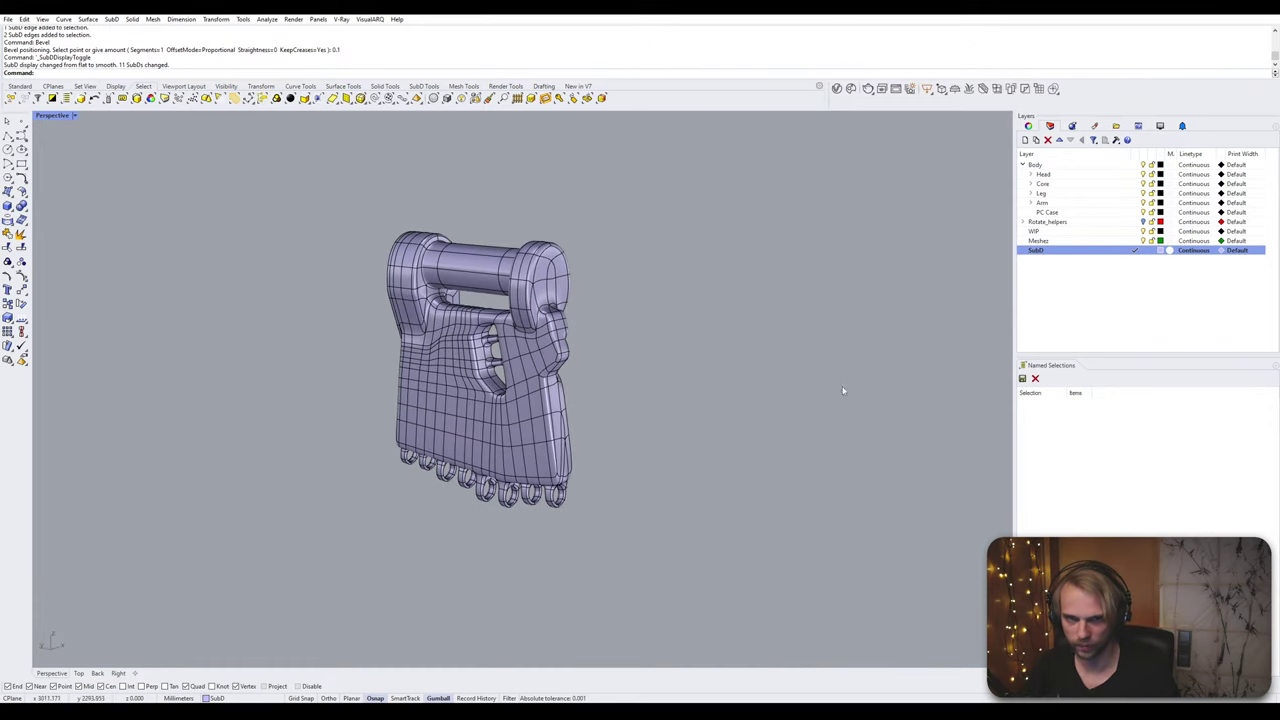
Step: Show every object on the SubD layer with the shoulder part, keeping the rest of the robot hidden
{"action": "key", "text": "Return"}
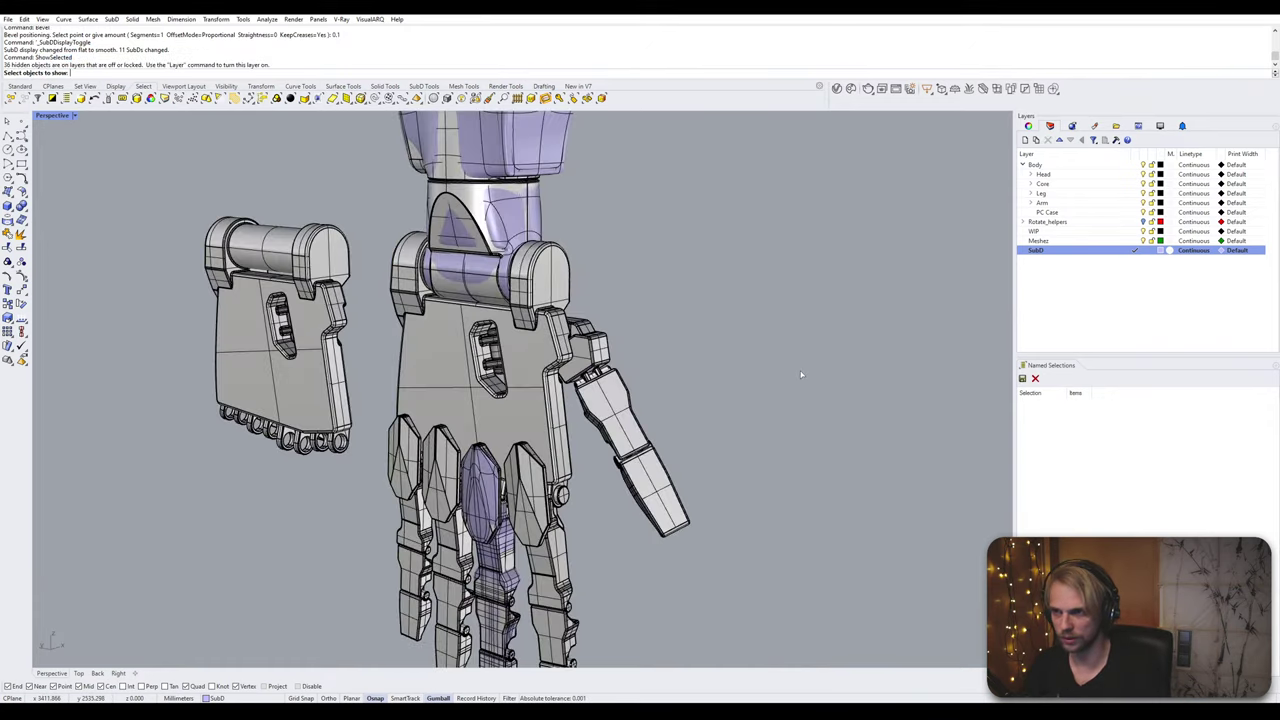
{"action": "scroll", "coordinate": [483, 390], "scroll_direction": "down", "scroll_amount": 6}
{"action": "scroll", "coordinate": [557, 340], "scroll_direction": "down", "scroll_amount": 7}
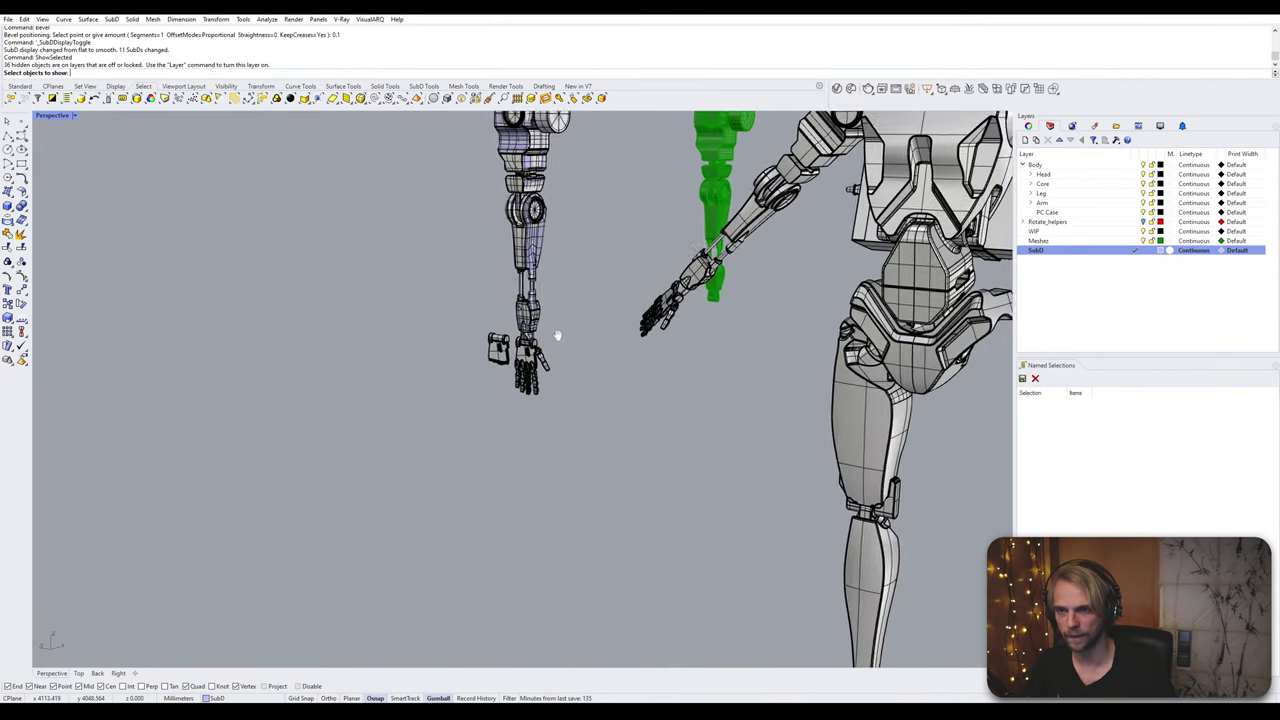
{"action": "right_click_drag", "start_coordinate": [557, 335], "coordinate": [545, 480], "text": "shift"}
{"action": "right_click", "coordinate": [1096, 251]}
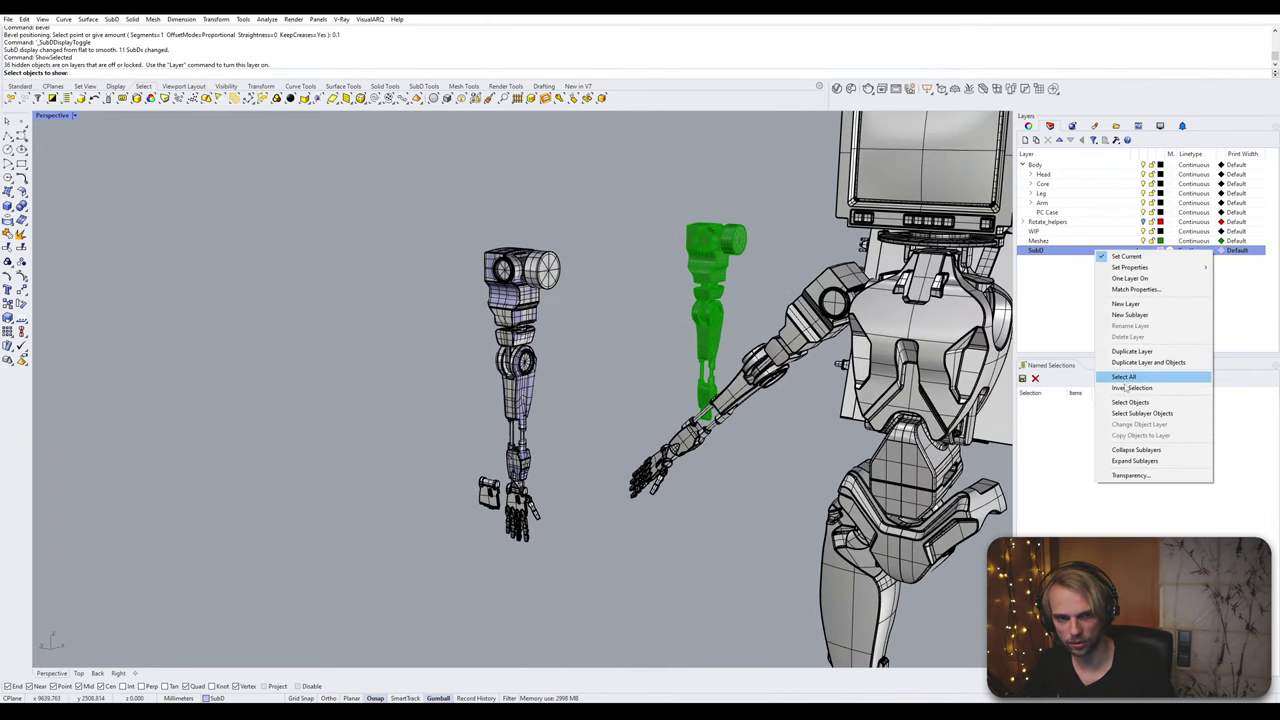
{"action": "left_click", "coordinate": [1126, 403]}
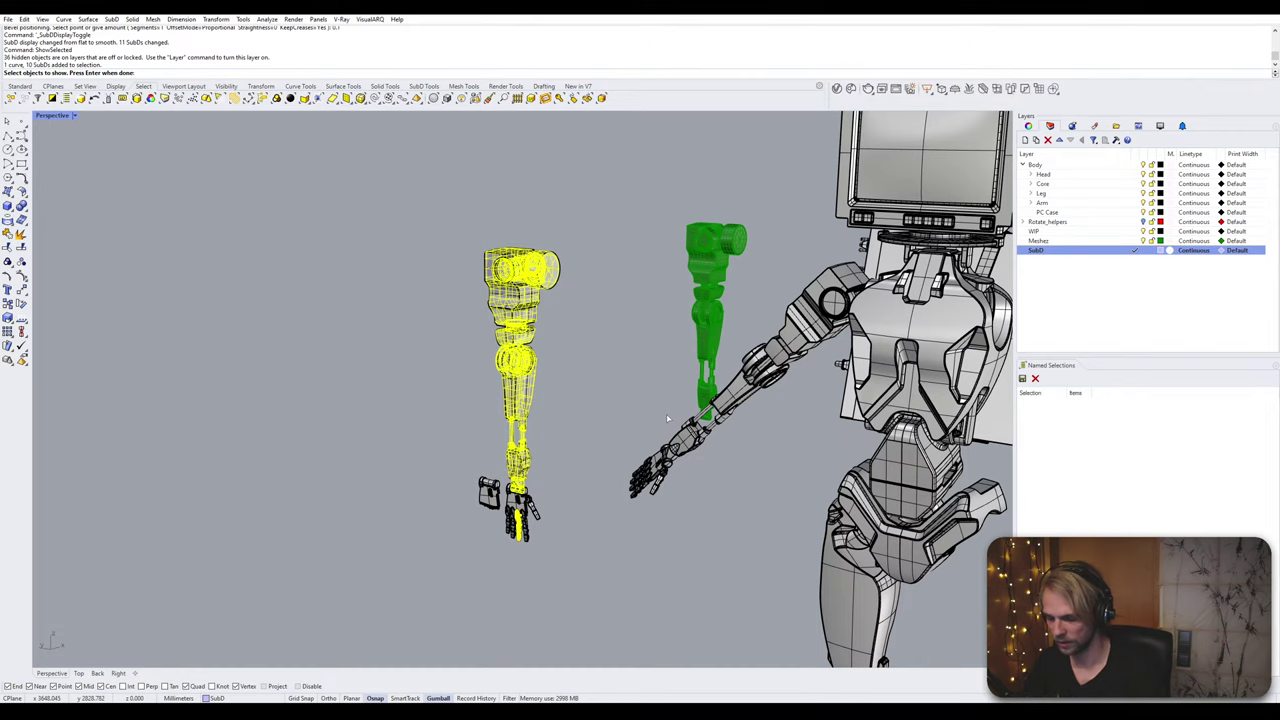
{"action": "key", "text": "Return"}
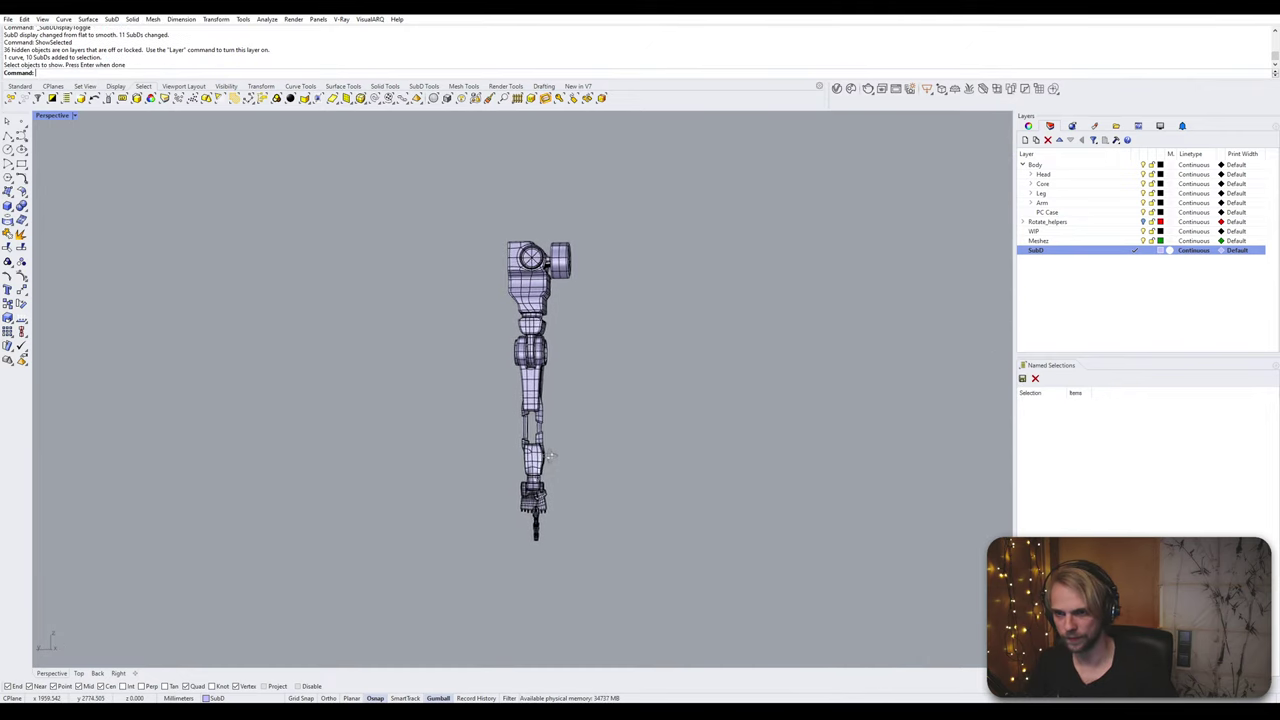
Step: Inspect the whole SubD arm from several angles, briefly selecting and deselecting the finger parts
{"action": "scroll", "coordinate": [545, 515], "scroll_direction": "up", "scroll_amount": 5}
{"action": "left_click_drag", "start_coordinate": [472, 602], "coordinate": [614, 382]}
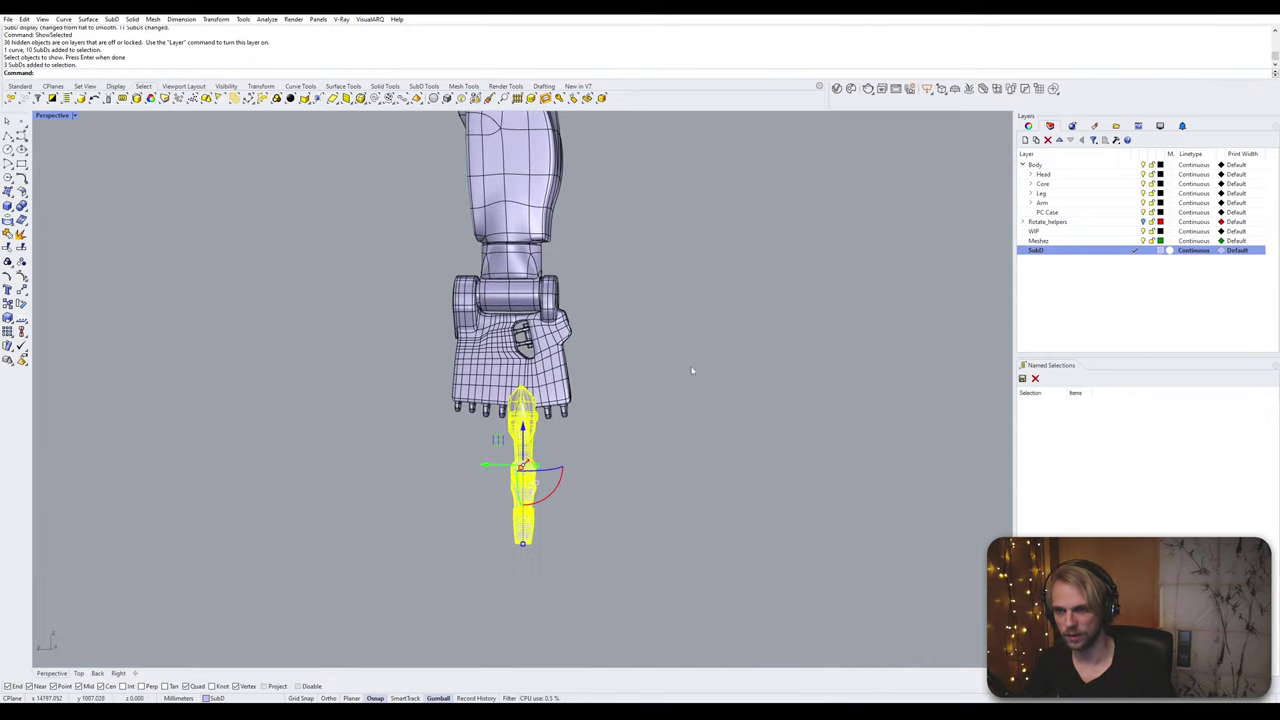
{"action": "left_click", "coordinate": [692, 371]}
{"action": "scroll", "coordinate": [620, 431], "scroll_direction": "down", "scroll_amount": 4}
{"action": "mouse_move", "coordinate": [620, 431]}
{"action": "right_mouse_down"}
{"action": "mouse_move", "coordinate": [638, 405]}
{"action": "mouse_move", "coordinate": [516, 430]}
{"action": "mouse_move", "coordinate": [638, 427]}
{"action": "right_mouse_up"}
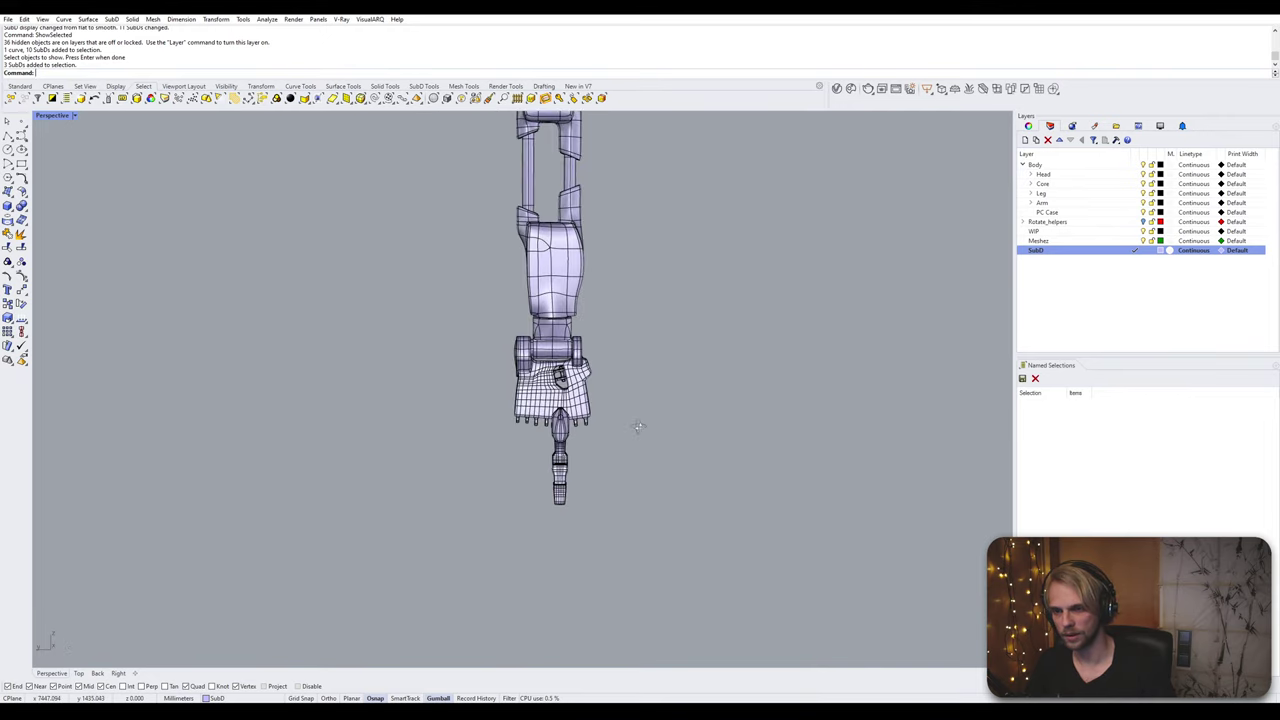
{"action": "scroll", "coordinate": [597, 442], "scroll_direction": "up", "scroll_amount": 6}
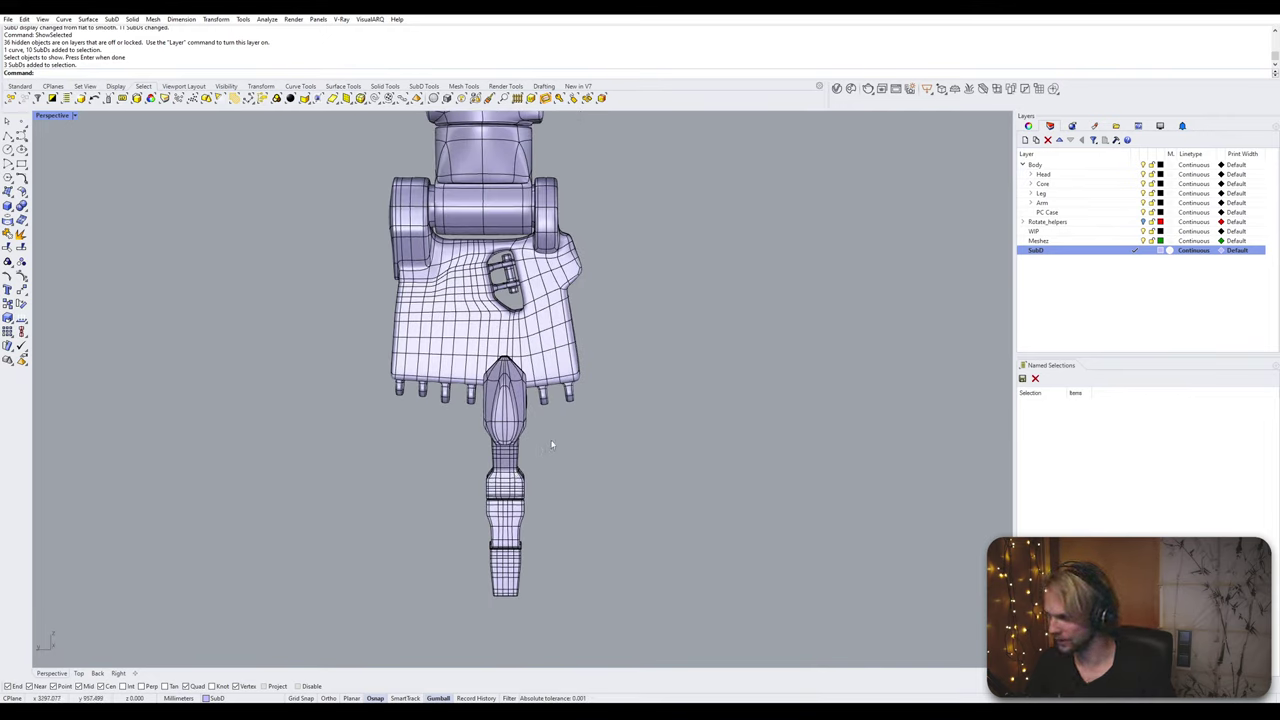
{"action": "scroll", "coordinate": [552, 444], "scroll_direction": "down", "scroll_amount": 9}
{"action": "right_click_drag", "start_coordinate": [591, 392], "coordinate": [557, 473], "text": "shift"}
{"action": "scroll", "coordinate": [553, 471], "scroll_direction": "down", "scroll_amount": 5}
{"action": "scroll", "coordinate": [535, 483], "scroll_direction": "up", "scroll_amount": 3}
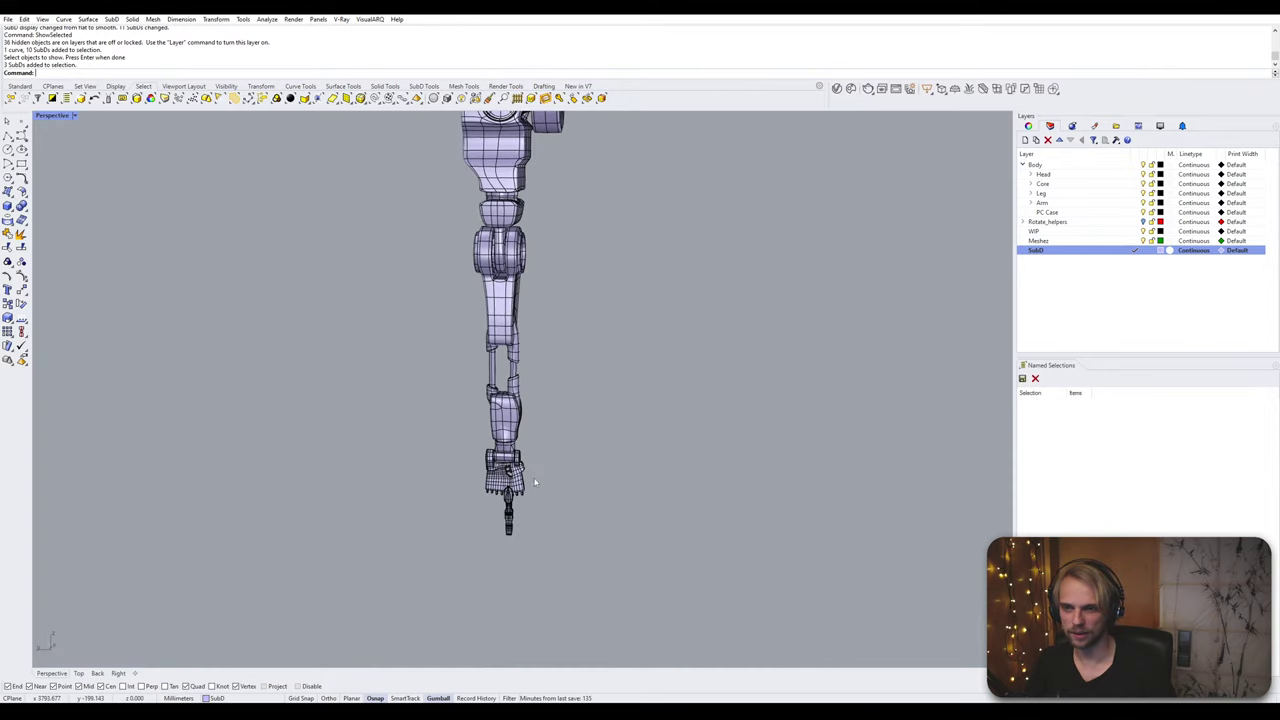
{"action": "scroll", "coordinate": [550, 476], "scroll_direction": "down", "scroll_amount": 3}
Step: Open Grasshopper, minimize its window, and show the green arm again in Rhino
{"action": "key", "text": "Return"}
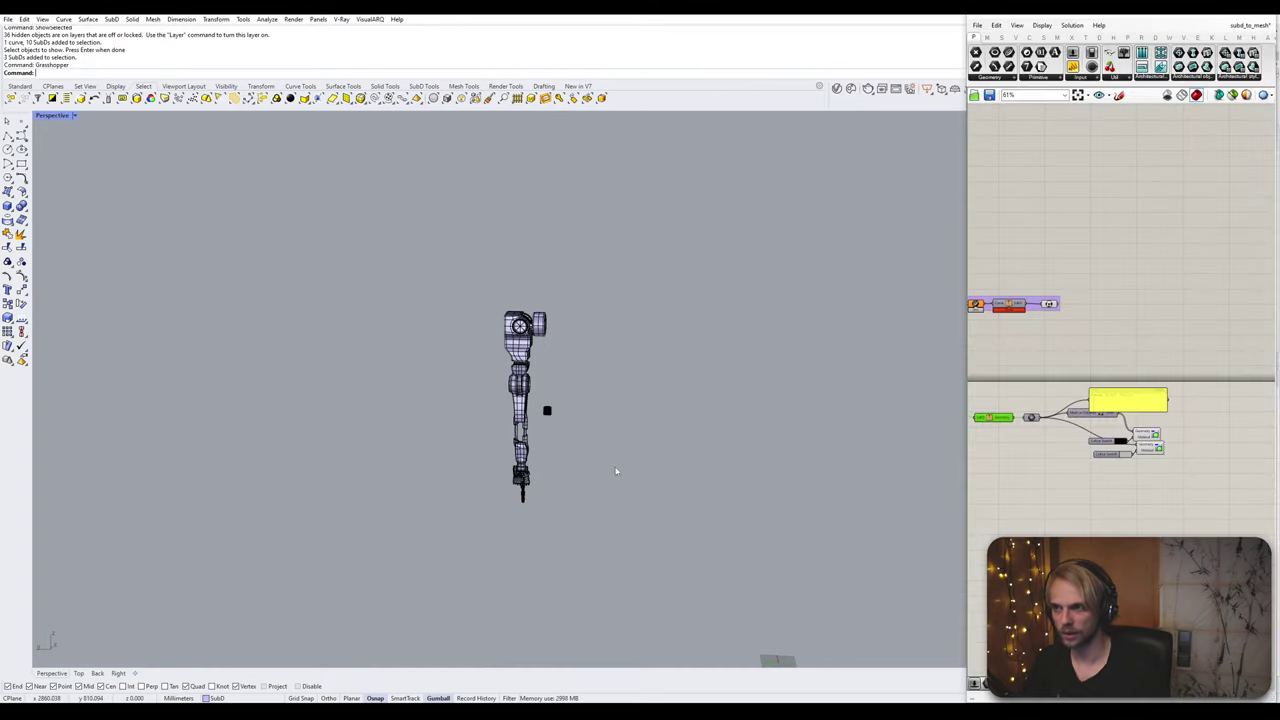
{"action": "left_click", "coordinate": [1219, 16]}
{"action": "right_click_drag", "start_coordinate": [872, 262], "coordinate": [793, 327], "text": "shift"}
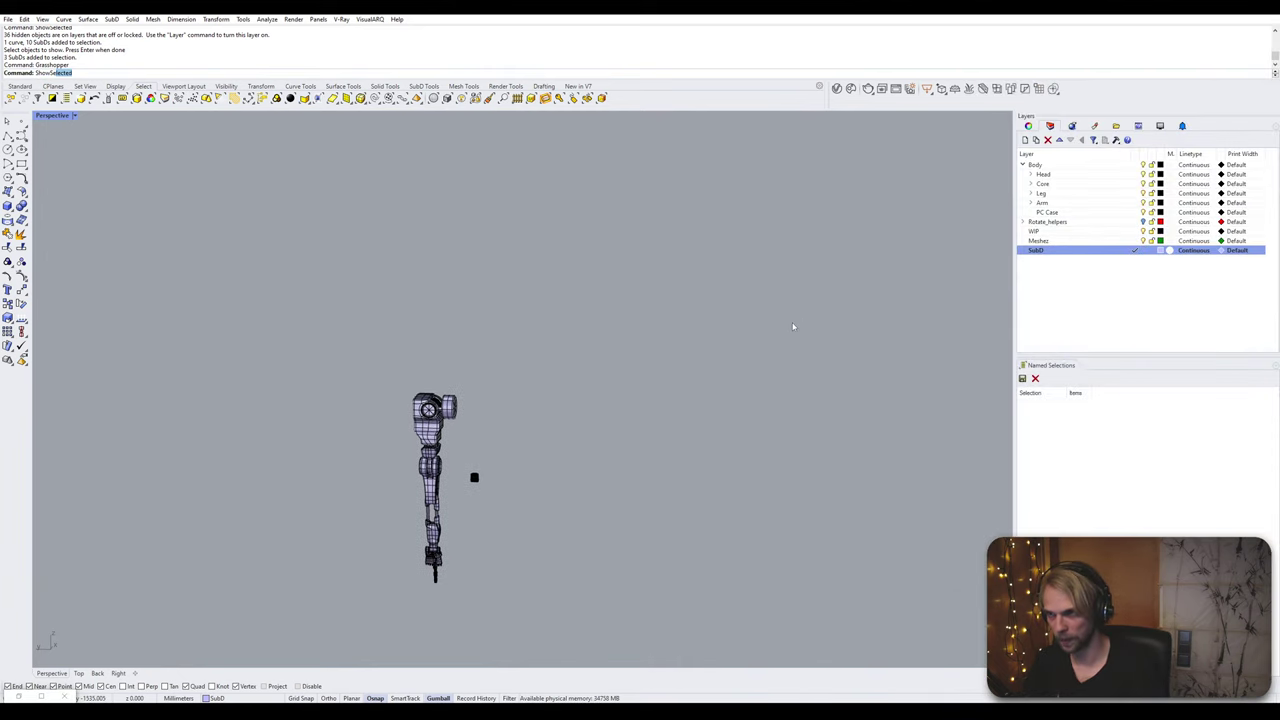
{"action": "key", "text": "Return"}
{"action": "scroll", "coordinate": [482, 446], "scroll_direction": "up", "scroll_amount": 3}
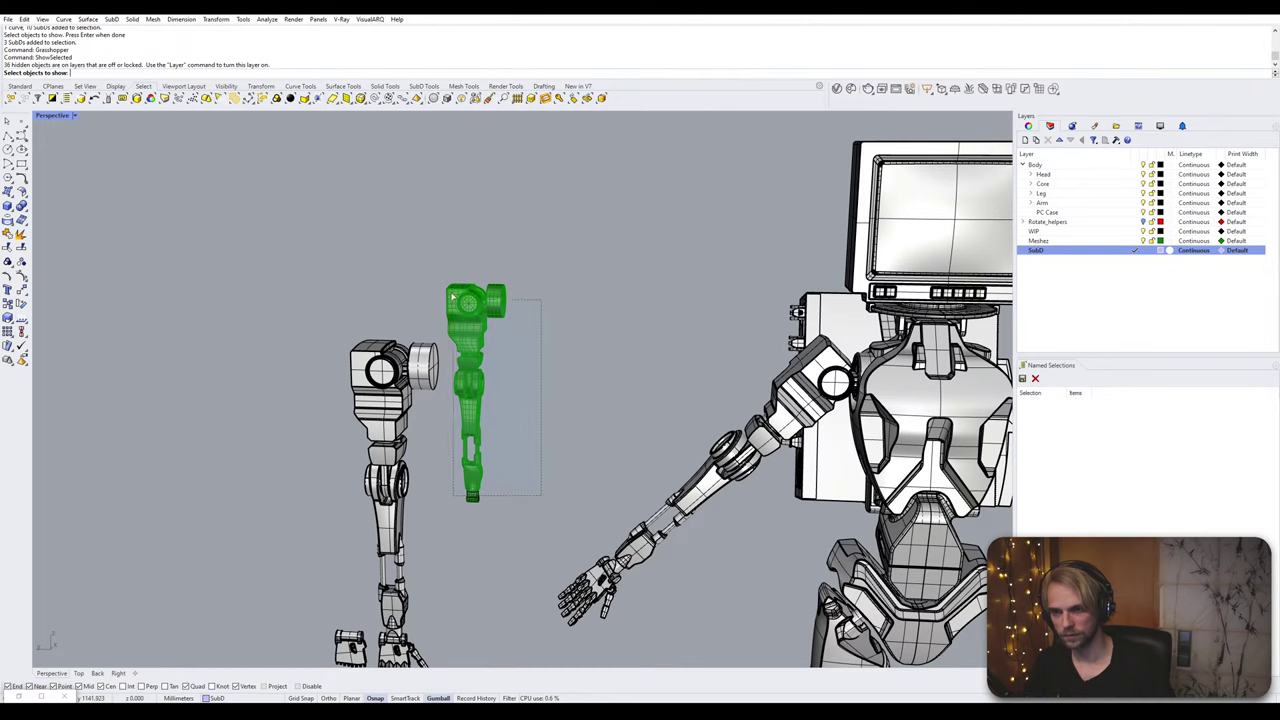
{"action": "left_click", "coordinate": [465, 298]}
{"action": "key", "text": "Return"}
Step: Select the hand part and reference the finger piece into the SubD input with Set one SubD
{"action": "right_click_drag", "start_coordinate": [366, 638], "coordinate": [362, 424], "text": "shift"}
{"action": "scroll", "coordinate": [354, 476], "scroll_direction": "up", "scroll_amount": 6}
{"action": "left_click", "coordinate": [388, 502]}
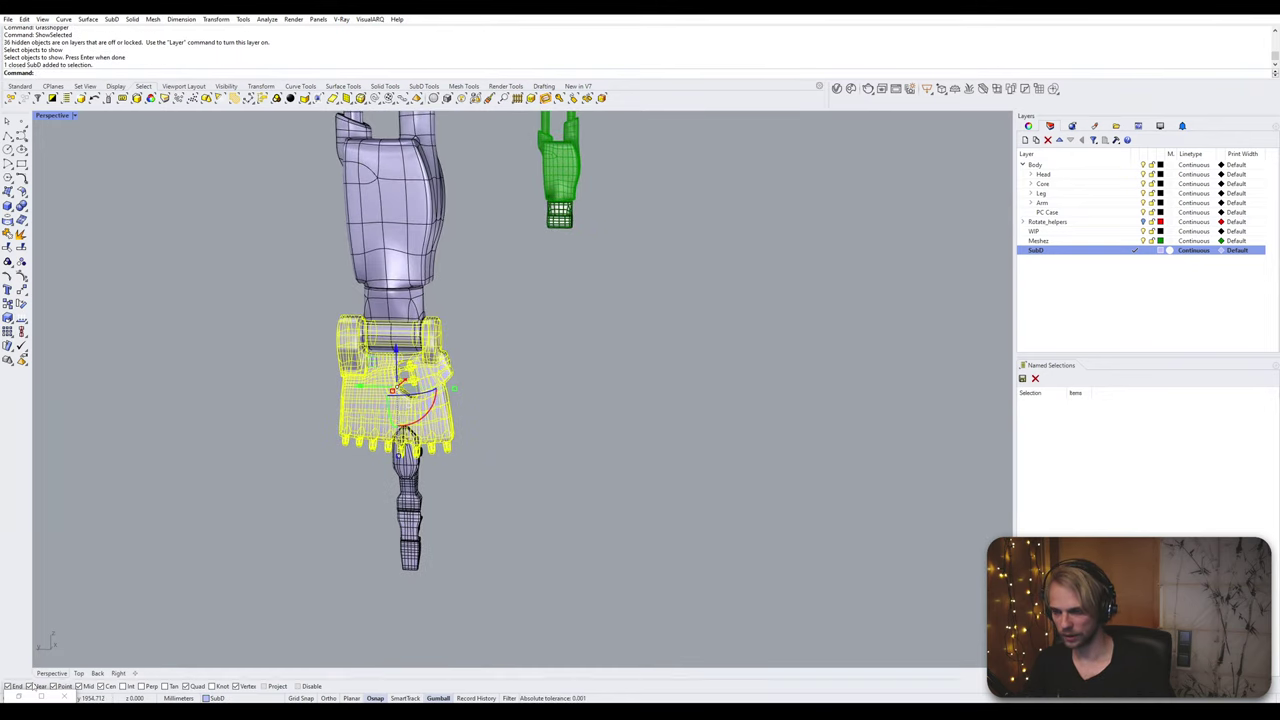
{"action": "left_click", "coordinate": [19, 697]}
{"action": "scroll", "coordinate": [1000, 419], "scroll_direction": "up", "scroll_amount": 2}
{"action": "scroll", "coordinate": [1063, 421], "scroll_direction": "up", "scroll_amount": 1}
{"action": "right_click_drag", "start_coordinate": [1020, 426], "coordinate": [1132, 430]}
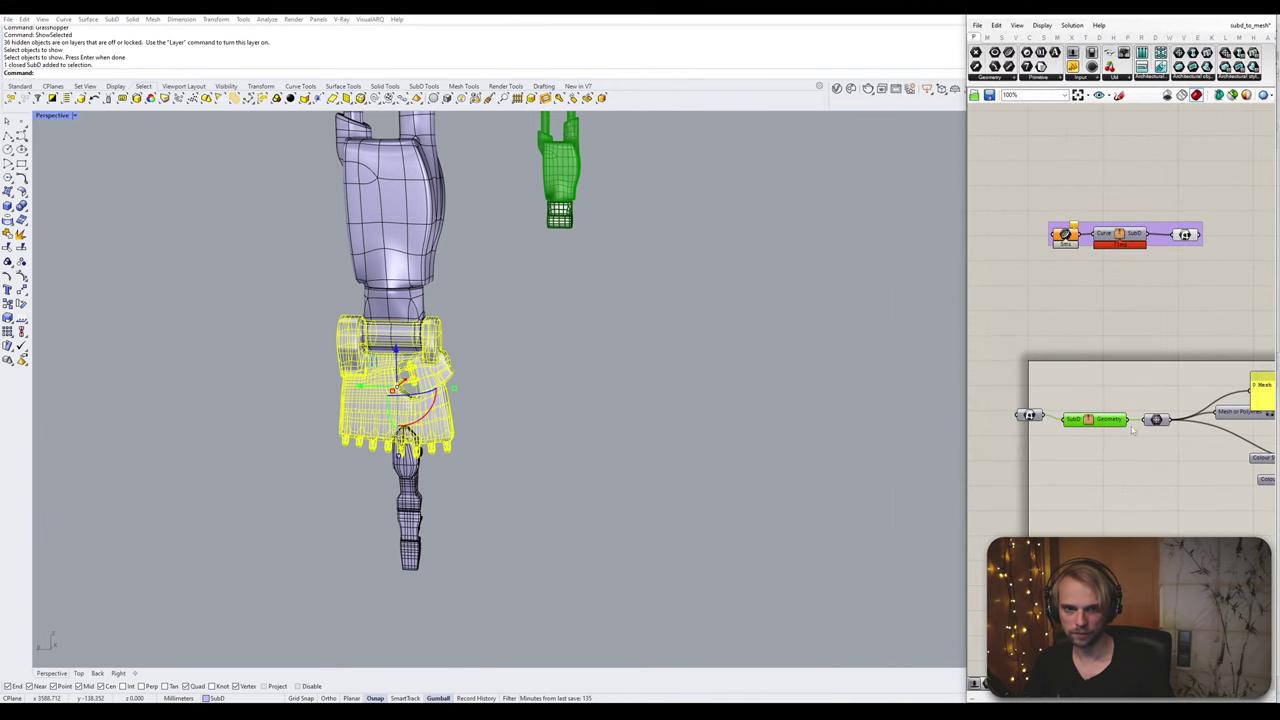
{"action": "left_click_drag", "start_coordinate": [966, 332], "coordinate": [717, 332]}
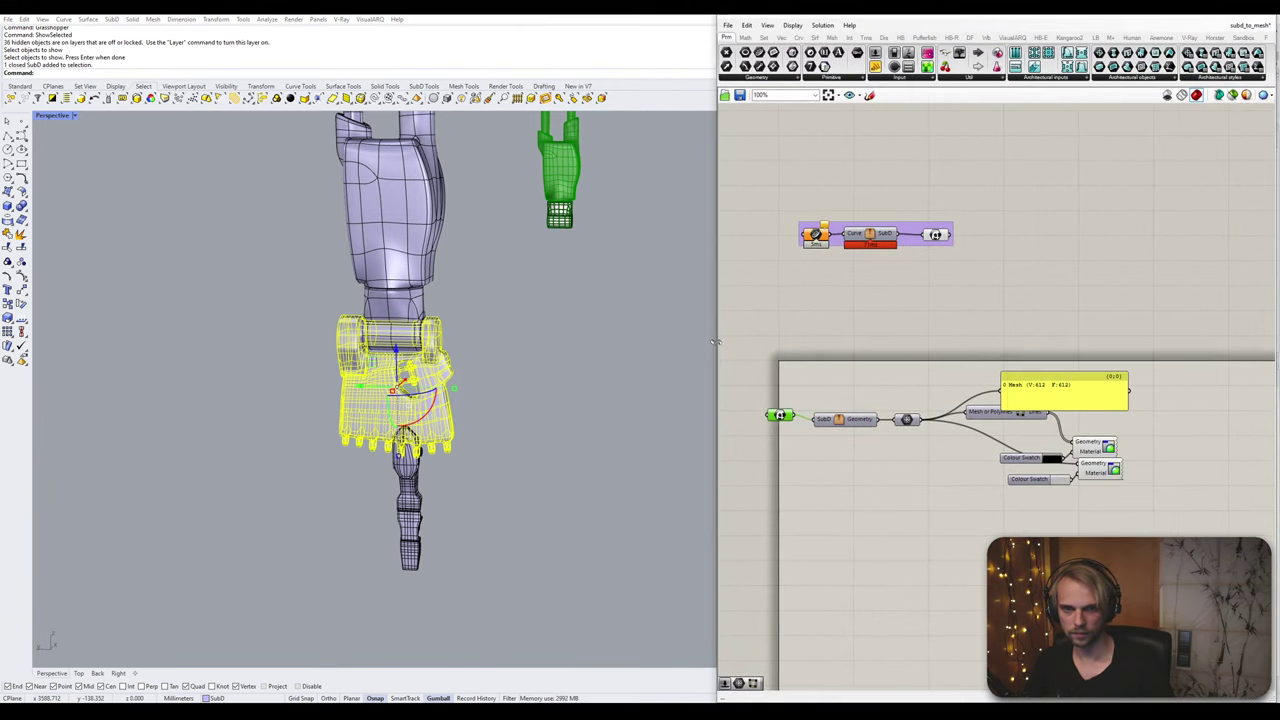
{"action": "right_click", "coordinate": [783, 416]}
{"action": "left_click", "coordinate": [840, 541]}
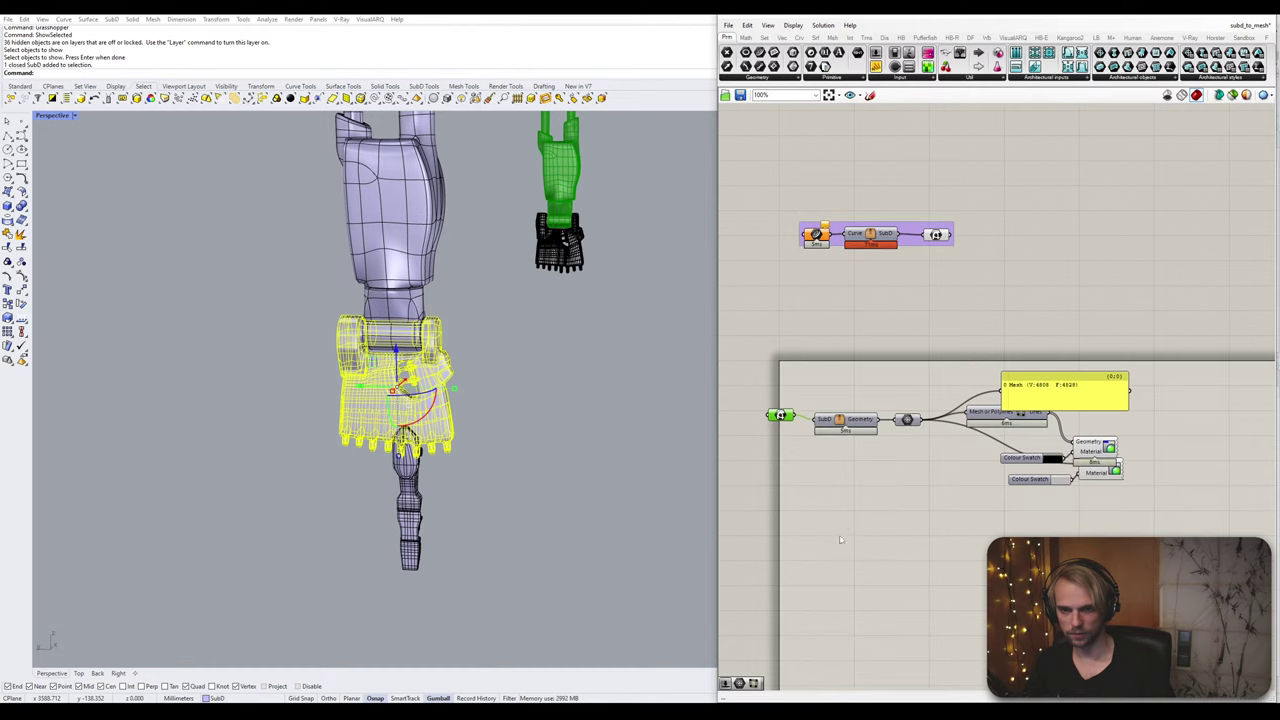
{"action": "left_click", "coordinate": [907, 420]}
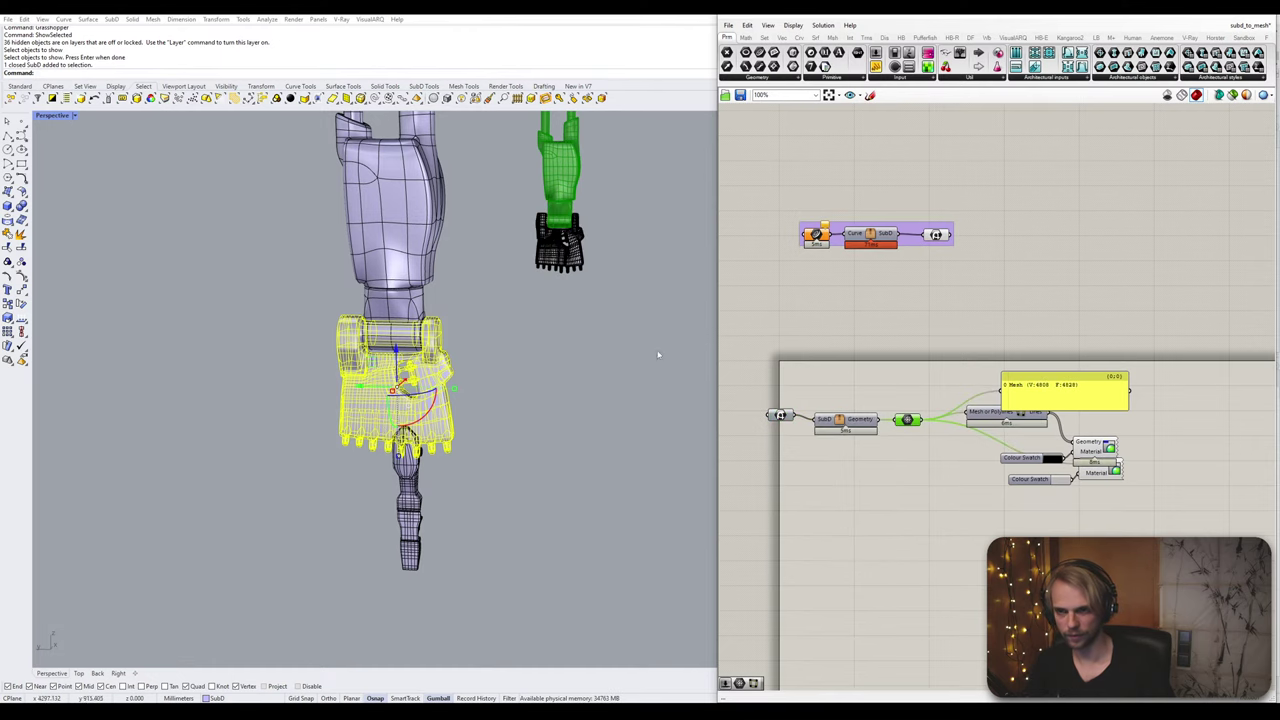
Step: Open the subd_to_mesh cluster, return to the main canvas, and check the resulting mesh output
{"action": "scroll", "coordinate": [563, 354], "scroll_direction": "up", "scroll_amount": 5}
{"action": "left_click", "coordinate": [843, 420]}
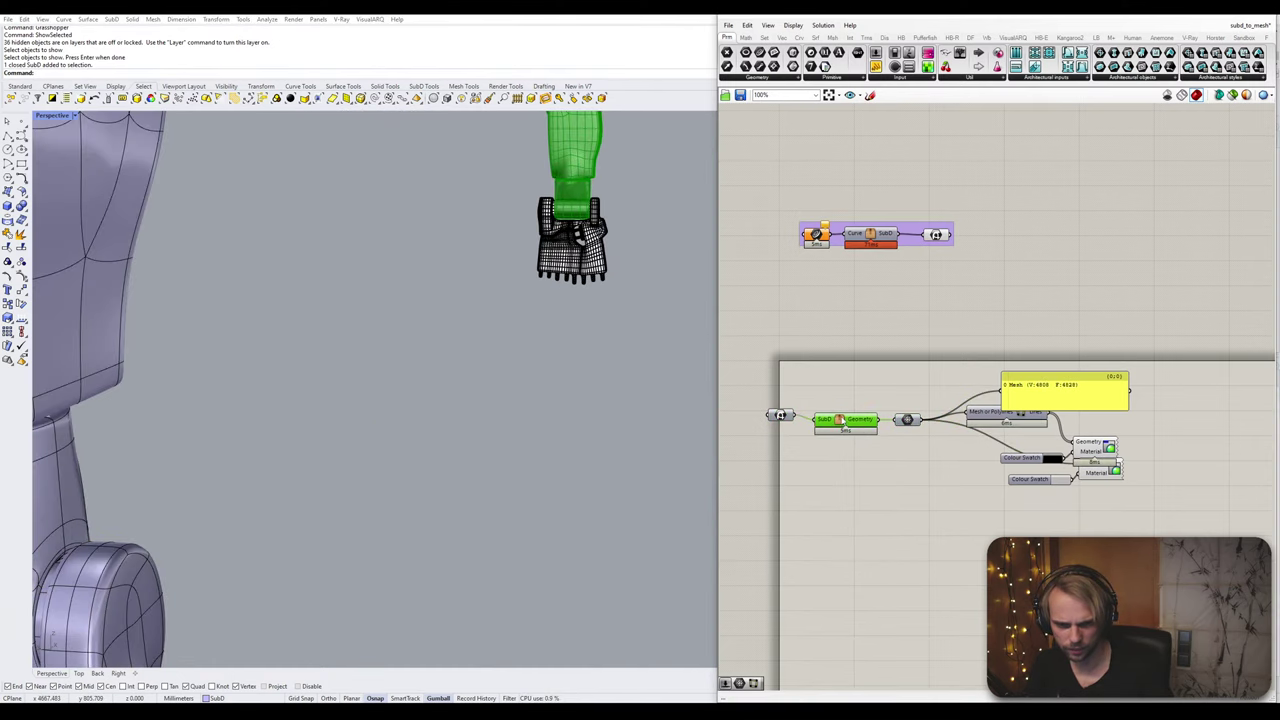
{"action": "double_click", "coordinate": [843, 420]}
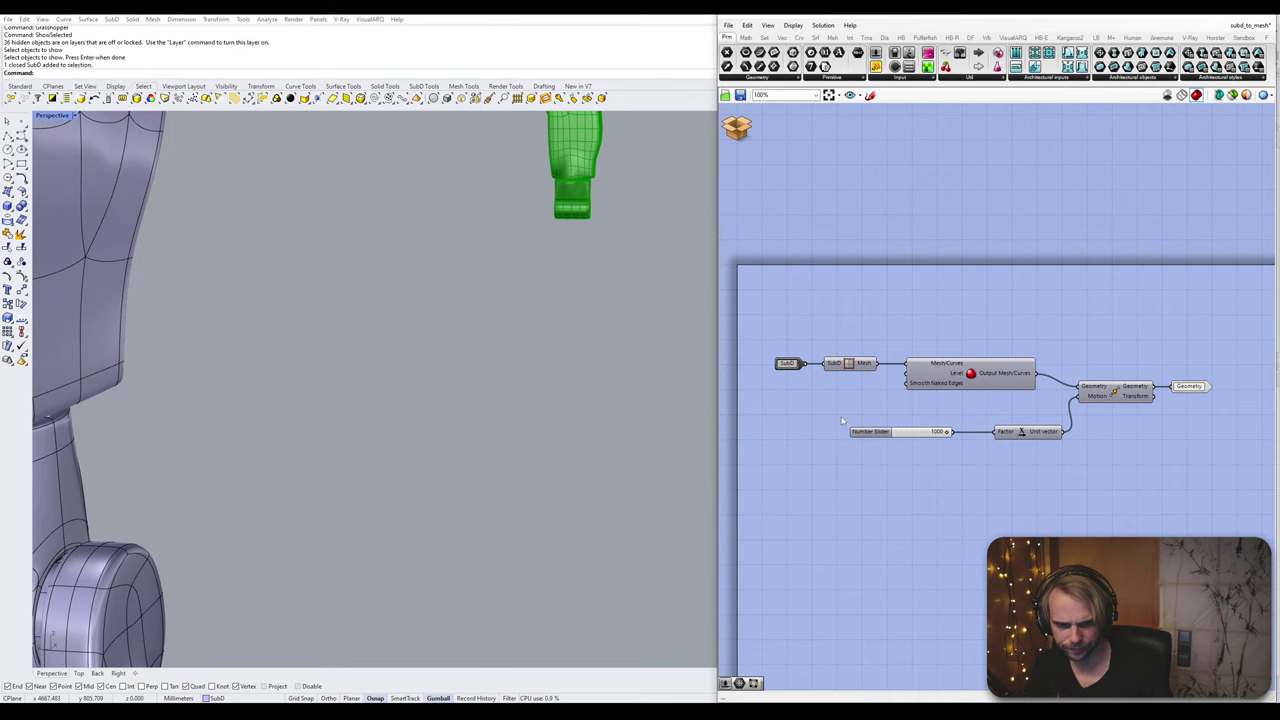
{"action": "left_click", "coordinate": [740, 129]}
{"action": "left_click", "coordinate": [775, 139]}
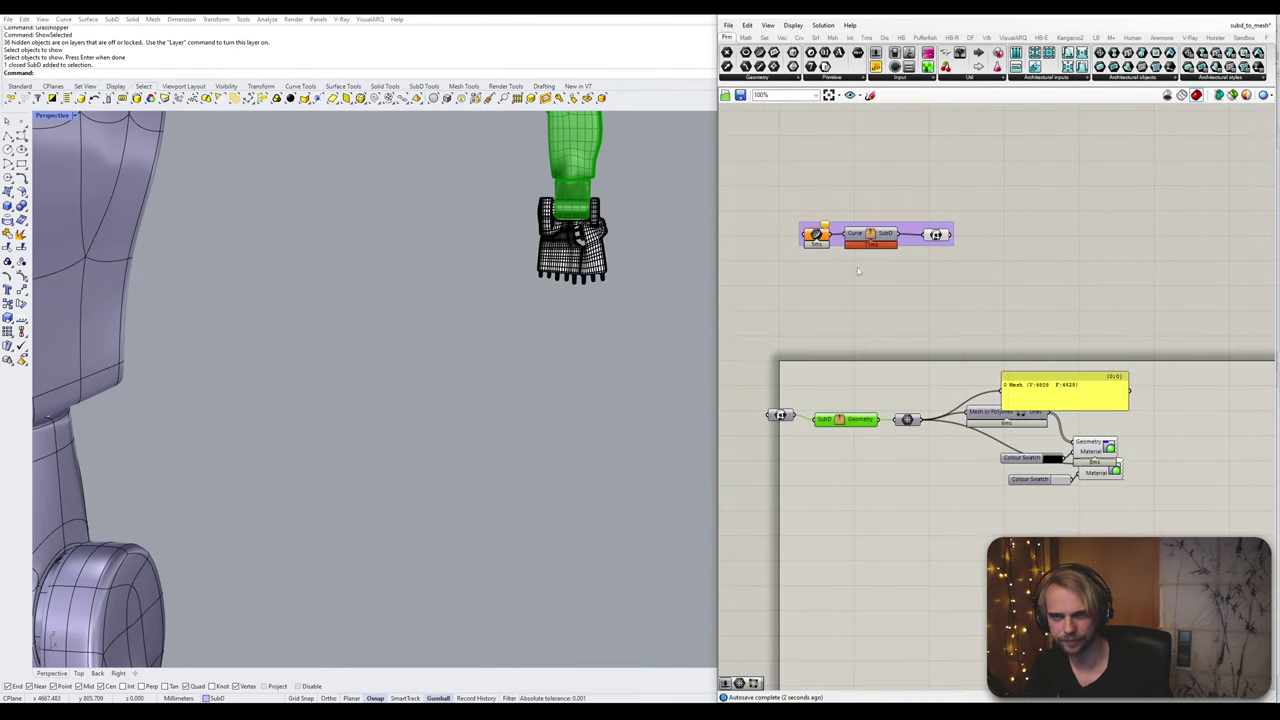
{"action": "left_click", "coordinate": [909, 420]}
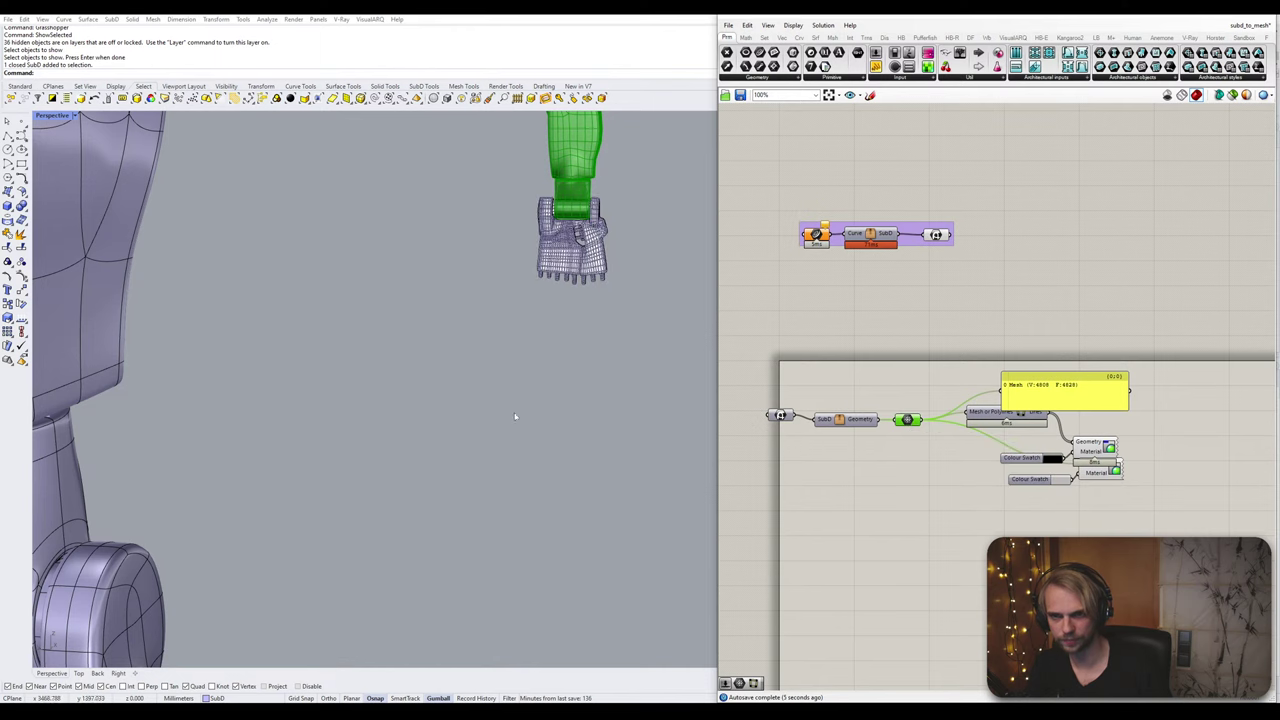
{"action": "scroll", "coordinate": [515, 416], "scroll_direction": "down", "scroll_amount": 4}
{"action": "right_click_drag", "start_coordinate": [454, 463], "coordinate": [506, 274], "text": "shift"}
Step: Reference the upper finger segment as the SubD input, undoing an accidental component deletion
{"action": "left_click", "coordinate": [374, 463]}
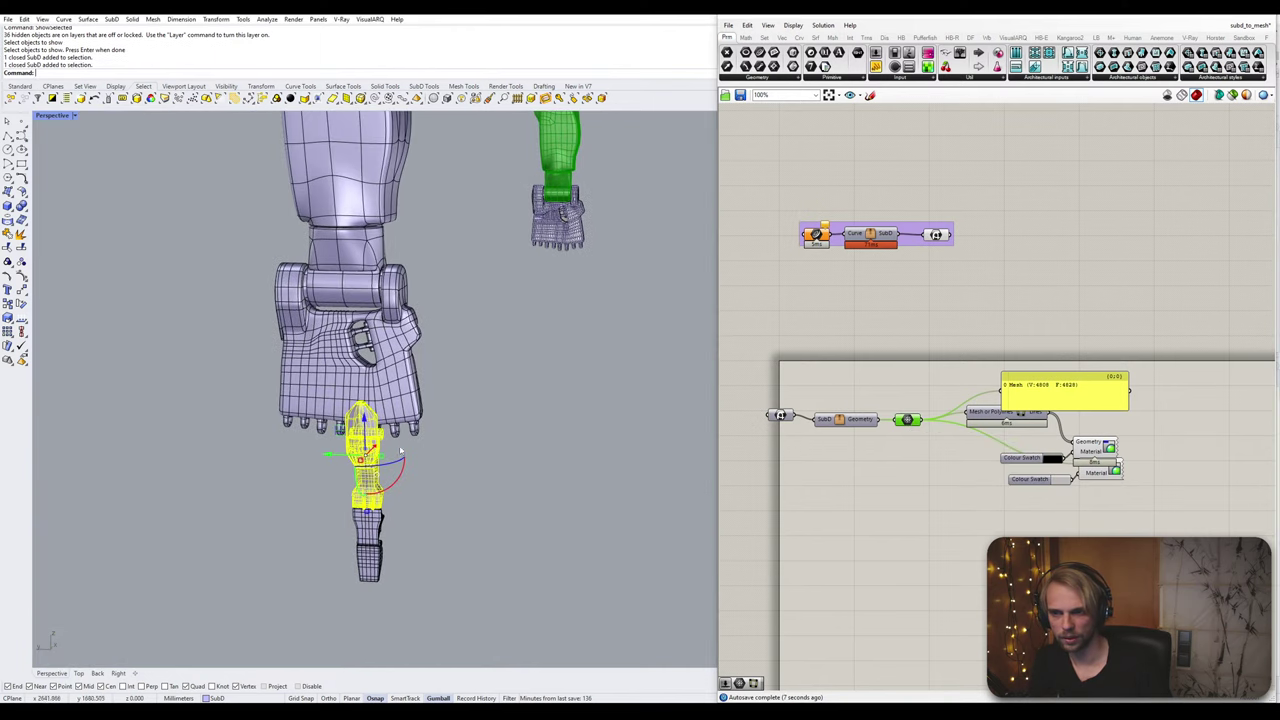
{"action": "left_click", "coordinate": [781, 415]}
{"action": "right_click", "coordinate": [781, 415]}
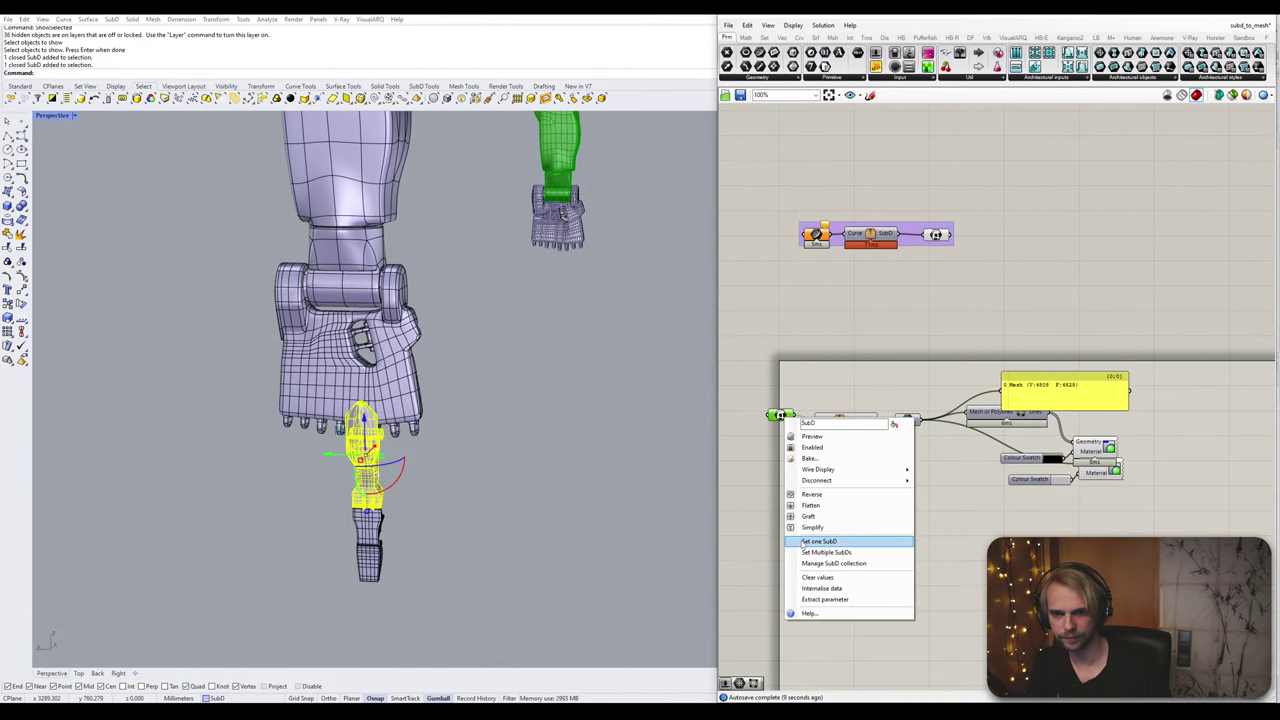
{"action": "left_click", "coordinate": [829, 540]}
{"action": "left_click", "coordinate": [906, 421]}
{"action": "key", "text": "Delete"}
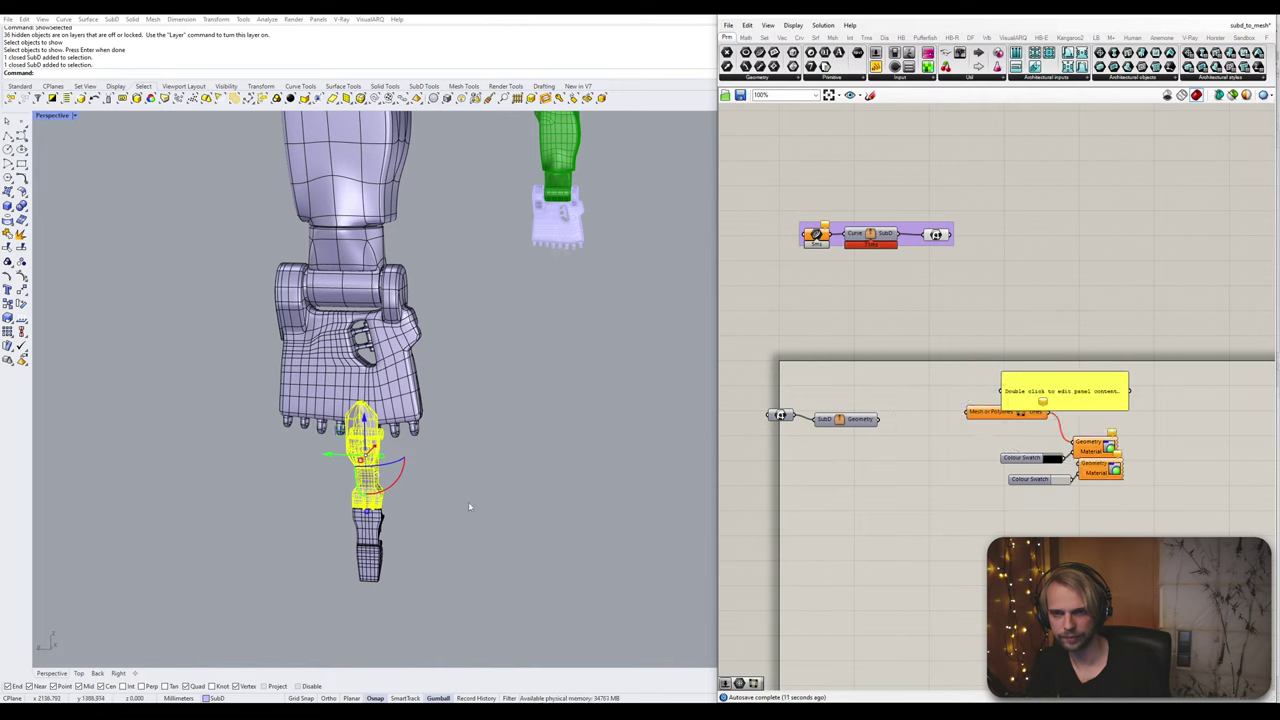
{"action": "key", "text": "ctrl+z"}
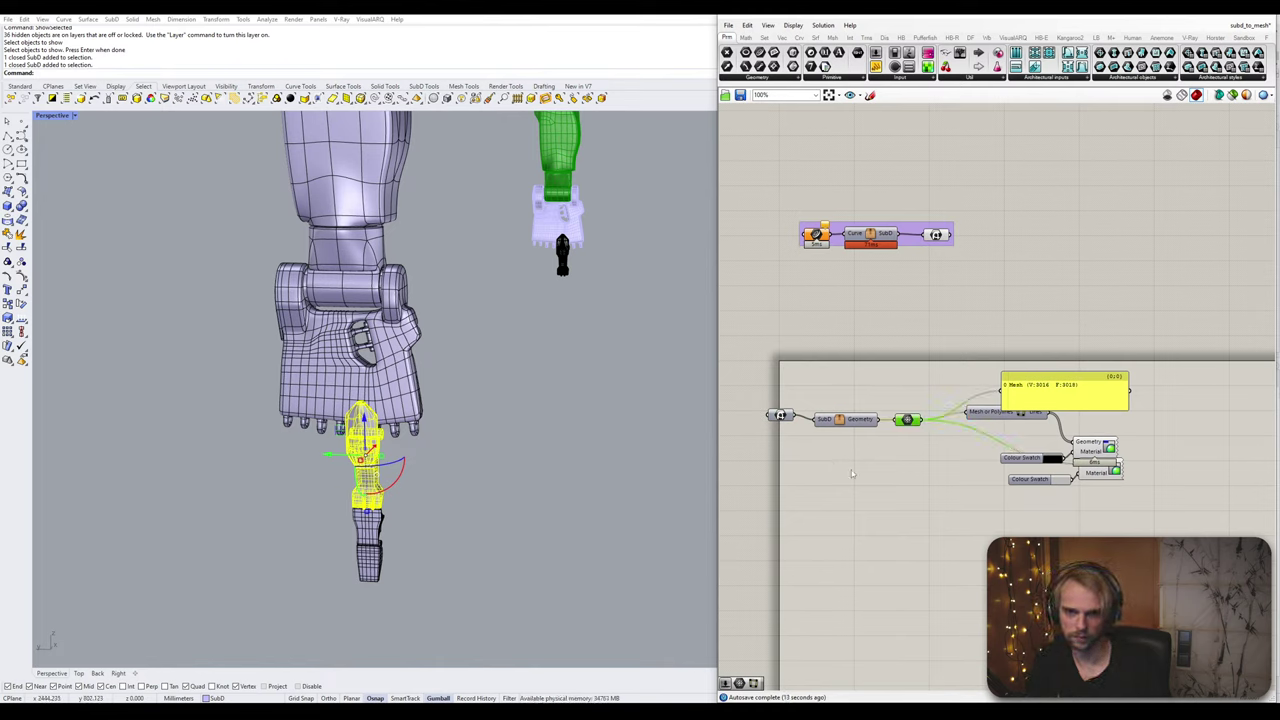
Step: Select the middle finger segment, switch the input to Set Multiple SubDs, and toggle its preview
{"action": "left_click", "coordinate": [372, 526]}
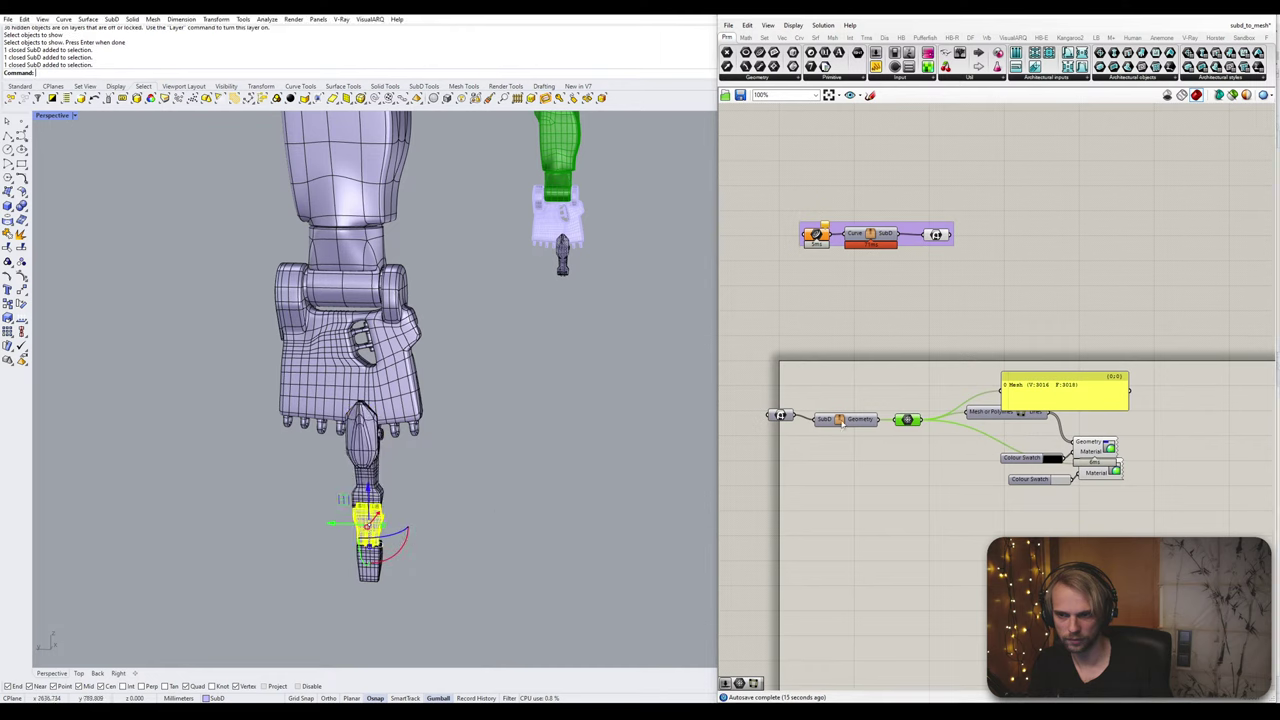
{"action": "right_click", "coordinate": [780, 416]}
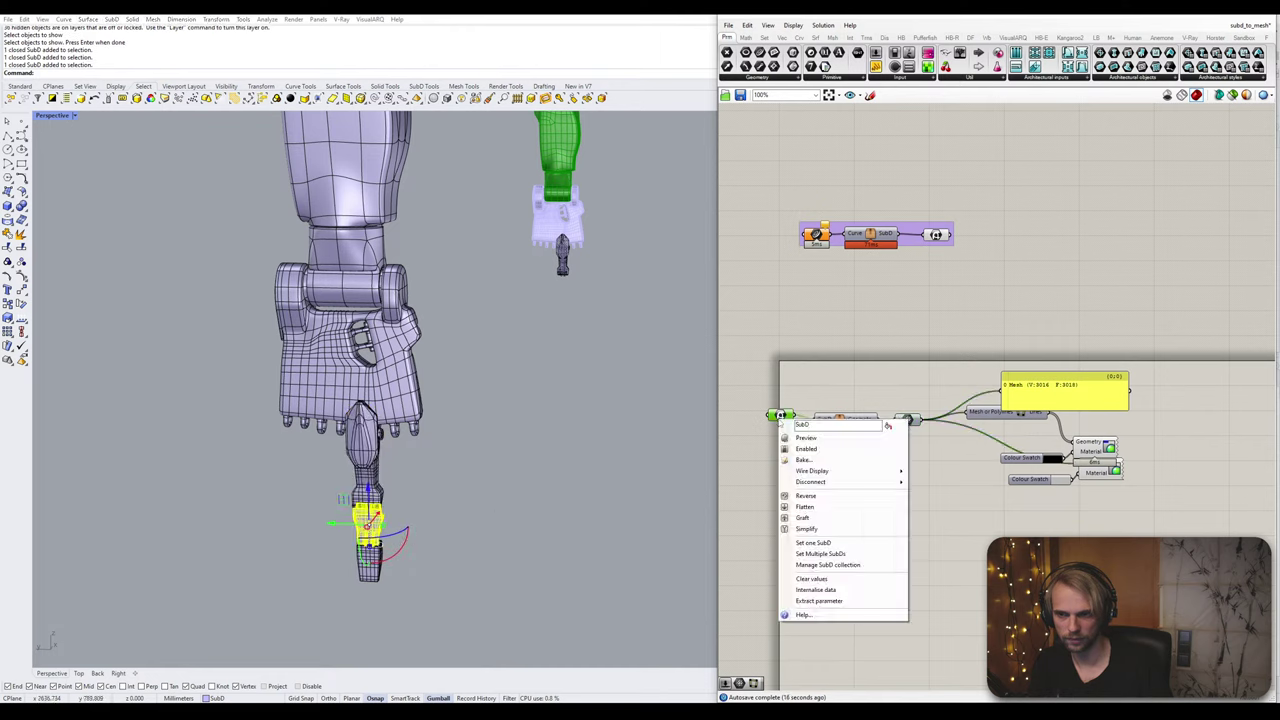
{"action": "left_click", "coordinate": [818, 554]}
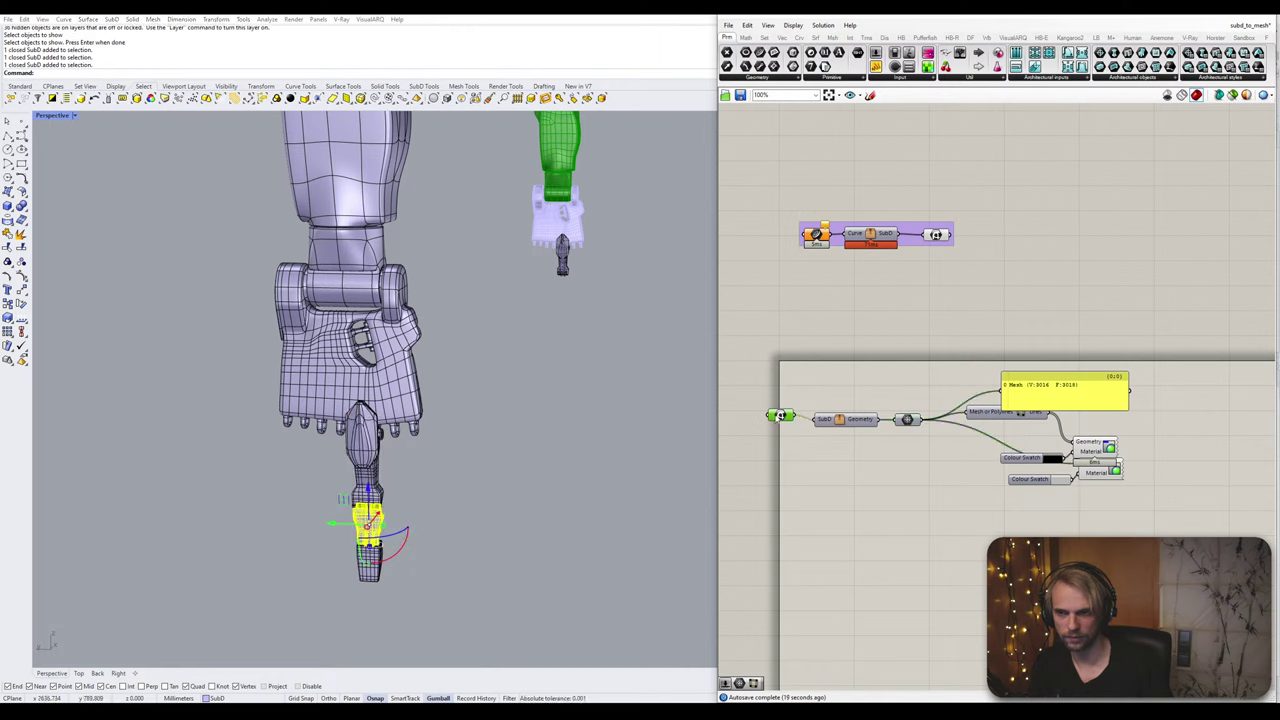
{"action": "middle_click", "coordinate": [779, 414]}
{"action": "left_click", "coordinate": [793, 400]}
Step: Reference the lower two finger SubDs into the SubD input and check the mesh output
{"action": "left_click", "coordinate": [483, 543]}
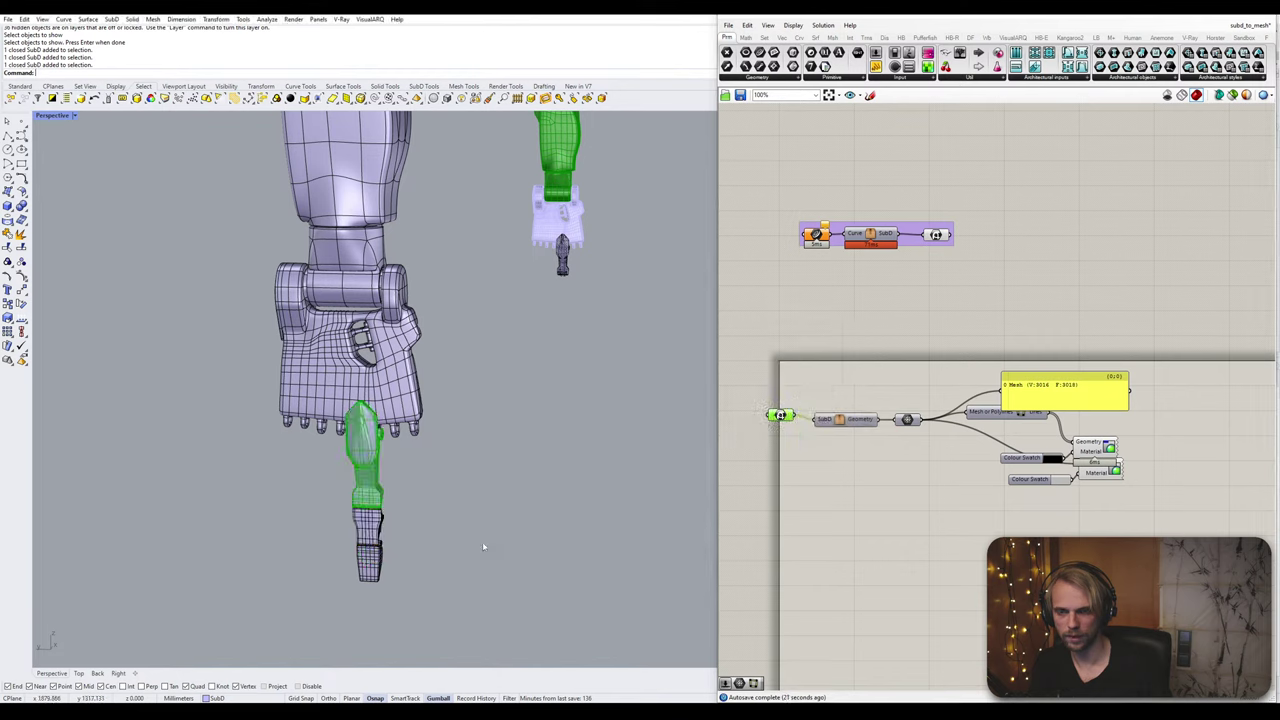
{"action": "left_click_drag", "start_coordinate": [397, 592], "coordinate": [345, 474]}
{"action": "left_click", "coordinate": [455, 596]}
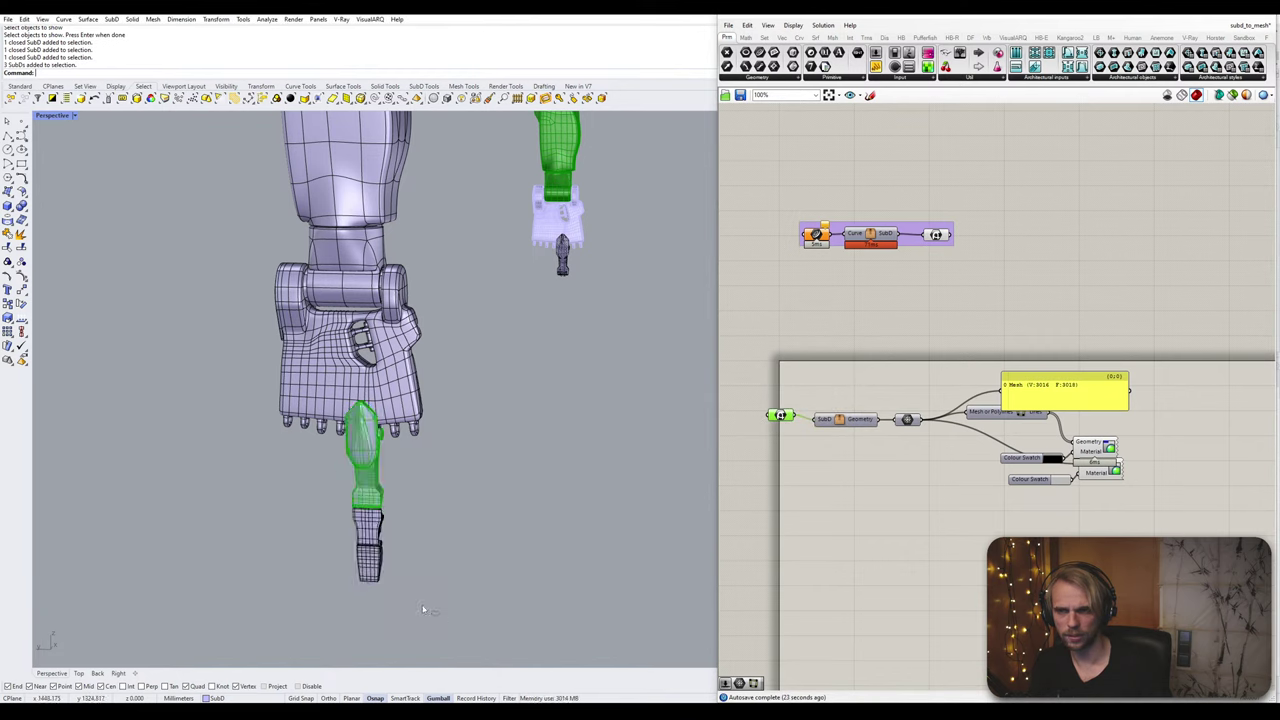
{"action": "left_click_drag", "start_coordinate": [425, 609], "coordinate": [311, 536]}
{"action": "right_click", "coordinate": [778, 419]}
{"action": "right_click", "coordinate": [779, 416]}
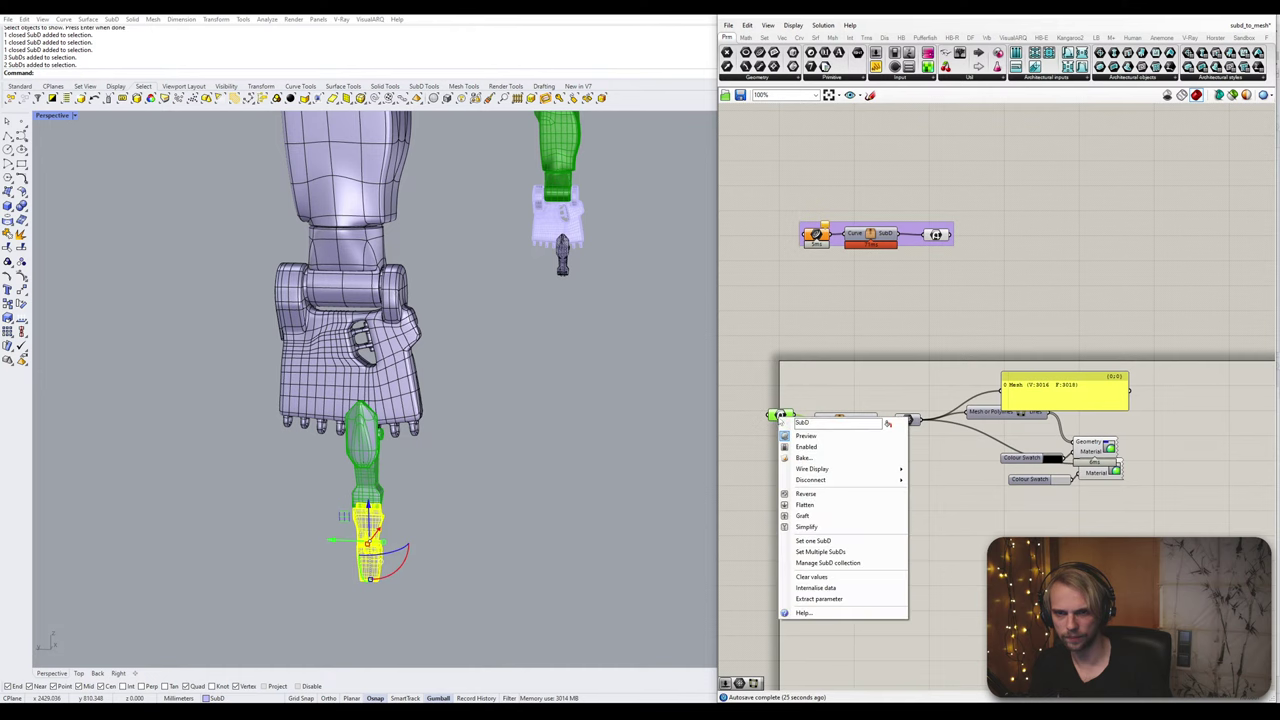
{"action": "left_click", "coordinate": [834, 552]}
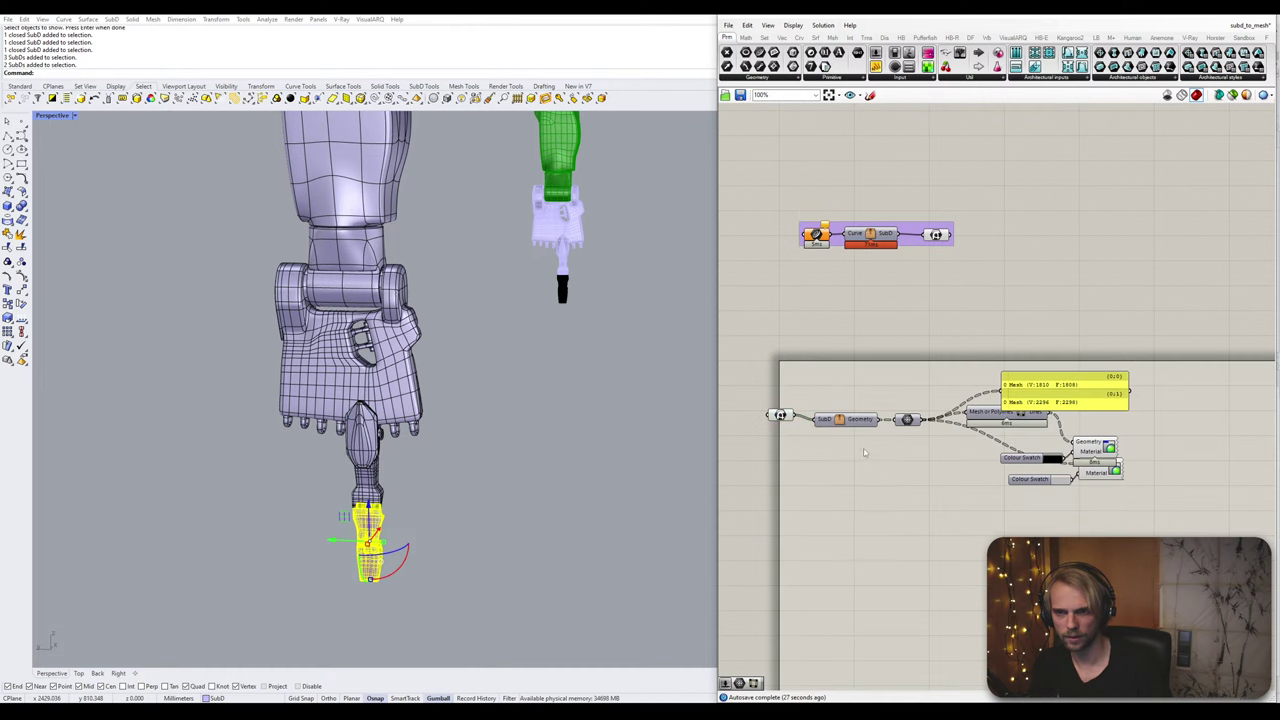
{"action": "left_click", "coordinate": [907, 419]}
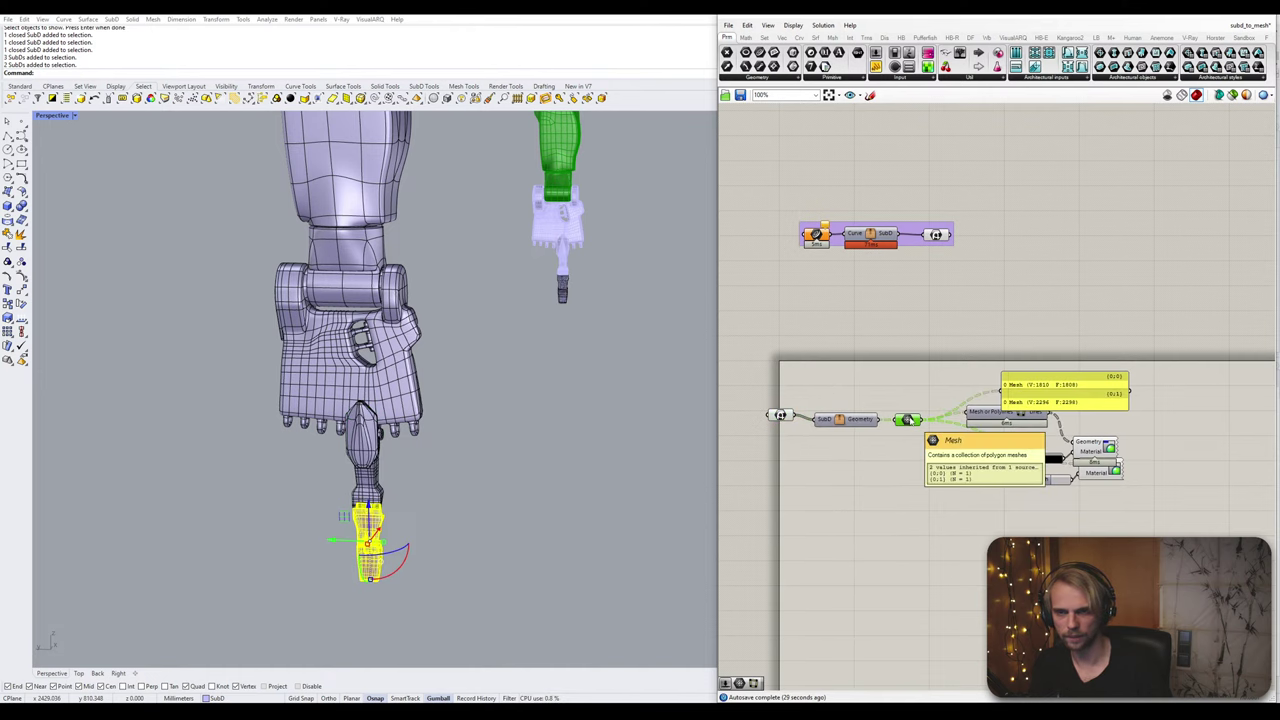
Step: Clear the referenced SubDs from the SubD input parameter
{"action": "left_click", "coordinate": [509, 400]}
{"action": "left_click", "coordinate": [779, 416]}
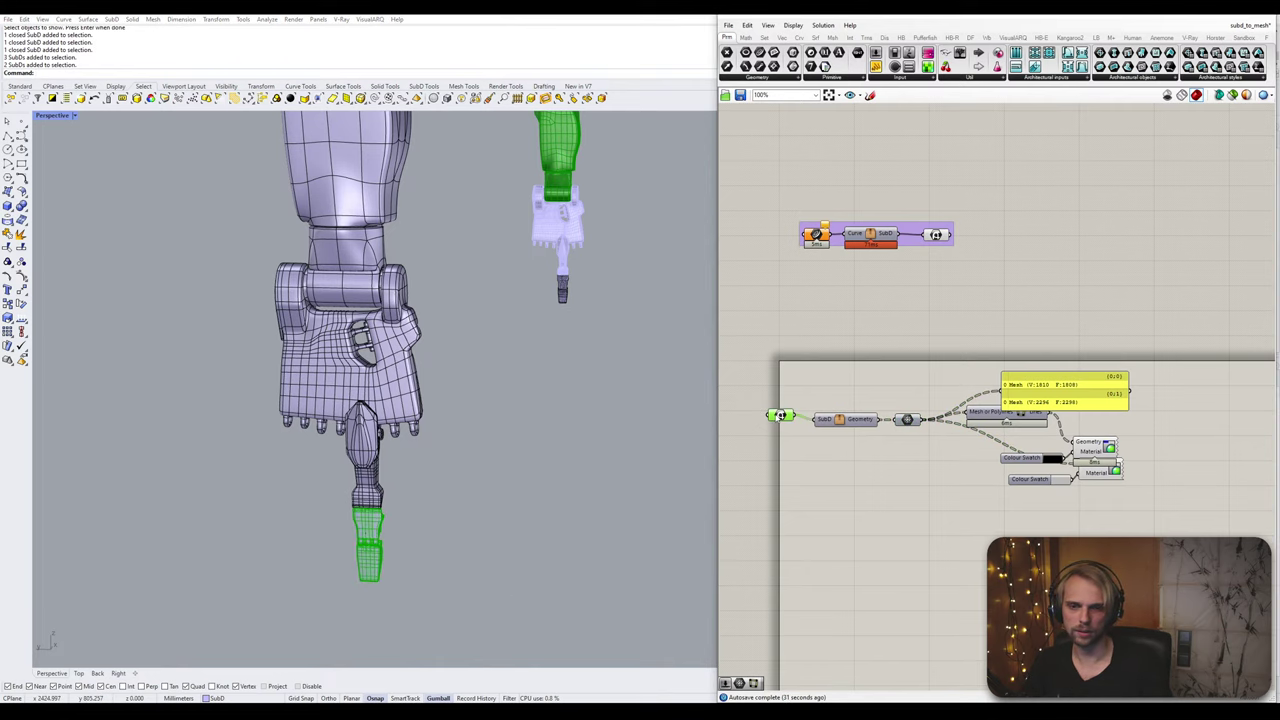
{"action": "right_click", "coordinate": [779, 416]}
{"action": "left_click", "coordinate": [830, 575]}
{"action": "left_click", "coordinate": [800, 427]}
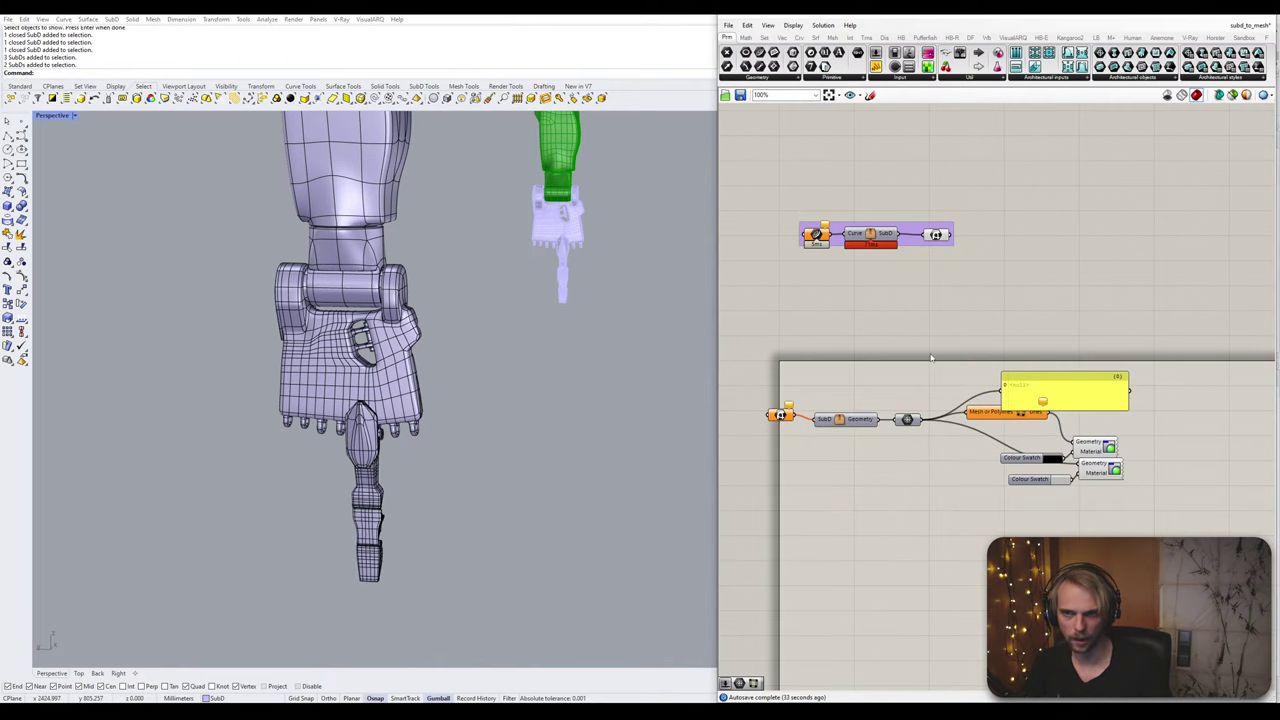
Step: Minimize Grasshopper, move the four small-hand meshes onto the WIP layer, then select the left arm
{"action": "left_click", "coordinate": [1218, 16]}
{"action": "left_click_drag", "start_coordinate": [722, 335], "coordinate": [546, 216]}
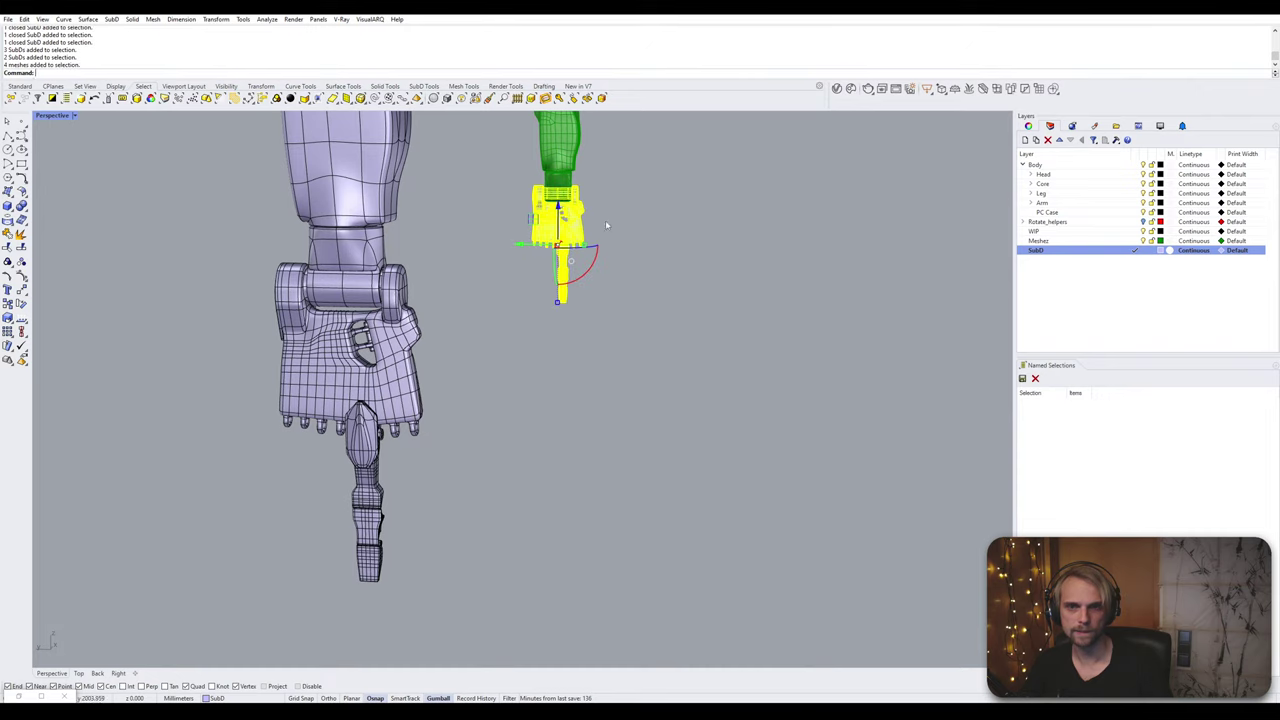
{"action": "right_click", "coordinate": [1090, 232]}
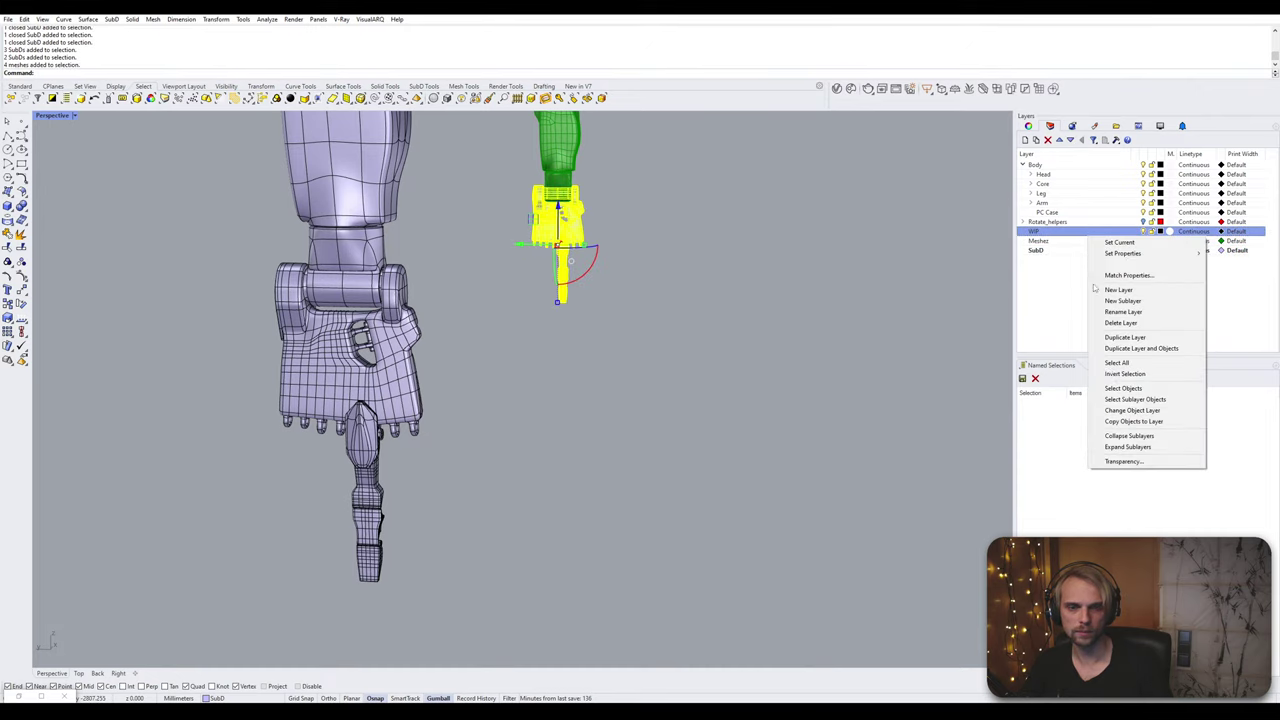
{"action": "left_click", "coordinate": [1140, 410]}
{"action": "scroll", "coordinate": [700, 358], "scroll_direction": "down", "scroll_amount": 6}
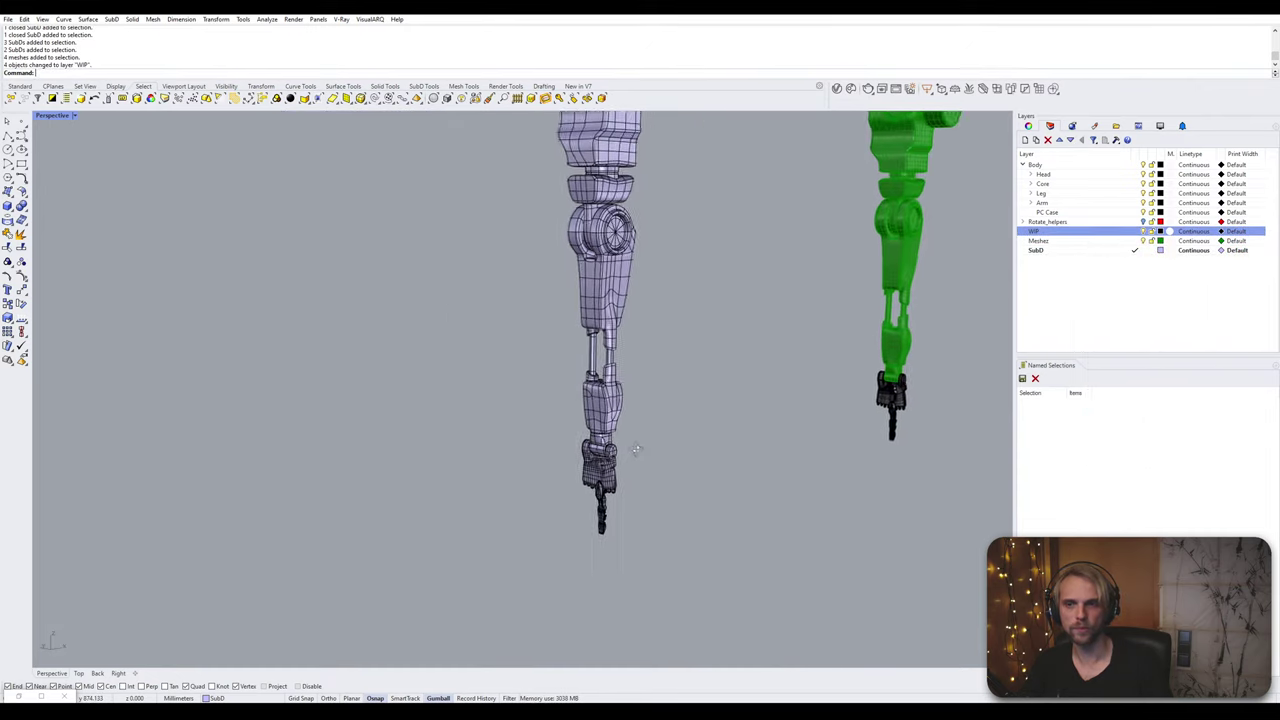
{"action": "left_click_drag", "start_coordinate": [660, 538], "coordinate": [458, 224]}
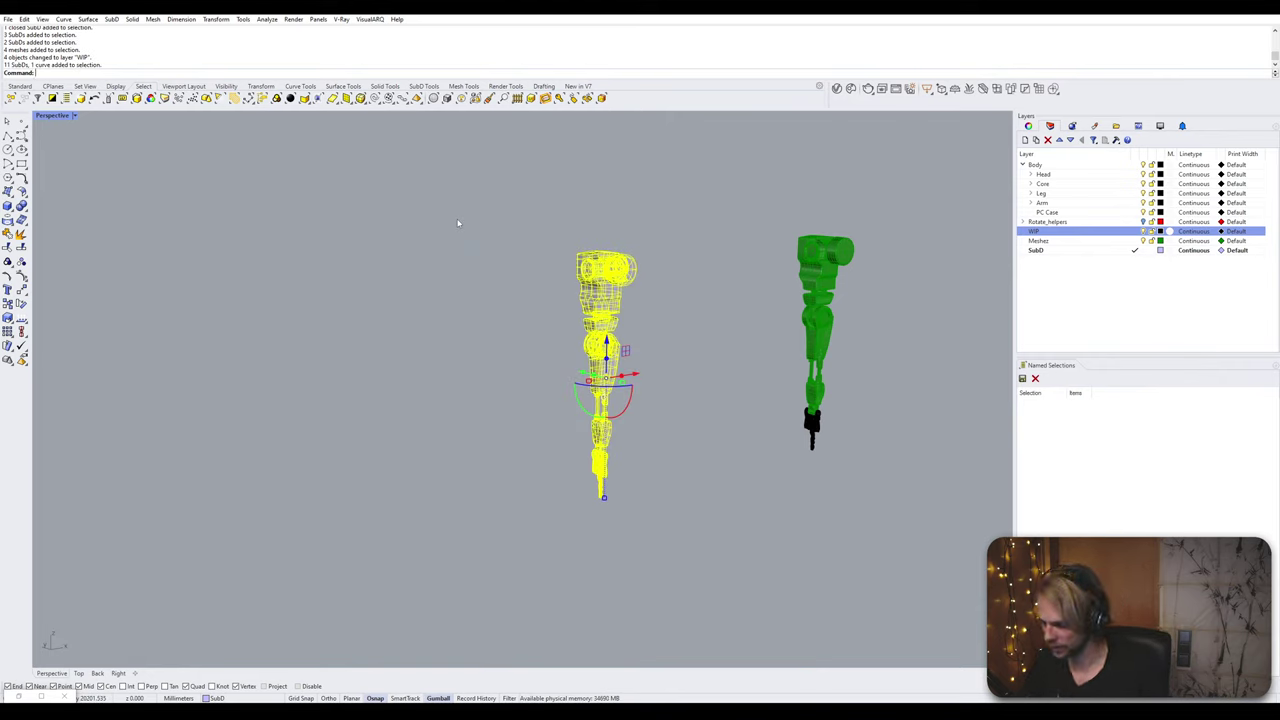
Step: Apply environment-map shading to the arm with EMap and orbit around it
{"action": "type", "text": "emap"}
{"action": "key", "text": "Return"}
{"action": "left_click", "coordinate": [460, 324]}
{"action": "scroll", "coordinate": [625, 392], "scroll_direction": "up", "scroll_amount": 6}
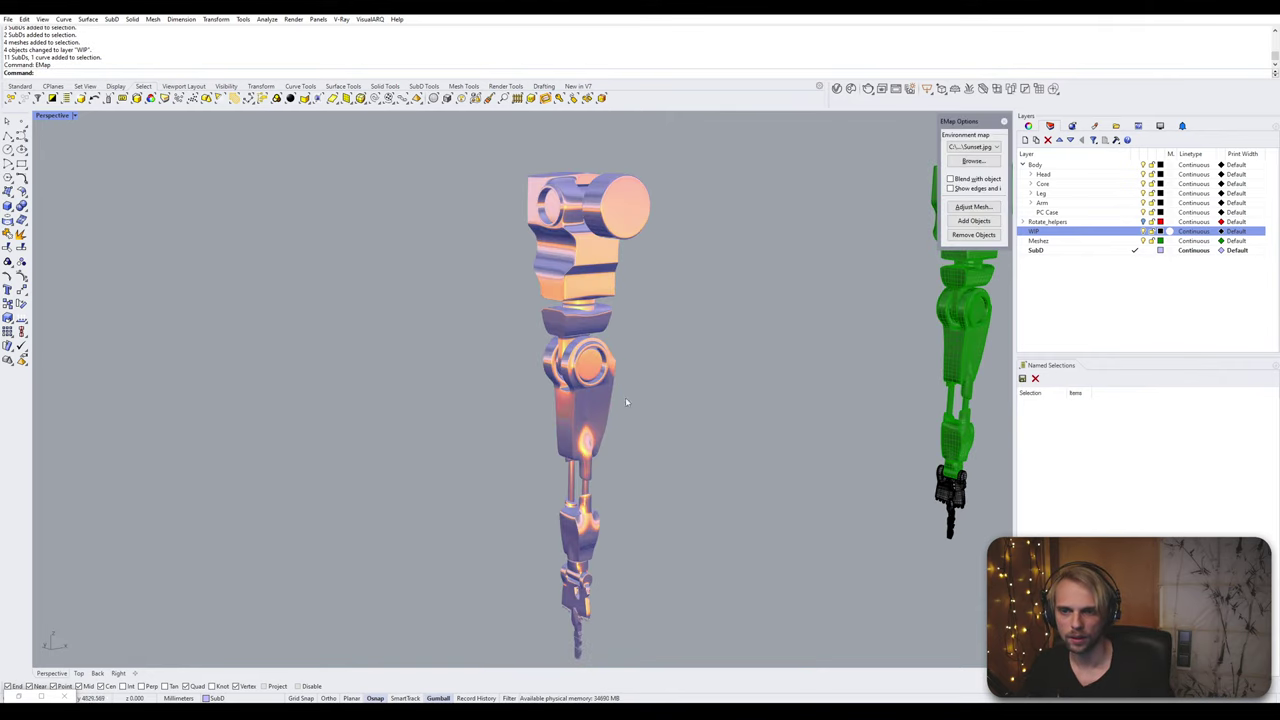
{"action": "right_click_drag", "start_coordinate": [628, 400], "coordinate": [660, 435]}
{"action": "right_click_drag", "start_coordinate": [660, 435], "coordinate": [657, 320], "text": "shift"}
{"action": "scroll", "coordinate": [586, 377], "scroll_direction": "up", "scroll_amount": 5}
{"action": "scroll", "coordinate": [643, 415], "scroll_direction": "up", "scroll_amount": 6}
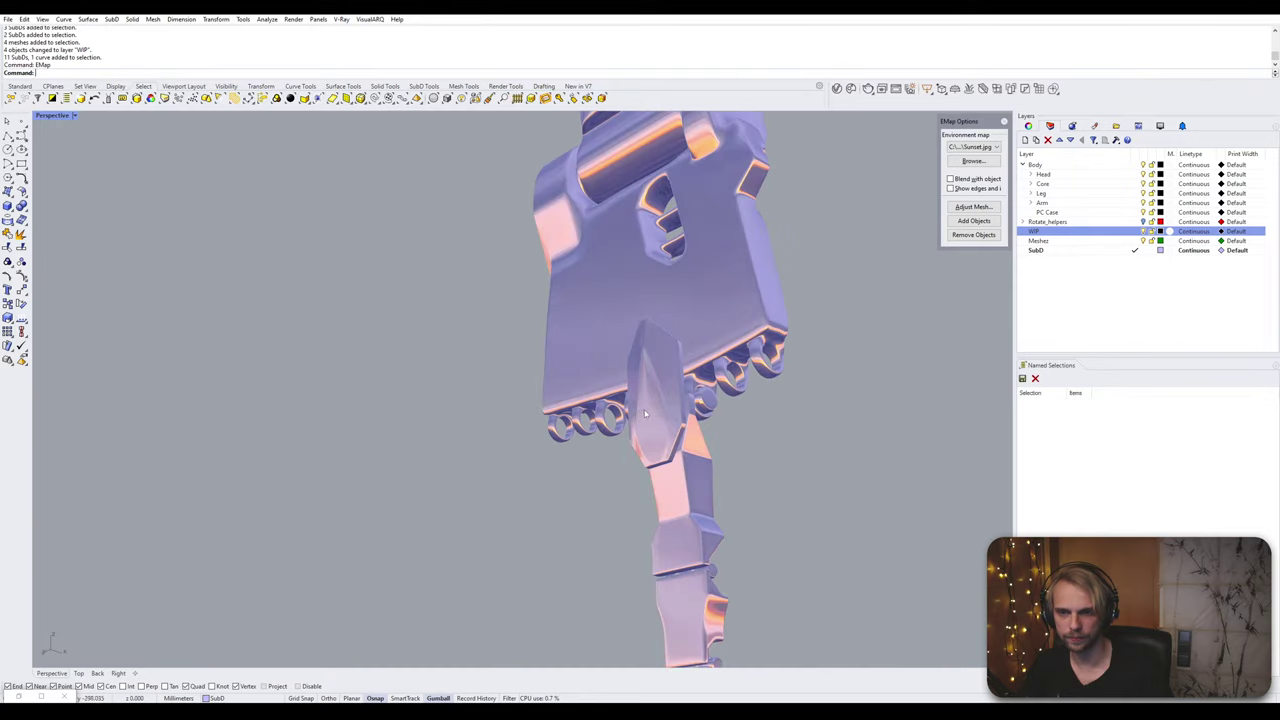
{"action": "right_click_drag", "start_coordinate": [700, 405], "coordinate": [586, 321]}
{"action": "scroll", "coordinate": [569, 439], "scroll_direction": "down", "scroll_amount": 5}
Step: Zoom to the selected hand SubD and orbit to the side with the fingers
{"action": "left_click", "coordinate": [592, 385]}
{"action": "type", "text": "zs"}
{"action": "key", "text": "Return"}
{"action": "left_click", "coordinate": [731, 356]}
{"action": "scroll", "coordinate": [586, 321], "scroll_direction": "up", "scroll_amount": 5}
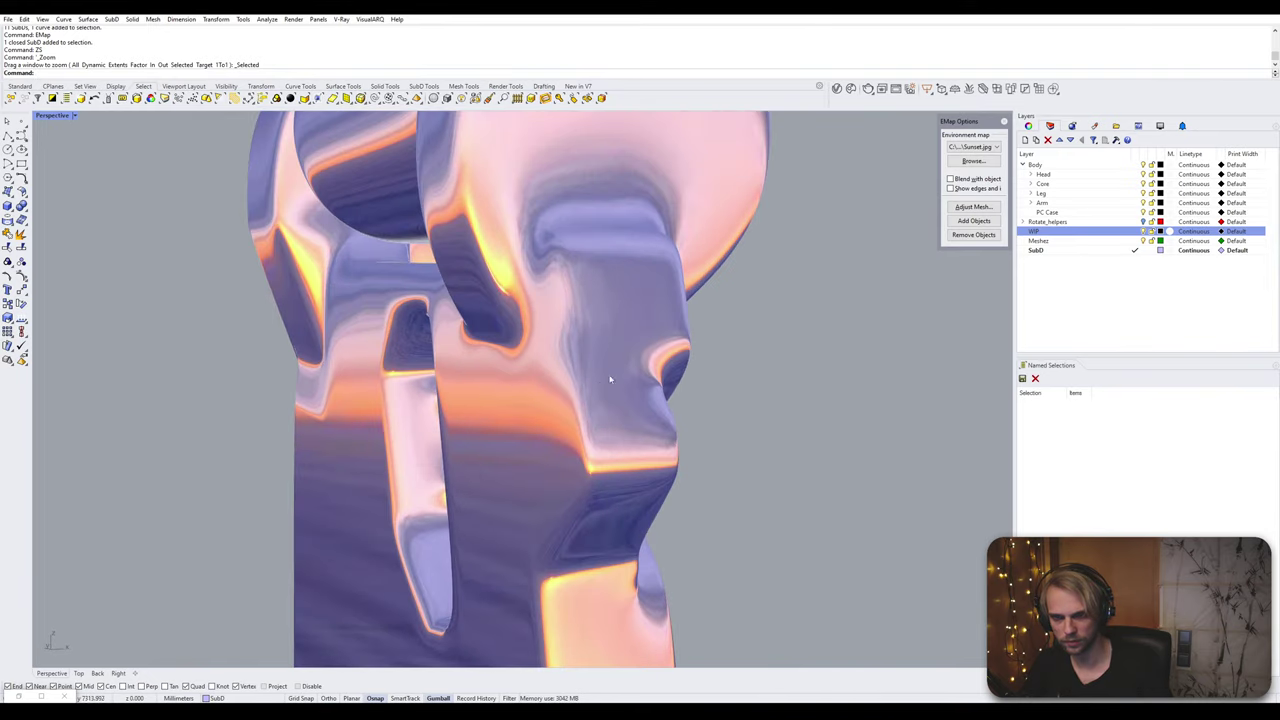
{"action": "scroll", "coordinate": [606, 366], "scroll_direction": "down", "scroll_amount": 3}
{"action": "right_click_drag", "start_coordinate": [670, 362], "coordinate": [566, 361]}
Step: Orbit closer to inspect the finger joints and ringed upper parts under the reflections
{"action": "scroll", "coordinate": [598, 402], "scroll_direction": "up", "scroll_amount": 6}
{"action": "mouse_move", "coordinate": [508, 400]}
{"action": "right_mouse_down"}
{"action": "mouse_move", "coordinate": [601, 425]}
{"action": "mouse_move", "coordinate": [491, 410]}
{"action": "right_mouse_up"}
{"action": "scroll", "coordinate": [491, 410], "scroll_direction": "down", "scroll_amount": 5}
{"action": "scroll", "coordinate": [592, 437], "scroll_direction": "up", "scroll_amount": 6}
{"action": "right_click_drag", "start_coordinate": [591, 318], "coordinate": [474, 420], "text": "shift"}
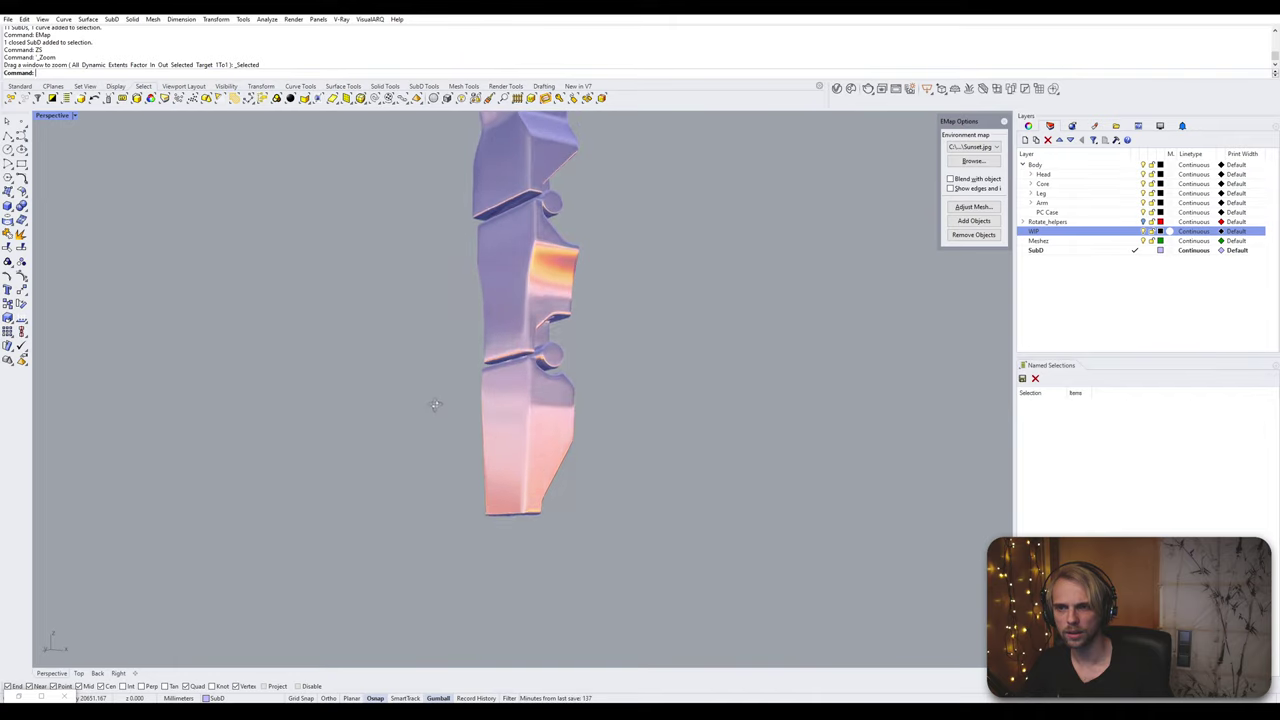
{"action": "right_click_drag", "start_coordinate": [566, 290], "coordinate": [520, 397], "text": "shift"}
{"action": "scroll", "coordinate": [505, 361], "scroll_direction": "down", "scroll_amount": 6}
{"action": "scroll", "coordinate": [520, 397], "scroll_direction": "up", "scroll_amount": 5}
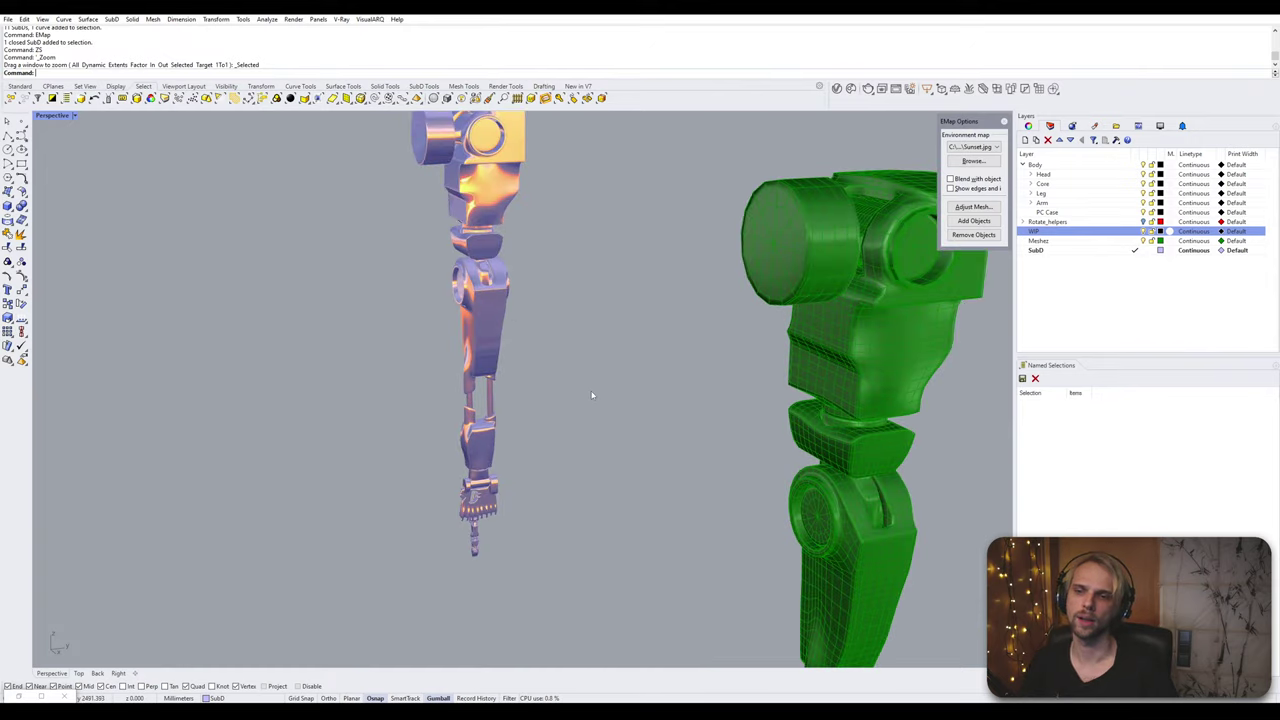
Step: Turn off the environment-map display and crossing-select the green arm's lower pieces
{"action": "left_click", "coordinate": [1004, 121]}
{"action": "scroll", "coordinate": [671, 405], "scroll_direction": "down", "scroll_amount": 6}
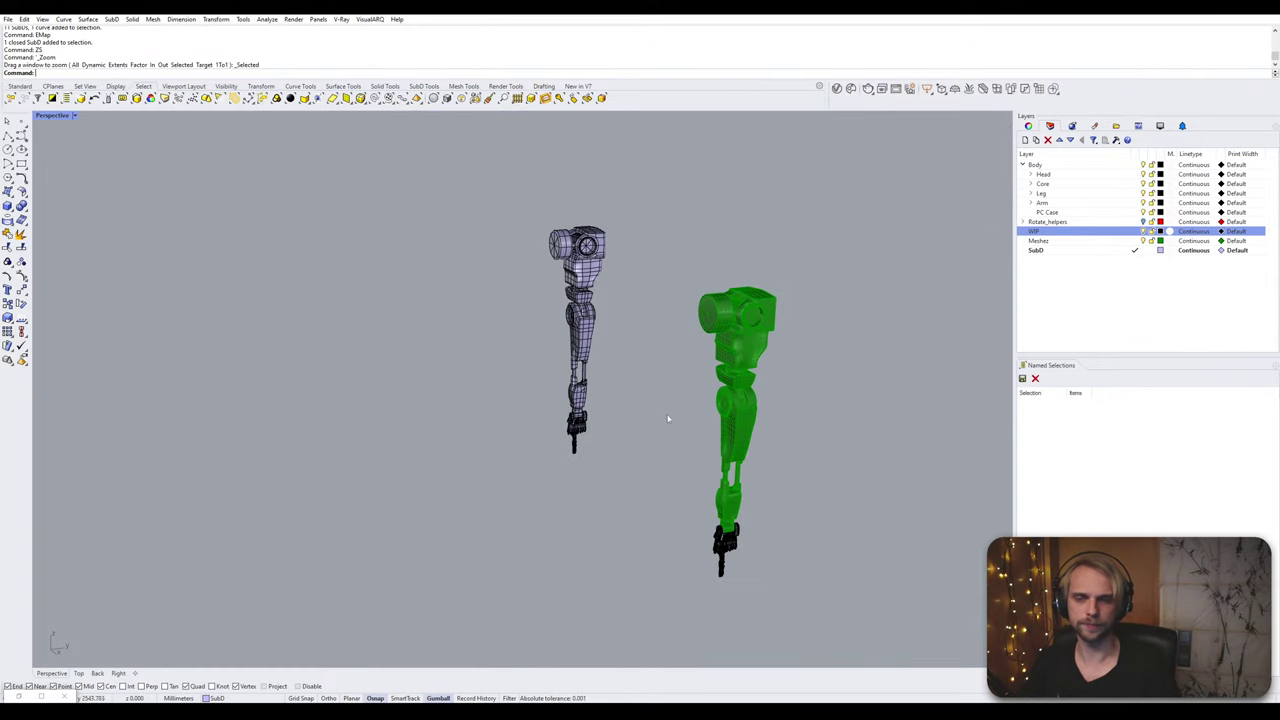
{"action": "right_click_drag", "start_coordinate": [671, 420], "coordinate": [663, 433]}
{"action": "scroll", "coordinate": [662, 433], "scroll_direction": "up", "scroll_amount": 2}
{"action": "left_click_drag", "start_coordinate": [895, 440], "coordinate": [771, 302]}
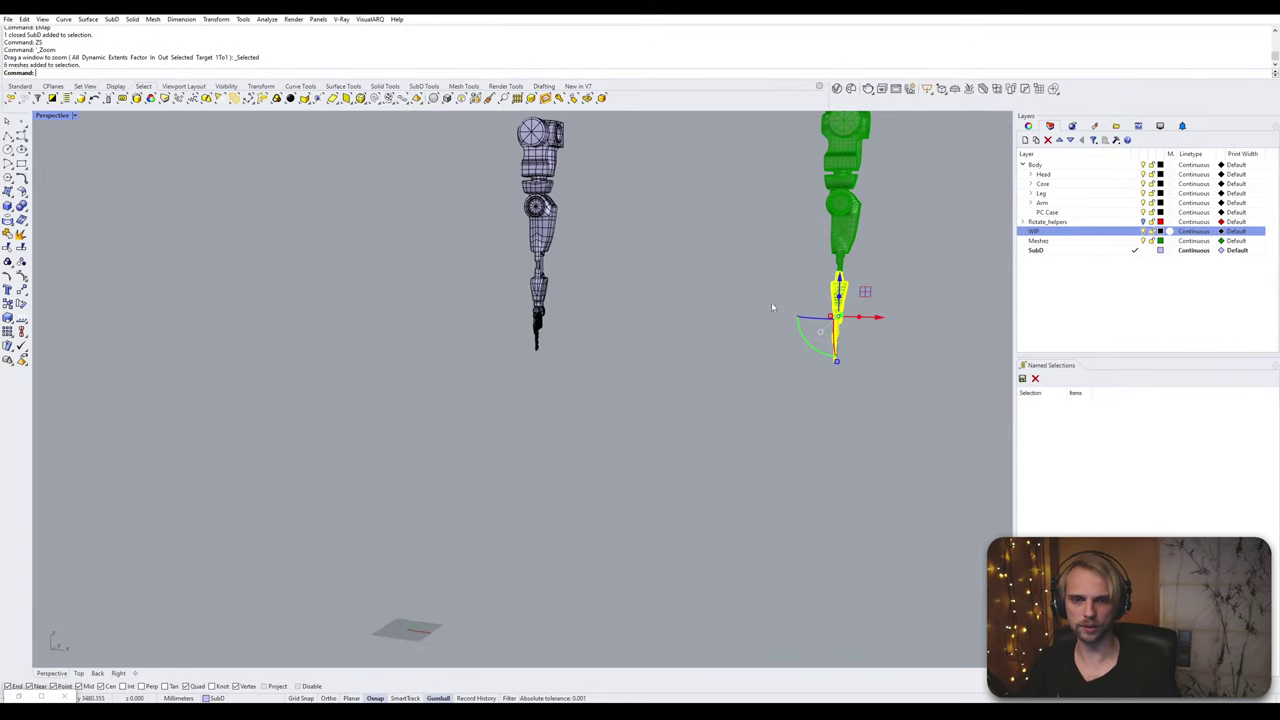
Step: Move the selected lower pieces of the green arm onto the Meshes layer
{"action": "right_click", "coordinate": [1090, 241]}
{"action": "left_click", "coordinate": [1133, 412]}
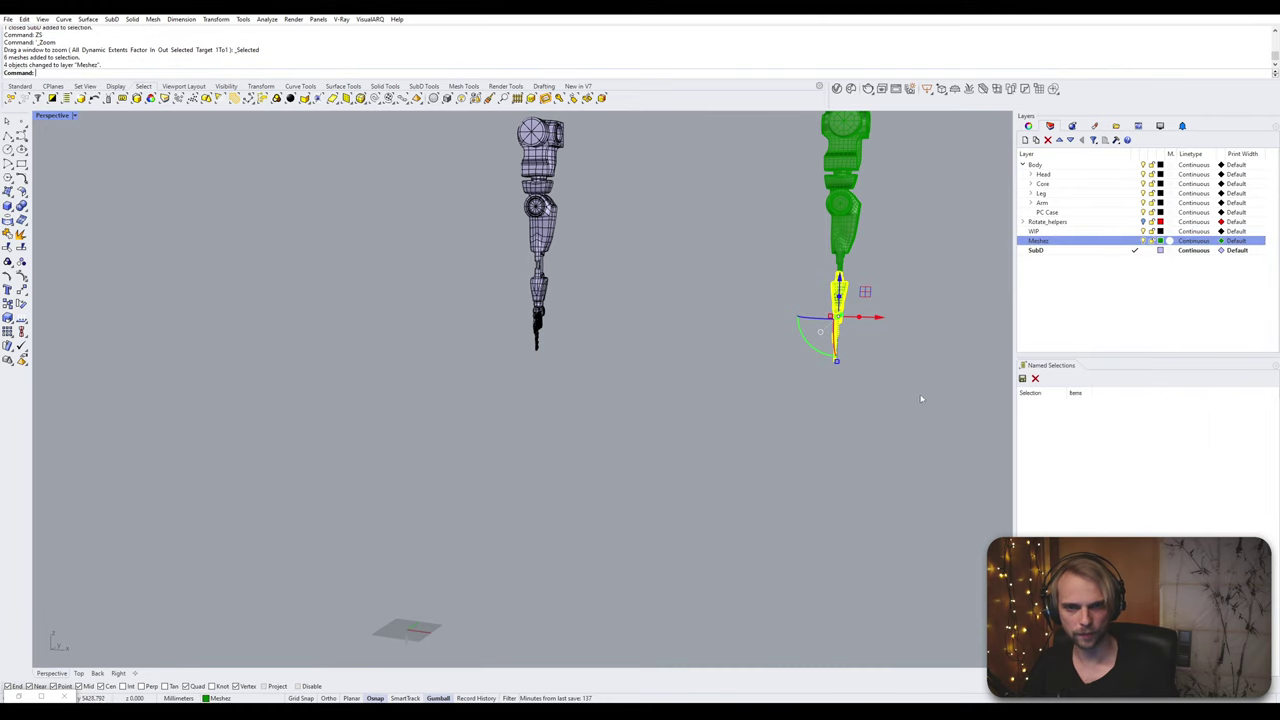
{"action": "key", "text": "Escape"}
Step: Join the green arm's meshes to check them with What, undo the join, and save the file
{"action": "right_click_drag", "start_coordinate": [937, 395], "coordinate": [707, 510]}
{"action": "left_click_drag", "start_coordinate": [522, 194], "coordinate": [706, 536]}
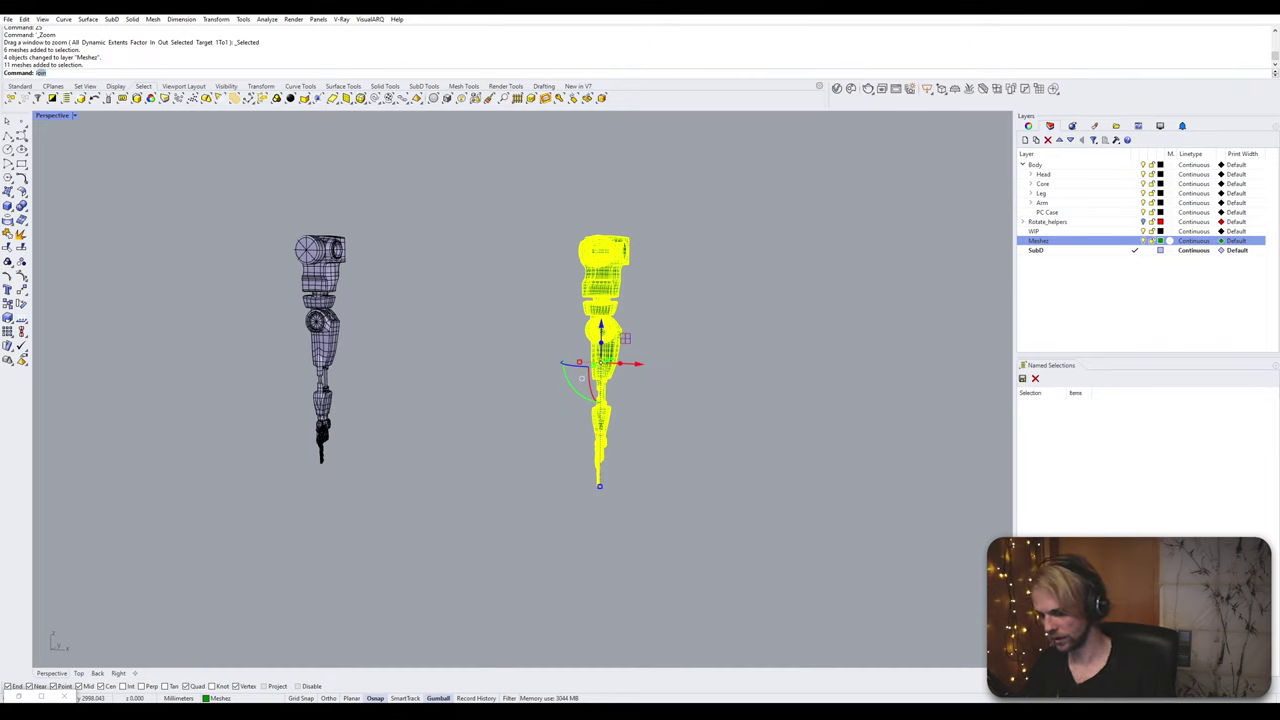
{"action": "key", "text": "Return"}
{"action": "type", "text": "What"}
{"action": "key", "text": "Return"}
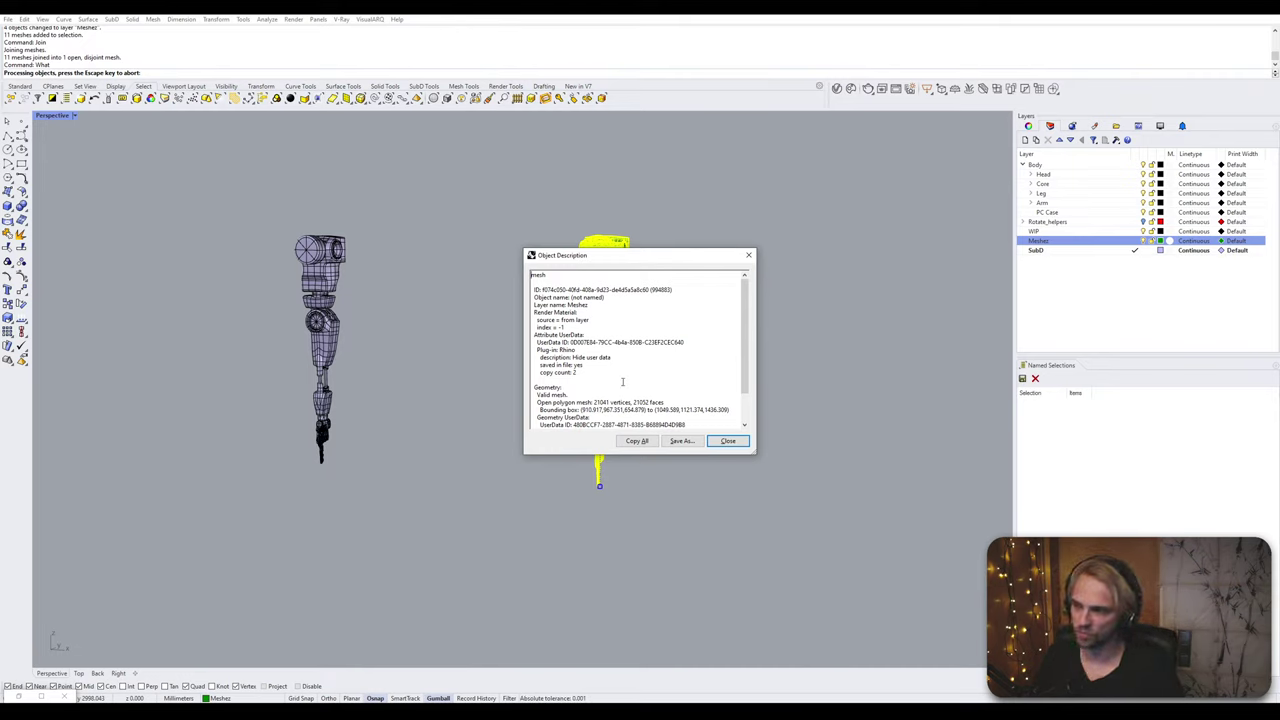
{"action": "left_click", "coordinate": [738, 443]}
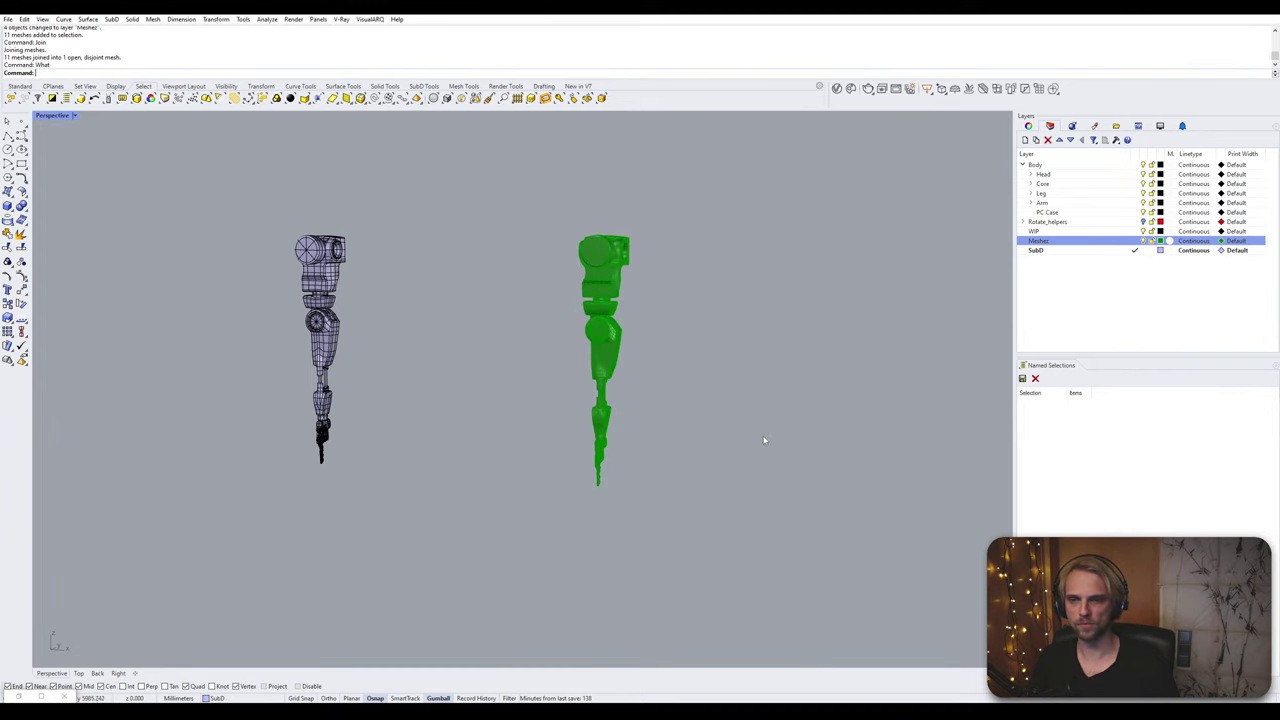
{"action": "key", "text": "ctrl+z"}
{"action": "key", "text": "Escape"}
{"action": "right_click_drag", "start_coordinate": [586, 430], "coordinate": [652, 416]}
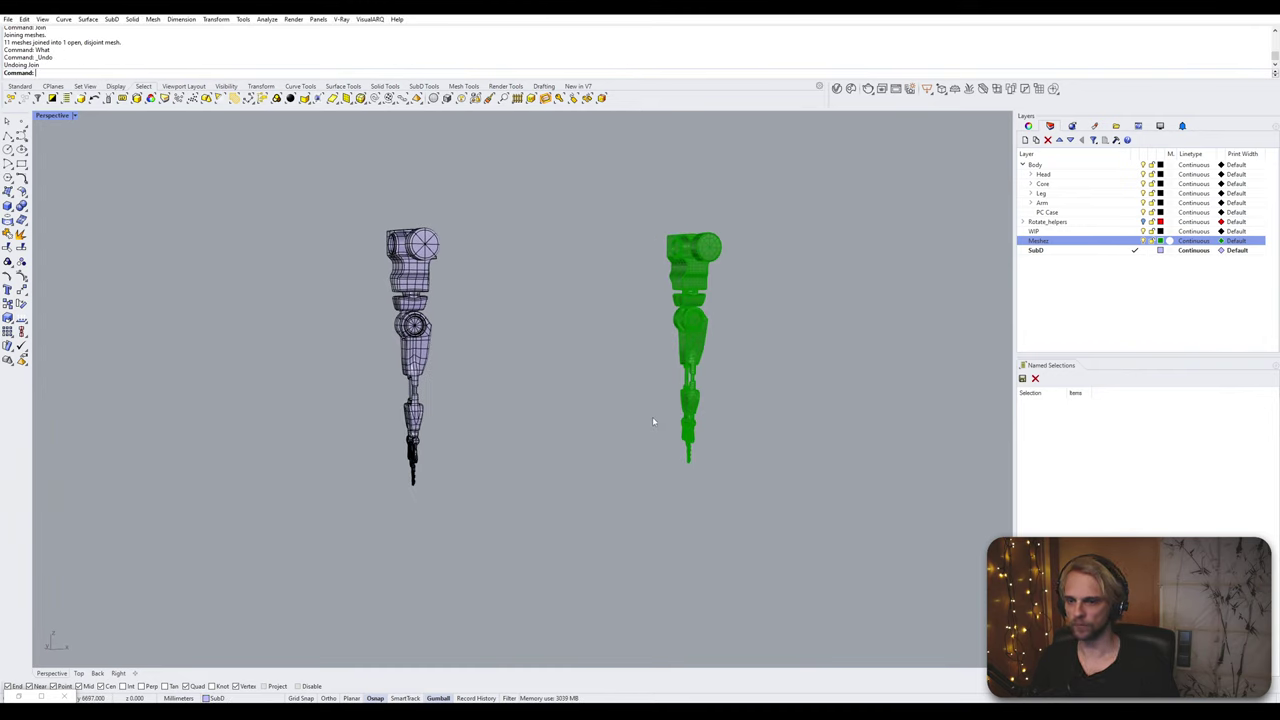
{"action": "key", "text": "ctrl+s"}
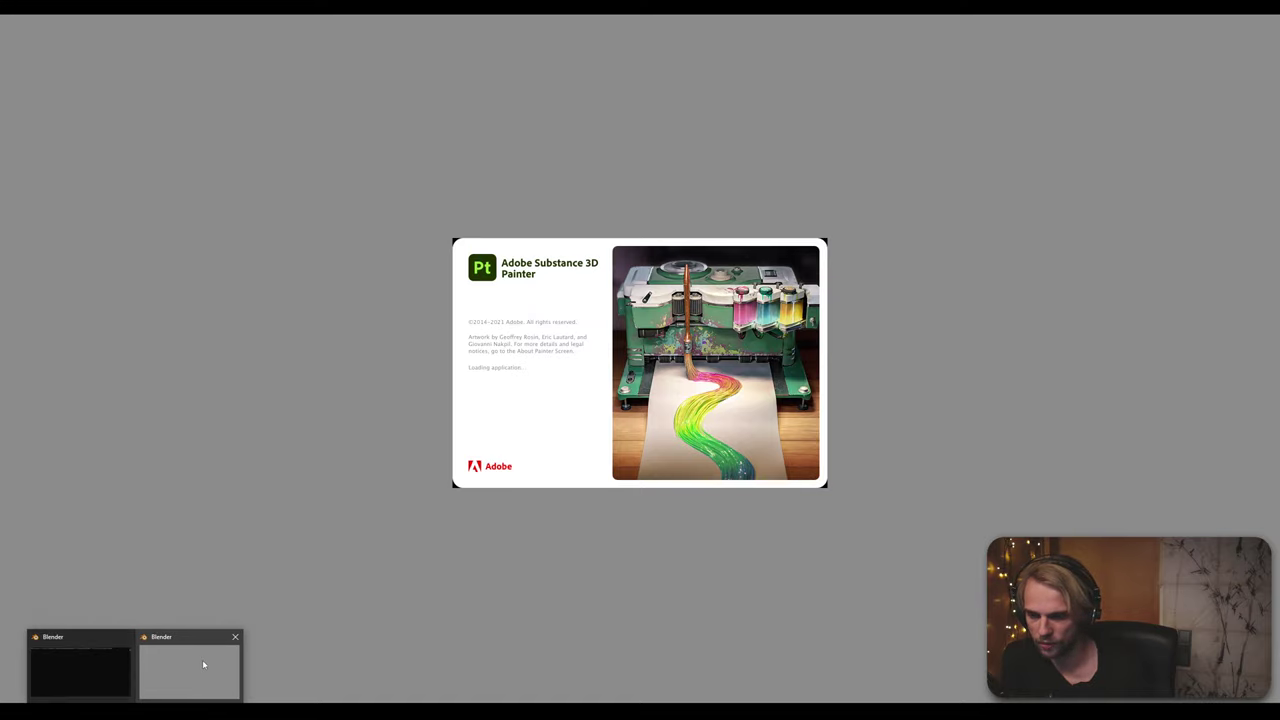
Step: Close Rhino with Alt+F4, saving the unsaved Grasshopper documents, and switch to Blender
{"action": "left_click", "coordinate": [202, 659]}
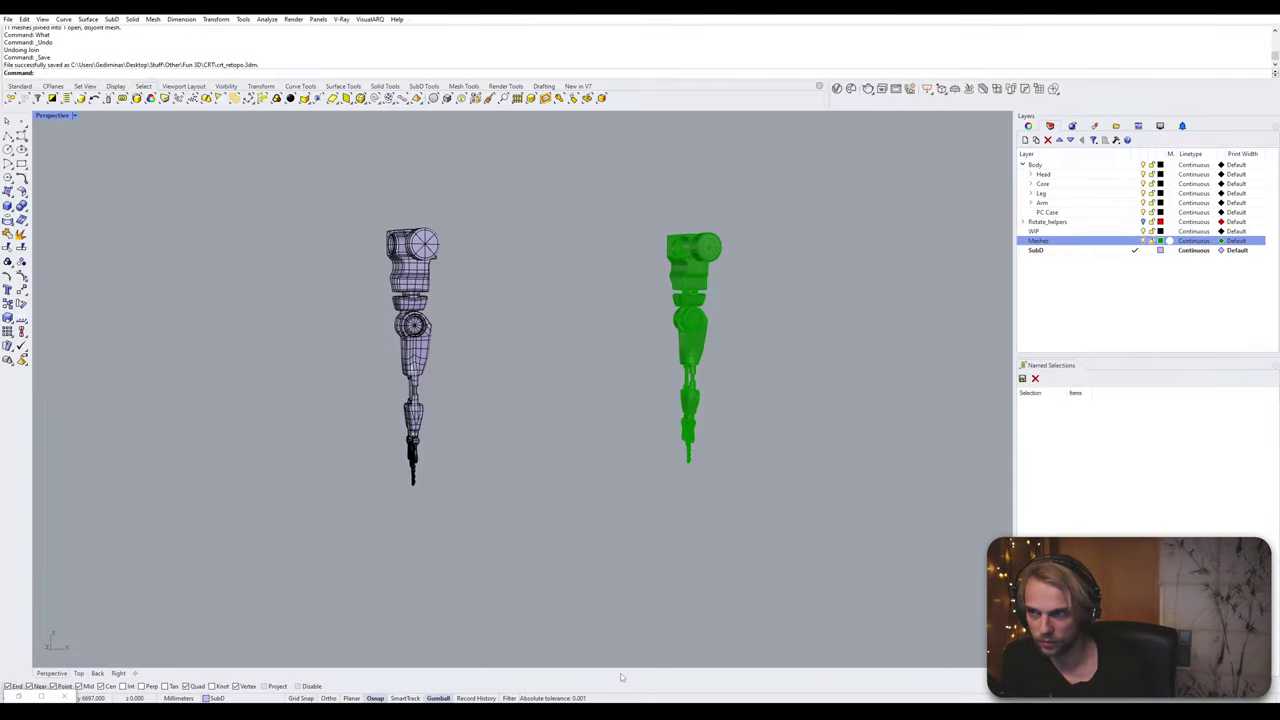
{"action": "key", "text": "alt+F4"}
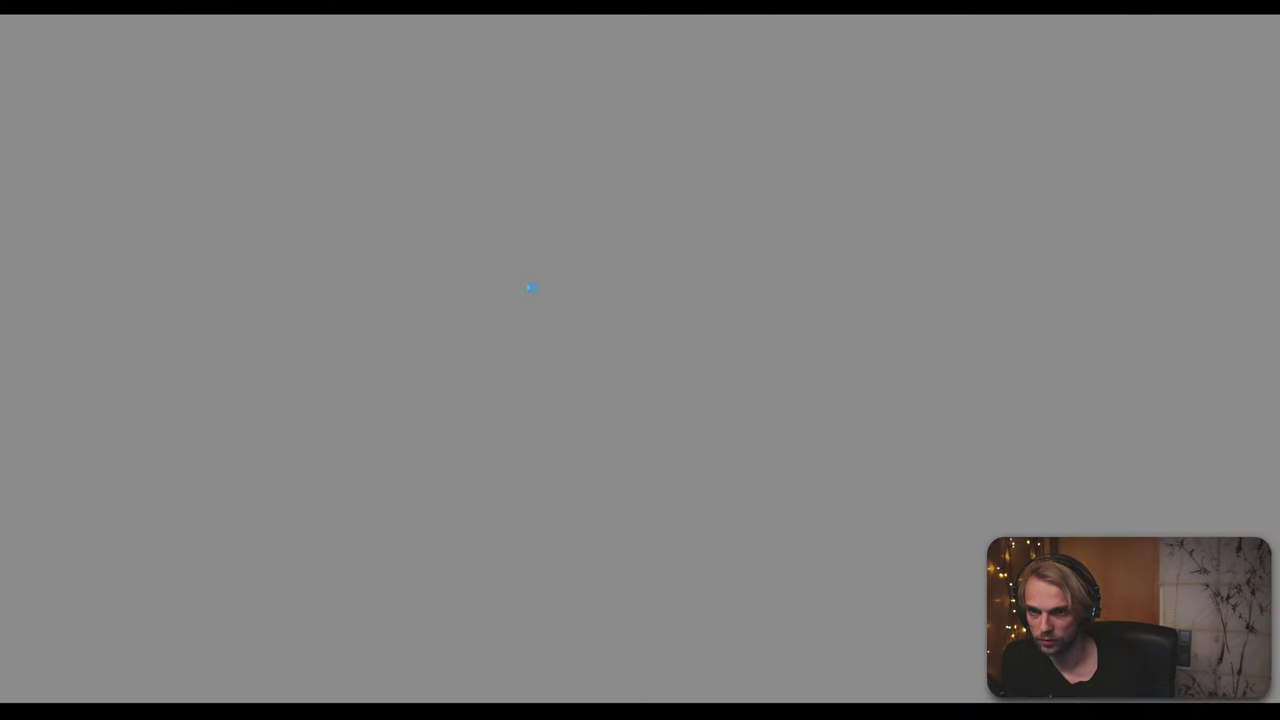
{"action": "left_click", "coordinate": [737, 348]}
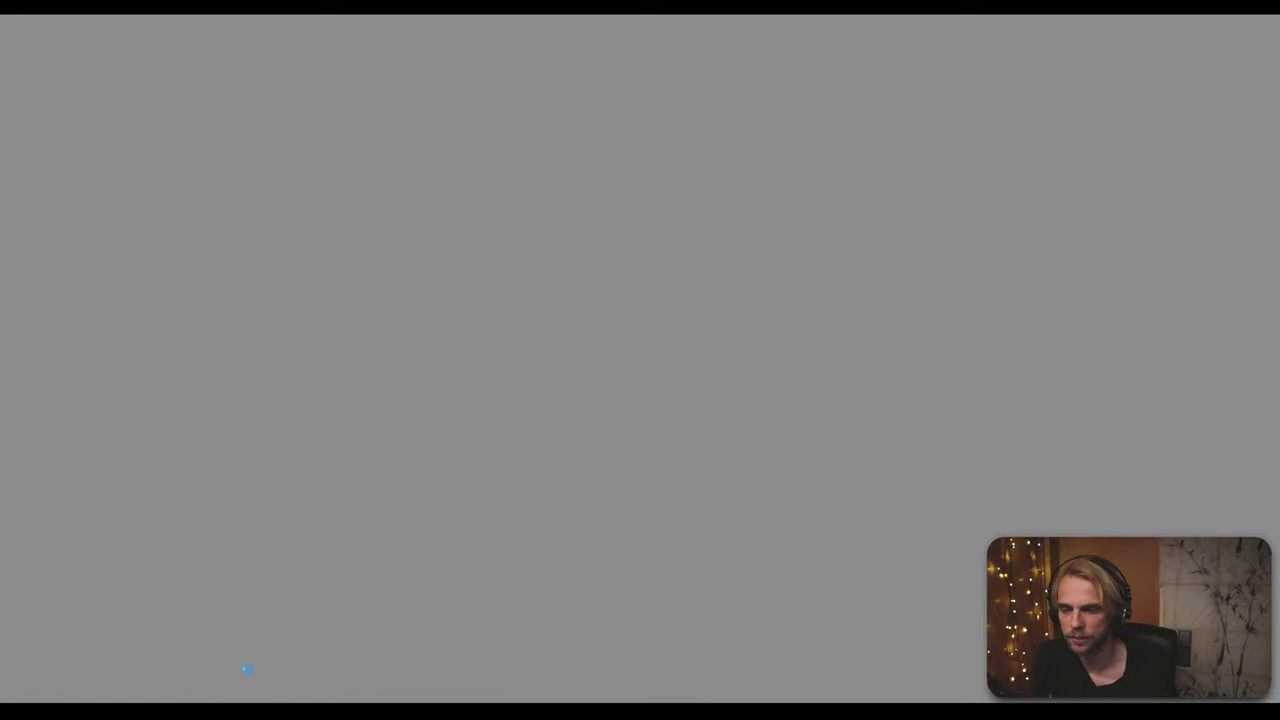
{"action": "mouse_move", "coordinate": [137, 711]}
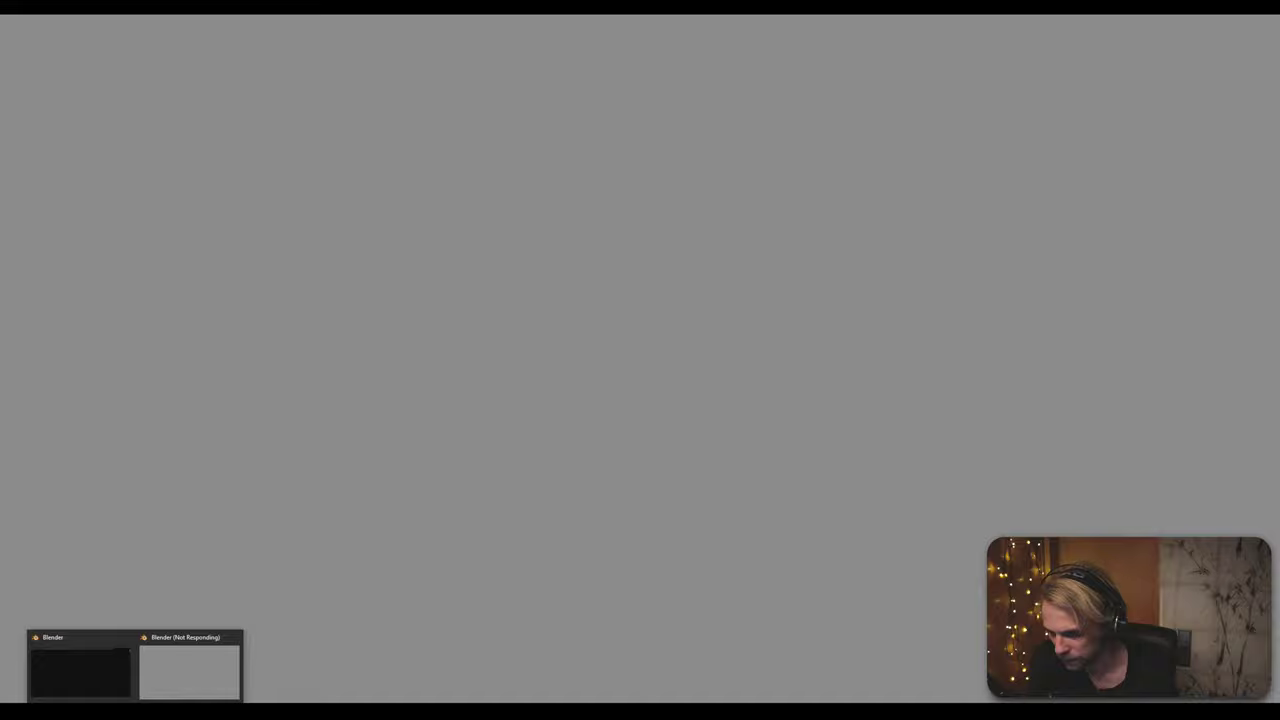
{"action": "left_click", "coordinate": [163, 681]}
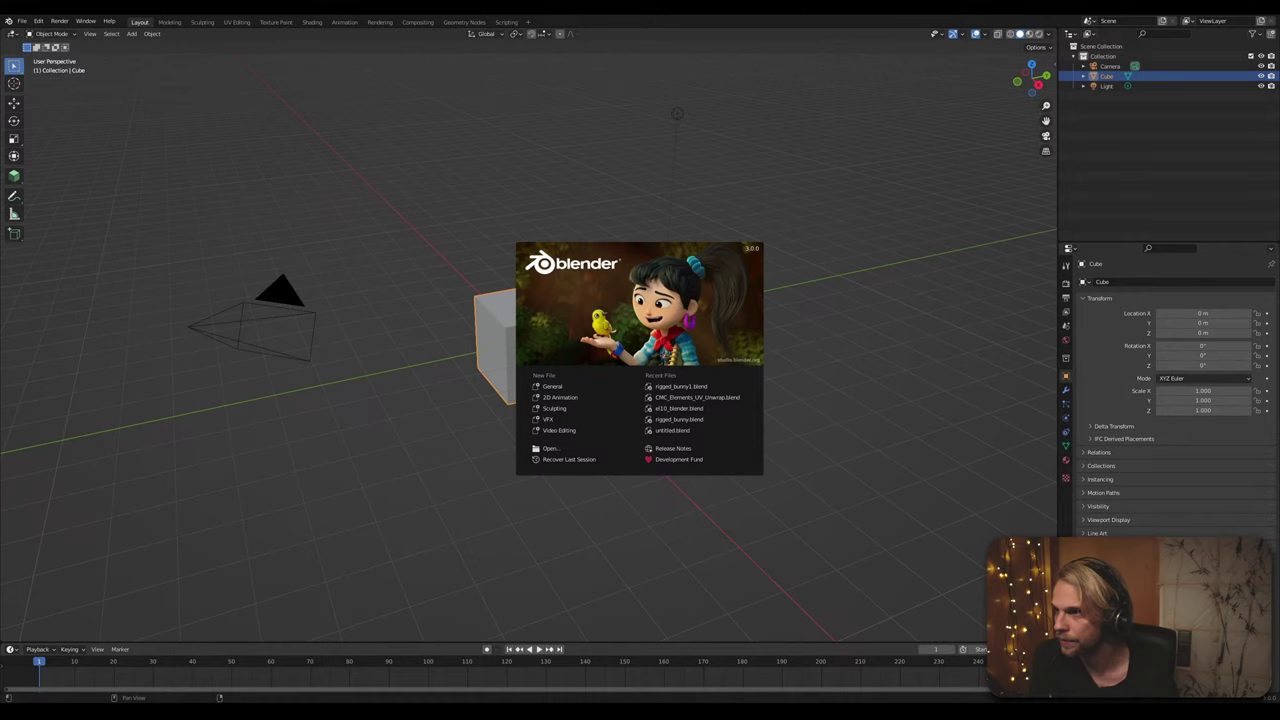
Step: Dismiss the splash screen and delete the default cube, camera and light
{"action": "left_click", "coordinate": [329, 323]}
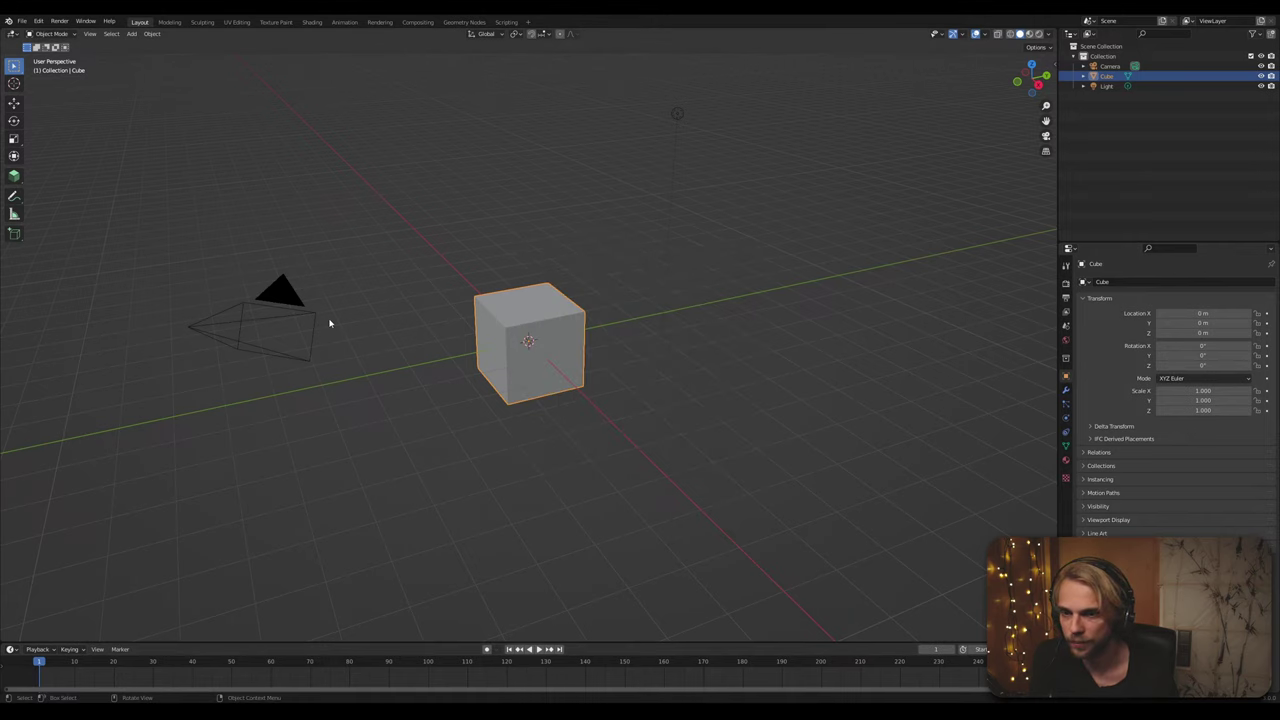
{"action": "key", "text": "a"}
{"action": "key", "text": "x"}
{"action": "left_click", "coordinate": [415, 292]}
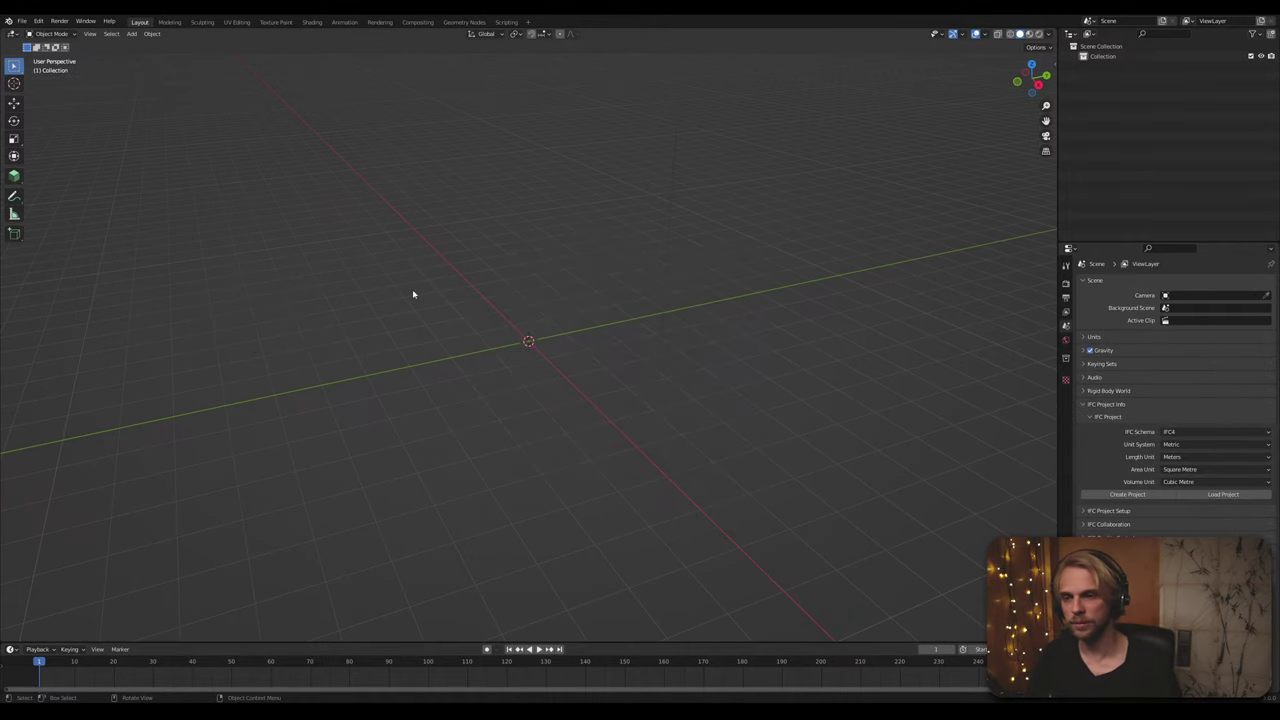
Step: Import showcase.obj as Wavefront OBJ from Desktop/CRT_EXPORTS/To_blender
{"action": "left_click", "coordinate": [21, 21]}
{"action": "mouse_move", "coordinate": [90, 156]}
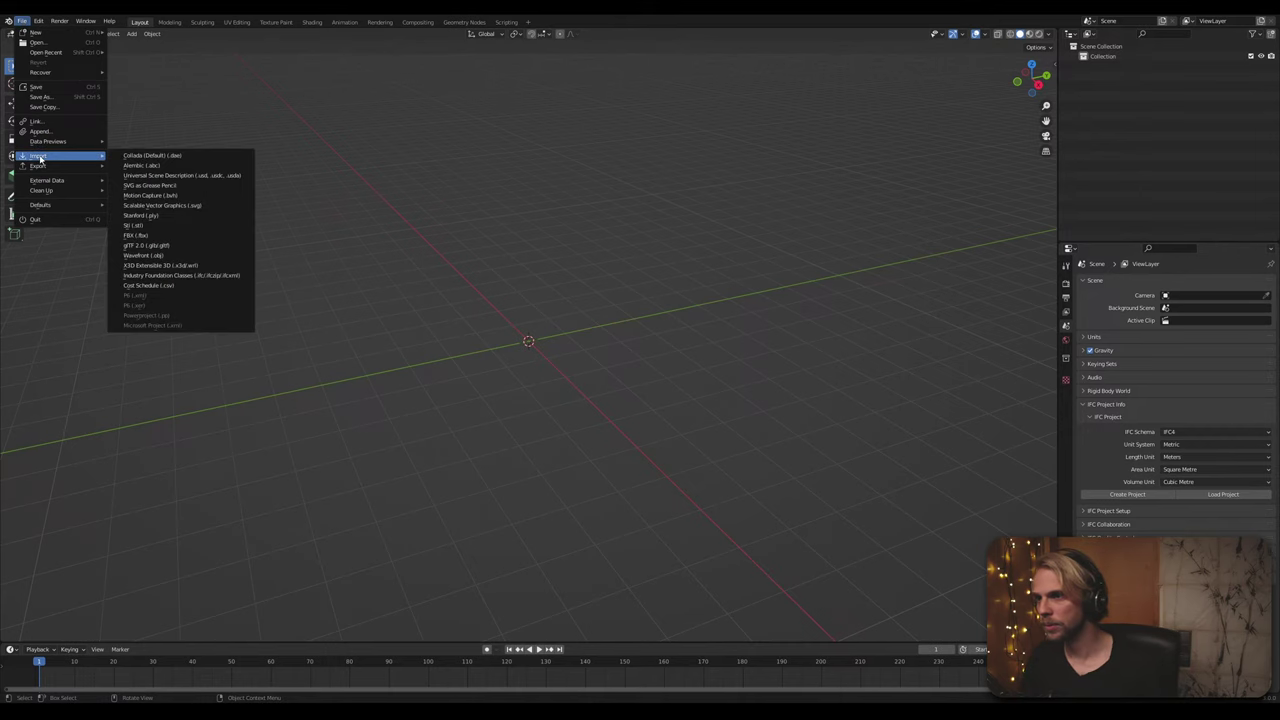
{"action": "left_click", "coordinate": [206, 256]}
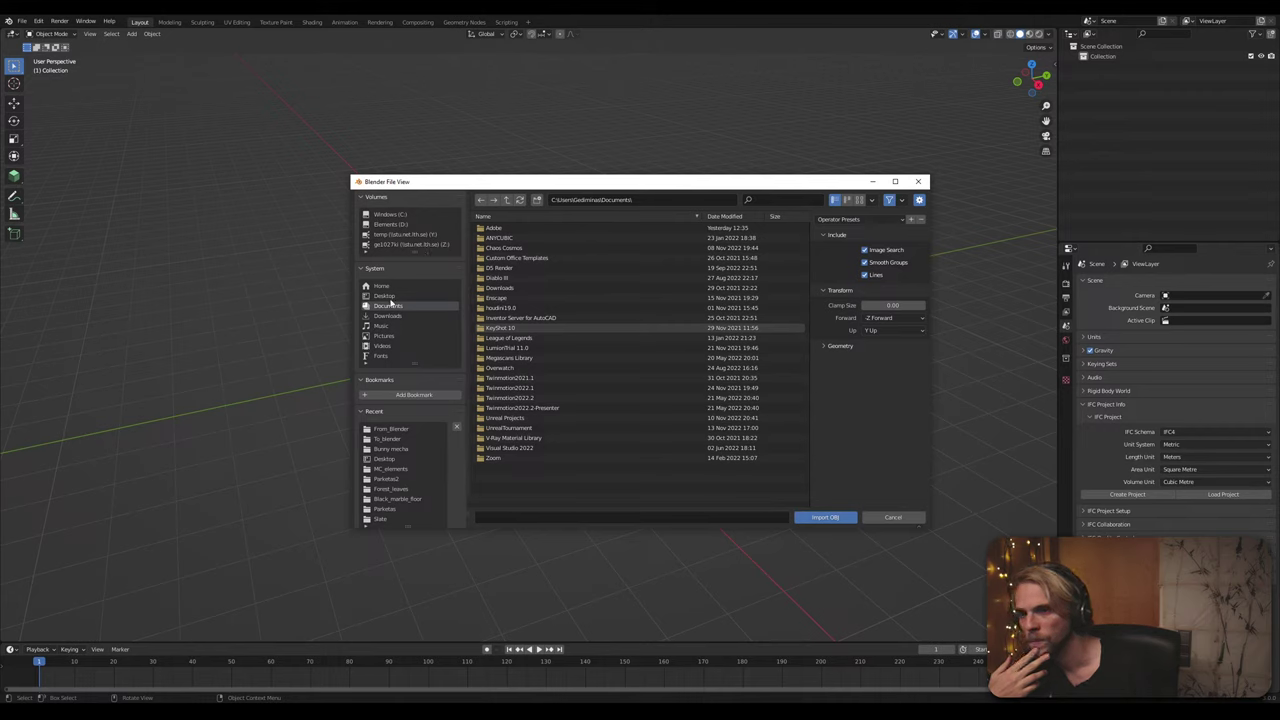
{"action": "left_click", "coordinate": [389, 298]}
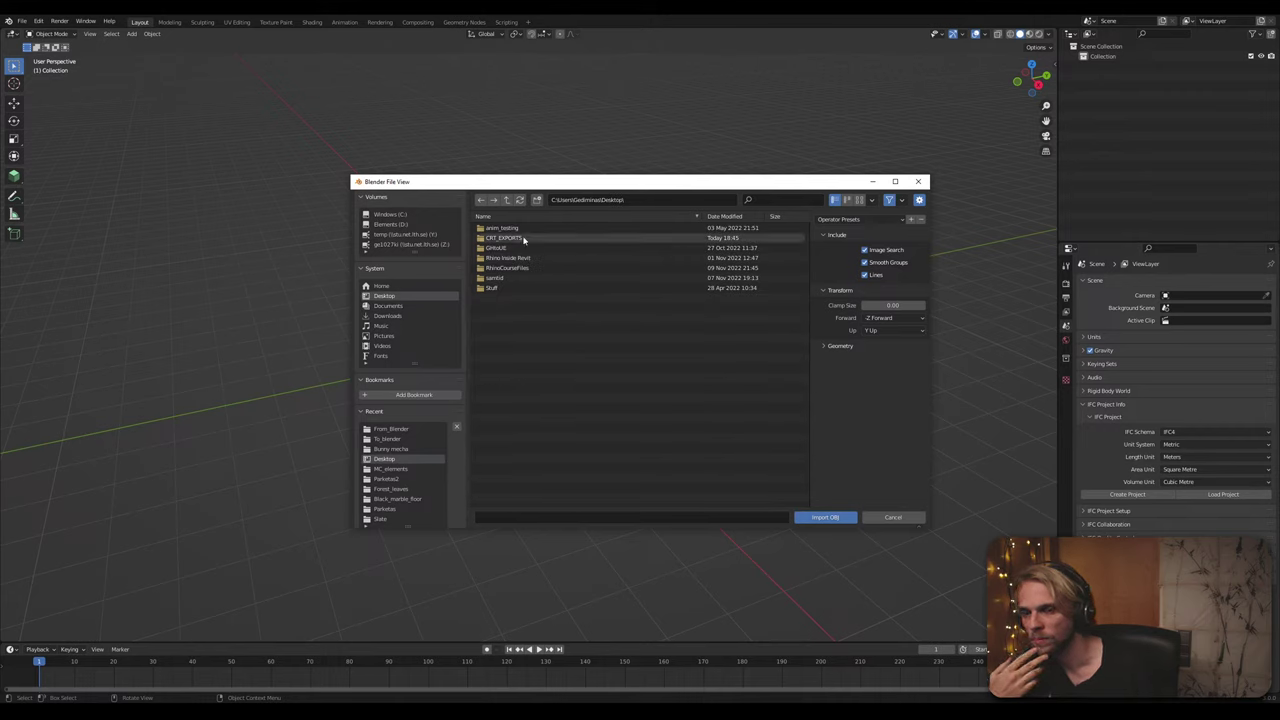
{"action": "double_click", "coordinate": [521, 240]}
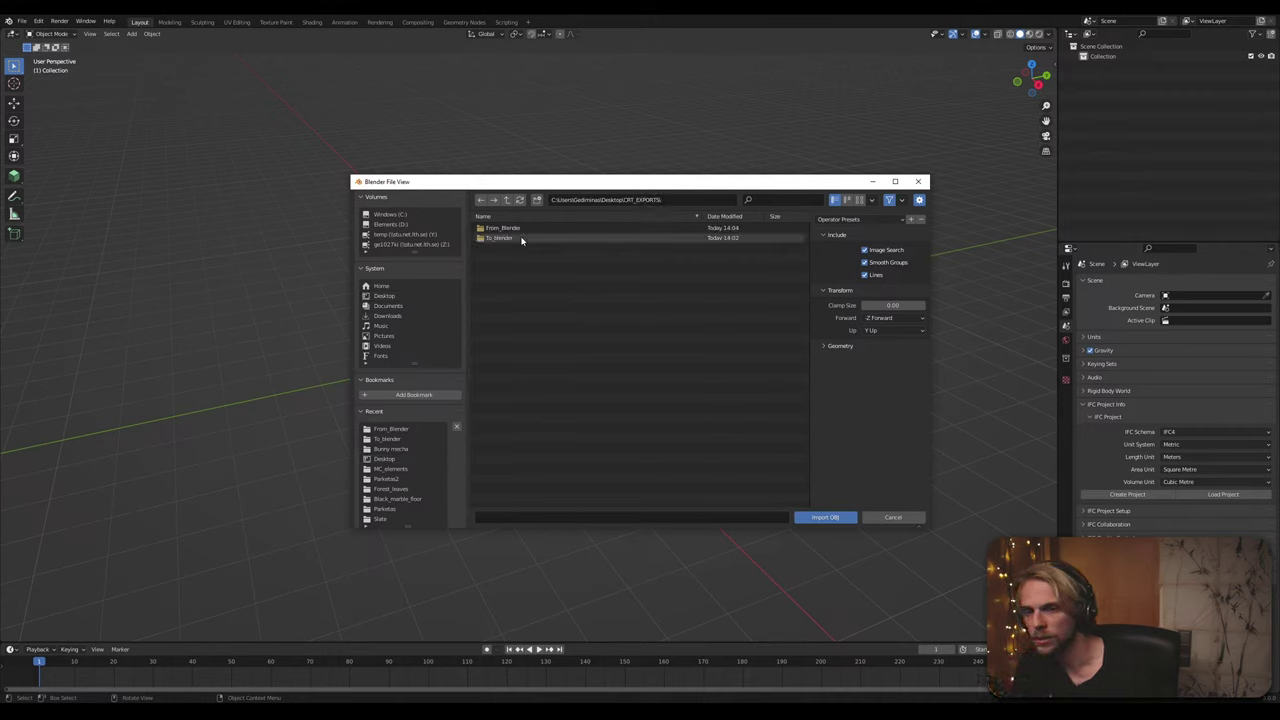
{"action": "double_click", "coordinate": [522, 238]}
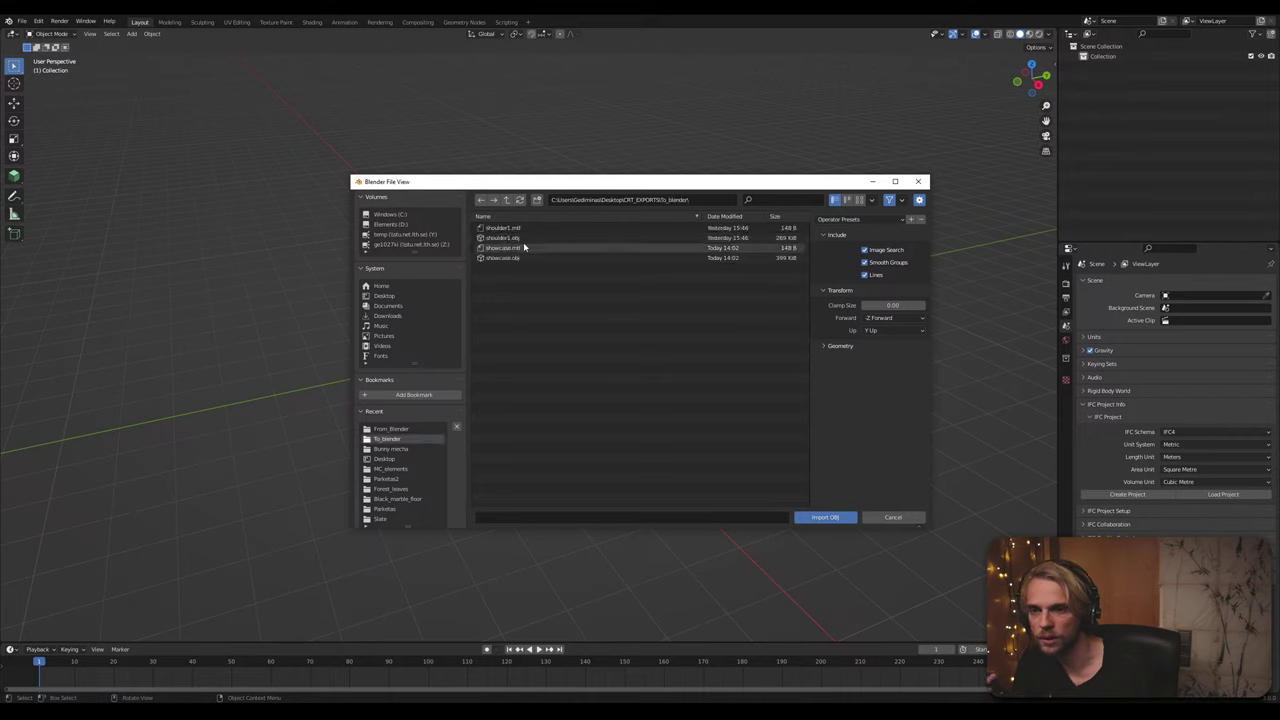
{"action": "left_click", "coordinate": [515, 258]}
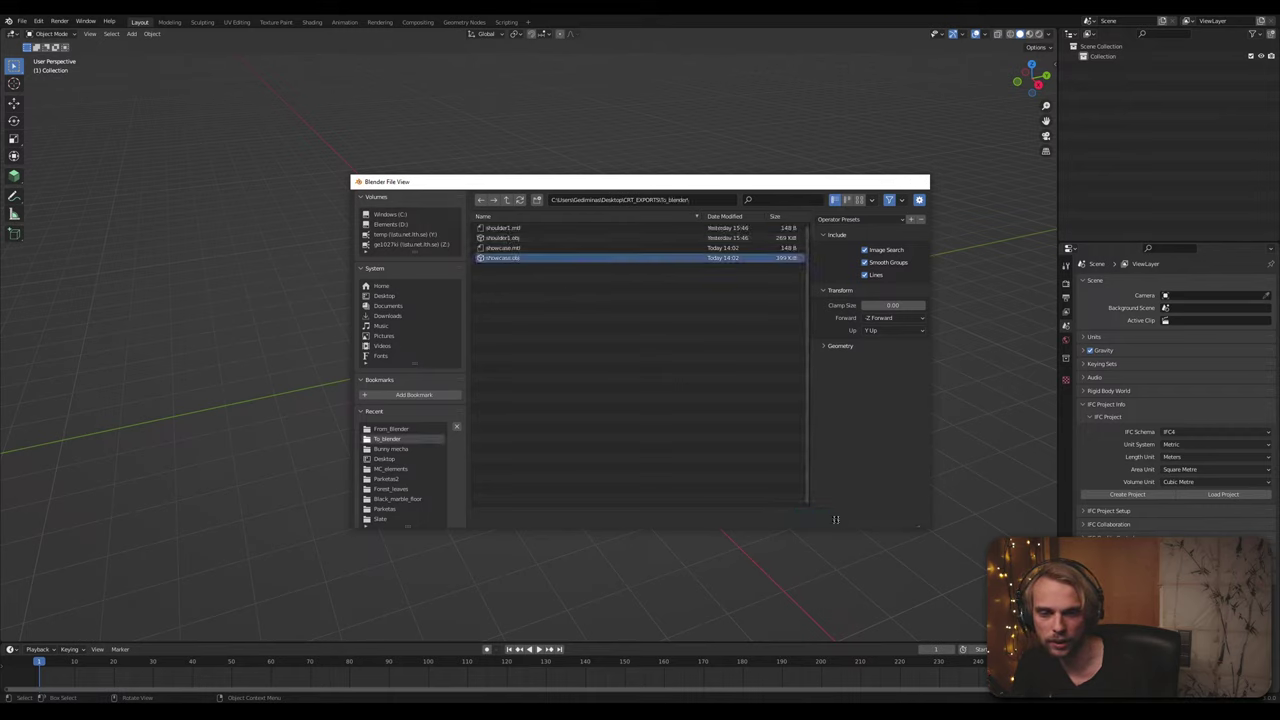
{"action": "left_click", "coordinate": [826, 518]}
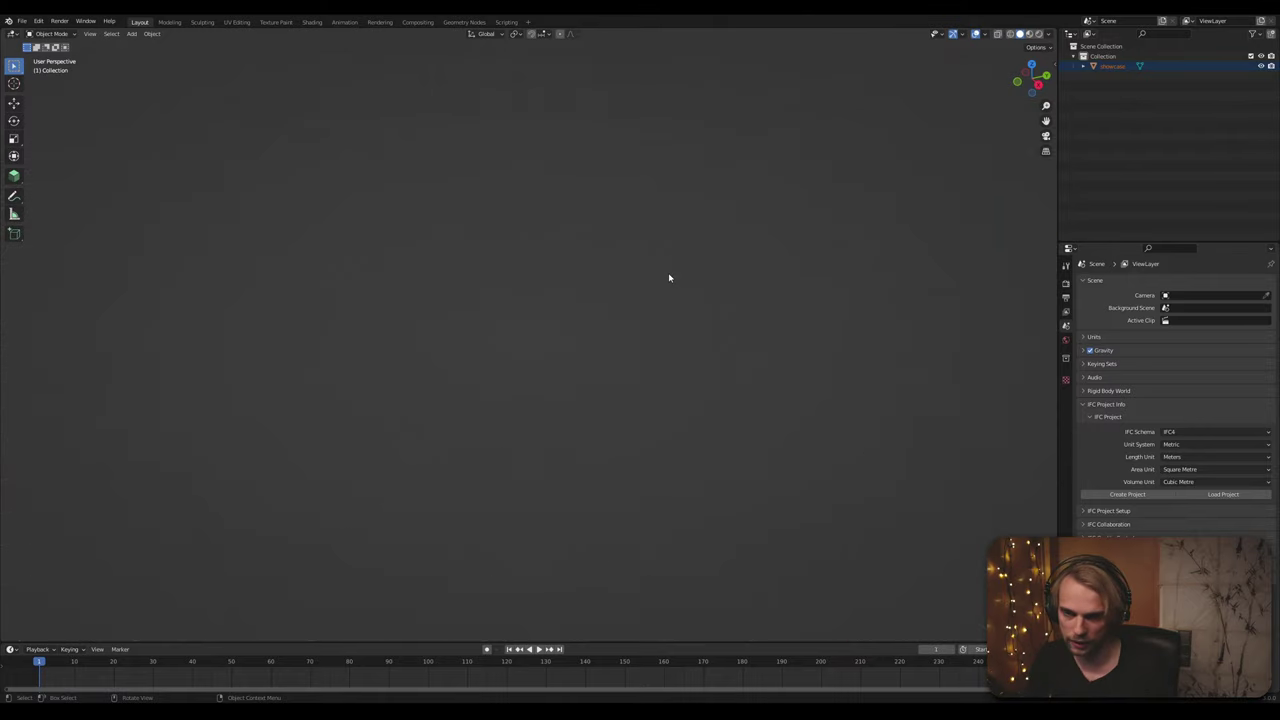
Step: Zoom out and orbit to show the showcase part's round opening, then make it active
{"action": "scroll", "coordinate": [262, 382], "scroll_direction": "down", "scroll_amount": 5}
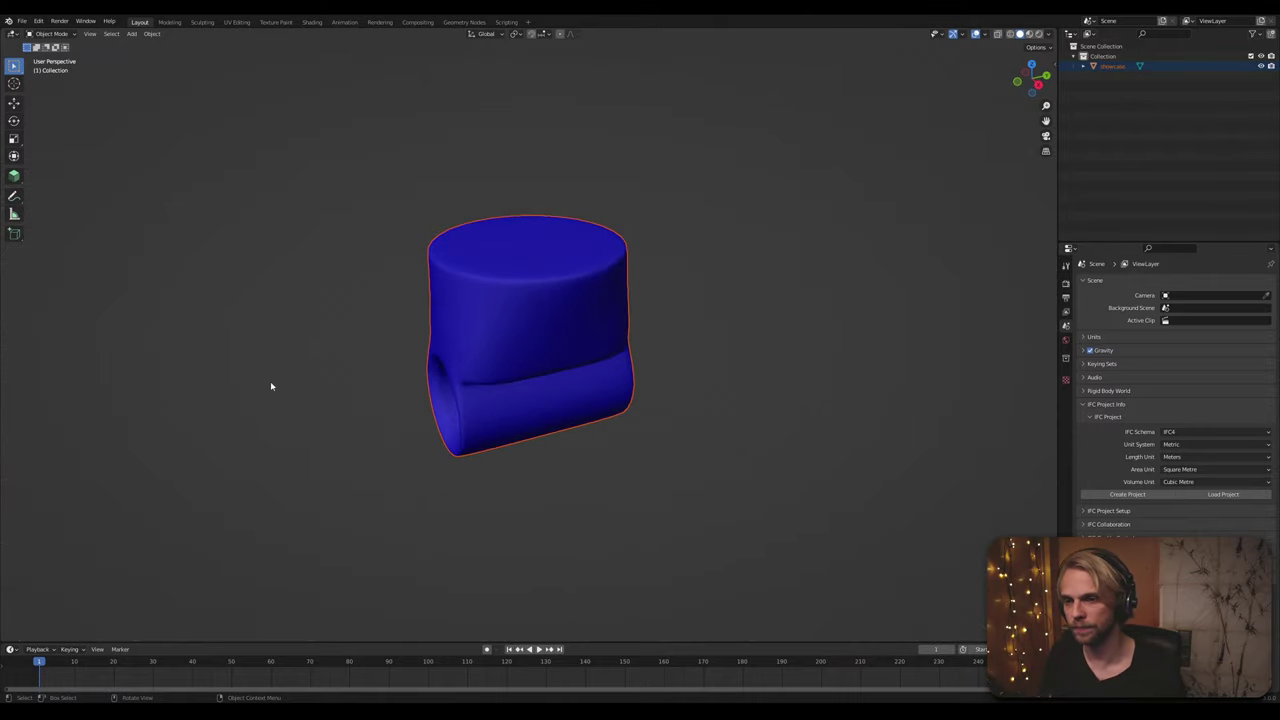
{"action": "middle_click_drag", "start_coordinate": [271, 386], "coordinate": [335, 347]}
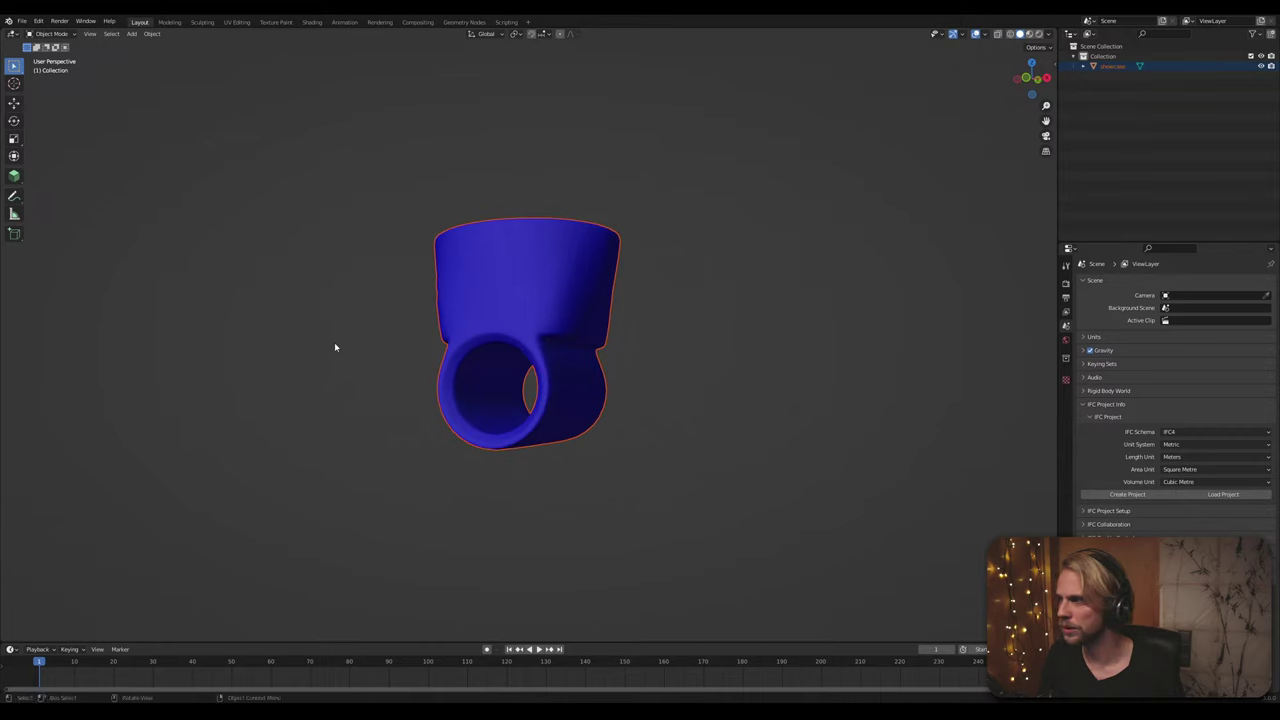
{"action": "left_click", "coordinate": [486, 240]}
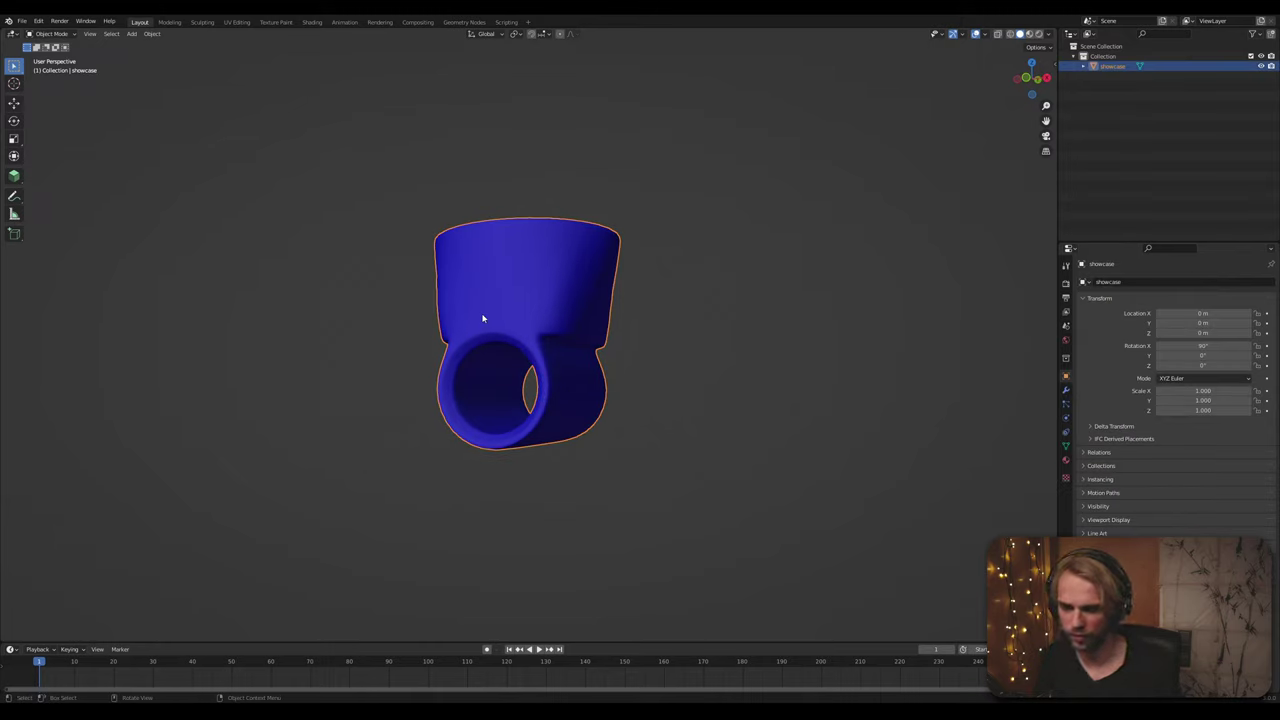
{"action": "left_click", "coordinate": [21, 21]}
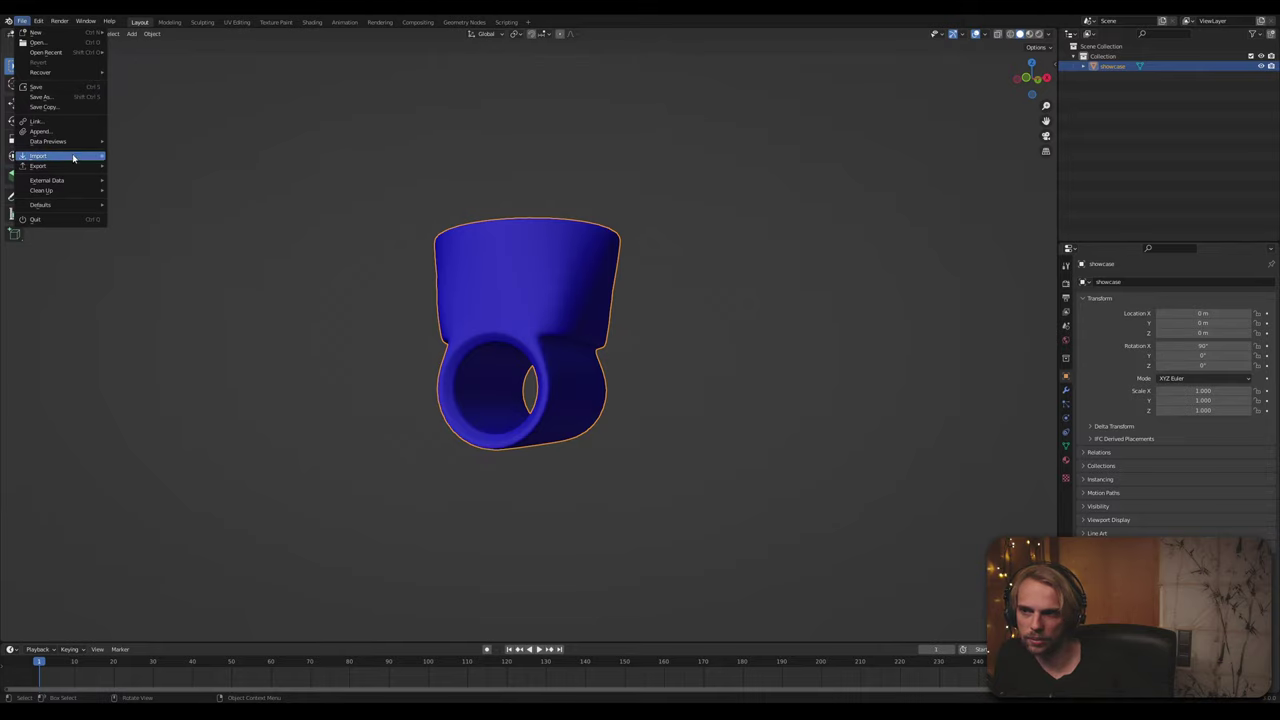
Step: Import shoulder1.obj as a Wavefront OBJ and frame it in the viewport
{"action": "mouse_move", "coordinate": [73, 158]}
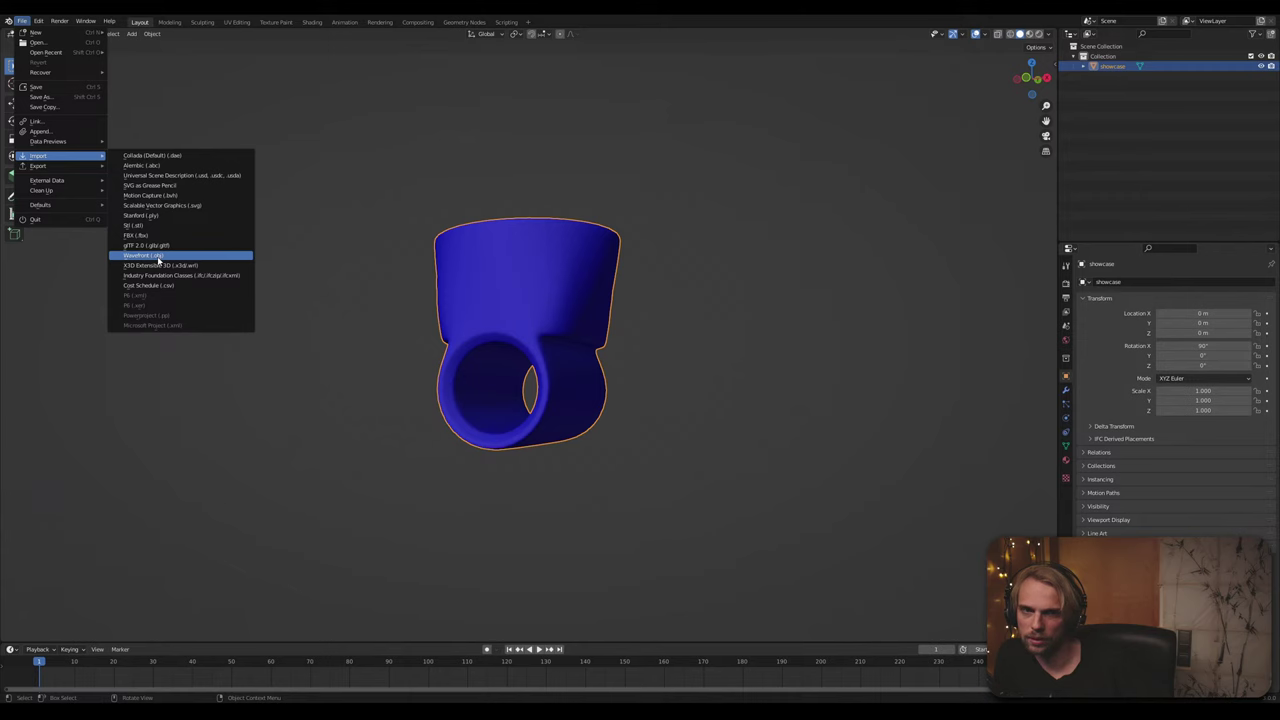
{"action": "left_click", "coordinate": [157, 258]}
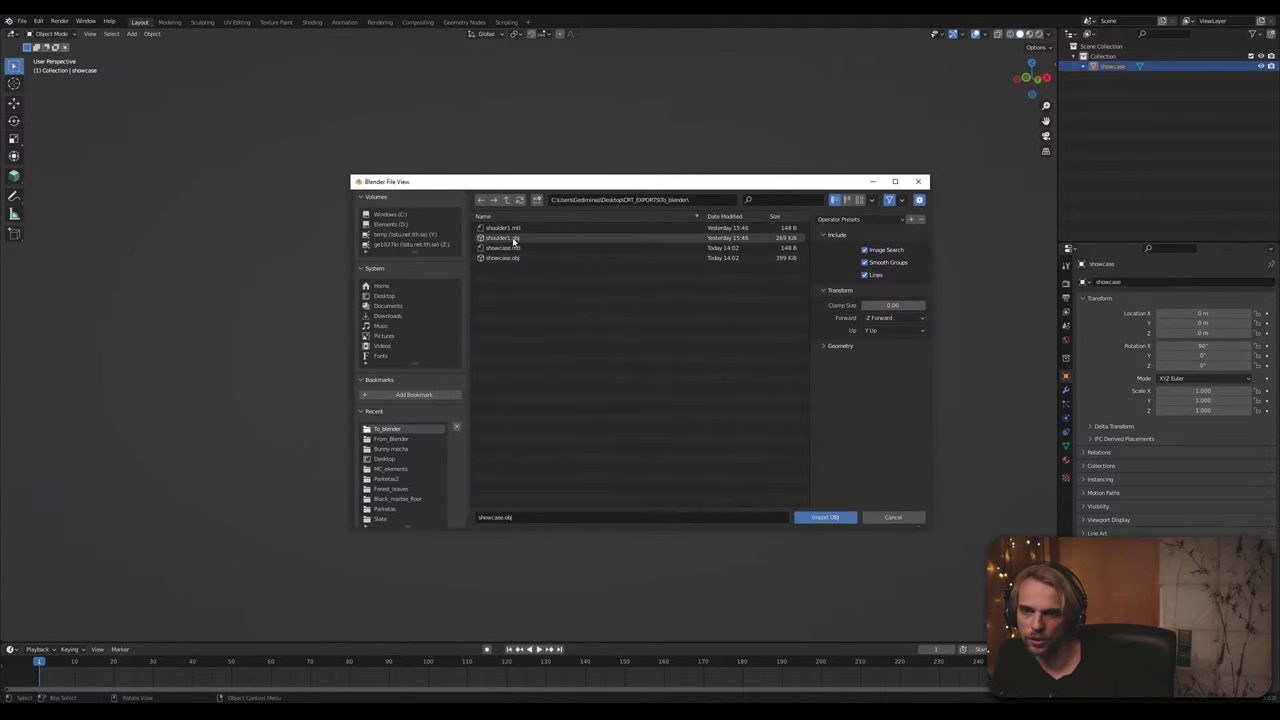
{"action": "left_click", "coordinate": [514, 239]}
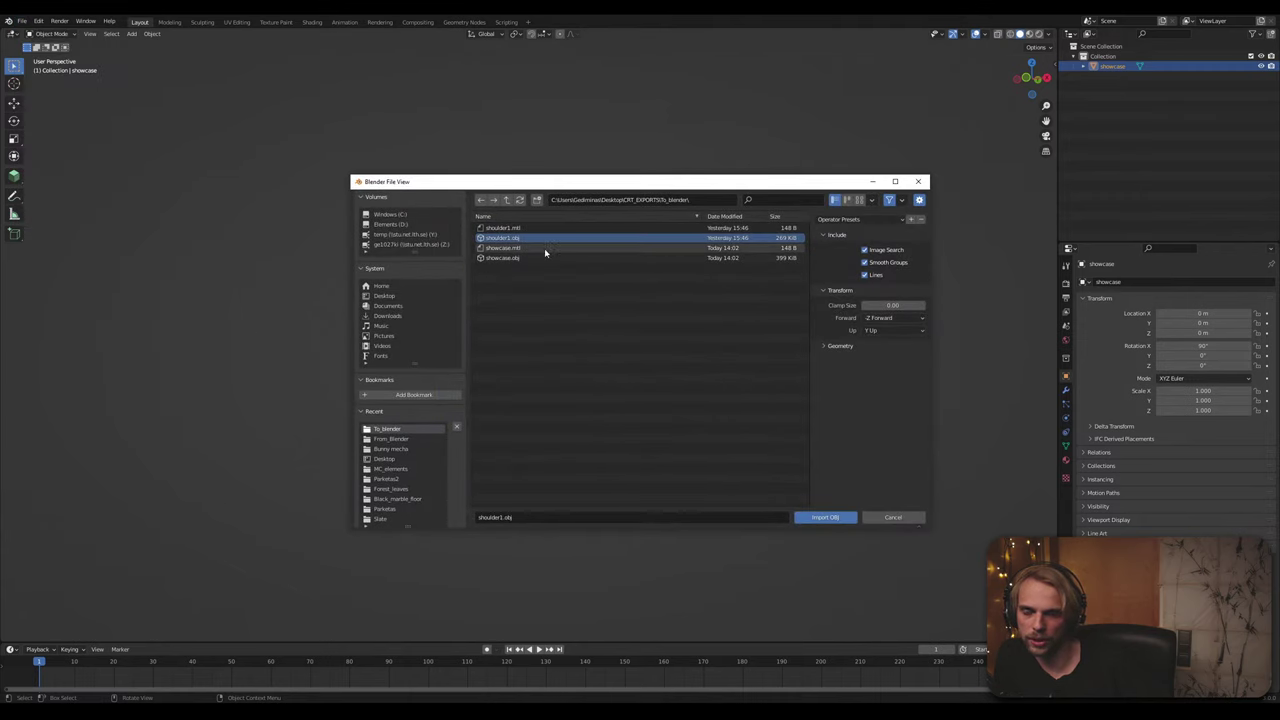
{"action": "left_click", "coordinate": [826, 517]}
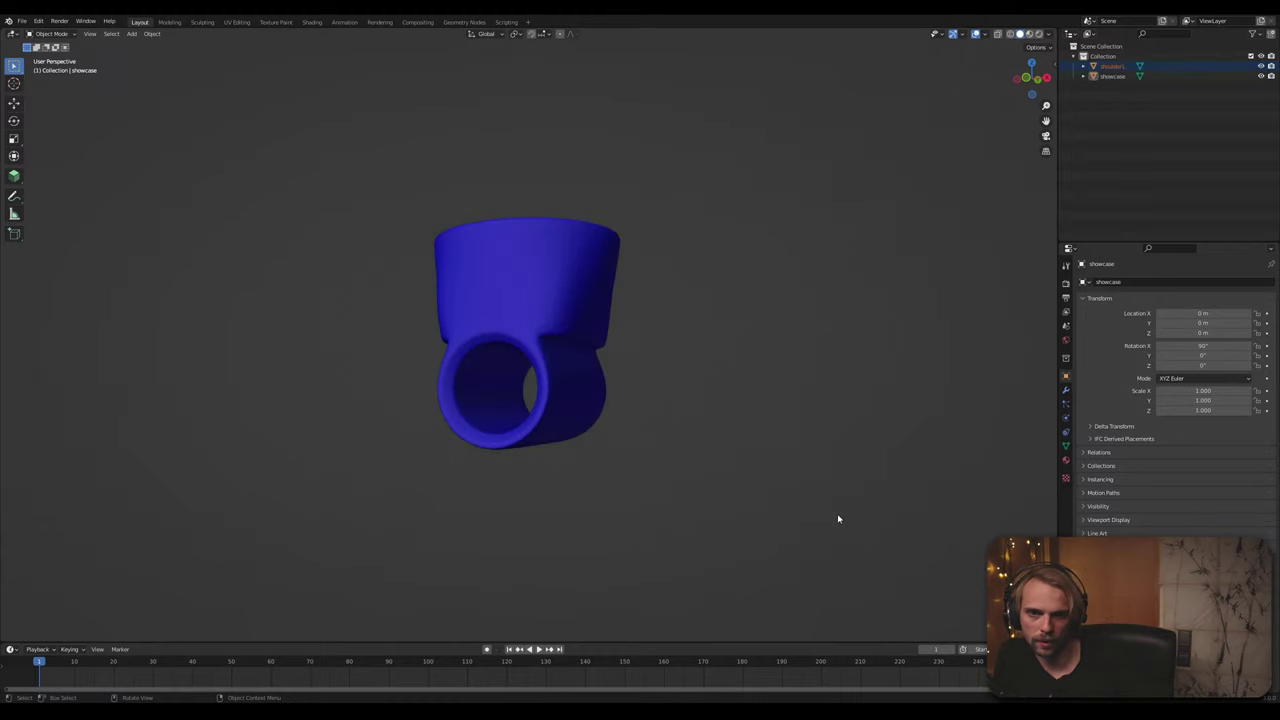
{"action": "key", "text": "KP_Decimal"}
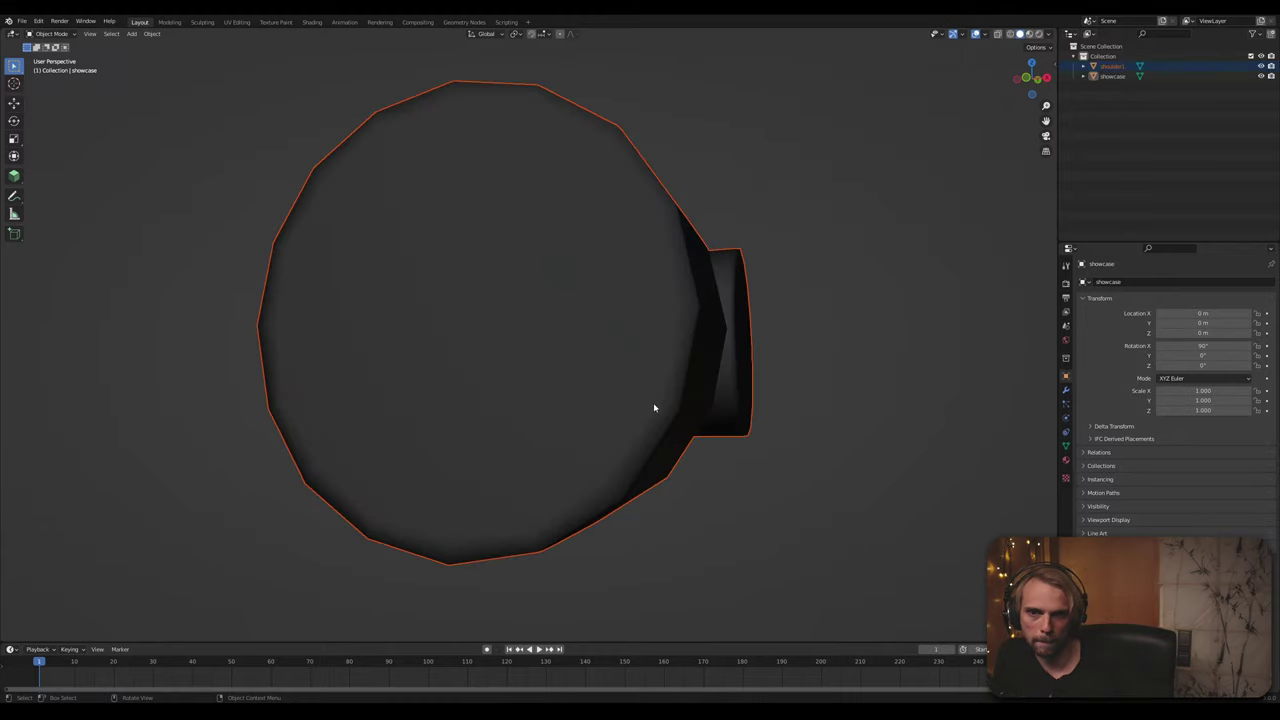
{"action": "middle_click_drag", "start_coordinate": [702, 457], "coordinate": [641, 440]}
Step: Delete the showcase object from the scene
{"action": "left_click", "coordinate": [870, 461]}
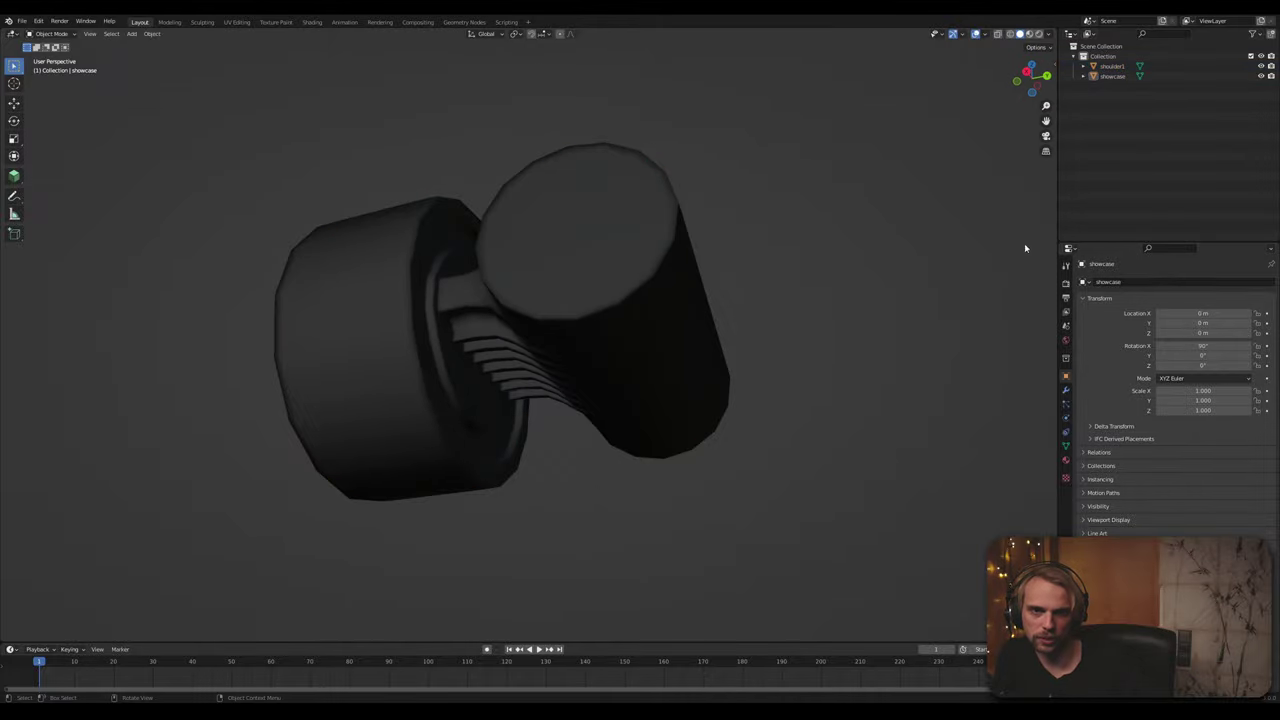
{"action": "left_click", "coordinate": [1116, 78]}
{"action": "key", "text": "Delete"}
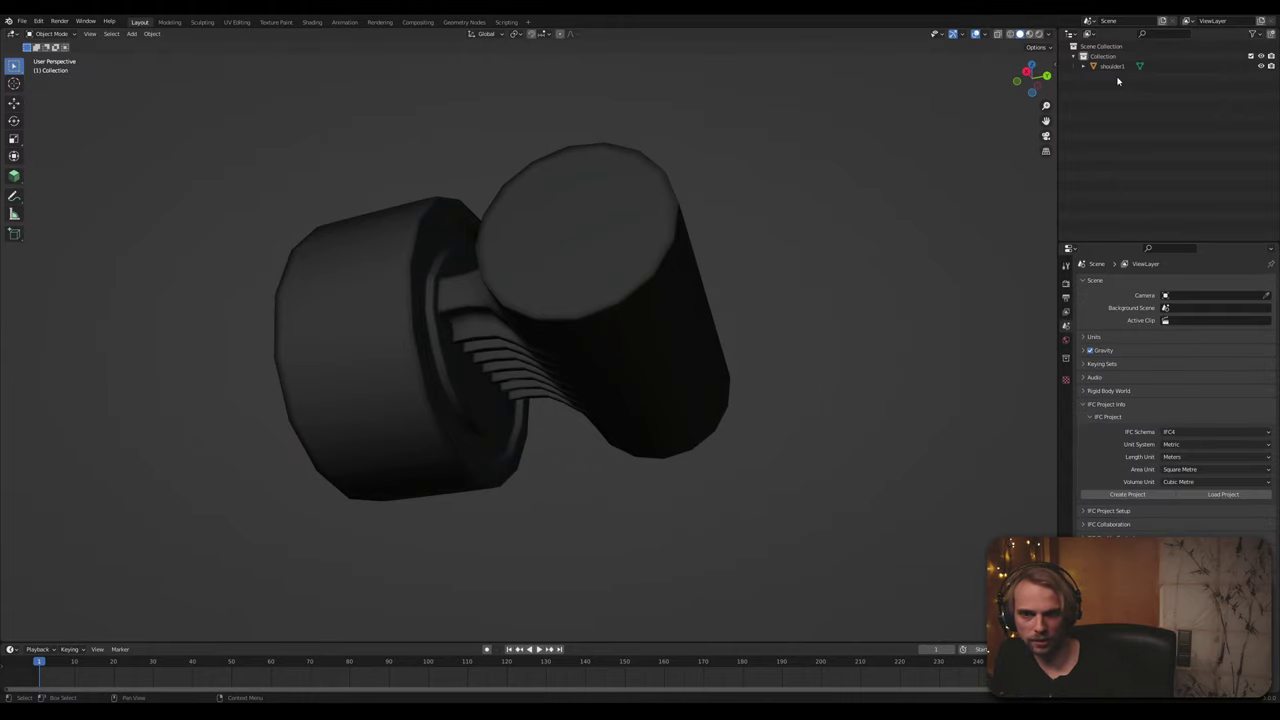
Step: Select shoulder1 and view its modifier list without adding a modifier
{"action": "left_click", "coordinate": [1115, 67]}
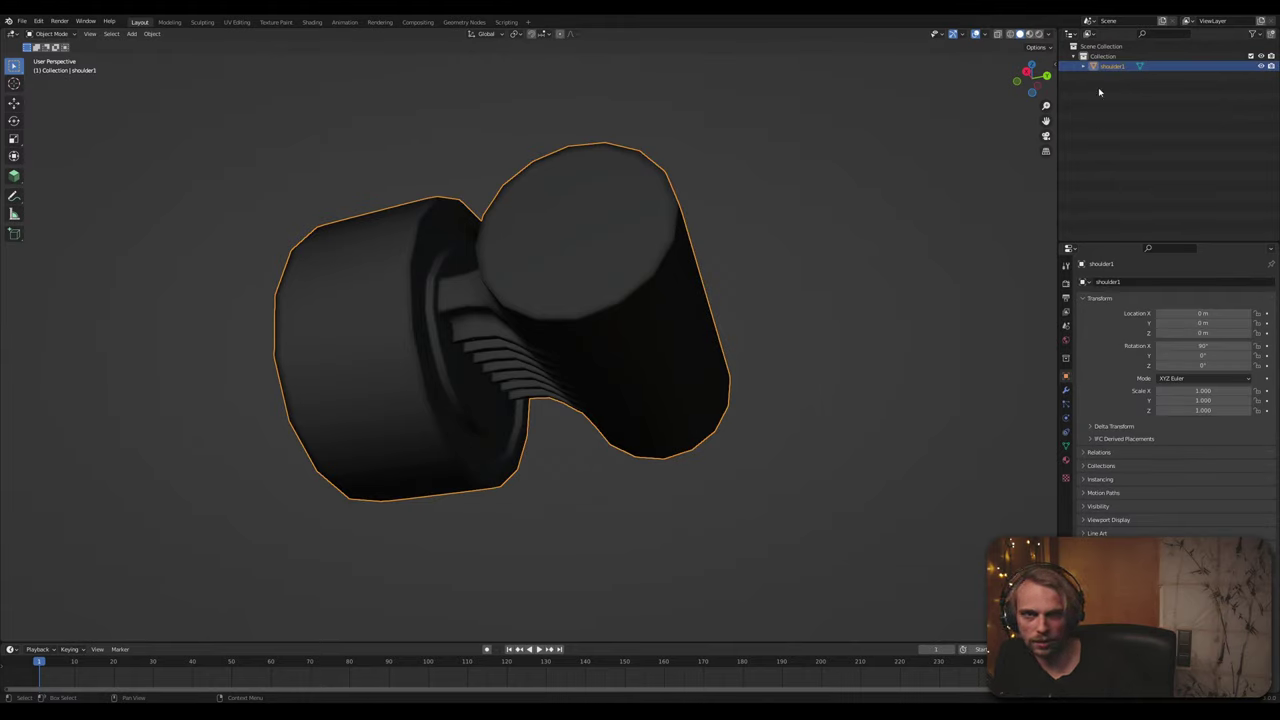
{"action": "left_click", "coordinate": [1065, 392]}
{"action": "left_click", "coordinate": [1152, 288]}
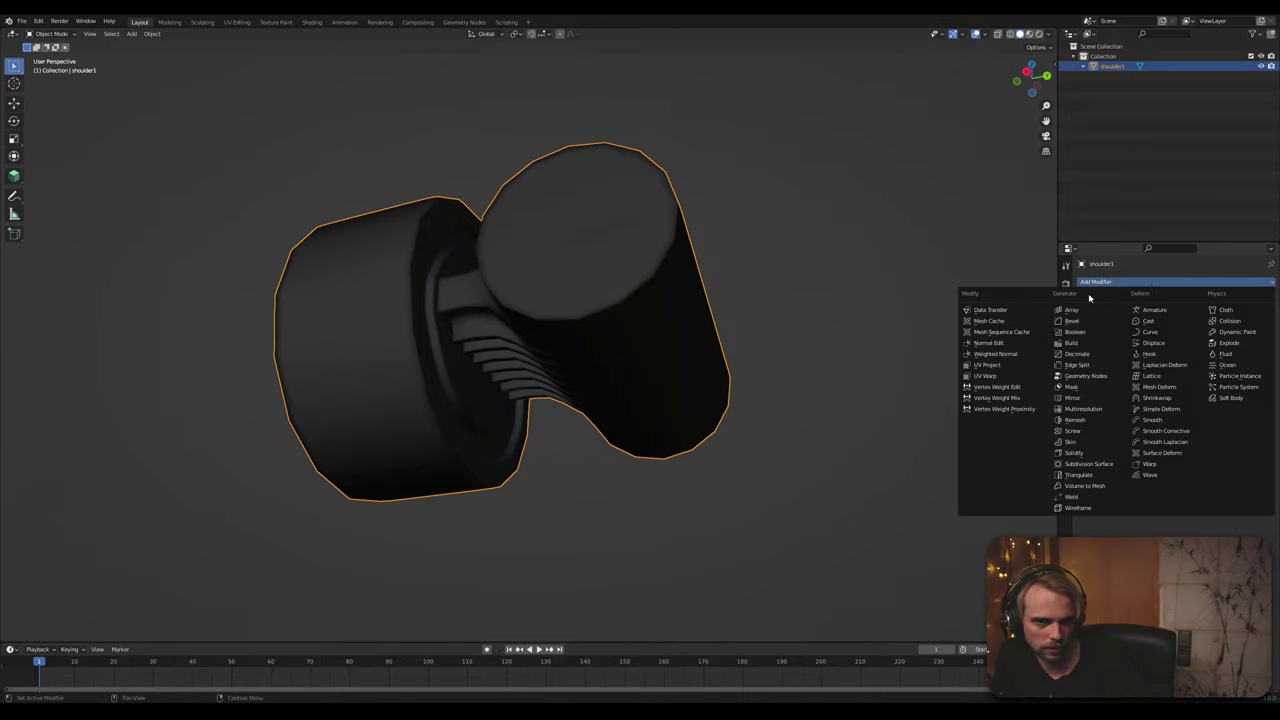
{"action": "left_click", "coordinate": [895, 371]}
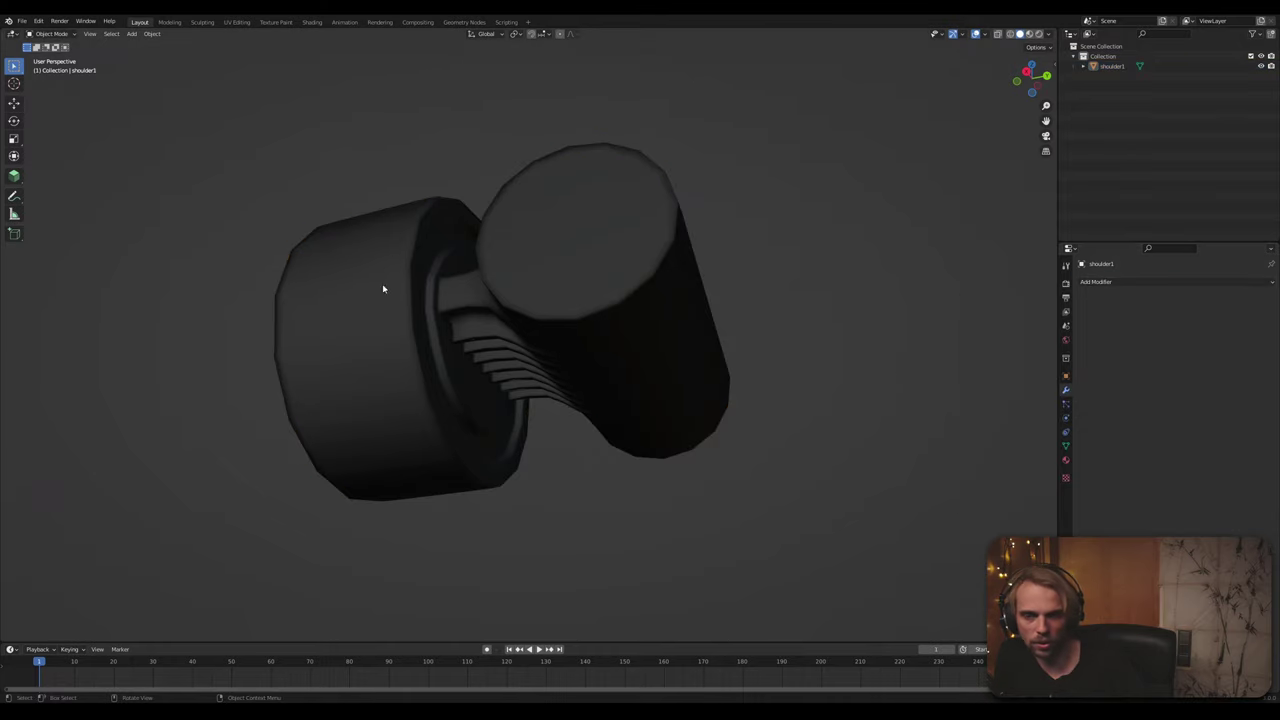
{"action": "middle_click_drag", "start_coordinate": [355, 357], "coordinate": [380, 341]}
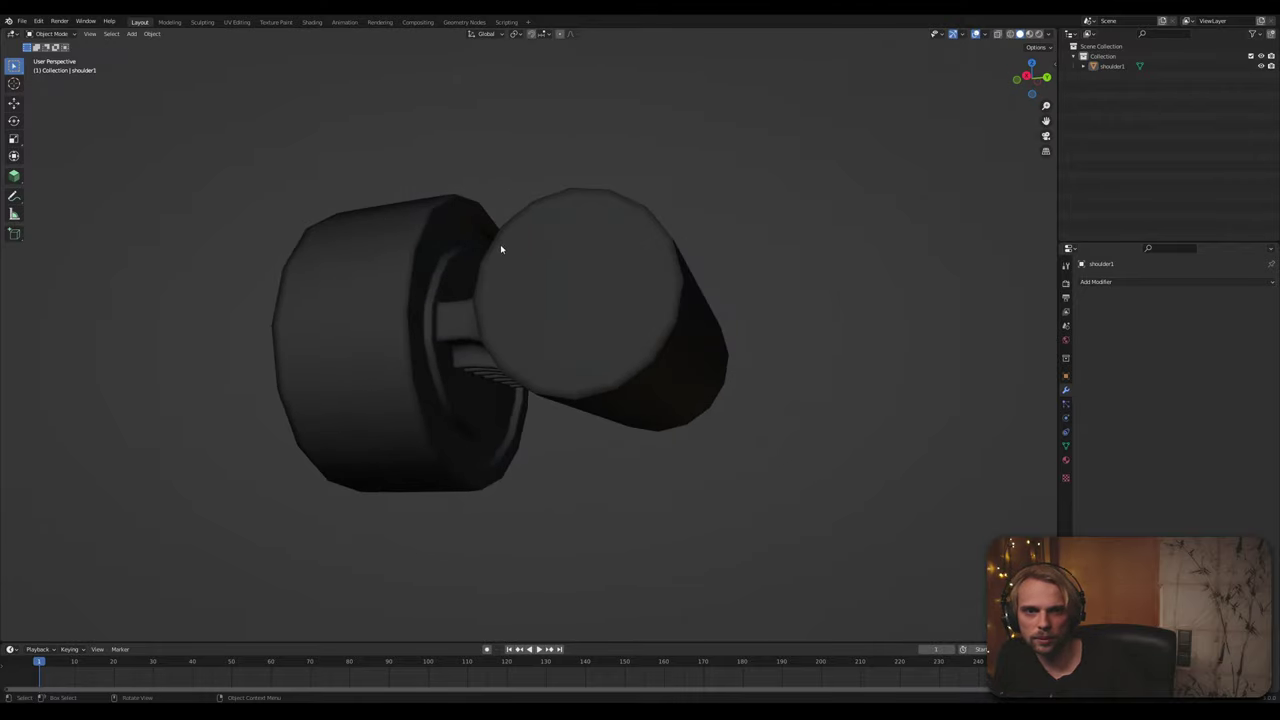
Step: In the UV Editing workspace, clear the mesh selection and pick the ring's edge loop
{"action": "left_click", "coordinate": [237, 22]}
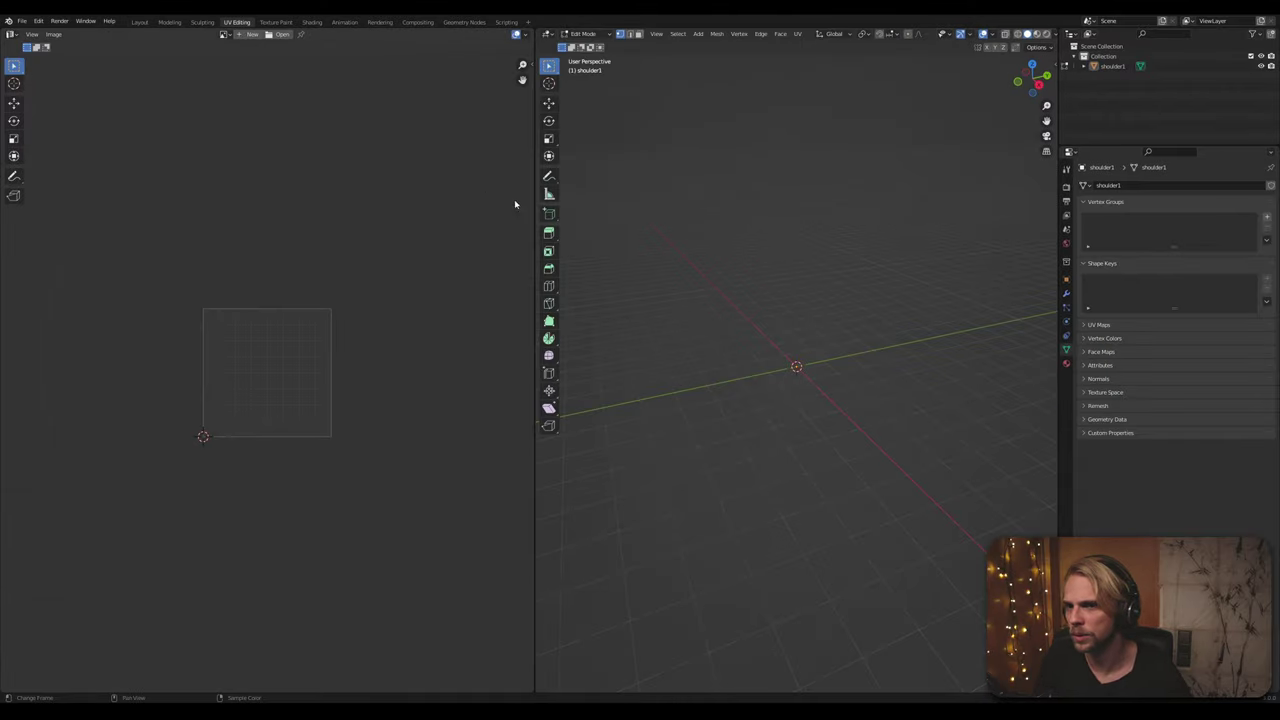
{"action": "key", "text": "KP_Decimal"}
{"action": "mouse_move", "coordinate": [838, 232]}
{"action": "middle_mouse_down"}
{"action": "mouse_move", "coordinate": [798, 216]}
{"action": "mouse_move", "coordinate": [758, 242]}
{"action": "mouse_move", "coordinate": [759, 214]}
{"action": "mouse_move", "coordinate": [794, 223]}
{"action": "middle_mouse_up"}
{"action": "key", "text": "alt+a"}
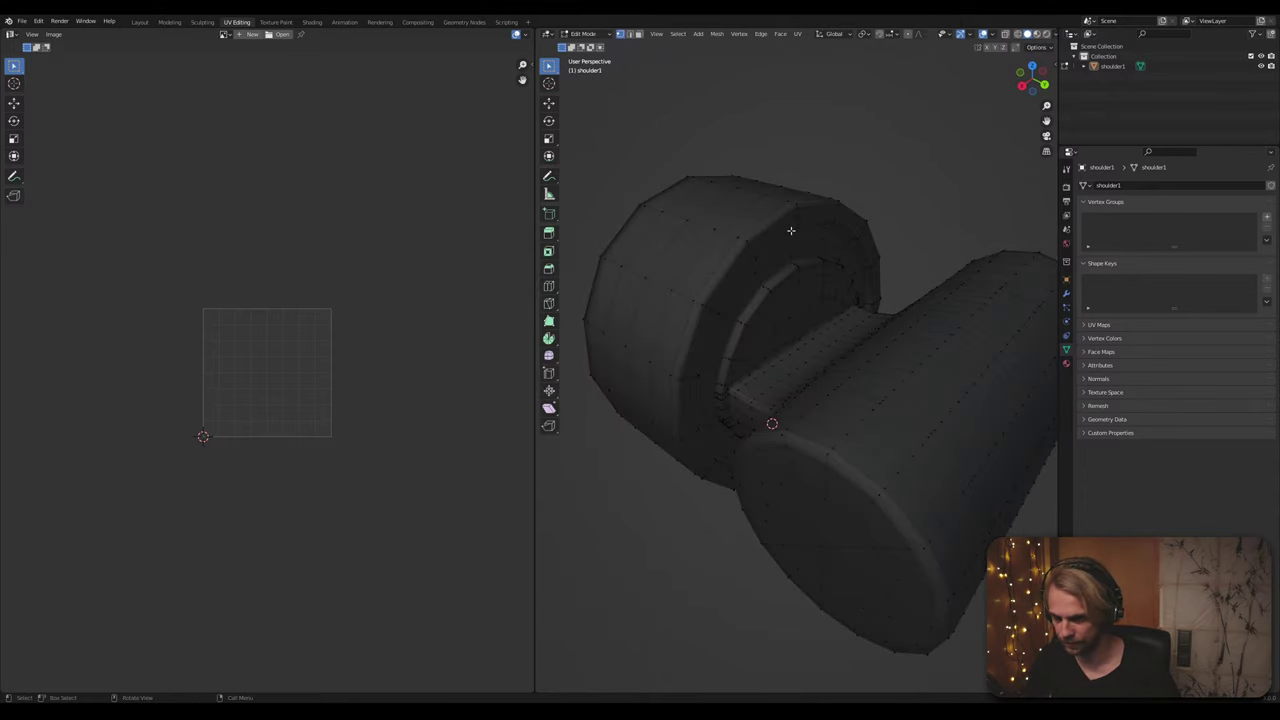
{"action": "scroll", "coordinate": [765, 244], "scroll_direction": "up", "scroll_amount": 5}
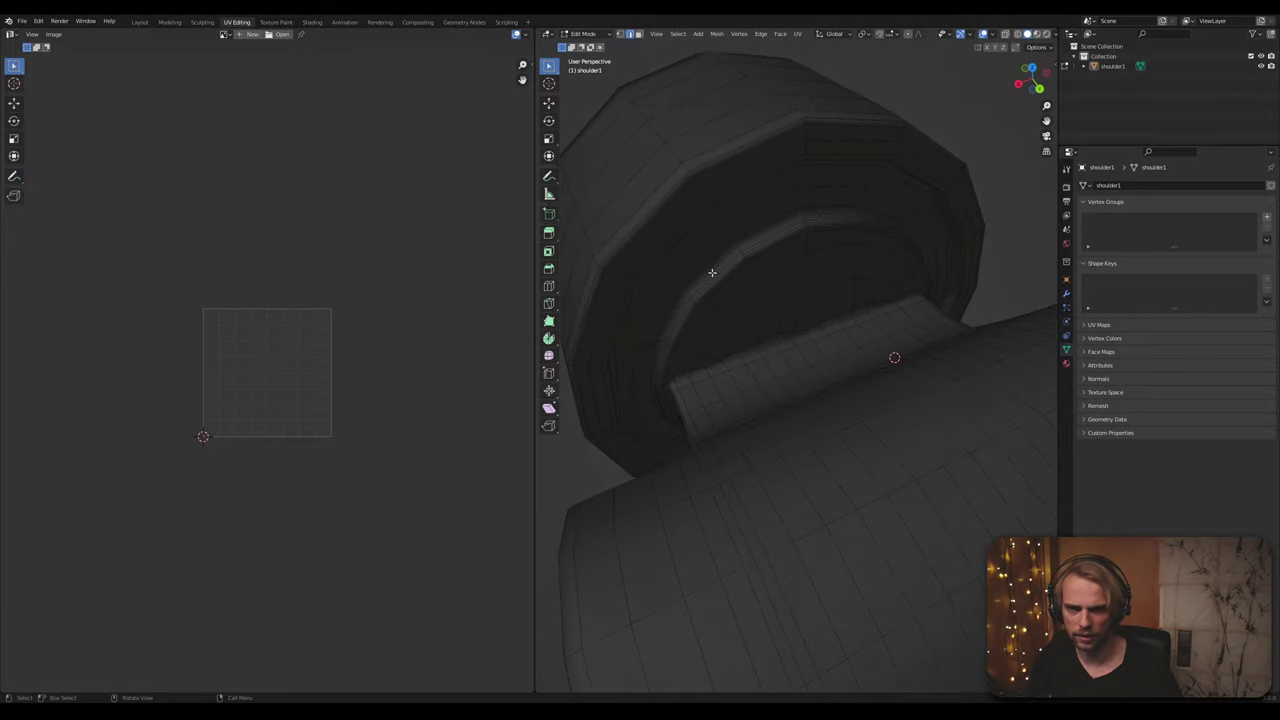
{"action": "middle_click_drag", "start_coordinate": [758, 287], "coordinate": [672, 269]}
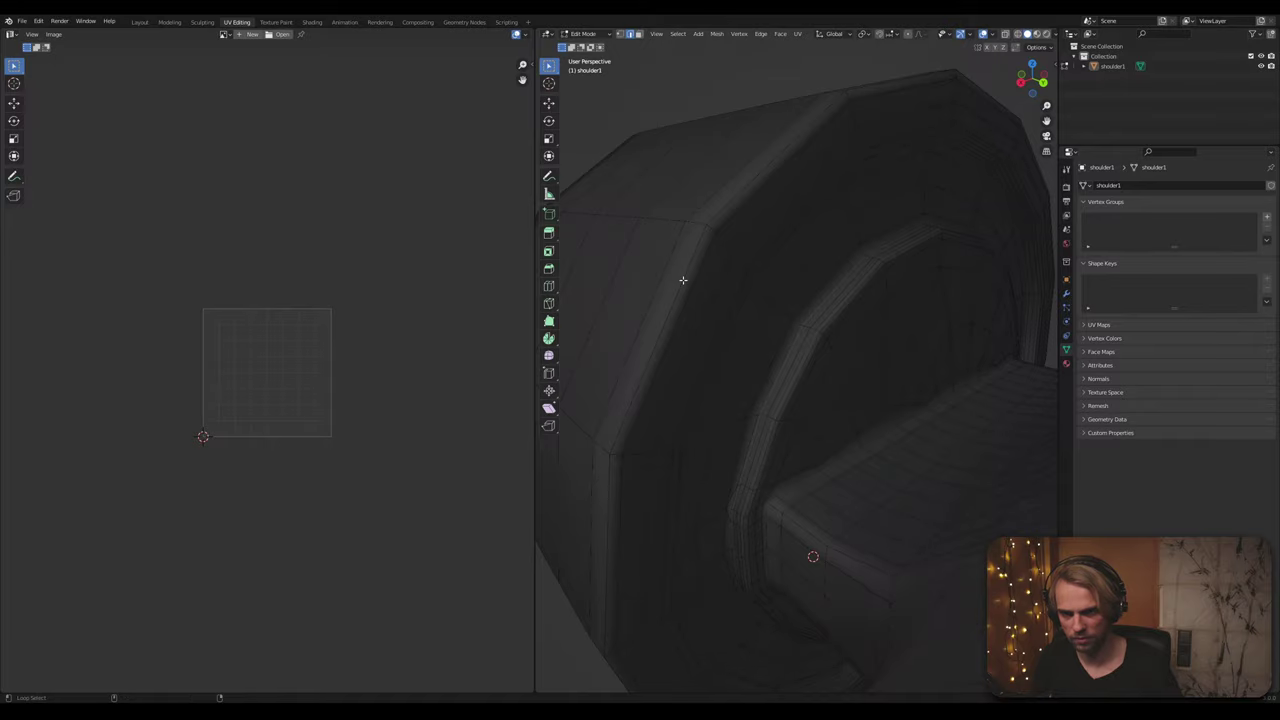
{"action": "left_click", "coordinate": [682, 280], "text": "alt"}
{"action": "middle_click_drag", "start_coordinate": [735, 321], "coordinate": [852, 340]}
{"action": "scroll", "coordinate": [690, 341], "scroll_direction": "down", "scroll_amount": 5}
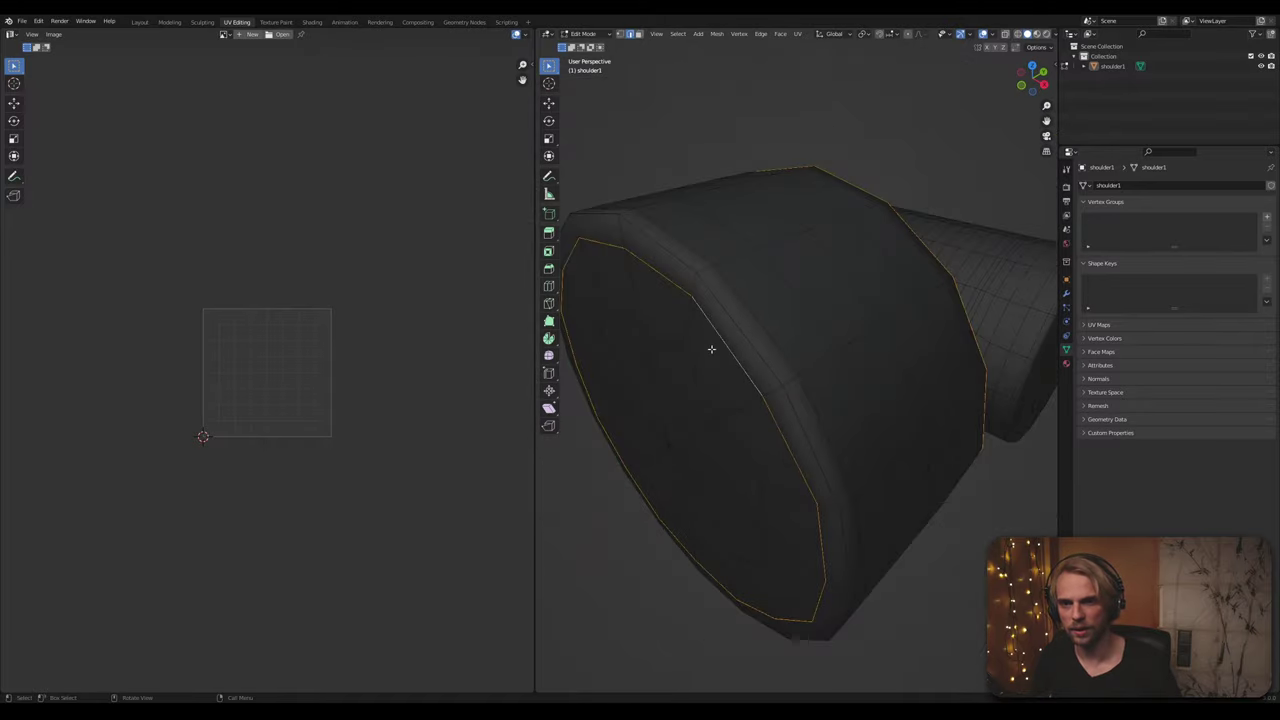
{"action": "middle_click_drag", "start_coordinate": [711, 349], "coordinate": [670, 302]}
{"action": "left_click", "coordinate": [798, 318], "text": "alt+shift"}
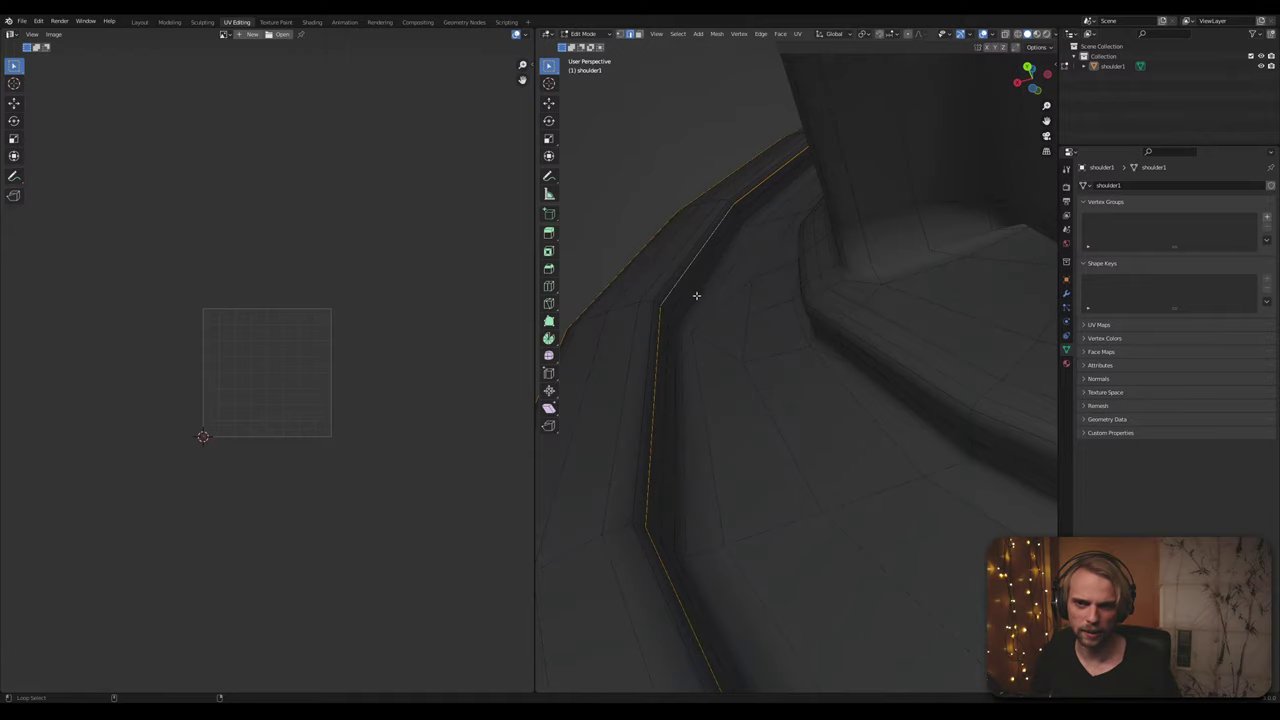
Step: Select the cylinder's rim edge loop and add the end cap loop to the selection
{"action": "middle_click_drag", "start_coordinate": [710, 297], "coordinate": [810, 207]}
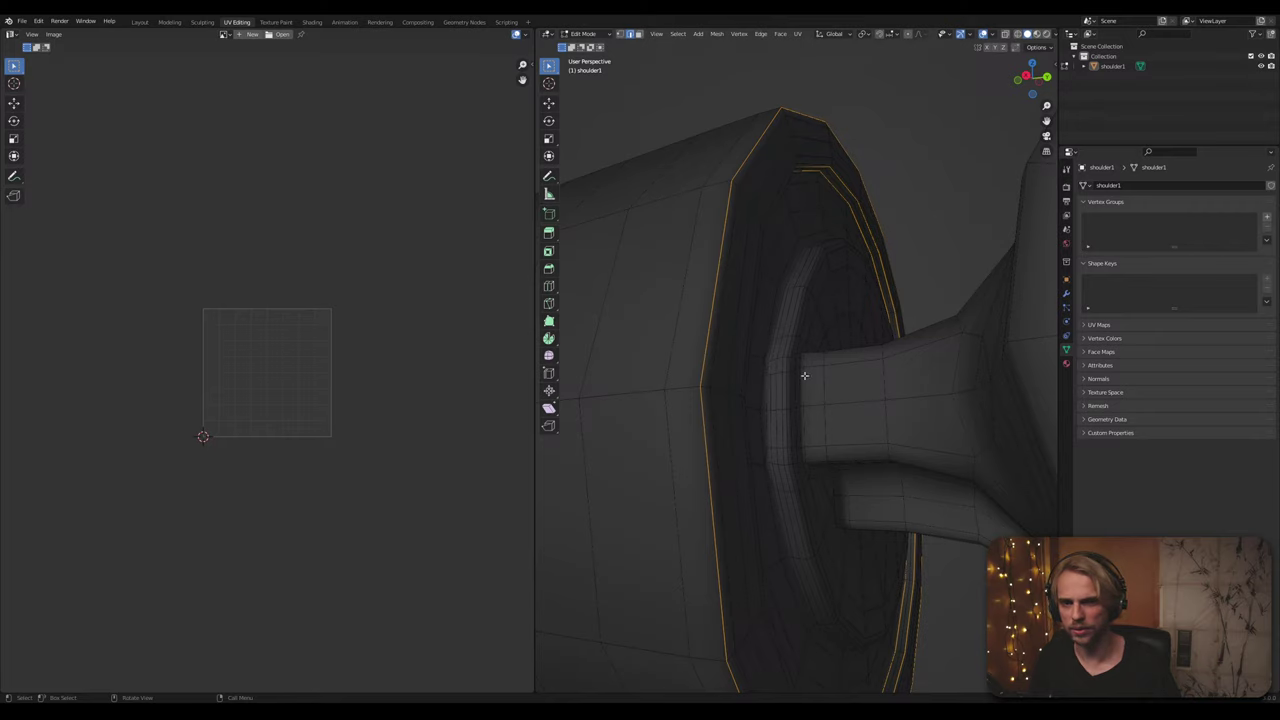
{"action": "scroll", "coordinate": [804, 375], "scroll_direction": "up", "scroll_amount": 3}
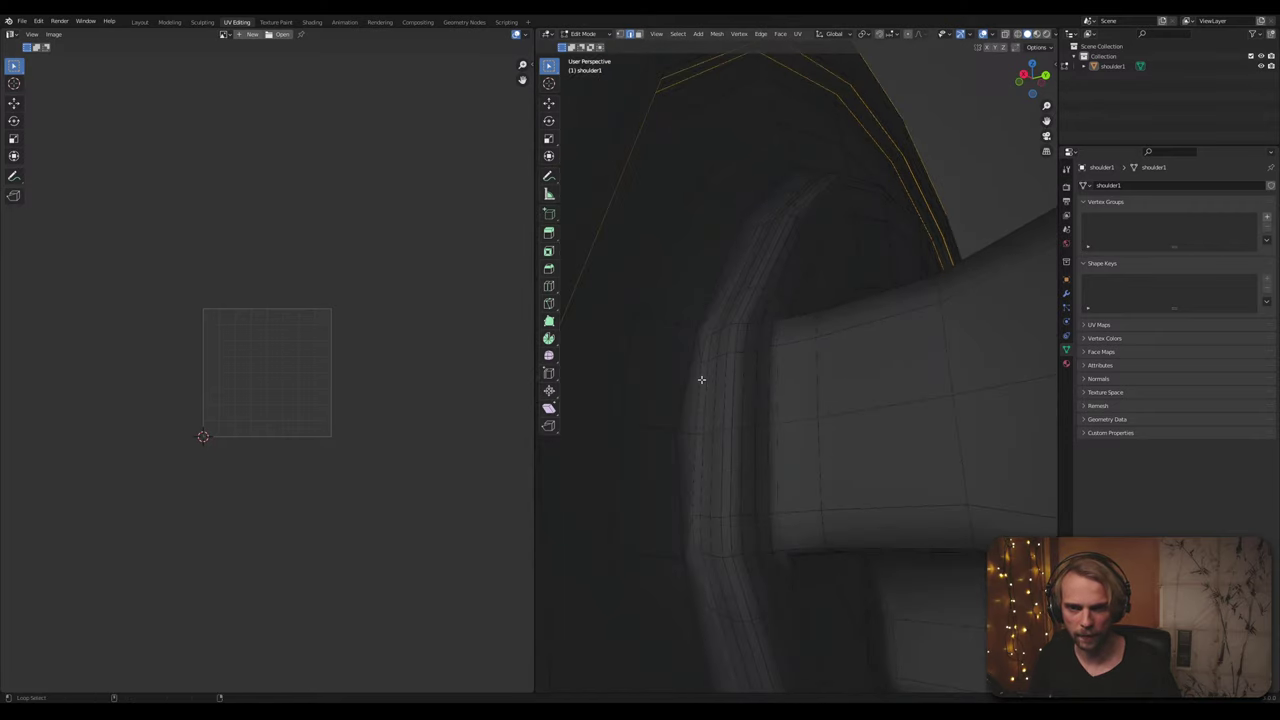
{"action": "middle_click_drag", "start_coordinate": [705, 378], "coordinate": [785, 482]}
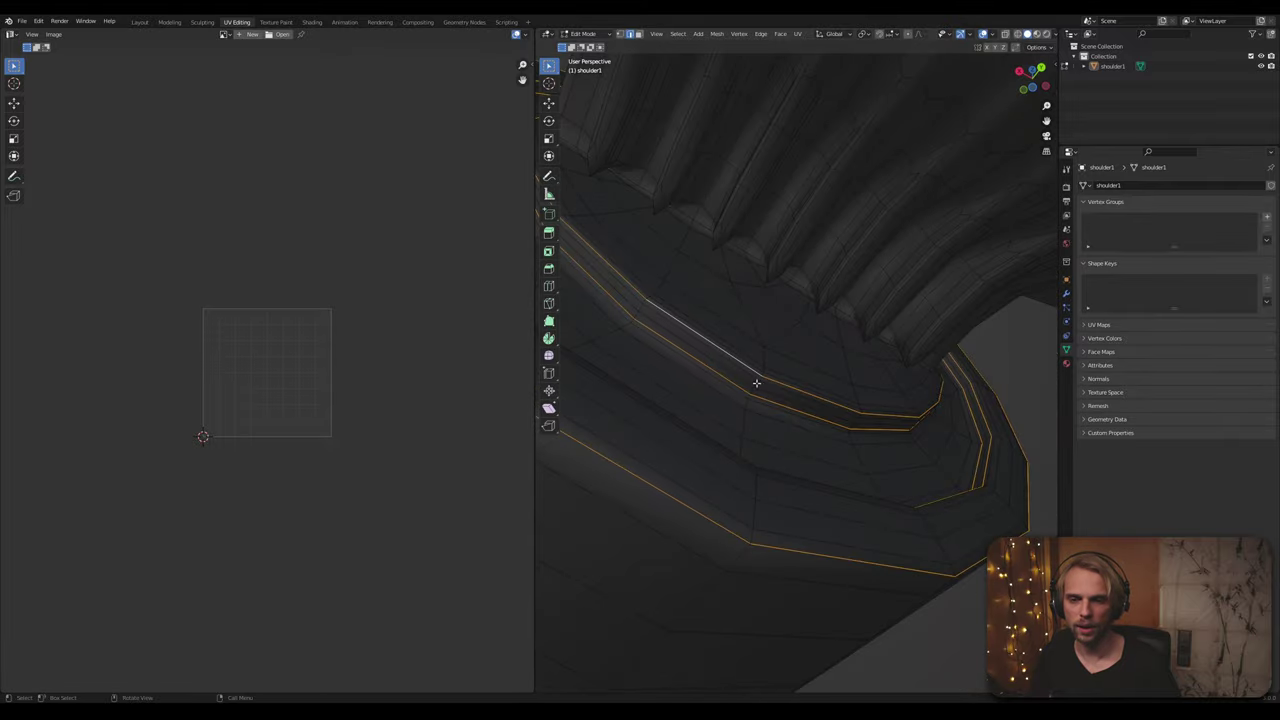
{"action": "middle_click_drag", "start_coordinate": [756, 383], "coordinate": [781, 427]}
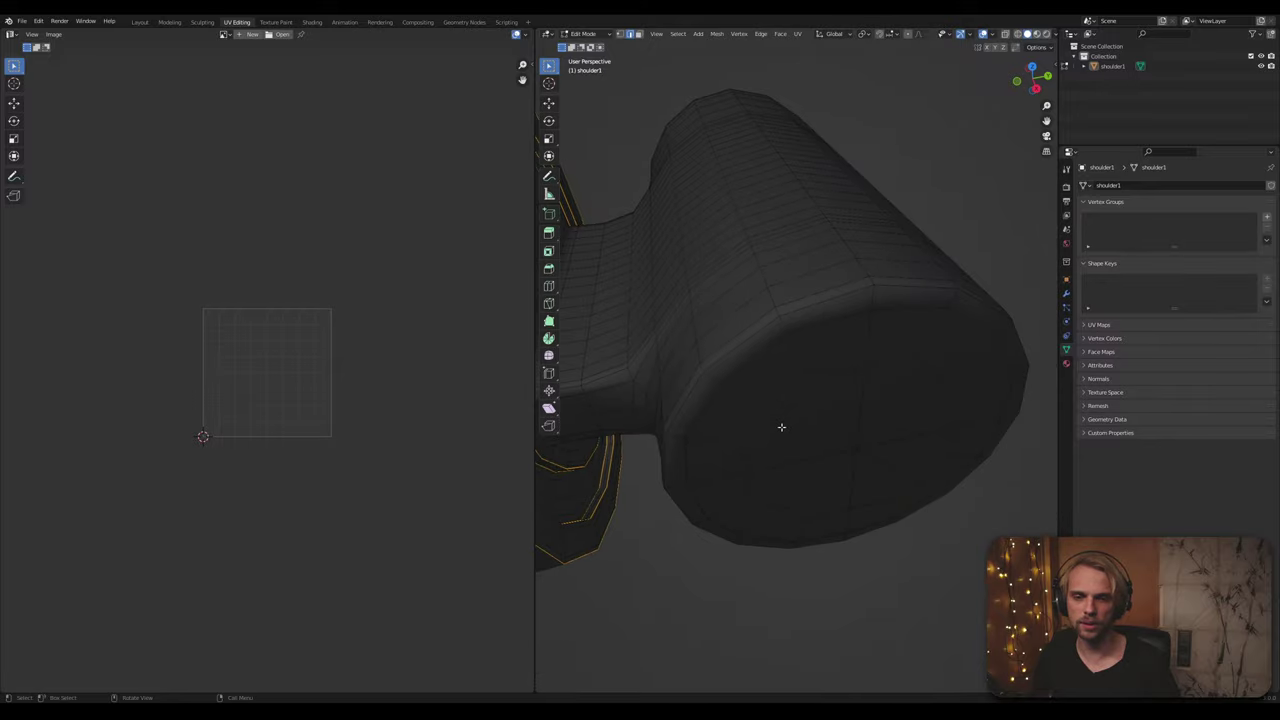
{"action": "left_click", "coordinate": [735, 346], "text": "alt"}
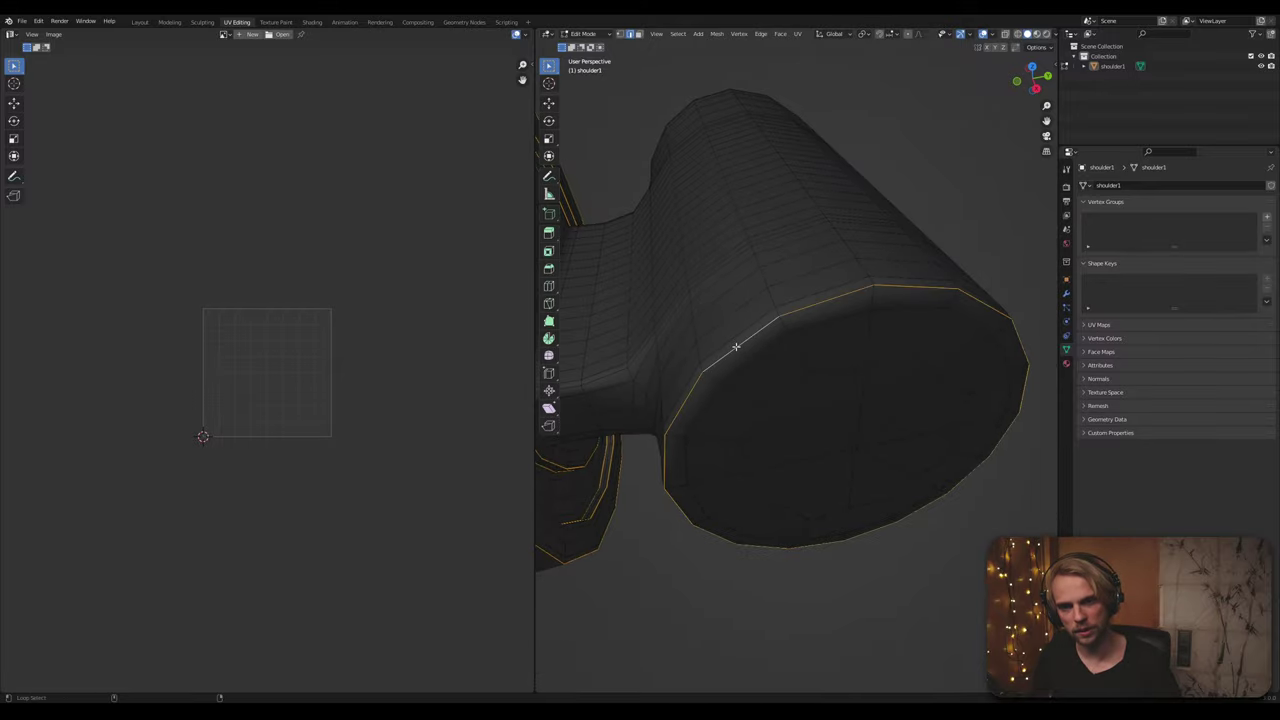
{"action": "middle_click_drag", "start_coordinate": [737, 343], "coordinate": [830, 350]}
{"action": "scroll", "coordinate": [977, 426], "scroll_direction": "down", "scroll_amount": 3}
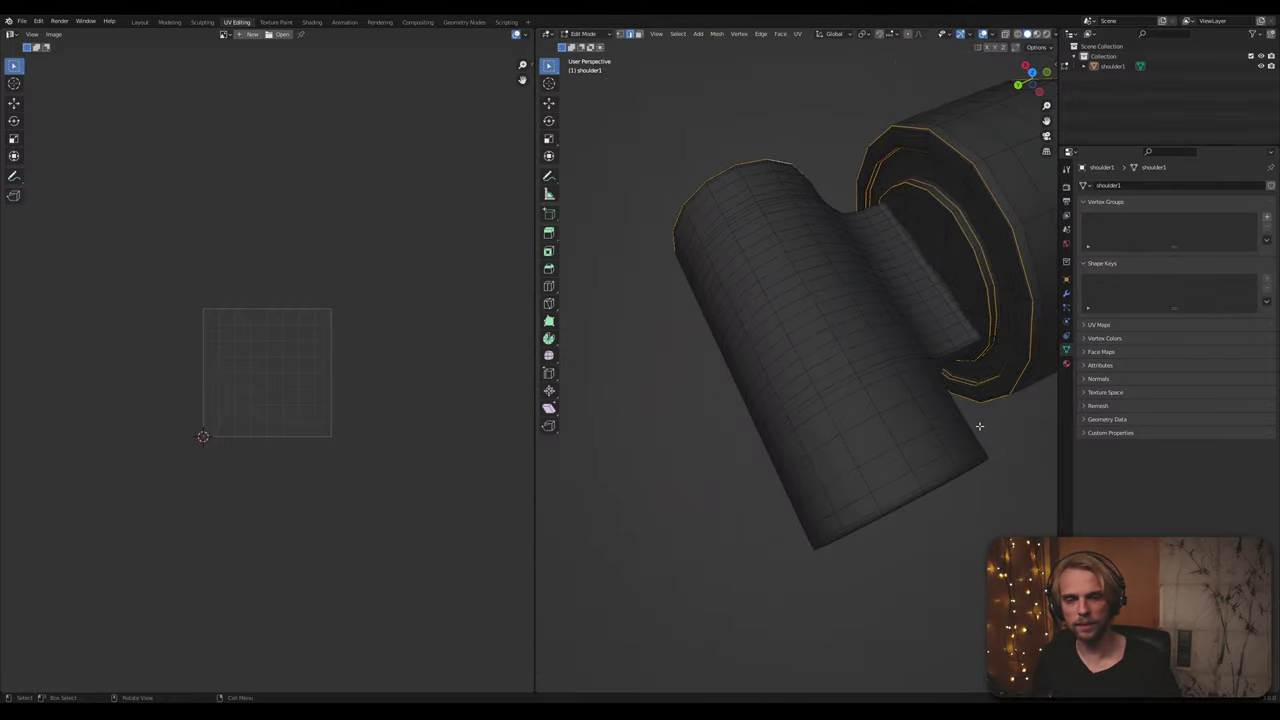
{"action": "middle_click_drag", "start_coordinate": [977, 426], "coordinate": [883, 371]}
{"action": "scroll", "coordinate": [795, 288], "scroll_direction": "up", "scroll_amount": 3}
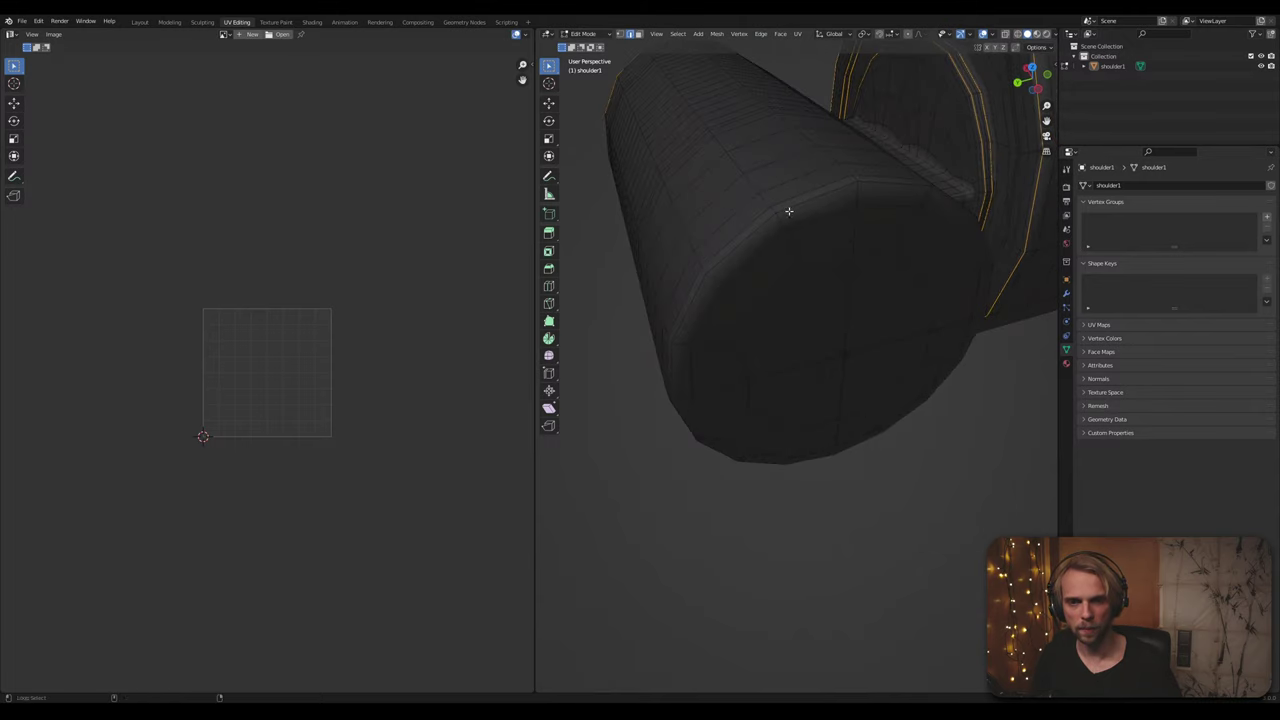
{"action": "left_click", "coordinate": [797, 204], "text": "alt"}
{"action": "middle_click_drag", "start_coordinate": [803, 203], "coordinate": [819, 276]}
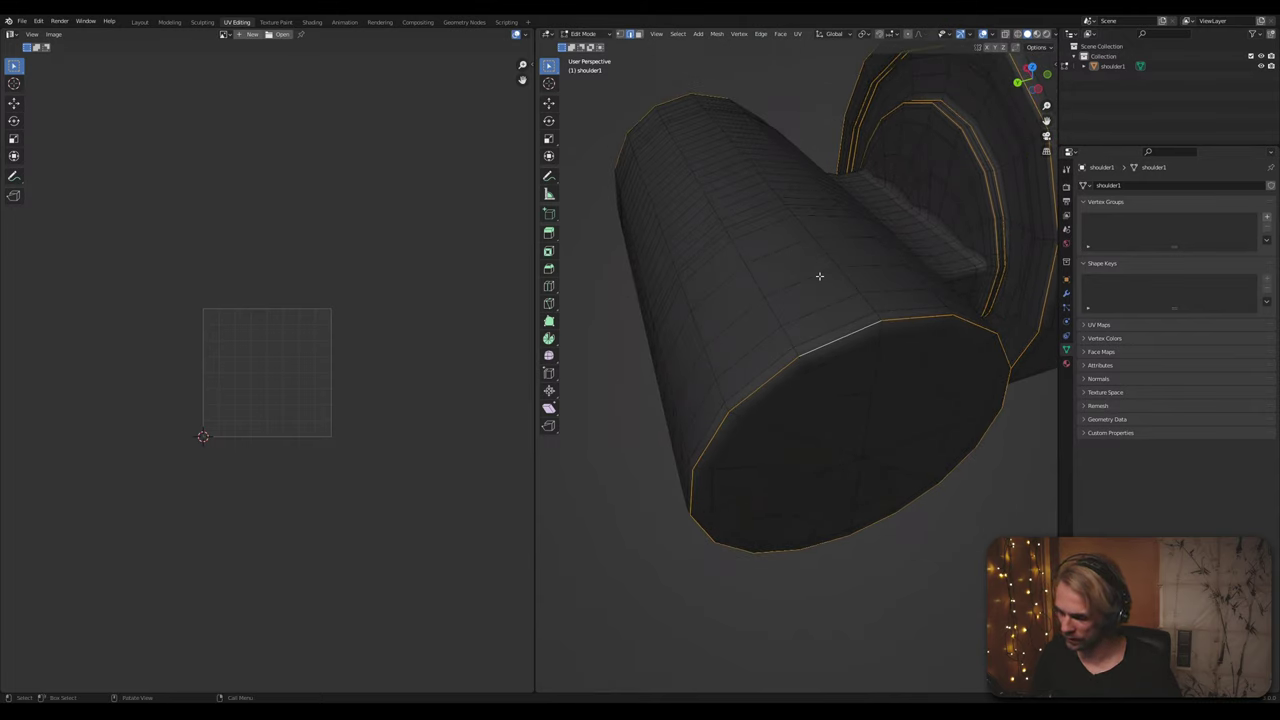
{"action": "key", "text": "ctrl+e"}
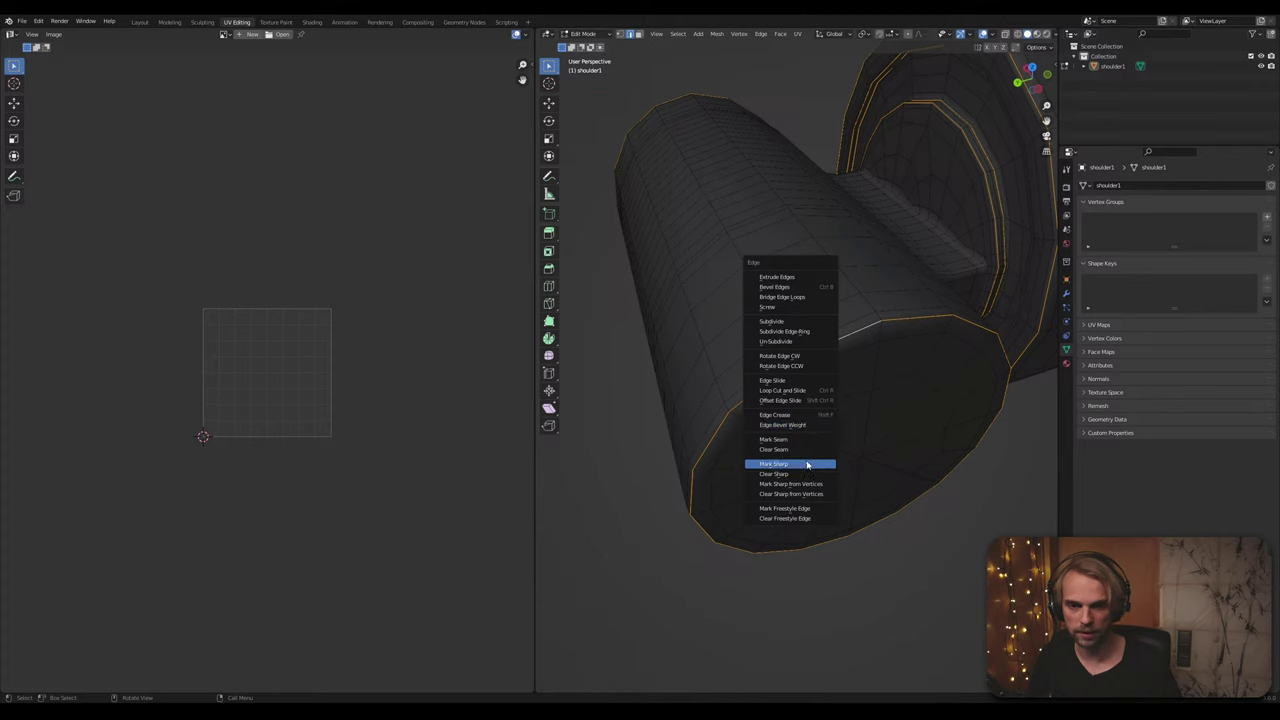
Step: Mark the selected loops as seams, then select all and unwrap the mesh
{"action": "left_click", "coordinate": [775, 440]}
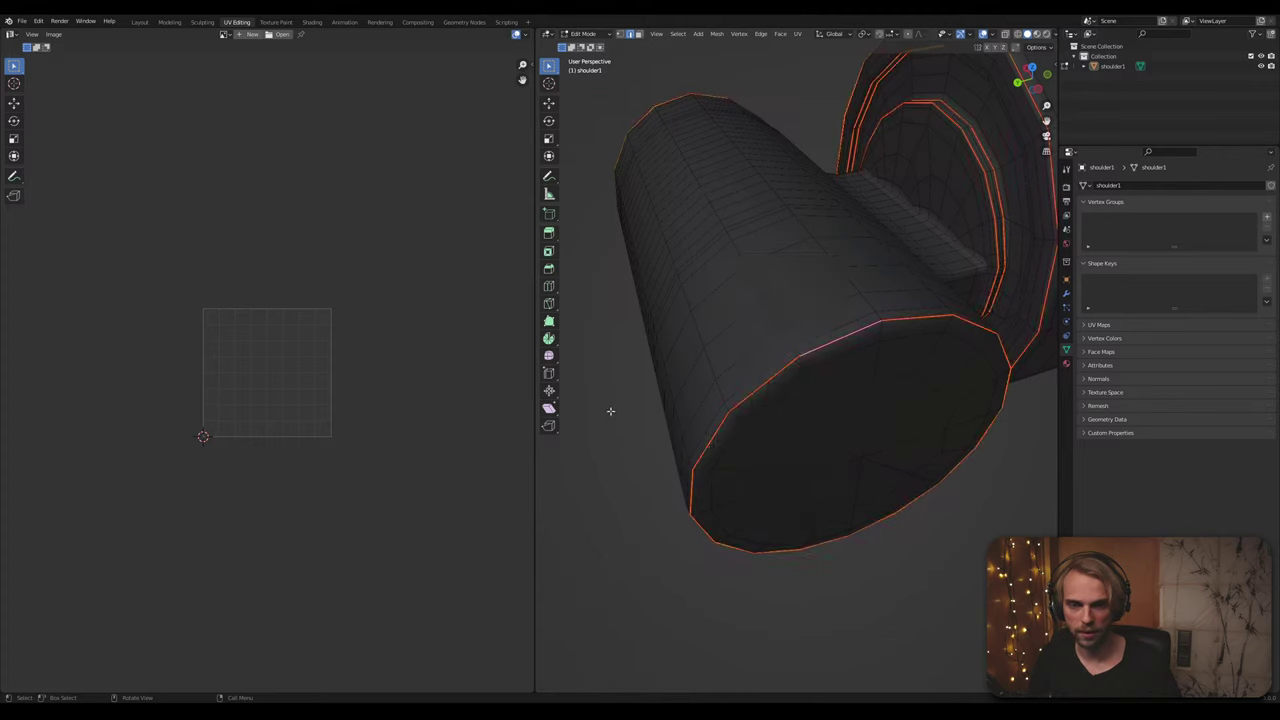
{"action": "key", "text": "a"}
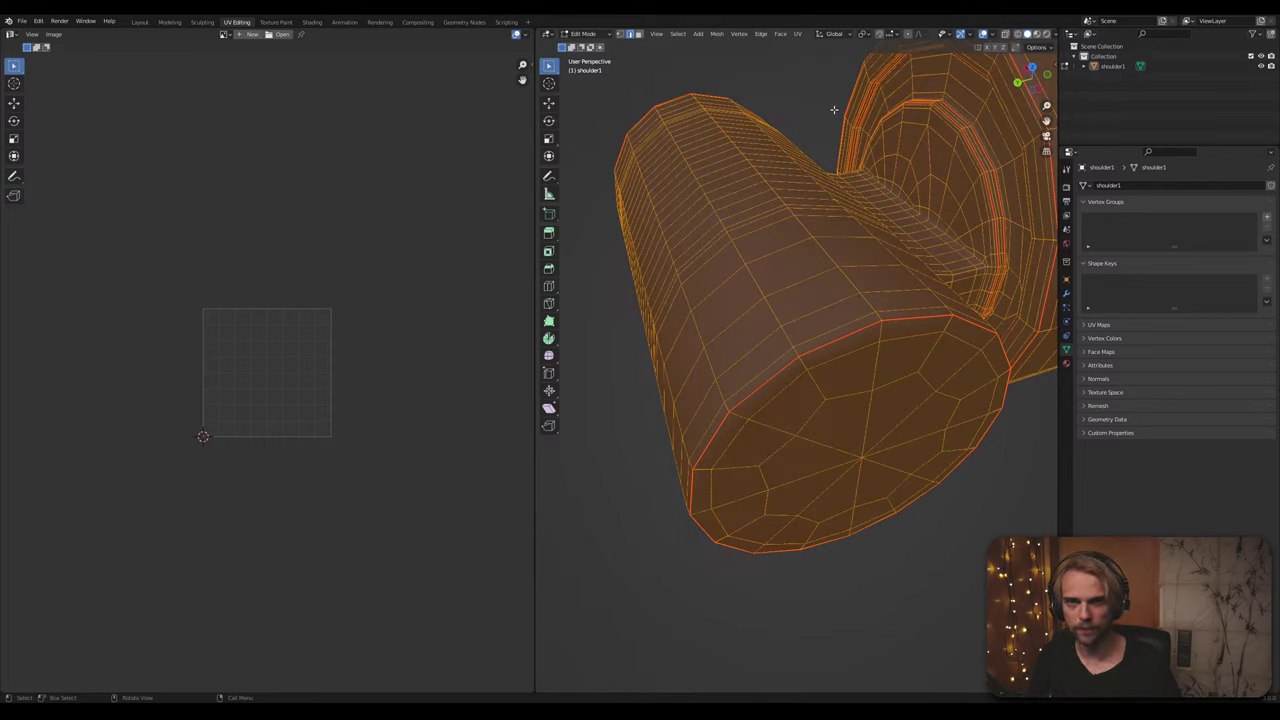
{"action": "left_click", "coordinate": [779, 35]}
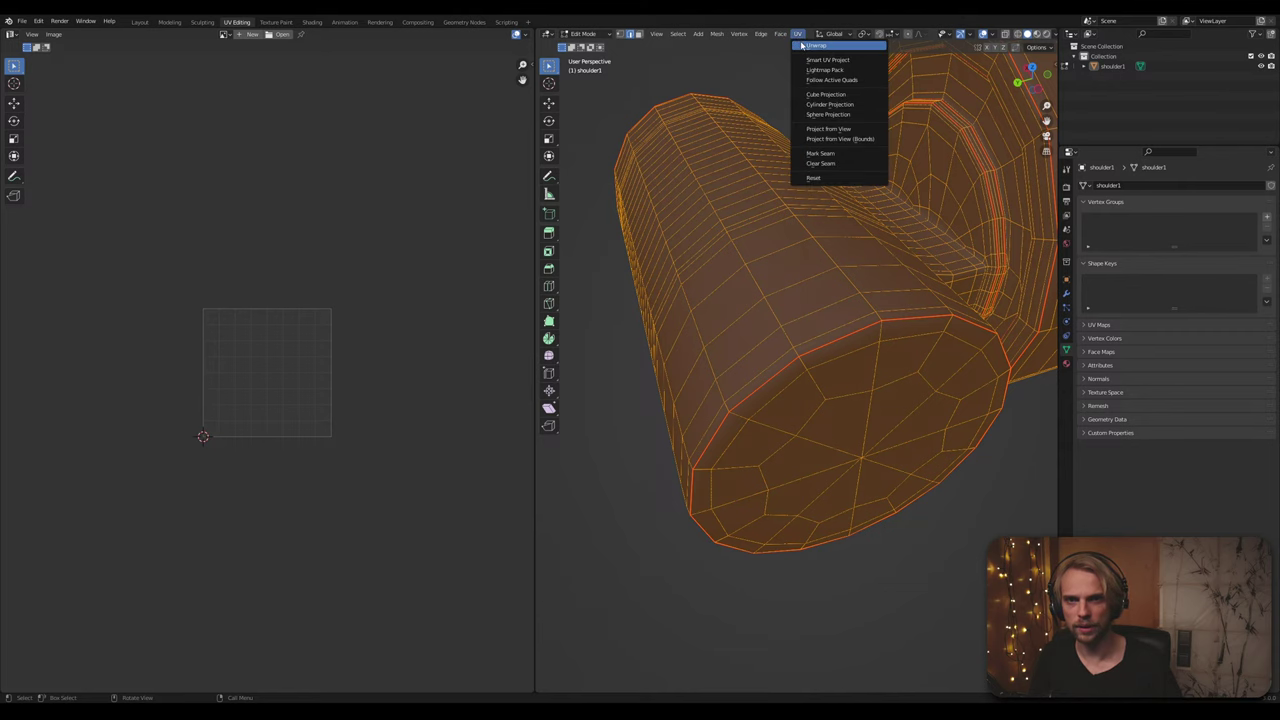
{"action": "left_click", "coordinate": [815, 46]}
Step: Turn on UV sync selection and Display Stretch in the UV editor overlays
{"action": "left_click", "coordinate": [457, 333]}
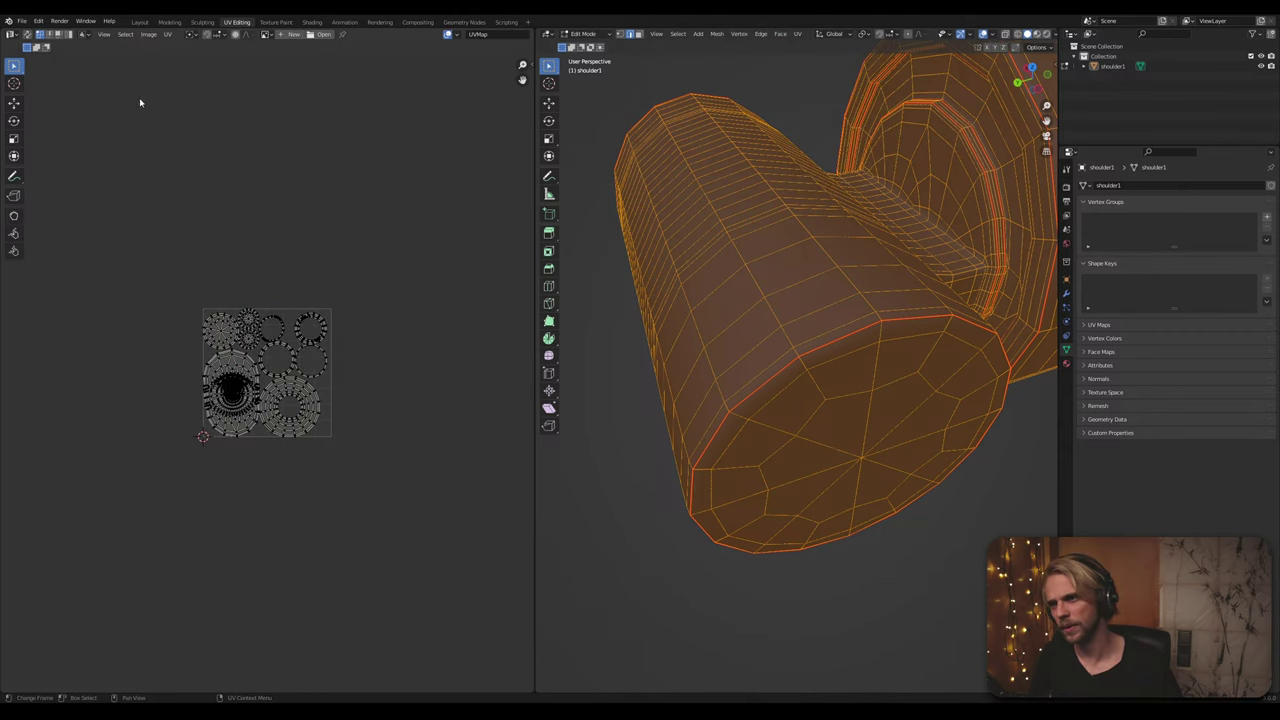
{"action": "left_click", "coordinate": [27, 34]}
{"action": "left_click", "coordinate": [366, 312]}
{"action": "scroll", "coordinate": [369, 306], "scroll_direction": "up", "scroll_amount": 4}
{"action": "middle_click_drag", "start_coordinate": [323, 370], "coordinate": [298, 351]}
{"action": "scroll", "coordinate": [432, 142], "scroll_direction": "up", "scroll_amount": 5}
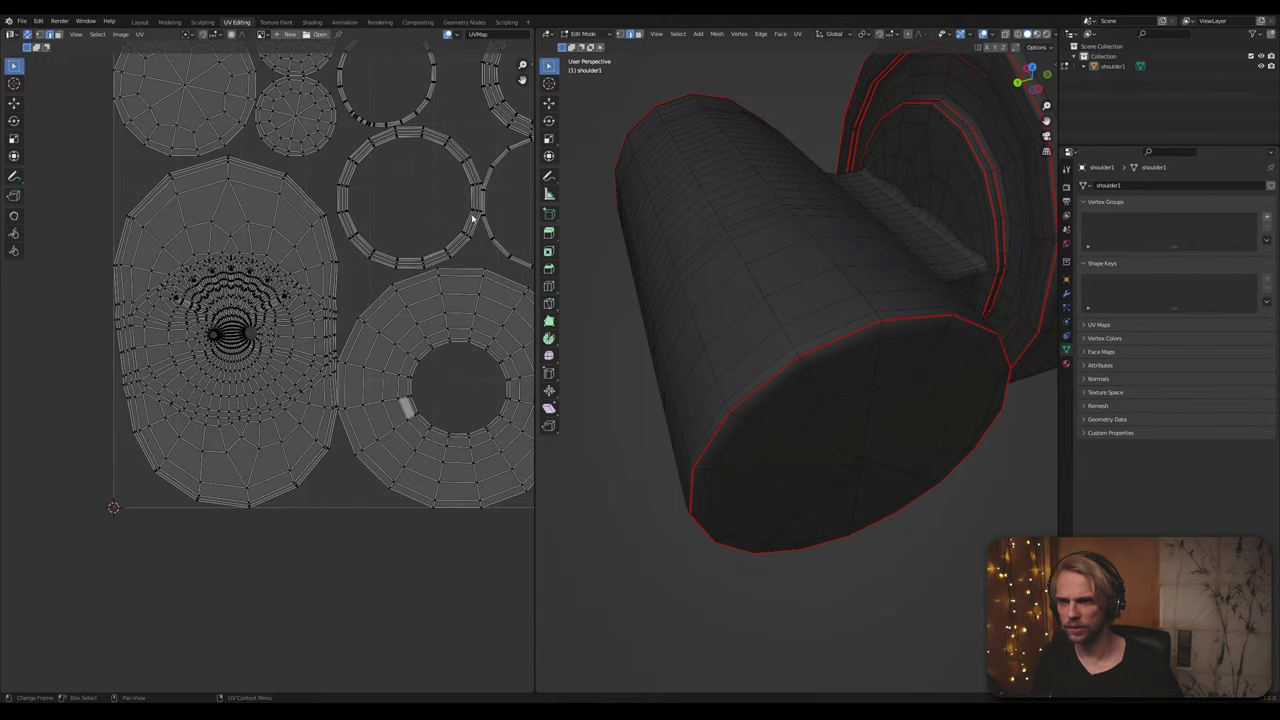
{"action": "scroll", "coordinate": [380, 283], "scroll_direction": "down", "scroll_amount": 4}
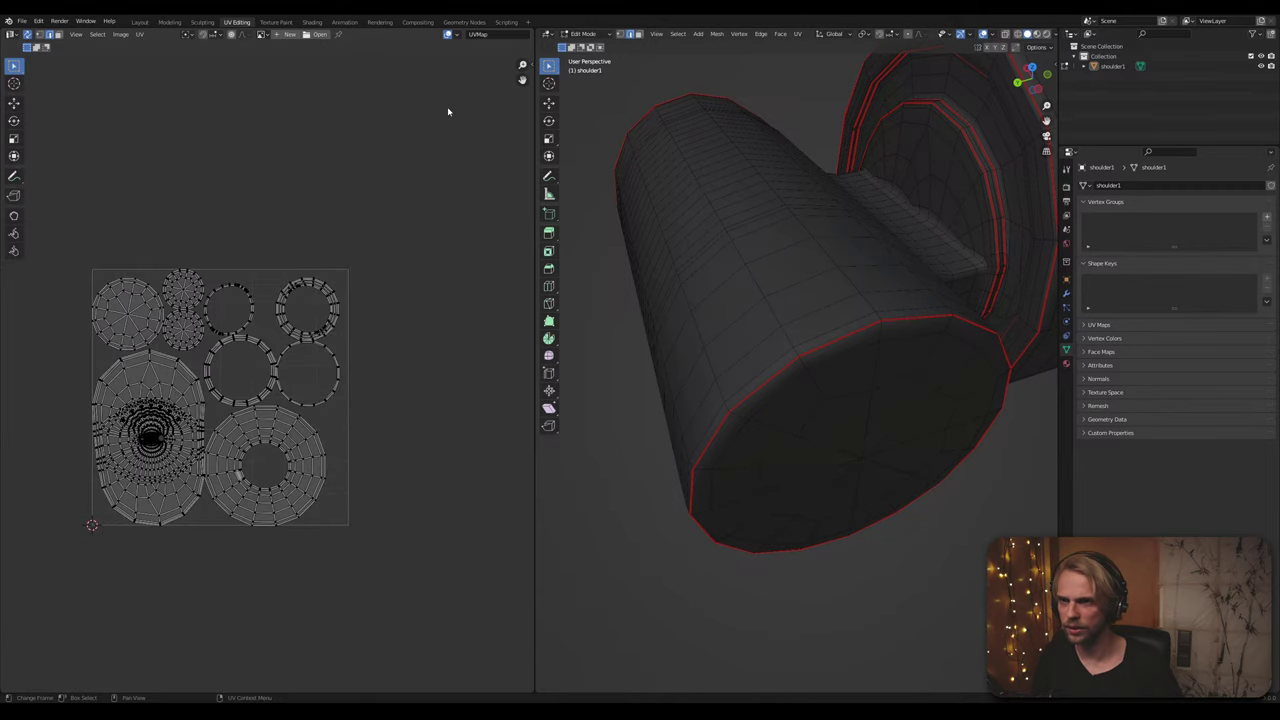
{"action": "left_click", "coordinate": [456, 34]}
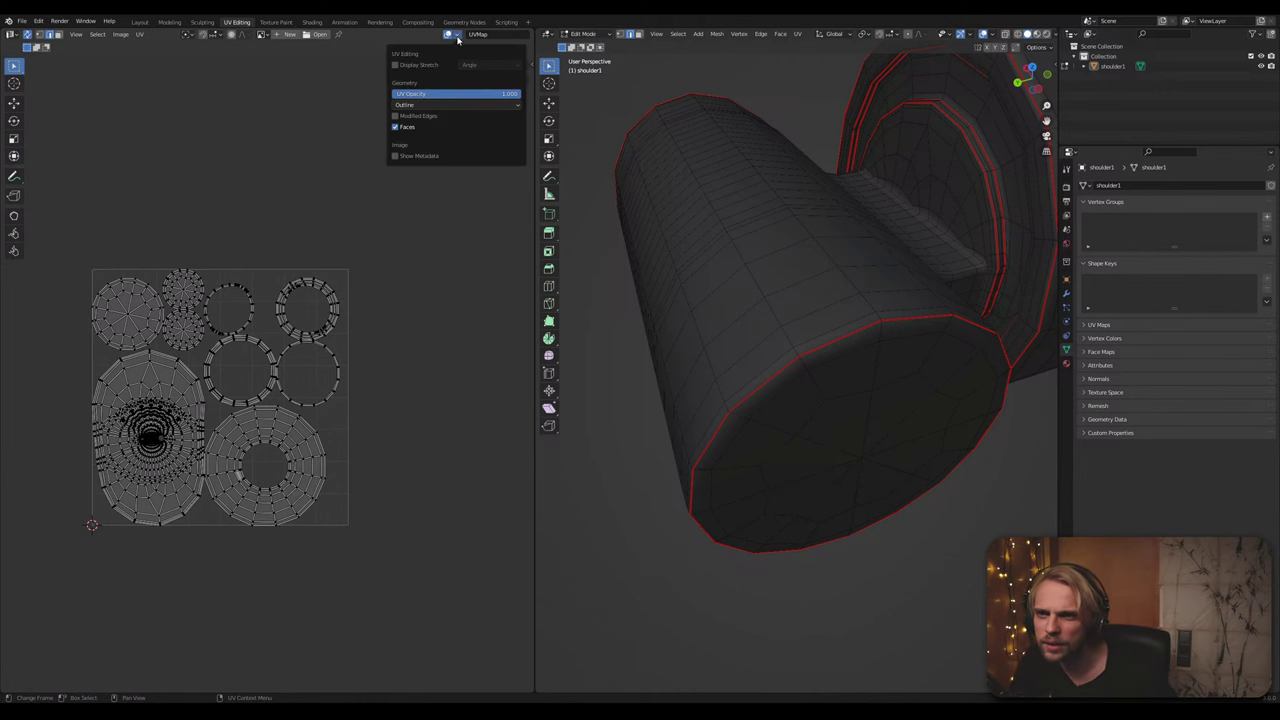
{"action": "left_click", "coordinate": [395, 64]}
{"action": "scroll", "coordinate": [336, 216], "scroll_direction": "up", "scroll_amount": 3}
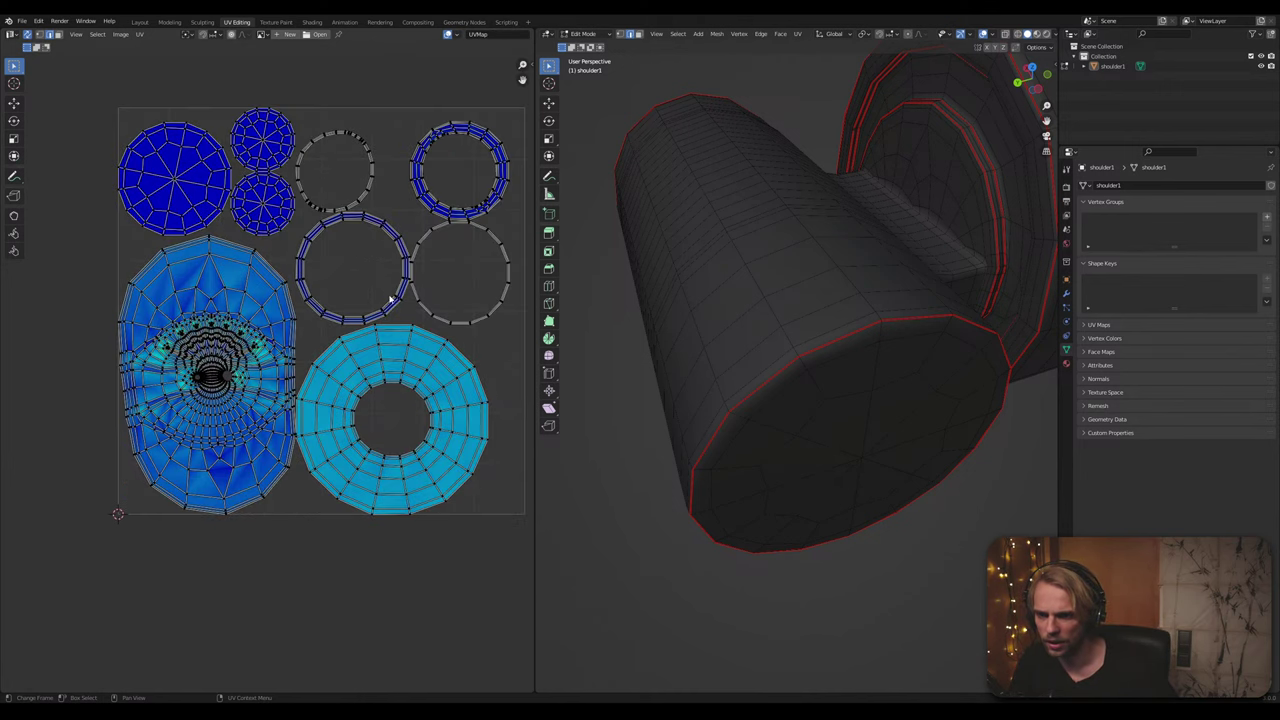
{"action": "middle_click_drag", "start_coordinate": [391, 299], "coordinate": [355, 224], "text": "shift"}
Step: Select a ring UV island with L and locate it on the 3D model
{"action": "key", "text": "l"}
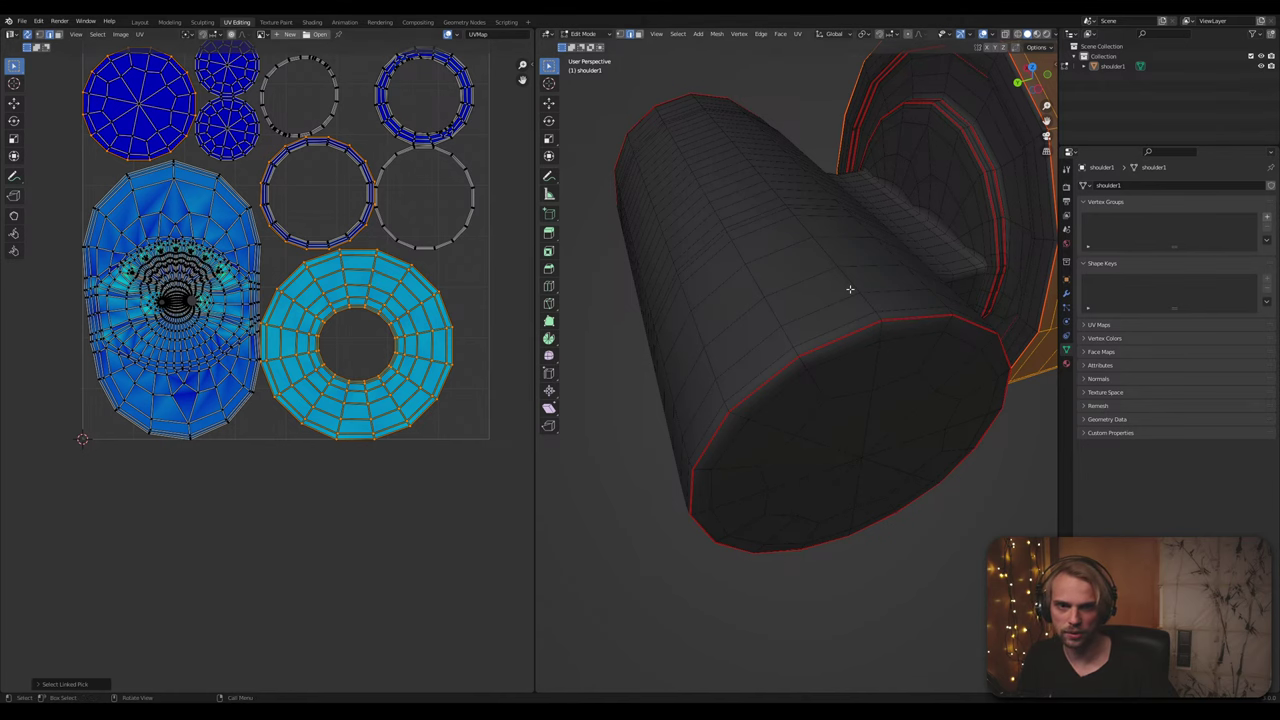
{"action": "middle_click_drag", "start_coordinate": [862, 278], "coordinate": [758, 265]}
{"action": "scroll", "coordinate": [758, 265], "scroll_direction": "down", "scroll_amount": 2}
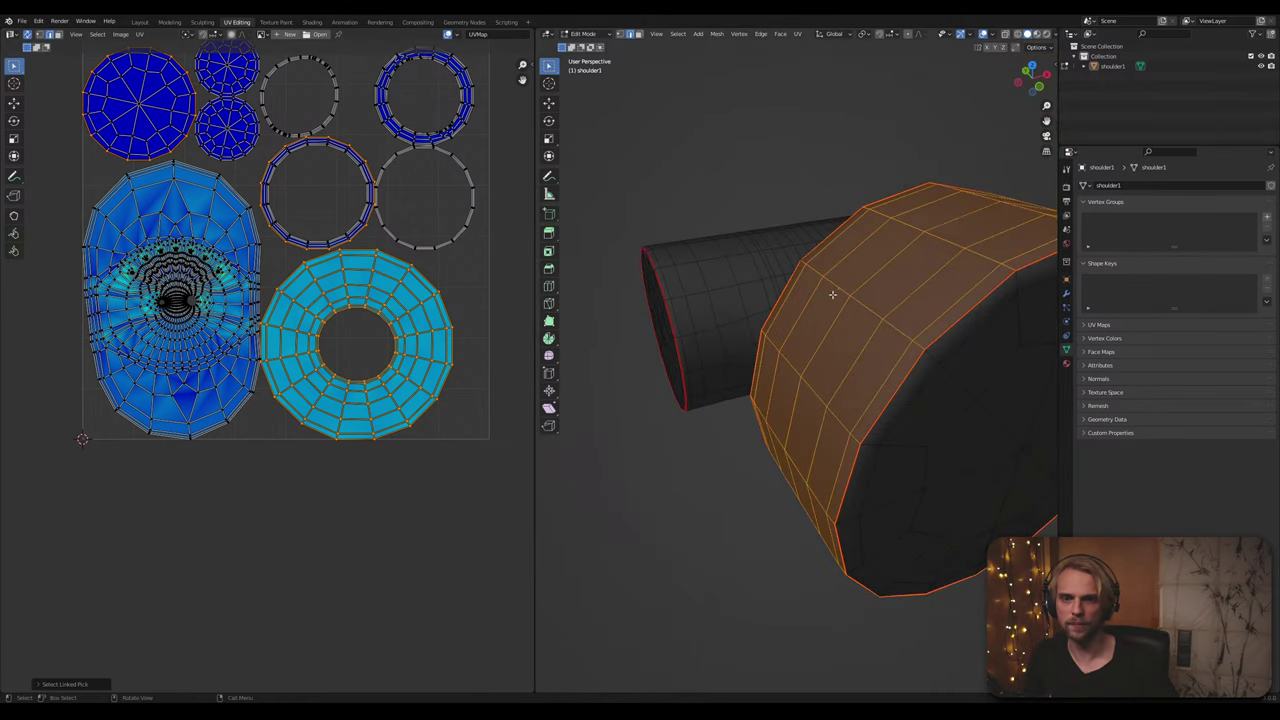
{"action": "middle_click_drag", "start_coordinate": [833, 295], "coordinate": [738, 346]}
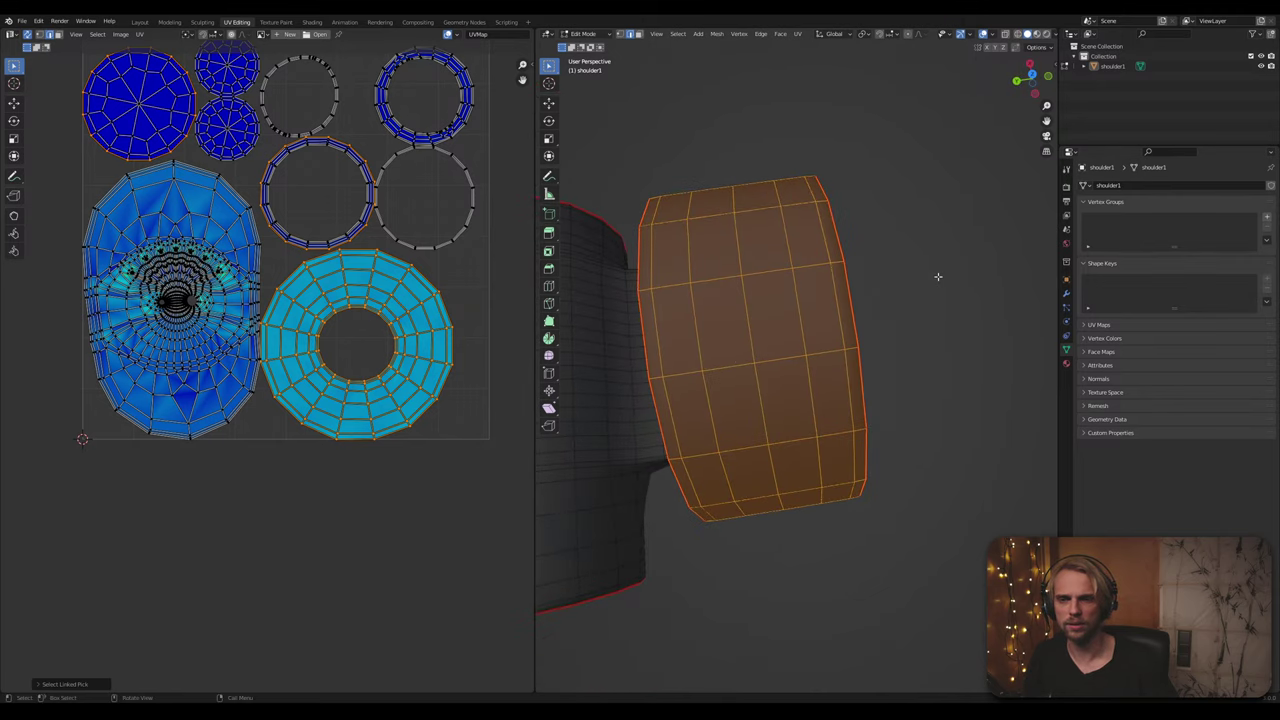
{"action": "left_click", "coordinate": [937, 277]}
Step: Select another ring island with L and find it on the shoulder mesh
{"action": "middle_click_drag", "start_coordinate": [381, 86], "coordinate": [340, 190]}
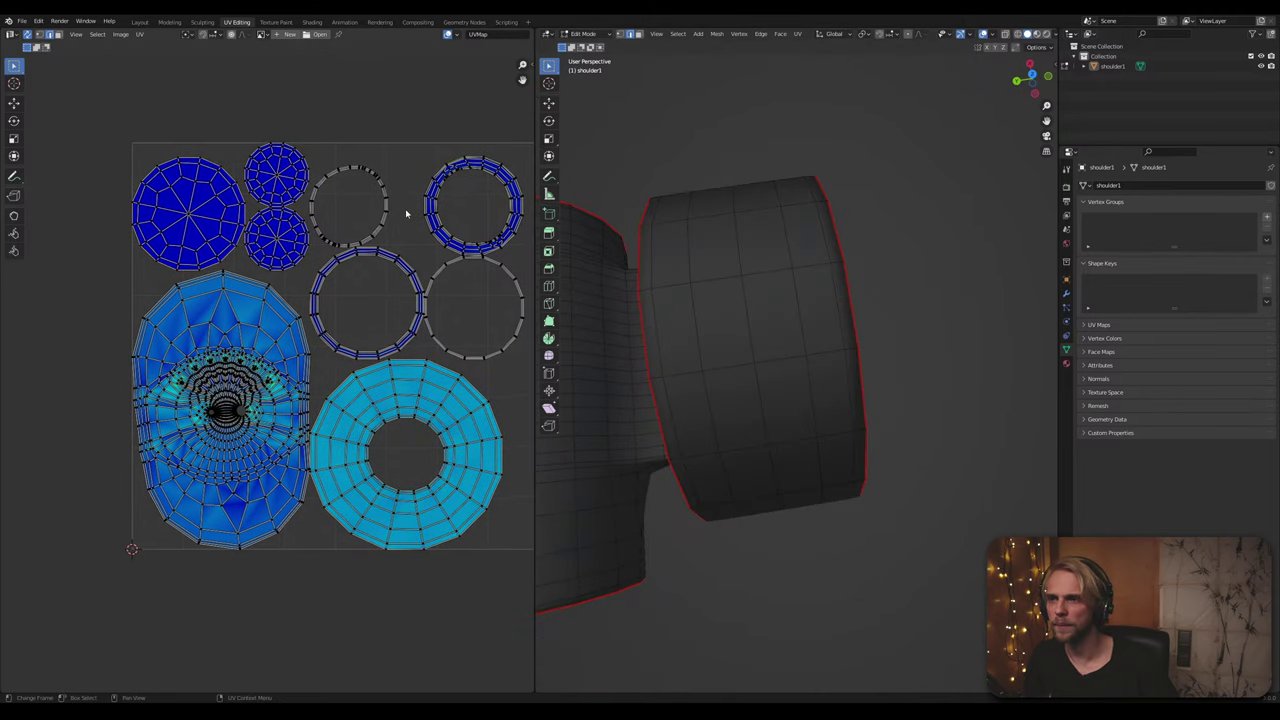
{"action": "scroll", "coordinate": [340, 190], "scroll_direction": "up", "scroll_amount": 6}
{"action": "scroll", "coordinate": [352, 180], "scroll_direction": "down", "scroll_amount": 5}
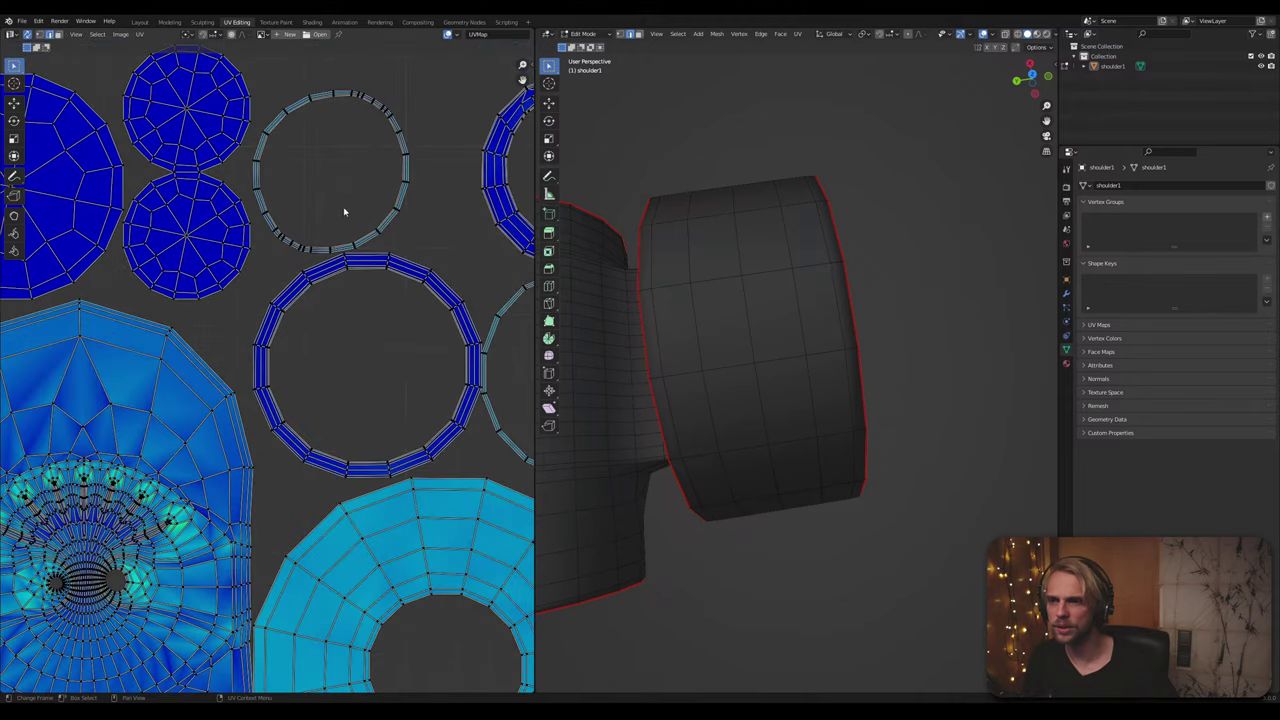
{"action": "scroll", "coordinate": [343, 209], "scroll_direction": "up", "scroll_amount": 7}
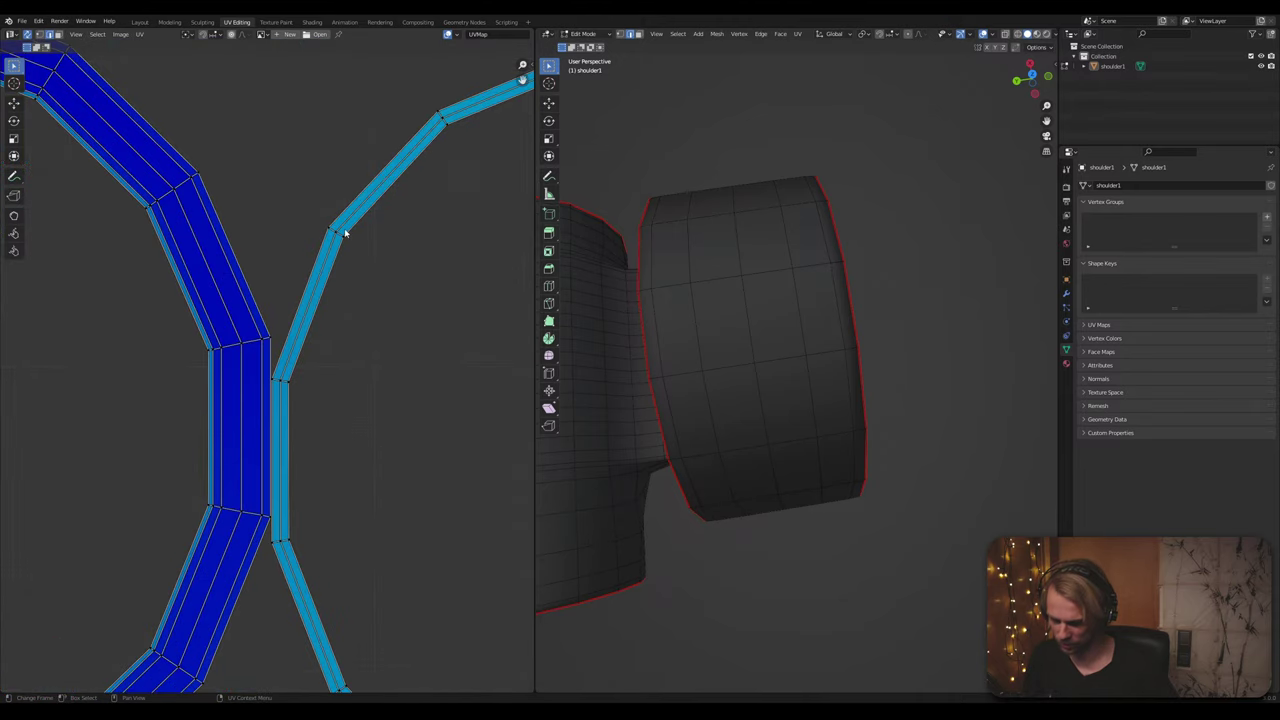
{"action": "key", "text": "l"}
{"action": "scroll", "coordinate": [357, 209], "scroll_direction": "down", "scroll_amount": 5}
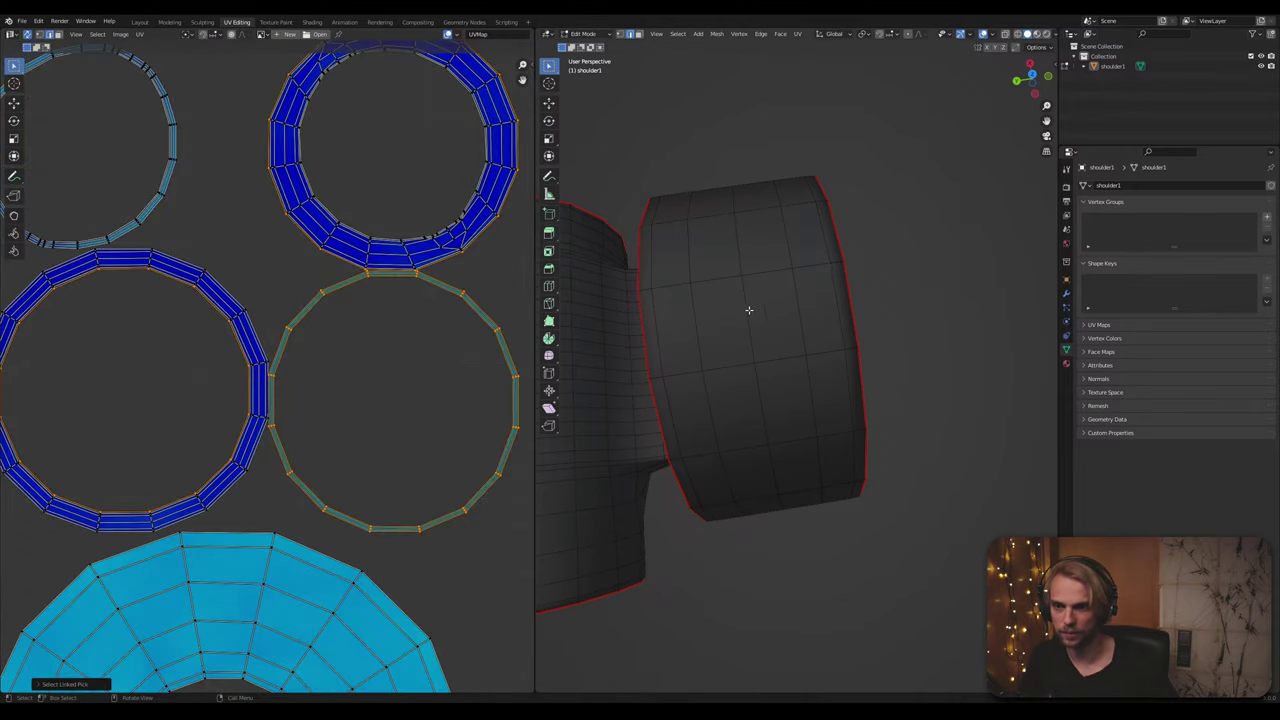
{"action": "middle_click_drag", "start_coordinate": [749, 306], "coordinate": [894, 311]}
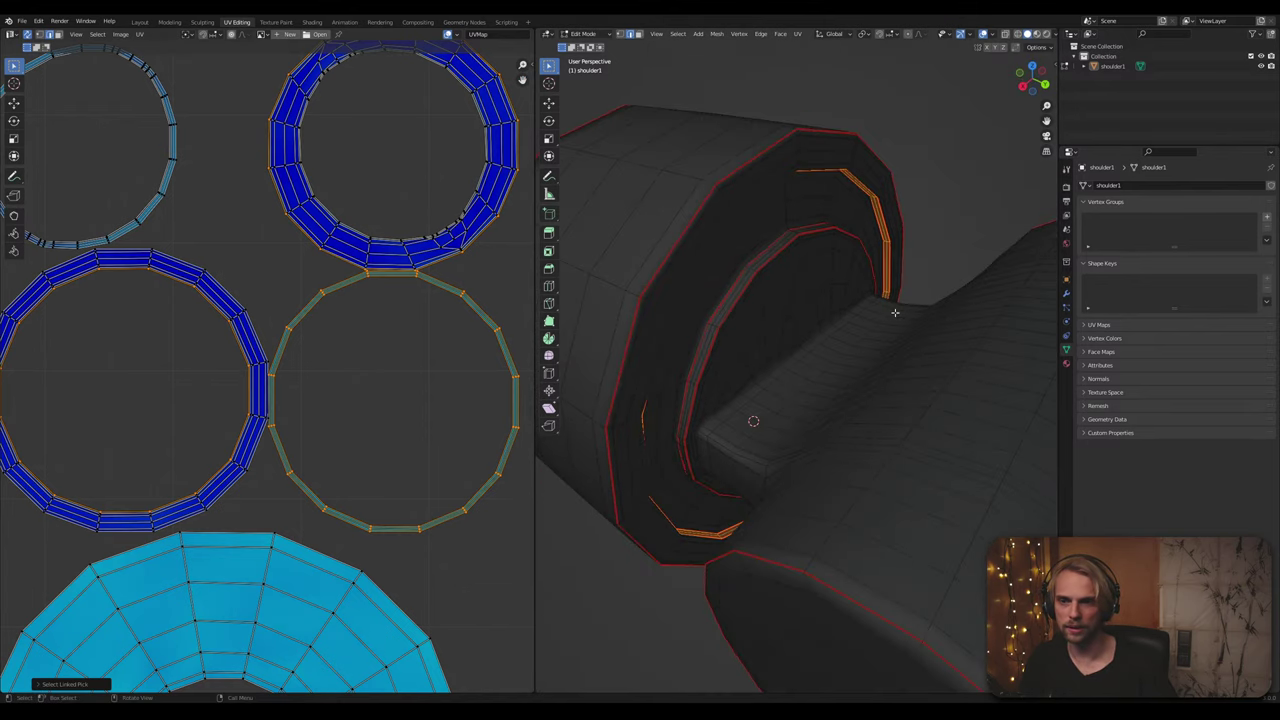
Step: Clear the ring selection, then mark the outer cylinder's lower edge as a seam
{"action": "left_click", "coordinate": [931, 189]}
{"action": "scroll", "coordinate": [931, 189], "scroll_direction": "up", "scroll_amount": 2}
{"action": "middle_click_drag", "start_coordinate": [931, 189], "coordinate": [808, 245]}
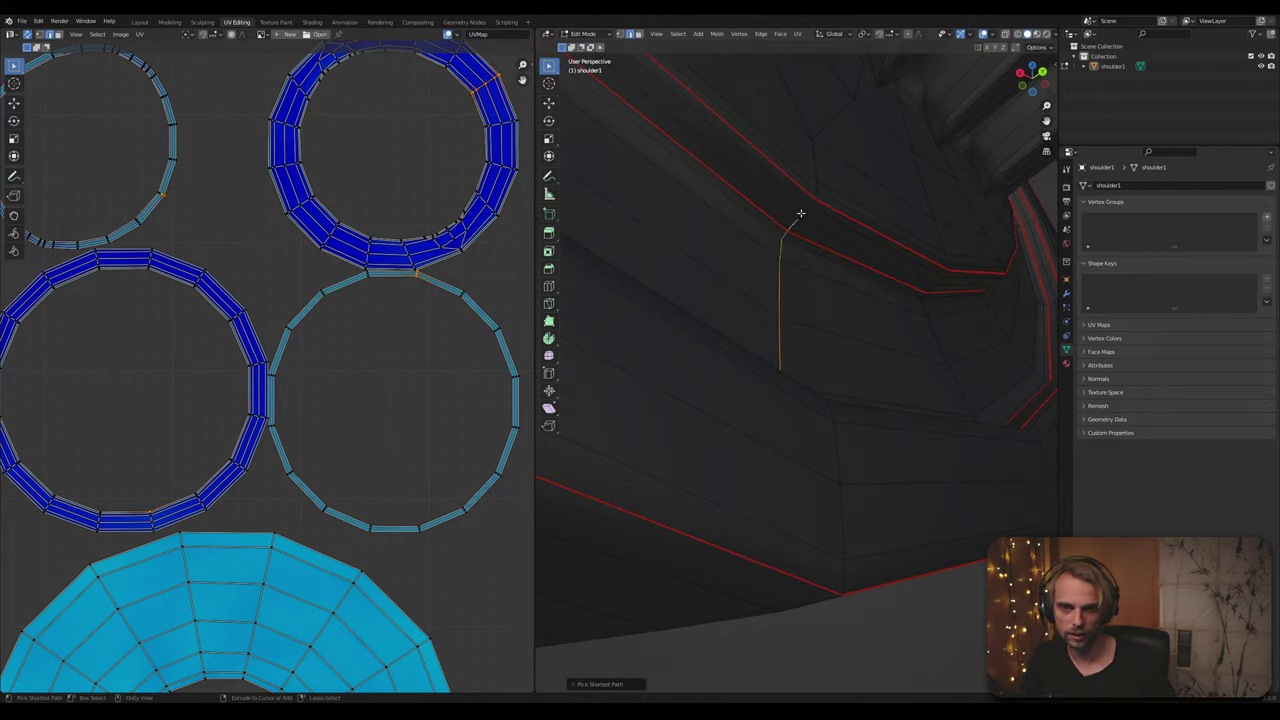
{"action": "mouse_move", "coordinate": [796, 222]}
{"action": "middle_mouse_down"}
{"action": "mouse_move", "coordinate": [806, 330]}
{"action": "mouse_move", "coordinate": [803, 231]}
{"action": "middle_mouse_up"}
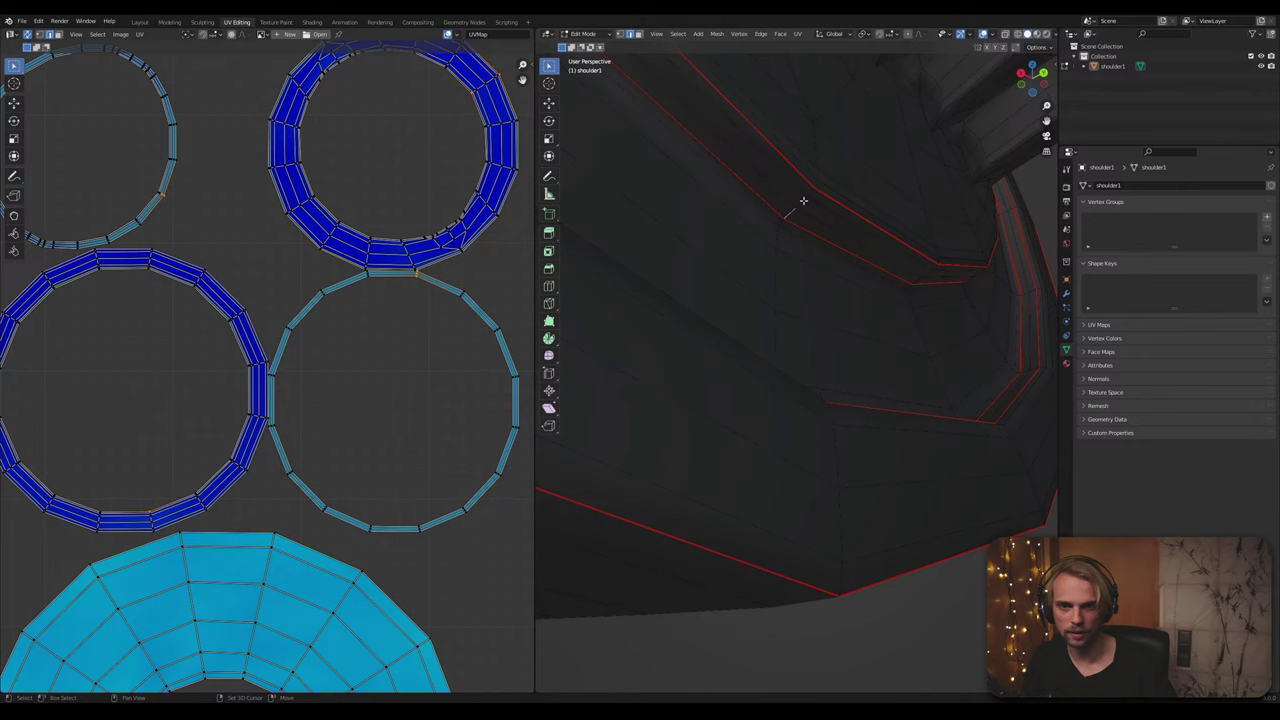
{"action": "middle_click_drag", "start_coordinate": [827, 280], "coordinate": [840, 355]}
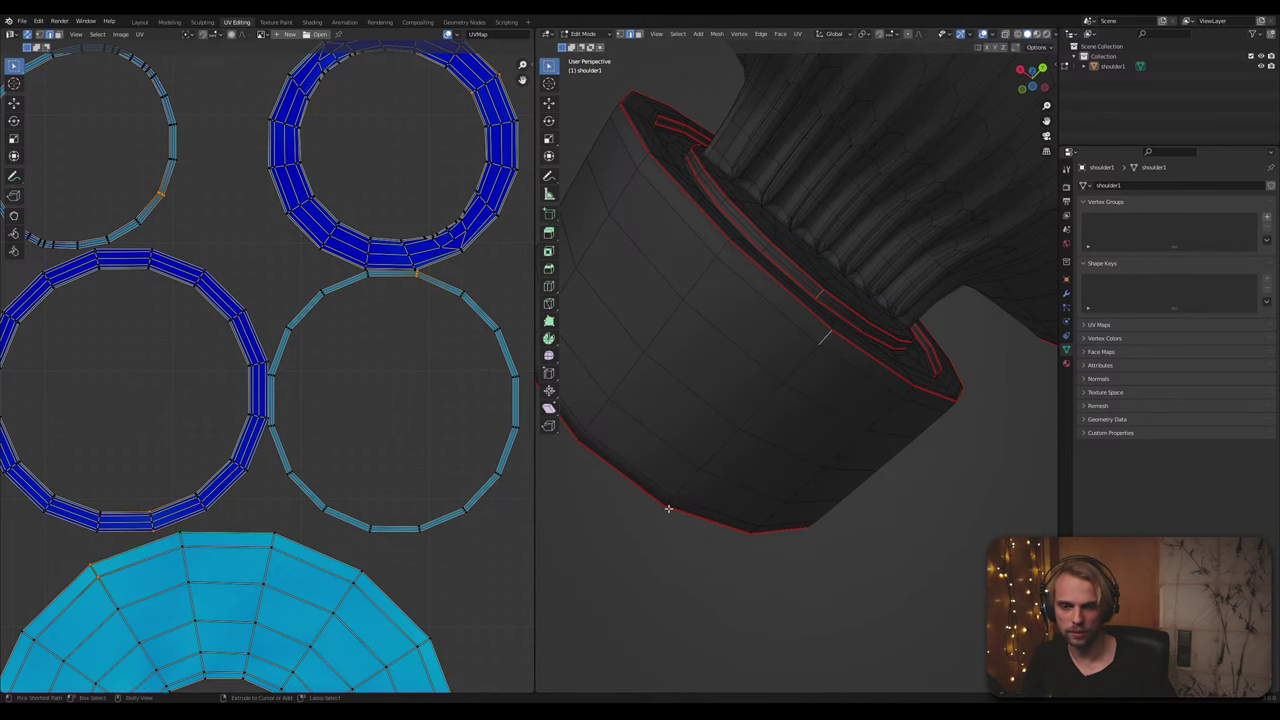
{"action": "middle_click_drag", "start_coordinate": [745, 462], "coordinate": [847, 397]}
{"action": "middle_click_drag", "start_coordinate": [867, 441], "coordinate": [843, 386]}
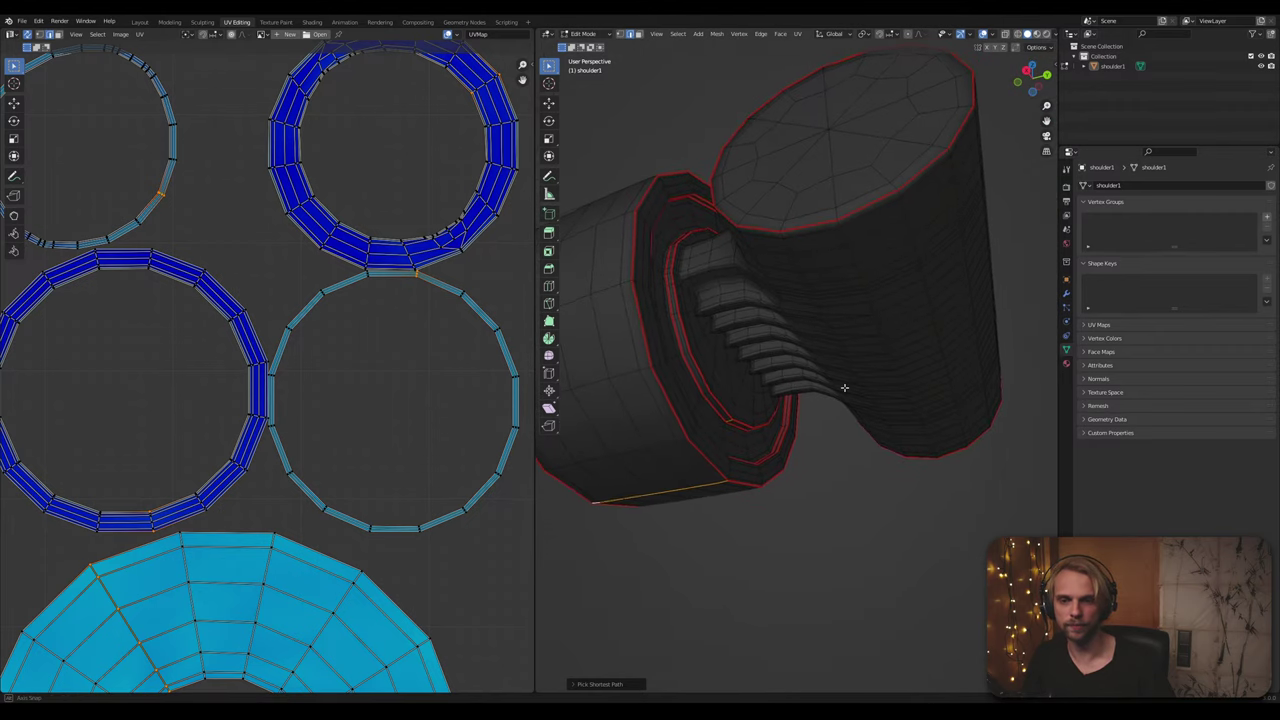
{"action": "key", "text": "ctrl+e"}
{"action": "left_click", "coordinate": [843, 391]}
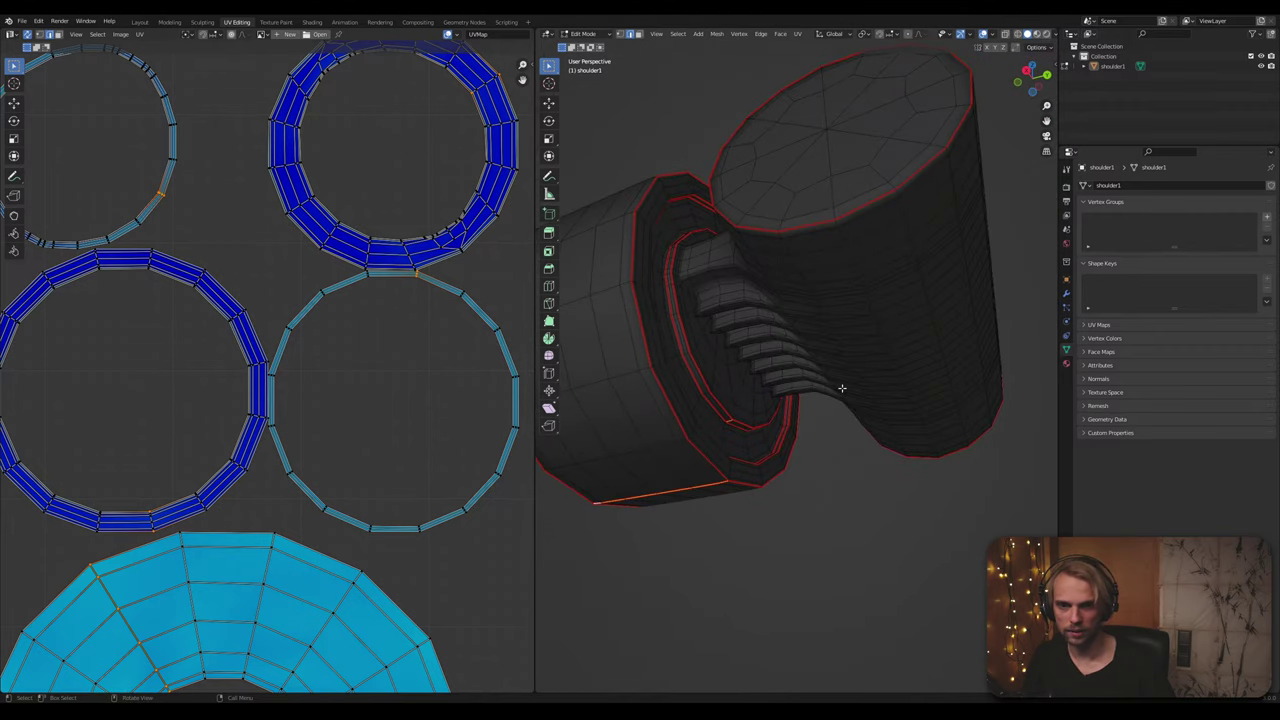
Step: Select all, re-unwrap the mesh, and inspect the large oval island in the UV editor
{"action": "key", "text": "a"}
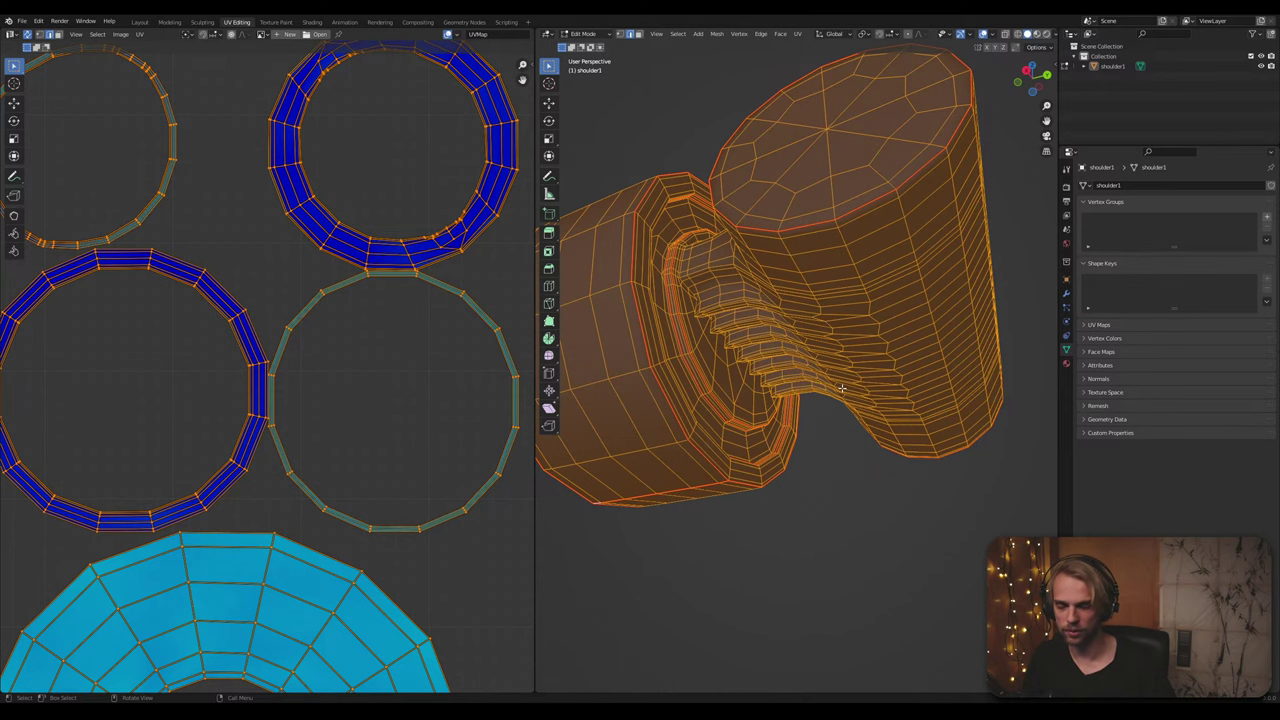
{"action": "key", "text": "u"}
{"action": "left_click", "coordinate": [843, 389]}
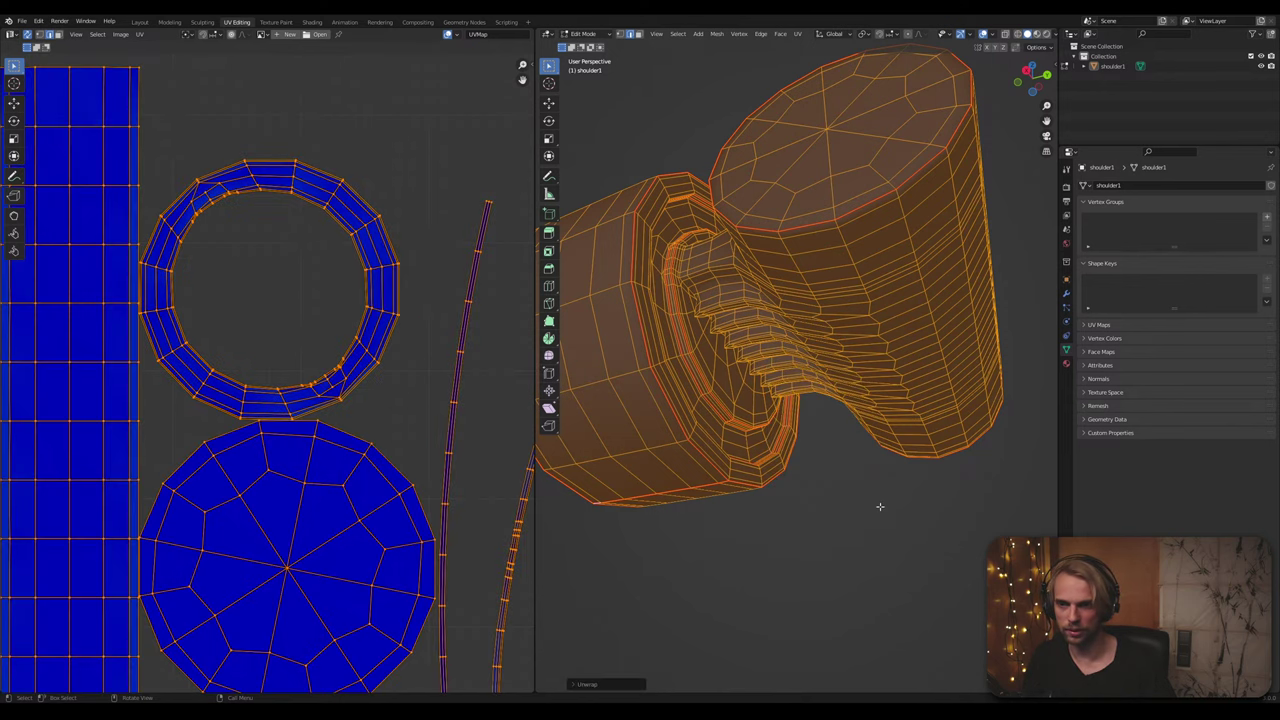
{"action": "key", "text": "alt+a"}
{"action": "scroll", "coordinate": [410, 292], "scroll_direction": "up", "scroll_amount": 5}
{"action": "middle_click_drag", "start_coordinate": [434, 286], "coordinate": [238, 311]}
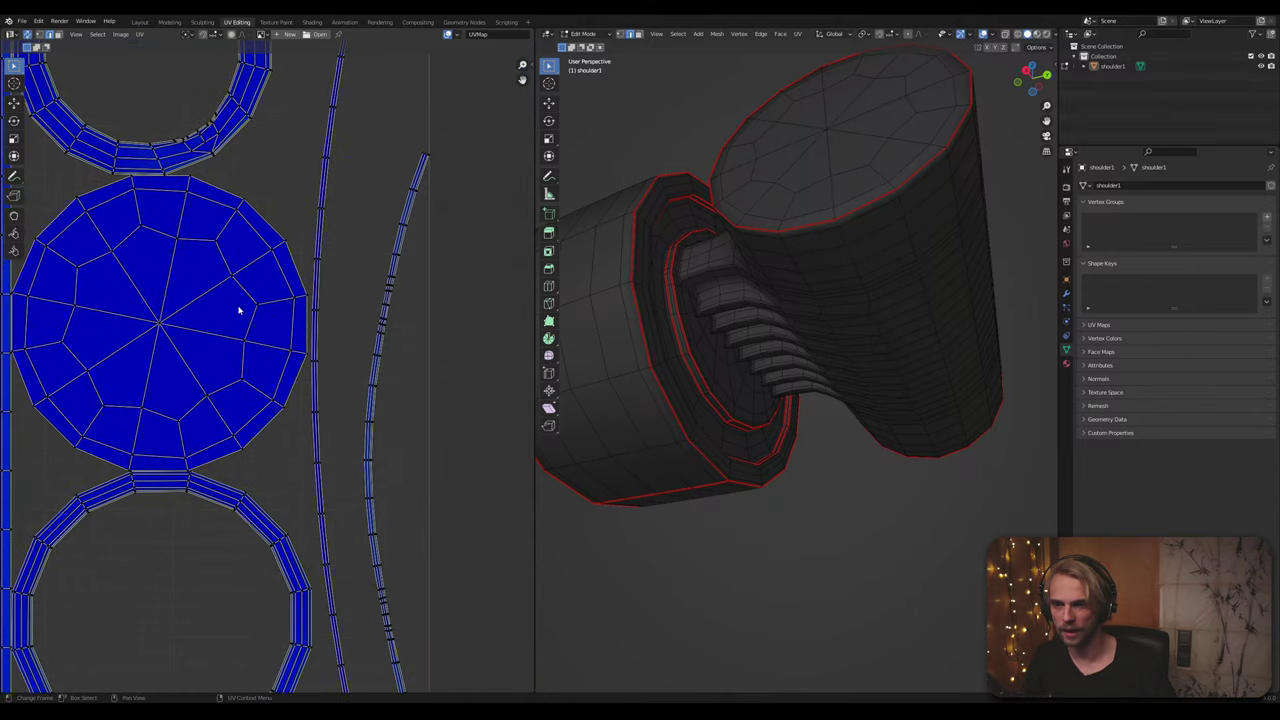
{"action": "scroll", "coordinate": [391, 329], "scroll_direction": "up", "scroll_amount": 4}
{"action": "scroll", "coordinate": [391, 329], "scroll_direction": "down", "scroll_amount": 6}
{"action": "middle_click_drag", "start_coordinate": [149, 331], "coordinate": [369, 391]}
{"action": "middle_click_drag", "start_coordinate": [55, 300], "coordinate": [285, 226]}
Step: Orbit around the shoulder's ribbed underside and inner rim to check the seams
{"action": "mouse_move", "coordinate": [789, 292]}
{"action": "middle_mouse_down"}
{"action": "mouse_move", "coordinate": [817, 443]}
{"action": "mouse_move", "coordinate": [789, 277]}
{"action": "mouse_move", "coordinate": [786, 291]}
{"action": "middle_mouse_up"}
{"action": "scroll", "coordinate": [773, 325], "scroll_direction": "up", "scroll_amount": 4}
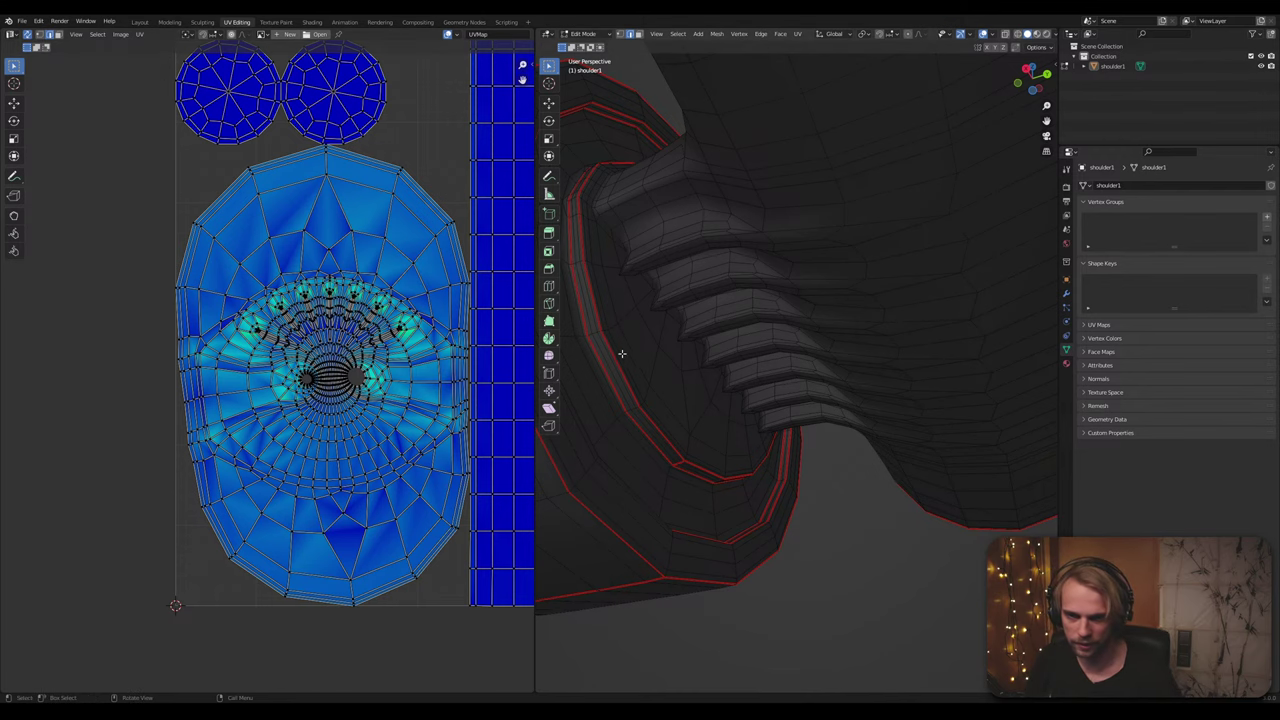
{"action": "middle_click_drag", "start_coordinate": [711, 283], "coordinate": [844, 381]}
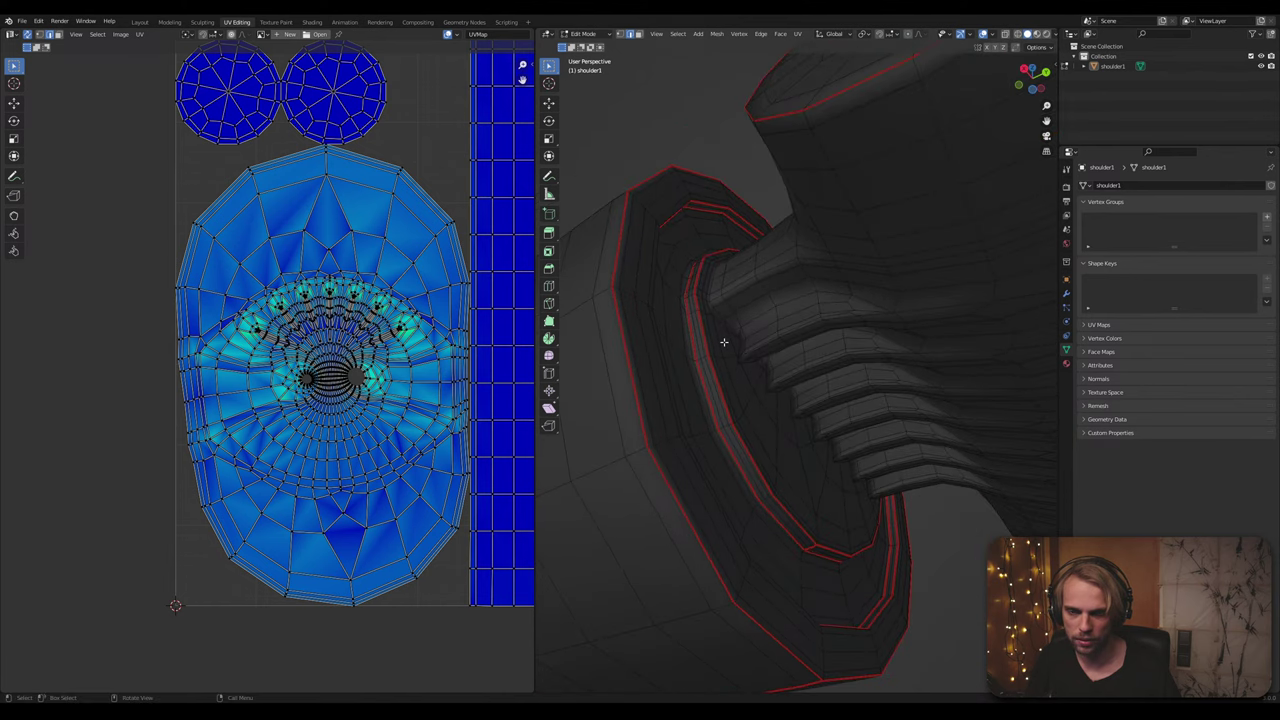
{"action": "middle_click_drag", "start_coordinate": [724, 342], "coordinate": [772, 351]}
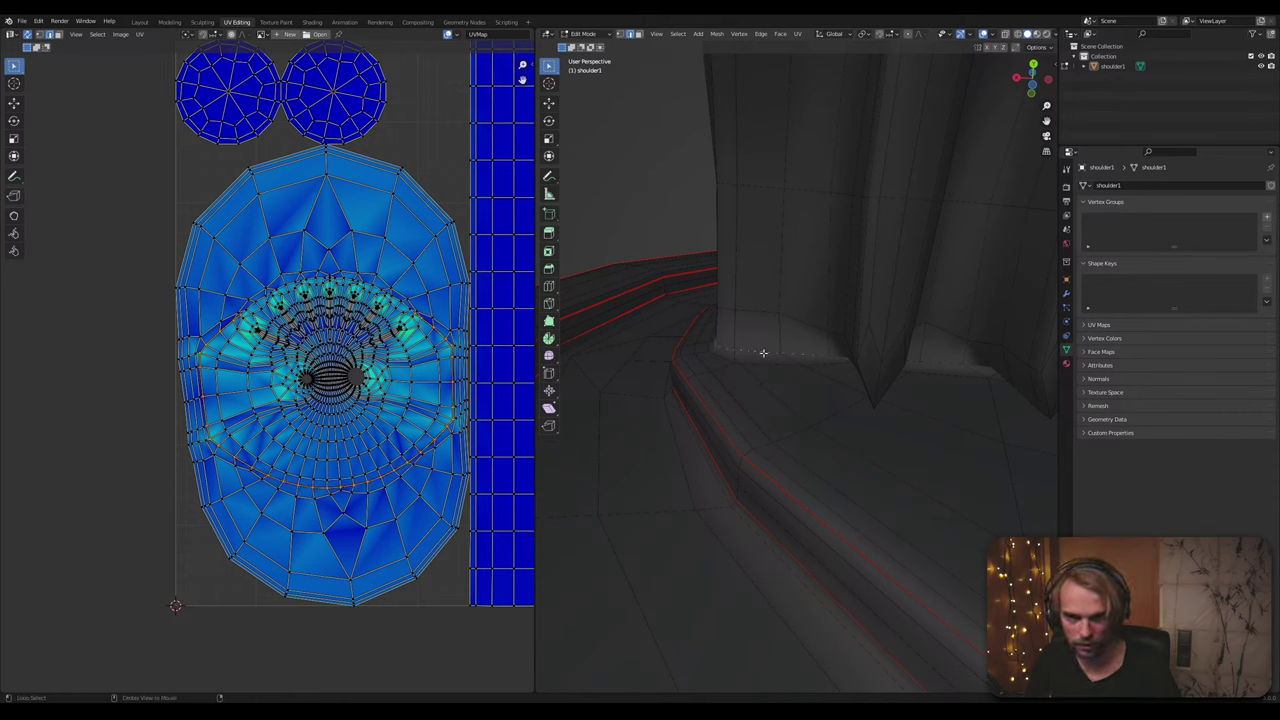
{"action": "middle_click_drag", "start_coordinate": [763, 352], "coordinate": [784, 162]}
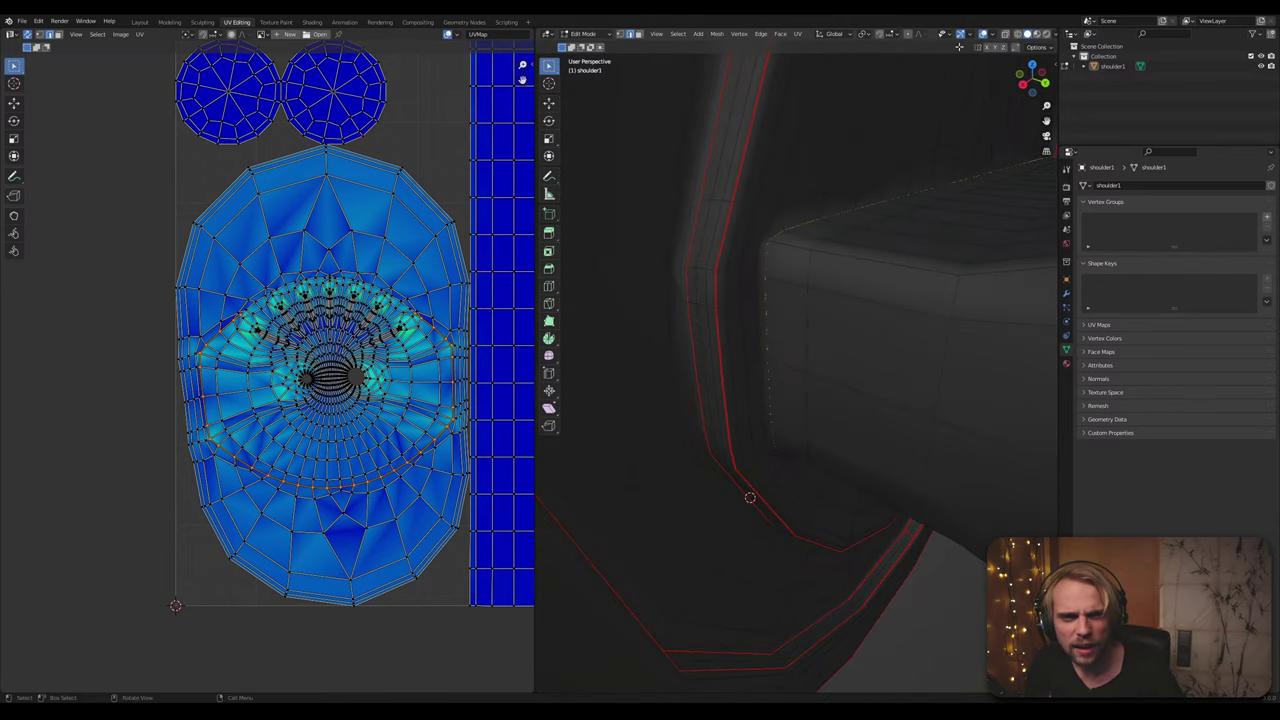
Step: Compare Material Preview, Solid and Wireframe shading, then return to shaded view
{"action": "left_click", "coordinate": [1041, 36]}
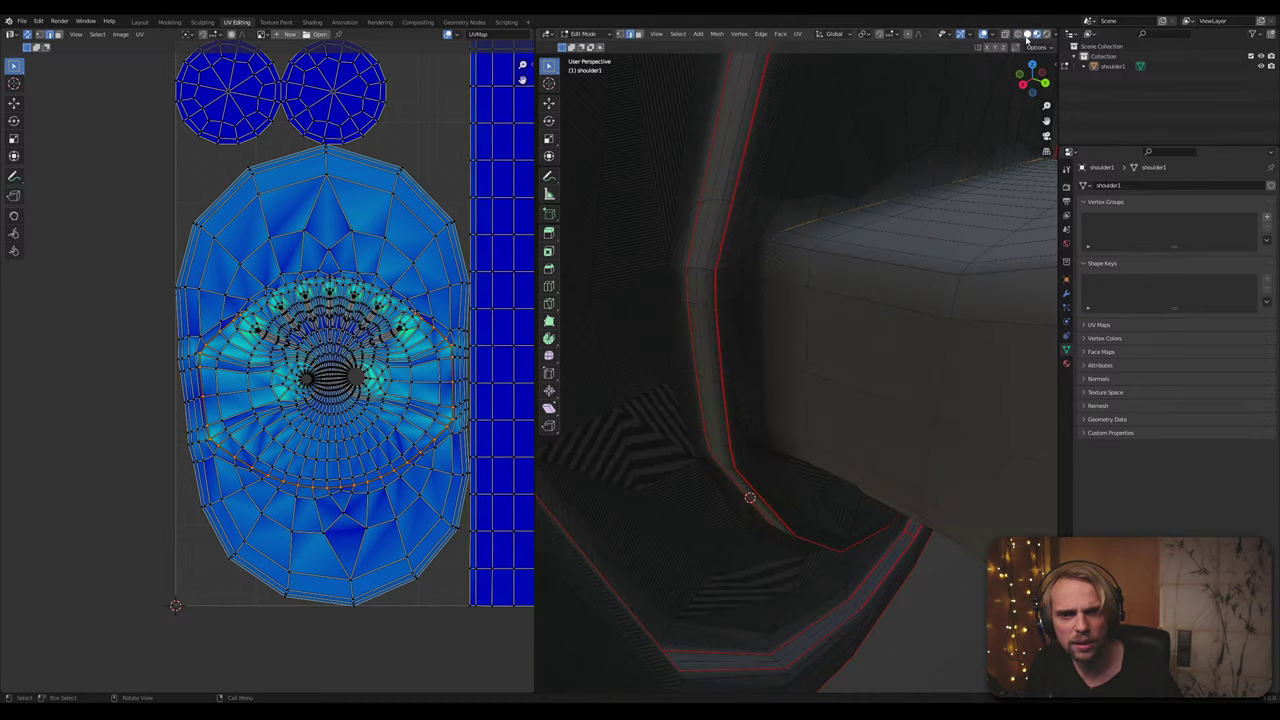
{"action": "left_click", "coordinate": [1027, 36]}
{"action": "left_click", "coordinate": [1018, 36]}
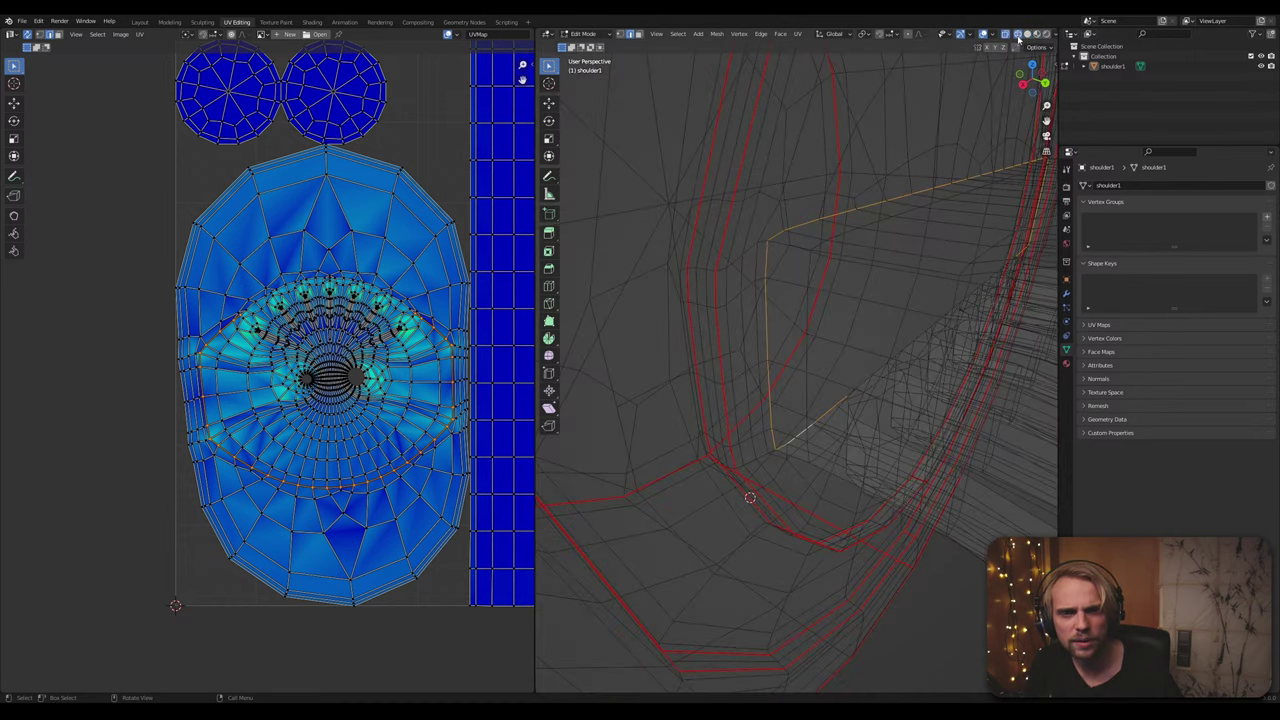
{"action": "left_click", "coordinate": [1036, 36]}
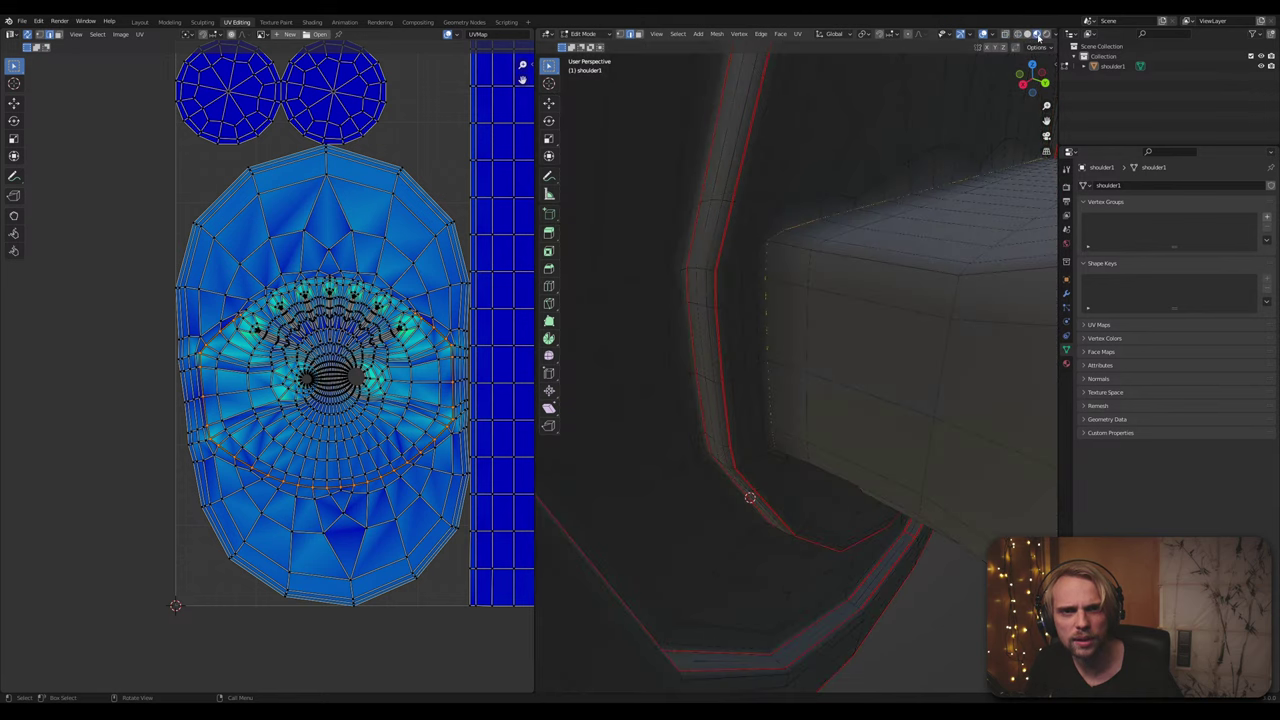
{"action": "middle_click_drag", "start_coordinate": [882, 129], "coordinate": [836, 421]}
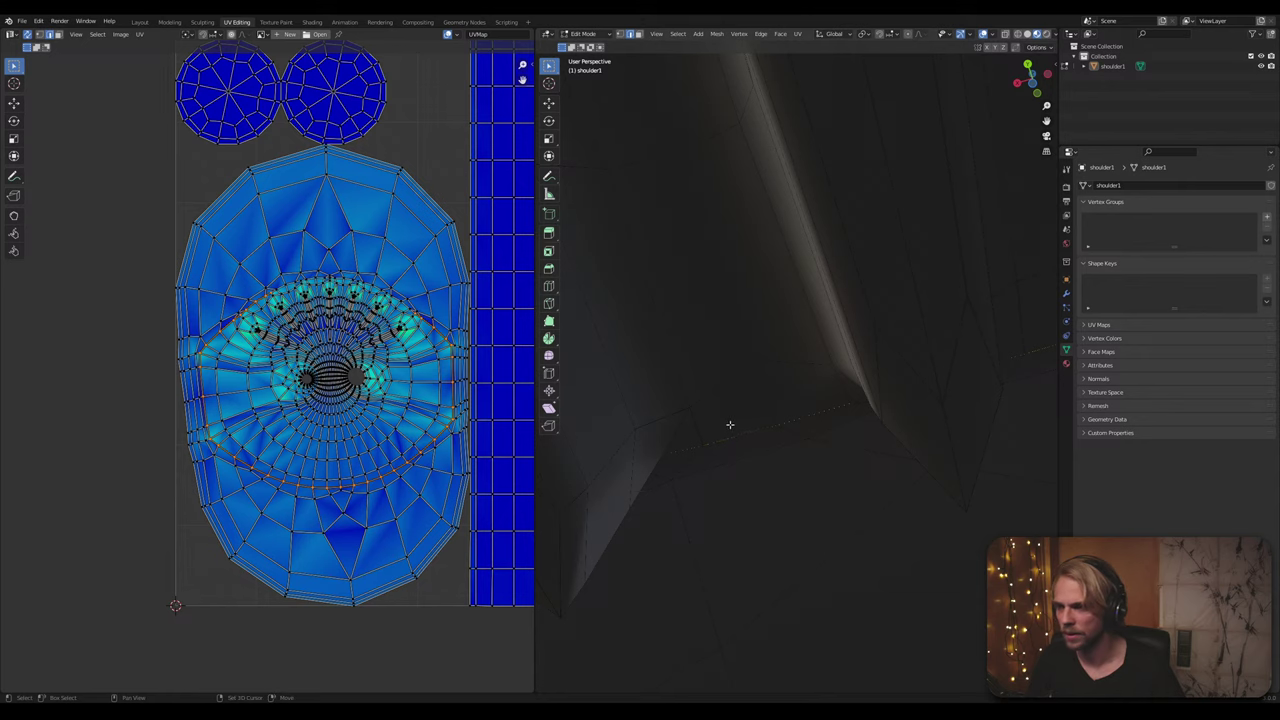
Step: Add the arm opening's inner edge loop, widen the 3D view, and mark it as a seam
{"action": "middle_click_drag", "start_coordinate": [730, 425], "coordinate": [699, 269]}
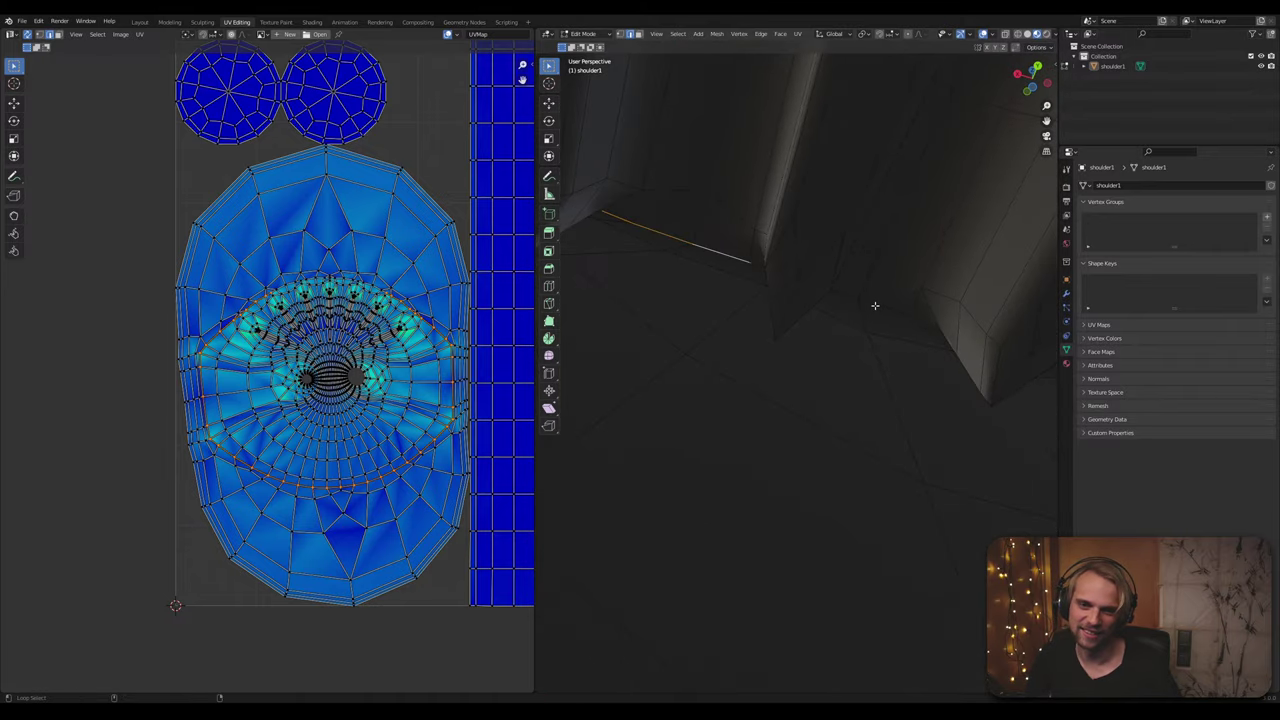
{"action": "middle_click_drag", "start_coordinate": [874, 305], "coordinate": [754, 324]}
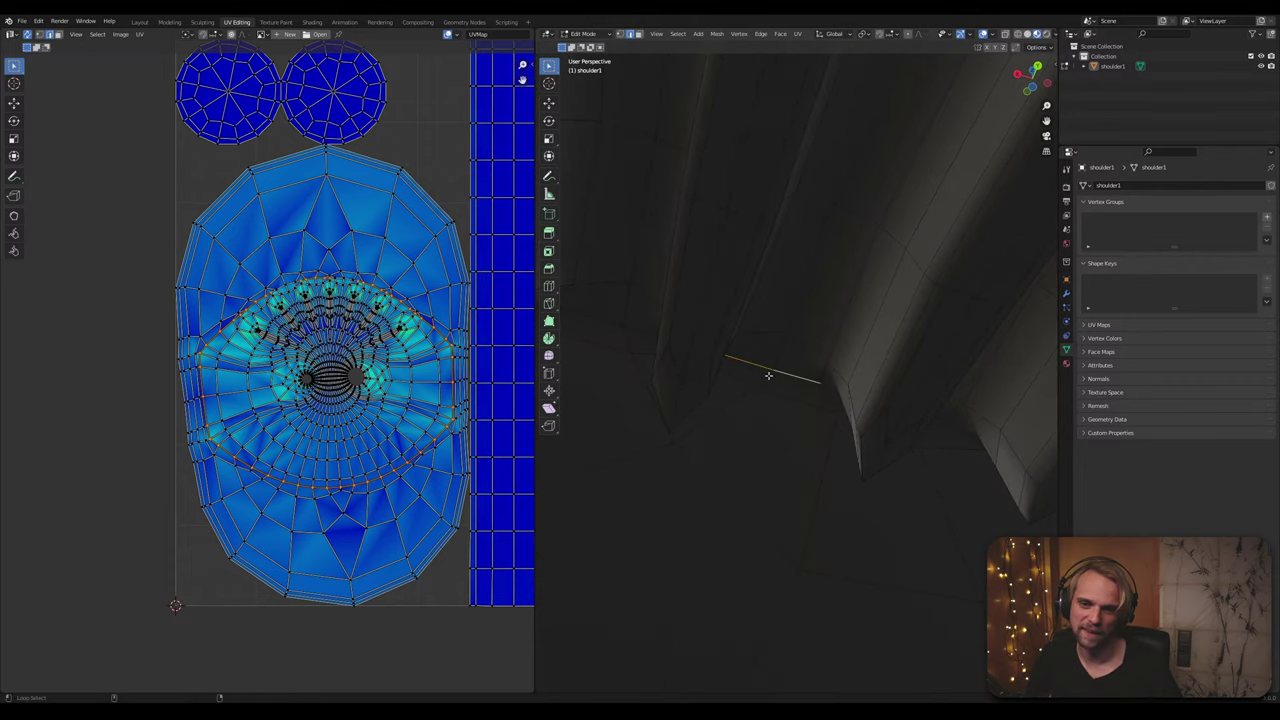
{"action": "left_click", "coordinate": [636, 329], "text": "alt+shift"}
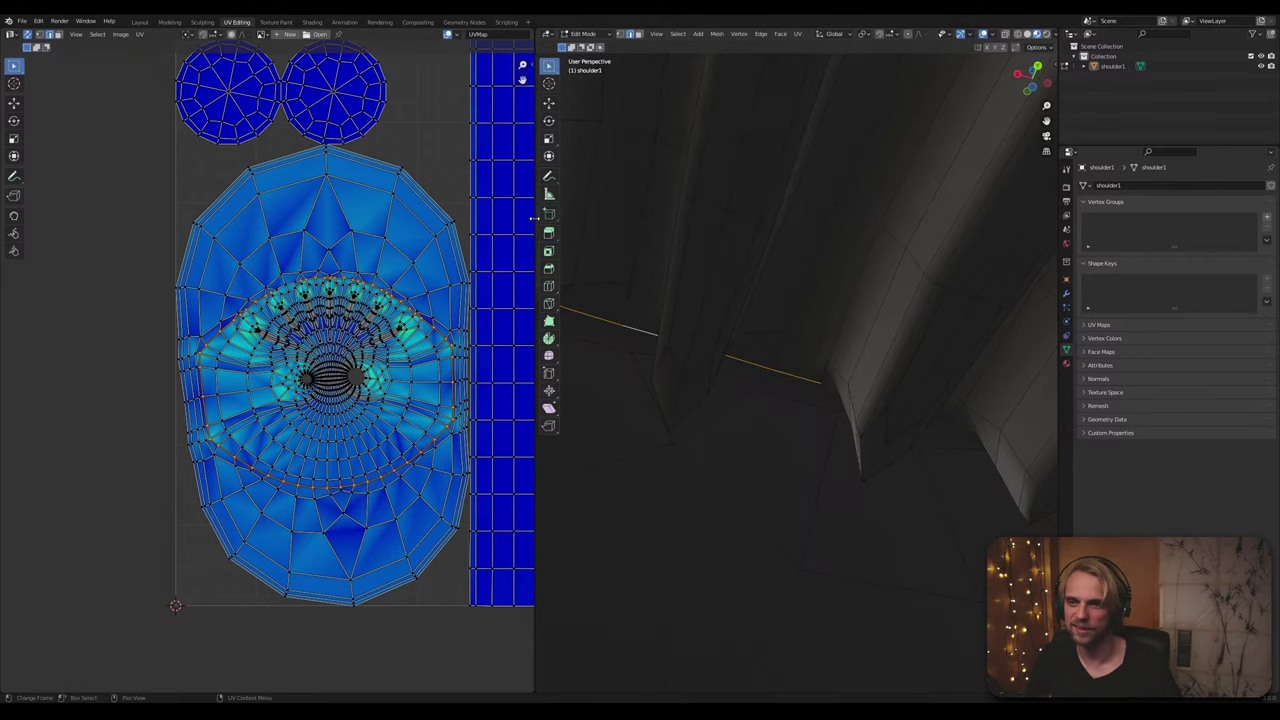
{"action": "left_click_drag", "start_coordinate": [534, 217], "coordinate": [337, 217]}
{"action": "middle_click_drag", "start_coordinate": [757, 394], "coordinate": [779, 347]}
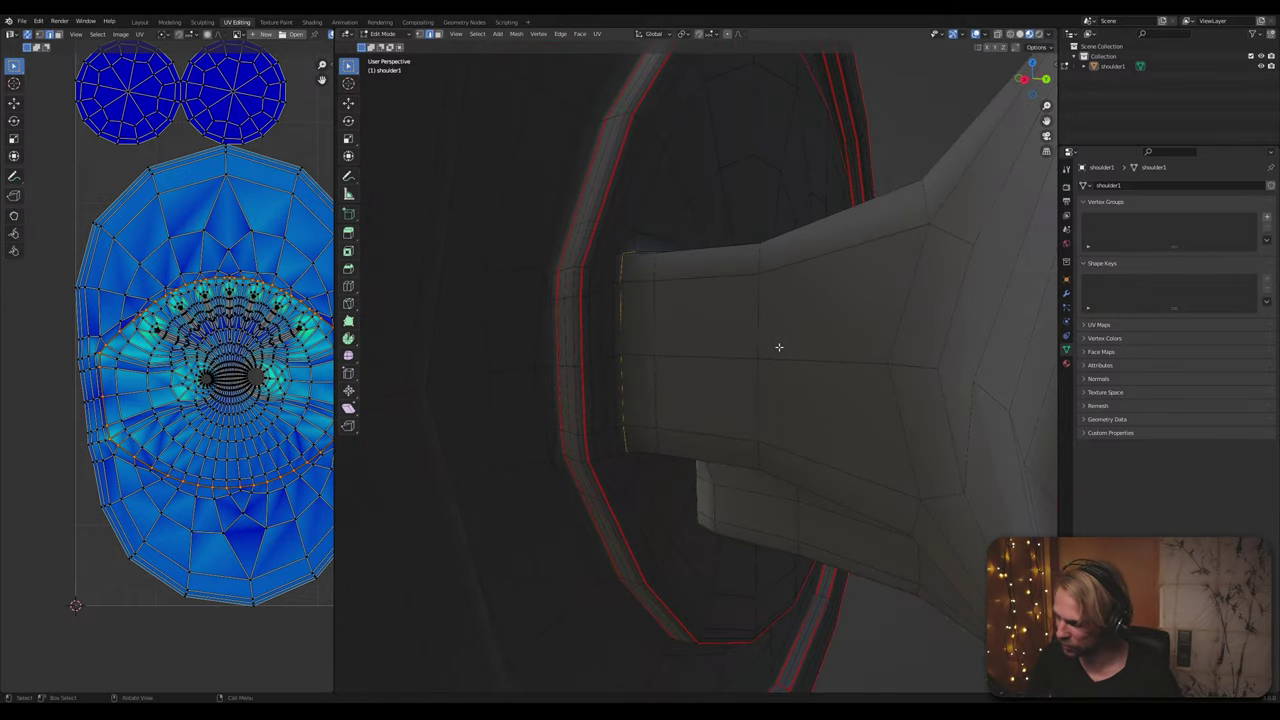
{"action": "key", "text": "ctrl+e"}
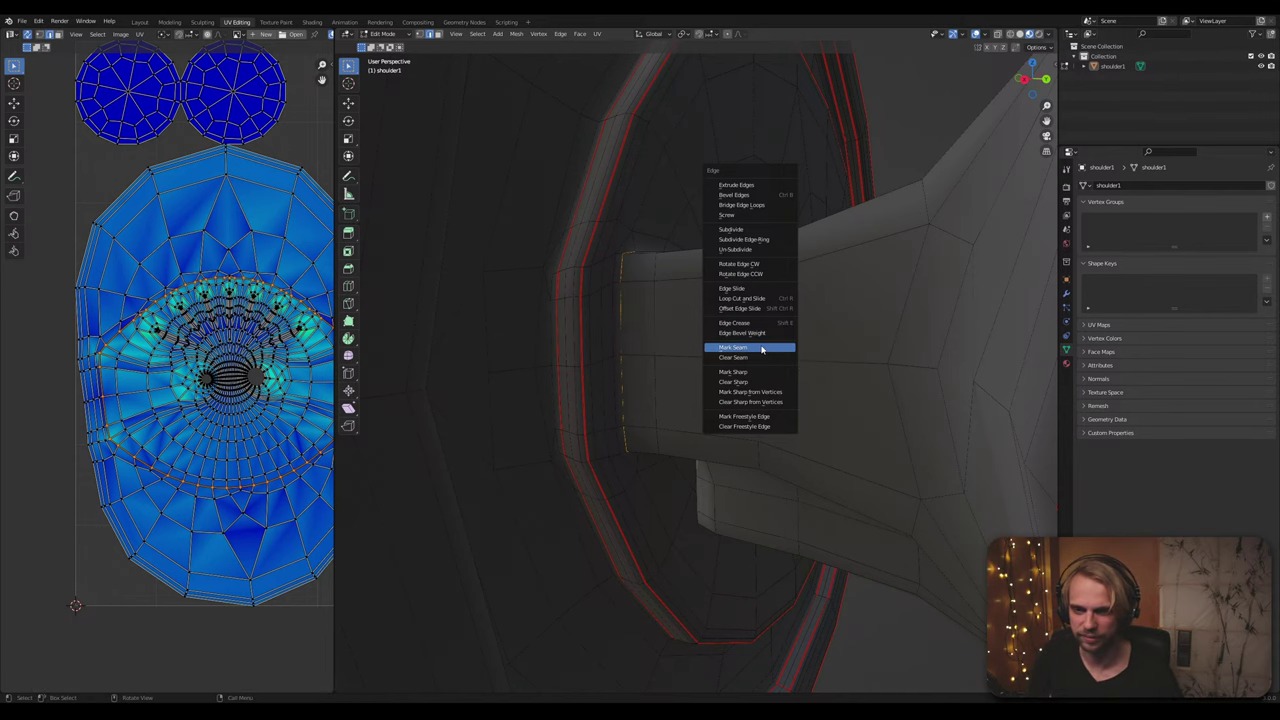
{"action": "left_click", "coordinate": [734, 347]}
{"action": "middle_click_drag", "start_coordinate": [728, 354], "coordinate": [706, 443]}
Step: Select the whole shoulder mesh and open the UV mapping menu in the viewport header
{"action": "scroll", "coordinate": [708, 442], "scroll_direction": "down", "scroll_amount": 4}
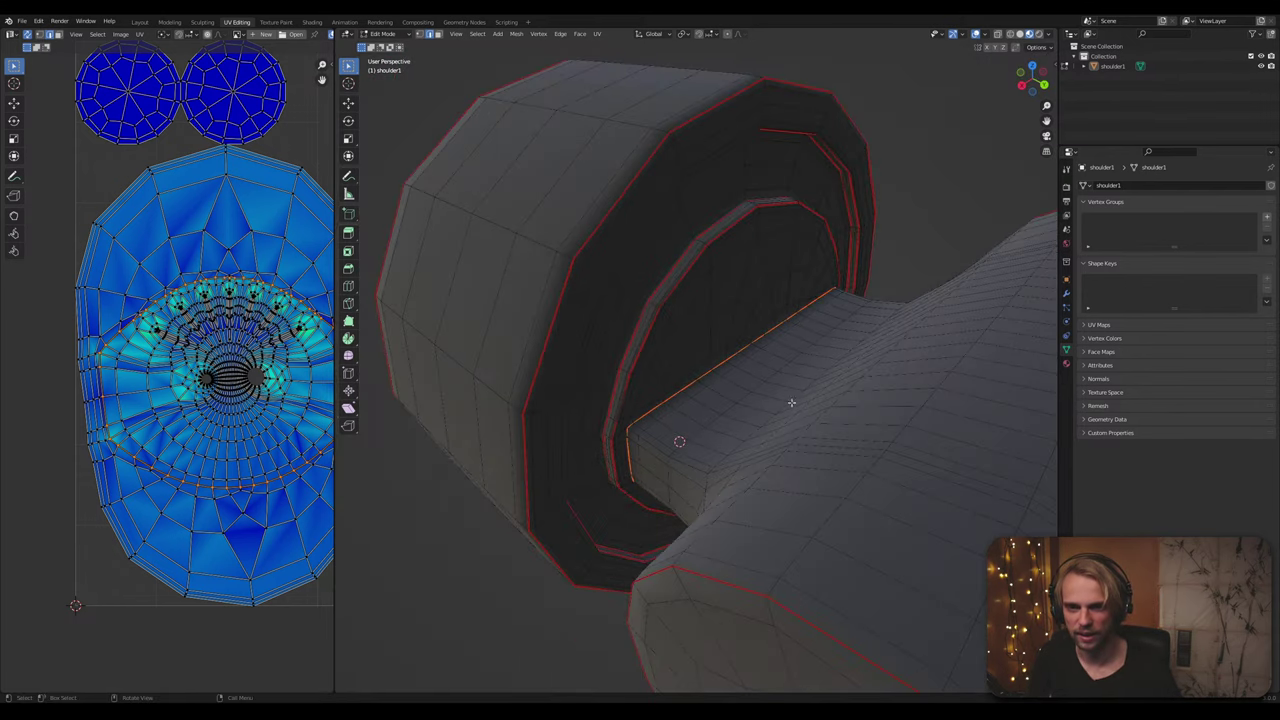
{"action": "middle_click_drag", "start_coordinate": [934, 239], "coordinate": [826, 268]}
{"action": "key", "text": "a"}
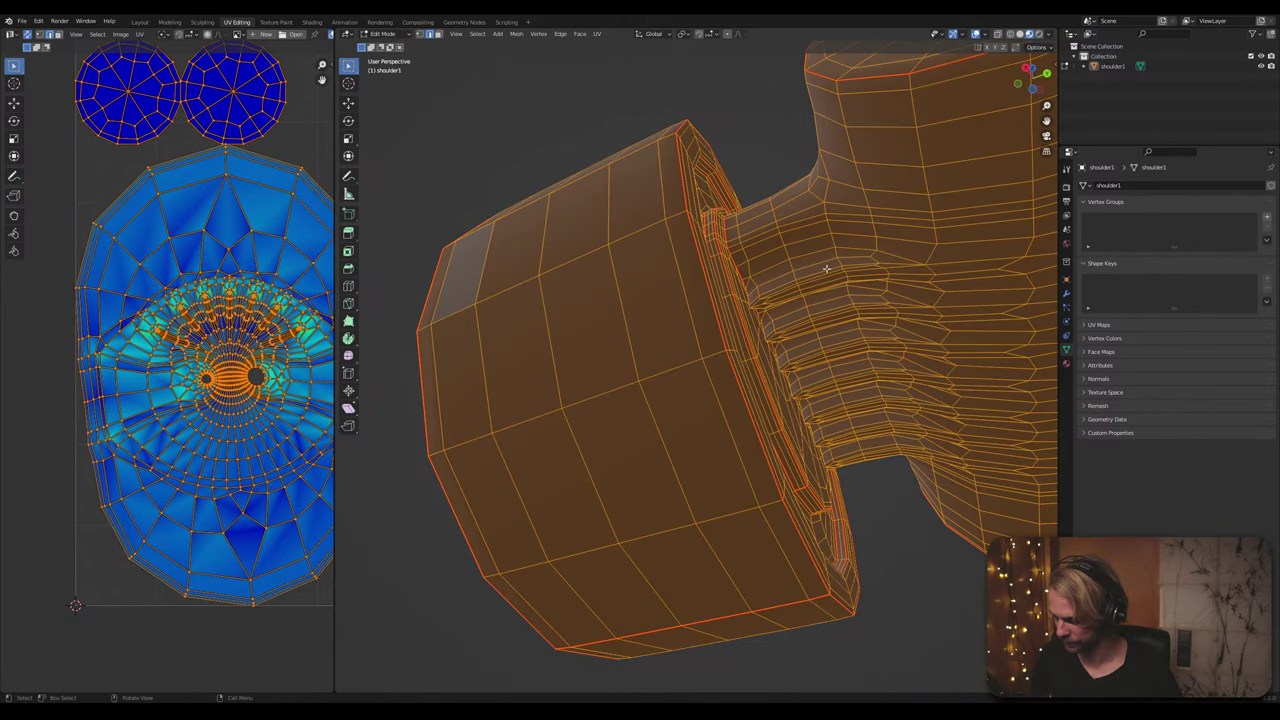
{"action": "left_click", "coordinate": [580, 34]}
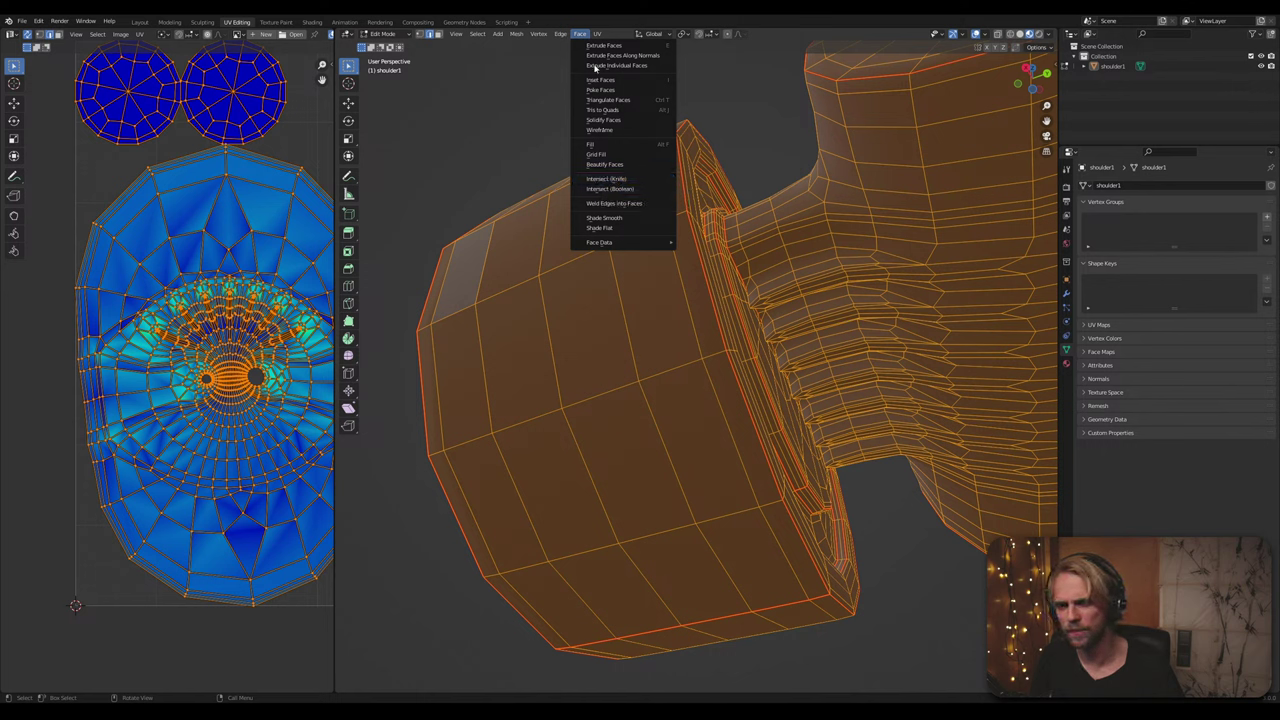
{"action": "left_click", "coordinate": [597, 33]}
Step: Unwrap the mesh and pan the UV editor to the large round island
{"action": "left_click", "coordinate": [610, 43]}
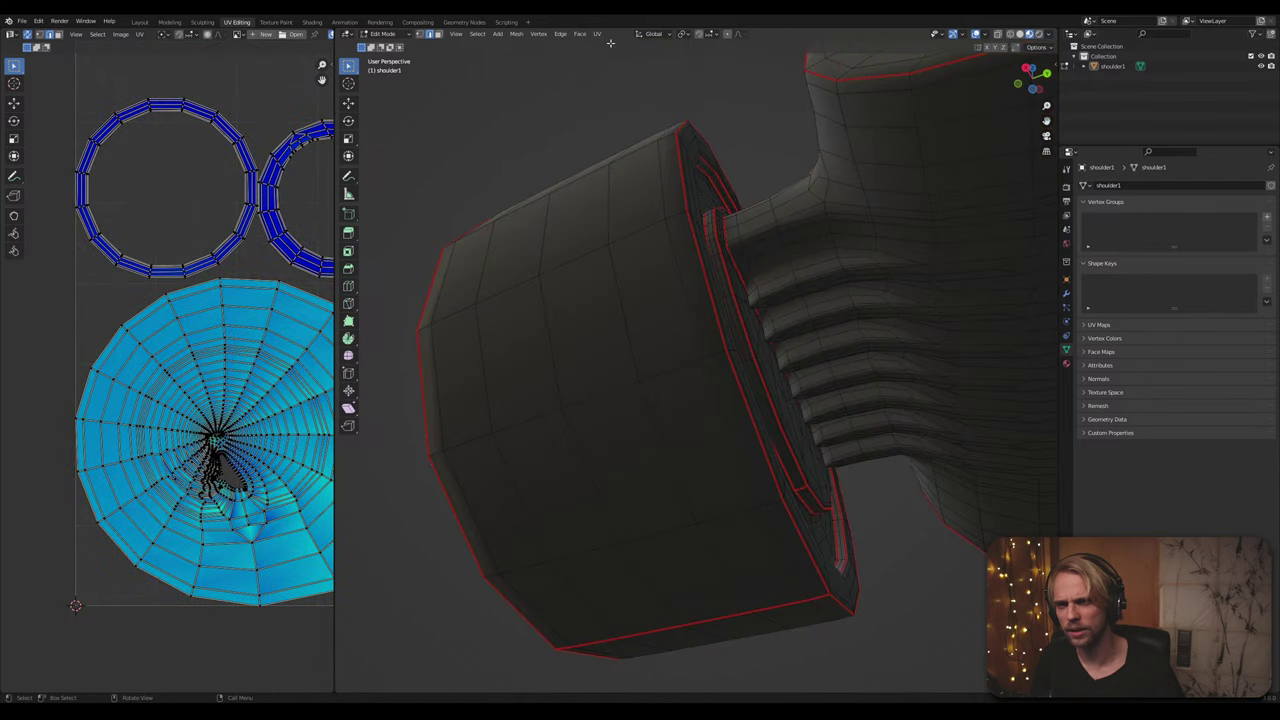
{"action": "scroll", "coordinate": [252, 219], "scroll_direction": "down", "scroll_amount": 4}
{"action": "middle_click_drag", "start_coordinate": [287, 332], "coordinate": [163, 303]}
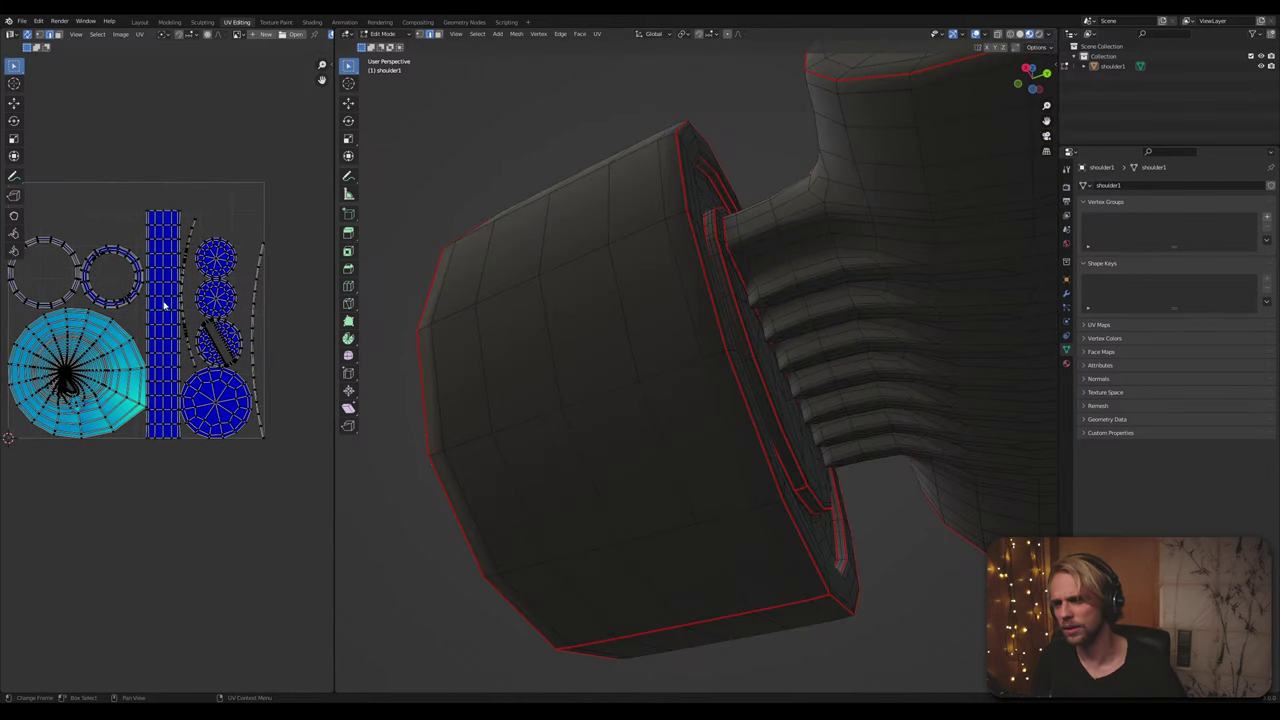
{"action": "middle_click_drag", "start_coordinate": [144, 368], "coordinate": [256, 314]}
{"action": "scroll", "coordinate": [257, 315], "scroll_direction": "up", "scroll_amount": 5}
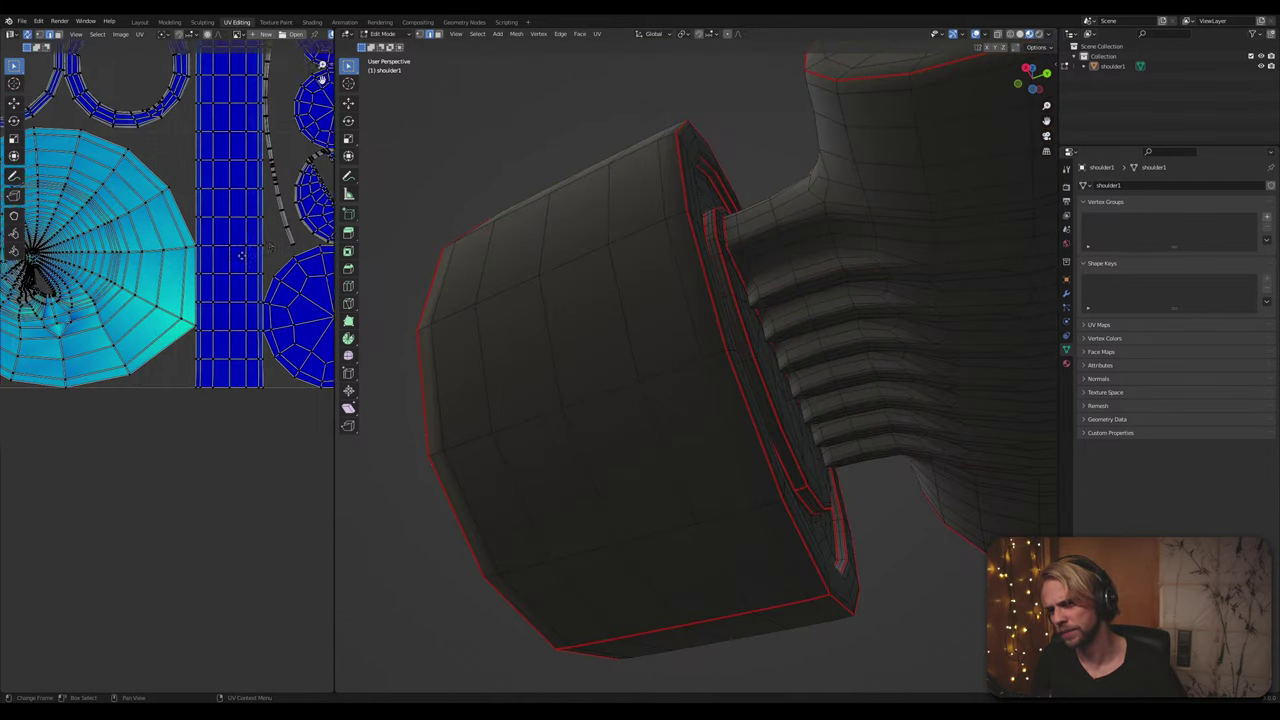
{"action": "scroll", "coordinate": [184, 230], "scroll_direction": "down", "scroll_amount": 4}
{"action": "middle_click_drag", "start_coordinate": [184, 230], "coordinate": [385, 201]}
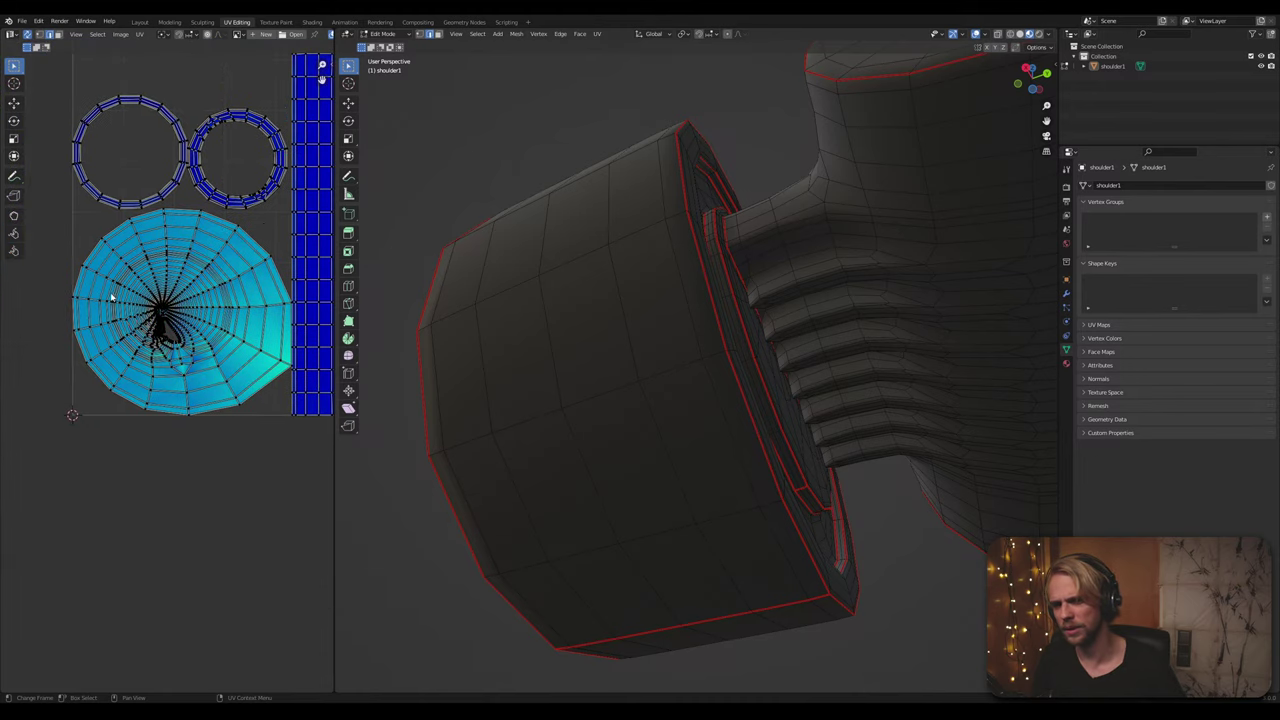
{"action": "scroll", "coordinate": [112, 295], "scroll_direction": "up", "scroll_amount": 4}
{"action": "scroll", "coordinate": [323, 180], "scroll_direction": "down", "scroll_amount": 1}
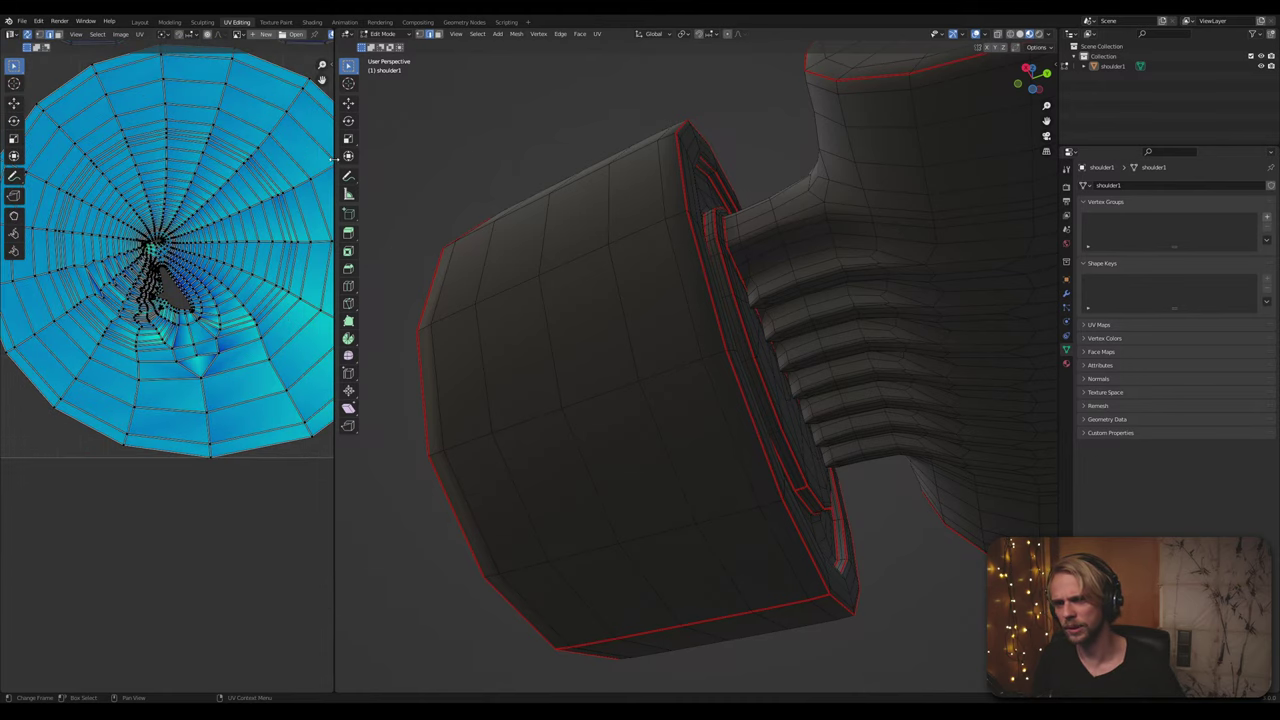
Step: Widen the UV editor and zoom into the distorted hole at the round island's centre
{"action": "left_click_drag", "start_coordinate": [334, 159], "coordinate": [526, 175]}
{"action": "middle_click_drag", "start_coordinate": [261, 234], "coordinate": [265, 324]}
{"action": "scroll", "coordinate": [262, 328], "scroll_direction": "up", "scroll_amount": 3}
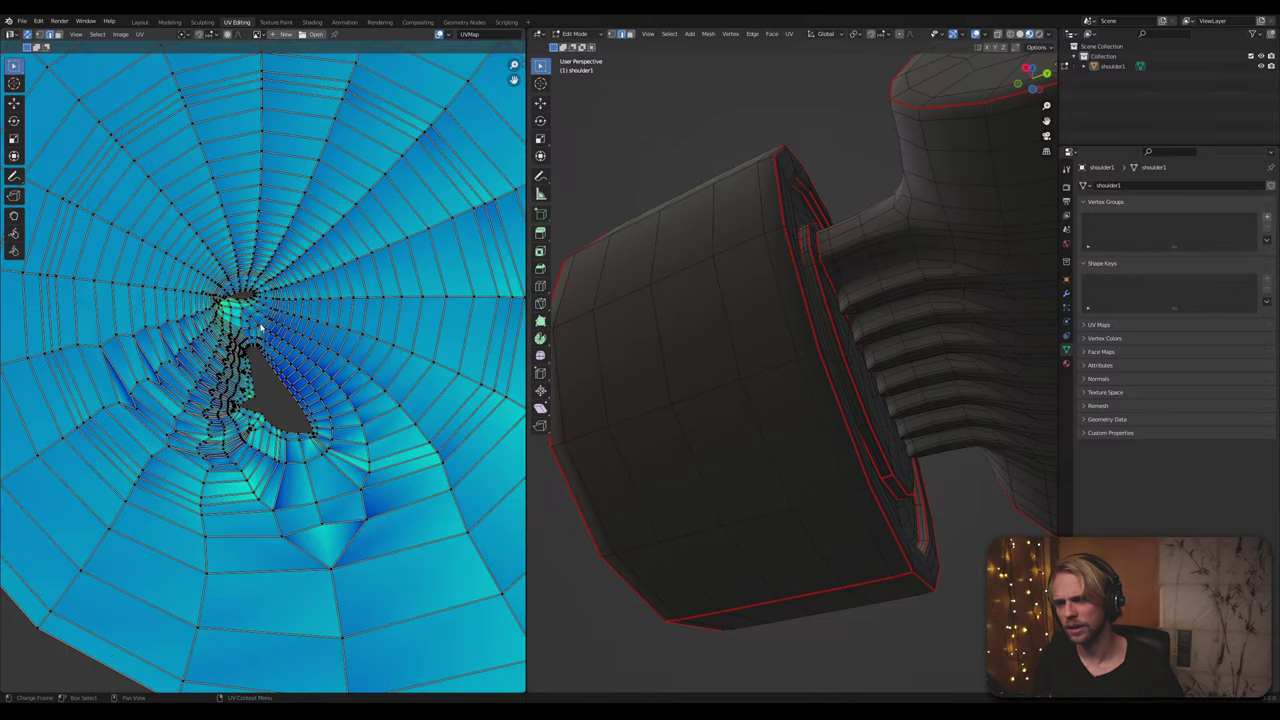
{"action": "scroll", "coordinate": [258, 325], "scroll_direction": "up", "scroll_amount": 4}
{"action": "scroll", "coordinate": [245, 312], "scroll_direction": "down", "scroll_amount": 4}
{"action": "scroll", "coordinate": [231, 298], "scroll_direction": "up", "scroll_amount": 6}
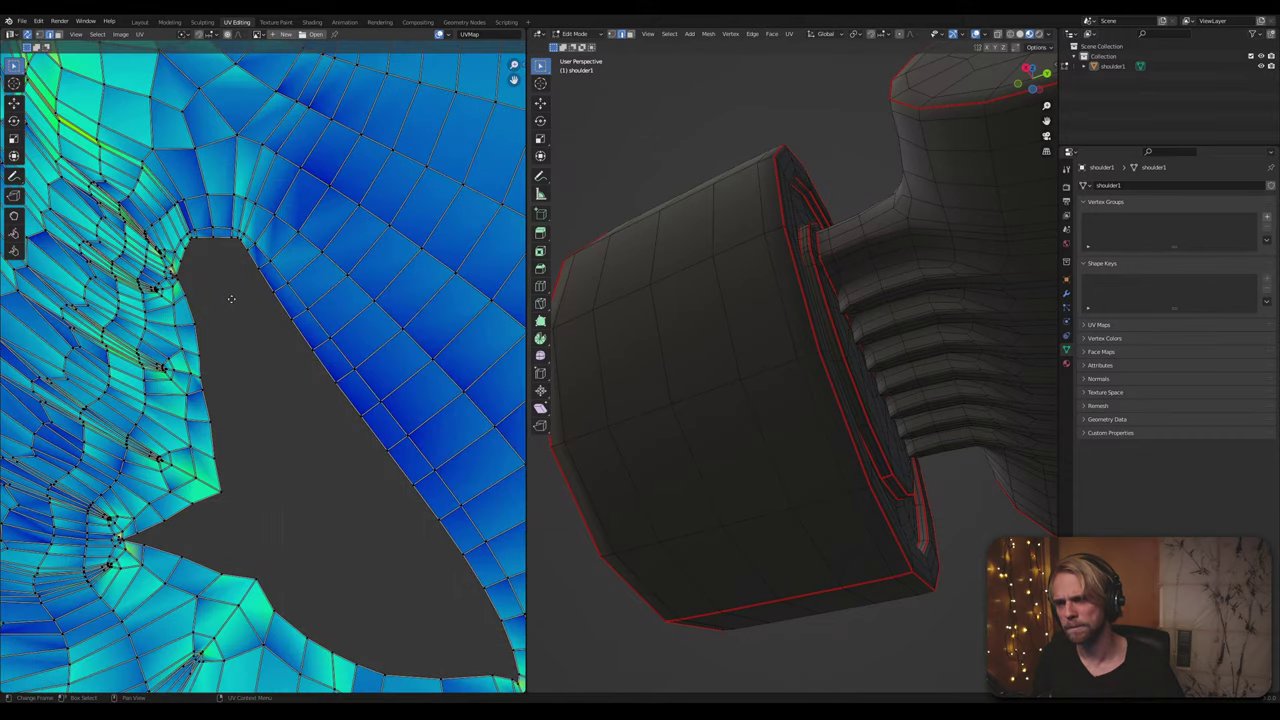
{"action": "scroll", "coordinate": [231, 298], "scroll_direction": "down", "scroll_amount": 5}
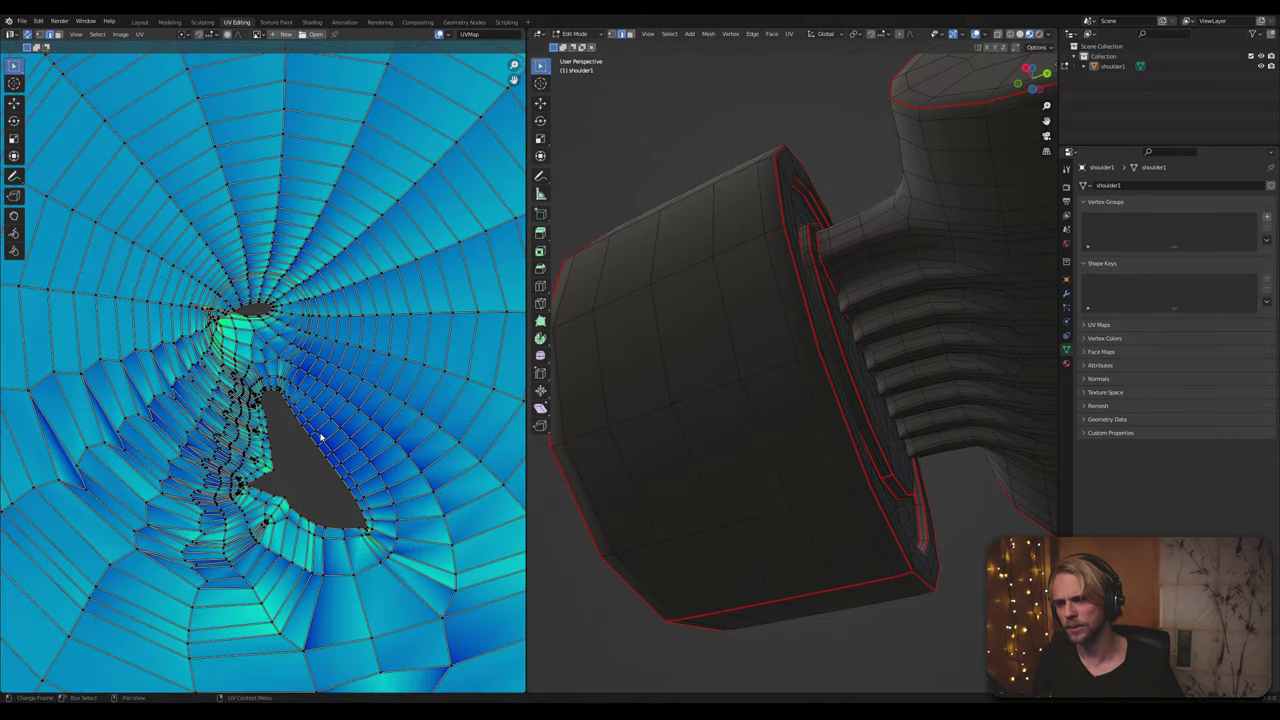
{"action": "scroll", "coordinate": [321, 438], "scroll_direction": "down", "scroll_amount": 3}
{"action": "middle_click_drag", "start_coordinate": [786, 425], "coordinate": [768, 276]}
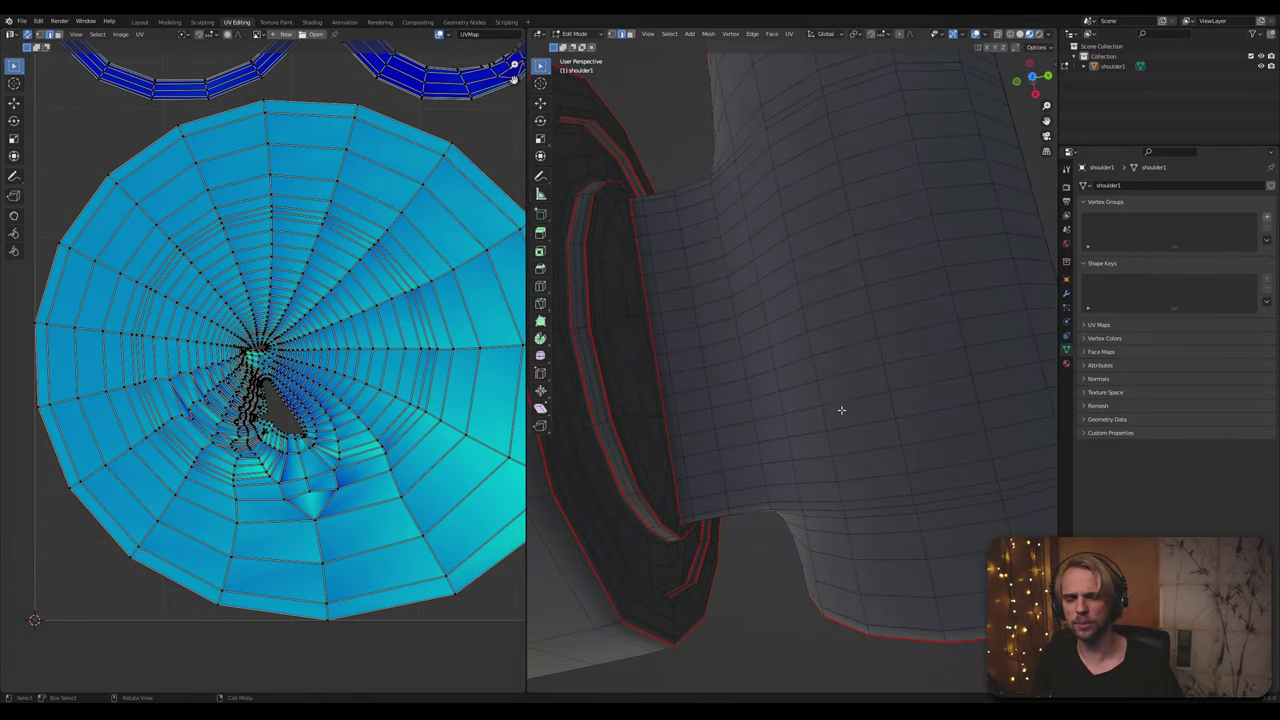
{"action": "middle_click_drag", "start_coordinate": [841, 410], "coordinate": [414, 366]}
{"action": "key", "text": "l"}
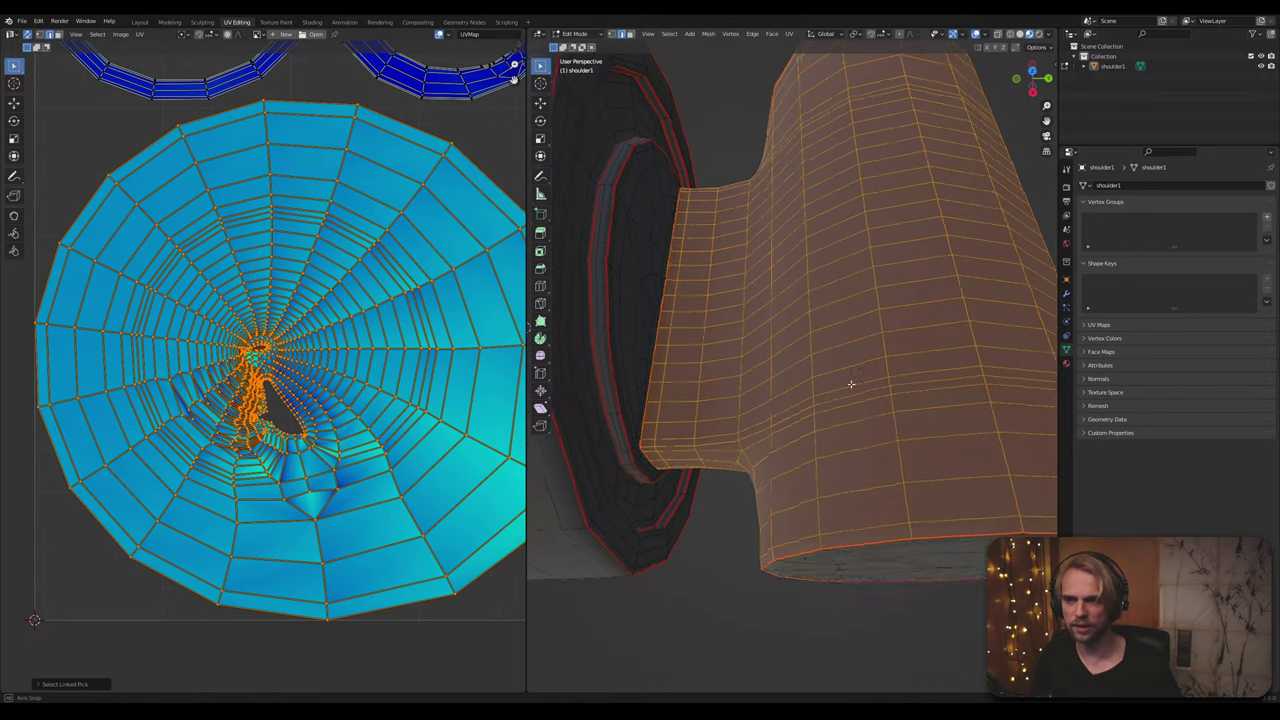
{"action": "middle_click_drag", "start_coordinate": [851, 383], "coordinate": [703, 230]}
{"action": "left_click", "coordinate": [737, 169]}
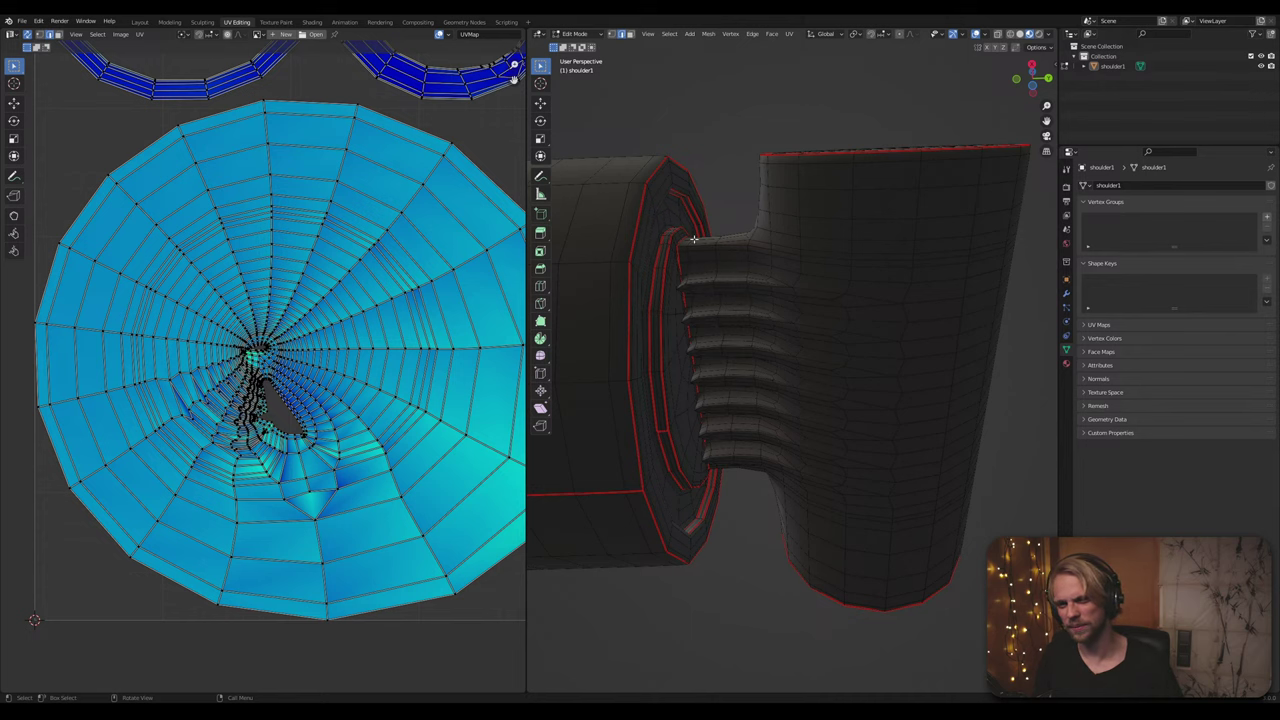
{"action": "middle_click_drag", "start_coordinate": [700, 272], "coordinate": [731, 303]}
{"action": "scroll", "coordinate": [677, 201], "scroll_direction": "up", "scroll_amount": 3}
{"action": "scroll", "coordinate": [731, 303], "scroll_direction": "up", "scroll_amount": 1}
{"action": "middle_click_drag", "start_coordinate": [706, 232], "coordinate": [746, 231]}
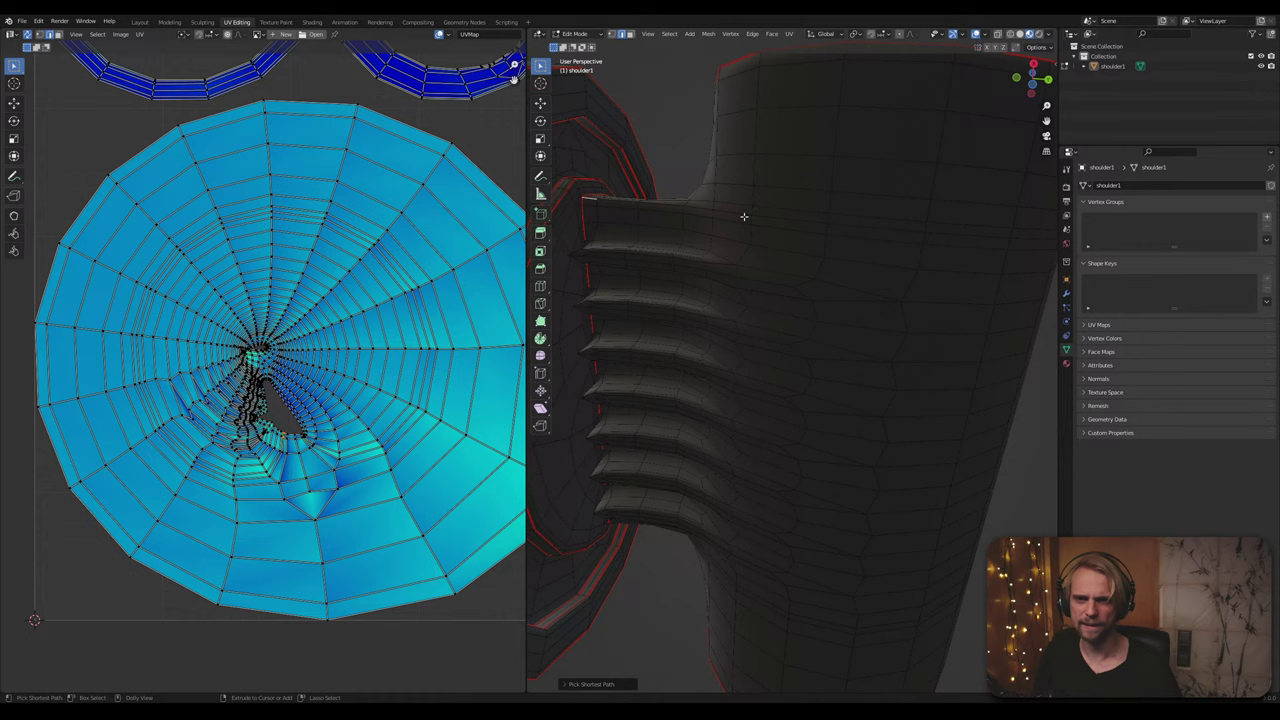
{"action": "mouse_move", "coordinate": [737, 215]}
{"action": "middle_mouse_down"}
{"action": "mouse_move", "coordinate": [757, 266]}
{"action": "mouse_move", "coordinate": [718, 198]}
{"action": "middle_mouse_up"}
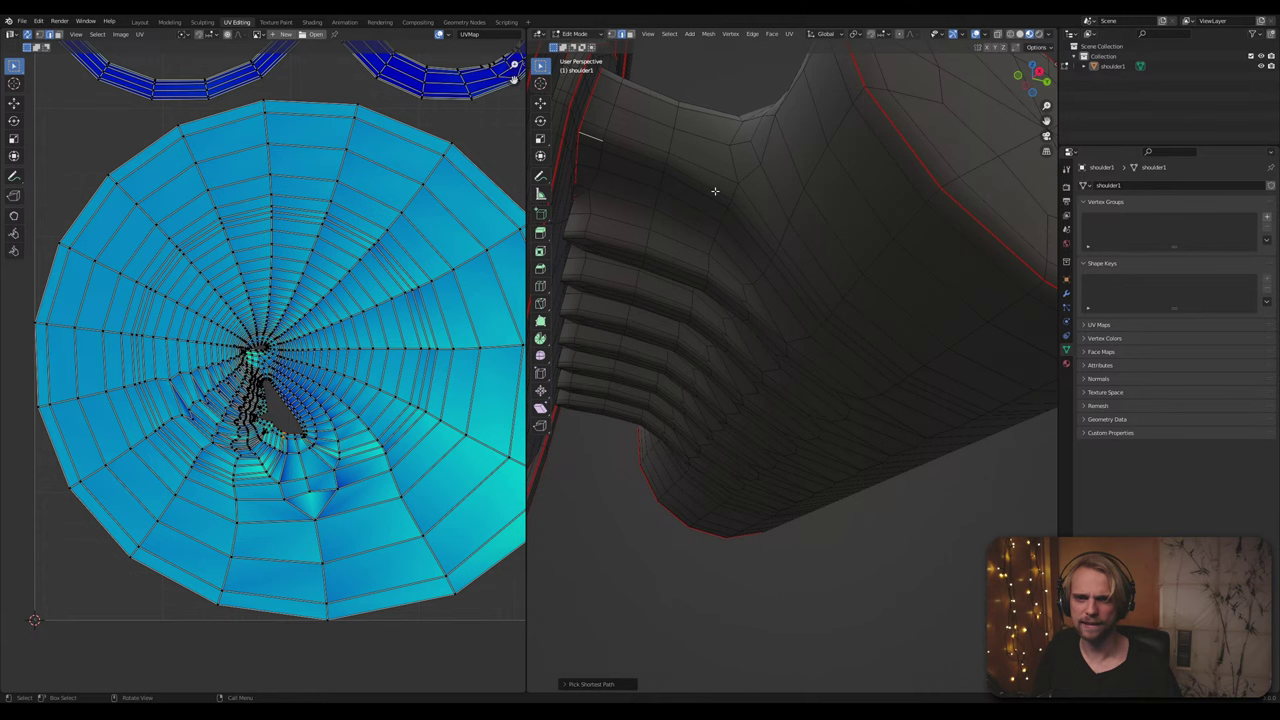
{"action": "middle_click_drag", "start_coordinate": [698, 204], "coordinate": [852, 192]}
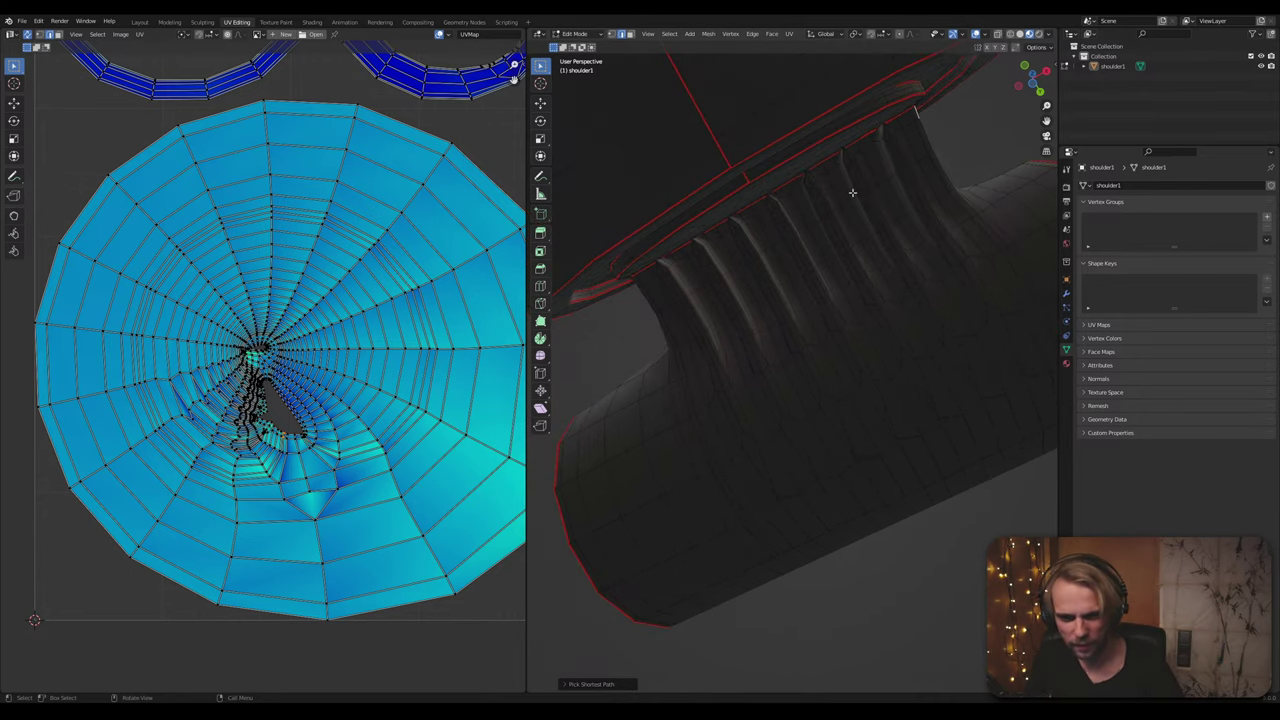
{"action": "middle_click_drag", "start_coordinate": [818, 288], "coordinate": [884, 355]}
{"action": "mouse_move", "coordinate": [893, 263]}
{"action": "middle_mouse_down"}
{"action": "mouse_move", "coordinate": [900, 286]}
{"action": "mouse_move", "coordinate": [894, 274]}
{"action": "middle_mouse_up"}
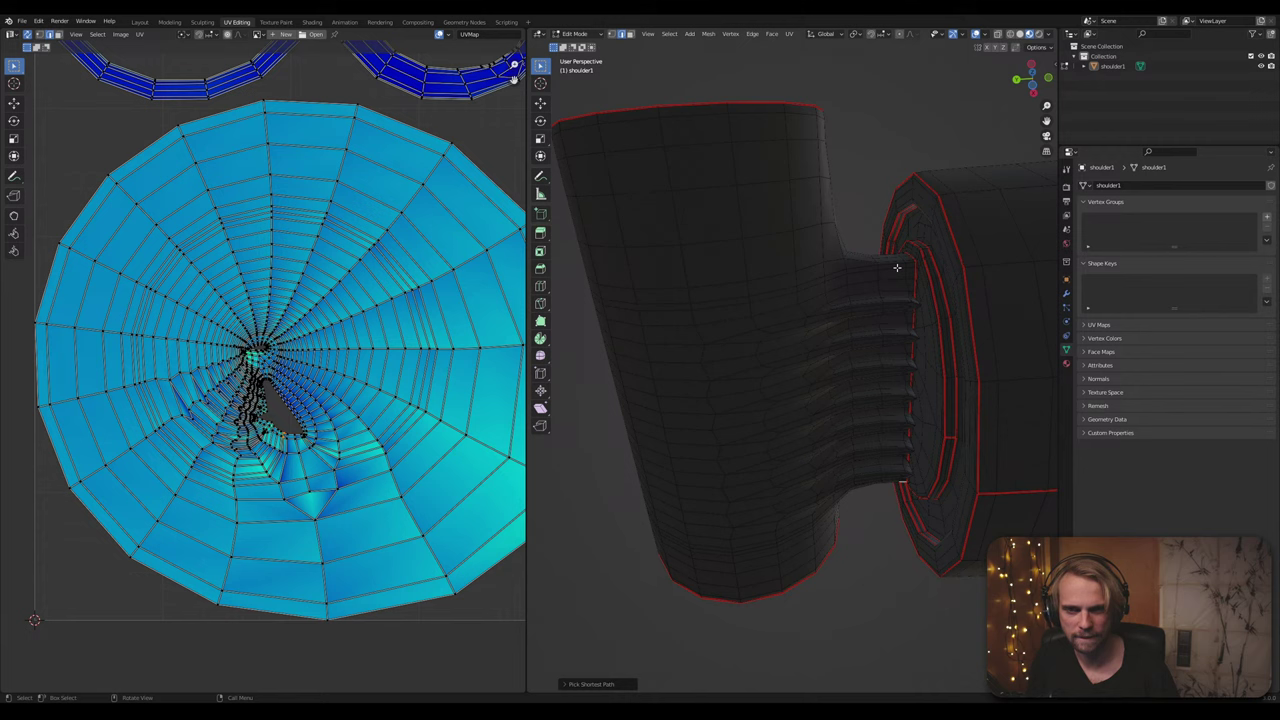
{"action": "scroll", "coordinate": [902, 259], "scroll_direction": "up", "scroll_amount": 1}
{"action": "middle_click_drag", "start_coordinate": [903, 259], "coordinate": [857, 340], "text": "shift"}
{"action": "scroll", "coordinate": [869, 325], "scroll_direction": "up", "scroll_amount": 2}
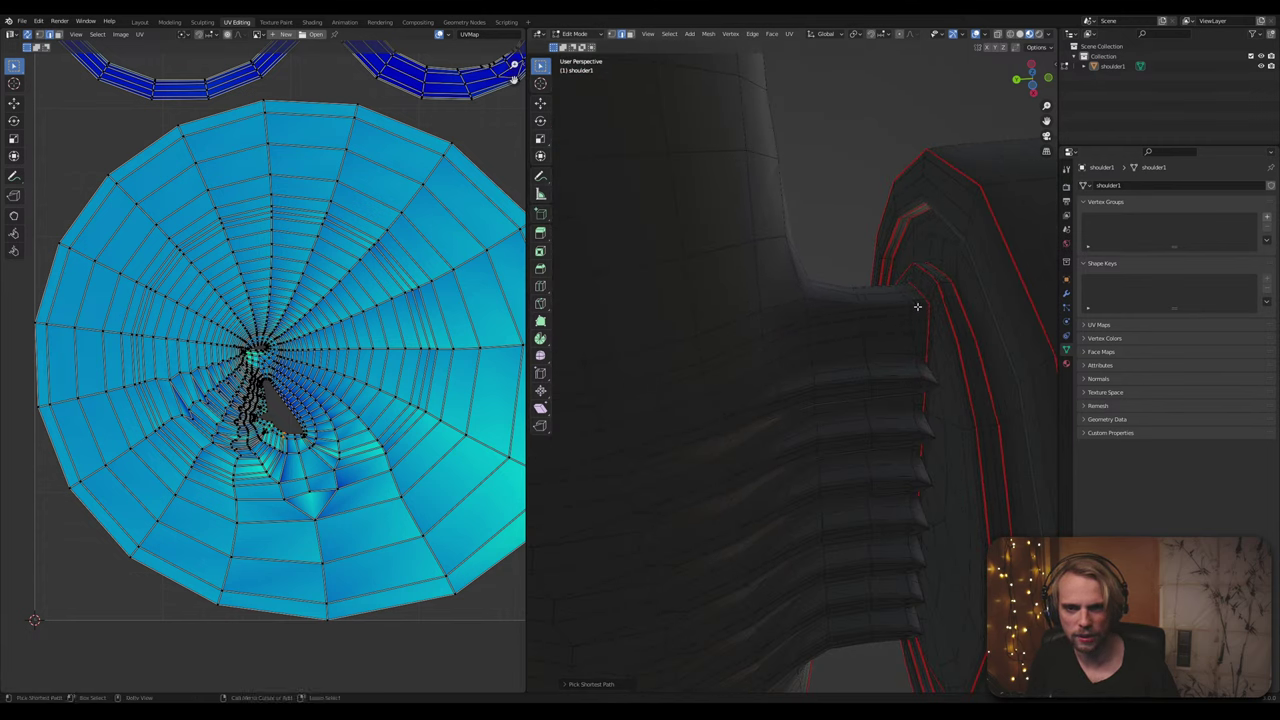
Step: Select edges along the flange ring, undoing the stray loop and face-block selections
{"action": "left_click", "coordinate": [917, 306], "text": "alt"}
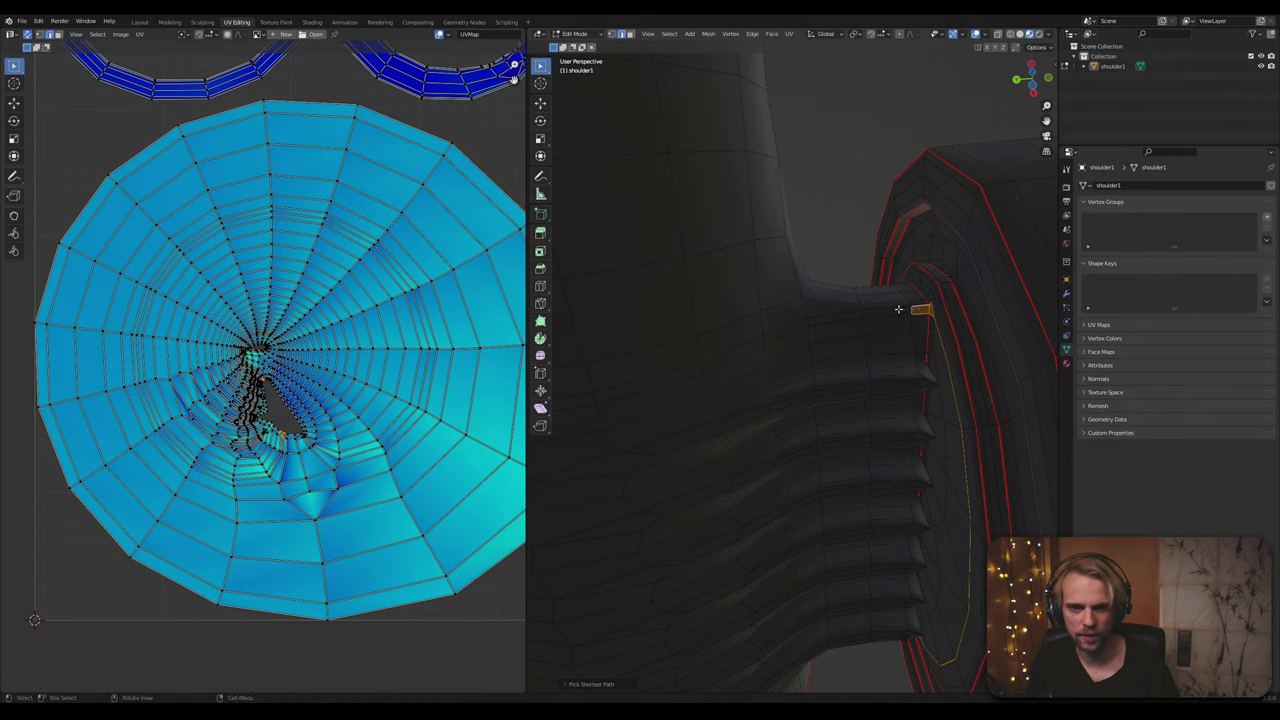
{"action": "left_click", "coordinate": [846, 233]}
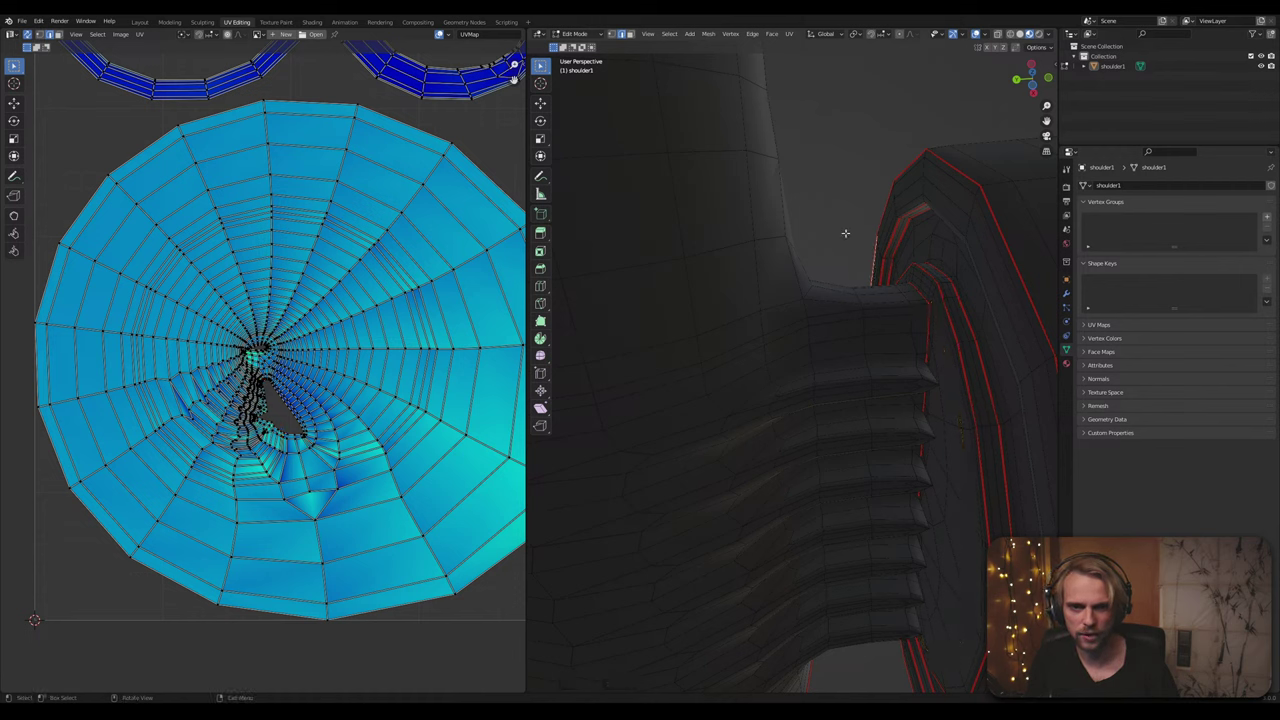
{"action": "left_click", "coordinate": [893, 307], "text": "alt"}
{"action": "key", "text": "ctrl+x"}
{"action": "middle_click_drag", "start_coordinate": [905, 295], "coordinate": [940, 300]}
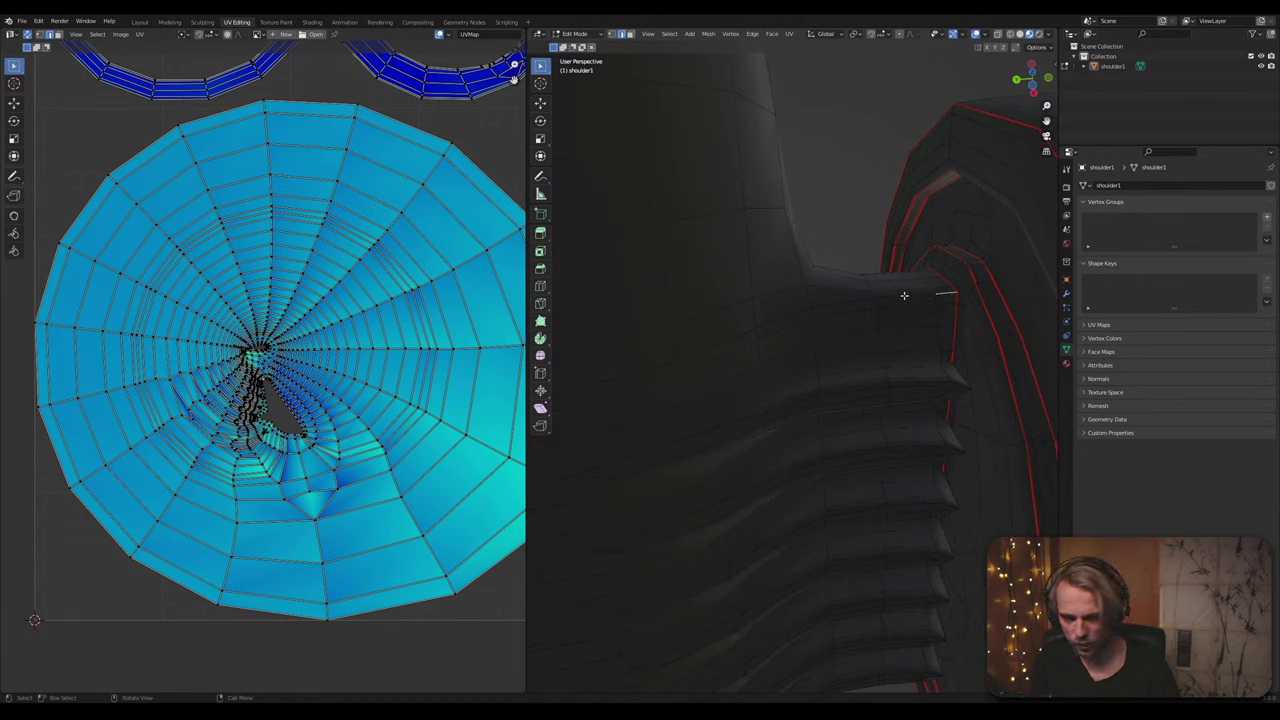
{"action": "middle_click_drag", "start_coordinate": [903, 295], "coordinate": [891, 323]}
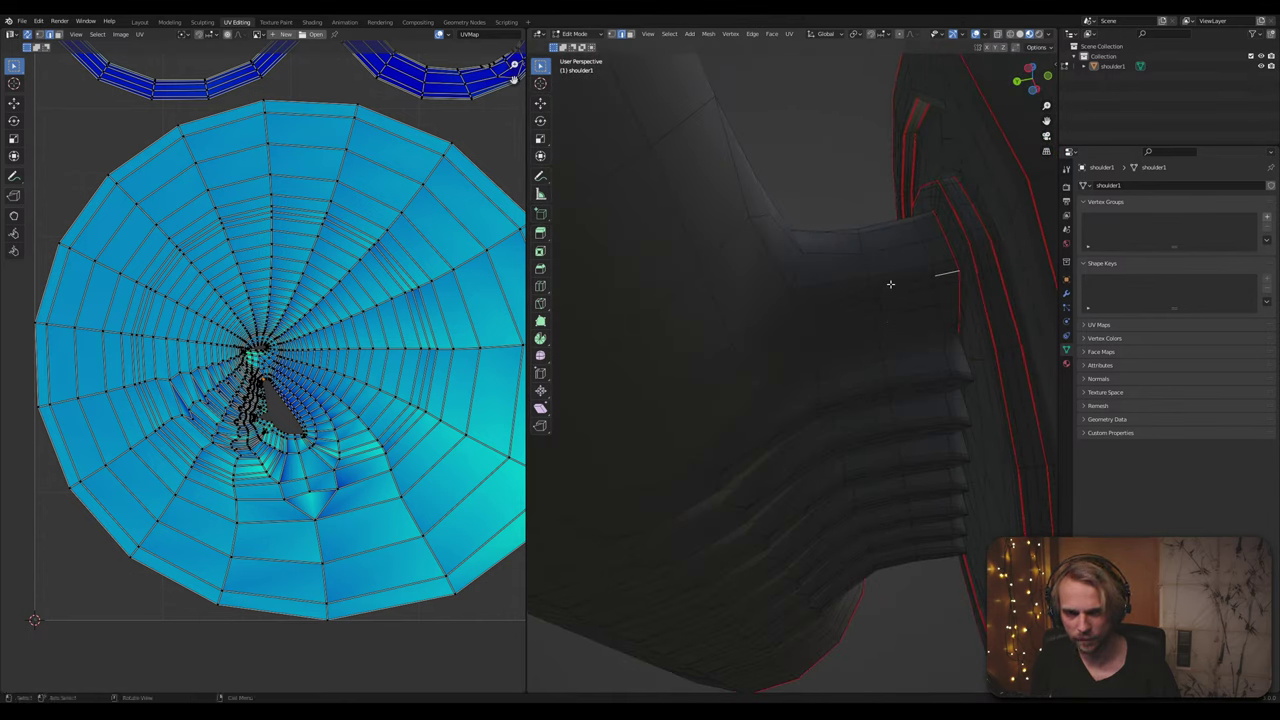
{"action": "middle_click_drag", "start_coordinate": [891, 276], "coordinate": [976, 302]}
{"action": "left_click", "coordinate": [991, 286], "text": "ctrl+shift"}
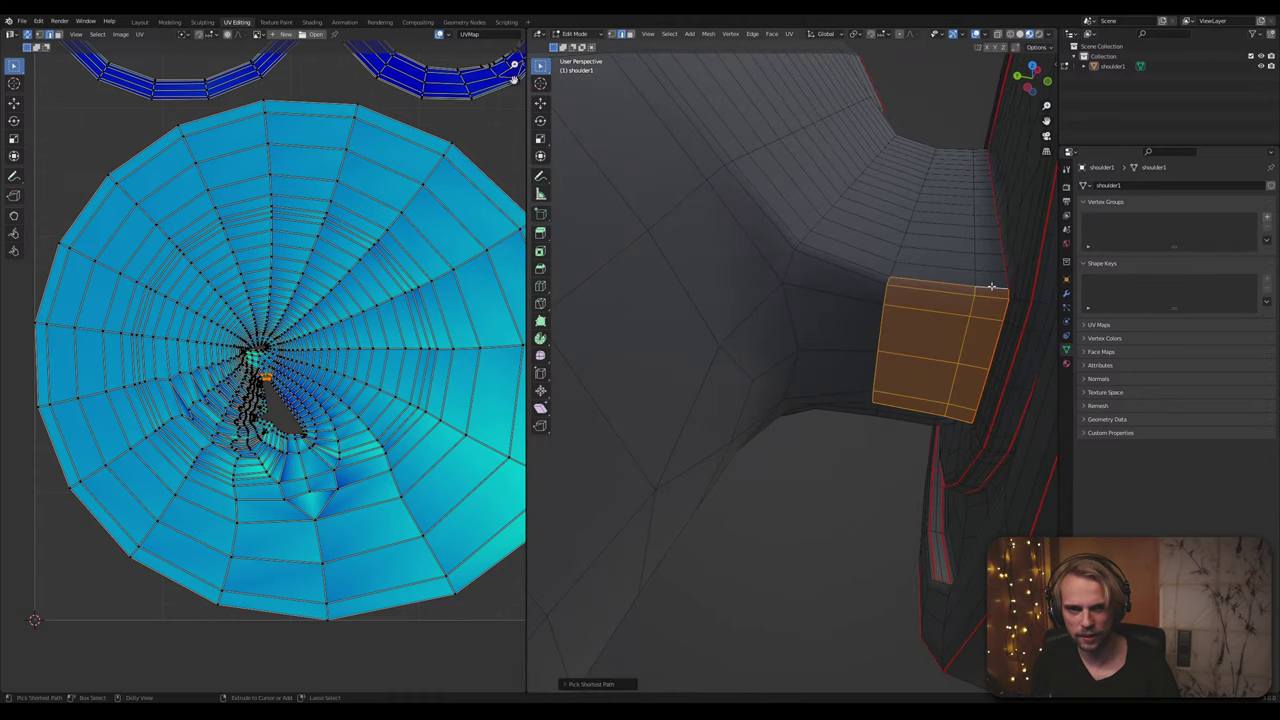
{"action": "key", "text": "ctrl+z"}
Step: Select the rim edge path up to the existing seam and mark it as a seam
{"action": "middle_click_drag", "start_coordinate": [906, 360], "coordinate": [908, 294]}
{"action": "scroll", "coordinate": [902, 240], "scroll_direction": "up", "scroll_amount": 2}
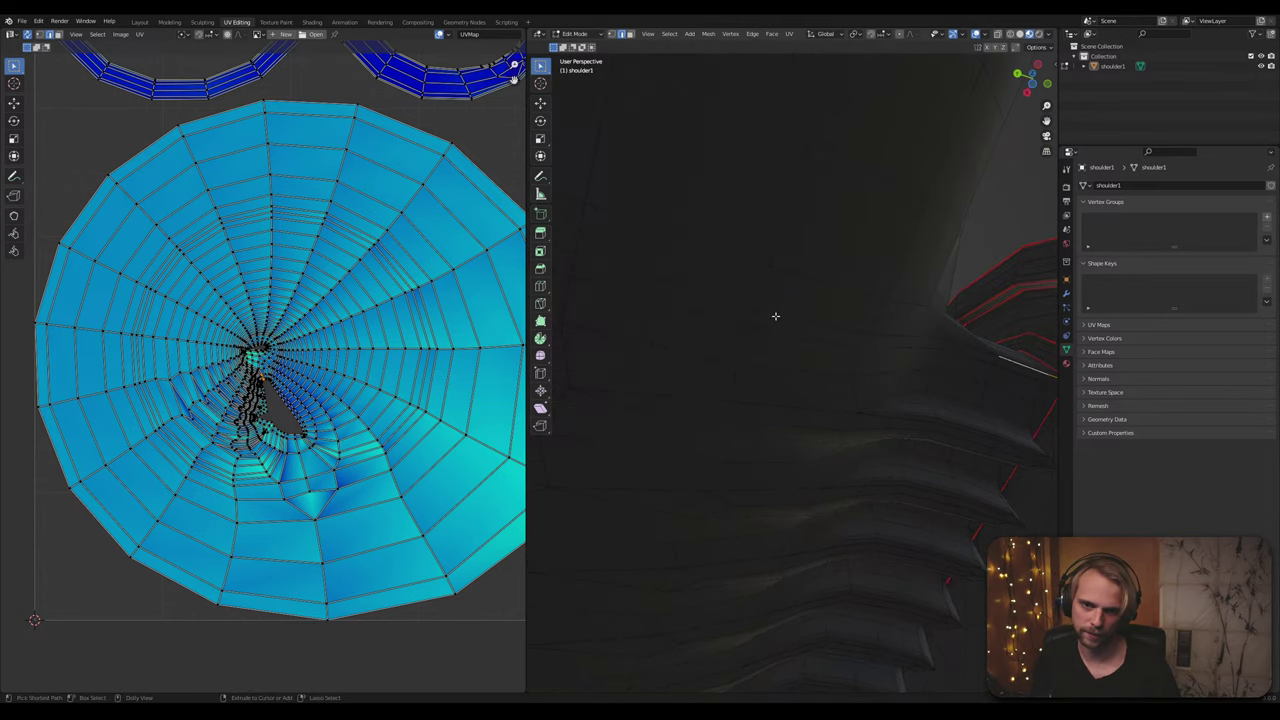
{"action": "middle_click_drag", "start_coordinate": [775, 316], "coordinate": [837, 354]}
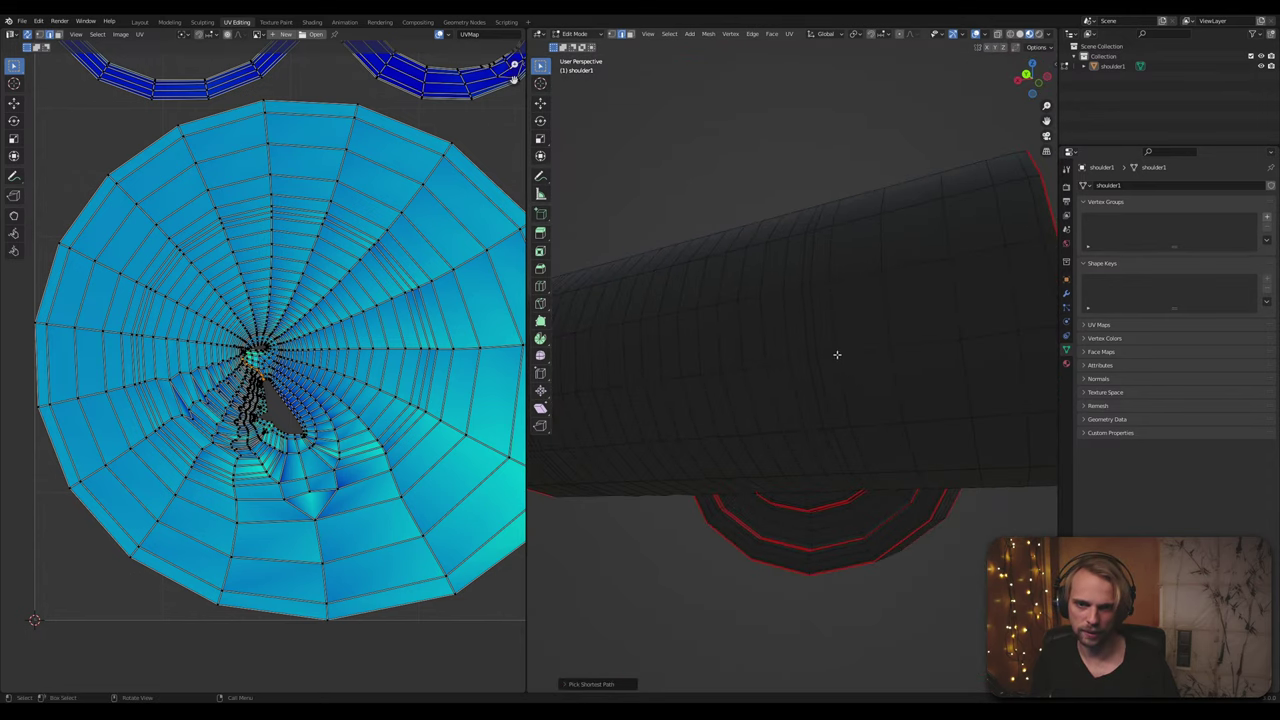
{"action": "middle_click_drag", "start_coordinate": [812, 260], "coordinate": [794, 366]}
{"action": "left_click", "coordinate": [800, 321], "text": "ctrl"}
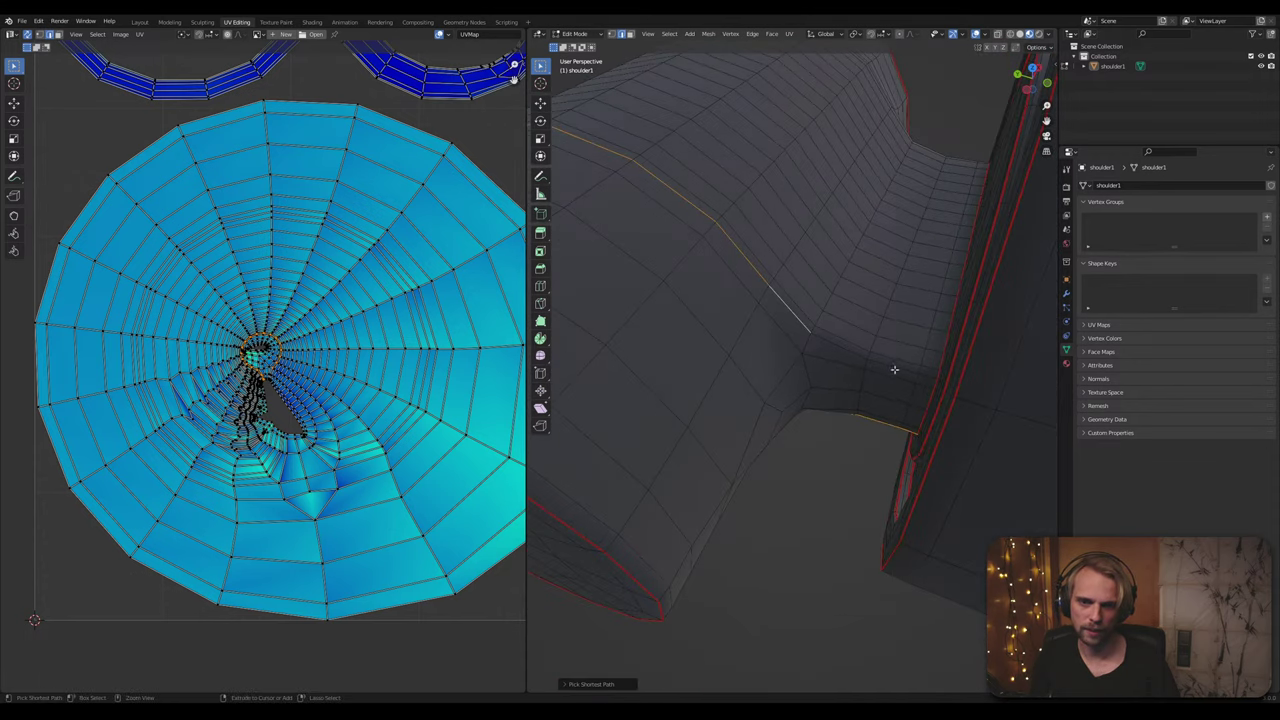
{"action": "left_click", "coordinate": [926, 375], "text": "ctrl"}
{"action": "middle_click_drag", "start_coordinate": [905, 402], "coordinate": [886, 362]}
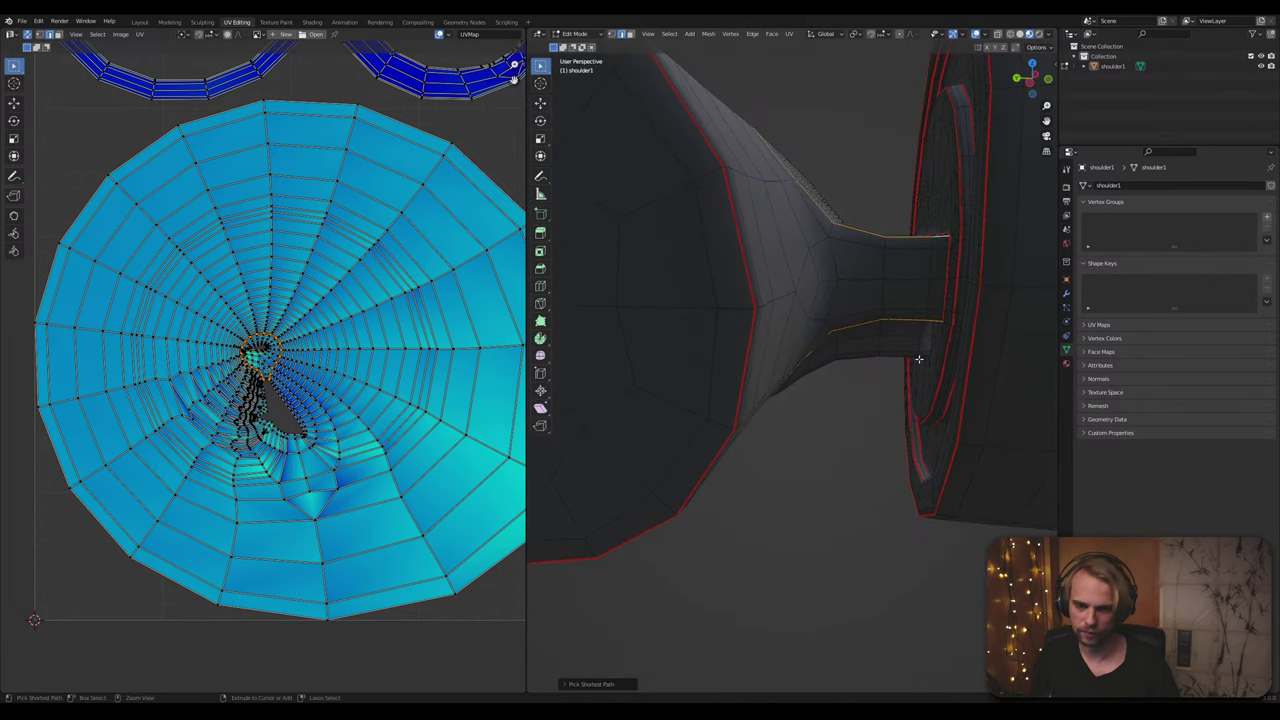
{"action": "key", "text": "ctrl+e"}
{"action": "left_click", "coordinate": [884, 361]}
Step: Select and deselect an edge loop on the shoulder tube, then check the flange rims from another angle
{"action": "middle_click_drag", "start_coordinate": [843, 500], "coordinate": [815, 270]}
{"action": "left_click", "coordinate": [795, 292], "text": "alt"}
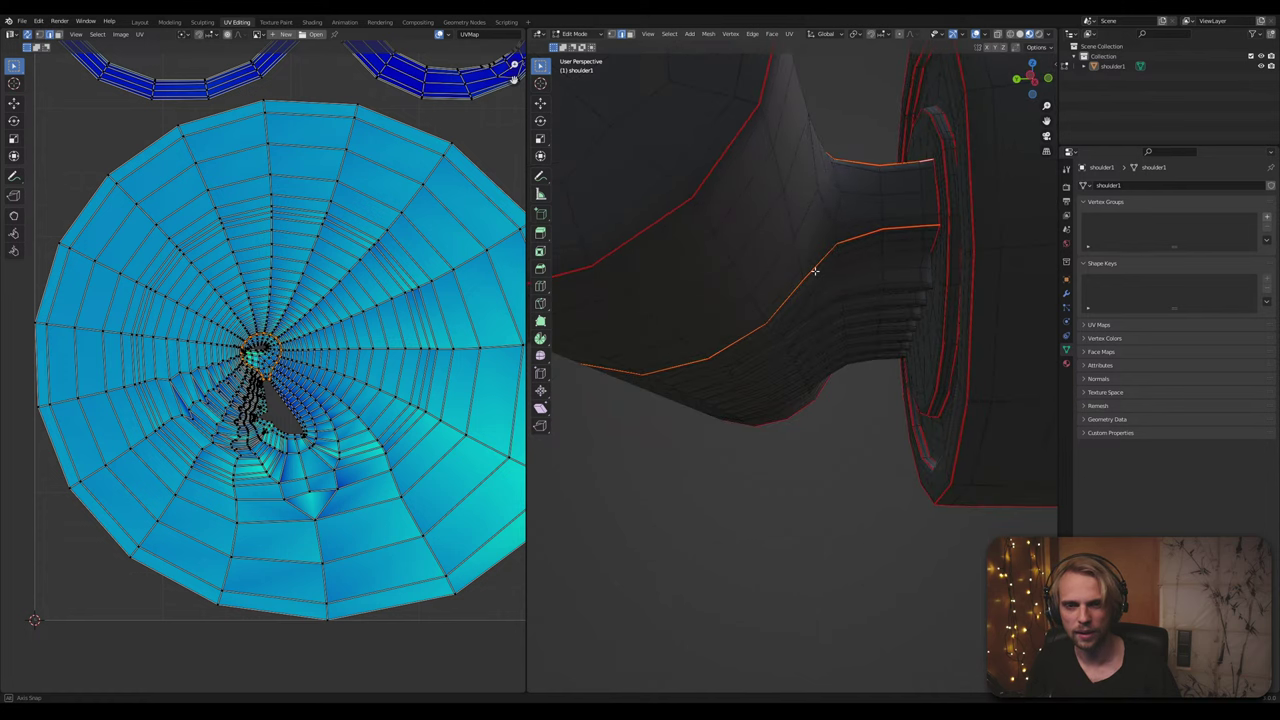
{"action": "key", "text": "alt+a"}
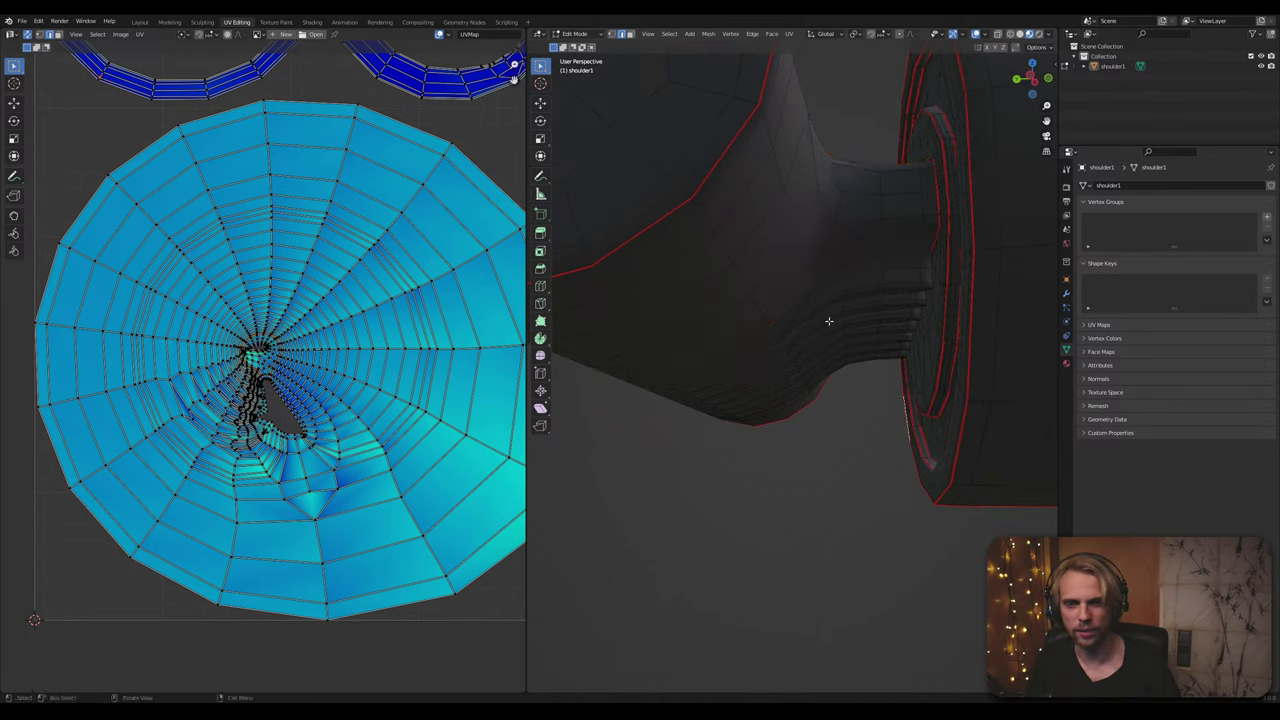
{"action": "middle_click_drag", "start_coordinate": [887, 232], "coordinate": [861, 378]}
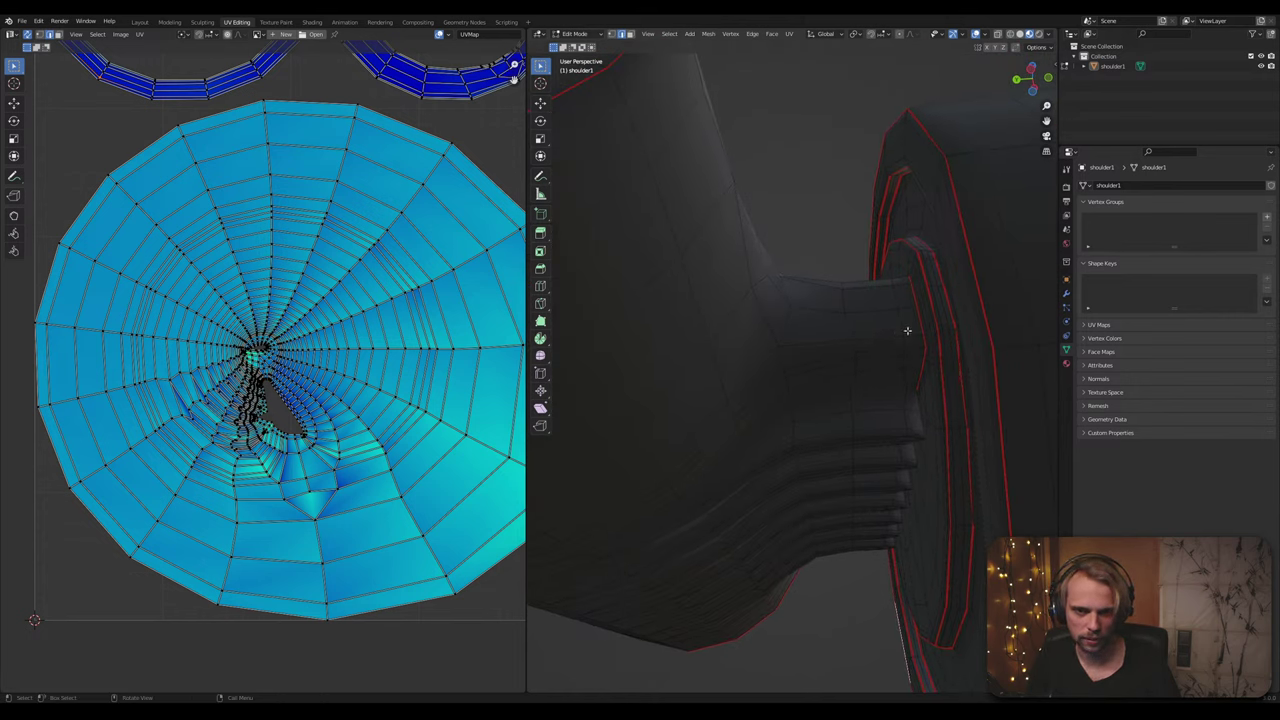
{"action": "middle_click_drag", "start_coordinate": [912, 335], "coordinate": [636, 463]}
Step: Mark a first edge path along the neck as a seam
{"action": "left_click", "coordinate": [770, 306], "text": "ctrl"}
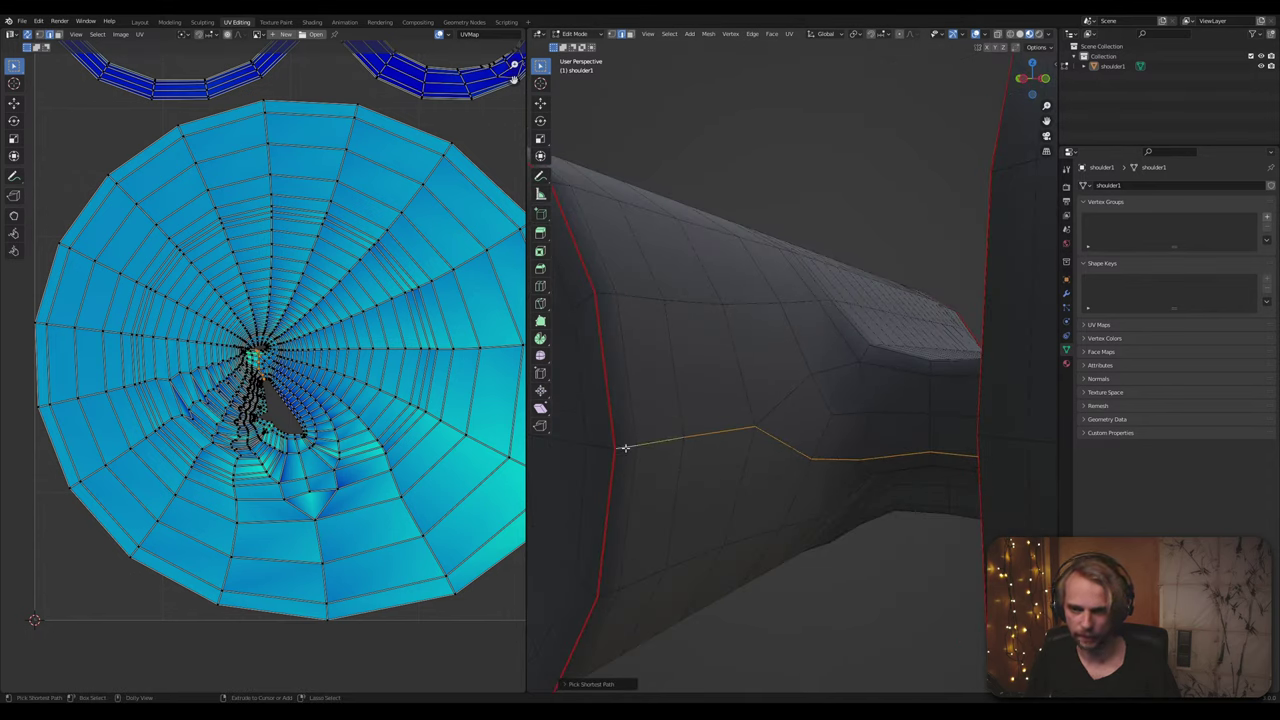
{"action": "right_click", "coordinate": [624, 447]}
{"action": "left_click", "coordinate": [626, 451]}
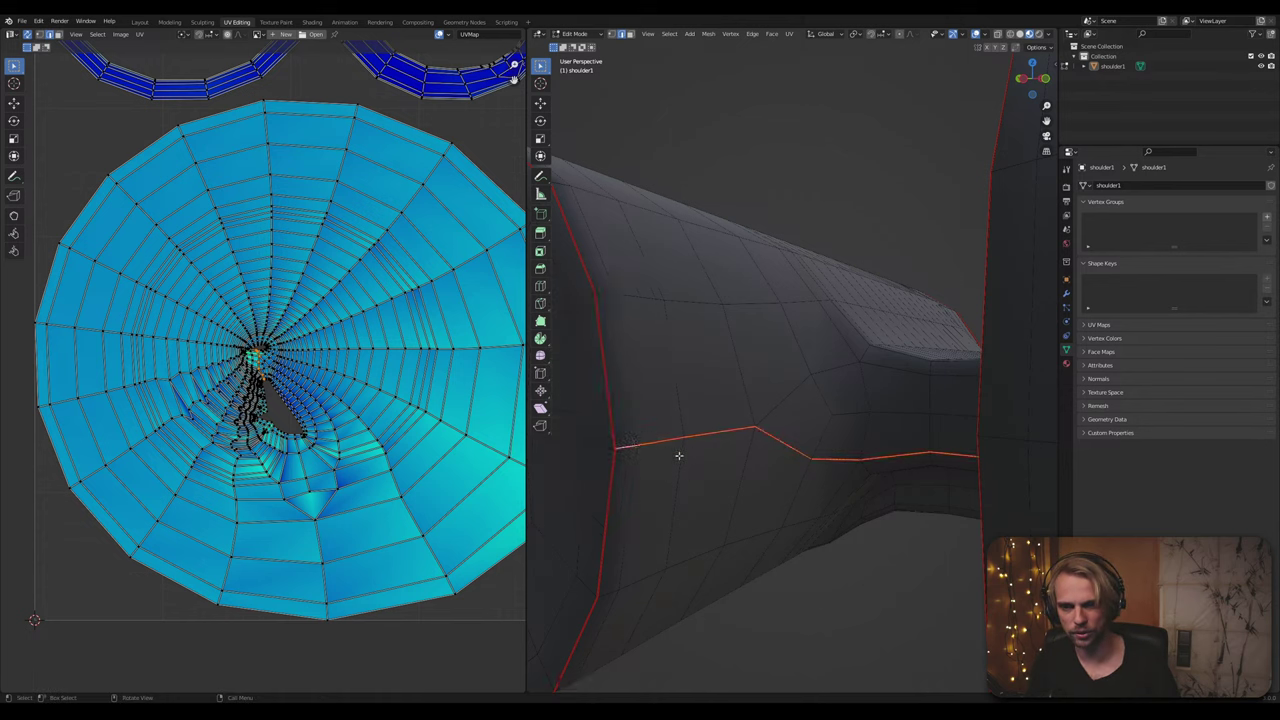
{"action": "scroll", "coordinate": [678, 455], "scroll_direction": "down", "scroll_amount": 4}
{"action": "middle_click_drag", "start_coordinate": [786, 571], "coordinate": [803, 440]}
{"action": "middle_click_drag", "start_coordinate": [815, 338], "coordinate": [722, 358]}
{"action": "scroll", "coordinate": [749, 280], "scroll_direction": "up", "scroll_amount": 2}
{"action": "scroll", "coordinate": [749, 323], "scroll_direction": "up", "scroll_amount": 2}
{"action": "scroll", "coordinate": [711, 253], "scroll_direction": "up", "scroll_amount": 2}
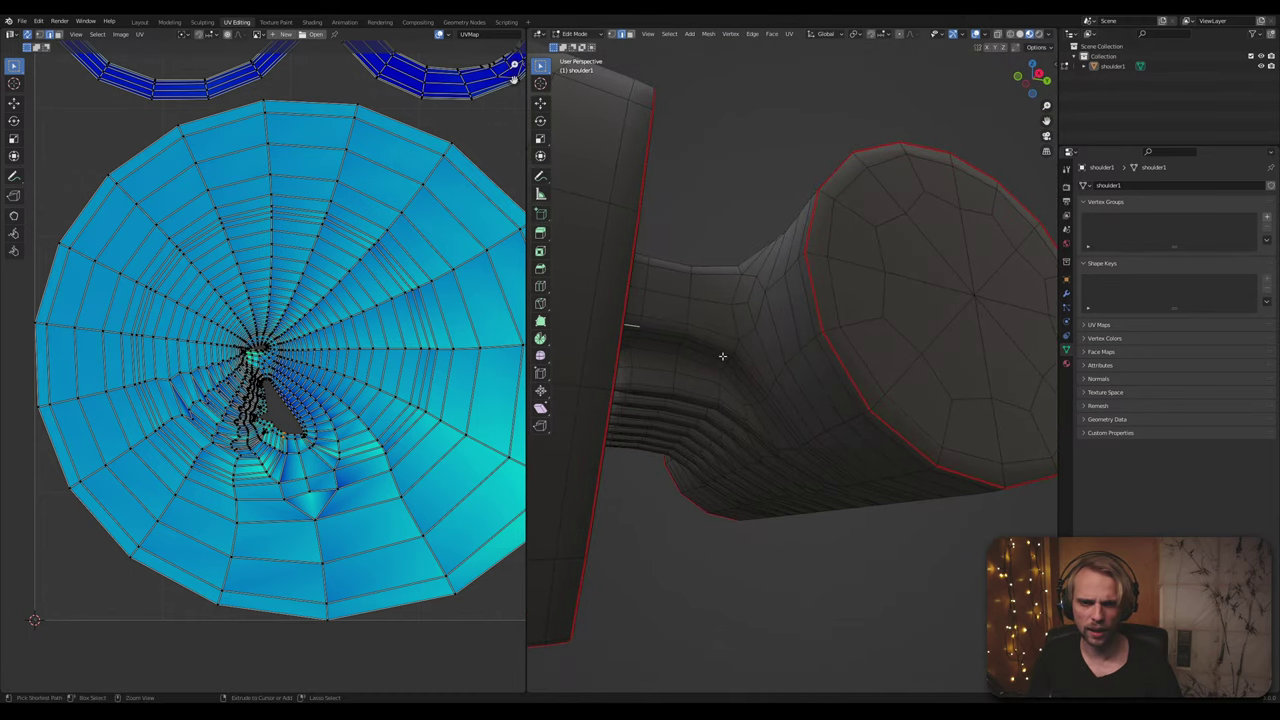
Step: Pick a second edge path further up the neck and mark it as a seam
{"action": "left_click", "coordinate": [724, 351], "text": "ctrl"}
{"action": "middle_click_drag", "start_coordinate": [631, 463], "coordinate": [849, 466]}
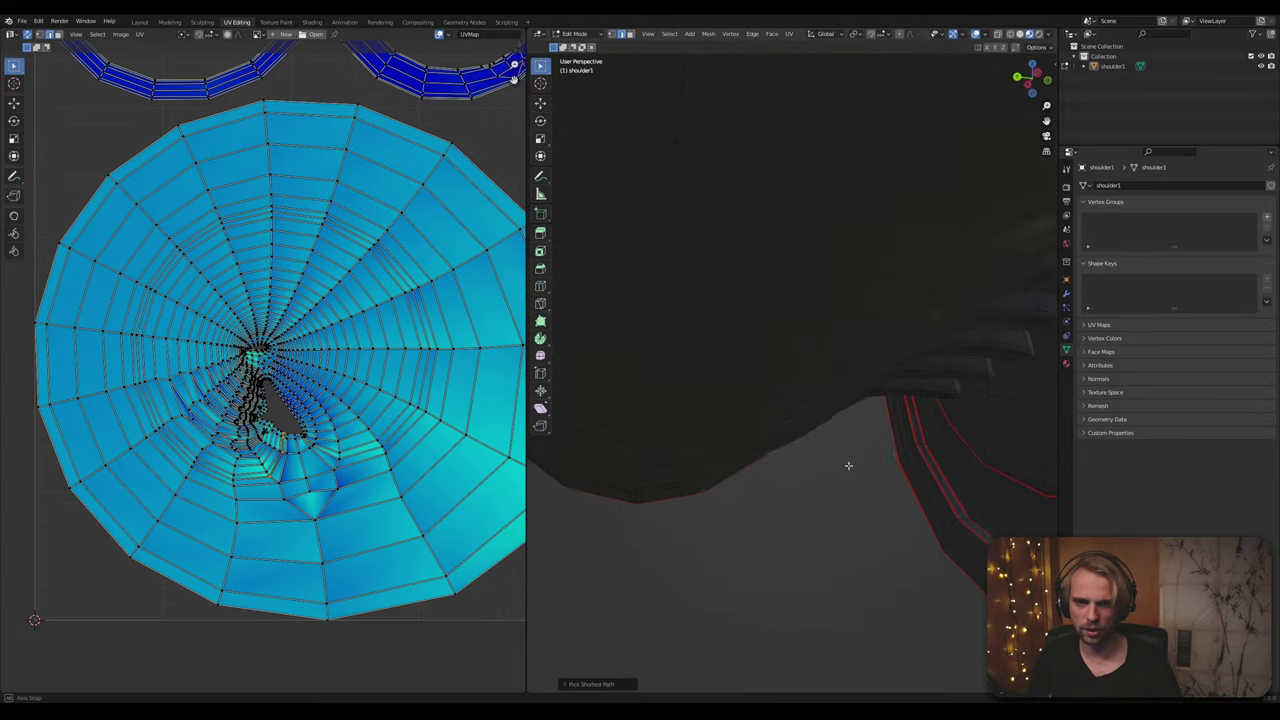
{"action": "middle_click_drag", "start_coordinate": [833, 382], "coordinate": [1171, 459]}
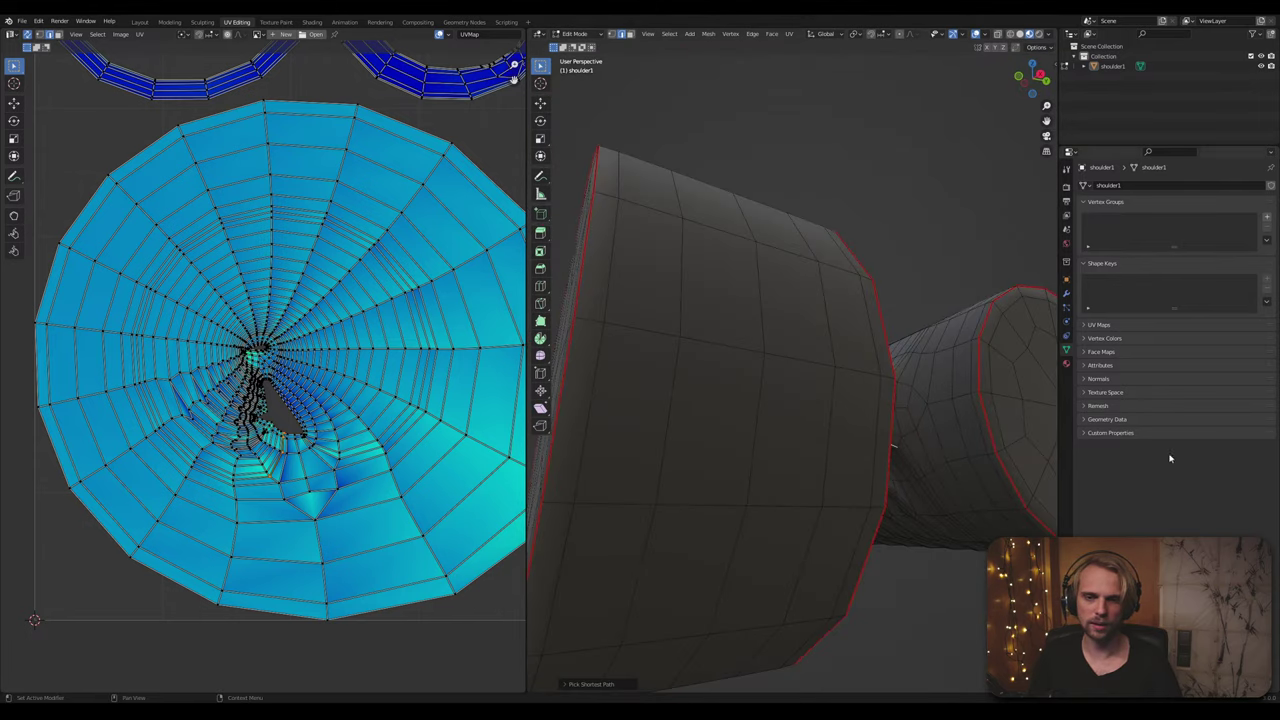
{"action": "middle_click_drag", "start_coordinate": [1022, 420], "coordinate": [639, 436]}
{"action": "left_click", "coordinate": [642, 425]}
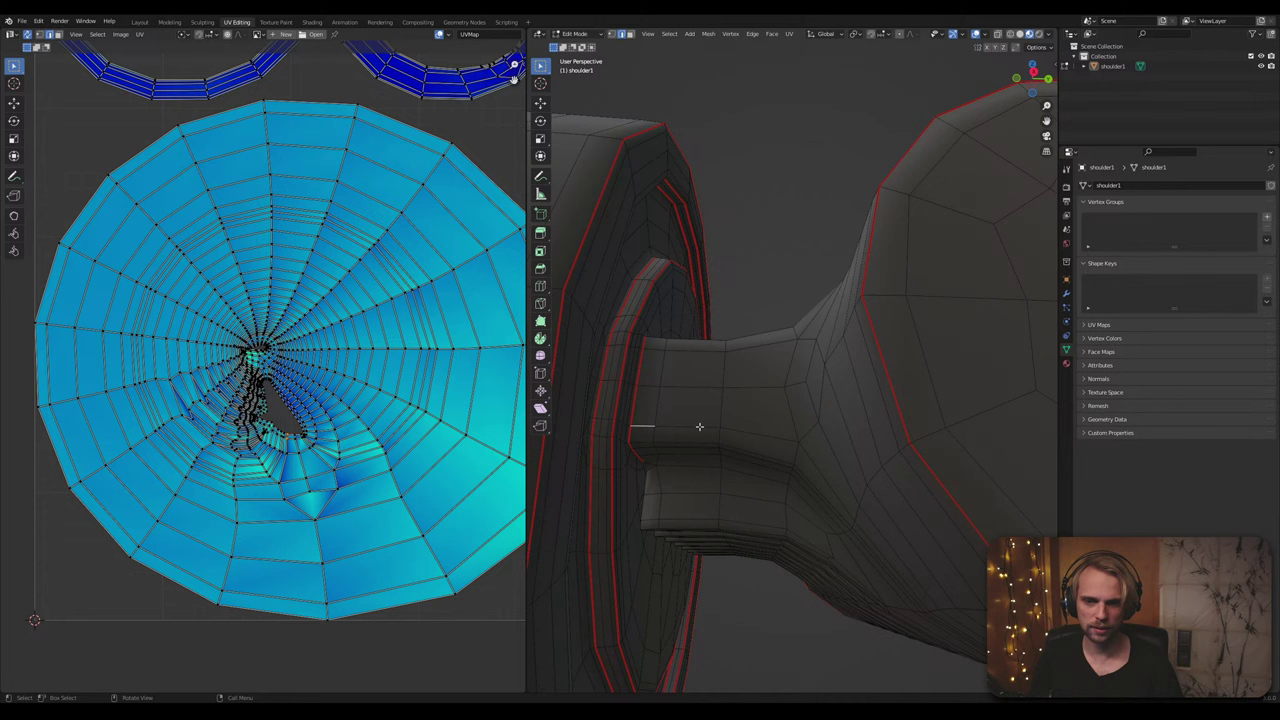
{"action": "left_click", "coordinate": [771, 437], "text": "ctrl"}
{"action": "middle_click_drag", "start_coordinate": [809, 417], "coordinate": [900, 400]}
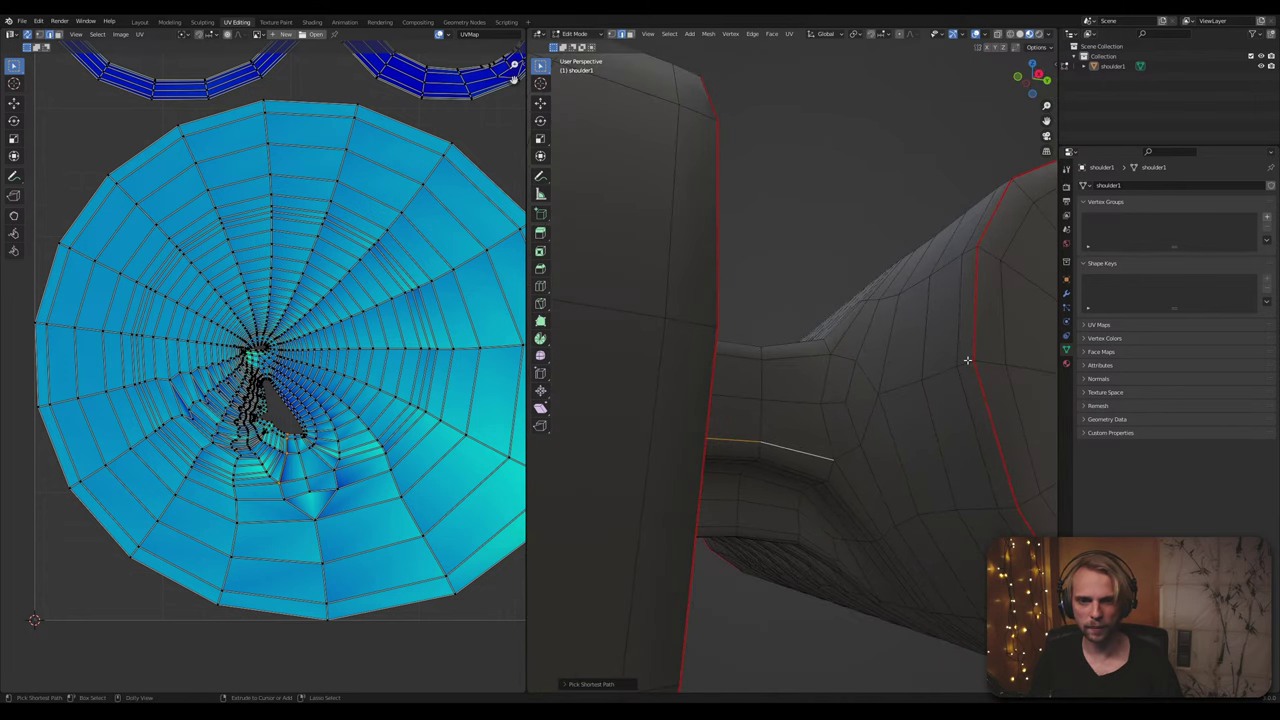
{"action": "left_click", "coordinate": [967, 360], "text": "ctrl"}
{"action": "key", "text": "ctrl+e"}
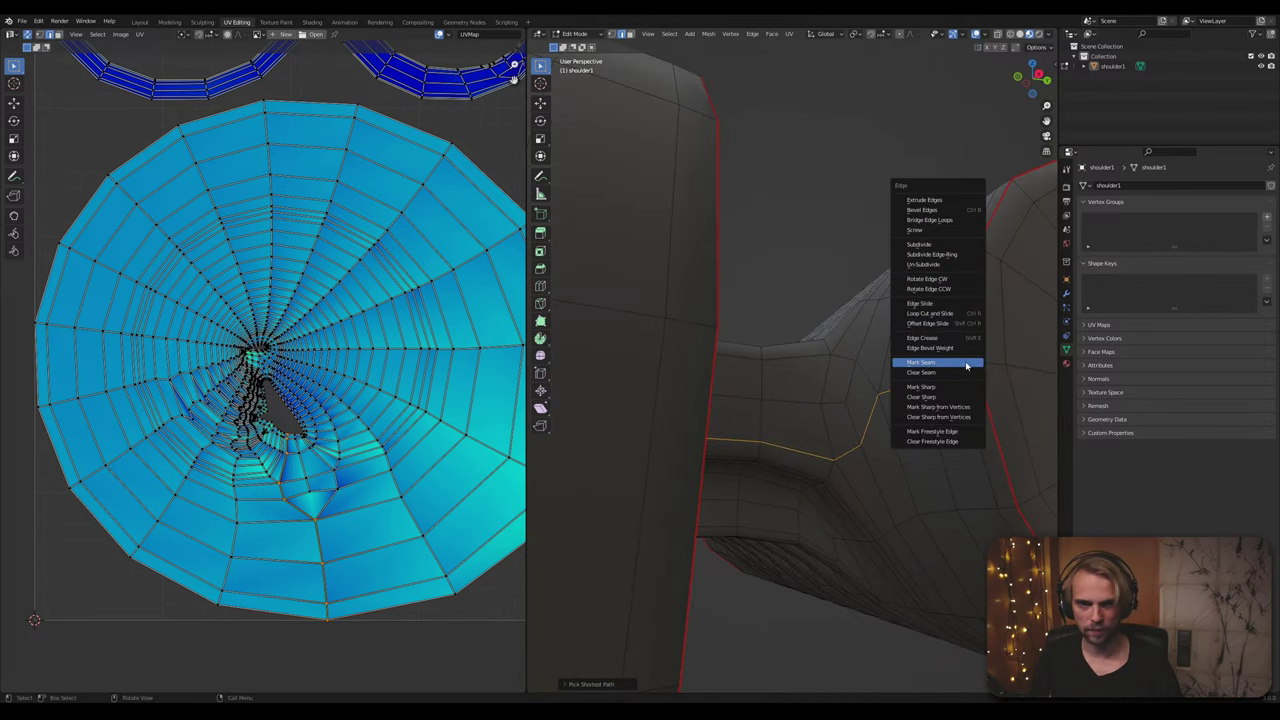
{"action": "left_click", "coordinate": [966, 363]}
{"action": "middle_click_drag", "start_coordinate": [823, 246], "coordinate": [877, 366]}
Step: Select the whole shoulder mesh and unwrap it along its seams
{"action": "key", "text": "a"}
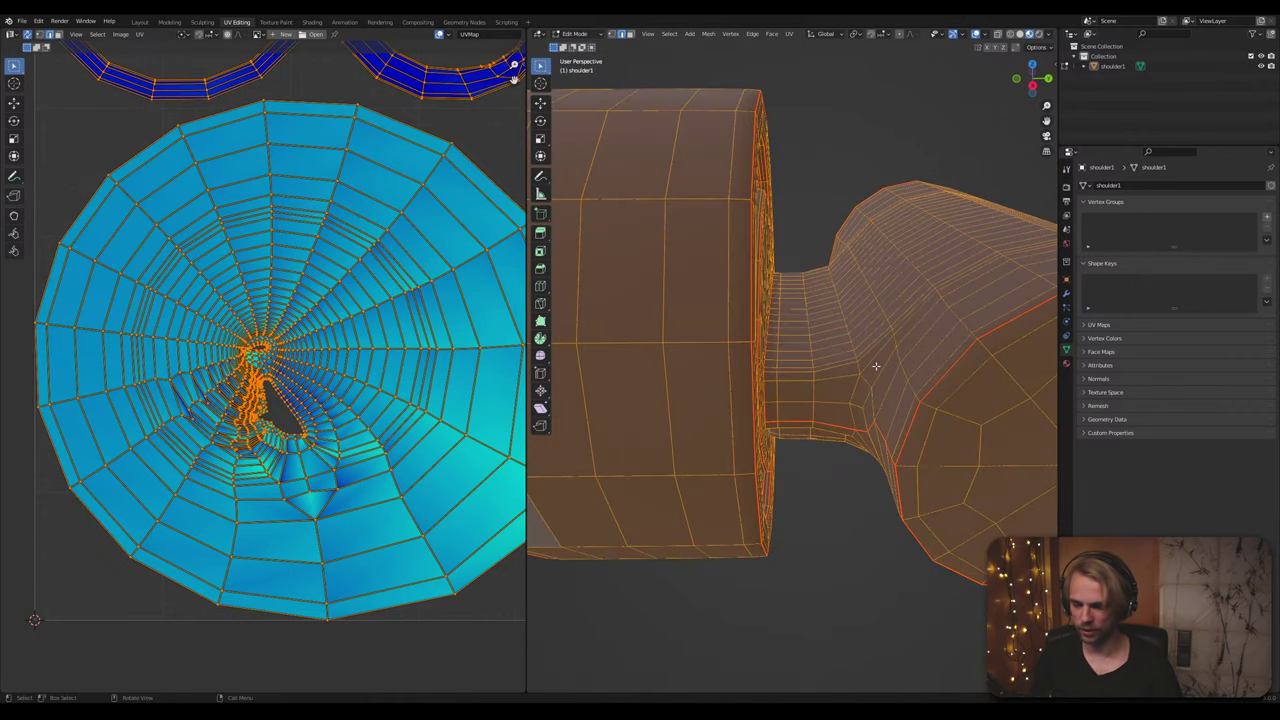
{"action": "key", "text": "u"}
{"action": "left_click", "coordinate": [870, 368]}
{"action": "key", "text": "alt+a"}
{"action": "scroll", "coordinate": [240, 289], "scroll_direction": "up", "scroll_amount": 2}
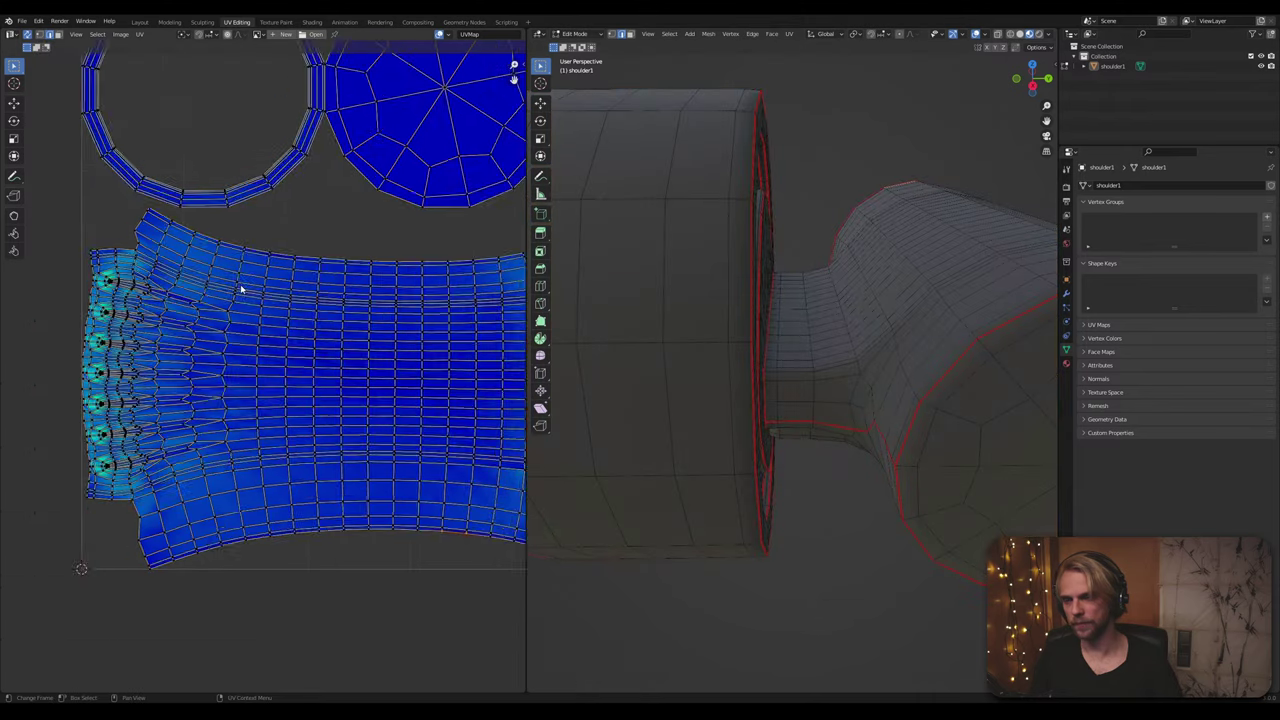
{"action": "scroll", "coordinate": [265, 375], "scroll_direction": "down", "scroll_amount": 5}
{"action": "scroll", "coordinate": [263, 371], "scroll_direction": "up", "scroll_amount": 4}
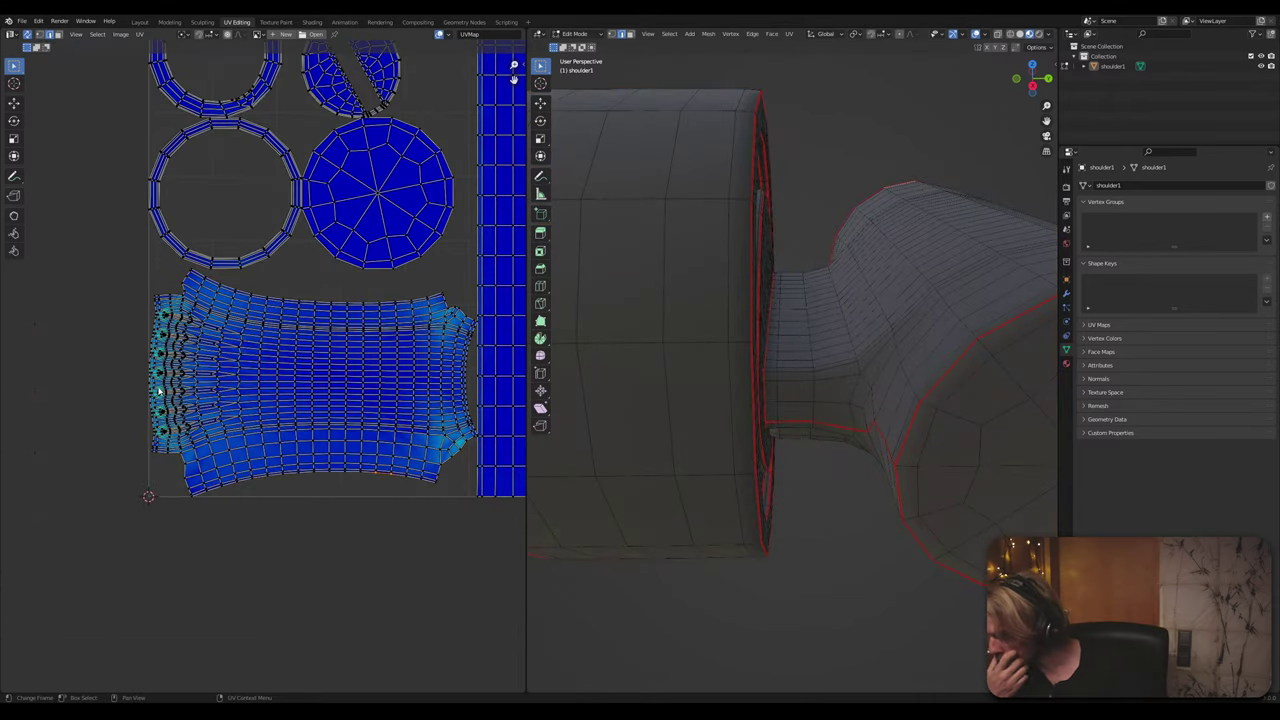
{"action": "scroll", "coordinate": [159, 391], "scroll_direction": "up", "scroll_amount": 4}
{"action": "scroll", "coordinate": [132, 245], "scroll_direction": "up", "scroll_amount": 3}
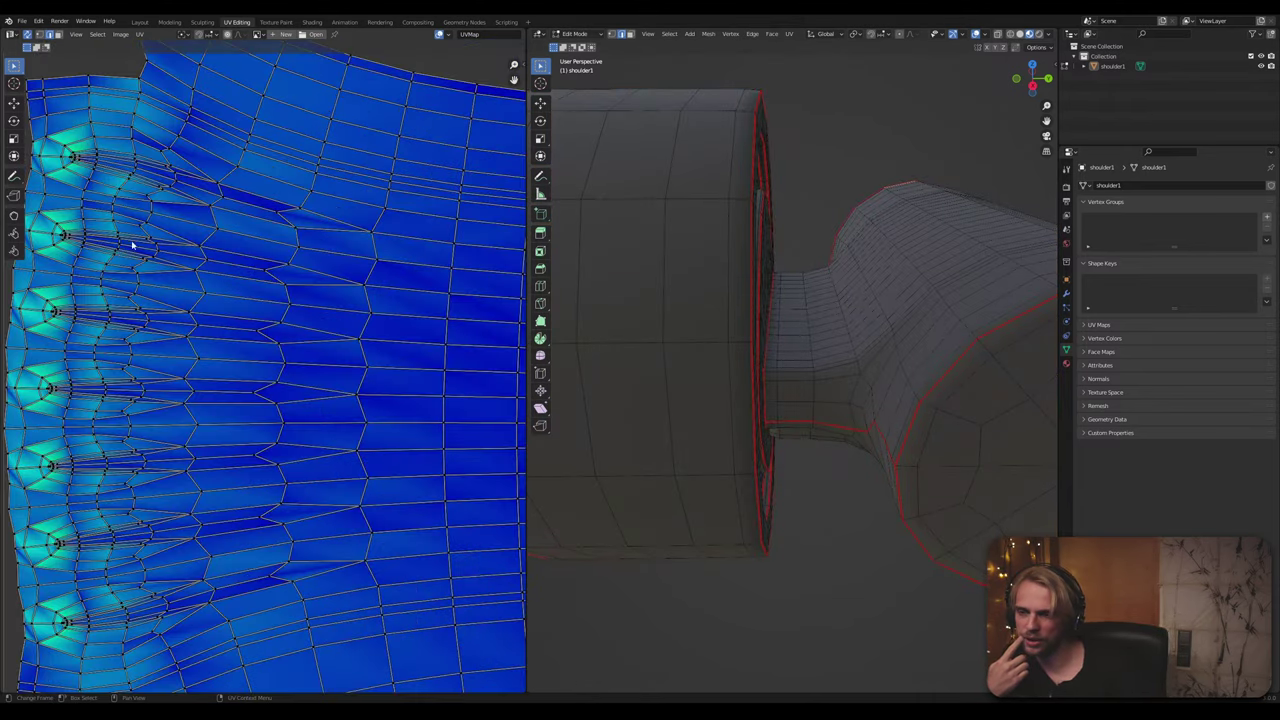
Step: Inspect the sleeve island in the UV Editor, then return to Object Mode with the shoulder selected
{"action": "middle_click_drag", "start_coordinate": [132, 245], "coordinate": [195, 320]}
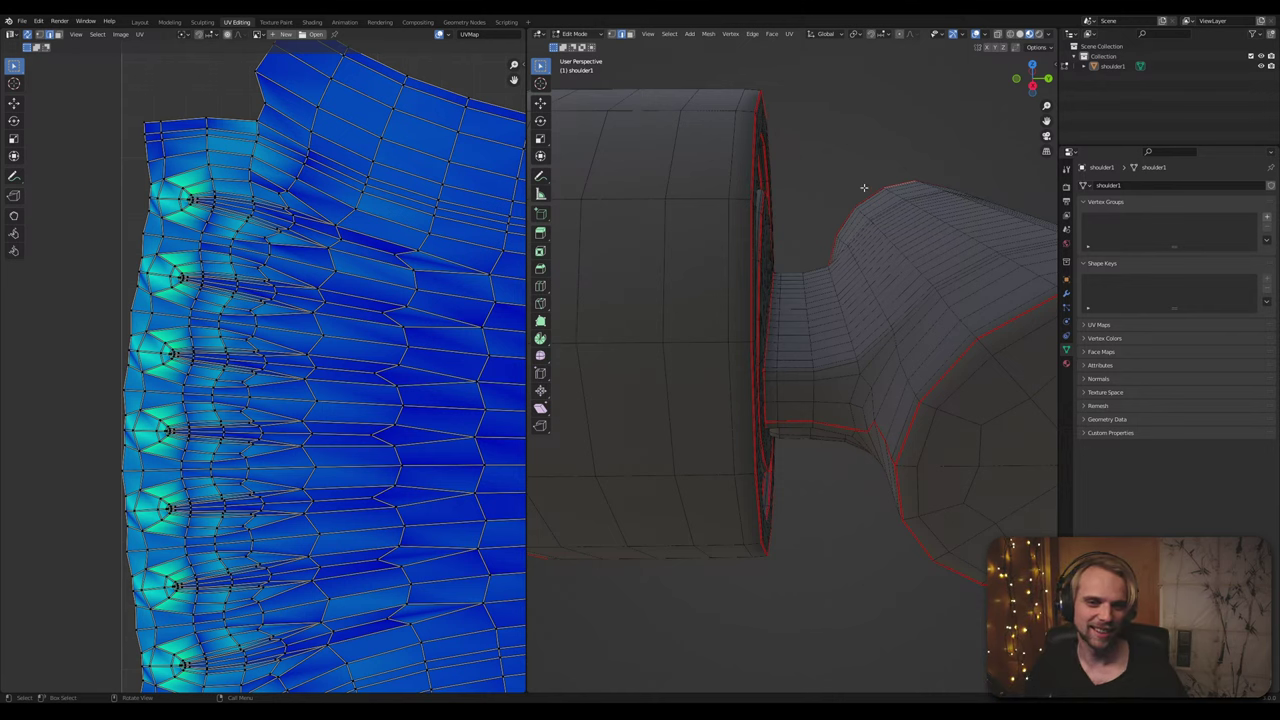
{"action": "scroll", "coordinate": [794, 166], "scroll_direction": "down", "scroll_amount": 4}
{"action": "middle_click_drag", "start_coordinate": [803, 163], "coordinate": [788, 171]}
{"action": "key", "text": "Tab"}
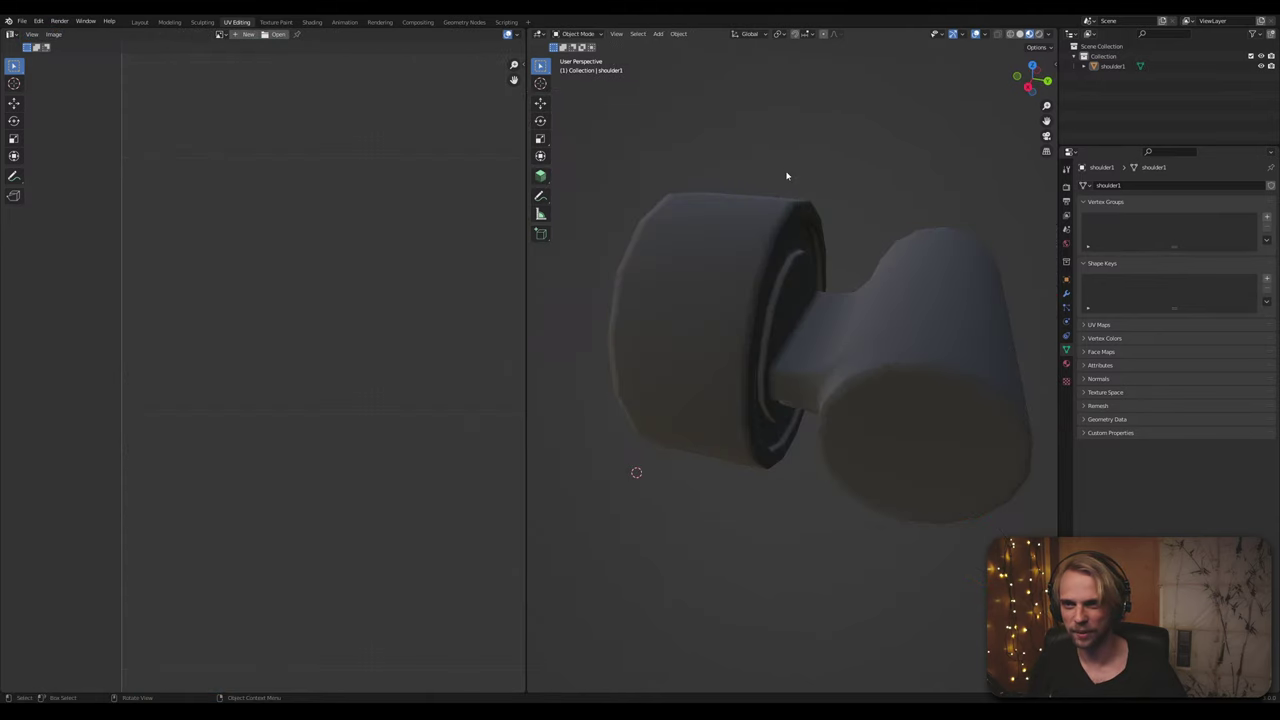
{"action": "left_click", "coordinate": [755, 230]}
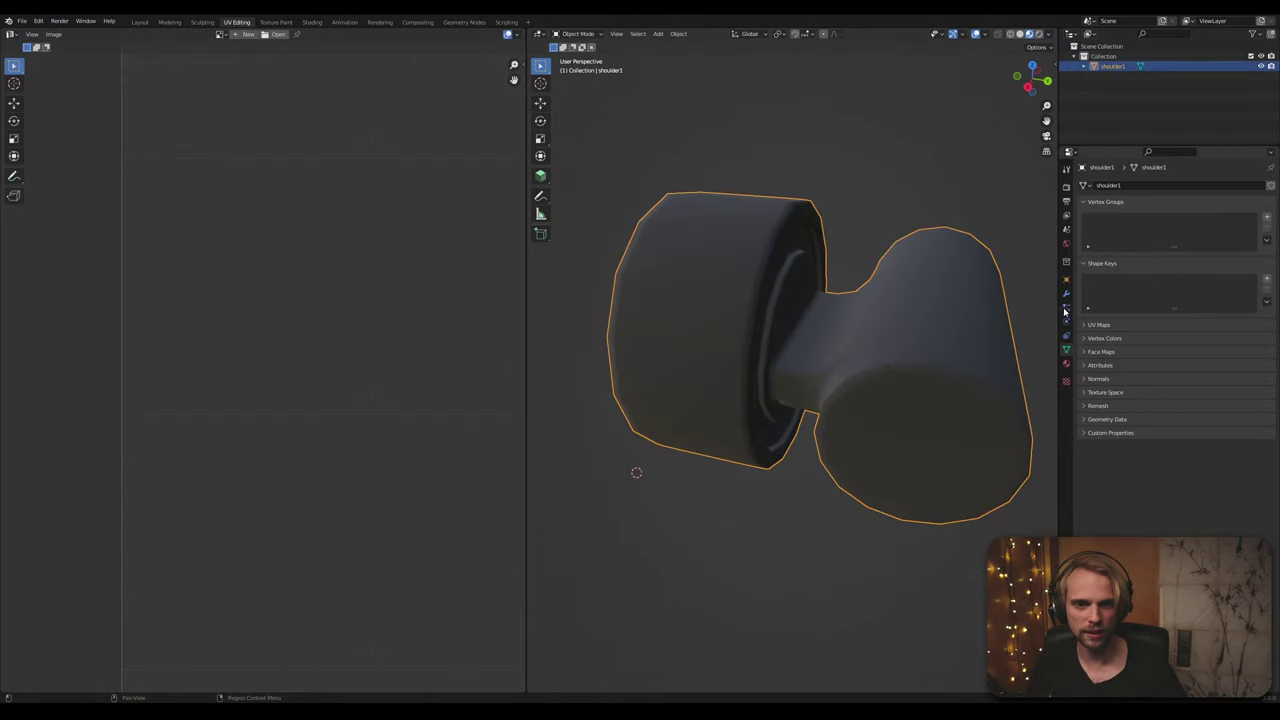
Step: Add a Subdivision Surface modifier to the shoulder and reselect it in Edit Mode
{"action": "left_click", "coordinate": [1066, 293]}
{"action": "left_click", "coordinate": [1110, 185]}
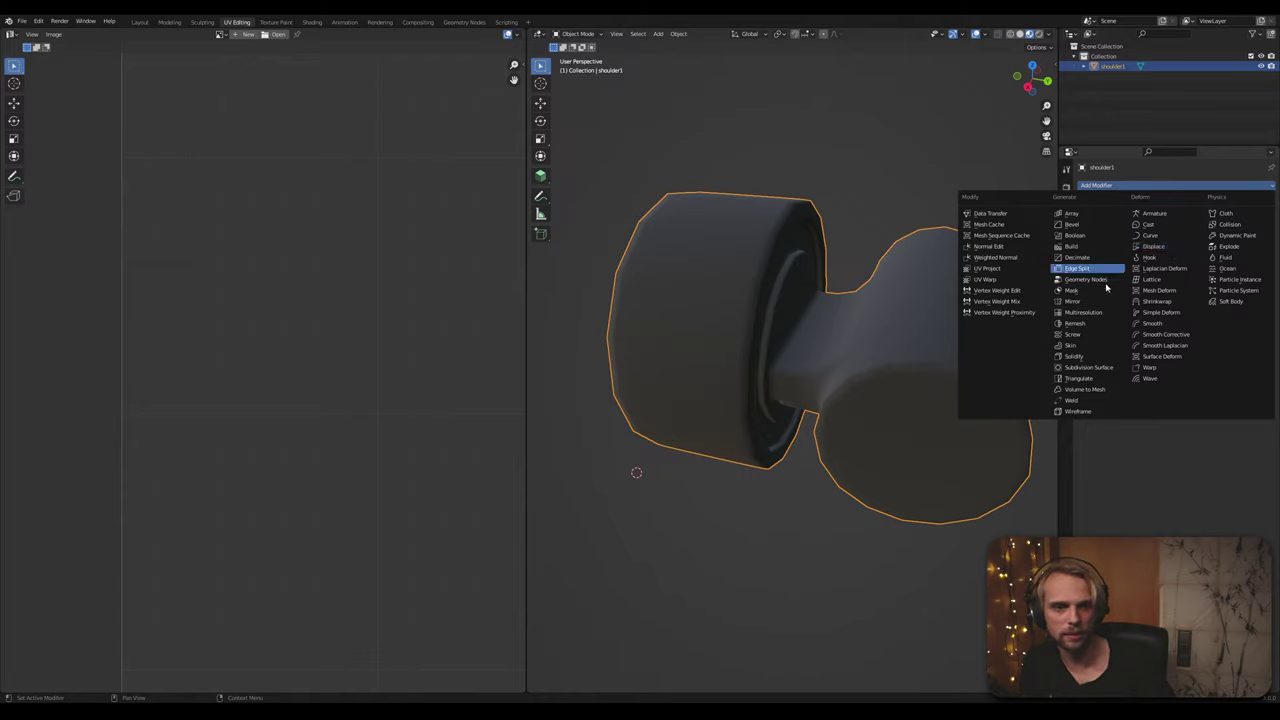
{"action": "left_click", "coordinate": [1106, 368]}
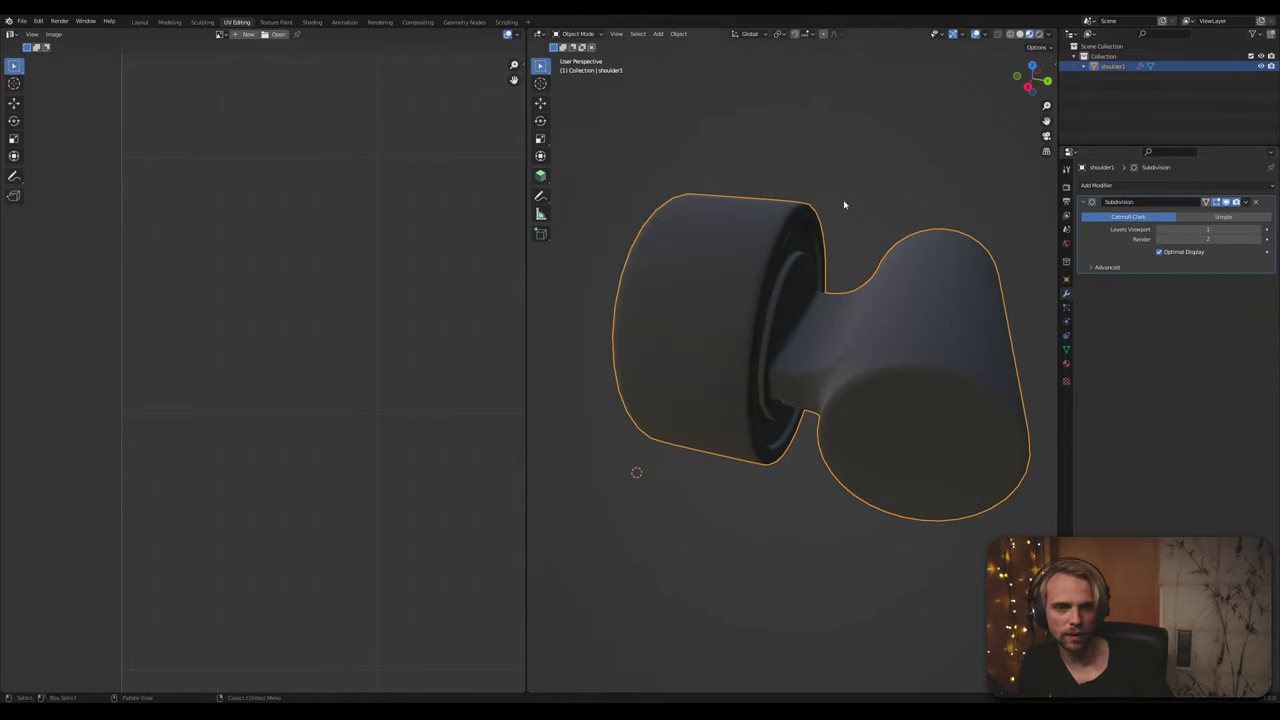
{"action": "left_click", "coordinate": [836, 155]}
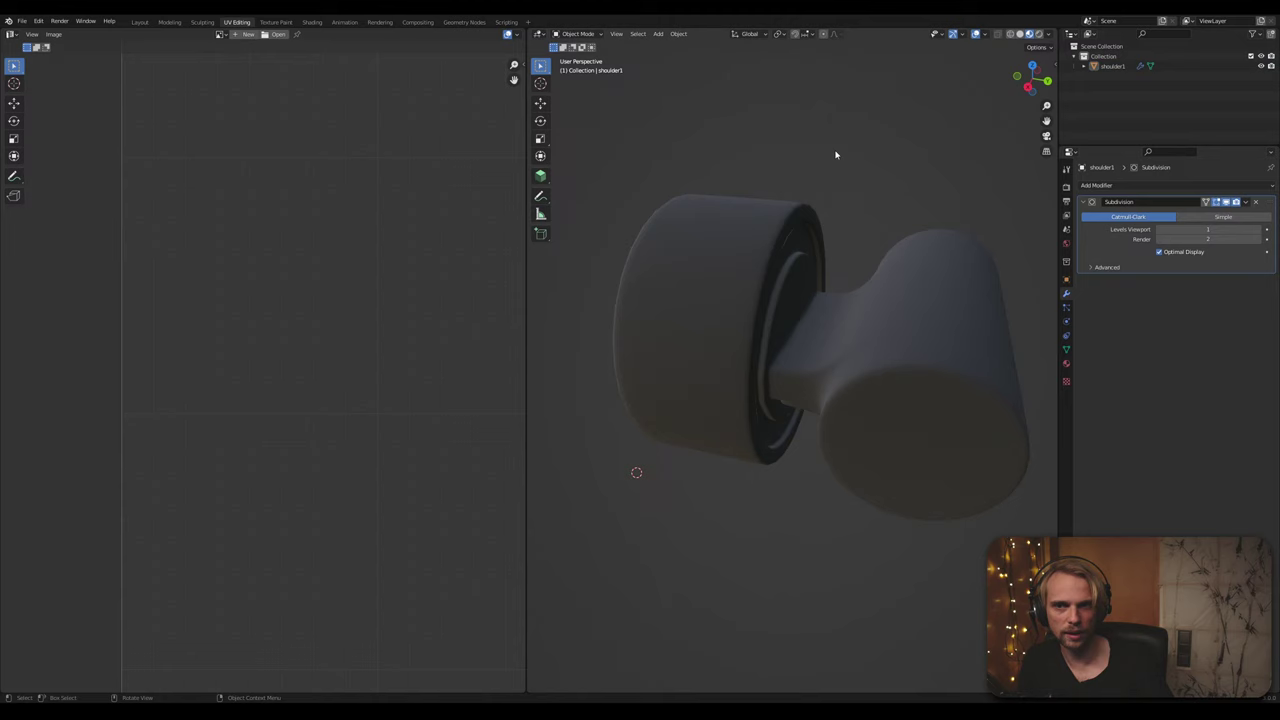
{"action": "left_click", "coordinate": [666, 221]}
{"action": "key", "text": "Tab"}
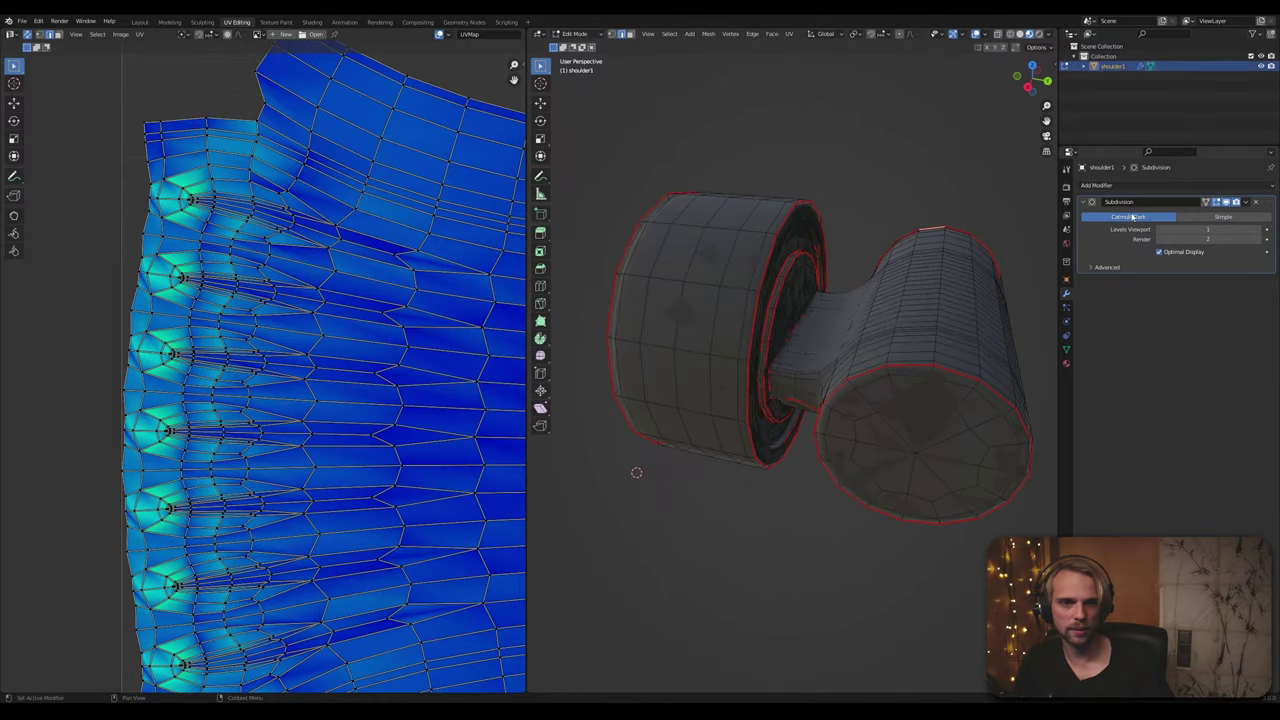
Step: Apply the Subdivision modifier in Object Mode, then enter Edit Mode to view the denser UVs
{"action": "left_click", "coordinate": [1246, 203]}
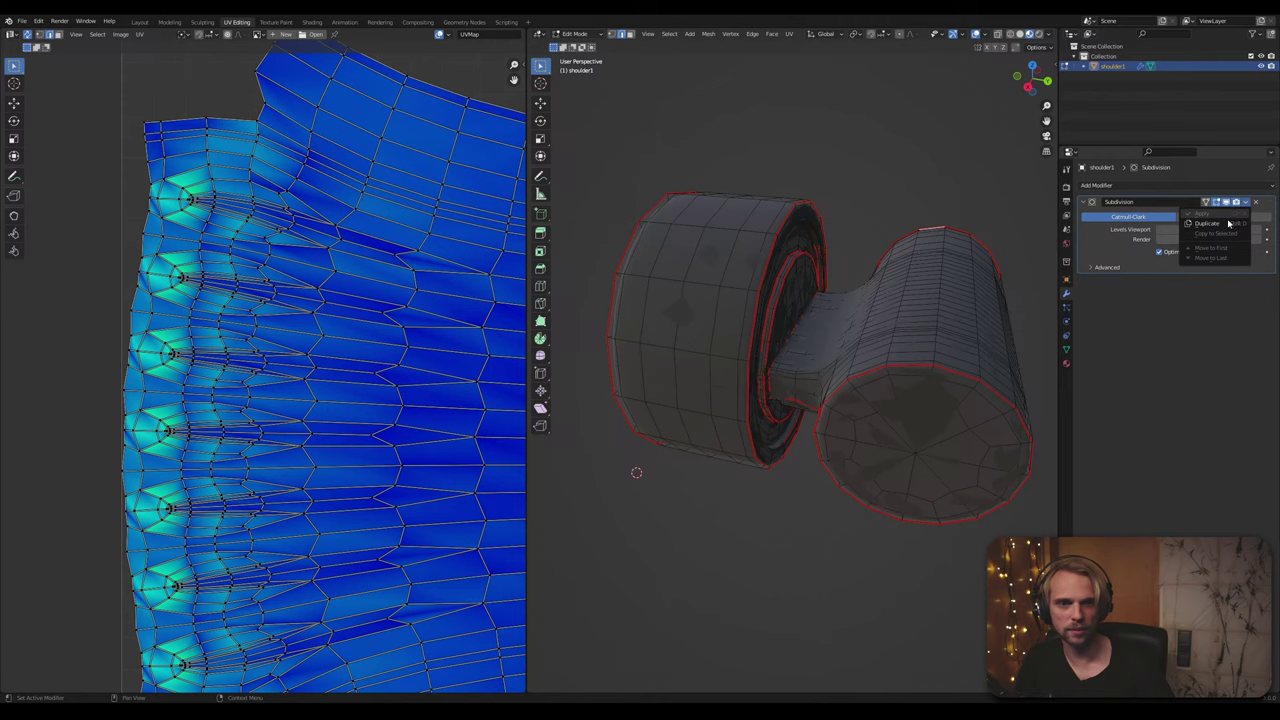
{"action": "left_click", "coordinate": [1248, 204]}
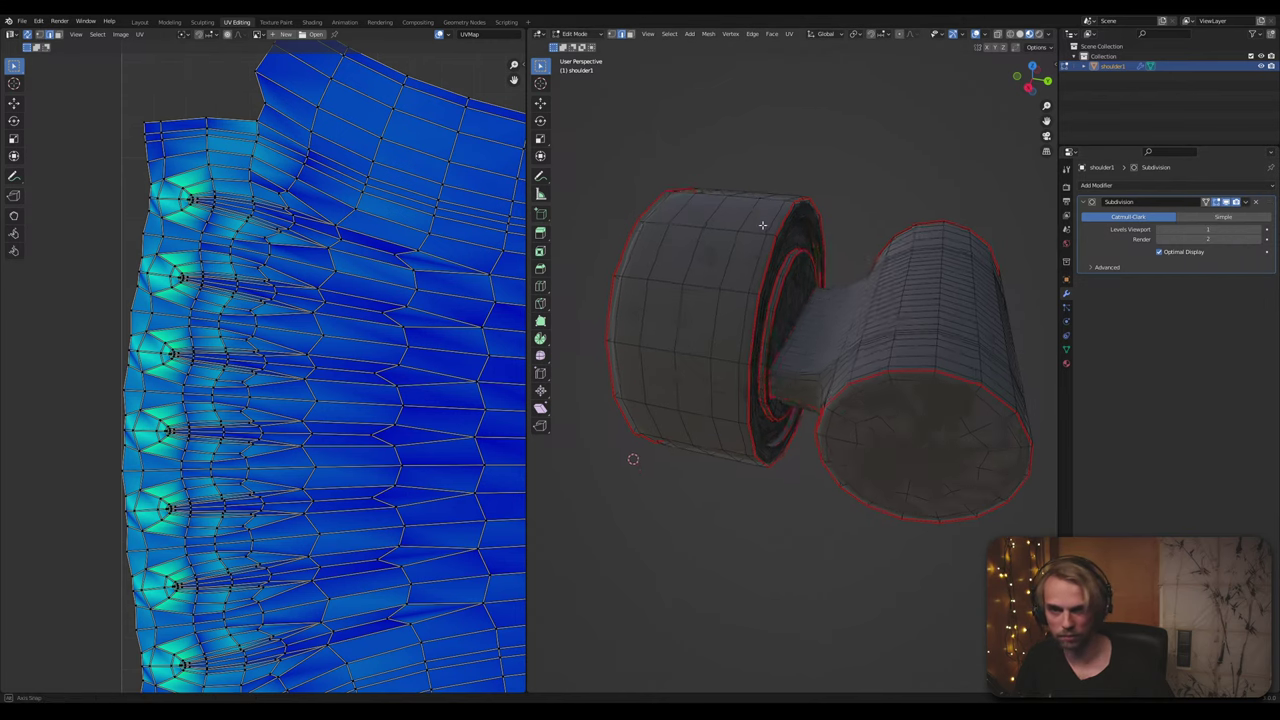
{"action": "key", "text": "Tab"}
{"action": "left_click", "coordinate": [1244, 203]}
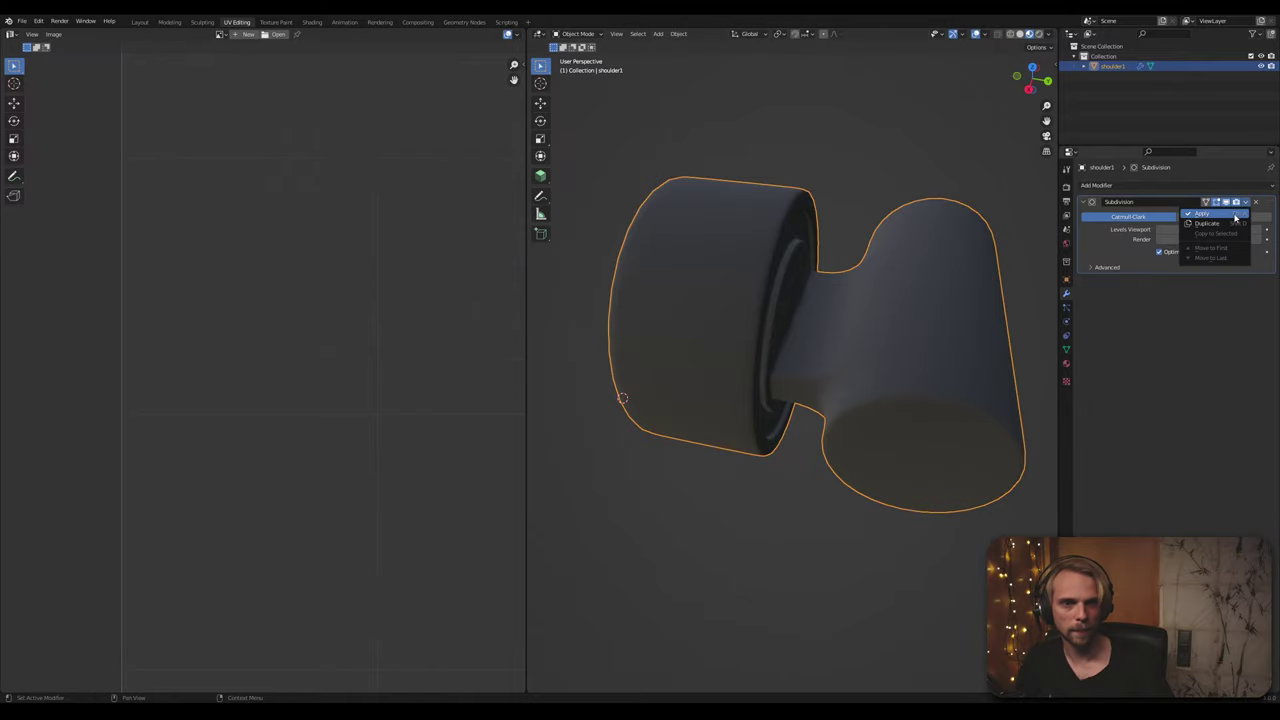
{"action": "left_click", "coordinate": [1236, 217]}
{"action": "key", "text": "Tab"}
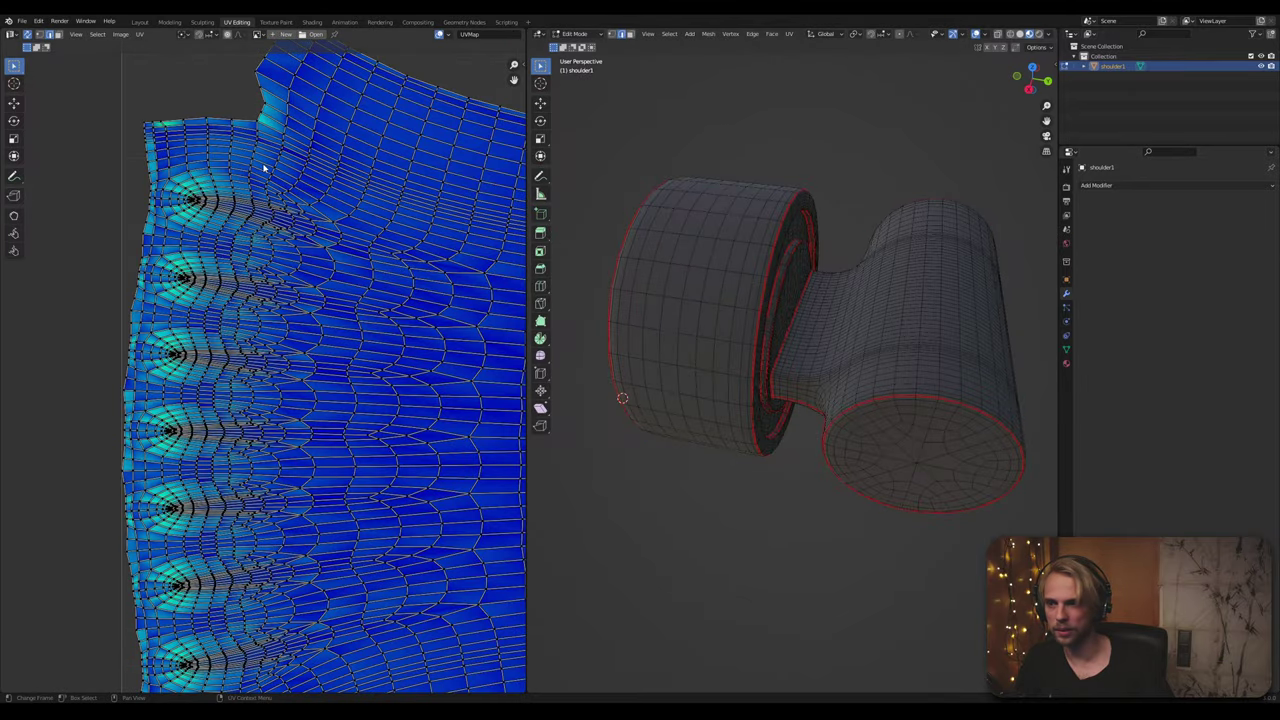
Step: Frame all the denser UV islands, orbit the subdivided shoulder, and return to Object Mode
{"action": "scroll", "coordinate": [265, 168], "scroll_direction": "down", "scroll_amount": 7}
{"action": "middle_click_drag", "start_coordinate": [422, 404], "coordinate": [285, 397]}
{"action": "scroll", "coordinate": [326, 460], "scroll_direction": "up", "scroll_amount": 2}
{"action": "scroll", "coordinate": [326, 460], "scroll_direction": "up", "scroll_amount": 2}
{"action": "scroll", "coordinate": [386, 514], "scroll_direction": "down", "scroll_amount": 2}
{"action": "middle_click_drag", "start_coordinate": [711, 525], "coordinate": [711, 454]}
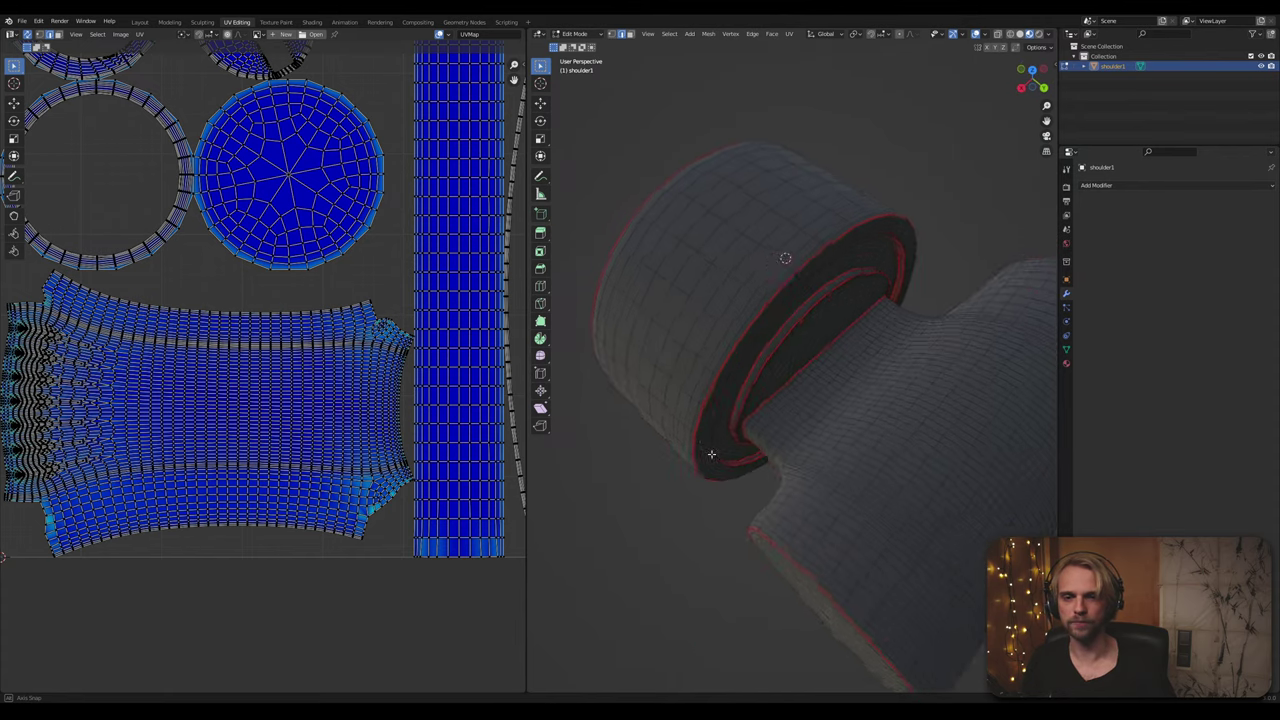
{"action": "scroll", "coordinate": [711, 454], "scroll_direction": "down", "scroll_amount": 4}
{"action": "middle_click_drag", "start_coordinate": [783, 483], "coordinate": [752, 481]}
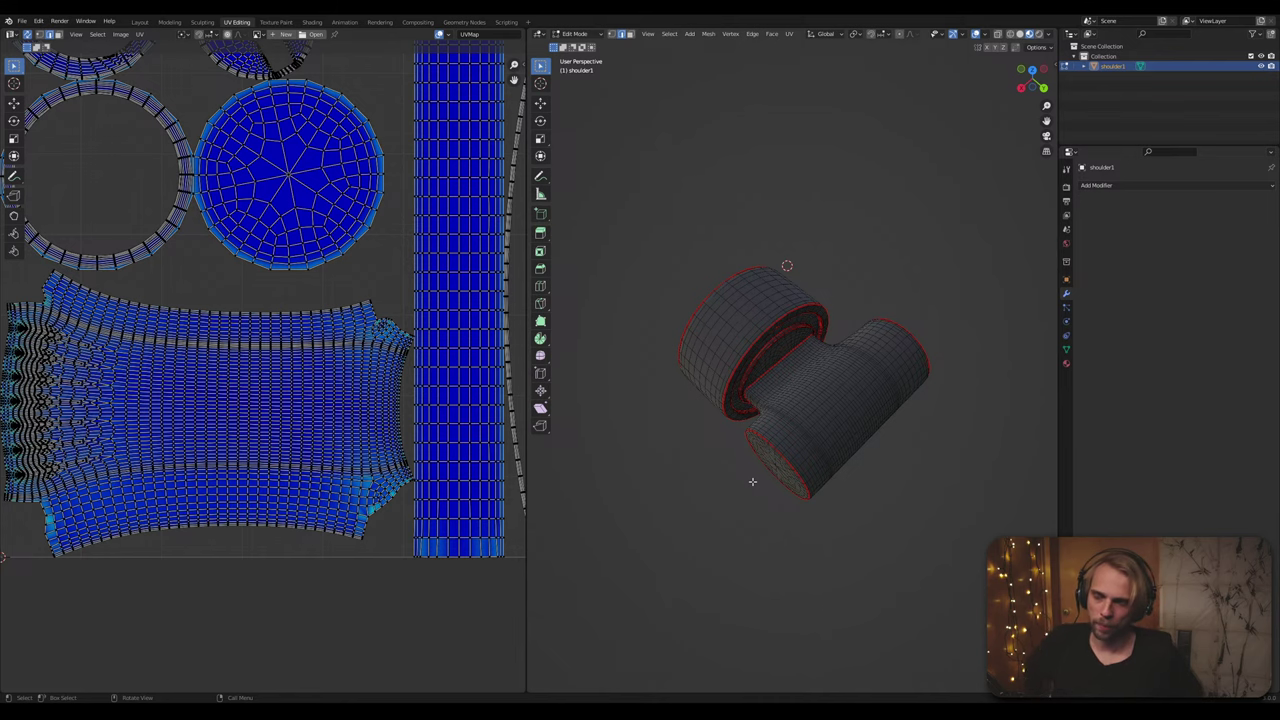
{"action": "scroll", "coordinate": [716, 435], "scroll_direction": "down", "scroll_amount": 3}
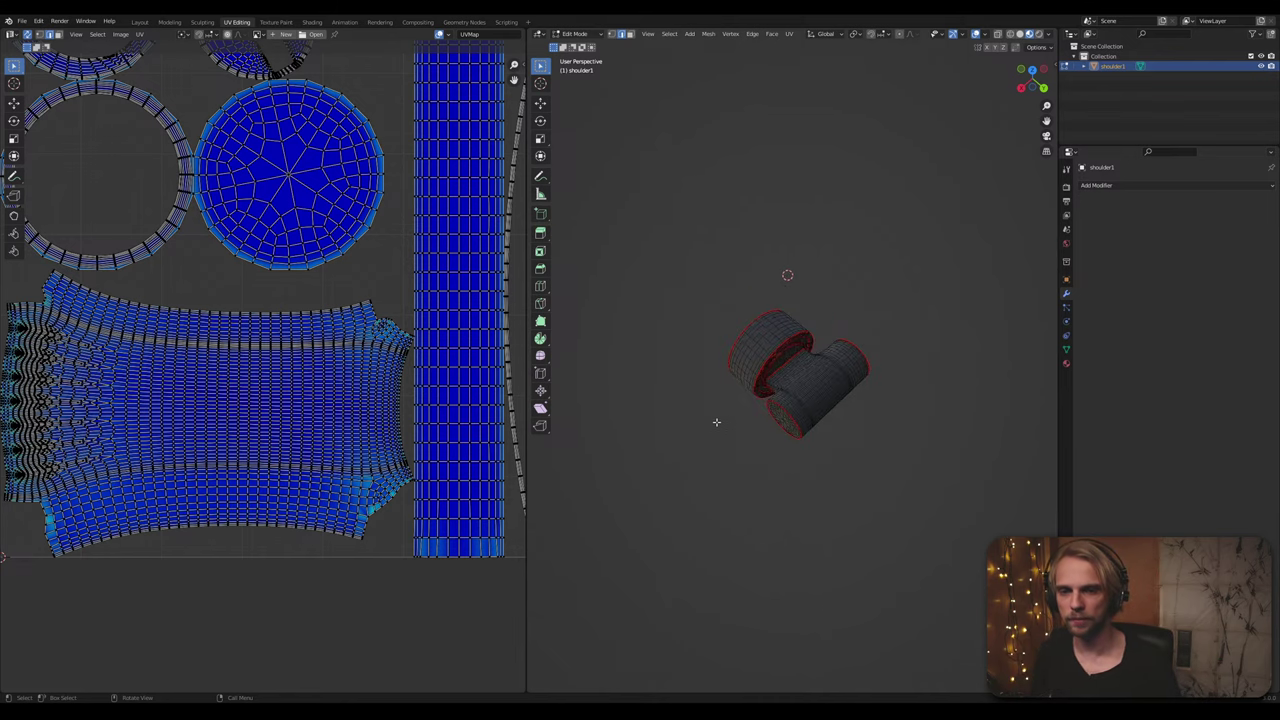
{"action": "scroll", "coordinate": [680, 320], "scroll_direction": "up", "scroll_amount": 4}
{"action": "key", "text": "Tab"}
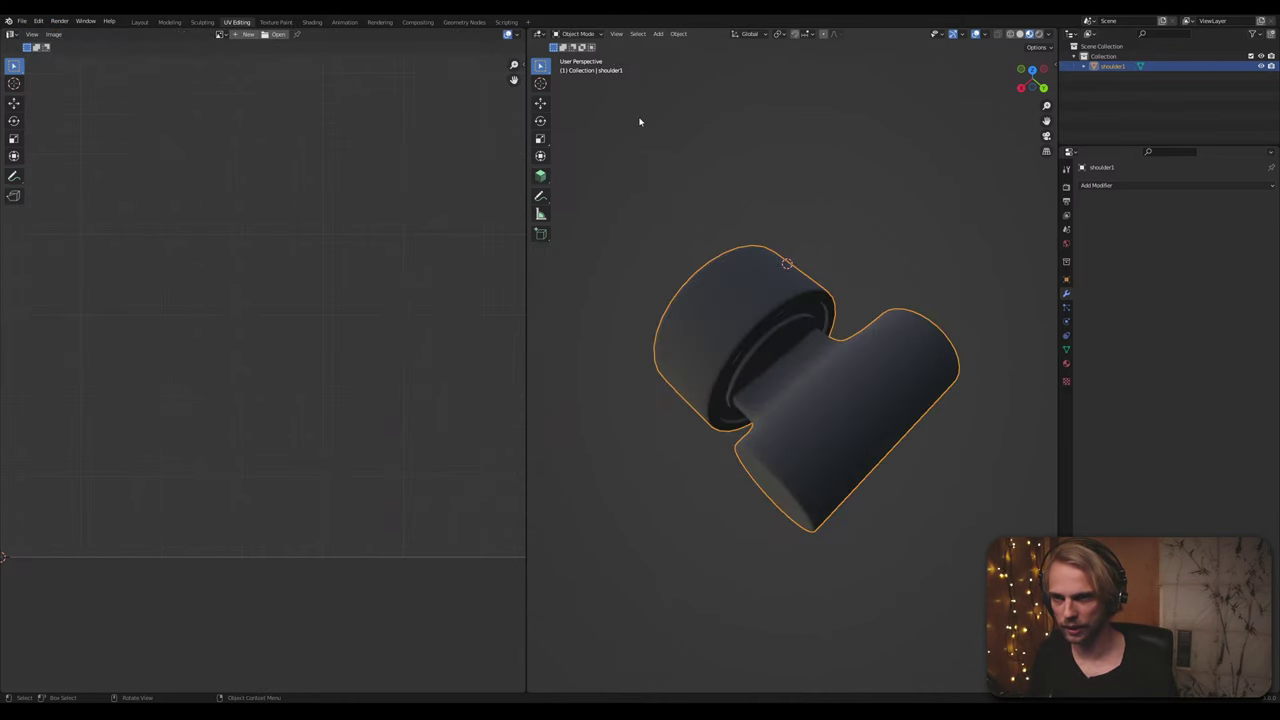
{"action": "left_click", "coordinate": [24, 22]}
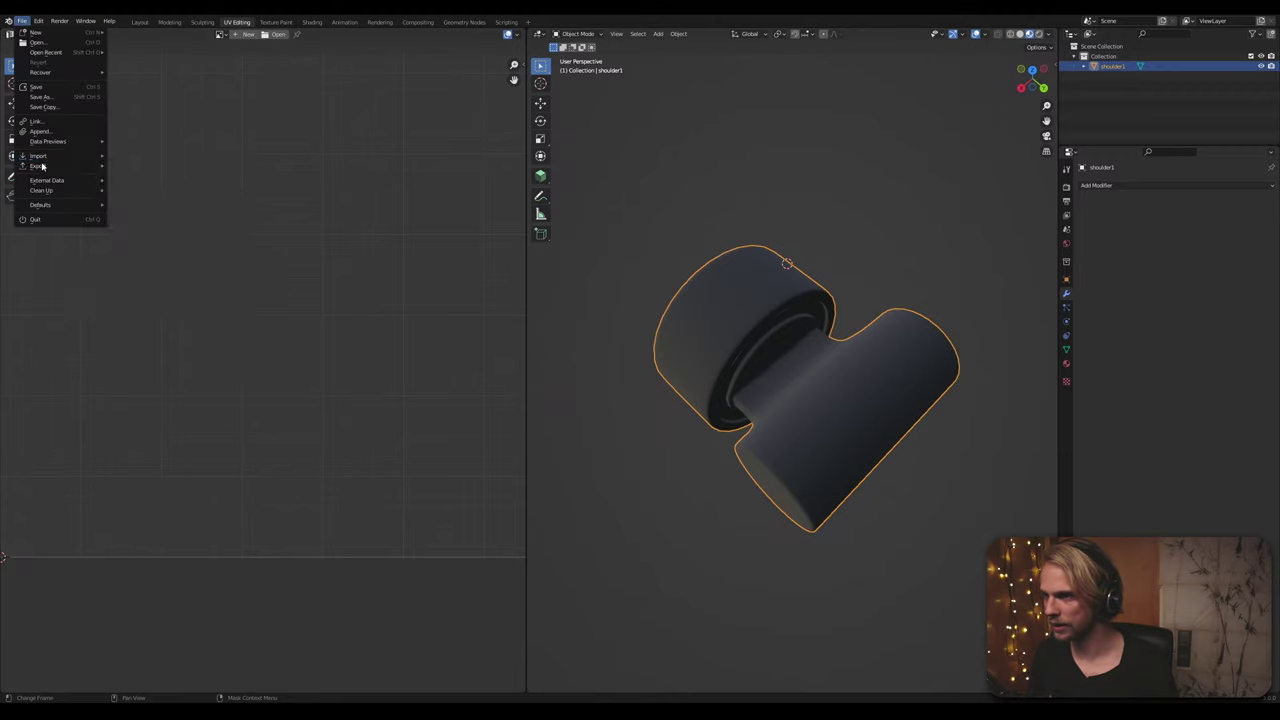
Step: Export the model as Wavefront OBJ untitled.obj into Desktop/CRT_EXPORTS/From_Blender
{"action": "mouse_move", "coordinate": [45, 165]}
{"action": "left_click", "coordinate": [166, 265]}
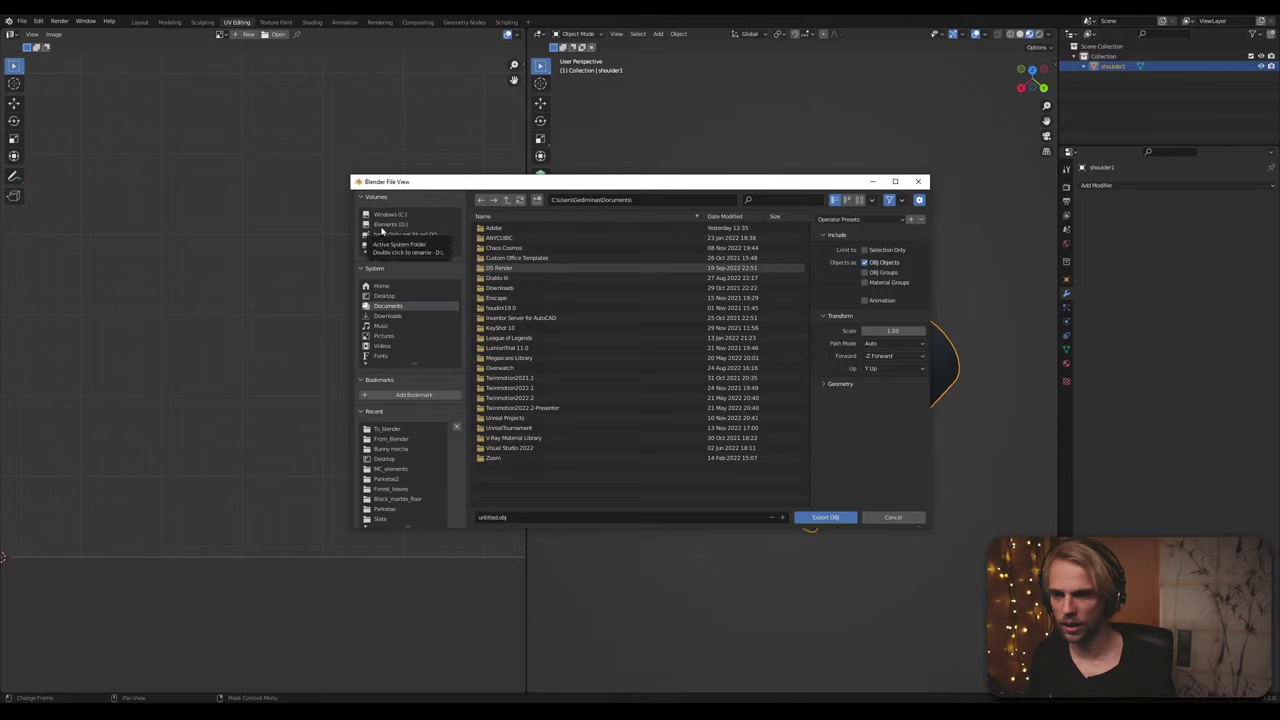
{"action": "left_click", "coordinate": [384, 296]}
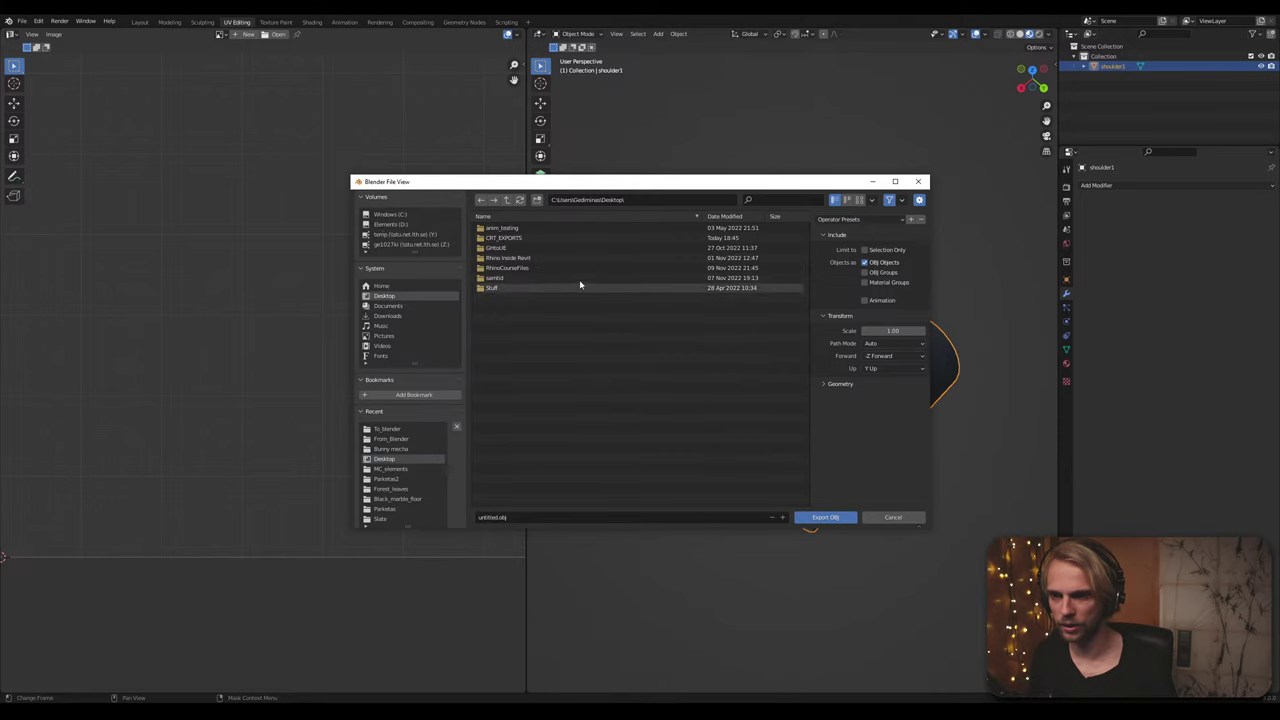
{"action": "left_click", "coordinate": [538, 243]}
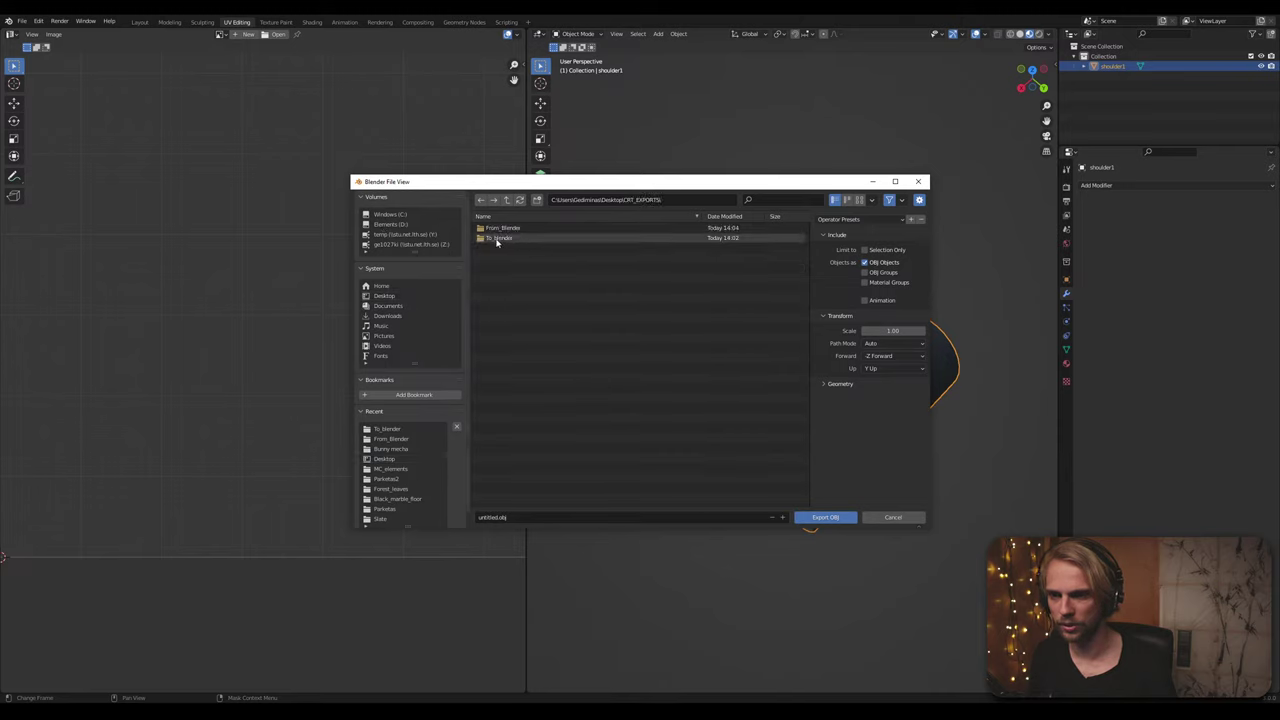
{"action": "left_click", "coordinate": [505, 229]}
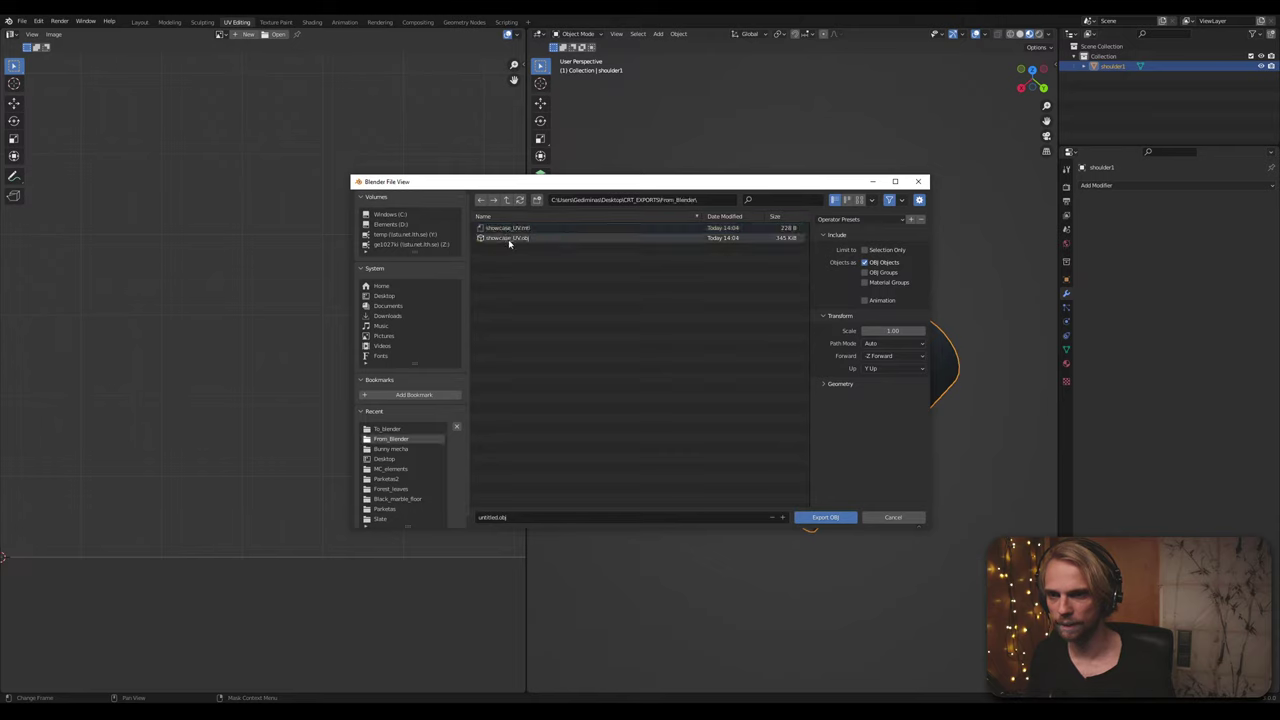
{"action": "left_click", "coordinate": [520, 519]}
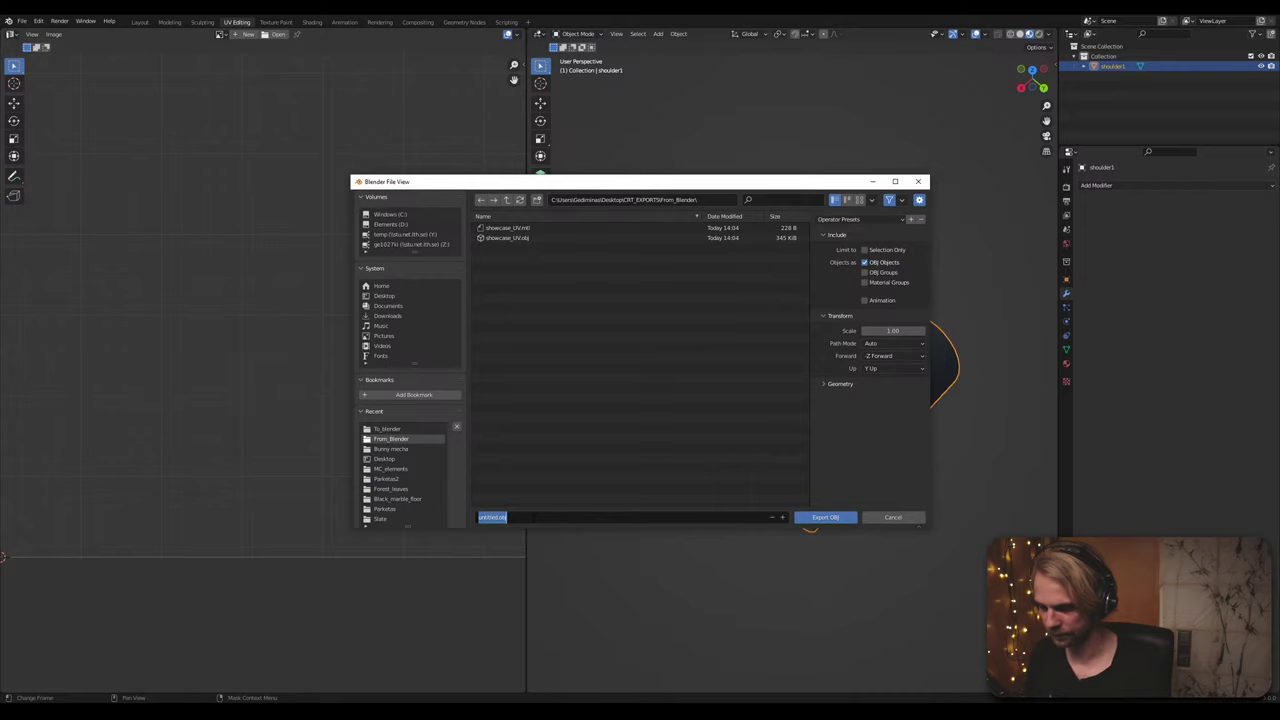
{"action": "left_click", "coordinate": [488, 240]}
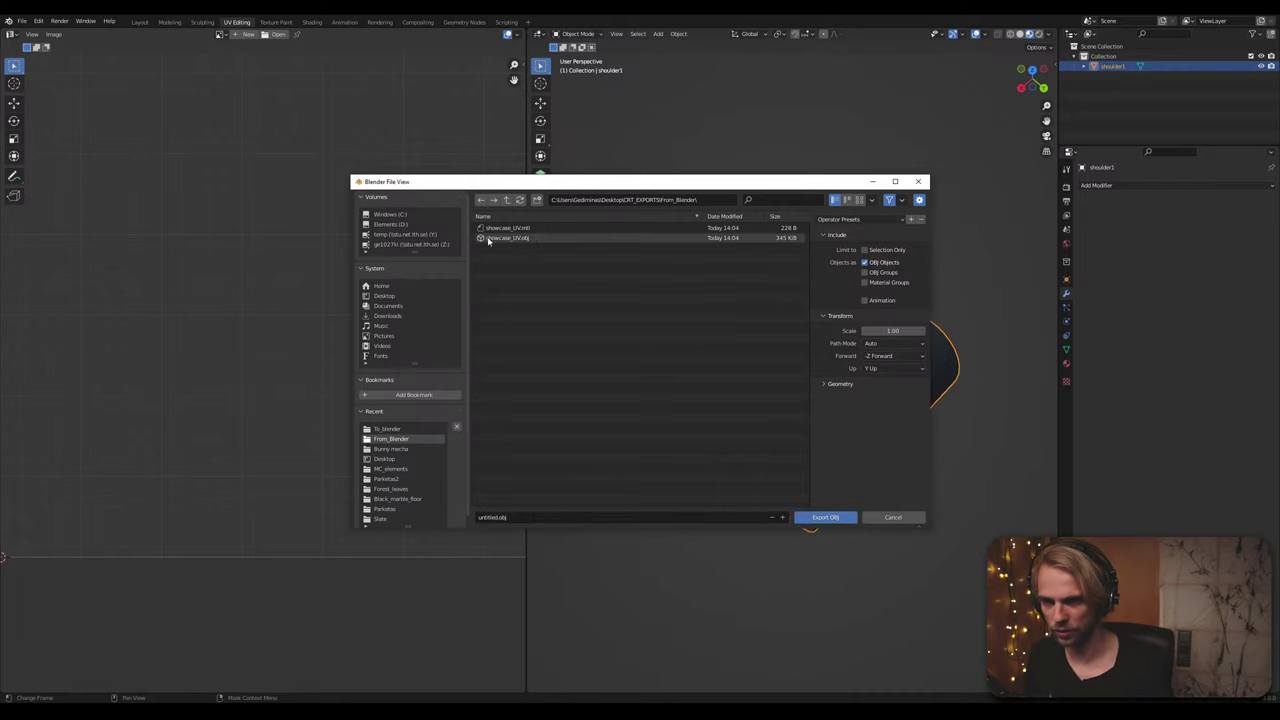
{"action": "left_click", "coordinate": [811, 517]}
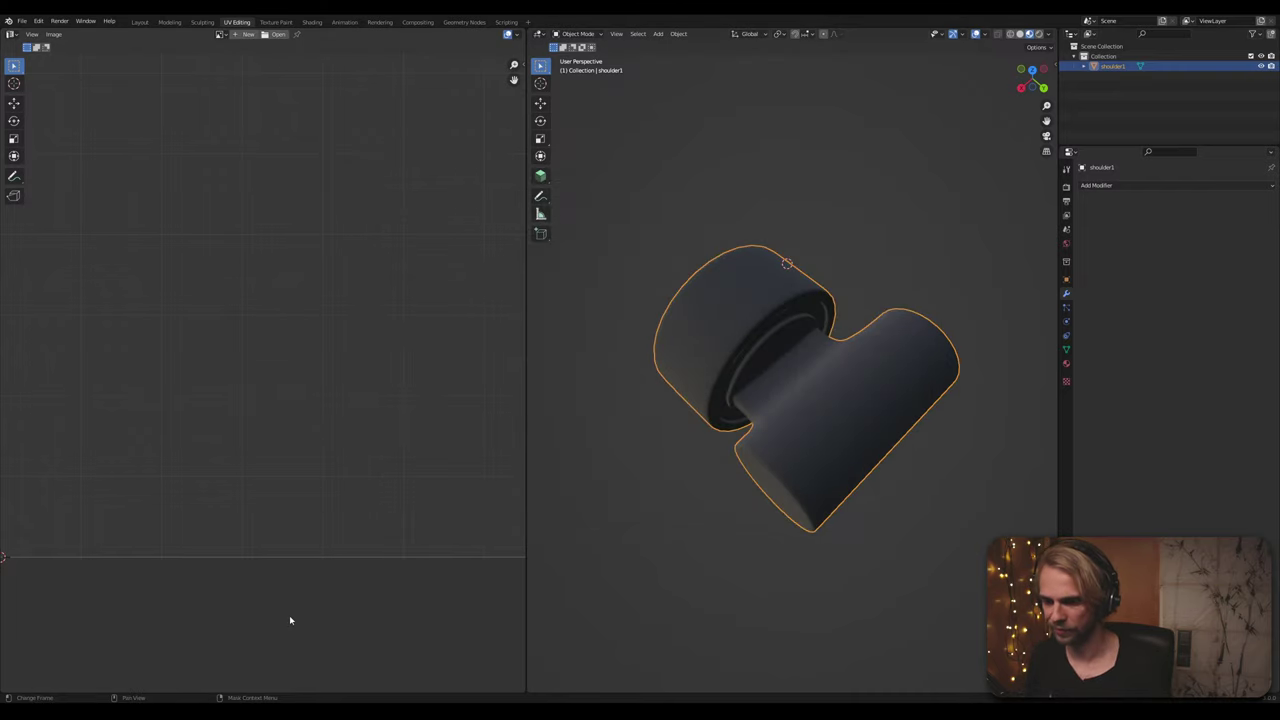
Step: Close Blender choosing Save, and create a bLENDER folder in Desktop/CRT_EXPORTS
{"action": "left_click", "coordinate": [560, 451]}
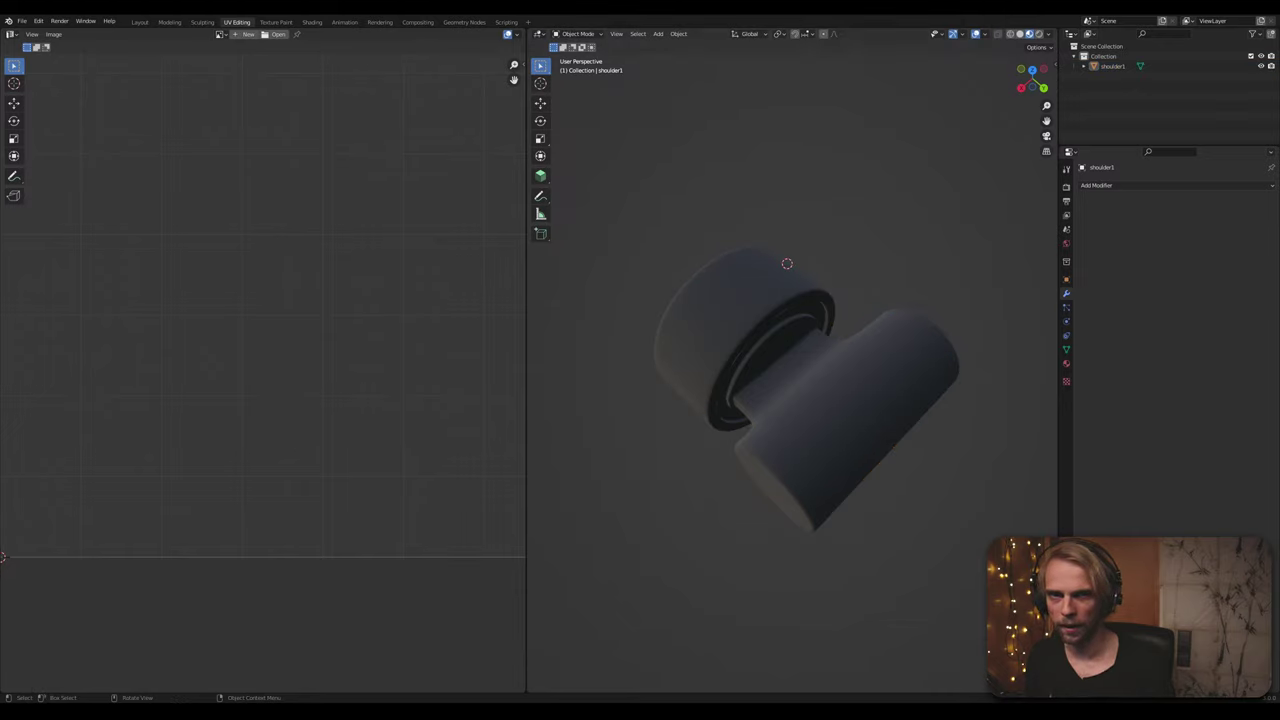
{"action": "left_click", "coordinate": [1268, 8]}
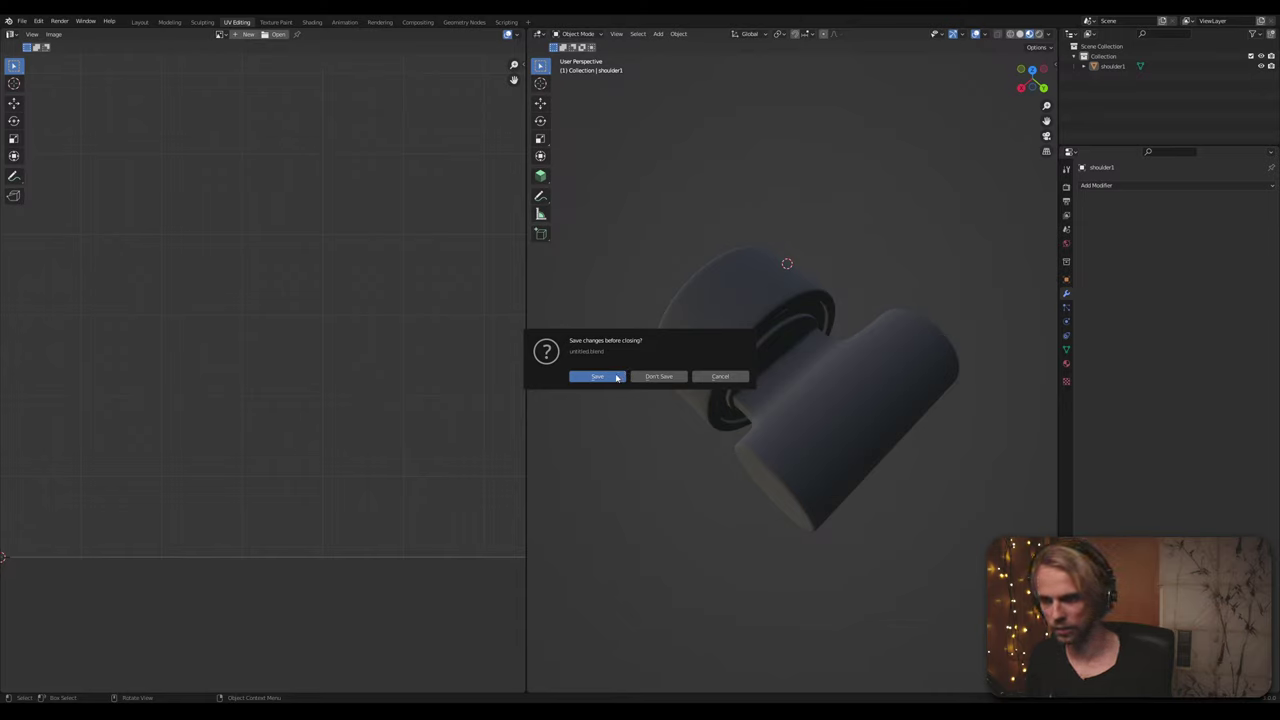
{"action": "left_click", "coordinate": [597, 376]}
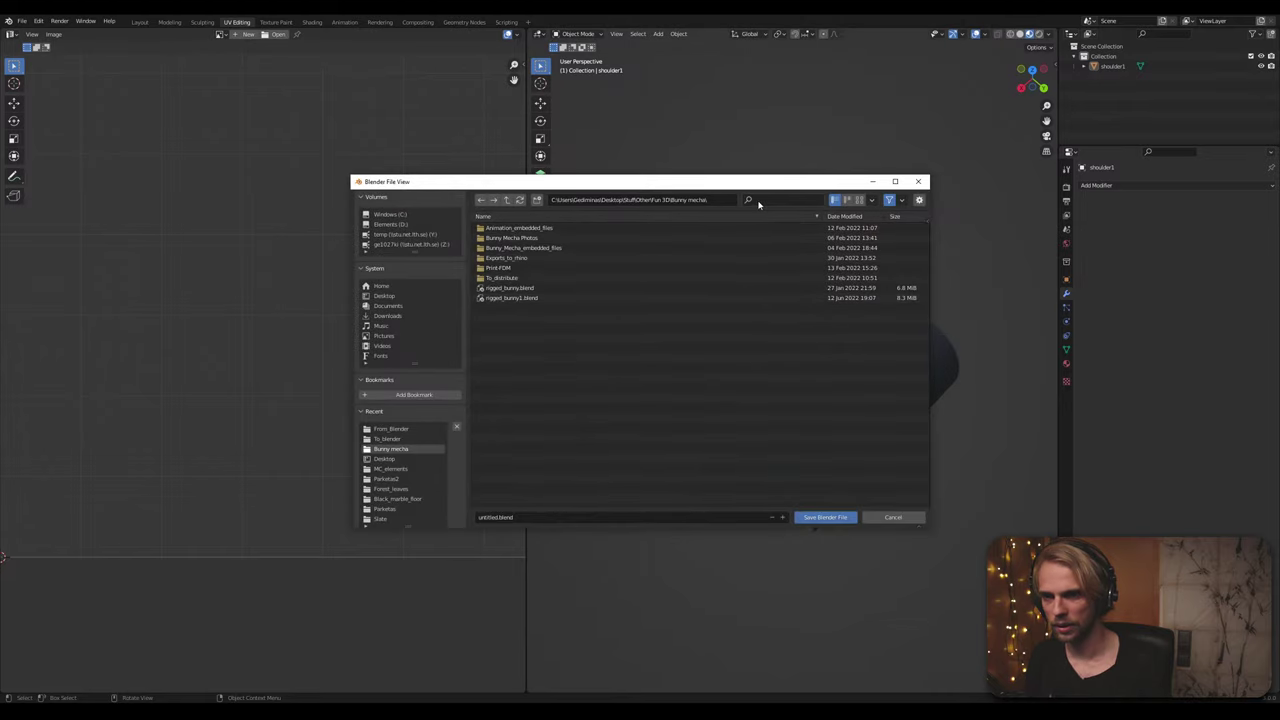
{"action": "left_click", "coordinate": [384, 296]}
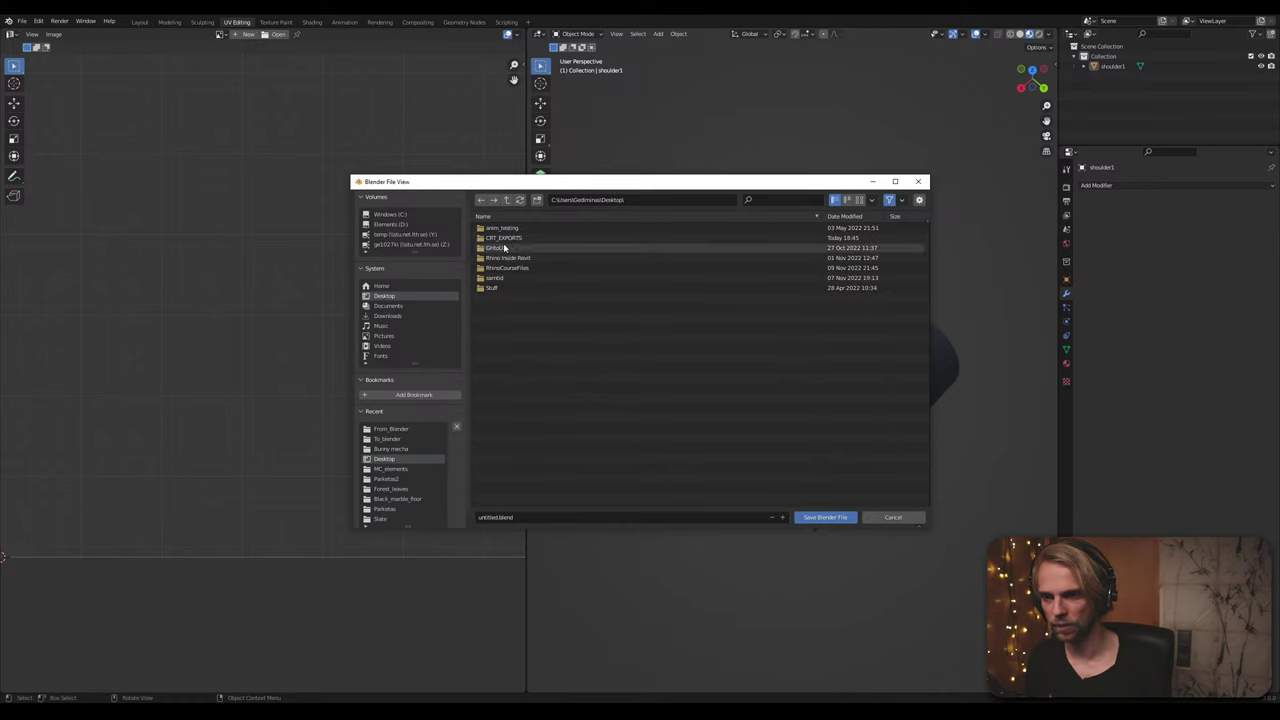
{"action": "double_click", "coordinate": [512, 243]}
{"action": "right_click", "coordinate": [490, 281]}
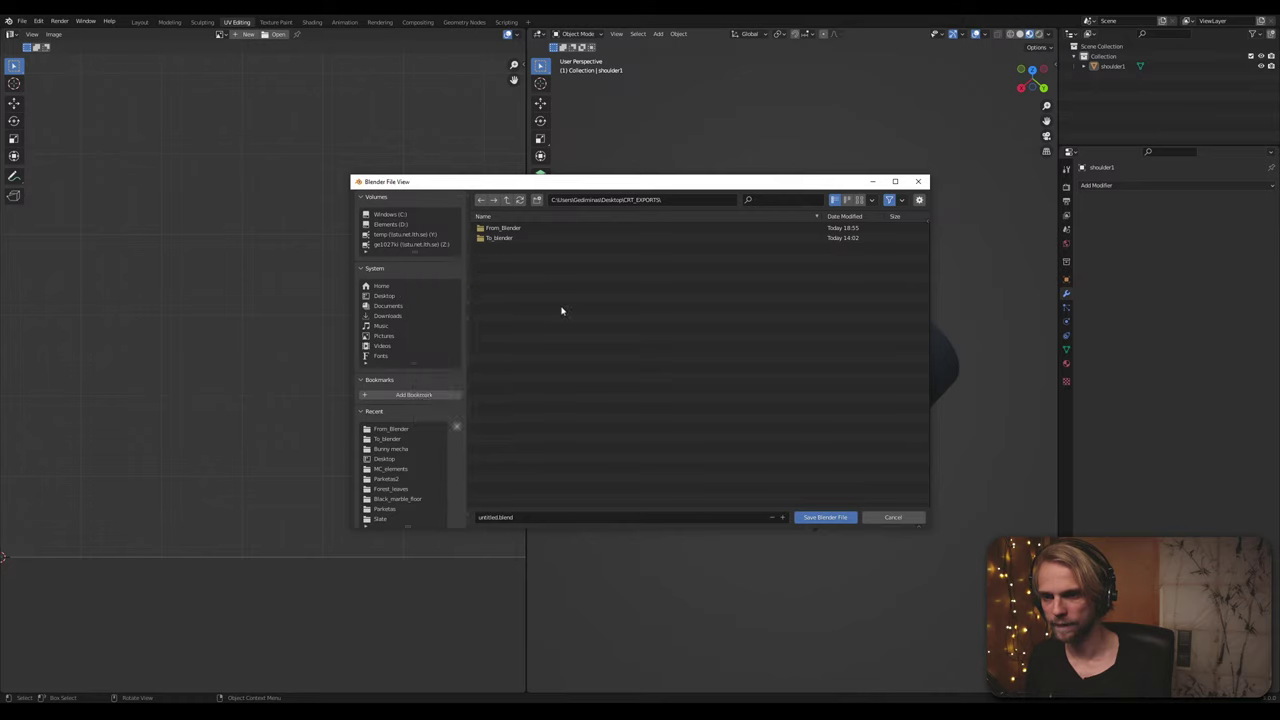
{"action": "left_click", "coordinate": [536, 199]}
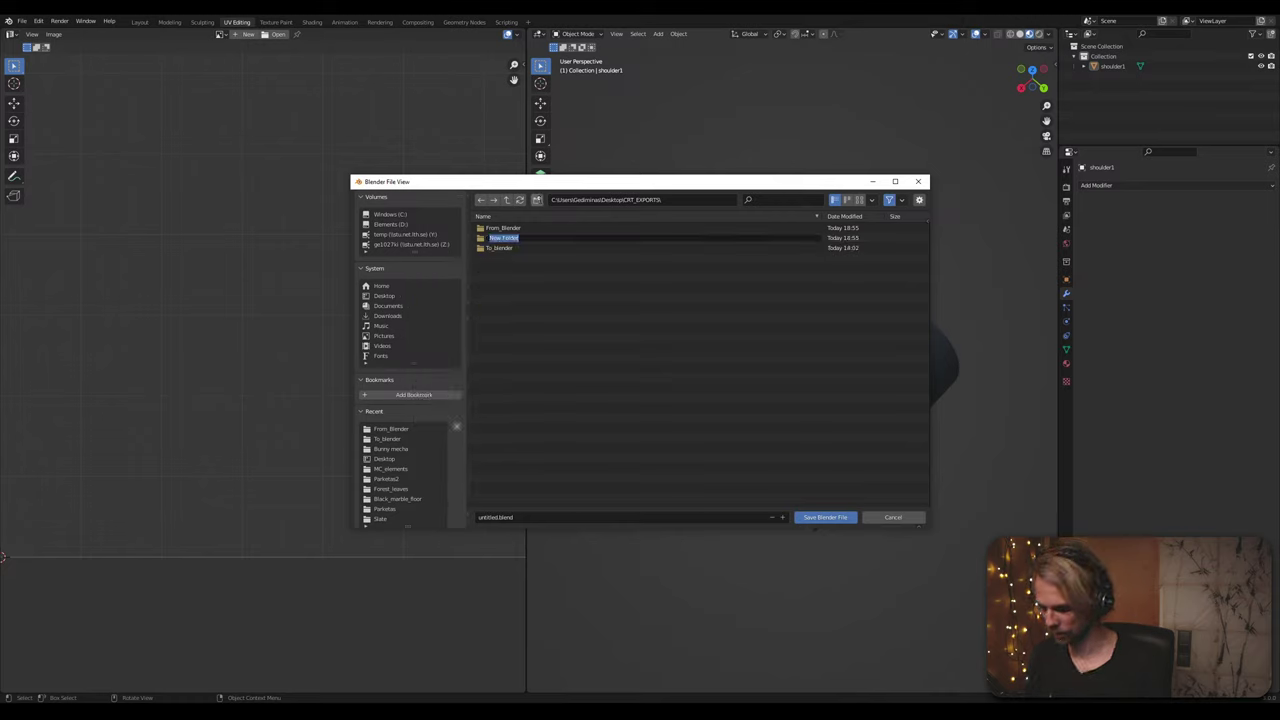
{"action": "type", "text": "bLENDER"}
{"action": "key", "text": "Return"}
Step: Delete the extra New Folder, open bLENDER and save the scene as SHOULDER1.blend
{"action": "left_click", "coordinate": [536, 199]}
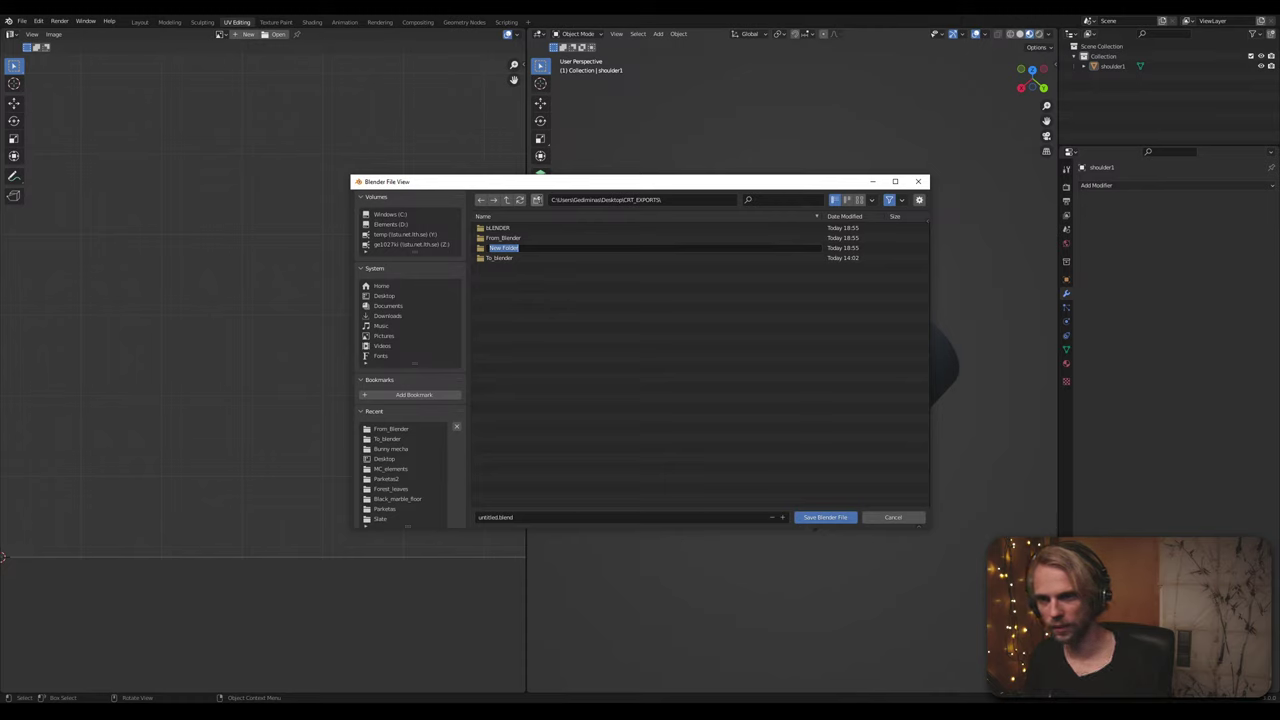
{"action": "left_click", "coordinate": [545, 336]}
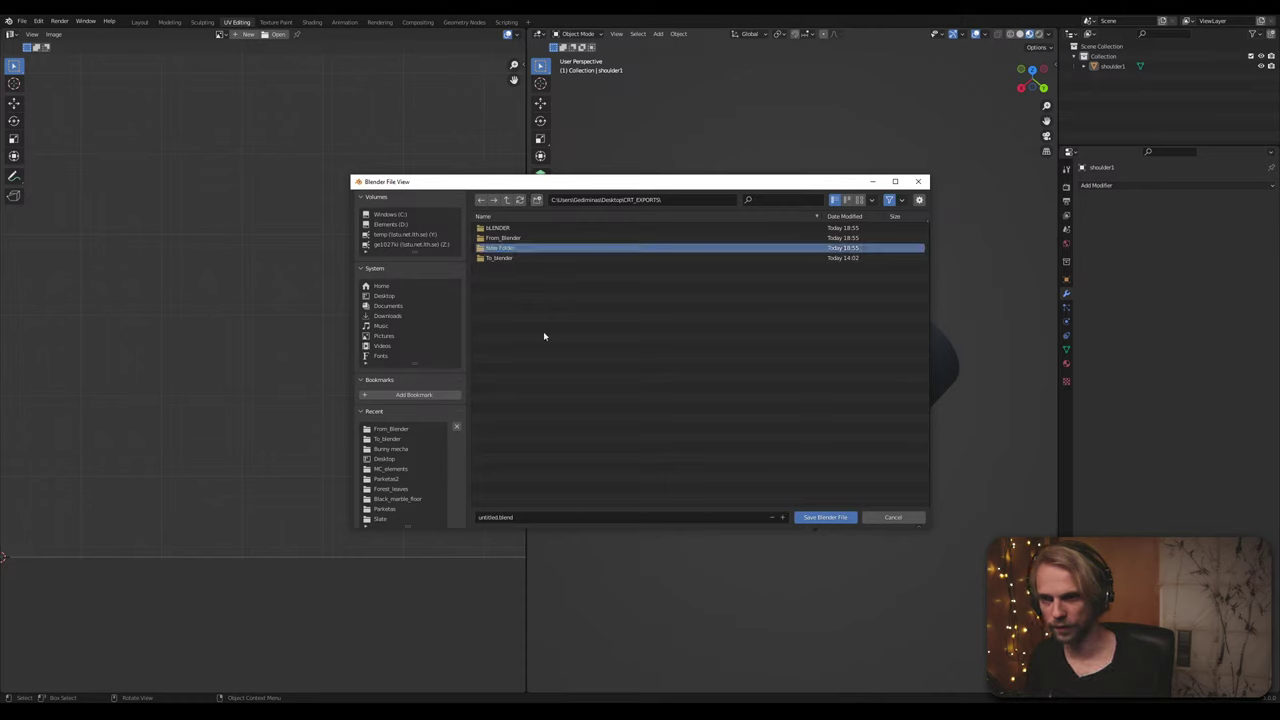
{"action": "key", "text": "Delete"}
{"action": "left_click", "coordinate": [544, 271]}
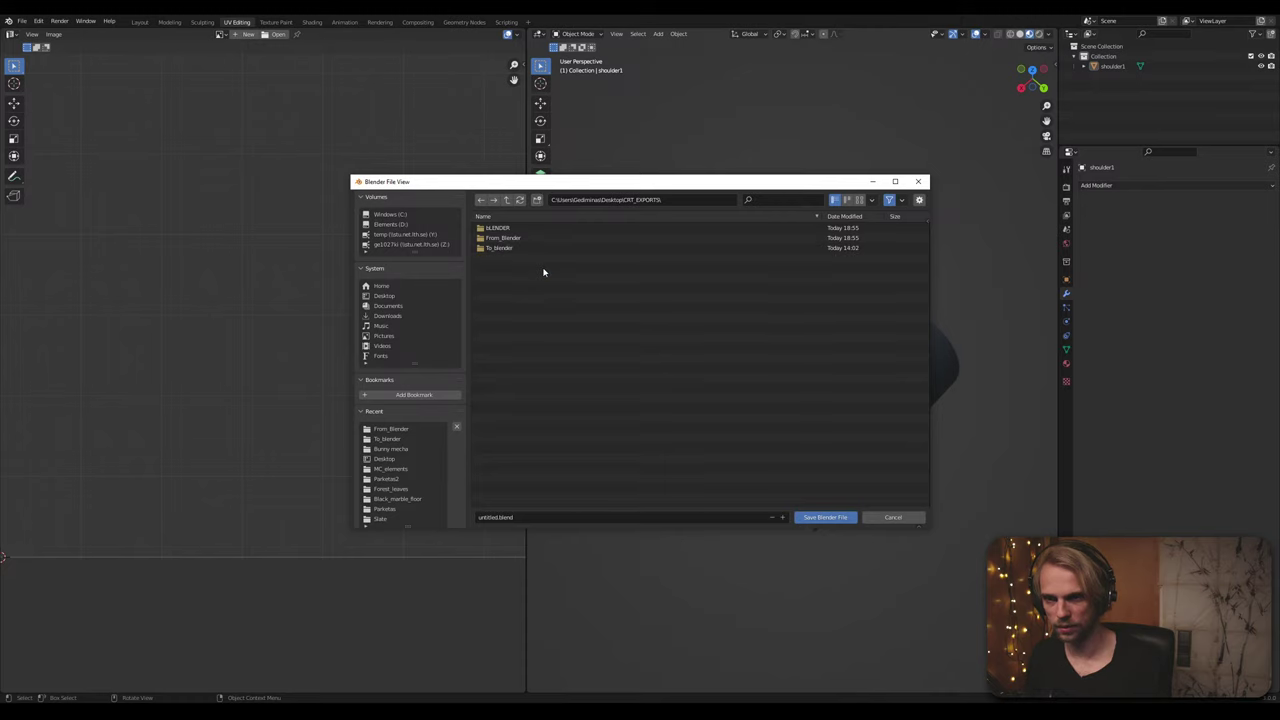
{"action": "key", "text": "Up"}
{"action": "key", "text": "Up"}
{"action": "key", "text": "Up"}
{"action": "key", "text": "Return"}
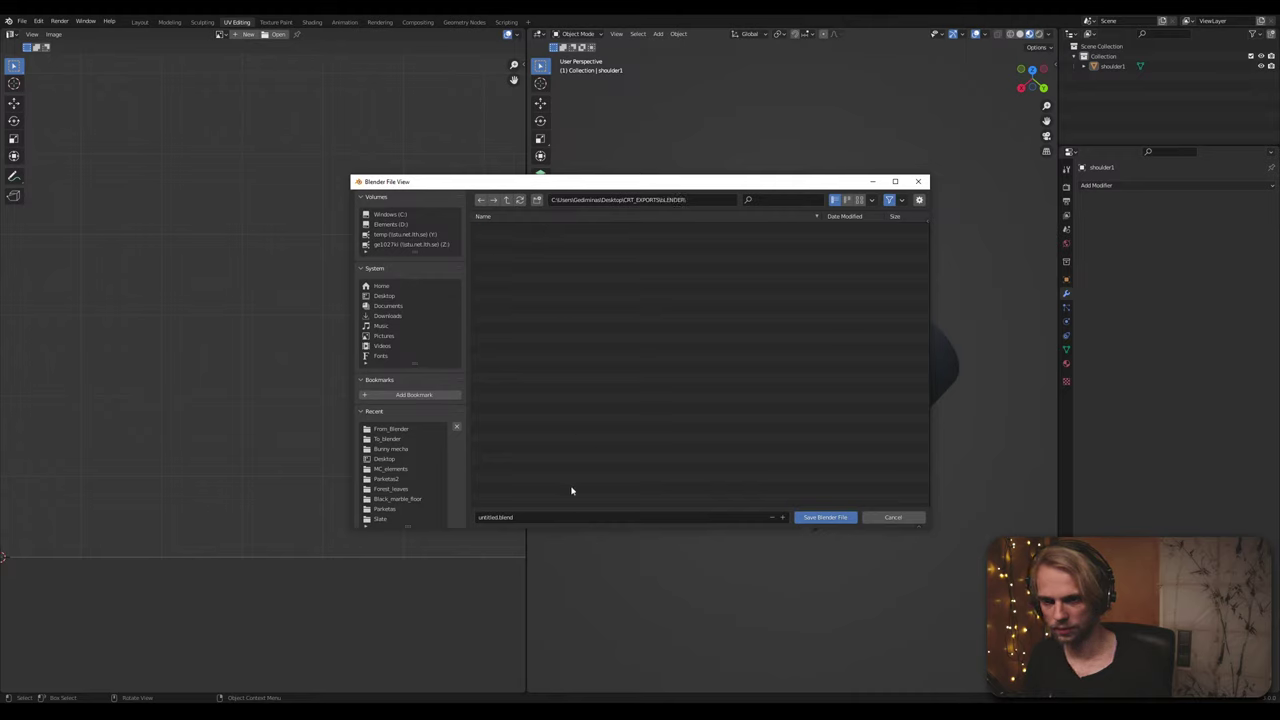
{"action": "left_click", "coordinate": [553, 517]}
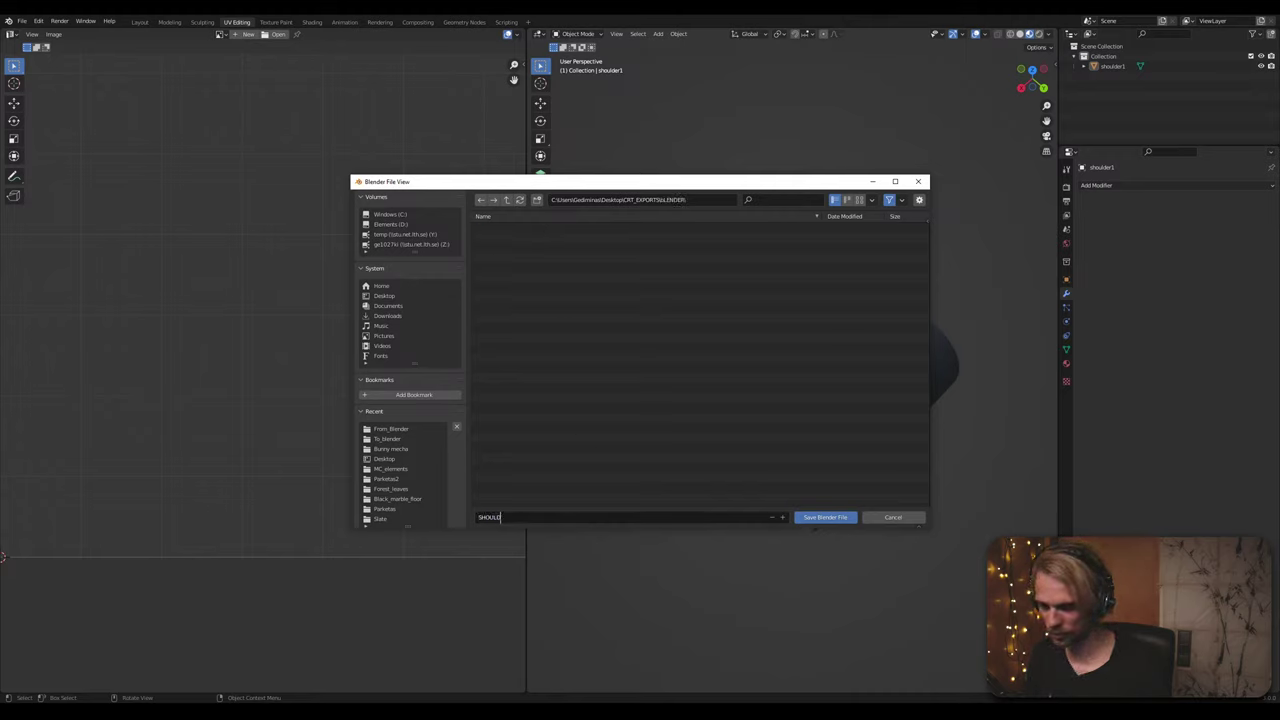
{"action": "left_click", "coordinate": [826, 517]}
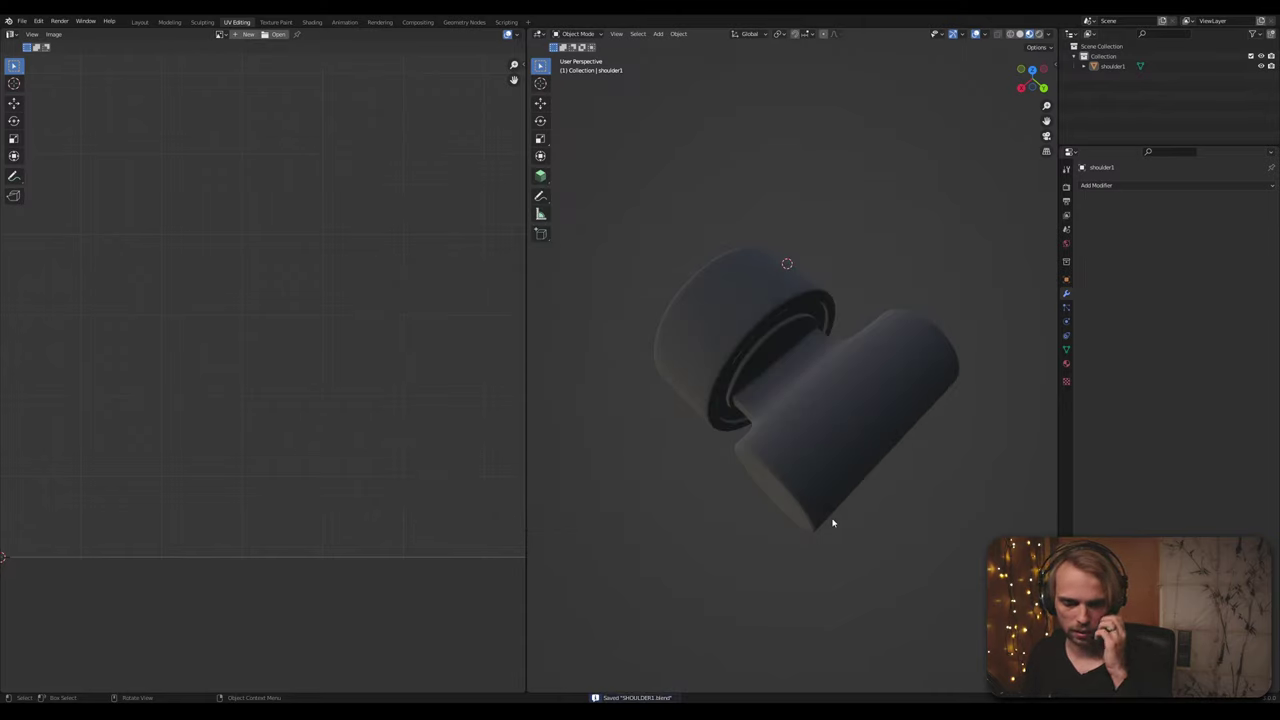
Step: Start a new Substance Painter project with untitled.obj from CRT_EXPORTS/From_Blender as its mesh
{"action": "key", "text": "alt+Tab"}
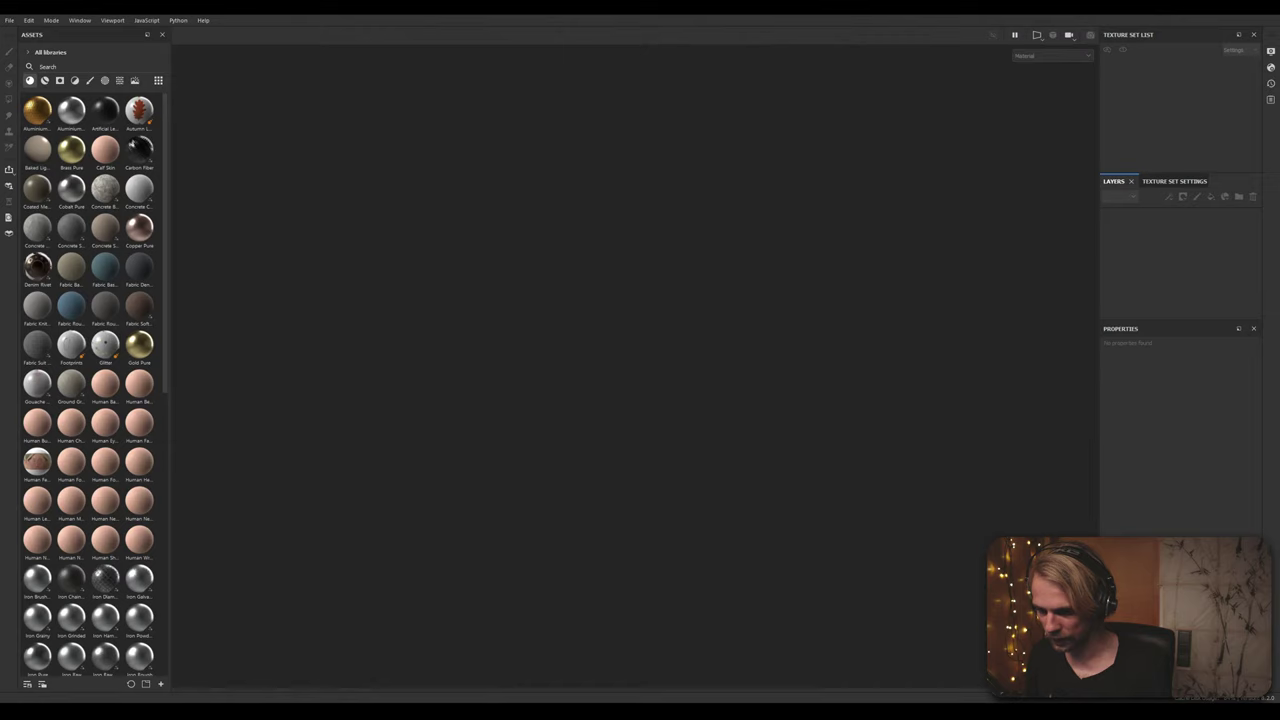
{"action": "left_click", "coordinate": [11, 23]}
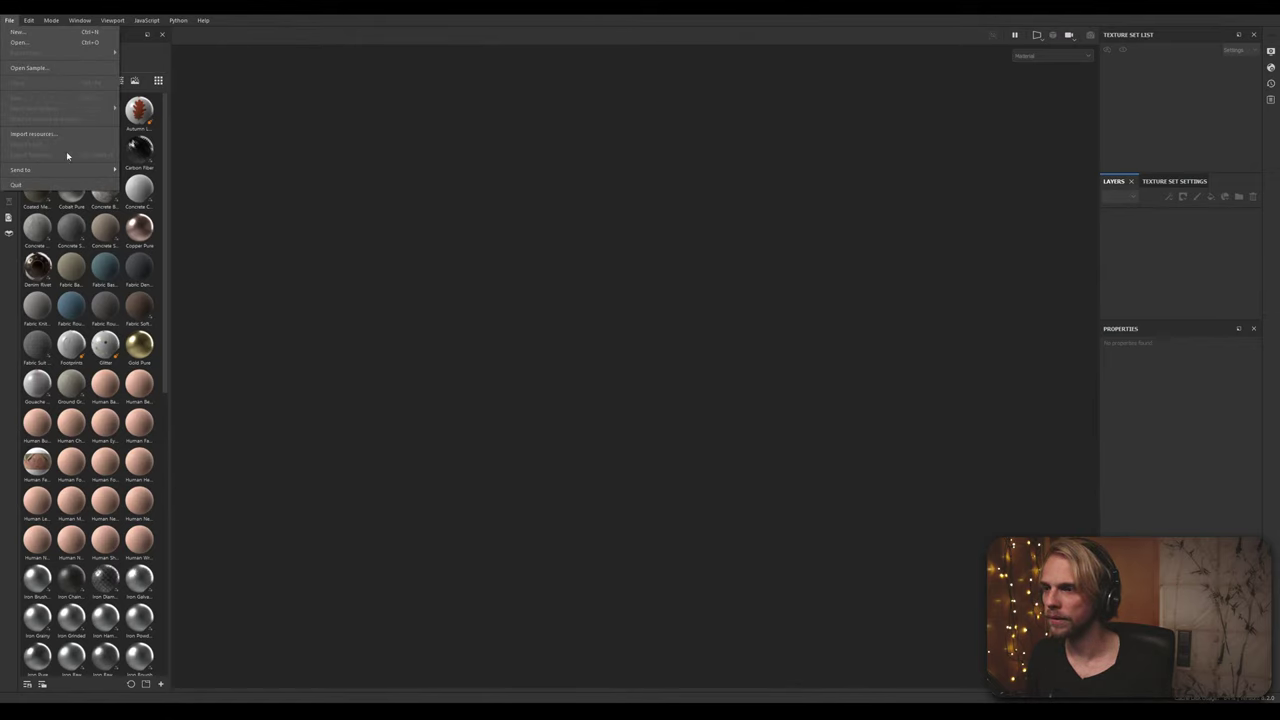
{"action": "left_click", "coordinate": [30, 32]}
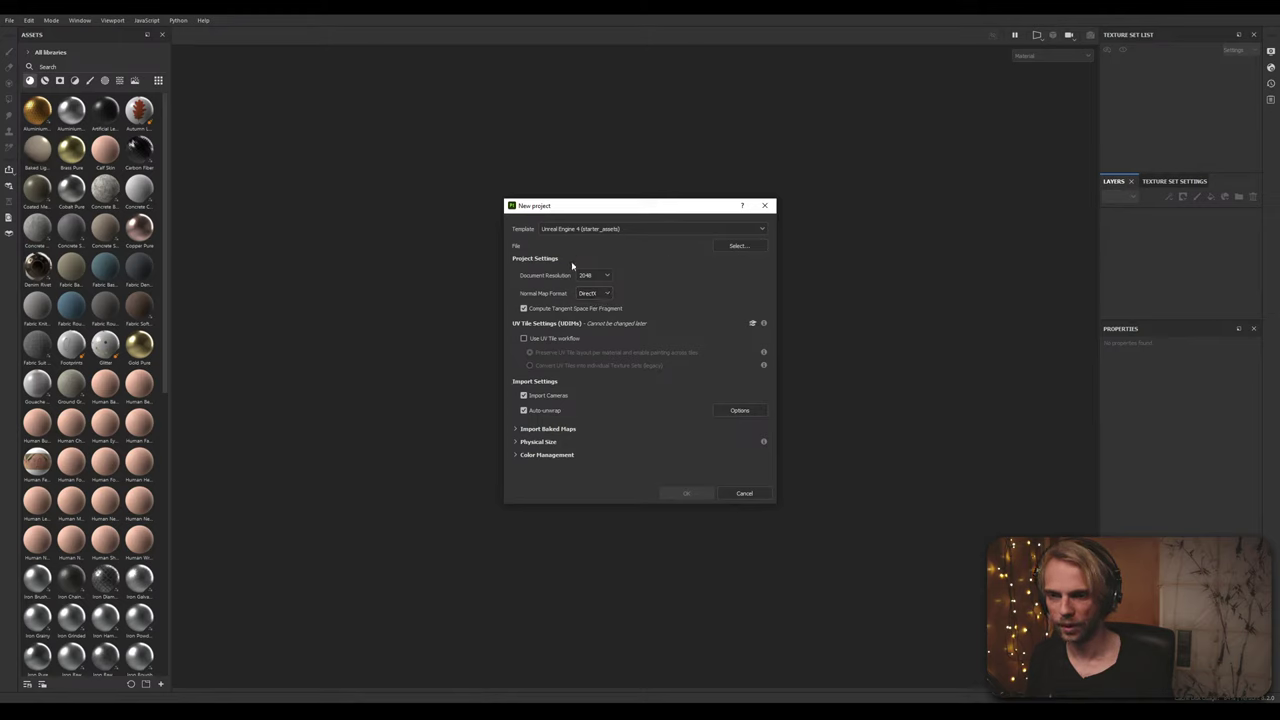
{"action": "left_click", "coordinate": [735, 246]}
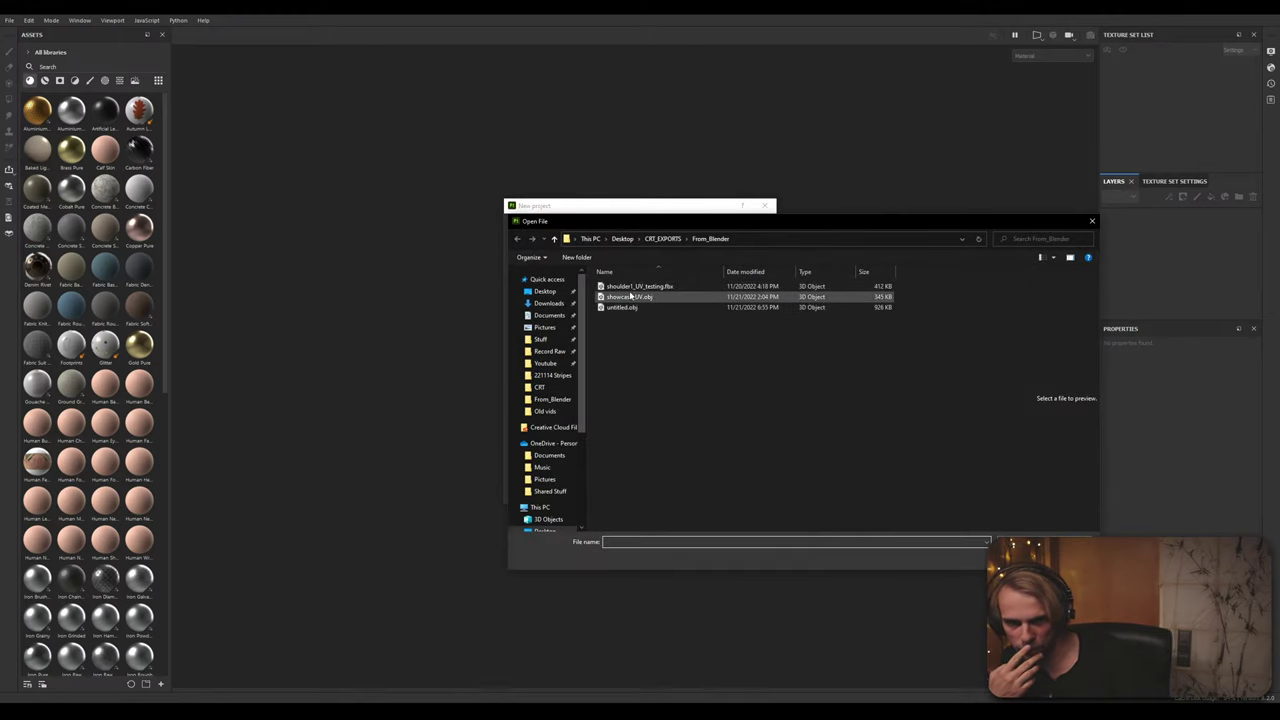
{"action": "left_click", "coordinate": [678, 239]}
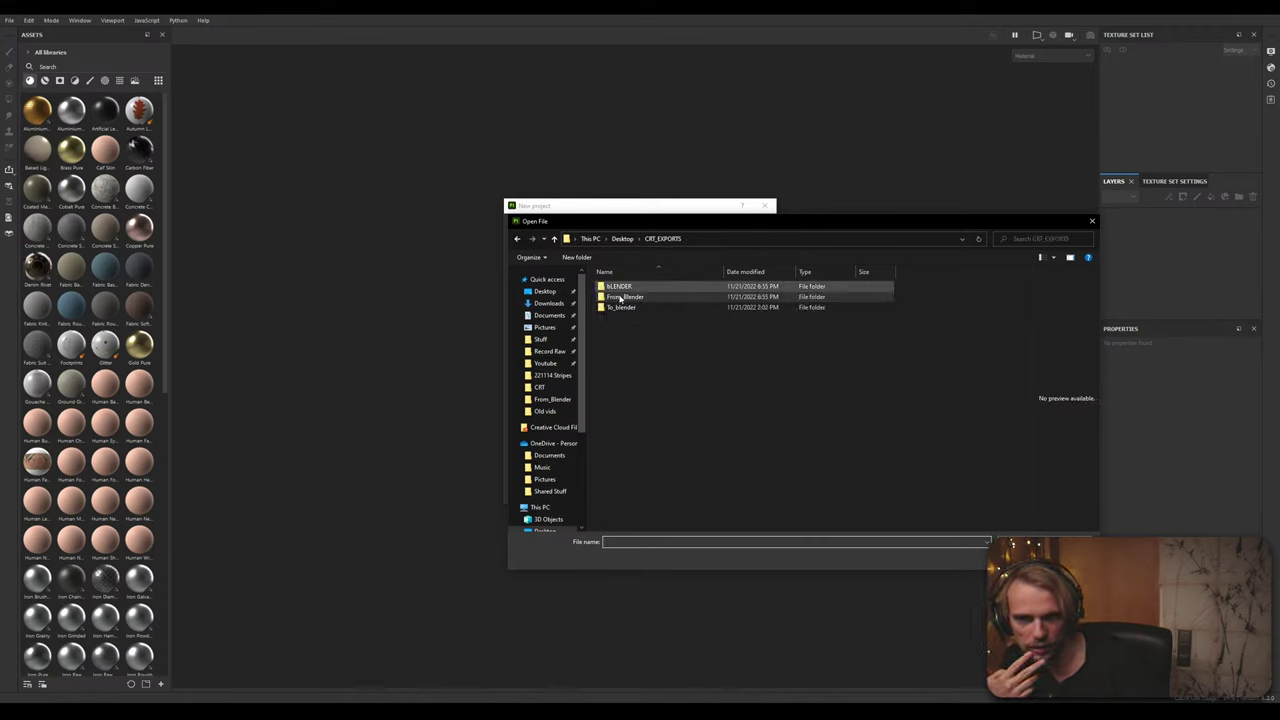
{"action": "double_click", "coordinate": [628, 300]}
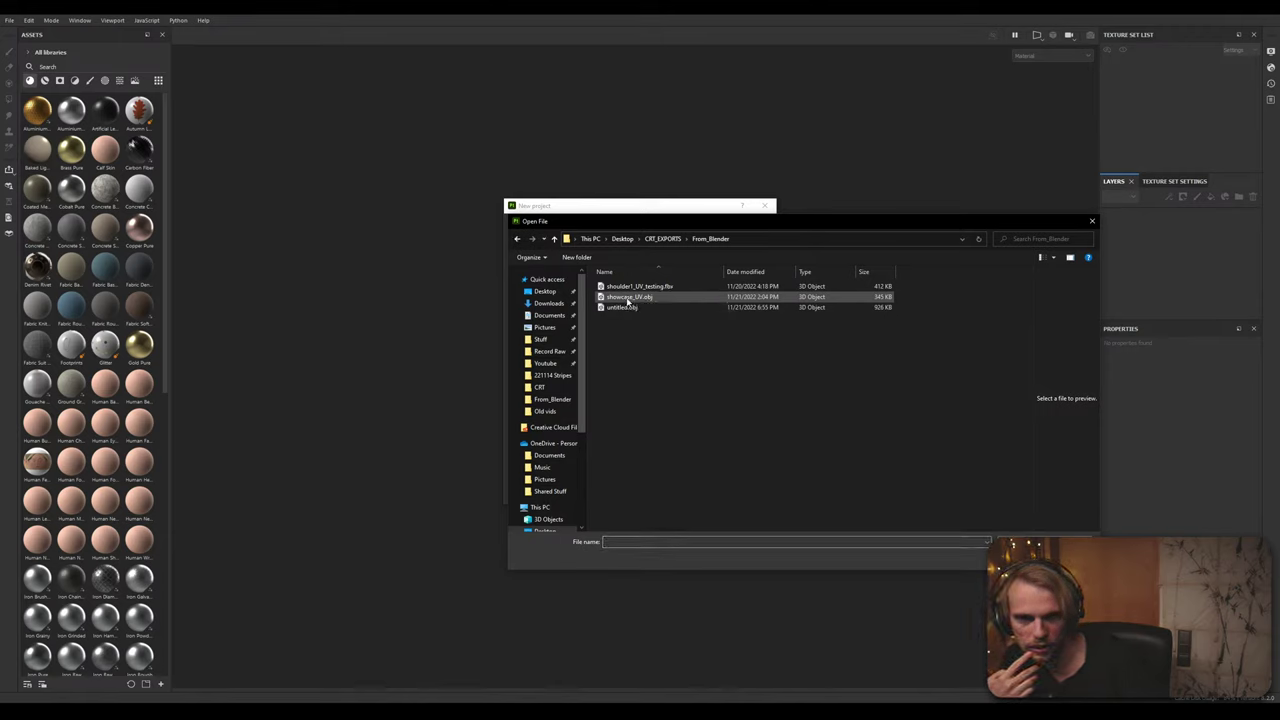
{"action": "left_click", "coordinate": [626, 297]}
{"action": "left_click", "coordinate": [617, 309]}
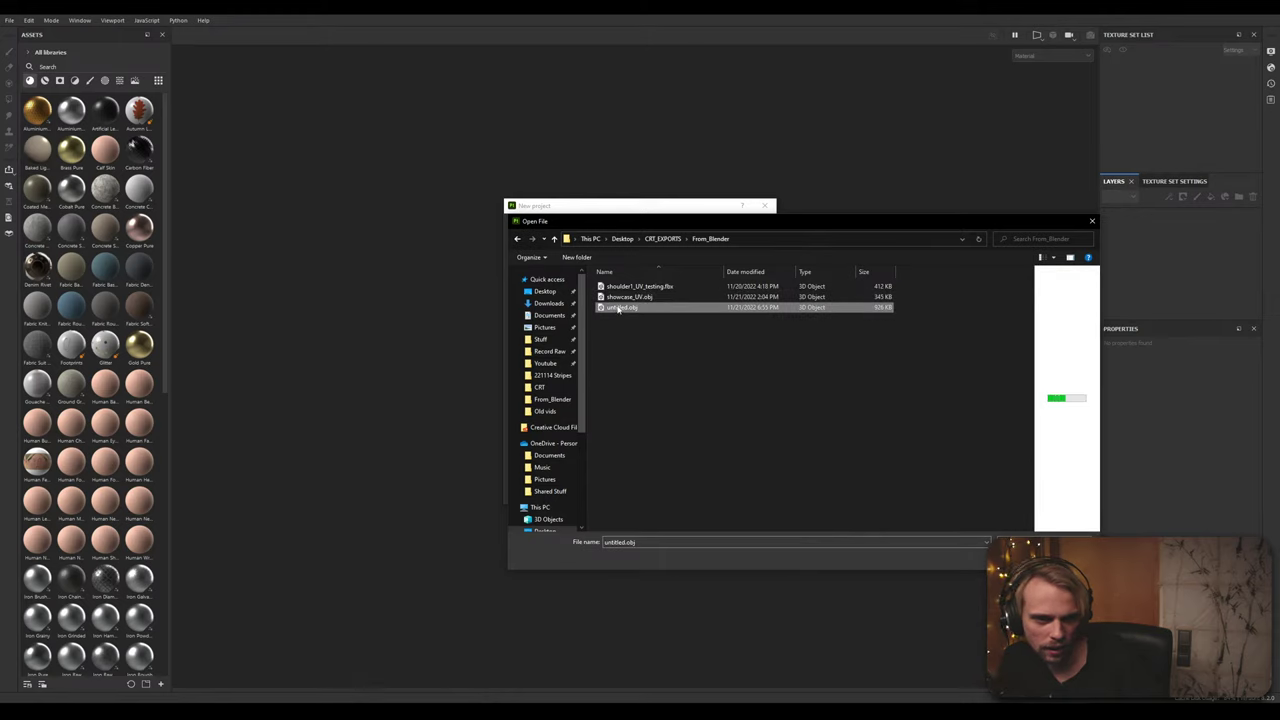
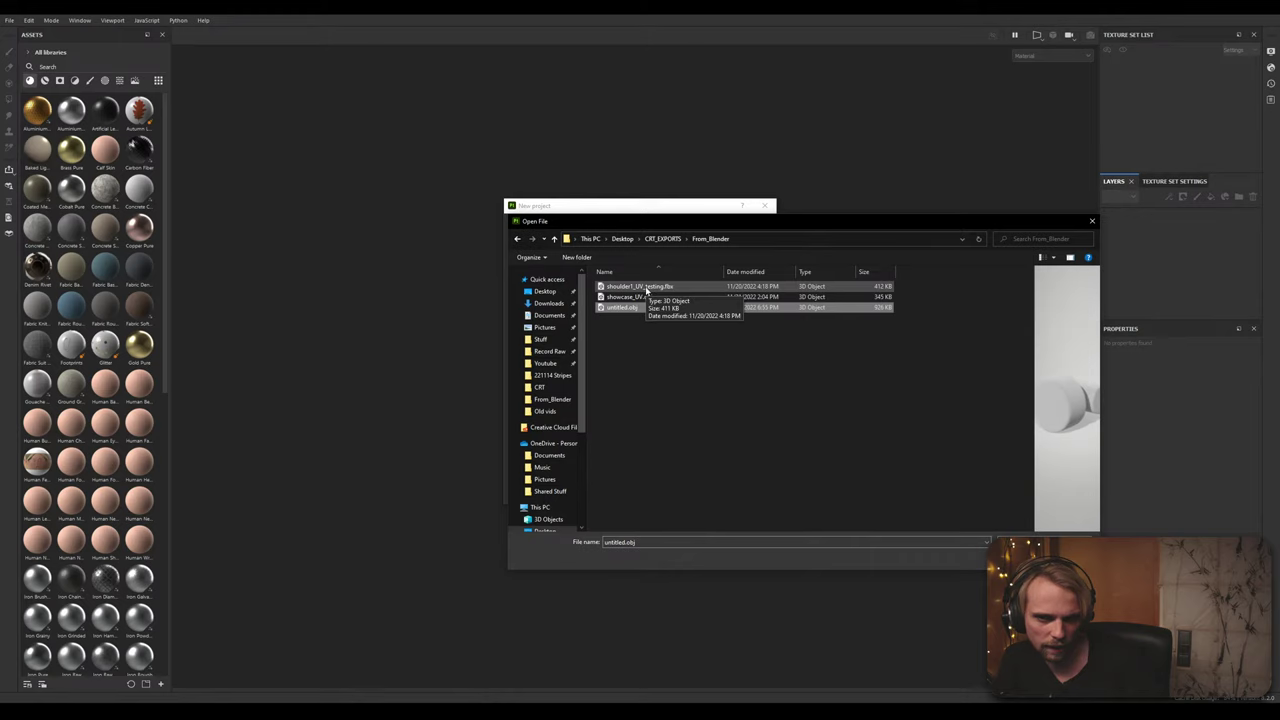
Step: Choose untitled.obj as the mesh, set Document Resolution to 4096 and create the project
{"action": "left_click", "coordinate": [1020, 558]}
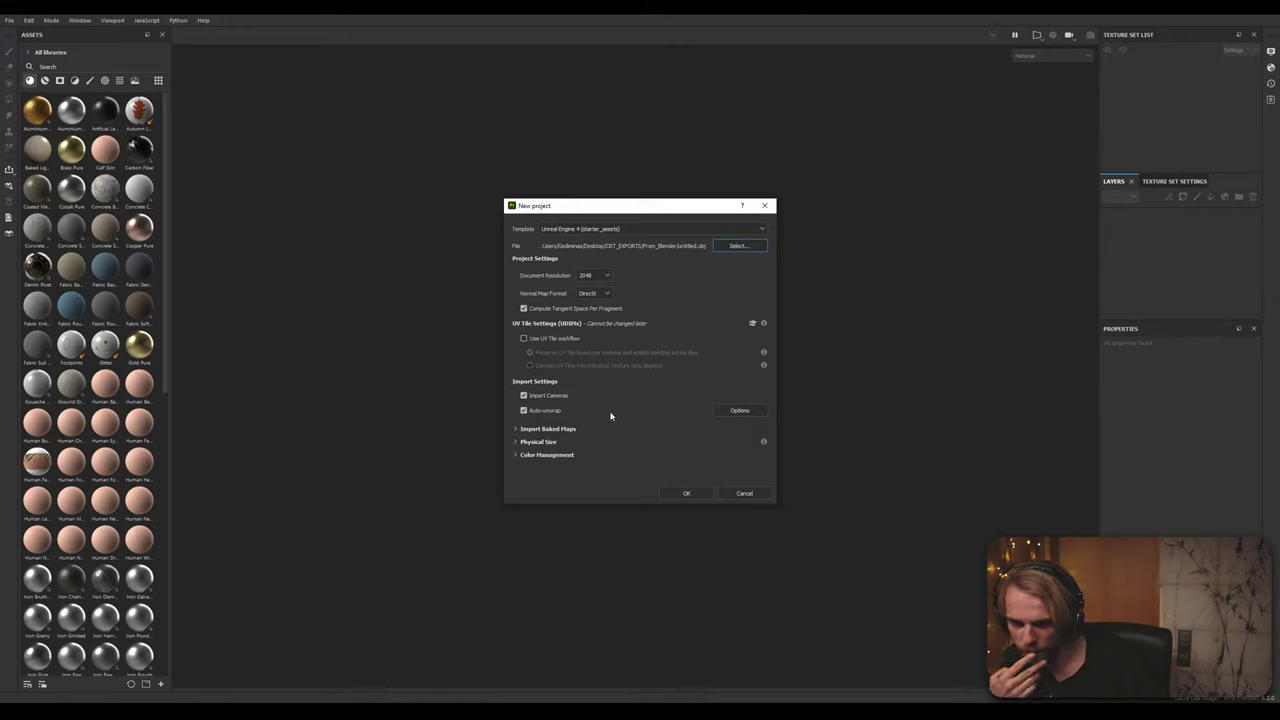
{"action": "left_click", "coordinate": [516, 442]}
{"action": "left_click", "coordinate": [516, 443]}
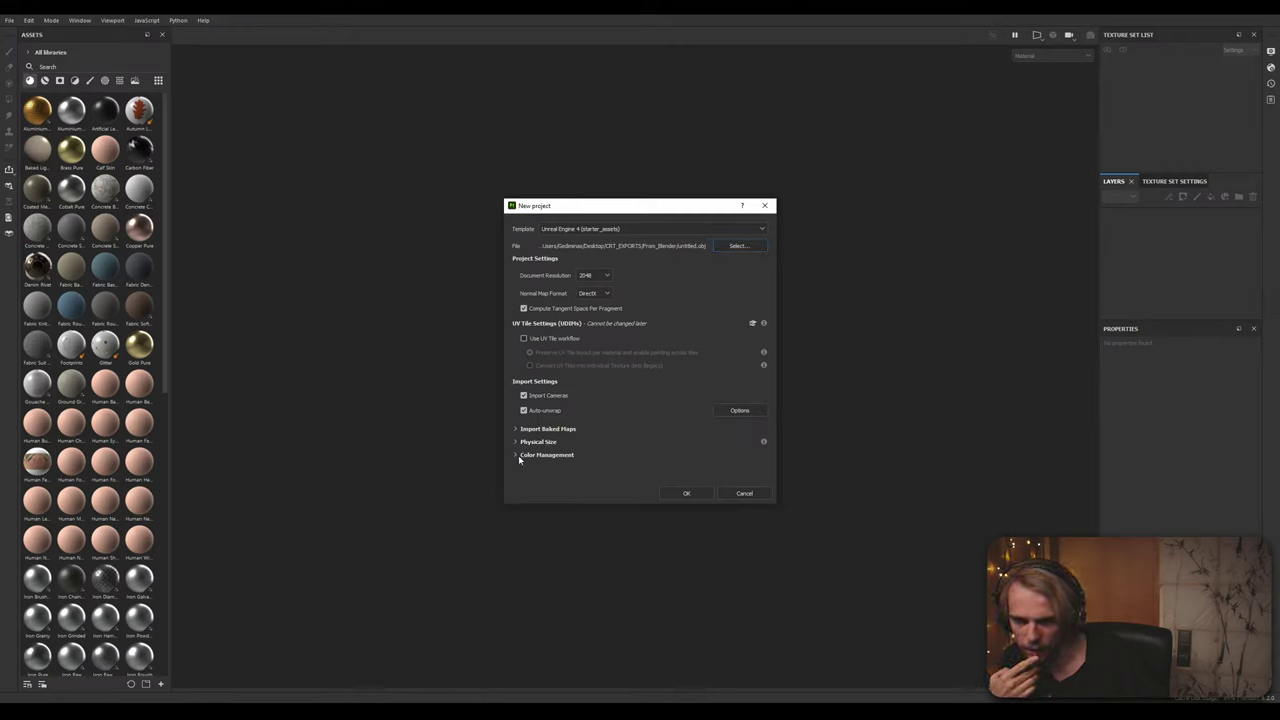
{"action": "left_click", "coordinate": [518, 455]}
{"action": "scroll", "coordinate": [563, 449], "scroll_direction": "down", "scroll_amount": 1}
{"action": "scroll", "coordinate": [563, 449], "scroll_direction": "down", "scroll_amount": 1}
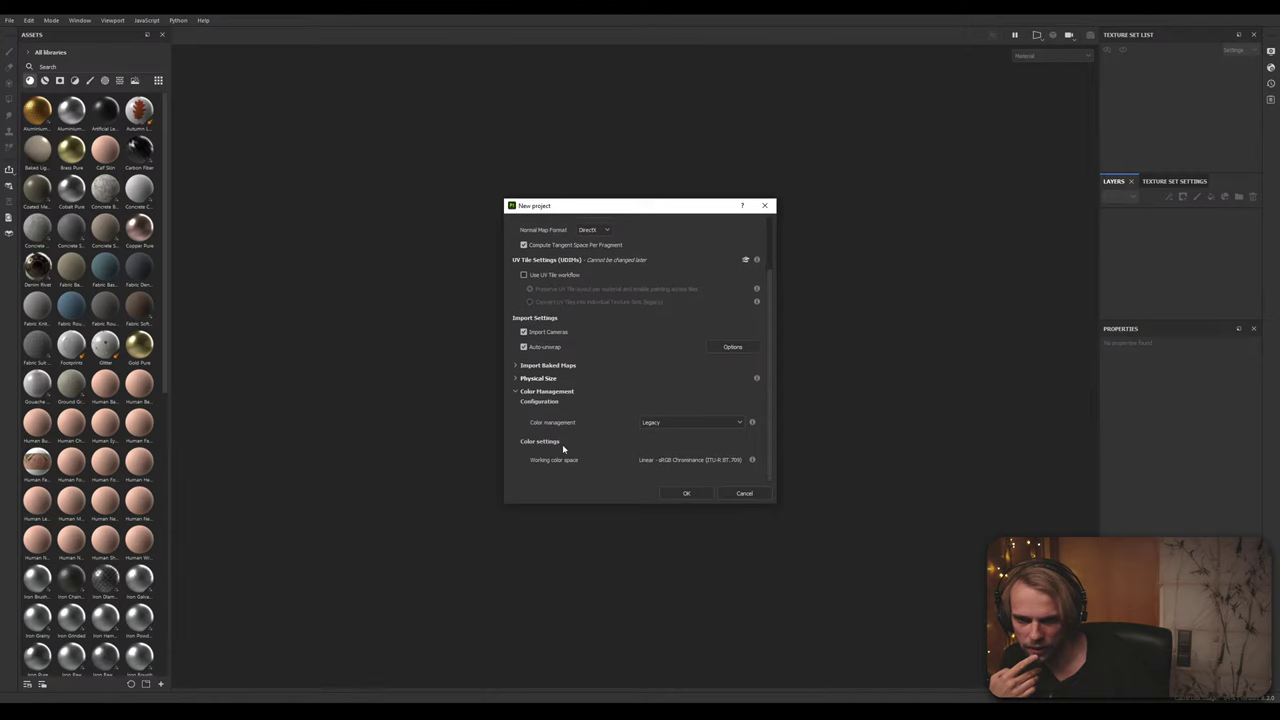
{"action": "left_click", "coordinate": [531, 394]}
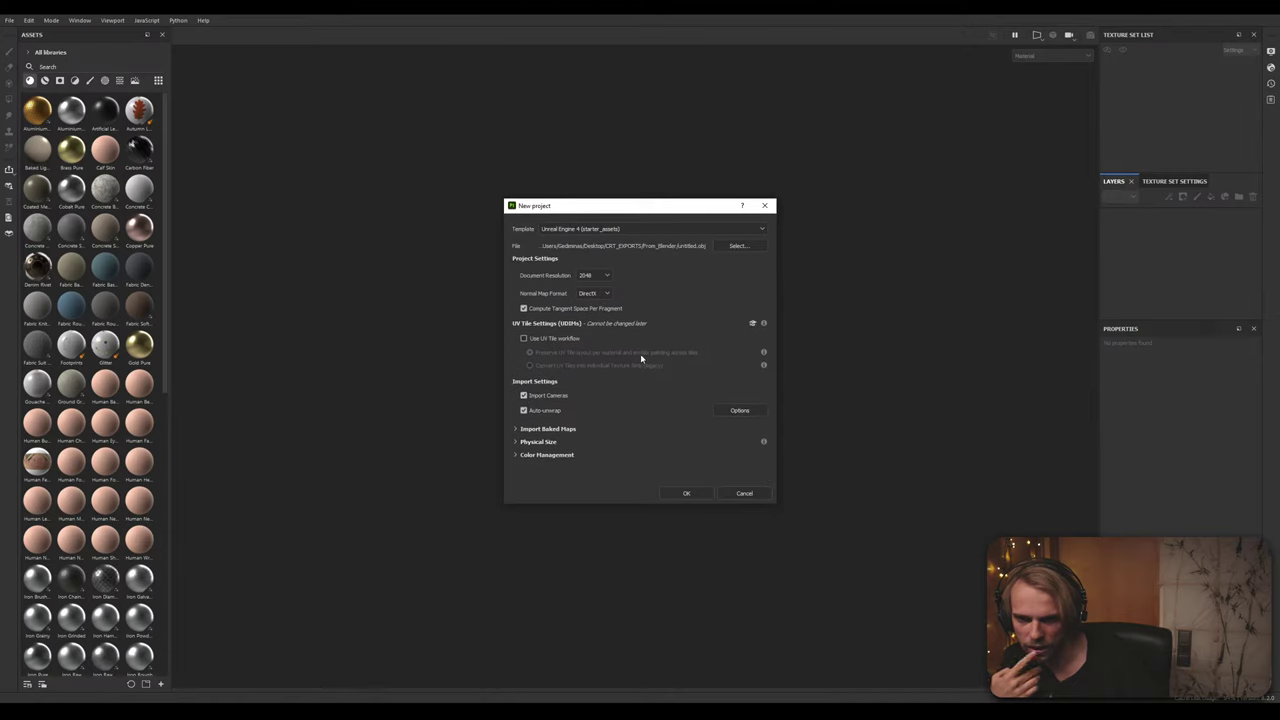
{"action": "left_click", "coordinate": [593, 275]}
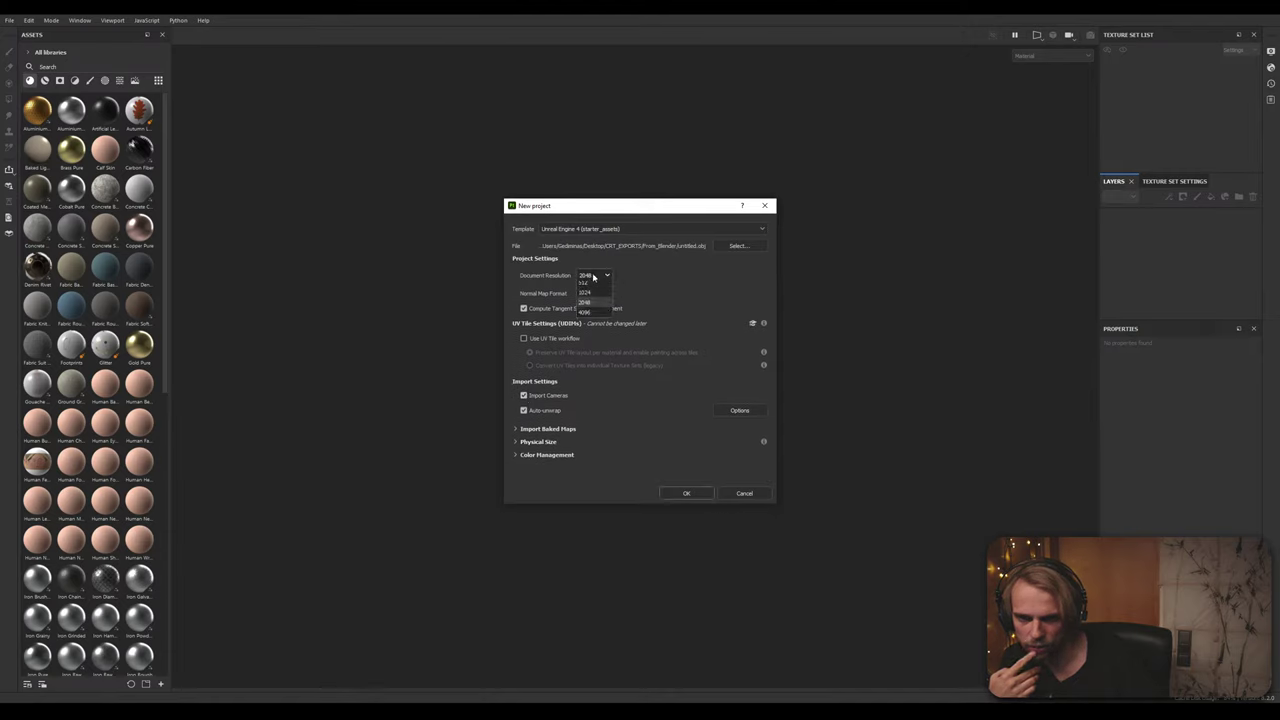
{"action": "left_click", "coordinate": [587, 340]}
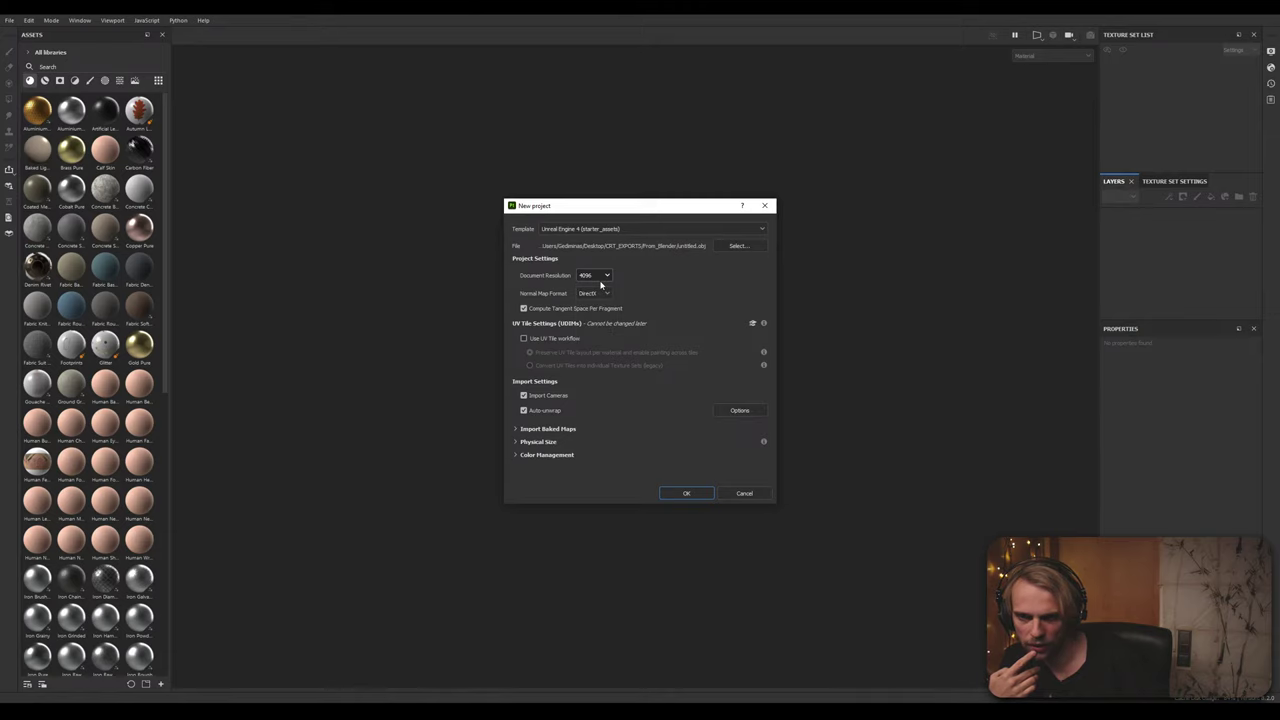
{"action": "left_click", "coordinate": [679, 493]}
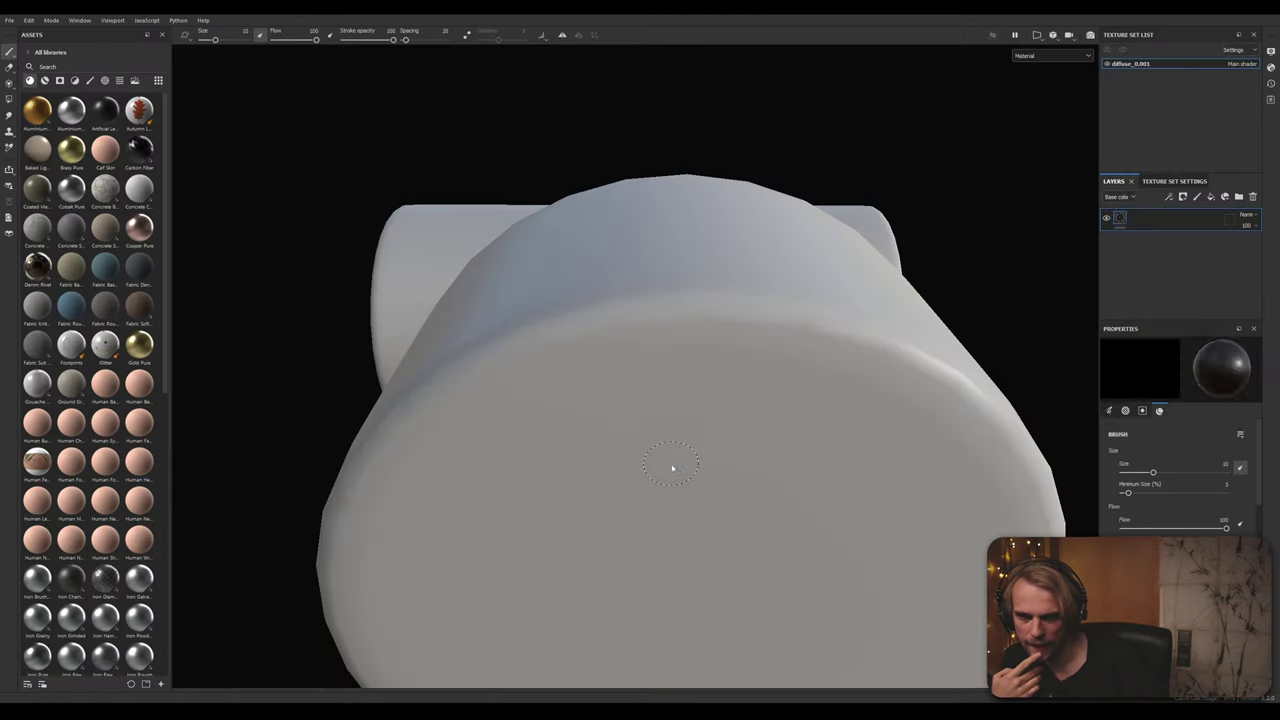
{"action": "scroll", "coordinate": [651, 462], "scroll_direction": "down", "scroll_amount": 4}
{"action": "scroll", "coordinate": [632, 403], "scroll_direction": "down", "scroll_amount": 2}
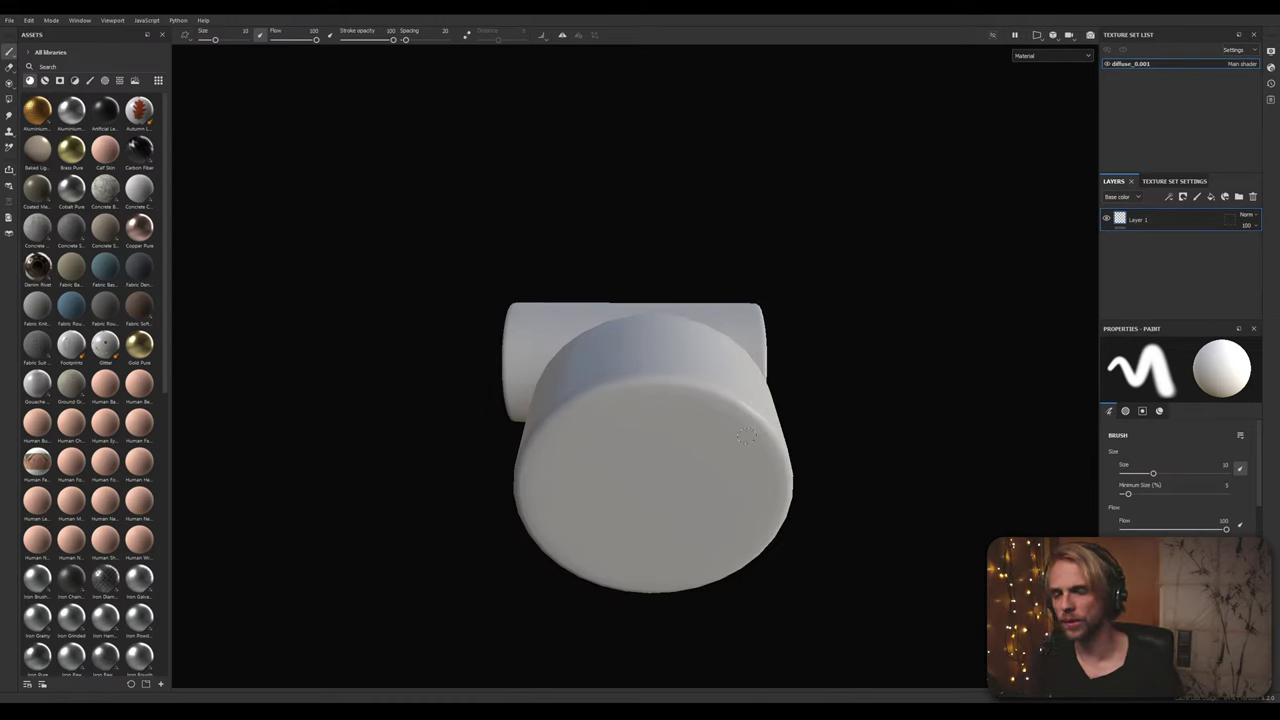
{"action": "middle_click_drag", "start_coordinate": [794, 484], "coordinate": [802, 406], "text": "alt"}
{"action": "key", "text": "shift"}
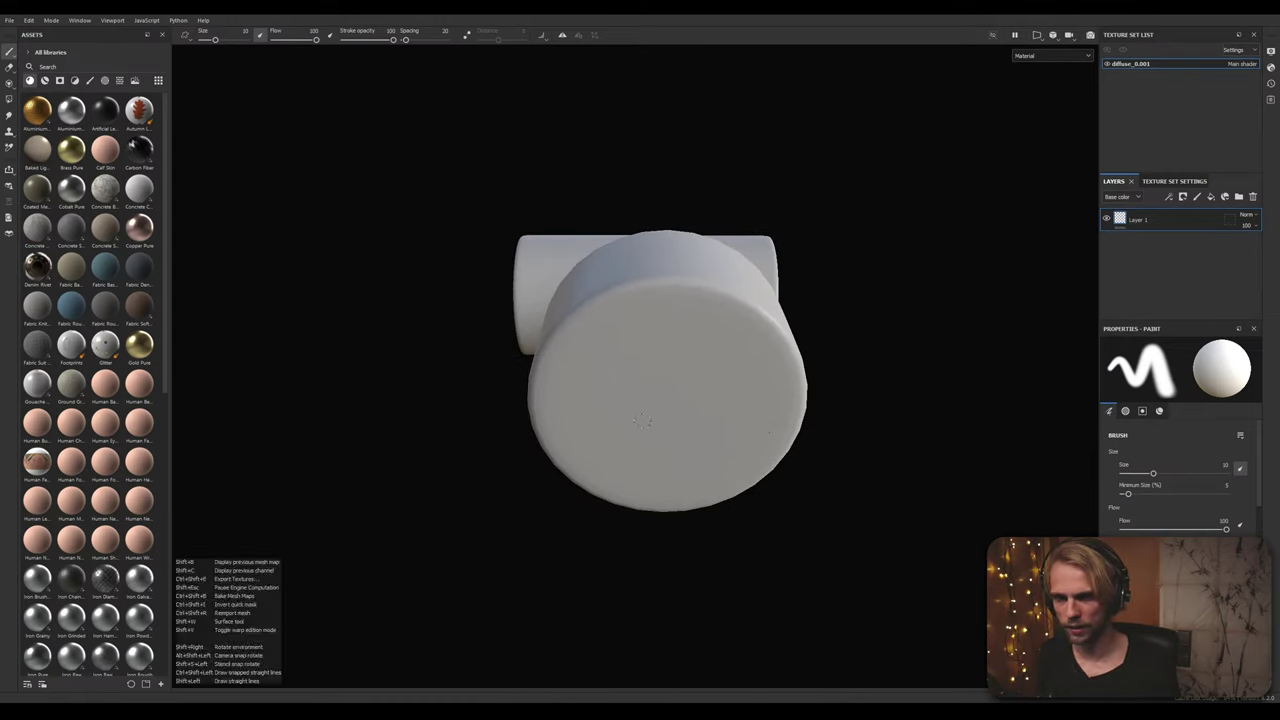
{"action": "right_click_drag", "start_coordinate": [676, 413], "coordinate": [630, 420], "text": "shift"}
{"action": "left_click_drag", "start_coordinate": [708, 528], "coordinate": [770, 500], "text": "alt"}
{"action": "right_click_drag", "start_coordinate": [770, 500], "coordinate": [626, 423], "text": "alt"}
{"action": "key", "text": "shift"}
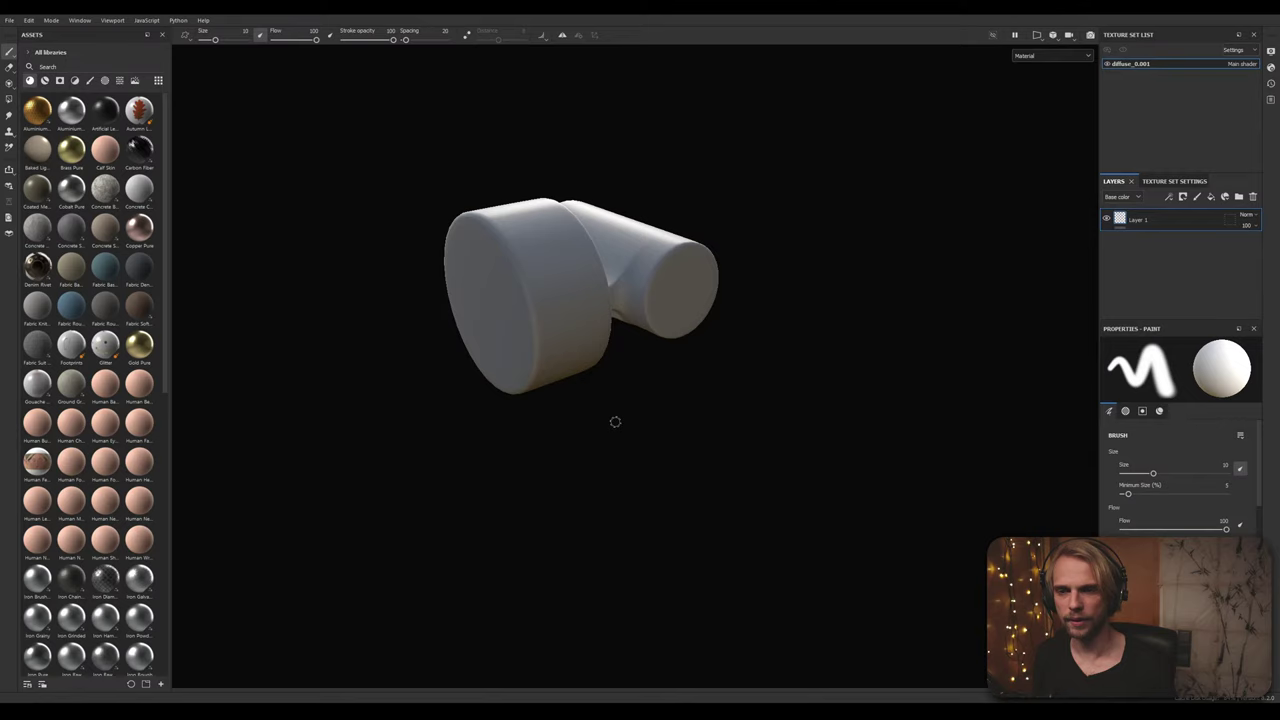
{"action": "middle_click_drag", "start_coordinate": [615, 421], "coordinate": [666, 491], "text": "alt"}
{"action": "right_click_drag", "start_coordinate": [666, 491], "coordinate": [646, 544], "text": "shift"}
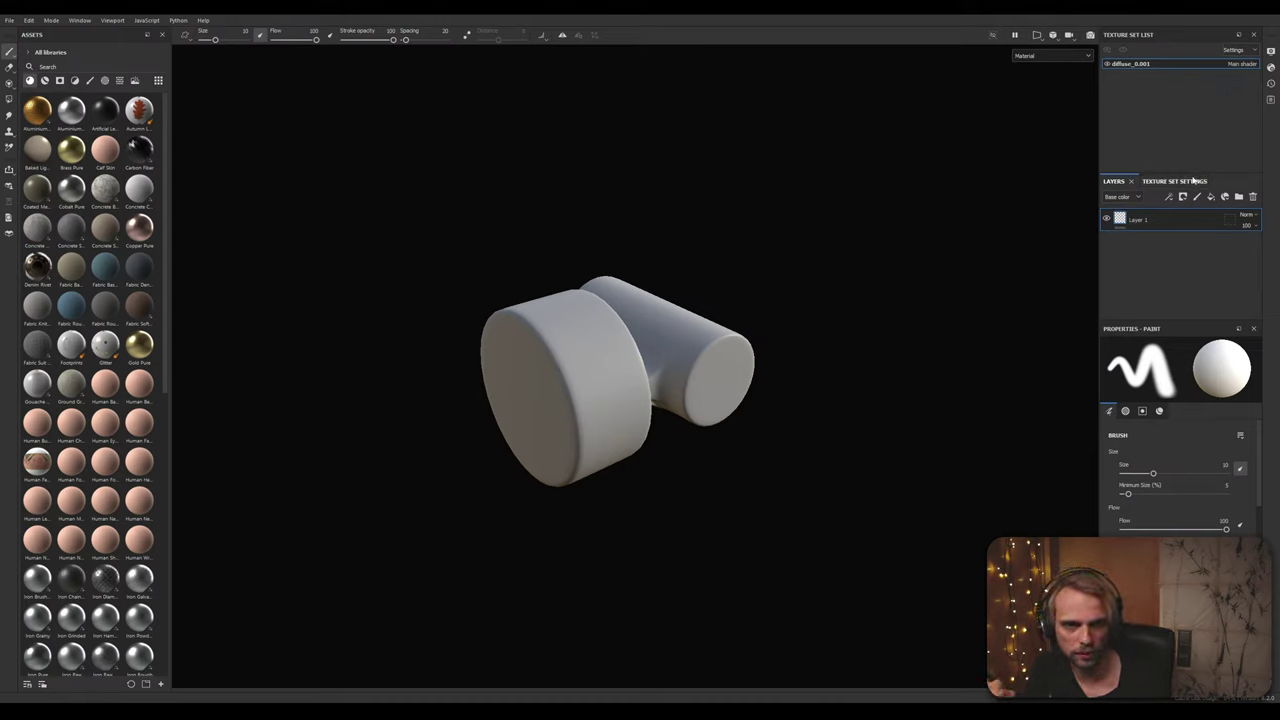
Step: Open the Baking dialog from the Mesh Maps section of Texture Set Settings
{"action": "left_click", "coordinate": [1176, 231]}
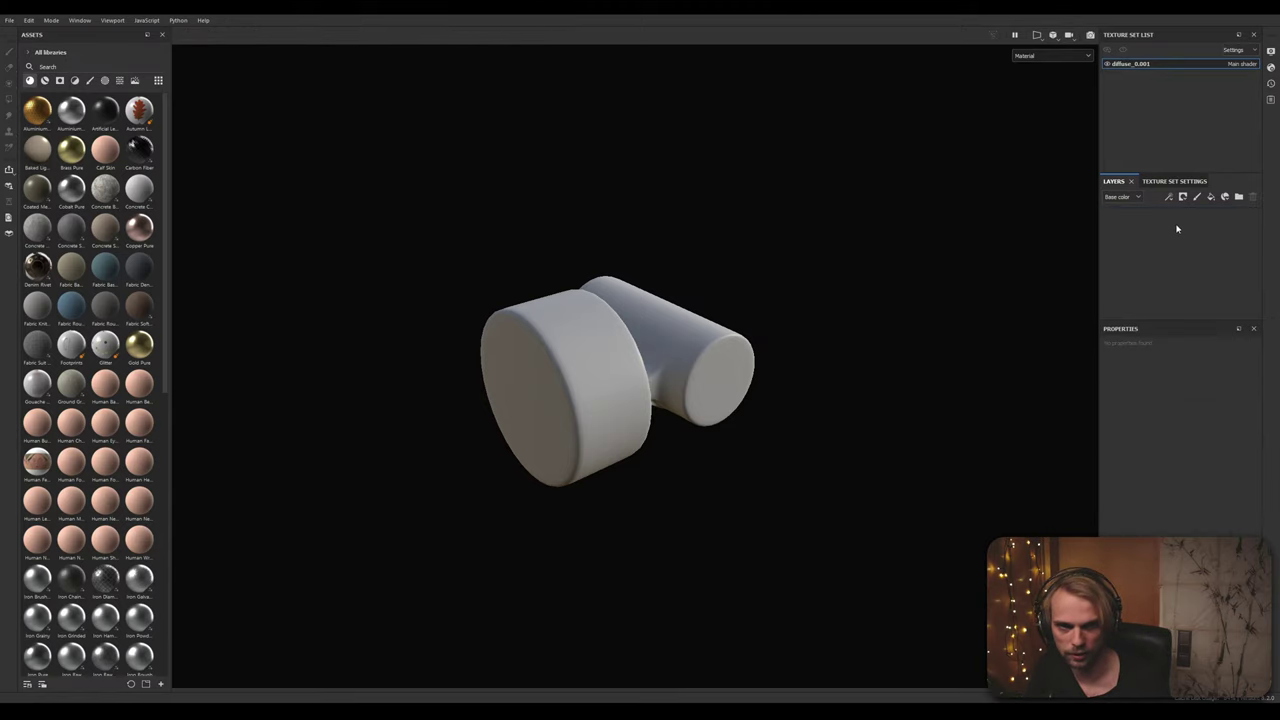
{"action": "left_click", "coordinate": [1174, 182]}
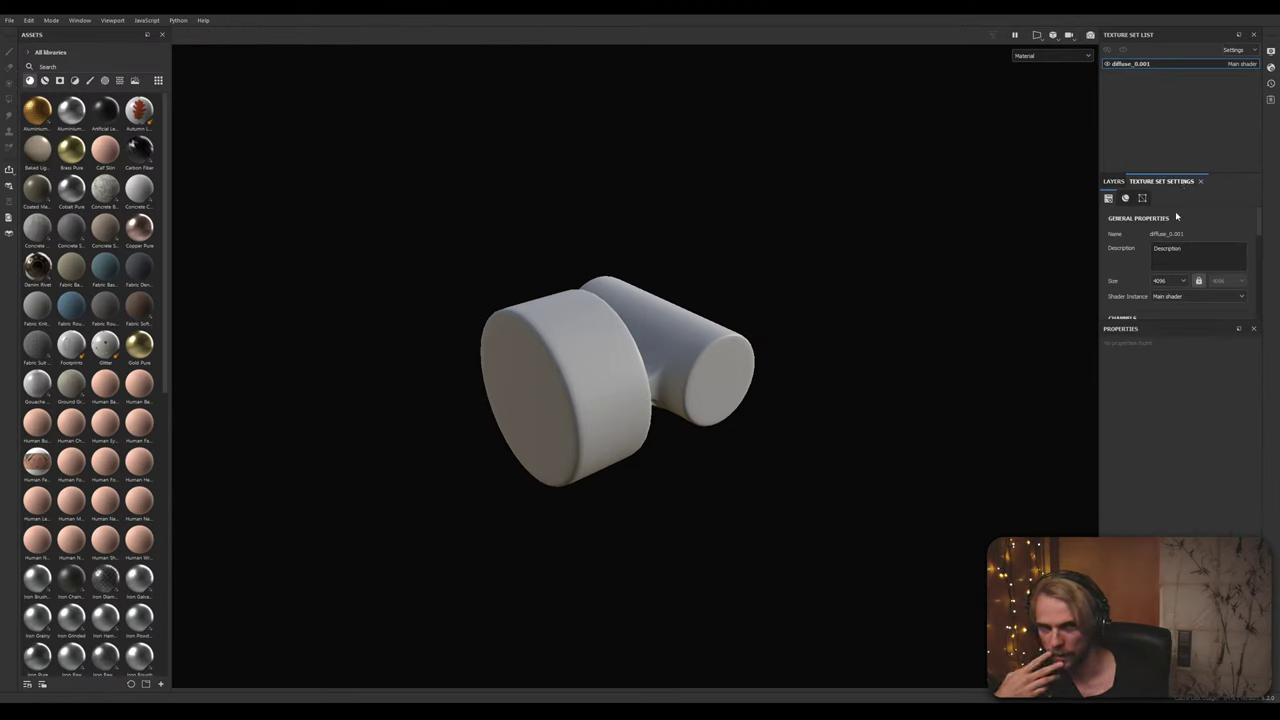
{"action": "scroll", "coordinate": [1165, 290], "scroll_direction": "down", "scroll_amount": 3}
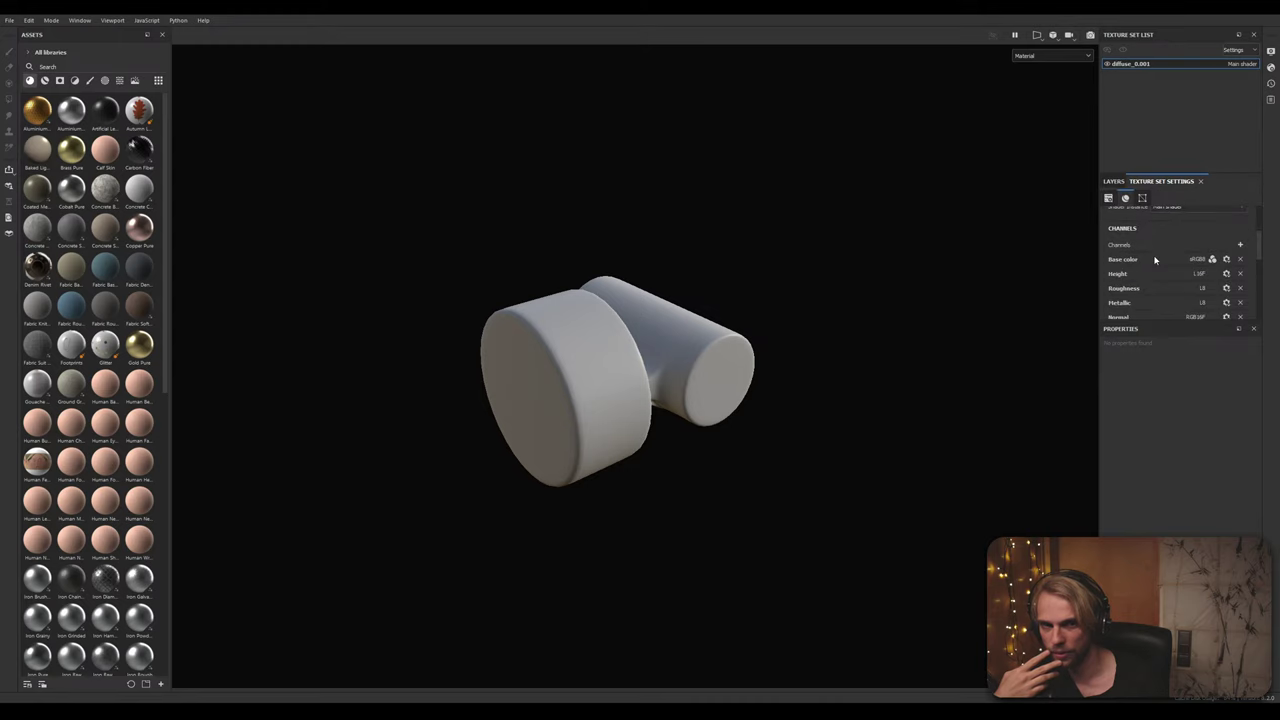
{"action": "scroll", "coordinate": [1163, 253], "scroll_direction": "up", "scroll_amount": 3}
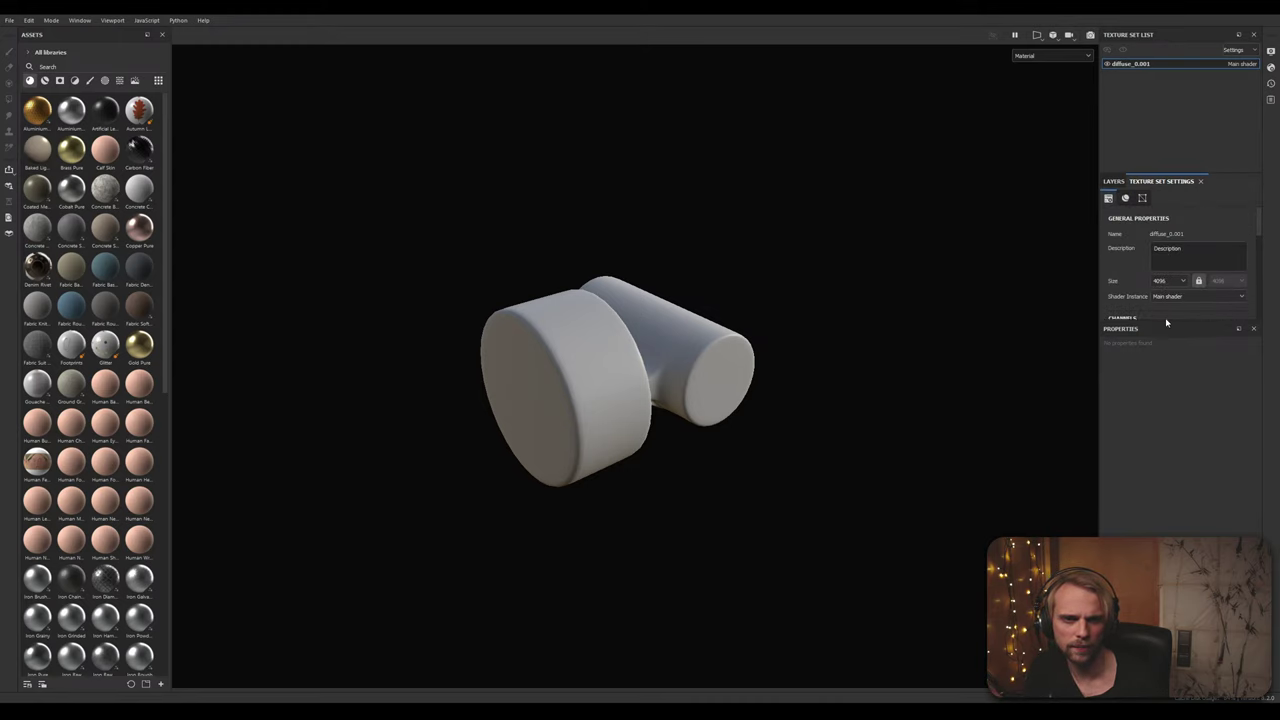
{"action": "left_click_drag", "start_coordinate": [1168, 319], "coordinate": [1175, 466]}
{"action": "left_click", "coordinate": [1142, 199]}
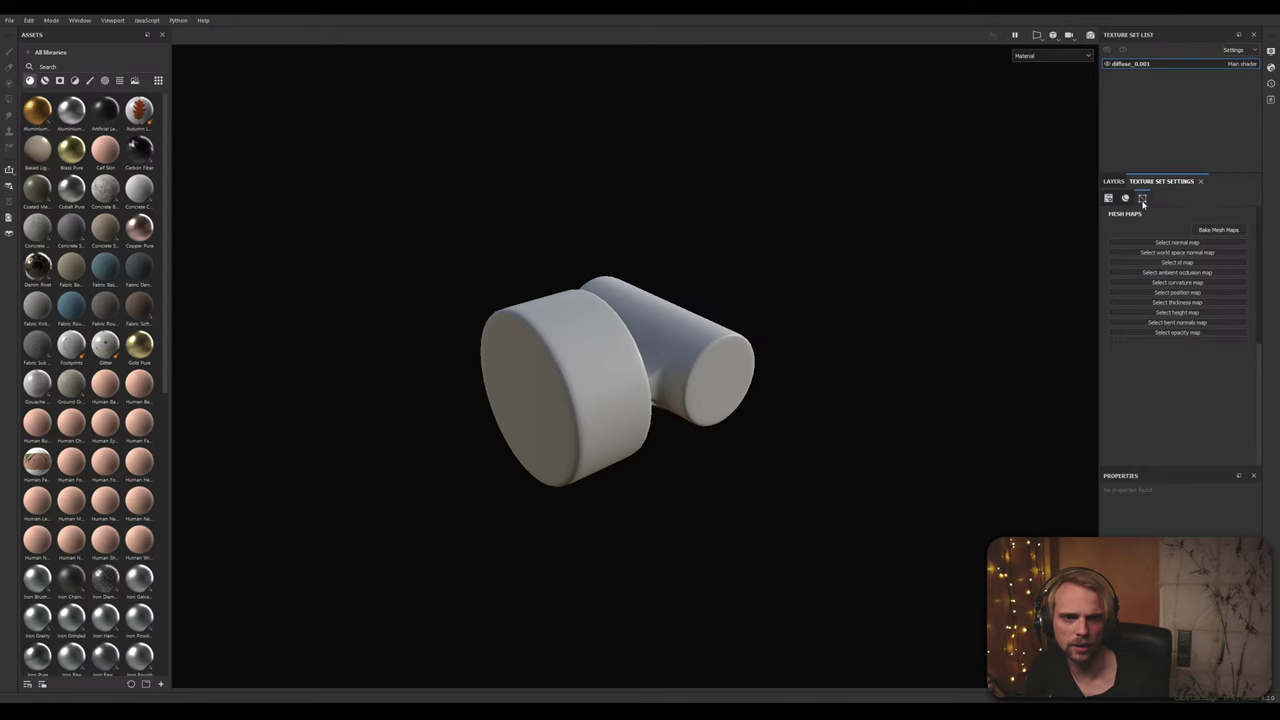
{"action": "left_click", "coordinate": [1219, 231]}
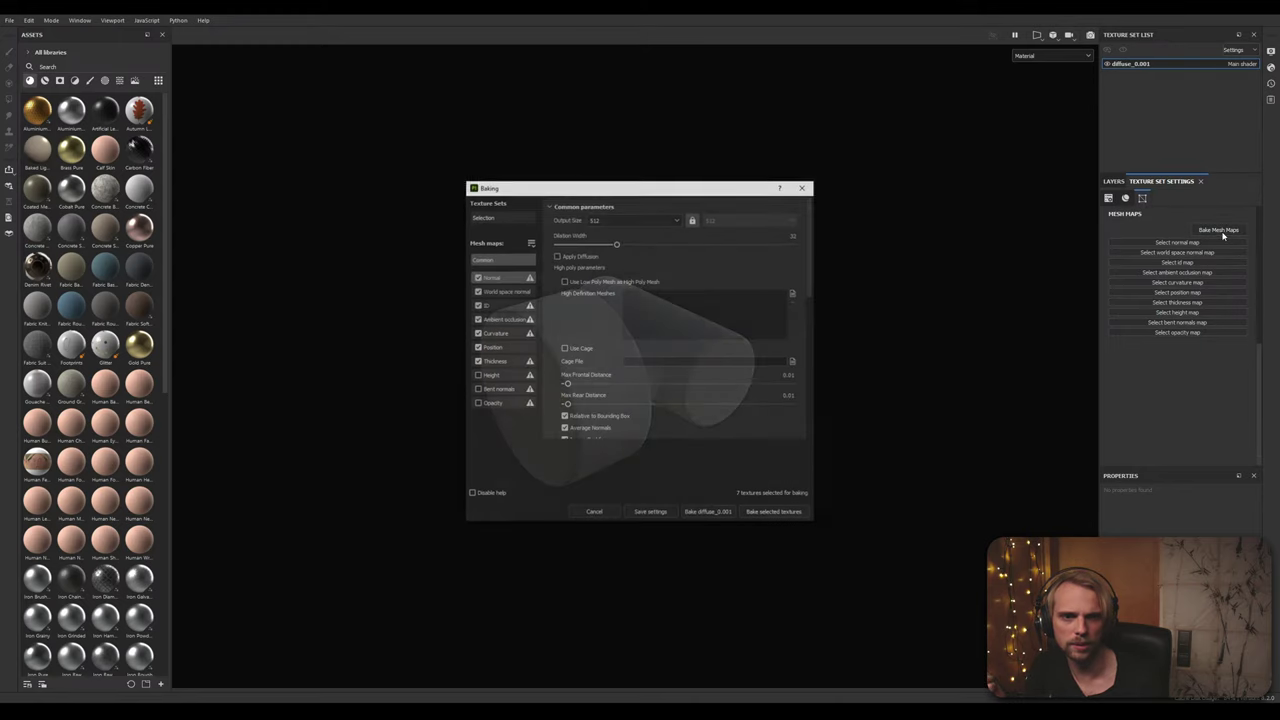
Step: Exclude the ID map and bake the remaining selected mesh maps
{"action": "left_click", "coordinate": [481, 307]}
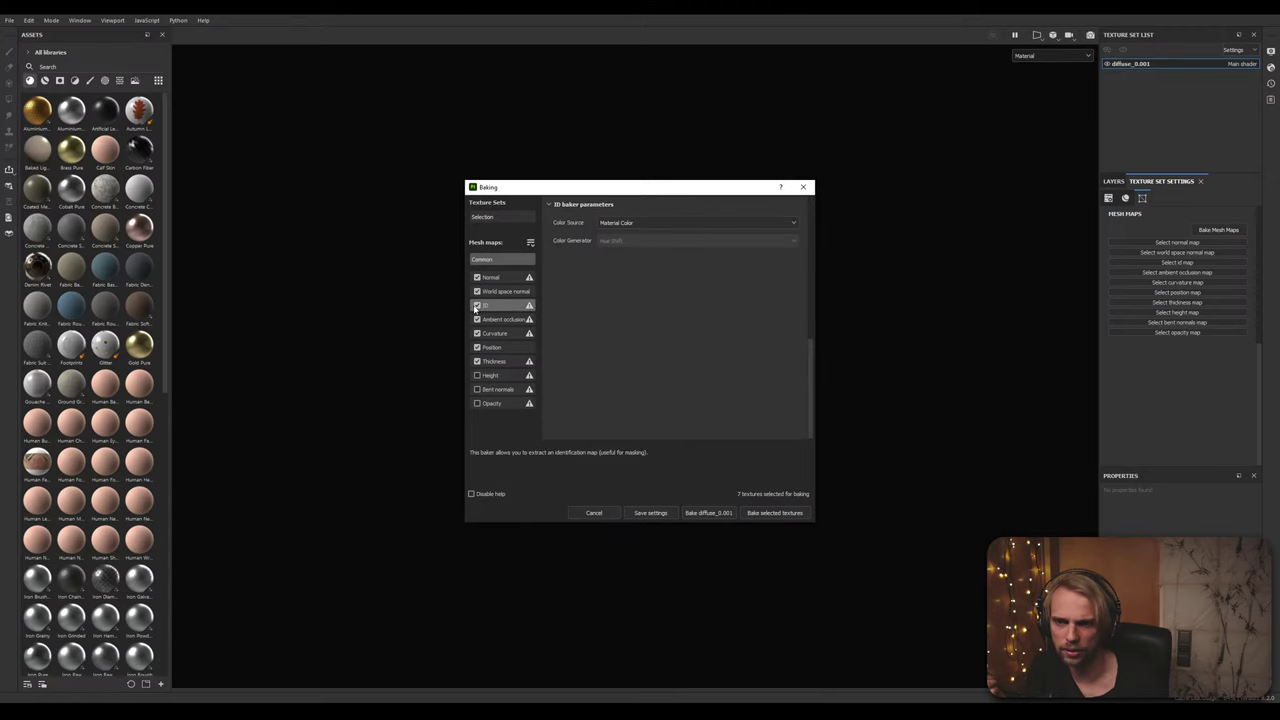
{"action": "left_click", "coordinate": [477, 306]}
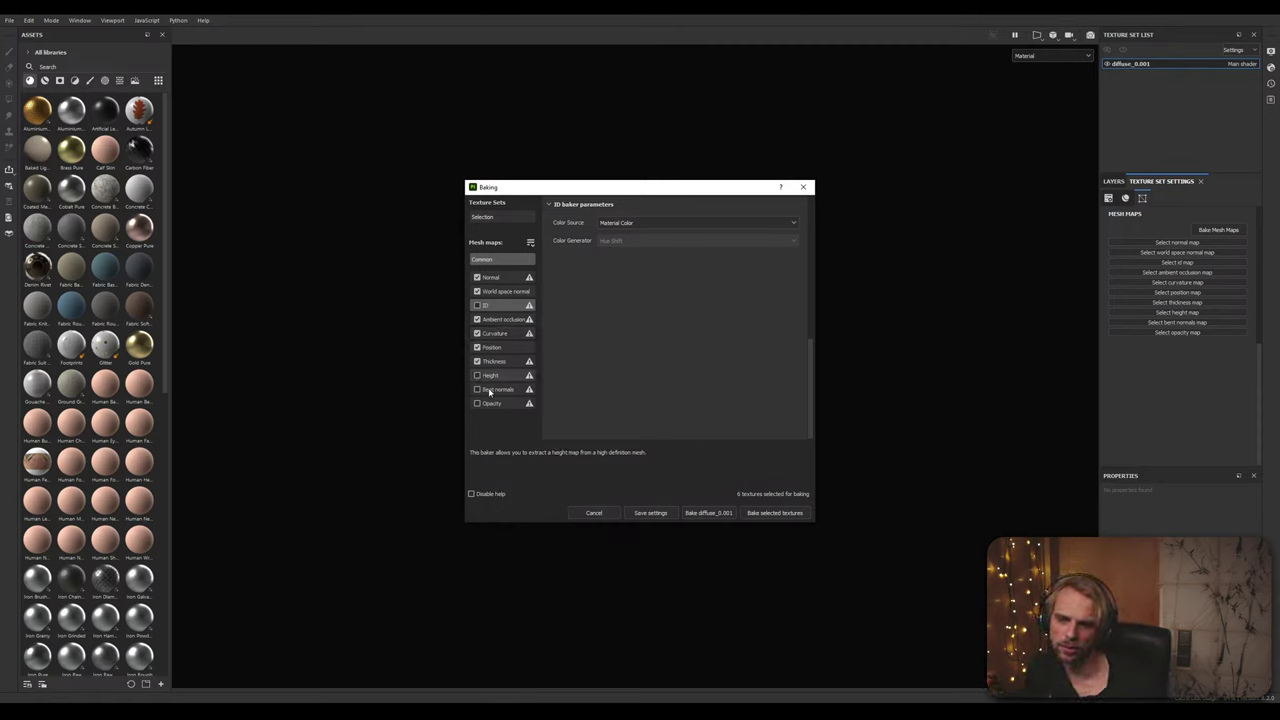
{"action": "left_click", "coordinate": [761, 513]}
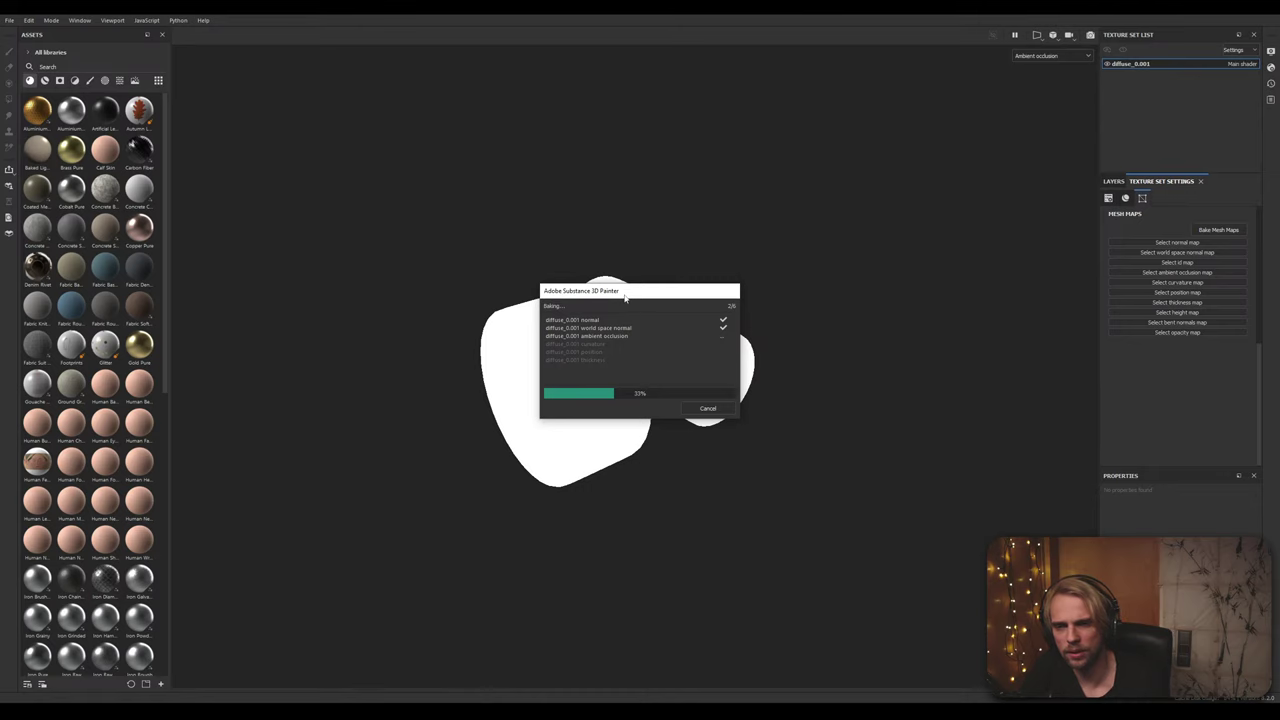
{"action": "left_click_drag", "start_coordinate": [625, 297], "coordinate": [934, 354]}
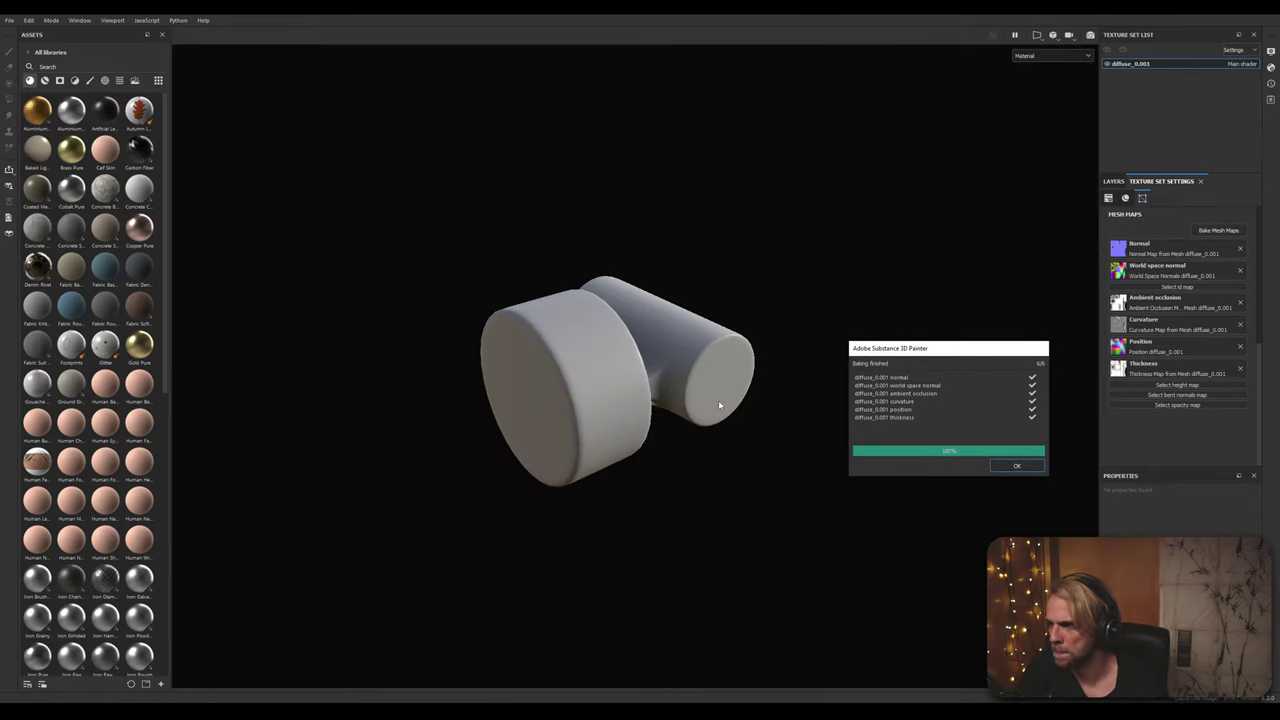
Step: Preview the Metallic, Normal and baked normal maps on the mesh in the viewport
{"action": "left_click", "coordinate": [1017, 465]}
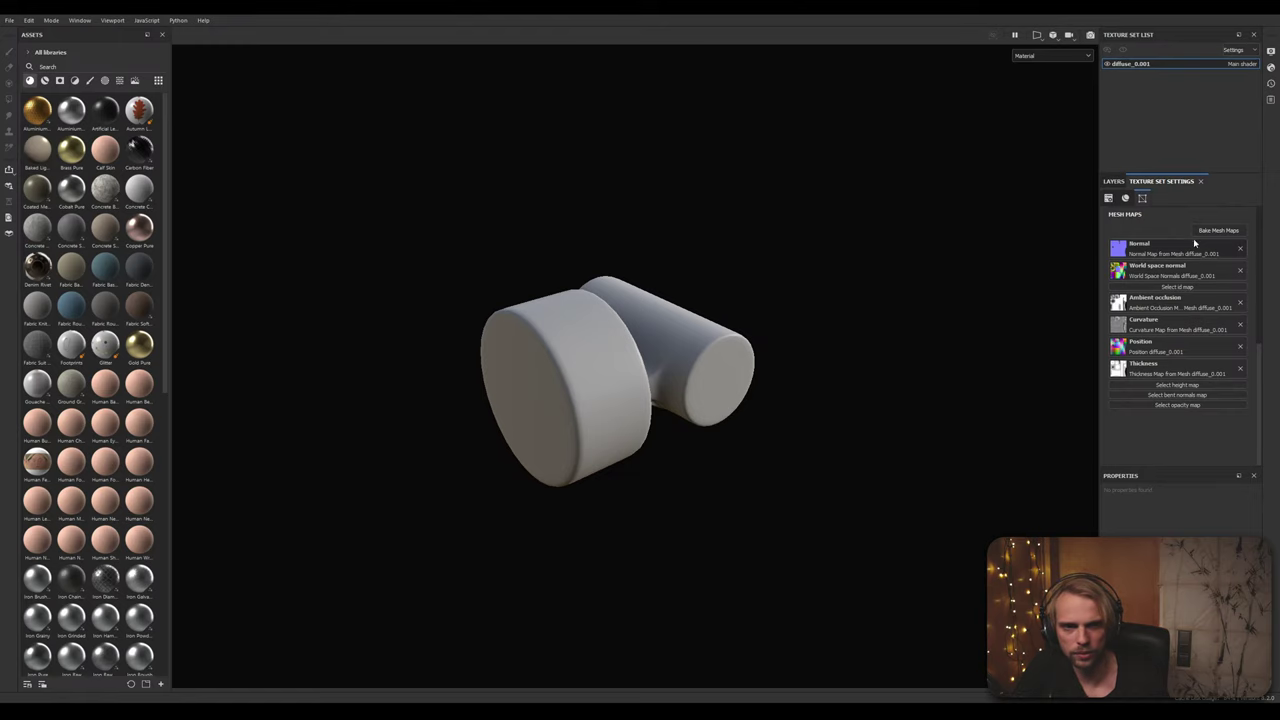
{"action": "left_click", "coordinate": [1131, 263]}
{"action": "left_click", "coordinate": [1050, 56]}
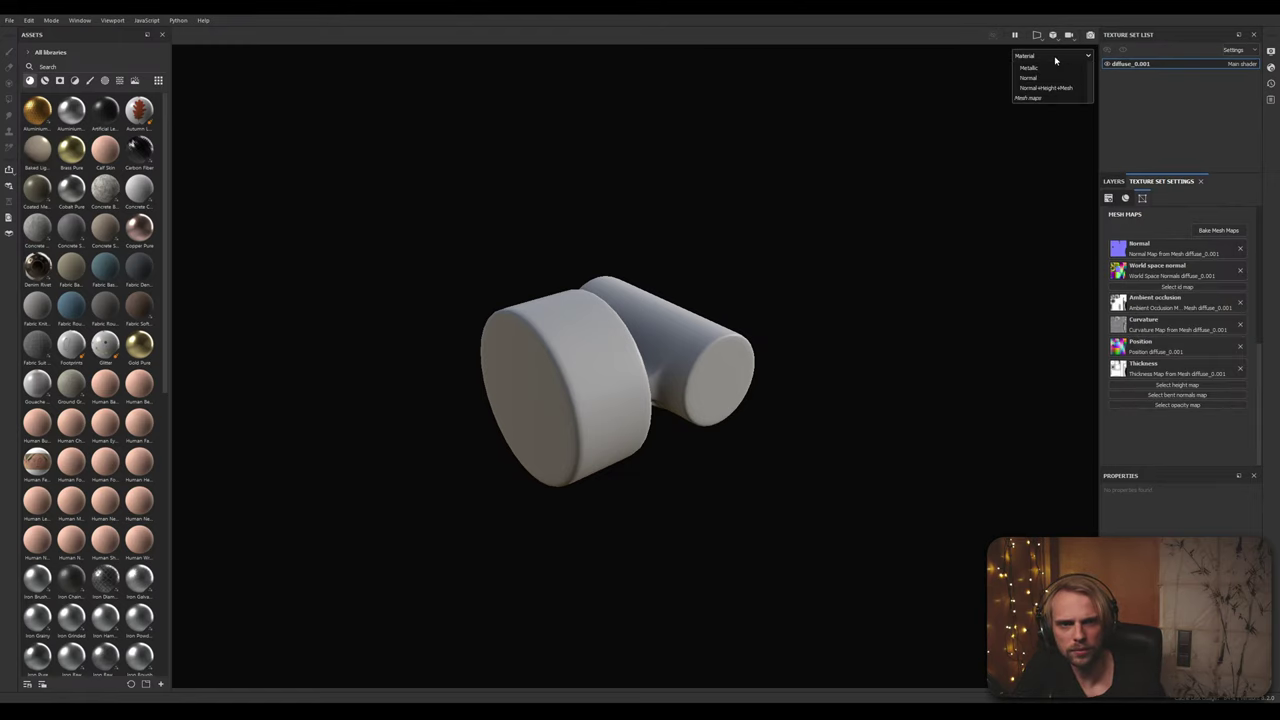
{"action": "left_click", "coordinate": [1030, 128]}
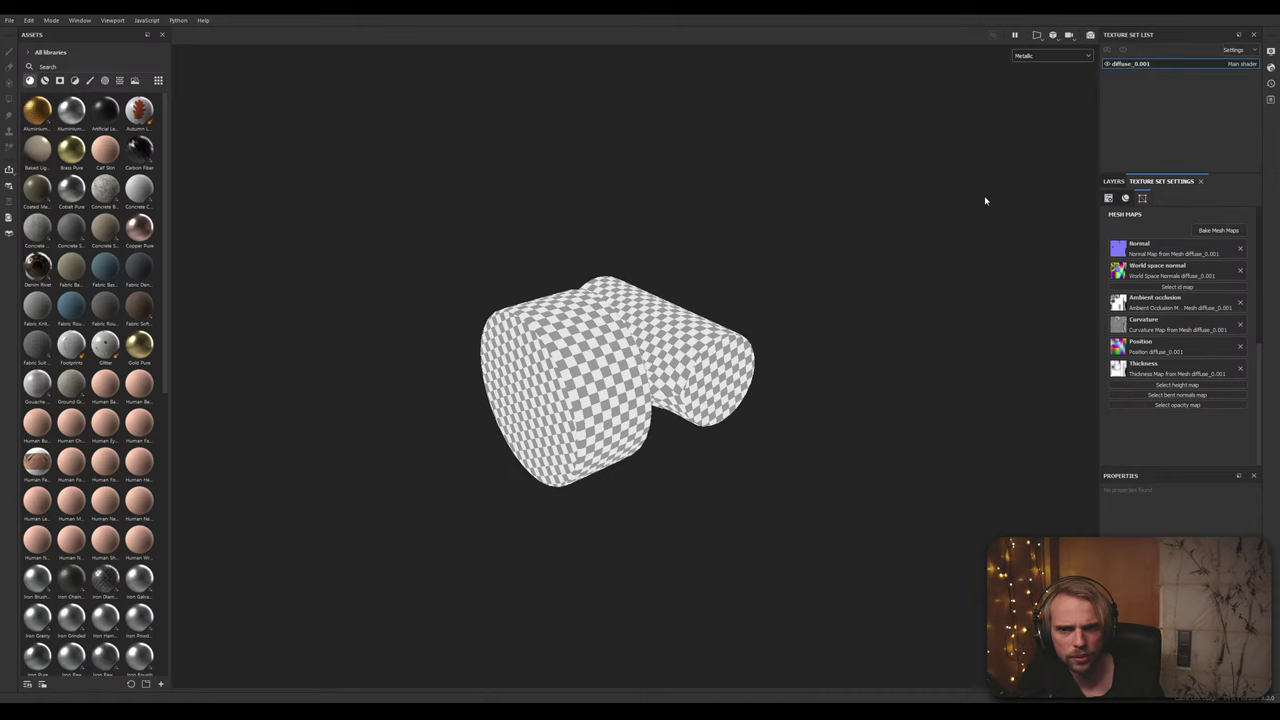
{"action": "left_click", "coordinate": [1040, 56]}
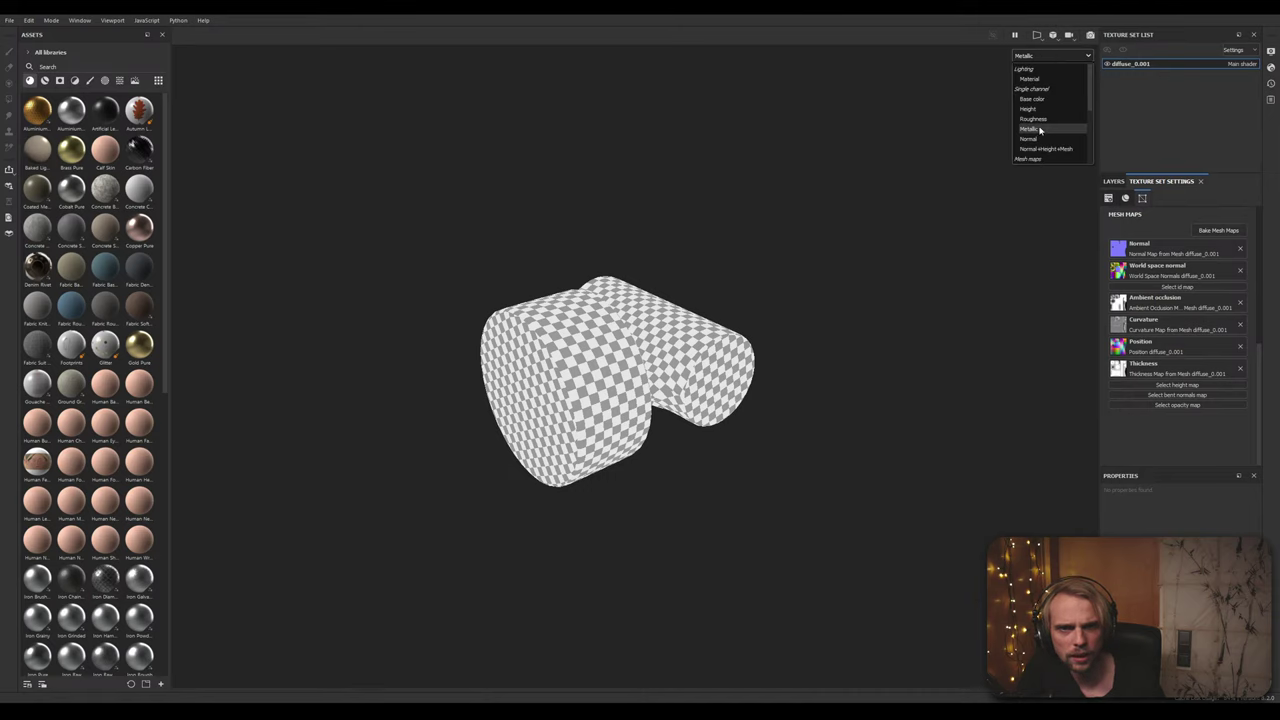
{"action": "left_click", "coordinate": [1037, 139]}
{"action": "left_click", "coordinate": [1045, 56]}
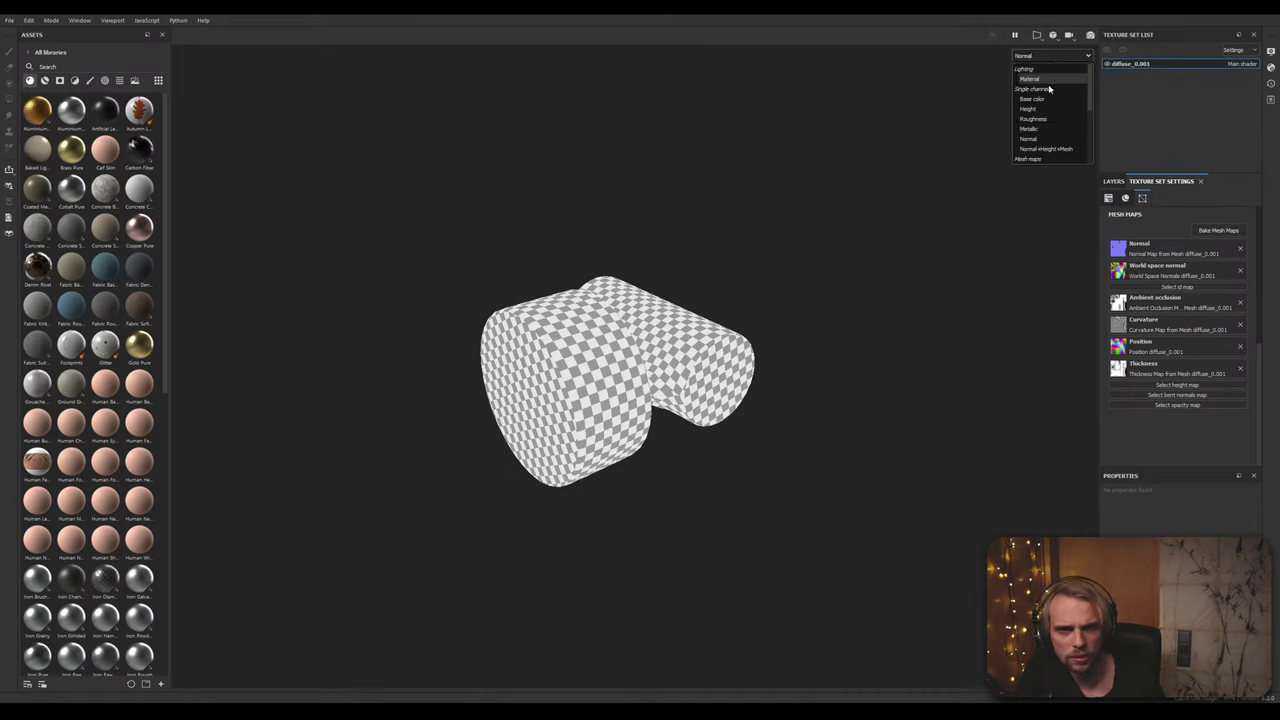
{"action": "scroll", "coordinate": [1050, 95], "scroll_direction": "down", "scroll_amount": 3}
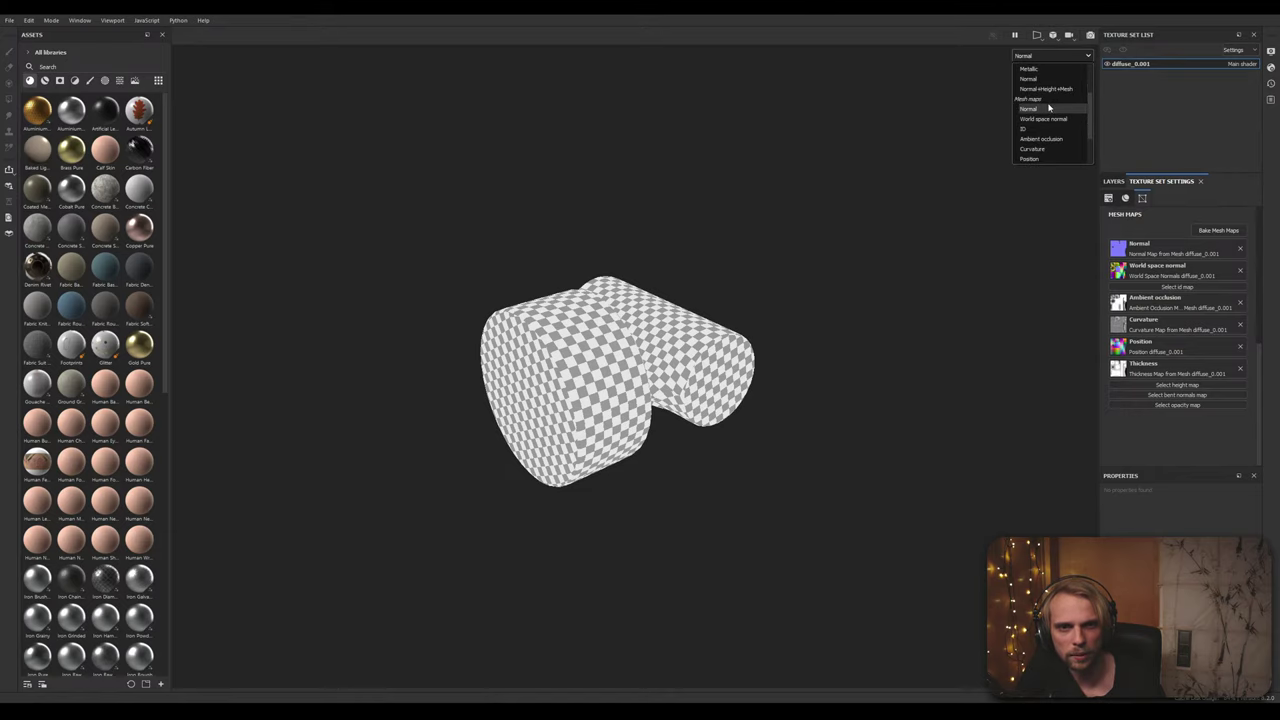
{"action": "left_click", "coordinate": [1030, 108]}
{"action": "scroll", "coordinate": [571, 349], "scroll_direction": "up", "scroll_amount": 3}
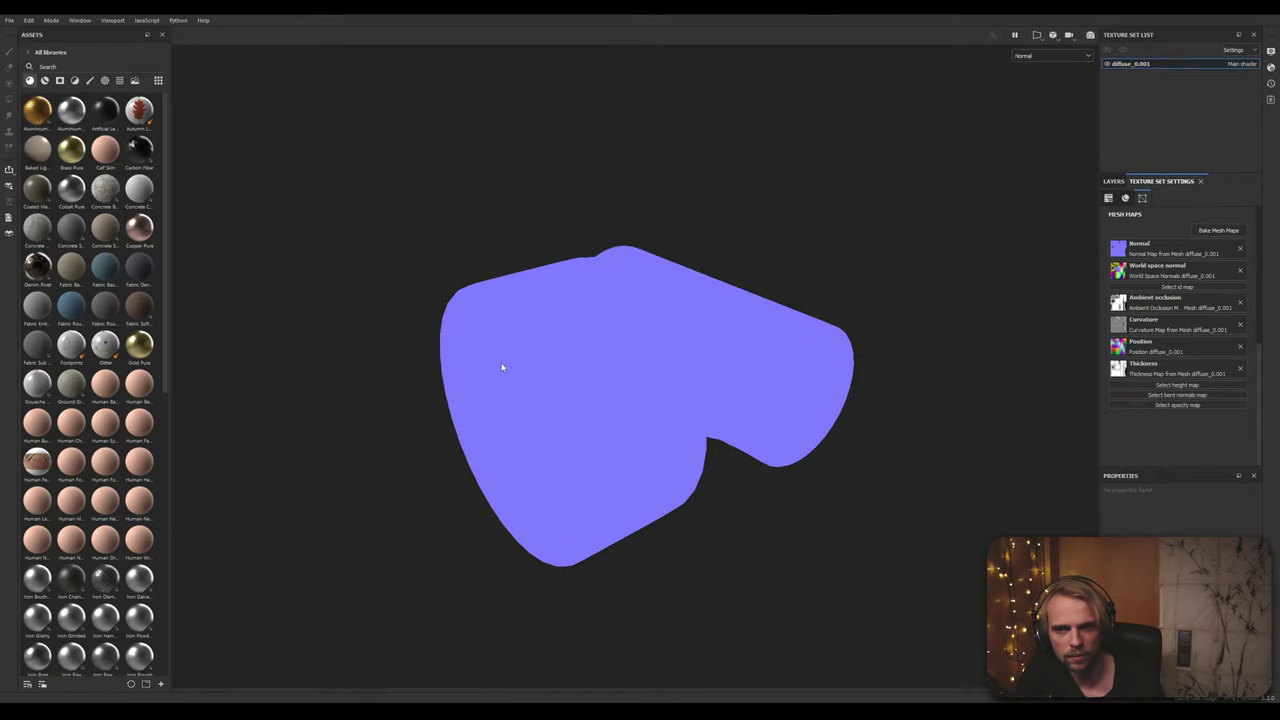
Step: Display the baked ambient occlusion map and orbit to inspect the recessed ring
{"action": "left_click", "coordinate": [1050, 56]}
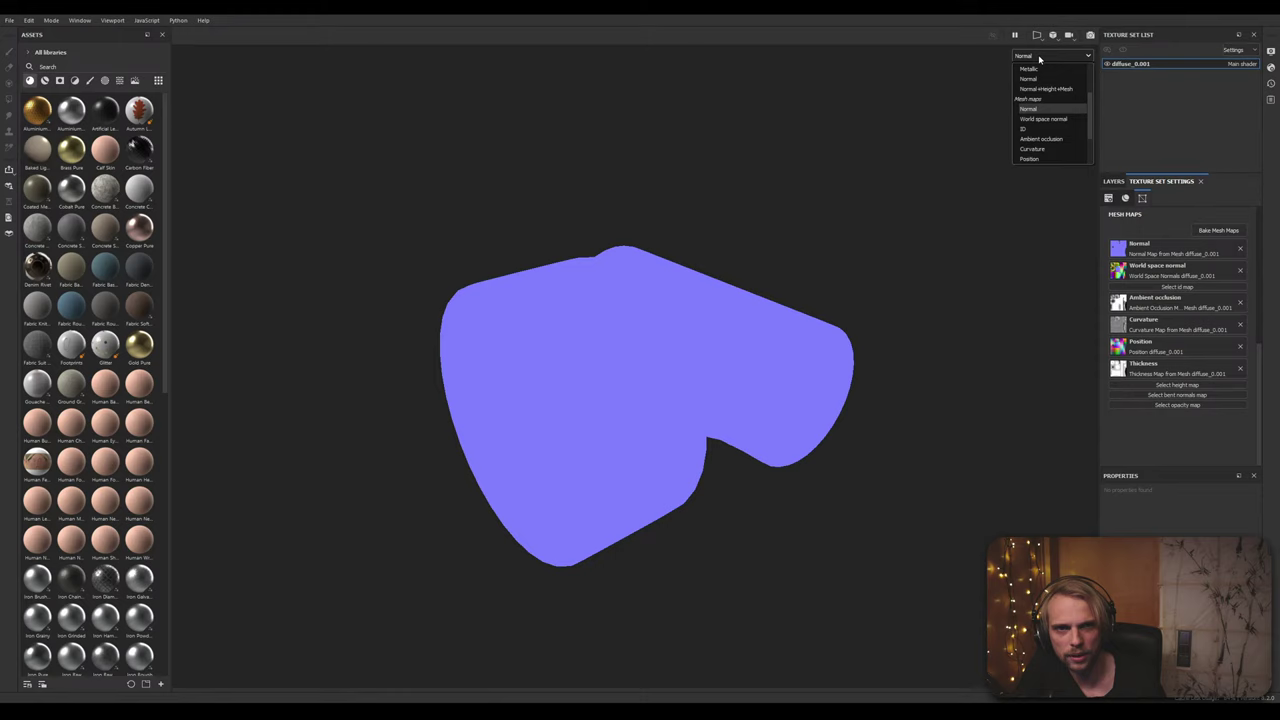
{"action": "left_click", "coordinate": [1049, 139]}
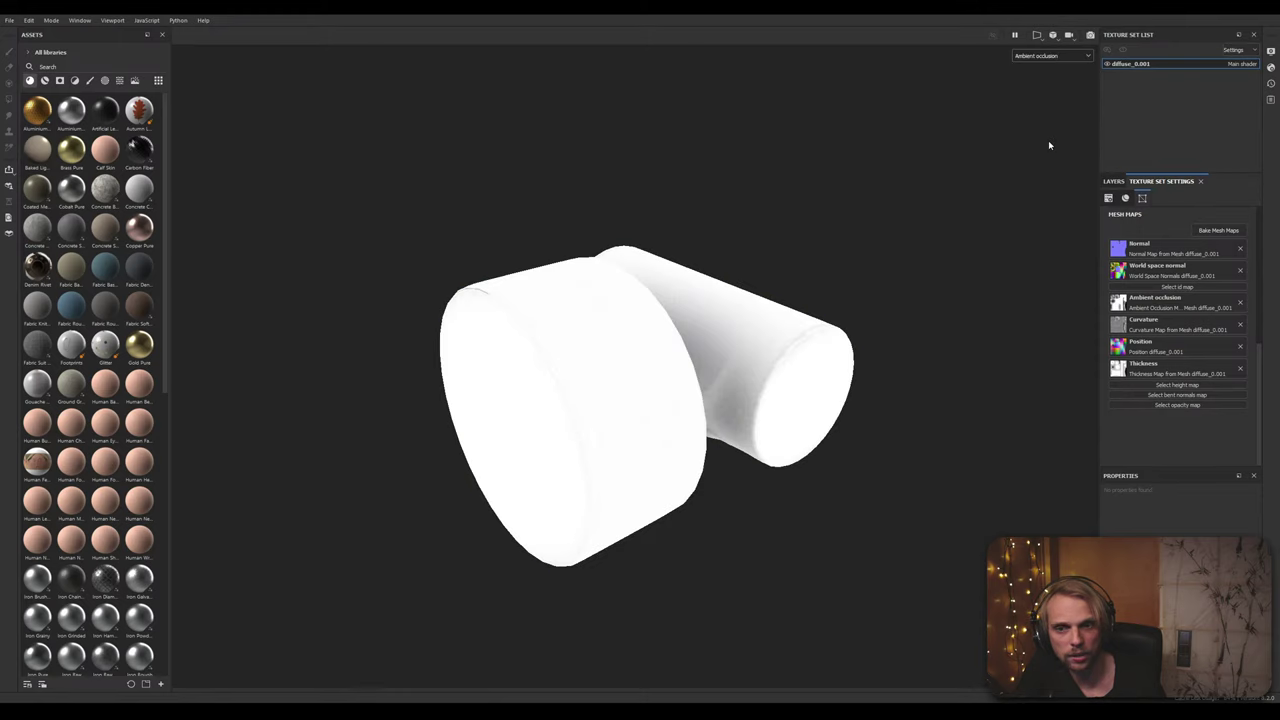
{"action": "middle_click_drag", "start_coordinate": [844, 266], "coordinate": [711, 338], "text": "alt"}
{"action": "left_click_drag", "start_coordinate": [711, 338], "coordinate": [537, 421], "text": "alt"}
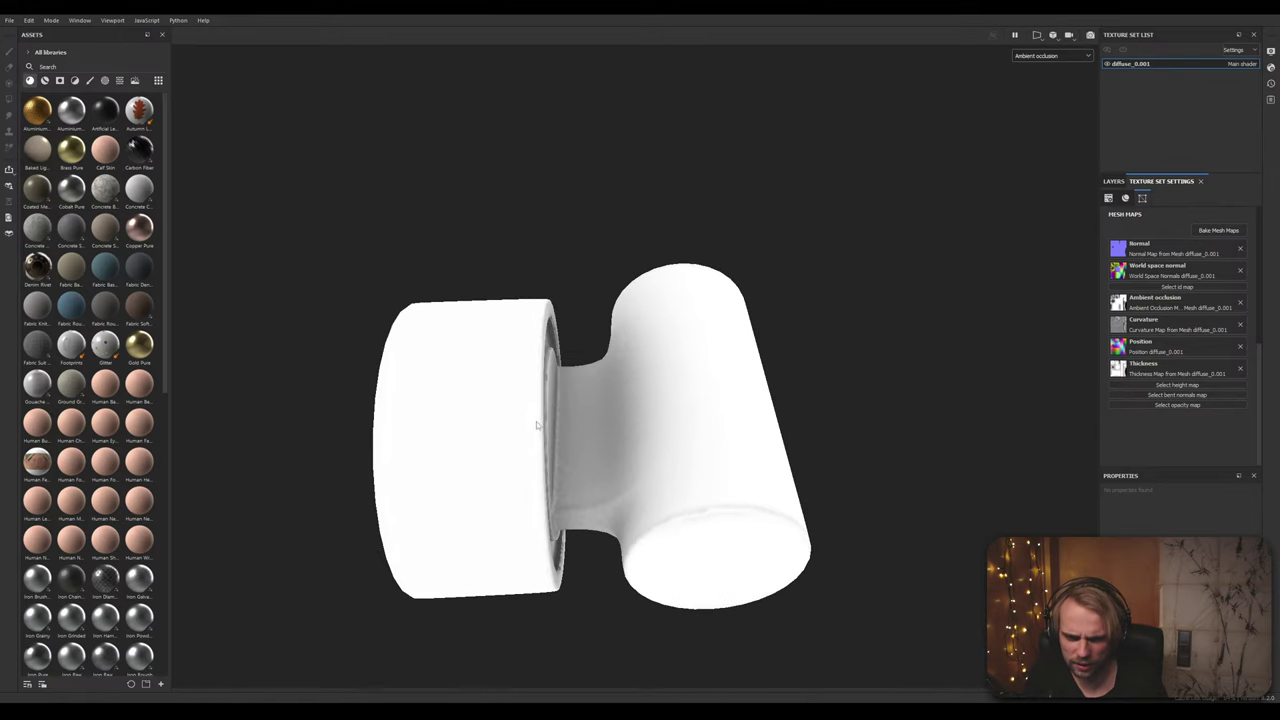
{"action": "right_click_drag", "start_coordinate": [537, 421], "coordinate": [601, 450], "text": "alt"}
{"action": "left_click_drag", "start_coordinate": [601, 449], "coordinate": [434, 448], "text": "alt"}
{"action": "scroll", "coordinate": [516, 451], "scroll_direction": "up", "scroll_amount": 4}
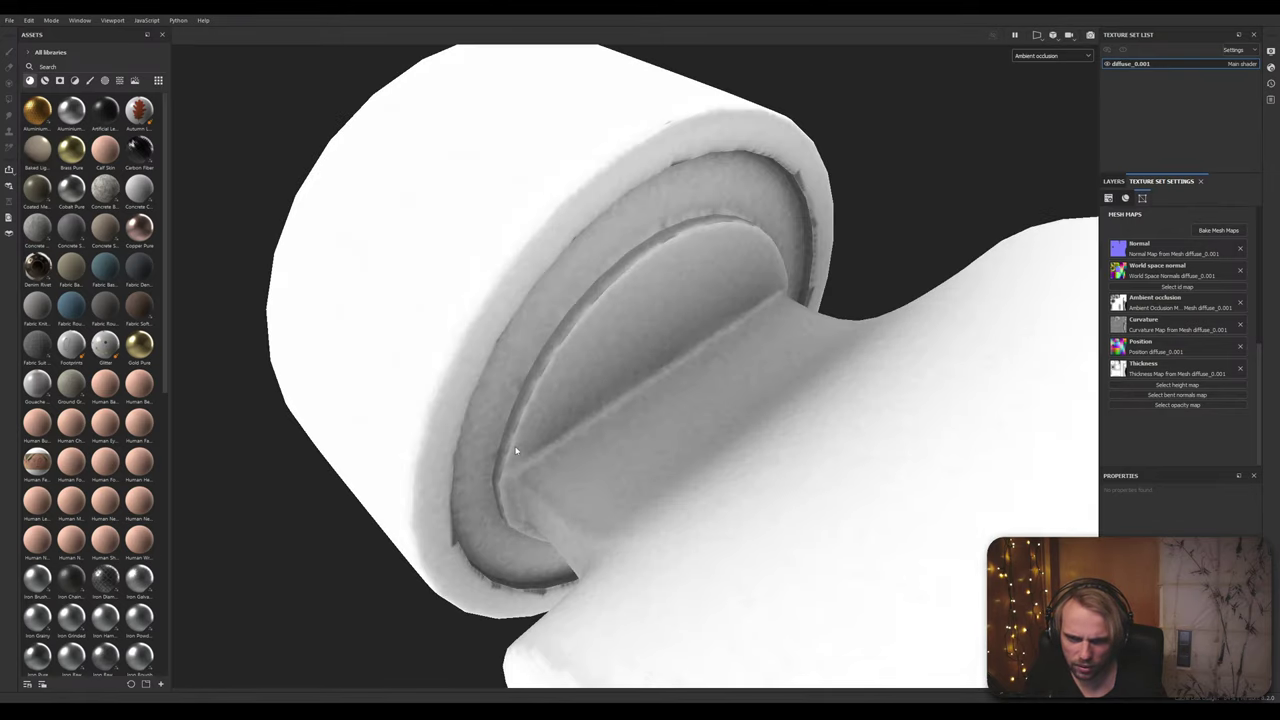
{"action": "scroll", "coordinate": [516, 451], "scroll_direction": "down", "scroll_amount": 2}
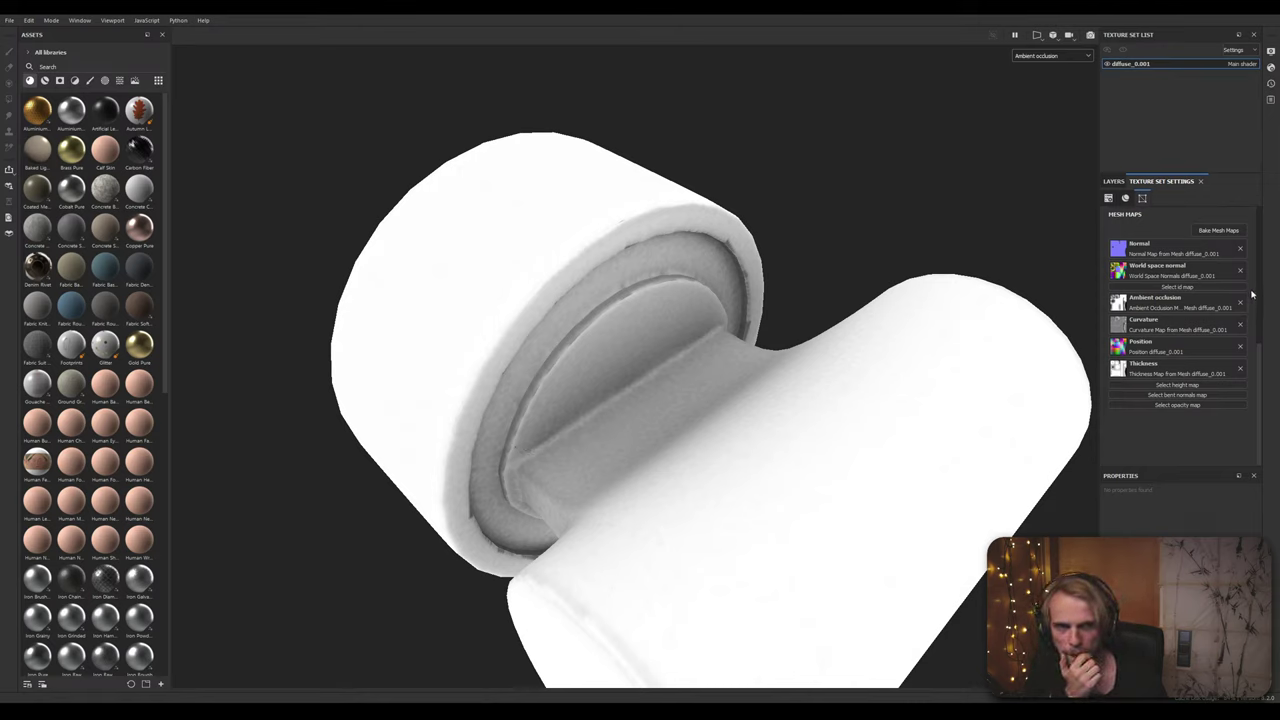
{"action": "scroll", "coordinate": [1230, 308], "scroll_direction": "up", "scroll_amount": 5}
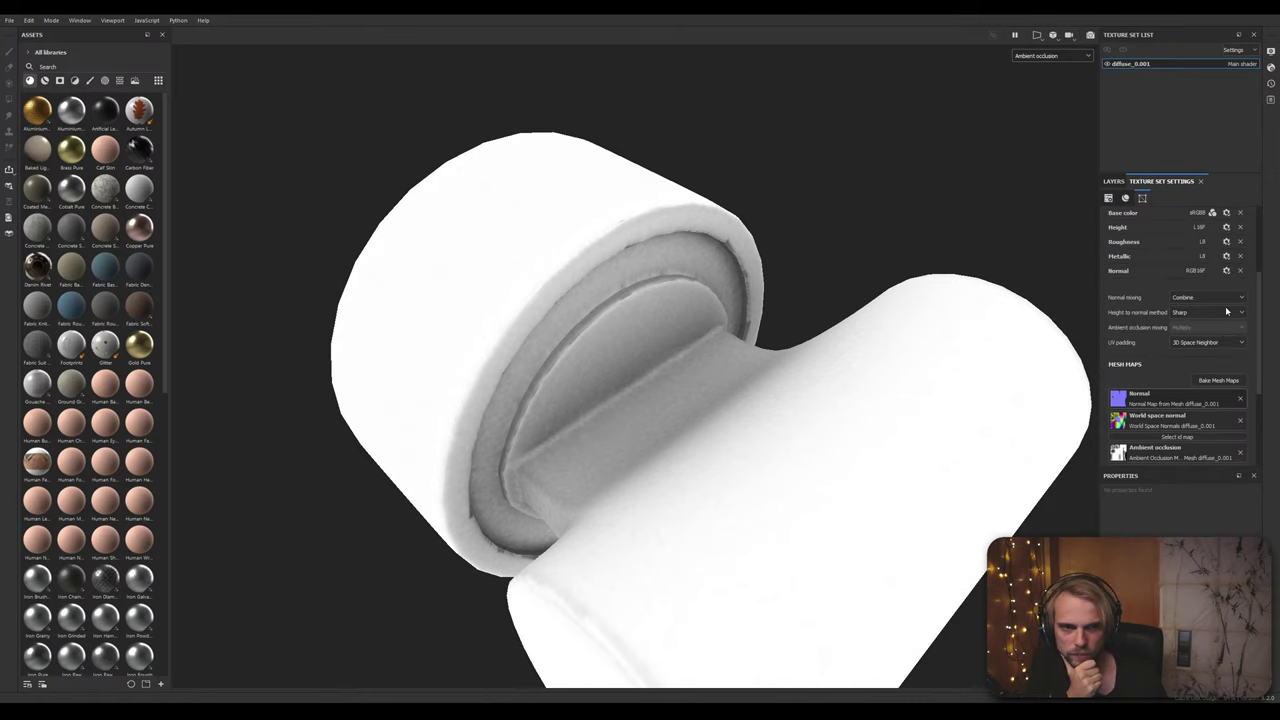
Step: Rebake the diffuse_0.001 mesh maps at 4096 output size and dismiss the report
{"action": "left_click", "coordinate": [1218, 380]}
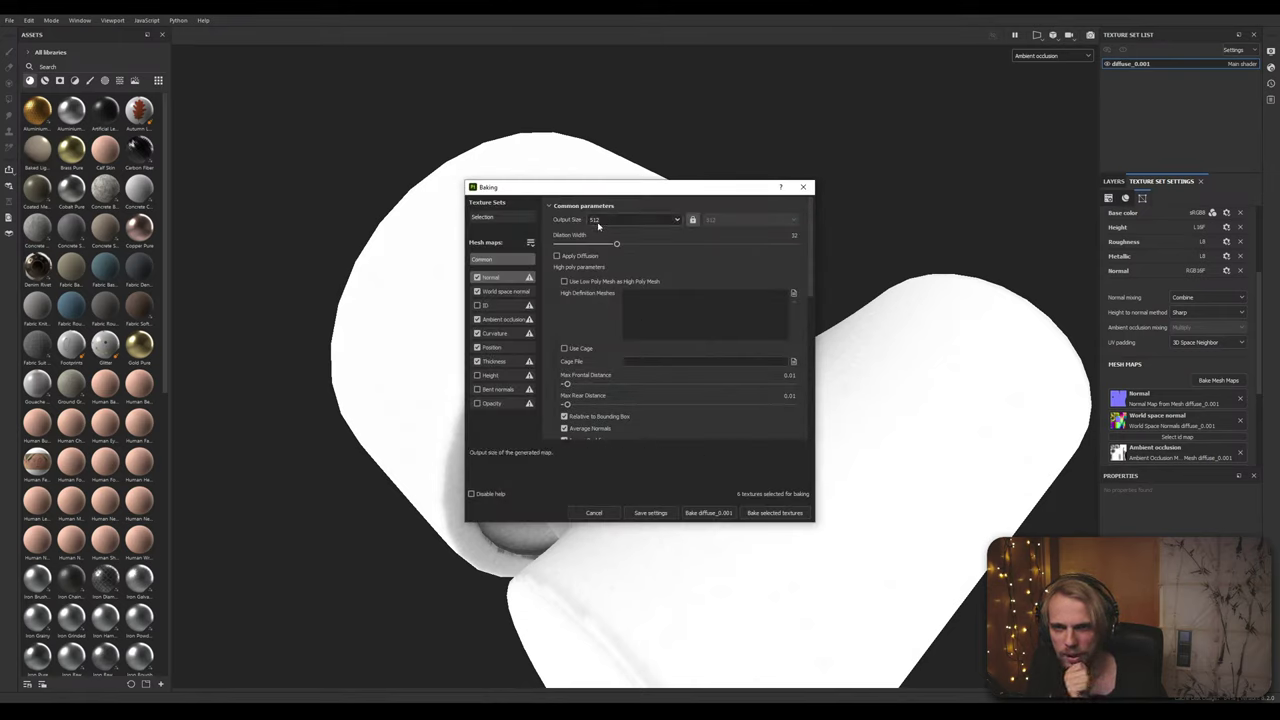
{"action": "left_click", "coordinate": [600, 220]}
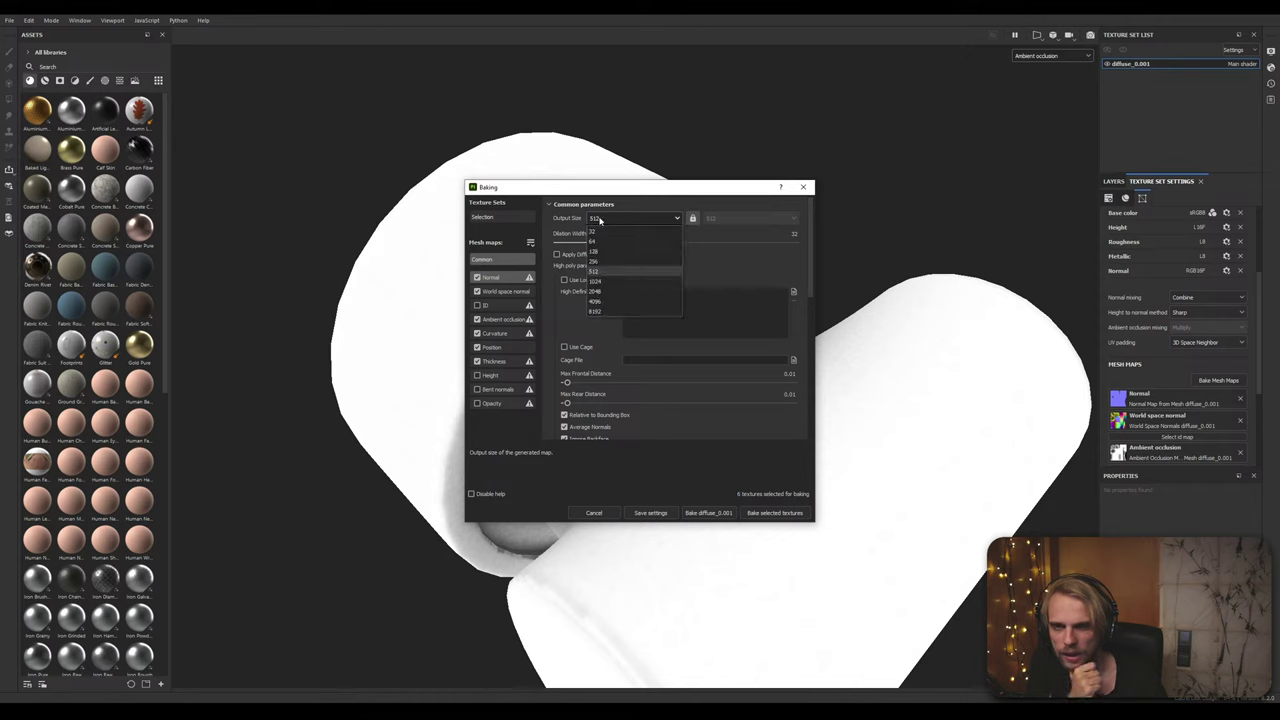
{"action": "left_click", "coordinate": [598, 301]}
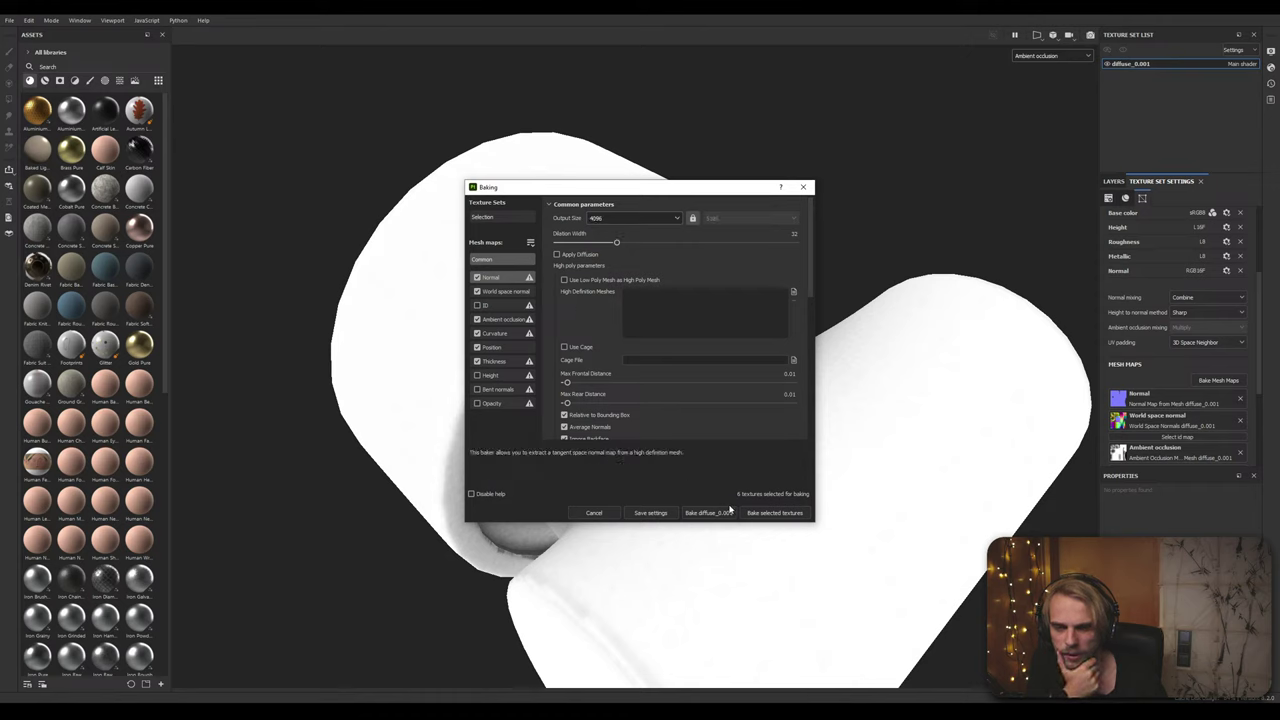
{"action": "left_click", "coordinate": [774, 513]}
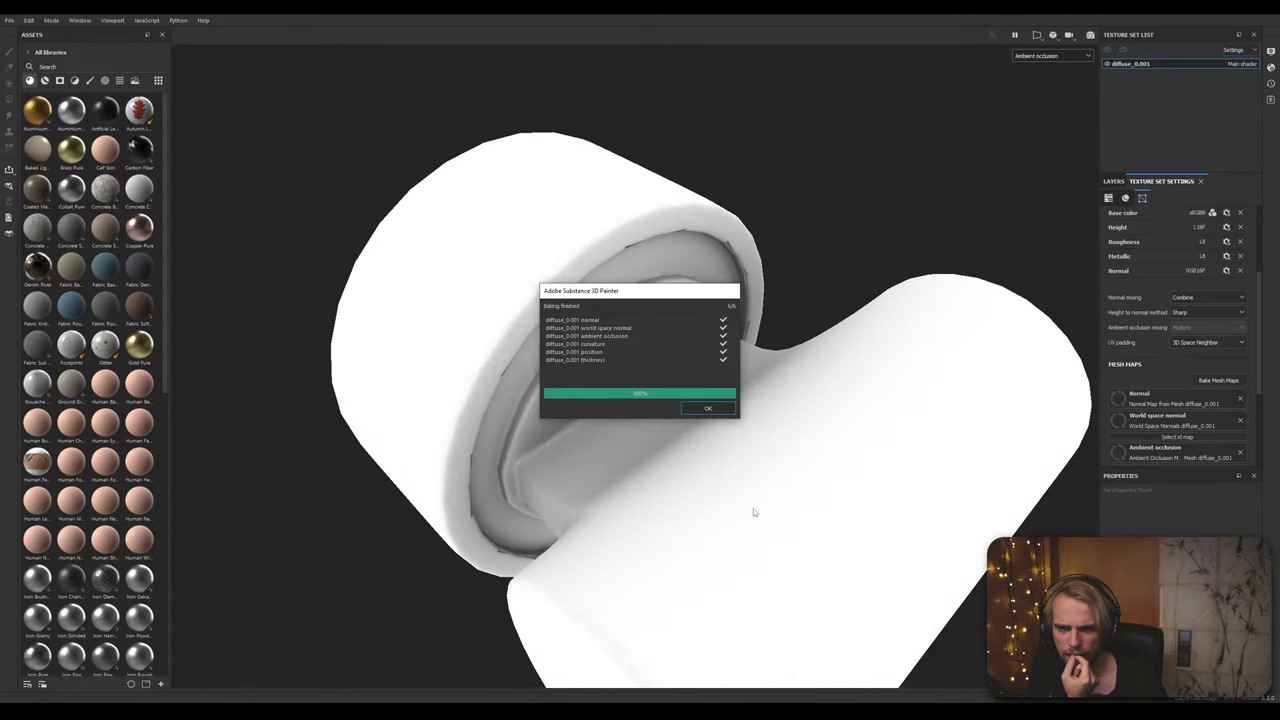
{"action": "left_click", "coordinate": [709, 408]}
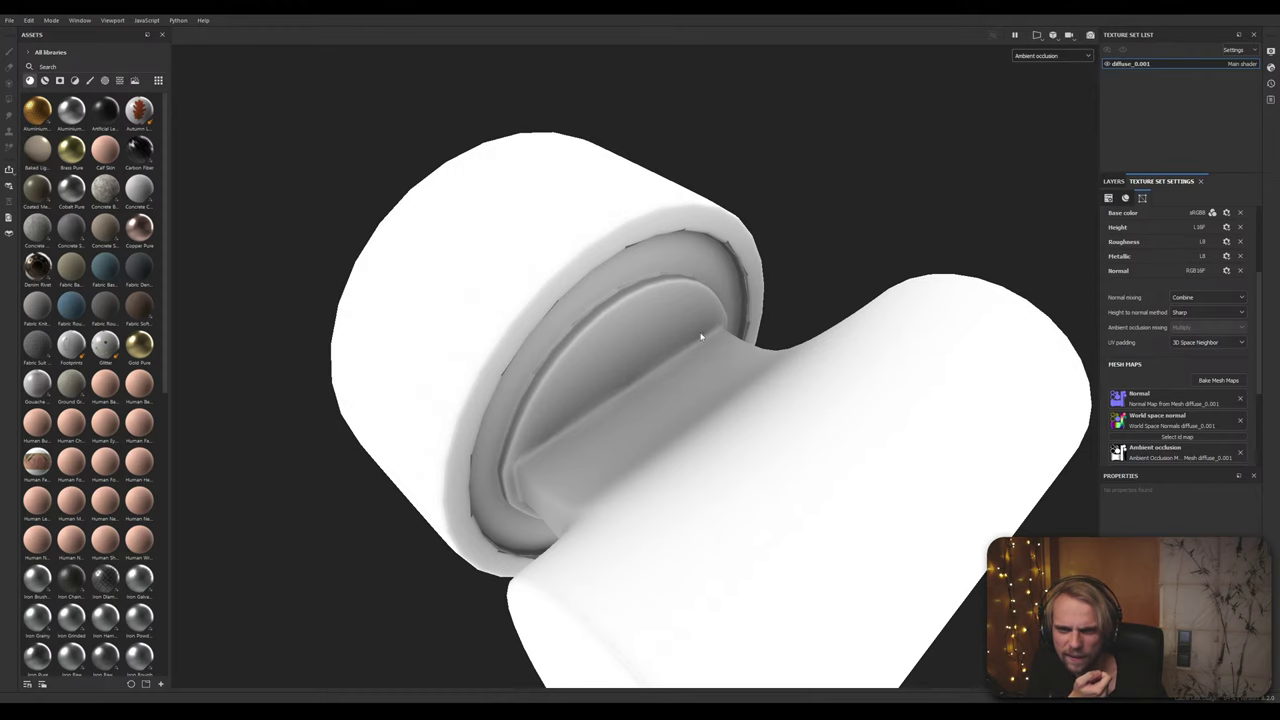
{"action": "scroll", "coordinate": [671, 213], "scroll_direction": "up", "scroll_amount": 4}
{"action": "scroll", "coordinate": [671, 213], "scroll_direction": "up", "scroll_amount": 1}
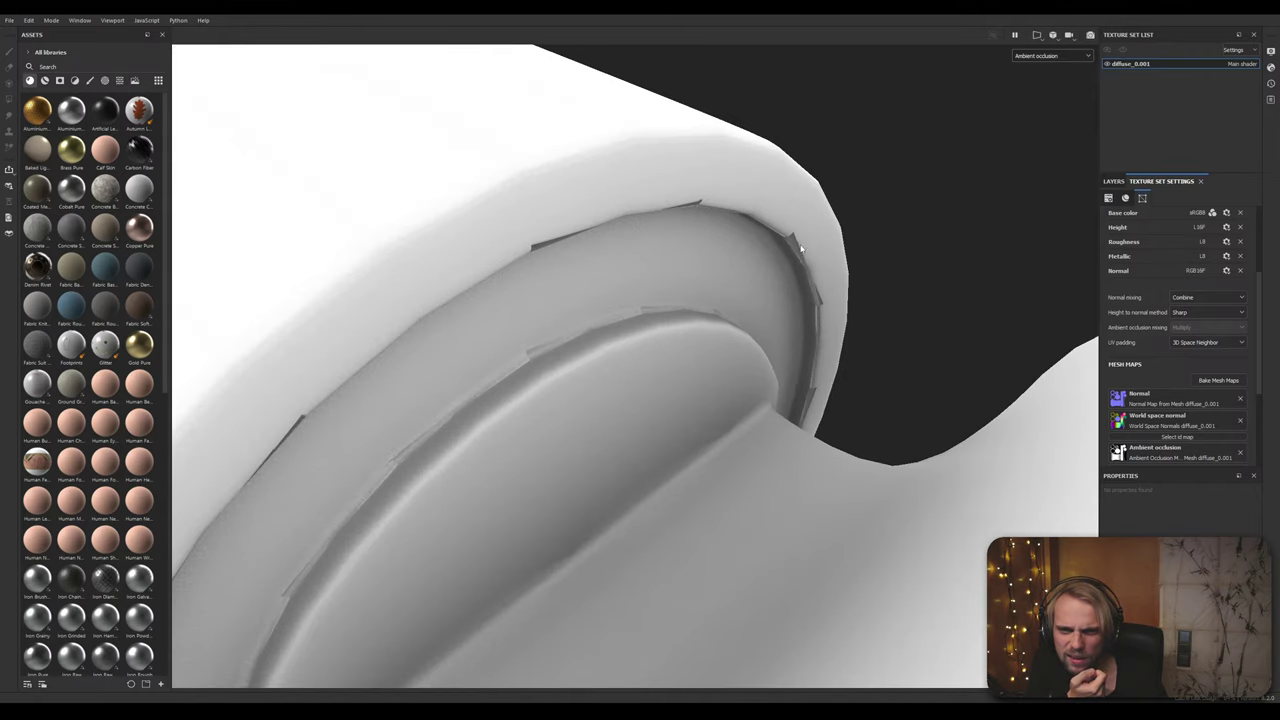
{"action": "scroll", "coordinate": [815, 270], "scroll_direction": "down", "scroll_amount": 3}
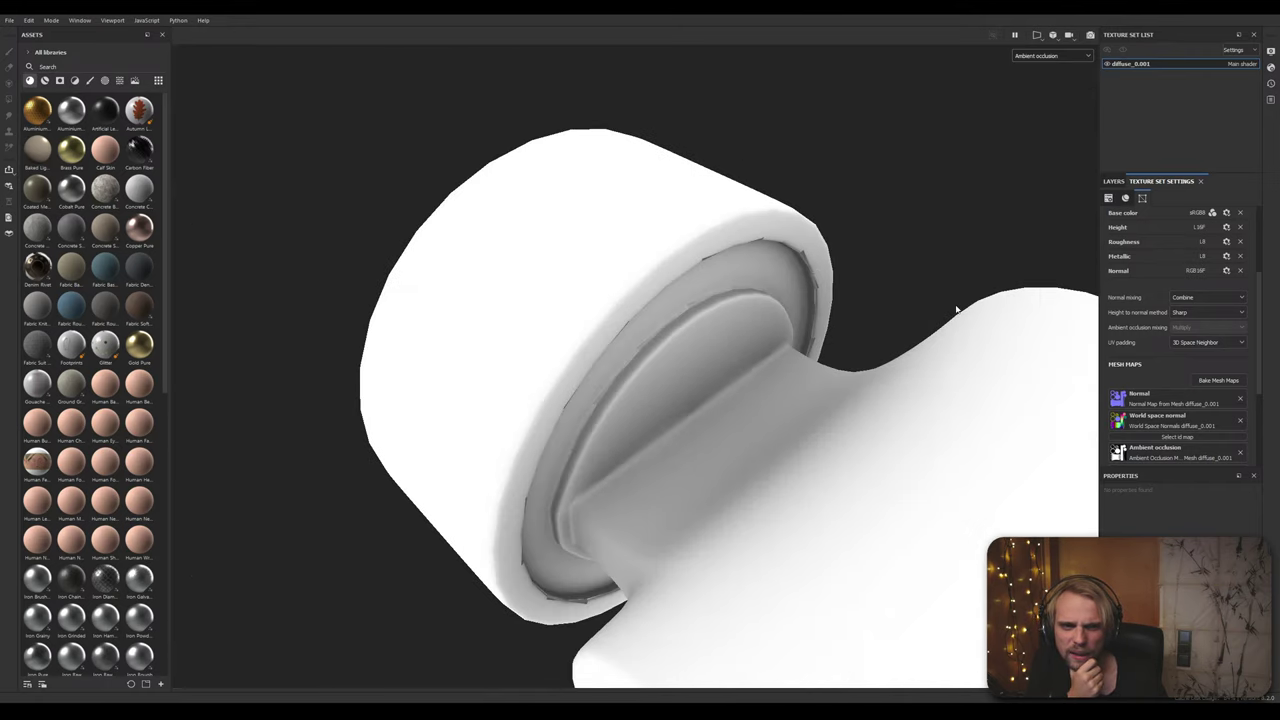
{"action": "left_click", "coordinate": [1210, 312]}
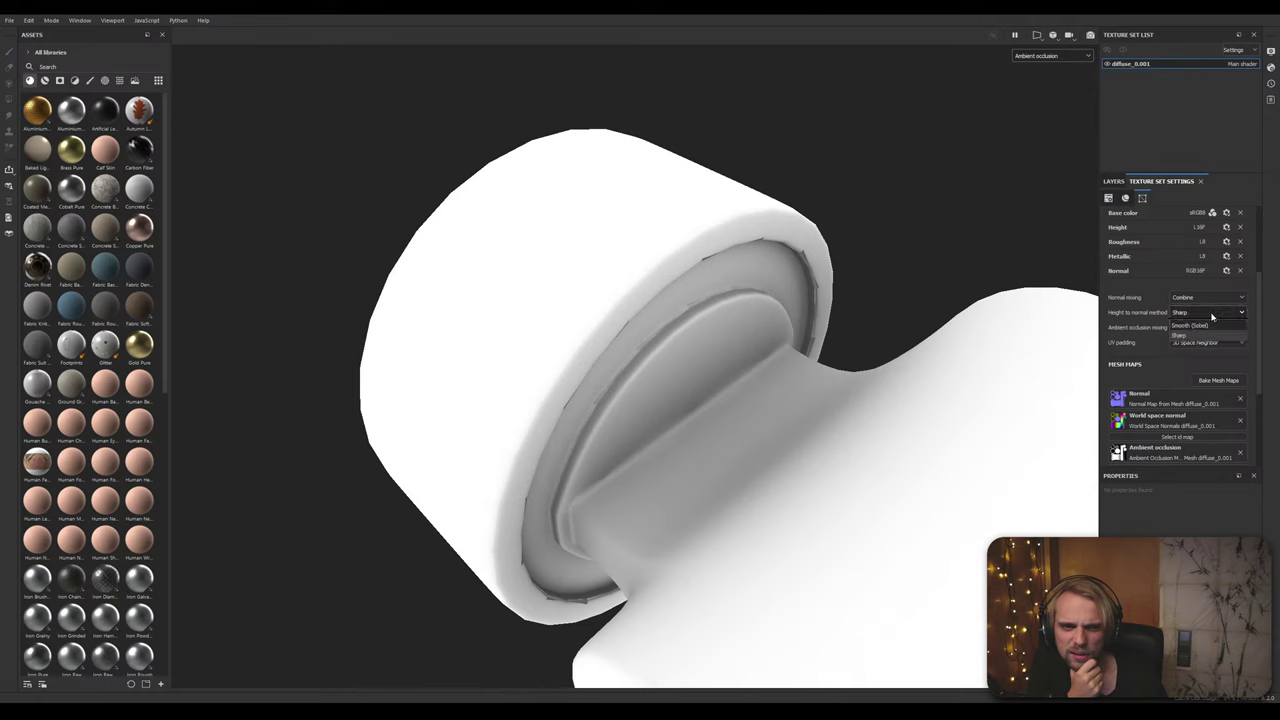
{"action": "left_click", "coordinate": [1203, 328]}
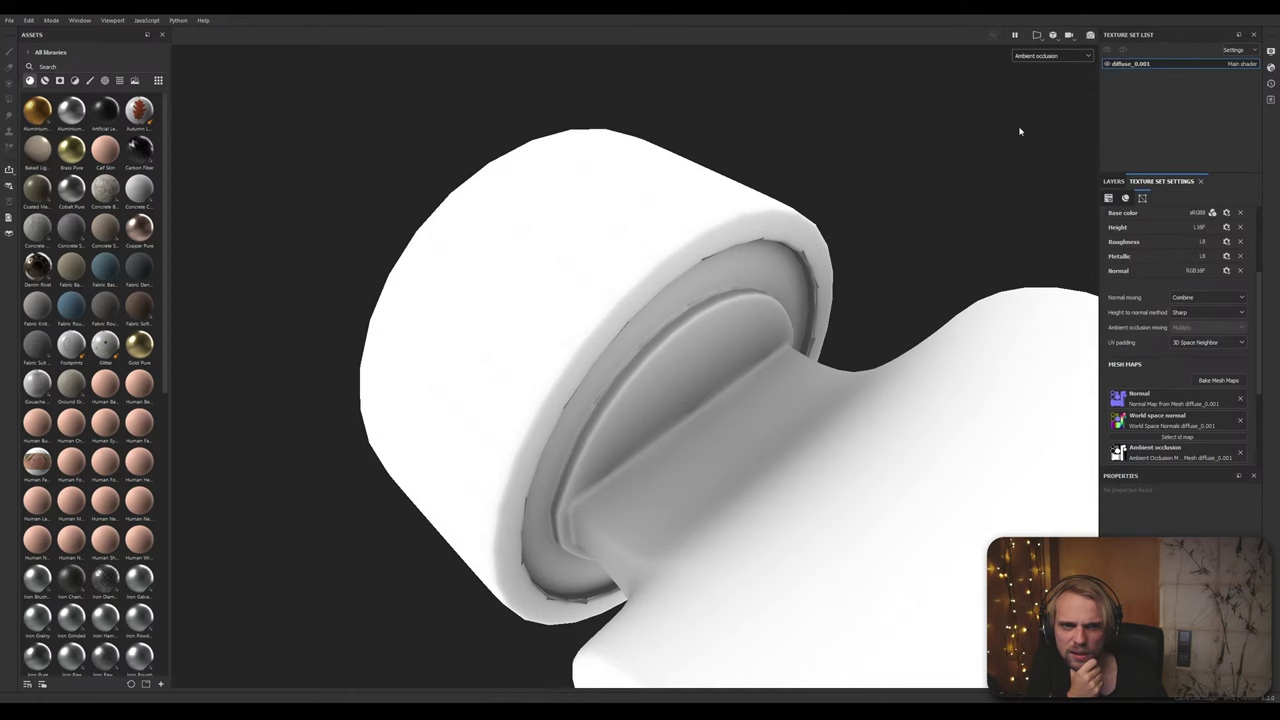
{"action": "left_click", "coordinate": [1053, 60]}
{"action": "left_click", "coordinate": [1052, 61]}
{"action": "middle_click_drag", "start_coordinate": [941, 277], "coordinate": [800, 203], "text": "alt"}
{"action": "scroll", "coordinate": [550, 359], "scroll_direction": "up", "scroll_amount": 4}
{"action": "scroll", "coordinate": [520, 379], "scroll_direction": "down", "scroll_amount": 4}
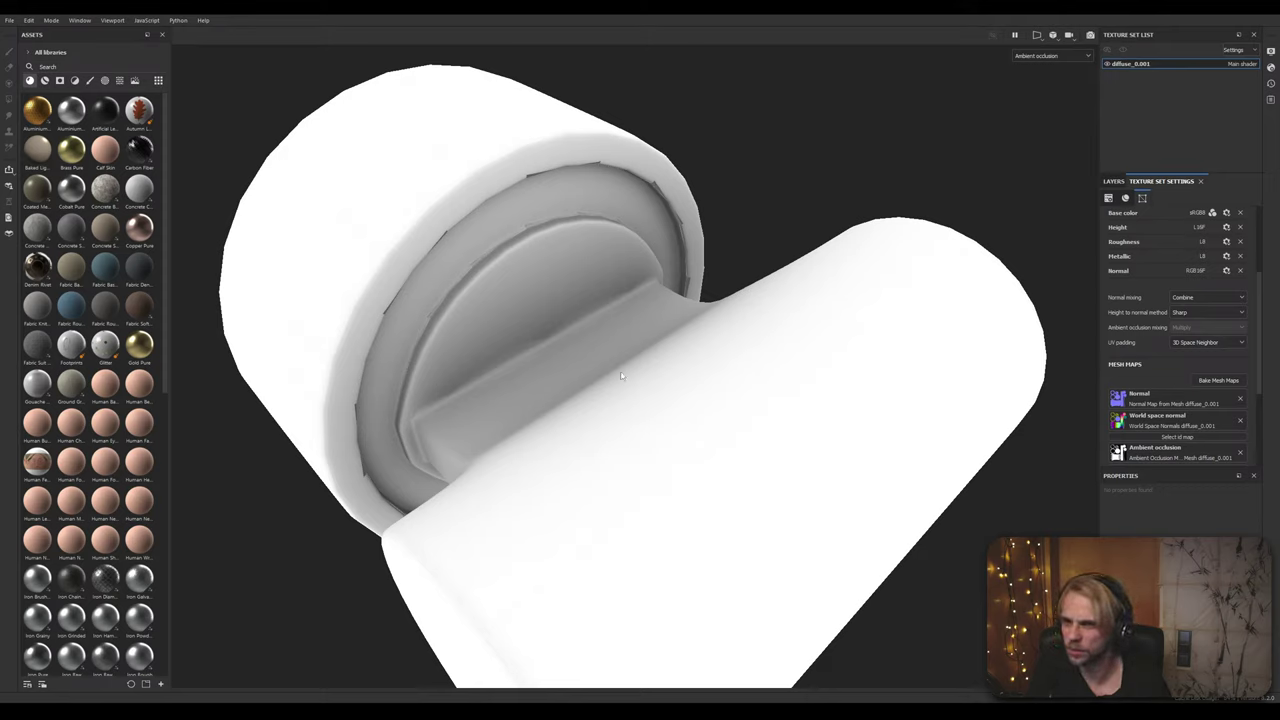
Step: Reopen the Baking dialog and set Antialiasing to Subsampling 8x8
{"action": "left_click", "coordinate": [1218, 380]}
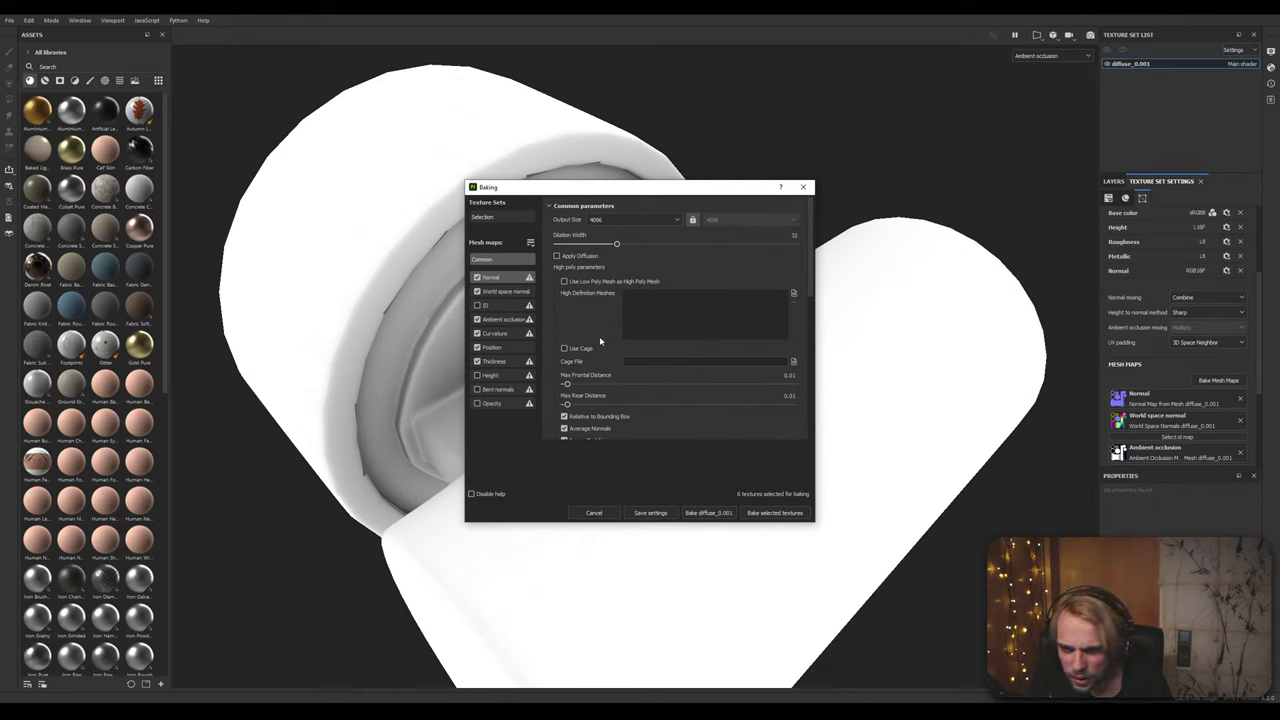
{"action": "scroll", "coordinate": [600, 338], "scroll_direction": "down", "scroll_amount": 2}
{"action": "scroll", "coordinate": [608, 341], "scroll_direction": "down", "scroll_amount": 1}
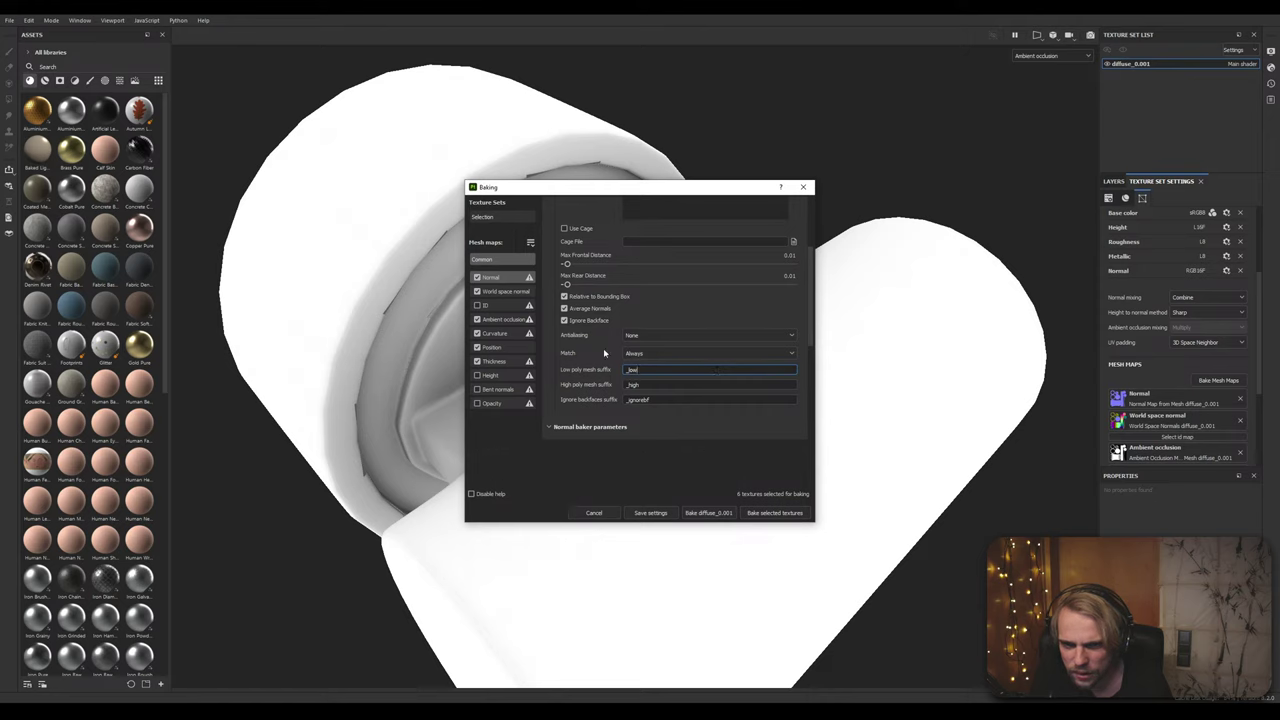
{"action": "left_click", "coordinate": [655, 334]}
{"action": "left_click", "coordinate": [655, 379]}
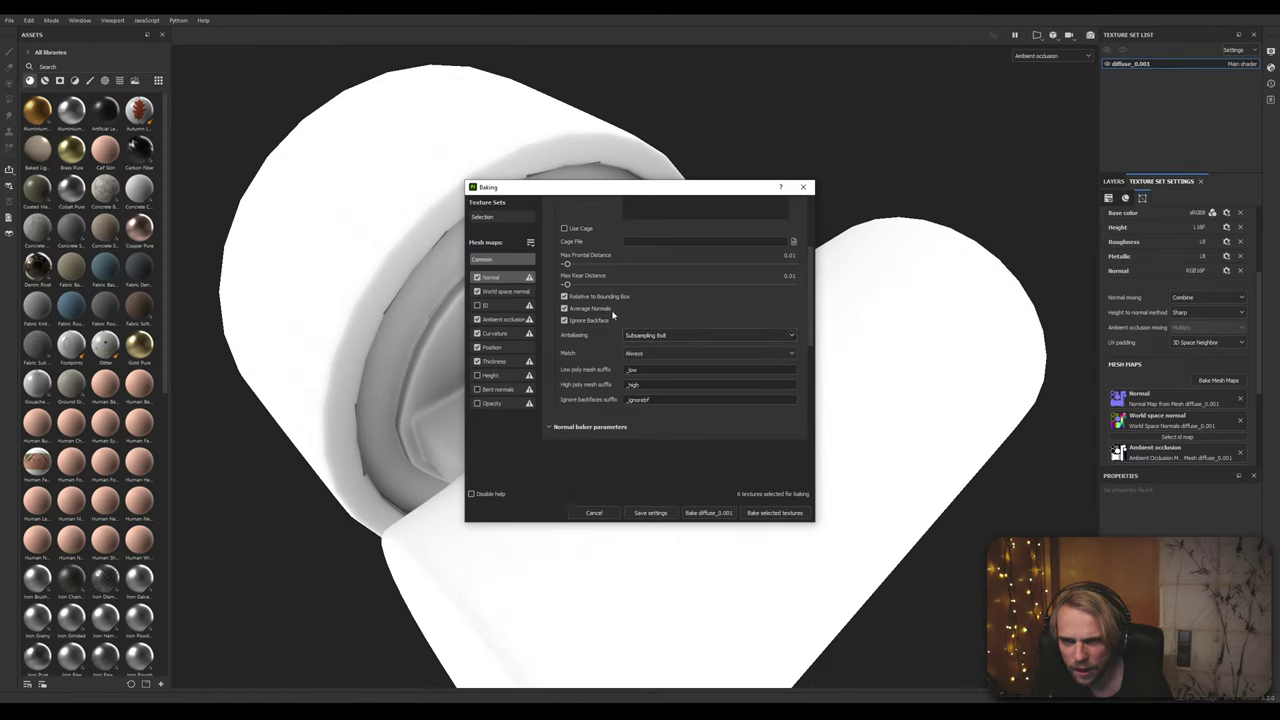
{"action": "scroll", "coordinate": [613, 299], "scroll_direction": "up", "scroll_amount": 1}
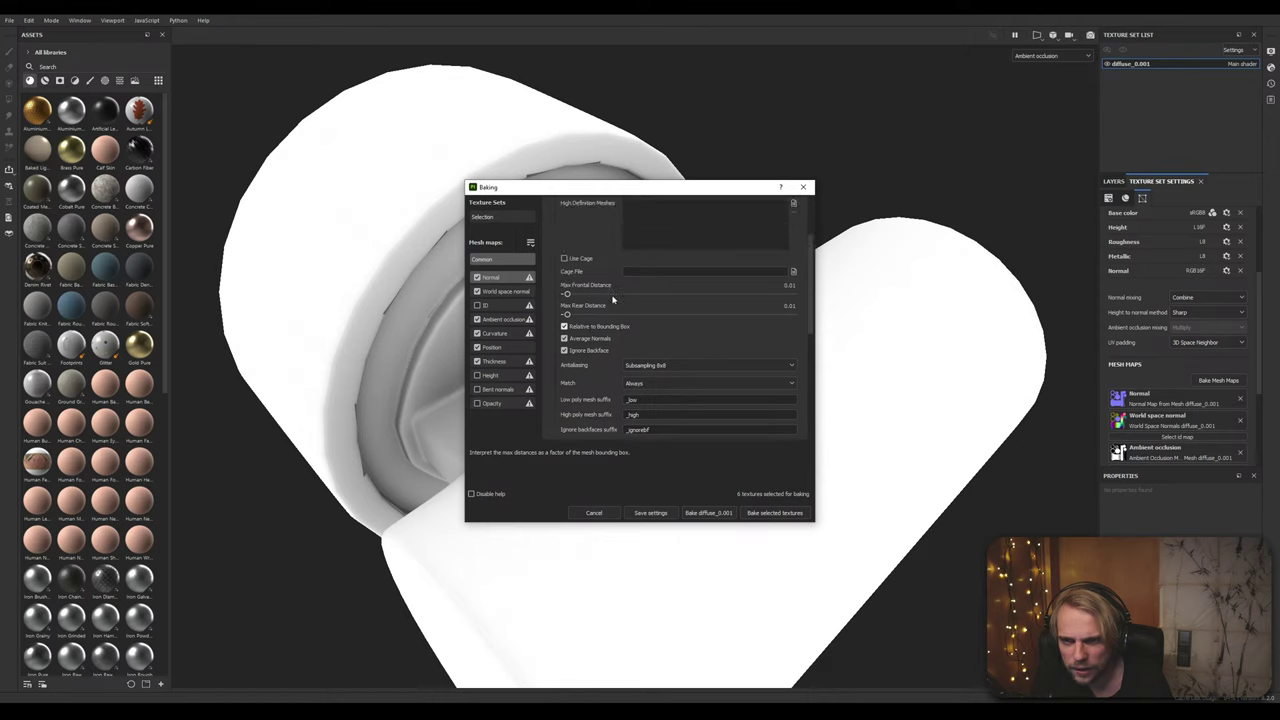
{"action": "scroll", "coordinate": [693, 331], "scroll_direction": "up", "scroll_amount": 1}
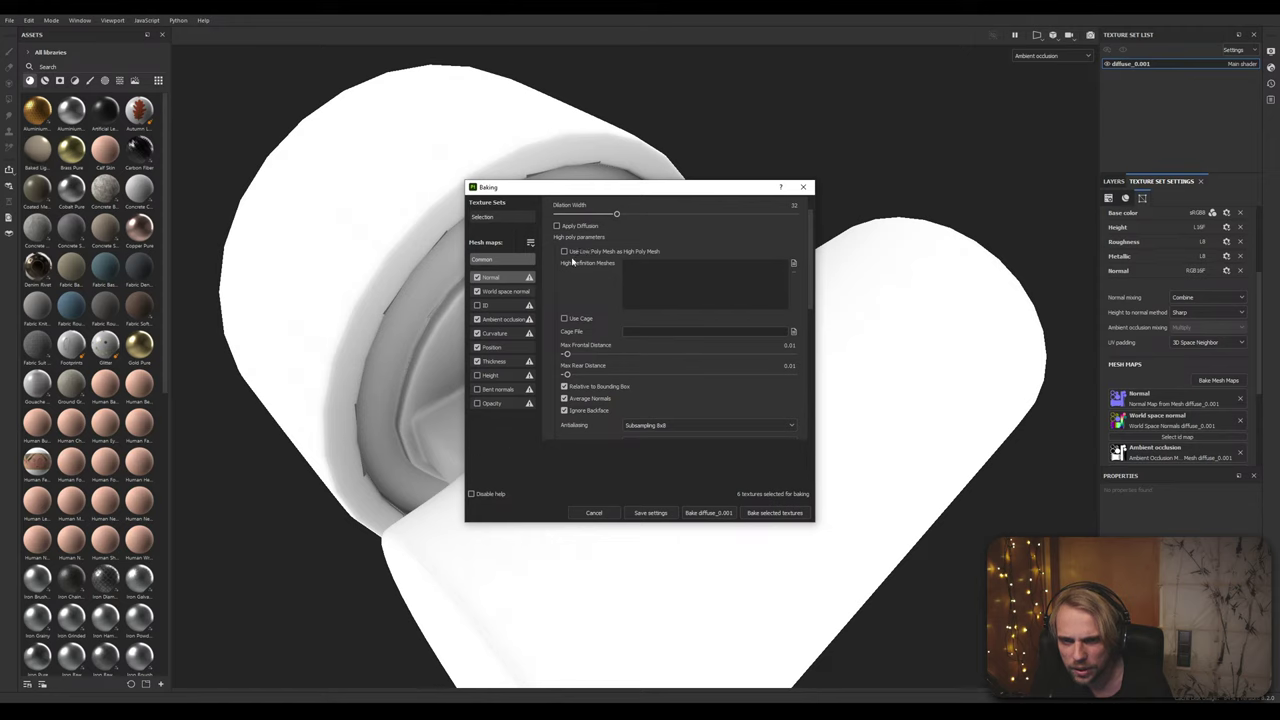
{"action": "scroll", "coordinate": [607, 259], "scroll_direction": "up", "scroll_amount": 1}
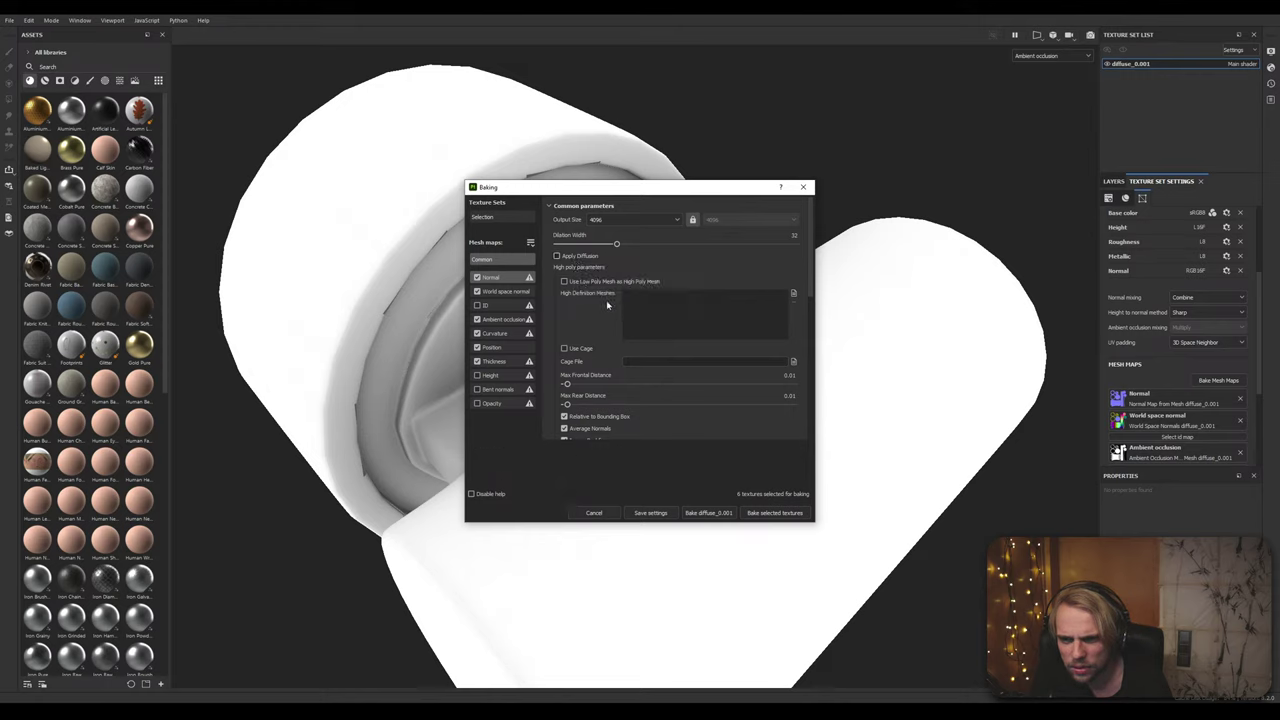
{"action": "scroll", "coordinate": [598, 311], "scroll_direction": "down", "scroll_amount": 4}
{"action": "scroll", "coordinate": [598, 311], "scroll_direction": "down", "scroll_amount": 4}
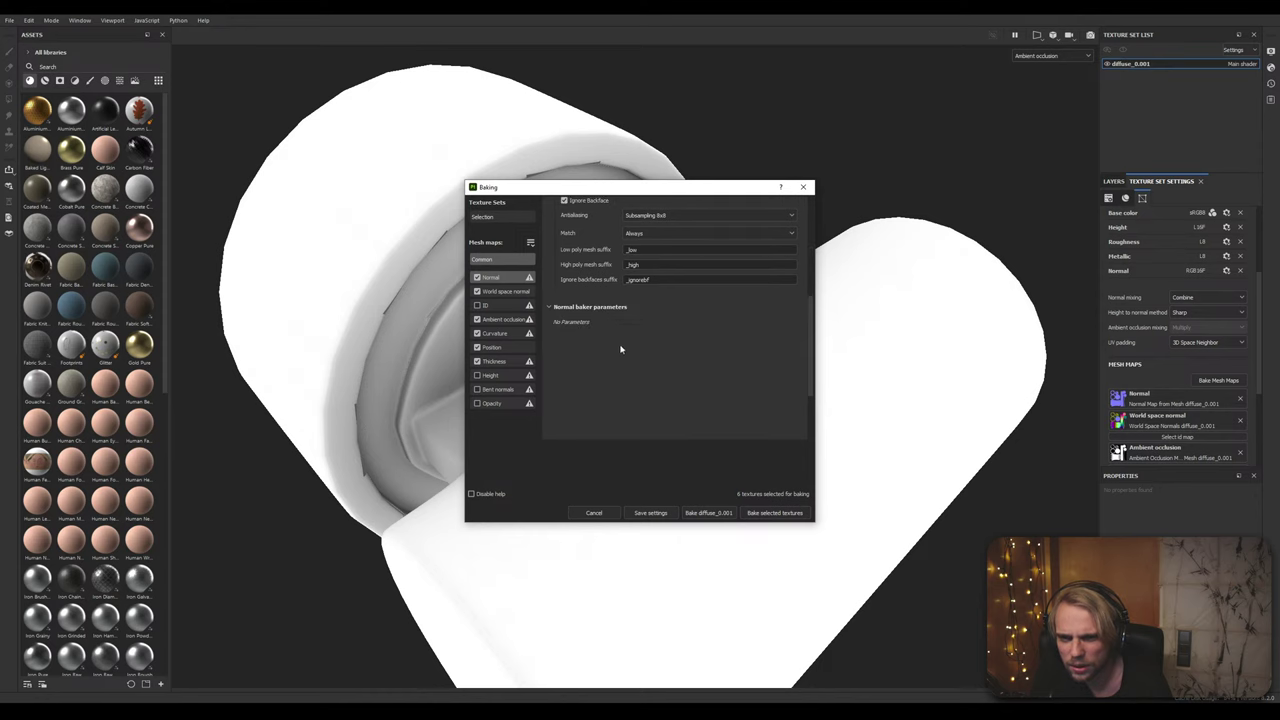
{"action": "scroll", "coordinate": [598, 311], "scroll_direction": "up", "scroll_amount": 4}
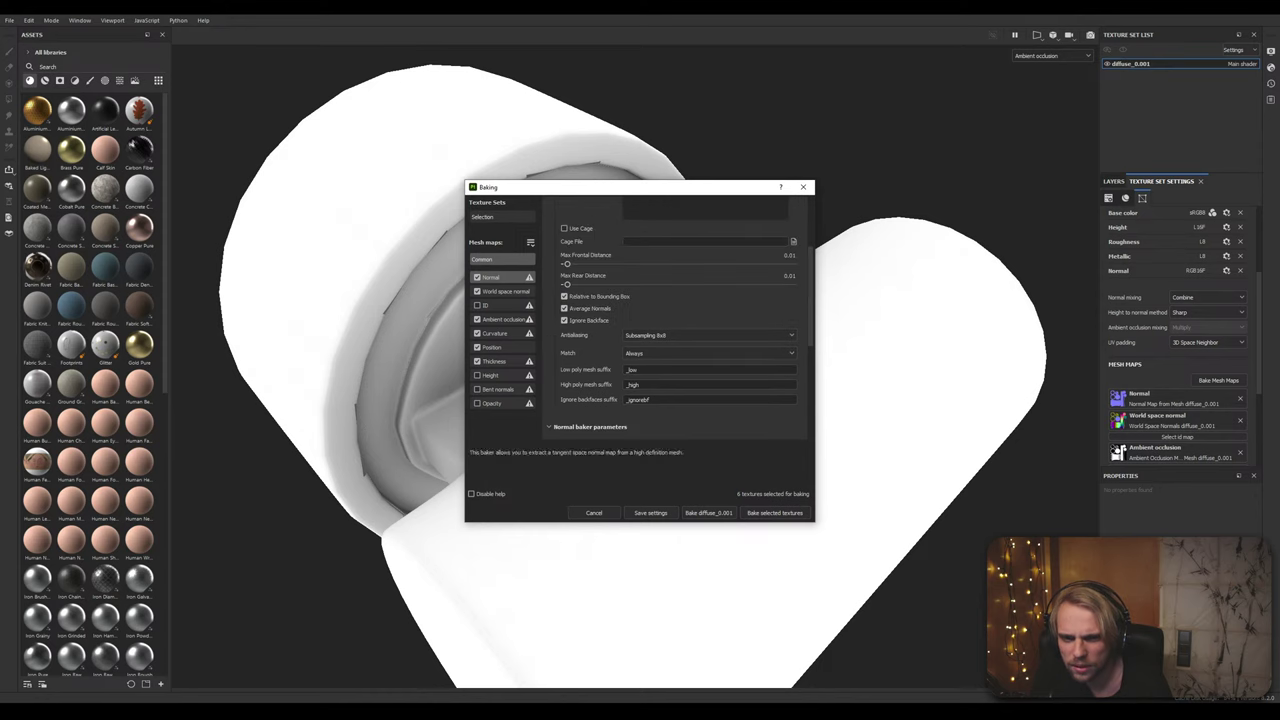
Step: Start the 8x8 rebake and monitor GPU load in Task Manager until it finishes
{"action": "left_click", "coordinate": [774, 512]}
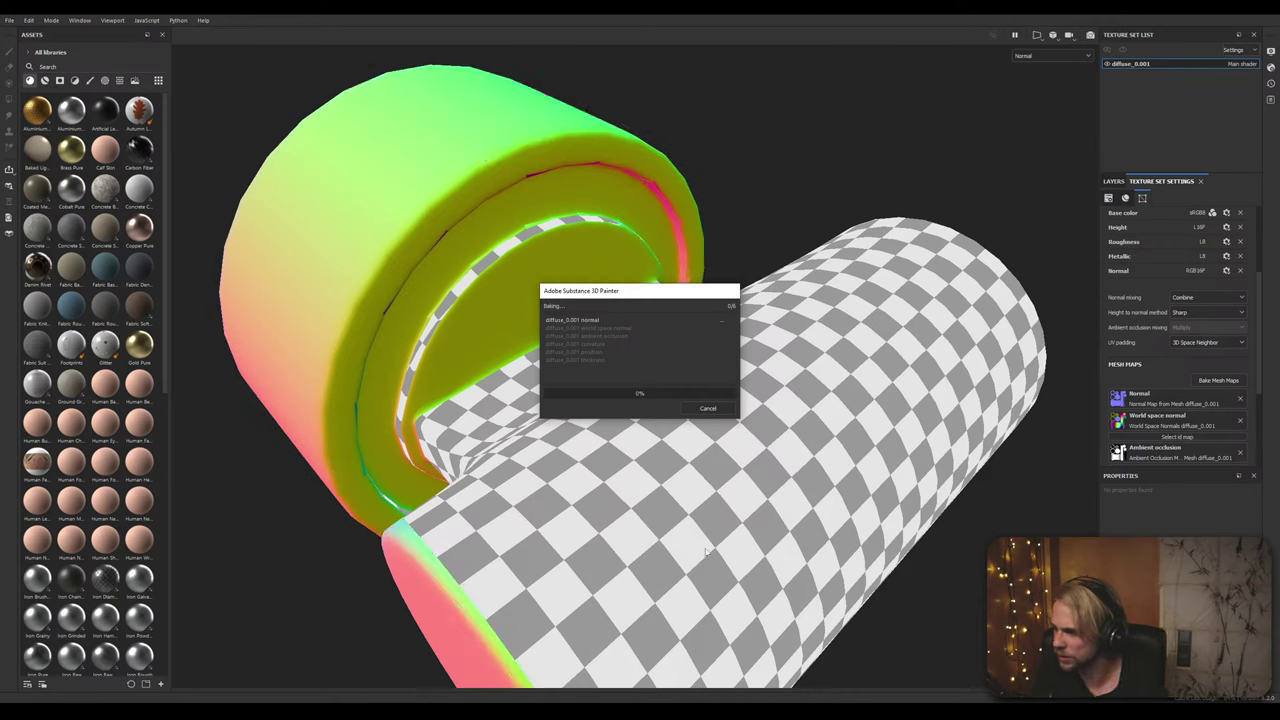
{"action": "right_click", "coordinate": [818, 700]}
{"action": "left_click", "coordinate": [850, 653]}
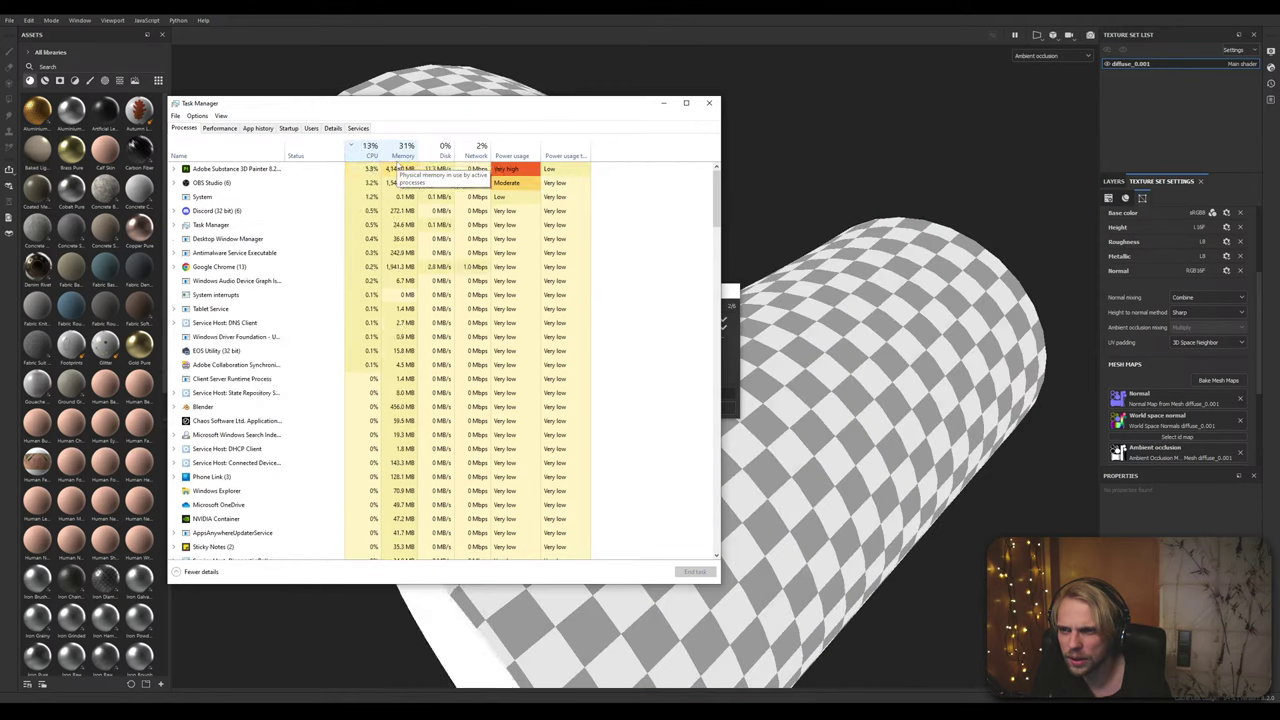
{"action": "left_click", "coordinate": [332, 128]}
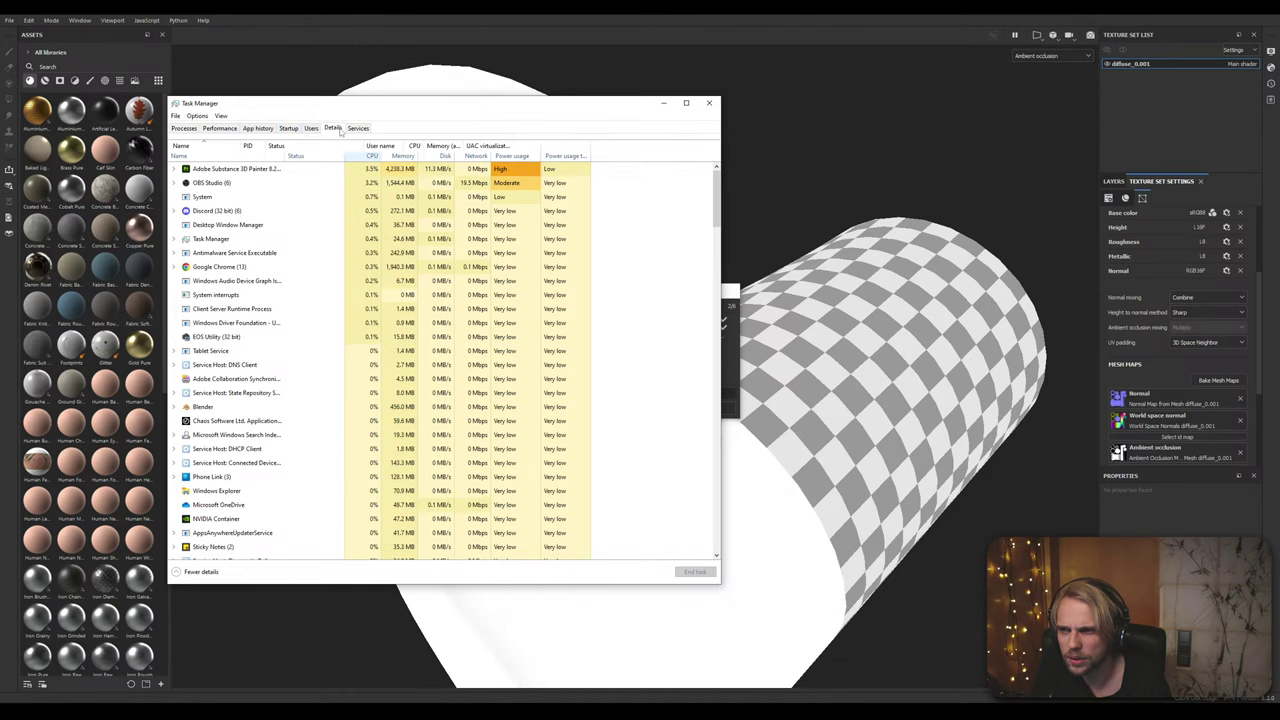
{"action": "left_click", "coordinate": [222, 128]}
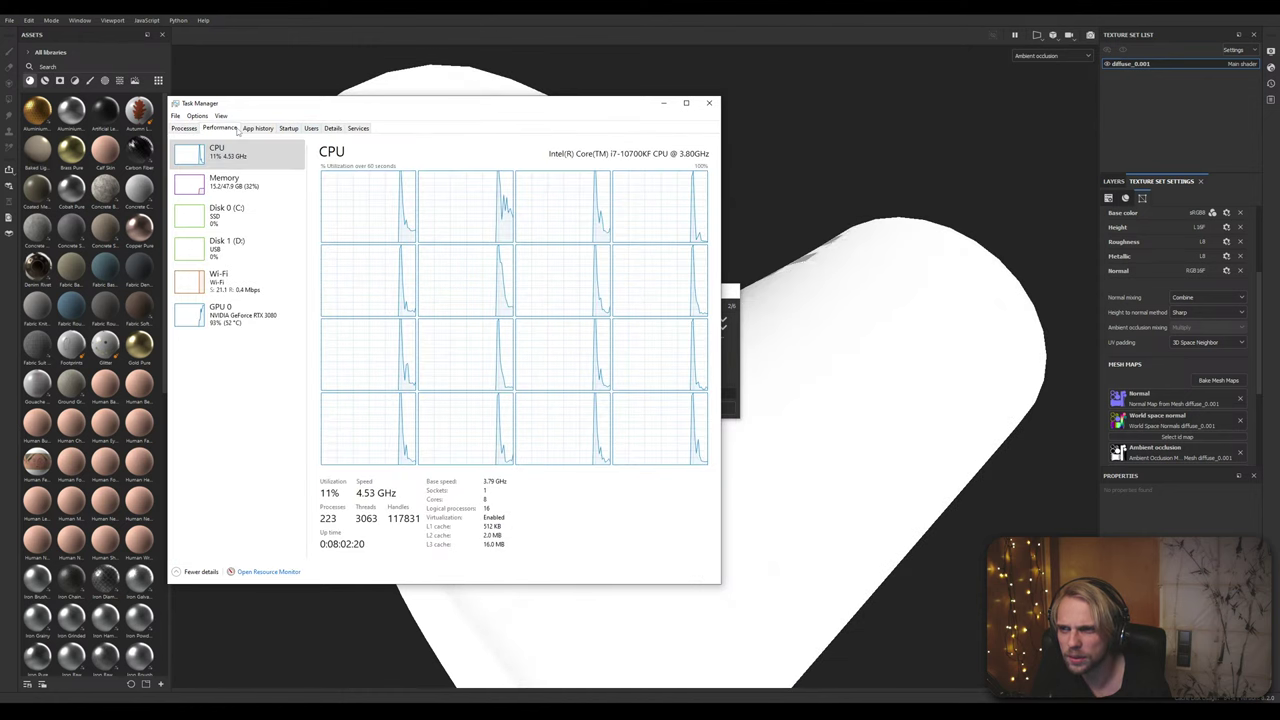
{"action": "left_click", "coordinate": [238, 315]}
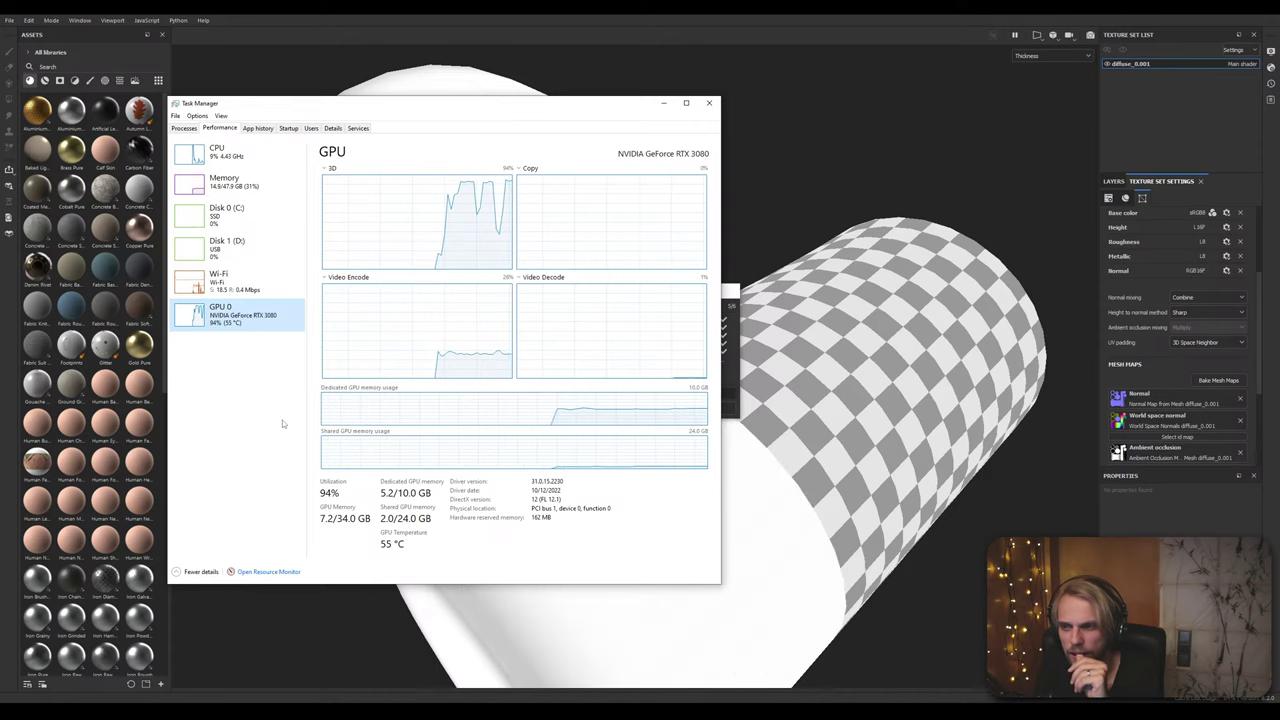
{"action": "left_click", "coordinate": [708, 104]}
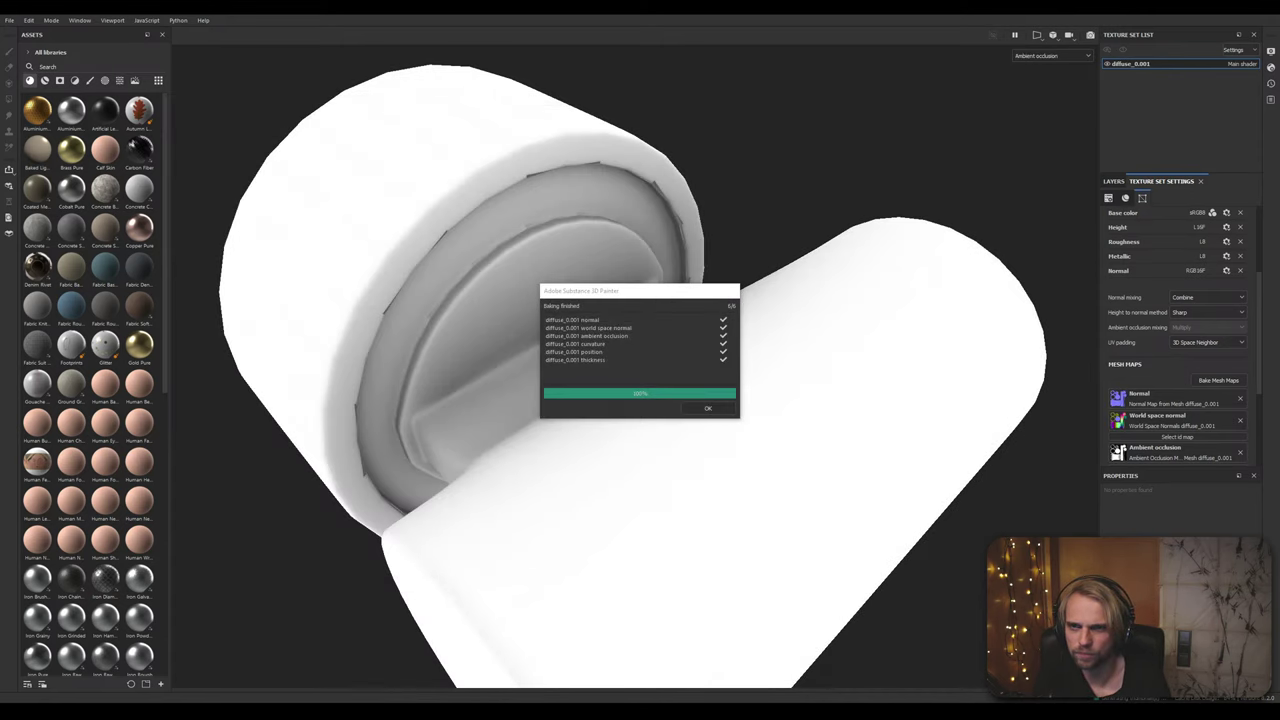
Step: Dismiss the bake report and return the viewport to the full shaded material
{"action": "left_click", "coordinate": [703, 409]}
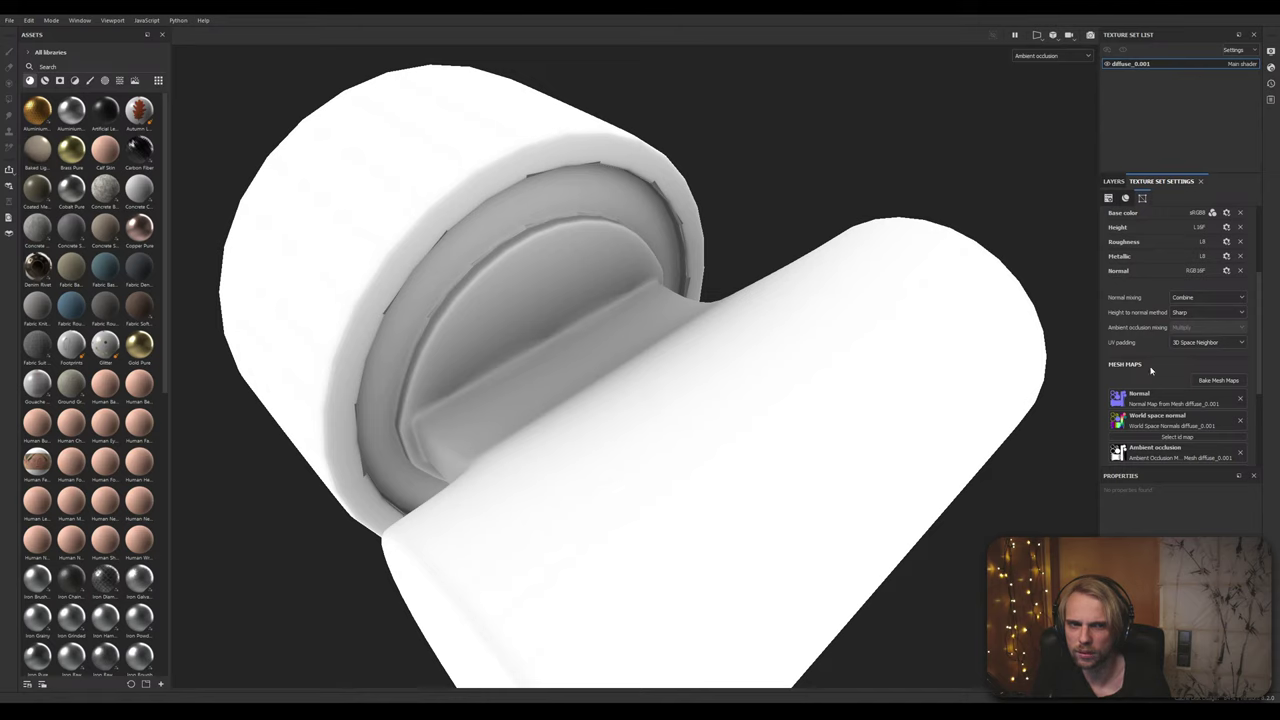
{"action": "left_click", "coordinate": [1174, 457]}
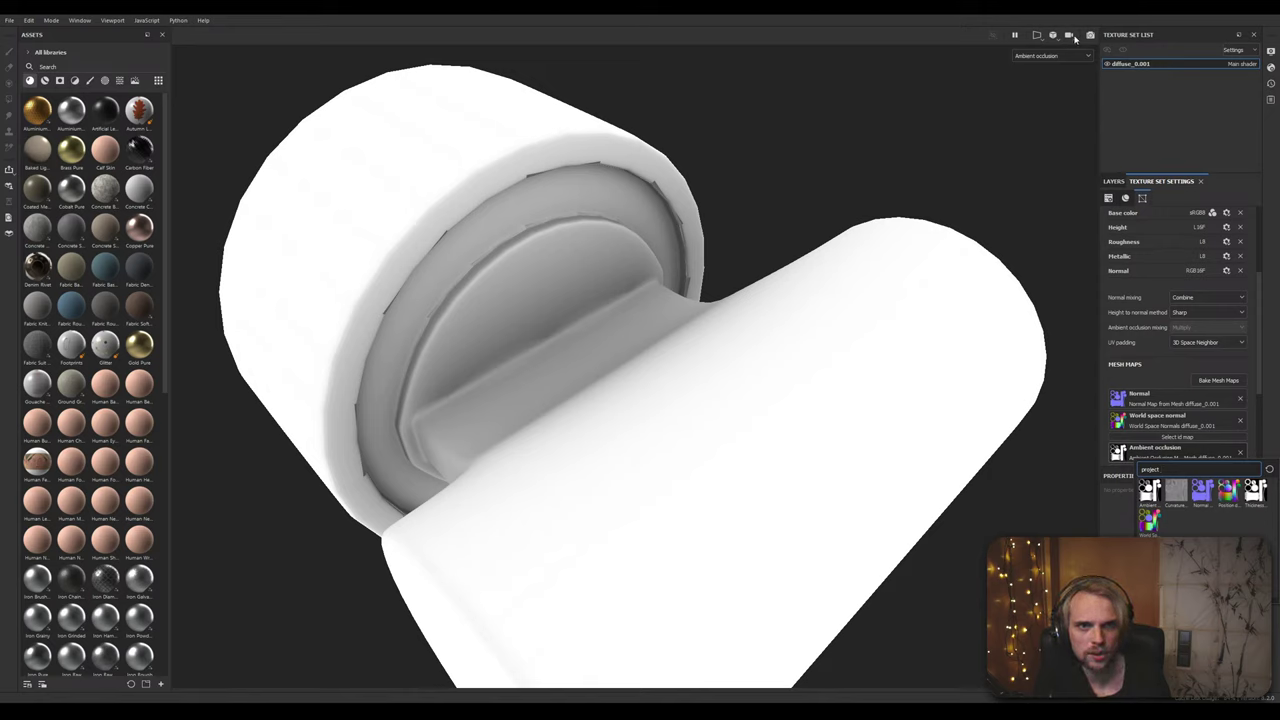
{"action": "left_click", "coordinate": [1054, 58]}
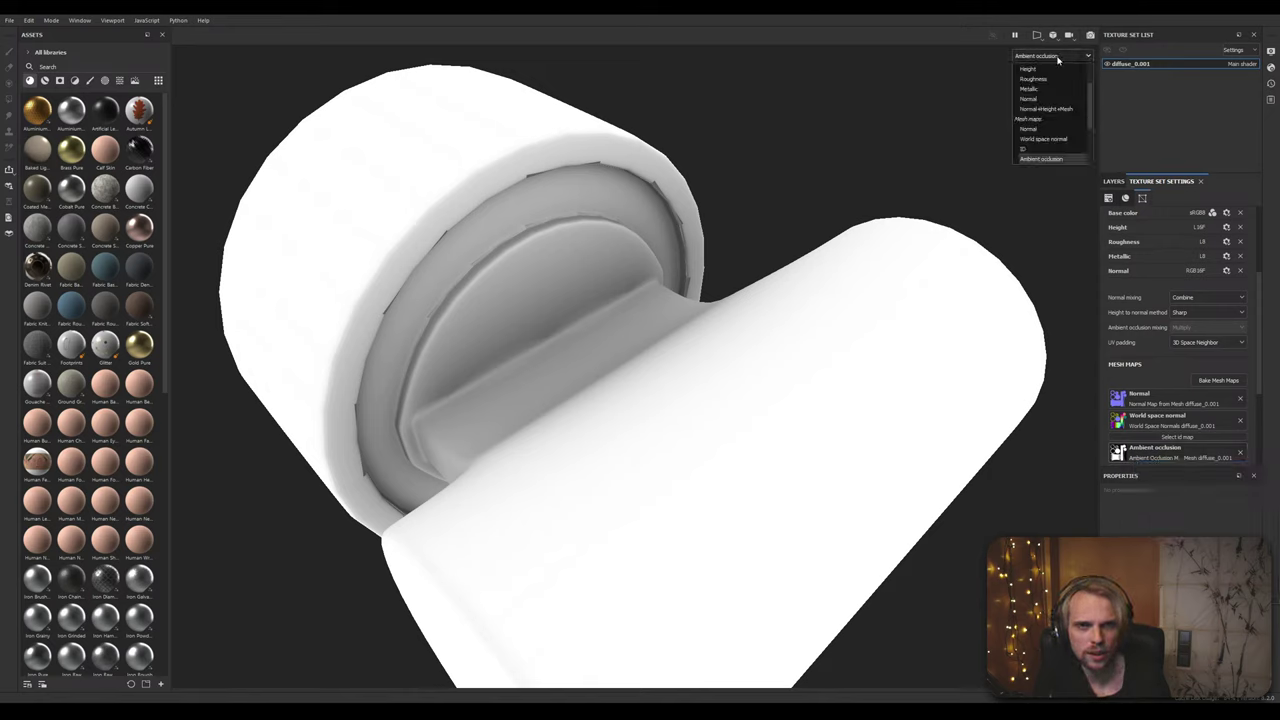
{"action": "left_click", "coordinate": [1059, 56]}
{"action": "left_click", "coordinate": [1059, 56]}
{"action": "scroll", "coordinate": [1053, 70], "scroll_direction": "up", "scroll_amount": 3}
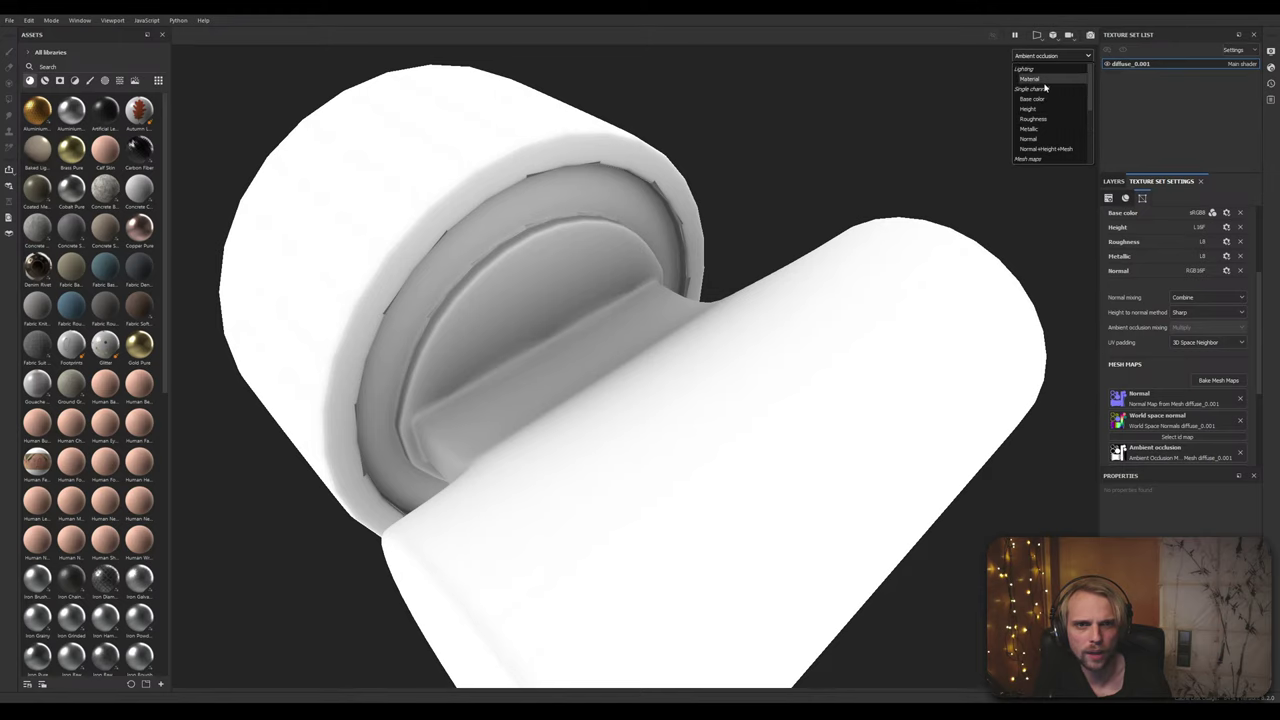
{"action": "left_click", "coordinate": [1045, 77]}
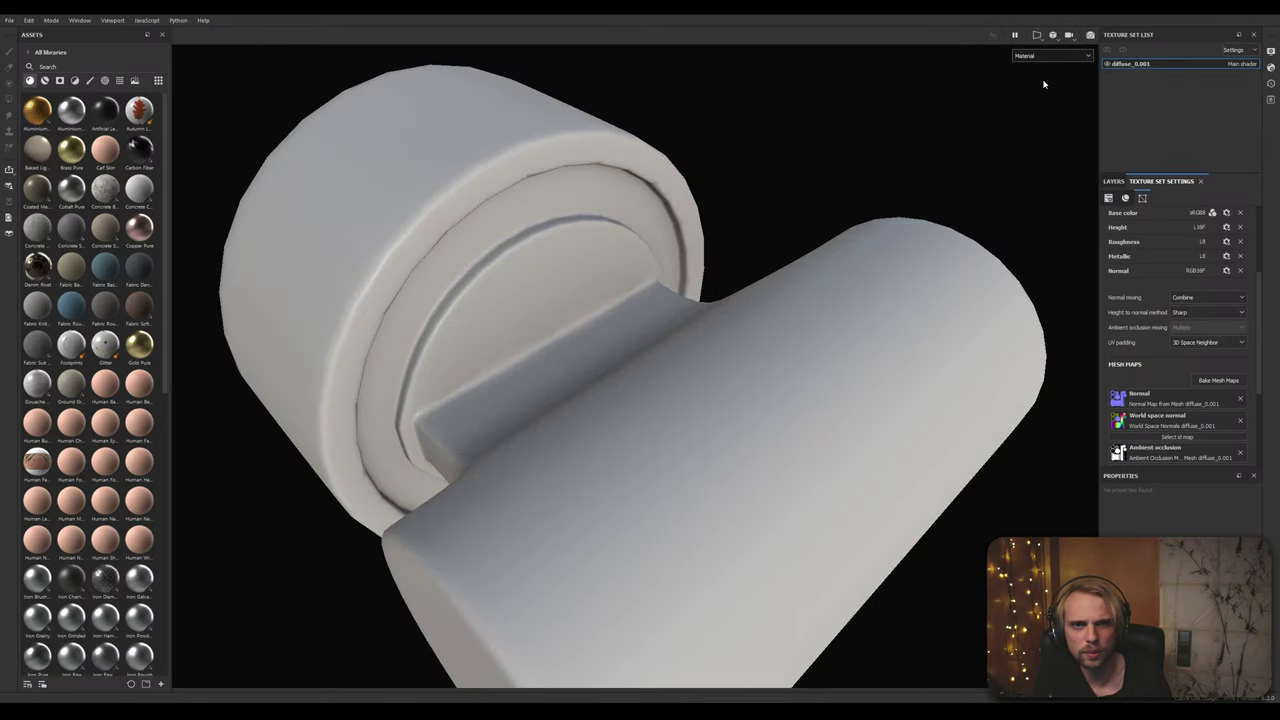
Step: Switch to the 3D/2D split view showing the Curvature channel, then go to Blender
{"action": "left_click", "coordinate": [1070, 36]}
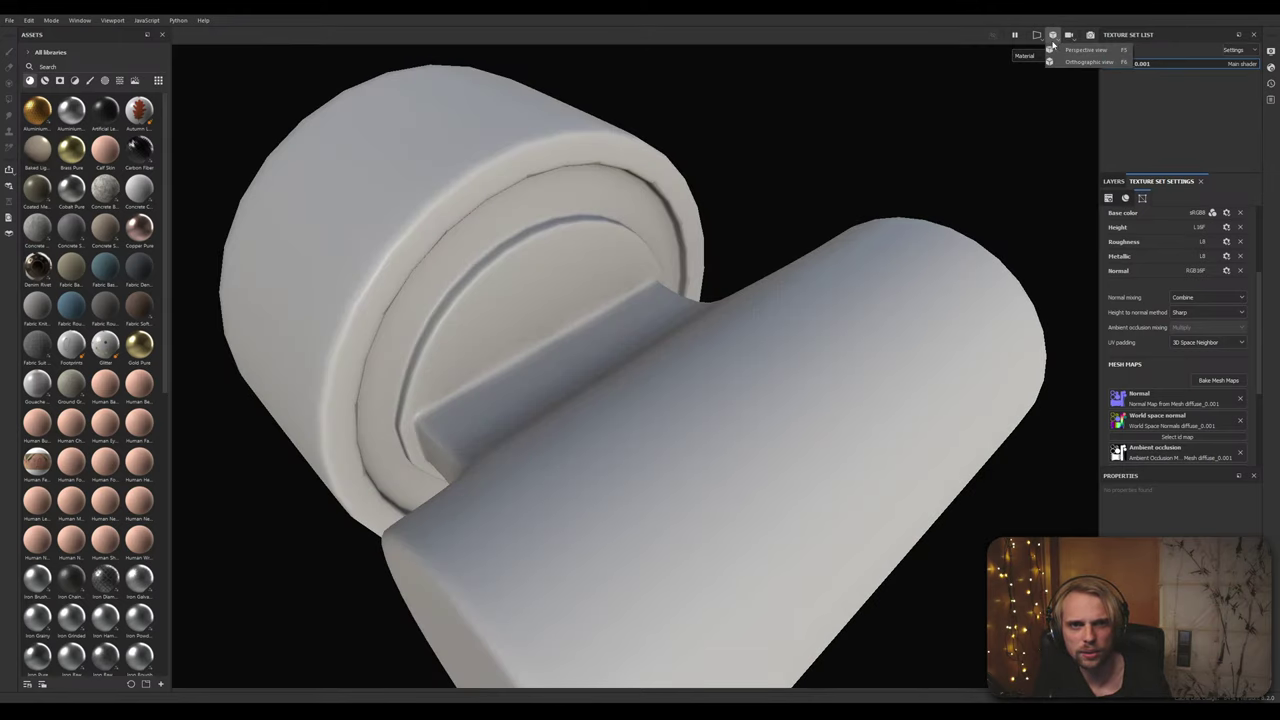
{"action": "left_click", "coordinate": [1036, 35]}
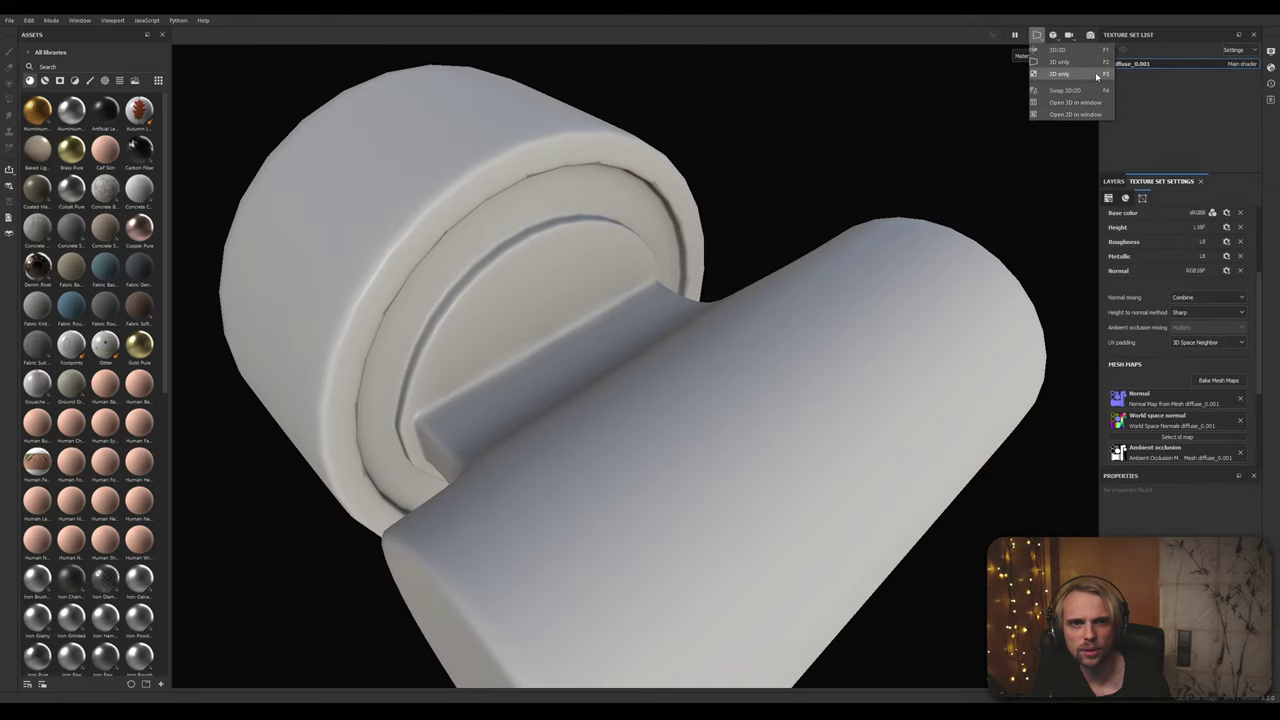
{"action": "left_click", "coordinate": [1083, 51]}
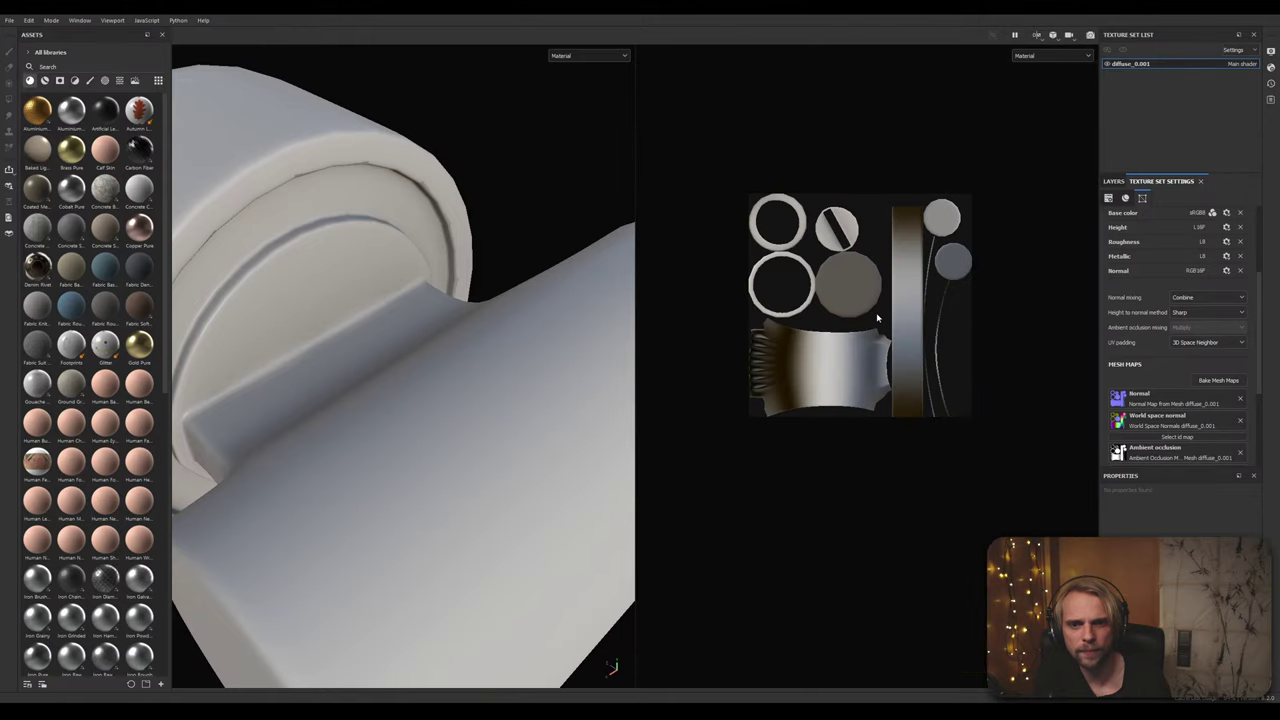
{"action": "left_click", "coordinate": [1052, 55]}
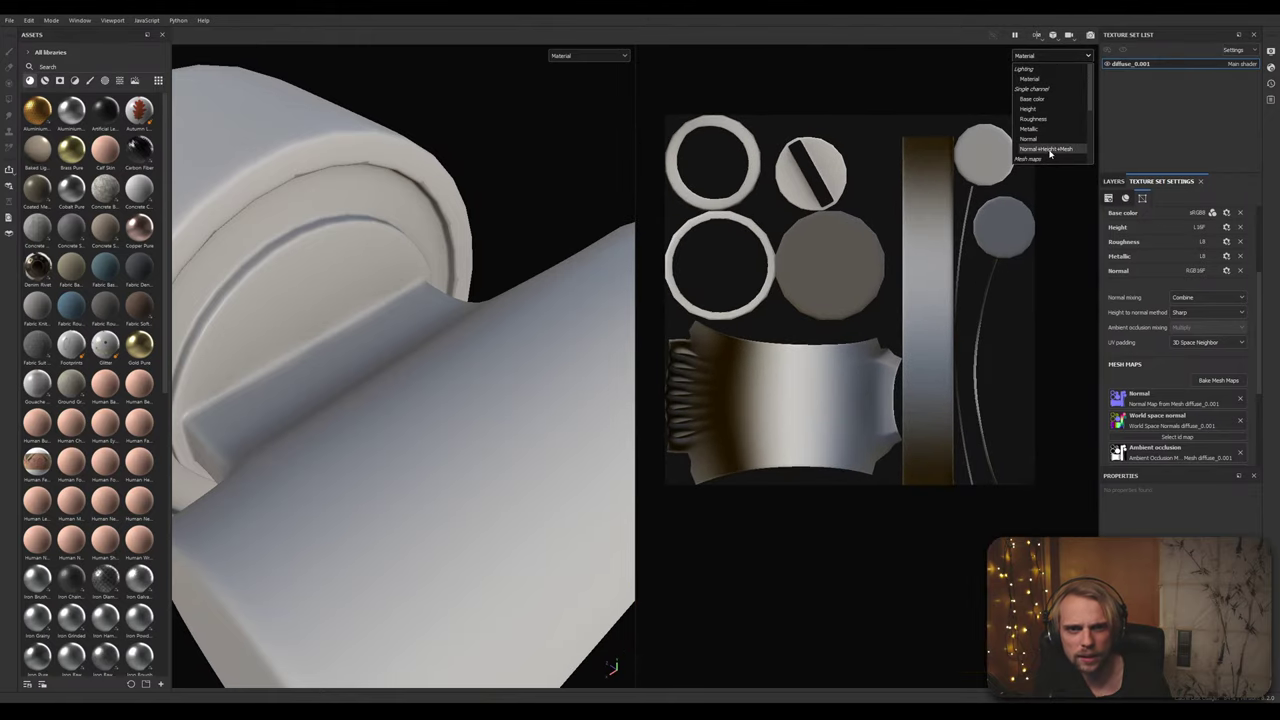
{"action": "scroll", "coordinate": [1046, 145], "scroll_direction": "down", "scroll_amount": 3}
{"action": "left_click", "coordinate": [1053, 119]}
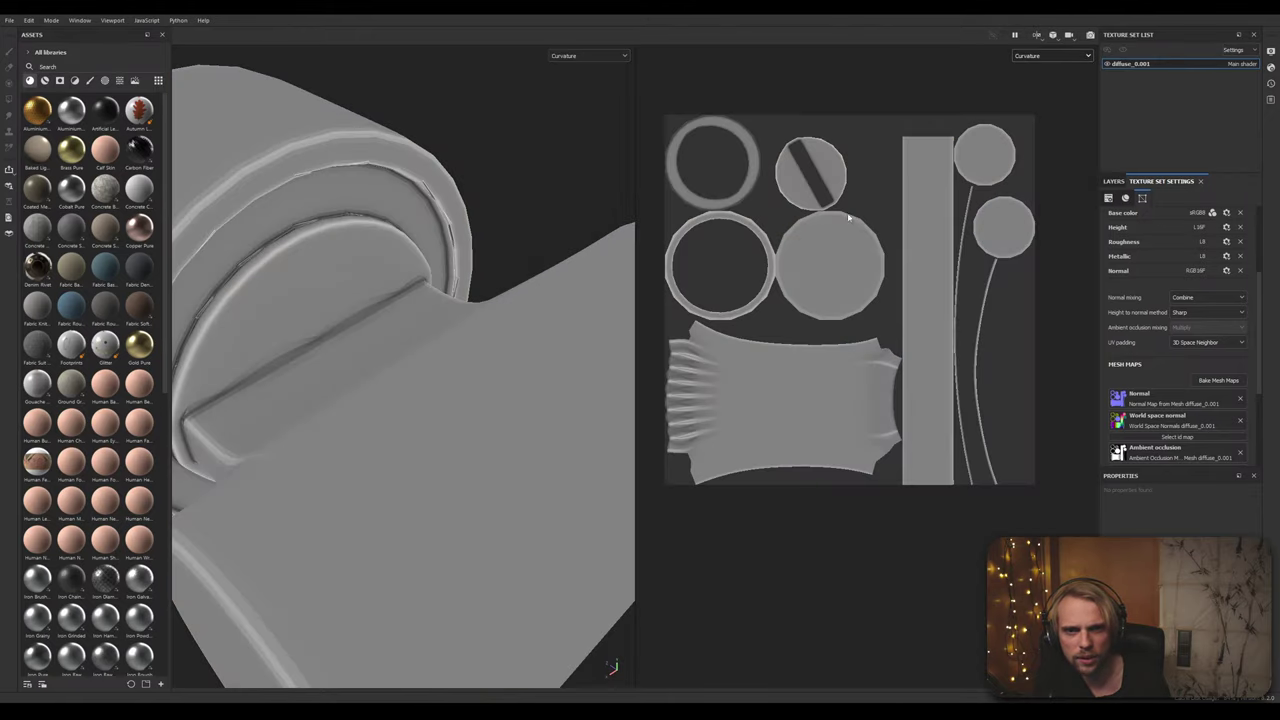
{"action": "scroll", "coordinate": [679, 209], "scroll_direction": "up", "scroll_amount": 8}
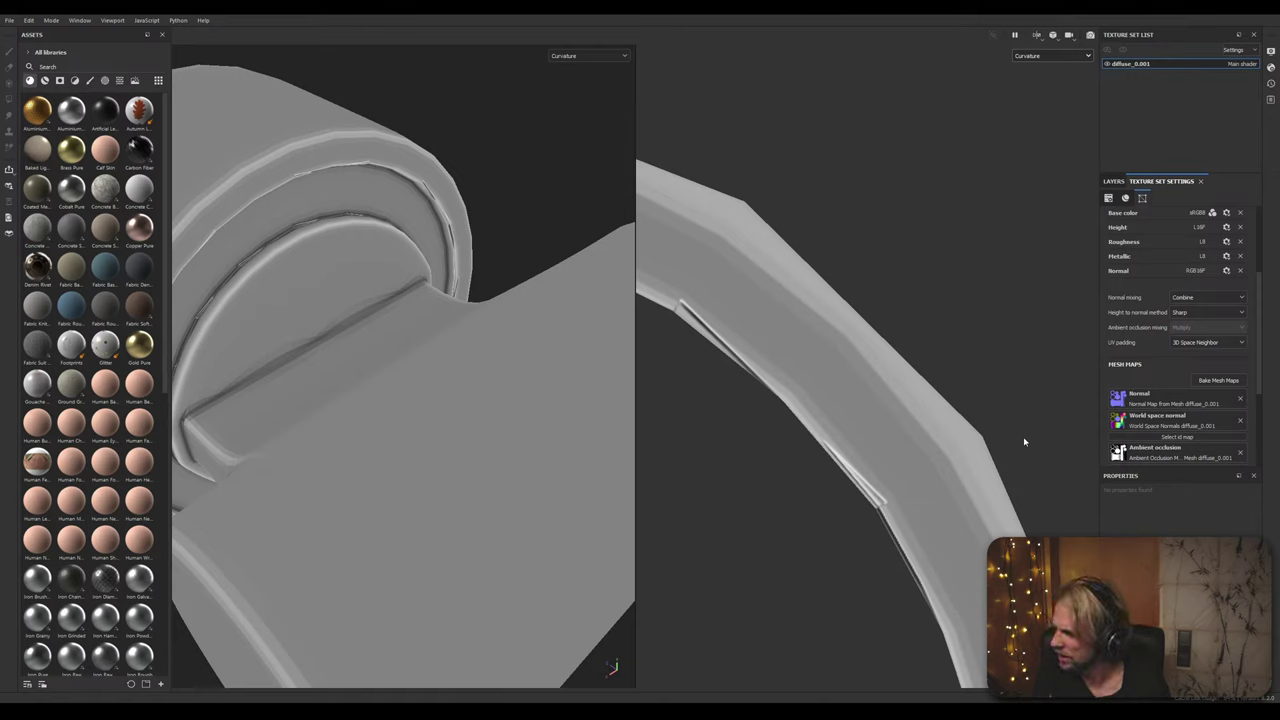
{"action": "scroll", "coordinate": [1024, 441], "scroll_direction": "down", "scroll_amount": 2}
{"action": "scroll", "coordinate": [1022, 441], "scroll_direction": "down", "scroll_amount": 1}
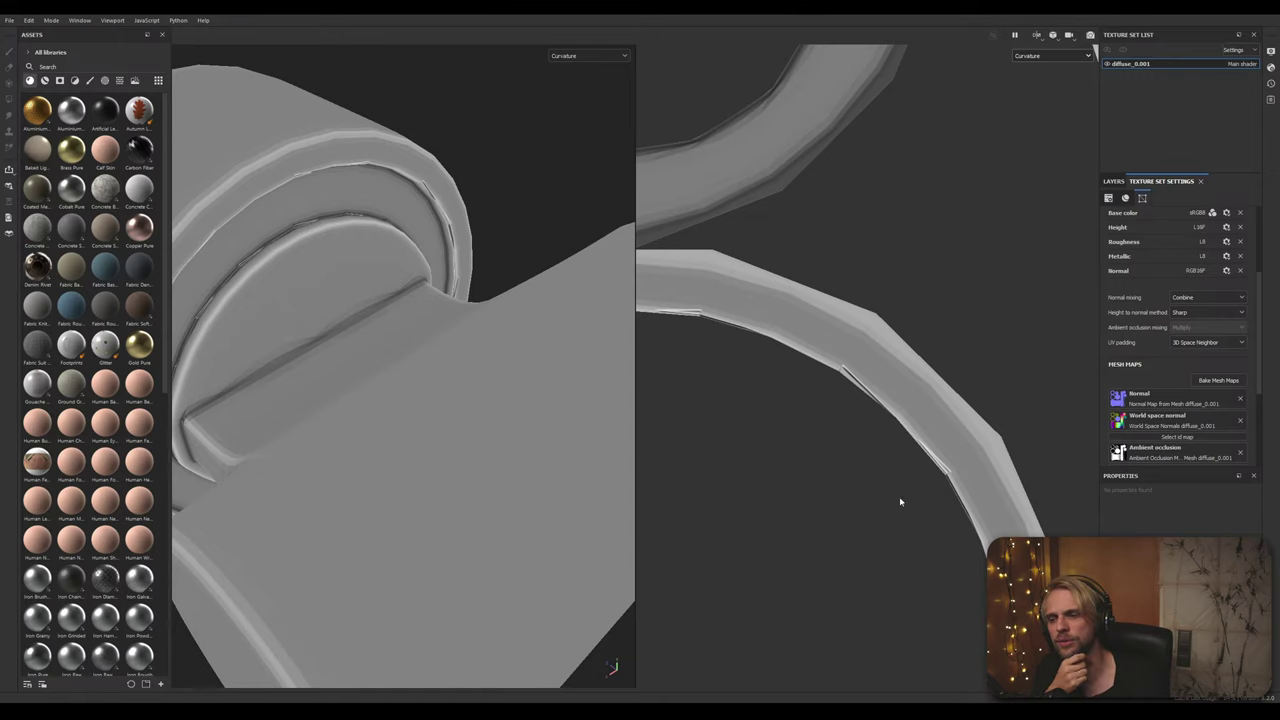
{"action": "key", "text": "alt+Tab"}
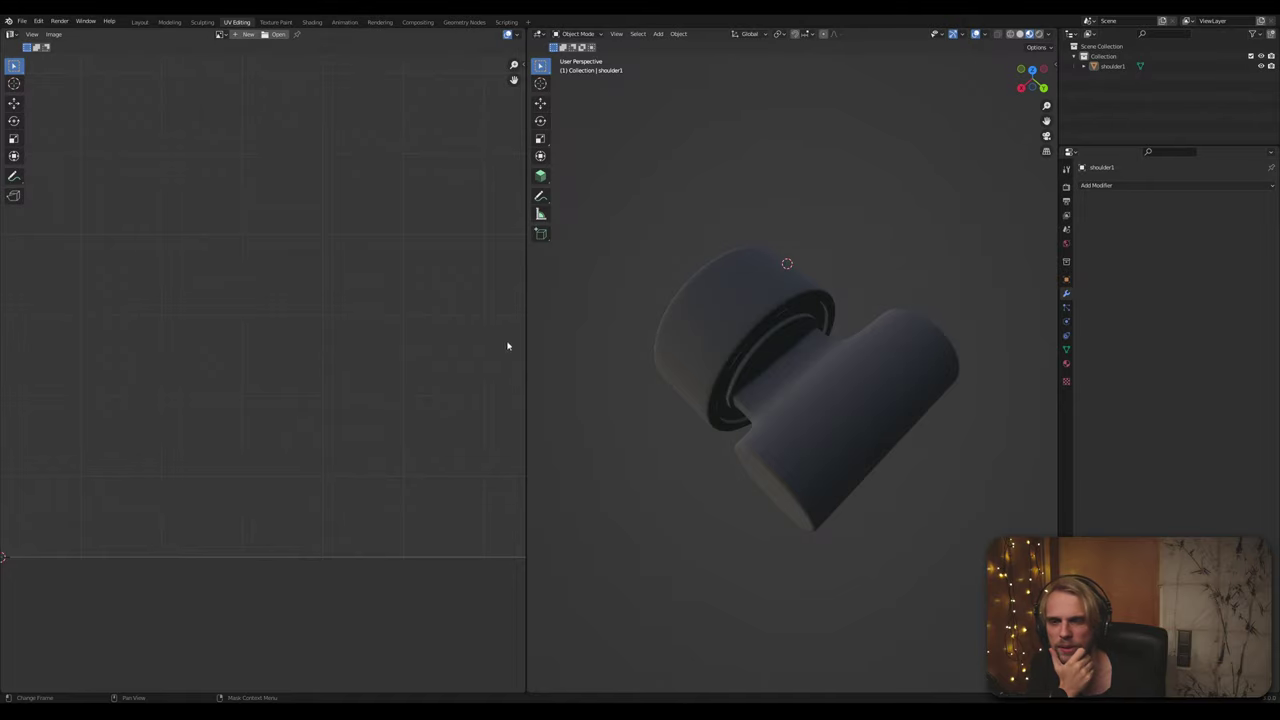
Step: Put shoulder1 in Edit Mode to view its UV islands and snap Blender right
{"action": "left_click", "coordinate": [716, 333]}
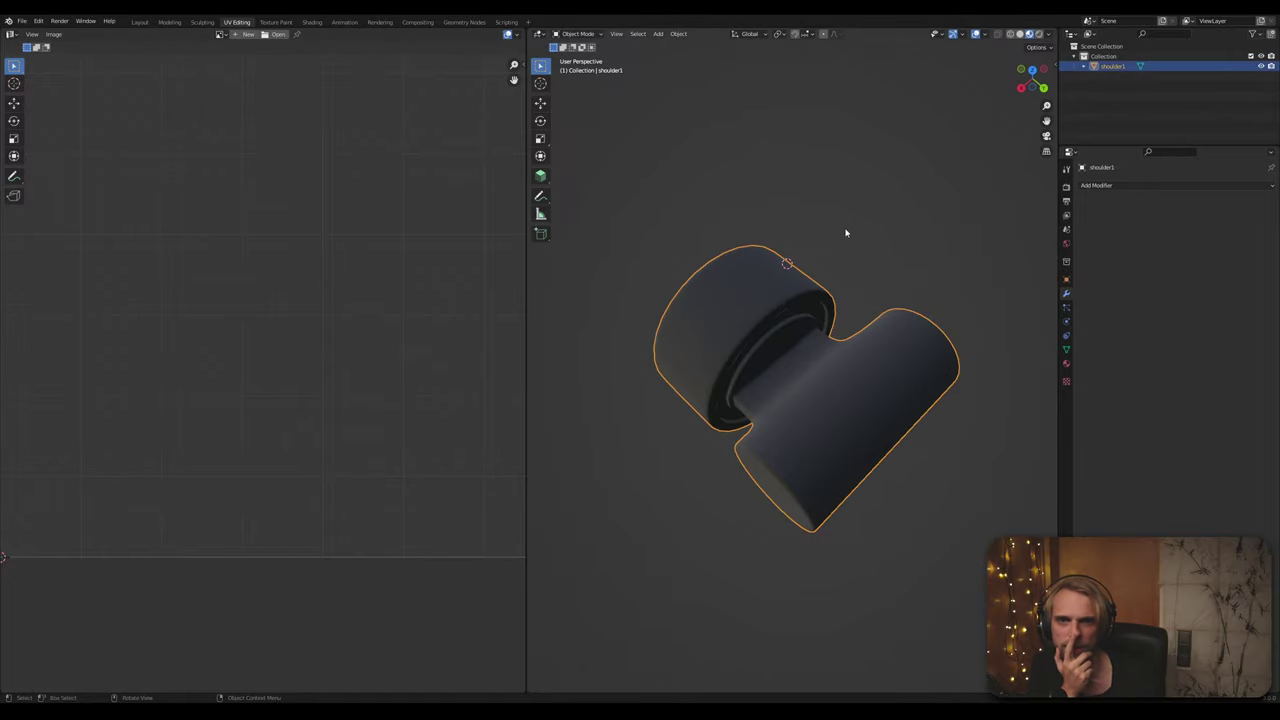
{"action": "key", "text": "Tab"}
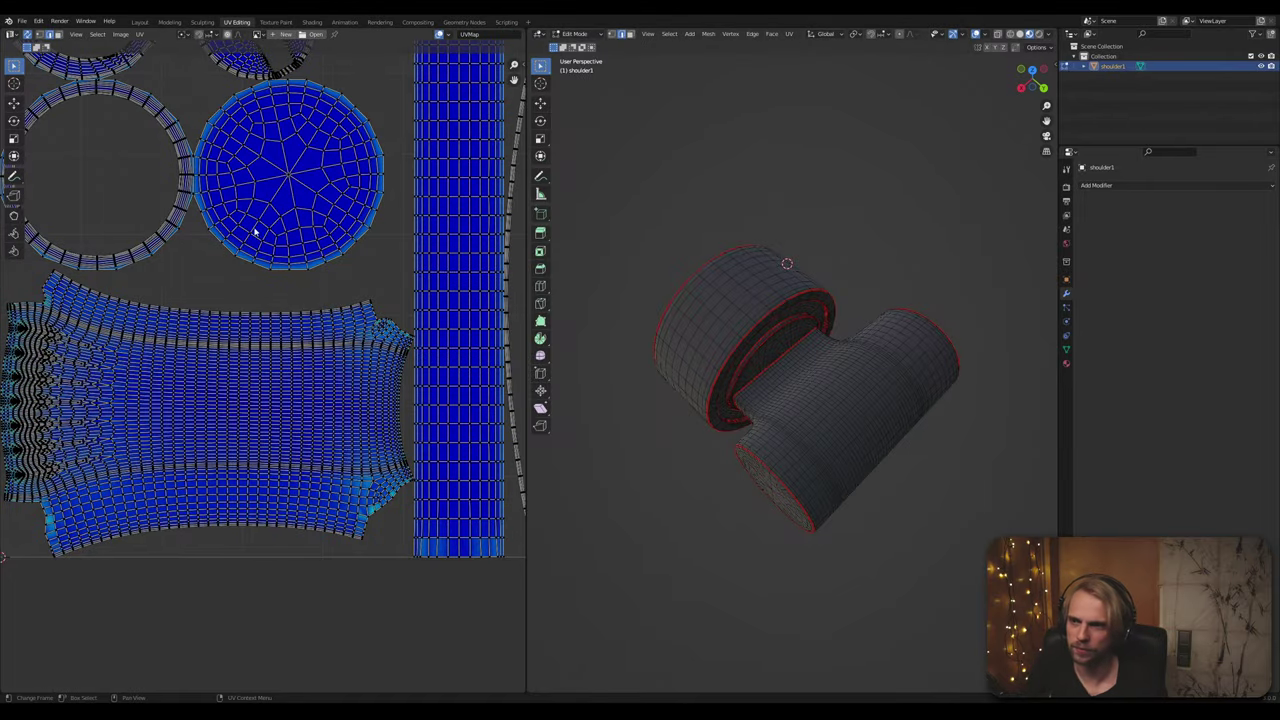
{"action": "scroll", "coordinate": [267, 282], "scroll_direction": "up", "scroll_amount": 4}
{"action": "scroll", "coordinate": [267, 282], "scroll_direction": "down", "scroll_amount": 3}
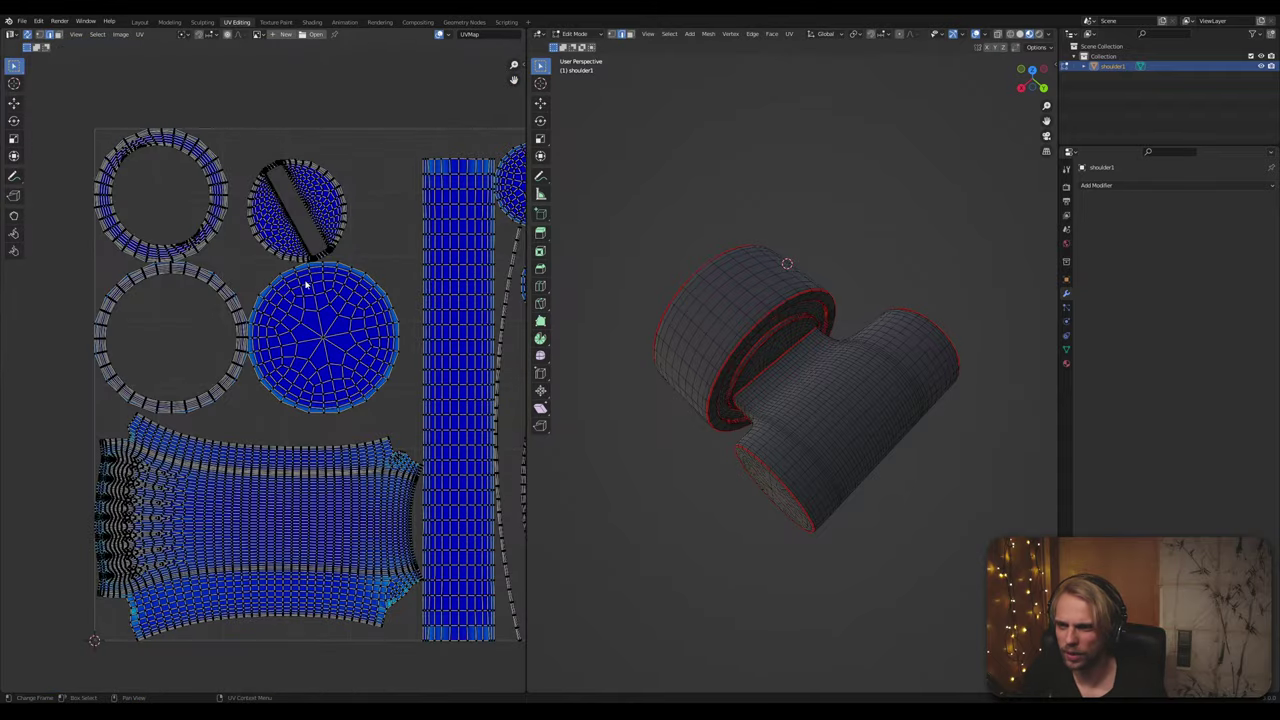
{"action": "scroll", "coordinate": [220, 329], "scroll_direction": "up", "scroll_amount": 5}
{"action": "scroll", "coordinate": [218, 329], "scroll_direction": "down", "scroll_amount": 5}
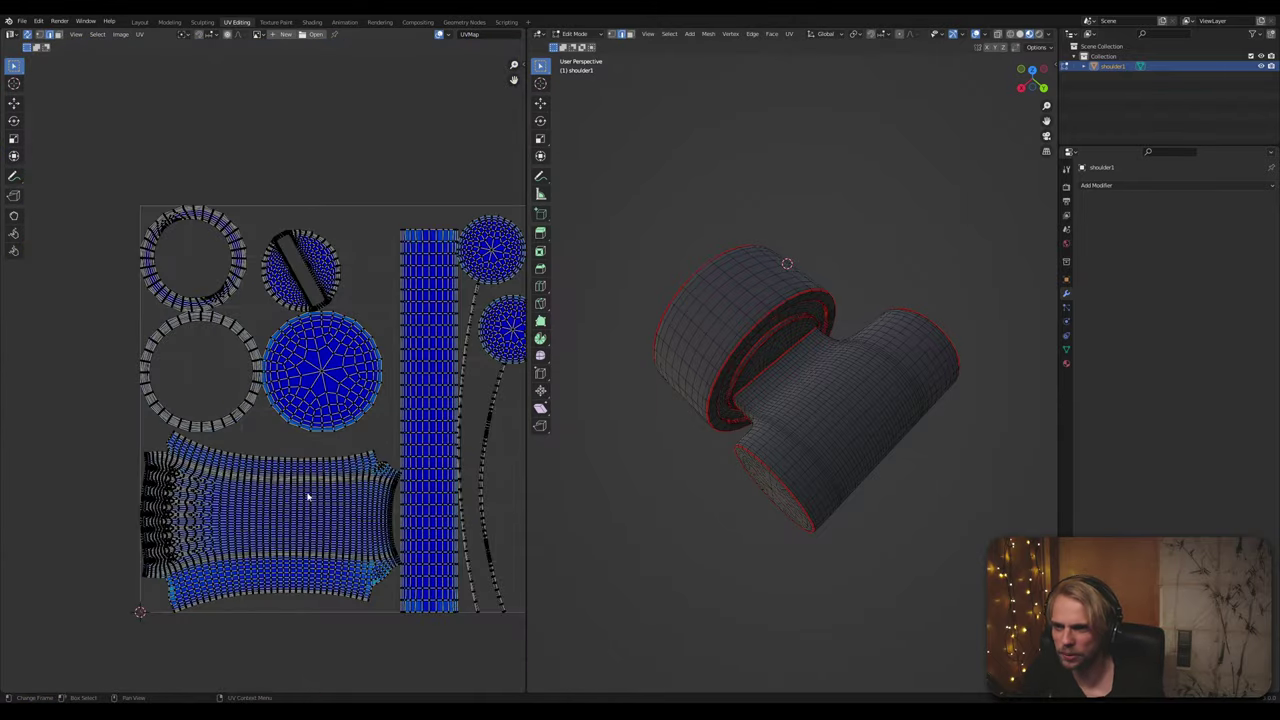
{"action": "scroll", "coordinate": [307, 497], "scroll_direction": "up", "scroll_amount": 5}
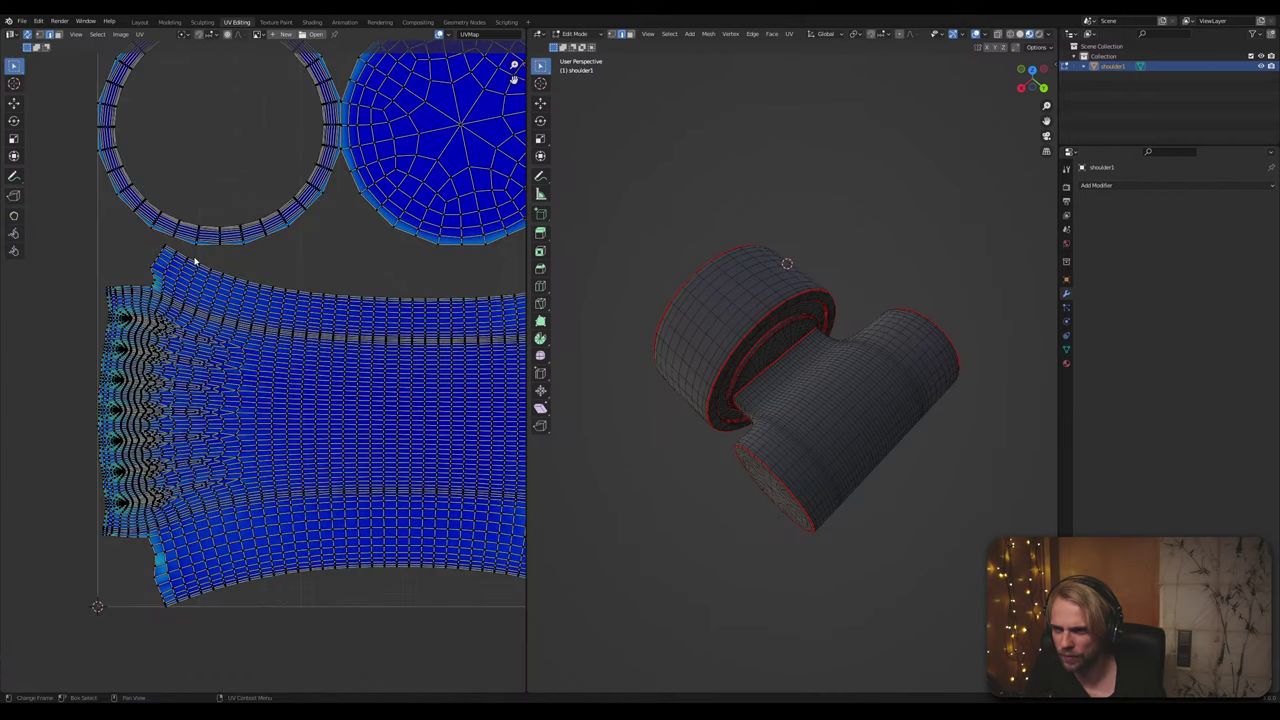
{"action": "scroll", "coordinate": [343, 330], "scroll_direction": "down", "scroll_amount": 4}
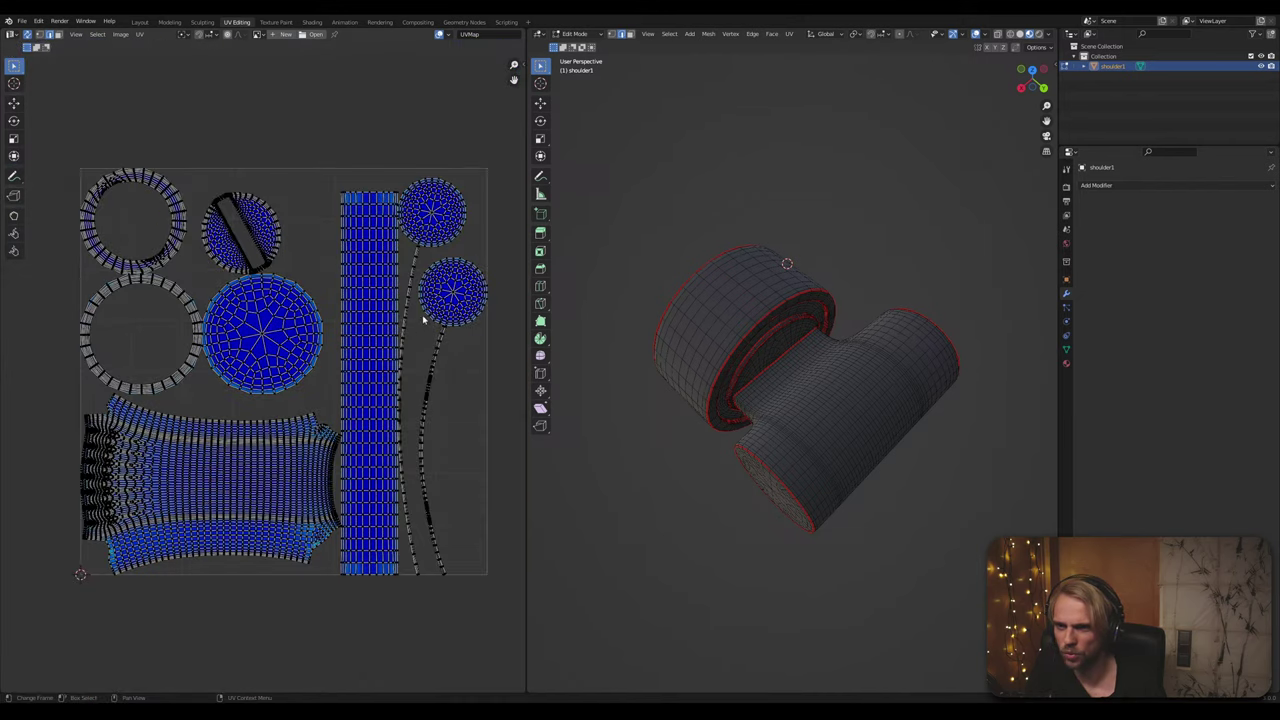
{"action": "scroll", "coordinate": [275, 260], "scroll_direction": "up", "scroll_amount": 5}
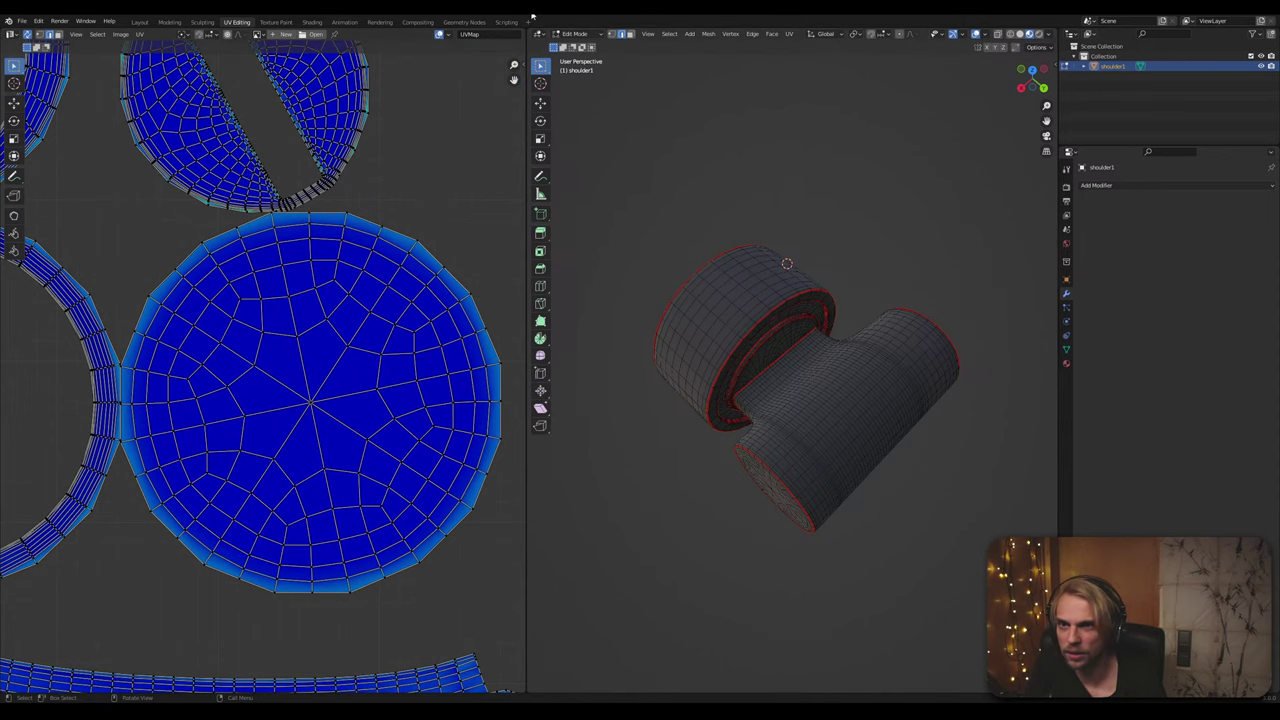
{"action": "key", "text": "super+Right"}
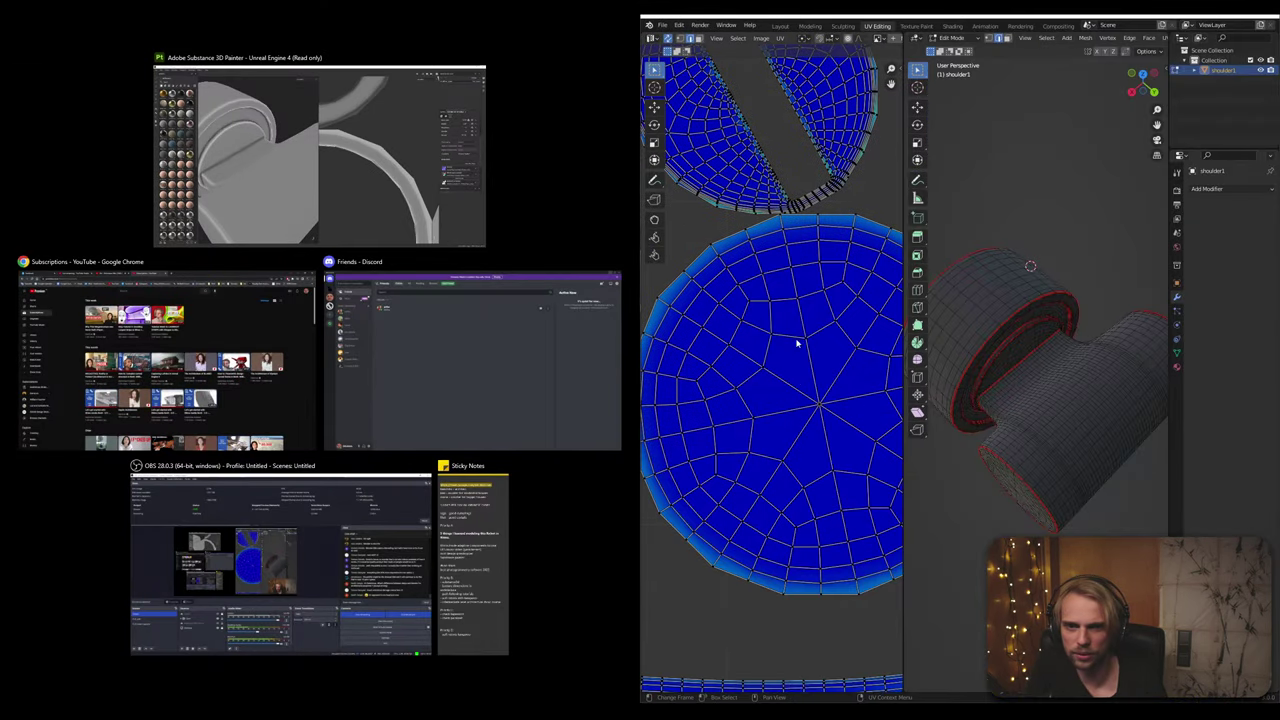
Step: Tile Substance Painter on the left and enlarge its 2D view around the circle island
{"action": "left_click", "coordinate": [435, 164]}
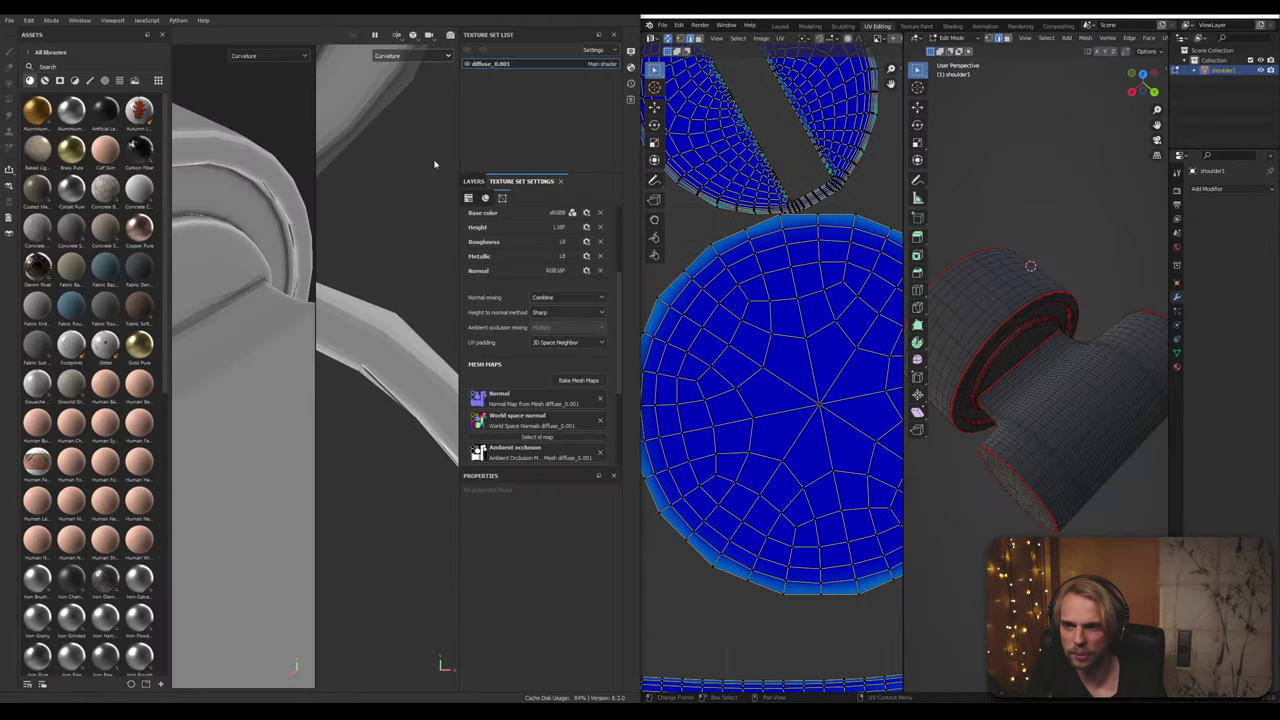
{"action": "scroll", "coordinate": [332, 353], "scroll_direction": "down", "scroll_amount": 3}
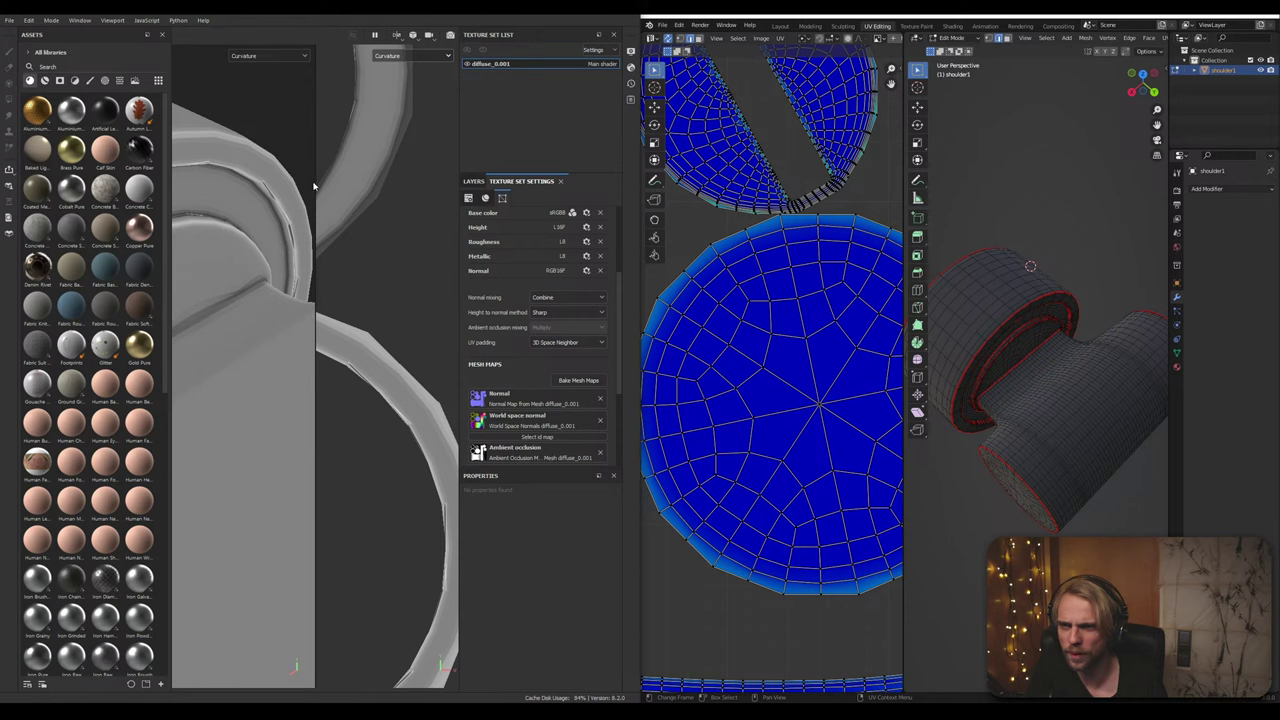
{"action": "left_click_drag", "start_coordinate": [315, 186], "coordinate": [142, 215]}
{"action": "scroll", "coordinate": [301, 430], "scroll_direction": "down", "scroll_amount": 5}
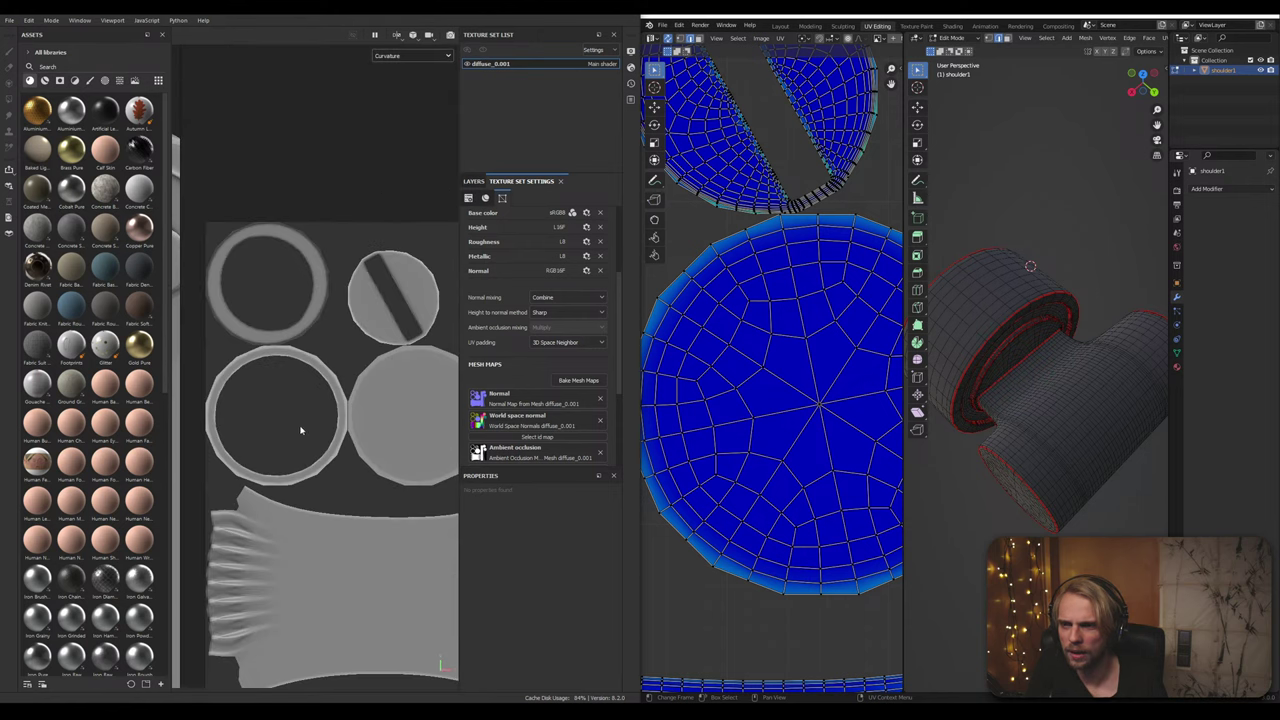
{"action": "scroll", "coordinate": [330, 370], "scroll_direction": "up", "scroll_amount": 5}
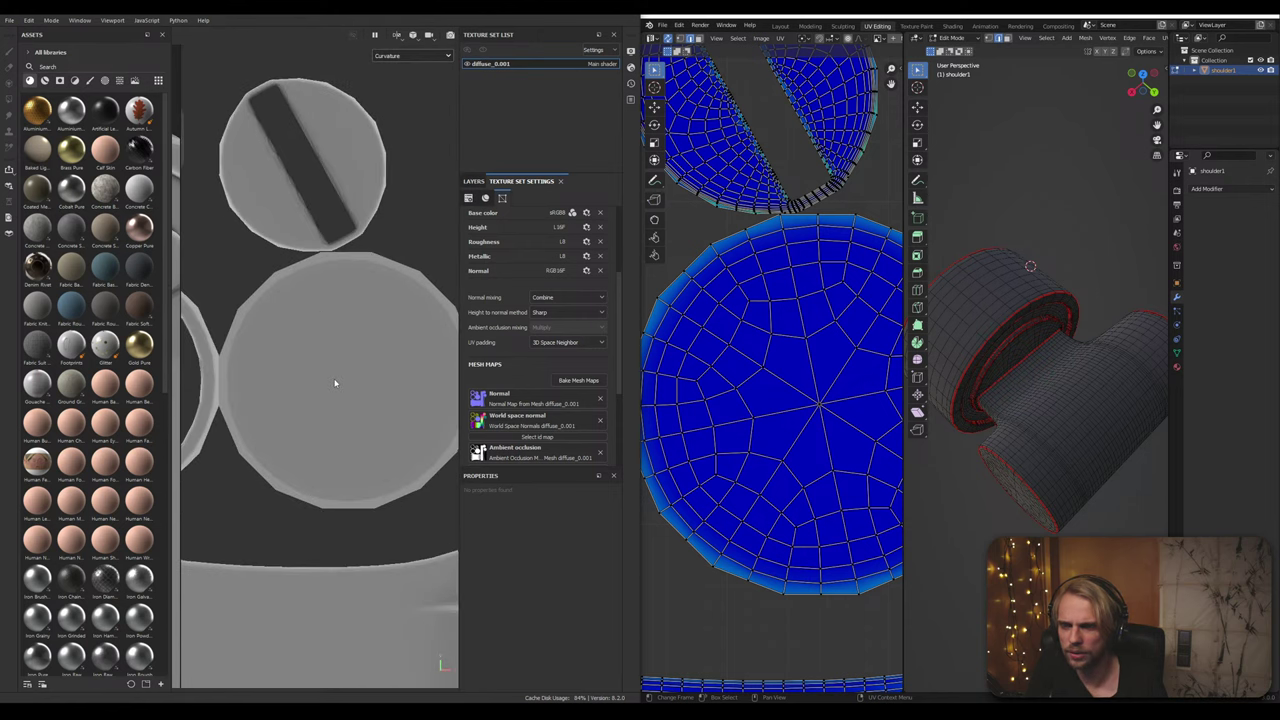
{"action": "scroll", "coordinate": [280, 322], "scroll_direction": "down", "scroll_amount": 2}
{"action": "mouse_move", "coordinate": [334, 398]}
{"action": "middle_mouse_down", "text": "alt"}
{"action": "mouse_move", "coordinate": [280, 322]}
{"action": "mouse_move", "coordinate": [365, 382]}
{"action": "mouse_move", "coordinate": [330, 358]}
{"action": "middle_mouse_up", "text": "alt"}
{"action": "scroll", "coordinate": [357, 367], "scroll_direction": "up", "scroll_amount": 1}
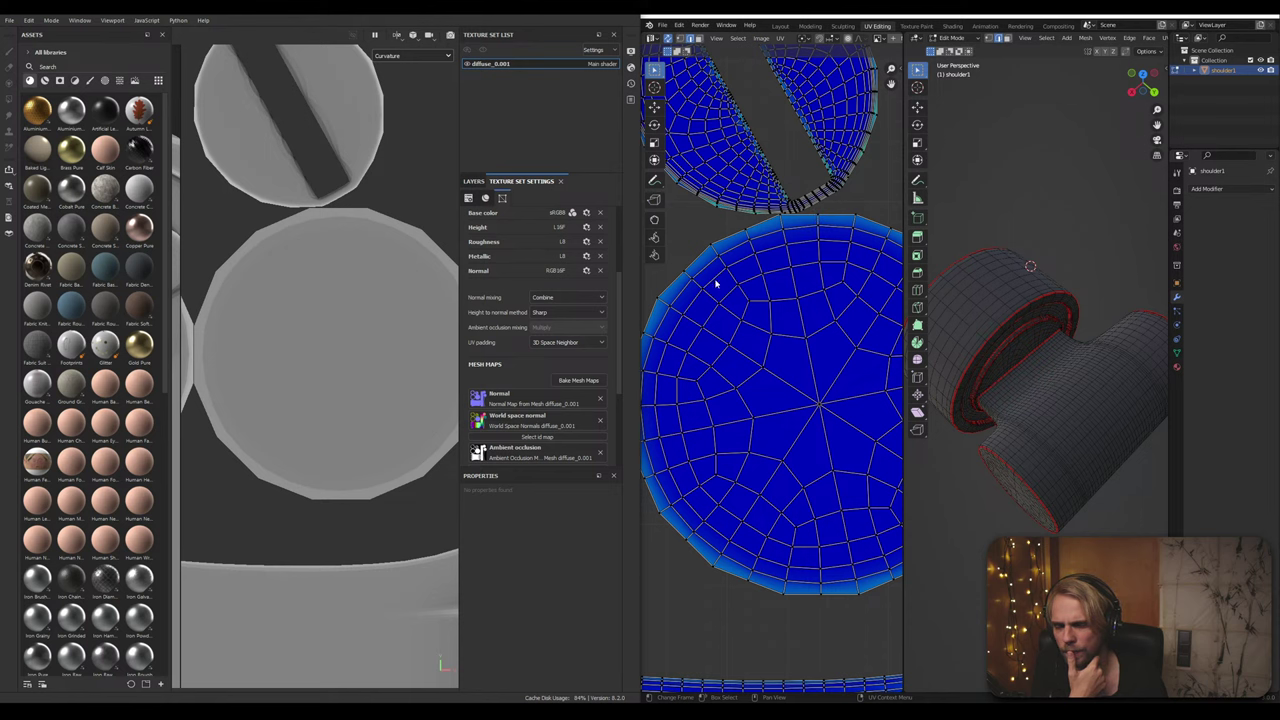
{"action": "scroll", "coordinate": [727, 311], "scroll_direction": "down", "scroll_amount": 1}
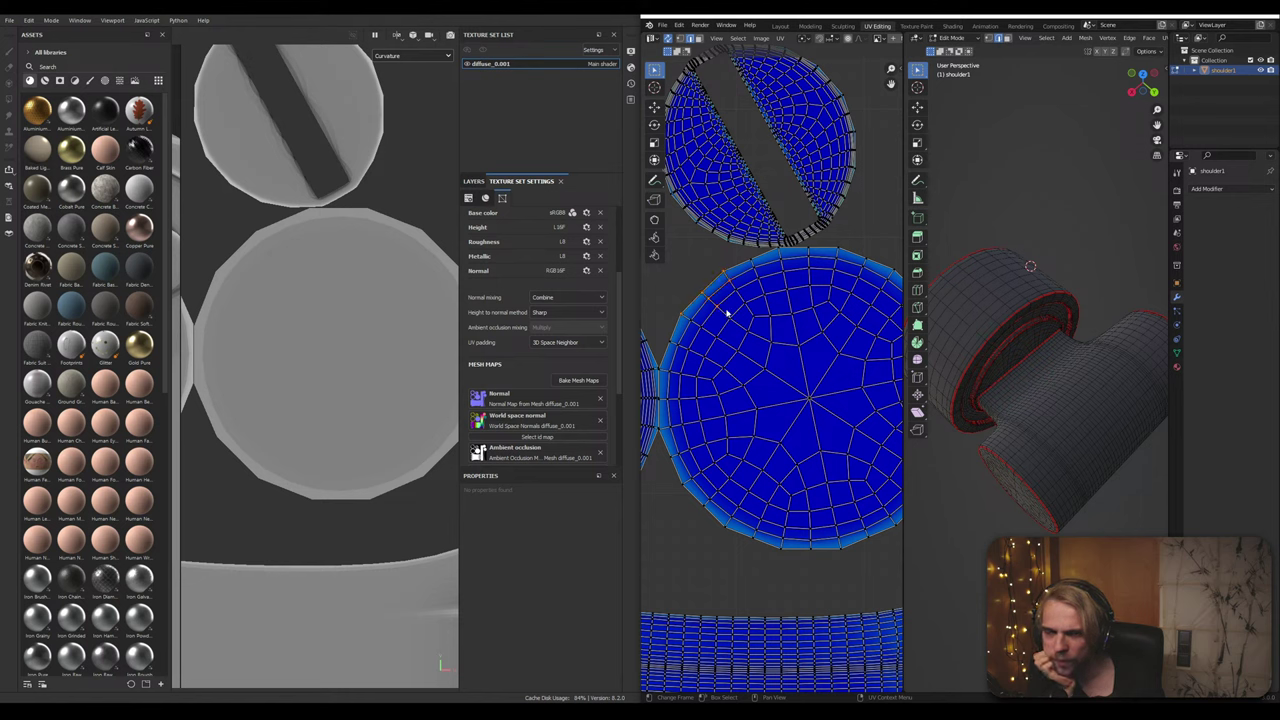
Step: Select all of shoulder1, unwrap it again, and maximize Substance Painter
{"action": "left_click", "coordinate": [655, 254]}
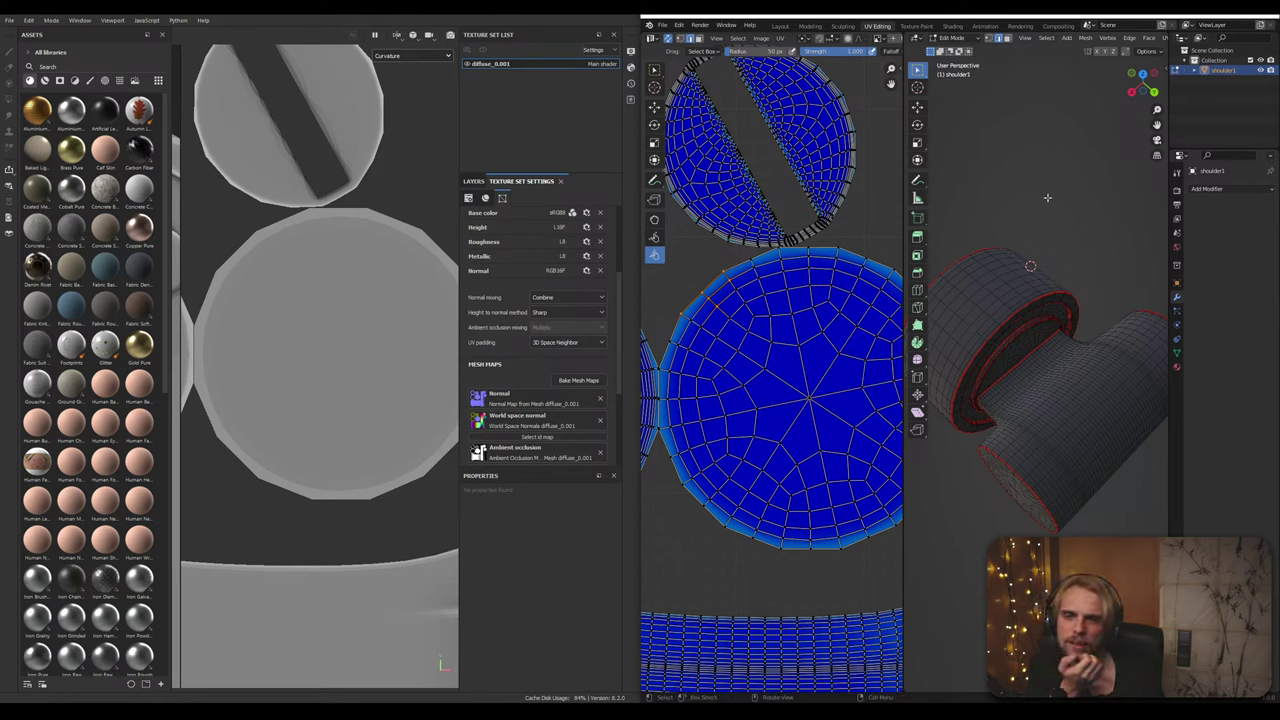
{"action": "key", "text": "a"}
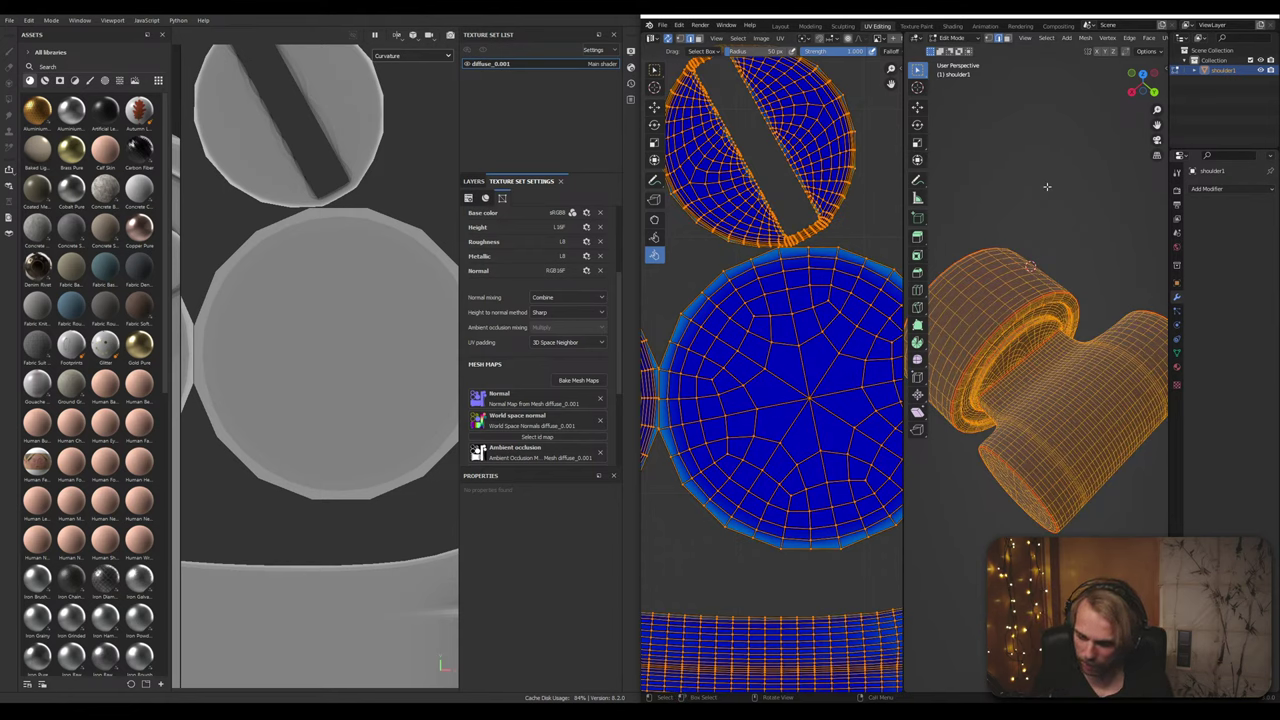
{"action": "key", "text": "u"}
{"action": "left_click", "coordinate": [1048, 189]}
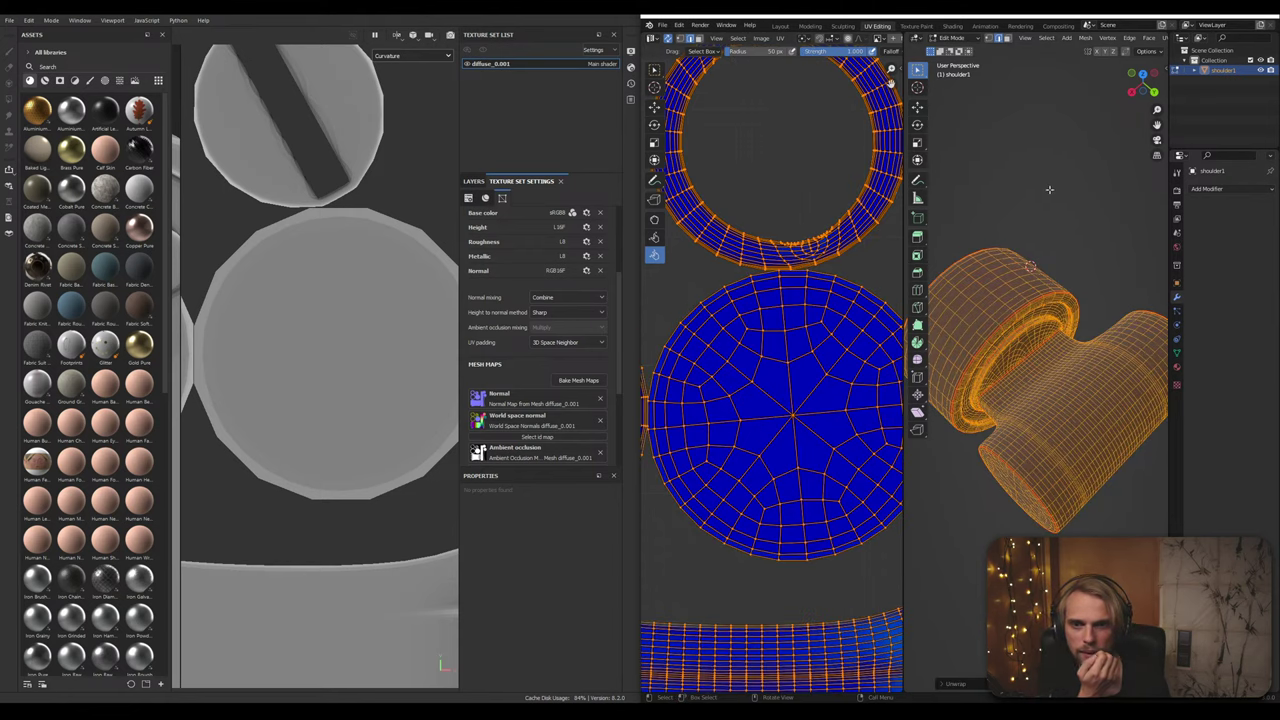
{"action": "scroll", "coordinate": [785, 372], "scroll_direction": "up", "scroll_amount": 4}
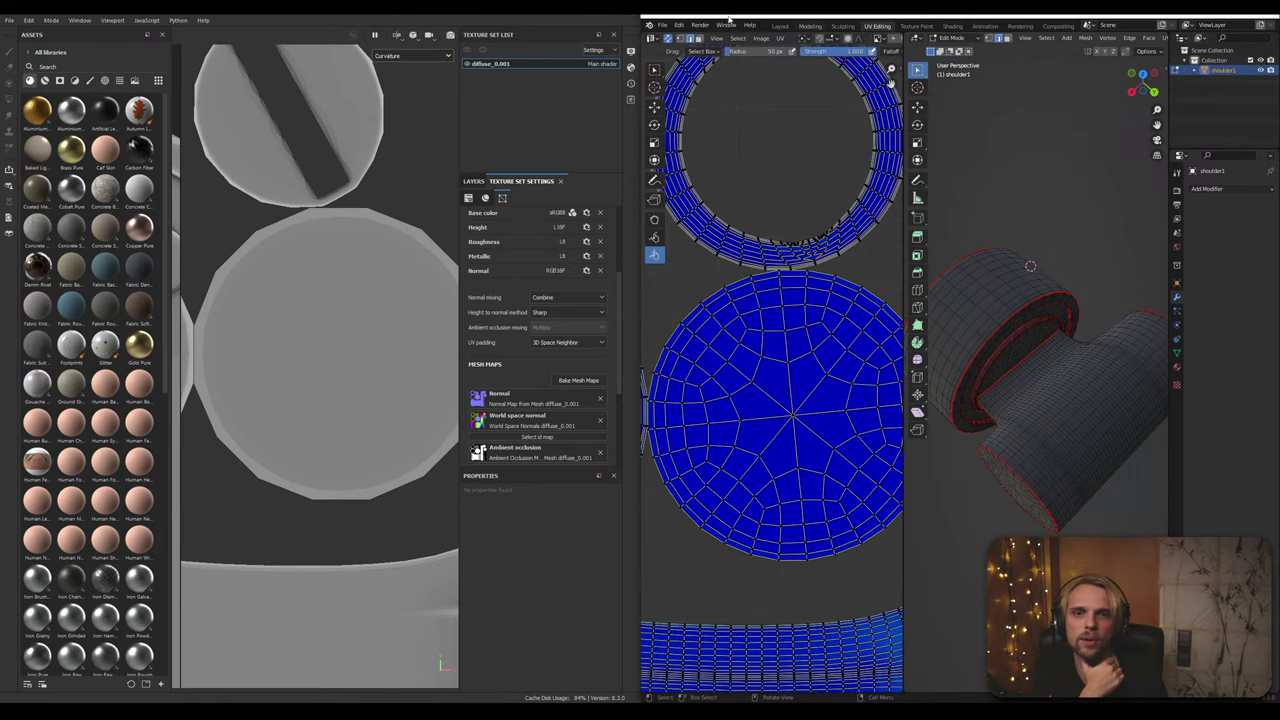
{"action": "left_click", "coordinate": [605, 7]}
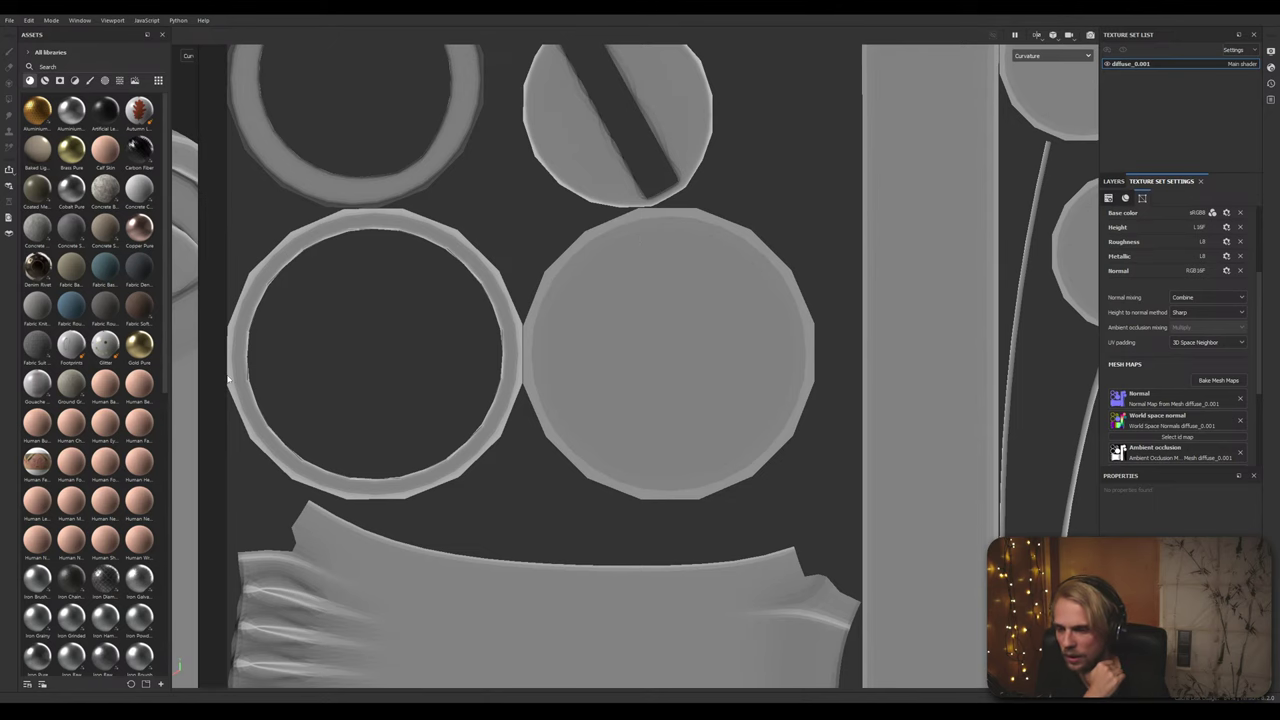
Step: Close the Painter project, discarding its unsaved changes
{"action": "scroll", "coordinate": [417, 516], "scroll_direction": "down", "scroll_amount": 3}
{"action": "scroll", "coordinate": [349, 507], "scroll_direction": "up", "scroll_amount": 2}
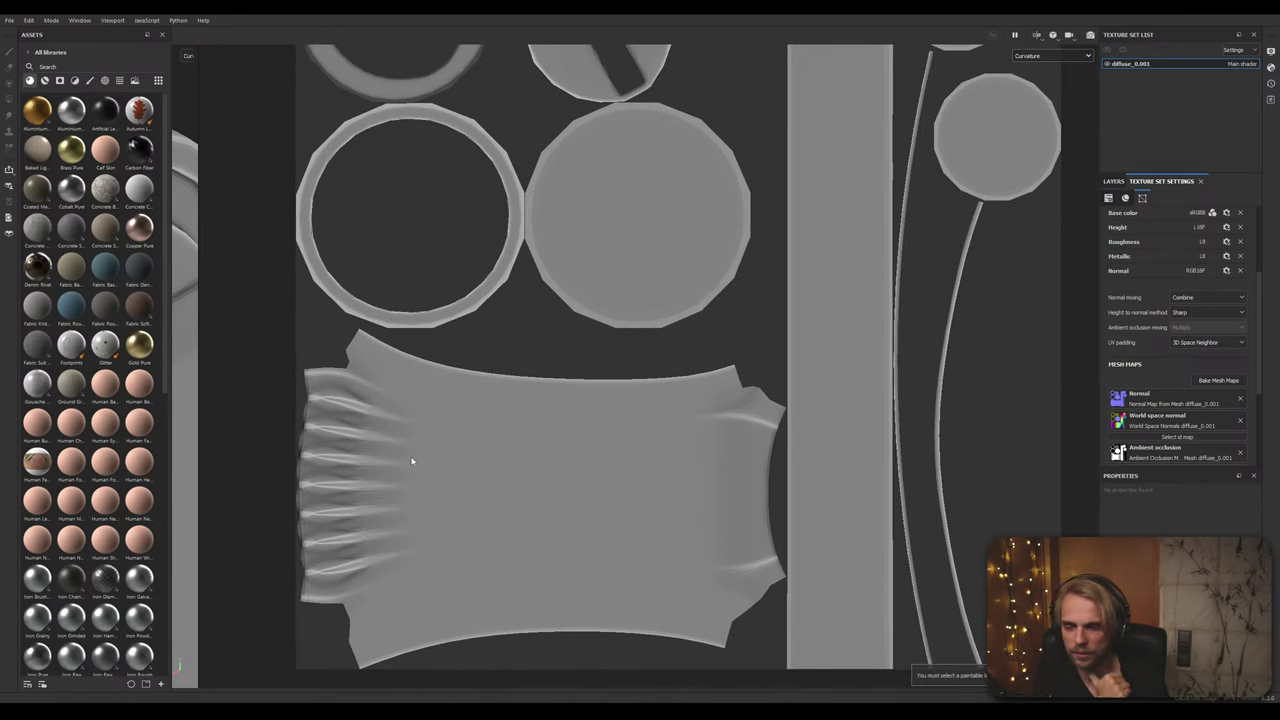
{"action": "left_click", "coordinate": [9, 20]}
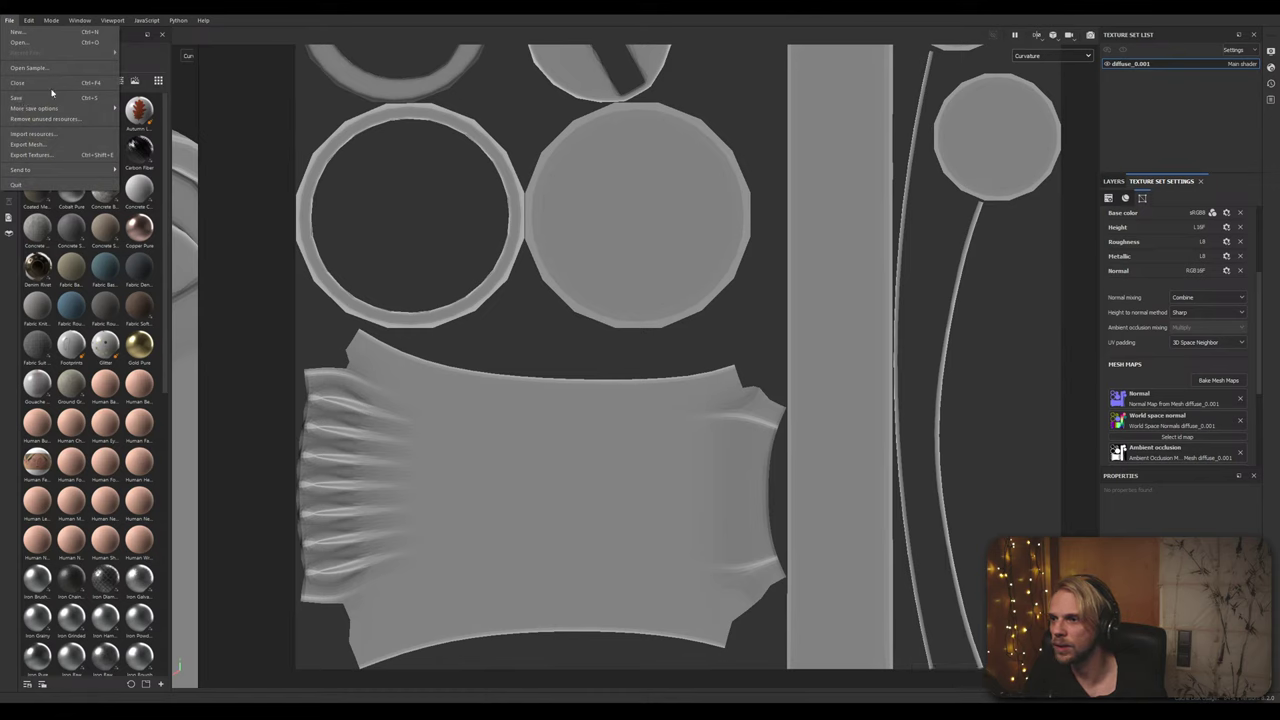
{"action": "left_click", "coordinate": [49, 89]}
{"action": "left_click", "coordinate": [46, 82]}
{"action": "left_click", "coordinate": [9, 21]}
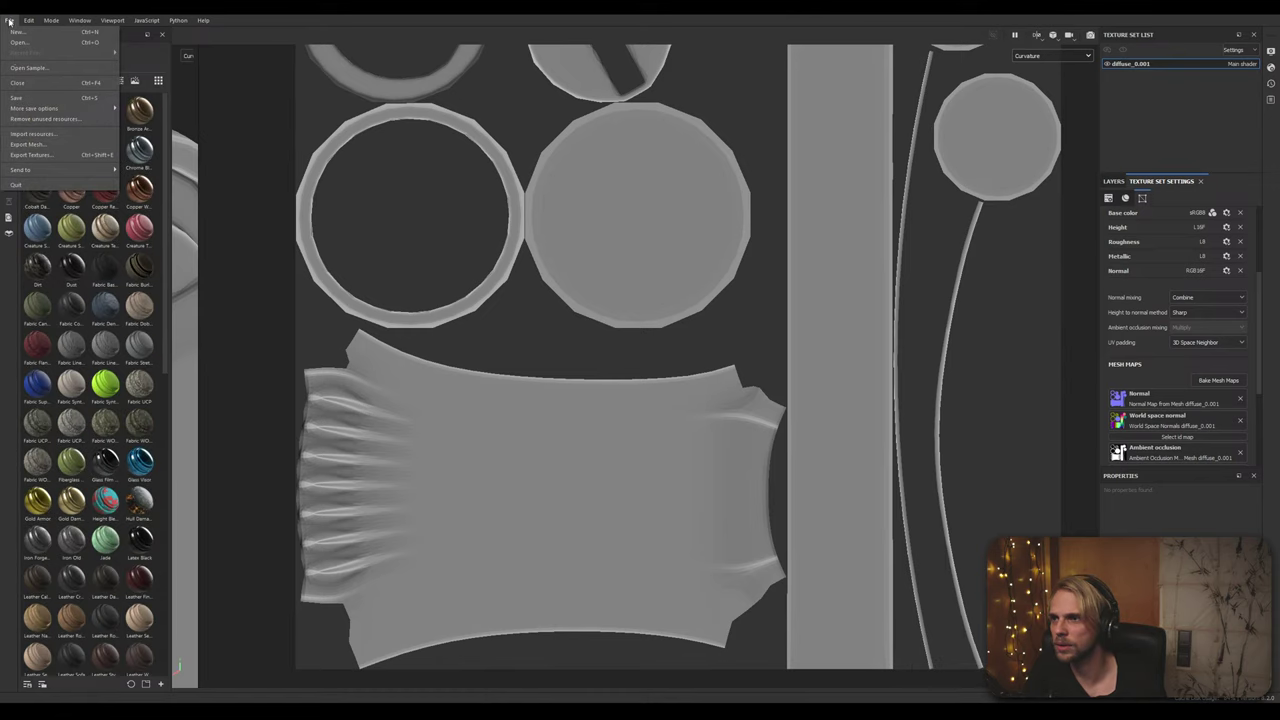
{"action": "left_click", "coordinate": [17, 82]}
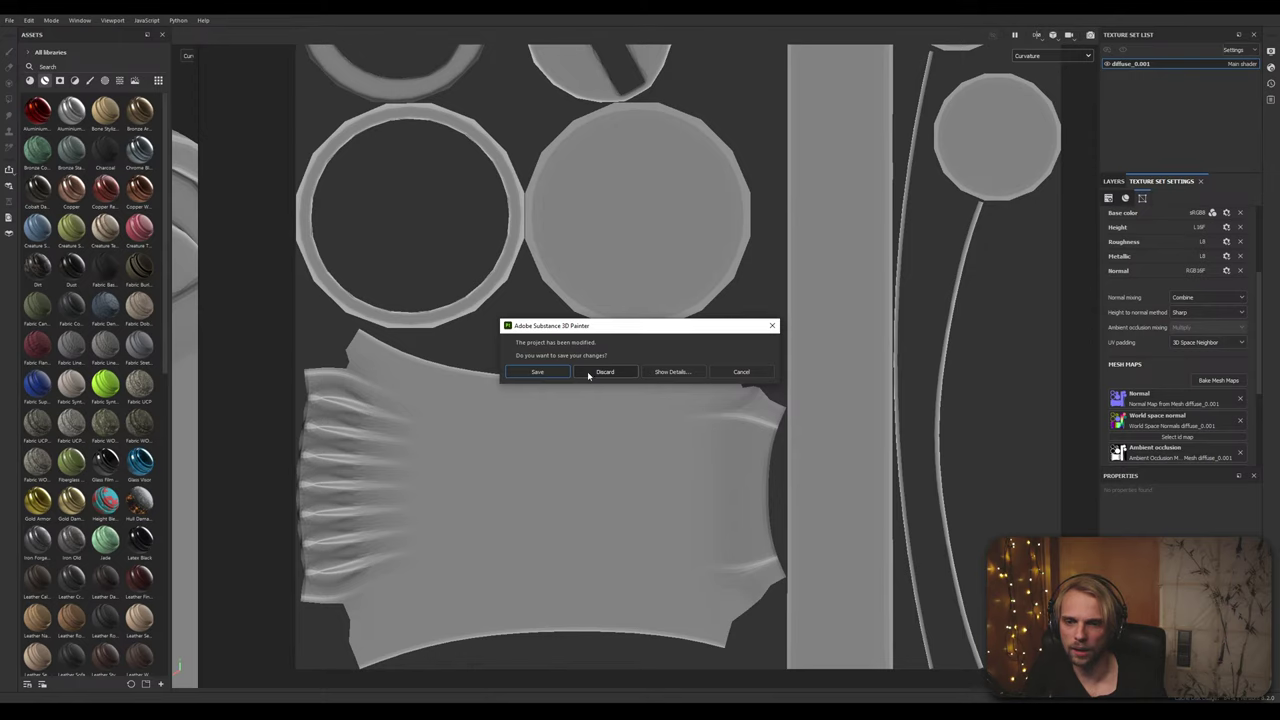
{"action": "left_click", "coordinate": [590, 373]}
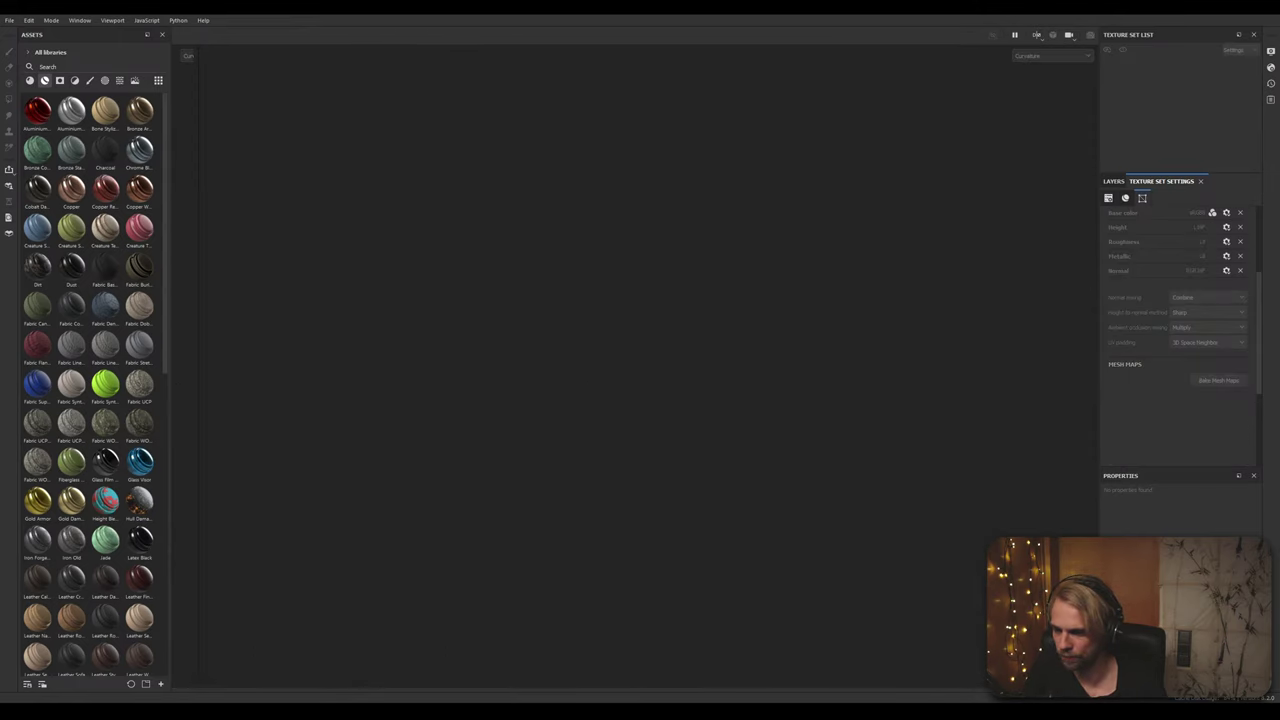
Step: Bring Blender back maximized, widening the 3D viewport over the UV editor
{"action": "left_click", "coordinate": [174, 710]}
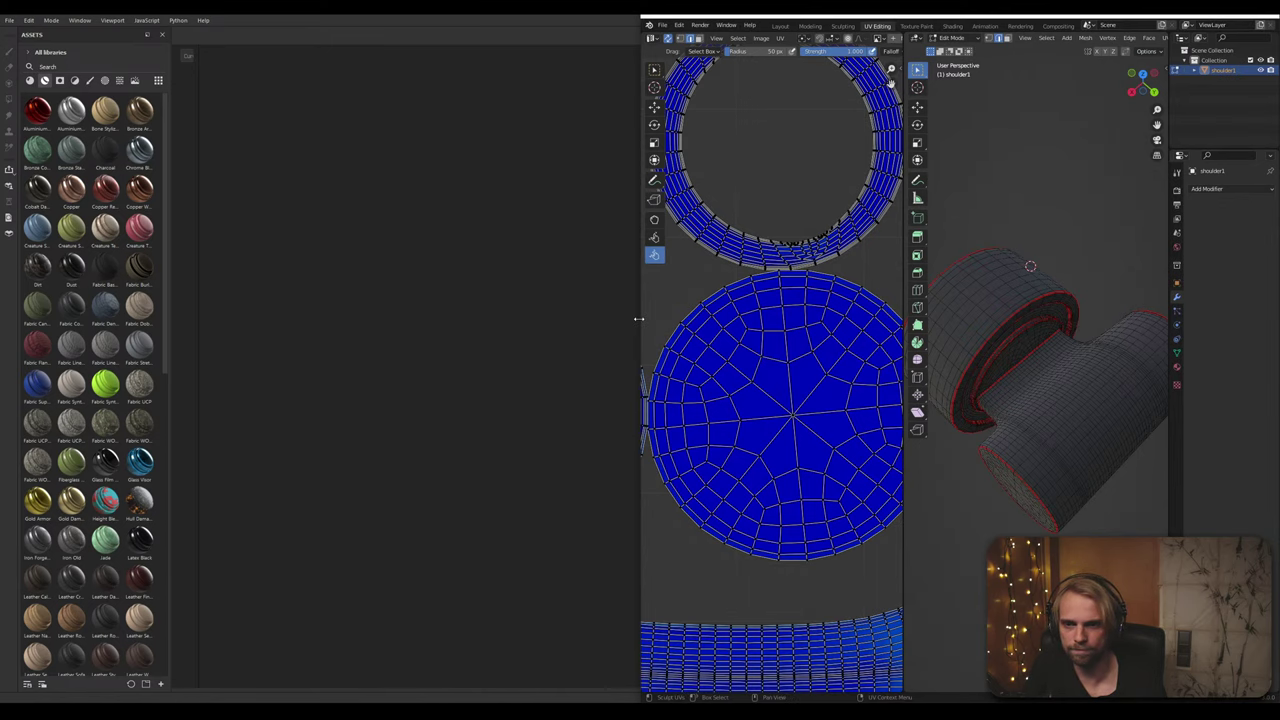
{"action": "left_click", "coordinate": [1246, 16]}
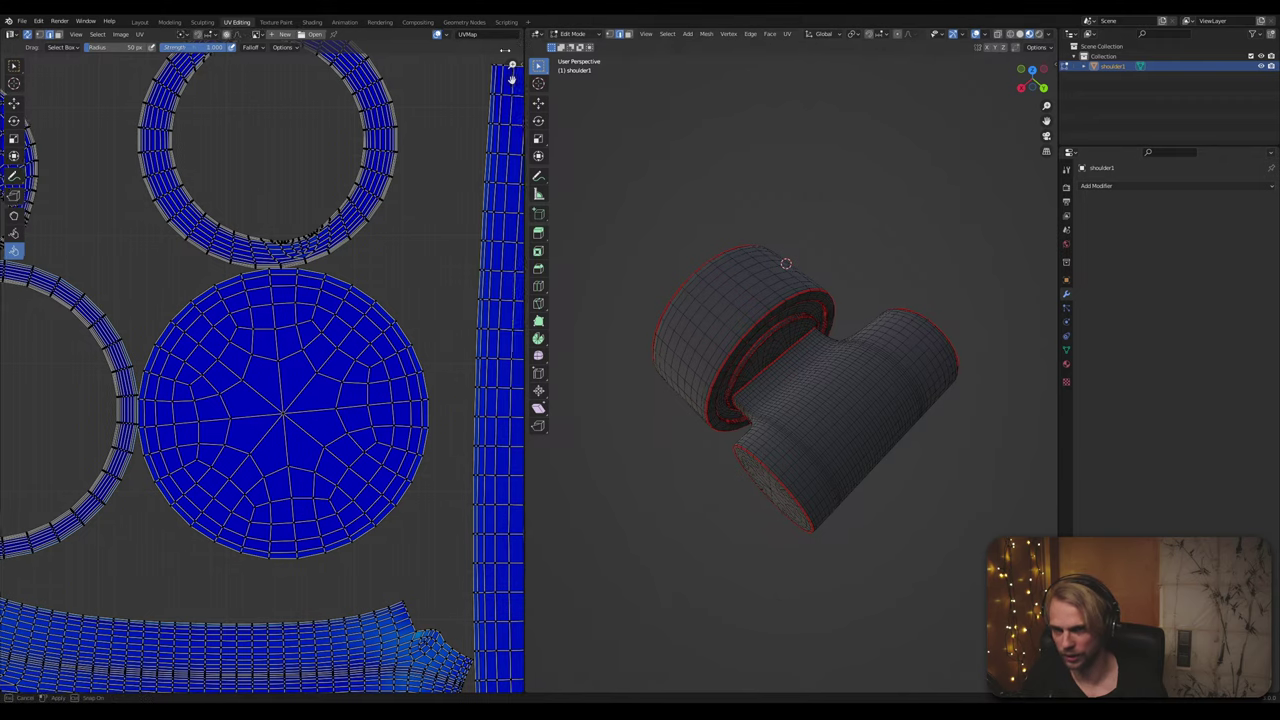
{"action": "left_click_drag", "start_coordinate": [529, 47], "coordinate": [396, 120]}
Step: Switch shoulder1 to object mode and export it as Wavefront OBJ untitled.obj
{"action": "key", "text": "Tab"}
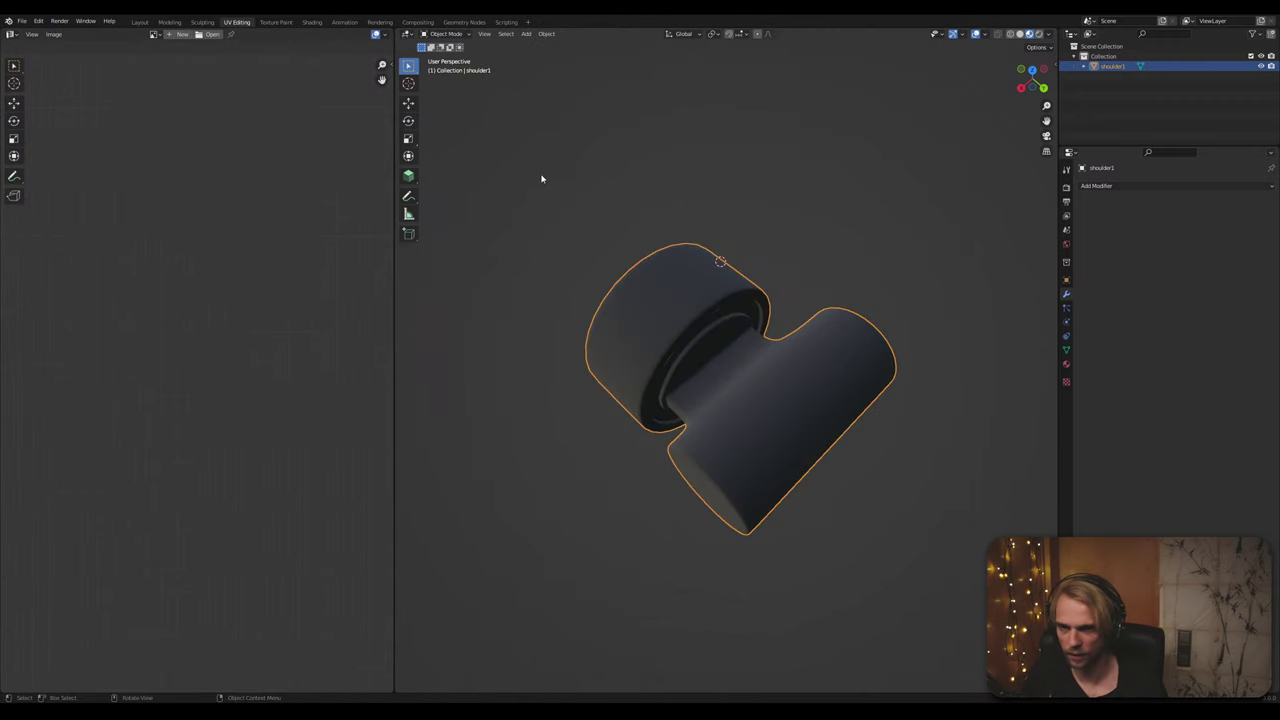
{"action": "left_click", "coordinate": [20, 21]}
{"action": "mouse_move", "coordinate": [74, 170]}
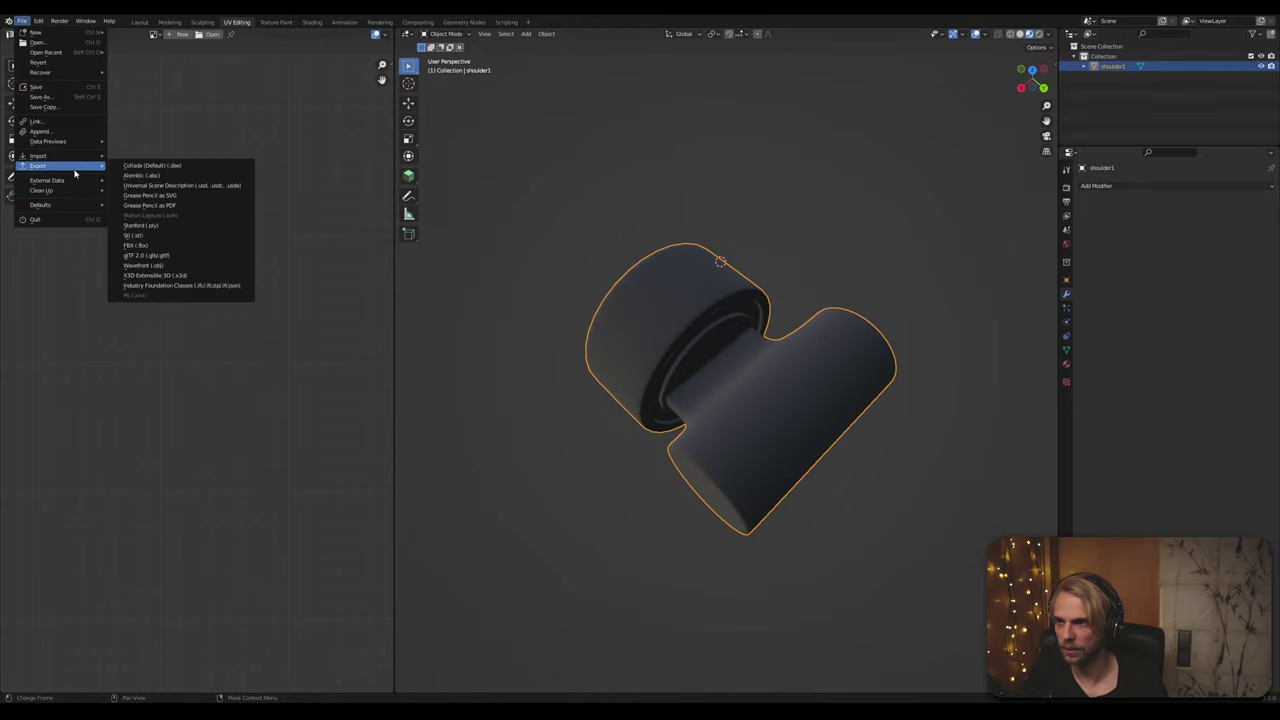
{"action": "left_click", "coordinate": [218, 267]}
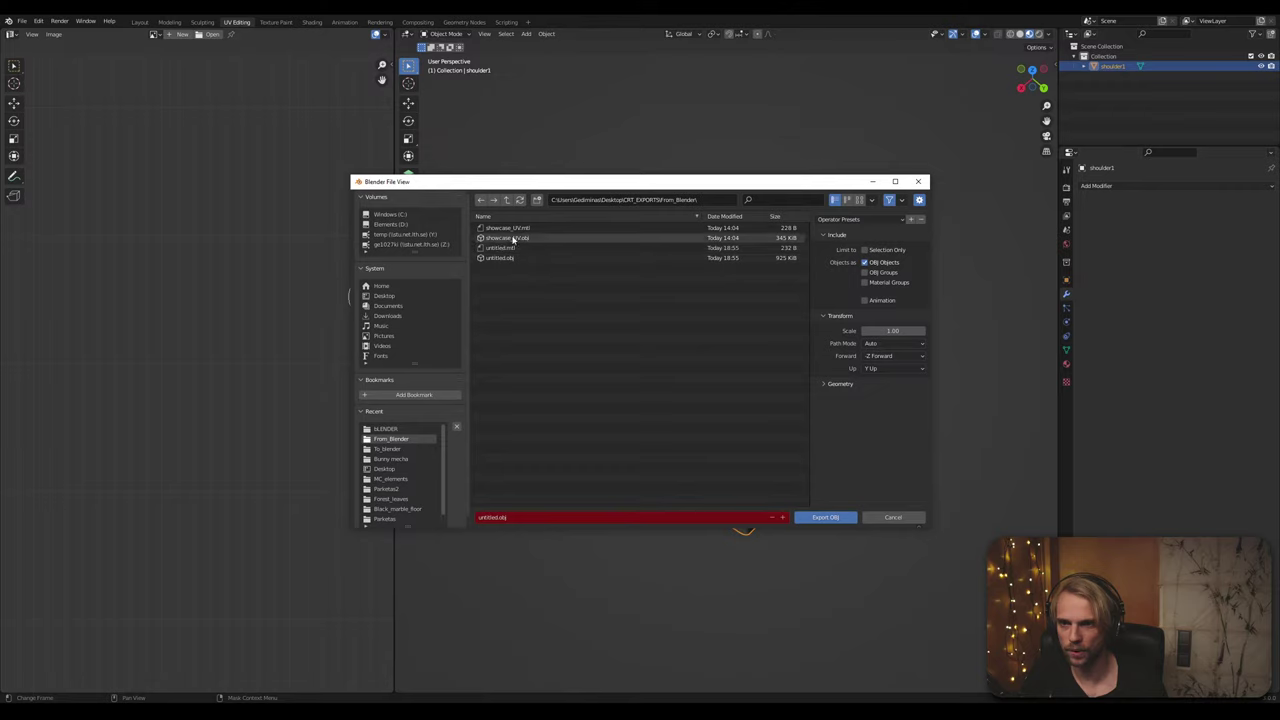
{"action": "left_click", "coordinate": [825, 517]}
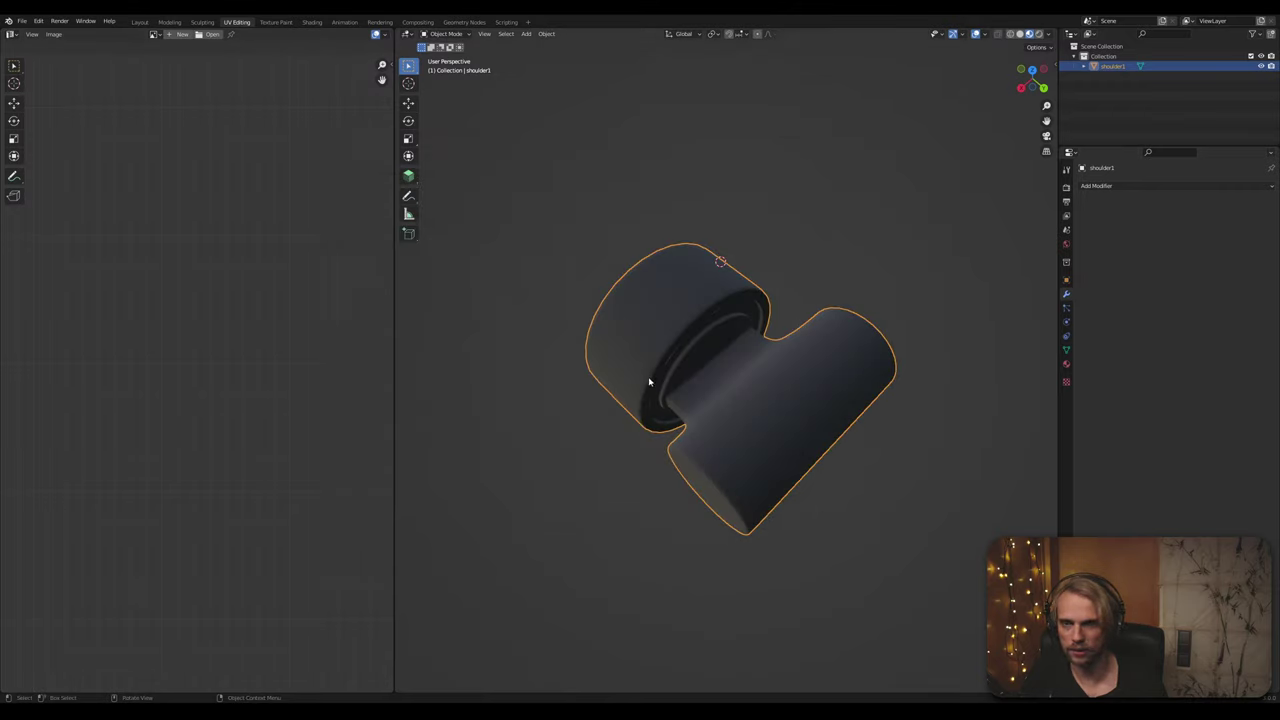
Step: Reselect shoulder1 and re-export it over the existing untitled.obj in From_Blender
{"action": "left_click", "coordinate": [490, 336]}
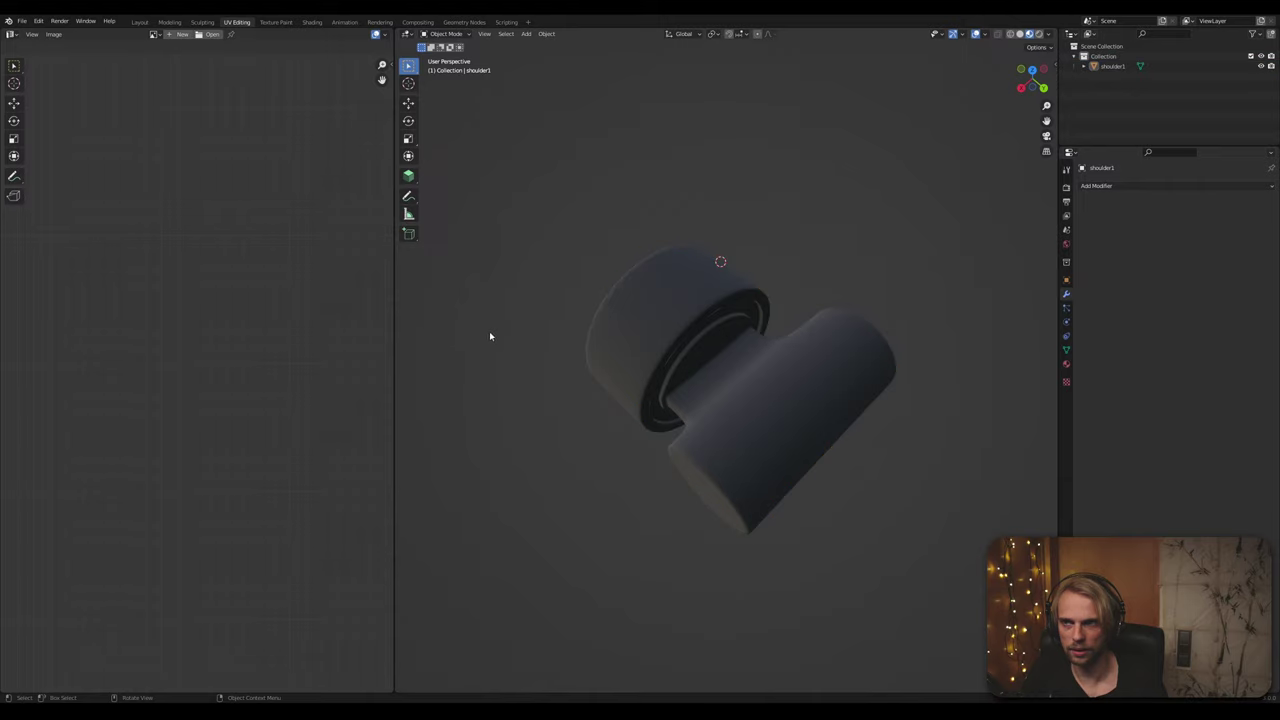
{"action": "left_click", "coordinate": [650, 322]}
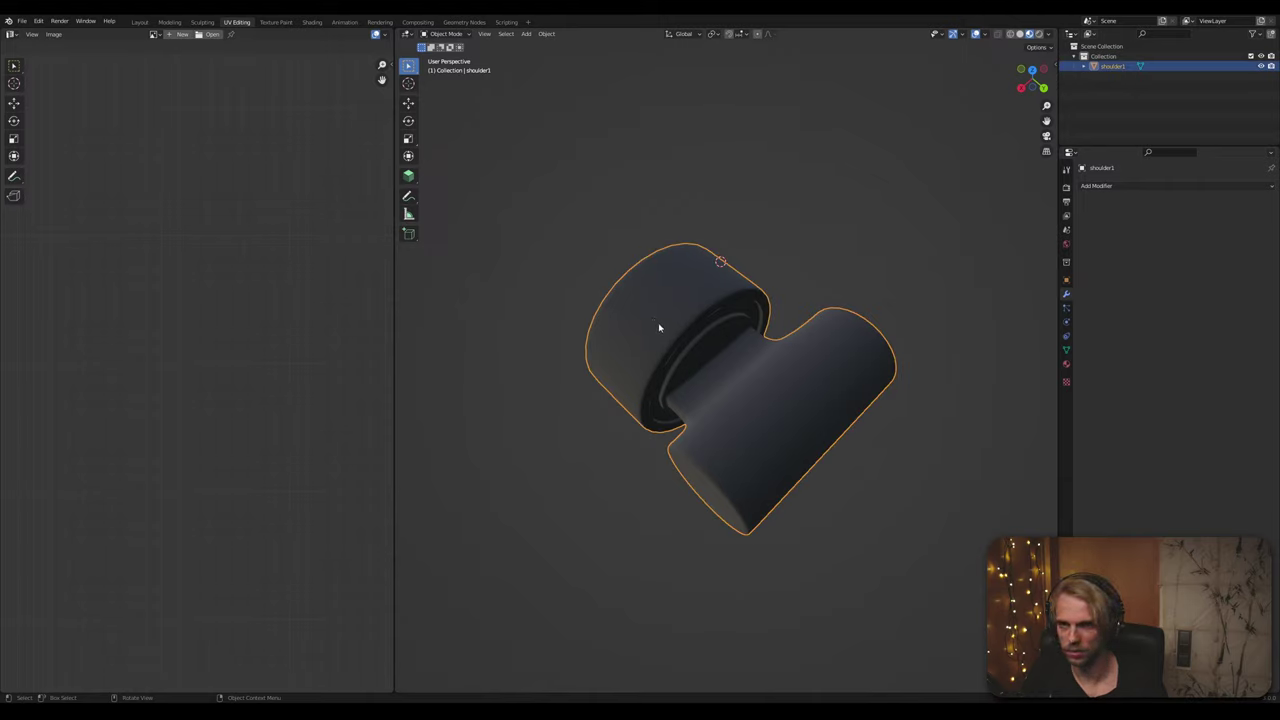
{"action": "left_click", "coordinate": [21, 21]}
{"action": "mouse_move", "coordinate": [80, 166]}
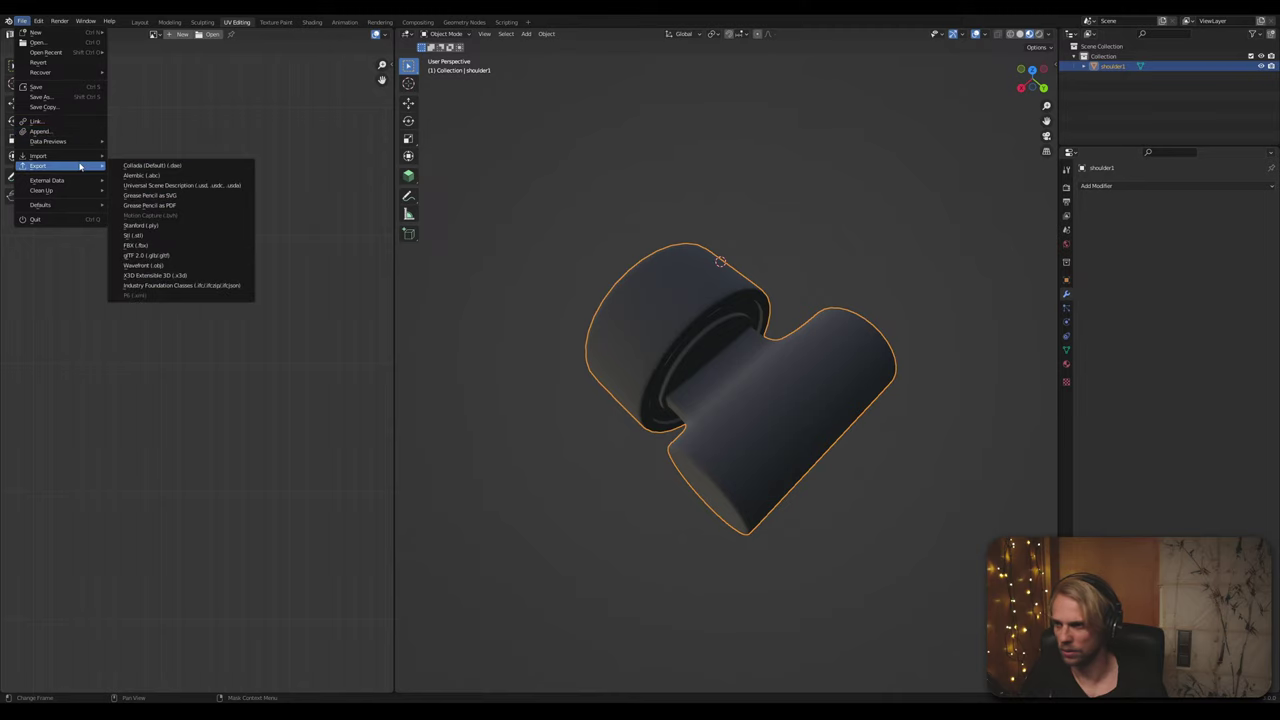
{"action": "left_click", "coordinate": [150, 265]}
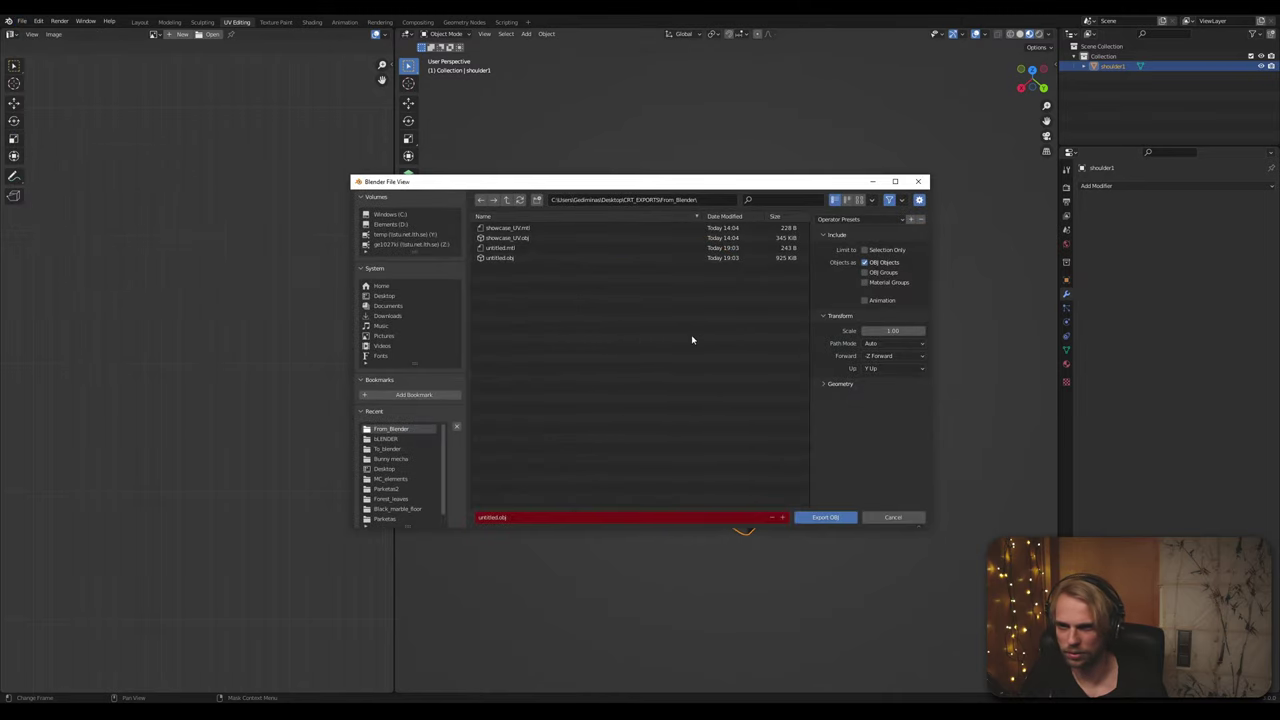
{"action": "left_click", "coordinate": [519, 256]}
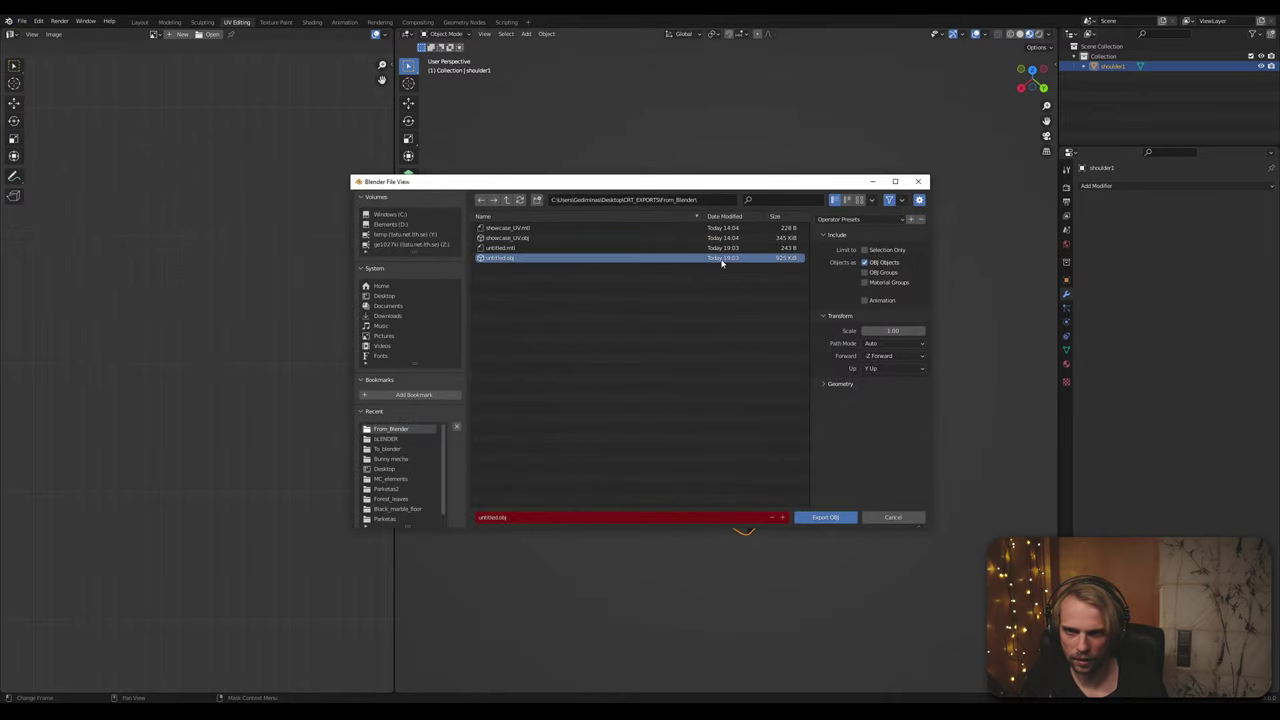
{"action": "left_click", "coordinate": [830, 517]}
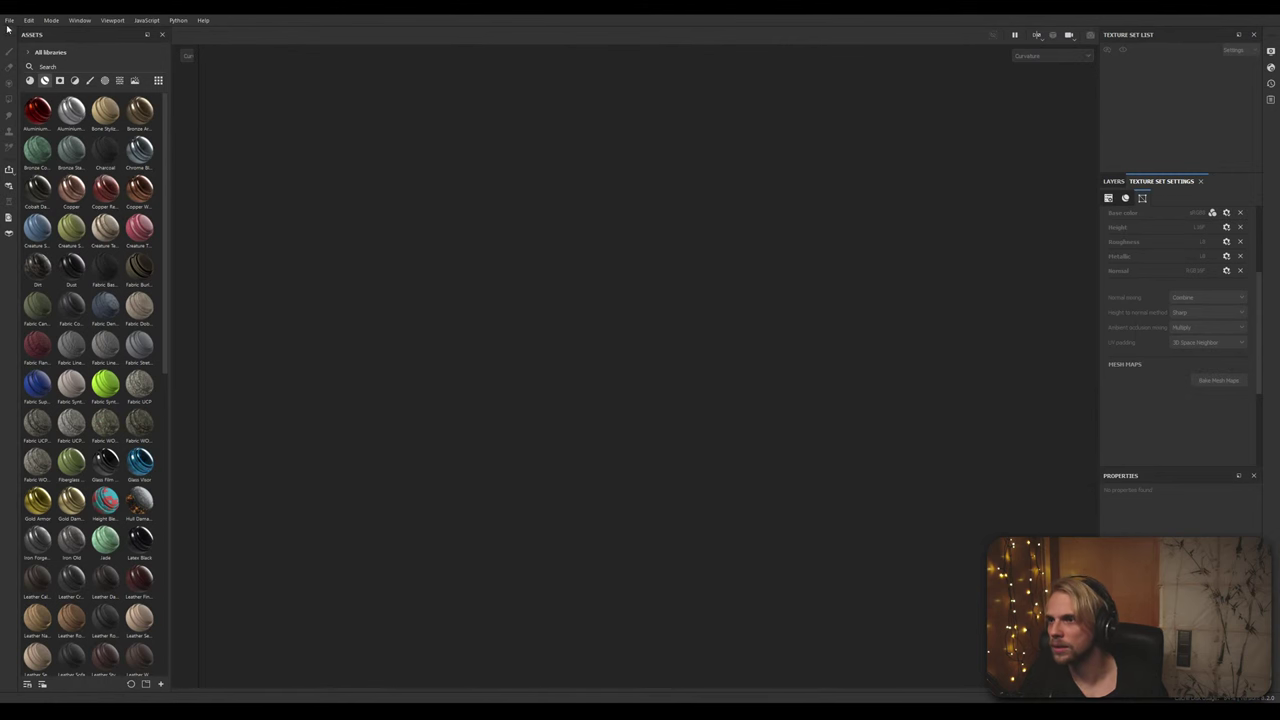
Step: Create a new project at 4096 resolution using the untitled.obj mesh
{"action": "left_click", "coordinate": [9, 20]}
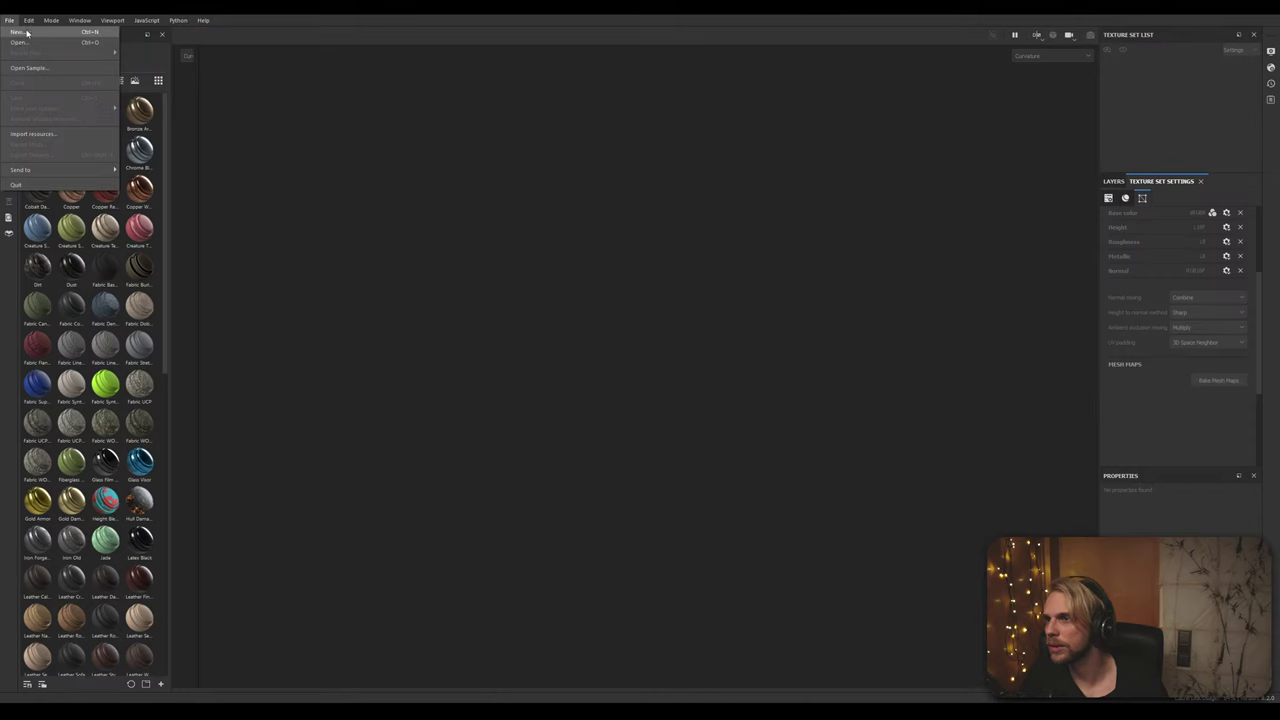
{"action": "left_click", "coordinate": [27, 33]}
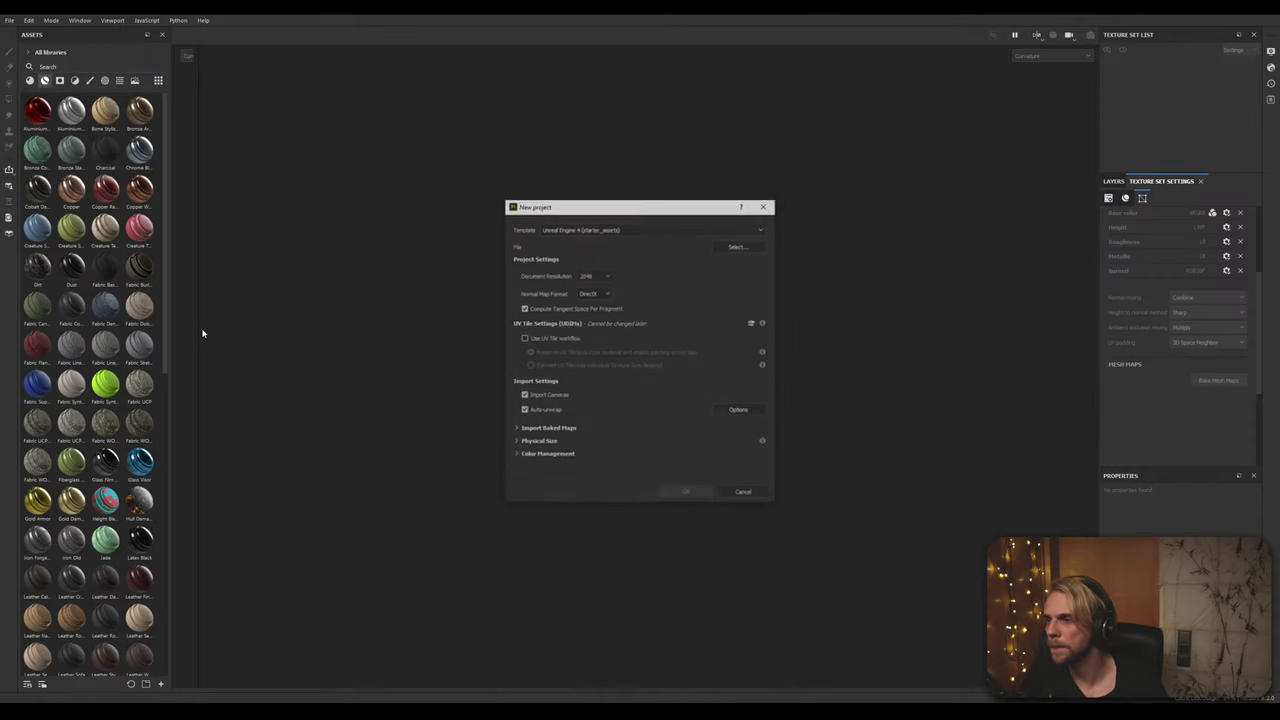
{"action": "left_click", "coordinate": [590, 275]}
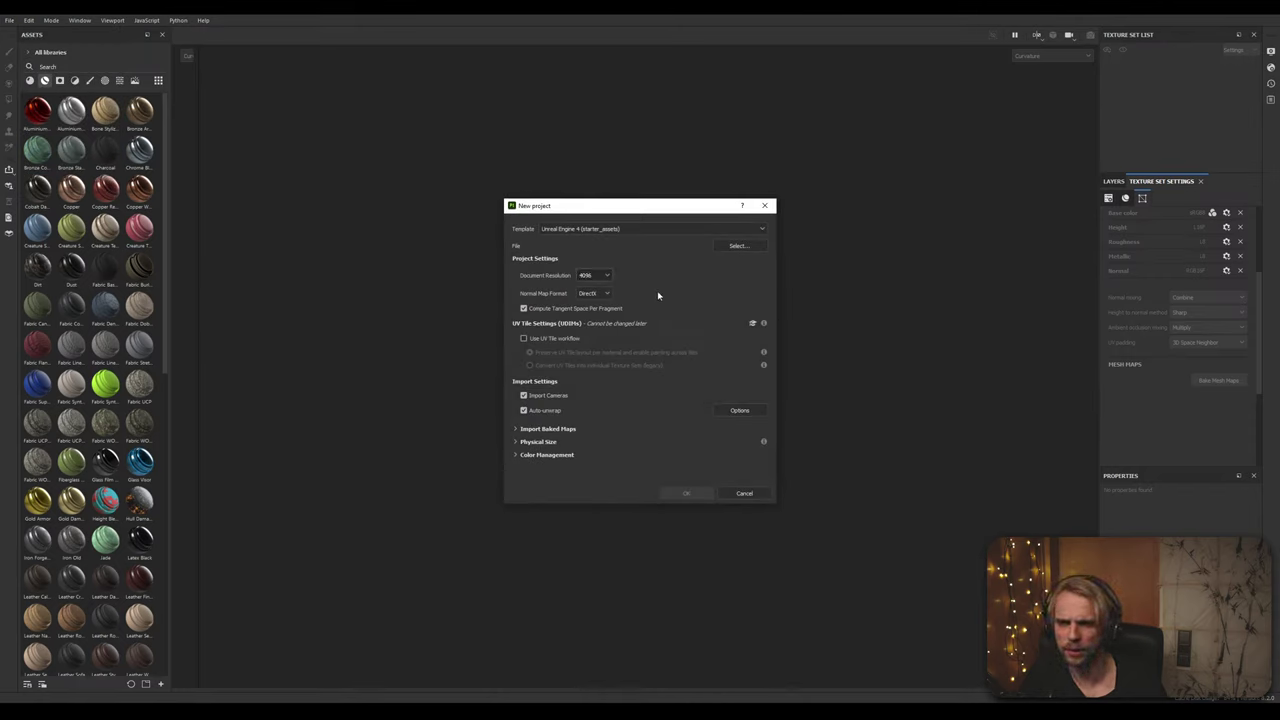
{"action": "left_click", "coordinate": [737, 246]}
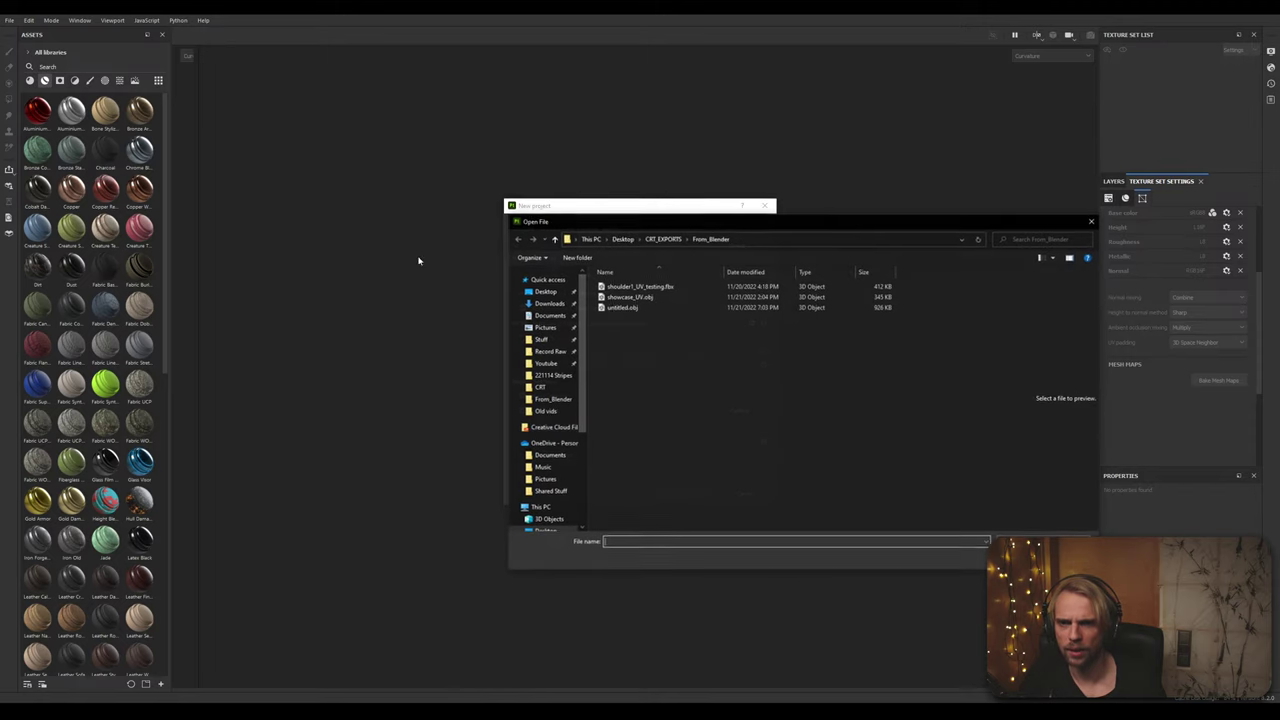
{"action": "left_click", "coordinate": [641, 309]}
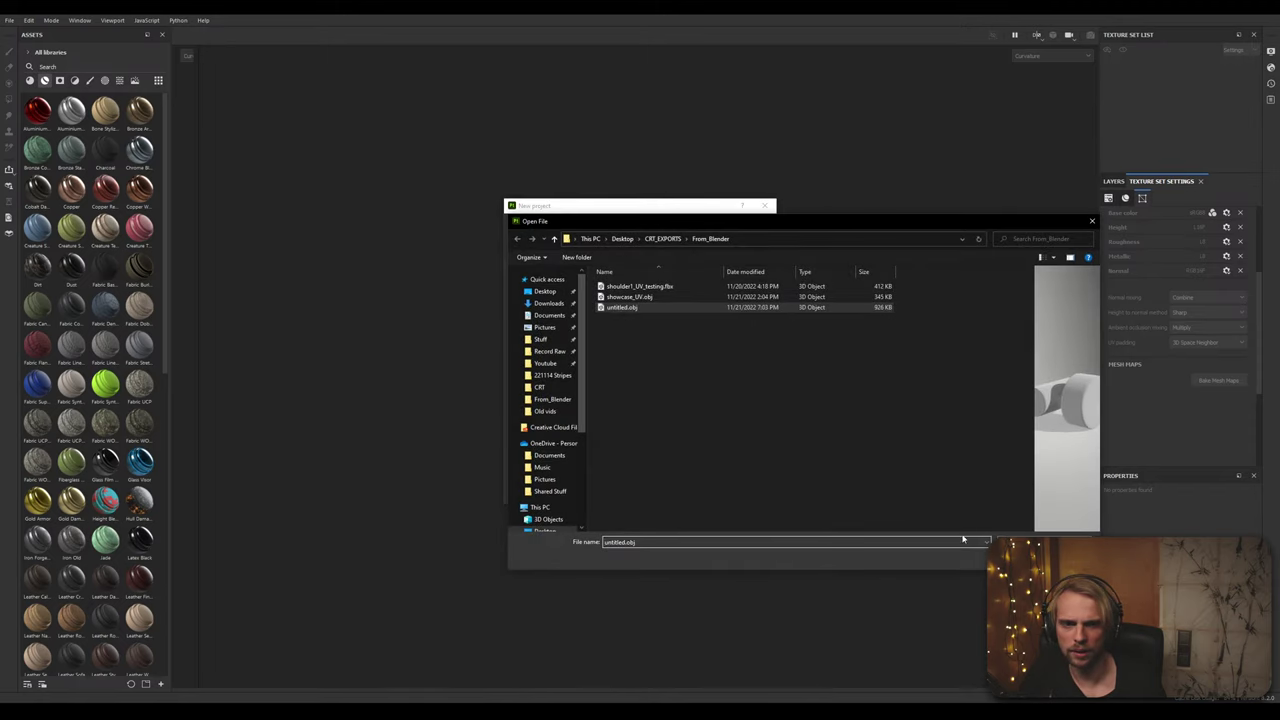
{"action": "double_click", "coordinate": [641, 309]}
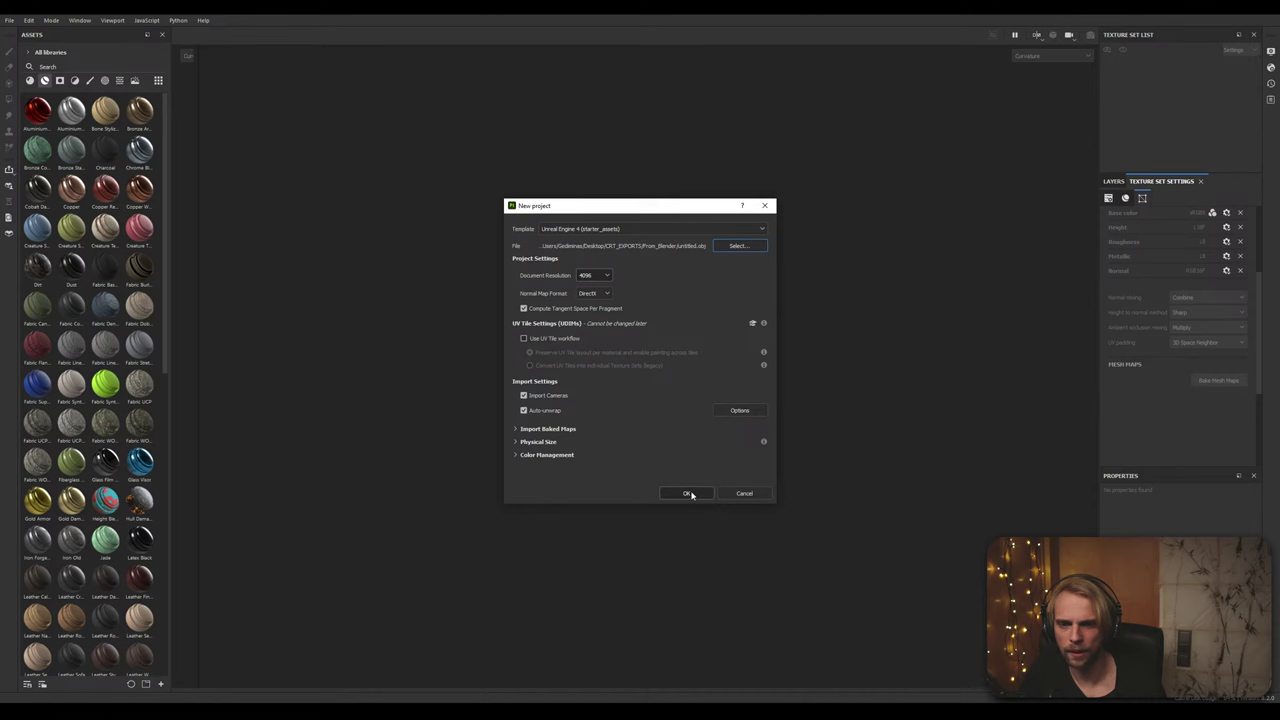
{"action": "left_click", "coordinate": [688, 494]}
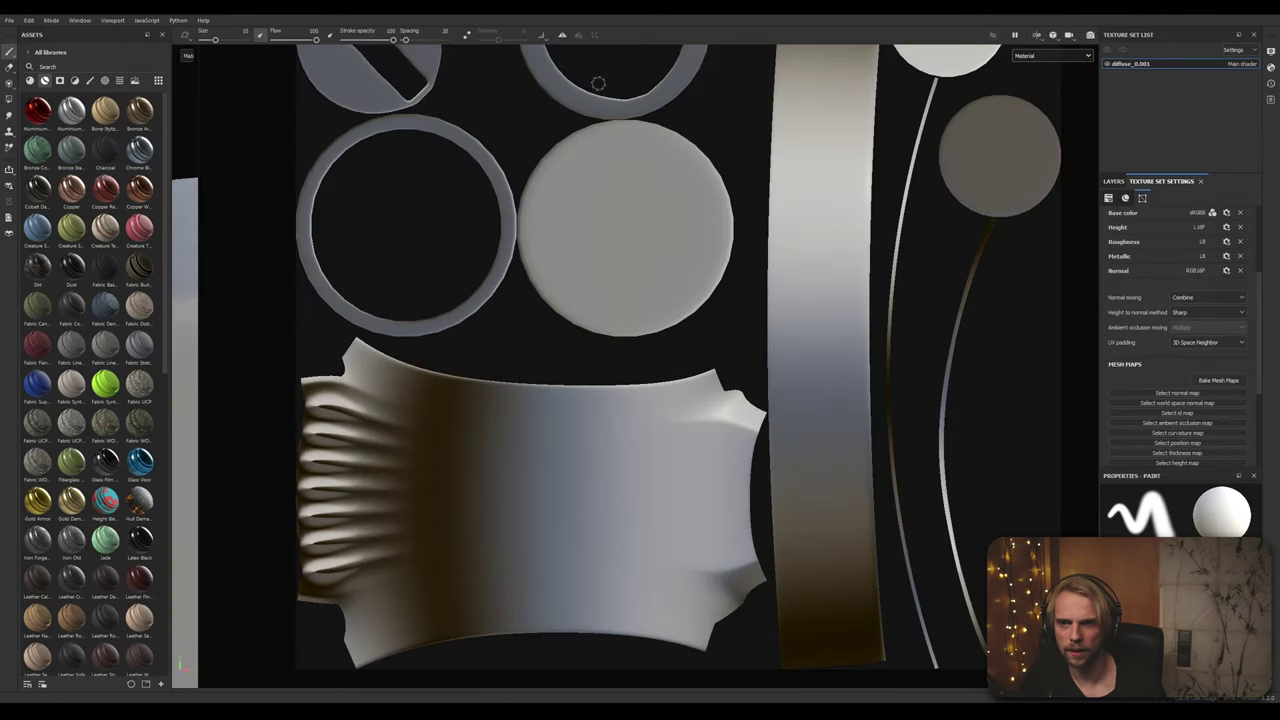
Step: Widen the 3D view beside the UV layout and orbit the model side-on
{"action": "scroll", "coordinate": [543, 329], "scroll_direction": "down", "scroll_amount": 5}
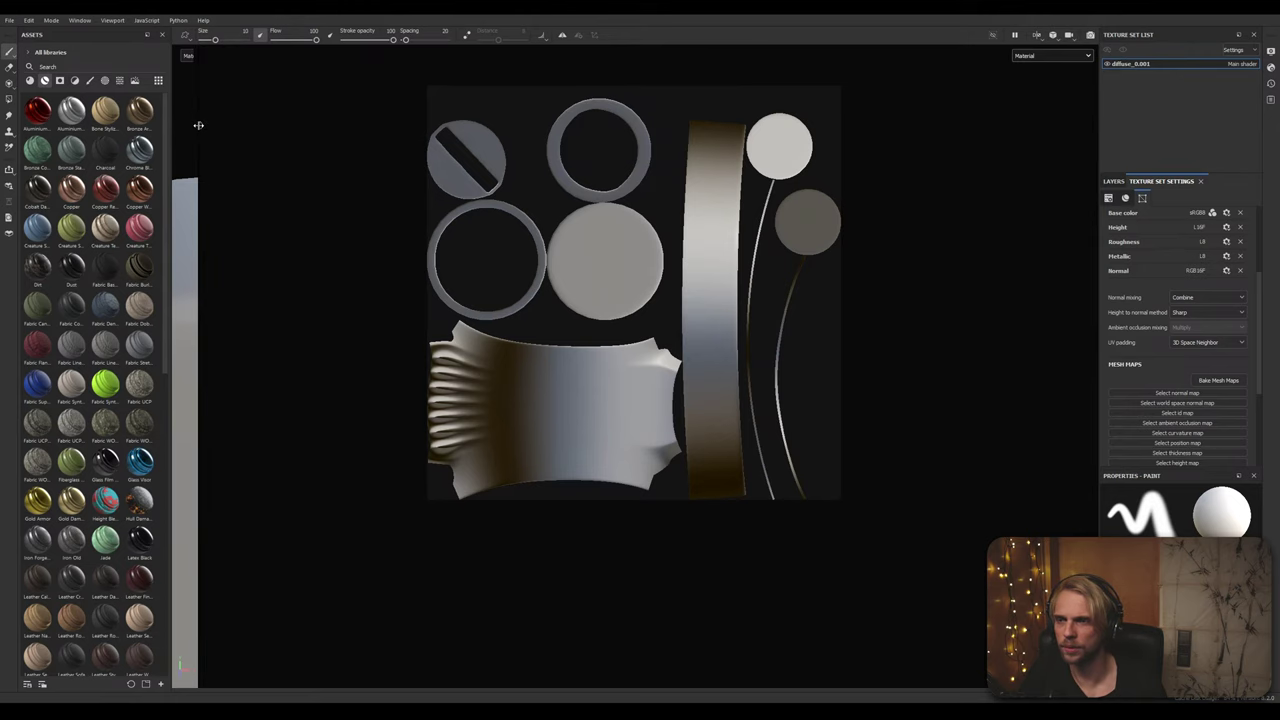
{"action": "left_click_drag", "start_coordinate": [199, 135], "coordinate": [686, 170]}
{"action": "scroll", "coordinate": [432, 351], "scroll_direction": "down", "scroll_amount": 5}
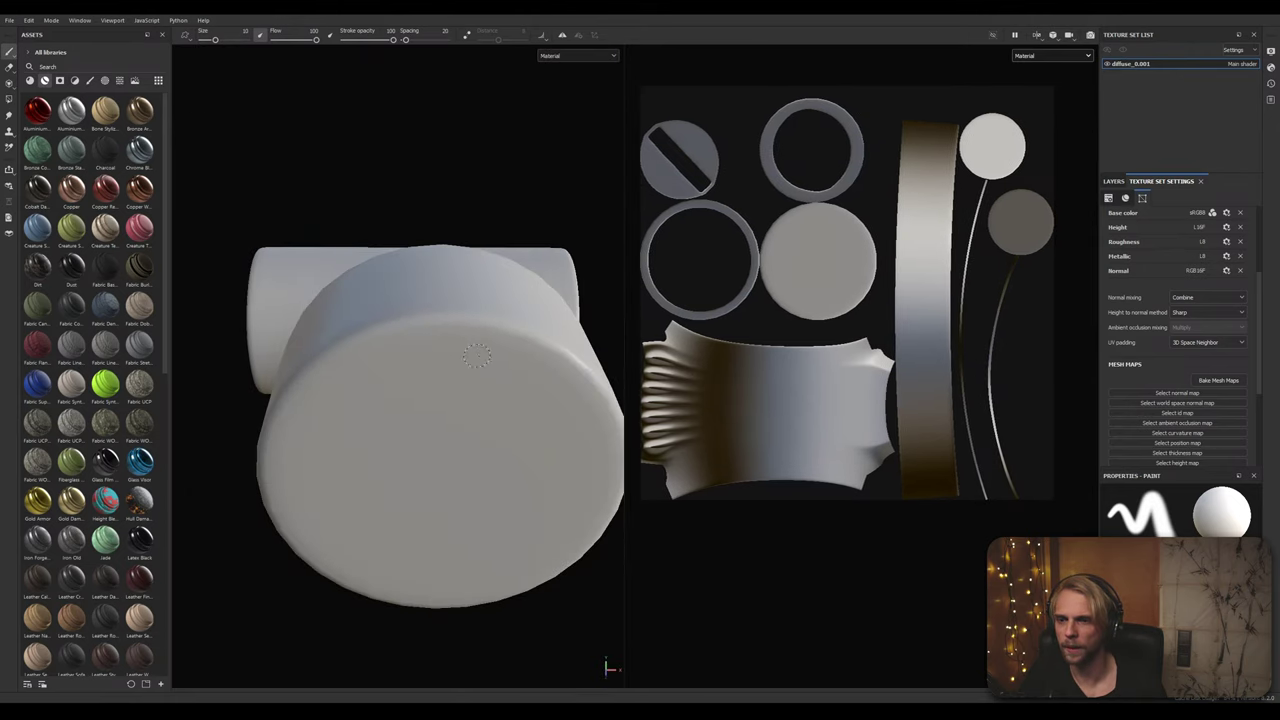
{"action": "middle_click_drag", "start_coordinate": [478, 355], "coordinate": [458, 356], "text": "alt"}
{"action": "left_click_drag", "start_coordinate": [407, 362], "coordinate": [400, 440], "text": "alt"}
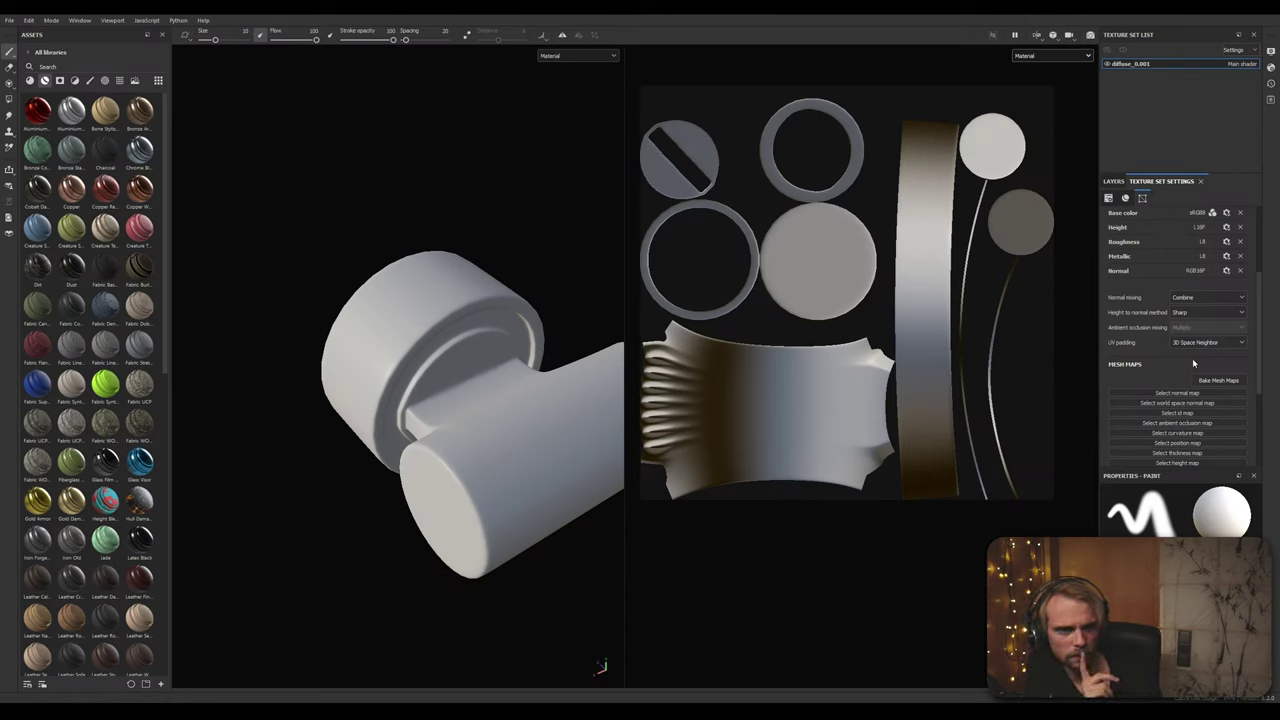
Step: Bake the mesh maps at 4096 output with Subsampling 4x4 antialiasing and the ID map excluded
{"action": "left_click", "coordinate": [1217, 380]}
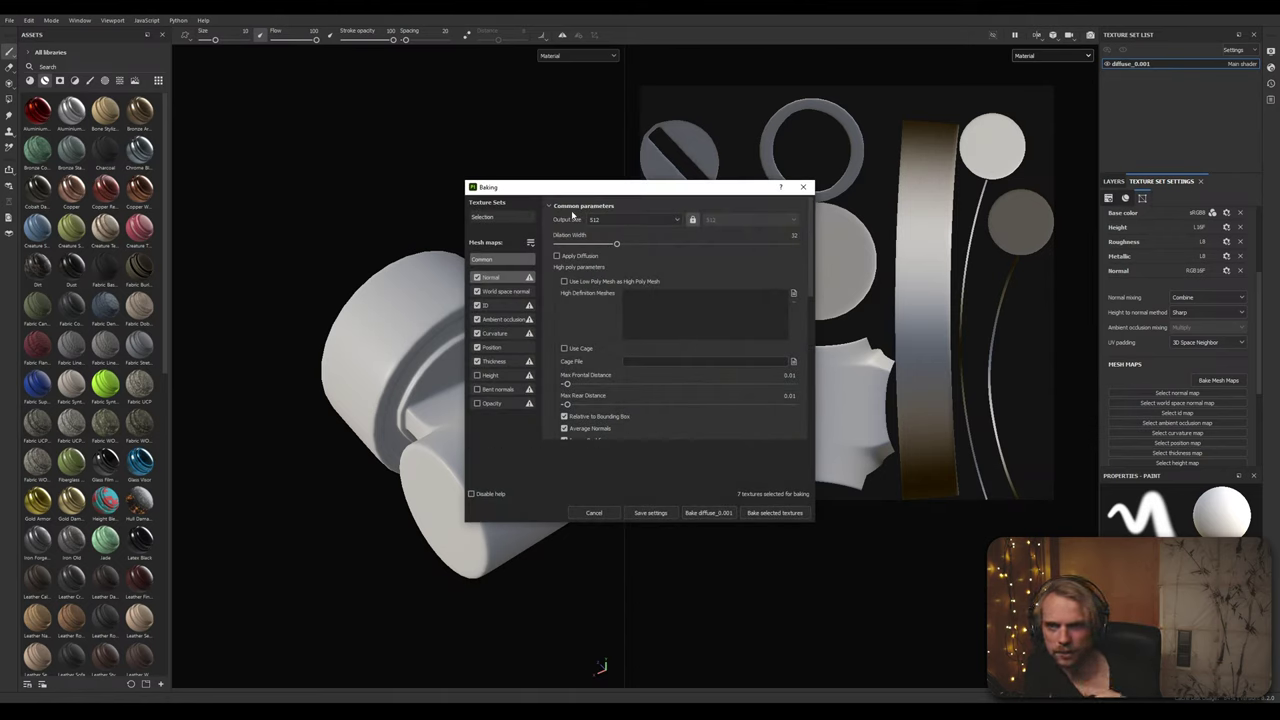
{"action": "left_click", "coordinate": [646, 220]}
{"action": "left_click", "coordinate": [610, 298]}
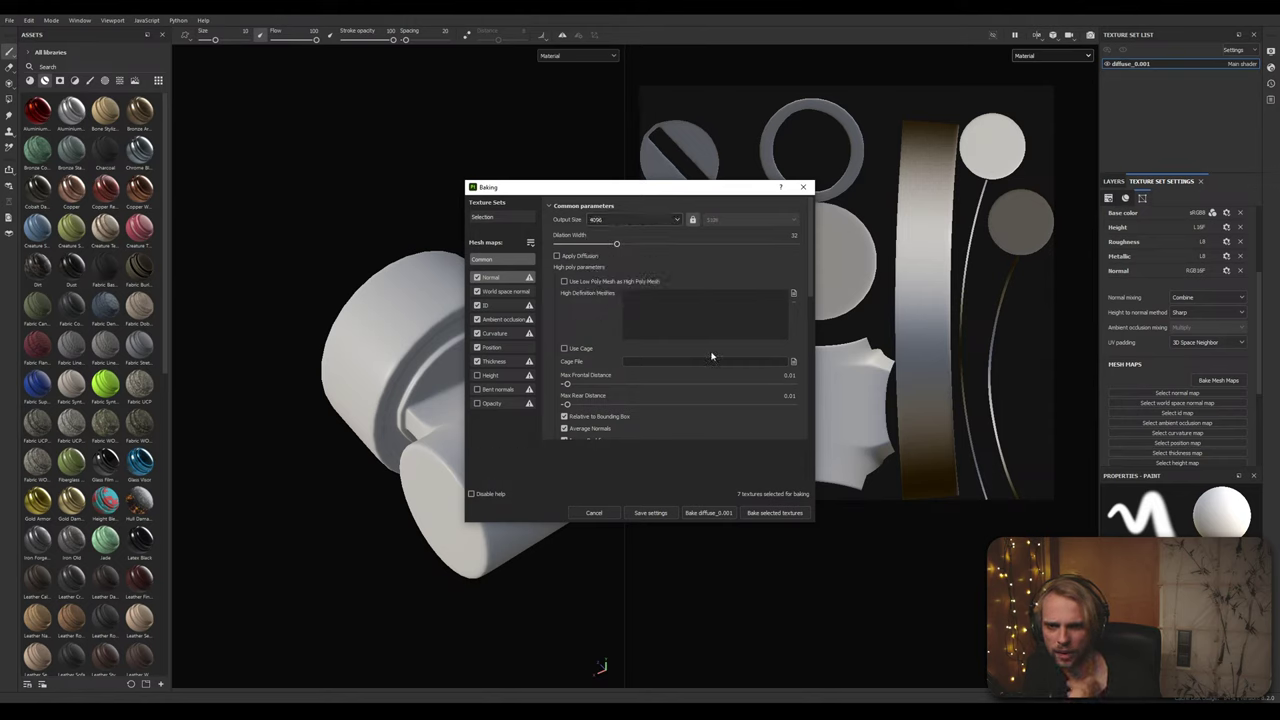
{"action": "scroll", "coordinate": [716, 409], "scroll_direction": "down", "scroll_amount": 3}
{"action": "scroll", "coordinate": [716, 409], "scroll_direction": "down", "scroll_amount": 1}
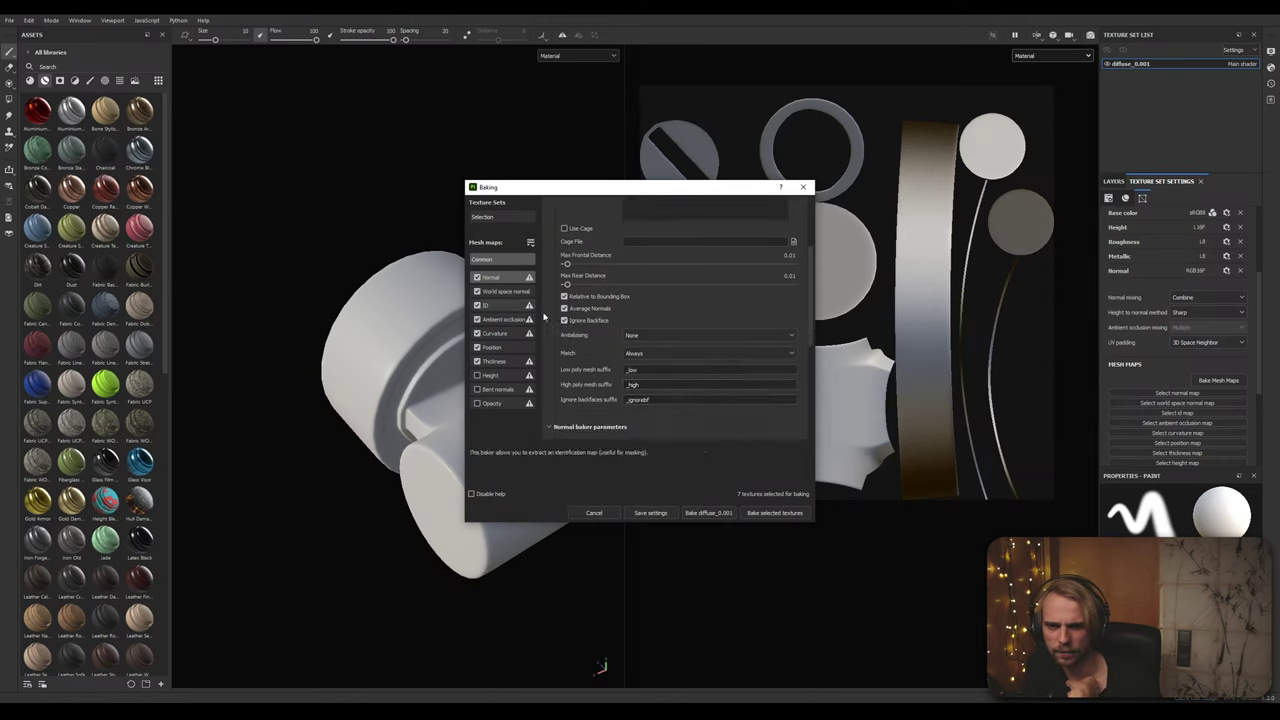
{"action": "left_click", "coordinate": [655, 336]}
{"action": "left_click", "coordinate": [665, 374]}
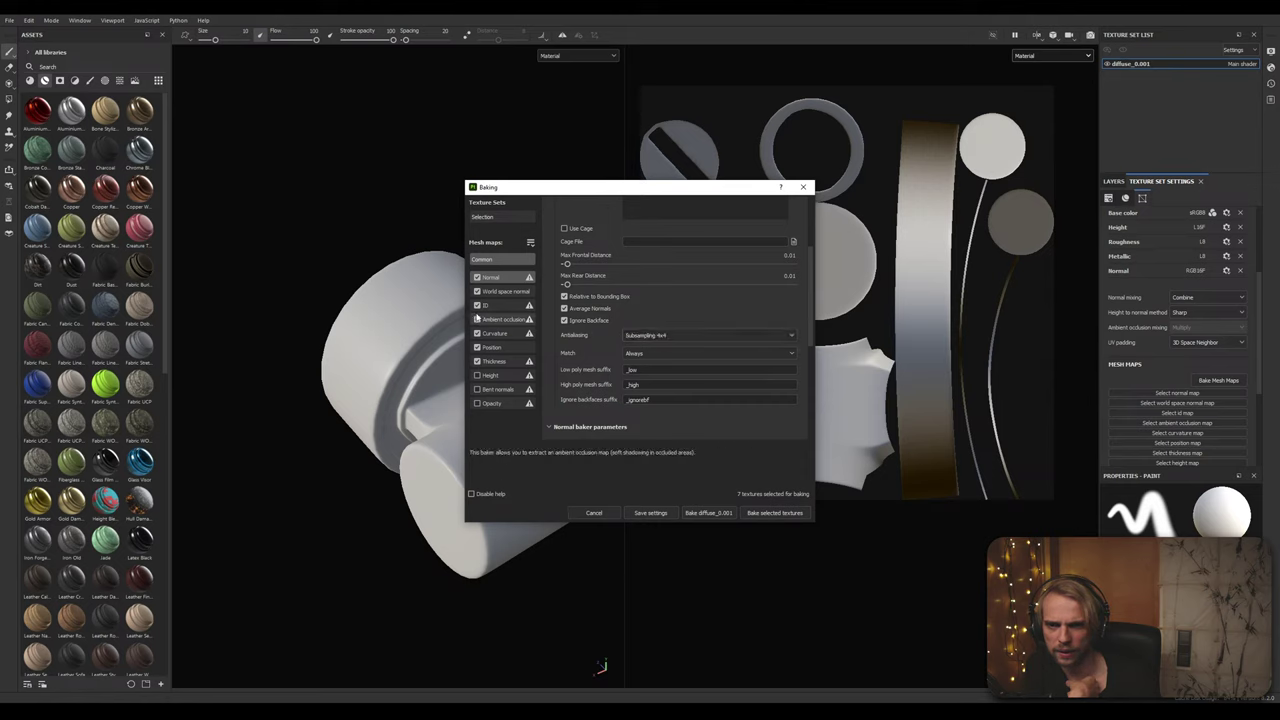
{"action": "left_click", "coordinate": [478, 305]}
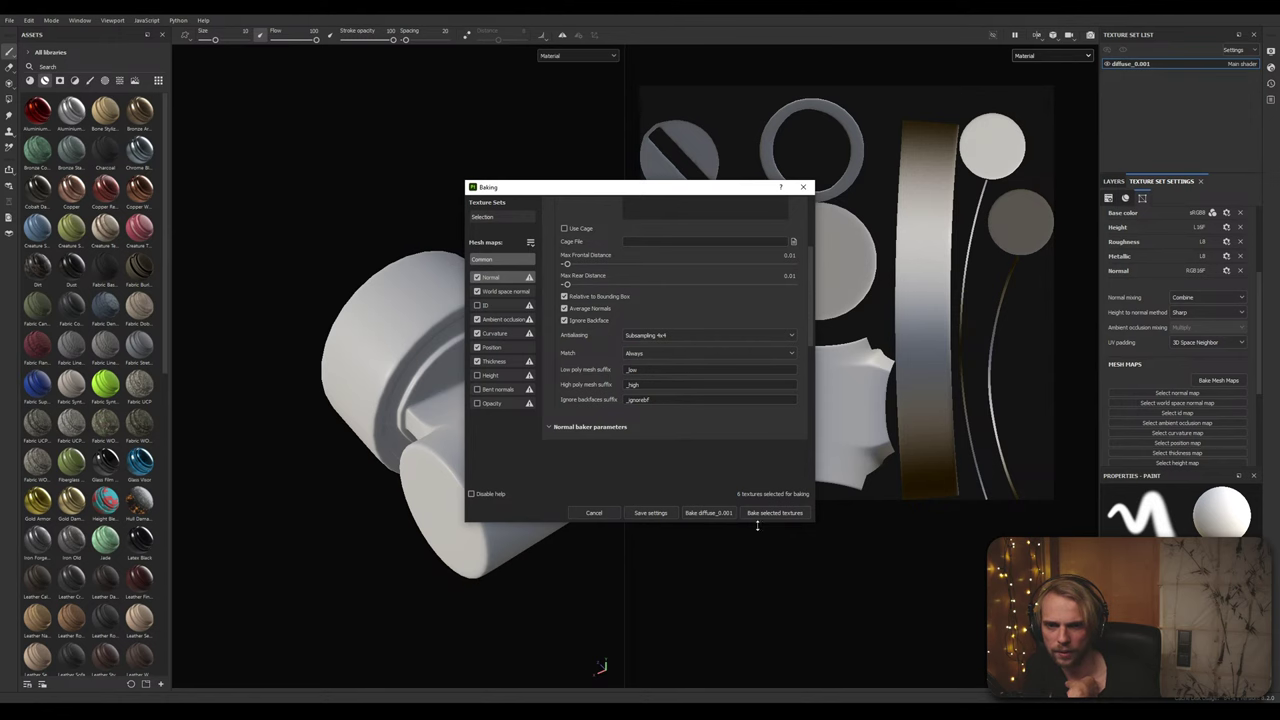
{"action": "left_click", "coordinate": [775, 513]}
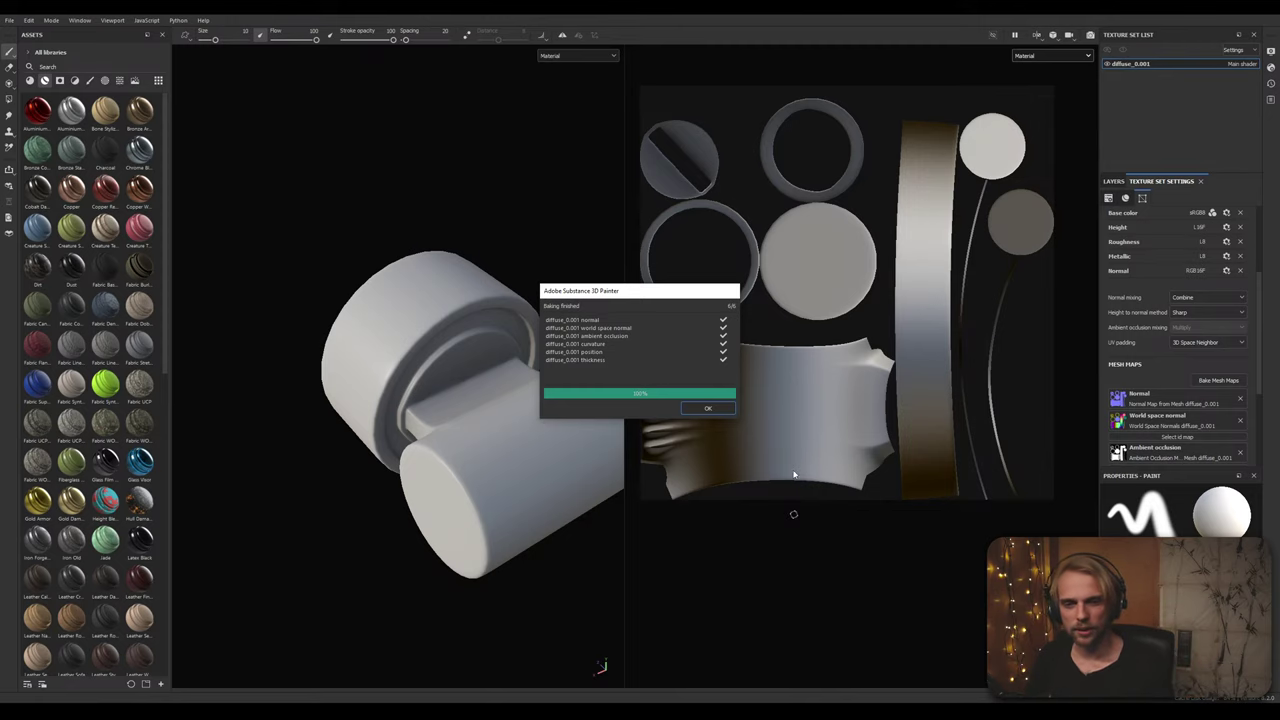
Step: Dismiss the bake report and orbit the model to a better angle
{"action": "left_click", "coordinate": [707, 408]}
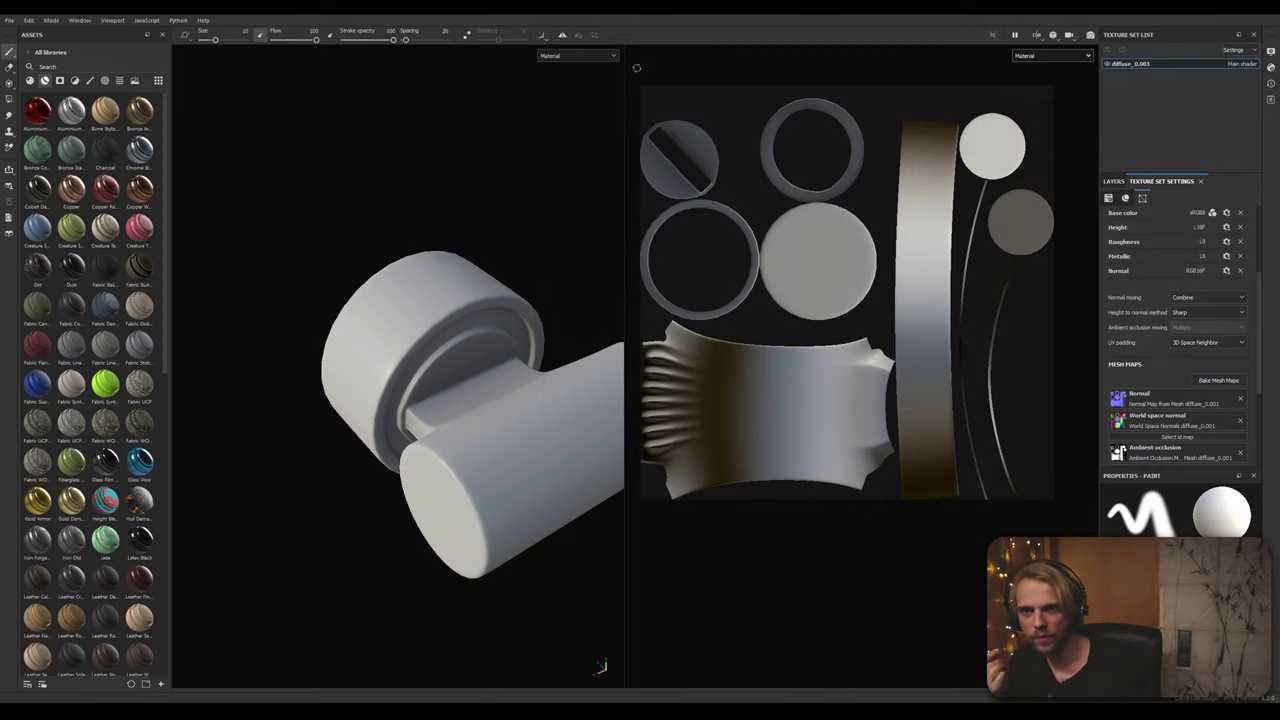
{"action": "left_click_drag", "start_coordinate": [623, 75], "coordinate": [806, 75]}
{"action": "left_click_drag", "start_coordinate": [663, 240], "coordinate": [608, 202], "text": "alt"}
Step: Switch the viewport layout to 3D only and centre the model in view
{"action": "left_click", "coordinate": [1052, 36]}
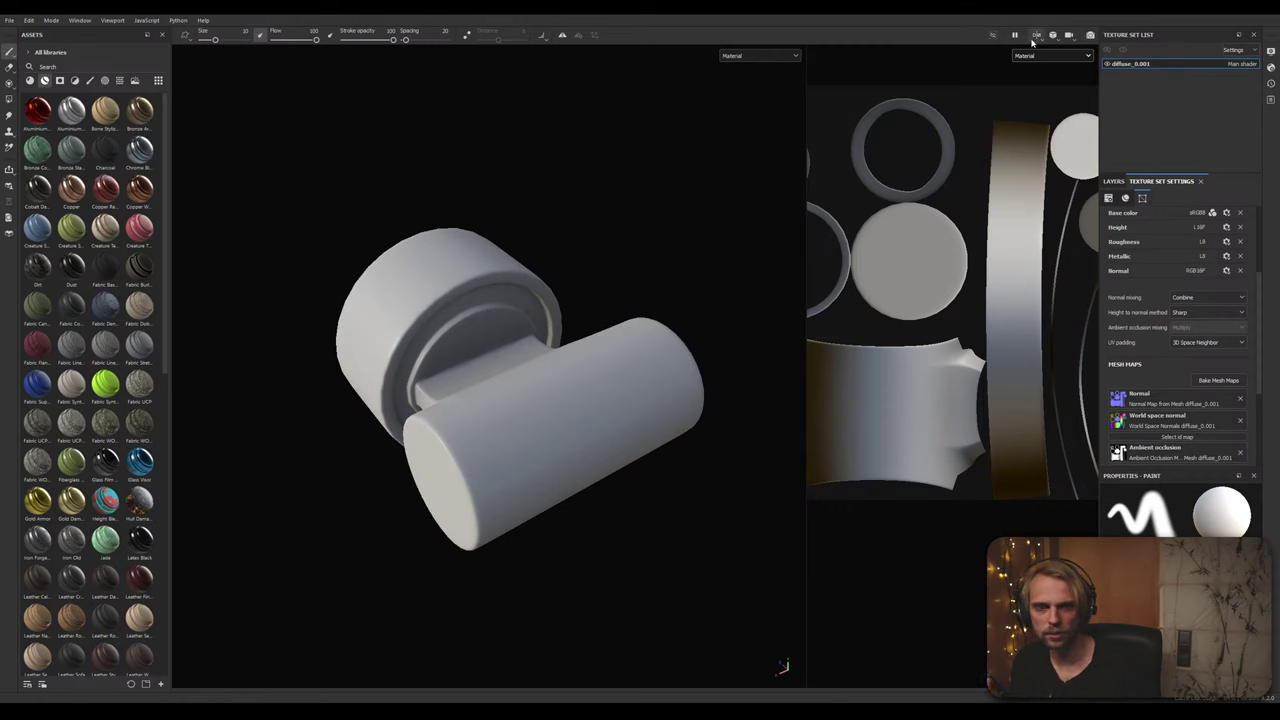
{"action": "left_click", "coordinate": [1052, 37]}
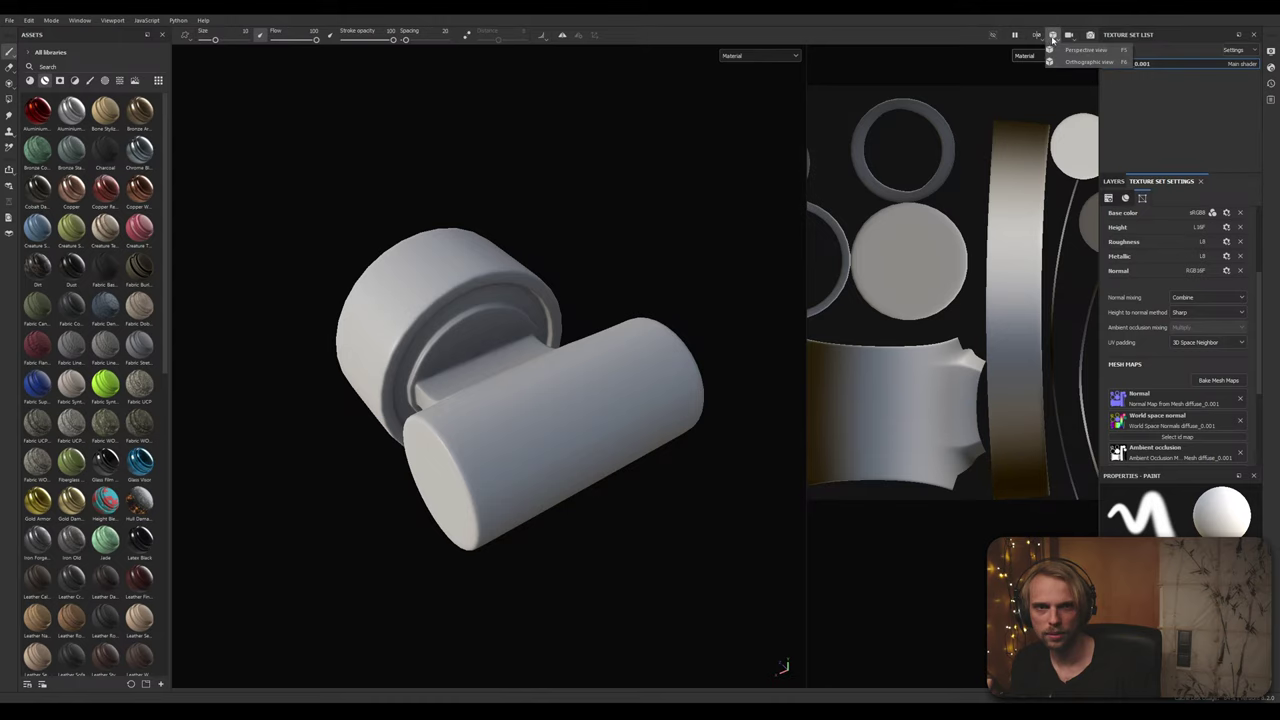
{"action": "left_click", "coordinate": [1038, 37]}
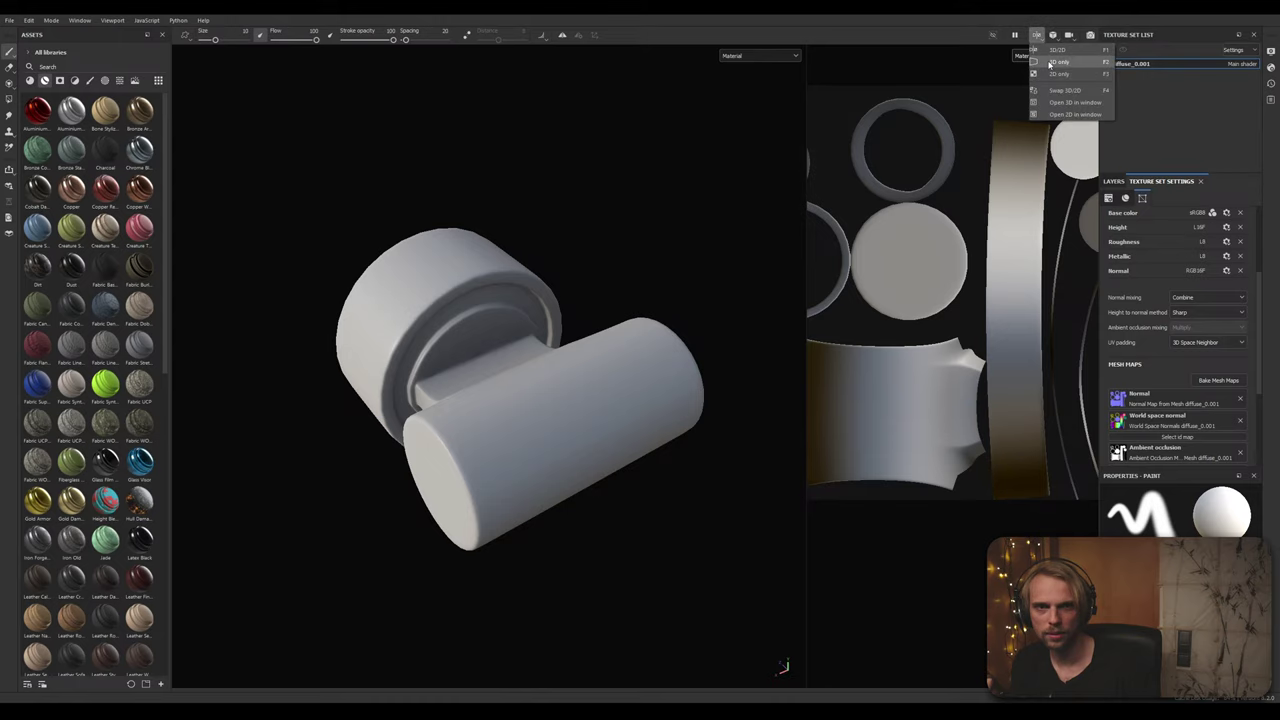
{"action": "left_click", "coordinate": [1050, 62]}
{"action": "middle_click_drag", "start_coordinate": [790, 231], "coordinate": [754, 195]}
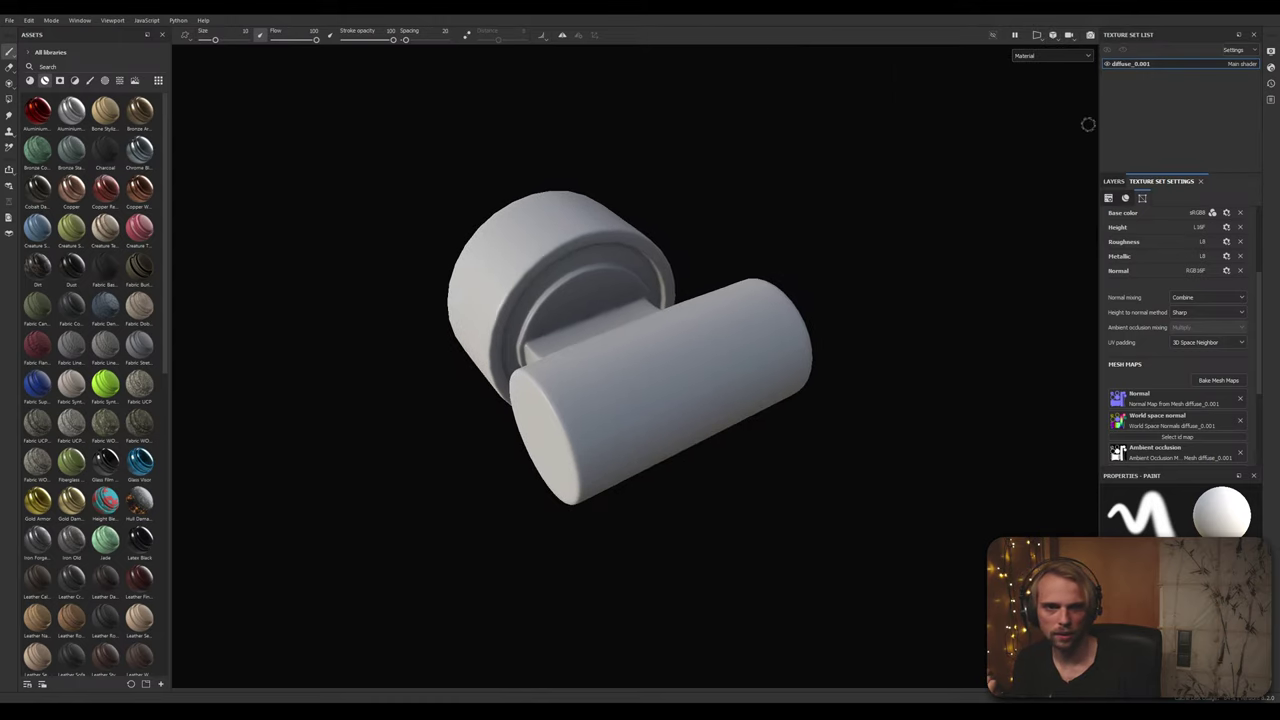
{"action": "mouse_move", "coordinate": [1099, 116]}
{"action": "left_mouse_down"}
{"action": "mouse_move", "coordinate": [1006, 118]}
{"action": "mouse_move", "coordinate": [1074, 118]}
{"action": "left_mouse_up"}
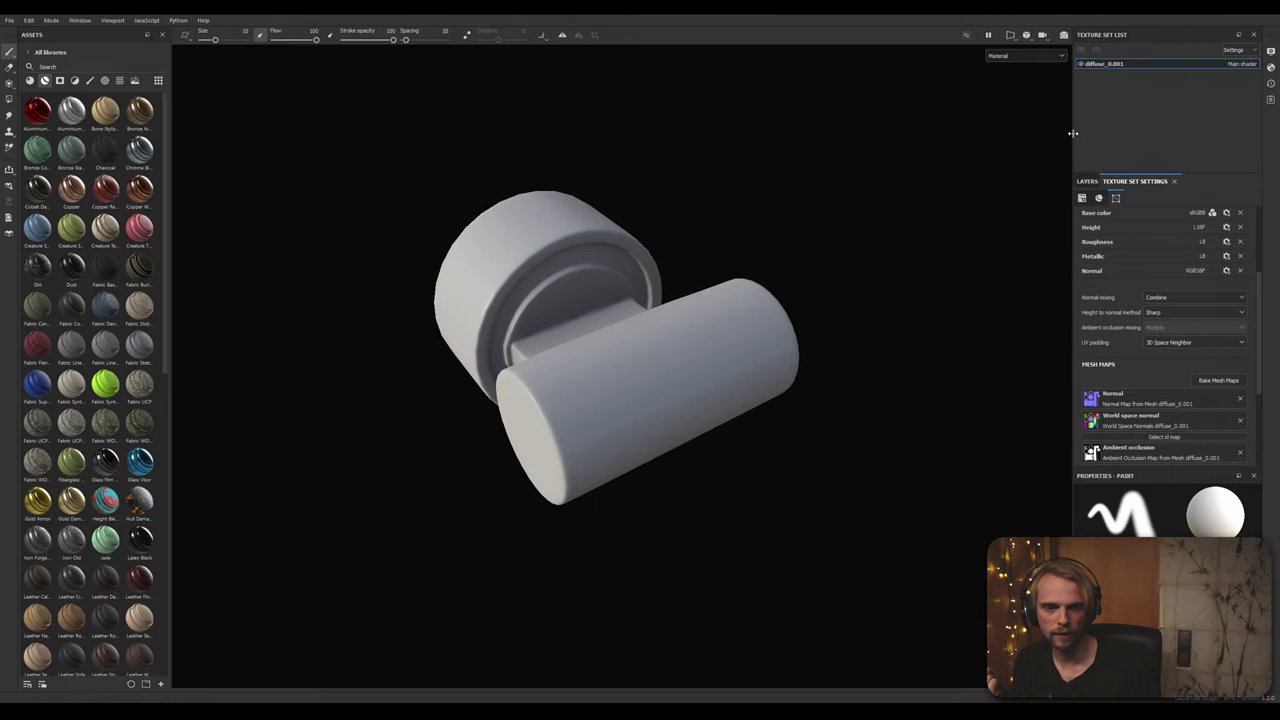
{"action": "middle_click_drag", "start_coordinate": [834, 222], "coordinate": [744, 292], "text": "alt"}
{"action": "scroll", "coordinate": [751, 220], "scroll_direction": "up", "scroll_amount": 3}
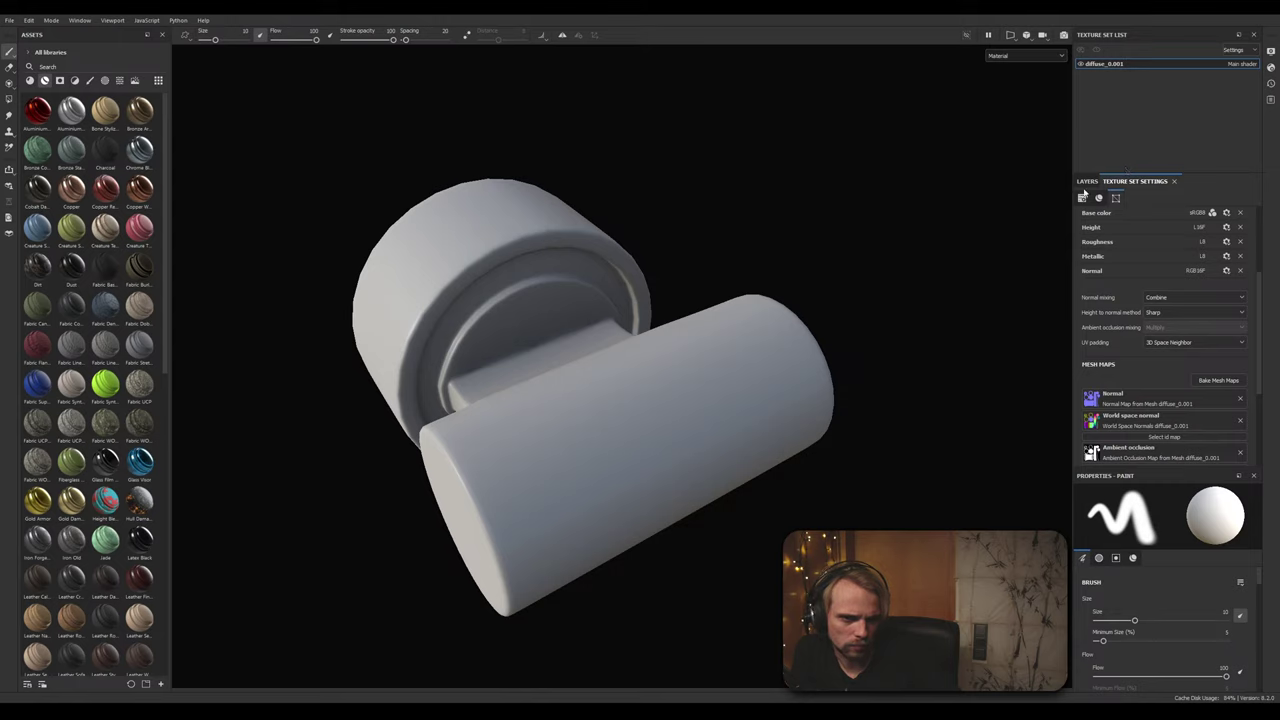
Step: Delete Layer 1 and add a new folder with a fill layer beneath it
{"action": "left_click", "coordinate": [1087, 181]}
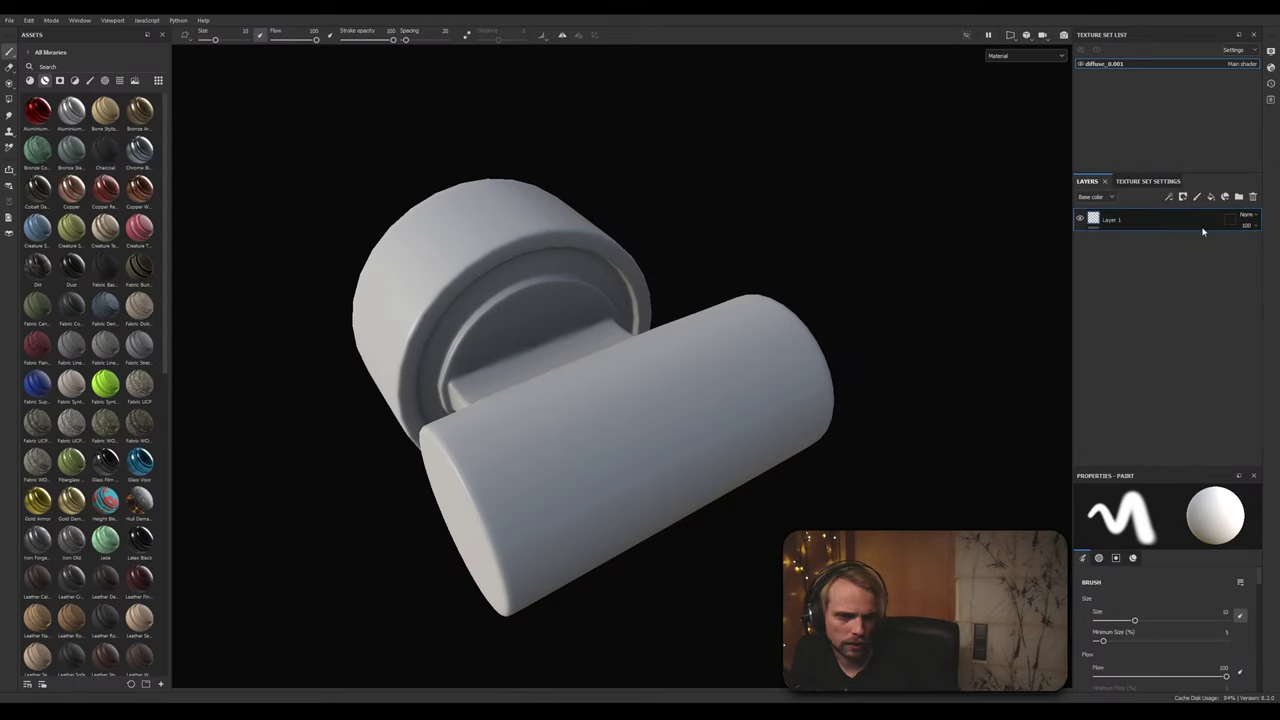
{"action": "left_click", "coordinate": [1148, 181]}
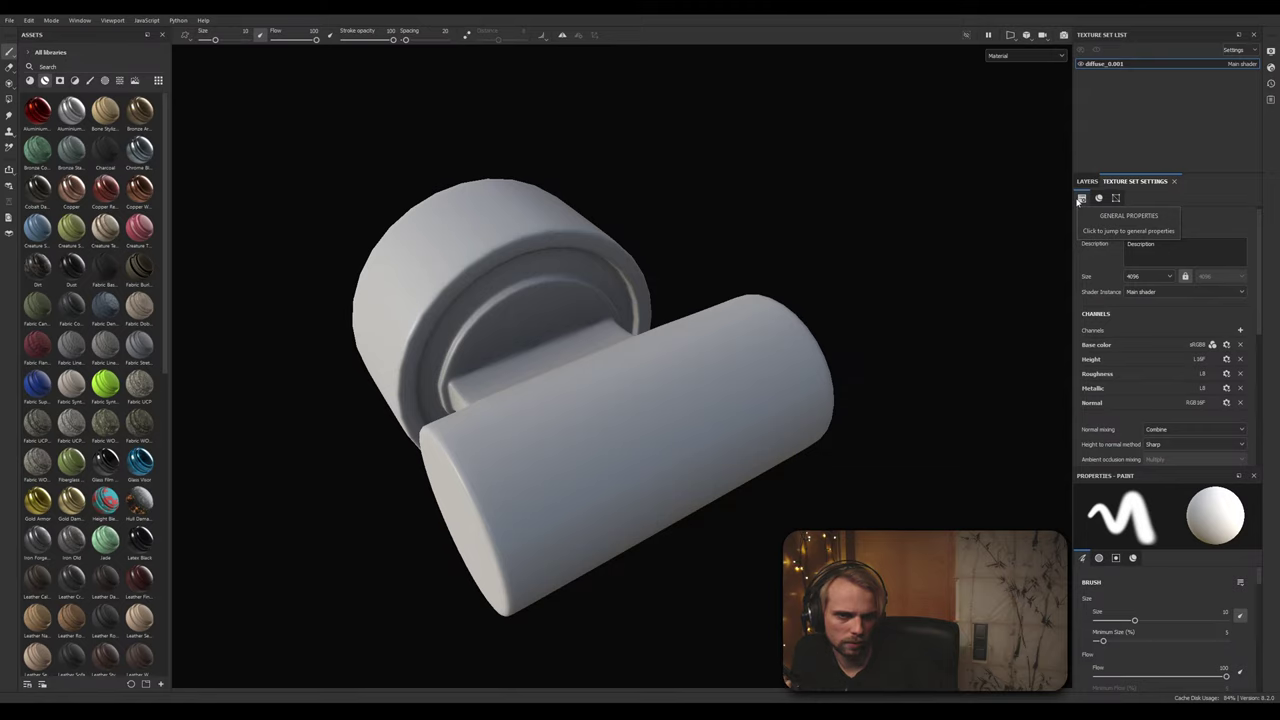
{"action": "left_click", "coordinate": [1090, 181]}
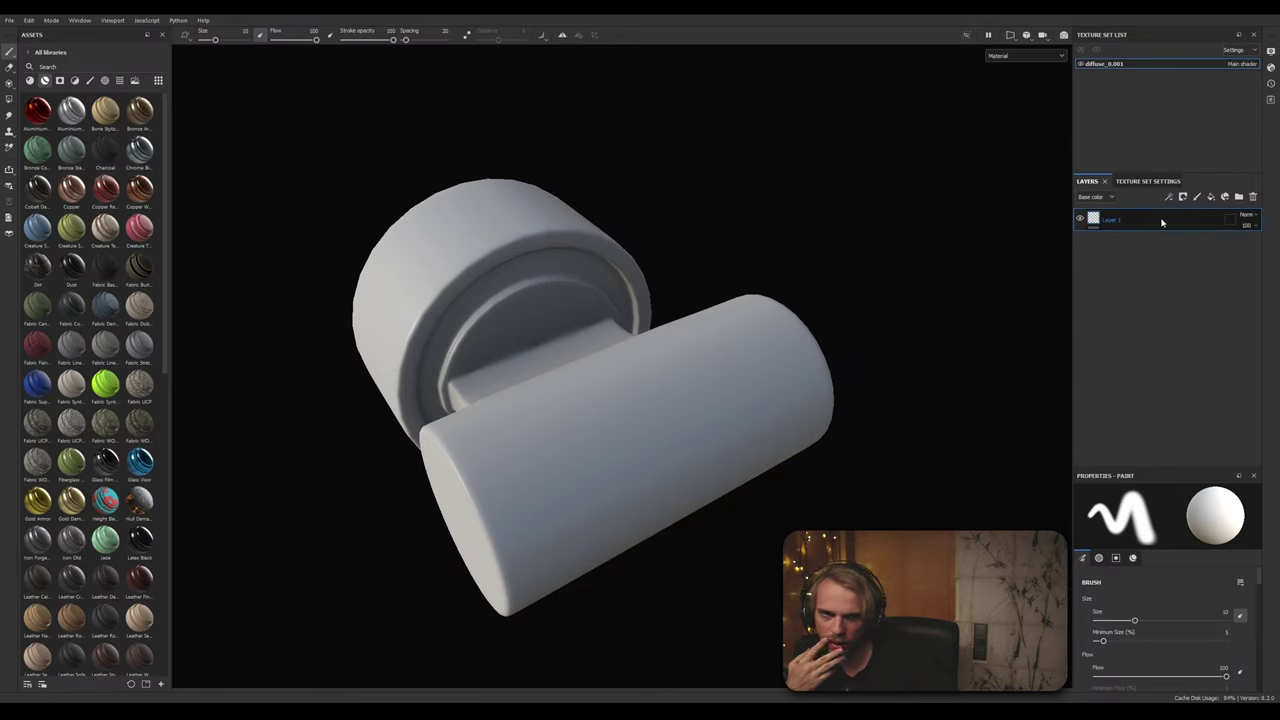
{"action": "key", "text": "Delete"}
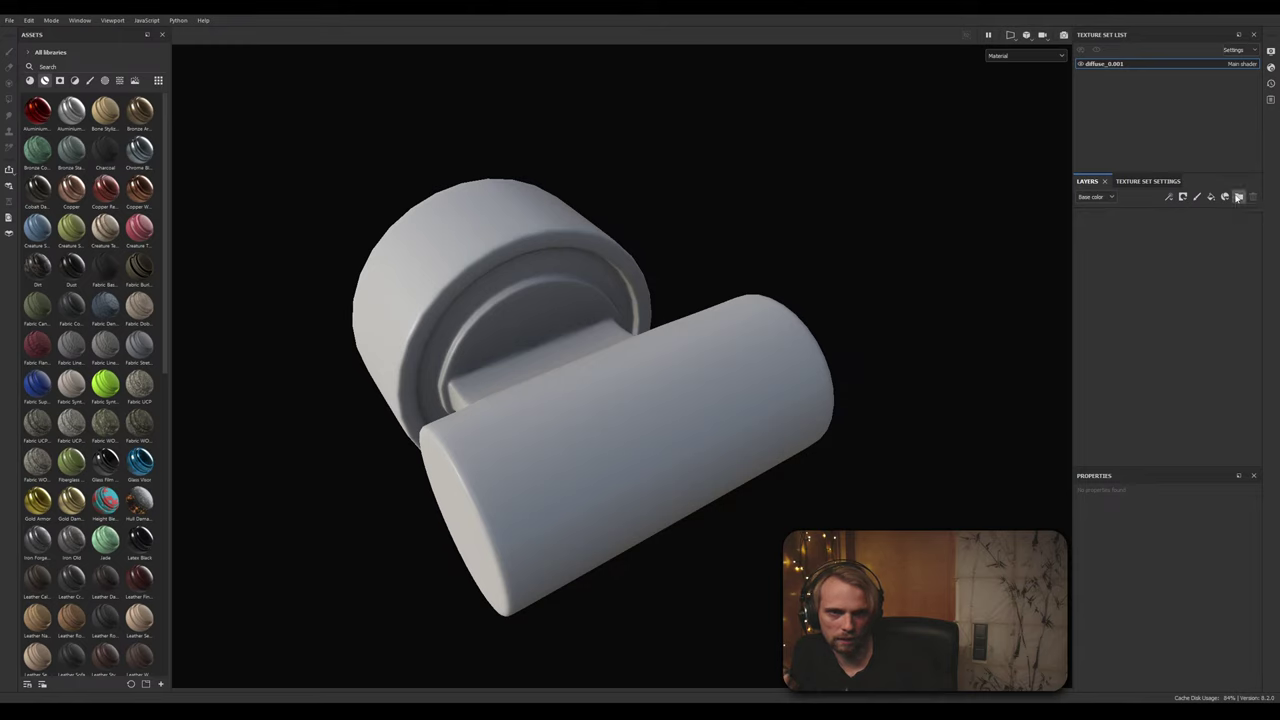
{"action": "left_click", "coordinate": [1238, 197]}
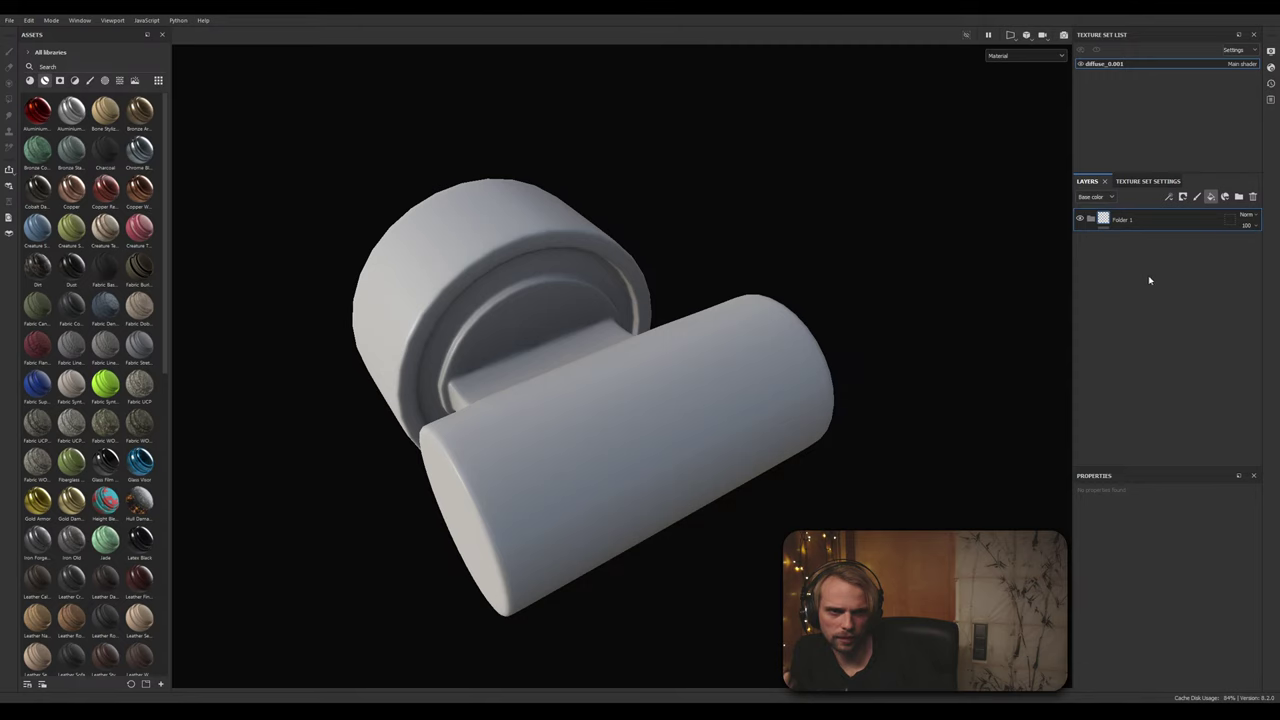
{"action": "left_click", "coordinate": [1210, 197]}
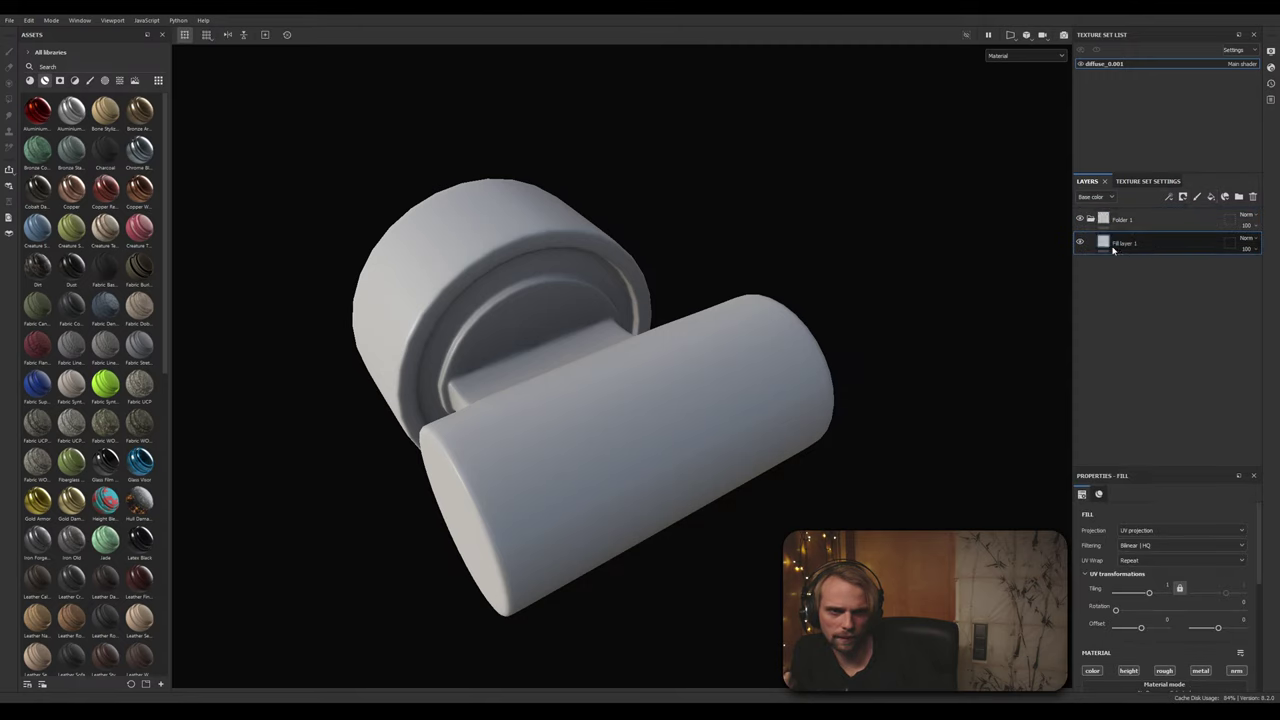
{"action": "left_click_drag", "start_coordinate": [1113, 250], "coordinate": [1101, 221]}
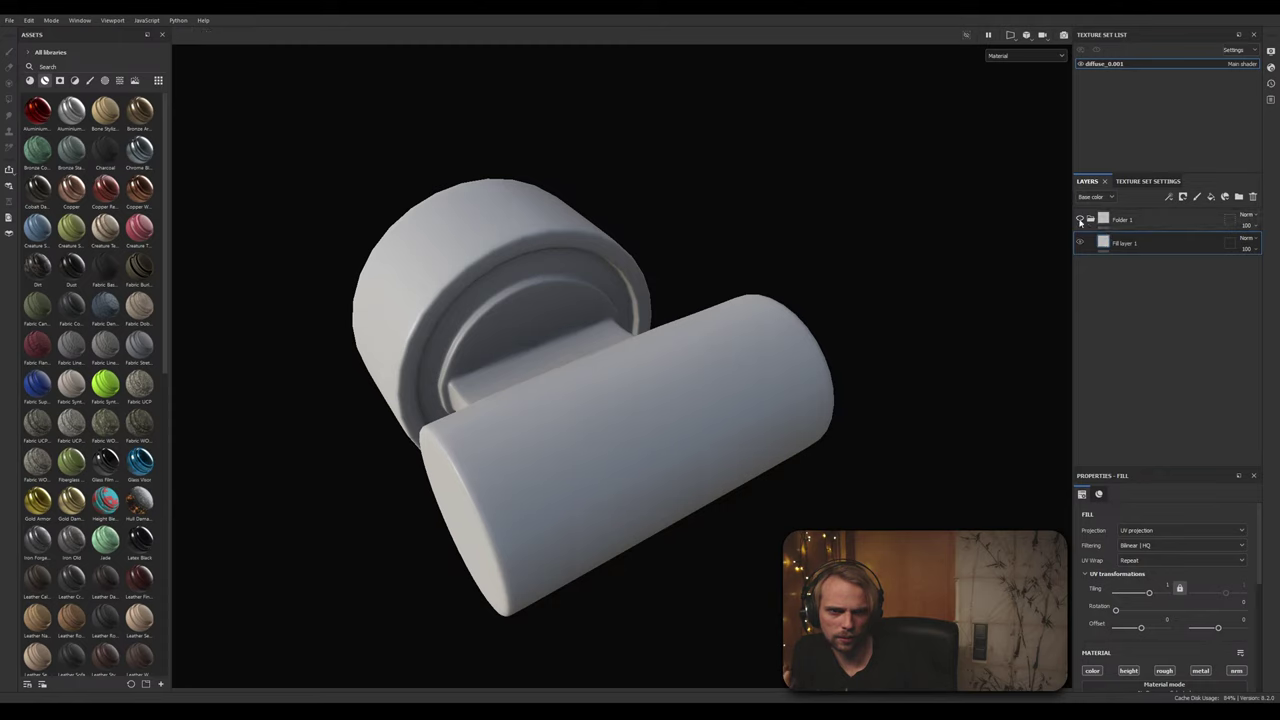
Step: Rename the fill layer to 'Metal' and the folder to 'Metal group'
{"action": "double_click", "coordinate": [1124, 245]}
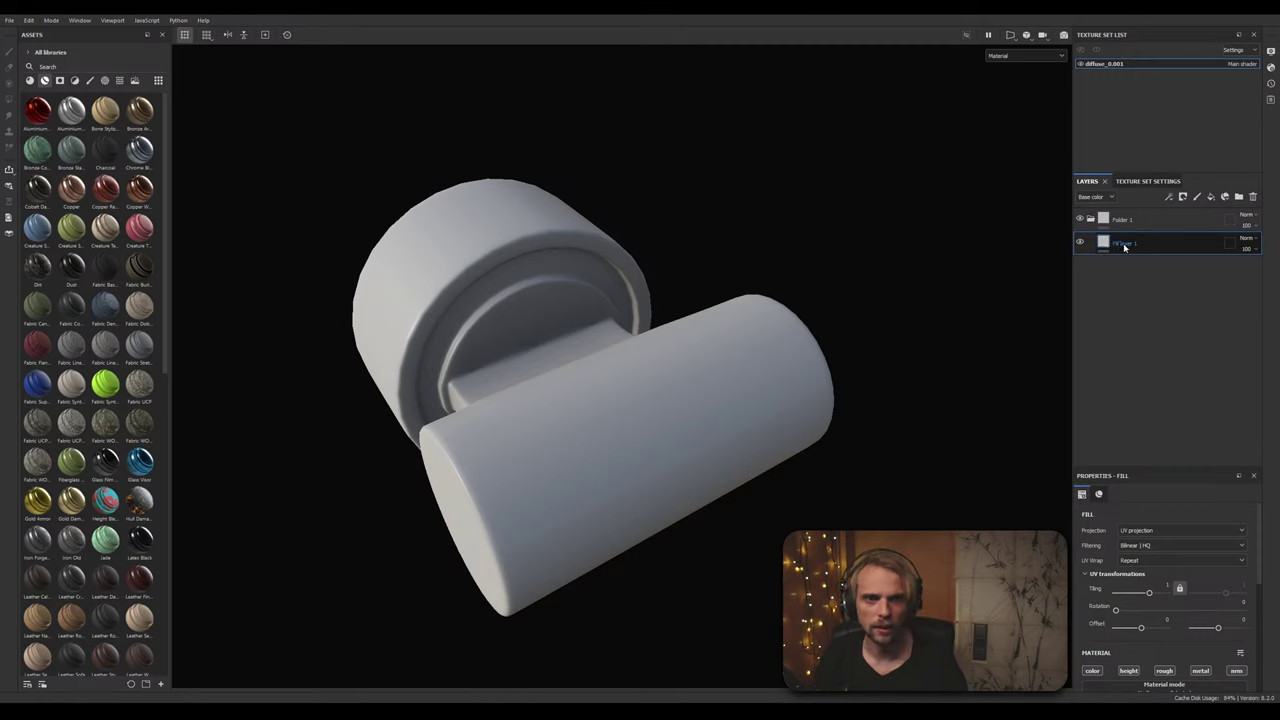
{"action": "double_click", "coordinate": [1123, 246]}
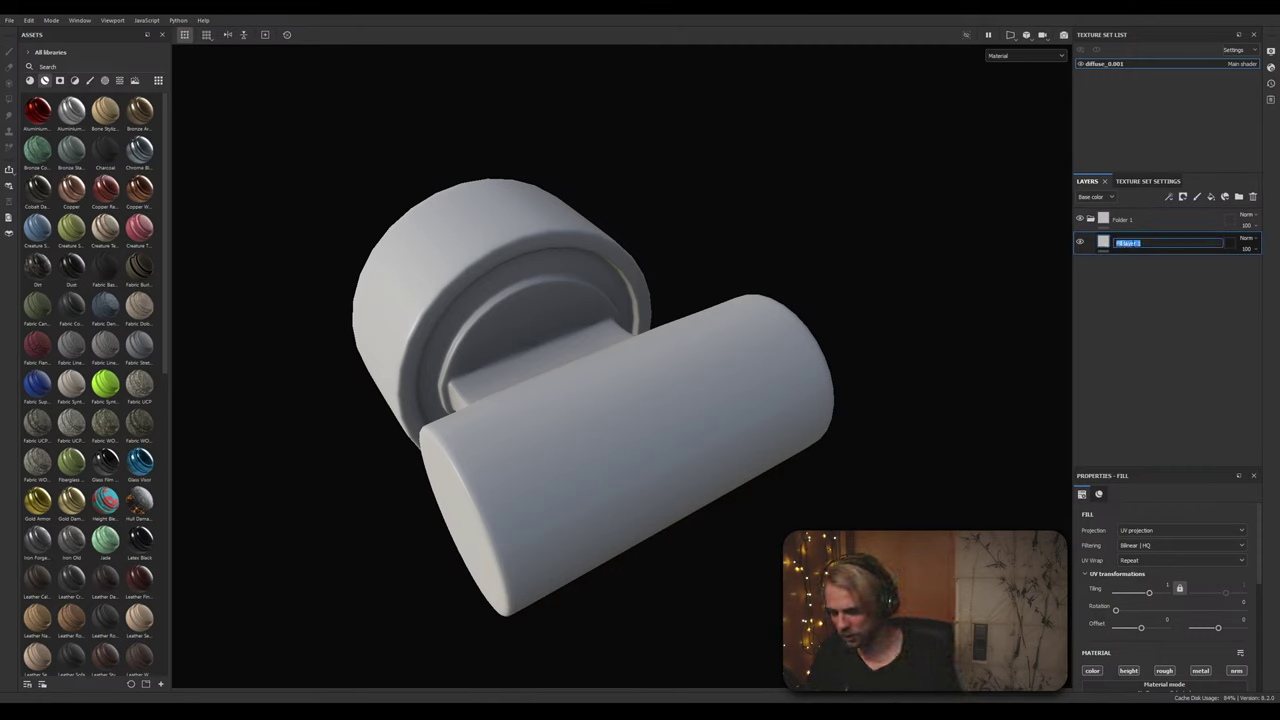
{"action": "key", "text": "Return"}
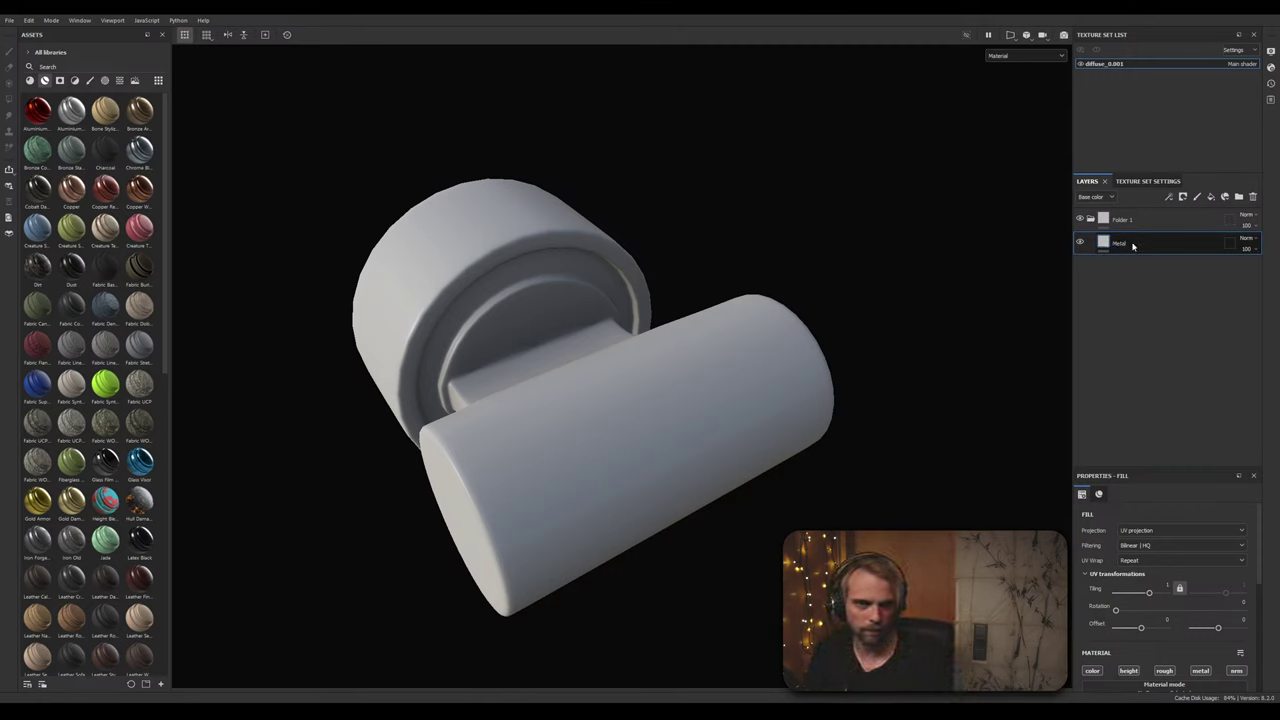
{"action": "double_click", "coordinate": [1123, 220]}
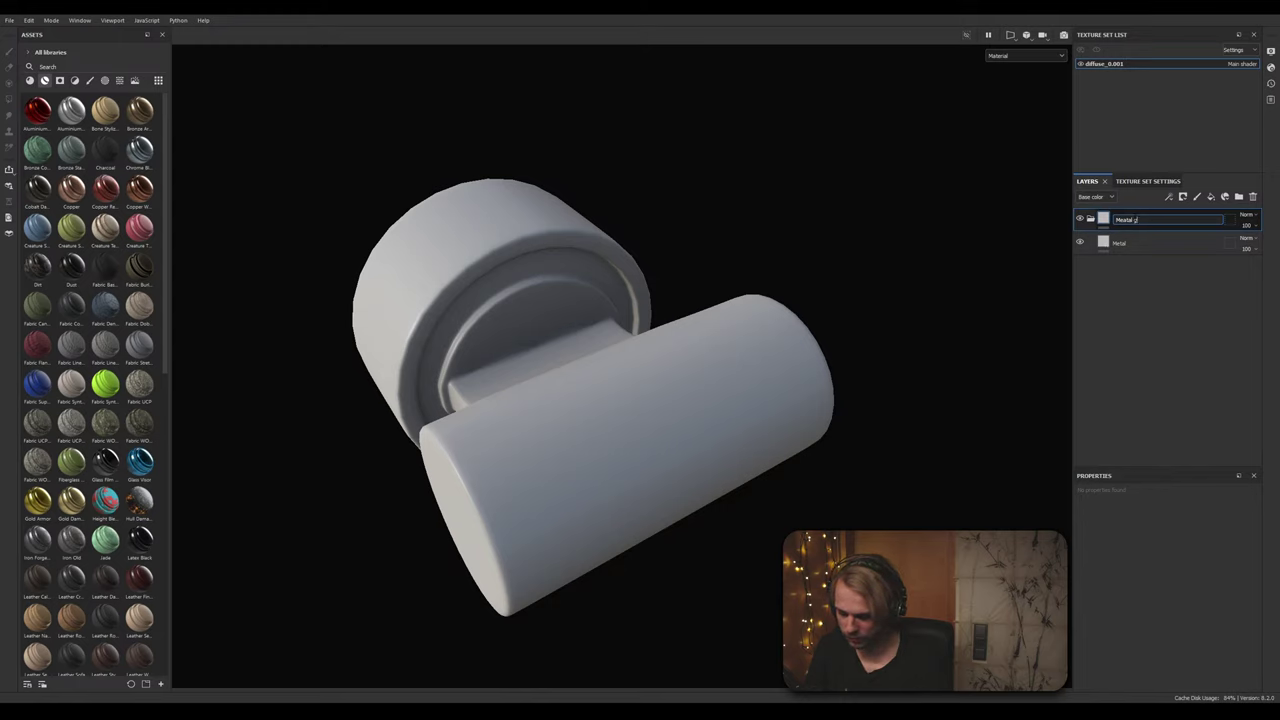
{"action": "type", "text": "Metal group"}
{"action": "key", "text": "Return"}
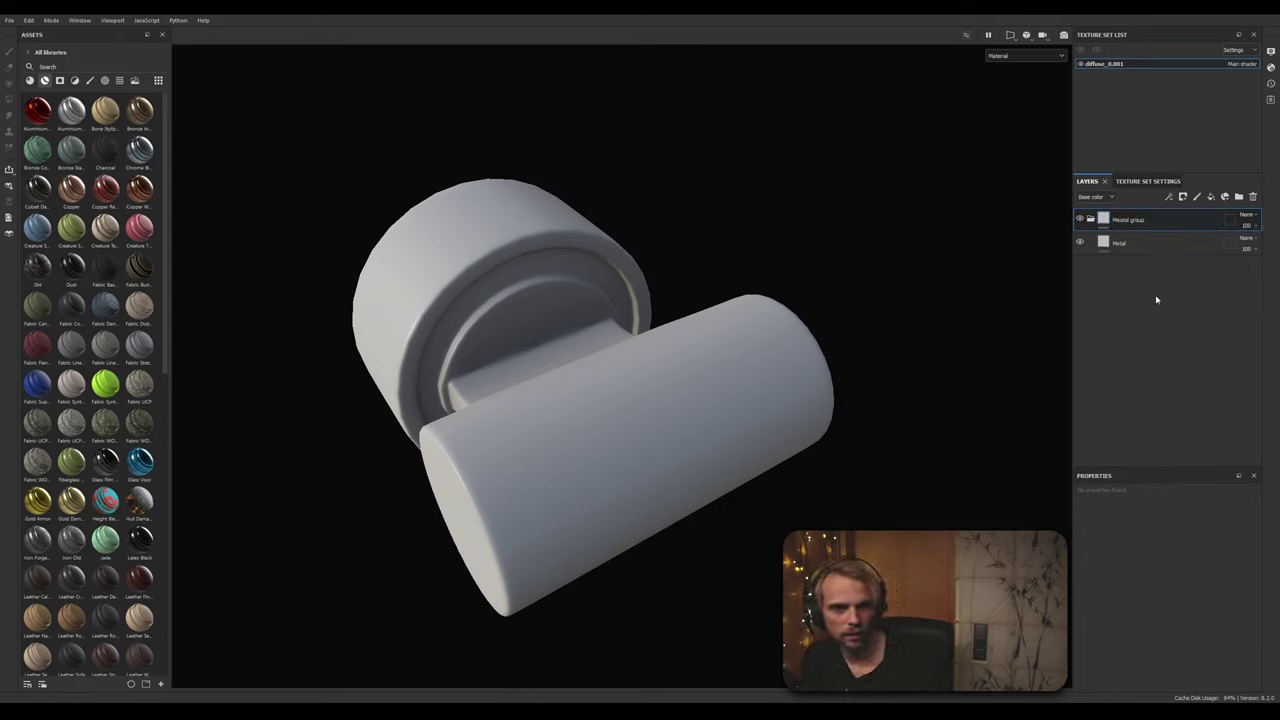
Step: Set the Metal fill's Metallic value to 1
{"action": "left_click", "coordinate": [1137, 240]}
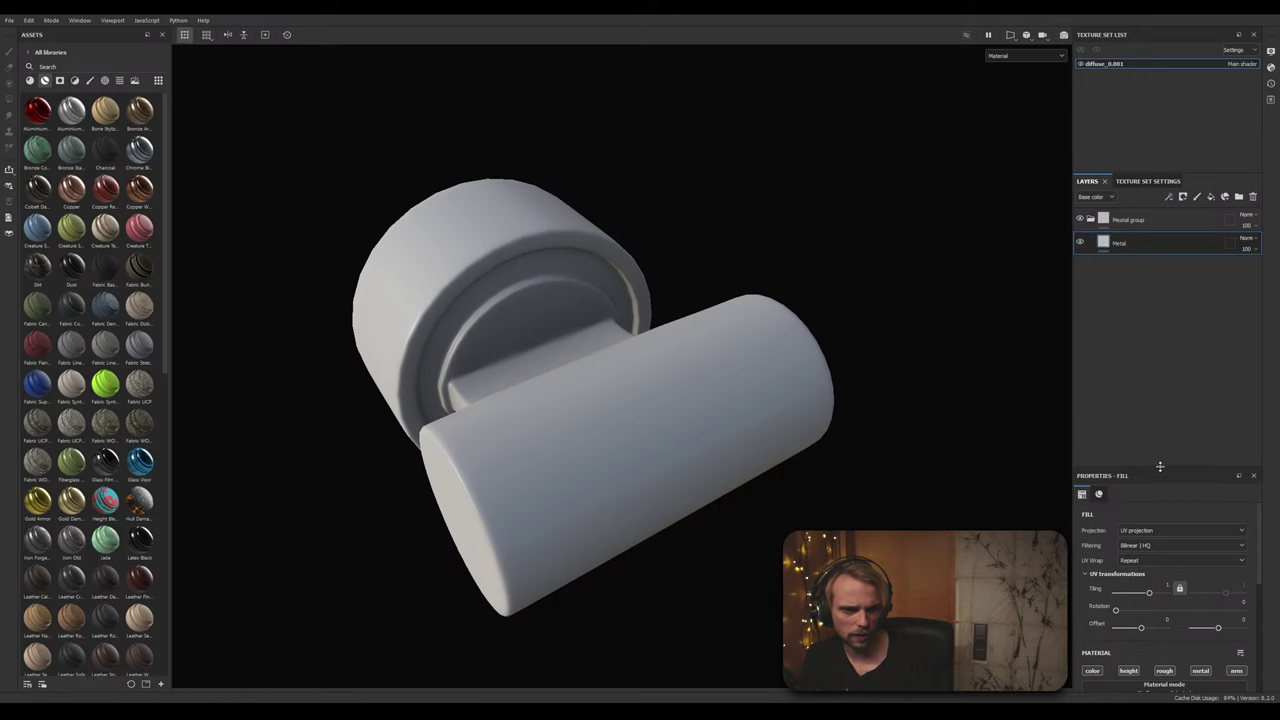
{"action": "left_click_drag", "start_coordinate": [1160, 465], "coordinate": [1155, 308]}
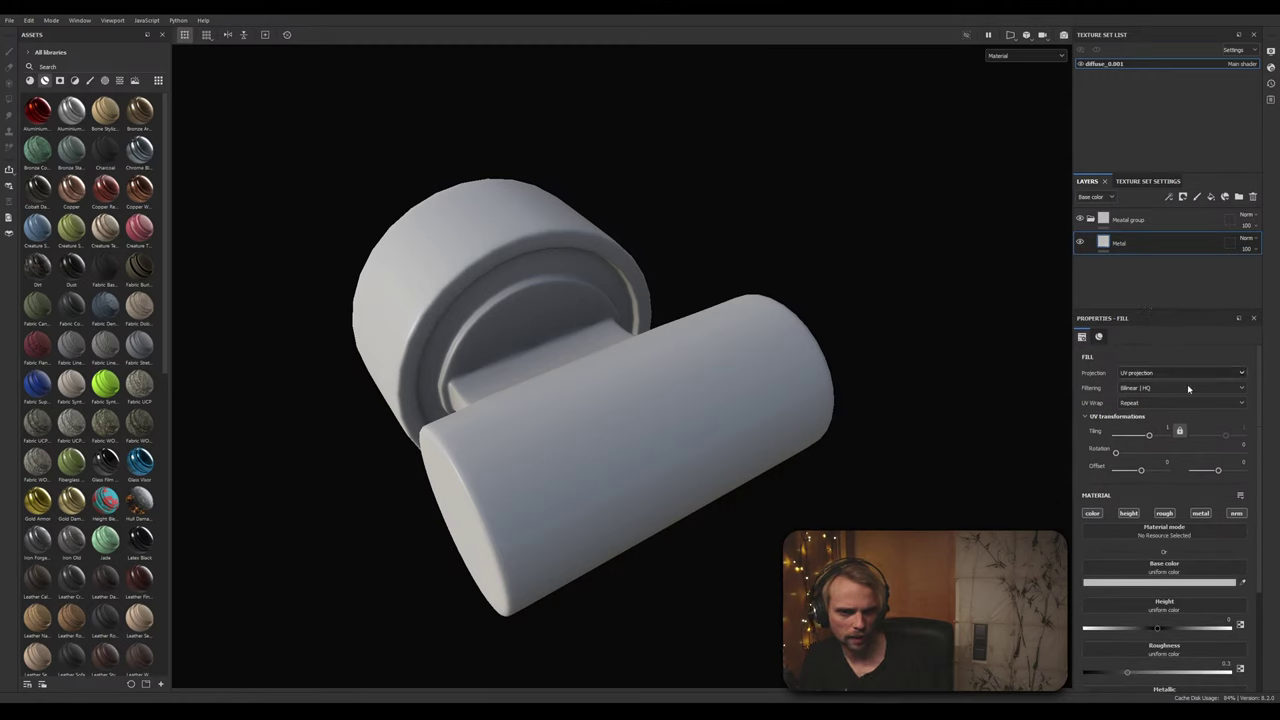
{"action": "scroll", "coordinate": [1188, 388], "scroll_direction": "down", "scroll_amount": 3}
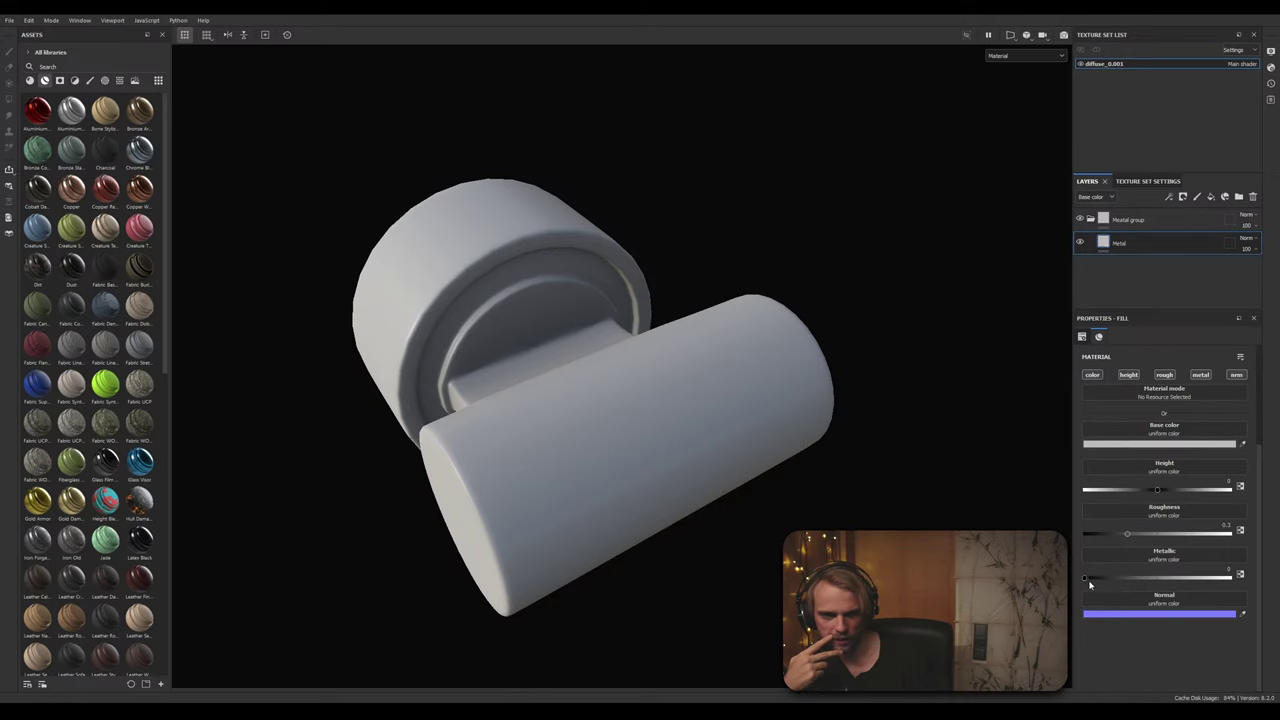
{"action": "left_click_drag", "start_coordinate": [1129, 572], "coordinate": [1261, 581]}
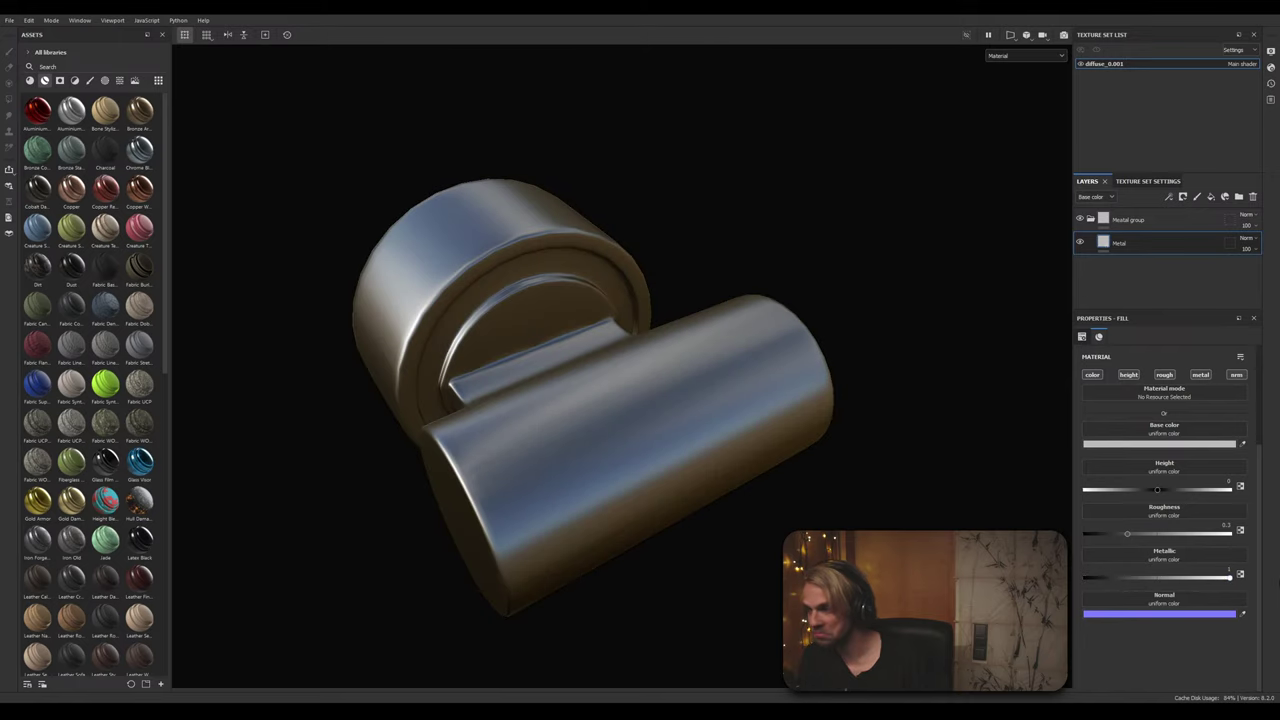
{"action": "left_click_drag", "start_coordinate": [830, 487], "coordinate": [654, 517], "text": "alt"}
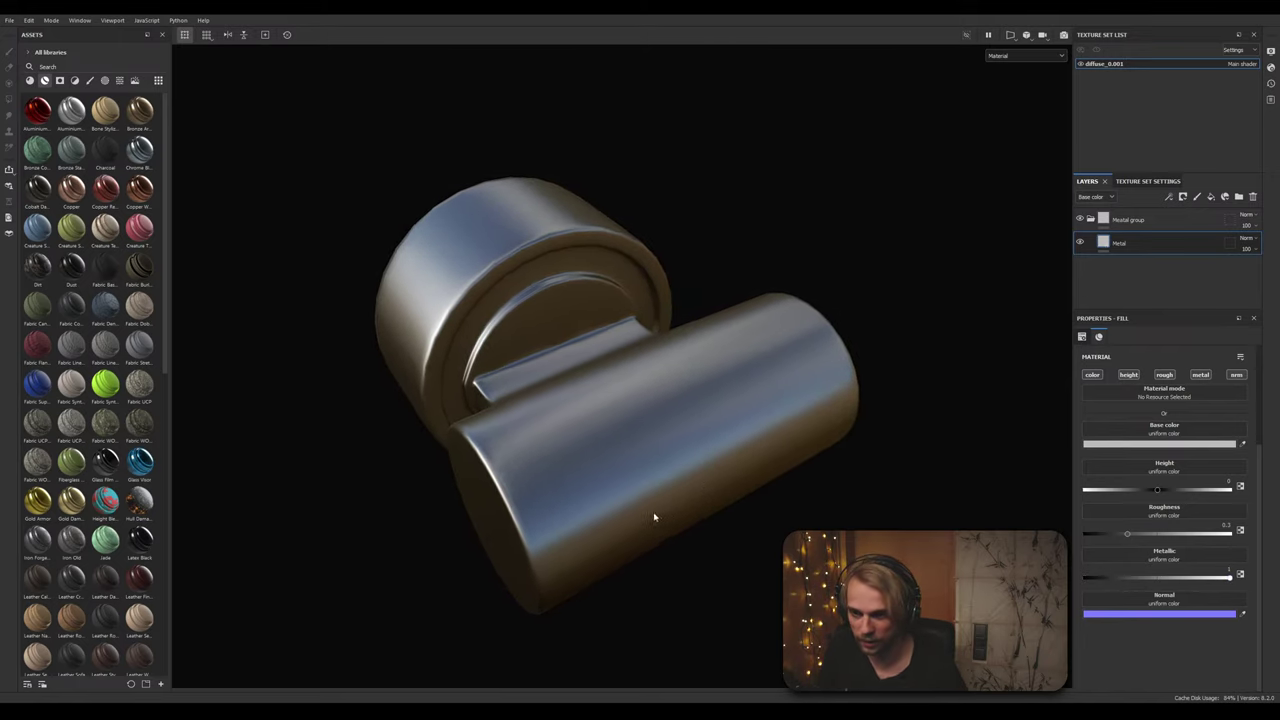
{"action": "key", "text": "alt"}
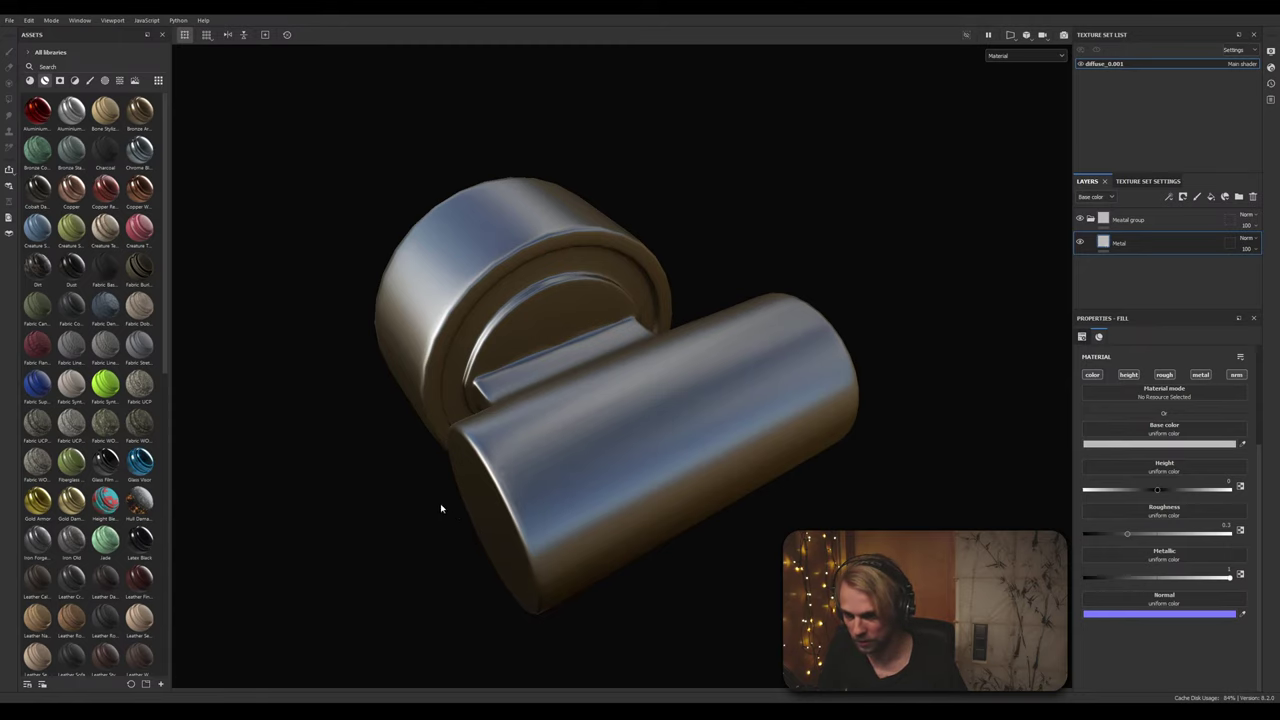
{"action": "left_click_drag", "start_coordinate": [403, 500], "coordinate": [588, 386], "text": "alt"}
{"action": "scroll", "coordinate": [588, 386], "scroll_direction": "down", "scroll_amount": 2}
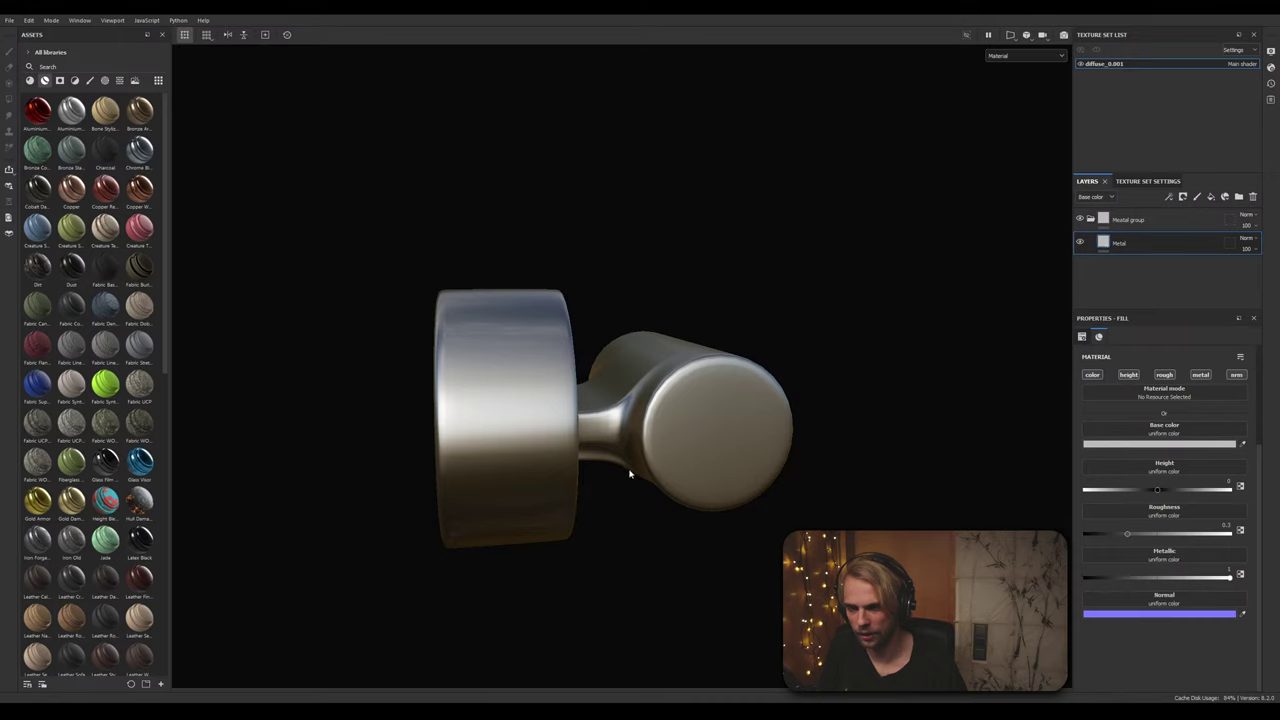
{"action": "left_click_drag", "start_coordinate": [630, 474], "coordinate": [562, 467], "text": "alt"}
{"action": "mouse_move", "coordinate": [374, 441]}
{"action": "right_mouse_down", "text": "shift"}
{"action": "mouse_move", "coordinate": [551, 460]}
{"action": "mouse_move", "coordinate": [418, 473]}
{"action": "mouse_move", "coordinate": [371, 457]}
{"action": "mouse_move", "coordinate": [418, 466]}
{"action": "mouse_move", "coordinate": [421, 484]}
{"action": "right_mouse_up", "text": "shift"}
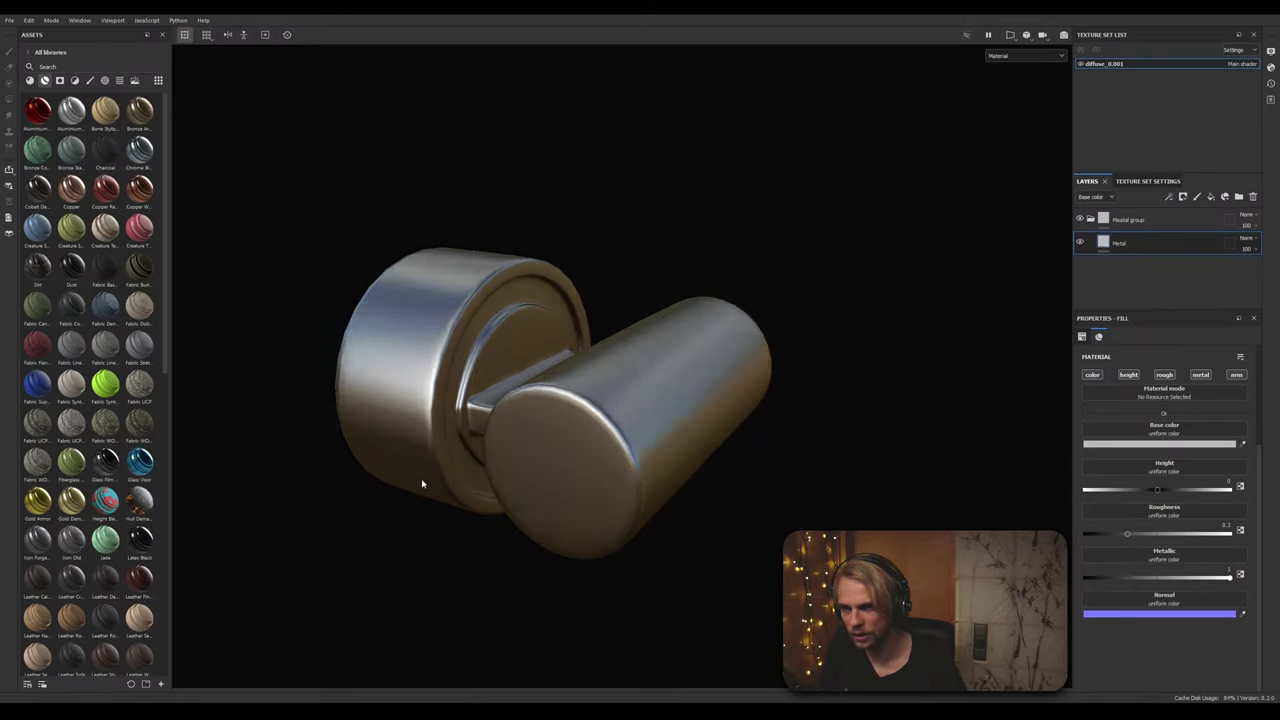
{"action": "left_click_drag", "start_coordinate": [404, 487], "coordinate": [351, 303], "text": "alt"}
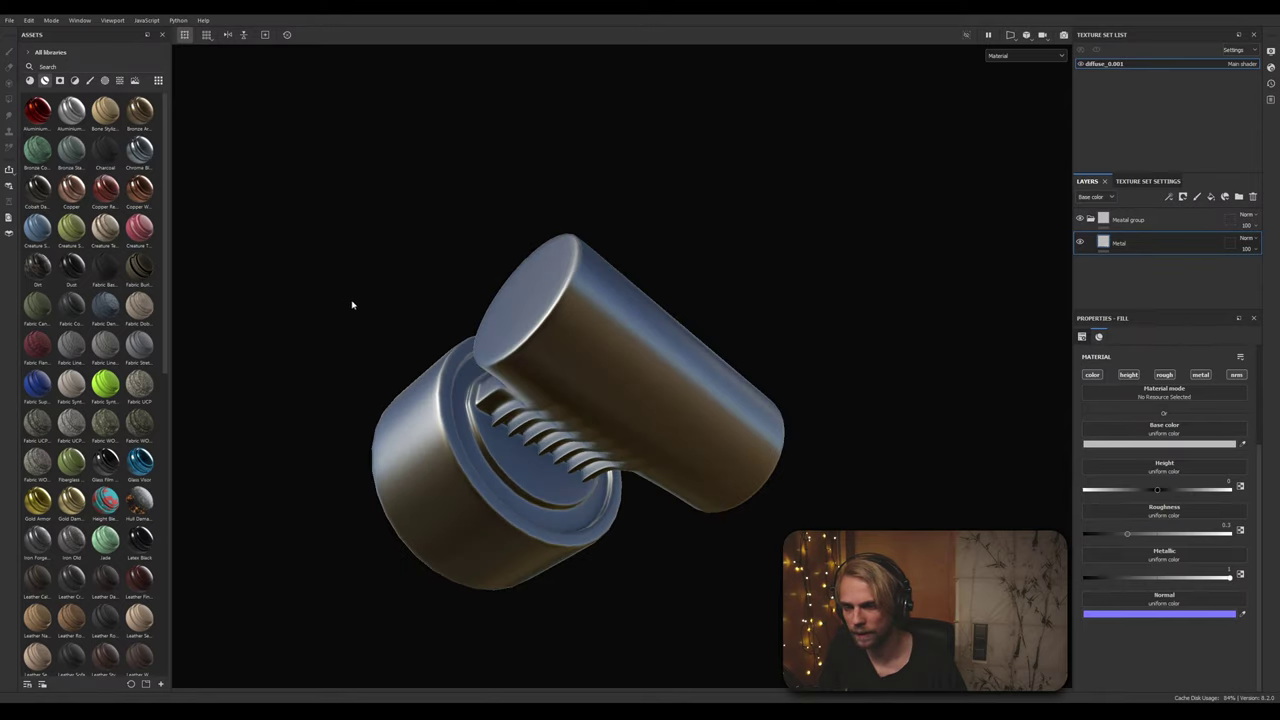
{"action": "right_click_drag", "start_coordinate": [351, 303], "coordinate": [394, 336], "text": "shift"}
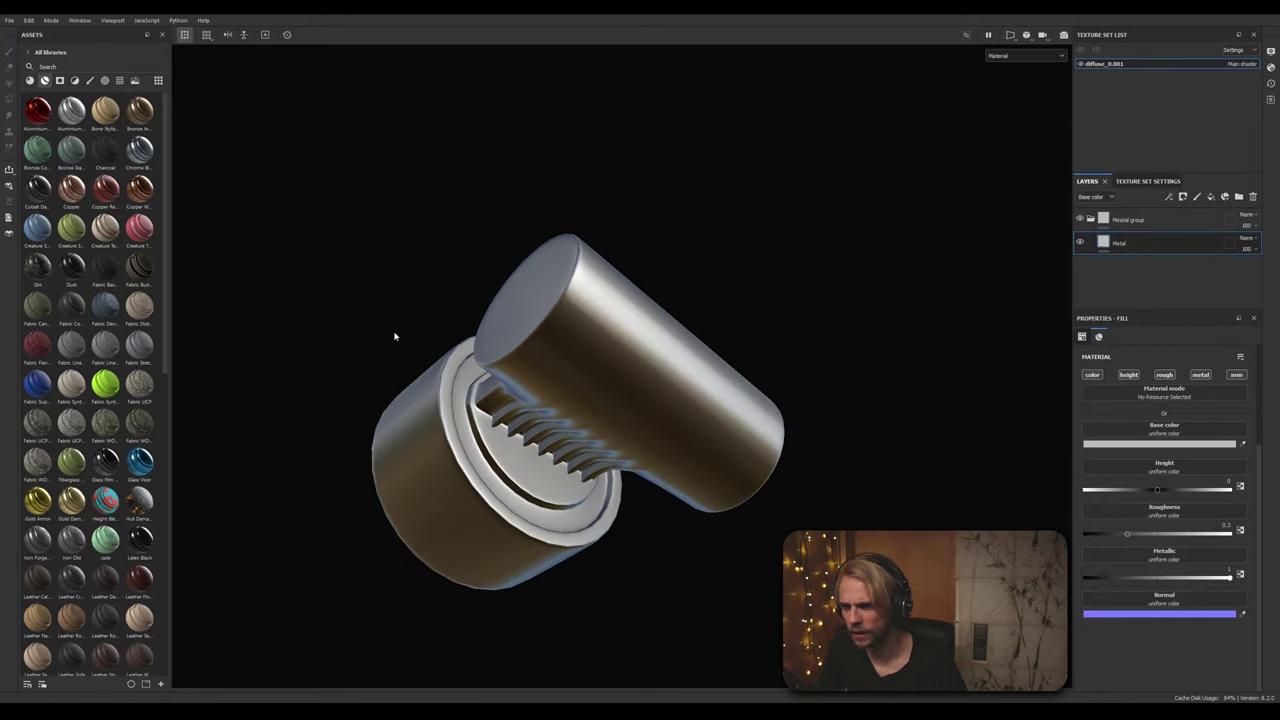
{"action": "left_click_drag", "start_coordinate": [410, 319], "coordinate": [574, 422], "text": "alt"}
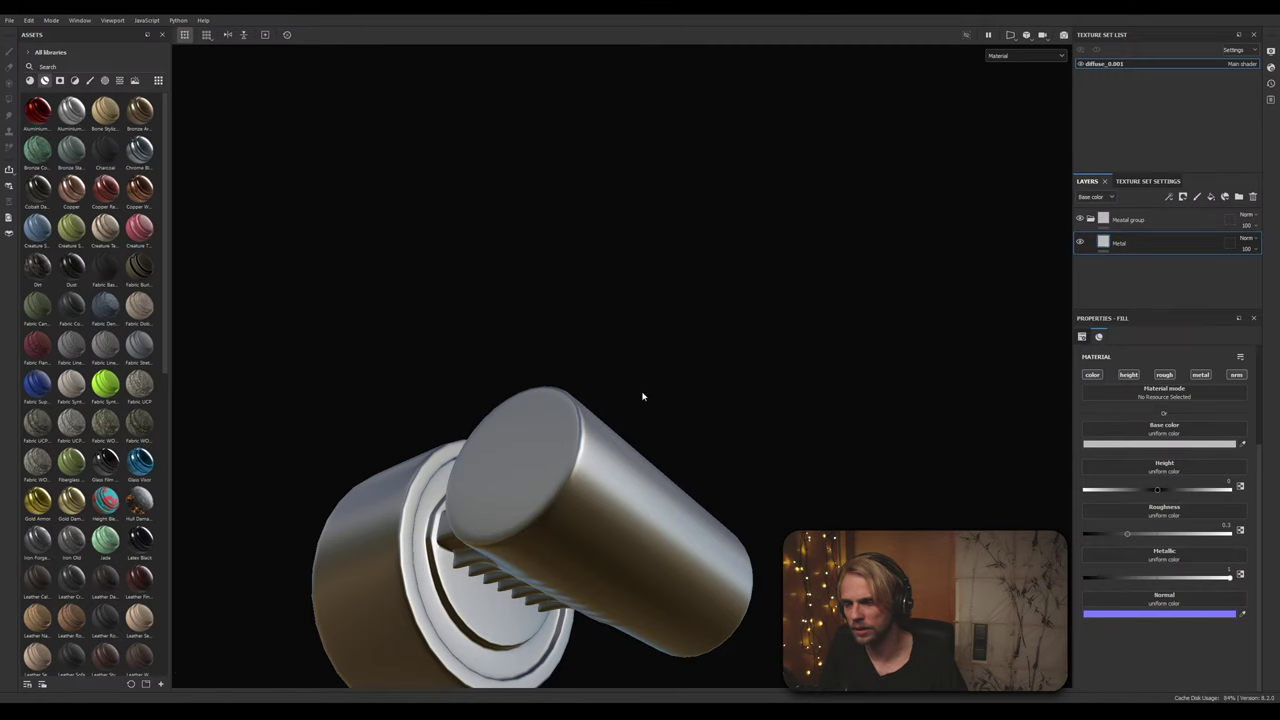
{"action": "left_click_drag", "start_coordinate": [643, 397], "coordinate": [503, 333], "text": "alt"}
{"action": "mouse_move", "coordinate": [596, 364]}
{"action": "left_mouse_down", "text": "alt"}
{"action": "mouse_move", "coordinate": [583, 349]}
{"action": "mouse_move", "coordinate": [606, 329]}
{"action": "mouse_move", "coordinate": [616, 350]}
{"action": "left_mouse_up", "text": "alt"}
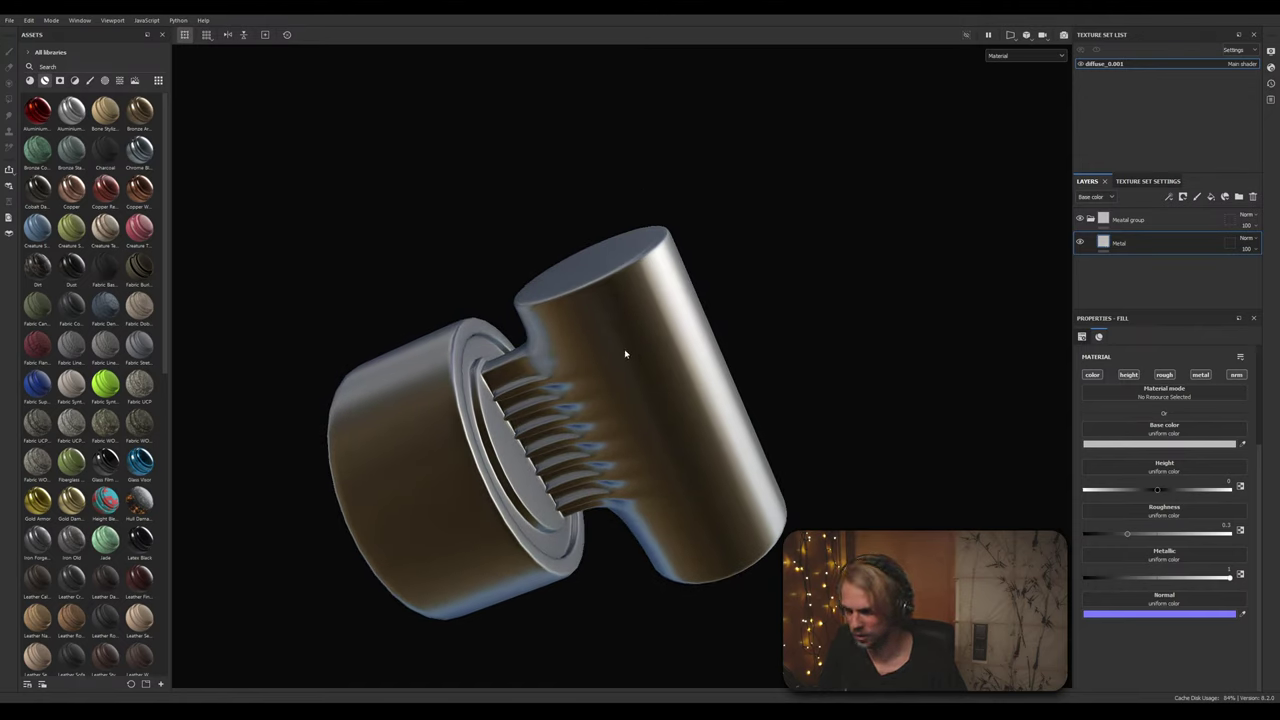
{"action": "right_click_drag", "start_coordinate": [636, 358], "coordinate": [675, 401], "text": "shift"}
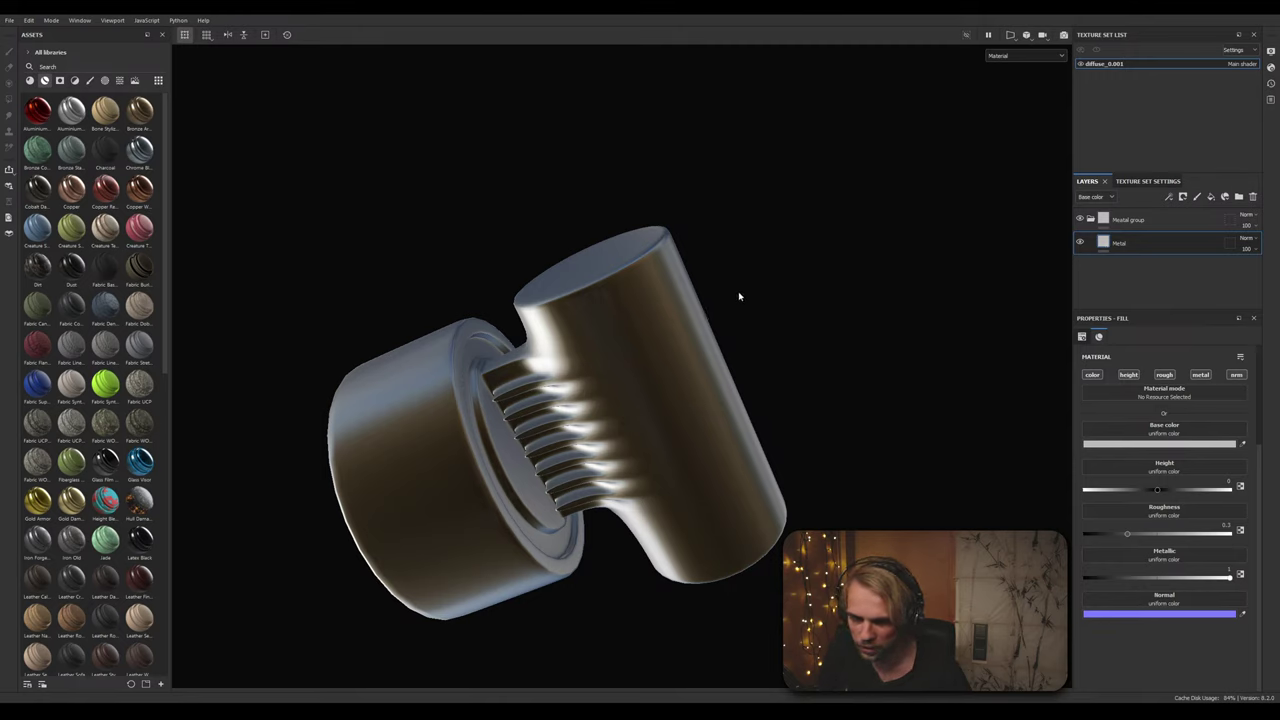
{"action": "mouse_move", "coordinate": [795, 359]}
{"action": "right_mouse_down", "text": "shift"}
{"action": "mouse_move", "coordinate": [777, 343]}
{"action": "mouse_move", "coordinate": [851, 377]}
{"action": "mouse_move", "coordinate": [803, 343]}
{"action": "right_mouse_up", "text": "shift"}
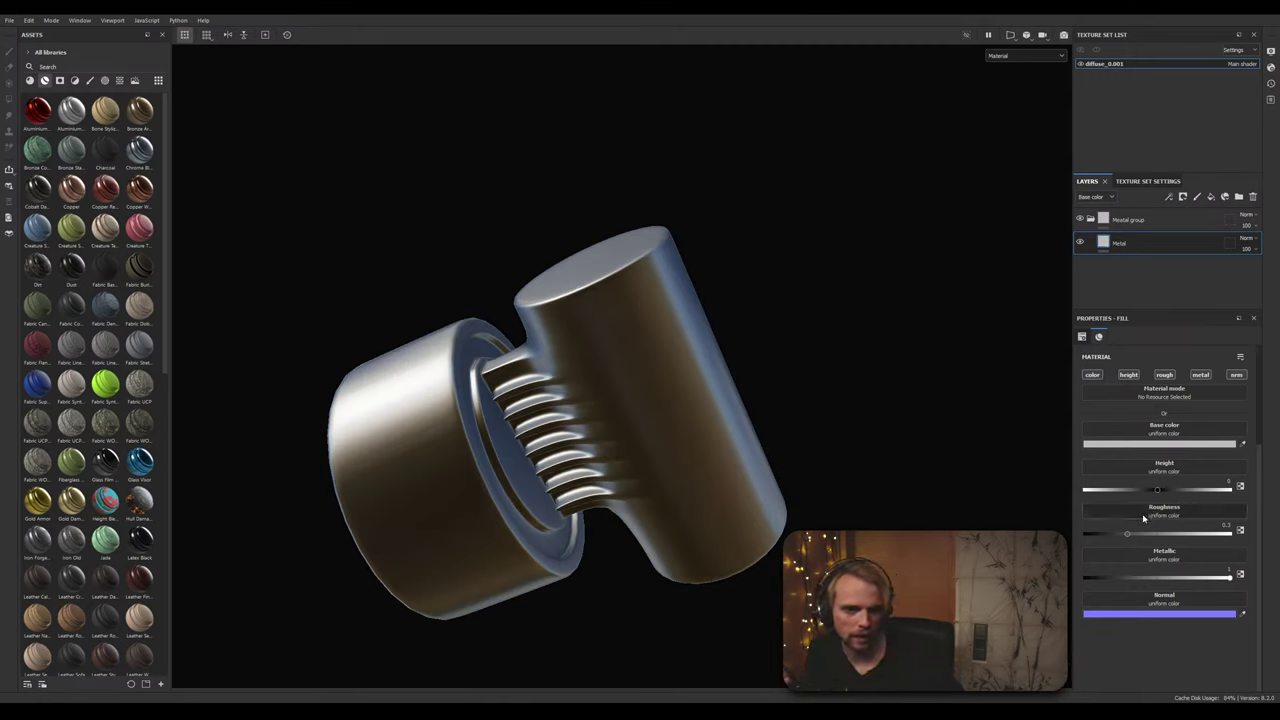
Step: Try the Metal fill's roughness from maximum to zero, settling at about 0.19
{"action": "left_click_drag", "start_coordinate": [1115, 537], "coordinate": [1232, 537]}
{"action": "left_click_drag", "start_coordinate": [860, 440], "coordinate": [866, 486], "text": "alt"}
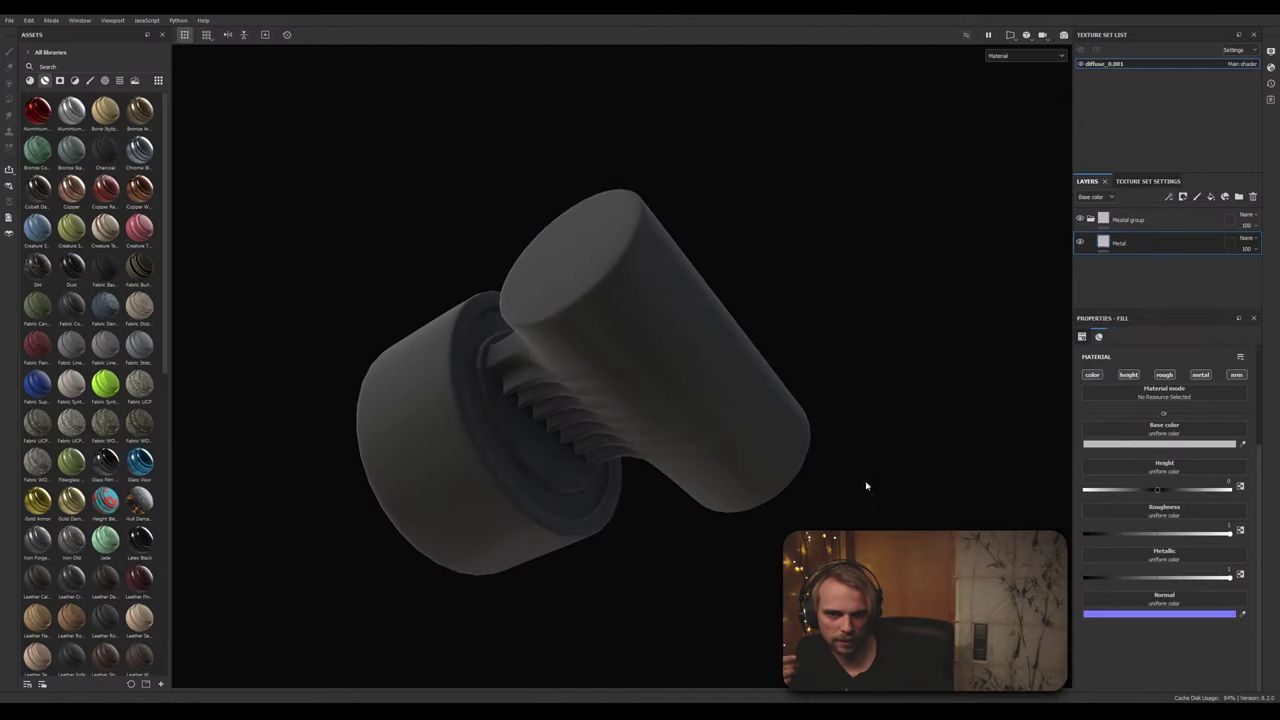
{"action": "left_click_drag", "start_coordinate": [1234, 538], "coordinate": [1085, 537]}
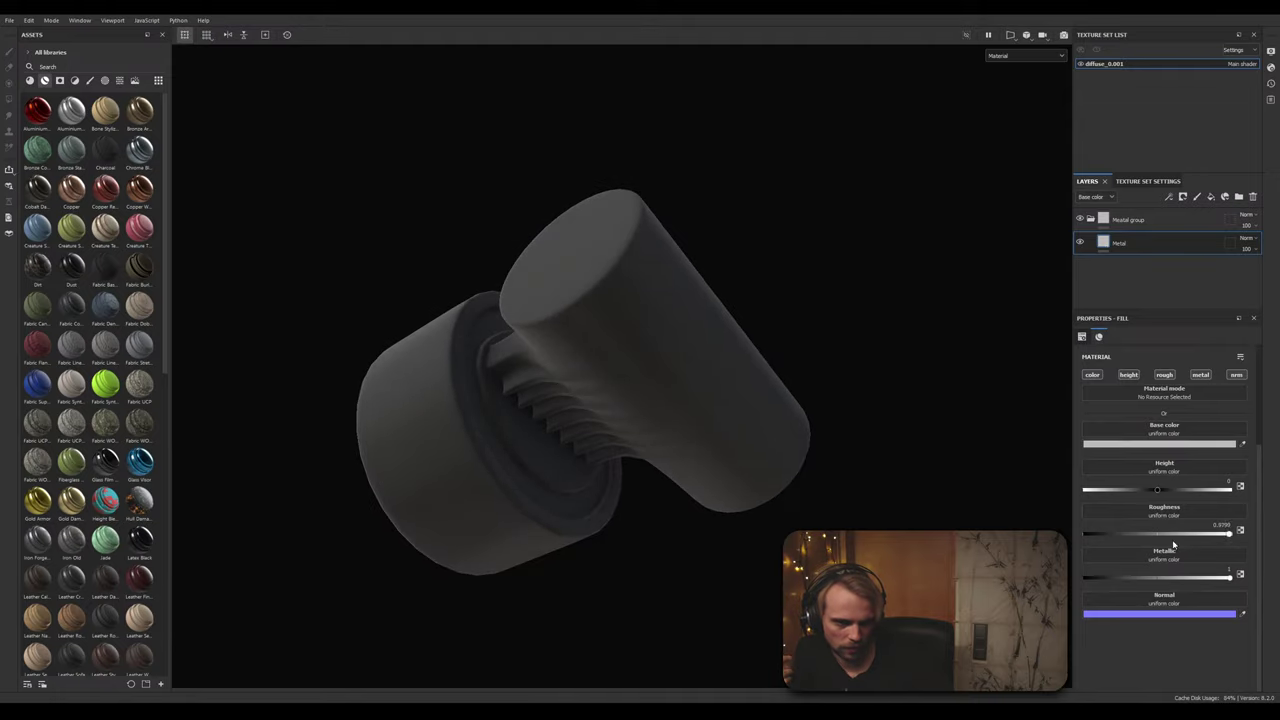
{"action": "left_click_drag", "start_coordinate": [943, 522], "coordinate": [680, 400], "text": "alt"}
{"action": "left_click_drag", "start_coordinate": [688, 467], "coordinate": [679, 384], "text": "alt"}
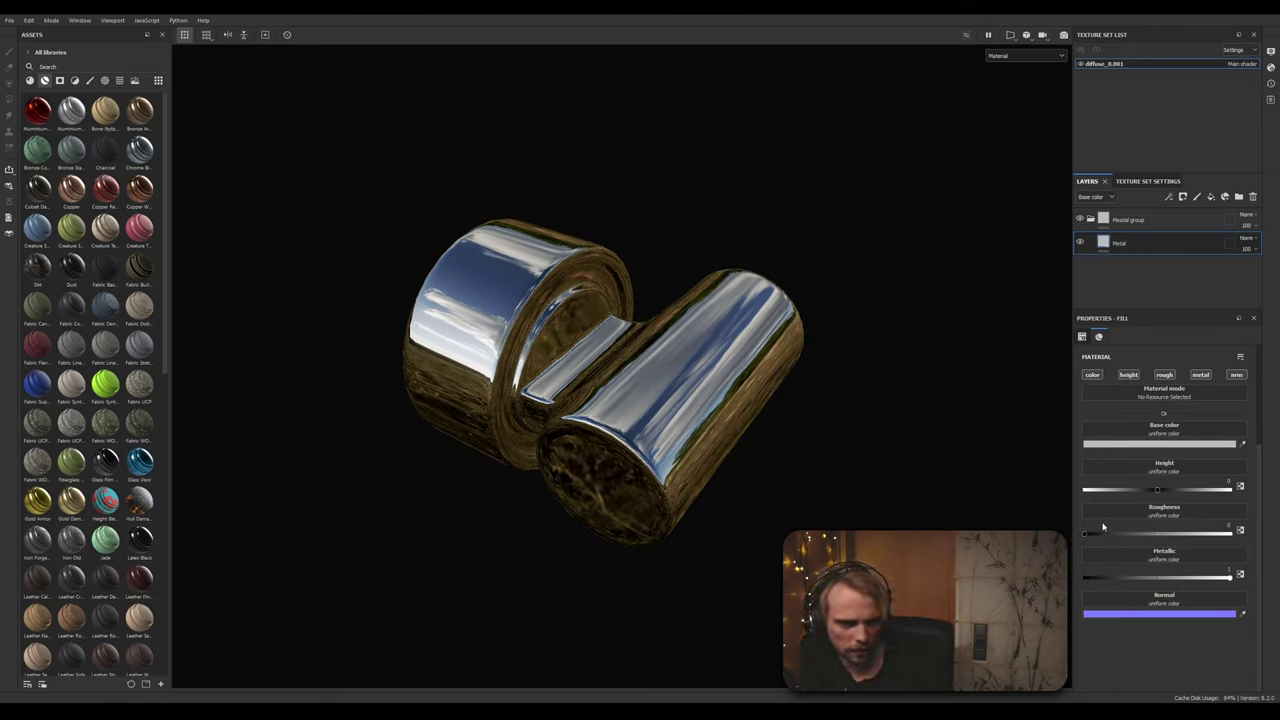
{"action": "mouse_move", "coordinate": [1087, 535]}
{"action": "left_mouse_down"}
{"action": "mouse_move", "coordinate": [1160, 545]}
{"action": "mouse_move", "coordinate": [1108, 548]}
{"action": "left_mouse_up"}
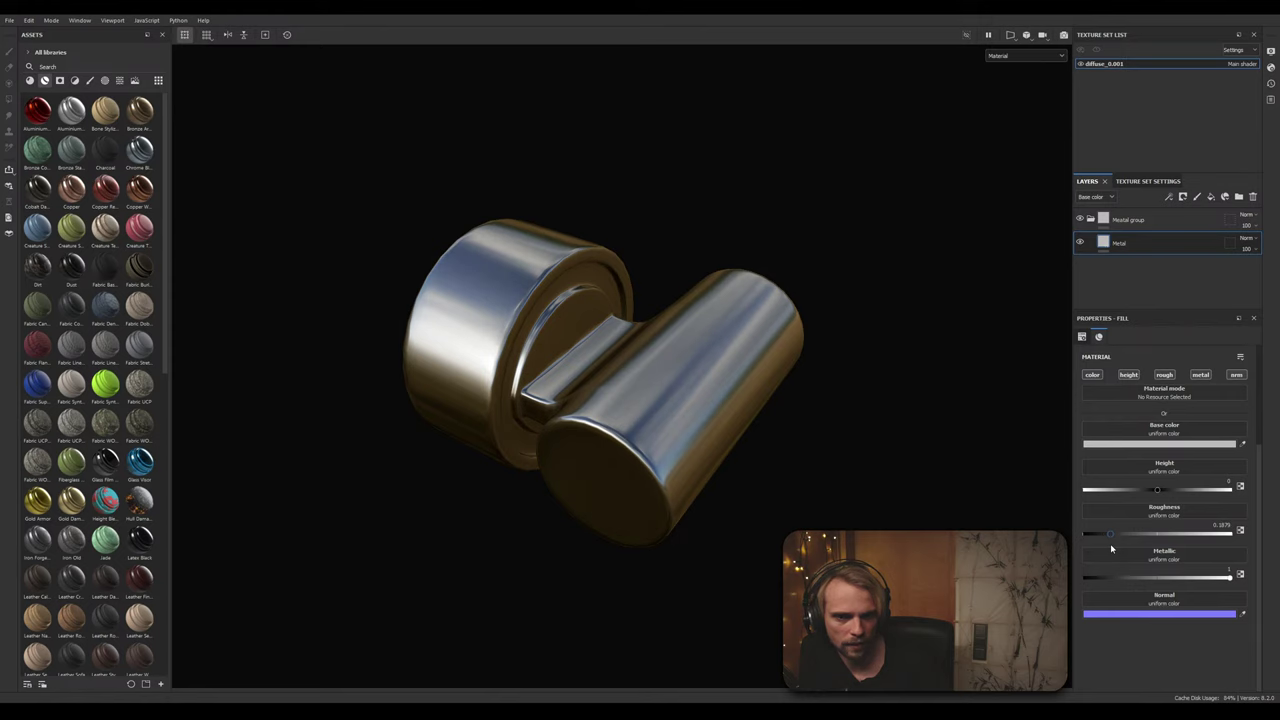
Step: Apply Anisotropic Noise as the roughness map, then remove it
{"action": "left_click", "coordinate": [1174, 516]}
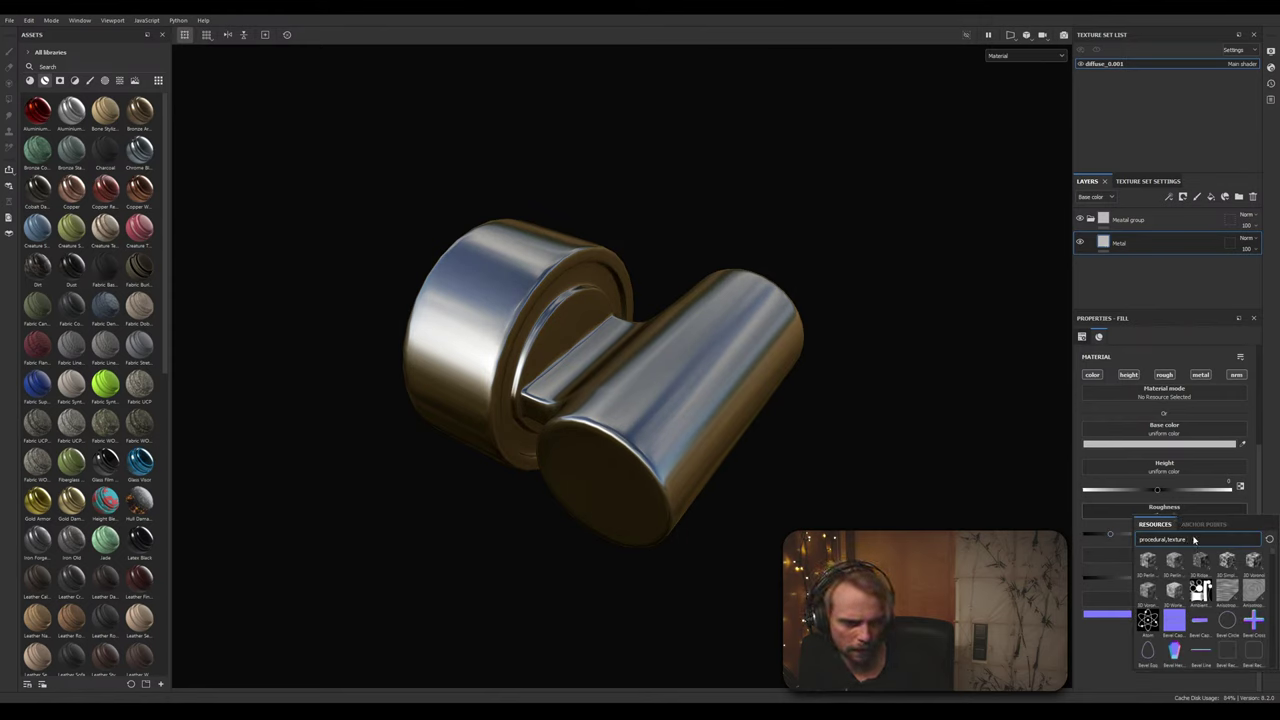
{"action": "mouse_move", "coordinate": [1202, 566]}
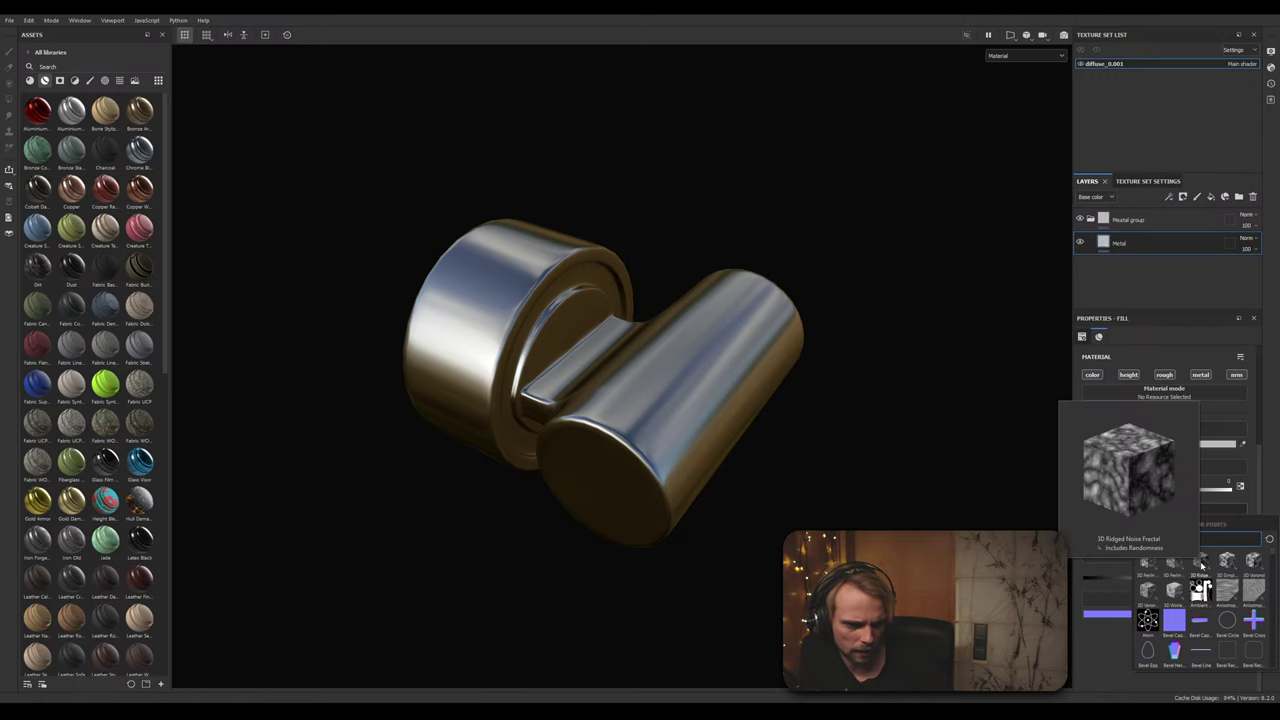
{"action": "mouse_move", "coordinate": [1232, 590]}
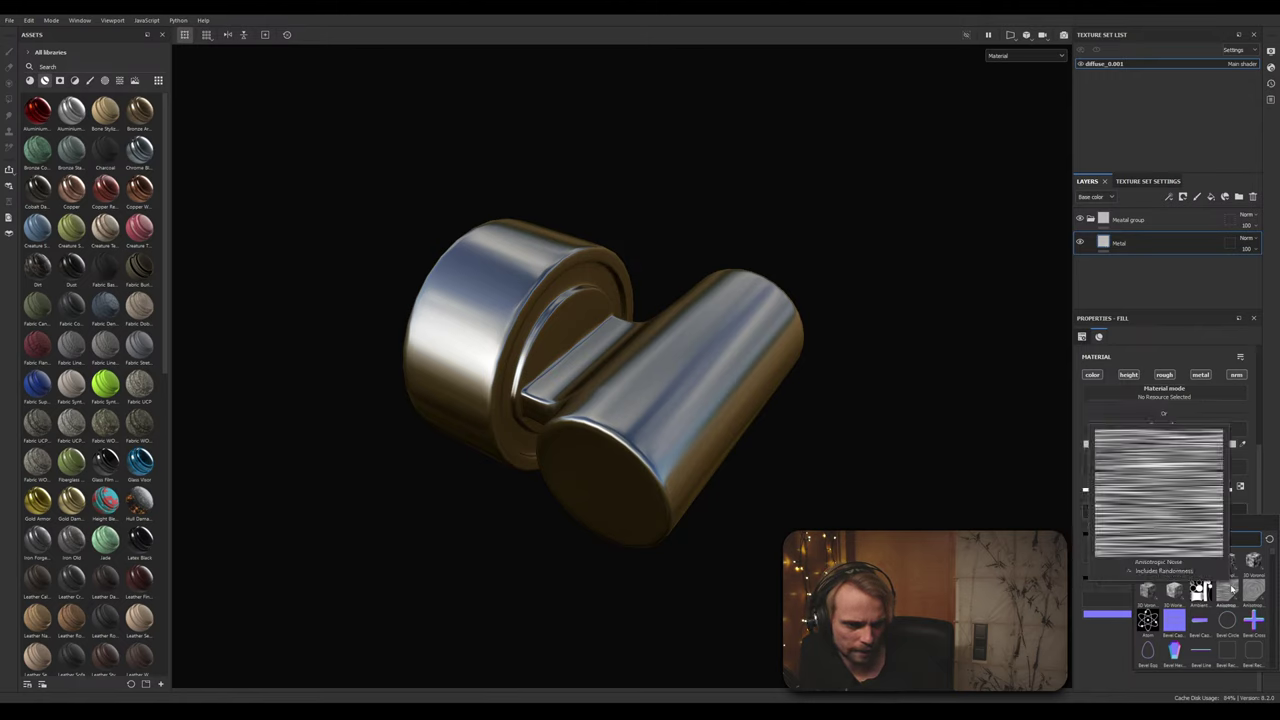
{"action": "left_click", "coordinate": [1232, 590]}
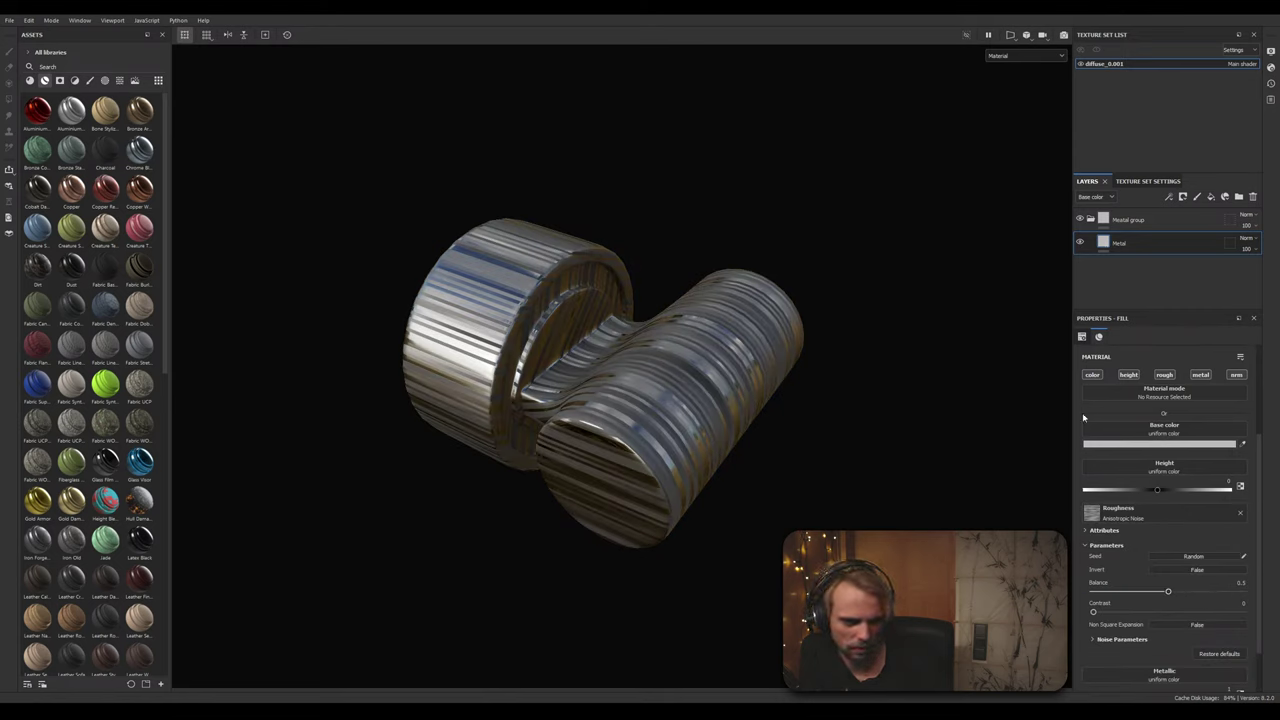
{"action": "left_click_drag", "start_coordinate": [839, 433], "coordinate": [951, 493], "text": "alt"}
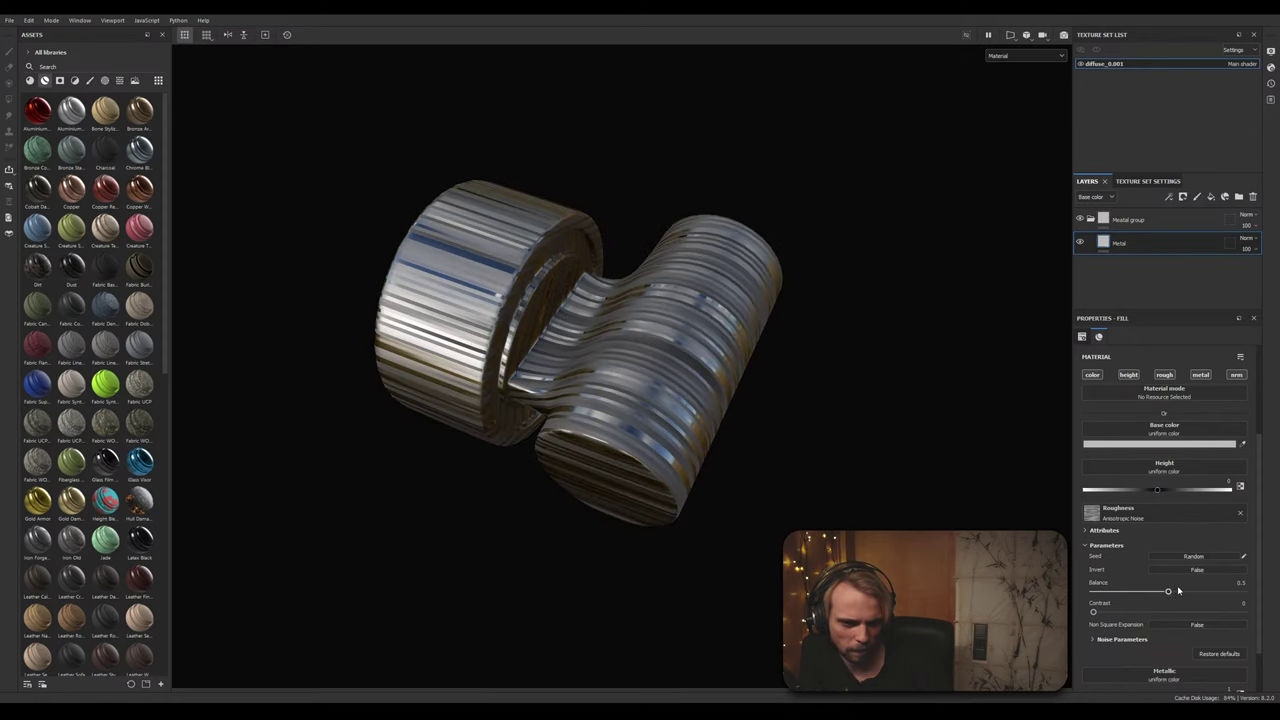
{"action": "left_click", "coordinate": [1241, 513]}
Step: Search the roughness resource picker for metal procedural textures
{"action": "left_click", "coordinate": [1193, 517]}
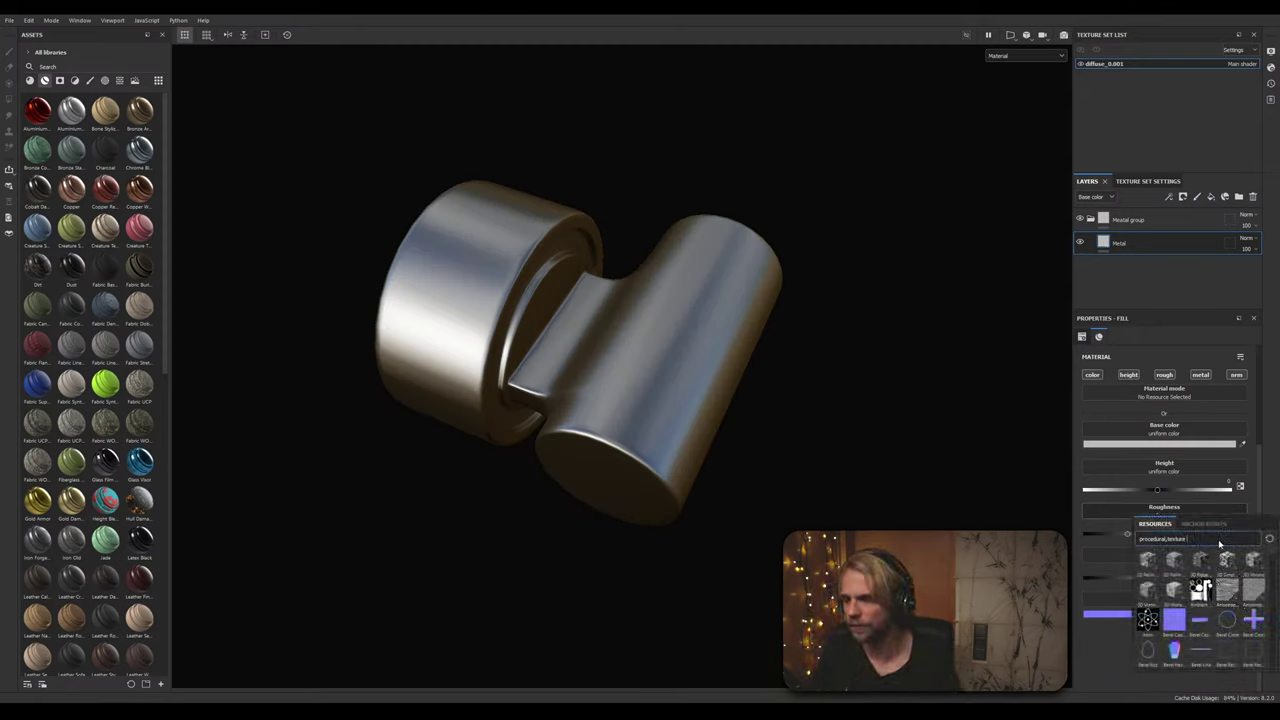
{"action": "type", "text": "scra"}
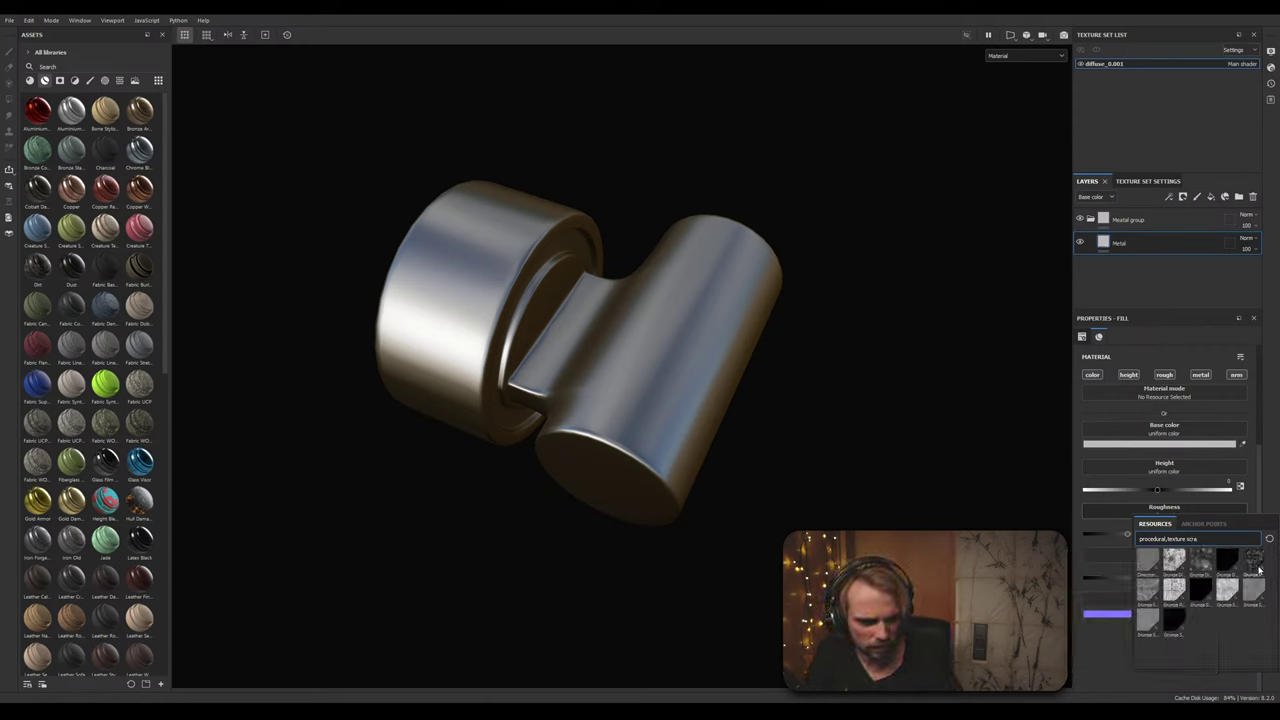
{"action": "mouse_move", "coordinate": [1259, 570]}
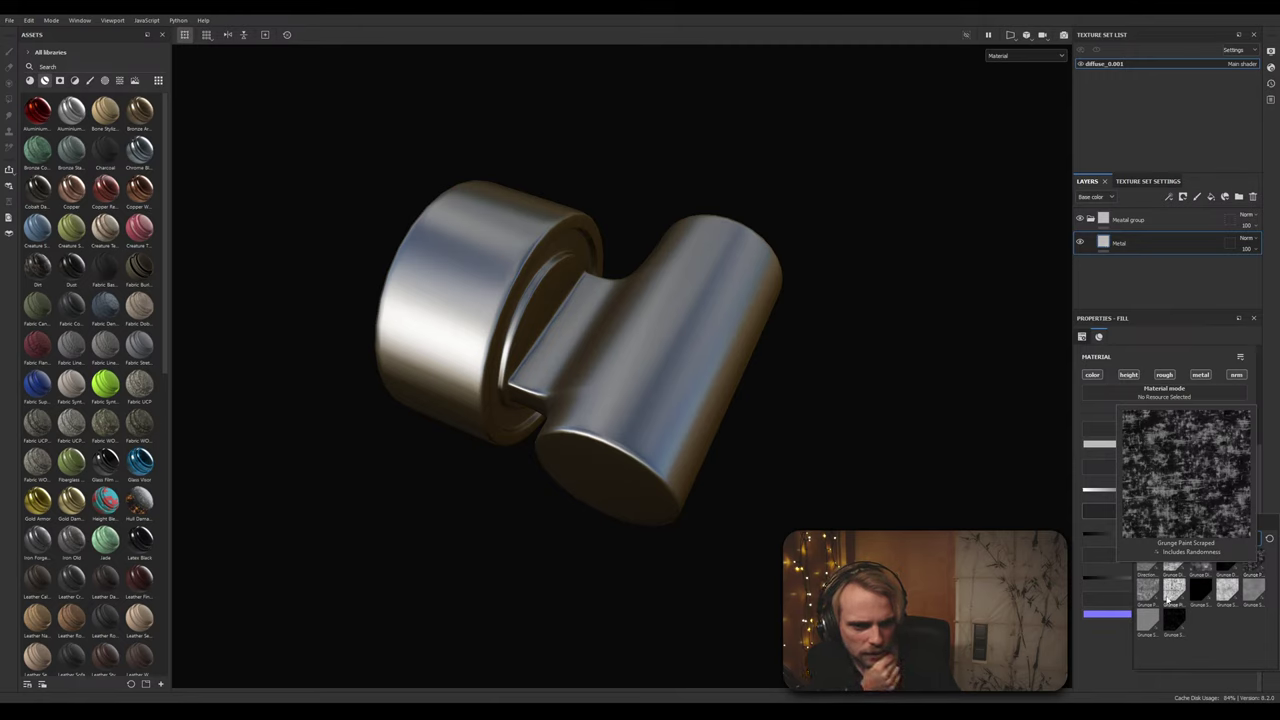
{"action": "mouse_move", "coordinate": [1175, 600]}
{"action": "mouse_move", "coordinate": [1173, 570]}
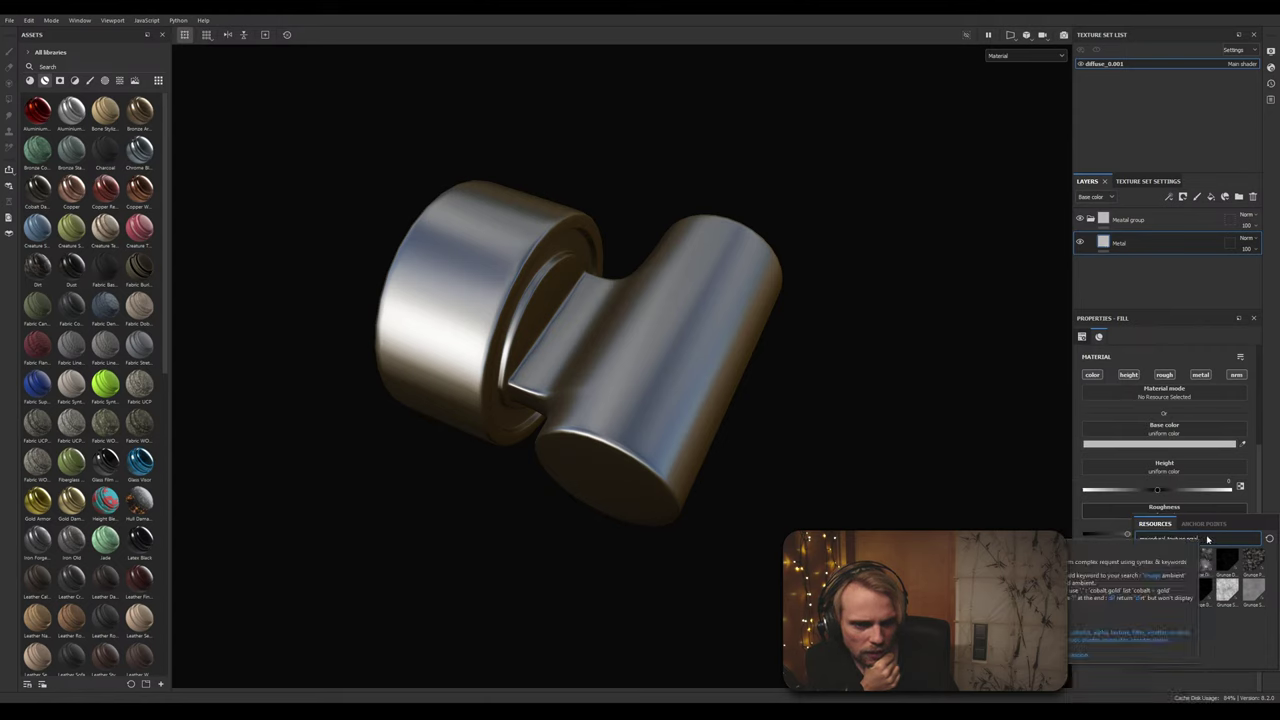
{"action": "key", "text": "BackSpace"}
{"action": "key", "text": "BackSpace"}
{"action": "key", "text": "BackSpace"}
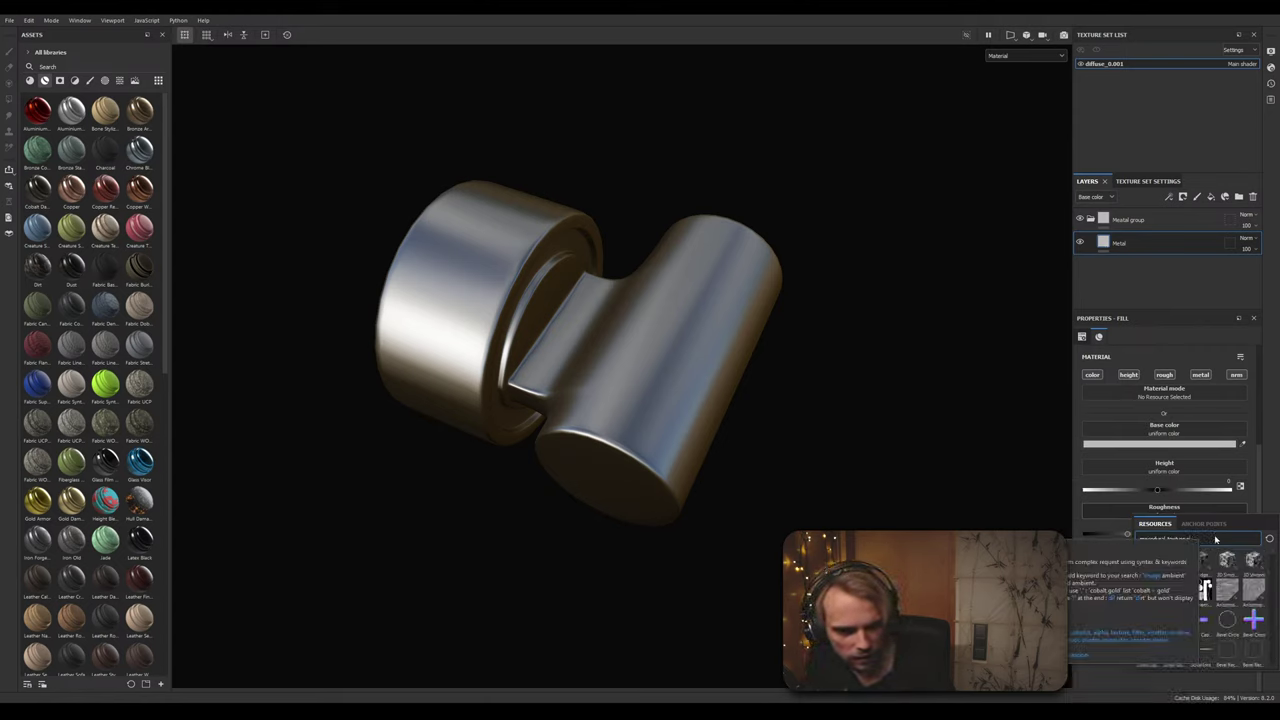
{"action": "type", "text": "metal"}
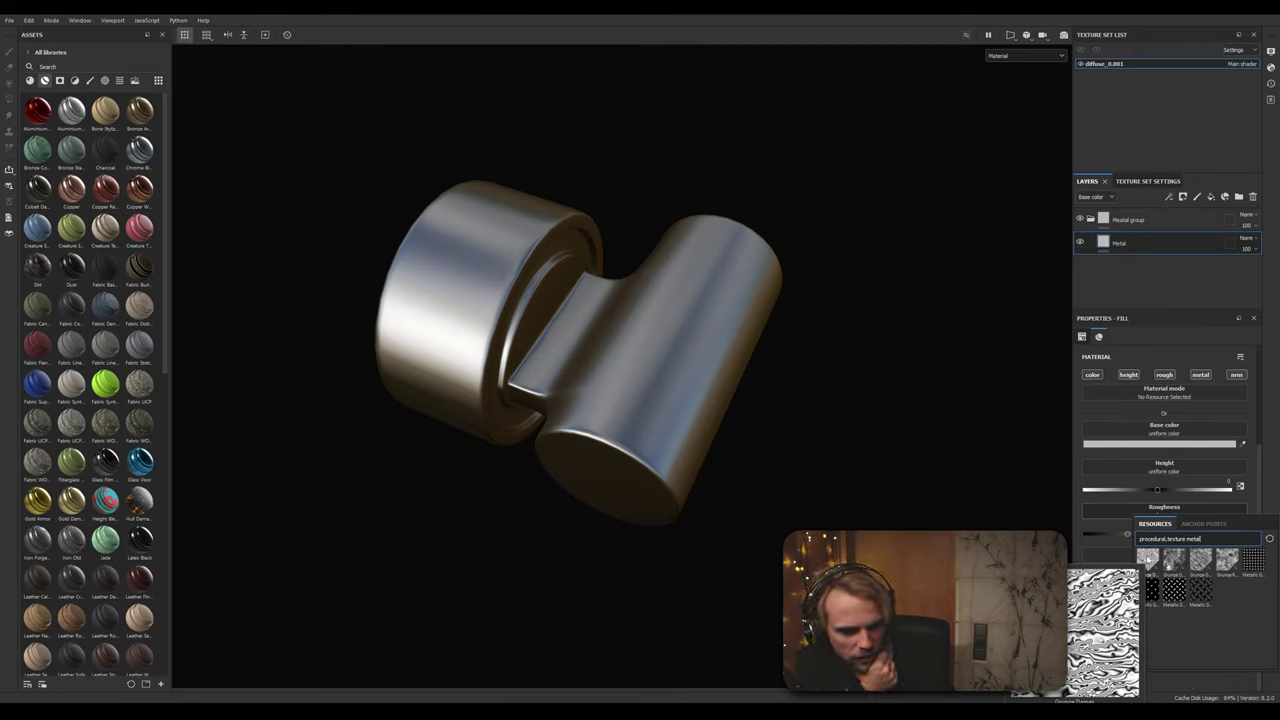
Step: Apply Grunge Galvanic Small to roughness with balance 0.47, contrast 0.18 and tiling 1.93
{"action": "left_click", "coordinate": [1205, 566]}
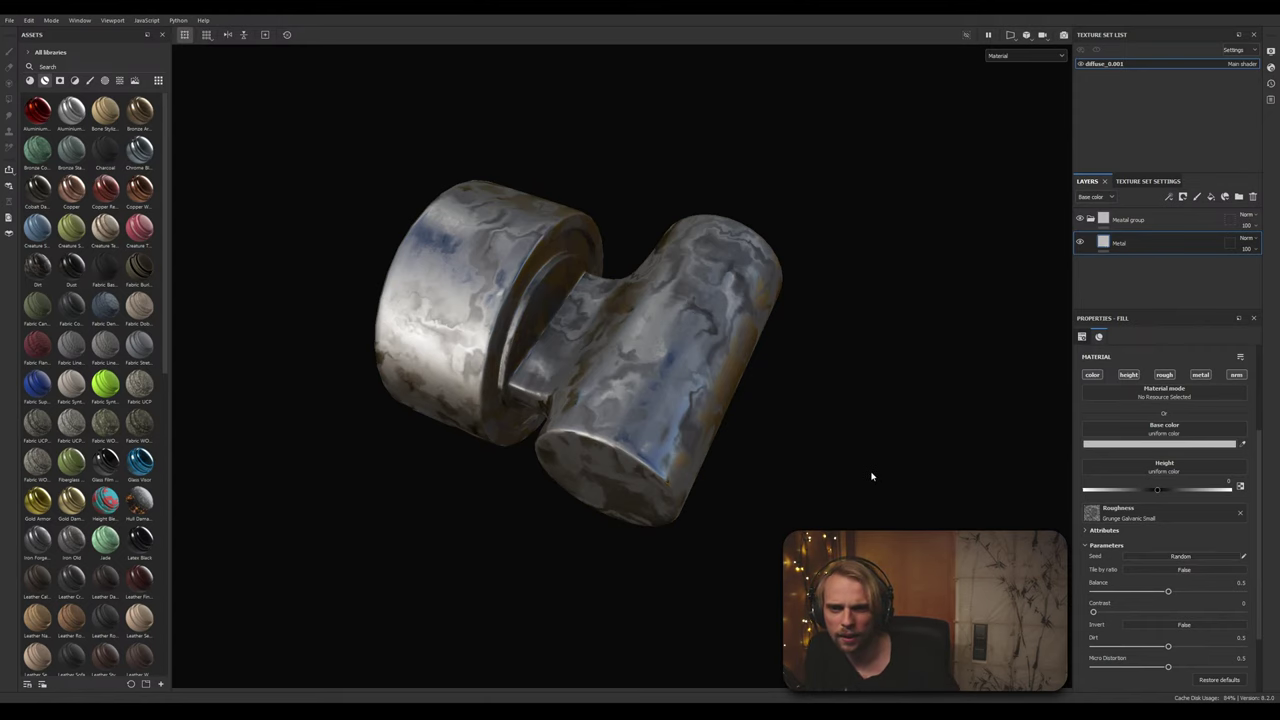
{"action": "left_click_drag", "start_coordinate": [871, 474], "coordinate": [914, 449], "text": "alt"}
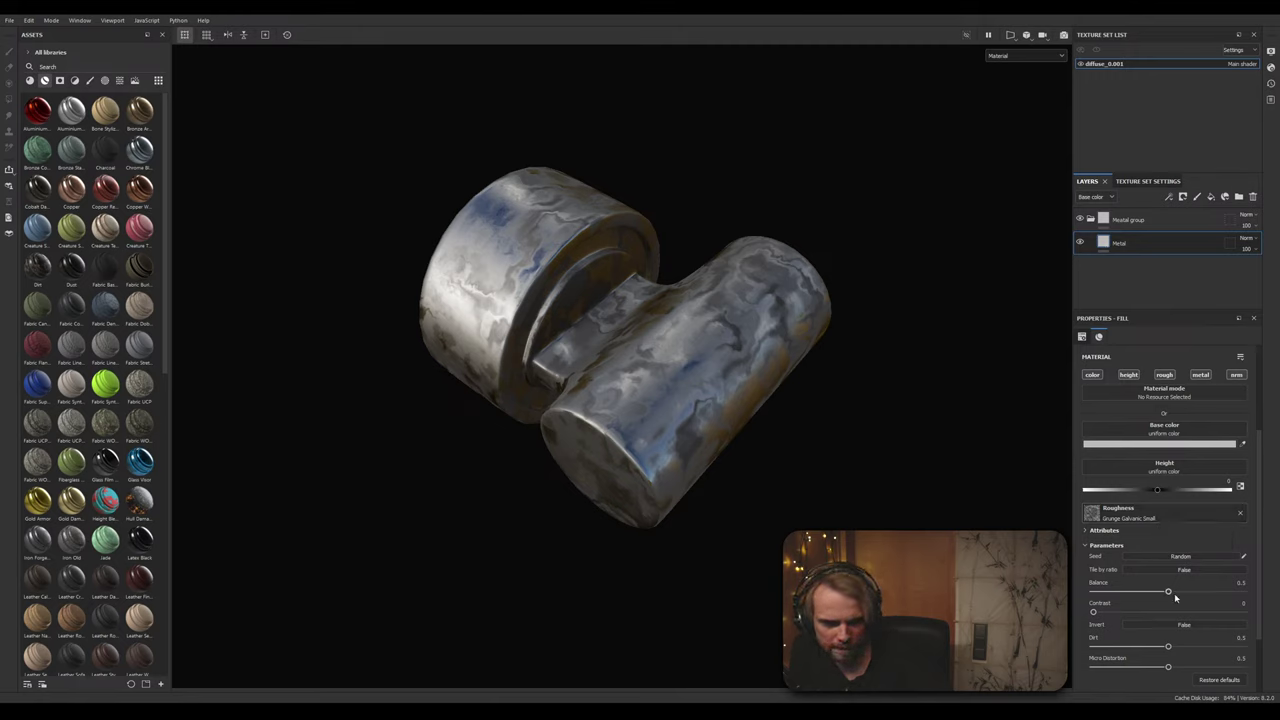
{"action": "mouse_move", "coordinate": [1168, 593]}
{"action": "left_mouse_down"}
{"action": "mouse_move", "coordinate": [1145, 594]}
{"action": "mouse_move", "coordinate": [1164, 594]}
{"action": "left_mouse_up"}
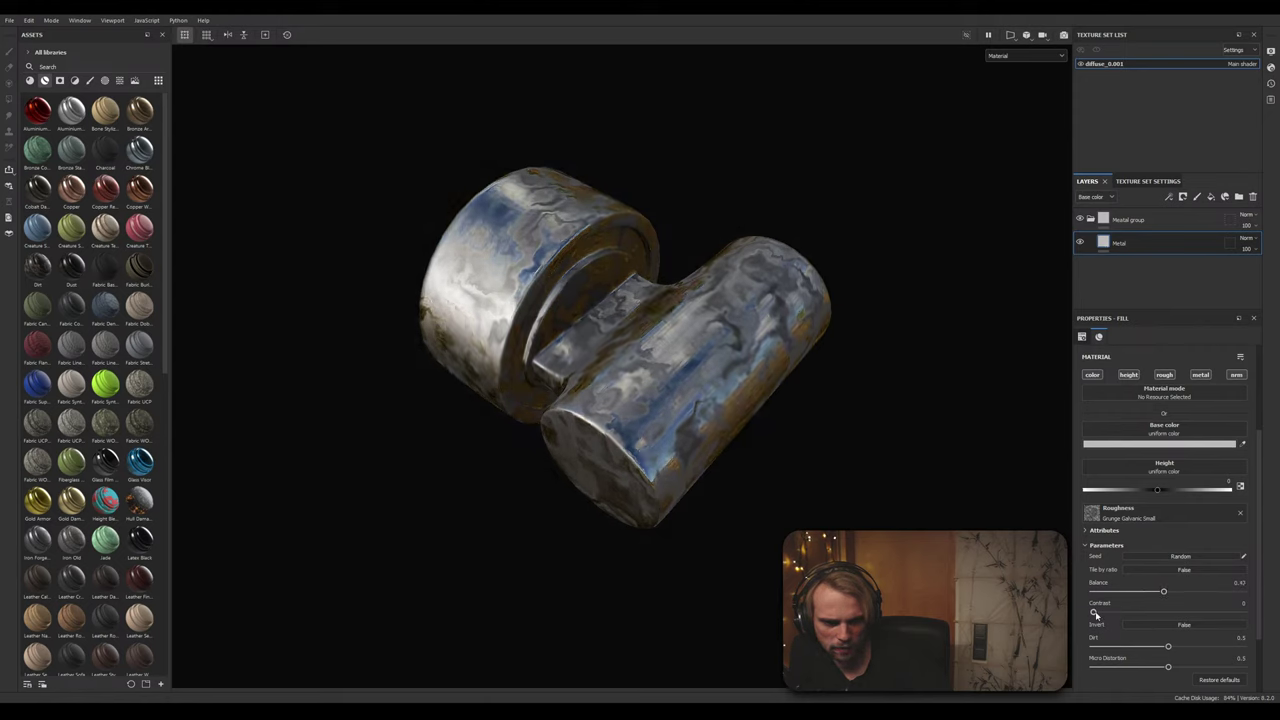
{"action": "mouse_move", "coordinate": [1097, 612]}
{"action": "left_mouse_down"}
{"action": "mouse_move", "coordinate": [1142, 614]}
{"action": "mouse_move", "coordinate": [1120, 613]}
{"action": "left_mouse_up"}
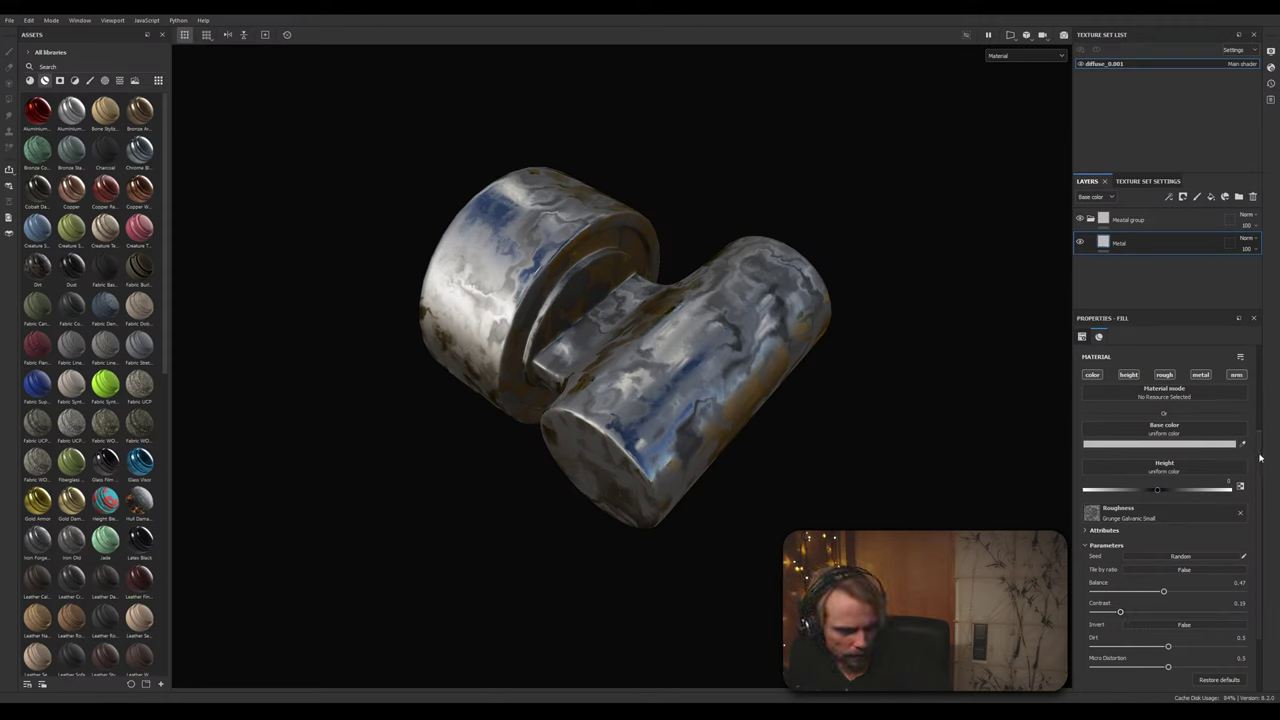
{"action": "left_click_drag", "start_coordinate": [1259, 457], "coordinate": [1251, 515]}
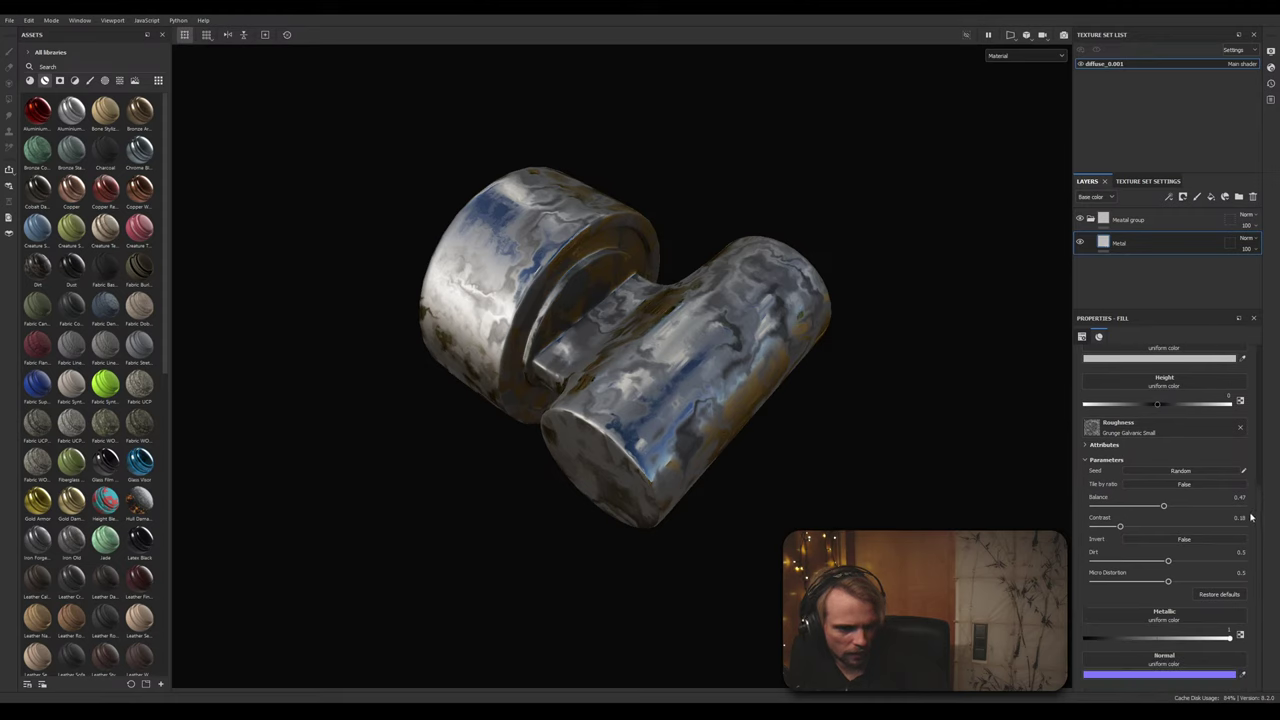
{"action": "scroll", "coordinate": [1237, 445], "scroll_direction": "up", "scroll_amount": 3}
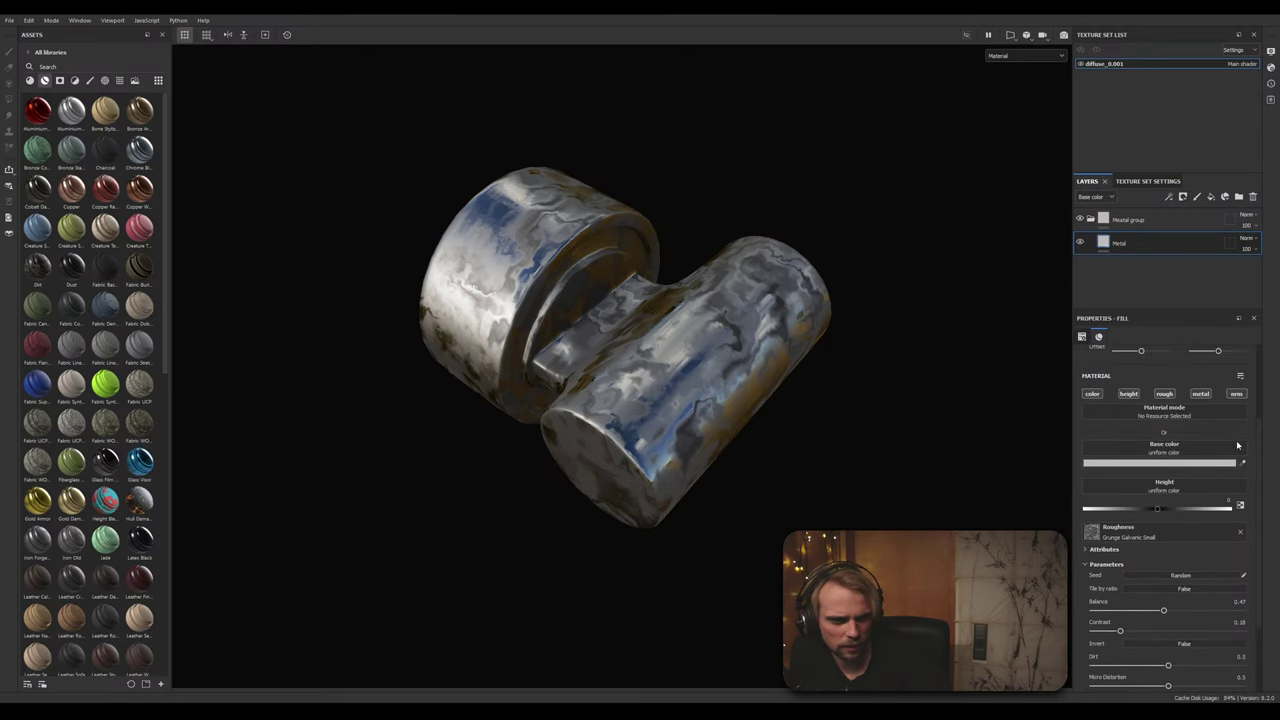
{"action": "scroll", "coordinate": [1237, 445], "scroll_direction": "up", "scroll_amount": 3}
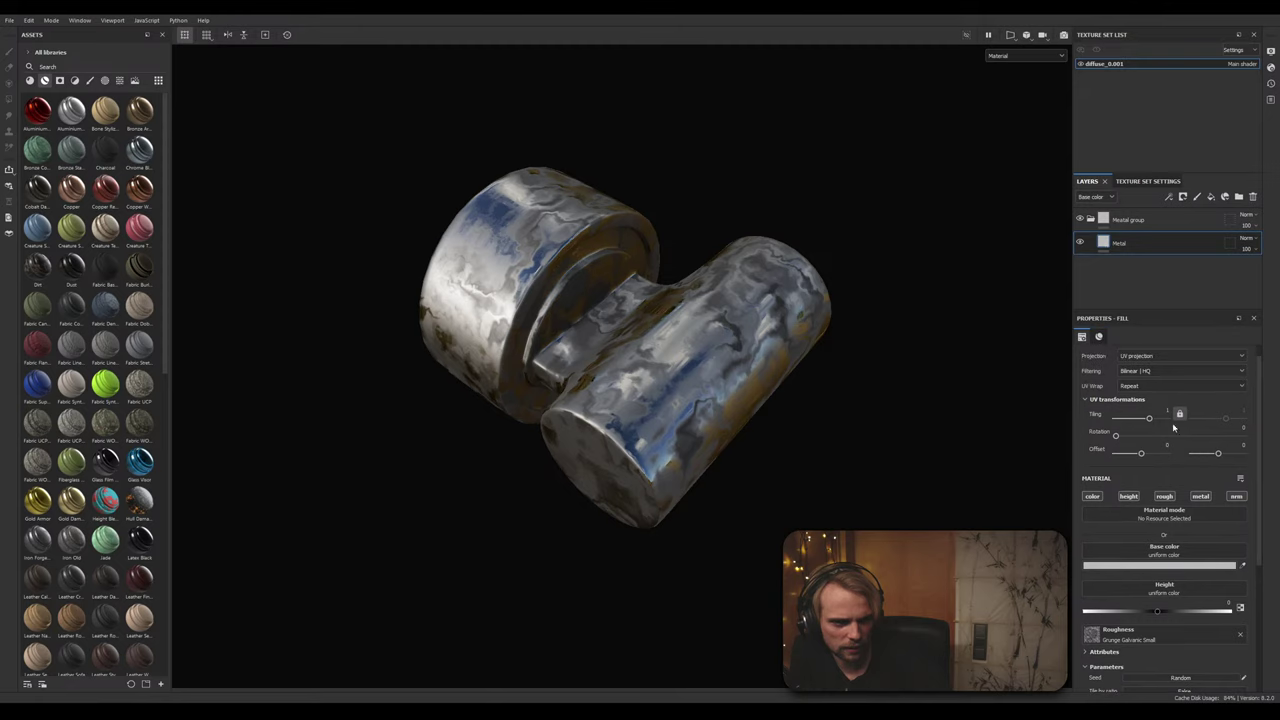
{"action": "left_click_drag", "start_coordinate": [1149, 419], "coordinate": [1108, 440]}
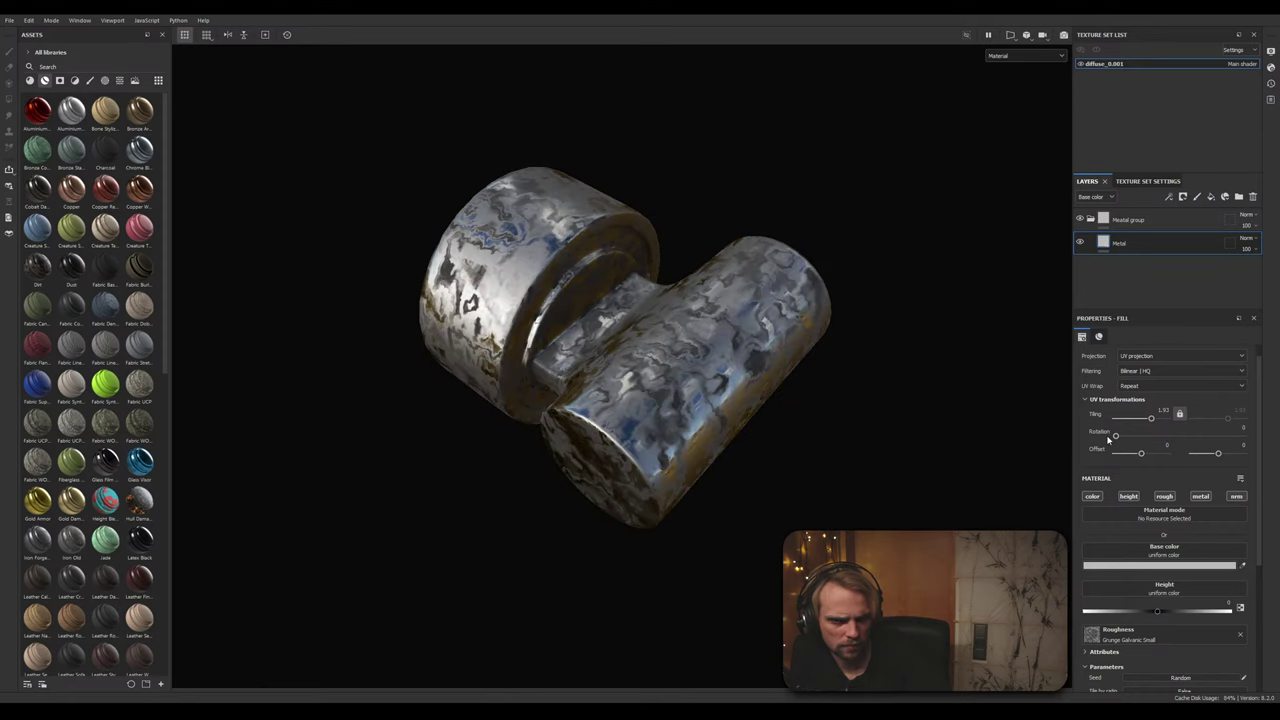
Step: Tune the grunge balance to 0.55 and micro distortion to 0.29, and retest metallic
{"action": "left_click_drag", "start_coordinate": [867, 462], "coordinate": [866, 342], "text": "alt"}
{"action": "left_click_drag", "start_coordinate": [1257, 461], "coordinate": [1257, 577]}
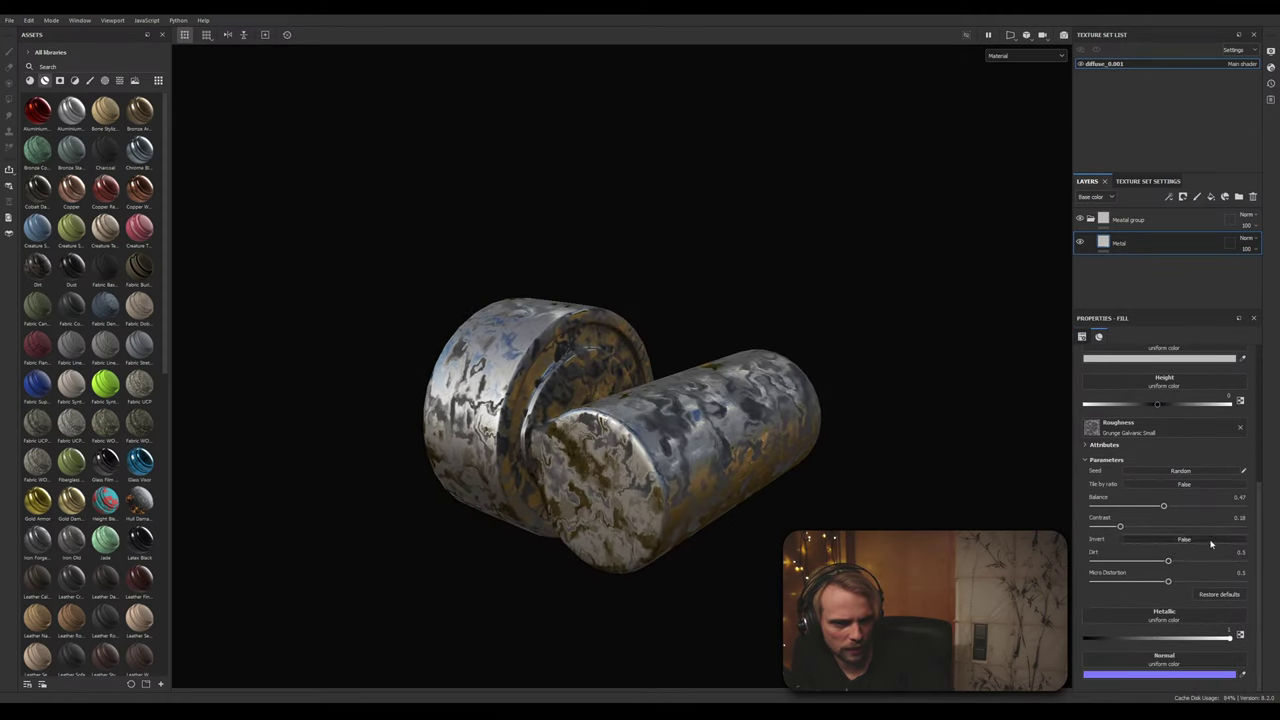
{"action": "mouse_move", "coordinate": [1163, 508]}
{"action": "left_mouse_down"}
{"action": "mouse_move", "coordinate": [1125, 518]}
{"action": "mouse_move", "coordinate": [1176, 519]}
{"action": "left_mouse_up"}
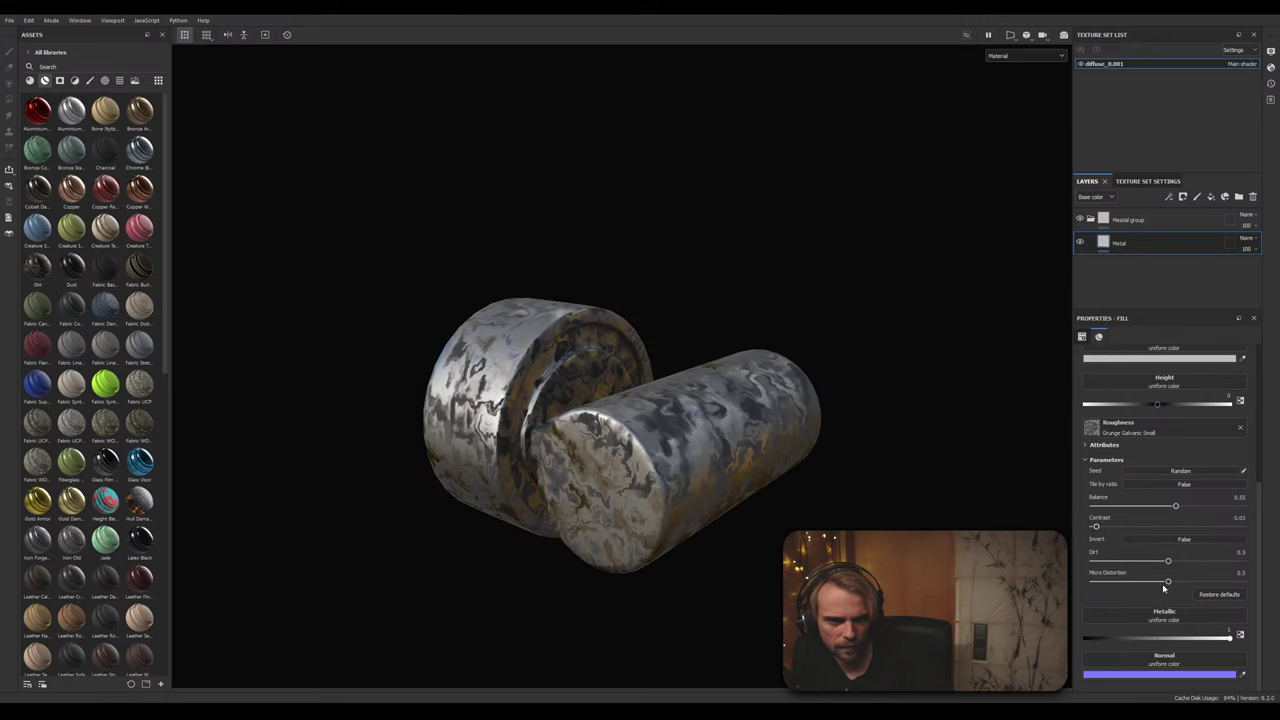
{"action": "left_click_drag", "start_coordinate": [1167, 583], "coordinate": [1224, 562]}
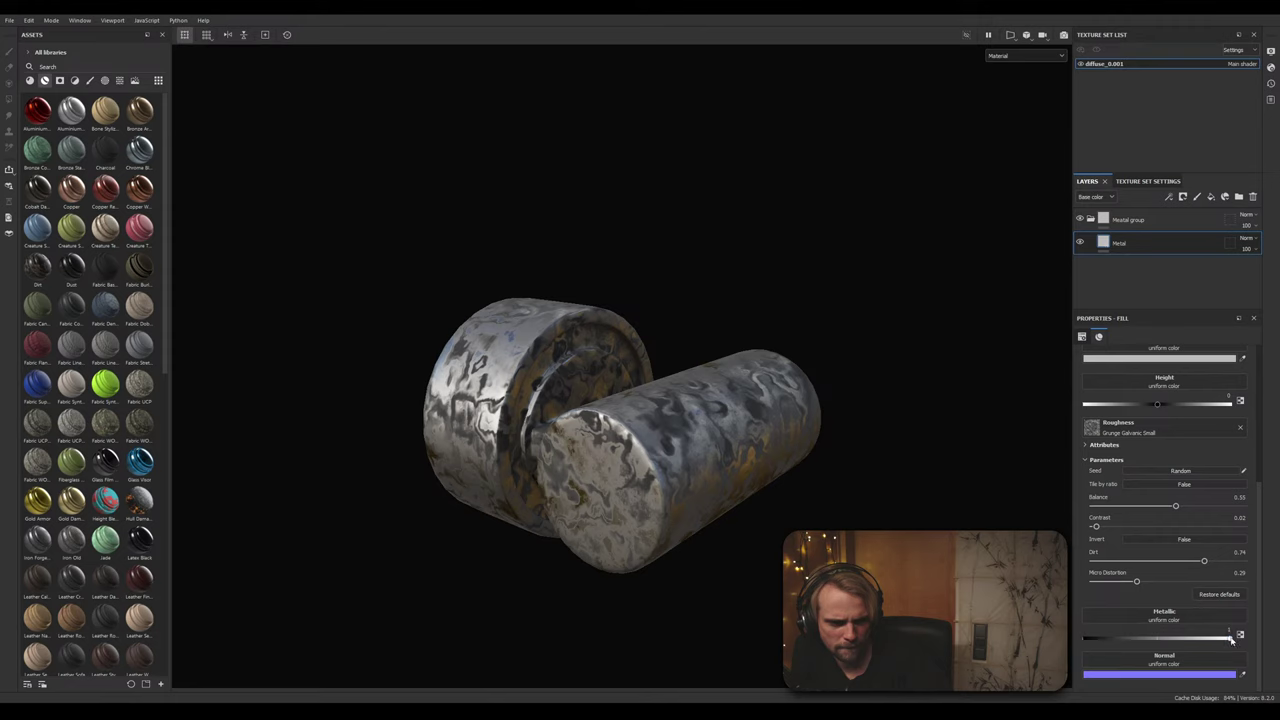
{"action": "left_click_drag", "start_coordinate": [1232, 640], "coordinate": [1173, 650]}
{"action": "left_click_drag", "start_coordinate": [1196, 648], "coordinate": [1272, 646]}
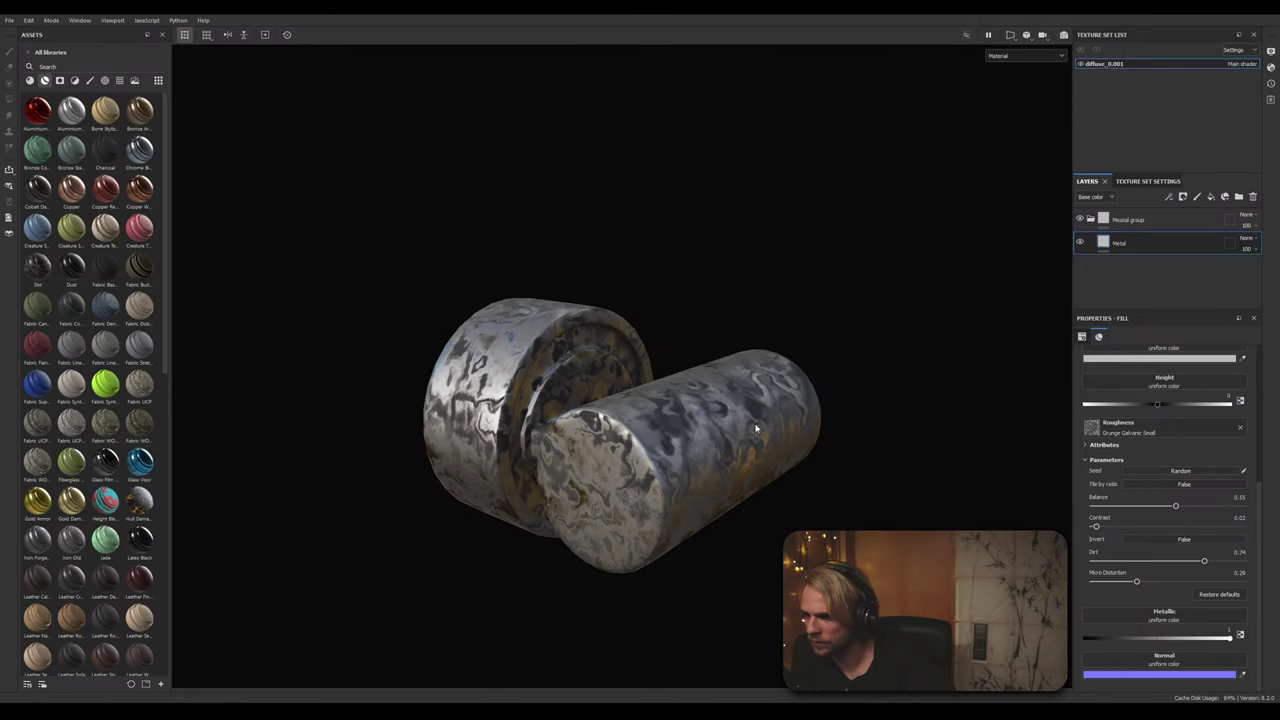
Step: Orbit and zoom around the cylinders to inspect the worn metal closely
{"action": "left_click_drag", "start_coordinate": [756, 428], "coordinate": [710, 435], "text": "alt"}
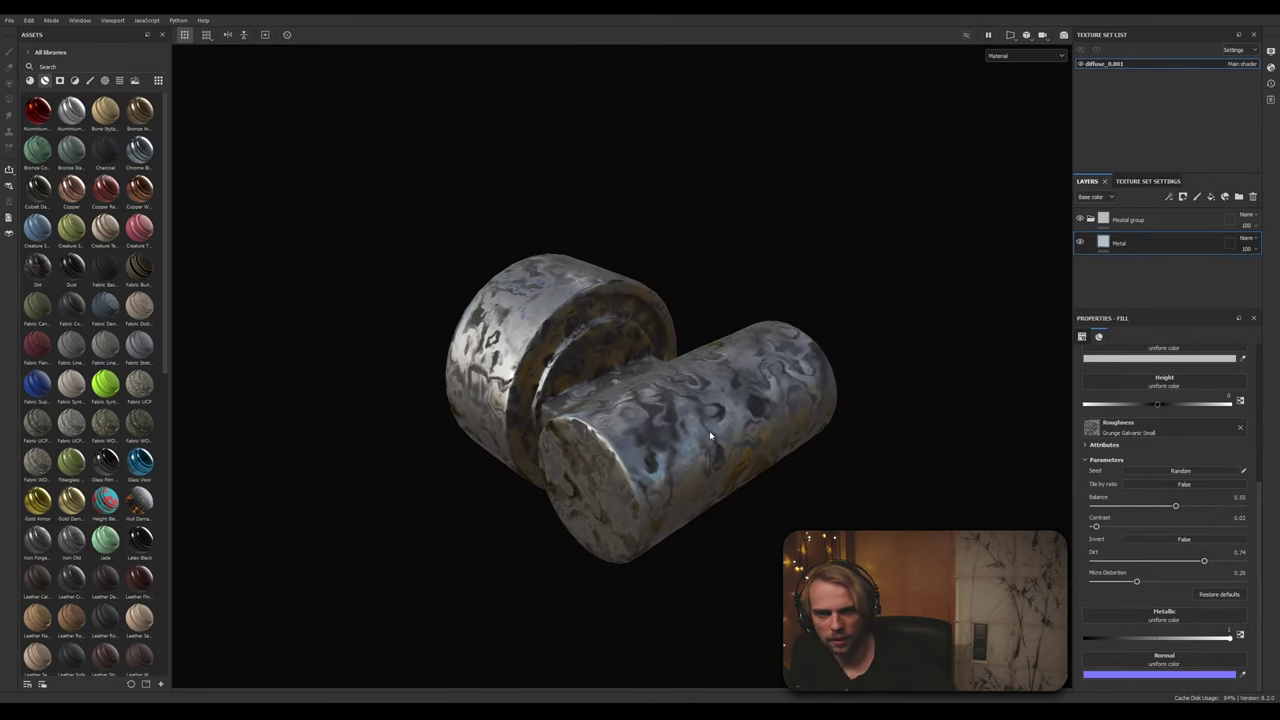
{"action": "scroll", "coordinate": [704, 432], "scroll_direction": "up", "scroll_amount": 2}
{"action": "scroll", "coordinate": [591, 415], "scroll_direction": "up", "scroll_amount": 1}
{"action": "scroll", "coordinate": [591, 415], "scroll_direction": "down", "scroll_amount": 1}
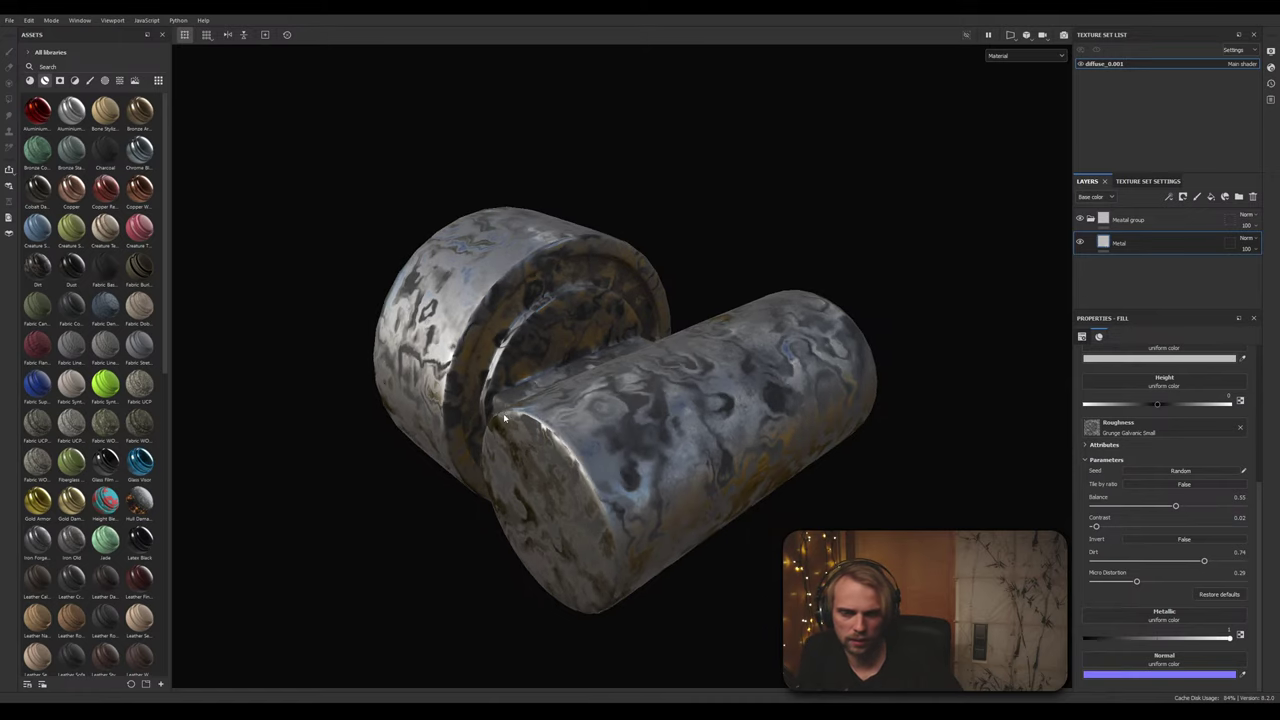
{"action": "left_click_drag", "start_coordinate": [504, 418], "coordinate": [461, 330], "text": "alt"}
{"action": "scroll", "coordinate": [828, 514], "scroll_direction": "up", "scroll_amount": 8}
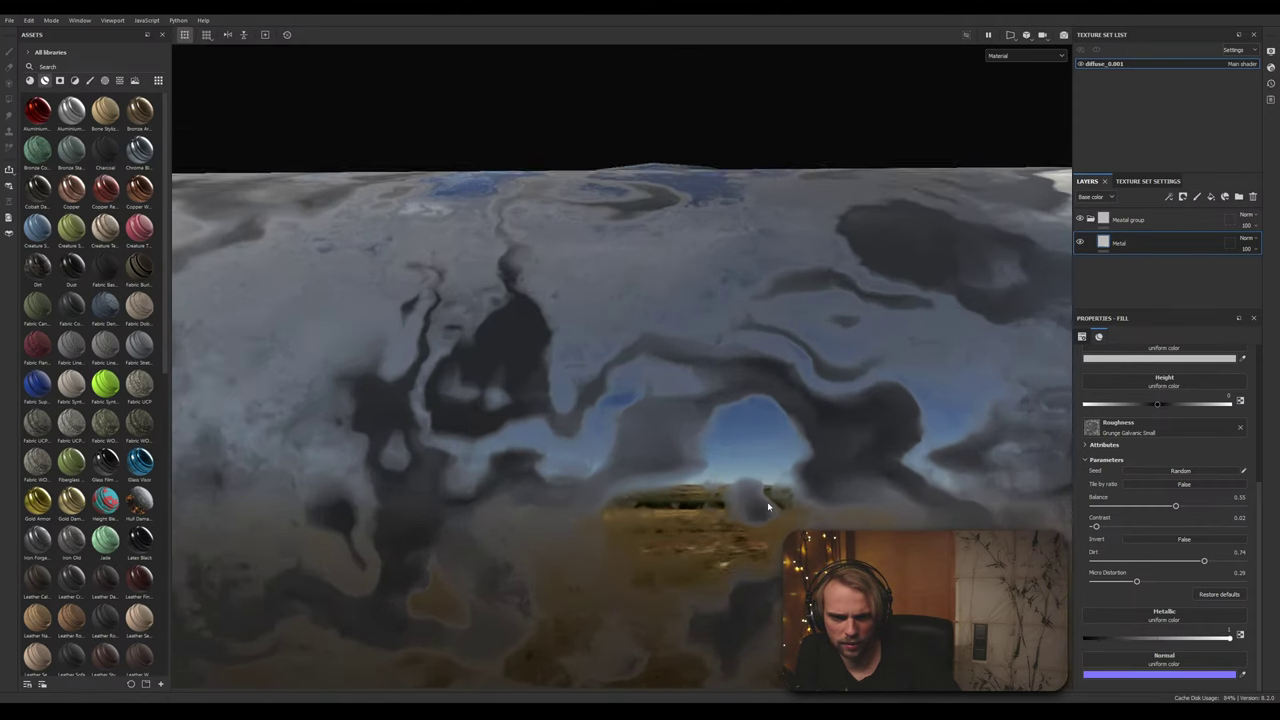
{"action": "right_click_drag", "start_coordinate": [768, 507], "coordinate": [714, 504], "text": "alt"}
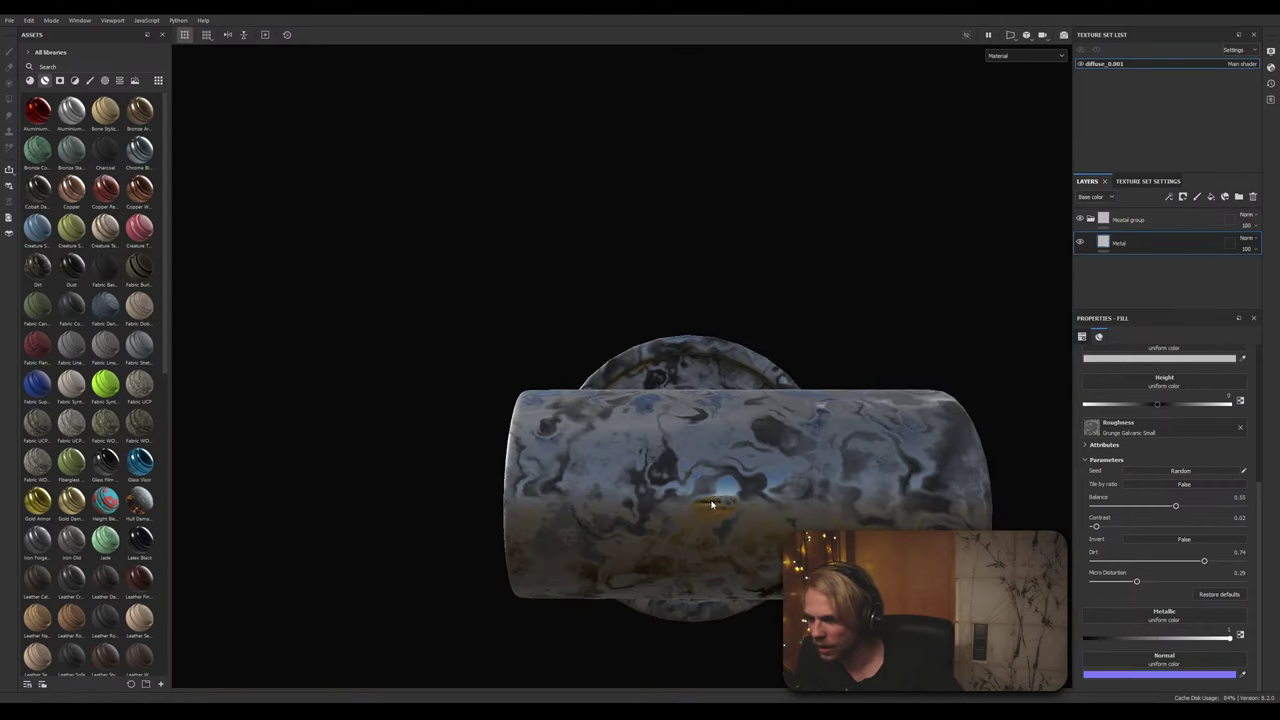
{"action": "left_click_drag", "start_coordinate": [738, 492], "coordinate": [777, 409], "text": "alt"}
{"action": "left_click_drag", "start_coordinate": [689, 361], "coordinate": [657, 385], "text": "alt"}
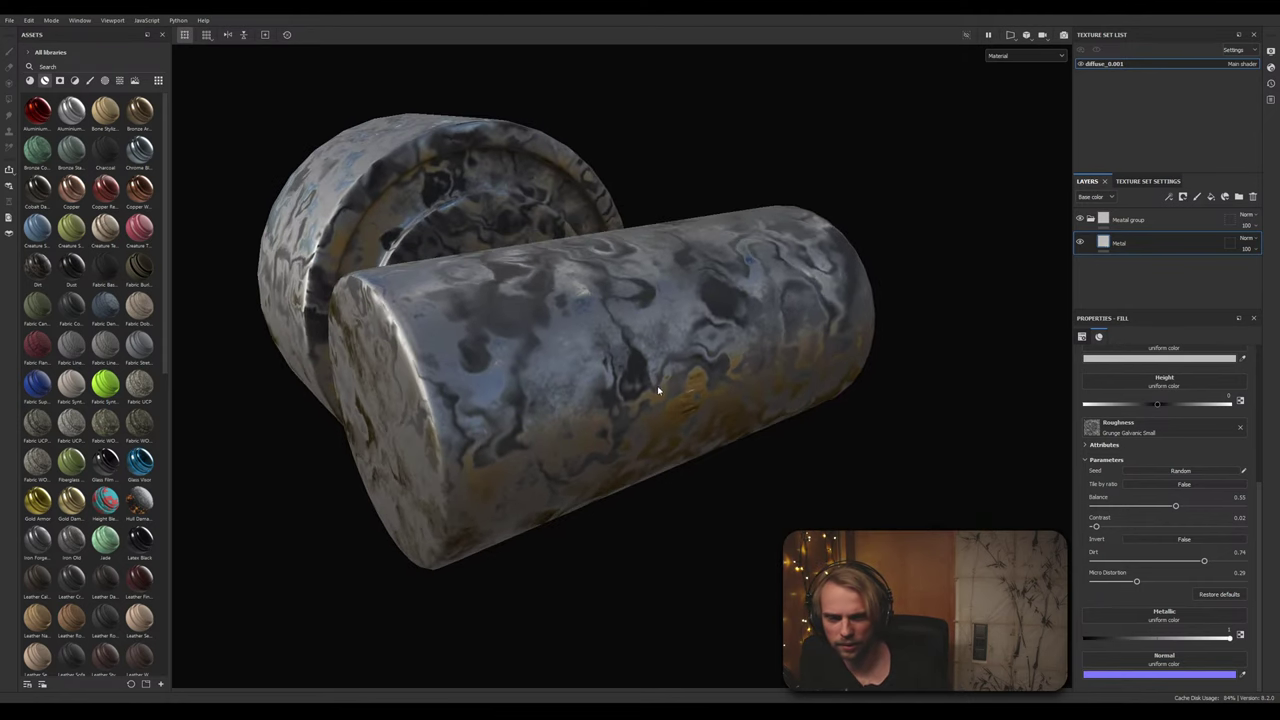
{"action": "left_click_drag", "start_coordinate": [1255, 475], "coordinate": [1255, 346]}
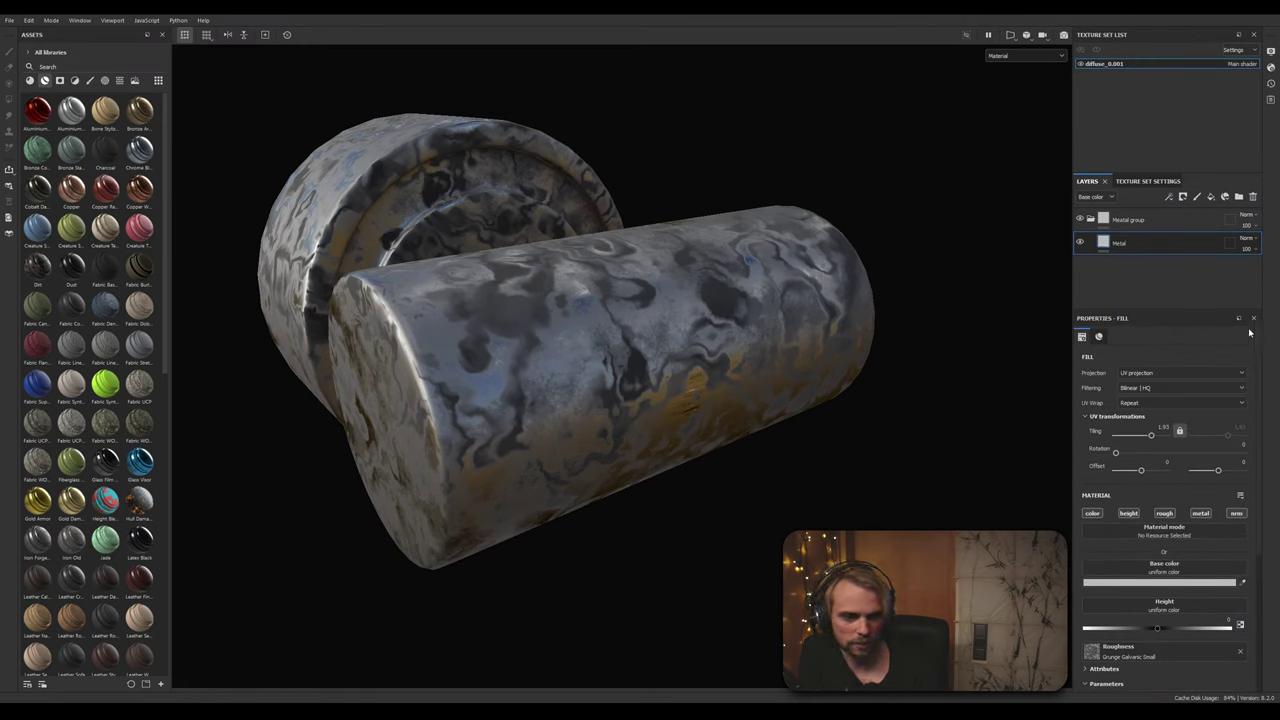
{"action": "scroll", "coordinate": [1248, 400], "scroll_direction": "down", "scroll_amount": 5}
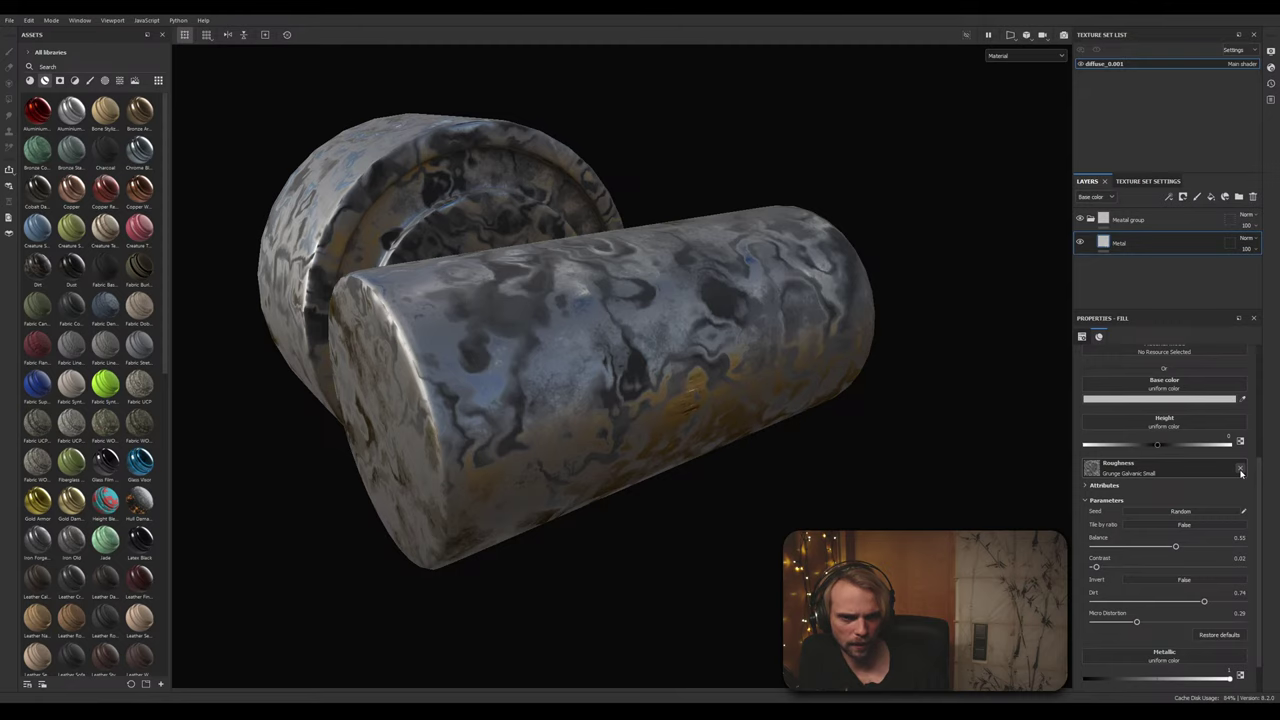
Step: Remove the Grunge Galvanic Small map from the Metal fill's roughness, leaving uniform 0.3
{"action": "left_click", "coordinate": [1240, 469]}
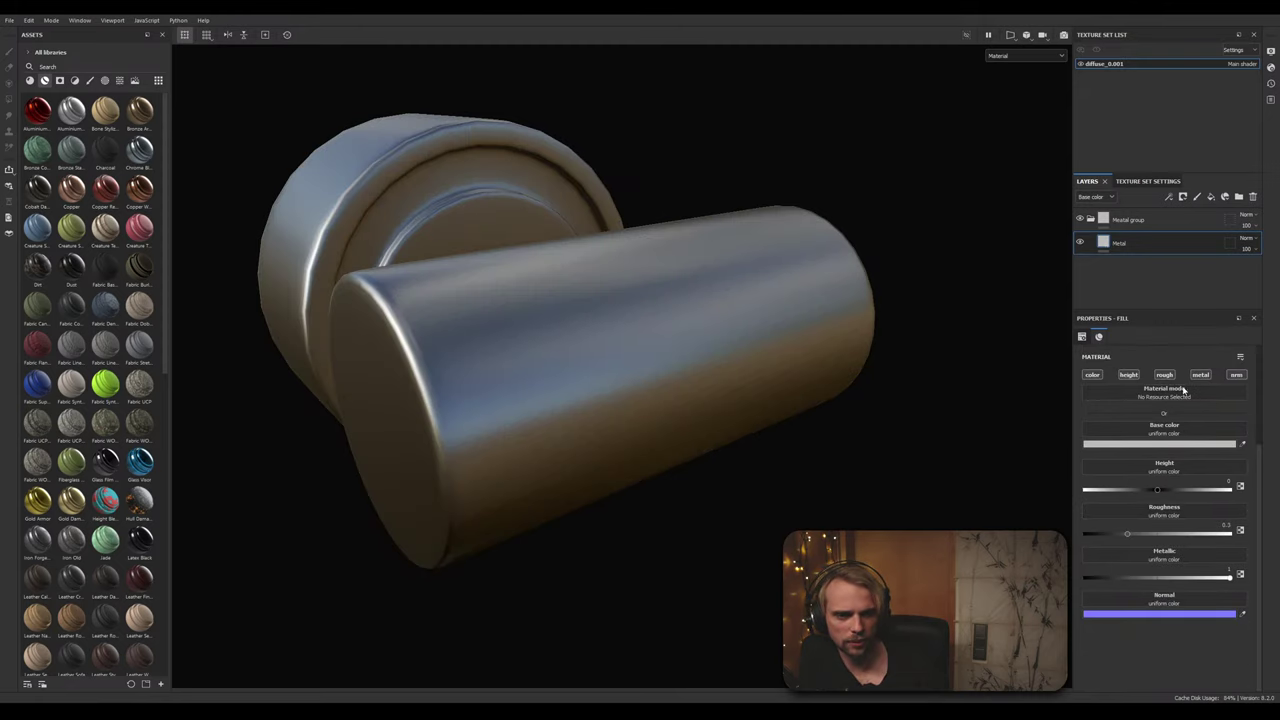
{"action": "left_click", "coordinate": [1199, 512]}
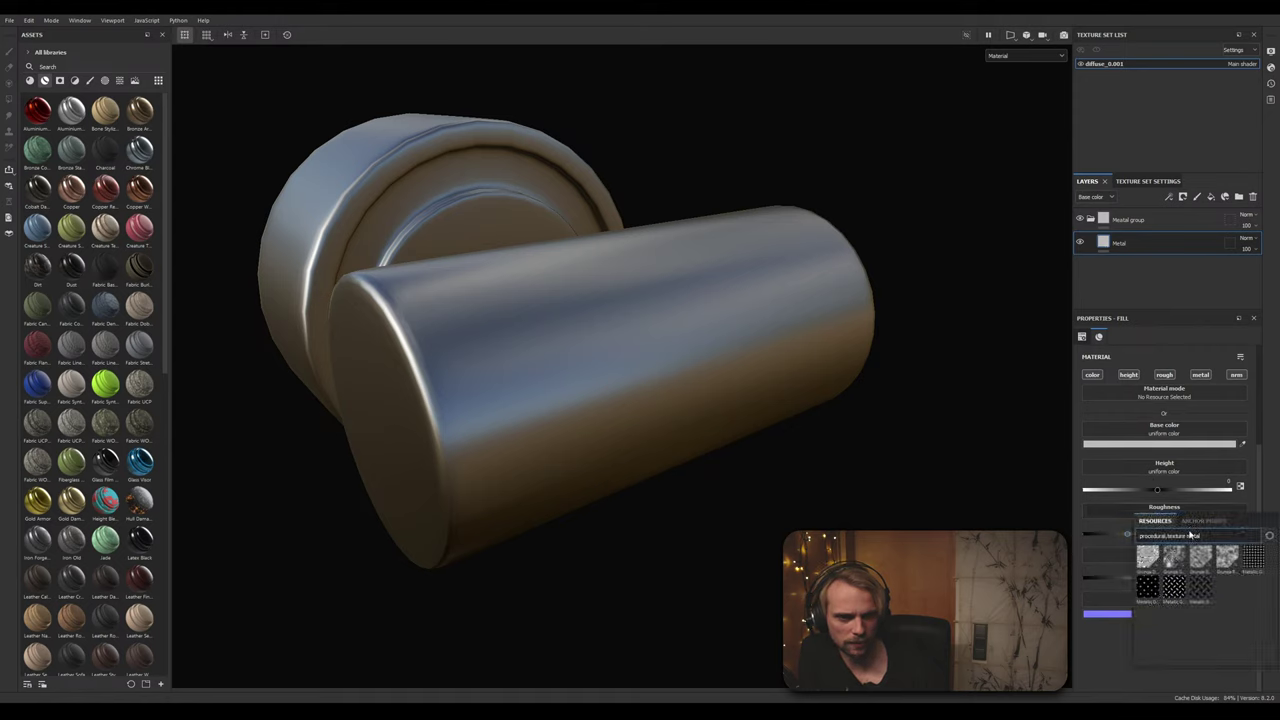
{"action": "key", "text": "BackSpace"}
{"action": "key", "text": "BackSpace"}
{"action": "key", "text": "BackSpace"}
{"action": "key", "text": "BackSpace"}
{"action": "key", "text": "BackSpace"}
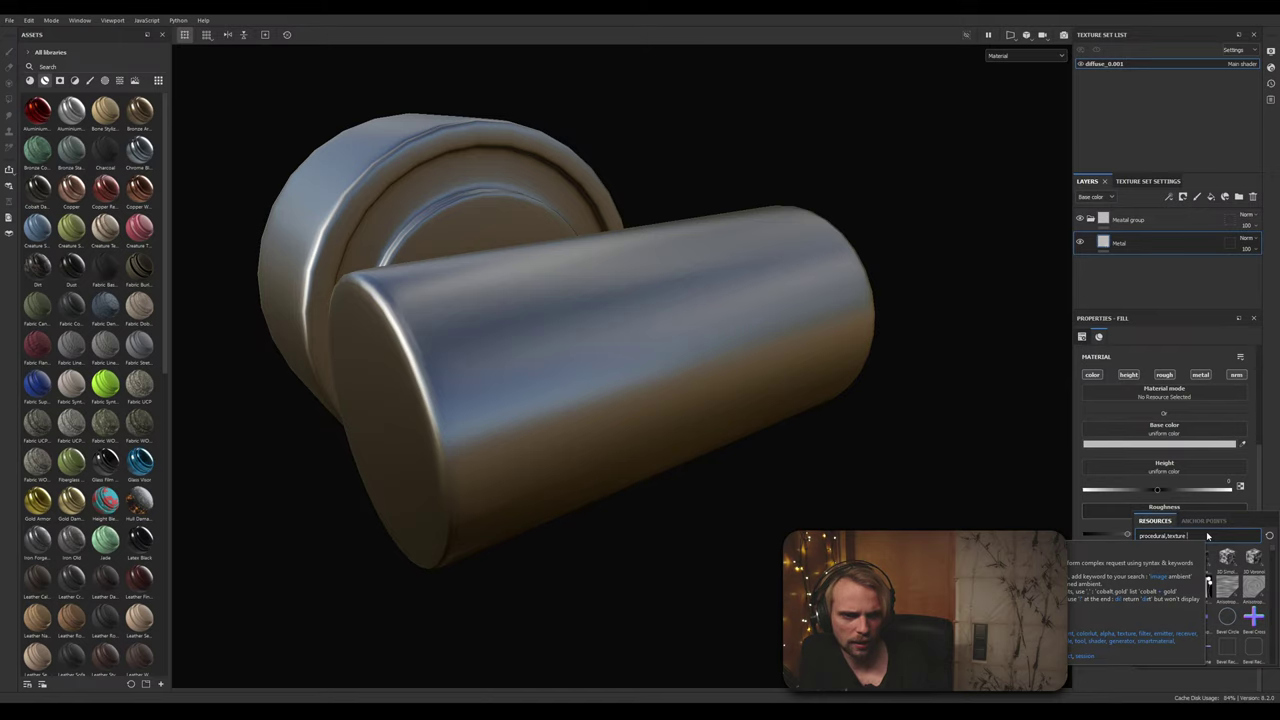
{"action": "left_click", "coordinate": [1111, 690]}
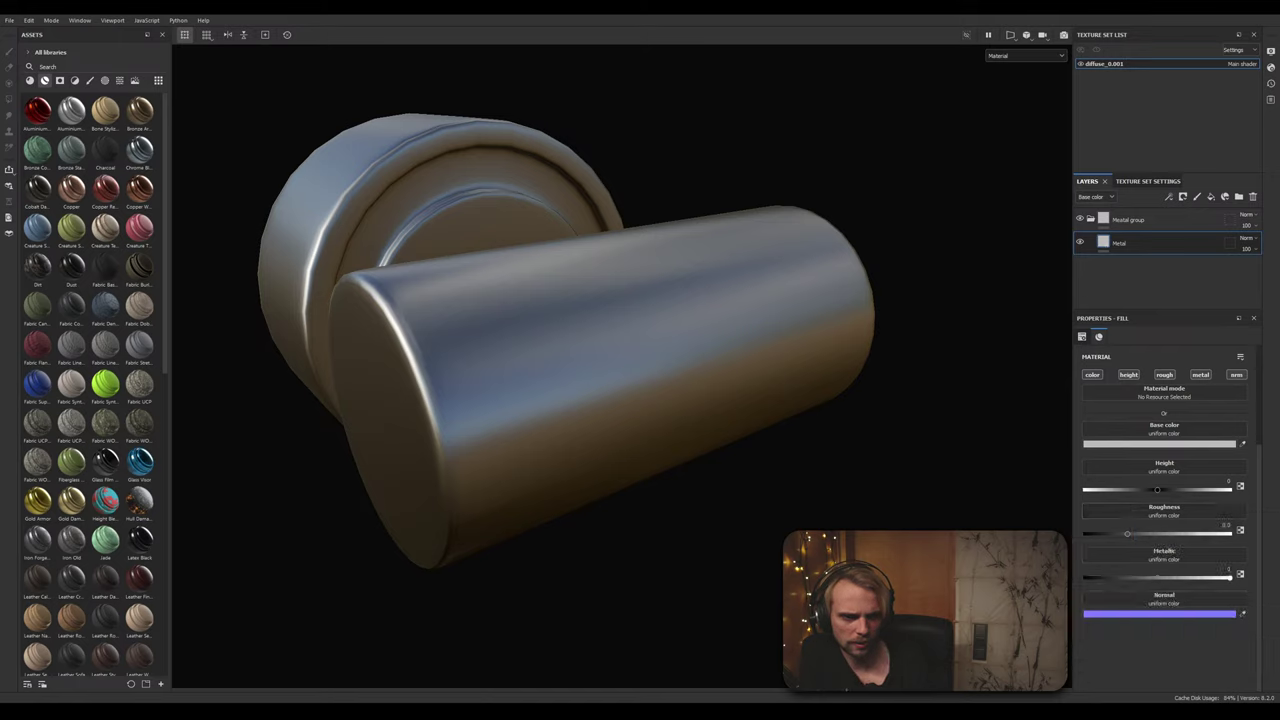
Step: Filter the asset library to procedural textures and browse the list
{"action": "left_click", "coordinate": [74, 81]}
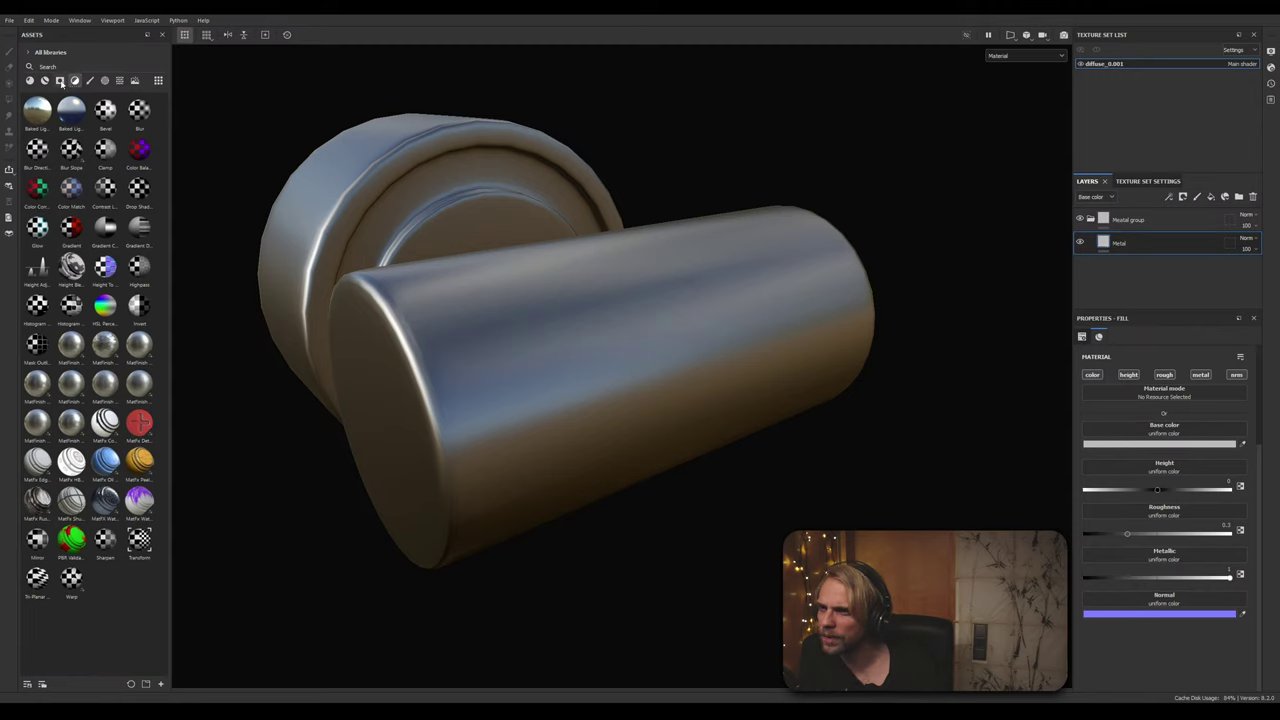
{"action": "left_click", "coordinate": [121, 82]}
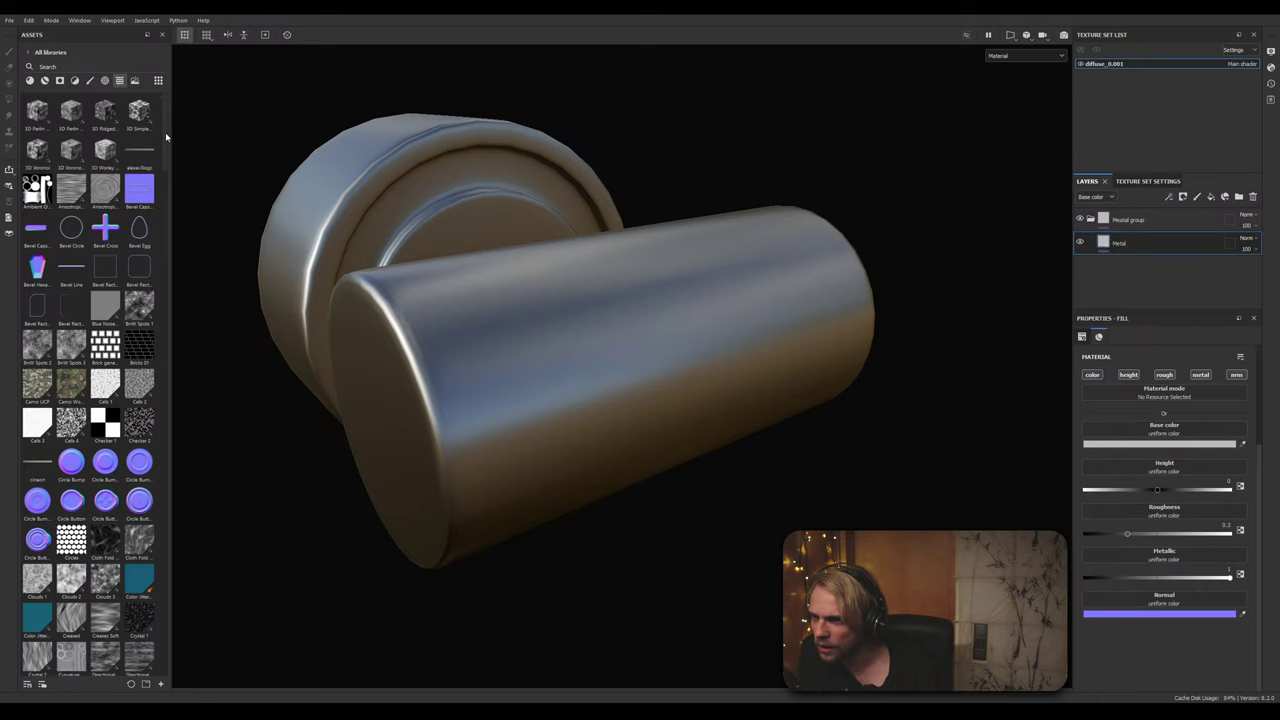
{"action": "scroll", "coordinate": [165, 132], "scroll_direction": "down", "scroll_amount": 2}
{"action": "scroll", "coordinate": [157, 113], "scroll_direction": "up", "scroll_amount": 2}
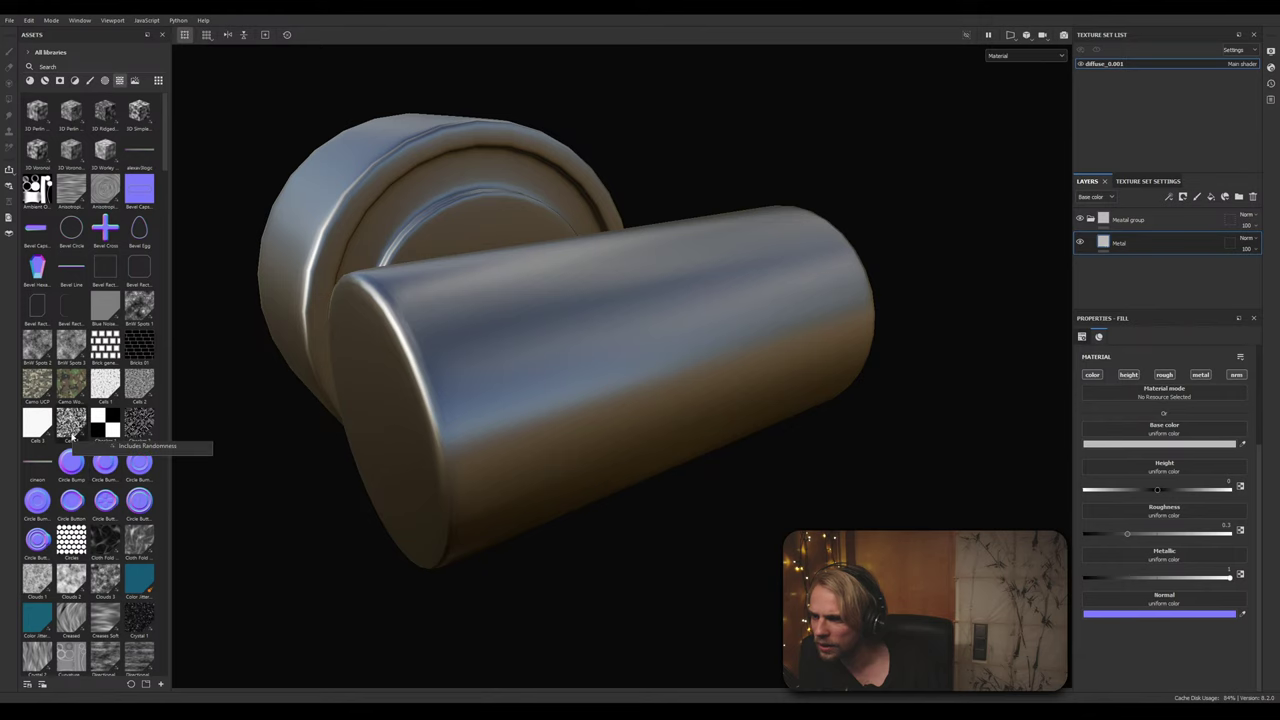
{"action": "mouse_move", "coordinate": [72, 437]}
{"action": "mouse_move", "coordinate": [141, 325]}
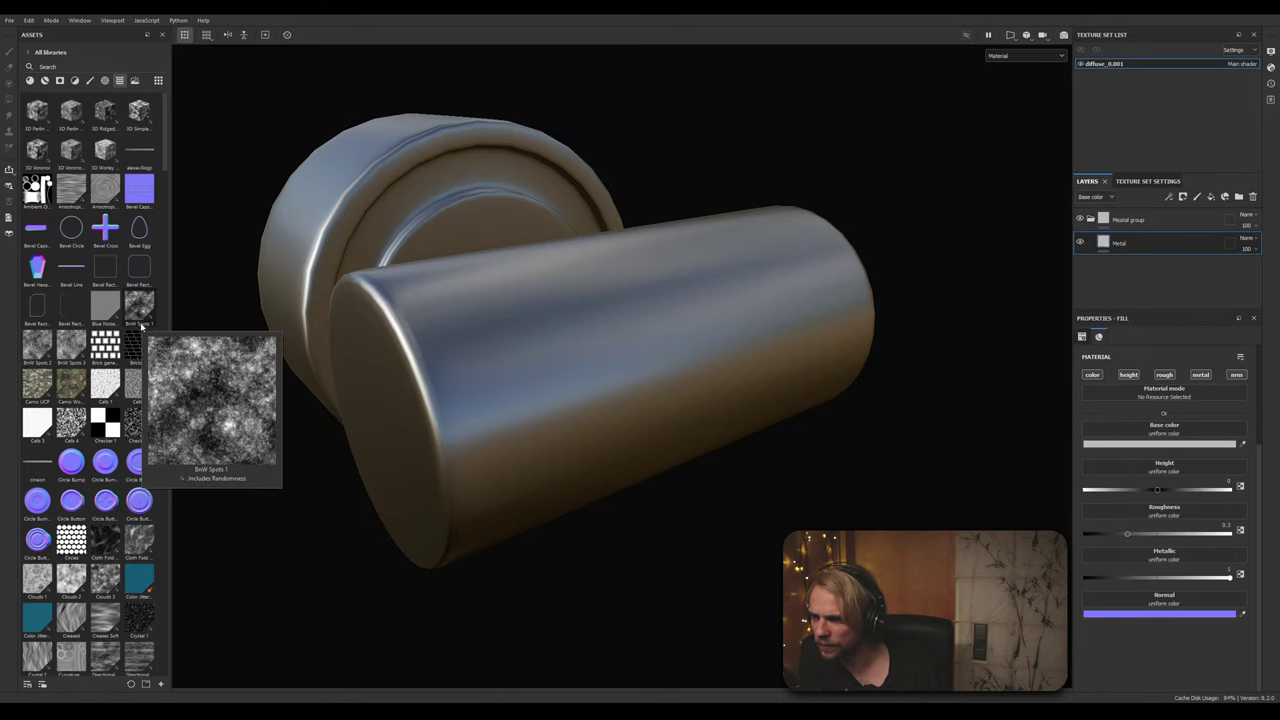
{"action": "scroll", "coordinate": [143, 330], "scroll_direction": "down", "scroll_amount": 3}
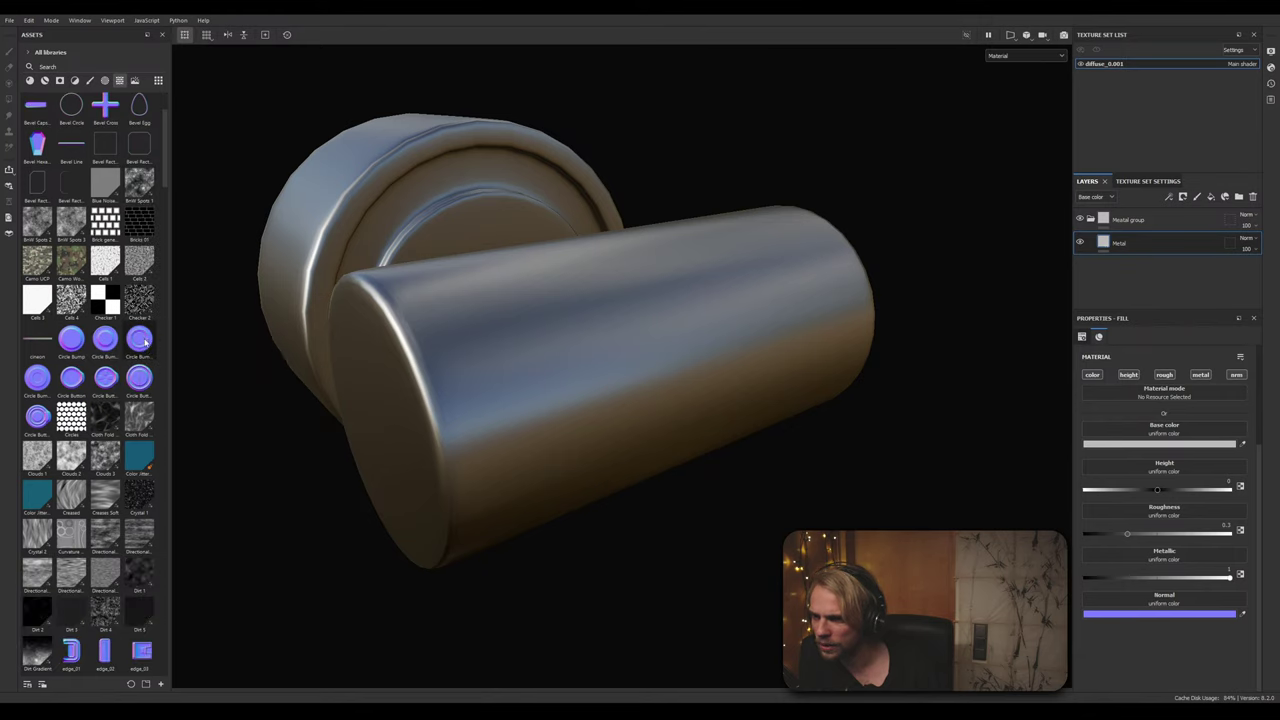
{"action": "scroll", "coordinate": [146, 426], "scroll_direction": "down", "scroll_amount": 3}
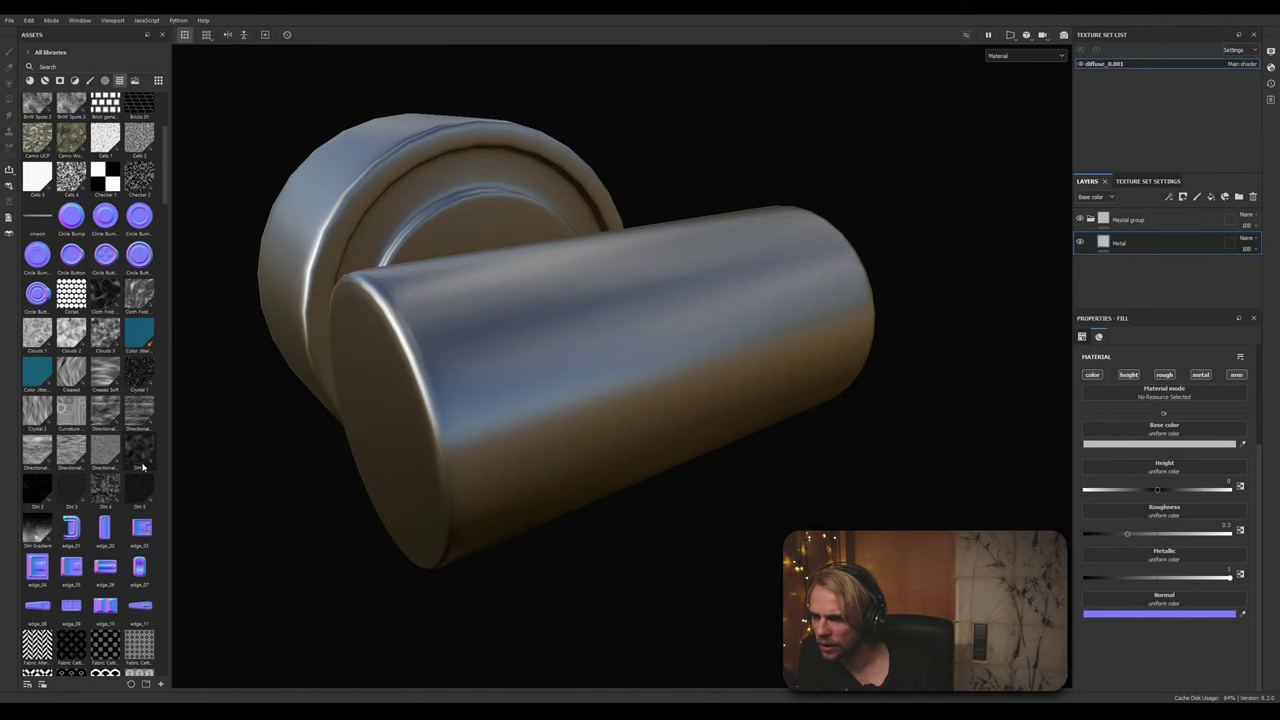
{"action": "scroll", "coordinate": [146, 464], "scroll_direction": "down", "scroll_amount": 5}
{"action": "scroll", "coordinate": [140, 445], "scroll_direction": "up", "scroll_amount": 10}
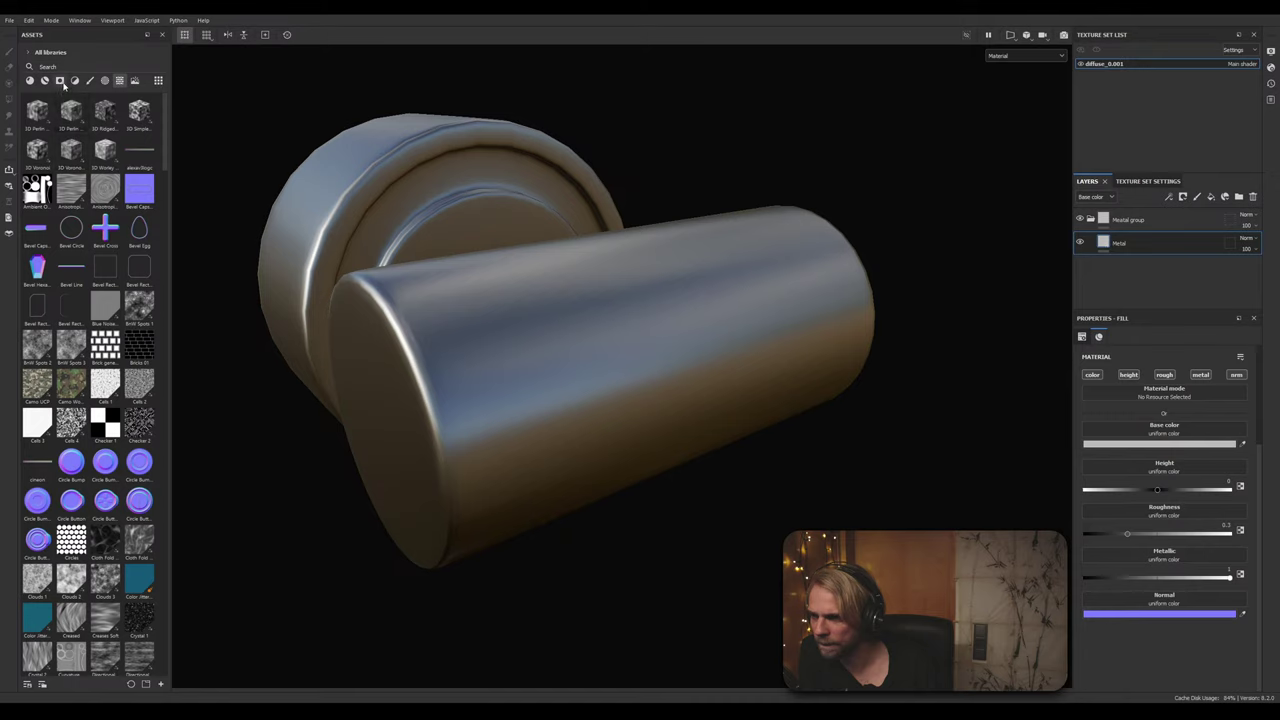
Step: Search the assets for 'ginger', then clear the mistyped search
{"action": "left_click", "coordinate": [73, 66]}
{"action": "type", "text": "ginger"}
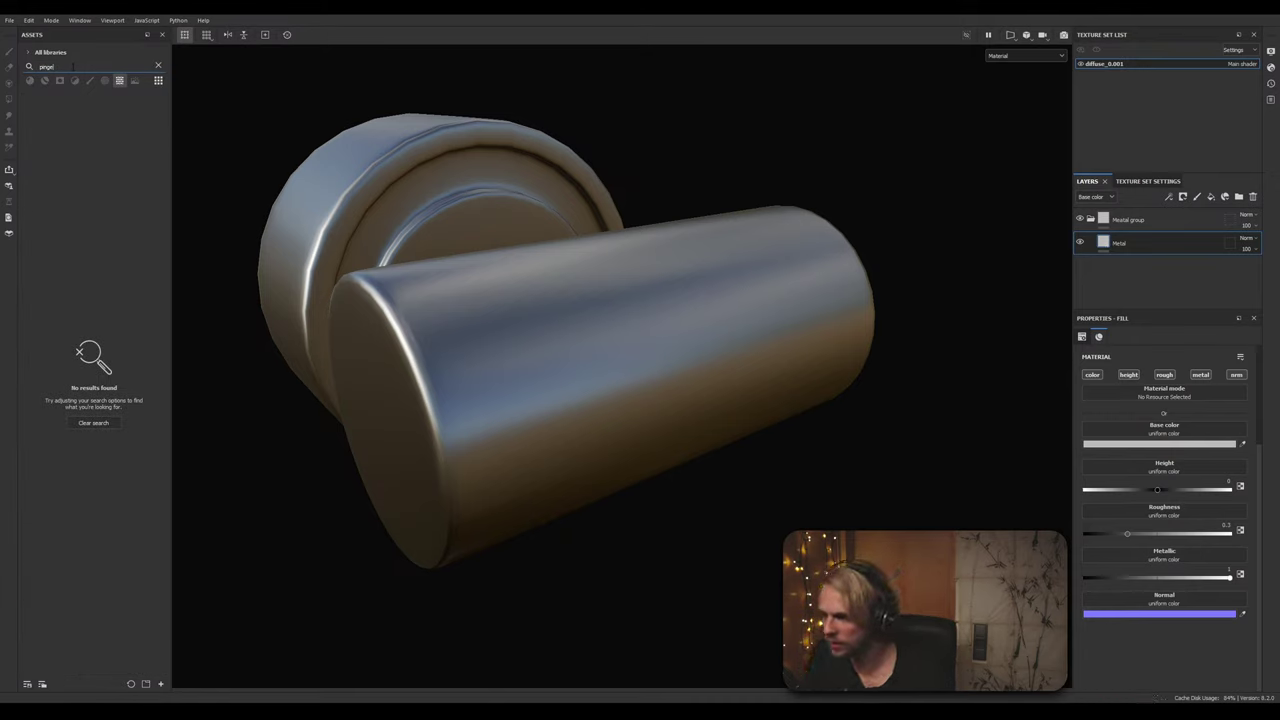
{"action": "key", "text": "ctrl+a"}
{"action": "key", "text": "BackSpace"}
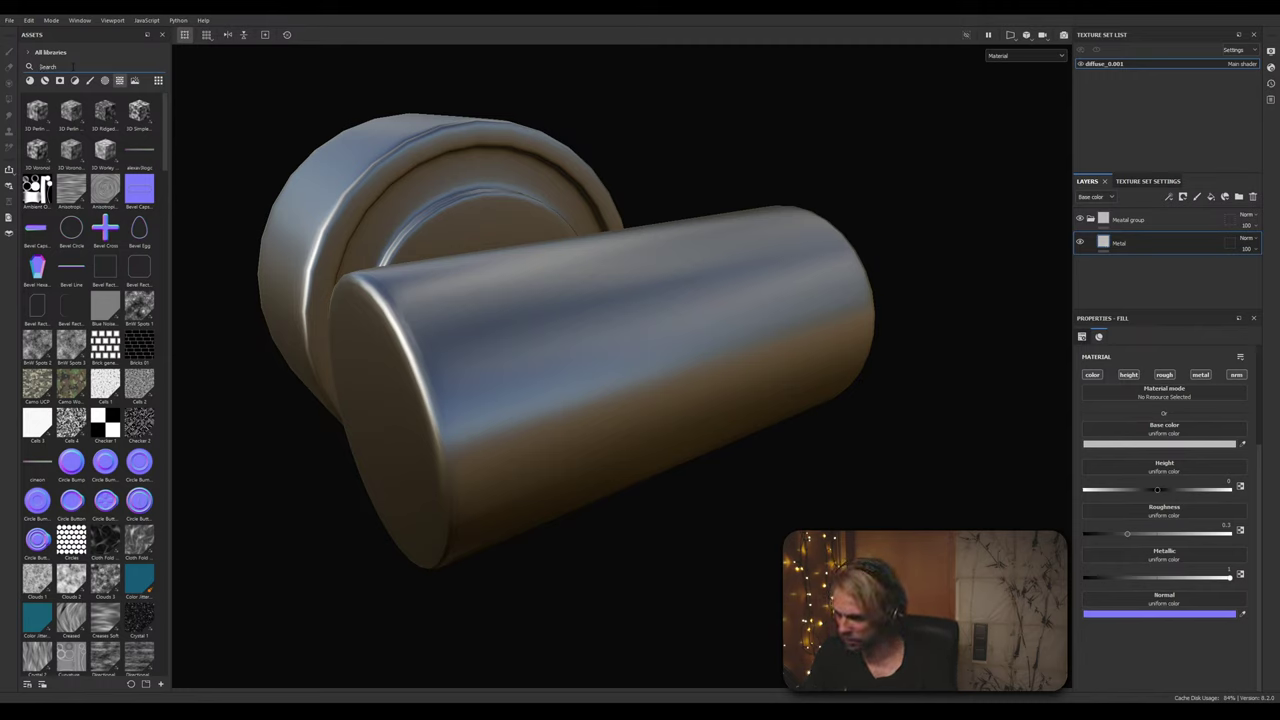
Step: Search assets for 'finger' and apply Grunge Fingerprints Dirty to the Metal fill's roughness
{"action": "left_click", "coordinate": [73, 66]}
{"action": "type", "text": "finger"}
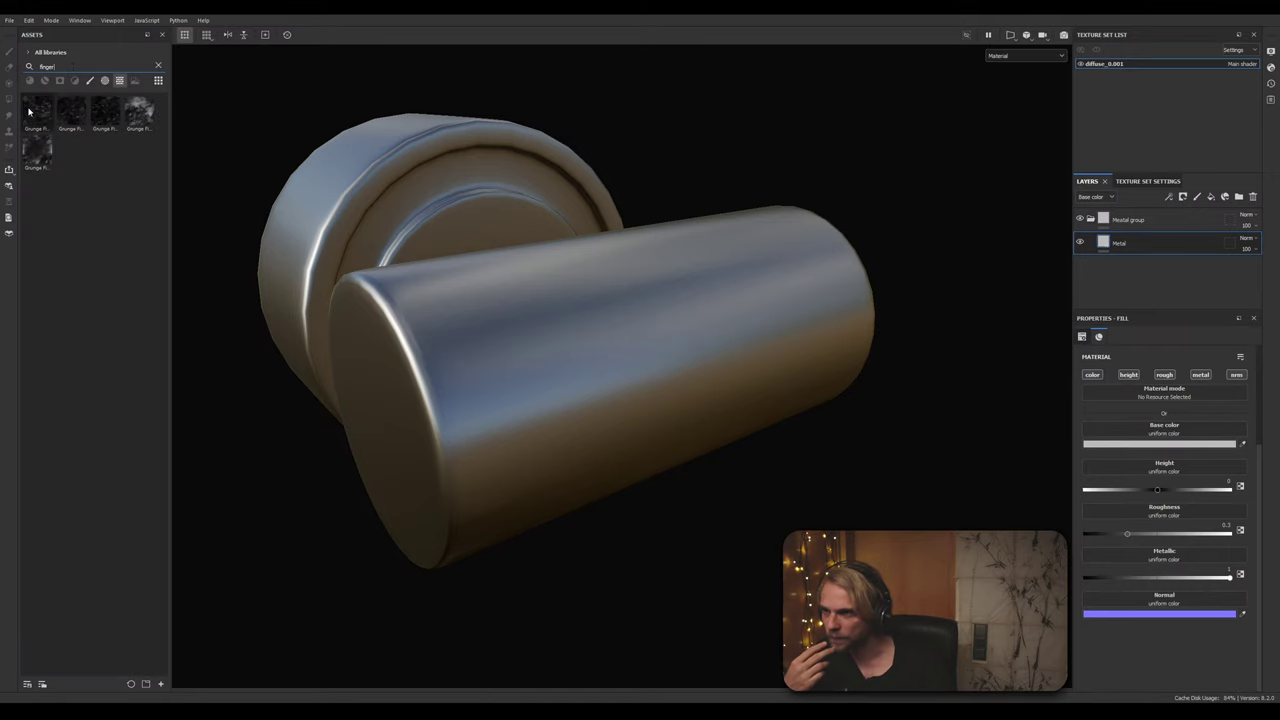
{"action": "left_click_drag", "start_coordinate": [29, 112], "coordinate": [1169, 510]}
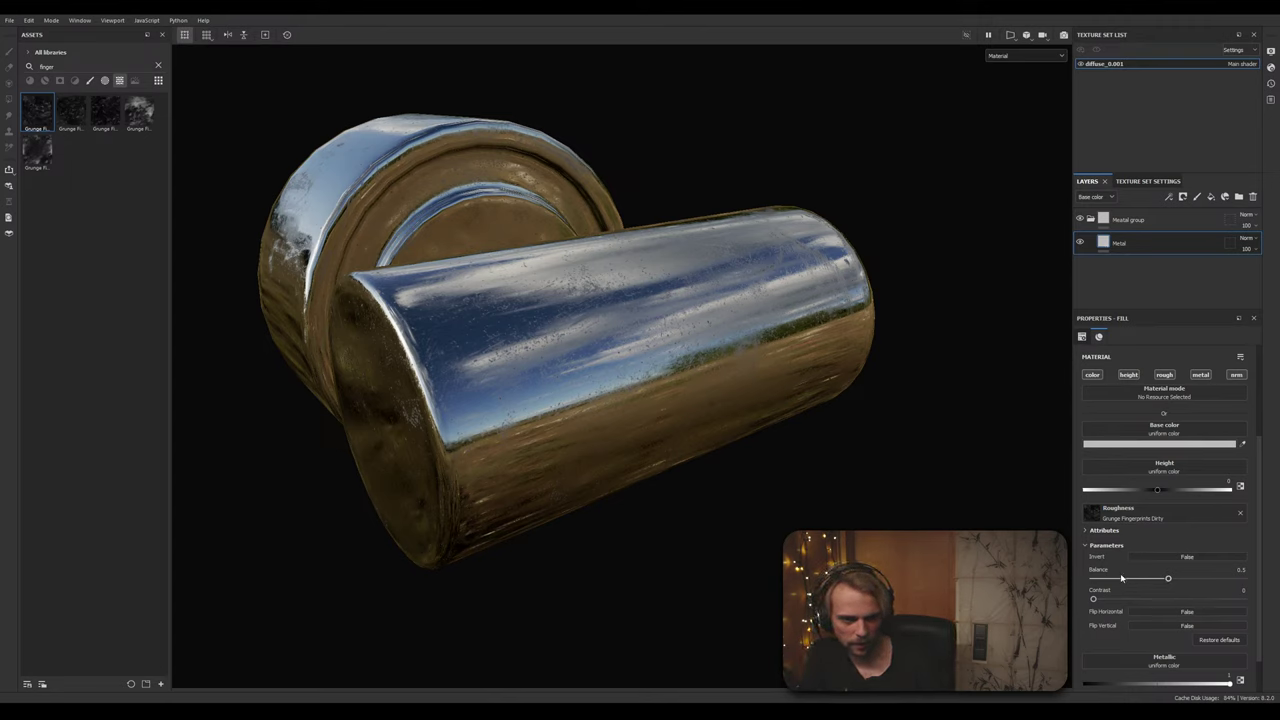
Step: Set the fingerprint grunge balance to about 0.75, keeping contrast at 0
{"action": "mouse_move", "coordinate": [1093, 600]}
{"action": "left_mouse_down"}
{"action": "mouse_move", "coordinate": [1148, 609]}
{"action": "mouse_move", "coordinate": [1093, 610]}
{"action": "left_mouse_up"}
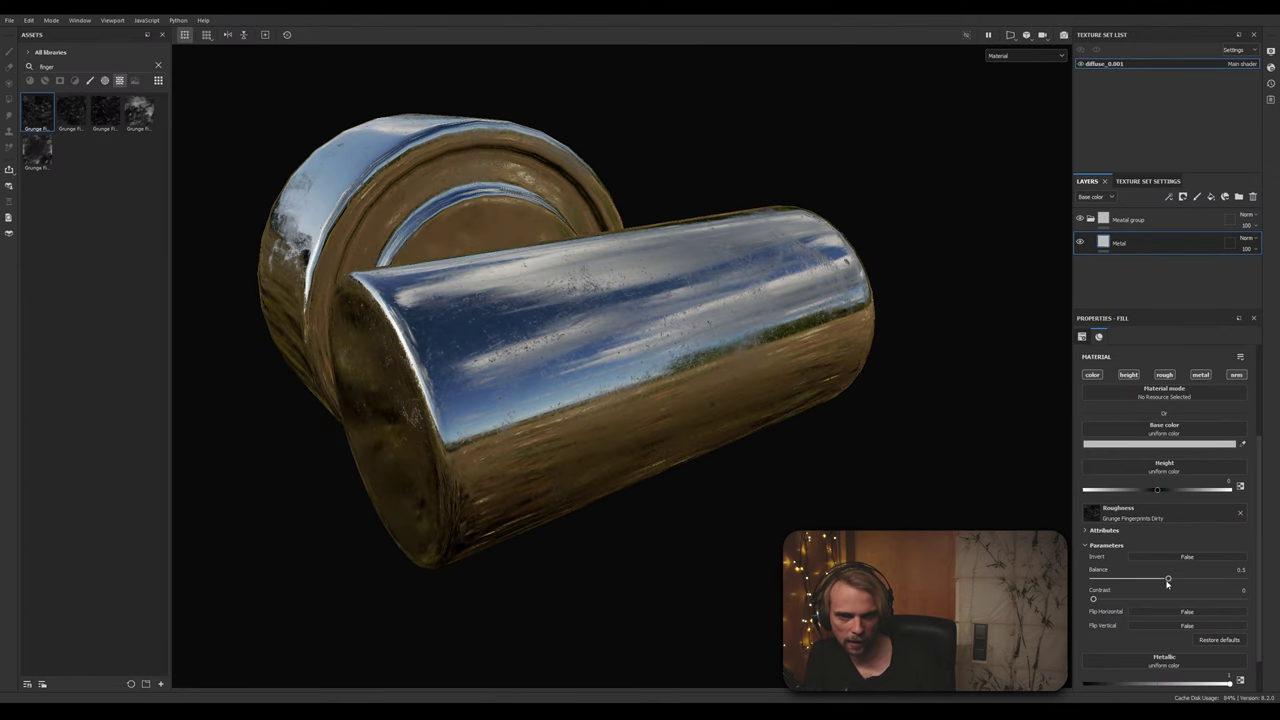
{"action": "left_click_drag", "start_coordinate": [1168, 580], "coordinate": [1222, 595]}
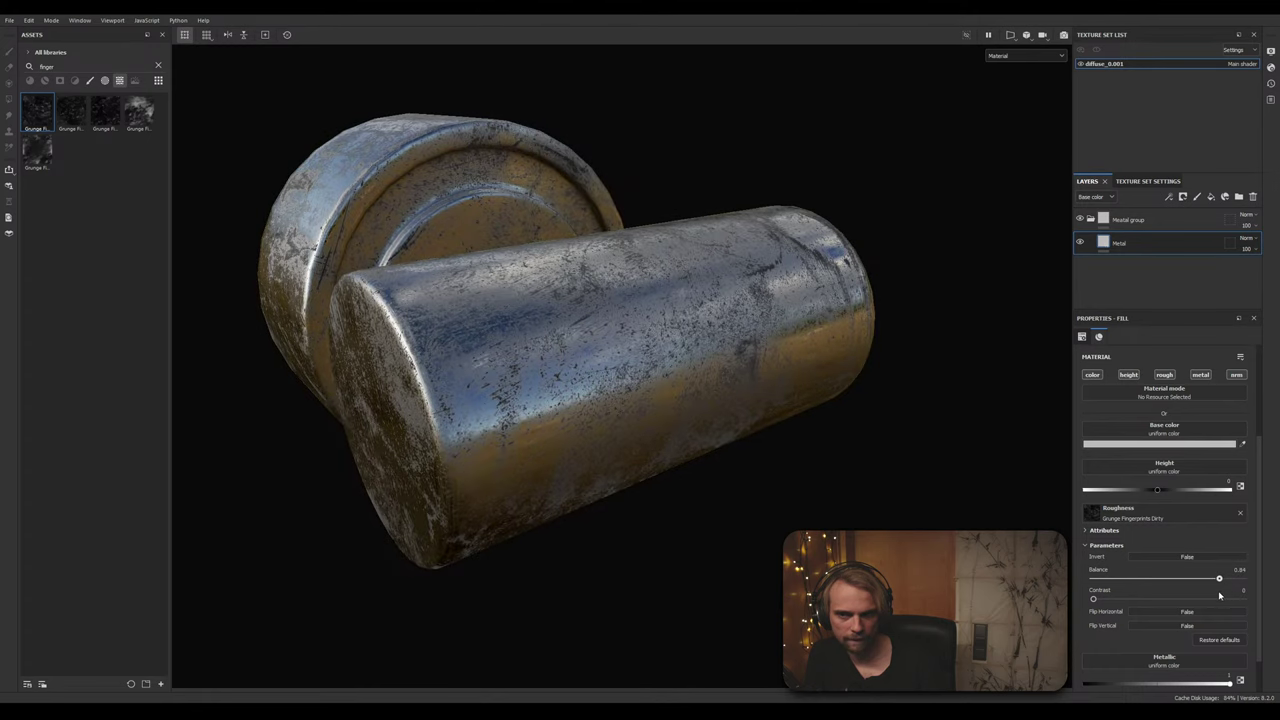
{"action": "left_click_drag", "start_coordinate": [1219, 596], "coordinate": [1209, 596]}
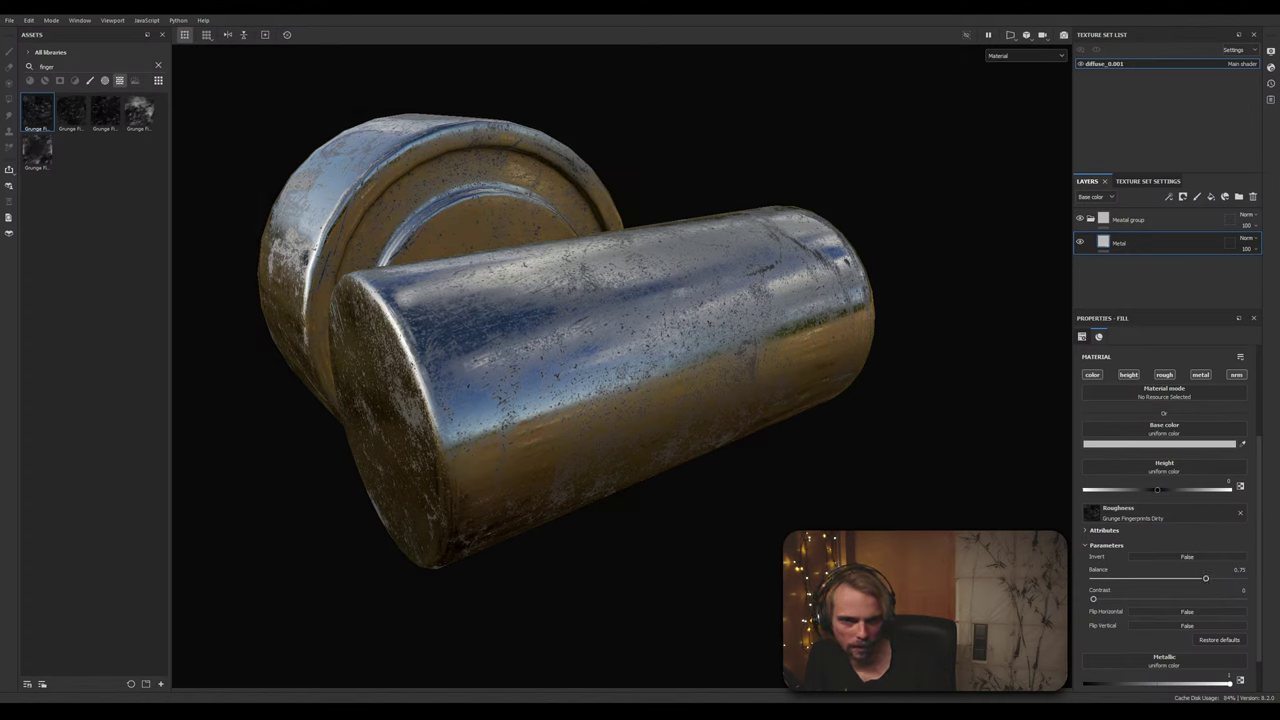
{"action": "scroll", "coordinate": [1262, 528], "scroll_direction": "down", "scroll_amount": 1}
Step: Expand the roughness grunge attributes, test Invert, and set contrast 0.25 and balance 0.79
{"action": "scroll", "coordinate": [1255, 540], "scroll_direction": "down", "scroll_amount": 2}
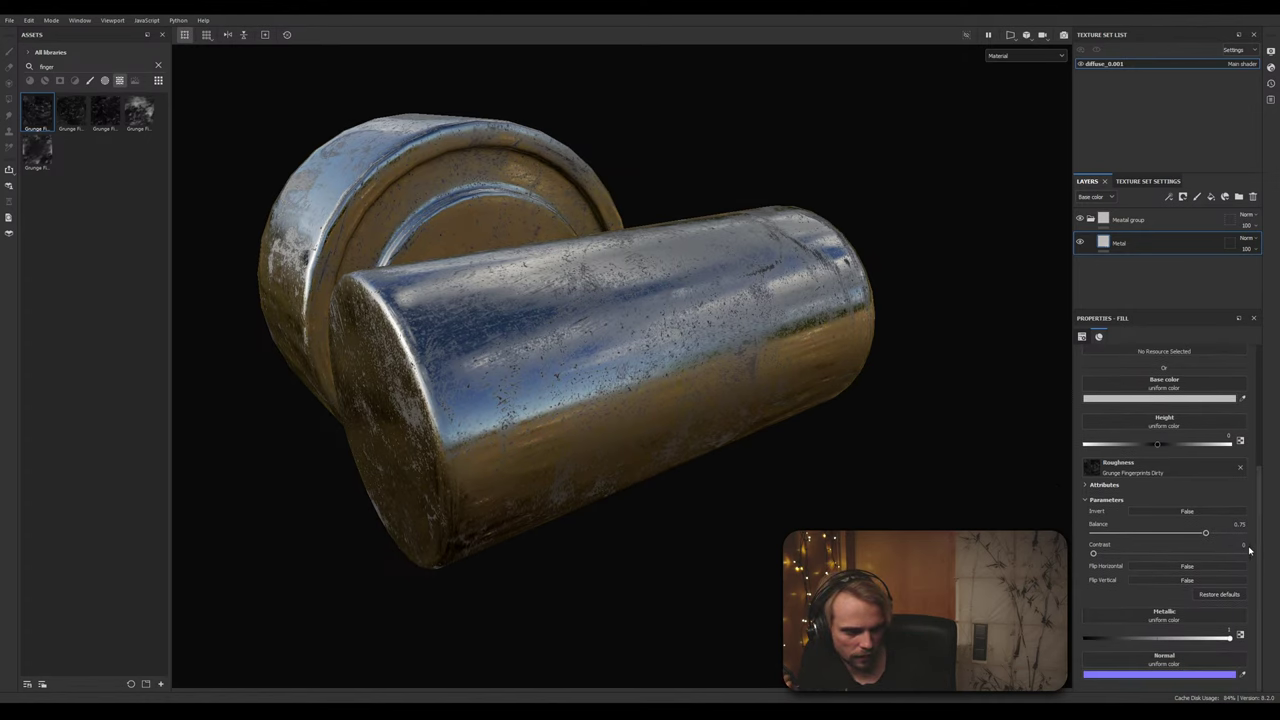
{"action": "left_click", "coordinate": [1151, 474]}
{"action": "left_click", "coordinate": [1110, 471]}
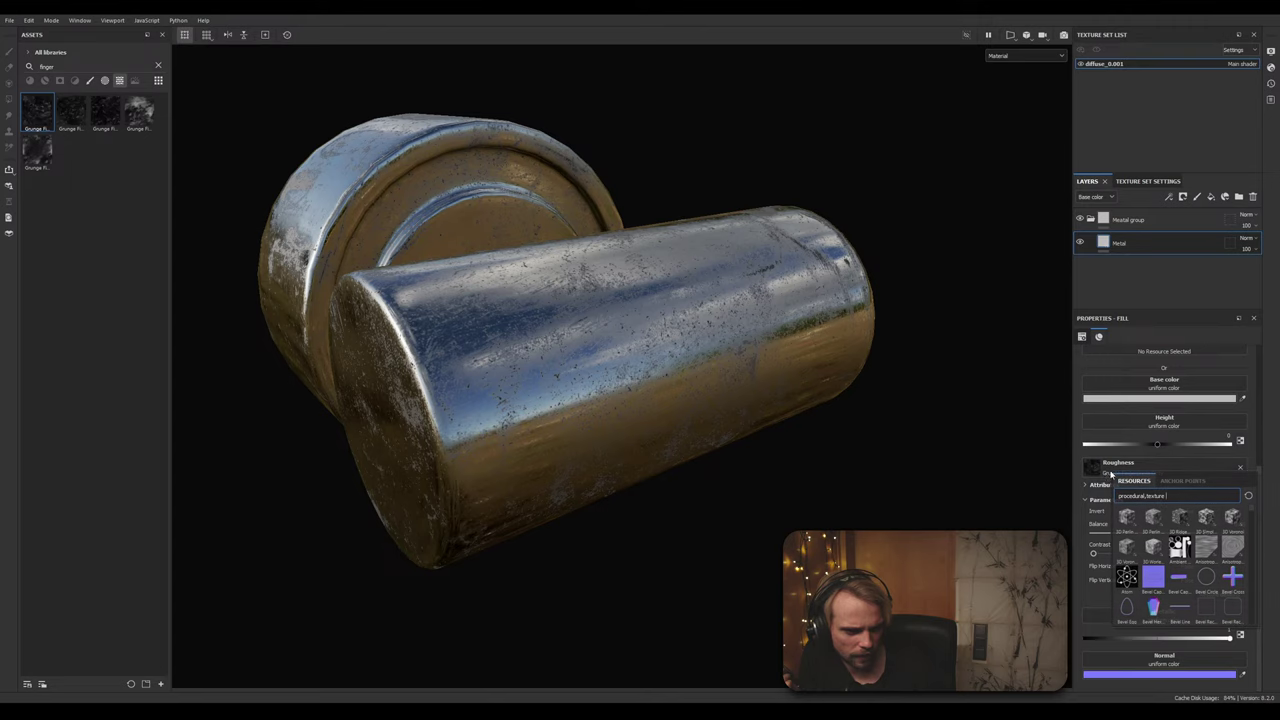
{"action": "left_click", "coordinate": [1086, 488]}
{"action": "scroll", "coordinate": [1196, 523], "scroll_direction": "down", "scroll_amount": 4}
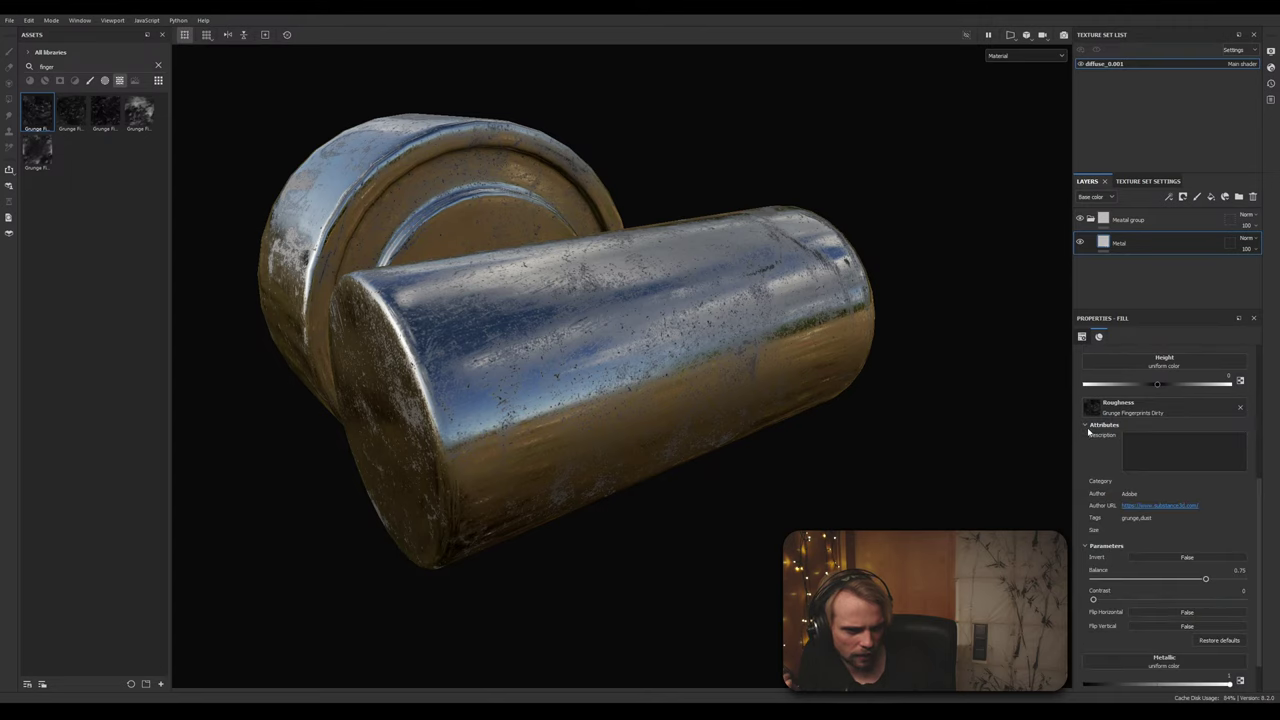
{"action": "left_click", "coordinate": [1174, 558]}
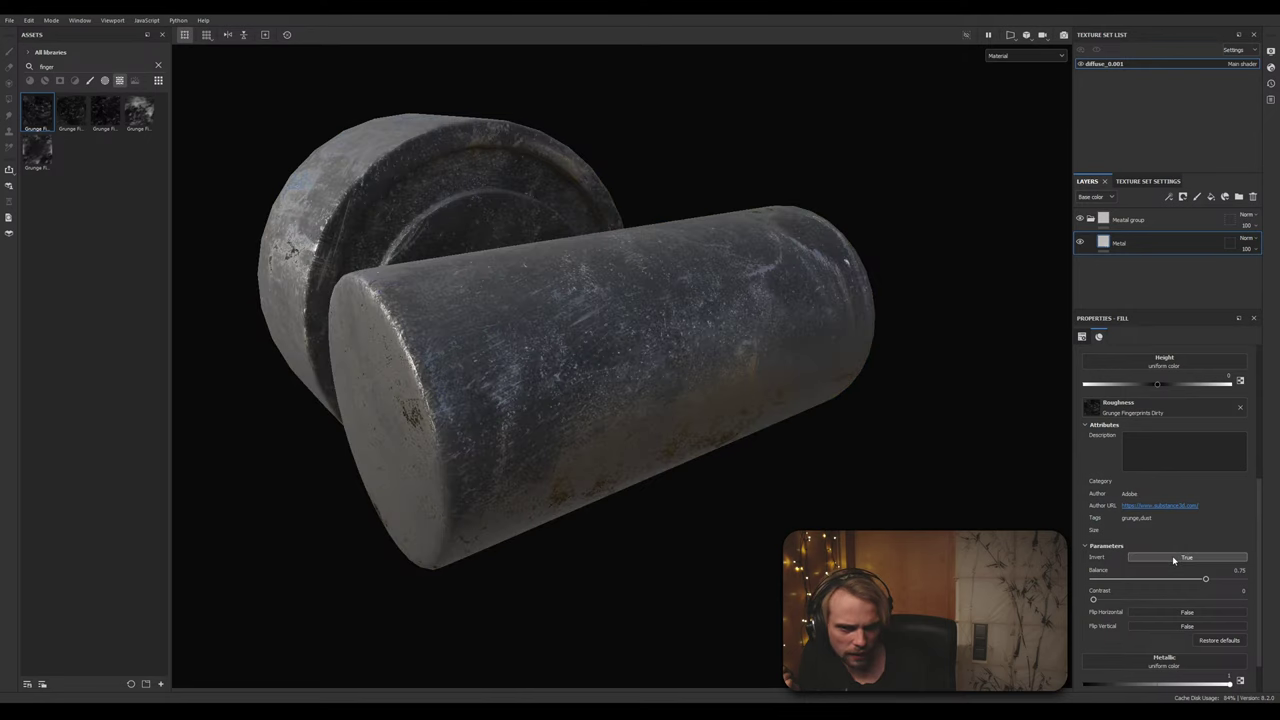
{"action": "left_click", "coordinate": [1174, 558]}
{"action": "scroll", "coordinate": [1187, 557], "scroll_direction": "down", "scroll_amount": 2}
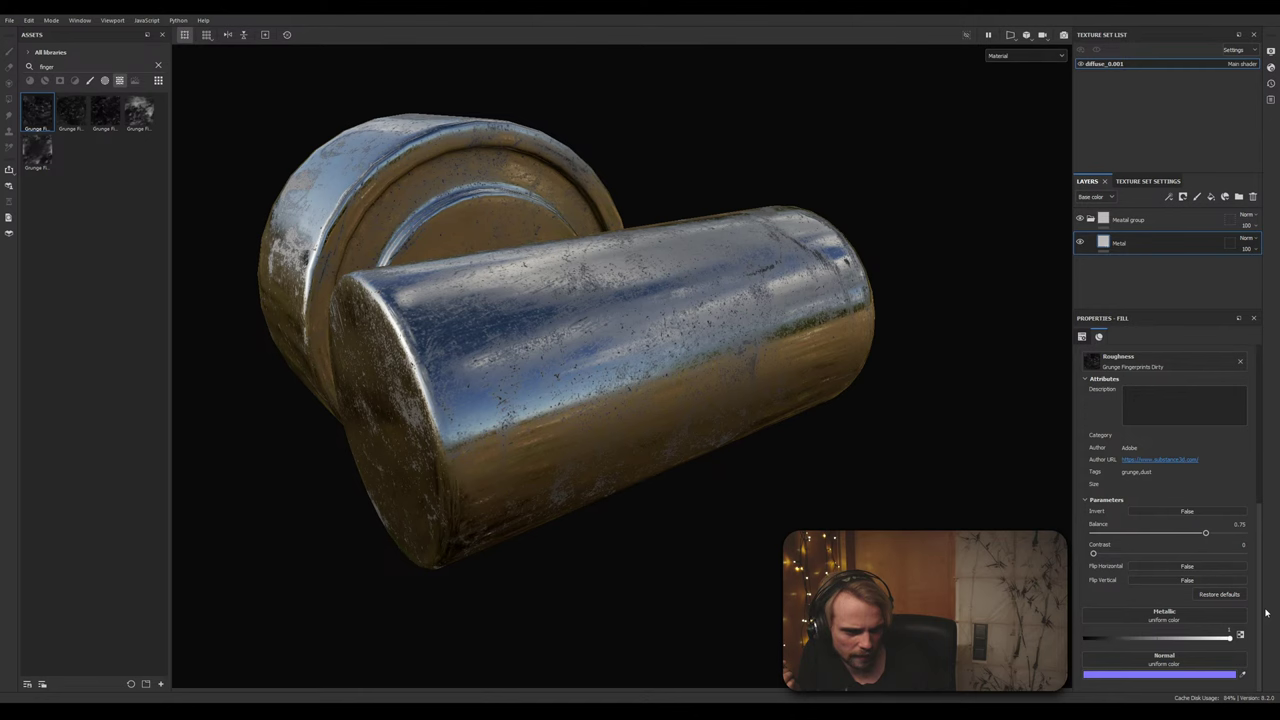
{"action": "left_click_drag", "start_coordinate": [1093, 555], "coordinate": [1132, 558]}
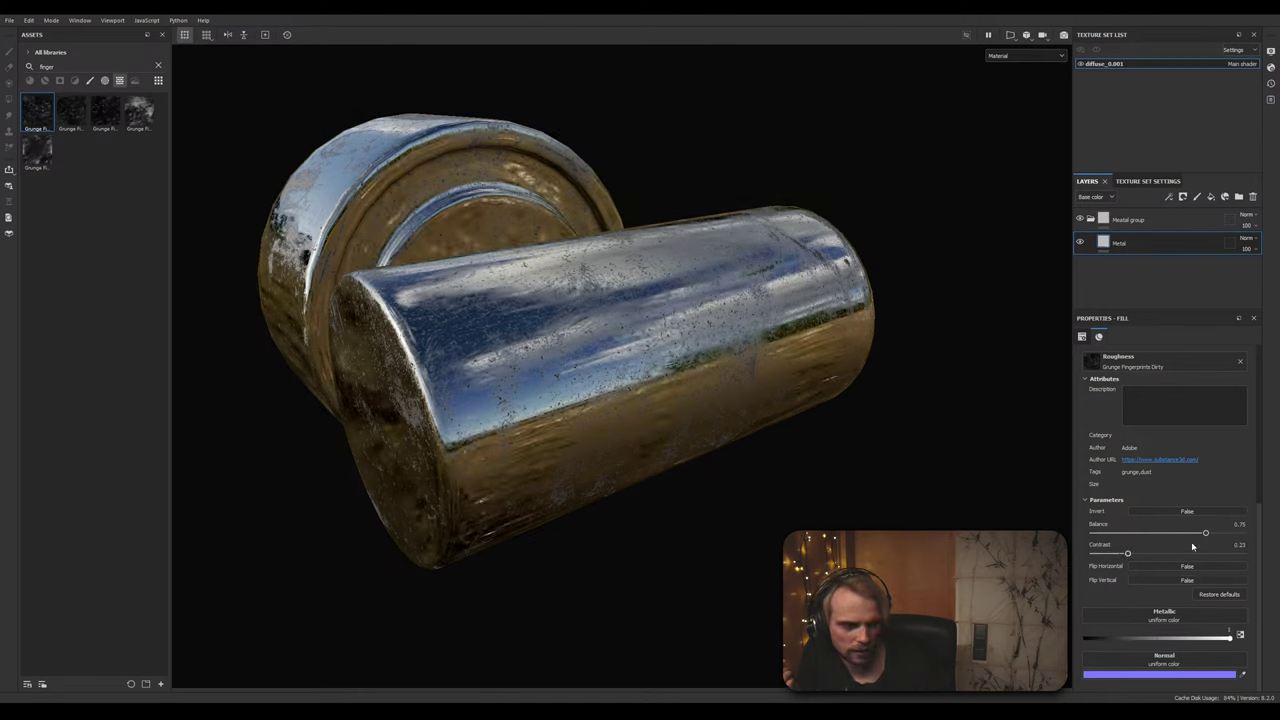
{"action": "left_click_drag", "start_coordinate": [1205, 536], "coordinate": [1213, 536]}
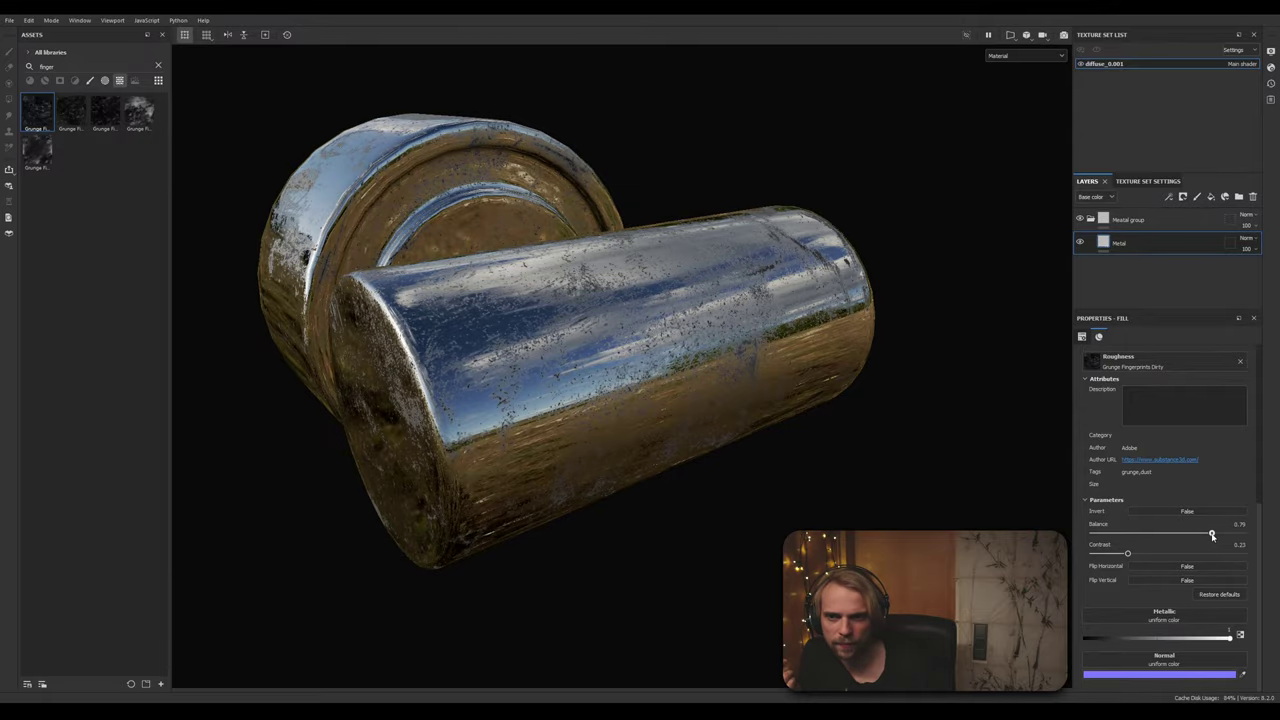
Step: Inspect the worn finish from several angles and lower the Metal layer's opacity
{"action": "left_click_drag", "start_coordinate": [640, 402], "coordinate": [790, 390], "text": "alt"}
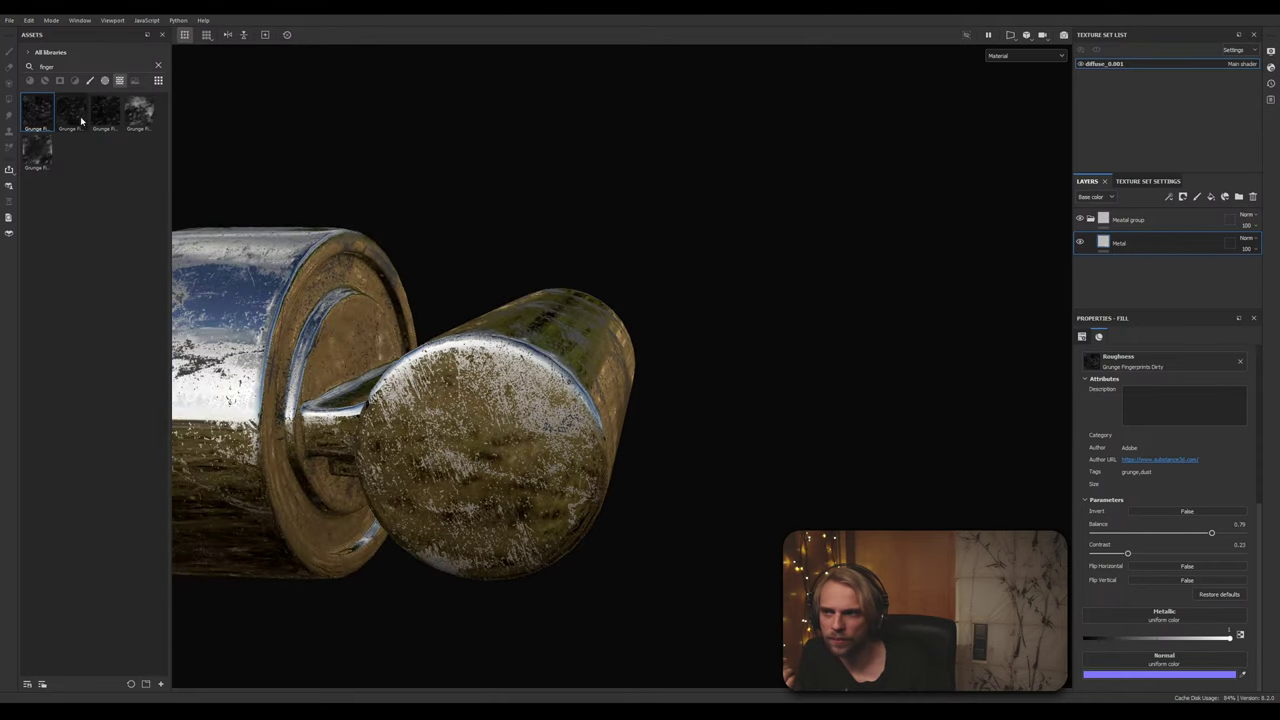
{"action": "mouse_move", "coordinate": [32, 104]}
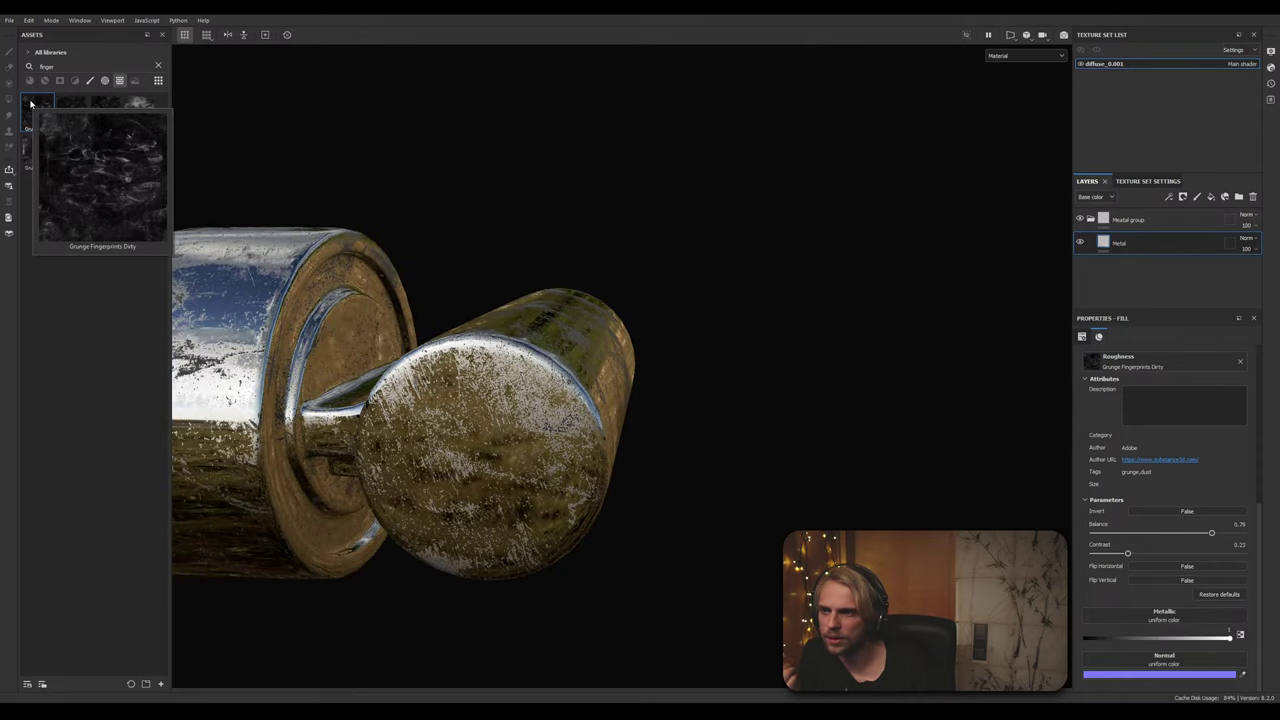
{"action": "left_click_drag", "start_coordinate": [700, 309], "coordinate": [435, 240], "text": "alt"}
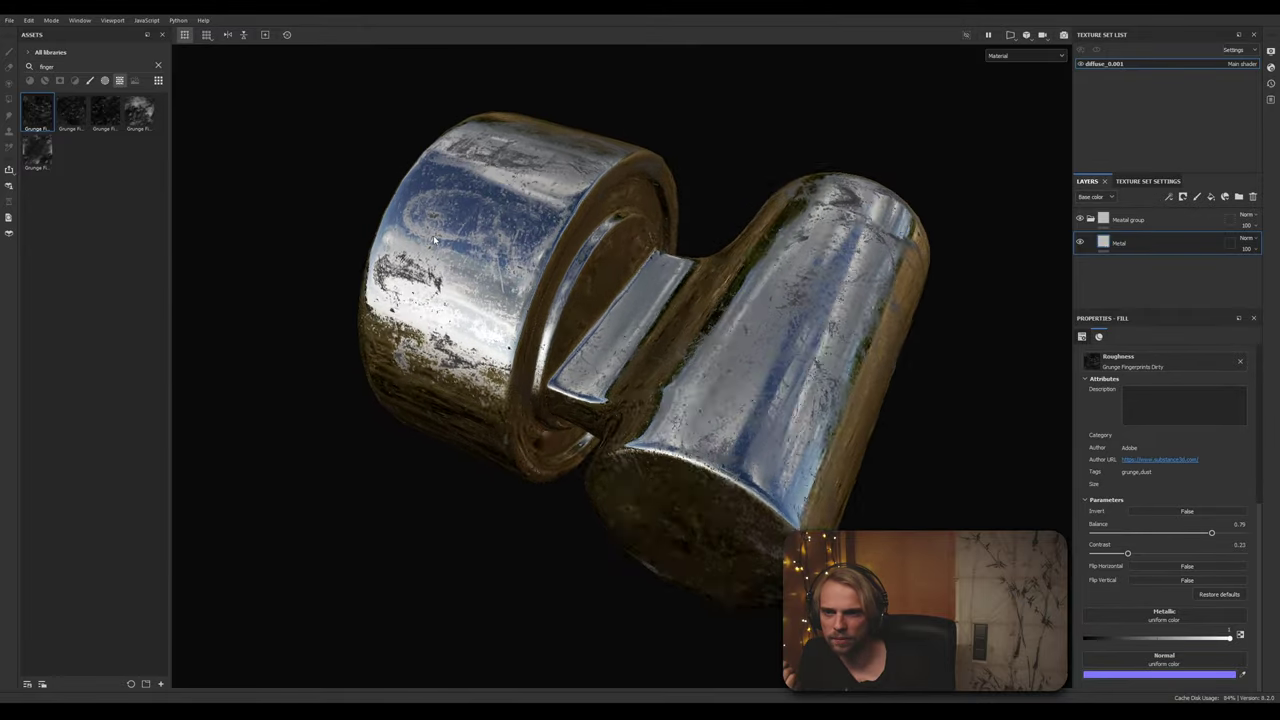
{"action": "scroll", "coordinate": [435, 240], "scroll_direction": "up", "scroll_amount": 5}
{"action": "scroll", "coordinate": [425, 245], "scroll_direction": "down", "scroll_amount": 6}
{"action": "left_click_drag", "start_coordinate": [560, 285], "coordinate": [715, 287], "text": "alt"}
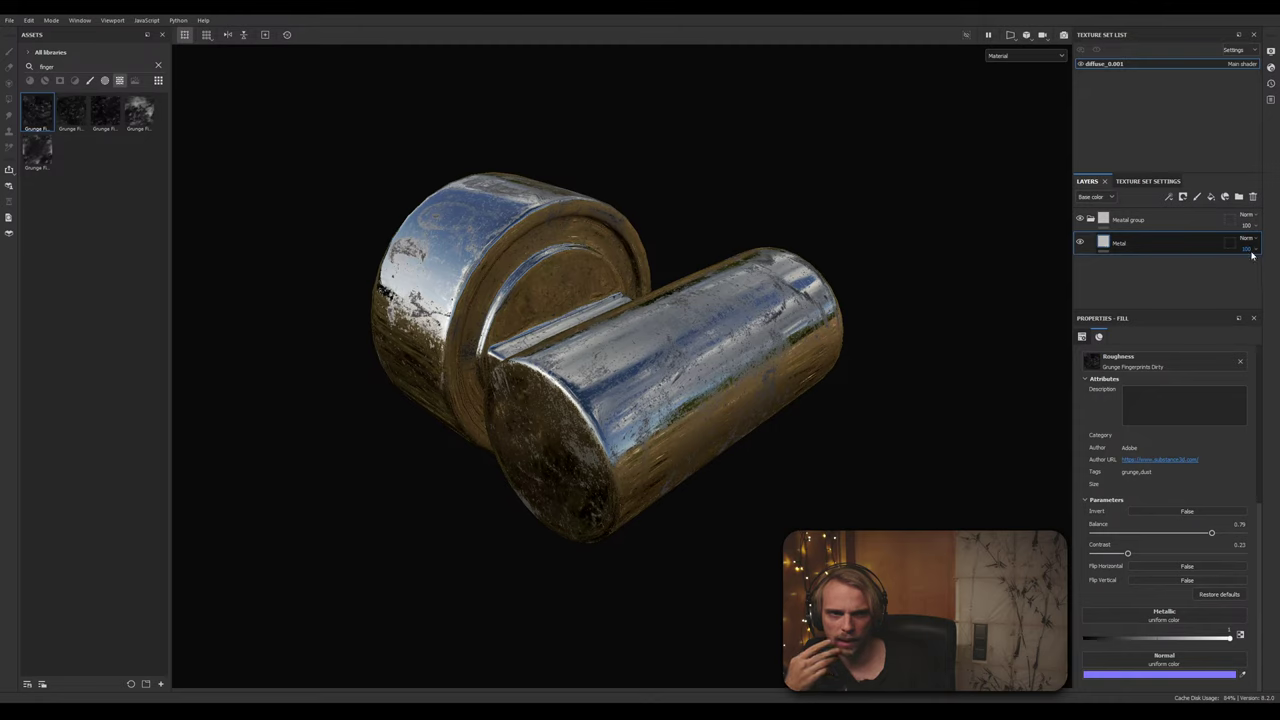
{"action": "left_click_drag", "start_coordinate": [1267, 268], "coordinate": [1273, 272]}
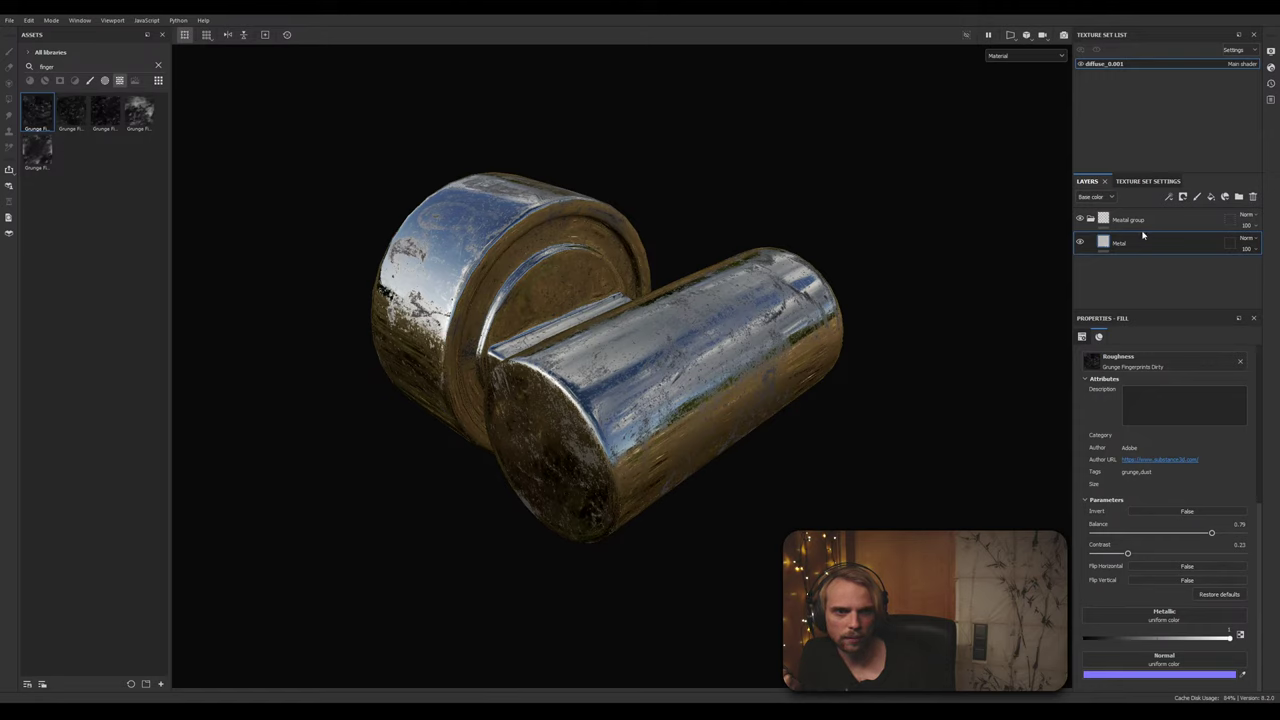
Step: Add an empty filter effect to the Metal fill layer
{"action": "left_click", "coordinate": [1182, 197]}
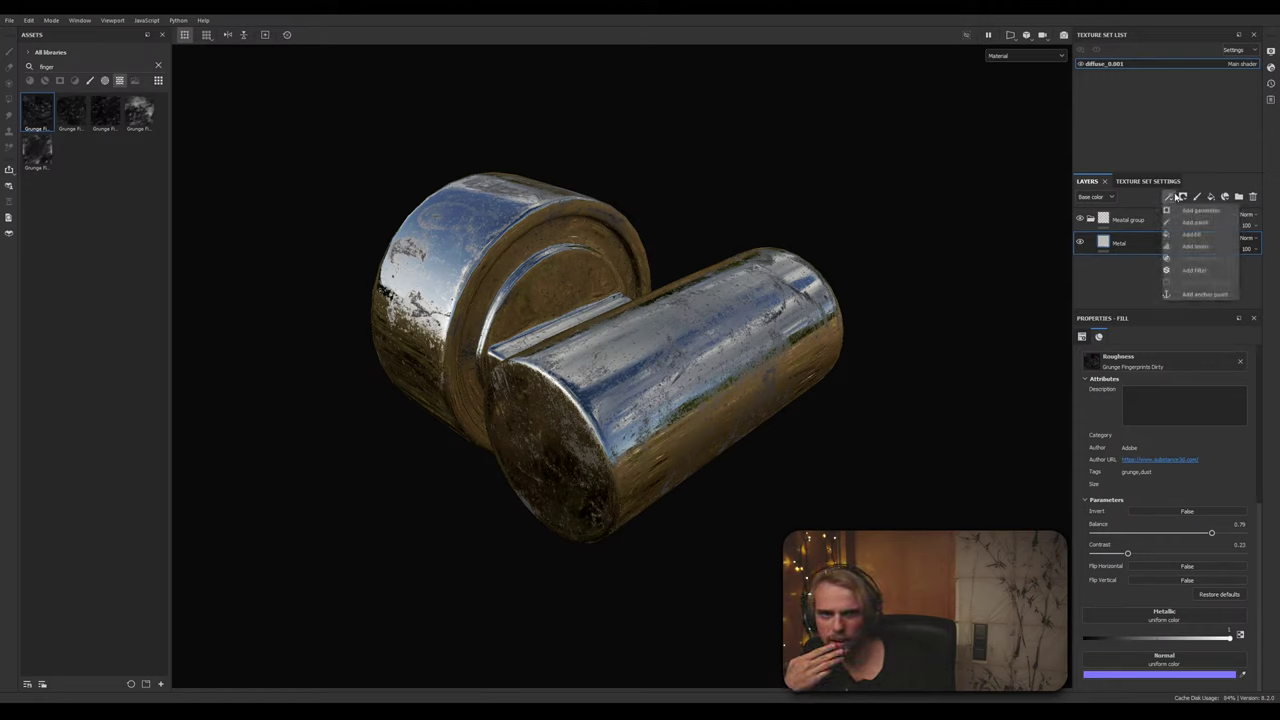
{"action": "left_click", "coordinate": [1205, 271]}
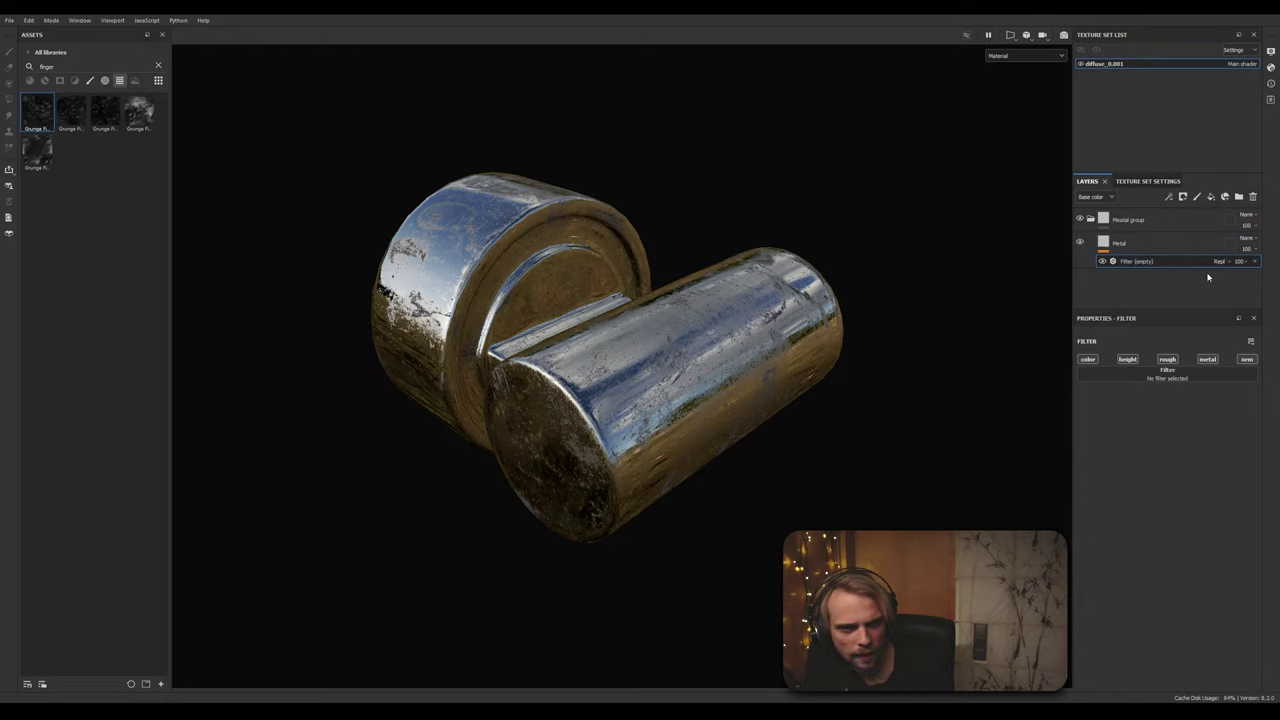
{"action": "left_click", "coordinate": [1163, 380]}
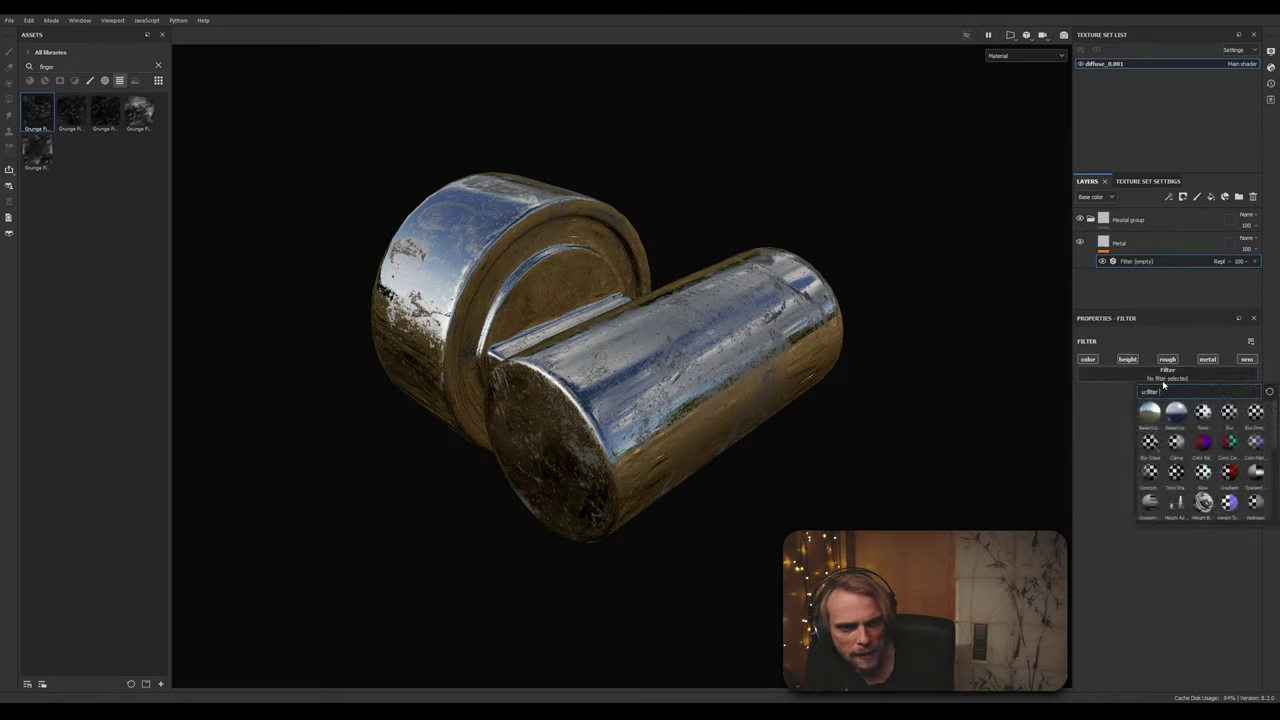
{"action": "left_click", "coordinate": [76, 84]}
Step: Clear the fingerprint search and show filter assets in the library
{"action": "left_click", "coordinate": [88, 83]}
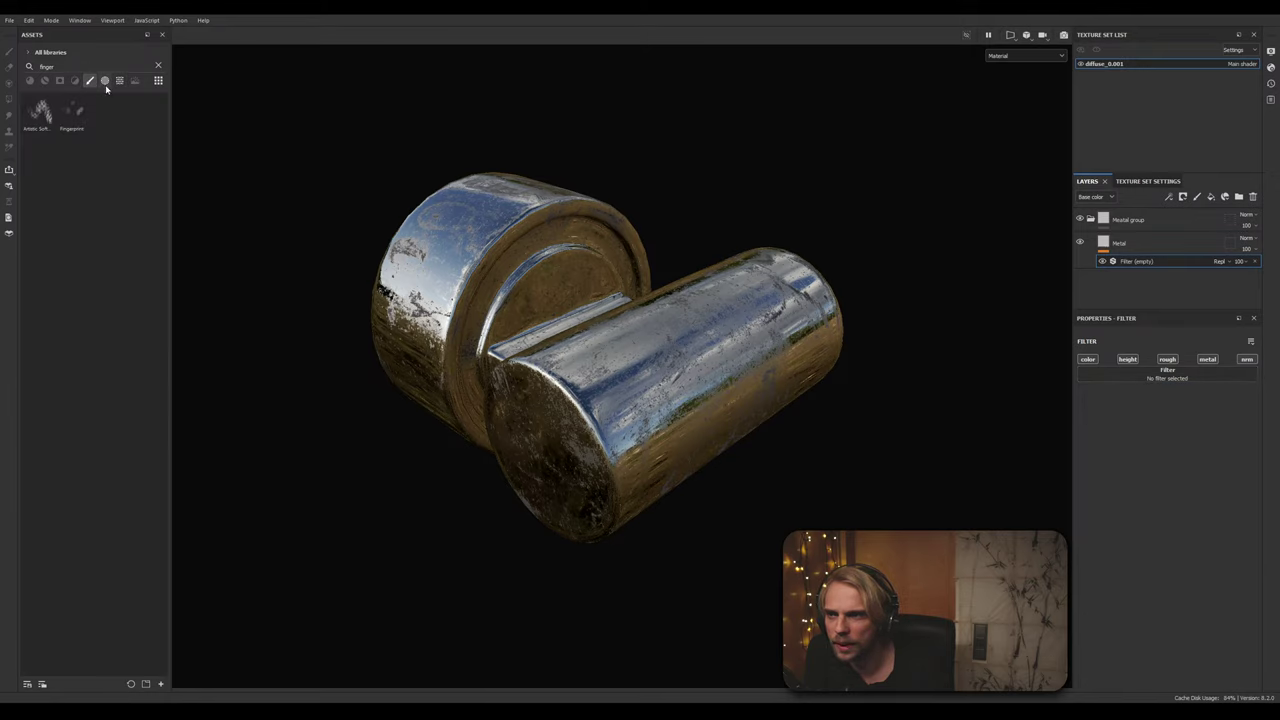
{"action": "left_click", "coordinate": [105, 84]}
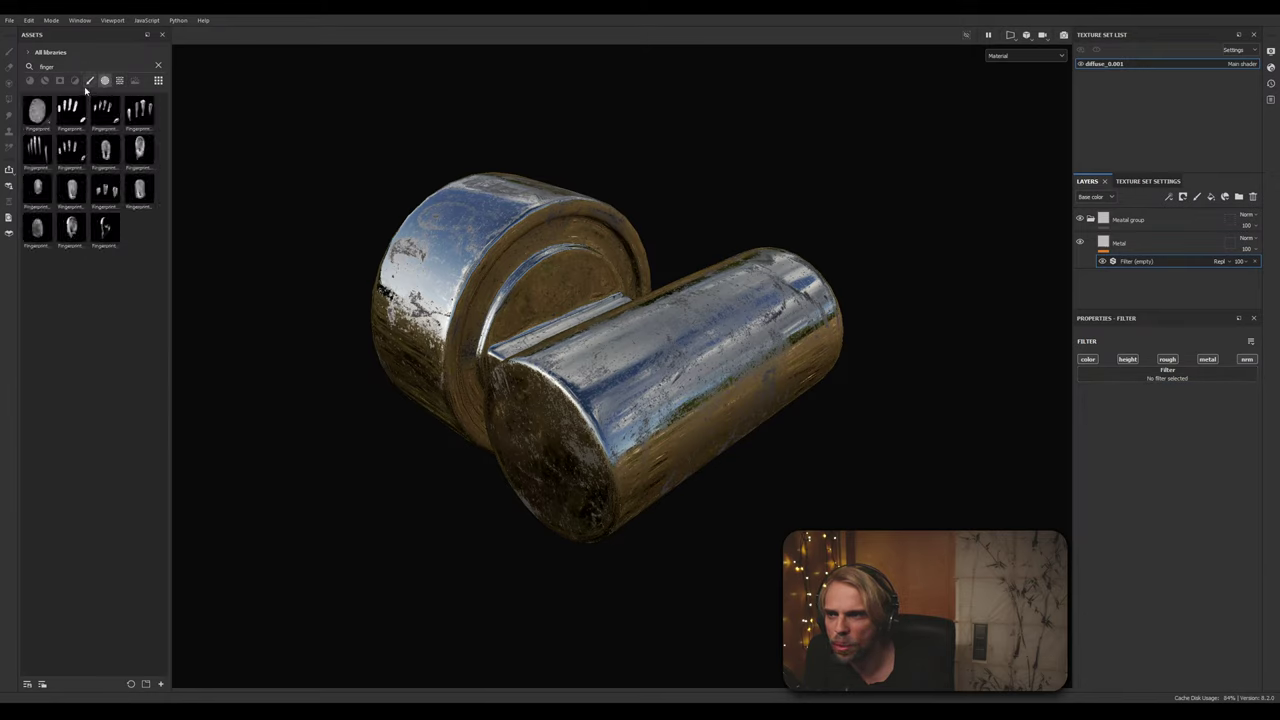
{"action": "left_click", "coordinate": [158, 66]}
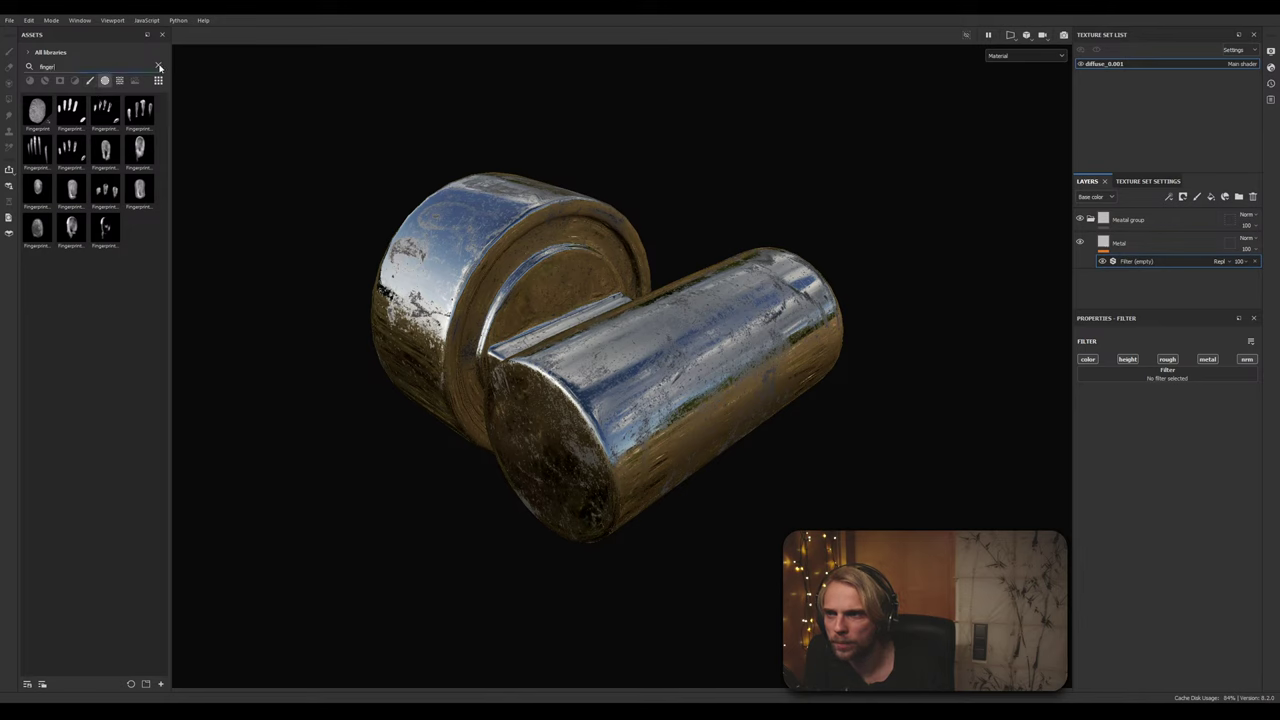
{"action": "left_click", "coordinate": [45, 81]}
{"action": "left_click", "coordinate": [59, 81]}
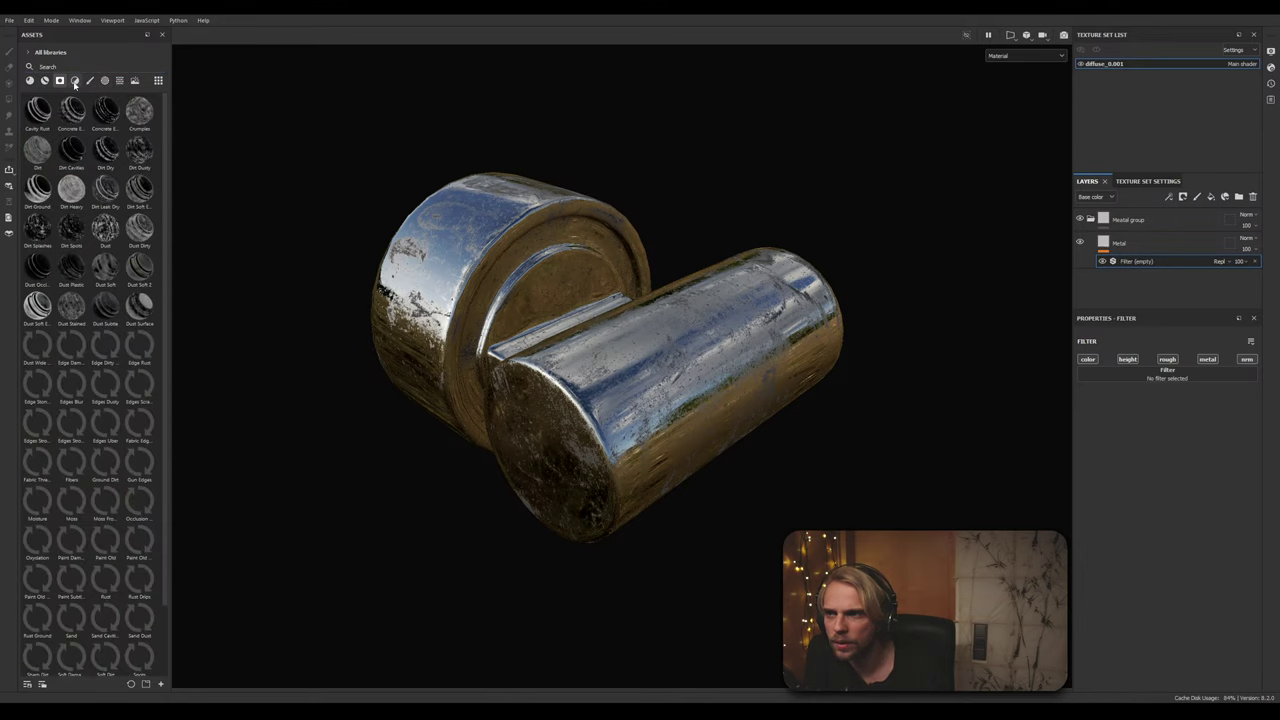
{"action": "left_click", "coordinate": [75, 81]}
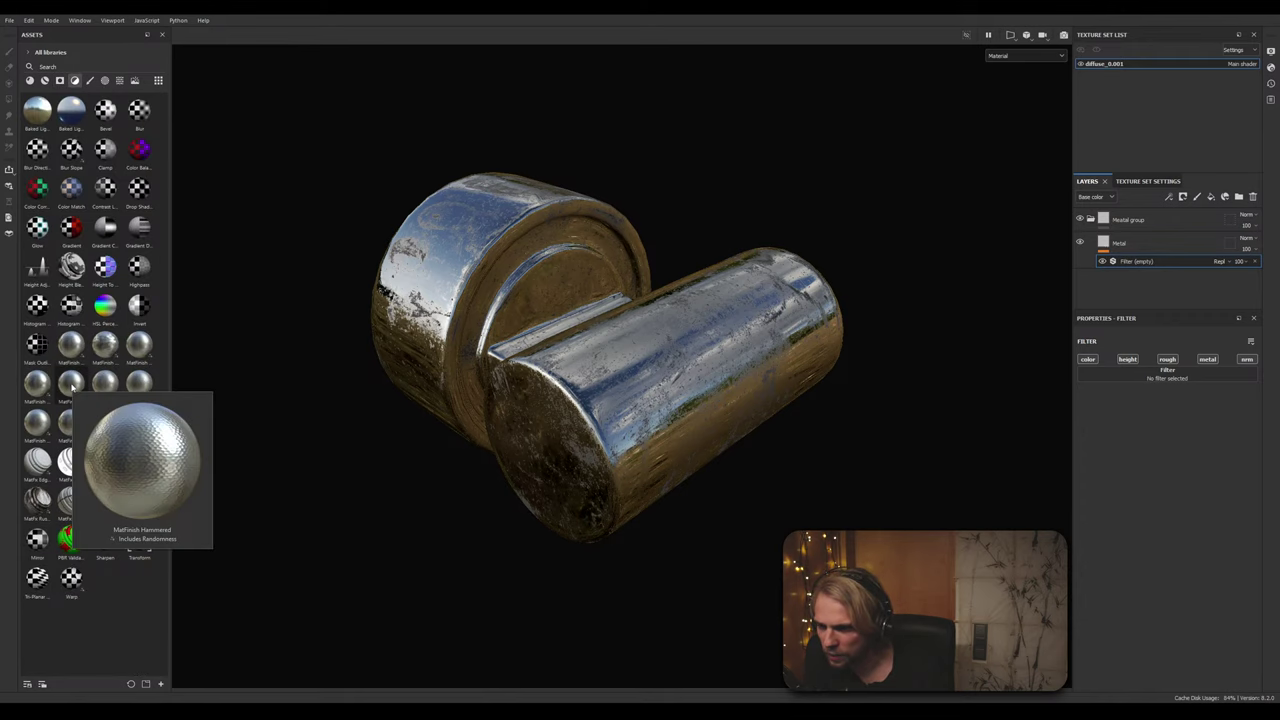
Step: Drag MatFinish Brushed Linear into the layer stack, then delete that trial layer
{"action": "mouse_move", "coordinate": [68, 347]}
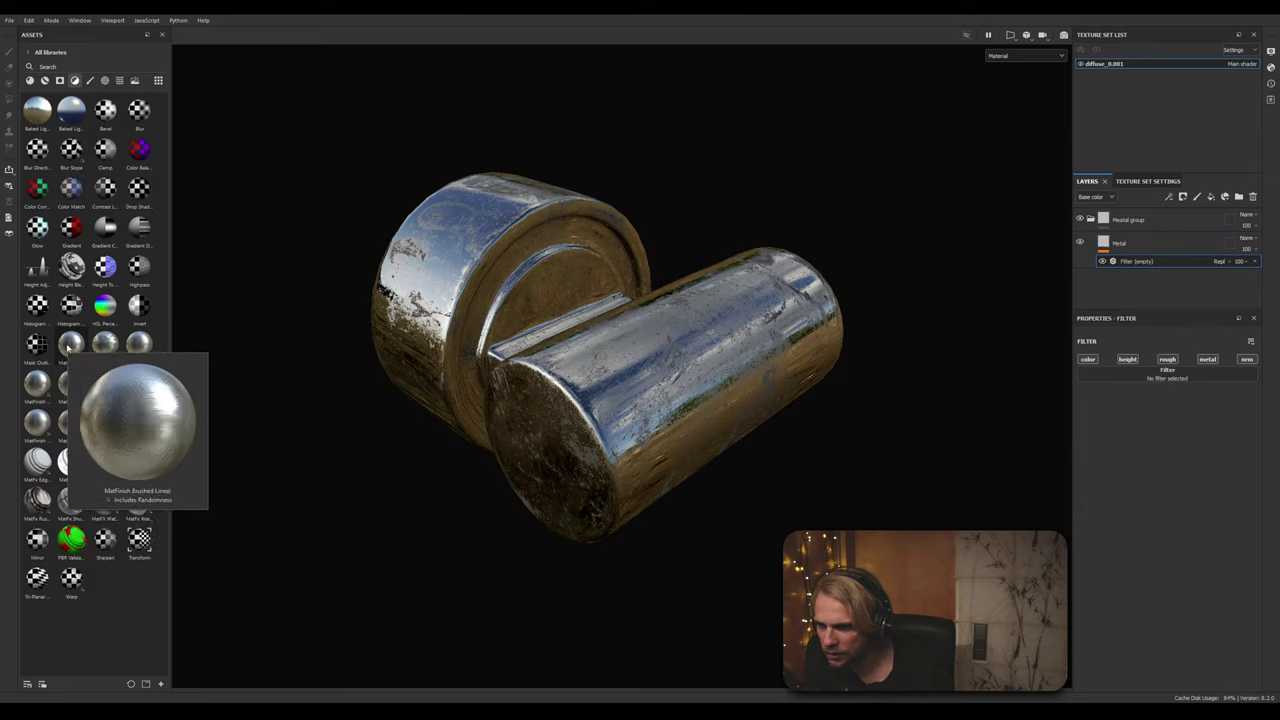
{"action": "mouse_move", "coordinate": [68, 347]}
{"action": "left_mouse_down"}
{"action": "mouse_move", "coordinate": [350, 390]}
{"action": "mouse_move", "coordinate": [994, 386]}
{"action": "mouse_move", "coordinate": [1148, 293]}
{"action": "mouse_move", "coordinate": [1150, 268]}
{"action": "left_mouse_up"}
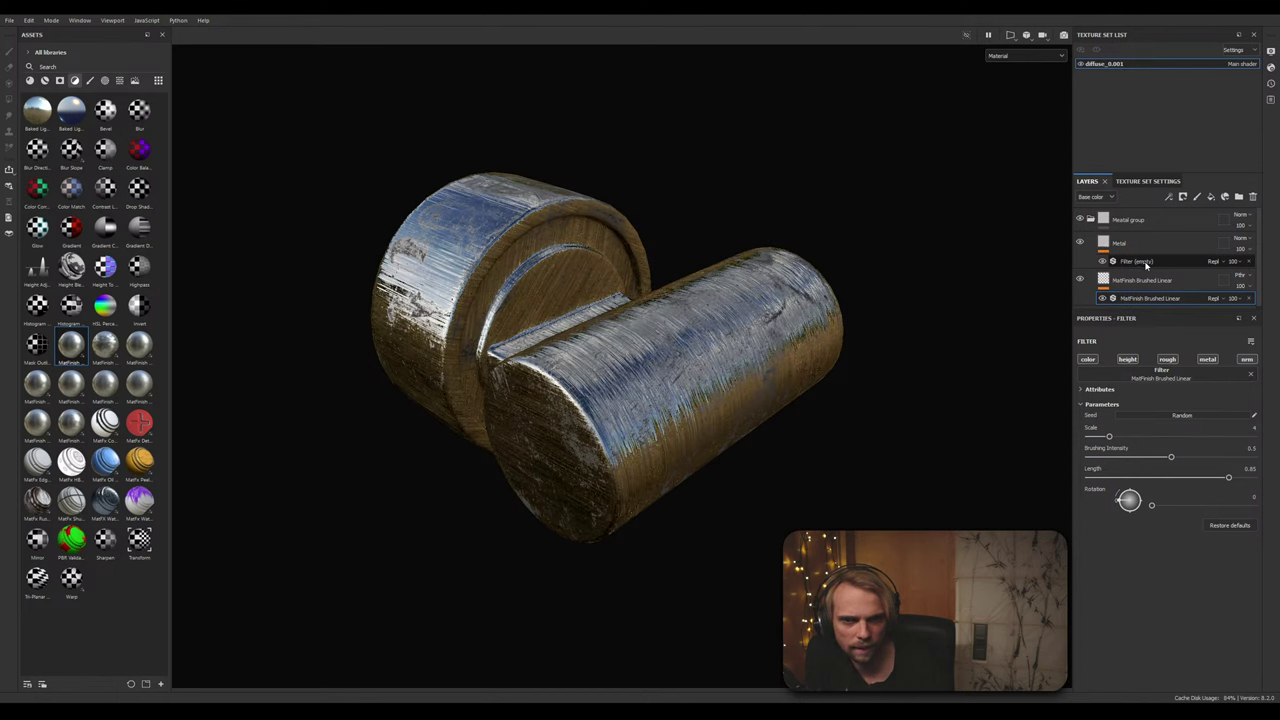
{"action": "left_click", "coordinate": [1146, 263]}
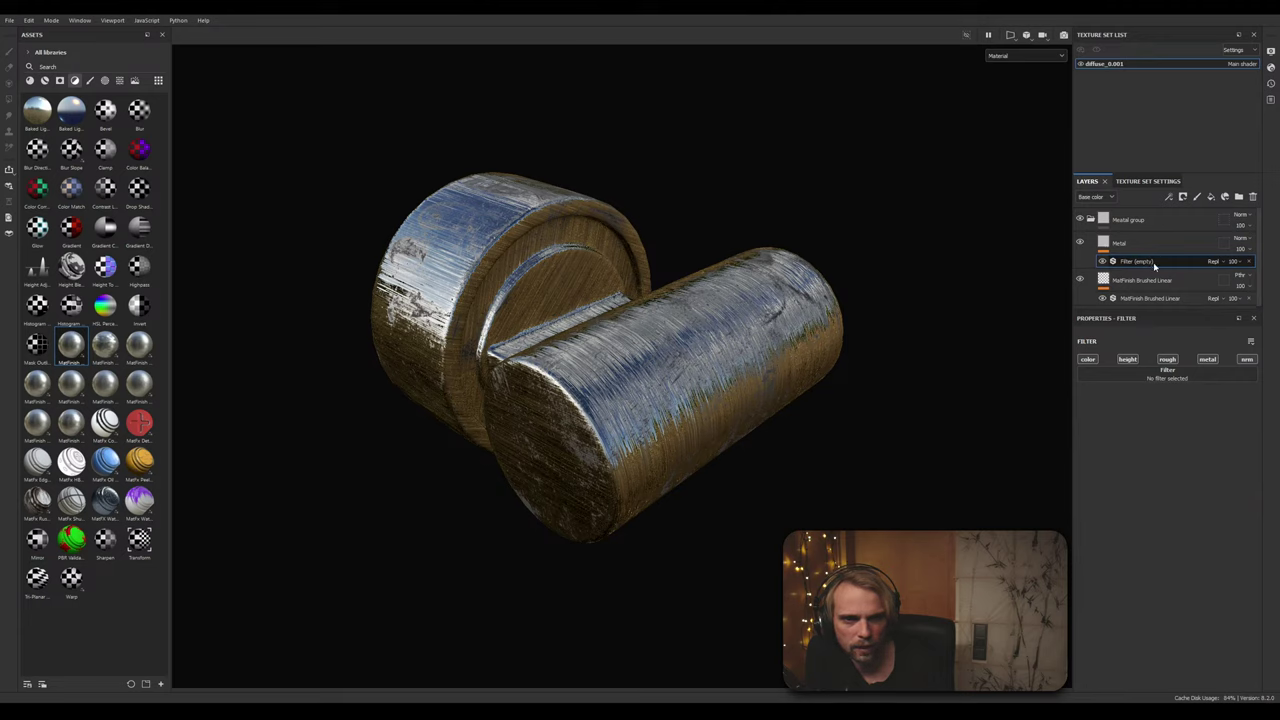
{"action": "double_click", "coordinate": [1149, 281]}
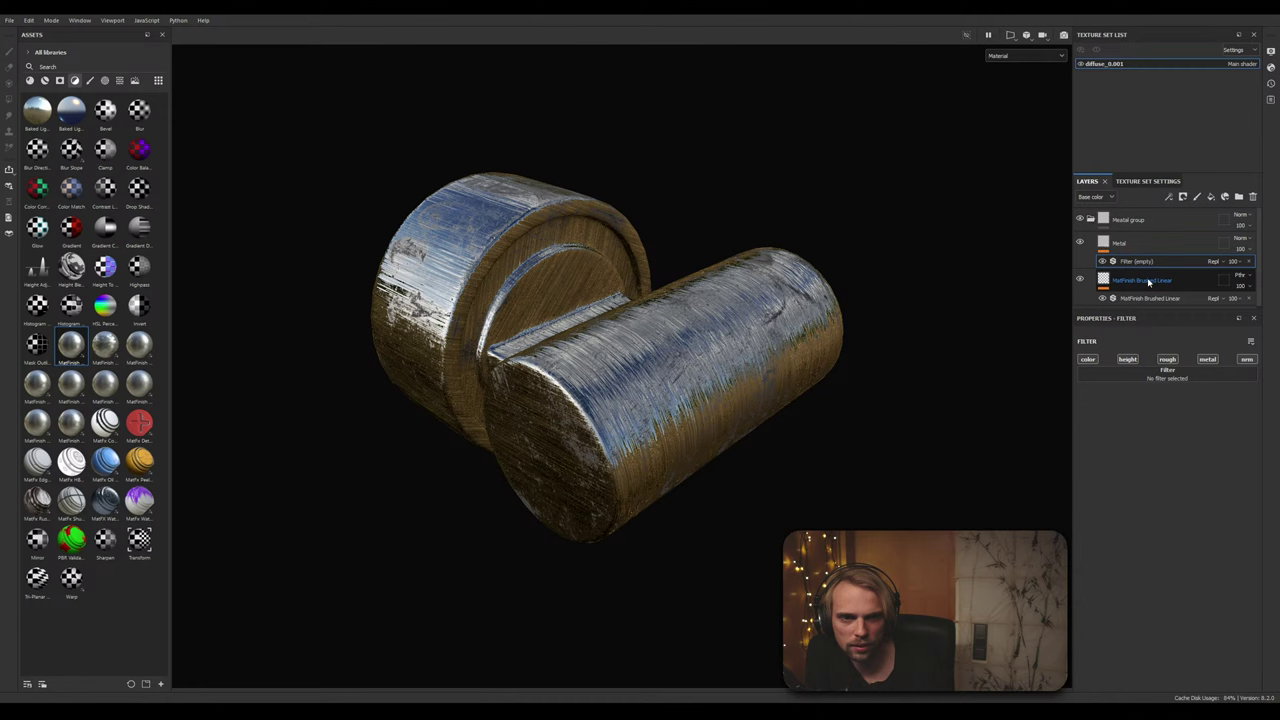
{"action": "left_click", "coordinate": [1198, 284]}
{"action": "key", "text": "Delete"}
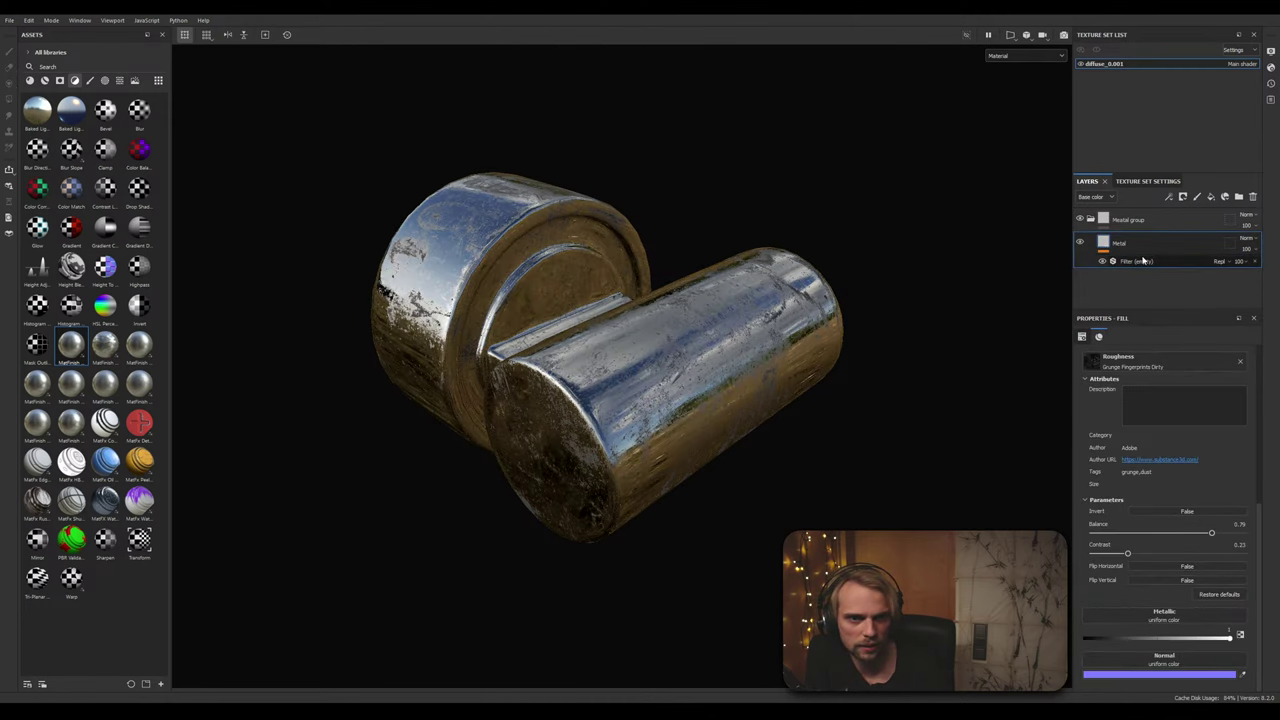
Step: Make the Metal layer's empty filter MatFinish Brushed Linear via a 'fin' search
{"action": "left_click", "coordinate": [1144, 262]}
{"action": "left_click", "coordinate": [1160, 378]}
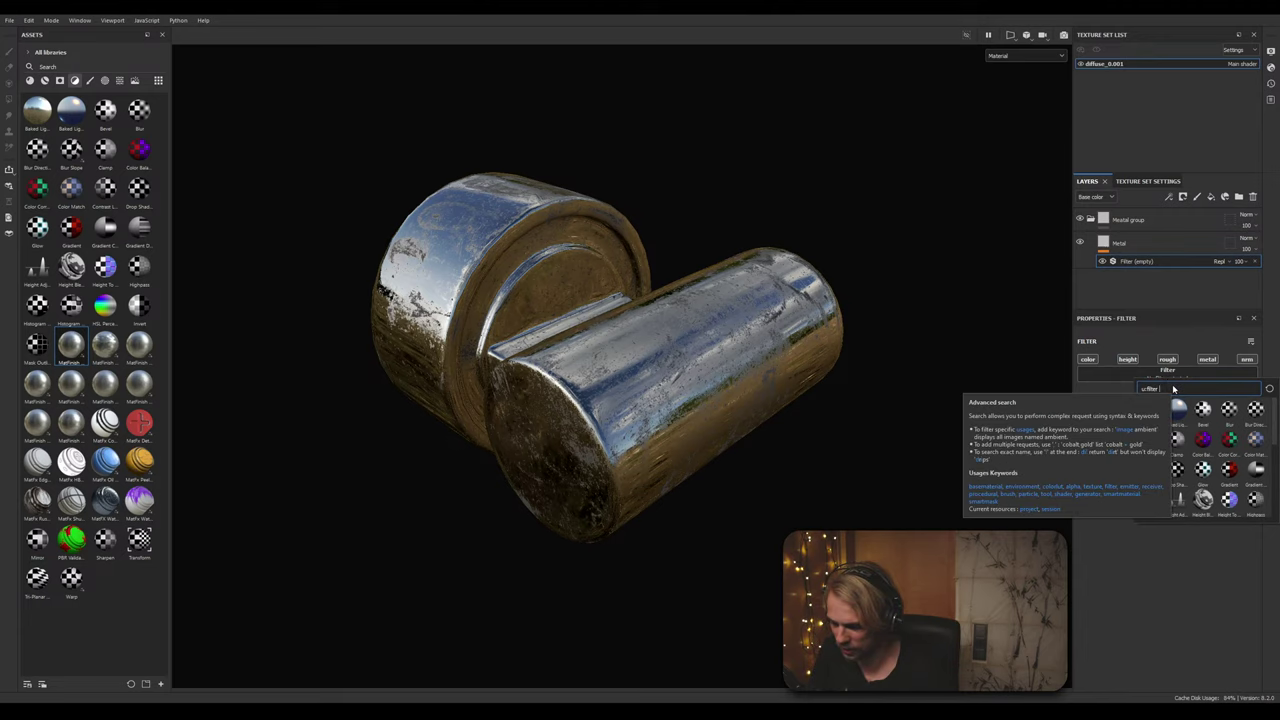
{"action": "type", "text": "finish"}
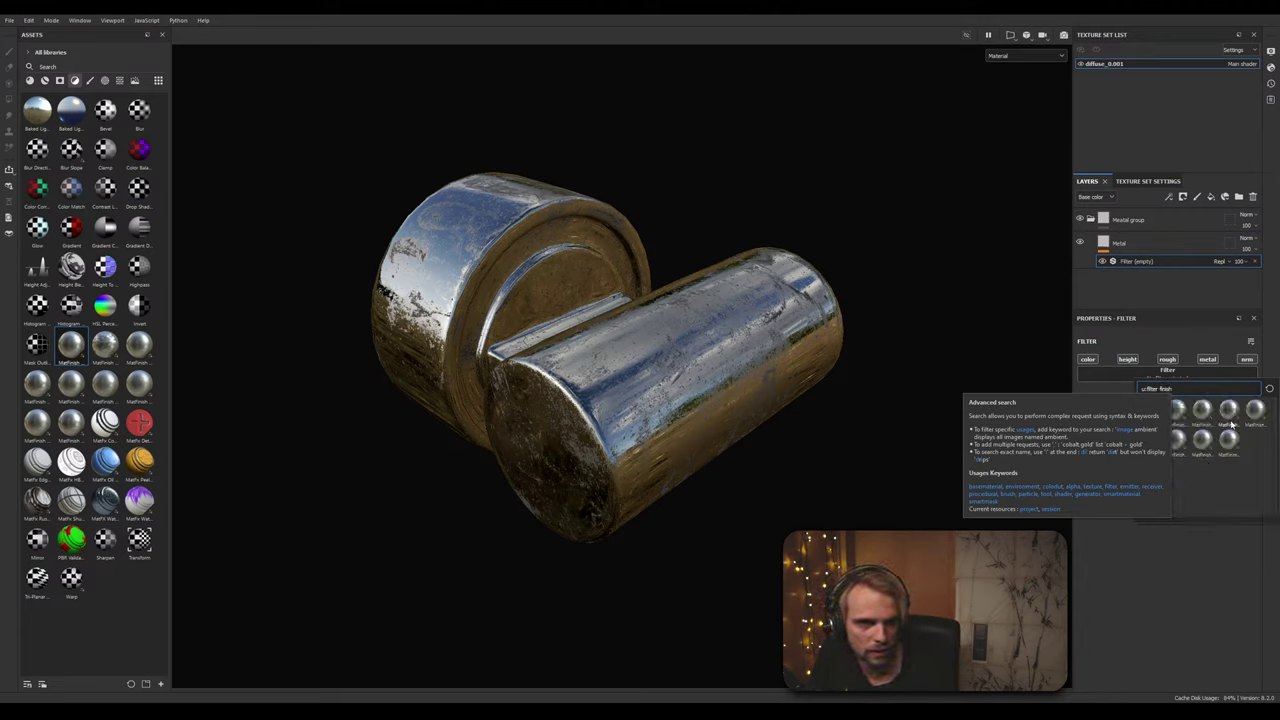
{"action": "mouse_move", "coordinate": [1204, 418]}
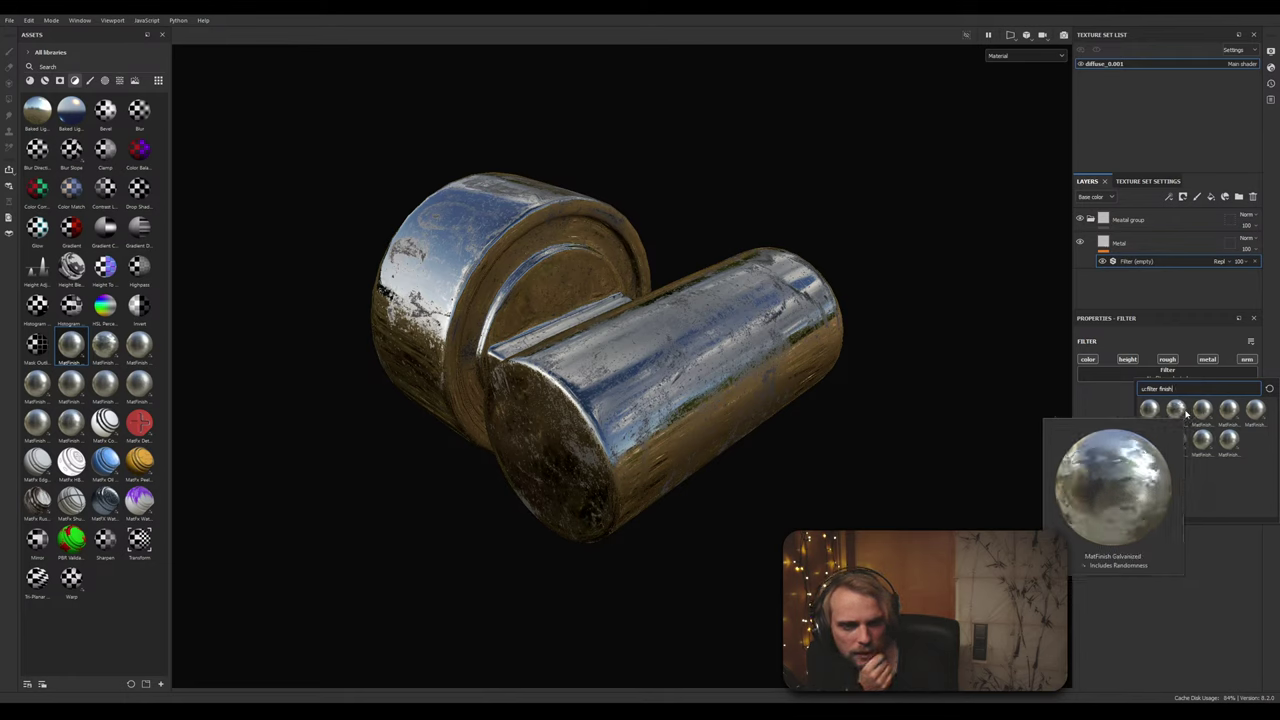
{"action": "mouse_move", "coordinate": [1191, 441]}
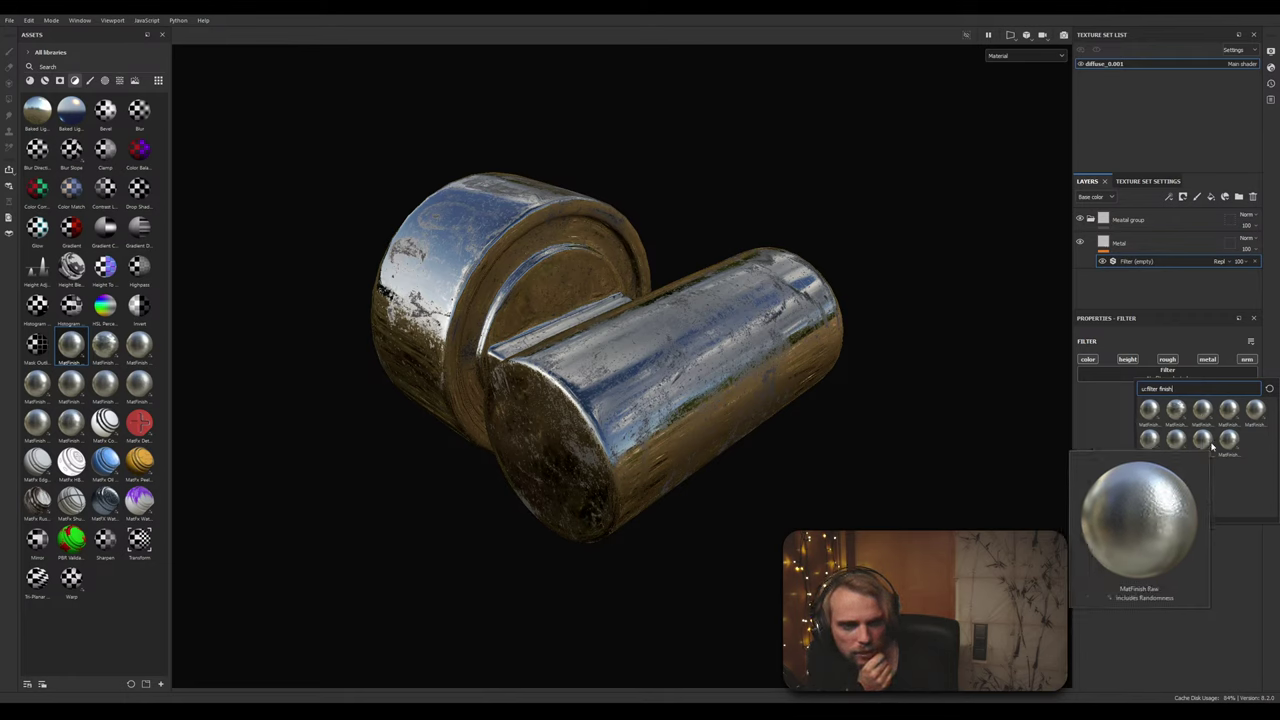
{"action": "mouse_move", "coordinate": [1233, 450]}
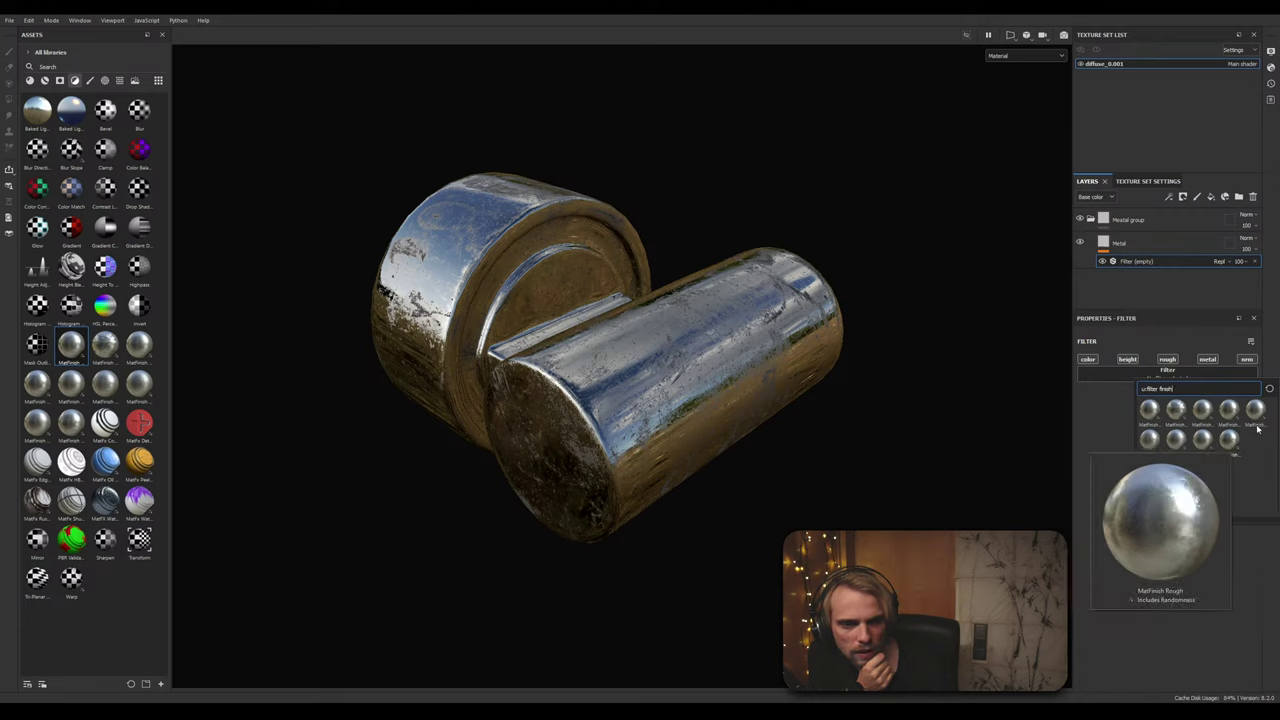
{"action": "mouse_move", "coordinate": [1261, 424]}
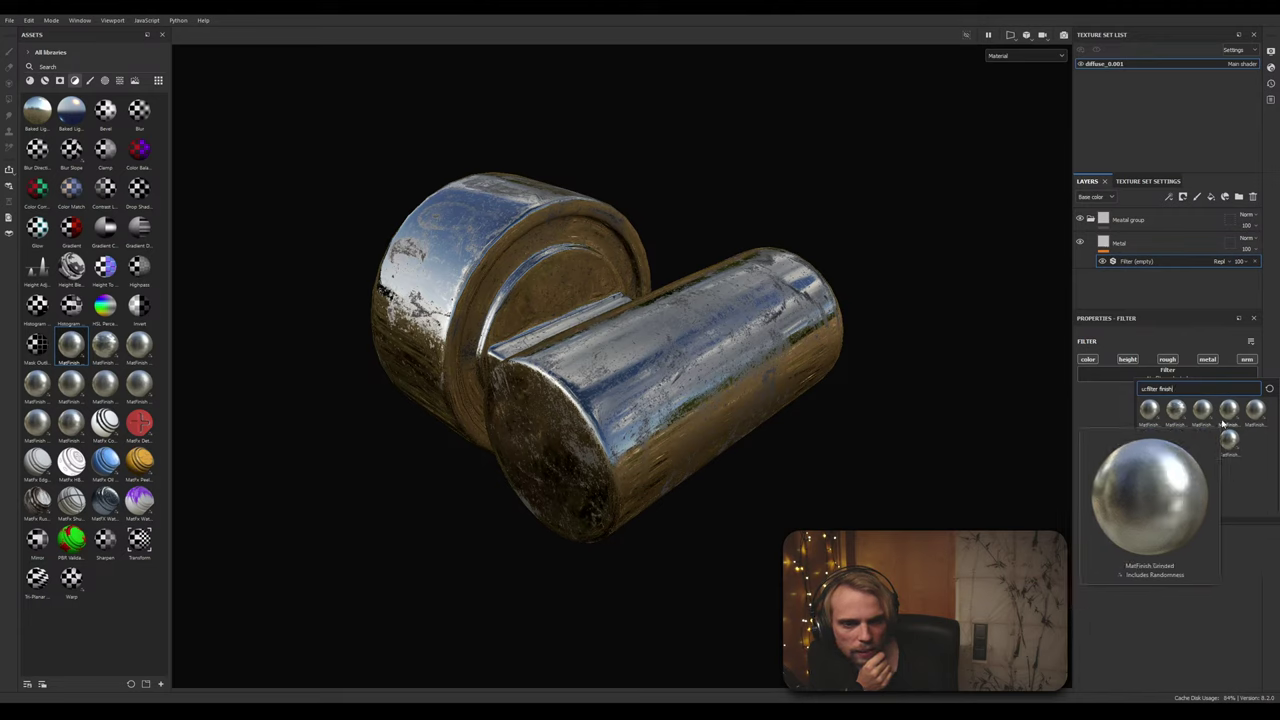
{"action": "mouse_move", "coordinate": [1144, 418]}
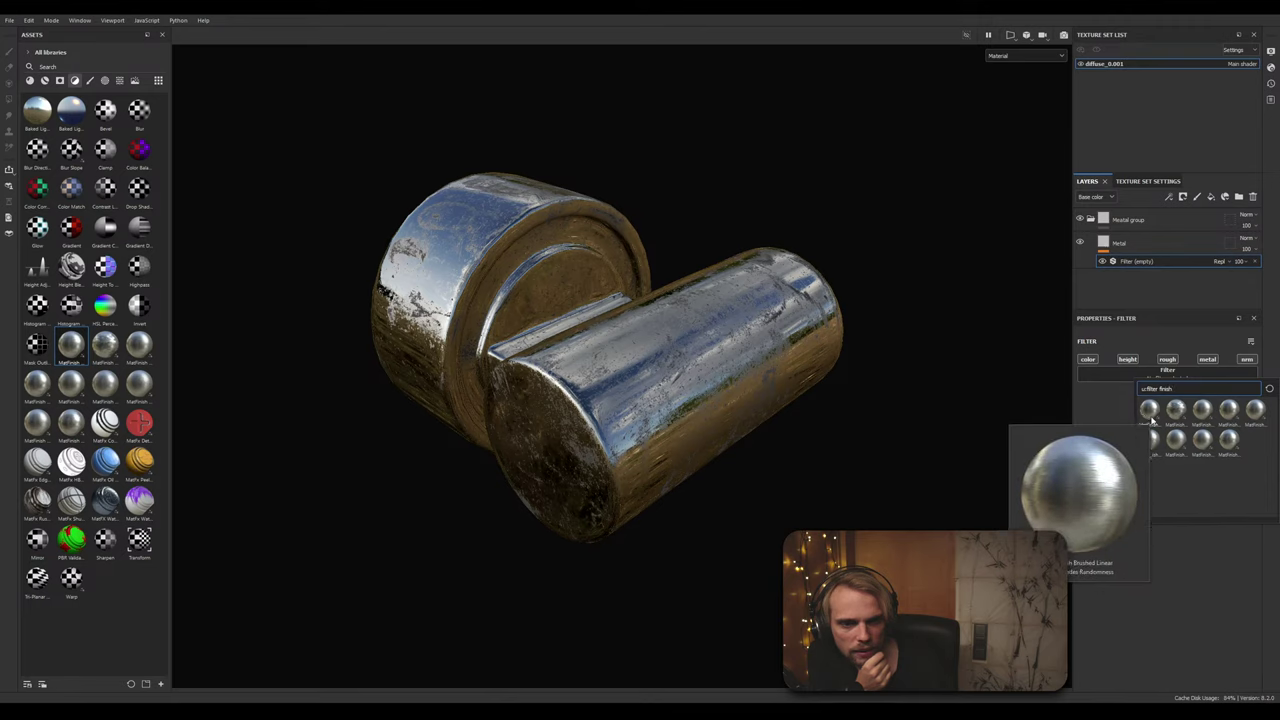
{"action": "left_click", "coordinate": [1152, 420]}
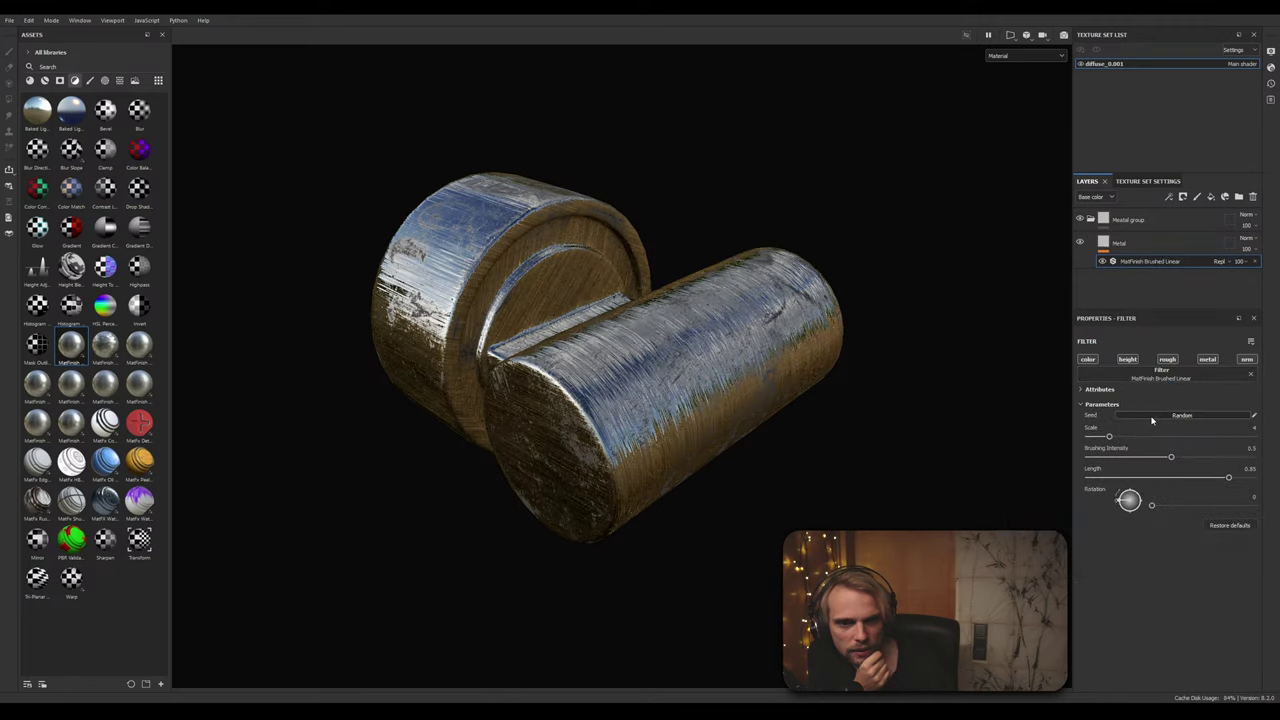
Step: Try brushed scale 3 and intensity about 0.3, and adjust stroke length to 0.92
{"action": "left_click_drag", "start_coordinate": [840, 408], "coordinate": [671, 388], "text": "alt"}
{"action": "scroll", "coordinate": [806, 436], "scroll_direction": "up", "scroll_amount": 3}
{"action": "scroll", "coordinate": [674, 343], "scroll_direction": "down", "scroll_amount": 3}
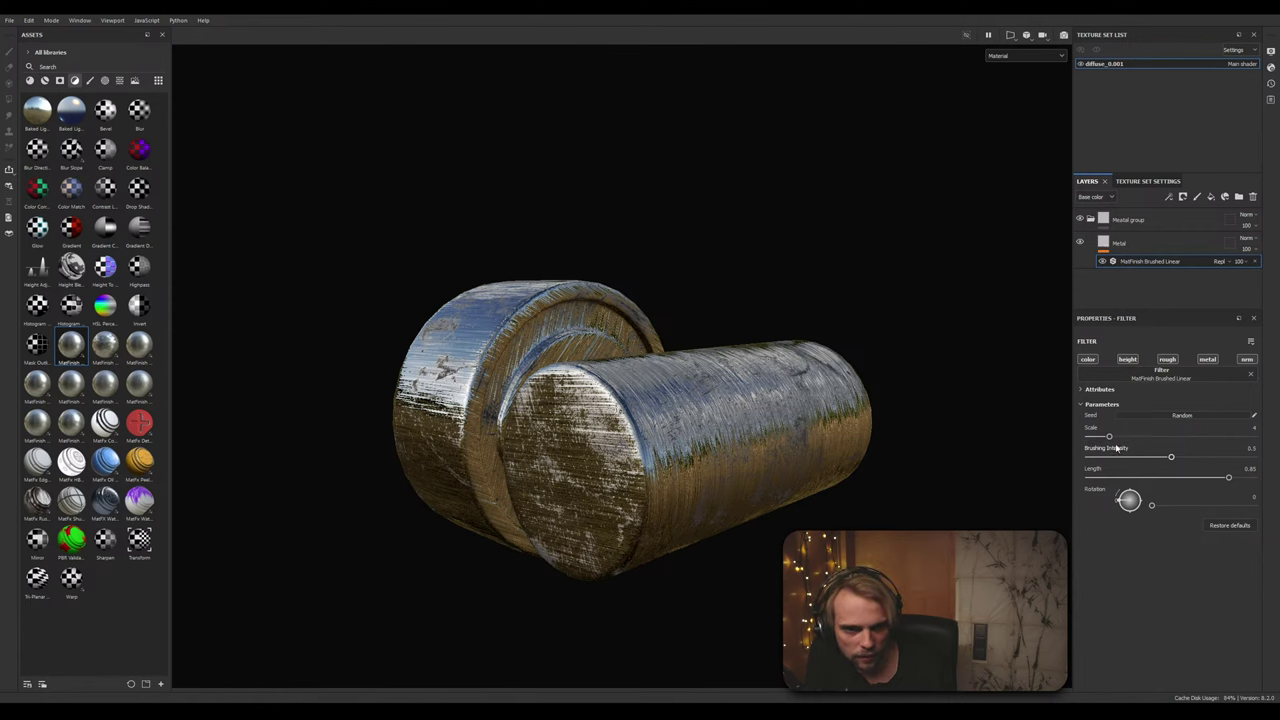
{"action": "mouse_move", "coordinate": [1110, 437]}
{"action": "left_mouse_down"}
{"action": "mouse_move", "coordinate": [1131, 438]}
{"action": "mouse_move", "coordinate": [1105, 440]}
{"action": "left_mouse_up"}
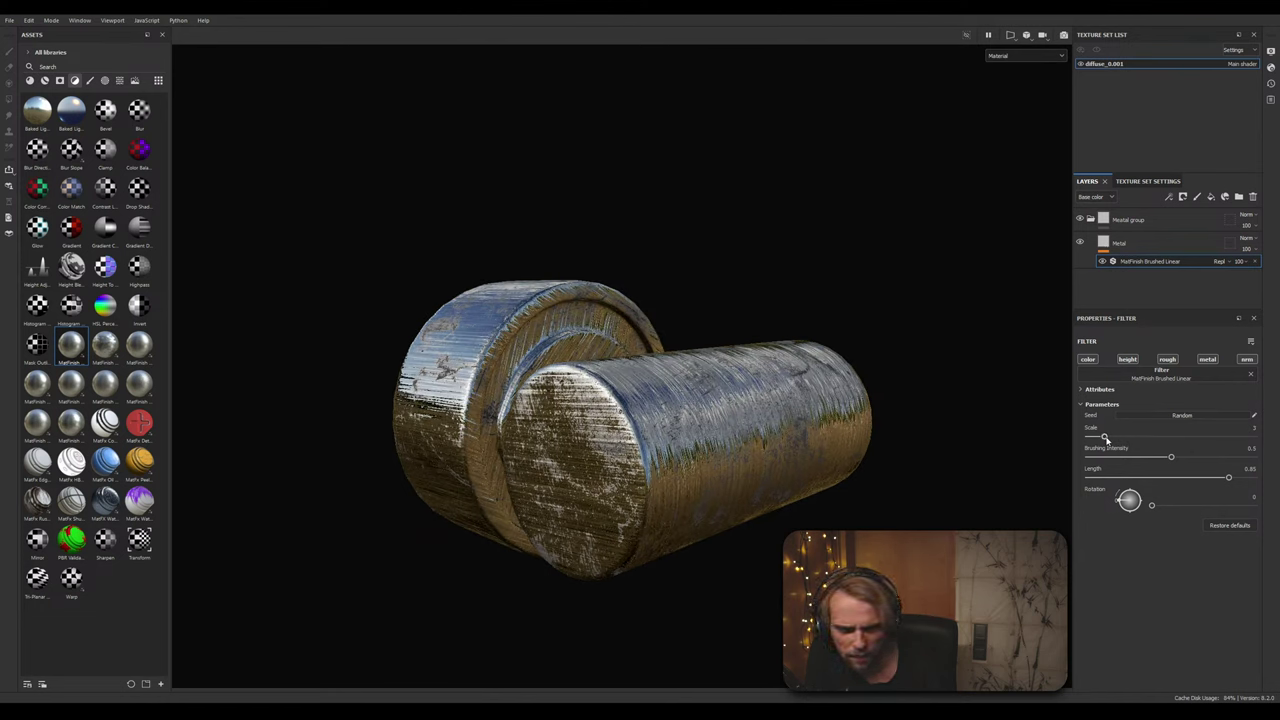
{"action": "left_click_drag", "start_coordinate": [1153, 463], "coordinate": [1132, 466]}
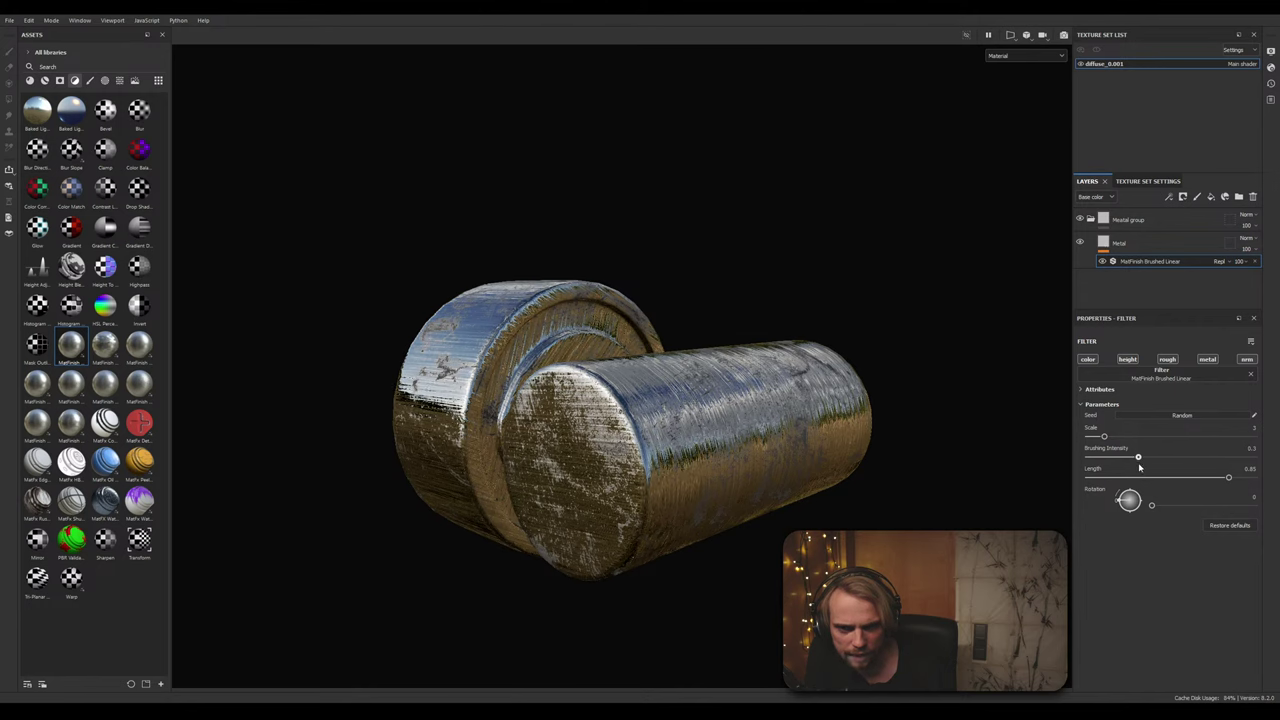
{"action": "left_click_drag", "start_coordinate": [1226, 480], "coordinate": [1190, 480]}
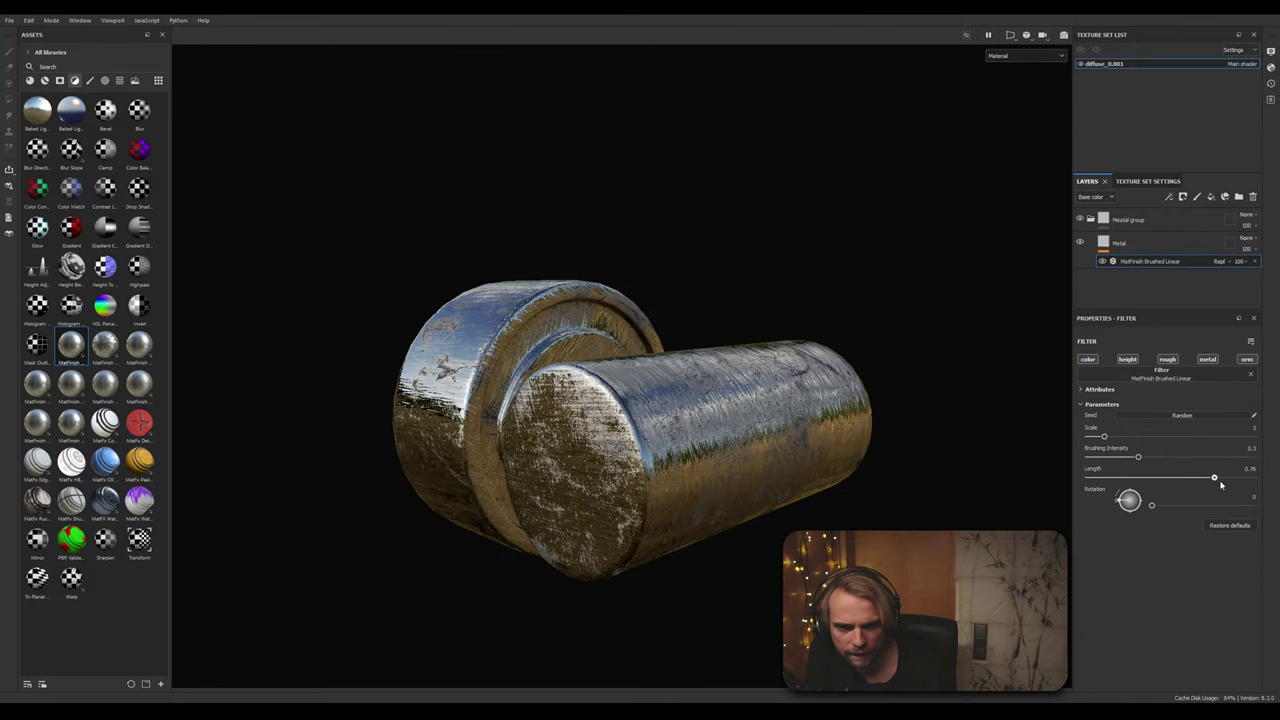
{"action": "left_click_drag", "start_coordinate": [1236, 485], "coordinate": [1246, 487]}
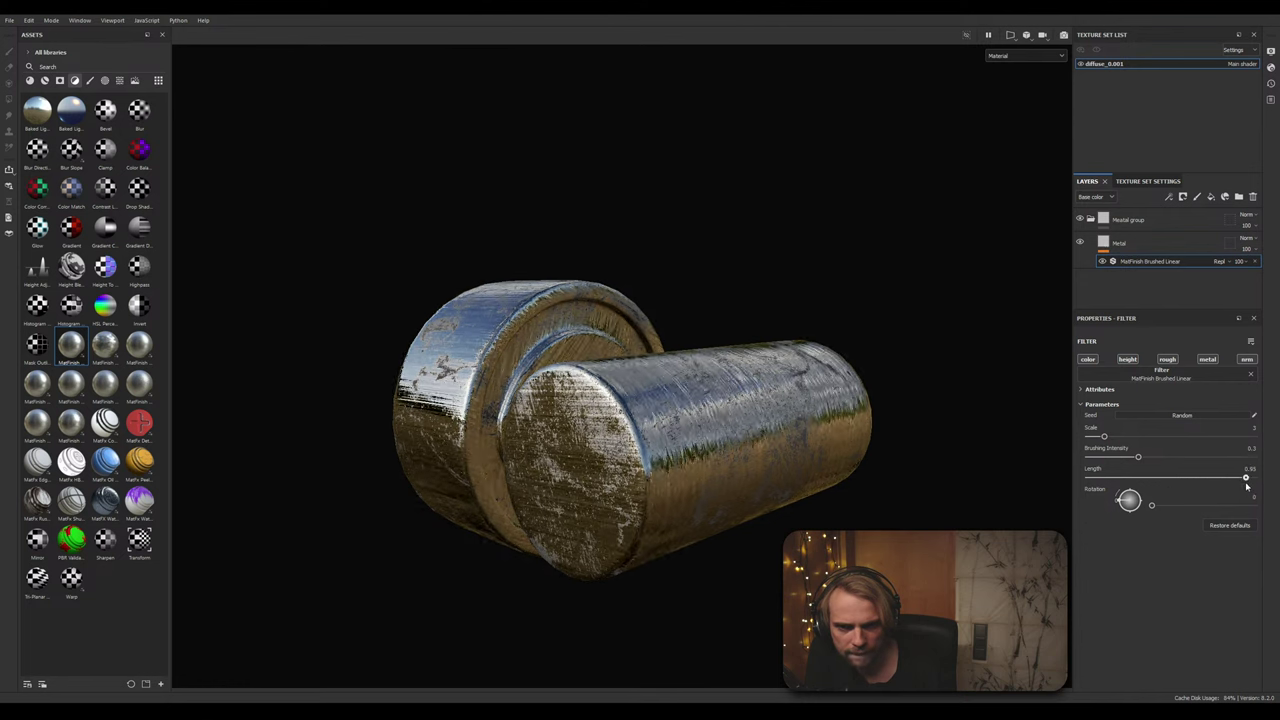
Step: Inspect the cylinder's end cap from above and set the filter Scale to 100
{"action": "left_click_drag", "start_coordinate": [889, 429], "coordinate": [882, 562], "text": "alt"}
{"action": "scroll", "coordinate": [637, 503], "scroll_direction": "up", "scroll_amount": 2}
{"action": "left_click_drag", "start_coordinate": [637, 503], "coordinate": [757, 363], "text": "alt"}
{"action": "middle_click_drag", "start_coordinate": [757, 363], "coordinate": [813, 294], "text": "alt"}
{"action": "mouse_move", "coordinate": [813, 294]}
{"action": "left_mouse_down", "text": "alt"}
{"action": "mouse_move", "coordinate": [742, 360]}
{"action": "mouse_move", "coordinate": [946, 423]}
{"action": "mouse_move", "coordinate": [1053, 485]}
{"action": "mouse_move", "coordinate": [1057, 377]}
{"action": "mouse_move", "coordinate": [1116, 437]}
{"action": "mouse_move", "coordinate": [1248, 437]}
{"action": "left_mouse_up", "text": "alt"}
{"action": "scroll", "coordinate": [491, 434], "scroll_direction": "up", "scroll_amount": 1}
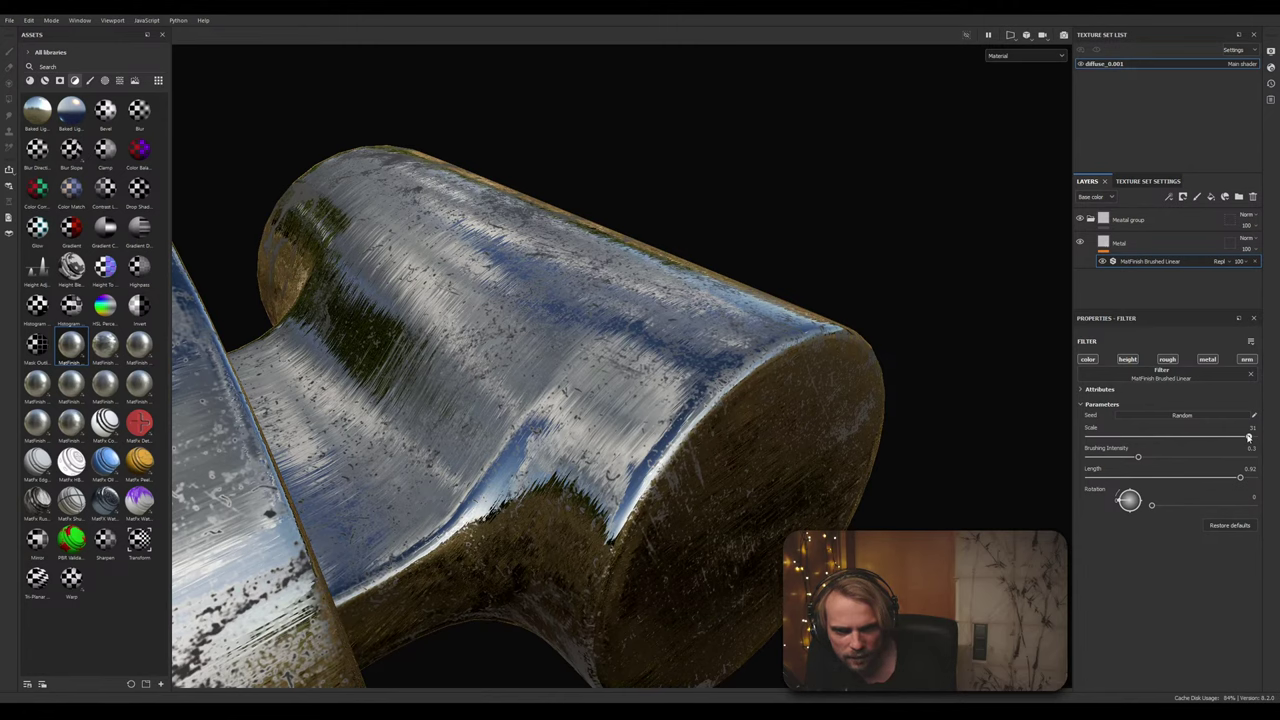
{"action": "mouse_move", "coordinate": [1248, 437]}
{"action": "left_mouse_down"}
{"action": "mouse_move", "coordinate": [1063, 441]}
{"action": "mouse_move", "coordinate": [1262, 437]}
{"action": "left_mouse_up"}
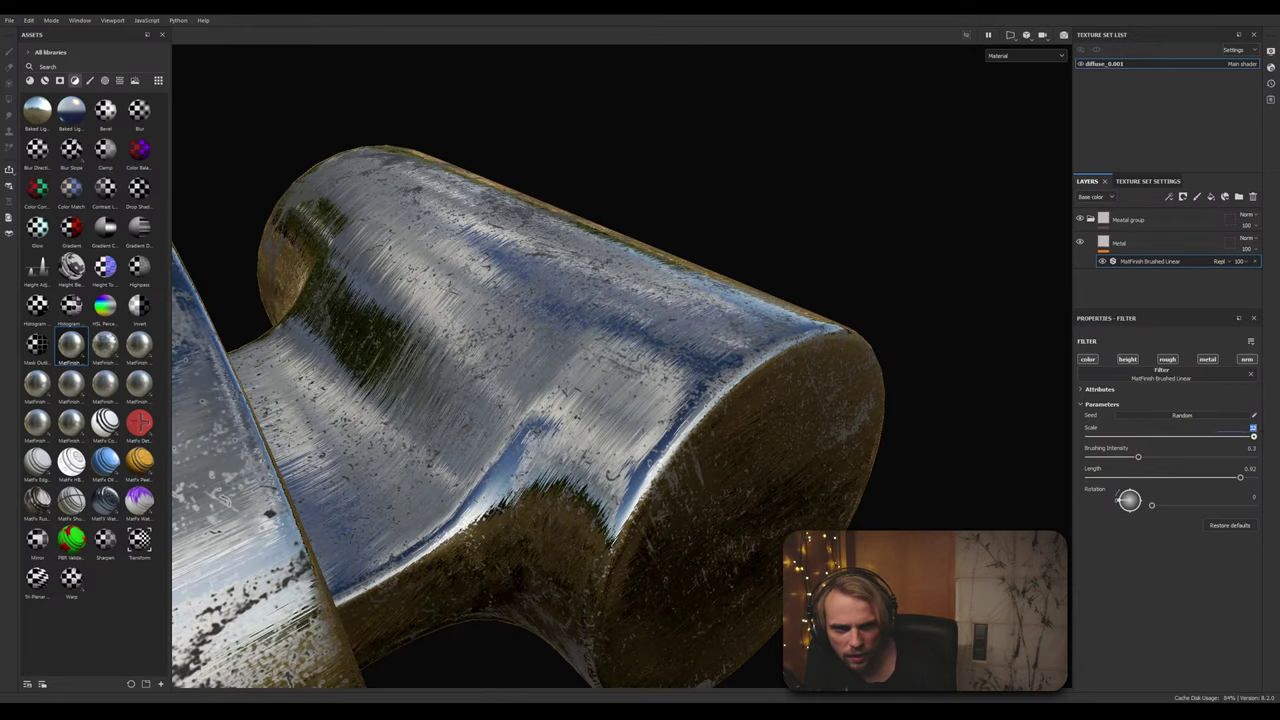
{"action": "type", "text": "100"}
{"action": "key", "text": "Return"}
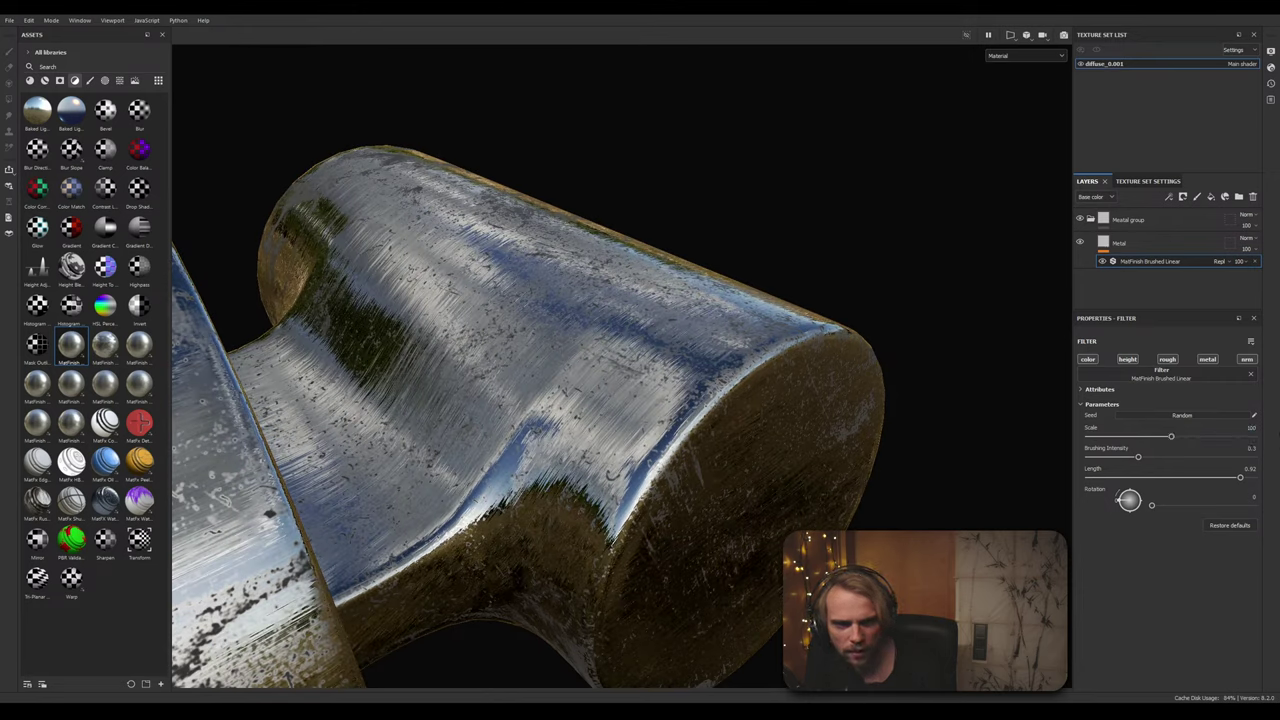
Step: Raise the brushing intensity to 1 and reduce the scale to 90
{"action": "mouse_move", "coordinate": [820, 484]}
{"action": "left_mouse_down", "text": "alt"}
{"action": "mouse_move", "coordinate": [698, 476]}
{"action": "mouse_move", "coordinate": [812, 391]}
{"action": "mouse_move", "coordinate": [790, 382]}
{"action": "mouse_move", "coordinate": [1034, 457]}
{"action": "left_mouse_up", "text": "alt"}
{"action": "left_click_drag", "start_coordinate": [1137, 457], "coordinate": [1220, 467]}
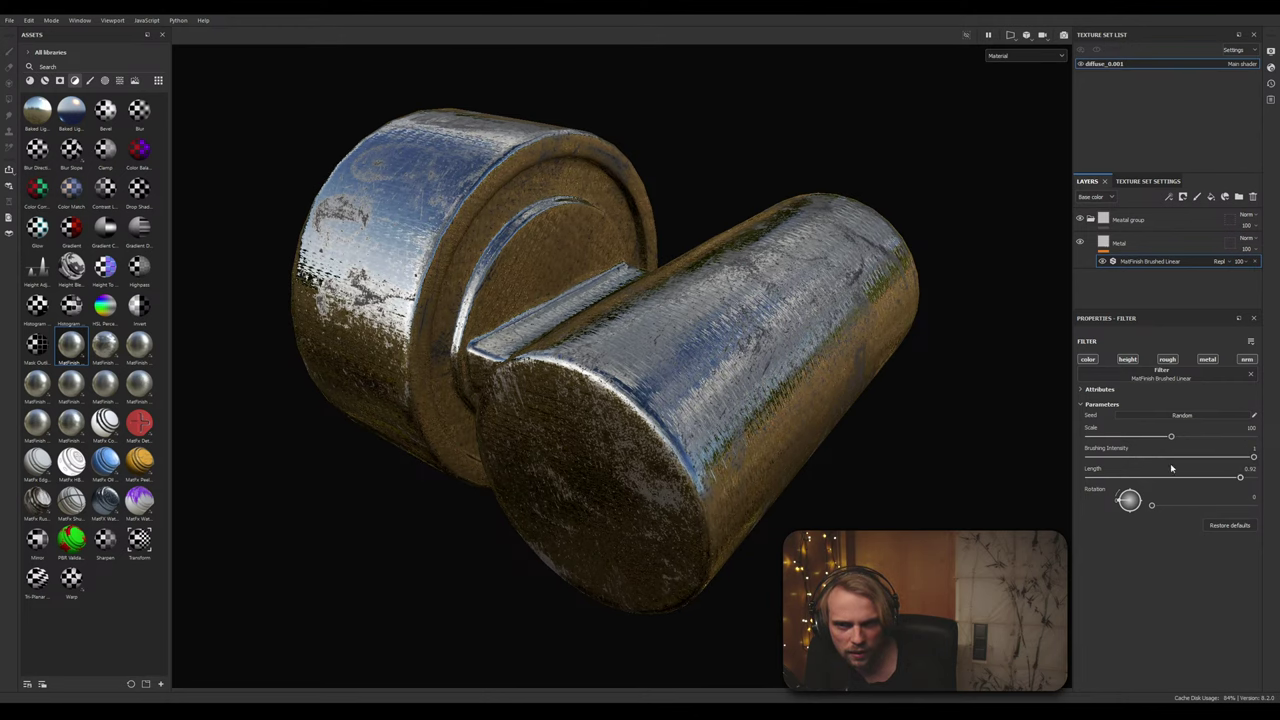
{"action": "right_click_drag", "start_coordinate": [850, 421], "coordinate": [565, 308], "text": "alt"}
{"action": "left_click_drag", "start_coordinate": [565, 308], "coordinate": [600, 350], "text": "alt"}
{"action": "middle_click_drag", "start_coordinate": [600, 350], "coordinate": [618, 366], "text": "alt"}
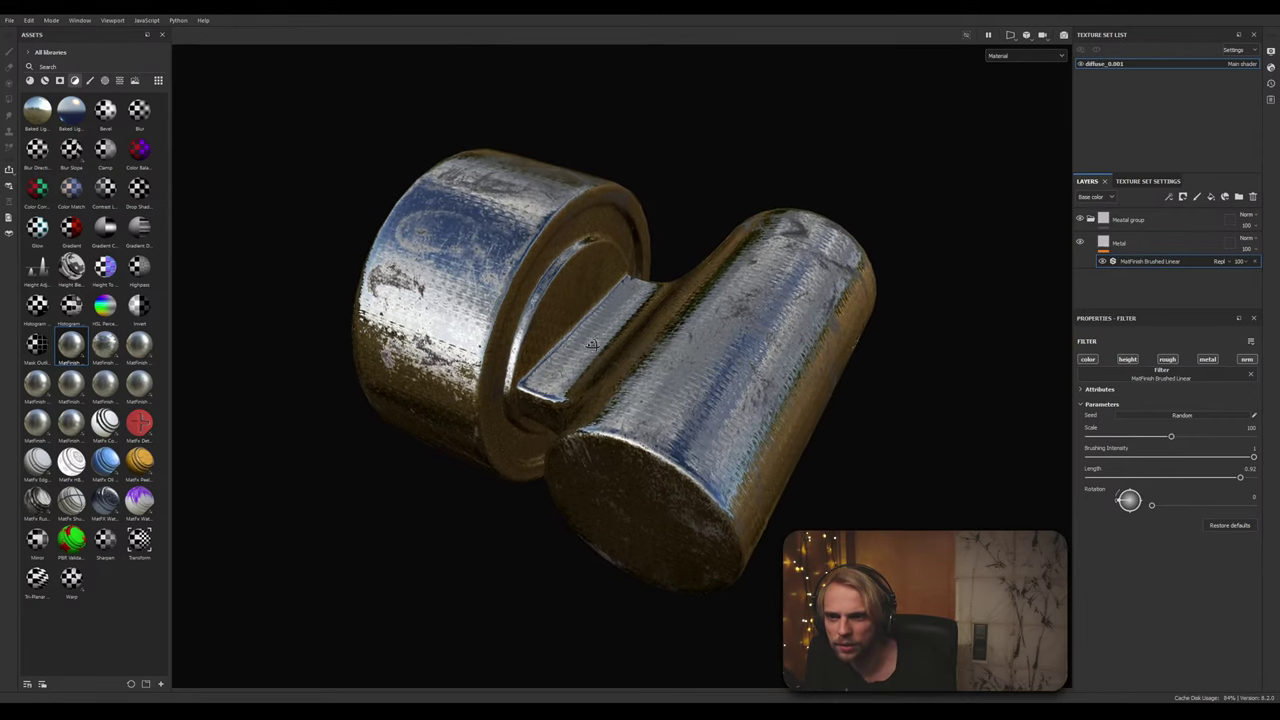
{"action": "right_click_drag", "start_coordinate": [618, 366], "coordinate": [576, 338], "text": "alt"}
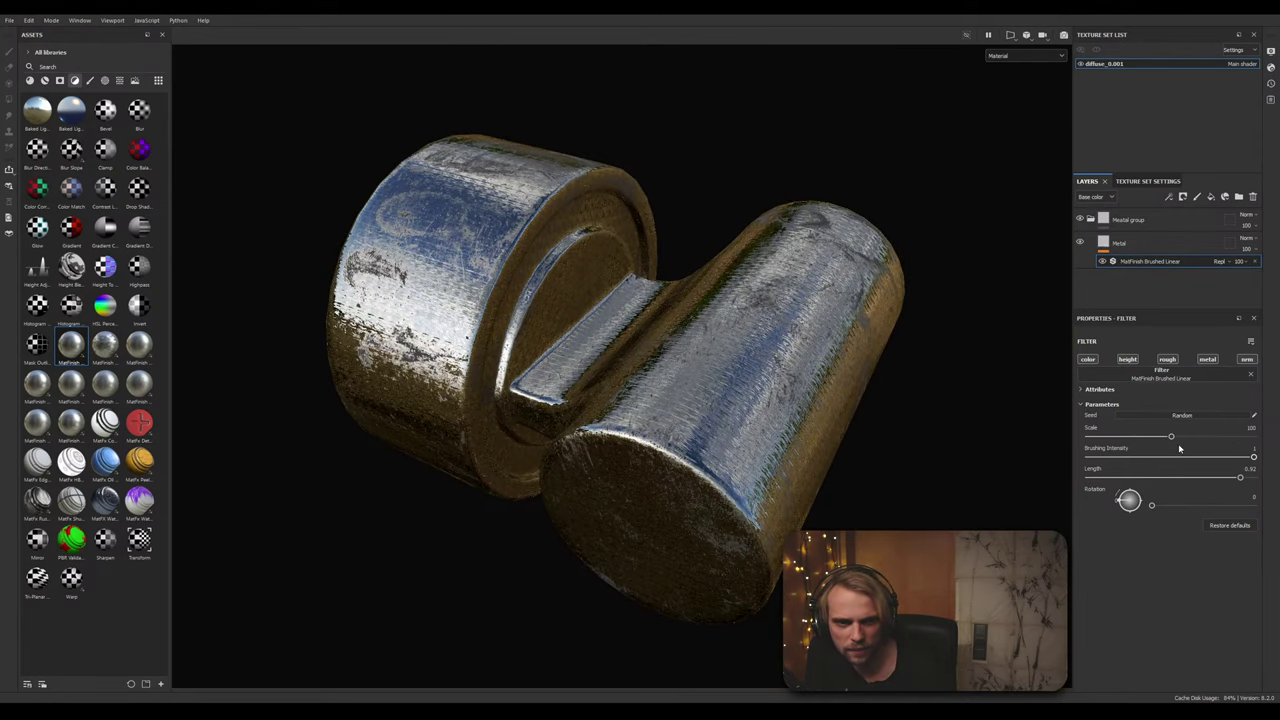
{"action": "left_click_drag", "start_coordinate": [1172, 437], "coordinate": [1163, 438]}
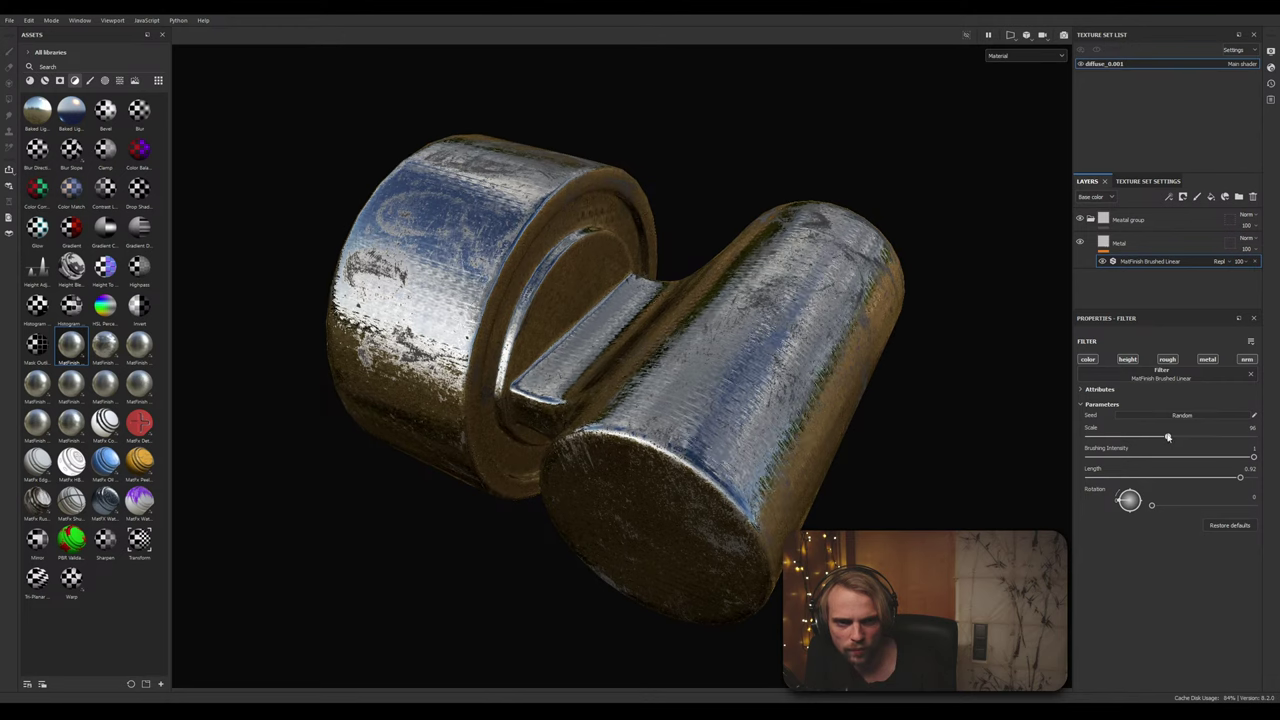
Step: Swap the brushed filter for MatFinish Powder Coated with flake scale 13
{"action": "left_click", "coordinate": [1250, 374]}
{"action": "left_click", "coordinate": [1200, 382]}
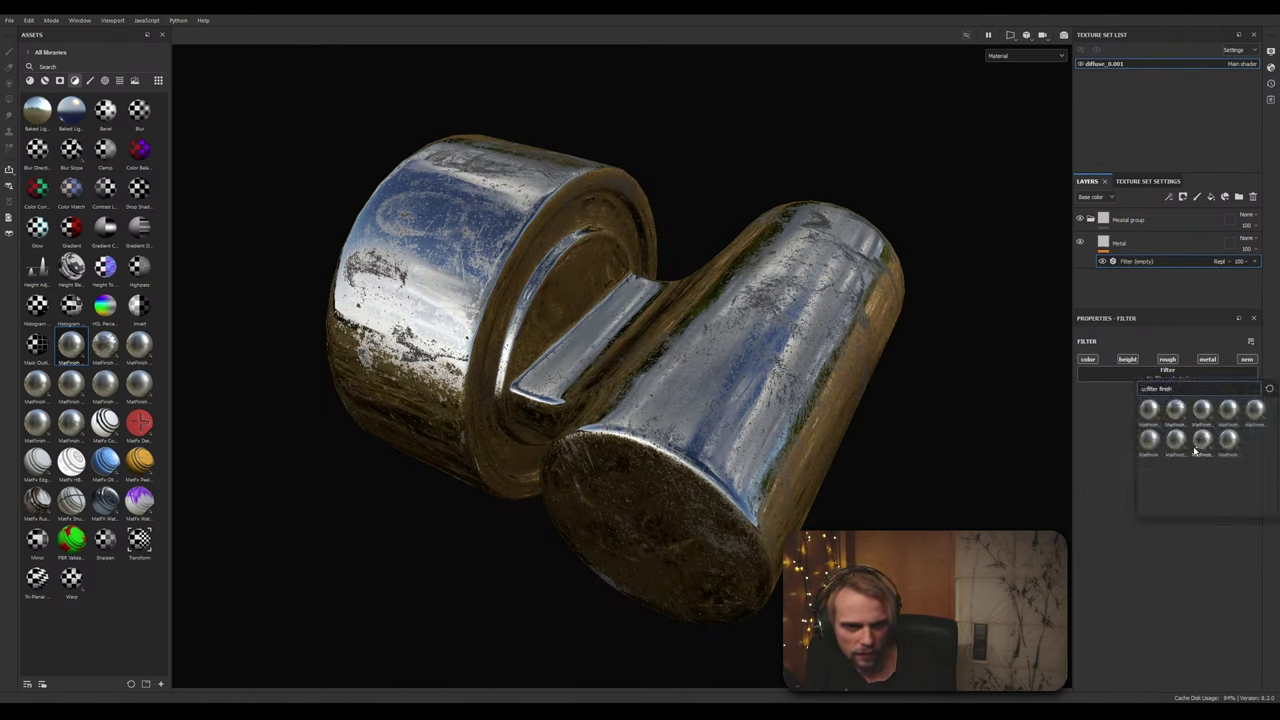
{"action": "mouse_move", "coordinate": [1182, 455]}
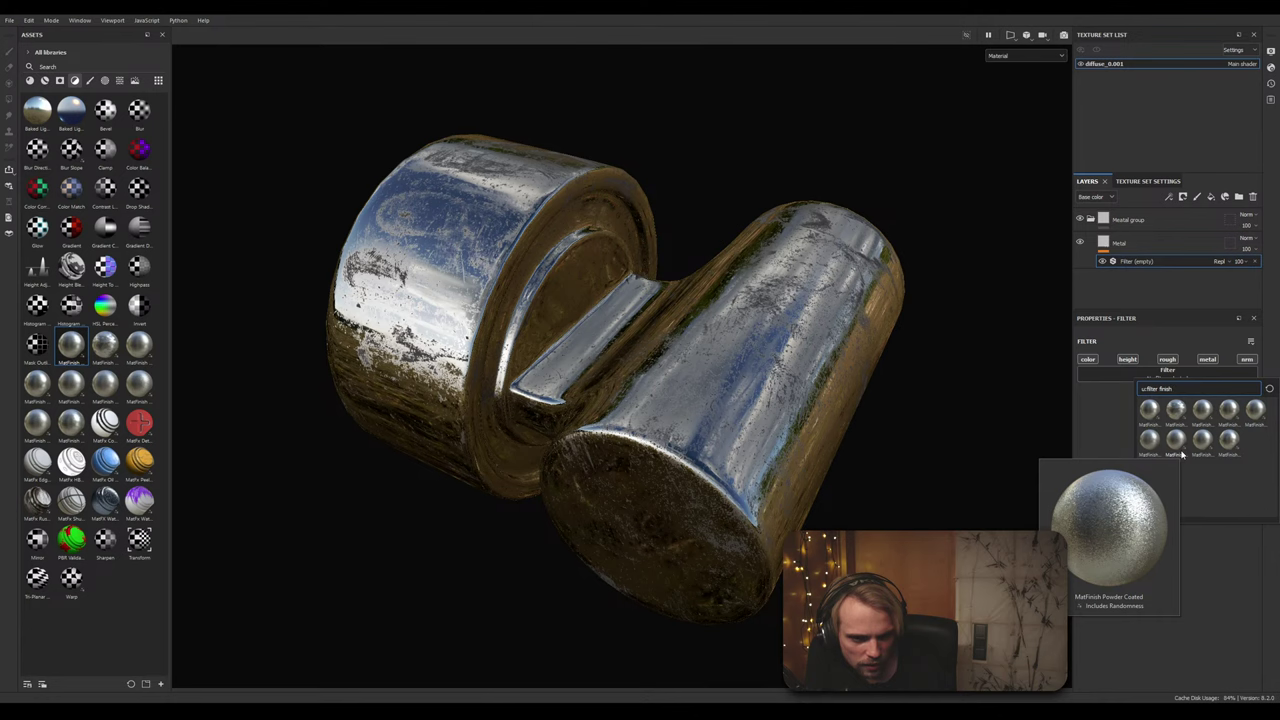
{"action": "left_click", "coordinate": [1178, 449]}
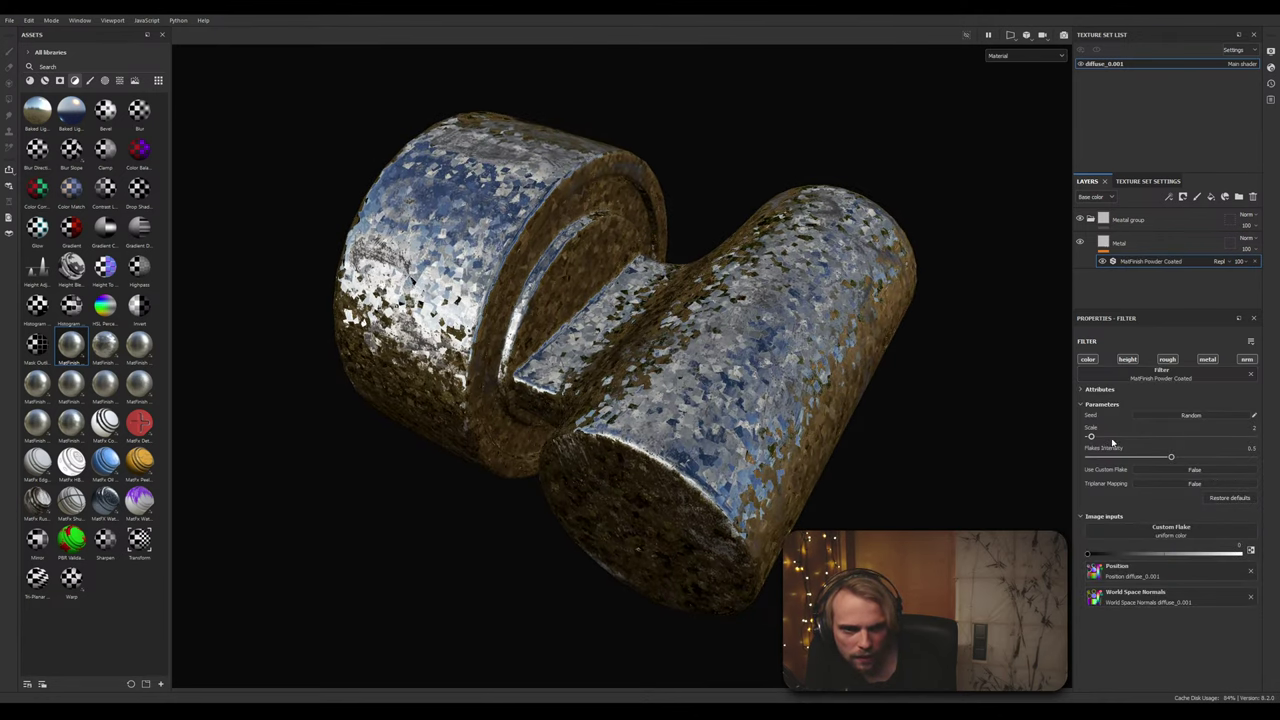
{"action": "left_click_drag", "start_coordinate": [1091, 438], "coordinate": [1120, 440]}
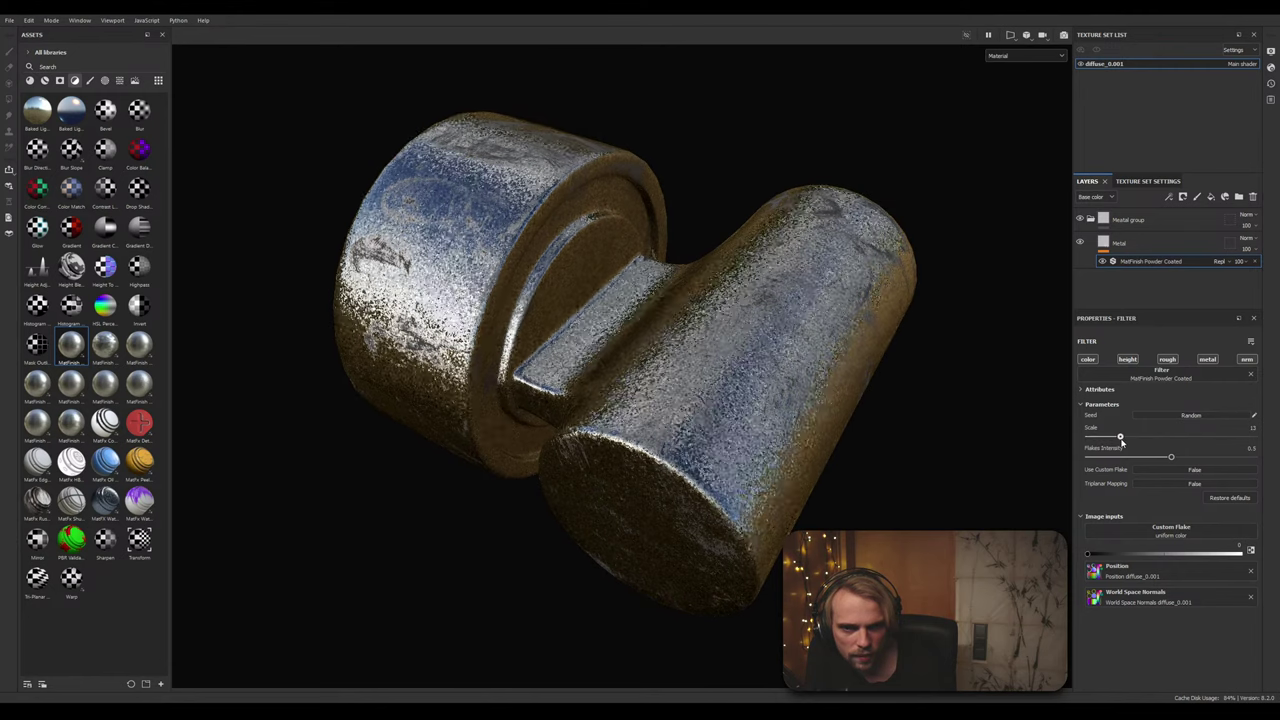
{"action": "left_click_drag", "start_coordinate": [960, 439], "coordinate": [863, 434], "text": "alt"}
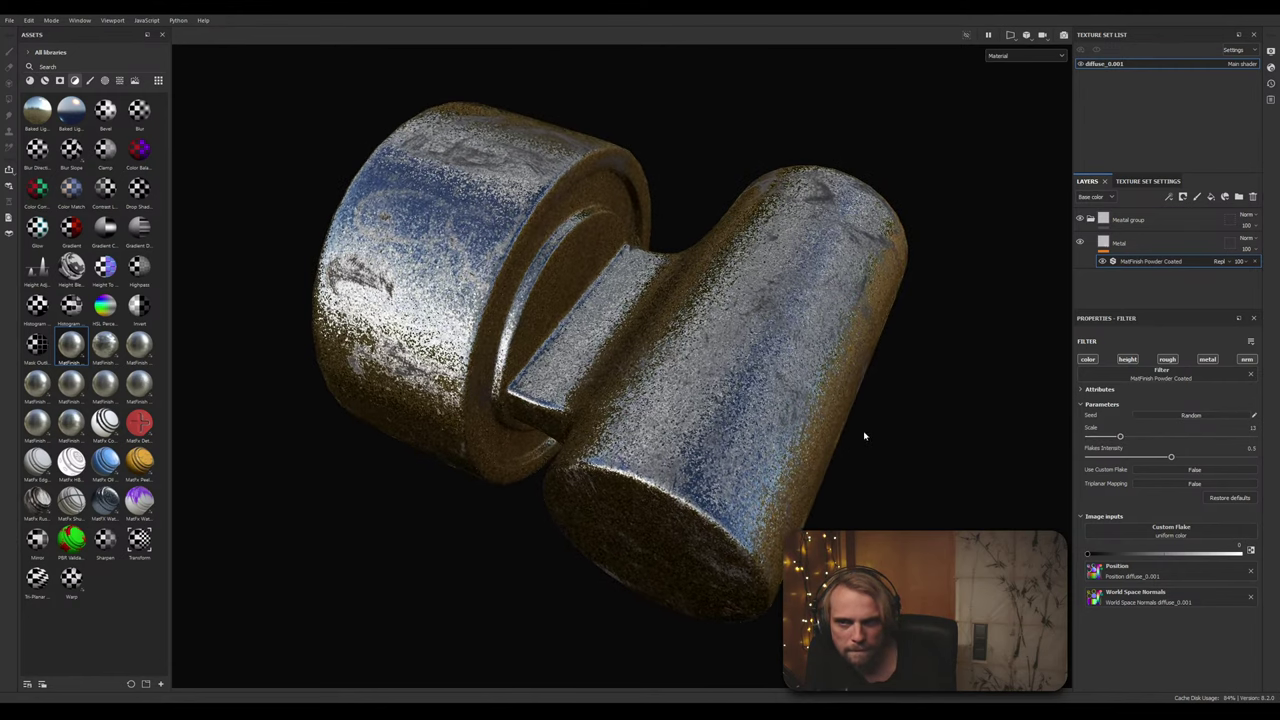
{"action": "left_click_drag", "start_coordinate": [824, 391], "coordinate": [820, 374], "text": "alt"}
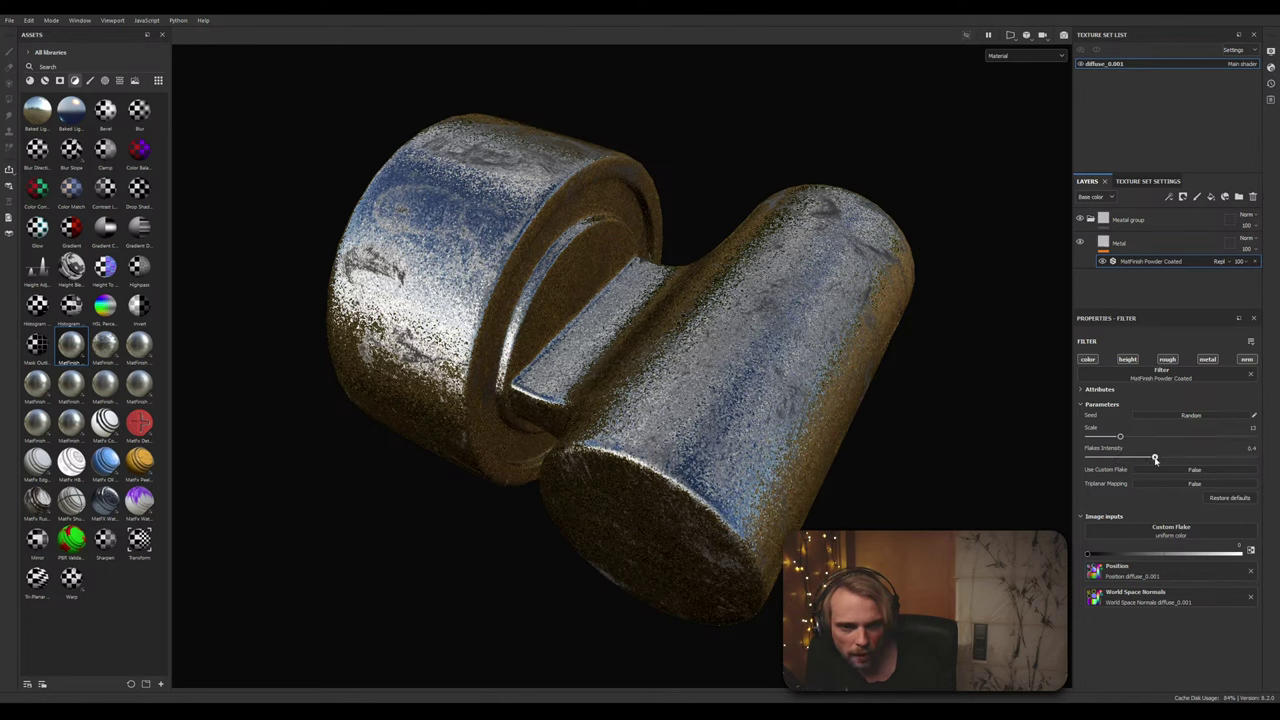
Step: Lower the flakes intensity to about 0.12, checking with orbits and rotated lighting
{"action": "left_click_drag", "start_coordinate": [1141, 461], "coordinate": [1120, 461]}
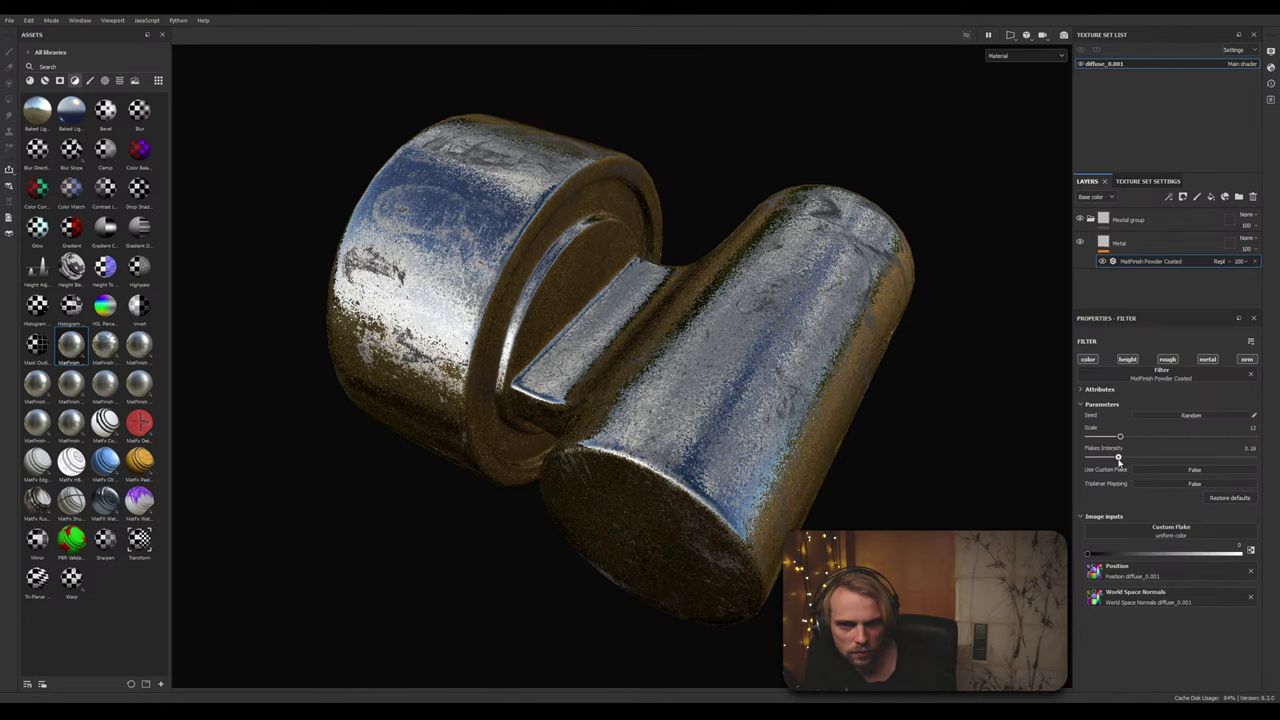
{"action": "left_click_drag", "start_coordinate": [940, 450], "coordinate": [778, 421], "text": "alt"}
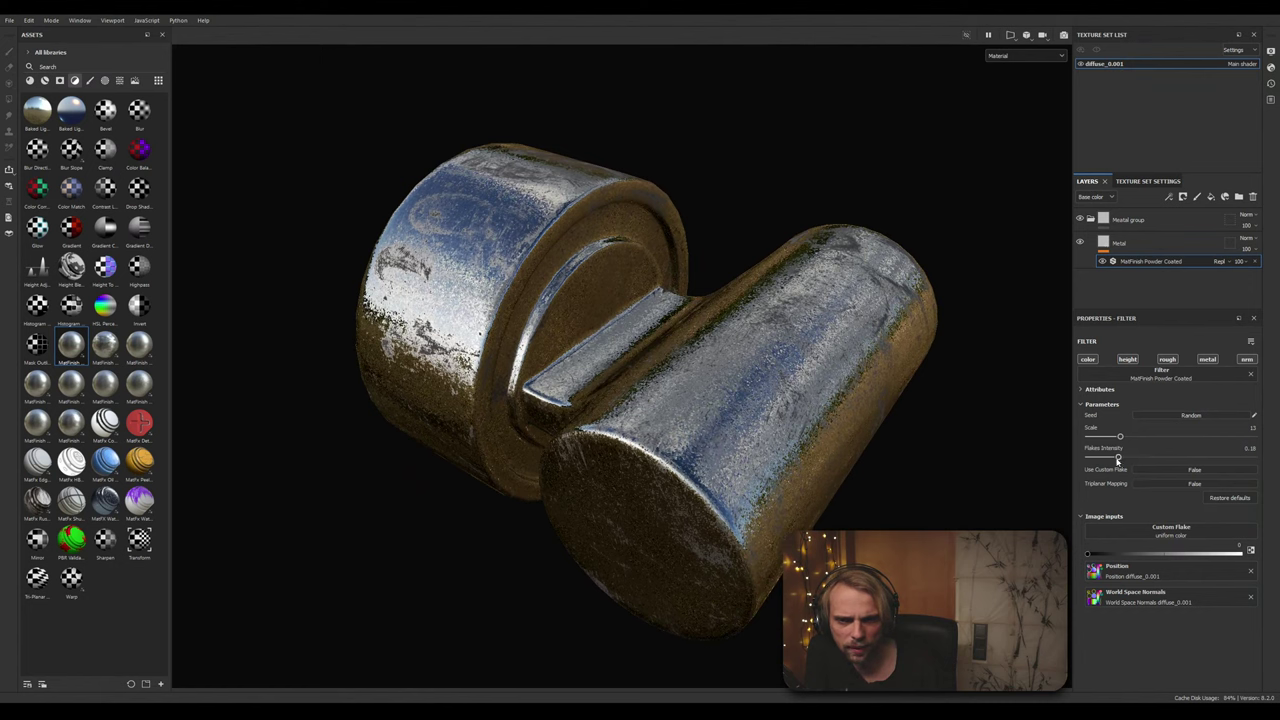
{"action": "left_click_drag", "start_coordinate": [1118, 458], "coordinate": [1114, 460]}
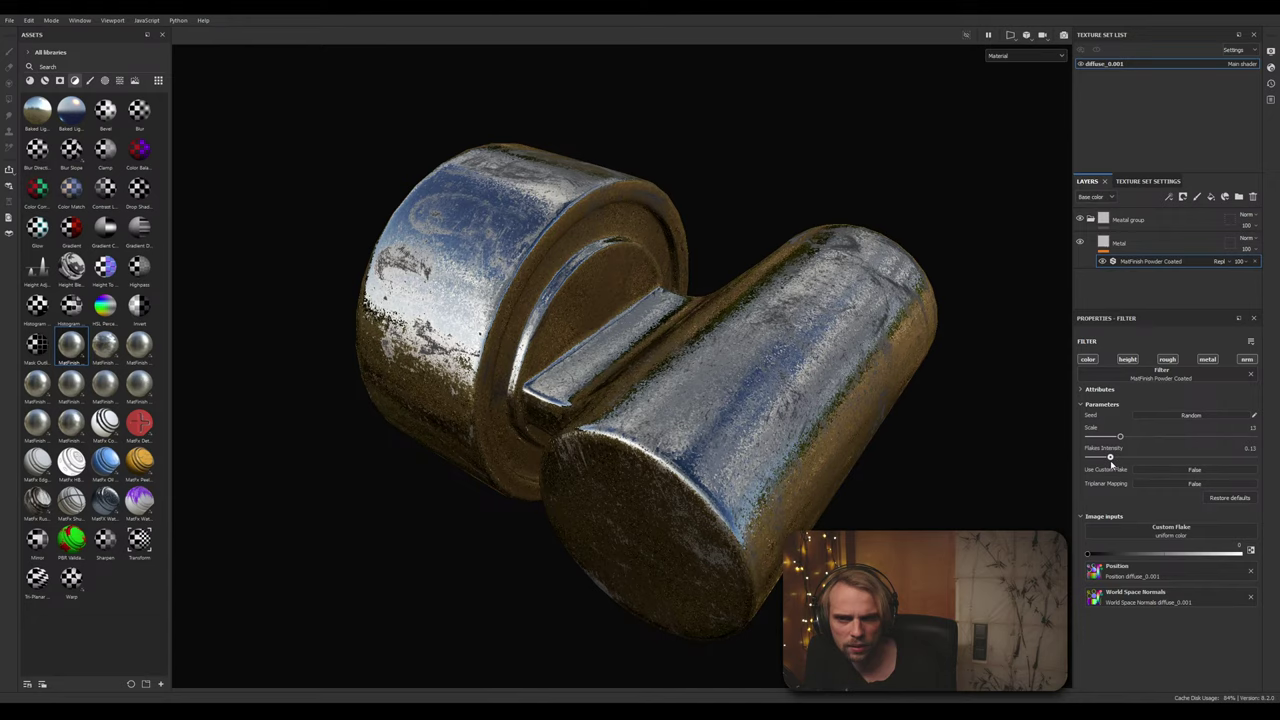
{"action": "left_click_drag", "start_coordinate": [862, 449], "coordinate": [908, 463], "text": "alt"}
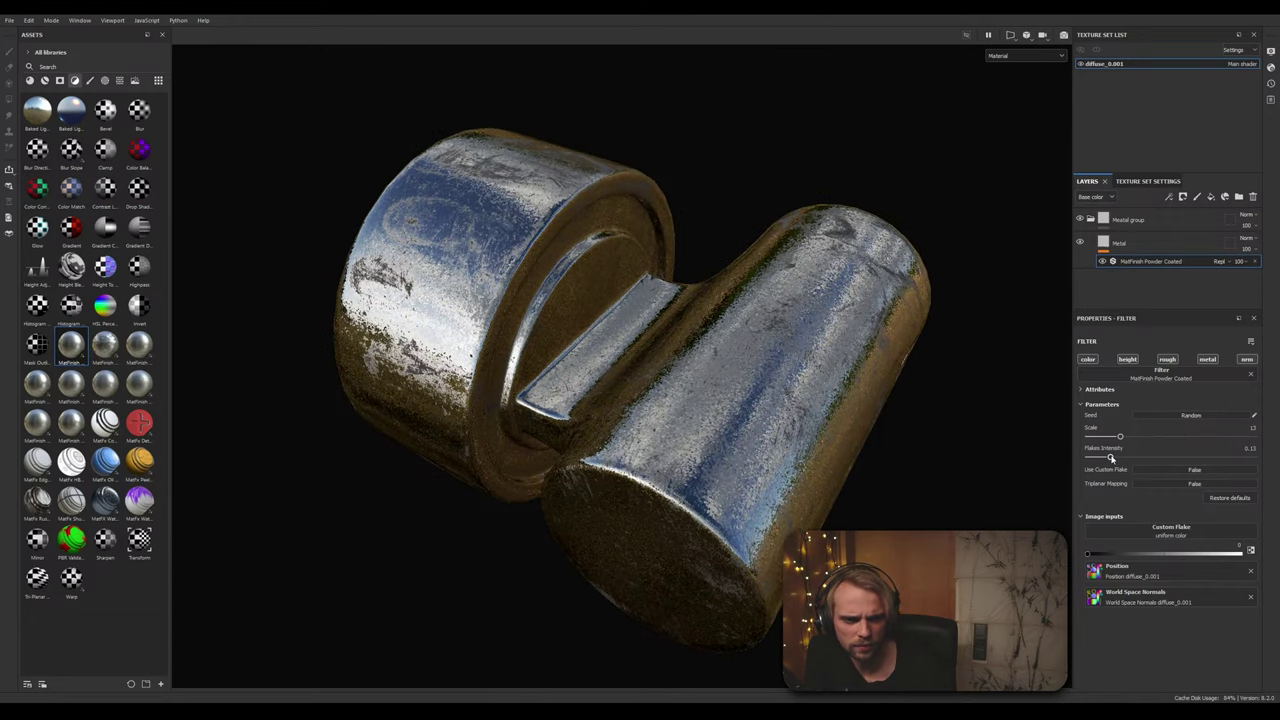
{"action": "left_click_drag", "start_coordinate": [835, 478], "coordinate": [722, 422], "text": "alt"}
{"action": "right_click_drag", "start_coordinate": [720, 424], "coordinate": [757, 432], "text": "shift"}
{"action": "middle_click_drag", "start_coordinate": [757, 432], "coordinate": [719, 416], "text": "alt"}
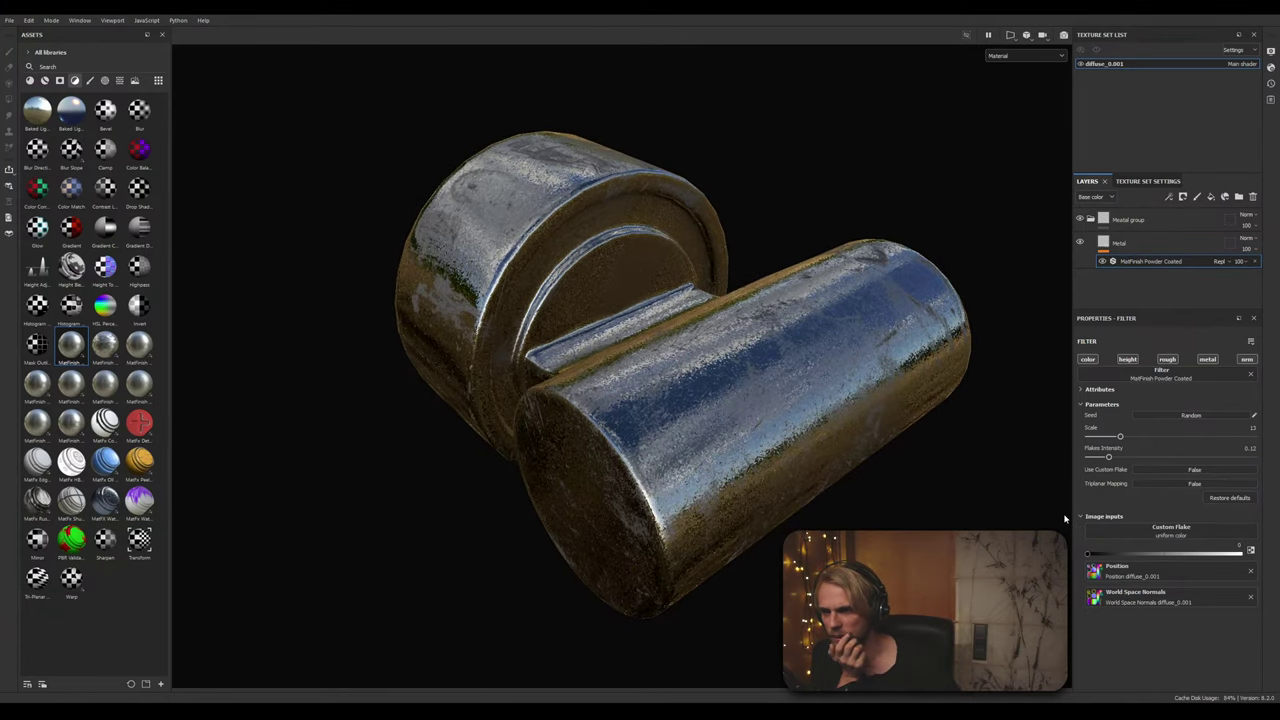
Step: Collapse the Metal group, then delete a misplaced Folder 1
{"action": "left_click", "coordinate": [1092, 221]}
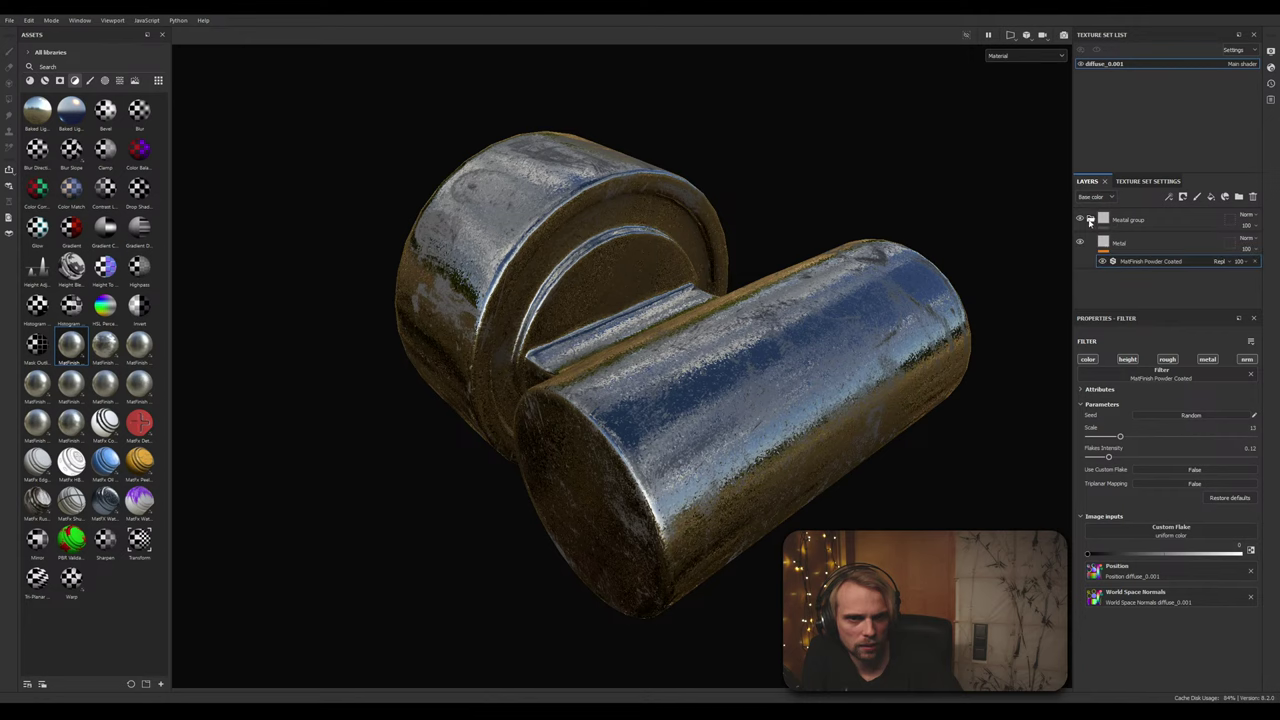
{"action": "right_click", "coordinate": [1106, 252]}
{"action": "left_click", "coordinate": [1239, 197]}
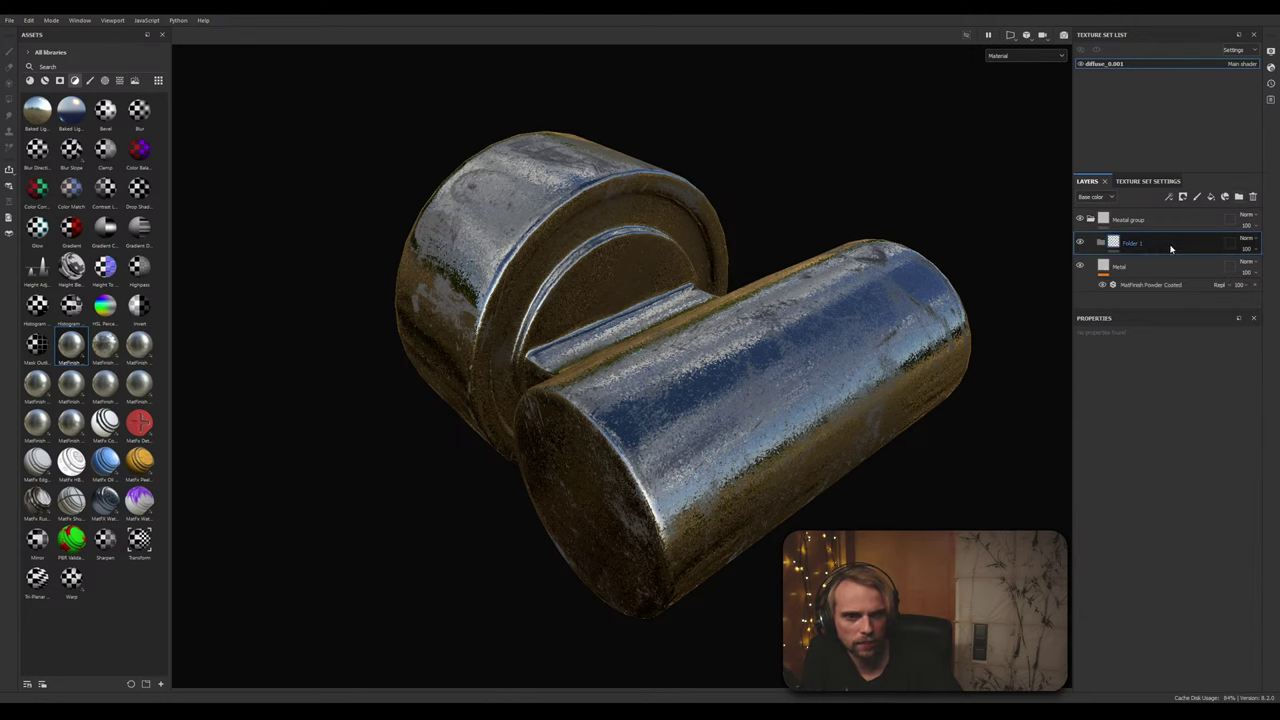
{"action": "left_click", "coordinate": [1180, 249]}
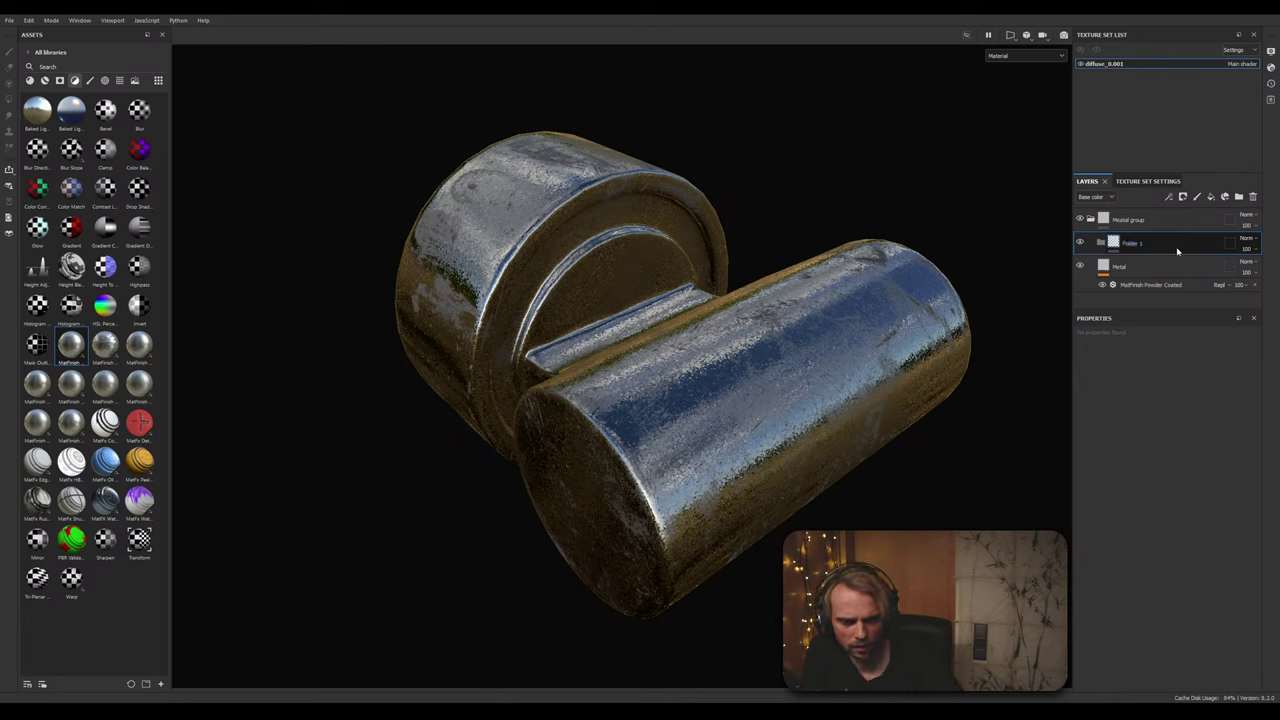
{"action": "key", "text": "Delete"}
Step: Add a new folder at the top of the stack and name it Paint
{"action": "left_click", "coordinate": [1154, 225]}
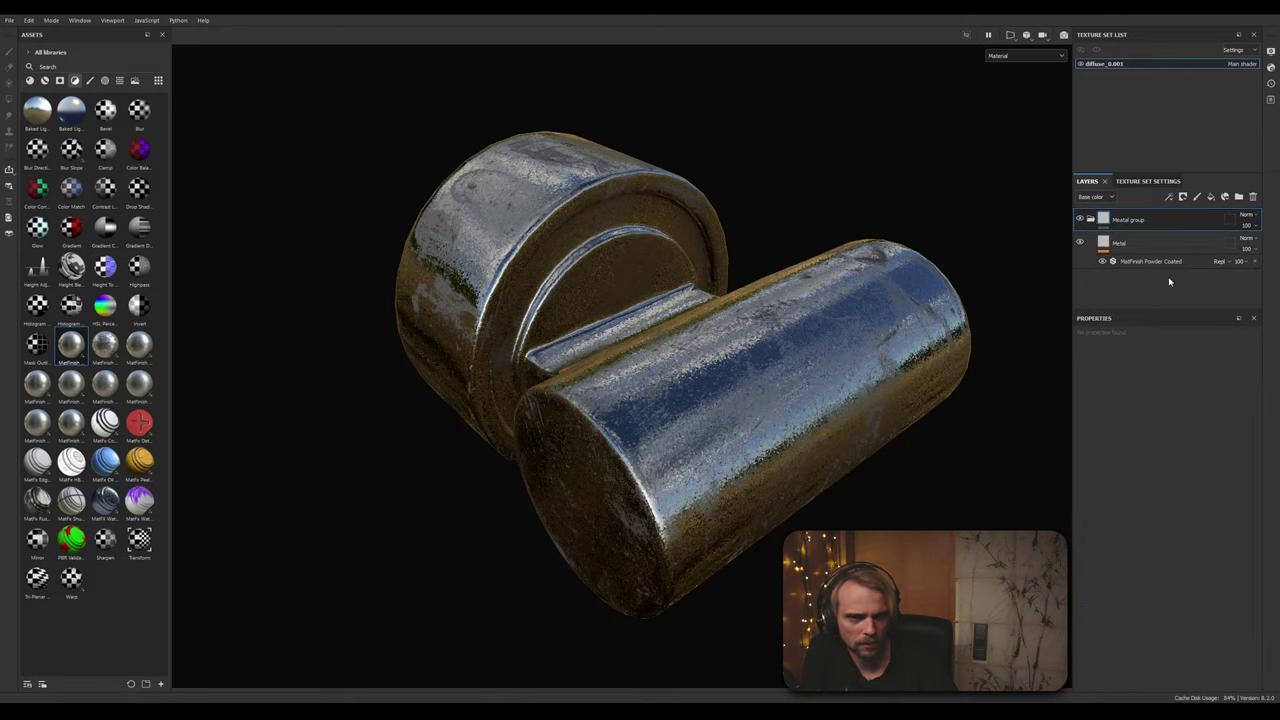
{"action": "left_click", "coordinate": [1238, 196]}
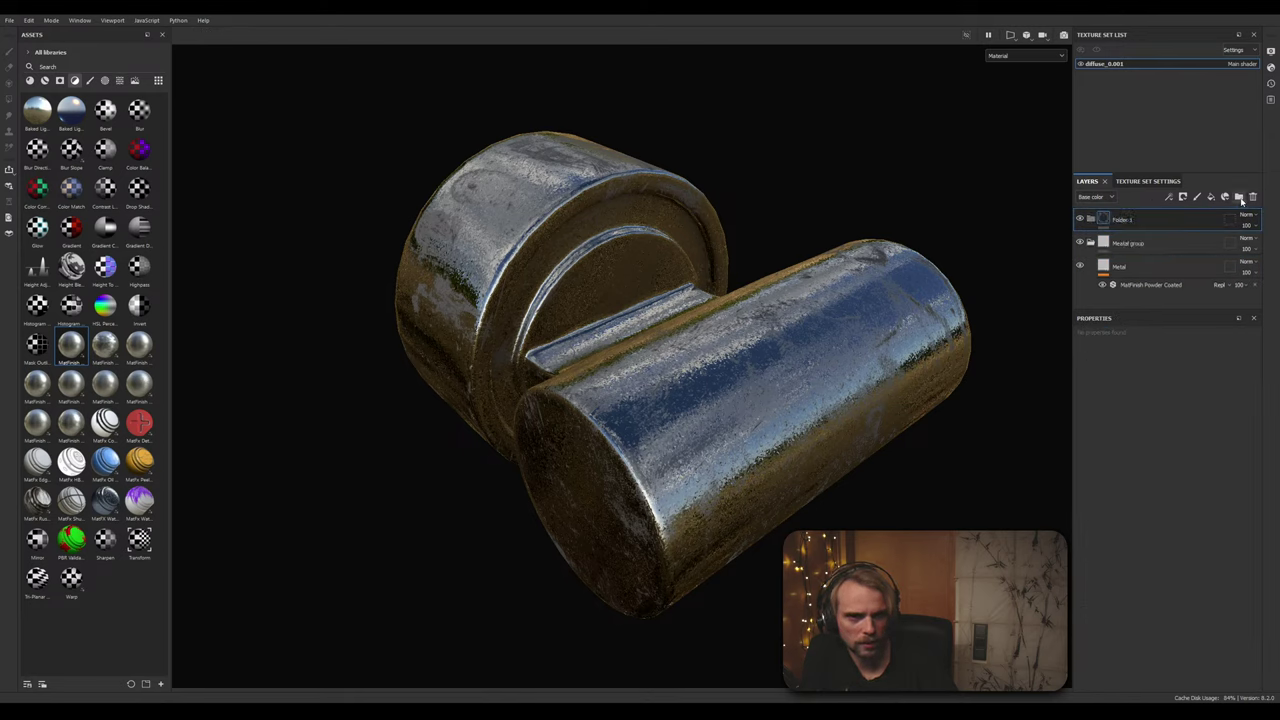
{"action": "double_click", "coordinate": [1121, 220]}
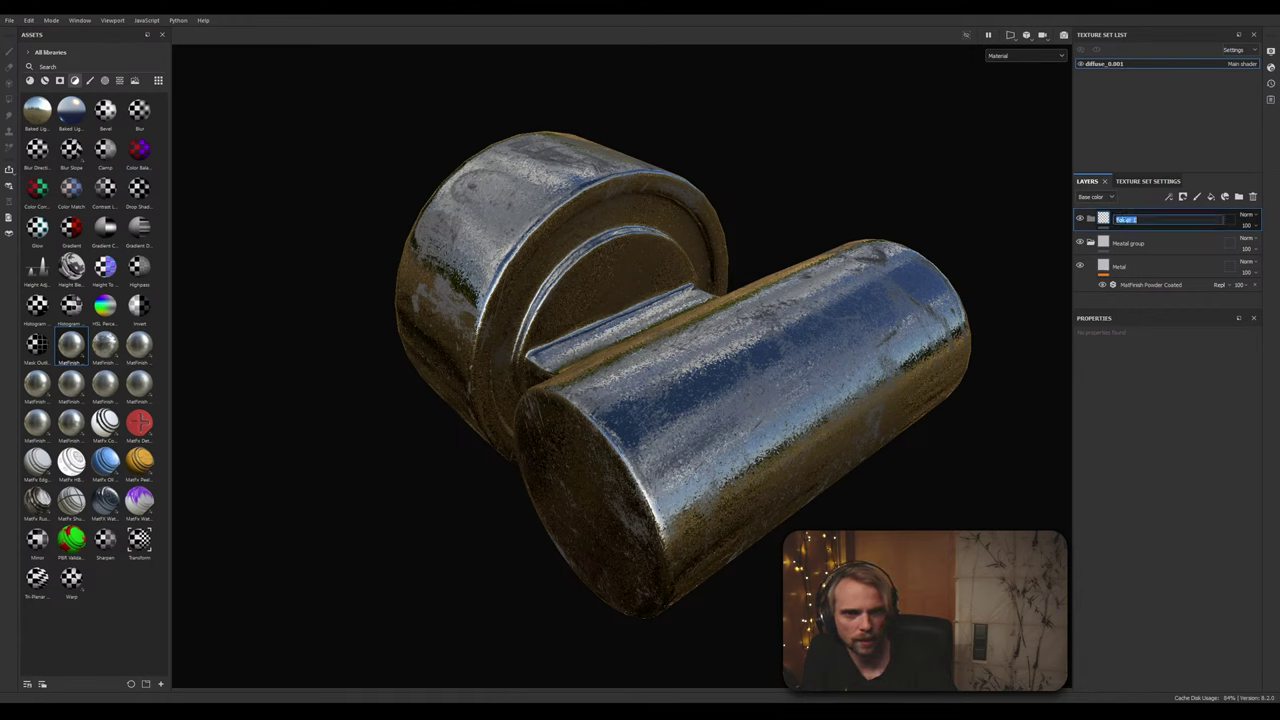
{"action": "type", "text": "Paint"}
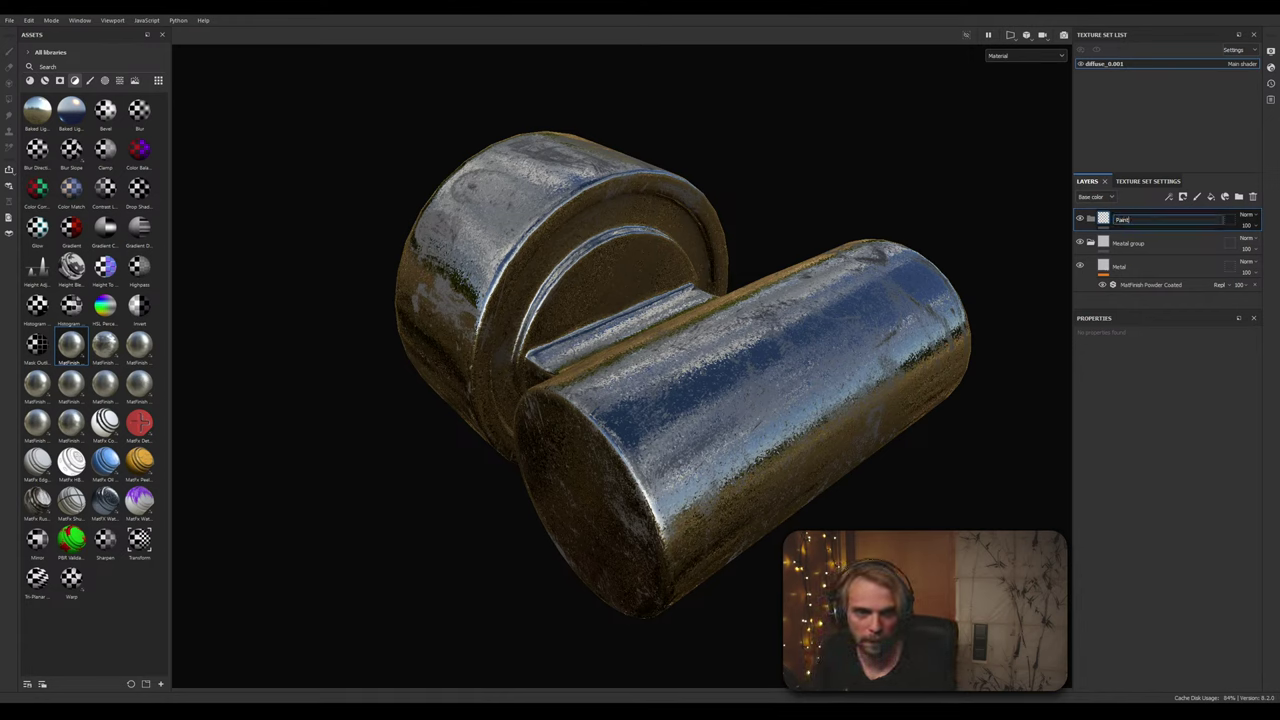
{"action": "key", "text": "Return"}
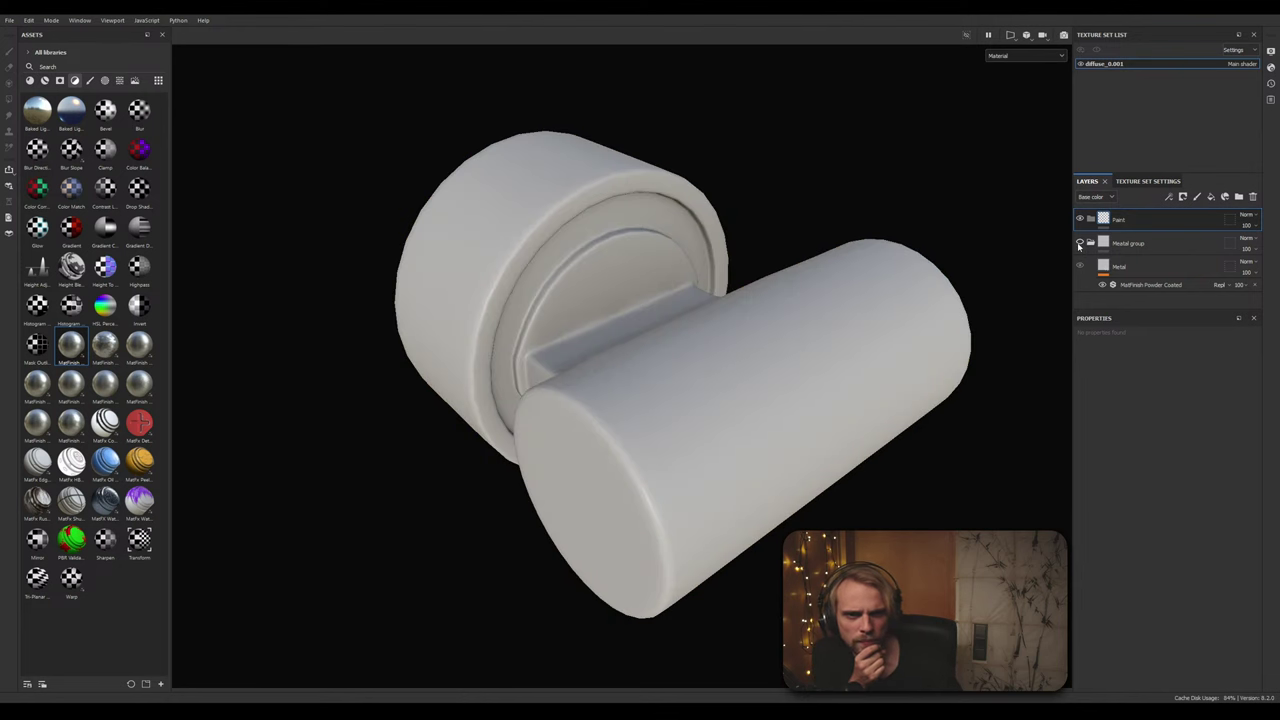
Step: Check the Metal group's visibility, collapse it, and select the Paint folder
{"action": "left_click", "coordinate": [1080, 243]}
{"action": "left_click", "coordinate": [1080, 243]}
{"action": "left_click", "coordinate": [1091, 243]}
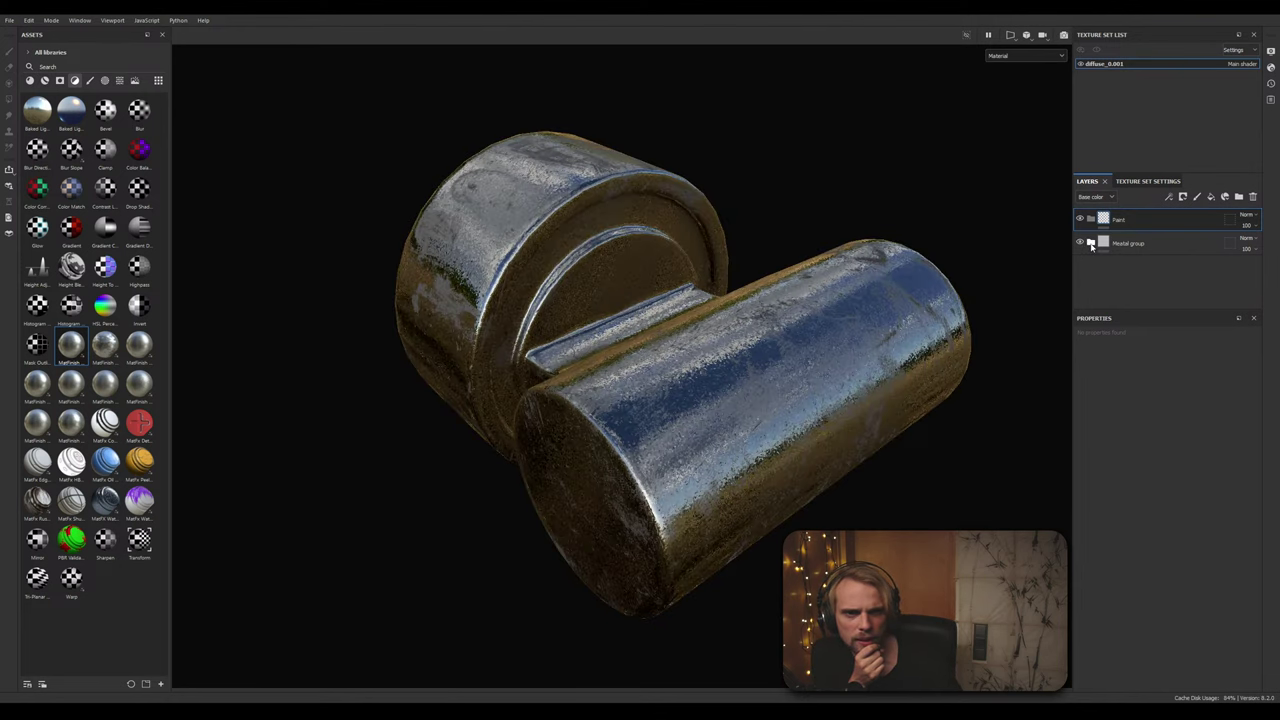
{"action": "left_click", "coordinate": [1150, 218]}
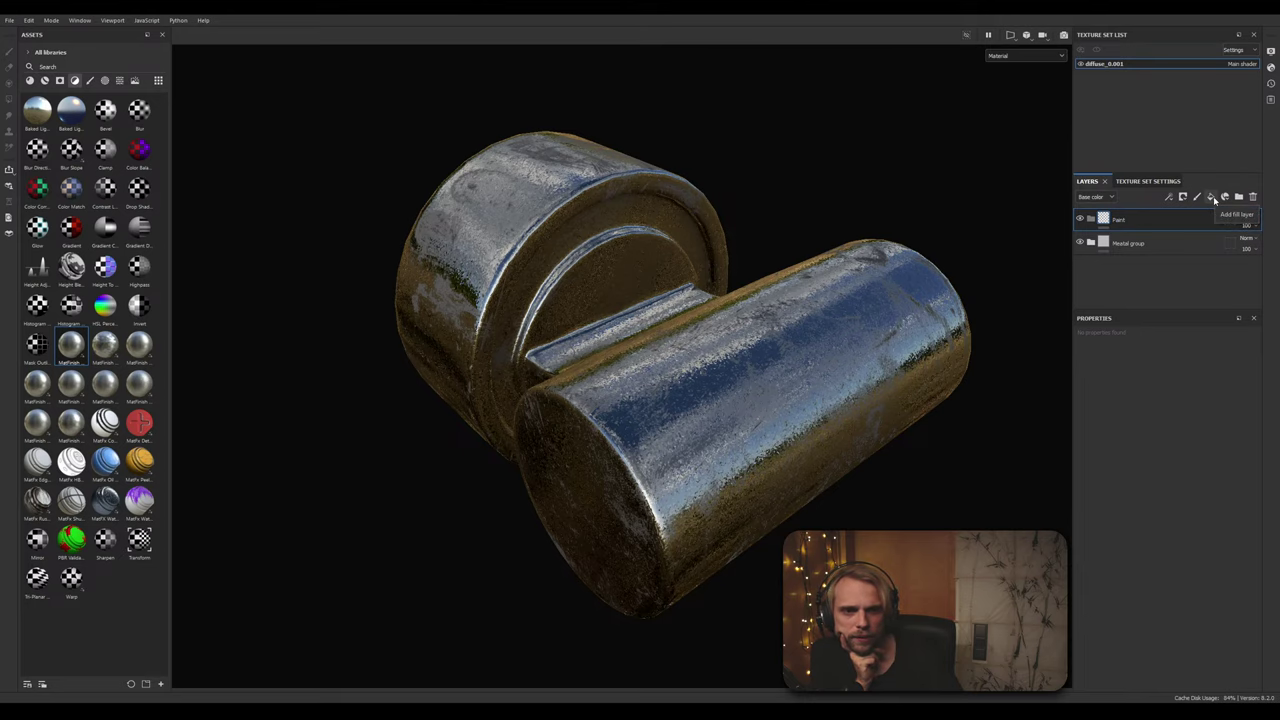
Step: Add Fill layer 1 inside the Paint folder and bring up its context menu
{"action": "left_click", "coordinate": [1212, 197]}
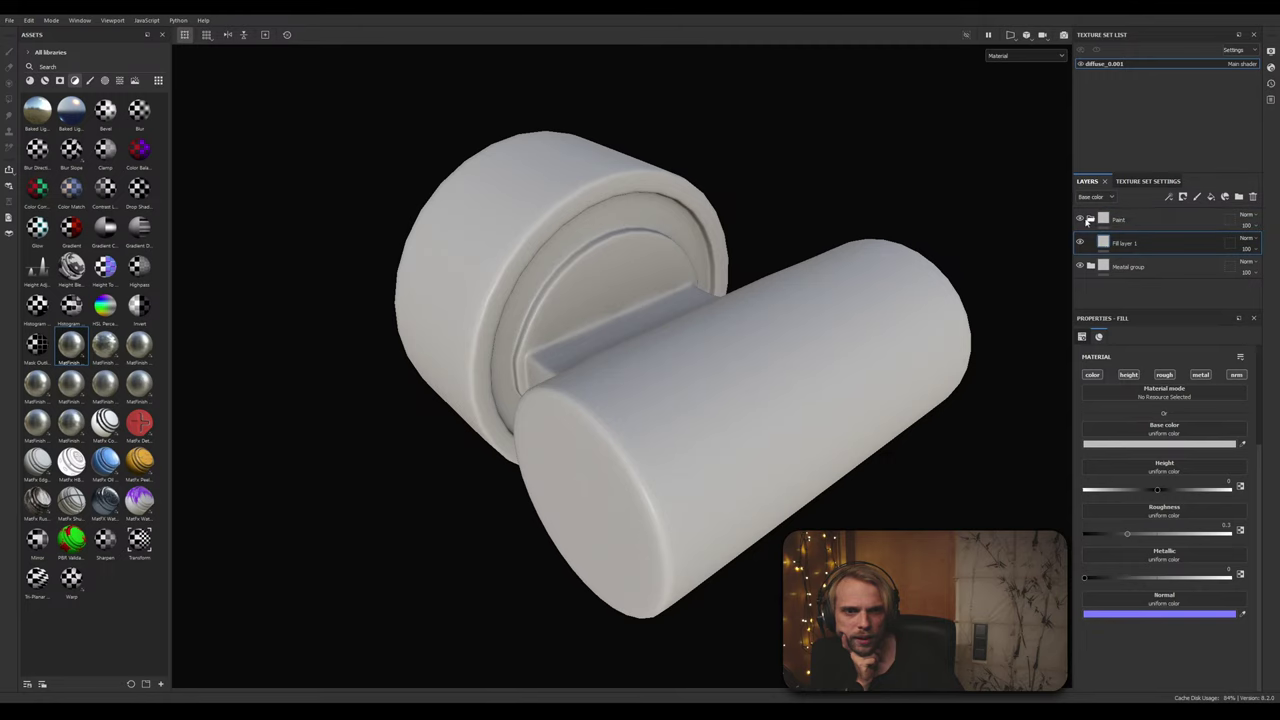
{"action": "left_click", "coordinate": [1079, 219]}
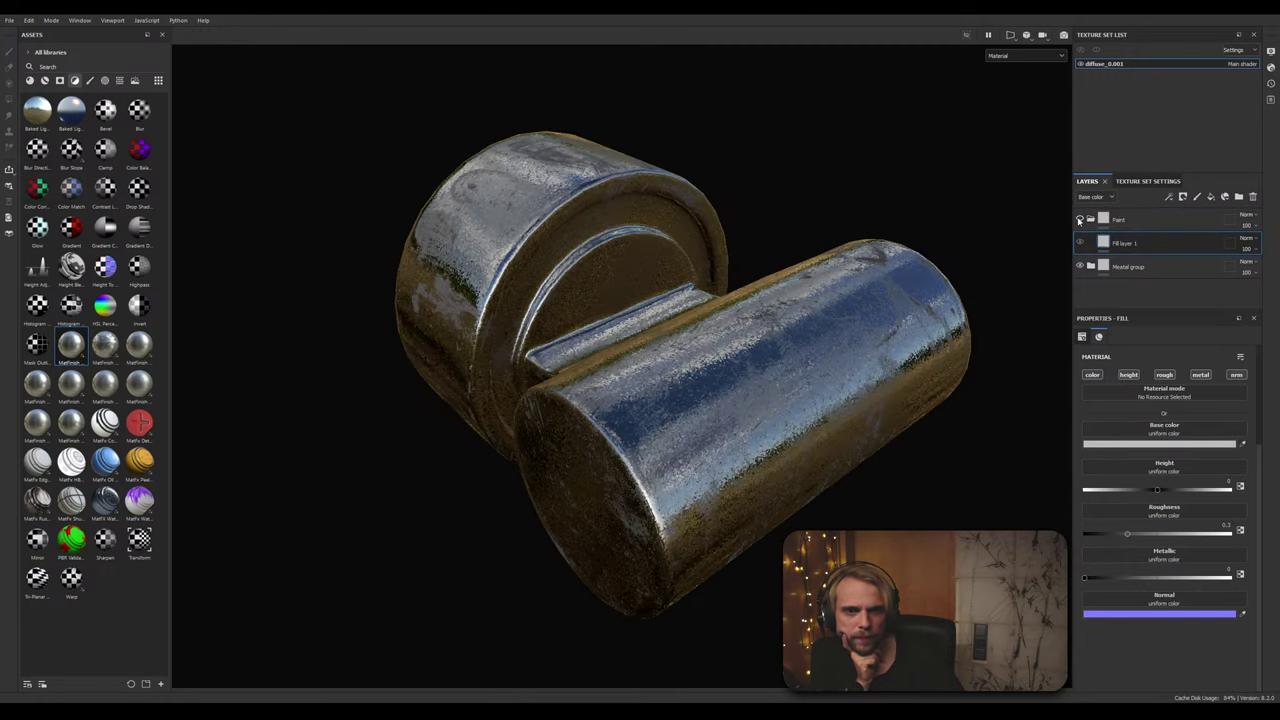
{"action": "left_click", "coordinate": [1079, 220]}
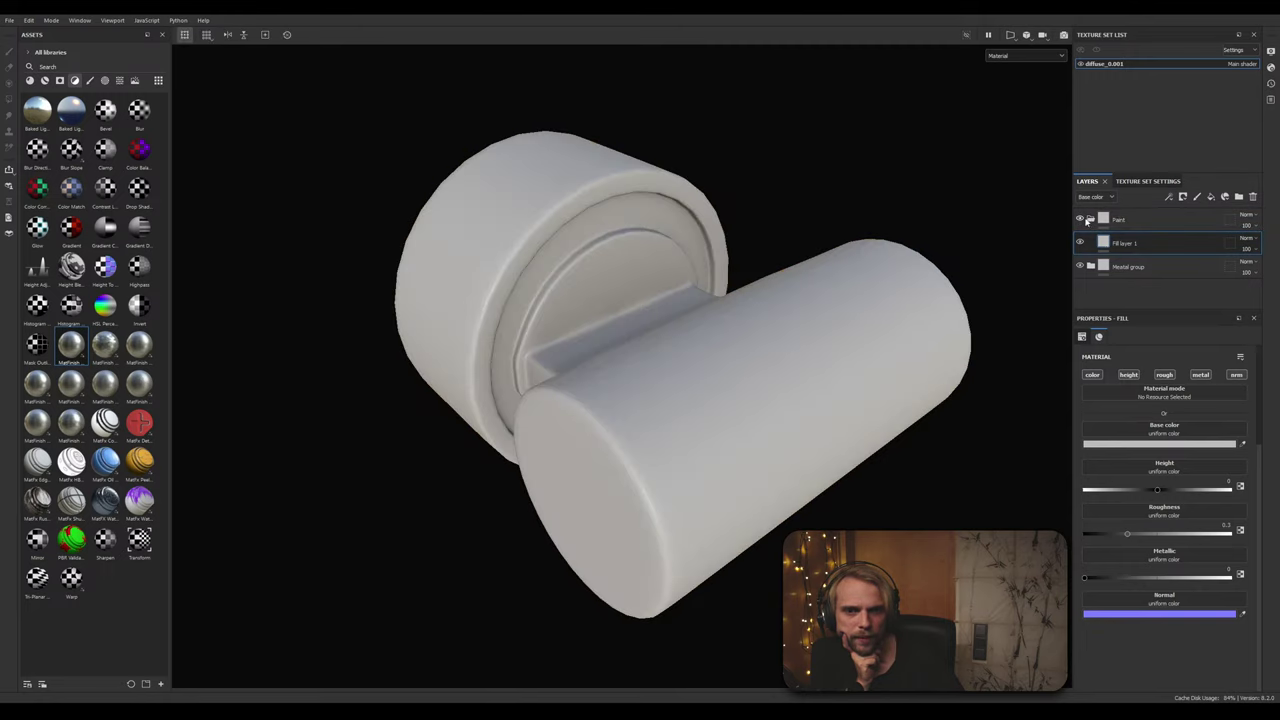
{"action": "left_click", "coordinate": [1168, 198]}
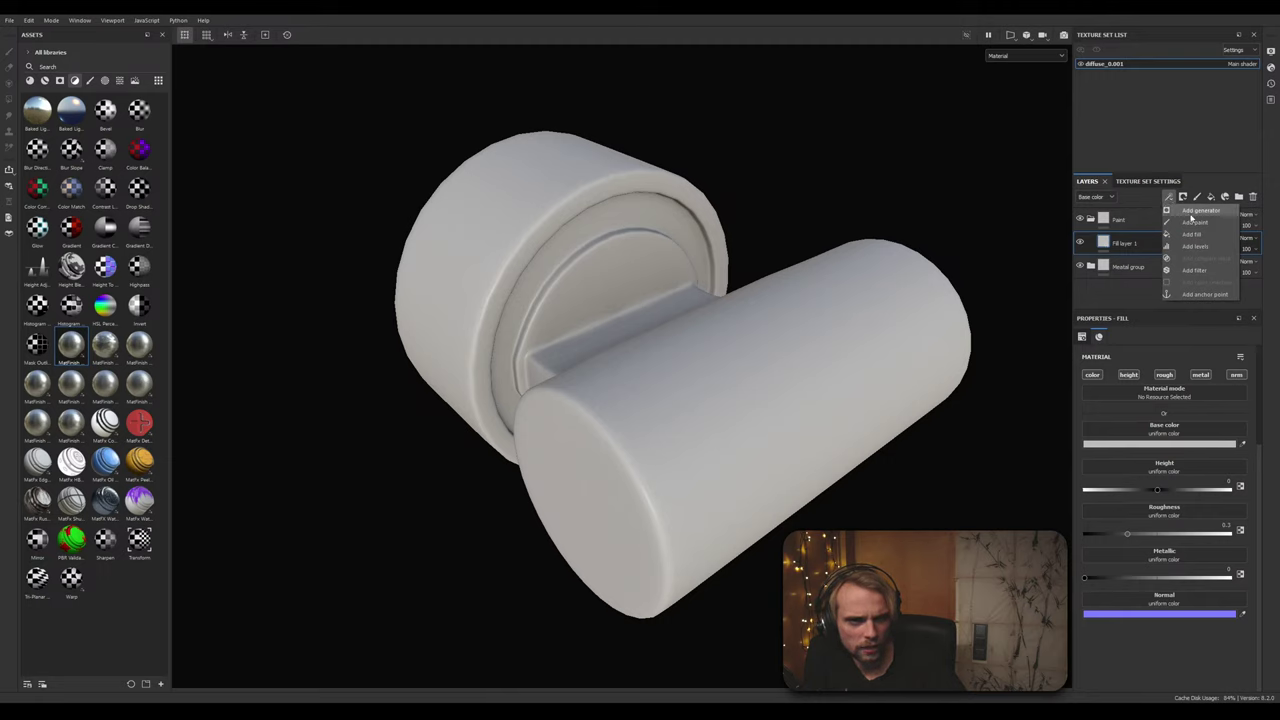
{"action": "left_click", "coordinate": [1124, 246]}
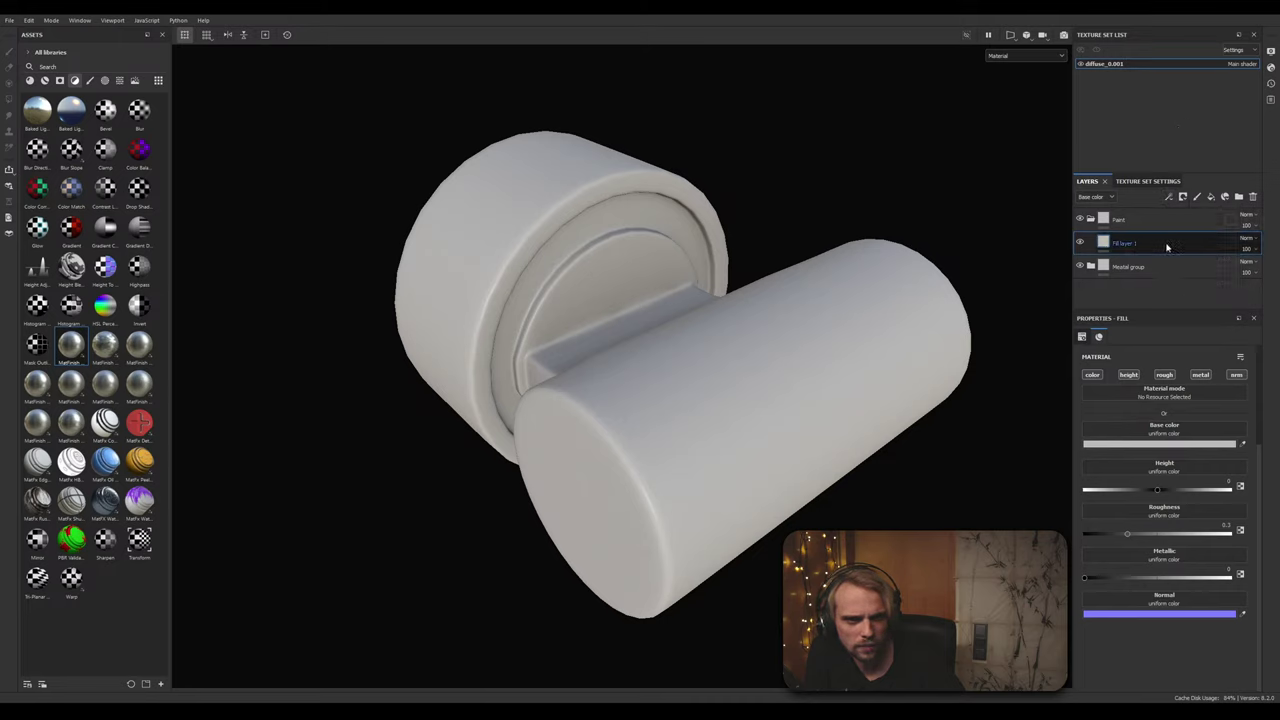
{"action": "double_click", "coordinate": [1124, 244]}
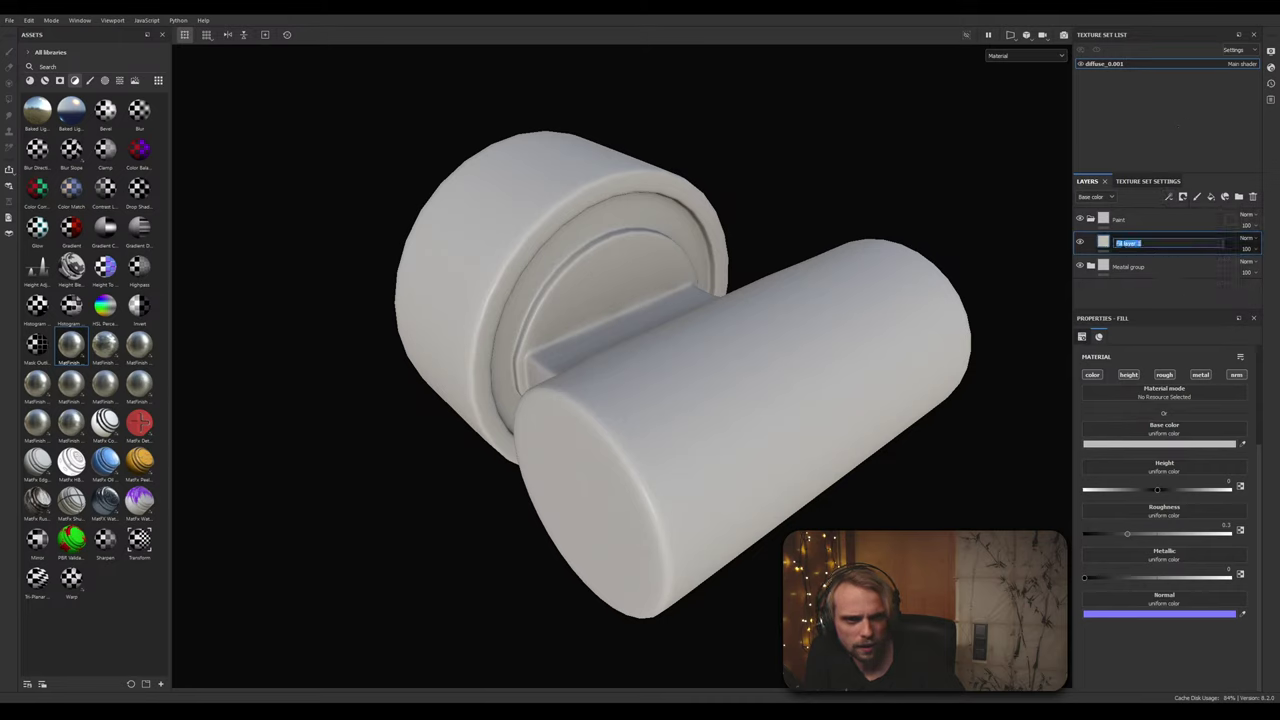
{"action": "key", "text": "Return"}
{"action": "right_click", "coordinate": [1178, 243]}
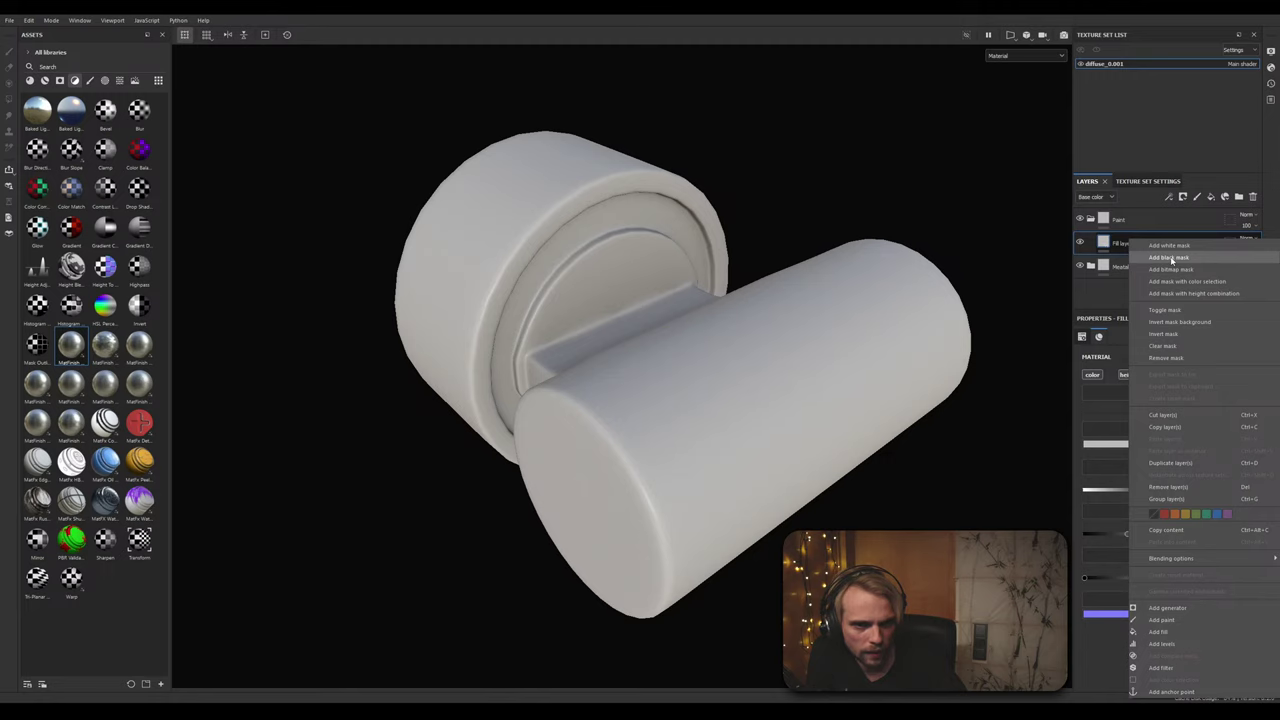
Step: Give Fill layer 1 a black mask, then add a mask with height information
{"action": "left_click", "coordinate": [1170, 257]}
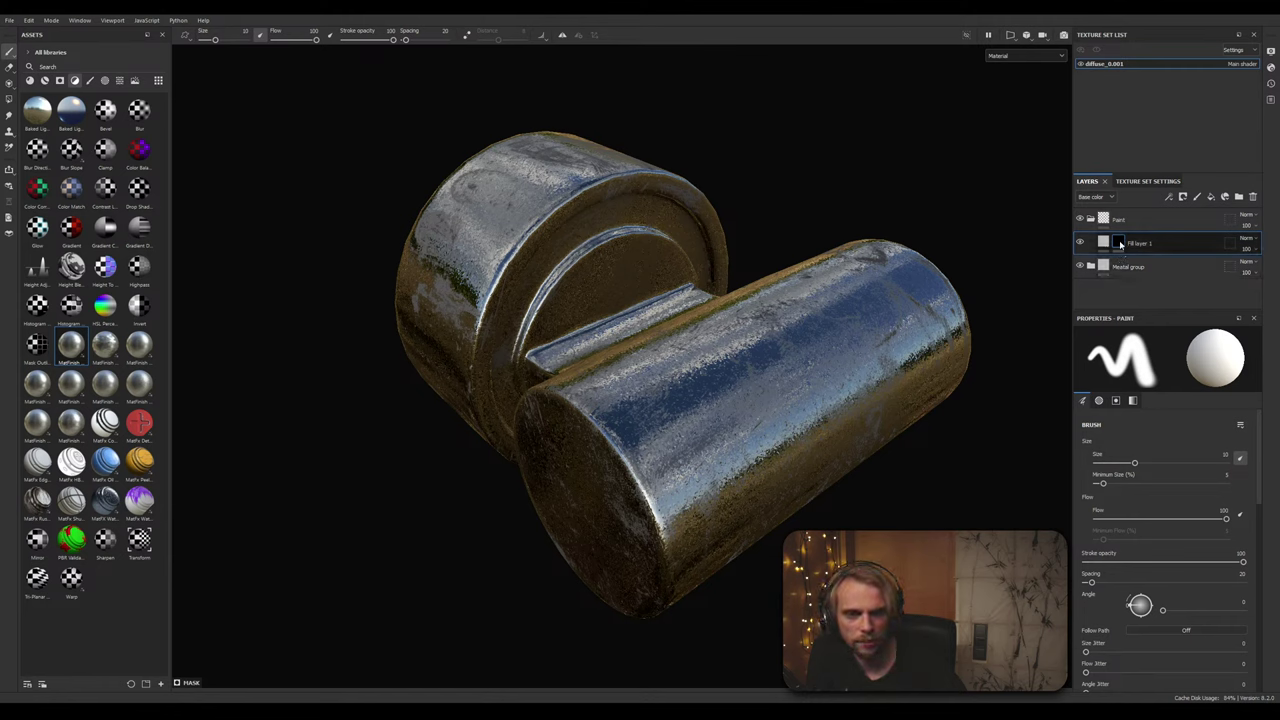
{"action": "mouse_move", "coordinate": [1120, 245]}
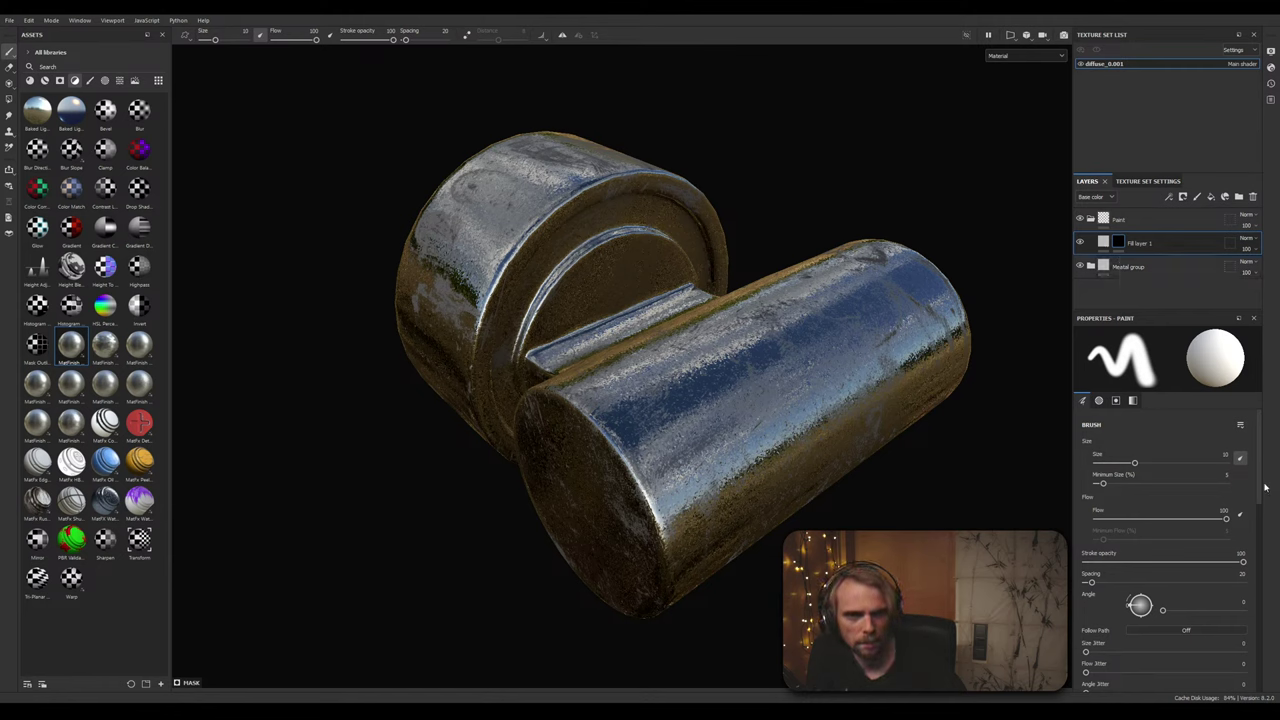
{"action": "right_click", "coordinate": [1116, 245]}
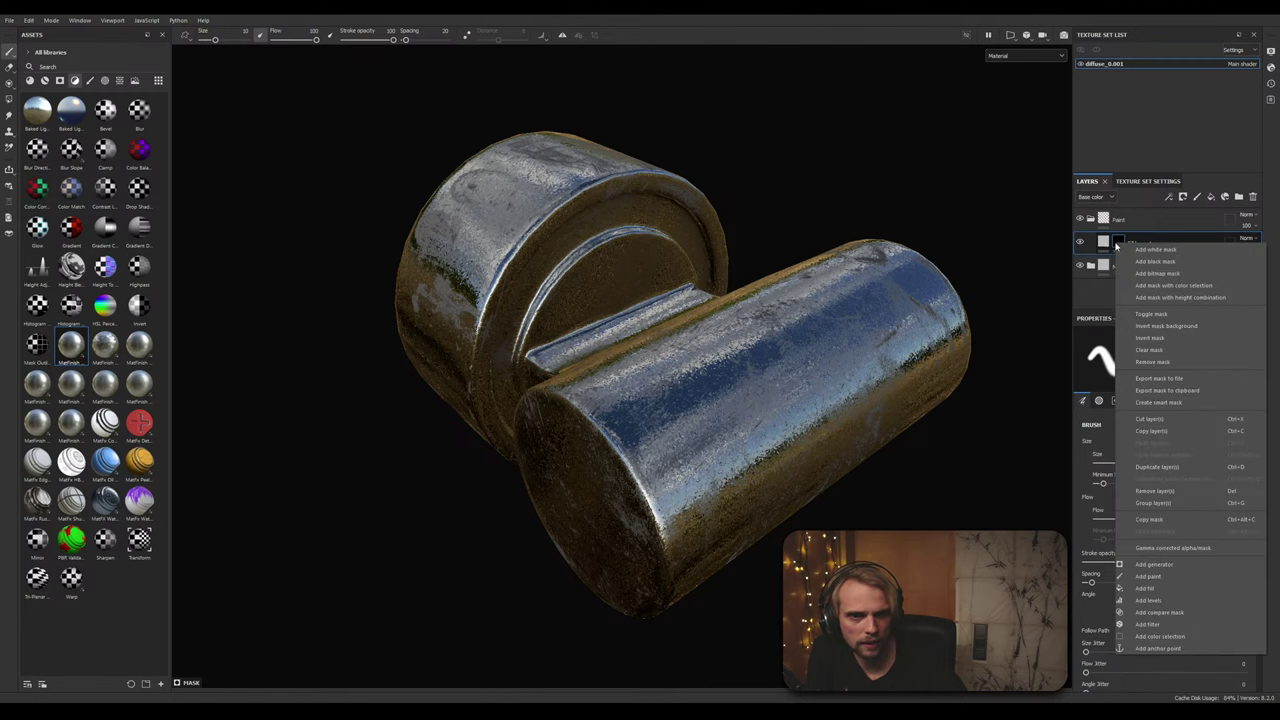
{"action": "left_click", "coordinate": [1141, 298]}
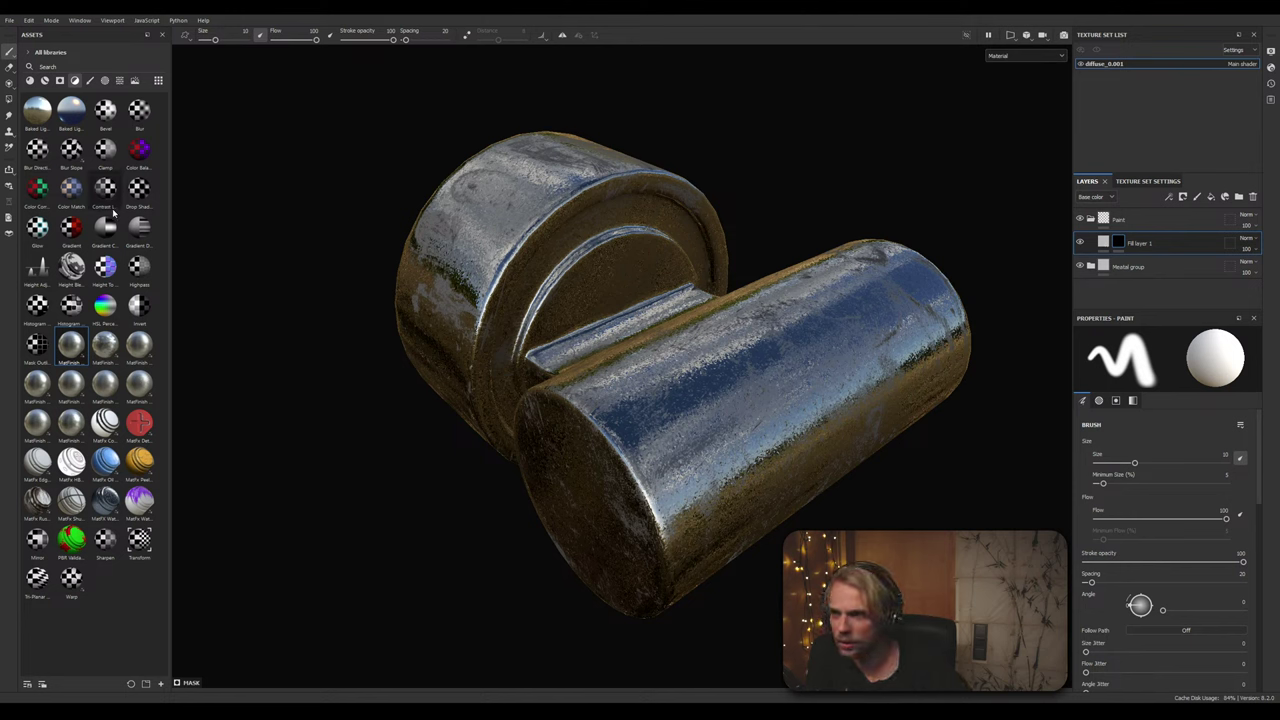
Step: Filter the asset library to grunge maps and search for 'paint'
{"action": "left_click", "coordinate": [45, 81]}
{"action": "left_click", "coordinate": [59, 81]}
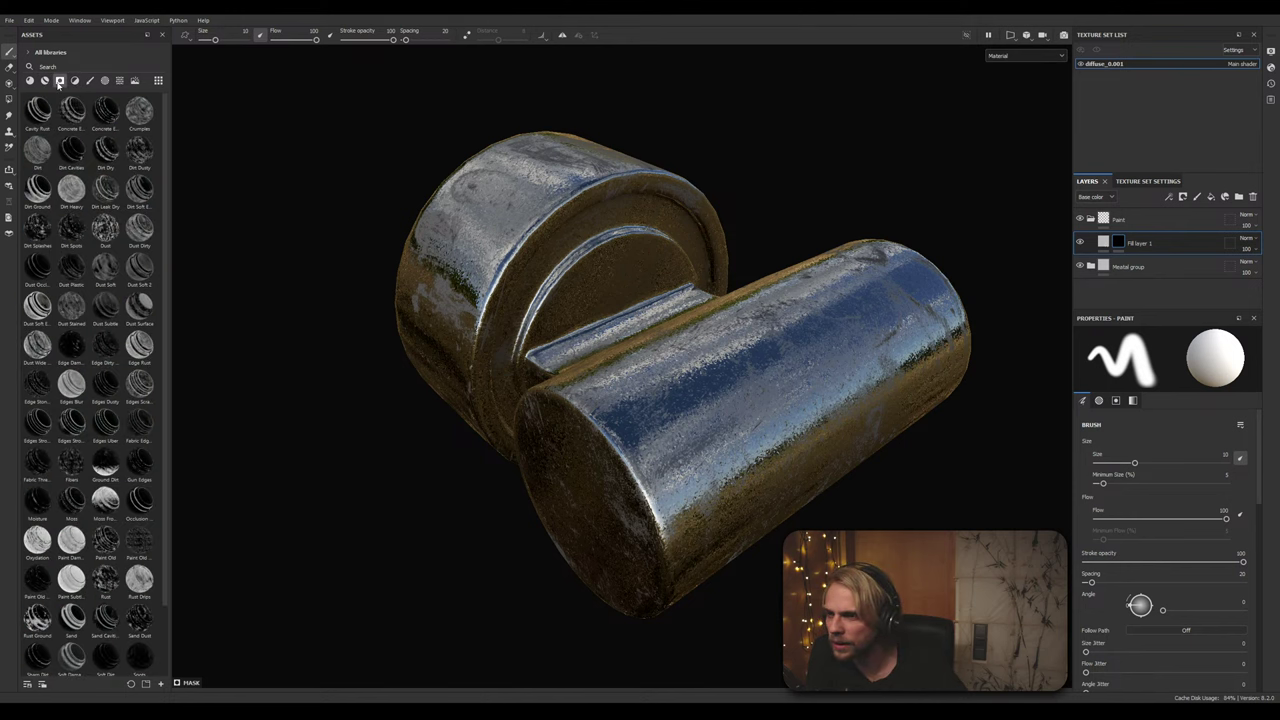
{"action": "left_click", "coordinate": [64, 66]}
{"action": "type", "text": "paint"}
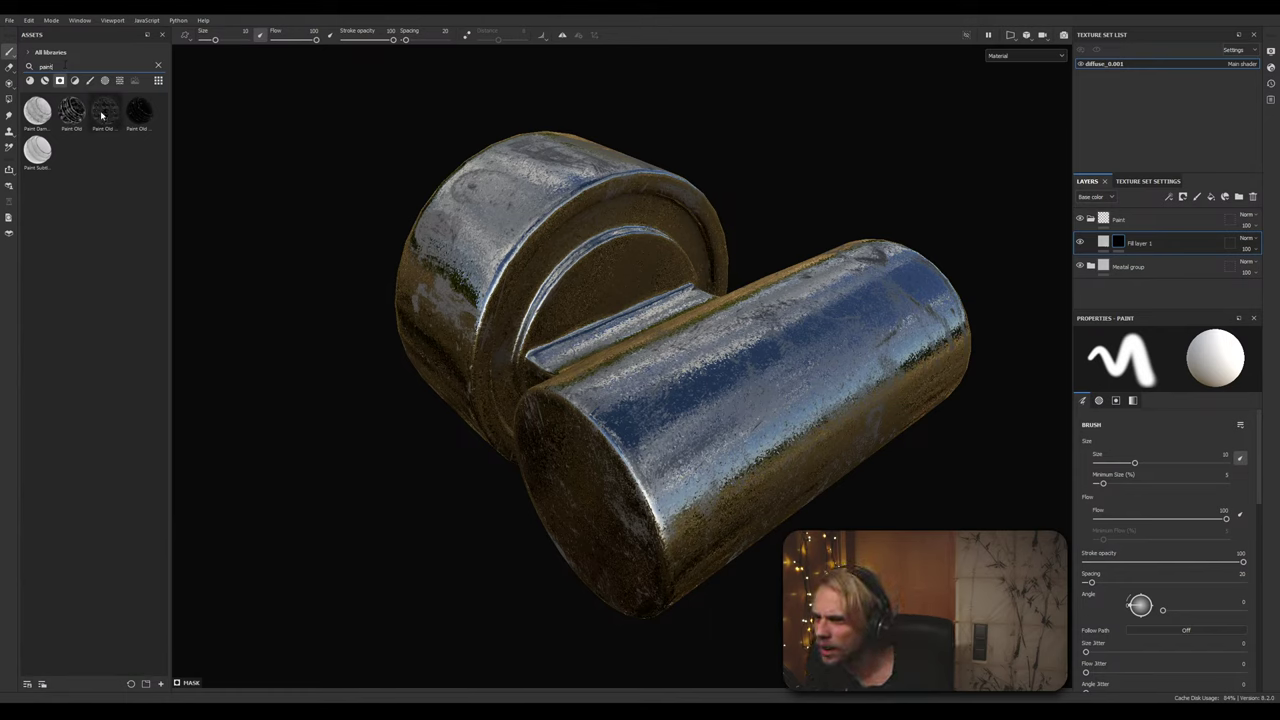
{"action": "mouse_move", "coordinate": [101, 116]}
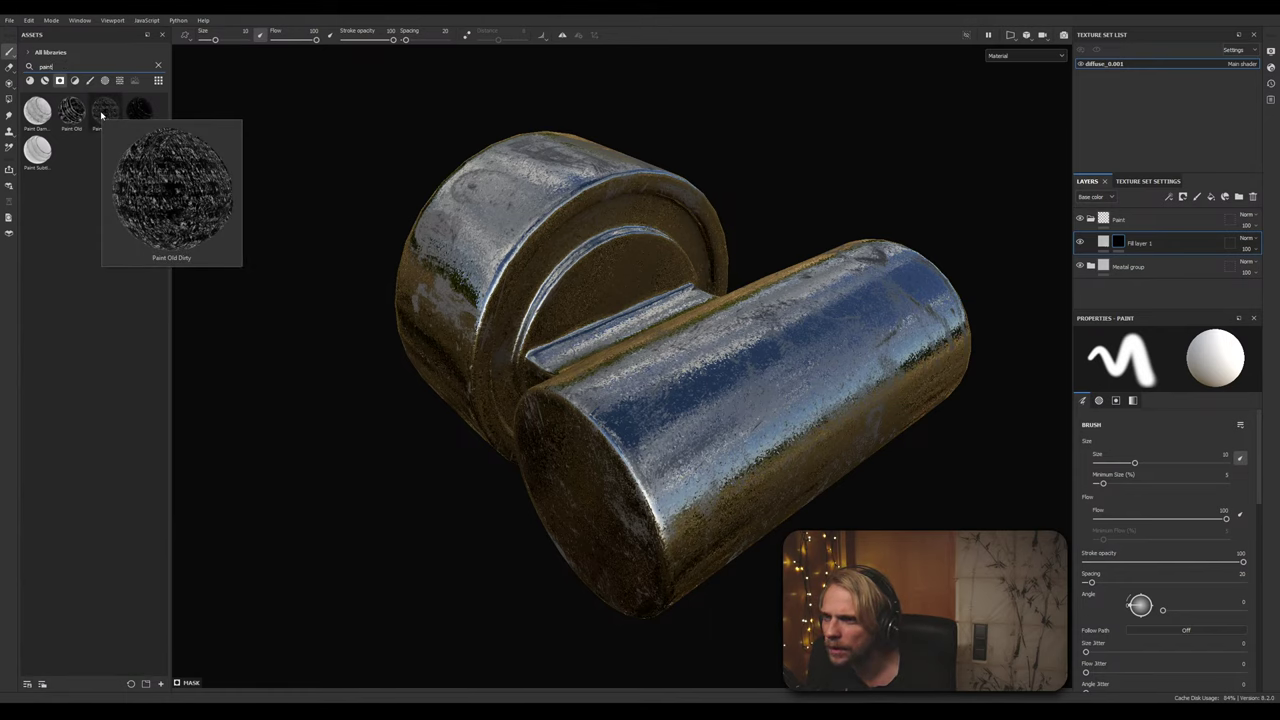
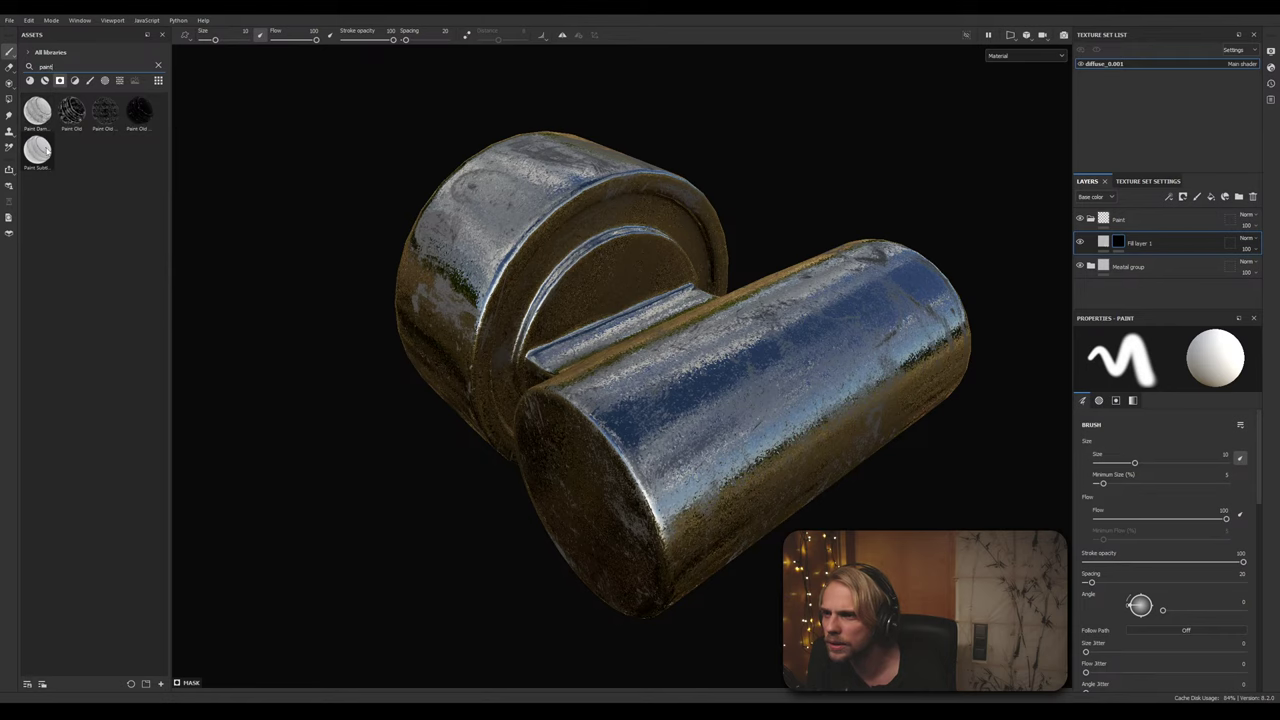
Step: Drop the Paint Damaged smart mask onto the part, giving Fill layer 1 Metal Edge Wear and Sharpen effects
{"action": "mouse_move", "coordinate": [38, 158]}
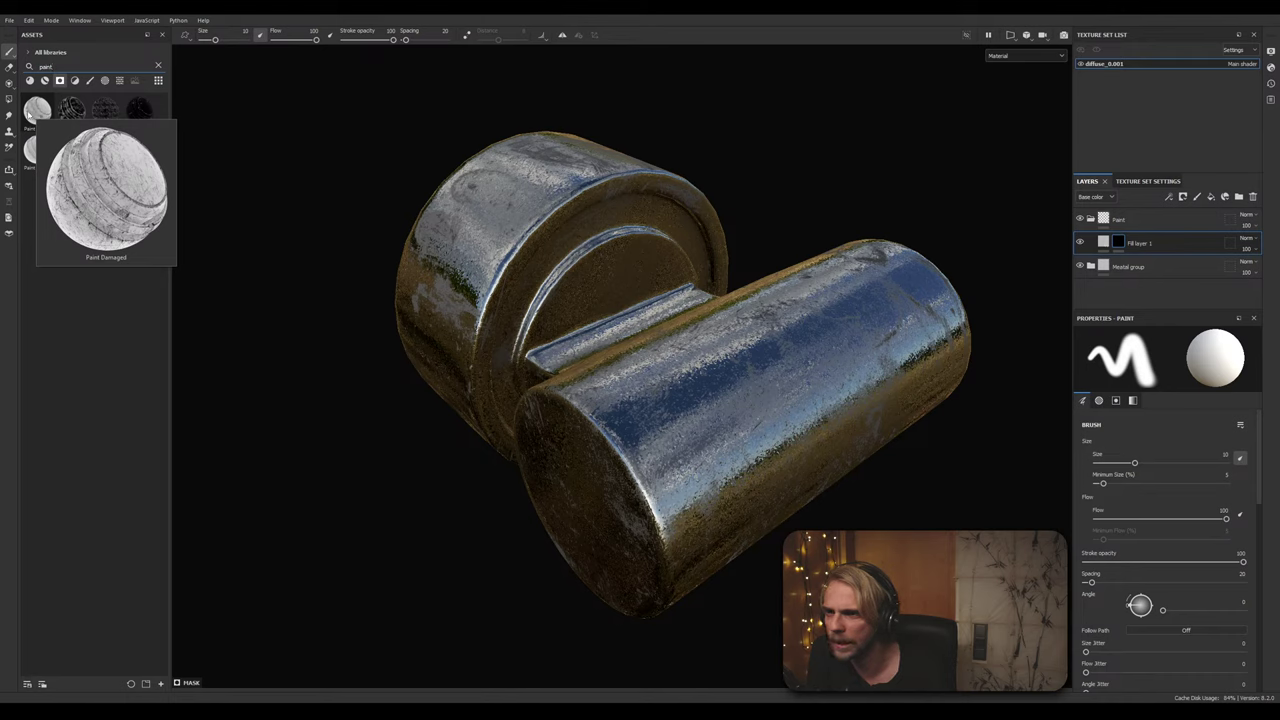
{"action": "mouse_move", "coordinate": [37, 115]}
{"action": "left_mouse_down"}
{"action": "mouse_move", "coordinate": [352, 113]}
{"action": "mouse_move", "coordinate": [1051, 209]}
{"action": "mouse_move", "coordinate": [1119, 246]}
{"action": "left_mouse_up"}
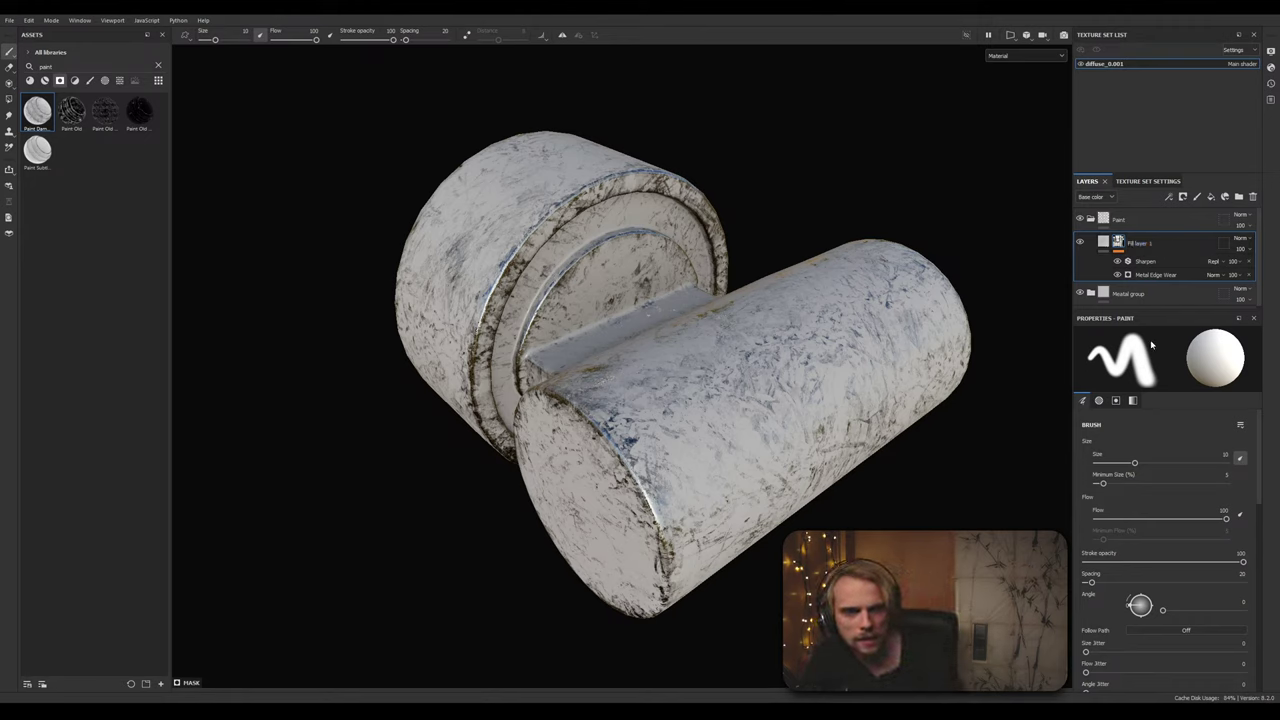
Step: Raise the Sharpen intensity to about 1.76, then bring it back down to 0.1
{"action": "left_click", "coordinate": [1160, 264]}
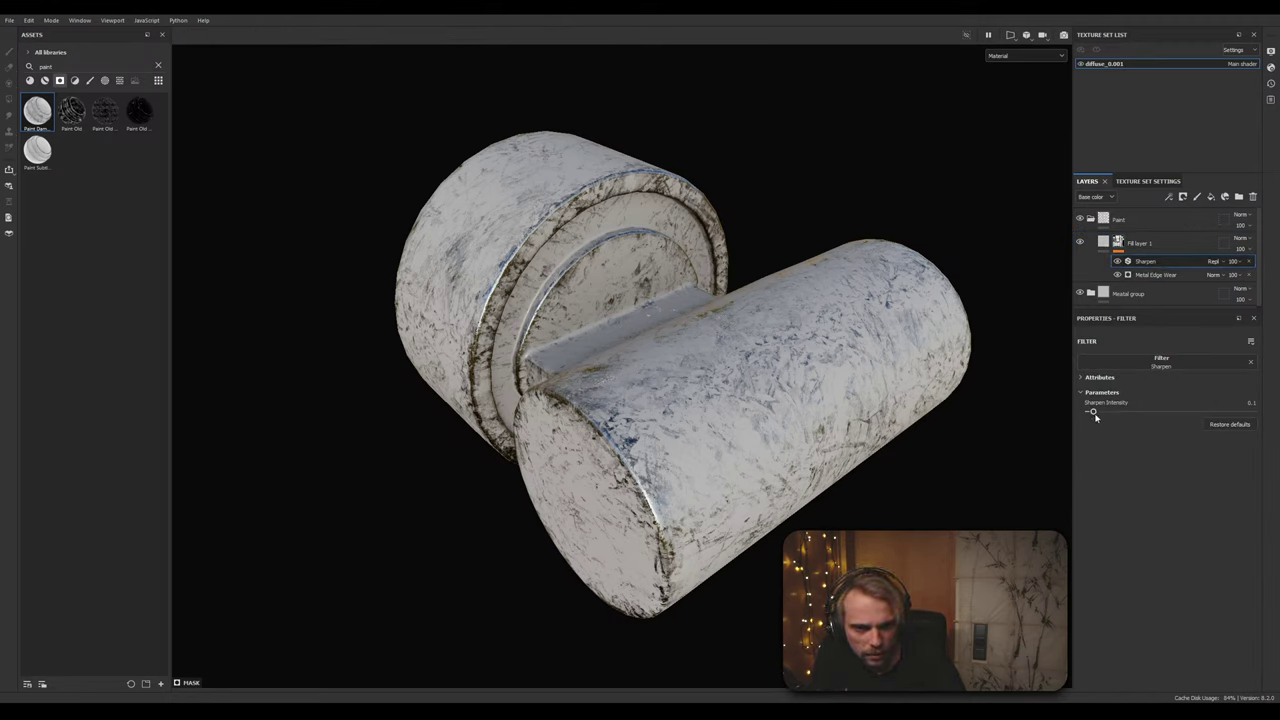
{"action": "left_click_drag", "start_coordinate": [1100, 413], "coordinate": [1162, 420]}
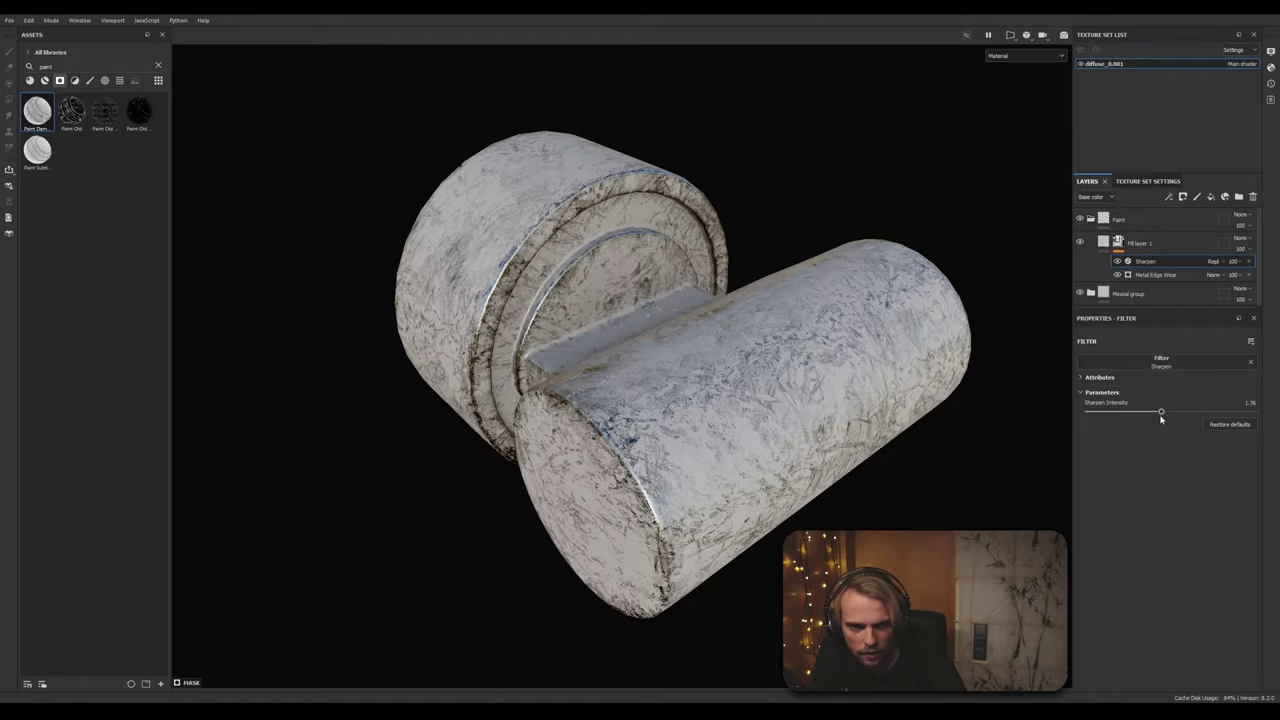
{"action": "scroll", "coordinate": [622, 420], "scroll_direction": "up", "scroll_amount": 5}
{"action": "scroll", "coordinate": [622, 420], "scroll_direction": "down", "scroll_amount": 3}
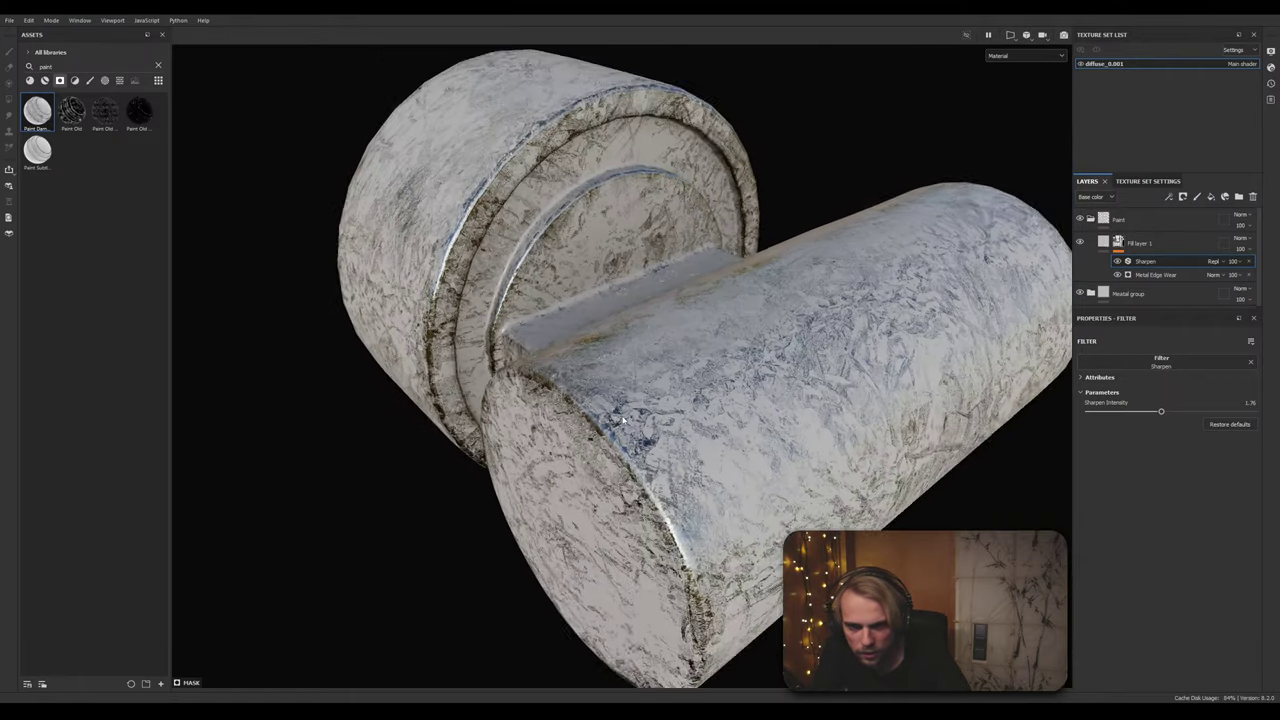
{"action": "scroll", "coordinate": [622, 420], "scroll_direction": "down", "scroll_amount": 1}
{"action": "left_click_drag", "start_coordinate": [1161, 417], "coordinate": [1110, 423]}
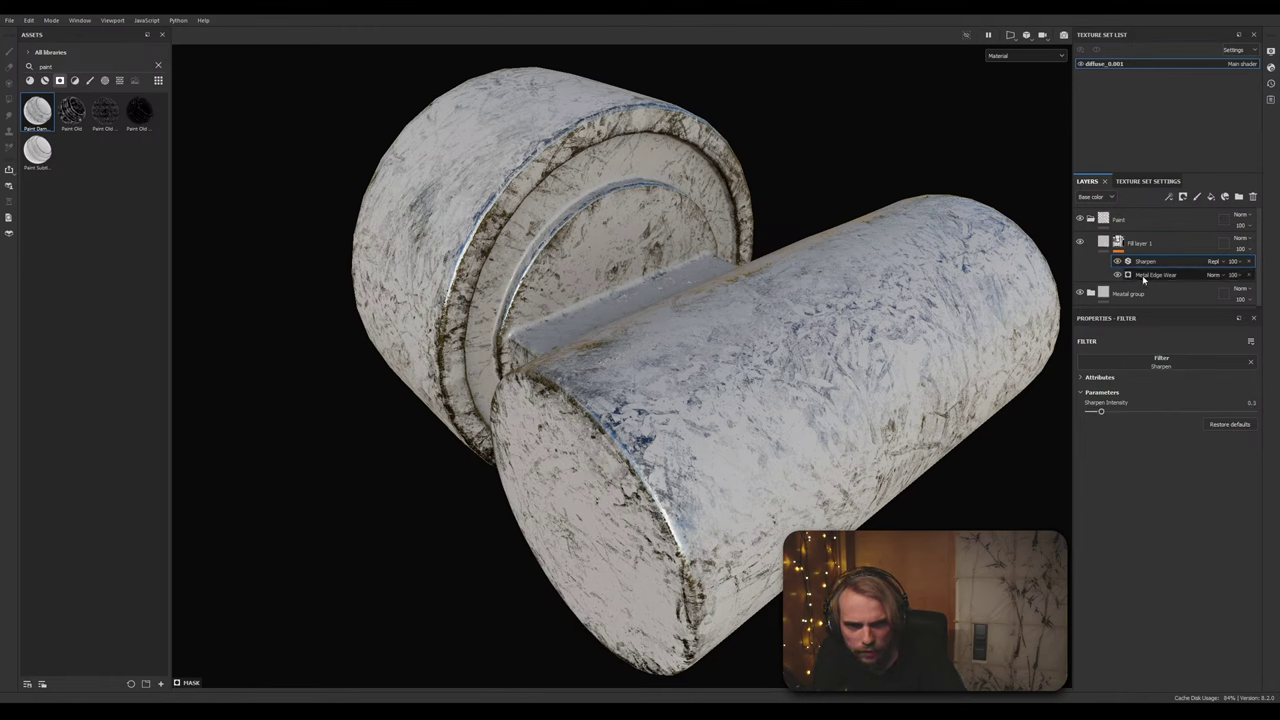
{"action": "left_click", "coordinate": [1170, 274]}
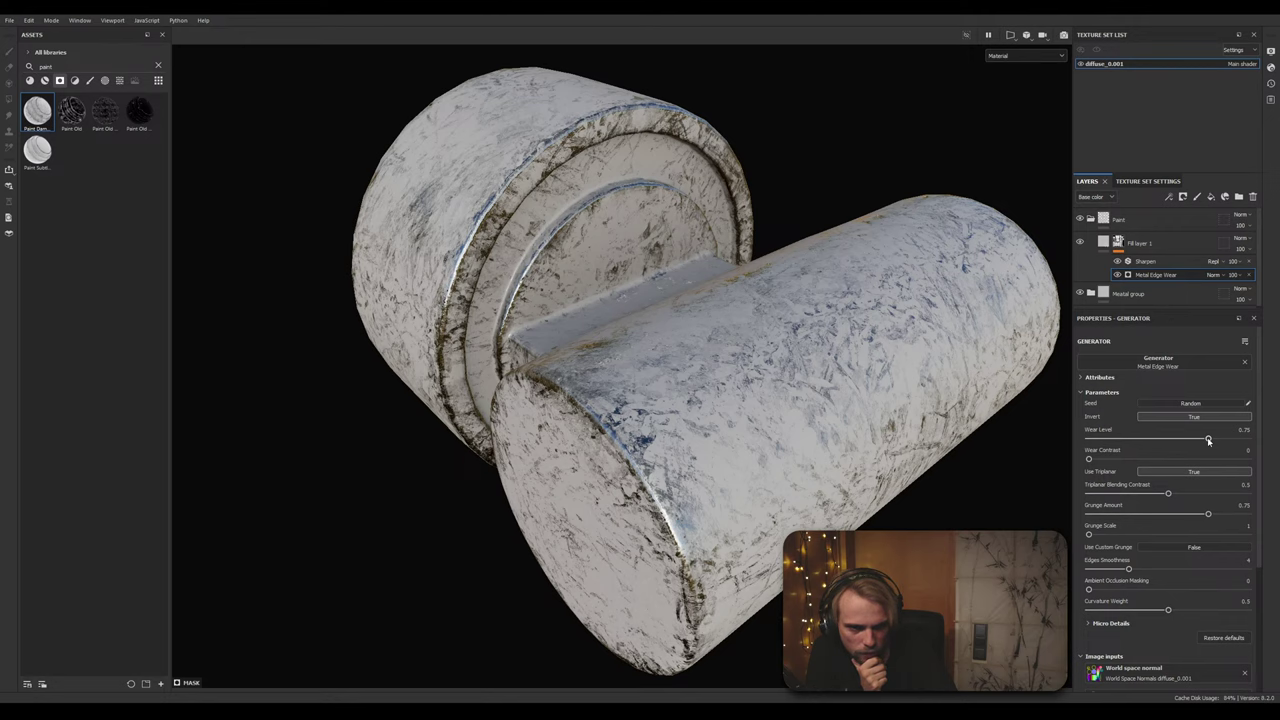
Step: Set Metal Edge Wear to Wear Level 0.66, Contrast 0.44, Grunge 0.38, Smoothness 5.43, Curvature 0.75
{"action": "mouse_move", "coordinate": [1208, 440]}
{"action": "left_mouse_down"}
{"action": "mouse_move", "coordinate": [1137, 444]}
{"action": "mouse_move", "coordinate": [1194, 441]}
{"action": "left_mouse_up"}
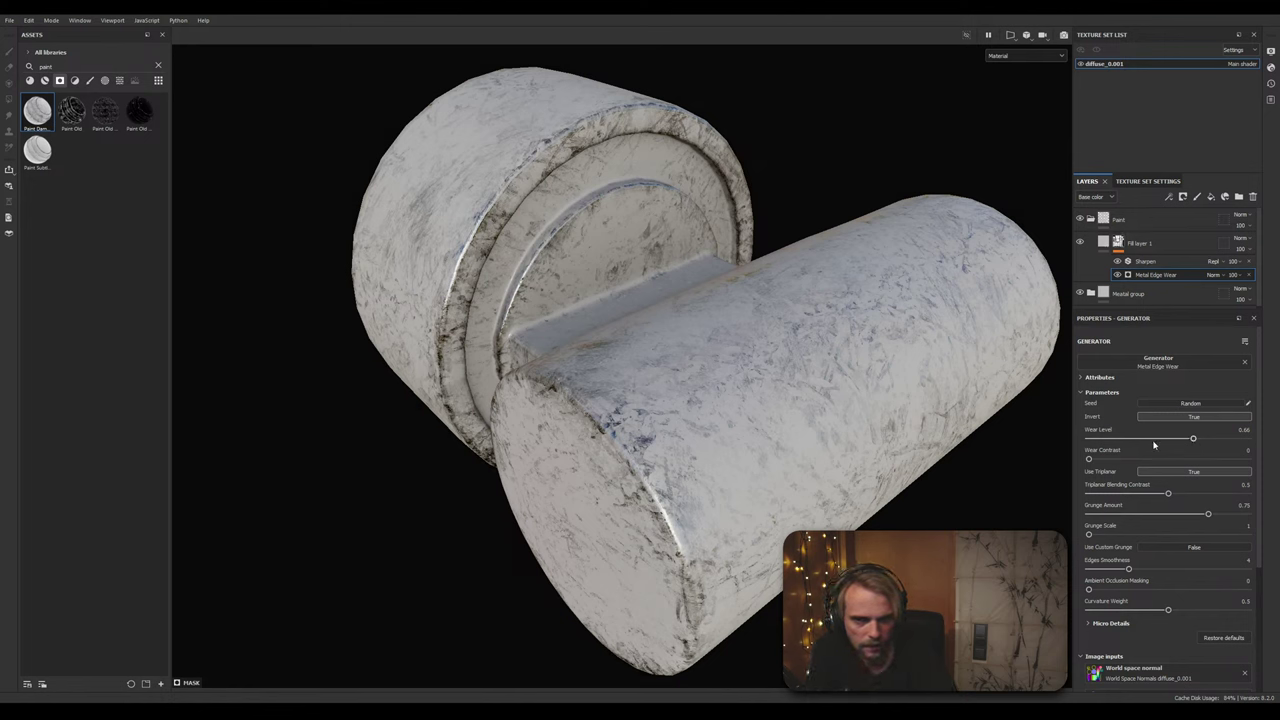
{"action": "left_click_drag", "start_coordinate": [1089, 459], "coordinate": [1160, 467]}
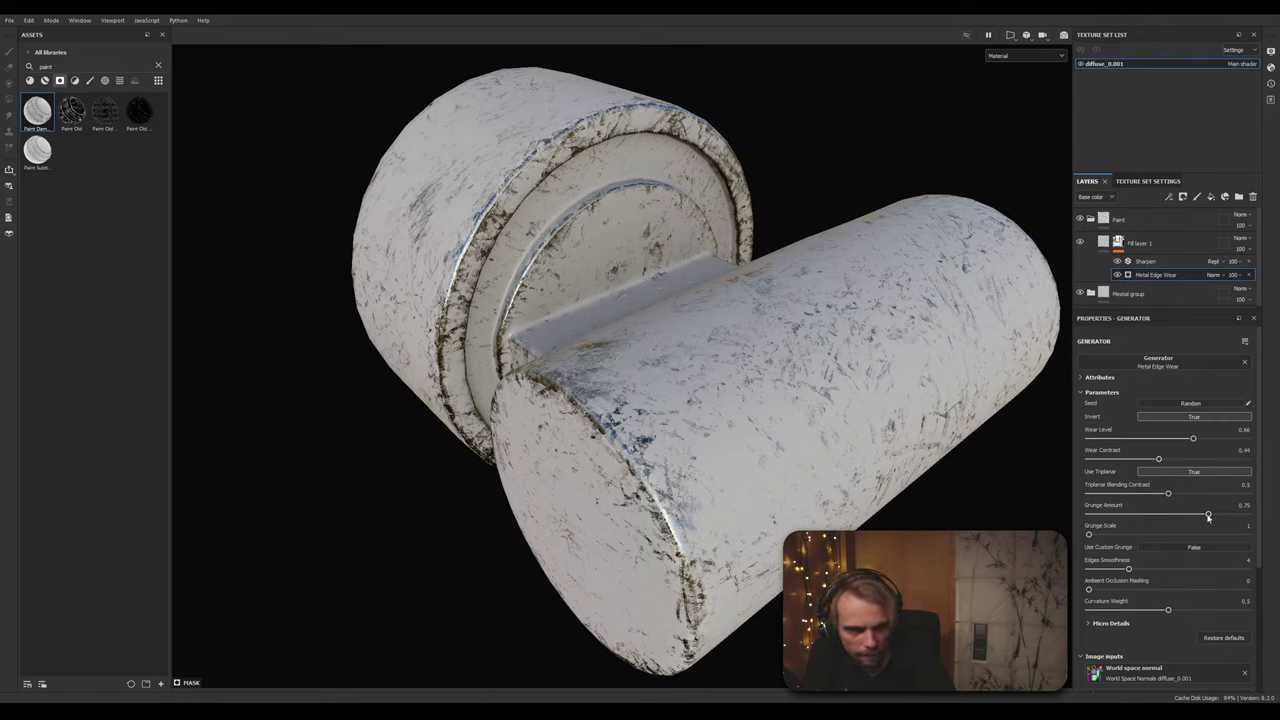
{"action": "left_click_drag", "start_coordinate": [1208, 516], "coordinate": [1181, 517]}
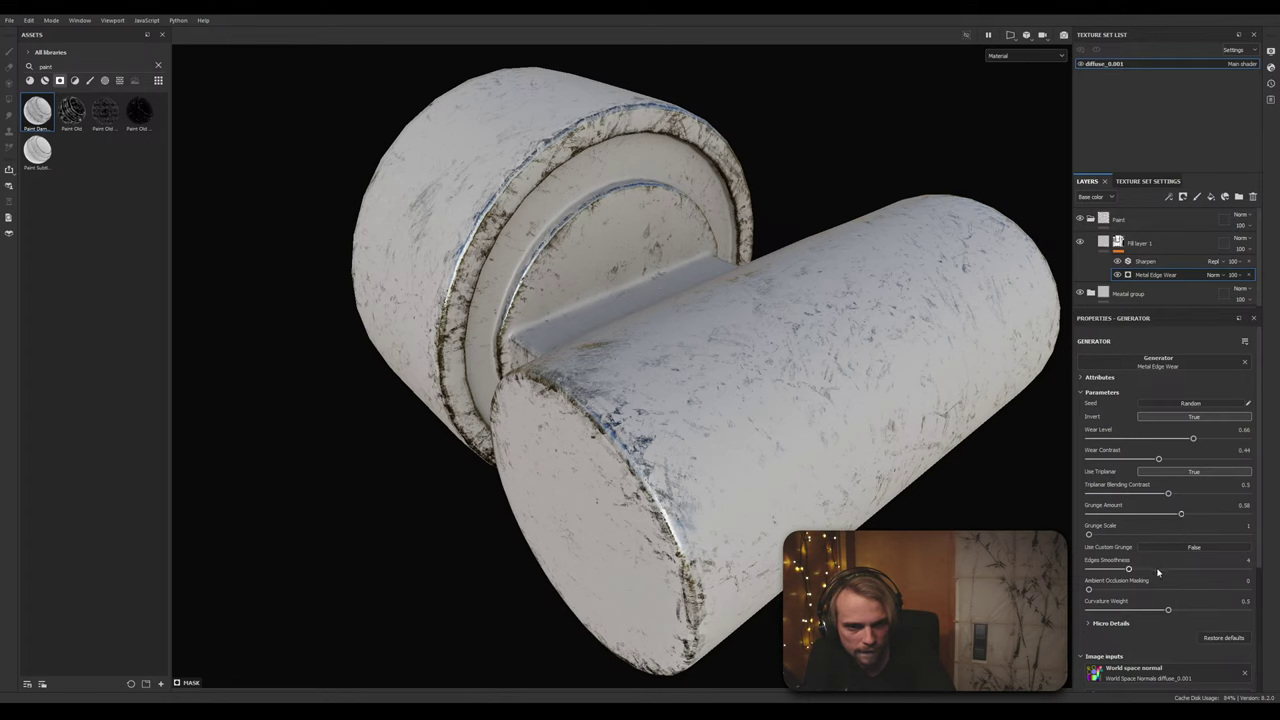
{"action": "mouse_move", "coordinate": [1129, 569]}
{"action": "left_mouse_down"}
{"action": "mouse_move", "coordinate": [1246, 568]}
{"action": "mouse_move", "coordinate": [1145, 578]}
{"action": "left_mouse_up"}
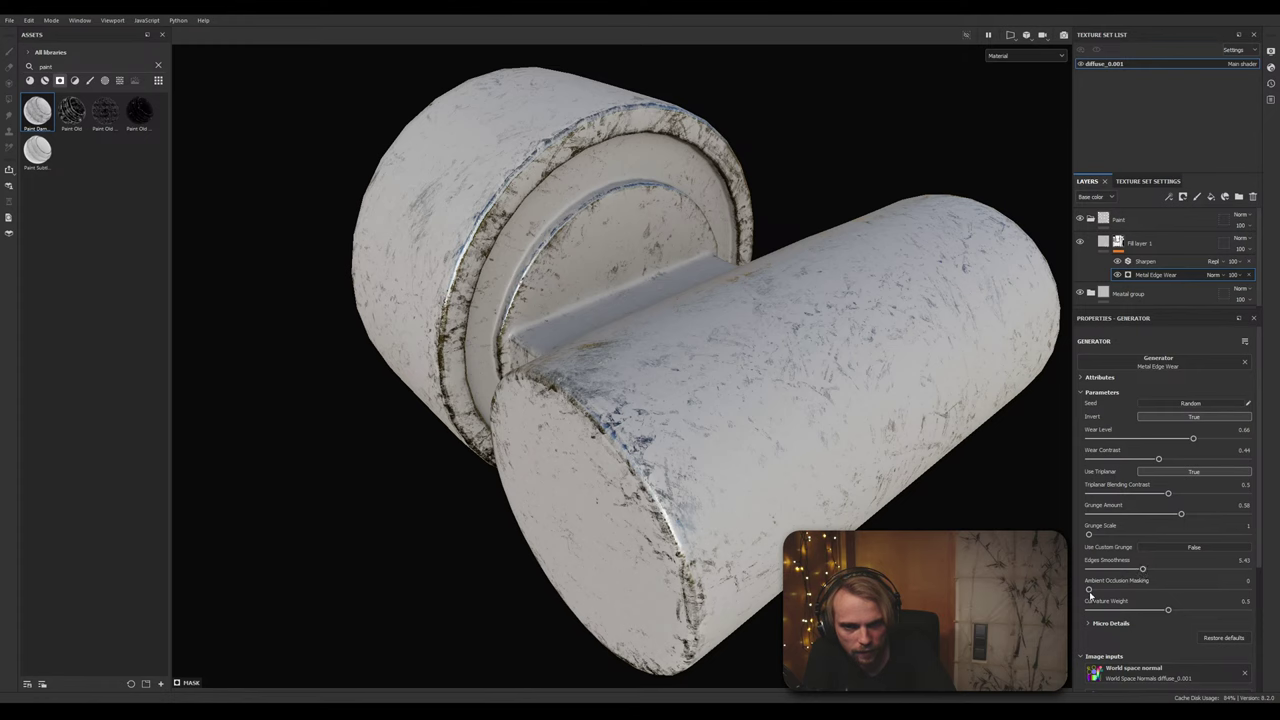
{"action": "left_click_drag", "start_coordinate": [1176, 610], "coordinate": [1207, 613]}
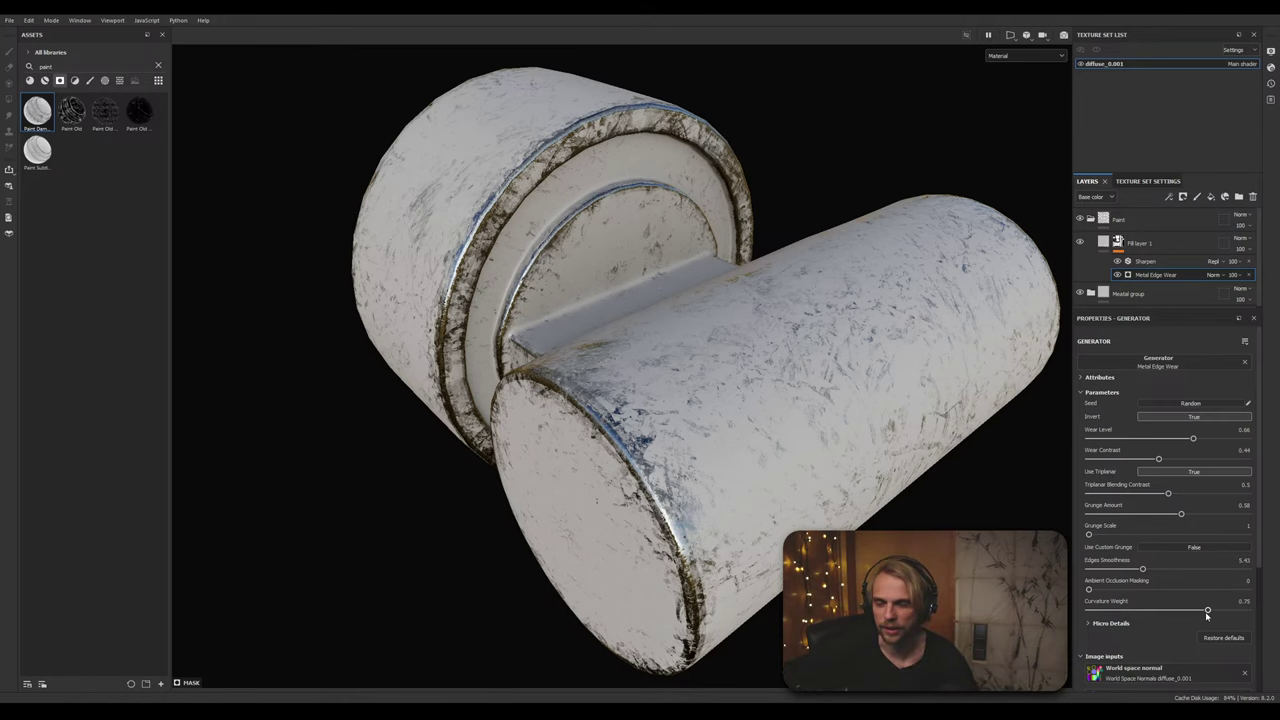
Step: Orbit, pan and relight the model to inspect the edge wear, then select Fill layer 1
{"action": "scroll", "coordinate": [855, 312], "scroll_direction": "down", "scroll_amount": 3}
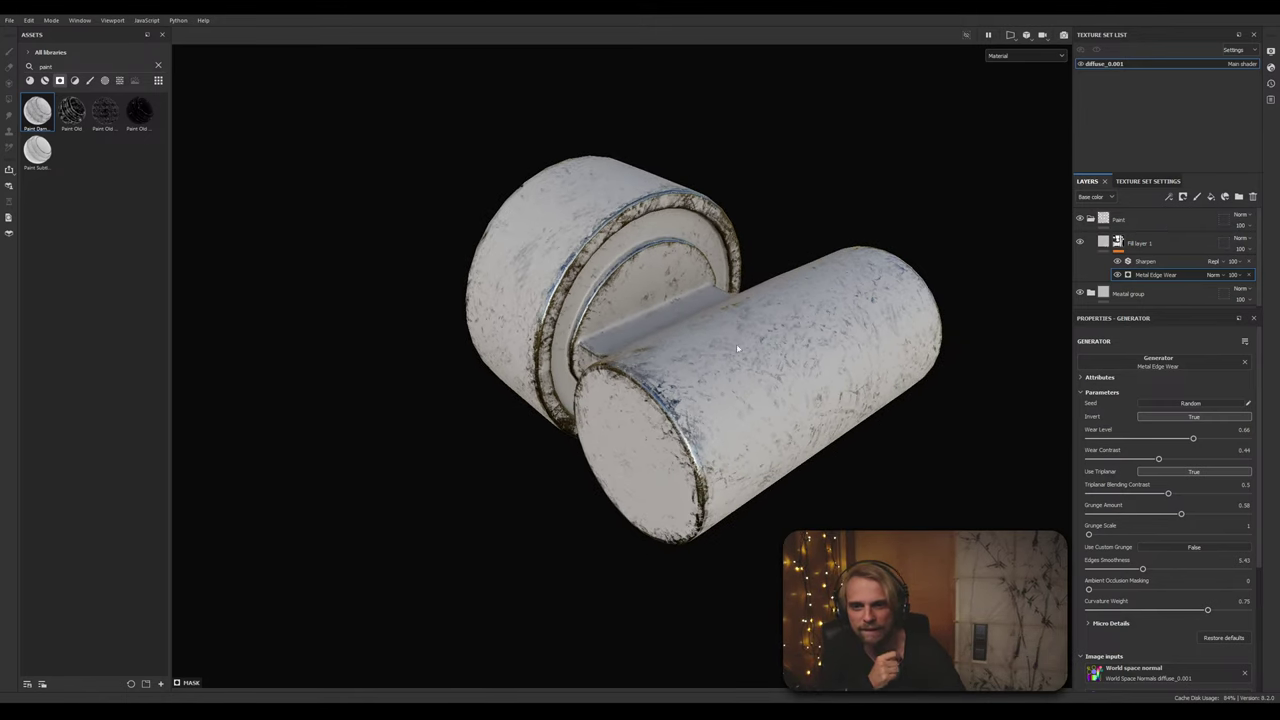
{"action": "left_click_drag", "start_coordinate": [855, 309], "coordinate": [782, 354], "text": "alt"}
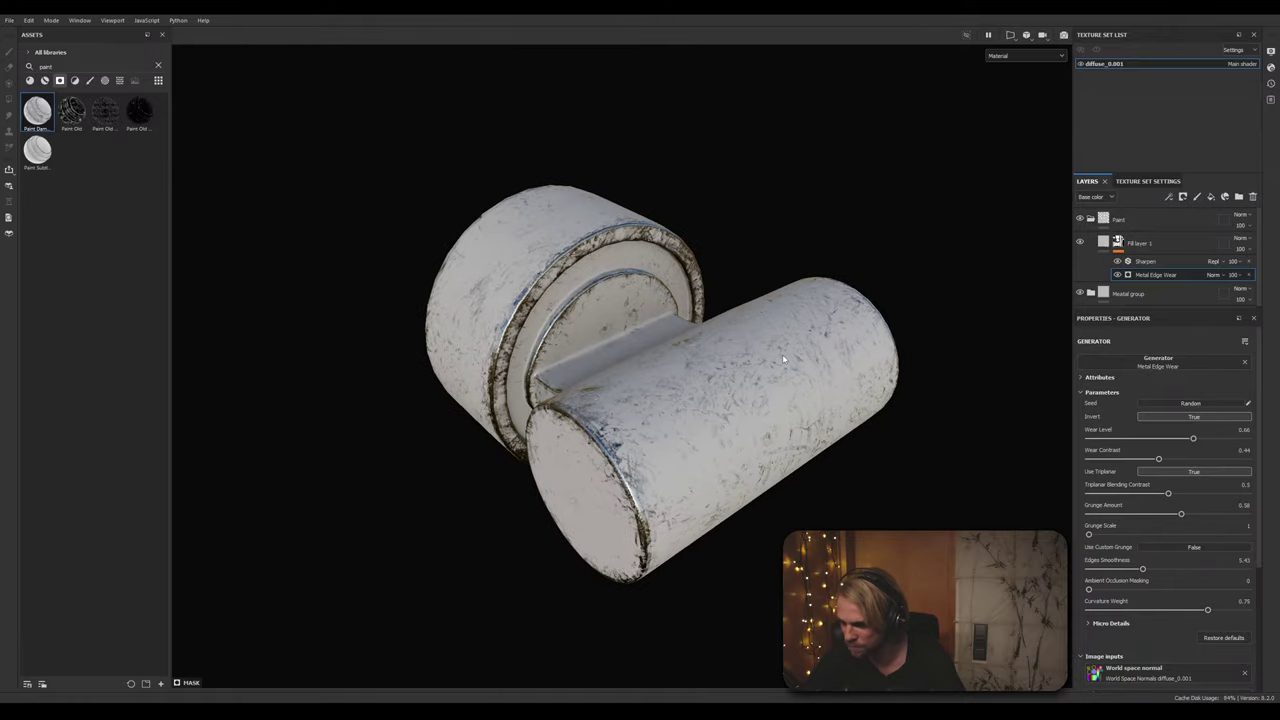
{"action": "left_click_drag", "start_coordinate": [689, 374], "coordinate": [643, 418], "text": "alt"}
{"action": "mouse_move", "coordinate": [649, 409]}
{"action": "right_mouse_down", "text": "shift"}
{"action": "mouse_move", "coordinate": [686, 389]}
{"action": "mouse_move", "coordinate": [636, 389]}
{"action": "right_mouse_up", "text": "shift"}
{"action": "middle_click_drag", "start_coordinate": [641, 320], "coordinate": [635, 360], "text": "alt"}
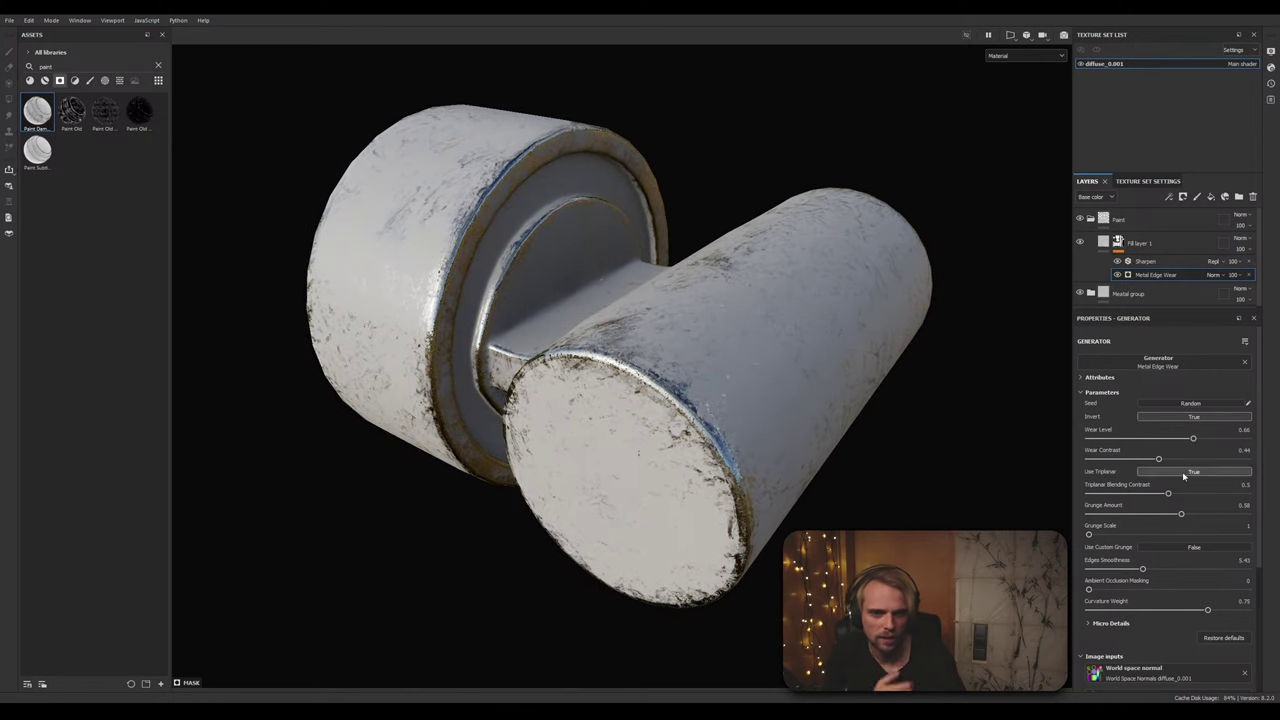
{"action": "mouse_move", "coordinate": [1264, 369]}
{"action": "left_mouse_down"}
{"action": "mouse_move", "coordinate": [1264, 561]}
{"action": "mouse_move", "coordinate": [1250, 350]}
{"action": "left_mouse_up"}
{"action": "left_click", "coordinate": [1104, 246]}
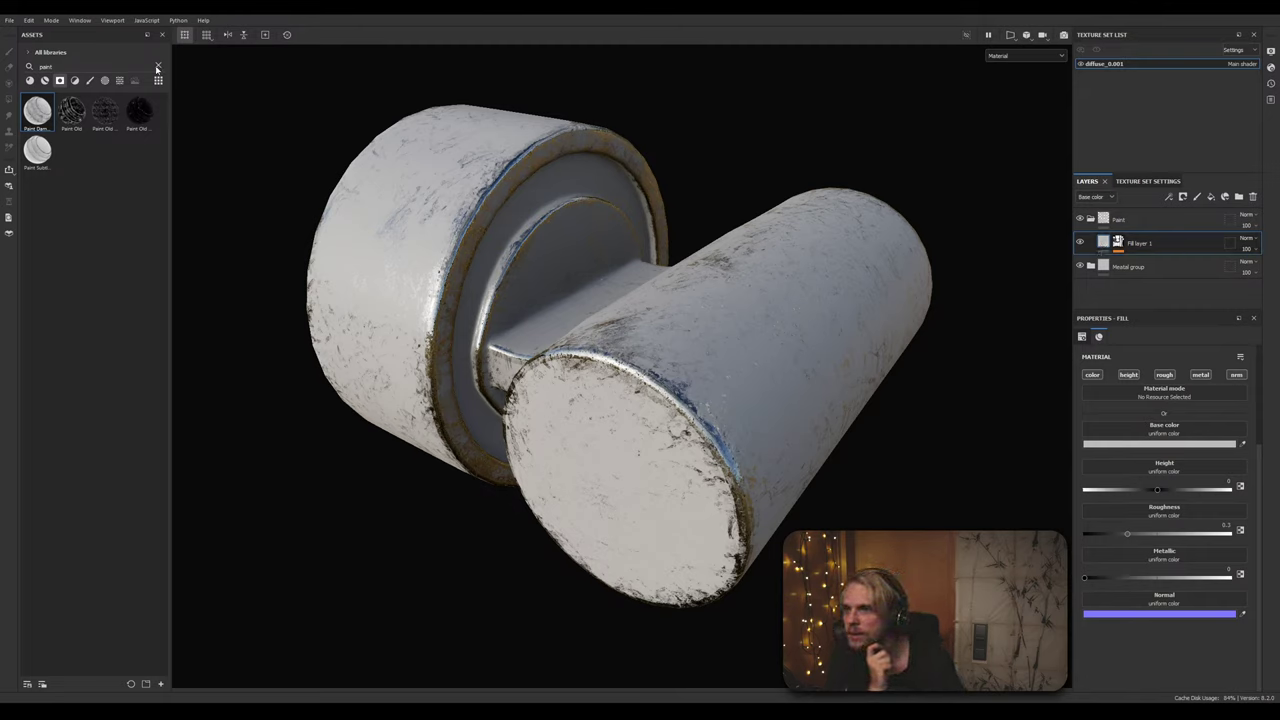
Step: Clear the asset search, filter to materials and fill the layer with Plastic Glossy
{"action": "left_click", "coordinate": [157, 67]}
{"action": "left_click", "coordinate": [29, 80]}
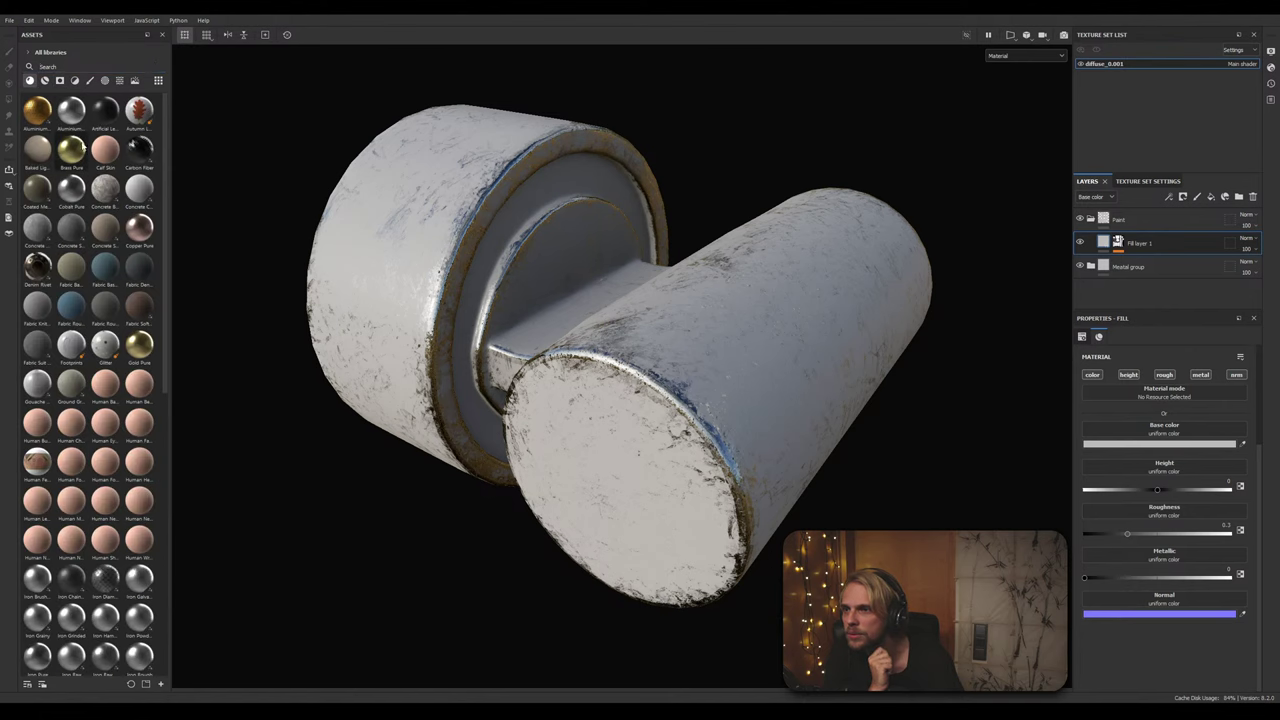
{"action": "scroll", "coordinate": [120, 360], "scroll_direction": "down", "scroll_amount": 10}
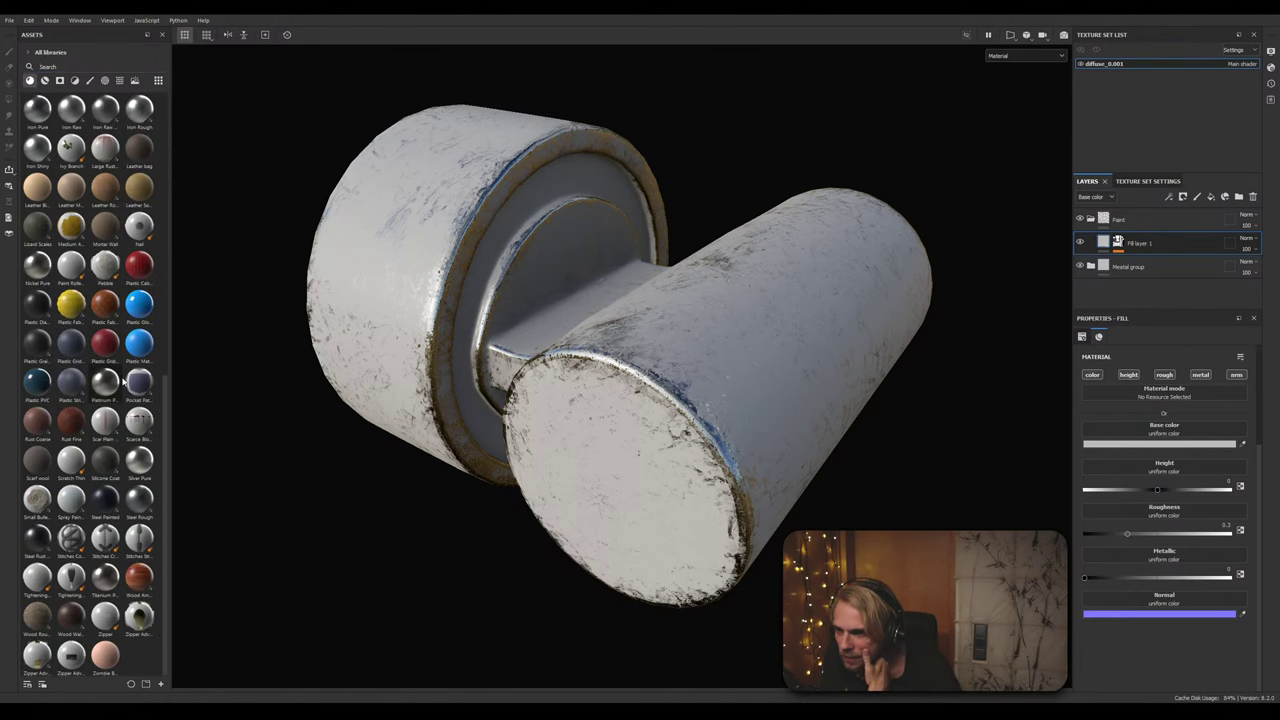
{"action": "left_click", "coordinate": [139, 345]}
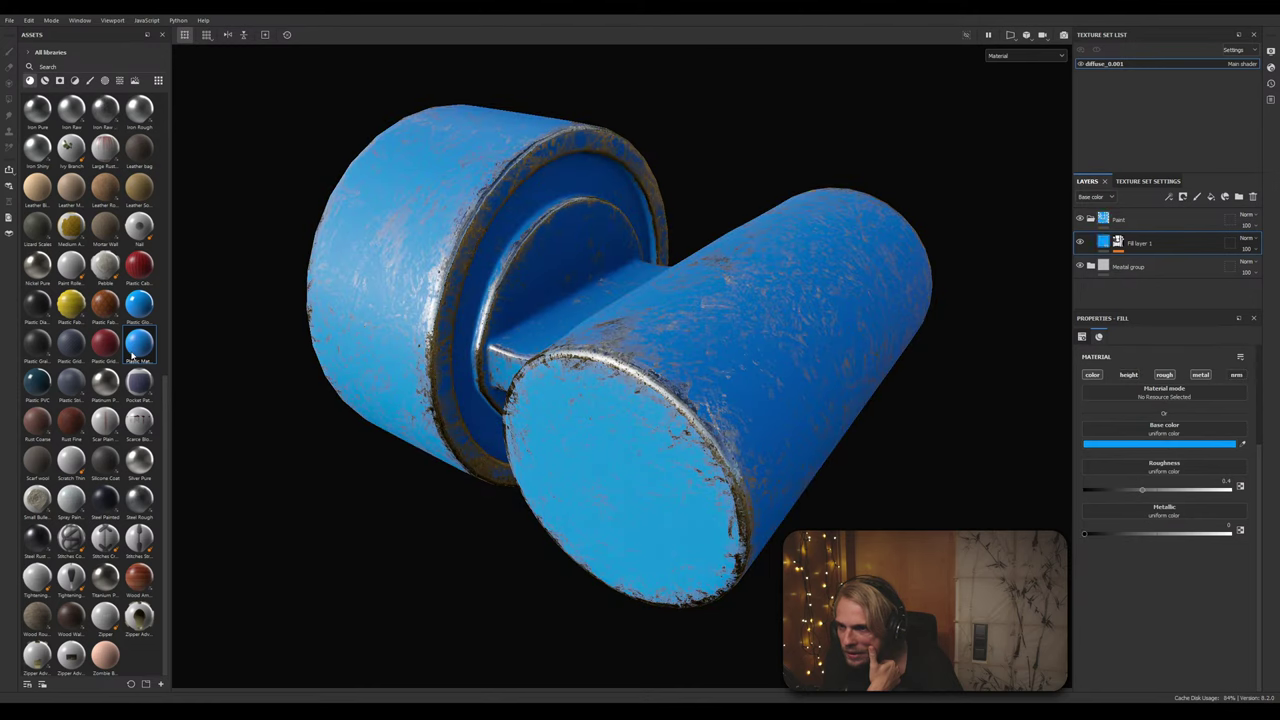
{"action": "mouse_move", "coordinate": [138, 360]}
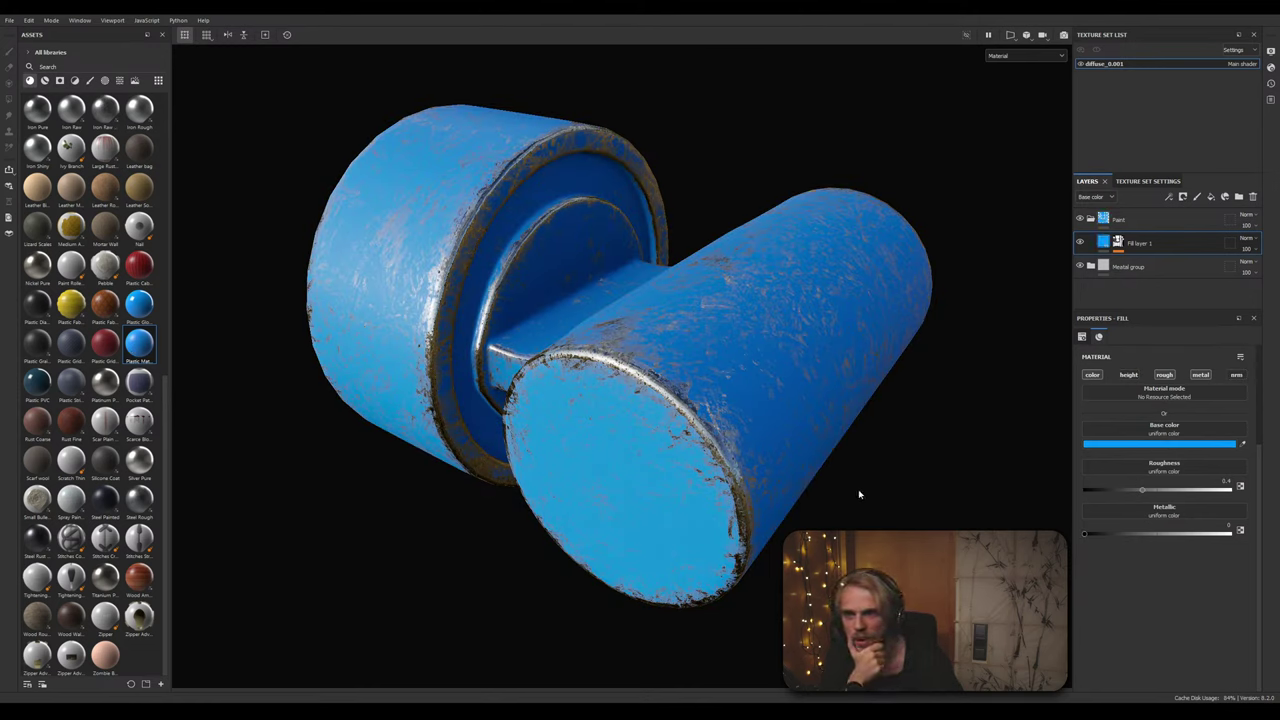
{"action": "left_click", "coordinate": [149, 311]}
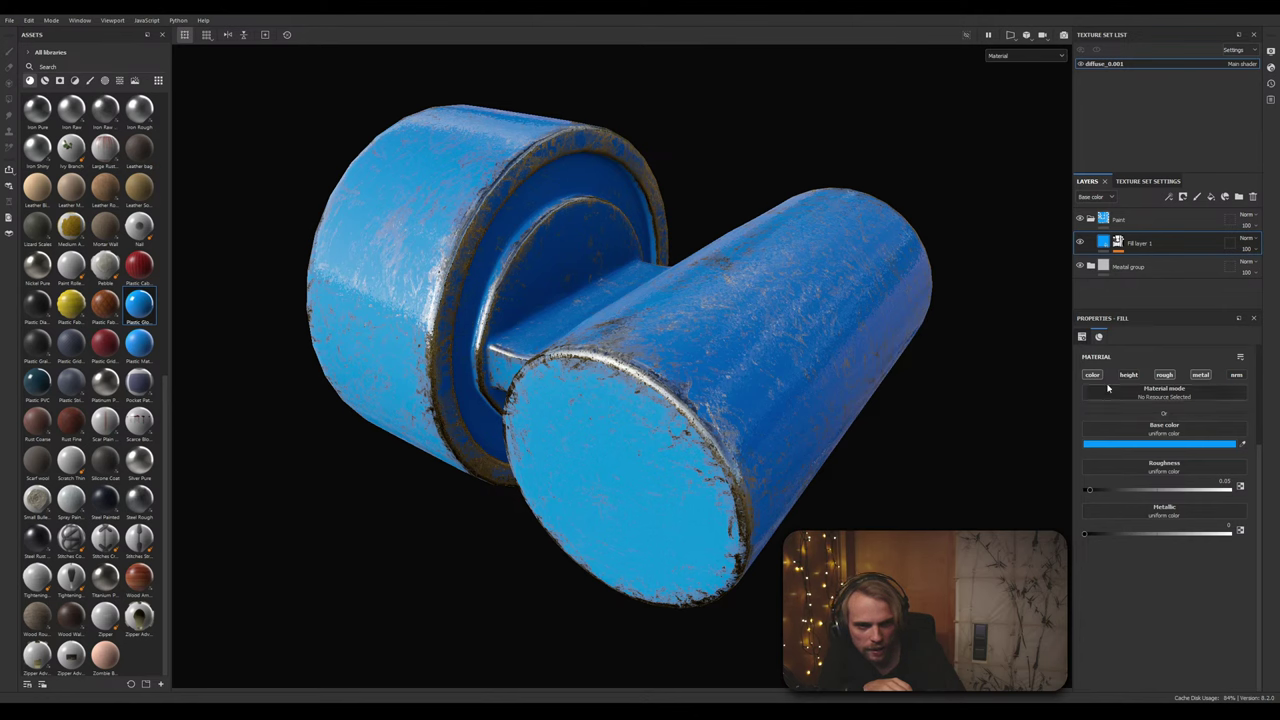
Step: Change Fill layer 1's base colour to a near-white light grey
{"action": "left_click", "coordinate": [1182, 441]}
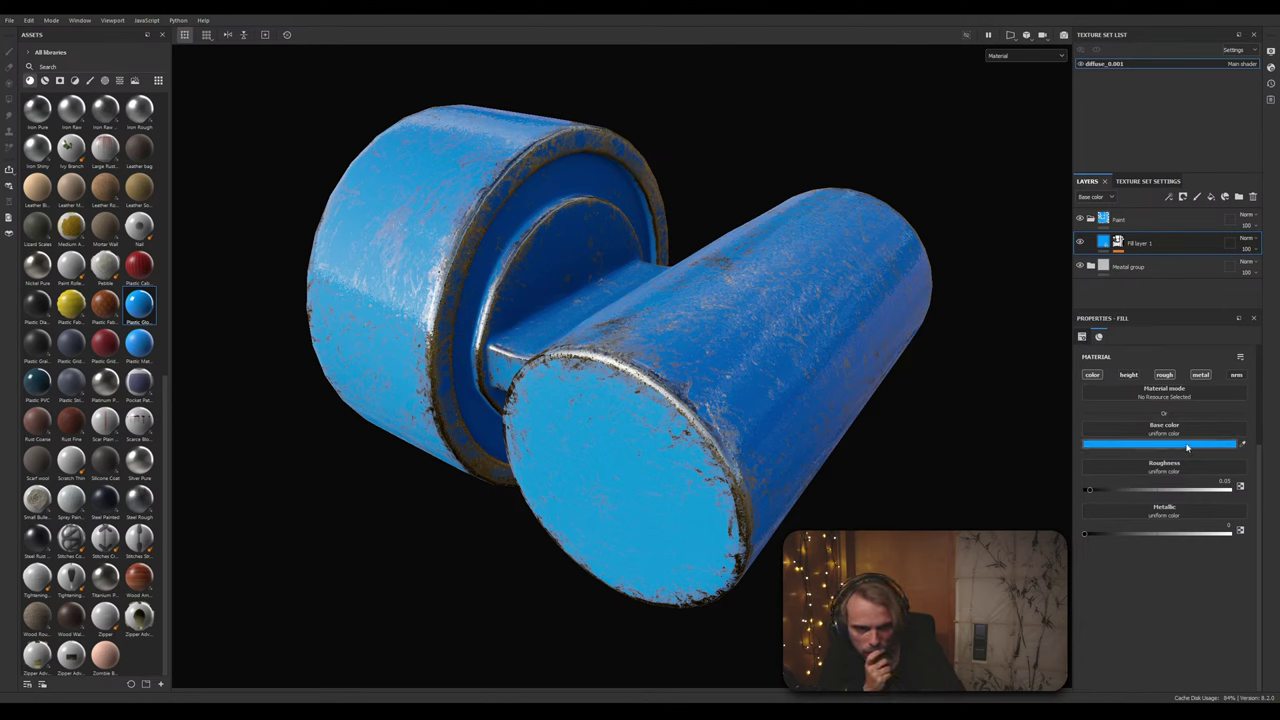
{"action": "left_click_drag", "start_coordinate": [1119, 513], "coordinate": [1053, 507]}
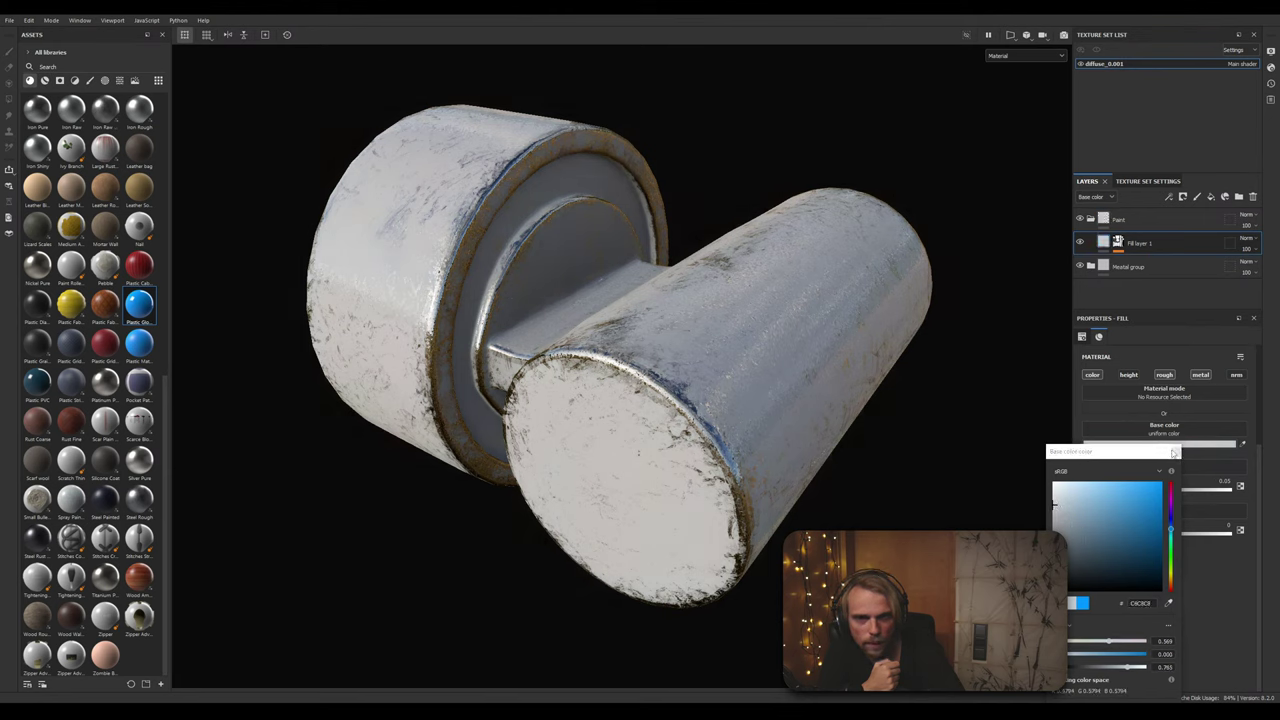
{"action": "left_click", "coordinate": [1174, 453]}
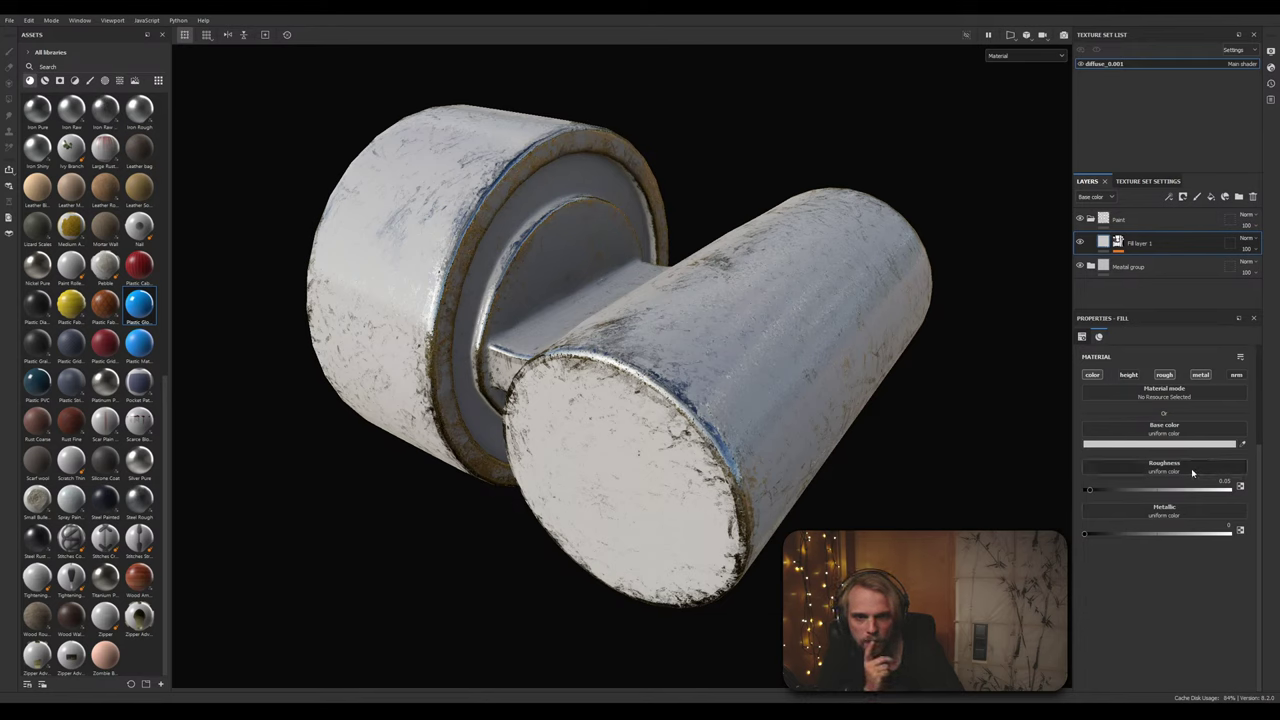
{"action": "left_click", "coordinate": [1191, 468]}
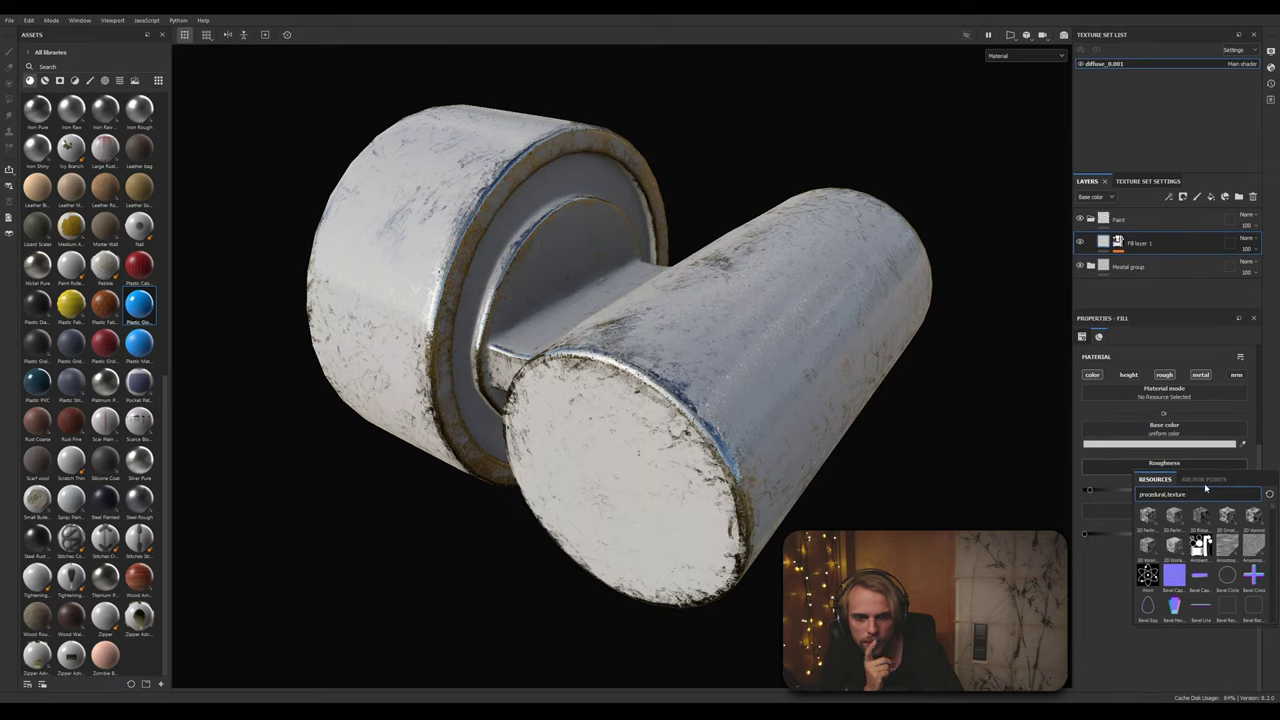
Step: Search 'scra', filter to grunge textures and drop Grunge Paint Scratched into the Roughness channel
{"action": "left_click", "coordinate": [1108, 628]}
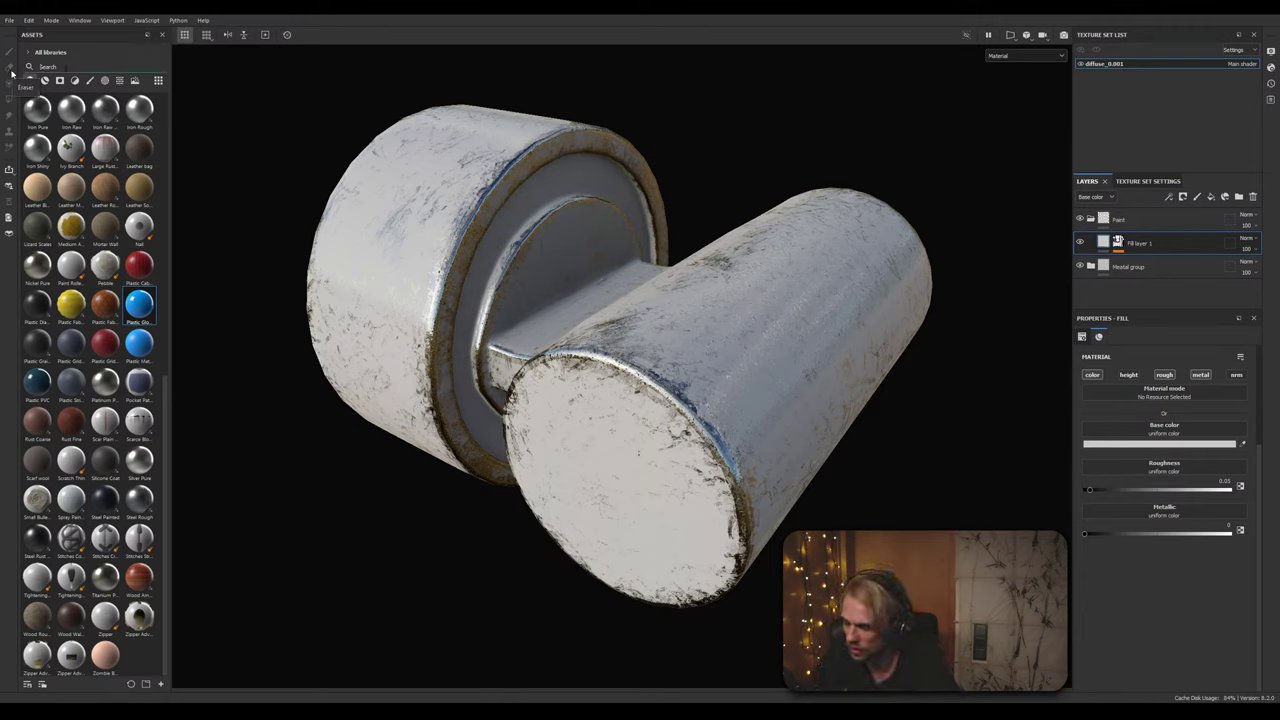
{"action": "type", "text": "scra"}
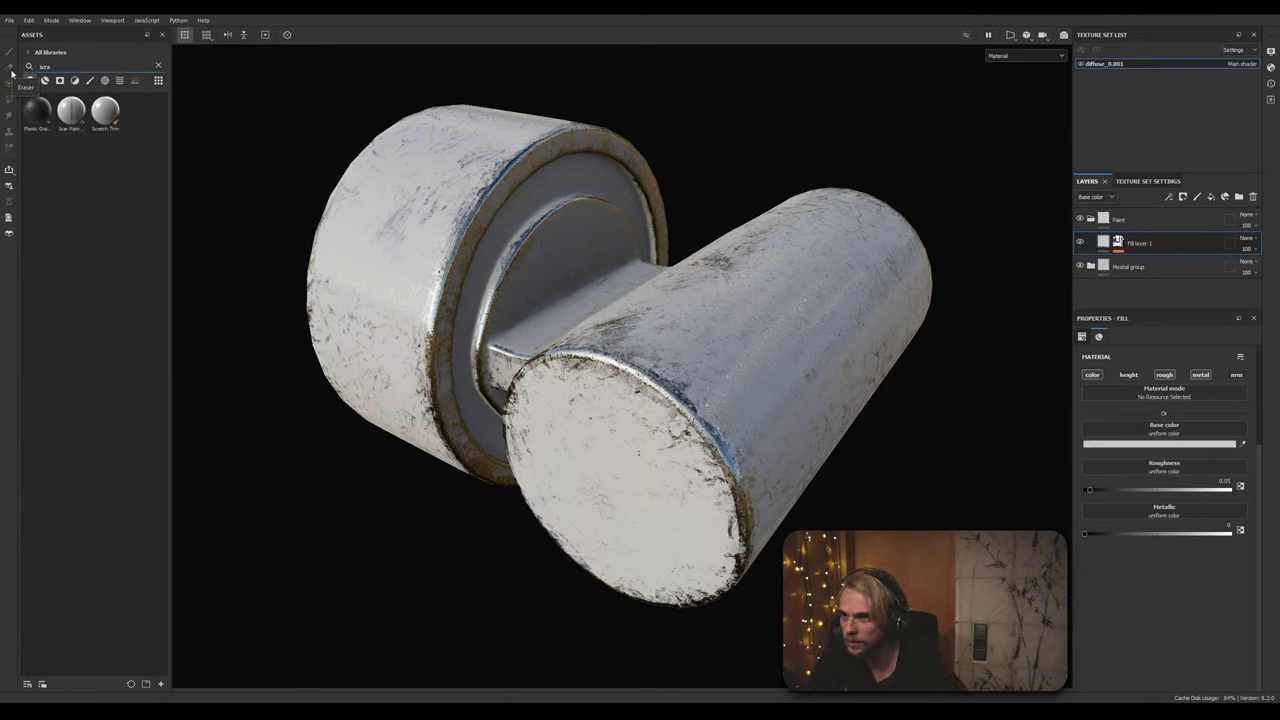
{"action": "left_click", "coordinate": [90, 80]}
{"action": "left_click", "coordinate": [105, 81]}
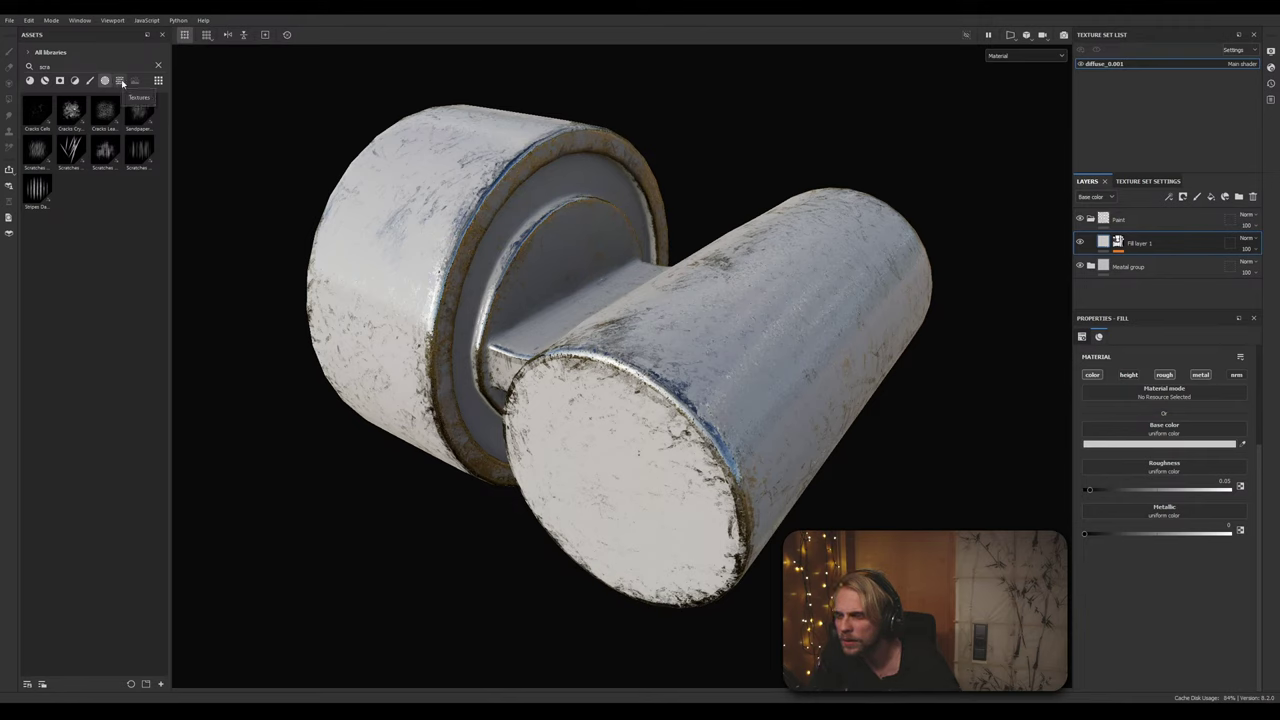
{"action": "left_click", "coordinate": [121, 82]}
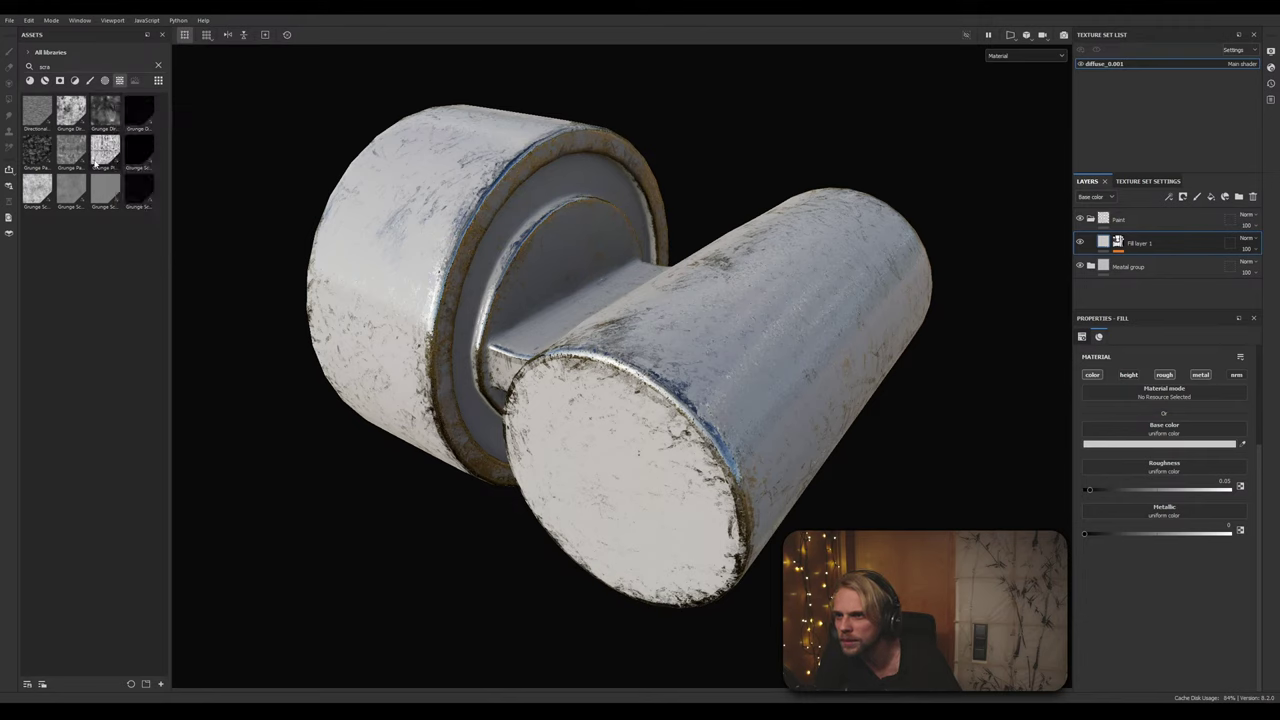
{"action": "mouse_move", "coordinate": [100, 118]}
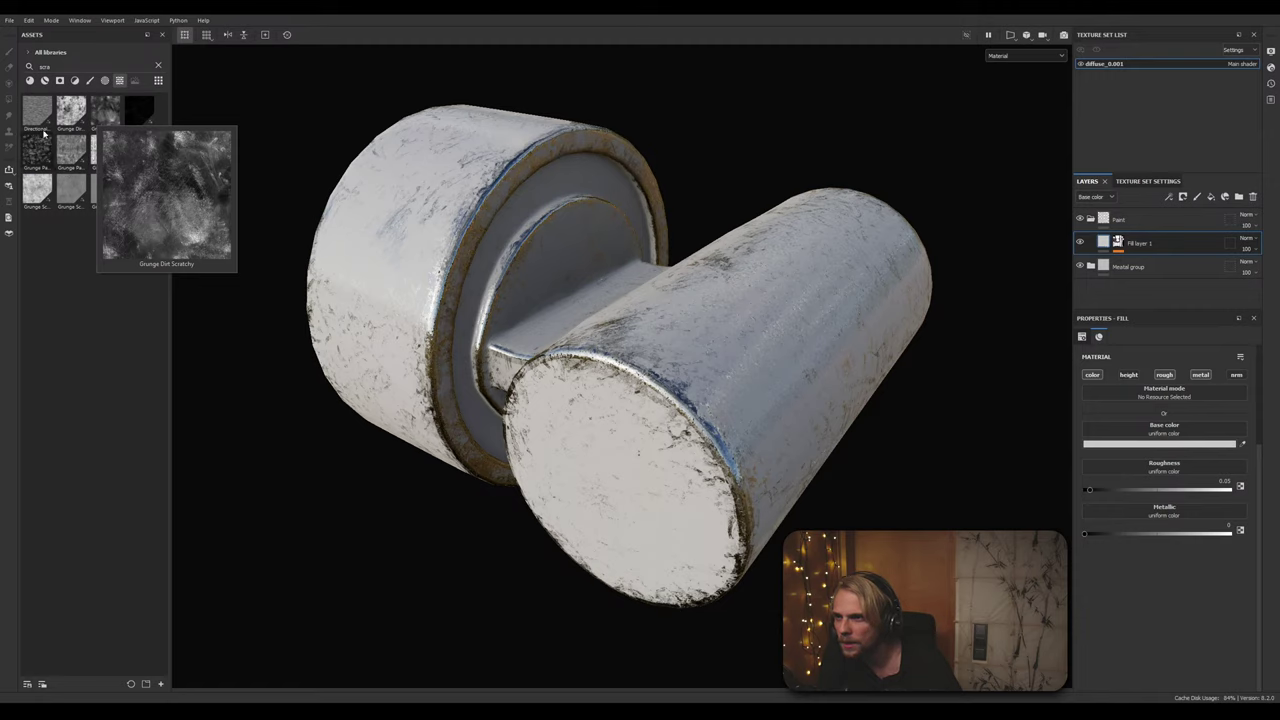
{"action": "mouse_move", "coordinate": [40, 121]}
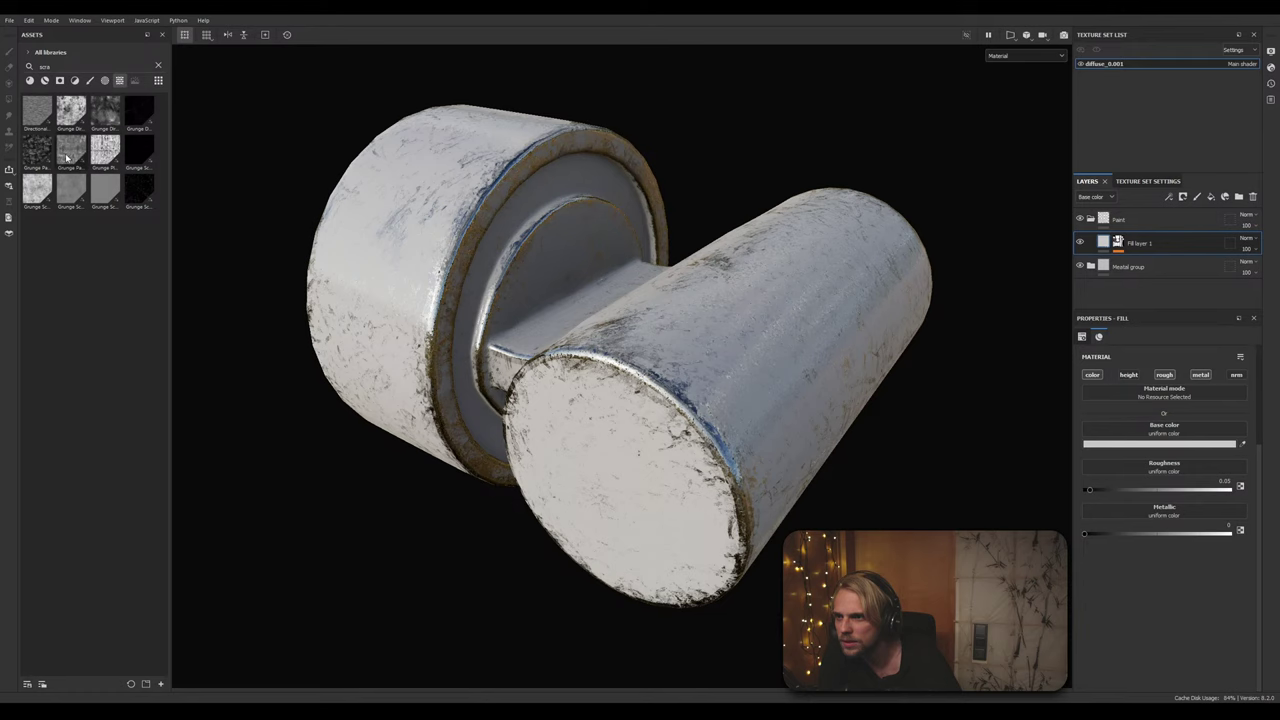
{"action": "mouse_move", "coordinate": [68, 157]}
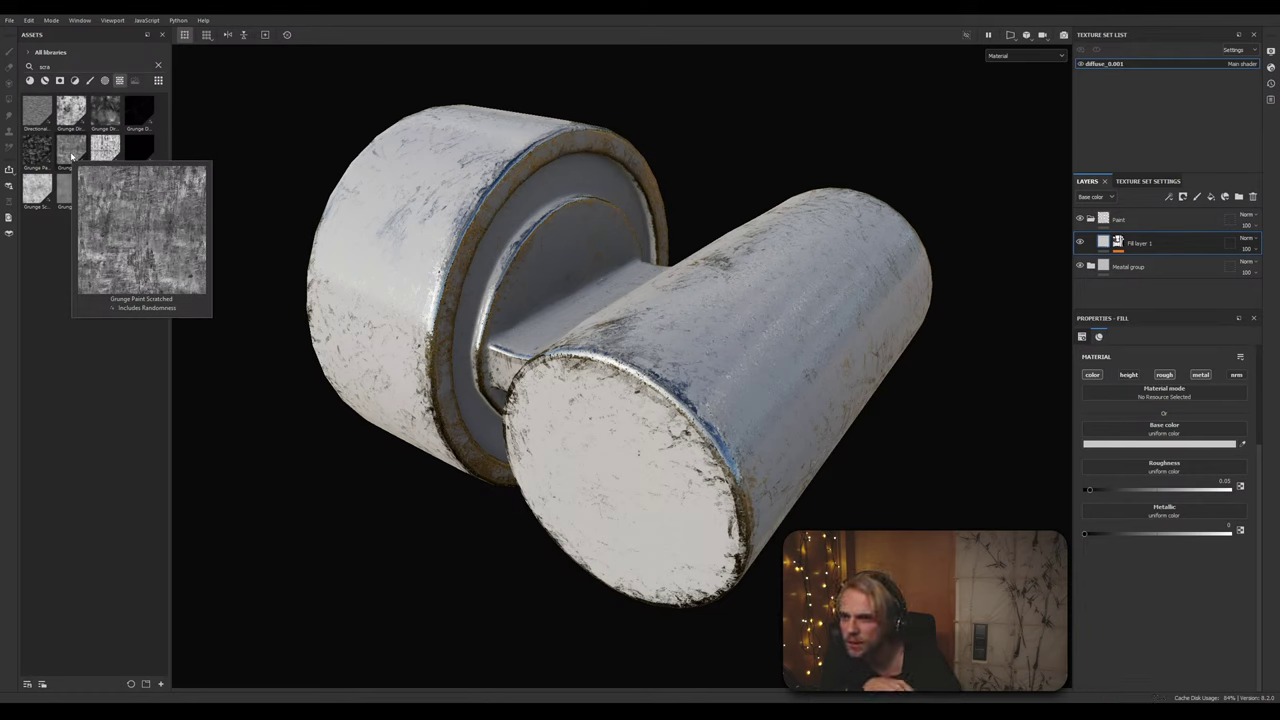
{"action": "mouse_move", "coordinate": [70, 157]}
{"action": "left_mouse_down"}
{"action": "mouse_move", "coordinate": [286, 163]}
{"action": "mouse_move", "coordinate": [886, 327]}
{"action": "mouse_move", "coordinate": [1114, 274]}
{"action": "mouse_move", "coordinate": [1175, 437]}
{"action": "mouse_move", "coordinate": [1170, 468]}
{"action": "left_mouse_up"}
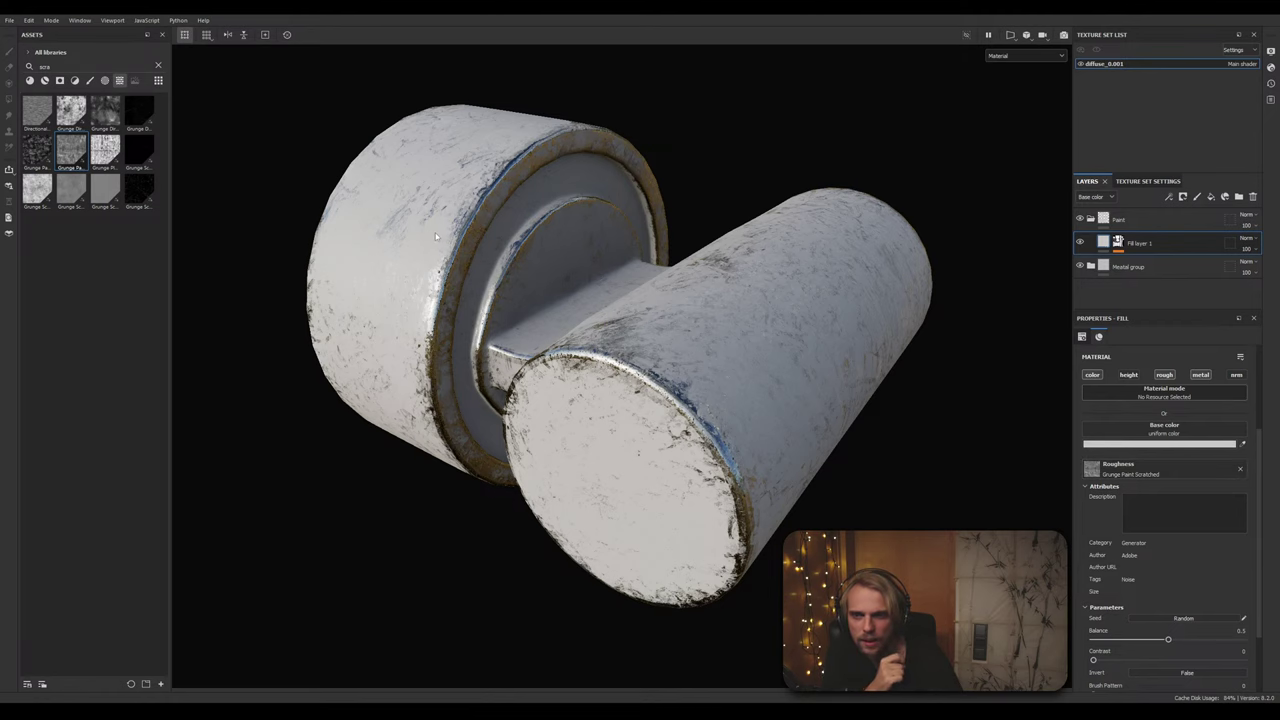
Step: Lower the scratched grunge Balance to 0.47, trying the Contrast slider without keeping a change
{"action": "middle_click_drag", "start_coordinate": [452, 242], "coordinate": [598, 308], "text": "alt"}
{"action": "right_click_drag", "start_coordinate": [598, 308], "coordinate": [628, 396], "text": "alt"}
{"action": "left_click_drag", "start_coordinate": [738, 440], "coordinate": [700, 430], "text": "alt"}
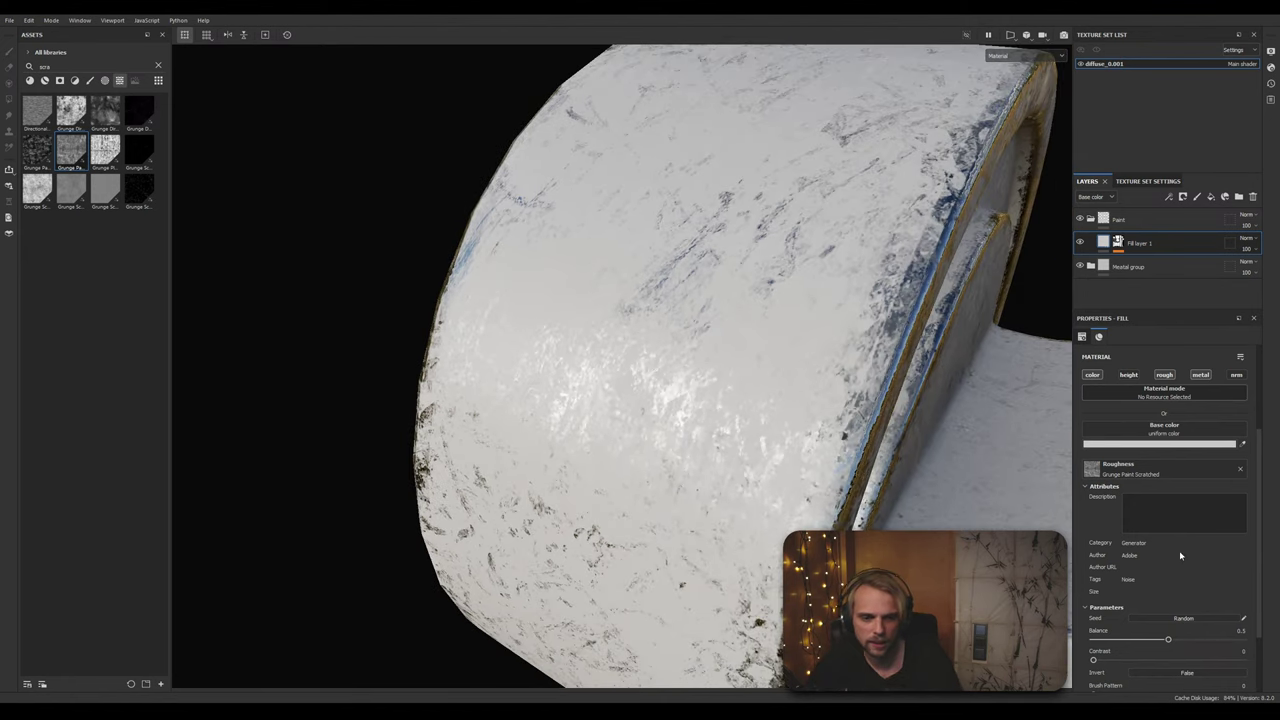
{"action": "mouse_move", "coordinate": [1169, 642]}
{"action": "left_mouse_down"}
{"action": "mouse_move", "coordinate": [1215, 643]}
{"action": "mouse_move", "coordinate": [1164, 647]}
{"action": "left_mouse_up"}
{"action": "scroll", "coordinate": [1160, 632], "scroll_direction": "down", "scroll_amount": 2}
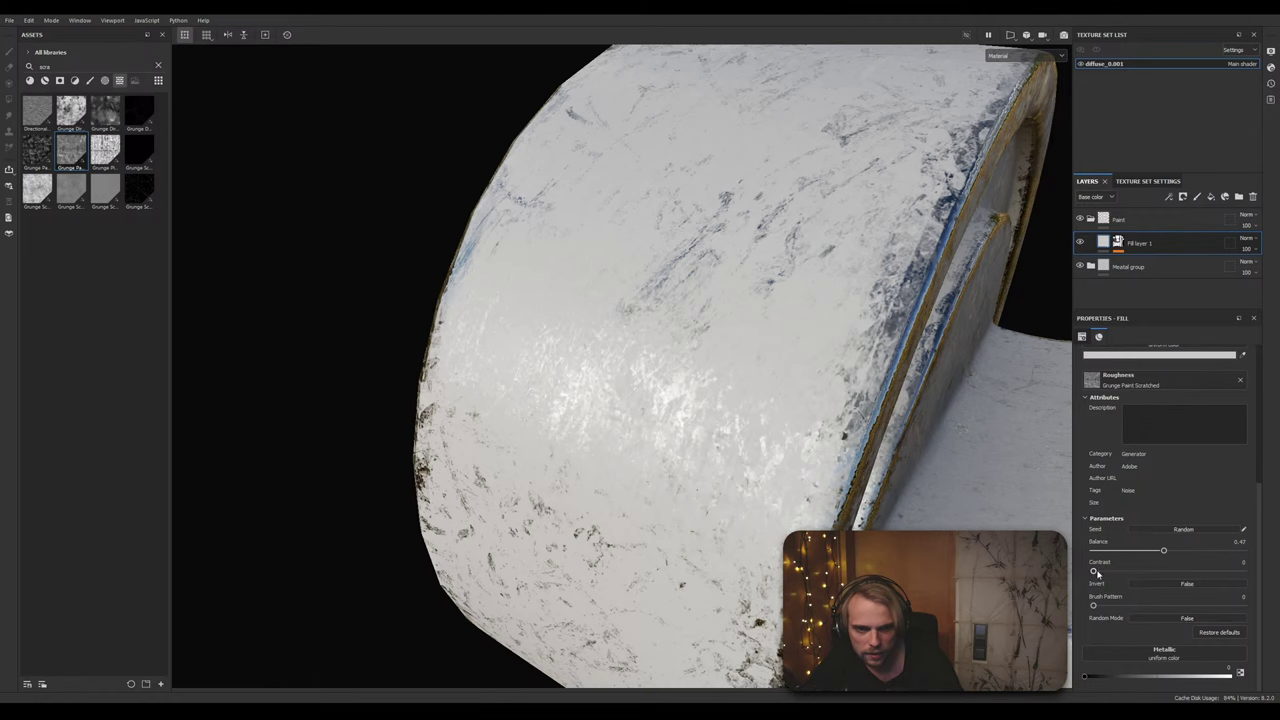
{"action": "mouse_move", "coordinate": [1097, 573]}
{"action": "left_mouse_down"}
{"action": "mouse_move", "coordinate": [1205, 573]}
{"action": "mouse_move", "coordinate": [1088, 585]}
{"action": "mouse_move", "coordinate": [1188, 619]}
{"action": "mouse_move", "coordinate": [1077, 609]}
{"action": "left_mouse_up"}
Step: Orbit and relight the model to inspect the pale glossy worn paint from several angles
{"action": "scroll", "coordinate": [741, 448], "scroll_direction": "down", "scroll_amount": 2}
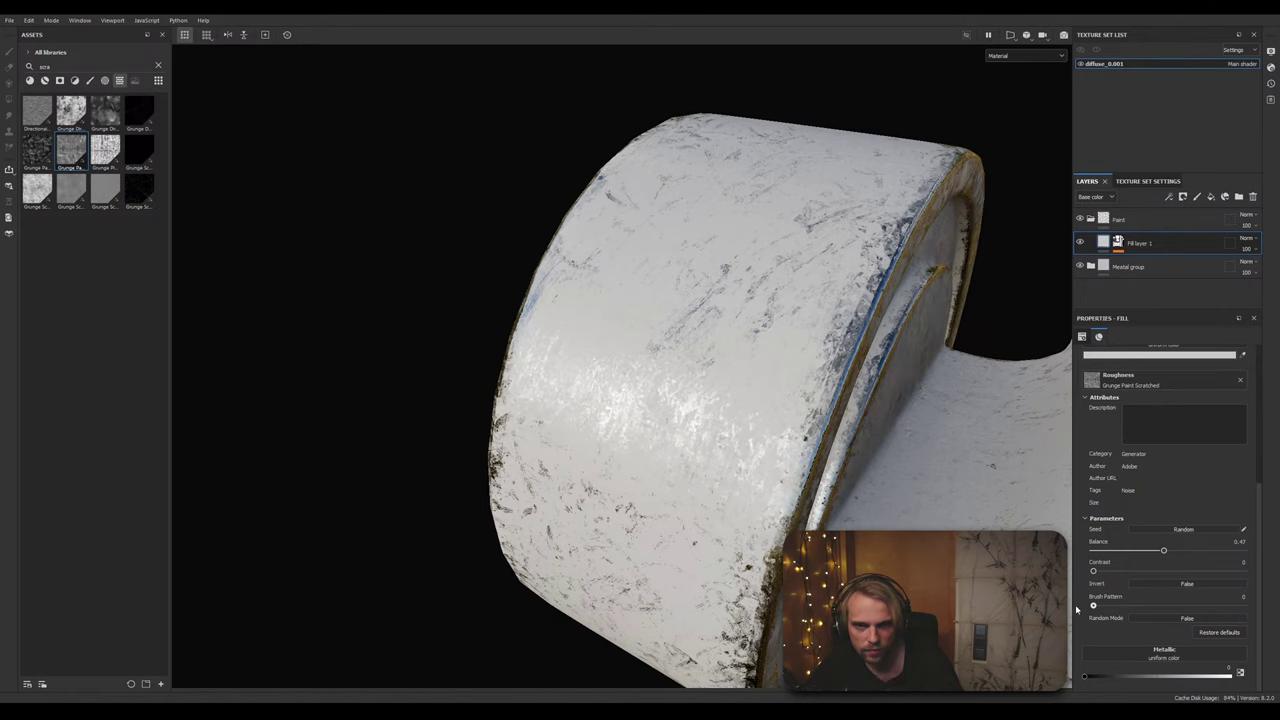
{"action": "scroll", "coordinate": [697, 445], "scroll_direction": "down", "scroll_amount": 3}
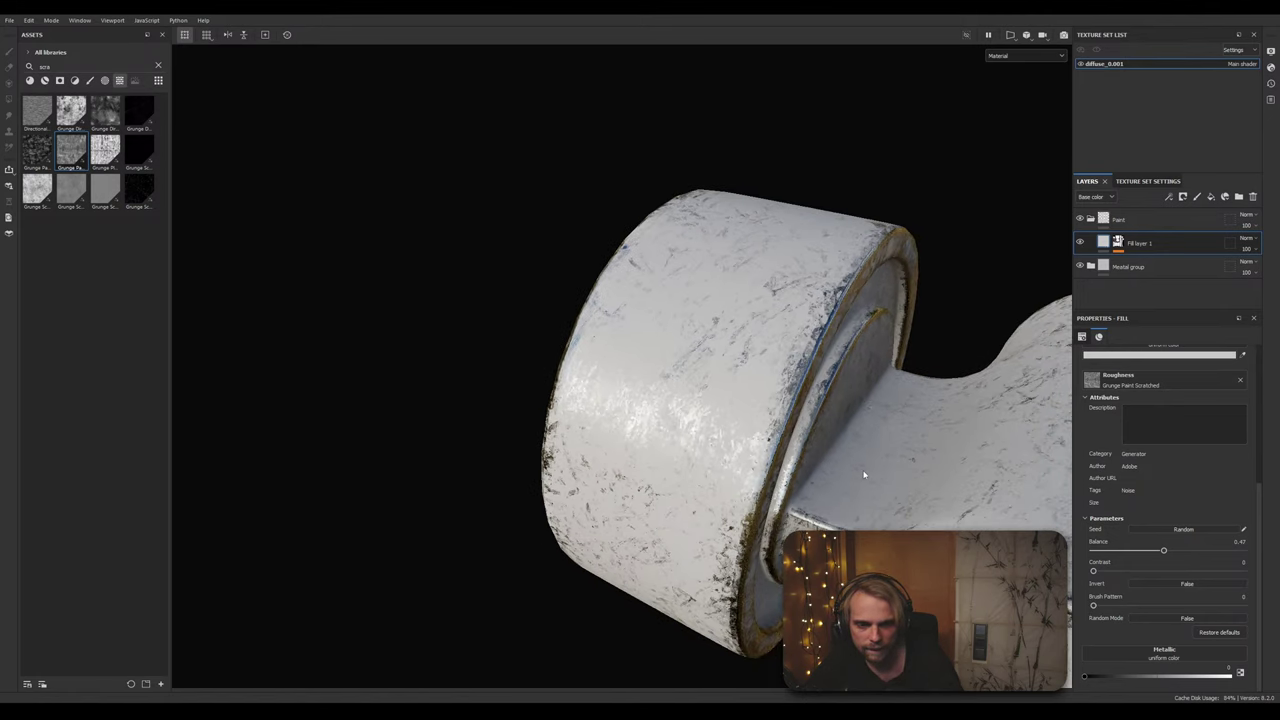
{"action": "left_click_drag", "start_coordinate": [864, 474], "coordinate": [643, 362], "text": "alt"}
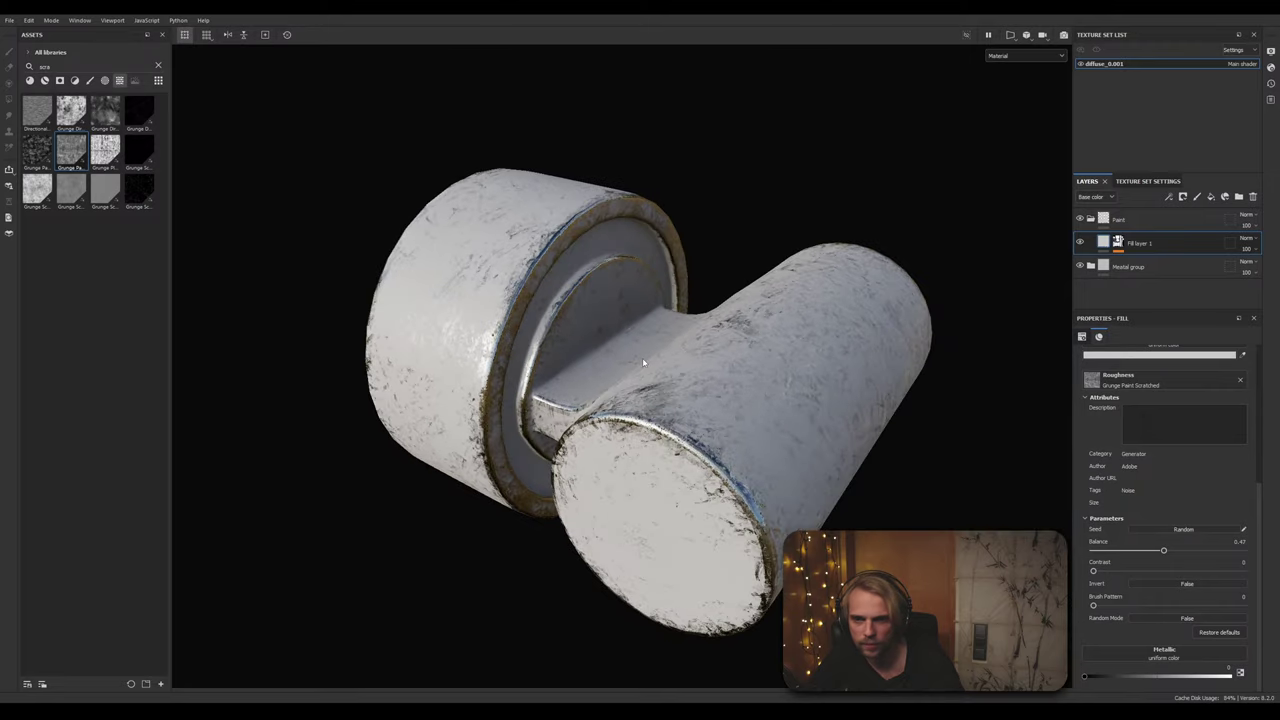
{"action": "mouse_move", "coordinate": [643, 362]}
{"action": "right_mouse_down", "text": "shift"}
{"action": "mouse_move", "coordinate": [706, 388]}
{"action": "mouse_move", "coordinate": [642, 405]}
{"action": "mouse_move", "coordinate": [735, 432]}
{"action": "mouse_move", "coordinate": [532, 470]}
{"action": "right_mouse_up", "text": "shift"}
{"action": "middle_click_drag", "start_coordinate": [501, 559], "coordinate": [528, 564], "text": "alt"}
{"action": "left_click_drag", "start_coordinate": [502, 558], "coordinate": [598, 377], "text": "alt"}
{"action": "right_click_drag", "start_coordinate": [598, 377], "coordinate": [658, 340], "text": "shift"}
{"action": "left_click_drag", "start_coordinate": [658, 340], "coordinate": [637, 441], "text": "alt"}
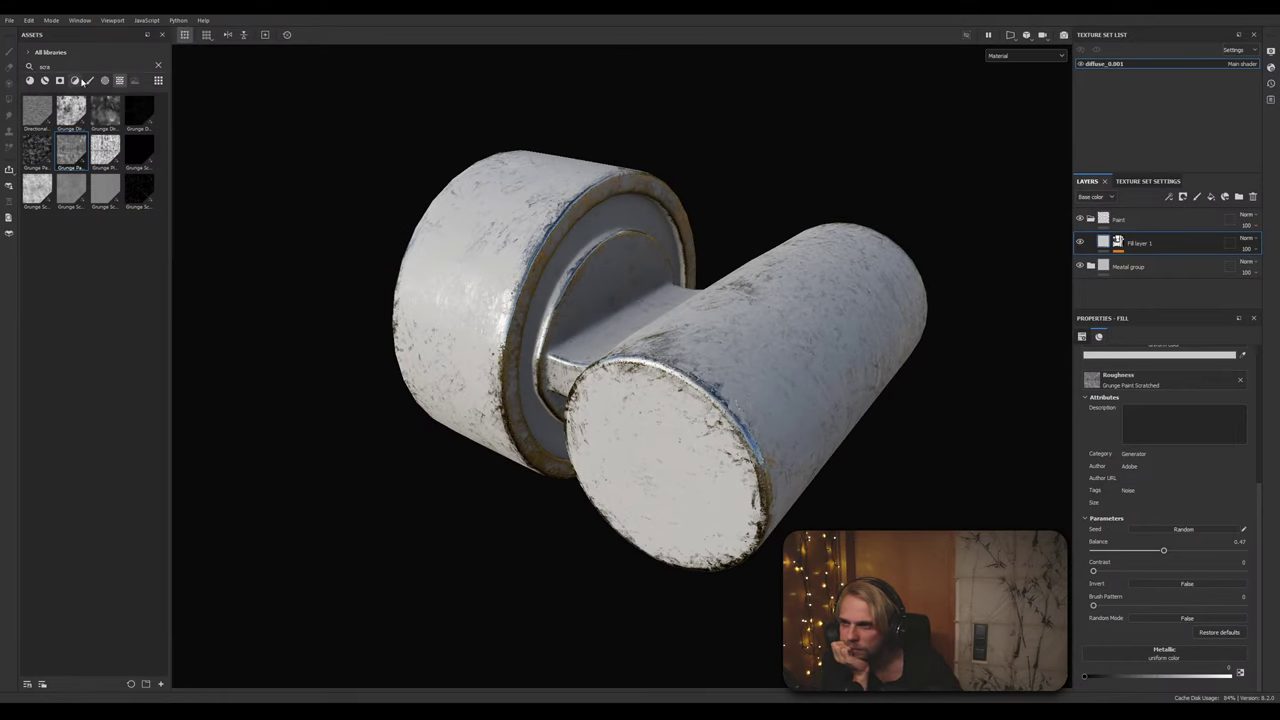
Step: Clear the asset search so the full library is listed
{"action": "left_click", "coordinate": [75, 81]}
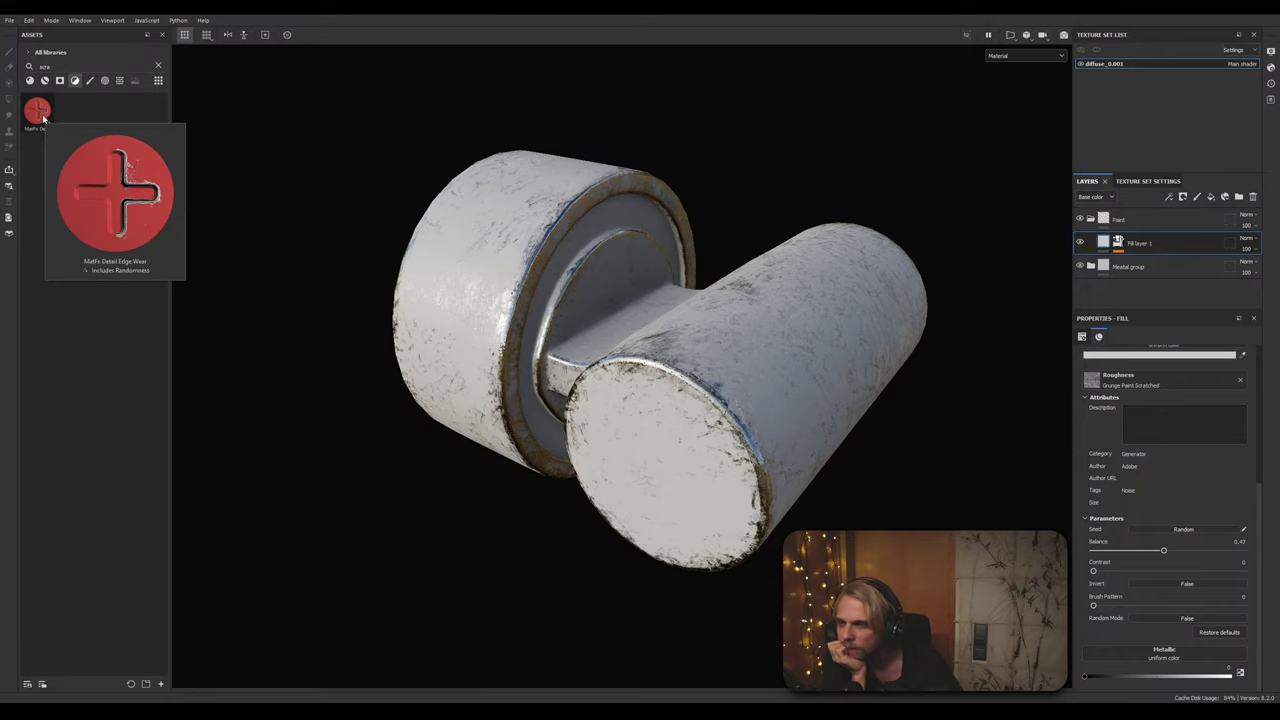
{"action": "mouse_move", "coordinate": [44, 118]}
{"action": "left_mouse_down"}
{"action": "mouse_move", "coordinate": [605, 358]}
{"action": "mouse_move", "coordinate": [660, 428]}
{"action": "mouse_move", "coordinate": [60, 100]}
{"action": "left_mouse_up"}
{"action": "left_click", "coordinate": [158, 66]}
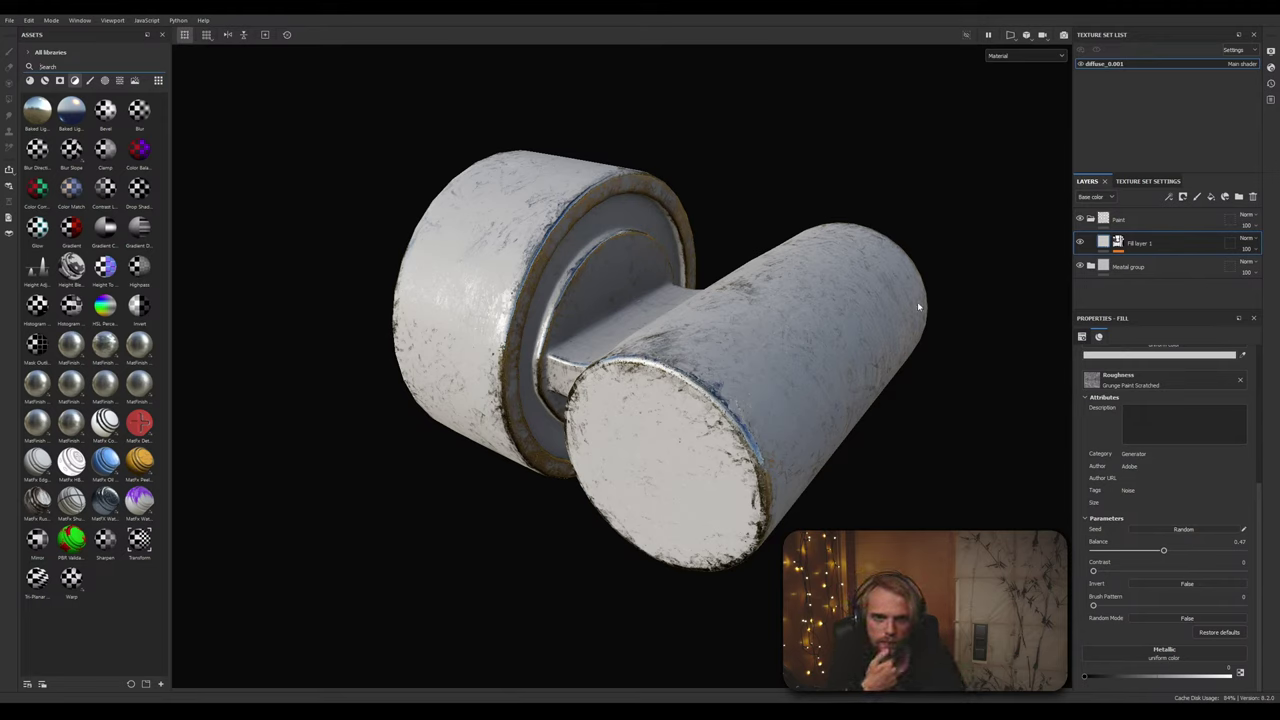
Step: Add a Fill effect inside the Paint group
{"action": "left_click", "coordinate": [1152, 224]}
{"action": "left_click", "coordinate": [1169, 199]}
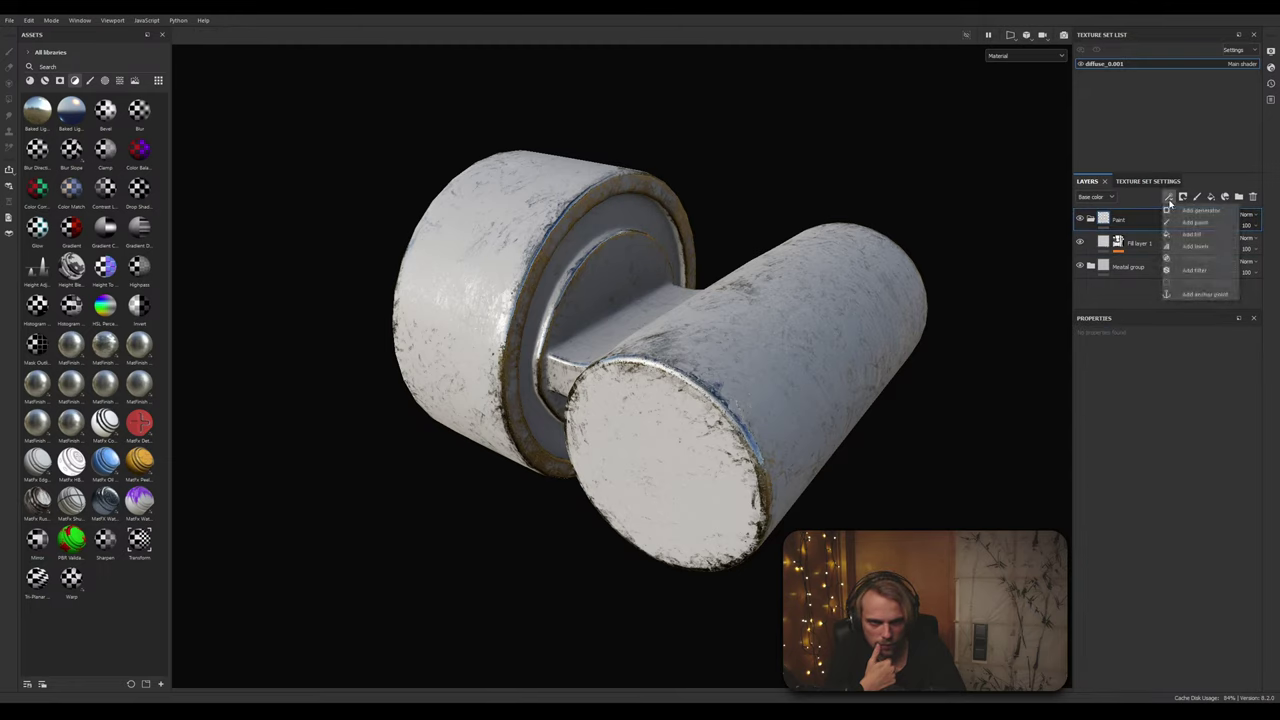
{"action": "left_click", "coordinate": [1216, 236]}
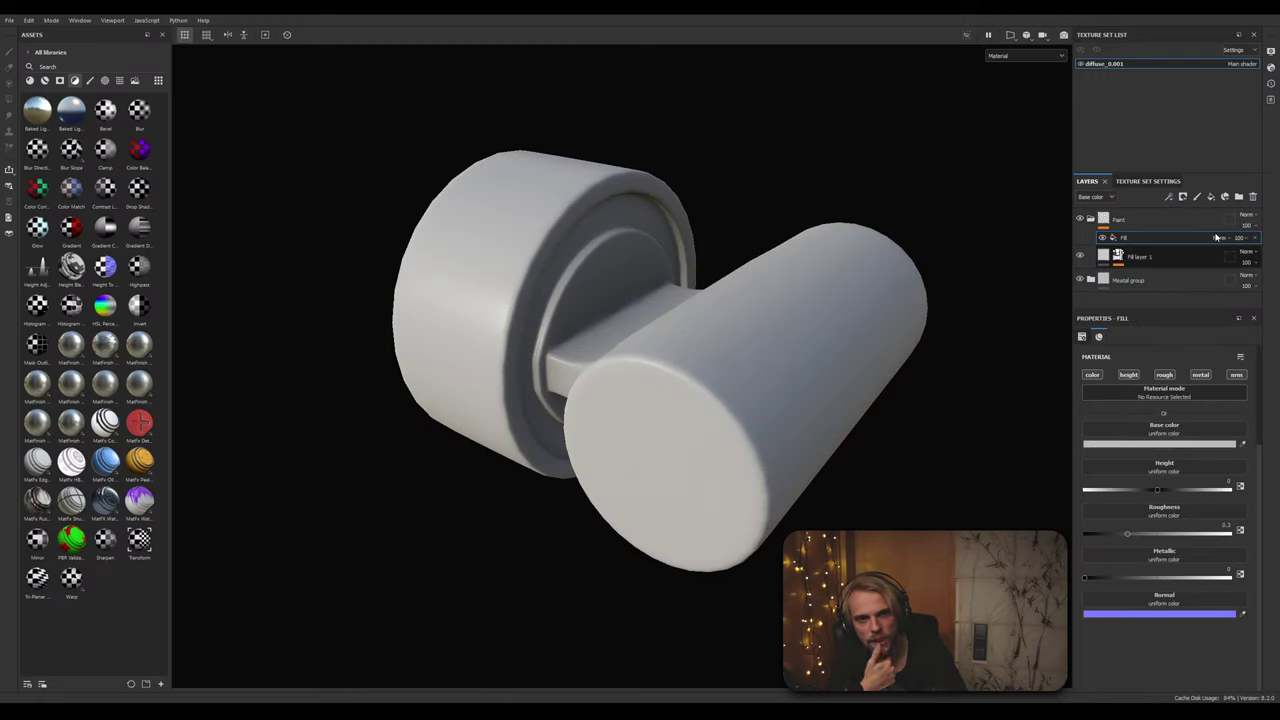
{"action": "right_click", "coordinate": [1146, 241]}
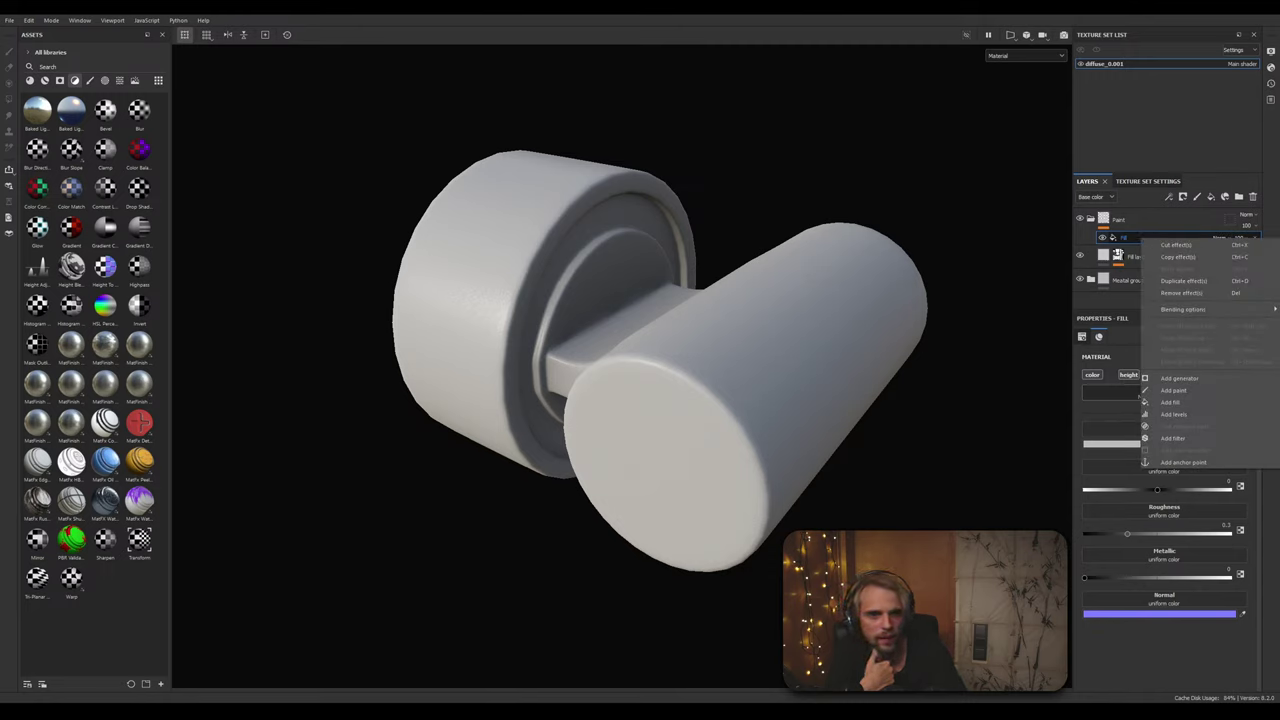
{"action": "key", "text": "Escape"}
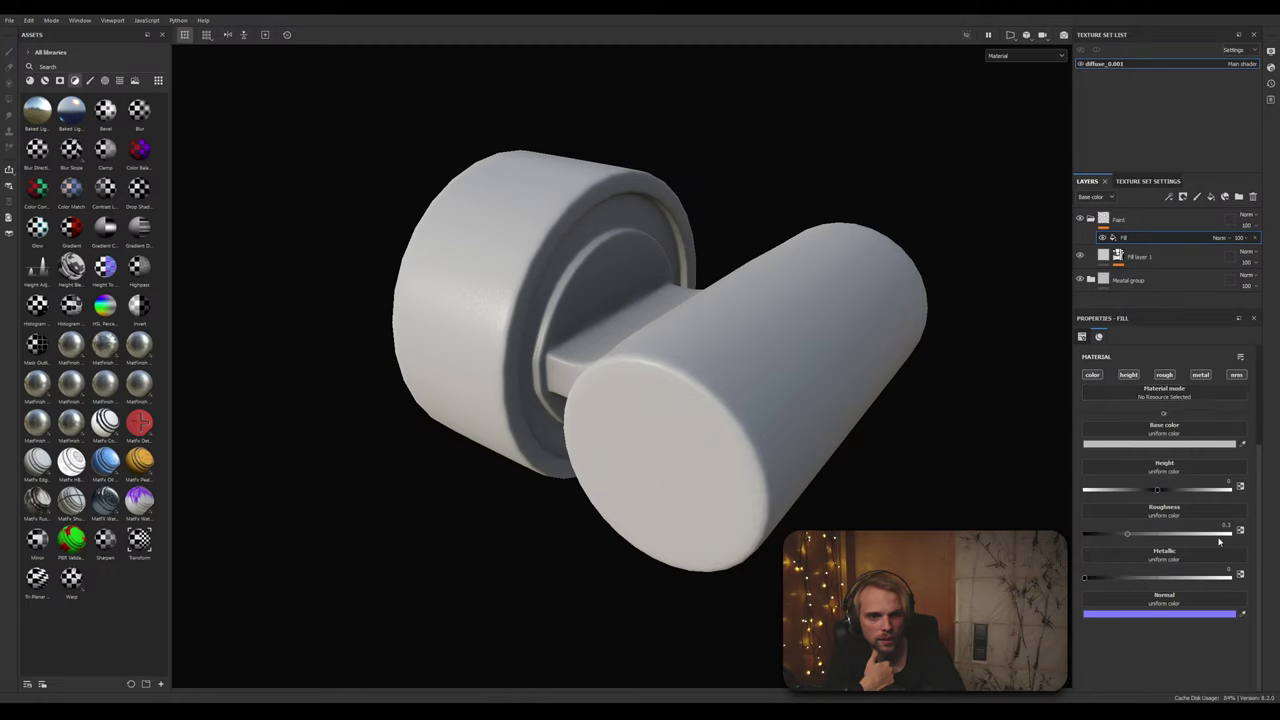
Step: Set the Fill effect's roughness to 0.3, then delete the effect from Paint
{"action": "left_click", "coordinate": [1220, 394]}
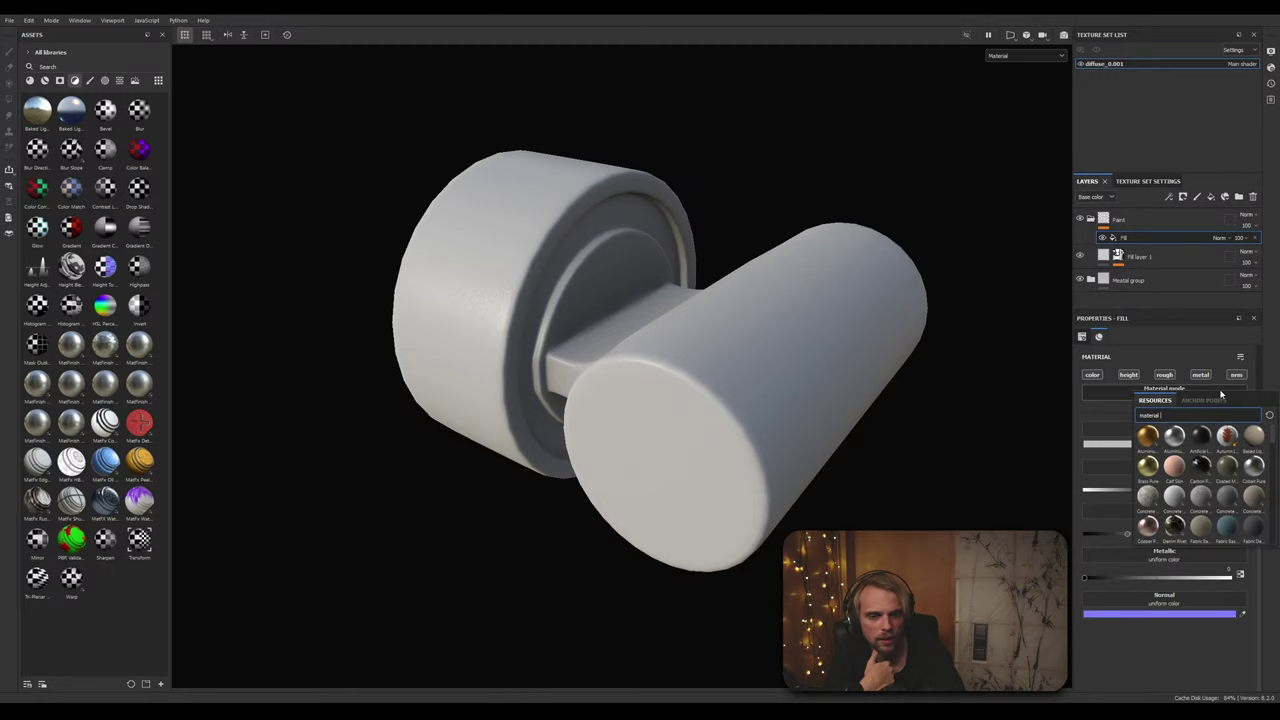
{"action": "left_click", "coordinate": [1188, 677]}
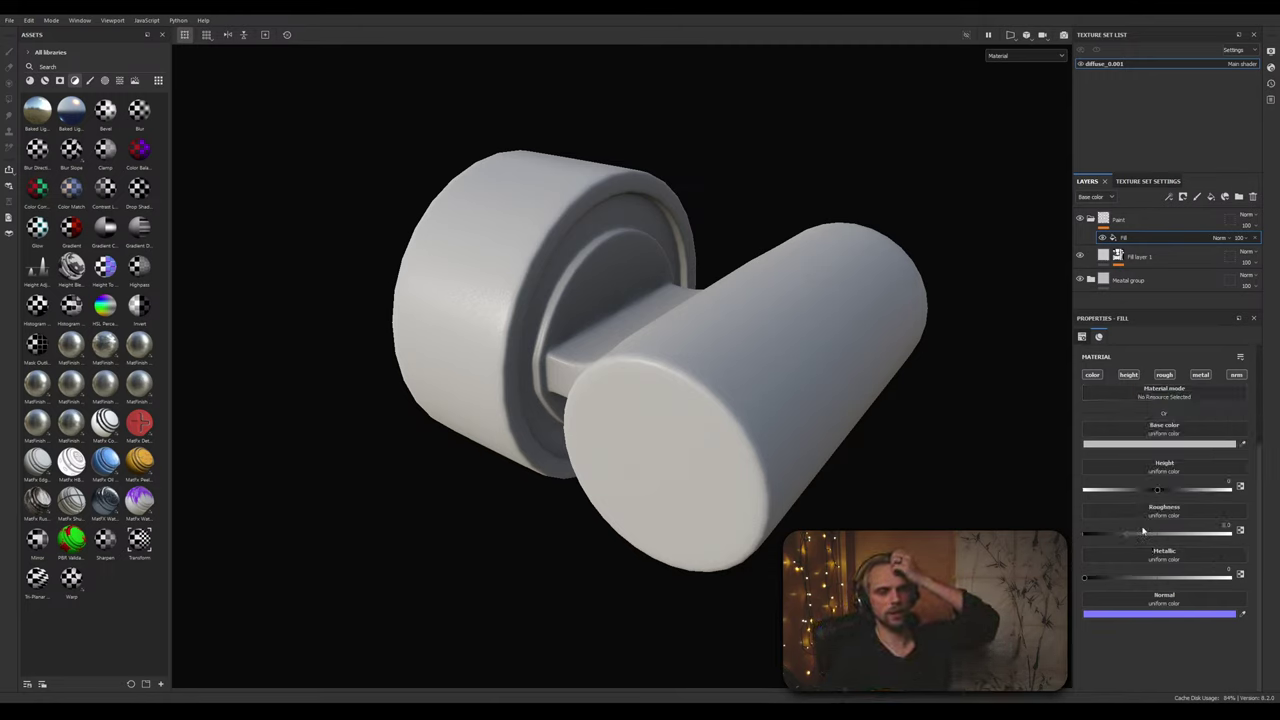
{"action": "left_click_drag", "start_coordinate": [1143, 532], "coordinate": [1127, 534]}
{"action": "right_click", "coordinate": [1142, 238]}
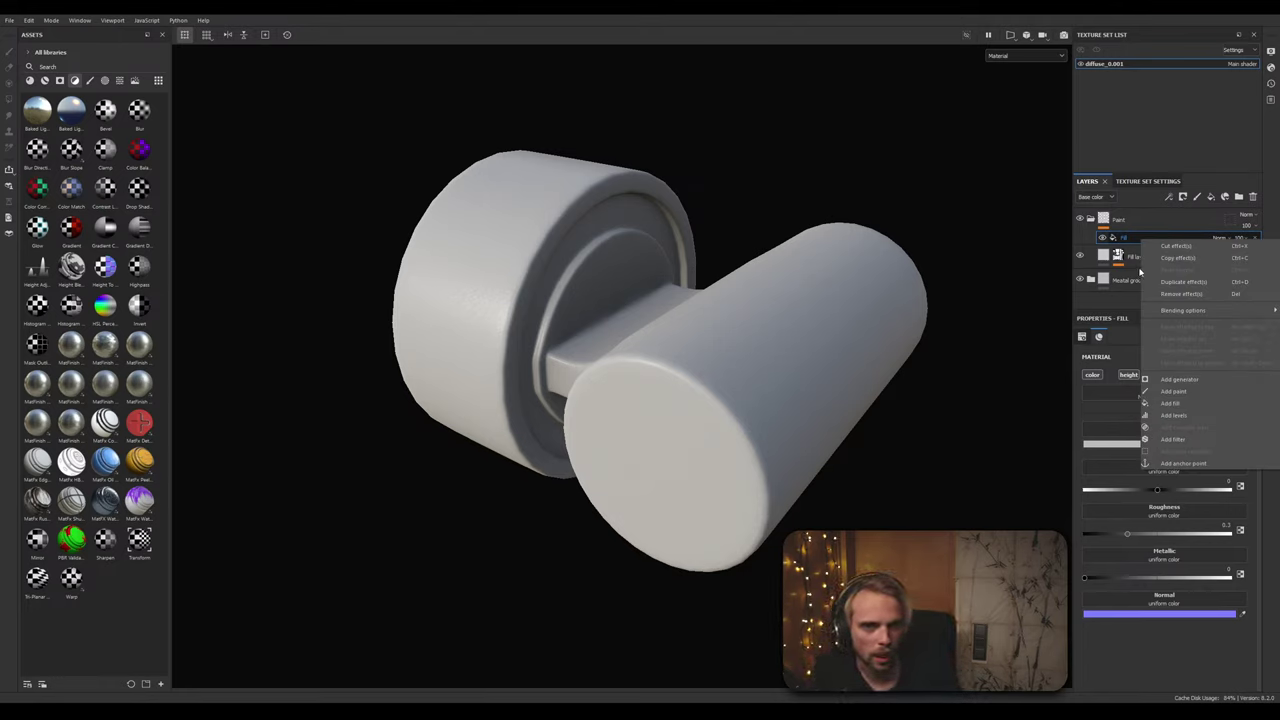
{"action": "left_click", "coordinate": [1143, 241]}
{"action": "key", "text": "Delete"}
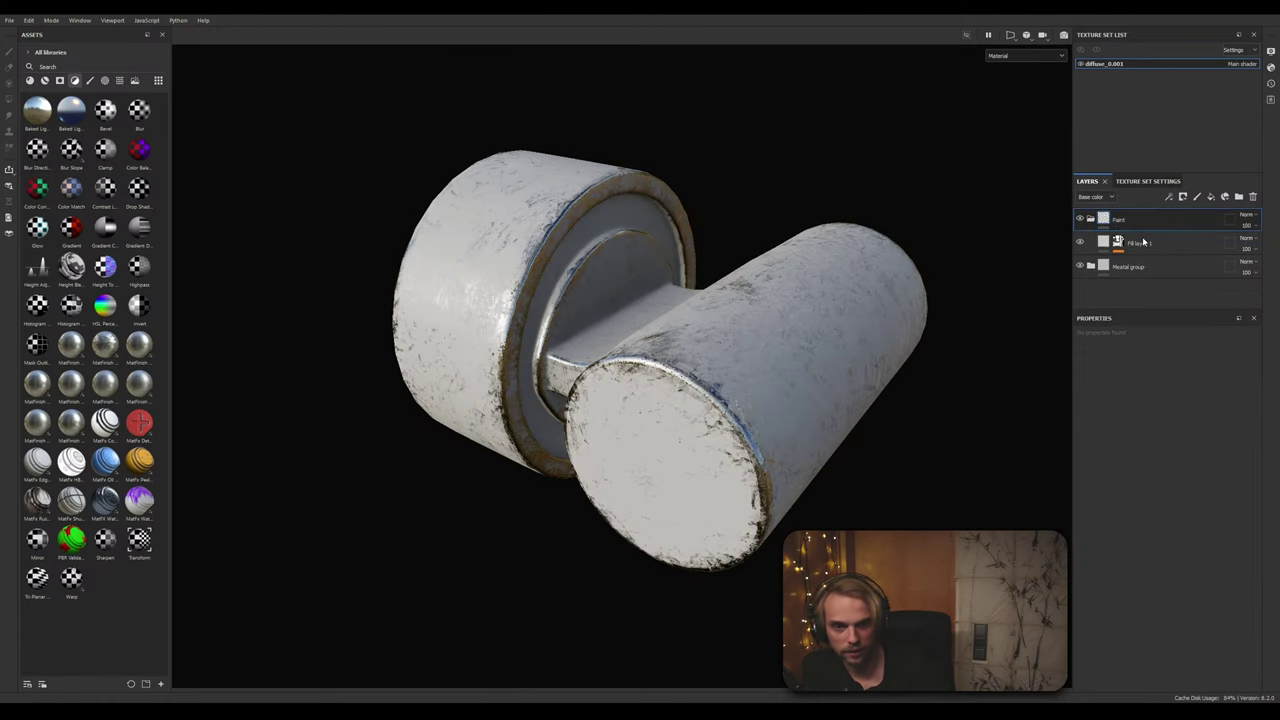
Step: Add a new fill layer at the top of the stack and name it 'Dirt'
{"action": "left_click", "coordinate": [1229, 200]}
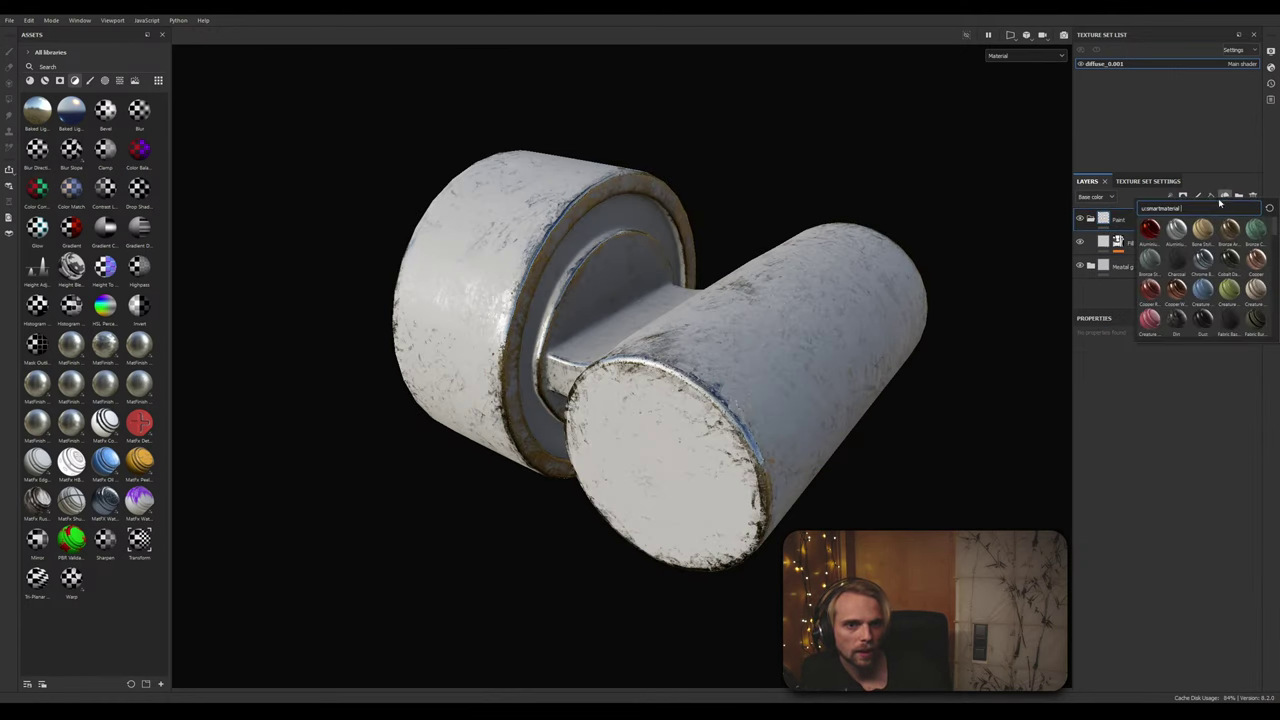
{"action": "left_click", "coordinate": [1207, 395]}
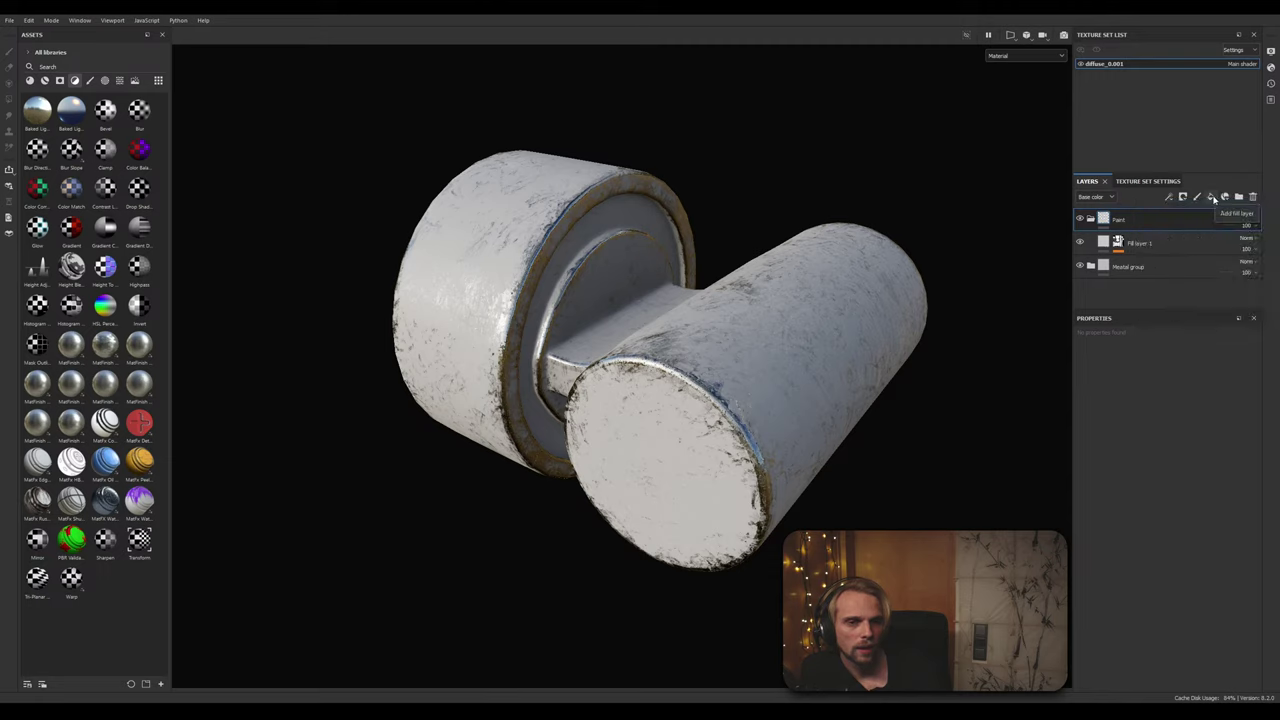
{"action": "left_click", "coordinate": [1212, 198]}
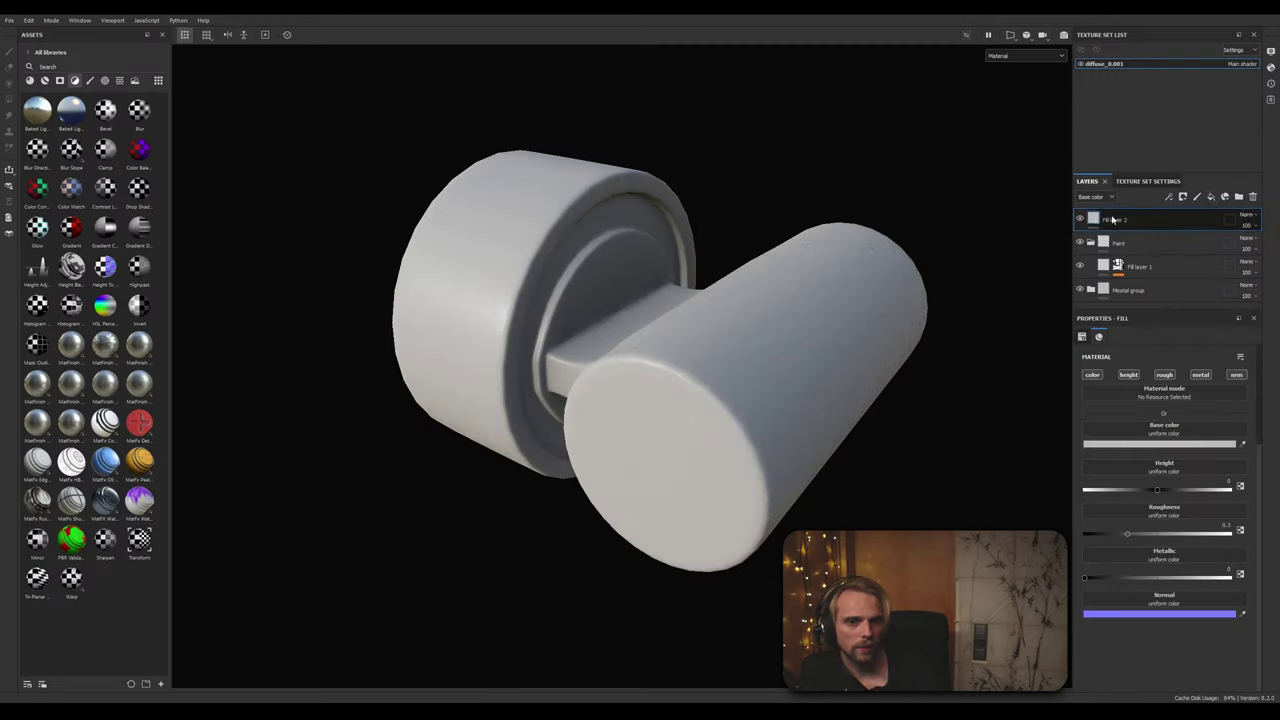
{"action": "mouse_move", "coordinate": [1120, 220]}
{"action": "left_mouse_down"}
{"action": "mouse_move", "coordinate": [1134, 250]}
{"action": "mouse_move", "coordinate": [1118, 212]}
{"action": "mouse_move", "coordinate": [1095, 229]}
{"action": "left_mouse_up"}
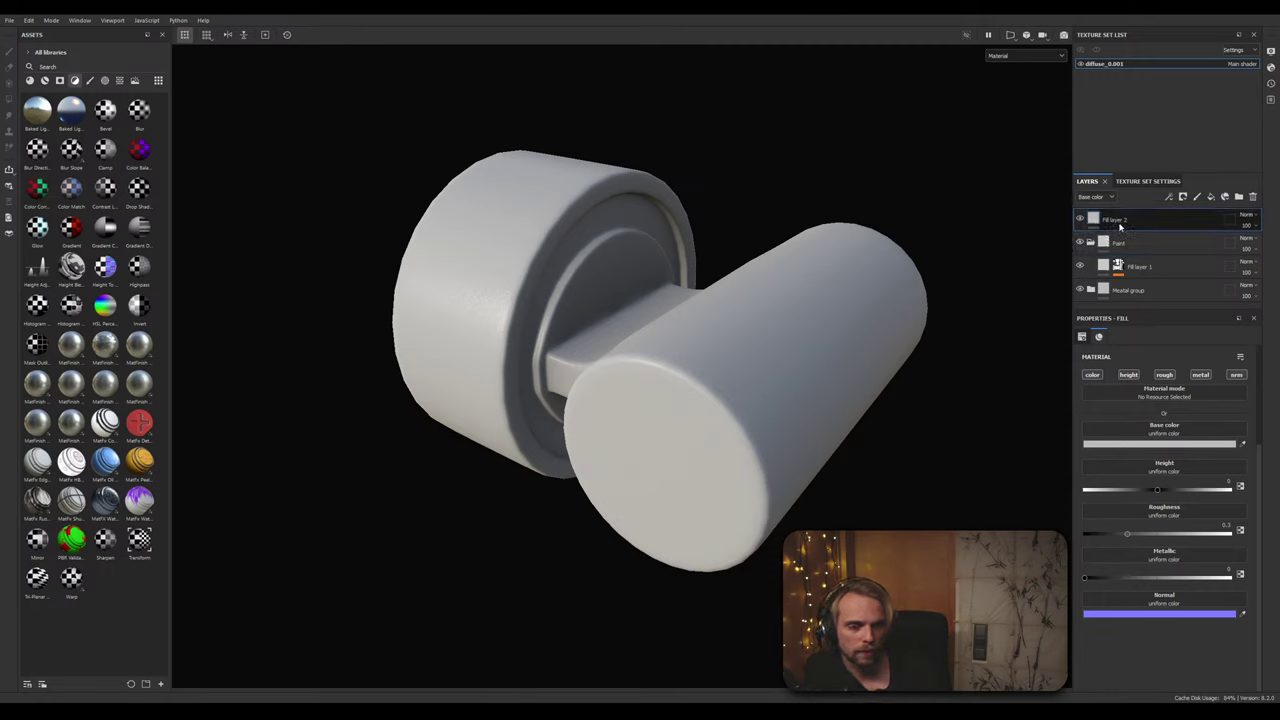
{"action": "double_click", "coordinate": [1116, 219]}
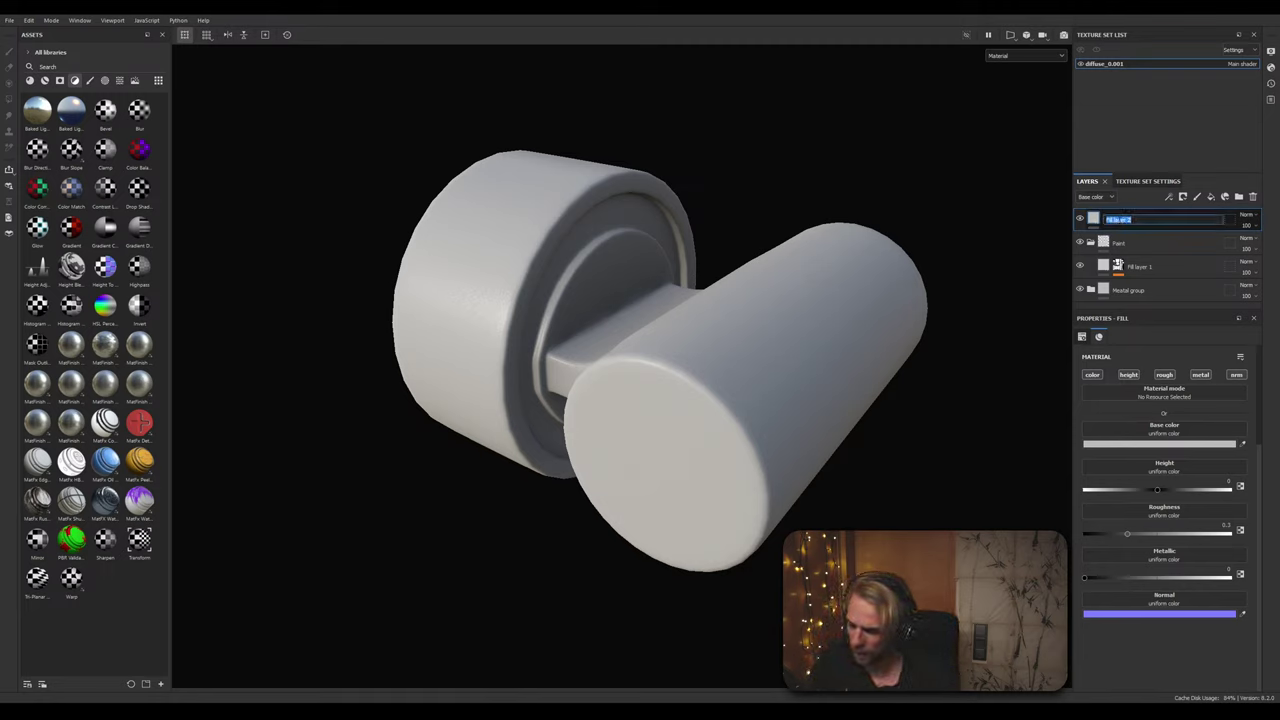
{"action": "type", "text": "Dirt"}
{"action": "key", "text": "Return"}
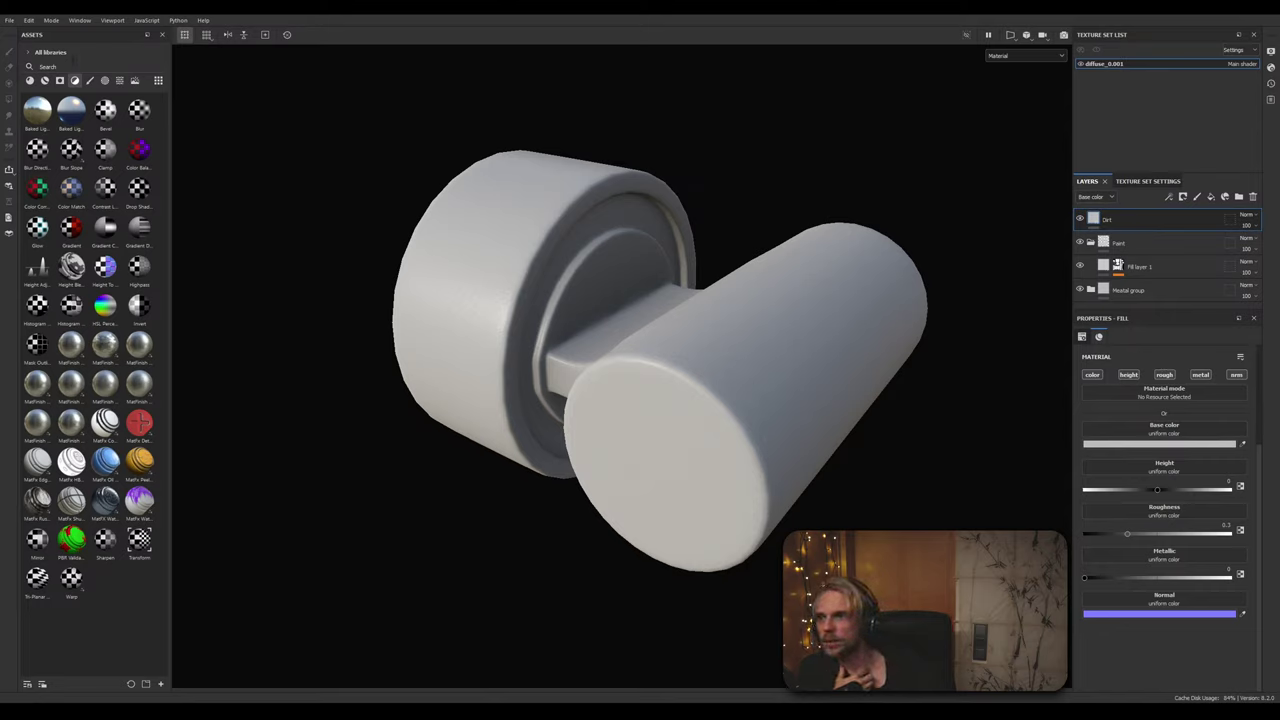
Step: Search the assets for 'dirt' and add Large Rust Leaks as a new layer
{"action": "left_click", "coordinate": [72, 62]}
{"action": "type", "text": "dirt"}
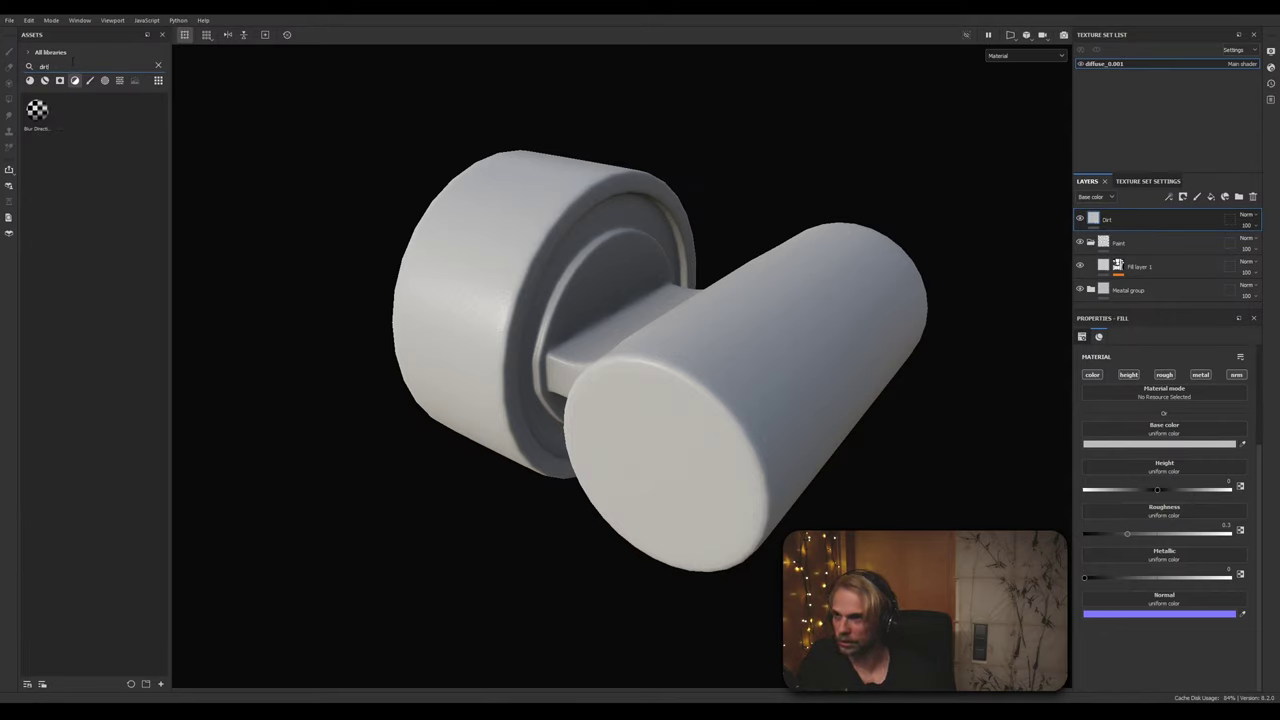
{"action": "left_click", "coordinate": [30, 82]}
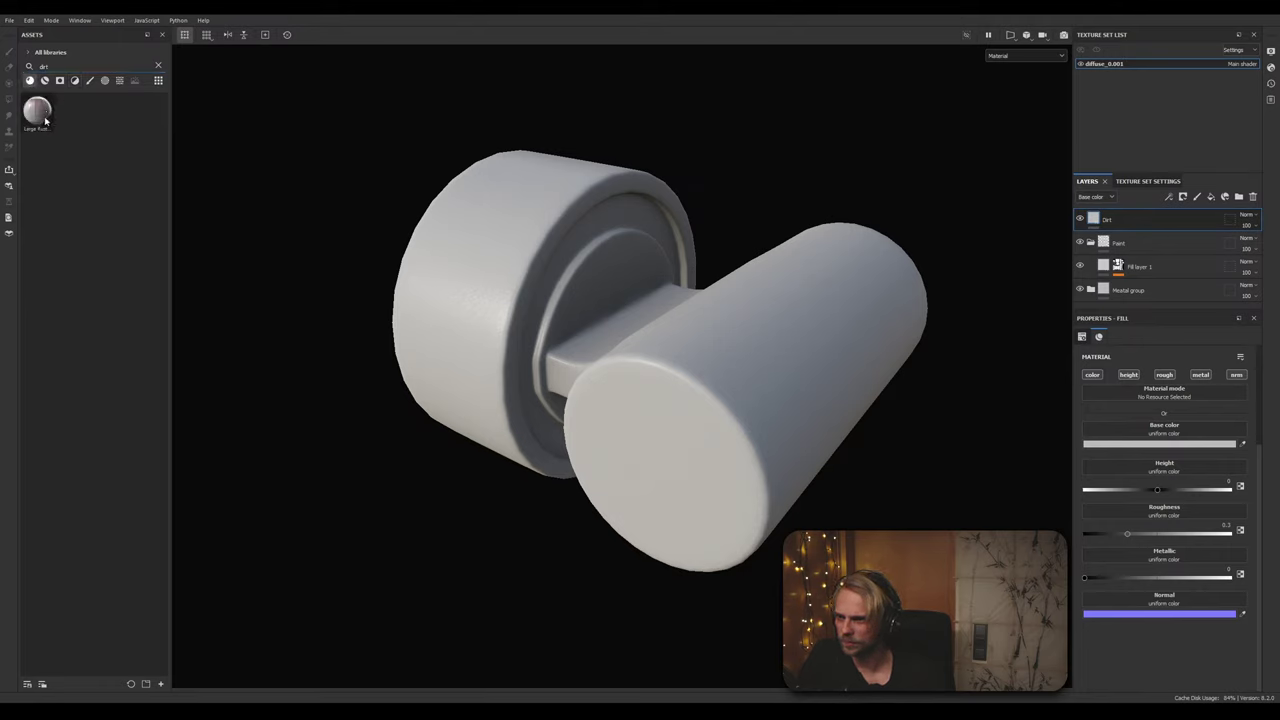
{"action": "mouse_move", "coordinate": [43, 121]}
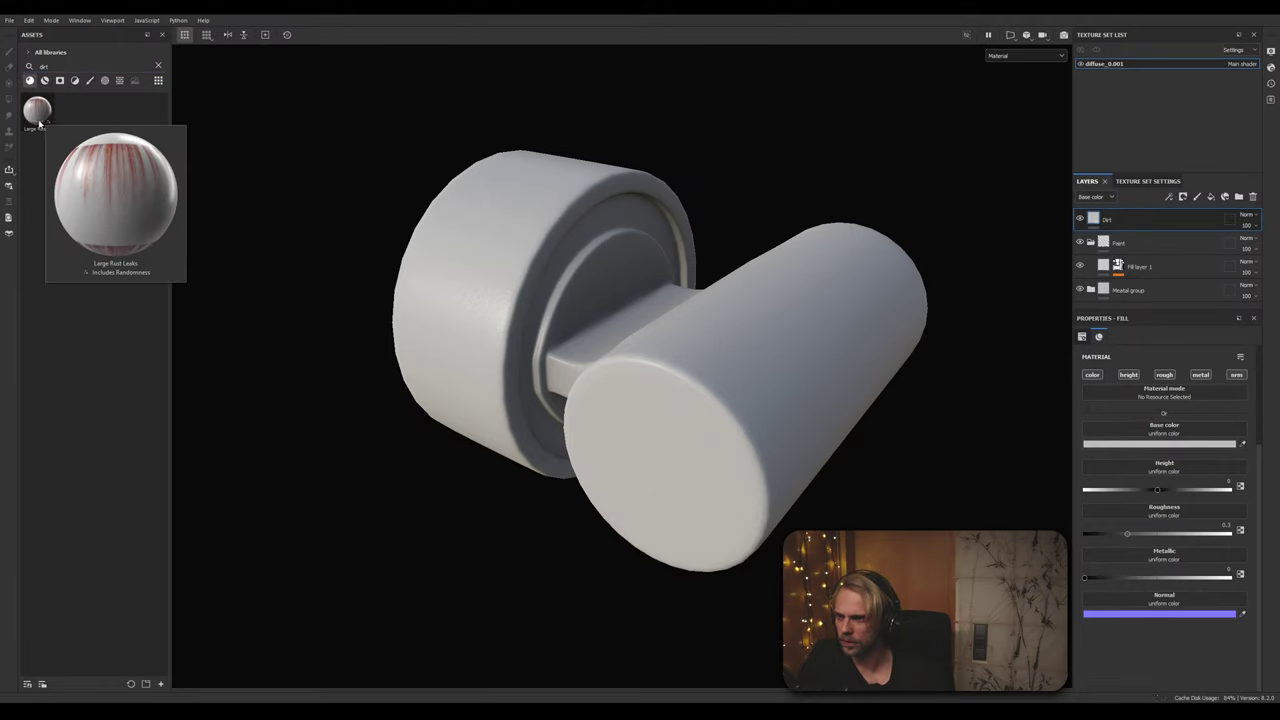
{"action": "left_click_drag", "start_coordinate": [38, 122], "coordinate": [1097, 220]}
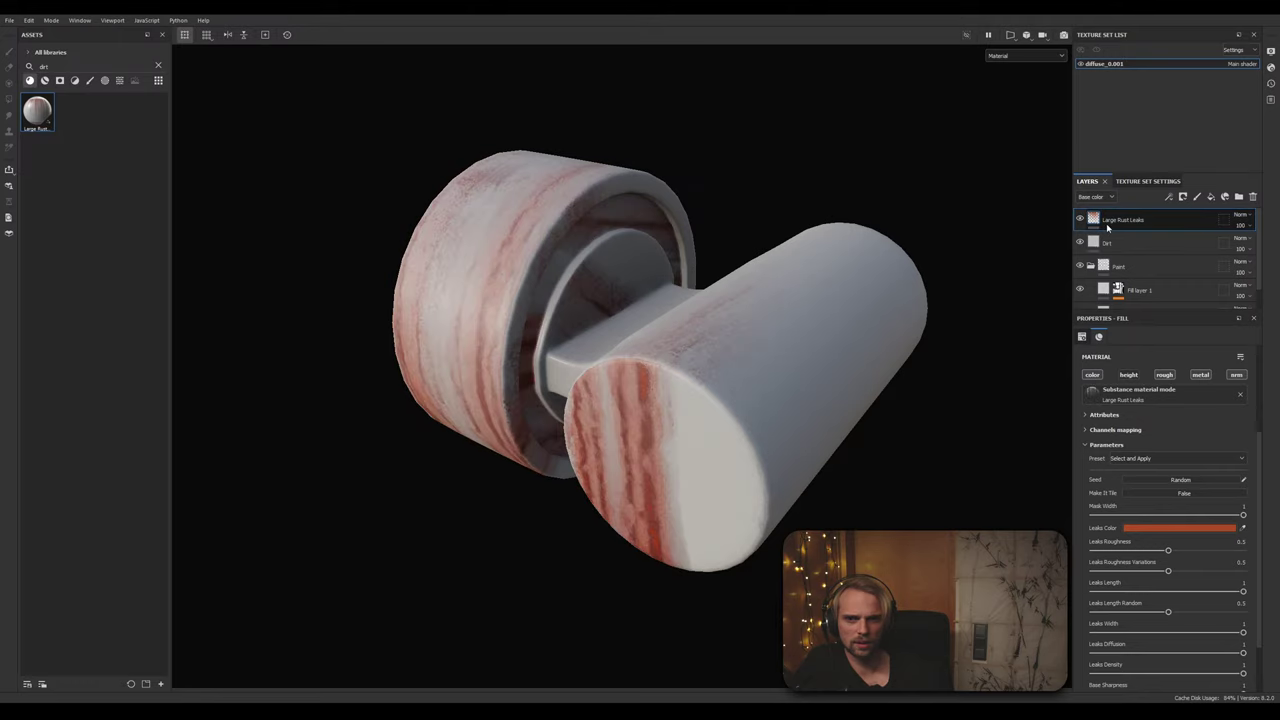
{"action": "double_click", "coordinate": [1115, 221]}
{"action": "key", "text": "Return"}
Step: Toggle Make It Tile on and off, then delete the Large Rust Leaks layer
{"action": "left_click_drag", "start_coordinate": [469, 341], "coordinate": [452, 313], "text": "alt"}
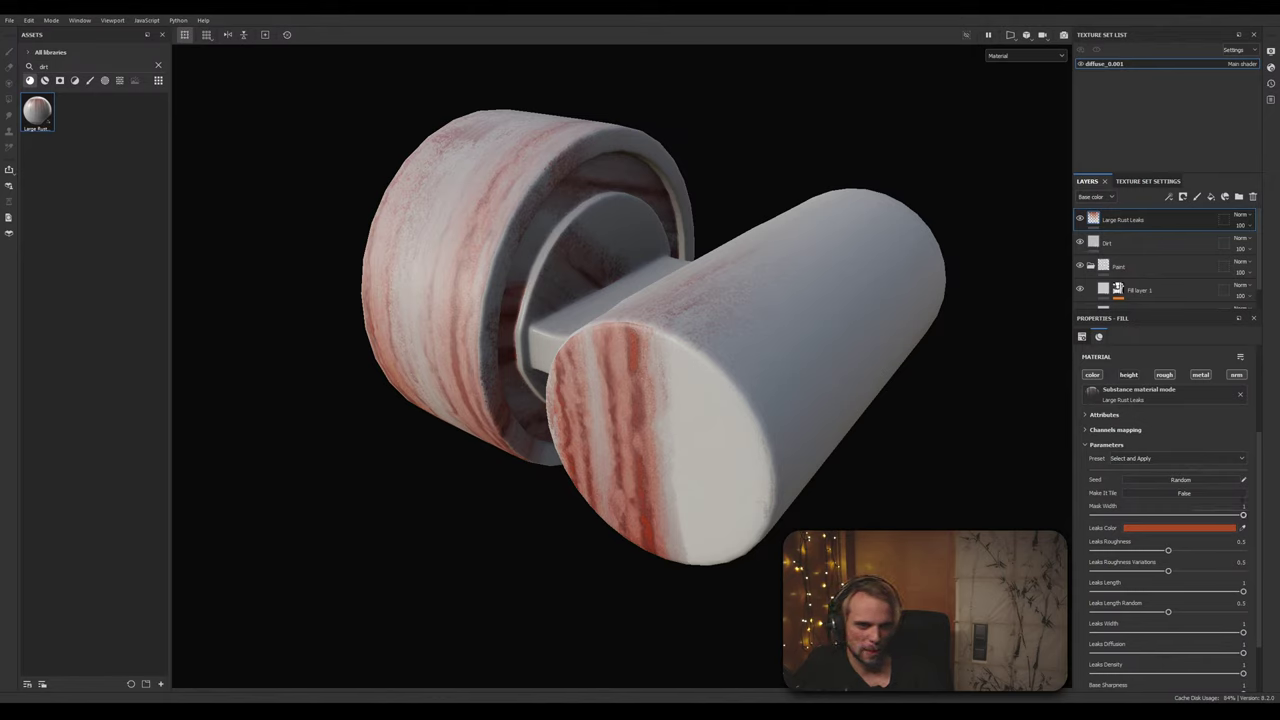
{"action": "left_click", "coordinate": [1211, 494]}
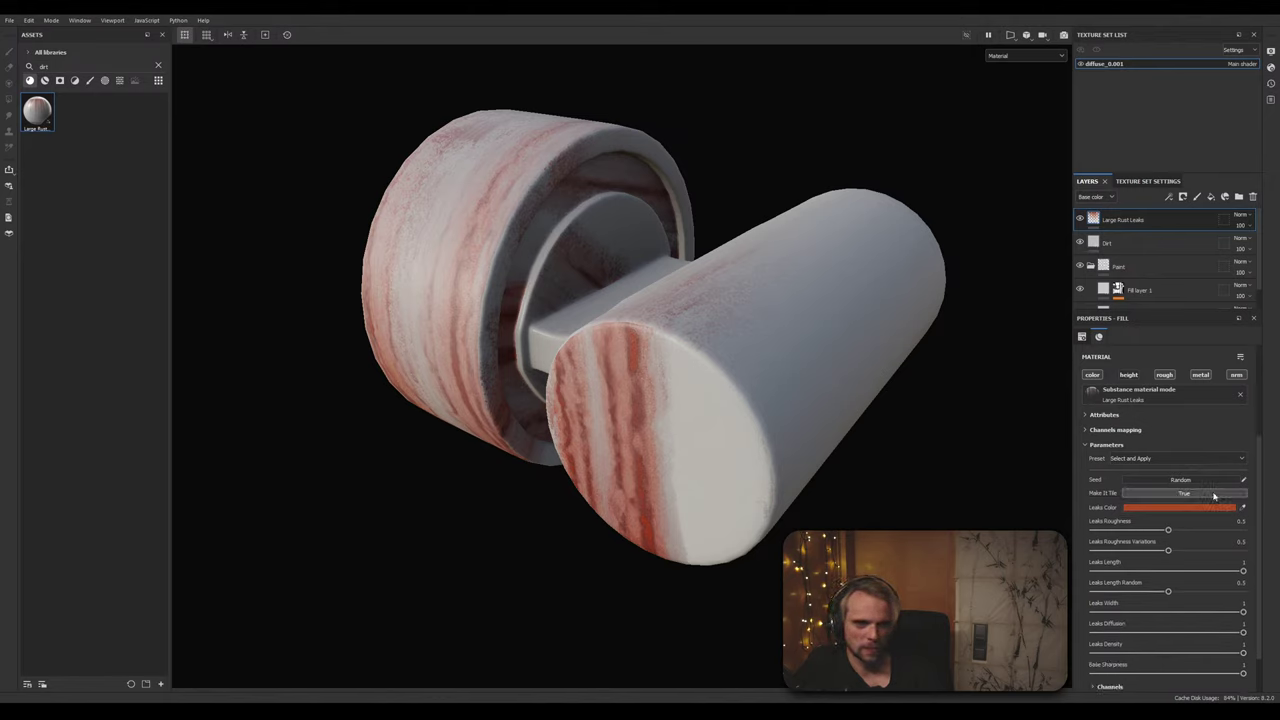
{"action": "left_click", "coordinate": [1213, 495]}
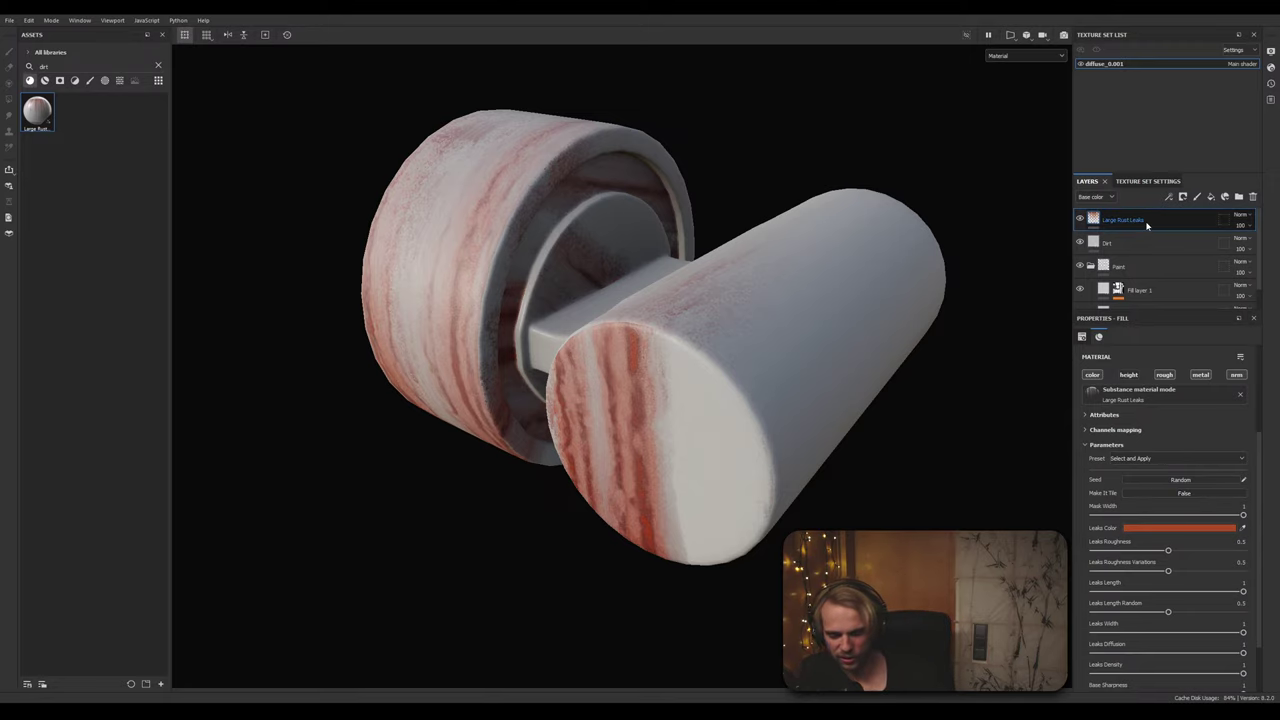
{"action": "key", "text": "Delete"}
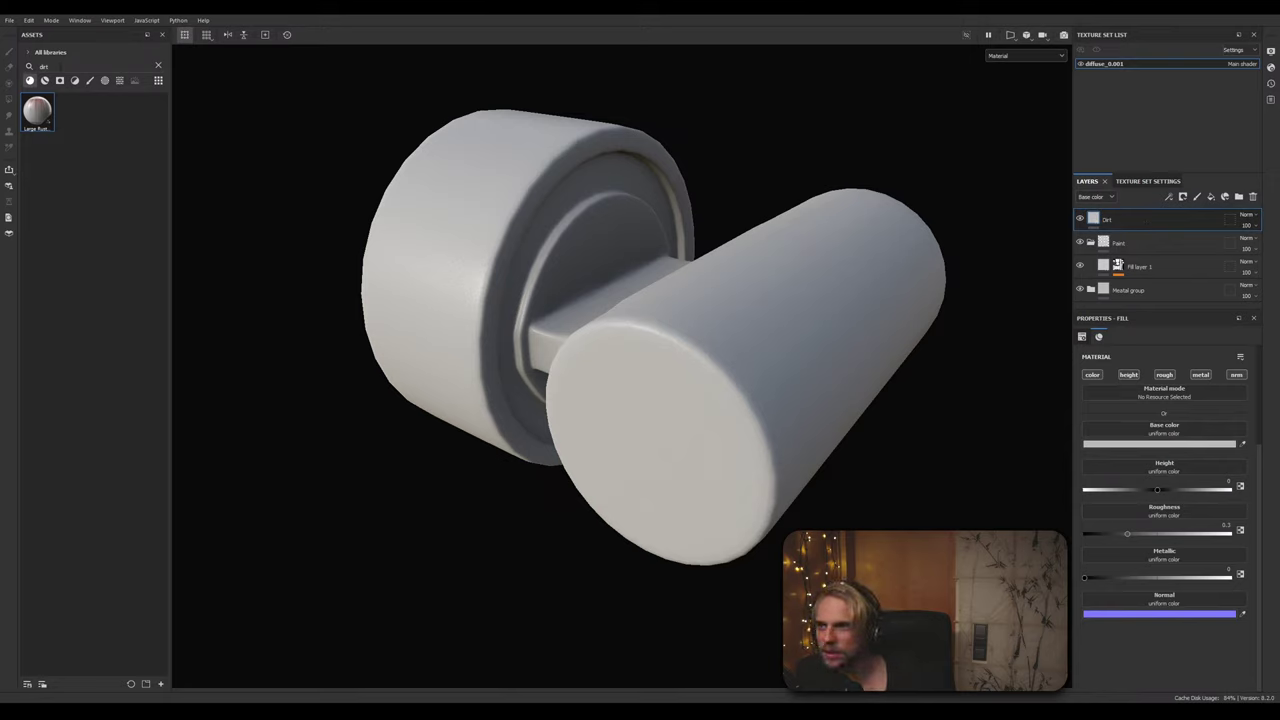
Step: Add the Dirt material to the stack, then delete the misplaced Dirt layer and folder
{"action": "left_click", "coordinate": [45, 80]}
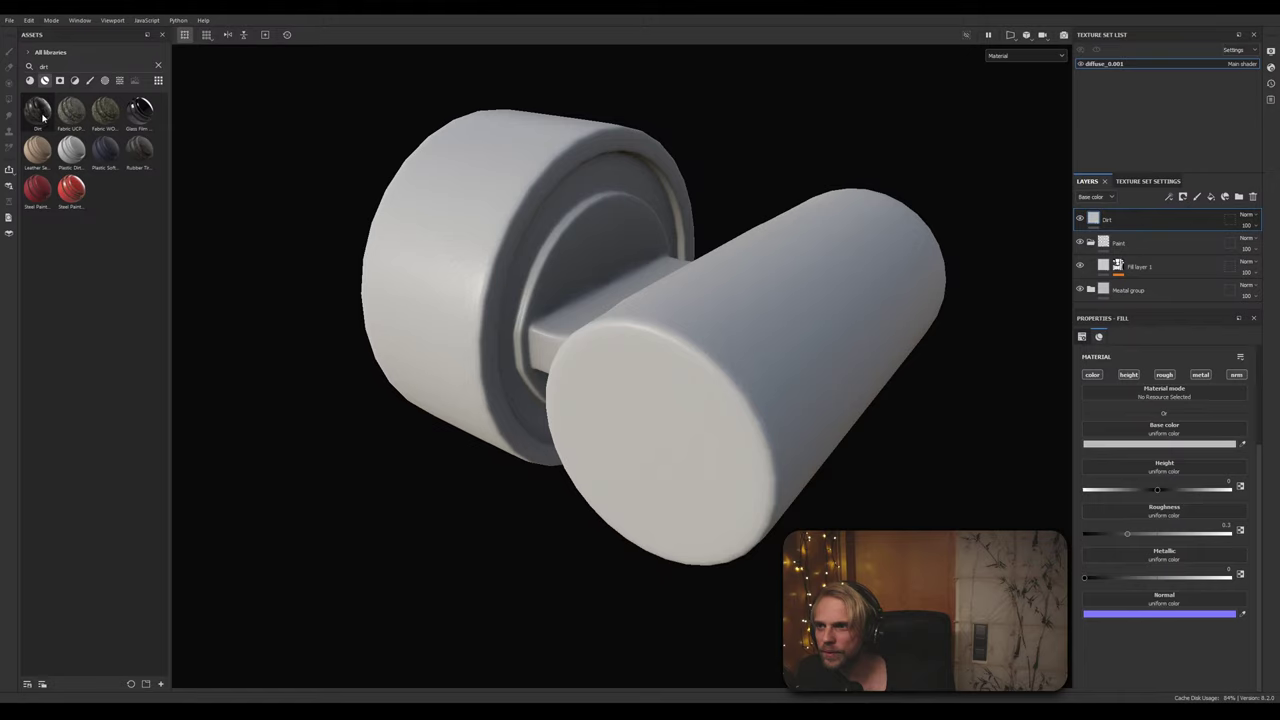
{"action": "mouse_move", "coordinate": [42, 119]}
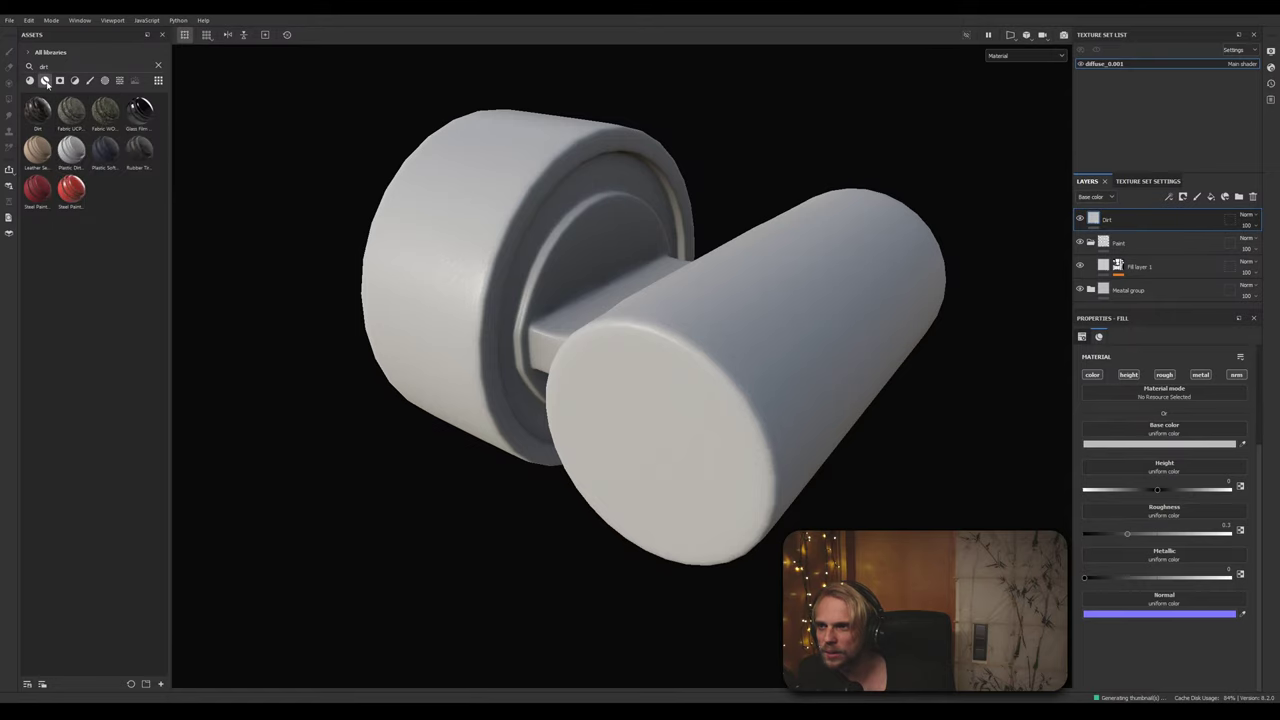
{"action": "mouse_move", "coordinate": [122, 116]}
{"action": "mouse_move", "coordinate": [82, 122]}
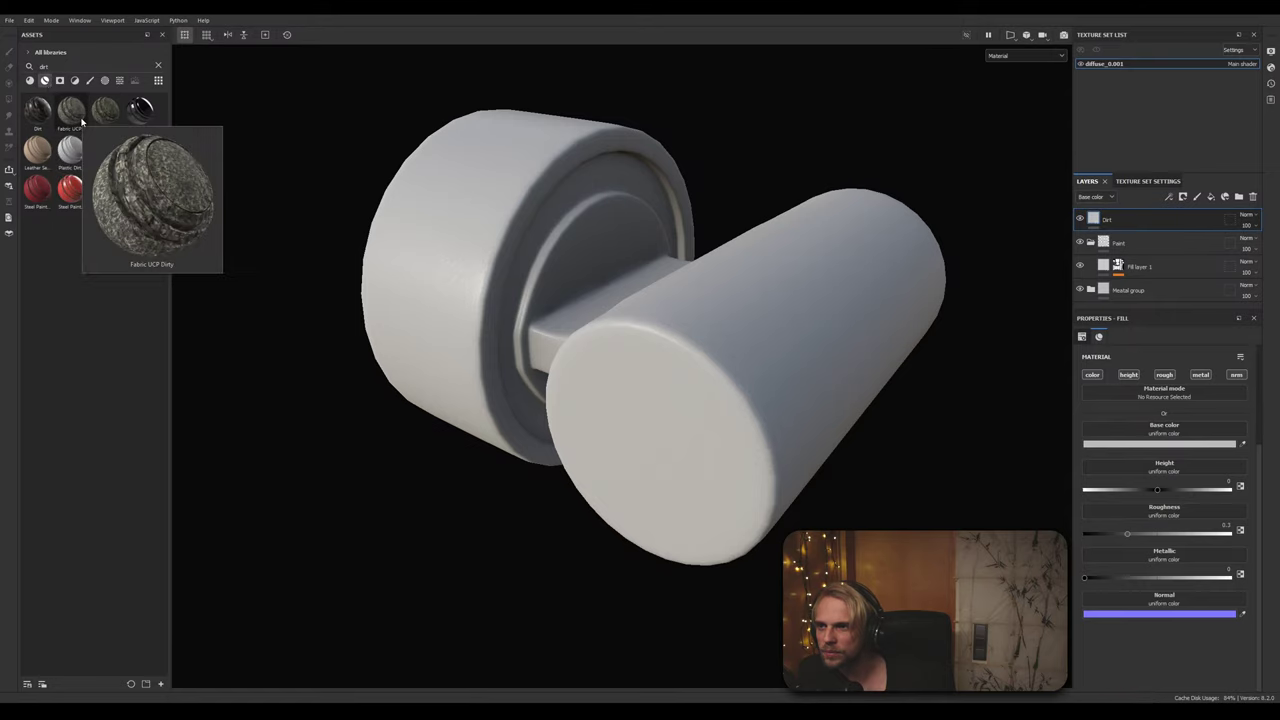
{"action": "left_click_drag", "start_coordinate": [41, 121], "coordinate": [597, 215]}
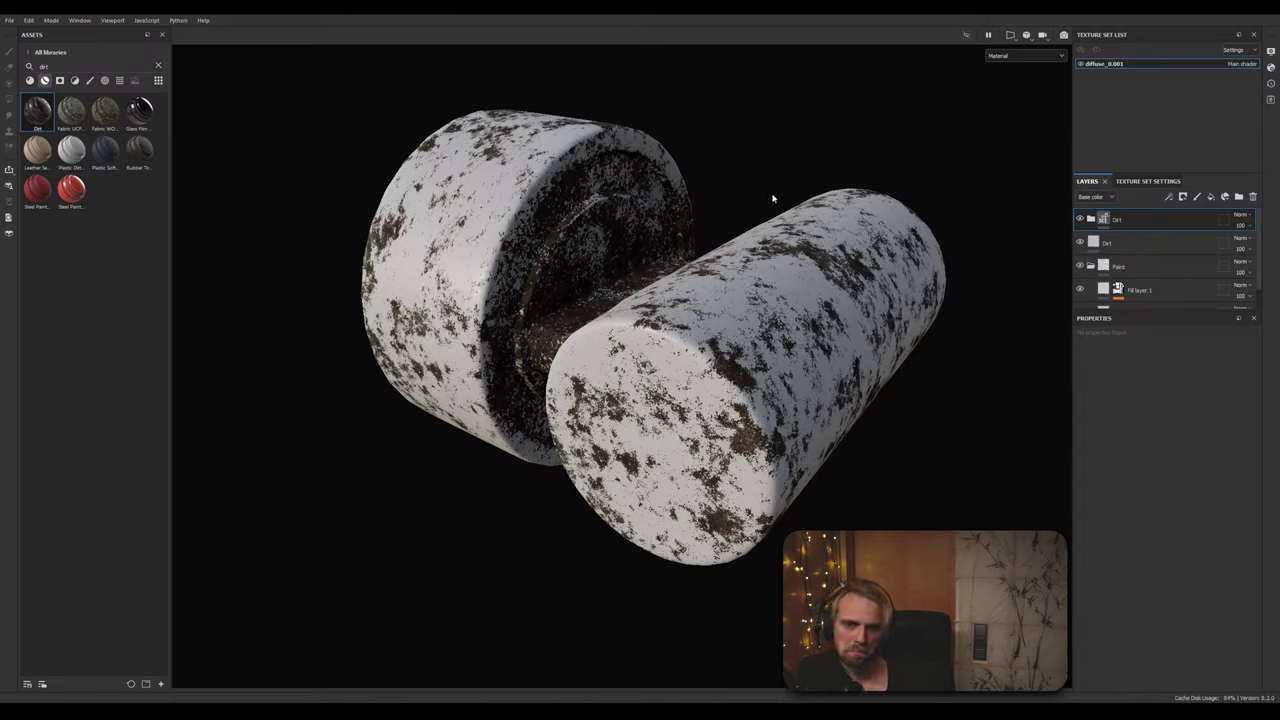
{"action": "left_click", "coordinate": [1134, 246]}
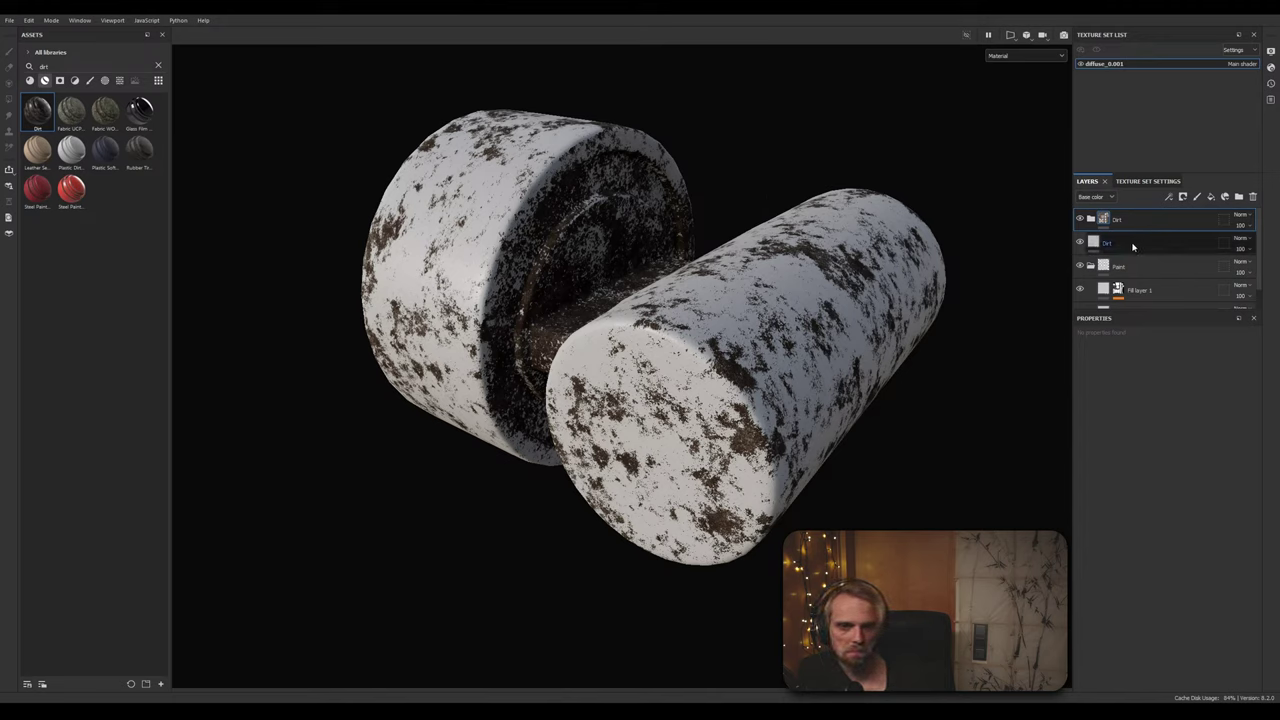
{"action": "key", "text": "Delete"}
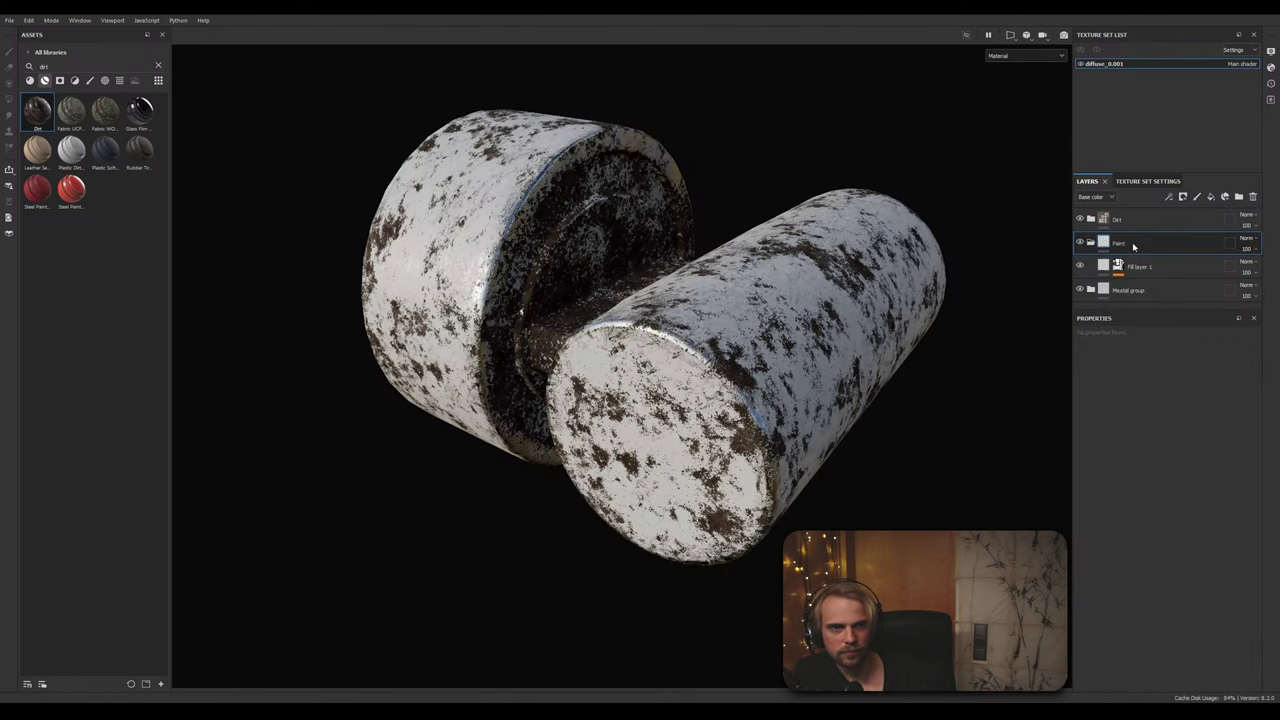
{"action": "left_click", "coordinate": [1158, 225]}
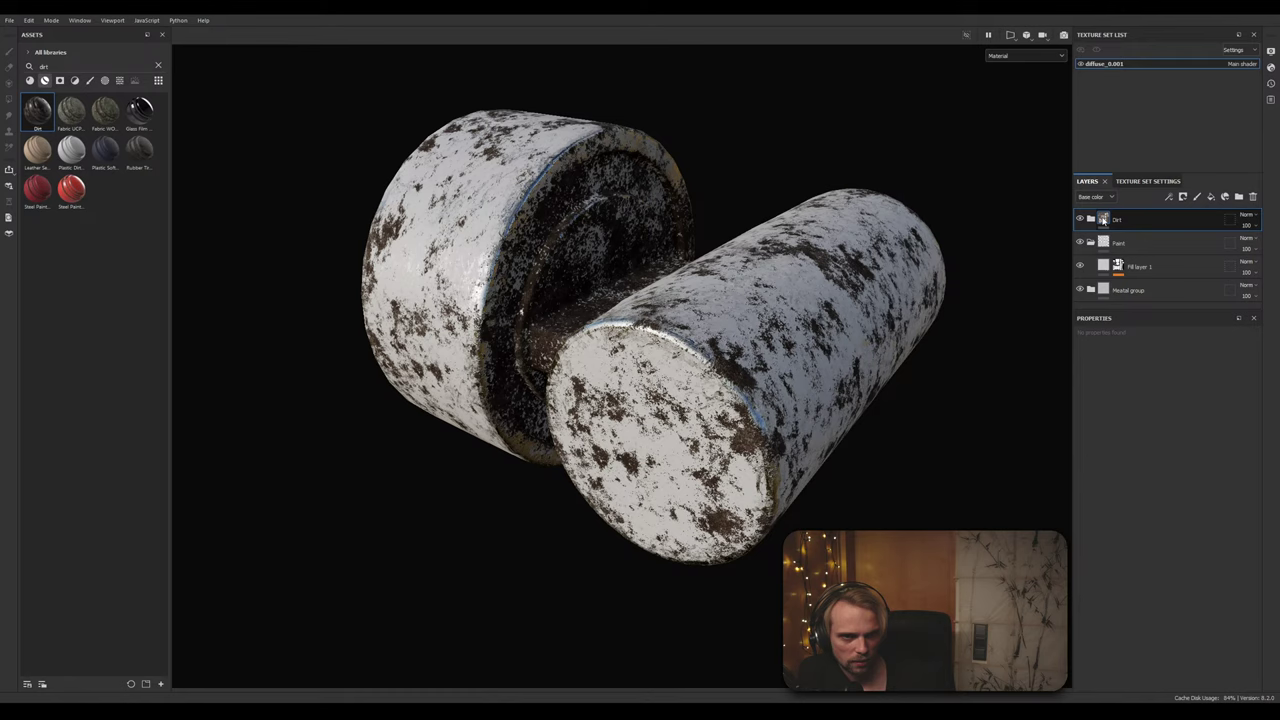
{"action": "left_click", "coordinate": [1117, 250]}
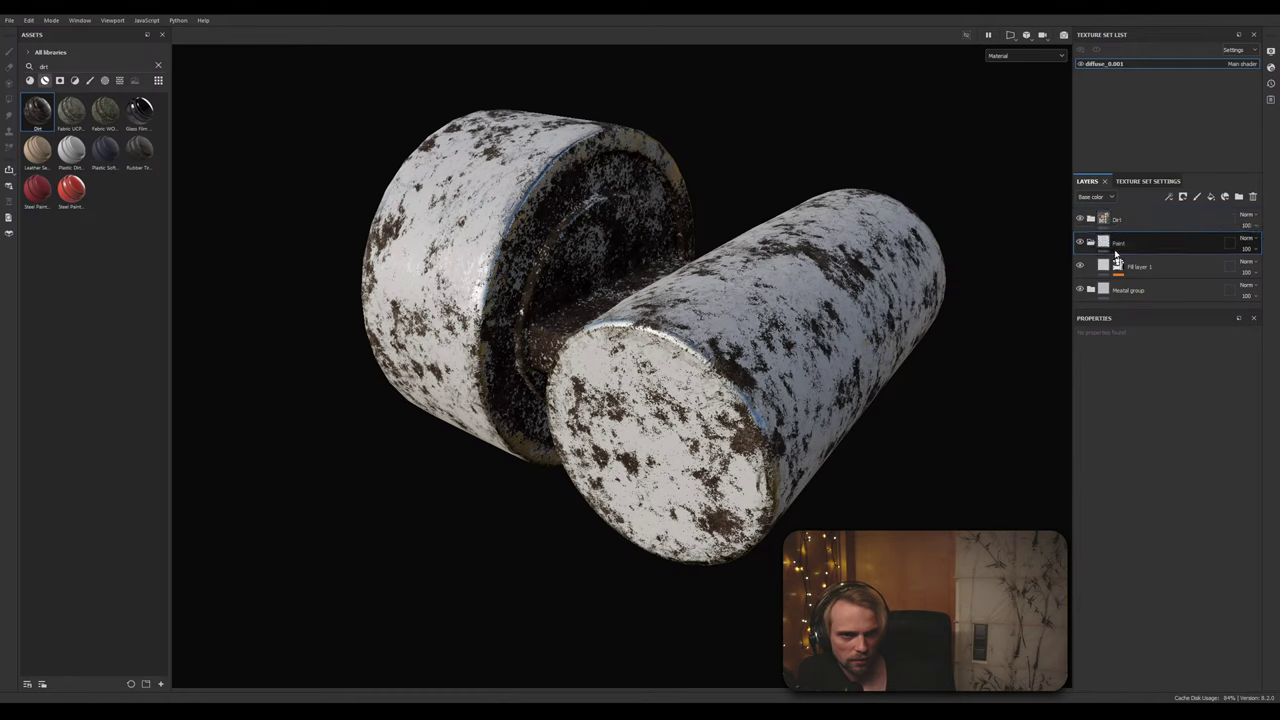
{"action": "left_click", "coordinate": [1136, 222]}
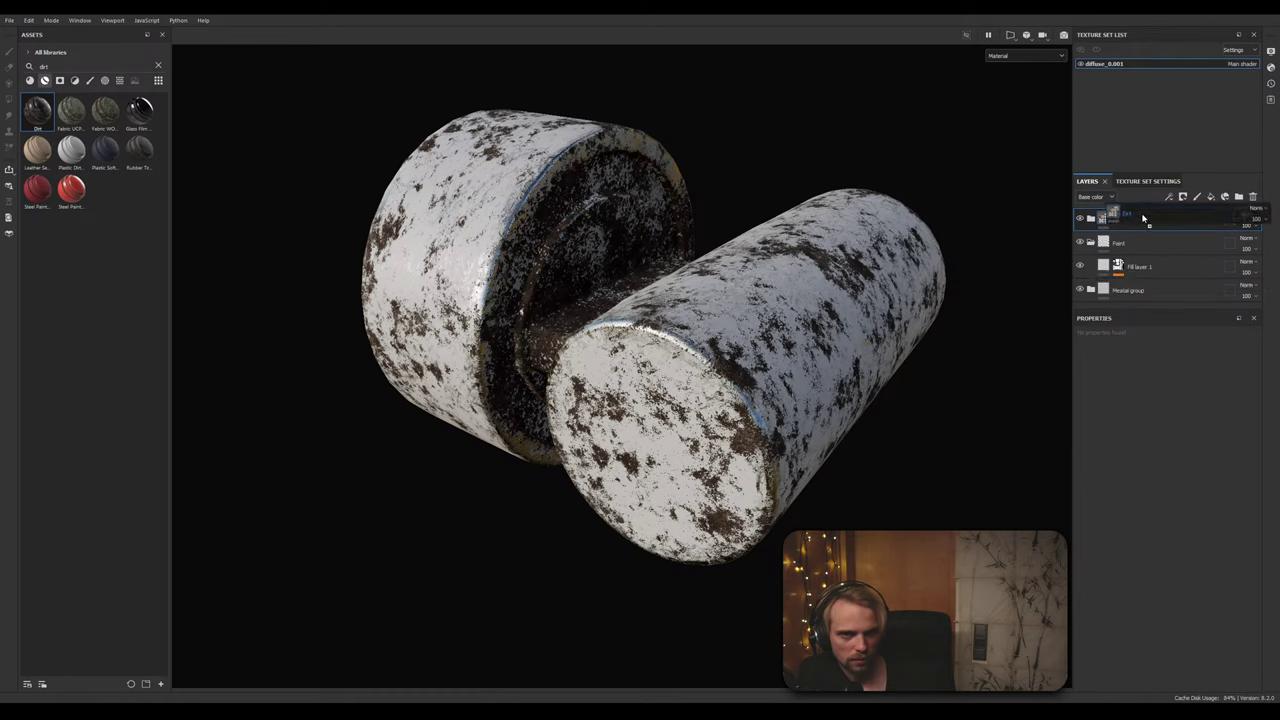
{"action": "key", "text": "Delete"}
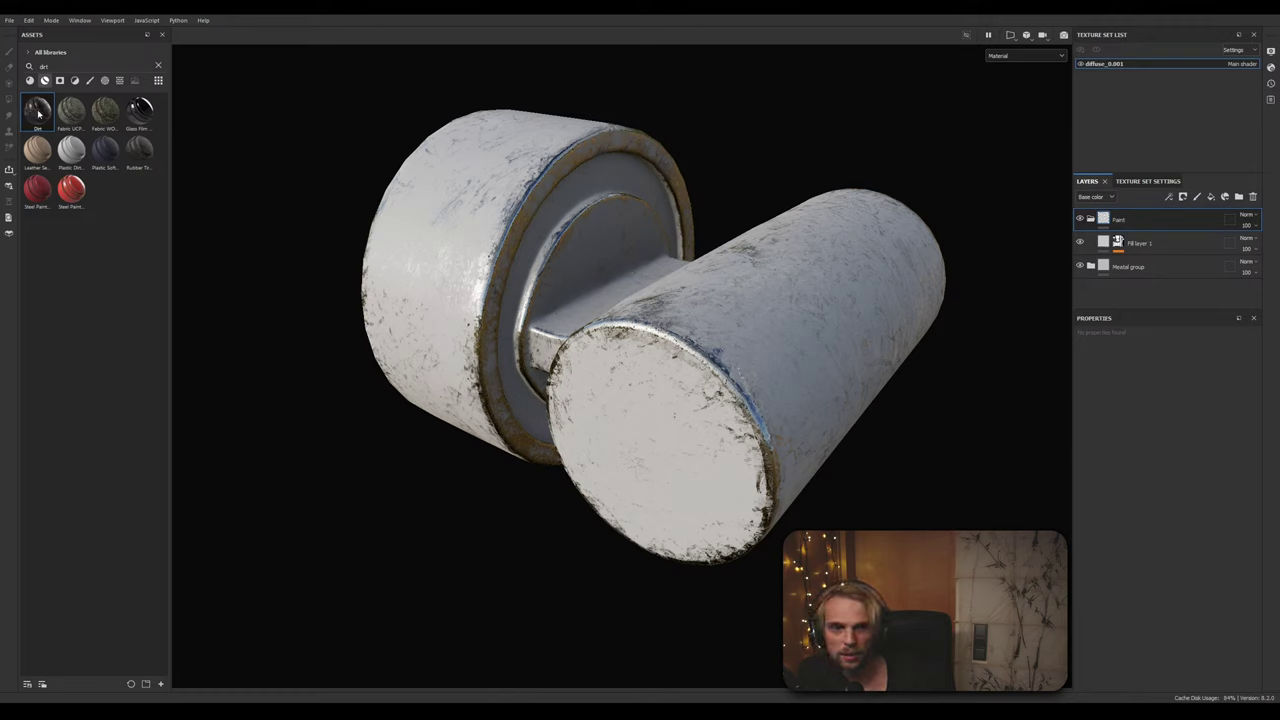
Step: Drop the Dirt smart material below the Paint folder, frame the model and expand the group
{"action": "mouse_move", "coordinate": [32, 113]}
{"action": "left_mouse_down"}
{"action": "mouse_move", "coordinate": [1046, 189]}
{"action": "mouse_move", "coordinate": [1136, 231]}
{"action": "left_mouse_up"}
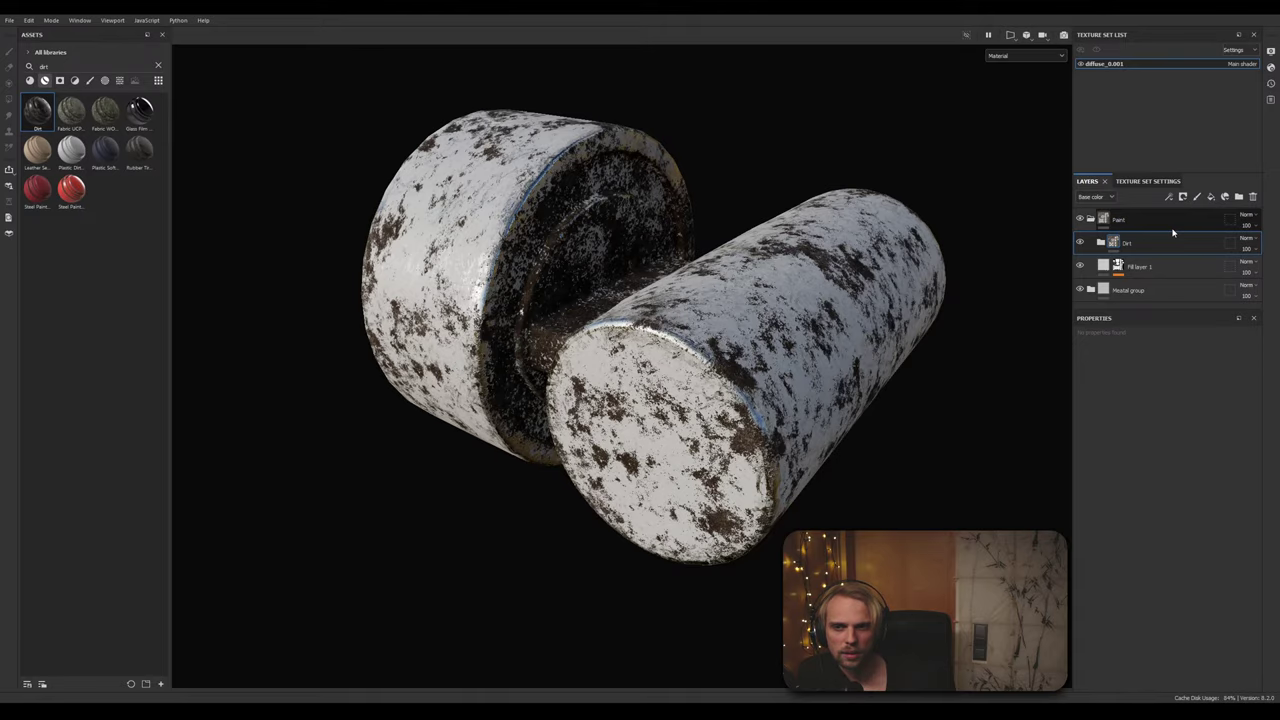
{"action": "right_click_drag", "start_coordinate": [566, 205], "coordinate": [470, 258], "text": "alt"}
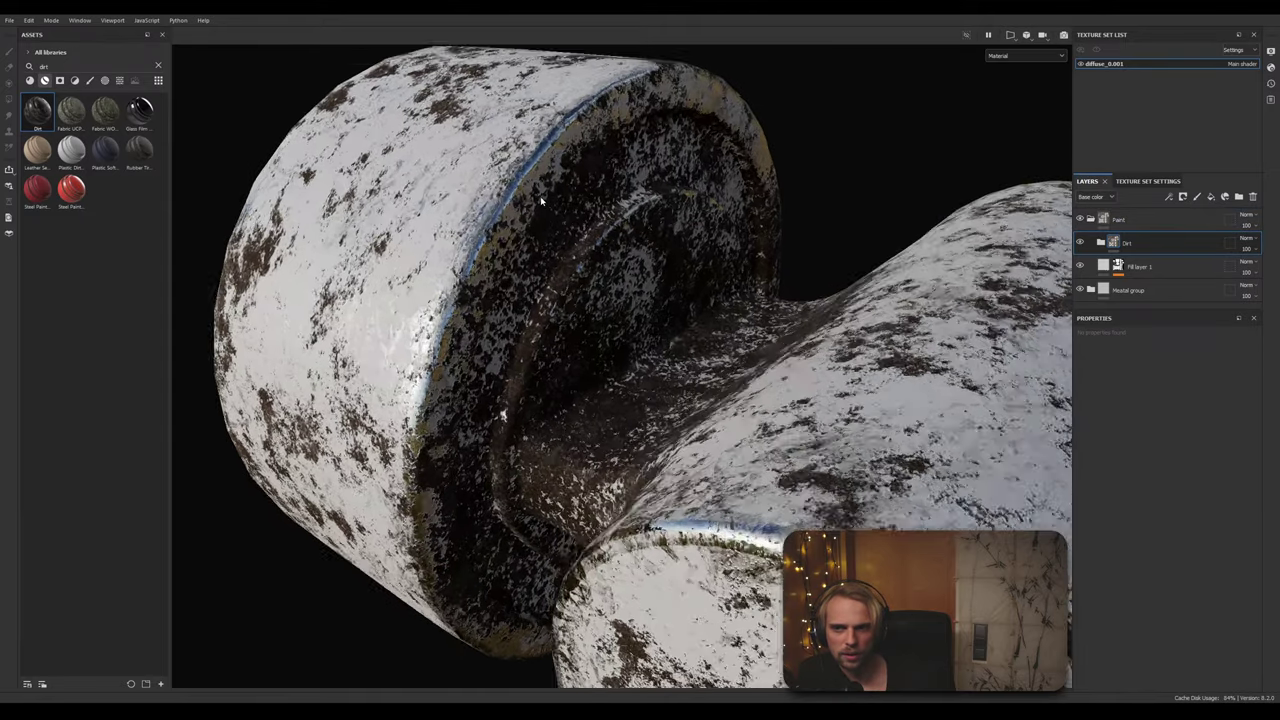
{"action": "key", "text": "f"}
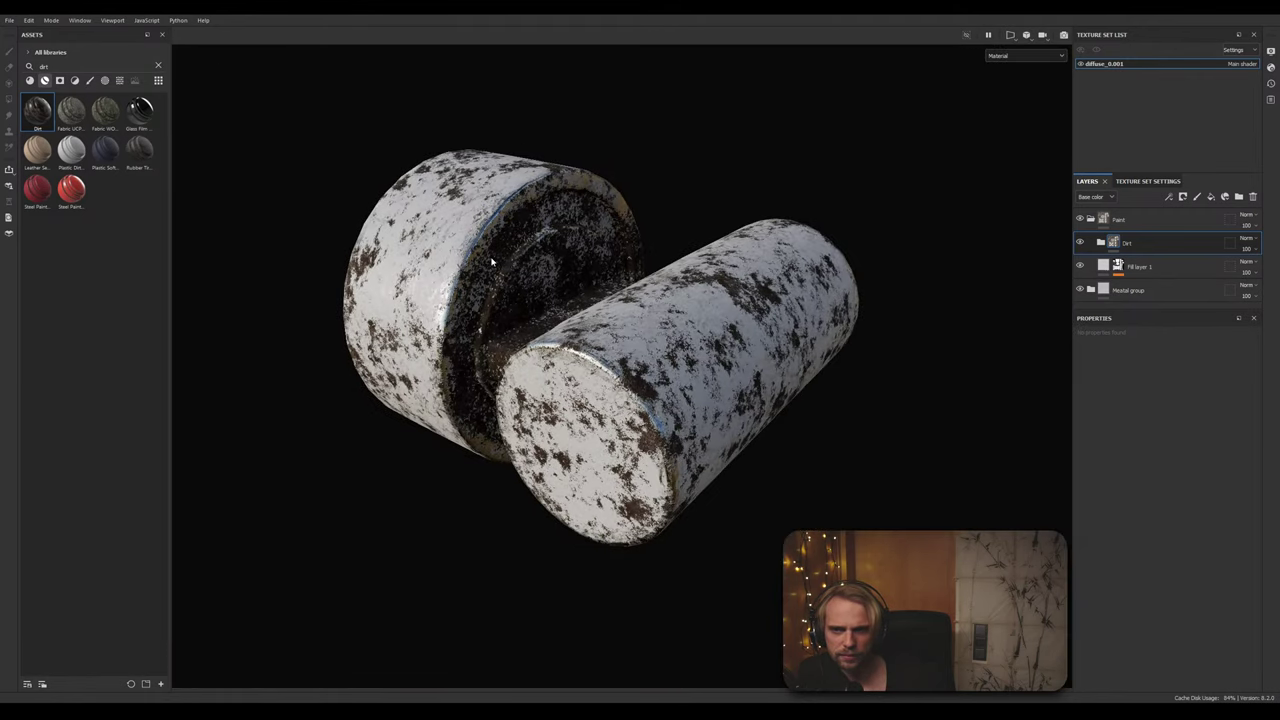
{"action": "left_click", "coordinate": [1101, 242]}
{"action": "scroll", "coordinate": [1130, 260], "scroll_direction": "down", "scroll_amount": 2}
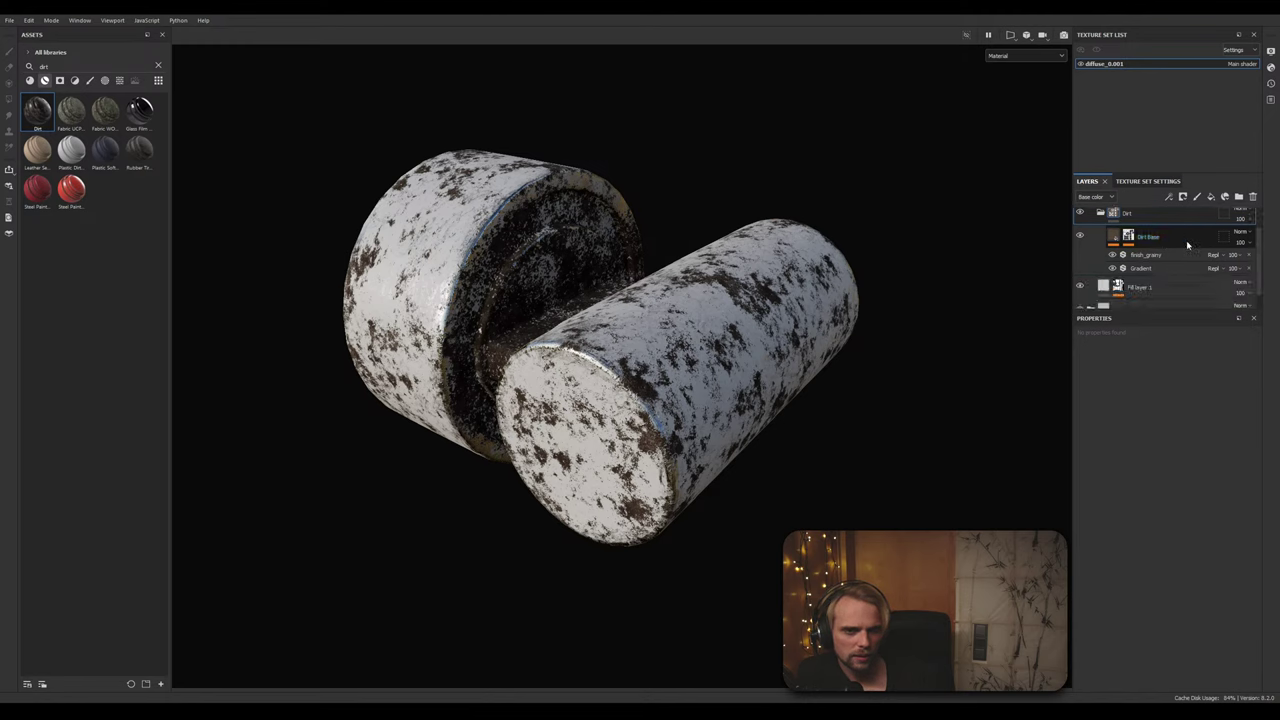
Step: Select the Dirt Base layer and toggle its visibility repeatedly to compare the grime
{"action": "left_click", "coordinate": [1176, 240]}
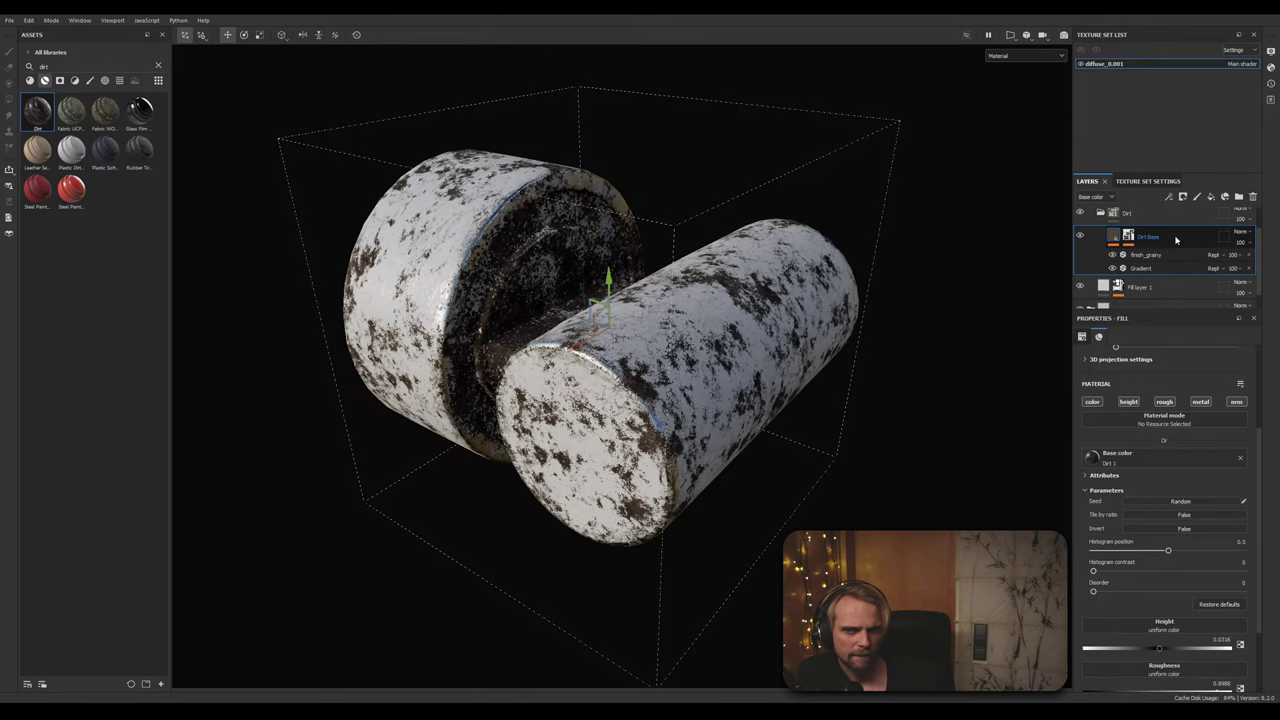
{"action": "left_click", "coordinate": [1079, 237]}
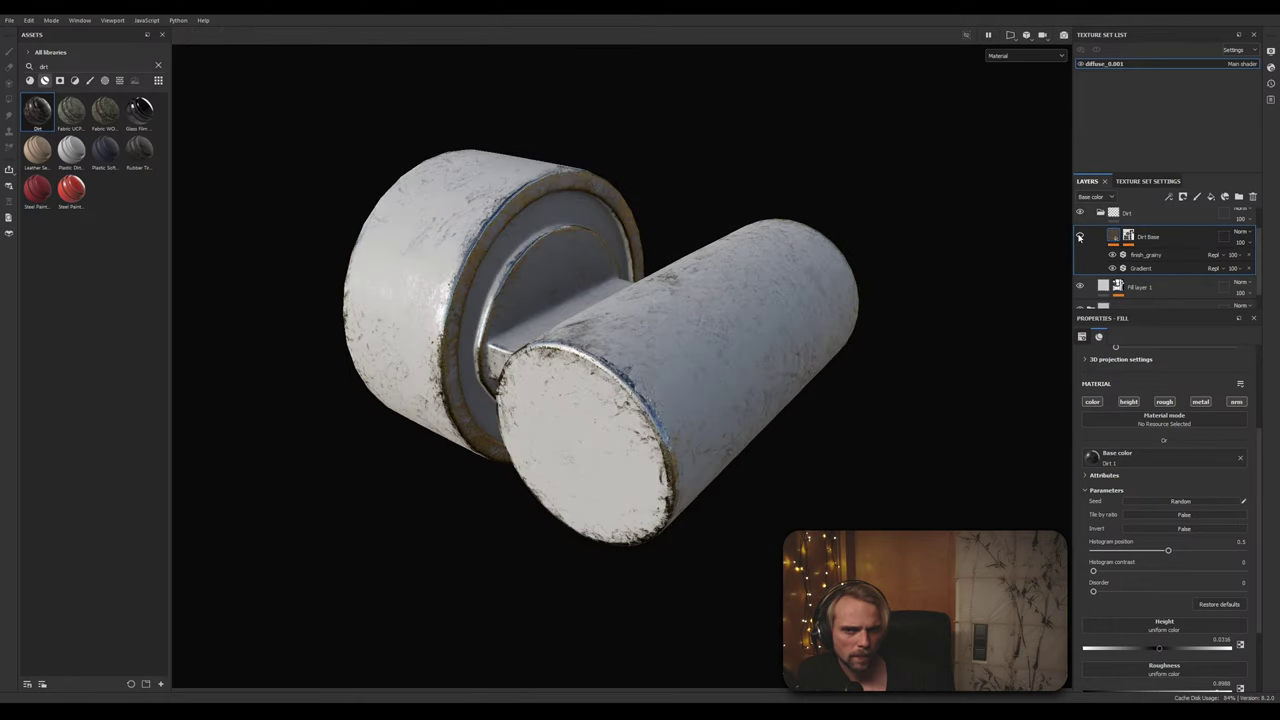
{"action": "left_click", "coordinate": [1080, 237]}
{"action": "left_click", "coordinate": [1080, 237]}
{"action": "left_click", "coordinate": [1080, 237]}
{"action": "left_click", "coordinate": [1080, 237]}
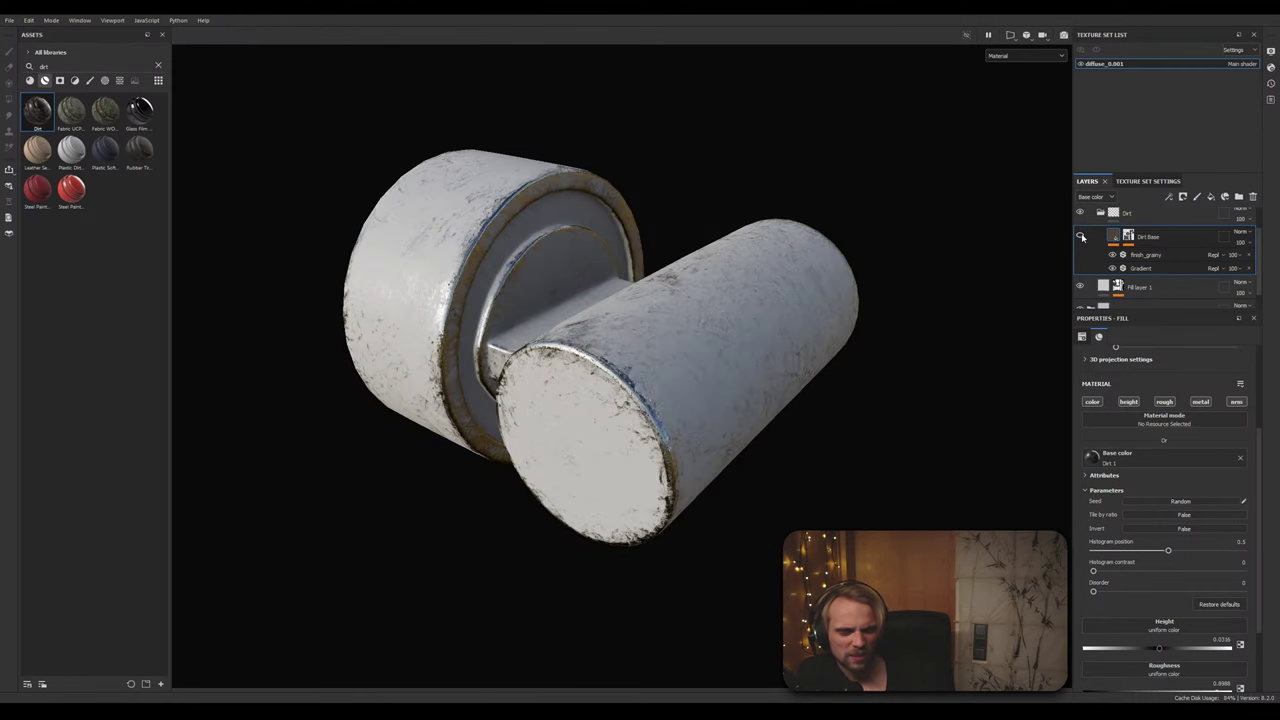
{"action": "left_click", "coordinate": [1080, 237]}
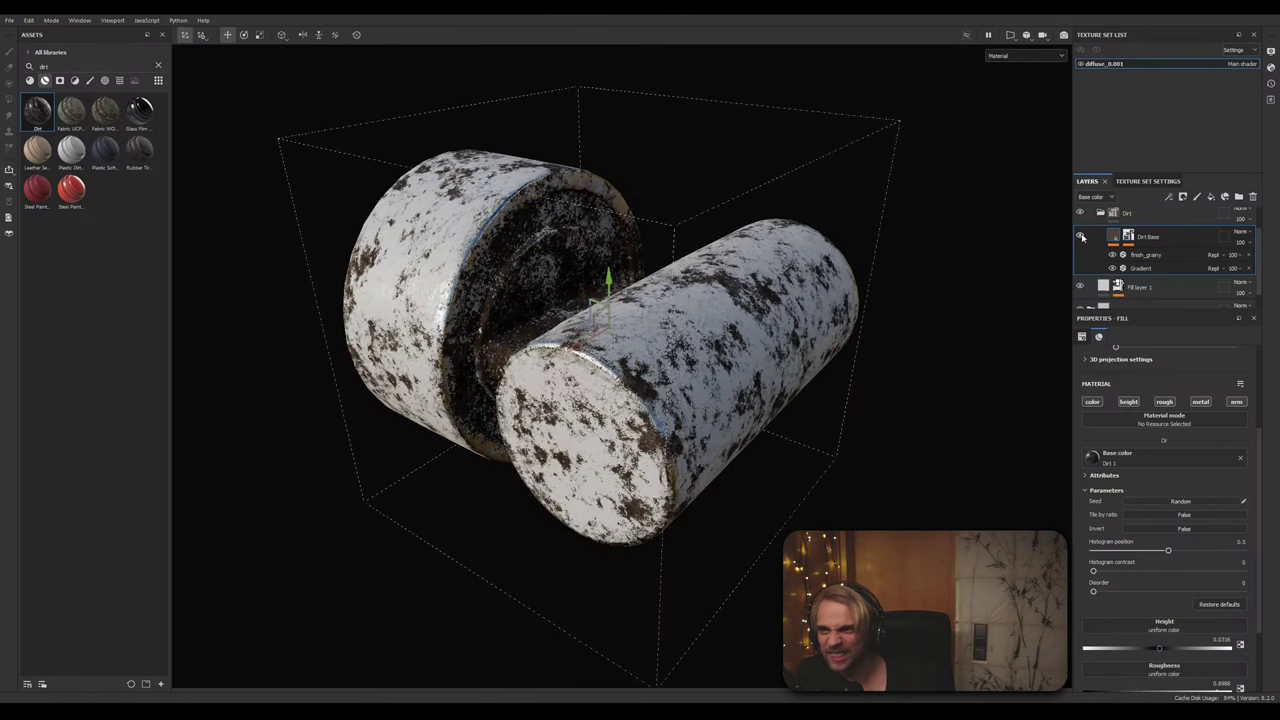
{"action": "left_click", "coordinate": [1080, 237]}
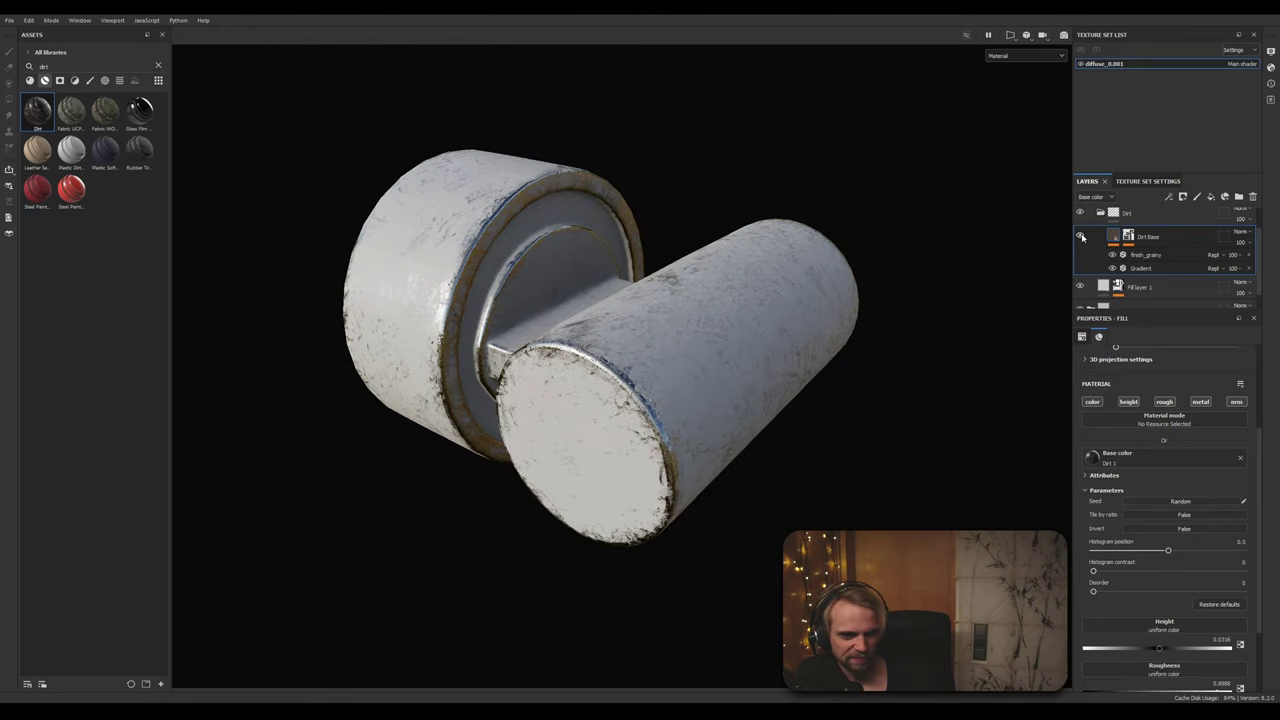
{"action": "left_click", "coordinate": [1080, 237]}
{"action": "left_click", "coordinate": [1080, 237]}
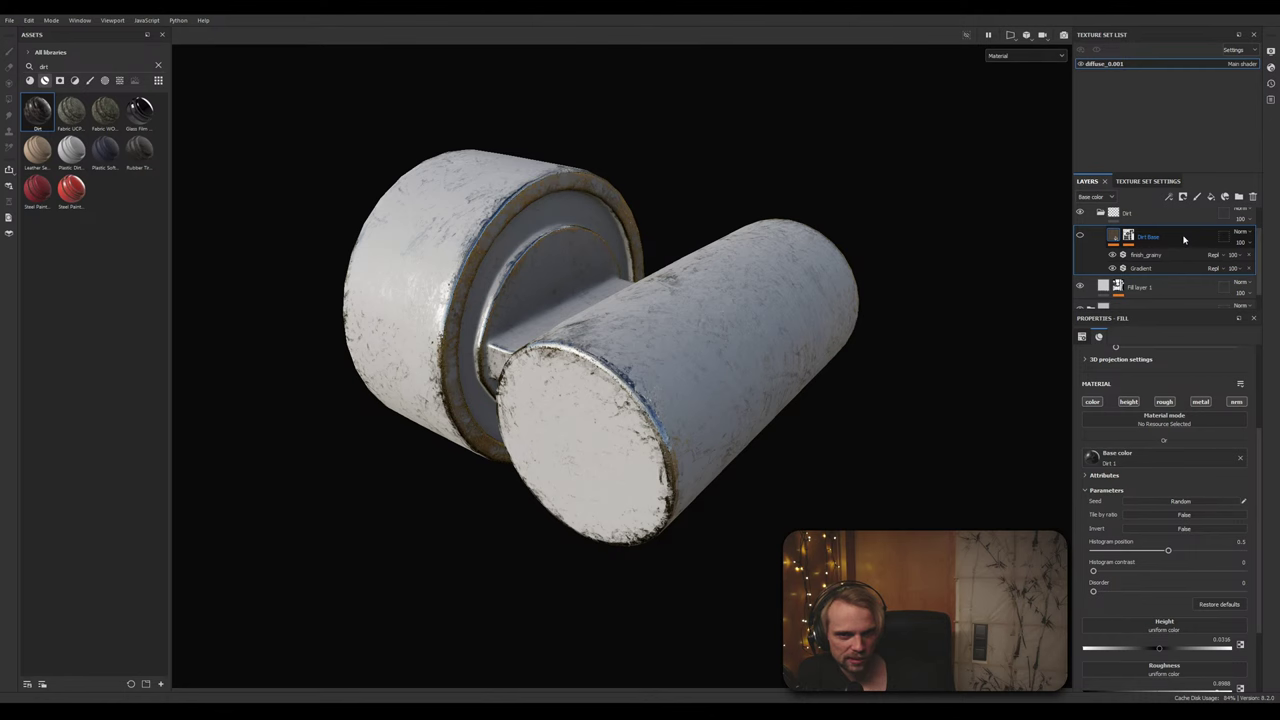
{"action": "left_click", "coordinate": [1080, 236]}
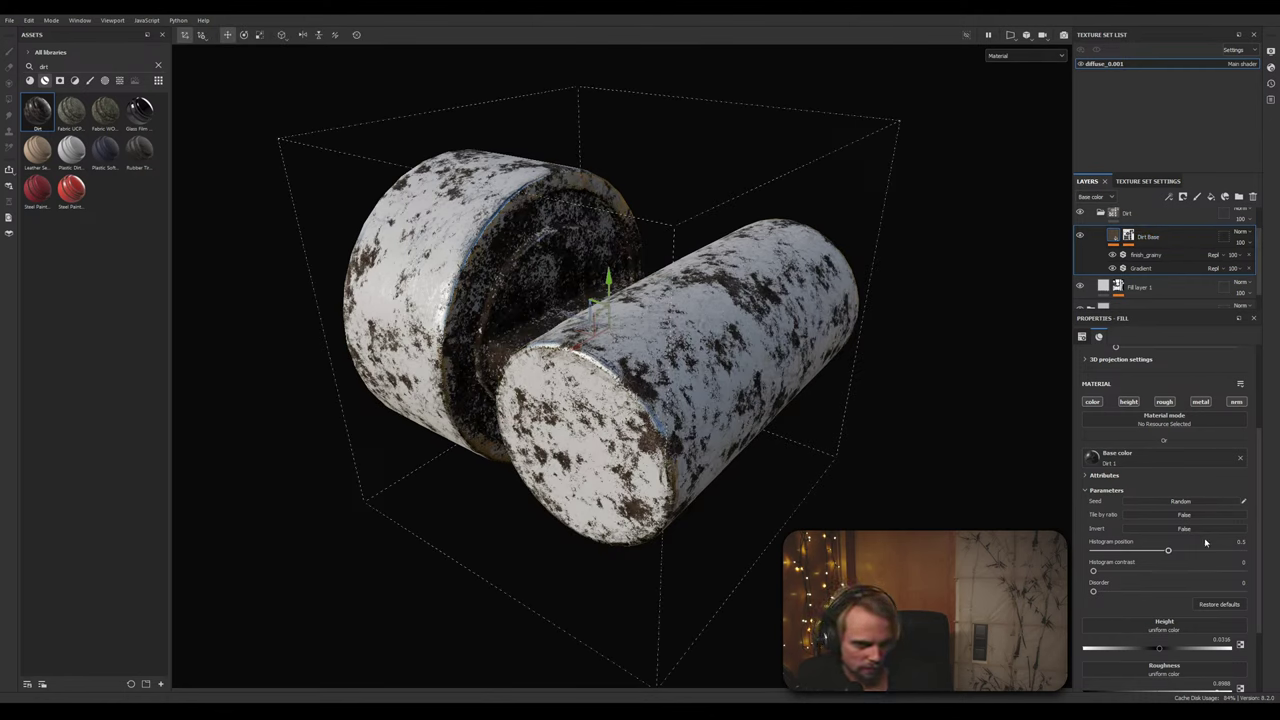
Step: Delete the Dirt Base layer, leaving the Dirt folder empty
{"action": "left_click", "coordinate": [1171, 460]}
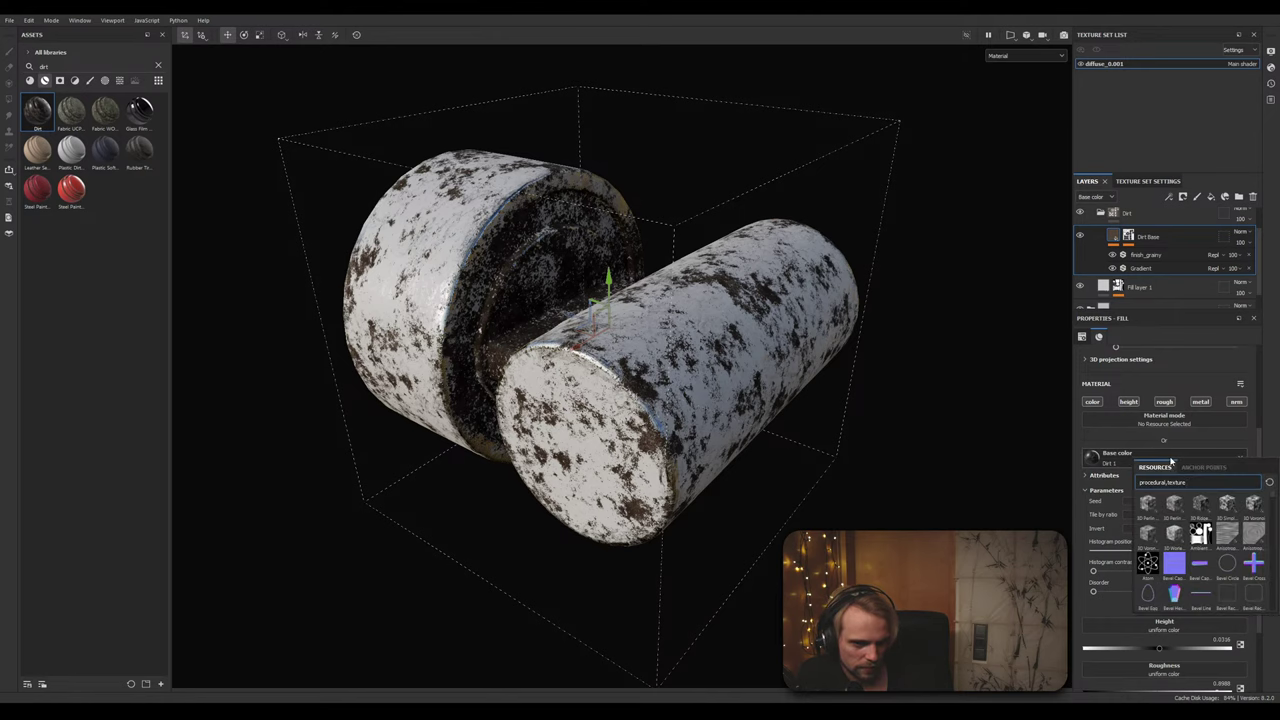
{"action": "scroll", "coordinate": [1164, 484], "scroll_direction": "down", "scroll_amount": 3}
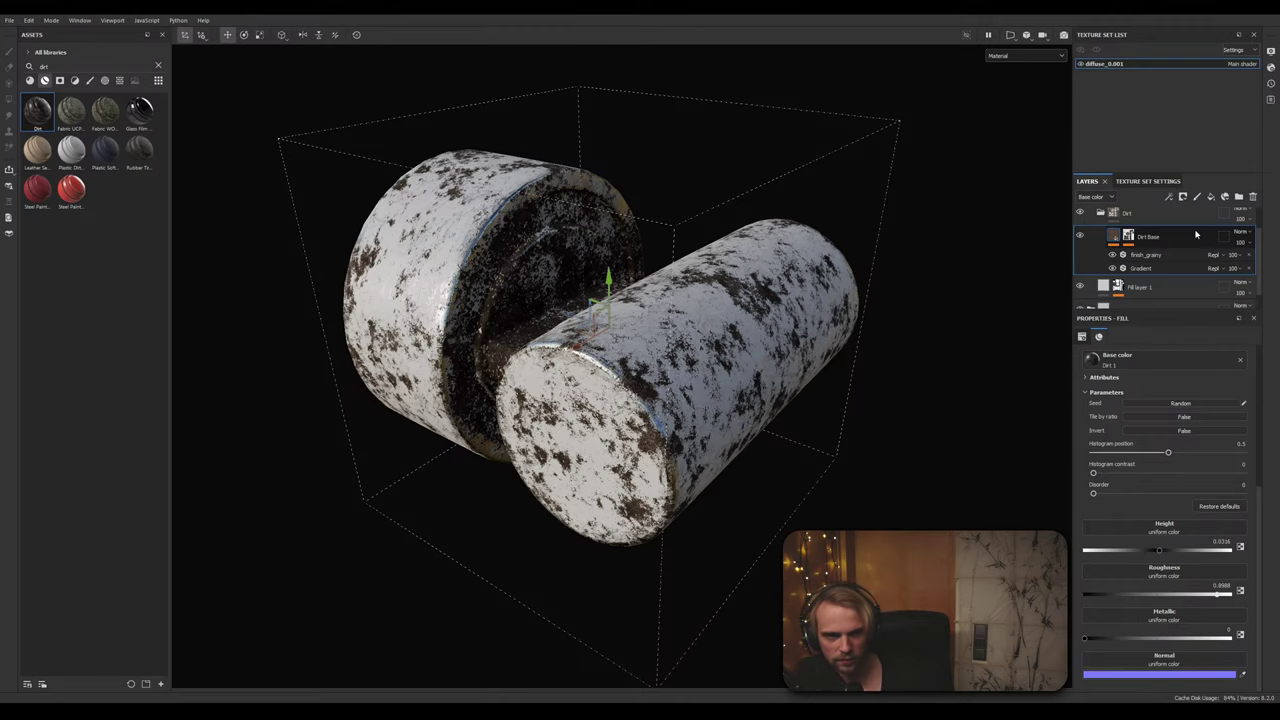
{"action": "key", "text": "Delete"}
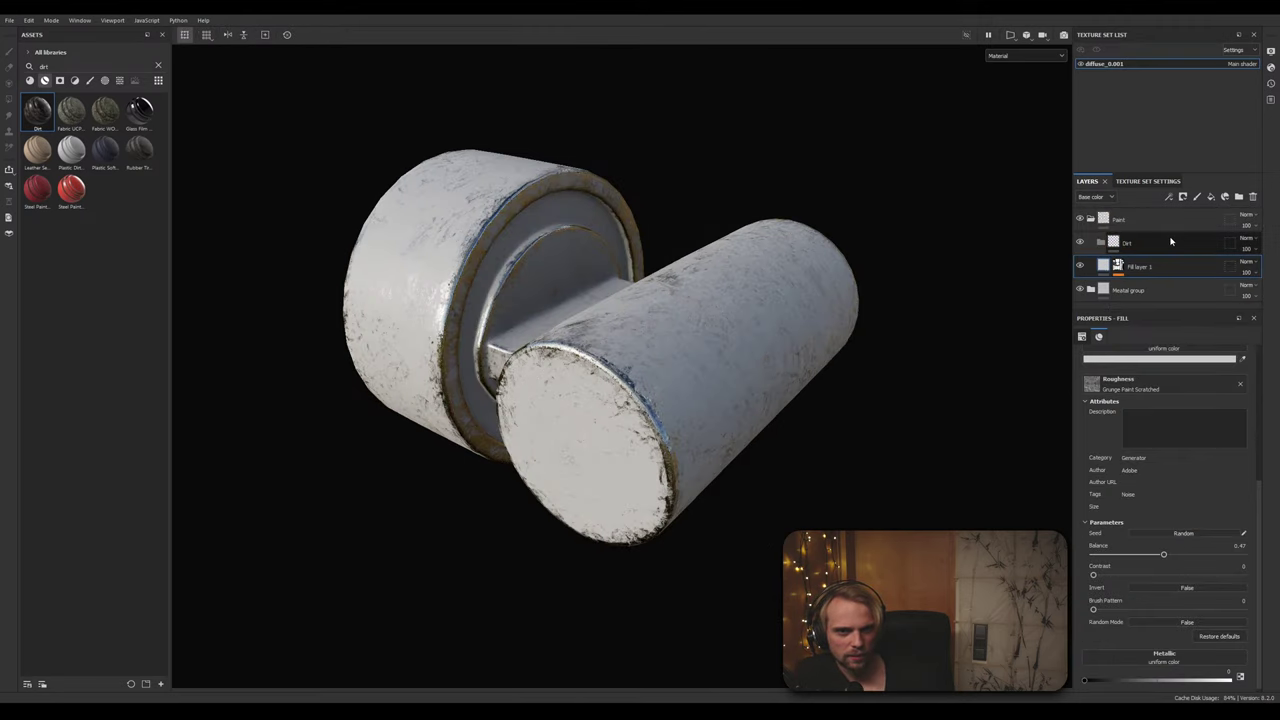
Step: Delete the empty Dirt folder and select the Paint folder
{"action": "left_click", "coordinate": [1133, 241]}
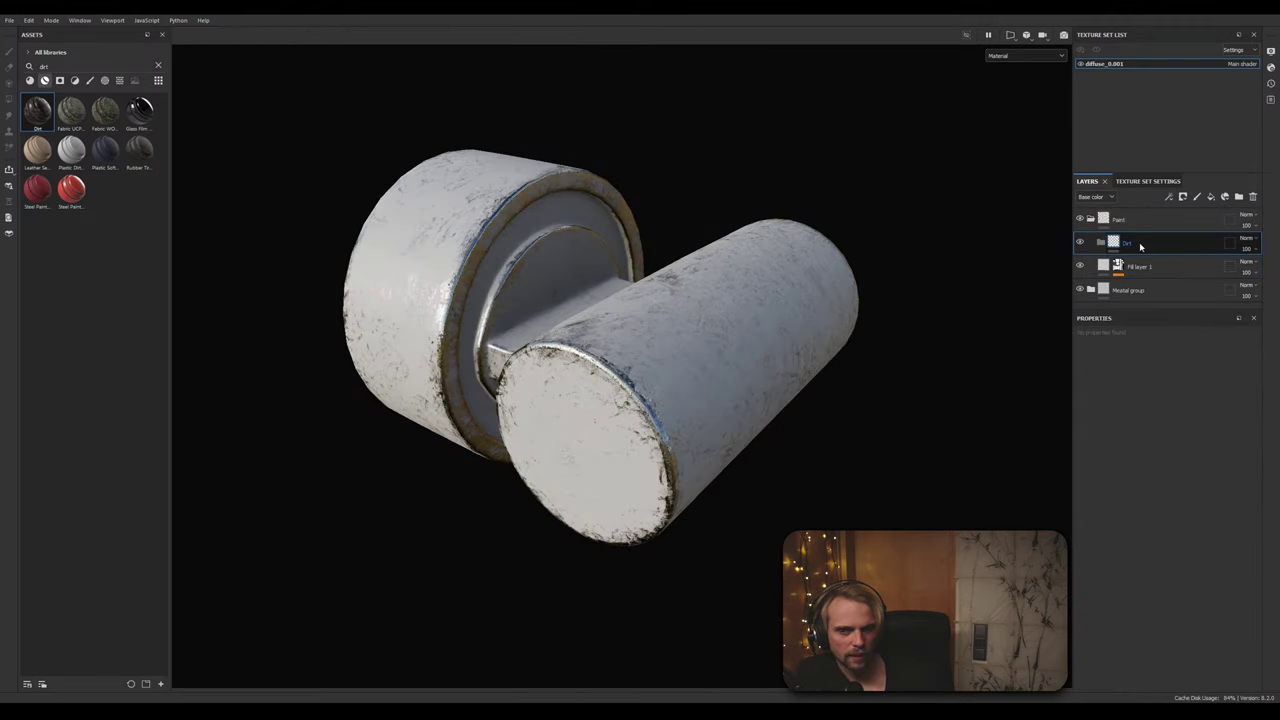
{"action": "key", "text": "Delete"}
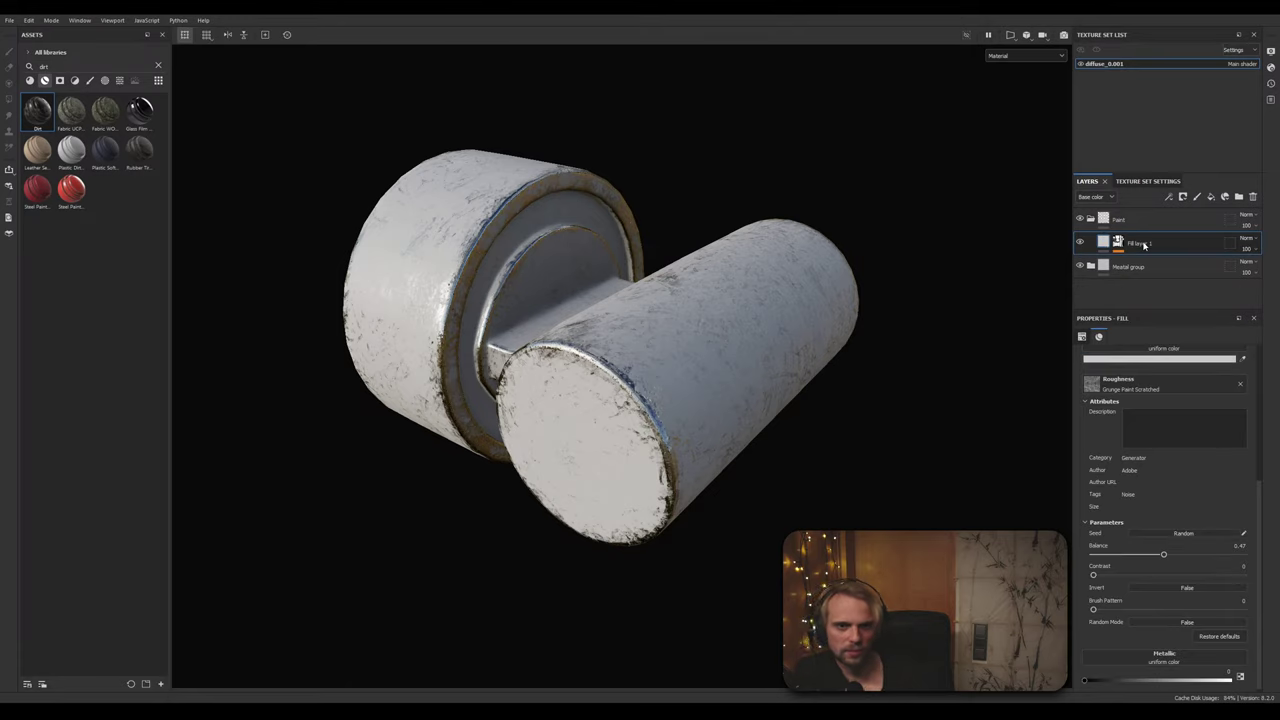
{"action": "left_click", "coordinate": [1185, 219]}
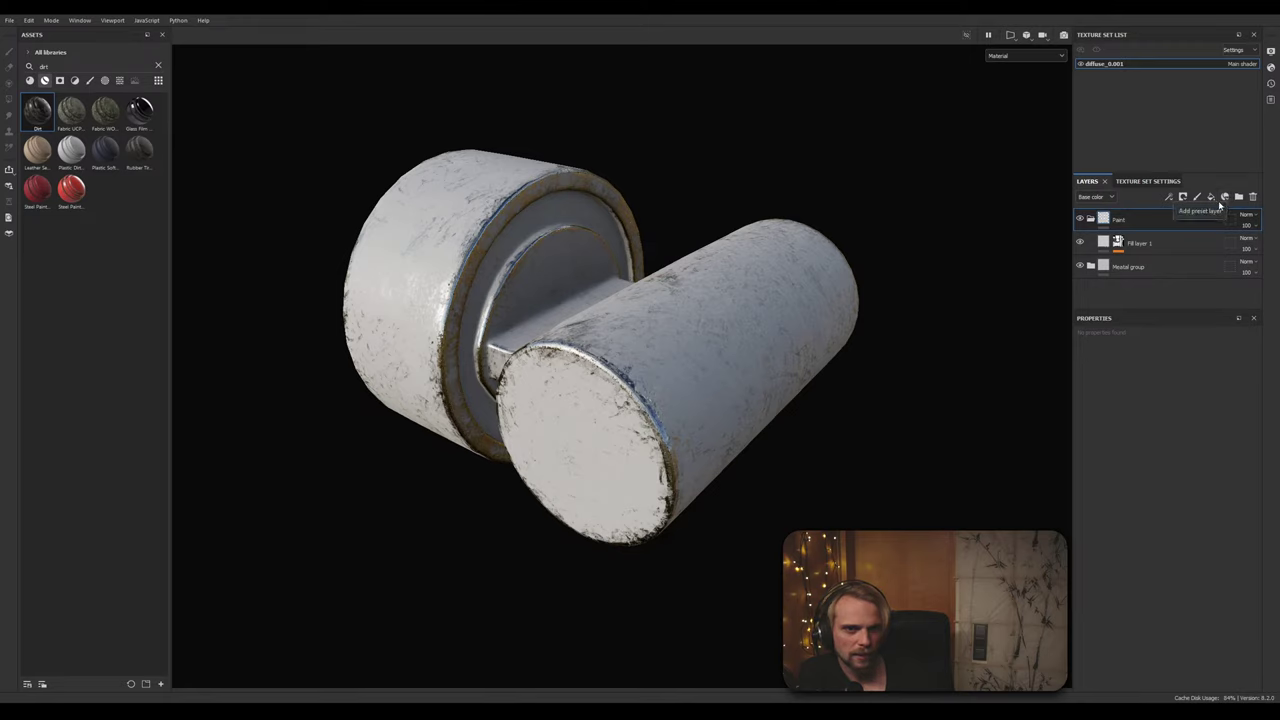
Step: Add Fill layer 2 on top of the stack and give it a black mask
{"action": "left_click", "coordinate": [1211, 197]}
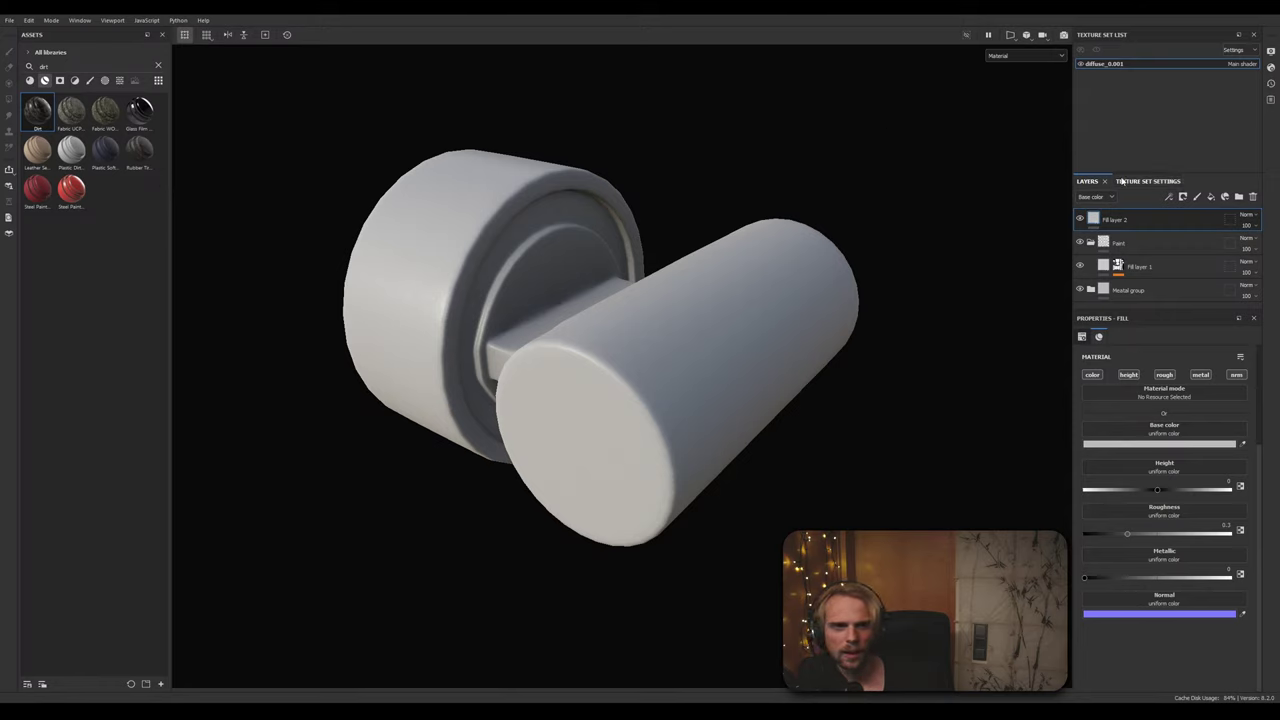
{"action": "right_click", "coordinate": [1144, 228]}
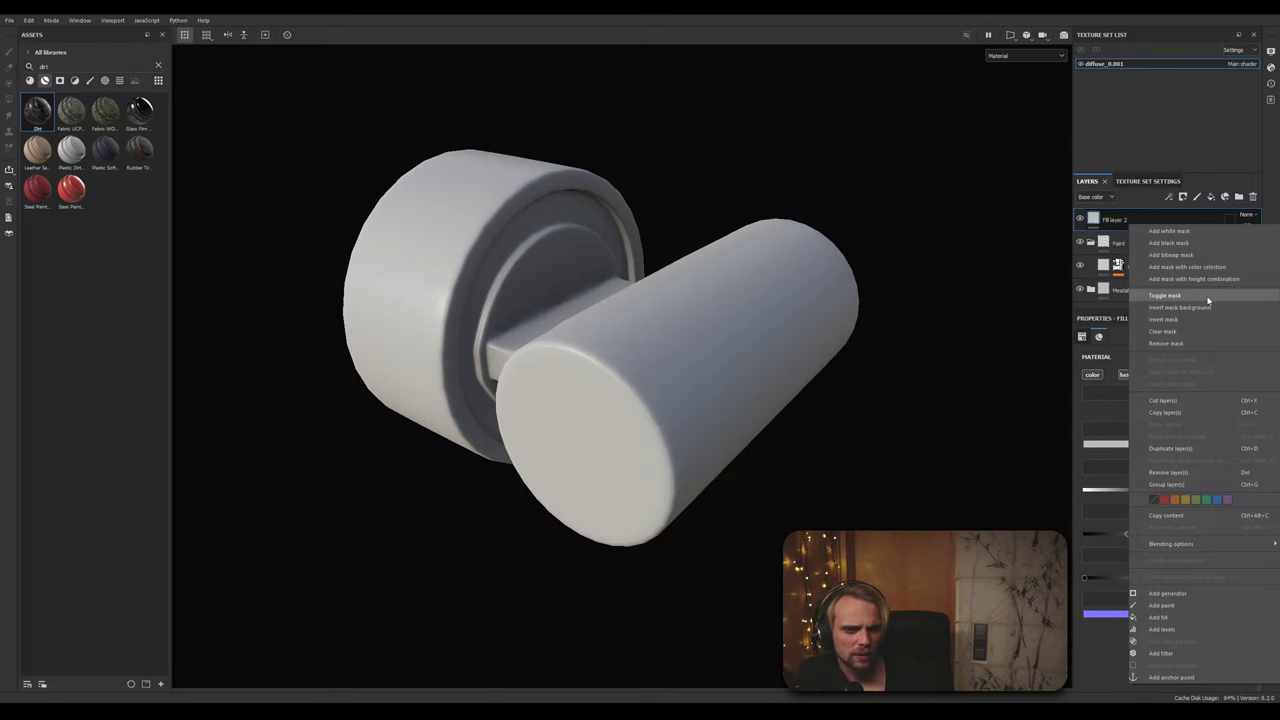
{"action": "left_click", "coordinate": [1213, 242]}
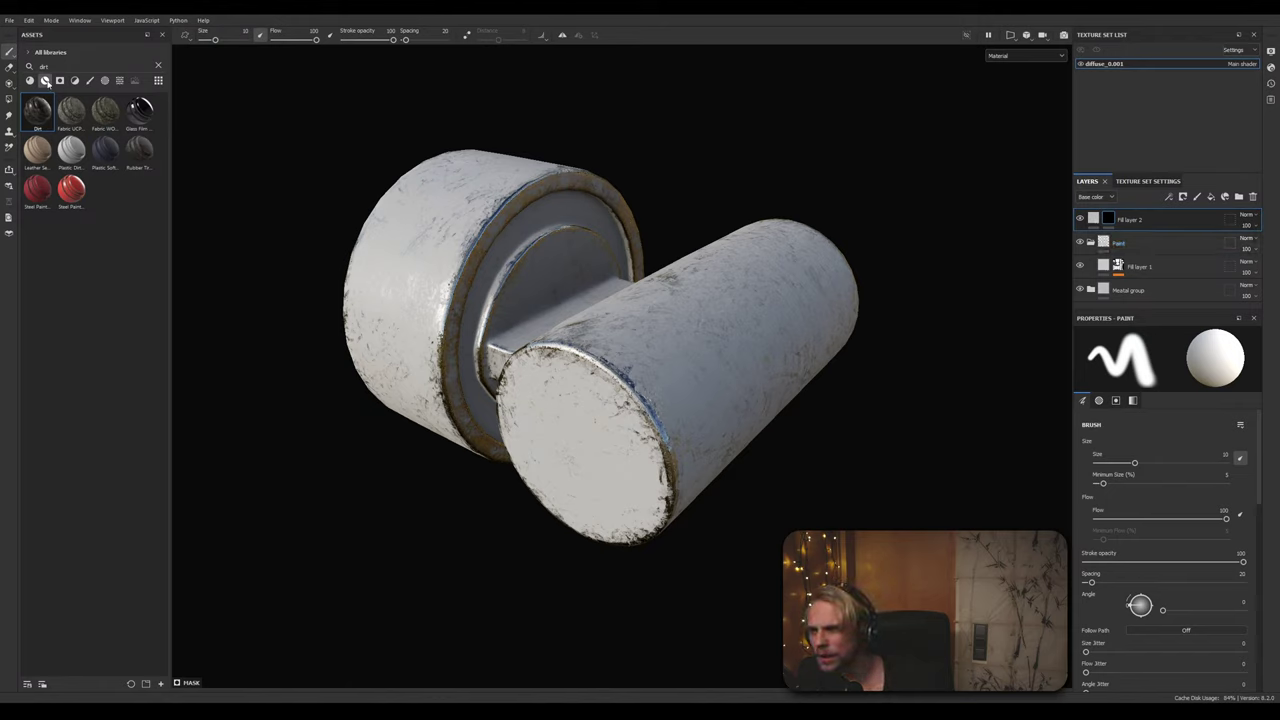
Step: Apply the Dirt smart mask to Fill layer 2 and show its fill material settings
{"action": "left_click", "coordinate": [59, 80]}
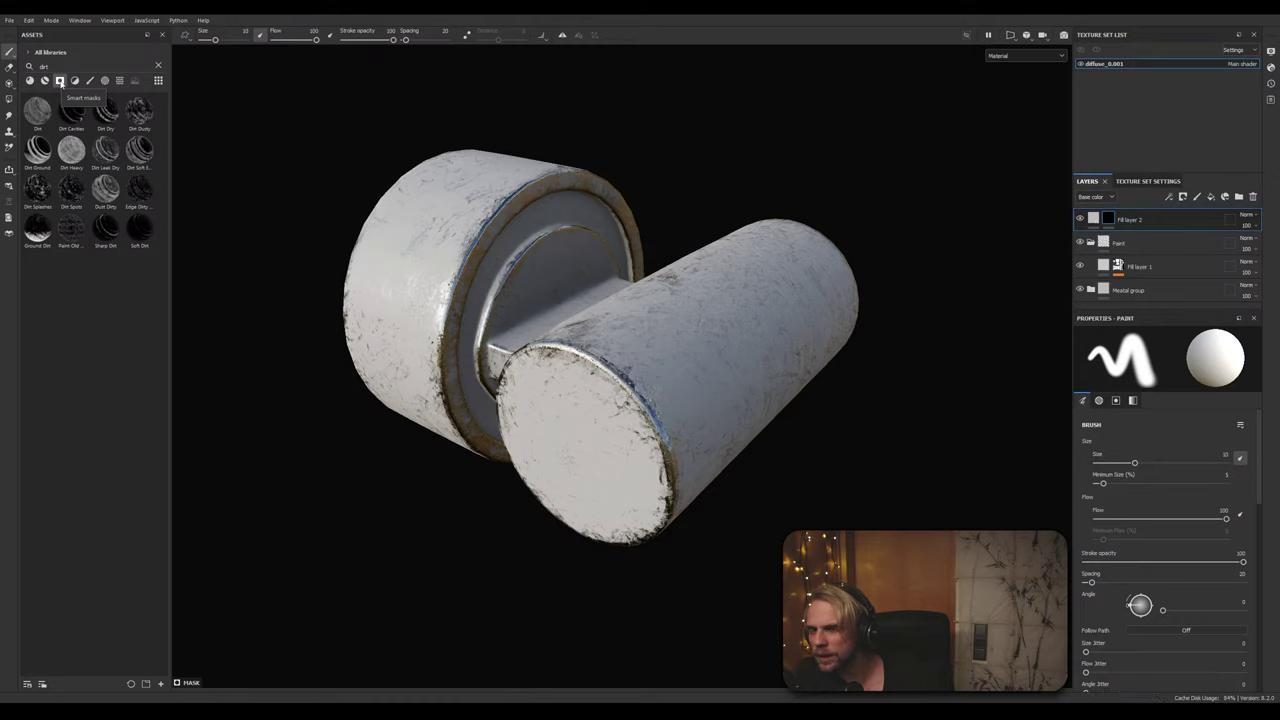
{"action": "mouse_move", "coordinate": [39, 128]}
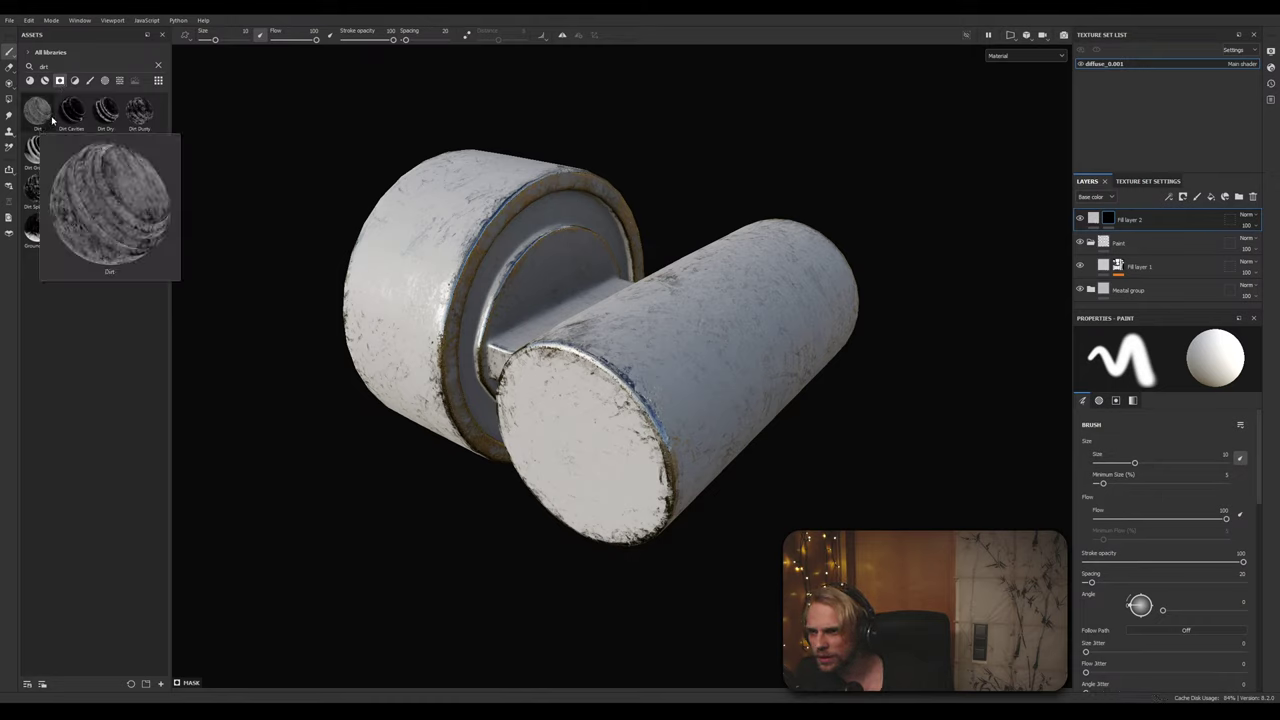
{"action": "left_click_drag", "start_coordinate": [46, 118], "coordinate": [1112, 226]}
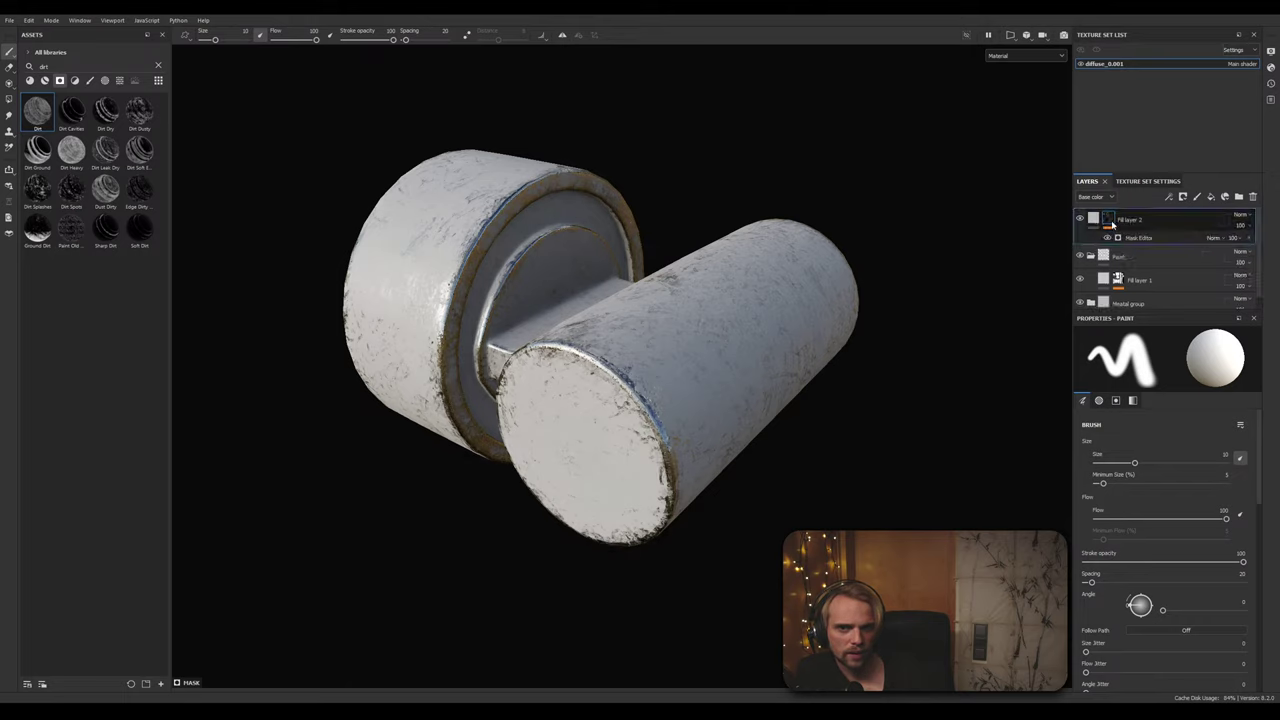
{"action": "left_click", "coordinate": [1094, 224]}
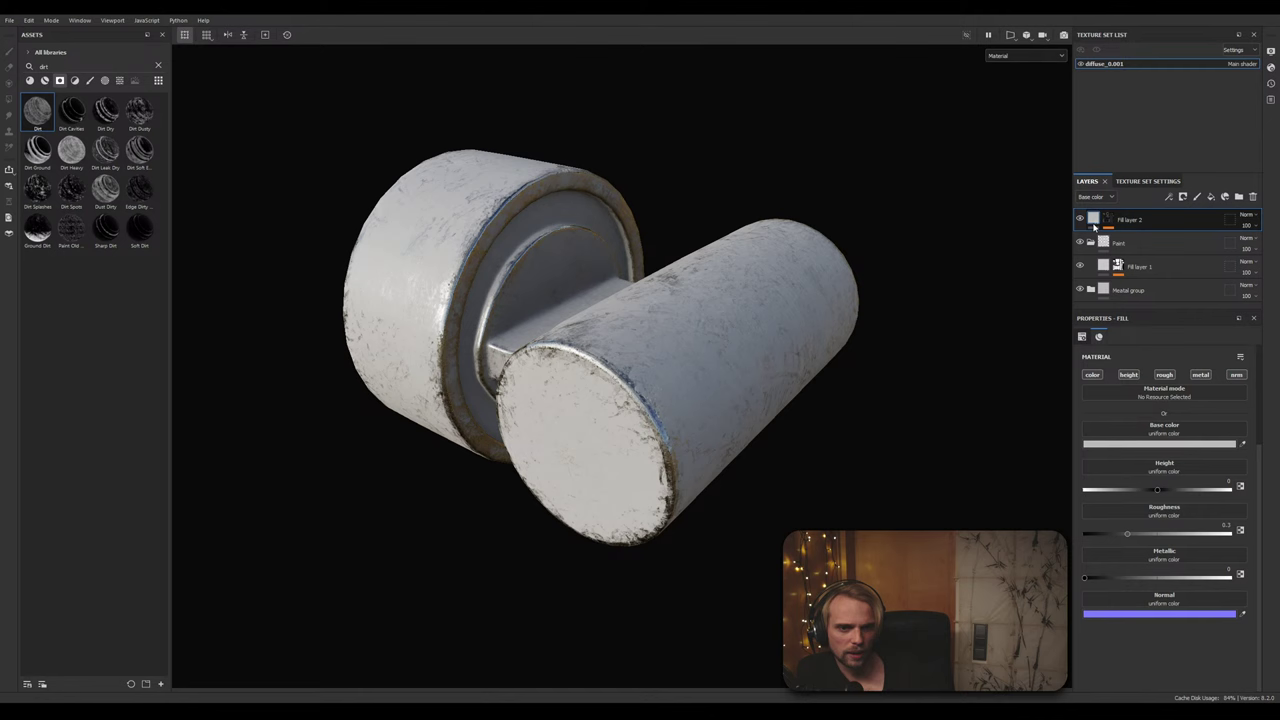
Step: Set Fill layer 2's base colour to pure red FF0000
{"action": "left_click", "coordinate": [1147, 445]}
{"action": "left_click_drag", "start_coordinate": [1086, 568], "coordinate": [1162, 483]}
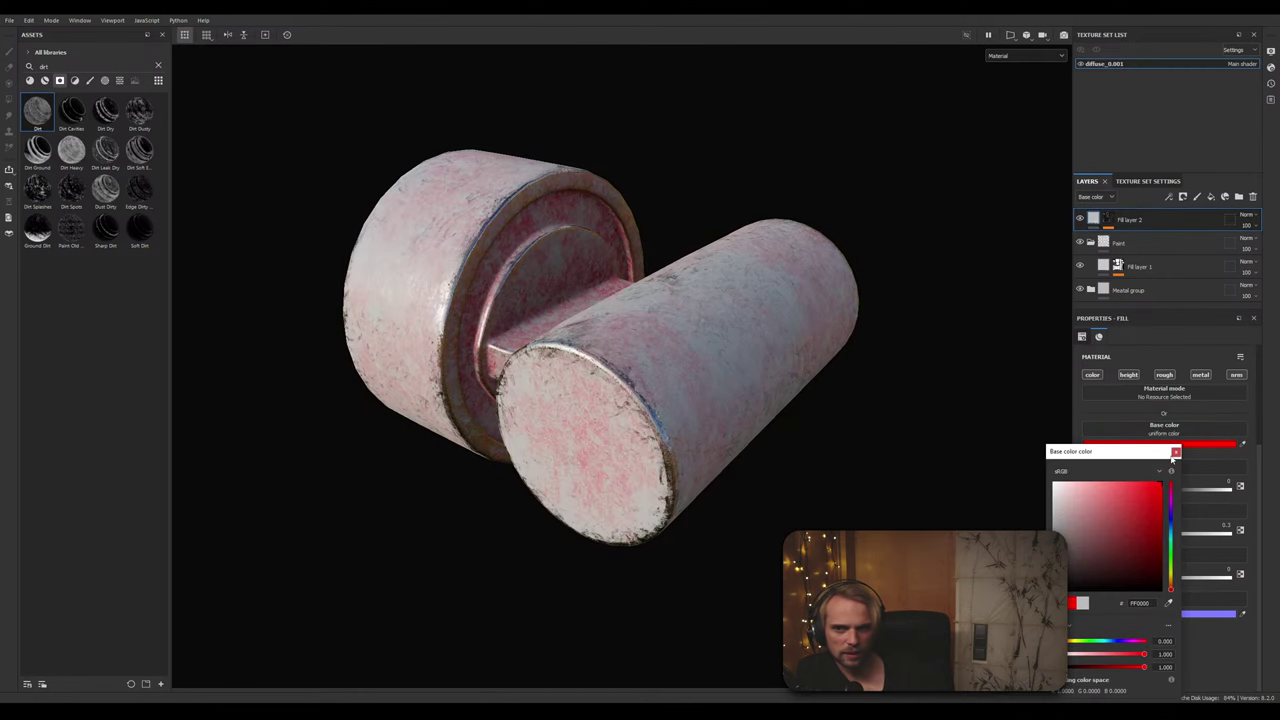
{"action": "scroll", "coordinate": [462, 265], "scroll_direction": "up", "scroll_amount": 5}
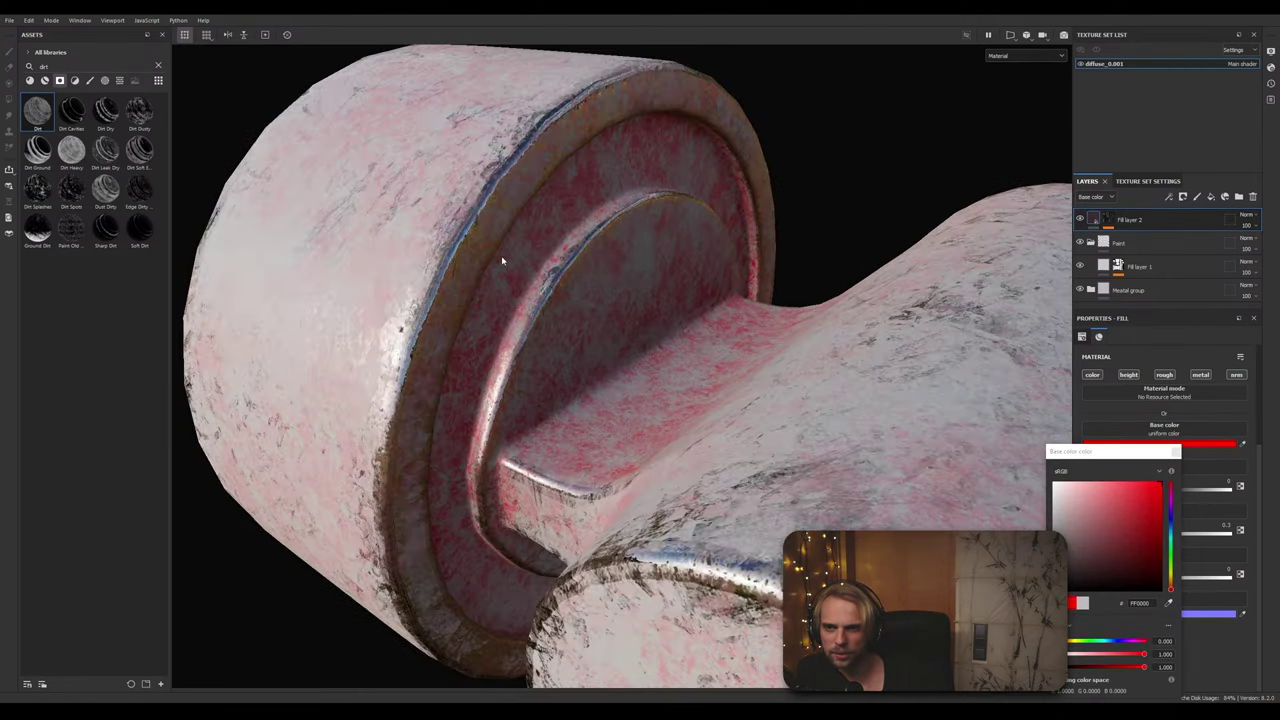
{"action": "scroll", "coordinate": [473, 362], "scroll_direction": "down", "scroll_amount": 4}
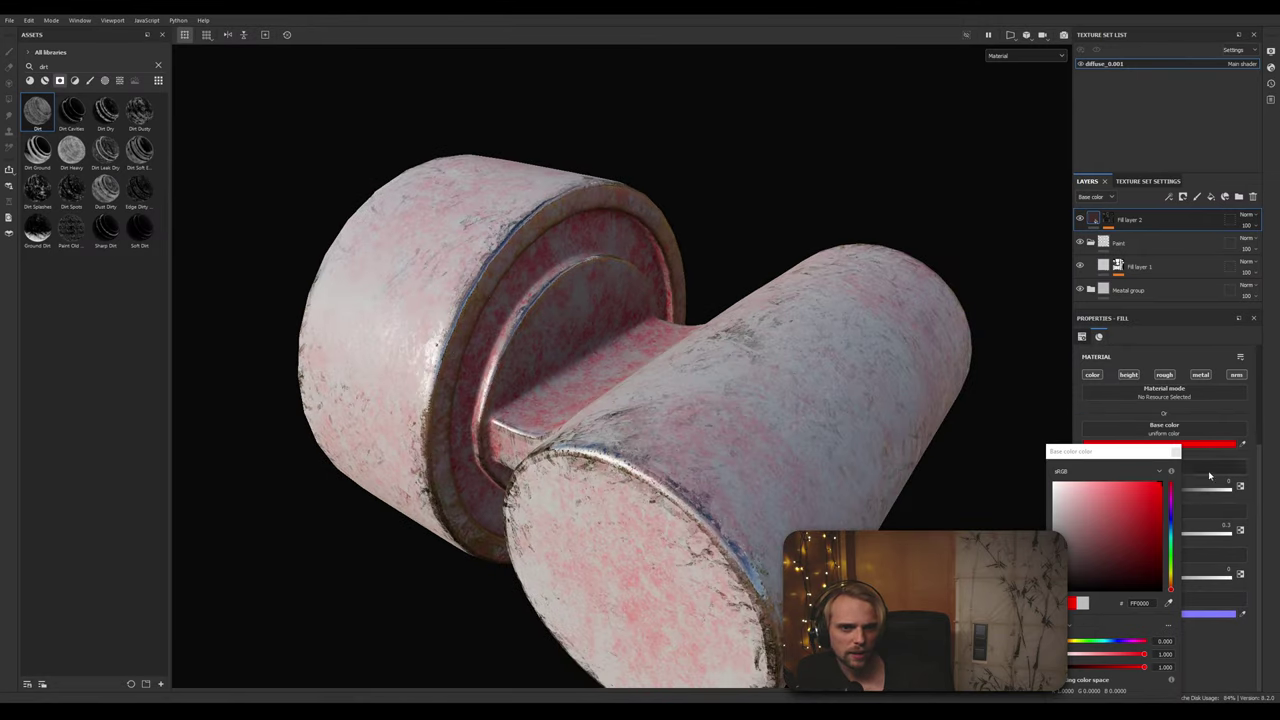
{"action": "left_click", "coordinate": [1176, 452]}
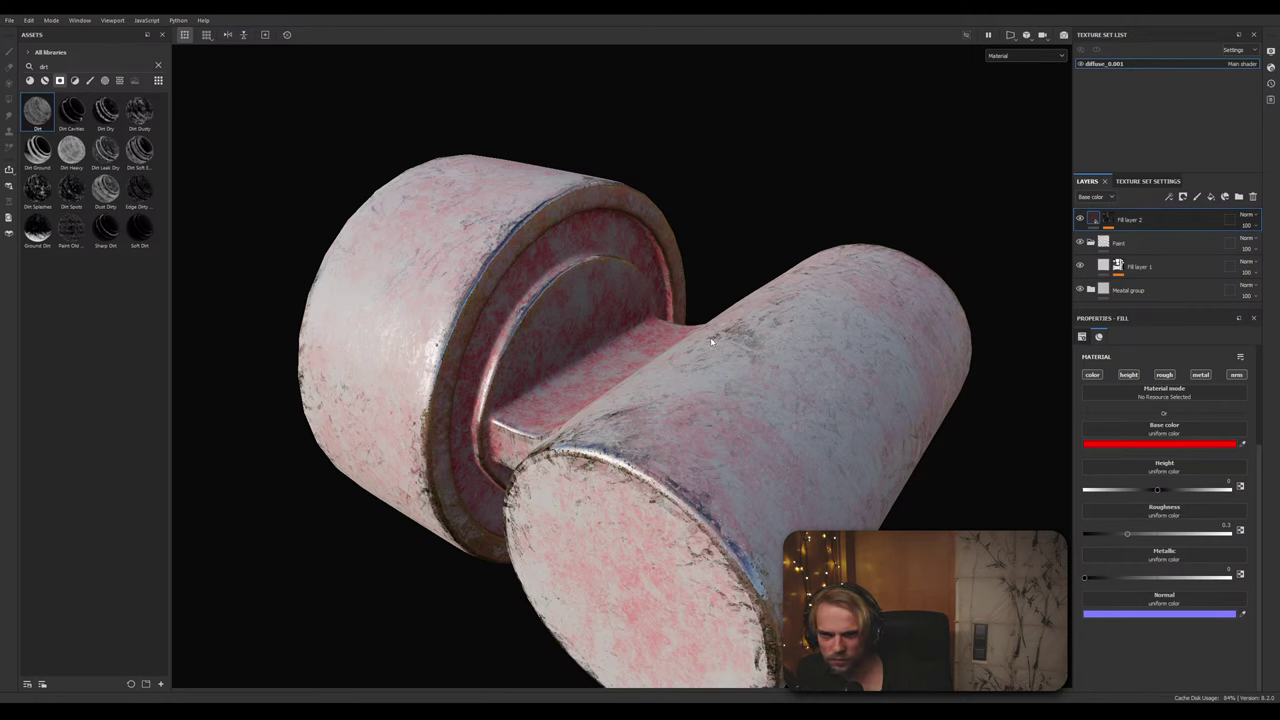
Step: Select Fill layer 2's mask and show the Mask Editor generator's parameters
{"action": "left_click", "coordinate": [1107, 221]}
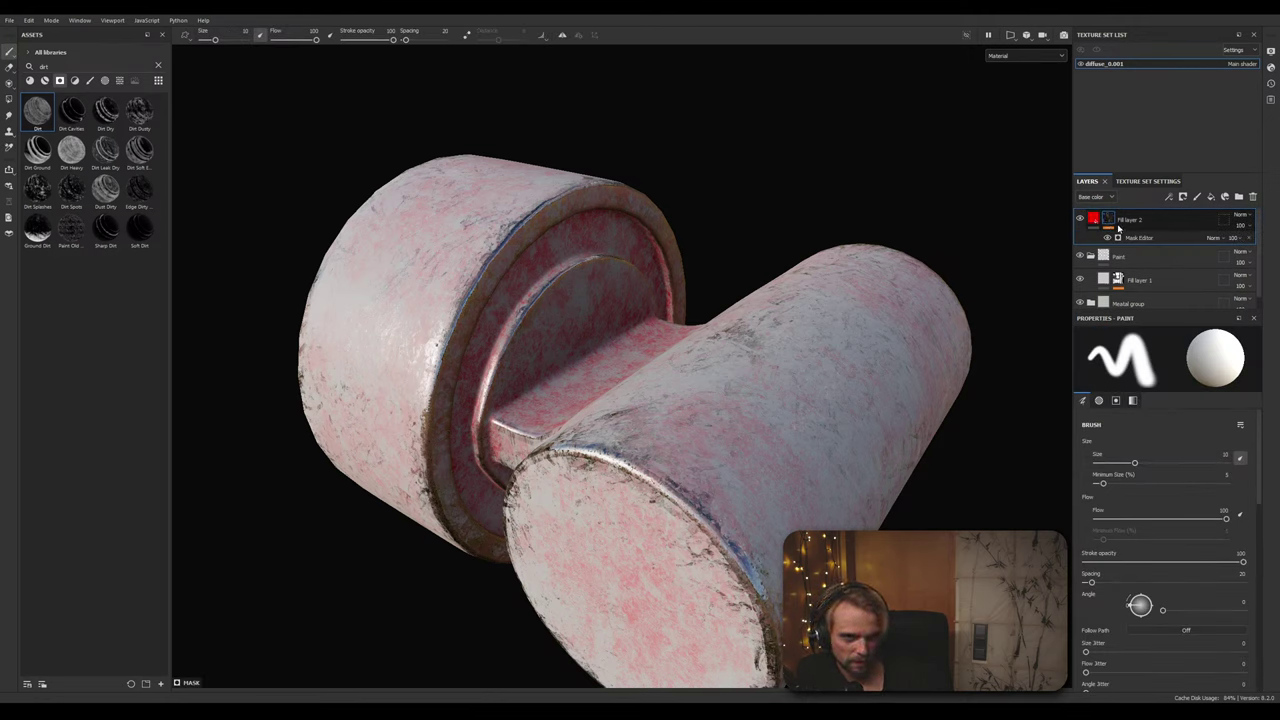
{"action": "left_click", "coordinate": [1095, 402]}
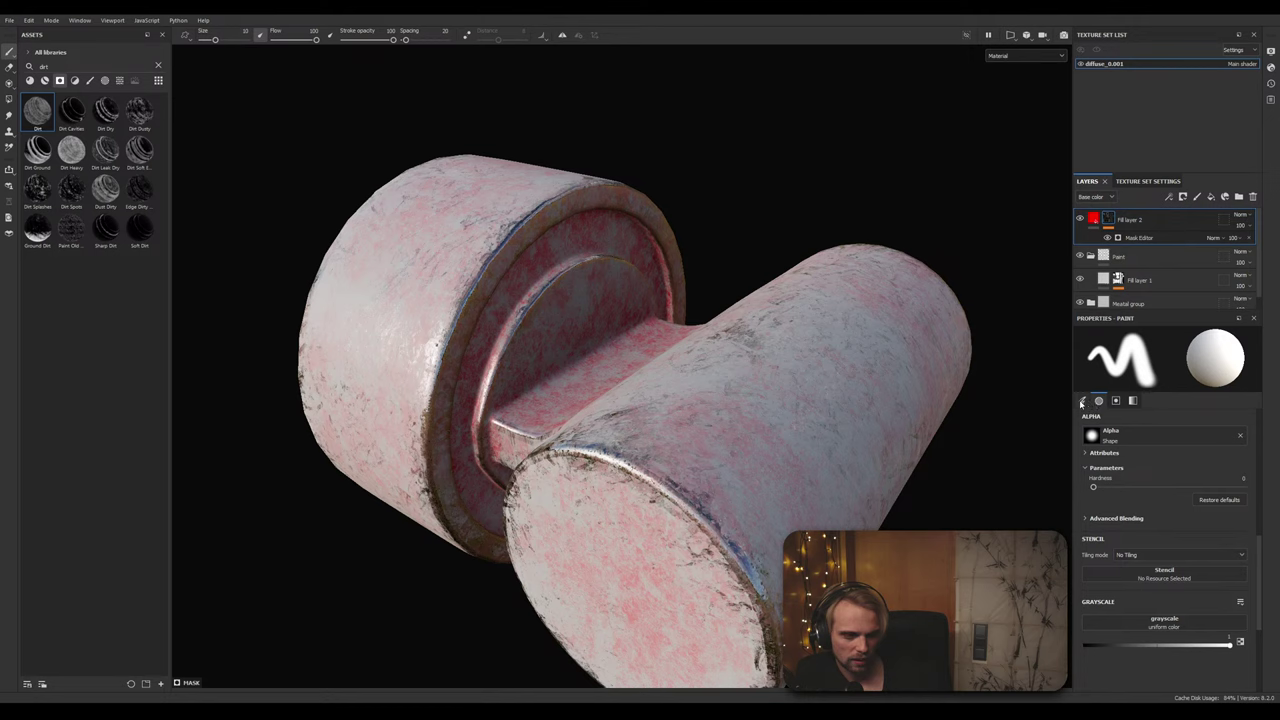
{"action": "left_click", "coordinate": [1081, 402]}
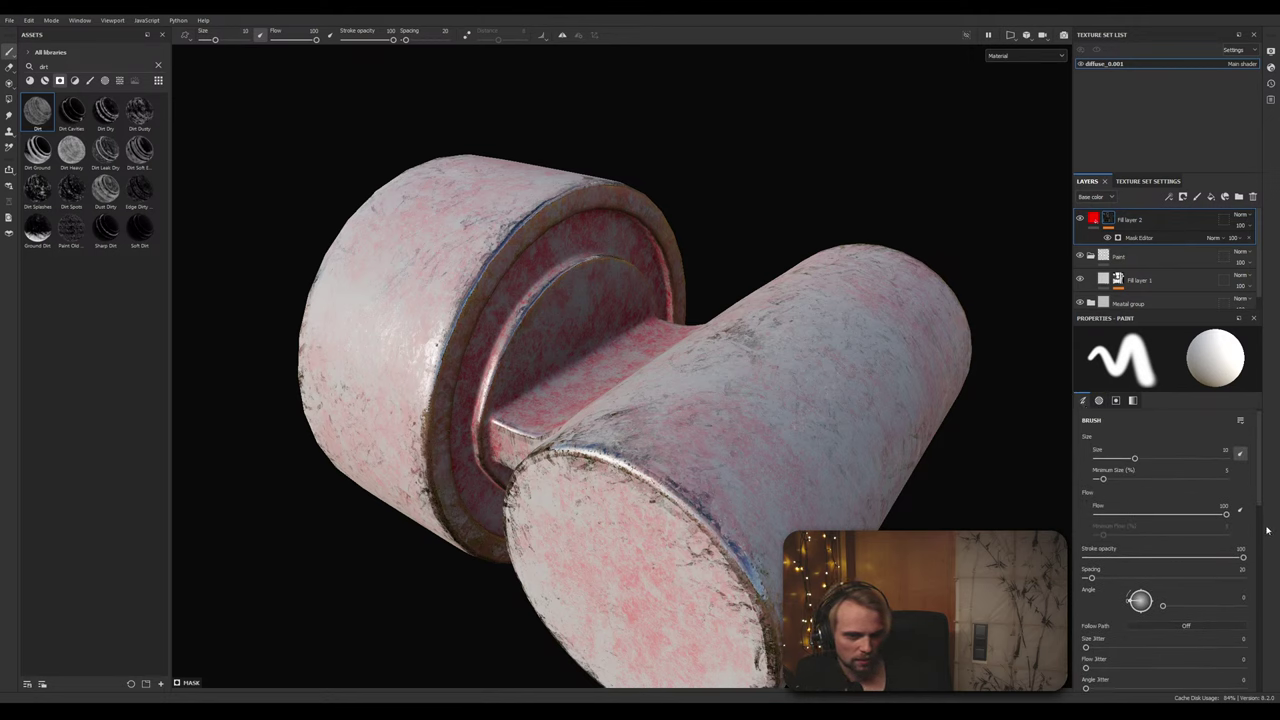
{"action": "mouse_move", "coordinate": [1262, 510]}
{"action": "left_mouse_down"}
{"action": "mouse_move", "coordinate": [1276, 692]}
{"action": "mouse_move", "coordinate": [1256, 450]}
{"action": "left_mouse_up"}
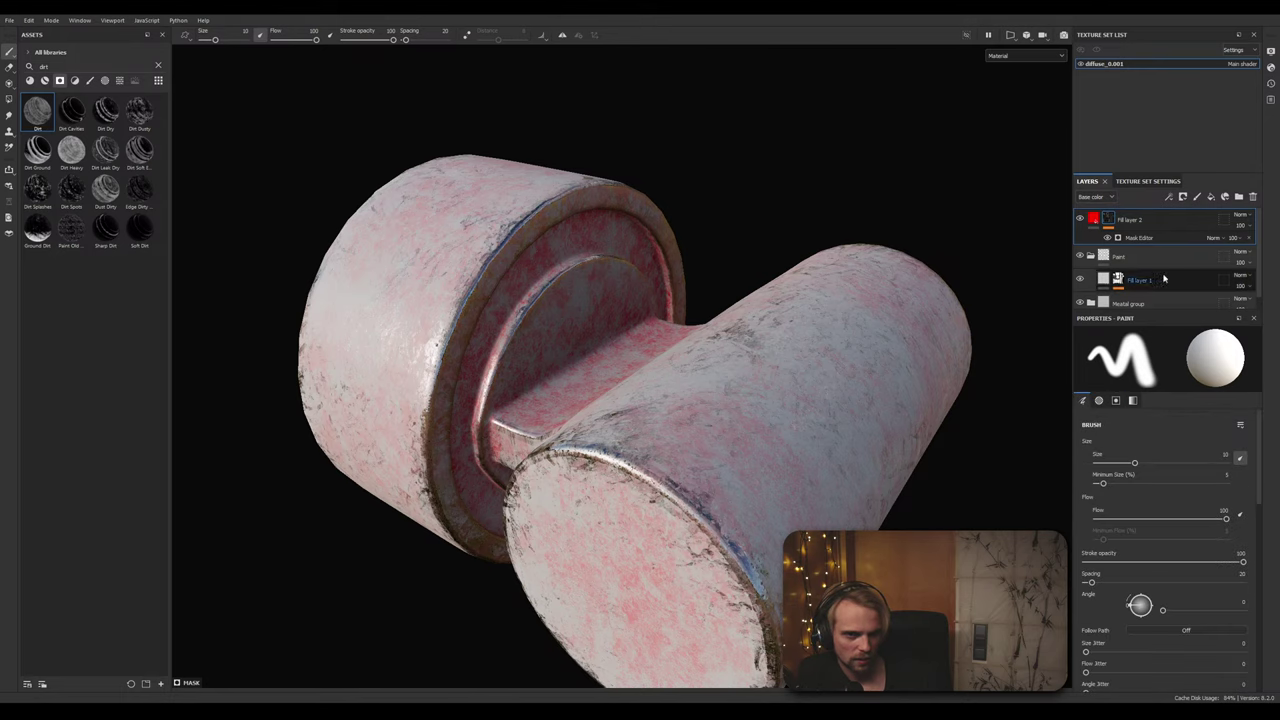
{"action": "left_click", "coordinate": [1216, 238]}
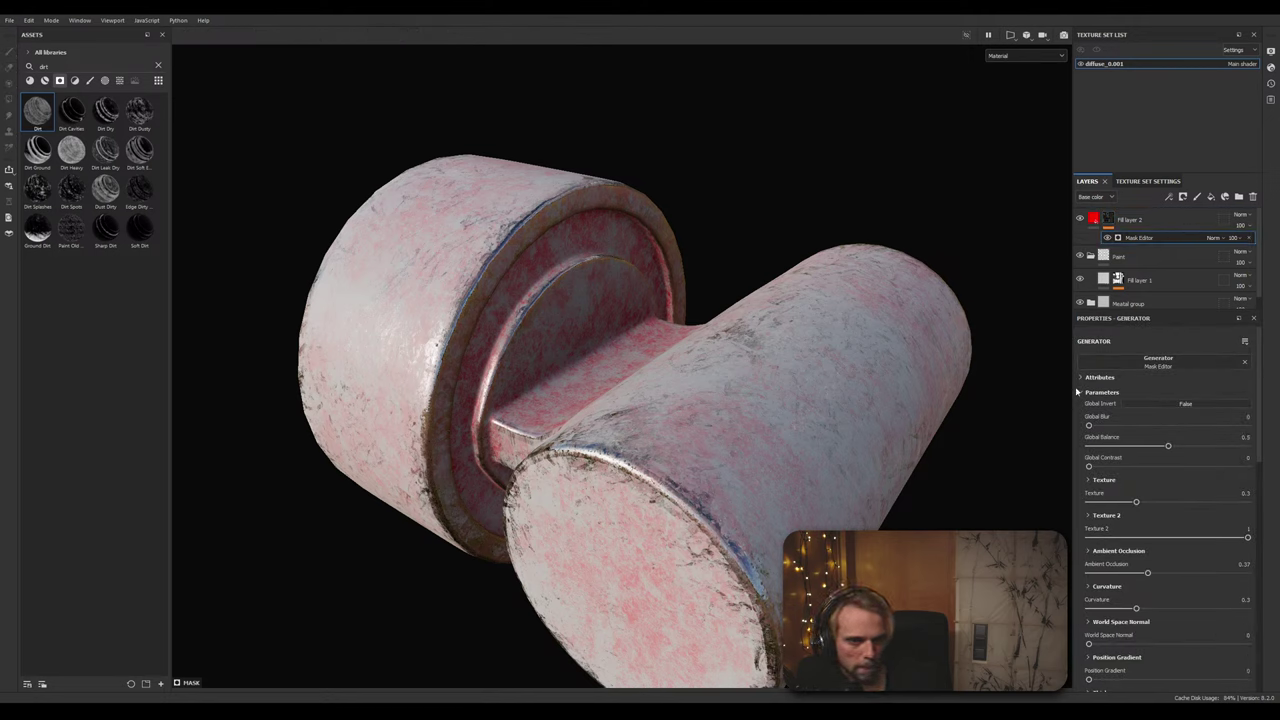
Step: Set mask Texture to 0.9, Ambient Occlusion and Curvature to 0, Global Balance 0.55
{"action": "left_click_drag", "start_coordinate": [1137, 505], "coordinate": [1232, 514]}
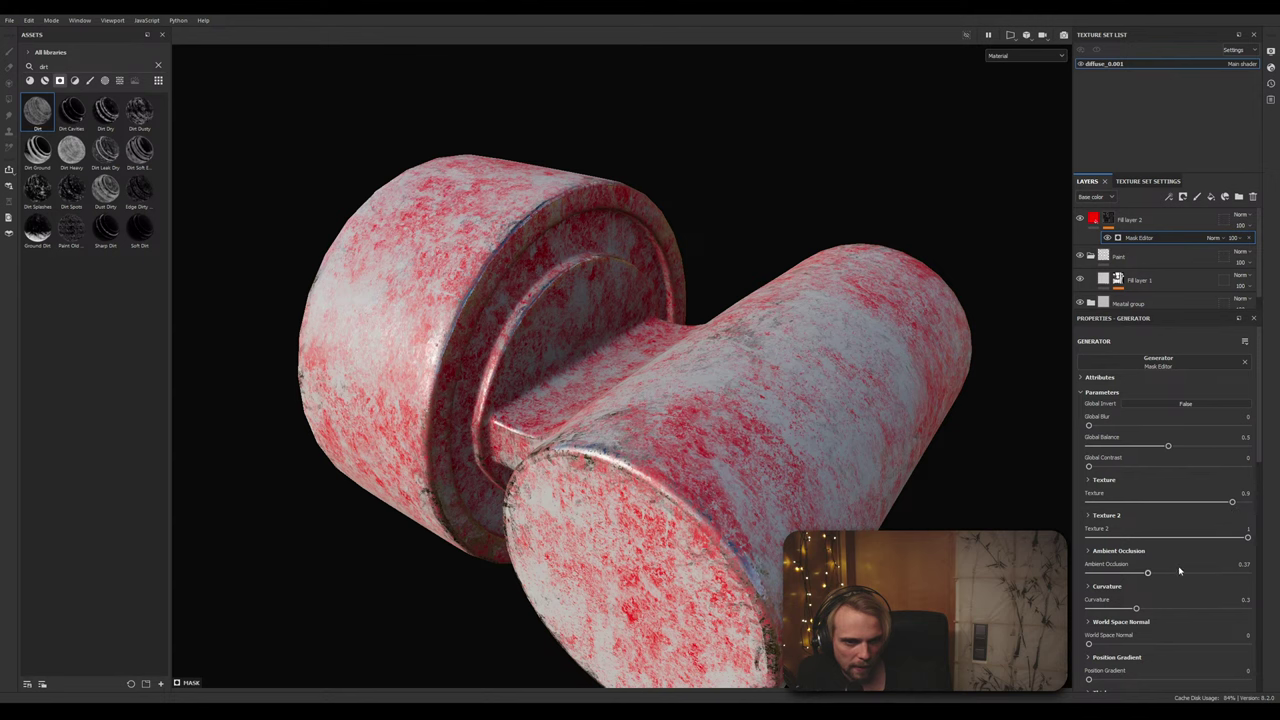
{"action": "left_click_drag", "start_coordinate": [1148, 573], "coordinate": [1089, 573]}
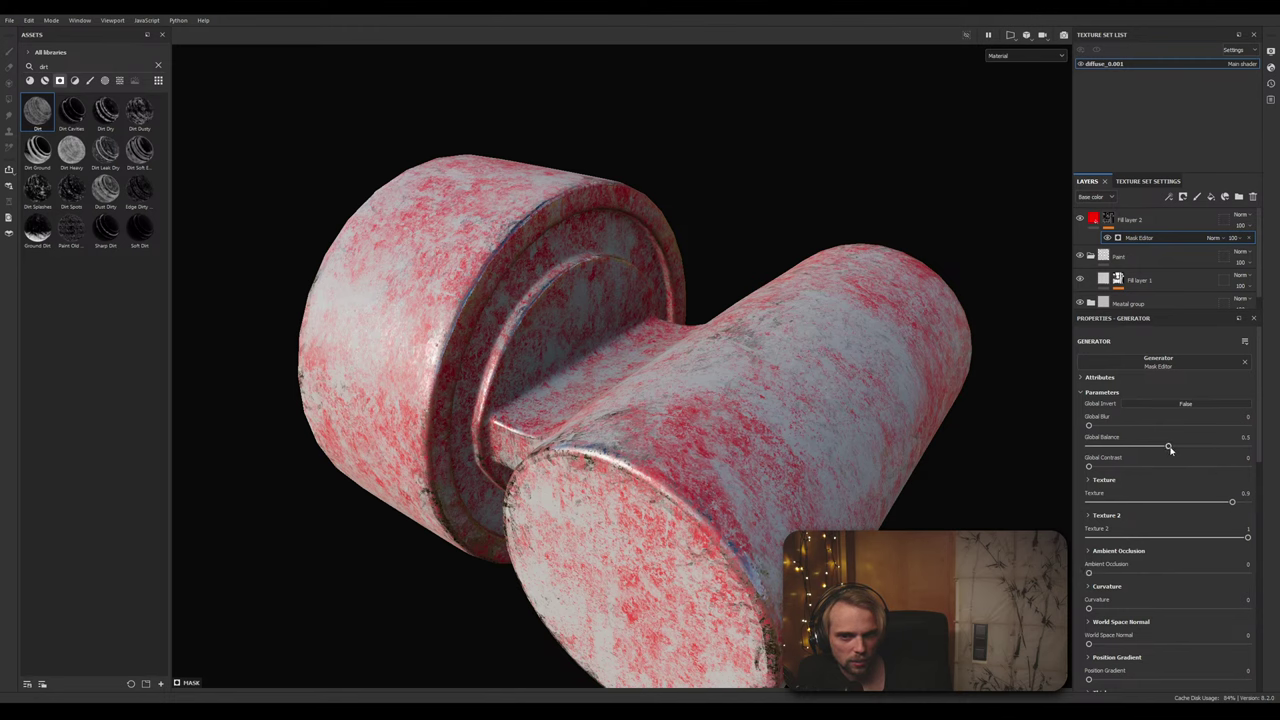
{"action": "mouse_move", "coordinate": [1170, 450]}
{"action": "left_mouse_down"}
{"action": "mouse_move", "coordinate": [1085, 450]}
{"action": "mouse_move", "coordinate": [1174, 457]}
{"action": "left_mouse_up"}
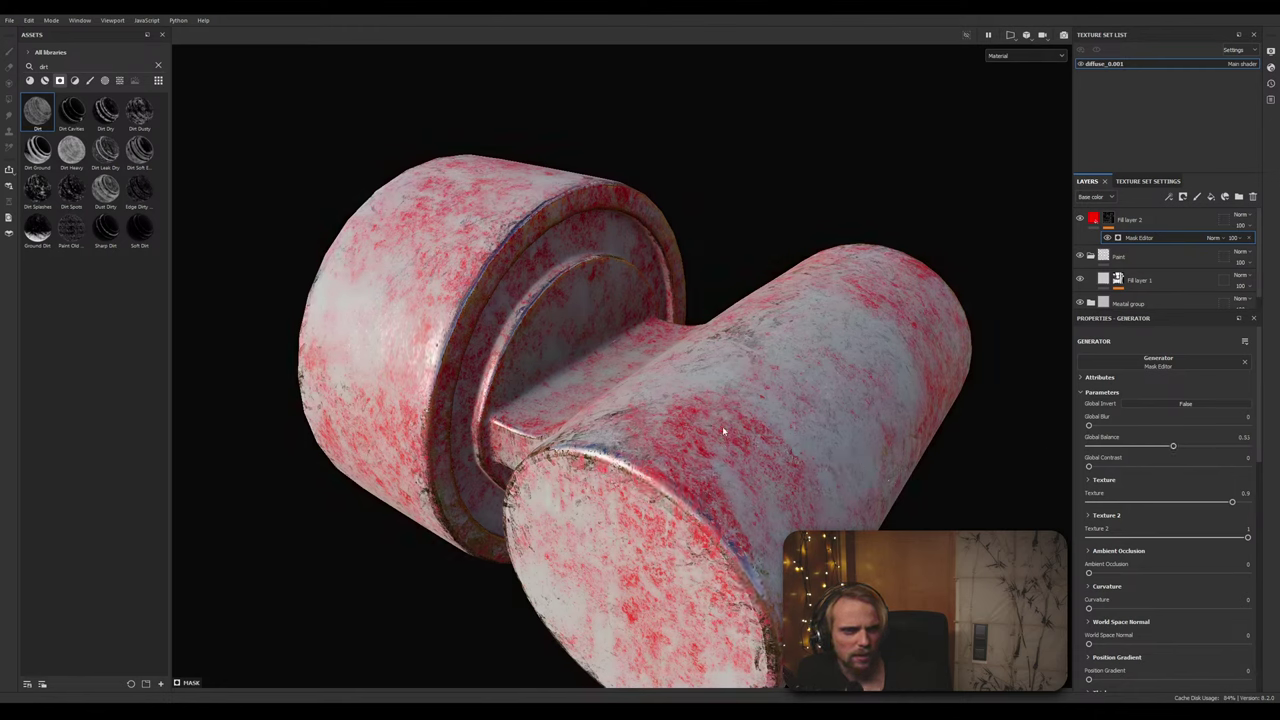
{"action": "scroll", "coordinate": [1190, 550], "scroll_direction": "down", "scroll_amount": 3}
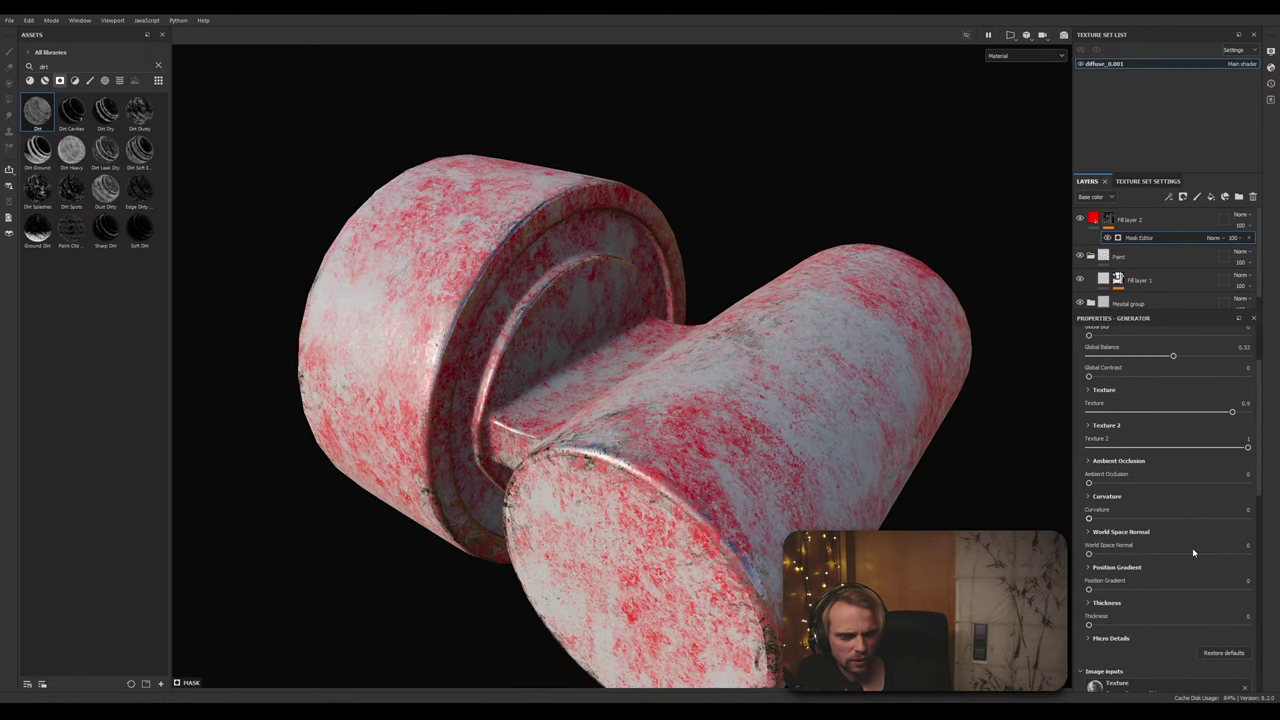
{"action": "scroll", "coordinate": [1193, 552], "scroll_direction": "down", "scroll_amount": 3}
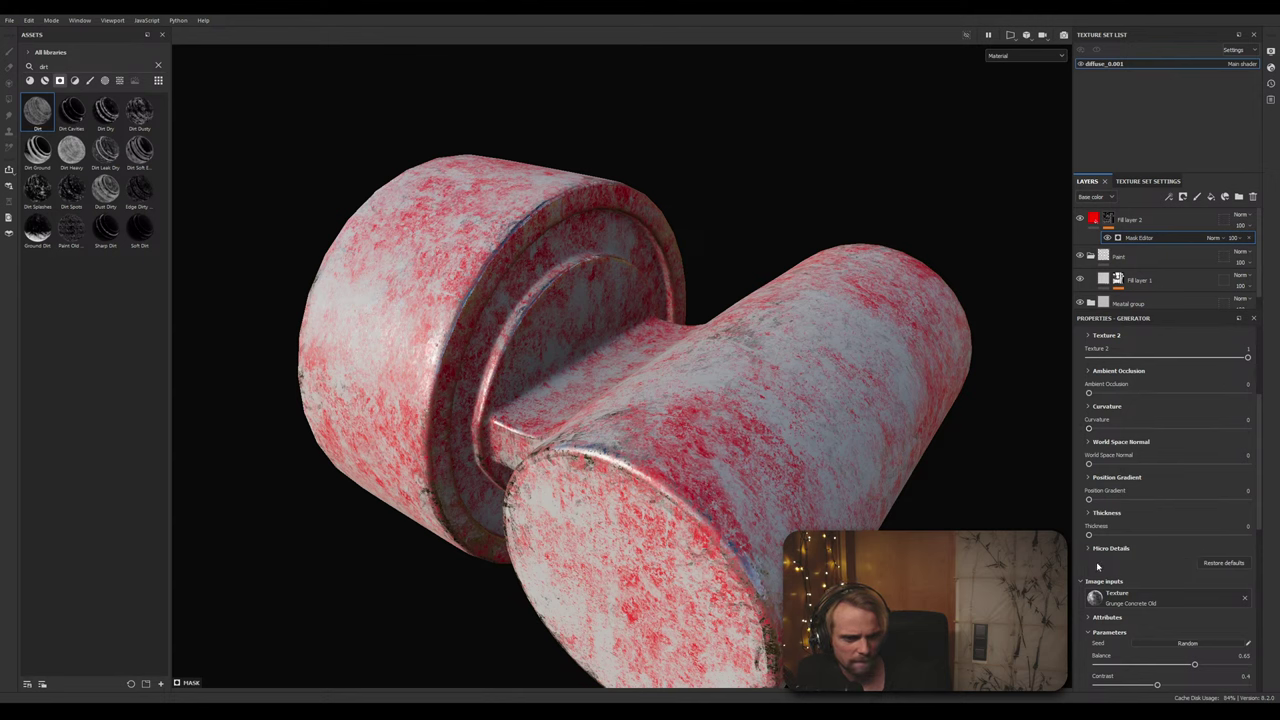
{"action": "scroll", "coordinate": [1097, 567], "scroll_direction": "up", "scroll_amount": 5}
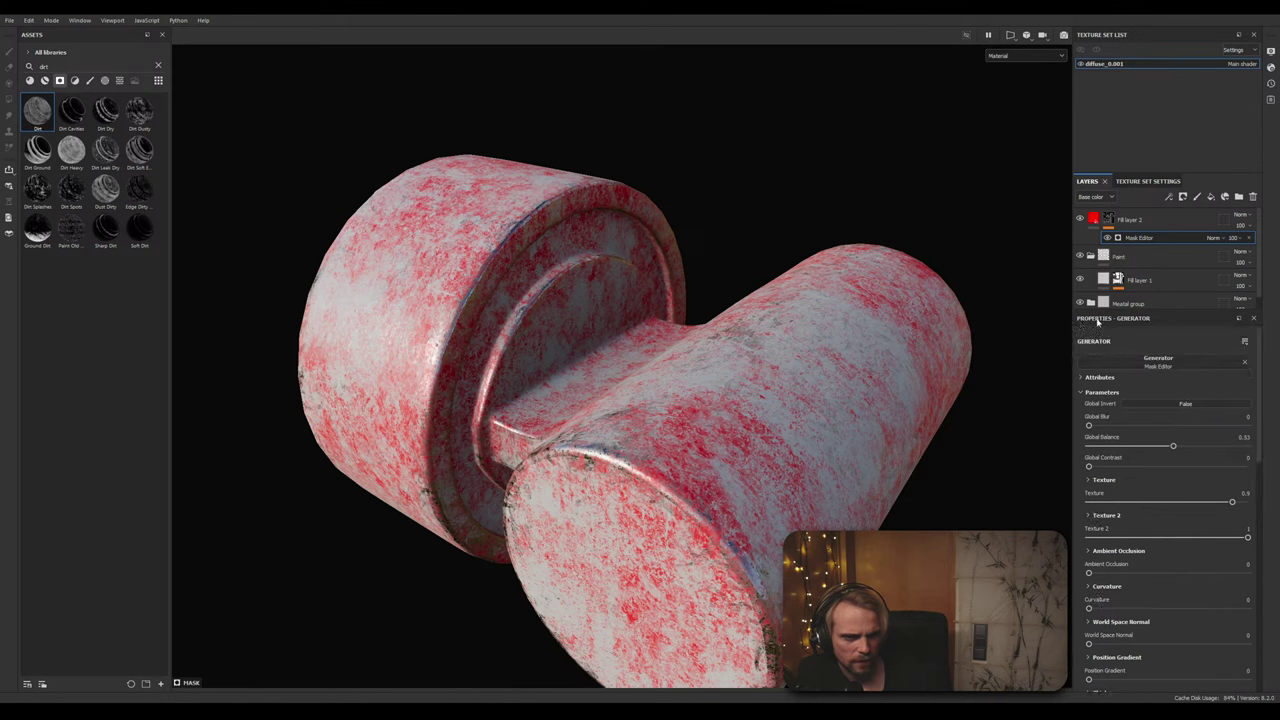
{"action": "scroll", "coordinate": [1175, 389], "scroll_direction": "down", "scroll_amount": 2}
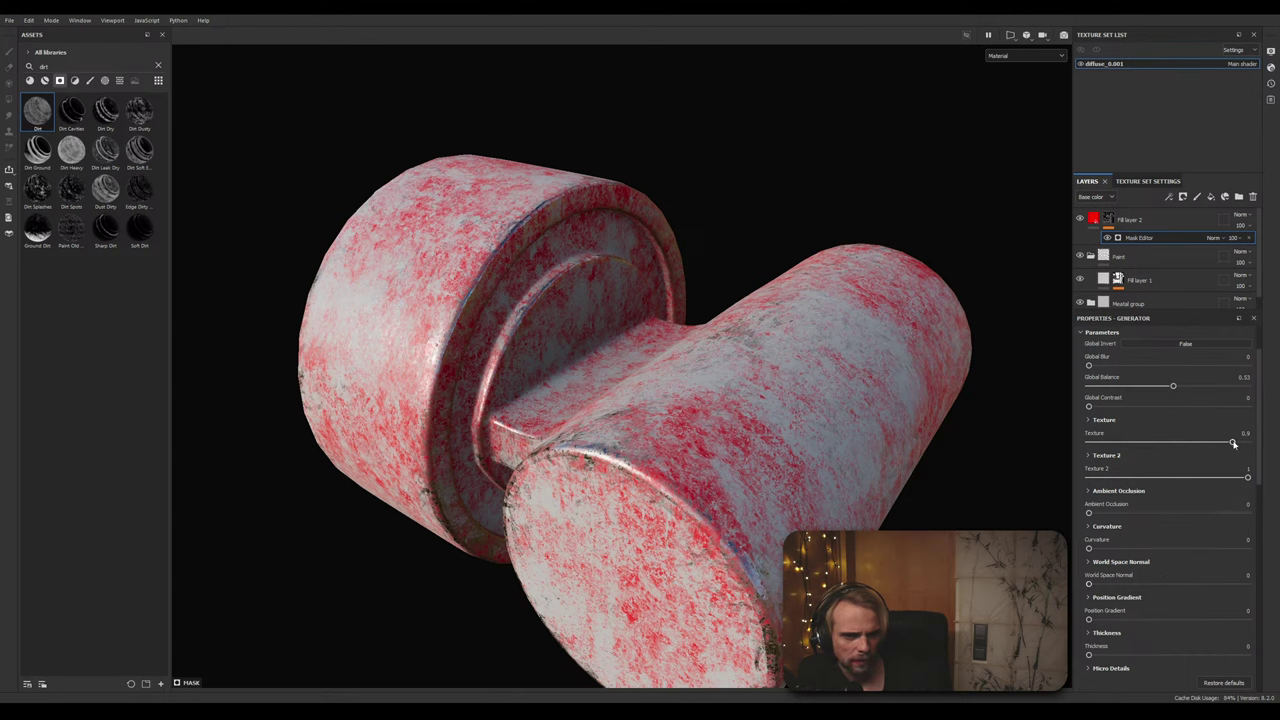
Step: Raise the mask's Texture and Texture 2 amounts to 1
{"action": "left_click_drag", "start_coordinate": [1233, 443], "coordinate": [1085, 455]}
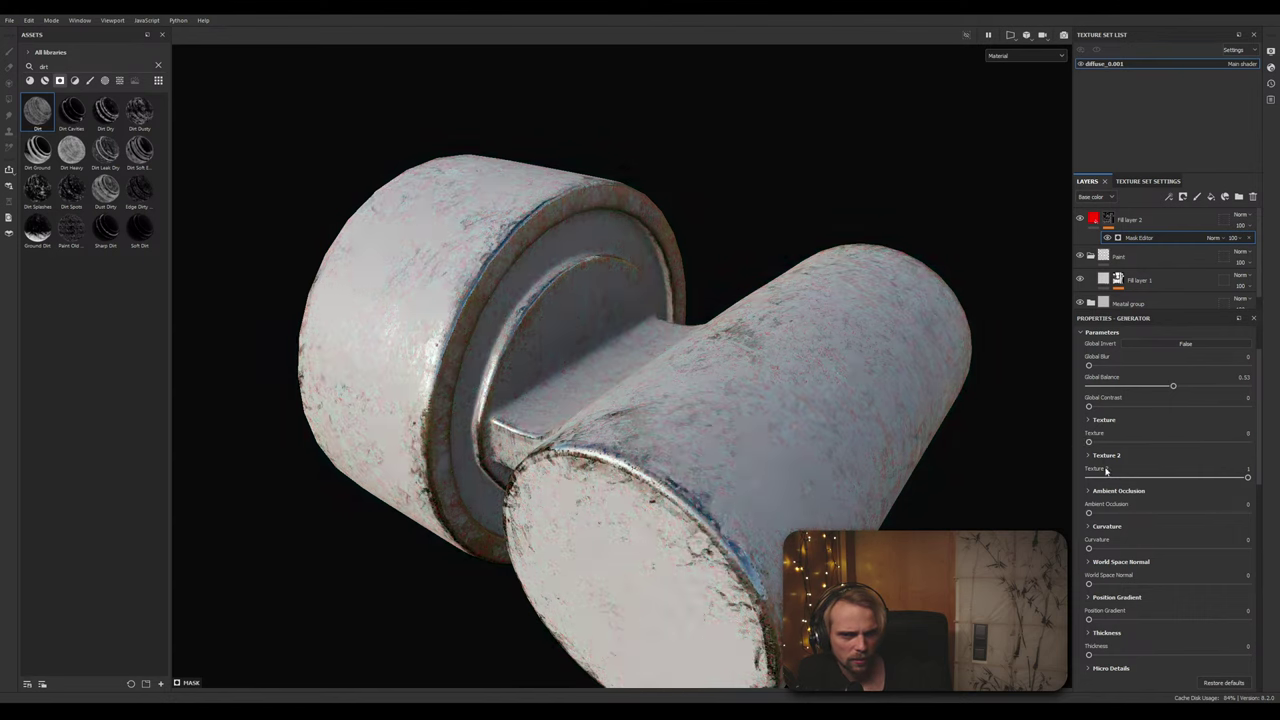
{"action": "left_click_drag", "start_coordinate": [1246, 478], "coordinate": [1088, 478]}
{"action": "left_click_drag", "start_coordinate": [1200, 443], "coordinate": [1270, 457]}
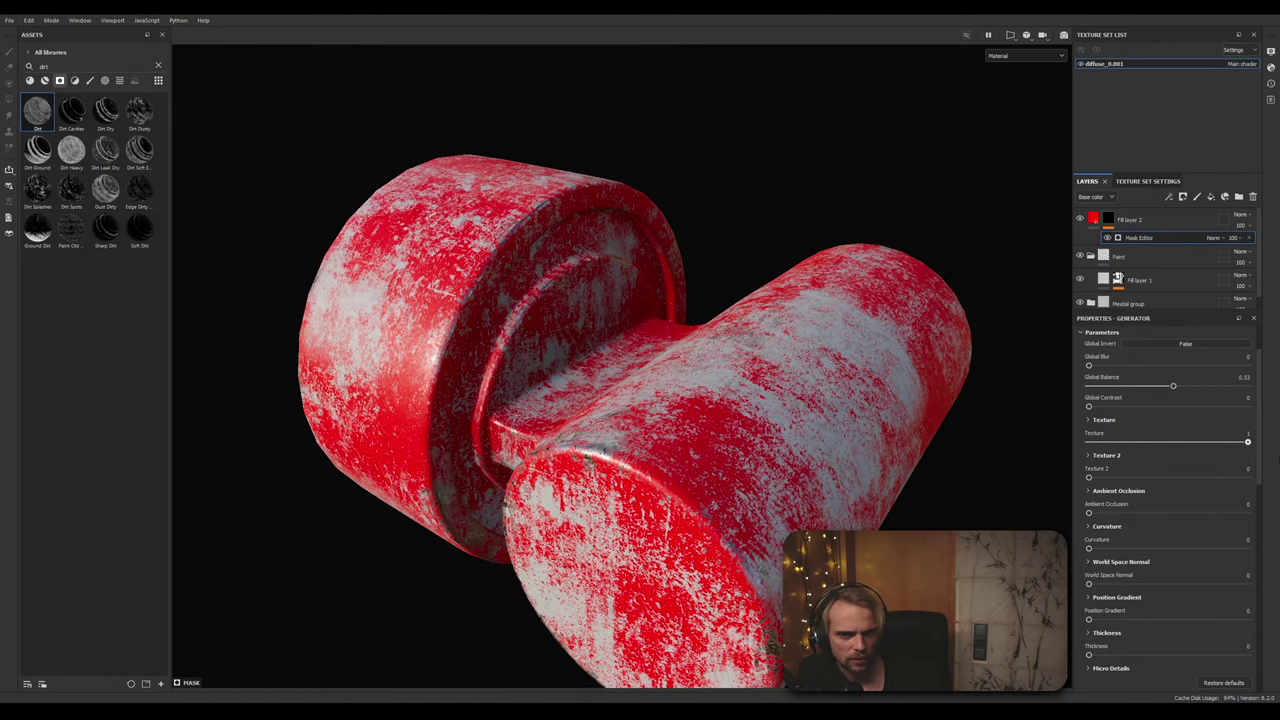
{"action": "left_click_drag", "start_coordinate": [1090, 479], "coordinate": [1248, 478]}
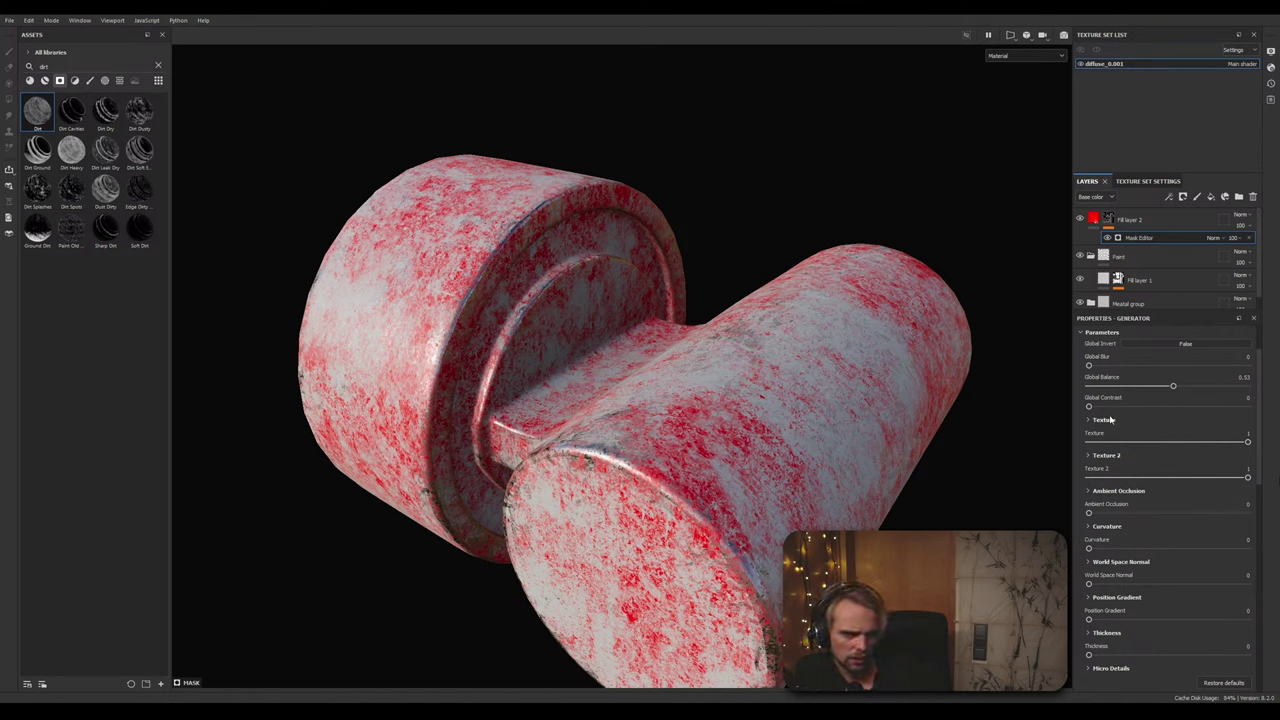
Step: Set Global Contrast to 0.13, Global Balance to 1, and add world space normal influence
{"action": "left_click_drag", "start_coordinate": [1238, 426], "coordinate": [1248, 427]}
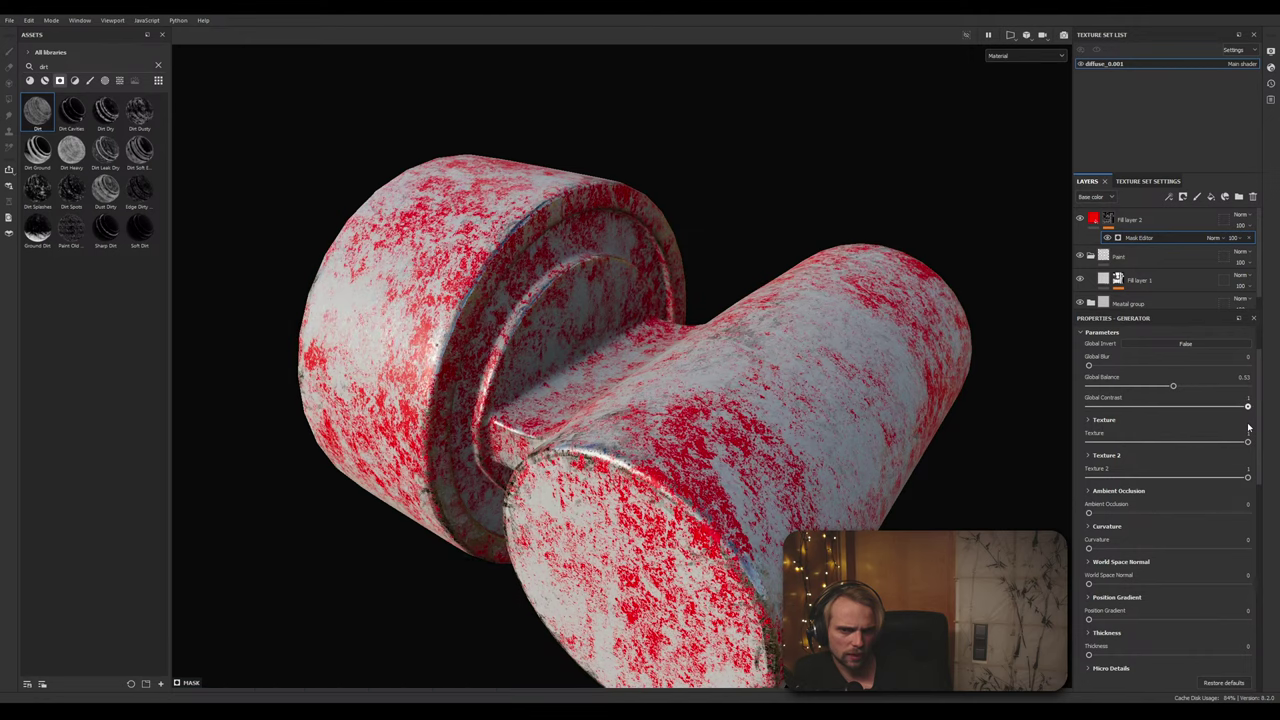
{"action": "left_click_drag", "start_coordinate": [1247, 406], "coordinate": [1109, 410]}
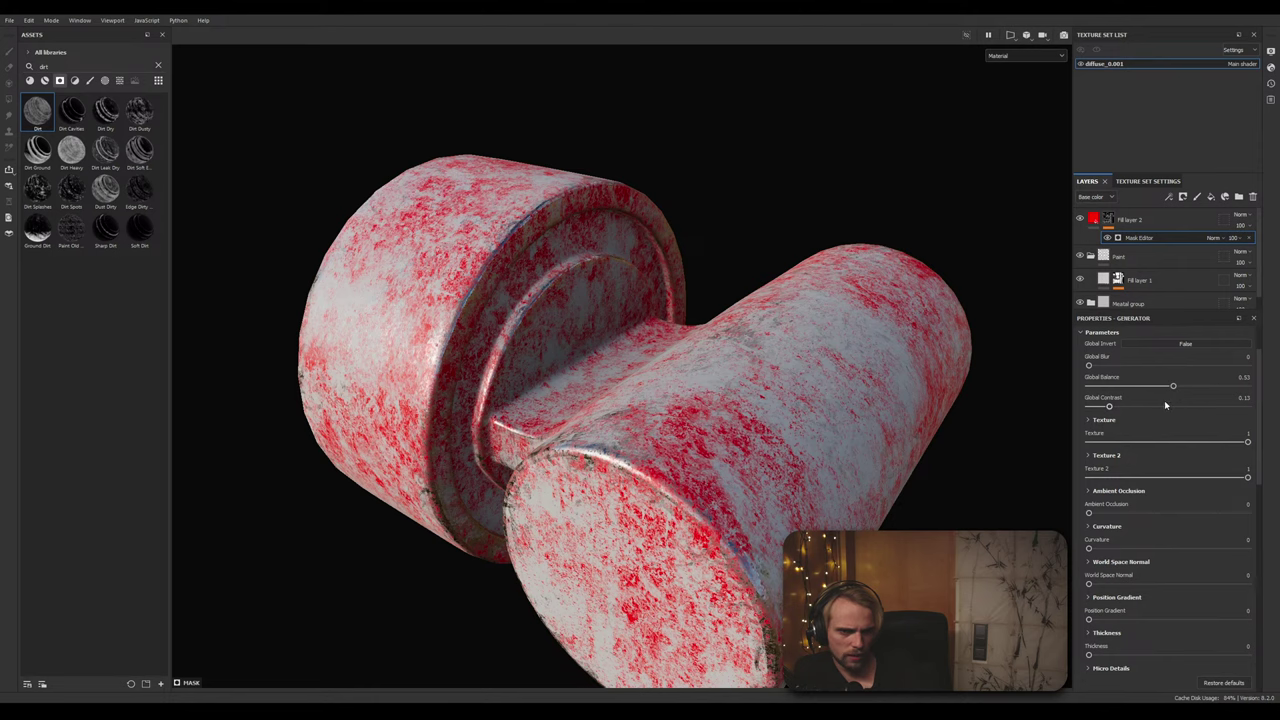
{"action": "left_click_drag", "start_coordinate": [1174, 387], "coordinate": [1278, 412]}
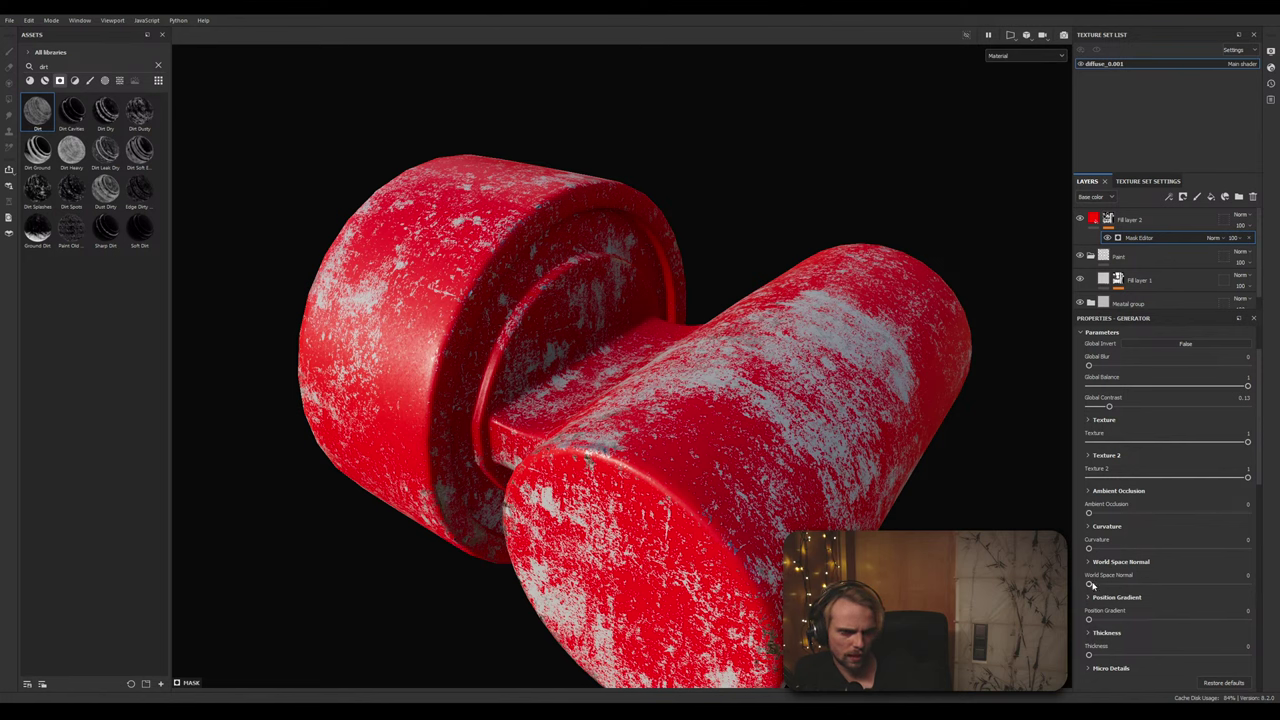
{"action": "left_click_drag", "start_coordinate": [1088, 584], "coordinate": [1088, 655]}
Step: Set the grunge texture Balance to 0.78 and lower the secondary grunge Balance slightly
{"action": "scroll", "coordinate": [1171, 615], "scroll_direction": "down", "scroll_amount": 5}
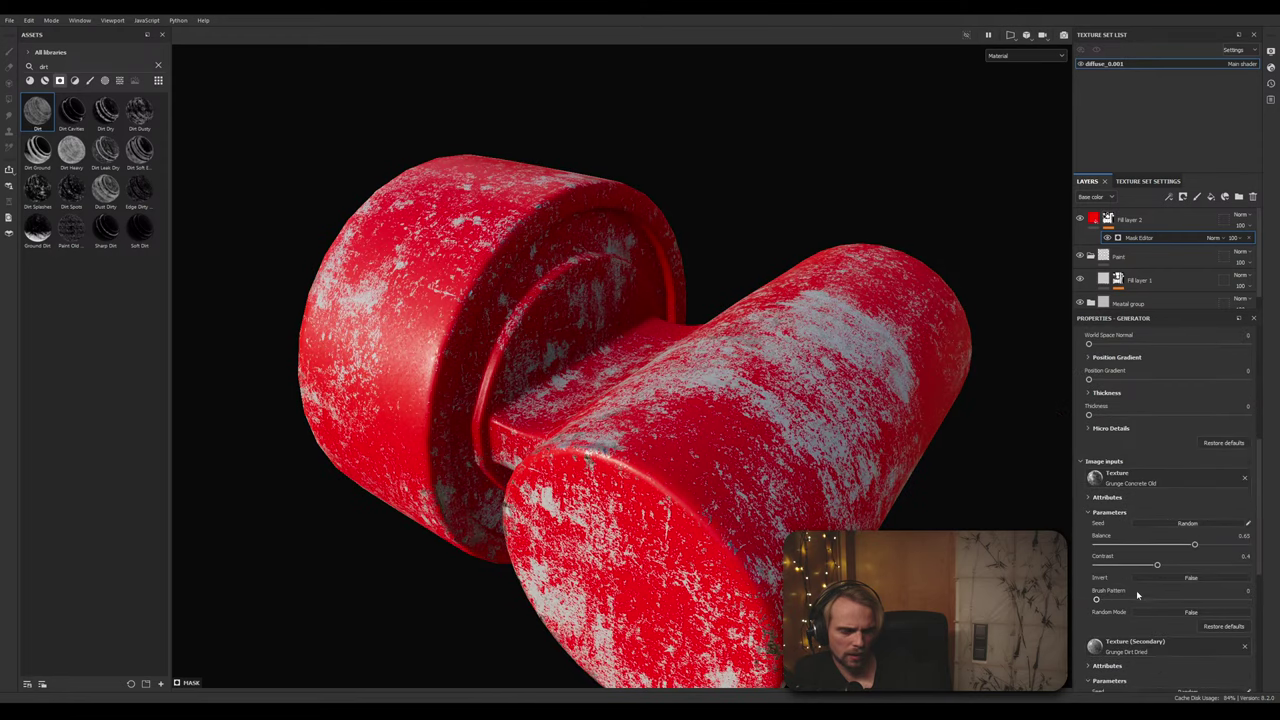
{"action": "left_click_drag", "start_coordinate": [1201, 553], "coordinate": [1173, 554]}
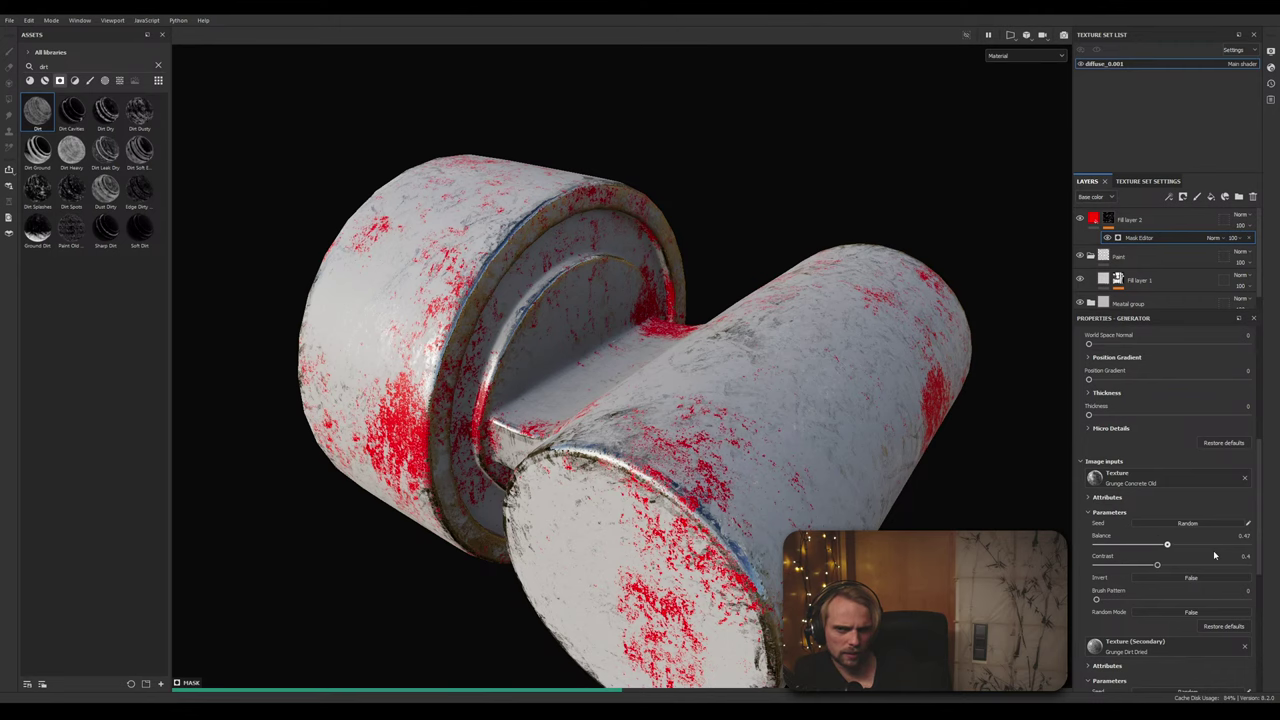
{"action": "left_click", "coordinate": [1213, 545]}
{"action": "scroll", "coordinate": [1213, 555], "scroll_direction": "down", "scroll_amount": 2}
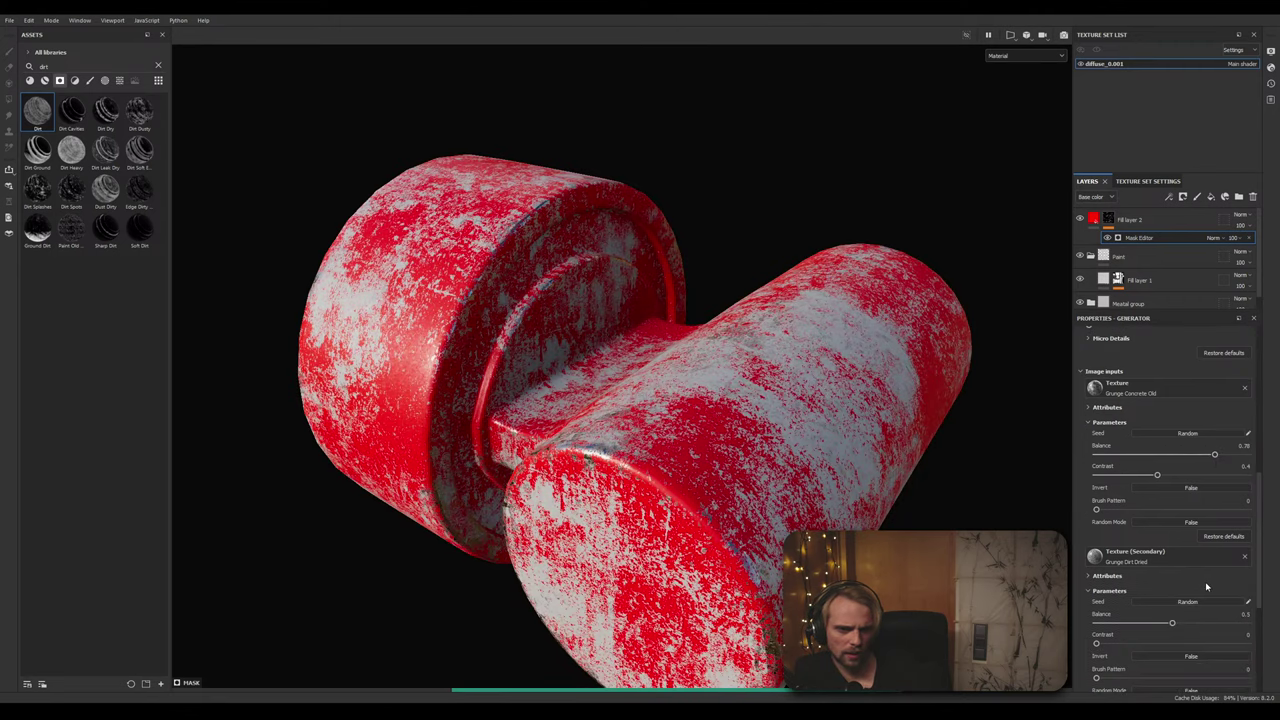
{"action": "scroll", "coordinate": [1206, 587], "scroll_direction": "down", "scroll_amount": 3}
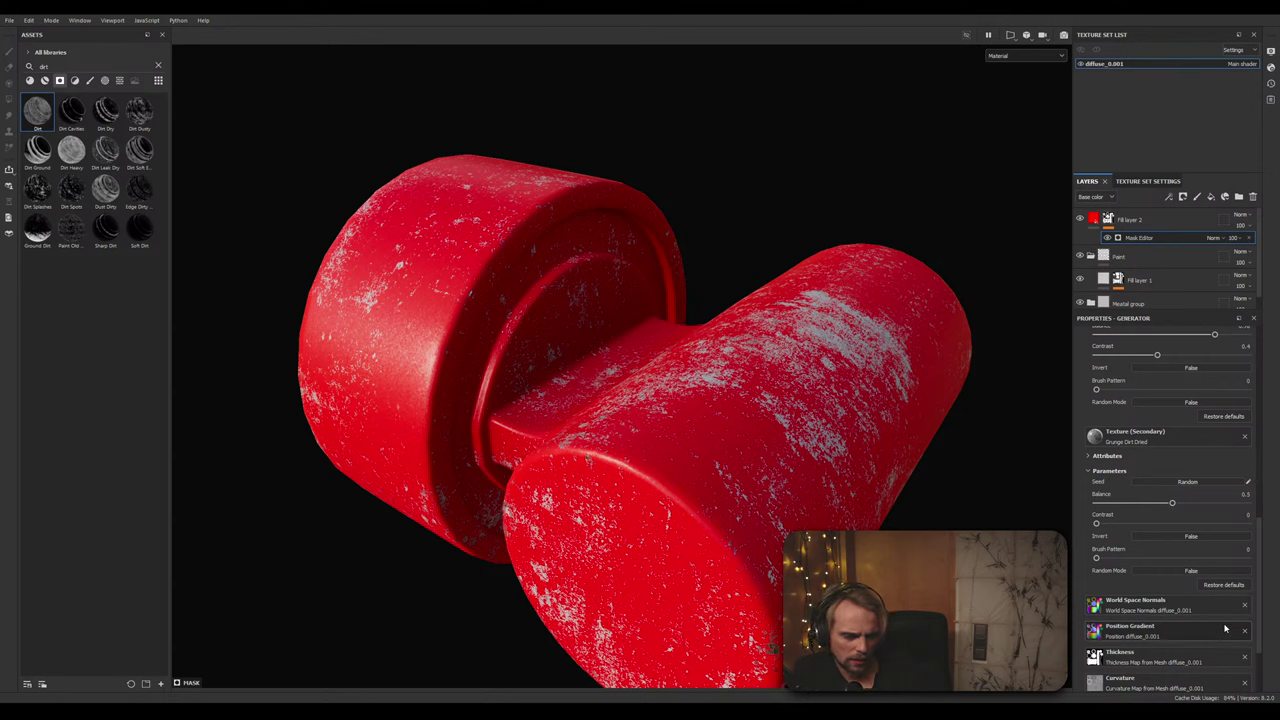
{"action": "scroll", "coordinate": [1153, 614], "scroll_direction": "down", "scroll_amount": 2}
{"action": "scroll", "coordinate": [1152, 610], "scroll_direction": "down", "scroll_amount": 1}
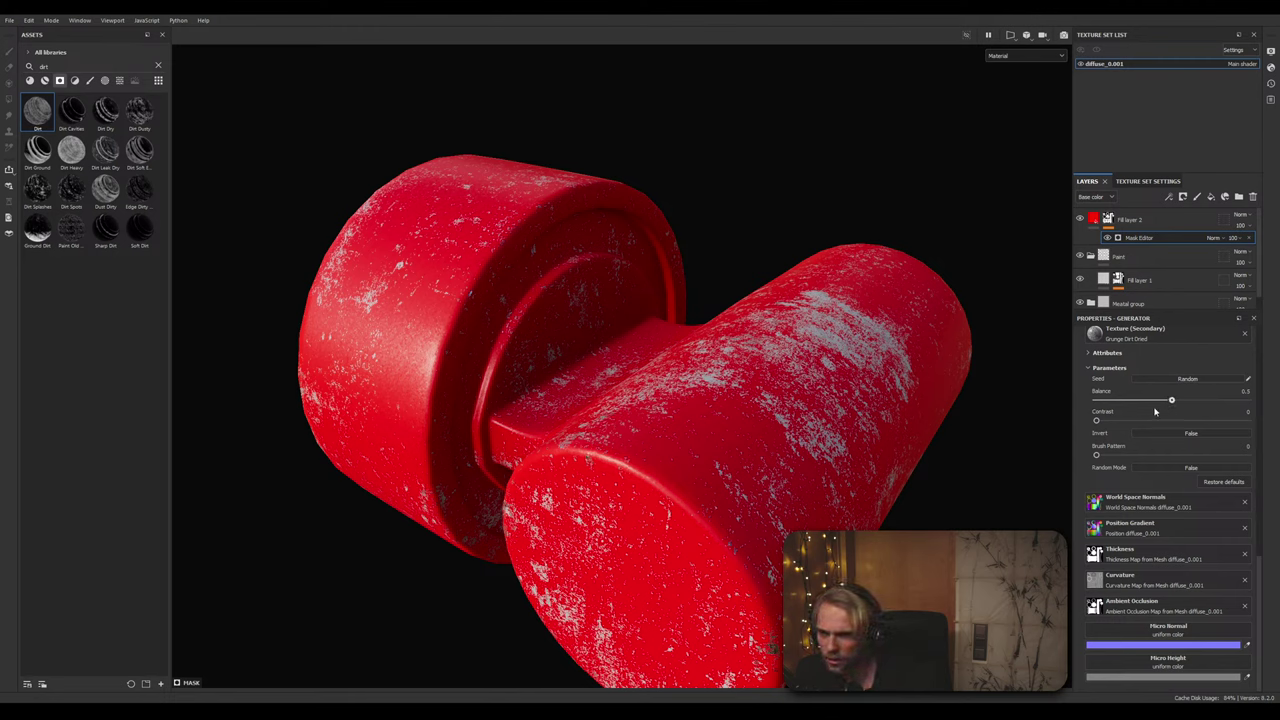
{"action": "left_click_drag", "start_coordinate": [1155, 411], "coordinate": [1214, 421]}
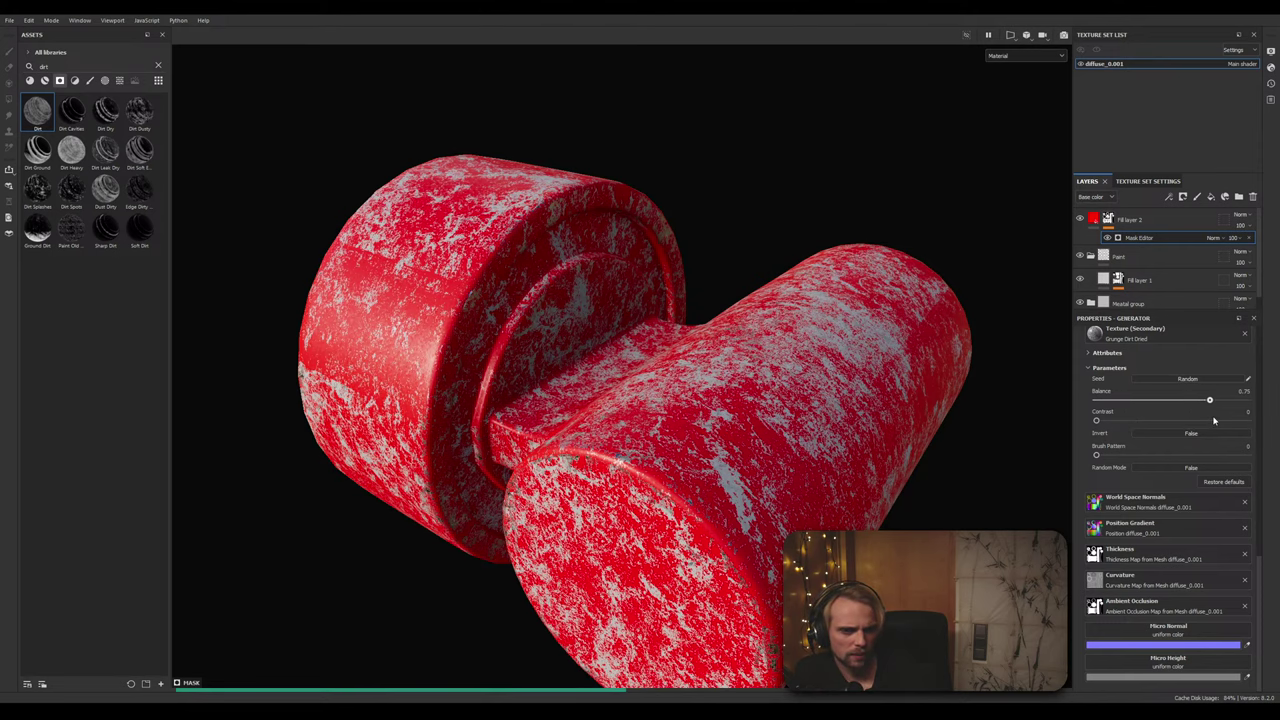
Step: Adjust another generator slider and toggle the generator's Attributes section open and closed
{"action": "scroll", "coordinate": [1131, 480], "scroll_direction": "up", "scroll_amount": 3}
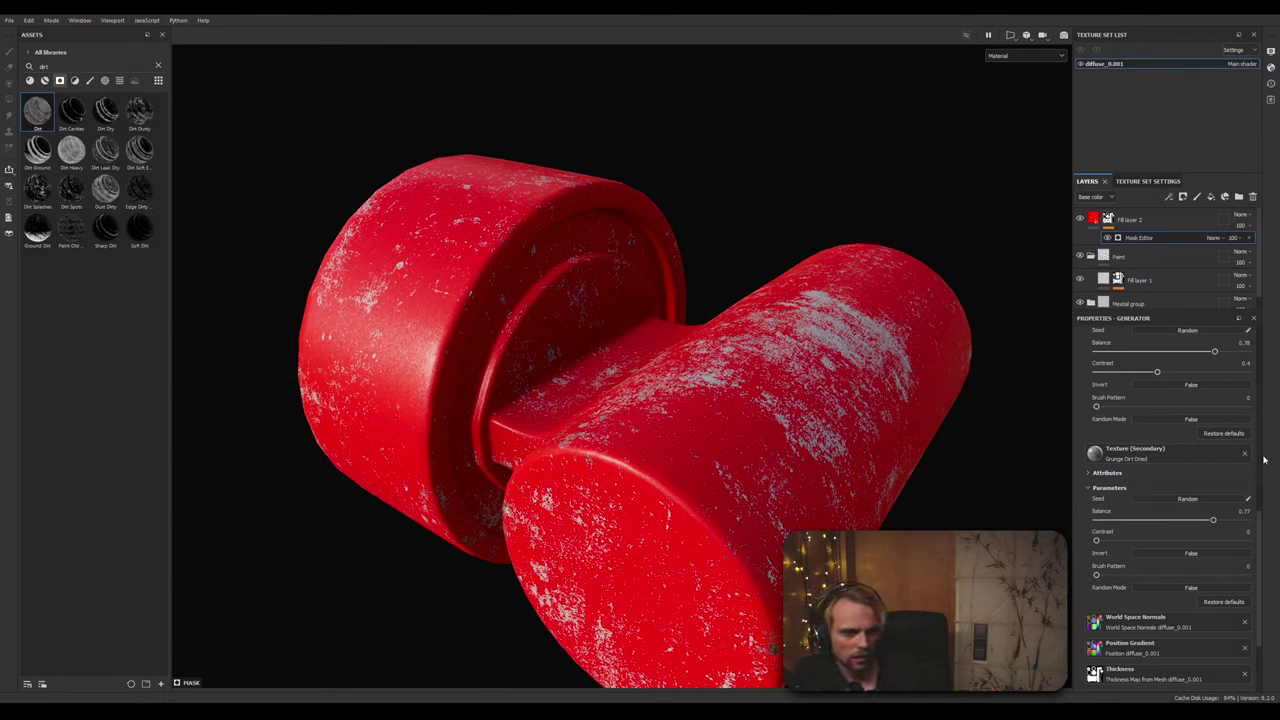
{"action": "left_click", "coordinate": [1259, 418]}
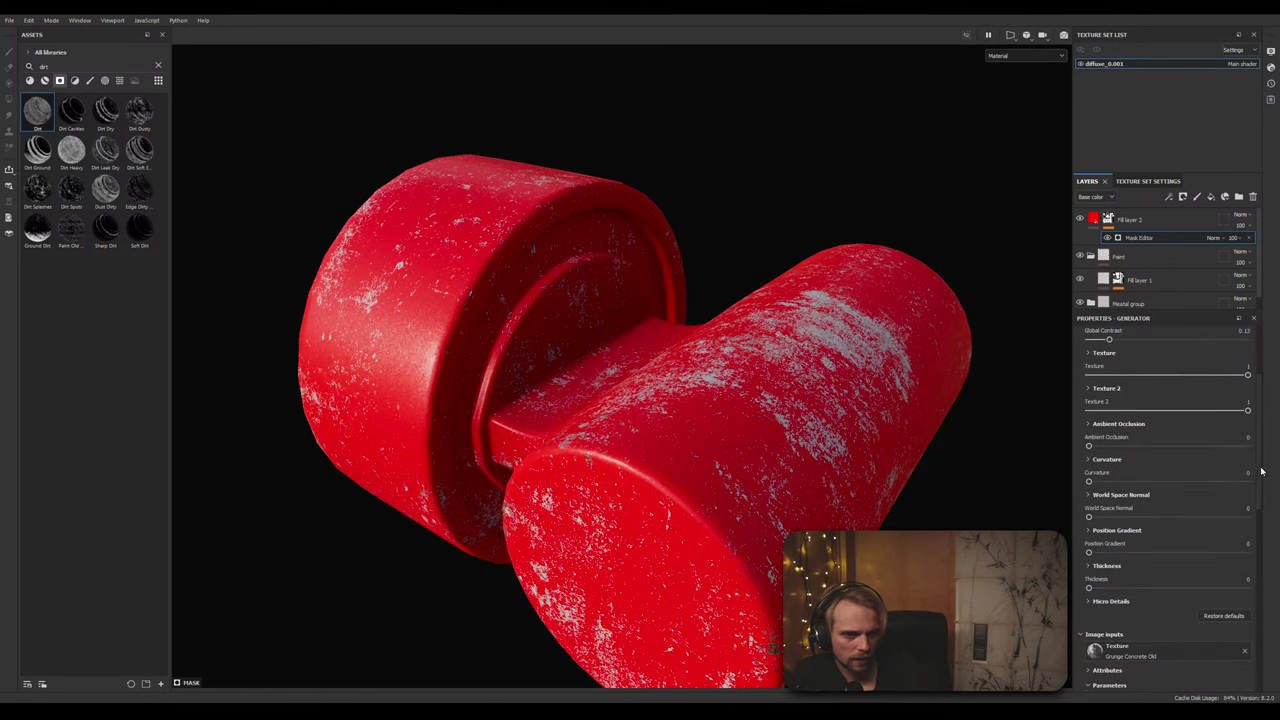
{"action": "left_click_drag", "start_coordinate": [1261, 467], "coordinate": [1252, 335]}
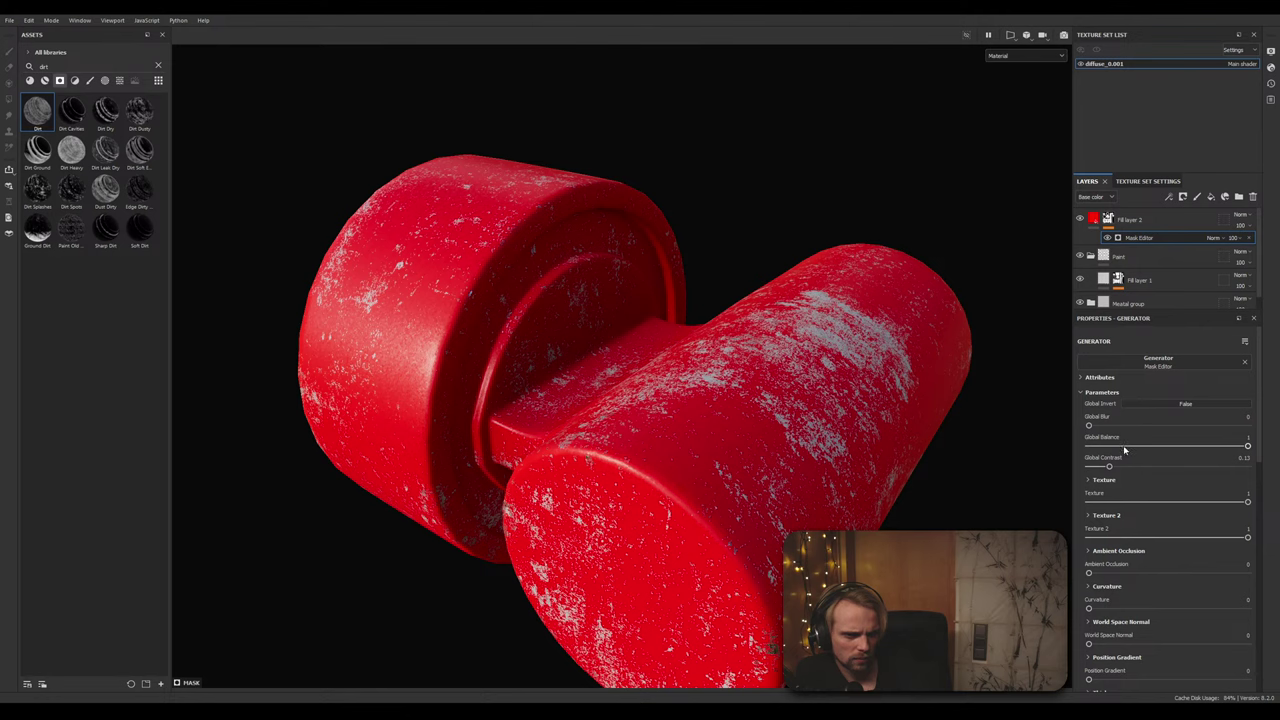
{"action": "left_click", "coordinate": [1104, 380]}
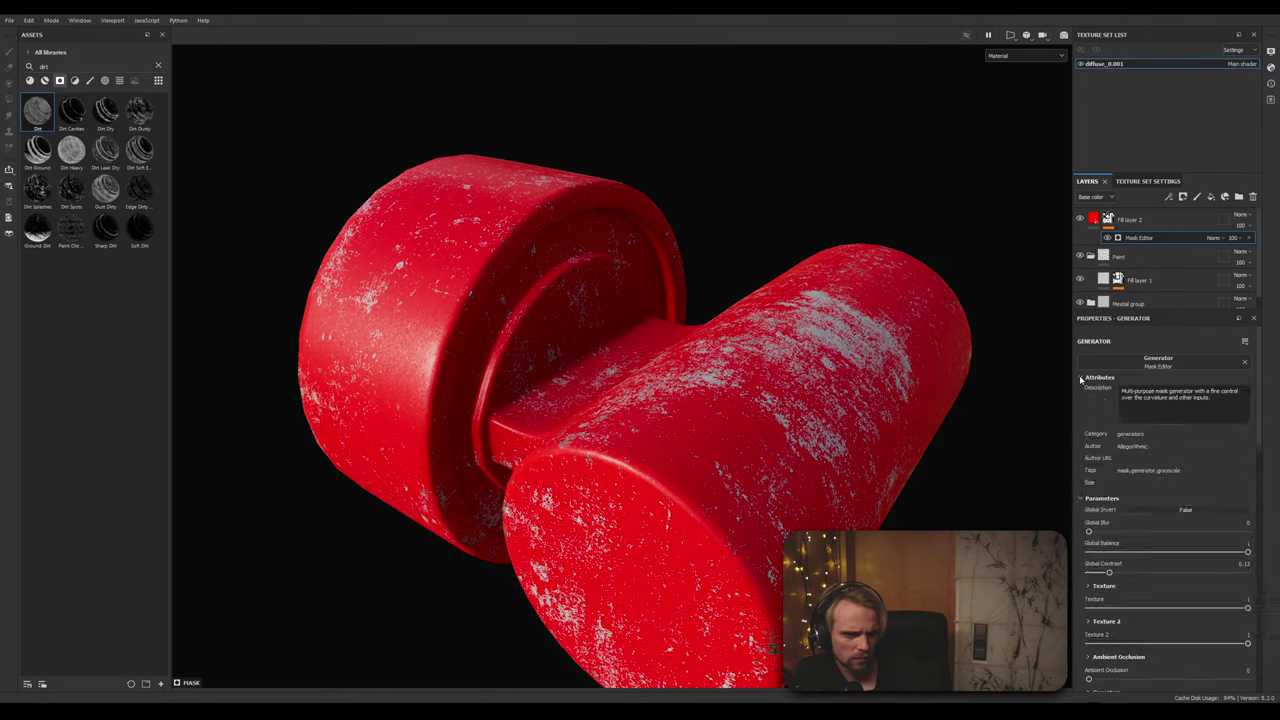
{"action": "left_click", "coordinate": [1104, 380]}
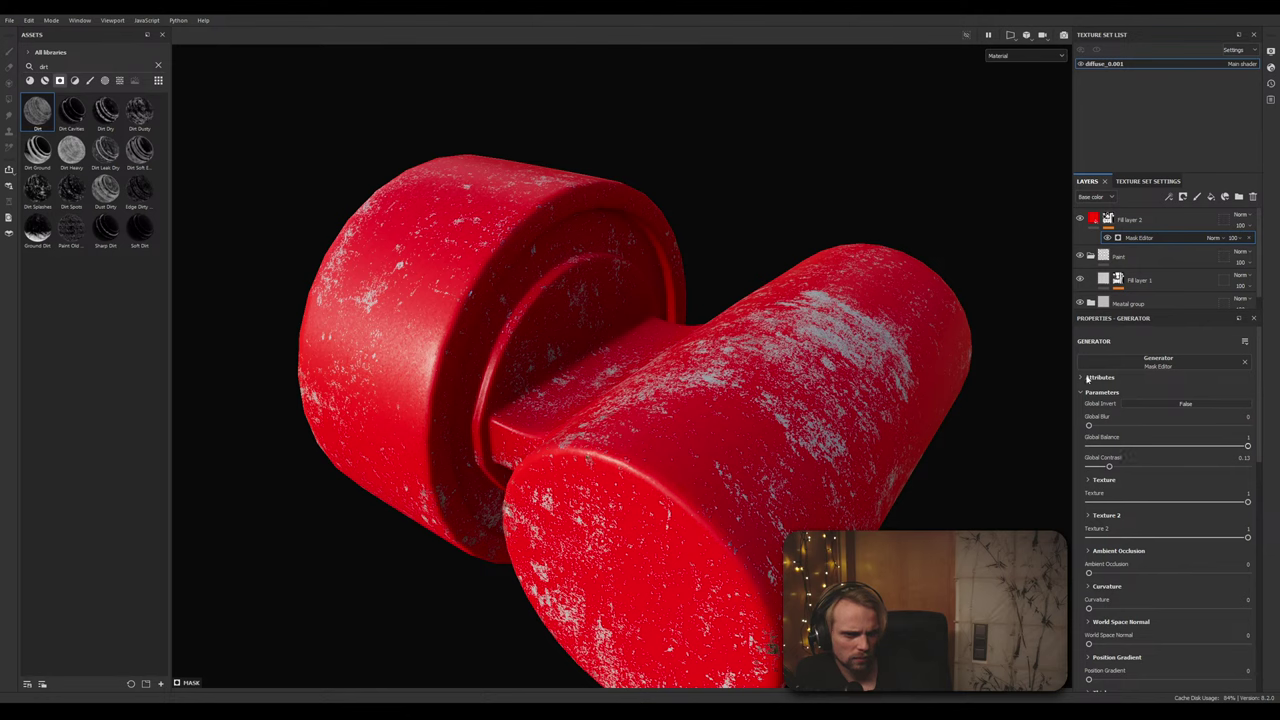
Step: Remove the grunge generator and apply the Dirt Cavities smart mask to Fill layer 2
{"action": "left_click", "coordinate": [1245, 366]}
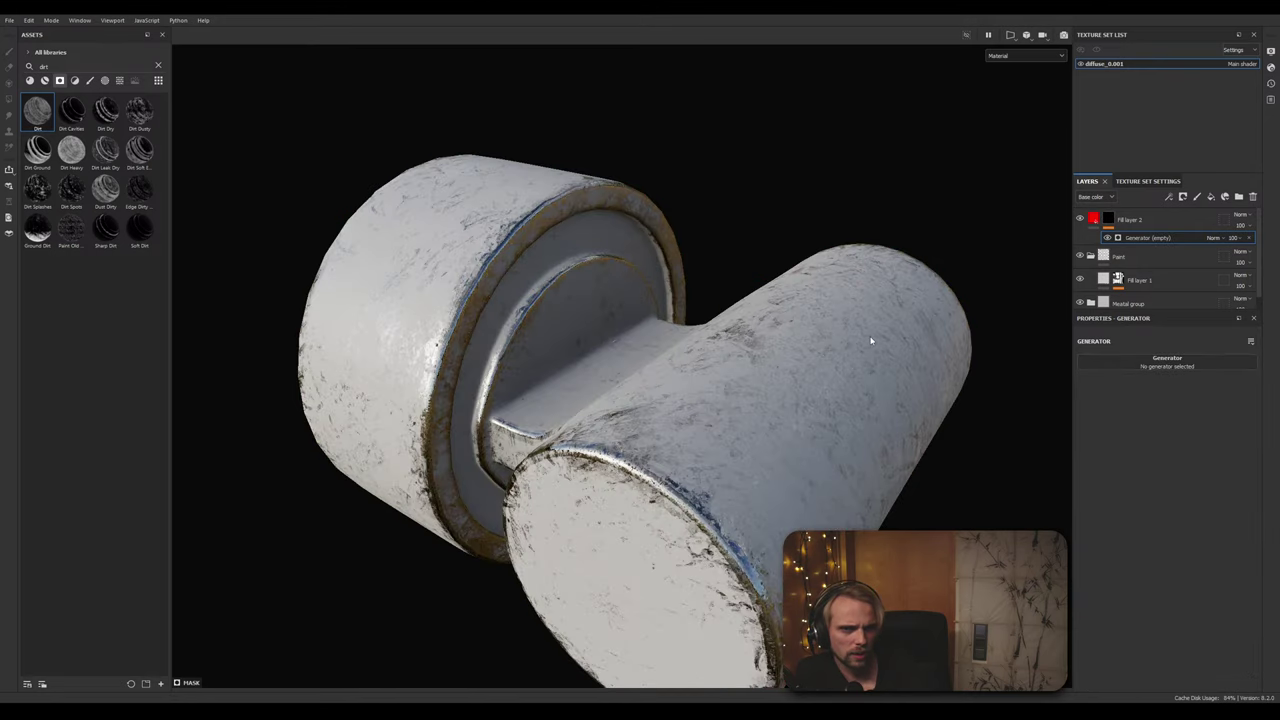
{"action": "left_click", "coordinate": [77, 114]}
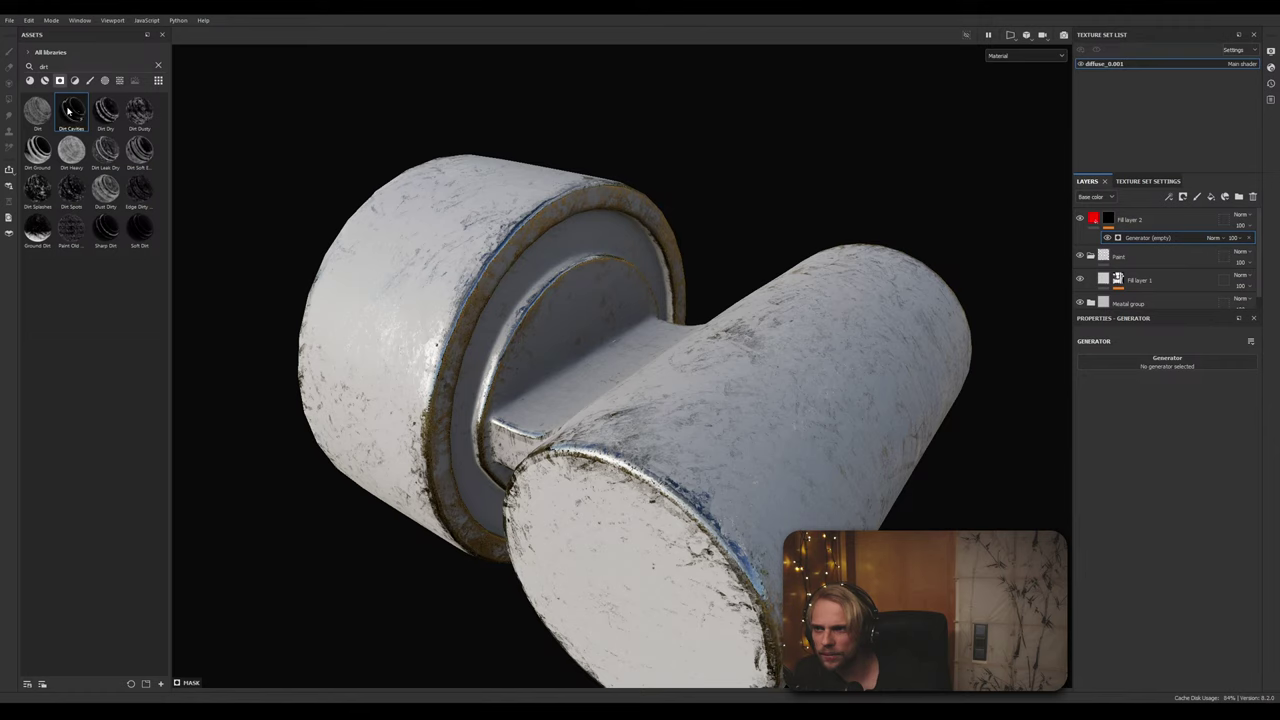
{"action": "left_click_drag", "start_coordinate": [68, 112], "coordinate": [1180, 234]}
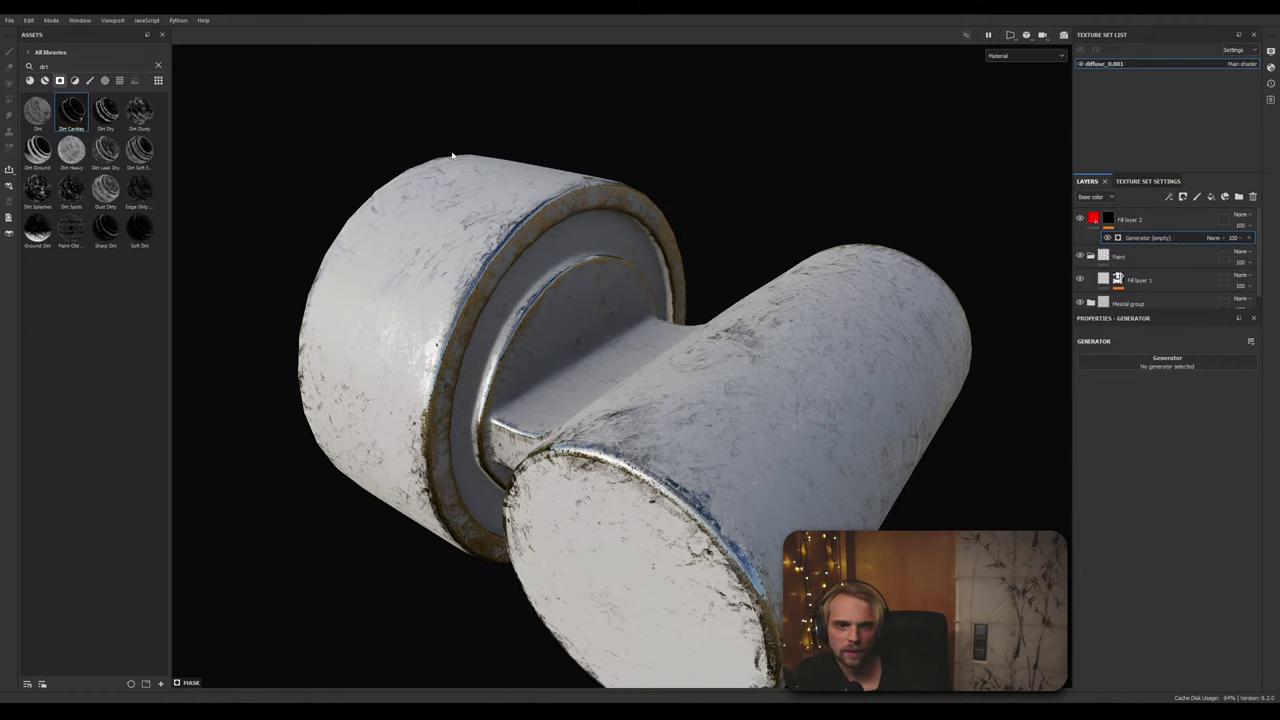
{"action": "left_click", "coordinate": [1251, 239]}
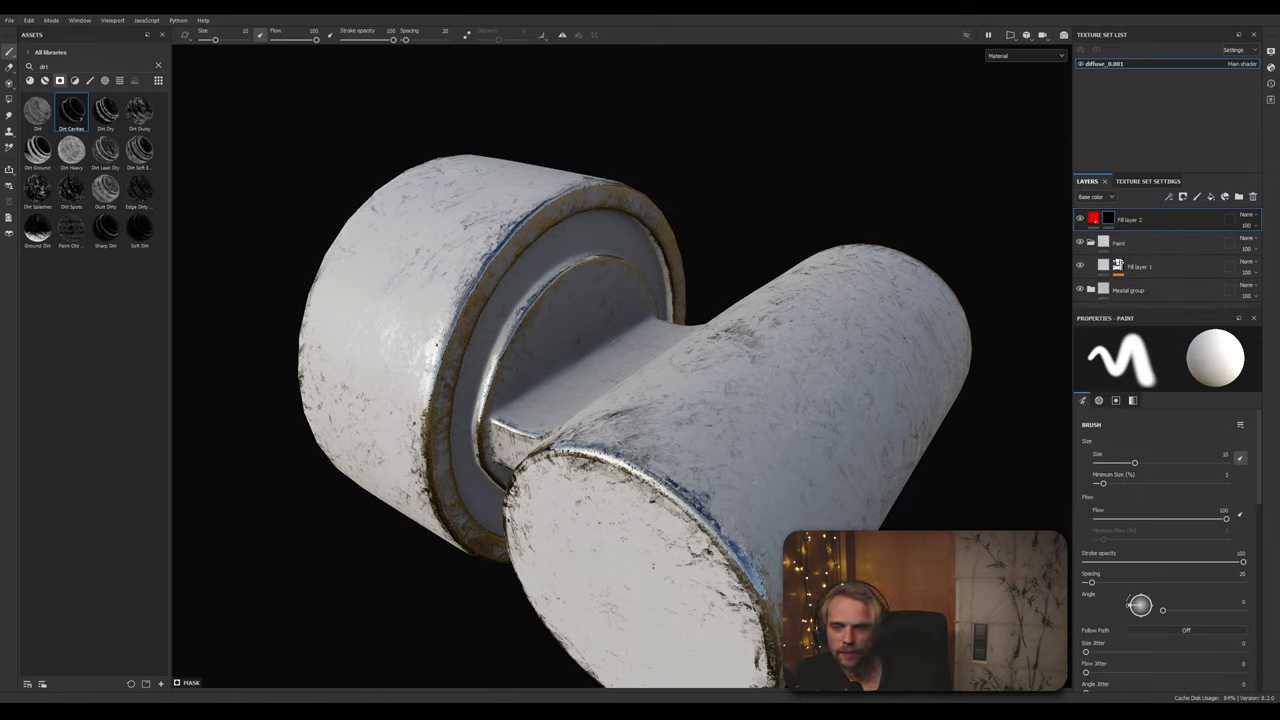
{"action": "left_click_drag", "start_coordinate": [71, 118], "coordinate": [1152, 163]}
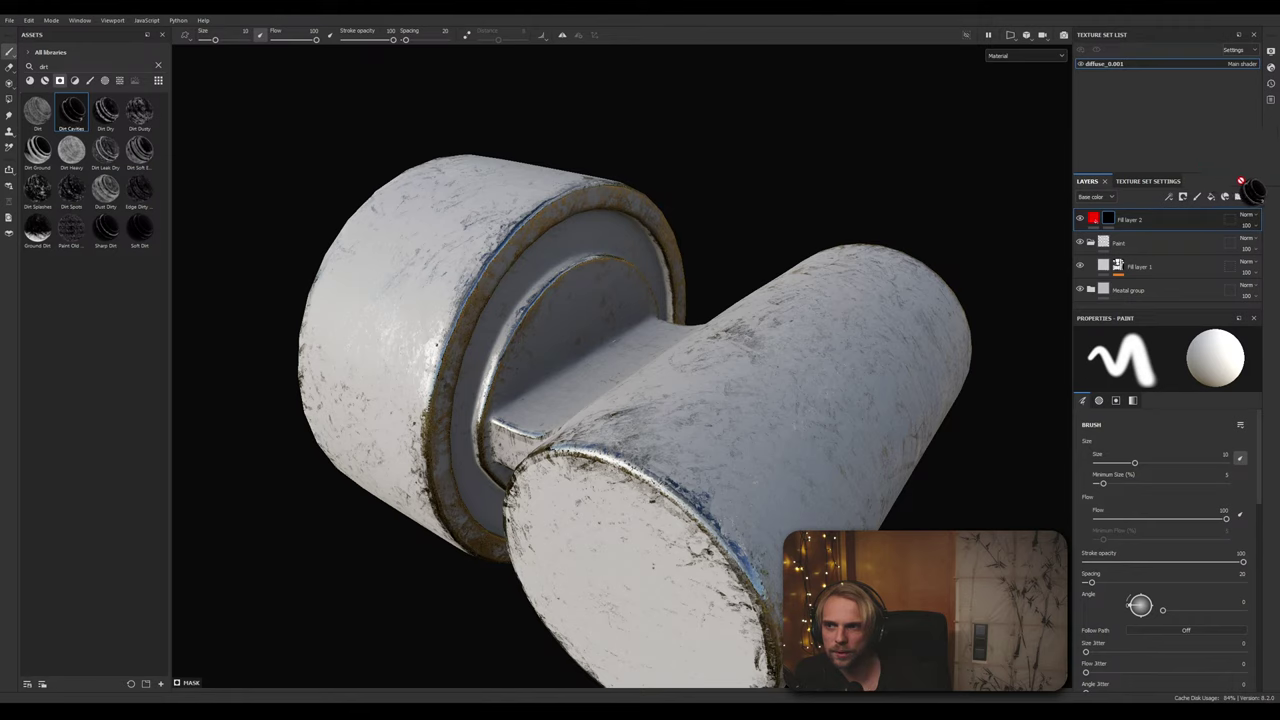
{"action": "left_click", "coordinate": [1110, 220]}
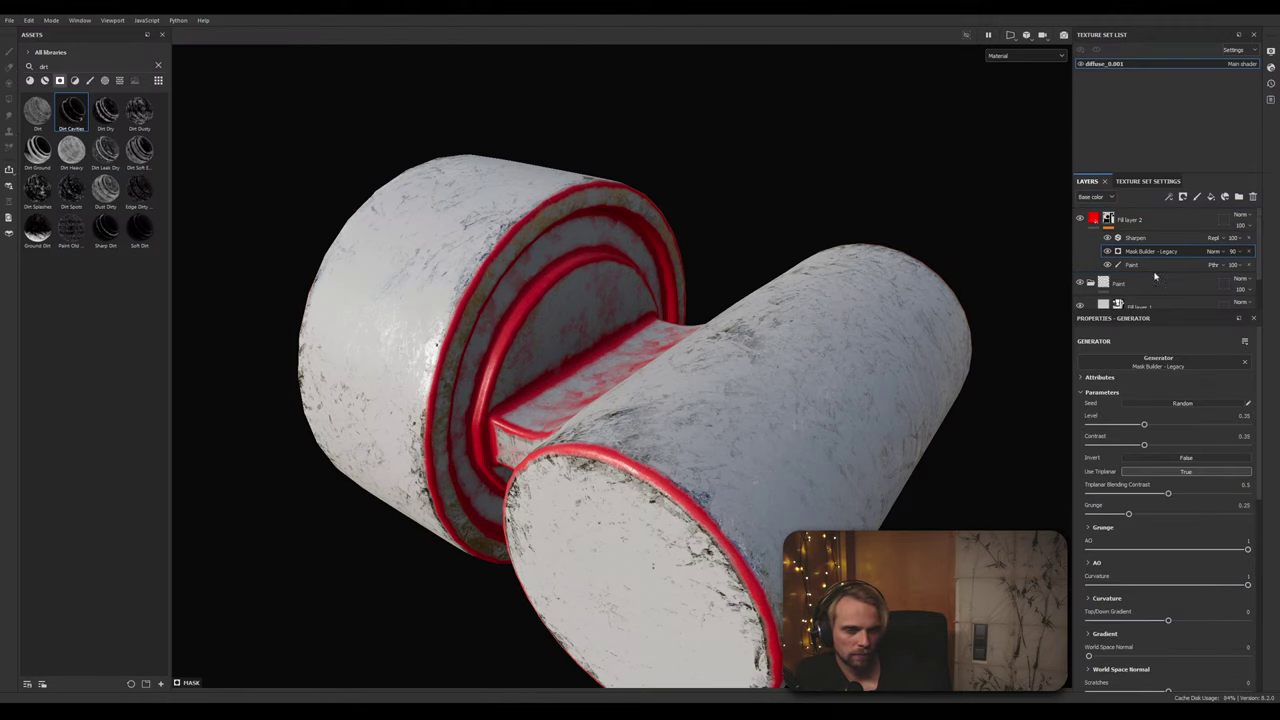
{"action": "left_click", "coordinate": [1150, 265]}
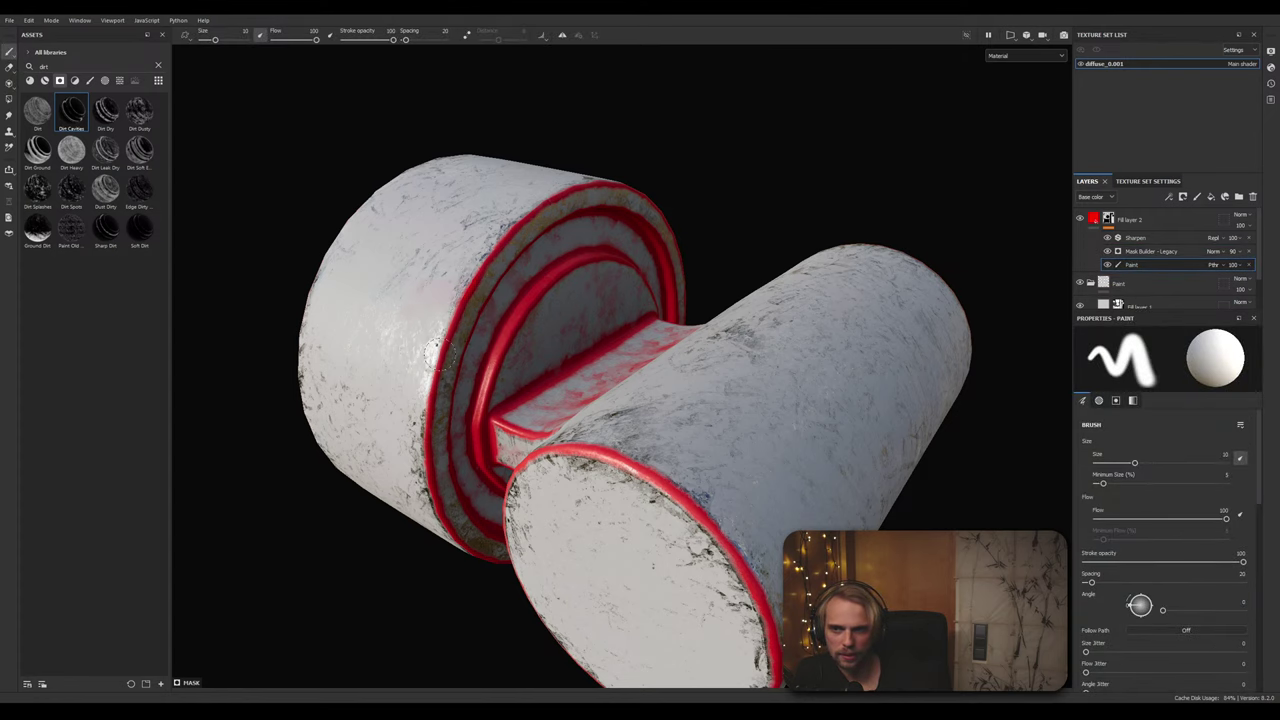
{"action": "scroll", "coordinate": [440, 370], "scroll_direction": "up", "scroll_amount": 6}
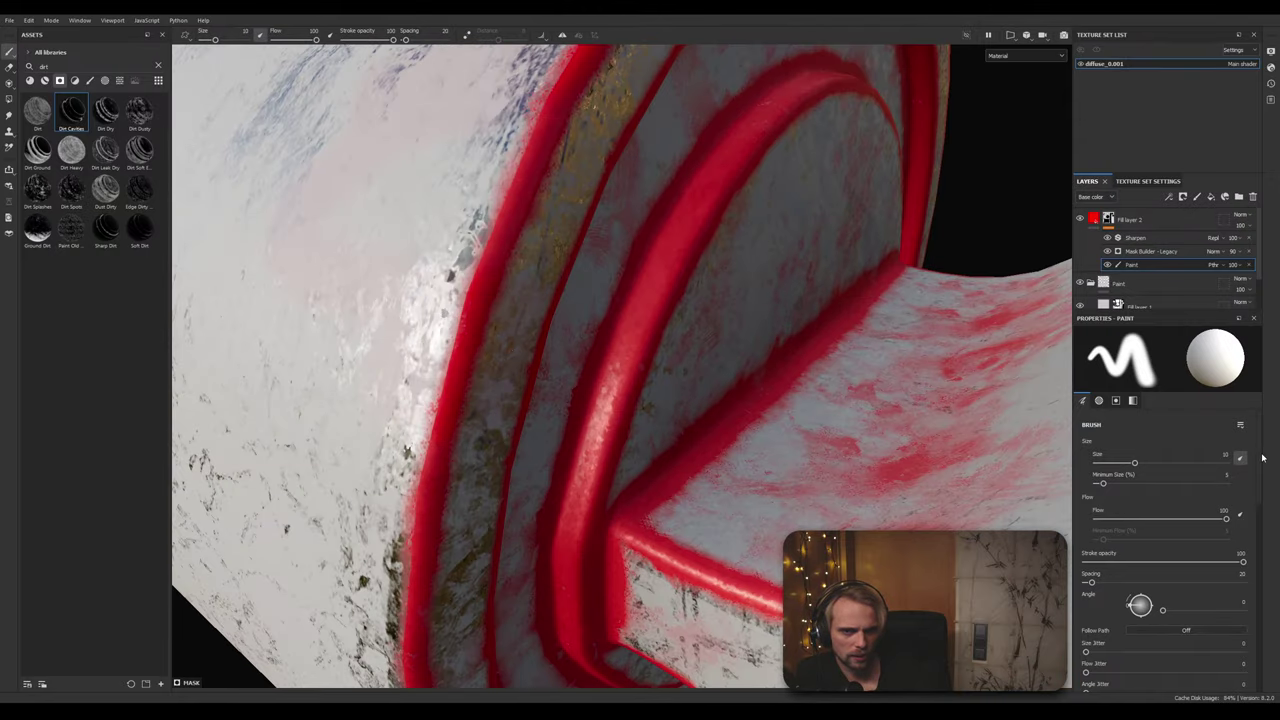
{"action": "mouse_move", "coordinate": [1262, 457]}
{"action": "left_mouse_down"}
{"action": "mouse_move", "coordinate": [1277, 632]}
{"action": "mouse_move", "coordinate": [1274, 600]}
{"action": "left_mouse_up"}
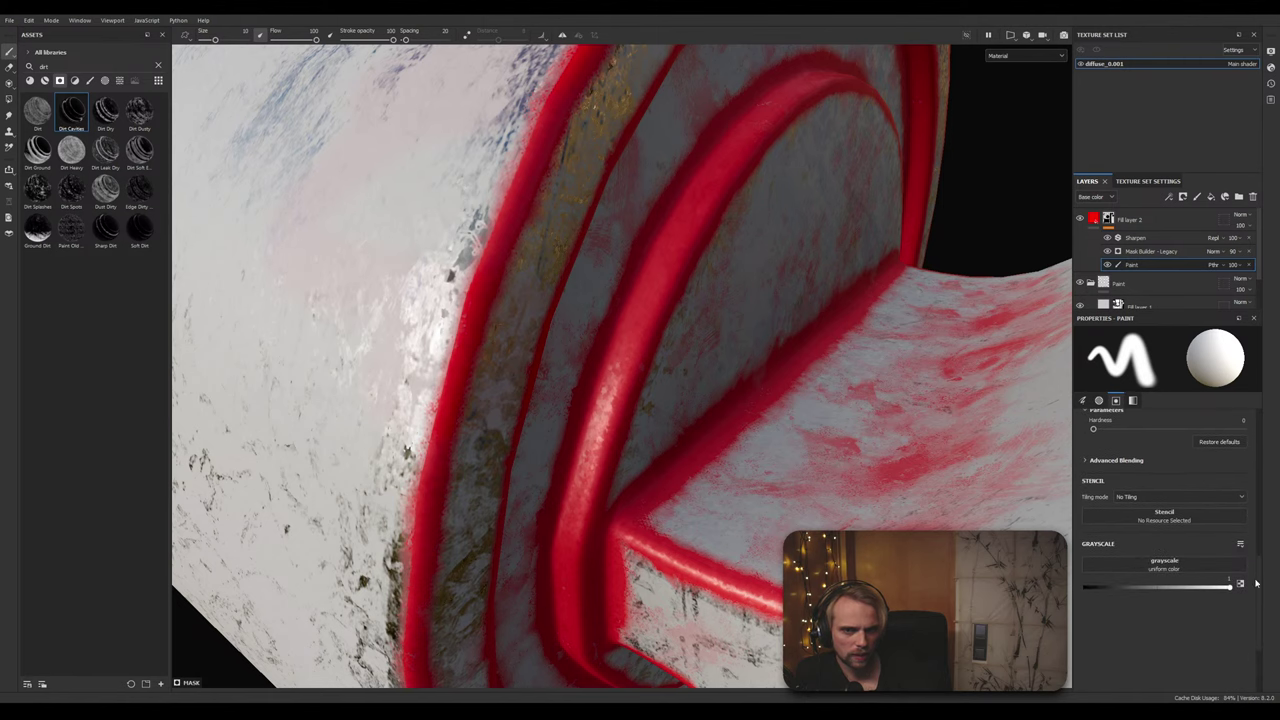
{"action": "left_click", "coordinate": [1189, 522]}
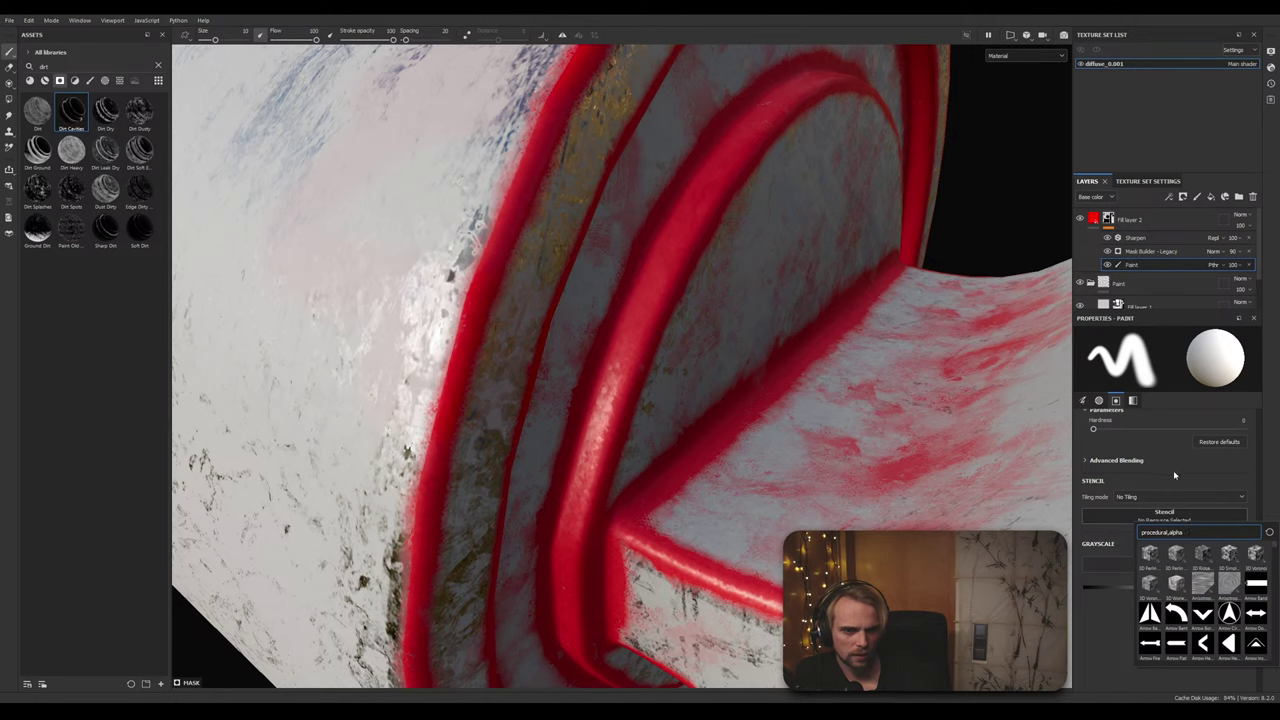
{"action": "left_click", "coordinate": [1202, 476]}
{"action": "scroll", "coordinate": [1105, 461], "scroll_direction": "up", "scroll_amount": 5}
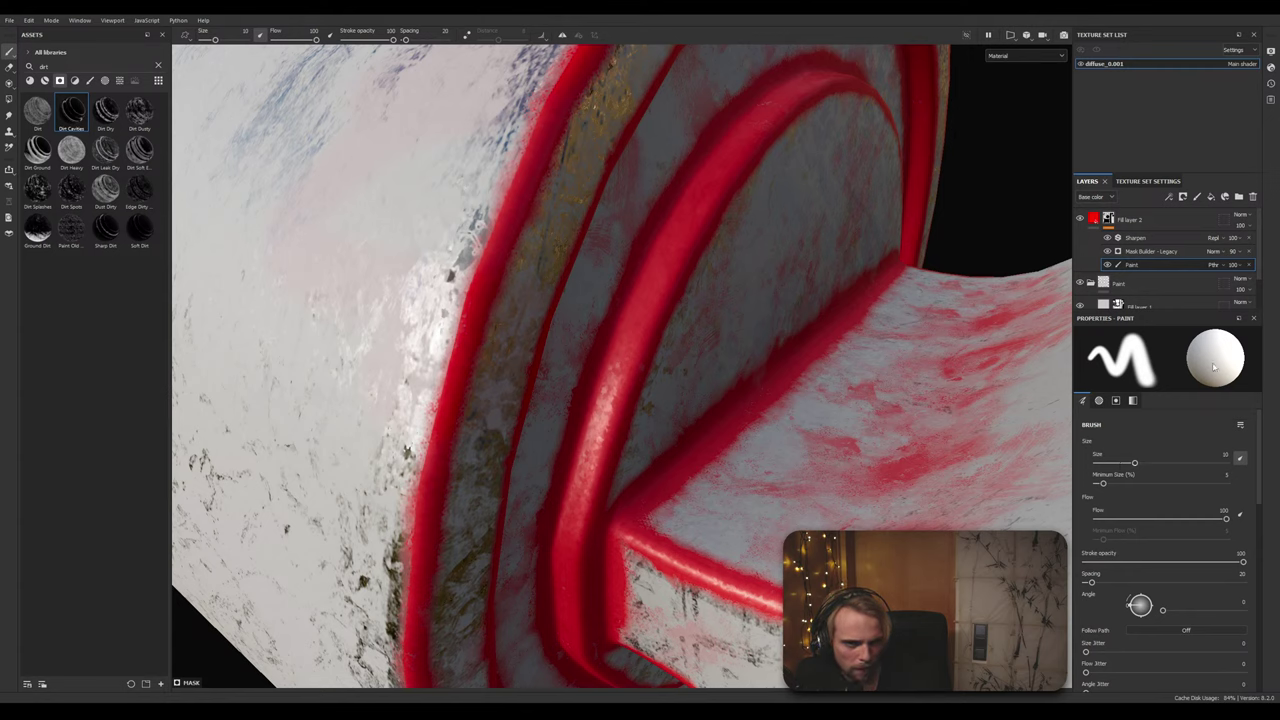
{"action": "left_click", "coordinate": [1115, 401]}
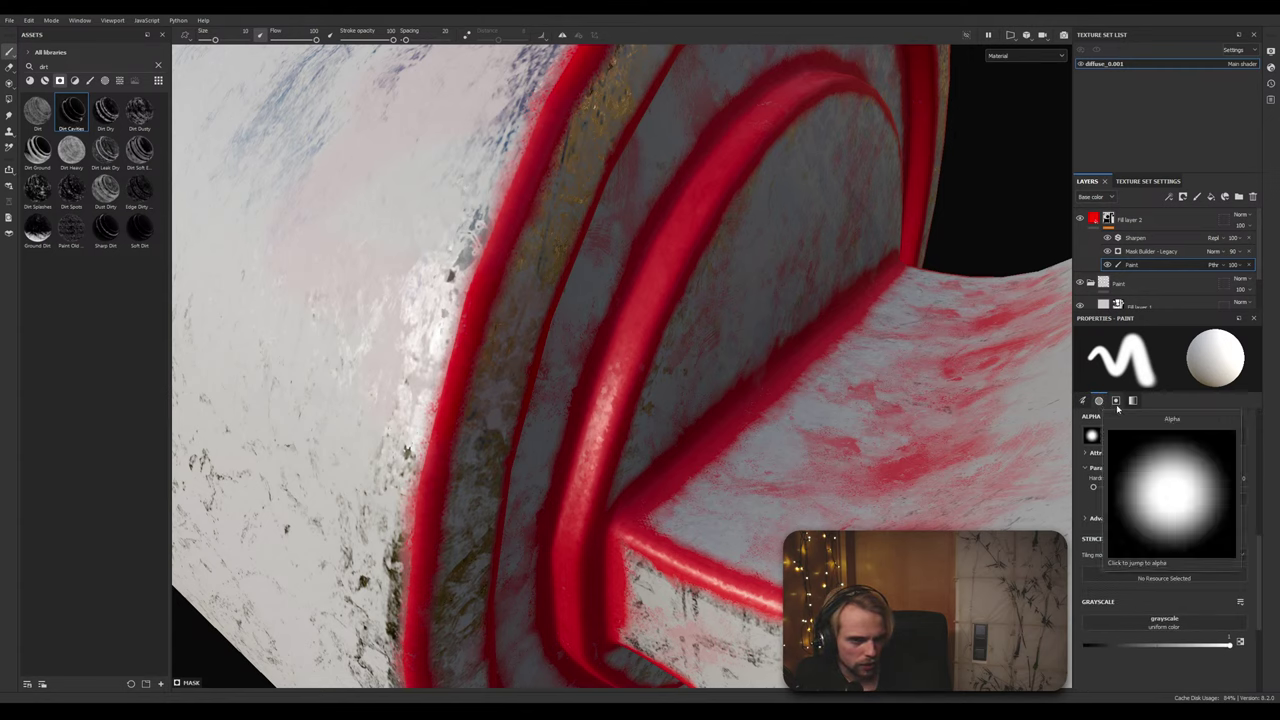
{"action": "left_click", "coordinate": [1082, 400]}
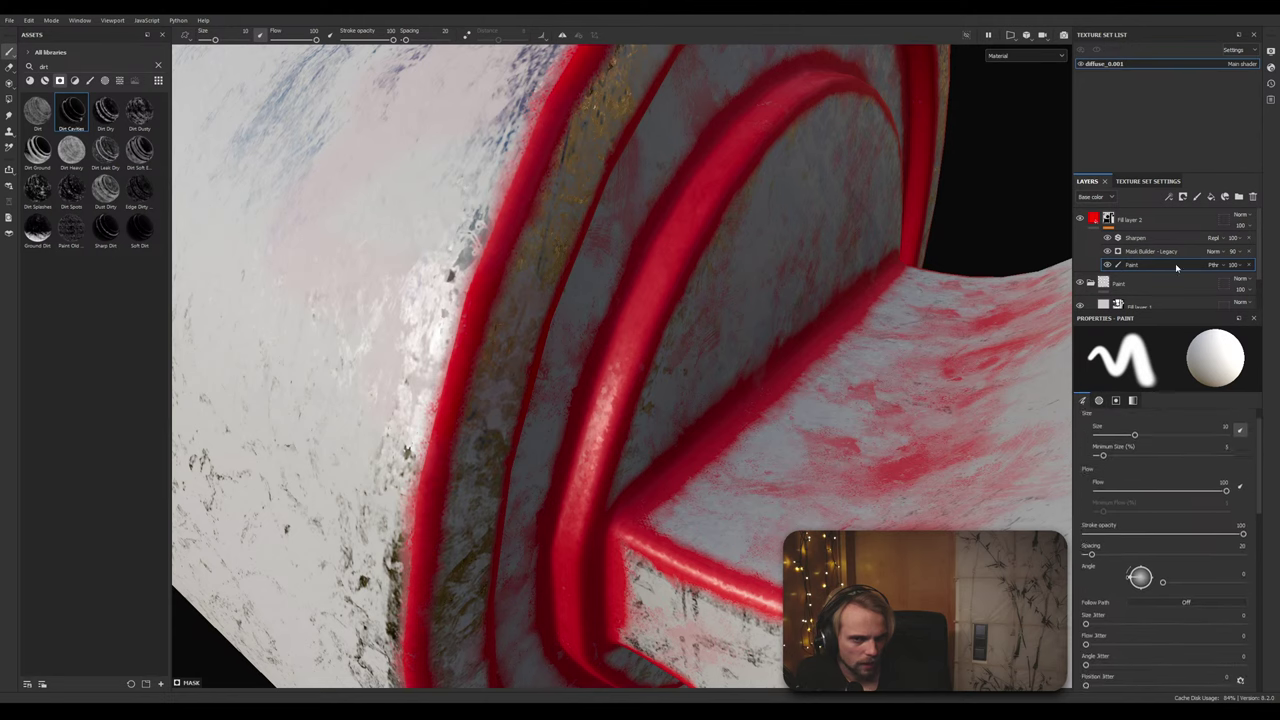
{"action": "left_click", "coordinate": [1107, 265]}
{"action": "left_click", "coordinate": [1107, 266]}
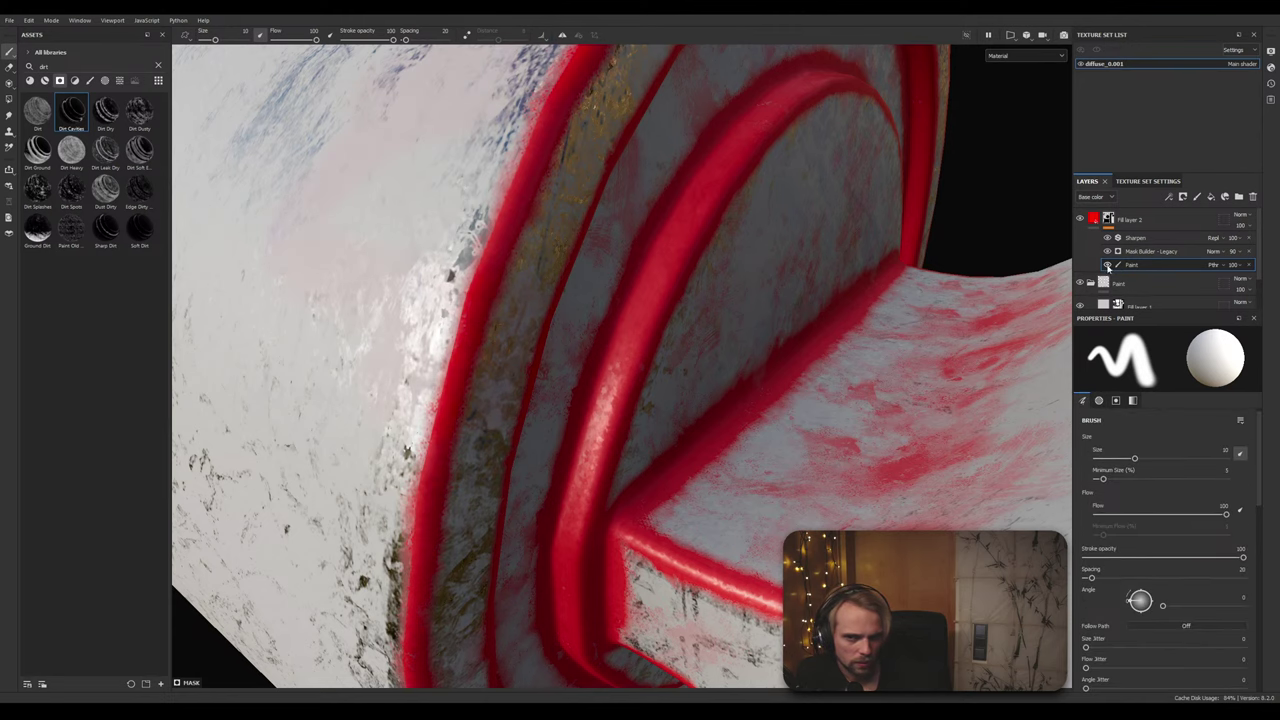
{"action": "scroll", "coordinate": [768, 339], "scroll_direction": "down", "scroll_amount": 5}
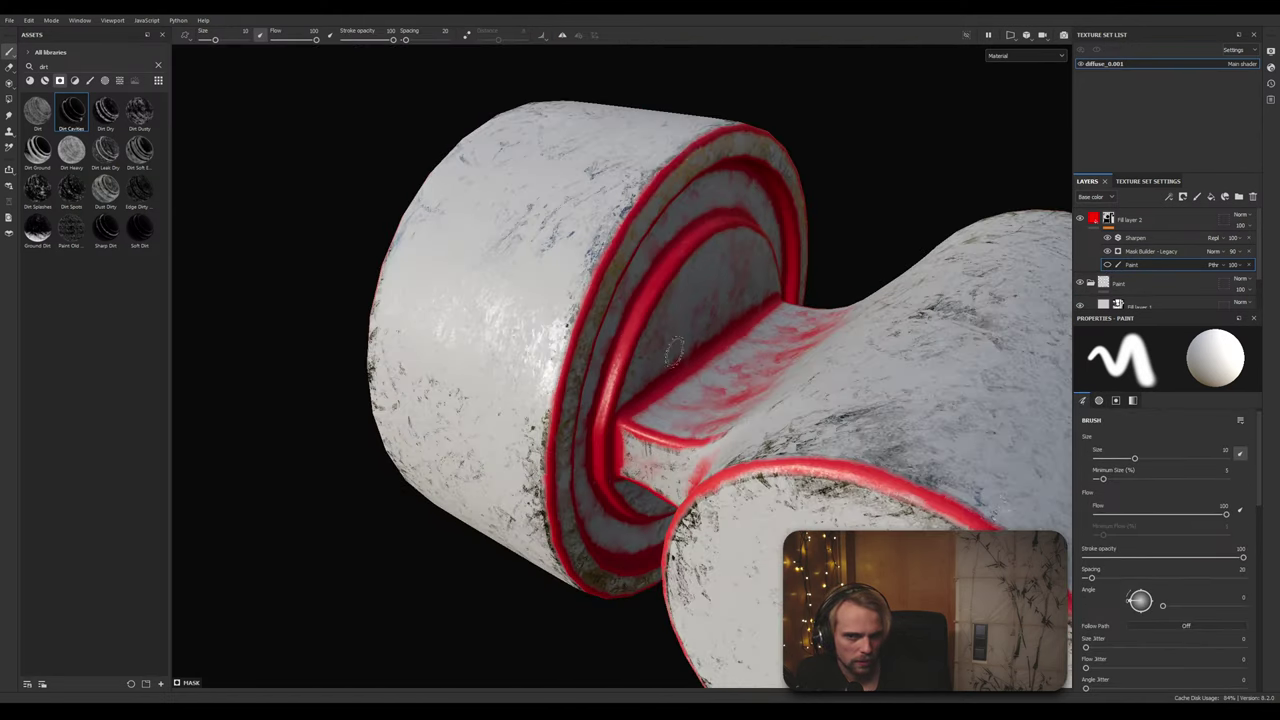
{"action": "middle_click_drag", "start_coordinate": [768, 339], "coordinate": [760, 343], "text": "alt"}
{"action": "left_click_drag", "start_coordinate": [760, 343], "coordinate": [720, 345], "text": "alt"}
{"action": "left_click", "coordinate": [1140, 252]}
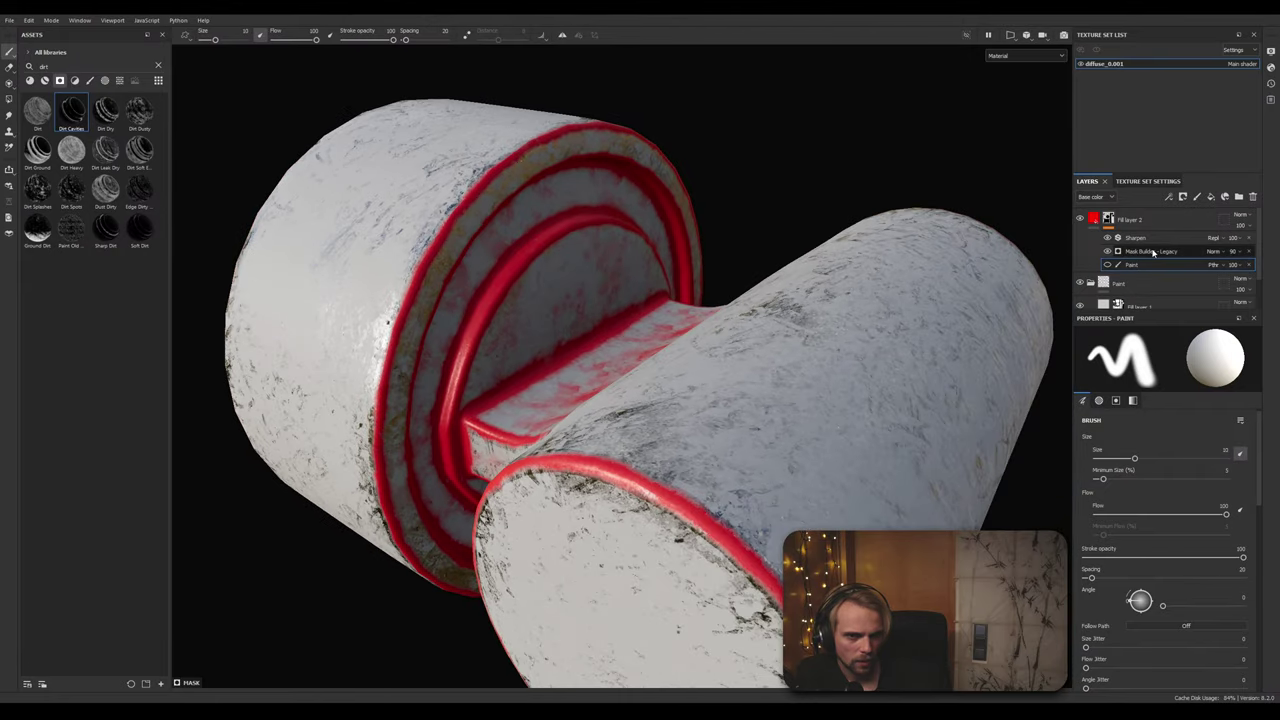
{"action": "left_click_drag", "start_coordinate": [639, 334], "coordinate": [715, 328], "text": "alt"}
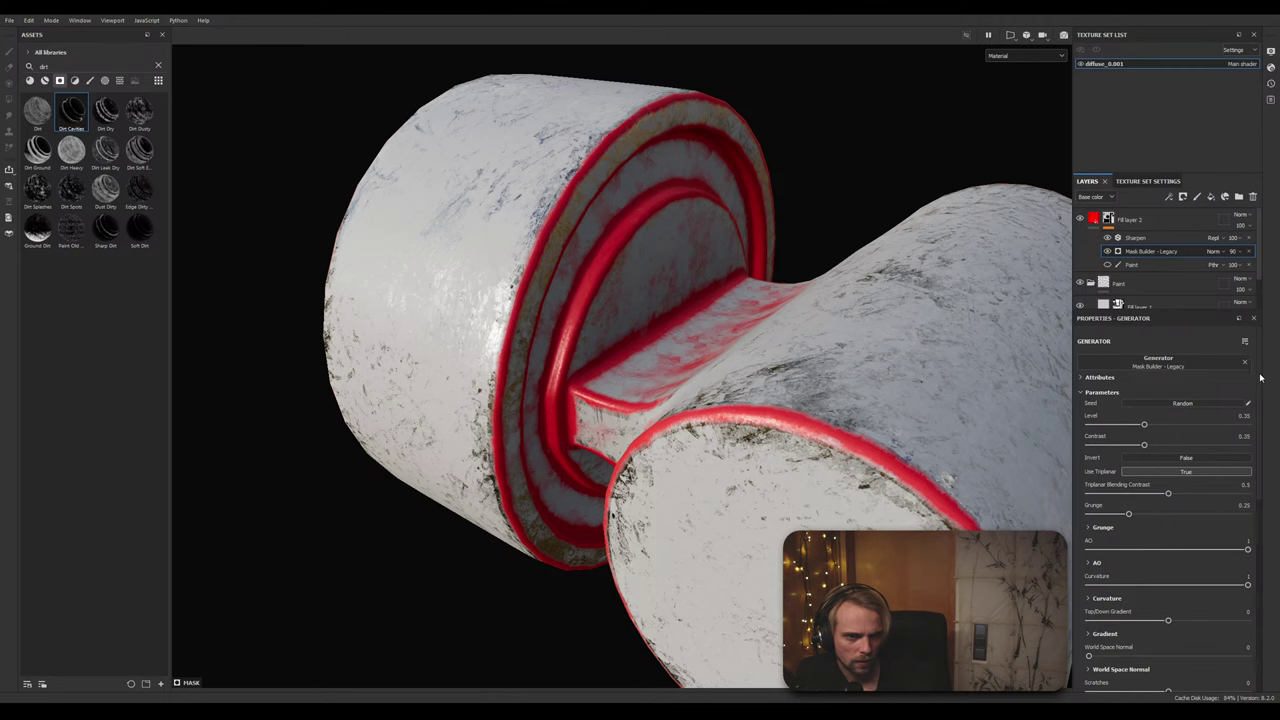
Step: Set triplanar blending contrast to about 0.46, AO influence to about 0.12, and reduce curvature
{"action": "scroll", "coordinate": [1258, 390], "scroll_direction": "down", "scroll_amount": 3}
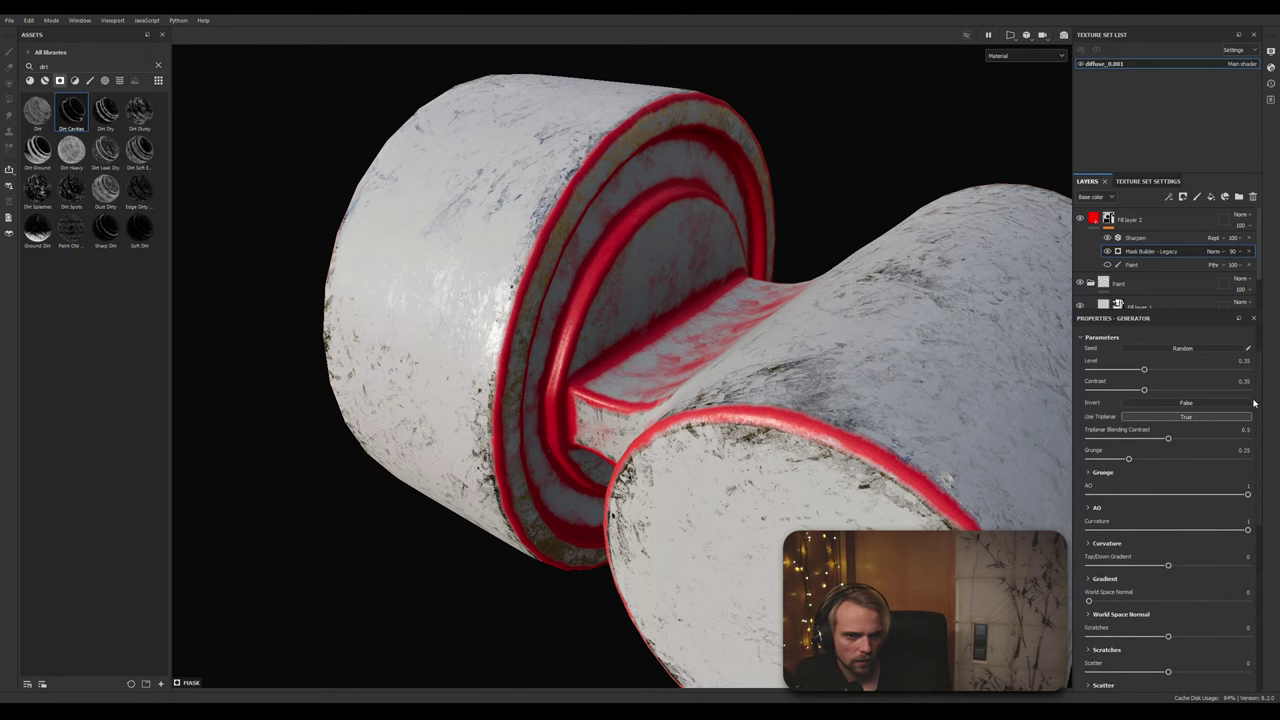
{"action": "scroll", "coordinate": [1235, 406], "scroll_direction": "down", "scroll_amount": 1}
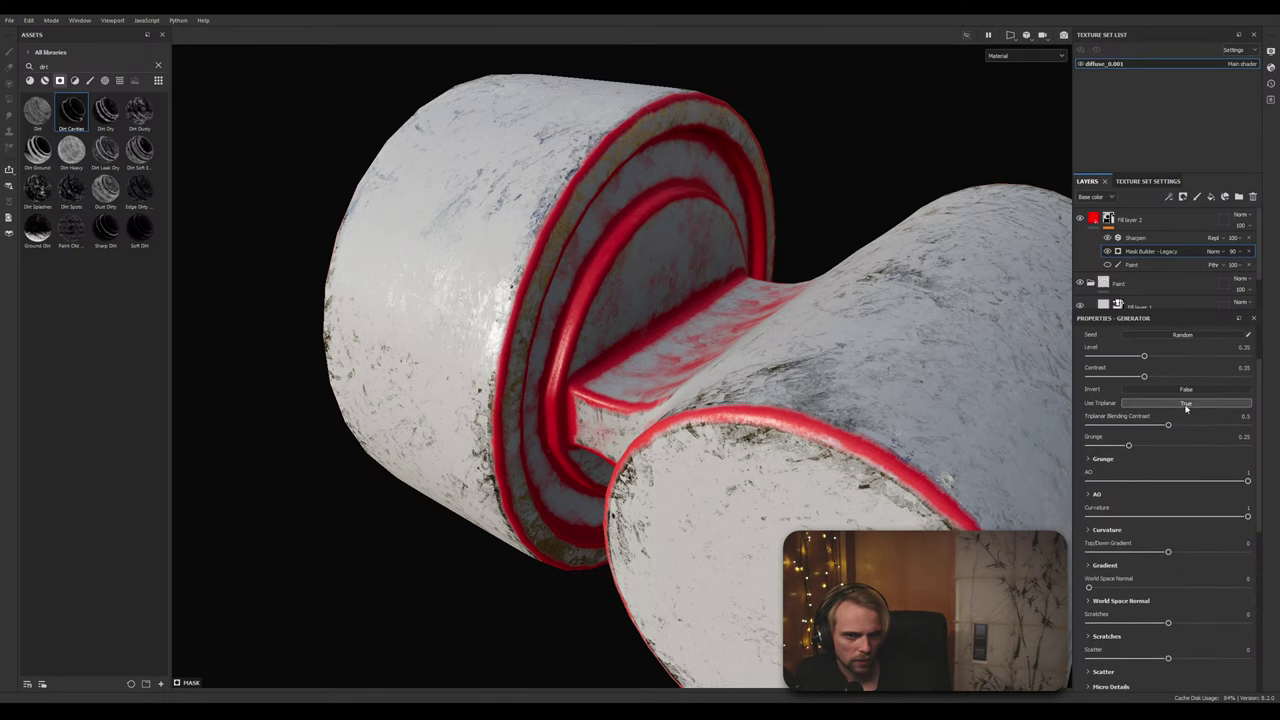
{"action": "left_click_drag", "start_coordinate": [1179, 426], "coordinate": [1219, 426]}
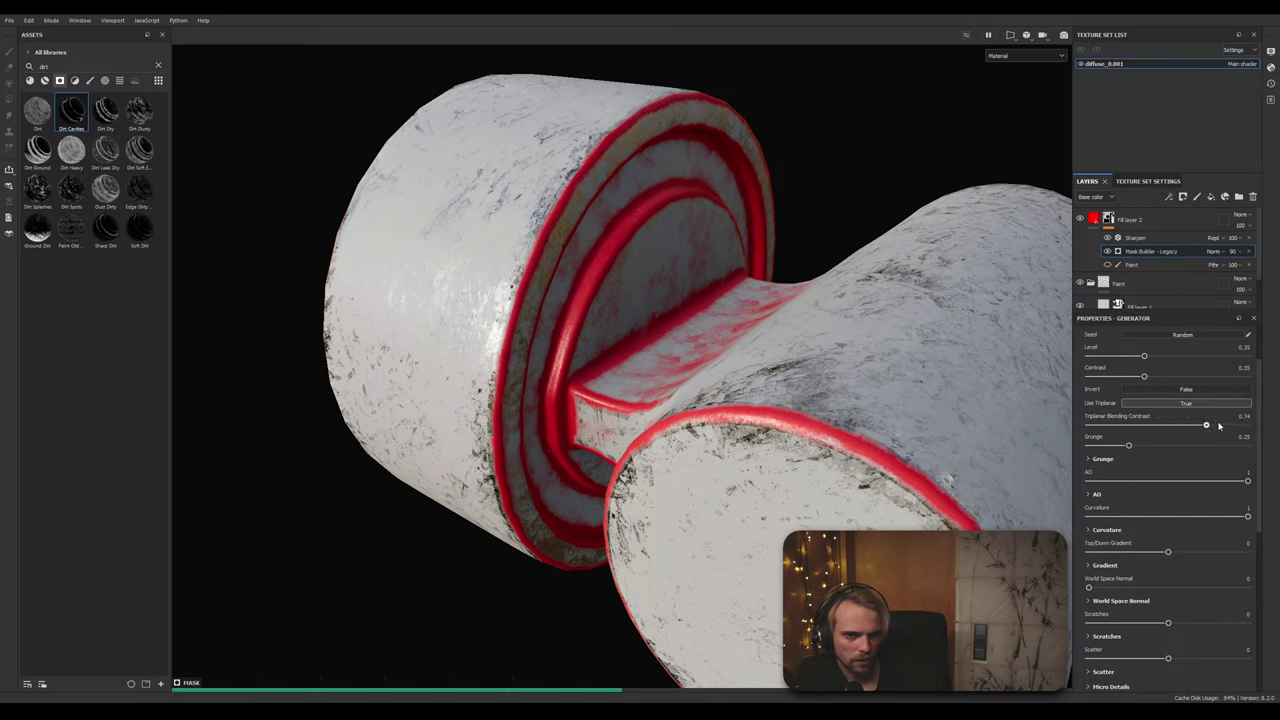
{"action": "left_click", "coordinate": [1167, 427]}
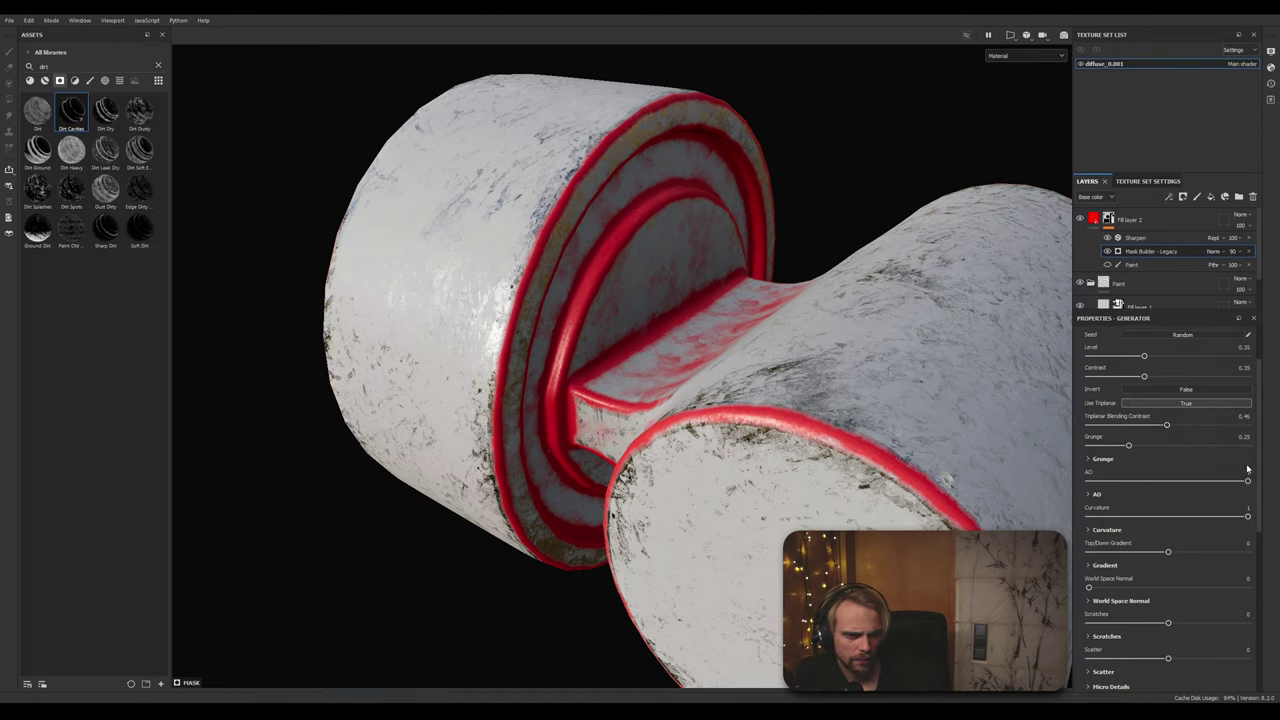
{"action": "left_click_drag", "start_coordinate": [1248, 481], "coordinate": [1218, 481]}
{"action": "left_click", "coordinate": [1179, 488]}
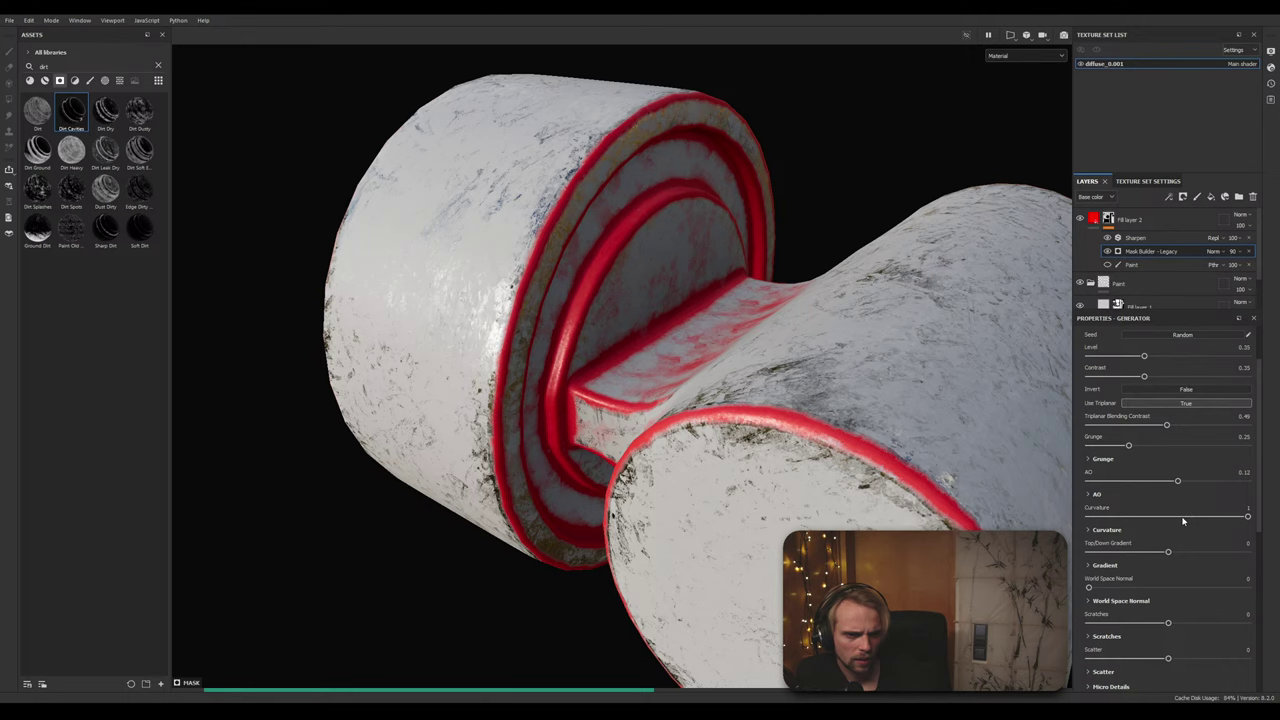
{"action": "left_click", "coordinate": [1183, 518]}
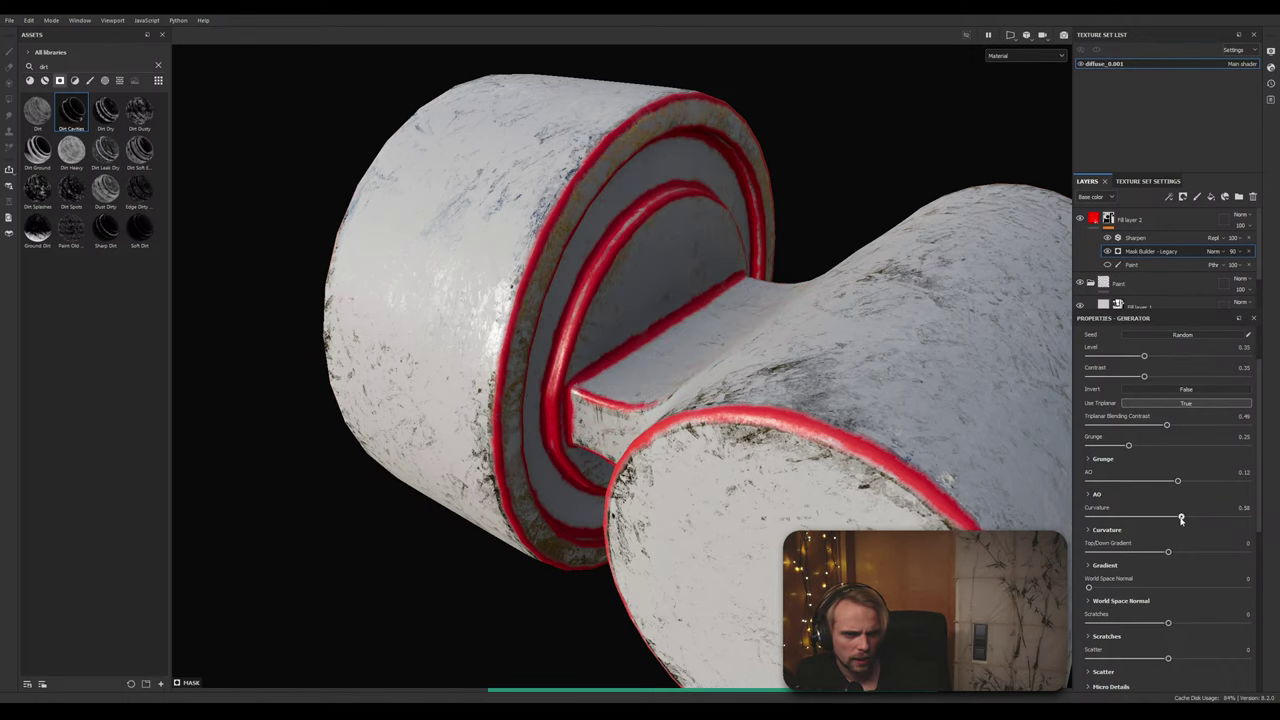
Step: Raise the mask's scratches amount to about 0.87 with the recessed rings framed
{"action": "scroll", "coordinate": [797, 403], "scroll_direction": "down", "scroll_amount": 3}
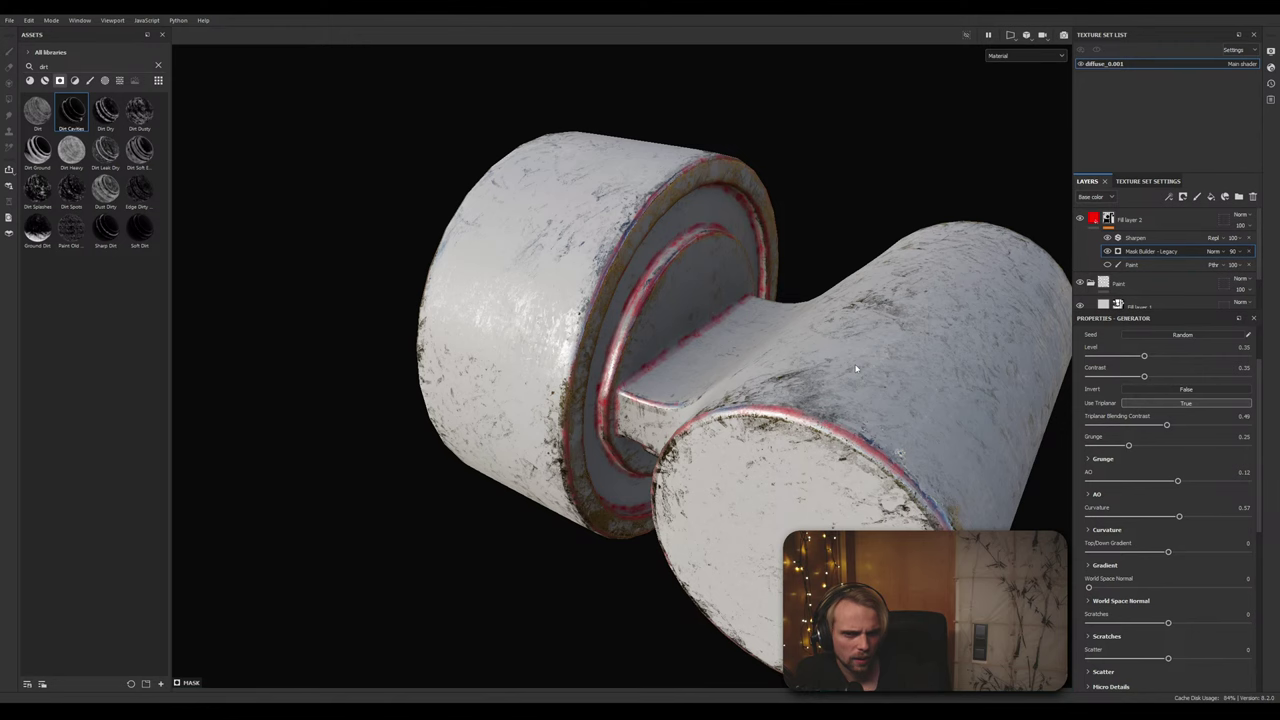
{"action": "scroll", "coordinate": [712, 389], "scroll_direction": "up", "scroll_amount": 4}
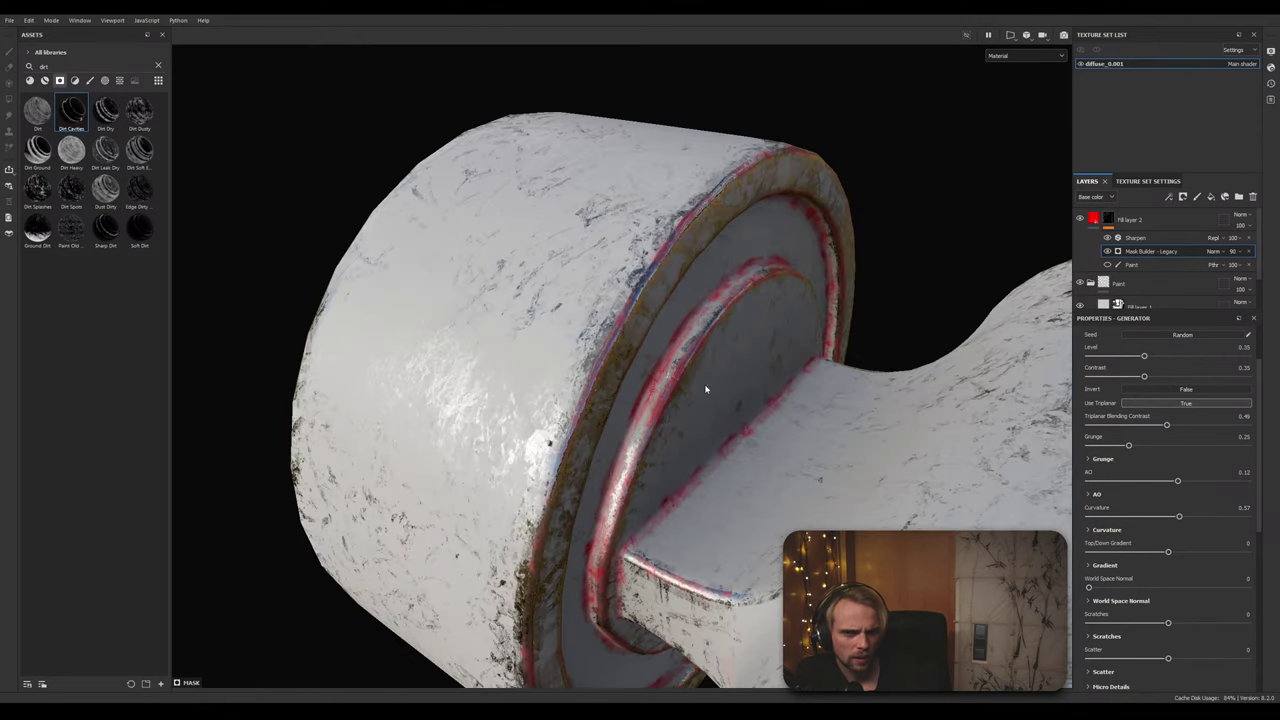
{"action": "scroll", "coordinate": [705, 389], "scroll_direction": "up", "scroll_amount": 2}
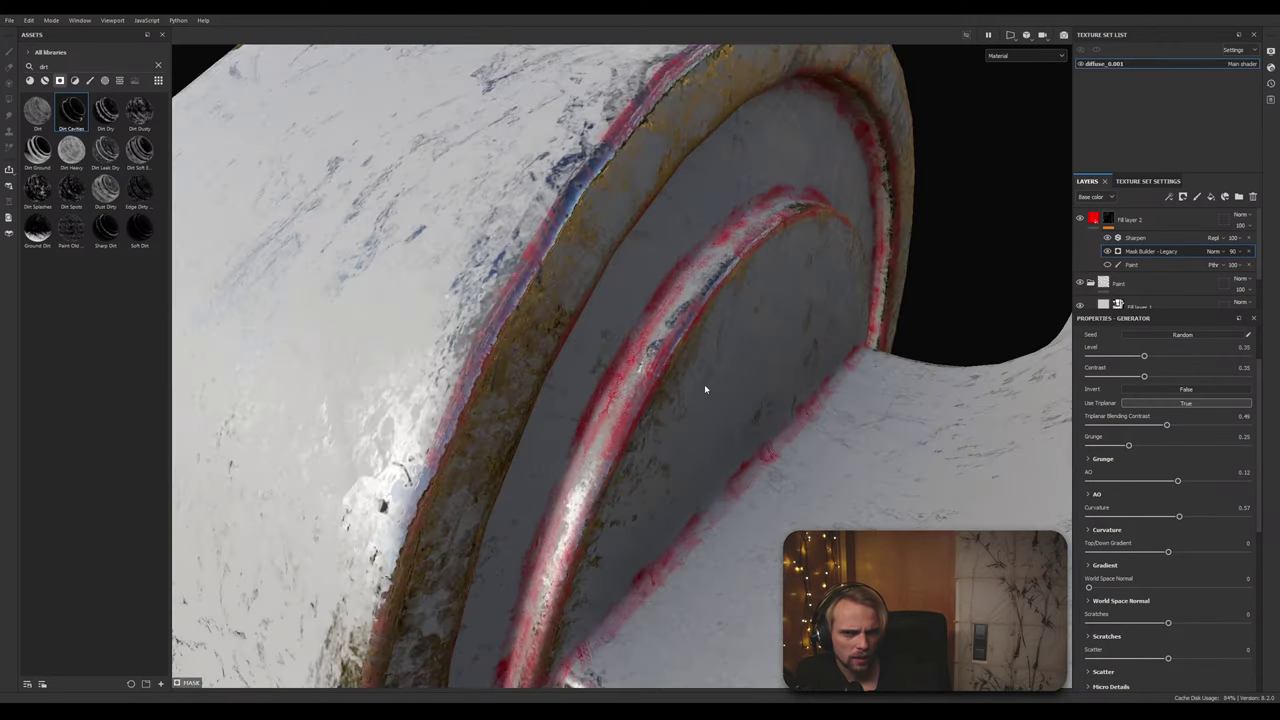
{"action": "scroll", "coordinate": [705, 389], "scroll_direction": "down", "scroll_amount": 5}
{"action": "scroll", "coordinate": [813, 417], "scroll_direction": "up", "scroll_amount": 2}
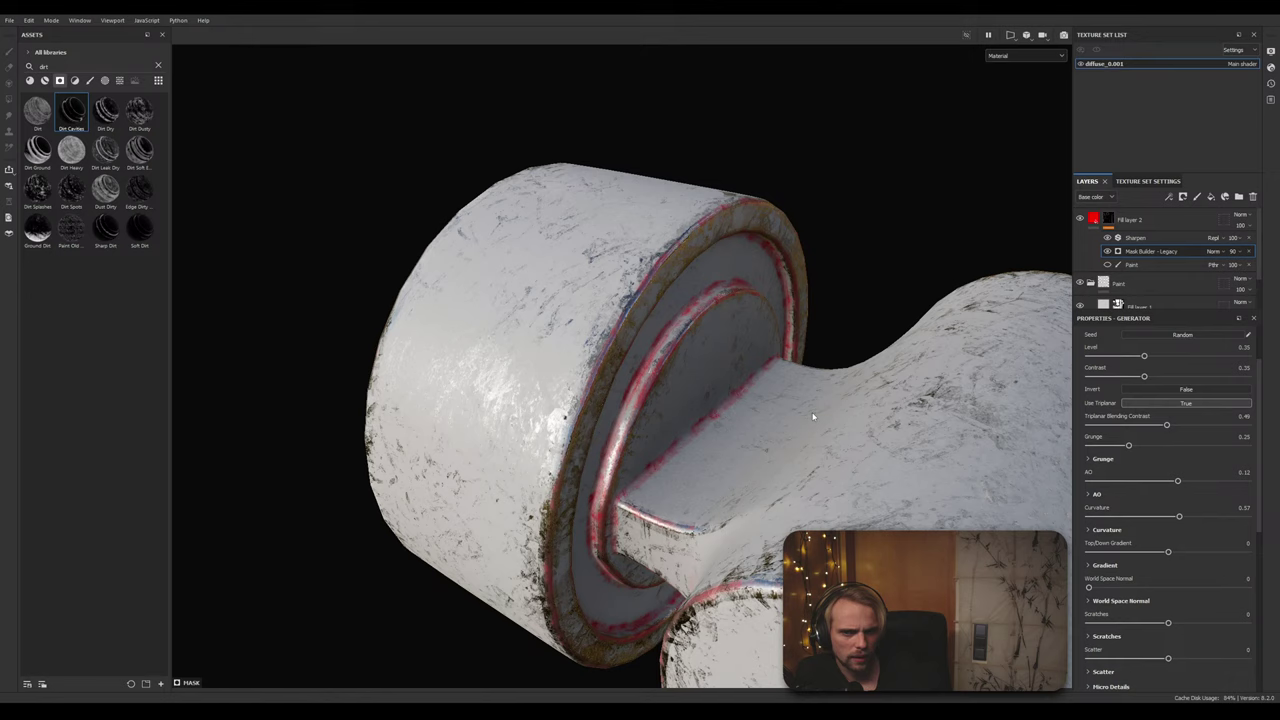
{"action": "middle_click_drag", "start_coordinate": [813, 417], "coordinate": [768, 344]}
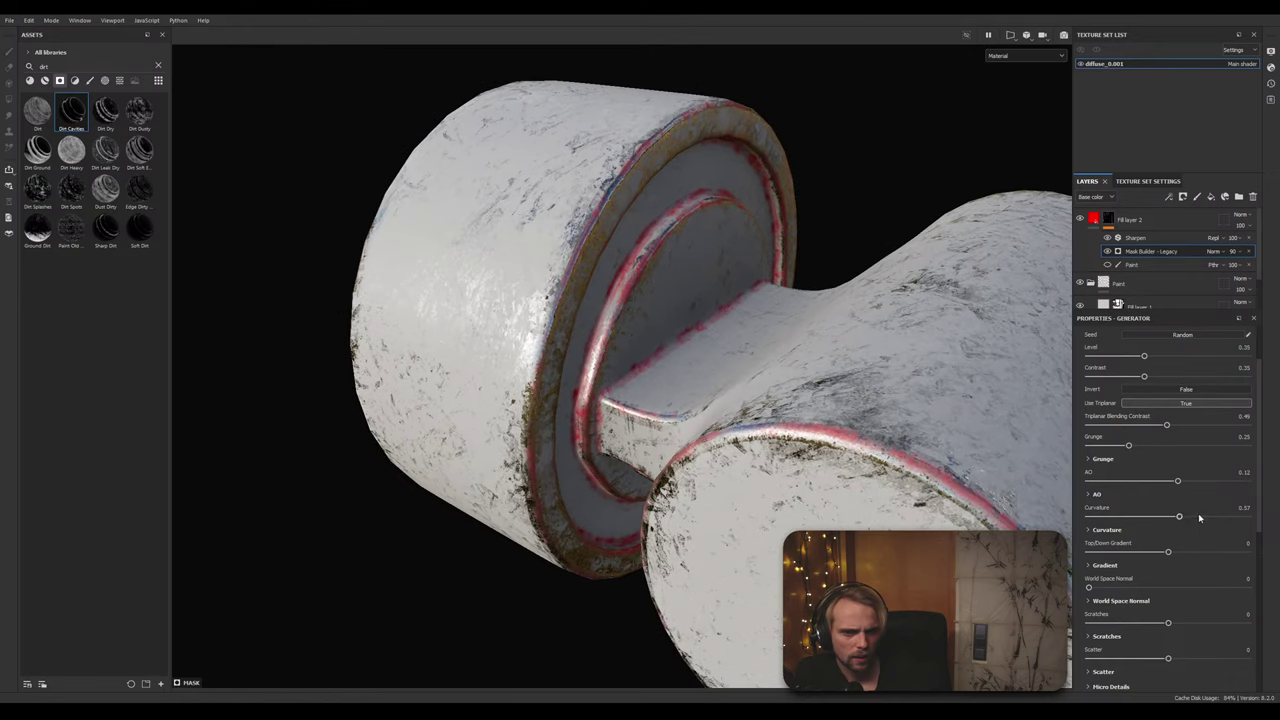
{"action": "scroll", "coordinate": [1189, 545], "scroll_direction": "down", "scroll_amount": 3}
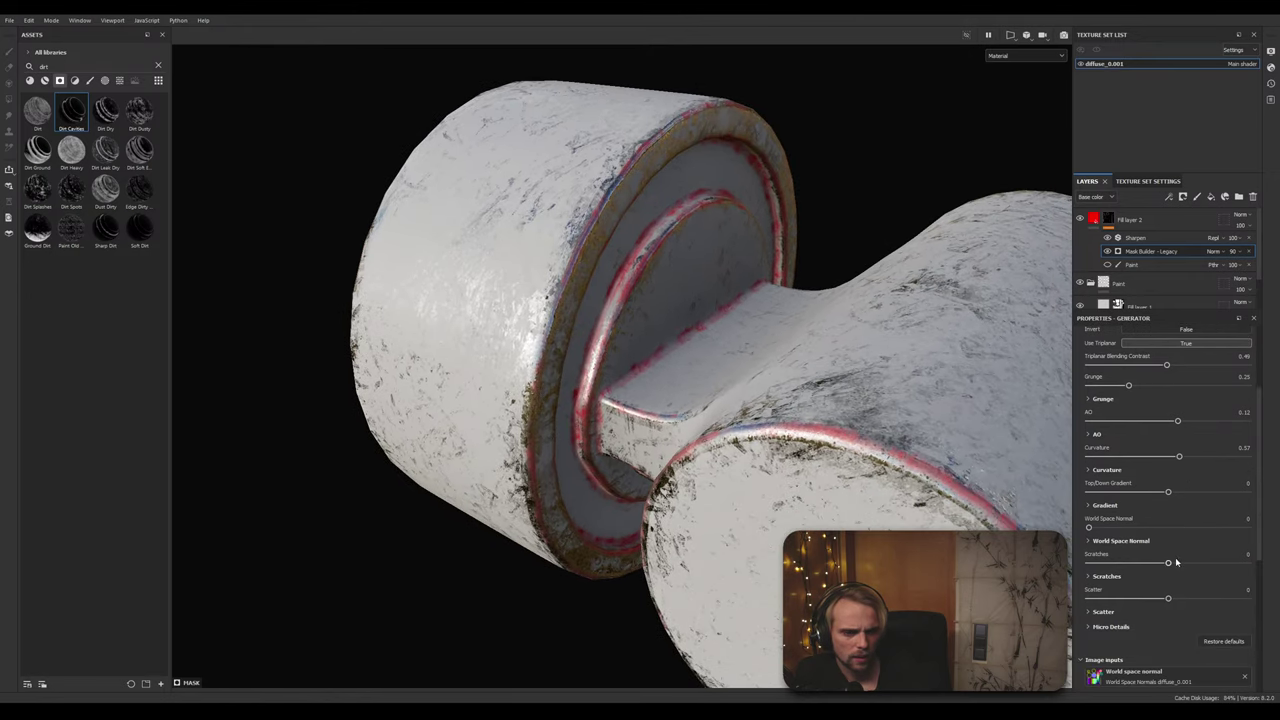
{"action": "left_click_drag", "start_coordinate": [1188, 566], "coordinate": [1241, 566]}
{"action": "left_click_drag", "start_coordinate": [1210, 565], "coordinate": [1238, 565]}
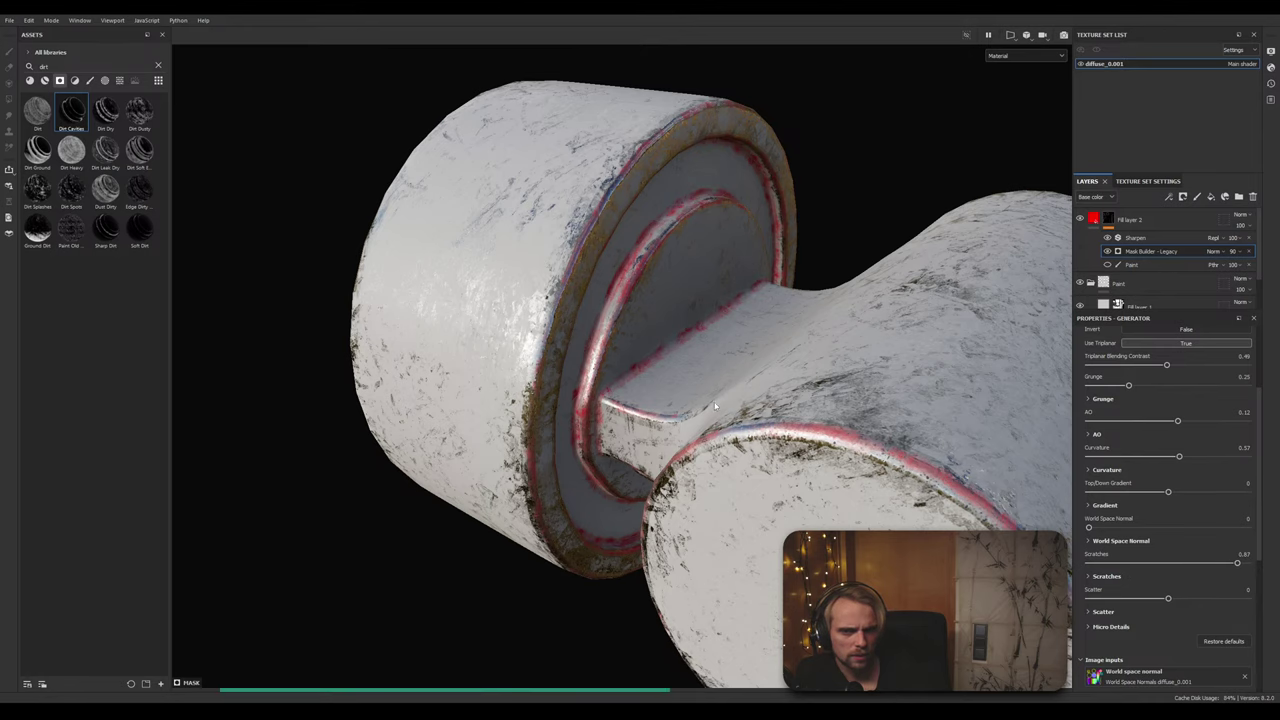
Step: Set the Top/Down Gradient to about 0.65, orbiting to check the streaky red
{"action": "scroll", "coordinate": [595, 377], "scroll_direction": "up", "scroll_amount": 5}
{"action": "scroll", "coordinate": [623, 377], "scroll_direction": "up", "scroll_amount": 3}
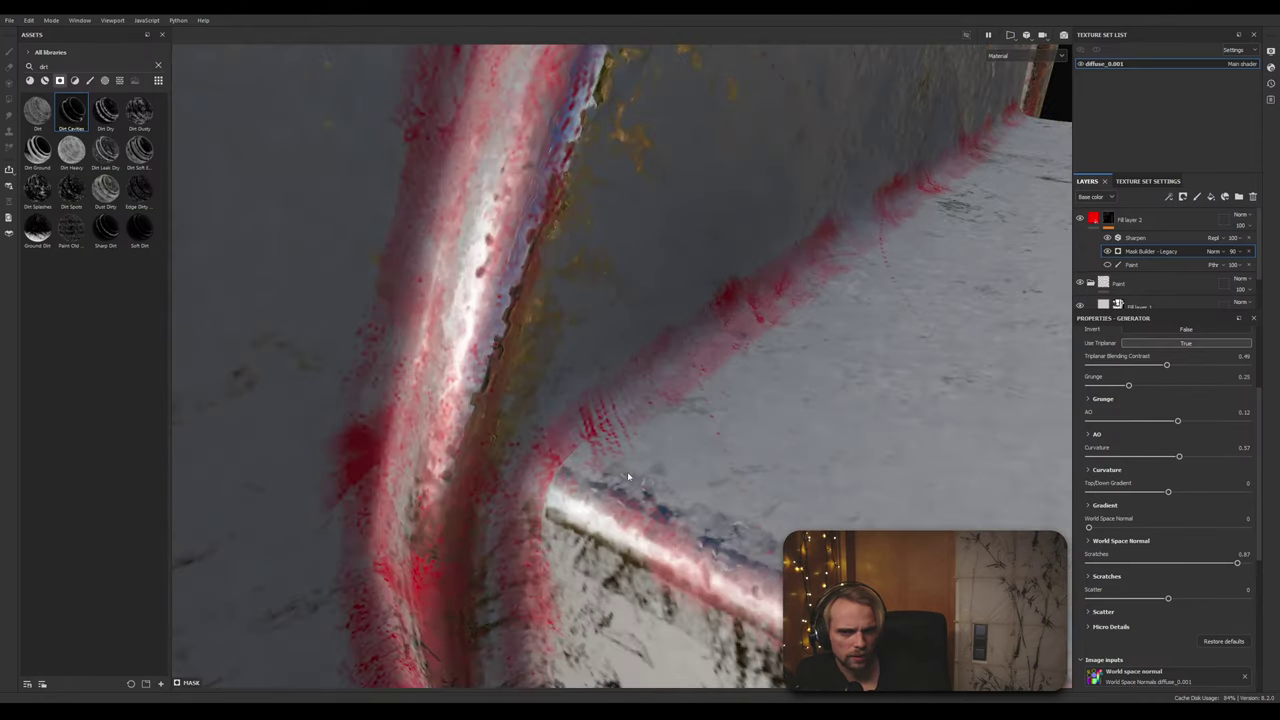
{"action": "scroll", "coordinate": [627, 471], "scroll_direction": "down", "scroll_amount": 8}
{"action": "scroll", "coordinate": [735, 401], "scroll_direction": "down", "scroll_amount": 3}
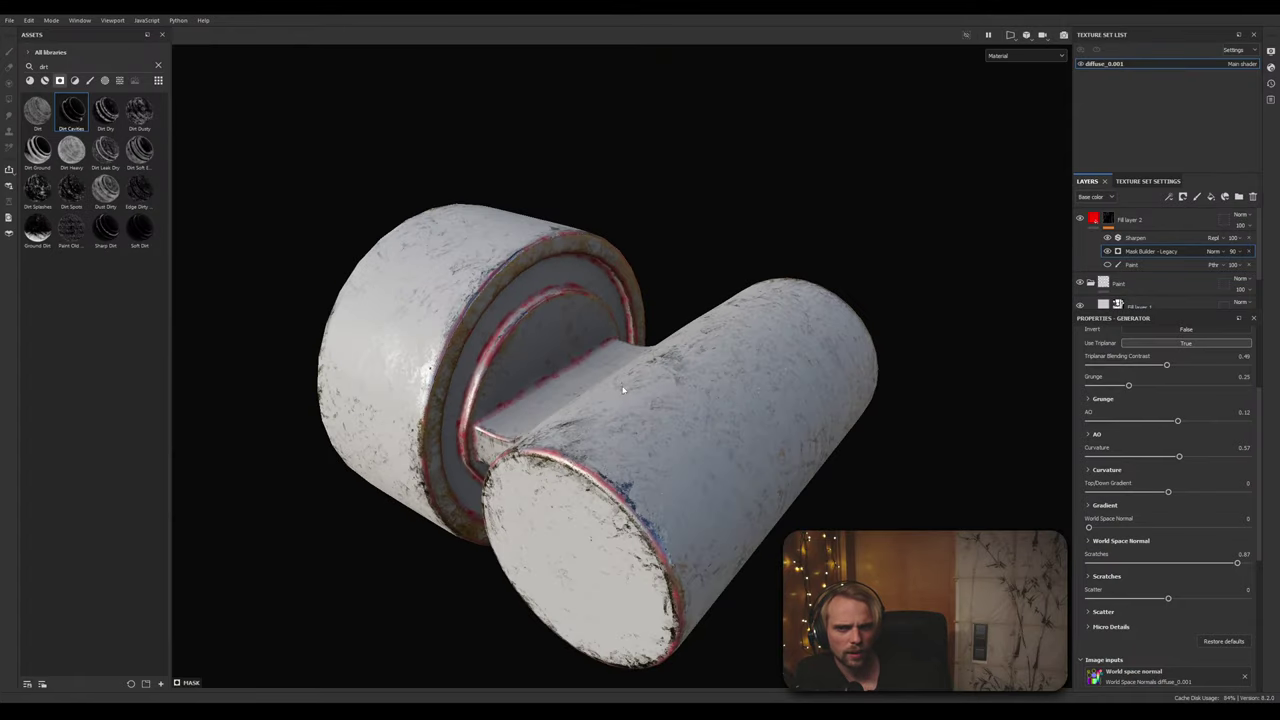
{"action": "left_click_drag", "start_coordinate": [623, 391], "coordinate": [645, 362], "text": "alt"}
{"action": "scroll", "coordinate": [590, 429], "scroll_direction": "up", "scroll_amount": 1}
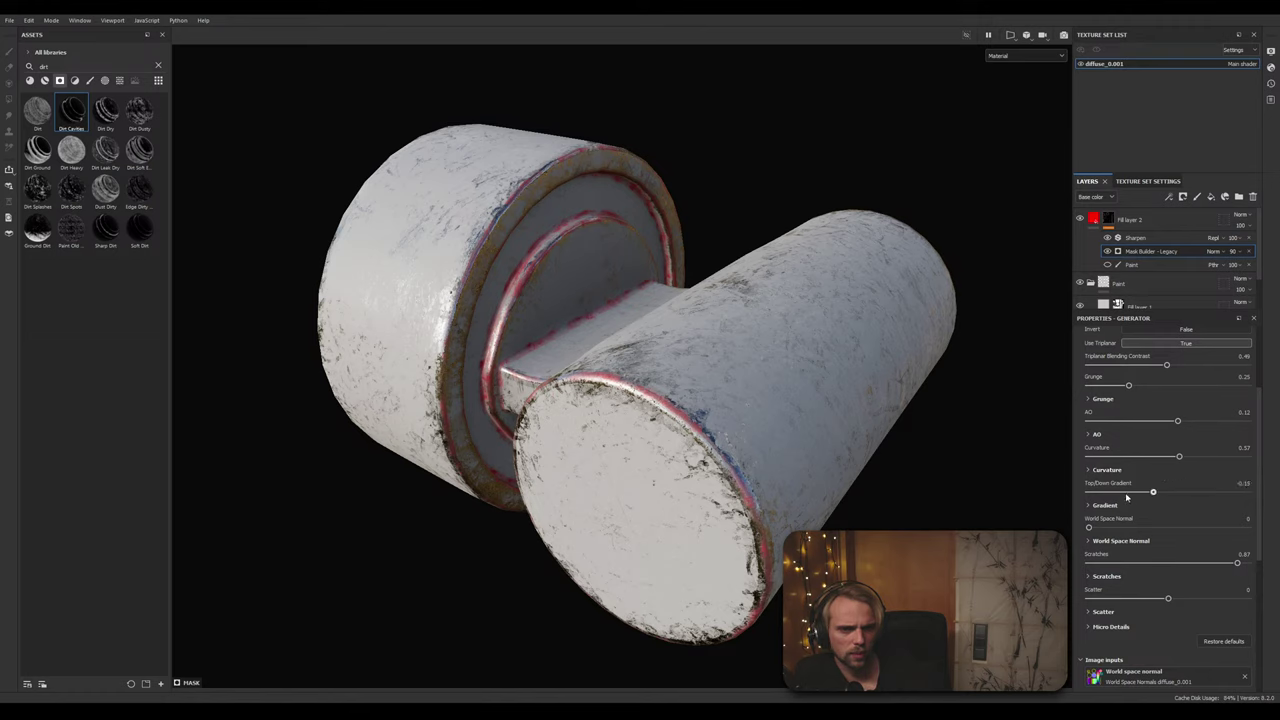
{"action": "mouse_move", "coordinate": [1127, 497]}
{"action": "left_mouse_down"}
{"action": "mouse_move", "coordinate": [1078, 497]}
{"action": "mouse_move", "coordinate": [1248, 492]}
{"action": "left_mouse_up"}
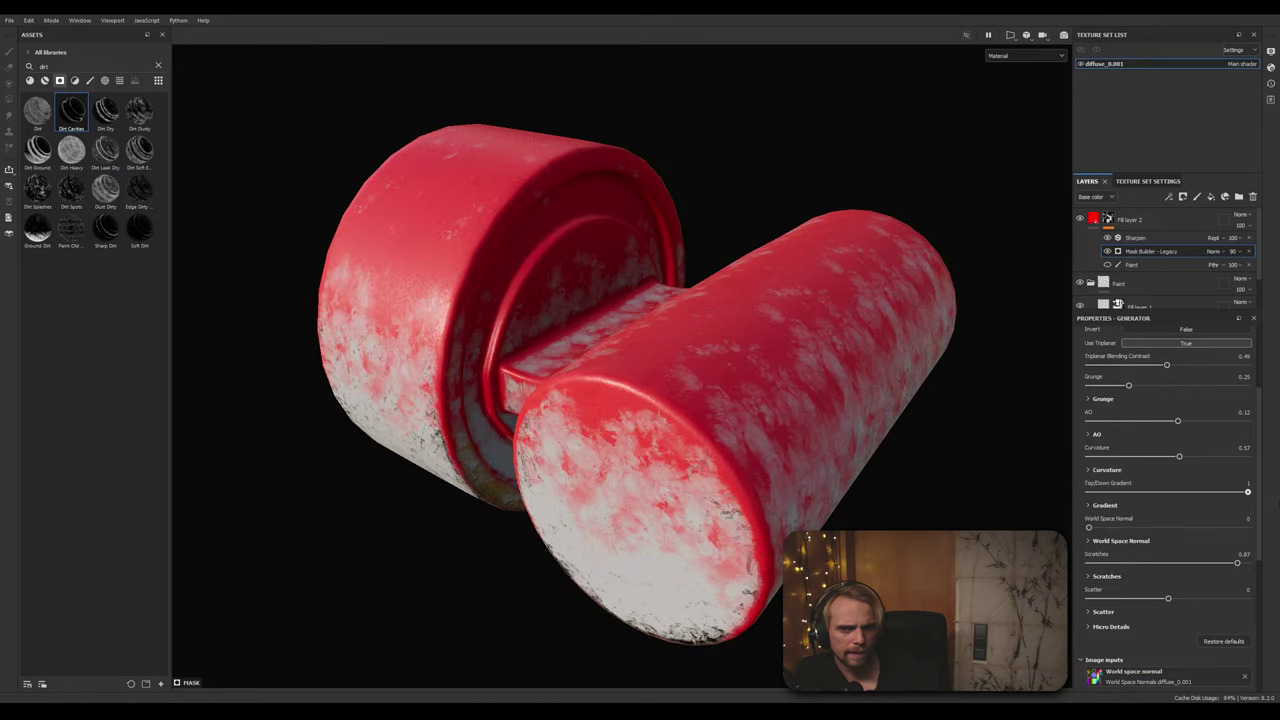
{"action": "scroll", "coordinate": [745, 445], "scroll_direction": "up", "scroll_amount": 1}
{"action": "middle_click_drag", "start_coordinate": [745, 445], "coordinate": [739, 501], "text": "alt"}
{"action": "scroll", "coordinate": [857, 523], "scroll_direction": "down", "scroll_amount": 1}
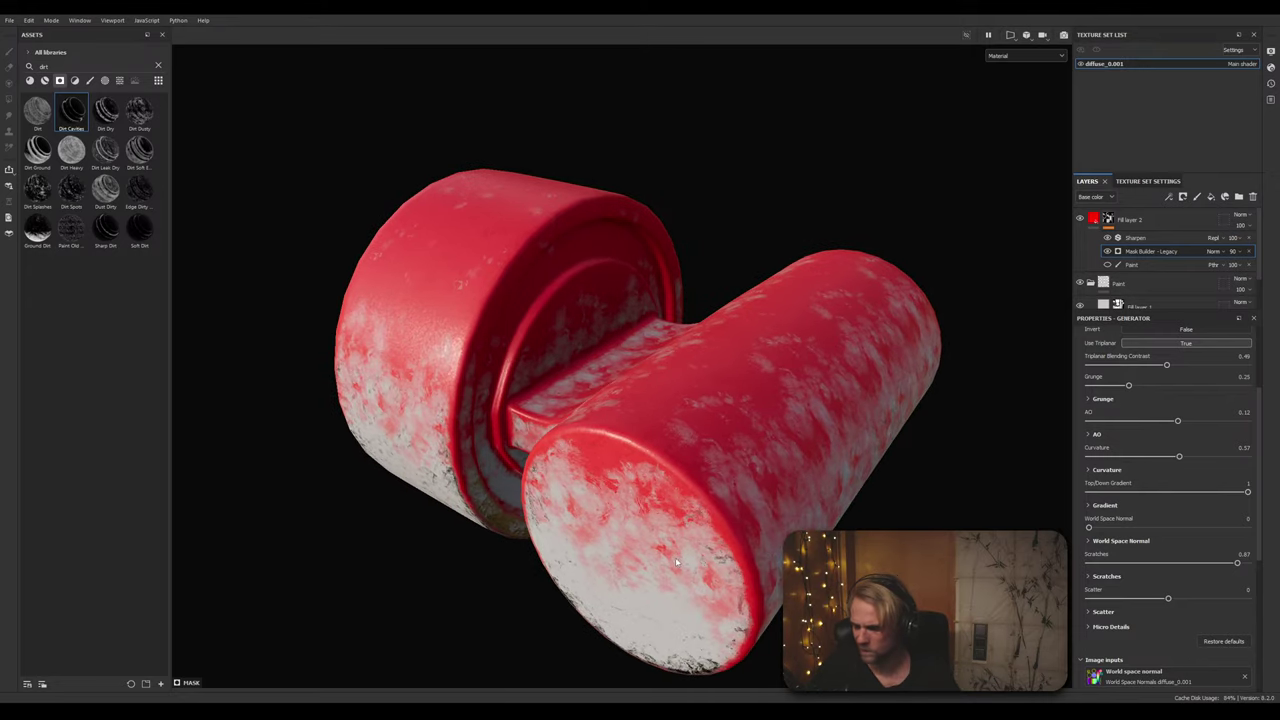
{"action": "left_click_drag", "start_coordinate": [638, 510], "coordinate": [655, 497], "text": "alt"}
{"action": "mouse_move", "coordinate": [1247, 492]}
{"action": "left_mouse_down"}
{"action": "mouse_move", "coordinate": [1197, 500]}
{"action": "mouse_move", "coordinate": [1220, 503]}
{"action": "left_mouse_up"}
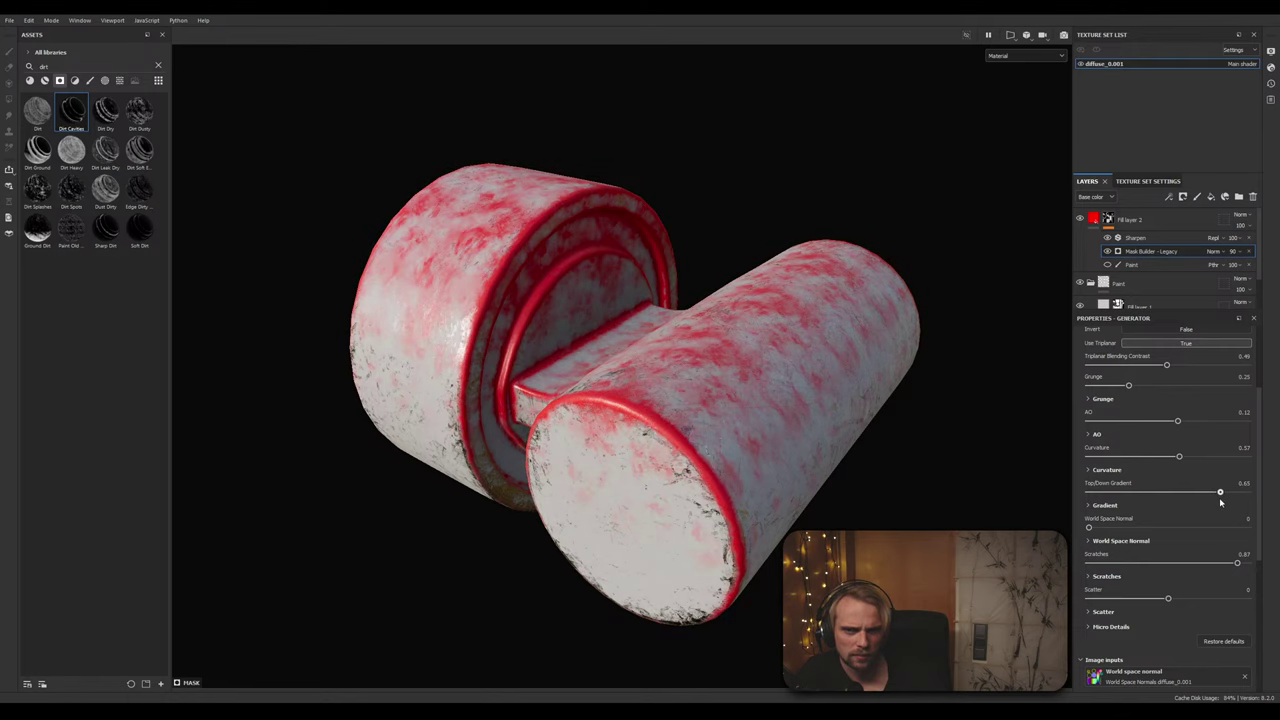
{"action": "middle_click_drag", "start_coordinate": [870, 436], "coordinate": [884, 472], "text": "alt"}
{"action": "scroll", "coordinate": [884, 472], "scroll_direction": "down", "scroll_amount": 1}
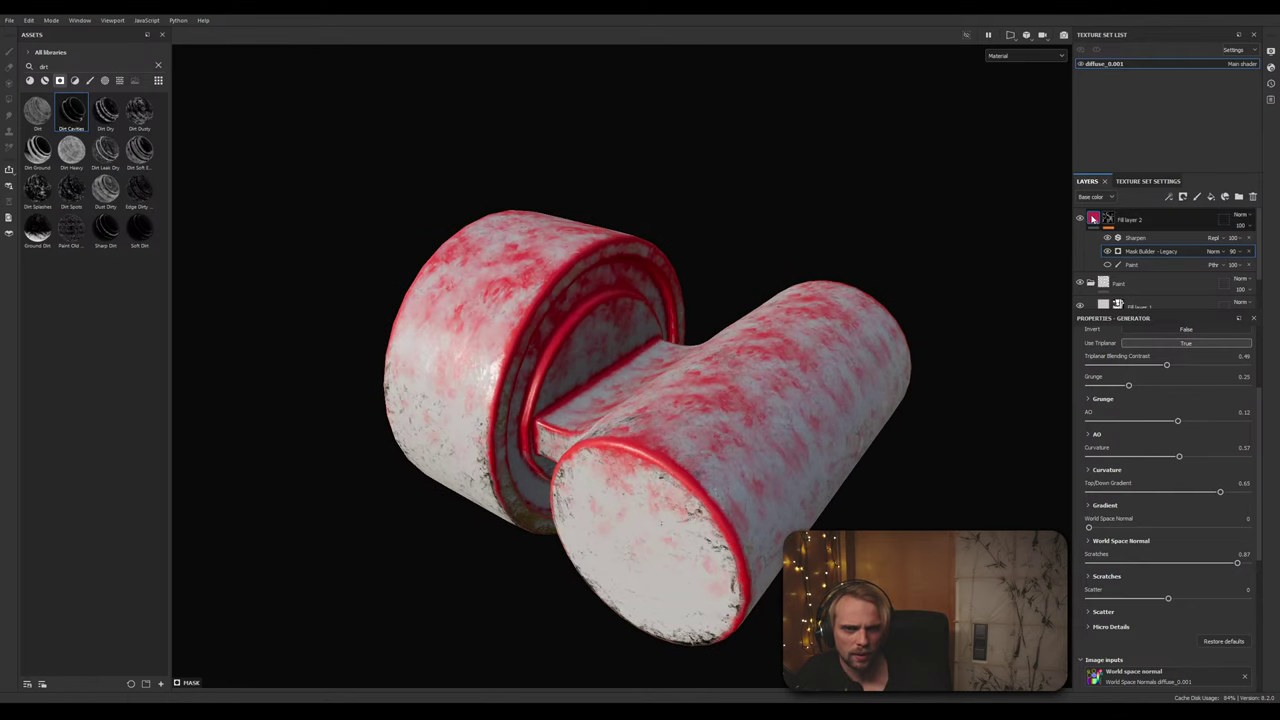
Step: Select Fill layer 2 and clear the dirt search to list all materials
{"action": "left_click", "coordinate": [1093, 218]}
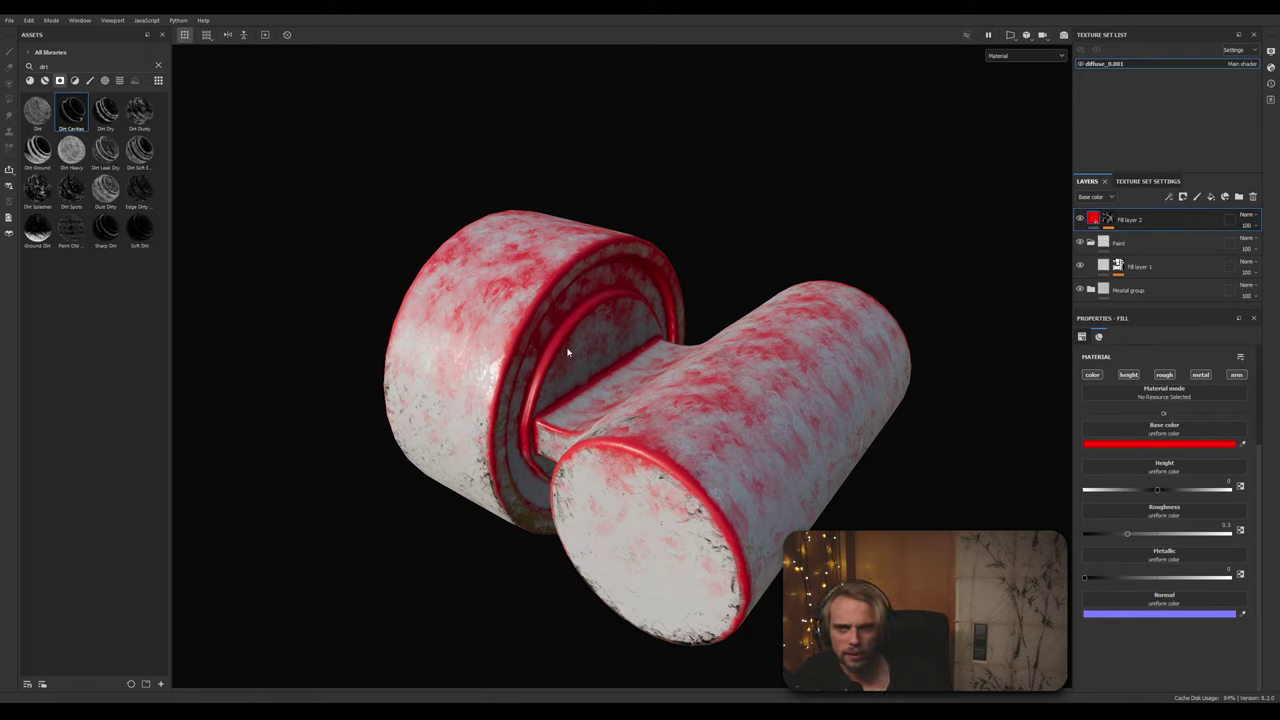
{"action": "left_click", "coordinate": [29, 81]}
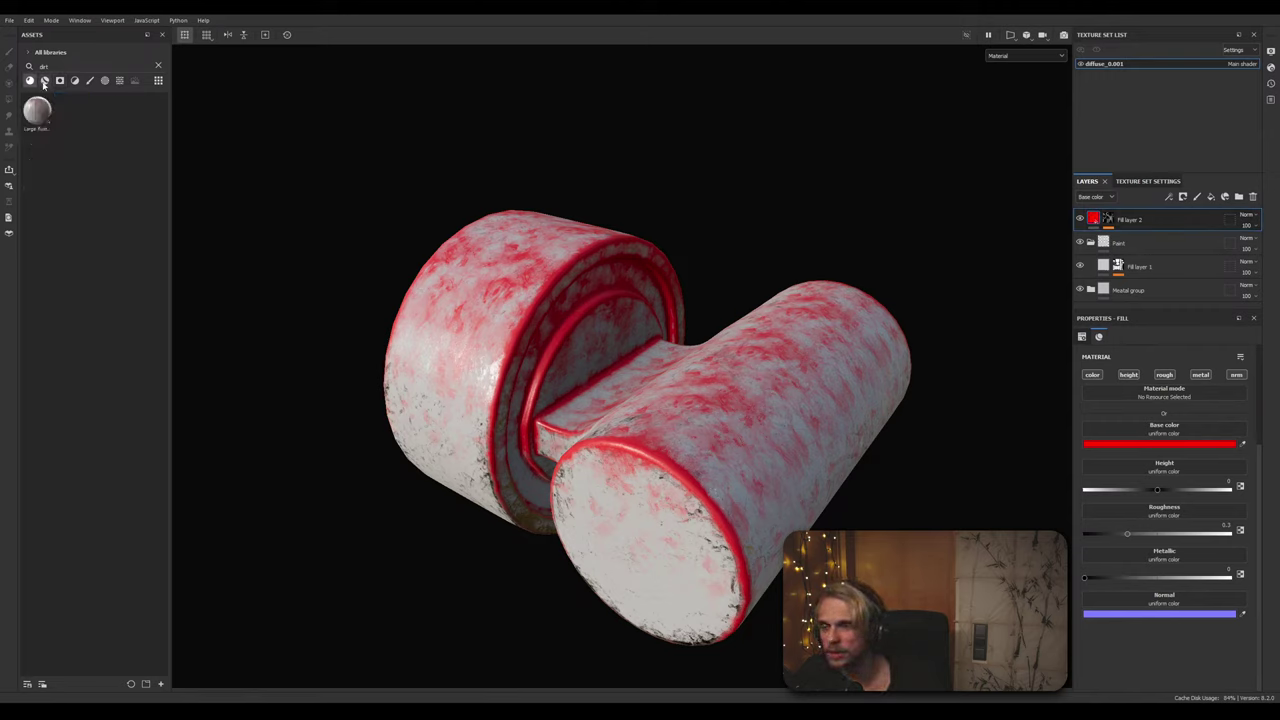
{"action": "left_click", "coordinate": [44, 81]}
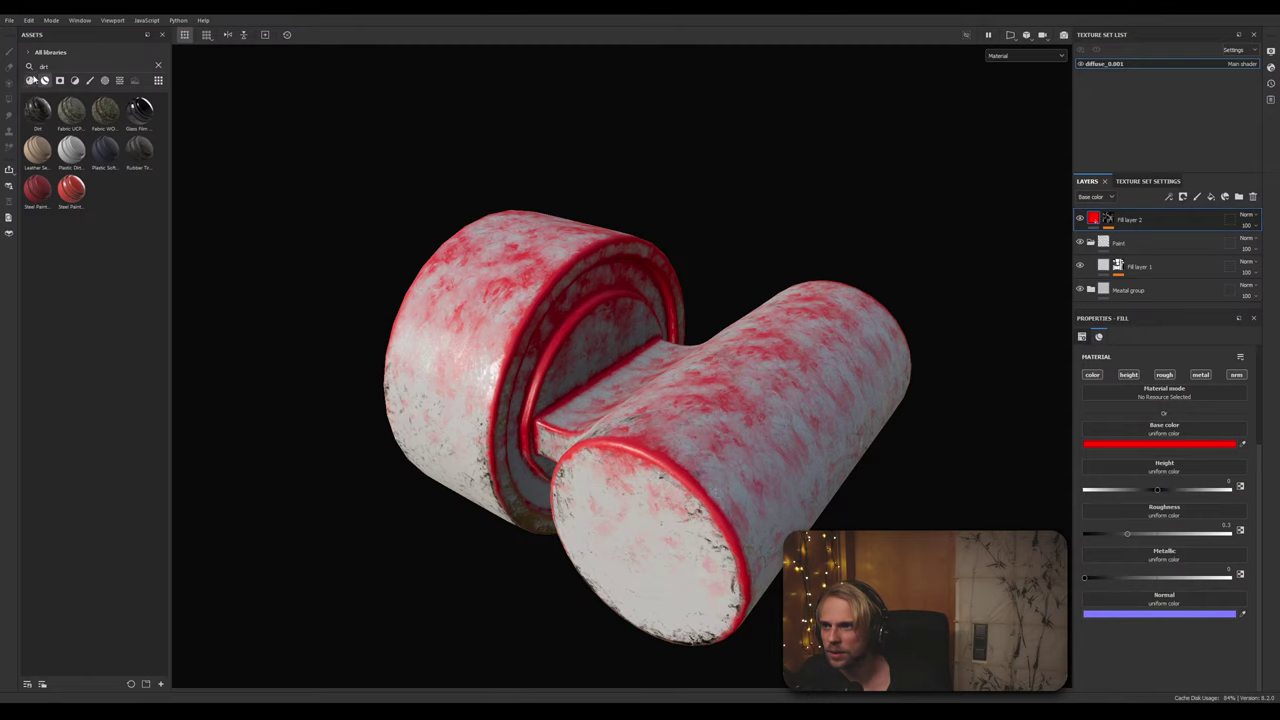
{"action": "left_click", "coordinate": [29, 81]}
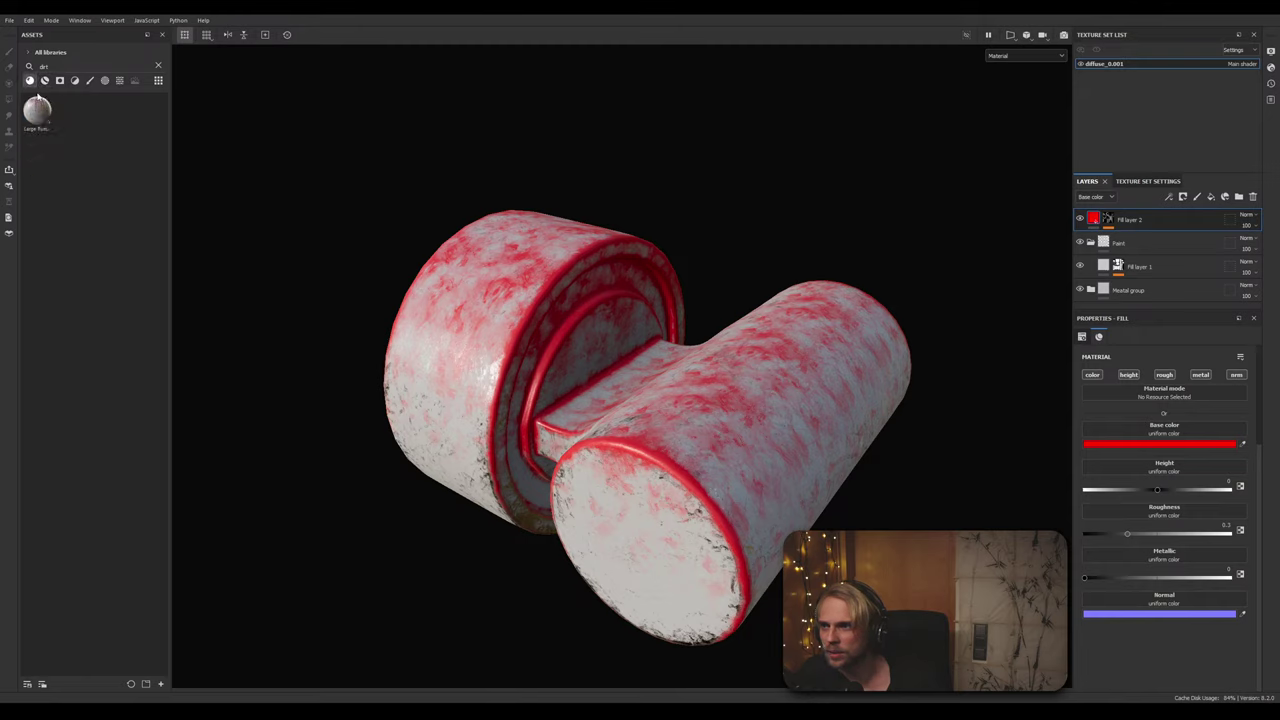
{"action": "left_click", "coordinate": [157, 66]}
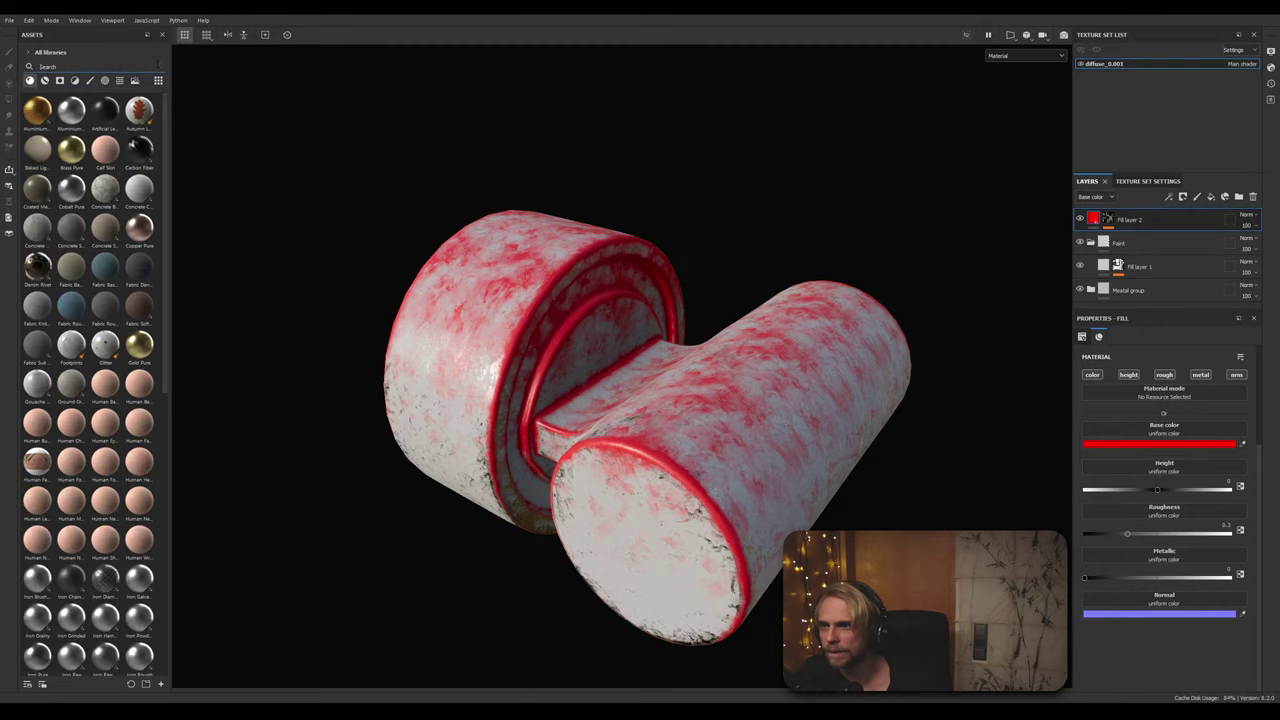
{"action": "scroll", "coordinate": [120, 405], "scroll_direction": "down", "scroll_amount": 5}
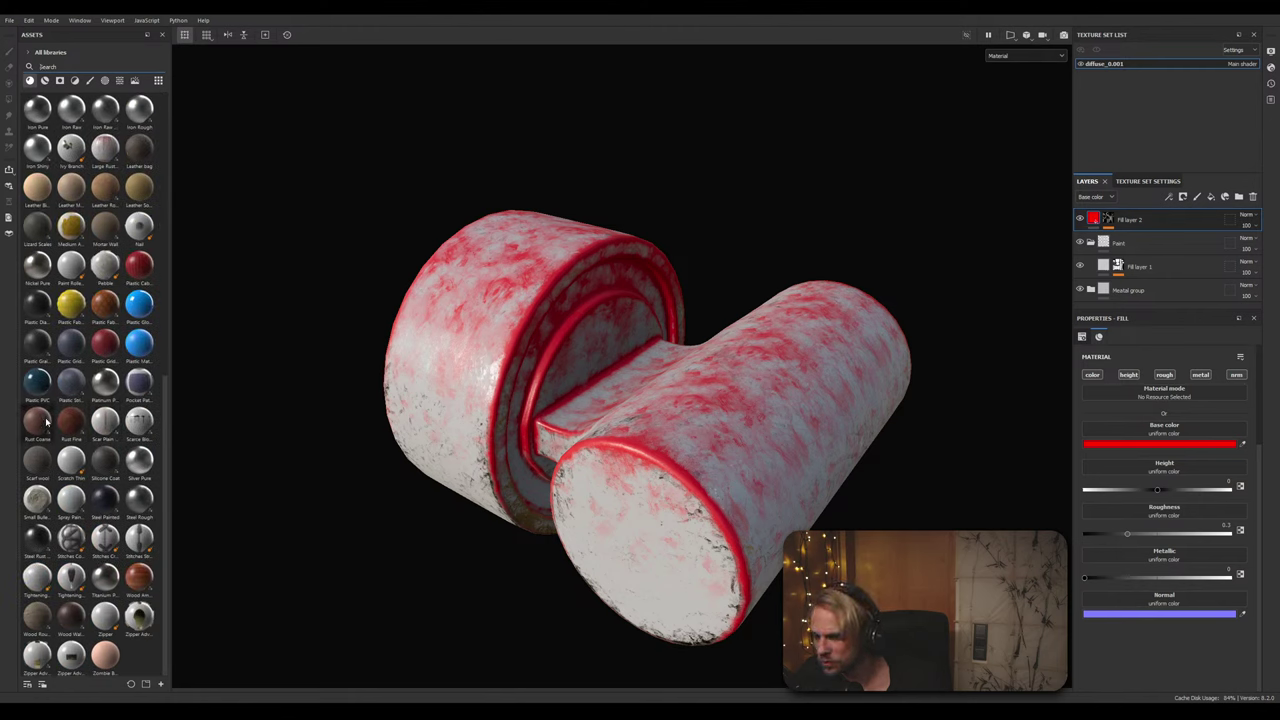
Step: Drop Zombie Bubbles Skin onto Fill layer 2's material slot, undoing an accidental extra layer
{"action": "mouse_move", "coordinate": [67, 468]}
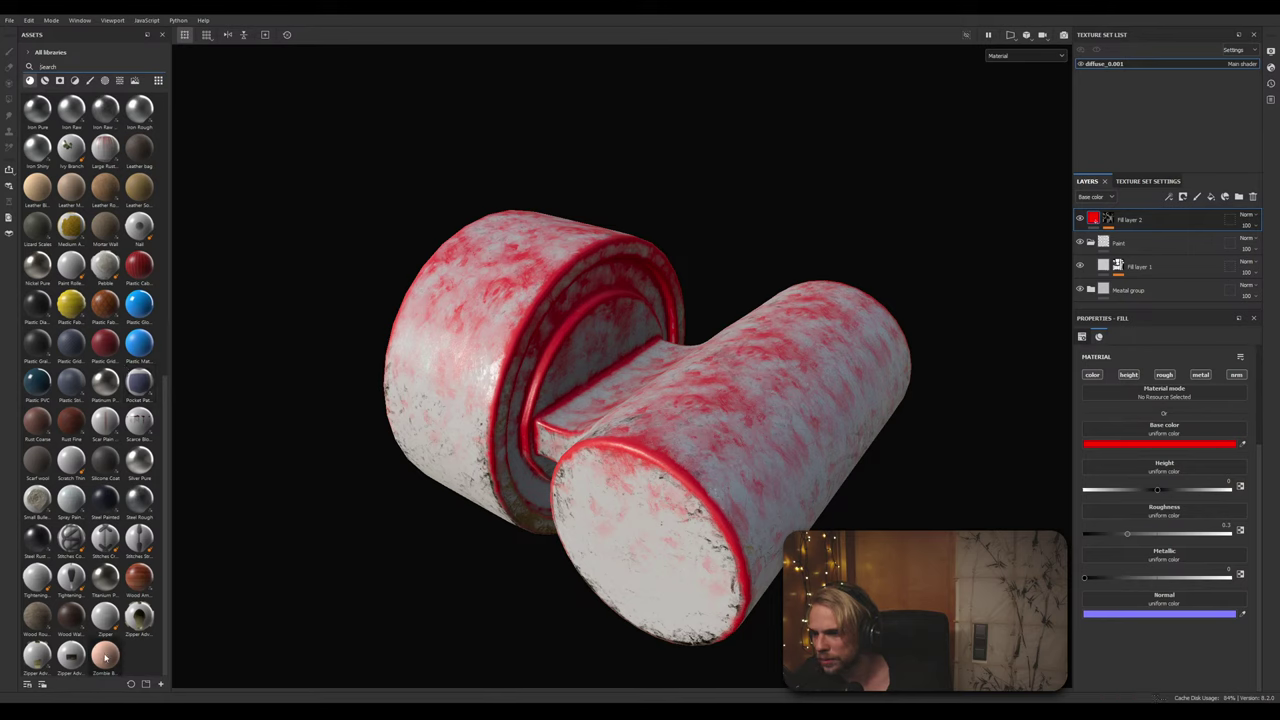
{"action": "mouse_move", "coordinate": [104, 661]}
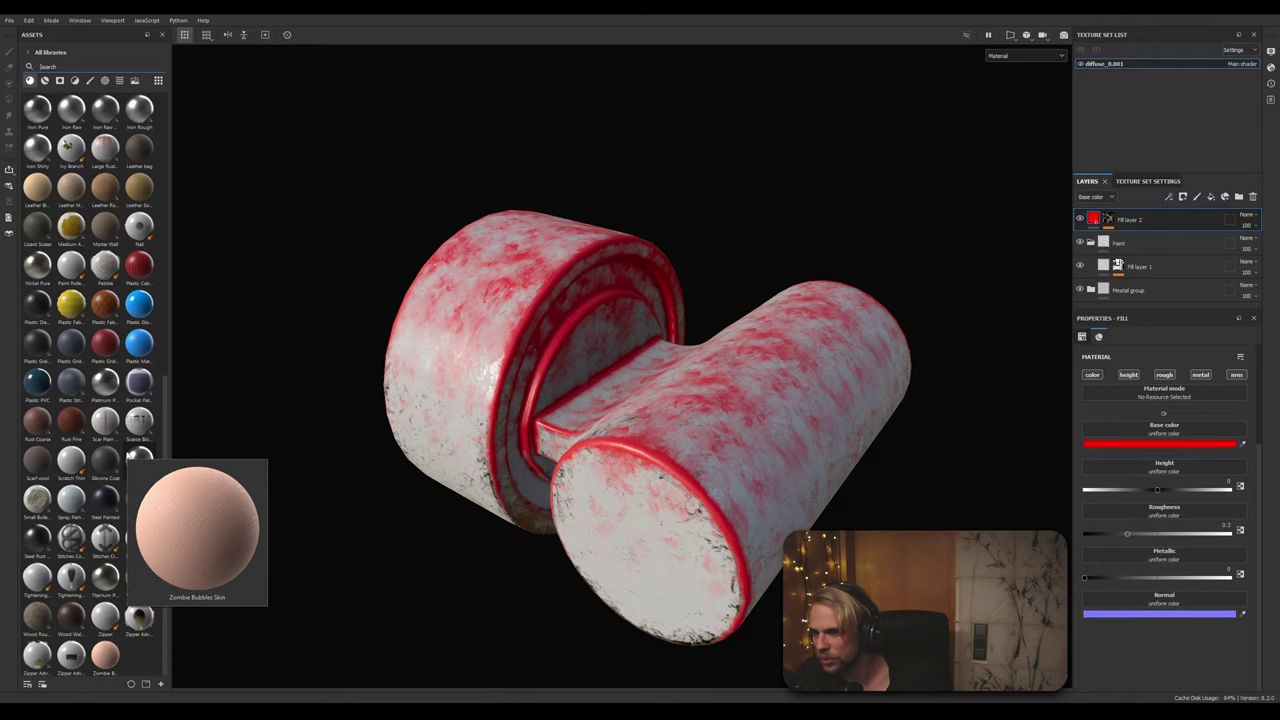
{"action": "left_click_drag", "start_coordinate": [104, 656], "coordinate": [1096, 221]}
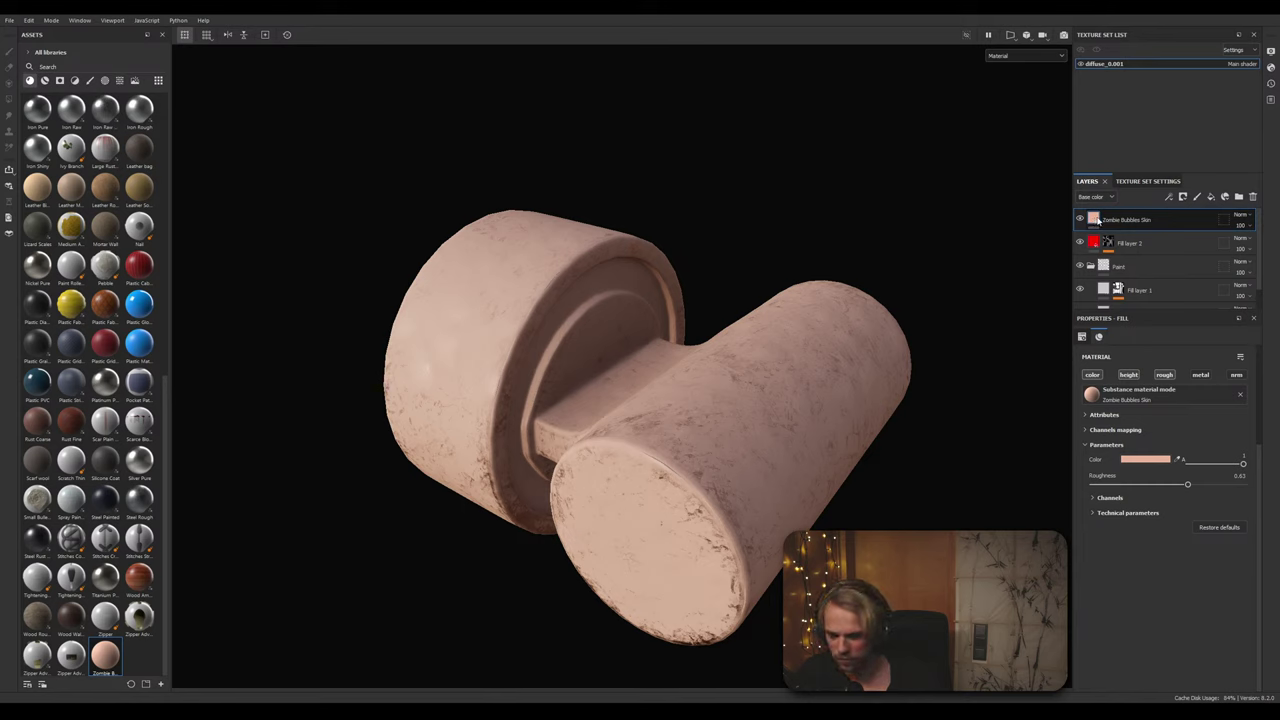
{"action": "key", "text": "ctrl+z"}
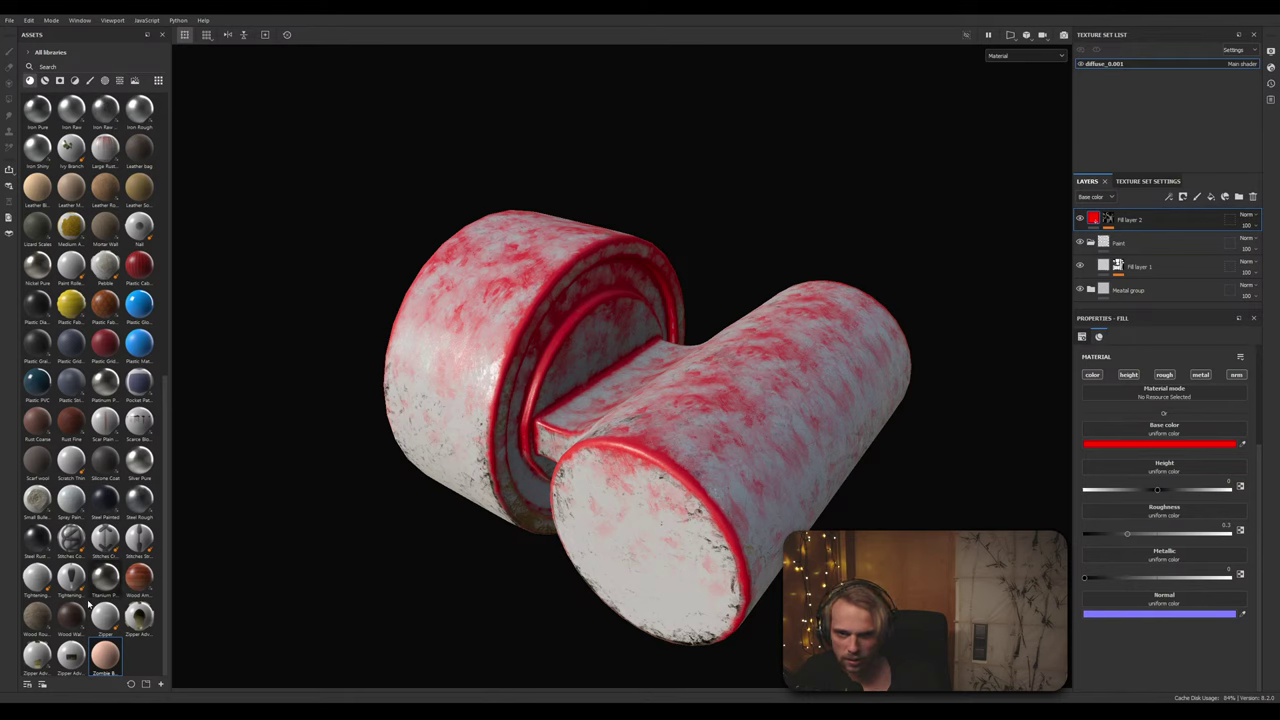
{"action": "mouse_move", "coordinate": [112, 665]}
{"action": "left_mouse_down"}
{"action": "mouse_move", "coordinate": [1067, 269]}
{"action": "mouse_move", "coordinate": [1090, 213]}
{"action": "mouse_move", "coordinate": [1098, 222]}
{"action": "mouse_move", "coordinate": [320, 635]}
{"action": "mouse_move", "coordinate": [107, 657]}
{"action": "left_mouse_up"}
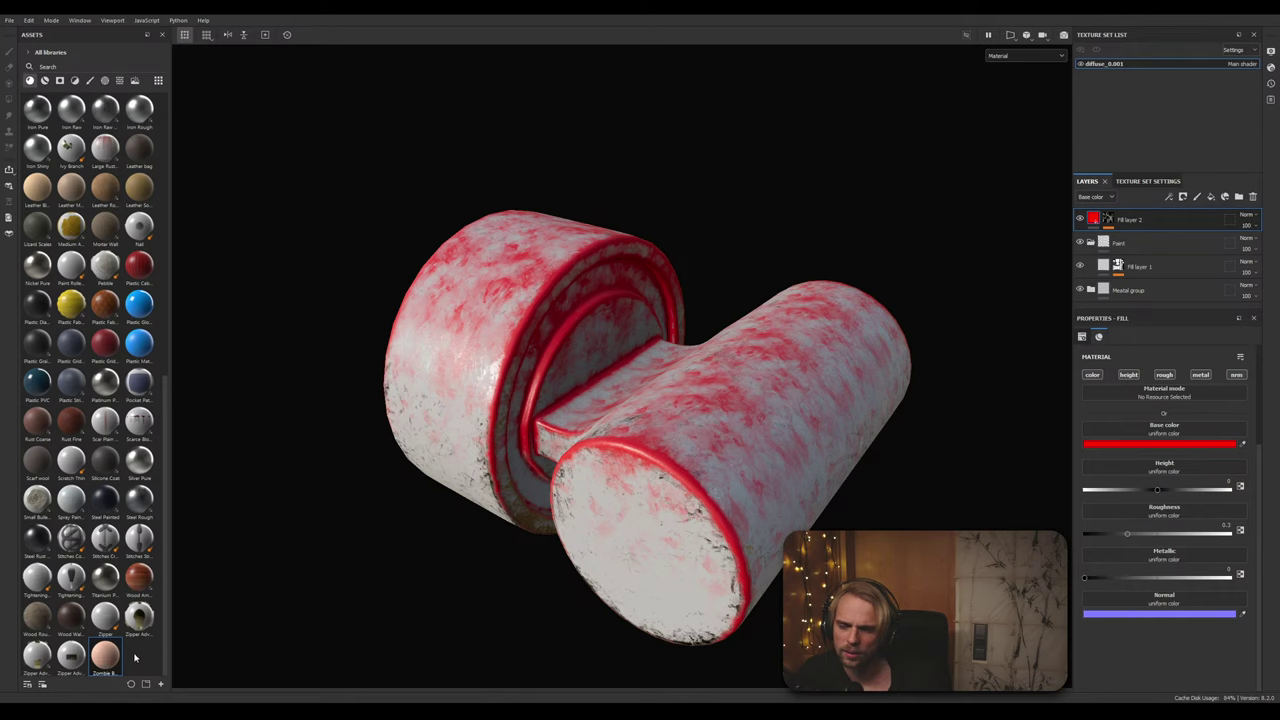
{"action": "mouse_move", "coordinate": [96, 662]}
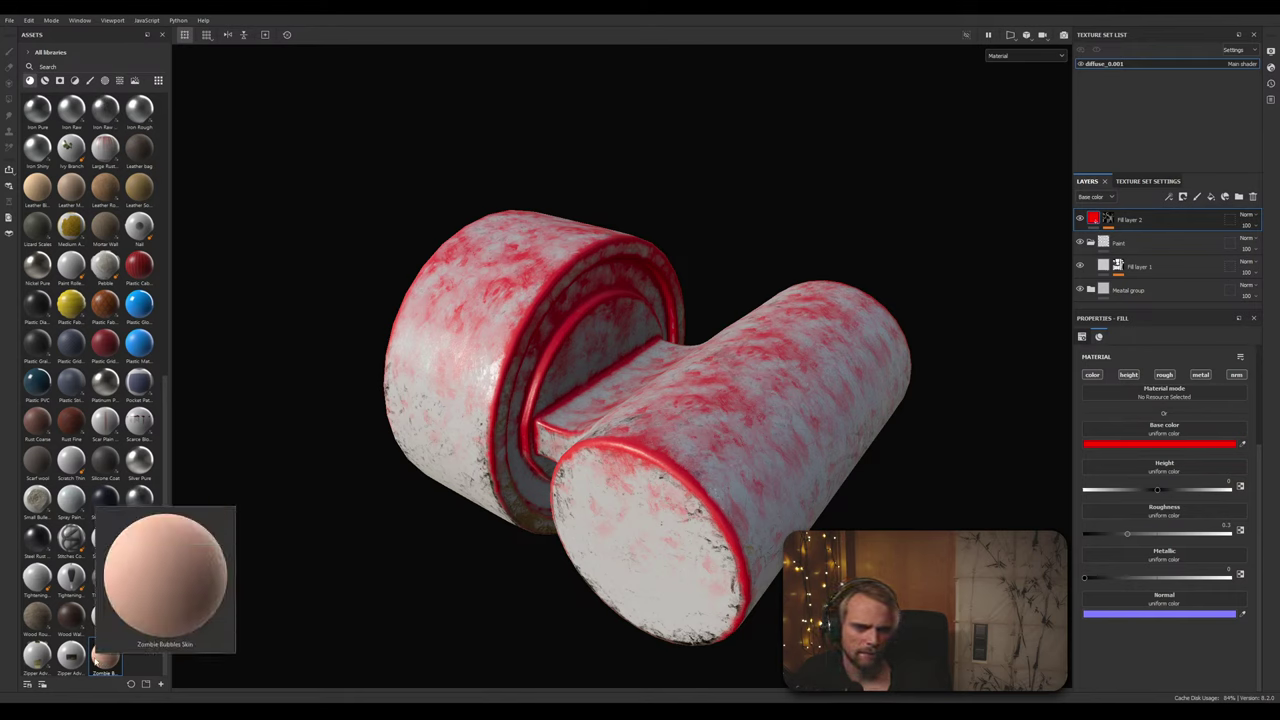
{"action": "left_click_drag", "start_coordinate": [96, 662], "coordinate": [1167, 393]}
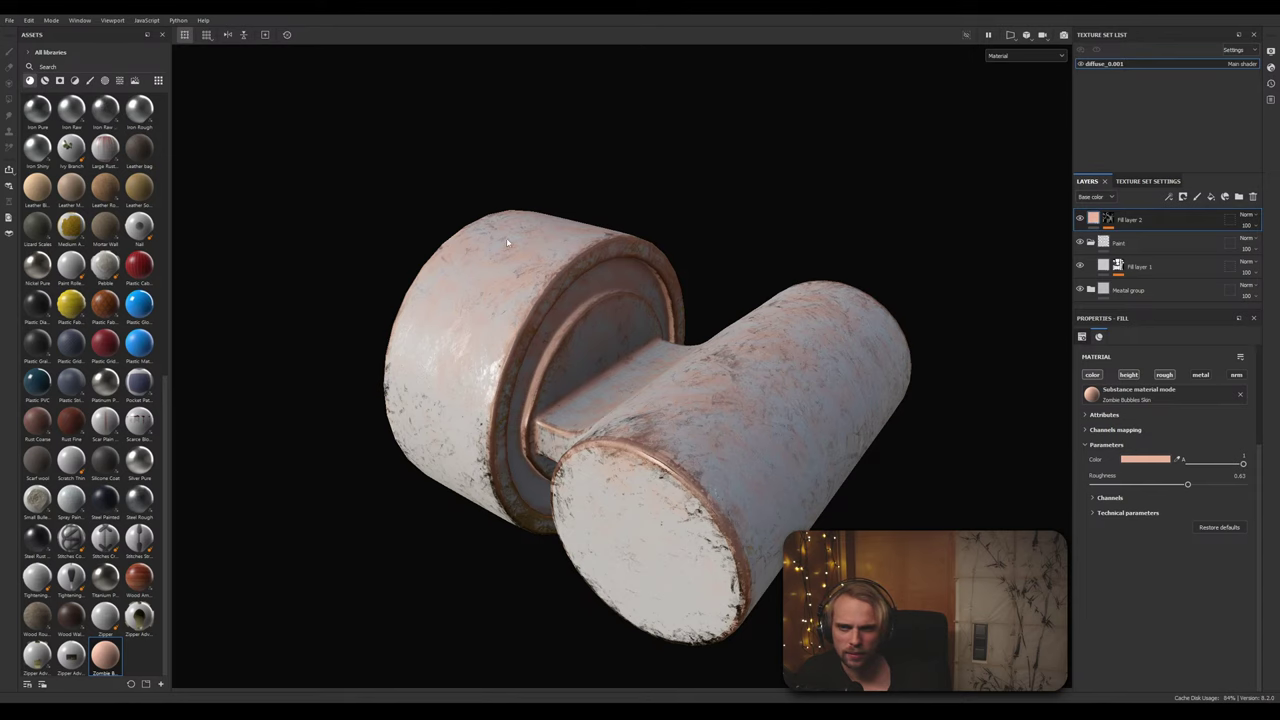
{"action": "scroll", "coordinate": [509, 236], "scroll_direction": "up", "scroll_amount": 5}
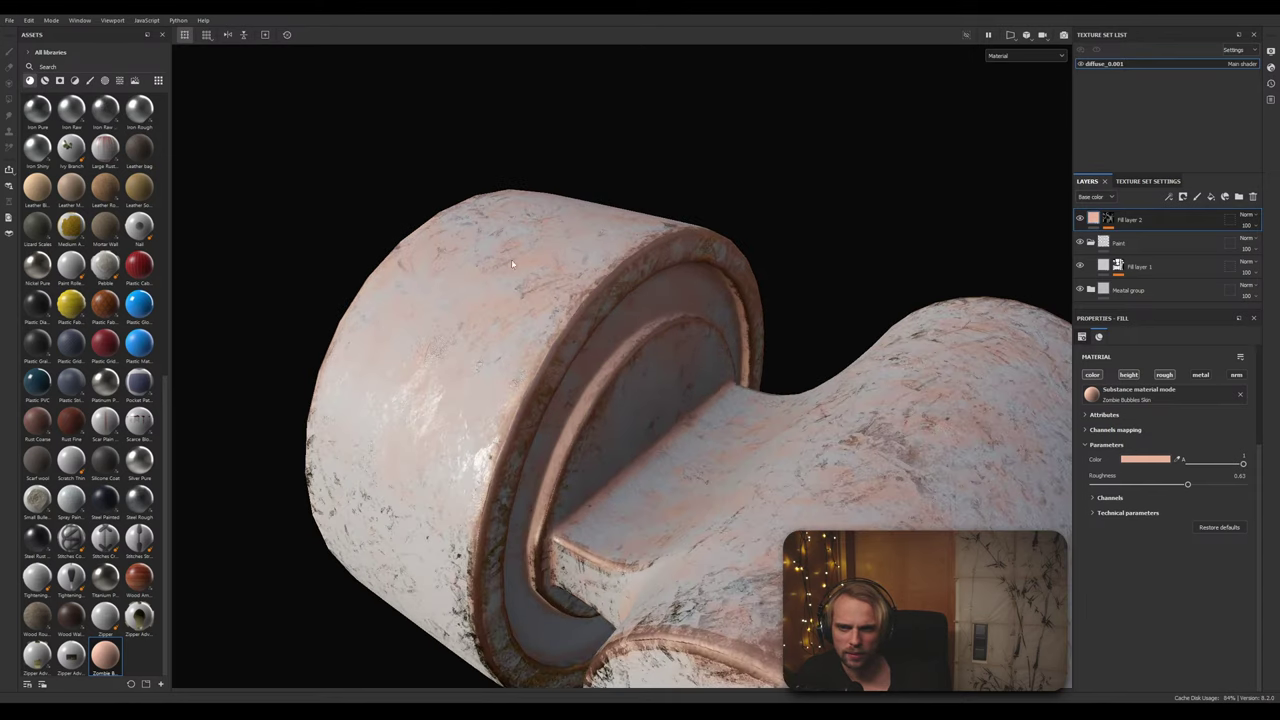
{"action": "scroll", "coordinate": [500, 310], "scroll_direction": "up", "scroll_amount": 5}
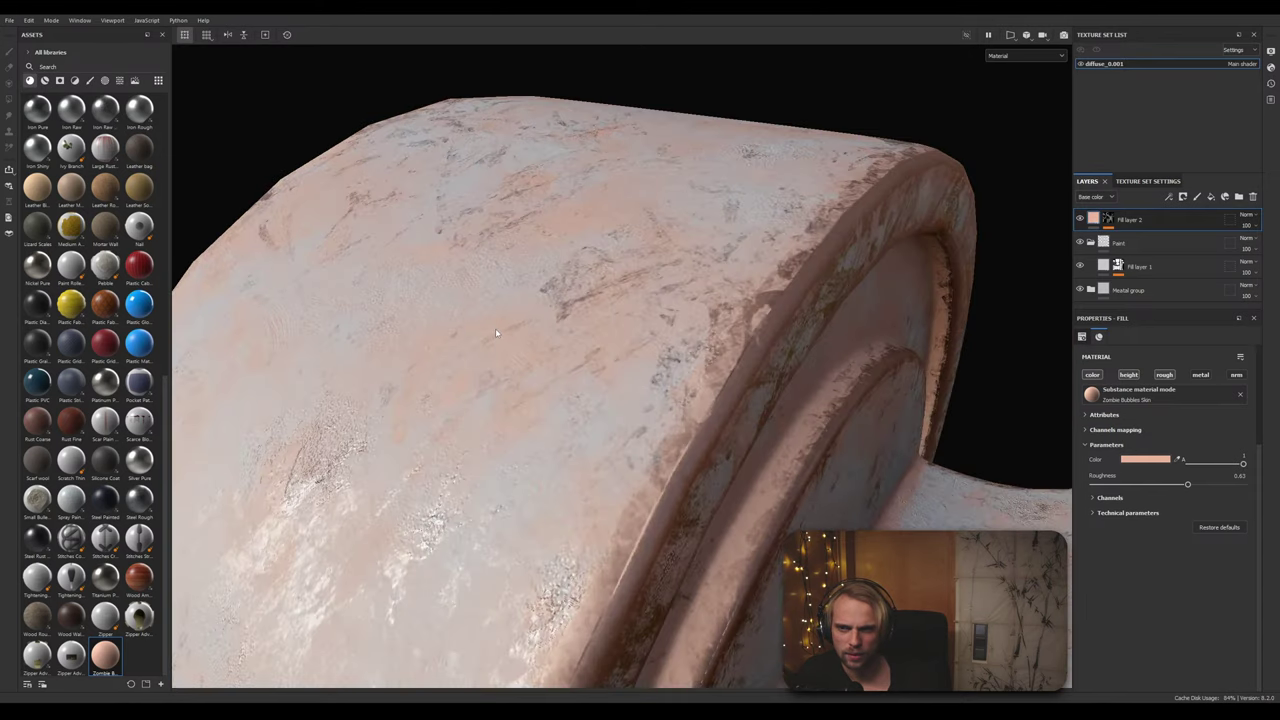
{"action": "scroll", "coordinate": [495, 328], "scroll_direction": "down", "scroll_amount": 4}
{"action": "scroll", "coordinate": [470, 325], "scroll_direction": "up", "scroll_amount": 4}
{"action": "scroll", "coordinate": [466, 324], "scroll_direction": "up", "scroll_amount": 3}
{"action": "scroll", "coordinate": [466, 324], "scroll_direction": "down", "scroll_amount": 8}
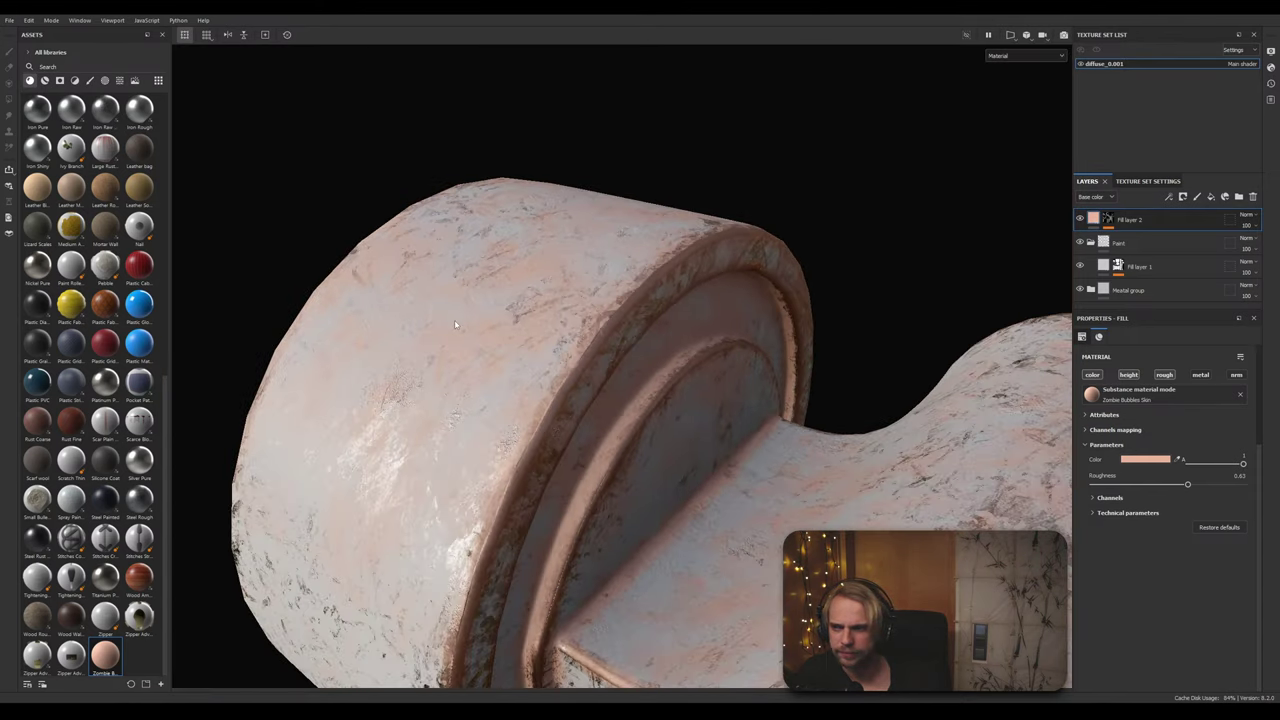
{"action": "middle_click_drag", "start_coordinate": [590, 360], "coordinate": [539, 342], "text": "alt"}
{"action": "scroll", "coordinate": [95, 380], "scroll_direction": "up", "scroll_amount": 5}
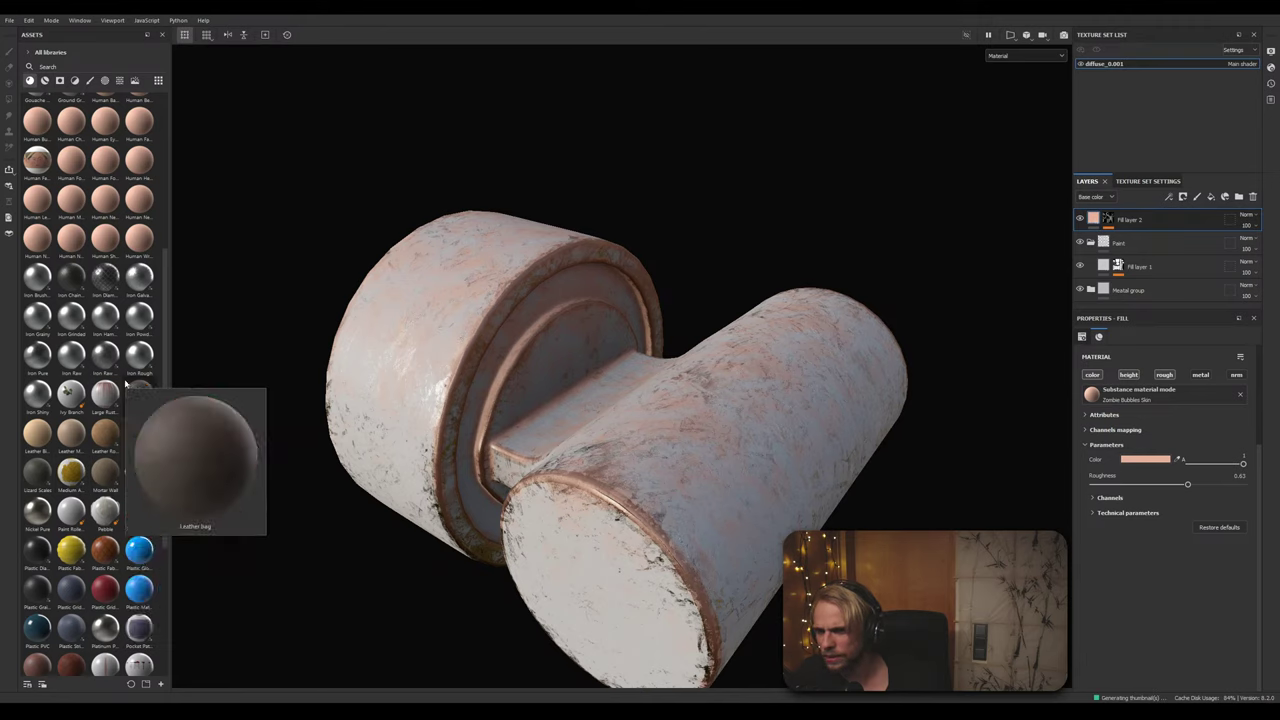
{"action": "scroll", "coordinate": [100, 340], "scroll_direction": "up", "scroll_amount": 5}
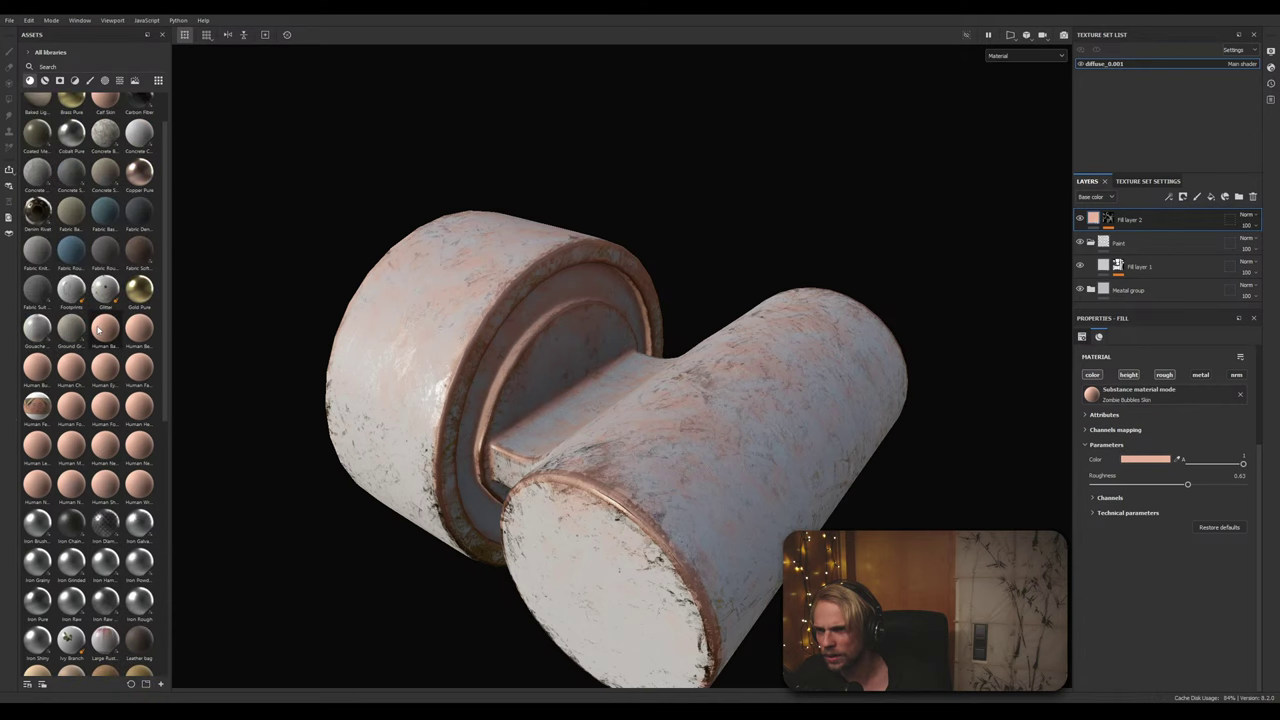
{"action": "scroll", "coordinate": [98, 330], "scroll_direction": "up", "scroll_amount": 1}
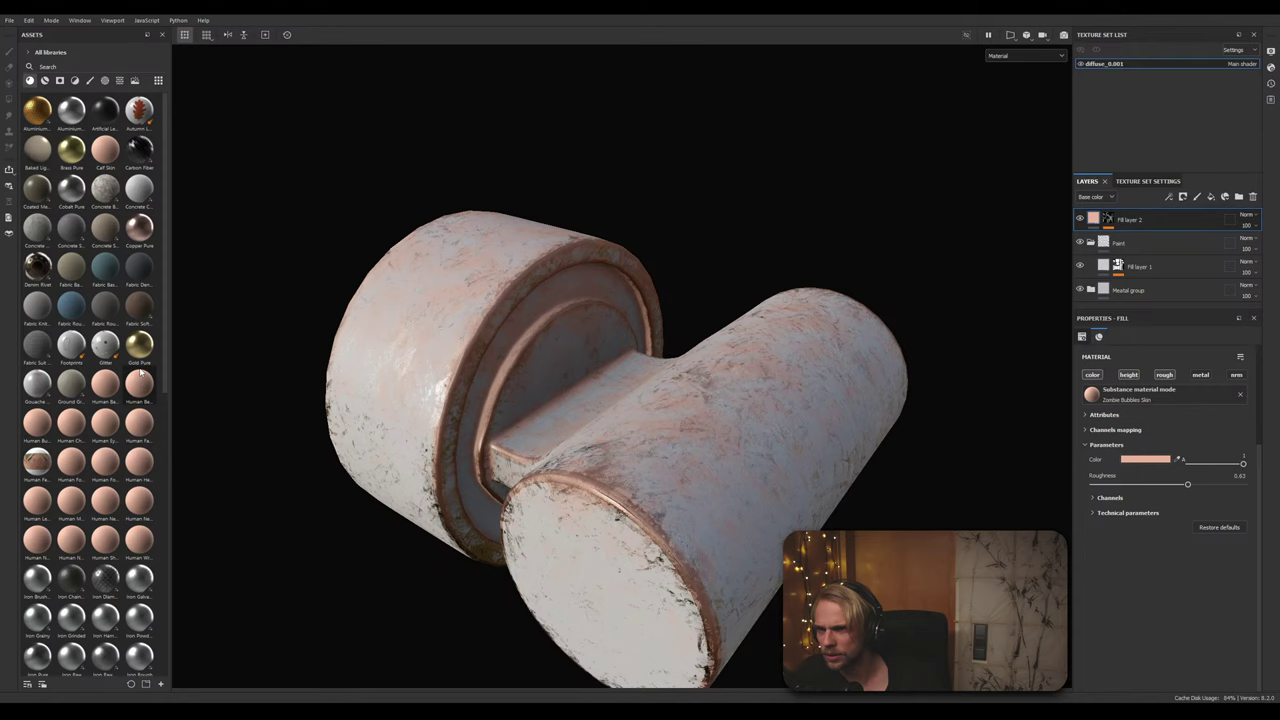
{"action": "scroll", "coordinate": [140, 373], "scroll_direction": "down", "scroll_amount": 10}
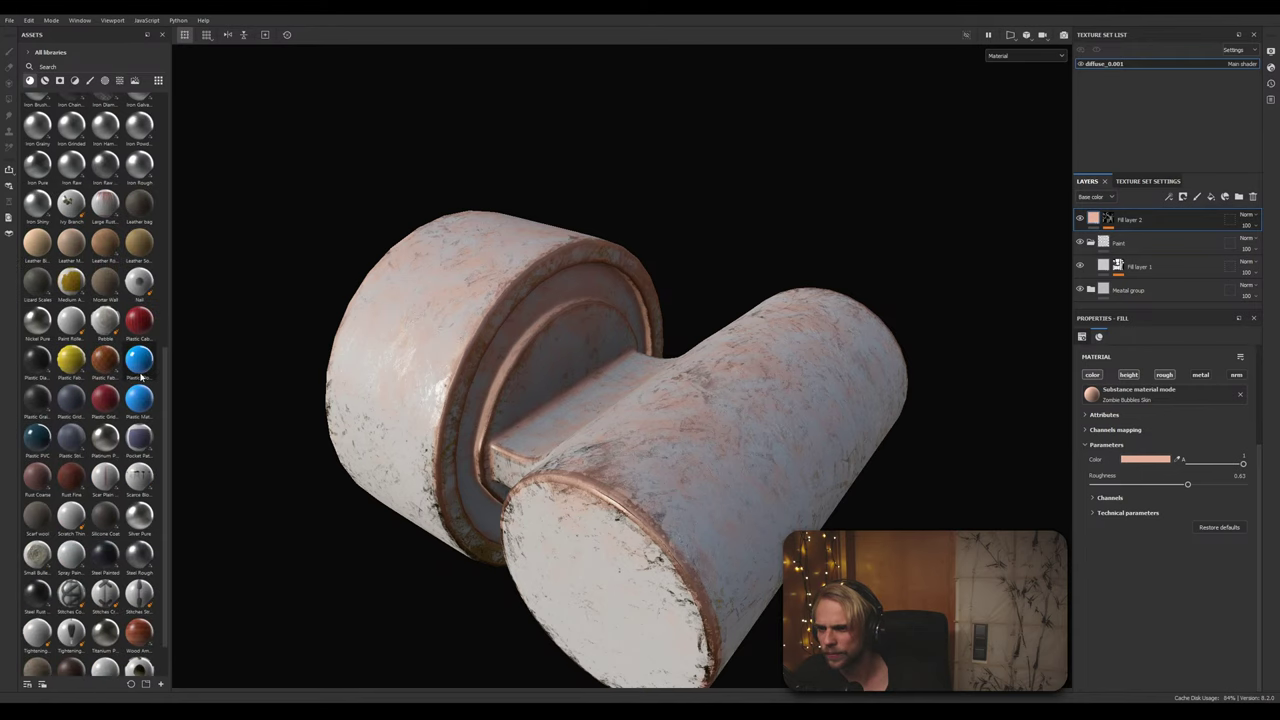
{"action": "scroll", "coordinate": [141, 375], "scroll_direction": "down", "scroll_amount": 1}
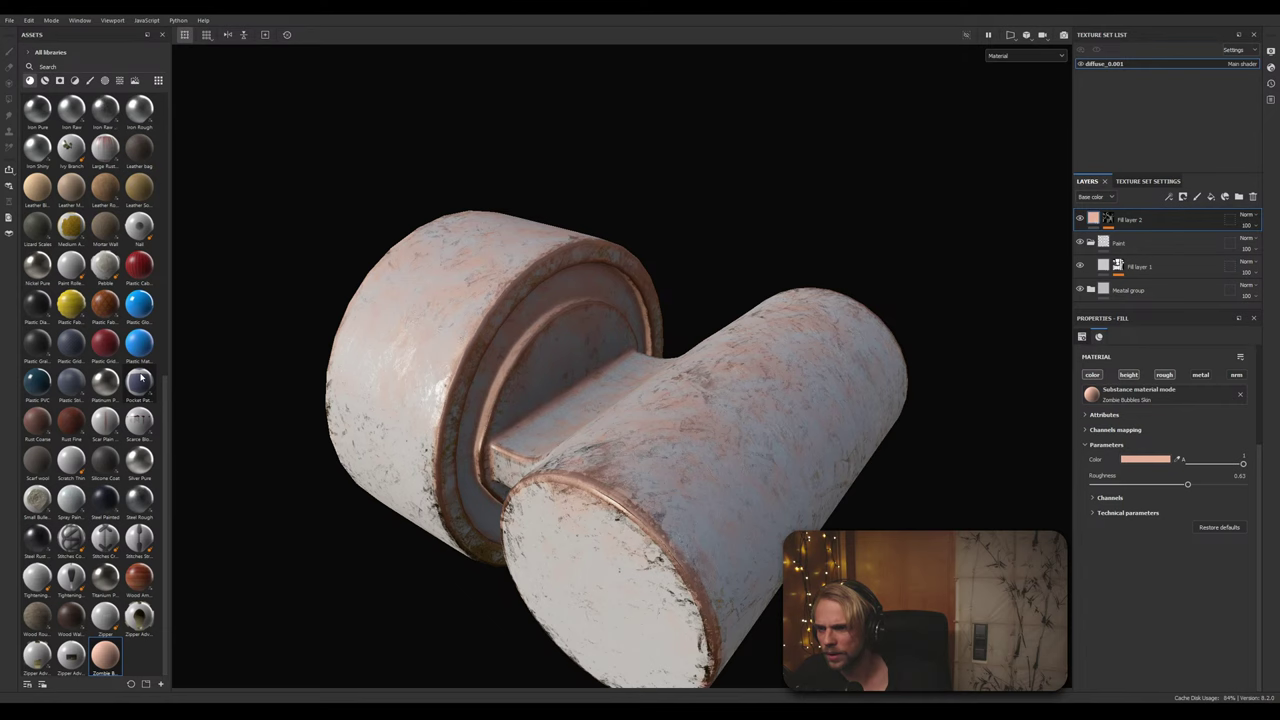
{"action": "scroll", "coordinate": [141, 377], "scroll_direction": "up", "scroll_amount": 5}
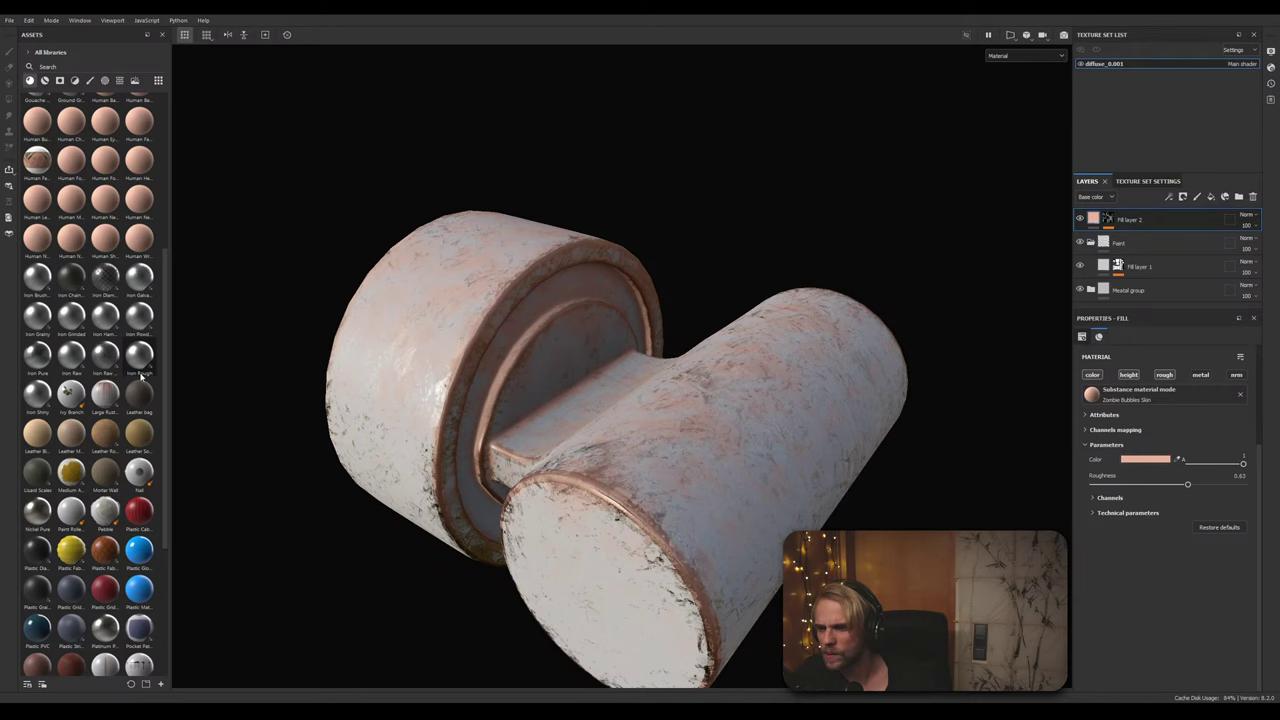
{"action": "scroll", "coordinate": [141, 377], "scroll_direction": "up", "scroll_amount": 5}
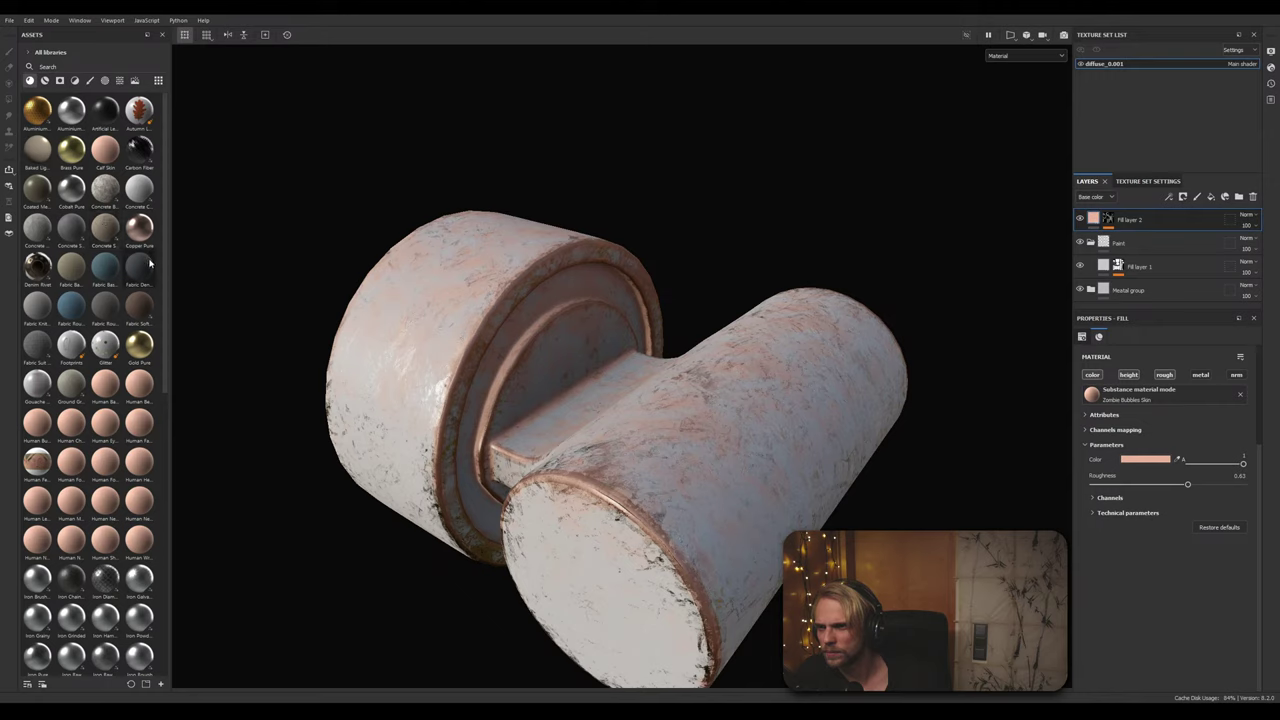
{"action": "mouse_move", "coordinate": [150, 263]}
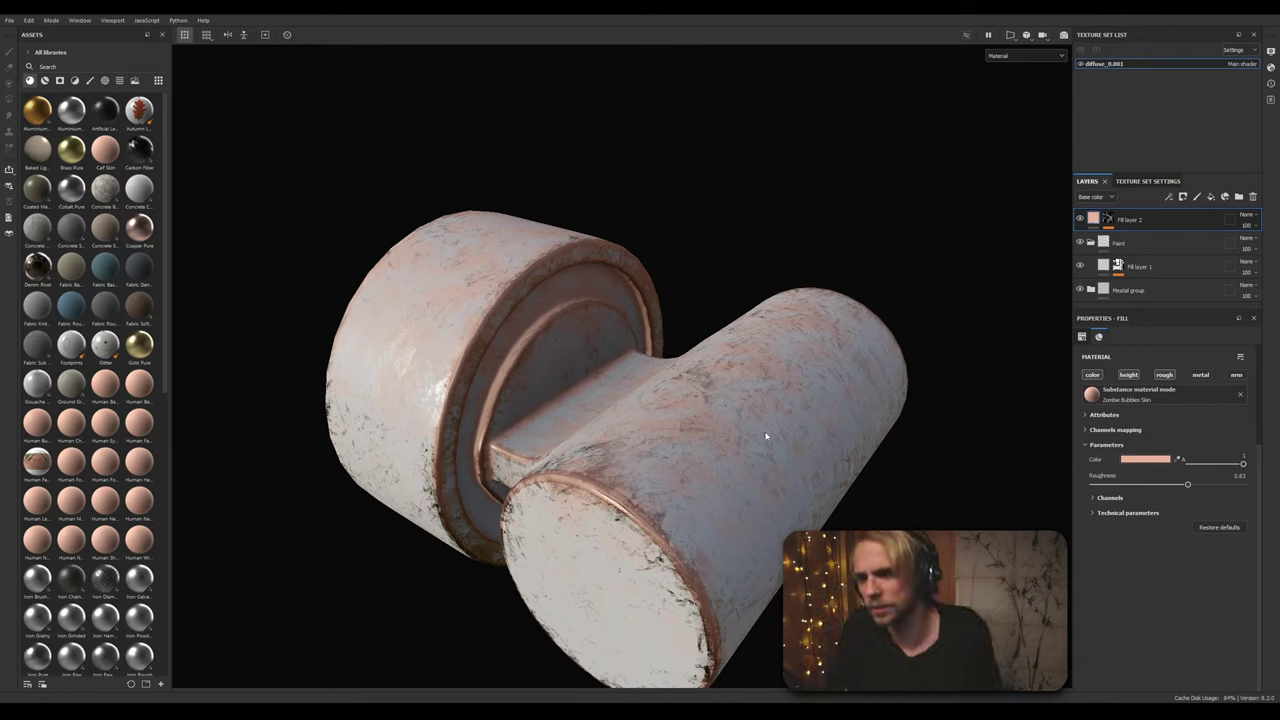
{"action": "left_click", "coordinate": [1027, 55]}
{"action": "left_click", "coordinate": [1021, 101]}
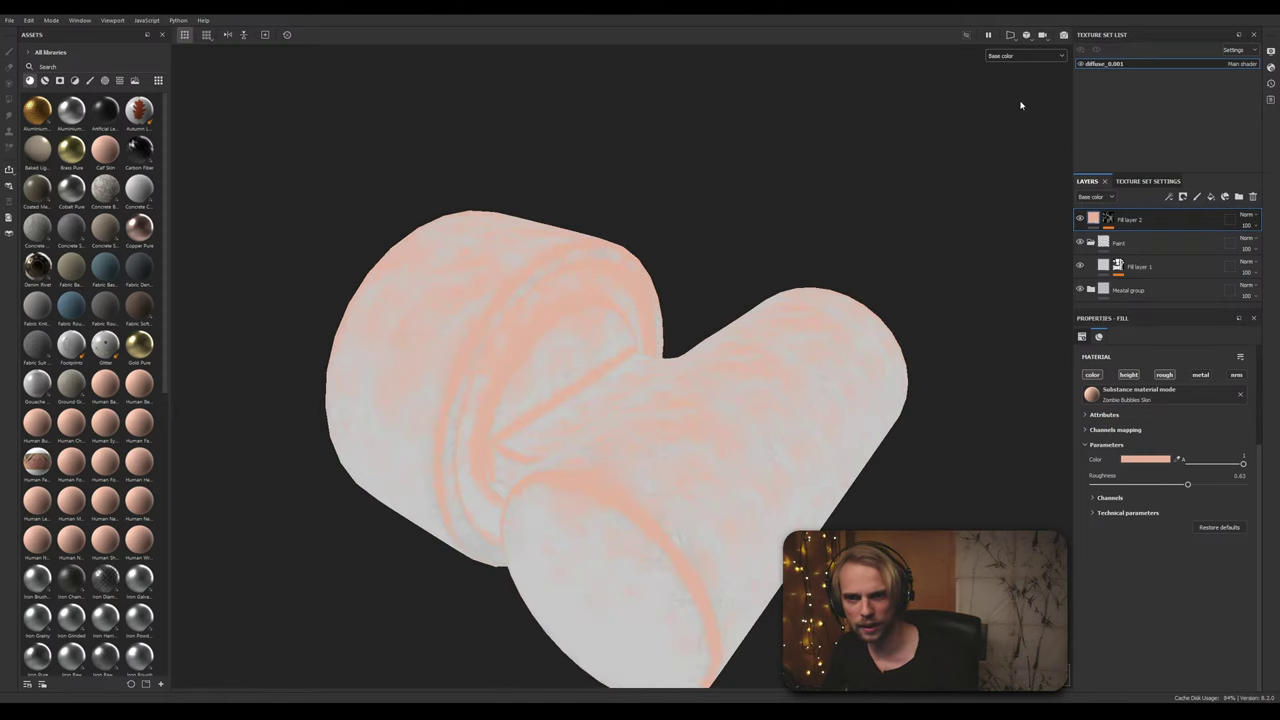
{"action": "left_click_drag", "start_coordinate": [727, 239], "coordinate": [743, 350], "text": "alt"}
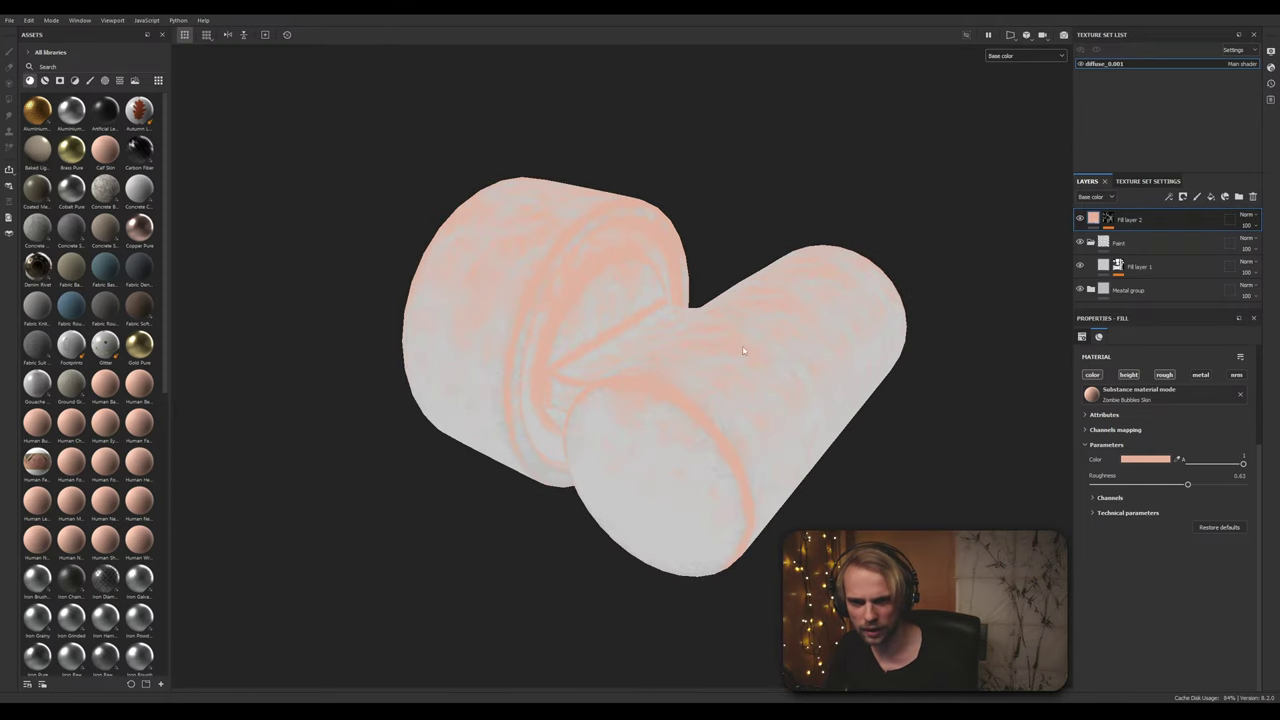
{"action": "left_click", "coordinate": [1020, 56]}
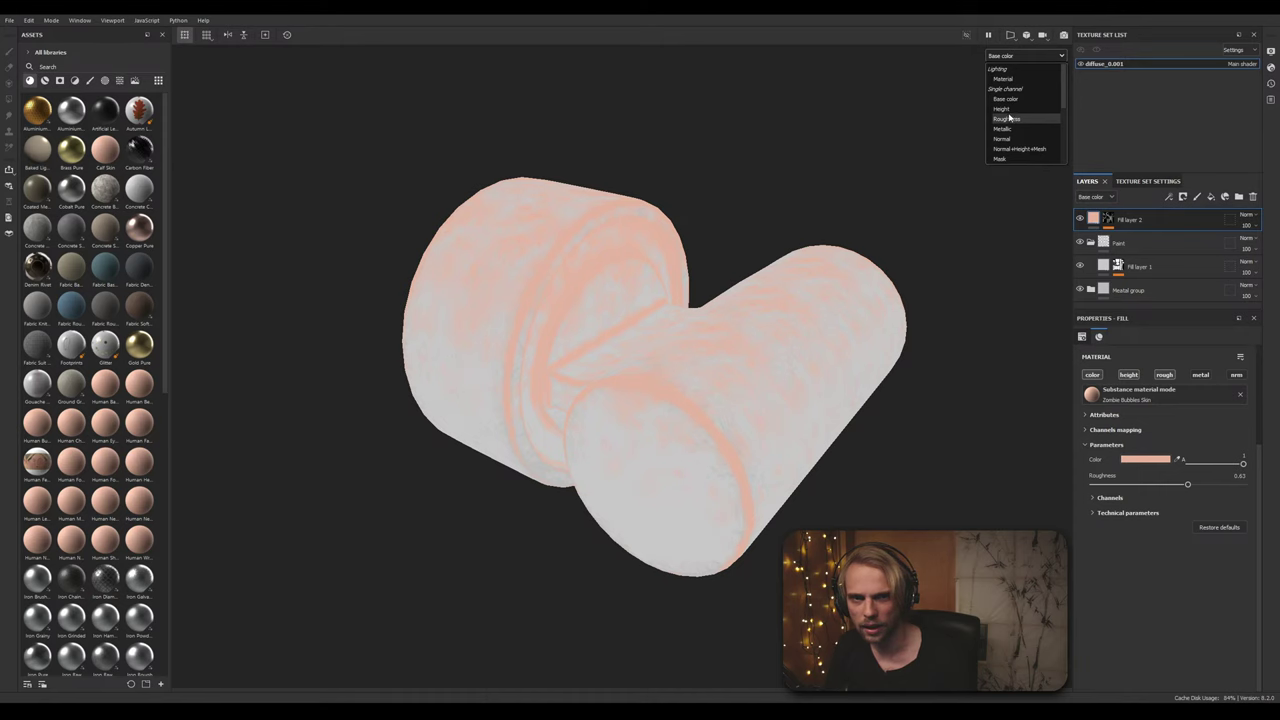
{"action": "left_click", "coordinate": [1006, 109]}
{"action": "scroll", "coordinate": [687, 221], "scroll_direction": "up", "scroll_amount": 1}
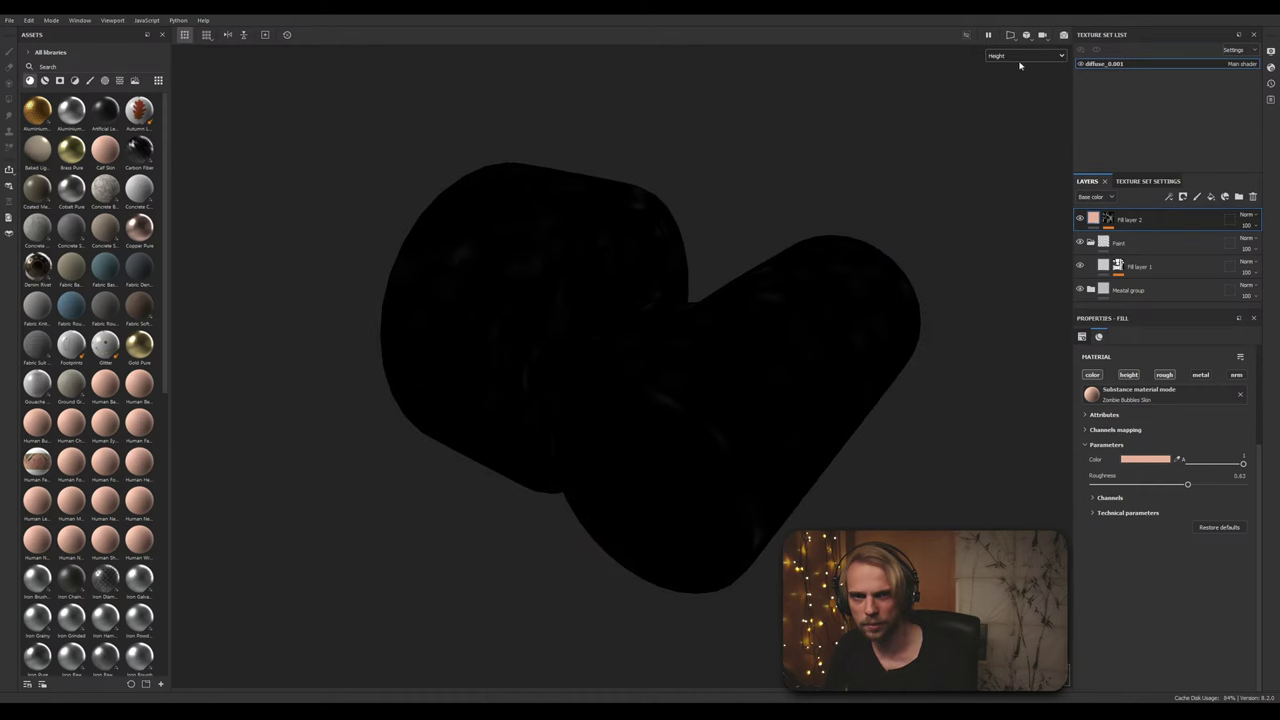
{"action": "left_click", "coordinate": [1020, 60]}
{"action": "left_click", "coordinate": [1010, 123]}
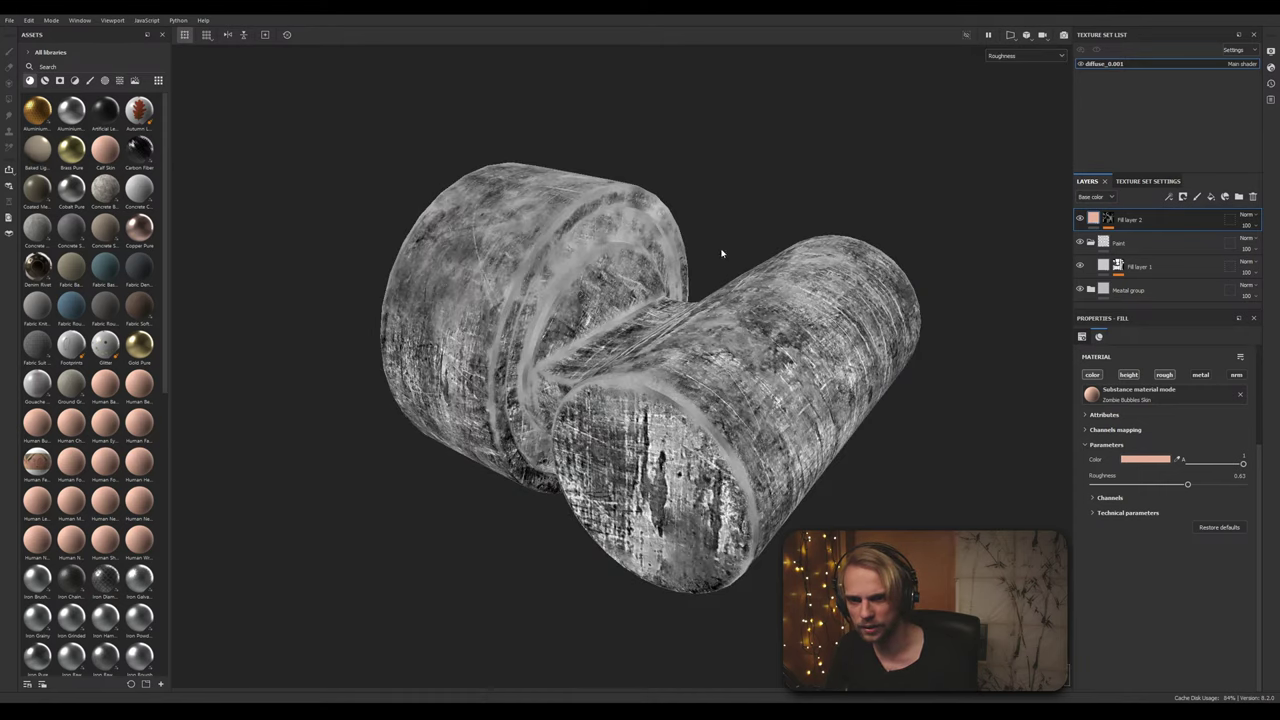
{"action": "left_click_drag", "start_coordinate": [721, 253], "coordinate": [823, 169], "text": "alt"}
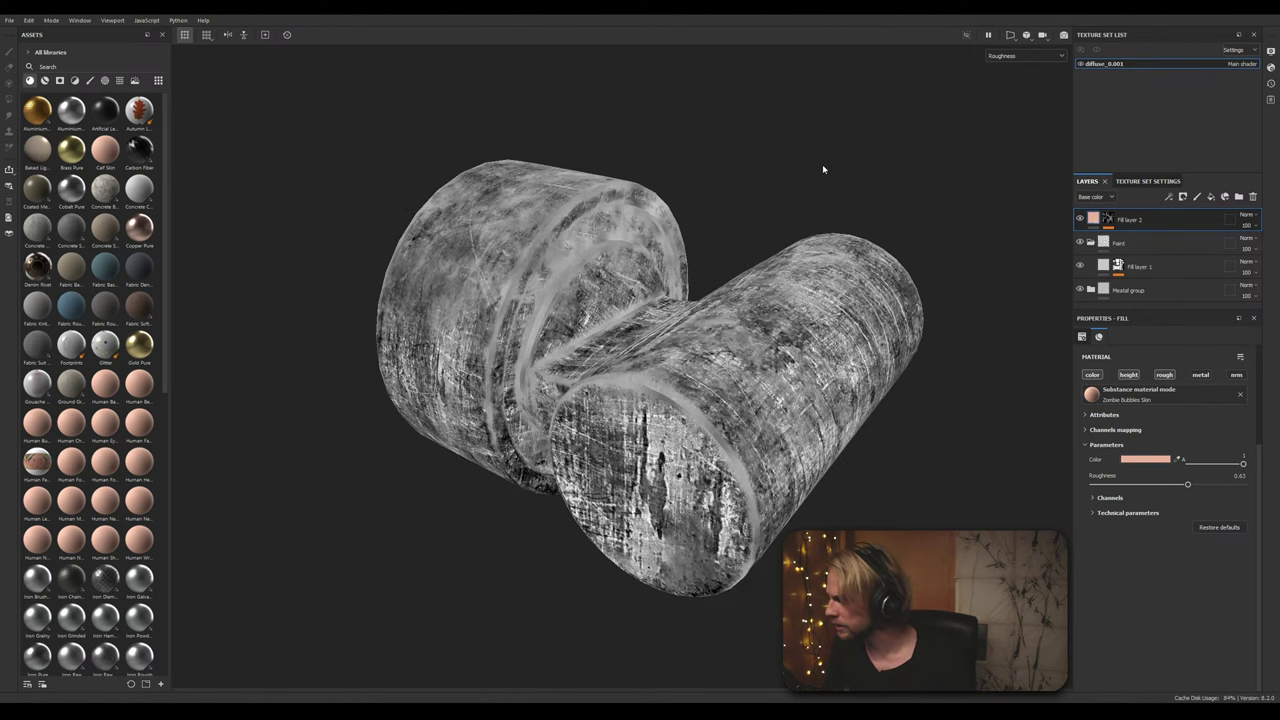
{"action": "left_click", "coordinate": [1028, 58]}
{"action": "left_click", "coordinate": [1002, 133]}
{"action": "left_click_drag", "start_coordinate": [911, 197], "coordinate": [950, 155], "text": "alt"}
{"action": "left_click", "coordinate": [1025, 56]}
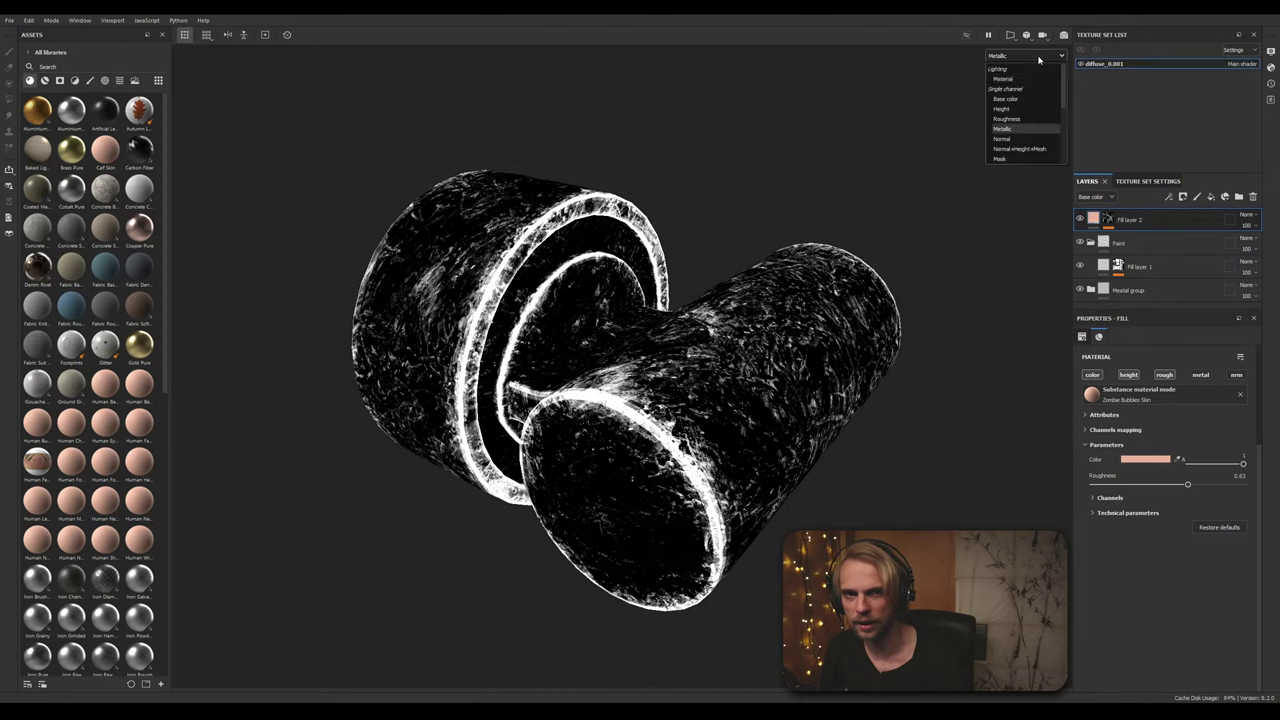
{"action": "left_click", "coordinate": [1005, 143]}
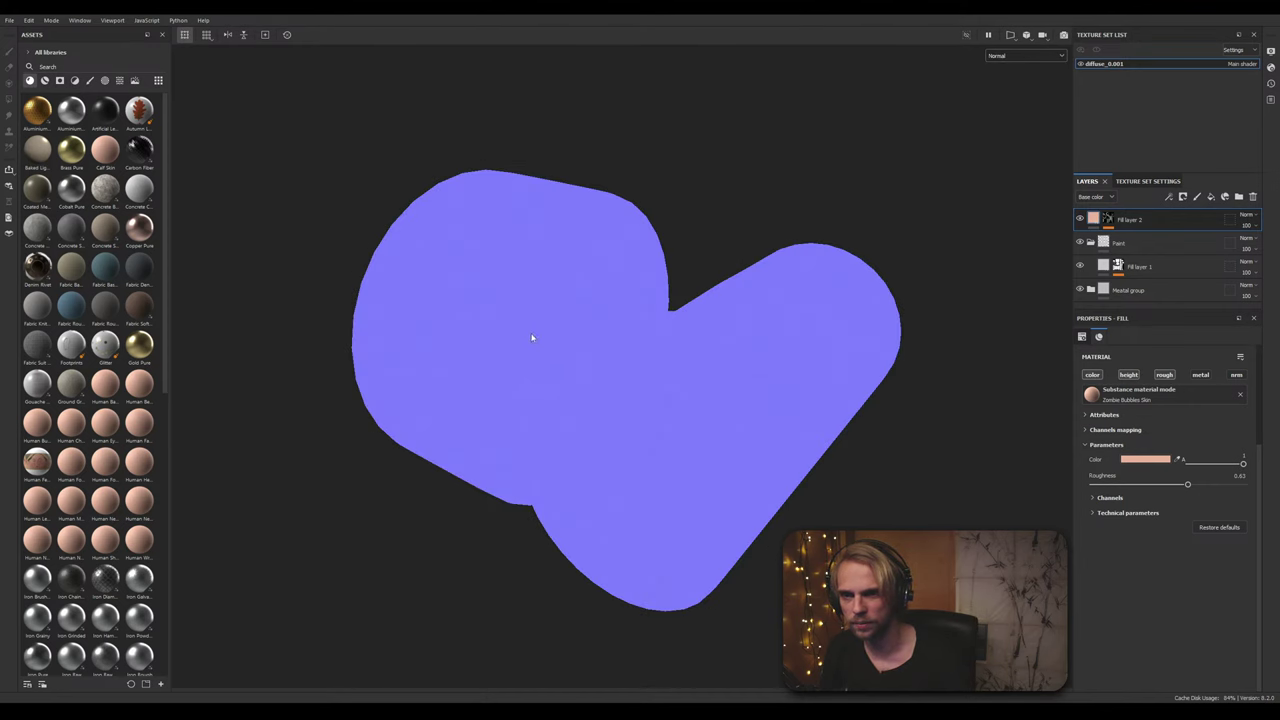
{"action": "scroll", "coordinate": [532, 338], "scroll_direction": "up", "scroll_amount": 5}
{"action": "scroll", "coordinate": [489, 346], "scroll_direction": "down", "scroll_amount": 5}
{"action": "left_click", "coordinate": [1030, 57]}
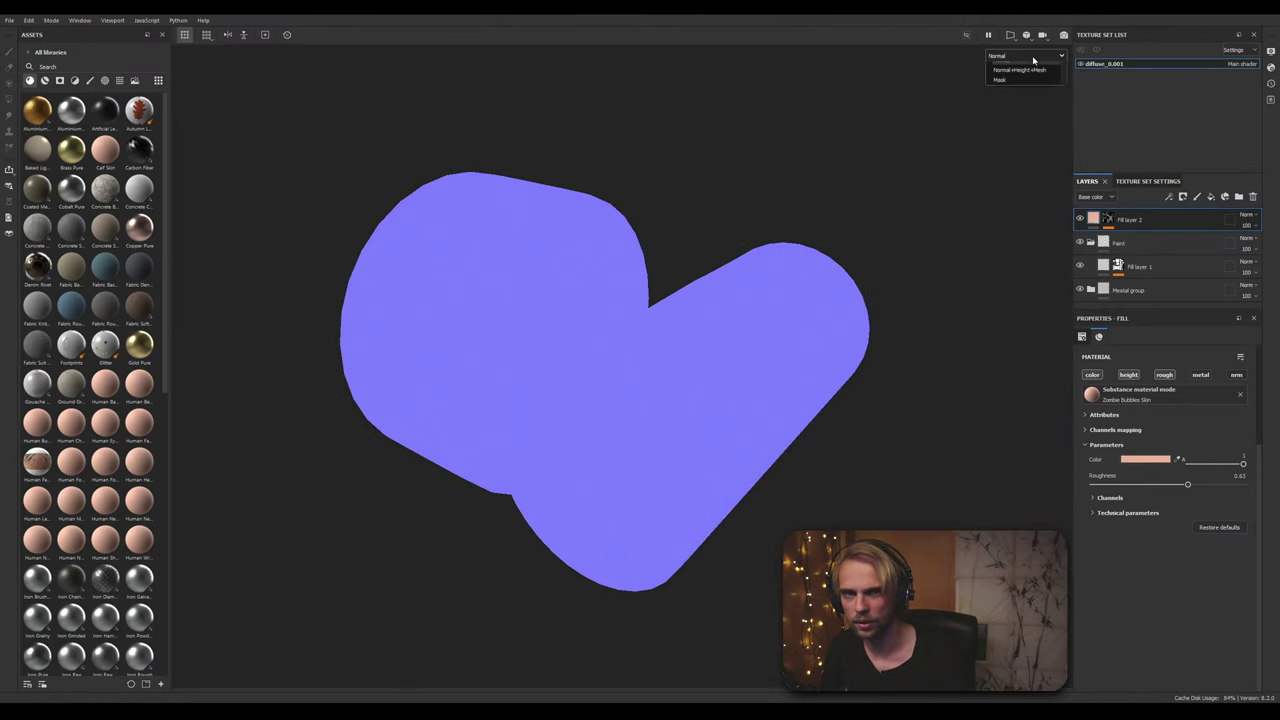
{"action": "left_click", "coordinate": [993, 151]}
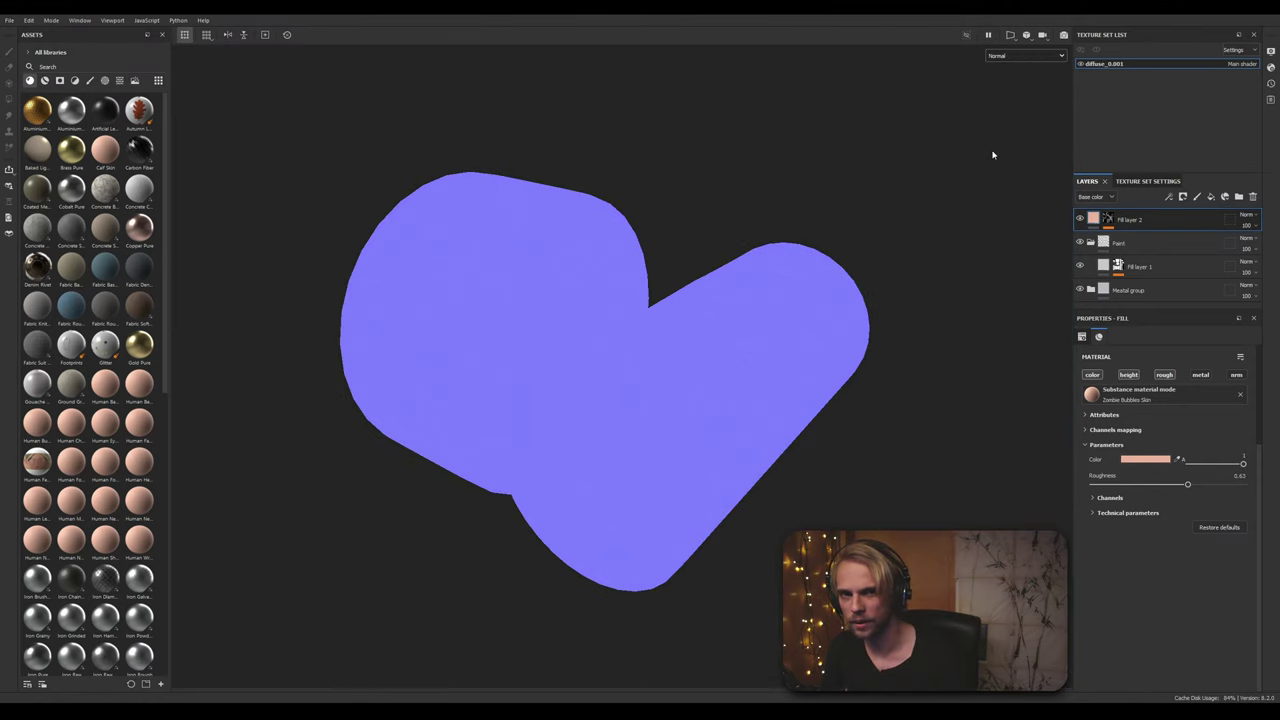
{"action": "left_click", "coordinate": [1045, 58]}
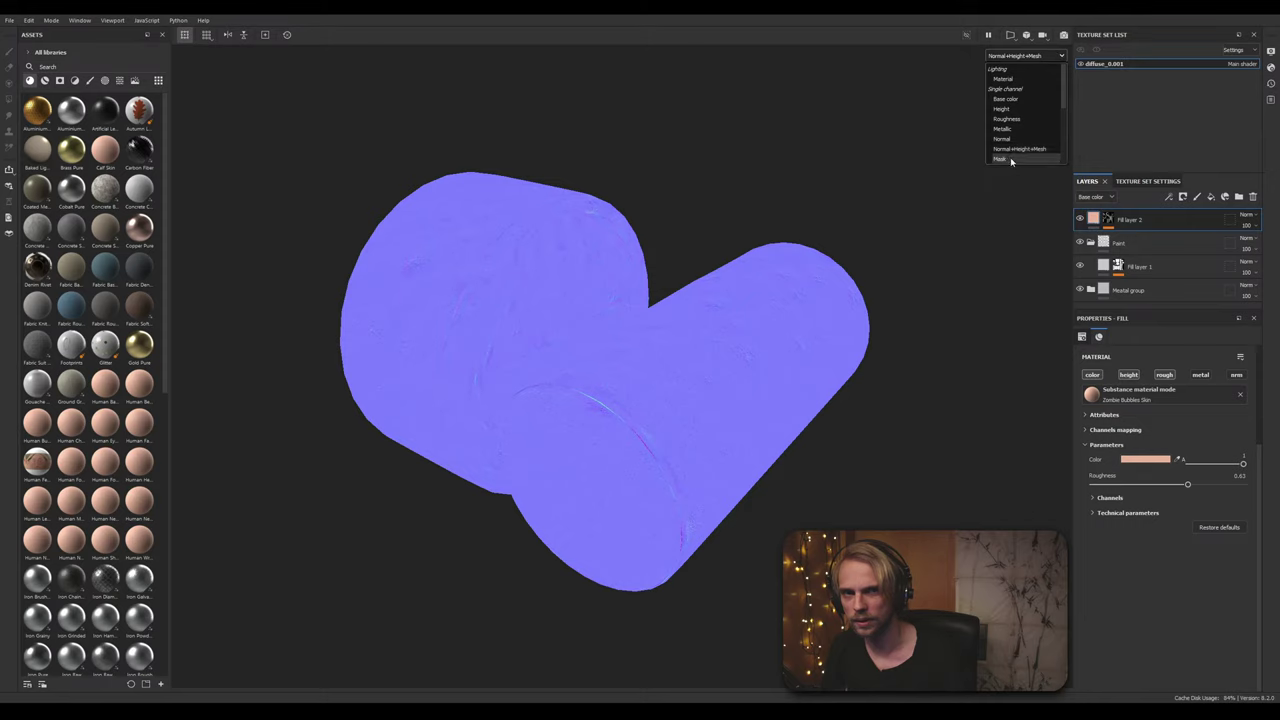
{"action": "left_click", "coordinate": [1010, 157]}
{"action": "left_click", "coordinate": [1041, 57]}
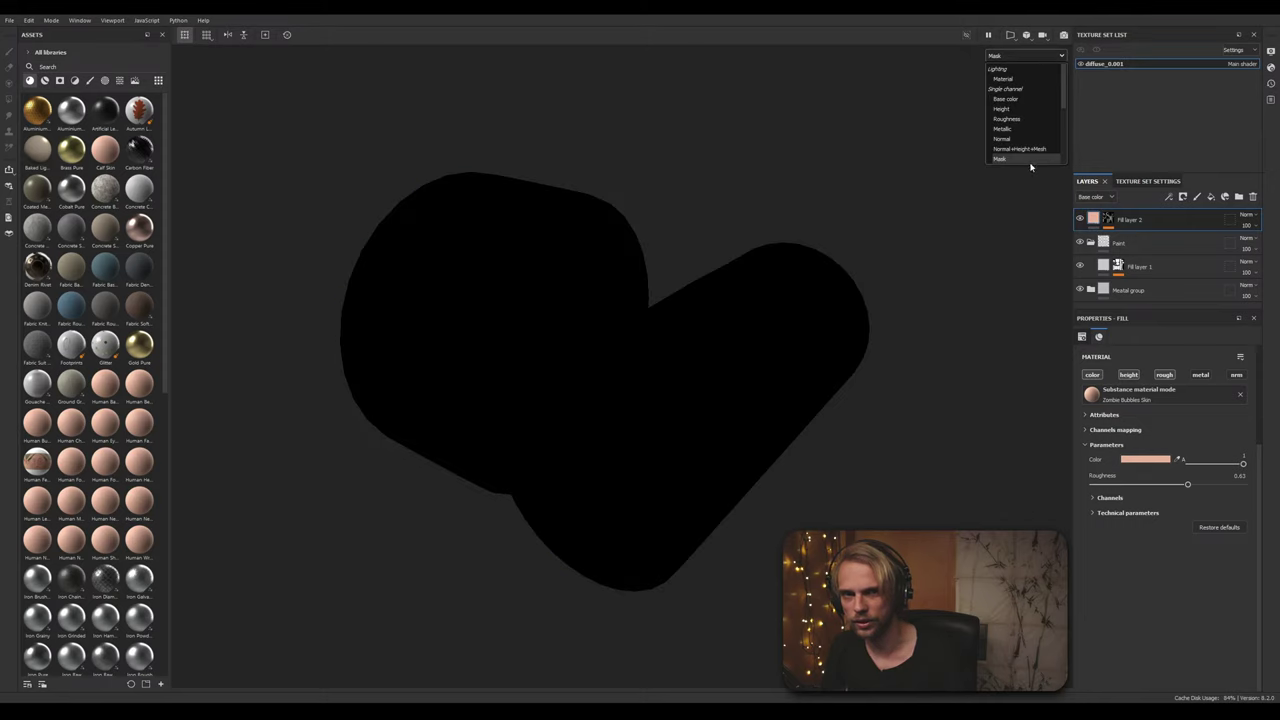
{"action": "left_click", "coordinate": [1027, 124]}
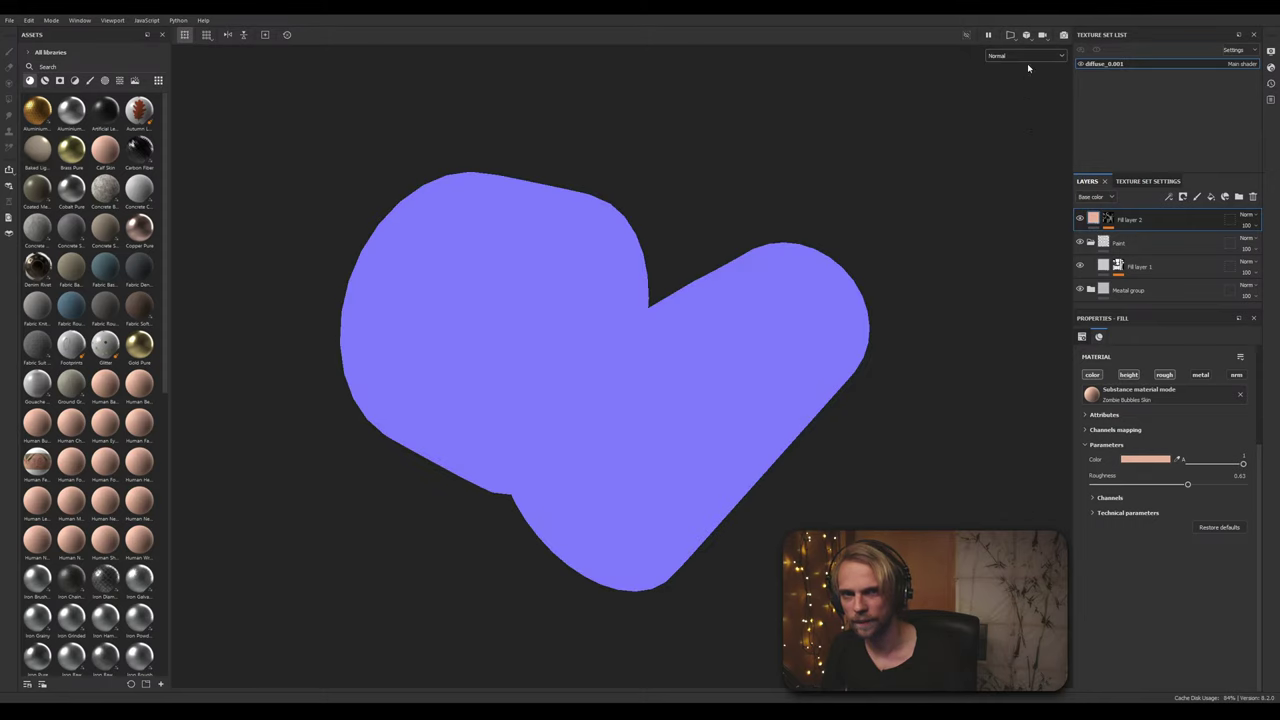
{"action": "left_click", "coordinate": [1027, 57]}
Step: Return to the full material view and orbit around the model to inspect the worn white paint
{"action": "left_click", "coordinate": [1003, 78]}
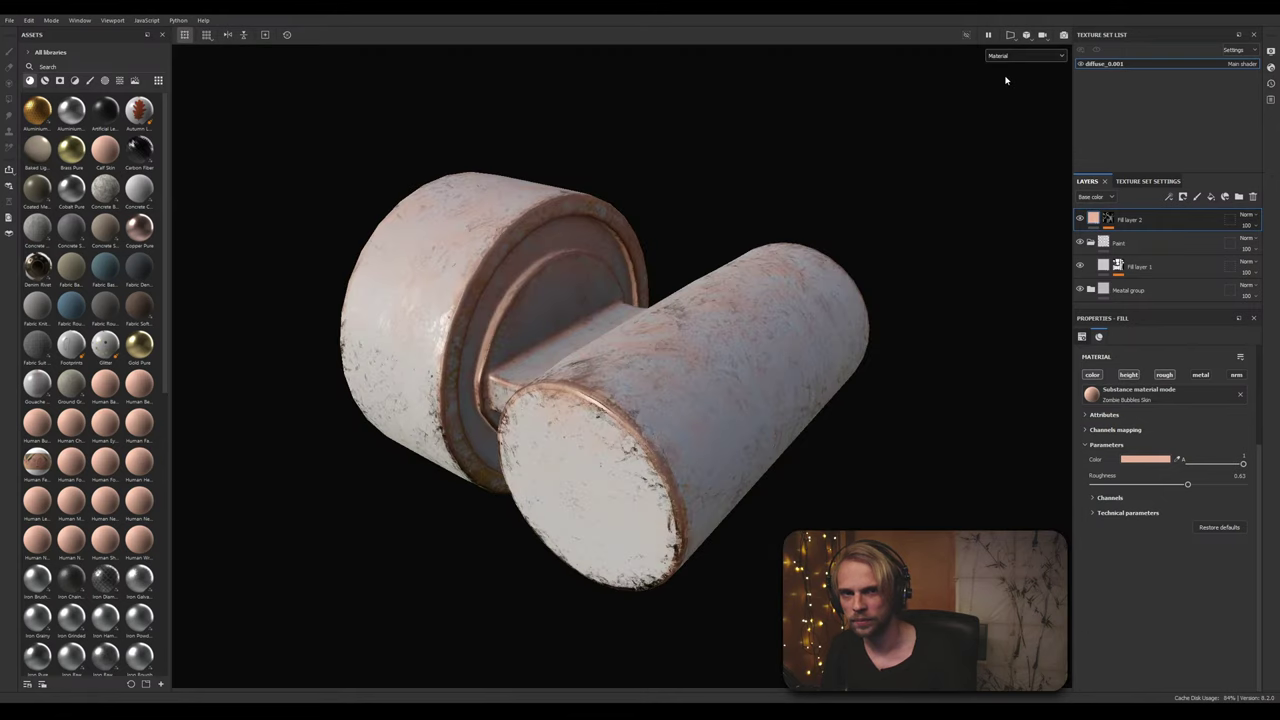
{"action": "left_click_drag", "start_coordinate": [811, 189], "coordinate": [610, 258], "text": "alt"}
{"action": "scroll", "coordinate": [548, 247], "scroll_direction": "up", "scroll_amount": 4}
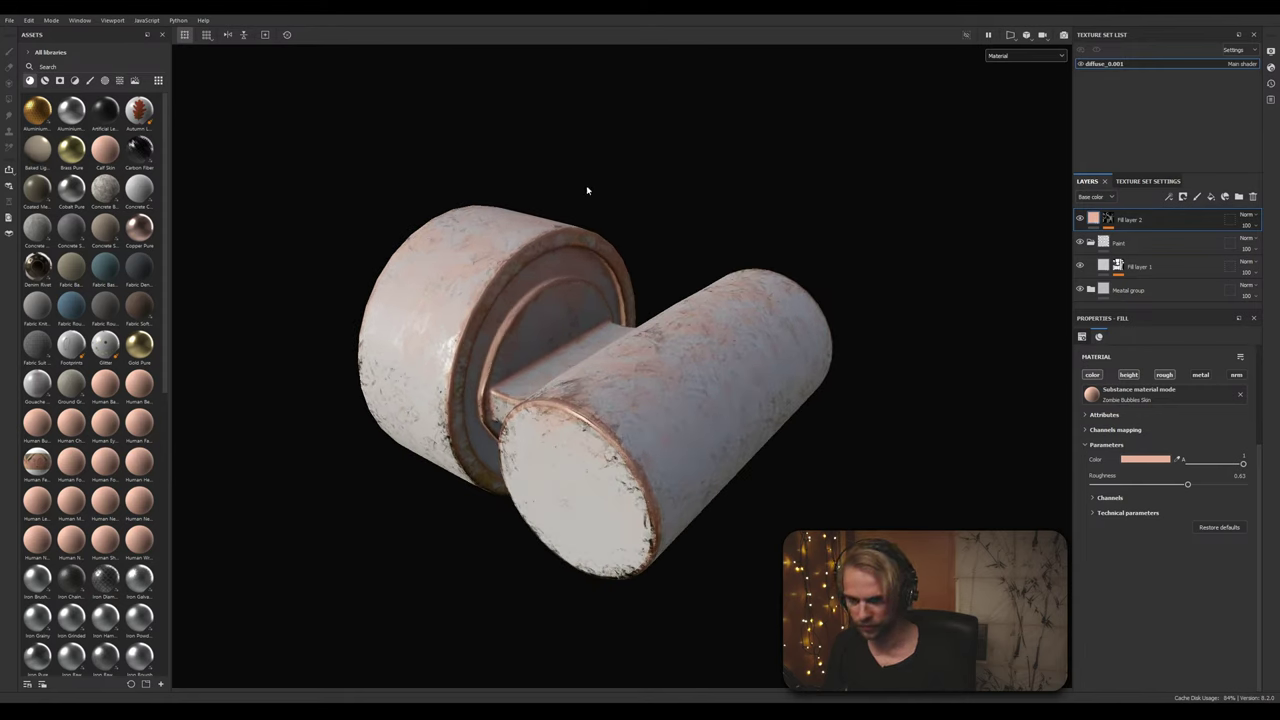
{"action": "right_click_drag", "start_coordinate": [588, 191], "coordinate": [547, 222], "text": "shift"}
{"action": "scroll", "coordinate": [549, 223], "scroll_direction": "down", "scroll_amount": 5}
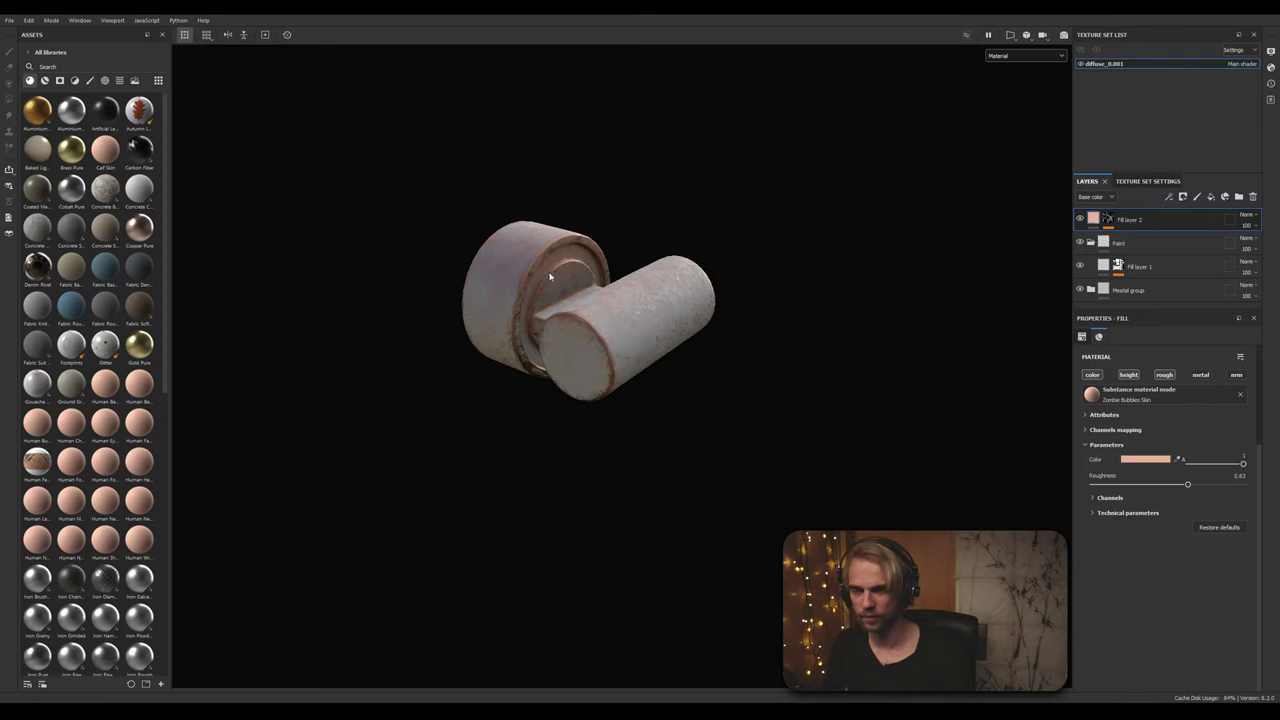
{"action": "middle_click_drag", "start_coordinate": [425, 274], "coordinate": [423, 323], "text": "alt"}
{"action": "left_click_drag", "start_coordinate": [423, 323], "coordinate": [847, 260], "text": "alt"}
Step: Sweep the environment lighting across the large end cap to check surface highlights
{"action": "scroll", "coordinate": [620, 377], "scroll_direction": "up", "scroll_amount": 3}
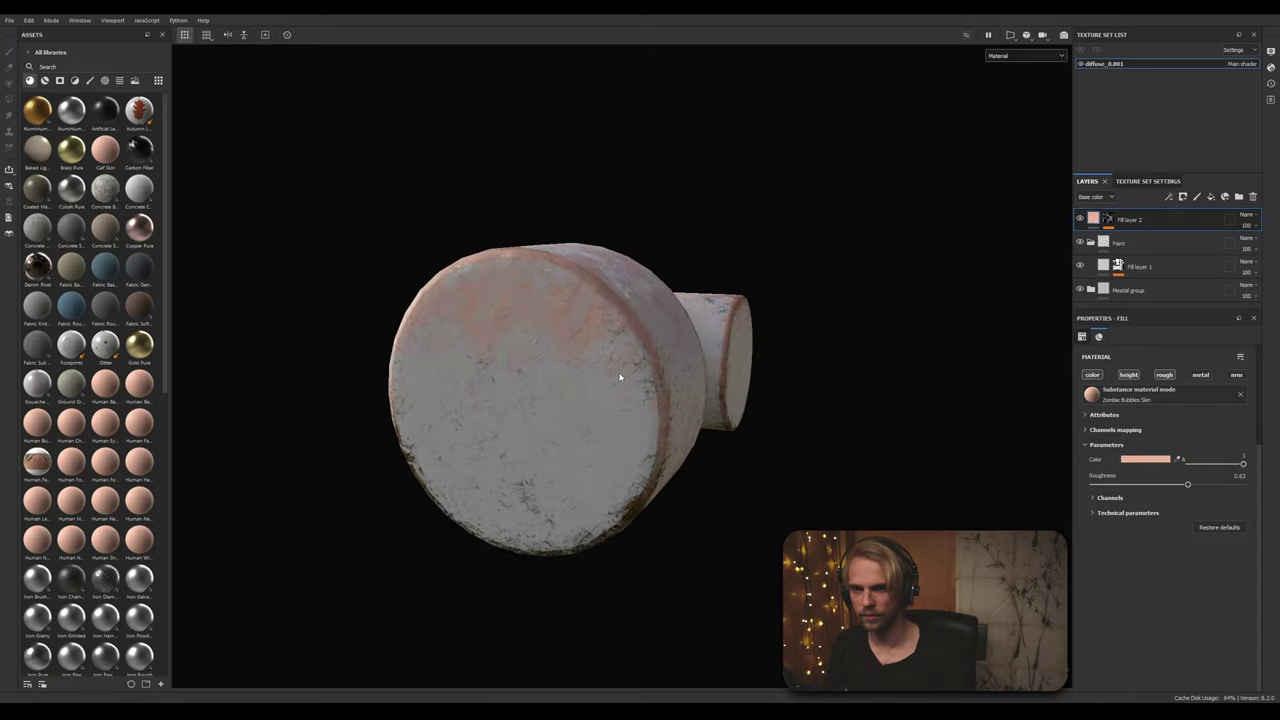
{"action": "mouse_move", "coordinate": [671, 354]}
{"action": "right_mouse_down", "text": "shift"}
{"action": "mouse_move", "coordinate": [700, 351]}
{"action": "mouse_move", "coordinate": [670, 350]}
{"action": "right_mouse_up", "text": "shift"}
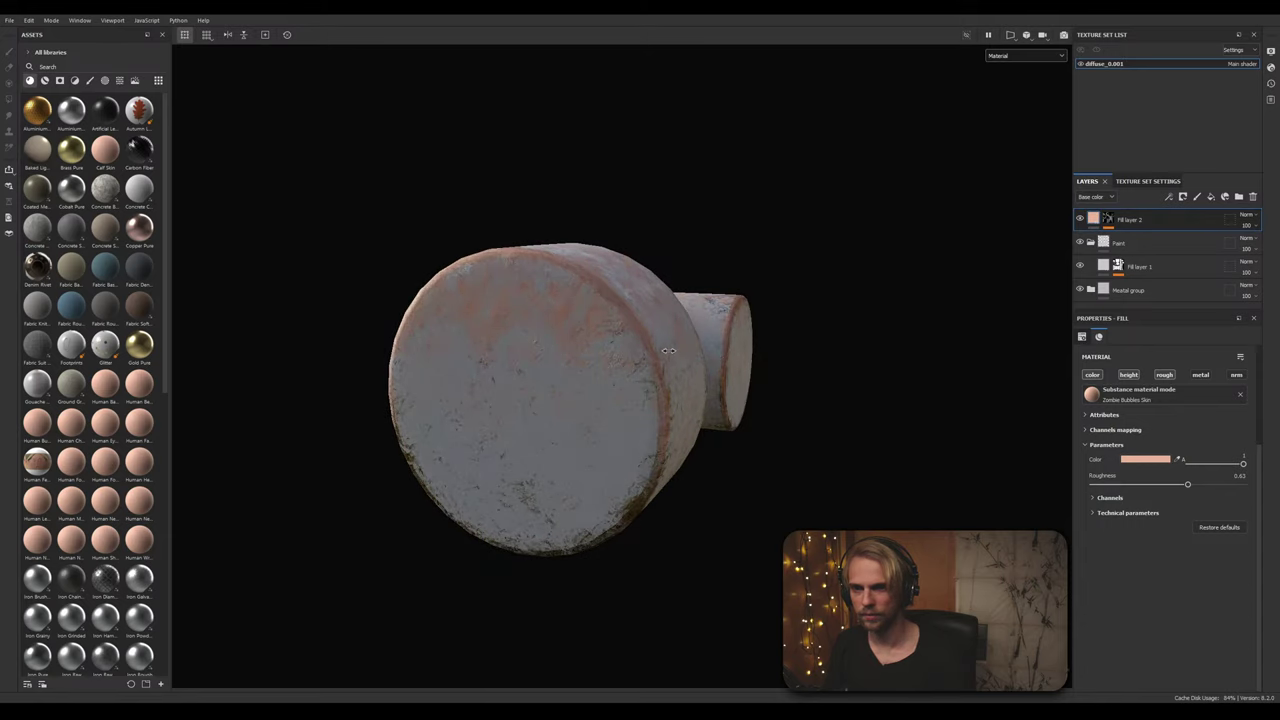
{"action": "scroll", "coordinate": [564, 350], "scroll_direction": "up", "scroll_amount": 4}
{"action": "scroll", "coordinate": [568, 352], "scroll_direction": "down", "scroll_amount": 2}
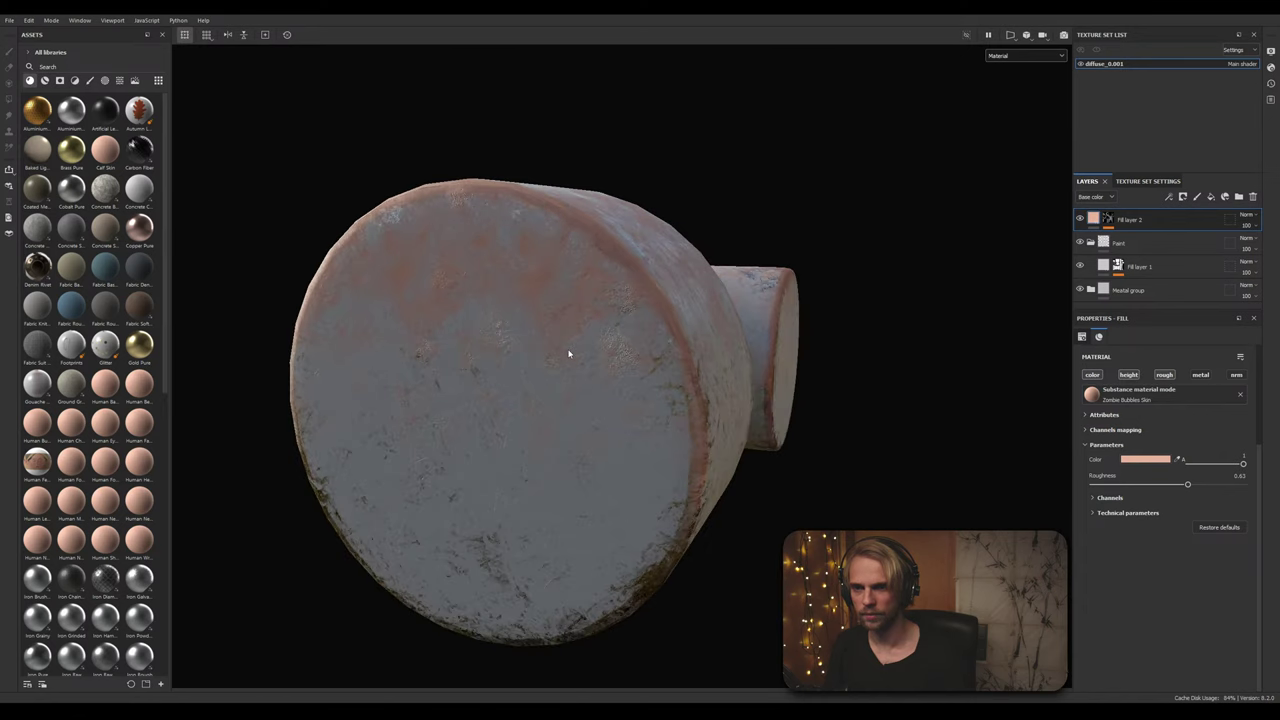
{"action": "mouse_move", "coordinate": [568, 353]}
{"action": "right_mouse_down", "text": "shift"}
{"action": "mouse_move", "coordinate": [598, 351]}
{"action": "mouse_move", "coordinate": [569, 350]}
{"action": "right_mouse_up", "text": "shift"}
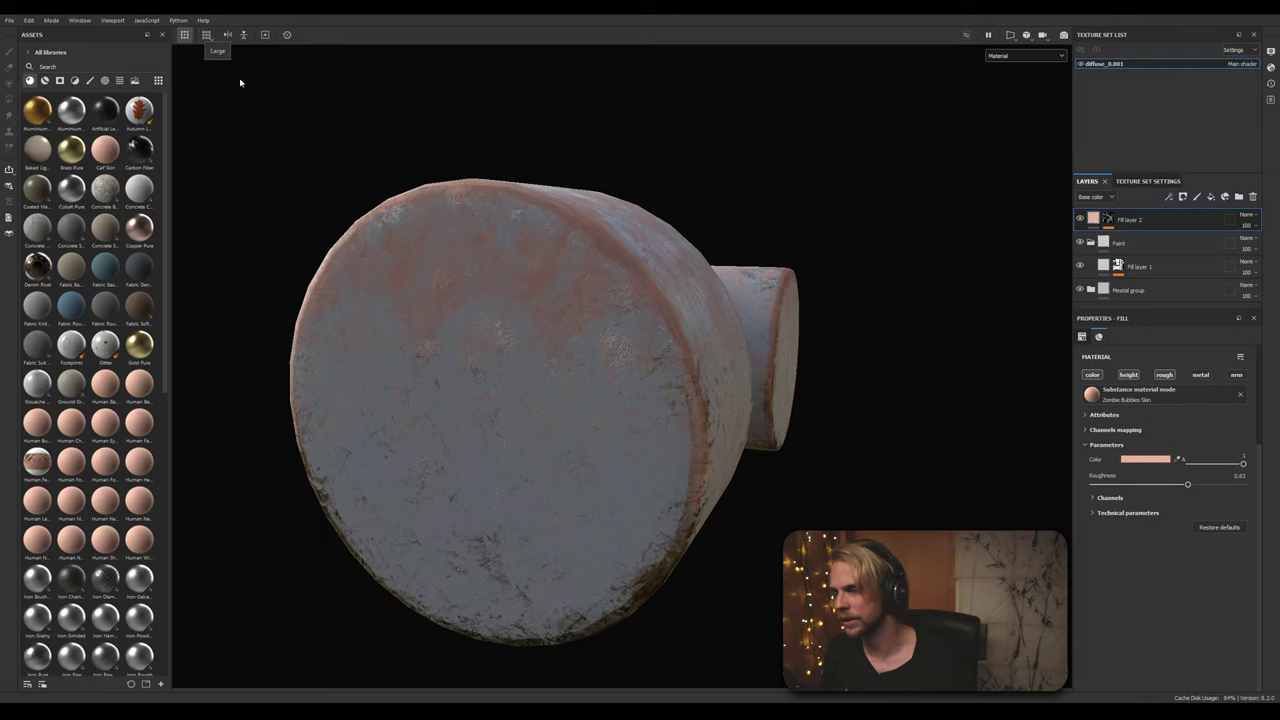
Step: Inspect the worn cylinders up close under rotated lighting, then save the project
{"action": "middle_click_drag", "start_coordinate": [632, 333], "coordinate": [637, 277], "text": "alt"}
{"action": "scroll", "coordinate": [630, 281], "scroll_direction": "down", "scroll_amount": 2}
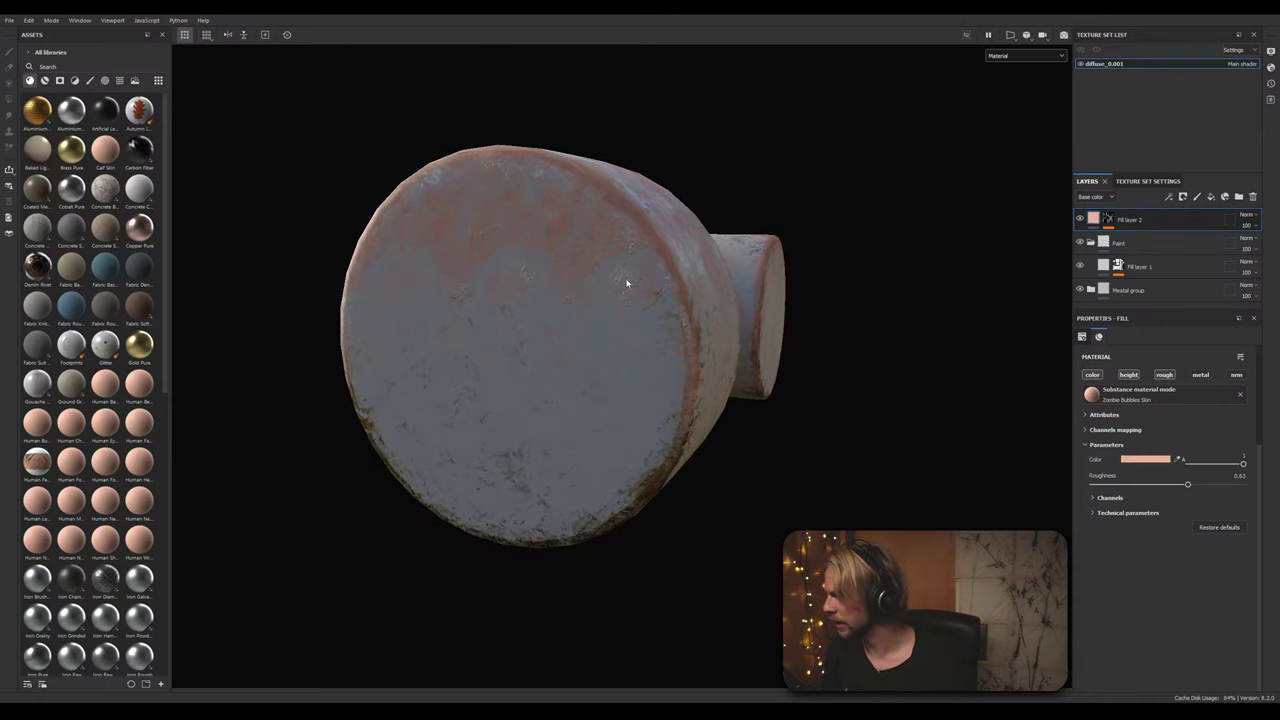
{"action": "right_click_drag", "start_coordinate": [531, 360], "coordinate": [486, 396], "text": "shift"}
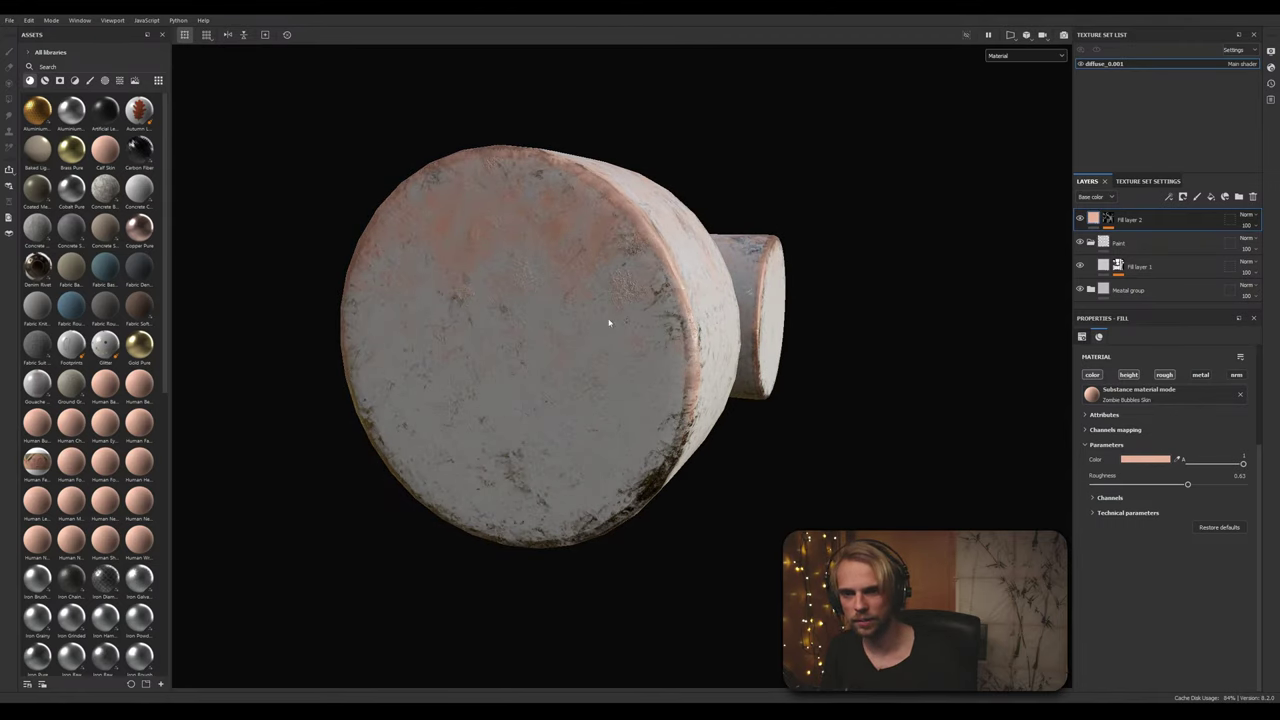
{"action": "scroll", "coordinate": [608, 322], "scroll_direction": "up", "scroll_amount": 10}
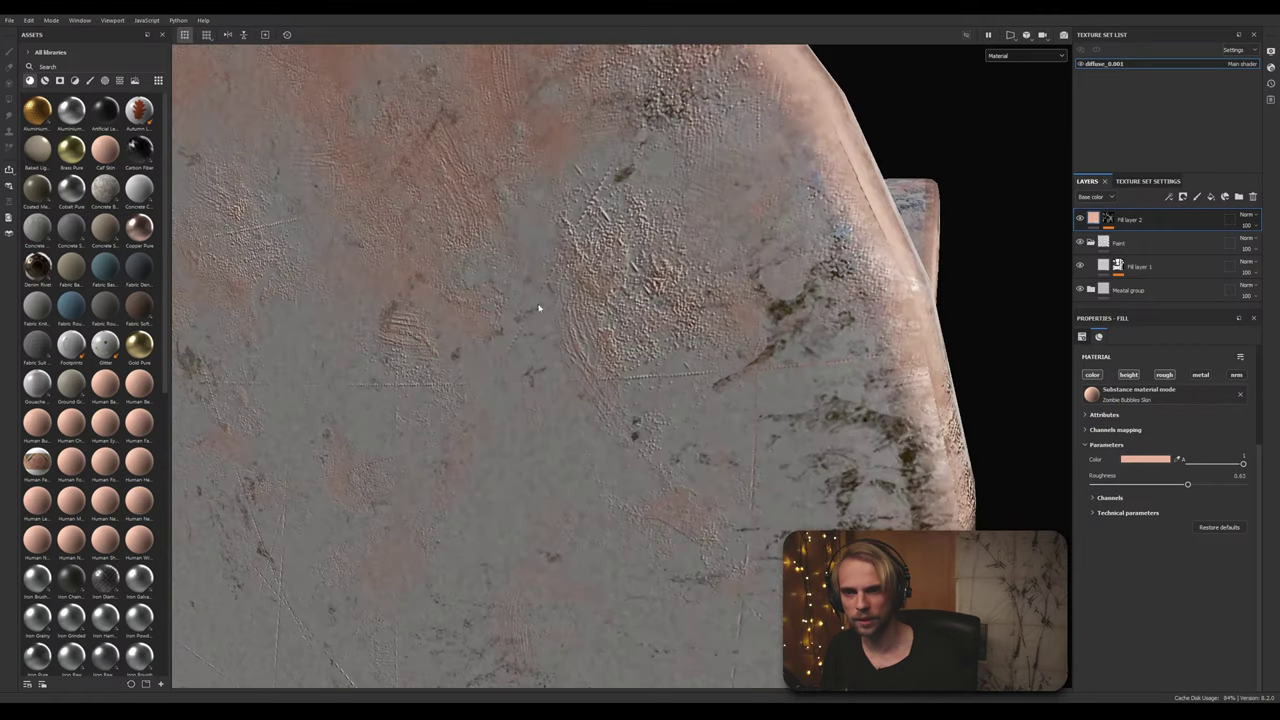
{"action": "scroll", "coordinate": [600, 320], "scroll_direction": "down", "scroll_amount": 10}
{"action": "left_click_drag", "start_coordinate": [849, 474], "coordinate": [747, 438], "text": "alt"}
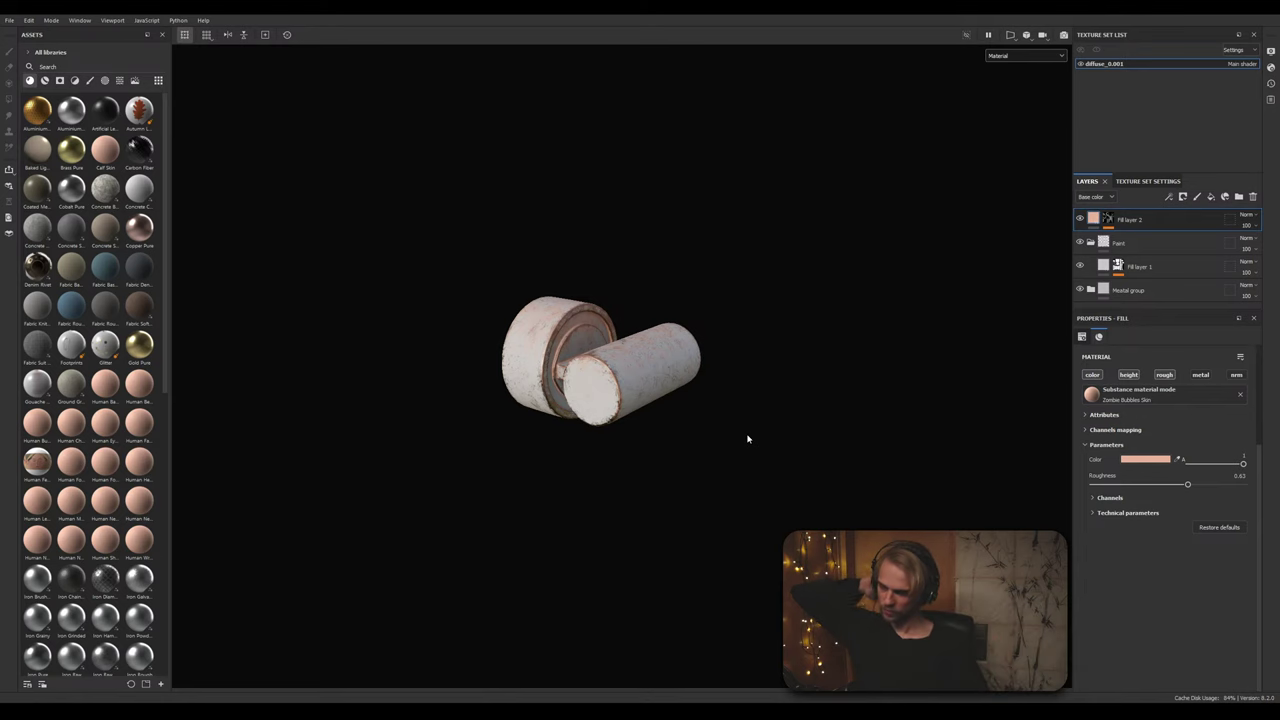
{"action": "right_click_drag", "start_coordinate": [665, 414], "coordinate": [512, 366], "text": "alt"}
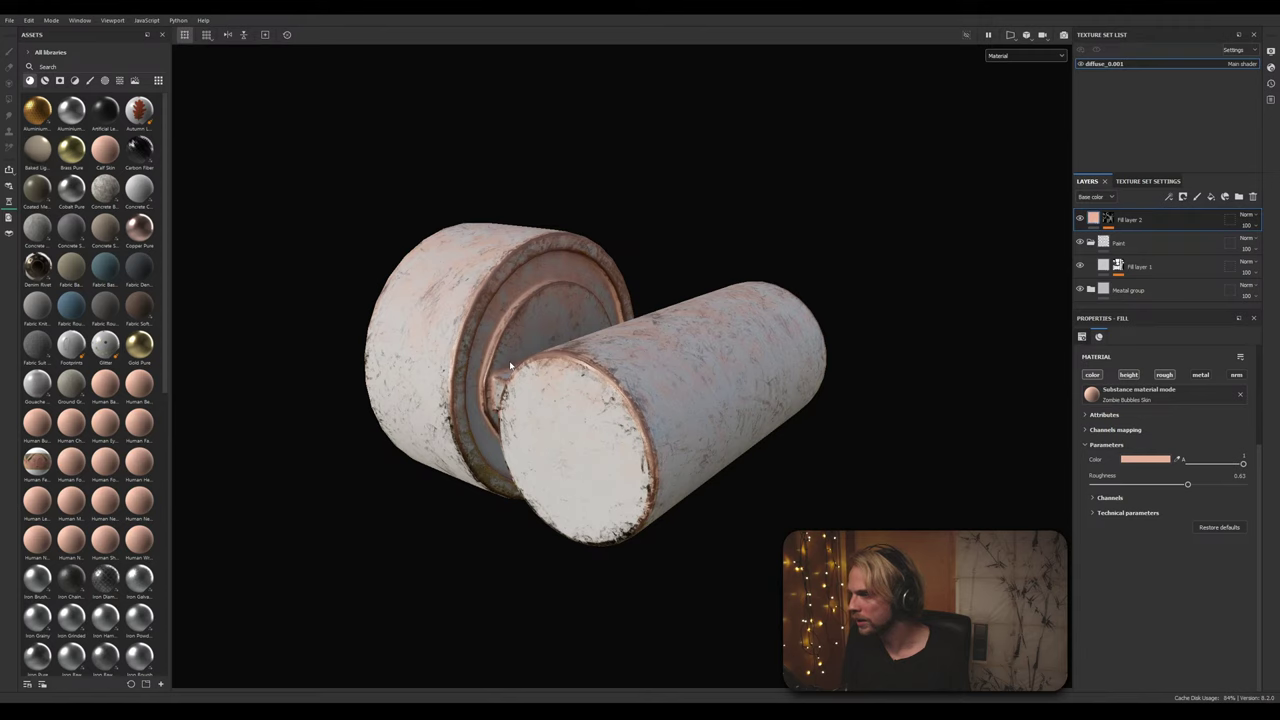
{"action": "key", "text": "ctrl+s"}
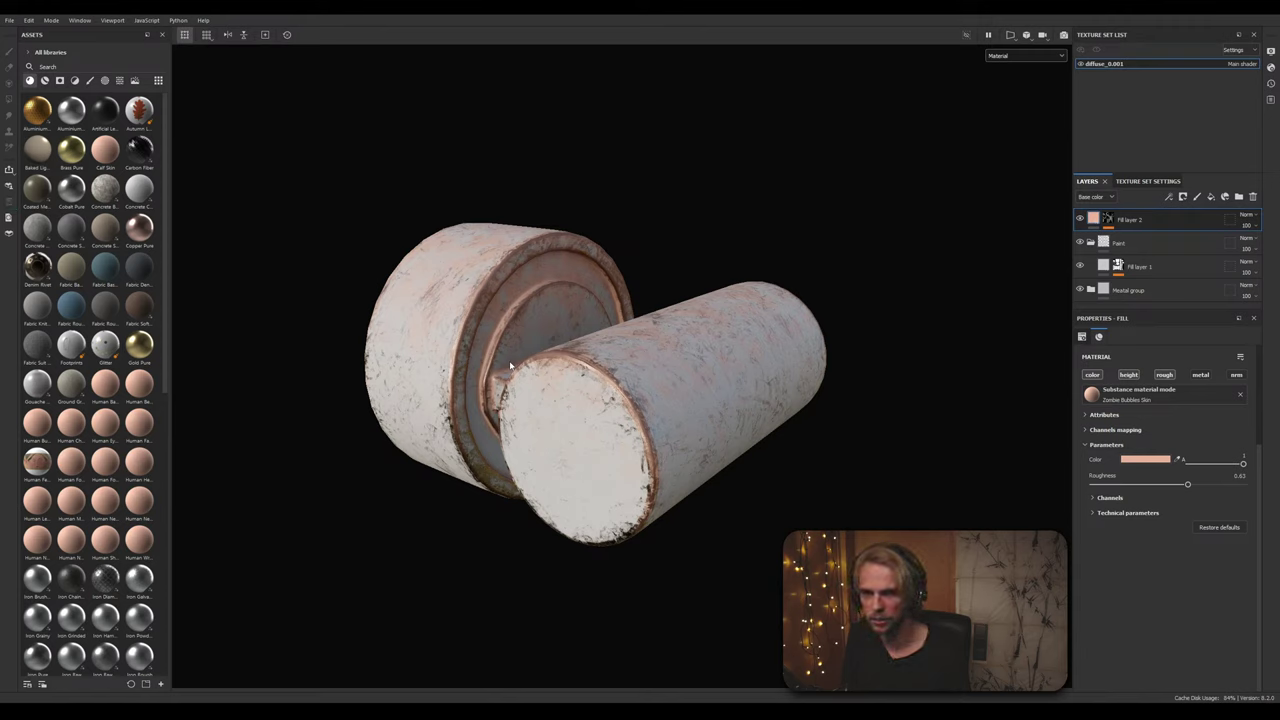